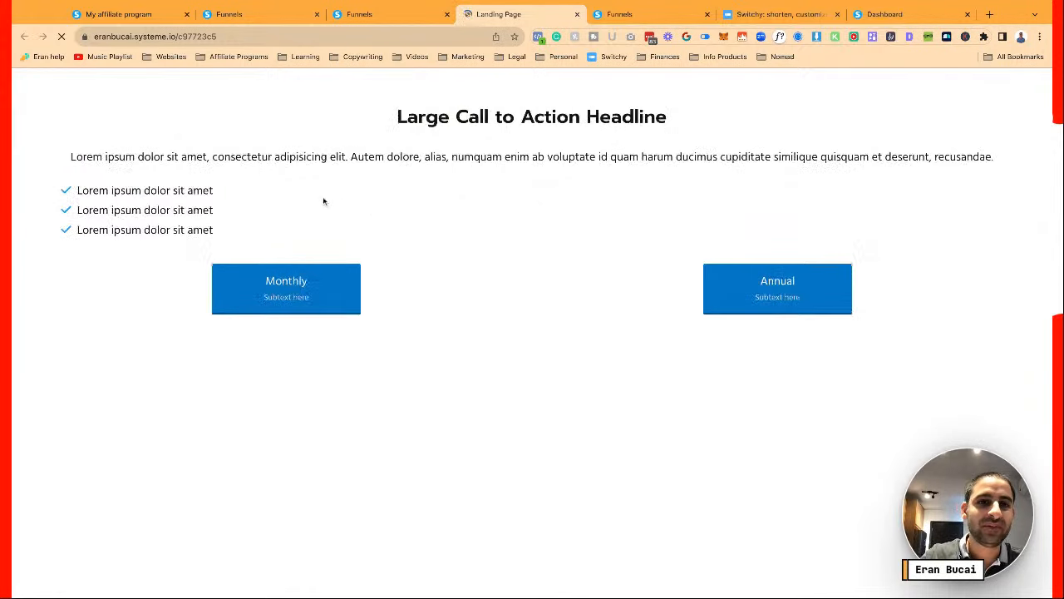
Bring up the Monthly plan's signup popup on the live landing page
{"action": "left_click", "coordinate": [300, 279]}
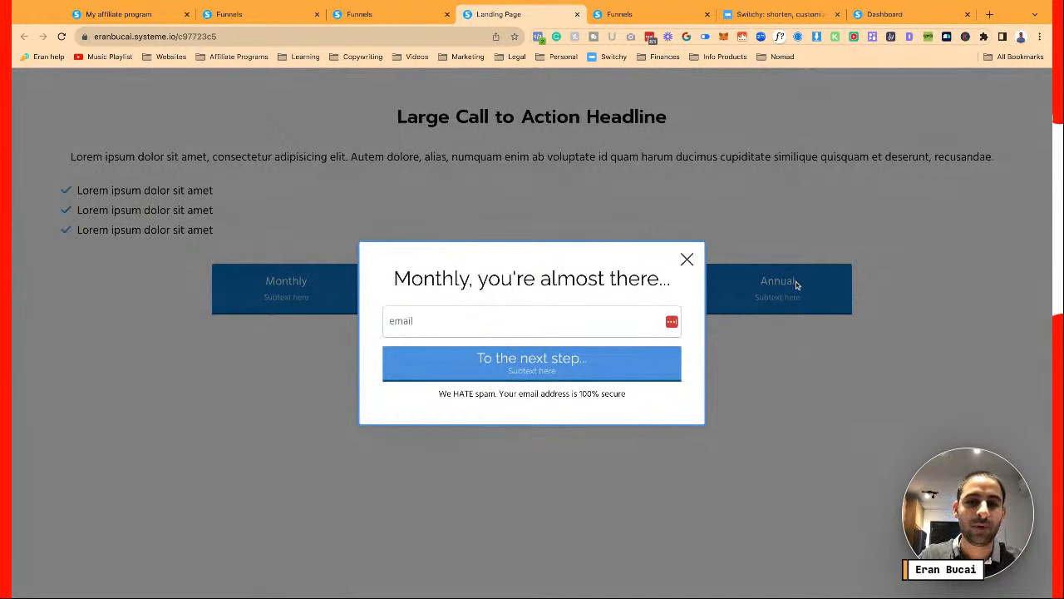
Check and close the Monthly and Annual signup popups, then open the DCT Plus Monthly funnel step
{"action": "left_click", "coordinate": [684, 259]}
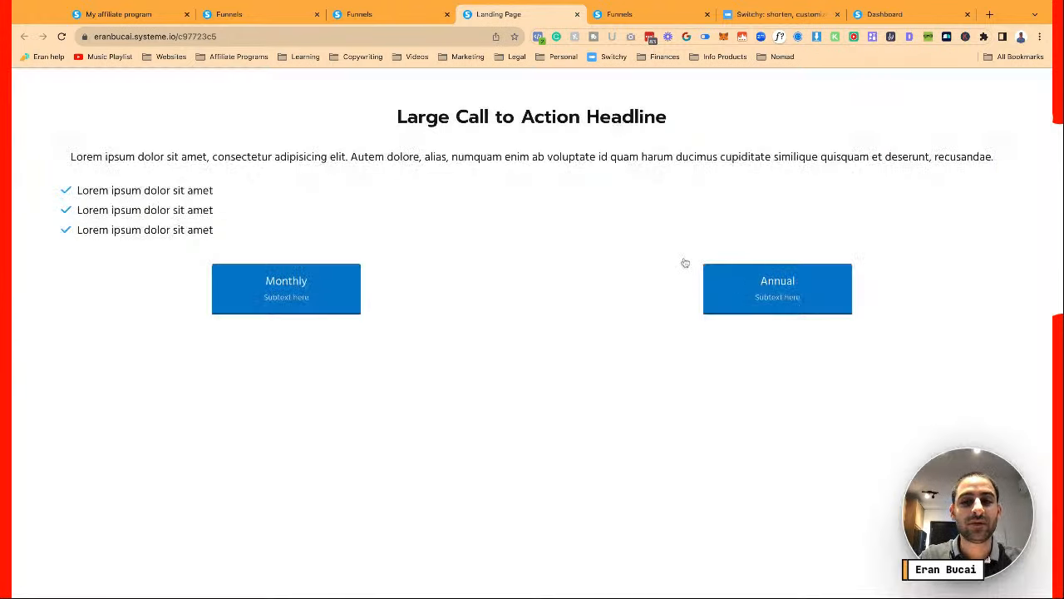
{"action": "left_click", "coordinate": [745, 286]}
{"action": "left_click", "coordinate": [687, 248]}
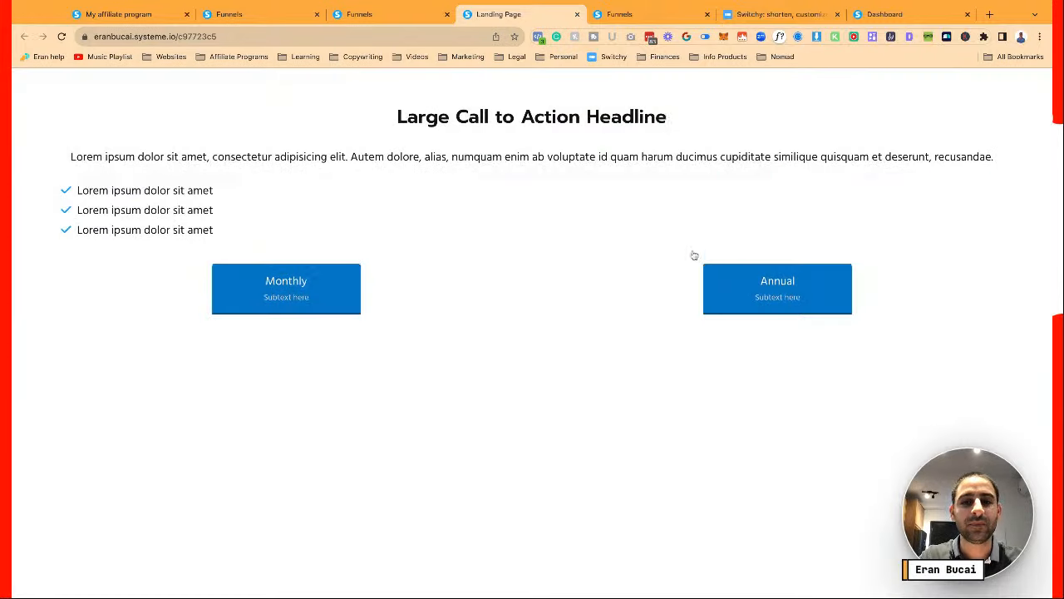
{"action": "left_click", "coordinate": [368, 19]}
{"action": "left_click", "coordinate": [139, 223]}
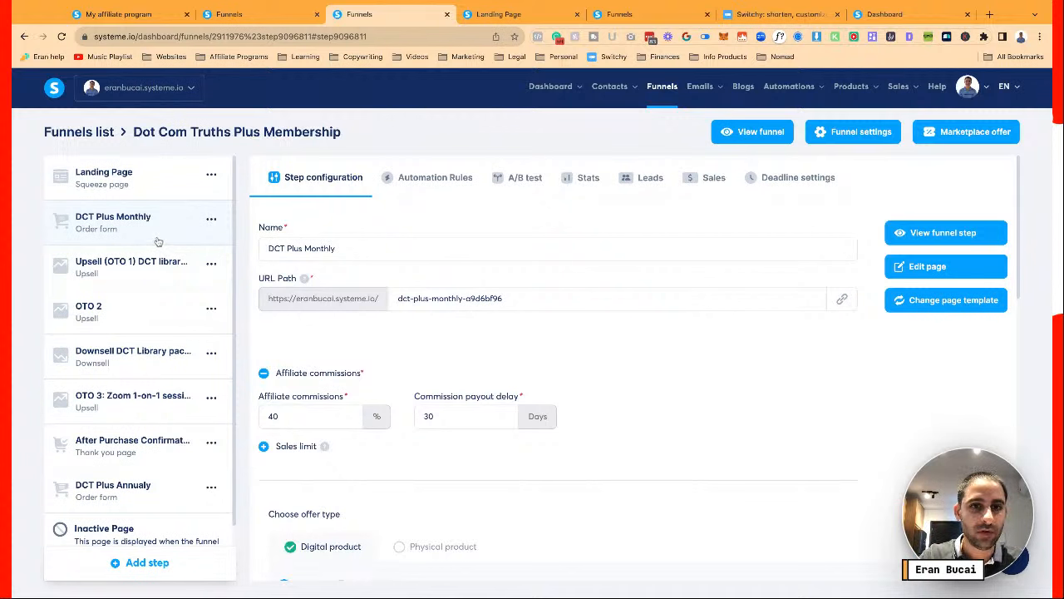
Edit the DCT Plus Monthly page and make the footer section's background black
{"action": "left_click", "coordinate": [922, 269]}
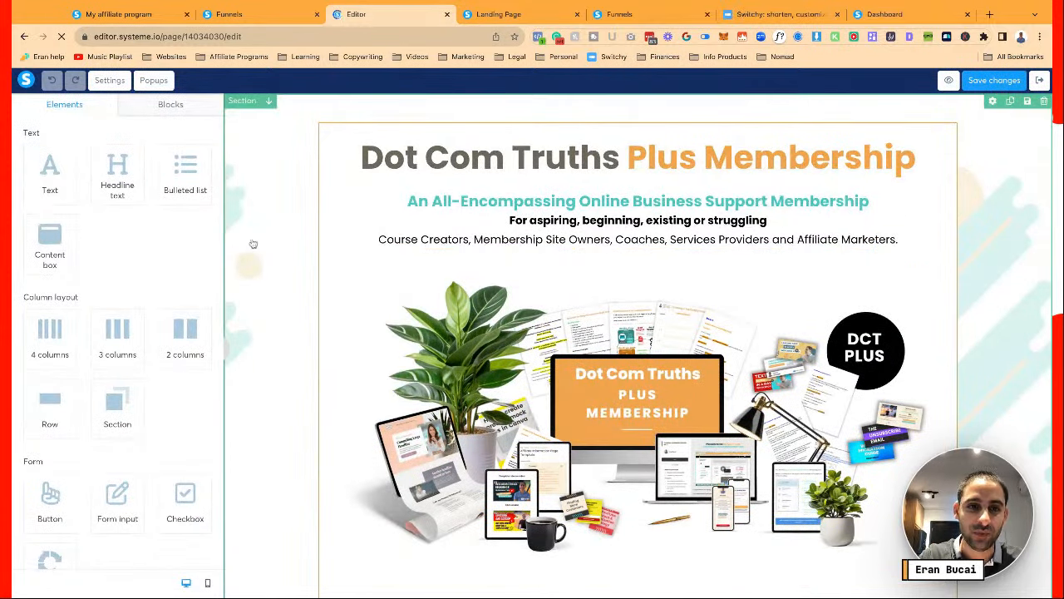
{"action": "scroll", "coordinate": [253, 243], "scroll_direction": "down", "scroll_amount": 20}
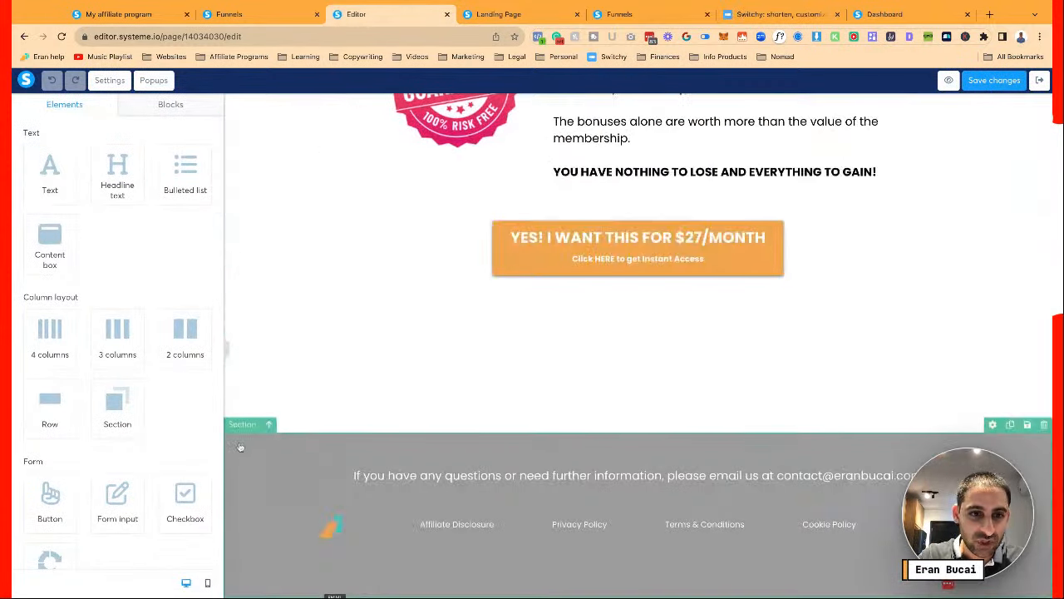
{"action": "left_click", "coordinate": [240, 446]}
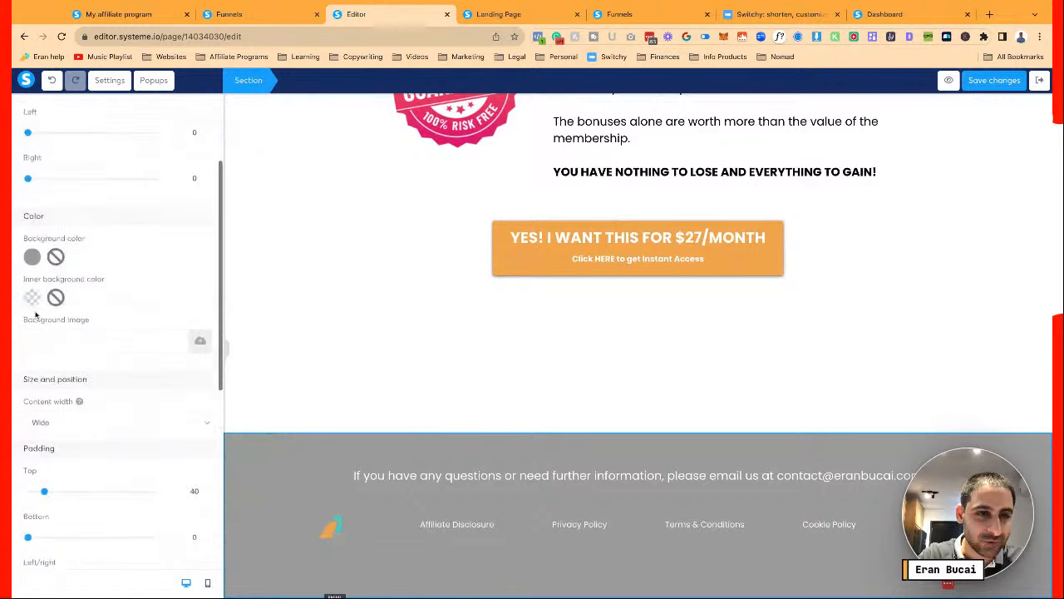
{"action": "scroll", "coordinate": [36, 314], "scroll_direction": "up", "scroll_amount": 1}
{"action": "left_click", "coordinate": [39, 343]}
{"action": "left_click", "coordinate": [123, 405]}
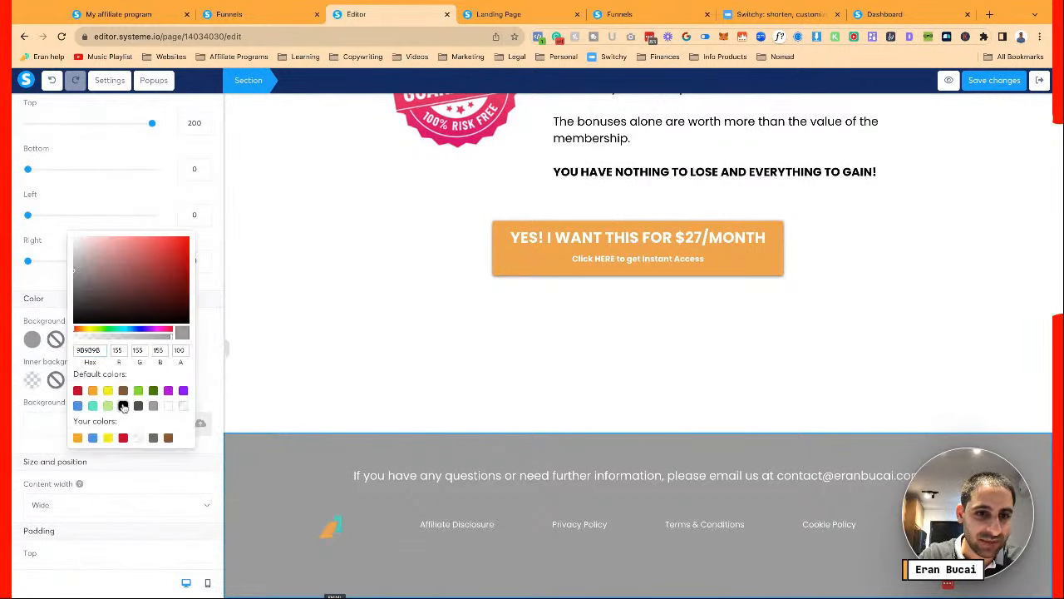
{"action": "left_click", "coordinate": [350, 404]}
Select the testimonial row, then open the brand assets colour palette in a tab beside the landing page
{"action": "scroll", "coordinate": [503, 389], "scroll_direction": "up", "scroll_amount": 15}
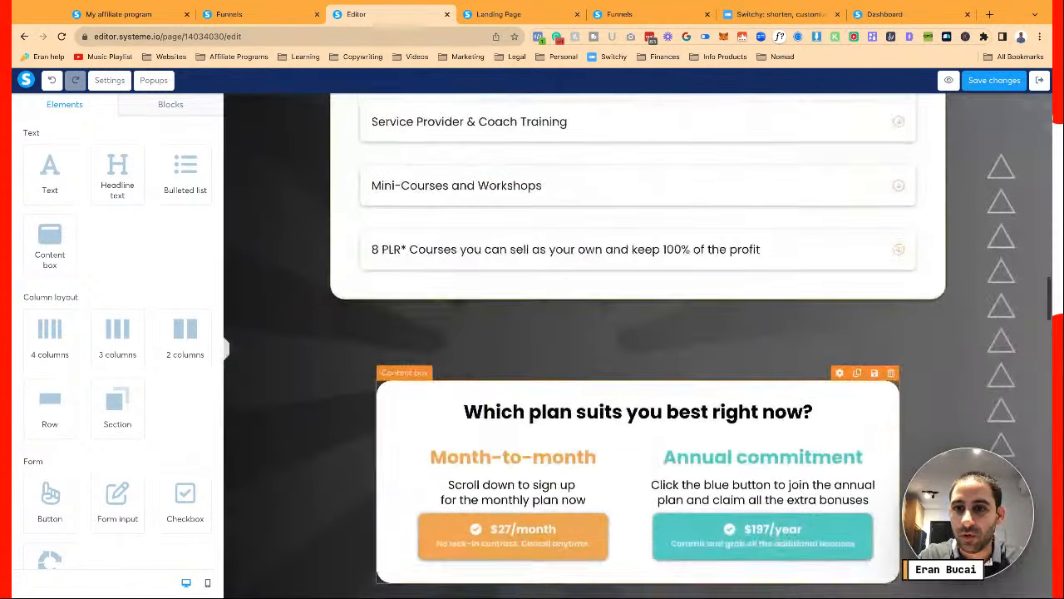
{"action": "scroll", "coordinate": [499, 374], "scroll_direction": "down", "scroll_amount": 4}
{"action": "left_click", "coordinate": [674, 364]}
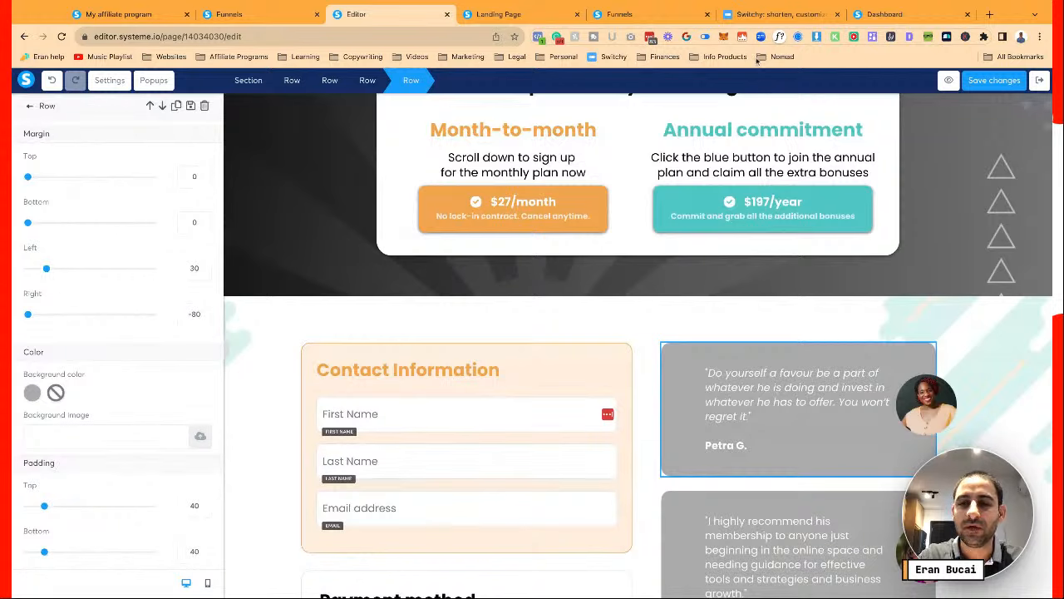
{"action": "left_click", "coordinate": [988, 14]}
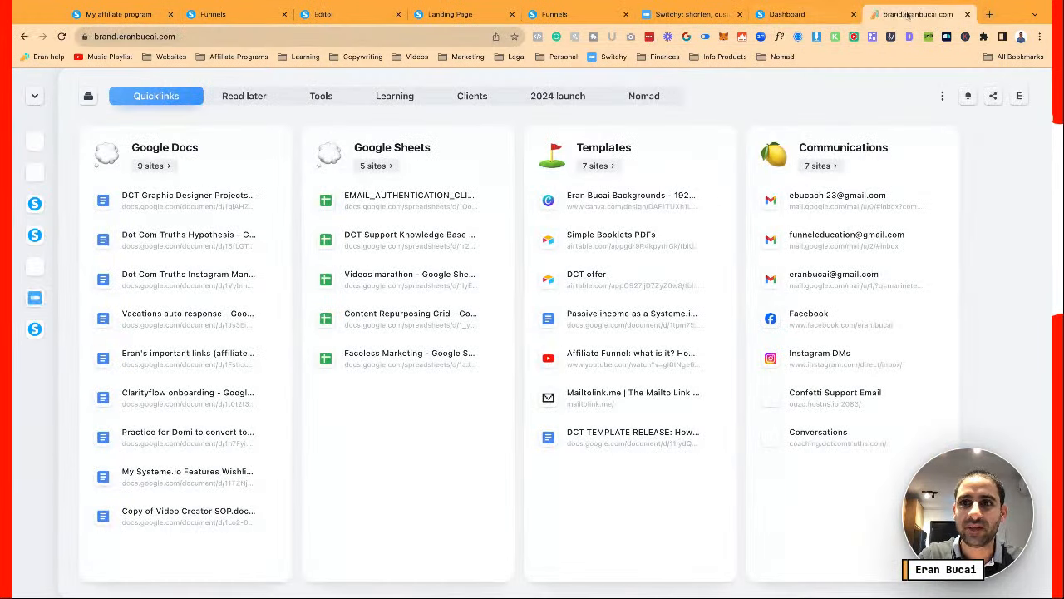
{"action": "left_click_drag", "start_coordinate": [914, 14], "coordinate": [574, 14]}
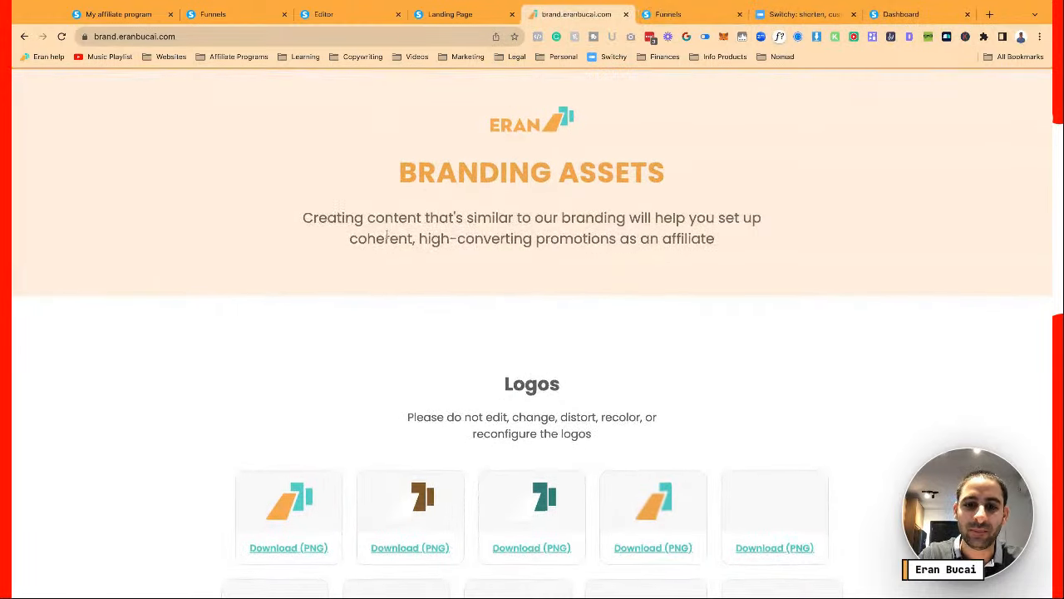
{"action": "scroll", "coordinate": [386, 235], "scroll_direction": "down", "scroll_amount": 10}
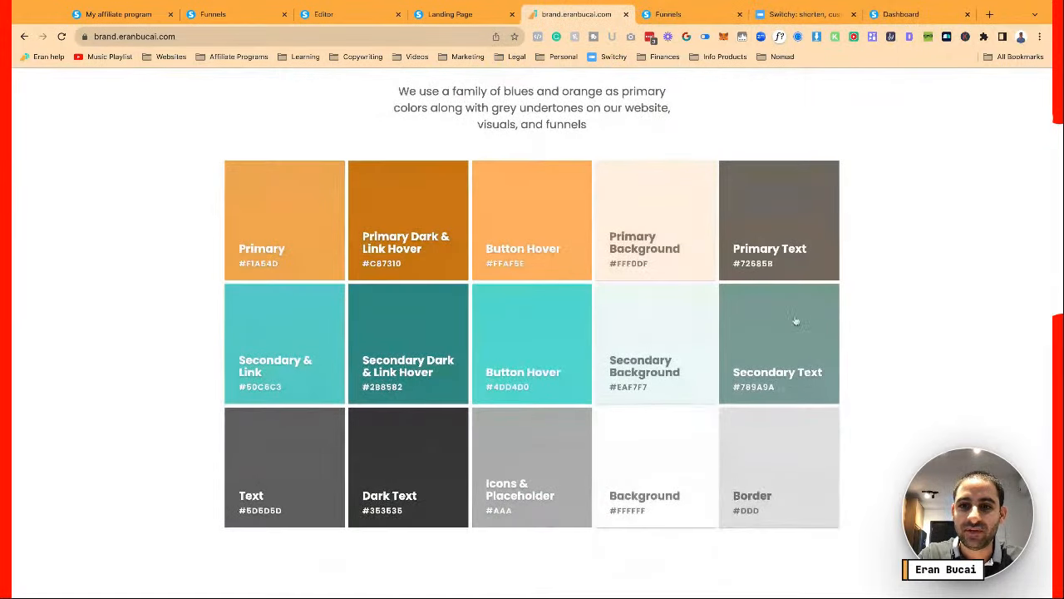
{"action": "left_click", "coordinate": [420, 20]}
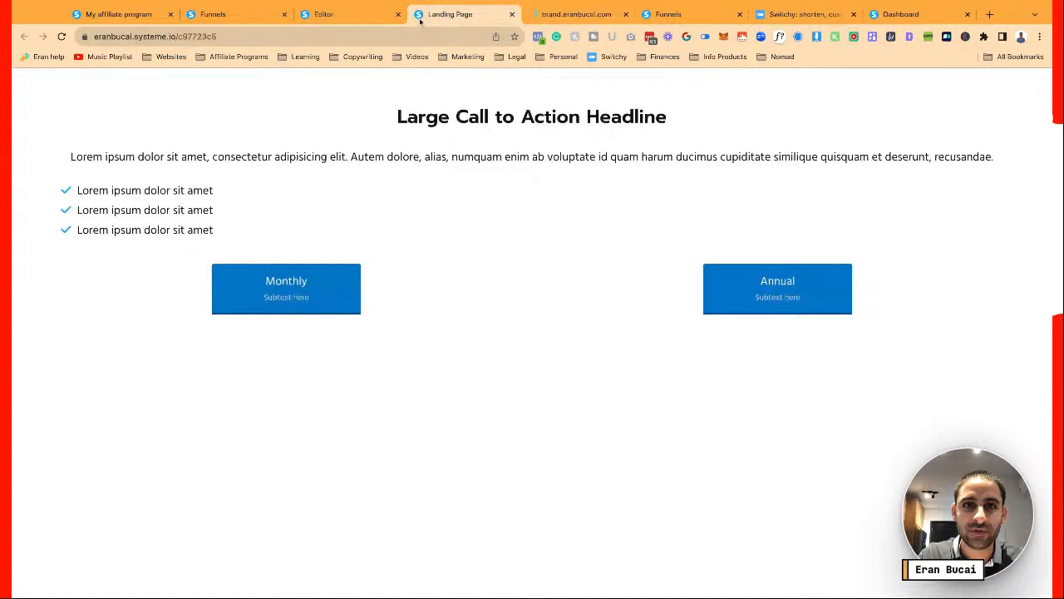
Set the first testimonial card's background to hex #789A9A
{"action": "left_click", "coordinate": [357, 17]}
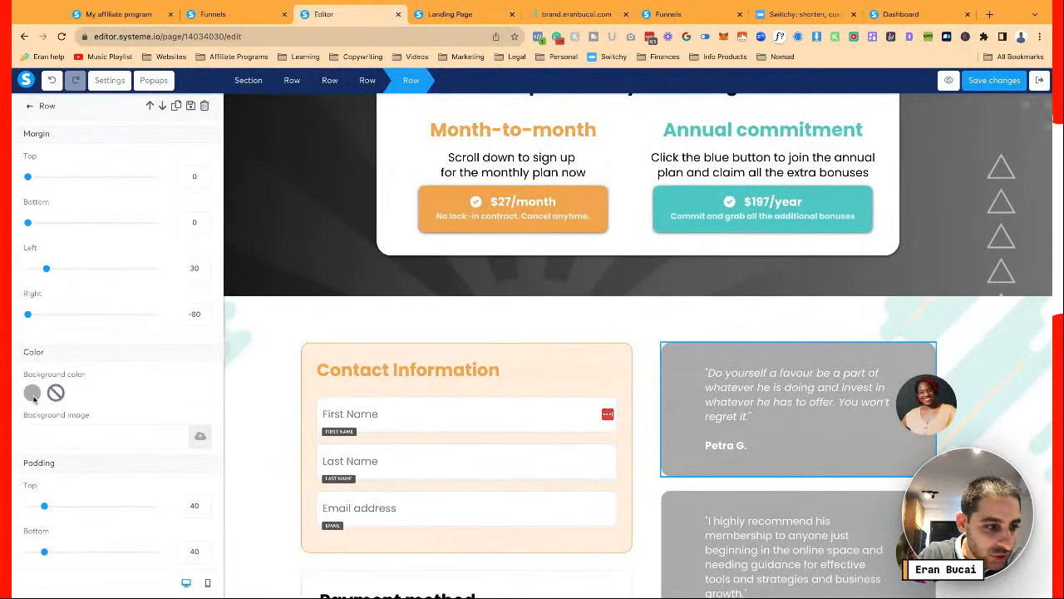
{"action": "left_click", "coordinate": [32, 392]}
{"action": "triple_click", "coordinate": [87, 403]}
{"action": "type", "text": "#789a9a"}
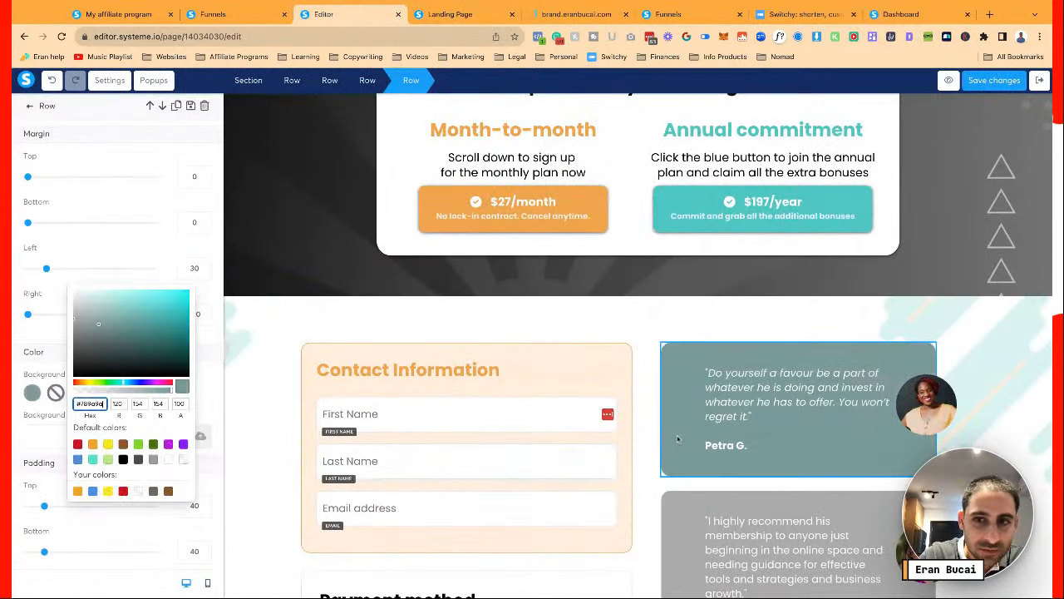
{"action": "left_click", "coordinate": [710, 380]}
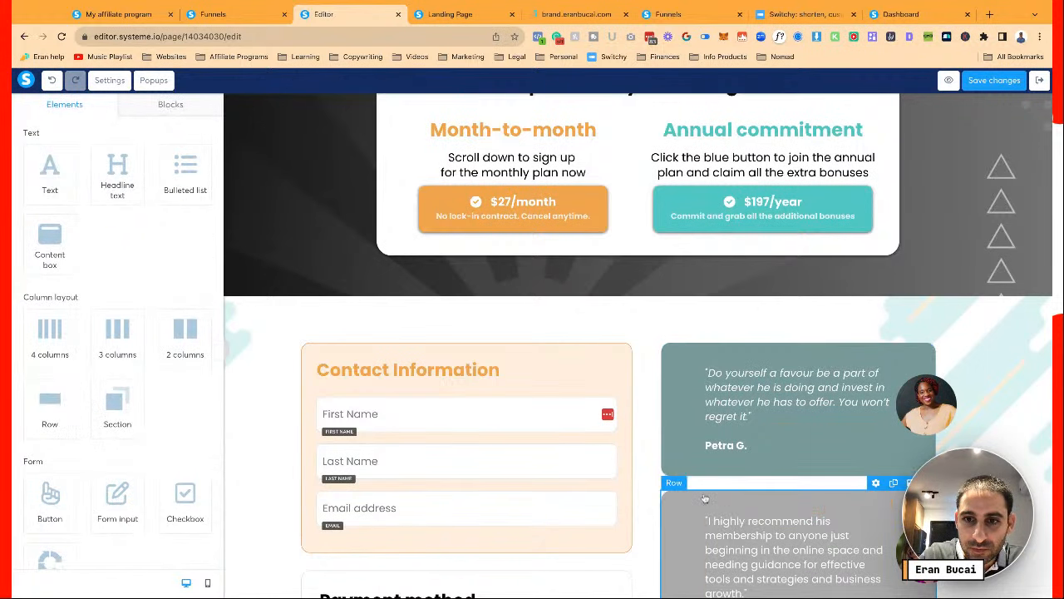
Replace the second card's AAAAAA background with #789A9A and save the page
{"action": "scroll", "coordinate": [682, 511], "scroll_direction": "down", "scroll_amount": 1}
{"action": "left_click", "coordinate": [681, 510]}
{"action": "left_click", "coordinate": [33, 398]}
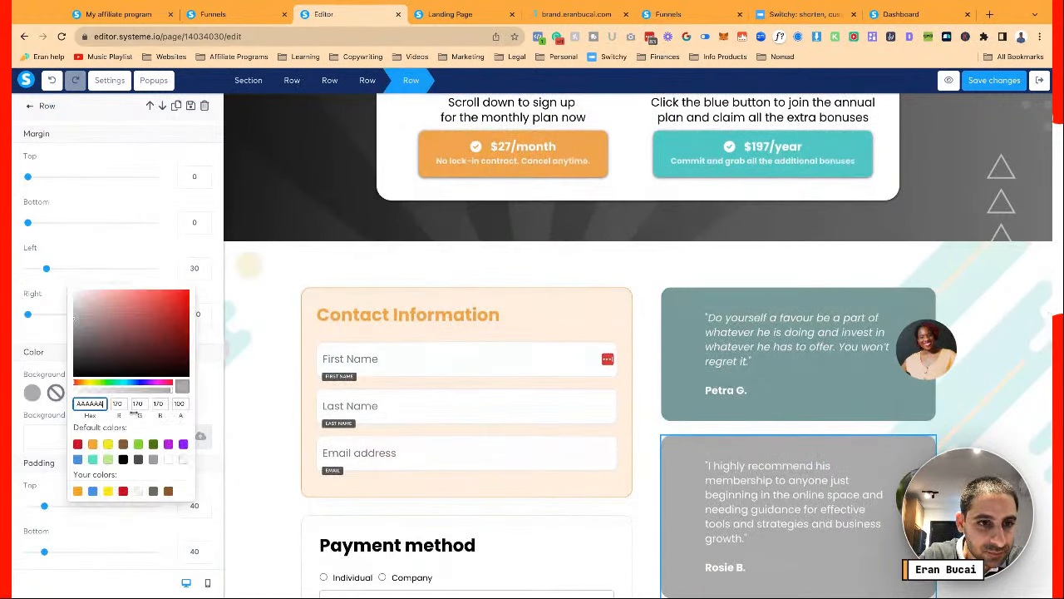
{"action": "triple_click", "coordinate": [92, 403]}
{"action": "type", "text": "789a9a"}
{"action": "left_click", "coordinate": [651, 449]}
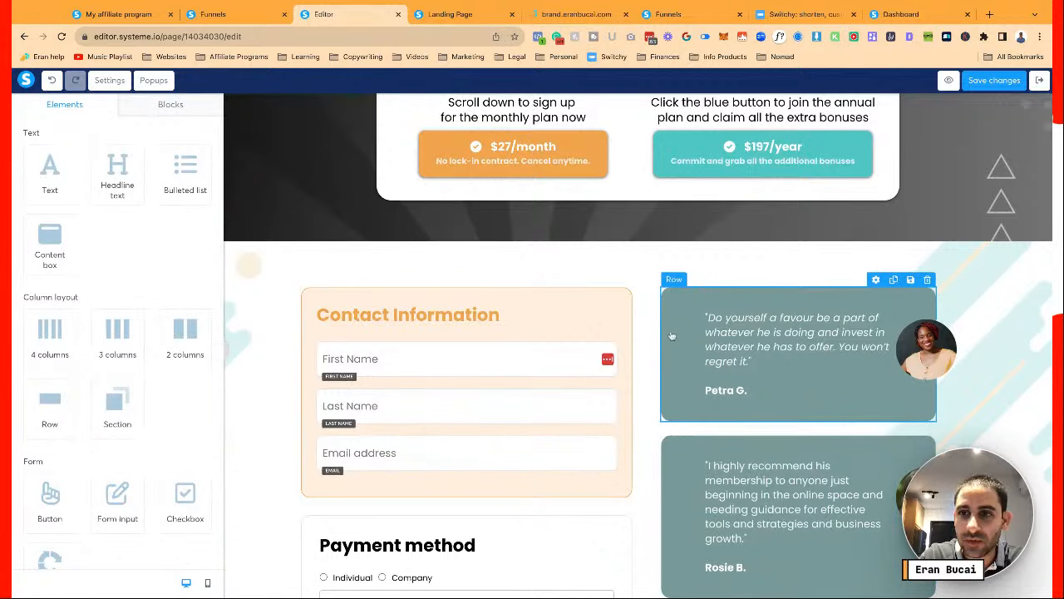
{"action": "scroll", "coordinate": [672, 335], "scroll_direction": "down", "scroll_amount": 1}
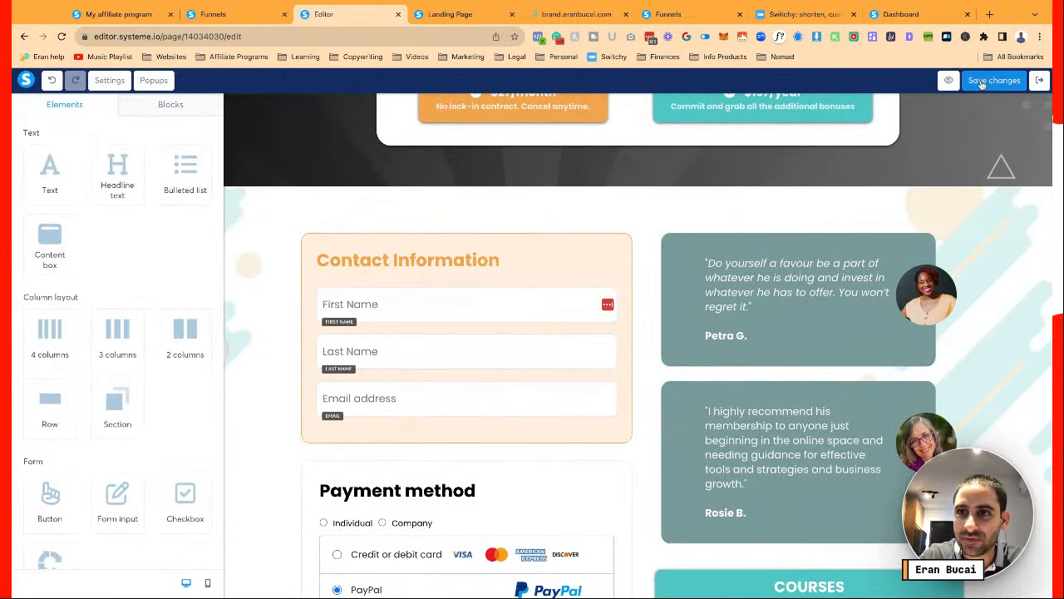
{"action": "left_click", "coordinate": [980, 84]}
Give the first testimonial photo a solid border with a 90 border radius
{"action": "left_click", "coordinate": [931, 282]}
{"action": "scroll", "coordinate": [135, 457], "scroll_direction": "down", "scroll_amount": 1}
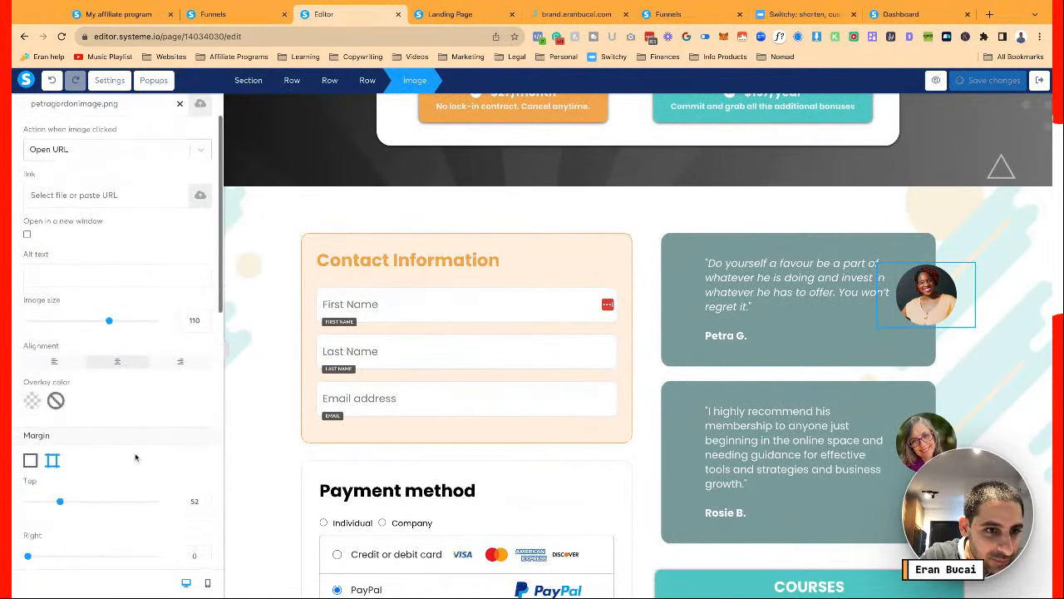
{"action": "scroll", "coordinate": [135, 457], "scroll_direction": "down", "scroll_amount": 6}
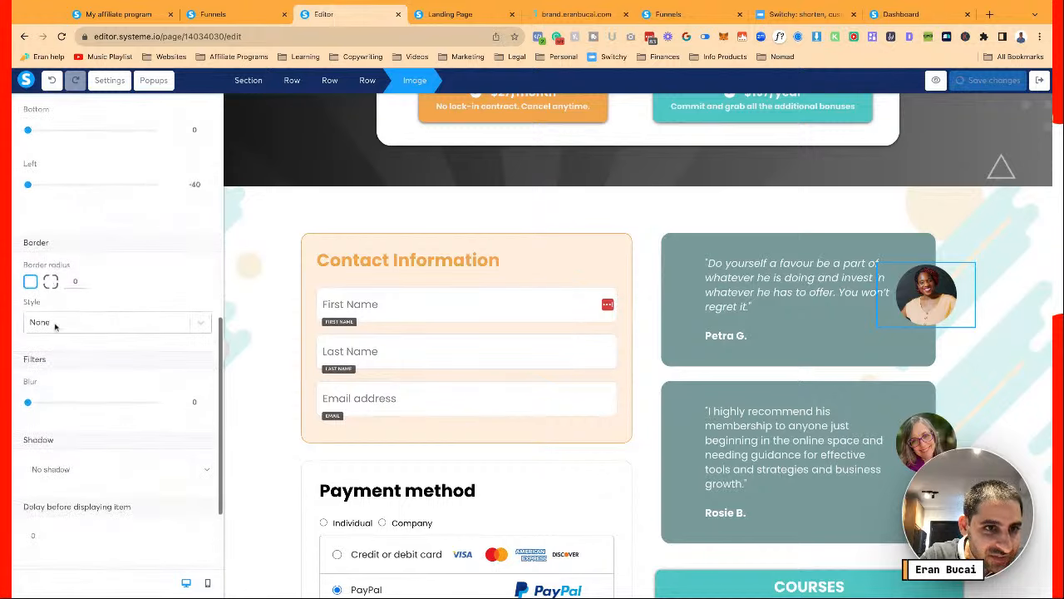
{"action": "left_click", "coordinate": [51, 282]}
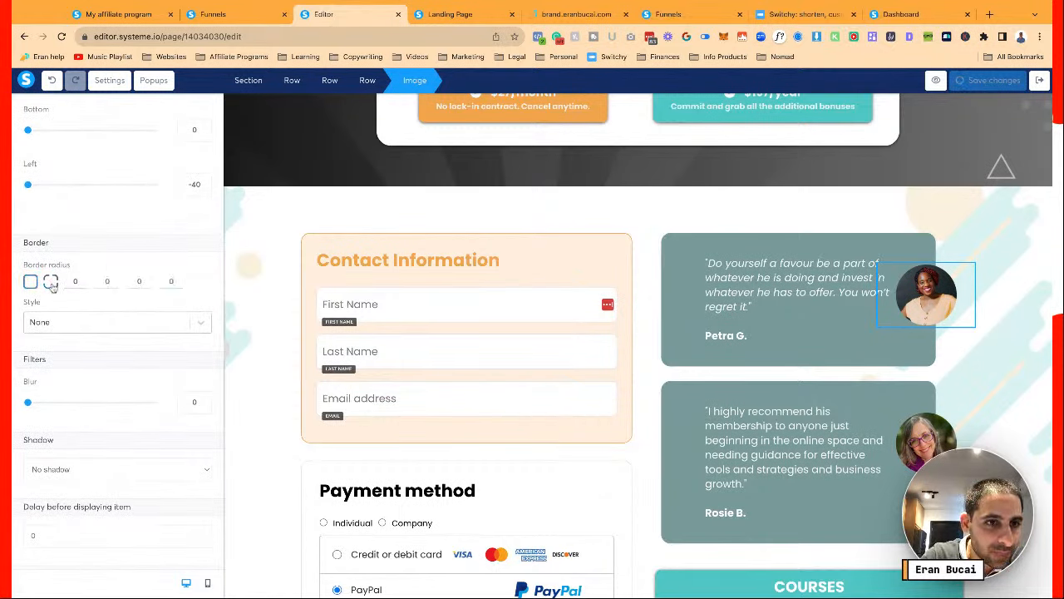
{"action": "left_click", "coordinate": [35, 282]}
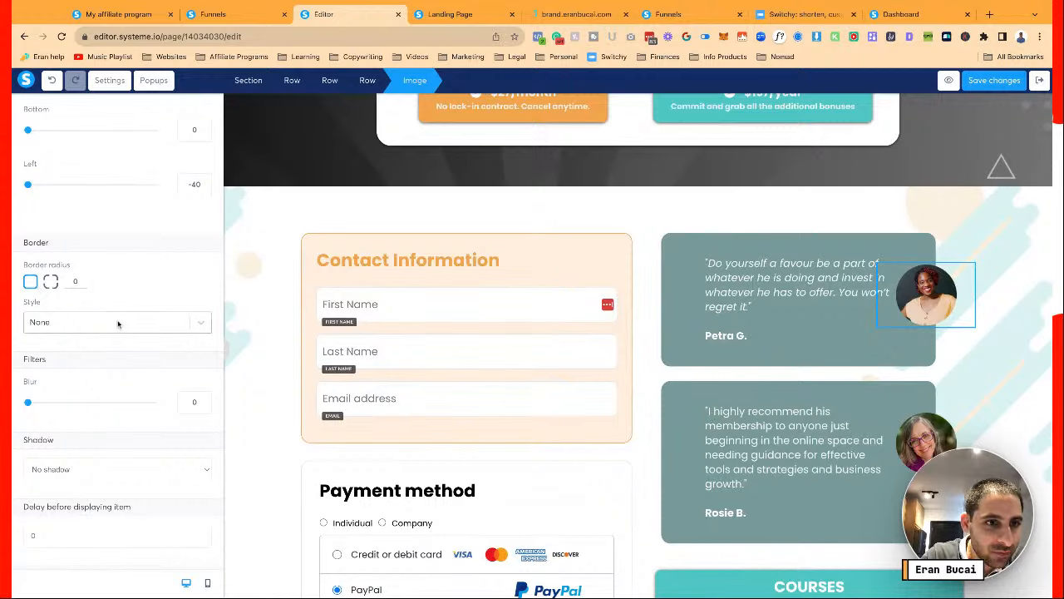
{"action": "scroll", "coordinate": [116, 320], "scroll_direction": "down", "scroll_amount": 2}
{"action": "left_click", "coordinate": [112, 261]}
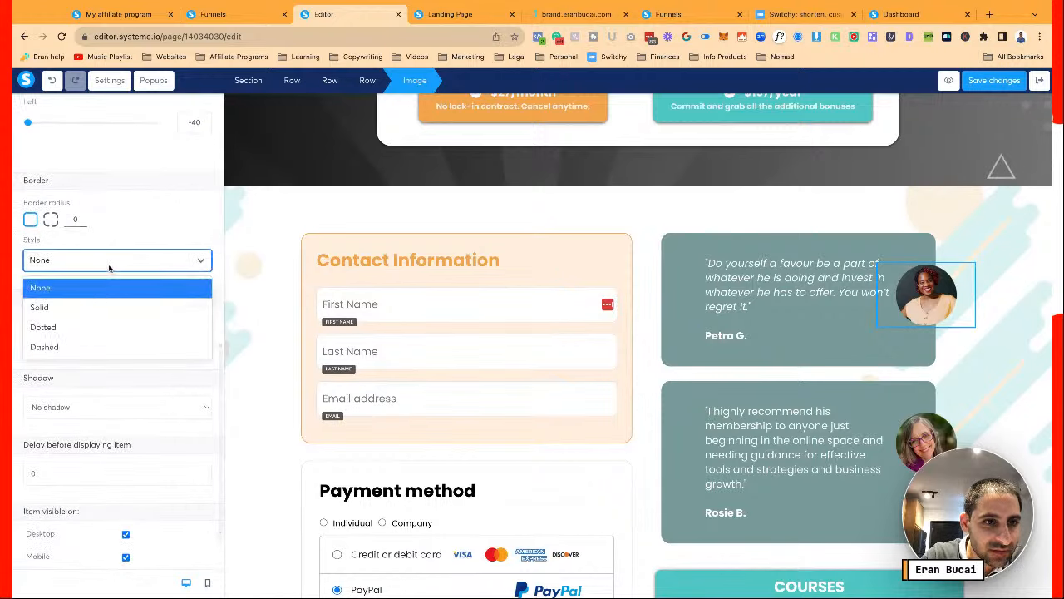
{"action": "left_click", "coordinate": [96, 307]}
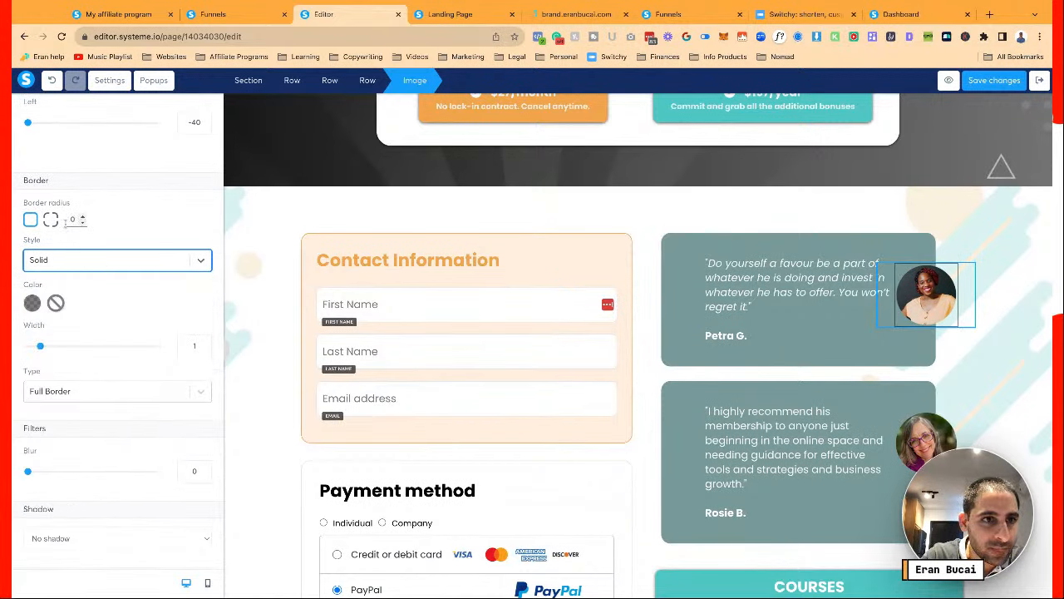
{"action": "scroll", "coordinate": [74, 220], "scroll_direction": "up", "scroll_amount": 1}
{"action": "left_click", "coordinate": [70, 234]}
{"action": "type", "text": "9"}
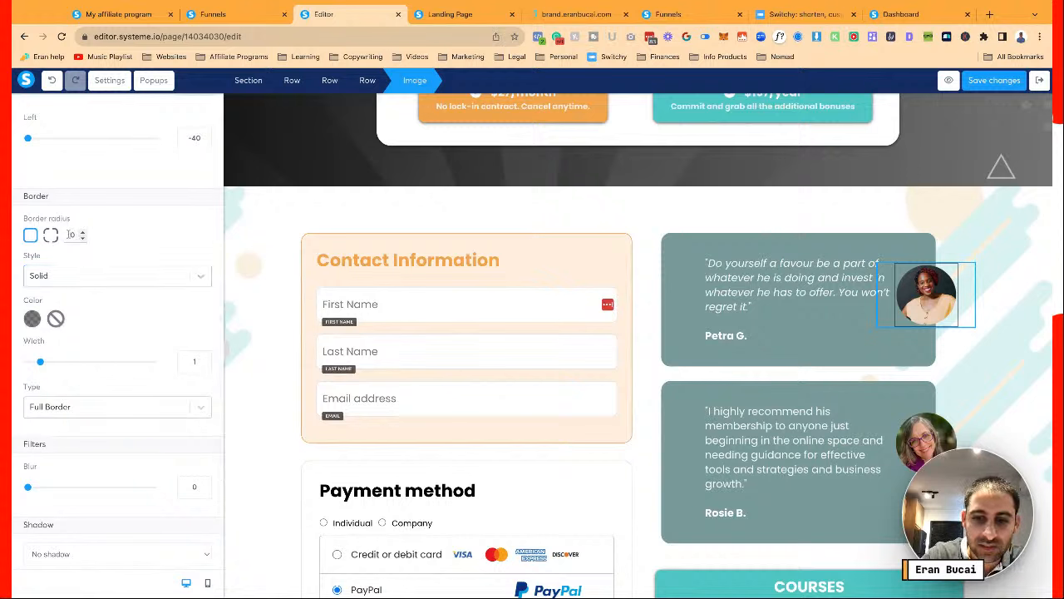
{"action": "type", "text": "0"}
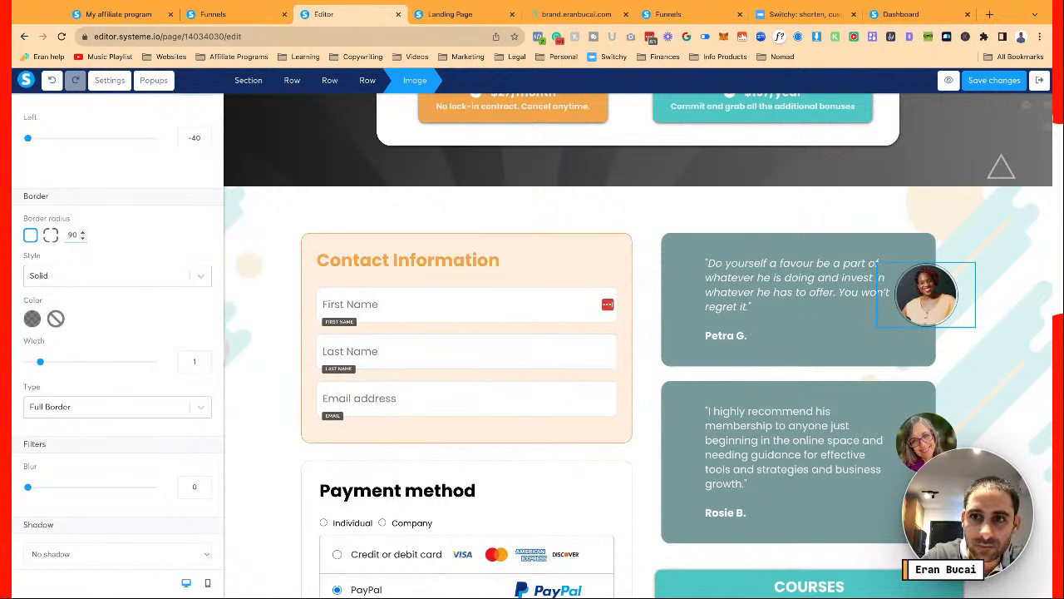
Copy the brand's #50C6C3 Secondary colour from the palette for the photo's border colour
{"action": "left_click", "coordinate": [32, 321]}
{"action": "left_click", "coordinate": [92, 370]}
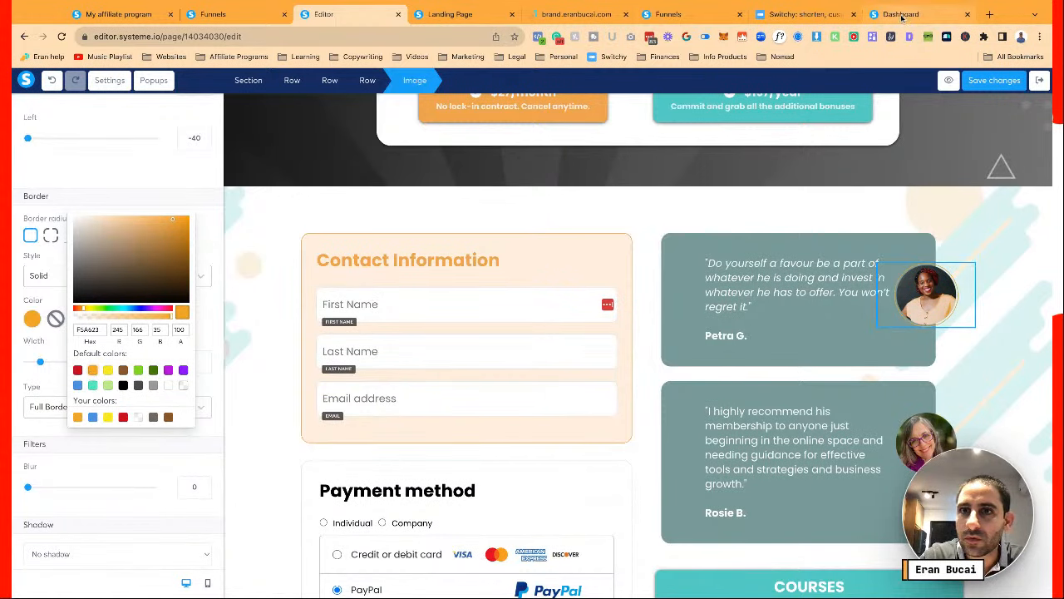
{"action": "left_click", "coordinate": [574, 14]}
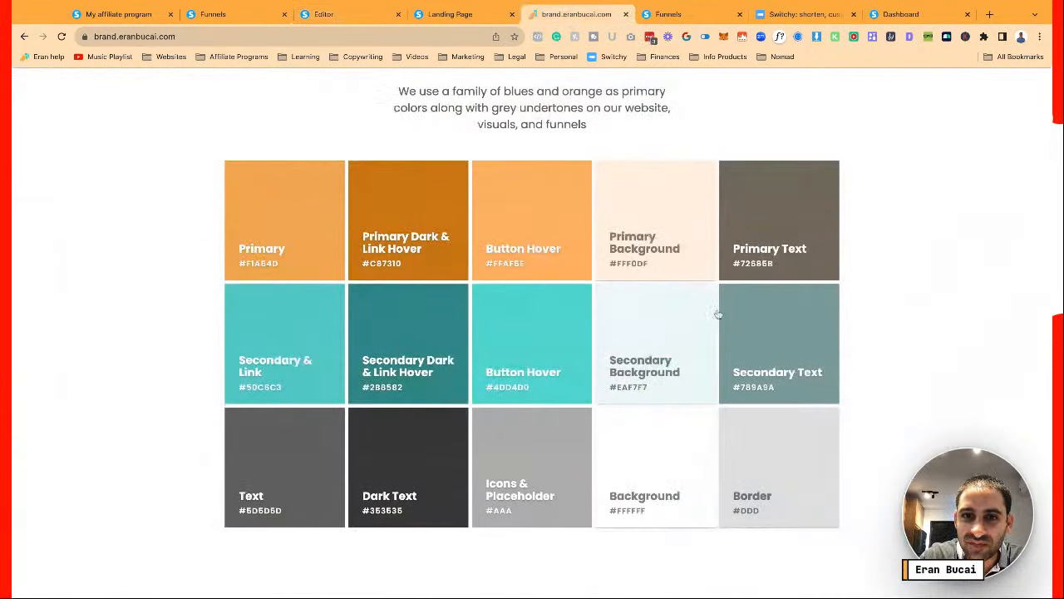
{"action": "left_click", "coordinate": [324, 336]}
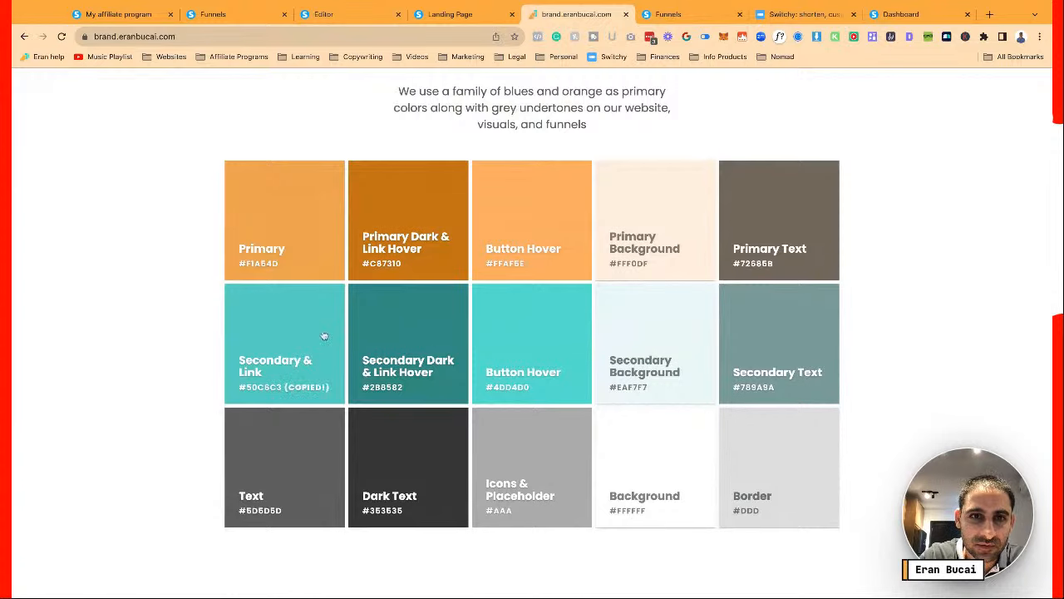
{"action": "left_click", "coordinate": [328, 15]}
{"action": "left_click", "coordinate": [96, 330]}
Apply teal #50C6C3 as the first testimonial photo's border colour
{"action": "type", "text": "#50C6C3"}
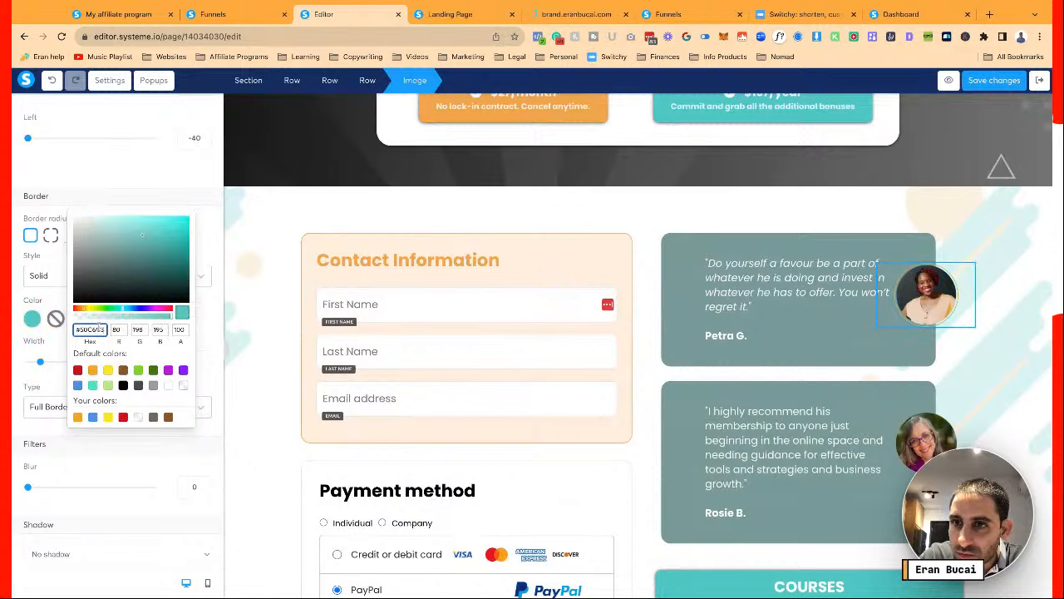
{"action": "left_click", "coordinate": [677, 355]}
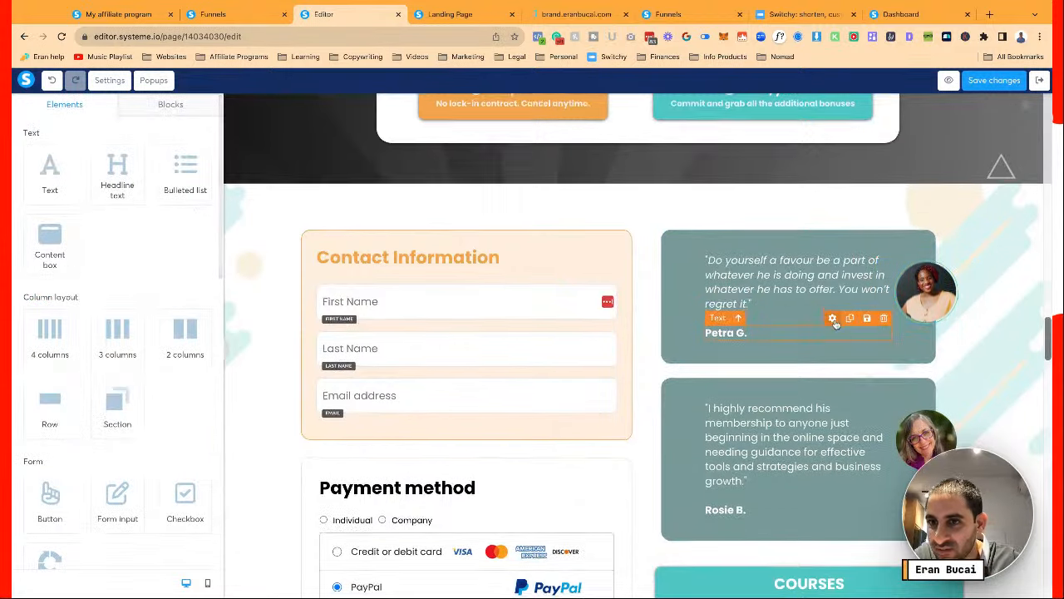
{"action": "scroll", "coordinate": [836, 325], "scroll_direction": "down", "scroll_amount": 2}
{"action": "scroll", "coordinate": [835, 324], "scroll_direction": "down", "scroll_amount": 1}
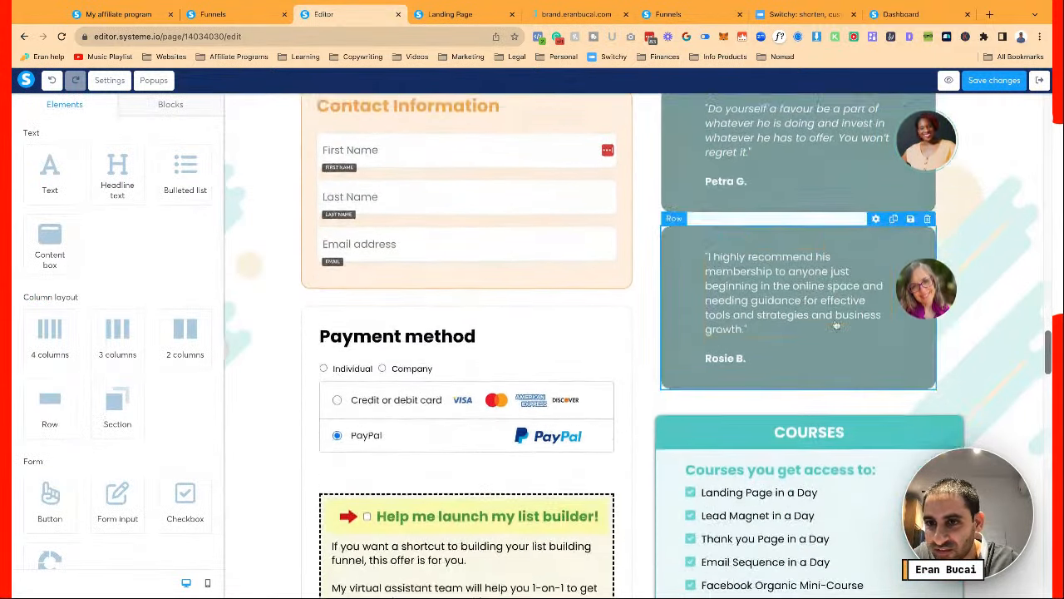
{"action": "scroll", "coordinate": [835, 324], "scroll_direction": "up", "scroll_amount": 1}
Give the second testimonial photo a solid #50C6C3 teal border
{"action": "left_click", "coordinate": [920, 329]}
{"action": "scroll", "coordinate": [117, 313], "scroll_direction": "down", "scroll_amount": 5}
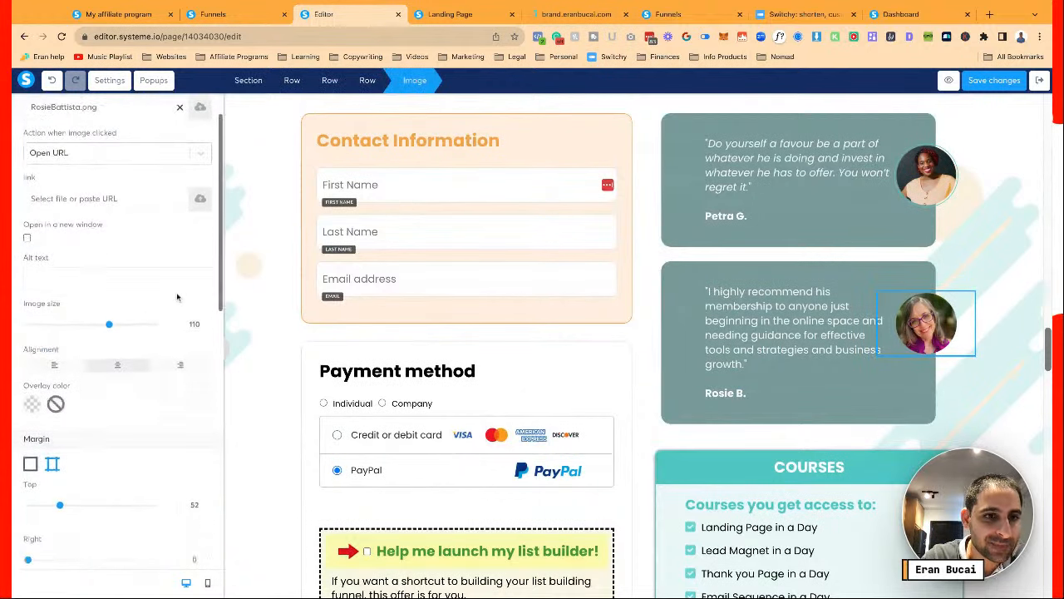
{"action": "scroll", "coordinate": [168, 438], "scroll_direction": "down", "scroll_amount": 2}
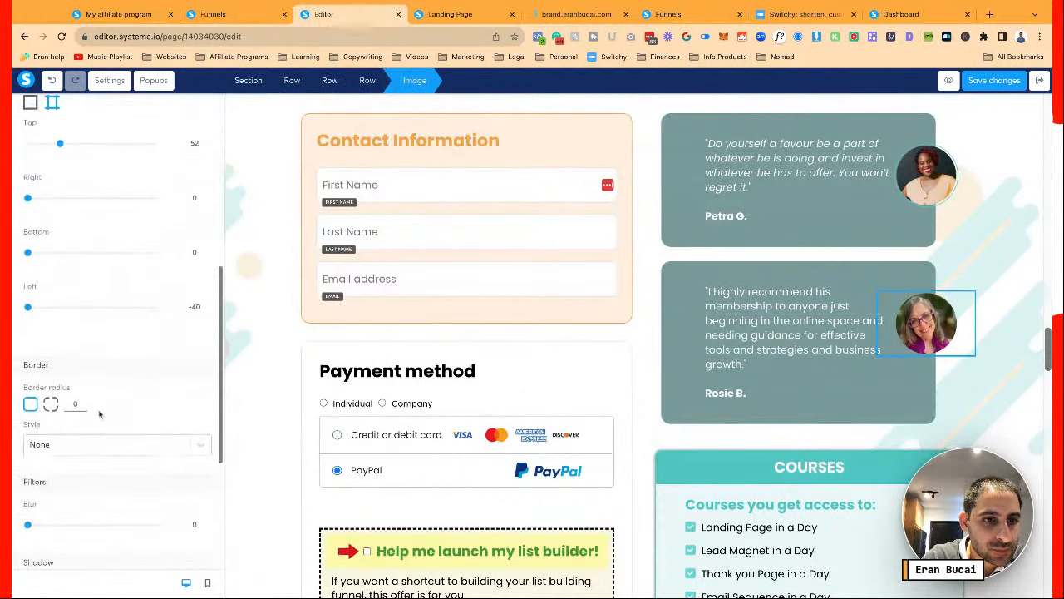
{"action": "left_click", "coordinate": [78, 443]}
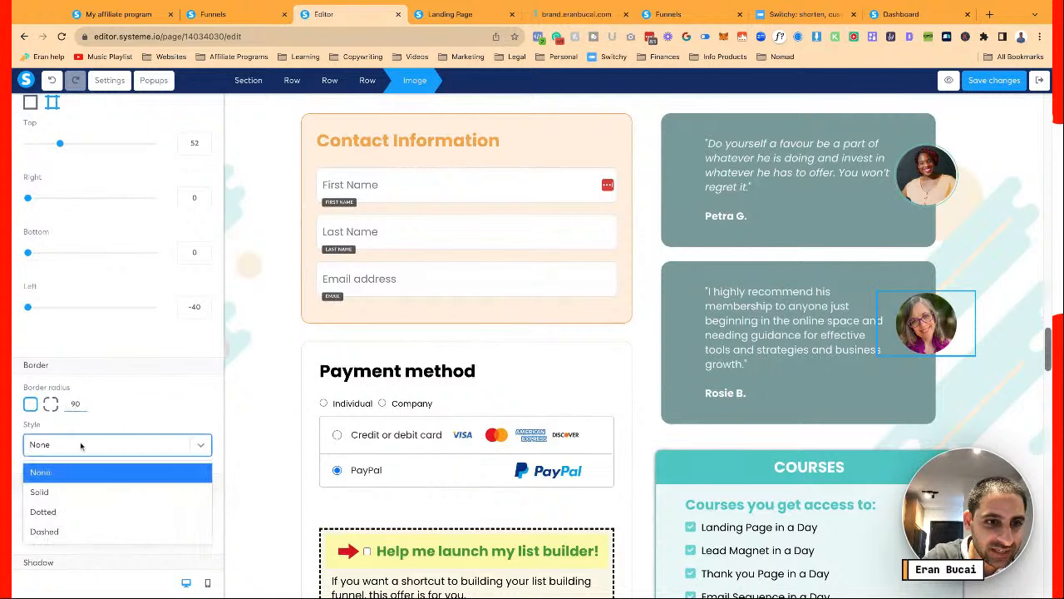
{"action": "left_click", "coordinate": [81, 488]}
{"action": "scroll", "coordinate": [108, 421], "scroll_direction": "down", "scroll_amount": 2}
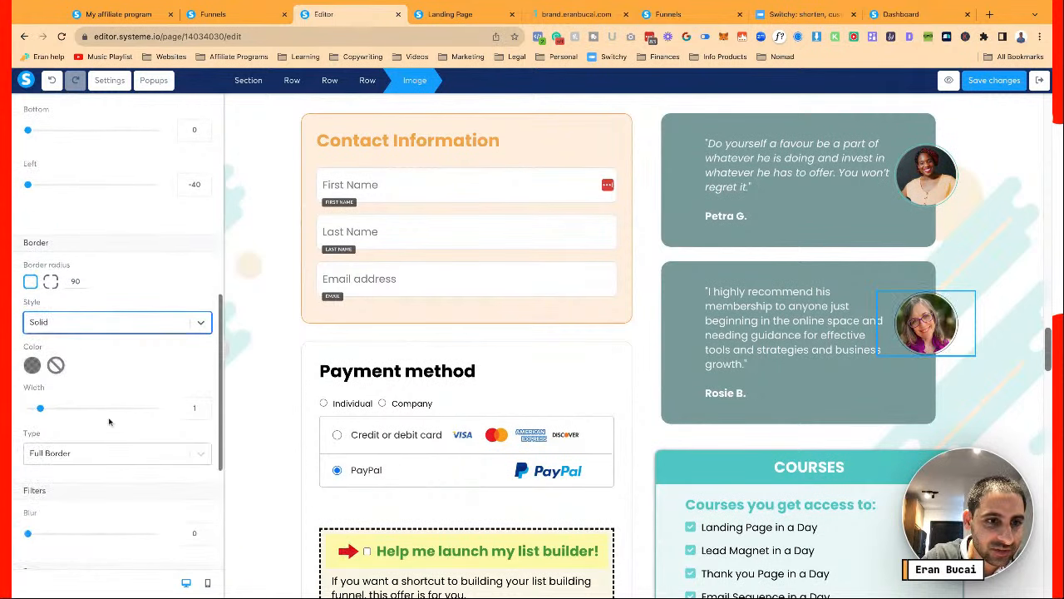
{"action": "left_click", "coordinate": [34, 368]}
{"action": "key", "text": "ctrl+v"}
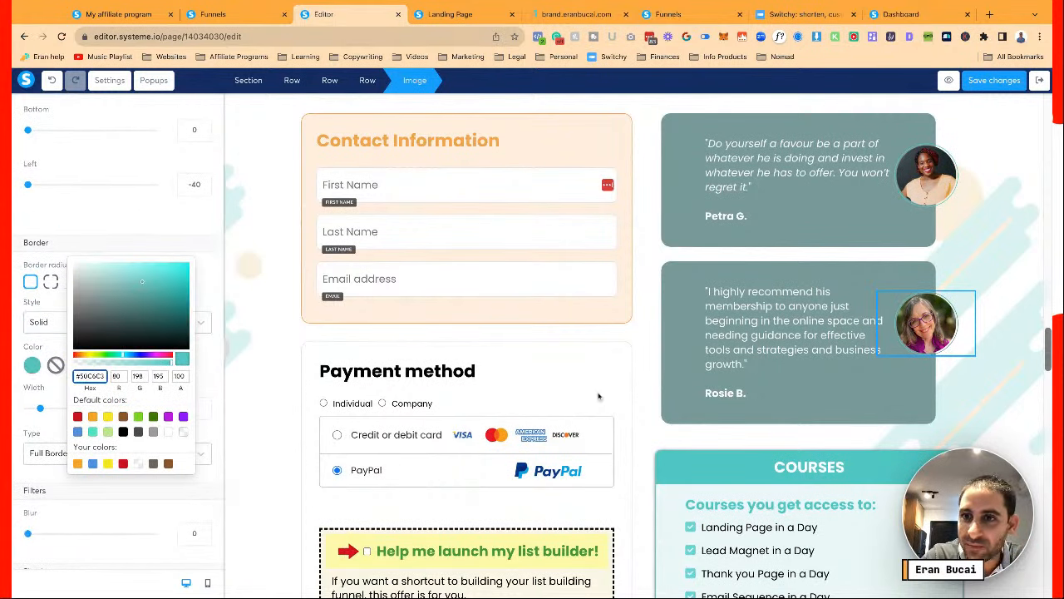
{"action": "left_click", "coordinate": [901, 386]}
{"action": "scroll", "coordinate": [901, 386], "scroll_direction": "down", "scroll_amount": 2}
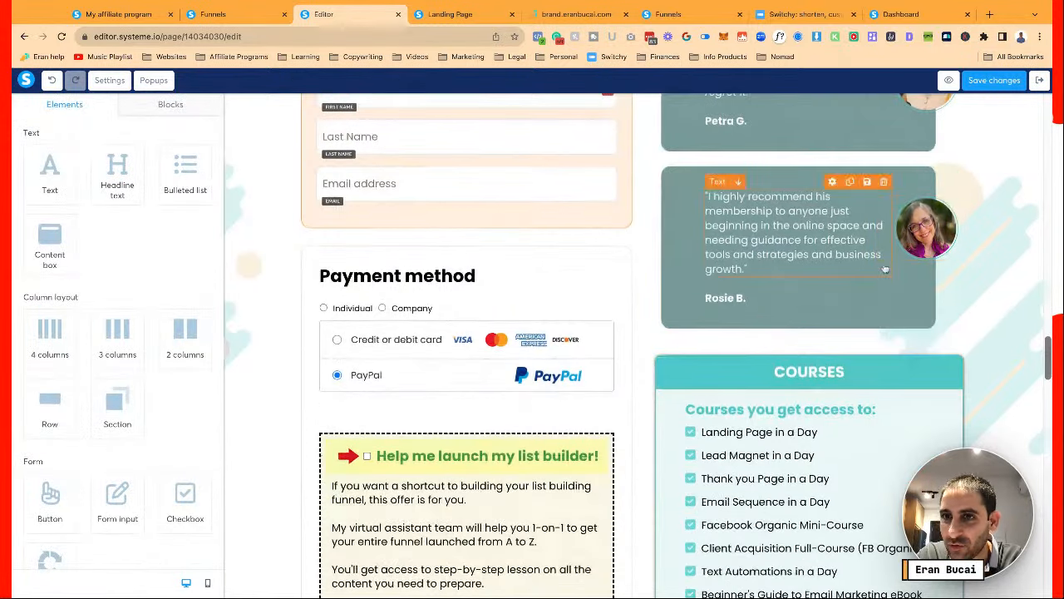
Save the photo border changes to the DCT Plus Monthly page
{"action": "scroll", "coordinate": [885, 267], "scroll_direction": "up", "scroll_amount": 4}
{"action": "scroll", "coordinate": [886, 267], "scroll_direction": "down", "scroll_amount": 2}
{"action": "scroll", "coordinate": [885, 267], "scroll_direction": "up", "scroll_amount": 5}
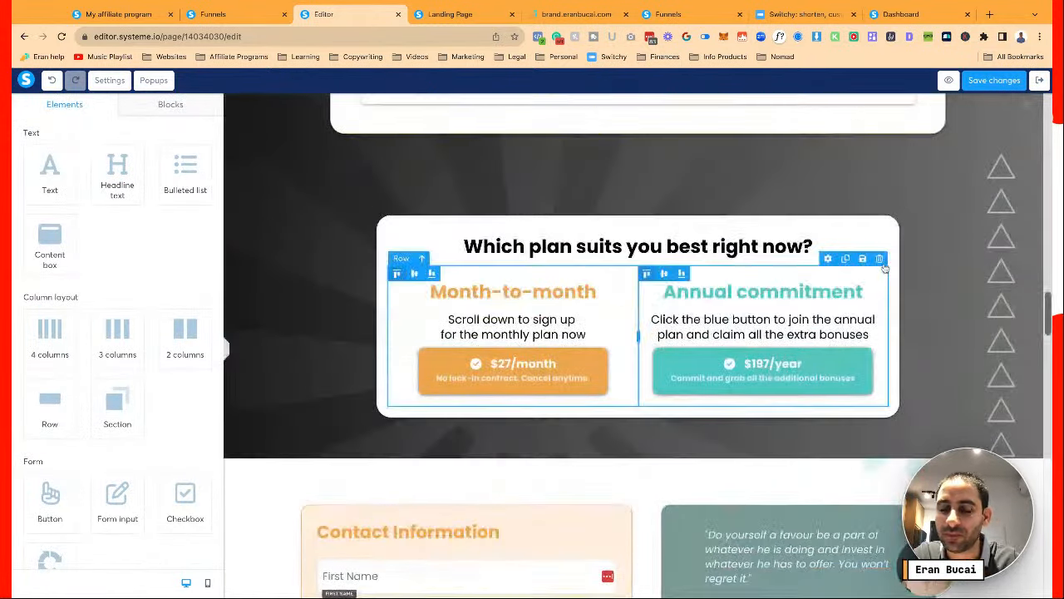
{"action": "left_click", "coordinate": [997, 81]}
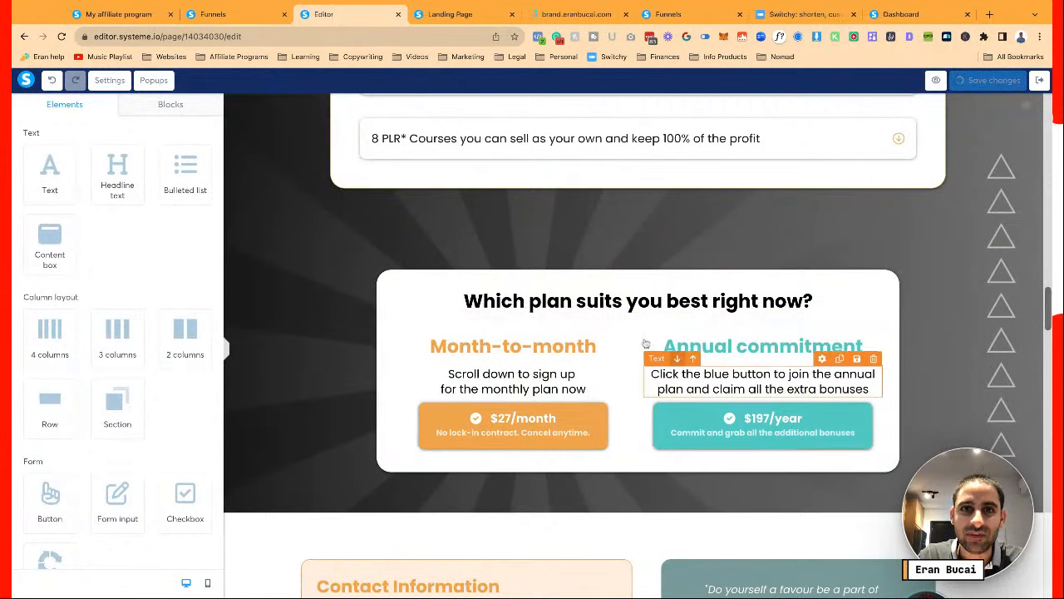
{"action": "scroll", "coordinate": [645, 343], "scroll_direction": "up", "scroll_amount": 6}
{"action": "scroll", "coordinate": [645, 343], "scroll_direction": "up", "scroll_amount": 5}
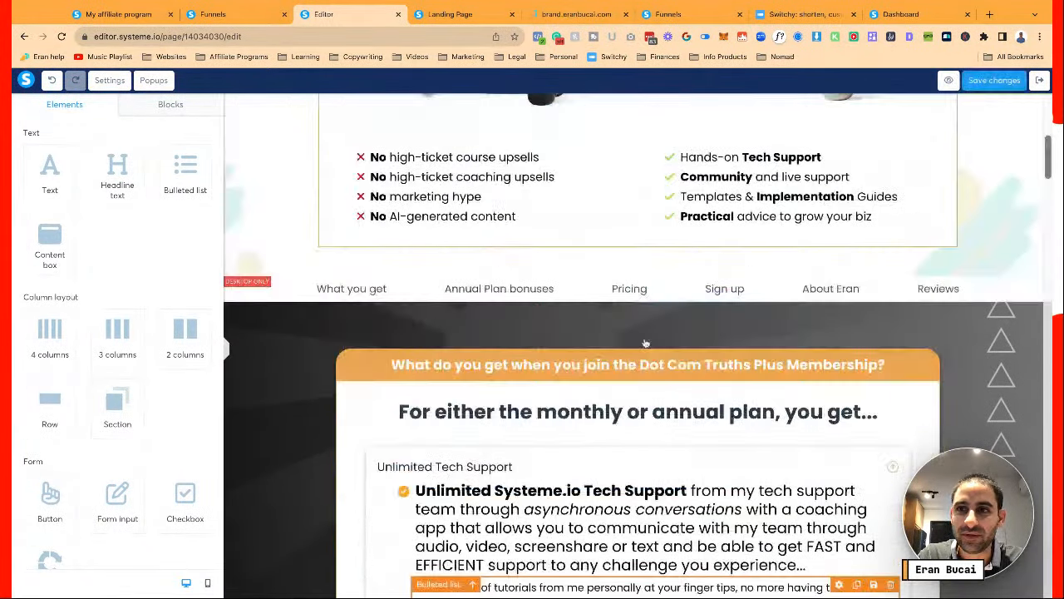
{"action": "scroll", "coordinate": [645, 342], "scroll_direction": "up", "scroll_amount": 10}
{"action": "left_click", "coordinate": [993, 80]}
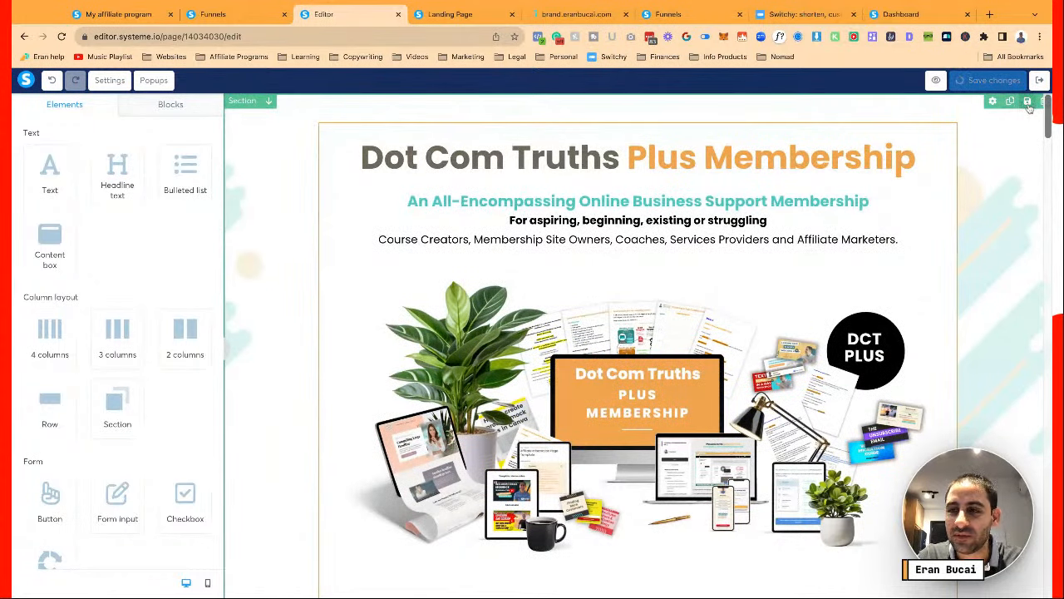
Save the top membership hero section as a reusable block titled 'DCT Plus 1'
{"action": "left_click", "coordinate": [1027, 100]}
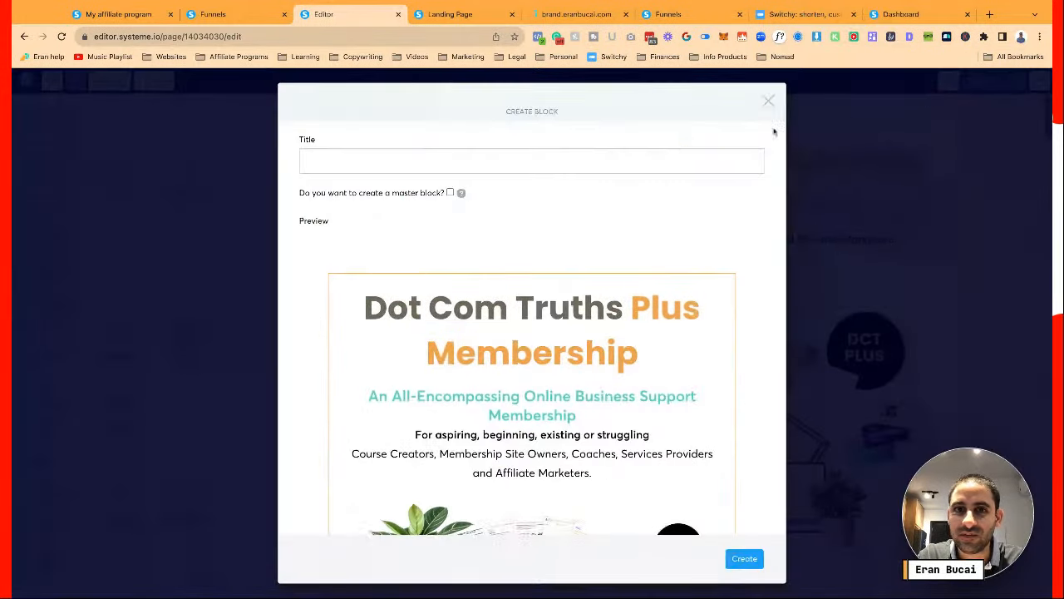
{"action": "left_click", "coordinate": [659, 157]}
{"action": "type", "text": "DCT Plus 1"}
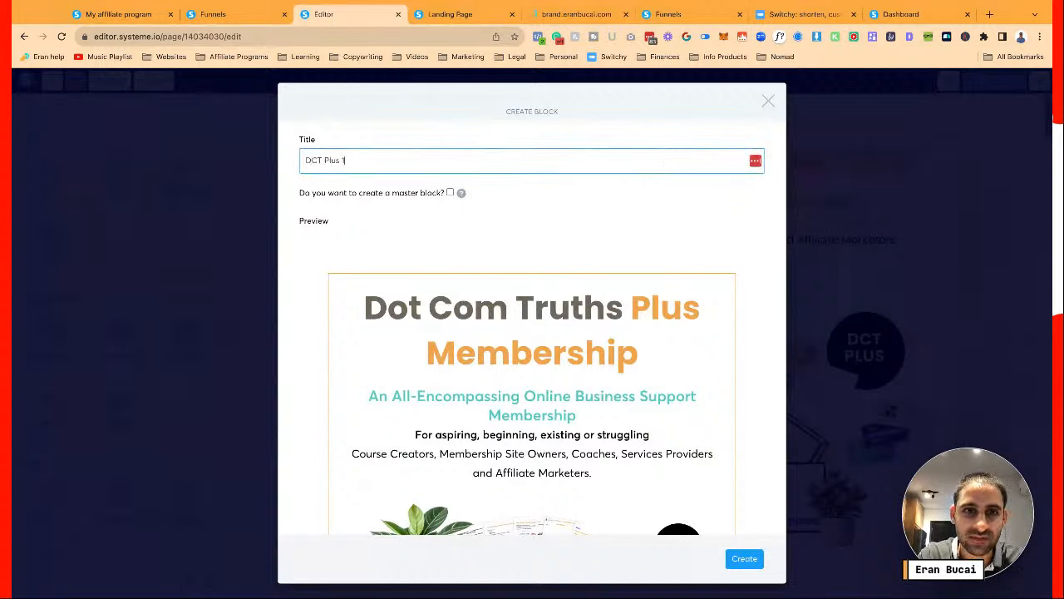
{"action": "left_click", "coordinate": [744, 557]}
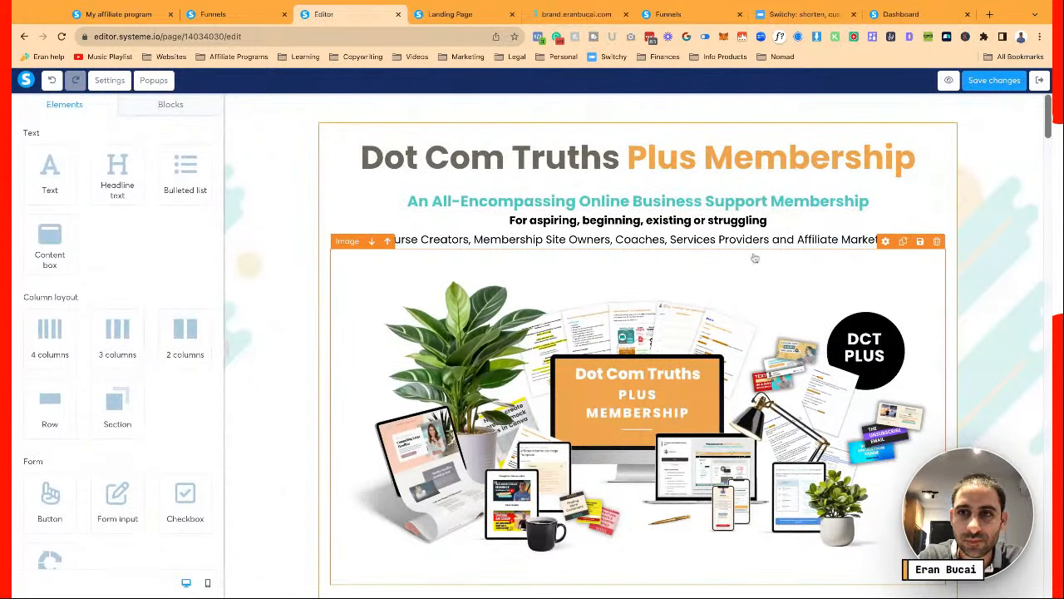
{"action": "scroll", "coordinate": [875, 301], "scroll_direction": "down", "scroll_amount": 5}
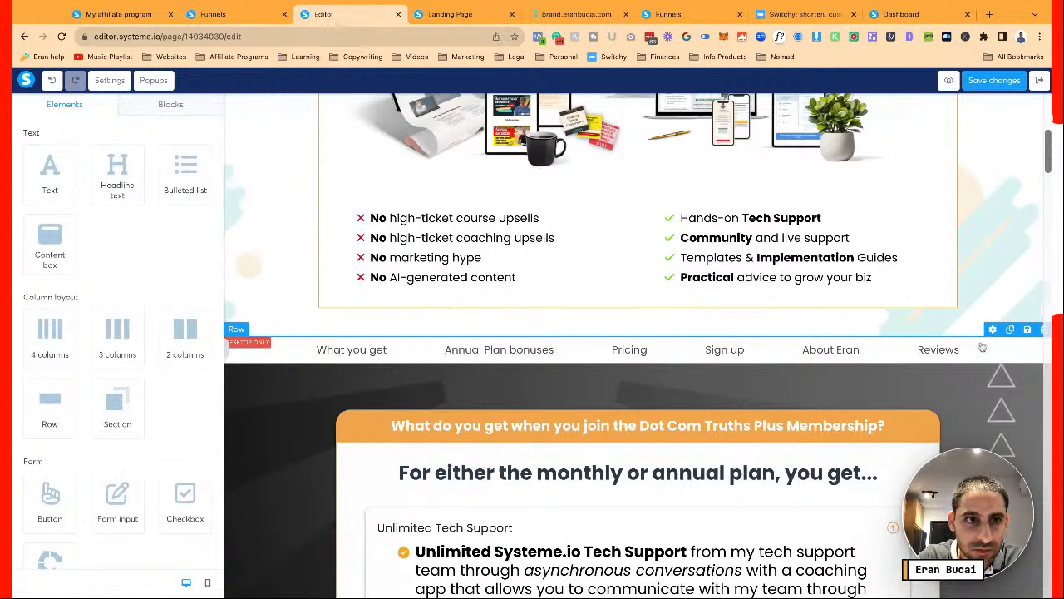
Select the section holding the navigation menu and save it as block 'DCT plus menu 2'
{"action": "left_click", "coordinate": [982, 348]}
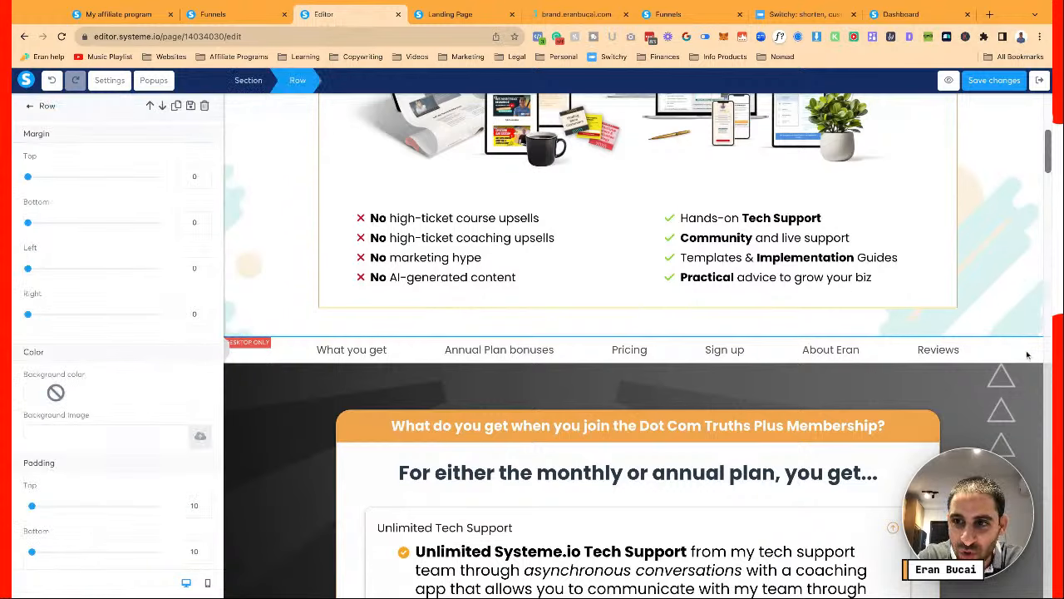
{"action": "left_click", "coordinate": [249, 81]}
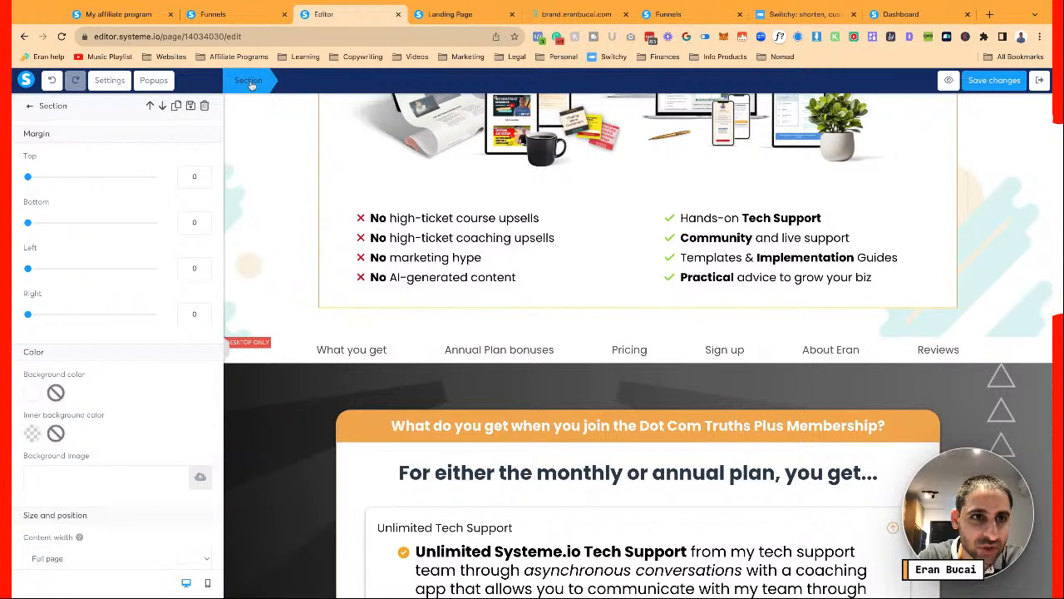
{"action": "left_click", "coordinate": [190, 106]}
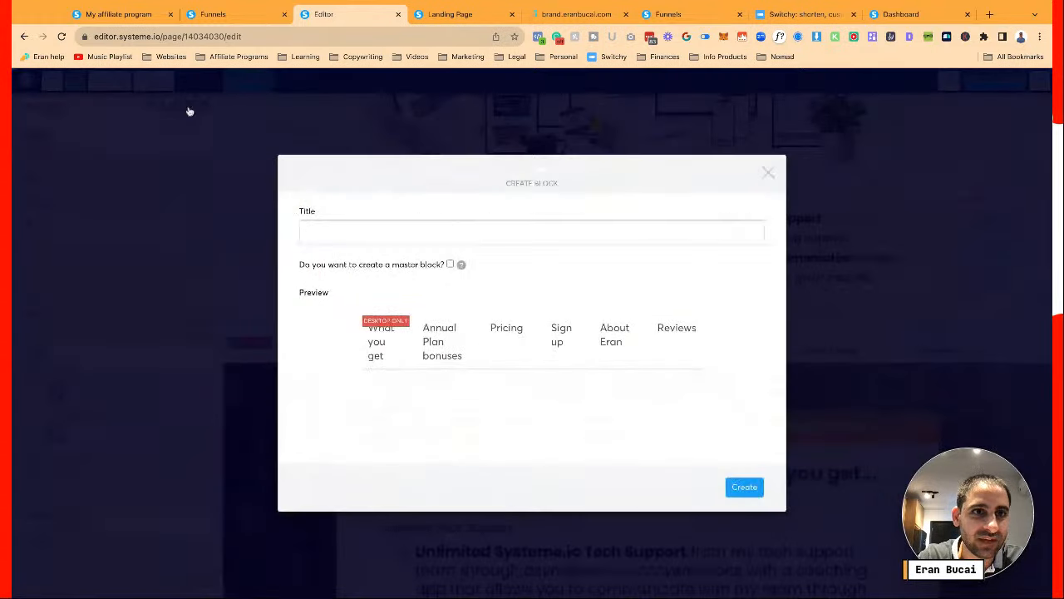
{"action": "left_click", "coordinate": [432, 236]}
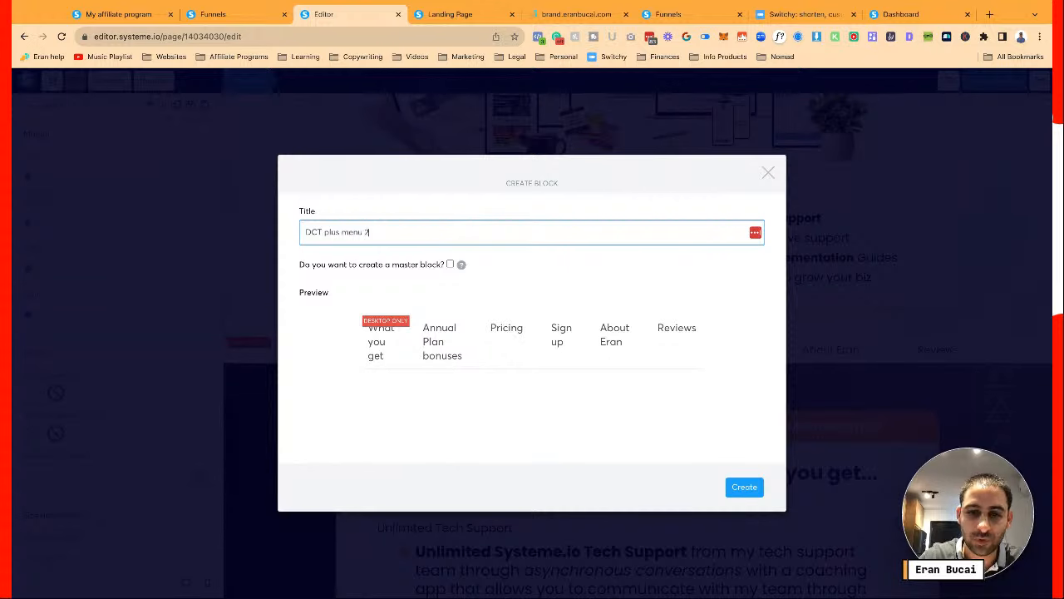
{"action": "type", "text": "DCT plus menu 2"}
{"action": "left_click", "coordinate": [740, 489]}
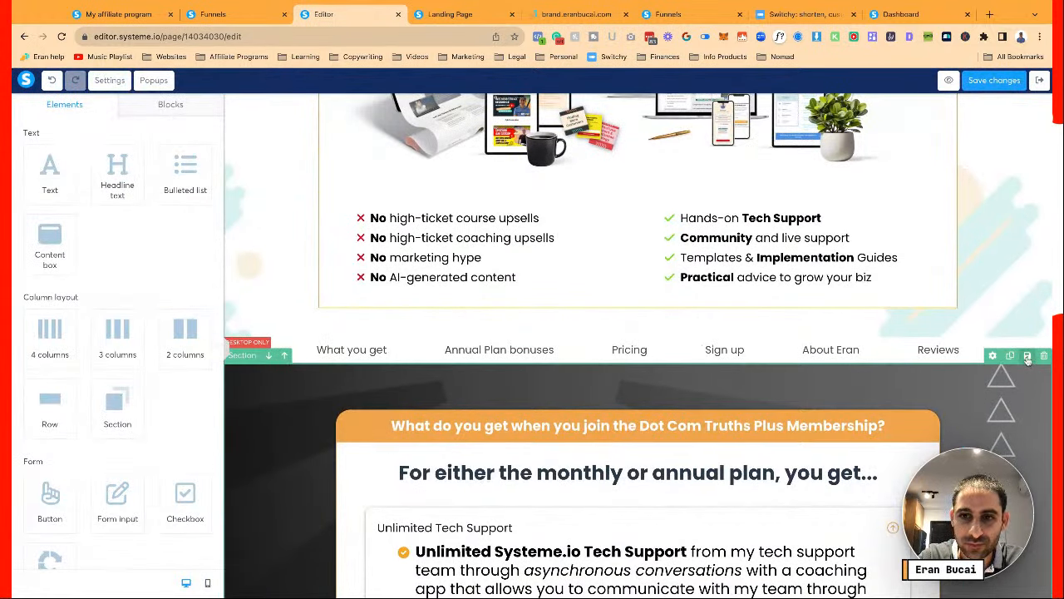
Save the 'What do you get when you join' benefits section as a DCT Plus-titled block
{"action": "left_click", "coordinate": [1027, 355]}
{"action": "left_click", "coordinate": [463, 161]}
{"action": "type", "text": "DCT Plus what you get 3"}
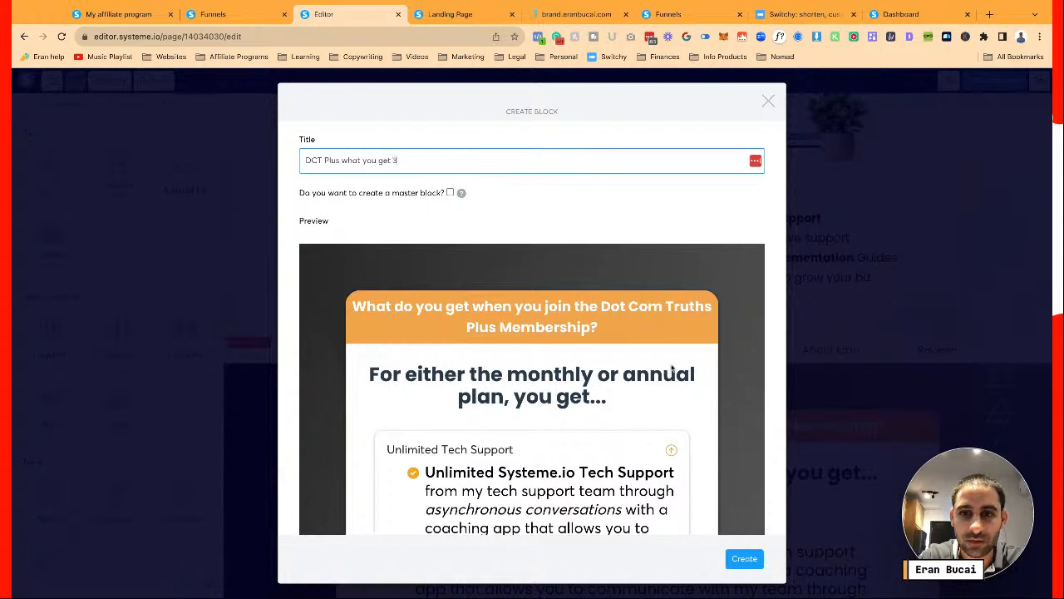
{"action": "scroll", "coordinate": [672, 371], "scroll_direction": "down", "scroll_amount": 5}
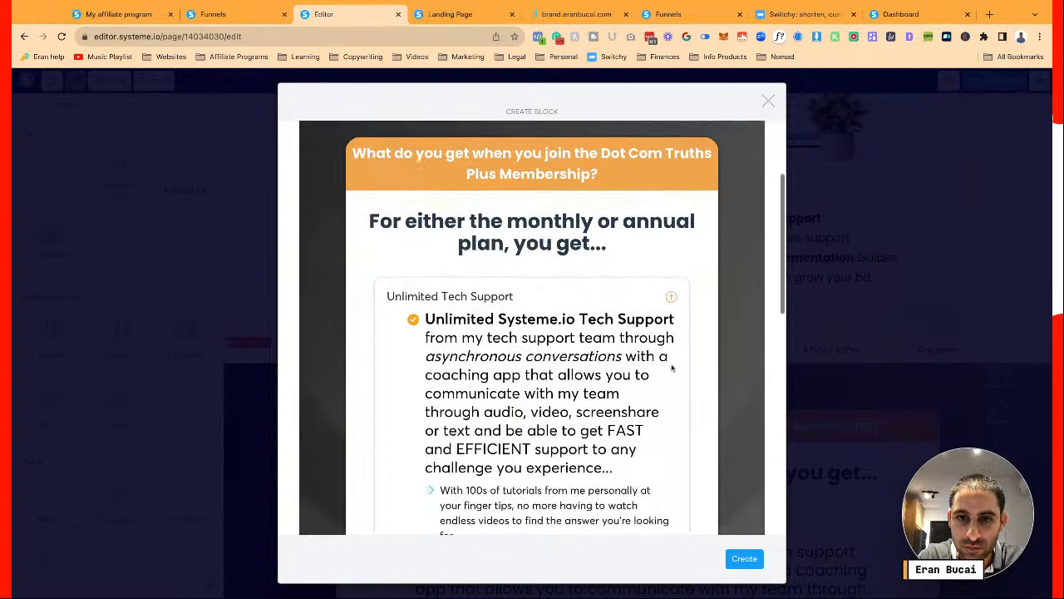
{"action": "scroll", "coordinate": [736, 507], "scroll_direction": "down", "scroll_amount": 5}
{"action": "left_click", "coordinate": [744, 559]}
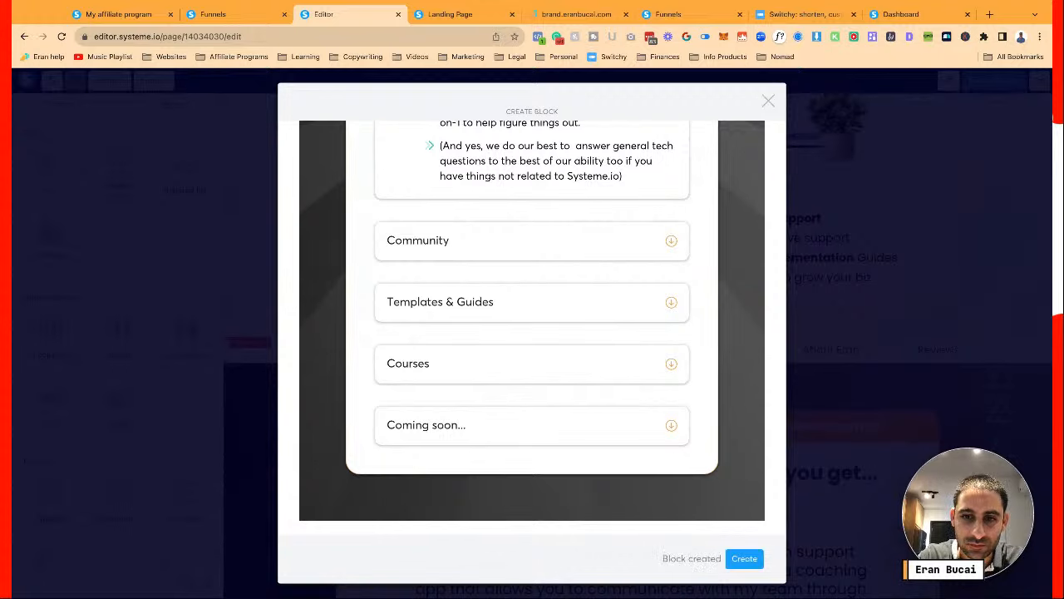
{"action": "scroll", "coordinate": [831, 472], "scroll_direction": "down", "scroll_amount": 12}
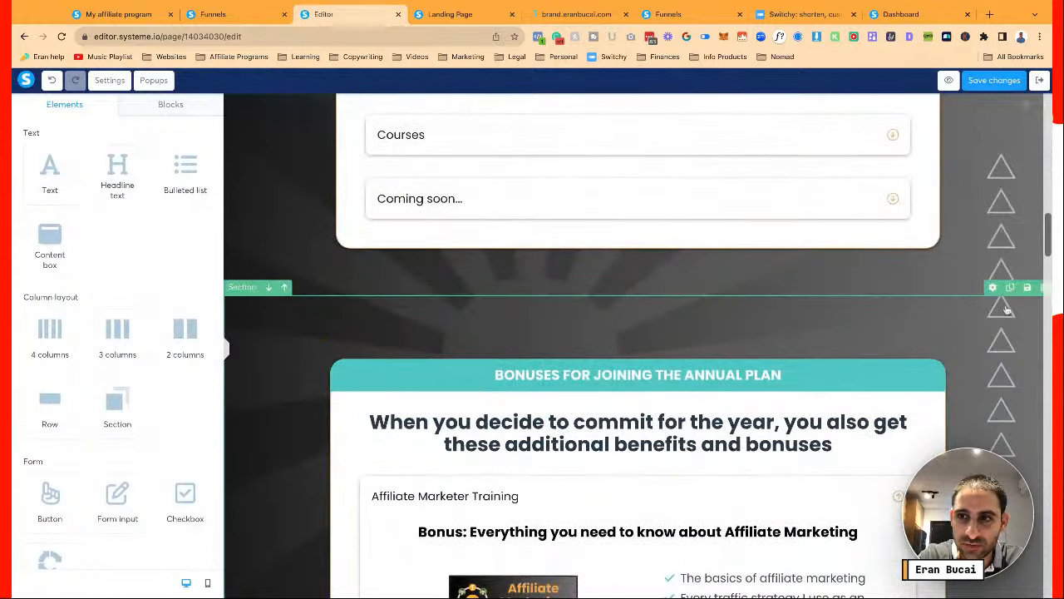
Save the annual plan bonuses section as a block titled 'DCT Plus annual bonus'
{"action": "left_click", "coordinate": [1027, 287]}
{"action": "left_click", "coordinate": [574, 164]}
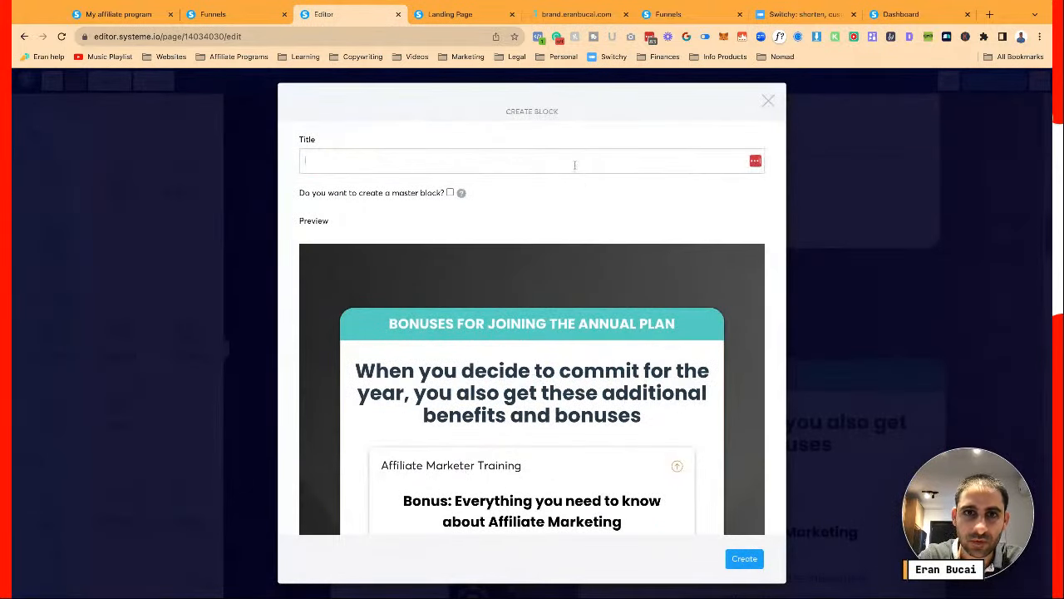
{"action": "type", "text": "DCT Plus"}
{"action": "type", "text": "an"}
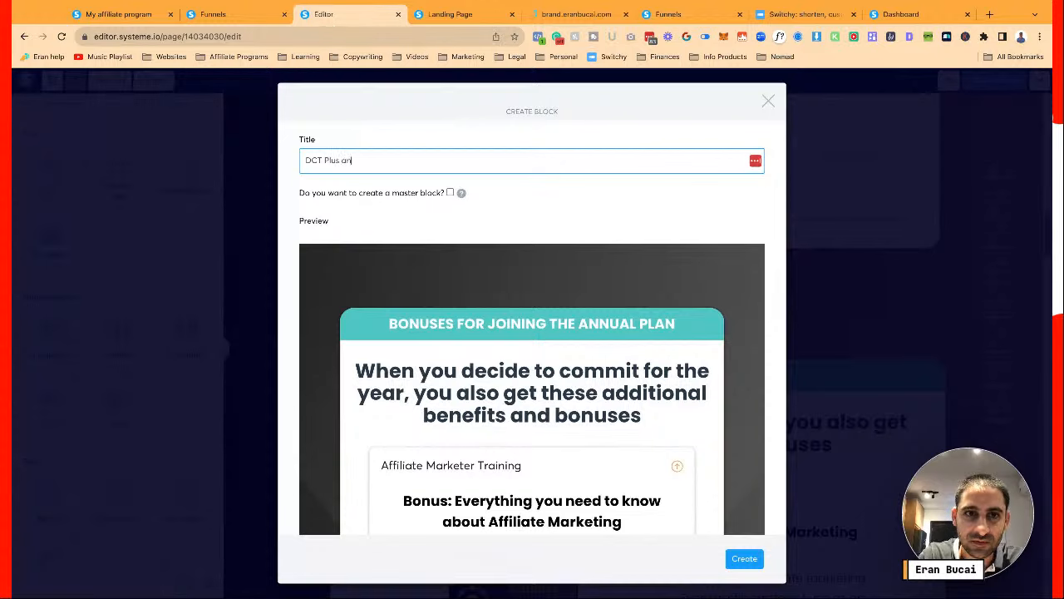
{"action": "type", "text": "nual bonus 4"}
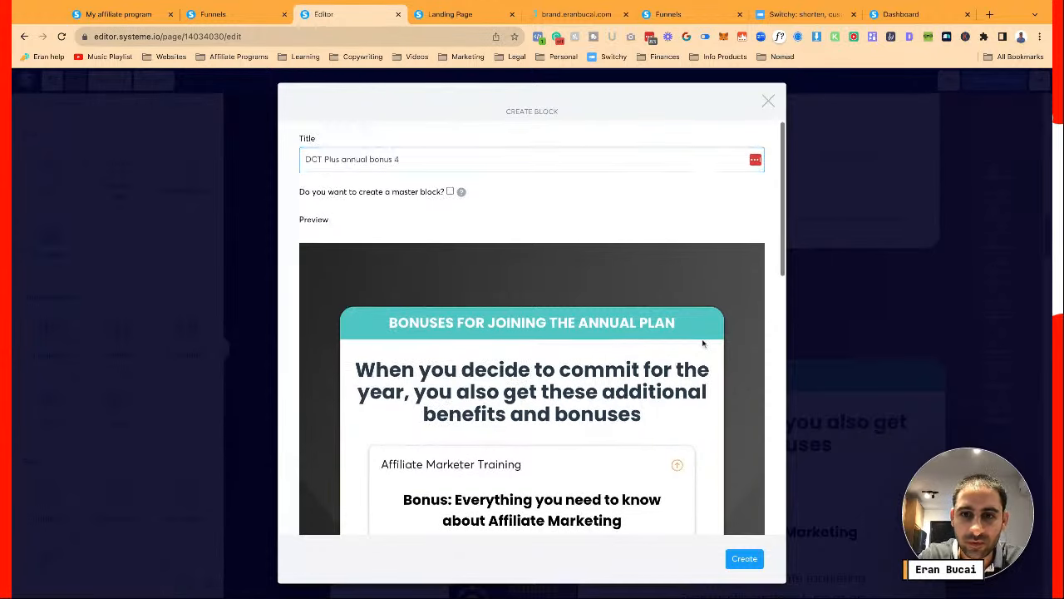
{"action": "scroll", "coordinate": [532, 333], "scroll_direction": "down", "scroll_amount": 3}
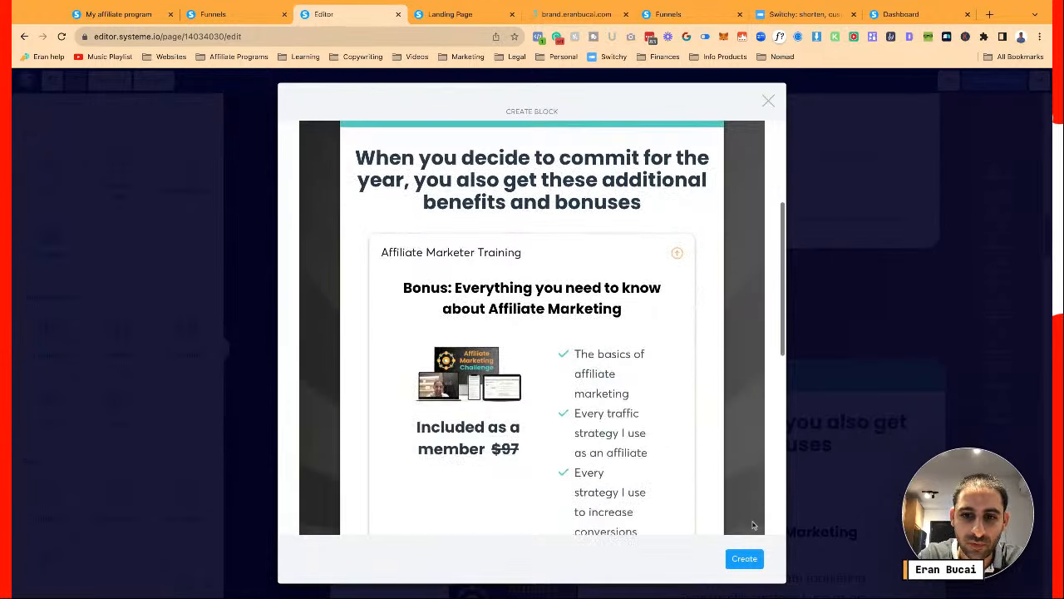
{"action": "left_click", "coordinate": [745, 559]}
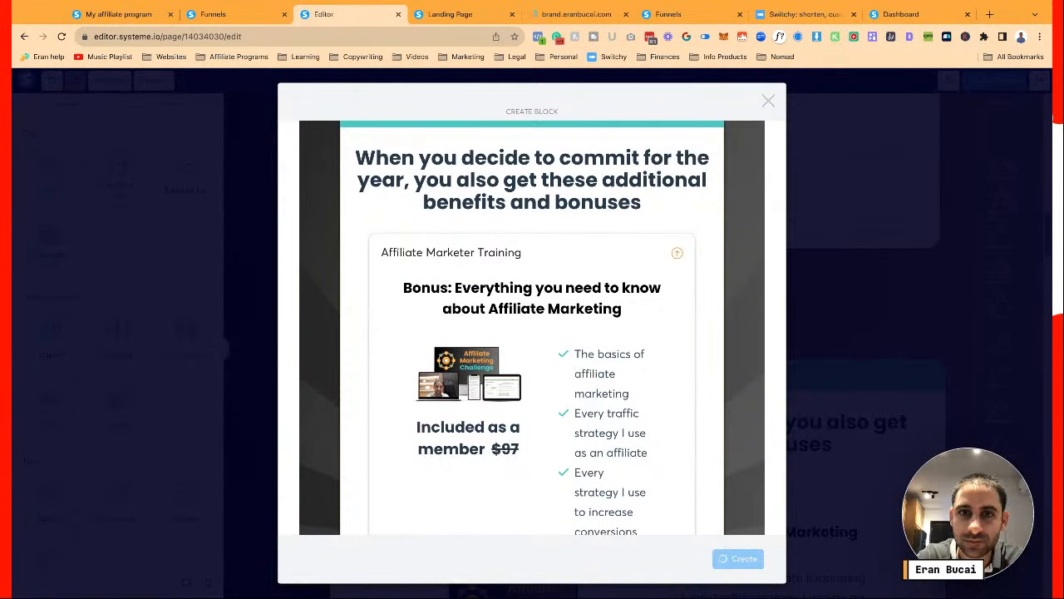
{"action": "scroll", "coordinate": [948, 319], "scroll_direction": "down", "scroll_amount": 10}
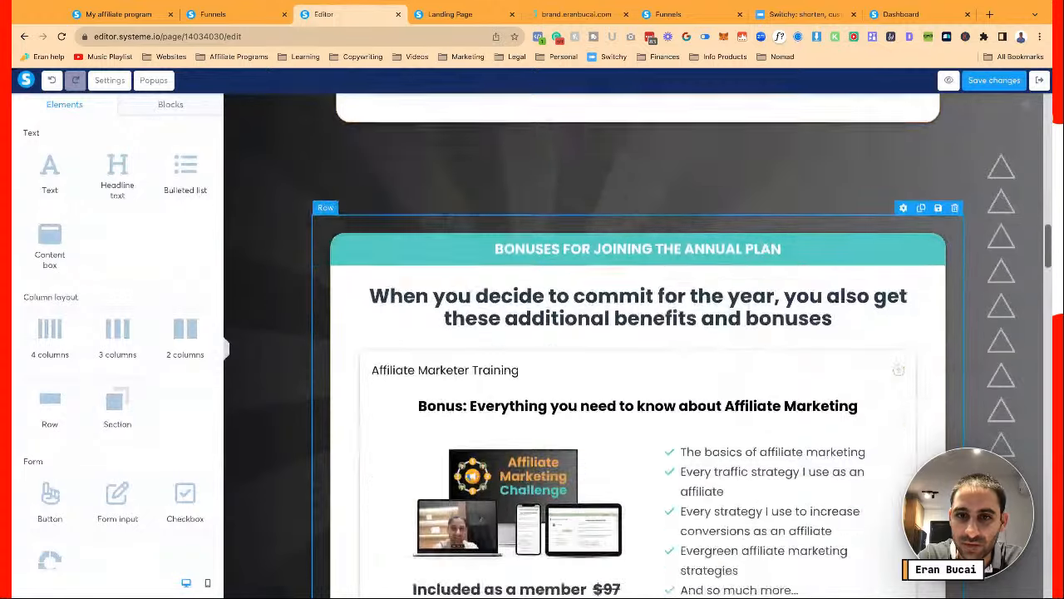
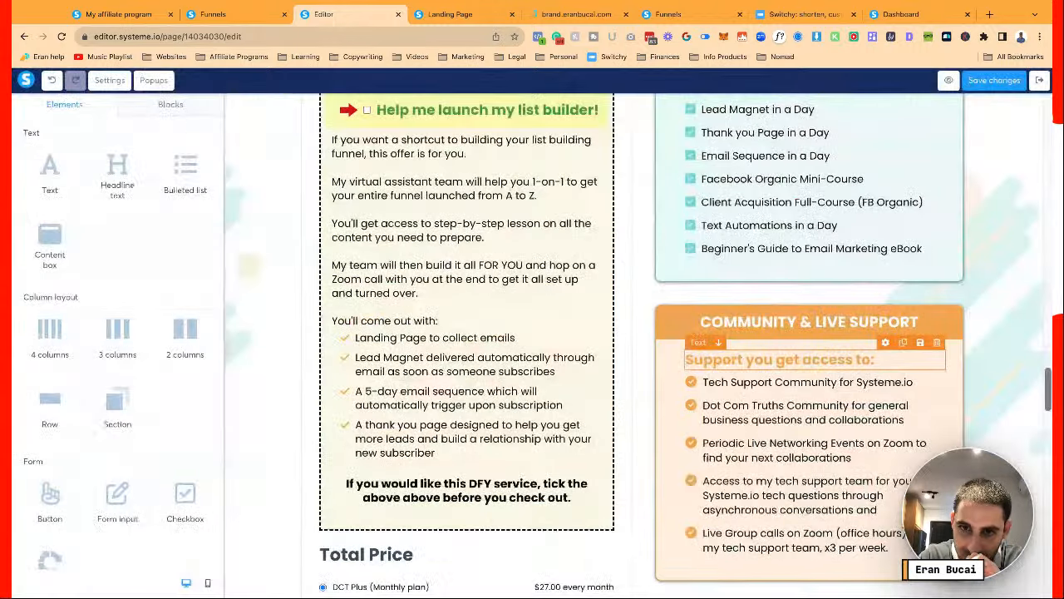
Scroll the editor down to the customer testimonials section
{"action": "scroll", "coordinate": [637, 345], "scroll_direction": "down", "scroll_amount": 4}
{"action": "scroll", "coordinate": [989, 291], "scroll_direction": "down", "scroll_amount": 2}
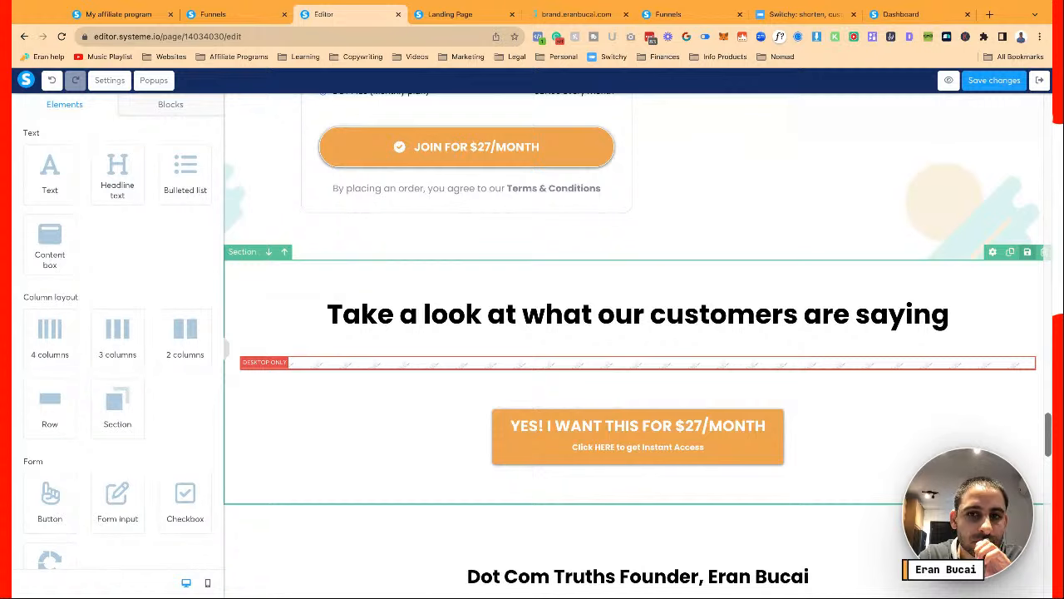
Rewrite the testimonials headline as 'Verified Facebook Reviews from our clients...'
{"action": "left_click", "coordinate": [789, 326]}
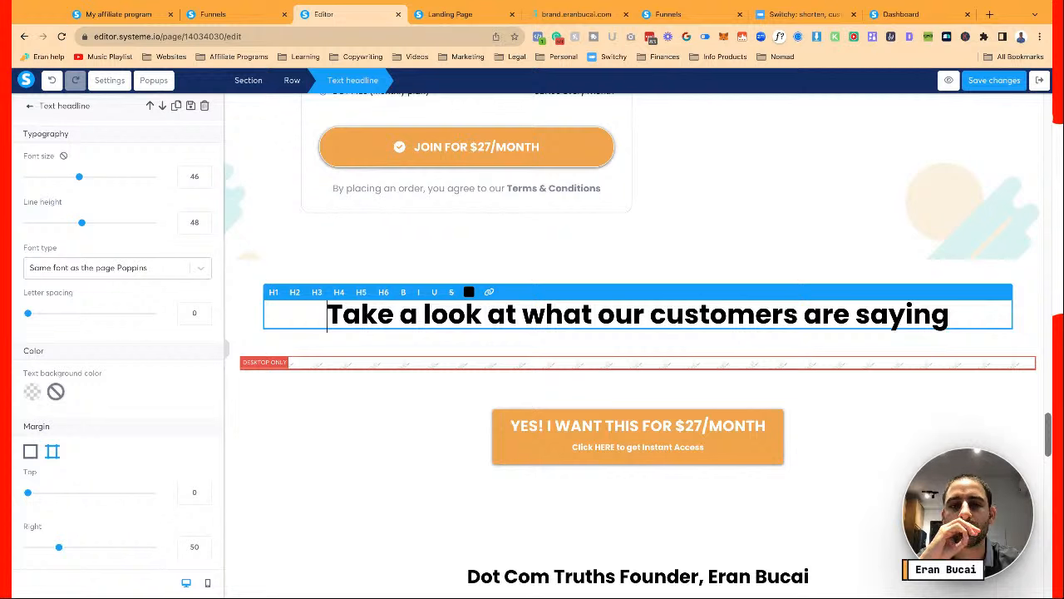
{"action": "type", "text": "Verified testimonials fr"}
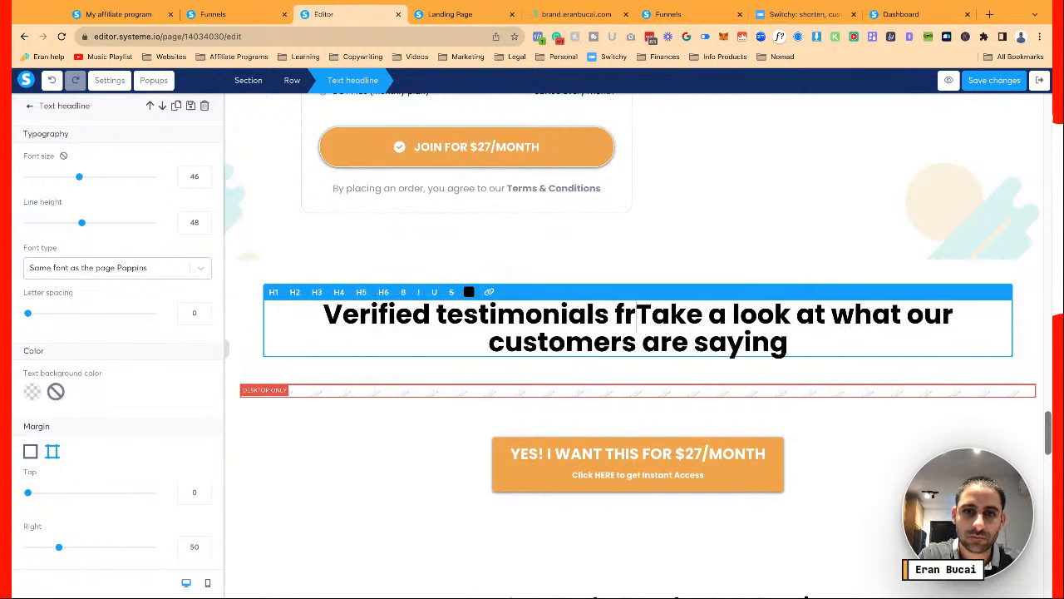
{"action": "type", "text": "om "}
{"action": "type", "text": "our clients"}
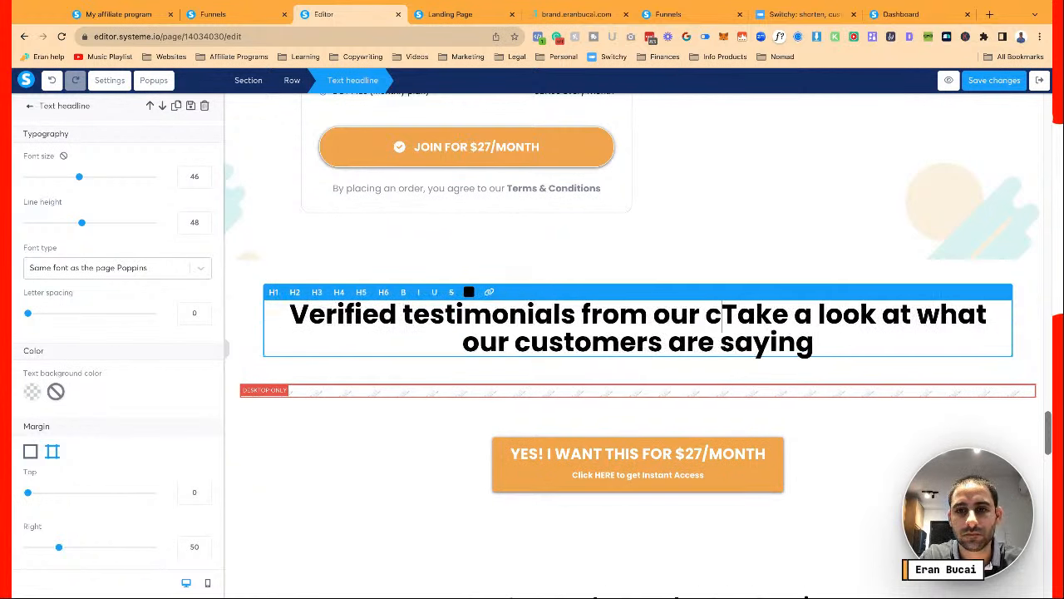
{"action": "key", "text": "shift+Down"}
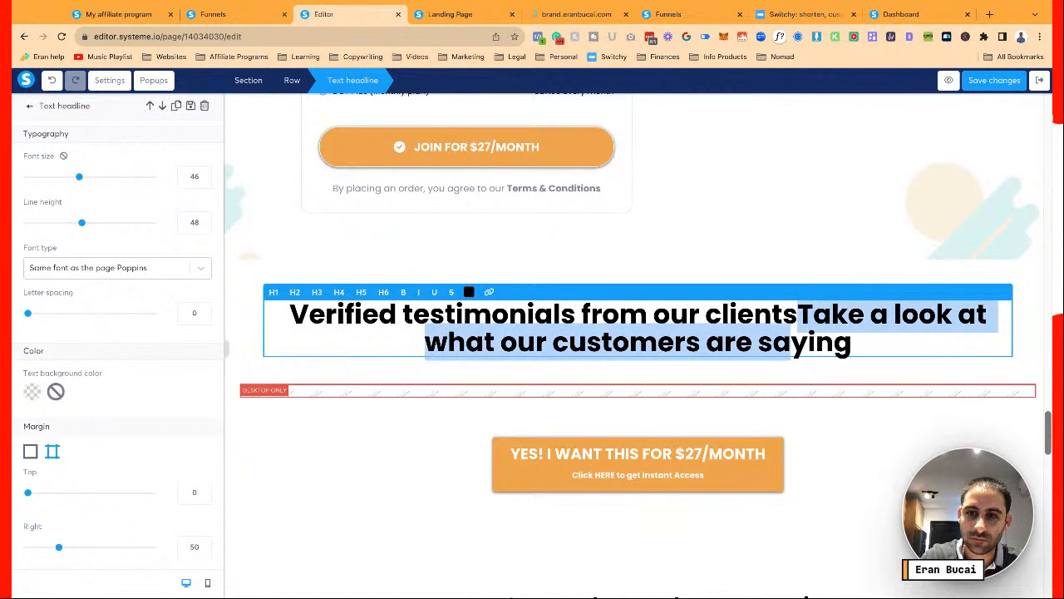
{"action": "key", "text": "shift+End"}
{"action": "type", "text": "..."}
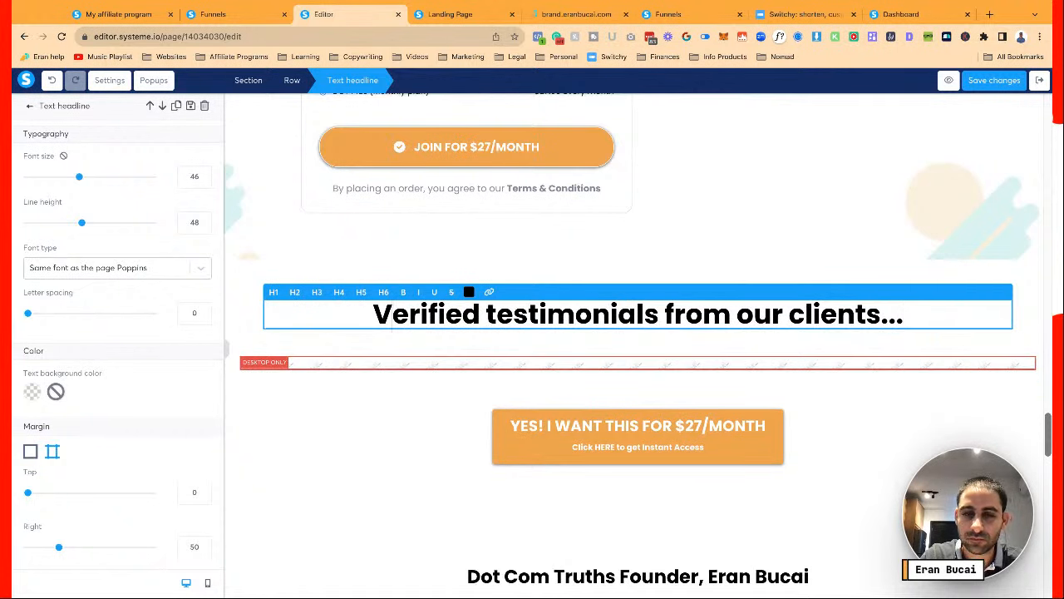
{"action": "key", "text": "Right"}
{"action": "key", "text": "Right"}
{"action": "key", "text": "Right"}
{"action": "key", "text": "Right"}
{"action": "key", "text": "Right"}
{"action": "key", "text": "Right"}
{"action": "key", "text": "Right"}
{"action": "key", "text": "Right"}
{"action": "type", "text": "Facebo"}
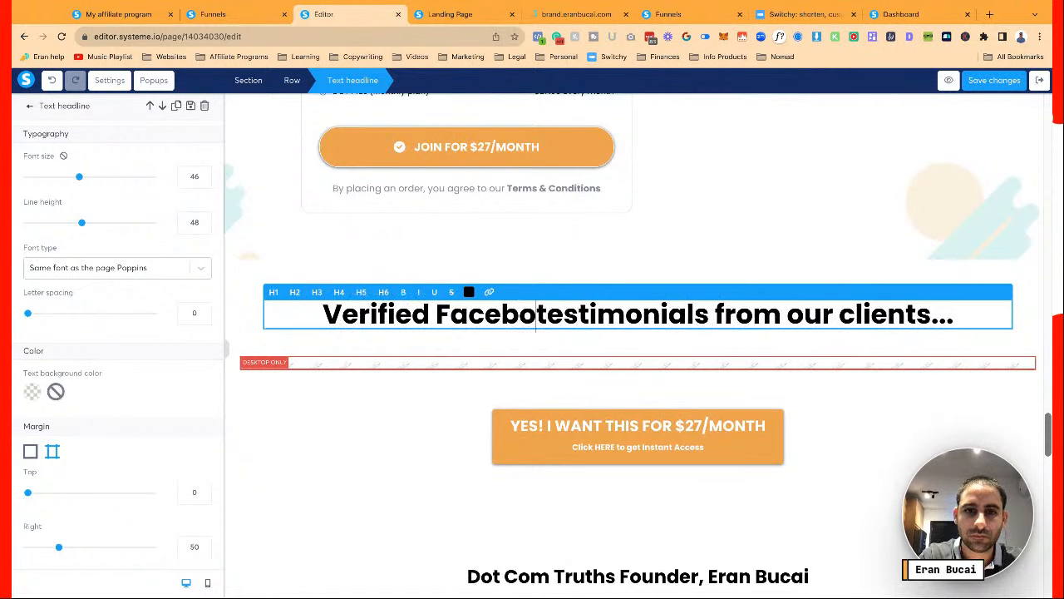
{"action": "type", "text": "ok Reviews"}
{"action": "key", "text": "shift+Right"}
{"action": "key", "text": "shift+Right"}
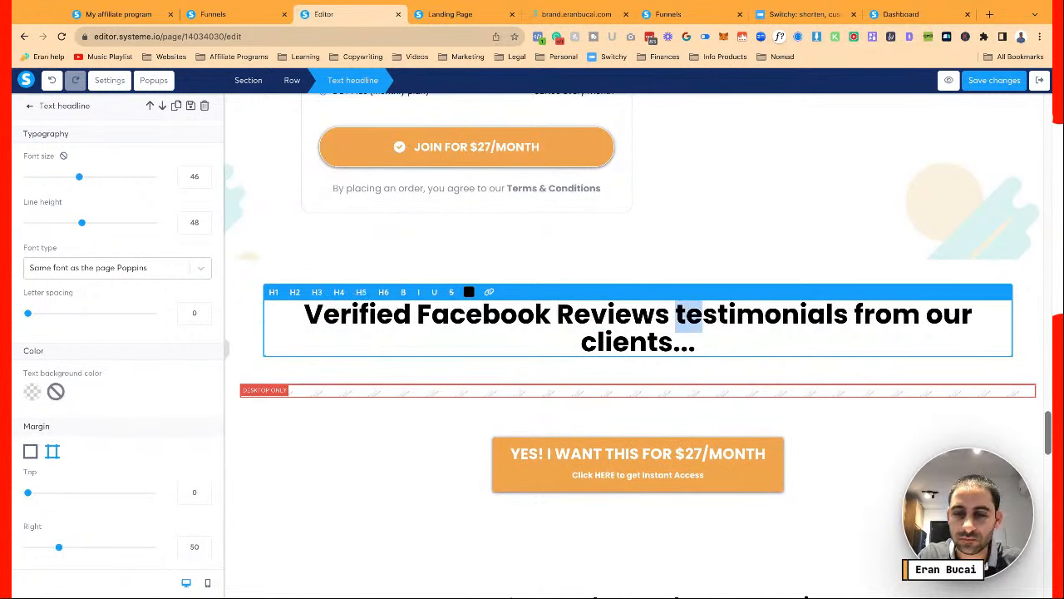
{"action": "key", "text": "shift+Right"}
{"action": "key", "text": "shift+Right"}
{"action": "key", "text": "shift+Right"}
{"action": "key", "text": "shift+Right"}
{"action": "key", "text": "shift+Right"}
{"action": "key", "text": "shift+Right"}
{"action": "key", "text": "shift+Right"}
{"action": "key", "text": "shift+Right"}
{"action": "key", "text": "shift+Right"}
{"action": "key", "text": "shift+Right"}
{"action": "key", "text": "BackSpace"}
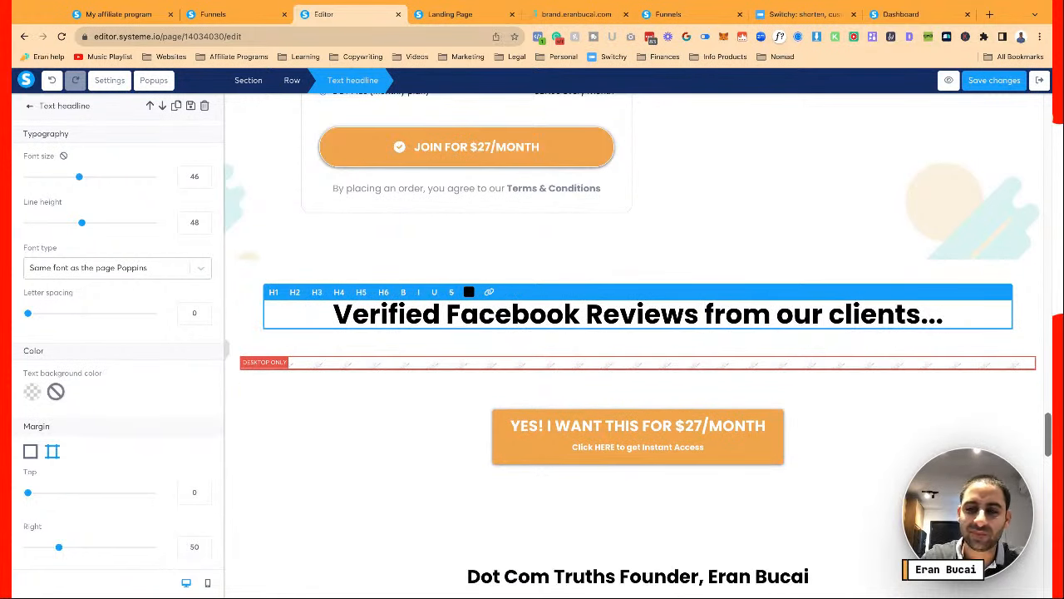
{"action": "left_click", "coordinate": [900, 265]}
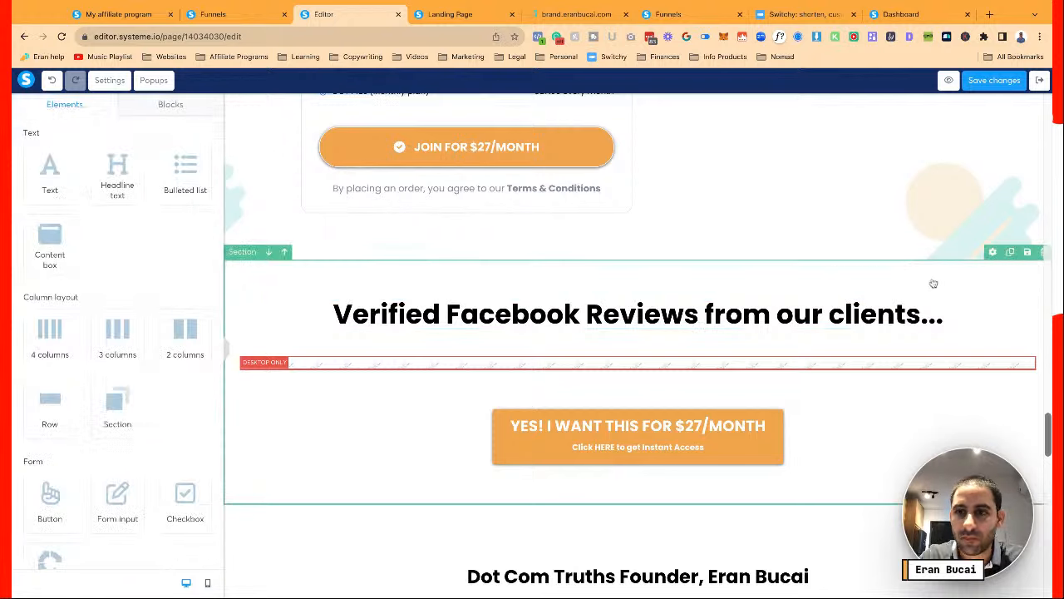
Color the word 'Facebook' blue in the headline and save the page
{"action": "left_click", "coordinate": [564, 331]}
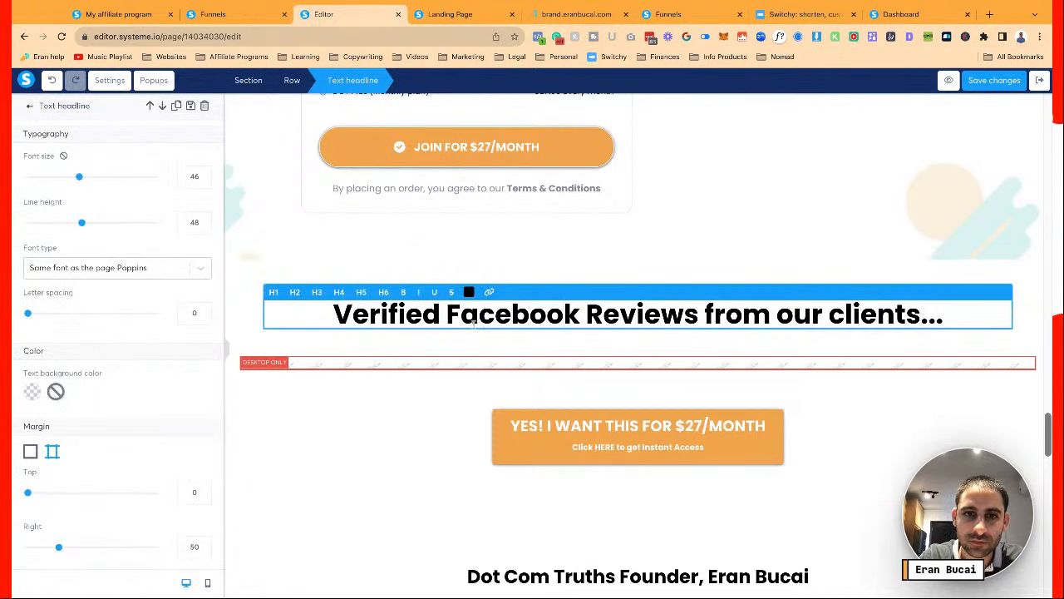
{"action": "left_click", "coordinate": [447, 316]}
{"action": "left_click_drag", "start_coordinate": [448, 316], "coordinate": [580, 316]}
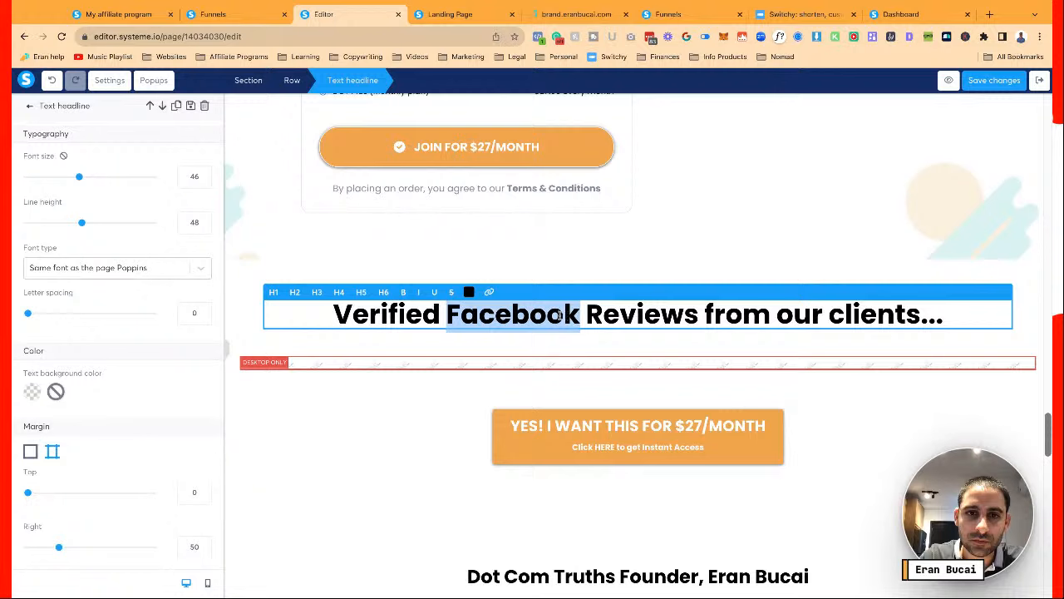
{"action": "left_click", "coordinate": [469, 292]}
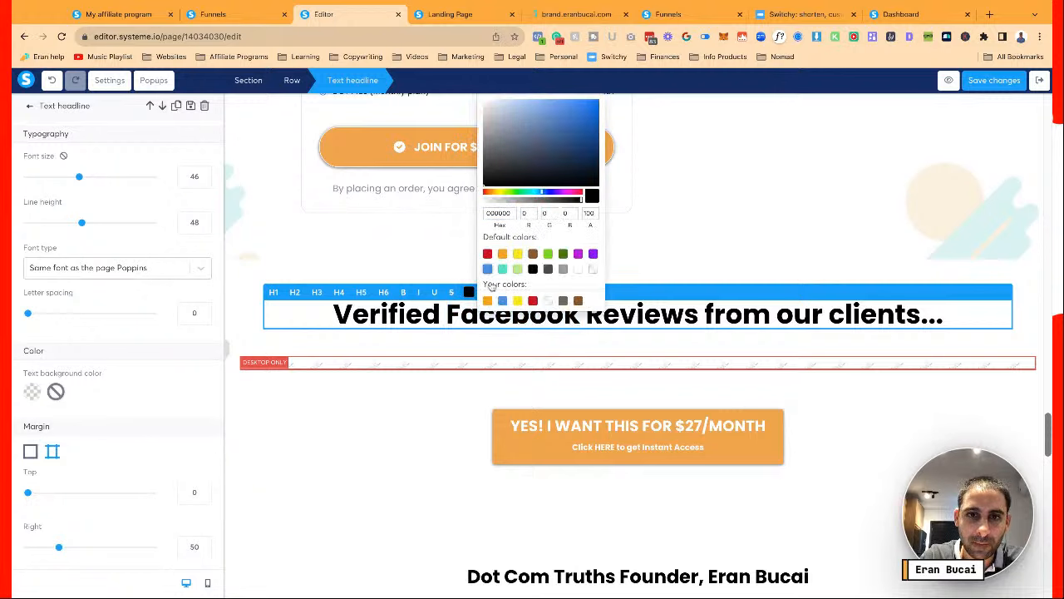
{"action": "left_click", "coordinate": [502, 300]}
{"action": "left_click", "coordinate": [498, 358]}
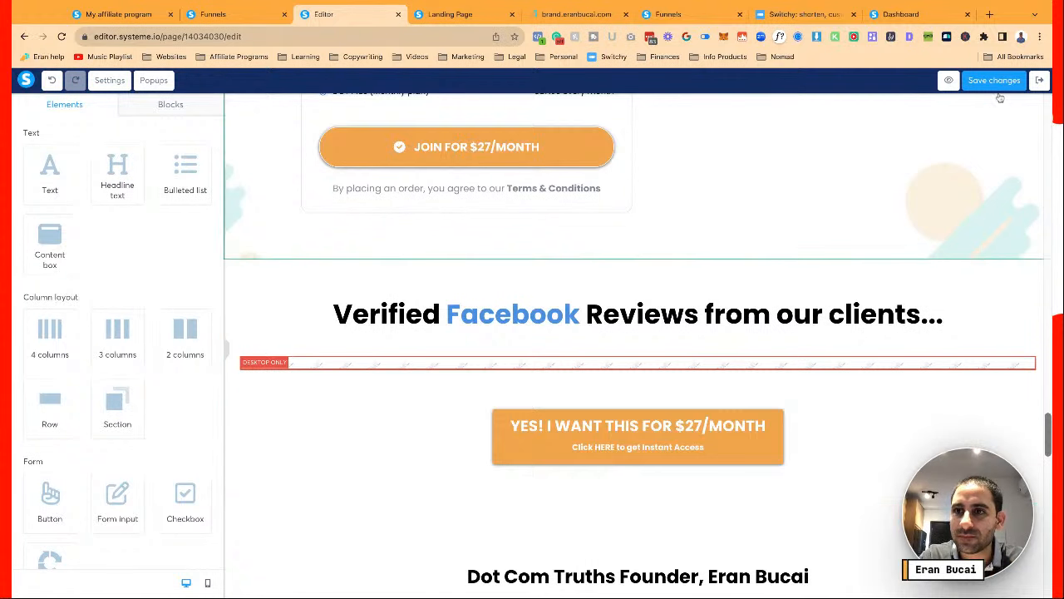
{"action": "key", "text": "ctrl+s"}
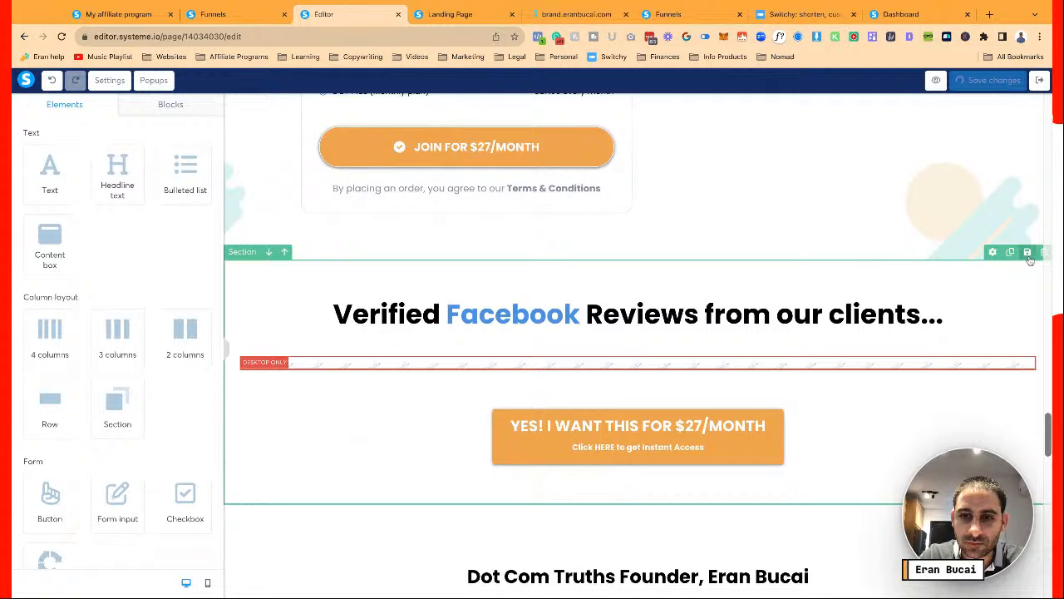
Save the reviews section as a block titled 'DCT Plus verified FB reviews'
{"action": "scroll", "coordinate": [1030, 261], "scroll_direction": "down", "scroll_amount": 2}
{"action": "scroll", "coordinate": [1030, 260], "scroll_direction": "up", "scroll_amount": 1}
{"action": "left_click", "coordinate": [1029, 230]}
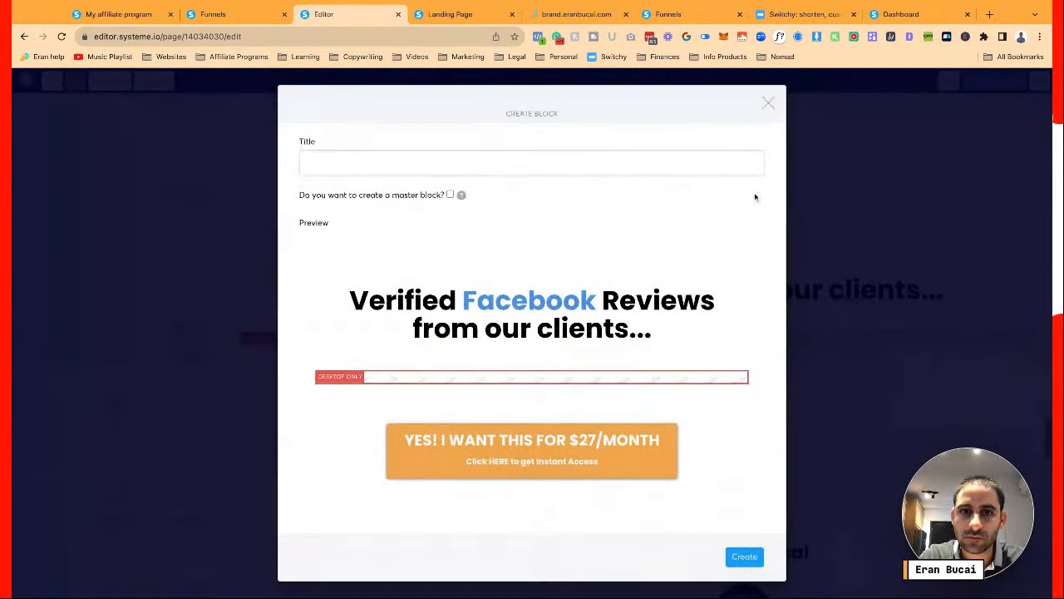
{"action": "left_click", "coordinate": [569, 161]}
{"action": "type", "text": "verified FB"}
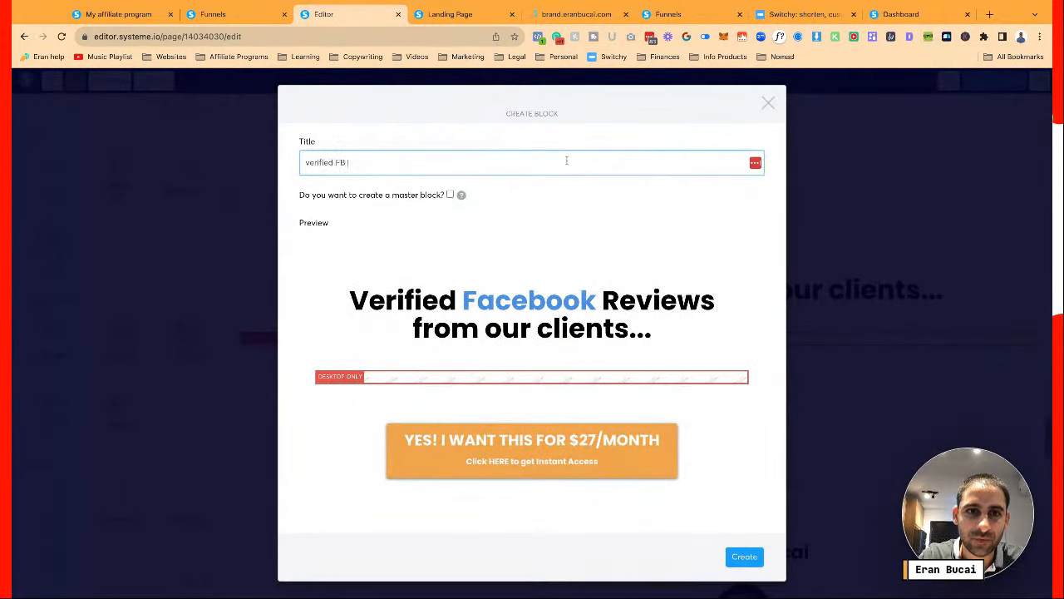
{"action": "type", "text": " reviews"}
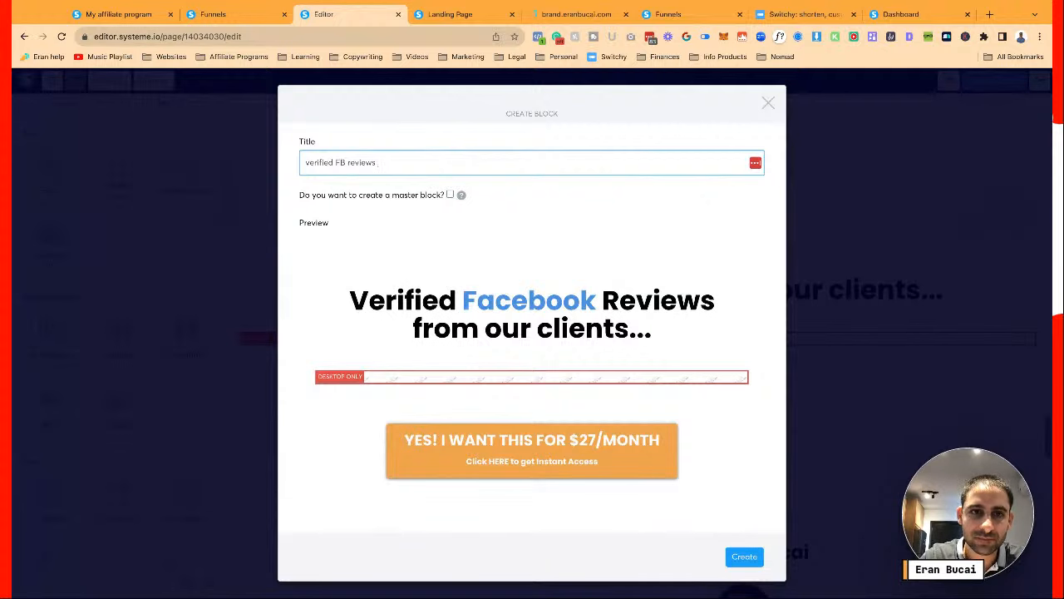
{"action": "key", "text": "super+Left"}
{"action": "type", "text": "DCT Plus"}
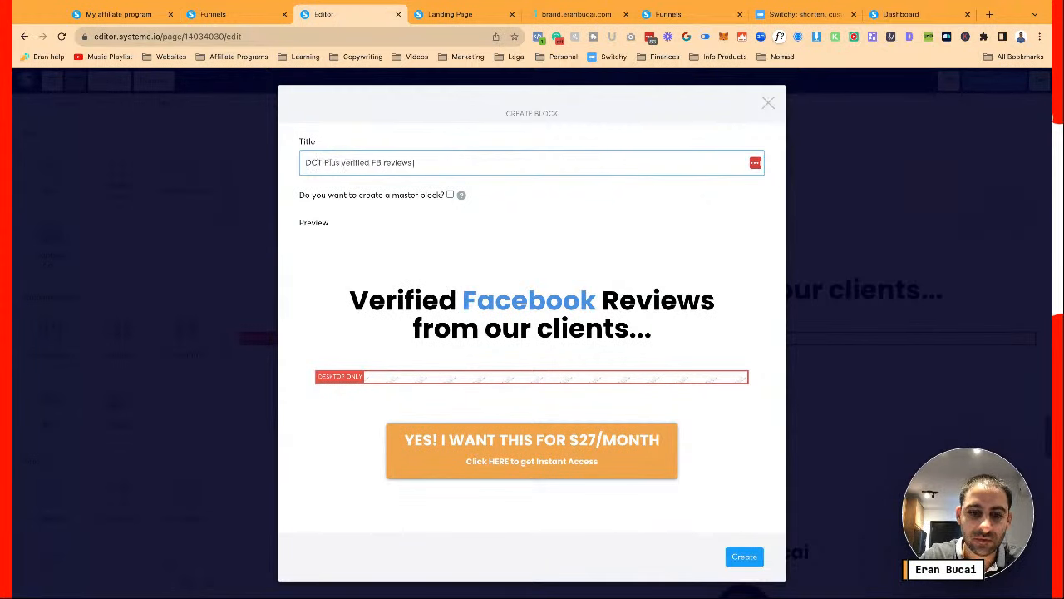
{"action": "left_click", "coordinate": [750, 558]}
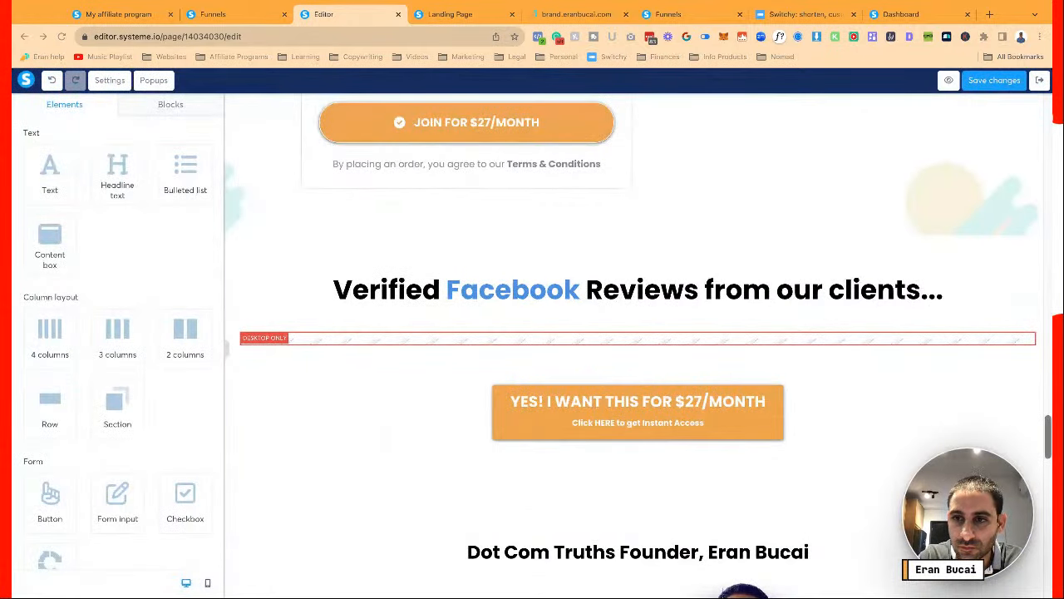
Save the founder's about section as a block titled 'DCT plus about'
{"action": "scroll", "coordinate": [638, 499], "scroll_direction": "down", "scroll_amount": 1}
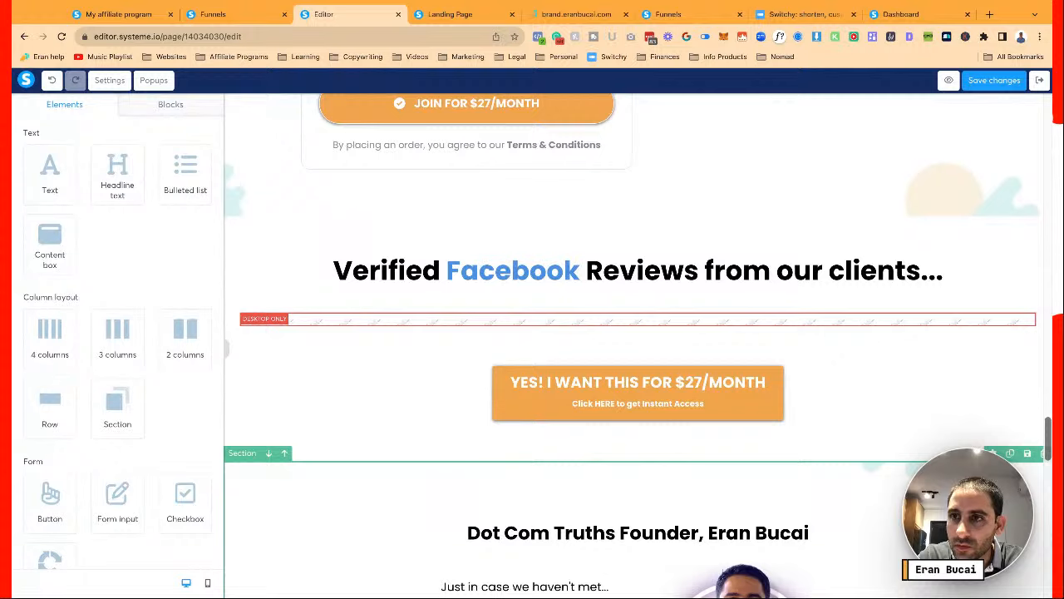
{"action": "scroll", "coordinate": [1017, 179], "scroll_direction": "down", "scroll_amount": 5}
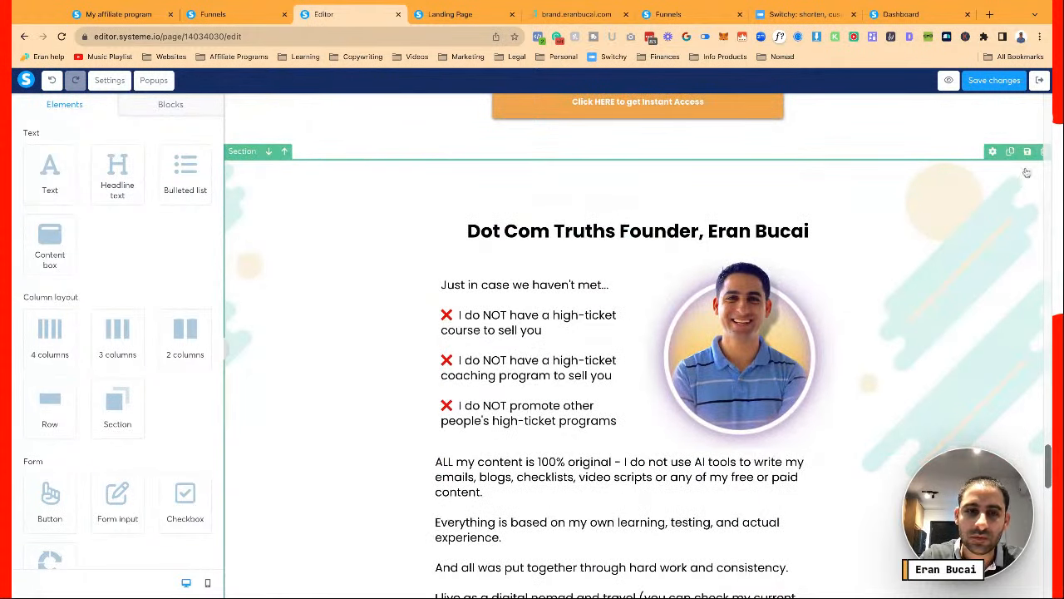
{"action": "left_click", "coordinate": [1027, 147]}
{"action": "left_click", "coordinate": [585, 158]}
{"action": "type", "text": "DCT plus about 7"}
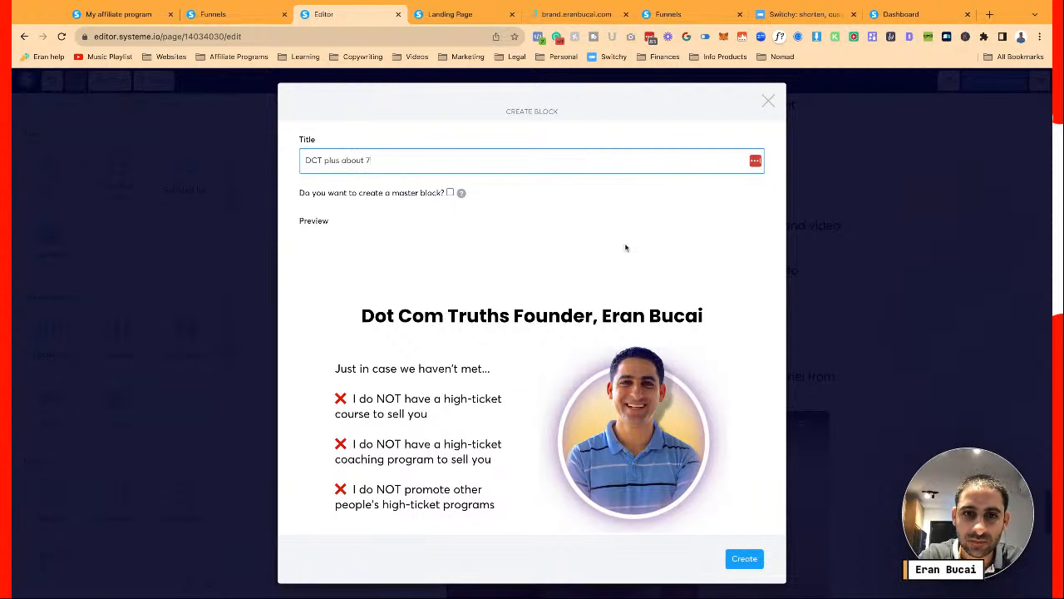
{"action": "scroll", "coordinate": [626, 247], "scroll_direction": "down", "scroll_amount": 10}
{"action": "left_click", "coordinate": [746, 562]}
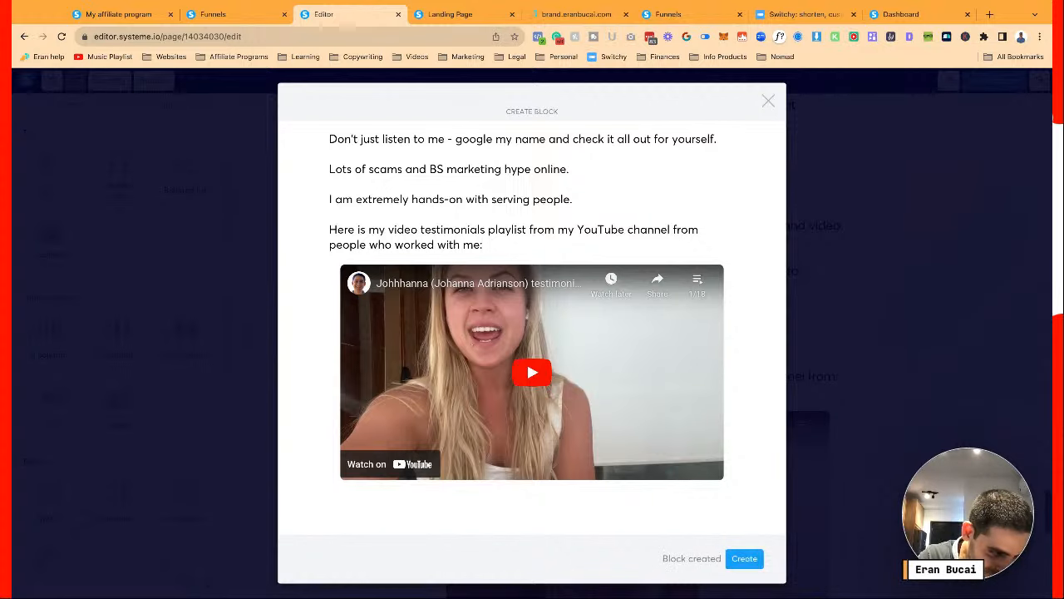
{"action": "scroll", "coordinate": [848, 366], "scroll_direction": "down", "scroll_amount": 7}
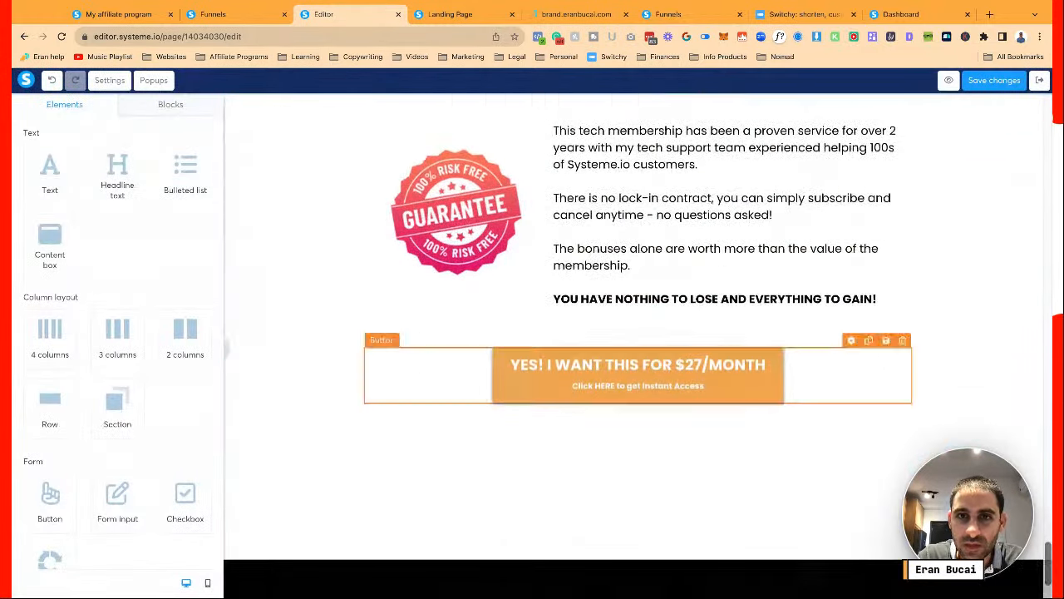
Save the guarantee section as block 'DCT Plus guarantee', correcting the 'gurantee' typo
{"action": "scroll", "coordinate": [1015, 173], "scroll_direction": "up", "scroll_amount": 1}
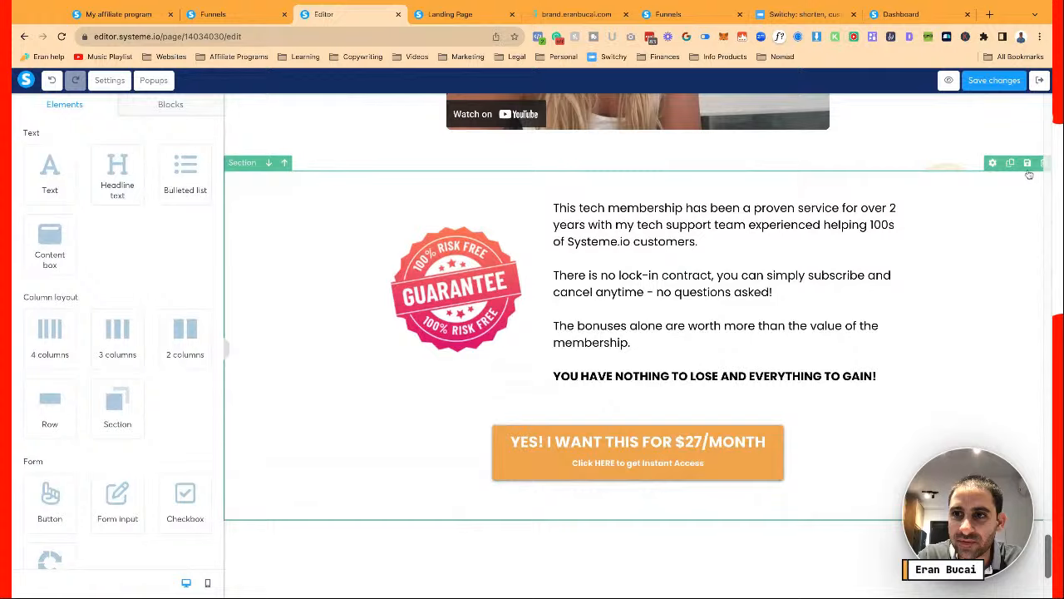
{"action": "left_click", "coordinate": [1028, 163]}
{"action": "left_click", "coordinate": [546, 160]}
{"action": "type", "text": "DCT Plus gu"}
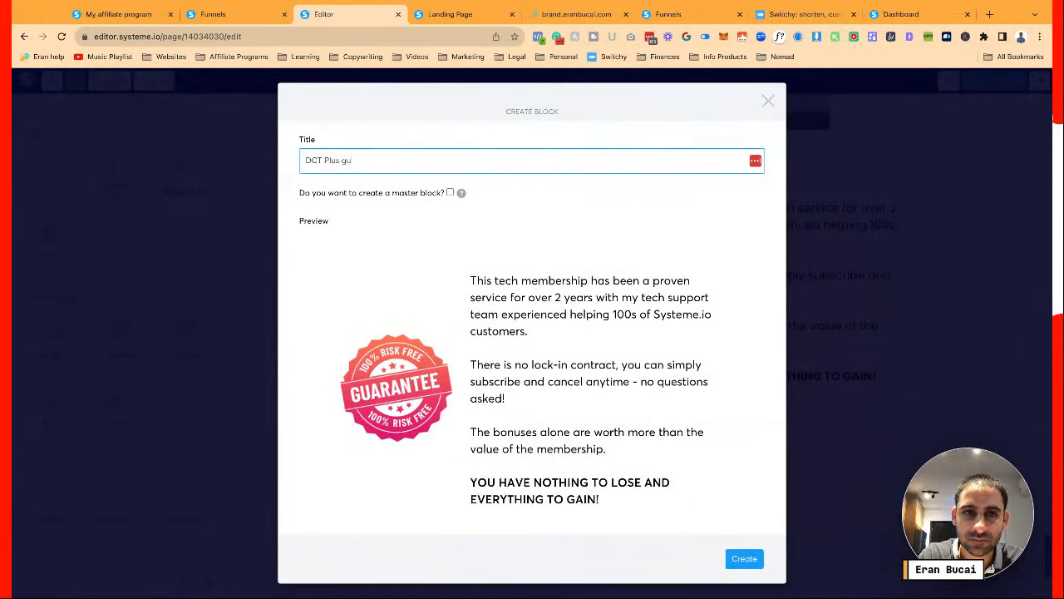
{"action": "type", "text": "rantee &"}
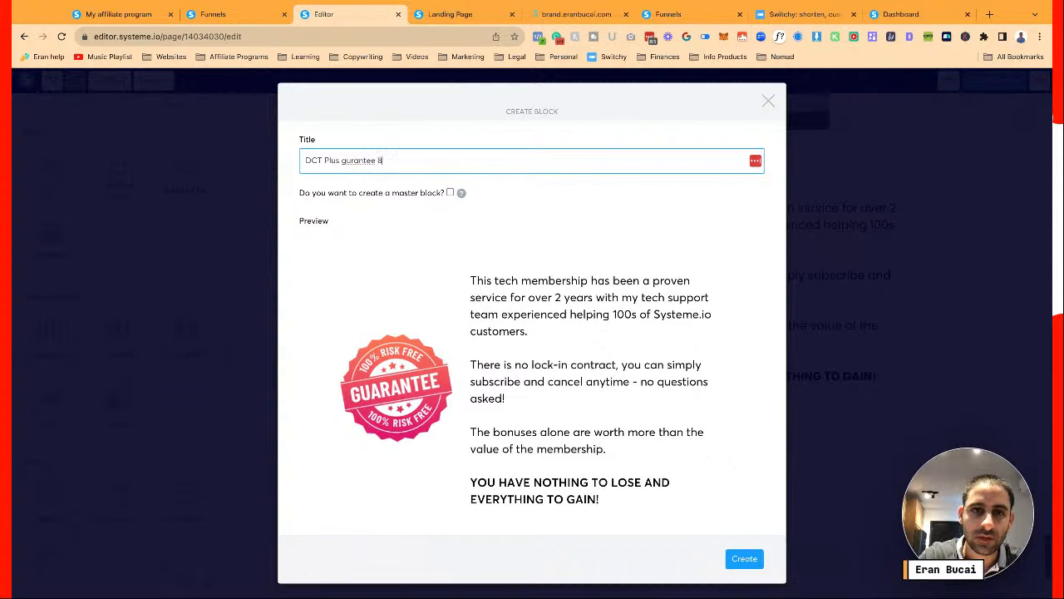
{"action": "scroll", "coordinate": [478, 202], "scroll_direction": "down", "scroll_amount": 3}
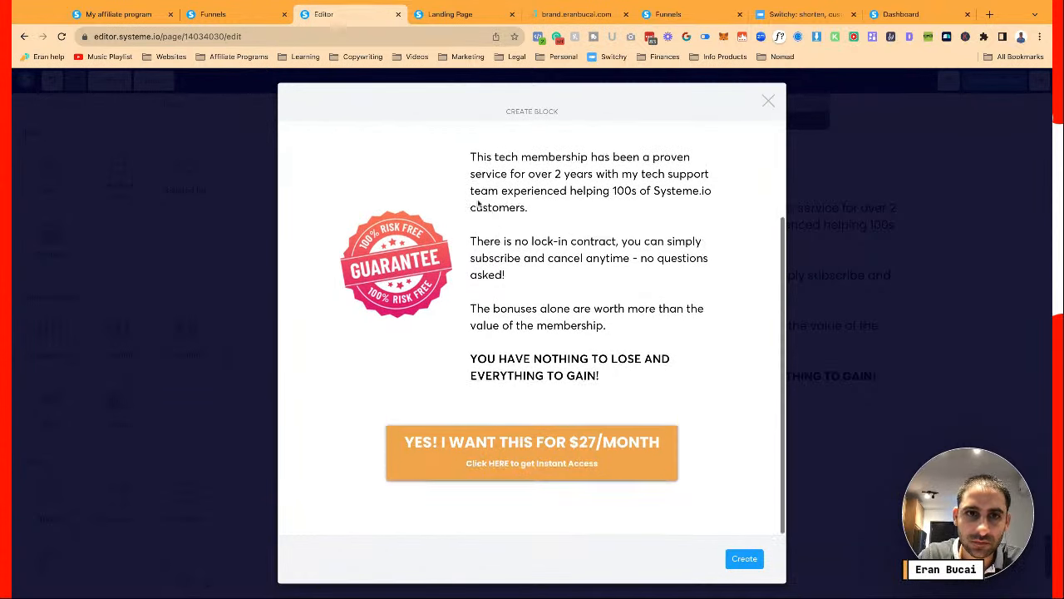
{"action": "scroll", "coordinate": [478, 203], "scroll_direction": "up", "scroll_amount": 1}
{"action": "scroll", "coordinate": [478, 202], "scroll_direction": "up", "scroll_amount": 2}
{"action": "double_click", "coordinate": [368, 160]}
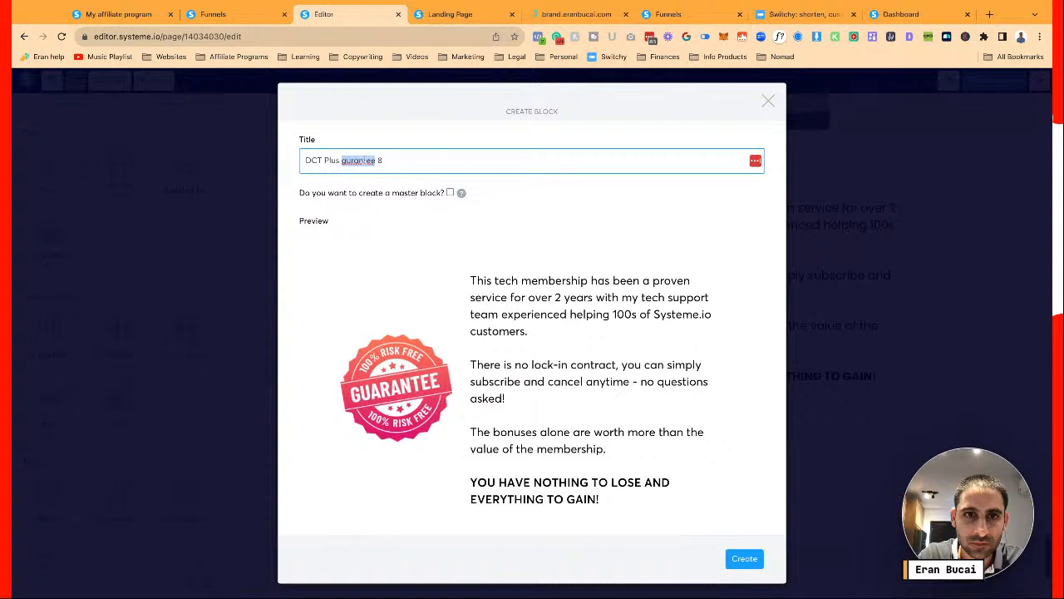
{"action": "type", "text": "guarantee"}
{"action": "left_click", "coordinate": [744, 558]}
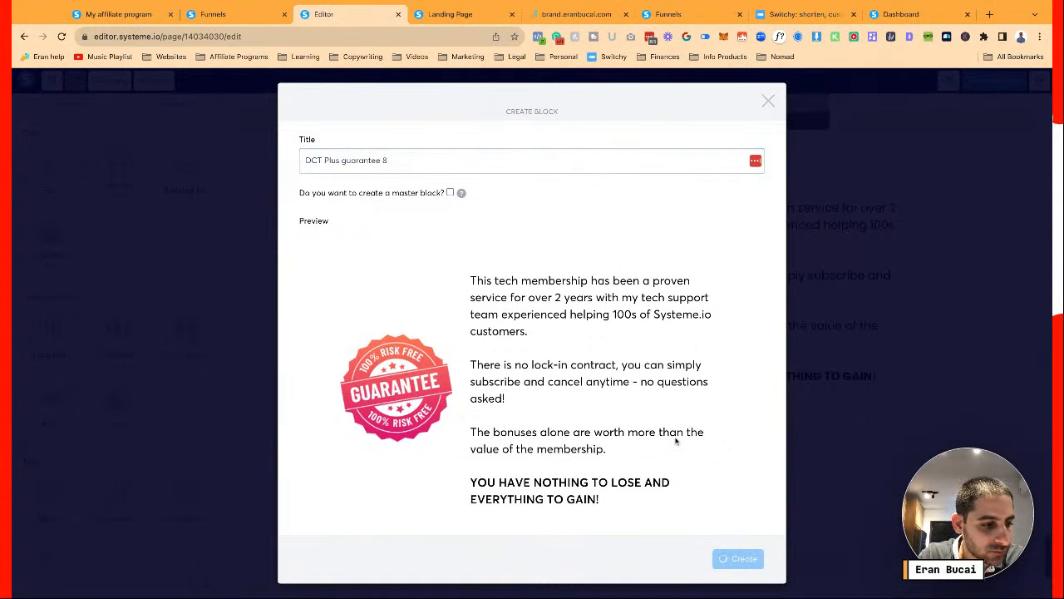
Close the block dialog, deselect the $27/MONTH button and scroll further down the page
{"action": "left_click", "coordinate": [876, 430]}
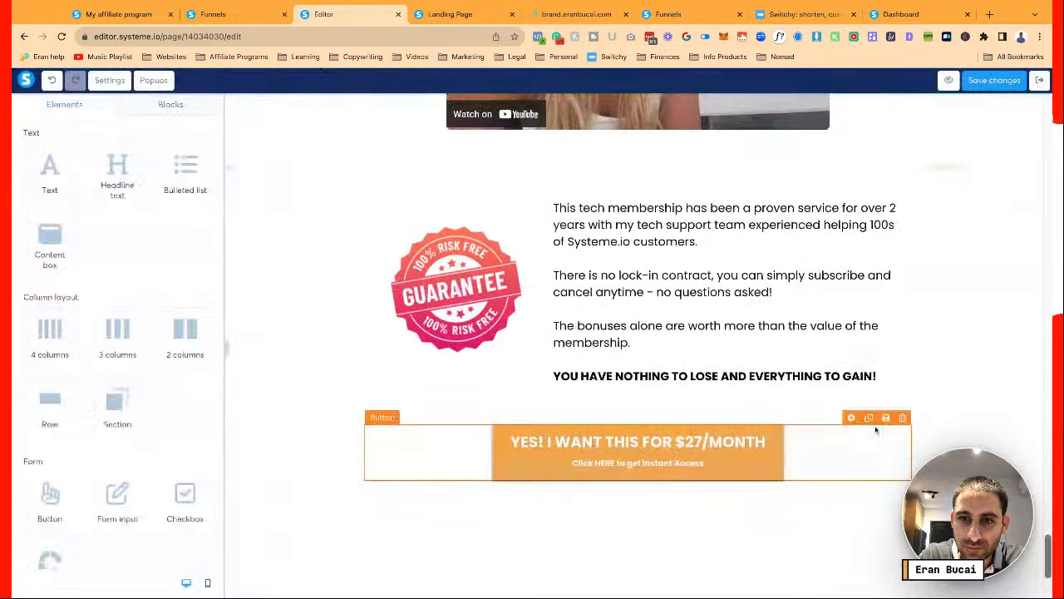
{"action": "left_click", "coordinate": [875, 430]}
{"action": "left_click", "coordinate": [858, 406]}
{"action": "scroll", "coordinate": [859, 407], "scroll_direction": "down", "scroll_amount": 2}
{"action": "scroll", "coordinate": [858, 406], "scroll_direction": "down", "scroll_amount": 2}
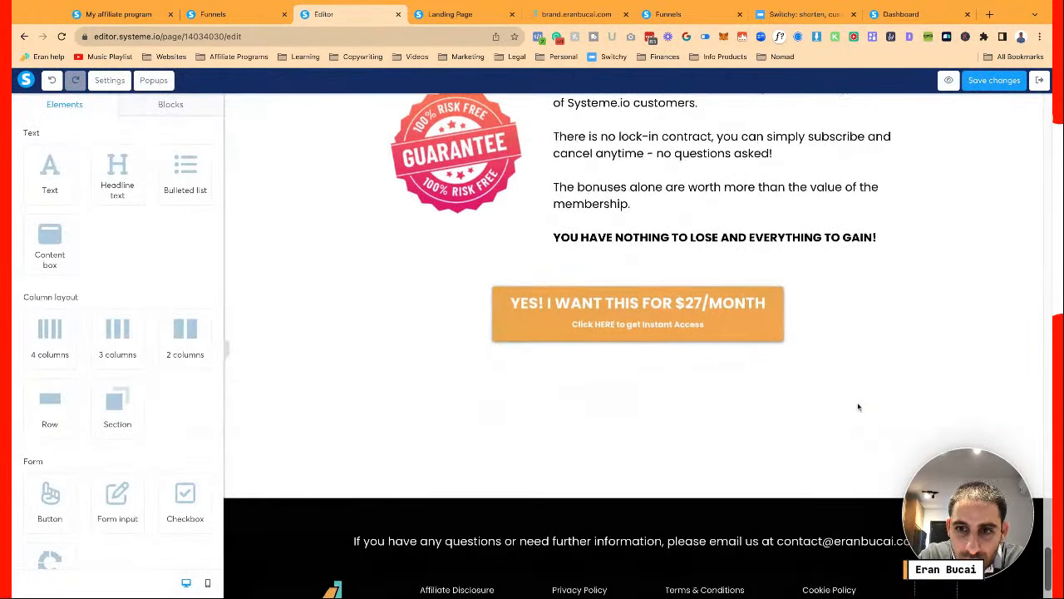
Save the page, store the footer as block 'DCT plus footer', and save again
{"action": "scroll", "coordinate": [969, 138], "scroll_direction": "up", "scroll_amount": 10}
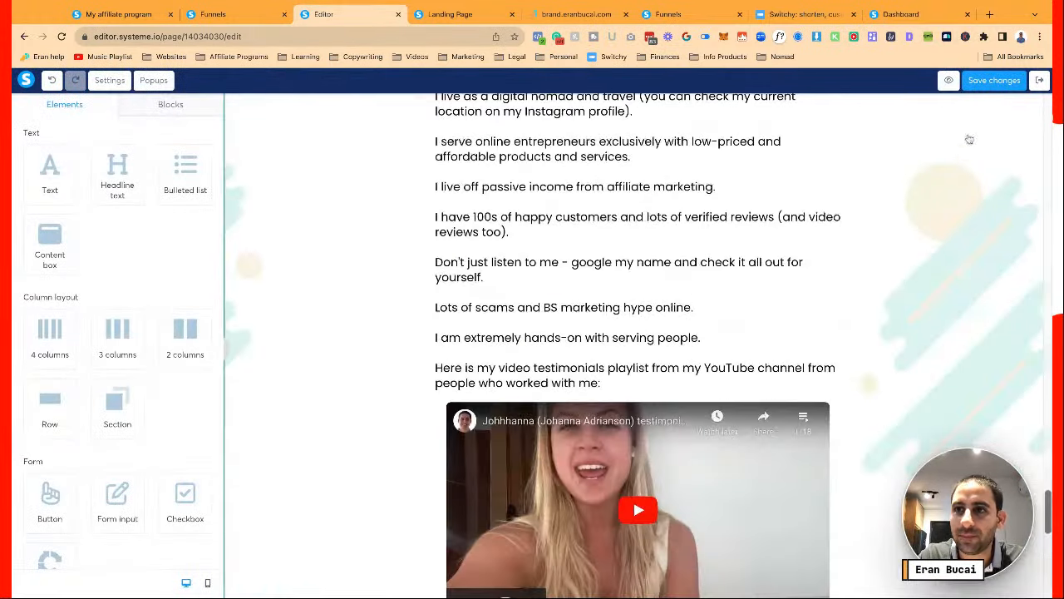
{"action": "left_click", "coordinate": [998, 84]}
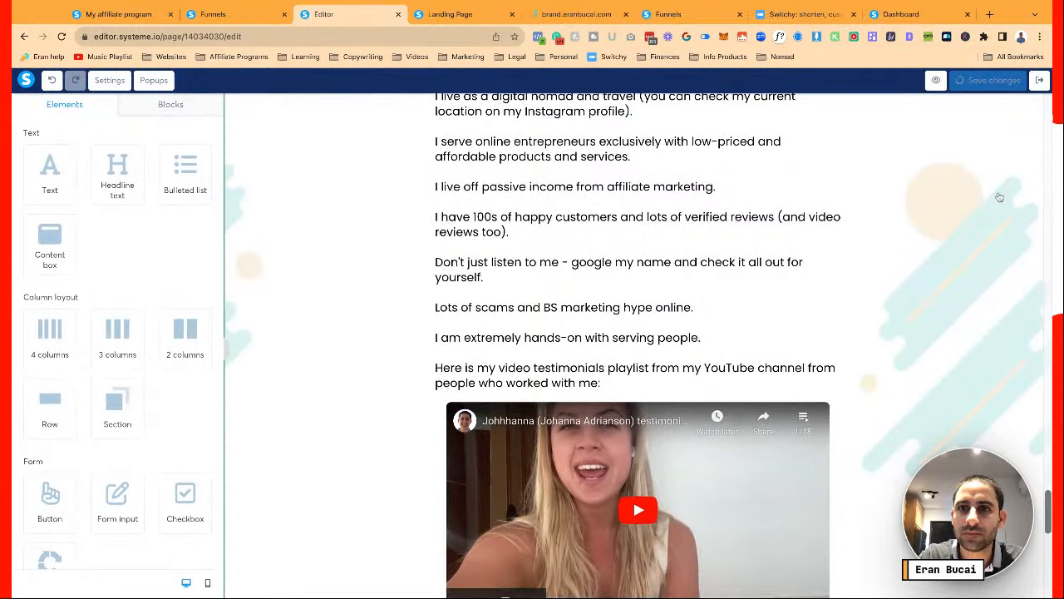
{"action": "scroll", "coordinate": [999, 197], "scroll_direction": "down", "scroll_amount": 10}
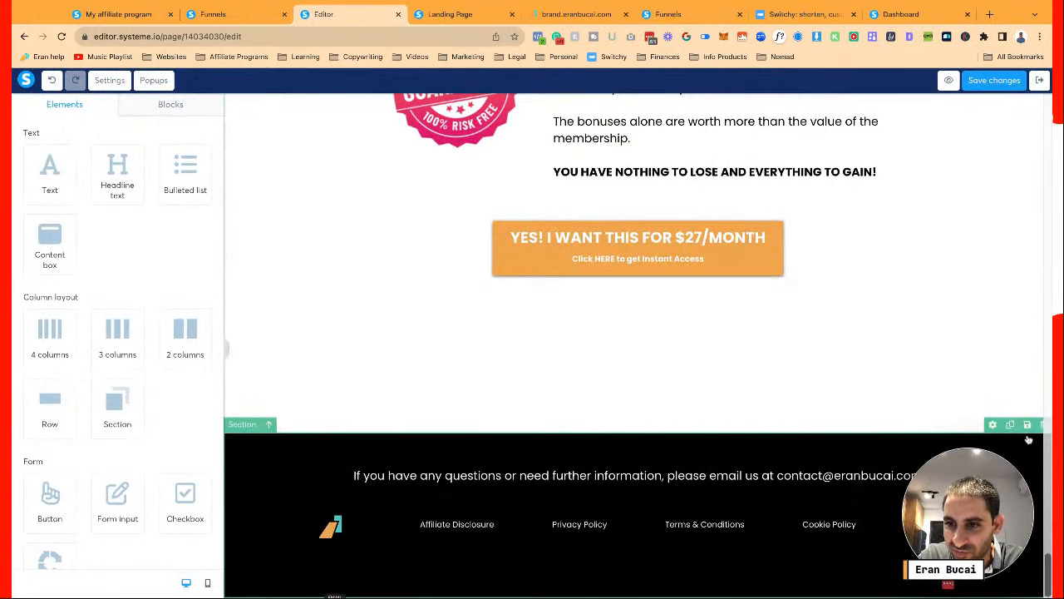
{"action": "left_click", "coordinate": [1028, 427]}
{"action": "left_click", "coordinate": [499, 166]}
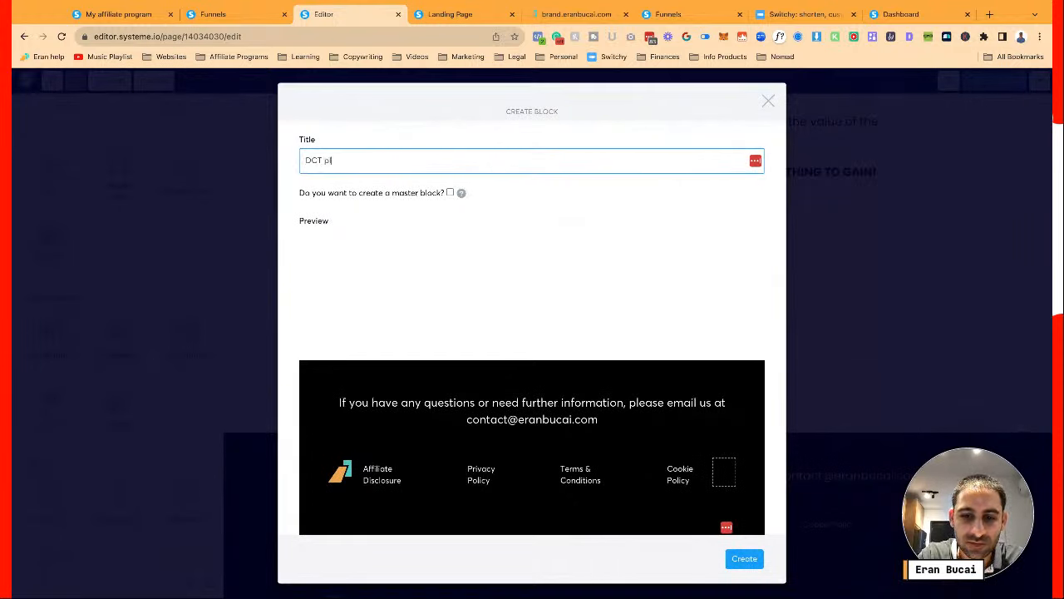
{"action": "left_click", "coordinate": [744, 557]}
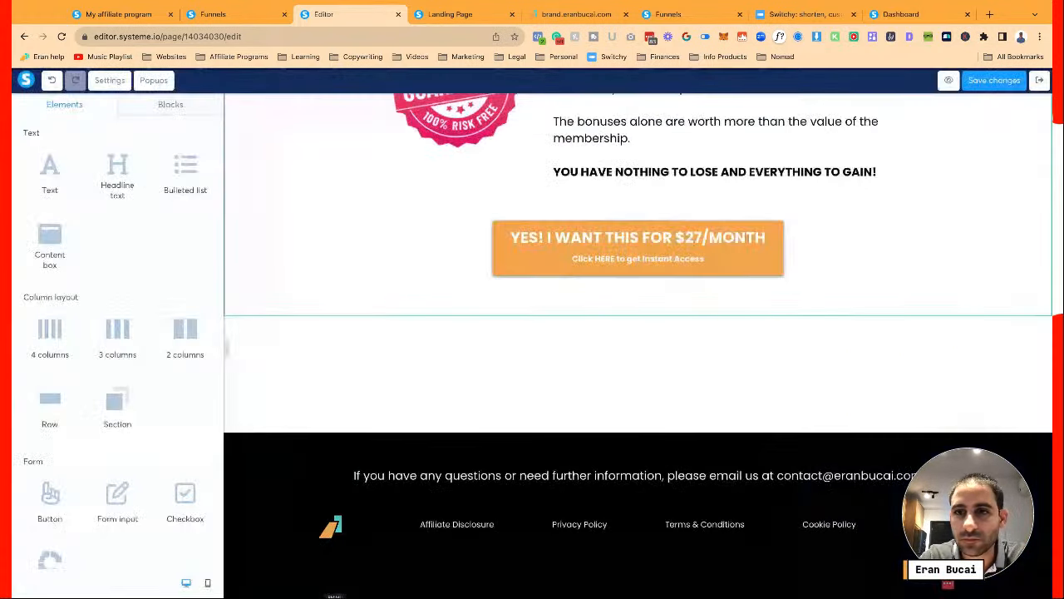
{"action": "left_click", "coordinate": [991, 80]}
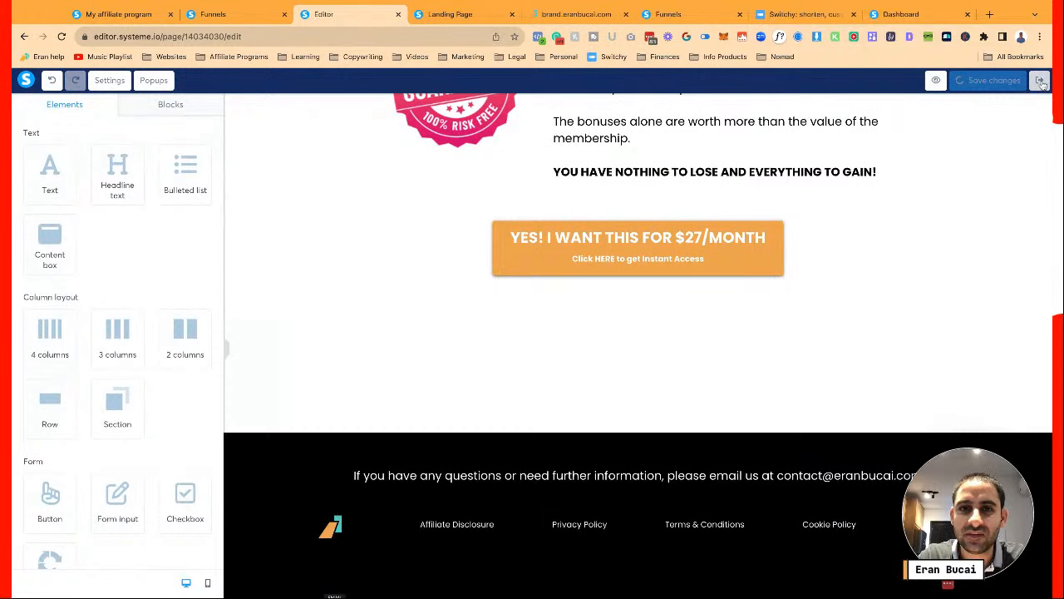
Leave the editor, glance at the live page, and return to the funnel dashboard
{"action": "scroll", "coordinate": [896, 250], "scroll_direction": "up", "scroll_amount": 20}
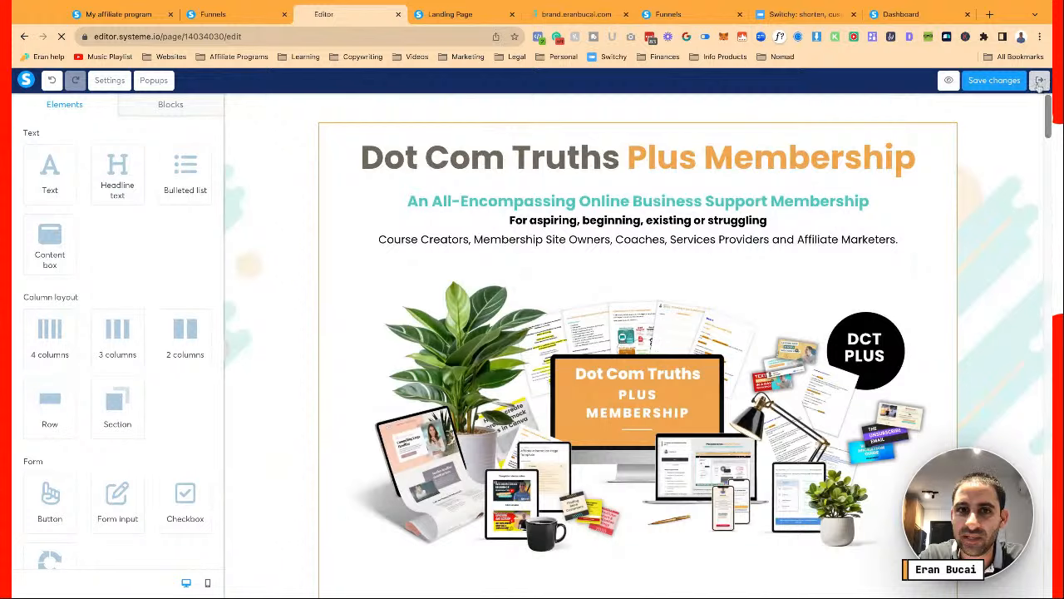
{"action": "key", "text": "alt+Left"}
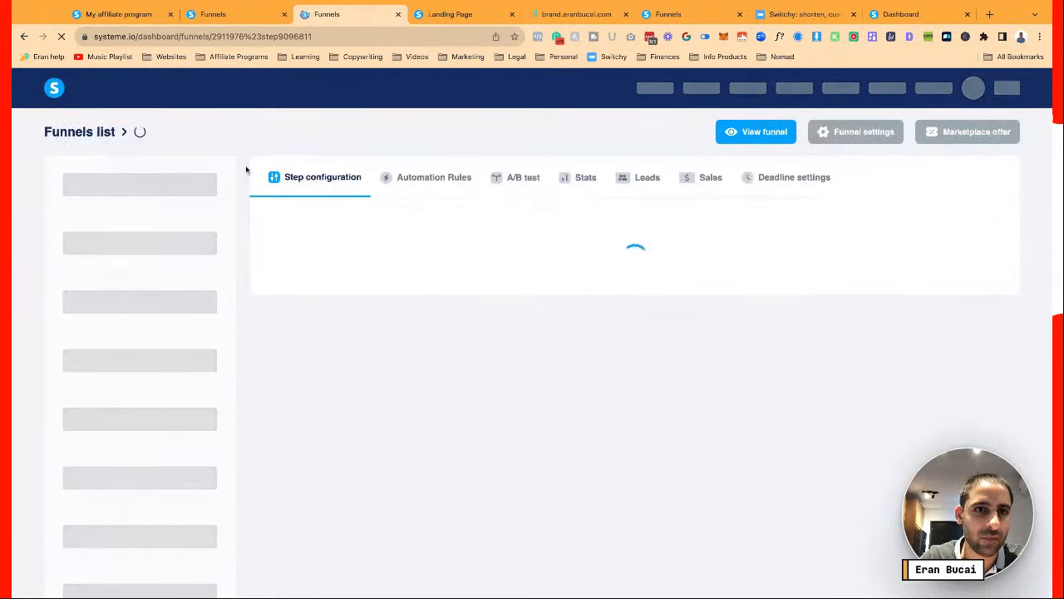
{"action": "left_click", "coordinate": [499, 8]}
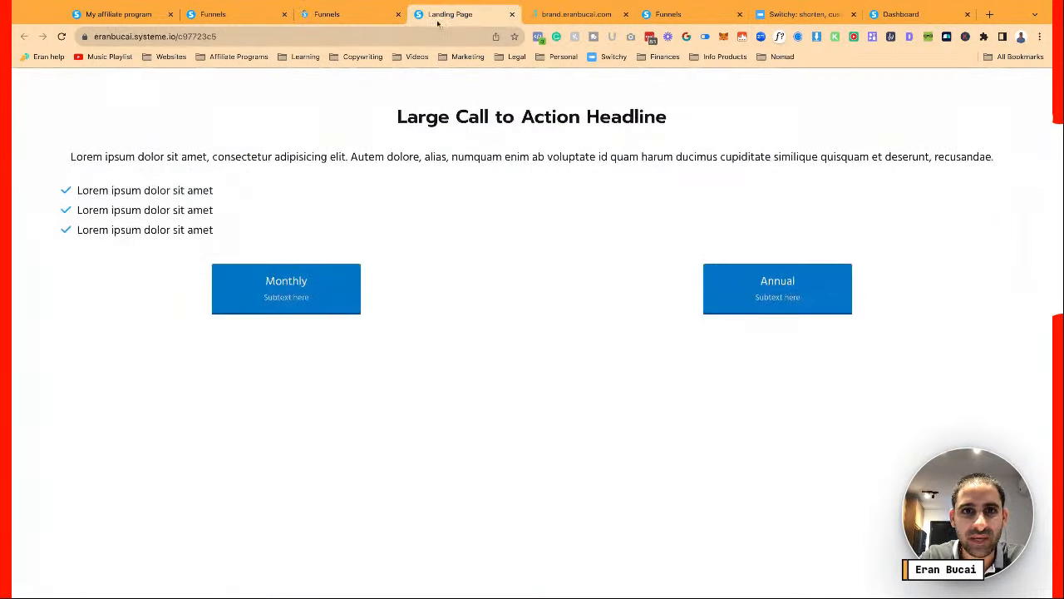
{"action": "left_click", "coordinate": [351, 18]}
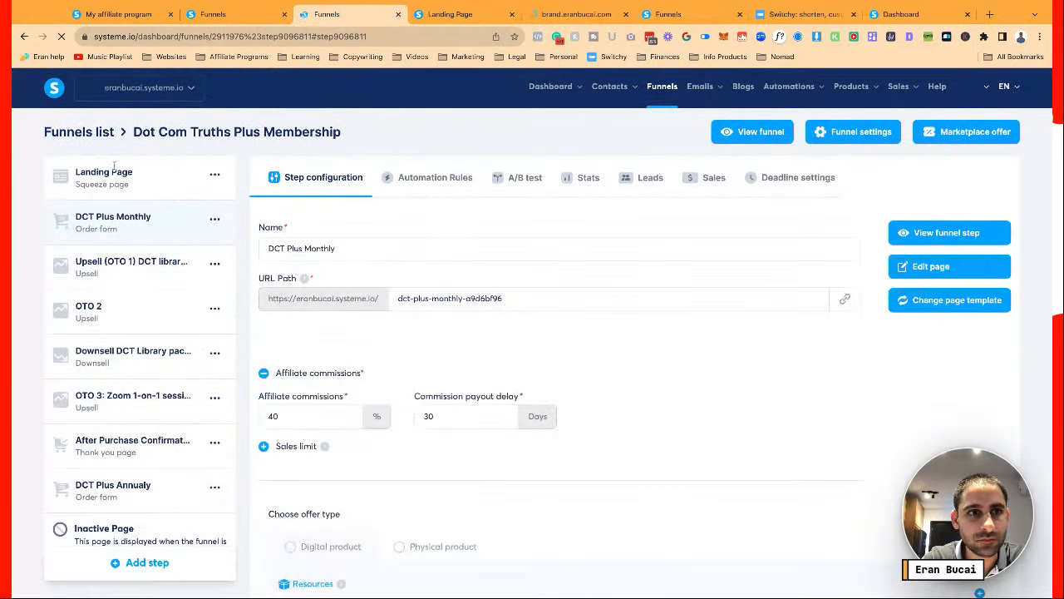
Change the Landing Page step's name to 'DCT Plus' and its URL path to 'dctplus'
{"action": "left_click", "coordinate": [198, 194]}
{"action": "triple_click", "coordinate": [394, 247]}
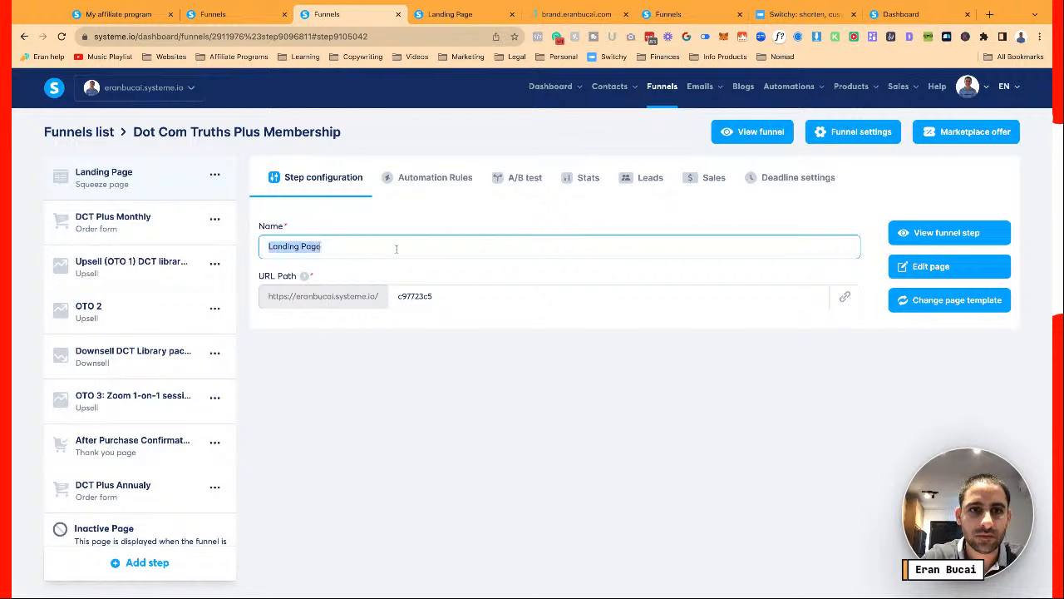
{"action": "type", "text": "DCT Plus"}
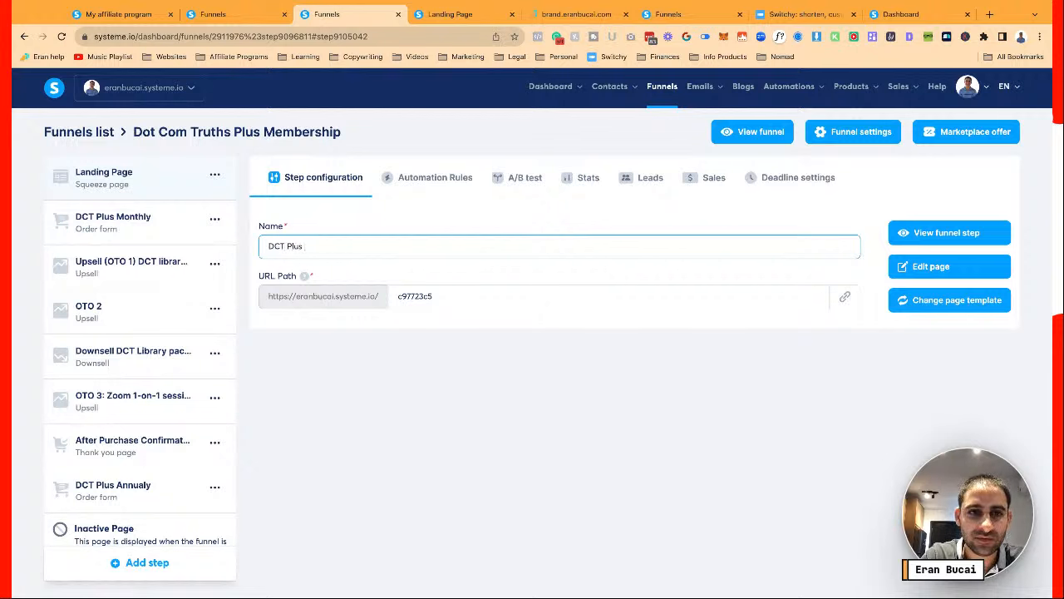
{"action": "left_click", "coordinate": [433, 296]}
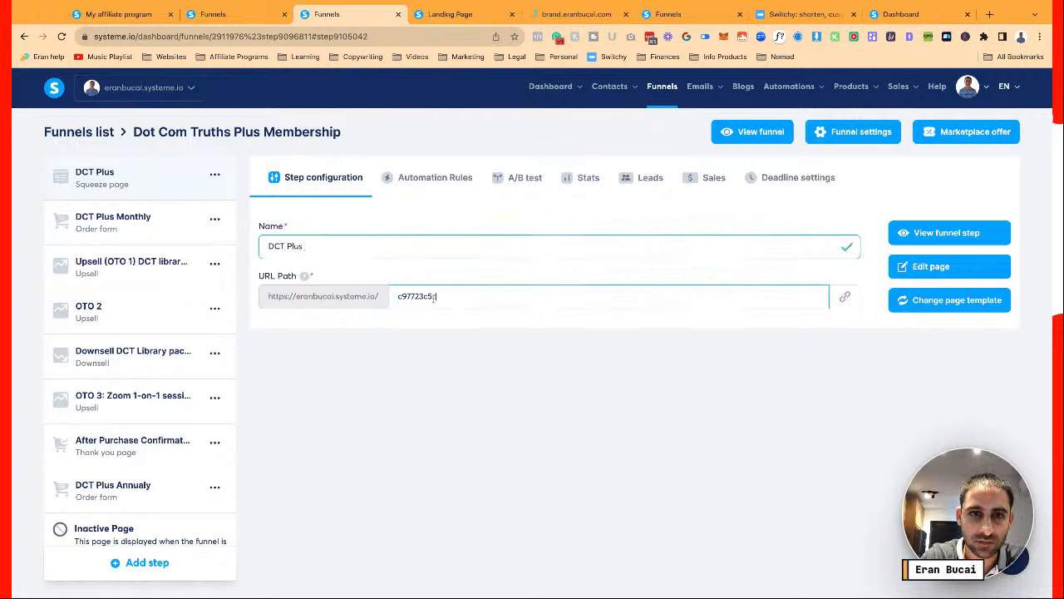
{"action": "triple_click", "coordinate": [434, 296]}
{"action": "type", "text": "dctplus"}
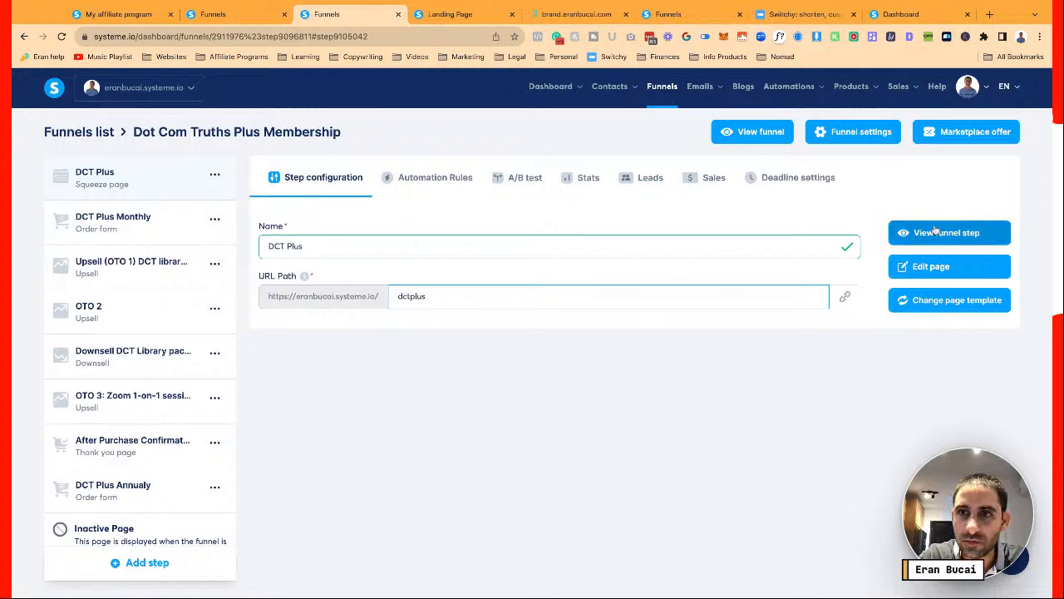
{"action": "left_click", "coordinate": [844, 363]}
Set the funnel domain to members.dotcomtruths.com in funnel settings
{"action": "left_click", "coordinate": [856, 133]}
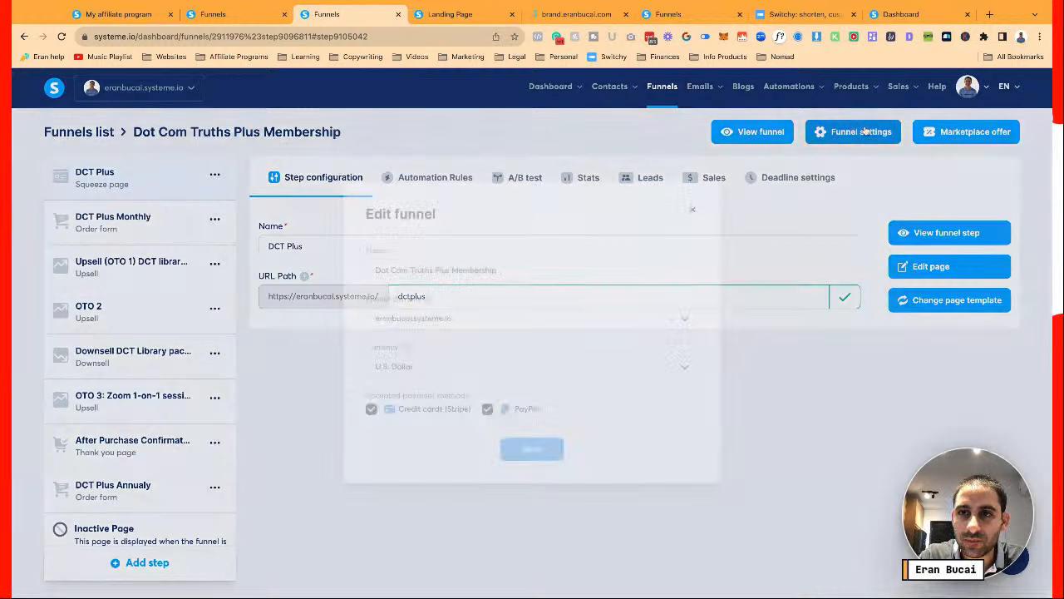
{"action": "left_click", "coordinate": [689, 318]}
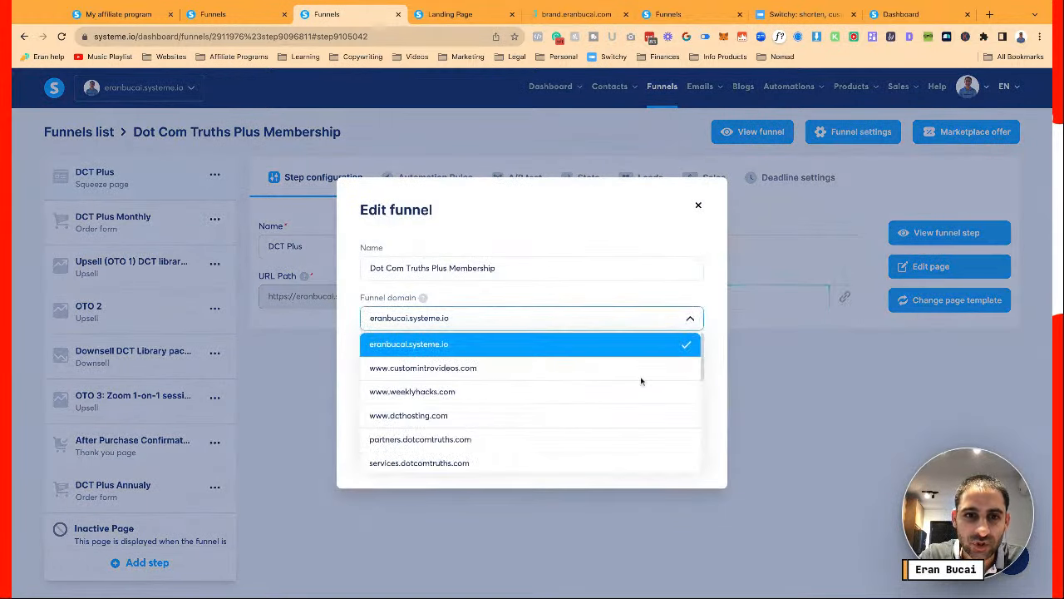
{"action": "scroll", "coordinate": [613, 399], "scroll_direction": "down", "scroll_amount": 4}
{"action": "scroll", "coordinate": [612, 411], "scroll_direction": "up", "scroll_amount": 2}
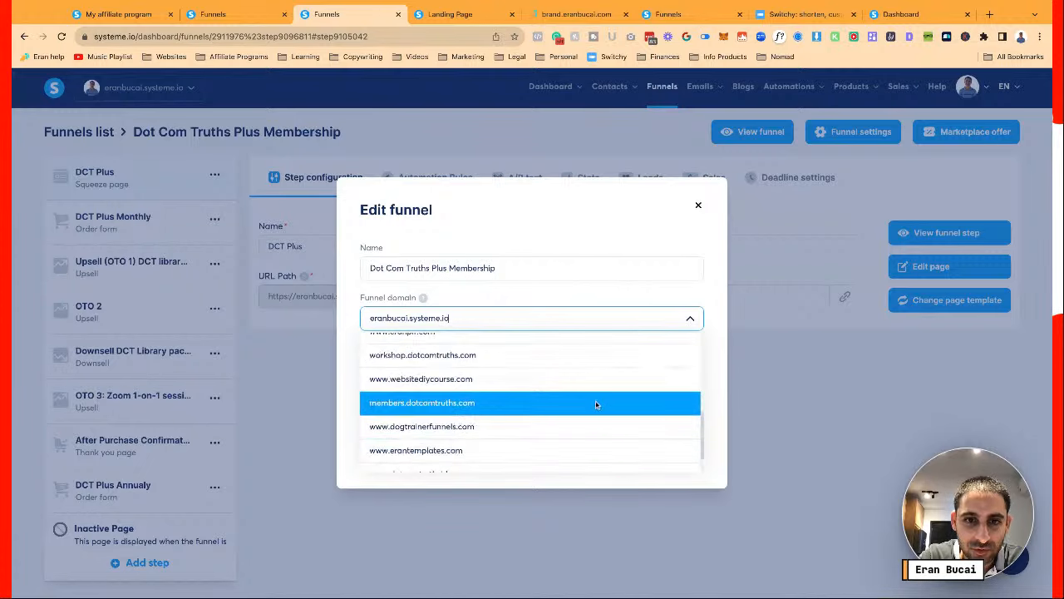
{"action": "left_click", "coordinate": [599, 402]}
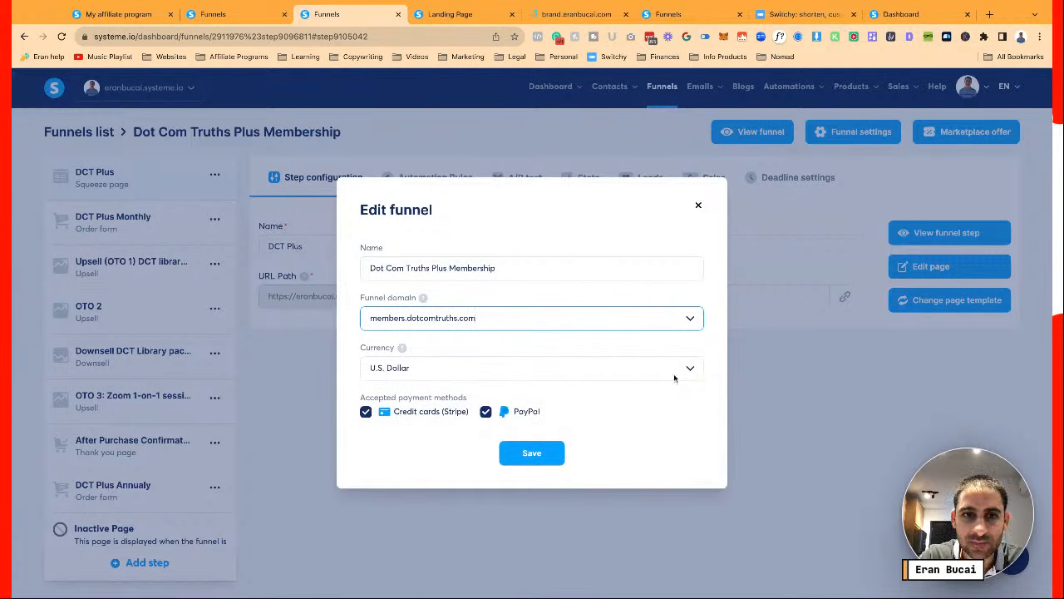
{"action": "left_click", "coordinate": [532, 455]}
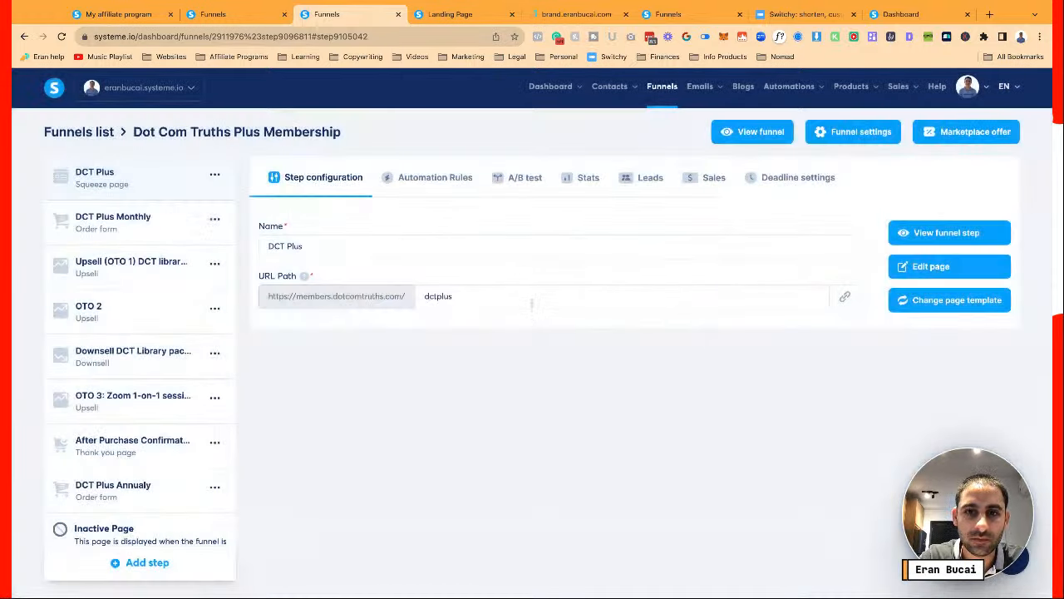
{"action": "left_click", "coordinate": [532, 301]}
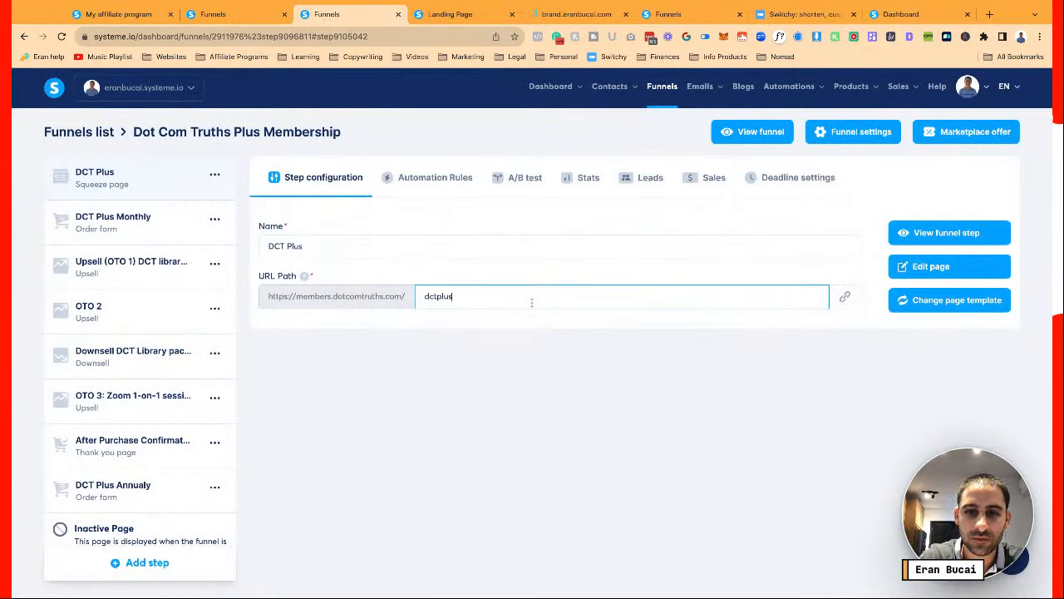
{"action": "left_click", "coordinate": [696, 333]}
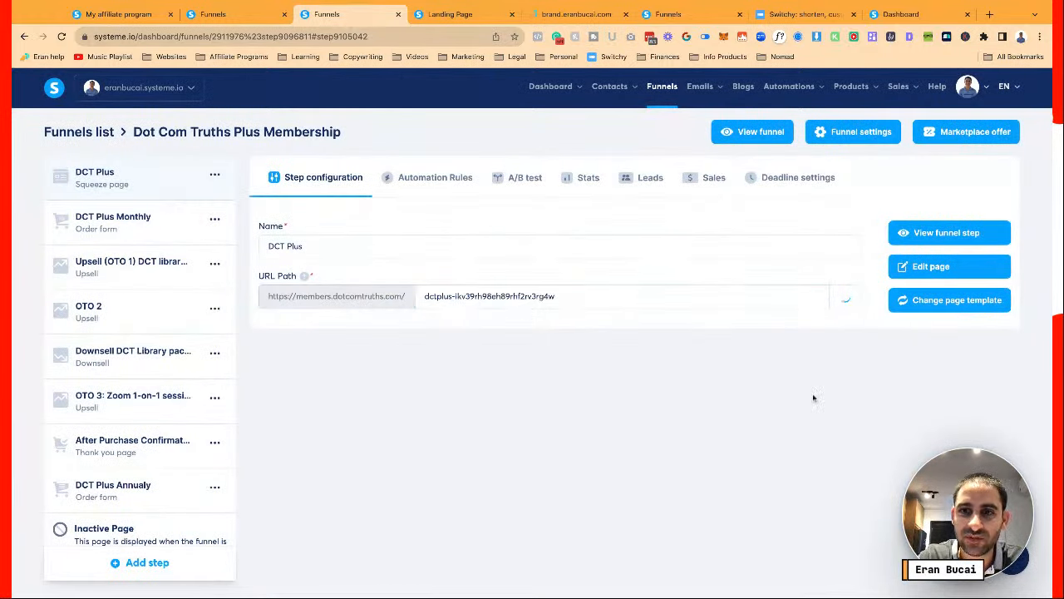
{"action": "left_click", "coordinate": [153, 220]}
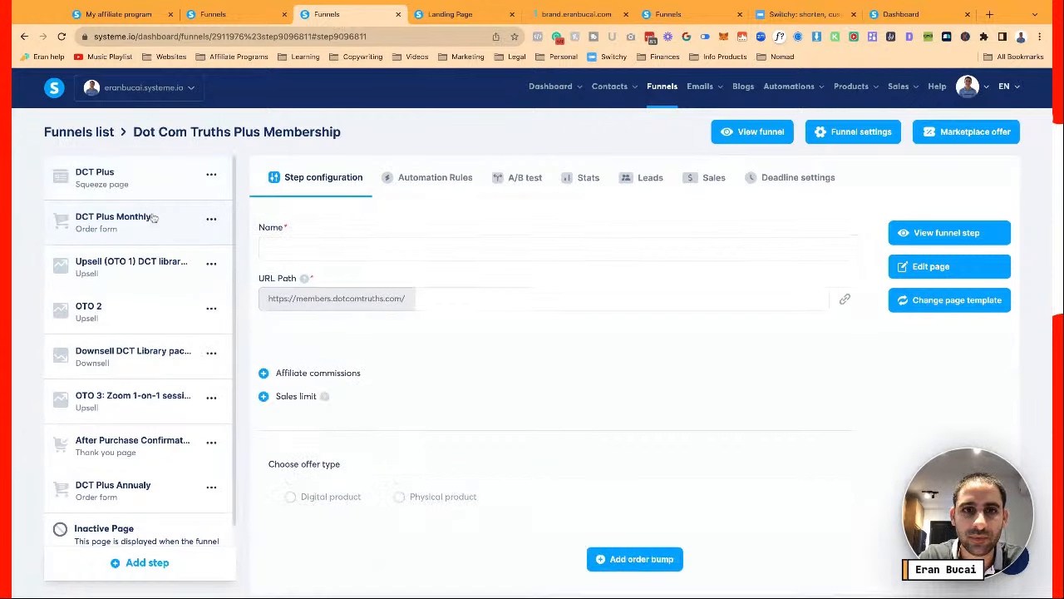
Compare the DCT Plus and DCT Plus Monthly steps, then open DCT Plus in the page editor
{"action": "left_click", "coordinate": [146, 185]}
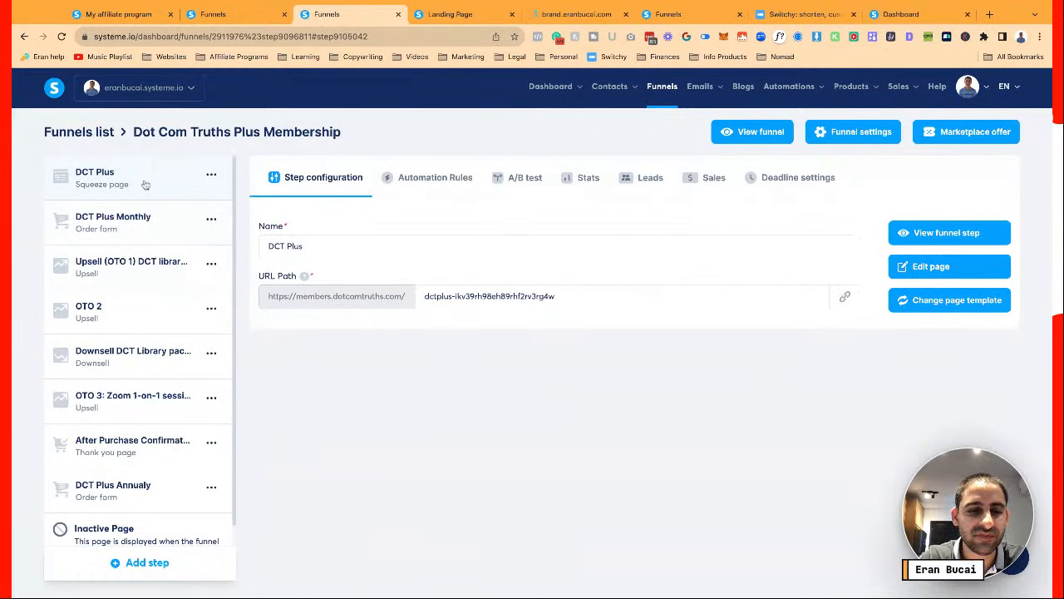
{"action": "left_click", "coordinate": [143, 218]}
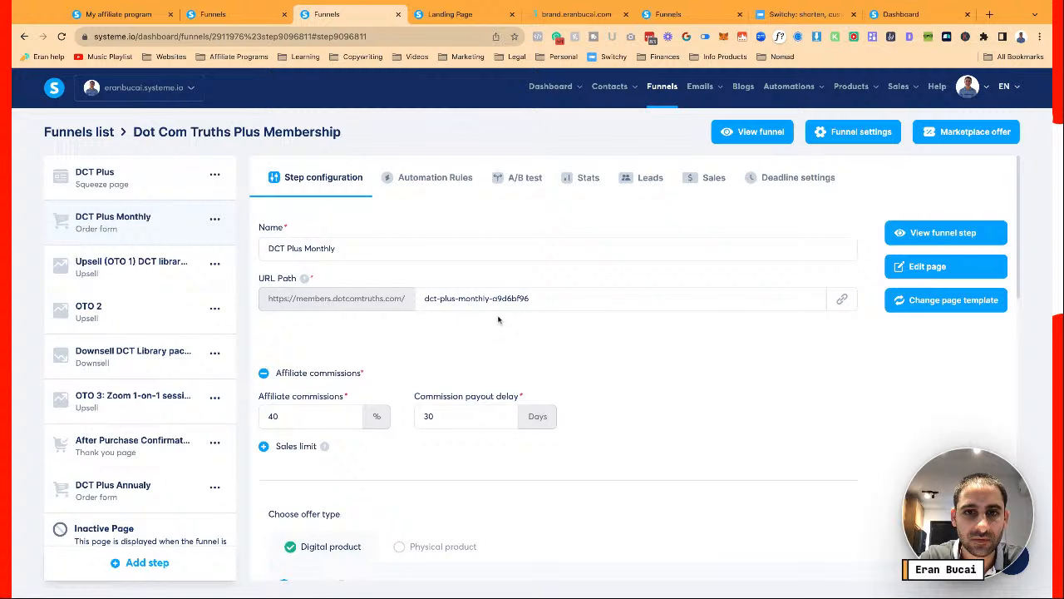
{"action": "left_click", "coordinate": [153, 191]}
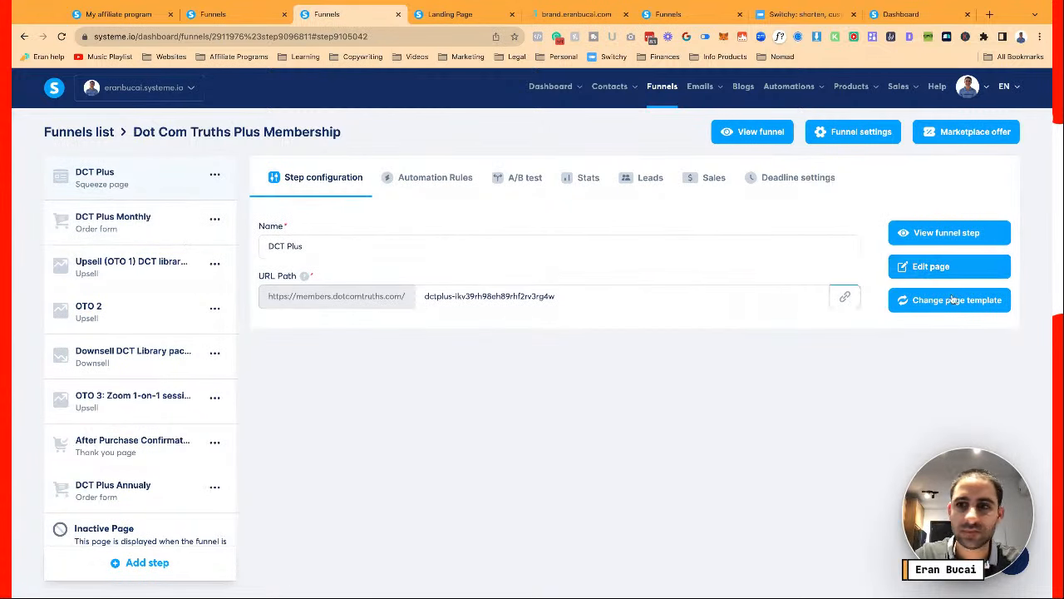
{"action": "left_click", "coordinate": [963, 267]}
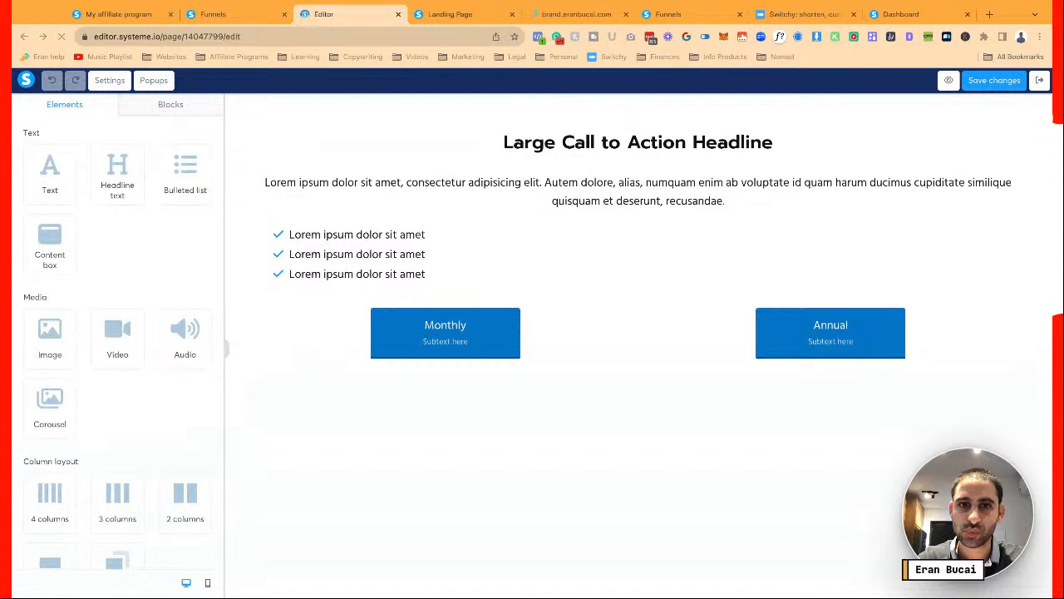
Show the blocks library in the left panel and switch to My blocks
{"action": "left_click", "coordinate": [167, 114]}
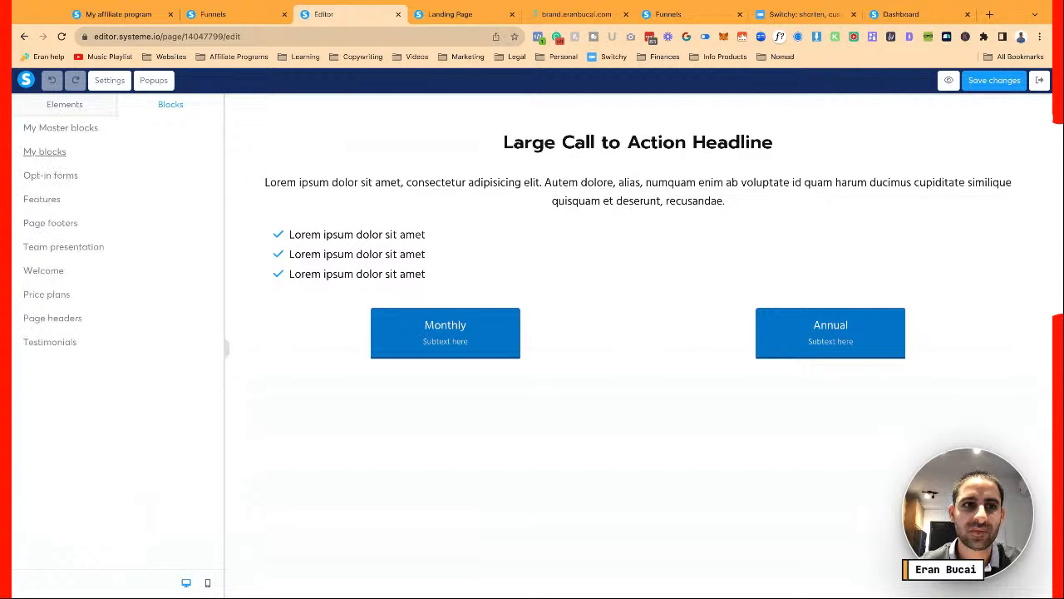
{"action": "left_click", "coordinate": [44, 152]}
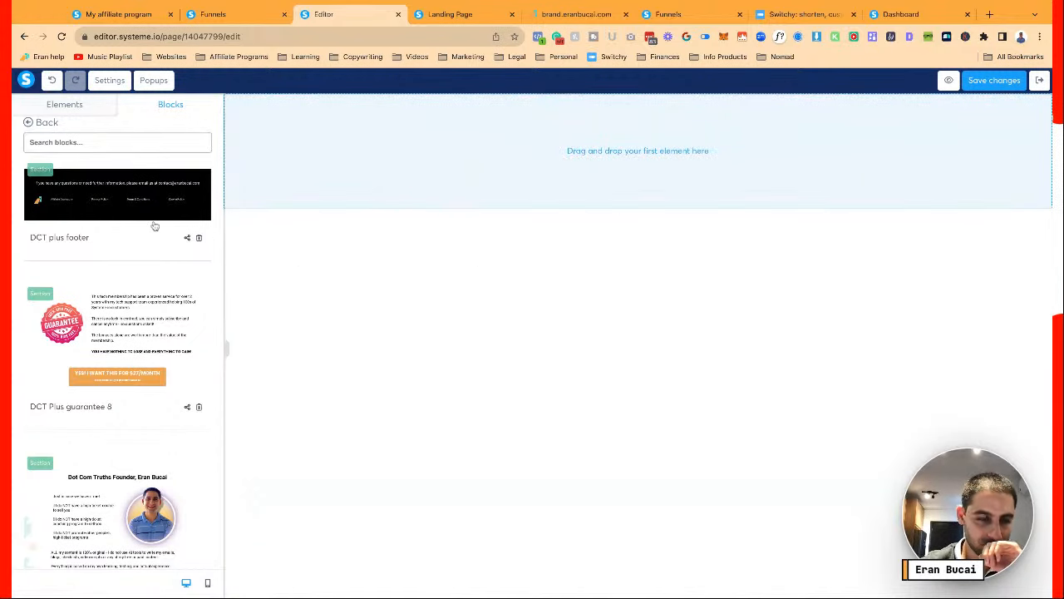
Insert the saved DCT Plus 1 hero, what you get 3 and annual bonus 4 blocks
{"action": "scroll", "coordinate": [163, 299], "scroll_direction": "down", "scroll_amount": 10}
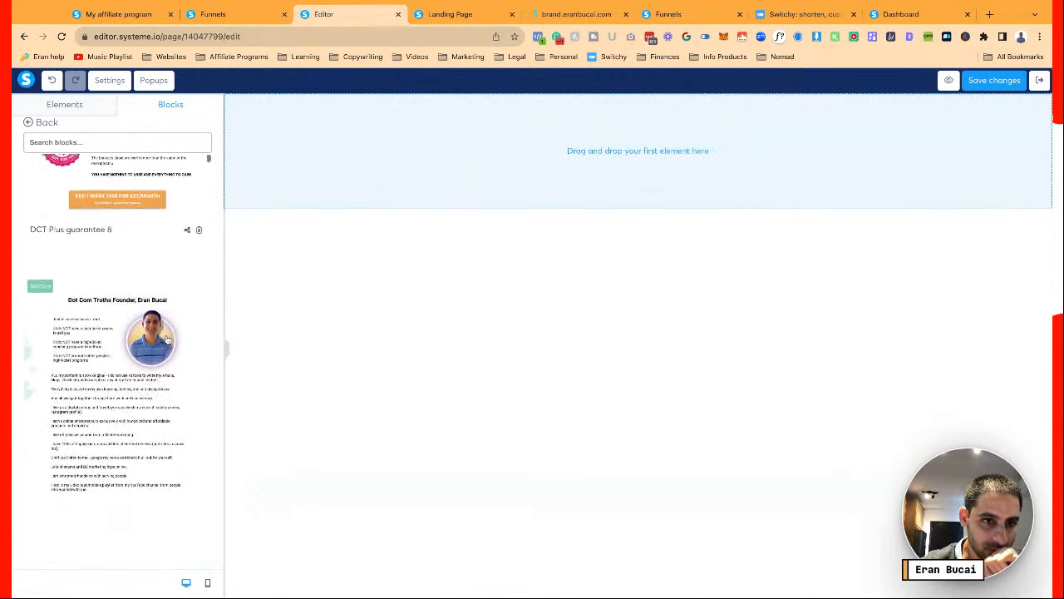
{"action": "scroll", "coordinate": [167, 339], "scroll_direction": "down", "scroll_amount": 10}
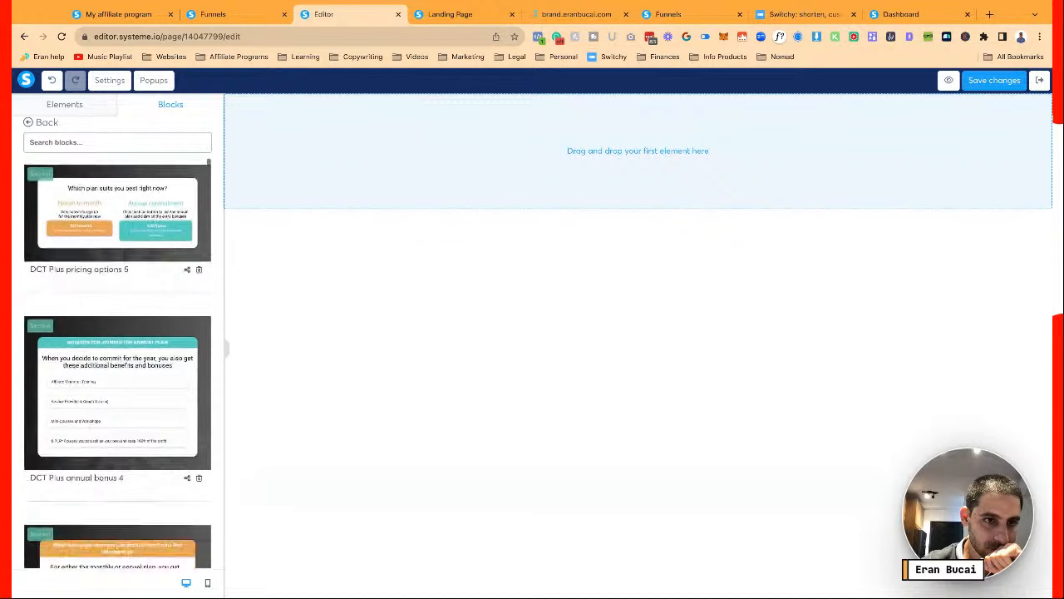
{"action": "scroll", "coordinate": [117, 366], "scroll_direction": "down", "scroll_amount": 5}
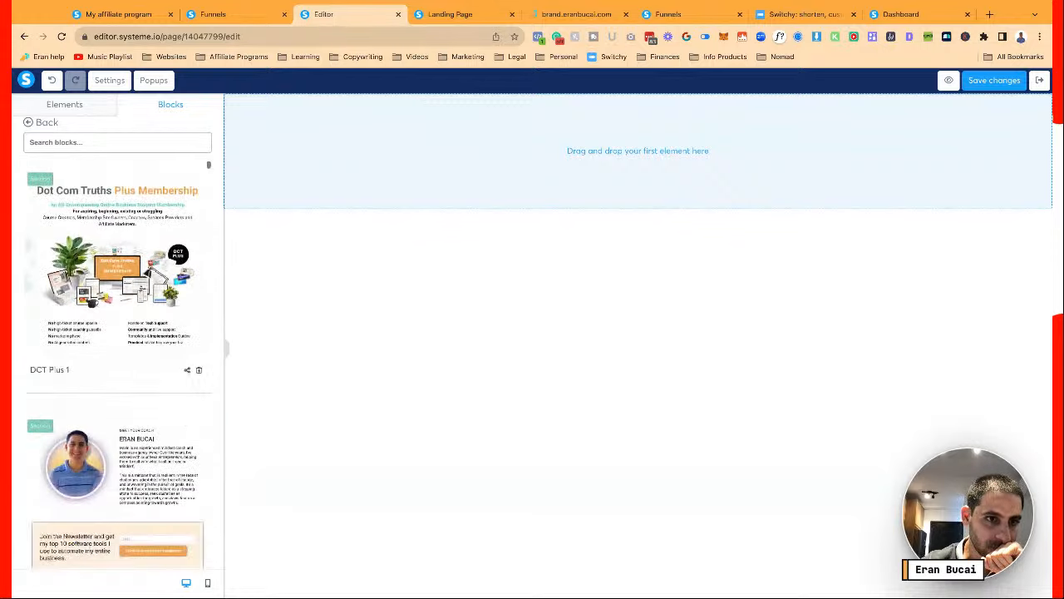
{"action": "left_click", "coordinate": [137, 256]}
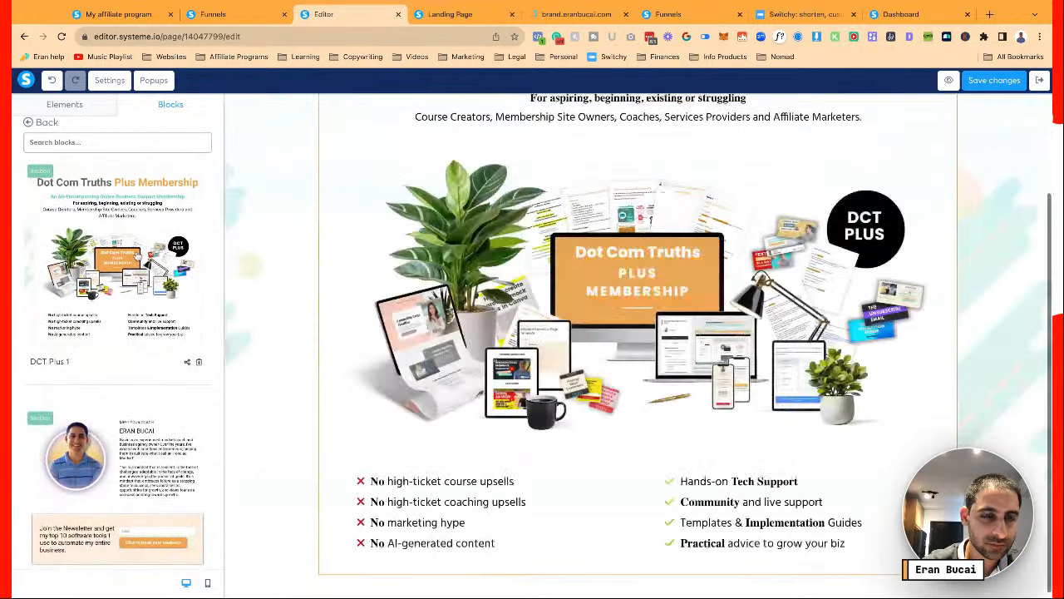
{"action": "scroll", "coordinate": [125, 285], "scroll_direction": "up", "scroll_amount": 3}
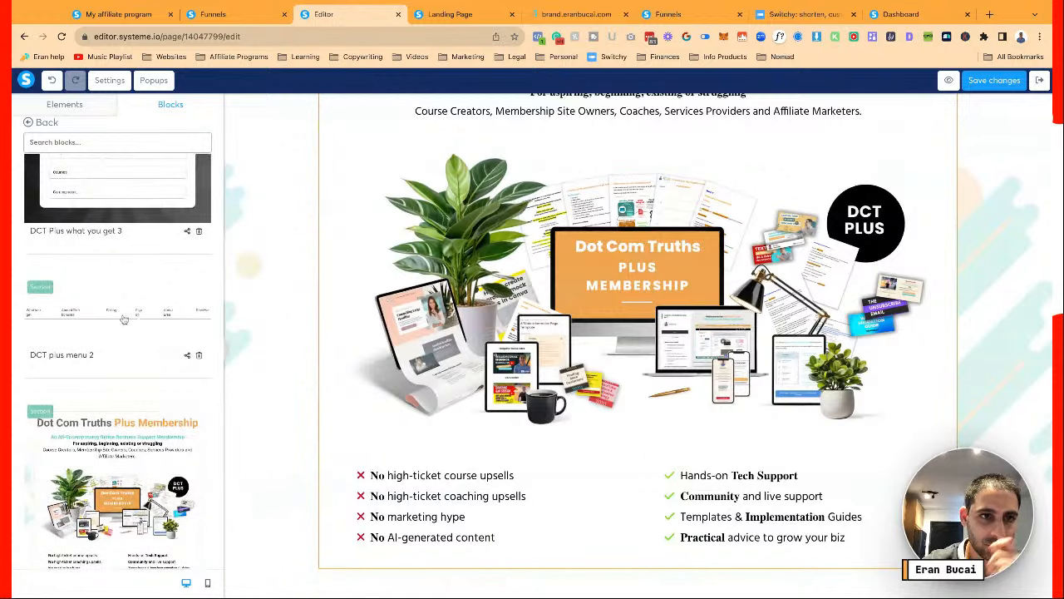
{"action": "scroll", "coordinate": [124, 313], "scroll_direction": "up", "scroll_amount": 2}
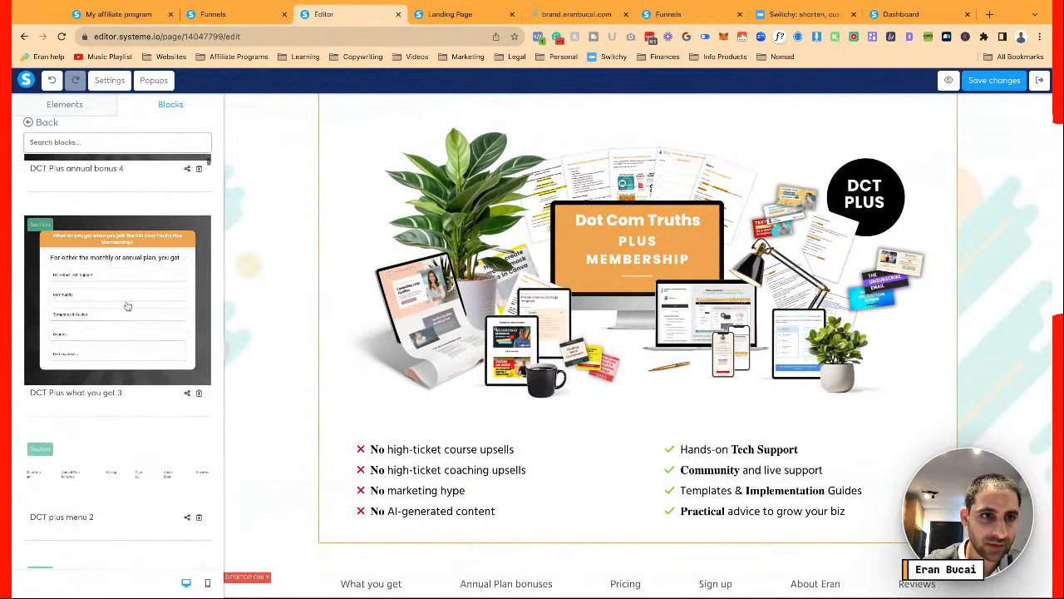
{"action": "left_click", "coordinate": [128, 306]}
{"action": "scroll", "coordinate": [127, 306], "scroll_direction": "up", "scroll_amount": 3}
{"action": "left_click", "coordinate": [127, 306]}
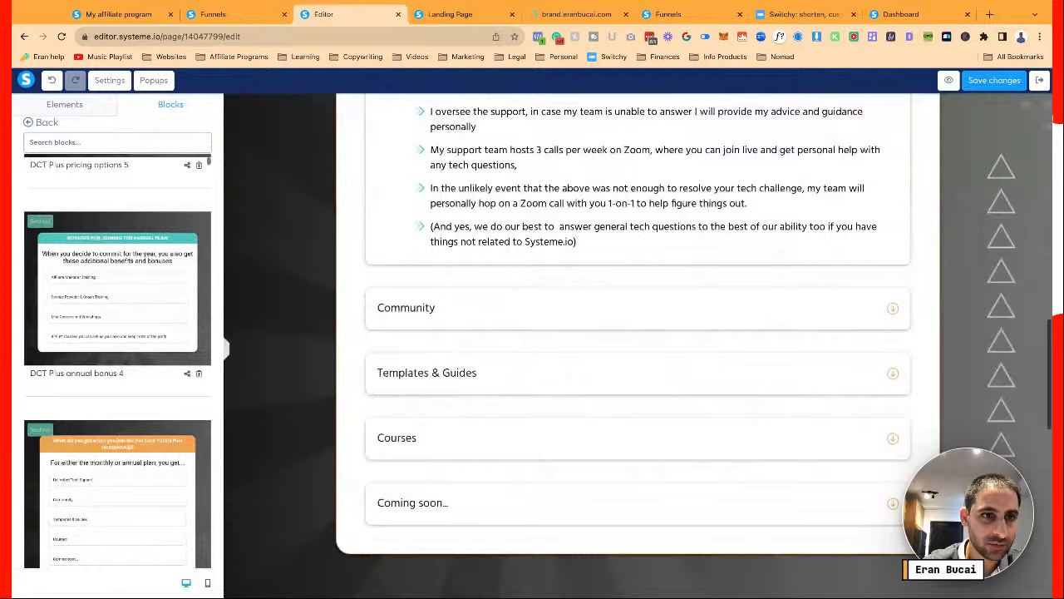
Add the saved pricing options 5, FB reviews 6 and about 7 founder bio blocks
{"action": "scroll", "coordinate": [127, 306], "scroll_direction": "up", "scroll_amount": 3}
{"action": "left_click", "coordinate": [124, 320]}
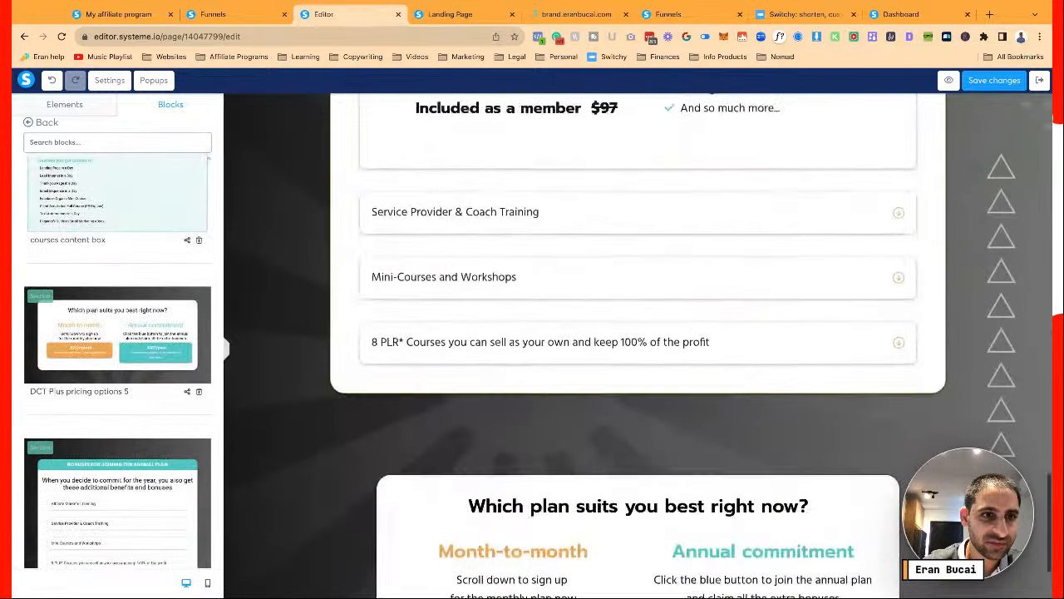
{"action": "scroll", "coordinate": [124, 320], "scroll_direction": "up", "scroll_amount": 3}
{"action": "scroll", "coordinate": [123, 247], "scroll_direction": "up", "scroll_amount": 4}
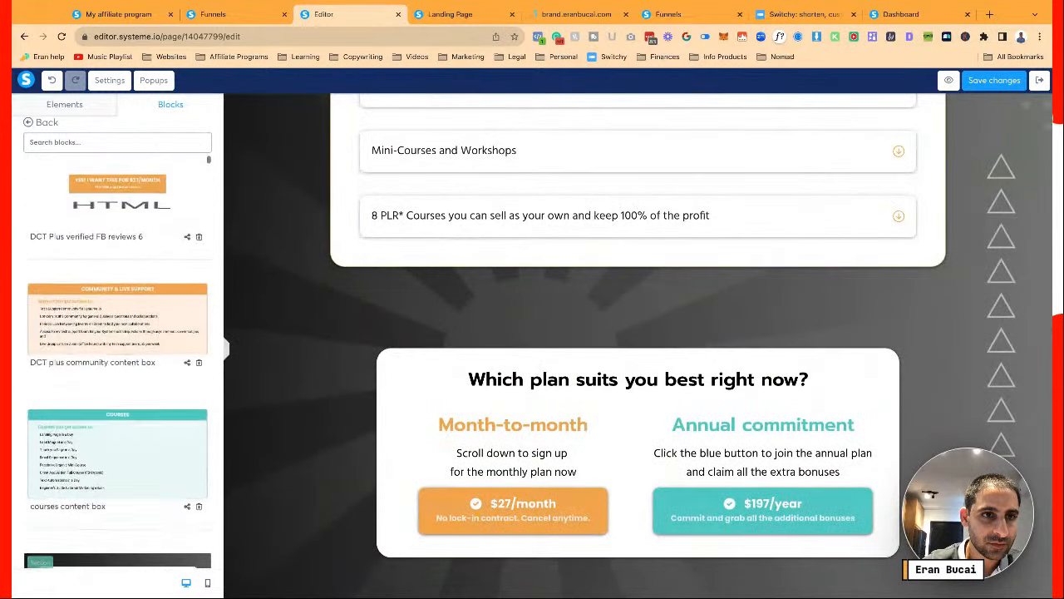
{"action": "left_click", "coordinate": [123, 247]}
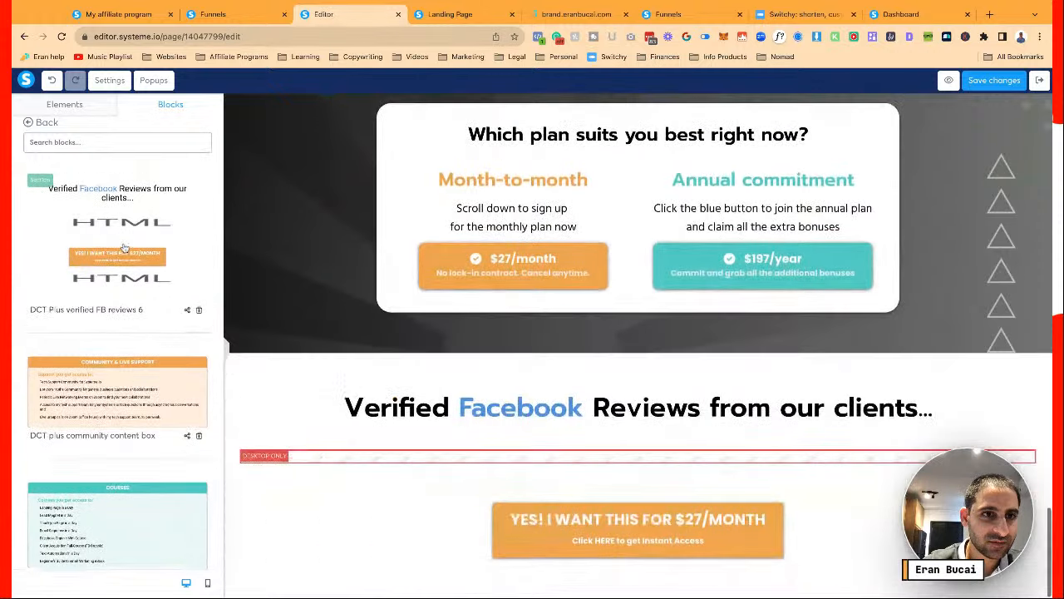
{"action": "scroll", "coordinate": [123, 247], "scroll_direction": "up", "scroll_amount": 3}
{"action": "scroll", "coordinate": [123, 266], "scroll_direction": "up", "scroll_amount": 2}
{"action": "left_click", "coordinate": [123, 266]}
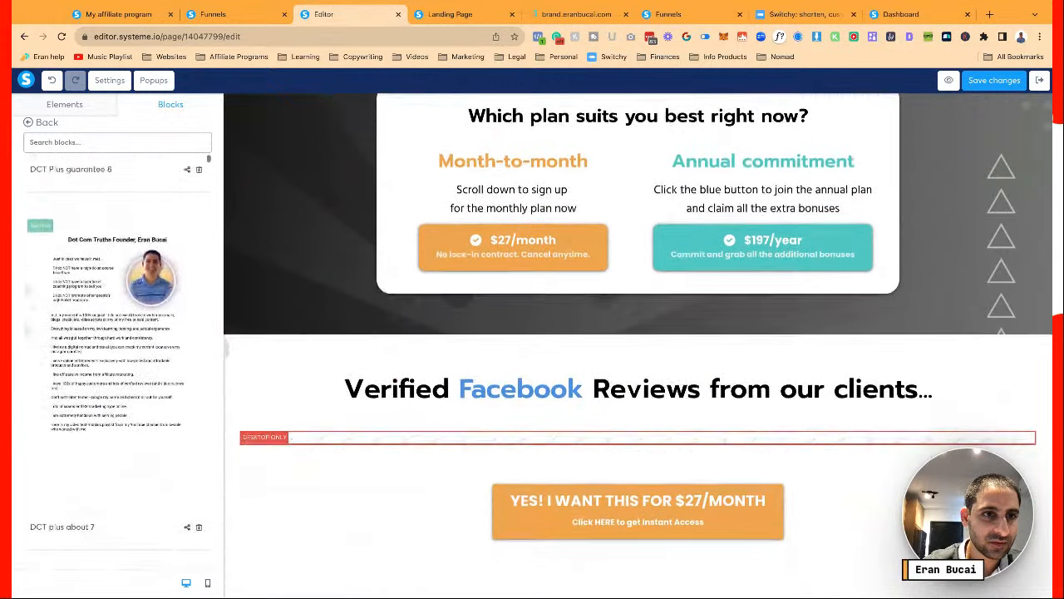
{"action": "scroll", "coordinate": [123, 266], "scroll_direction": "up", "scroll_amount": 2}
{"action": "scroll", "coordinate": [124, 285], "scroll_direction": "up", "scroll_amount": 1}
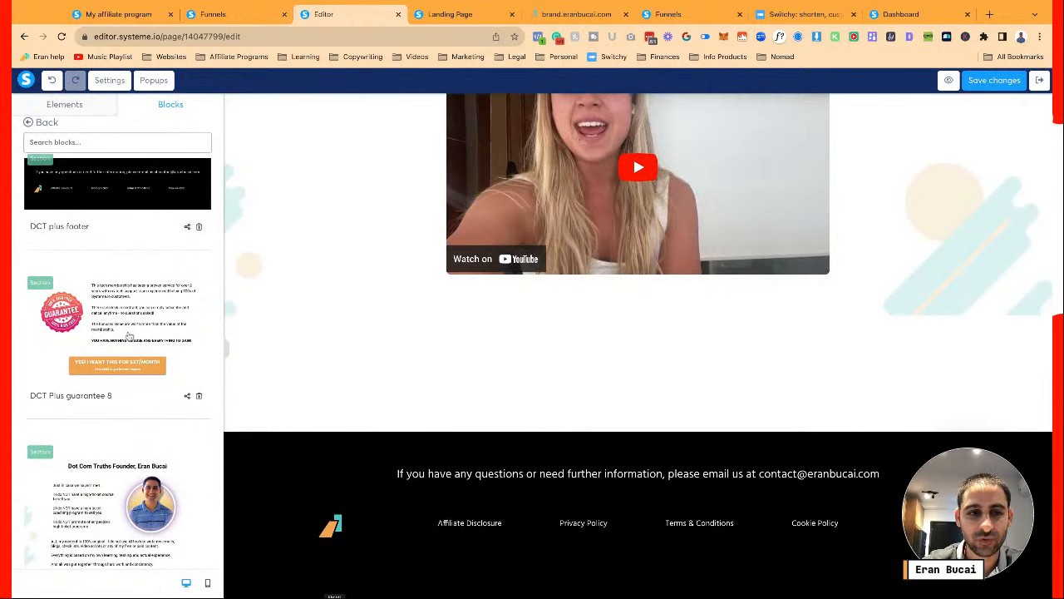
Drop the 'DCT Plus guarantee 8' block and reorder sections so it sits above the footer
{"action": "left_click_drag", "start_coordinate": [129, 336], "coordinate": [399, 326]}
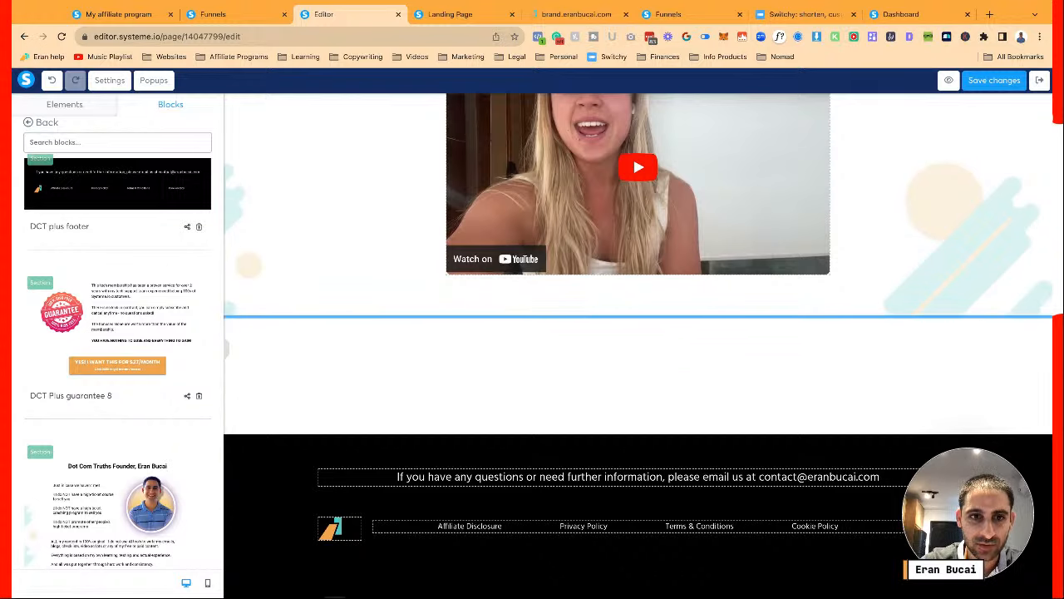
{"action": "left_click_drag", "start_coordinate": [400, 326], "coordinate": [397, 337]}
{"action": "scroll", "coordinate": [397, 336], "scroll_direction": "down", "scroll_amount": 5}
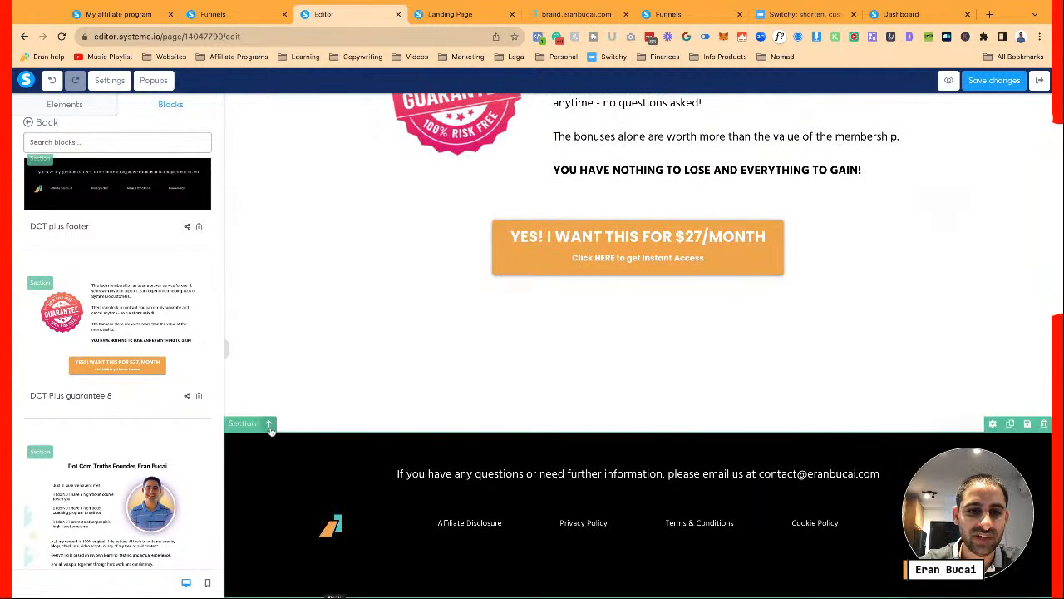
{"action": "left_click", "coordinate": [270, 424]}
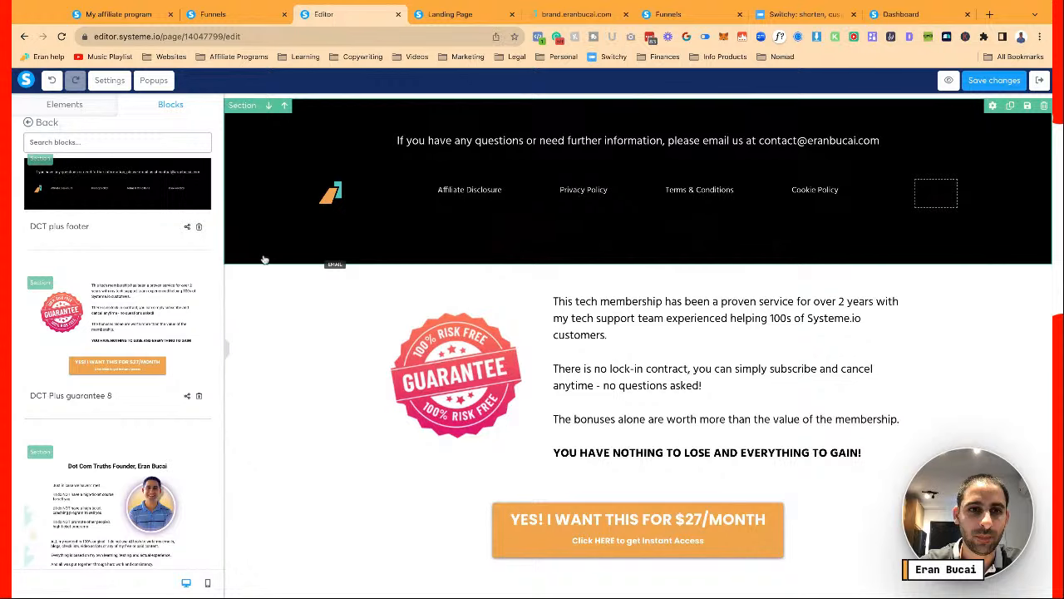
{"action": "left_click", "coordinate": [270, 263]}
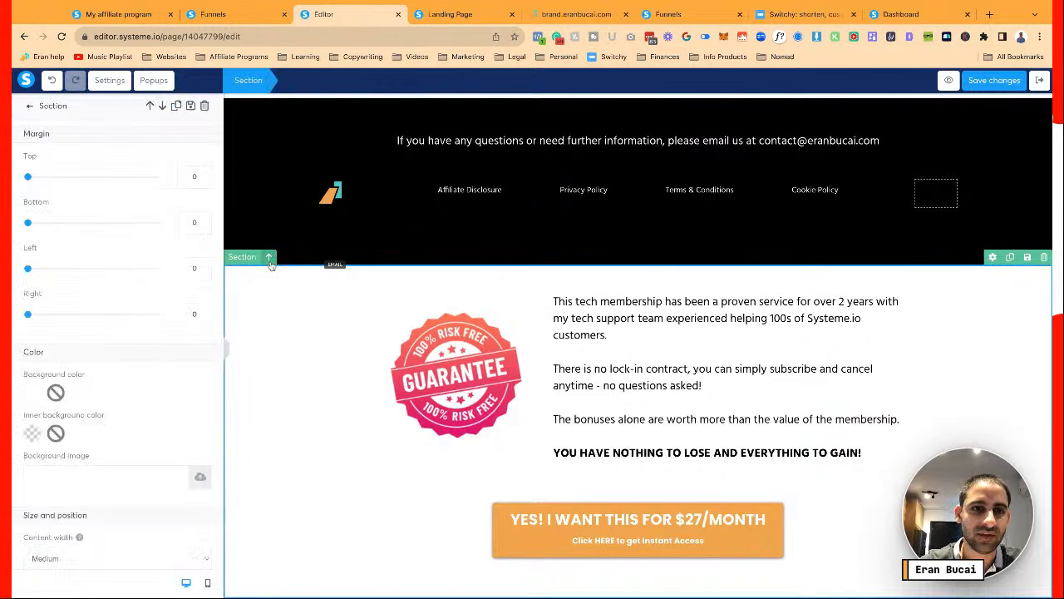
{"action": "left_click", "coordinate": [270, 257]}
{"action": "left_click", "coordinate": [304, 363]}
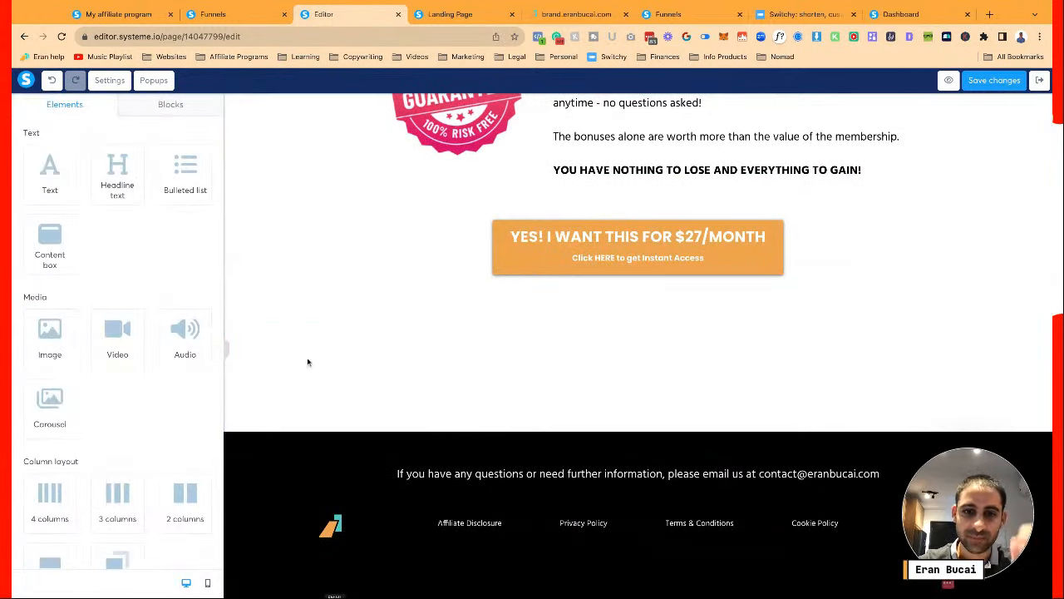
{"action": "scroll", "coordinate": [402, 375], "scroll_direction": "up", "scroll_amount": 3}
{"action": "scroll", "coordinate": [402, 374], "scroll_direction": "up", "scroll_amount": 1}
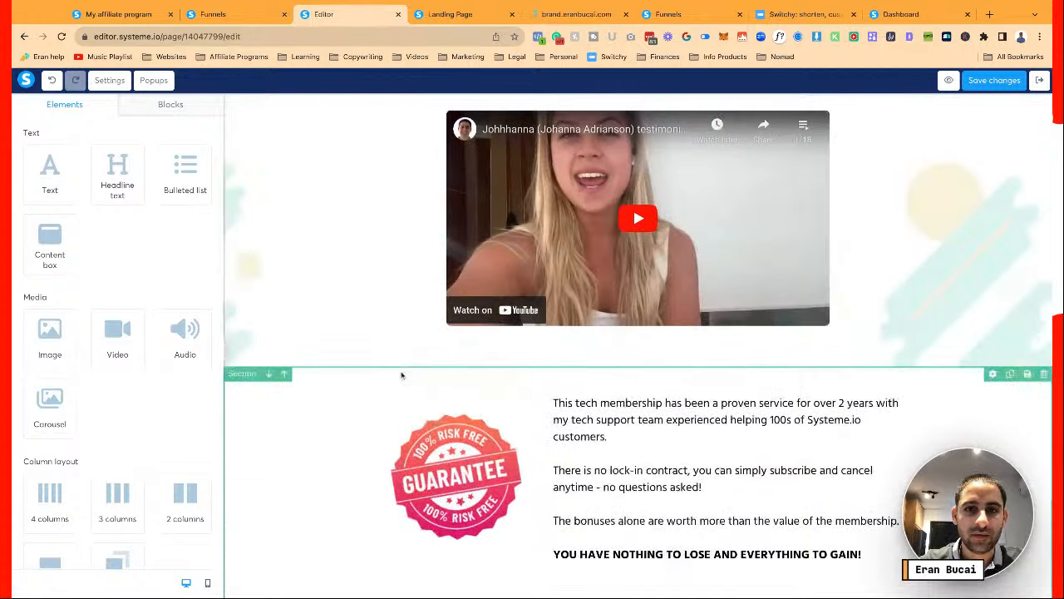
{"action": "scroll", "coordinate": [611, 447], "scroll_direction": "up", "scroll_amount": 15}
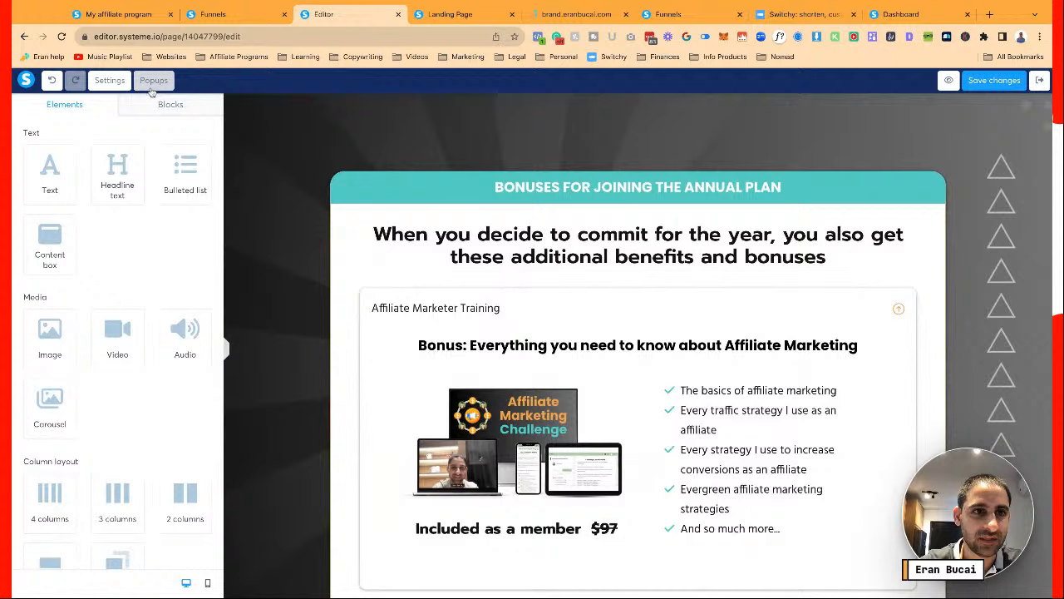
In Page settings, set Default typography to Poppins and change Heading typography from Prompt to Poppins
{"action": "left_click", "coordinate": [109, 80]}
{"action": "left_click", "coordinate": [122, 207]}
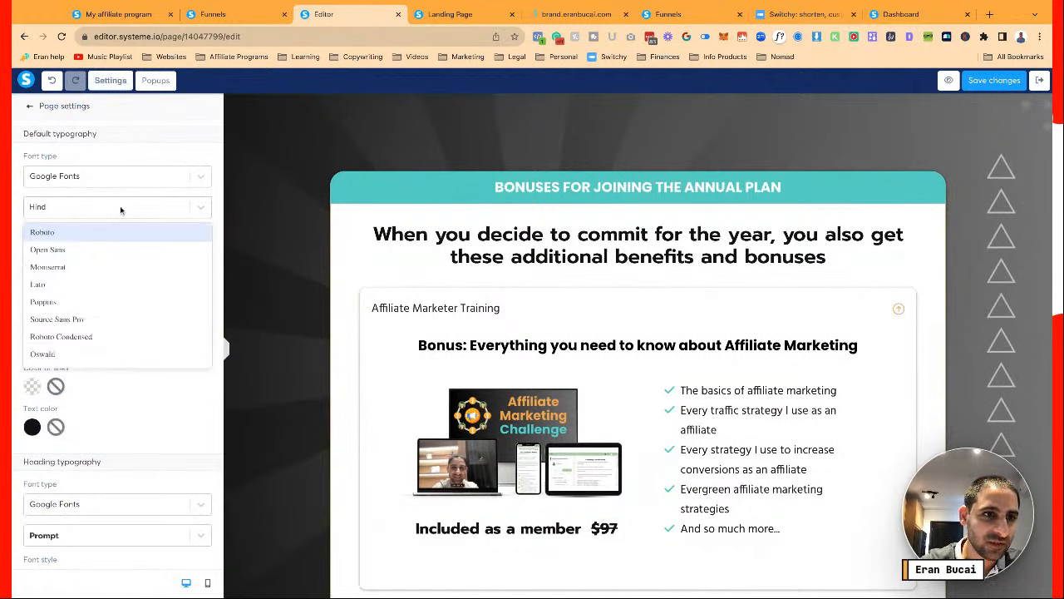
{"action": "left_click", "coordinate": [97, 299]}
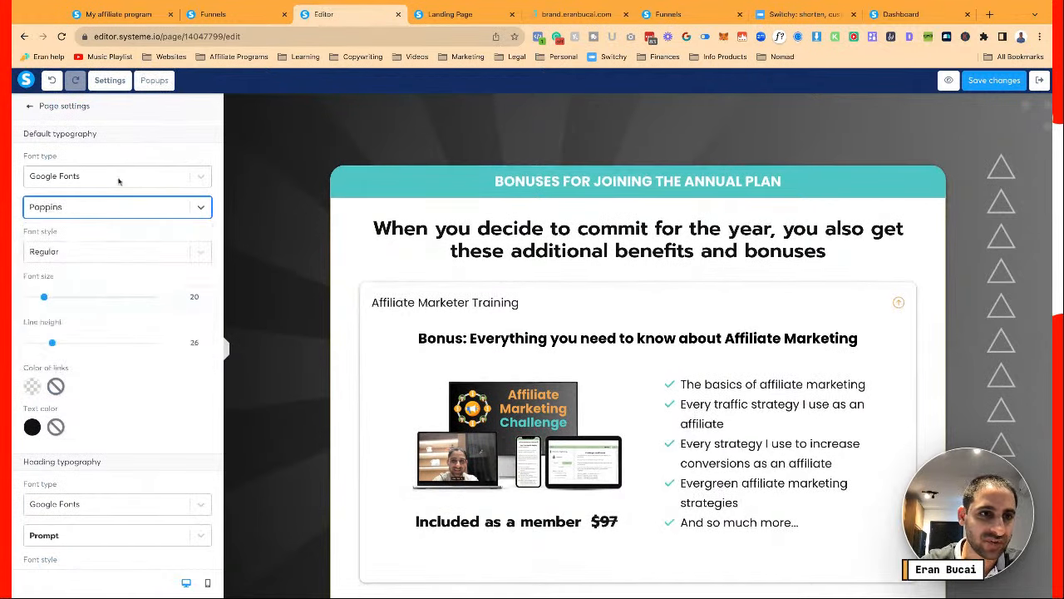
{"action": "scroll", "coordinate": [124, 316], "scroll_direction": "down", "scroll_amount": 3}
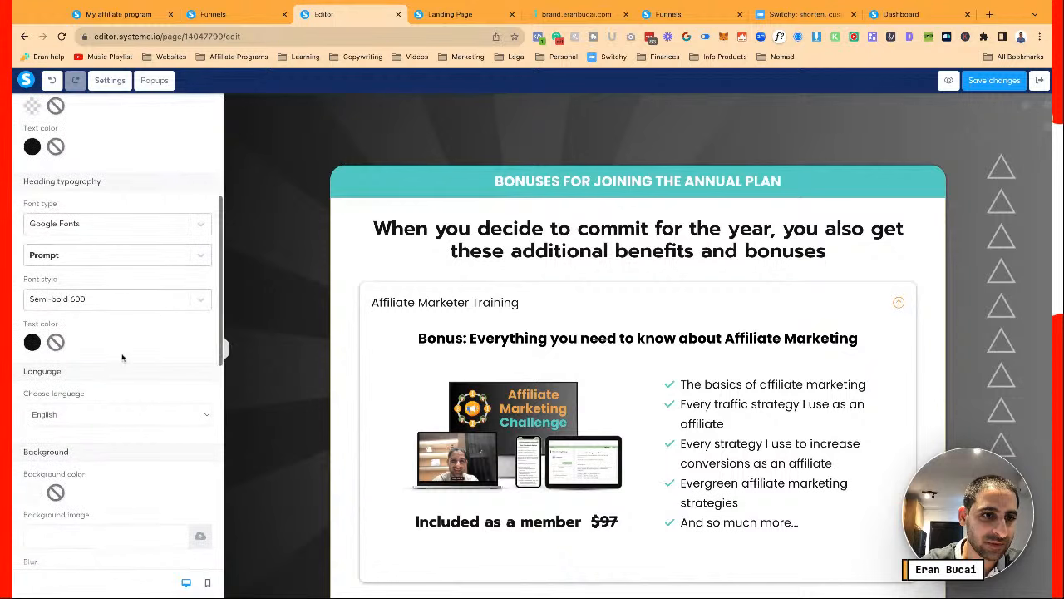
{"action": "left_click", "coordinate": [123, 254]}
{"action": "left_click", "coordinate": [88, 350]}
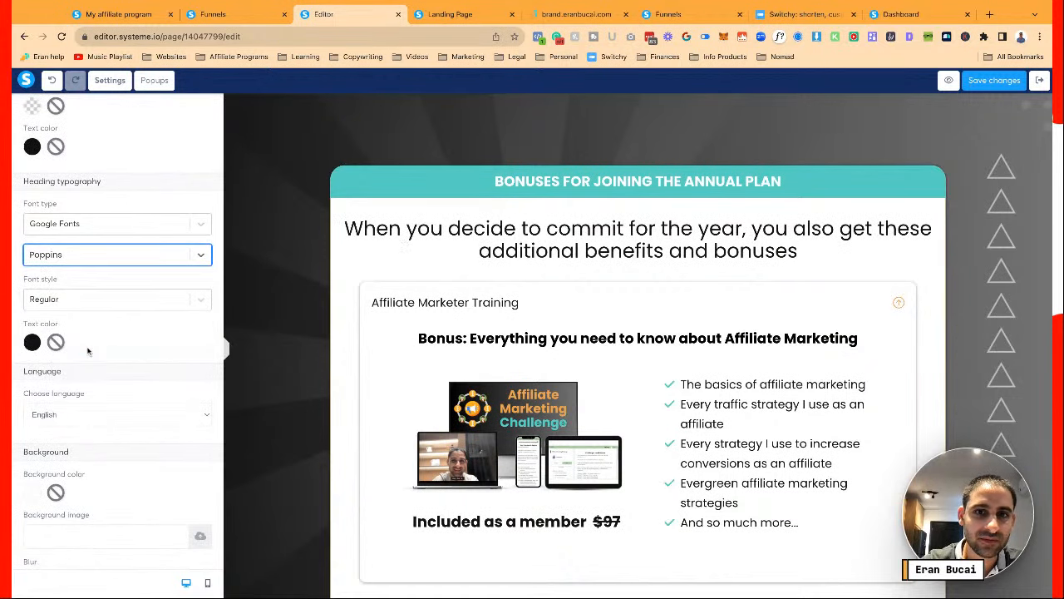
{"action": "left_click", "coordinate": [209, 286]}
{"action": "left_click", "coordinate": [441, 273]}
{"action": "scroll", "coordinate": [484, 252], "scroll_direction": "up", "scroll_amount": 2}
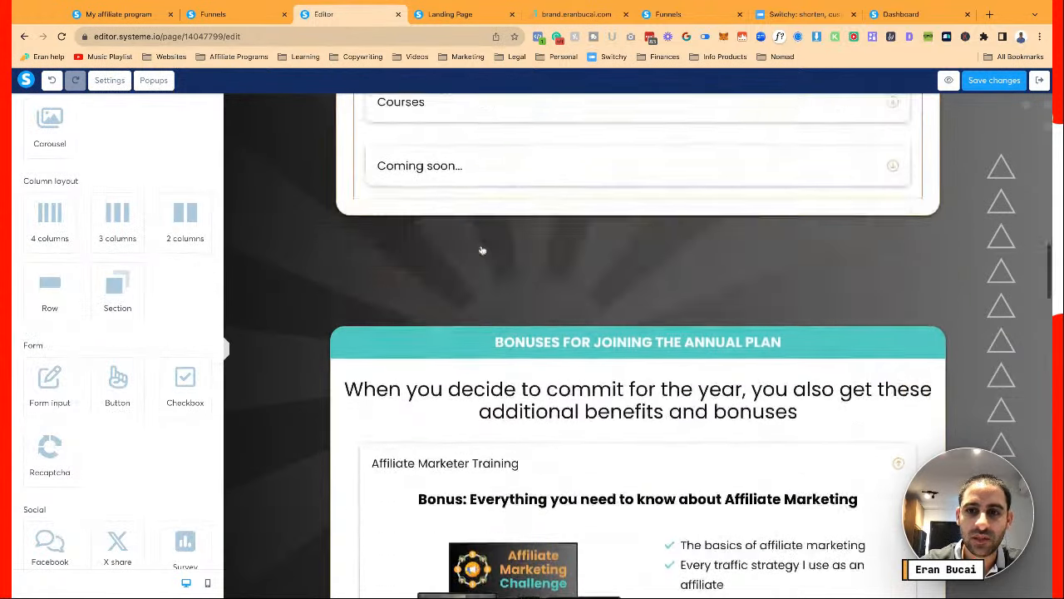
{"action": "scroll", "coordinate": [532, 229], "scroll_direction": "down", "scroll_amount": 3}
{"action": "scroll", "coordinate": [551, 224], "scroll_direction": "up", "scroll_amount": 2}
{"action": "scroll", "coordinate": [551, 224], "scroll_direction": "up", "scroll_amount": 15}
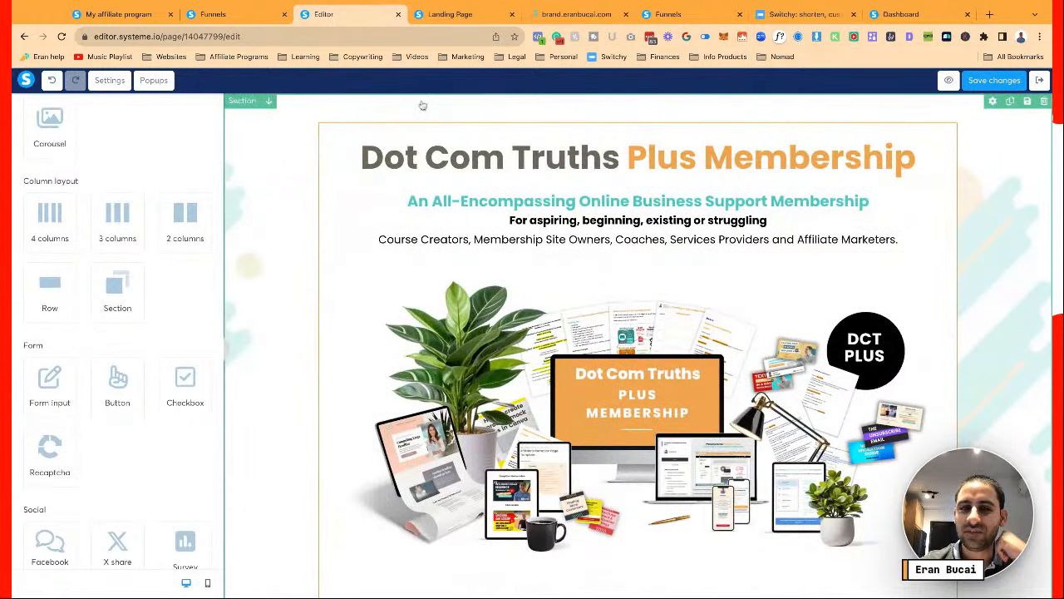
Drop a '2 columns' layout element just below the hero section's bulleted lists
{"action": "scroll", "coordinate": [553, 209], "scroll_direction": "down", "scroll_amount": 1}
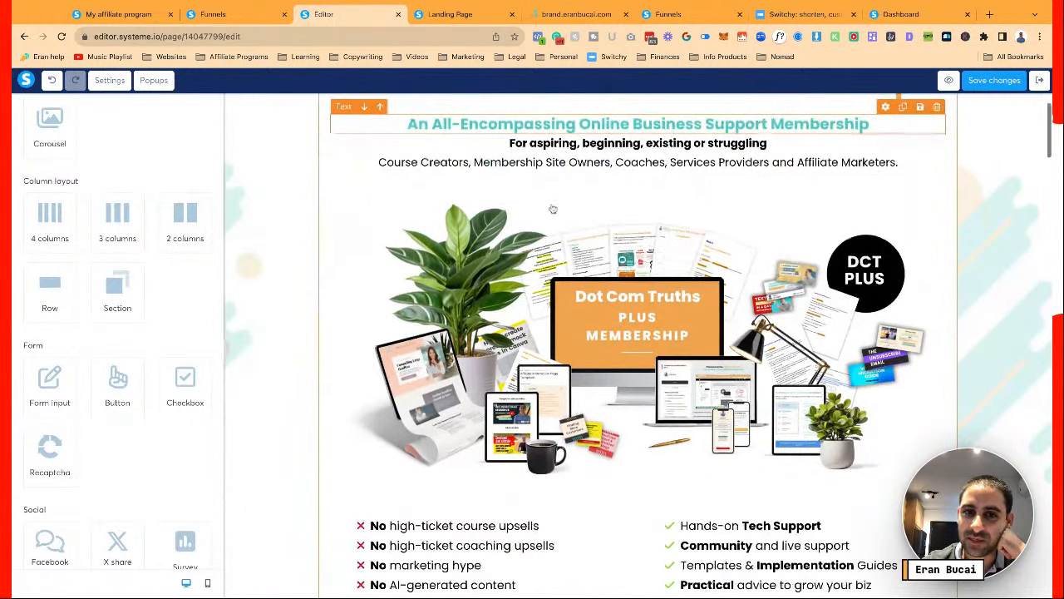
{"action": "scroll", "coordinate": [553, 208], "scroll_direction": "down", "scroll_amount": 2}
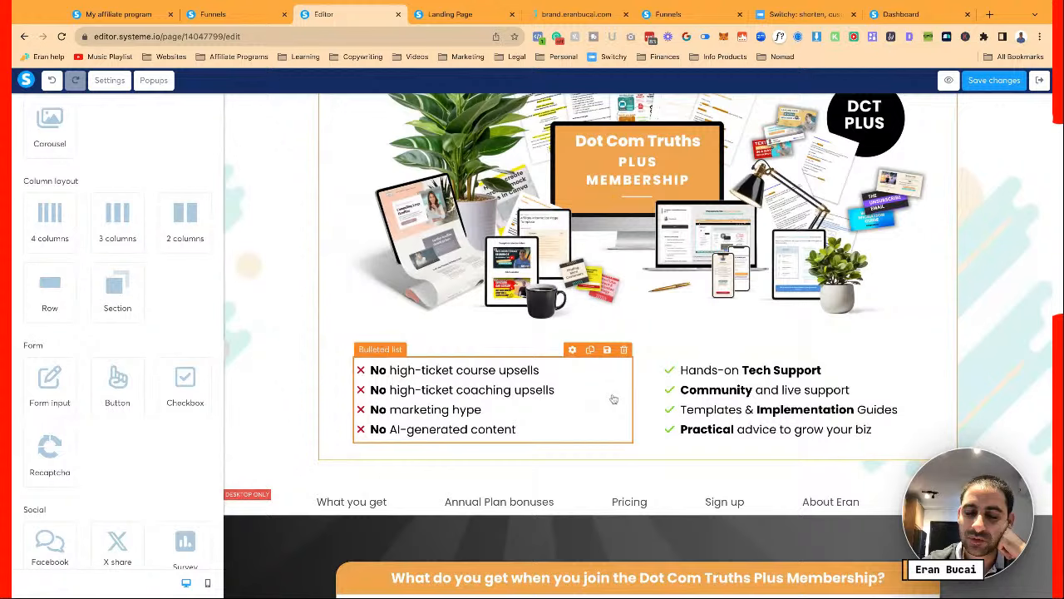
{"action": "scroll", "coordinate": [649, 410], "scroll_direction": "down", "scroll_amount": 3}
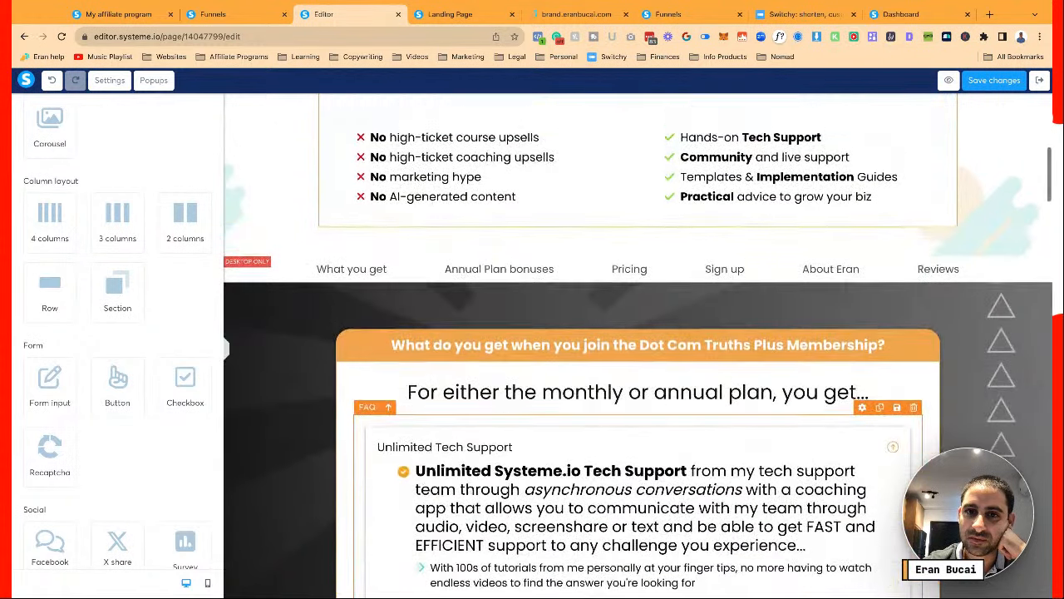
{"action": "scroll", "coordinate": [648, 410], "scroll_direction": "down", "scroll_amount": 2}
{"action": "scroll", "coordinate": [605, 291], "scroll_direction": "up", "scroll_amount": 3}
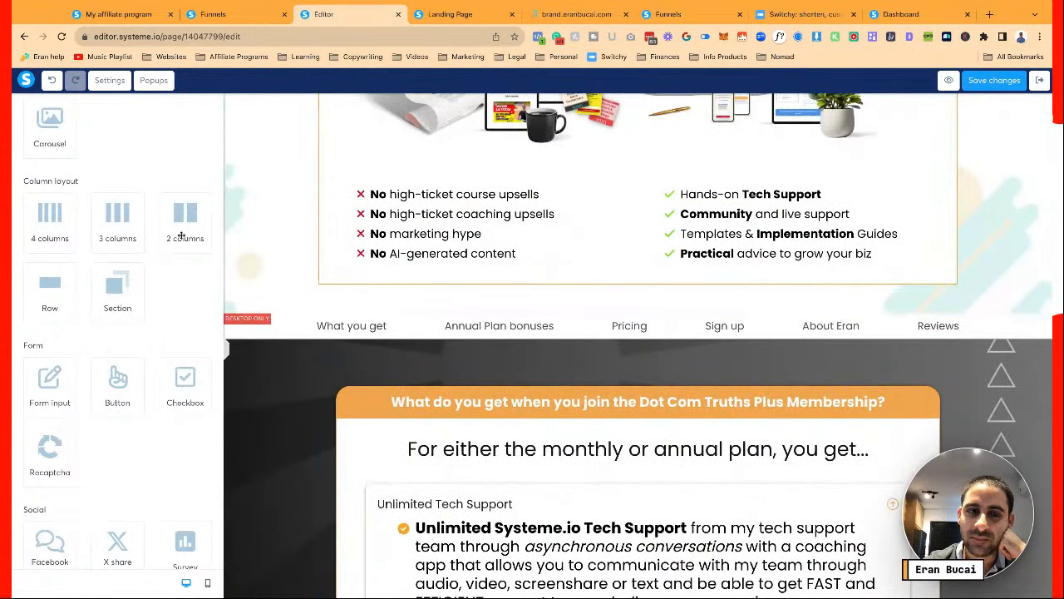
{"action": "left_click_drag", "start_coordinate": [182, 235], "coordinate": [374, 290]}
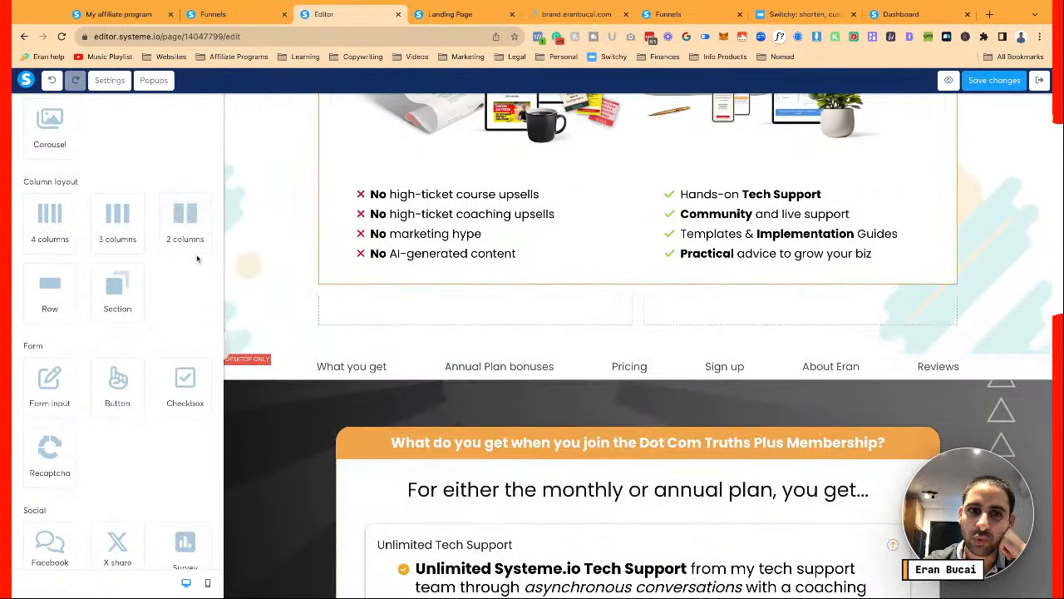
{"action": "scroll", "coordinate": [197, 261], "scroll_direction": "up", "scroll_amount": 5}
From My blocks, put the community content box in the left column and courses content box in the right
{"action": "left_click", "coordinate": [152, 104]}
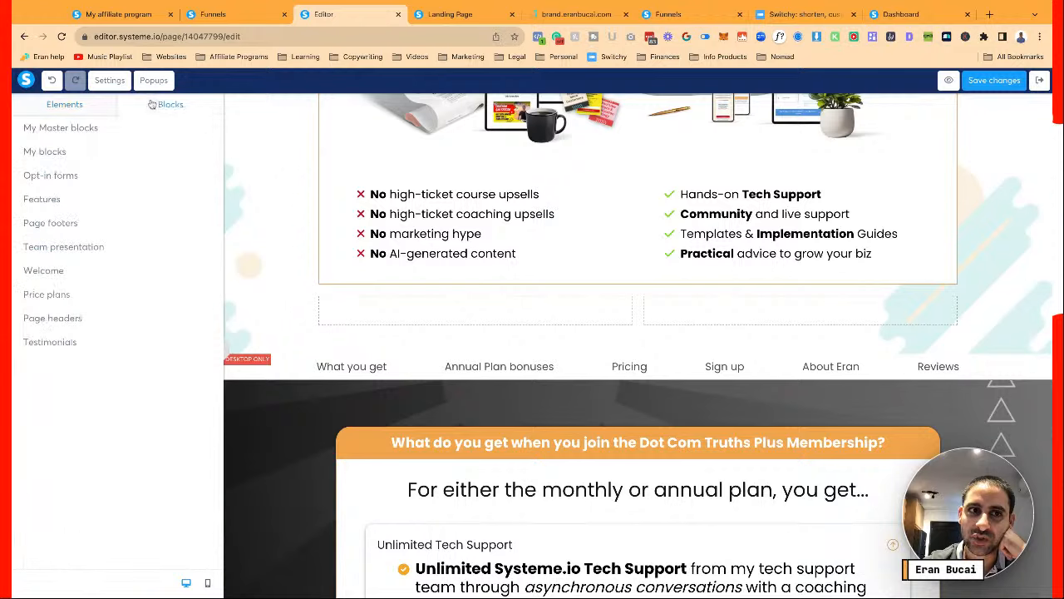
{"action": "left_click", "coordinate": [46, 152]}
{"action": "scroll", "coordinate": [154, 295], "scroll_direction": "down", "scroll_amount": 10}
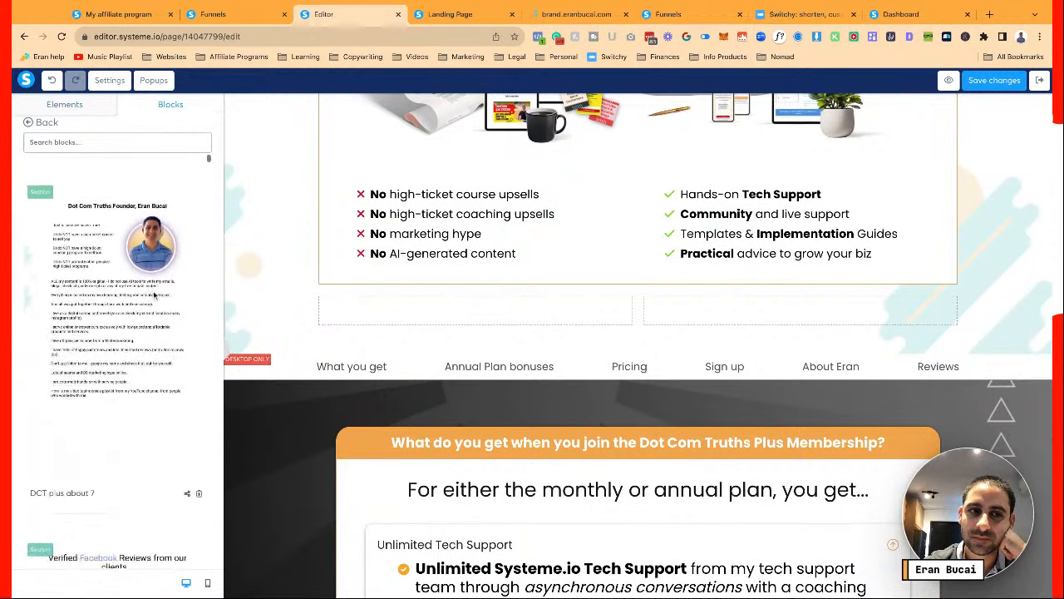
{"action": "left_click_drag", "start_coordinate": [135, 335], "coordinate": [475, 311]}
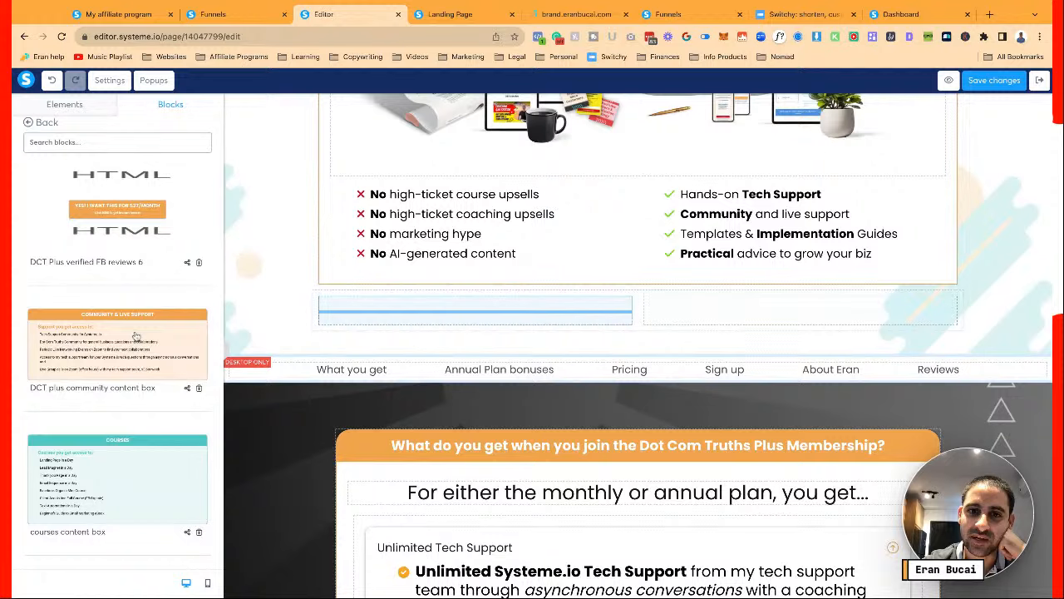
{"action": "scroll", "coordinate": [133, 424], "scroll_direction": "down", "scroll_amount": 1}
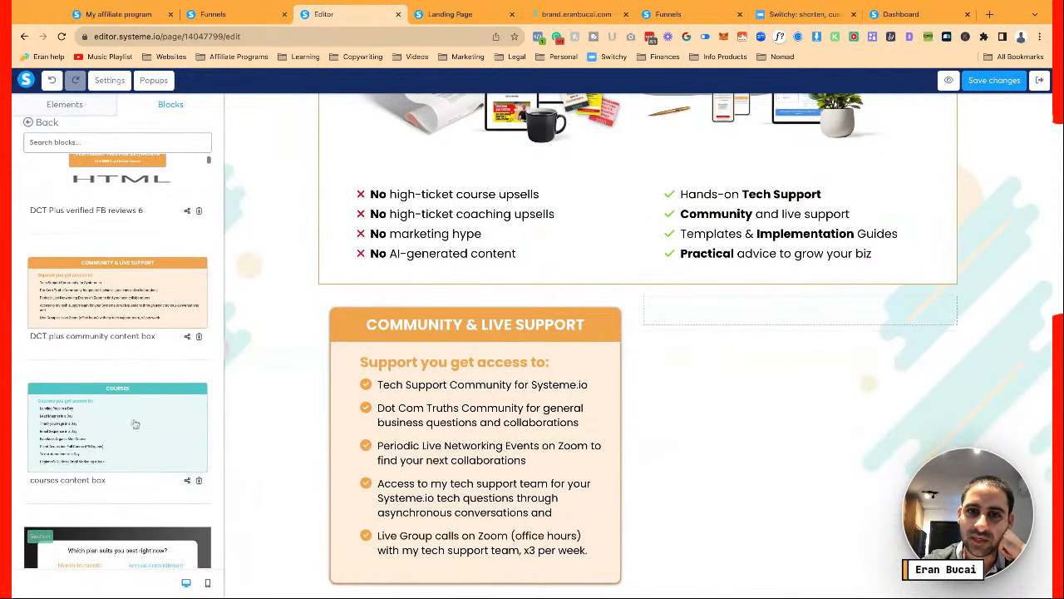
{"action": "left_click_drag", "start_coordinate": [133, 426], "coordinate": [776, 336]}
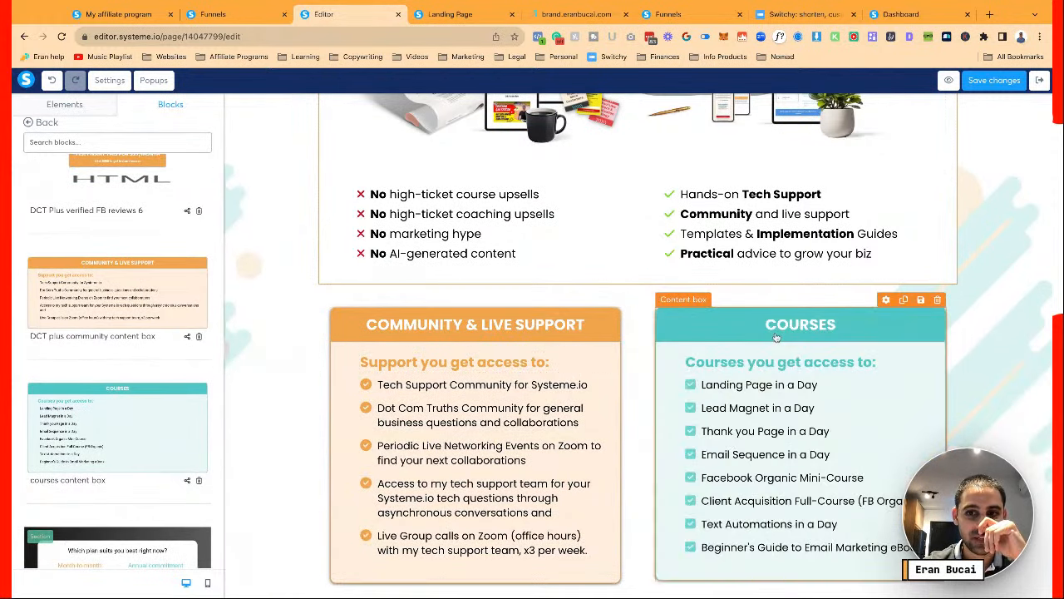
{"action": "scroll", "coordinate": [881, 329], "scroll_direction": "down", "scroll_amount": 2}
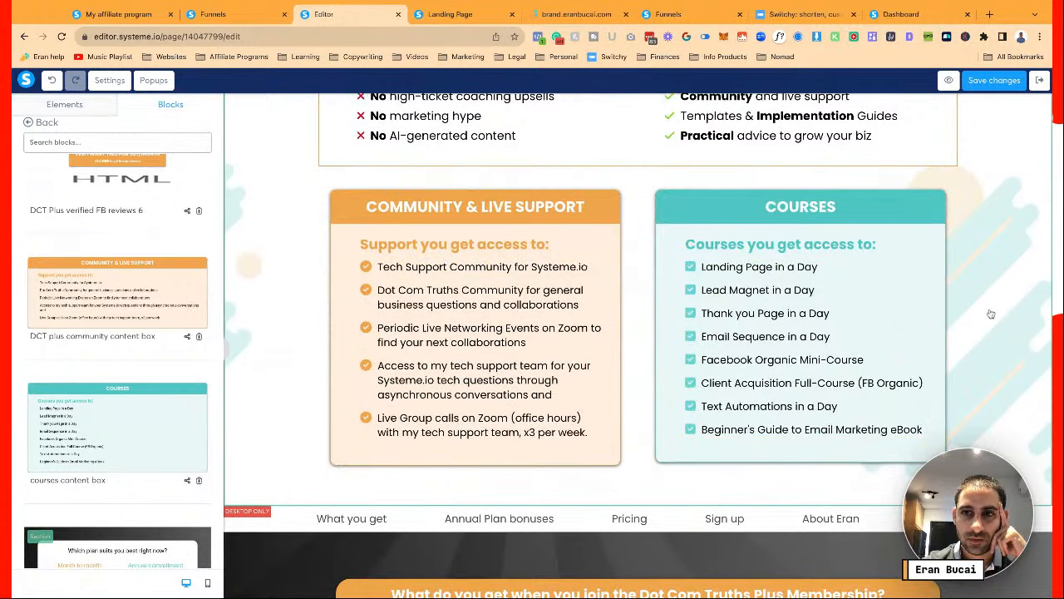
{"action": "scroll", "coordinate": [991, 314], "scroll_direction": "up", "scroll_amount": 3}
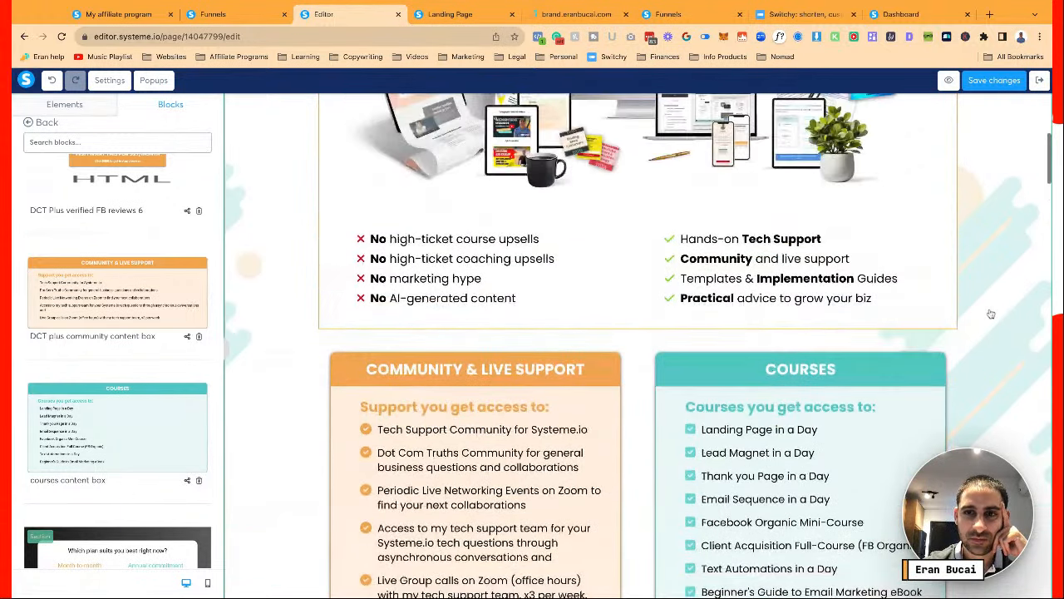
{"action": "scroll", "coordinate": [991, 314], "scroll_direction": "down", "scroll_amount": 2}
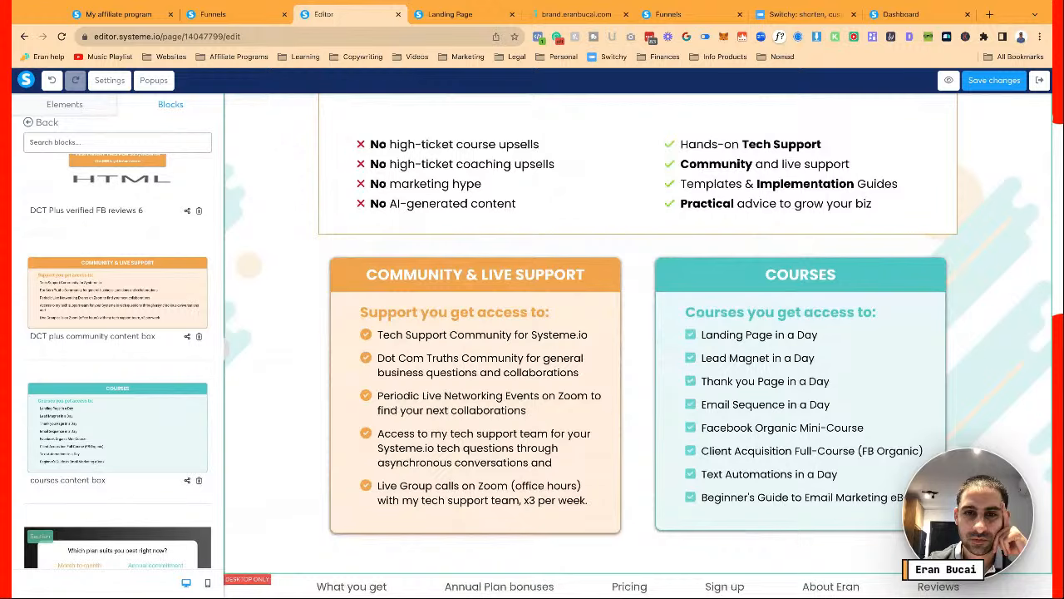
{"action": "scroll", "coordinate": [637, 363], "scroll_direction": "down", "scroll_amount": 5}
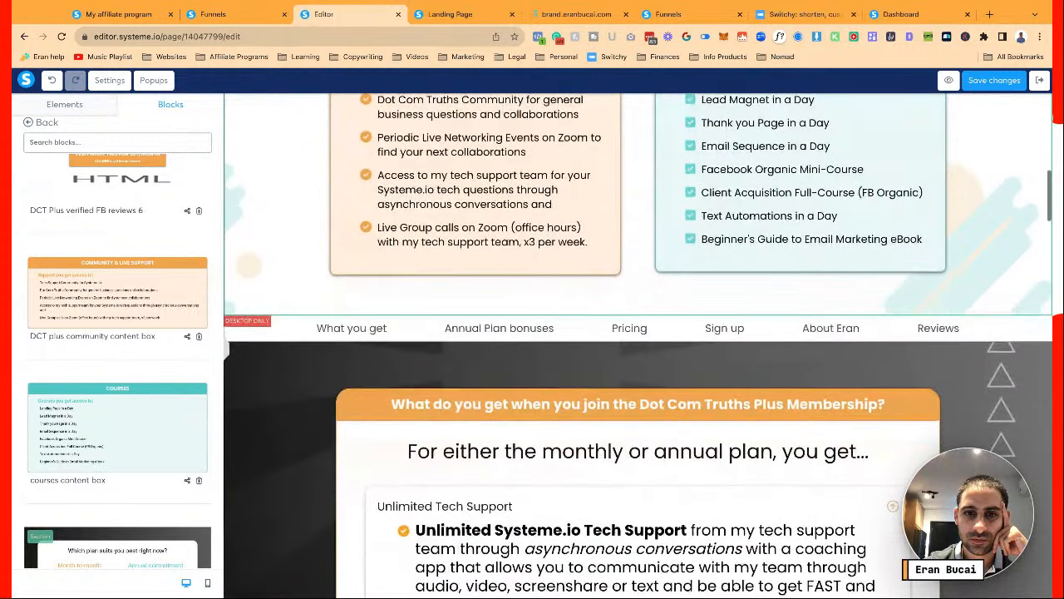
{"action": "scroll", "coordinate": [638, 345], "scroll_direction": "up", "scroll_amount": 4}
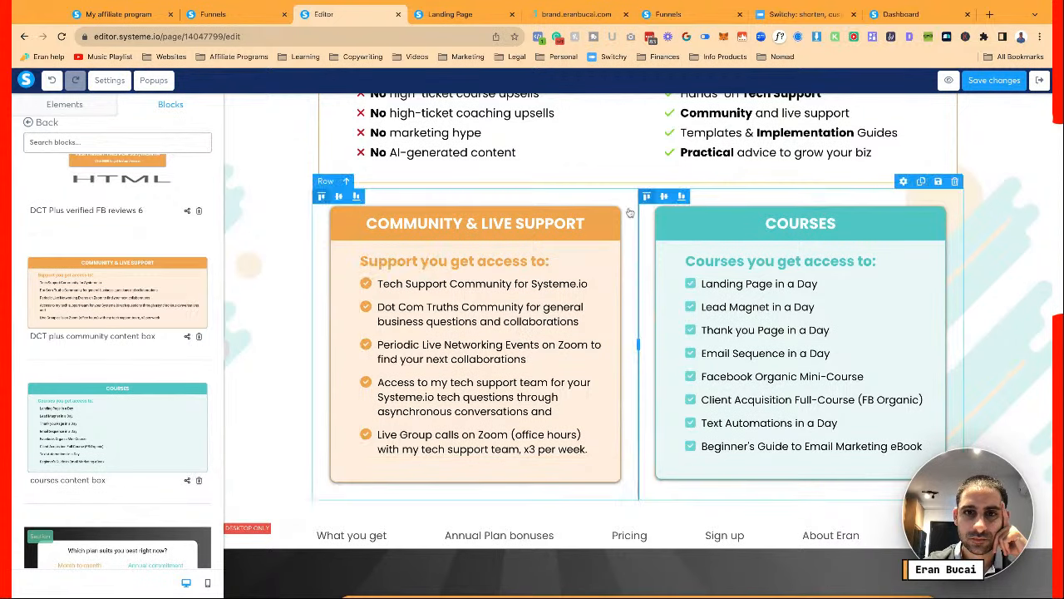
{"action": "scroll", "coordinate": [631, 200], "scroll_direction": "up", "scroll_amount": 4}
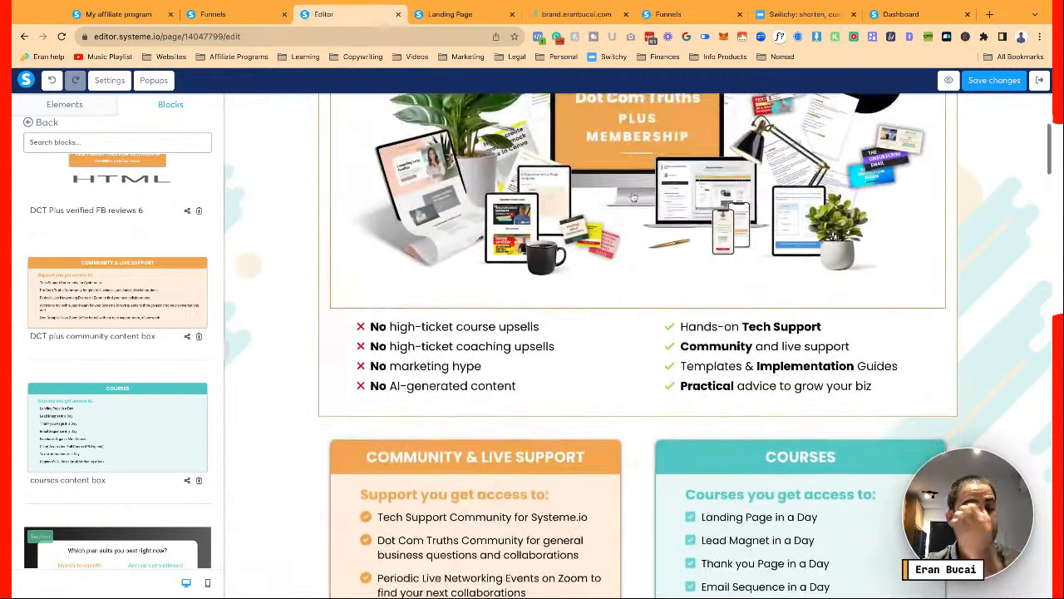
{"action": "scroll", "coordinate": [629, 191], "scroll_direction": "up", "scroll_amount": 2}
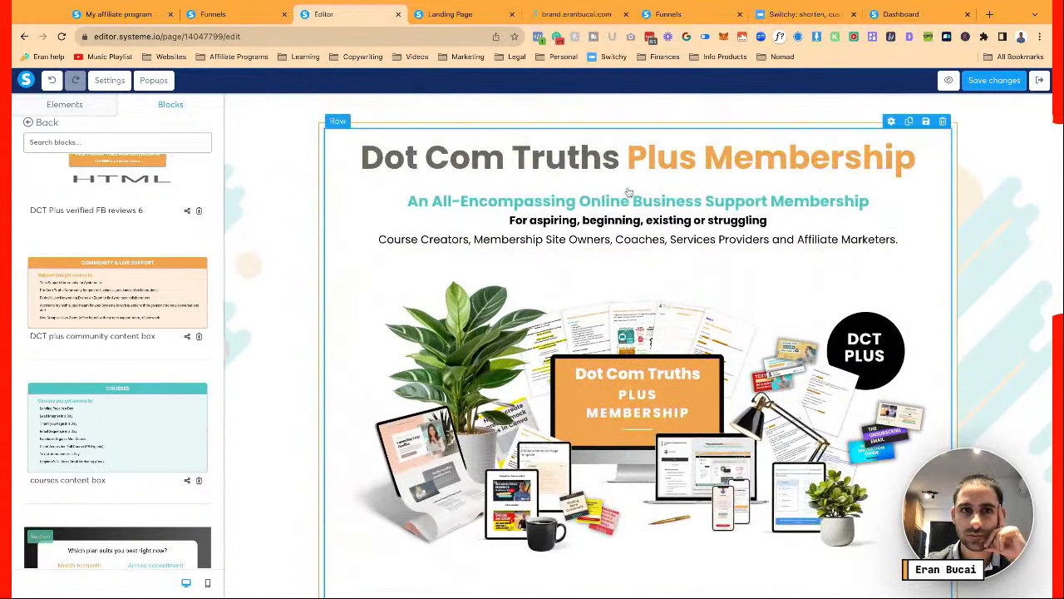
{"action": "scroll", "coordinate": [261, 314], "scroll_direction": "down", "scroll_amount": 5}
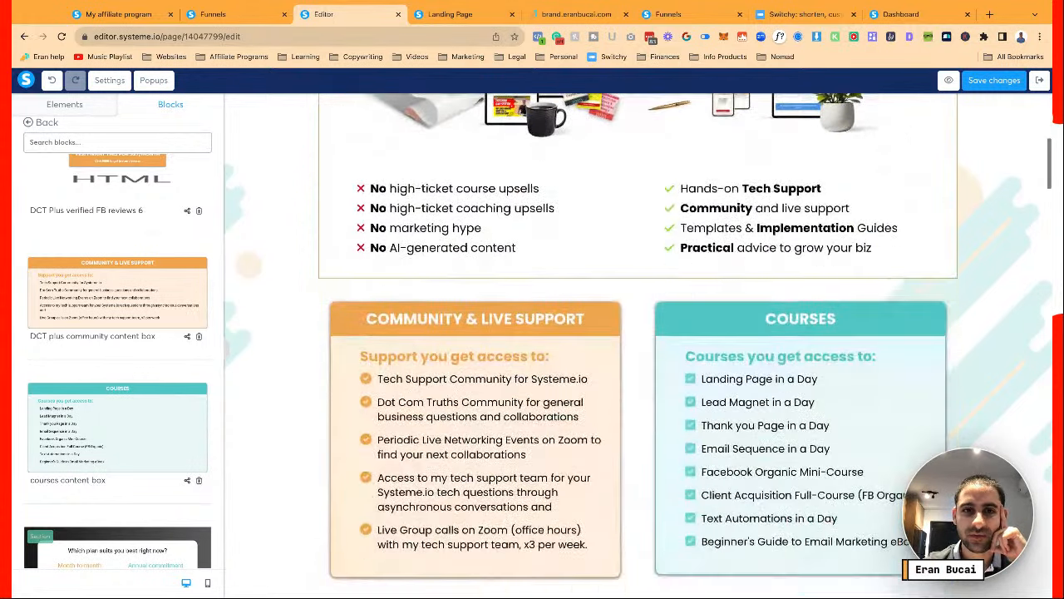
{"action": "scroll", "coordinate": [261, 314], "scroll_direction": "down", "scroll_amount": 1}
{"action": "scroll", "coordinate": [261, 314], "scroll_direction": "up", "scroll_amount": 2}
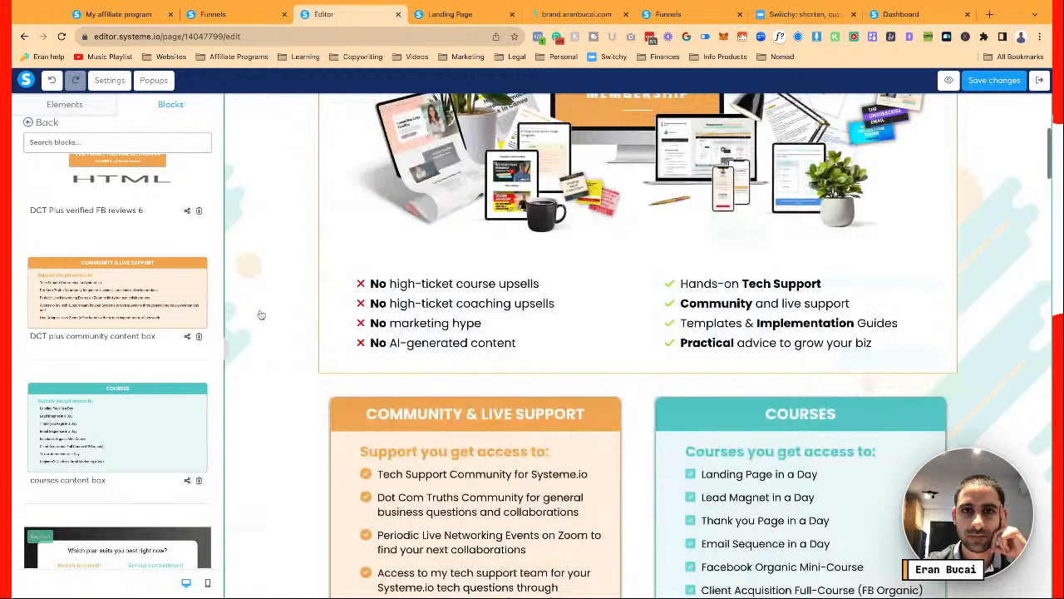
{"action": "scroll", "coordinate": [261, 314], "scroll_direction": "up", "scroll_amount": 4}
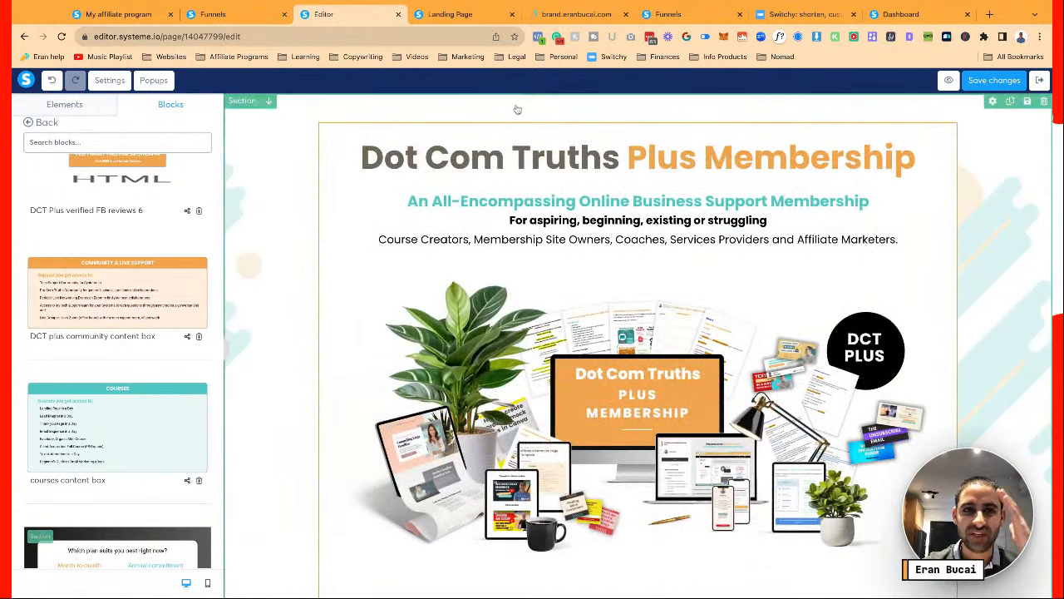
{"action": "scroll", "coordinate": [647, 276], "scroll_direction": "down", "scroll_amount": 5}
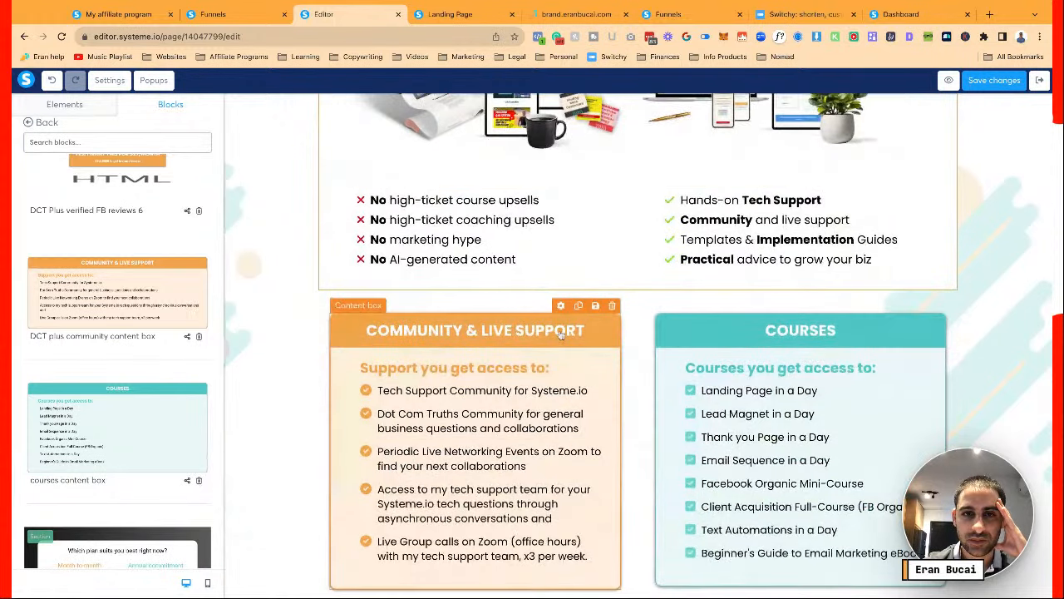
{"action": "scroll", "coordinate": [606, 325], "scroll_direction": "down", "scroll_amount": 4}
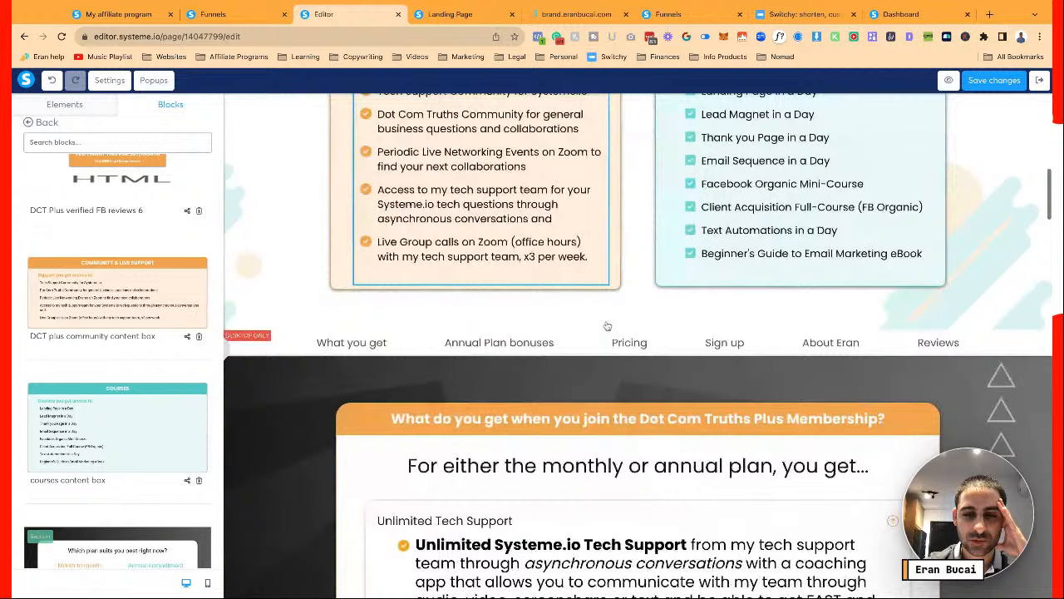
{"action": "scroll", "coordinate": [606, 326], "scroll_direction": "down", "scroll_amount": 5}
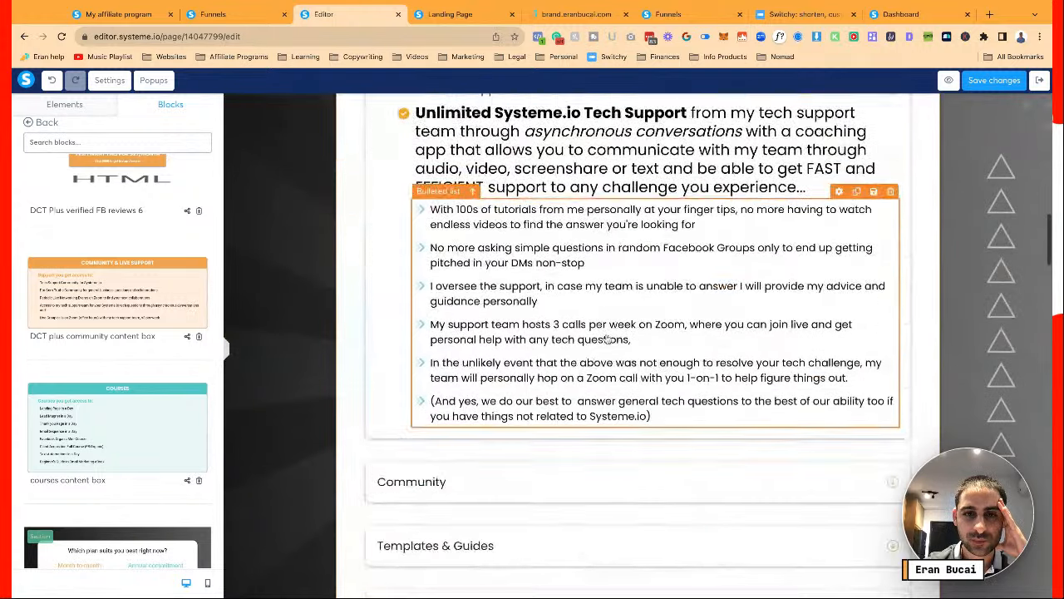
{"action": "scroll", "coordinate": [607, 339], "scroll_direction": "down", "scroll_amount": 5}
{"action": "scroll", "coordinate": [607, 339], "scroll_direction": "up", "scroll_amount": 5}
{"action": "scroll", "coordinate": [606, 339], "scroll_direction": "down", "scroll_amount": 5}
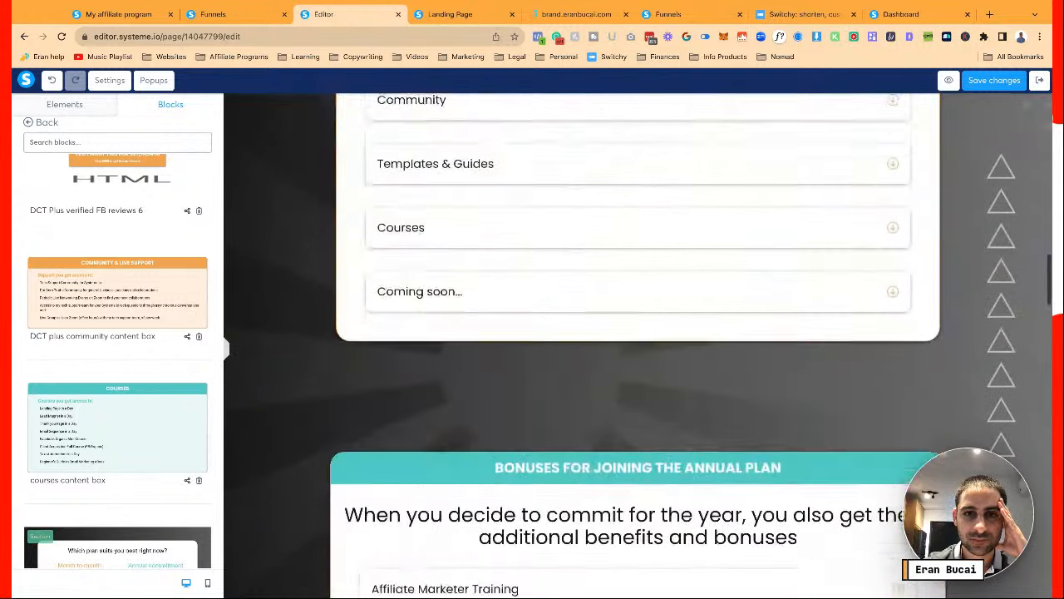
{"action": "scroll", "coordinate": [607, 339], "scroll_direction": "down", "scroll_amount": 3}
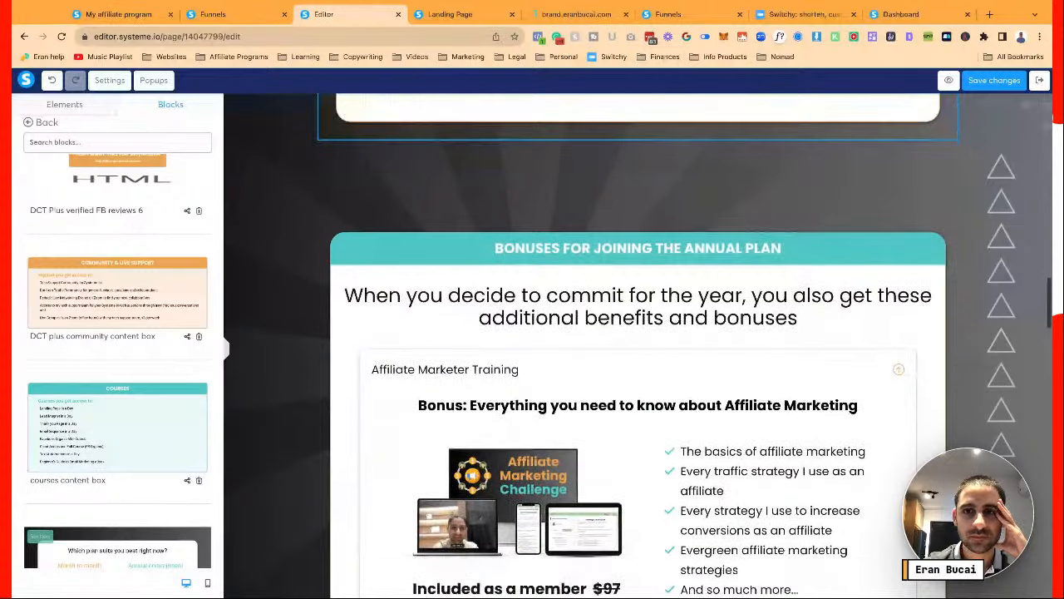
{"action": "scroll", "coordinate": [638, 346], "scroll_direction": "up", "scroll_amount": 10}
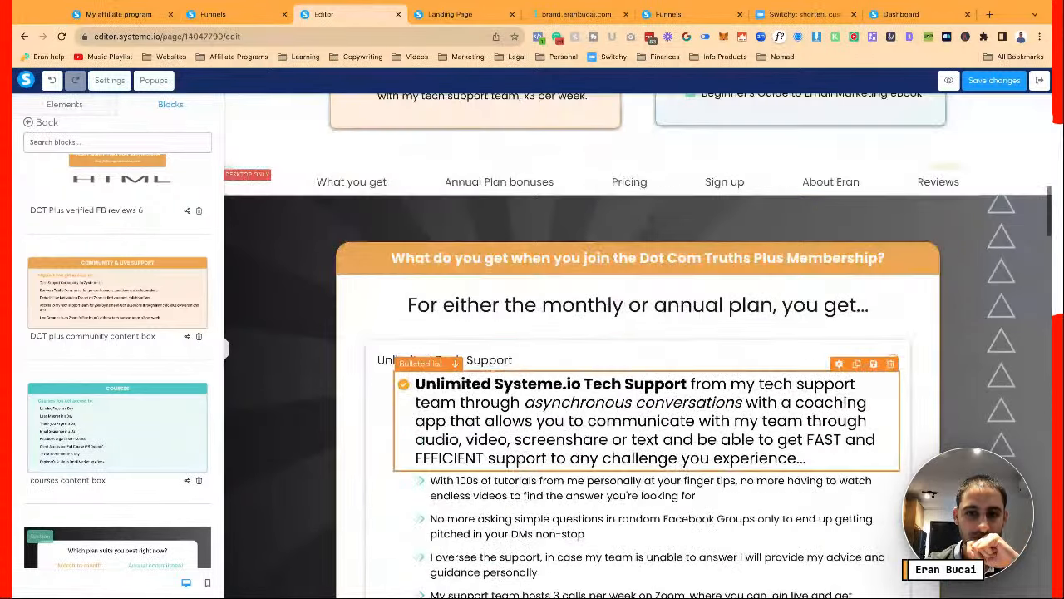
{"action": "scroll", "coordinate": [637, 250], "scroll_direction": "down", "scroll_amount": 1}
{"action": "scroll", "coordinate": [638, 249], "scroll_direction": "up", "scroll_amount": 3}
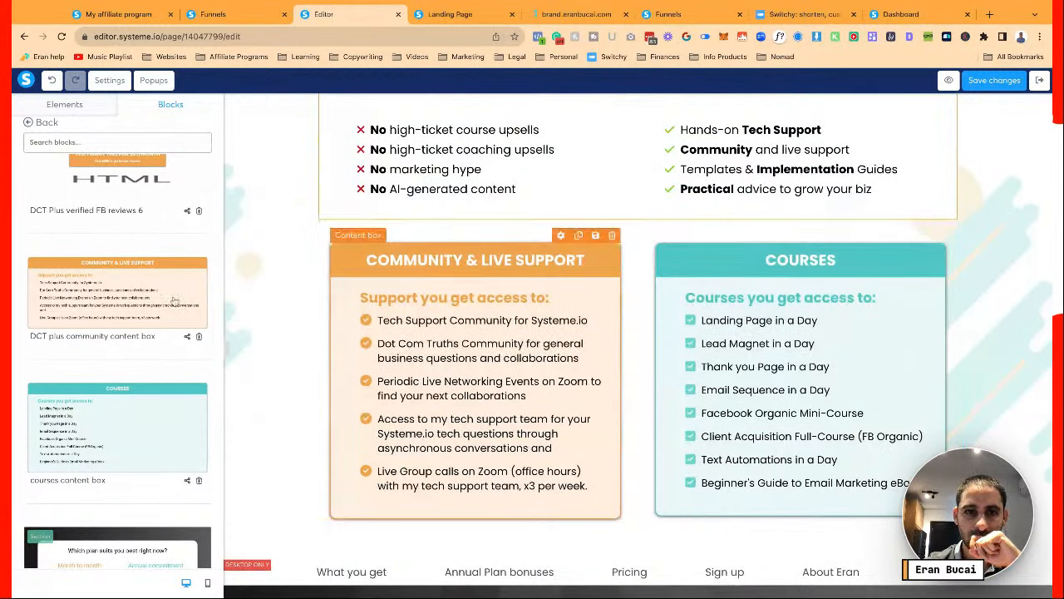
{"action": "scroll", "coordinate": [515, 371], "scroll_direction": "down", "scroll_amount": 2}
{"action": "scroll", "coordinate": [515, 372], "scroll_direction": "down", "scroll_amount": 3}
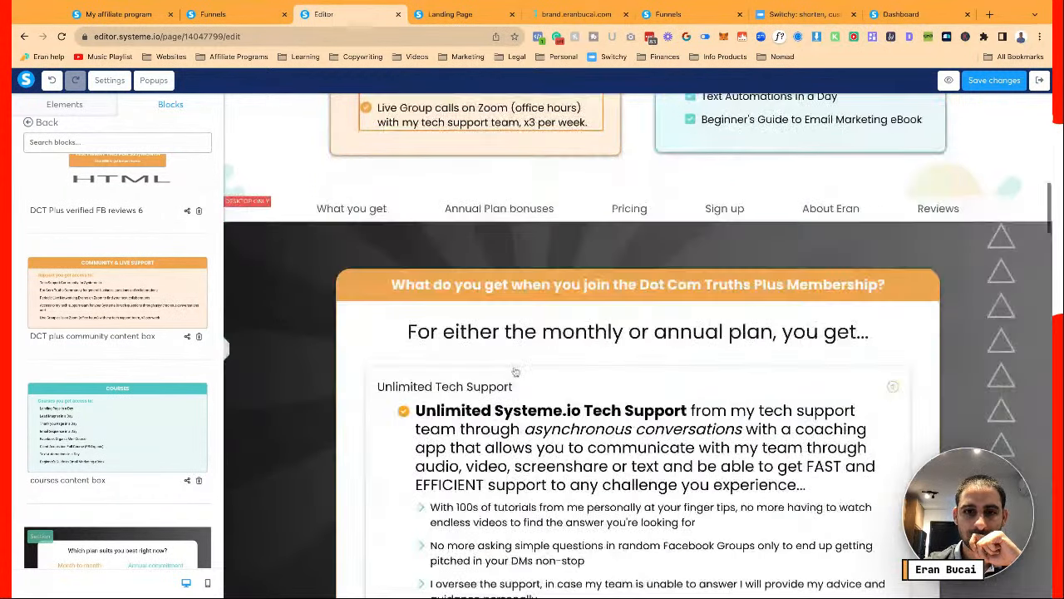
{"action": "left_click", "coordinate": [522, 327]}
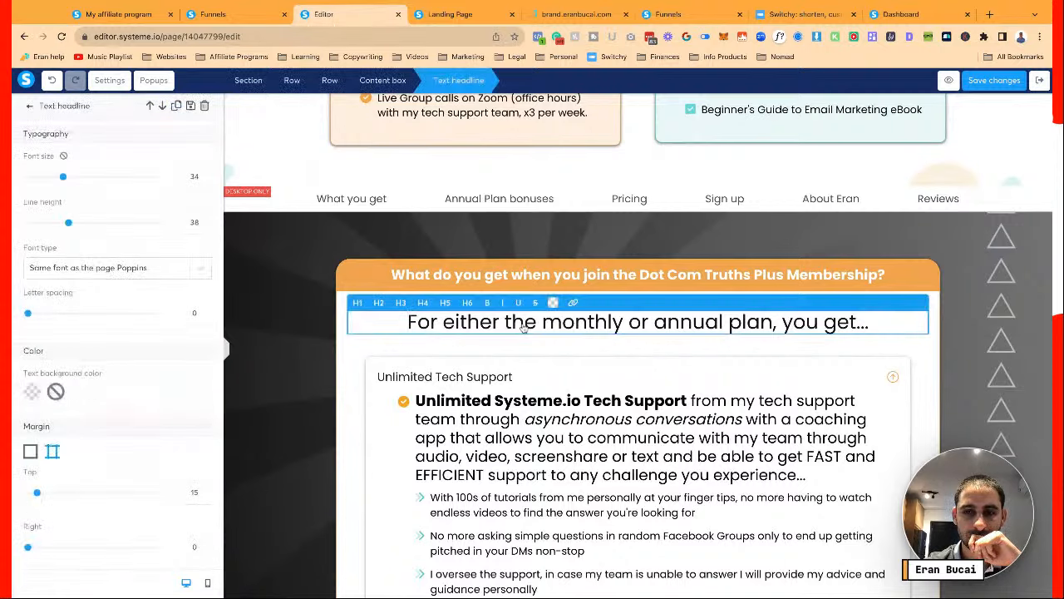
{"action": "key", "text": "ctrl+a"}
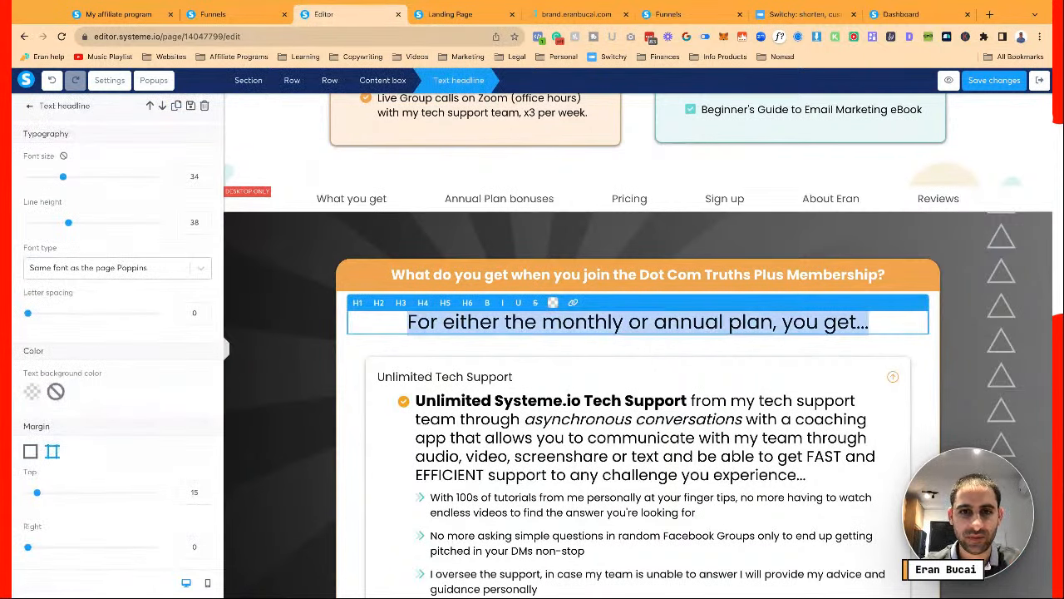
{"action": "key", "text": "Escape"}
{"action": "scroll", "coordinate": [533, 401], "scroll_direction": "up", "scroll_amount": 5}
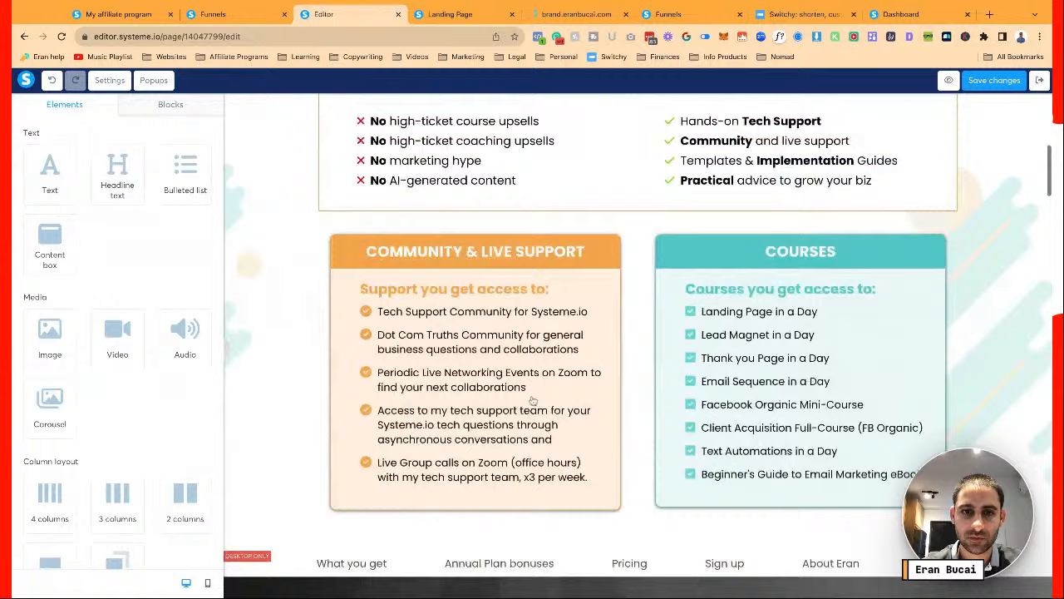
{"action": "scroll", "coordinate": [533, 400], "scroll_direction": "up", "scroll_amount": 3}
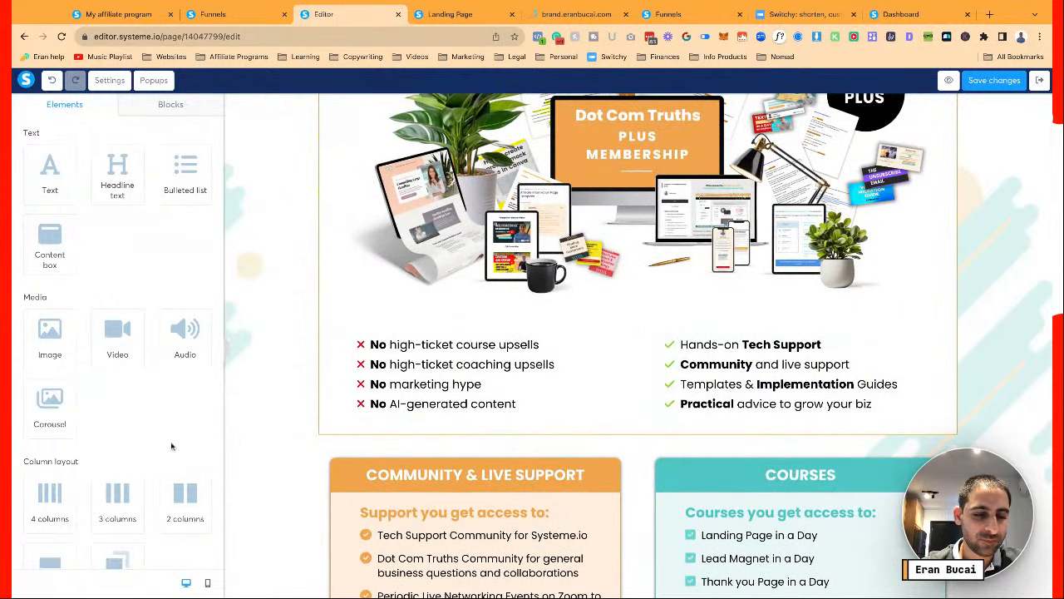
{"action": "scroll", "coordinate": [171, 444], "scroll_direction": "down", "scroll_amount": 1}
Add a row with a bold headline 'When you join, here is what you get:' above the boxes
{"action": "left_click_drag", "start_coordinate": [50, 514], "coordinate": [466, 453]}
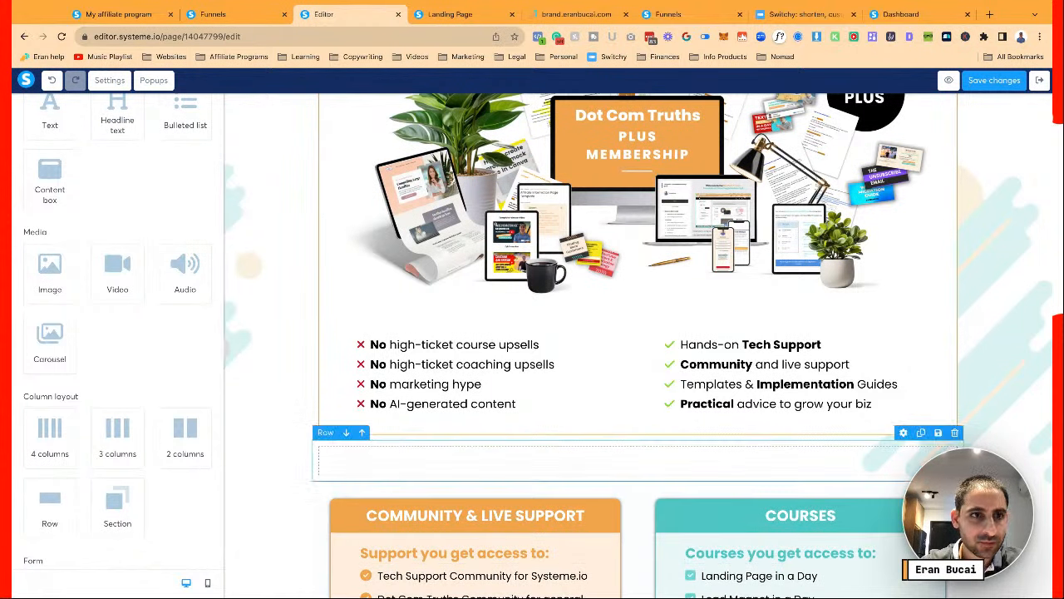
{"action": "scroll", "coordinate": [132, 243], "scroll_direction": "up", "scroll_amount": 1}
{"action": "left_click_drag", "start_coordinate": [117, 175], "coordinate": [516, 472]}
{"action": "double_click", "coordinate": [551, 471]}
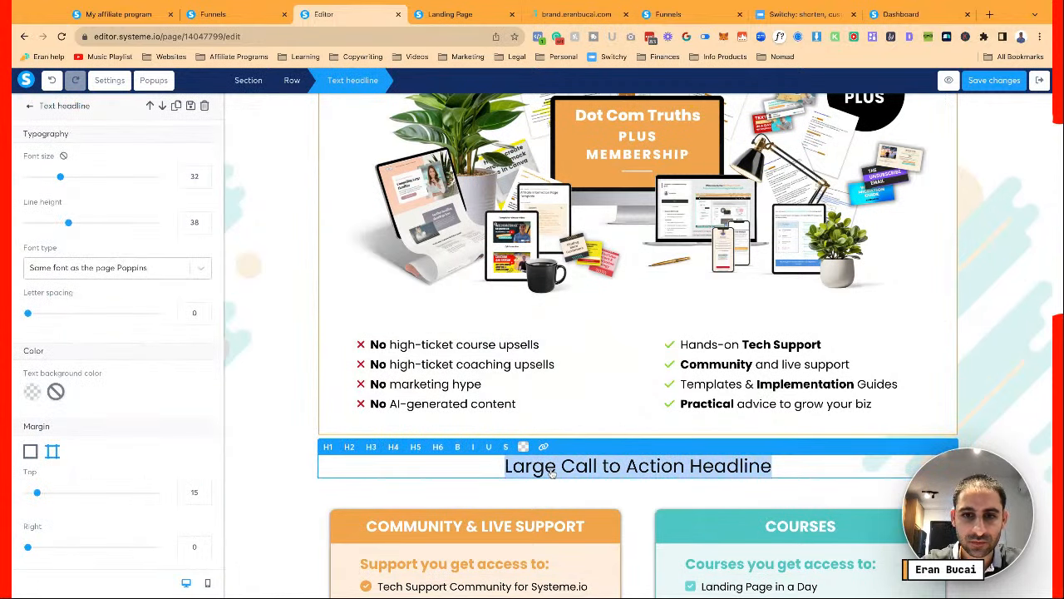
{"action": "type", "text": "When you j"}
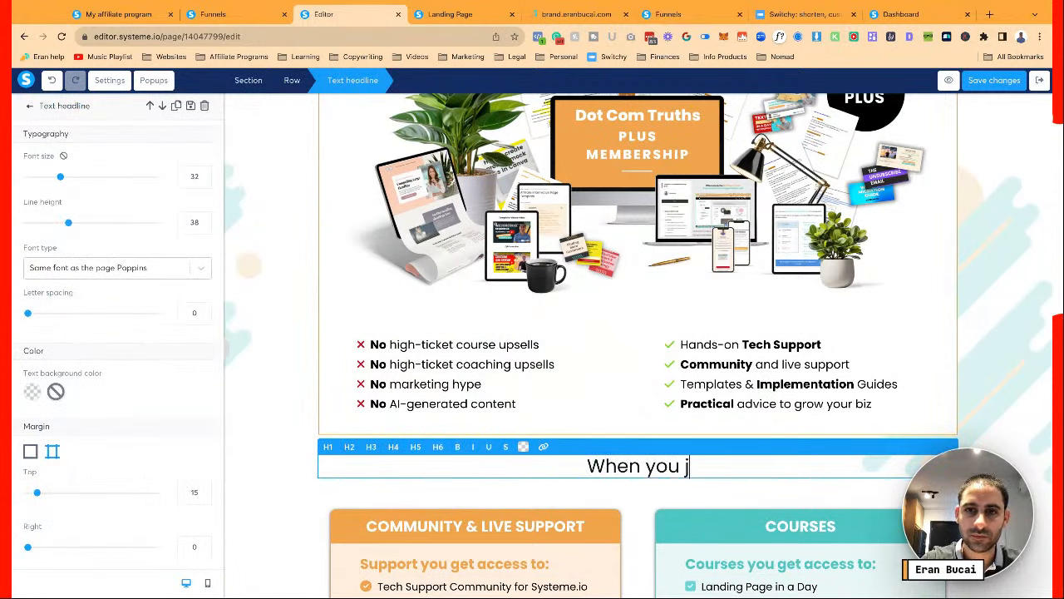
{"action": "type", "text": "oin, here "}
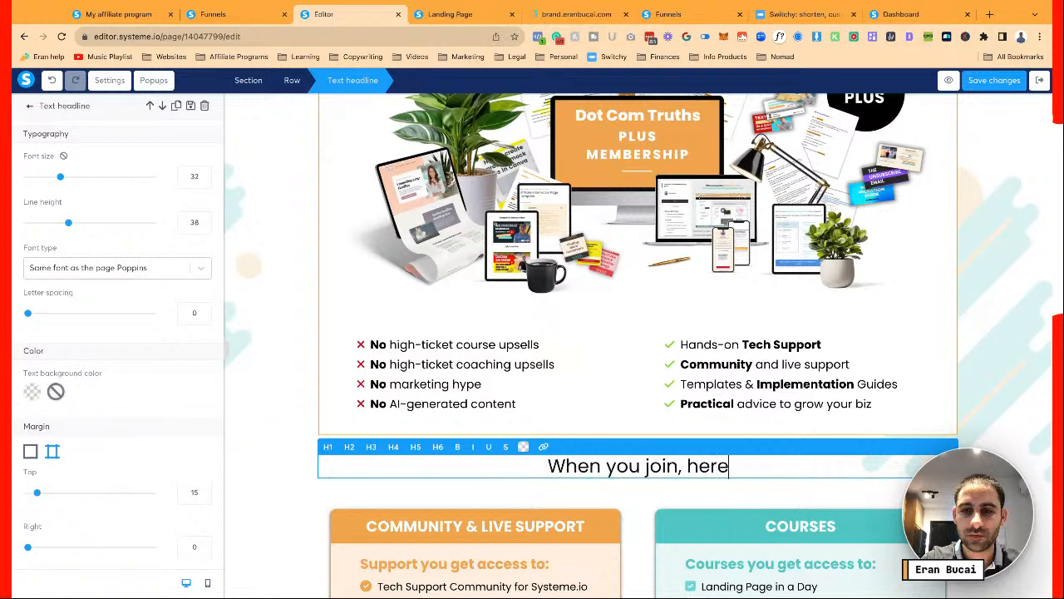
{"action": "type", "text": "is what you get:"}
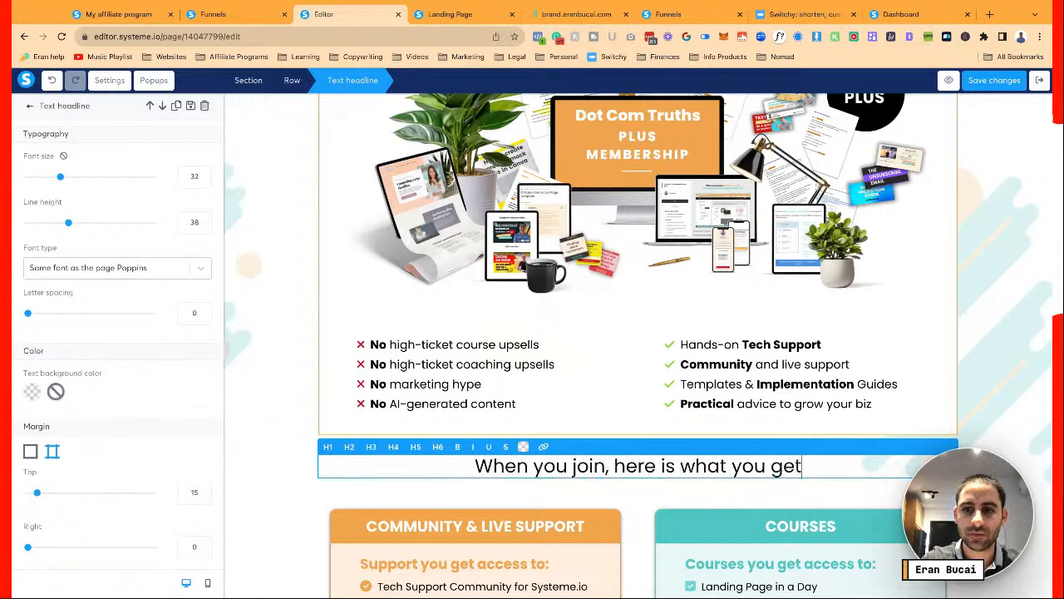
{"action": "key", "text": "ctrl+a"}
{"action": "key", "text": "ctrl+b"}
{"action": "left_click", "coordinate": [593, 506]}
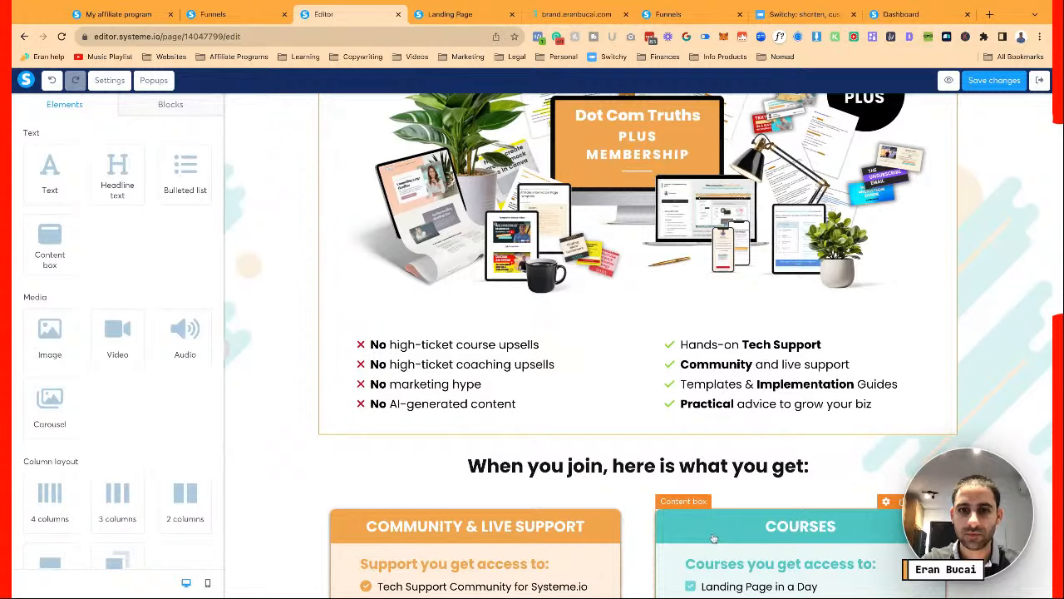
{"action": "scroll", "coordinate": [706, 527], "scroll_direction": "down", "scroll_amount": 5}
{"action": "scroll", "coordinate": [706, 527], "scroll_direction": "up", "scroll_amount": 6}
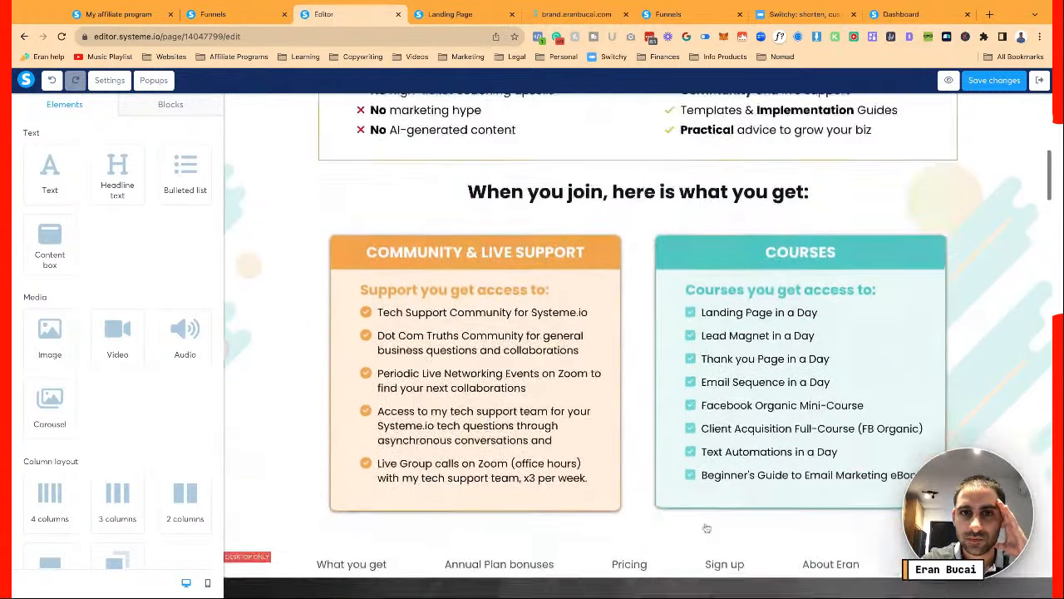
{"action": "scroll", "coordinate": [678, 462], "scroll_direction": "up", "scroll_amount": 1}
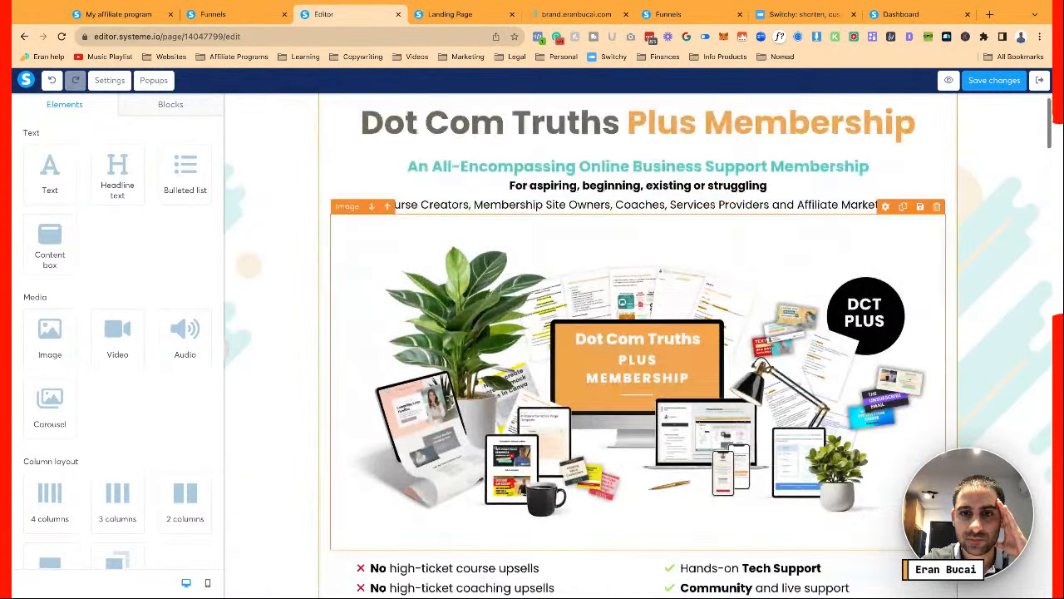
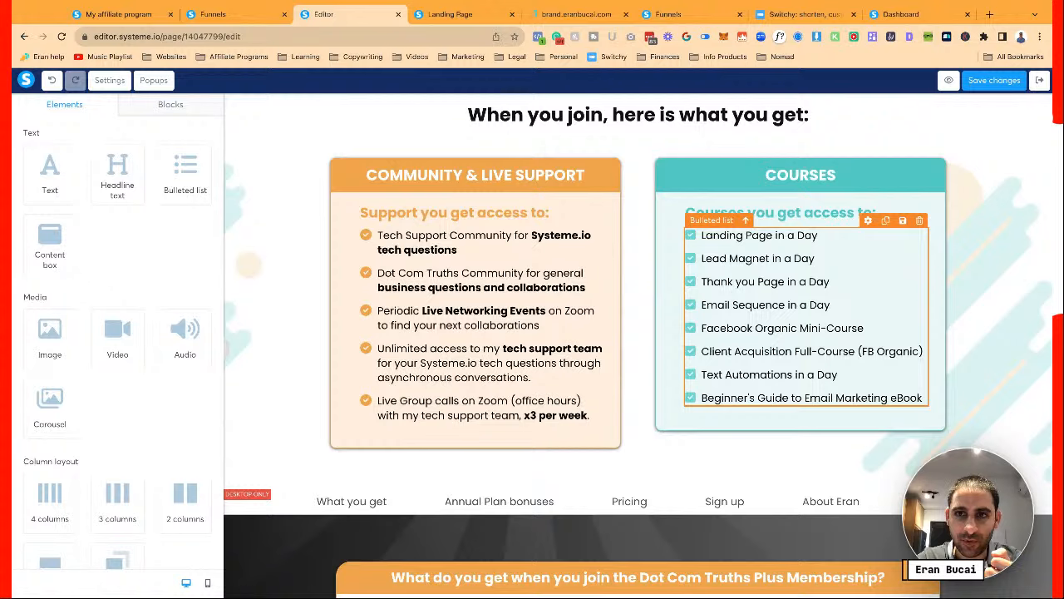
Append 'Sales Funnel Workshop' as the ninth item of the Courses bullet list
{"action": "left_click", "coordinate": [836, 389]}
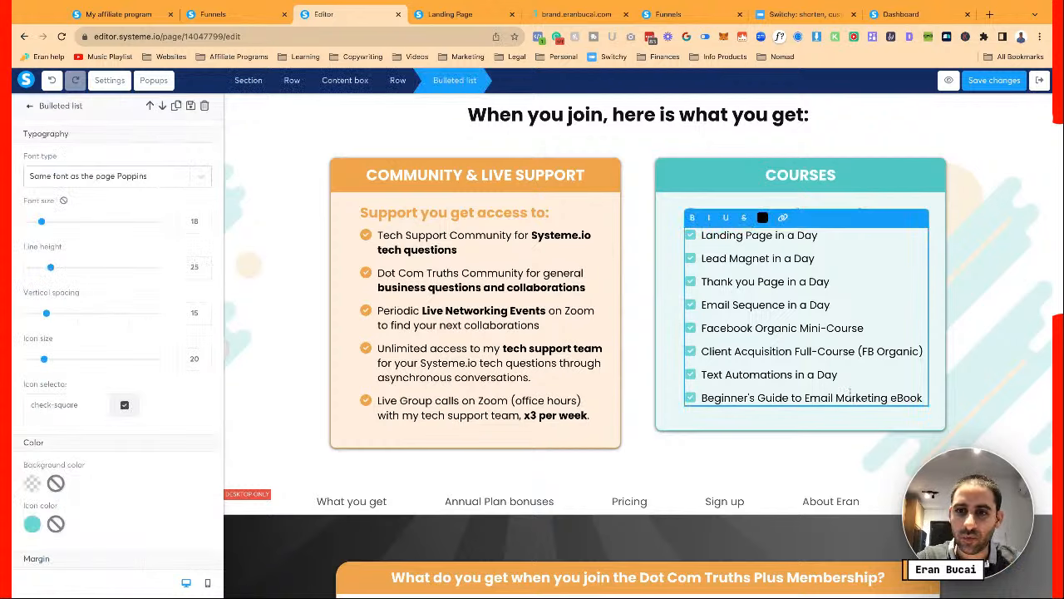
{"action": "key", "text": "Return"}
{"action": "type", "text": "Sales Funnel"}
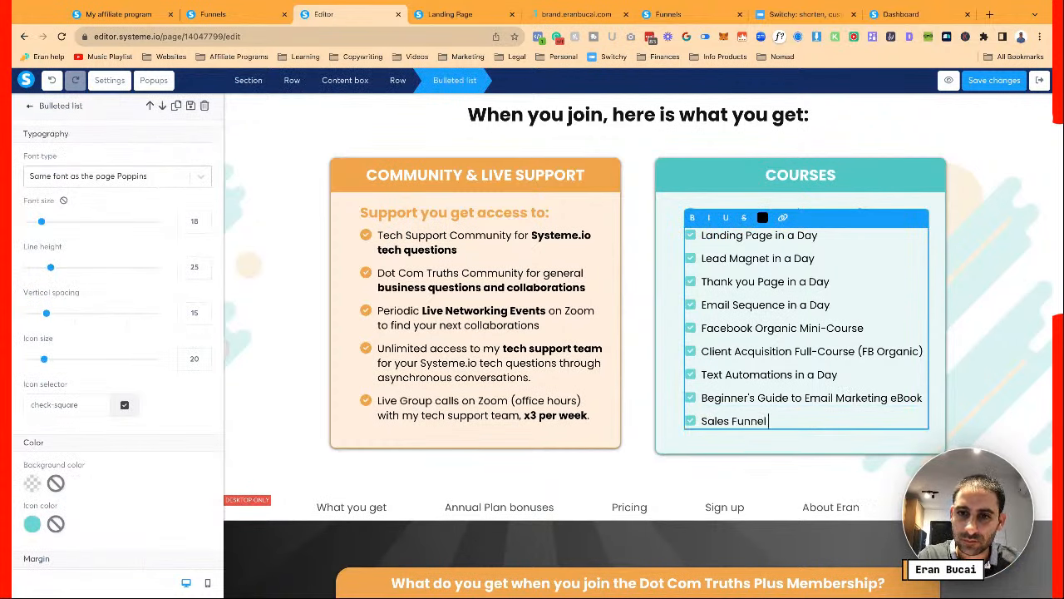
{"action": "type", "text": " Workshop"}
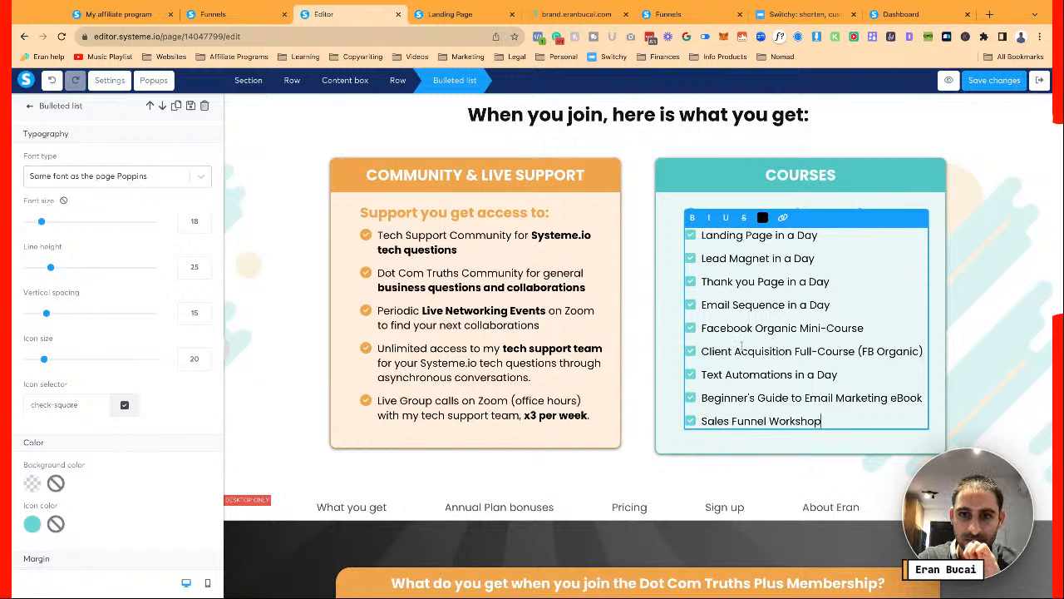
{"action": "left_click", "coordinate": [549, 362]}
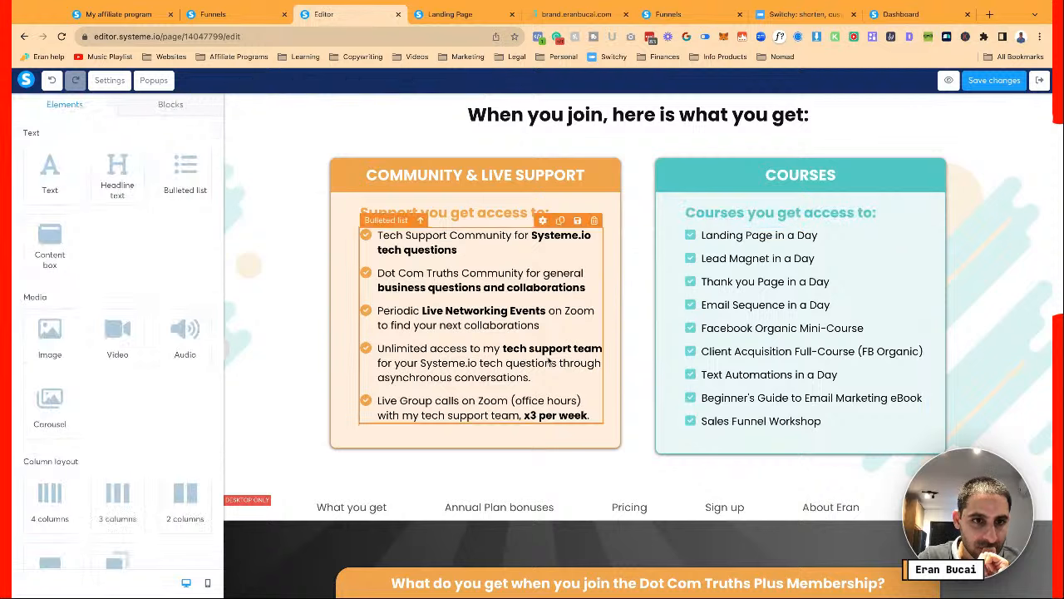
{"action": "left_click", "coordinate": [748, 331]}
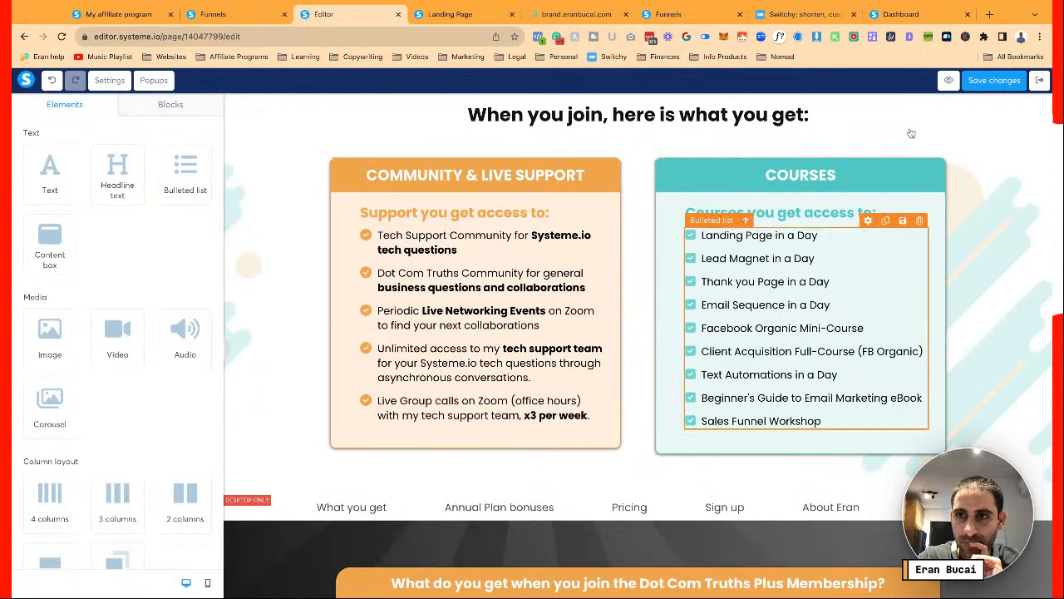
Set the $27/month pricing button's click action to Show popup
{"action": "scroll", "coordinate": [758, 239], "scroll_direction": "down", "scroll_amount": 5}
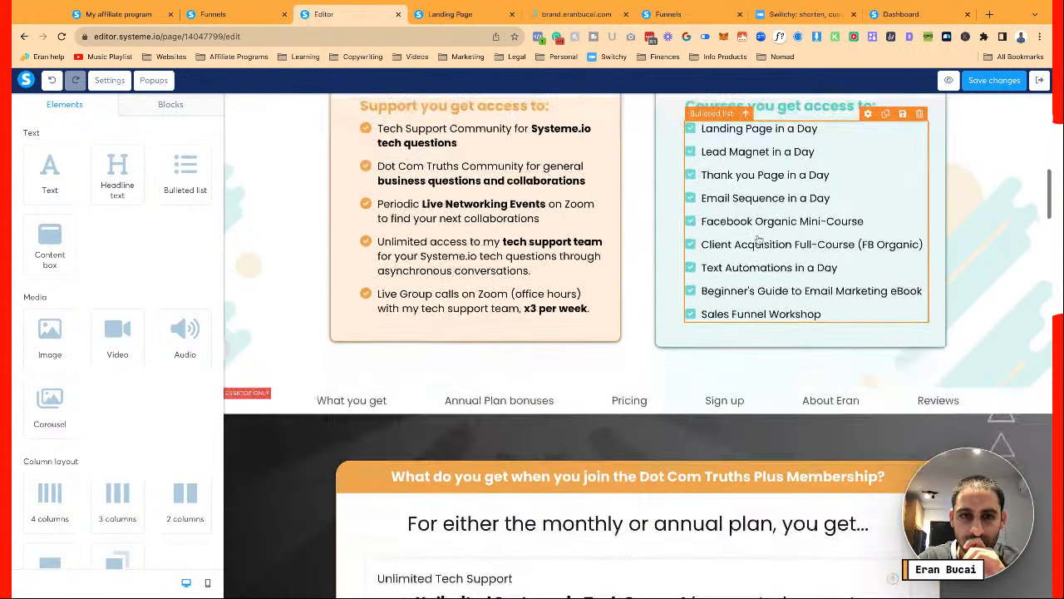
{"action": "scroll", "coordinate": [758, 239], "scroll_direction": "down", "scroll_amount": 10}
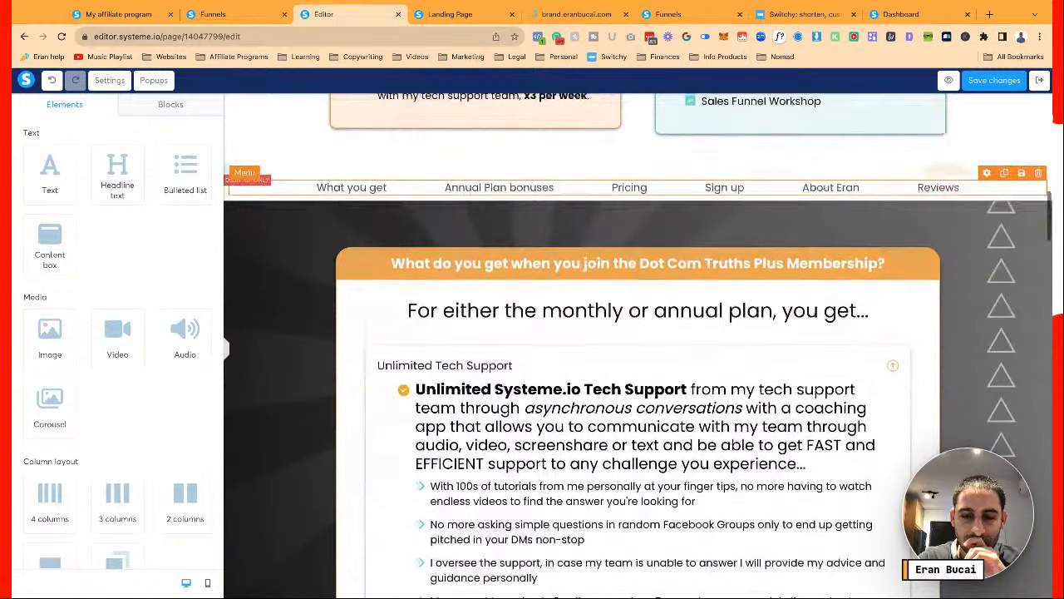
{"action": "scroll", "coordinate": [758, 240], "scroll_direction": "down", "scroll_amount": 20}
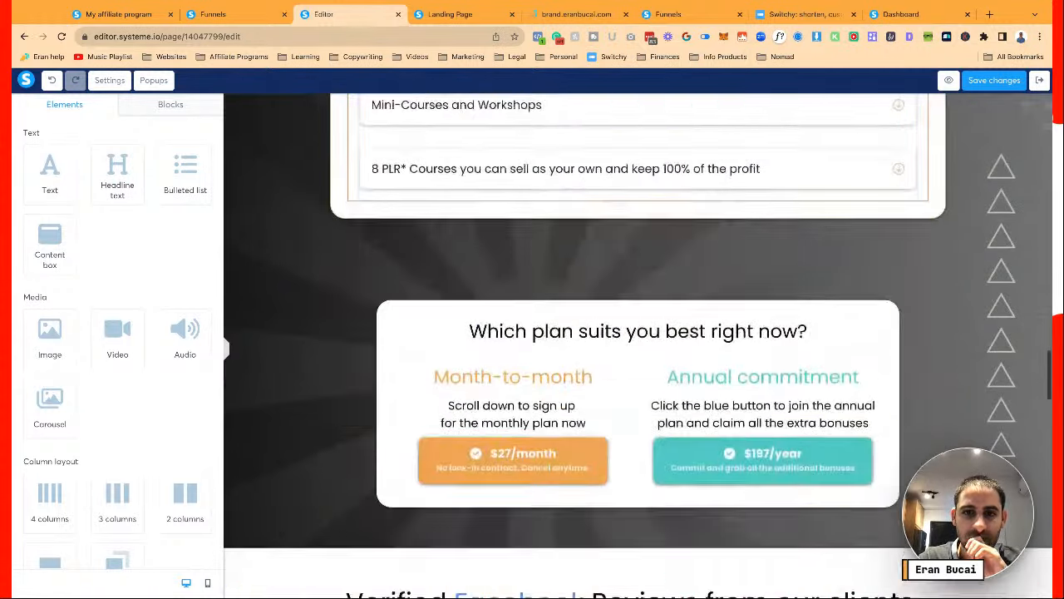
{"action": "scroll", "coordinate": [573, 281], "scroll_direction": "down", "scroll_amount": 2}
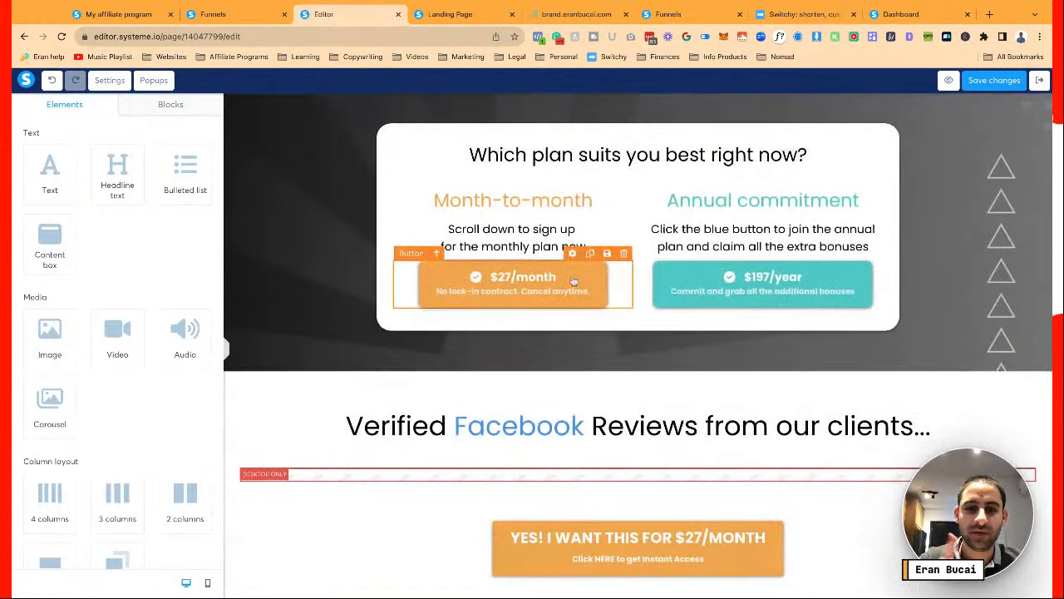
{"action": "left_click", "coordinate": [574, 281]}
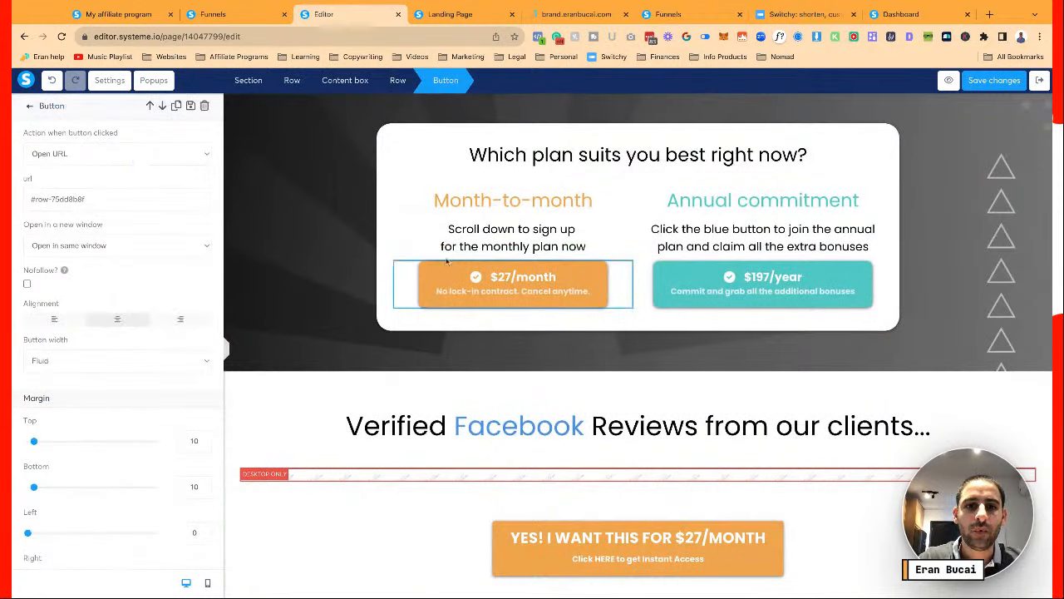
{"action": "left_click", "coordinate": [190, 156]}
{"action": "left_click", "coordinate": [181, 144]}
{"action": "left_click", "coordinate": [166, 200]}
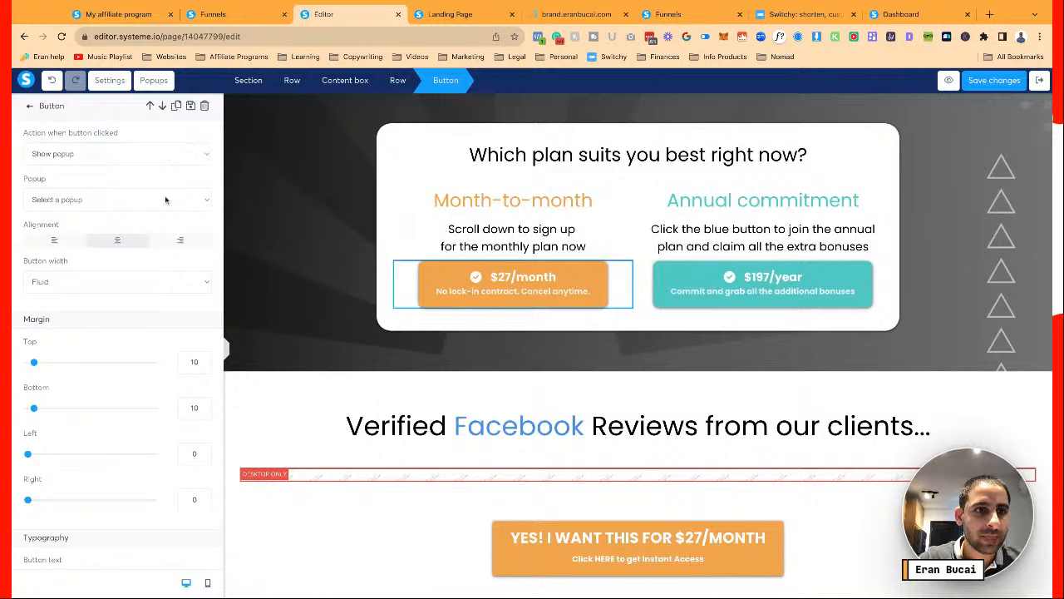
Make the $197/year button show the chosen popup, then save the page
{"action": "left_click", "coordinate": [740, 286]}
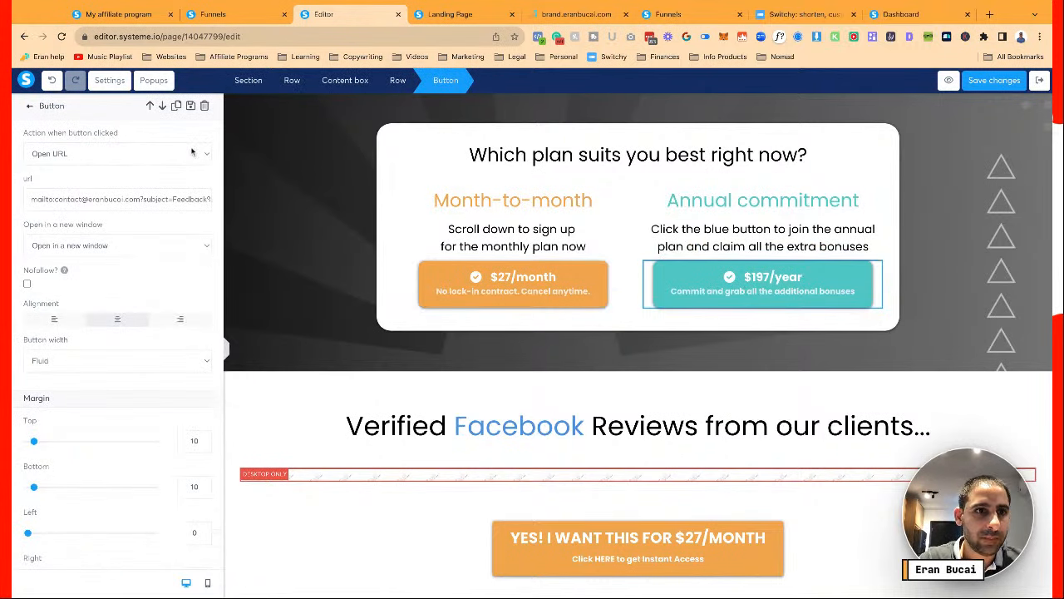
{"action": "left_click", "coordinate": [176, 174]}
{"action": "left_click", "coordinate": [178, 155]}
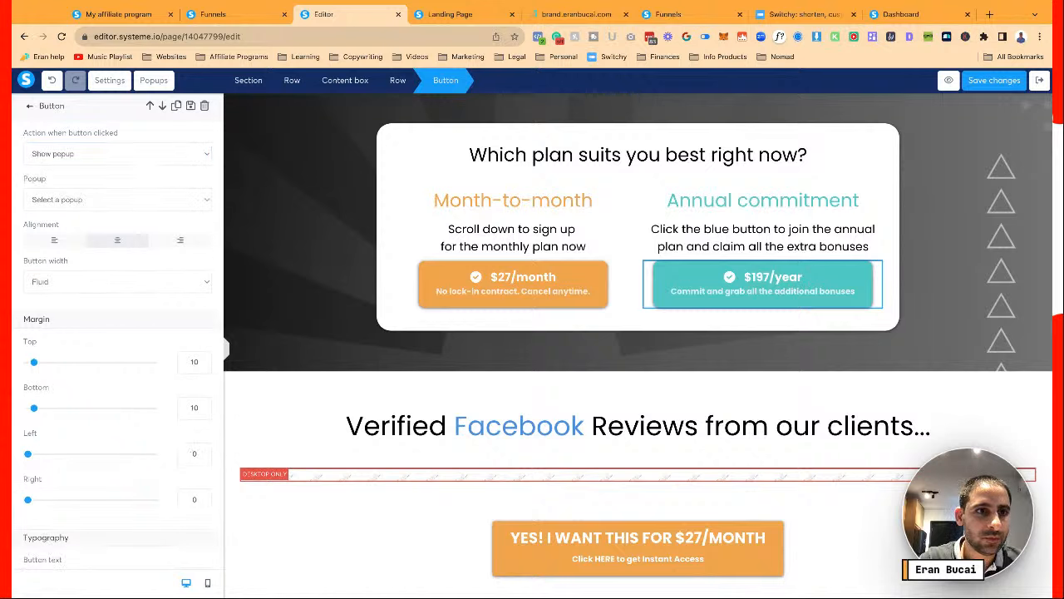
{"action": "left_click", "coordinate": [118, 154]}
{"action": "left_click", "coordinate": [121, 199]}
{"action": "left_click", "coordinate": [122, 200]}
{"action": "left_click", "coordinate": [544, 211]}
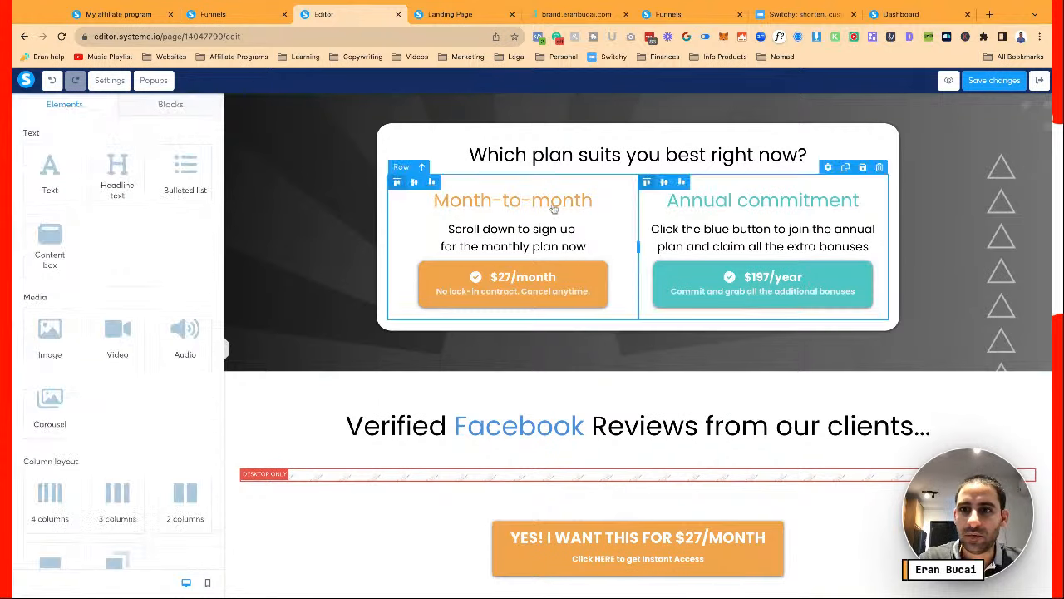
{"action": "left_click", "coordinate": [998, 85]}
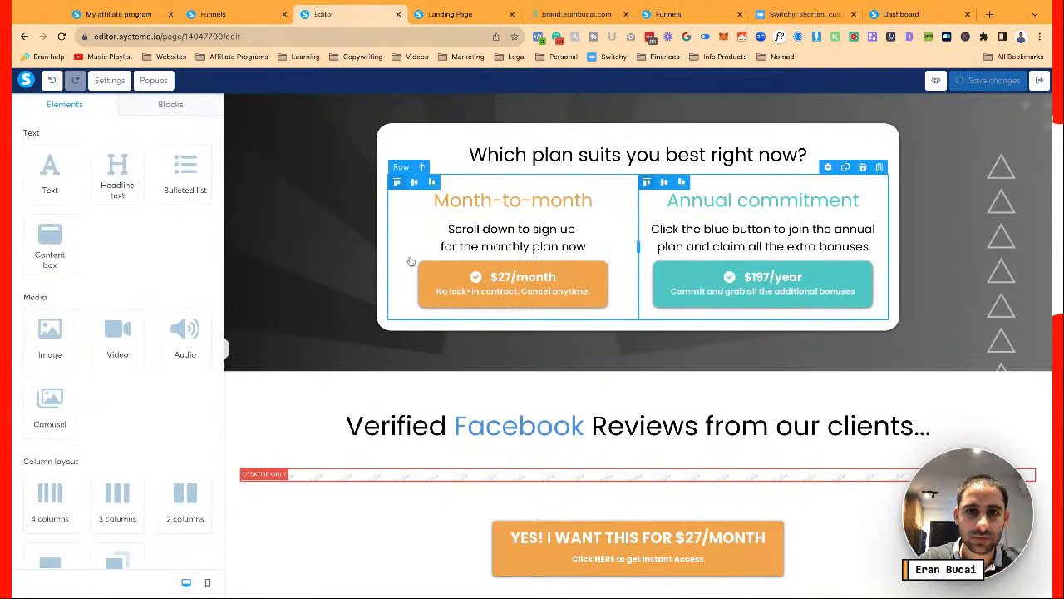
Open the Monthly popup and inspect its headline and next-step button
{"action": "left_click", "coordinate": [154, 80]}
{"action": "left_click", "coordinate": [192, 117]}
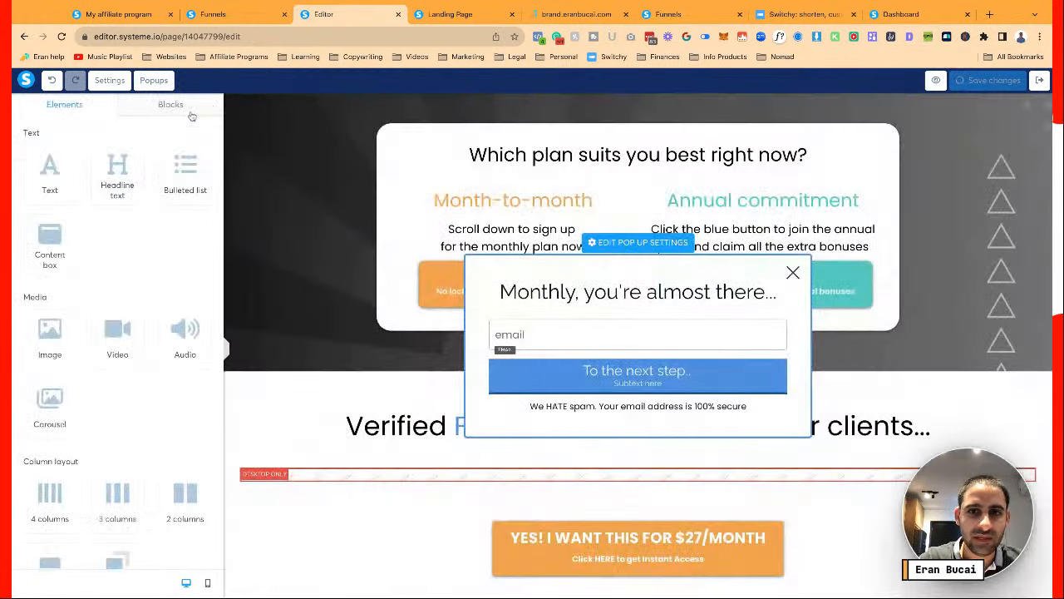
{"action": "left_click", "coordinate": [585, 314]}
{"action": "left_click", "coordinate": [577, 377]}
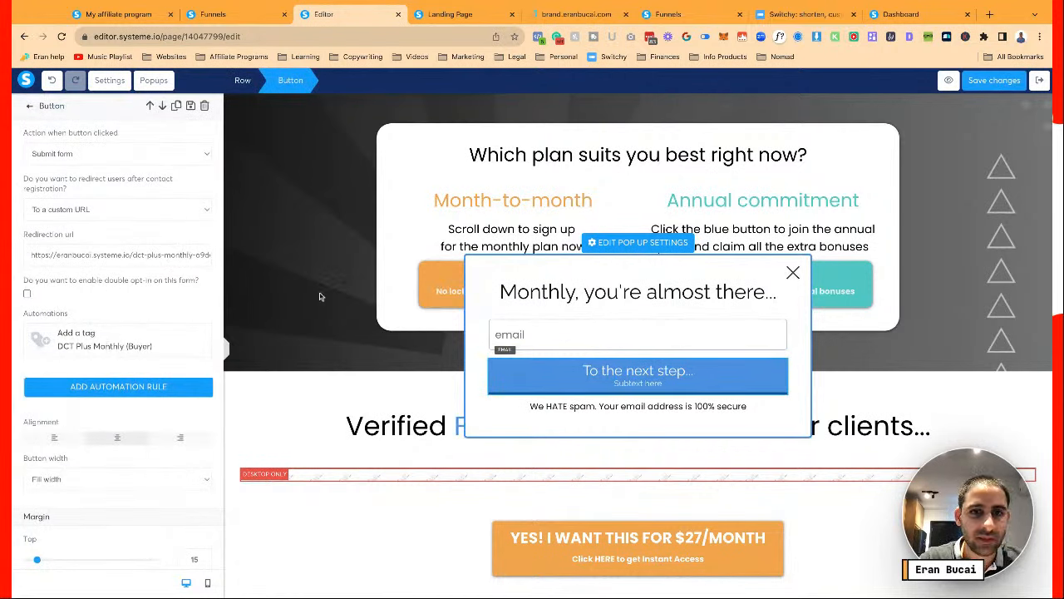
{"action": "left_click", "coordinate": [563, 300]}
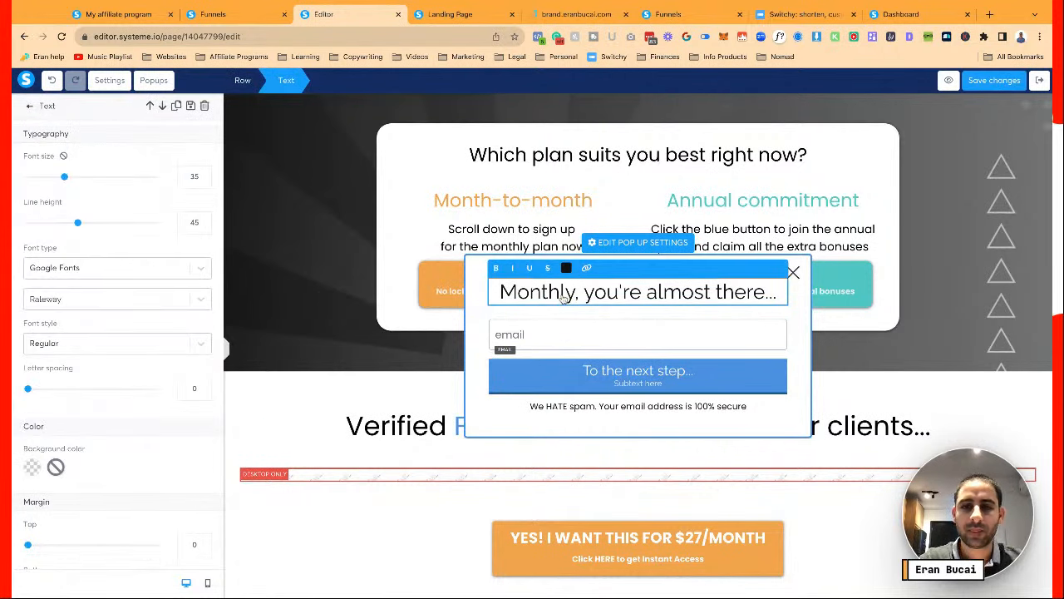
{"action": "key", "text": "ctrl+a"}
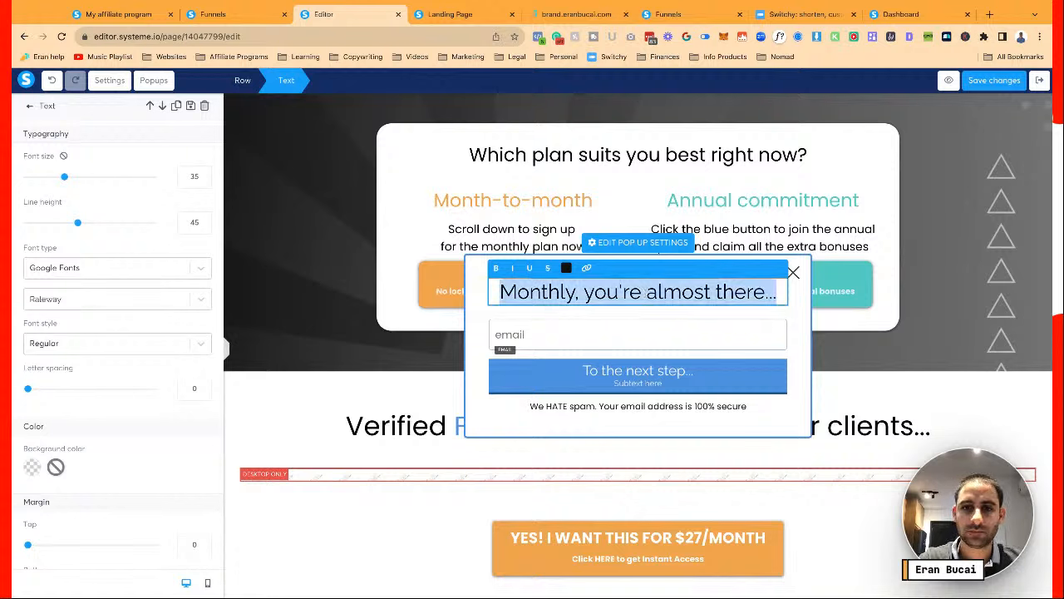
{"action": "left_click", "coordinate": [638, 379]}
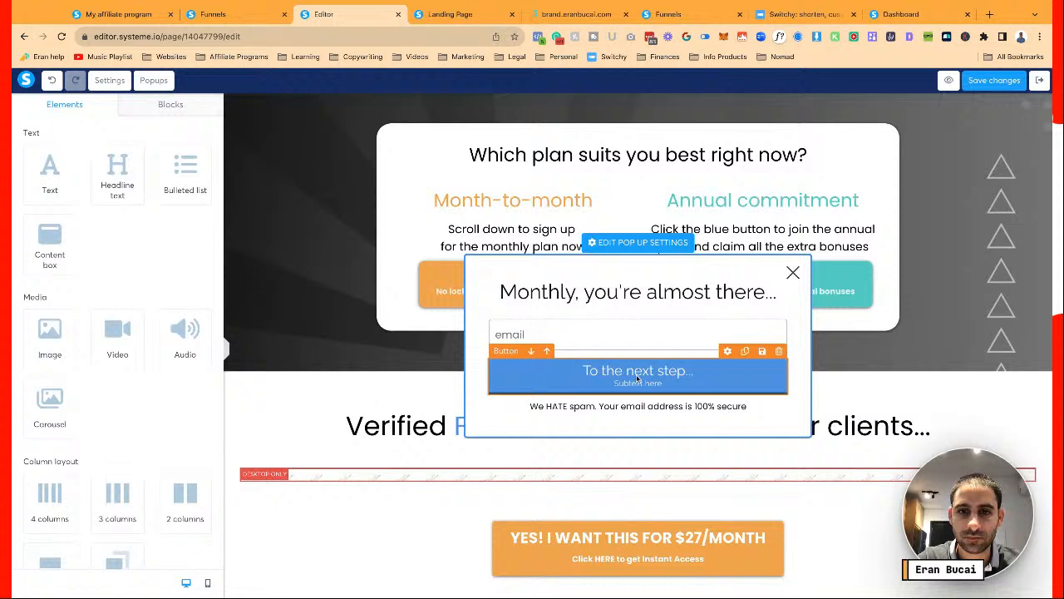
{"action": "left_click", "coordinate": [624, 303]}
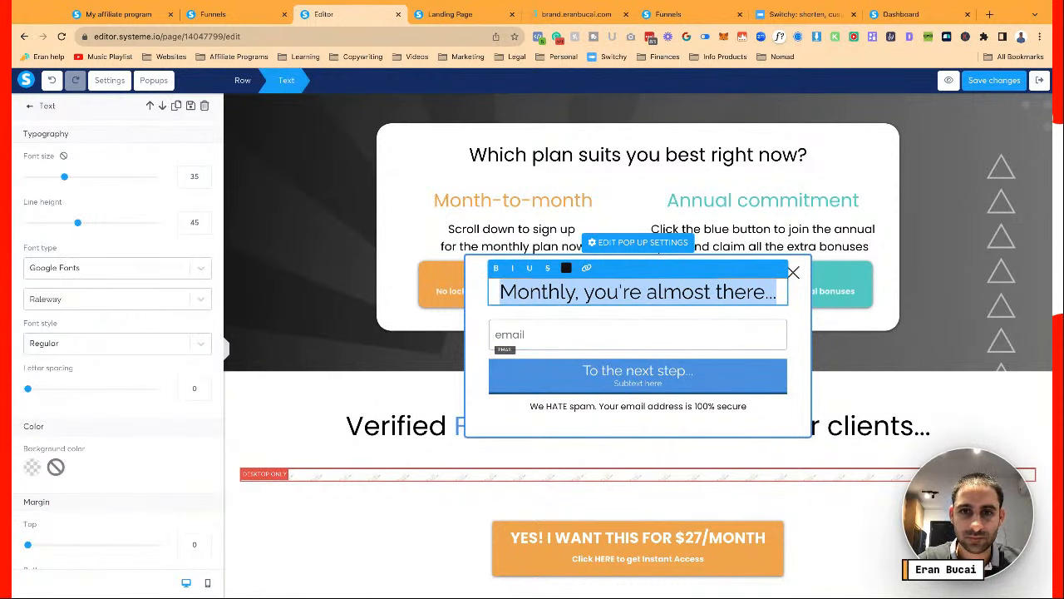
{"action": "left_click", "coordinate": [473, 274]}
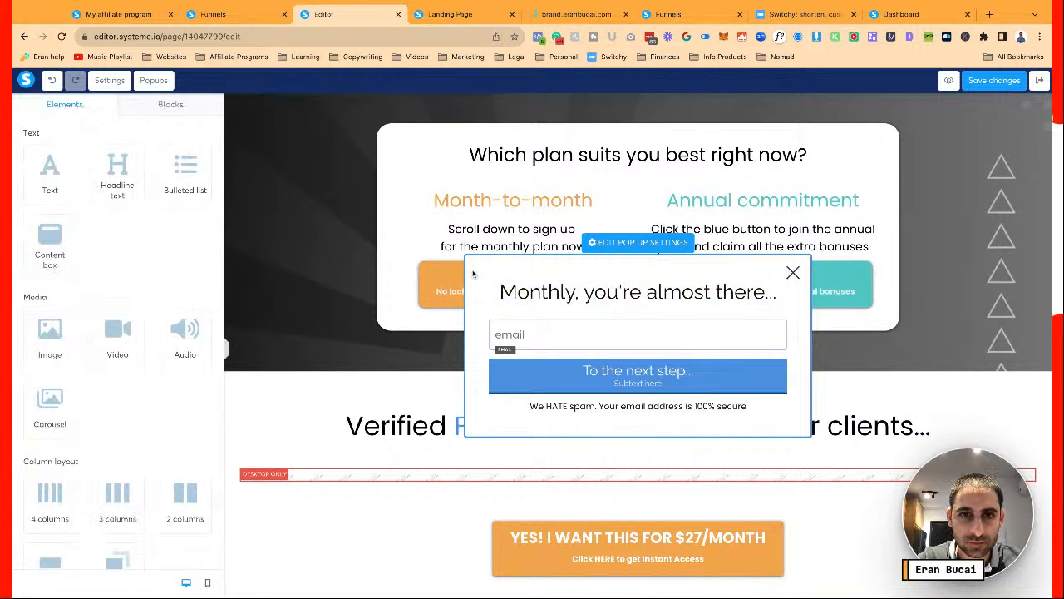
Set the popup background colour to the brand peach #FFF0DF
{"action": "left_click", "coordinate": [616, 242]}
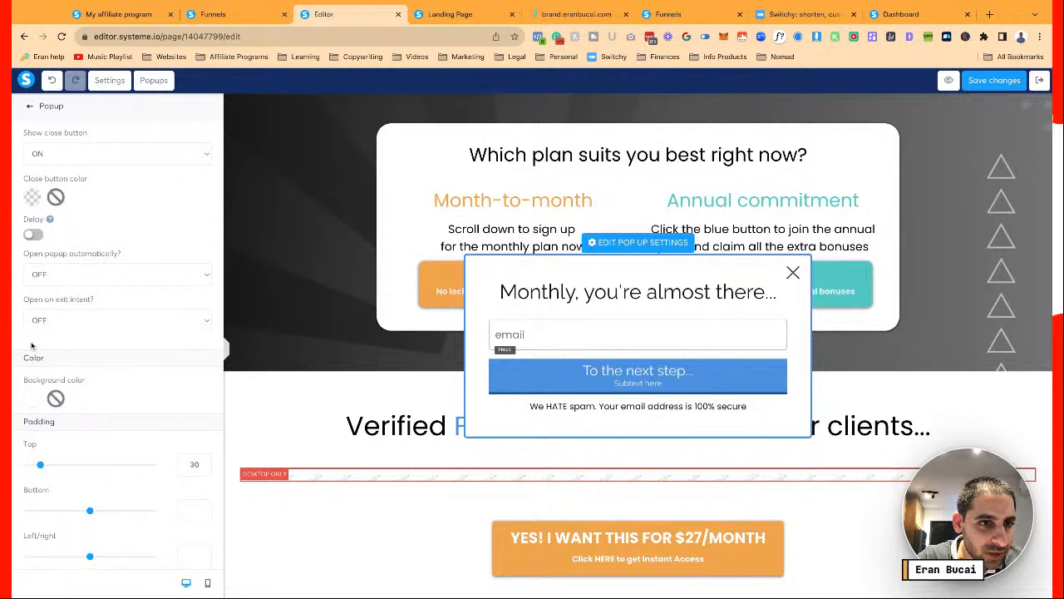
{"action": "left_click", "coordinate": [33, 396]}
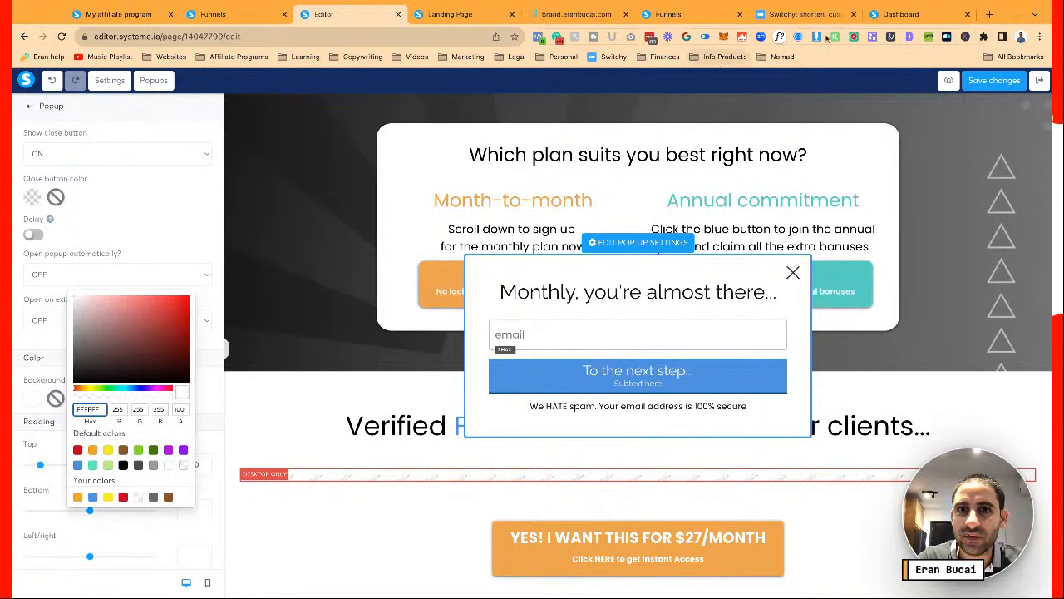
{"action": "left_click", "coordinate": [576, 14]}
{"action": "left_click", "coordinate": [691, 221]}
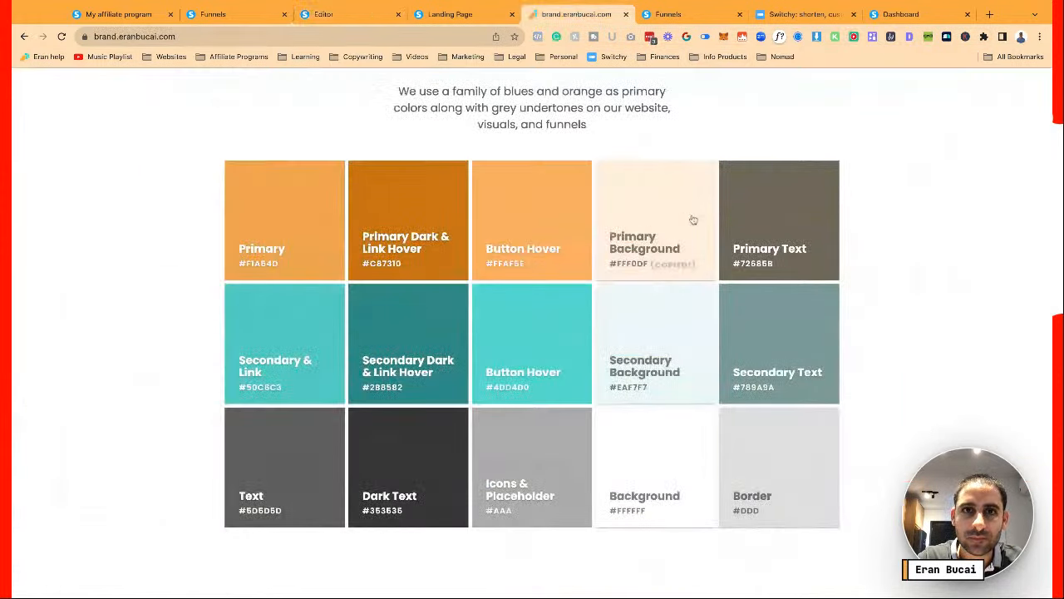
{"action": "left_click", "coordinate": [333, 14]}
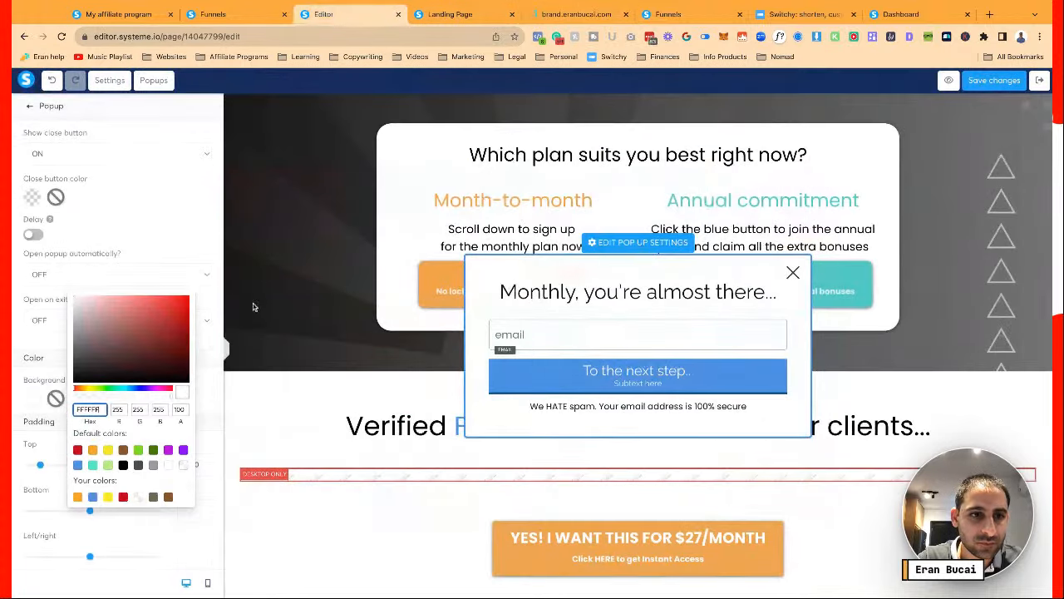
{"action": "double_click", "coordinate": [93, 414]}
{"action": "type", "text": "#fff0df"}
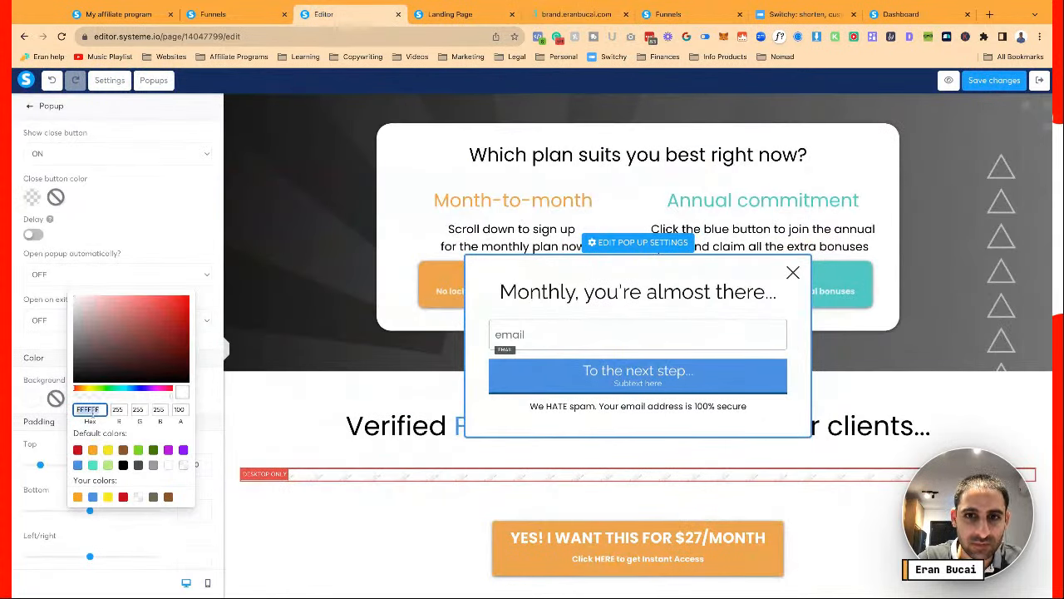
Rewrite the popup headline as "$27/month, let's do it!"
{"action": "triple_click", "coordinate": [573, 287]}
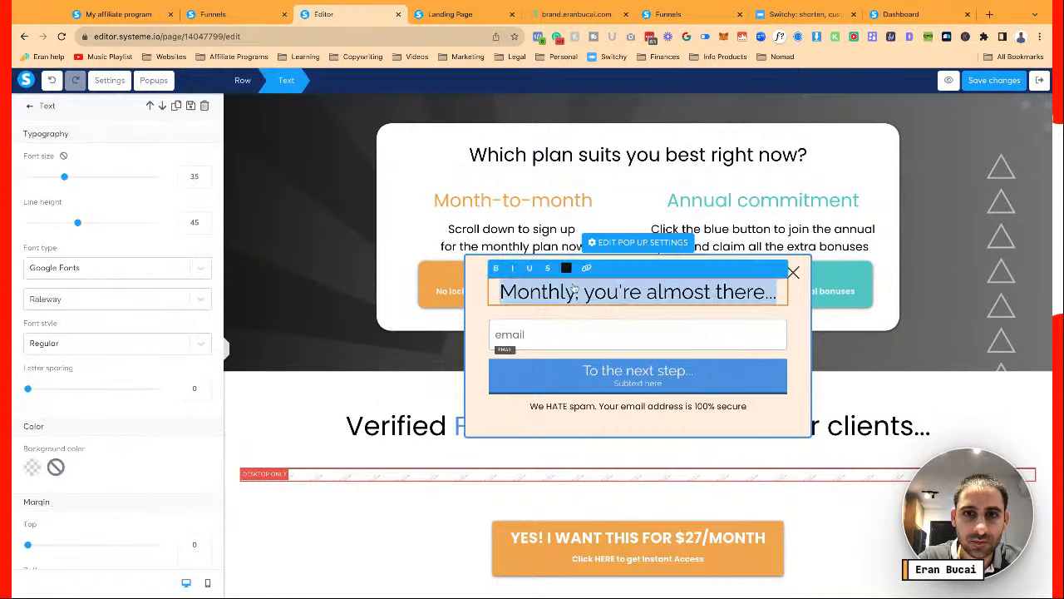
{"action": "left_click", "coordinate": [576, 289]}
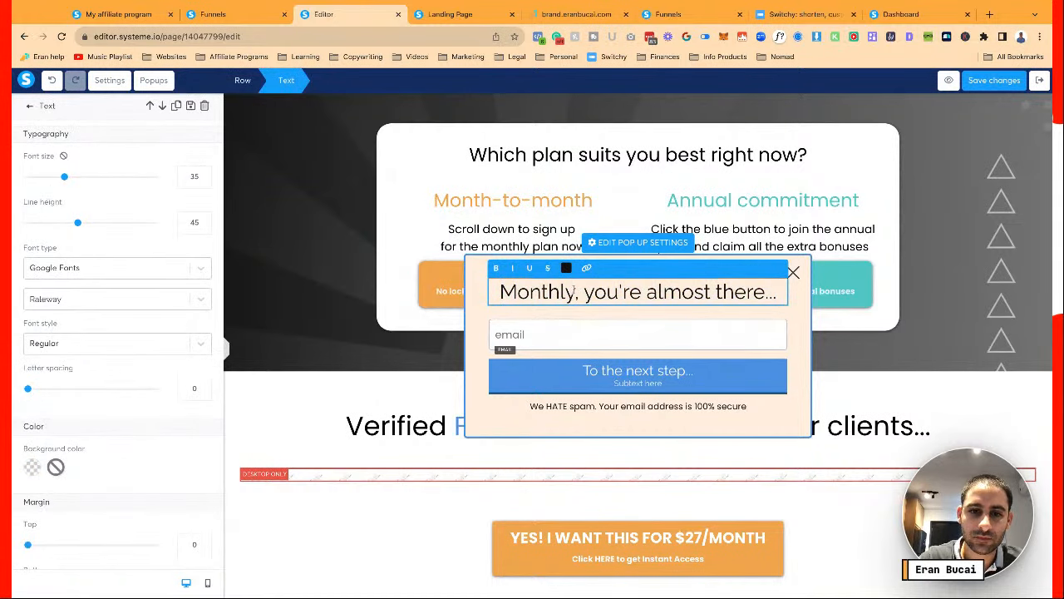
{"action": "triple_click", "coordinate": [573, 290]}
{"action": "type", "text": "$27/m"}
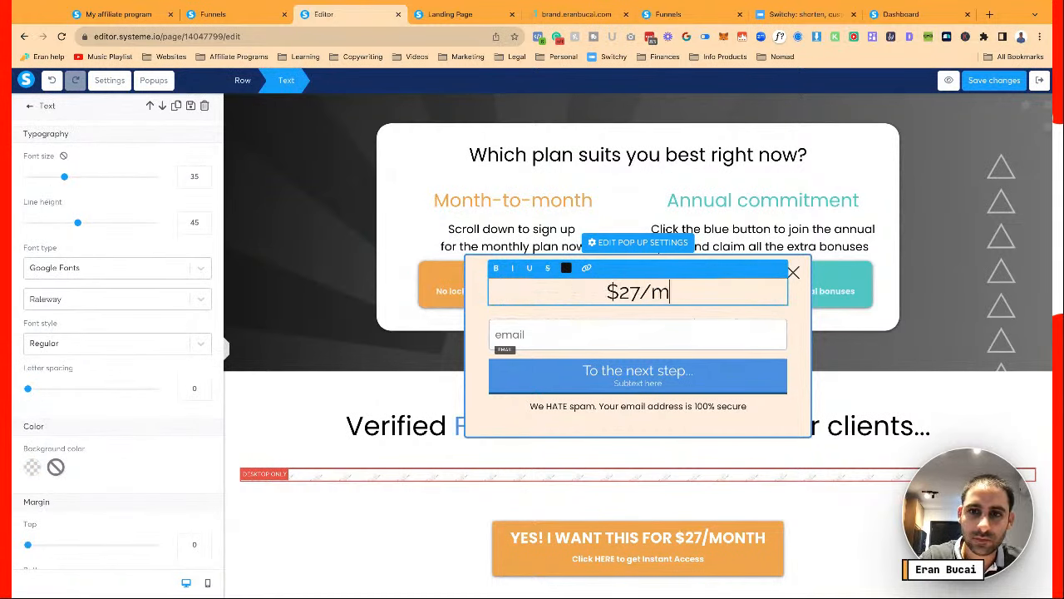
{"action": "type", "text": "onth"}
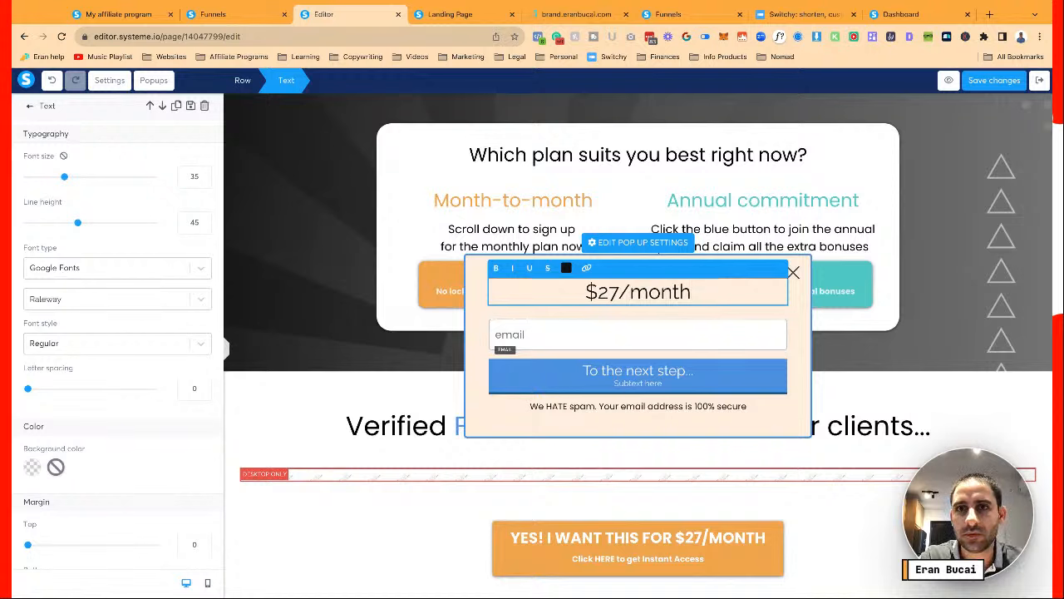
{"action": "type", "text": "!"}
{"action": "key", "text": "BackSpace"}
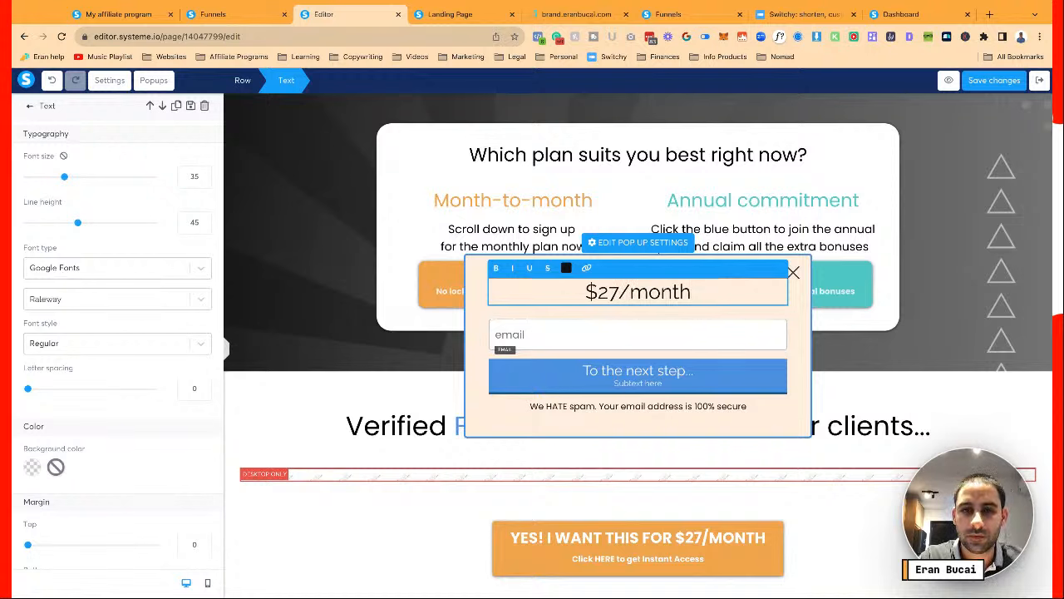
{"action": "type", "text": ", here you"}
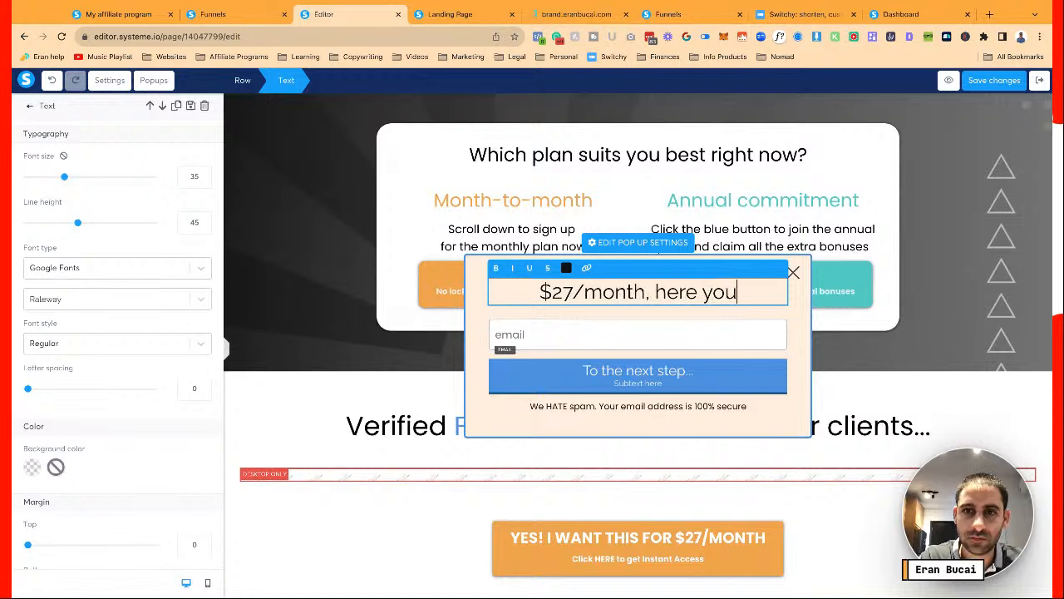
{"action": "key", "text": "BackSpace"}
{"action": "key", "text": "BackSpace"}
{"action": "key", "text": "BackSpace"}
{"action": "key", "text": "BackSpace"}
{"action": "key", "text": "BackSpace"}
{"action": "key", "text": "BackSpace"}
{"action": "key", "text": "BackSpace"}
{"action": "key", "text": "BackSpace"}
{"action": "key", "text": "BackSpace"}
{"action": "key", "text": "BackSpace"}
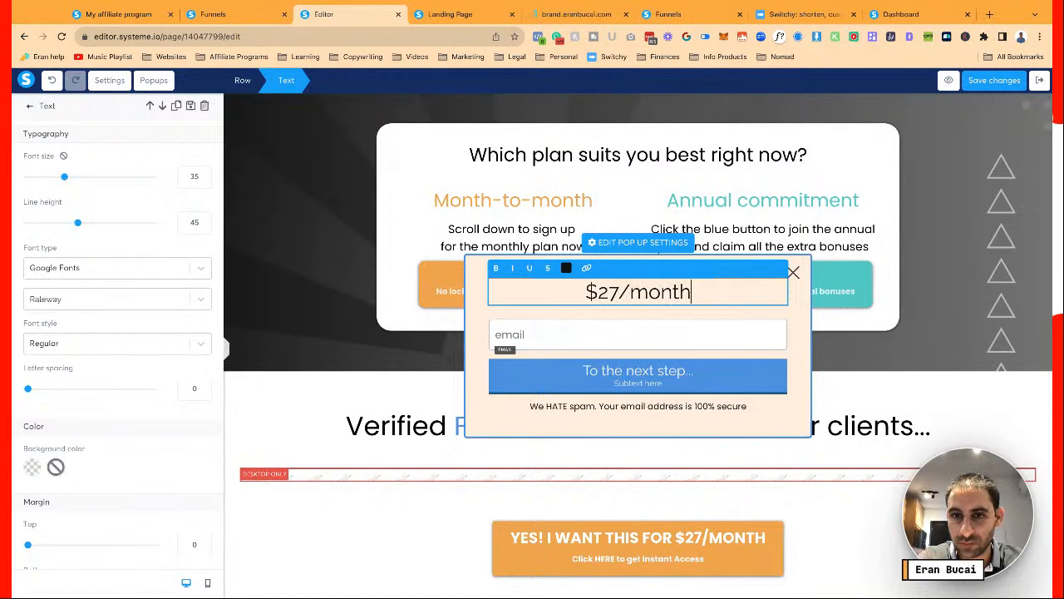
{"action": "type", "text": ", let's do it!"}
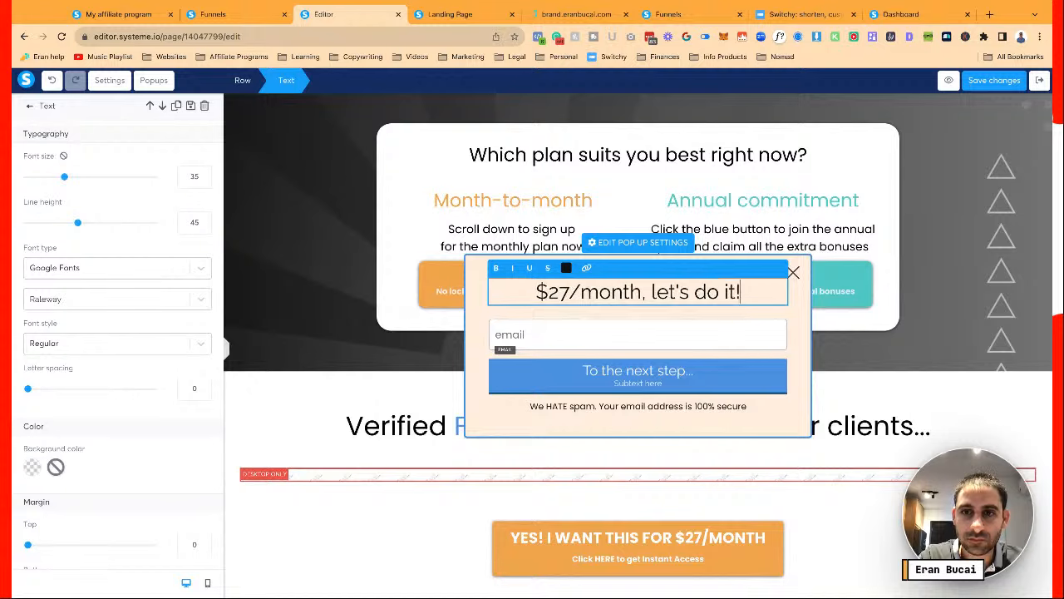
Make the headline bold and set it to the page's Poppins font
{"action": "key", "text": "ctrl+a"}
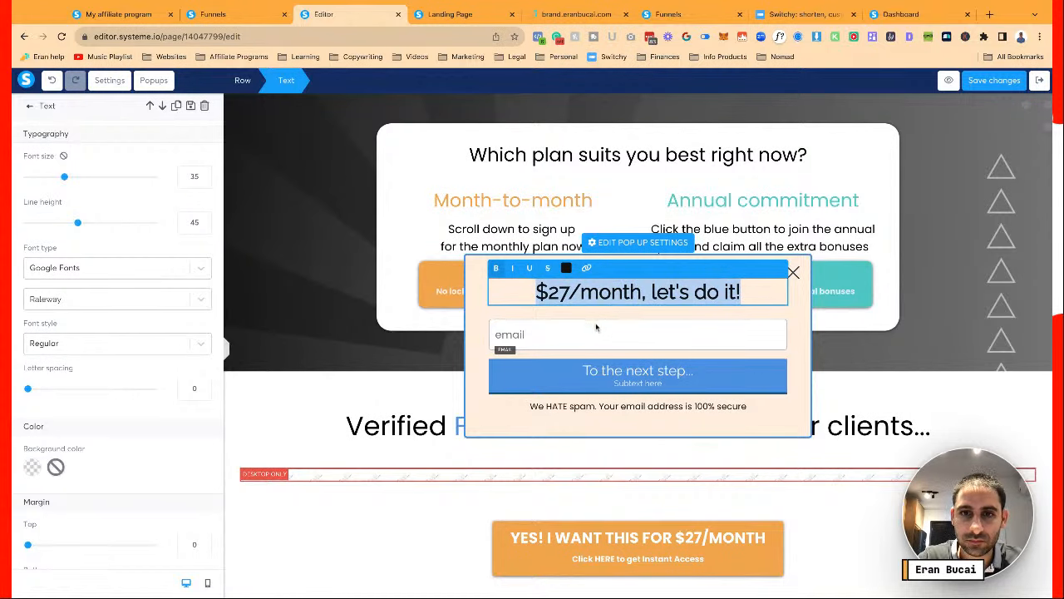
{"action": "left_click", "coordinate": [556, 326]}
{"action": "left_click", "coordinate": [625, 292]}
{"action": "double_click", "coordinate": [626, 293]}
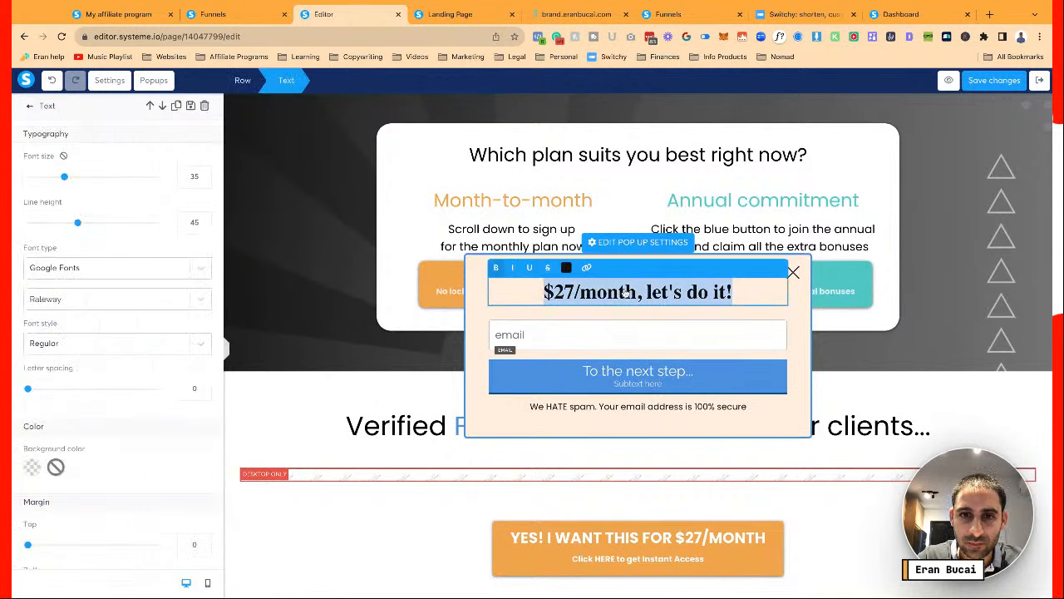
{"action": "left_click", "coordinate": [125, 268]}
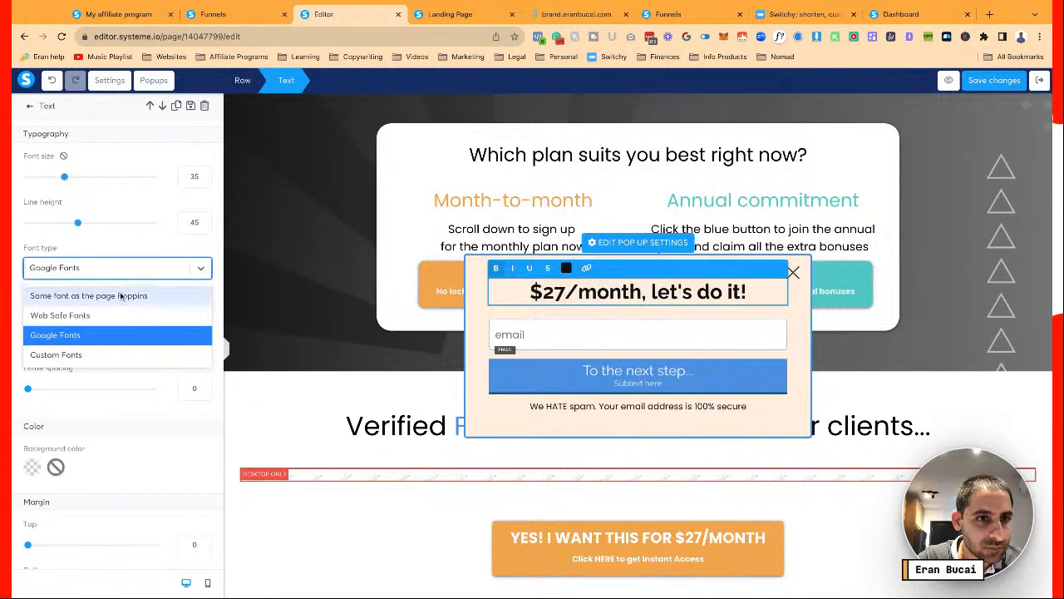
{"action": "left_click", "coordinate": [120, 295]}
{"action": "left_click", "coordinate": [547, 327]}
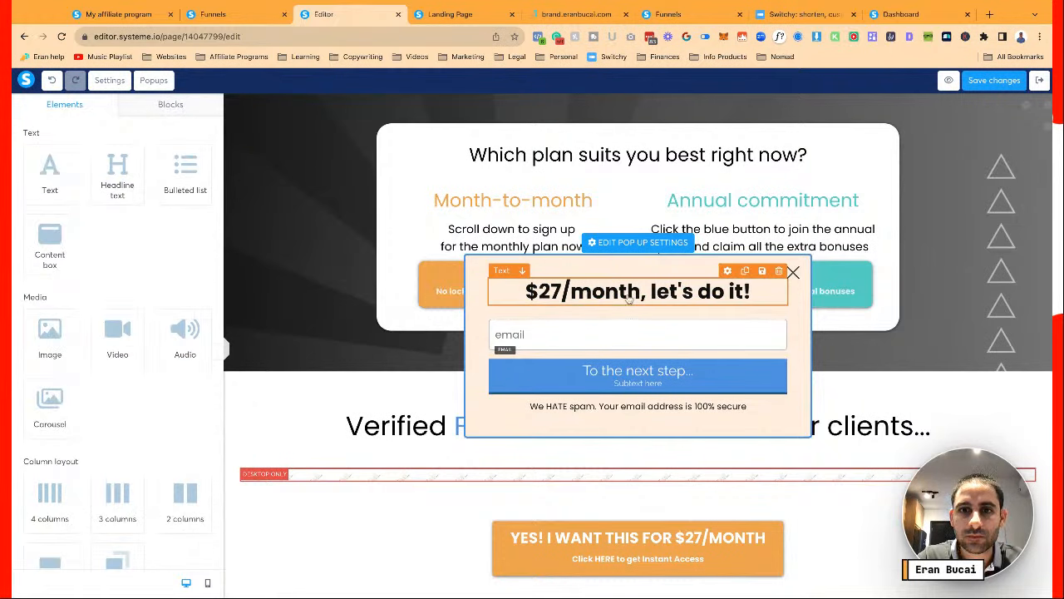
Give the submit button the page's Poppins font and delete its subtext
{"action": "left_click", "coordinate": [595, 361]}
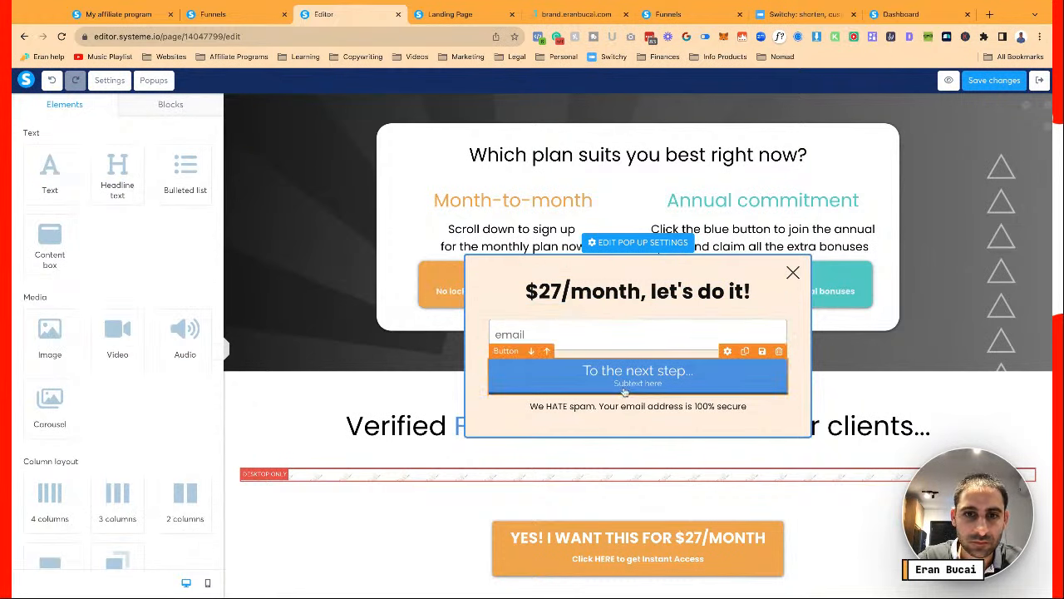
{"action": "left_click", "coordinate": [576, 14]}
{"action": "left_click", "coordinate": [280, 191]}
{"action": "left_click", "coordinate": [333, 14]}
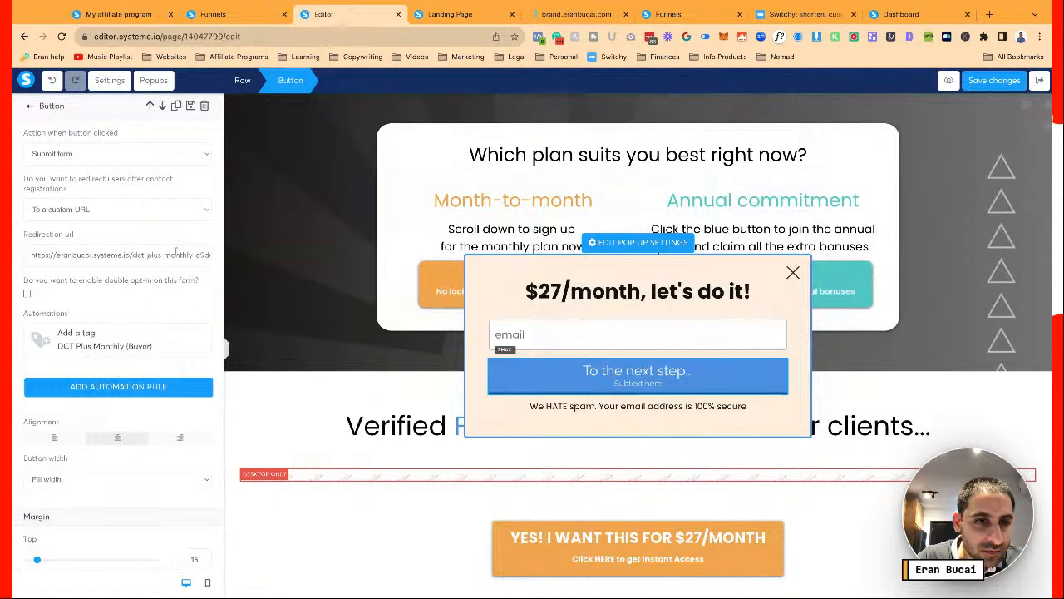
{"action": "scroll", "coordinate": [175, 251], "scroll_direction": "down", "scroll_amount": 10}
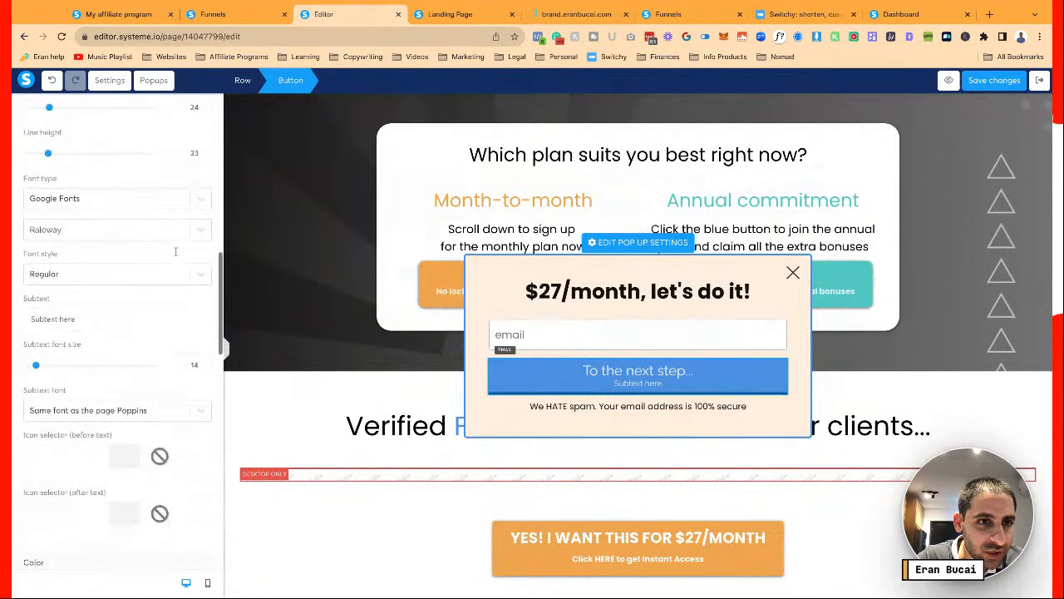
{"action": "left_click", "coordinate": [163, 201]}
{"action": "left_click", "coordinate": [155, 223]}
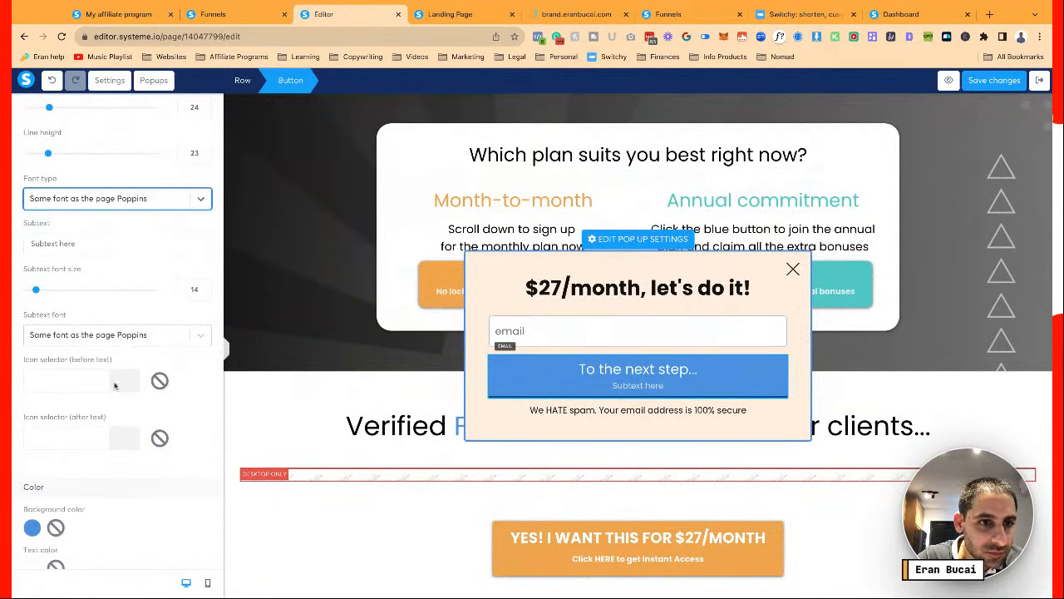
{"action": "triple_click", "coordinate": [83, 243]}
{"action": "key", "text": "BackSpace"}
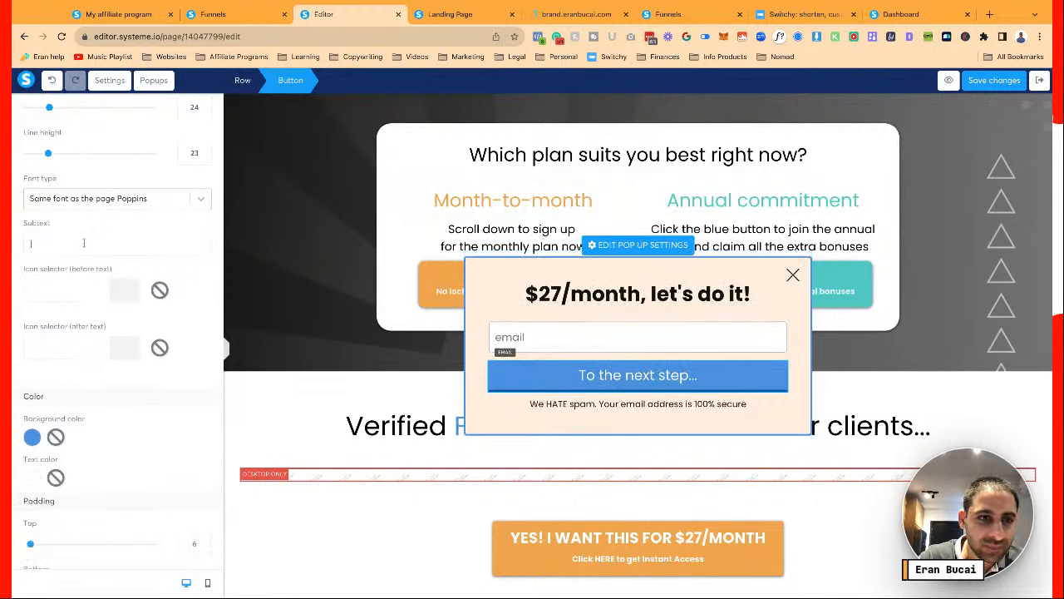
Fill the submit button with the brand orange #F1A54D
{"action": "scroll", "coordinate": [49, 358], "scroll_direction": "down", "scroll_amount": 2}
{"action": "left_click", "coordinate": [39, 380]}
{"action": "triple_click", "coordinate": [92, 403]}
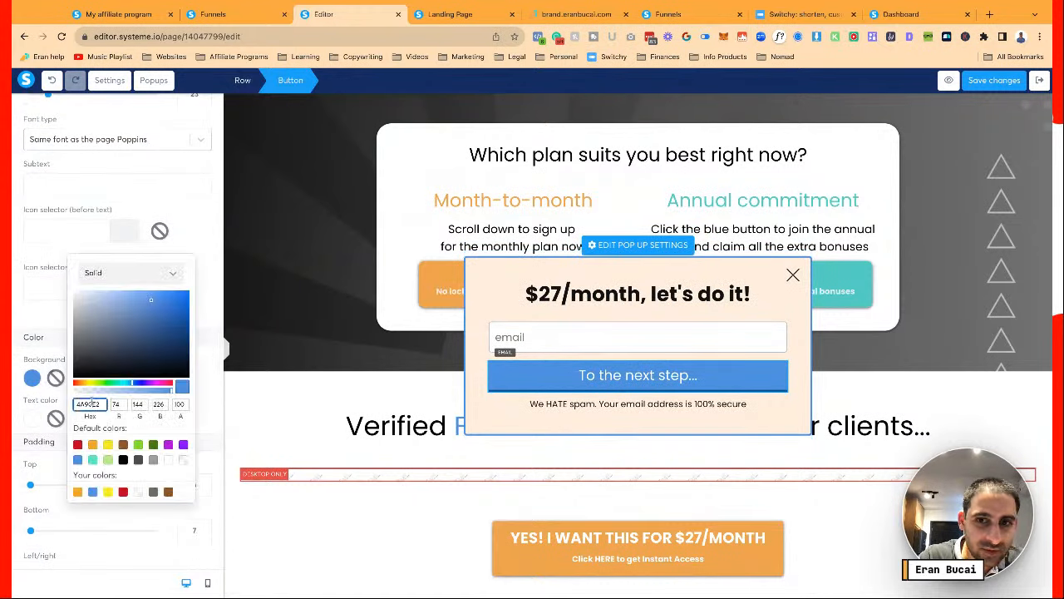
{"action": "type", "text": "#F1A54D"}
{"action": "left_click", "coordinate": [36, 325]}
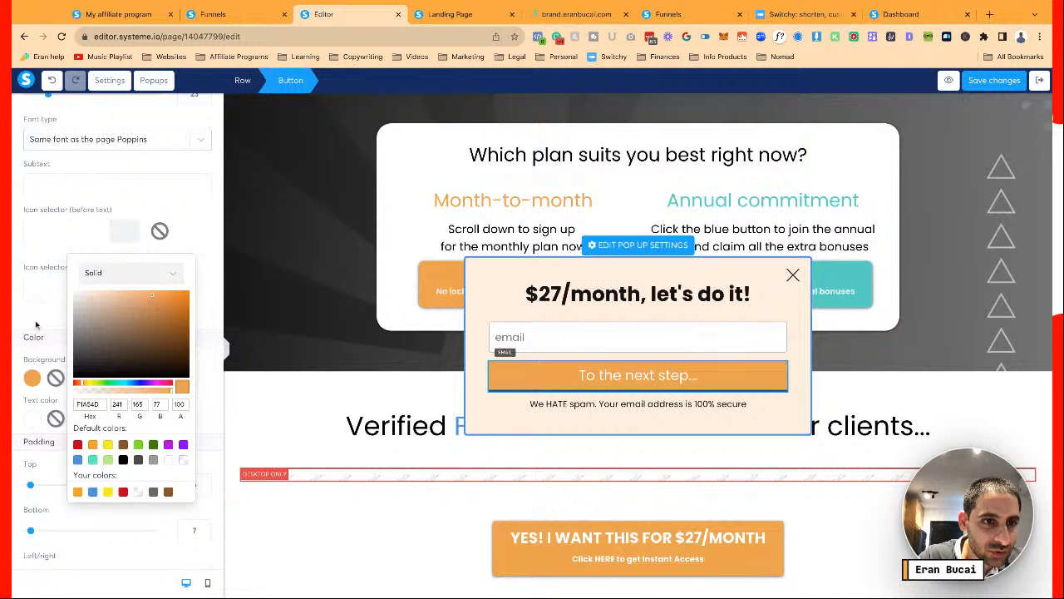
{"action": "left_click", "coordinate": [36, 325]}
Remove the button's border and give it a hard shadow
{"action": "scroll", "coordinate": [148, 399], "scroll_direction": "down", "scroll_amount": 4}
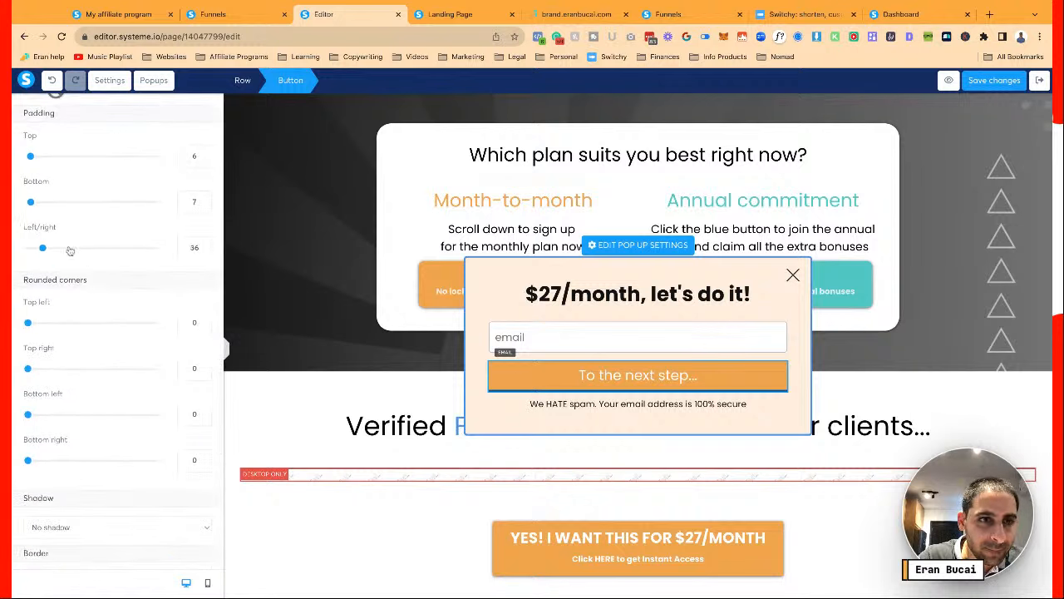
{"action": "scroll", "coordinate": [108, 269], "scroll_direction": "up", "scroll_amount": 10}
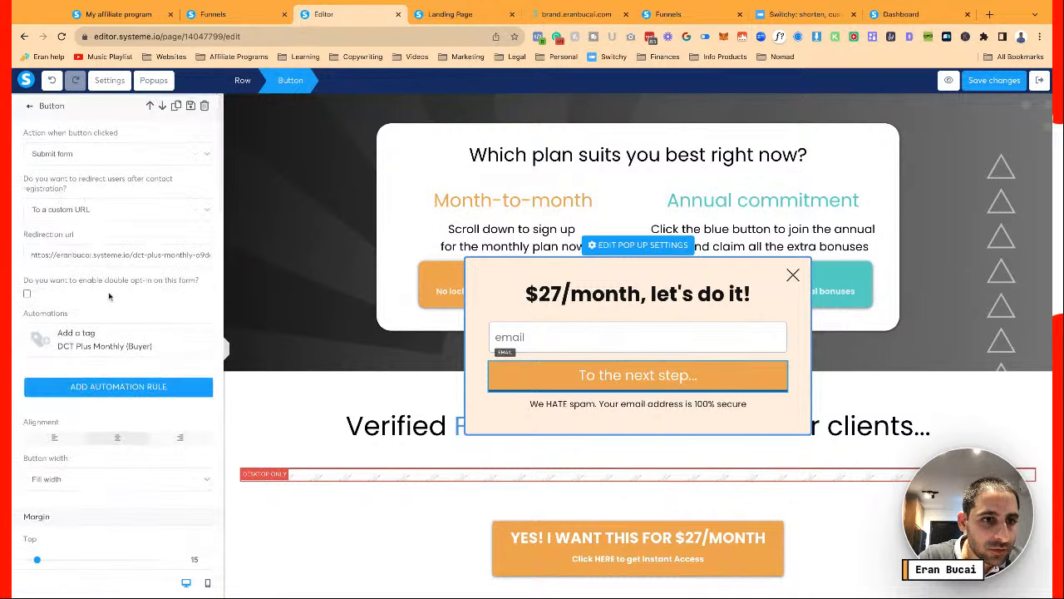
{"action": "scroll", "coordinate": [108, 295], "scroll_direction": "down", "scroll_amount": 3}
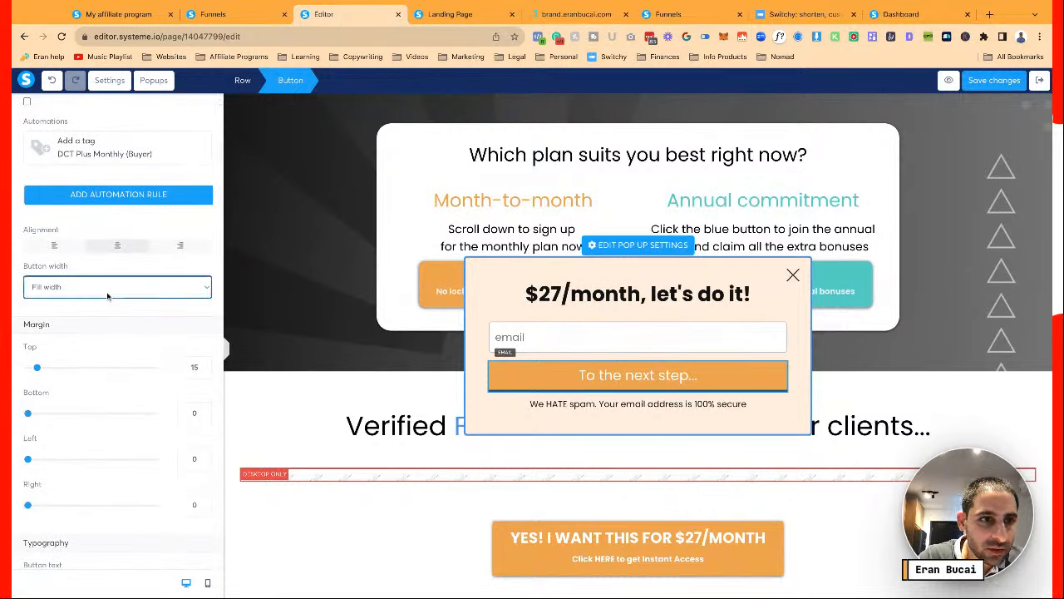
{"action": "scroll", "coordinate": [107, 295], "scroll_direction": "down", "scroll_amount": 5}
{"action": "scroll", "coordinate": [107, 295], "scroll_direction": "down", "scroll_amount": 8}
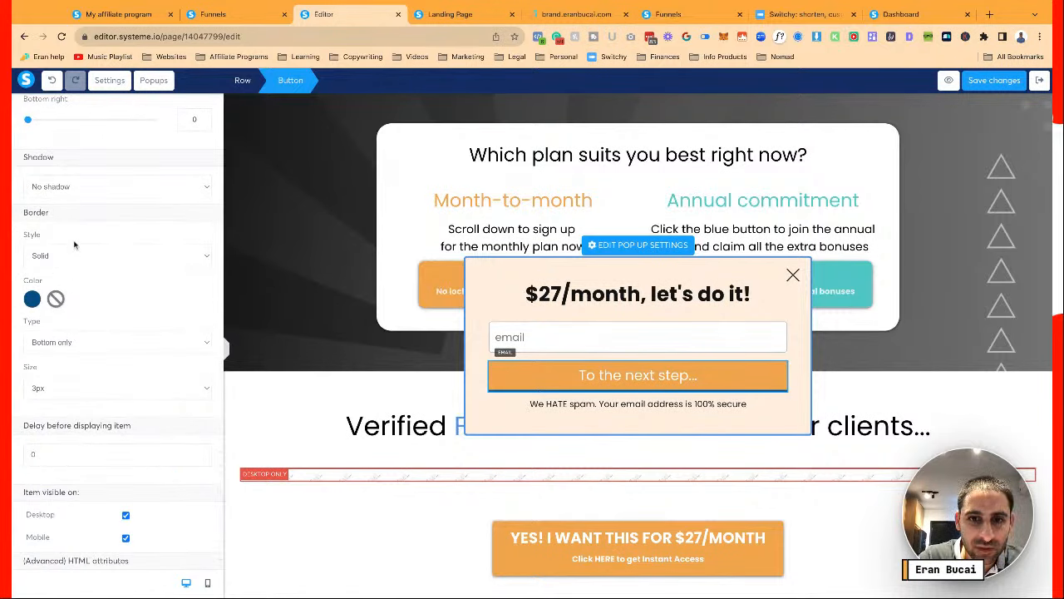
{"action": "left_click", "coordinate": [74, 244]}
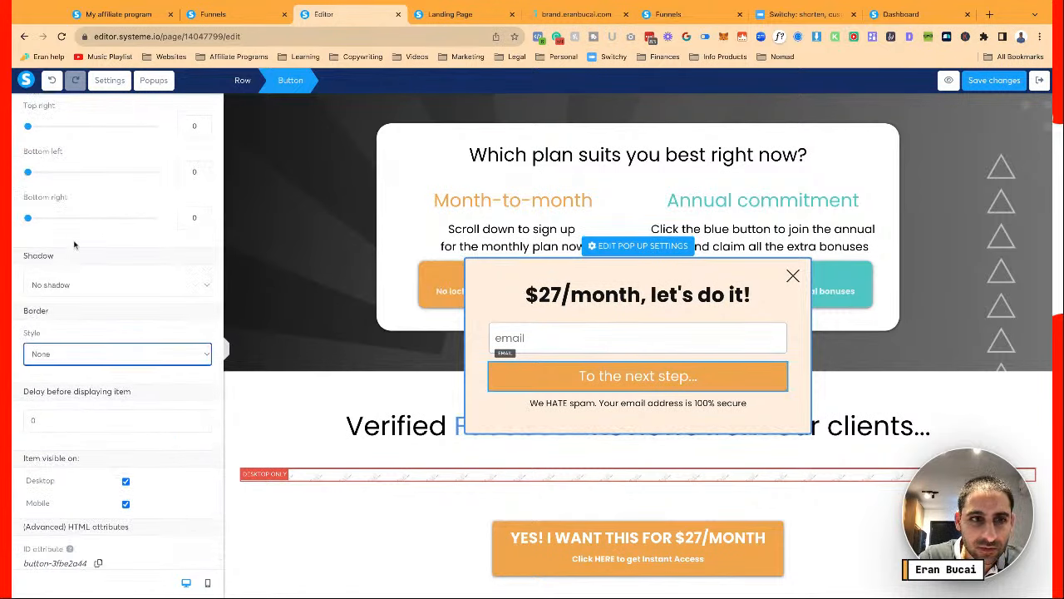
{"action": "left_click", "coordinate": [154, 286]}
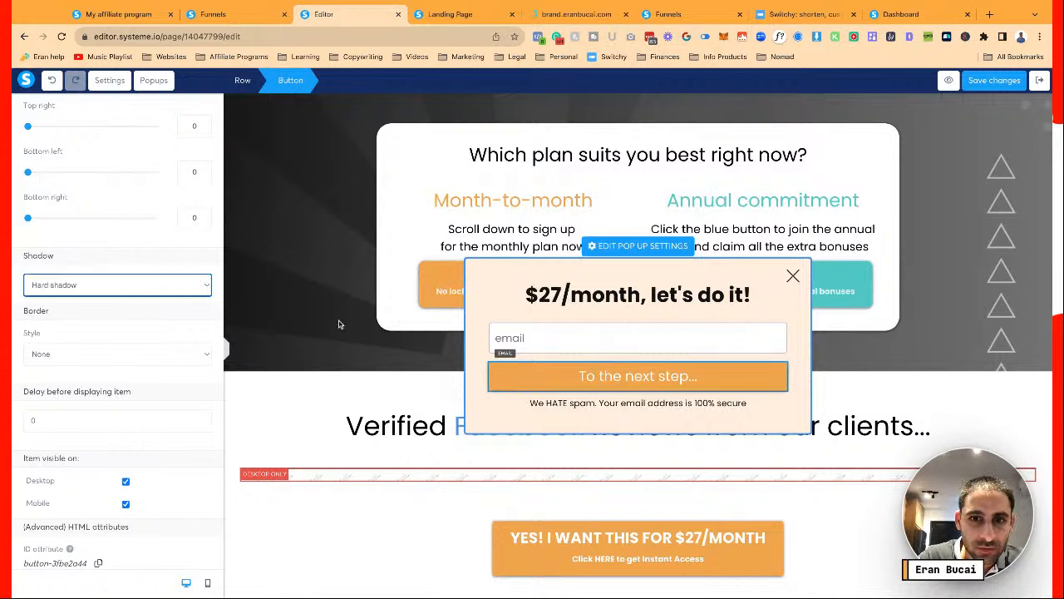
{"action": "left_click", "coordinate": [582, 391]}
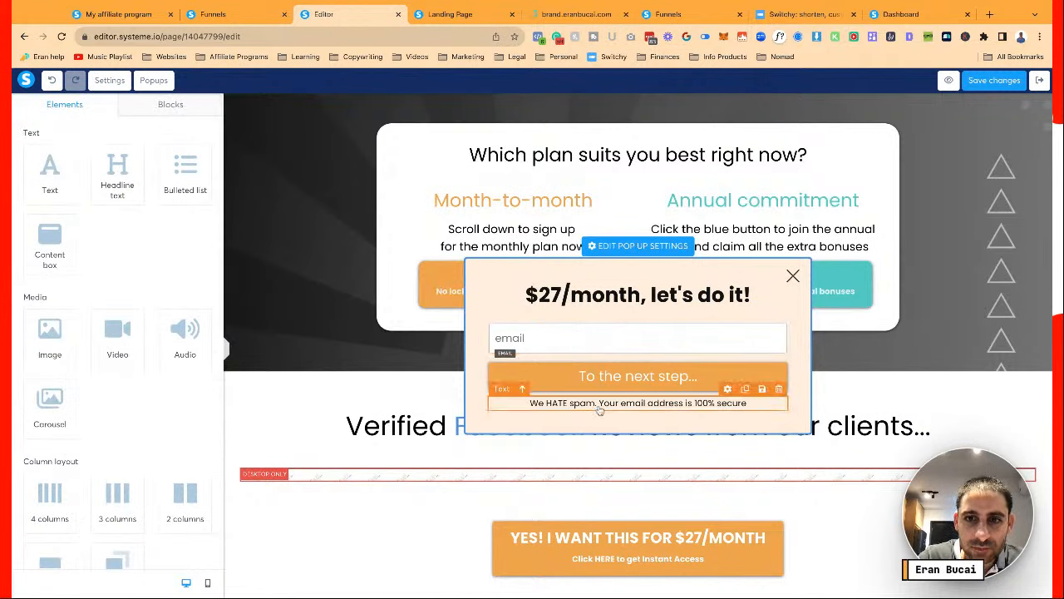
{"action": "left_click", "coordinate": [572, 381]}
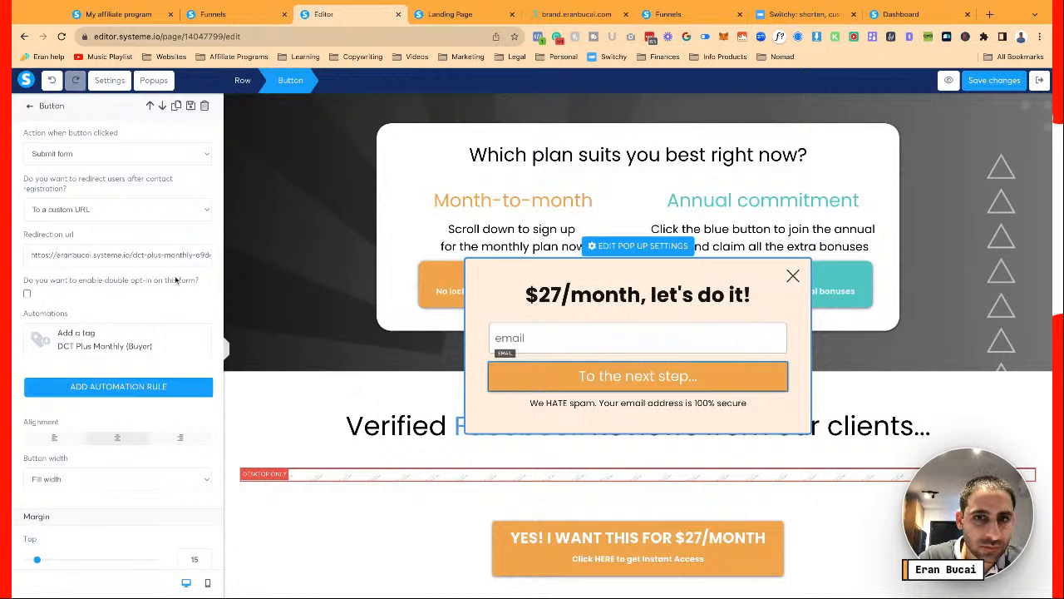
Change the email field placeholder to 'Your email address, please'
{"action": "left_click", "coordinate": [512, 338]}
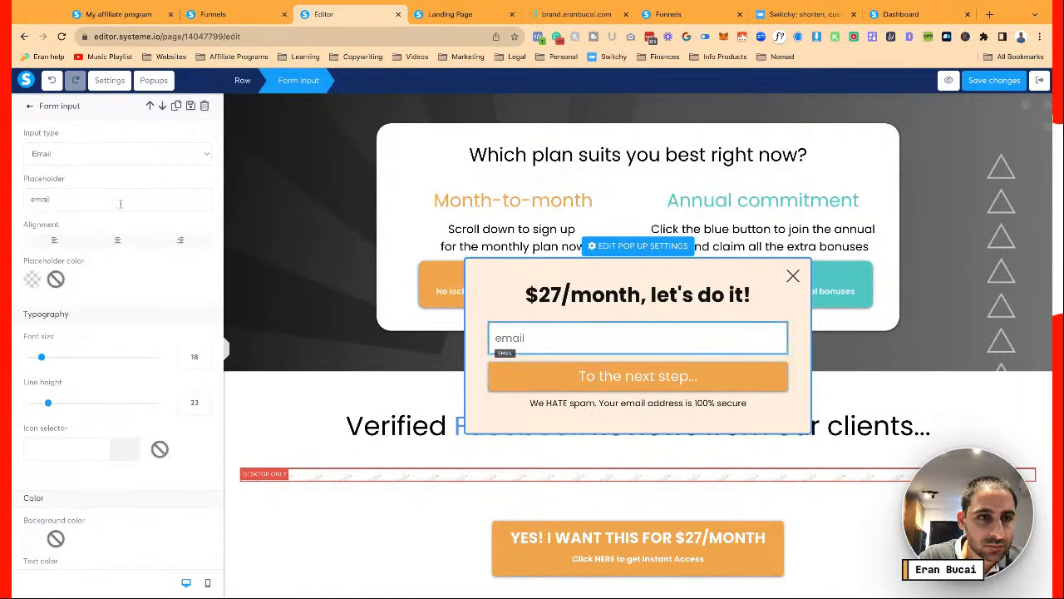
{"action": "triple_click", "coordinate": [121, 204]}
{"action": "type", "text": "You"}
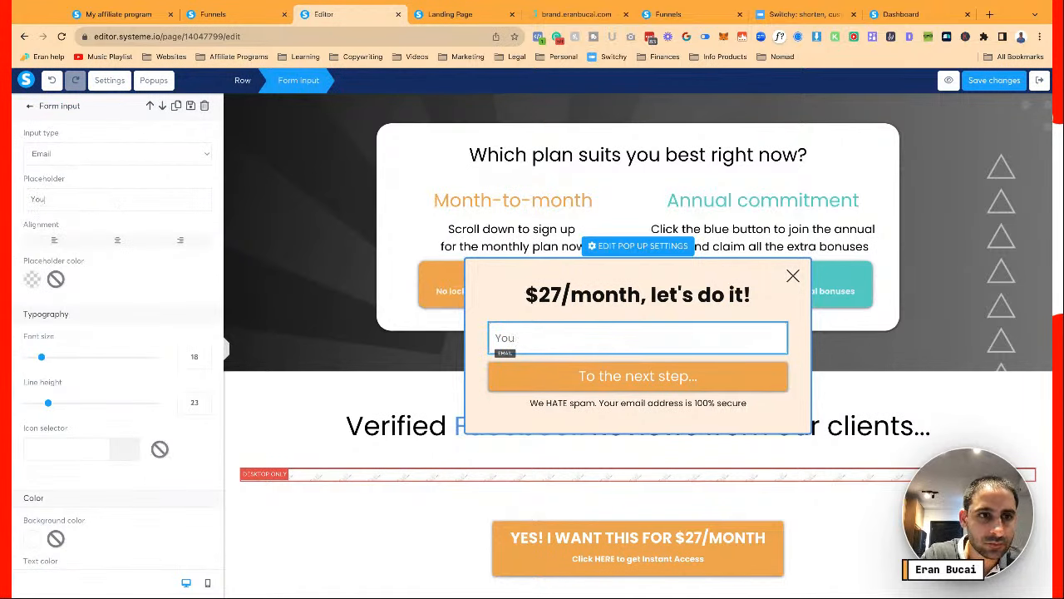
{"action": "type", "text": "r email addre"}
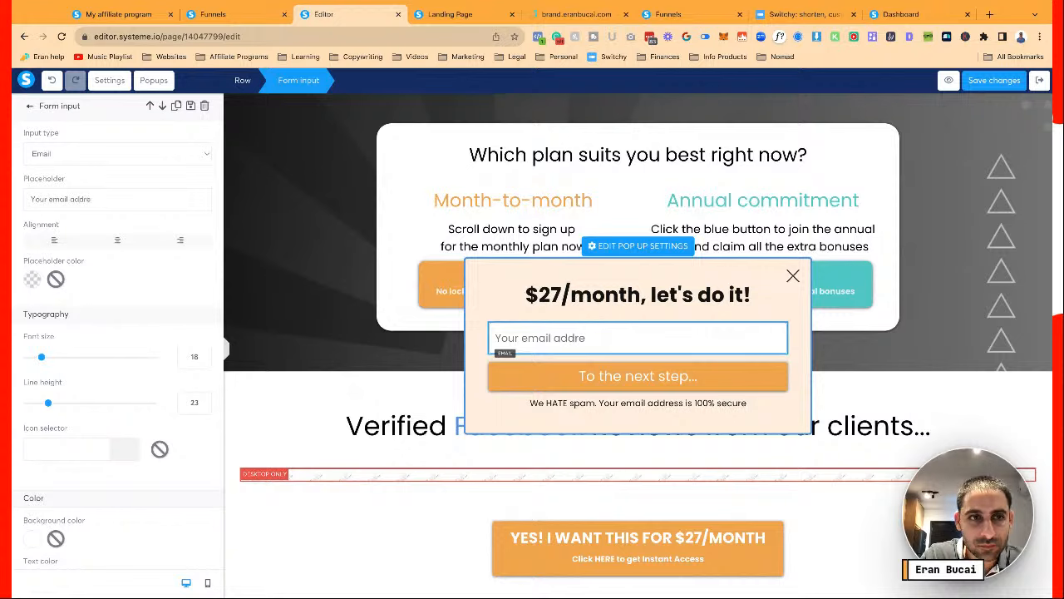
{"action": "type", "text": "ss, please"}
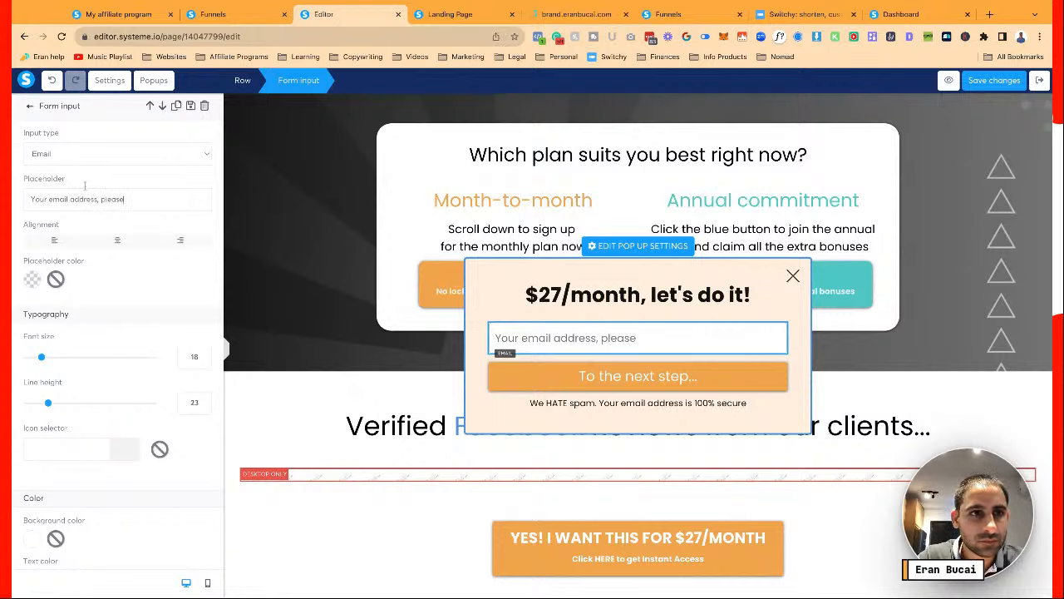
Add a 'Create your account' text block and retype the headline as 'Create your account'
{"action": "left_click", "coordinate": [30, 106]}
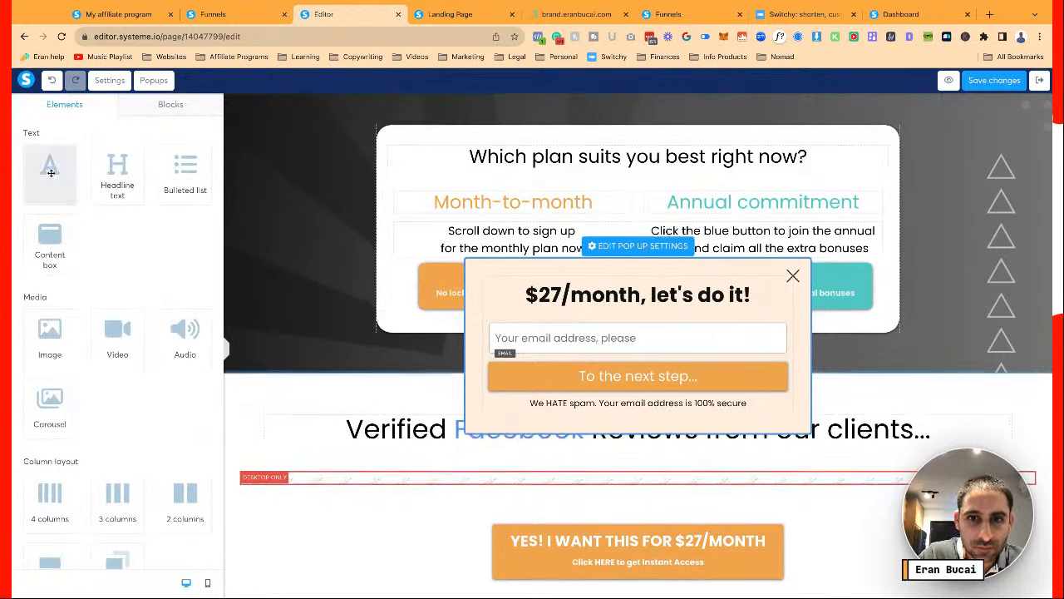
{"action": "left_click_drag", "start_coordinate": [51, 172], "coordinate": [549, 324]}
{"action": "left_click", "coordinate": [548, 329]}
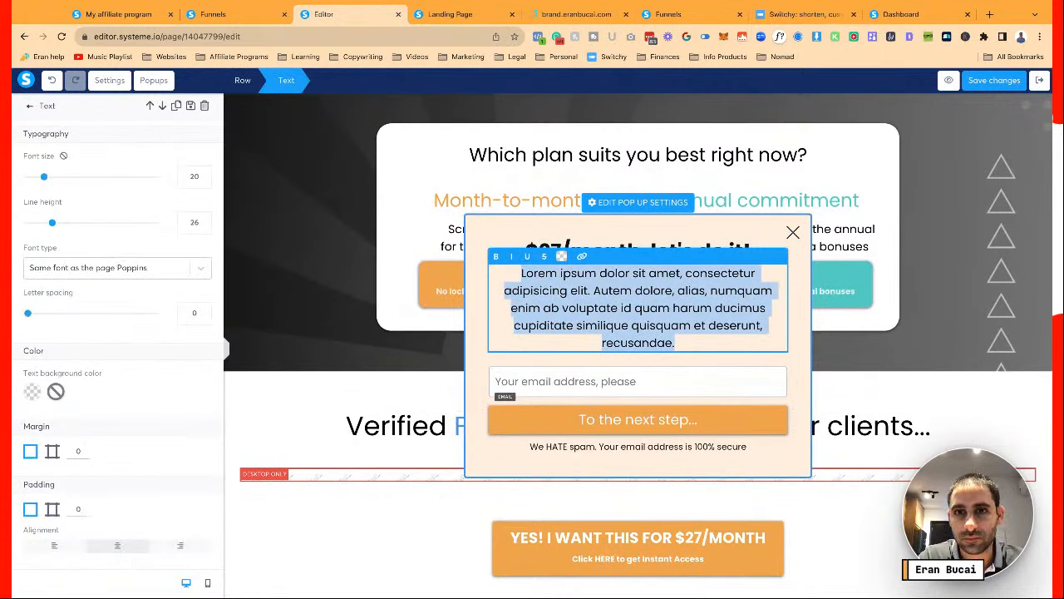
{"action": "type", "text": "Create your account"}
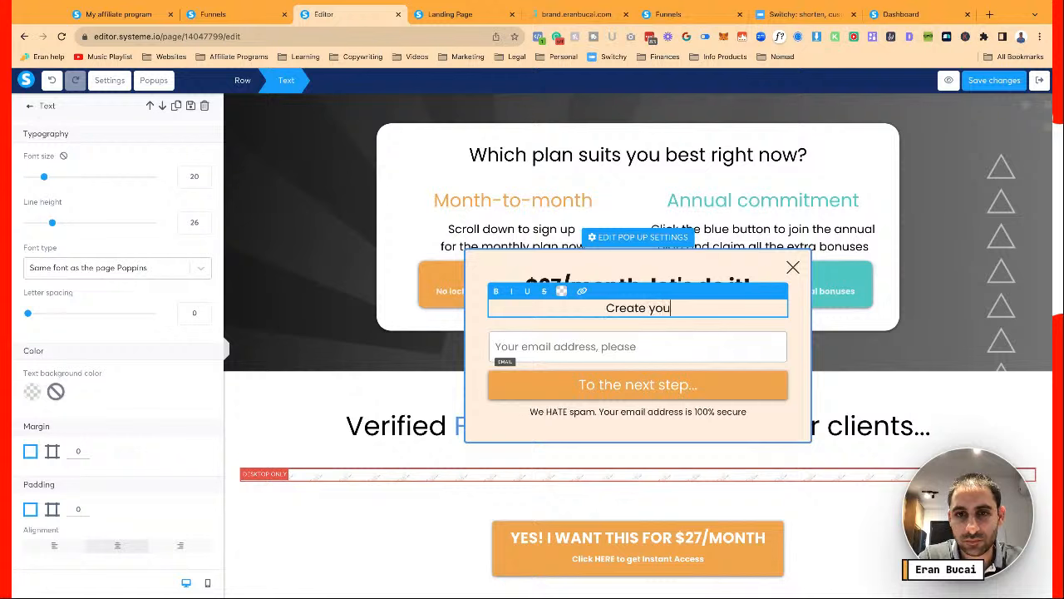
{"action": "left_click", "coordinate": [627, 325]}
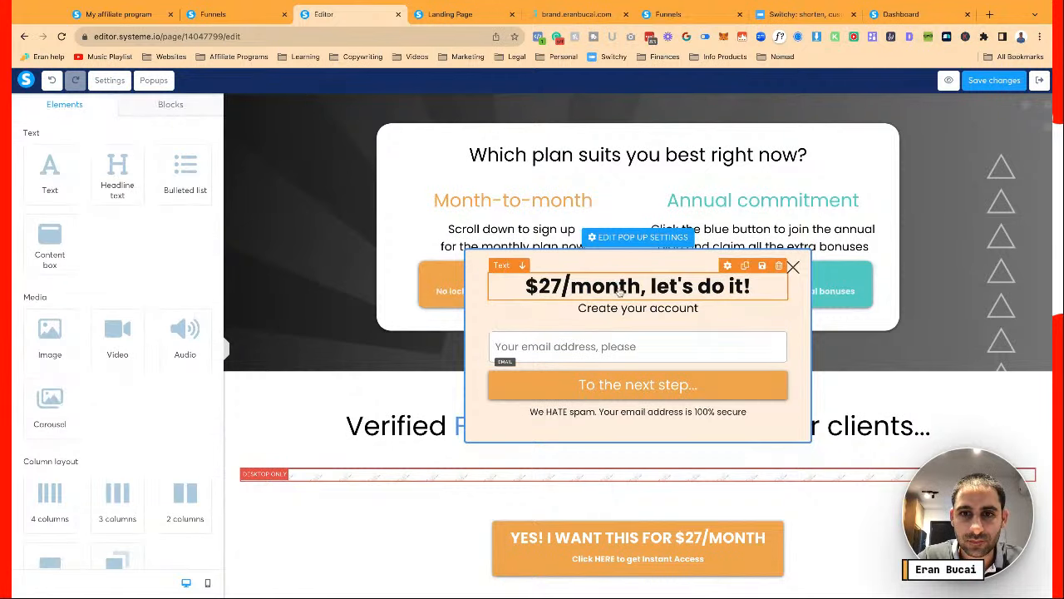
{"action": "triple_click", "coordinate": [622, 286]}
{"action": "type", "text": "Cre"}
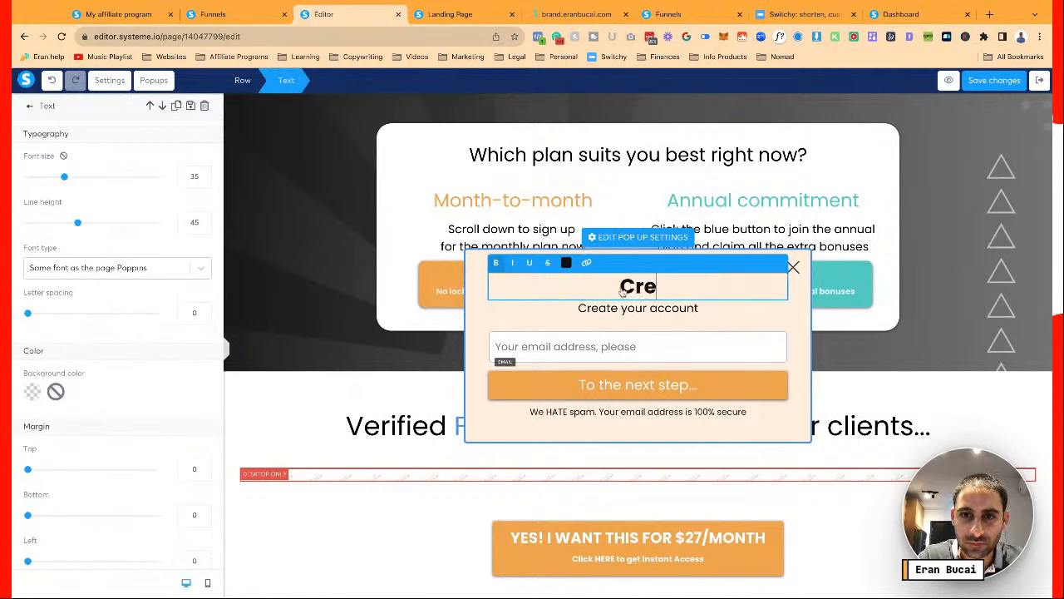
{"action": "type", "text": "ate your account"}
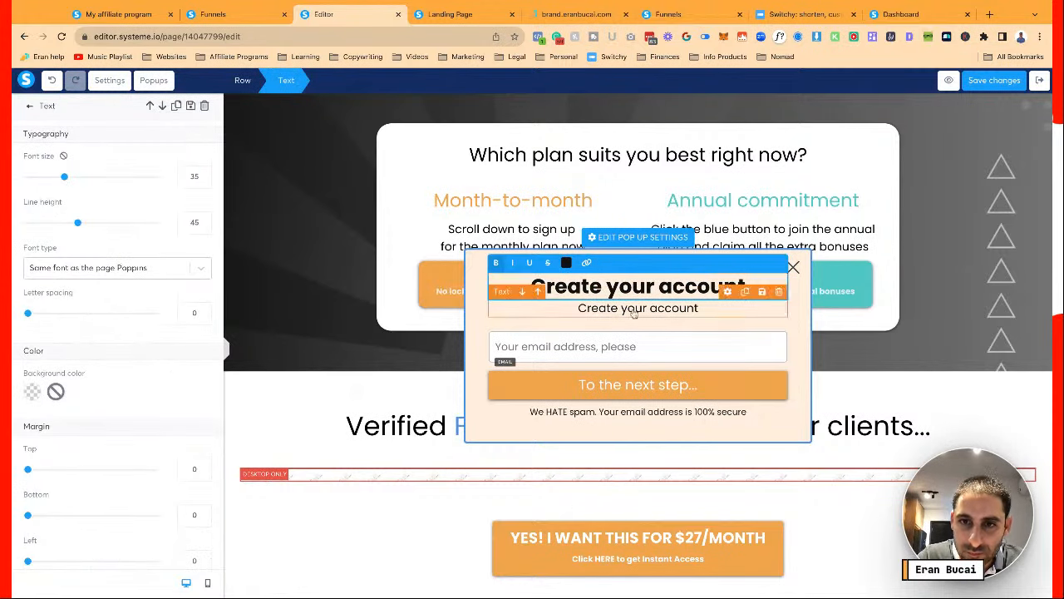
{"action": "left_click", "coordinate": [751, 344]}
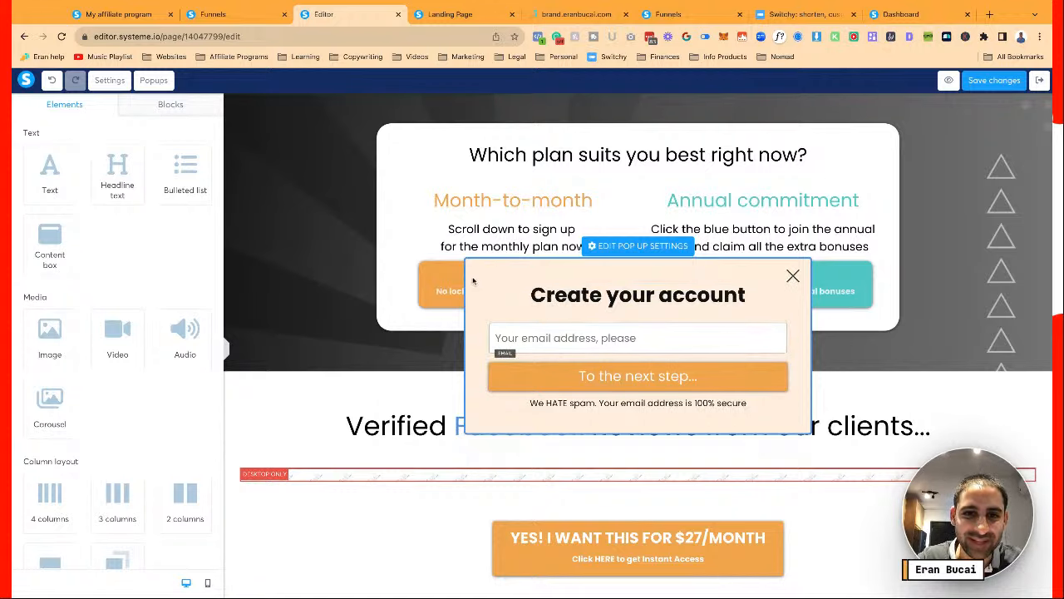
Set the popup border colour to the brand dark grey #353535
{"action": "left_click", "coordinate": [638, 246]}
{"action": "scroll", "coordinate": [133, 353], "scroll_direction": "down", "scroll_amount": 5}
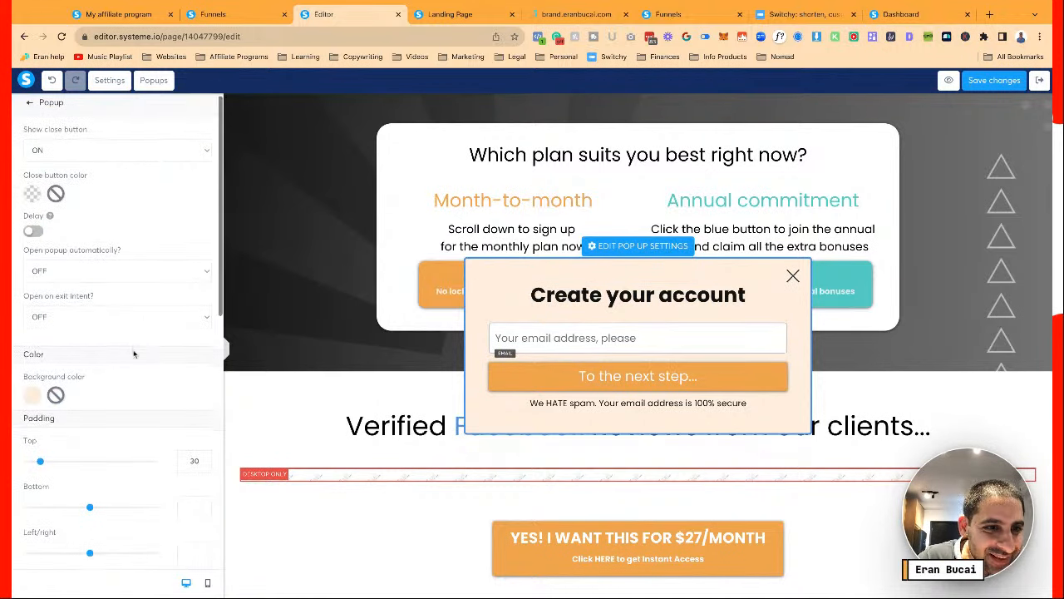
{"action": "scroll", "coordinate": [133, 353], "scroll_direction": "down", "scroll_amount": 3}
{"action": "left_click", "coordinate": [33, 248]}
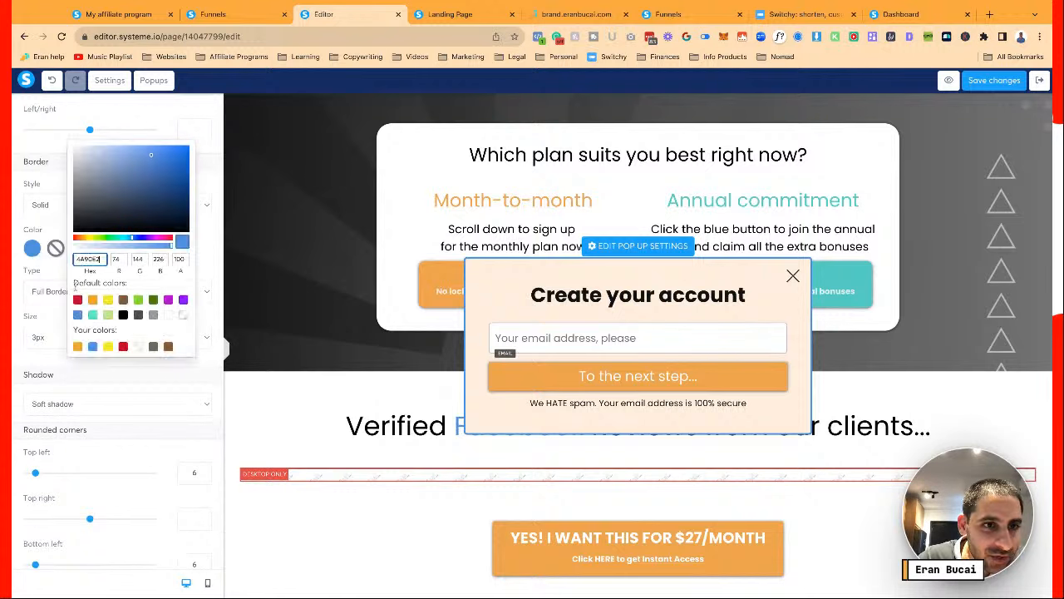
{"action": "left_click", "coordinate": [576, 14]}
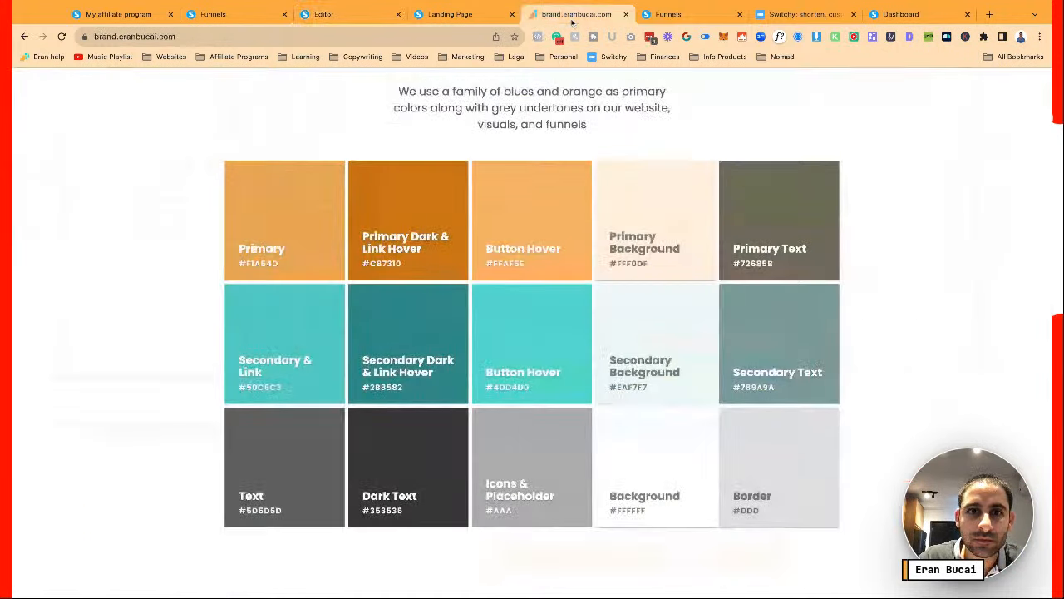
{"action": "left_click", "coordinate": [313, 226]}
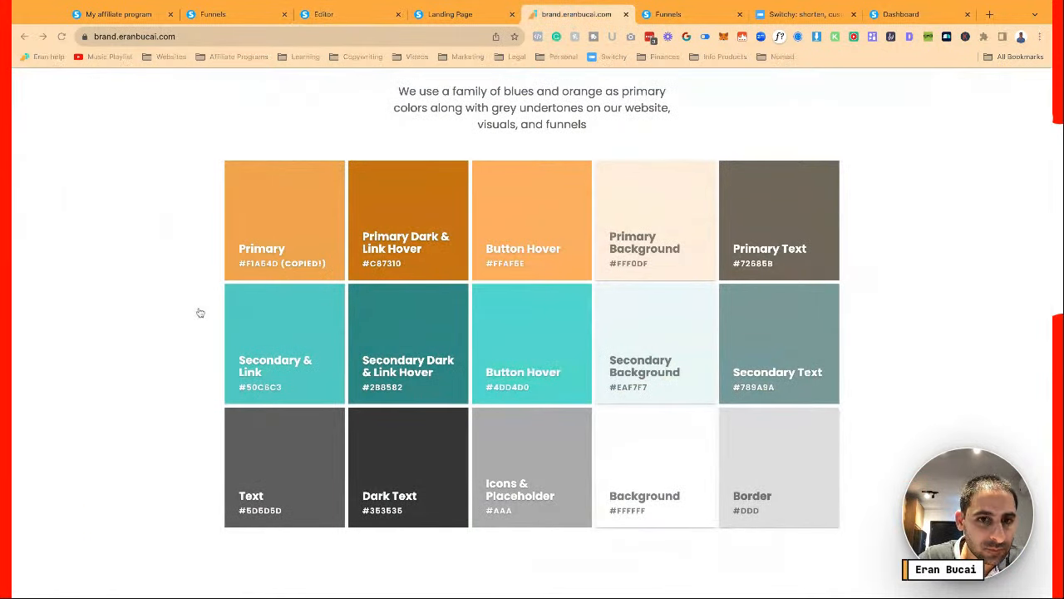
{"action": "left_click", "coordinate": [412, 451]}
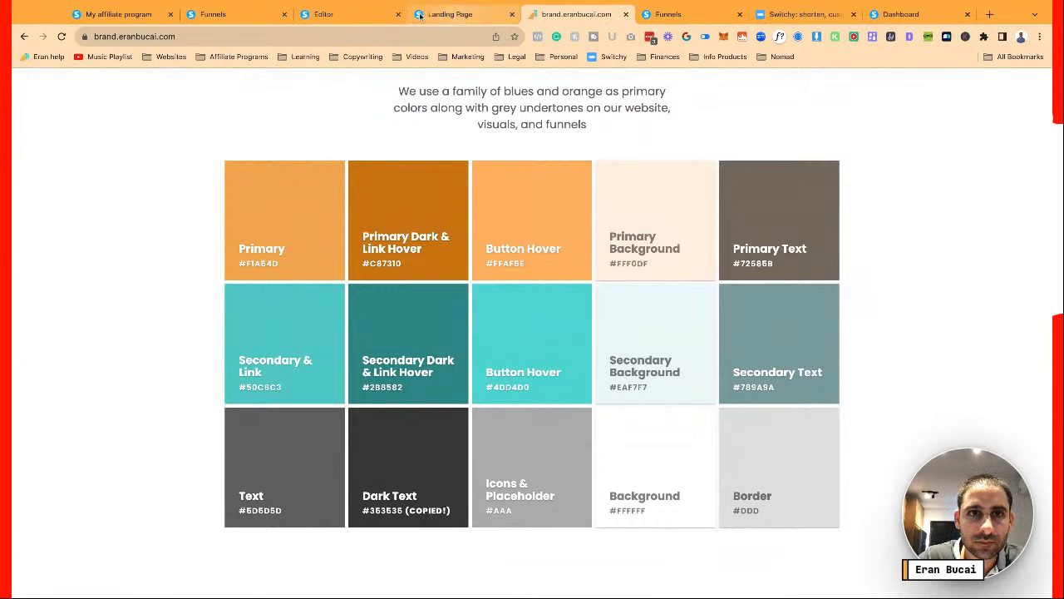
{"action": "left_click", "coordinate": [333, 14]}
{"action": "key", "text": "ctrl+v"}
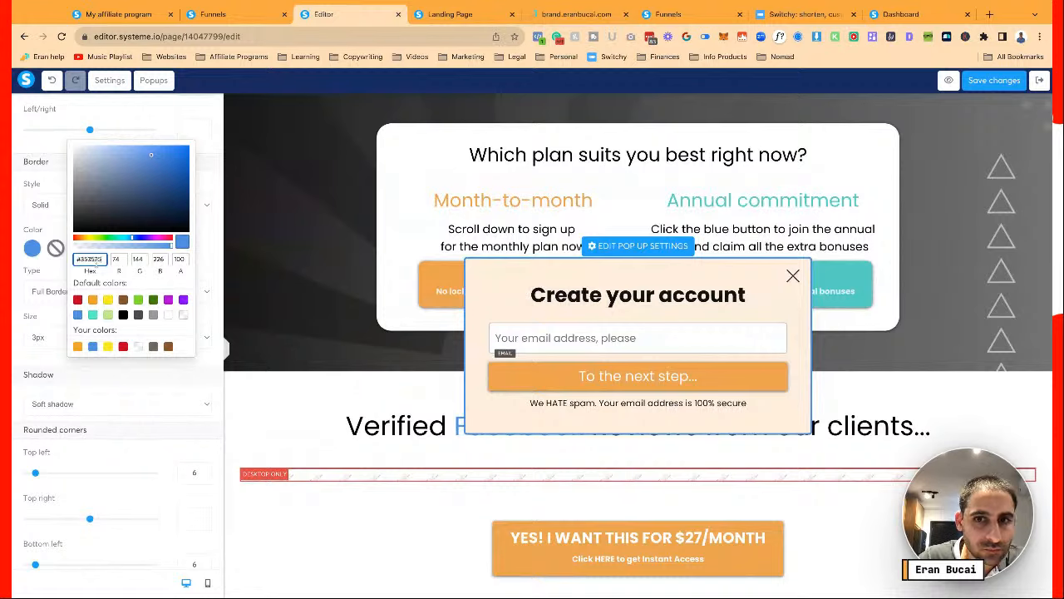
{"action": "left_click", "coordinate": [520, 308]}
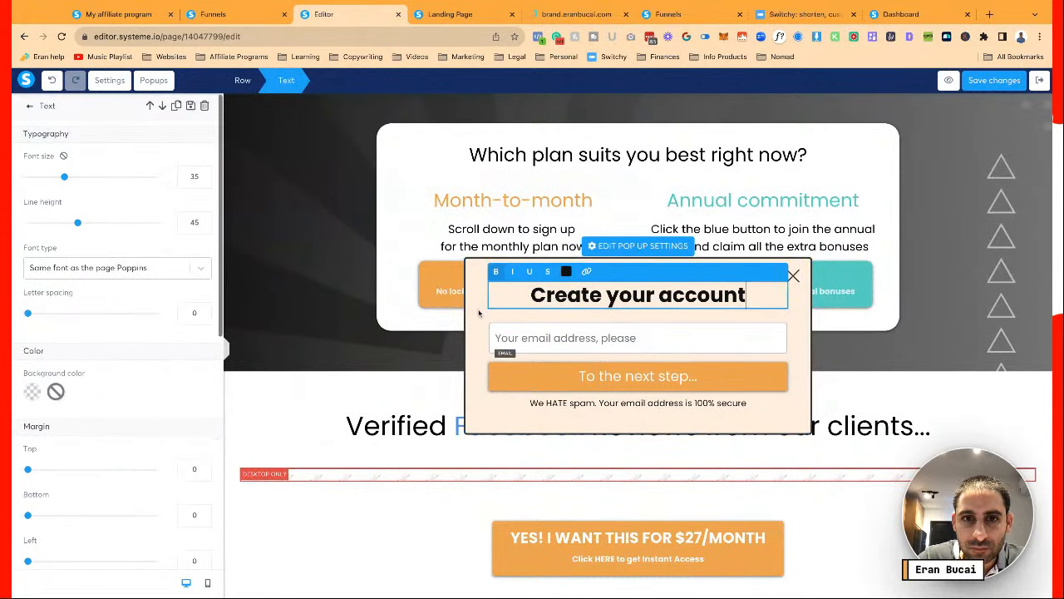
{"action": "left_click", "coordinate": [479, 312]}
Reopen the popup settings and copy the brand primary orange #F1A54D
{"action": "left_click", "coordinate": [621, 251]}
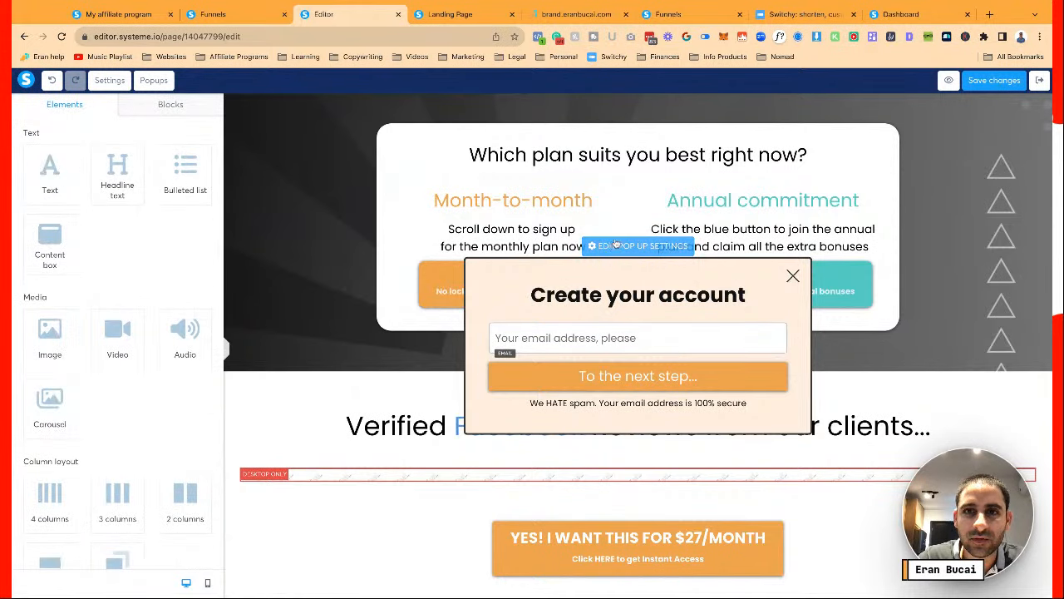
{"action": "left_click", "coordinate": [584, 14]}
{"action": "left_click", "coordinate": [282, 232]}
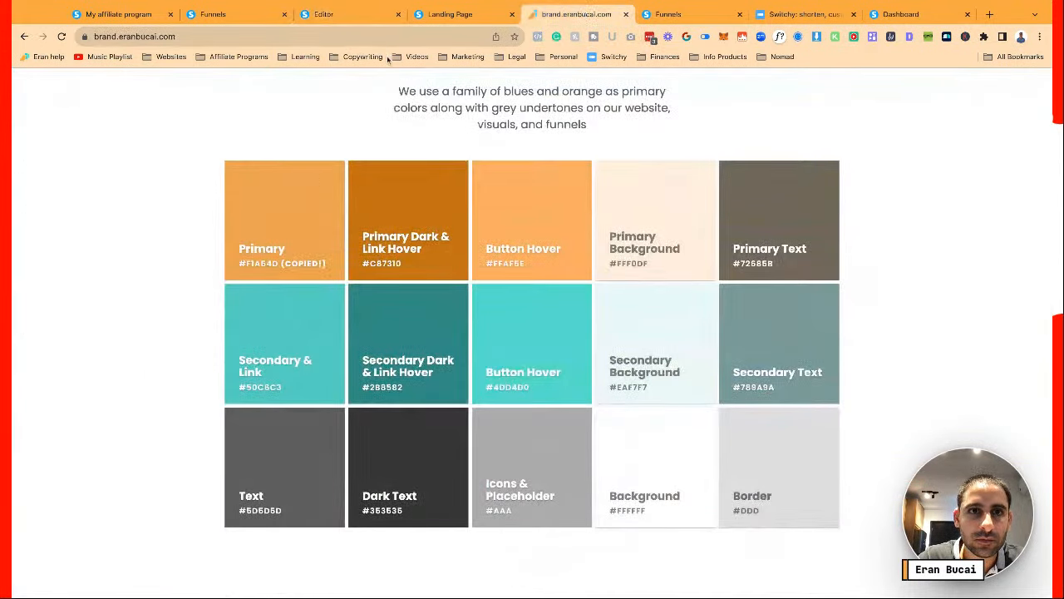
{"action": "left_click", "coordinate": [341, 15]}
{"action": "scroll", "coordinate": [103, 320], "scroll_direction": "down", "scroll_amount": 5}
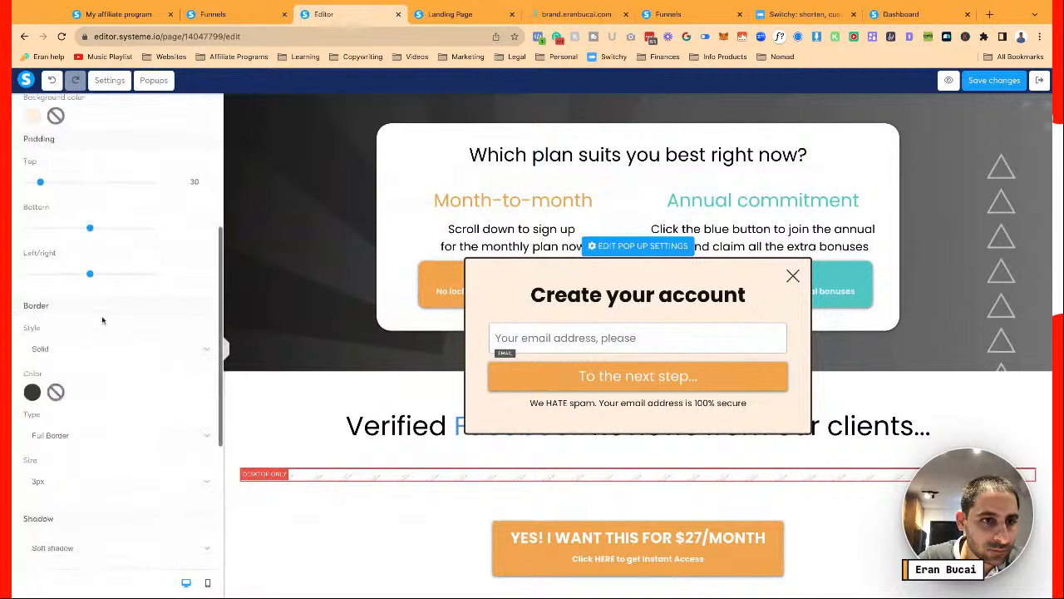
Make the popup border orange #F1A54D at 2px thickness
{"action": "left_click", "coordinate": [34, 294]}
{"action": "key", "text": "ctrl+v"}
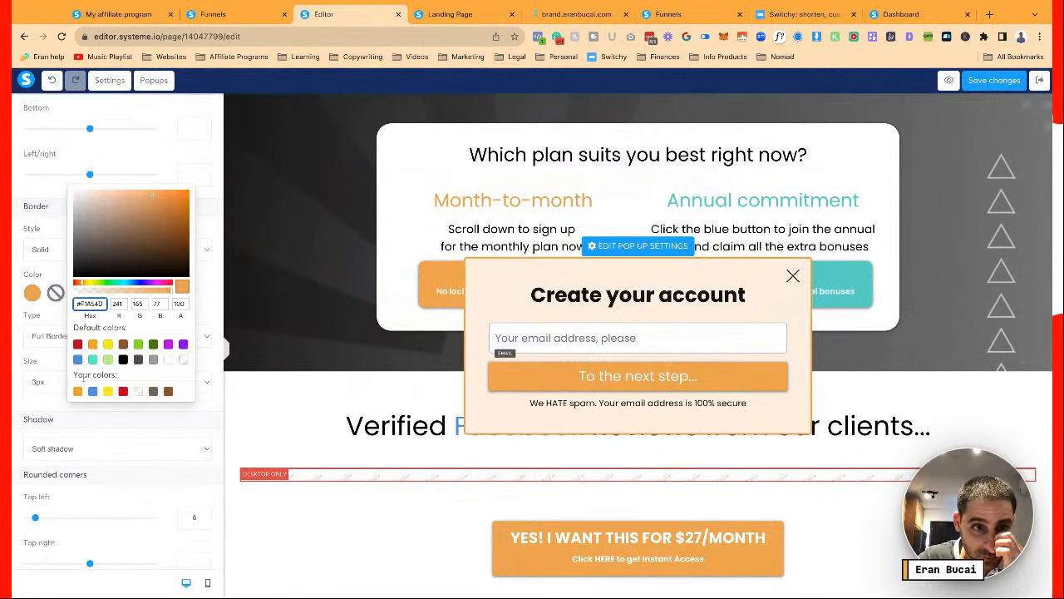
{"action": "left_click", "coordinate": [49, 385]}
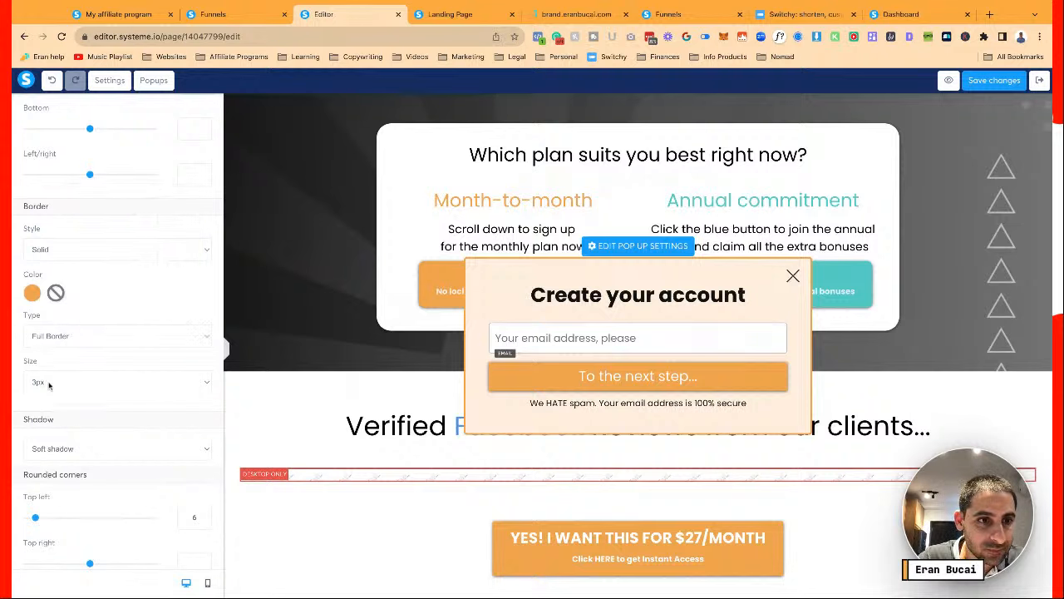
{"action": "left_click", "coordinate": [49, 385]}
{"action": "left_click", "coordinate": [51, 373]}
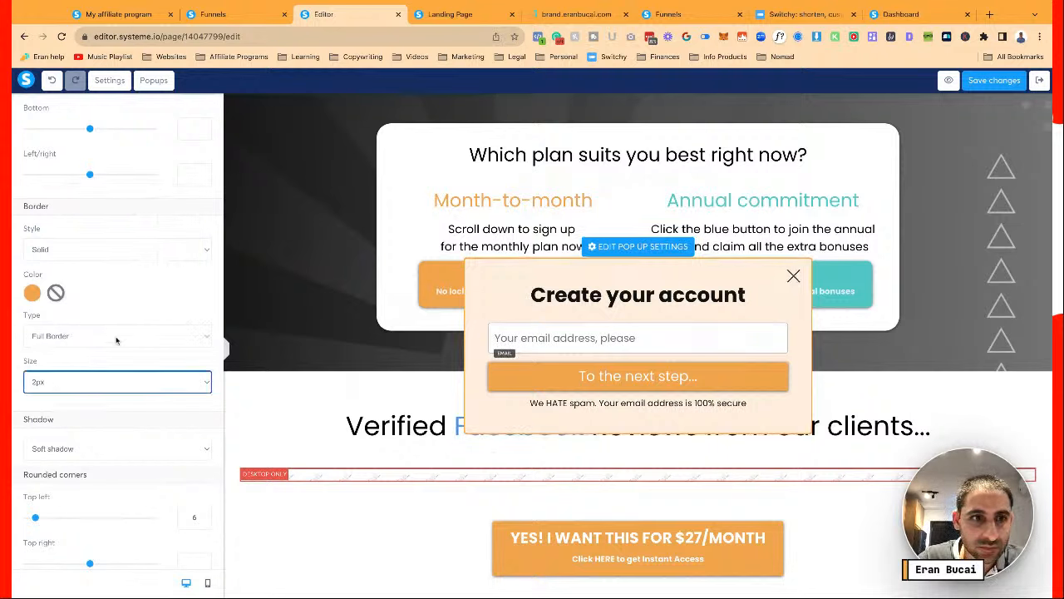
Set the popup shadow to Hard shadow
{"action": "scroll", "coordinate": [129, 374], "scroll_direction": "down", "scroll_amount": 1}
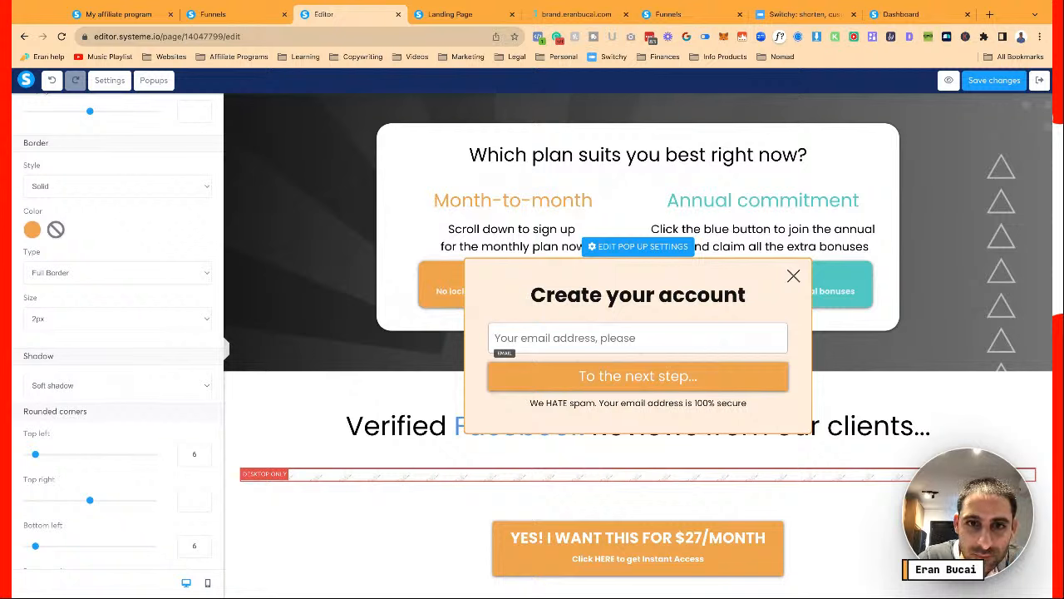
{"action": "left_click", "coordinate": [117, 385]}
{"action": "left_click", "coordinate": [66, 422]}
{"action": "left_click", "coordinate": [135, 381]}
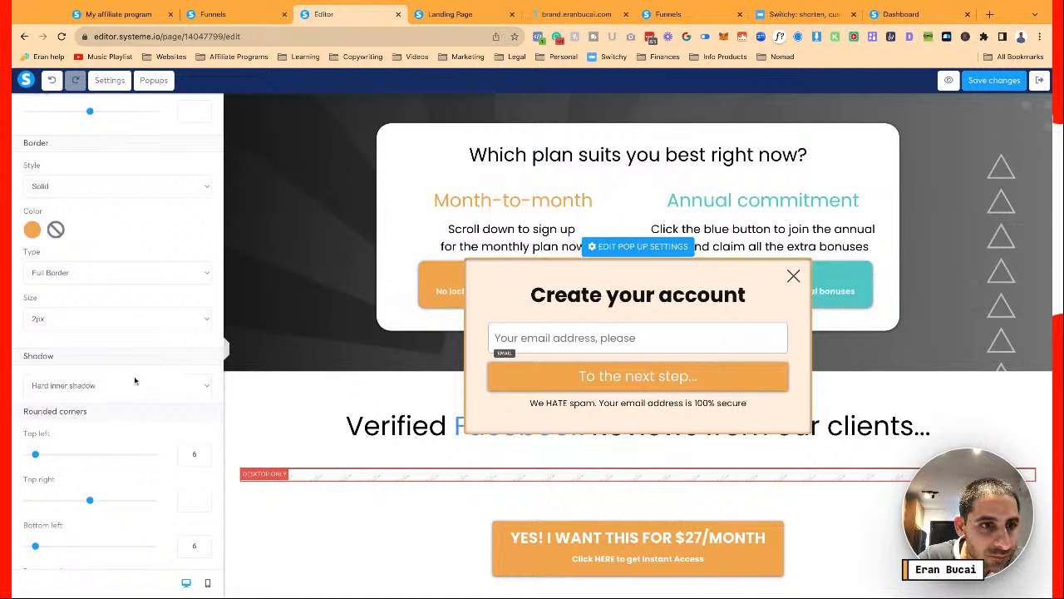
{"action": "left_click", "coordinate": [126, 341]}
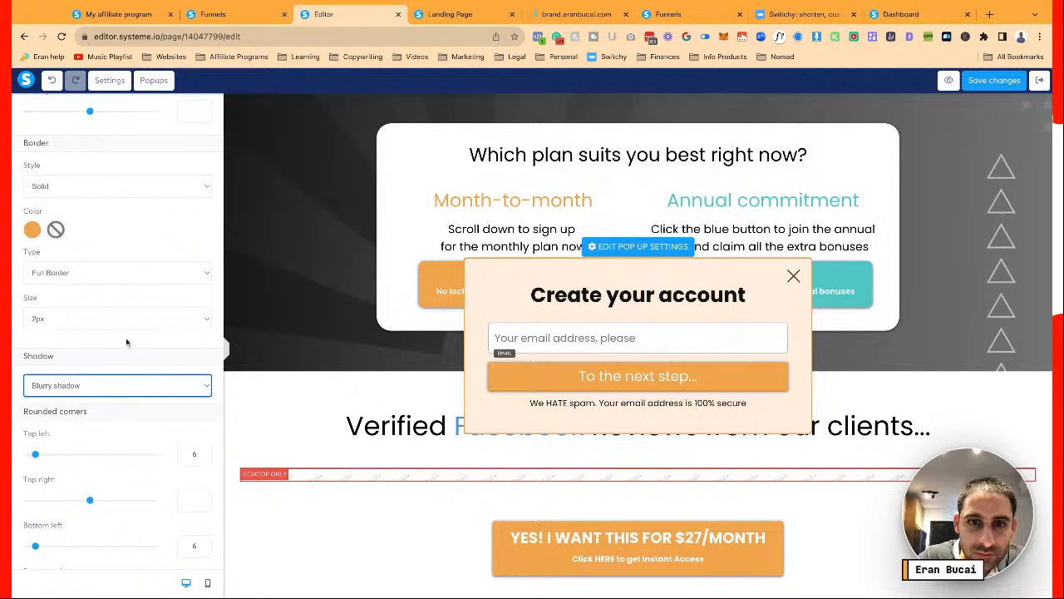
{"action": "left_click", "coordinate": [120, 381]}
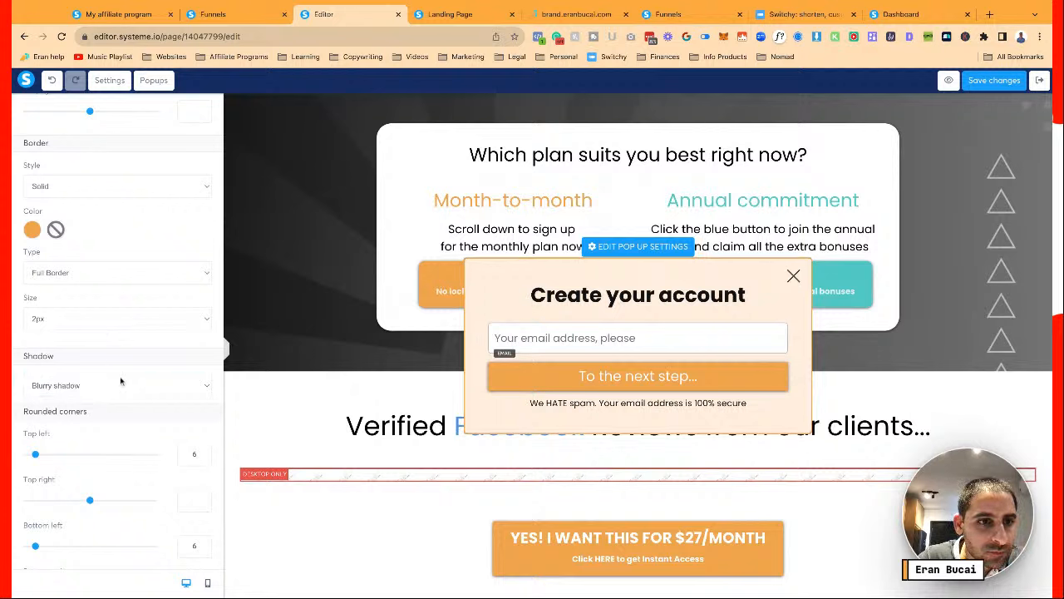
{"action": "left_click", "coordinate": [122, 368]}
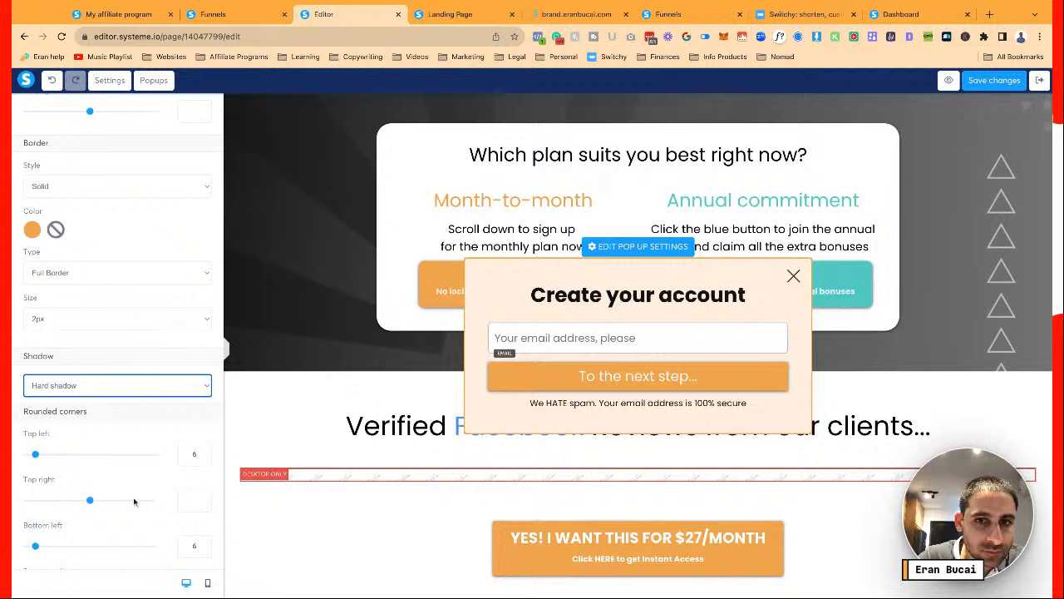
Round all four popup corners to 10
{"action": "scroll", "coordinate": [100, 465], "scroll_direction": "down", "scroll_amount": 1}
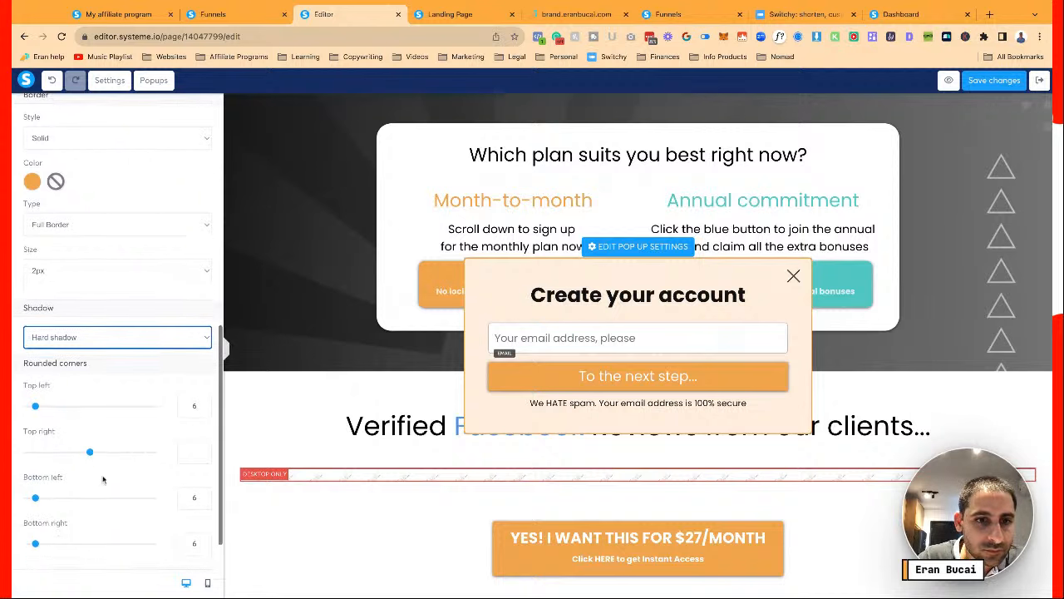
{"action": "type", "text": "10"}
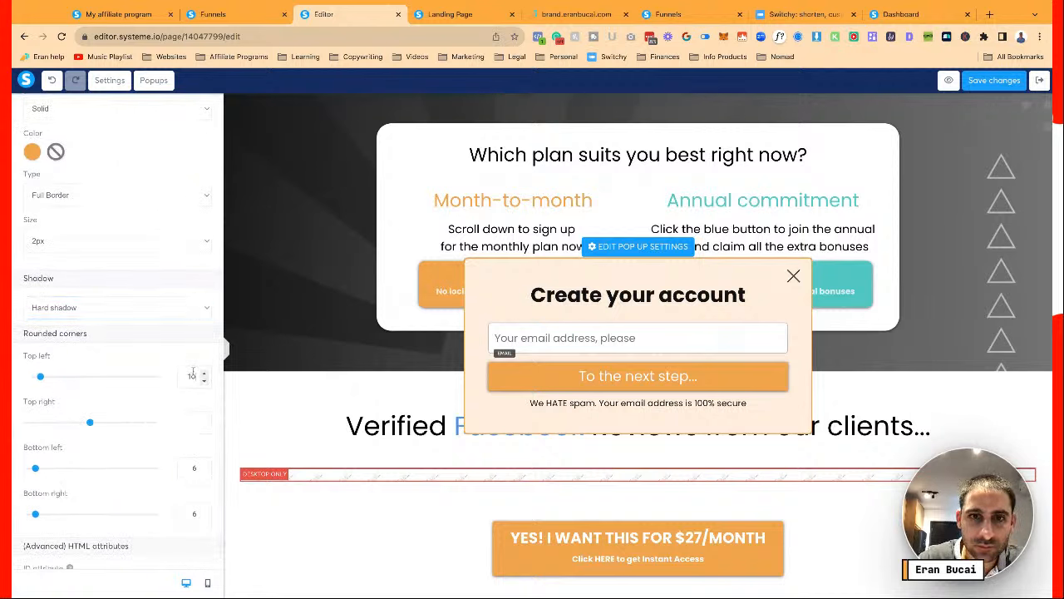
{"action": "left_click", "coordinate": [191, 422]}
{"action": "type", "text": "10"}
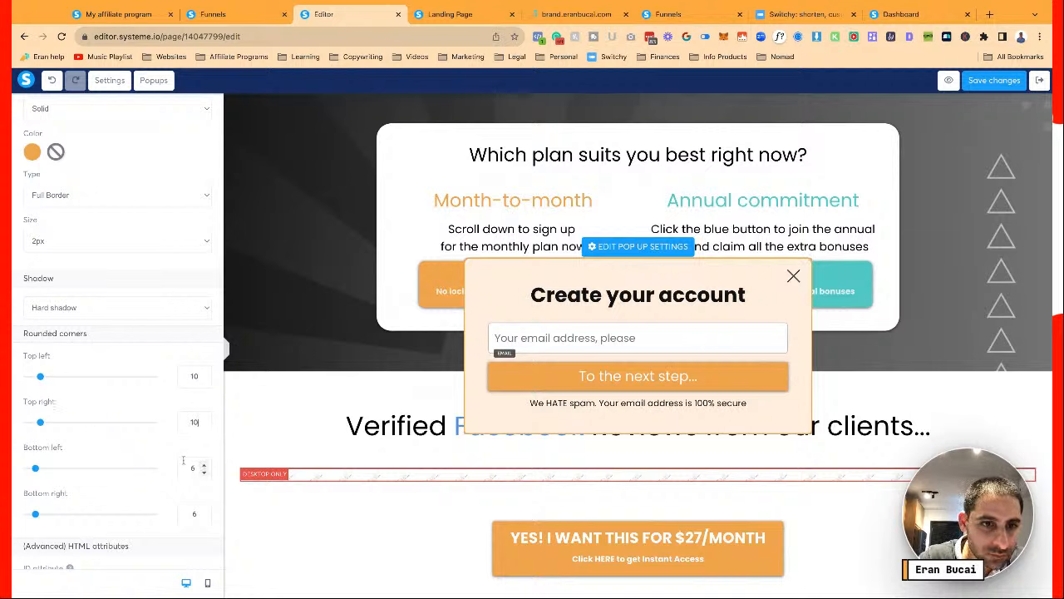
{"action": "double_click", "coordinate": [192, 468]}
{"action": "type", "text": "10"}
{"action": "double_click", "coordinate": [192, 514]}
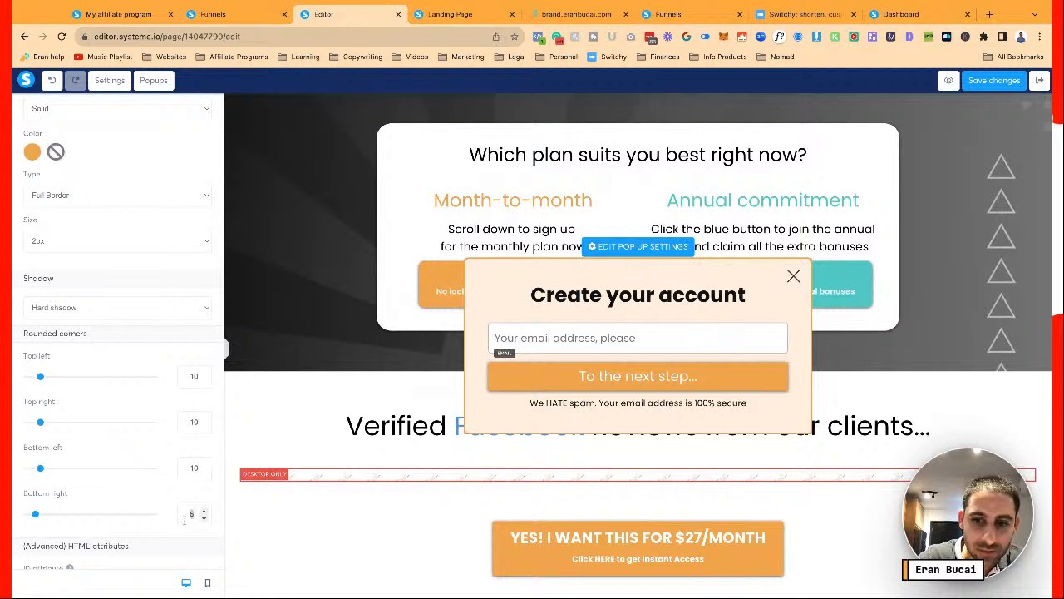
{"action": "type", "text": "10"}
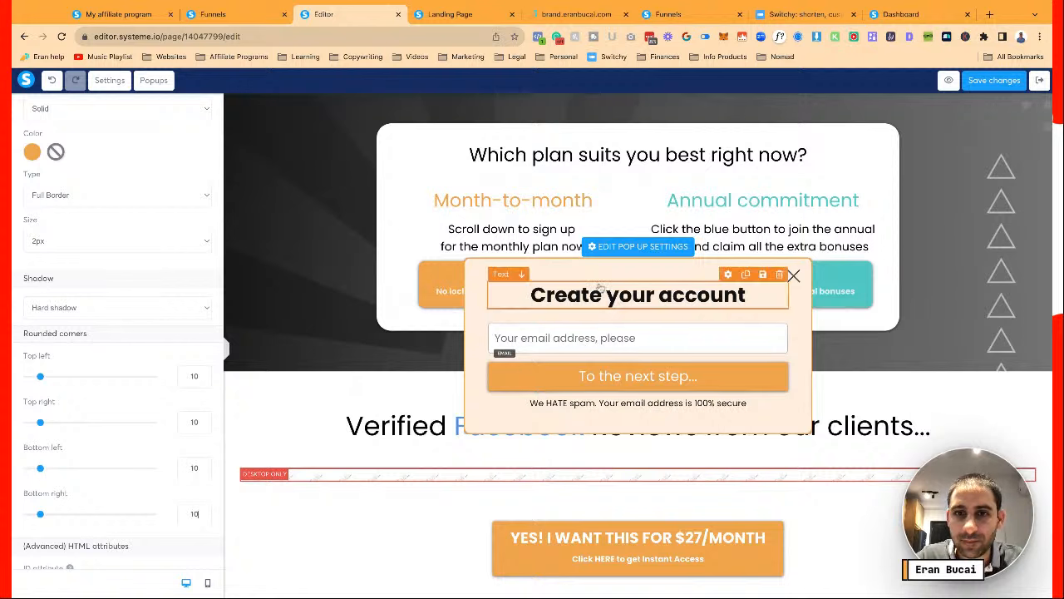
Check the popup heading and spam notice text, then save the page
{"action": "left_click", "coordinate": [600, 286]}
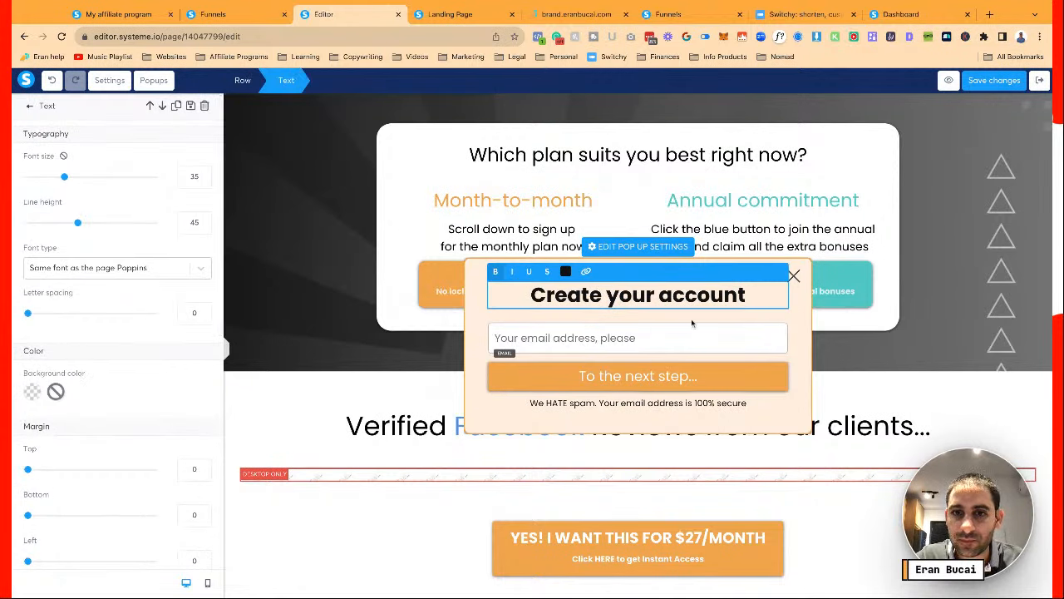
{"action": "left_click", "coordinate": [672, 405]}
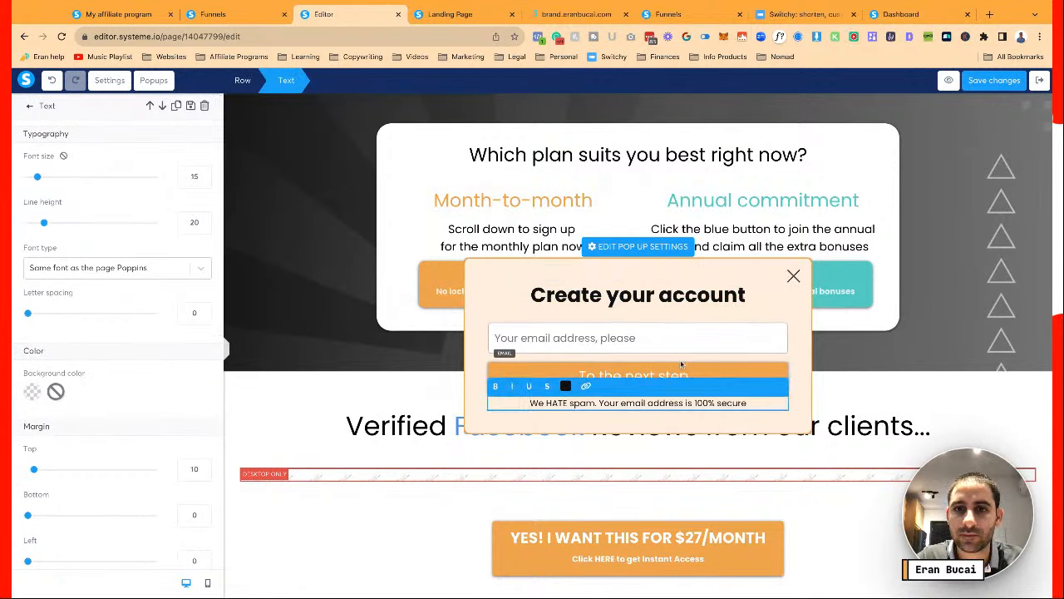
{"action": "left_click", "coordinate": [682, 363]}
{"action": "left_click", "coordinate": [976, 82]}
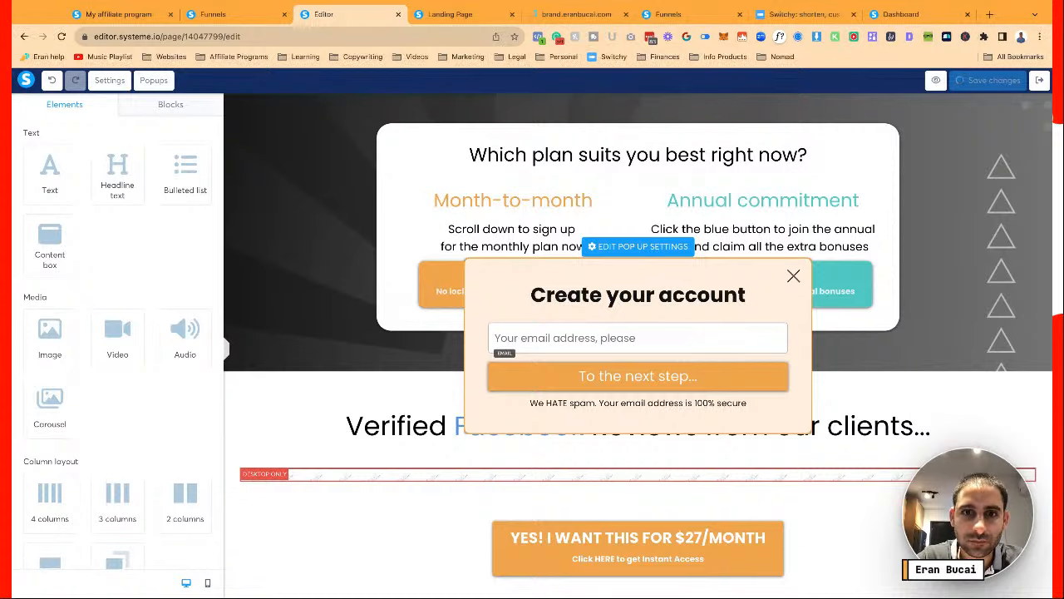
Open the Dot Com Truths Plus Membership funnel from the funnels list
{"action": "left_click", "coordinate": [642, 247]}
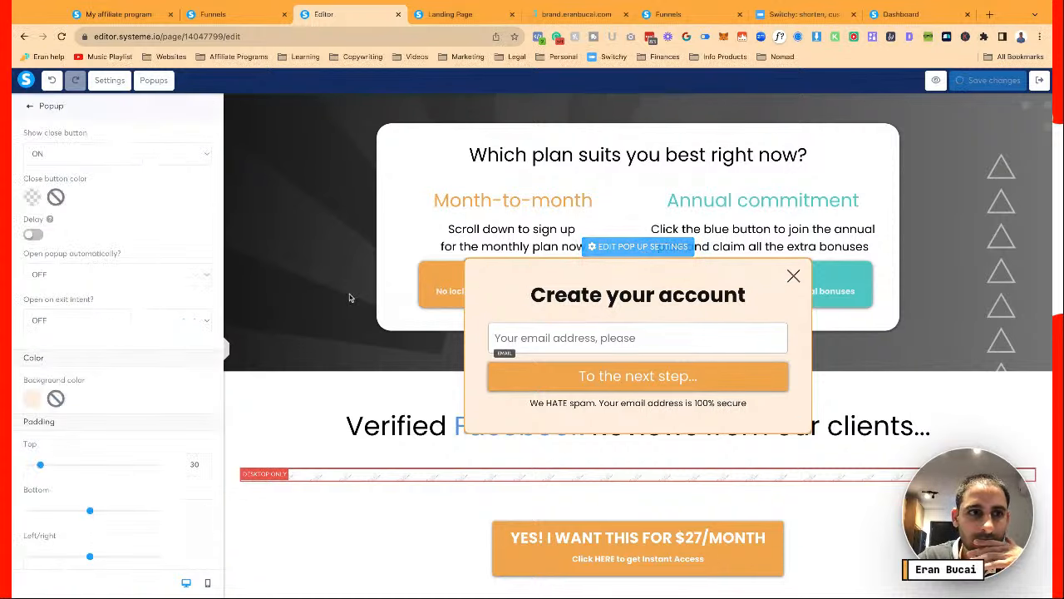
{"action": "left_click", "coordinate": [219, 14]}
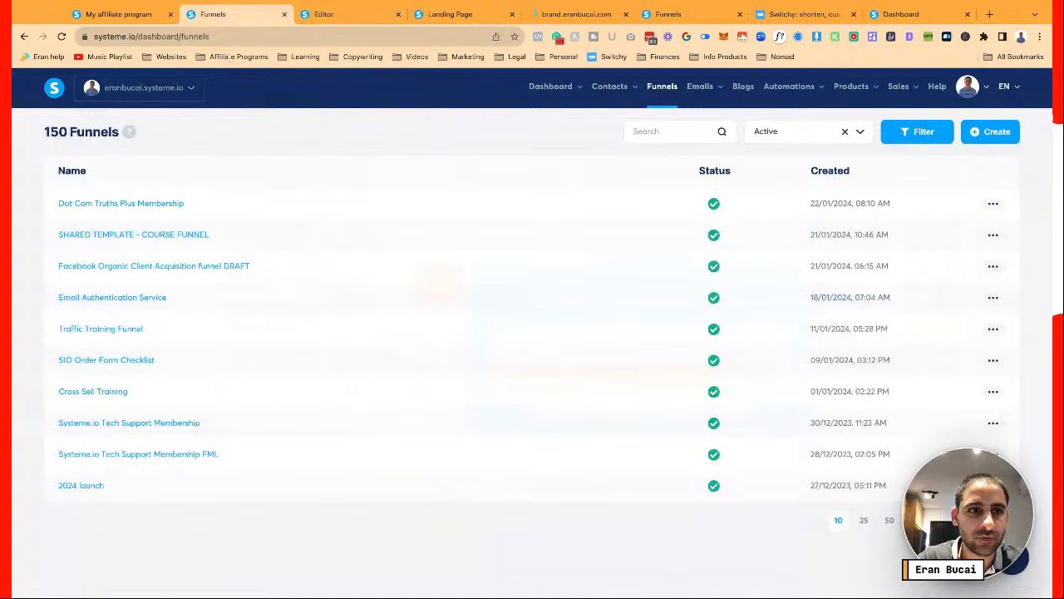
{"action": "left_click", "coordinate": [145, 208]}
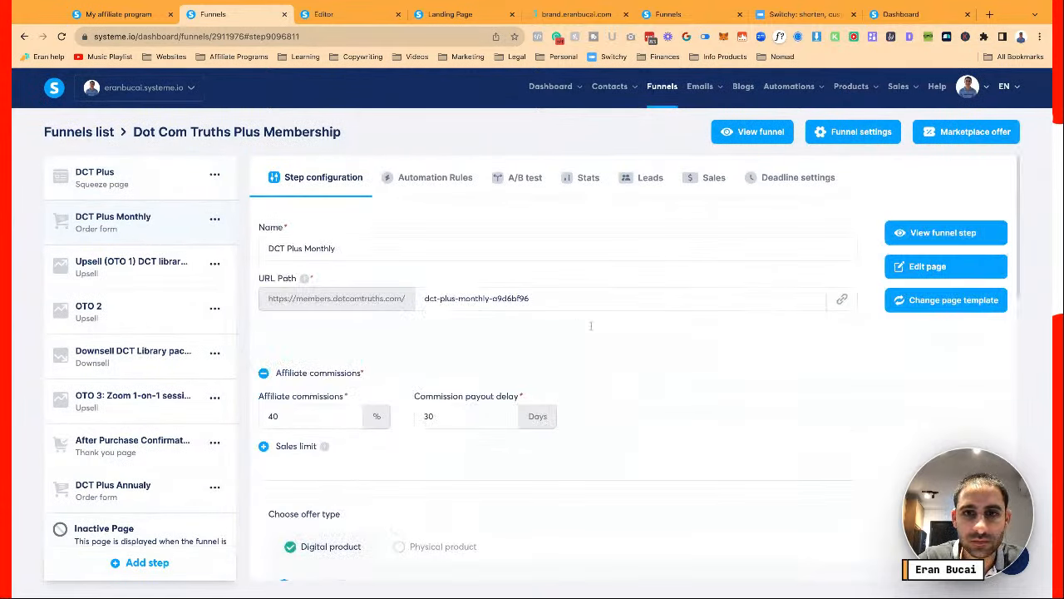
Trim the DCT Plus Monthly URL path to dct-plus-monthly and copy its link
{"action": "left_click", "coordinate": [844, 303]}
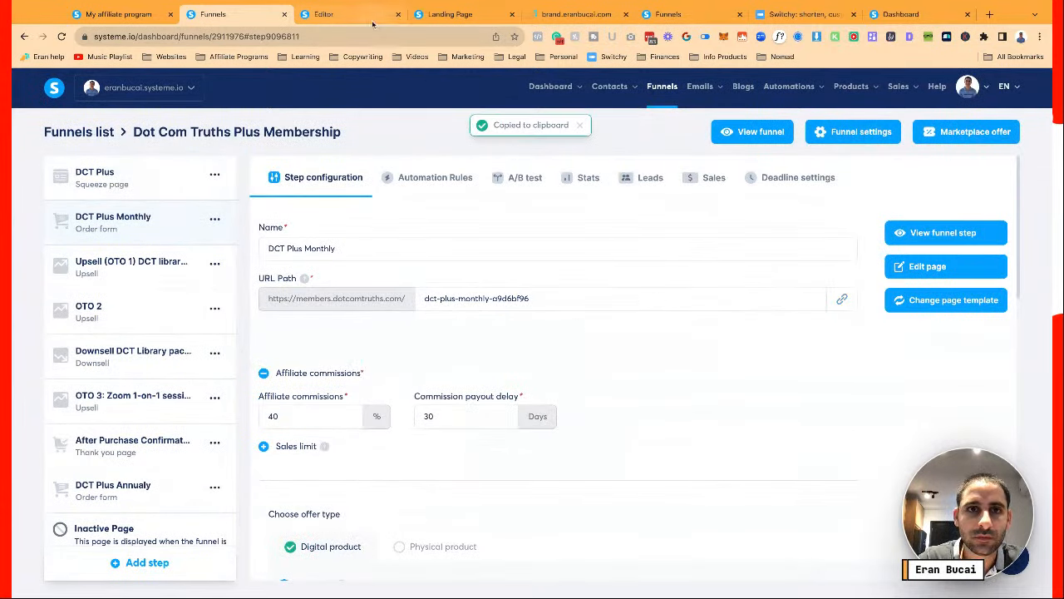
{"action": "left_click", "coordinate": [347, 14]}
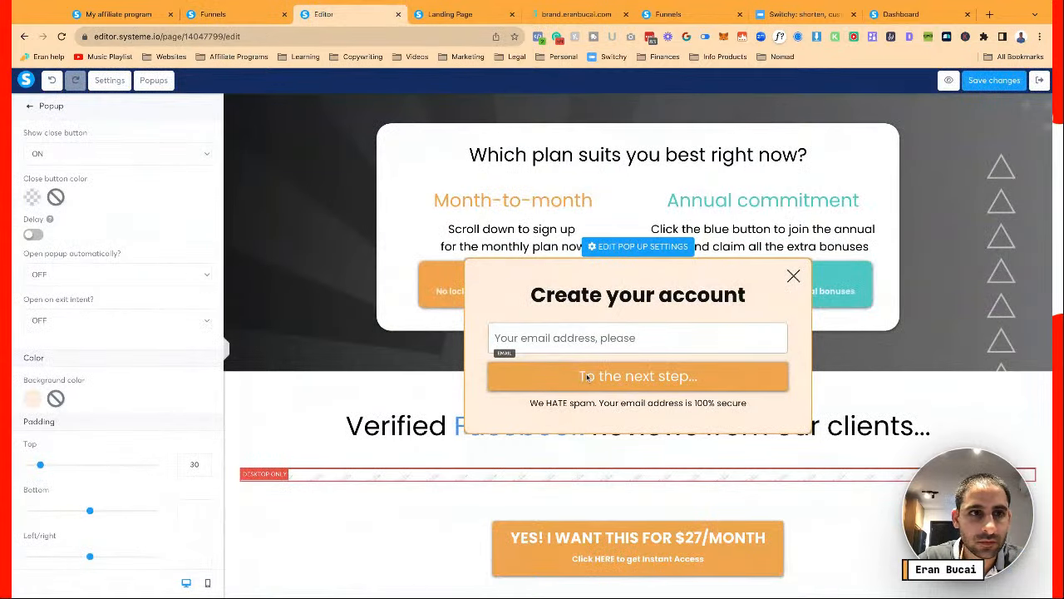
{"action": "left_click", "coordinate": [241, 14]}
{"action": "left_click_drag", "start_coordinate": [492, 298], "coordinate": [632, 300]}
{"action": "key", "text": "BackSpace"}
{"action": "key", "text": "BackSpace"}
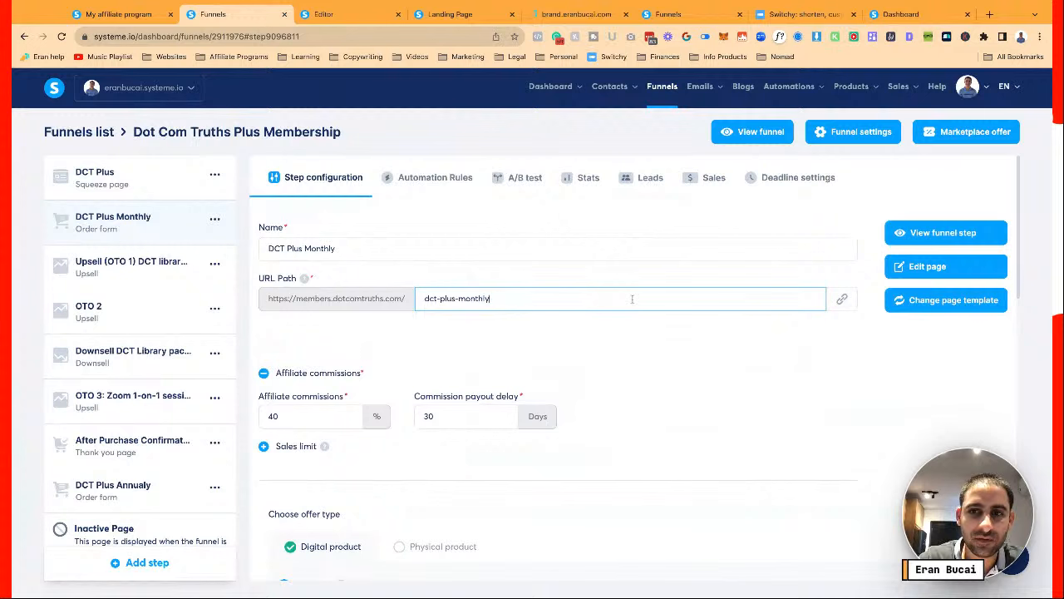
{"action": "left_click", "coordinate": [844, 301]}
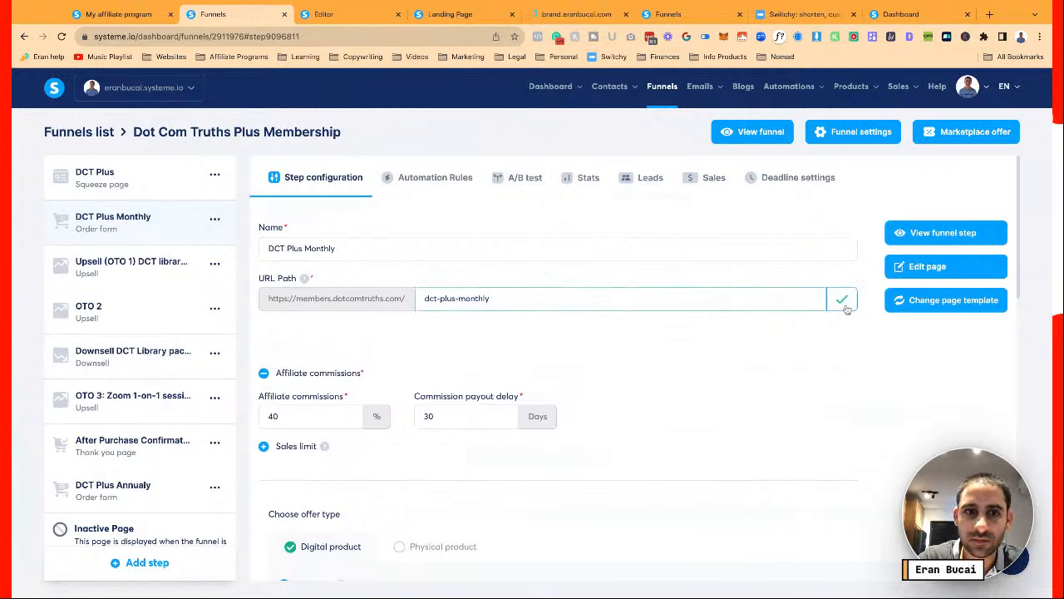
{"action": "left_click", "coordinate": [844, 307]}
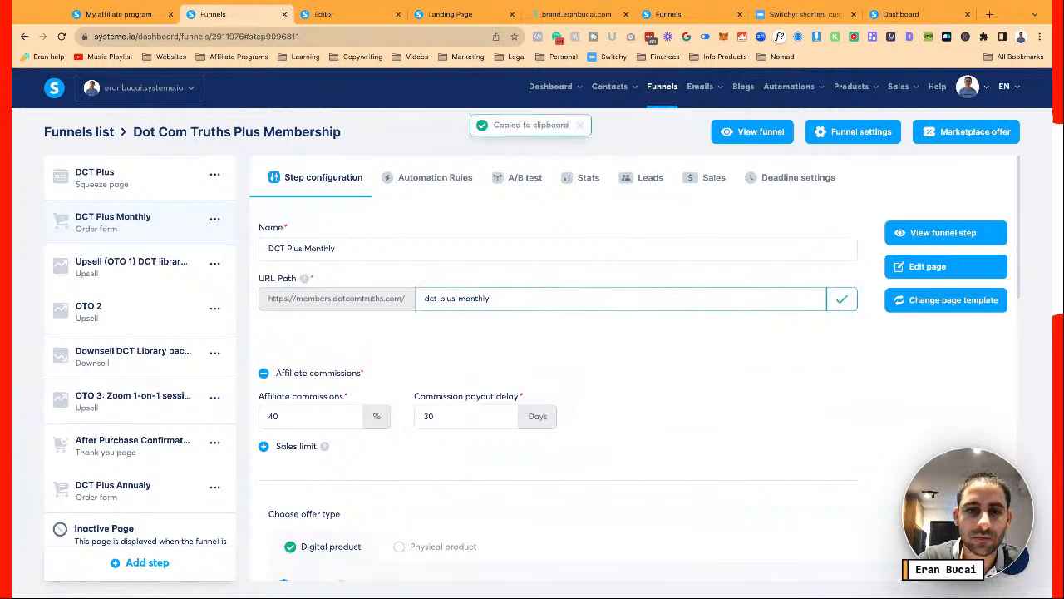
{"action": "left_click", "coordinate": [333, 15]}
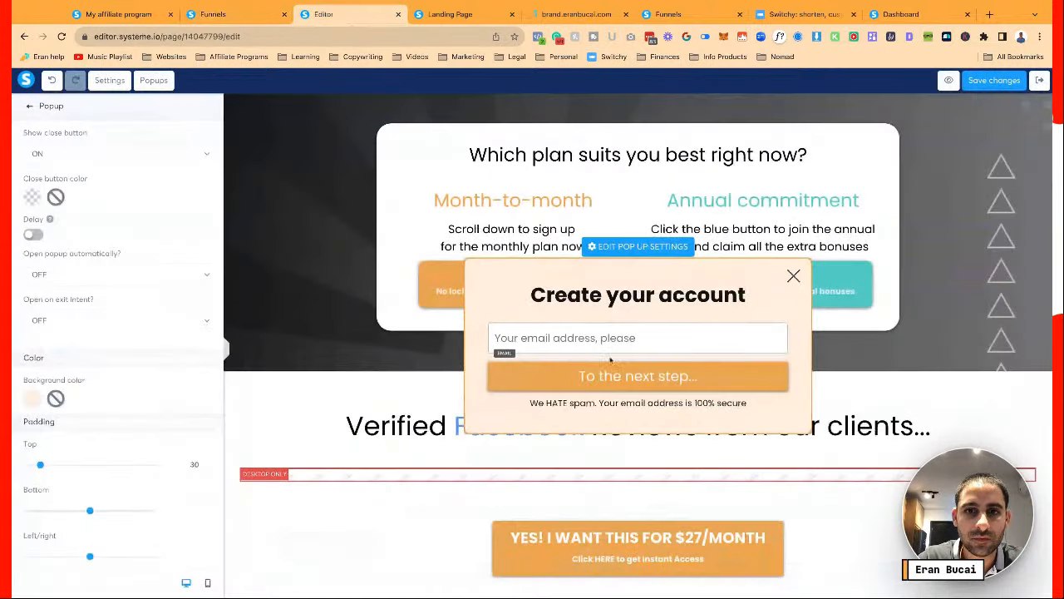
Point the To the next step button's redirection URL at the new monthly checkout link
{"action": "left_click", "coordinate": [545, 380]}
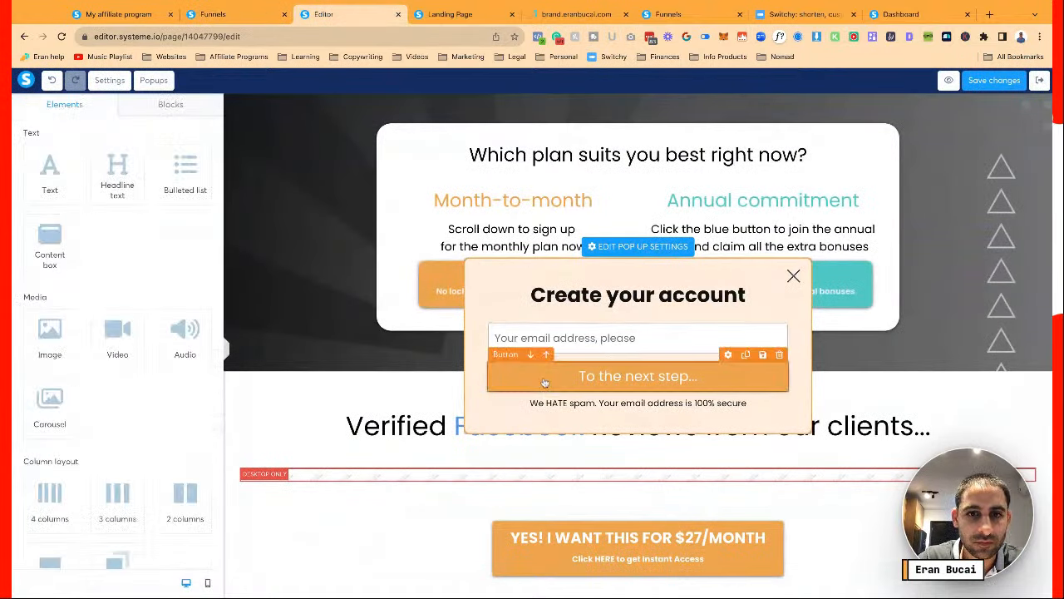
{"action": "triple_click", "coordinate": [87, 255]}
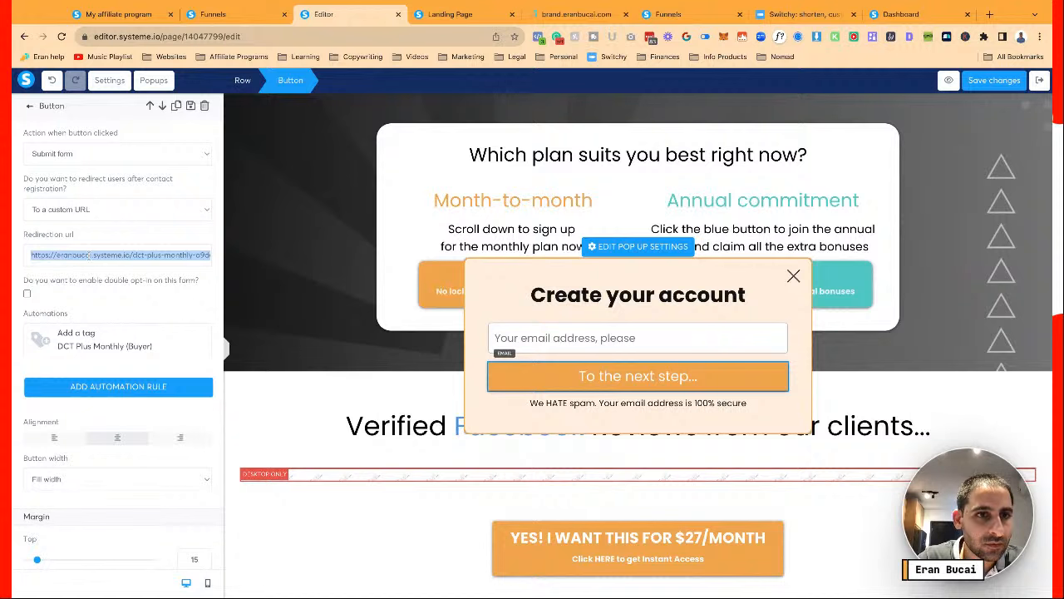
{"action": "key", "text": "ctrl+v"}
{"action": "left_click", "coordinate": [138, 290]}
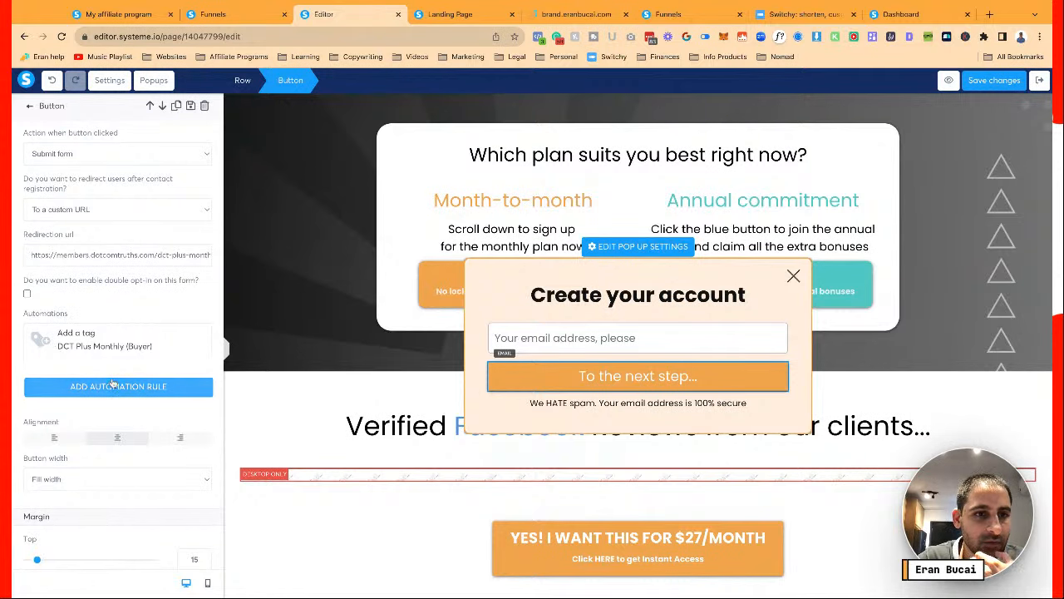
Add an automation rule tagging sign-ups DCT Plus Monthly (lead), then save the page
{"action": "left_click", "coordinate": [114, 387]}
{"action": "left_click", "coordinate": [625, 261]}
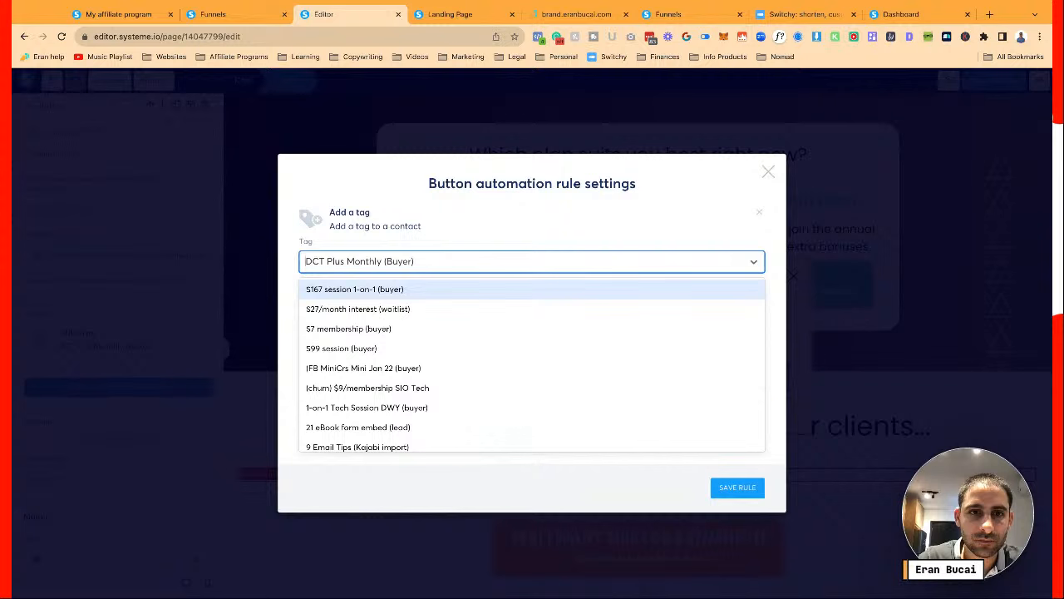
{"action": "type", "text": "plus"}
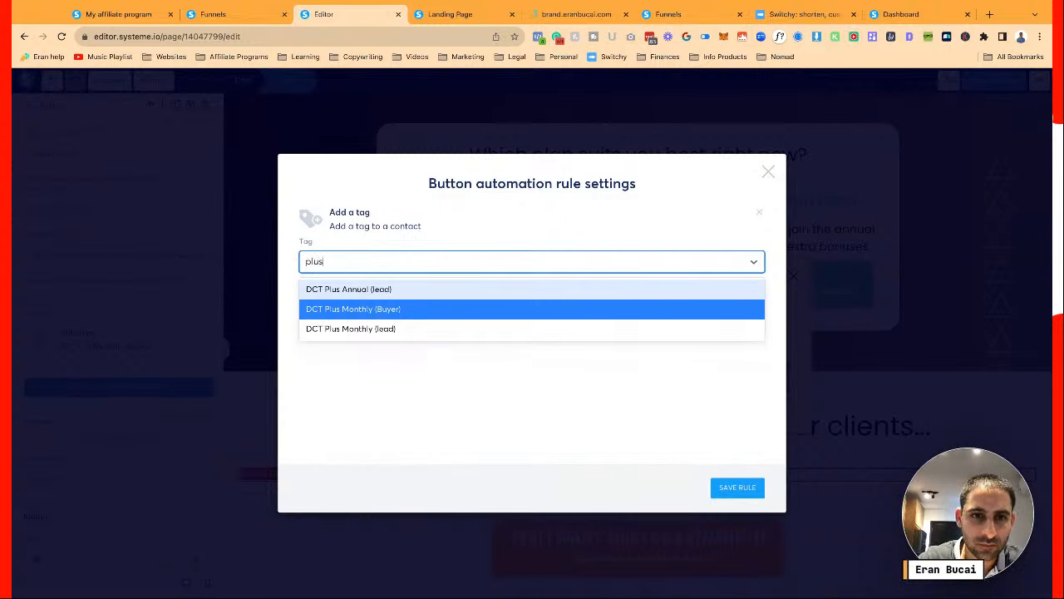
{"action": "left_click", "coordinate": [512, 325]}
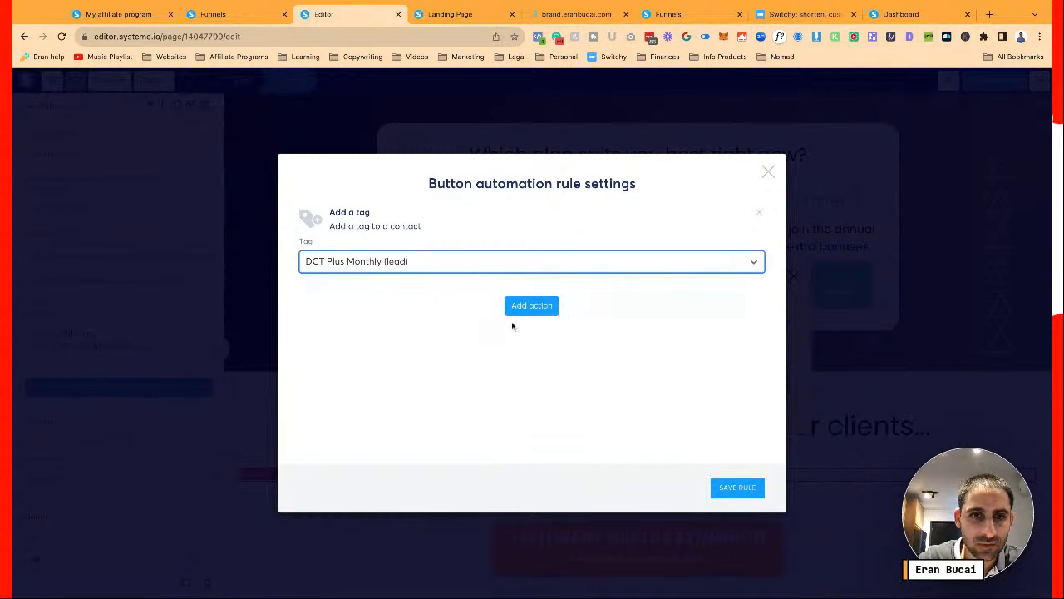
{"action": "left_click", "coordinate": [741, 489]}
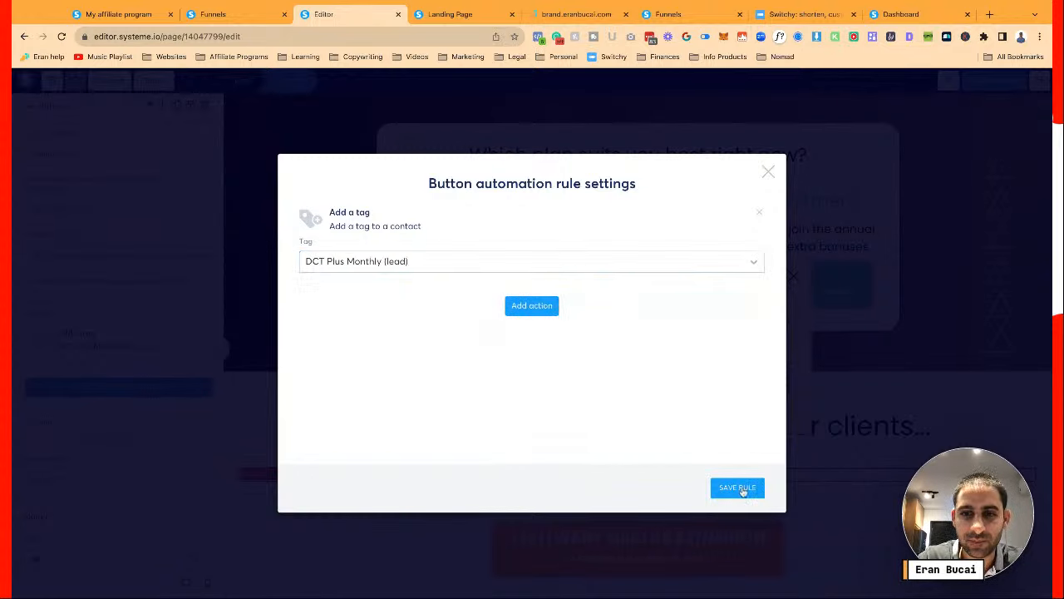
{"action": "left_click", "coordinate": [997, 80]}
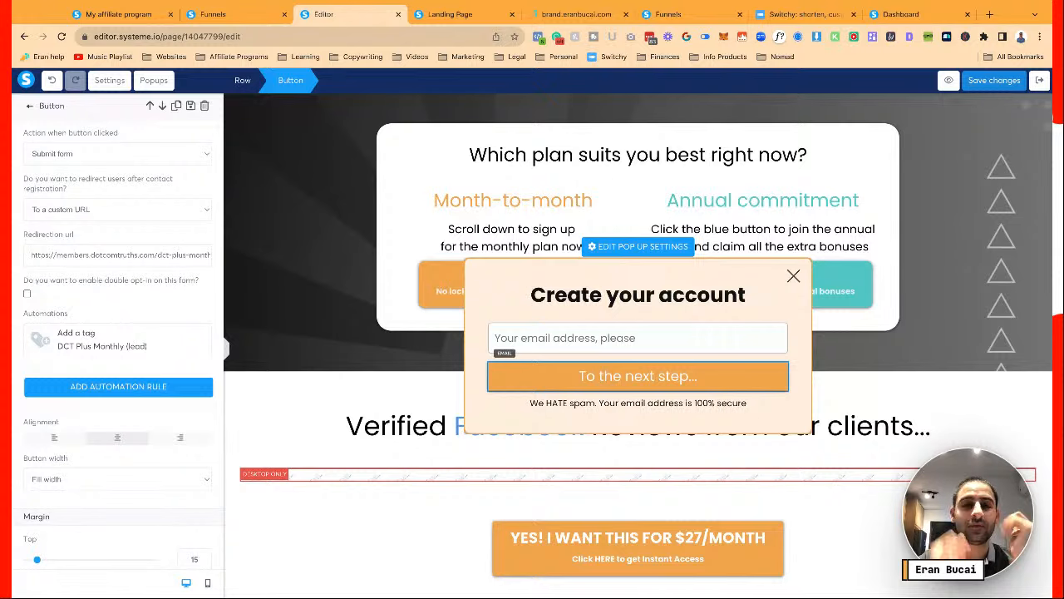
{"action": "left_click", "coordinate": [233, 15]}
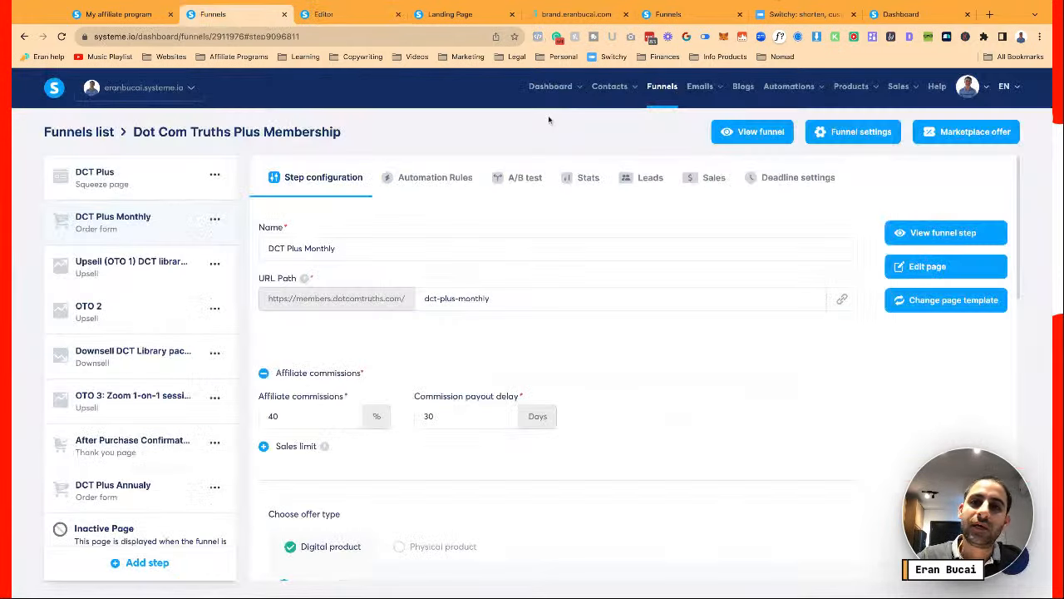
Create a new email campaign named Cart Abandon (DCT Plus) with a membership follow-up description
{"action": "mouse_move", "coordinate": [699, 91]}
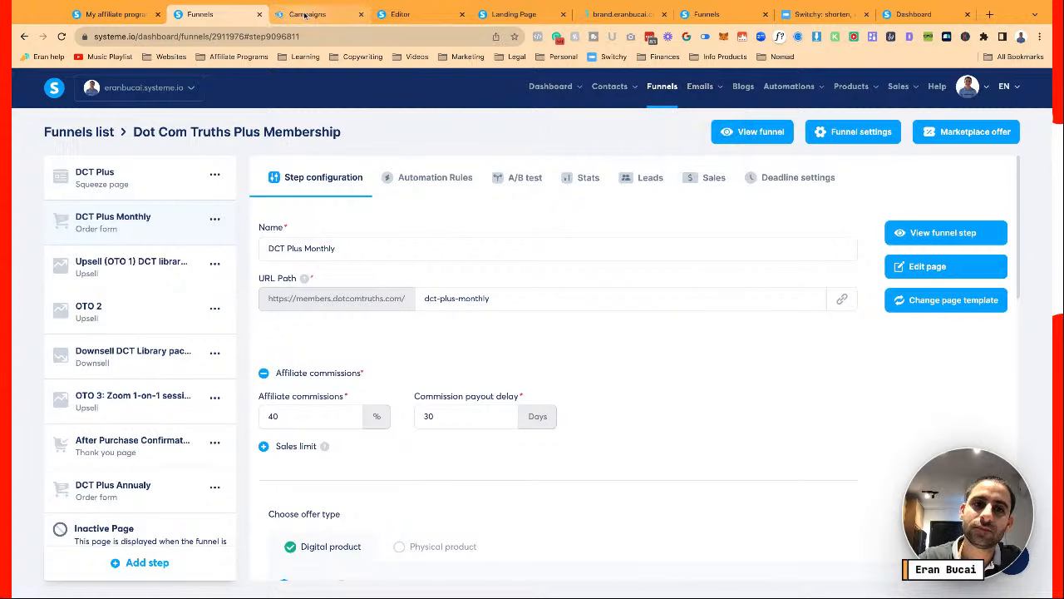
{"action": "left_click", "coordinate": [305, 15]}
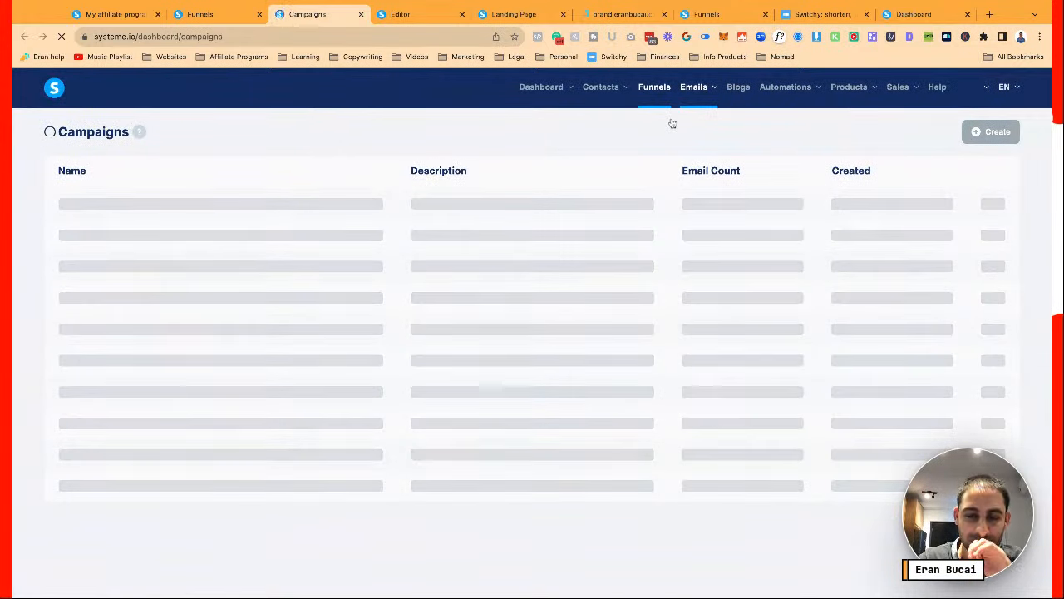
{"action": "left_click", "coordinate": [990, 131]}
{"action": "left_click", "coordinate": [501, 289]}
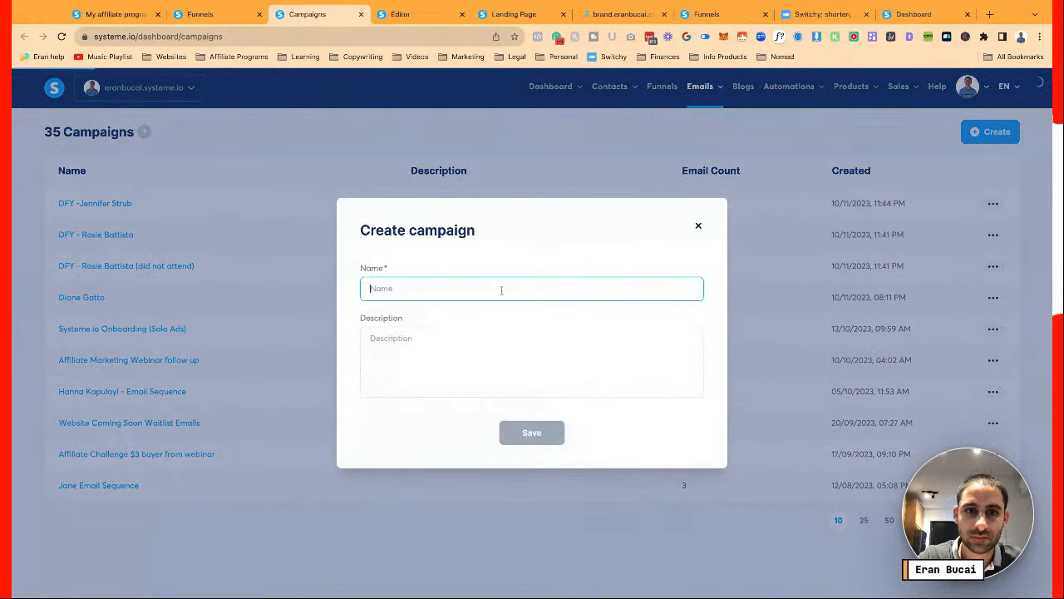
{"action": "type", "text": "Cort A"}
{"action": "type", "text": "baondon (DCT Plus"}
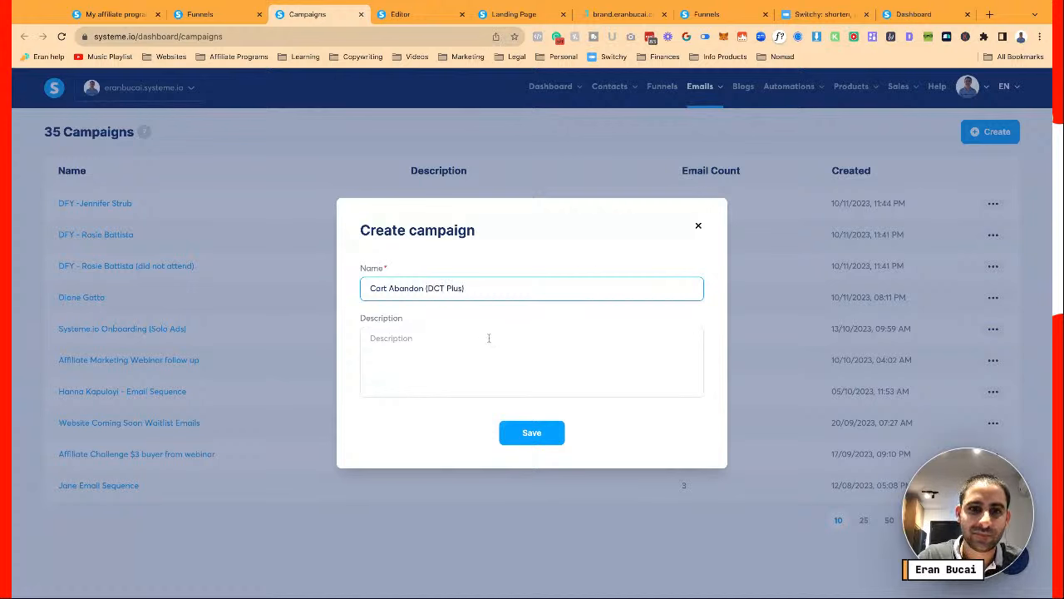
{"action": "left_click", "coordinate": [489, 337]}
{"action": "type", "text": "T"}
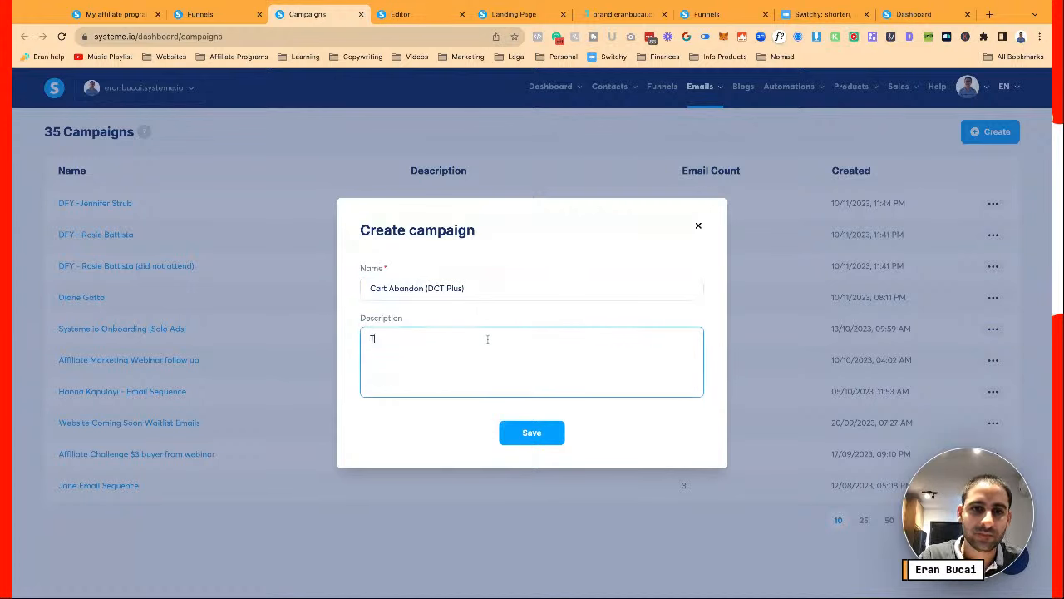
{"action": "type", "text": "his is the email sequence to trigger once someone enters their email to joi"}
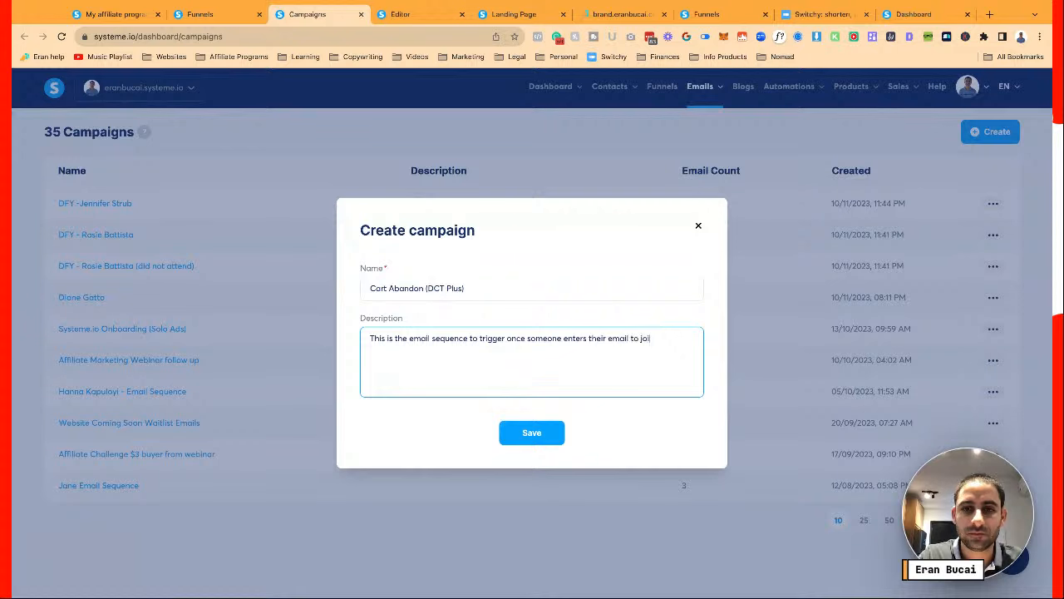
{"action": "type", "text": "membership but doesn't actually join..."}
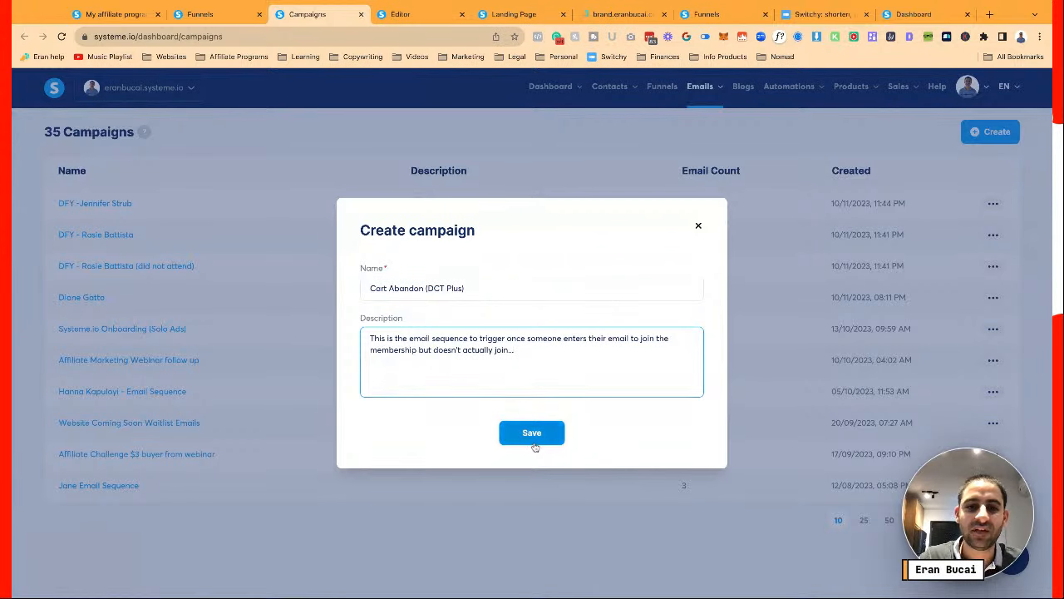
{"action": "left_click", "coordinate": [532, 433]}
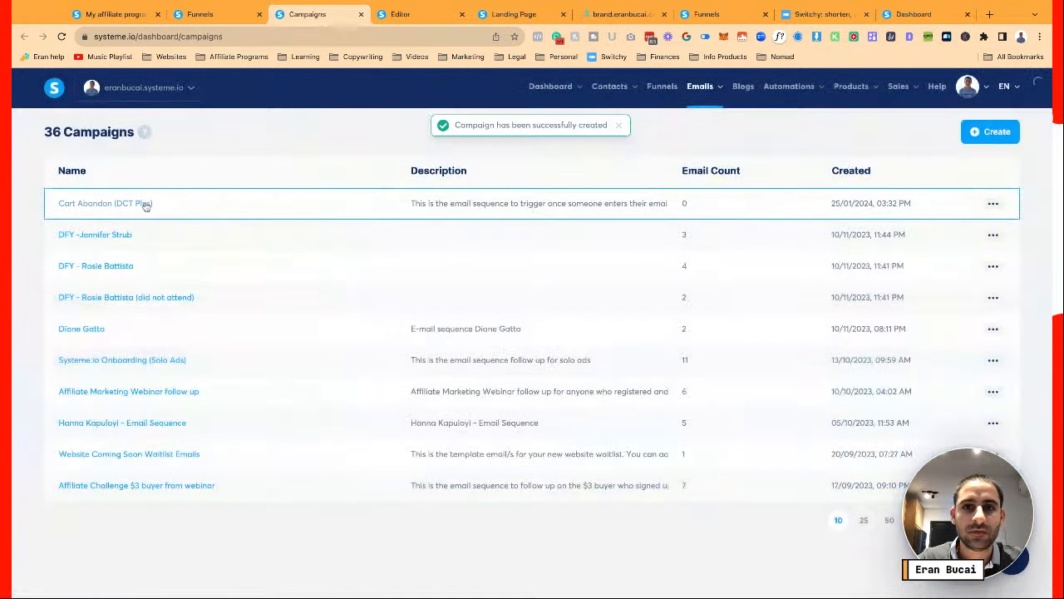
Start a new email in Cart Abandon (DCT Plus), discard it, and return to all campaigns
{"action": "left_click", "coordinate": [302, 194]}
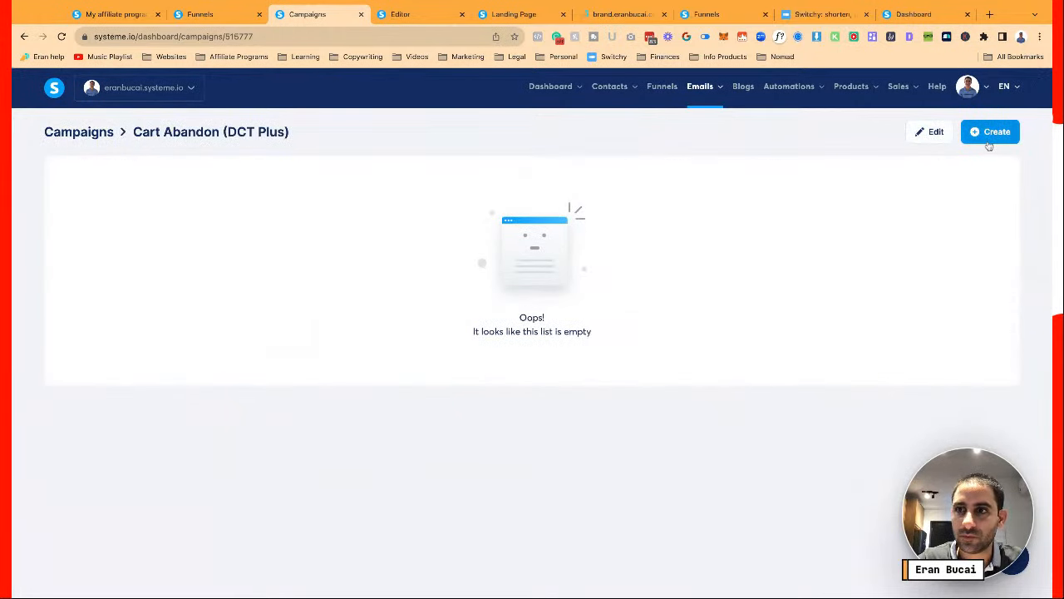
{"action": "left_click", "coordinate": [988, 136]}
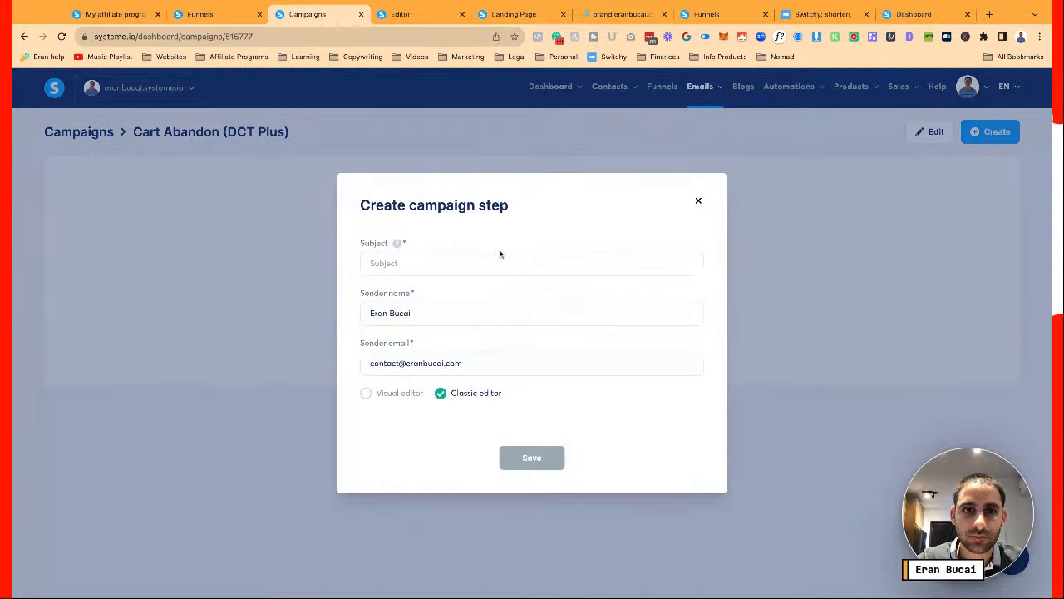
{"action": "left_click", "coordinate": [487, 261]}
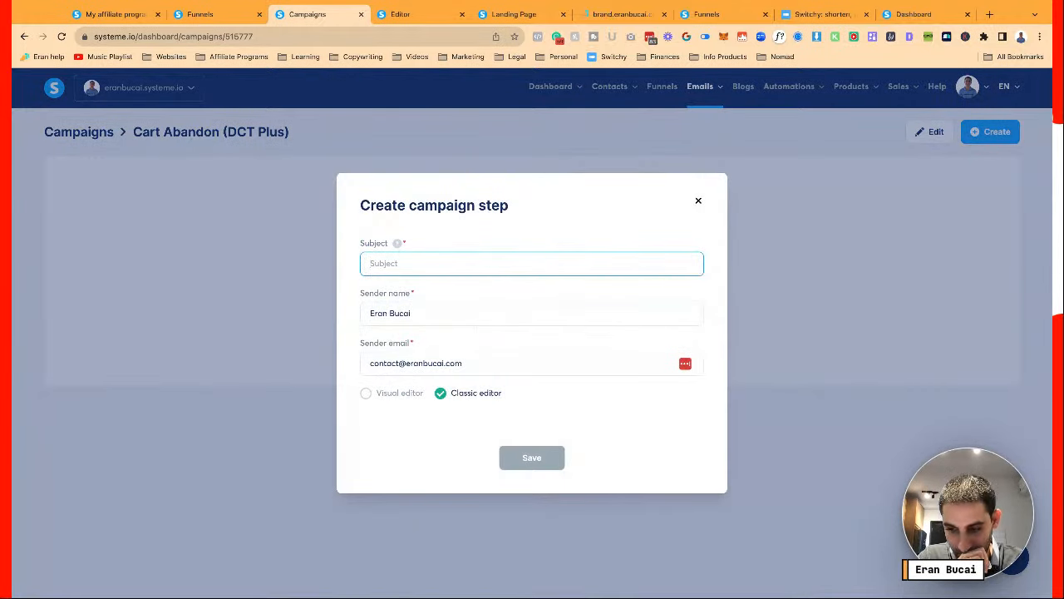
{"action": "type", "text": "Hey (ple)"}
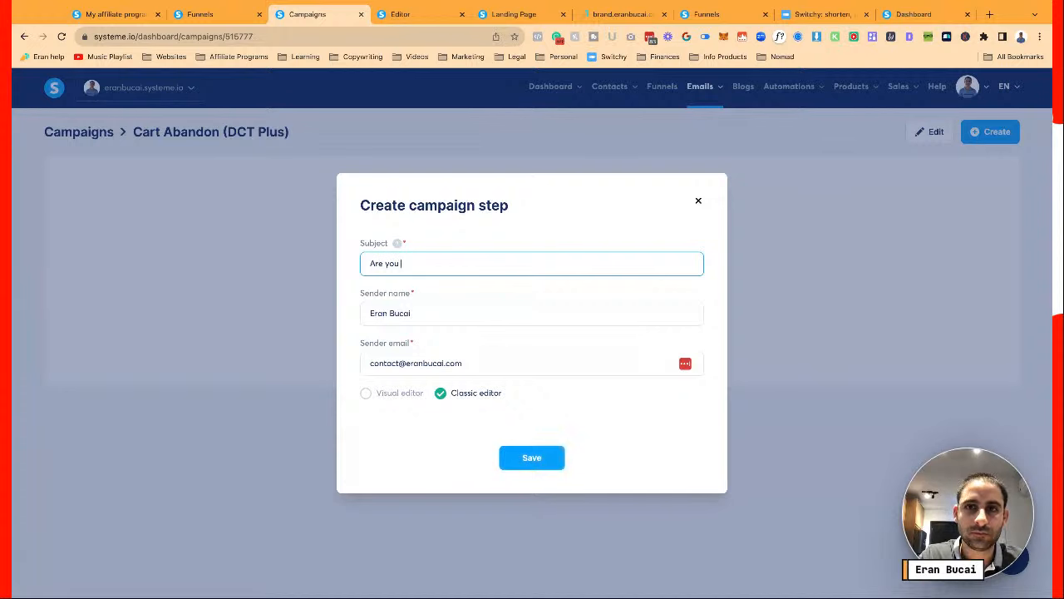
{"action": "key", "text": "ctrl+a"}
{"action": "type", "text": "D"}
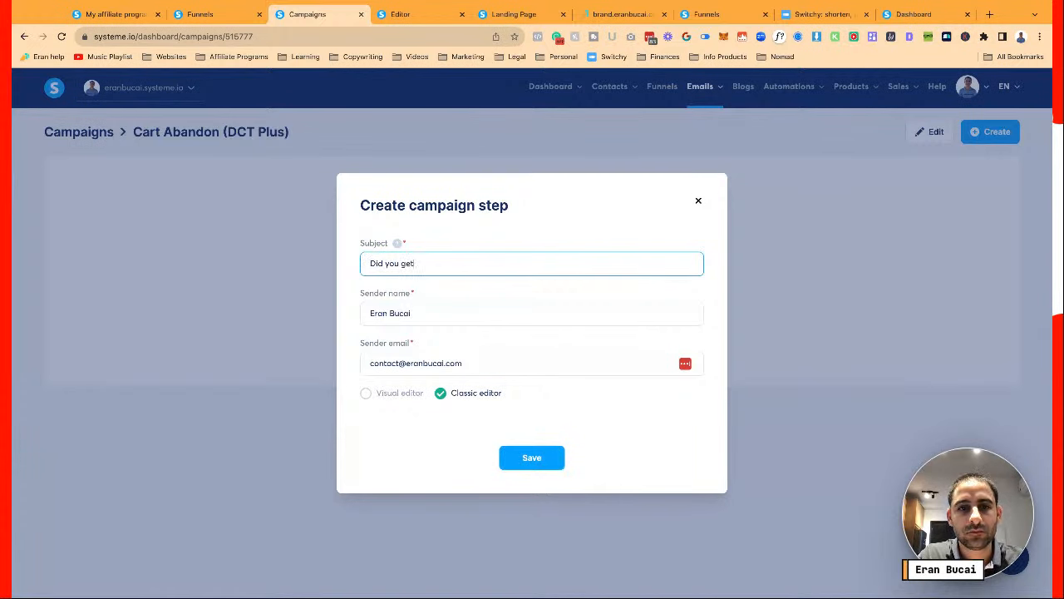
{"action": "left_click", "coordinate": [698, 202]}
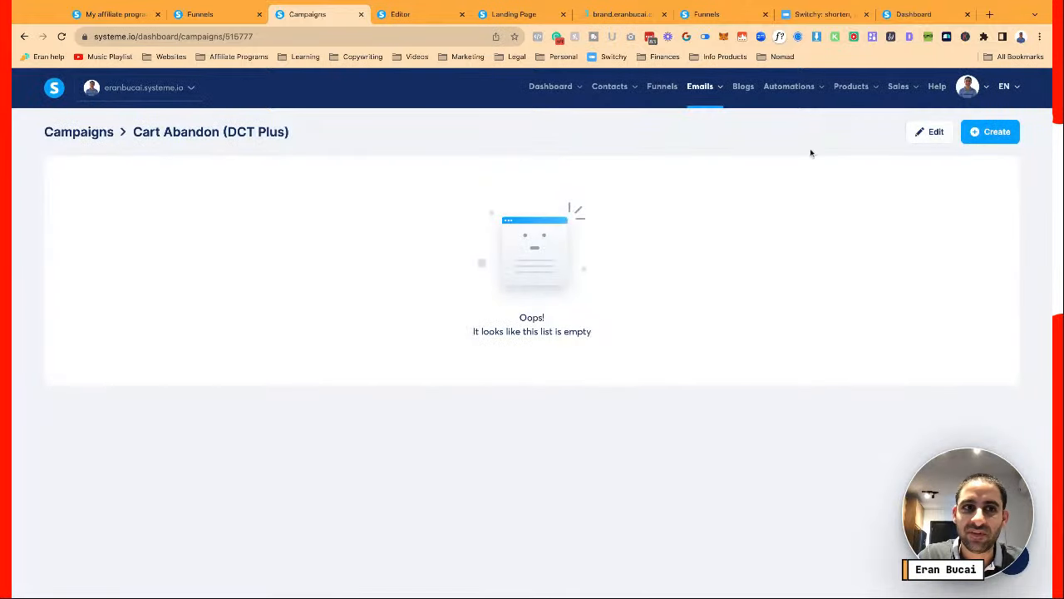
{"action": "left_click", "coordinate": [80, 136]}
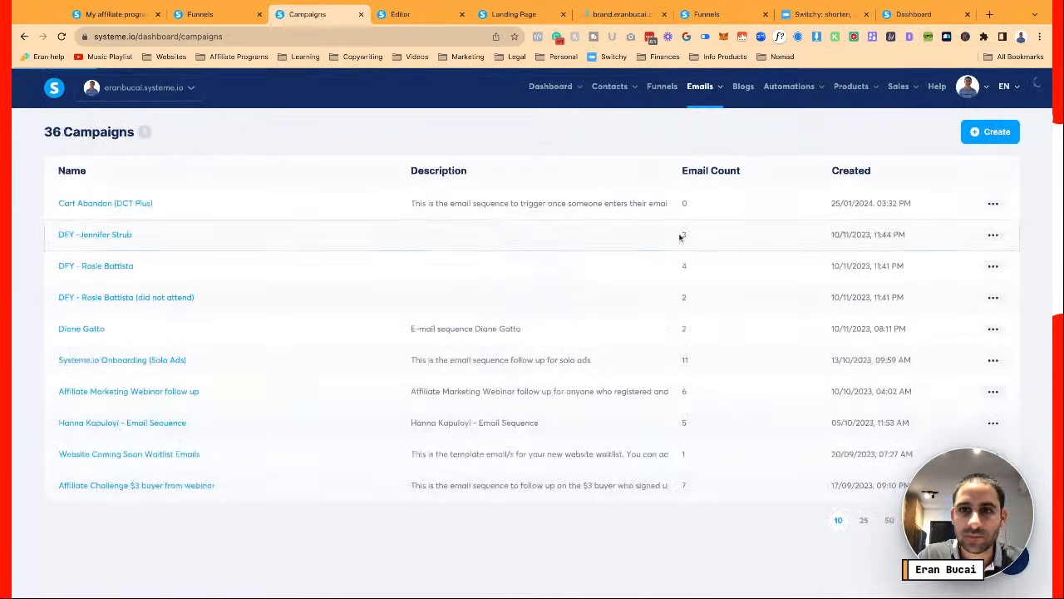
Delete the empty Cart Abandon (DCT Plus) campaign
{"action": "left_click", "coordinate": [994, 205]}
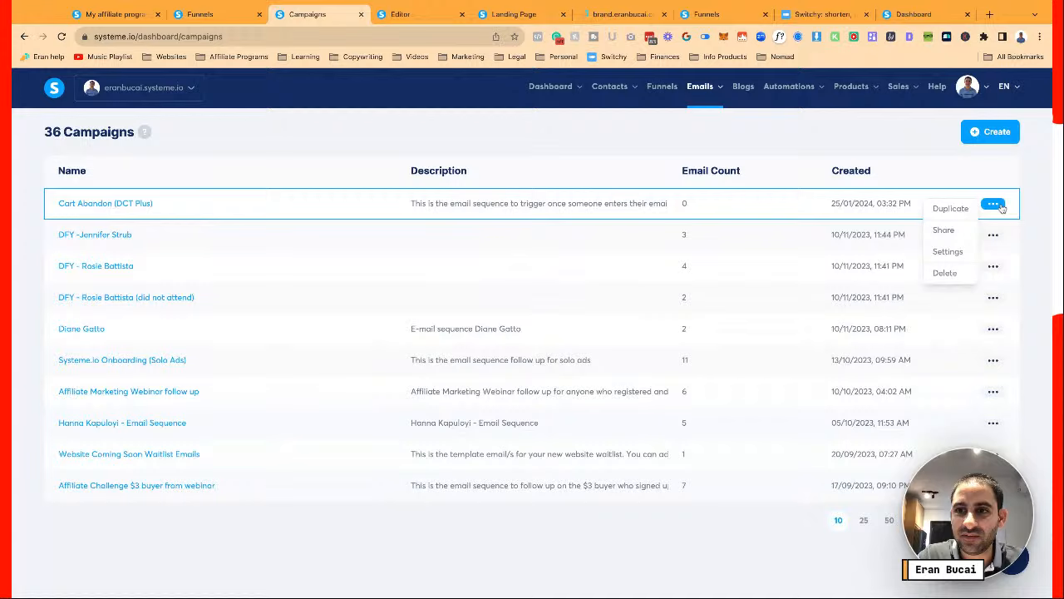
{"action": "left_click", "coordinate": [945, 273]}
{"action": "left_click", "coordinate": [455, 375]}
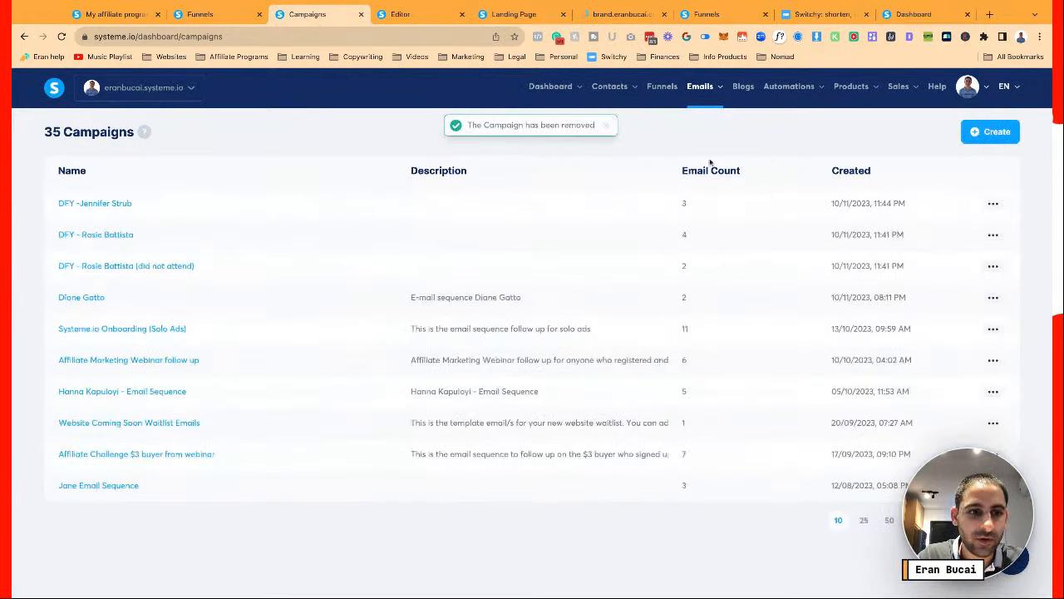
Show 50 campaigns per page and duplicate Cart Abandon (Landing Page in a Day)
{"action": "left_click", "coordinate": [890, 523]}
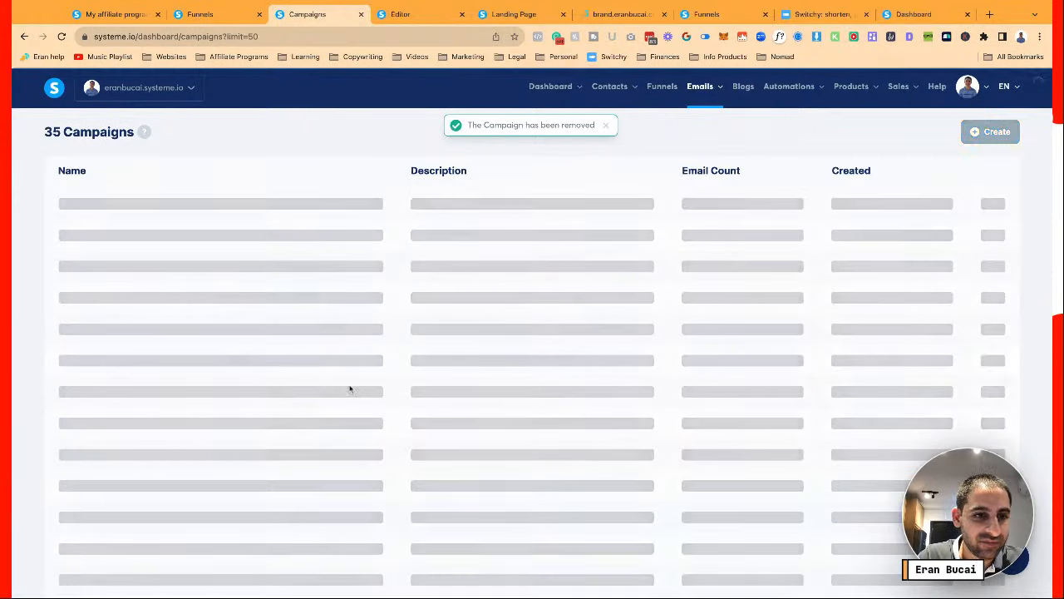
{"action": "scroll", "coordinate": [349, 389], "scroll_direction": "down", "scroll_amount": 8}
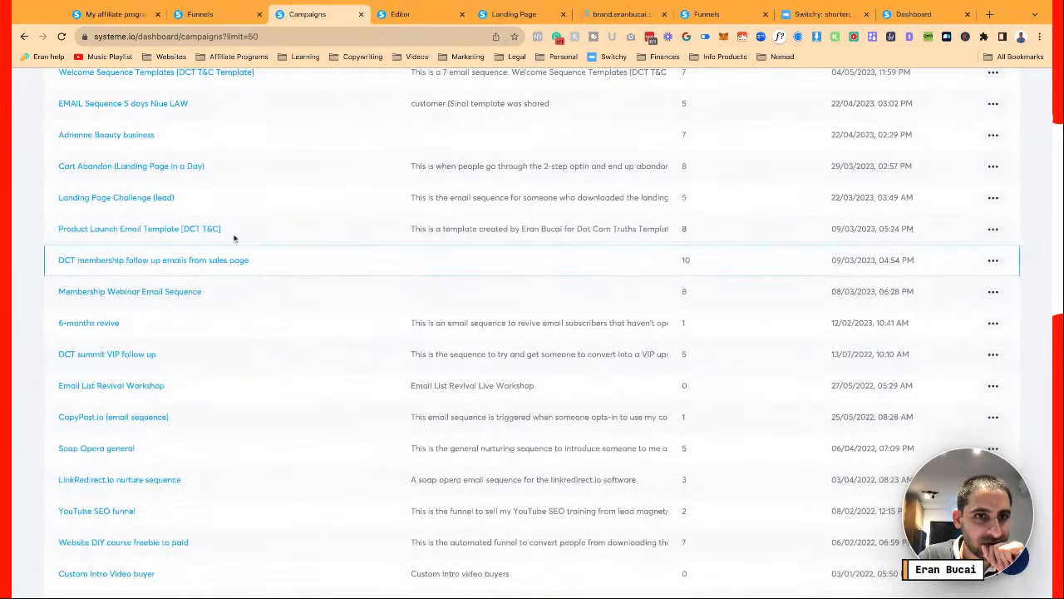
{"action": "scroll", "coordinate": [192, 169], "scroll_direction": "up", "scroll_amount": 2}
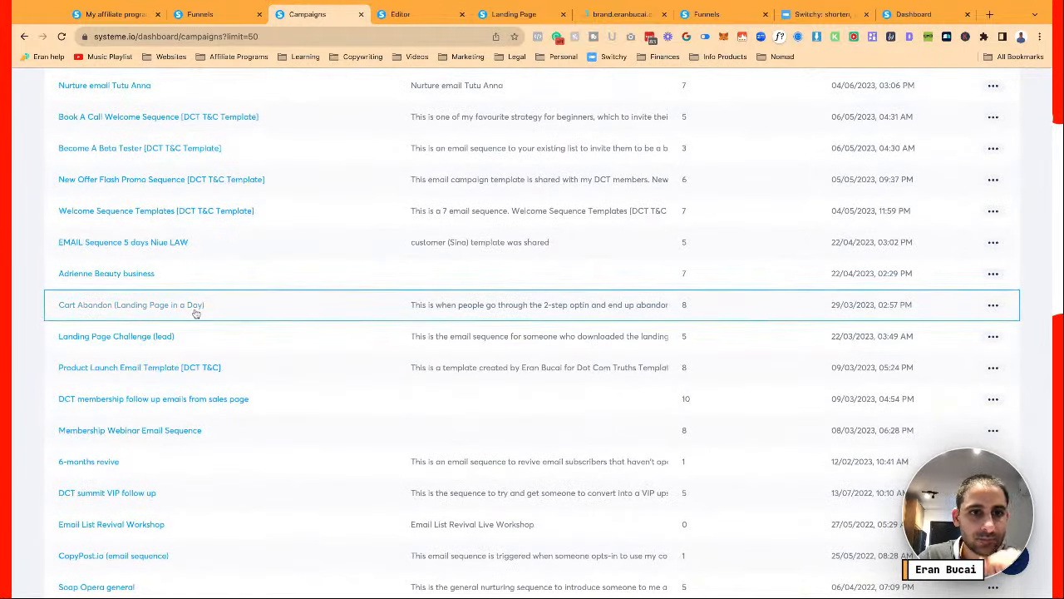
{"action": "left_click", "coordinate": [993, 306]}
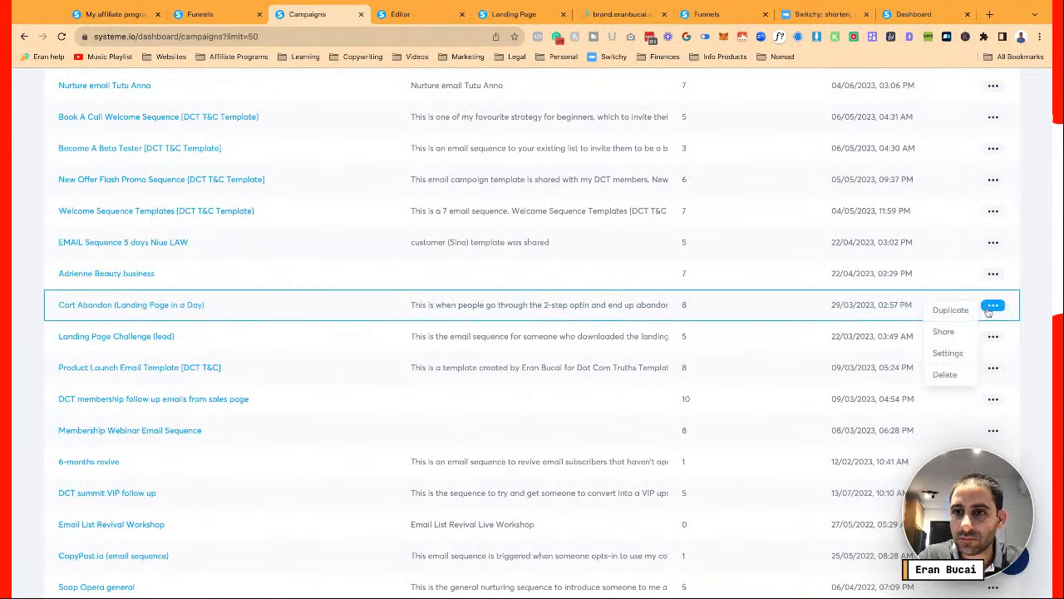
{"action": "left_click", "coordinate": [950, 310]}
{"action": "left_click", "coordinate": [467, 375]}
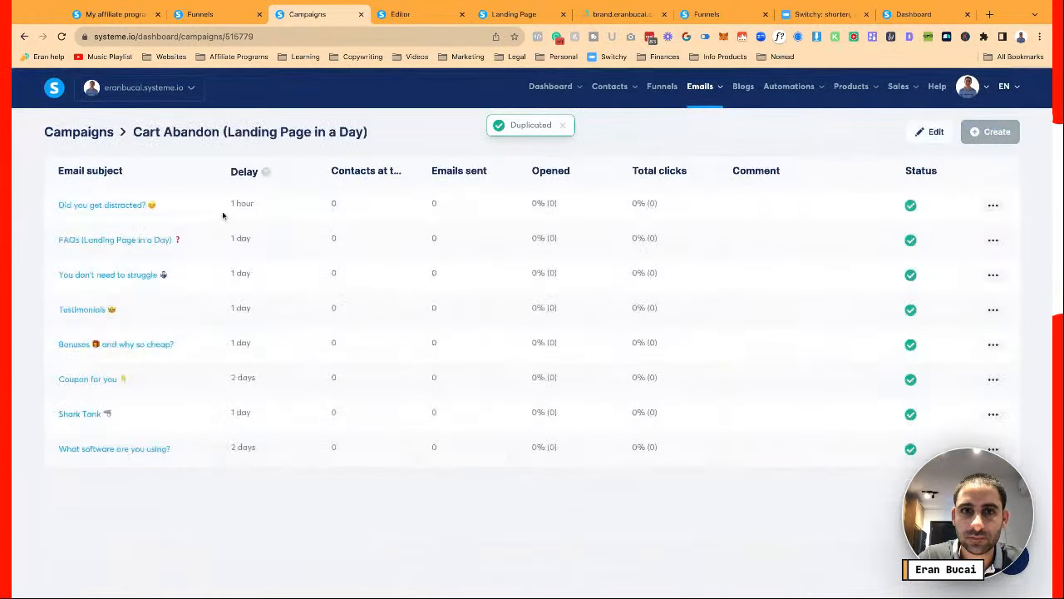
{"action": "left_click", "coordinate": [90, 133]}
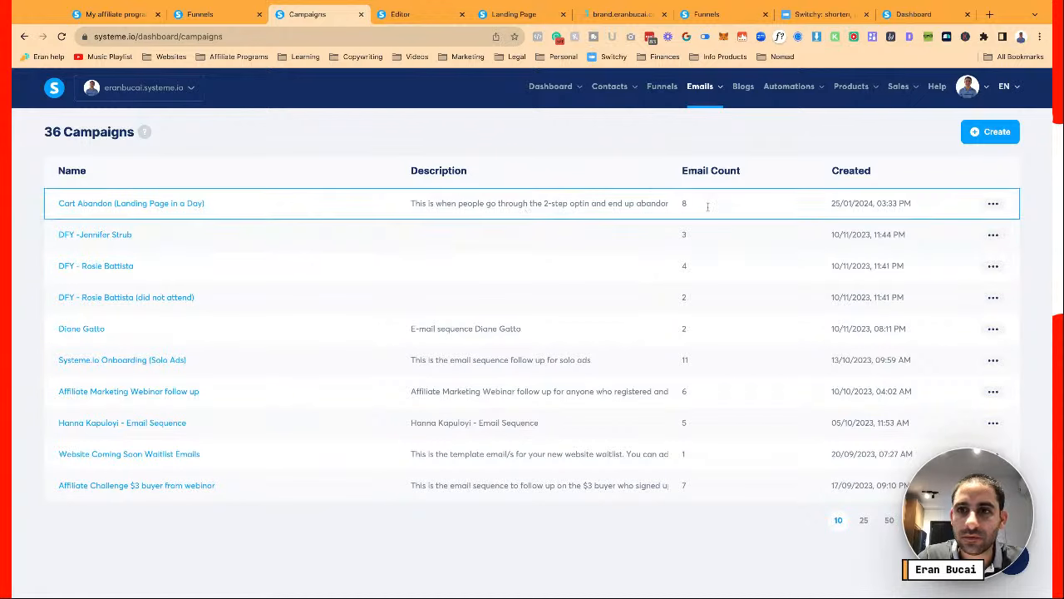
Rename the copied campaign to Cart Abandon (DCT Plus)
{"action": "left_click", "coordinate": [993, 204]}
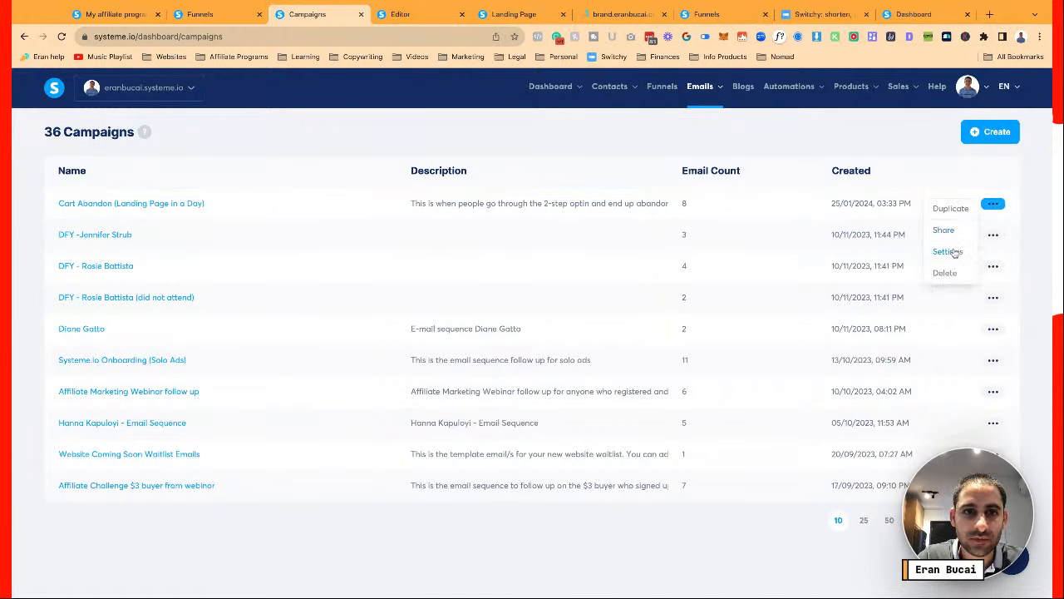
{"action": "left_click", "coordinate": [948, 251]}
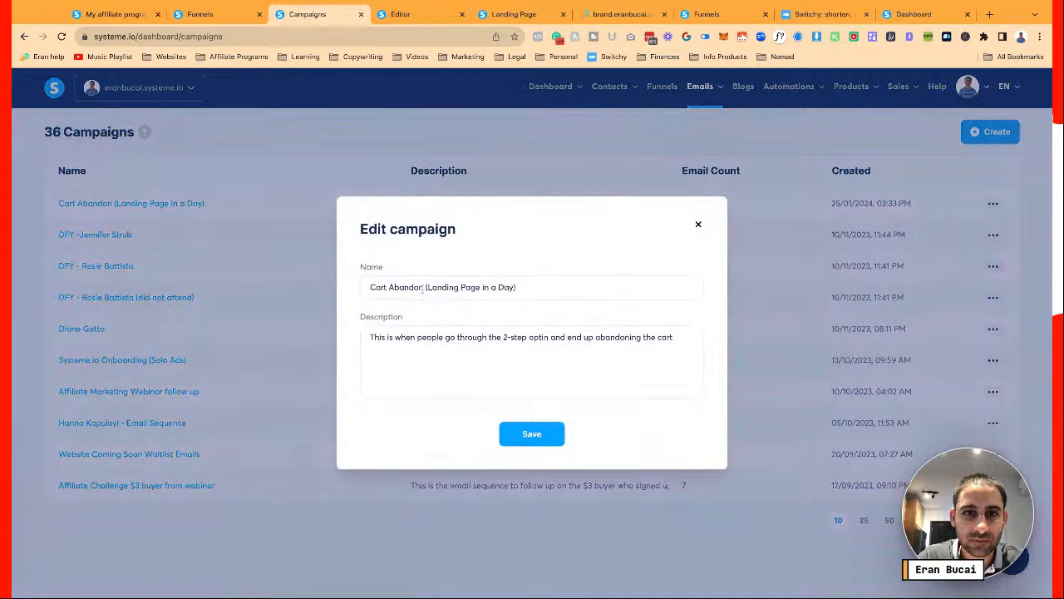
{"action": "left_click_drag", "start_coordinate": [427, 287], "coordinate": [610, 292]}
{"action": "type", "text": "(DCT Plus"}
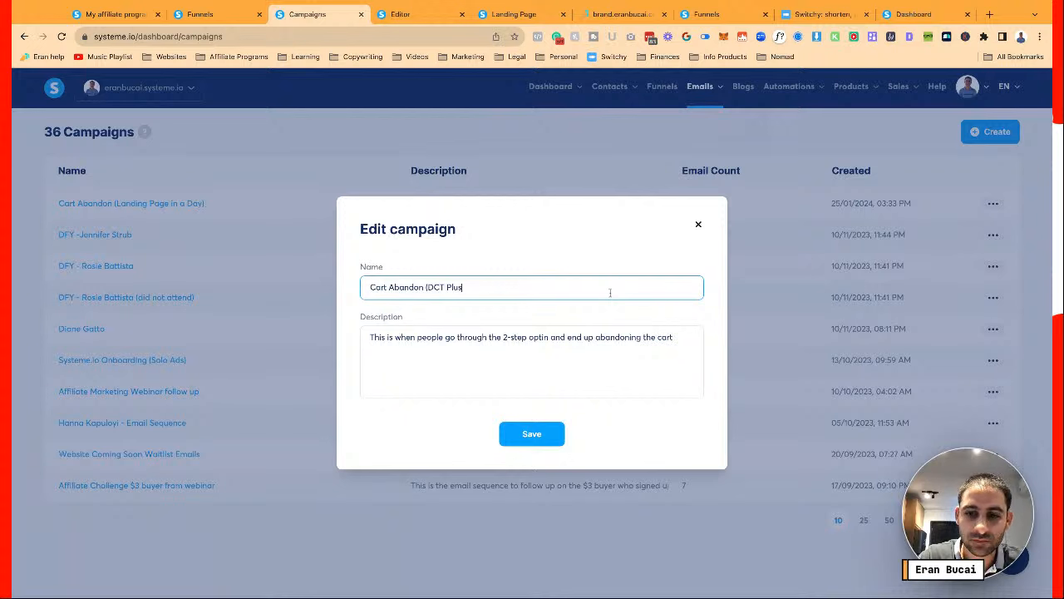
Describe it as the follow-up for people who don't finish joining DCT plus membership, save, and open it
{"action": "left_click", "coordinate": [637, 344]}
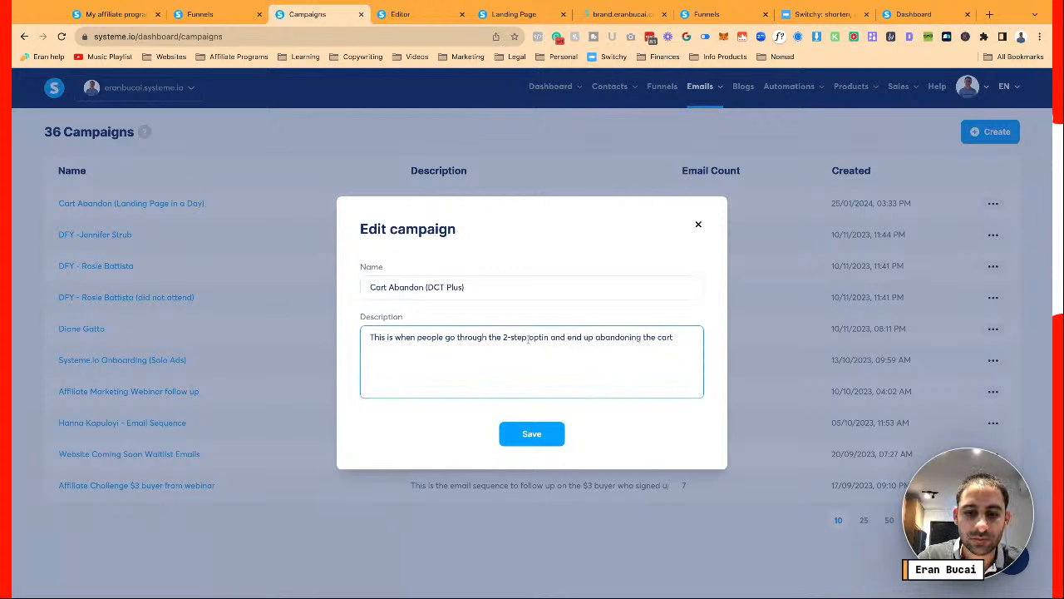
{"action": "key", "text": "ctrl+a"}
{"action": "type", "text": "This is the email fol"}
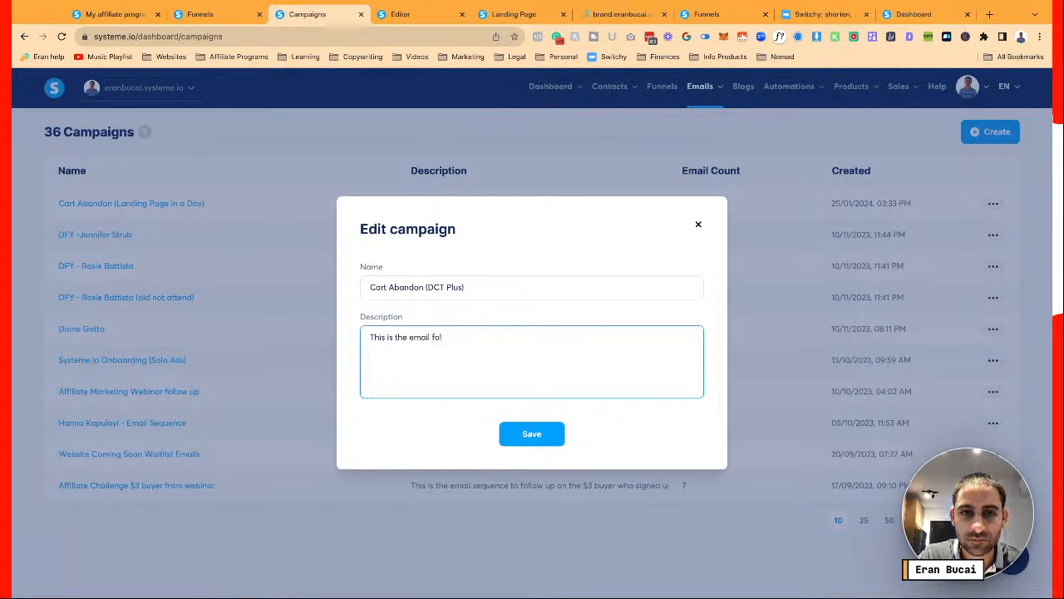
{"action": "type", "text": "low up when someone join"}
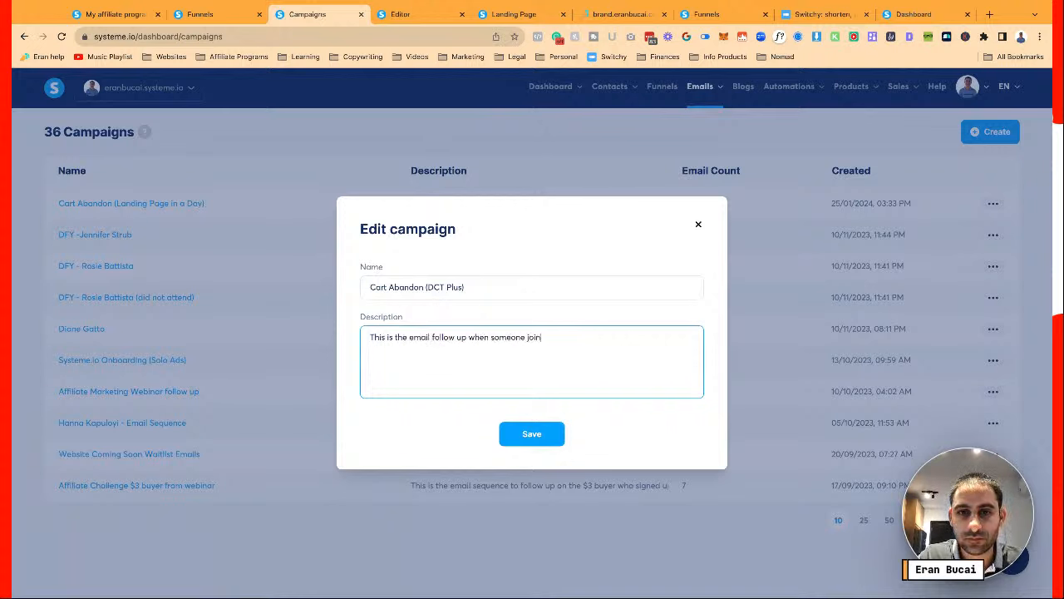
{"action": "type", "text": "s the email s"}
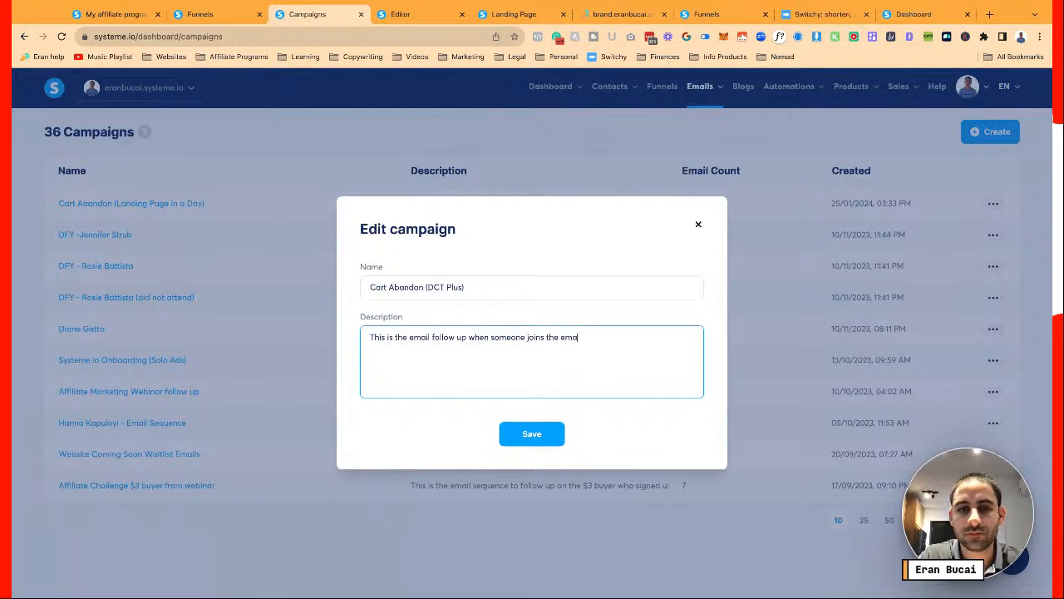
{"action": "key", "text": "BackSpace"}
{"action": "key", "text": "BackSpace"}
{"action": "key", "text": "BackSpace"}
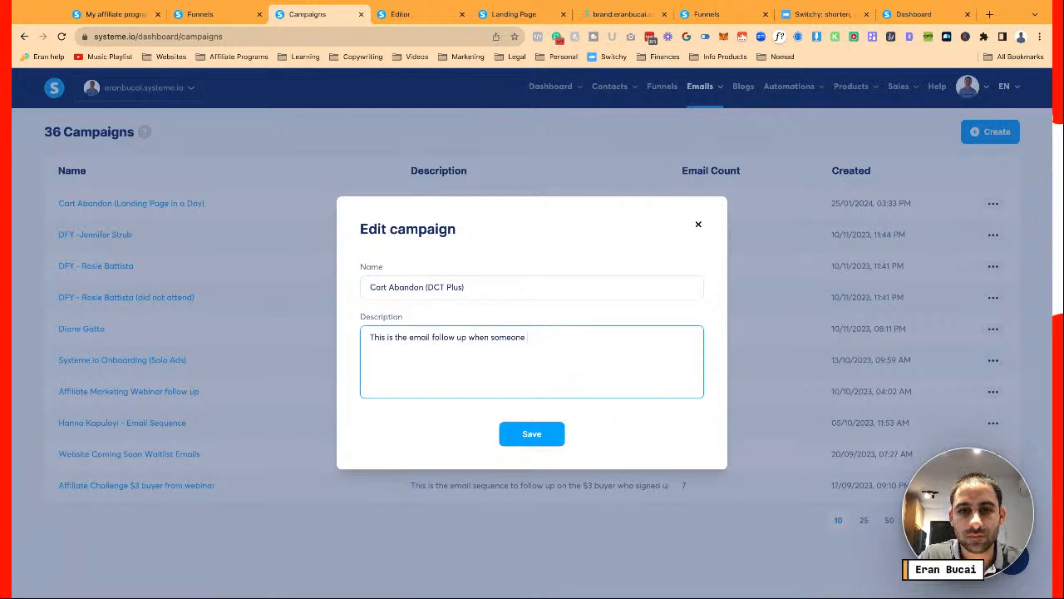
{"action": "type", "text": "submits their email to"}
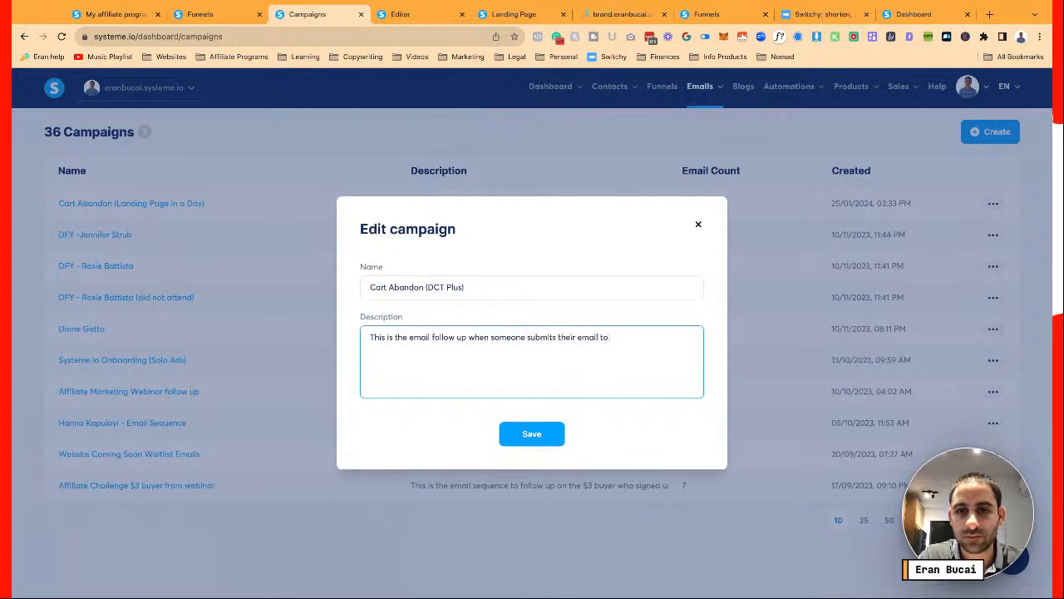
{"action": "type", "text": " join the DCT"}
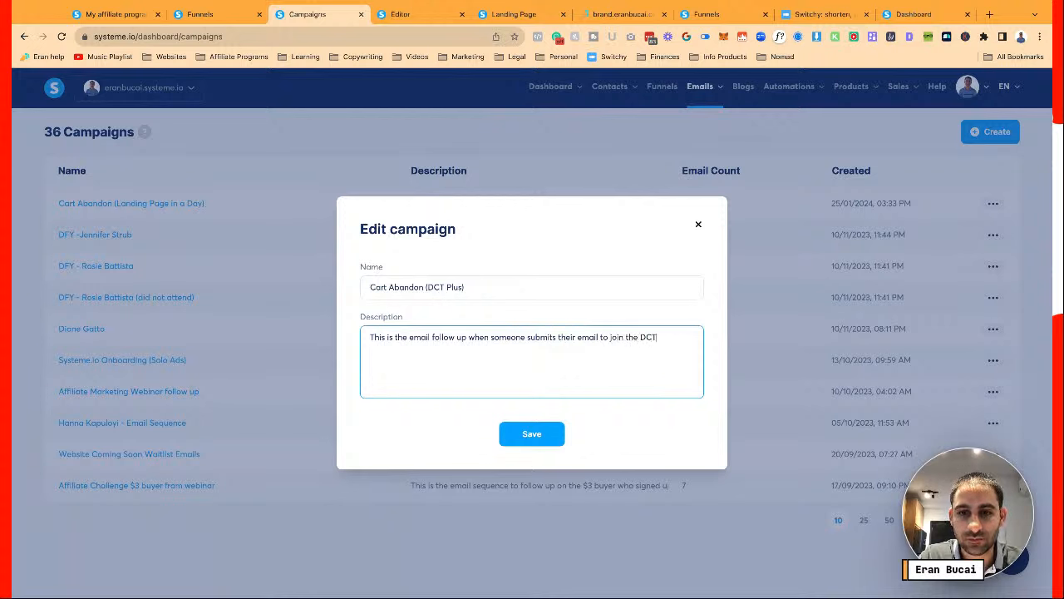
{"action": "type", "text": " plus membershi"}
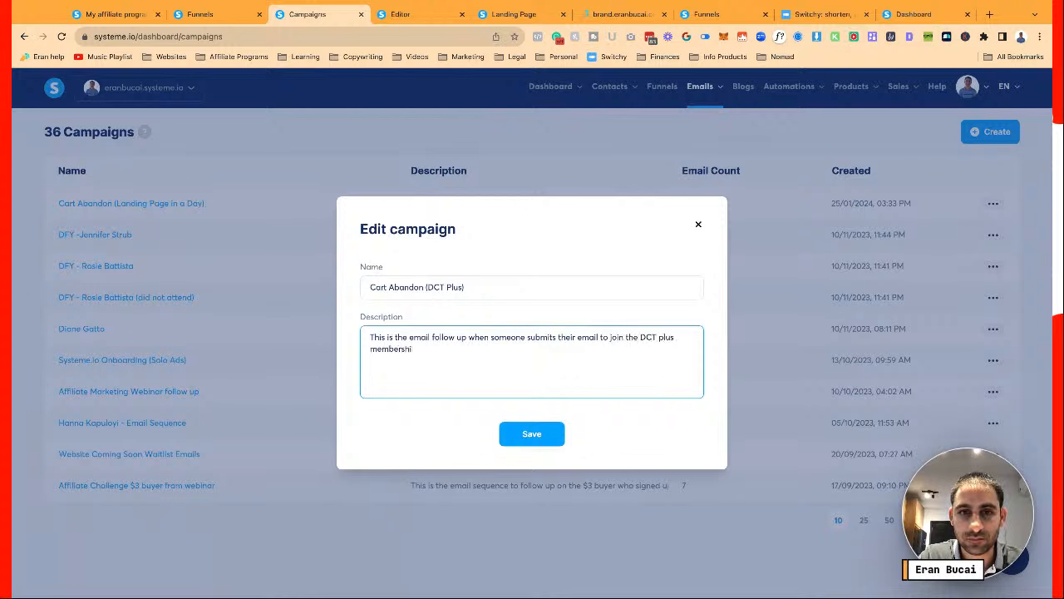
{"action": "type", "text": "p but doesn't end u"}
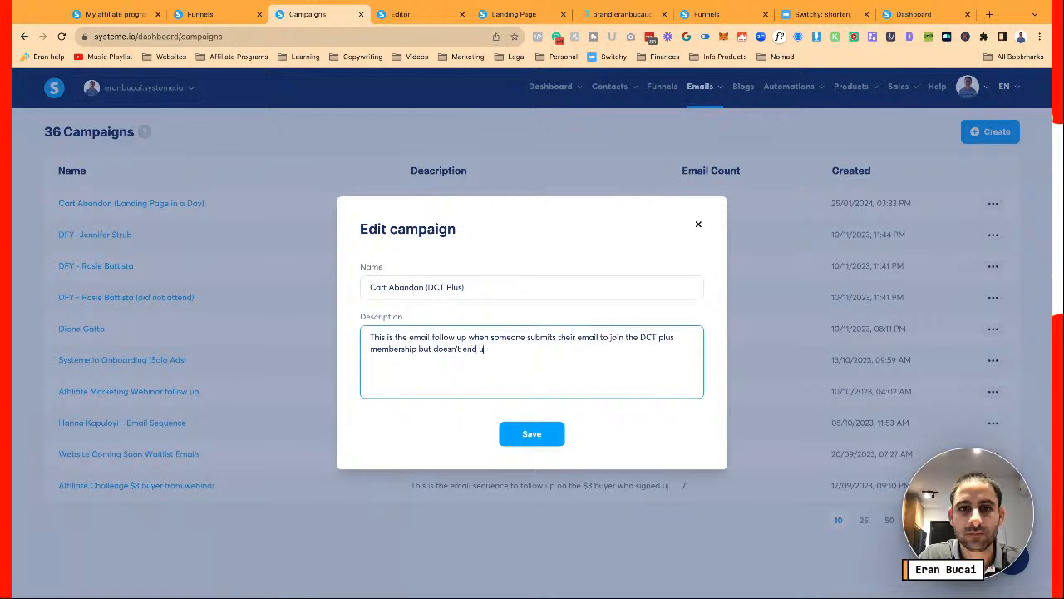
{"action": "type", "text": "p joining..."}
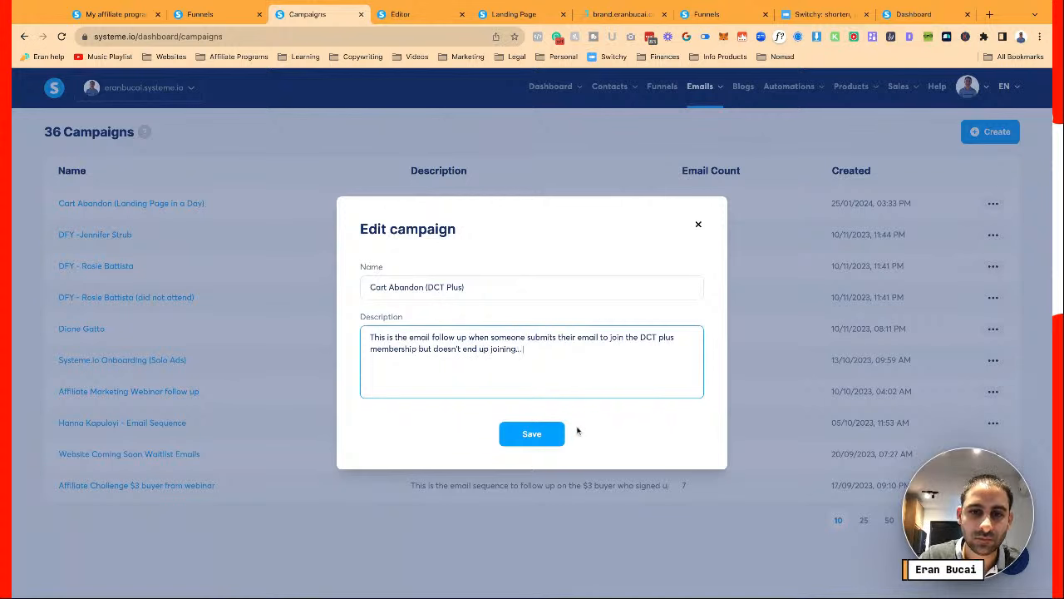
{"action": "left_click", "coordinate": [533, 434]}
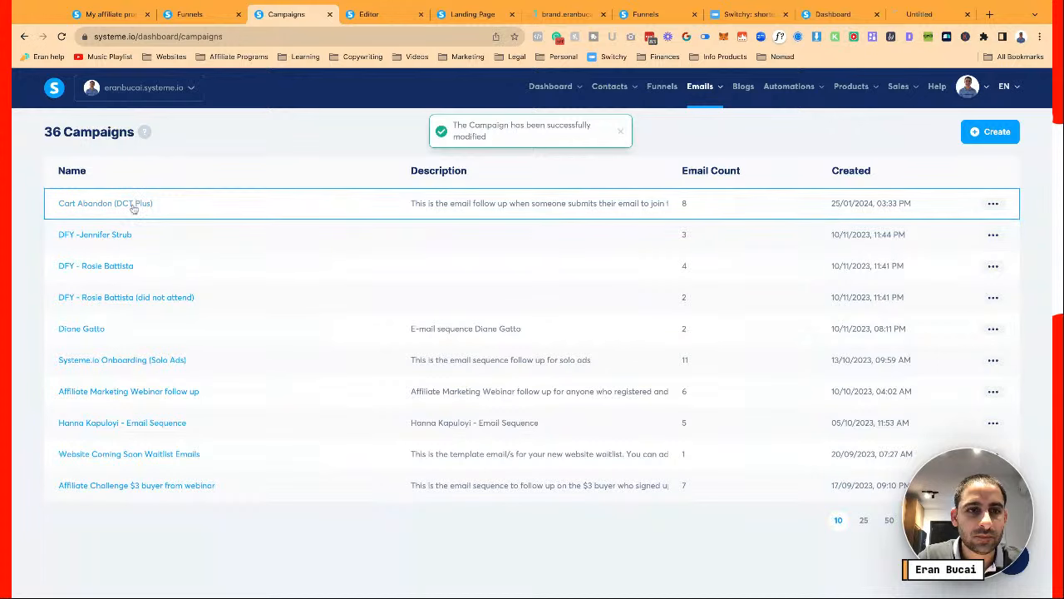
{"action": "left_click", "coordinate": [133, 205]}
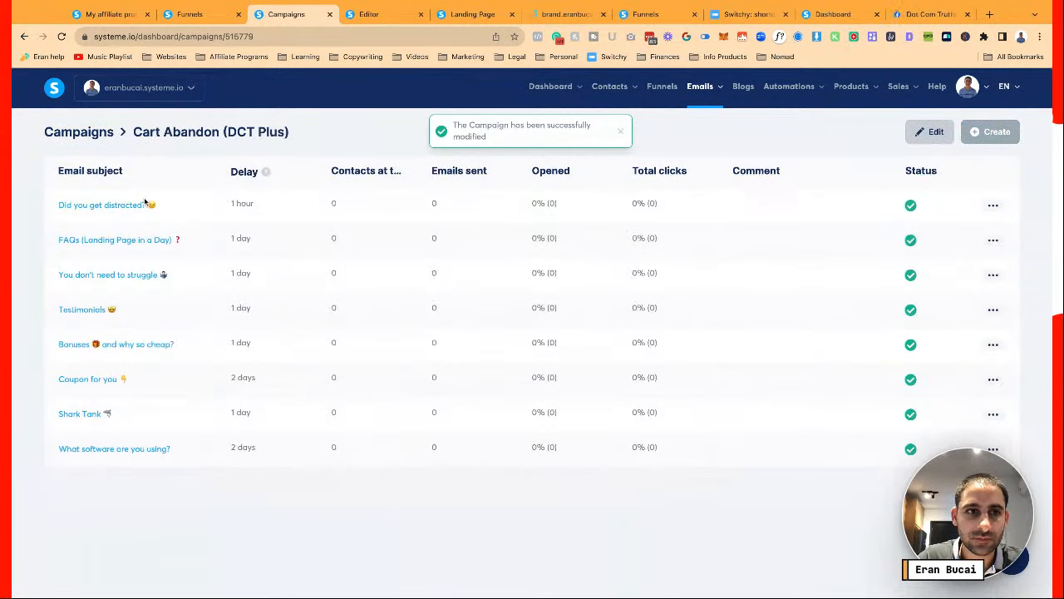
In the 'Did you get distracted?' email, add 'Month to month plan ($27/month)' after the purchase sentence
{"action": "left_click", "coordinate": [125, 207]}
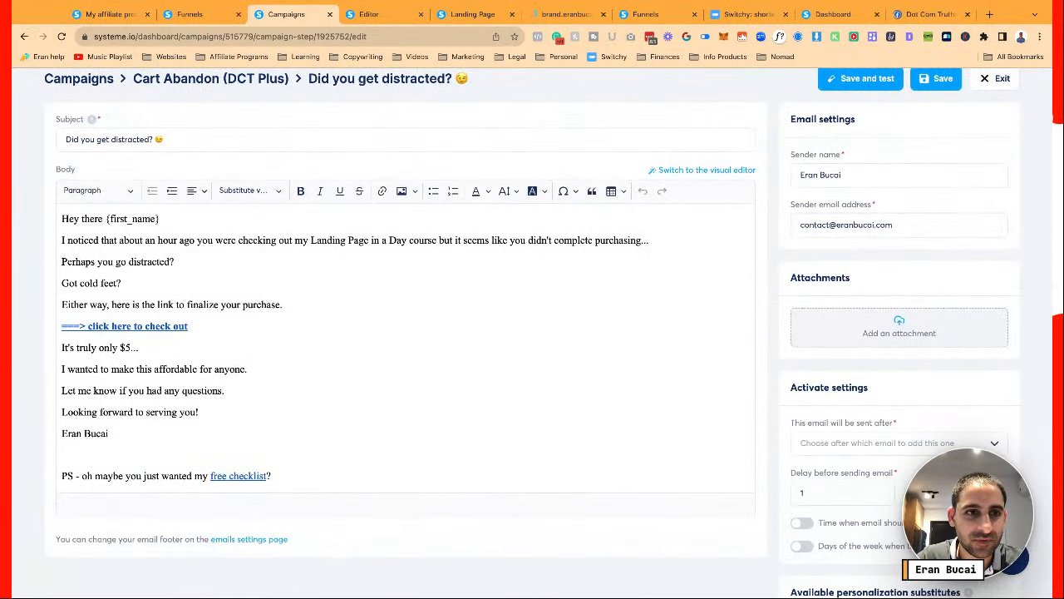
{"action": "left_click", "coordinate": [228, 240]}
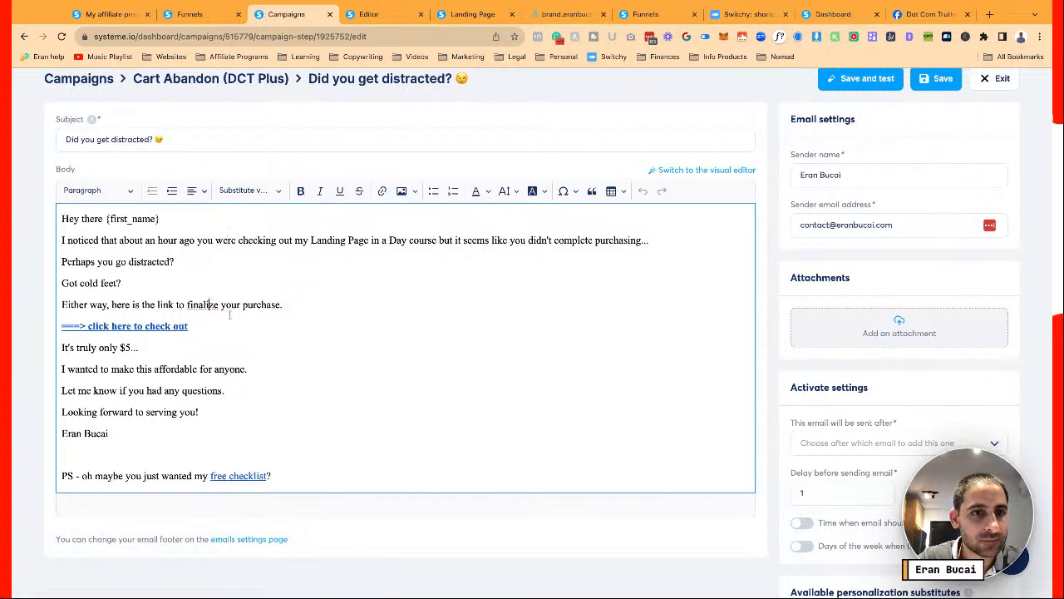
{"action": "left_click", "coordinate": [296, 306]}
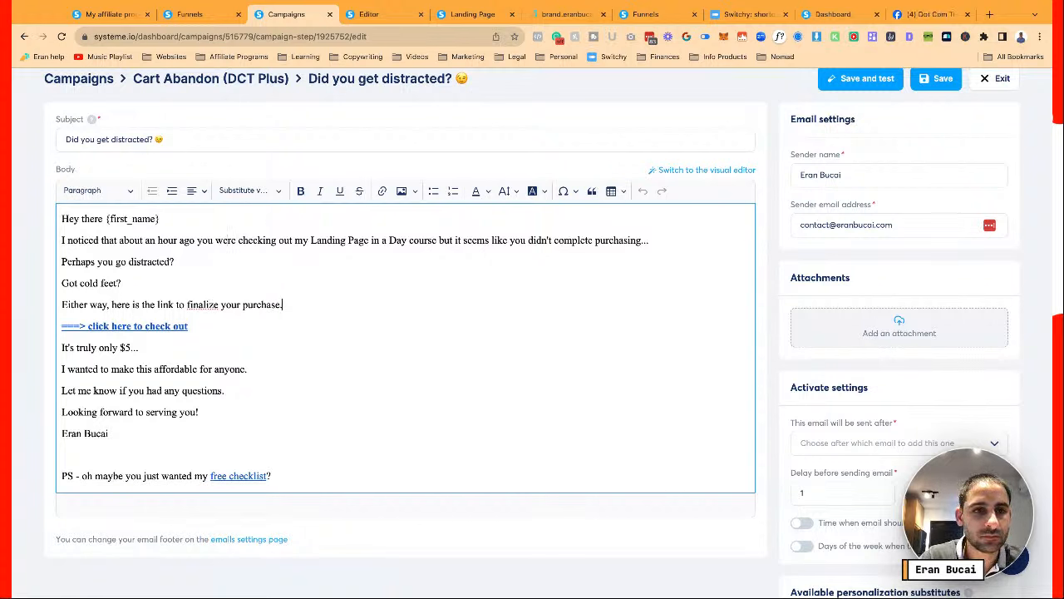
{"action": "key", "text": "Return"}
{"action": "type", "text": "Mon"}
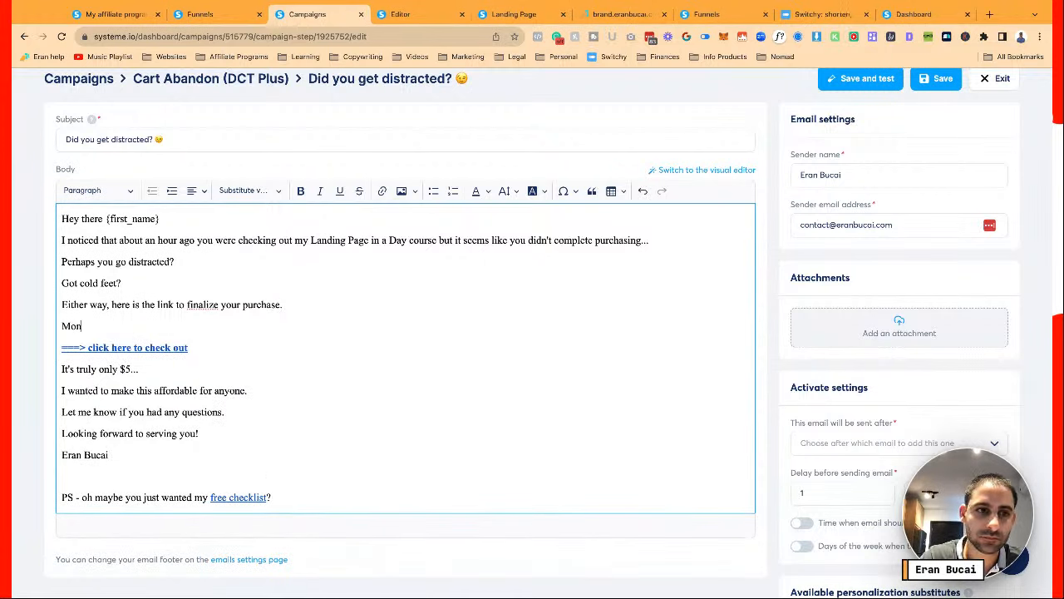
{"action": "type", "text": "thlto "}
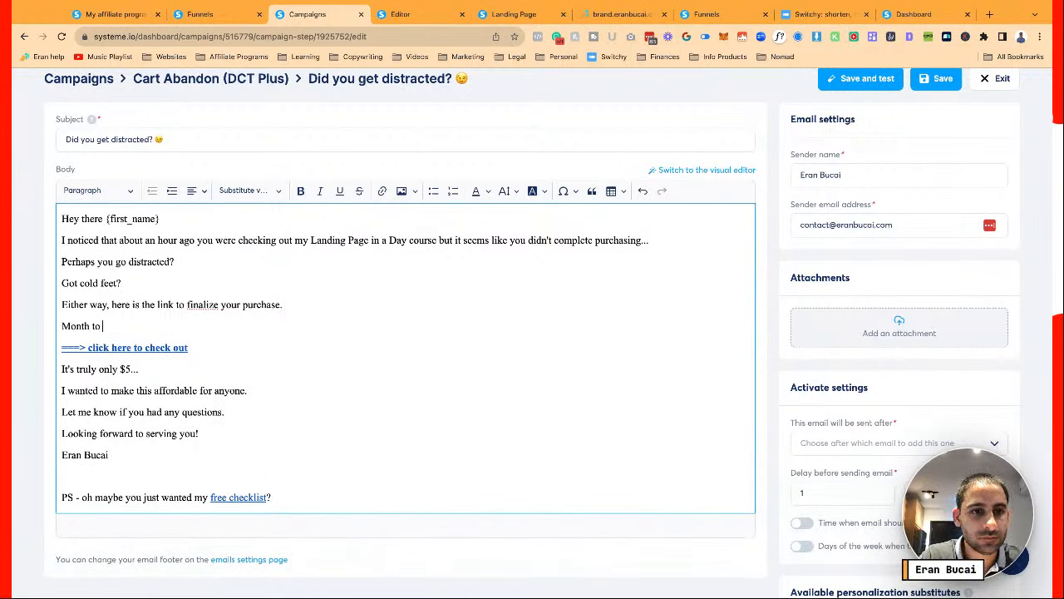
{"action": "type", "text": "month plan ($"}
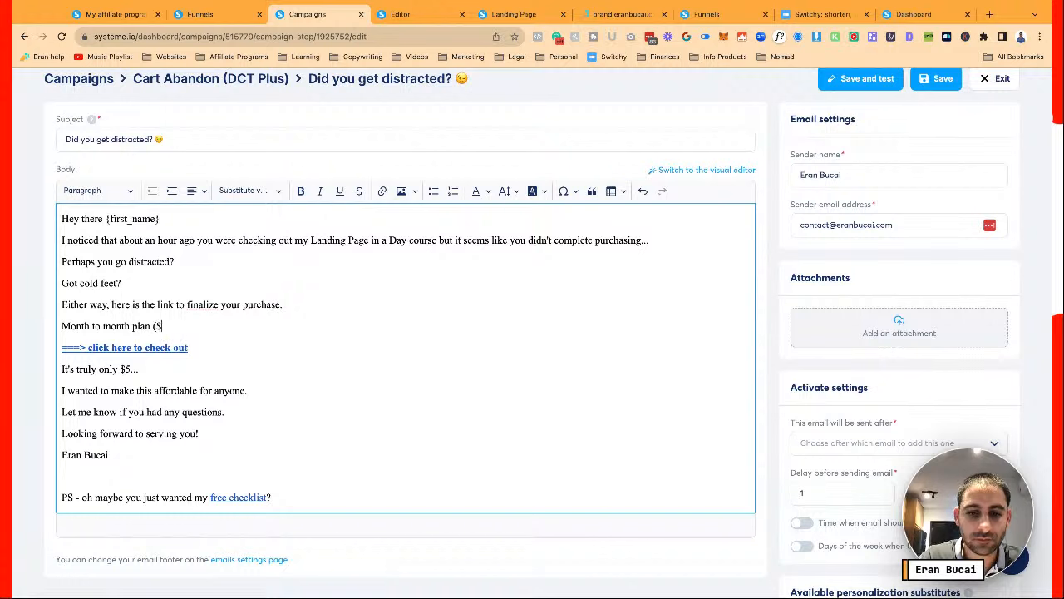
{"action": "type", "text": "27/m"}
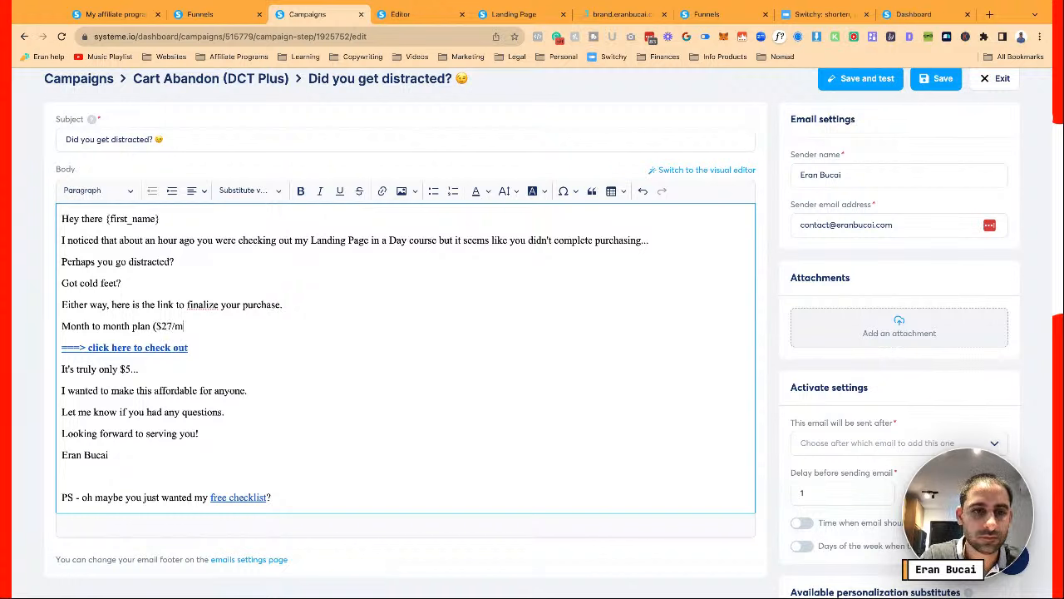
{"action": "type", "text": "onth)"}
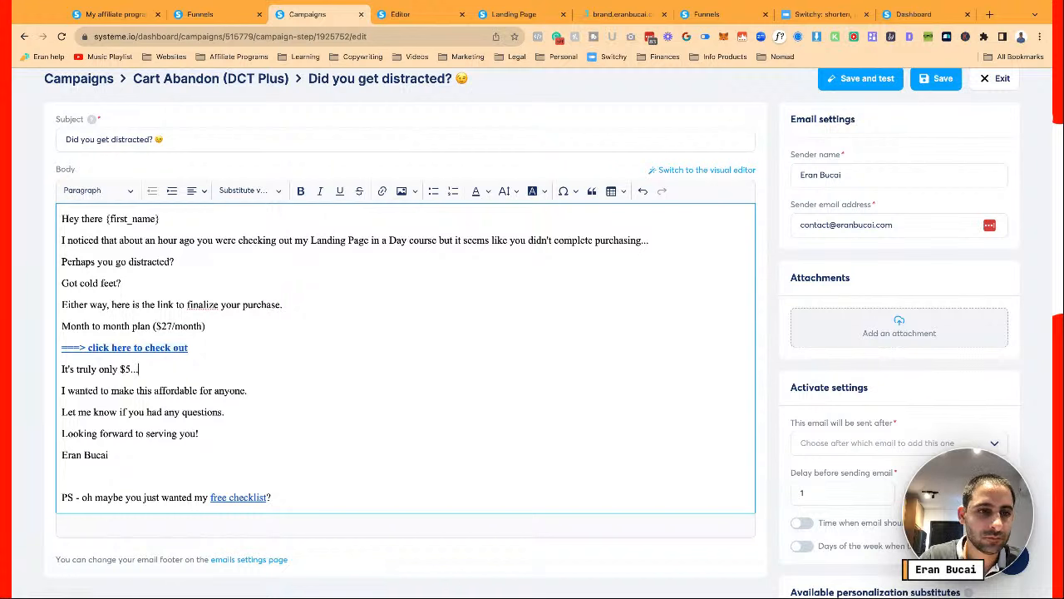
Add 'Or if you prefer the better deal...' and 'Annual plan with extra bonuses ($197/year)' lines
{"action": "left_click", "coordinate": [59, 369]}
{"action": "key", "text": "Return"}
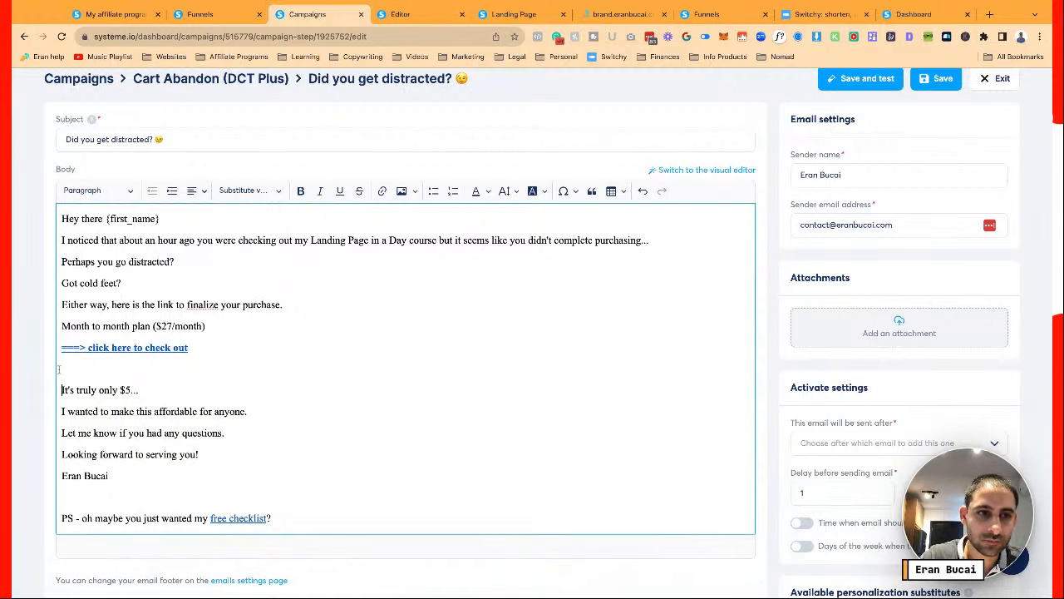
{"action": "key", "text": "Return"}
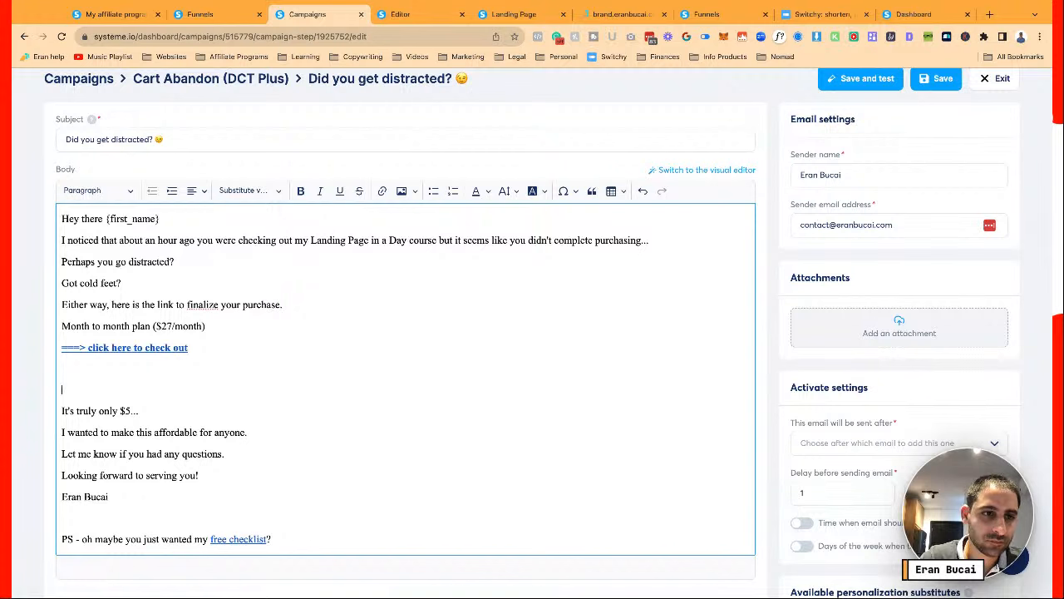
{"action": "key", "text": "Delete"}
{"action": "key", "text": "BackSpace"}
{"action": "type", "text": "Or "}
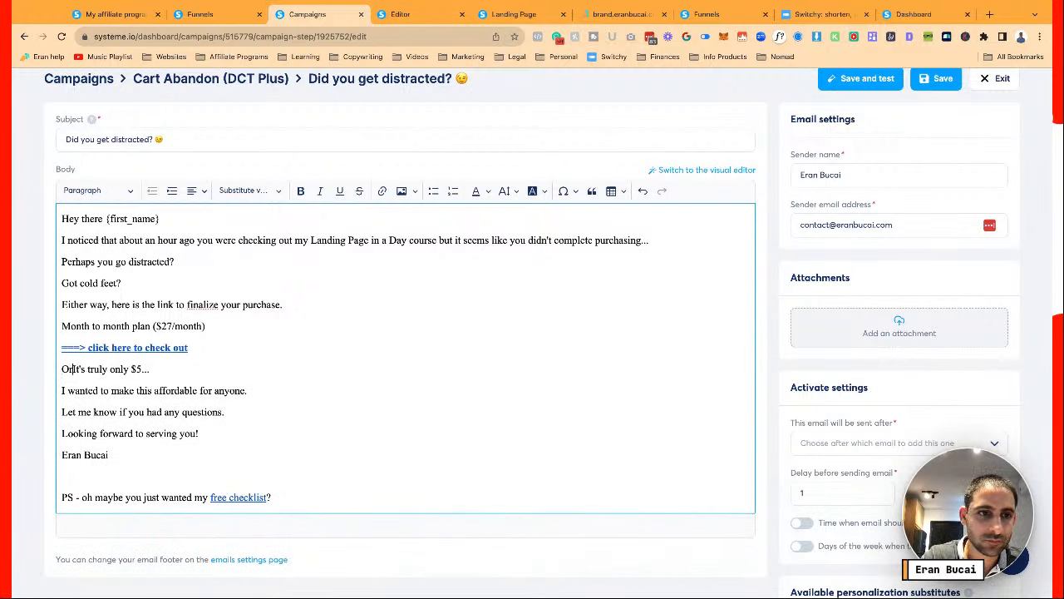
{"action": "type", "text": "if you prefer th ch"}
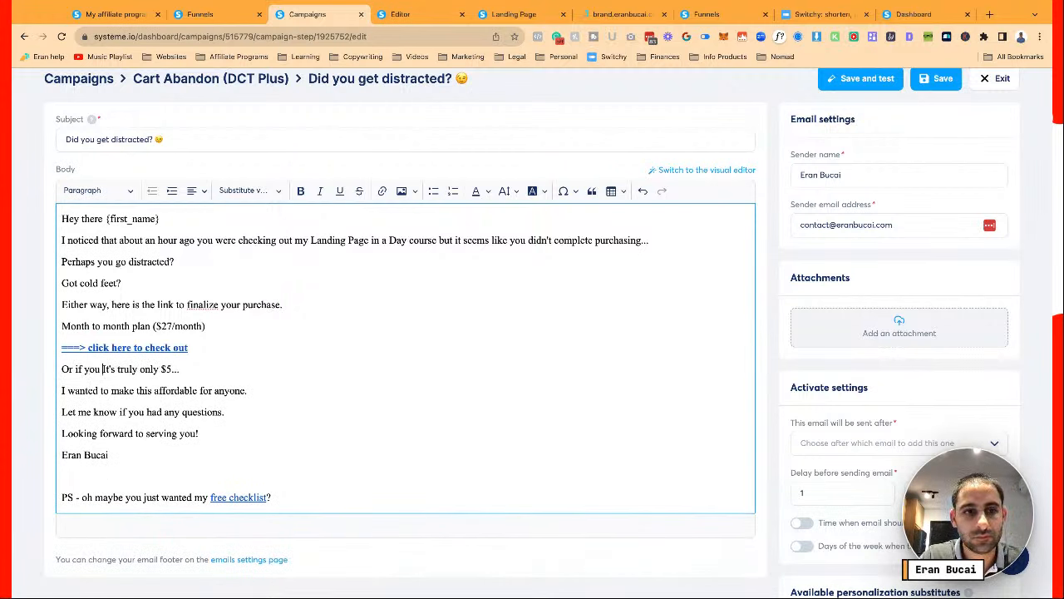
{"action": "type", "text": "ette"}
{"action": "key", "text": "BackSpace"}
{"action": "key", "text": "BackSpace"}
{"action": "key", "text": "BackSpace"}
{"action": "key", "text": "BackSpace"}
{"action": "key", "text": "BackSpace"}
{"action": "key", "text": "BackSpace"}
{"action": "key", "text": "BackSpace"}
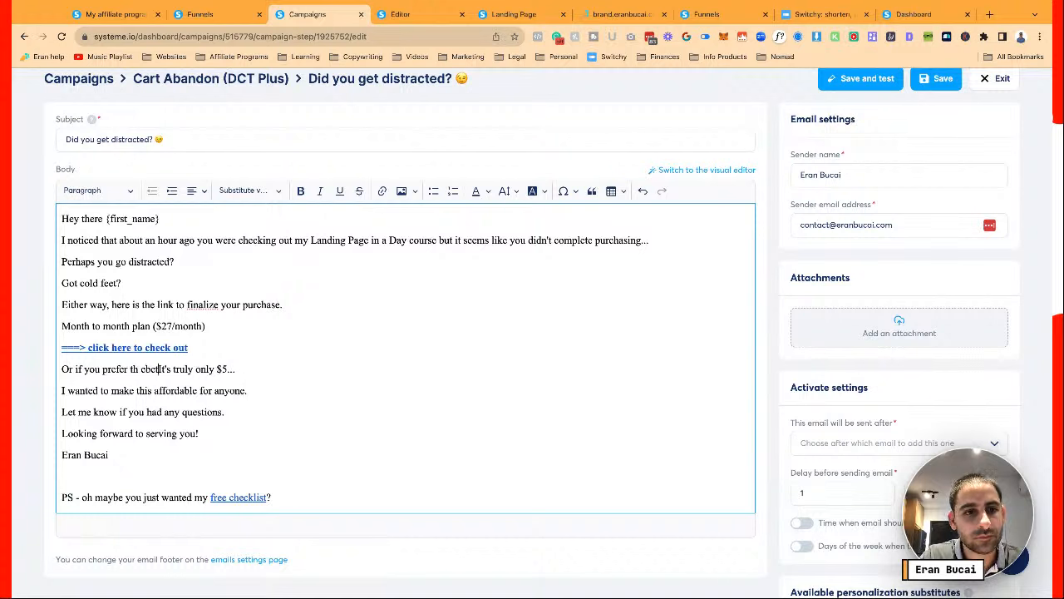
{"action": "type", "text": "e better deal"}
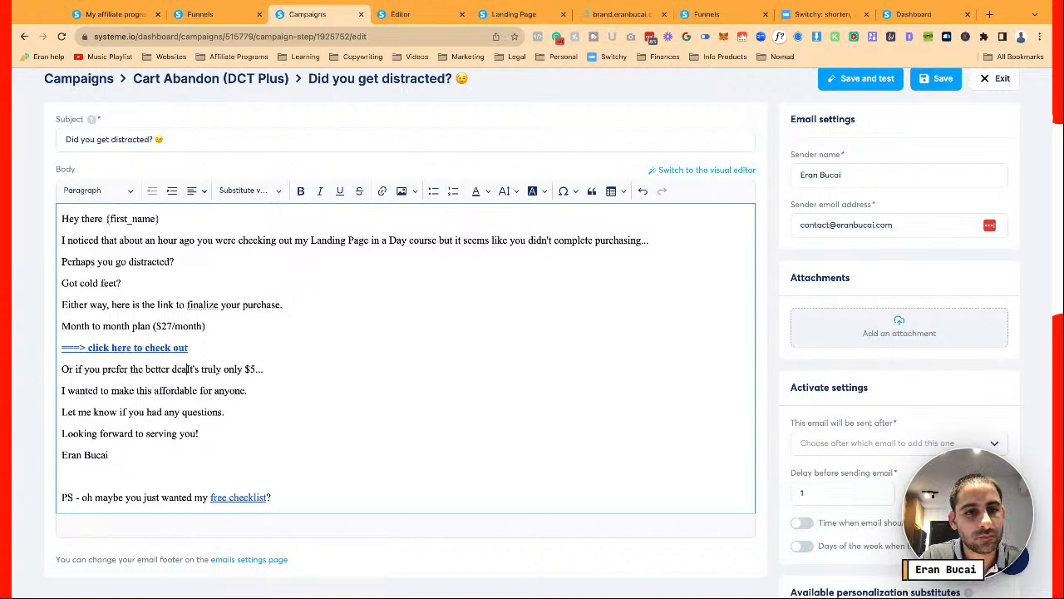
{"action": "type", "text": "..."}
{"action": "key", "text": "Return"}
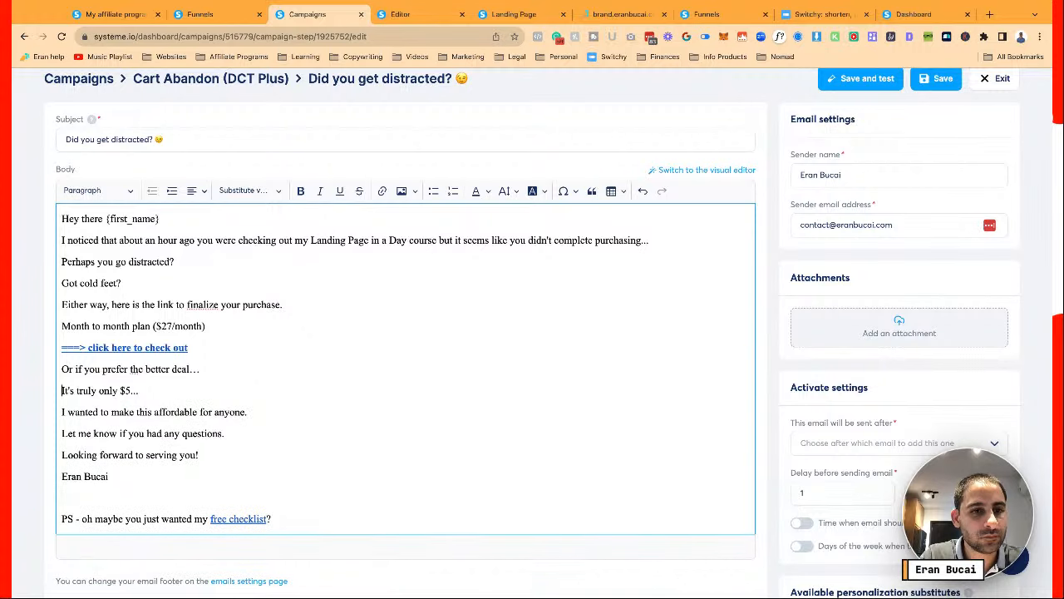
{"action": "type", "text": "Annual "}
{"action": "type", "text": "plan with extra"}
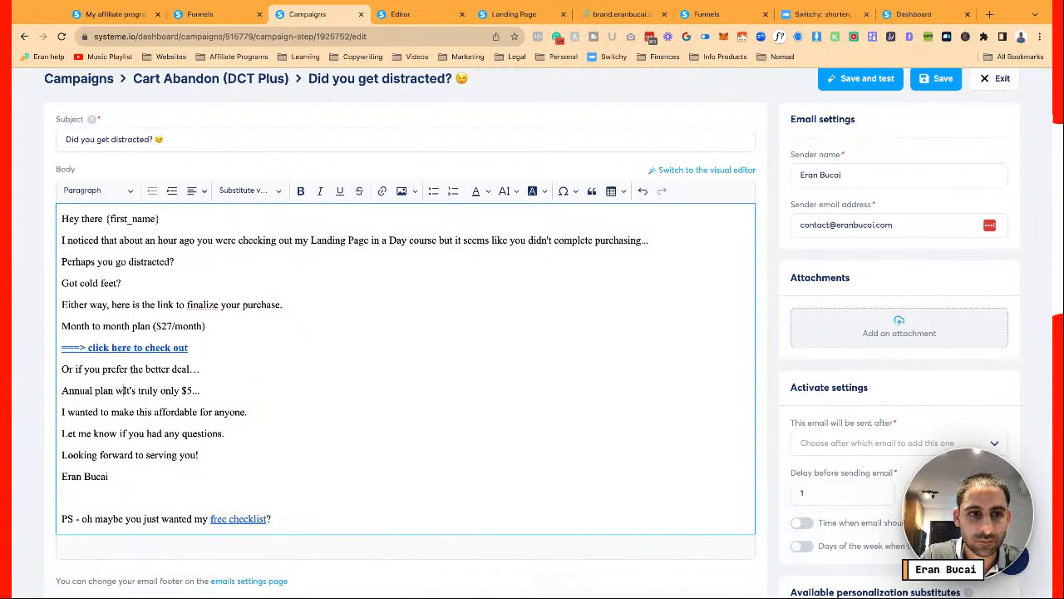
{"action": "type", "text": " bonuses "}
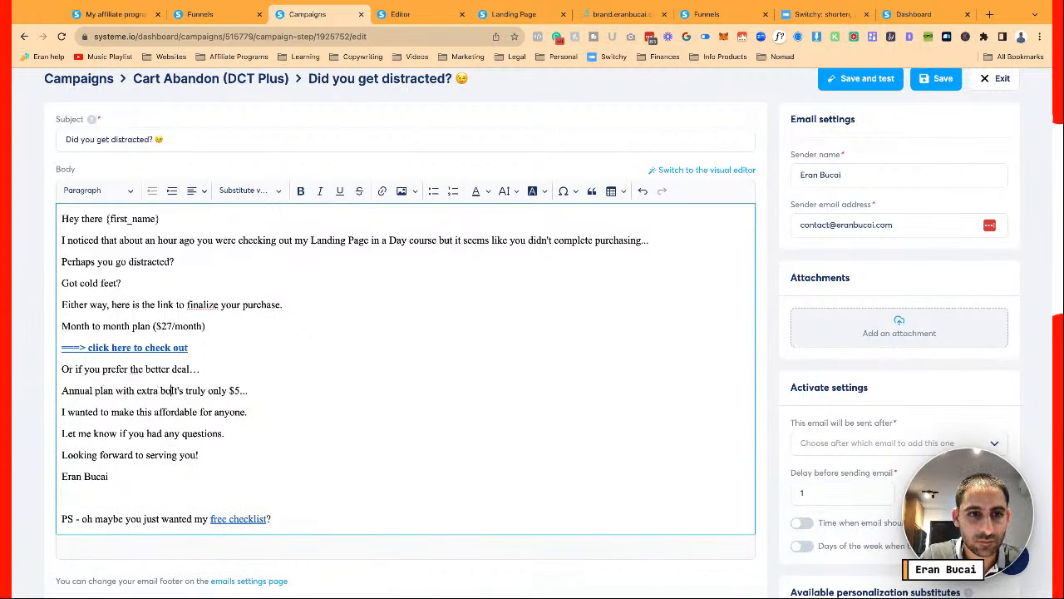
{"action": "type", "text": "($1"}
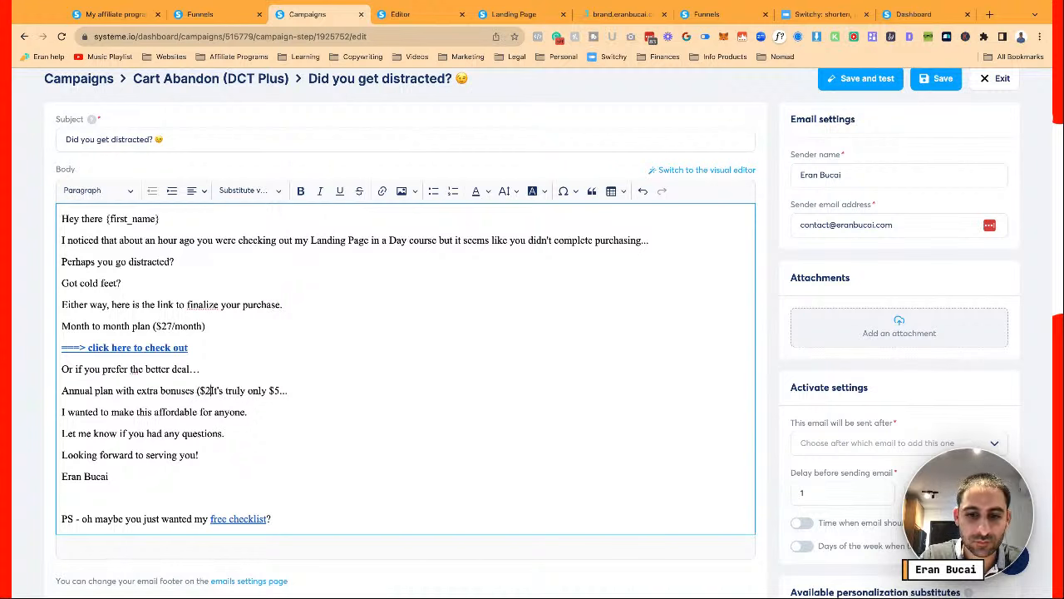
{"action": "type", "text": "97/year)"}
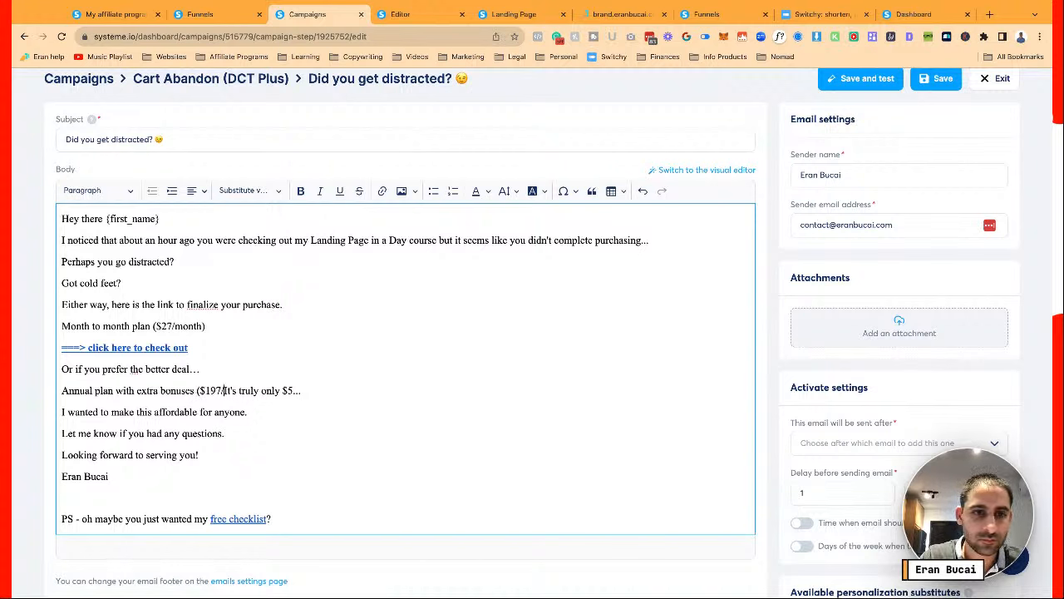
Delete the old $5 sentence and the PS free checklist line
{"action": "key", "text": "Return"}
{"action": "key", "text": "shift+End"}
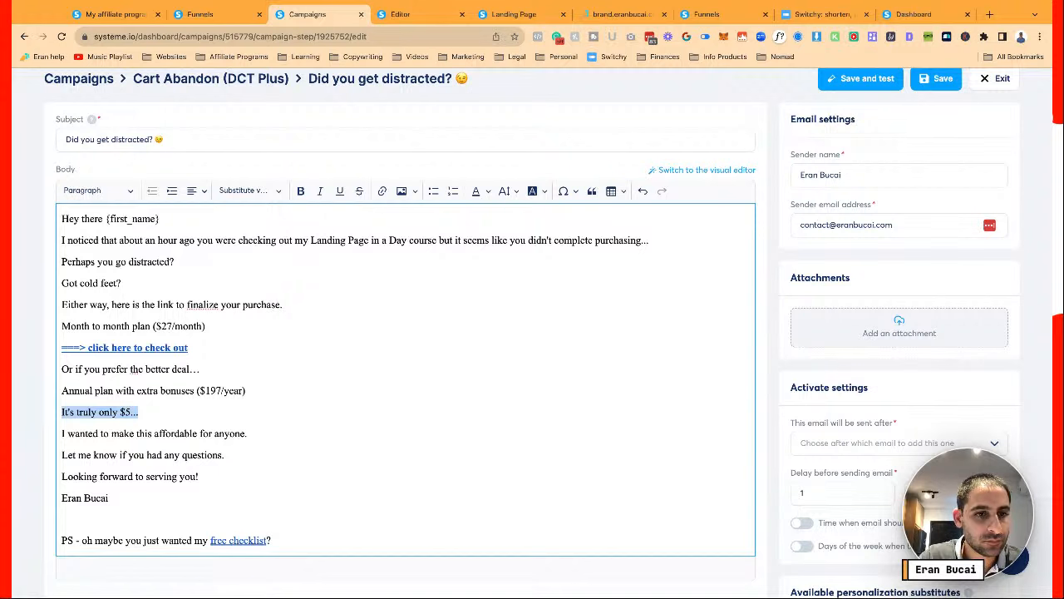
{"action": "key", "text": "BackSpace"}
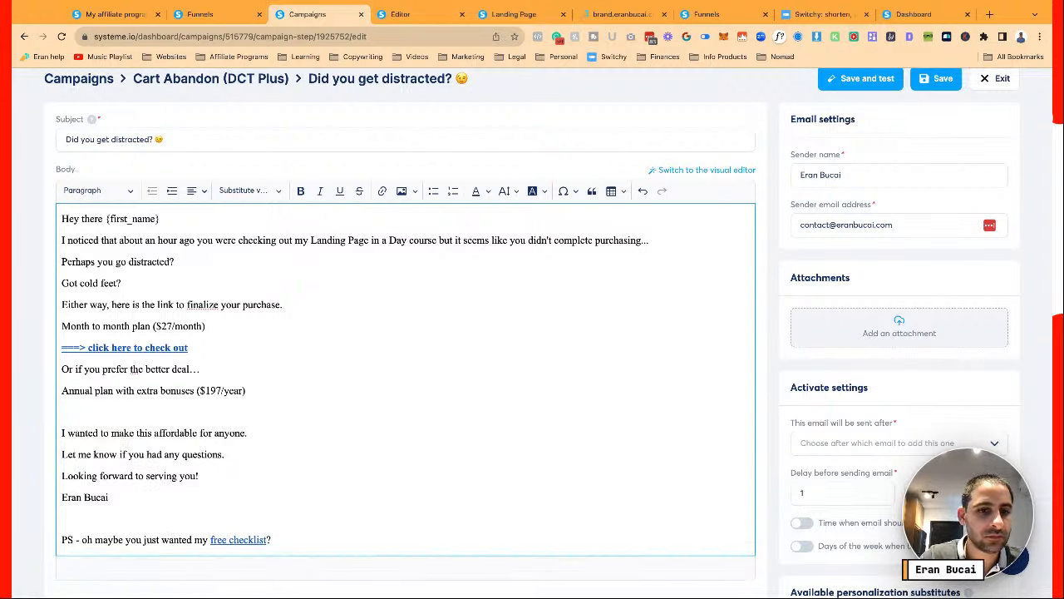
{"action": "key", "text": "shift+End"}
{"action": "key", "text": "BackSpace"}
{"action": "key", "text": "BackSpace"}
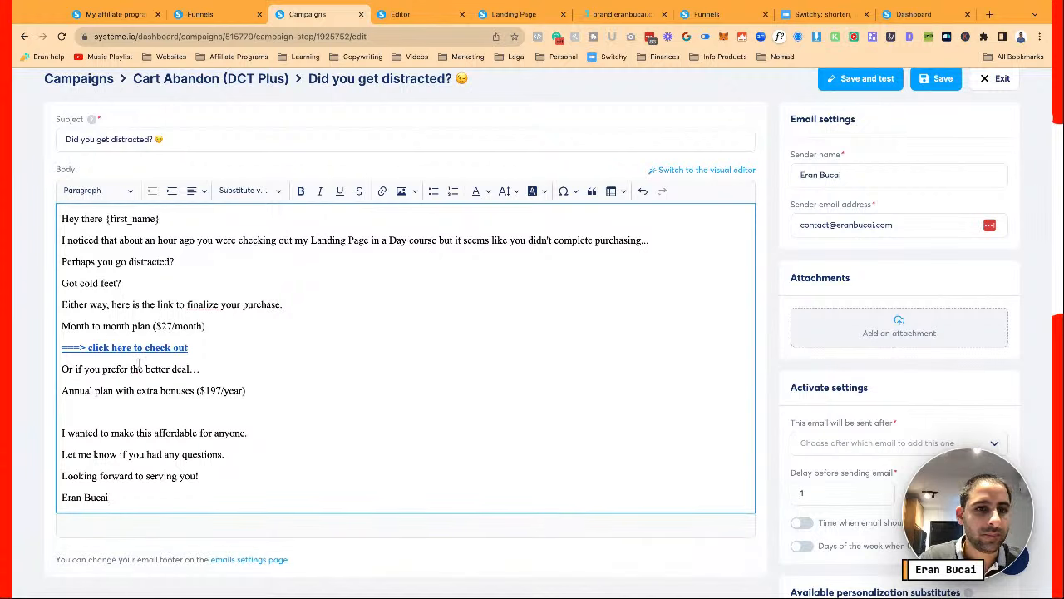
Copy the 'click here to check out' link line onto a new line below the annual plan
{"action": "left_click_drag", "start_coordinate": [203, 352], "coordinate": [50, 350]}
{"action": "key", "text": "ctrl+c"}
{"action": "left_click", "coordinate": [262, 392]}
{"action": "key", "text": "Return"}
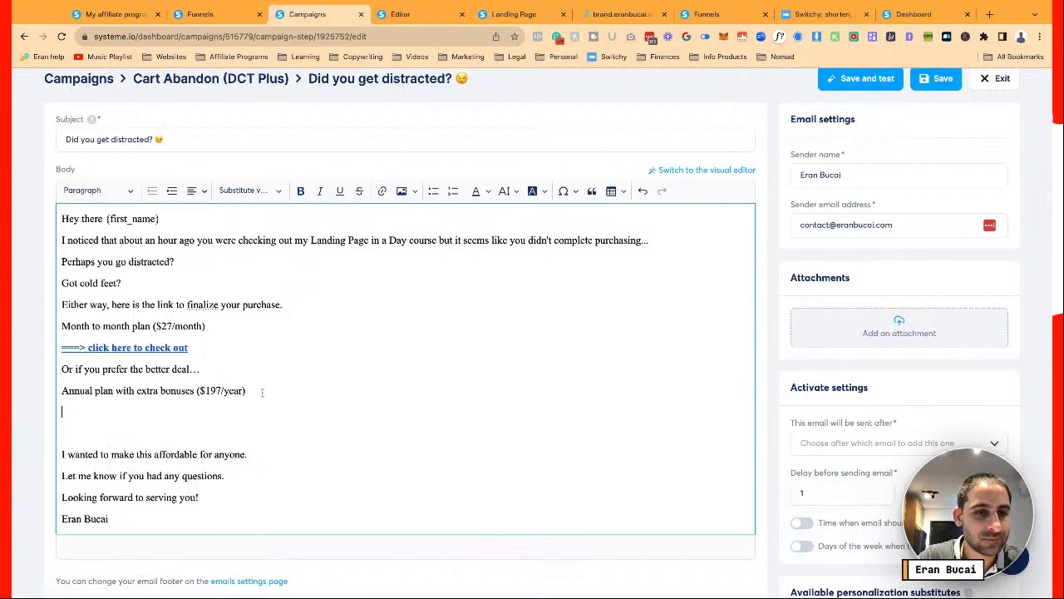
{"action": "key", "text": "ctrl+v"}
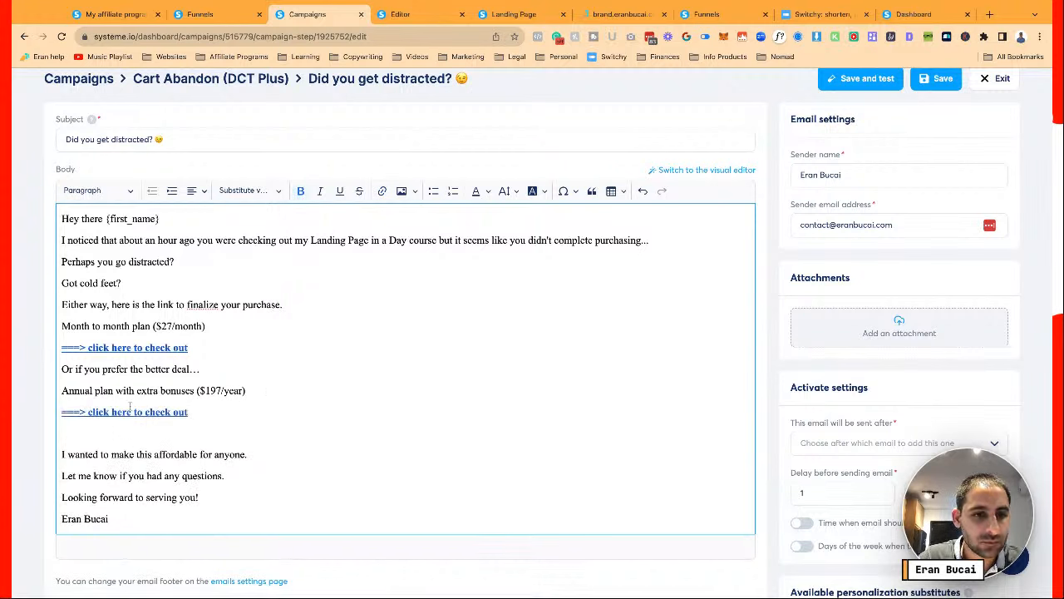
Inspect the URLs behind the second and first checkout links
{"action": "left_click", "coordinate": [144, 411]}
{"action": "left_click", "coordinate": [381, 401]}
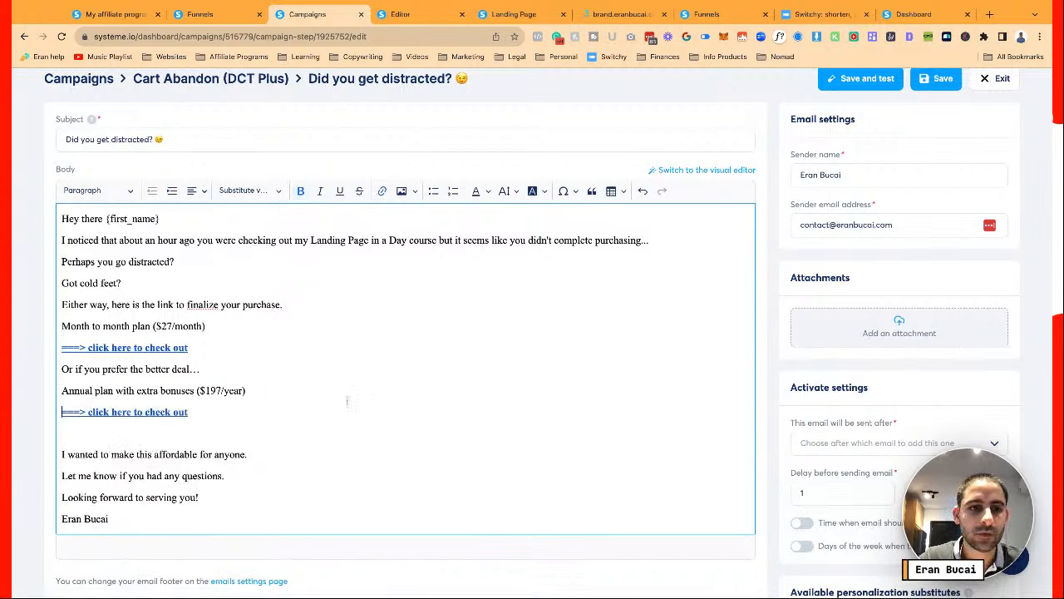
{"action": "left_click", "coordinate": [166, 347]}
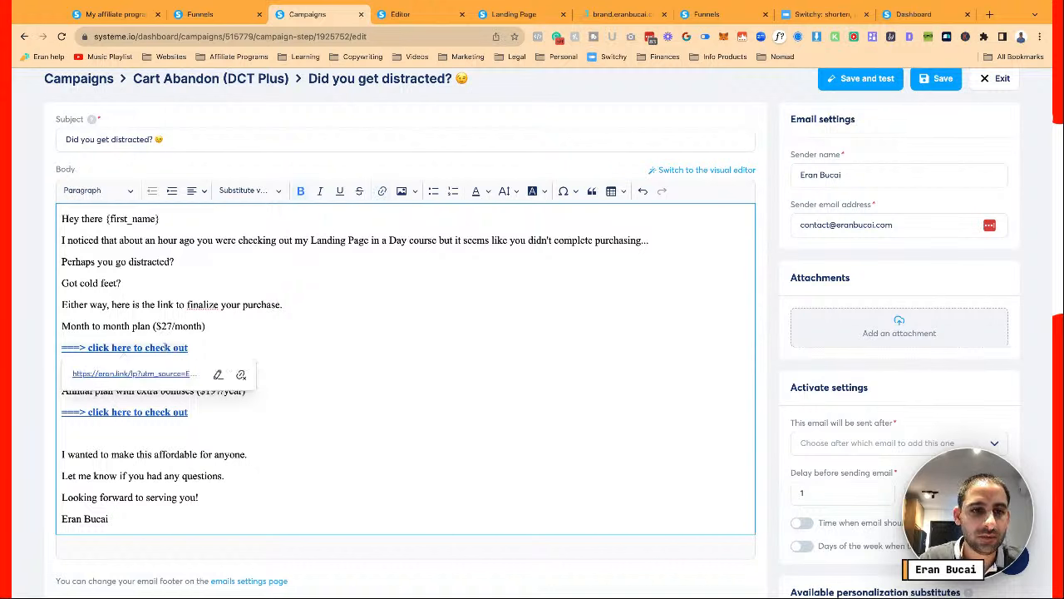
{"action": "left_click", "coordinate": [225, 321]}
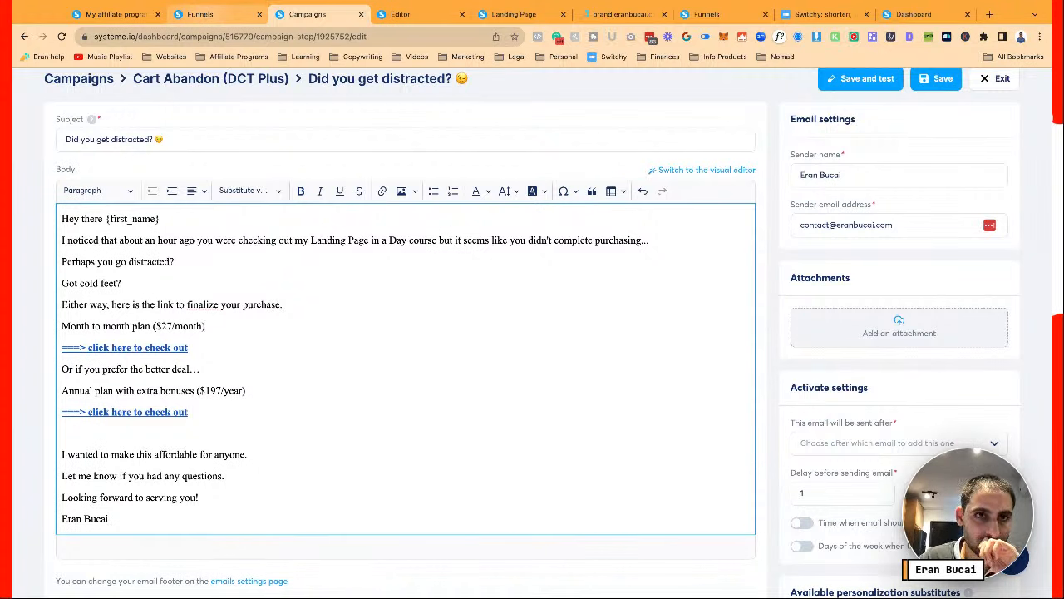
Point the email's first checkout link at the DCT Plus Monthly page URL
{"action": "left_click", "coordinate": [214, 17]}
{"action": "left_click", "coordinate": [841, 299]}
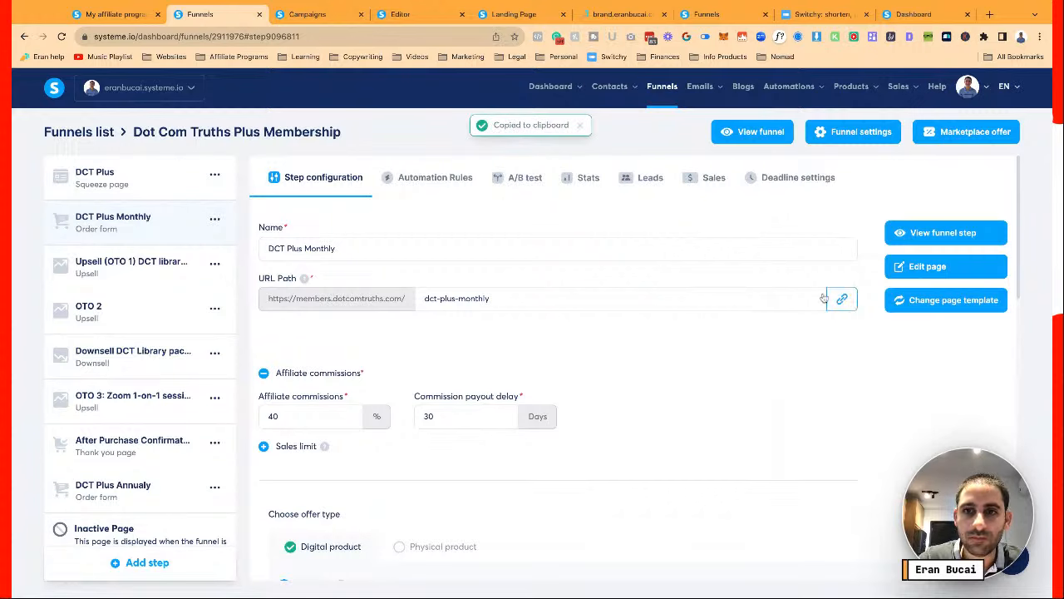
{"action": "left_click", "coordinate": [316, 14]}
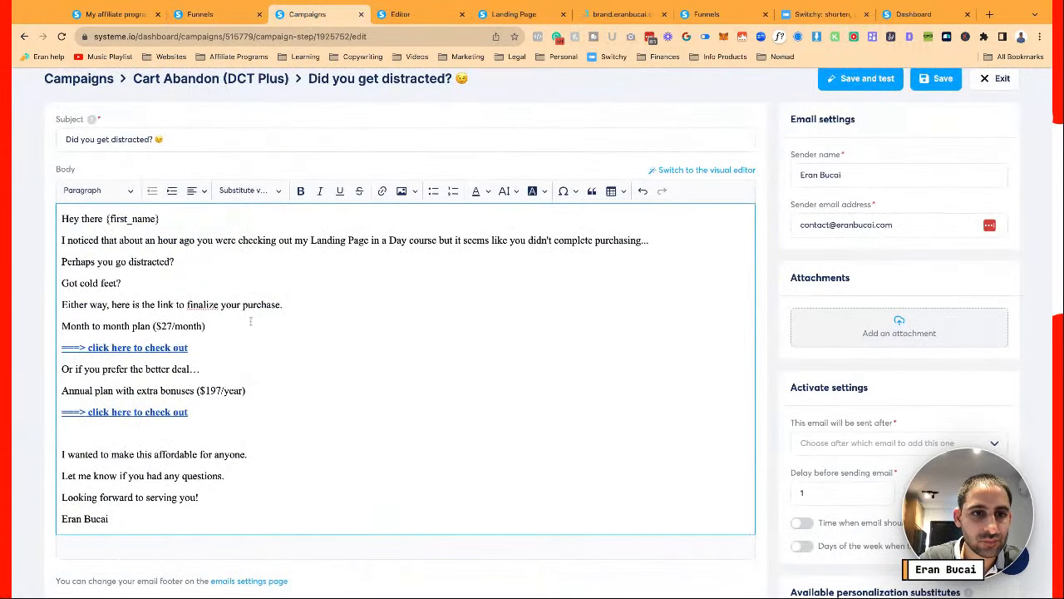
{"action": "left_click", "coordinate": [167, 348]}
{"action": "left_click", "coordinate": [216, 373]}
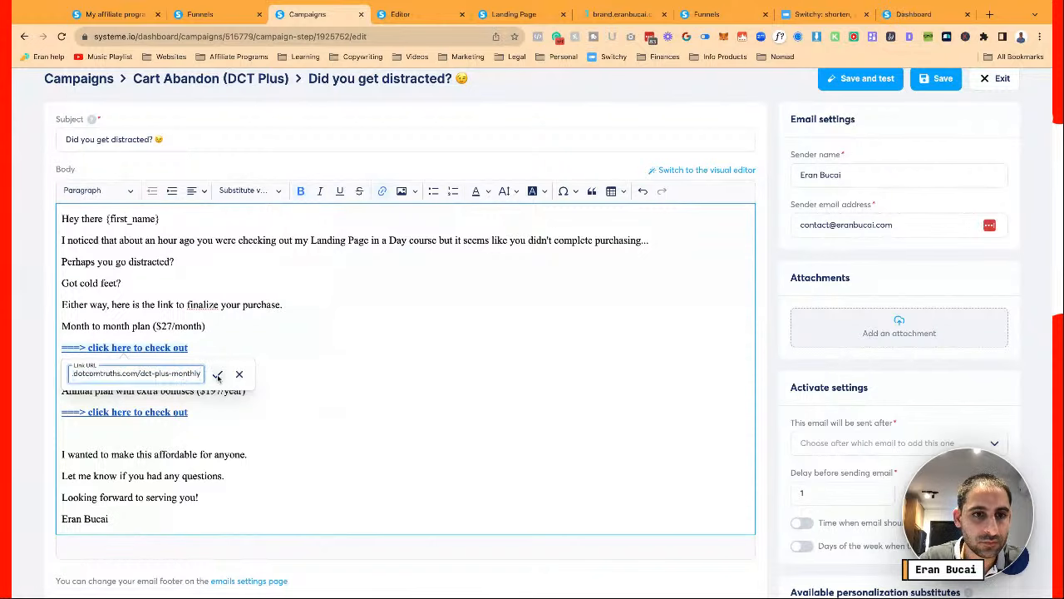
{"action": "left_click", "coordinate": [217, 374]}
Shorten the DCT Plus Annually step's path to dct-plus-annual and copy its URL
{"action": "left_click", "coordinate": [211, 10]}
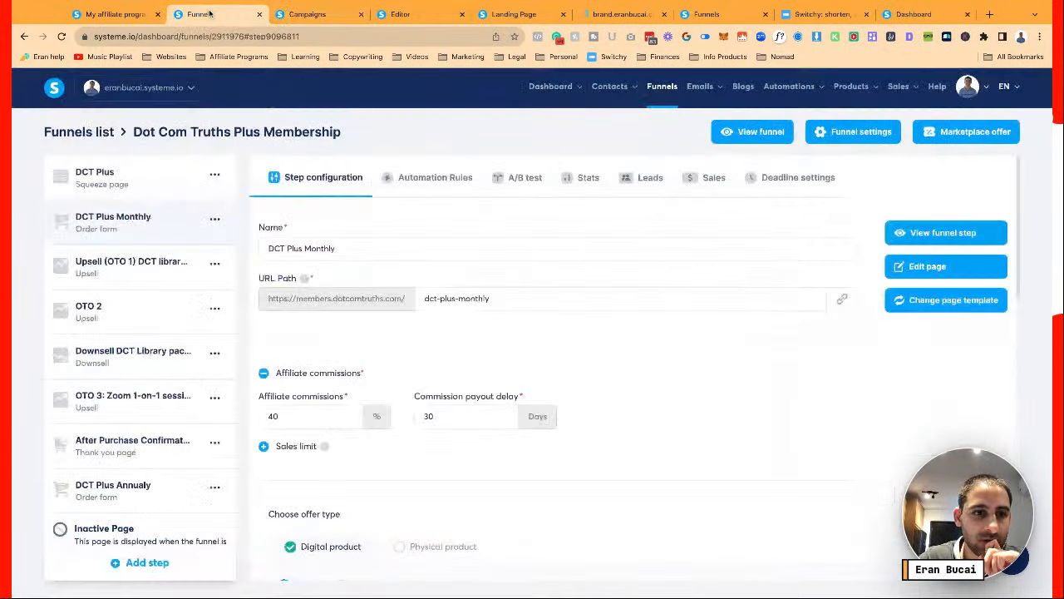
{"action": "scroll", "coordinate": [171, 366], "scroll_direction": "down", "scroll_amount": 1}
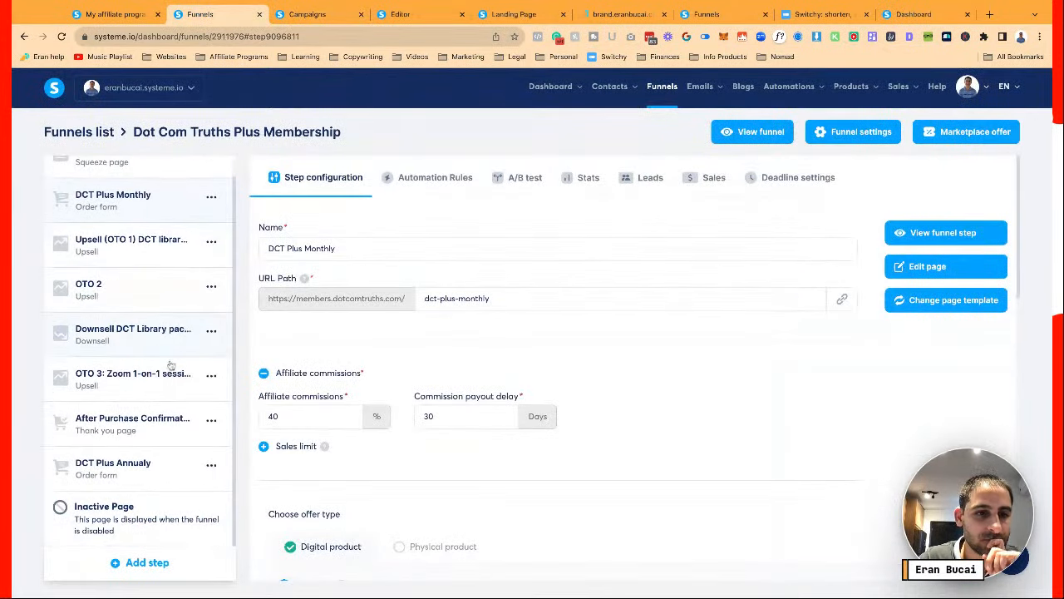
{"action": "left_click", "coordinate": [145, 473]}
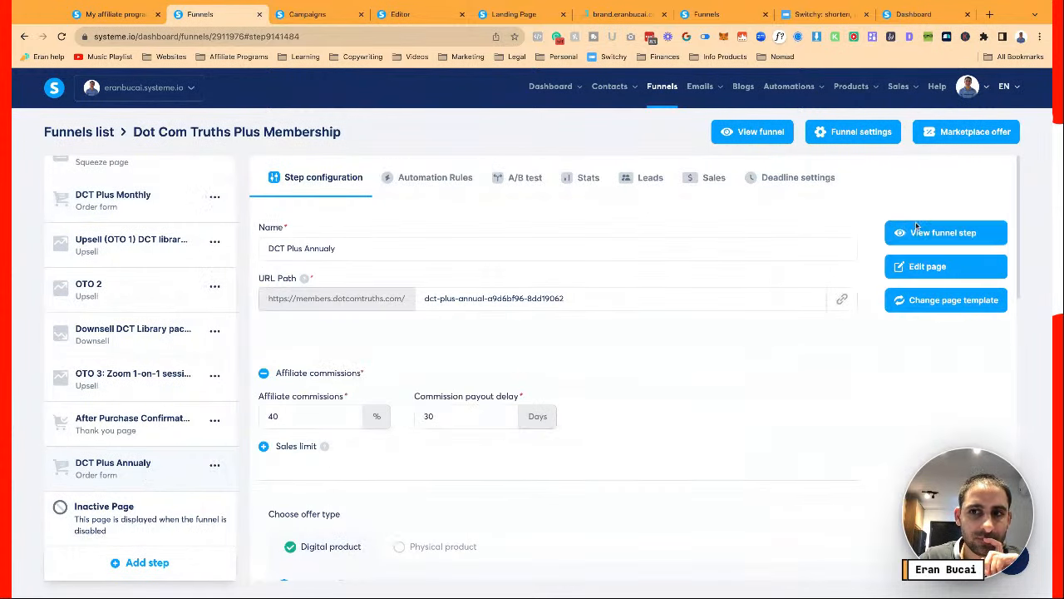
{"action": "left_click", "coordinate": [917, 235]}
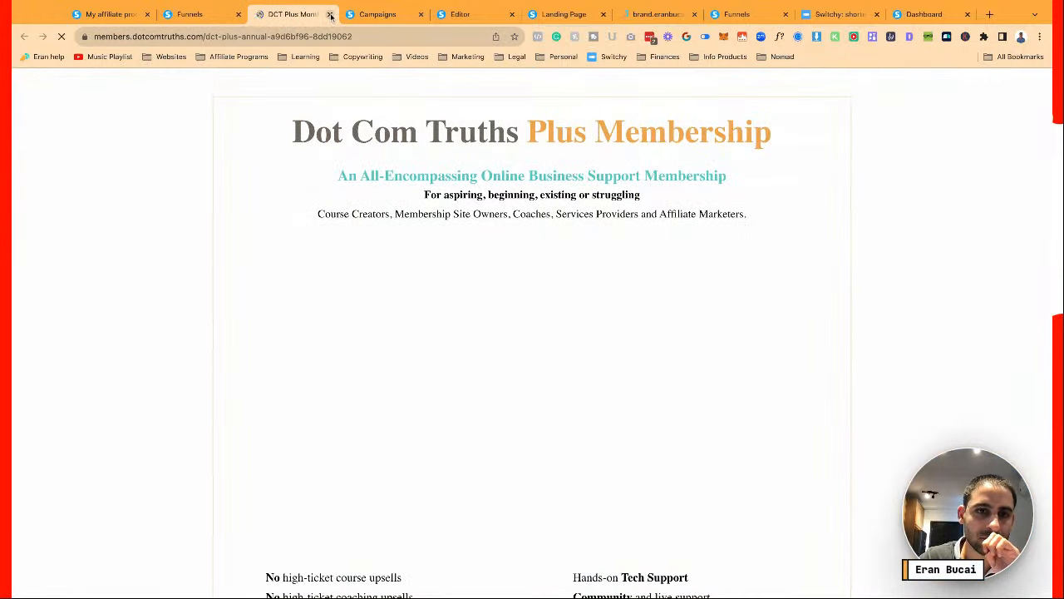
{"action": "key", "text": "ctrl+w"}
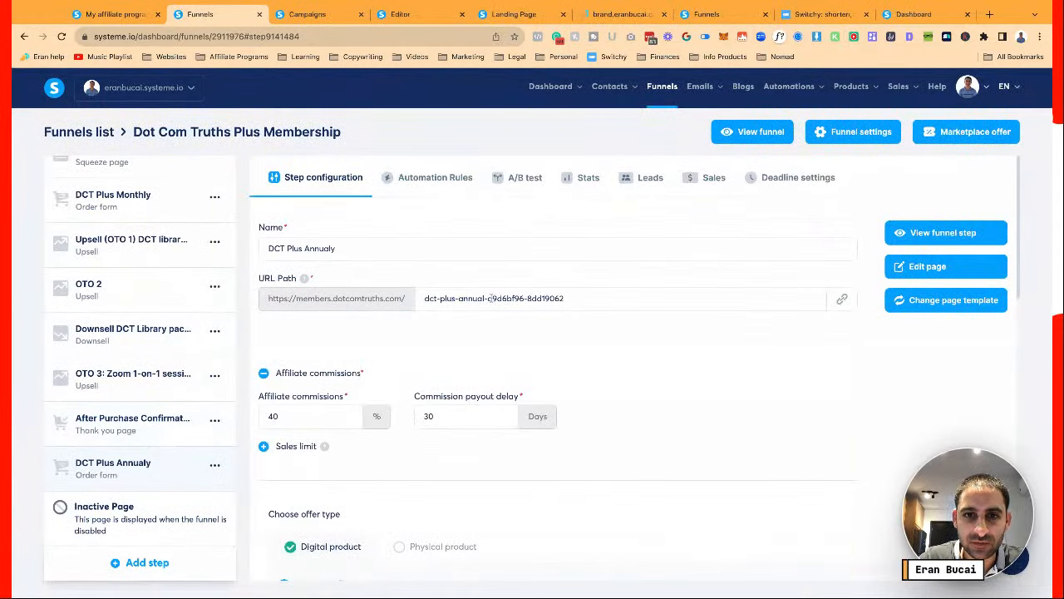
{"action": "left_click_drag", "start_coordinate": [485, 298], "coordinate": [649, 330]}
{"action": "key", "text": "BackSpace"}
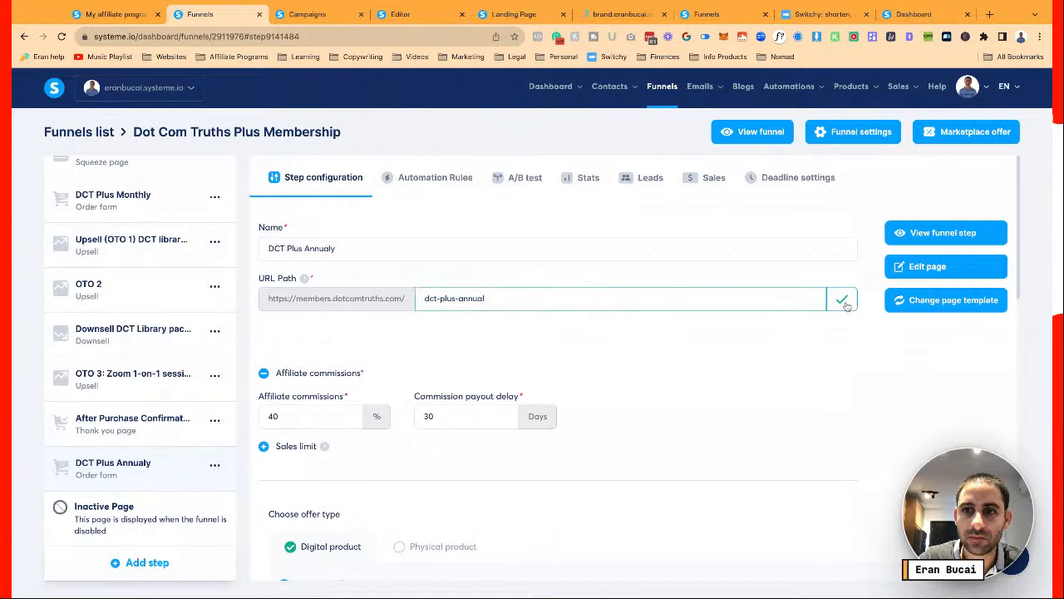
{"action": "left_click", "coordinate": [842, 301]}
Set the email's second checkout link to the copied dct-plus-annual URL
{"action": "left_click", "coordinate": [306, 15]}
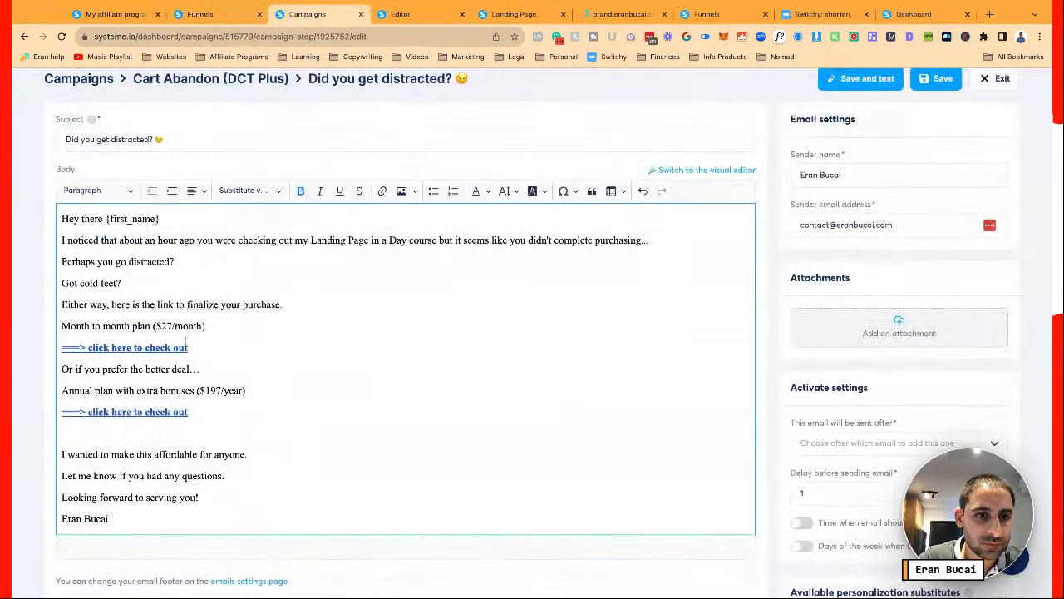
{"action": "left_click", "coordinate": [146, 410]}
{"action": "left_click", "coordinate": [212, 437]}
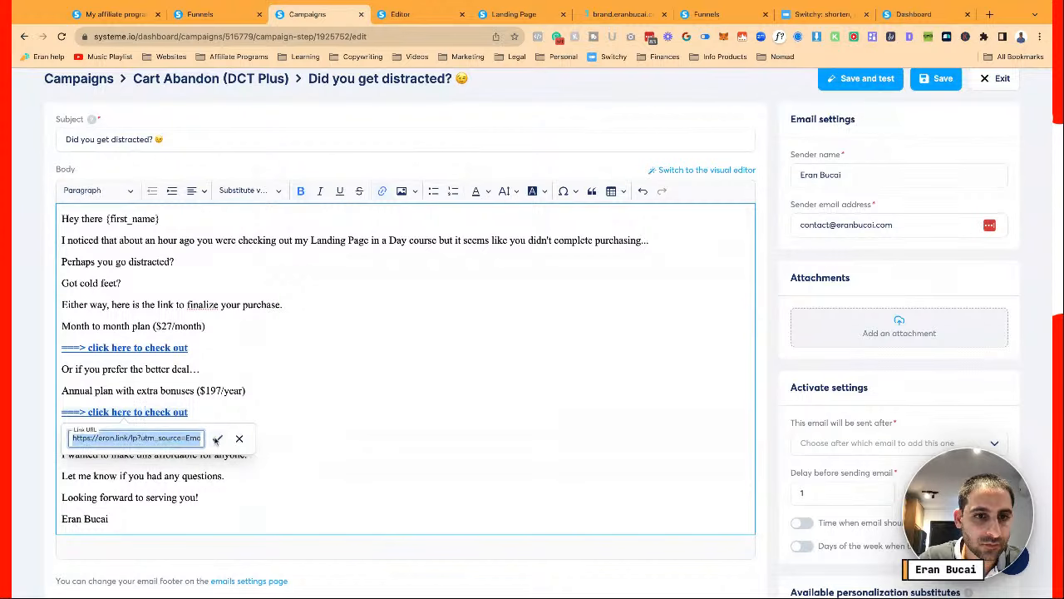
{"action": "key", "text": "ctrl+v"}
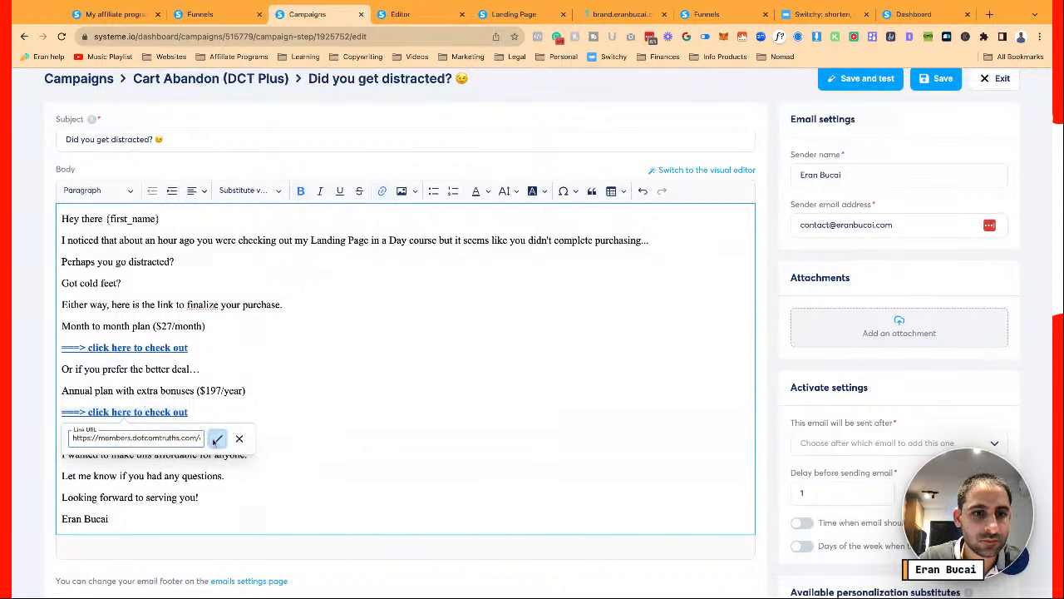
{"action": "left_click", "coordinate": [217, 438]}
{"action": "scroll", "coordinate": [666, 416], "scroll_direction": "up", "scroll_amount": 2}
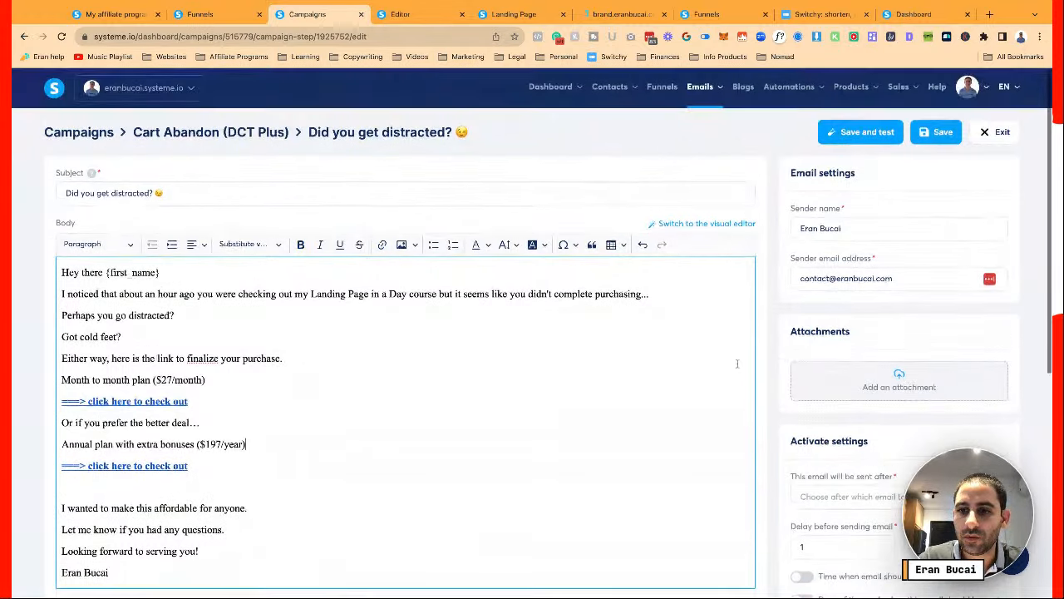
{"action": "scroll", "coordinate": [800, 473], "scroll_direction": "down", "scroll_amount": 1}
{"action": "scroll", "coordinate": [800, 473], "scroll_direction": "down", "scroll_amount": 3}
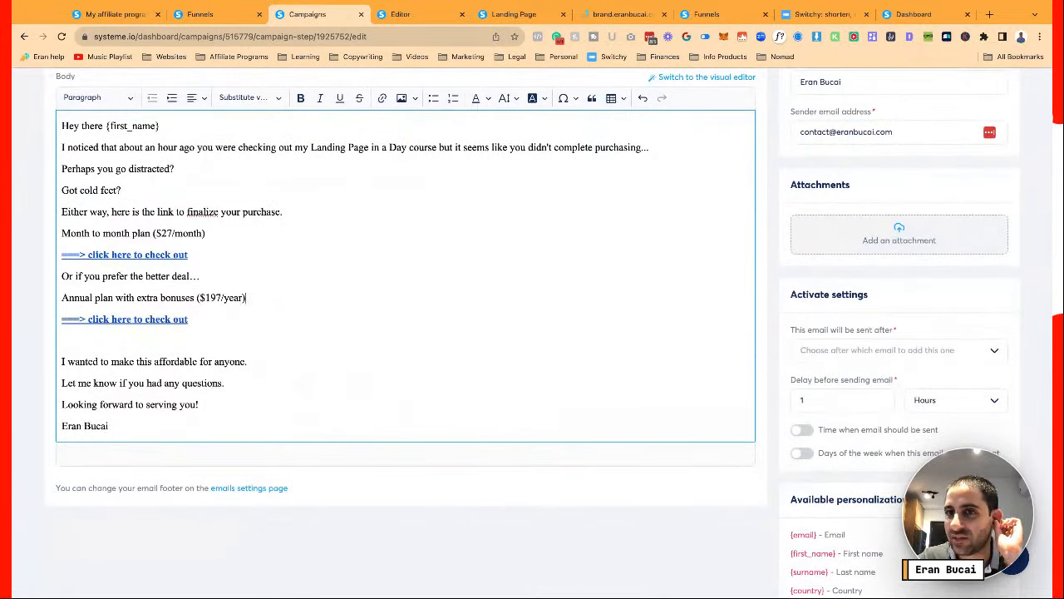
Save the email and add '(2 pricing options).' after 'finalize your purchase'
{"action": "scroll", "coordinate": [532, 333], "scroll_direction": "up", "scroll_amount": 3}
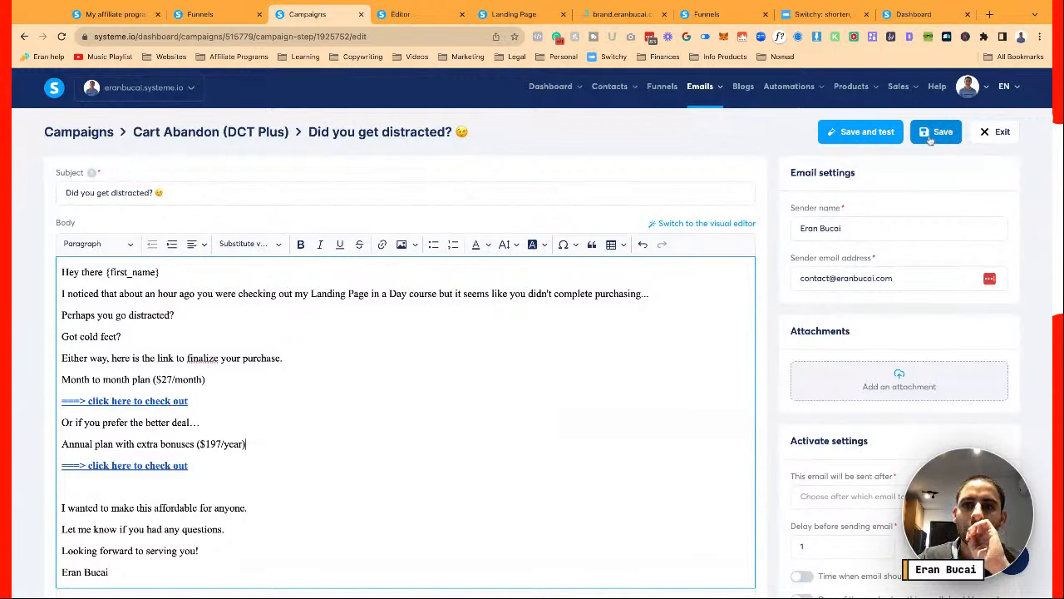
{"action": "left_click", "coordinate": [933, 135]}
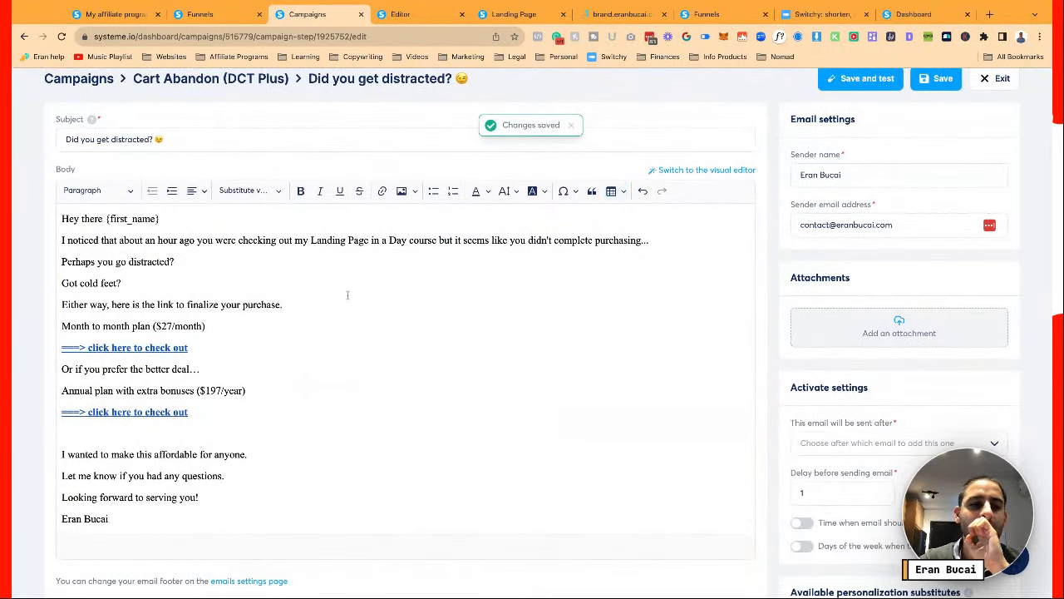
{"action": "left_click", "coordinate": [298, 304]}
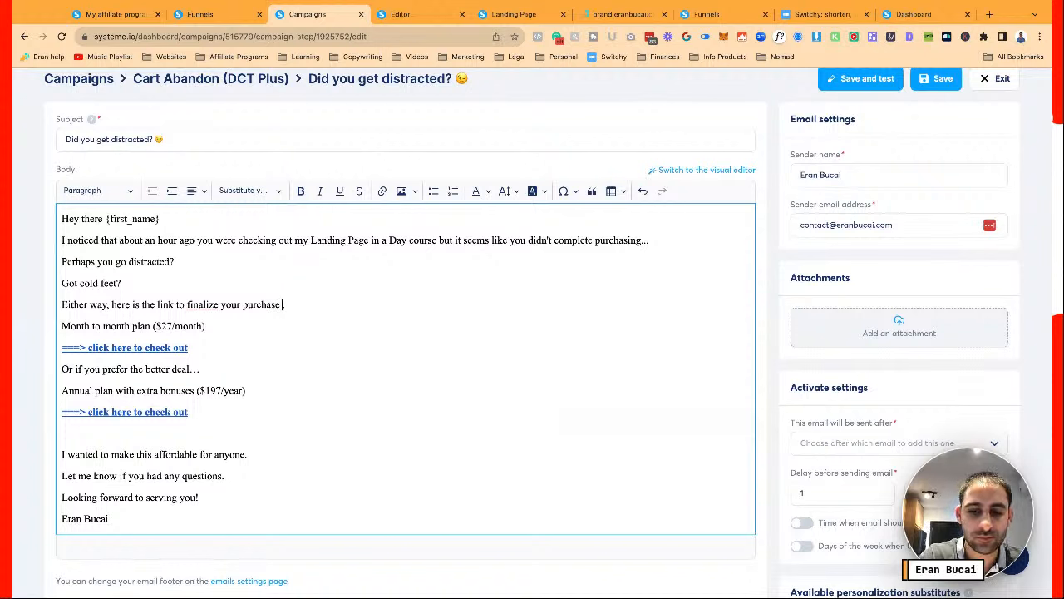
{"action": "type", "text": "("}
{"action": "type", "text": "2 pri"}
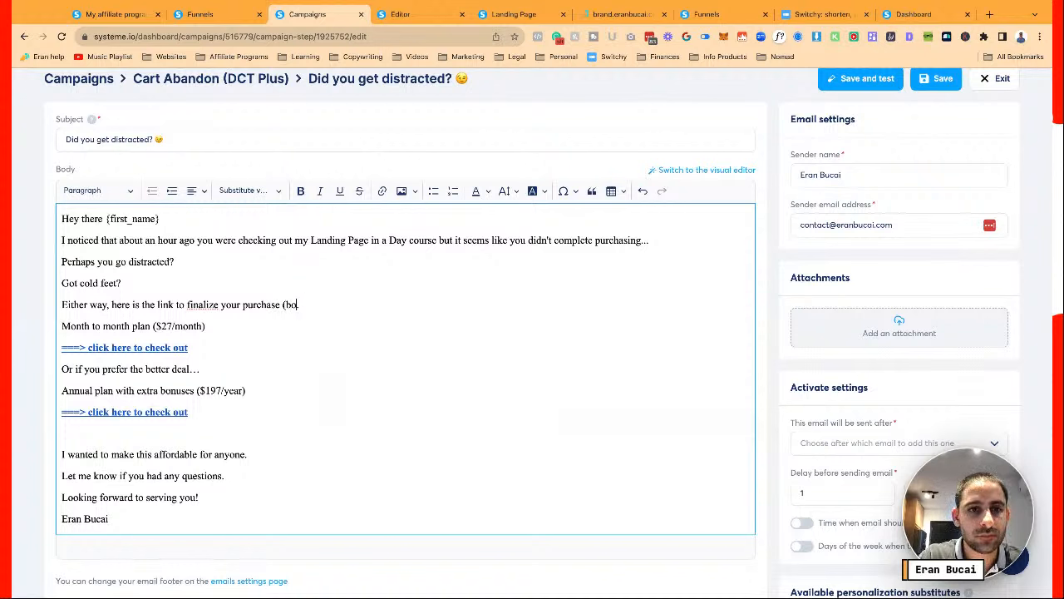
{"action": "type", "text": "cing options)."}
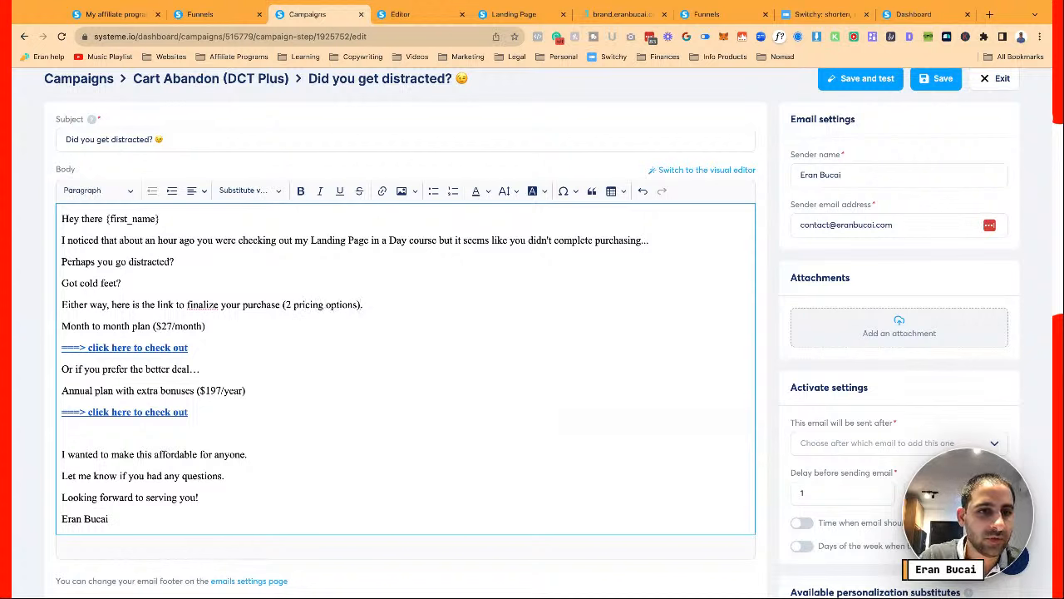
Select the checkout text through the second link and bring up Text Blaze
{"action": "key", "text": "super+Left"}
{"action": "key", "text": "shift+Down"}
{"action": "key", "text": "shift+Down"}
{"action": "key", "text": "shift+Down"}
{"action": "key", "text": "shift+Down"}
{"action": "key", "text": "shift+Down"}
{"action": "key", "text": "shift+Down"}
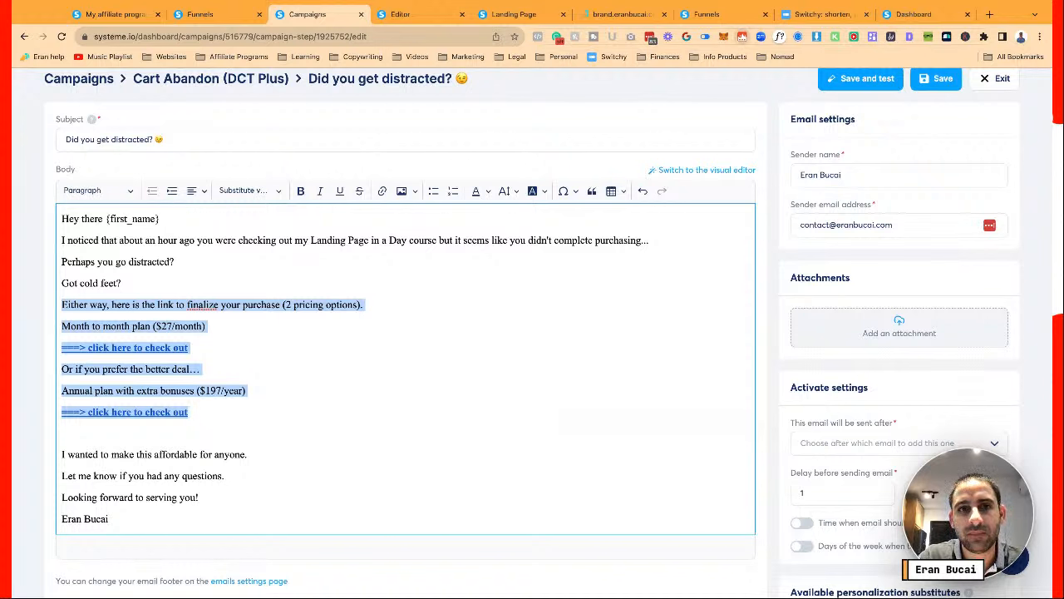
{"action": "left_click", "coordinate": [741, 37]}
Start a new Text Blaze snippet, paste the two-plan checkout message, and space out its lines
{"action": "left_click", "coordinate": [705, 37]}
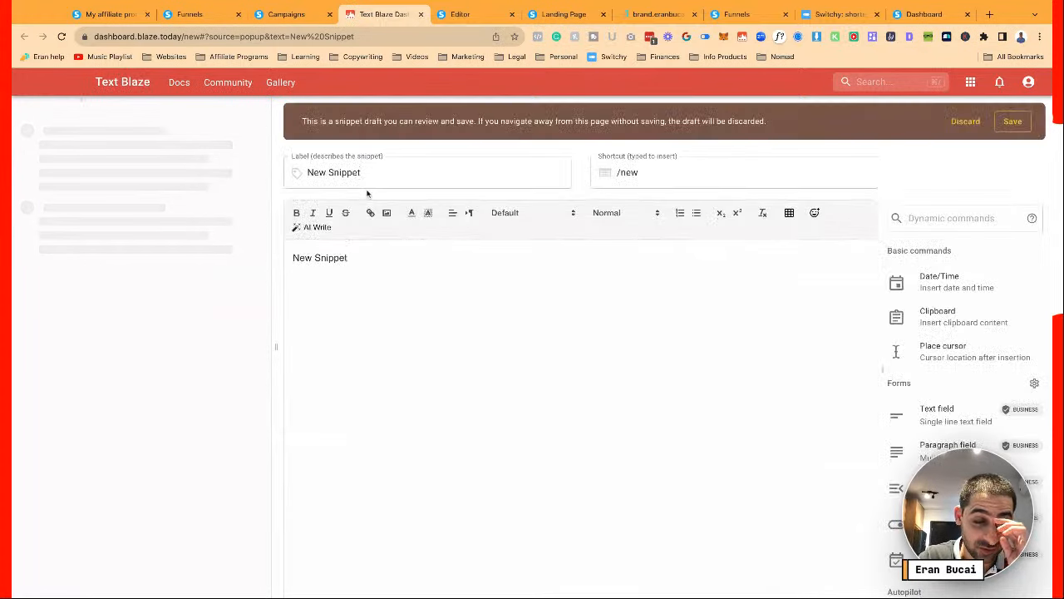
{"action": "triple_click", "coordinate": [363, 261]}
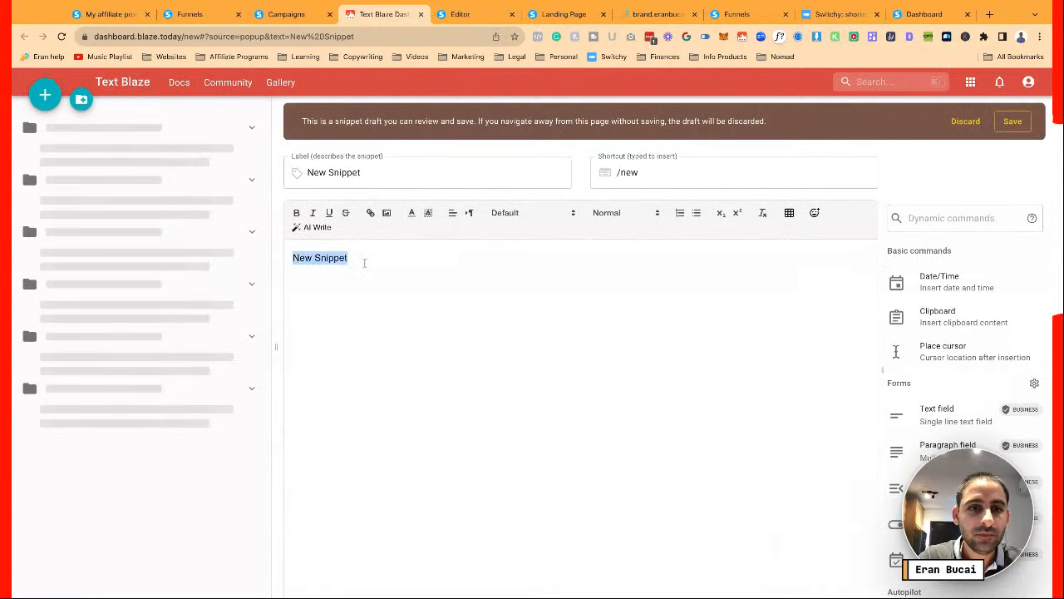
{"action": "key", "text": "ctrl+v"}
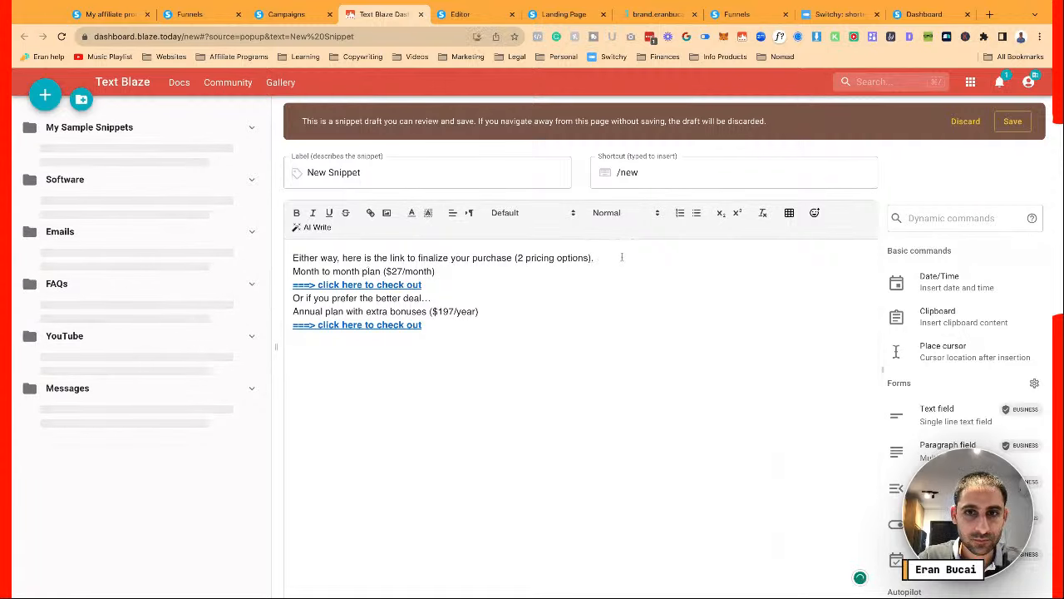
{"action": "key", "text": "Return"}
{"action": "key", "text": "Down"}
{"action": "key", "text": "Down"}
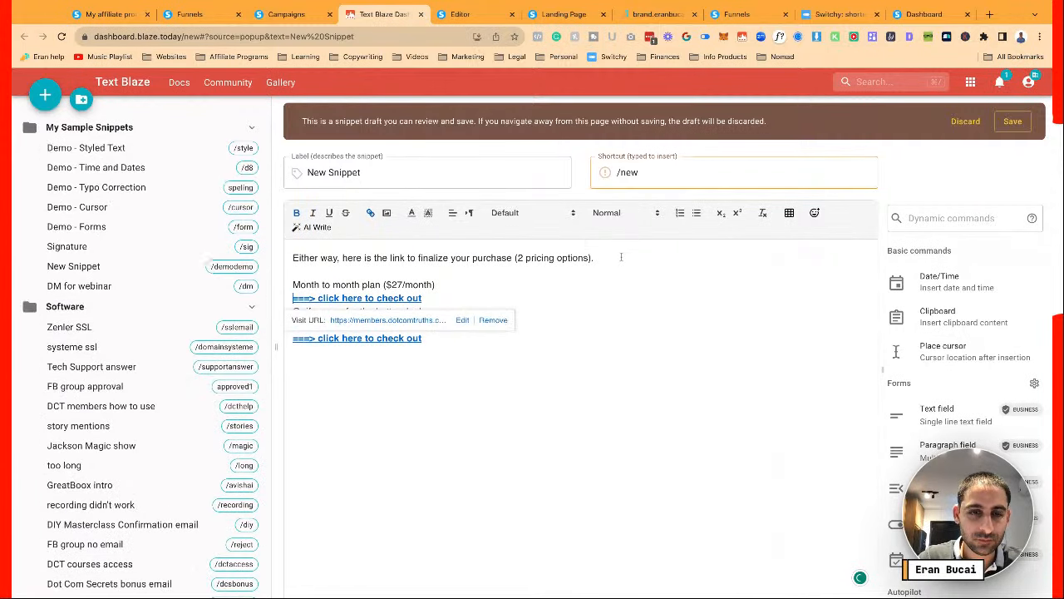
{"action": "key", "text": "Return"}
{"action": "key", "text": "Down"}
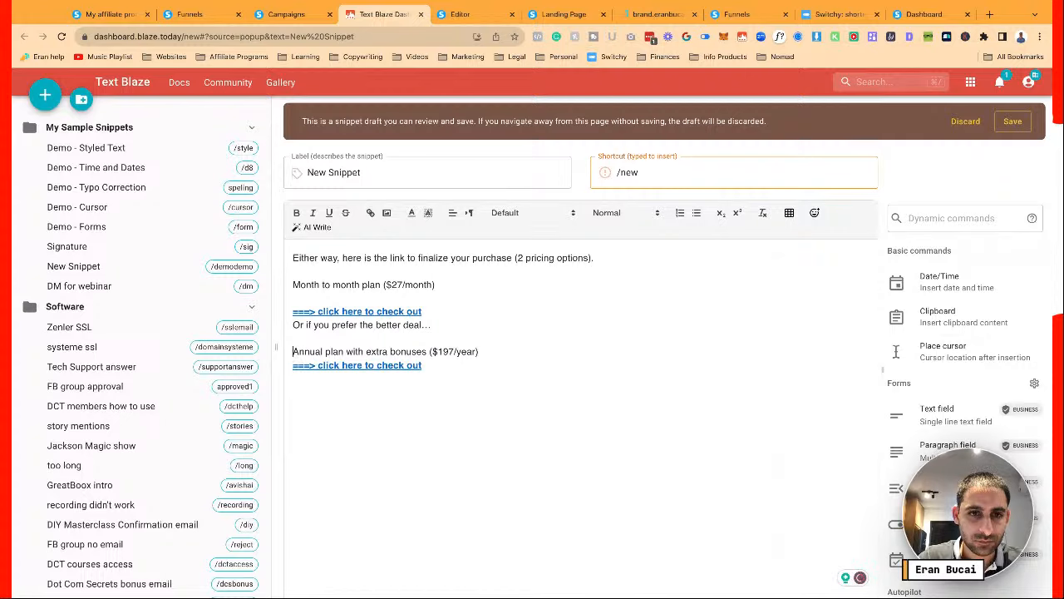
{"action": "key", "text": "Up"}
{"action": "key", "text": "Up"}
{"action": "key", "text": "Return"}
{"action": "key", "text": "Down"}
{"action": "key", "text": "Down"}
{"action": "key", "text": "Down"}
{"action": "key", "text": "Return"}
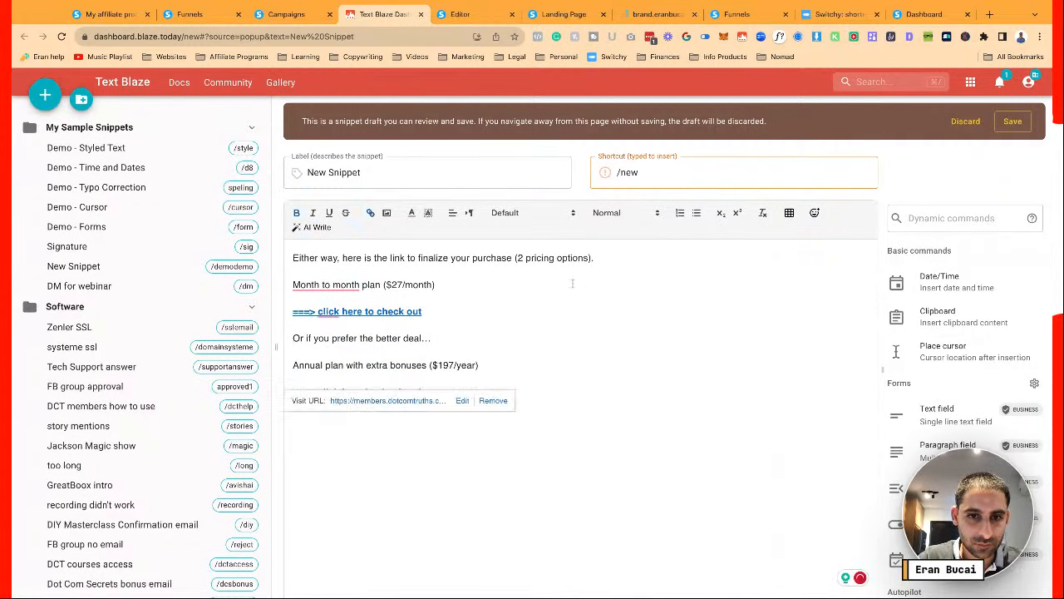
Paste the annual checkout link's URL as plain text below the links
{"action": "left_click", "coordinate": [406, 396]}
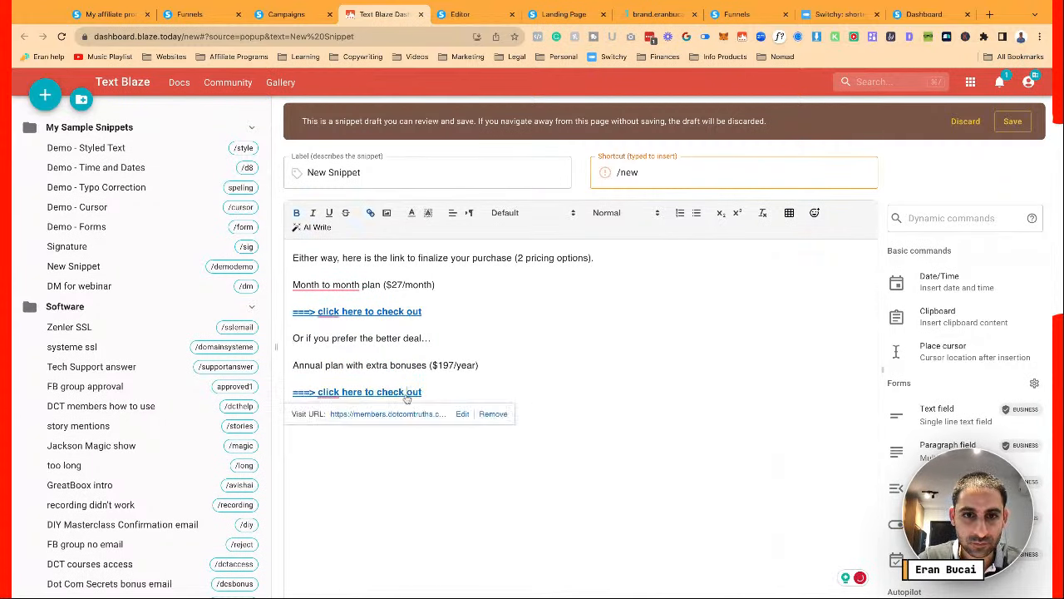
{"action": "left_click", "coordinate": [462, 413]}
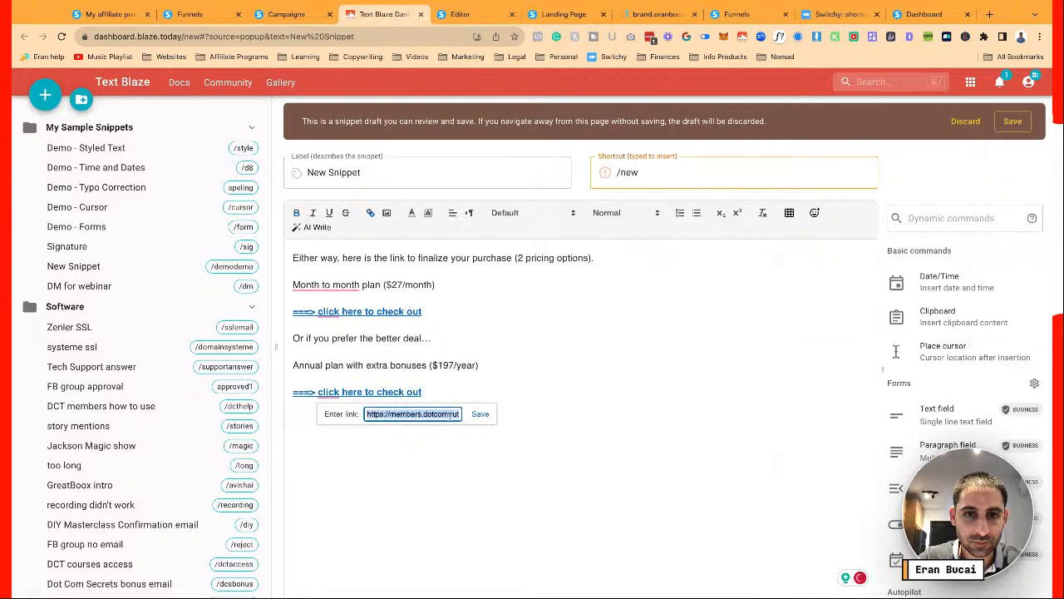
{"action": "left_click", "coordinate": [447, 414]}
{"action": "triple_click", "coordinate": [448, 414]}
{"action": "left_click", "coordinate": [481, 414]}
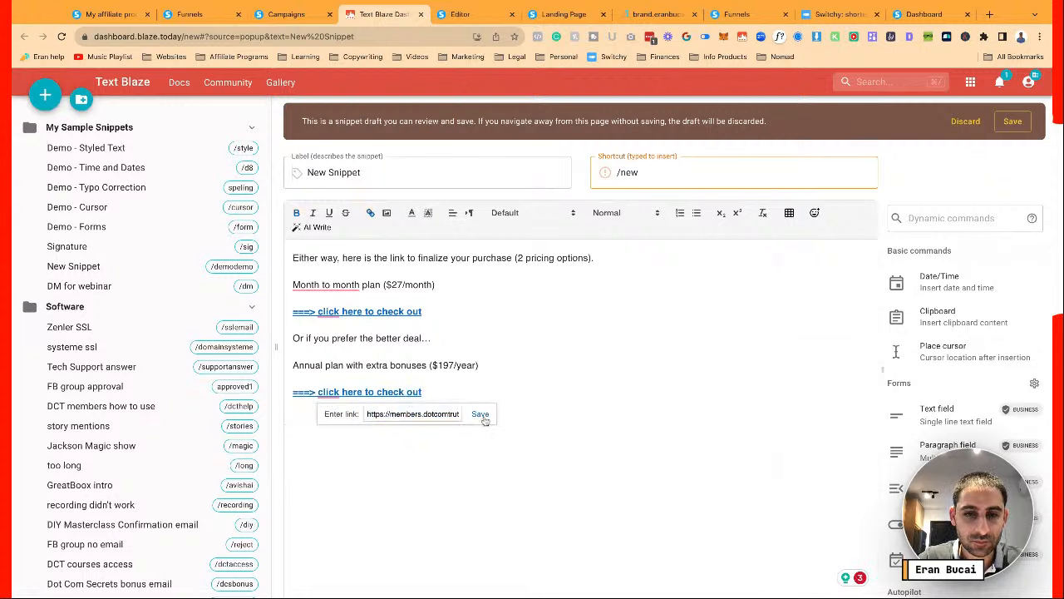
{"action": "key", "text": "ctrl+v"}
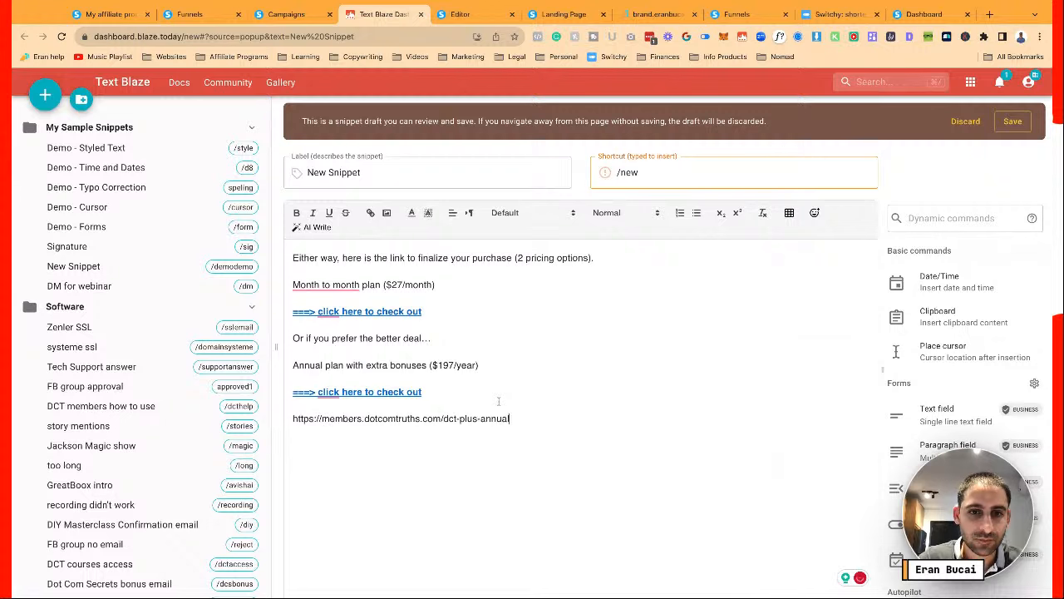
Add the dct-plus-monthly URL and reorder it above the dct-plus-annual URL
{"action": "left_click", "coordinate": [411, 313]}
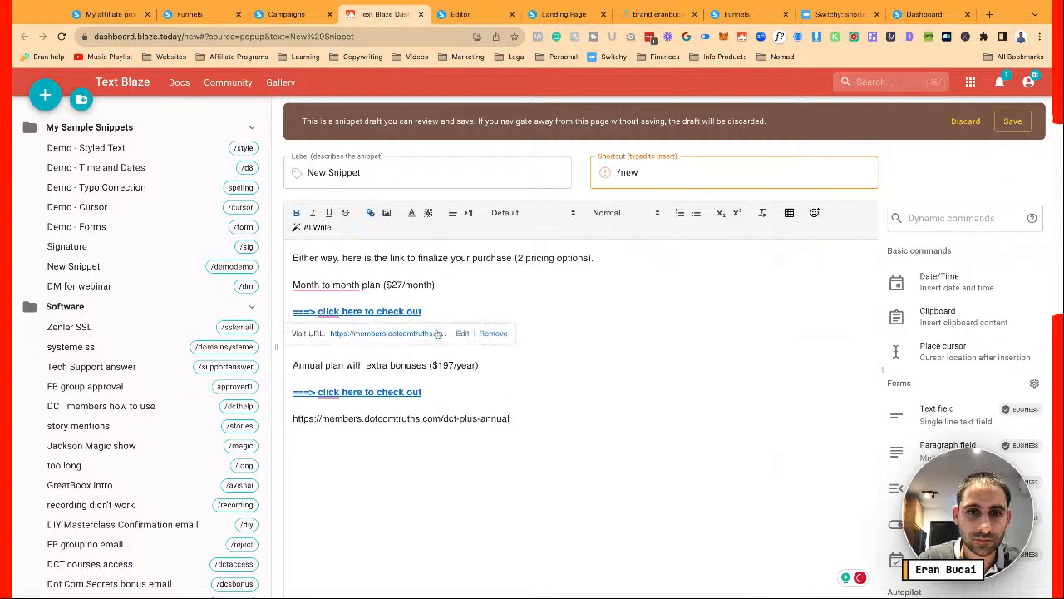
{"action": "left_click", "coordinate": [462, 334]}
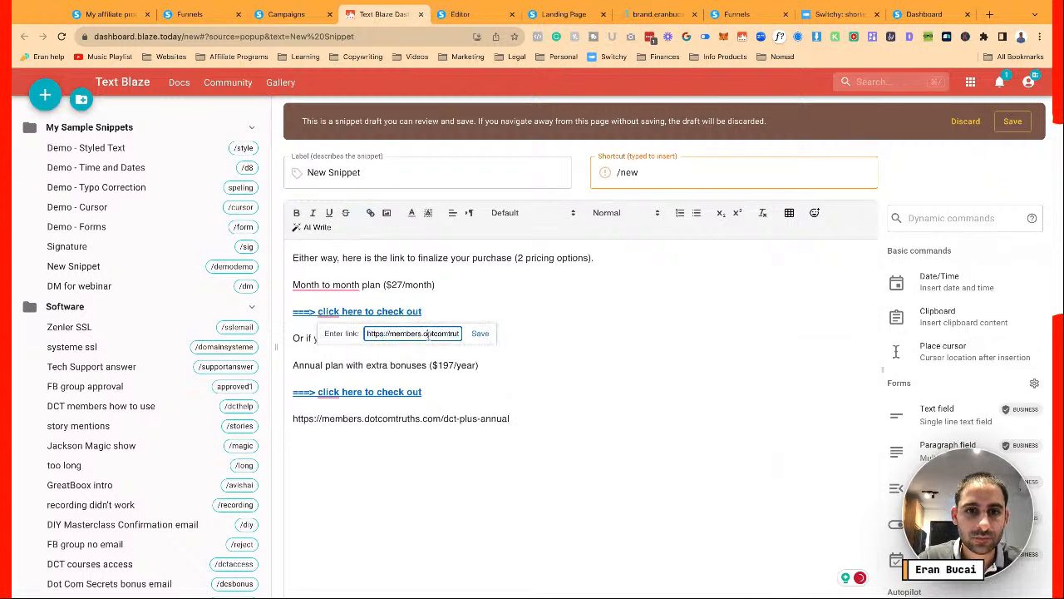
{"action": "triple_click", "coordinate": [429, 336]}
{"action": "left_click", "coordinate": [479, 335]}
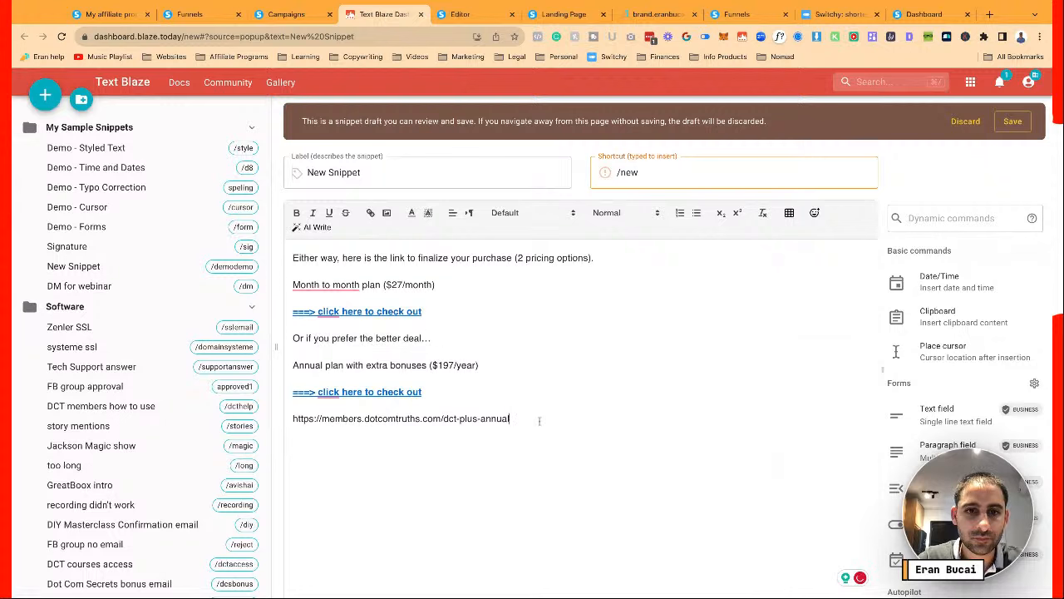
{"action": "type", "text": "https://members.dotcomtruths.com/dct-plus-monthly"}
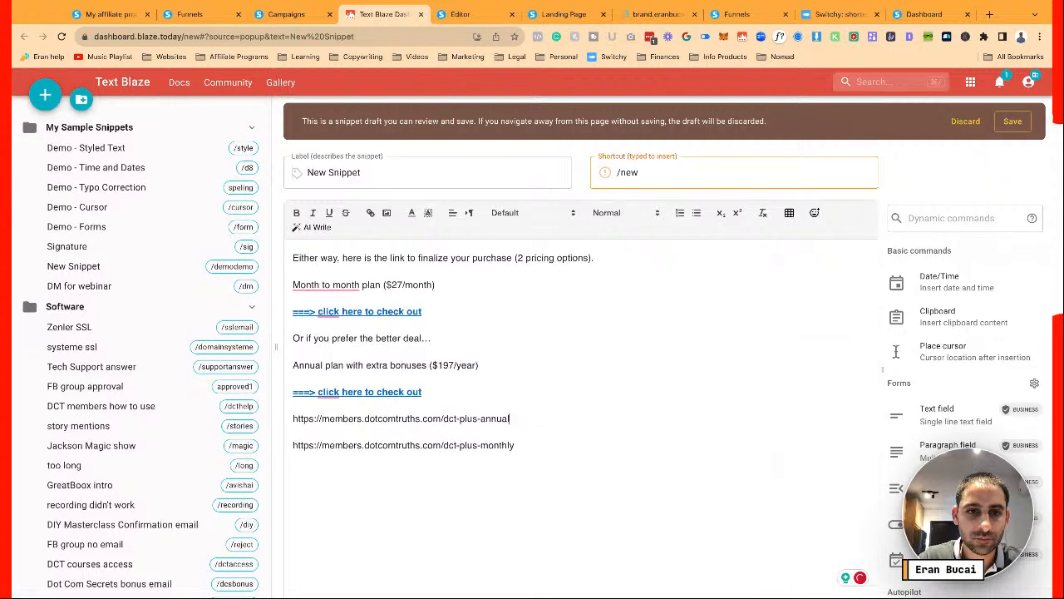
{"action": "key", "text": "shift+Down"}
{"action": "key", "text": "super+x"}
{"action": "key", "text": "Down"}
{"action": "key", "text": "Down"}
{"action": "key", "text": "Down"}
{"action": "key", "text": "Down"}
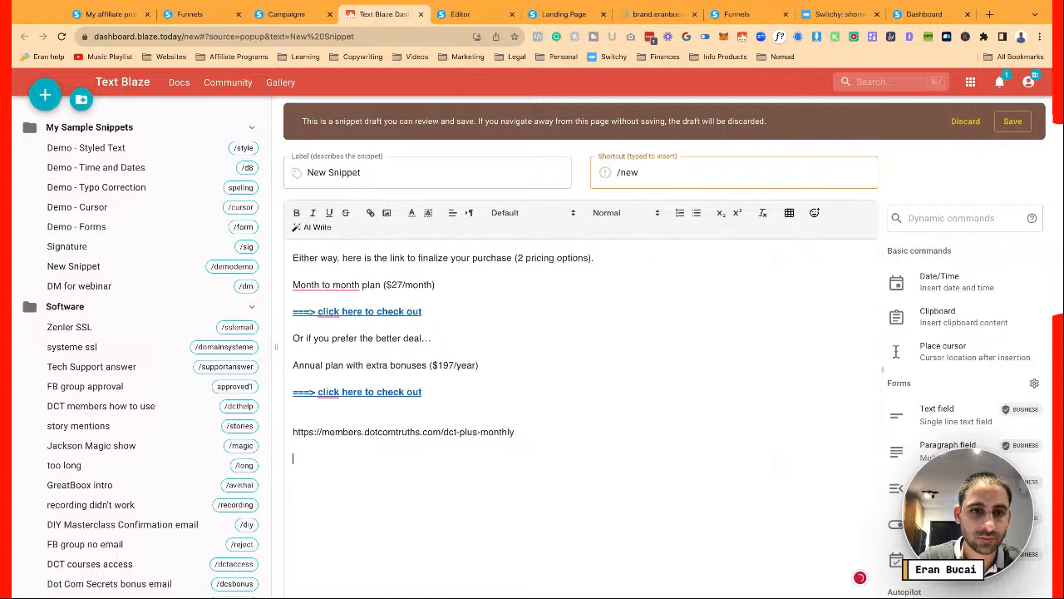
{"action": "key", "text": "ctrl+v"}
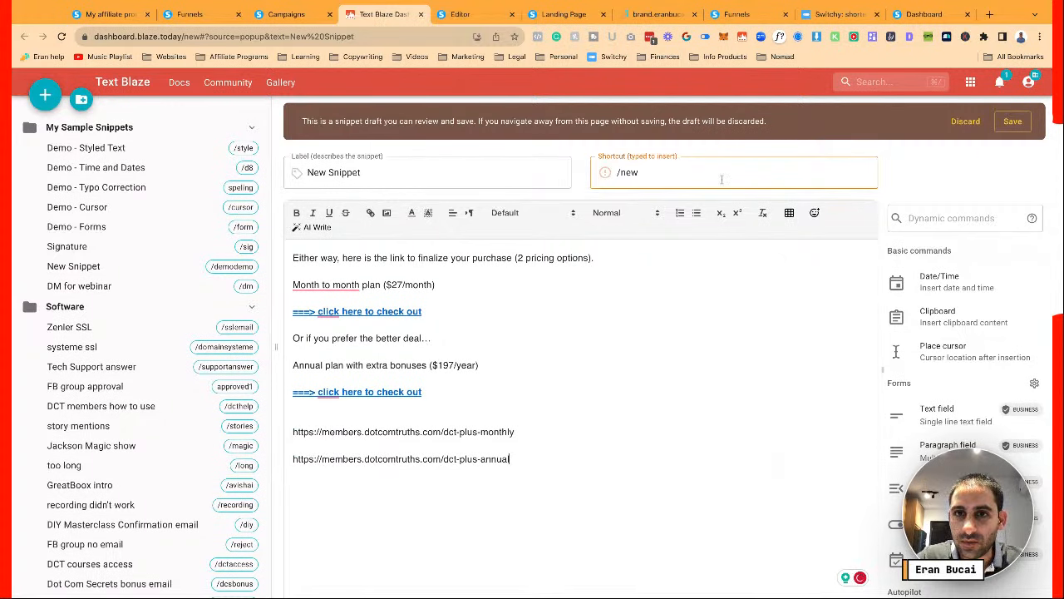
Change the snippet shortcut to /plus and label it 'DCT Plus sign up links'
{"action": "left_click", "coordinate": [718, 174]}
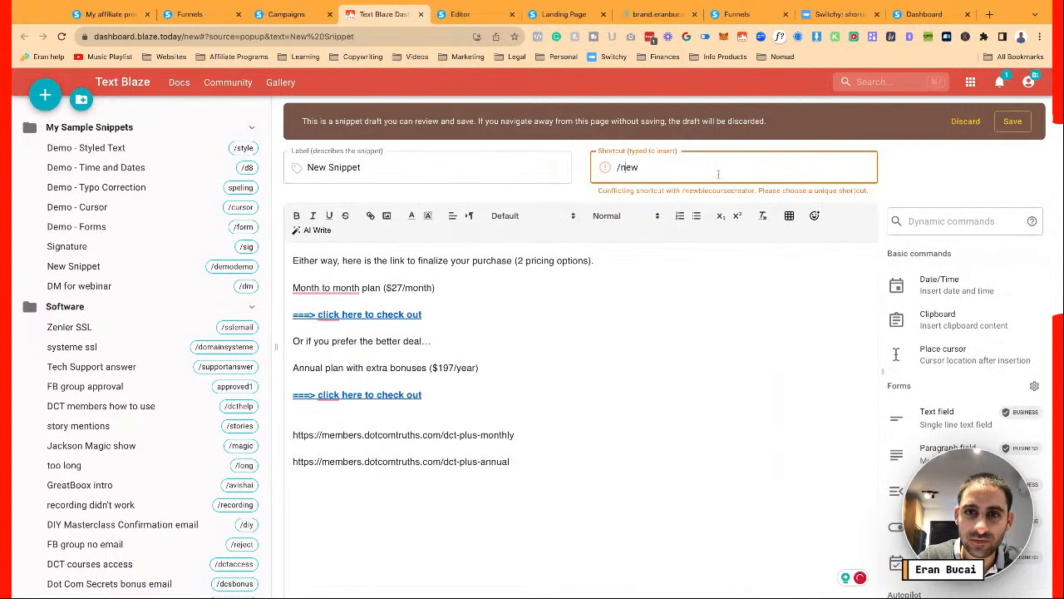
{"action": "key", "text": "shift+Right"}
{"action": "key", "text": "shift+Right"}
{"action": "key", "text": "shift+Right"}
{"action": "type", "text": "plus"}
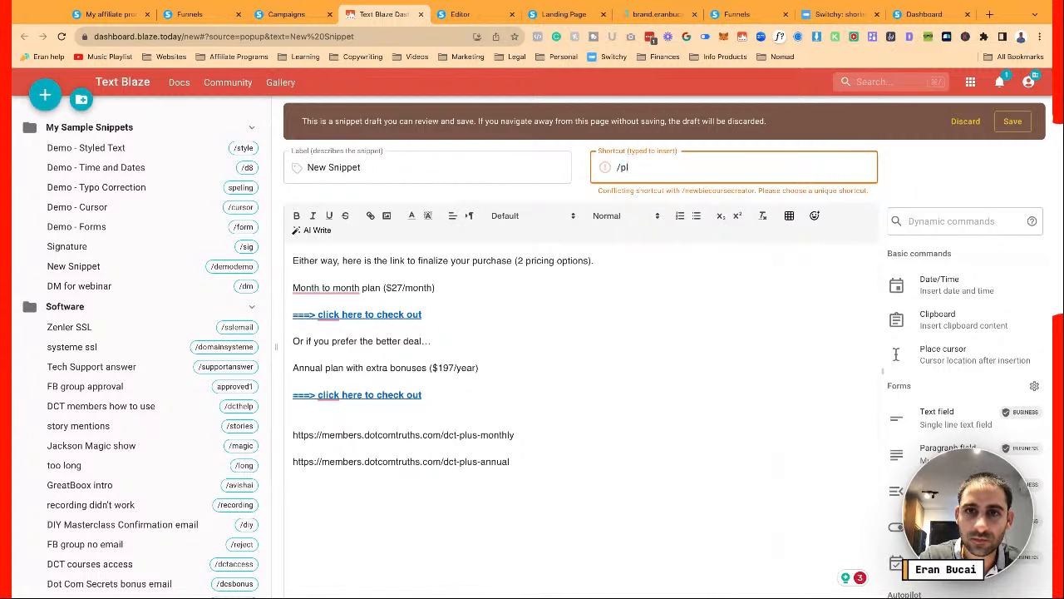
{"action": "triple_click", "coordinate": [432, 174]}
{"action": "type", "text": "DCT Plus"}
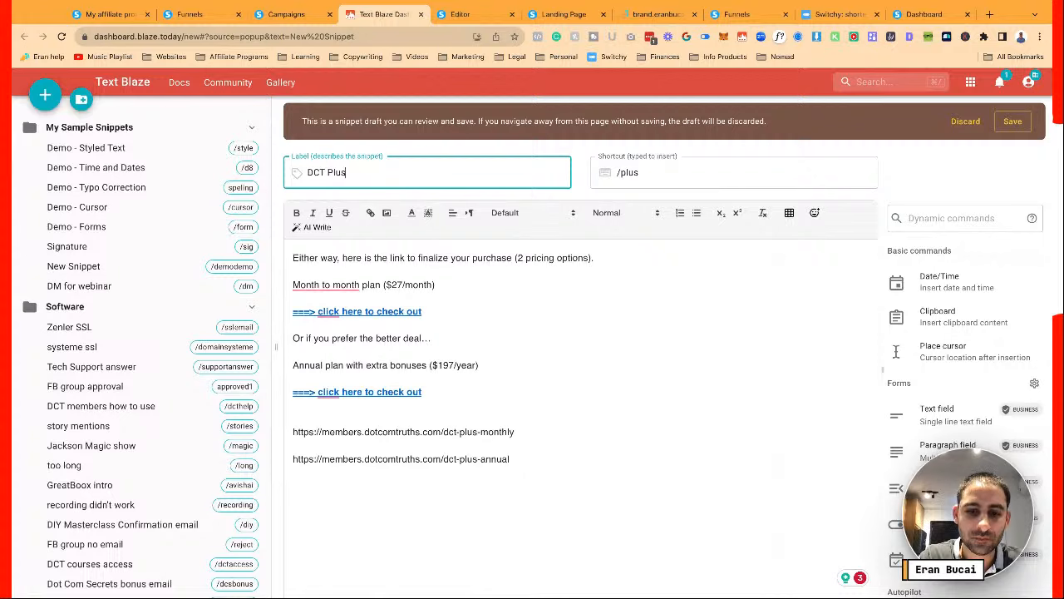
{"action": "type", "text": " sign up links"}
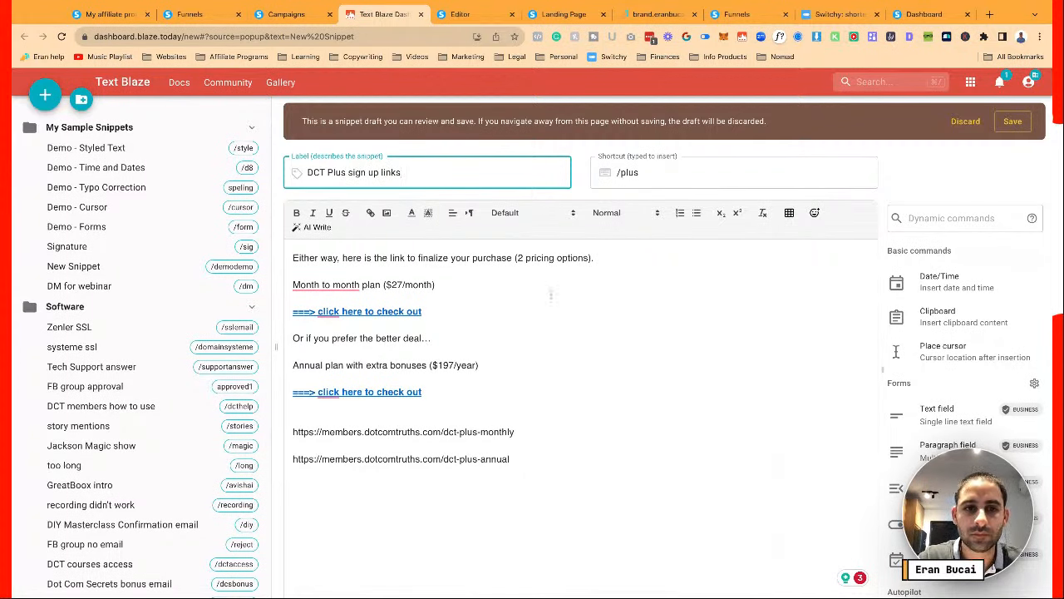
Accept the Month-to-month hyphenation and save the snippet into the Messages folder
{"action": "mouse_move", "coordinate": [349, 285]}
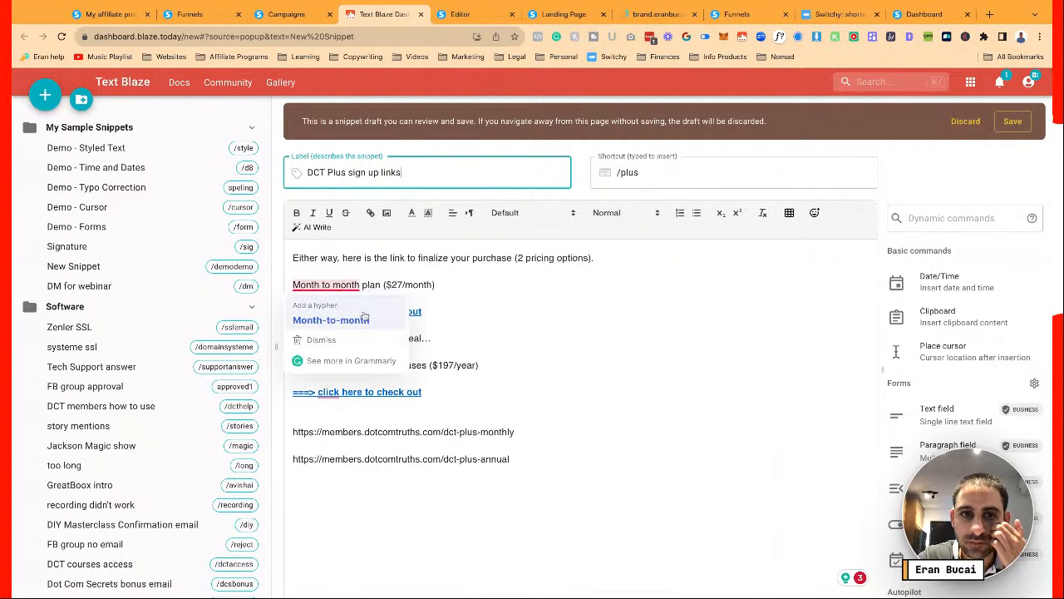
{"action": "left_click", "coordinate": [364, 317]}
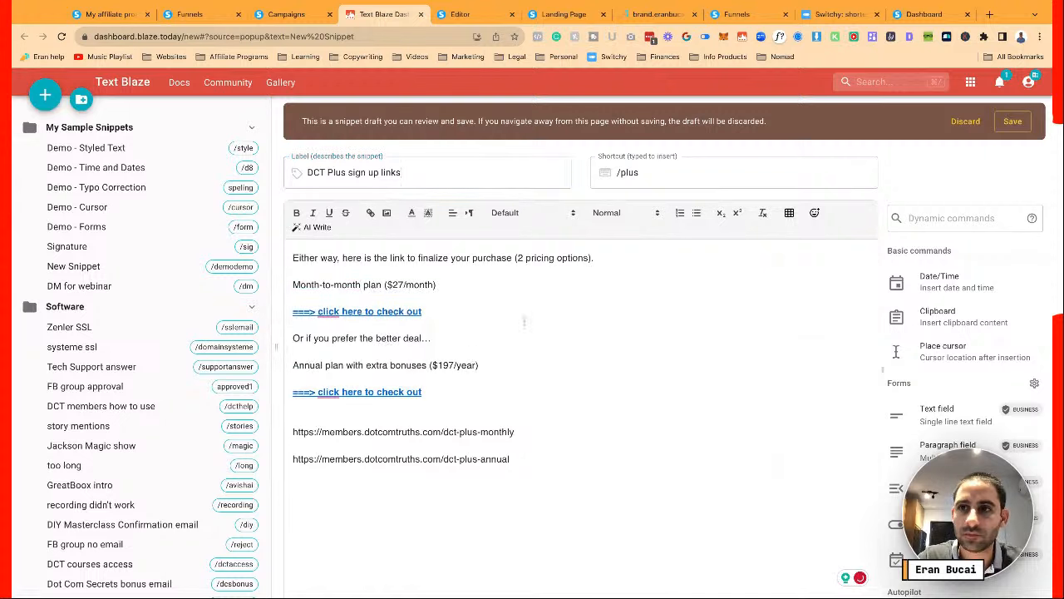
{"action": "left_click", "coordinate": [1012, 122]}
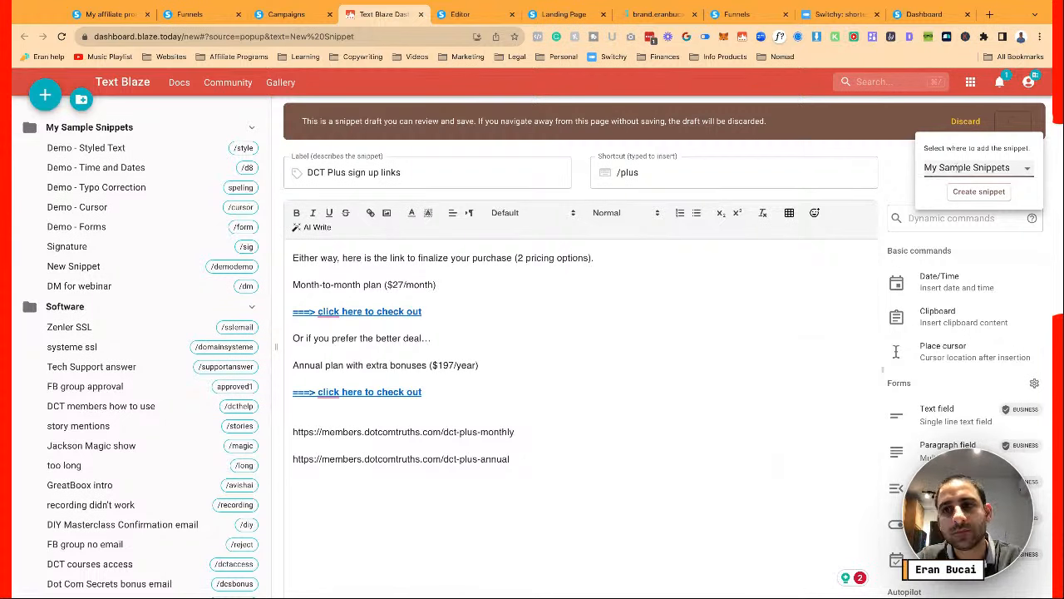
{"action": "left_click", "coordinate": [960, 167]}
{"action": "left_click", "coordinate": [1003, 193]}
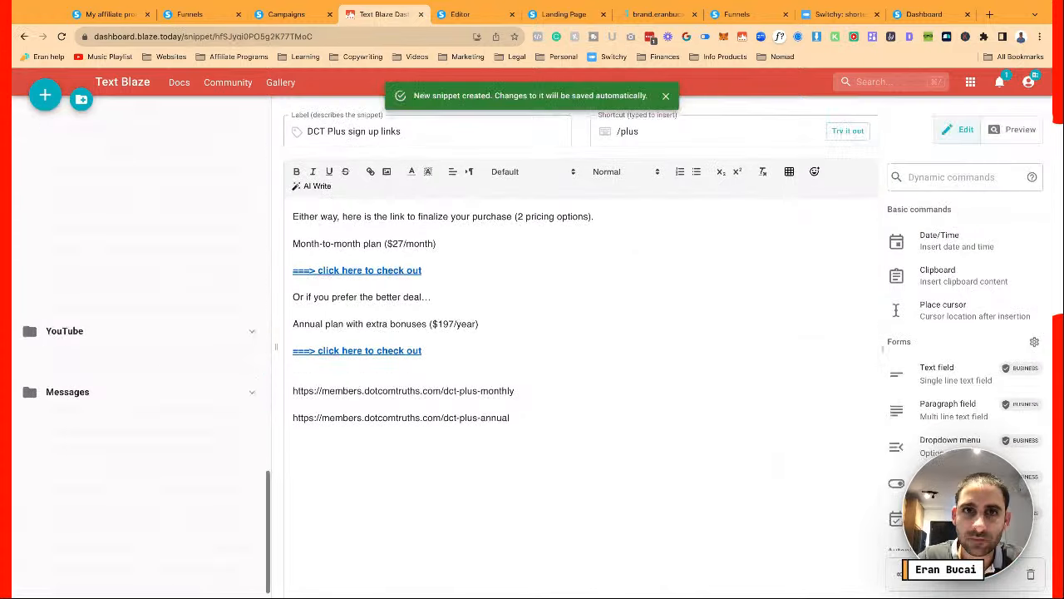
Change 'Month to month' to 'Month-to-month' in the Did you get distracted? email, save, and return to the Cart Abandon (DCT Plus) list
{"action": "left_click", "coordinate": [283, 14]}
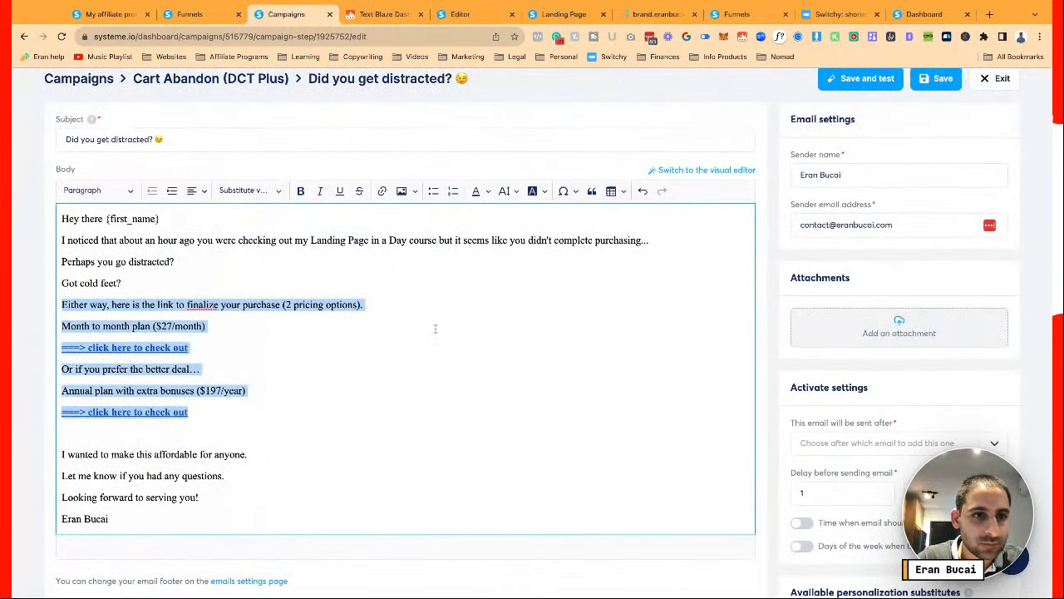
{"action": "left_click", "coordinate": [98, 308]}
{"action": "left_click", "coordinate": [92, 326]}
{"action": "key", "text": "BackSpace"}
{"action": "type", "text": "-to"}
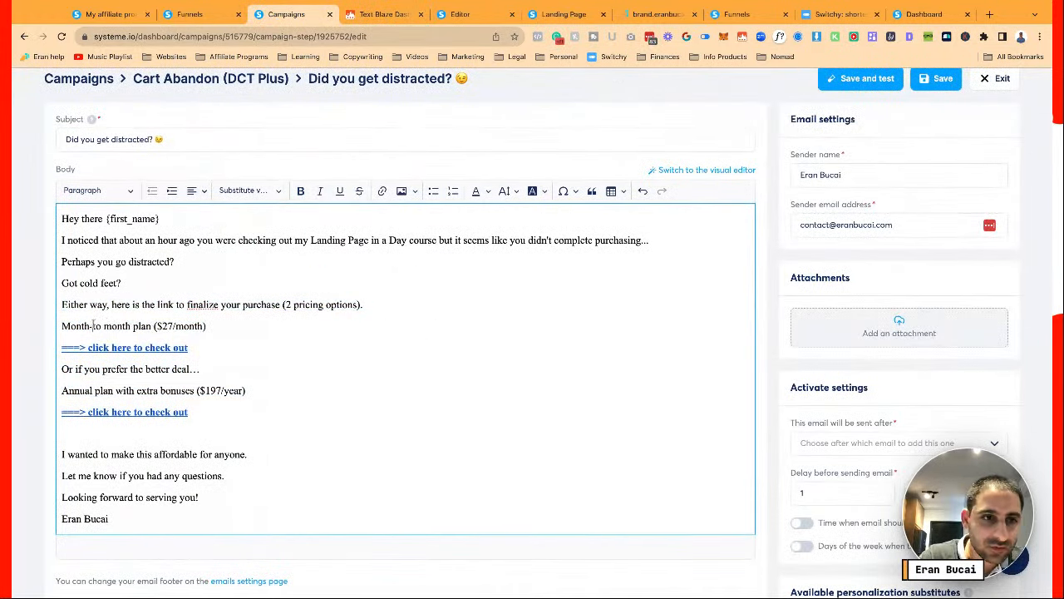
{"action": "type", "text": "-"}
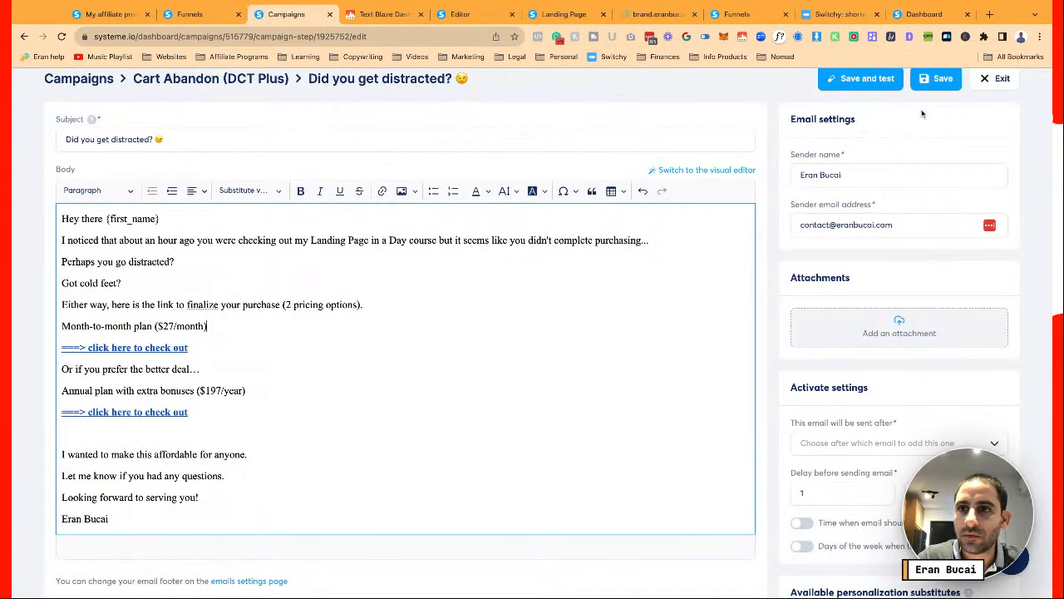
{"action": "left_click", "coordinate": [932, 78]}
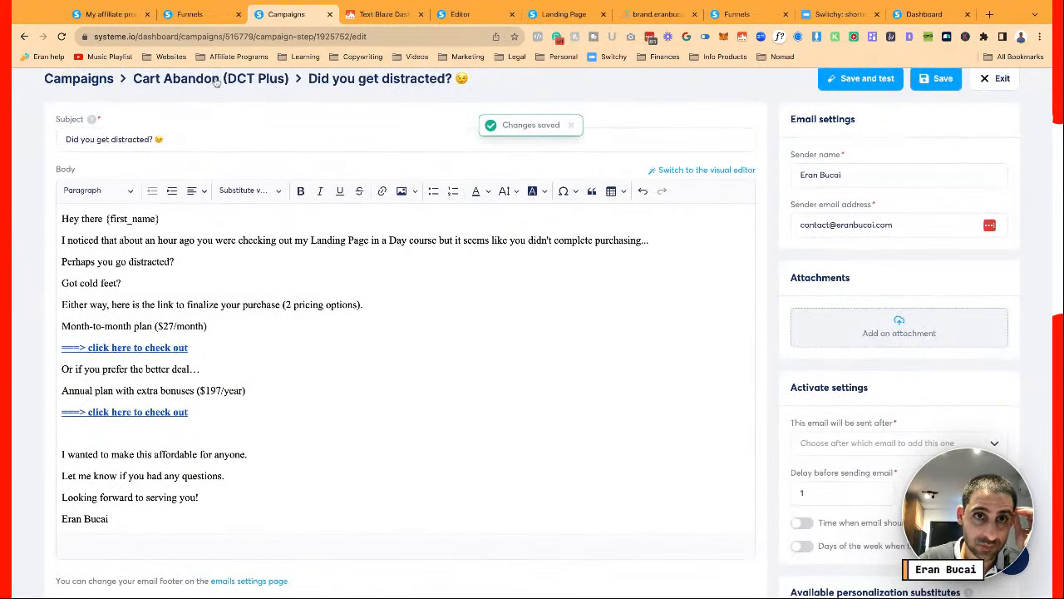
{"action": "left_click", "coordinate": [213, 79]}
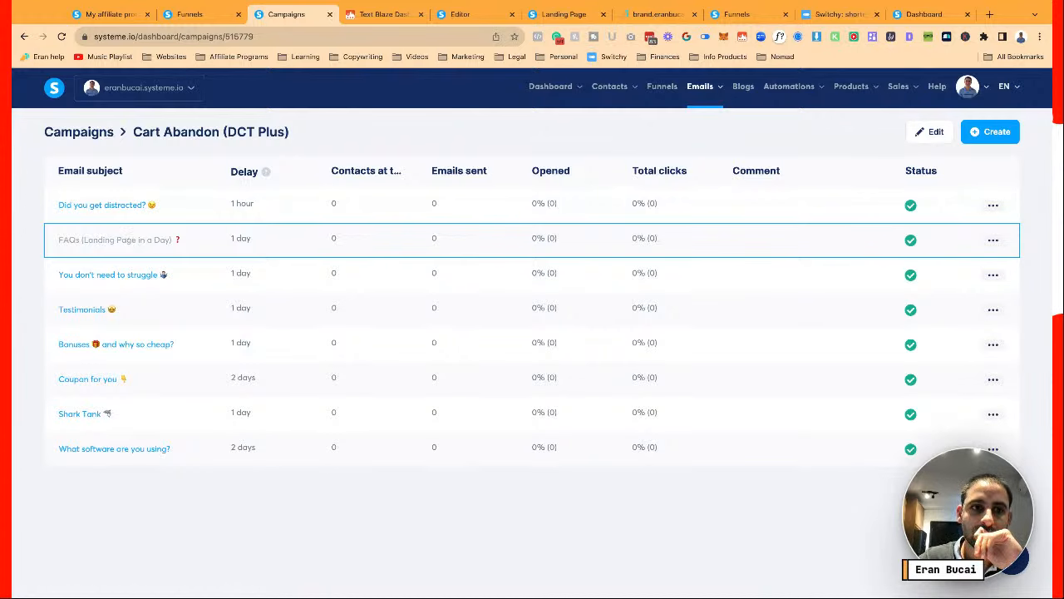
Open the FAQs email and replace 'Landing Page in a Day' in its subject with 'DCT Plus'
{"action": "left_click", "coordinate": [128, 241]}
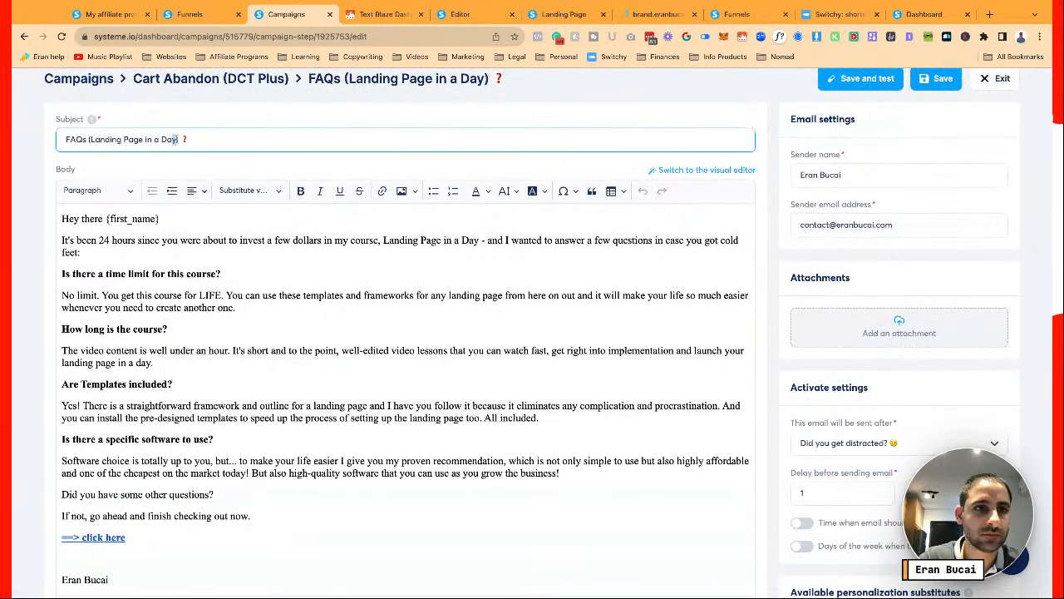
{"action": "left_click_drag", "start_coordinate": [177, 139], "coordinate": [91, 142]}
{"action": "type", "text": "DCT Plus"}
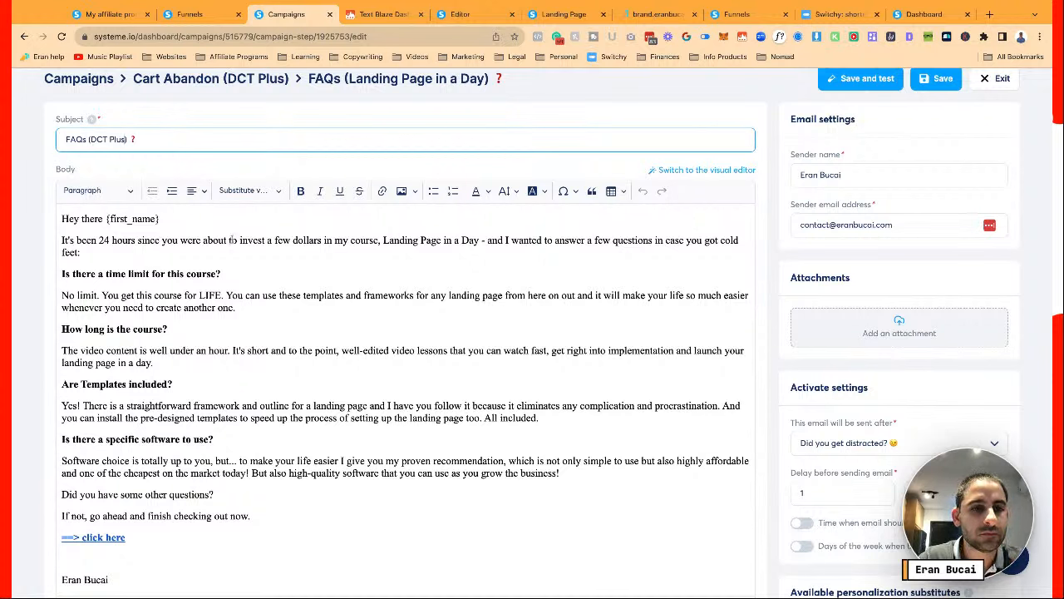
Rewrite the intro to mention investing in the DCT Plus membership, deleting the leftover course wording
{"action": "left_click", "coordinate": [269, 239]}
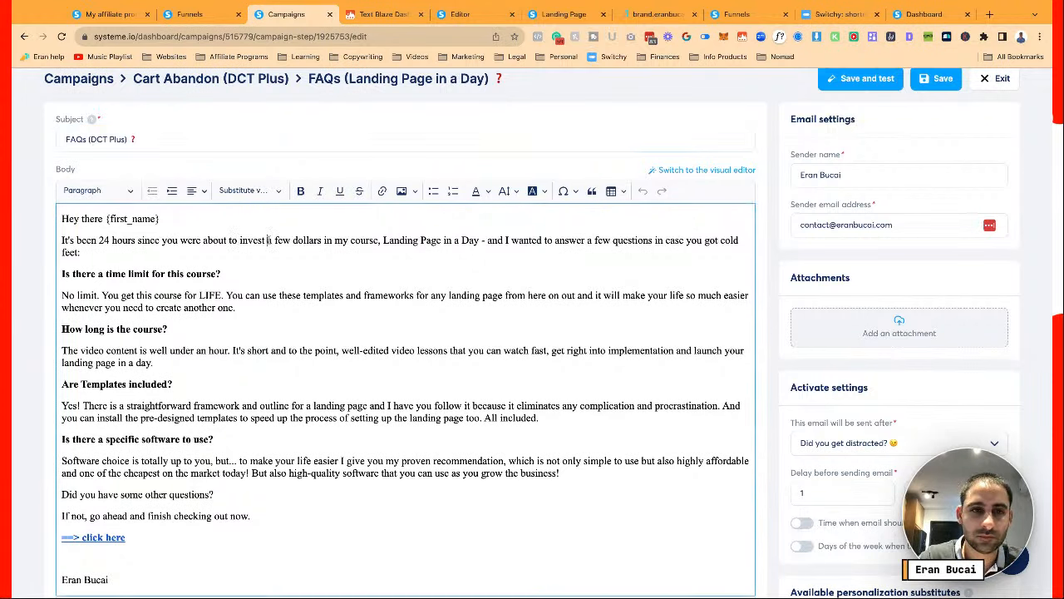
{"action": "type", "text": "in my"}
{"action": "key", "text": "BackSpace"}
{"action": "key", "text": "BackSpace"}
{"action": "key", "text": "BackSpace"}
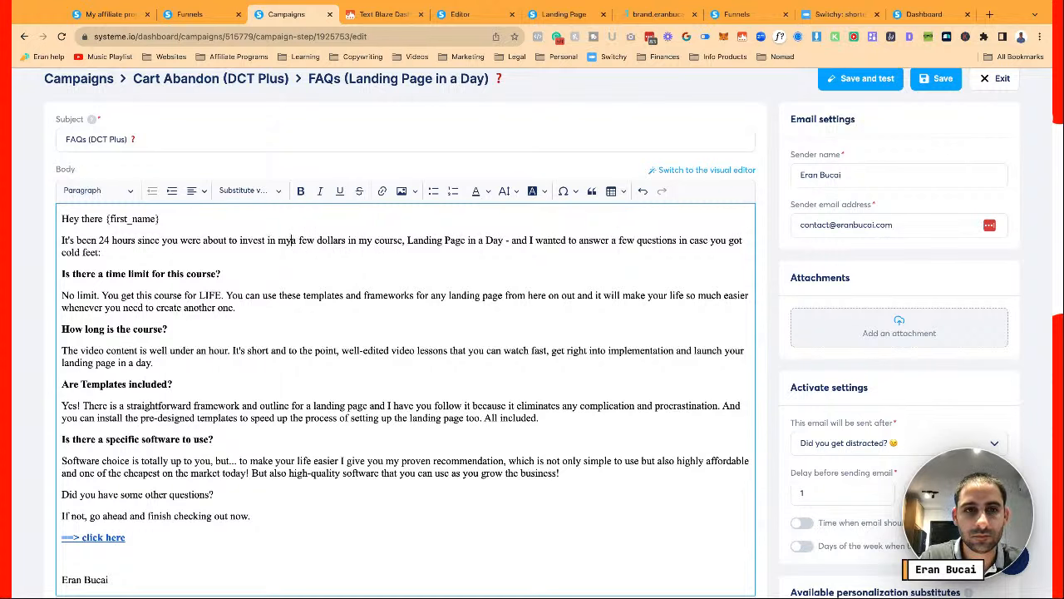
{"action": "type", "text": "the DCT Plus membership."}
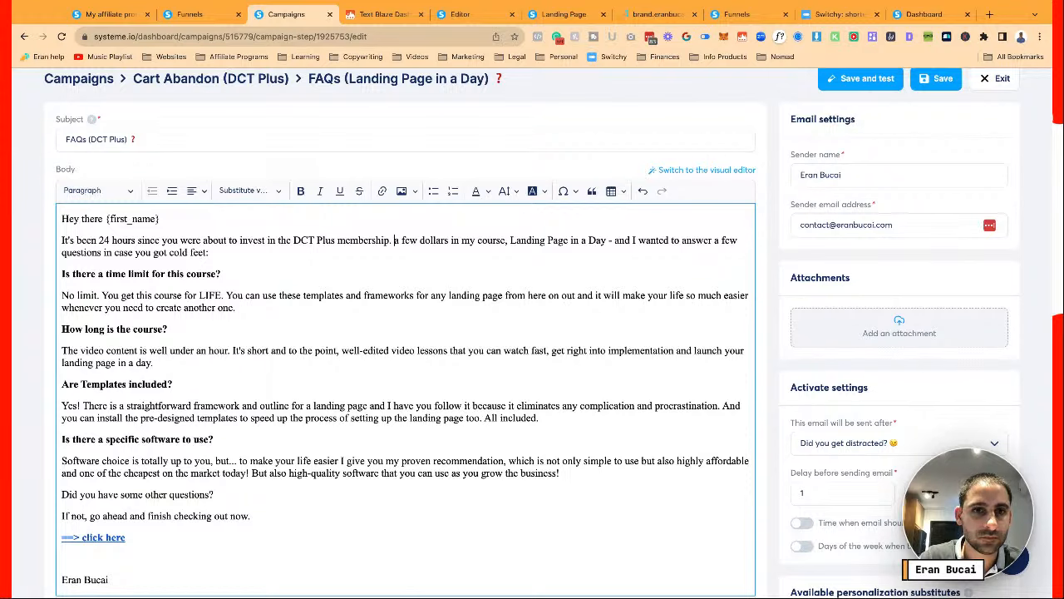
{"action": "key", "text": "Return"}
{"action": "key", "text": "shift+Right"}
{"action": "key", "text": "shift+Right"}
{"action": "key", "text": "shift+Right"}
{"action": "key", "text": "shift+Right"}
{"action": "key", "text": "shift+Right"}
{"action": "key", "text": "shift+Right"}
{"action": "key", "text": "shift+Right"}
{"action": "key", "text": "shift+Right"}
{"action": "key", "text": "shift+Right"}
{"action": "key", "text": "shift+Right"}
{"action": "key", "text": "shift+Right"}
{"action": "key", "text": "shift+Right"}
{"action": "key", "text": "shift+Right"}
{"action": "key", "text": "shift+Right"}
{"action": "key", "text": "shift+Right"}
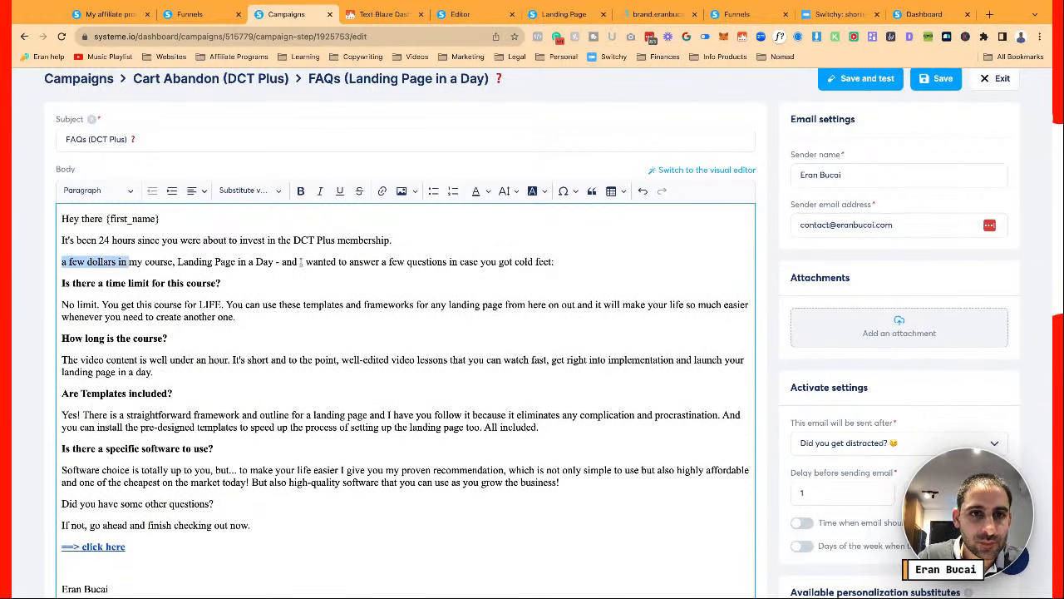
{"action": "left_click_drag", "start_coordinate": [300, 261], "coordinate": [62, 261]}
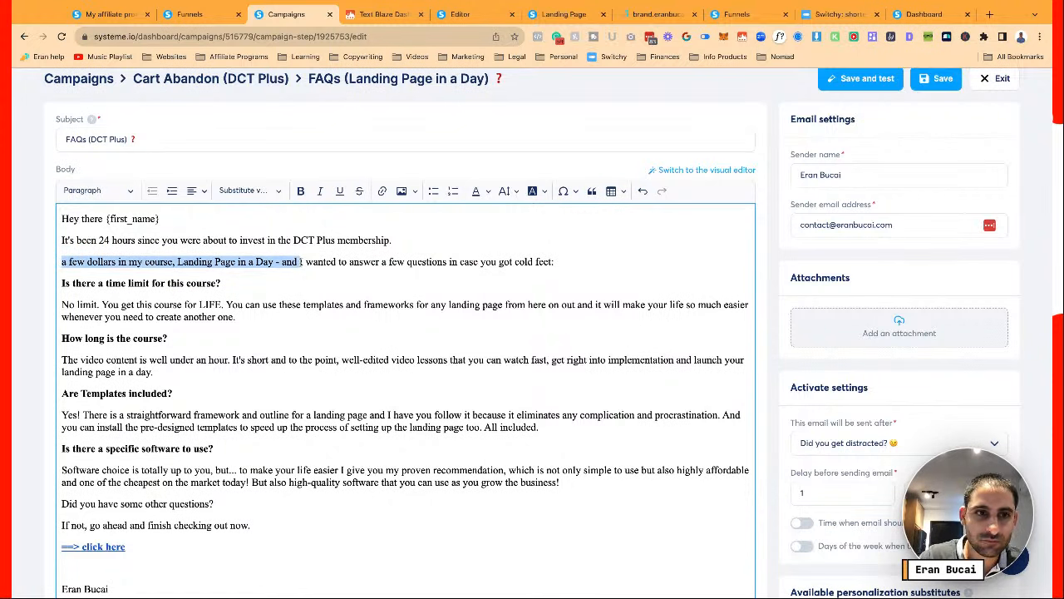
{"action": "key", "text": "BackSpace"}
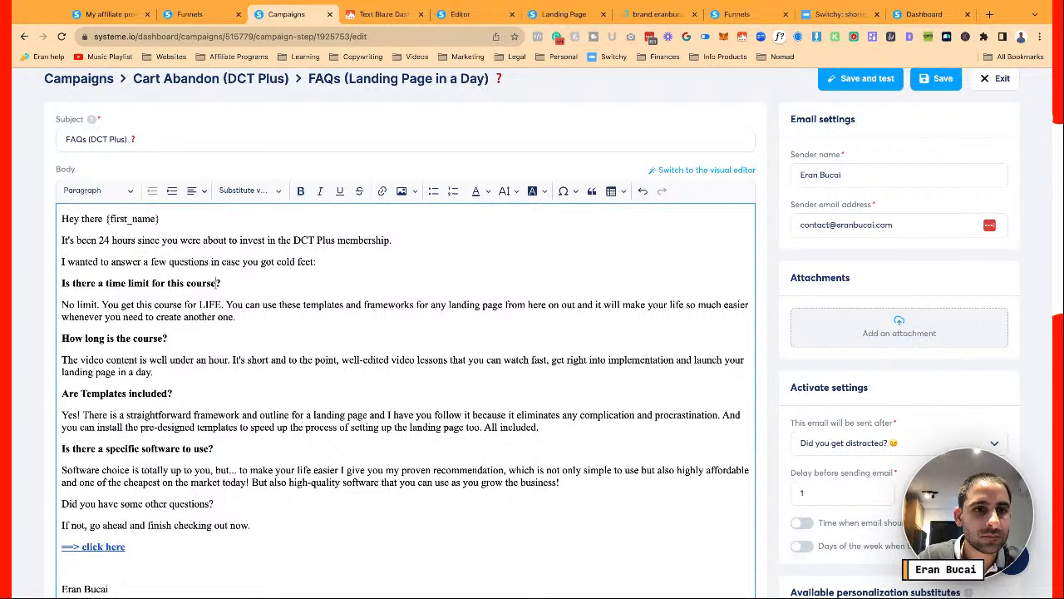
Remove the word 'course' from the first FAQ heading
{"action": "double_click", "coordinate": [217, 283]}
{"action": "key", "text": "Right"}
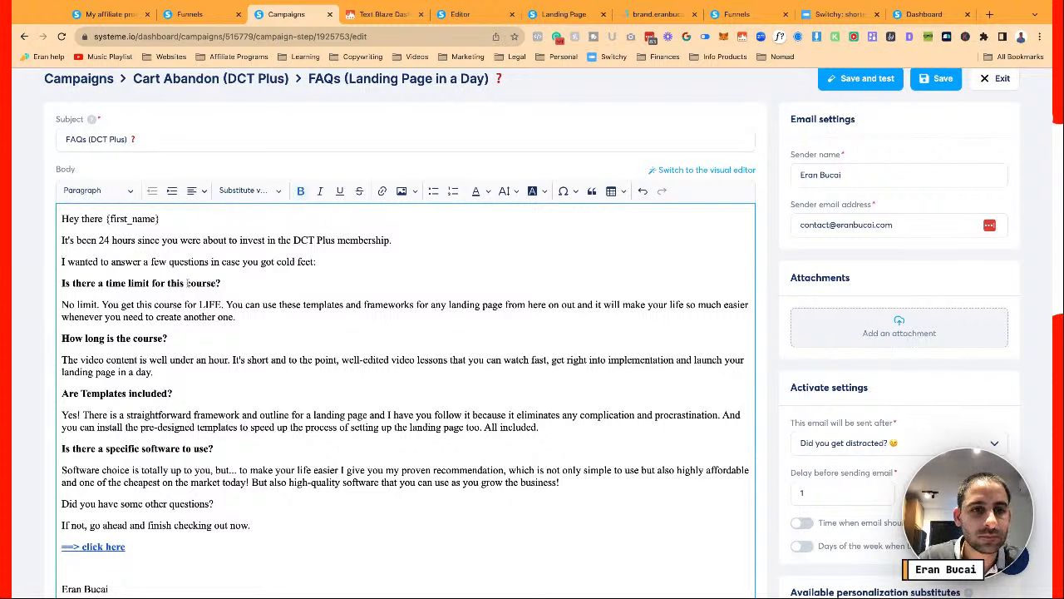
{"action": "key", "text": "BackSpace"}
{"action": "key", "text": "BackSpace"}
{"action": "key", "text": "BackSpace"}
{"action": "key", "text": "BackSpace"}
{"action": "key", "text": "BackSpace"}
{"action": "key", "text": "BackSpace"}
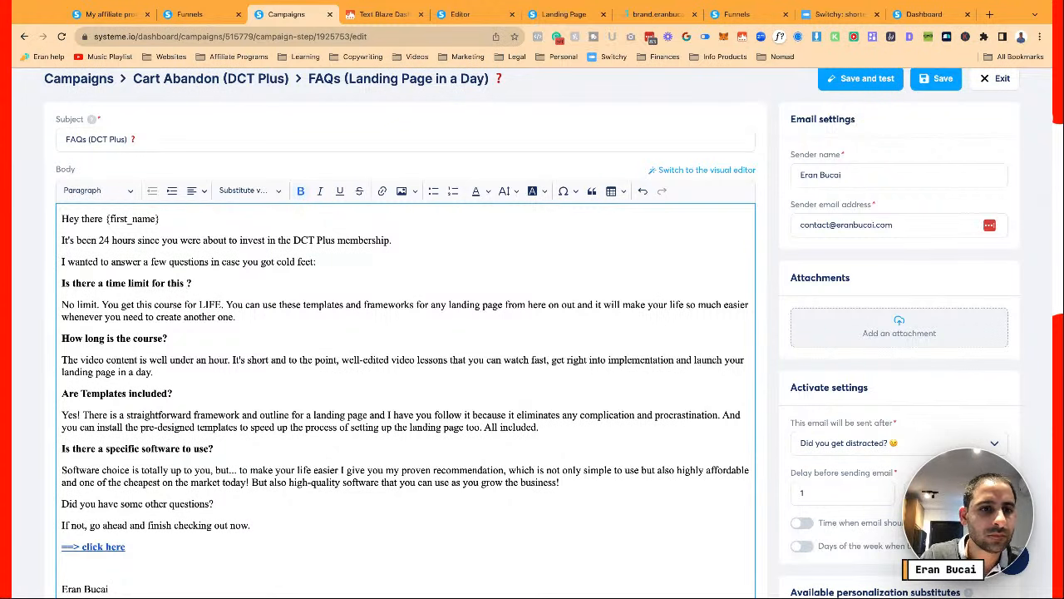
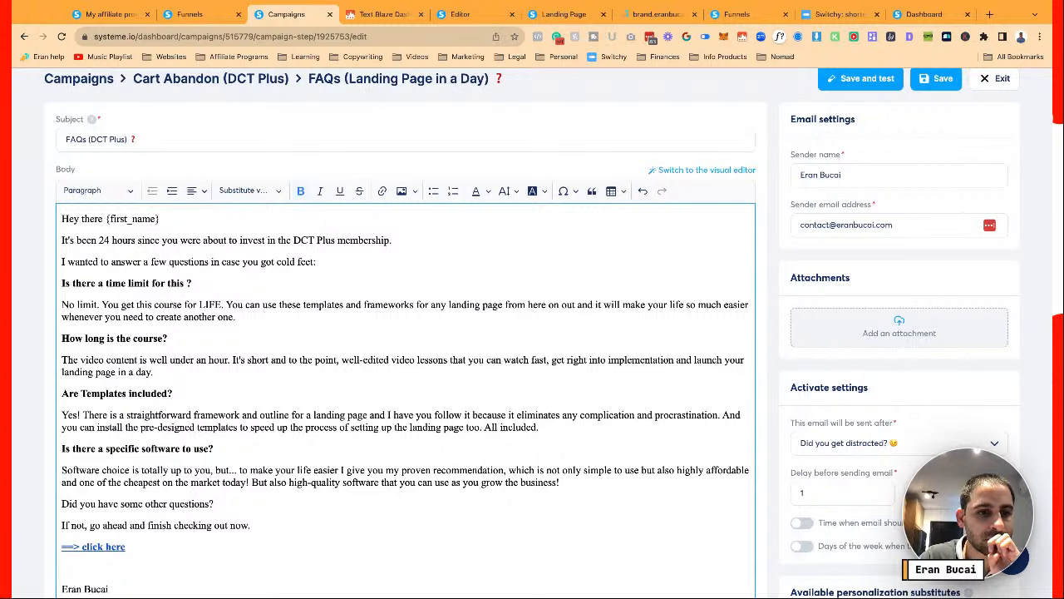
Replace 'Is there a time limit for this ?' with 'Is there any minimum requirement to stay in the membership?'
{"action": "scroll", "coordinate": [547, 332], "scroll_direction": "down", "scroll_amount": 1}
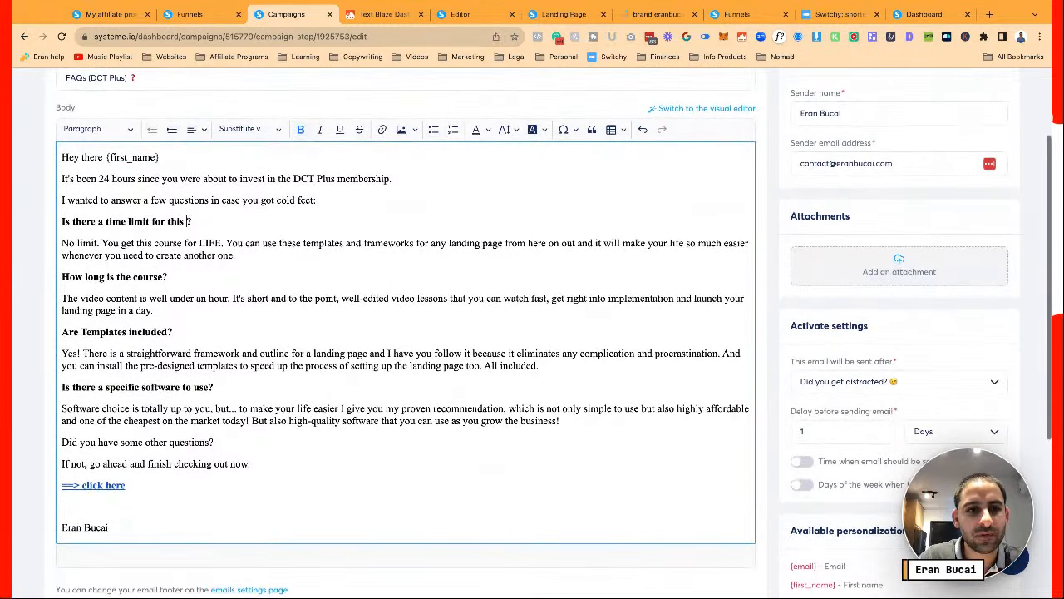
{"action": "scroll", "coordinate": [188, 337], "scroll_direction": "up", "scroll_amount": 2}
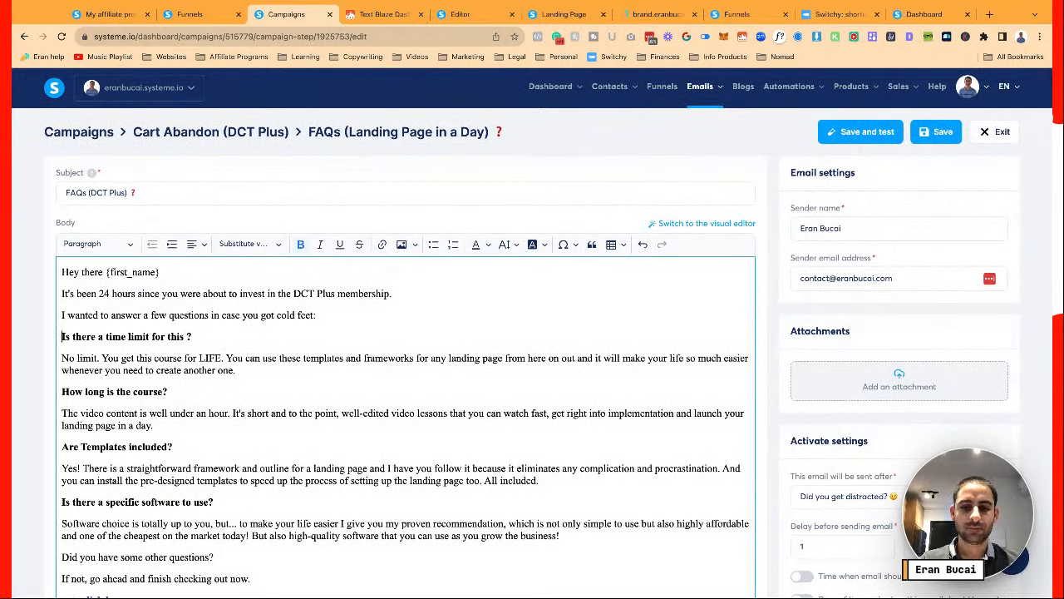
{"action": "type", "text": "Is there any m"}
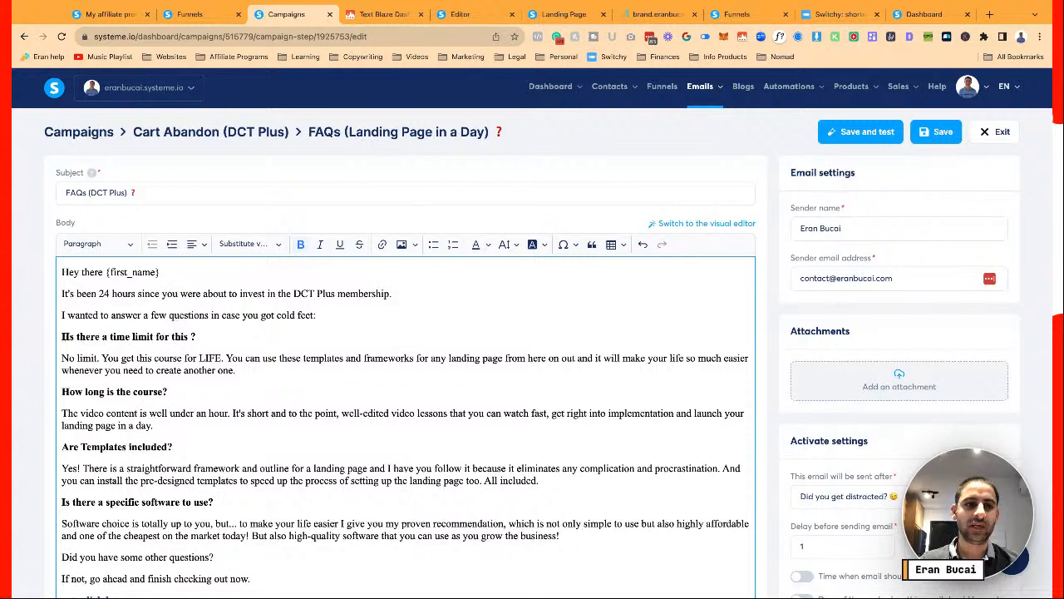
{"action": "type", "text": "inimum "}
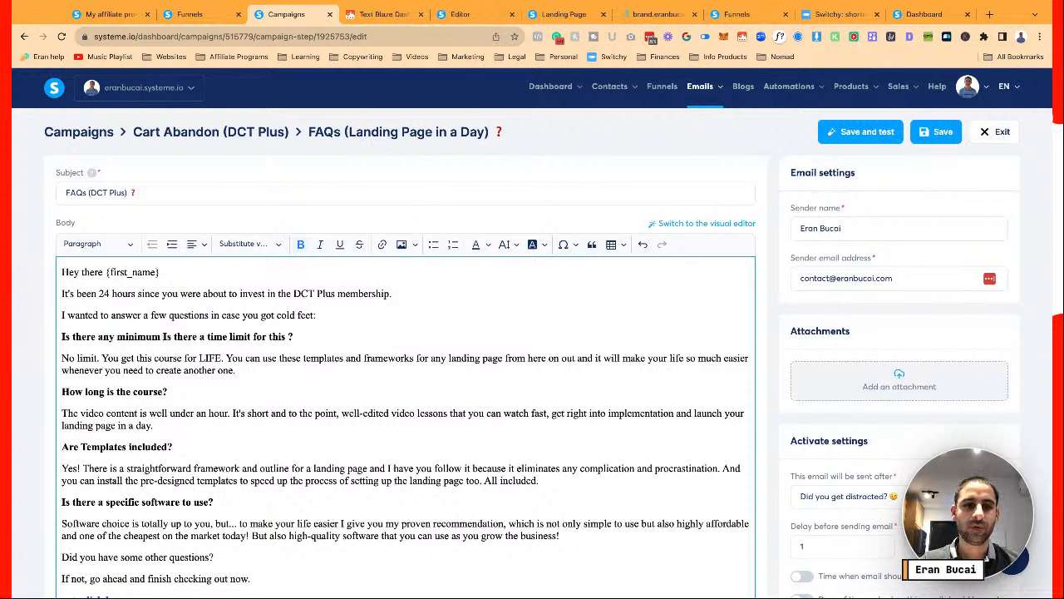
{"action": "type", "text": "requirement to stay in the me"}
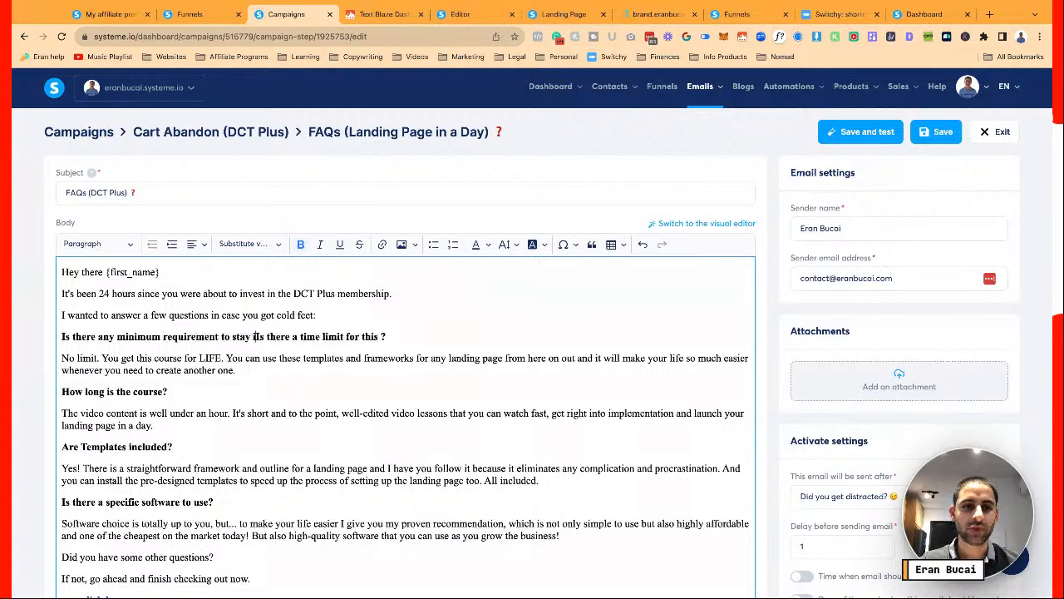
{"action": "type", "text": "mbership?"}
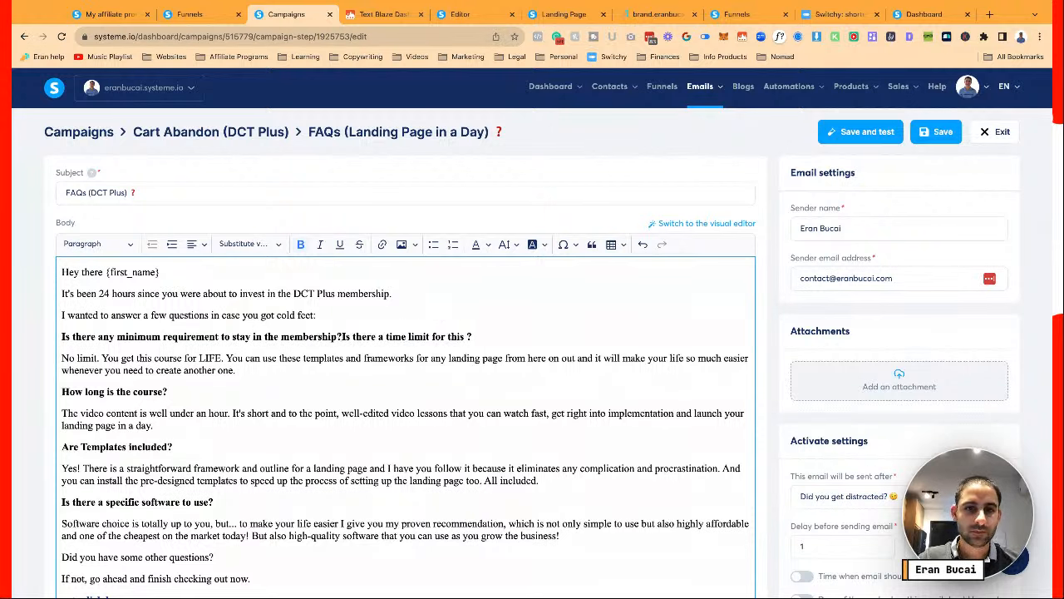
{"action": "left_click_drag", "start_coordinate": [342, 336], "coordinate": [472, 336]}
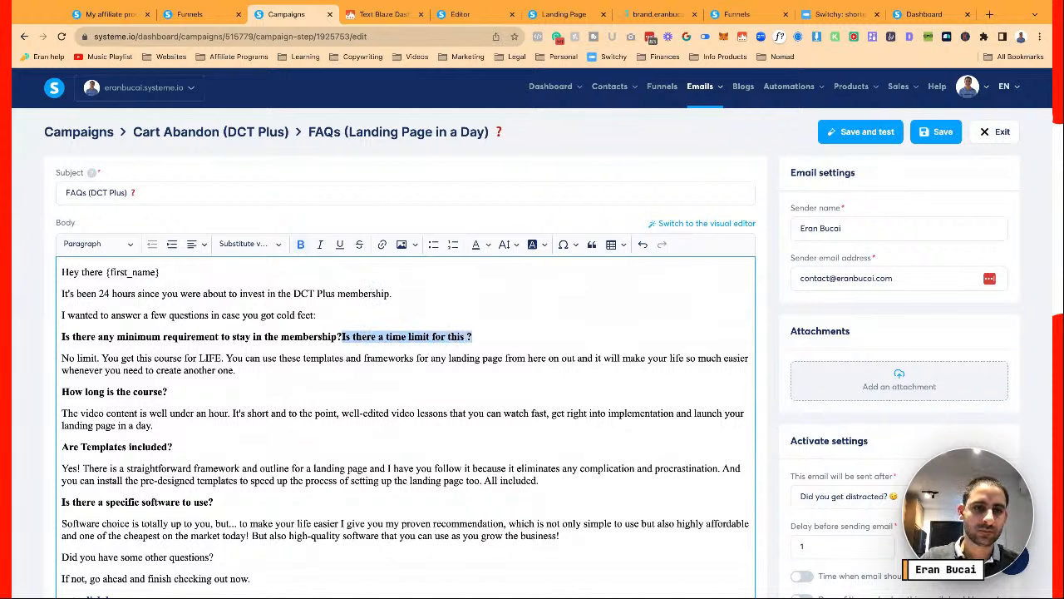
{"action": "key", "text": "BackSpace"}
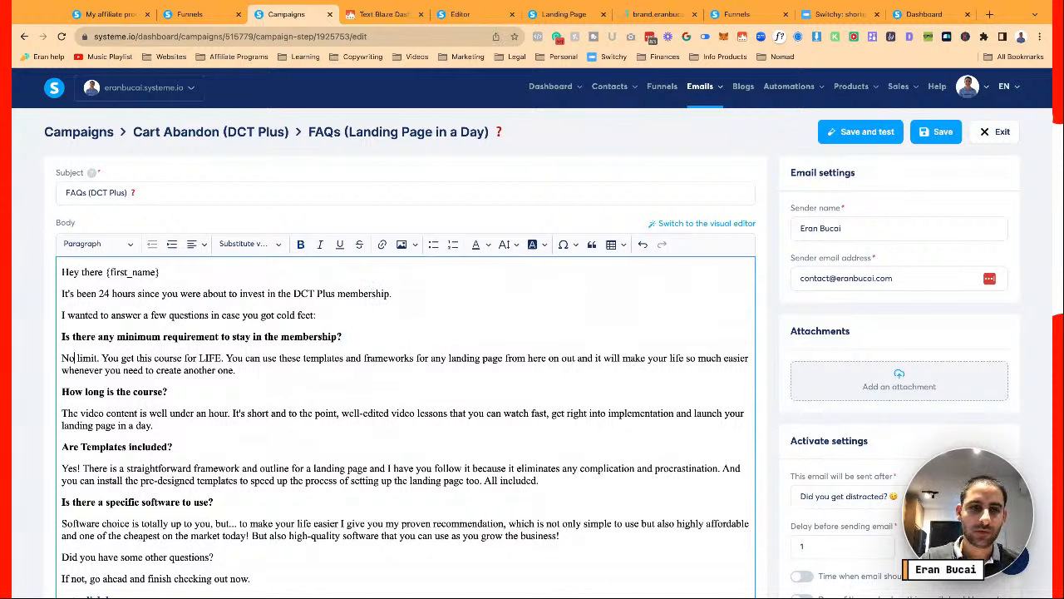
Answer 'there is not', add 'I do not hold members hostage', and explain cancelling anytime from the dashboard
{"action": "type", "text": ", there is not"}
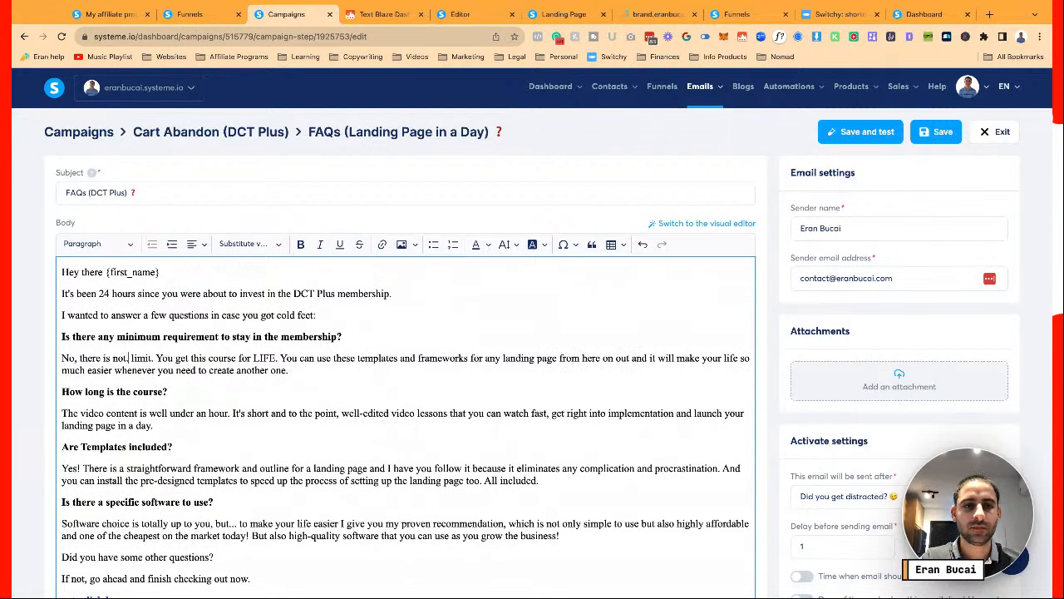
{"action": "type", "text": "."}
{"action": "key", "text": "Return"}
{"action": "type", "text": "I do not hold m"}
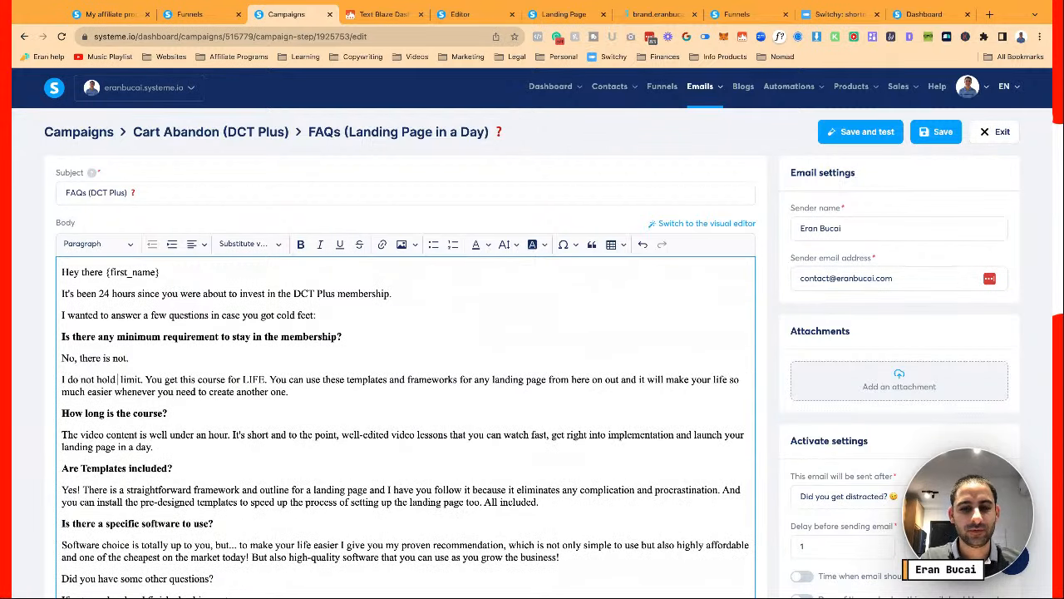
{"action": "type", "text": "embers hostag"}
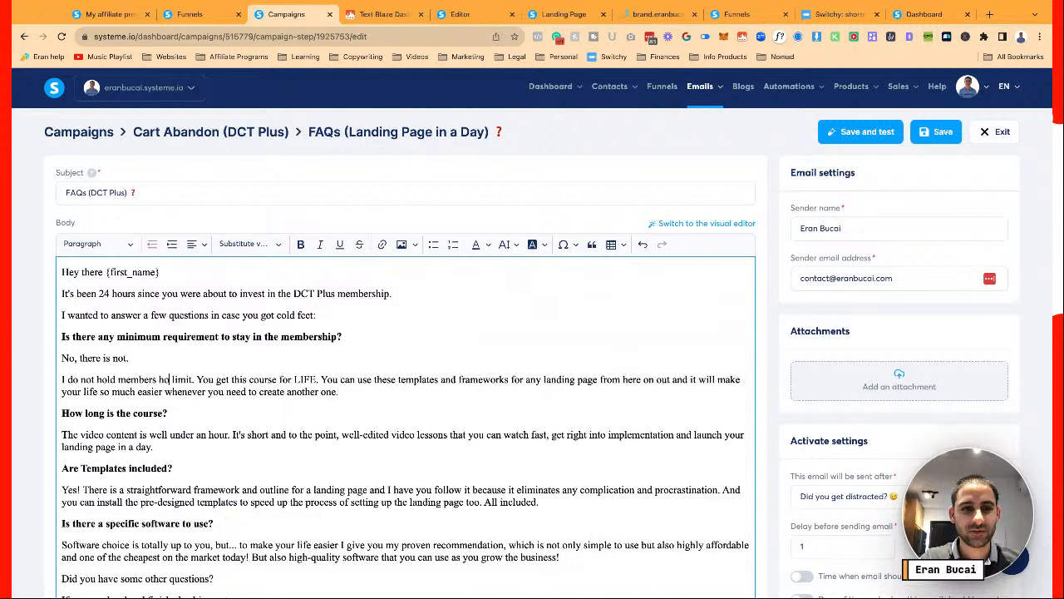
{"action": "type", "text": "e :-)"}
{"action": "key", "text": "Return"}
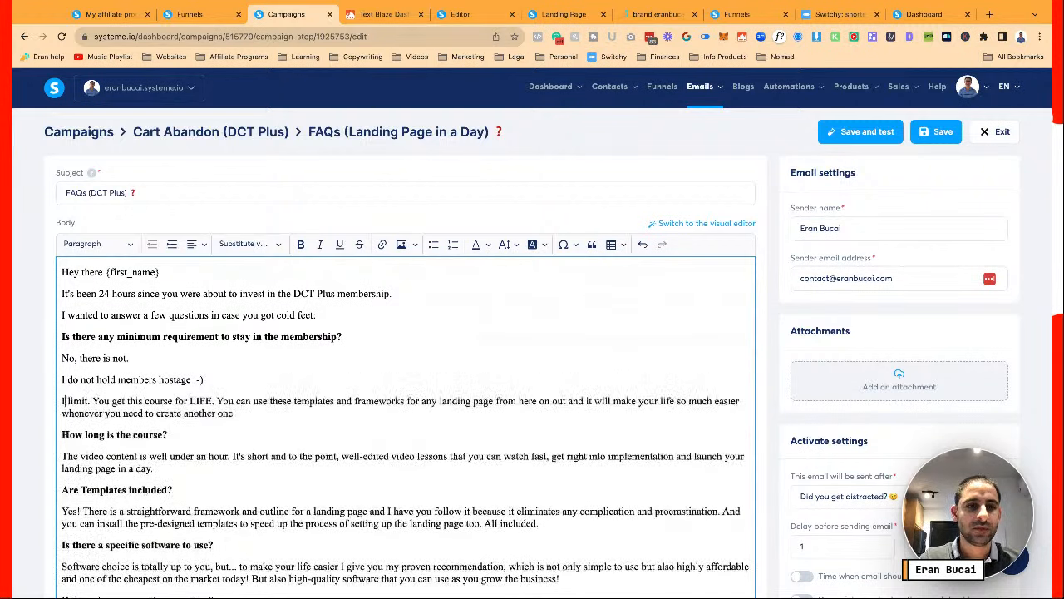
{"action": "type", "text": "If you join and this"}
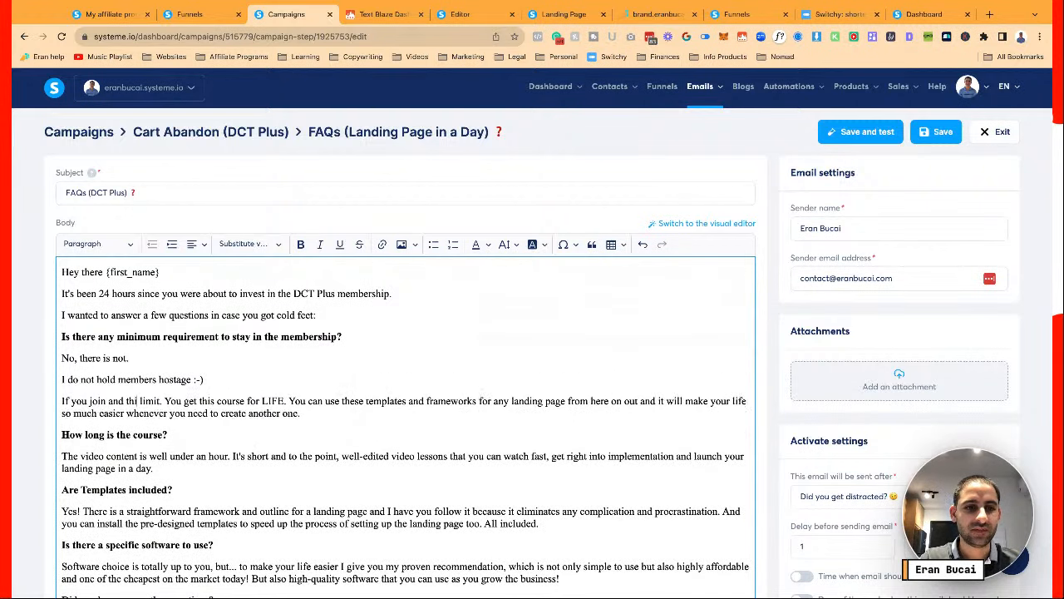
{"action": "key", "text": "BackSpace"}
{"action": "key", "text": "BackSpace"}
{"action": "key", "text": "BackSpace"}
{"action": "key", "text": "BackSpace"}
{"action": "type", "text": "decid"}
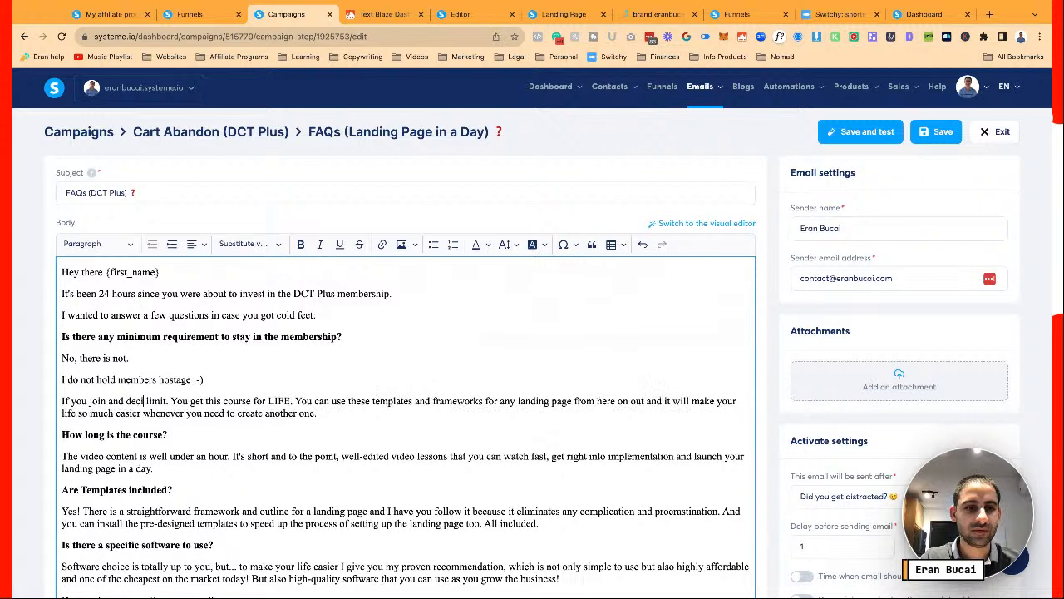
{"action": "type", "text": "e this isn't for yo"}
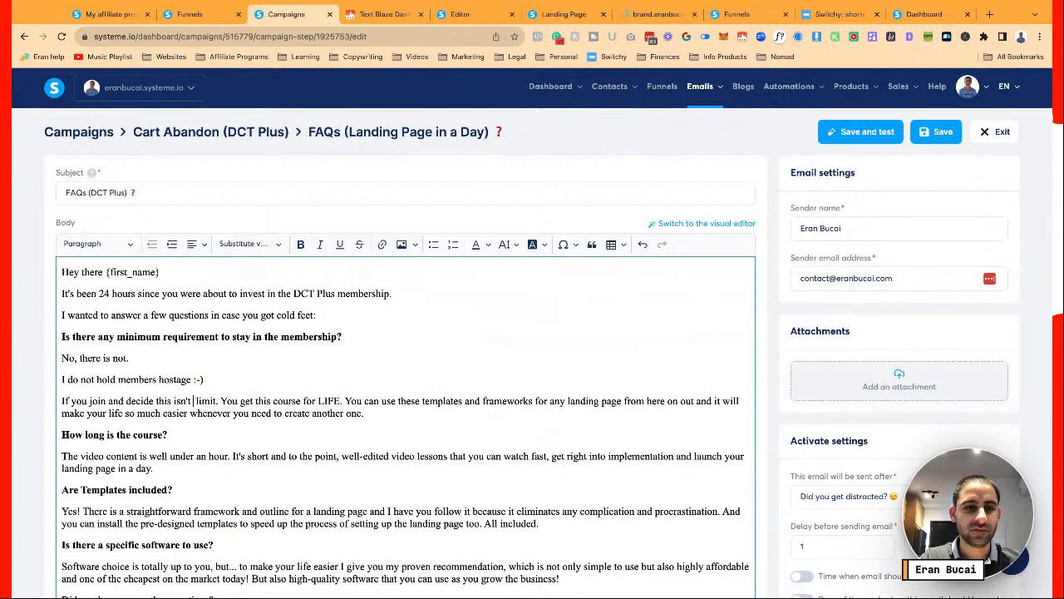
{"action": "type", "text": "u, you can can"}
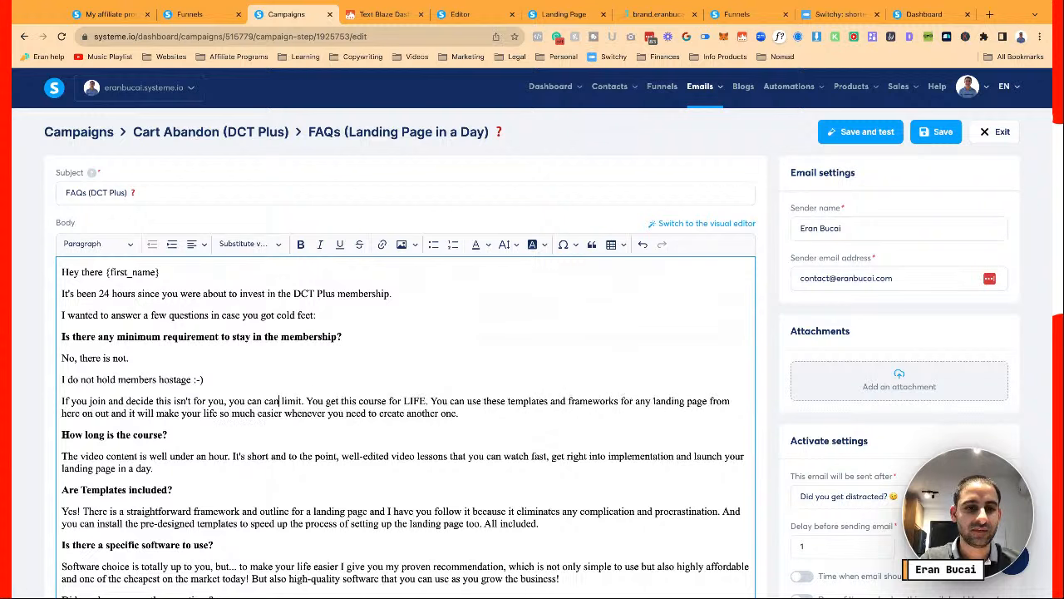
{"action": "type", "text": "cel anytime from your own"}
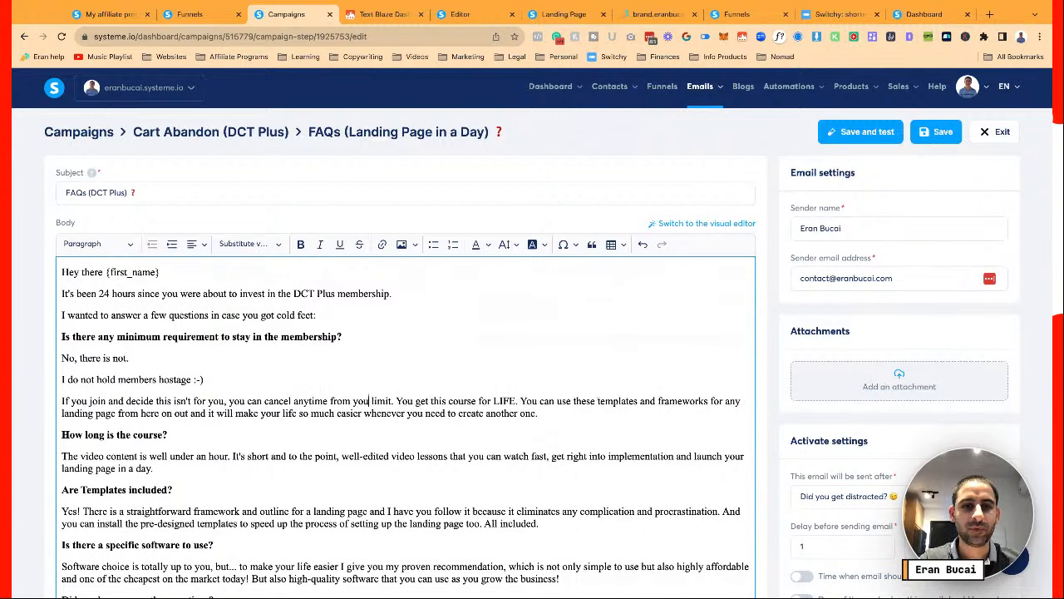
{"action": "type", "text": " dashboar"}
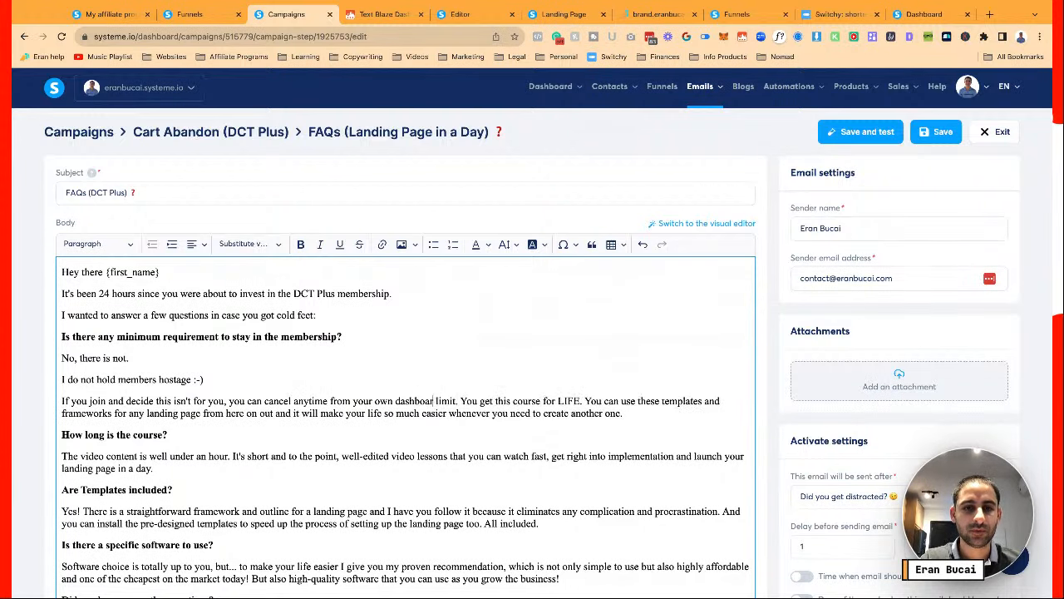
{"action": "type", "text": "d without emai"}
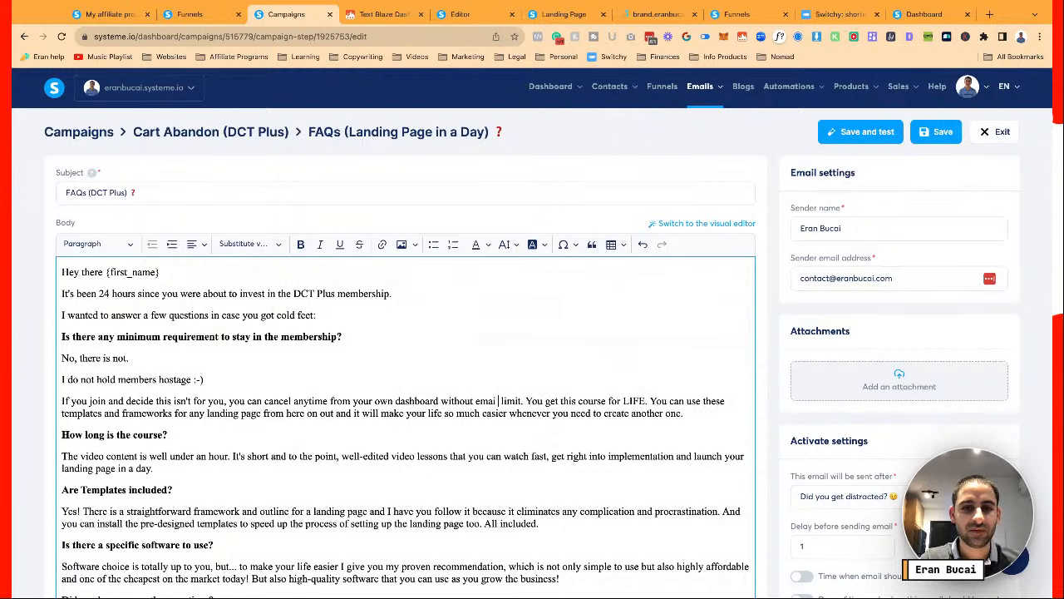
{"action": "type", "text": "l sending me an email"}
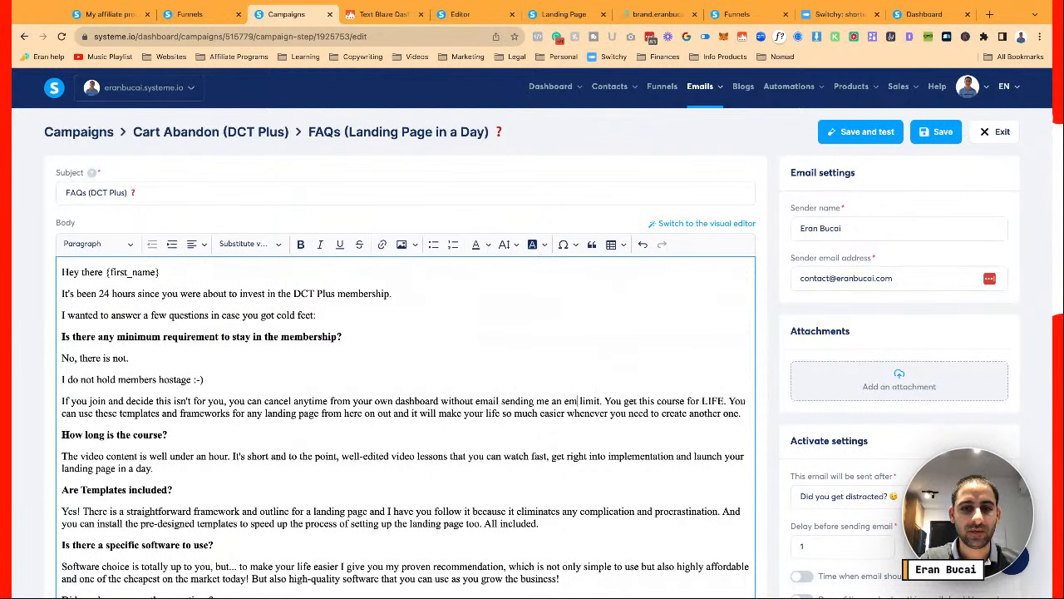
{"action": "type", "text": "."}
{"action": "key", "text": "Return"}
Add the feedback sentence saying members aren't locked in, and remove the leftover lifetime-access sentences
{"action": "type", "text": "I would of ocurs"}
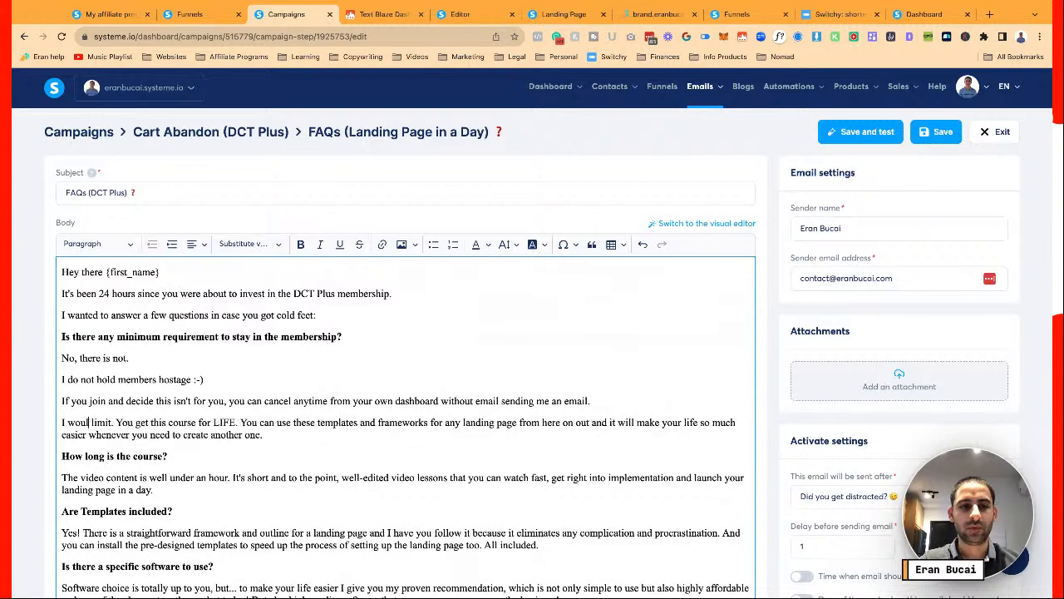
{"action": "key", "text": "BackSpace"}
{"action": "key", "text": "BackSpace"}
{"action": "key", "text": "BackSpace"}
{"action": "key", "text": "BackSpace"}
{"action": "key", "text": "BackSpace"}
{"action": "type", "text": "course "}
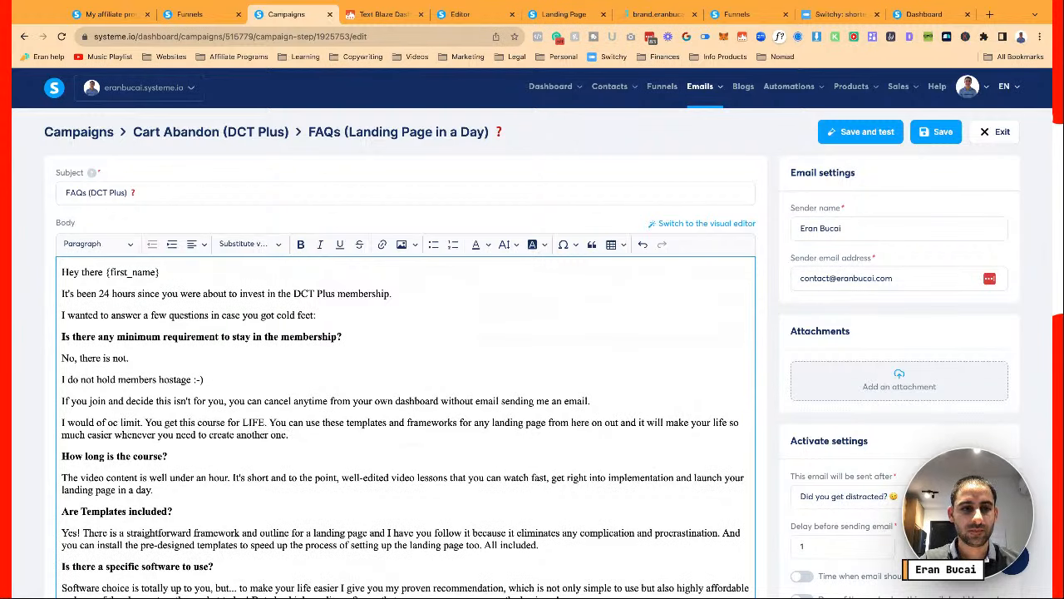
{"action": "type", "text": "love to know "}
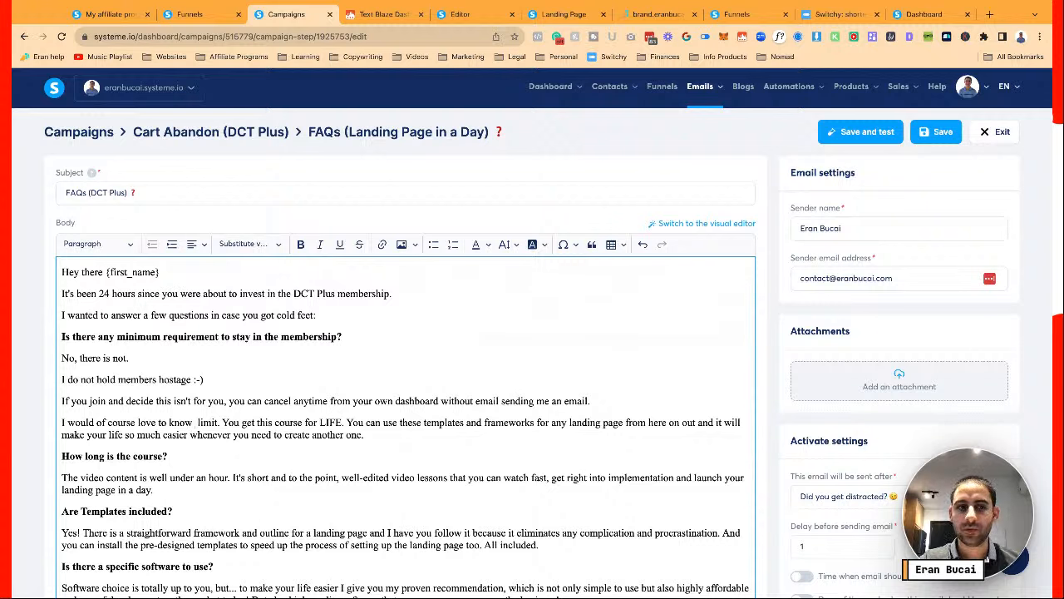
{"action": "type", "text": "your feedback "}
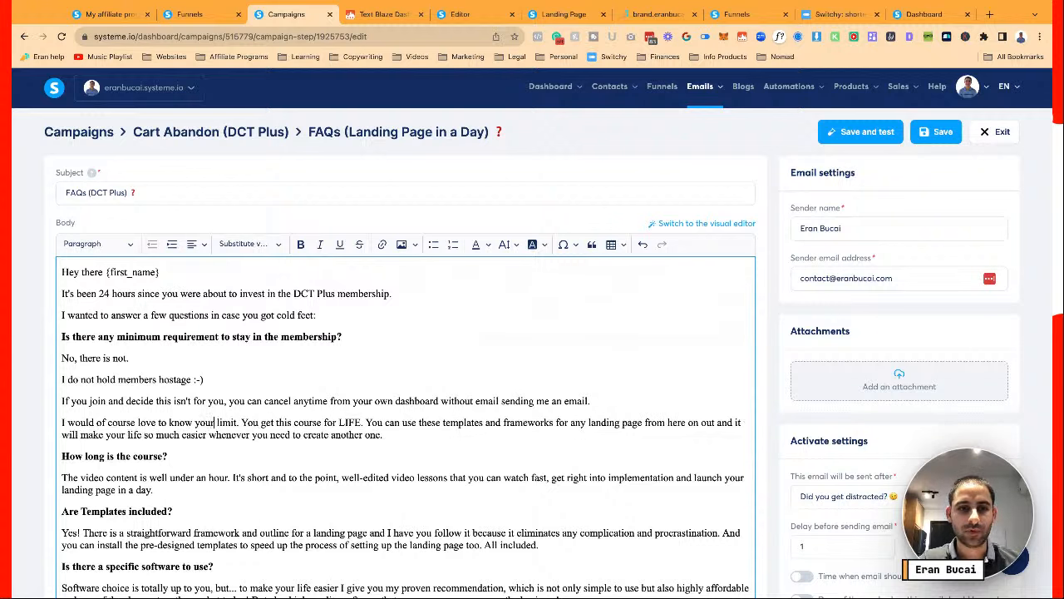
{"action": "type", "text": "so I can"}
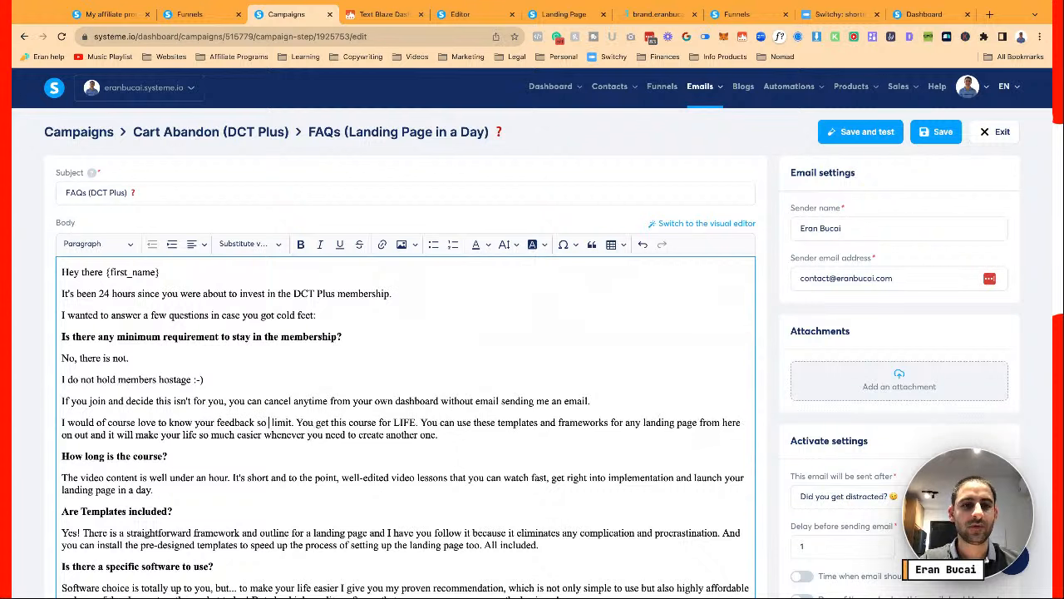
{"action": "type", "text": " continue to"}
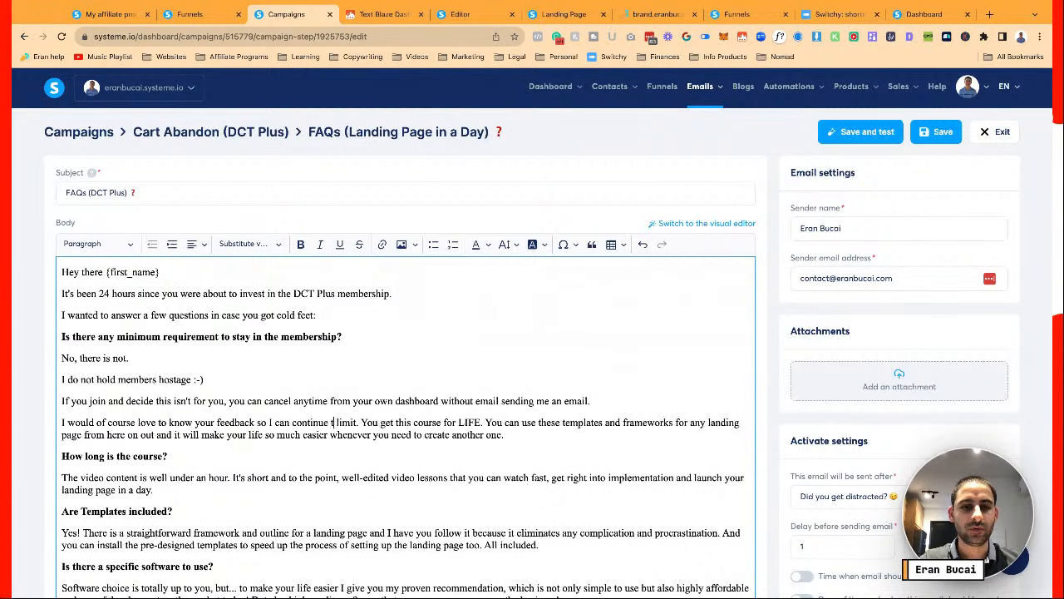
{"action": "type", "text": " improve the me"}
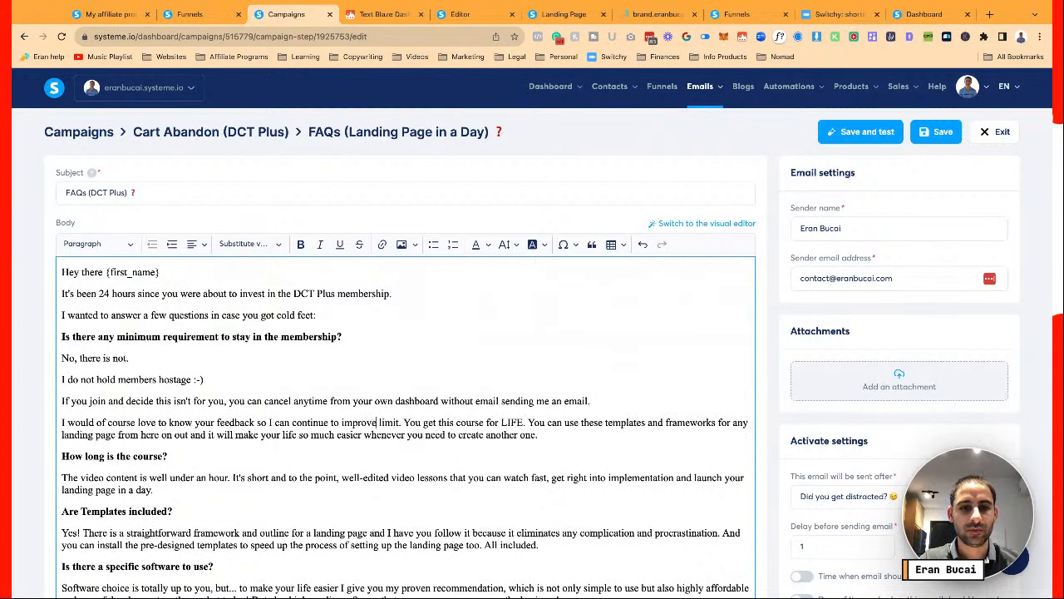
{"action": "type", "text": "mbership"}
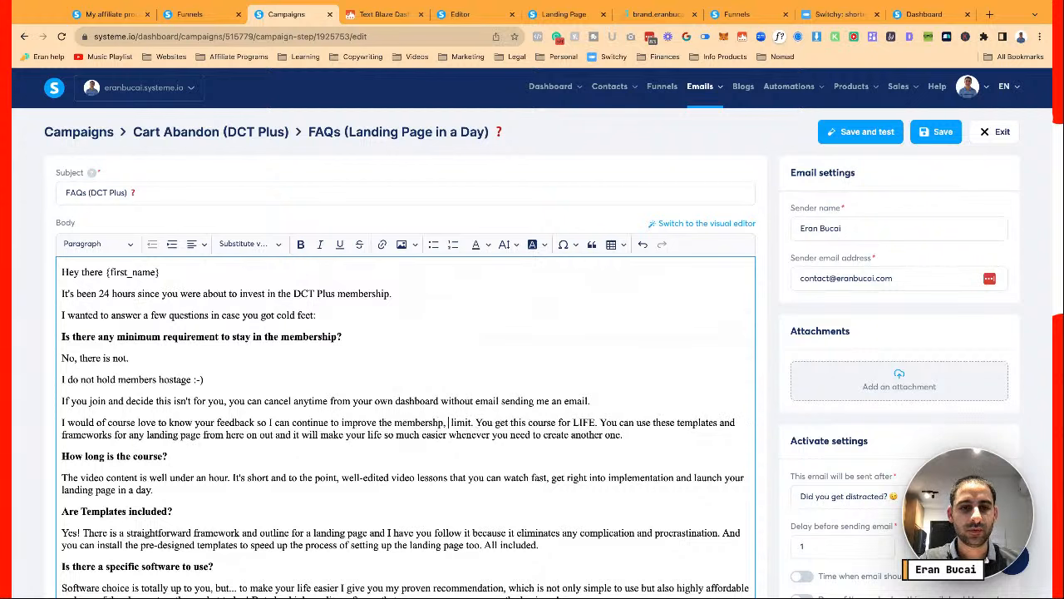
{"action": "type", "text": ", bu"}
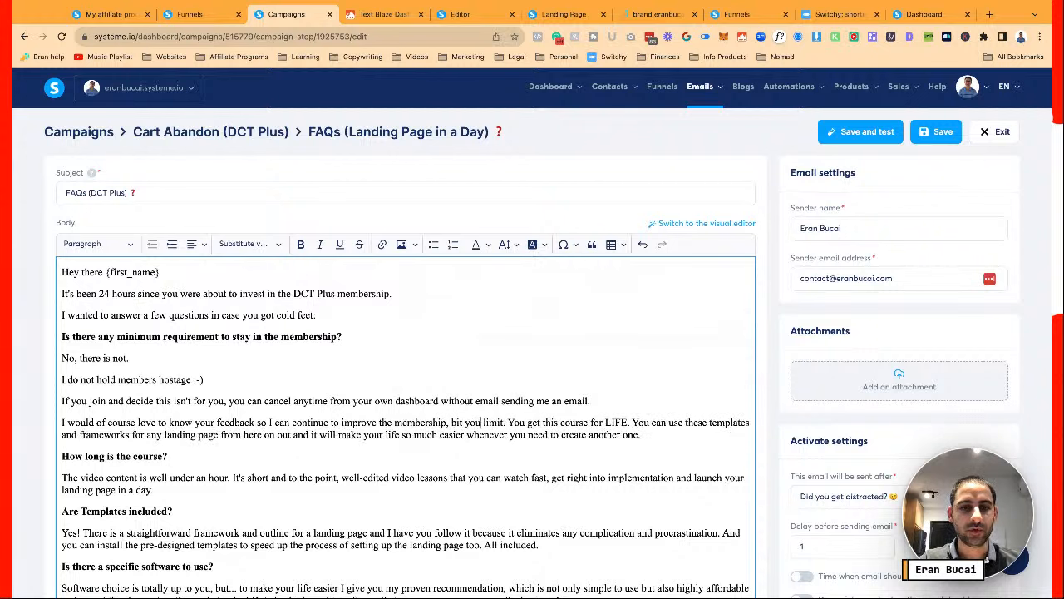
{"action": "type", "text": "t you are not locked in t"}
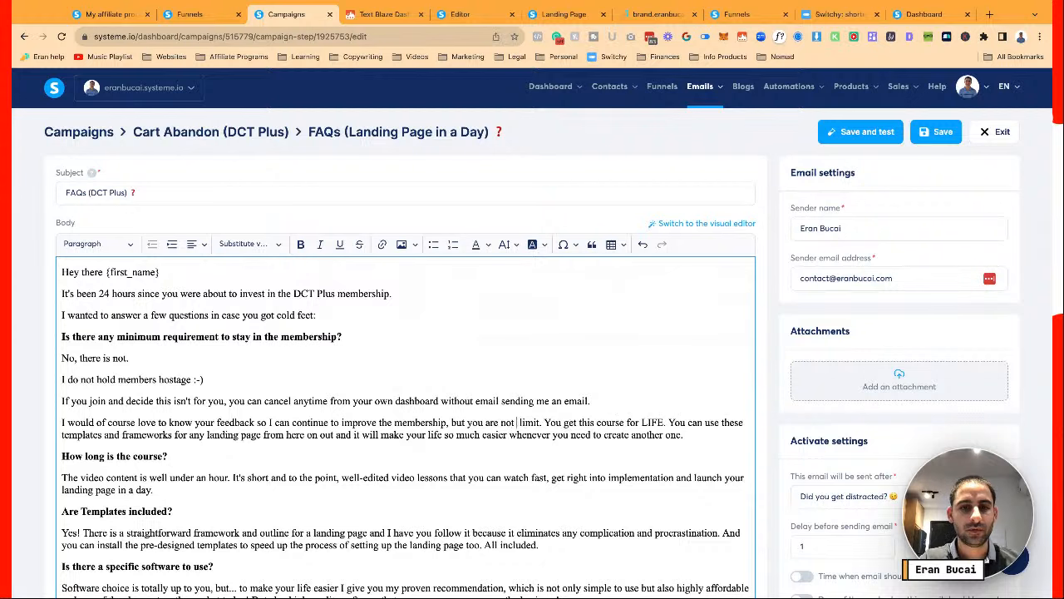
{"action": "type", "text": "o an"}
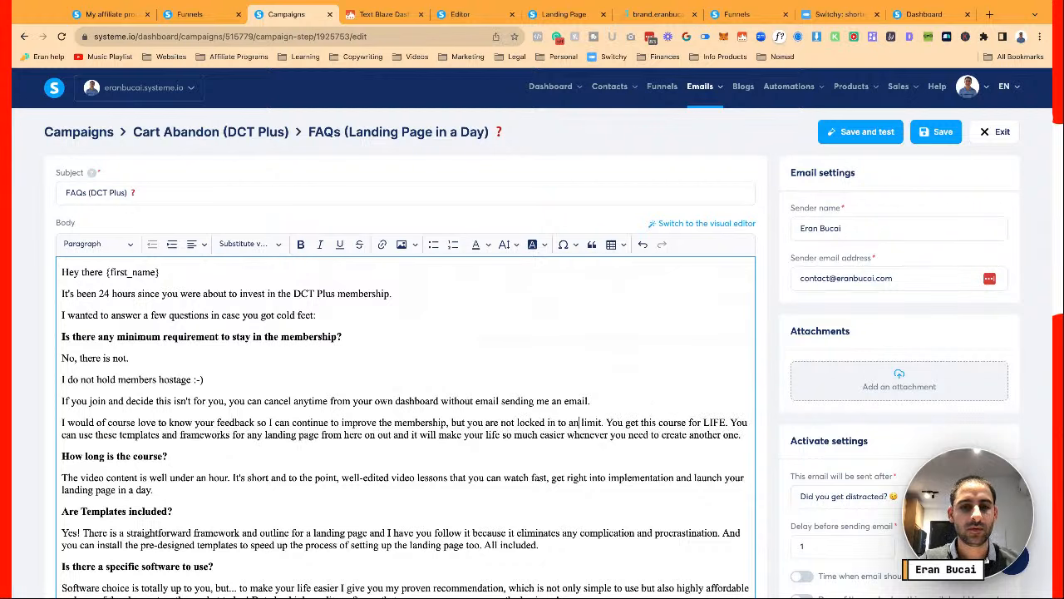
{"action": "type", "text": "y con"}
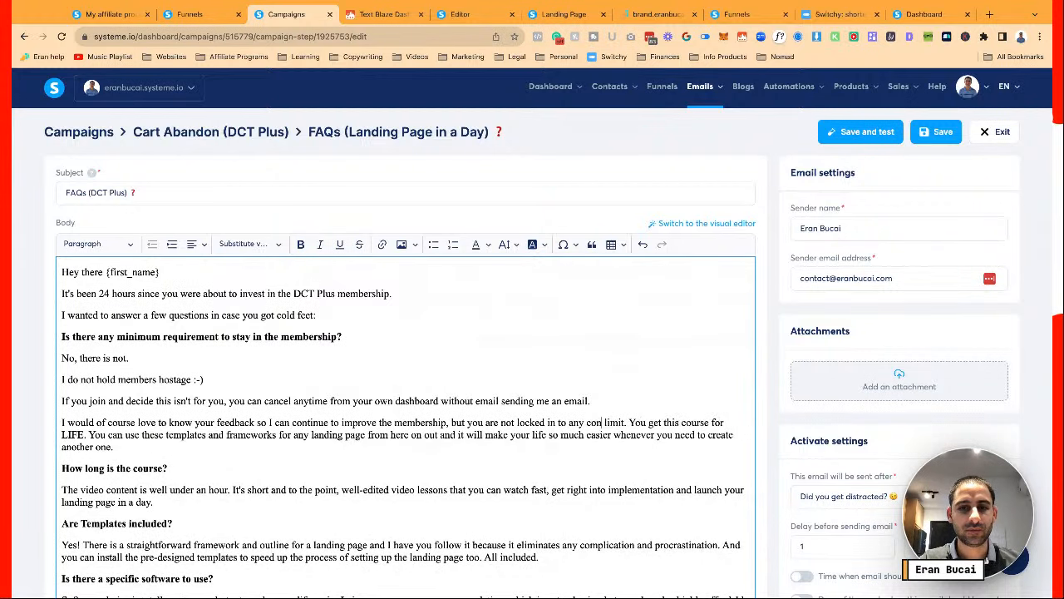
{"action": "type", "text": "tact and are free to"}
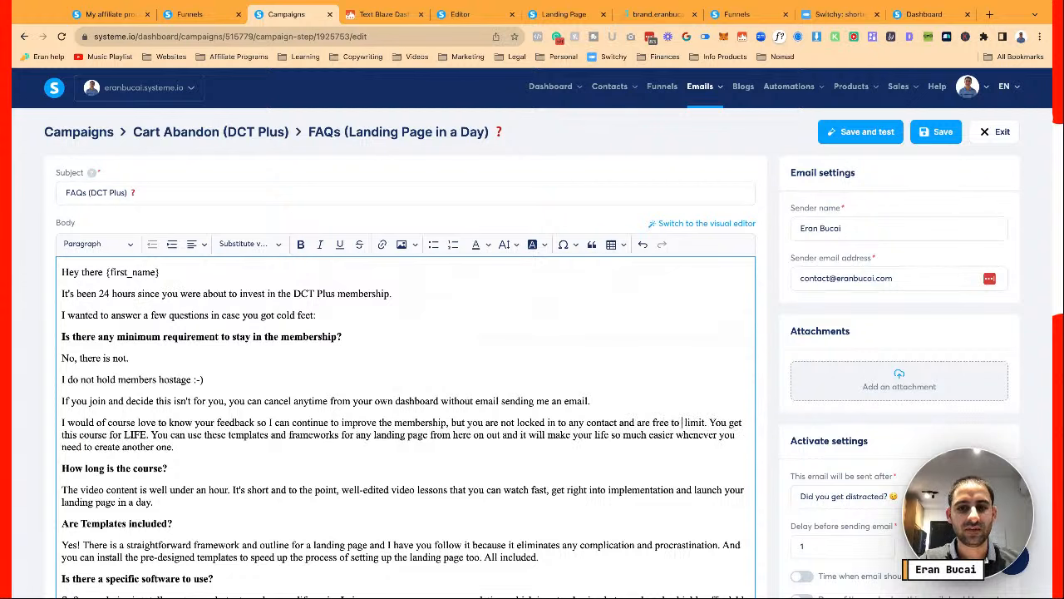
{"action": "type", "text": " cancel anytime."}
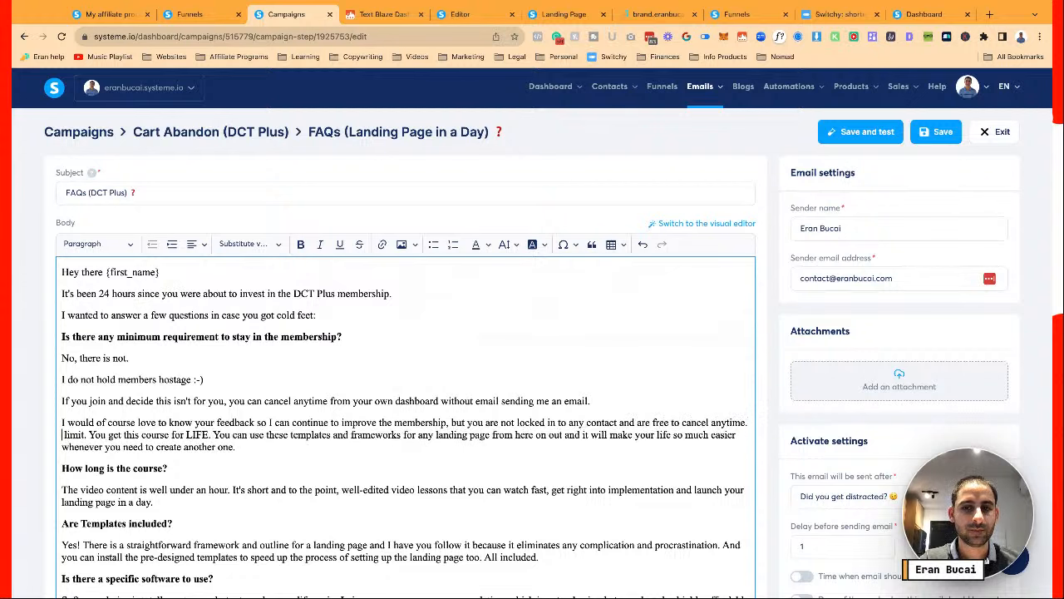
{"action": "key", "text": "Delete"}
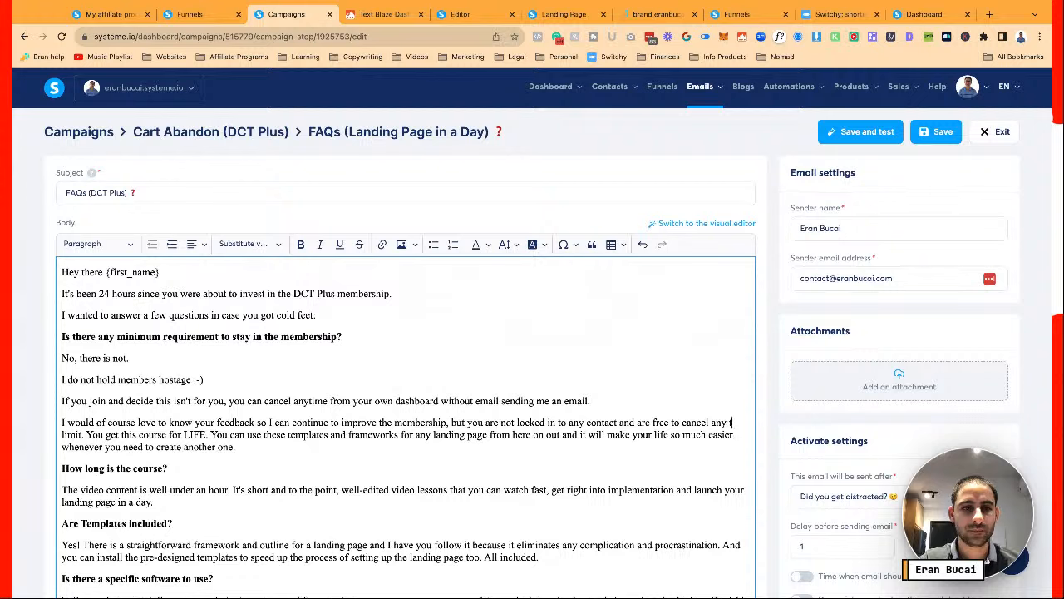
{"action": "key", "text": "ctrl+shift+Down"}
{"action": "key", "text": "Return"}
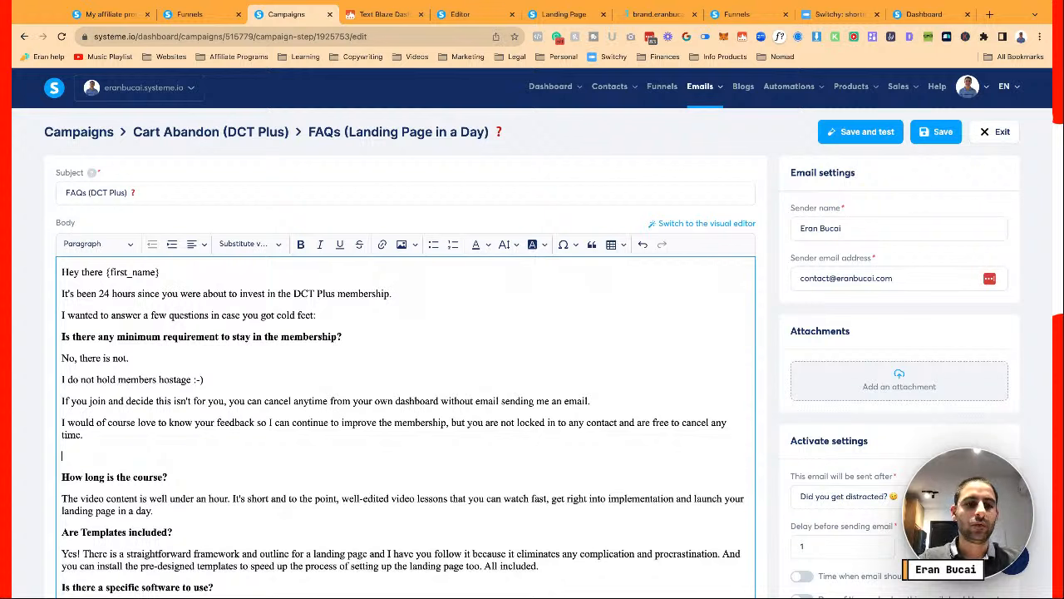
Reword the course-length heading to refer to 'the courses' and delete its old answer
{"action": "left_click_drag", "start_coordinate": [108, 476], "coordinate": [161, 476]}
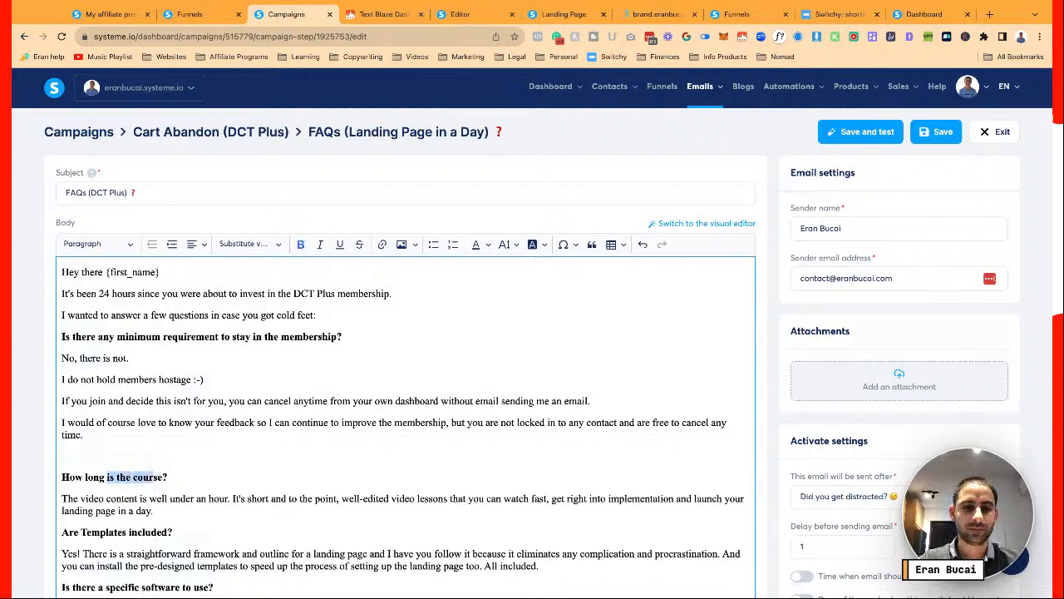
{"action": "type", "text": "wi"}
{"action": "type", "text": "the courses"}
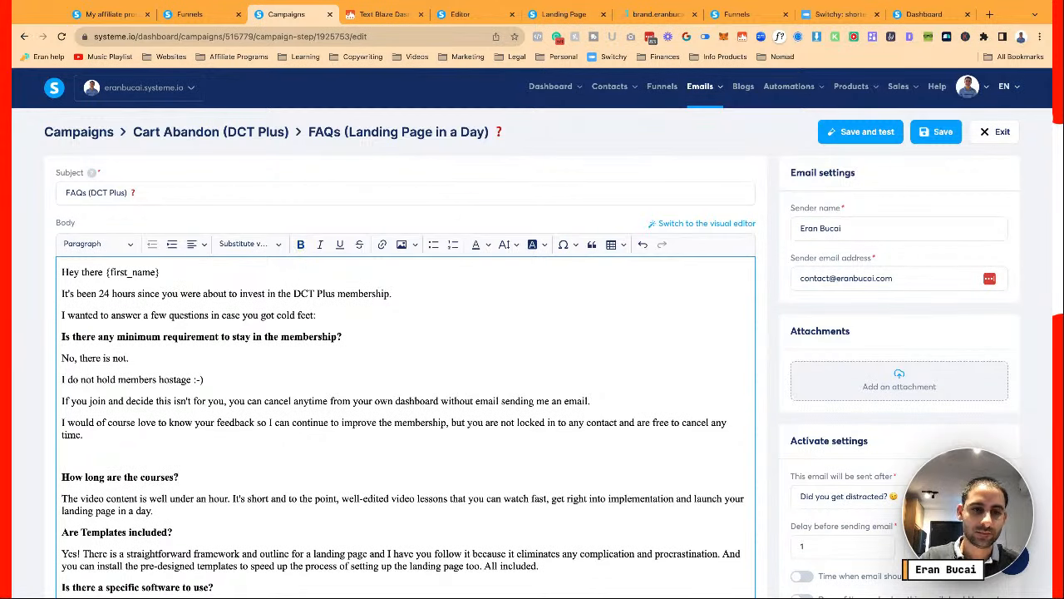
{"action": "scroll", "coordinate": [405, 374], "scroll_direction": "down", "scroll_amount": 1}
{"action": "left_click", "coordinate": [63, 448]}
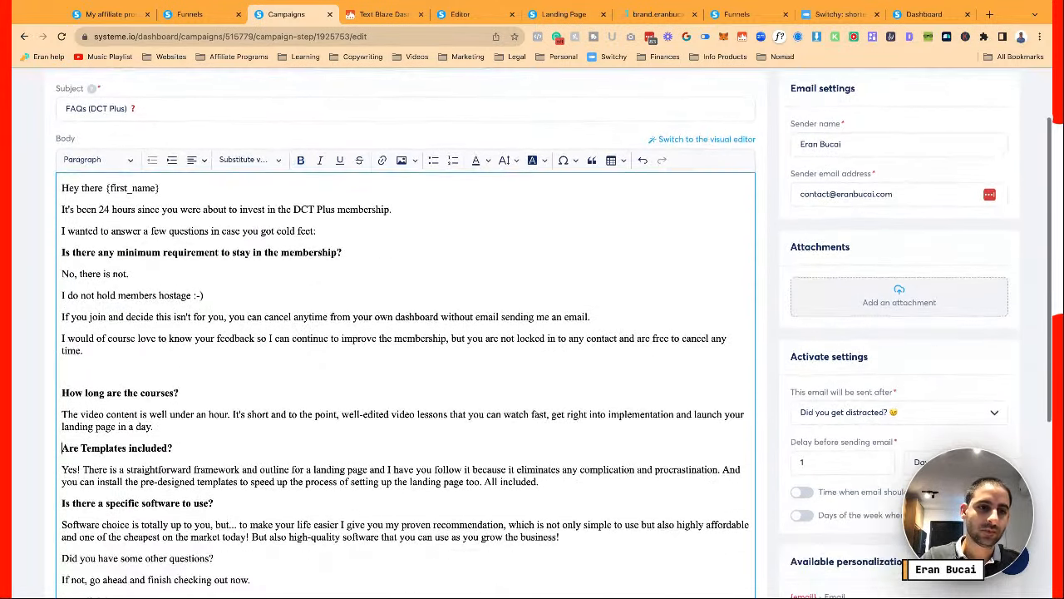
{"action": "key", "text": "Return"}
{"action": "key", "text": "Up"}
{"action": "key", "text": "Up"}
{"action": "key", "text": "Up"}
{"action": "key", "text": "shift+Down"}
{"action": "key", "text": "BackSpace"}
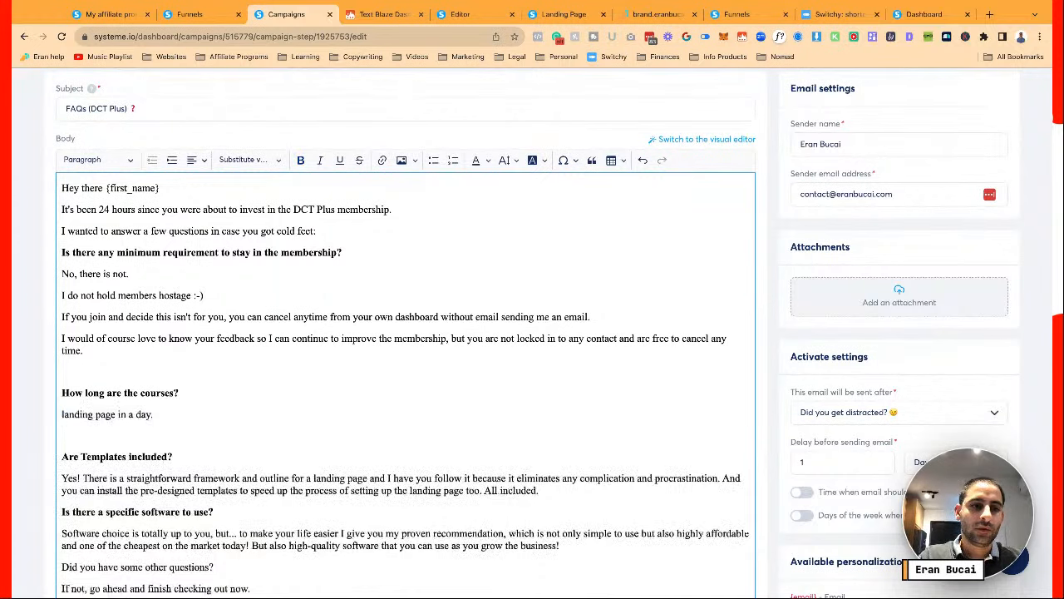
Explain that annual and monthly plans have different access levels, with the annual plan's bonuses
{"action": "type", "text": "Depending on wh"}
{"action": "type", "text": "ether you join the a"}
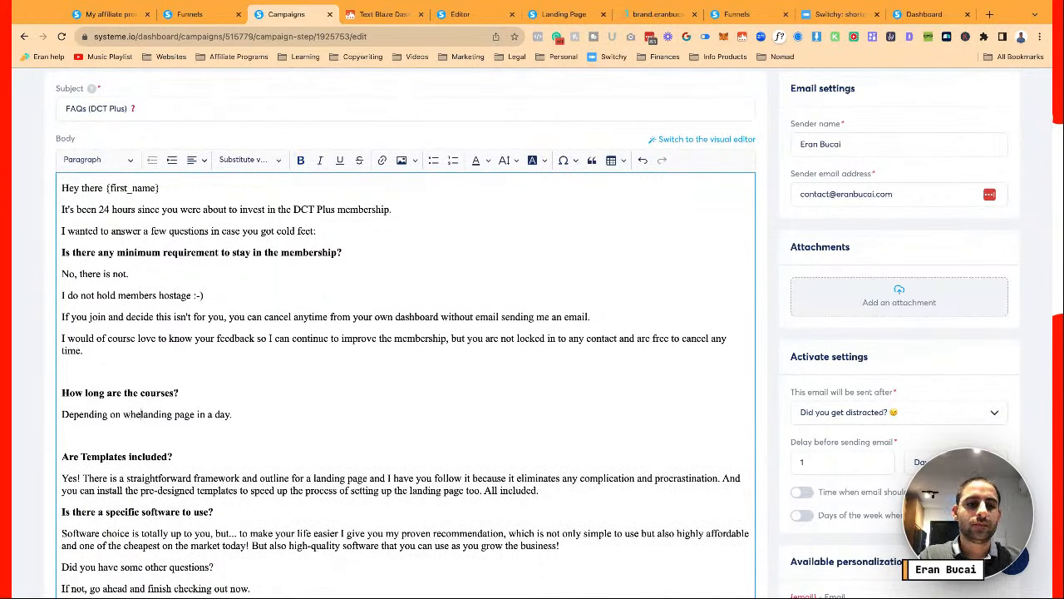
{"action": "type", "text": "nnula"}
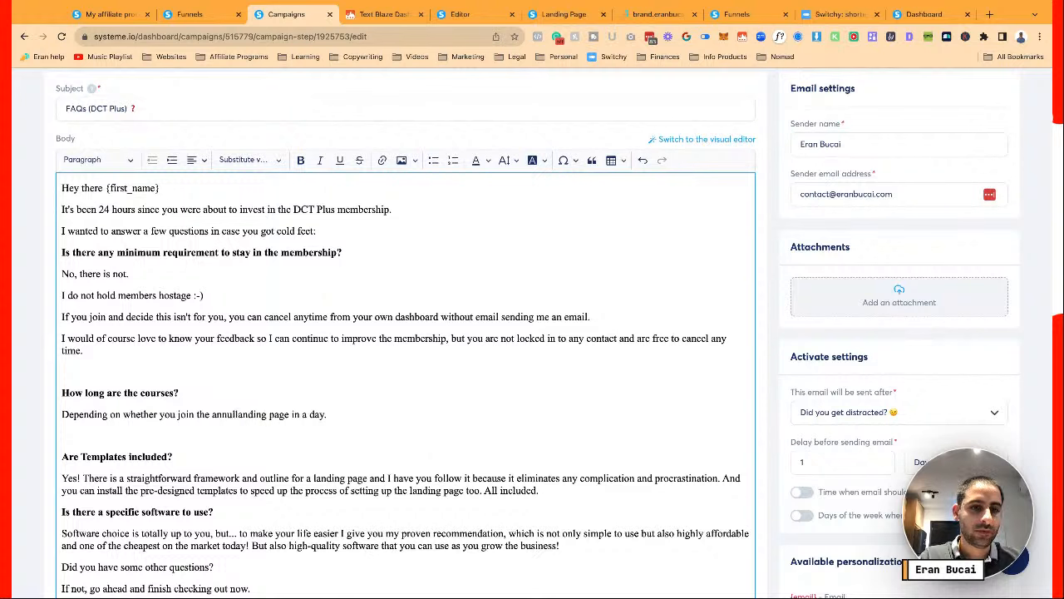
{"action": "key", "text": "BackSpace"}
{"action": "key", "text": "BackSpace"}
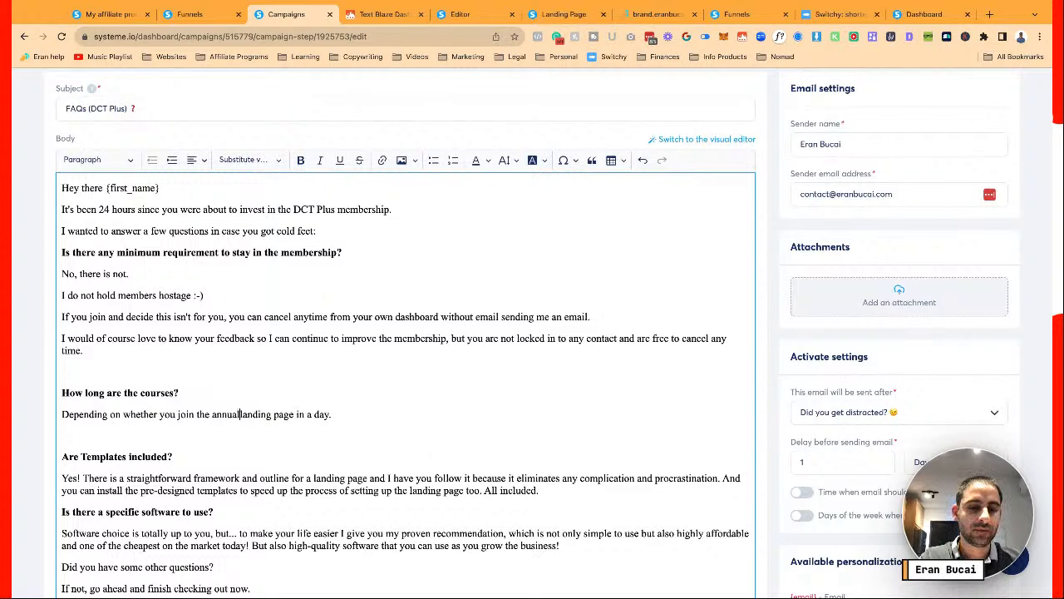
{"action": "type", "text": "alo"}
{"action": "key", "text": "BackSpace"}
{"action": "type", "text": "or moanthly"}
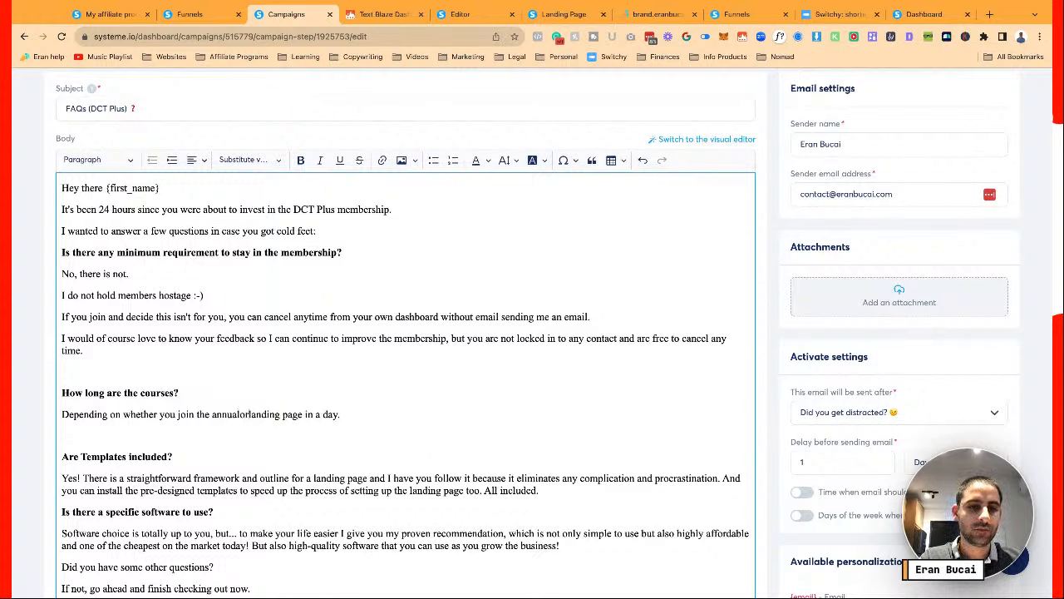
{"action": "key", "text": "BackSpace"}
{"action": "key", "text": "BackSpace"}
{"action": "key", "text": "BackSpace"}
{"action": "key", "text": "BackSpace"}
{"action": "key", "text": "BackSpace"}
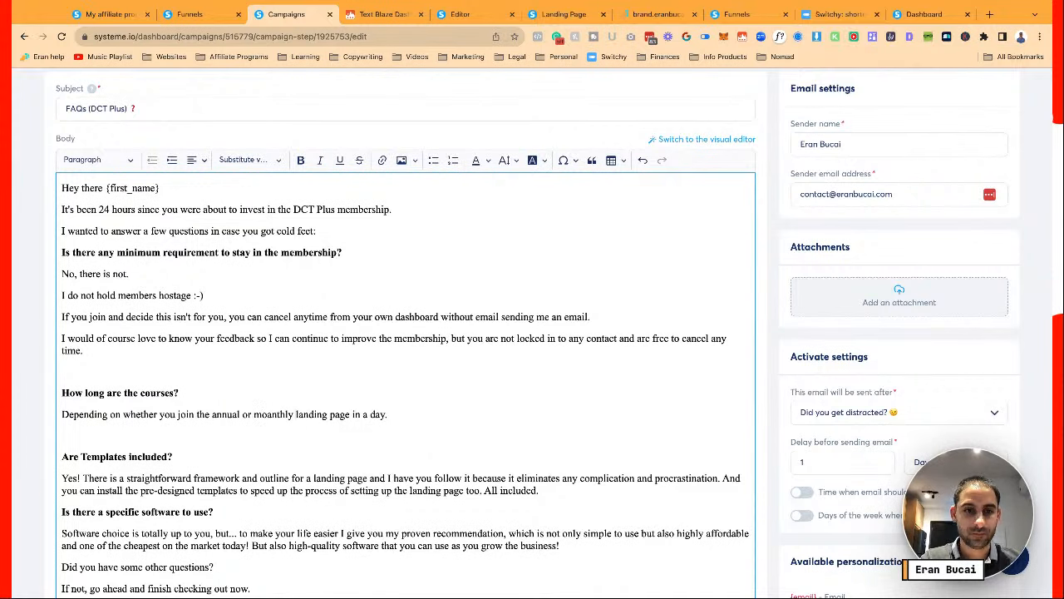
{"action": "key", "text": "BackSpace"}
{"action": "key", "text": "BackSpace"}
{"action": "key", "text": "BackSpace"}
{"action": "type", "text": "nthly p"}
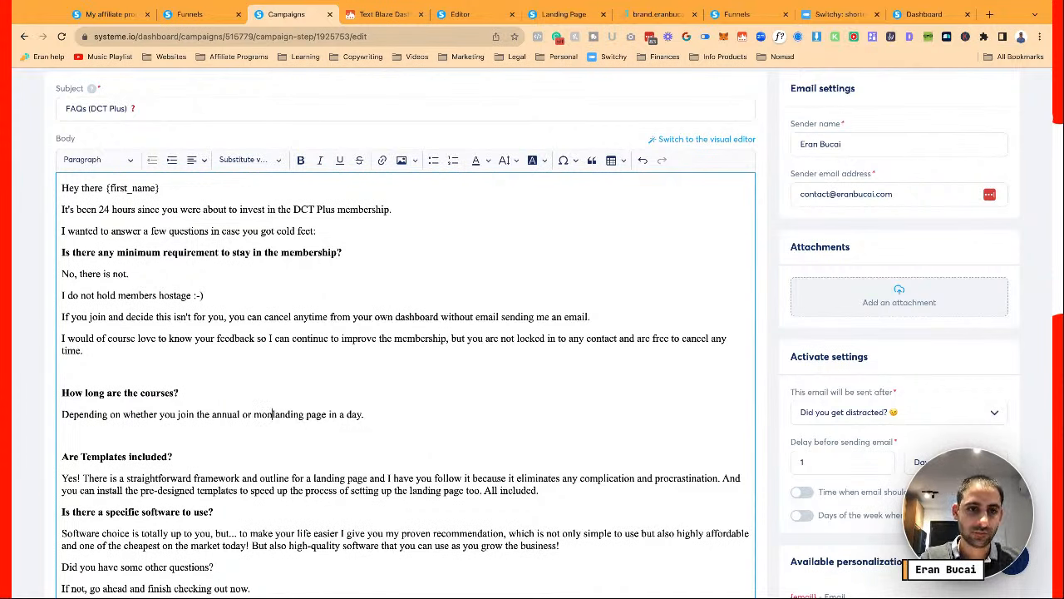
{"action": "type", "text": "lan, you have differen"}
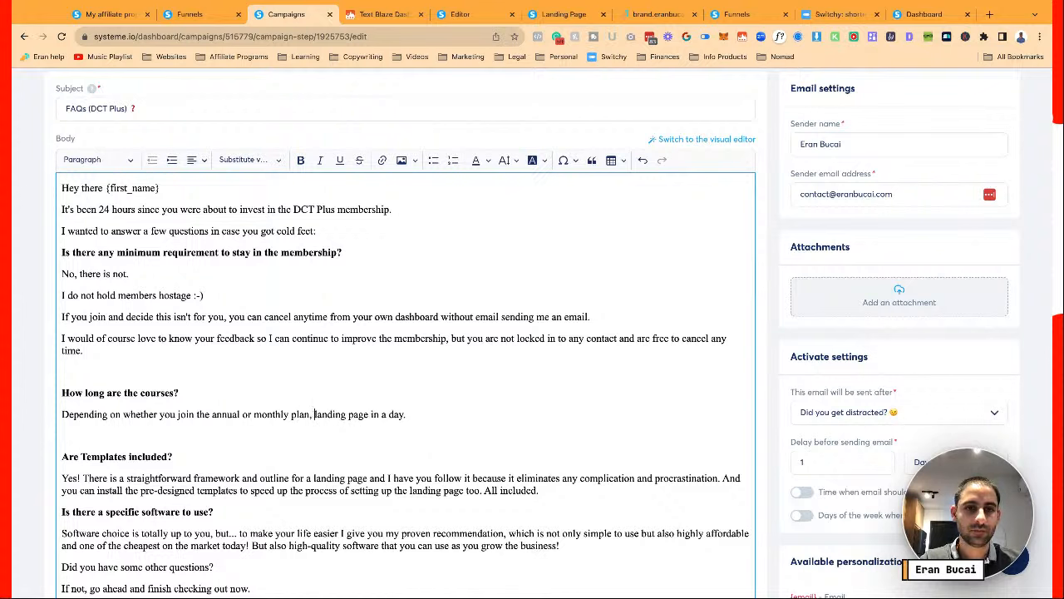
{"action": "type", "text": "t access levels"}
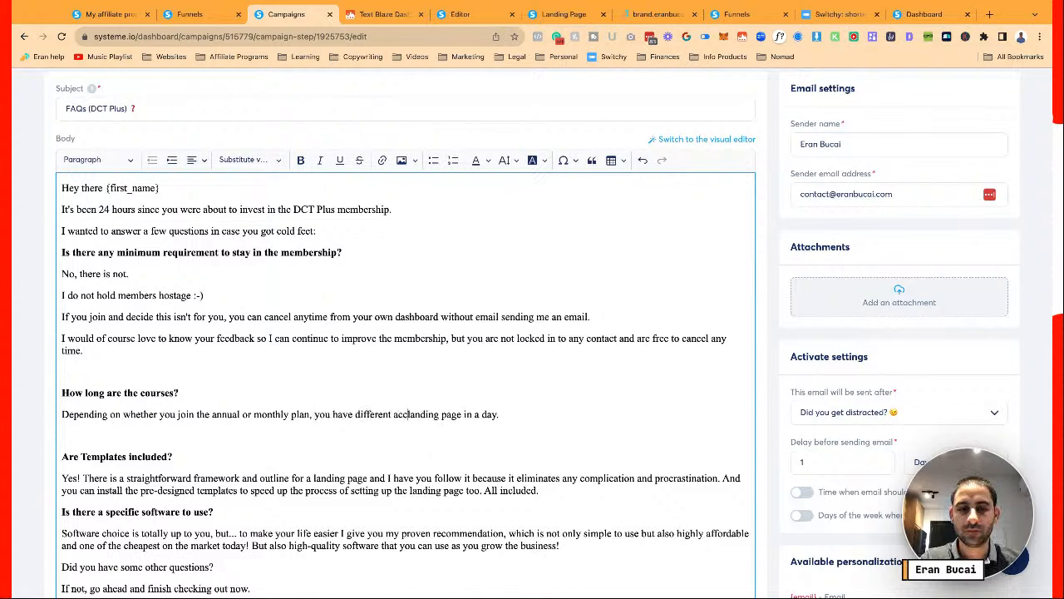
{"action": "type", "text": " (annual pl"}
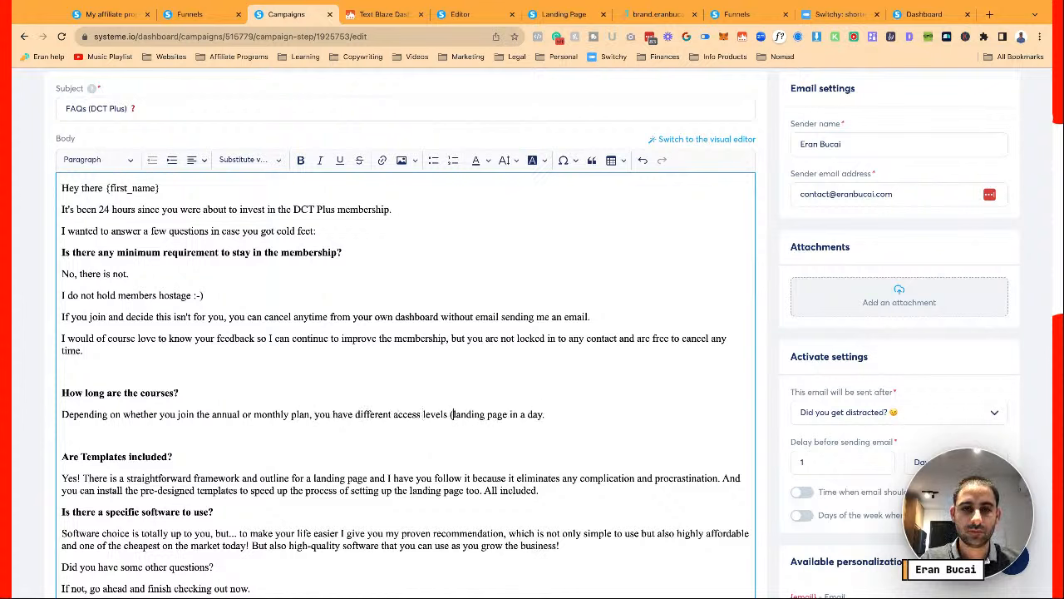
{"action": "type", "text": "an comes with abu"}
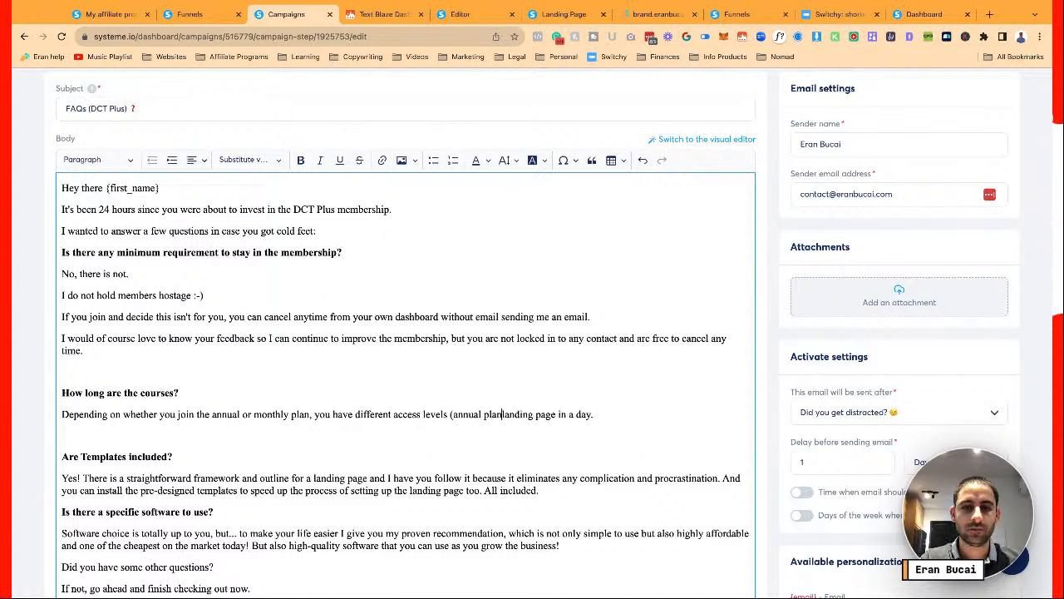
{"action": "key", "text": "BackSpace"}
{"action": "key", "text": "BackSpace"}
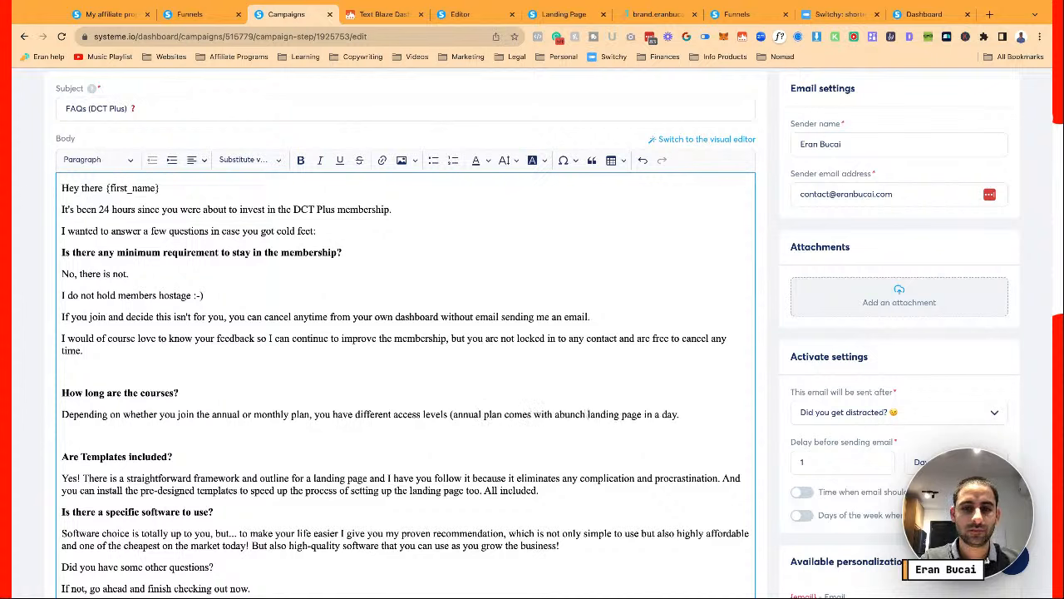
{"action": "type", "text": "bunc"}
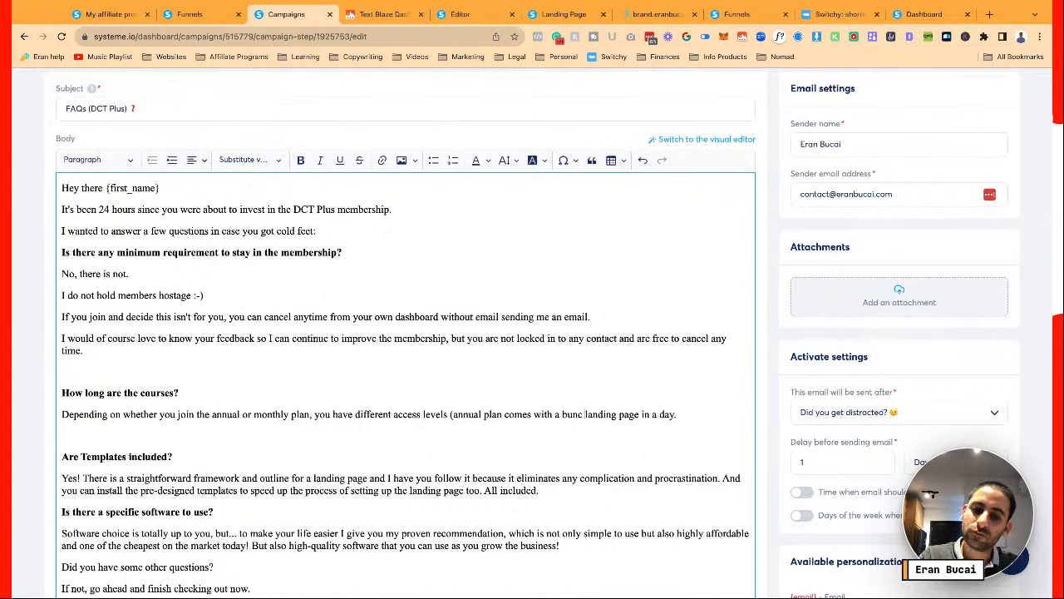
{"action": "key", "text": "BackSpace"}
{"action": "type", "text": "h of bonuses"}
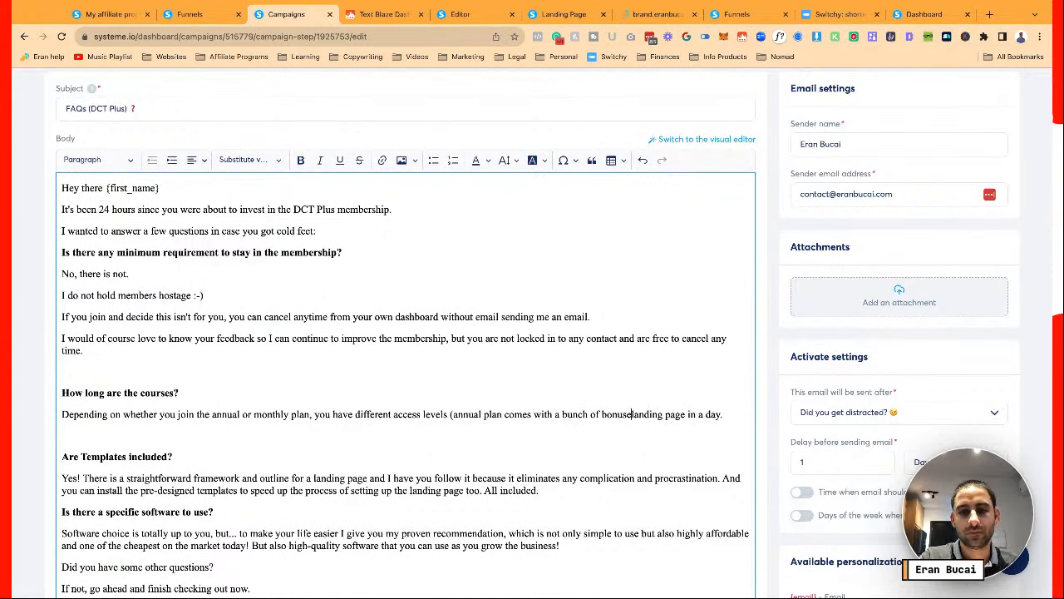
{"action": "type", "text": ")."}
{"action": "key", "text": "Return"}
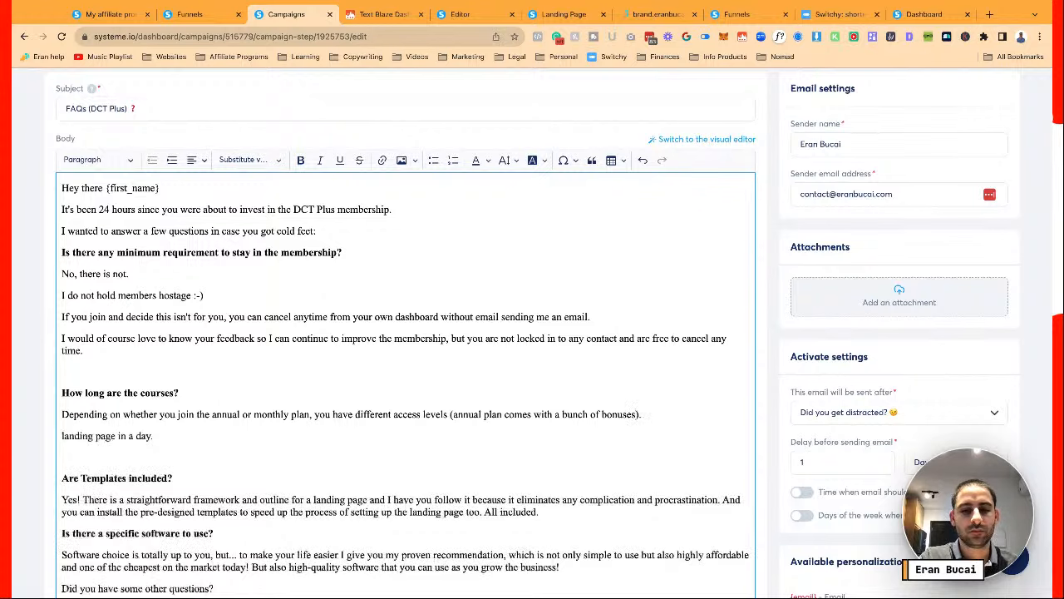
Add 'The courses … are designed to be short and to the point. Hence the name "[topic] in a day"'
{"action": "type", "text": "The "}
{"action": "type", "text": "courses you get on "}
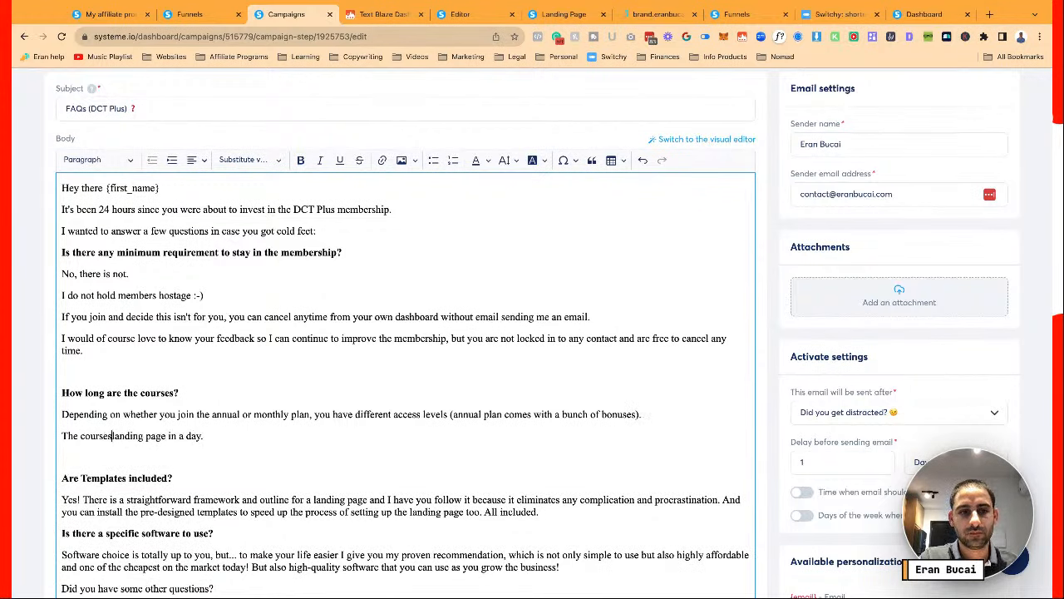
{"action": "type", "text": "both plans are"}
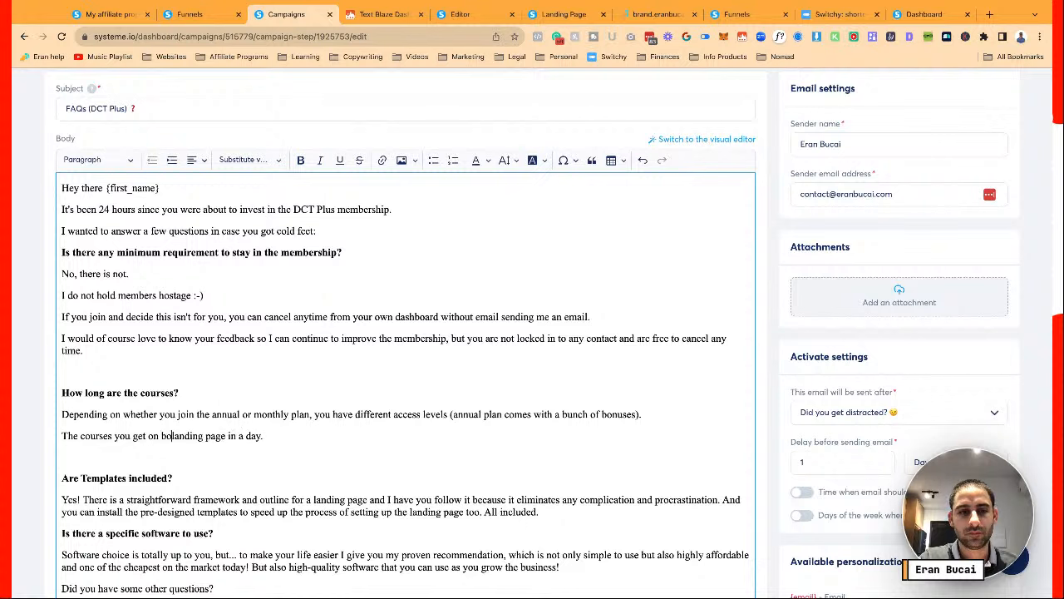
{"action": "type", "text": " desined to b"}
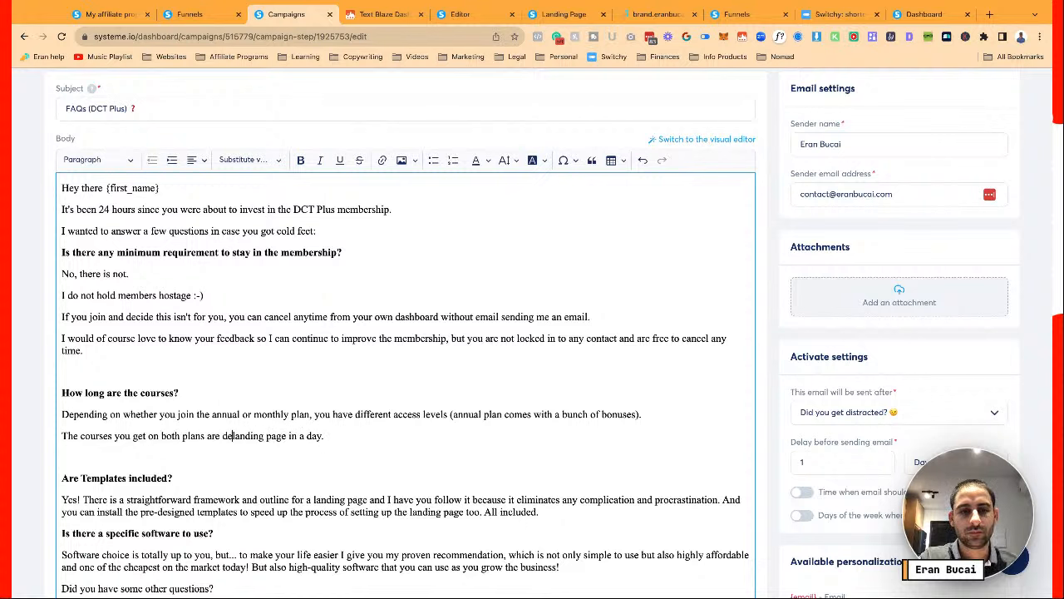
{"action": "key", "text": "BackSpace"}
{"action": "key", "text": "BackSpace"}
{"action": "key", "text": "BackSpace"}
{"action": "key", "text": "BackSpace"}
{"action": "key", "text": "BackSpace"}
{"action": "key", "text": "BackSpace"}
{"action": "key", "text": "BackSpace"}
{"action": "key", "text": "BackSpace"}
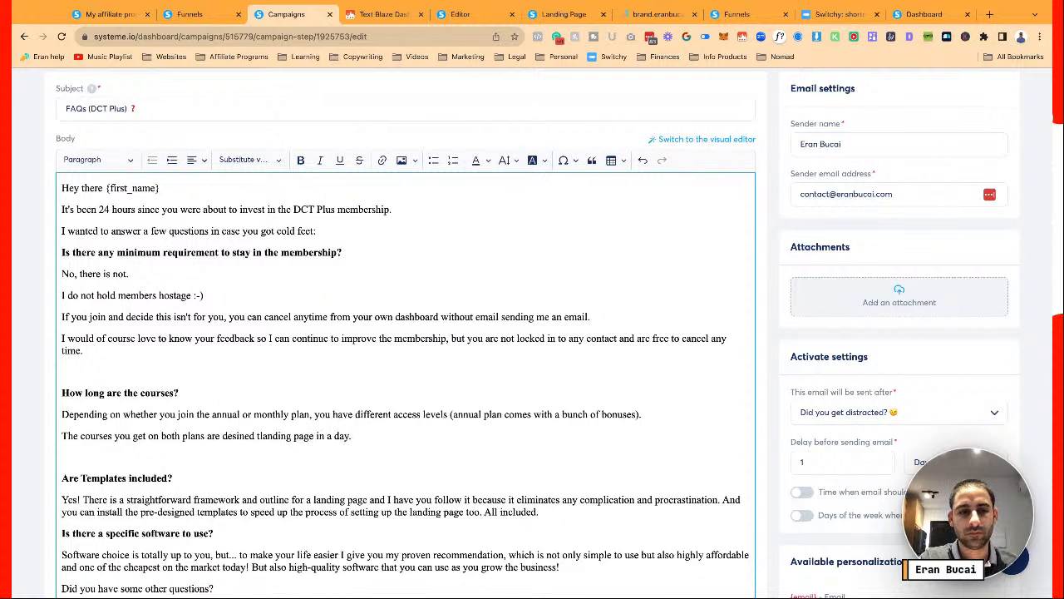
{"action": "type", "text": "gned to be"}
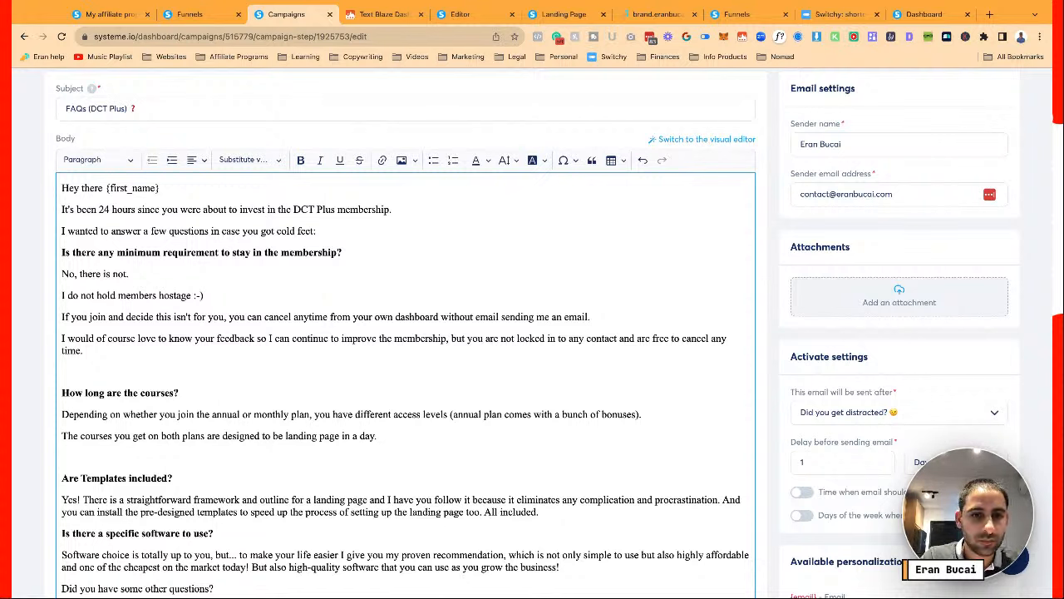
{"action": "type", "text": "short and to the p"}
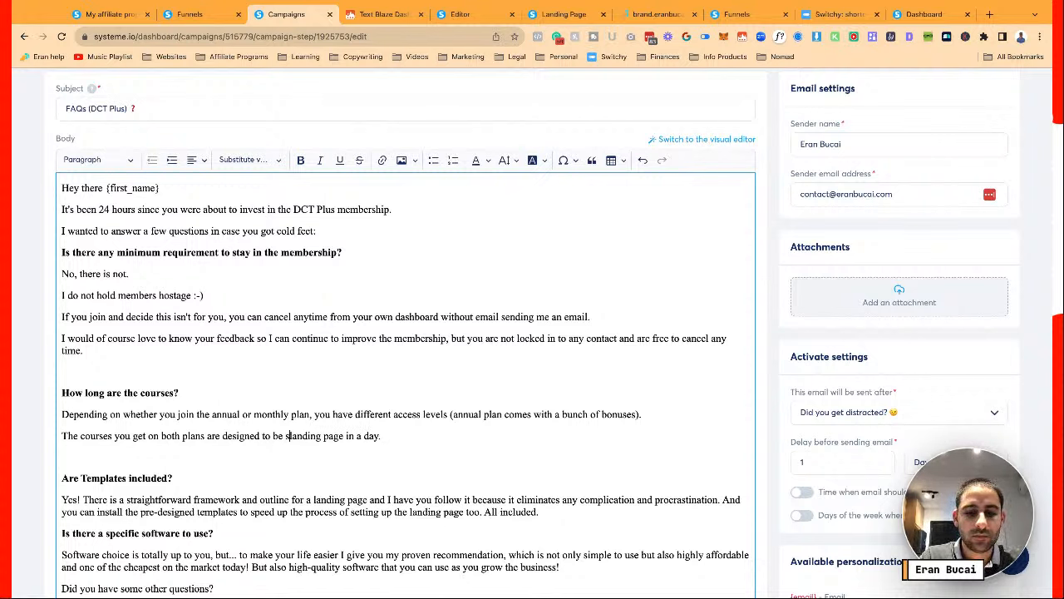
{"action": "type", "text": "oint."}
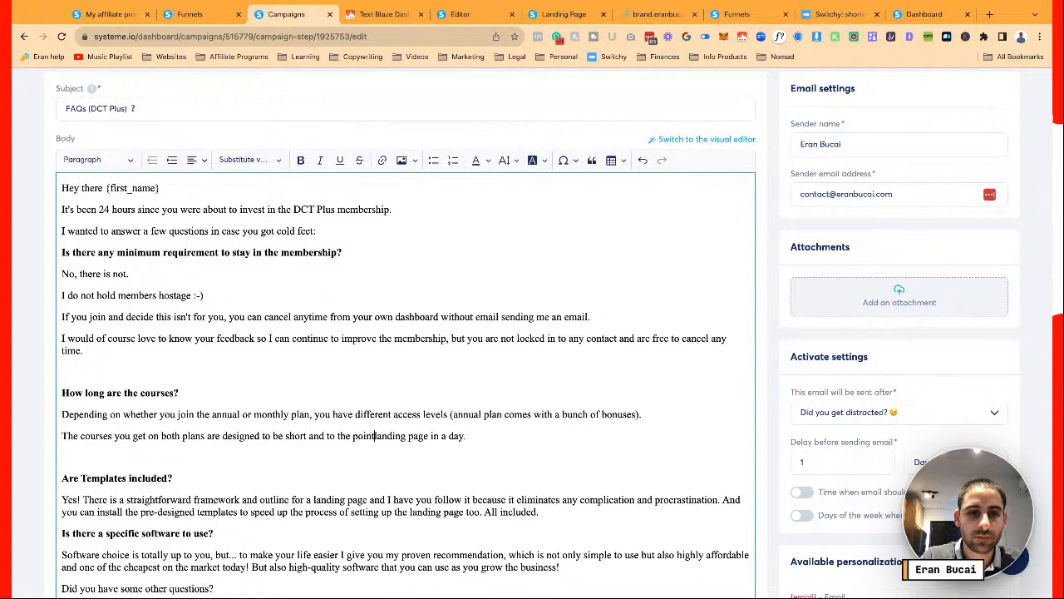
{"action": "key", "text": "Return"}
{"action": "type", "text": "Hence the name"}
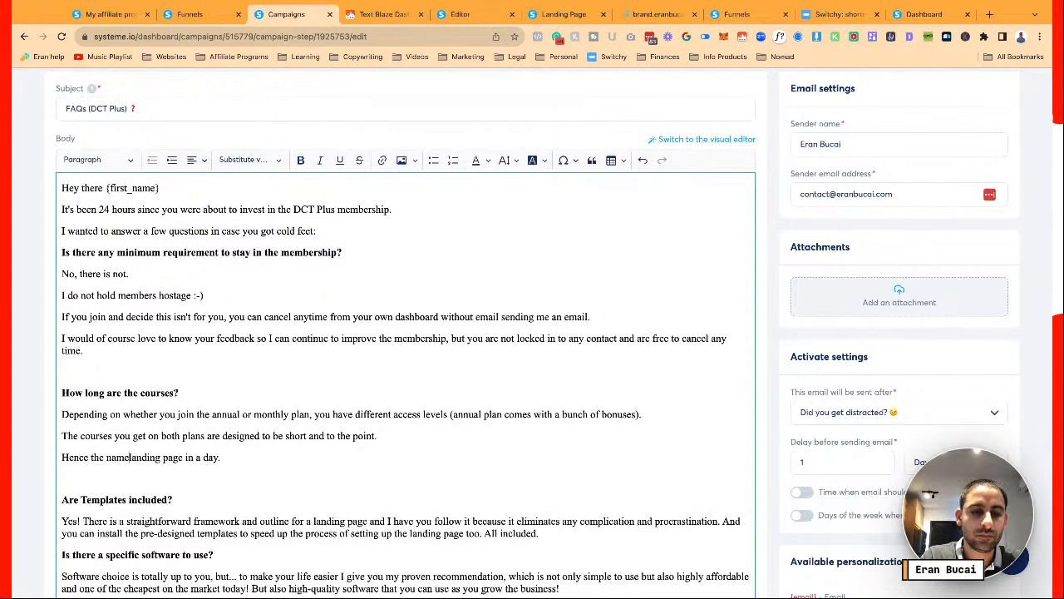
{"action": "type", "text": " \""}
{"action": "type", "text": "topic]"}
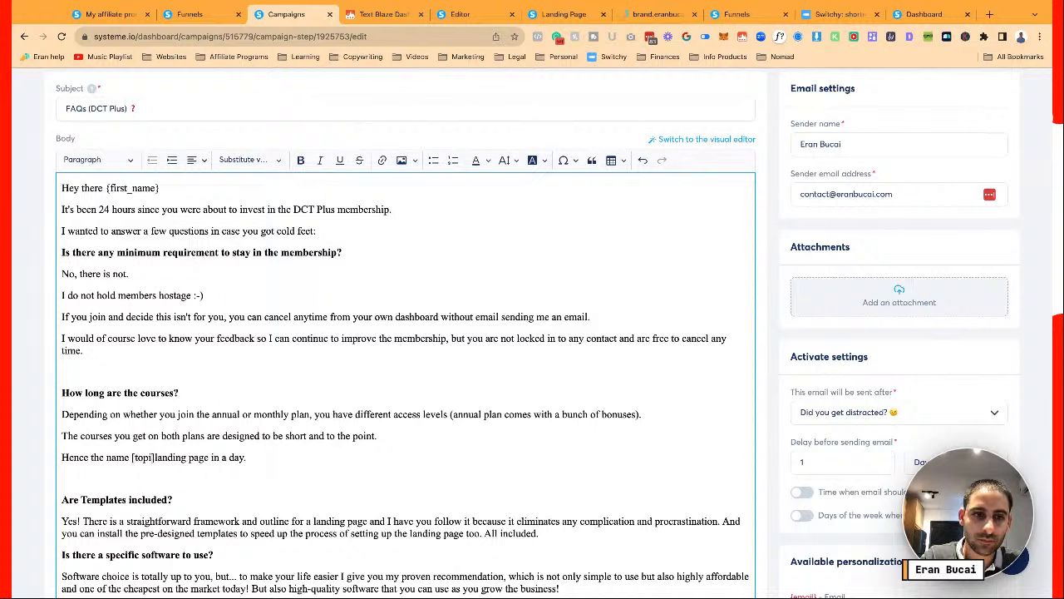
{"action": "type", "text": " in a day\""}
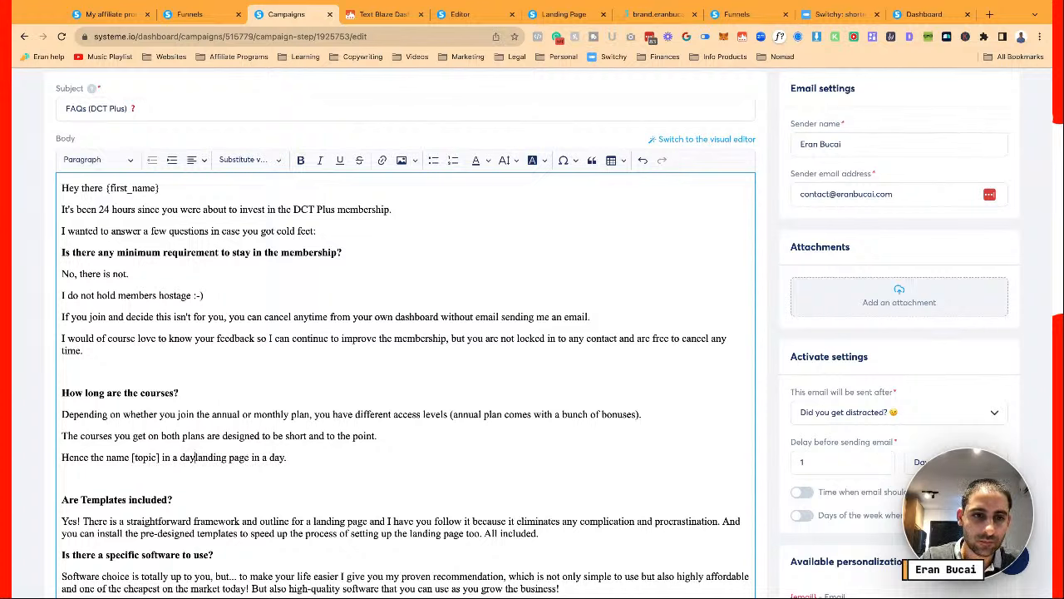
{"action": "key", "text": "Return"}
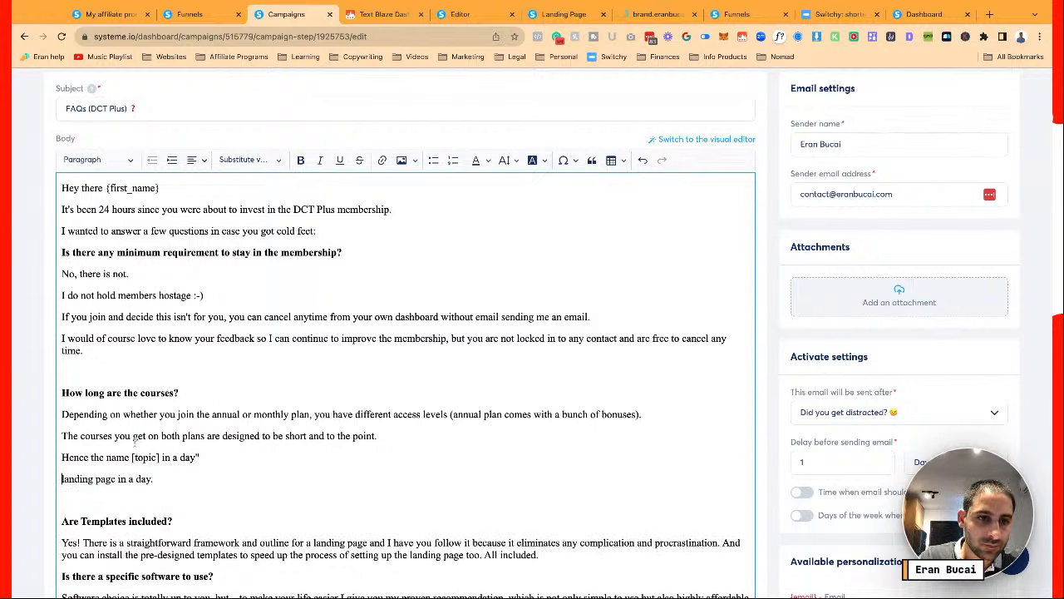
{"action": "left_click", "coordinate": [132, 456]}
{"action": "type", "text": "\""}
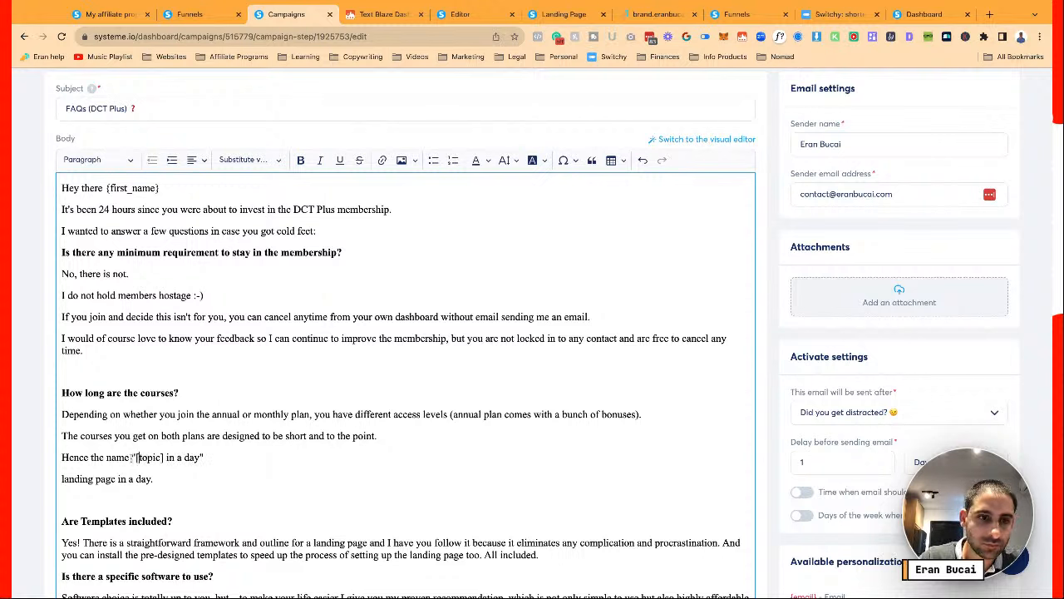
{"action": "left_click_drag", "start_coordinate": [136, 457], "coordinate": [199, 457]}
Bold '[topic] in a day' and list topics: Landing Page, Lead Magnet, Email Sequence, Thank you page in a Day
{"action": "key", "text": "ctrl+b"}
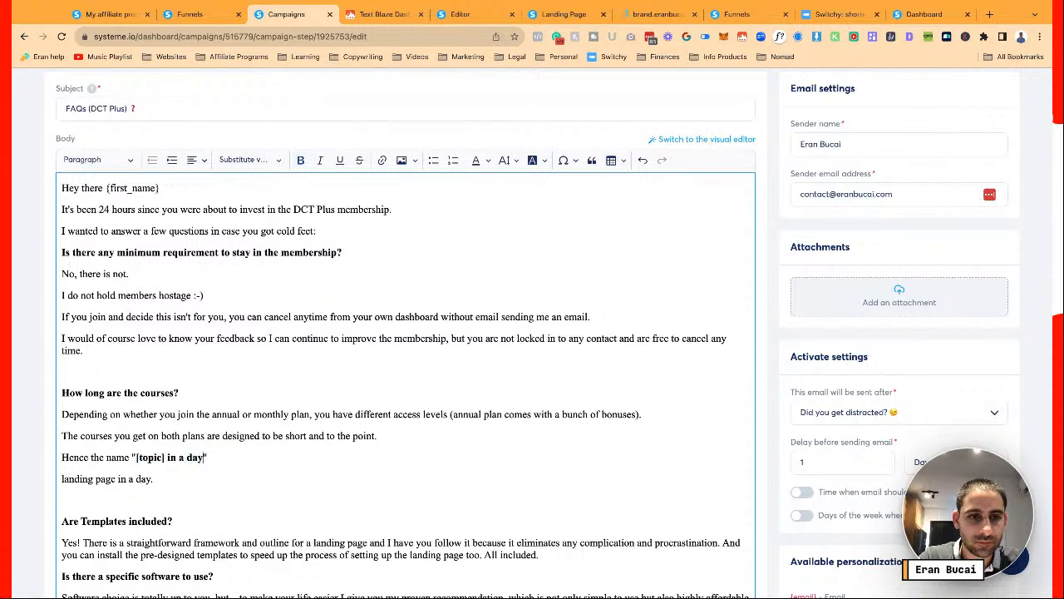
{"action": "key", "text": "End"}
{"action": "key", "text": "Return"}
{"action": "type", "text": "Topics are"}
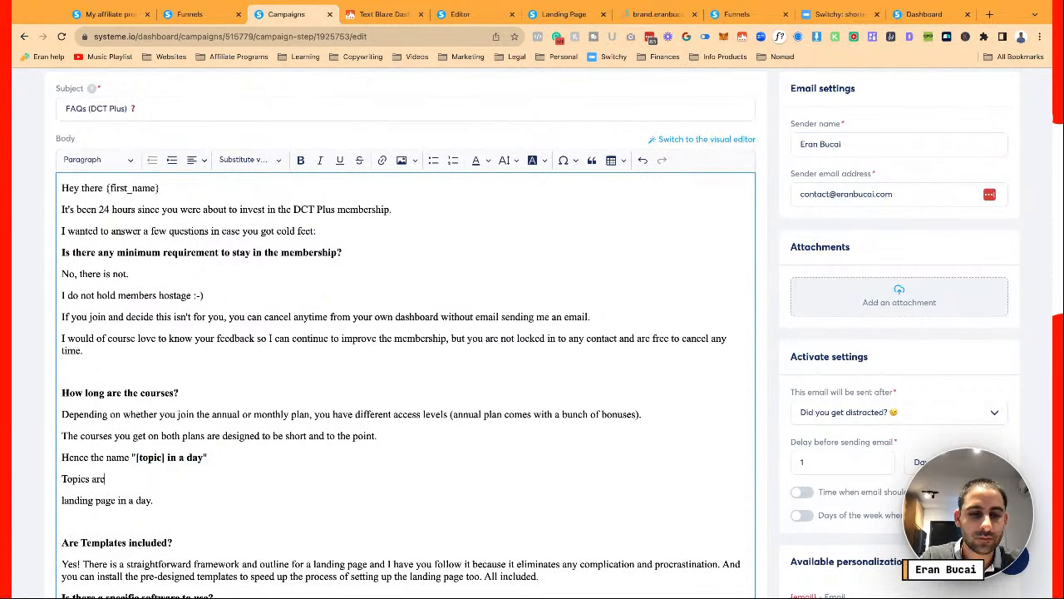
{"action": "type", "text": ":"}
{"action": "key", "text": "Return"}
{"action": "type", "text": "Landing Page in a Day"}
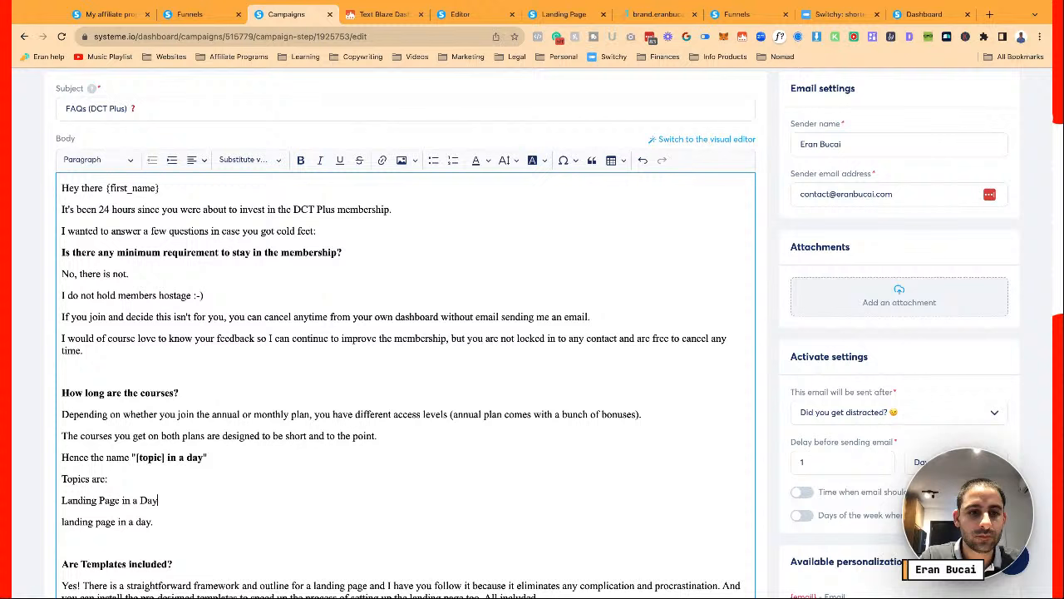
{"action": "key", "text": "Return"}
{"action": "type", "text": "Lead Magnet in a Day"}
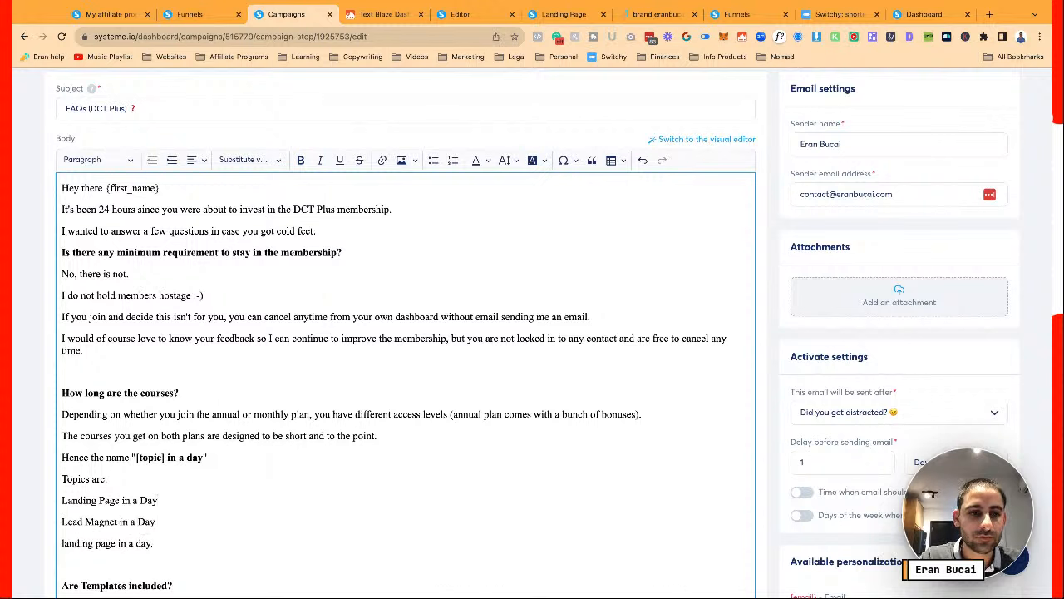
{"action": "key", "text": "Return"}
{"action": "type", "text": "Email Sequence"}
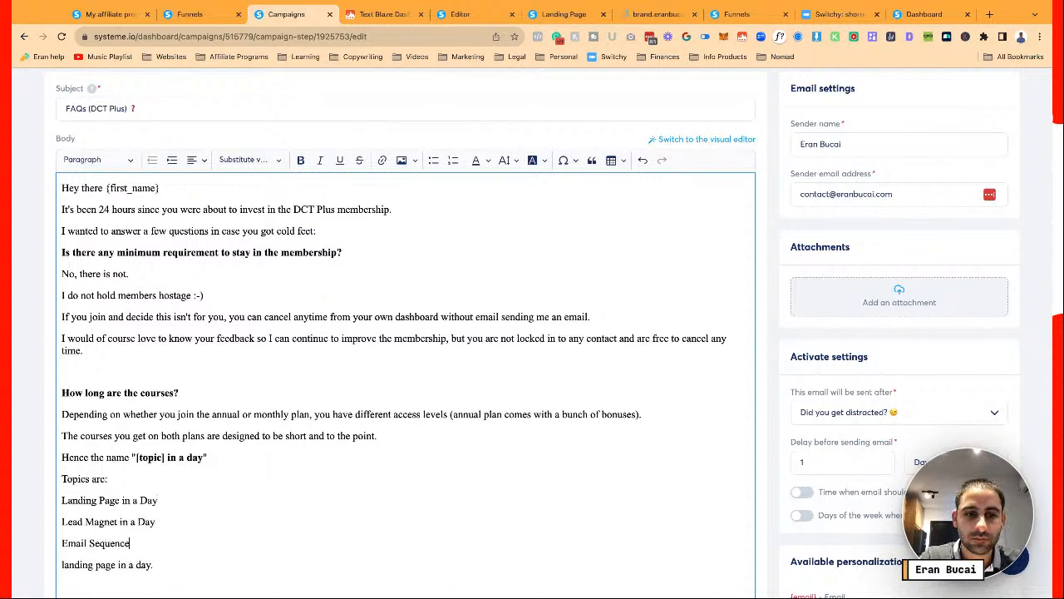
{"action": "type", "text": " in aday"}
{"action": "key", "text": "Return"}
{"action": "key", "text": "BackSpace"}
{"action": "key", "text": "BackSpace"}
{"action": "key", "text": "BackSpace"}
{"action": "key", "text": "BackSpace"}
{"action": "type", "text": "Day"}
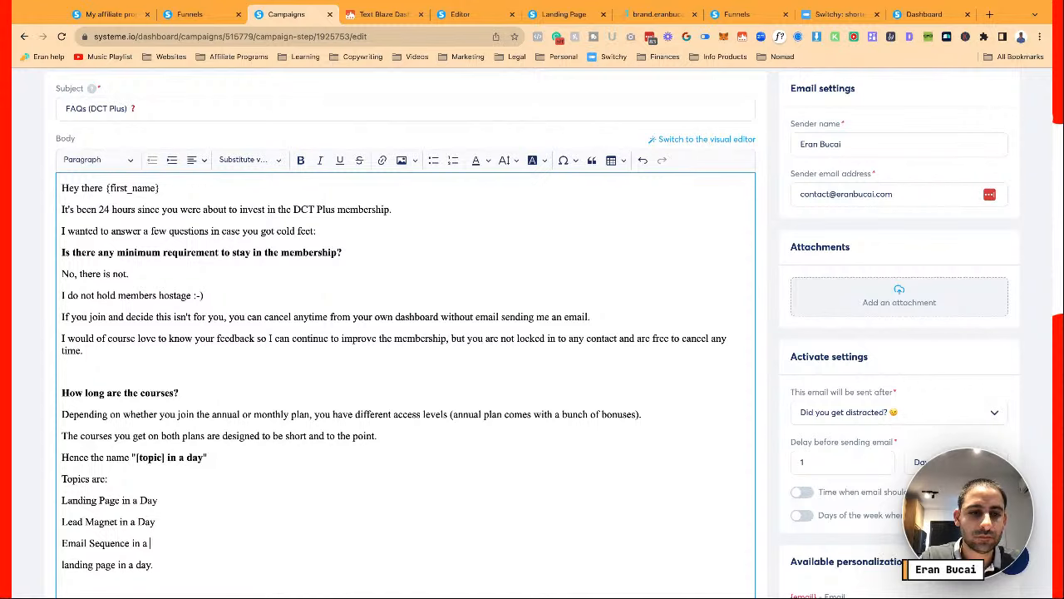
{"action": "key", "text": "Return"}
{"action": "type", "text": "Thank yo"}
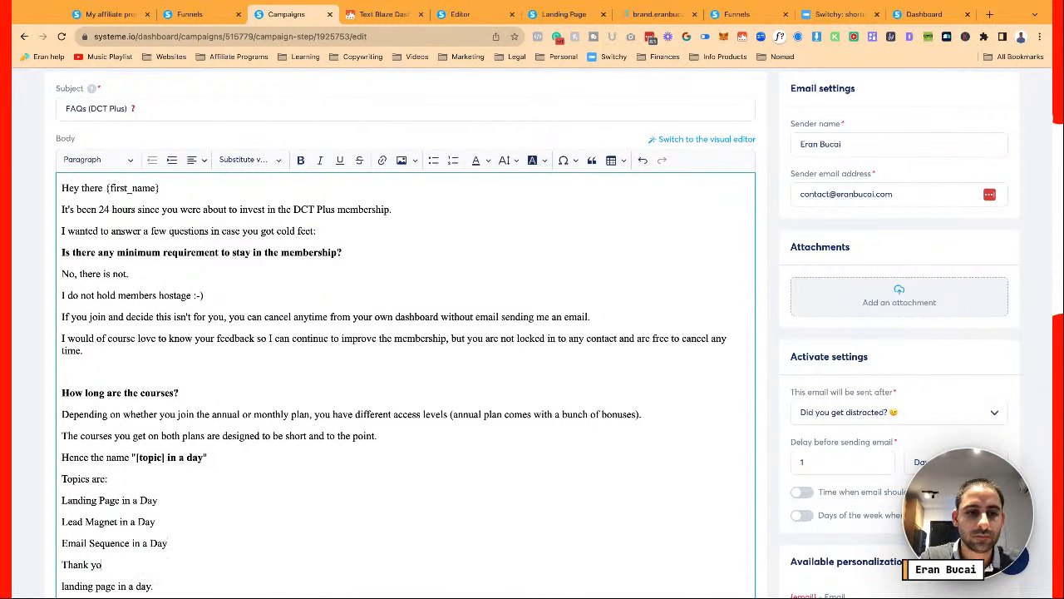
{"action": "type", "text": "u page in a day"}
{"action": "key", "text": "Return"}
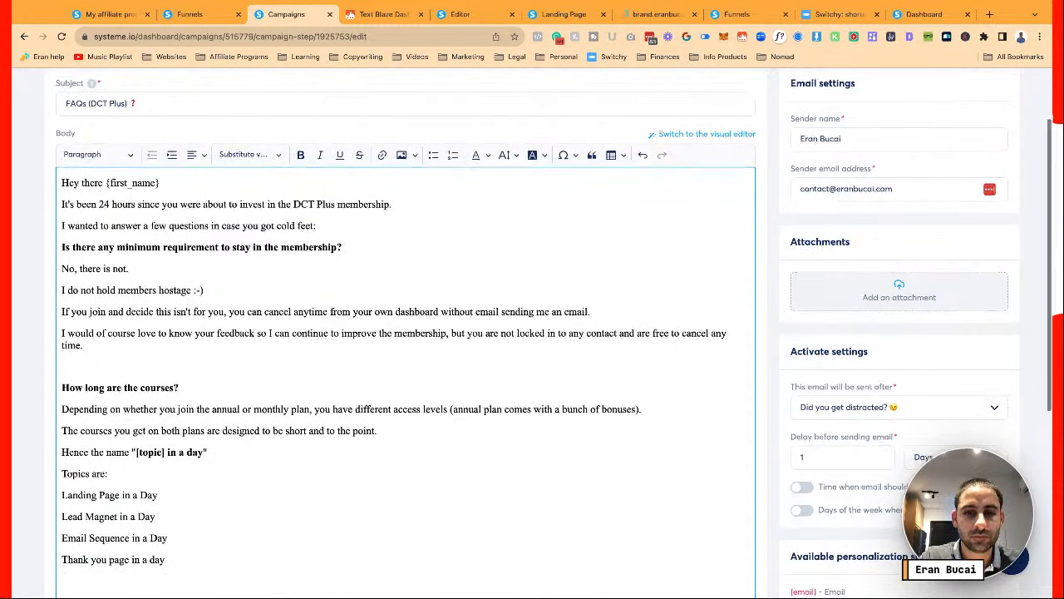
Add a sentence about traffic and lead generation courses such as the Facebook Organic Mini-course
{"action": "scroll", "coordinate": [405, 333], "scroll_direction": "down", "scroll_amount": 2}
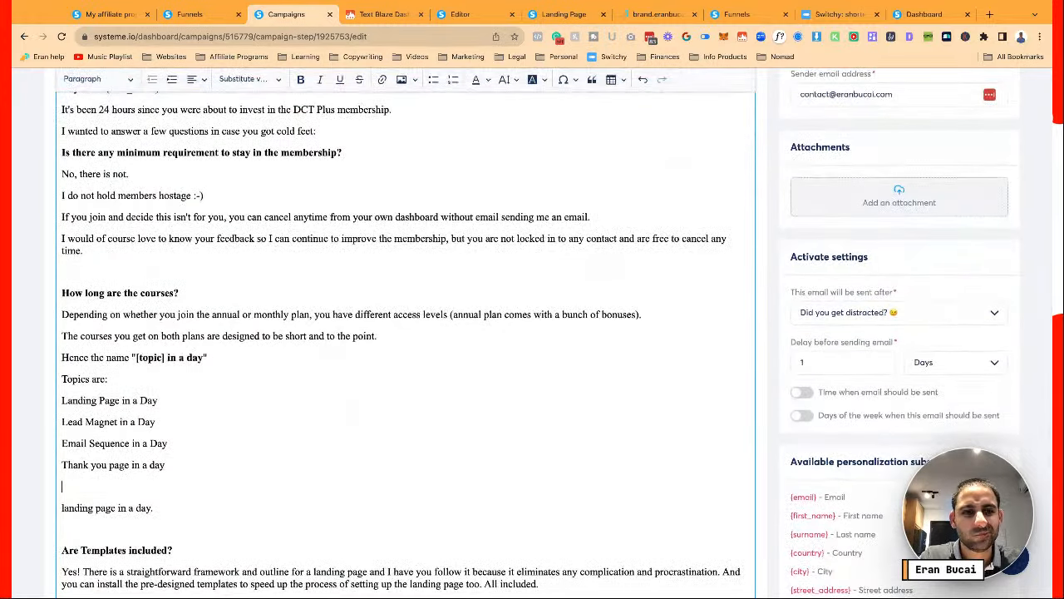
{"action": "key", "text": "Return"}
{"action": "key", "text": "Return"}
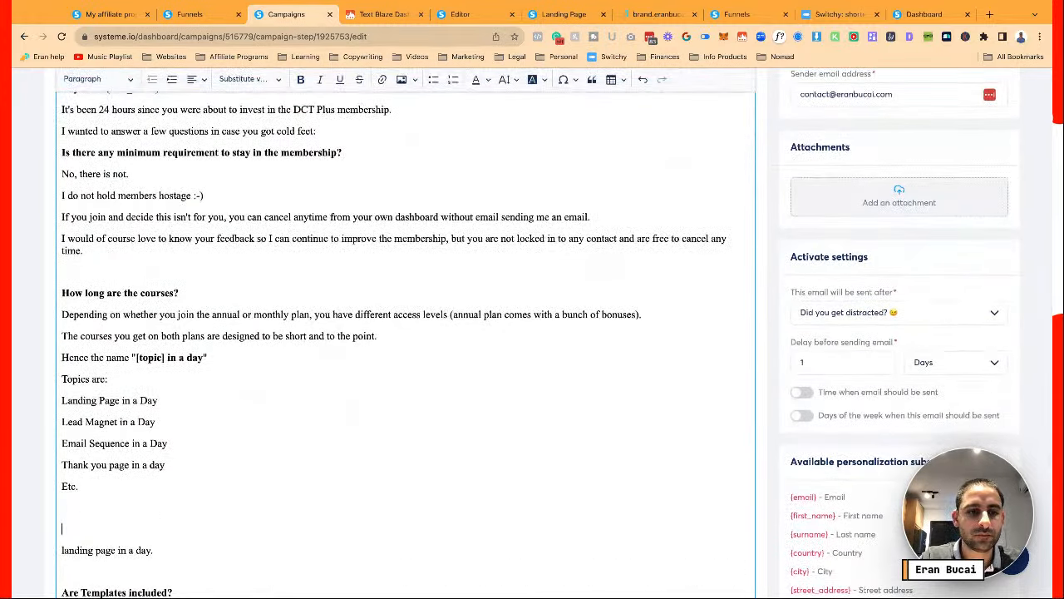
{"action": "type", "text": "There are also courses t"}
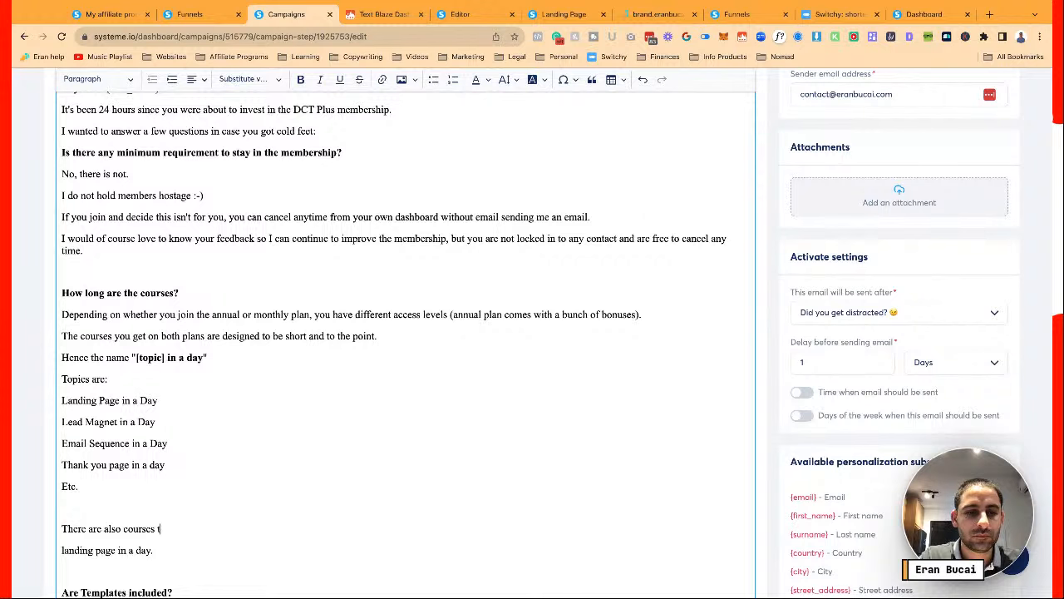
{"action": "type", "text": "o hep you"}
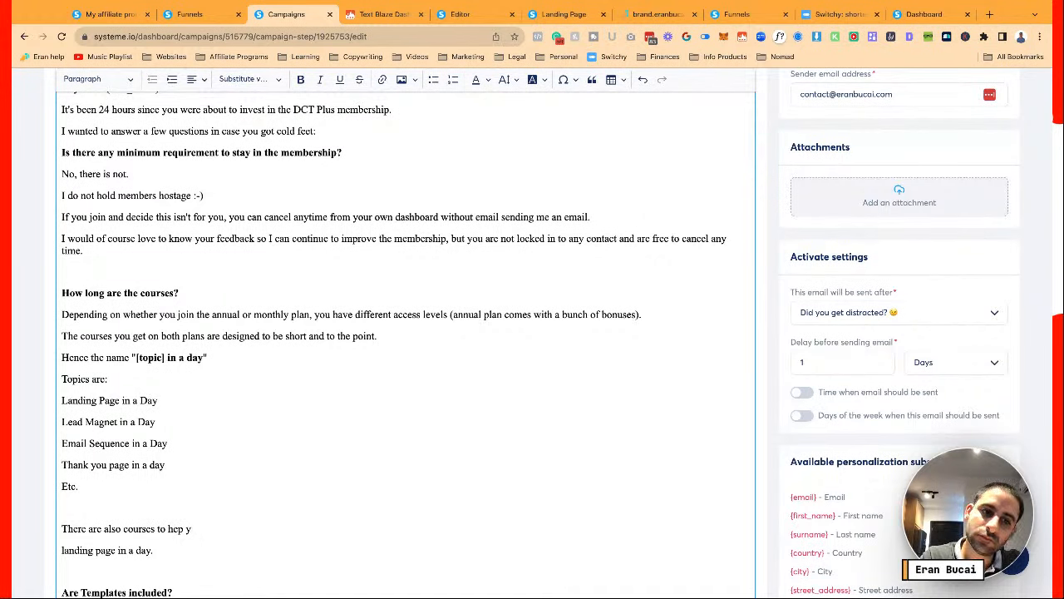
{"action": "key", "text": "BackSpace"}
{"action": "key", "text": "BackSpace"}
{"action": "key", "text": "BackSpace"}
{"action": "type", "text": "lp you with tra"}
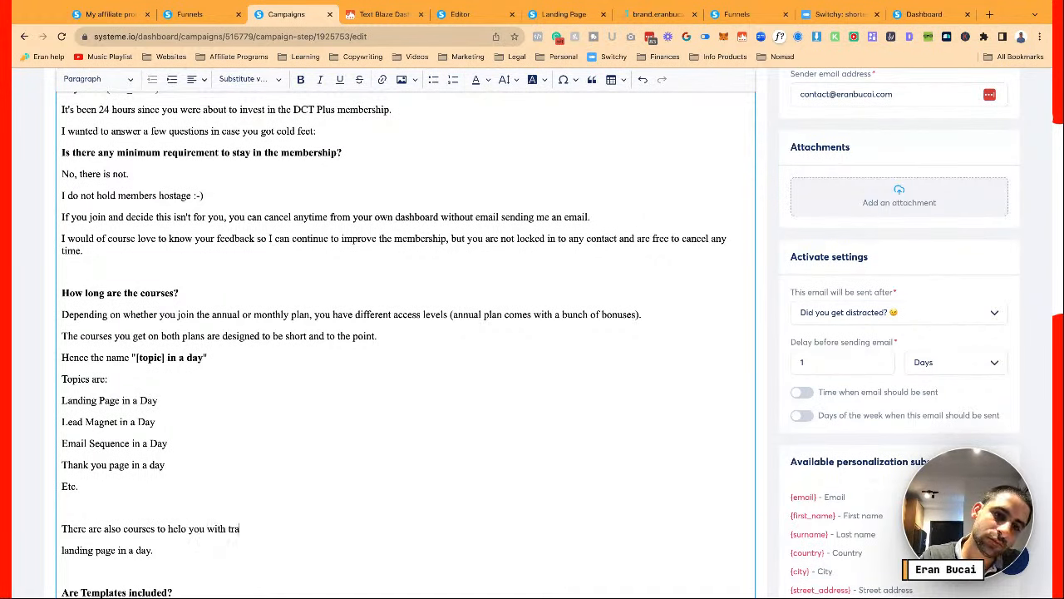
{"action": "type", "text": "ffic and lead generation"}
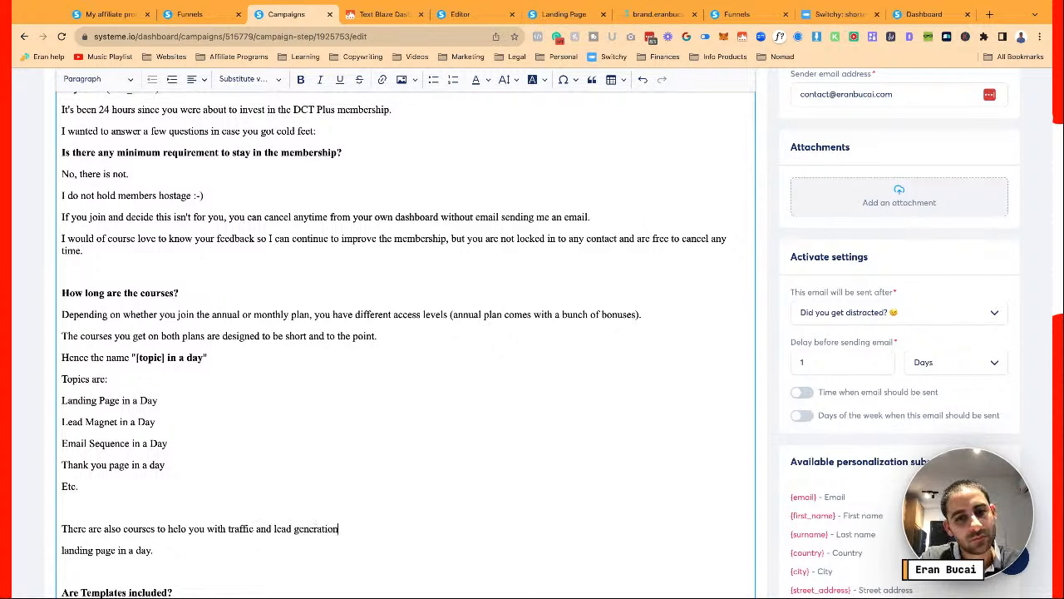
{"action": "type", "text": " such as Facbcook"}
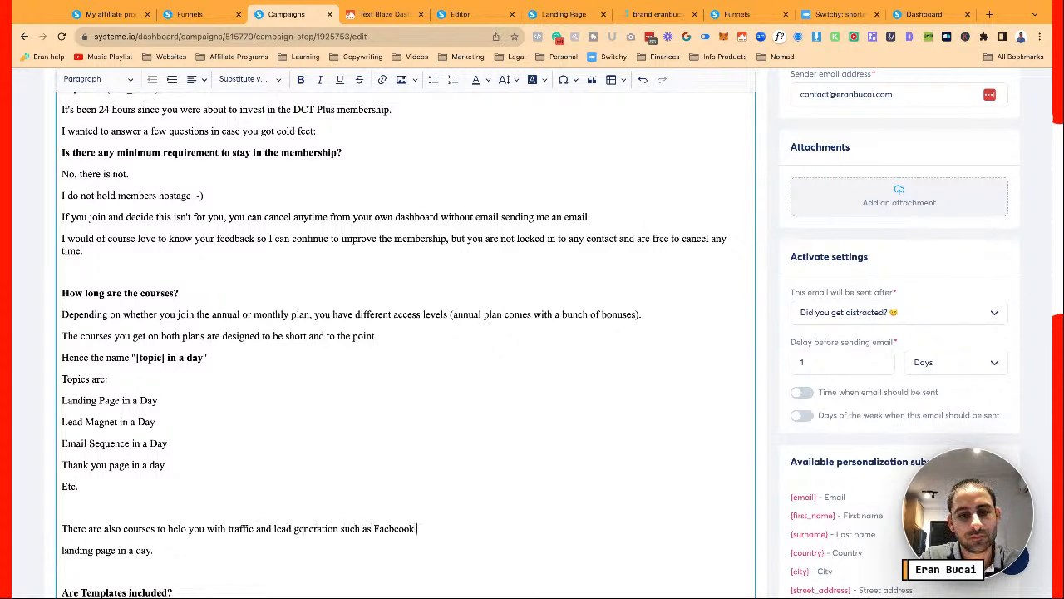
{"action": "key", "text": "BackSpace"}
{"action": "key", "text": "BackSpace"}
{"action": "key", "text": "BackSpace"}
{"action": "type", "text": "ebo"}
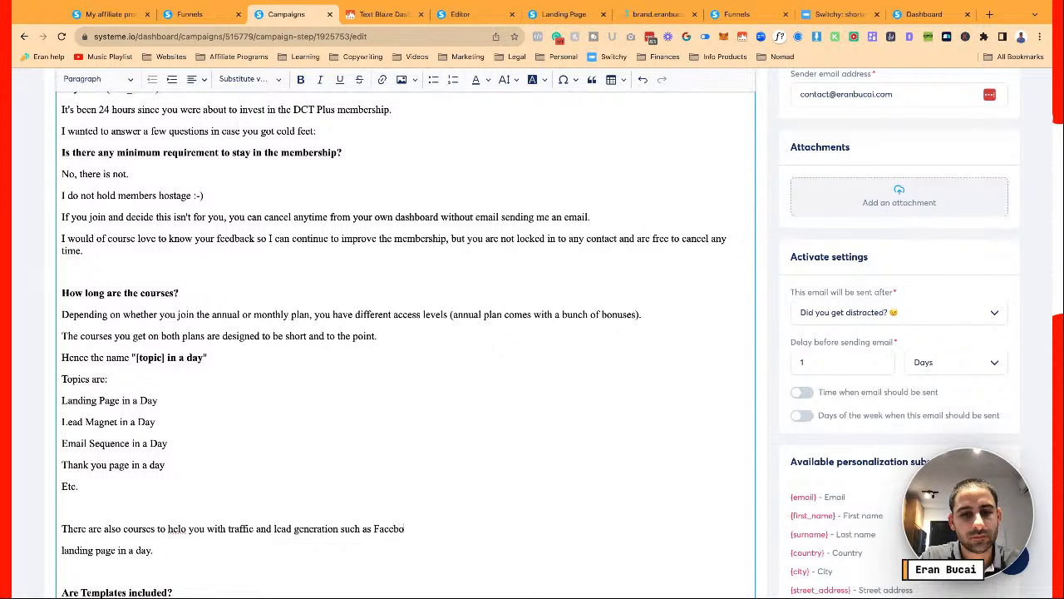
{"action": "type", "text": "ok Organic Mini-"}
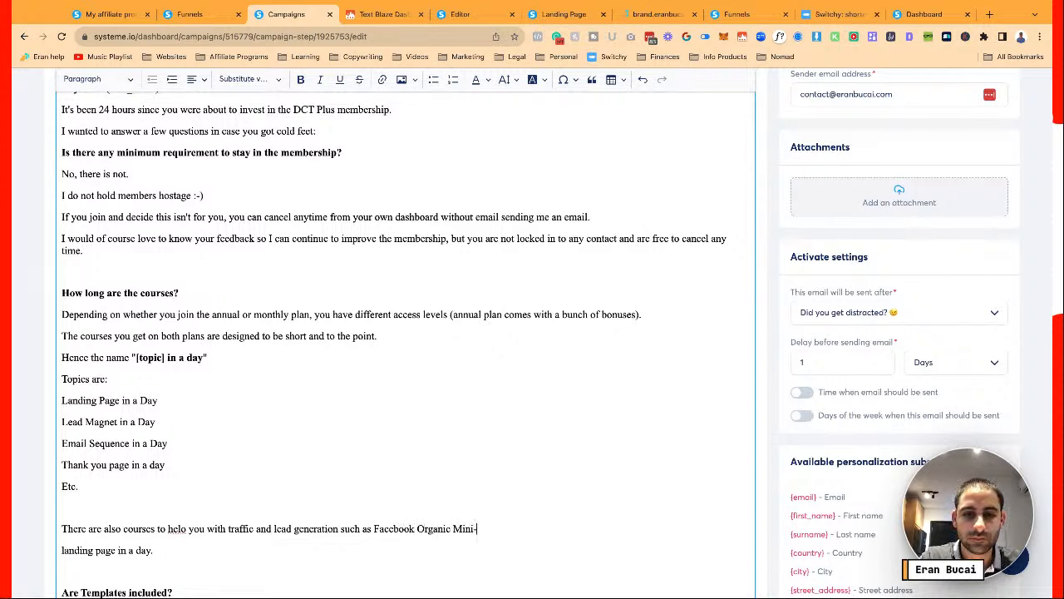
{"action": "type", "text": "course."}
Add 'In case you join the annual plan, there are extra ones but I'll tell you about these in the next FAQ.'
{"action": "key", "text": "Return"}
{"action": "key", "text": "Return"}
{"action": "type", "text": "Thes"}
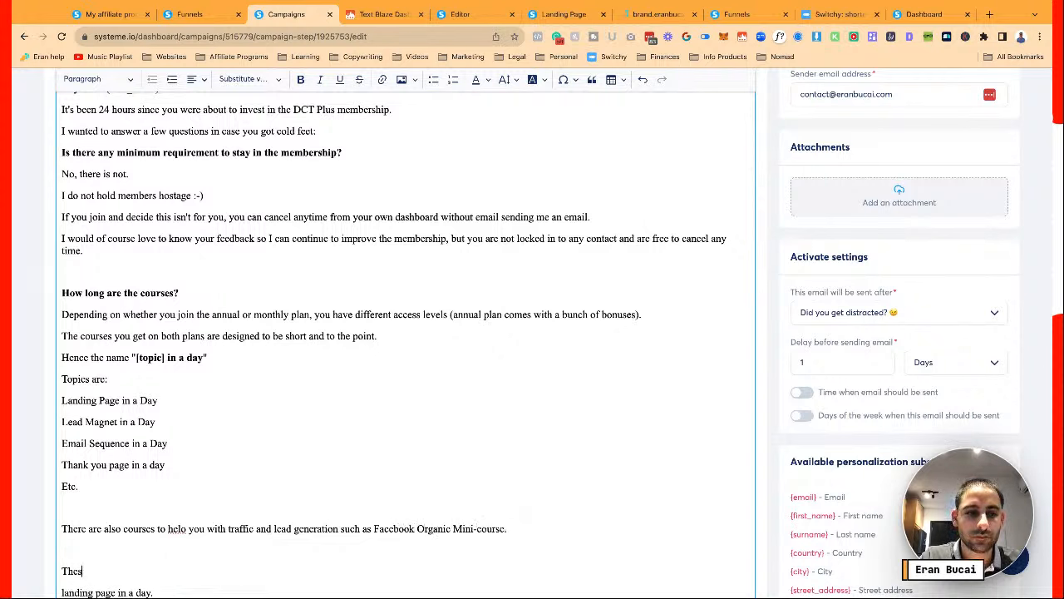
{"action": "key", "text": "BackSpace"}
{"action": "type", "text": "All of t"}
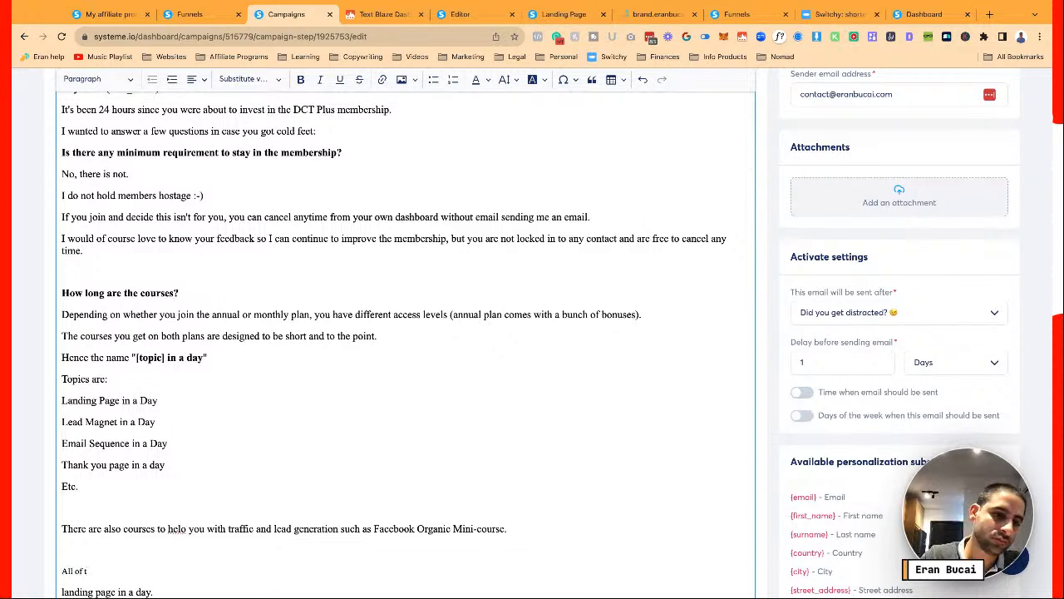
{"action": "key", "text": "BackSpace"}
{"action": "key", "text": "BackSpace"}
{"action": "key", "text": "BackSpace"}
{"action": "key", "text": "BackSpace"}
{"action": "key", "text": "BackSpace"}
{"action": "key", "text": "BackSpace"}
{"action": "key", "text": "BackSpace"}
{"action": "key", "text": "BackSpace"}
{"action": "key", "text": "Delete"}
{"action": "type", "text": "In case you join the "}
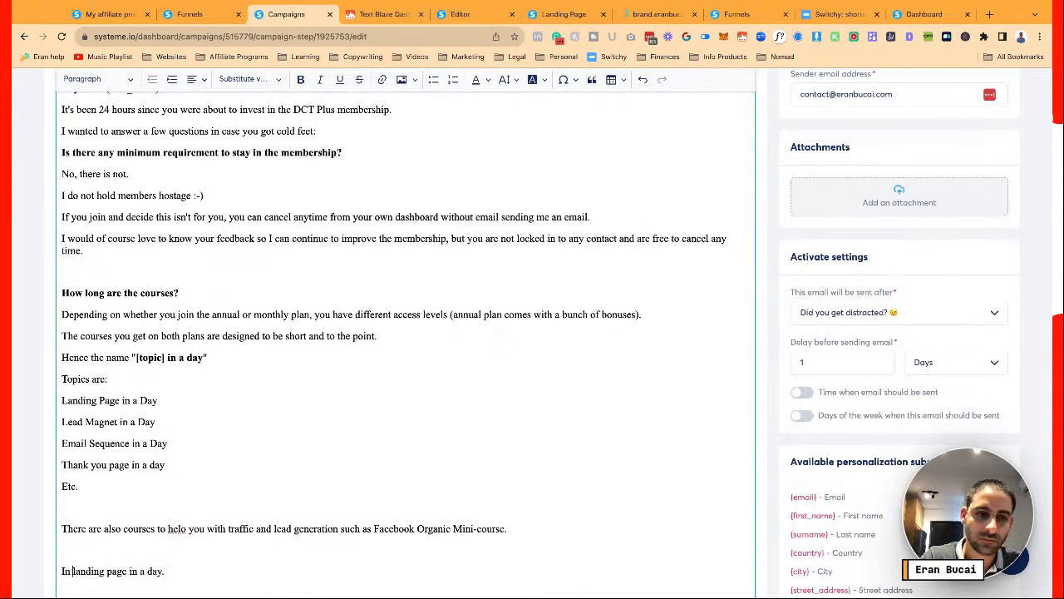
{"action": "type", "text": "annual pla"}
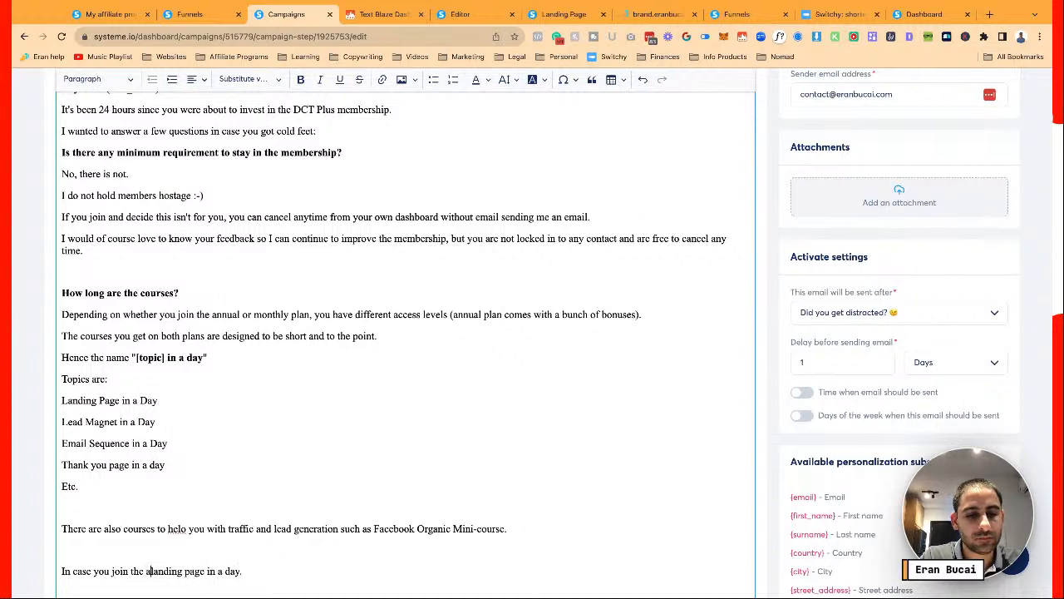
{"action": "type", "text": "n, there are extra on"}
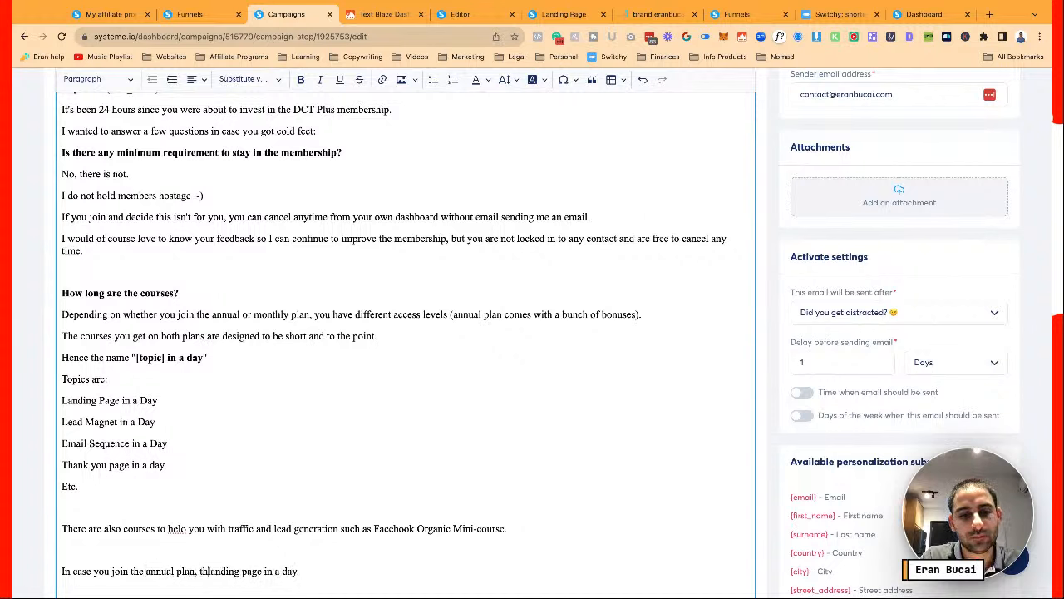
{"action": "type", "text": "es but I'll tell you "}
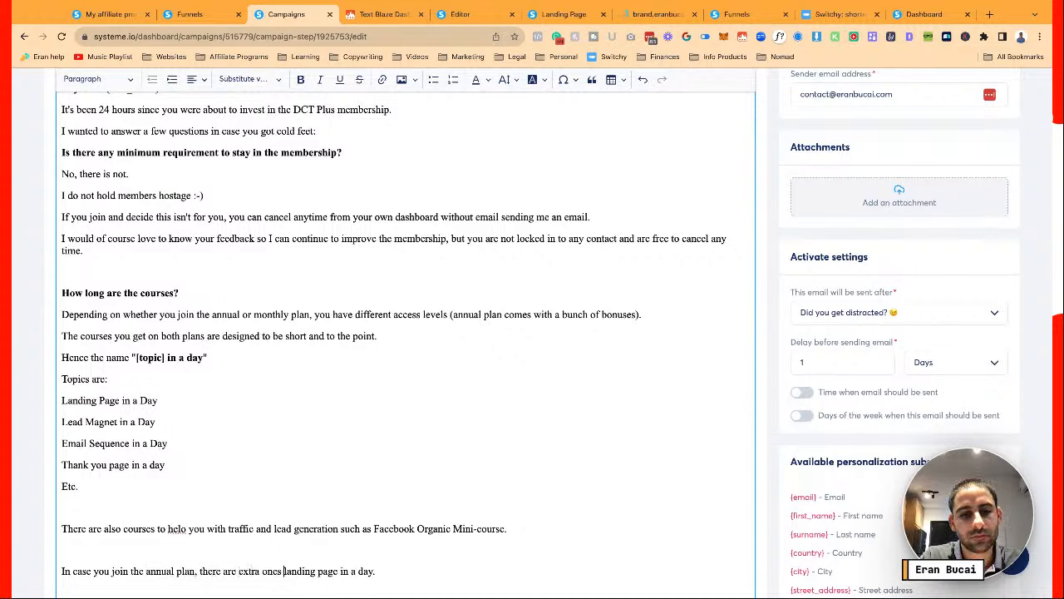
{"action": "type", "text": "about ht"}
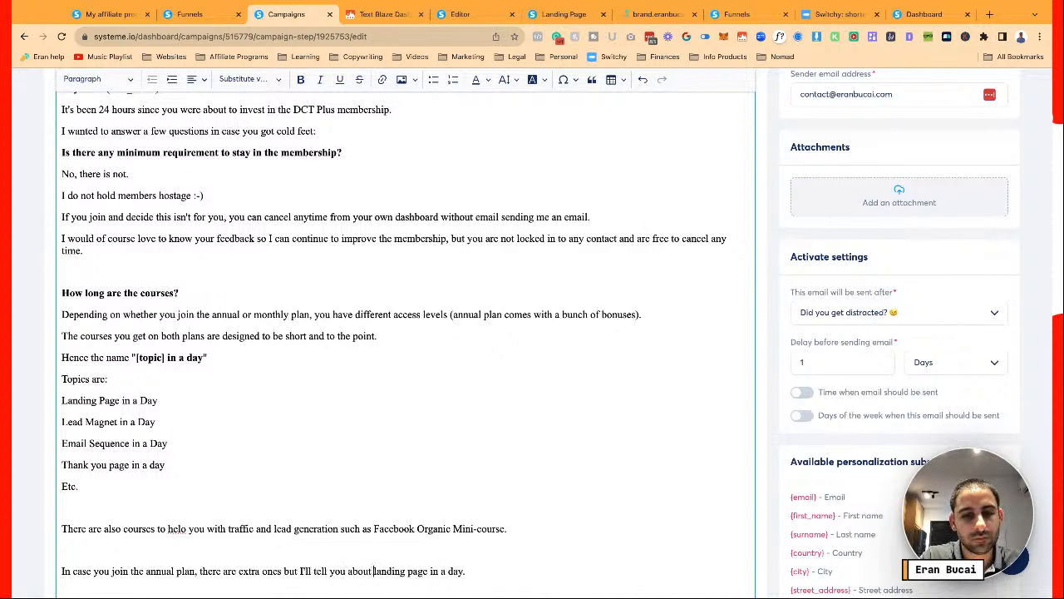
{"action": "key", "text": "BackSpace"}
{"action": "key", "text": "BackSpace"}
{"action": "type", "text": "these "}
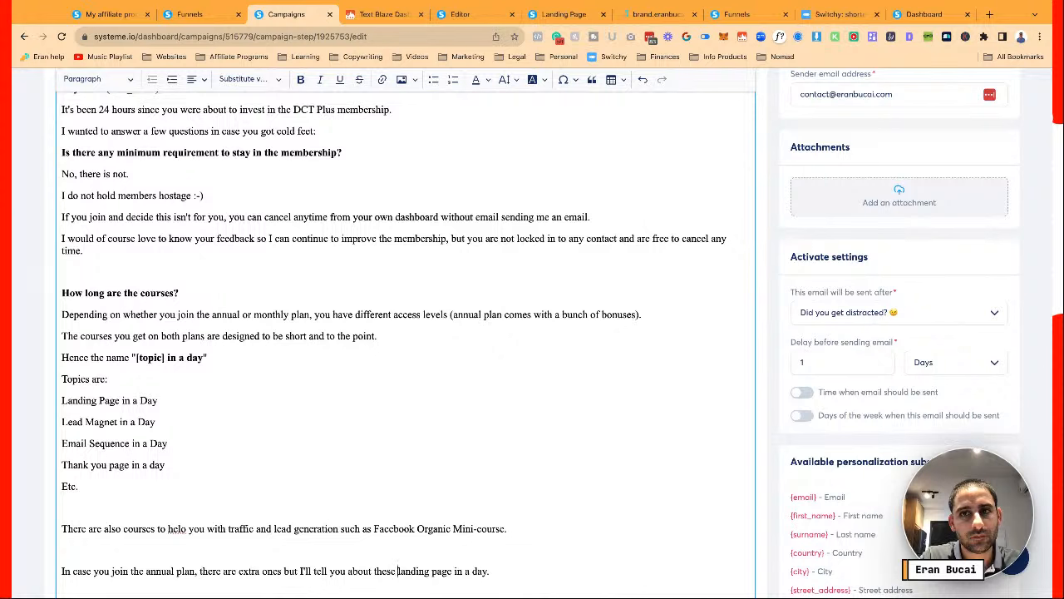
{"action": "type", "text": "in the next question"}
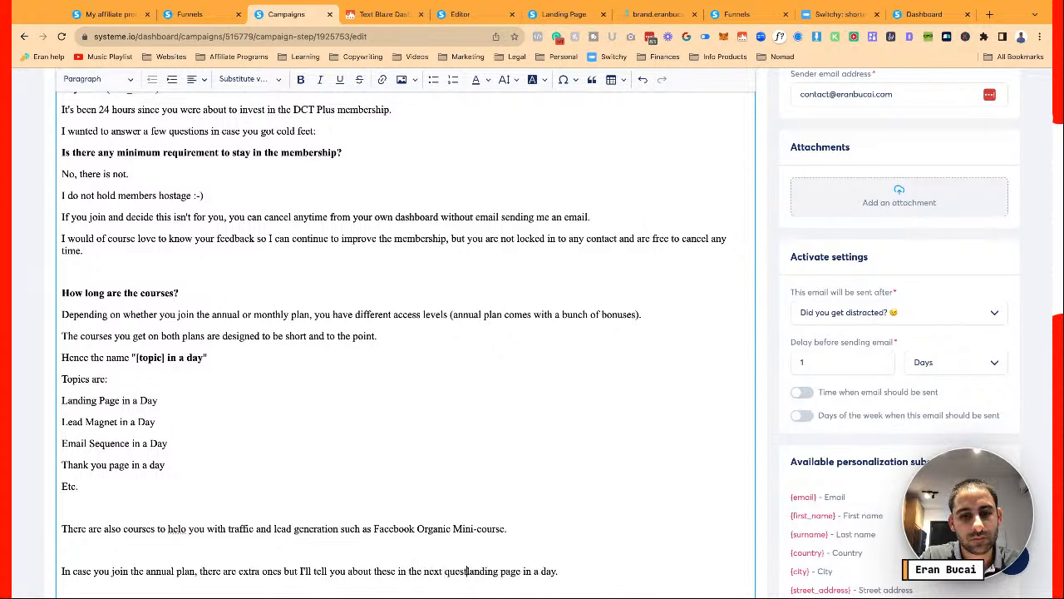
{"action": "key", "text": "BackSpace"}
{"action": "key", "text": "BackSpace"}
{"action": "key", "text": "BackSpace"}
{"action": "key", "text": "BackSpace"}
{"action": "key", "text": "BackSpace"}
{"action": "key", "text": "BackSpace"}
{"action": "key", "text": "BackSpace"}
{"action": "key", "text": "BackSpace"}
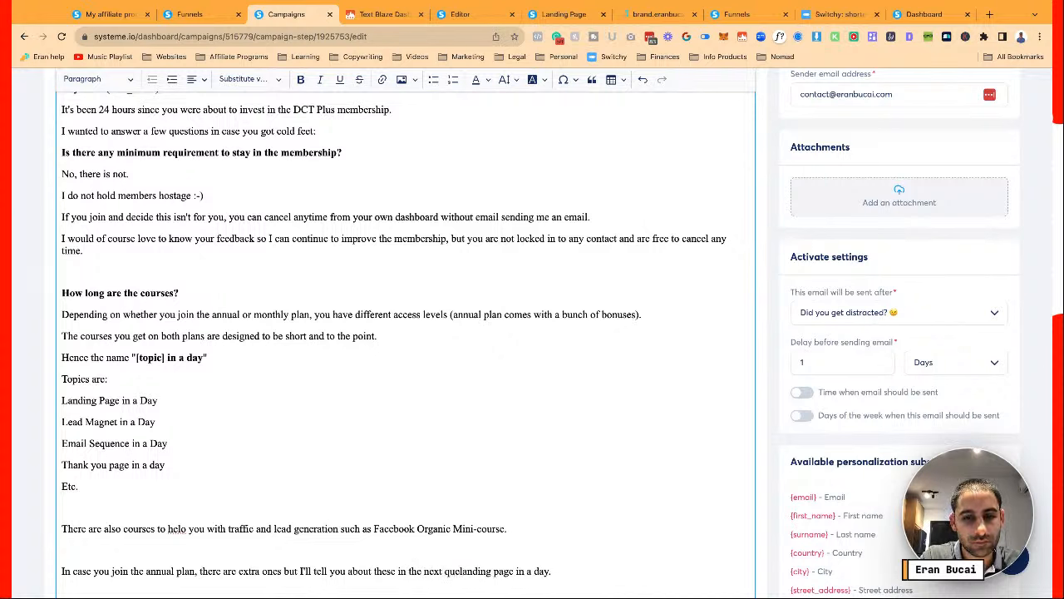
{"action": "type", "text": "FAQ"}
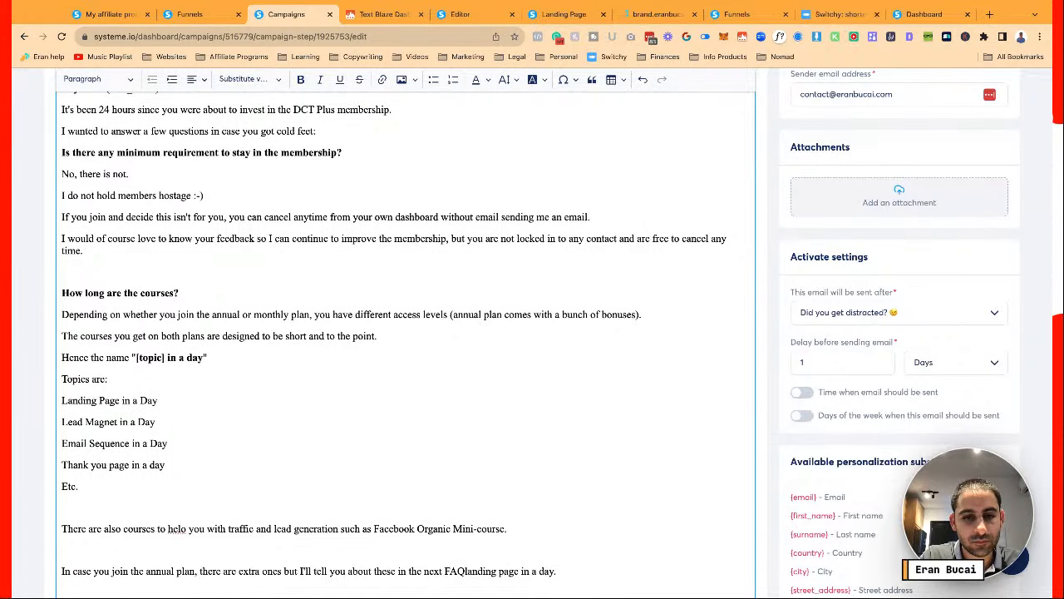
{"action": "type", "text": "."}
{"action": "key", "text": "Return"}
{"action": "key", "text": "Return"}
{"action": "scroll", "coordinate": [408, 333], "scroll_direction": "down", "scroll_amount": 2}
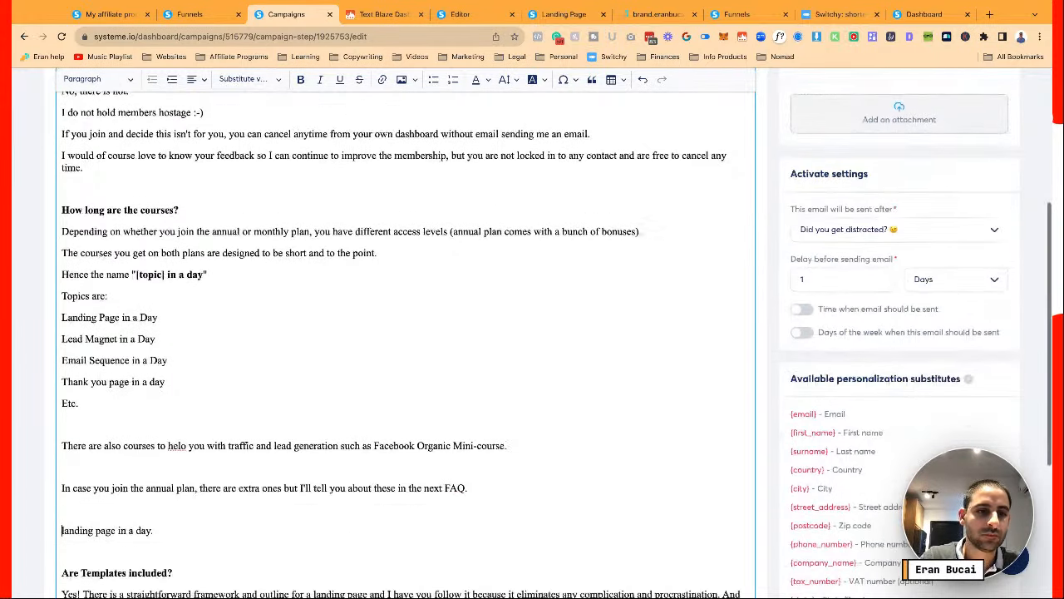
Remove the stray 'landing page in a day.' line and the empty lines above the templates question
{"action": "scroll", "coordinate": [408, 332], "scroll_direction": "down", "scroll_amount": 3}
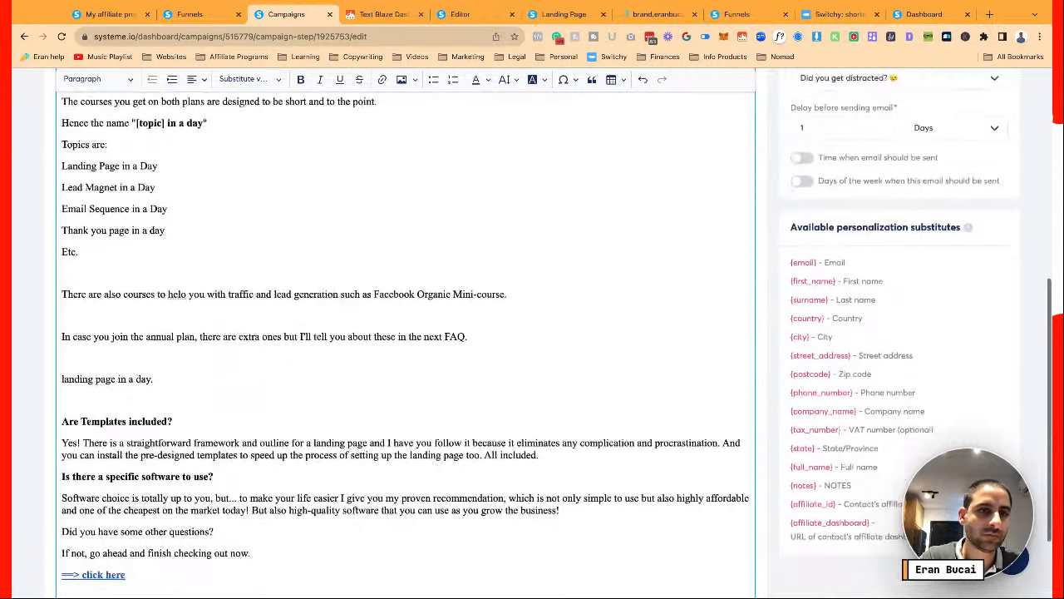
{"action": "key", "text": "shift+End"}
{"action": "key", "text": "Delete"}
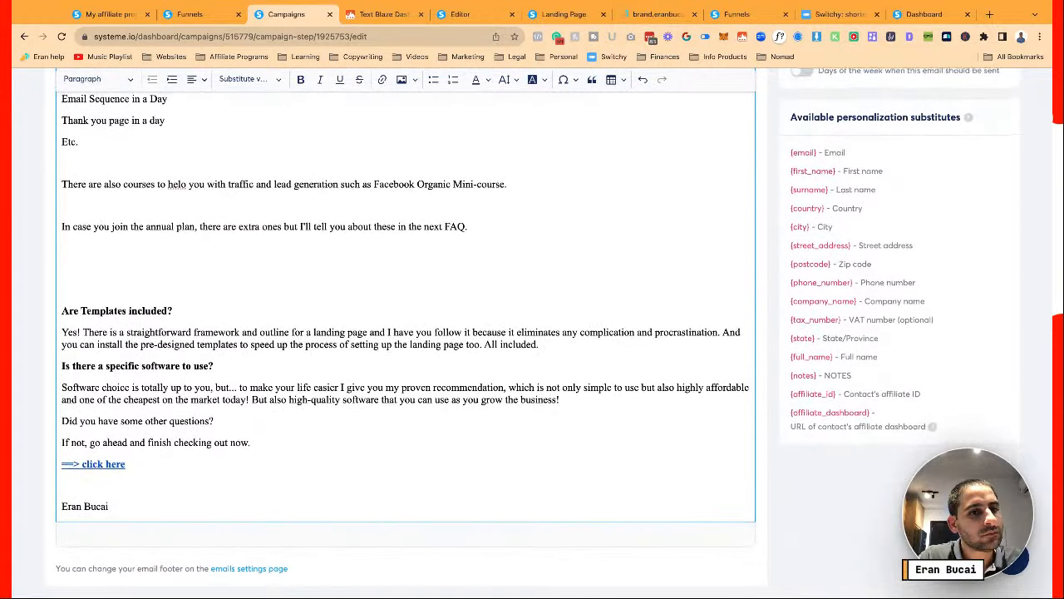
{"action": "key", "text": "BackSpace"}
{"action": "key", "text": "BackSpace"}
{"action": "scroll", "coordinate": [356, 260], "scroll_direction": "up", "scroll_amount": 4}
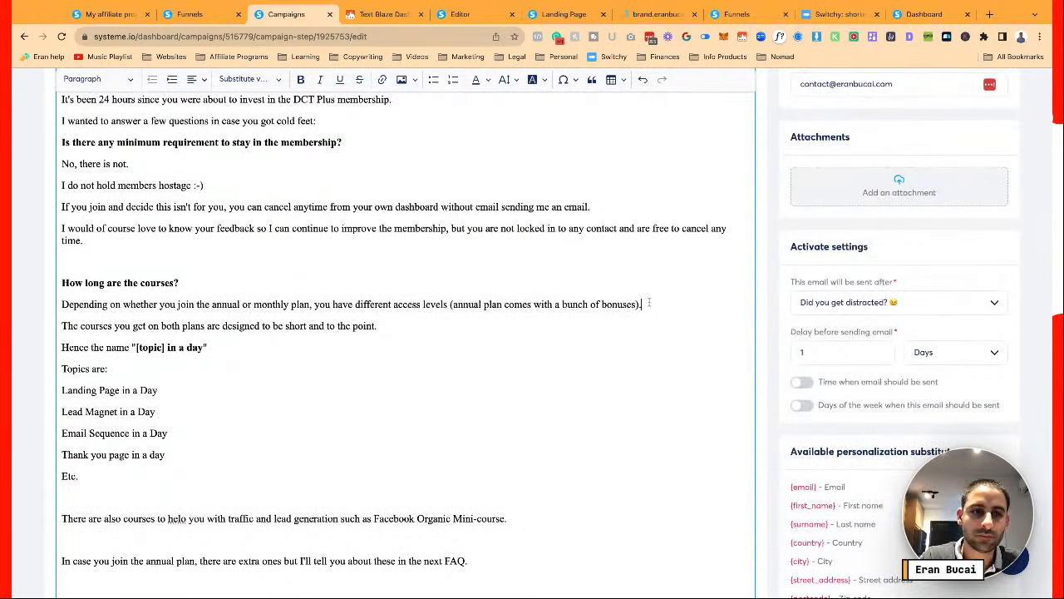
Add paragraphs saying there's zero intention of non-stop content consumption, ending 'focusing on the things that matter!'
{"action": "key", "text": "Return"}
{"action": "type", "text": "There is zer"}
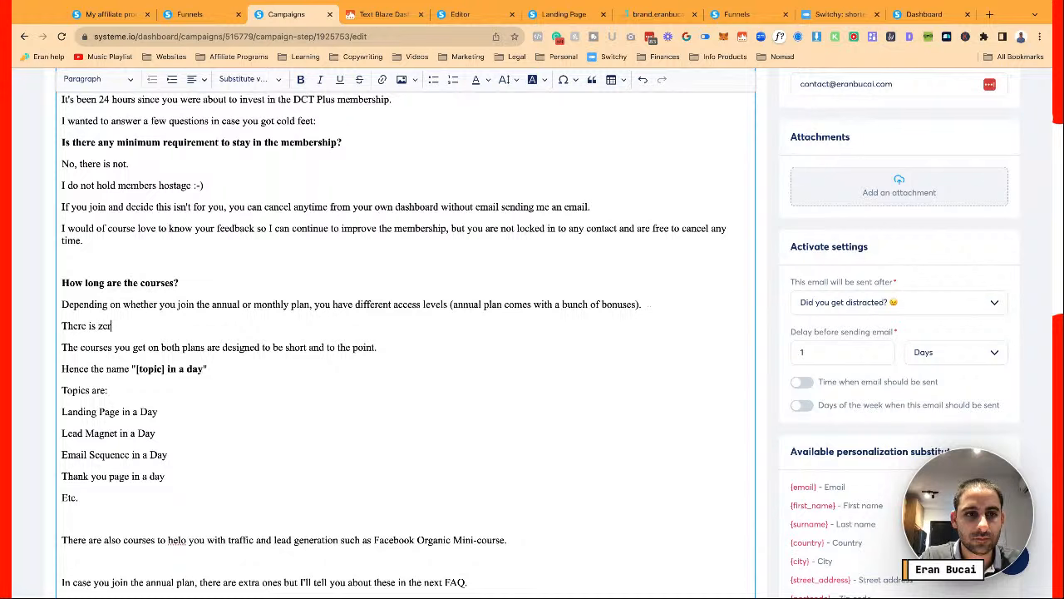
{"action": "type", "text": "o intention "}
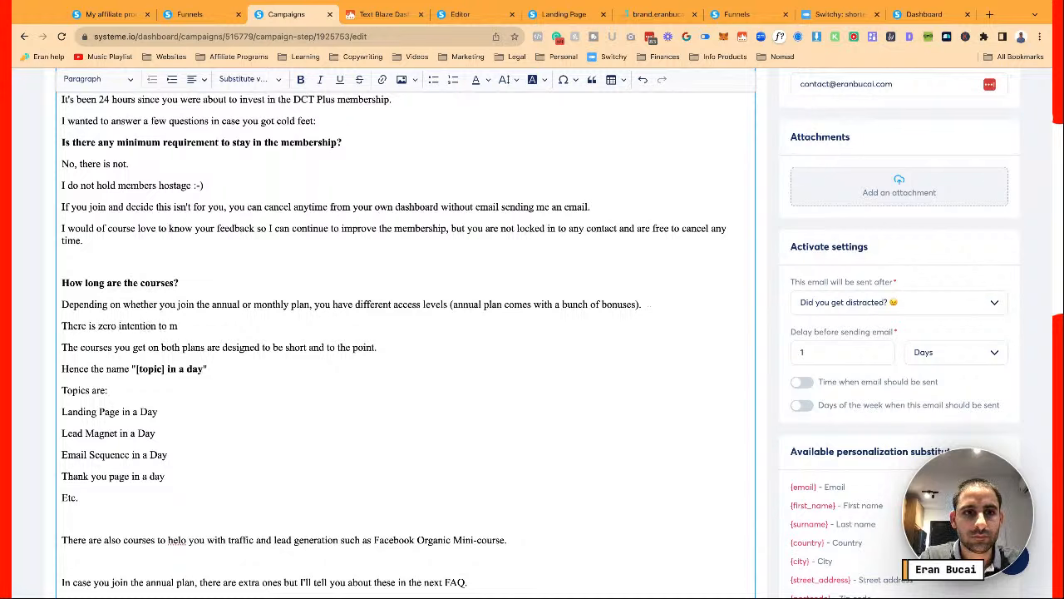
{"action": "type", "text": "to have you c"}
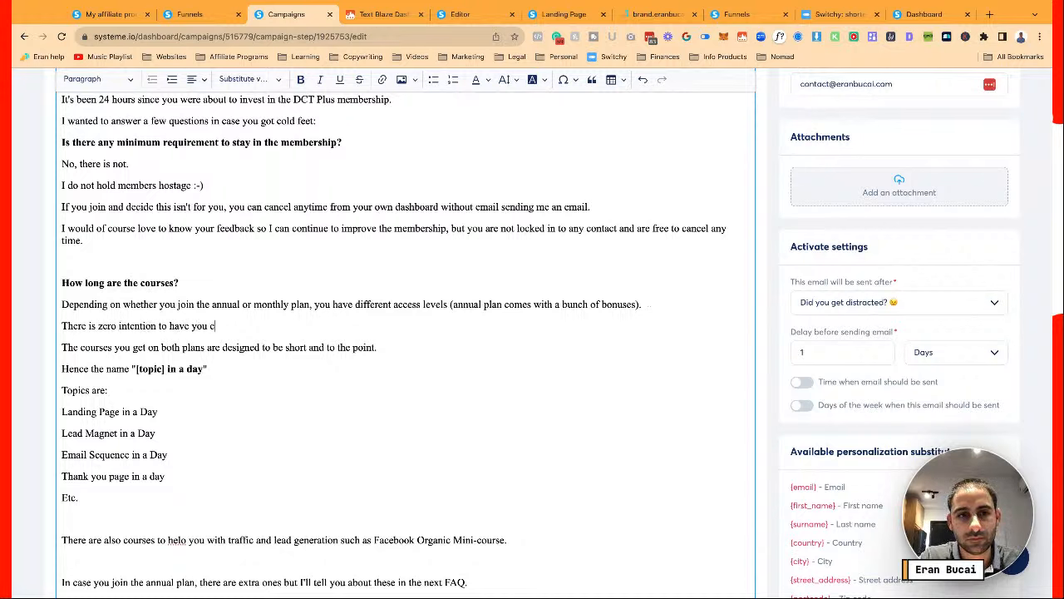
{"action": "type", "text": "ontume "}
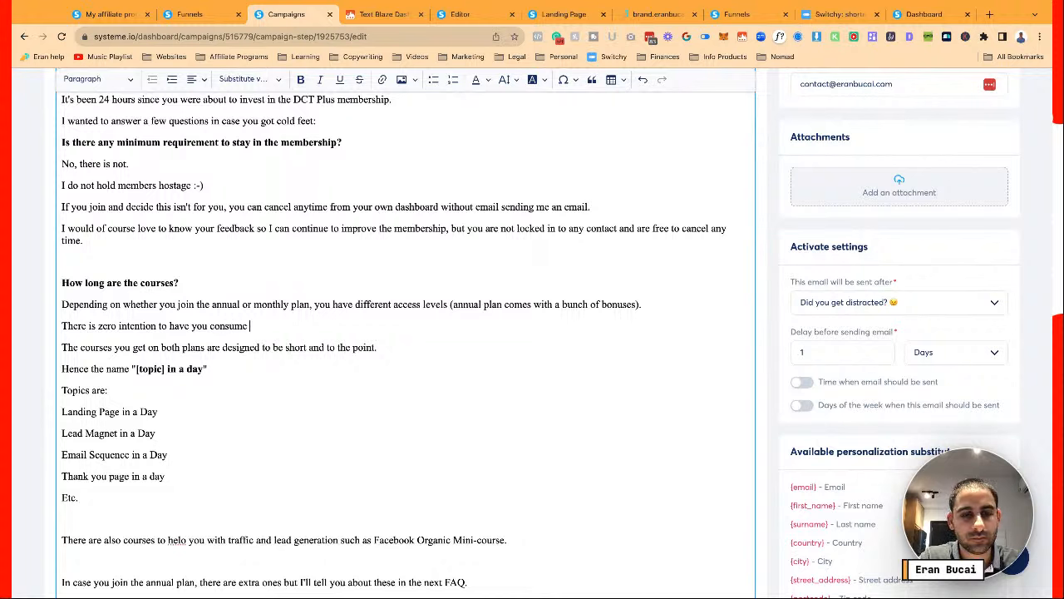
{"action": "type", "text": "content non-stop."}
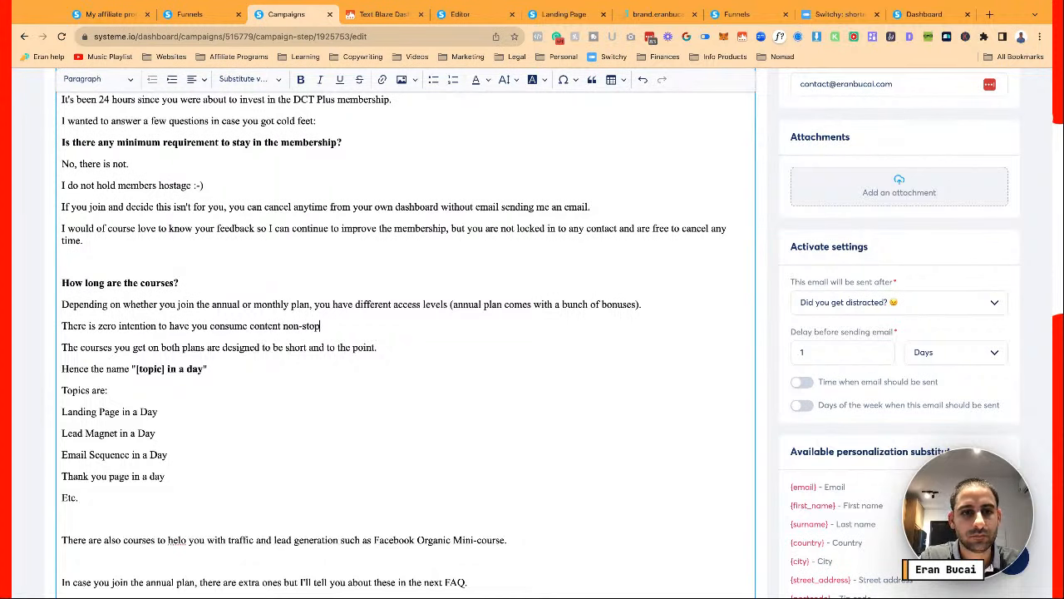
{"action": "key", "text": "Return"}
{"action": "type", "text": "In fact, if"}
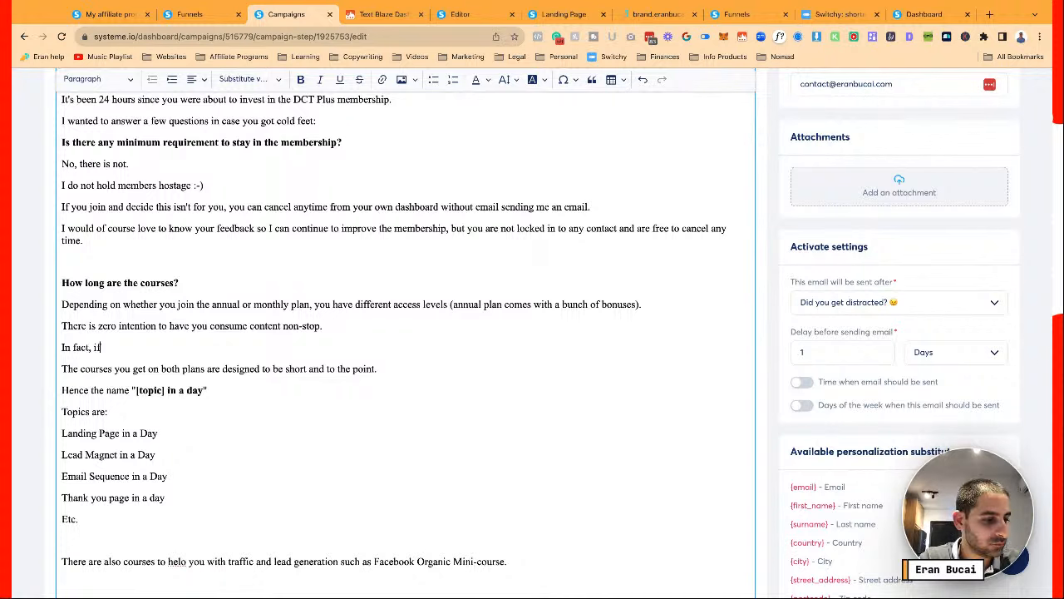
{"action": "type", "text": " you have been followin"}
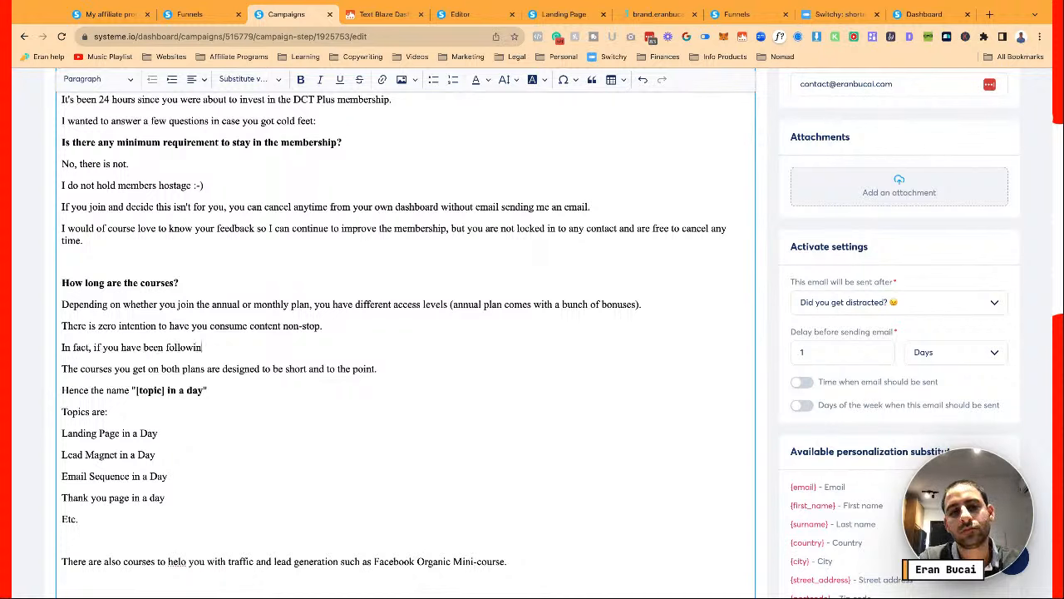
{"action": "type", "text": "g me for a while, y"}
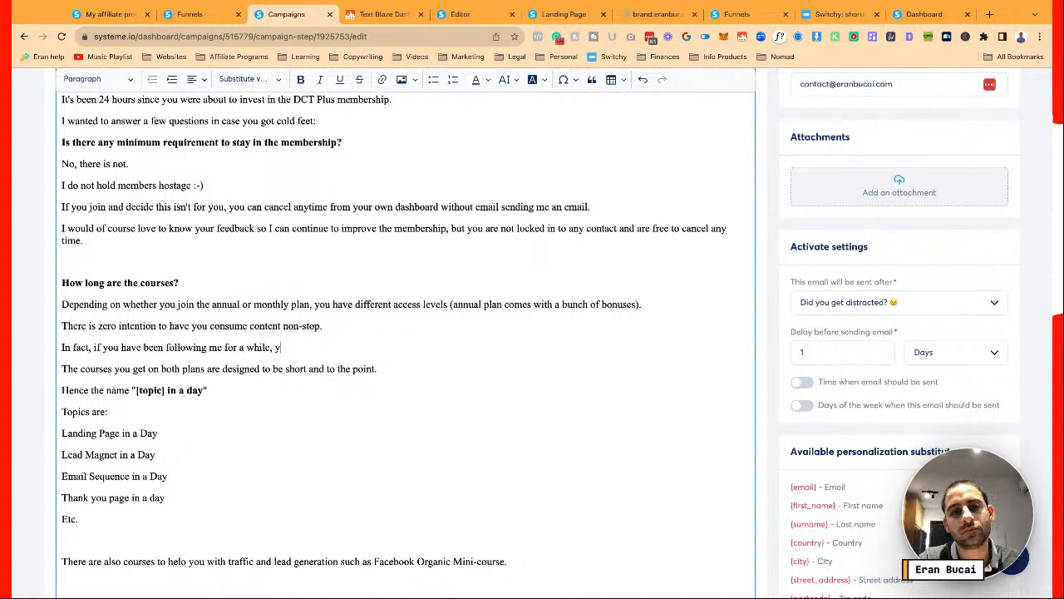
{"action": "type", "text": "ou know that I am"}
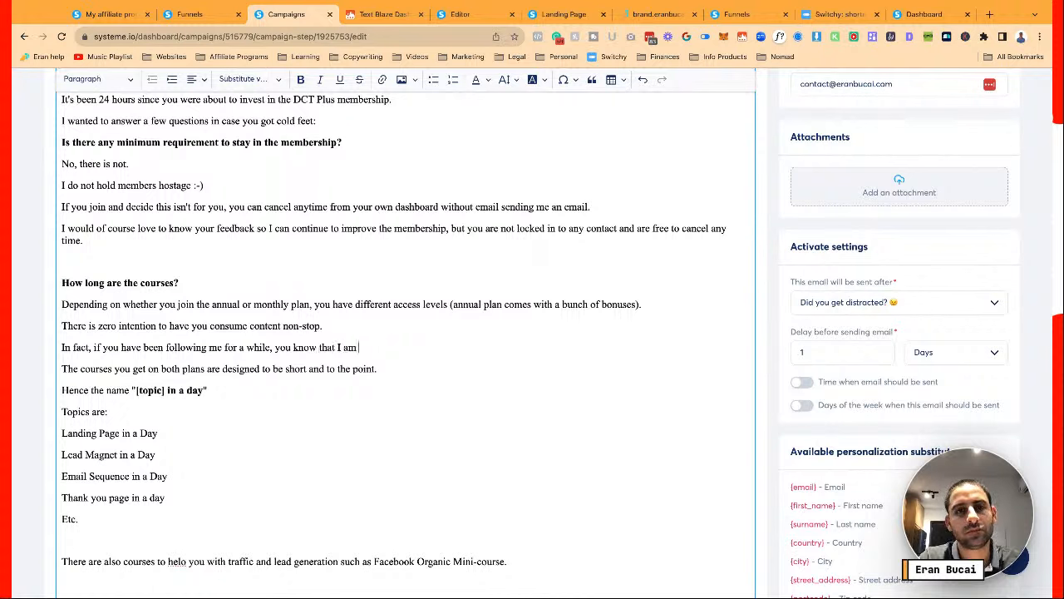
{"action": "type", "text": " BIG"}
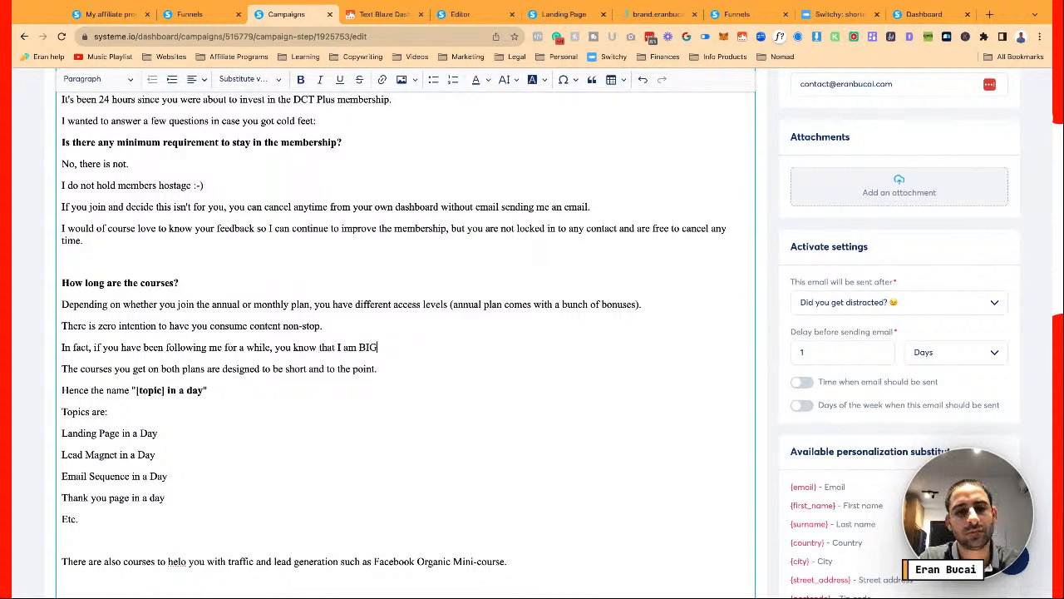
{"action": "type", "text": " on people consuming"}
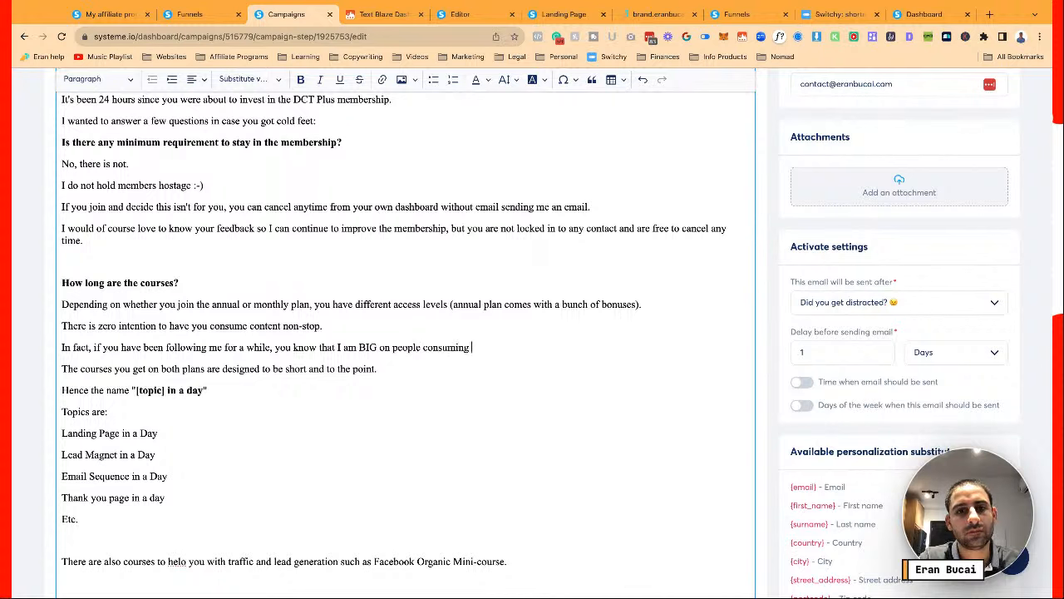
{"action": "type", "text": " 20% "}
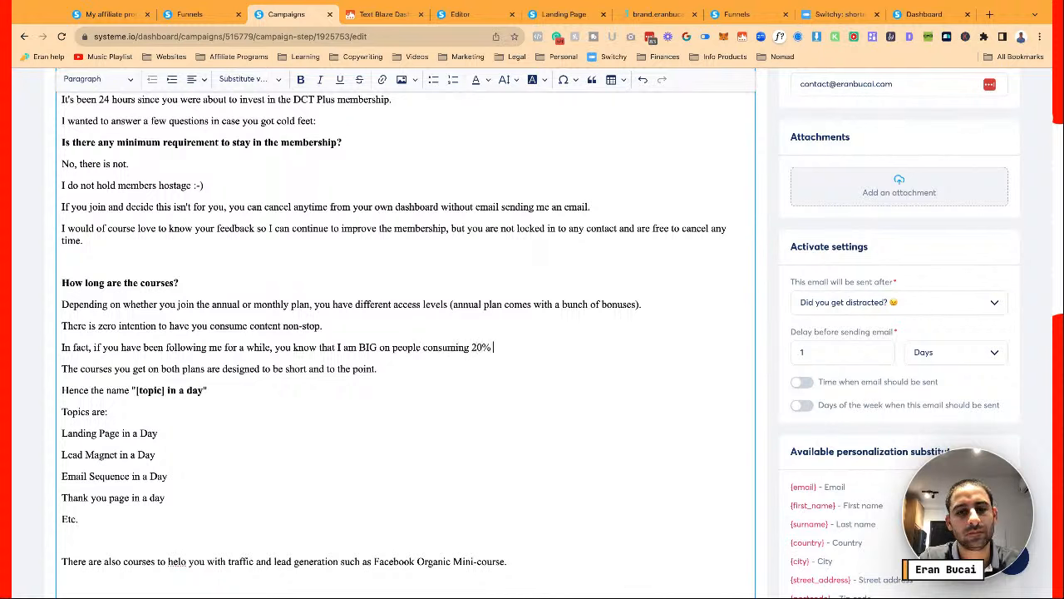
{"action": "type", "text": "of the time (at the most) and "}
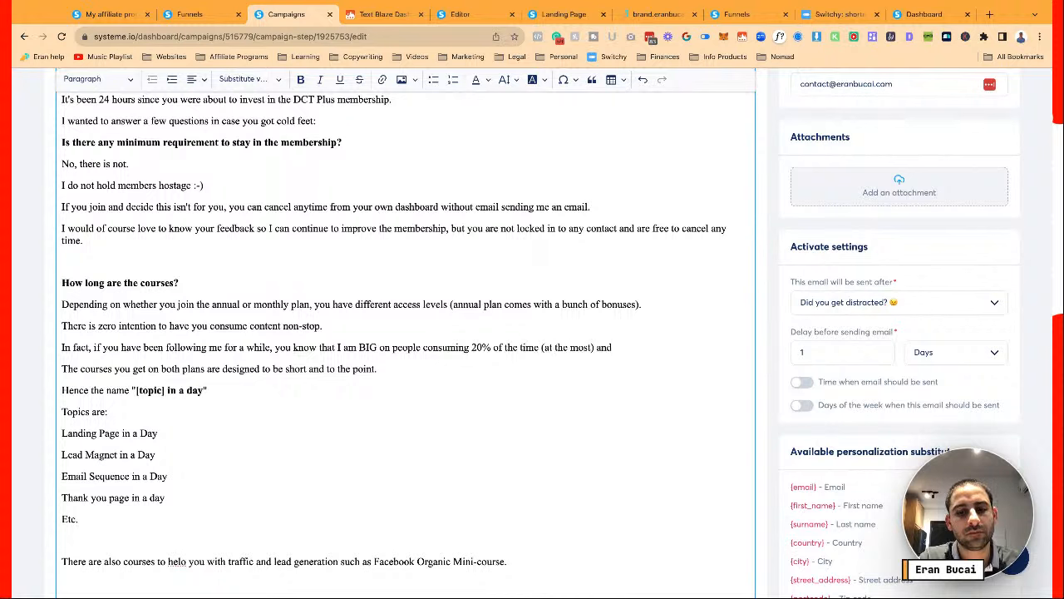
{"action": "type", "text": "spending"}
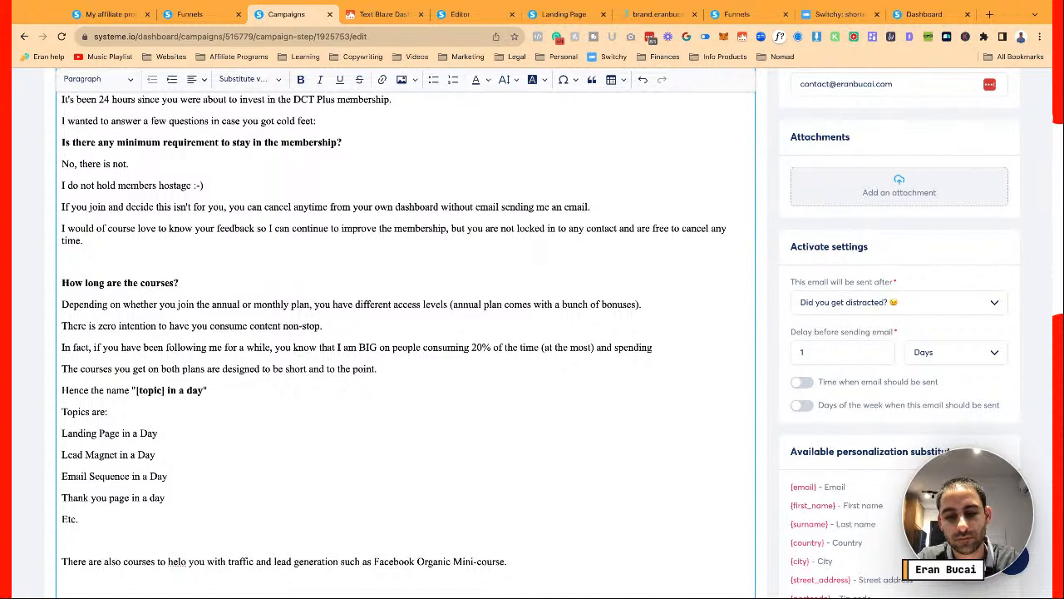
{"action": "type", "text": " the"}
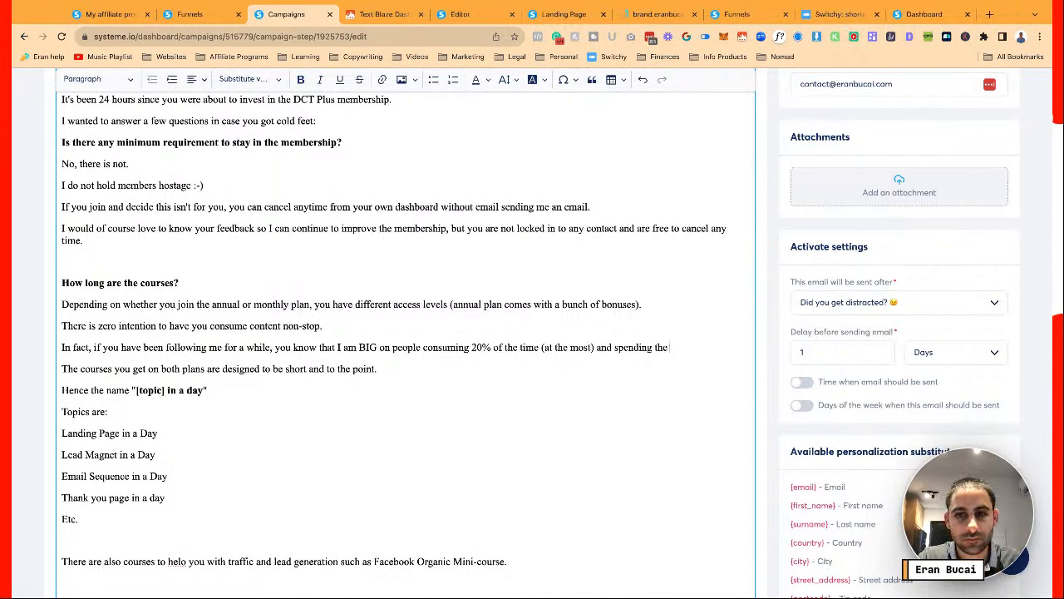
{"action": "type", "text": " rest of the time on"}
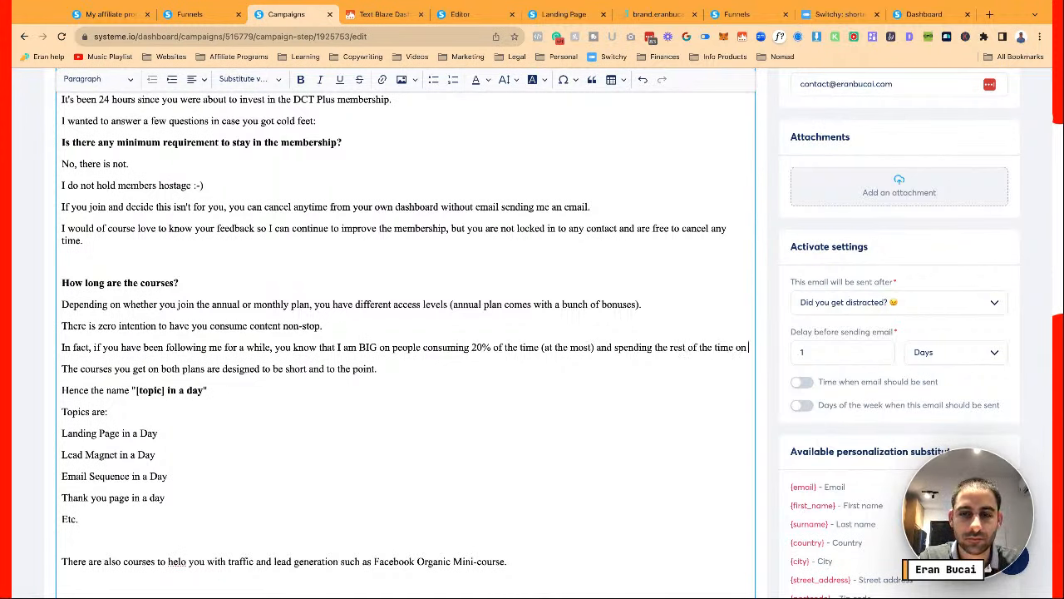
{"action": "type", "text": " taking action a"}
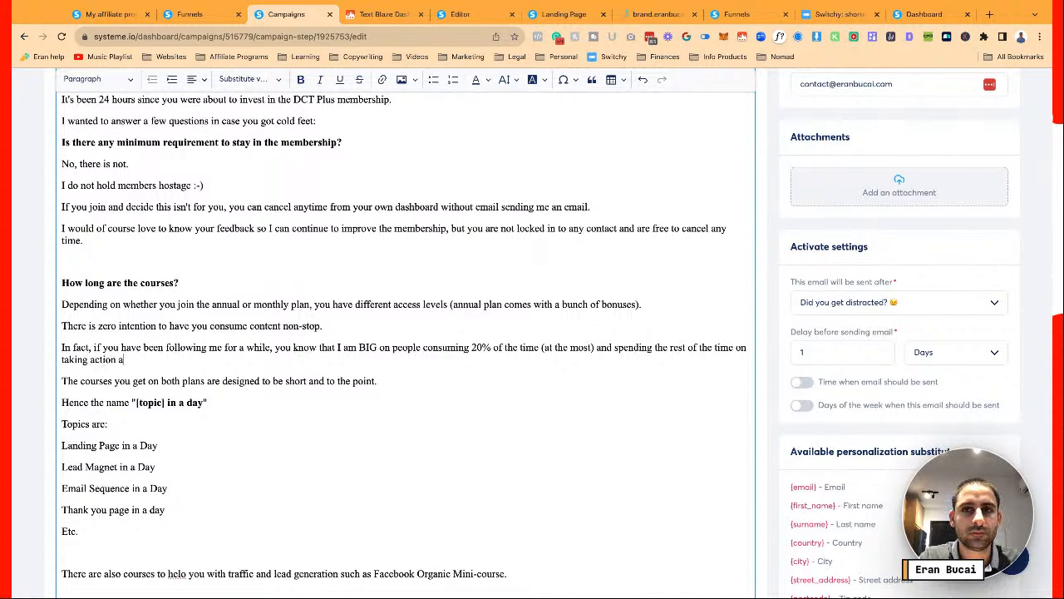
{"action": "type", "text": "nd fo"}
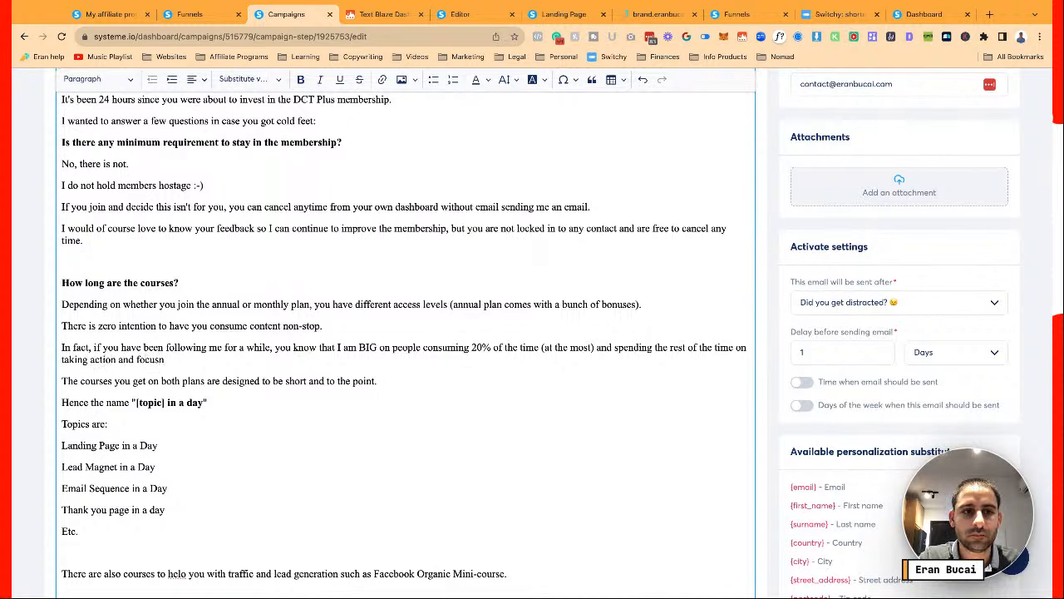
{"action": "type", "text": "cusing on the things that m"}
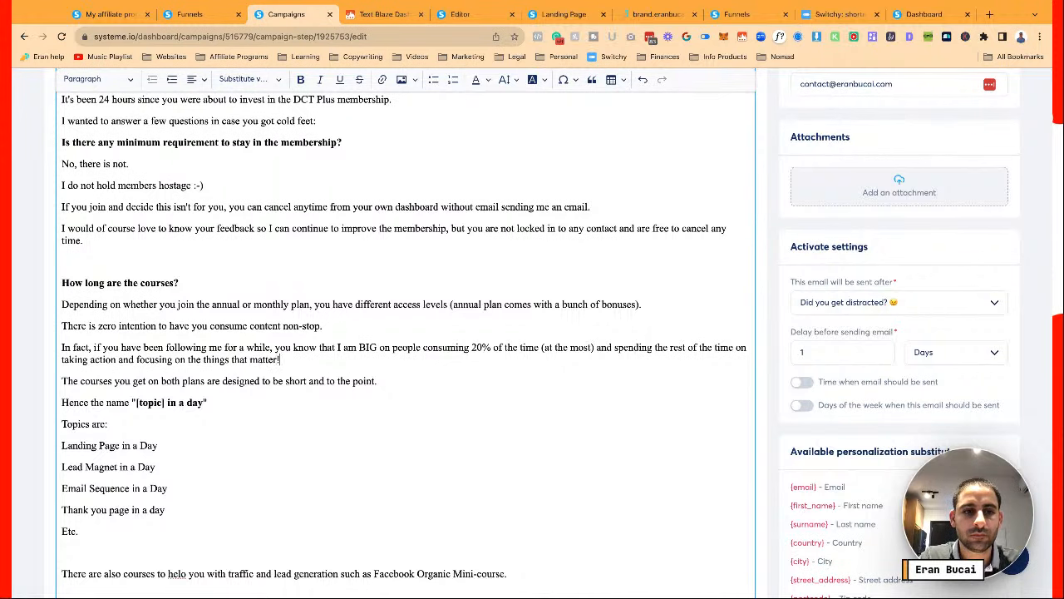
{"action": "type", "text": "atter!"}
{"action": "key", "text": "Return"}
{"action": "key", "text": "BackSpace"}
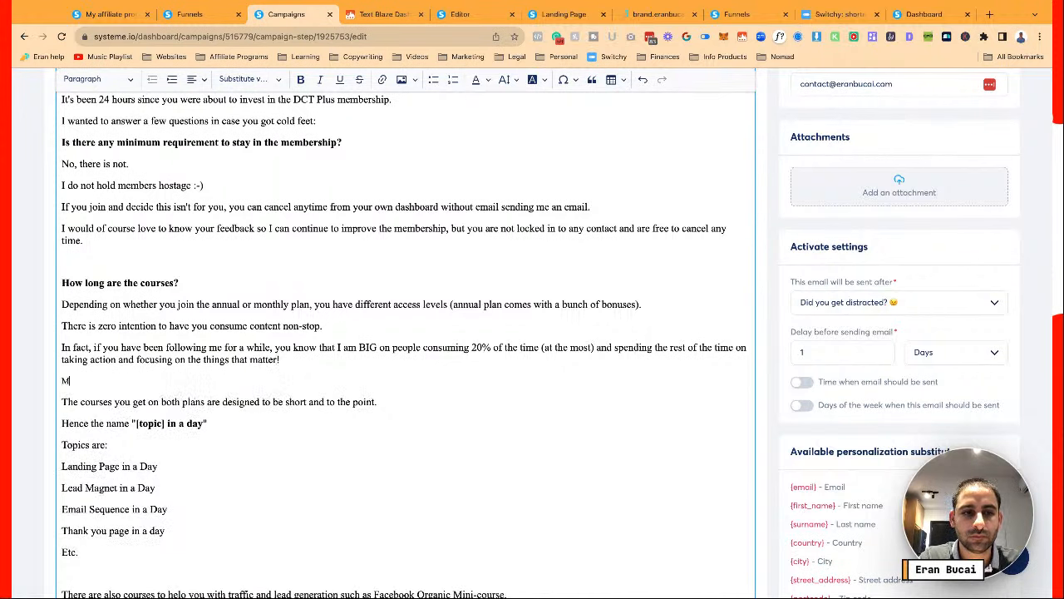
Add the line 'Serving existing customers, marketing to potential new customers, etc.'
{"action": "type", "text": "Marketin"}
{"action": "key", "text": "BackSpace"}
{"action": "key", "text": "BackSpace"}
{"action": "key", "text": "BackSpace"}
{"action": "key", "text": "BackSpace"}
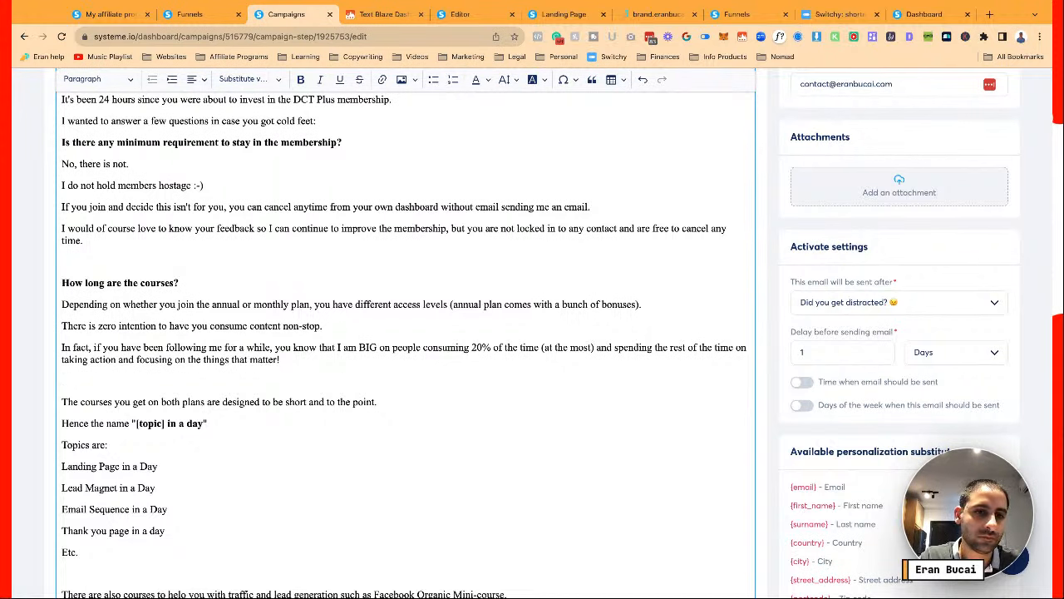
{"action": "key", "text": "Return"}
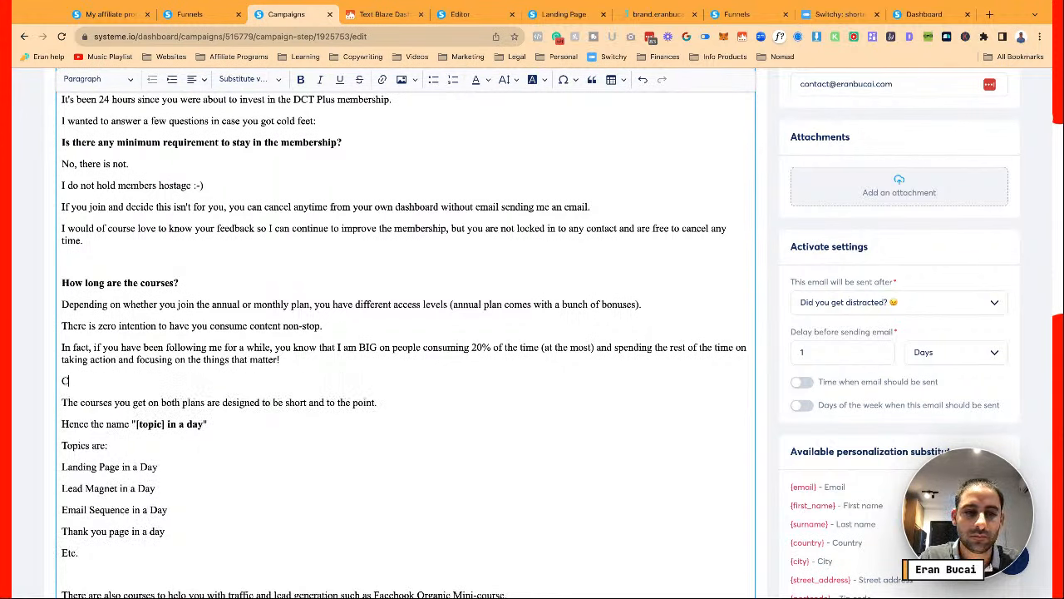
{"action": "type", "text": "C"}
{"action": "key", "text": "BackSpace"}
{"action": "key", "text": "BackSpace"}
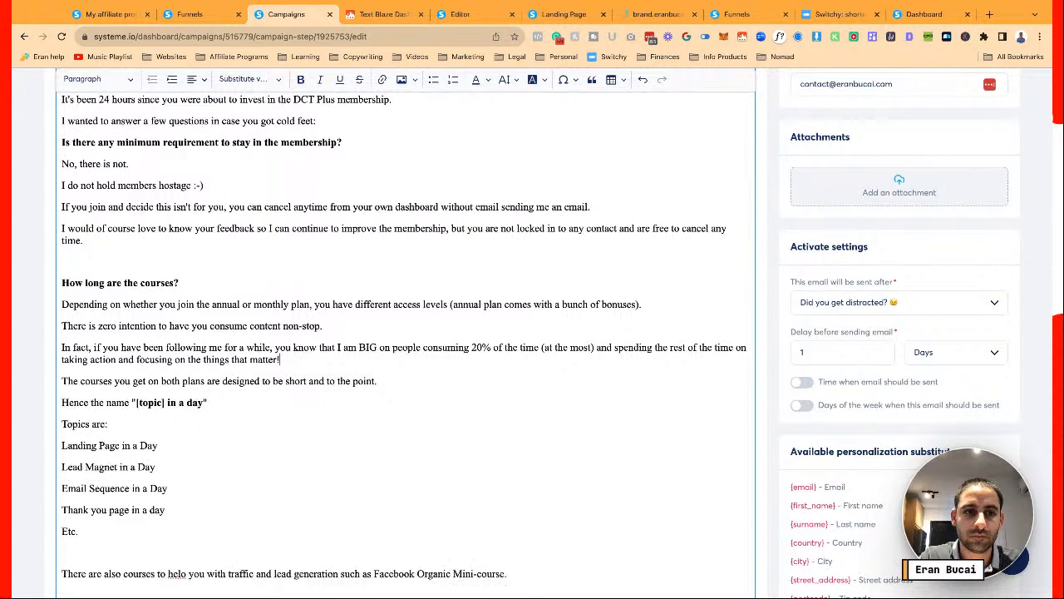
{"action": "key", "text": "Return"}
{"action": "type", "text": "Serving existing cus"}
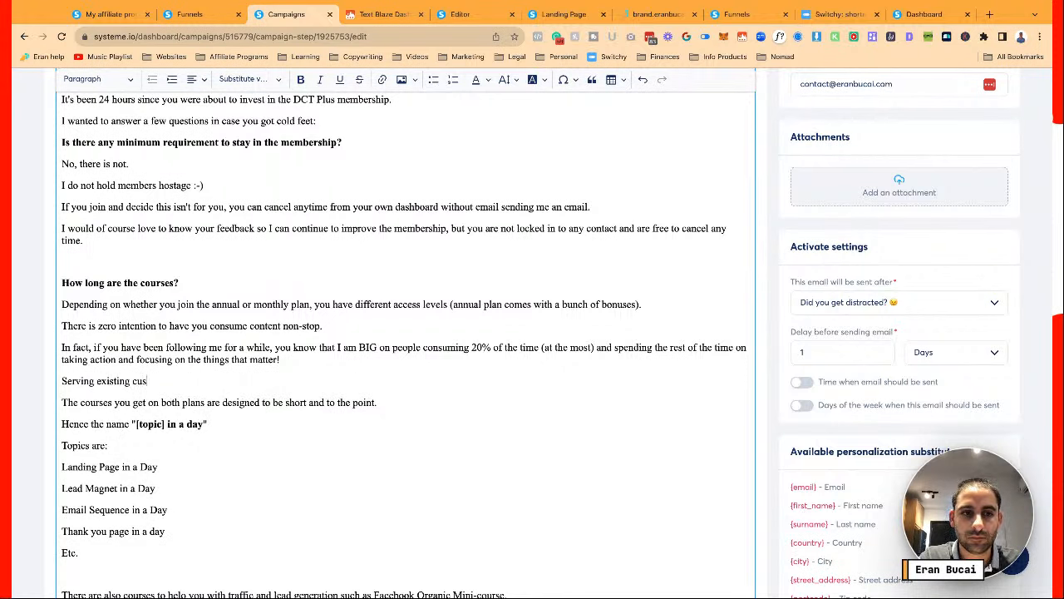
{"action": "type", "text": "tomers, marketing to p"}
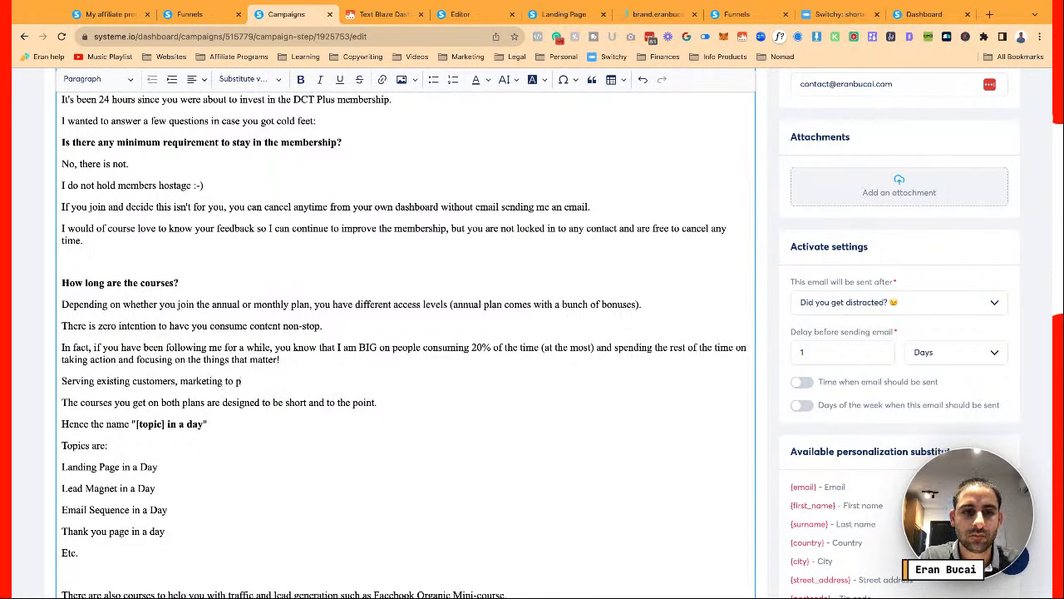
{"action": "type", "text": "otential new customers, etc."}
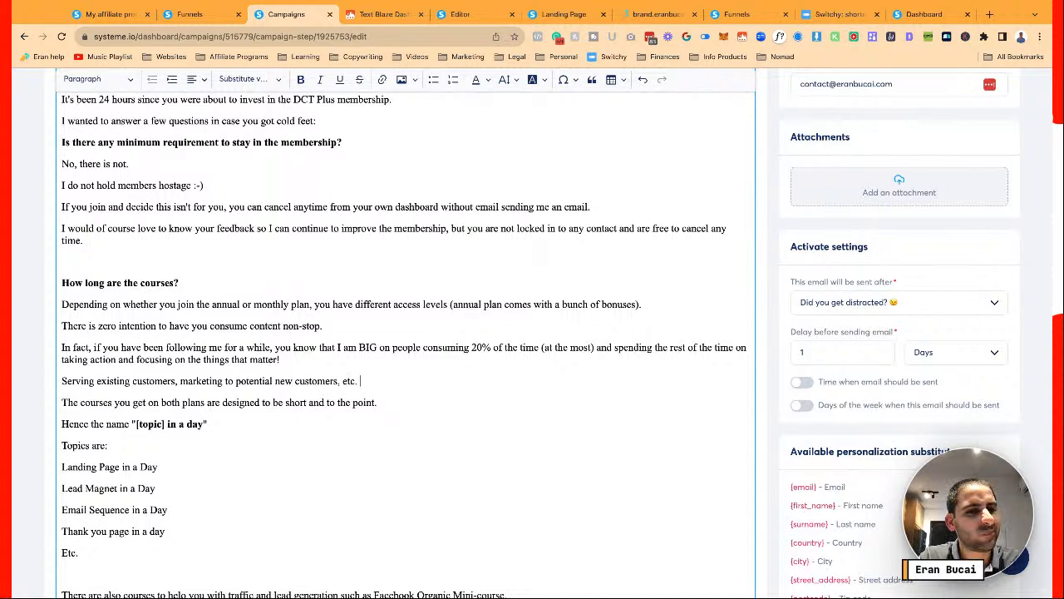
{"action": "type", "text": "ing systeme"}
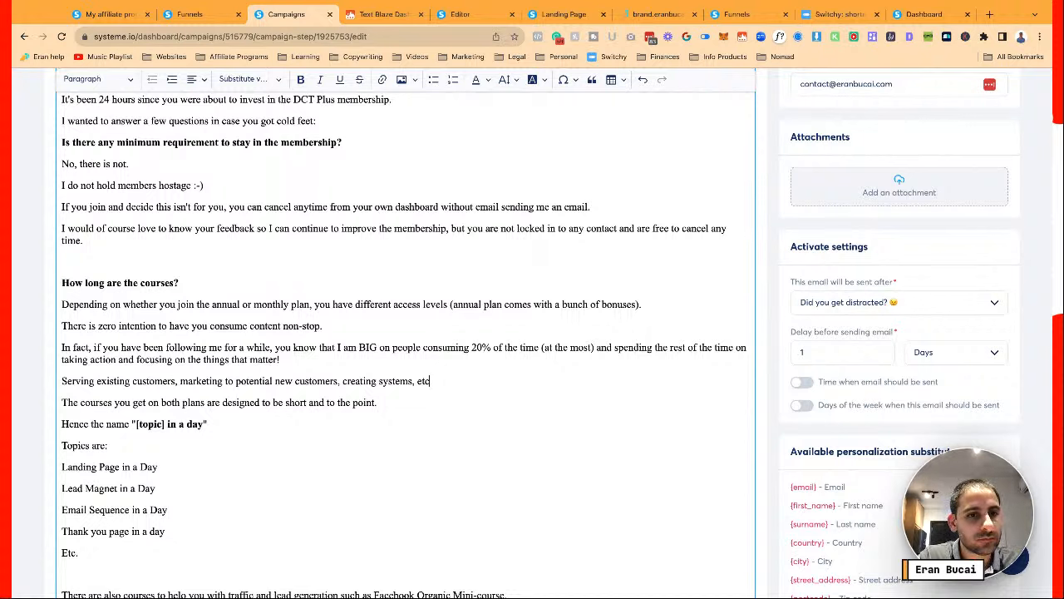
{"action": "key", "text": "BackSpace"}
{"action": "key", "text": "BackSpace"}
{"action": "key", "text": "BackSpace"}
{"action": "key", "text": "BackSpace"}
{"action": "key", "text": "BackSpace"}
{"action": "key", "text": "BackSpace"}
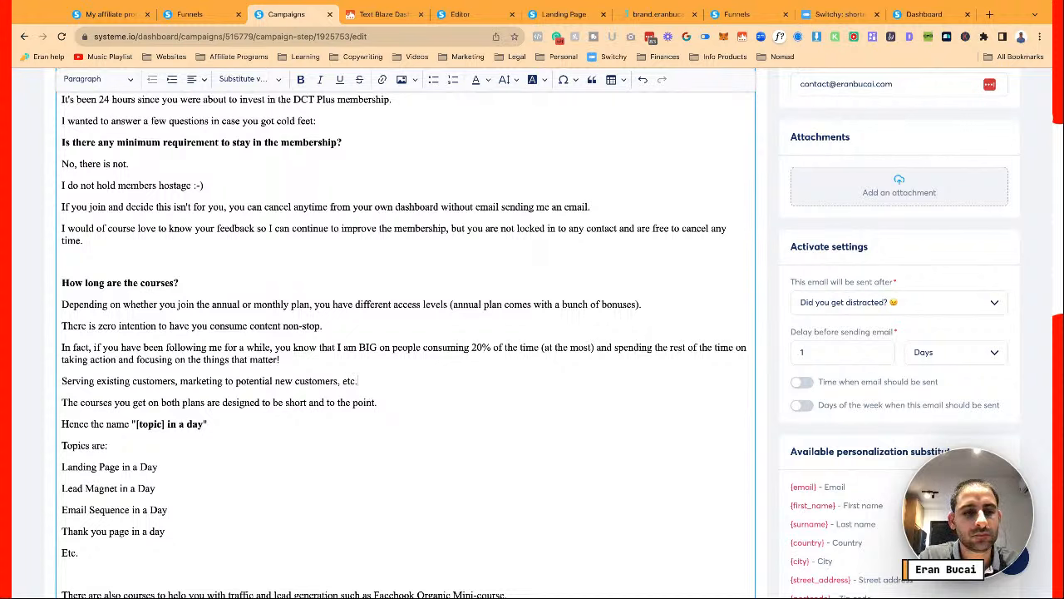
Start the following courses sentence with 'Therefore,' replacing its opening 'The'
{"action": "key", "text": "Return"}
{"action": "type", "text": "Therefore,"}
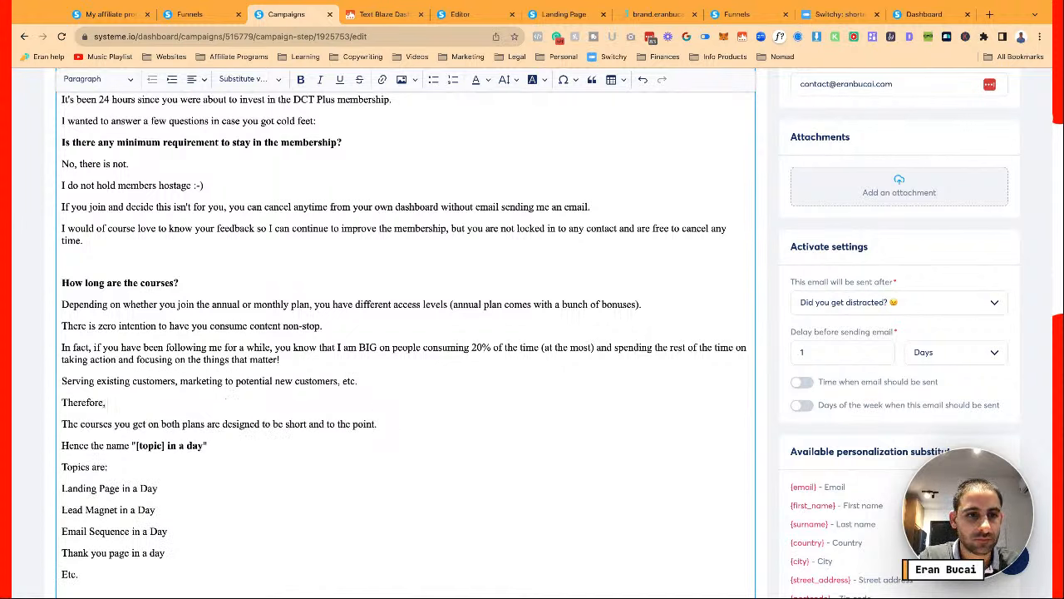
{"action": "key", "text": "Right"}
{"action": "key", "text": "shift+Right"}
{"action": "key", "text": "shift+Right"}
{"action": "key", "text": "shift+Right"}
{"action": "key", "text": "shift+Right"}
{"action": "key", "text": "BackSpace"}
{"action": "key", "text": "BackSpace"}
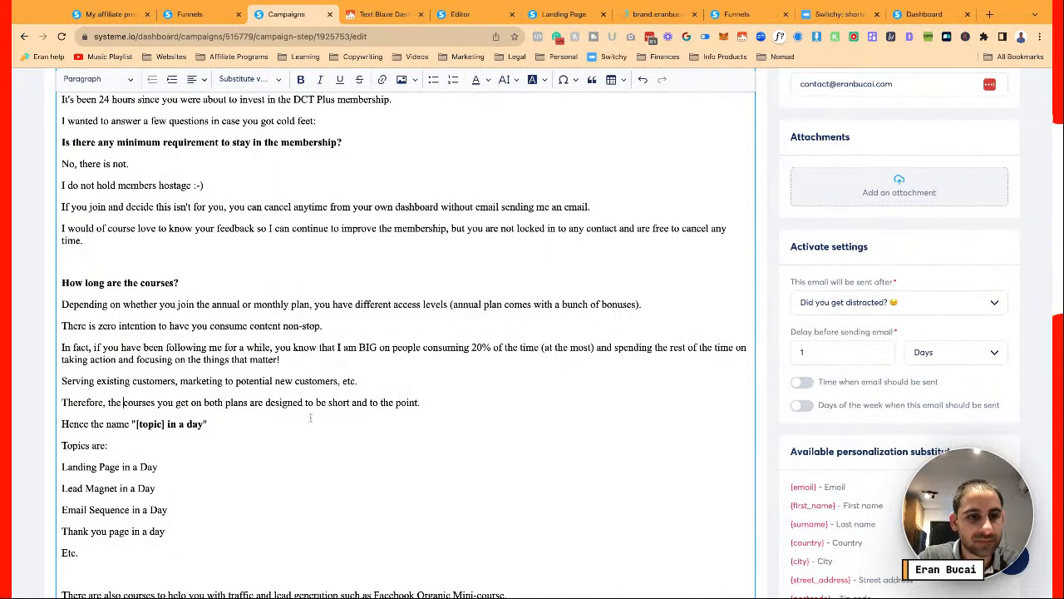
{"action": "scroll", "coordinate": [310, 417], "scroll_direction": "down", "scroll_amount": 1}
{"action": "scroll", "coordinate": [310, 417], "scroll_direction": "down", "scroll_amount": 5}
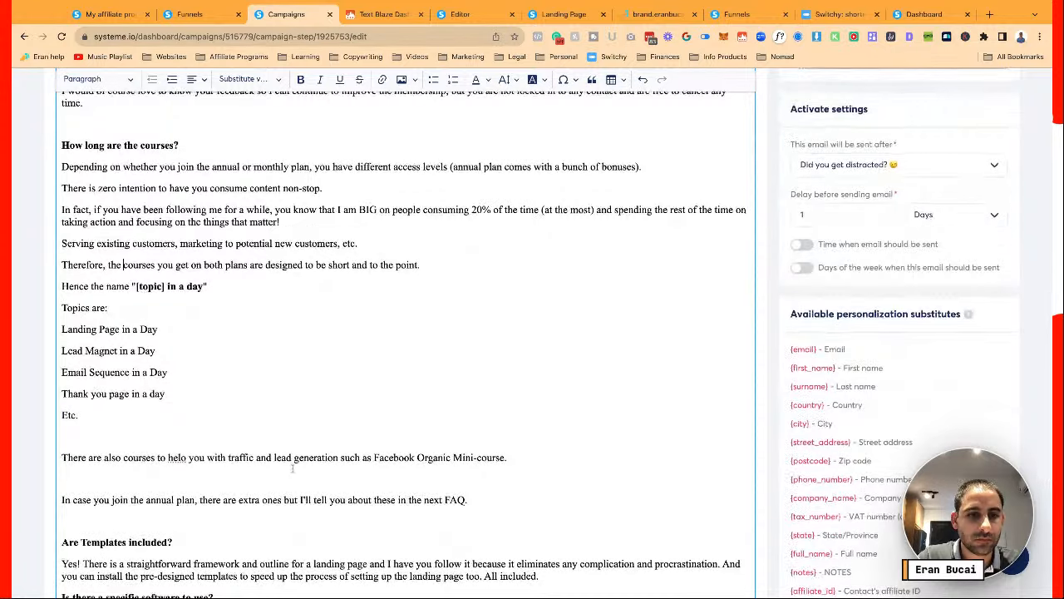
Duplicate the 'Are Templates included?' question and answer below the courses answer
{"action": "left_click_drag", "start_coordinate": [166, 473], "coordinate": [68, 472]}
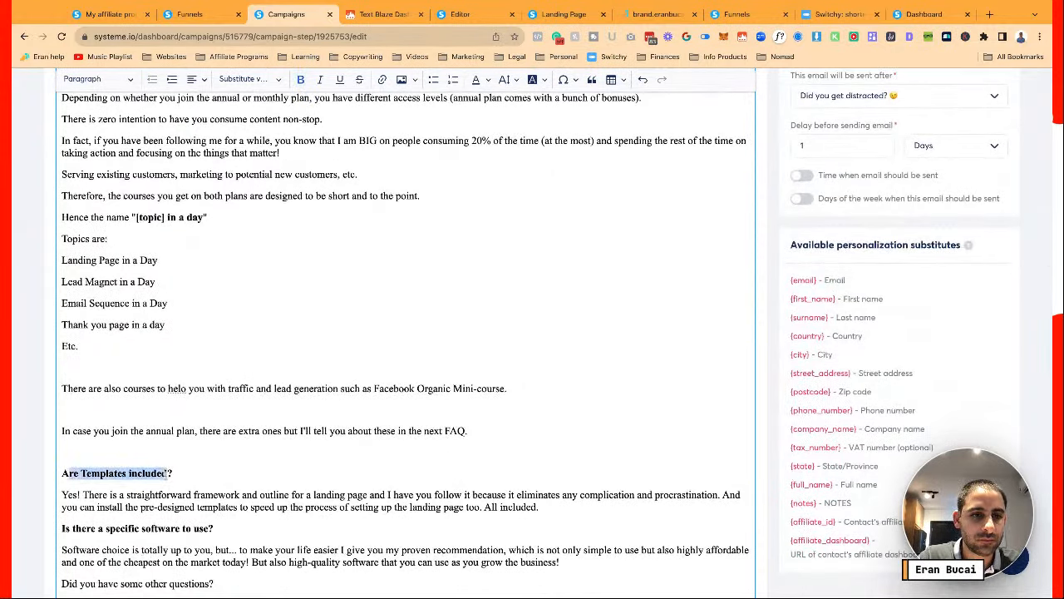
{"action": "scroll", "coordinate": [64, 528], "scroll_direction": "down", "scroll_amount": 1}
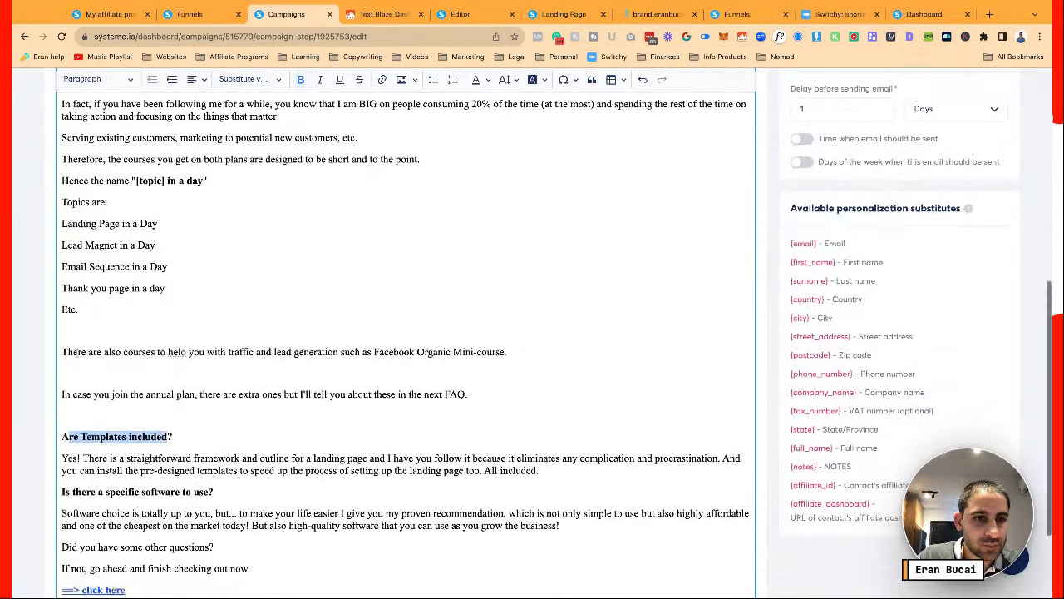
{"action": "left_click", "coordinate": [134, 426]}
{"action": "key", "text": "shift+Down"}
{"action": "key", "text": "shift+Down"}
{"action": "key", "text": "shift+Down"}
{"action": "key", "text": "ctrl+c"}
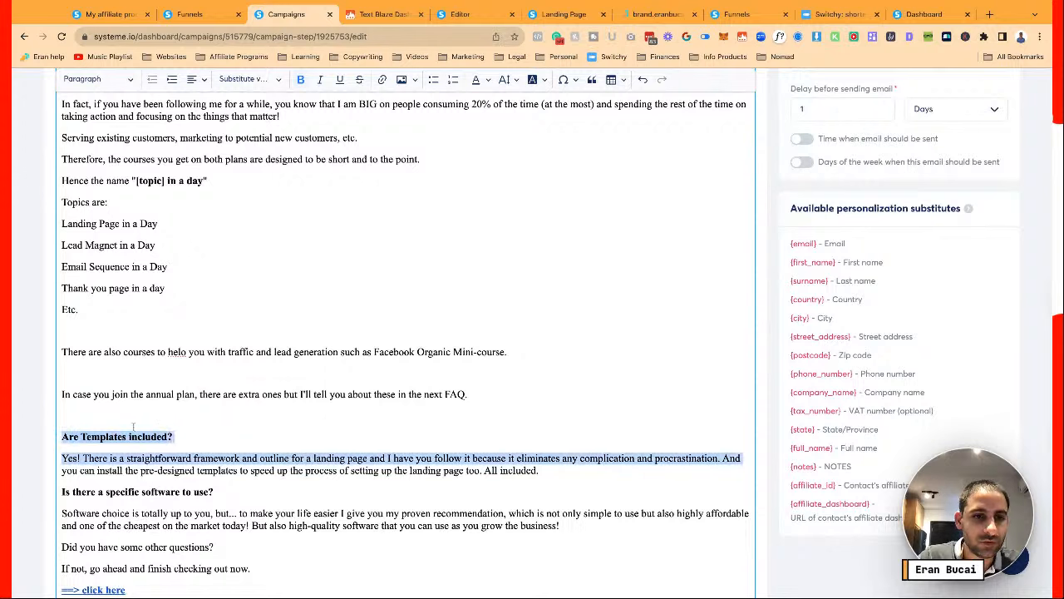
{"action": "key", "text": "Up"}
{"action": "key", "text": "Up"}
{"action": "key", "text": "ctrl+v"}
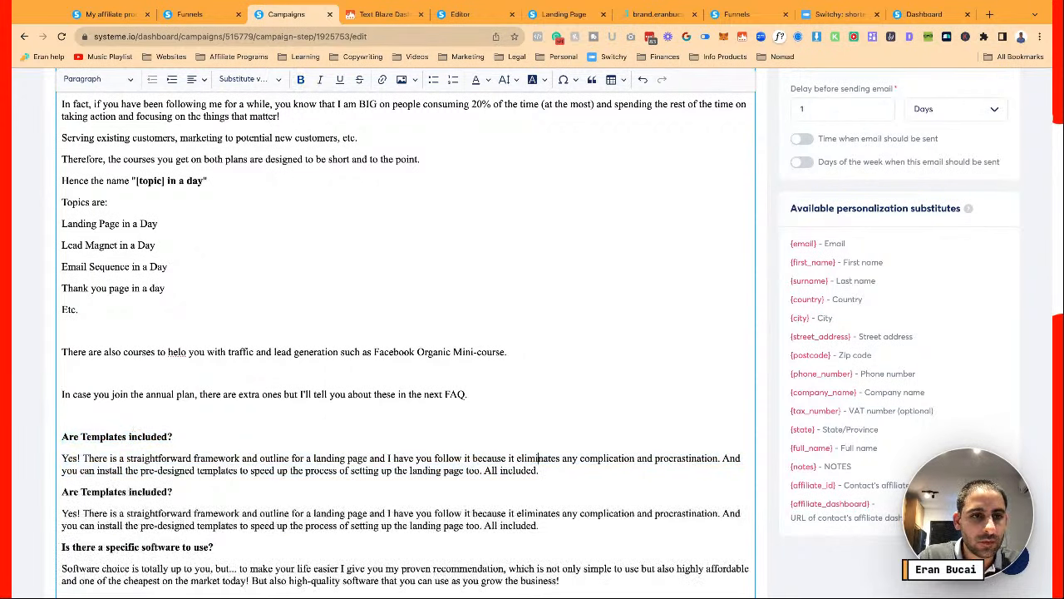
{"action": "key", "text": "Up"}
{"action": "key", "text": "BackSpace"}
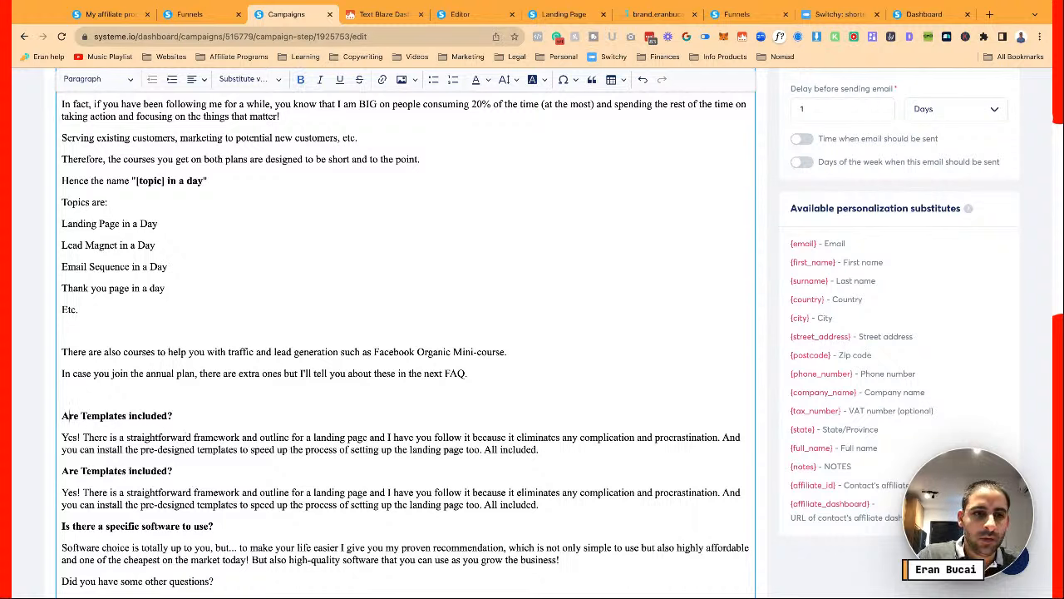
Retitle the duplicate heading 'What are the bonuses if I choose to join the annual plan?'
{"action": "type", "text": "What are th ebonu"}
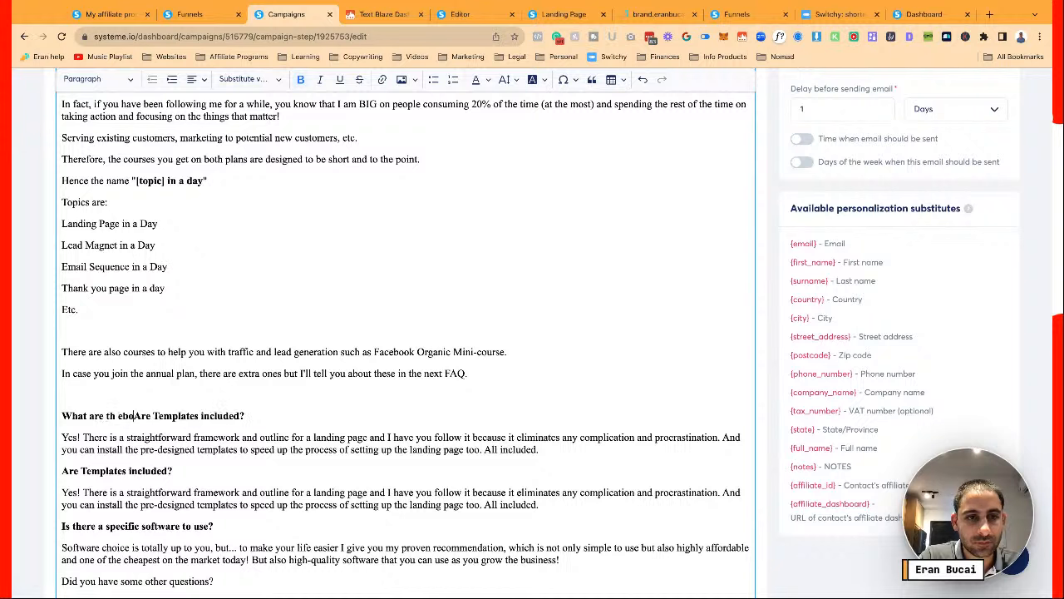
{"action": "key", "text": "BackSpace"}
{"action": "key", "text": "BackSpace"}
{"action": "key", "text": "BackSpace"}
{"action": "key", "text": "BackSpace"}
{"action": "key", "text": "BackSpace"}
{"action": "key", "text": "BackSpace"}
{"action": "type", "text": "e bonuses "}
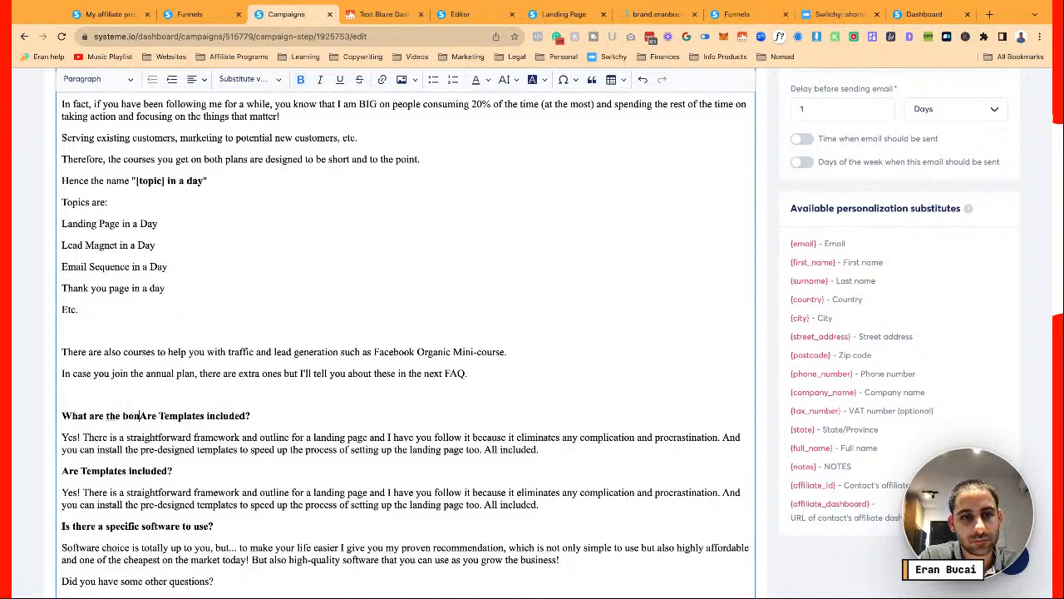
{"action": "type", "text": "if I choose to hoi"}
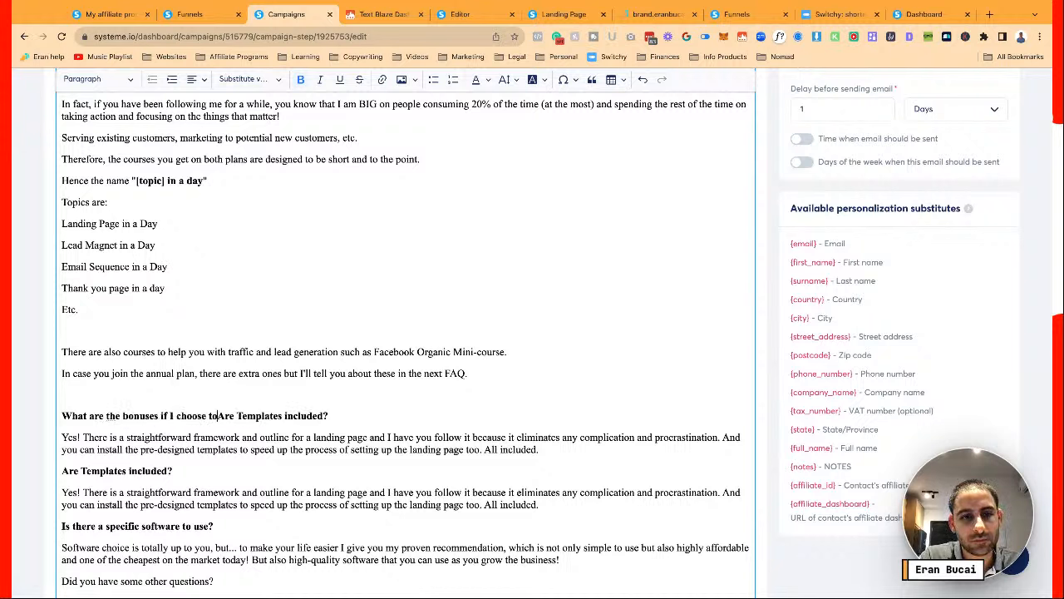
{"action": "key", "text": "BackSpace"}
{"action": "key", "text": "BackSpace"}
{"action": "key", "text": "BackSpace"}
{"action": "type", "text": "join the "}
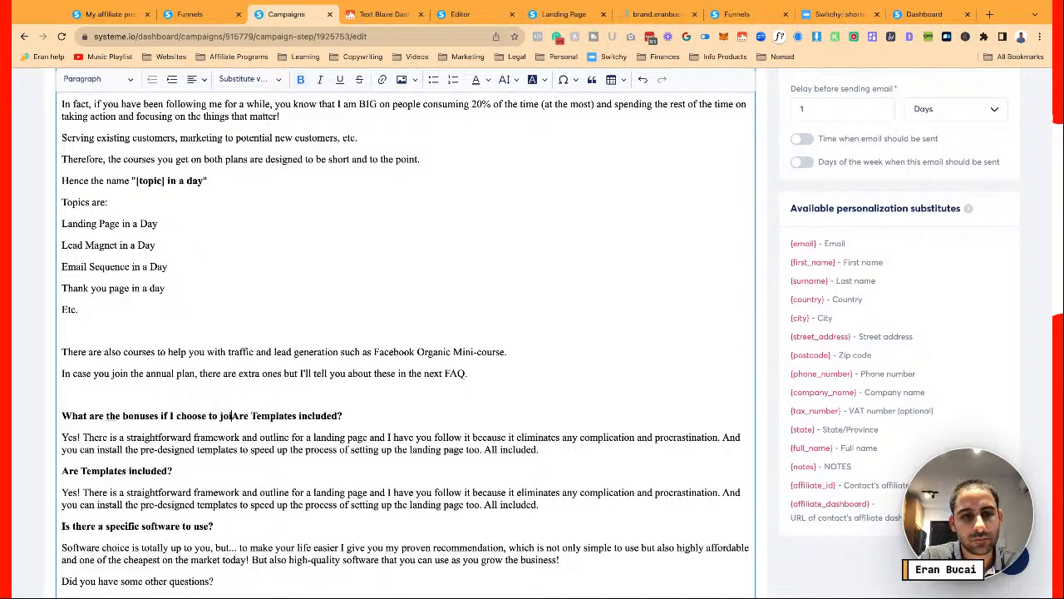
{"action": "type", "text": "annual plan?"}
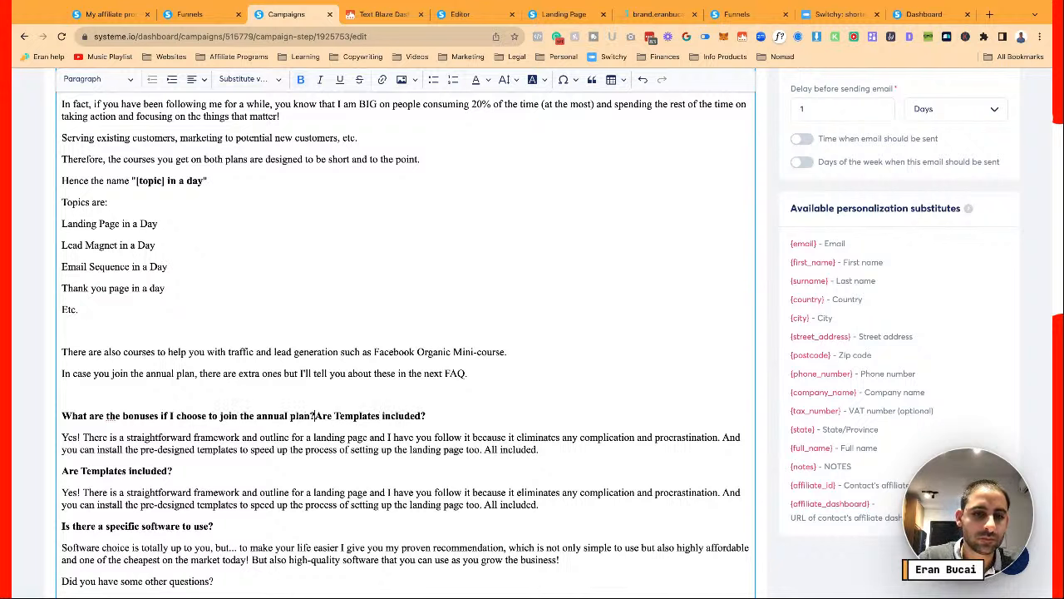
{"action": "key", "text": "shift+Right"}
{"action": "key", "text": "shift+Right"}
{"action": "key", "text": "shift+Right"}
{"action": "key", "text": "shift+Right"}
{"action": "key", "text": "shift+Right"}
{"action": "key", "text": "shift+Right"}
{"action": "key", "text": "shift+Right"}
{"action": "key", "text": "shift+Right"}
{"action": "key", "text": "shift+Right"}
{"action": "key", "text": "shift+Right"}
{"action": "key", "text": "shift+Right"}
{"action": "key", "text": "shift+Right"}
{"action": "key", "text": "shift+Right"}
{"action": "key", "text": "shift+Right"}
{"action": "key", "text": "shift+Right"}
{"action": "key", "text": "shift+Right"}
{"action": "key", "text": "shift+Right"}
{"action": "key", "text": "shift+Right"}
{"action": "key", "text": "shift+Right"}
{"action": "key", "text": "shift+Right"}
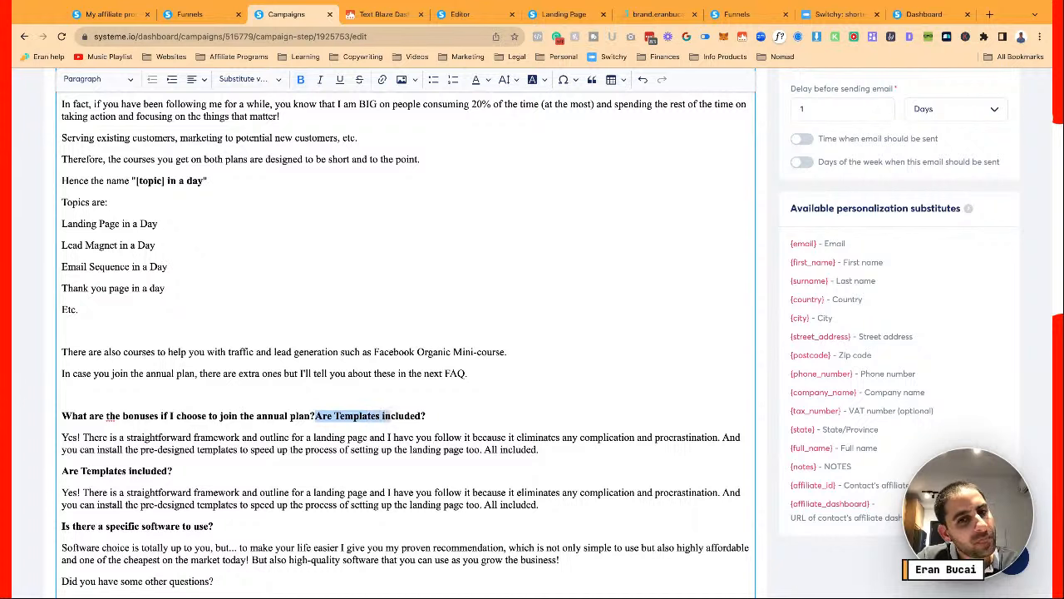
{"action": "key", "text": "BackSpace"}
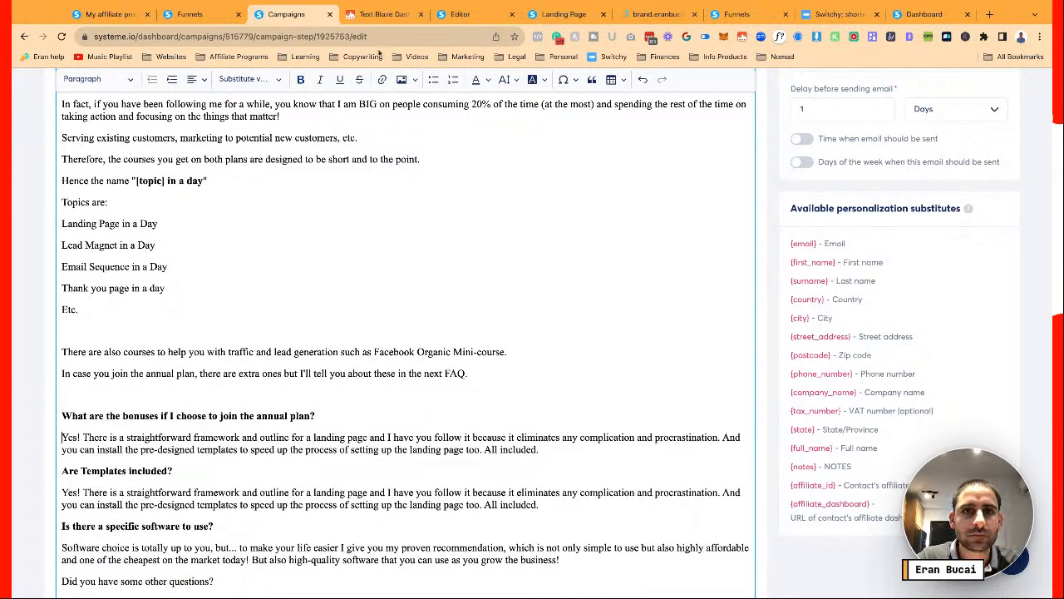
Return to the page editor and select the popup's 'To the next step...' button
{"action": "left_click", "coordinate": [460, 14]}
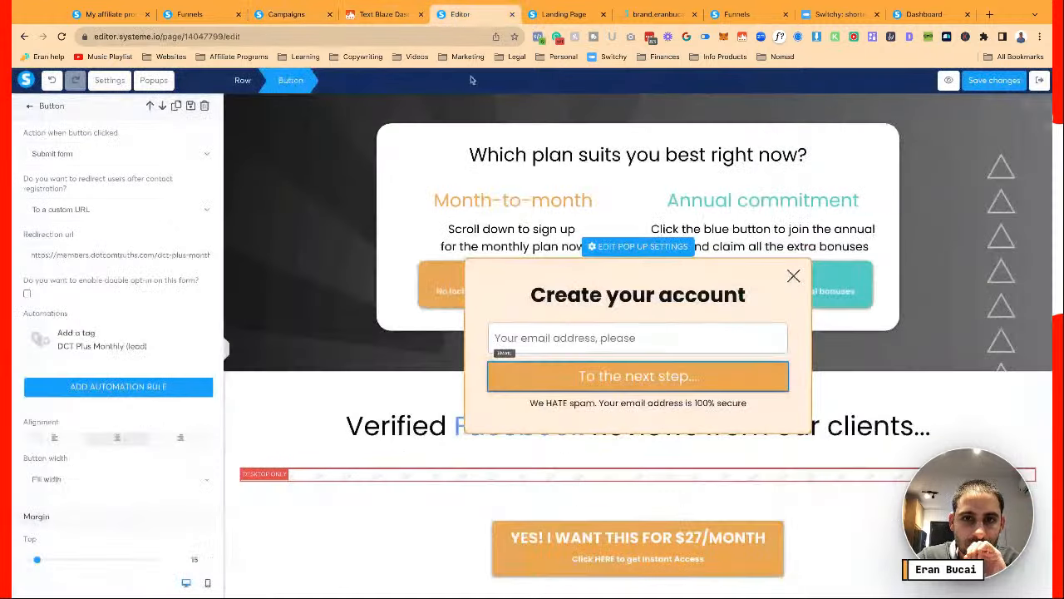
{"action": "left_click", "coordinate": [453, 248]}
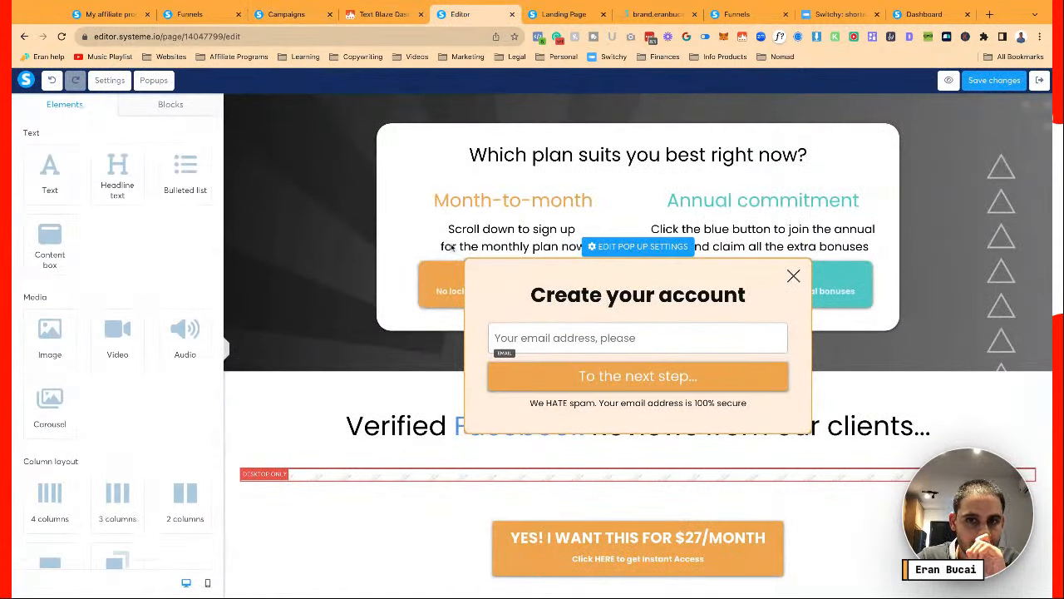
{"action": "left_click", "coordinate": [626, 247]}
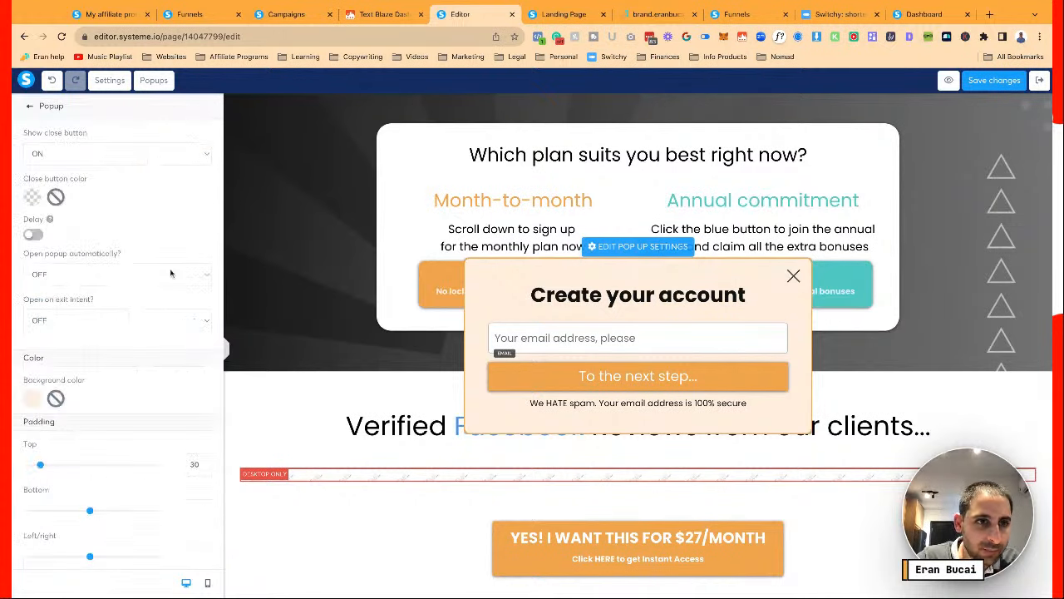
{"action": "left_click", "coordinate": [526, 291]}
{"action": "left_click", "coordinate": [636, 247]}
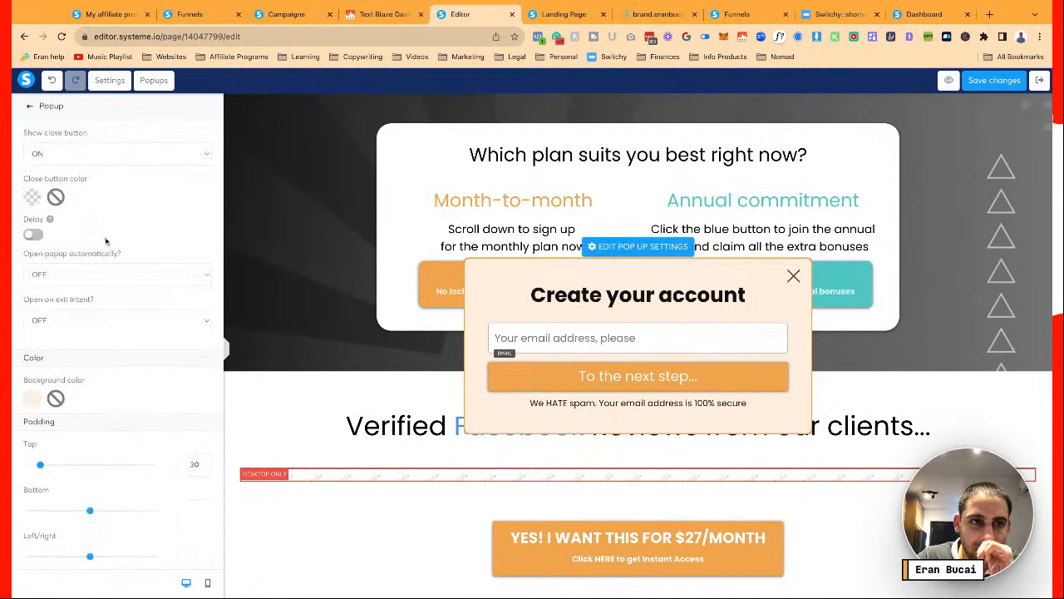
{"action": "scroll", "coordinate": [105, 241], "scroll_direction": "down", "scroll_amount": 4}
{"action": "left_click", "coordinate": [568, 376]}
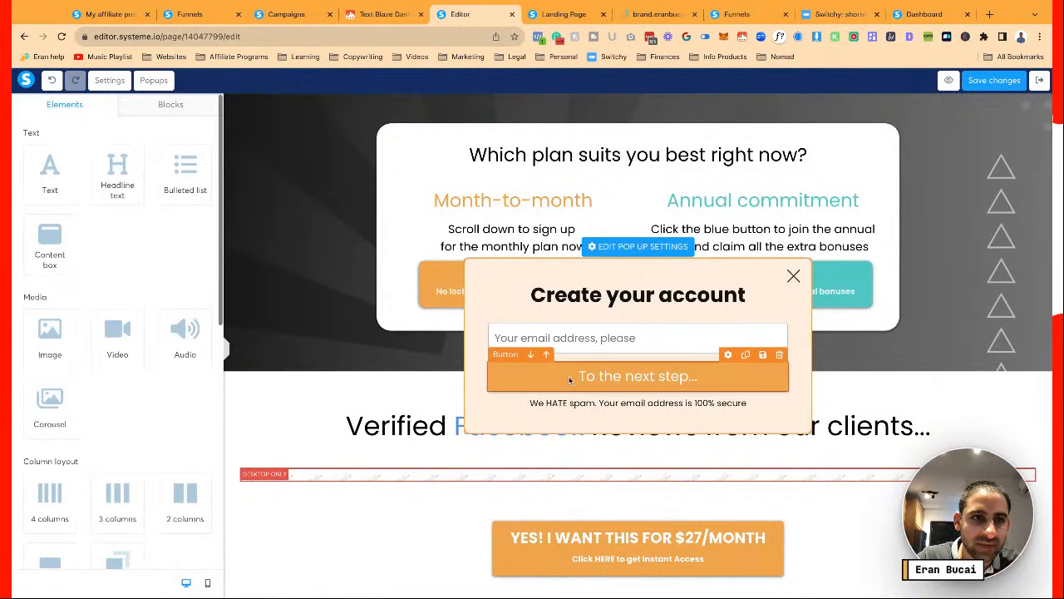
{"action": "left_click", "coordinate": [544, 376]}
{"action": "scroll", "coordinate": [164, 315], "scroll_direction": "down", "scroll_amount": 5}
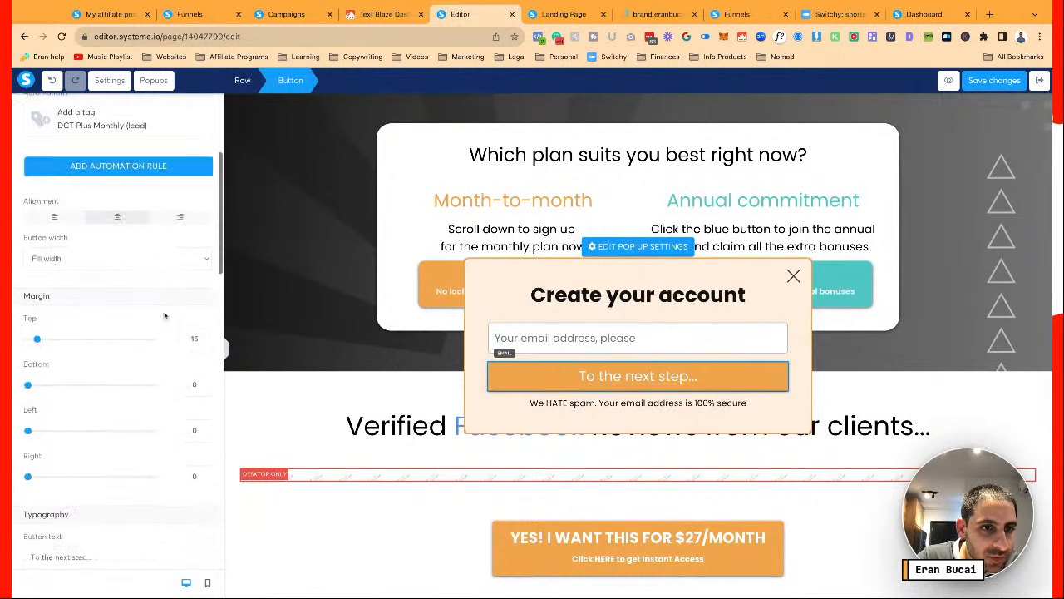
{"action": "scroll", "coordinate": [164, 315], "scroll_direction": "down", "scroll_amount": 3}
Set the button typography to Google Fonts, Poppins, Bold 700
{"action": "left_click", "coordinate": [151, 289]}
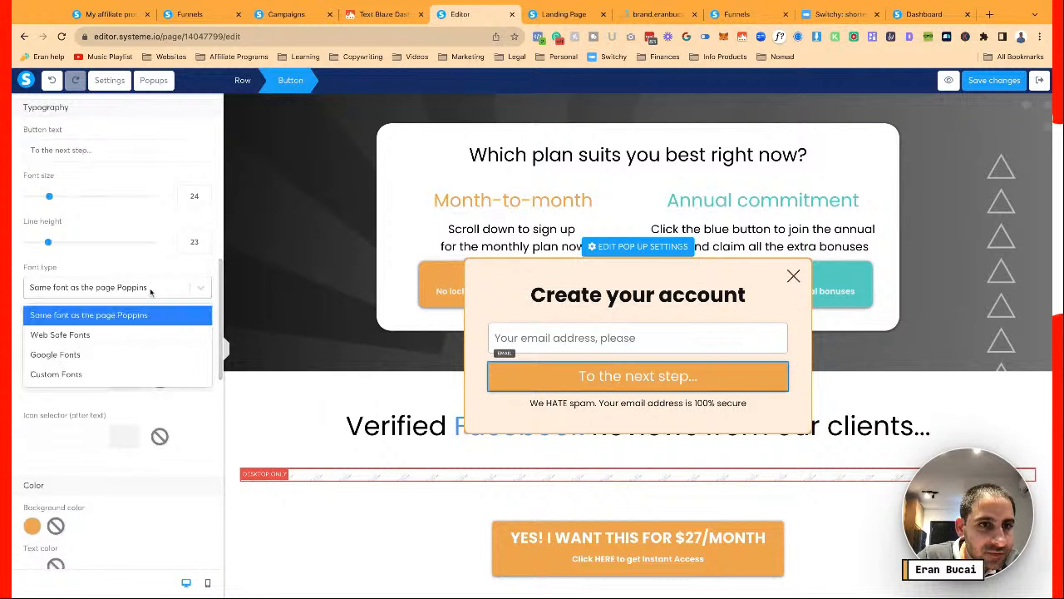
{"action": "left_click", "coordinate": [129, 356]}
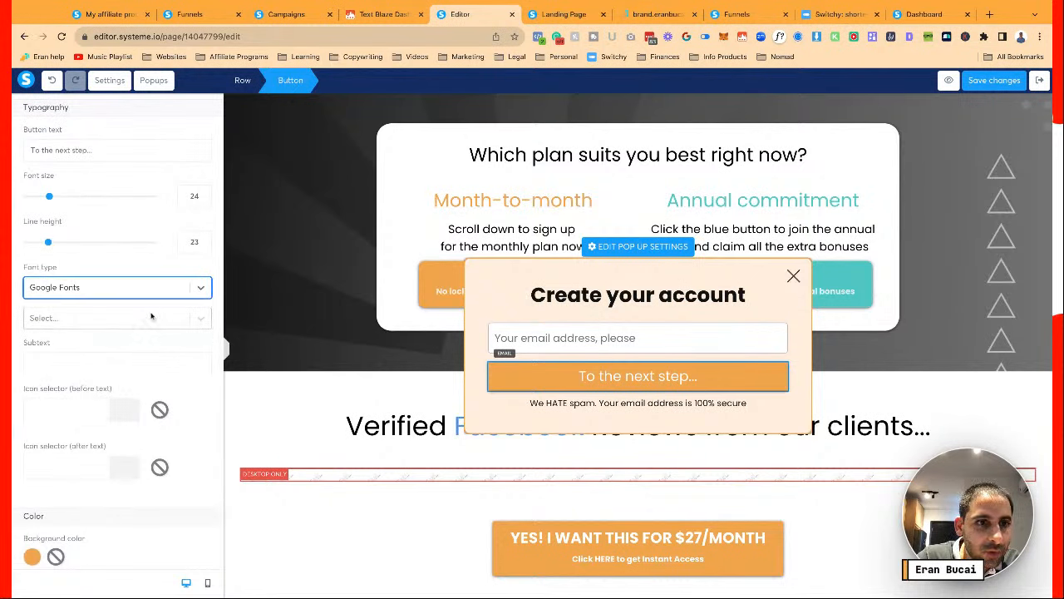
{"action": "left_click", "coordinate": [153, 318]}
{"action": "left_click", "coordinate": [131, 413]}
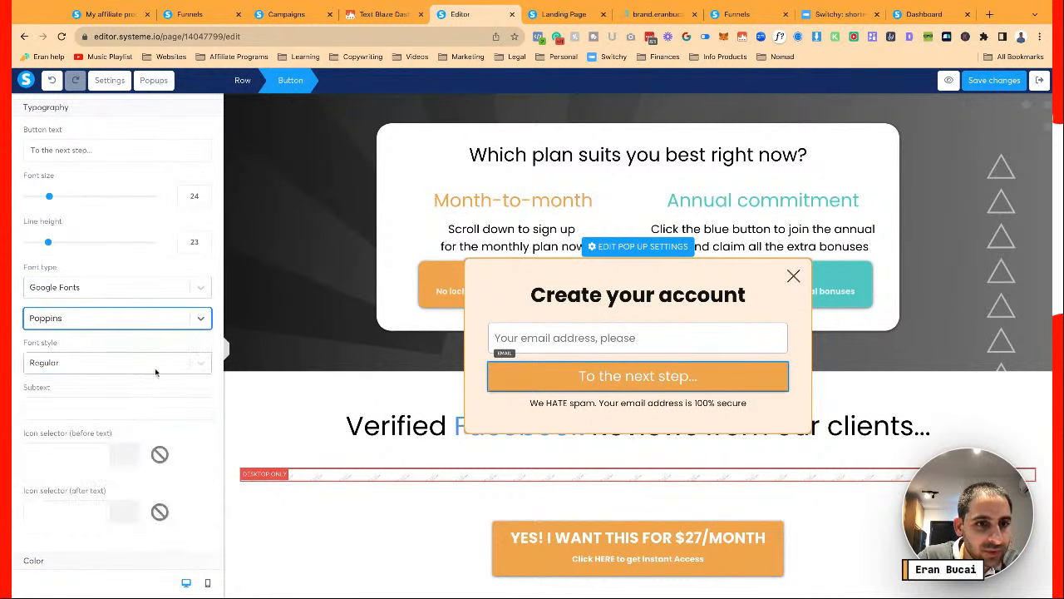
{"action": "left_click", "coordinate": [133, 362]}
{"action": "scroll", "coordinate": [141, 485], "scroll_direction": "down", "scroll_amount": 3}
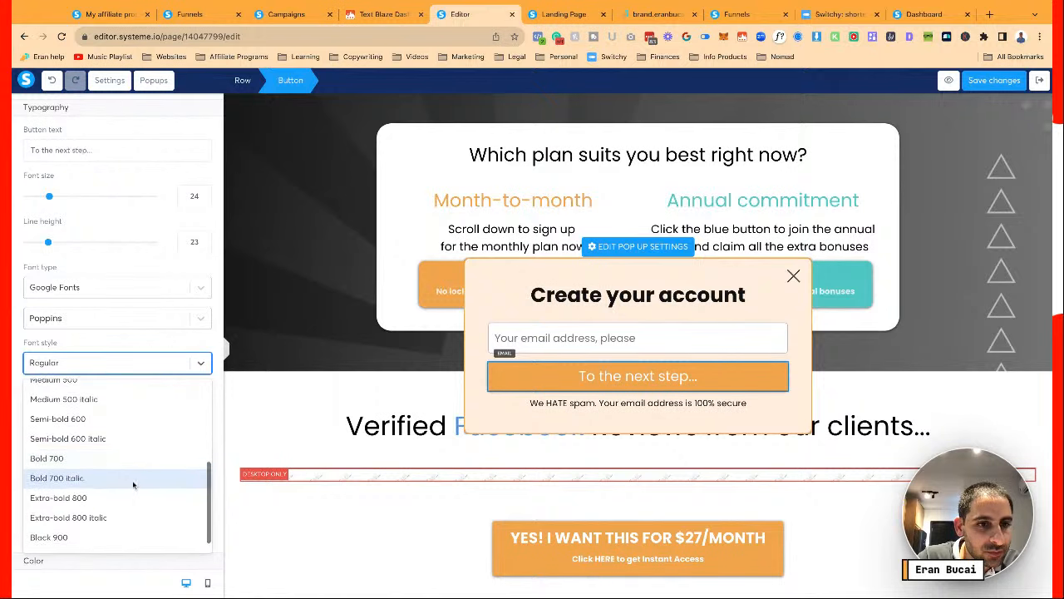
{"action": "left_click", "coordinate": [129, 458]}
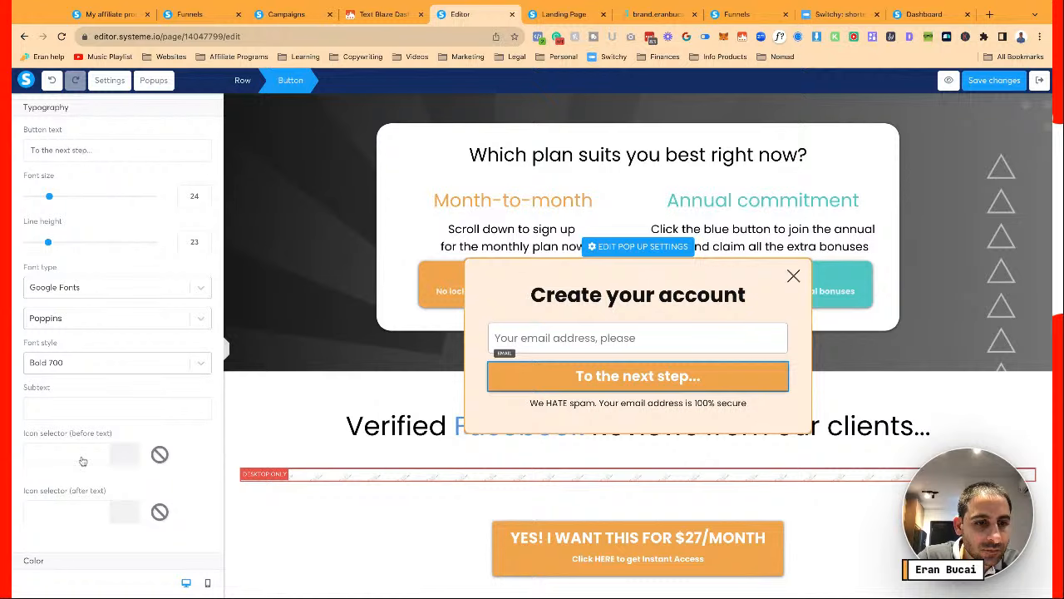
Add a check mark icon before the button text, found by searching 'check'
{"action": "scroll", "coordinate": [82, 461], "scroll_direction": "down", "scroll_amount": 1}
{"action": "left_click", "coordinate": [66, 393]}
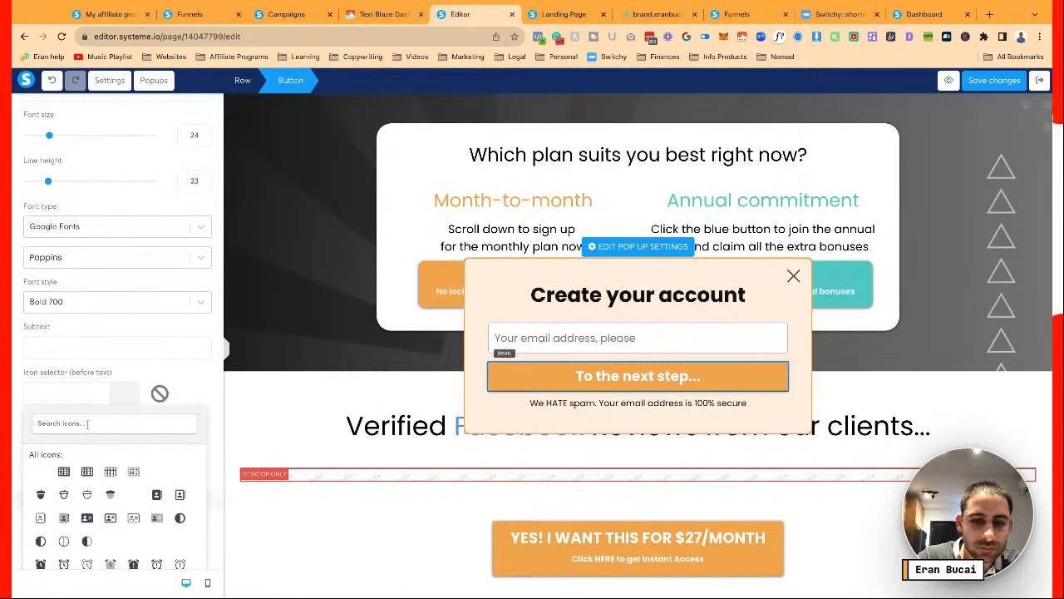
{"action": "left_click", "coordinate": [86, 424]}
{"action": "type", "text": "check"}
{"action": "scroll", "coordinate": [90, 458], "scroll_direction": "down", "scroll_amount": 1}
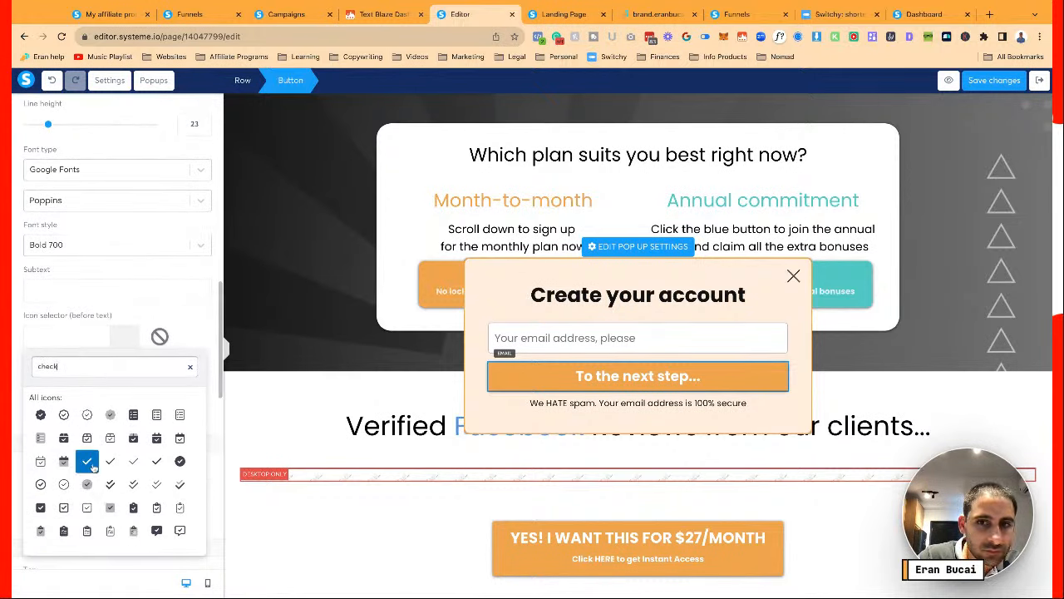
{"action": "left_click", "coordinate": [87, 461]}
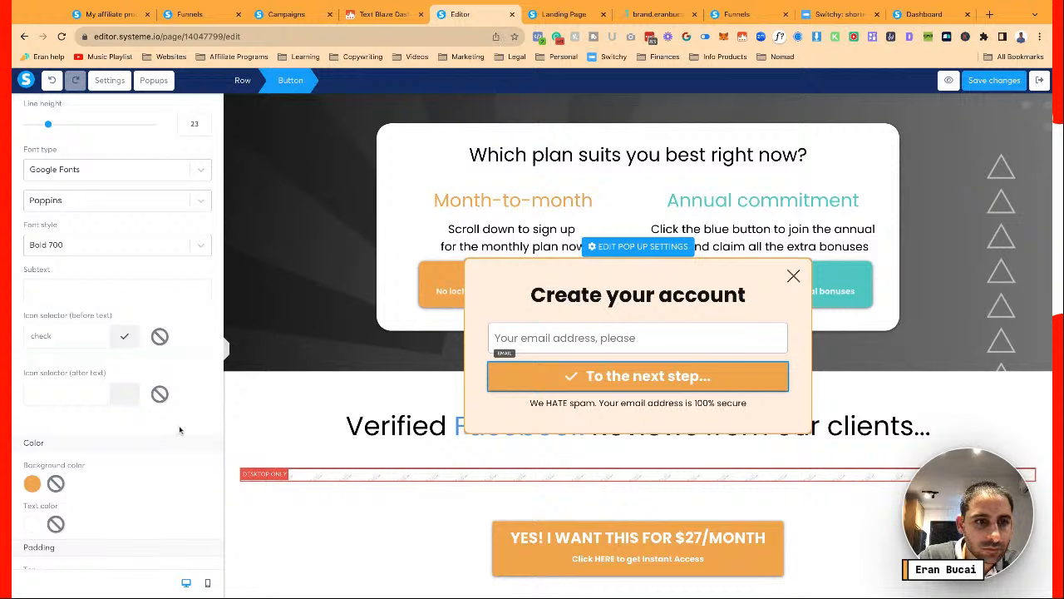
Replace it with the filled arrow-alt-circle-right icon, found by searching 'arrow'
{"action": "left_click", "coordinate": [81, 341]}
{"action": "left_click", "coordinate": [95, 366]}
{"action": "type", "text": "arrow"}
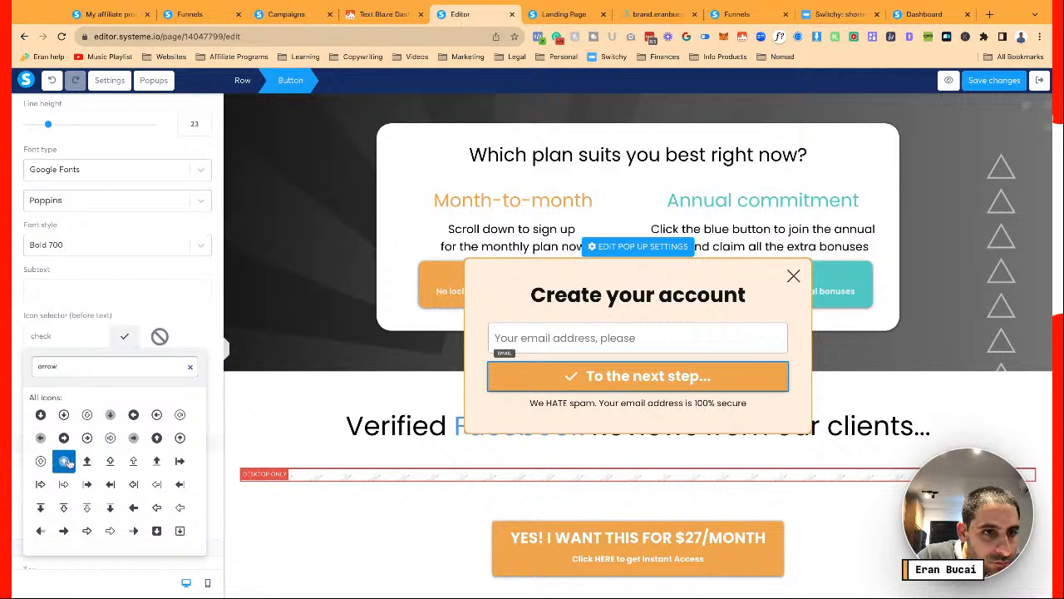
{"action": "left_click", "coordinate": [134, 438]}
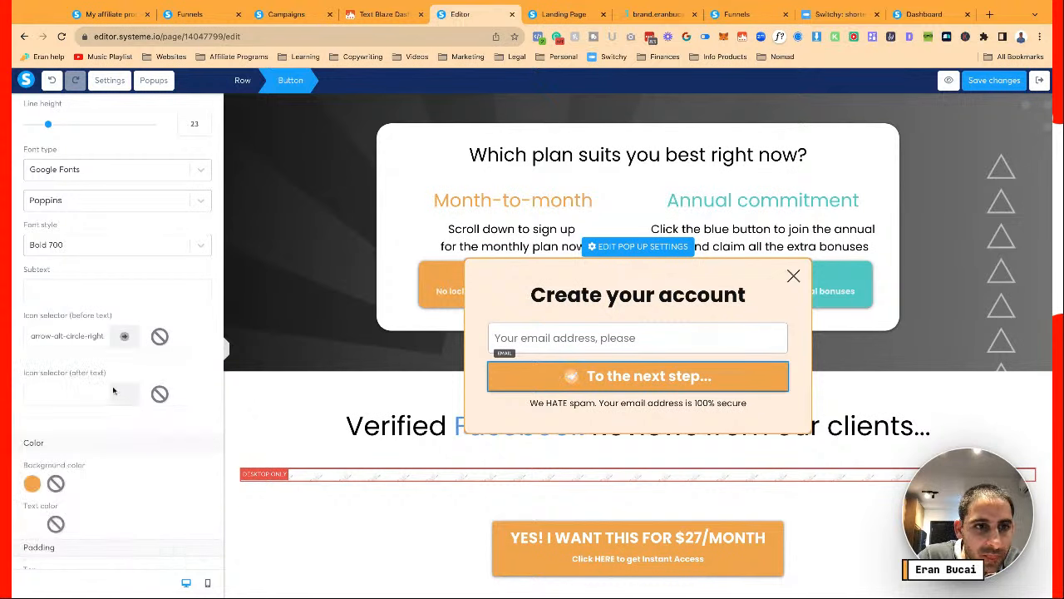
{"action": "left_click", "coordinate": [86, 343]}
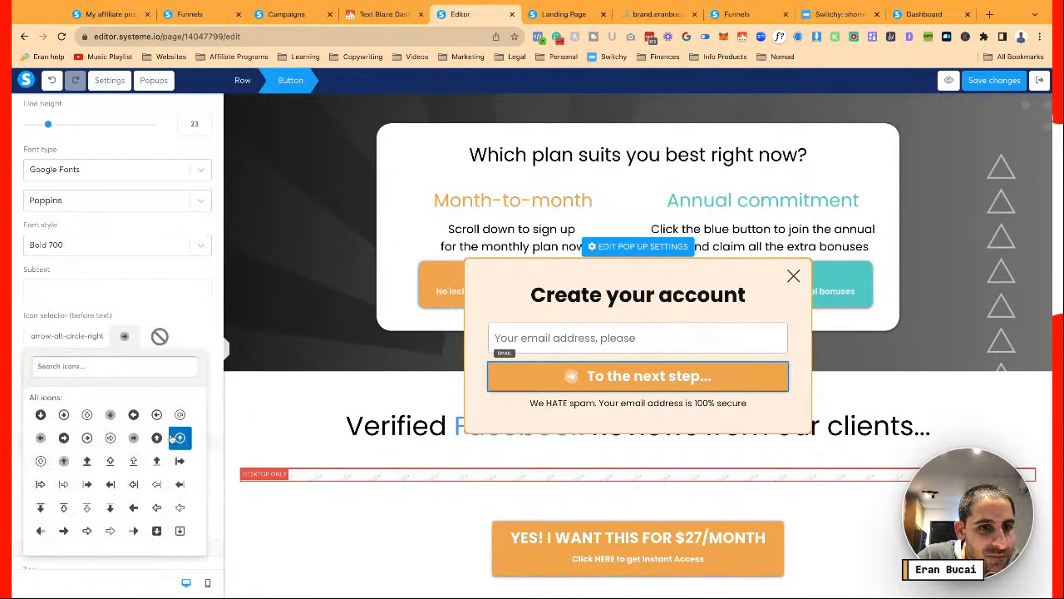
{"action": "left_click", "coordinate": [86, 437]}
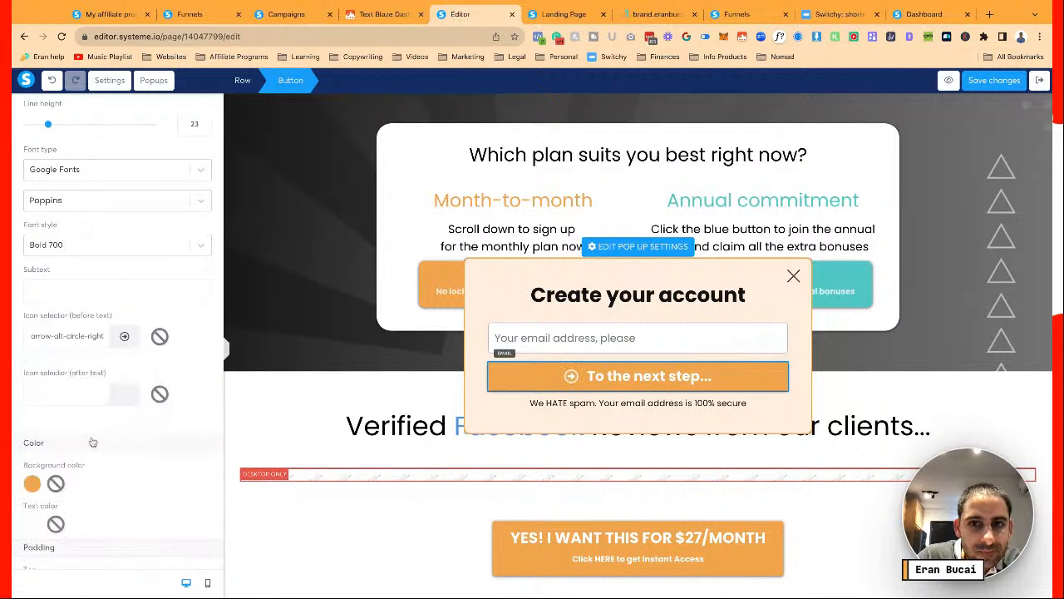
{"action": "left_click", "coordinate": [97, 340]}
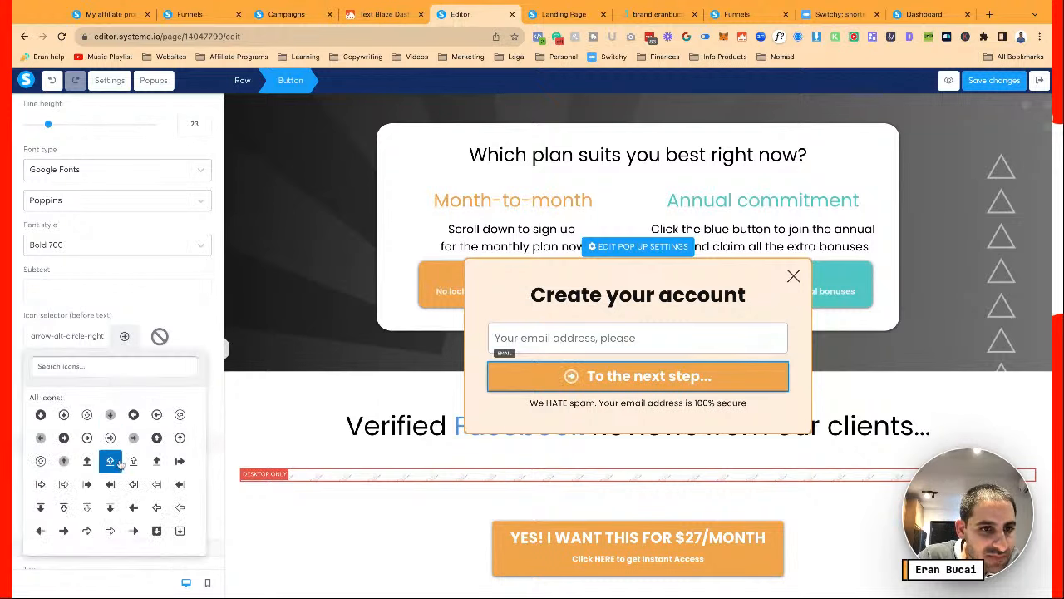
{"action": "left_click", "coordinate": [63, 433]}
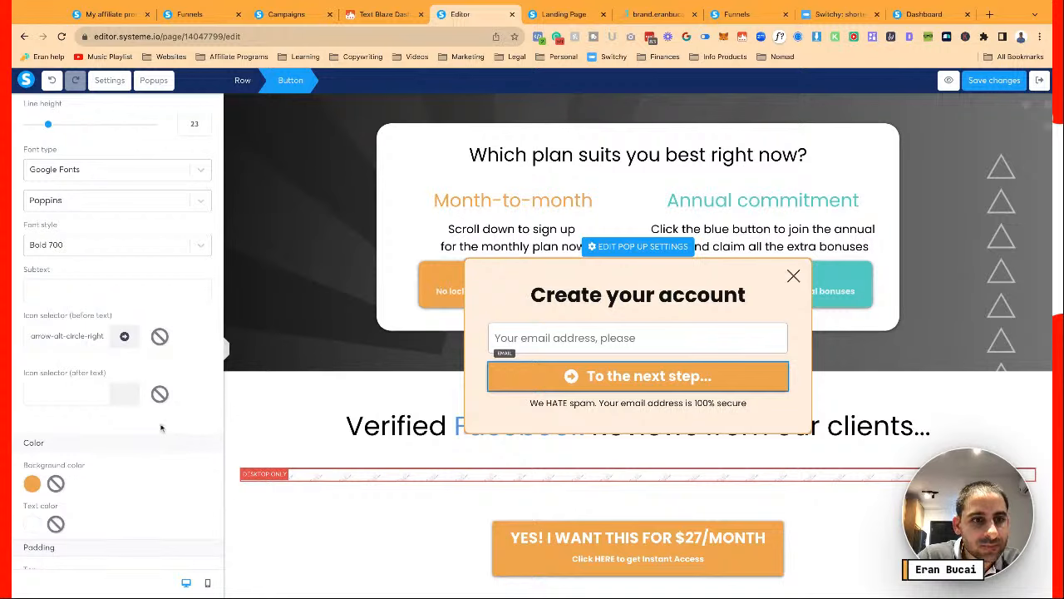
{"action": "scroll", "coordinate": [161, 428], "scroll_direction": "down", "scroll_amount": 5}
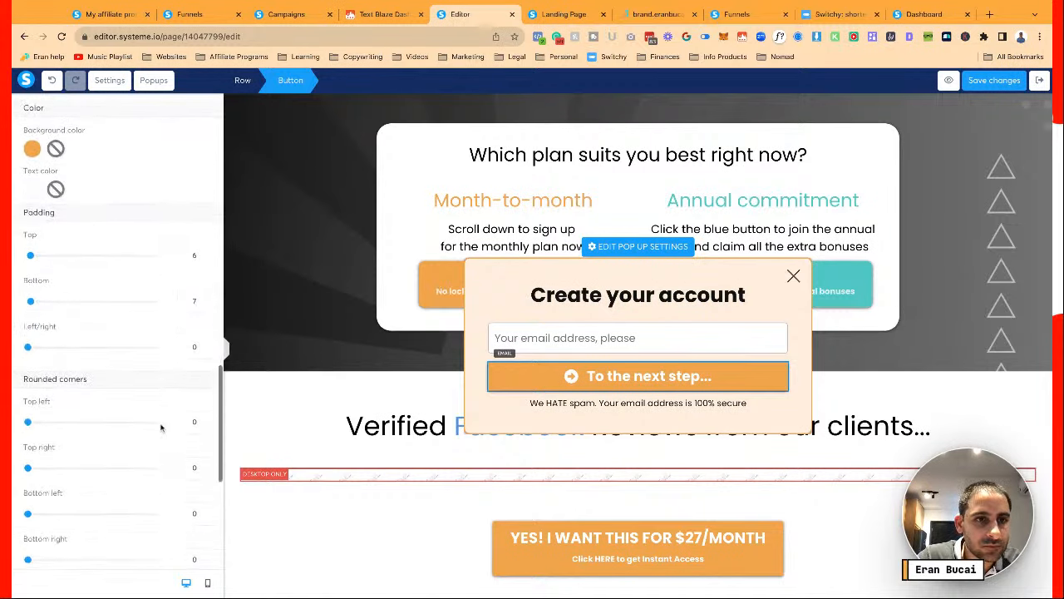
{"action": "scroll", "coordinate": [161, 427], "scroll_direction": "up", "scroll_amount": 10}
Add a Subscribe to campaign action for Cart Abandon (DCT Plus) to the button's rule, then save the page
{"action": "left_click", "coordinate": [118, 387]}
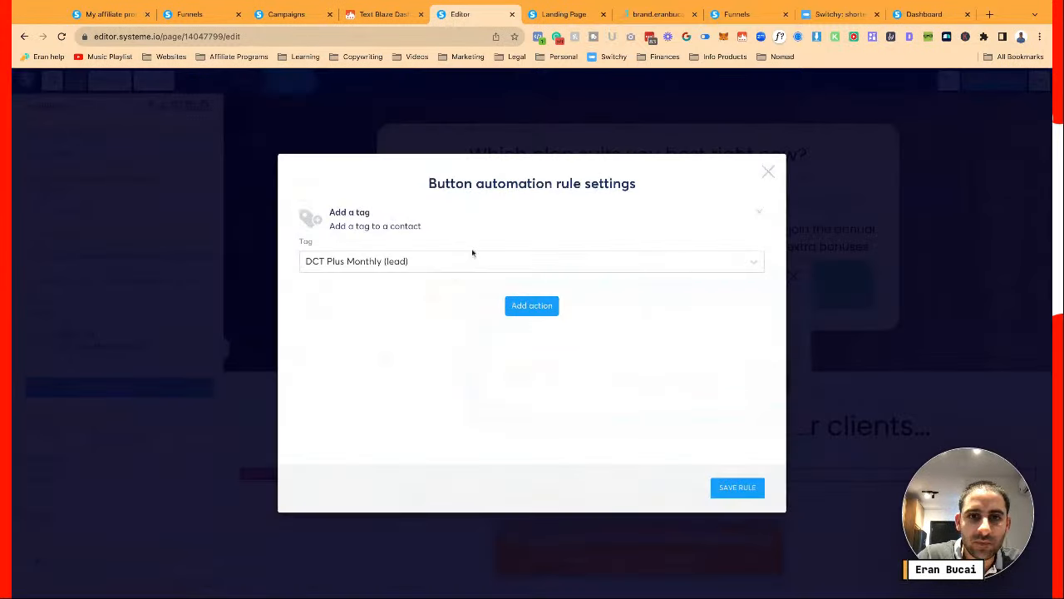
{"action": "left_click", "coordinate": [536, 306]}
{"action": "left_click", "coordinate": [405, 254]}
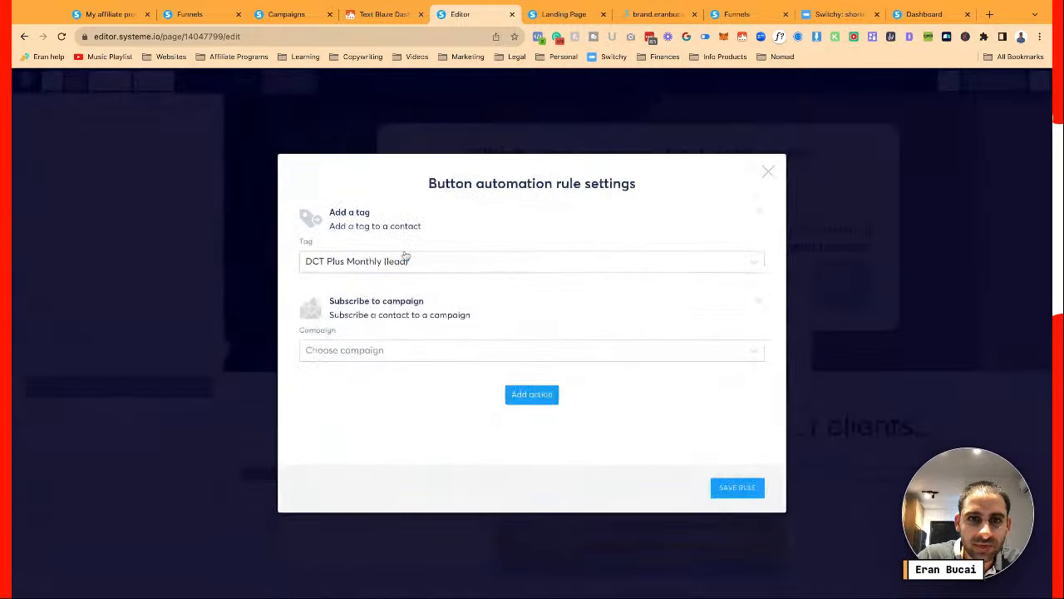
{"action": "left_click", "coordinate": [473, 351]}
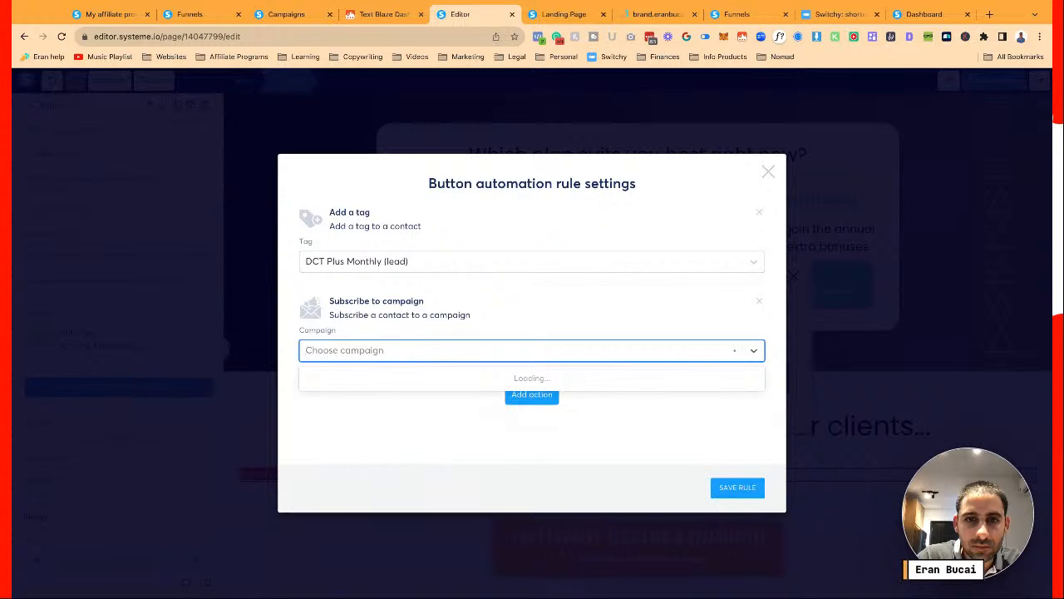
{"action": "type", "text": "cart"}
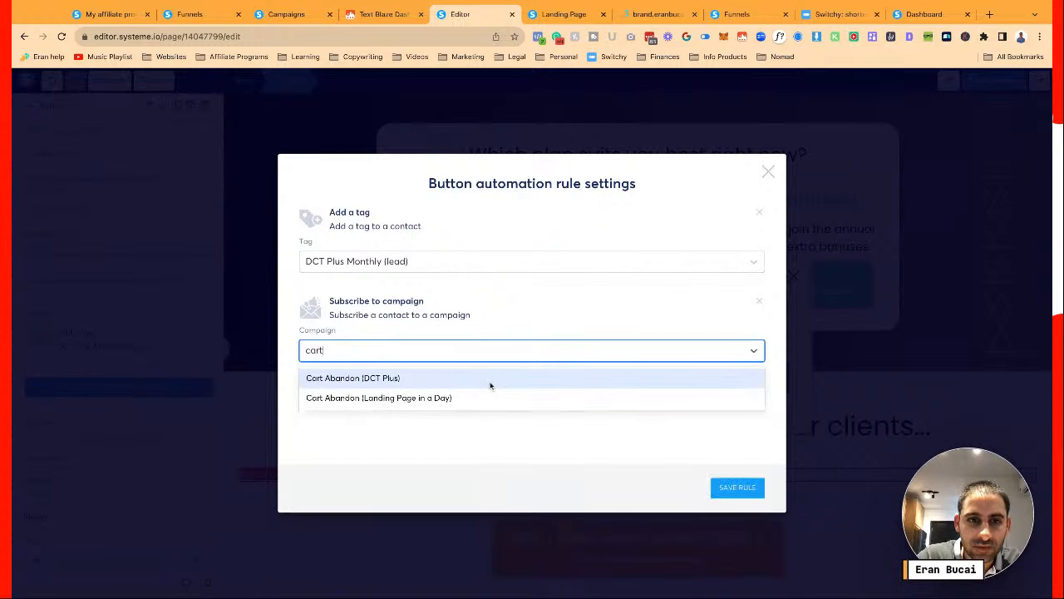
{"action": "left_click", "coordinate": [427, 377]}
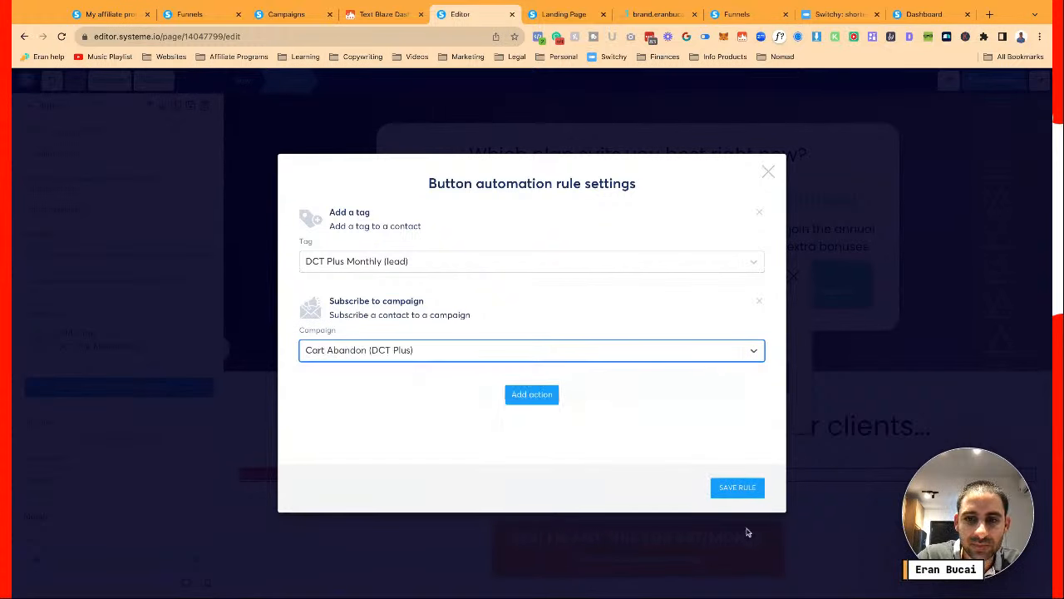
{"action": "left_click", "coordinate": [737, 487]}
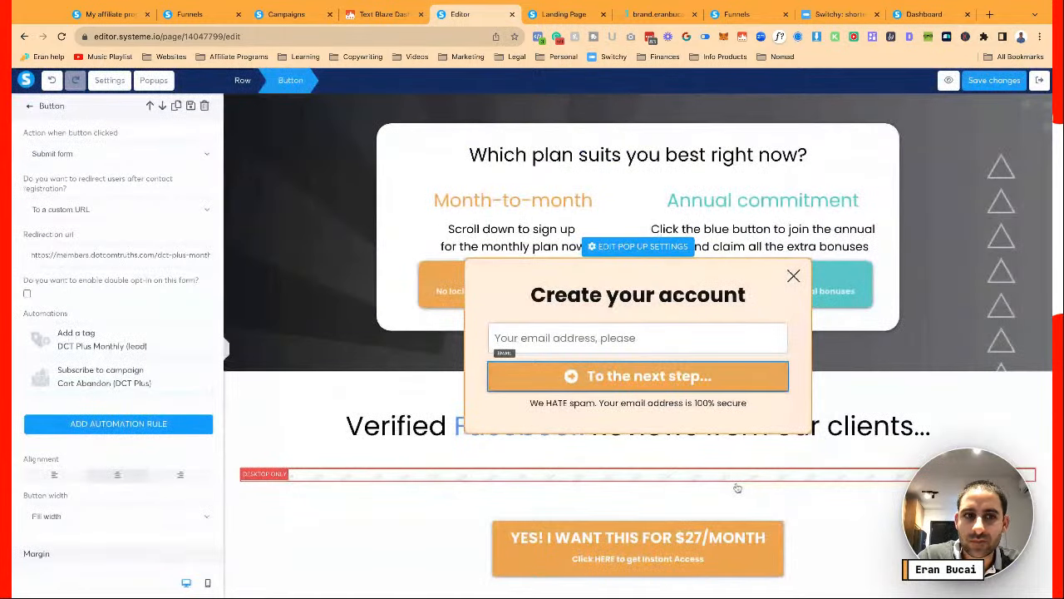
{"action": "left_click", "coordinate": [985, 80]}
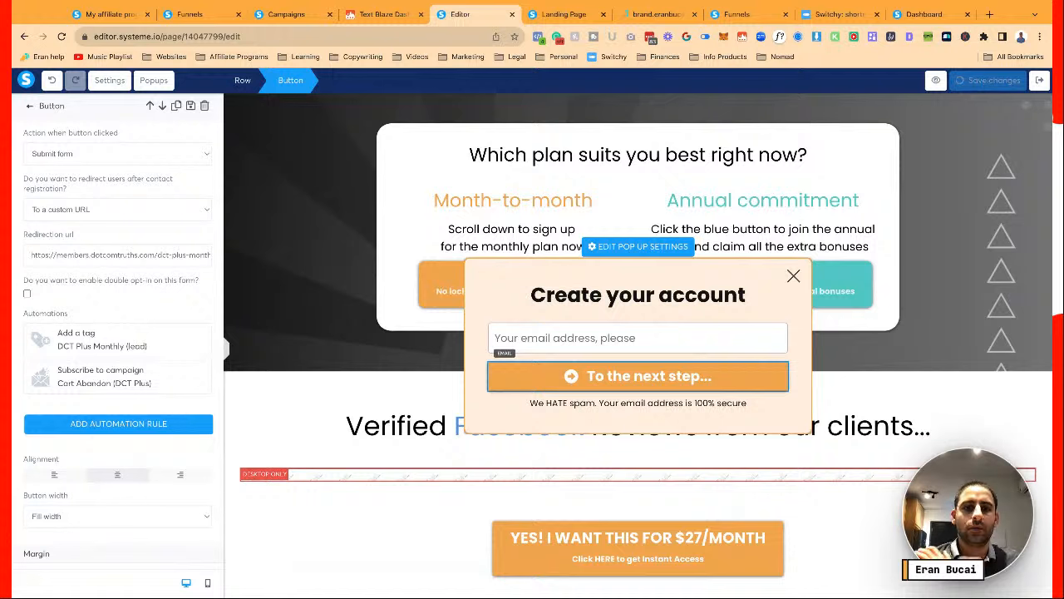
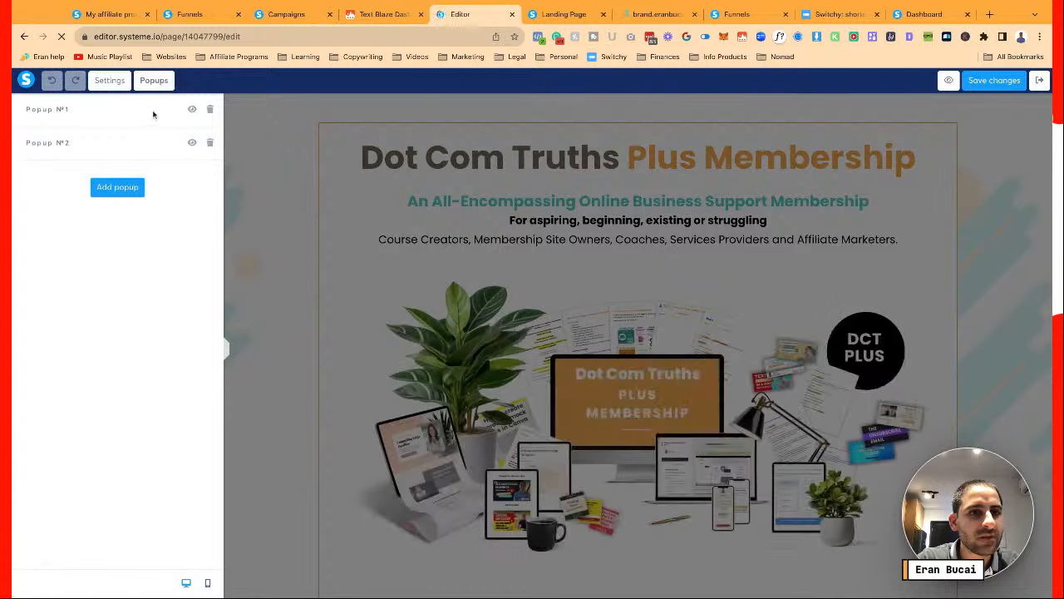
Insert the saved 'popup dct plus' block from My blocks into Popup №2
{"action": "left_click", "coordinate": [192, 144]}
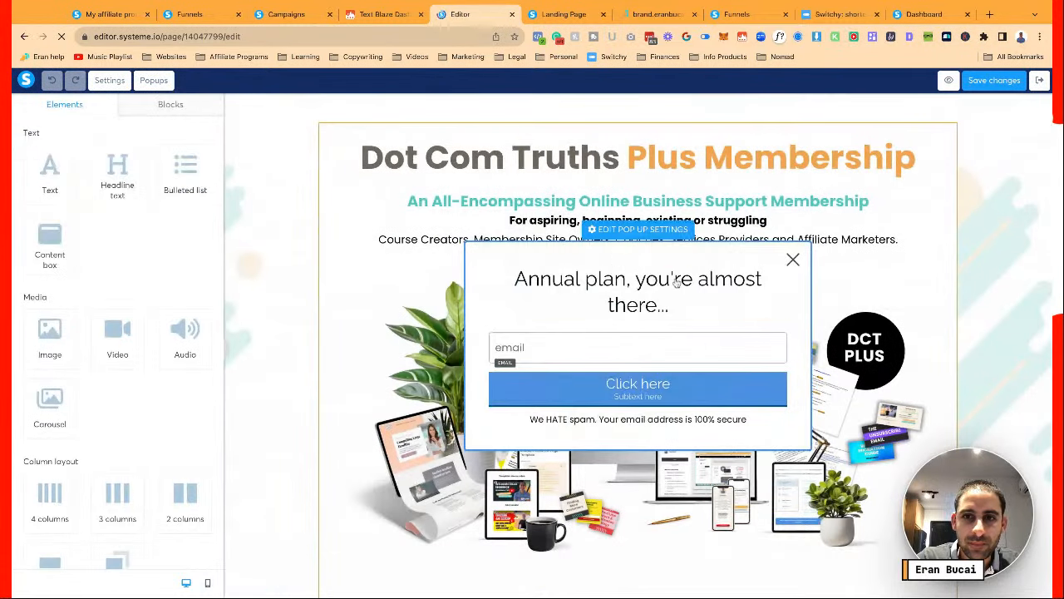
{"action": "left_click", "coordinate": [168, 108]}
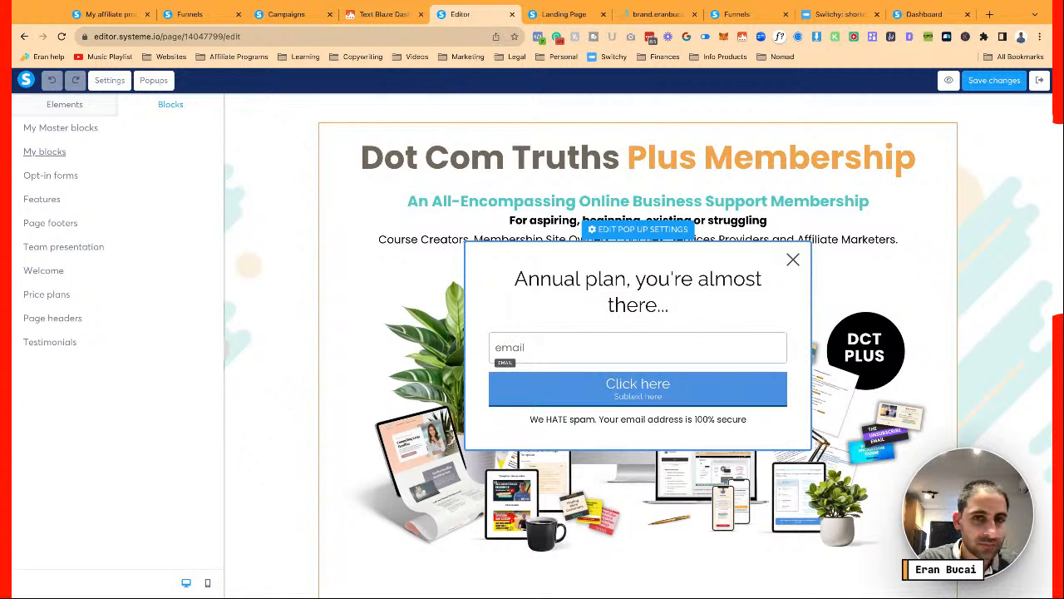
{"action": "left_click", "coordinate": [125, 162]}
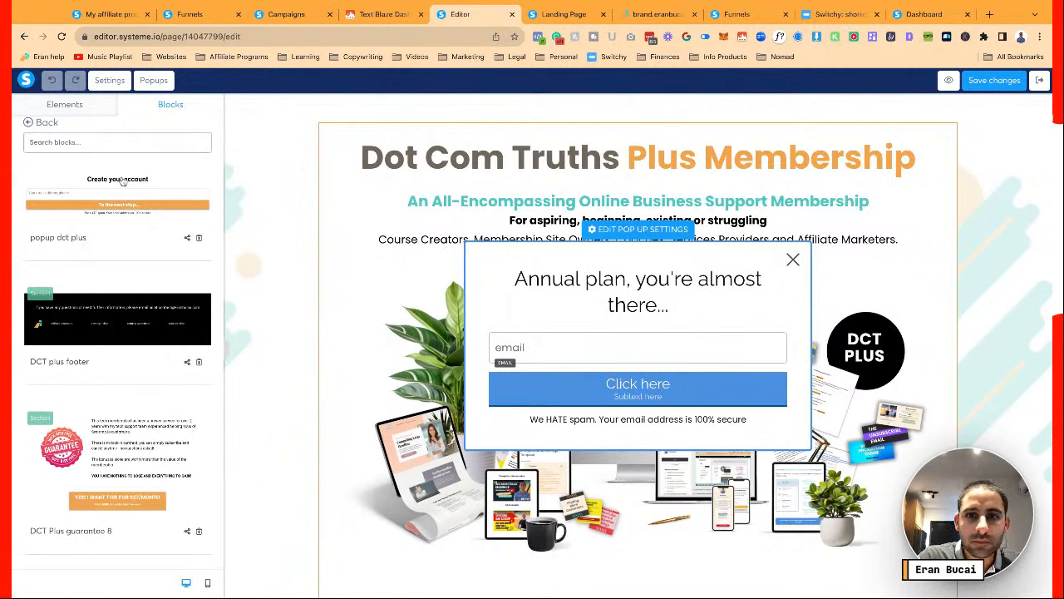
{"action": "left_click_drag", "start_coordinate": [123, 181], "coordinate": [649, 301]}
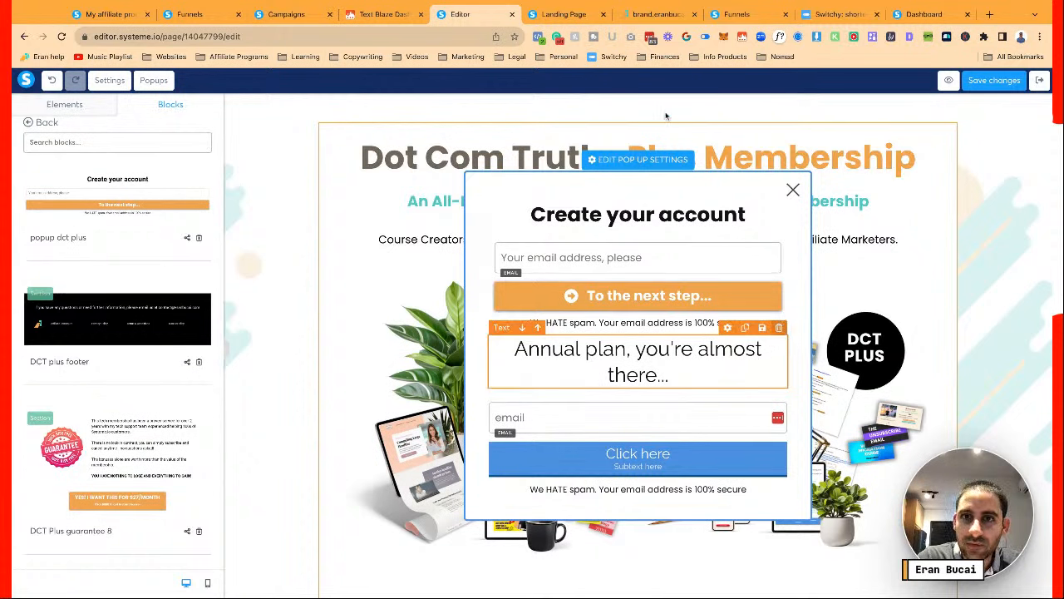
Delete the old Annual plan headline, email field, Click here button and duplicate spam line
{"action": "left_click", "coordinate": [779, 327]}
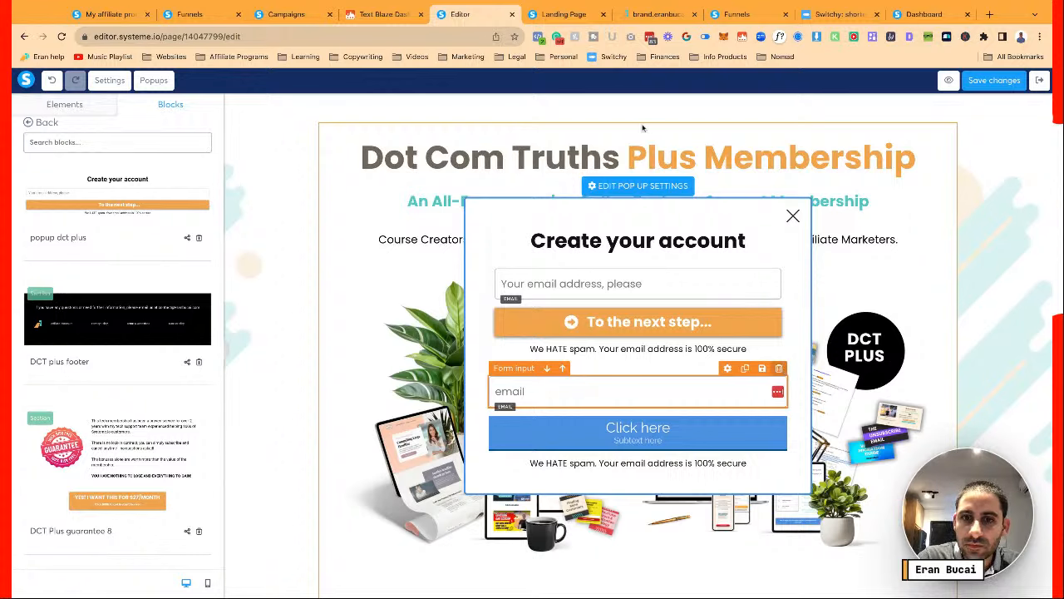
{"action": "left_click", "coordinate": [779, 367]}
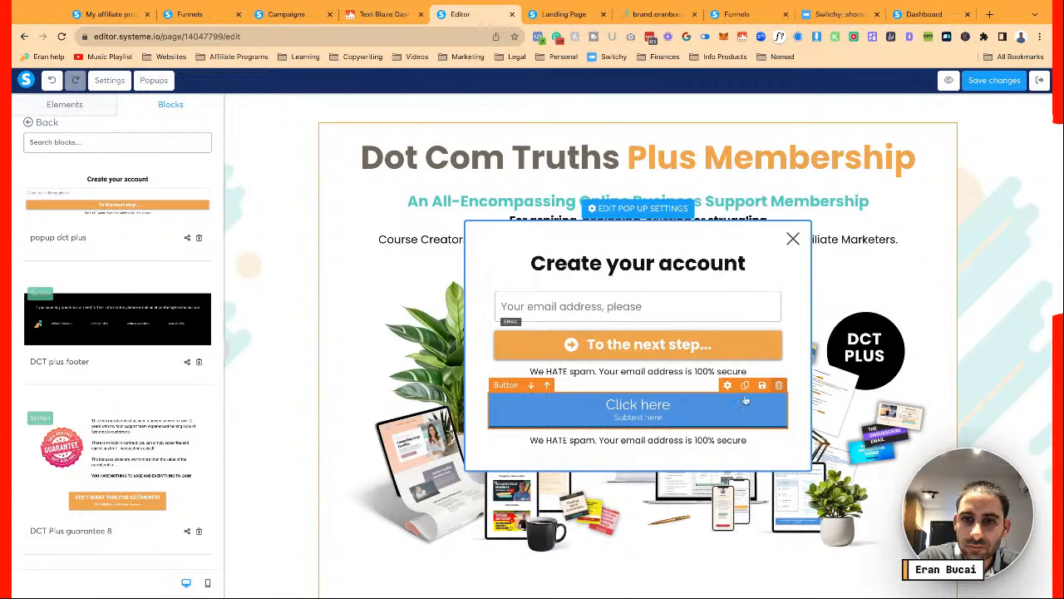
{"action": "left_click", "coordinate": [779, 385]}
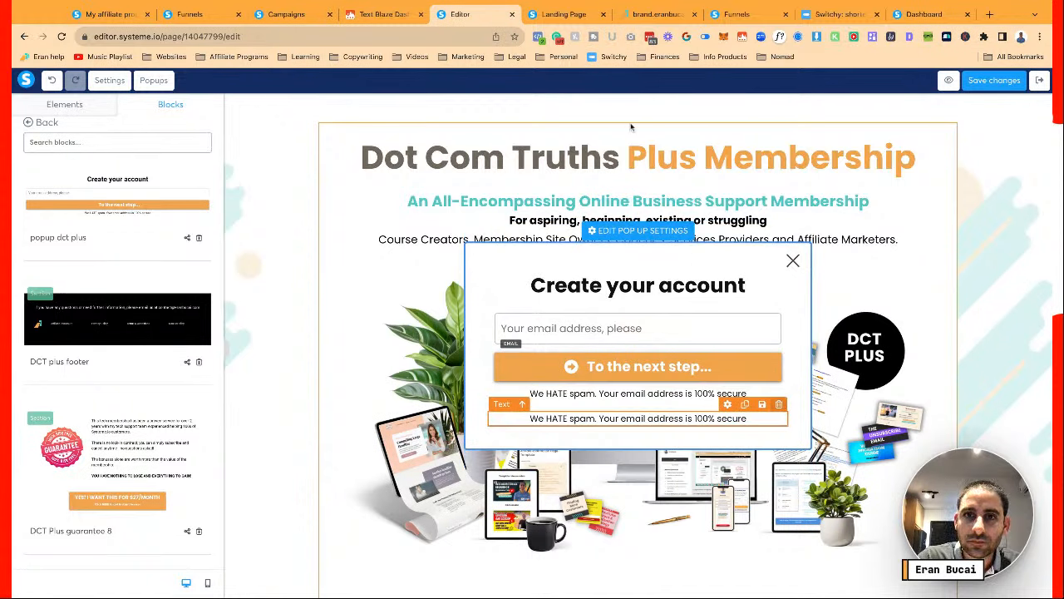
{"action": "key", "text": "Delete"}
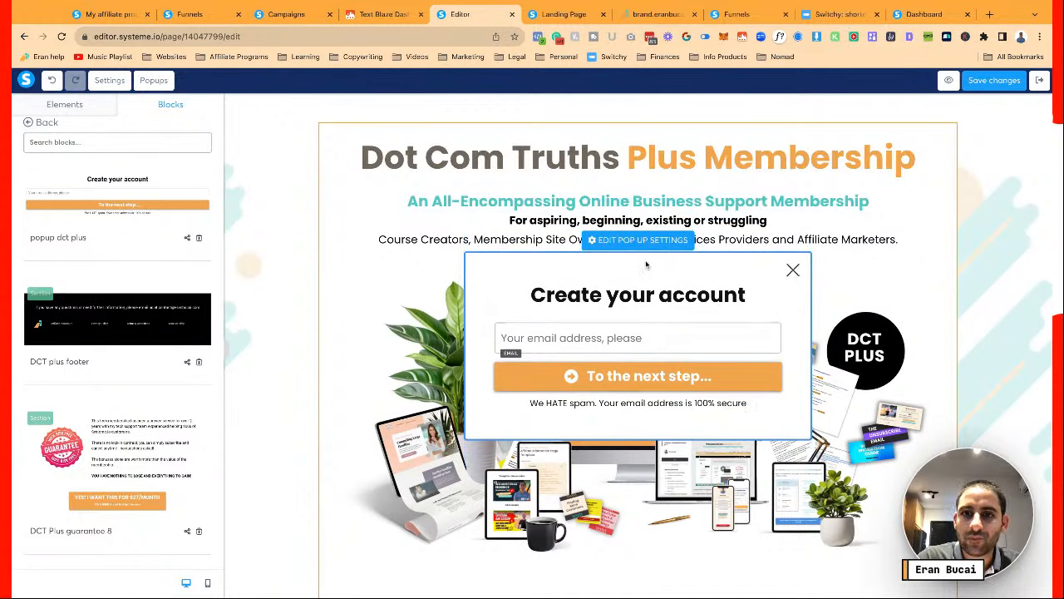
{"action": "left_click", "coordinate": [654, 375]}
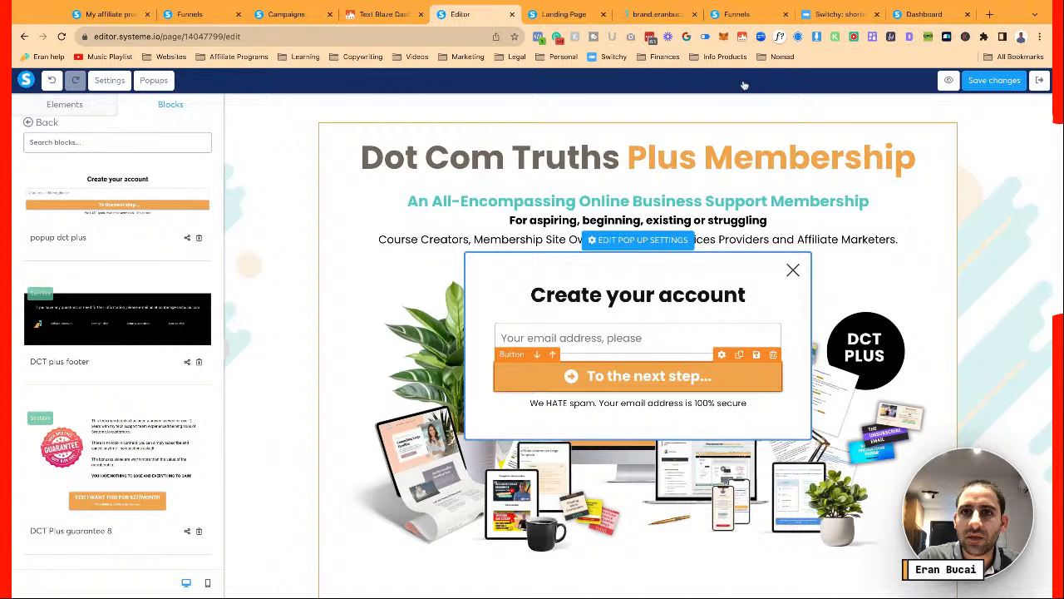
Give the To the next step button the brand teal background #50C6C3
{"action": "left_click", "coordinate": [663, 15]}
{"action": "left_click", "coordinate": [282, 338]}
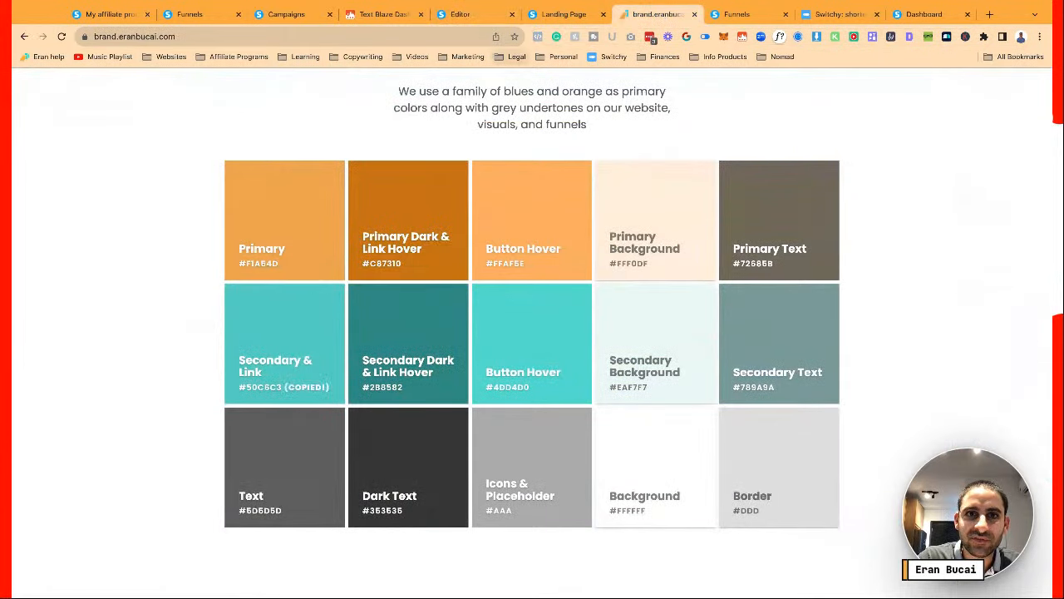
{"action": "left_click", "coordinate": [461, 17]}
{"action": "scroll", "coordinate": [79, 443], "scroll_direction": "down", "scroll_amount": 10}
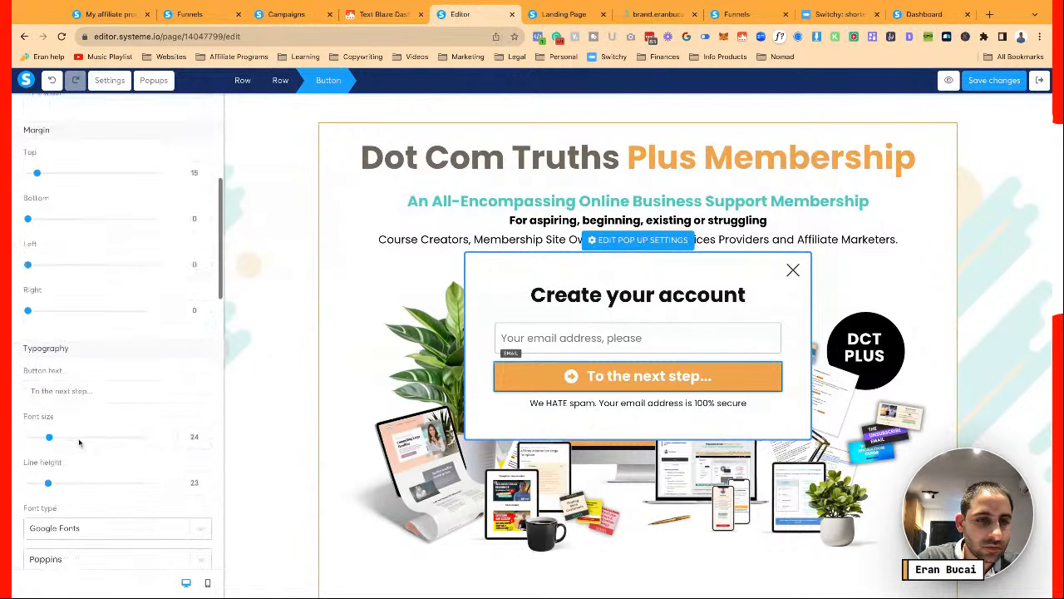
{"action": "left_click", "coordinate": [33, 380]}
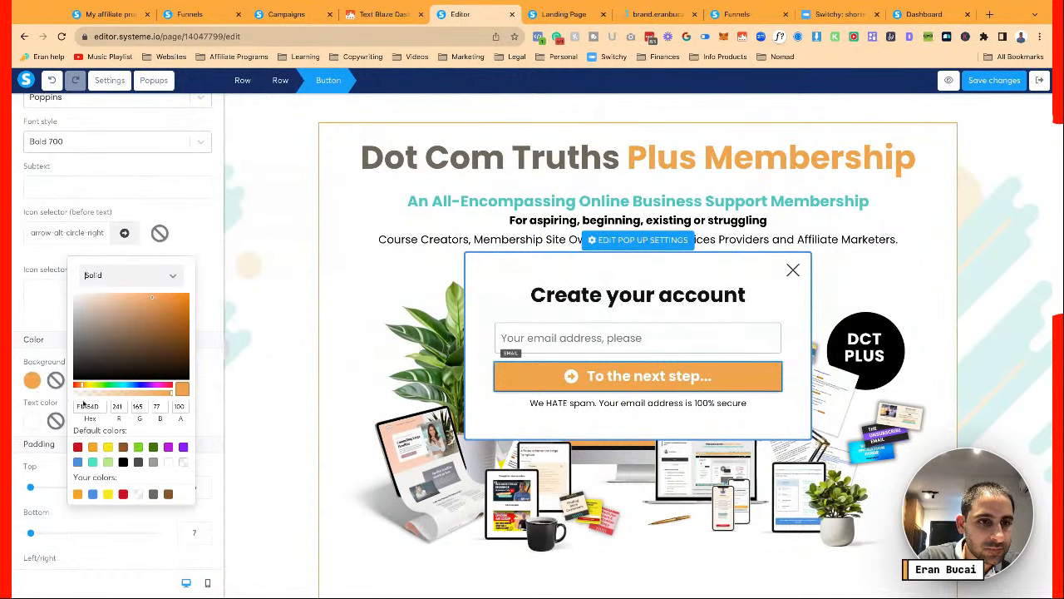
{"action": "double_click", "coordinate": [94, 408]}
{"action": "type", "text": "#50C6C3"}
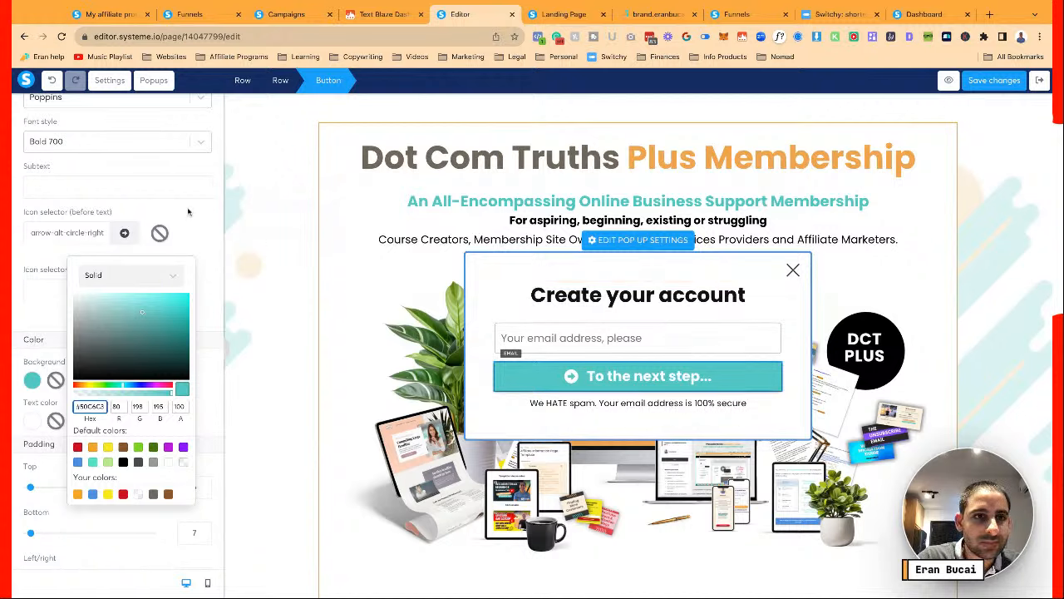
{"action": "scroll", "coordinate": [188, 212], "scroll_direction": "up", "scroll_amount": 10}
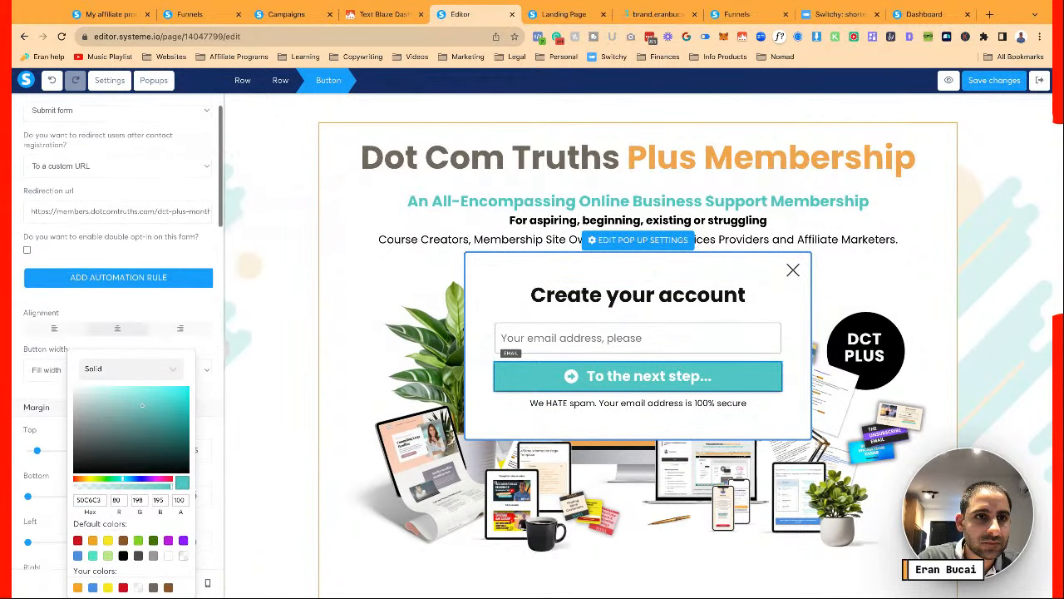
{"action": "left_click", "coordinate": [156, 250]}
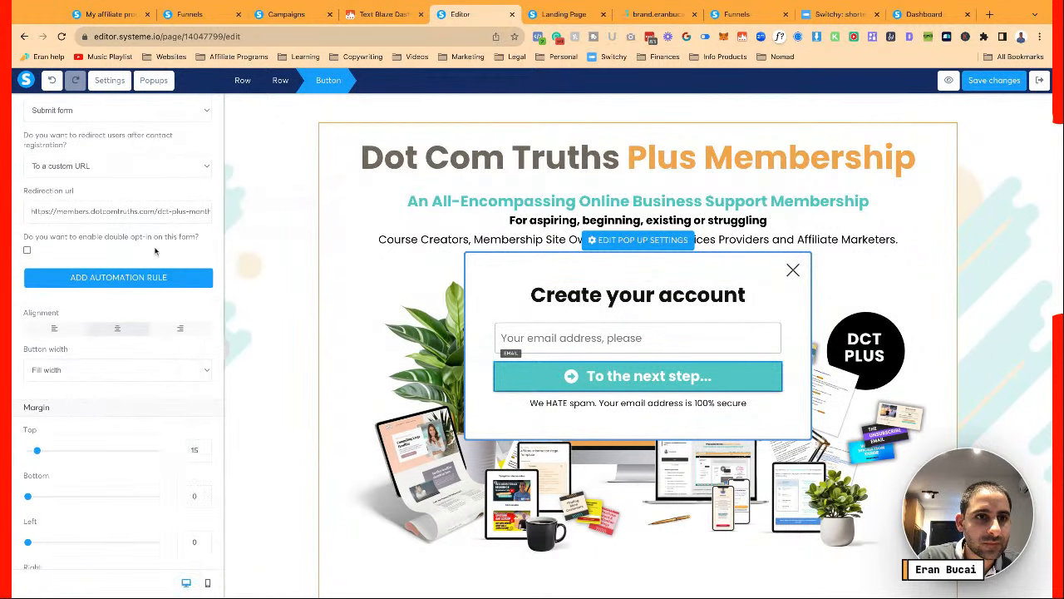
{"action": "left_click", "coordinate": [142, 286]}
Add an action tagging sign-ups with DCT Plus Annual (lead) to the button's rule
{"action": "left_click", "coordinate": [544, 356]}
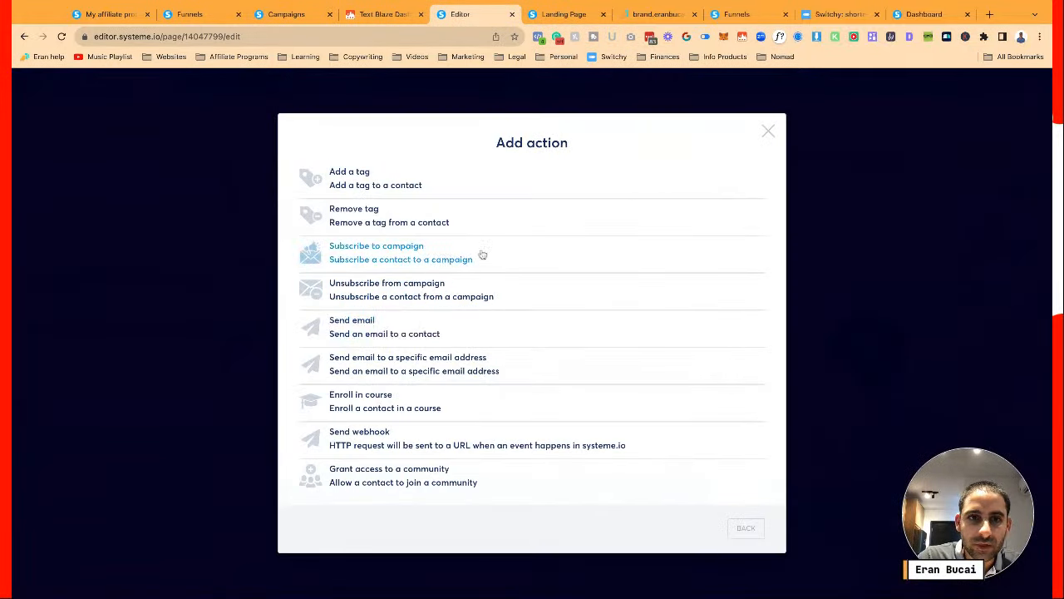
{"action": "left_click", "coordinate": [408, 183]}
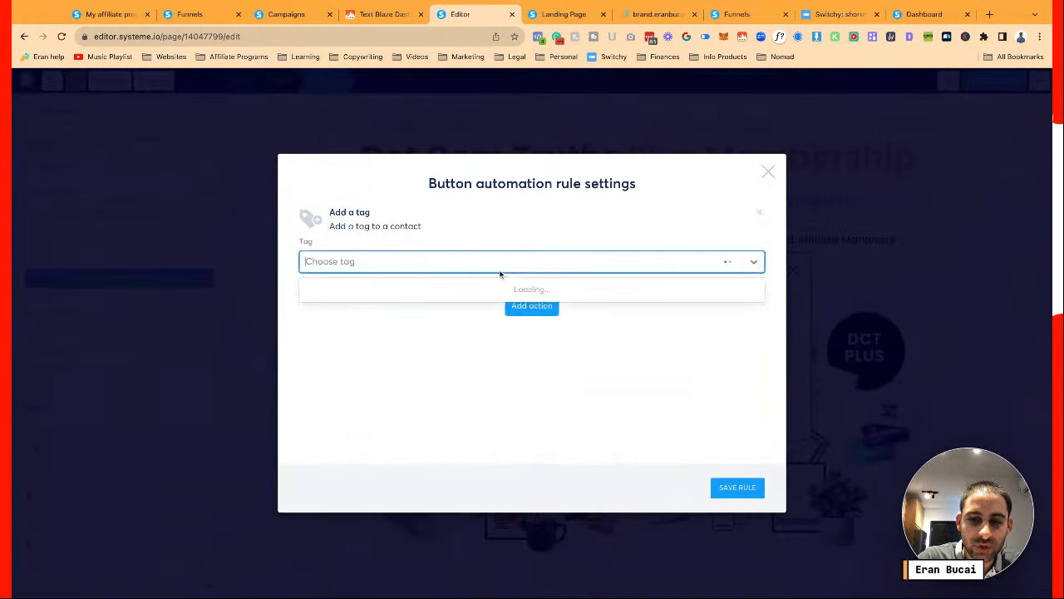
{"action": "type", "text": "dct"}
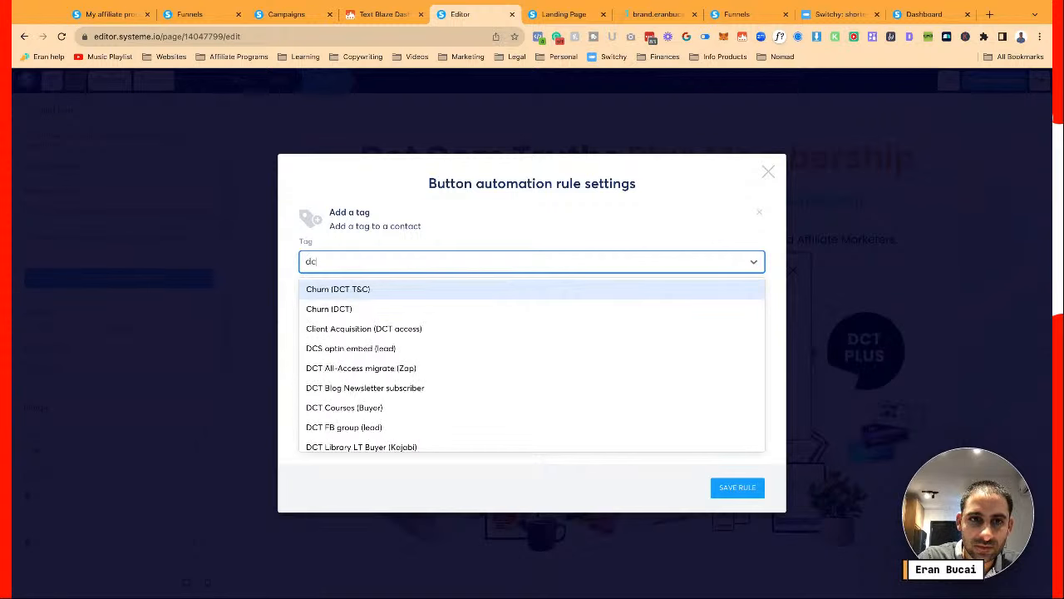
{"action": "type", "text": " pl"}
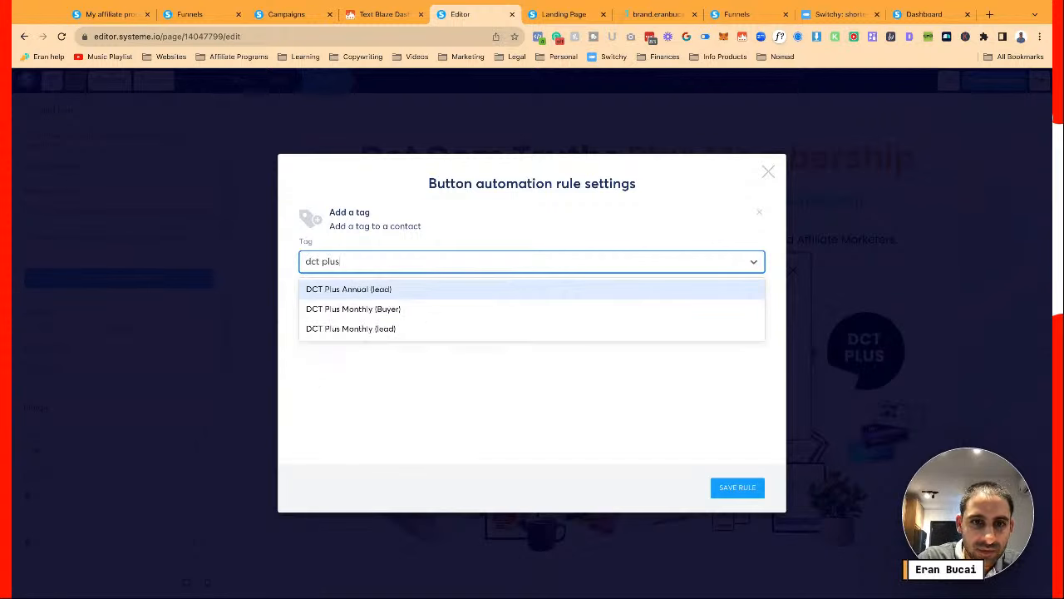
{"action": "type", "text": "us"}
{"action": "left_click", "coordinate": [456, 290]}
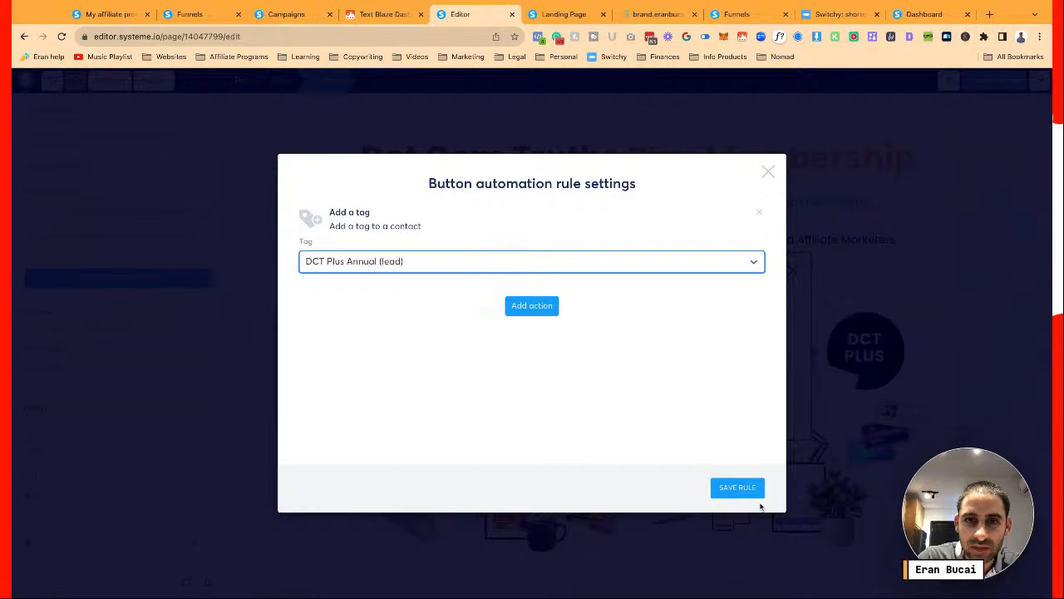
Add a Subscribe to campaign action for Cart Abandon (DCT Plus) and save the rule
{"action": "left_click", "coordinate": [532, 306]}
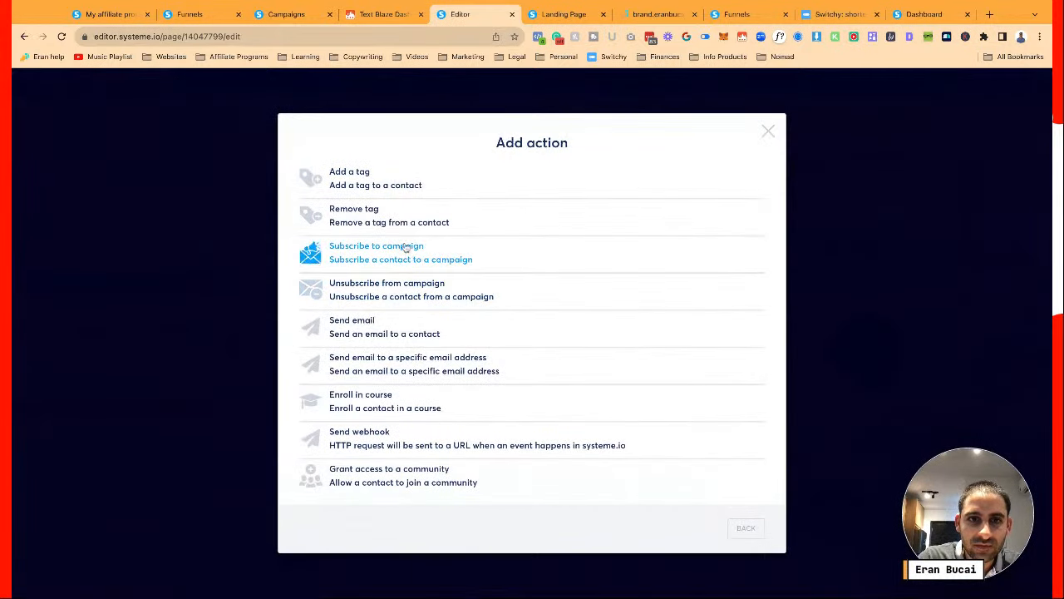
{"action": "left_click", "coordinate": [404, 249]}
{"action": "left_click", "coordinate": [444, 350]}
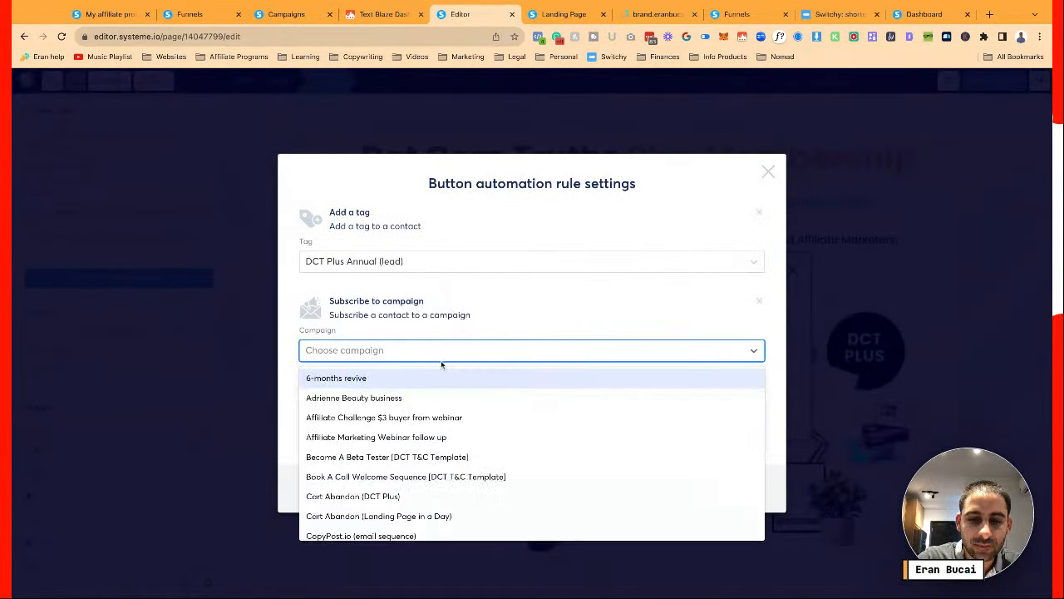
{"action": "type", "text": "cart"}
{"action": "left_click", "coordinate": [407, 381]}
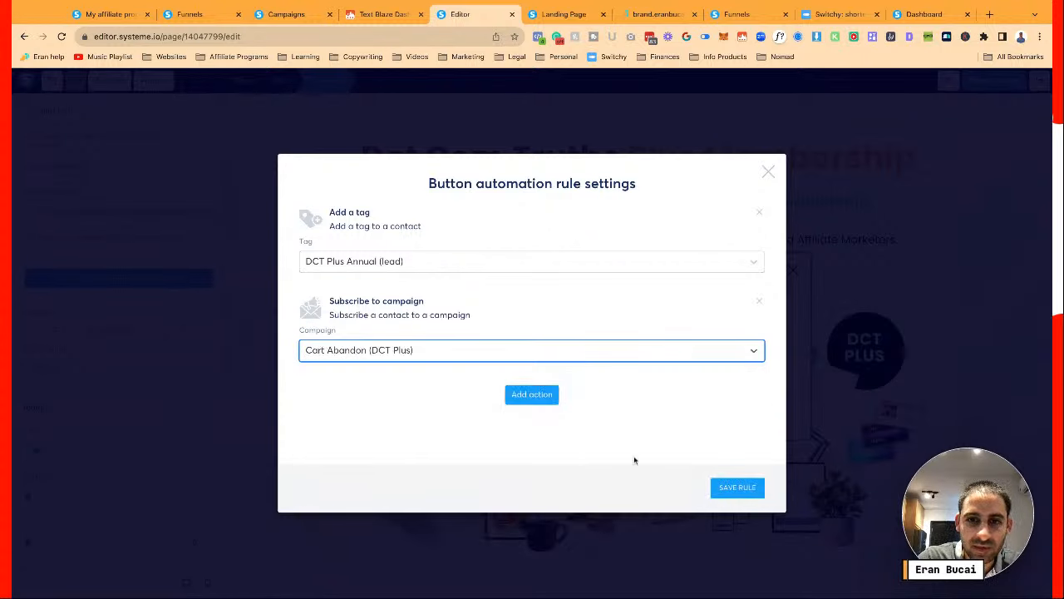
{"action": "left_click", "coordinate": [746, 490]}
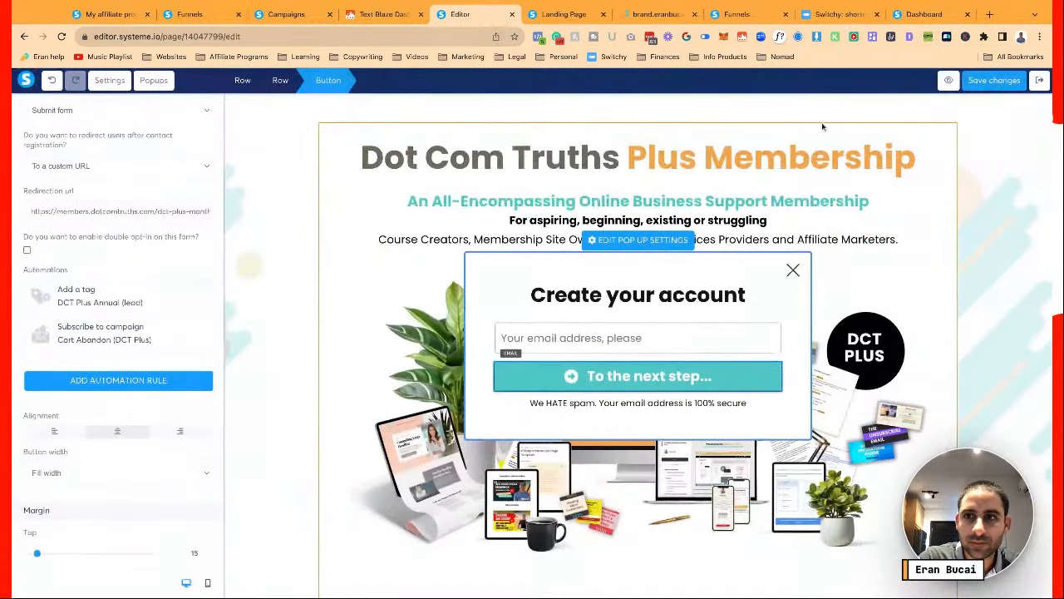
Set the popup background to the light teal Secondary Background brand colour EAF7F7
{"action": "left_click", "coordinate": [636, 240]}
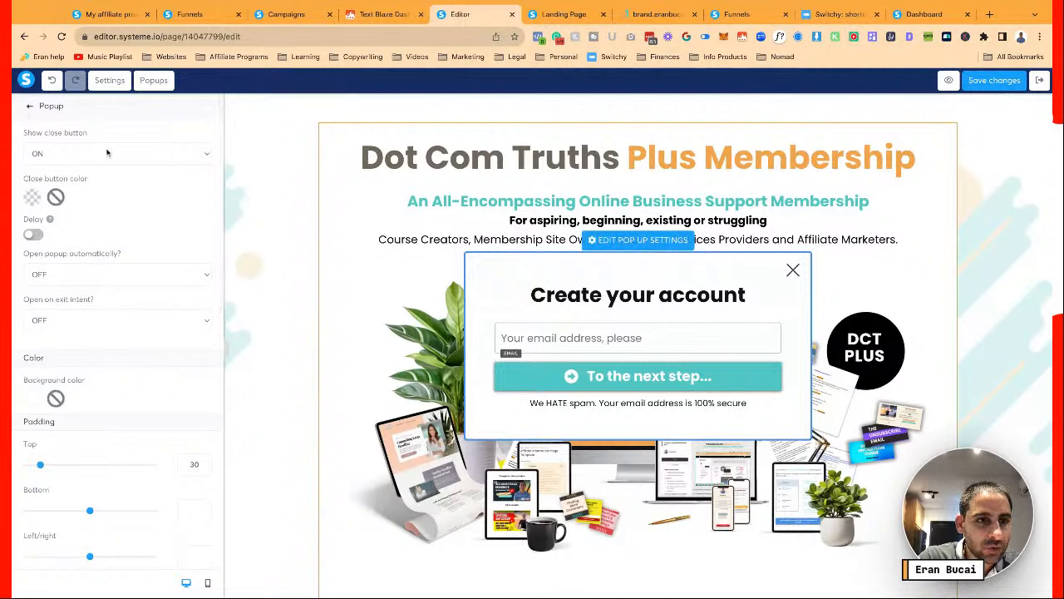
{"action": "scroll", "coordinate": [112, 300], "scroll_direction": "down", "scroll_amount": 3}
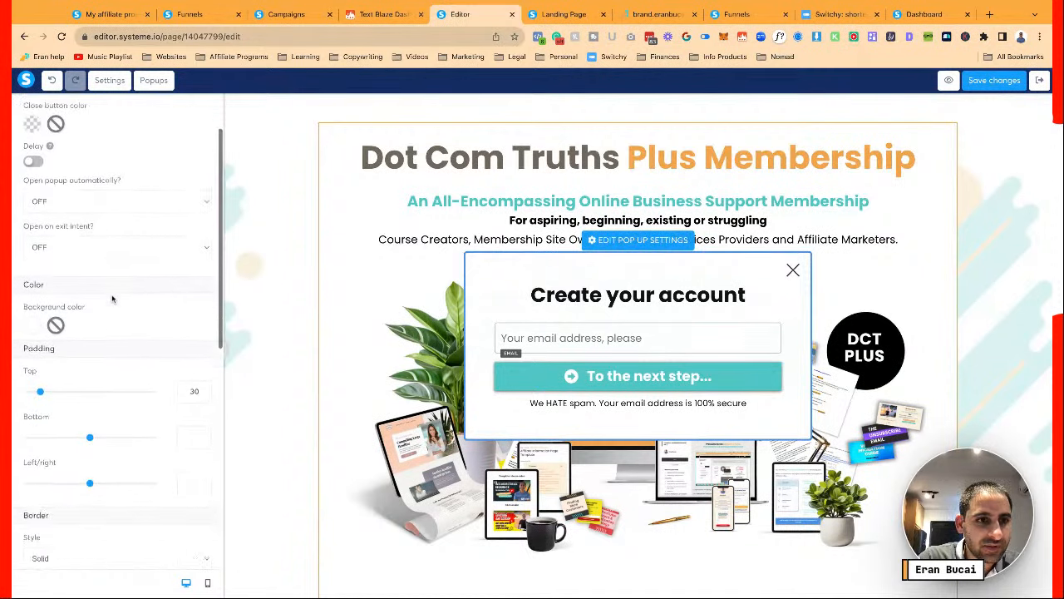
{"action": "left_click", "coordinate": [31, 272]}
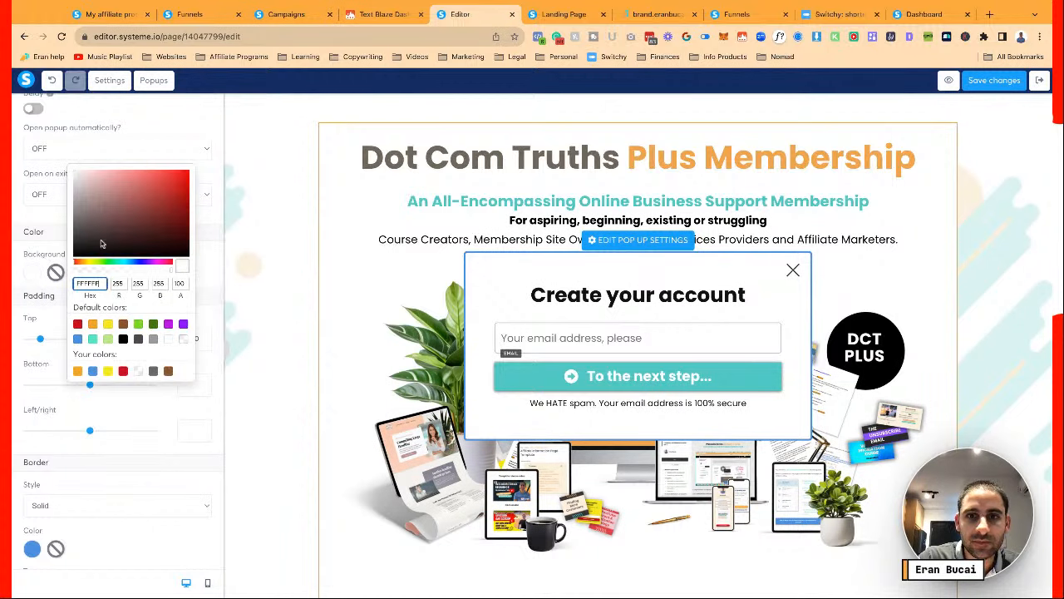
{"action": "left_click", "coordinate": [667, 17]}
{"action": "left_click", "coordinate": [657, 319]}
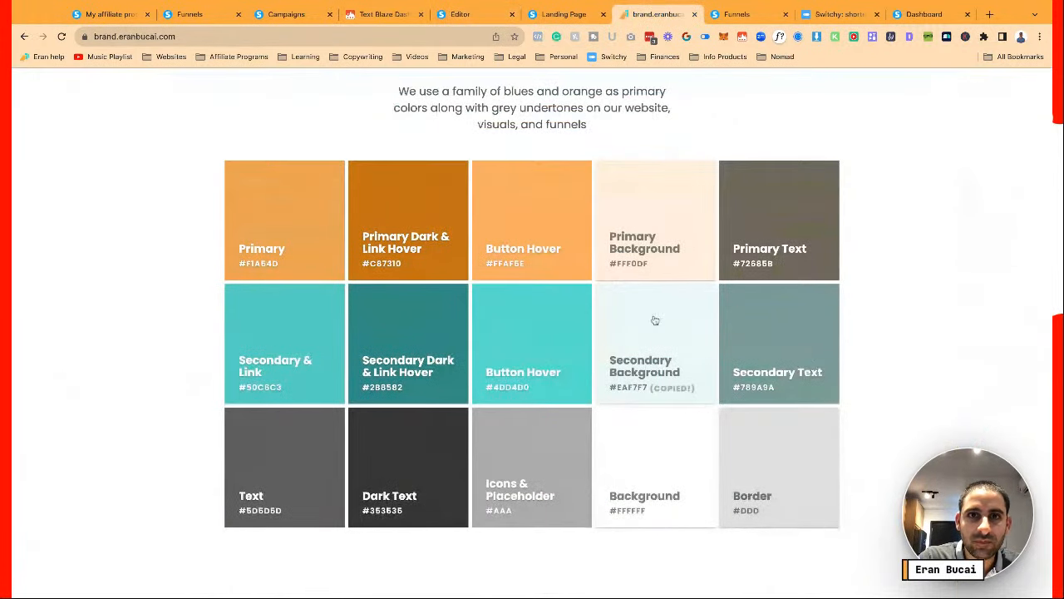
{"action": "left_click", "coordinate": [460, 14]}
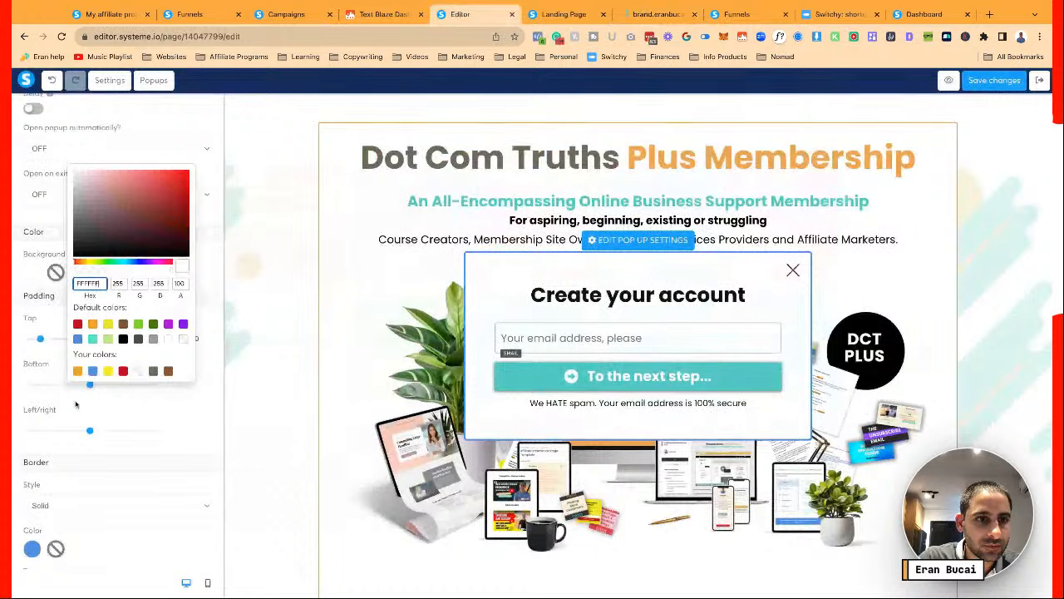
{"action": "double_click", "coordinate": [87, 282]}
{"action": "key", "text": "ctrl+v"}
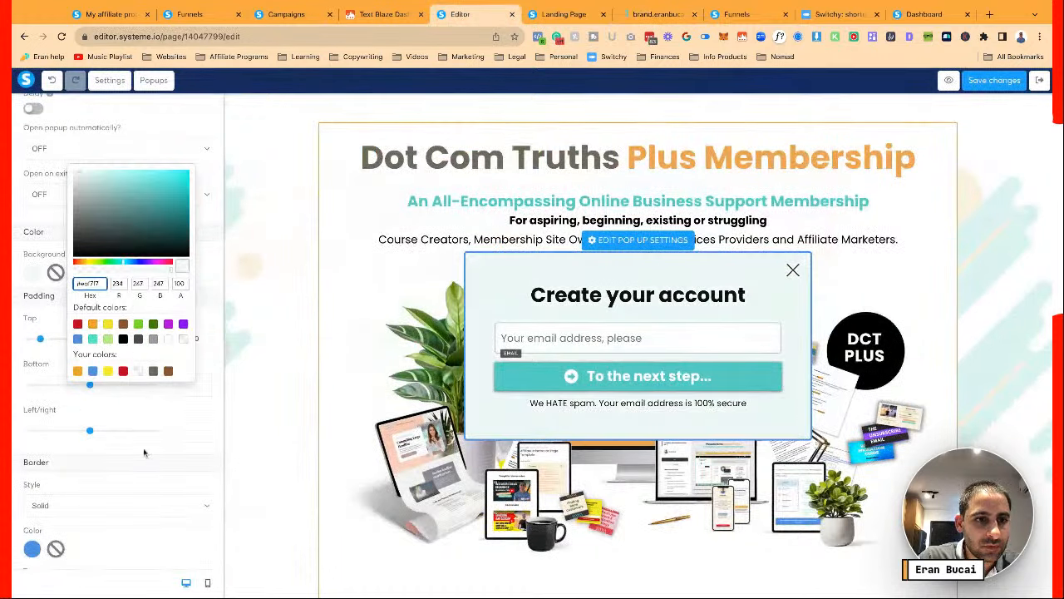
Give the popup a 2px border, a Hard shadow and 10 on all corners
{"action": "scroll", "coordinate": [50, 507], "scroll_direction": "down", "scroll_amount": 4}
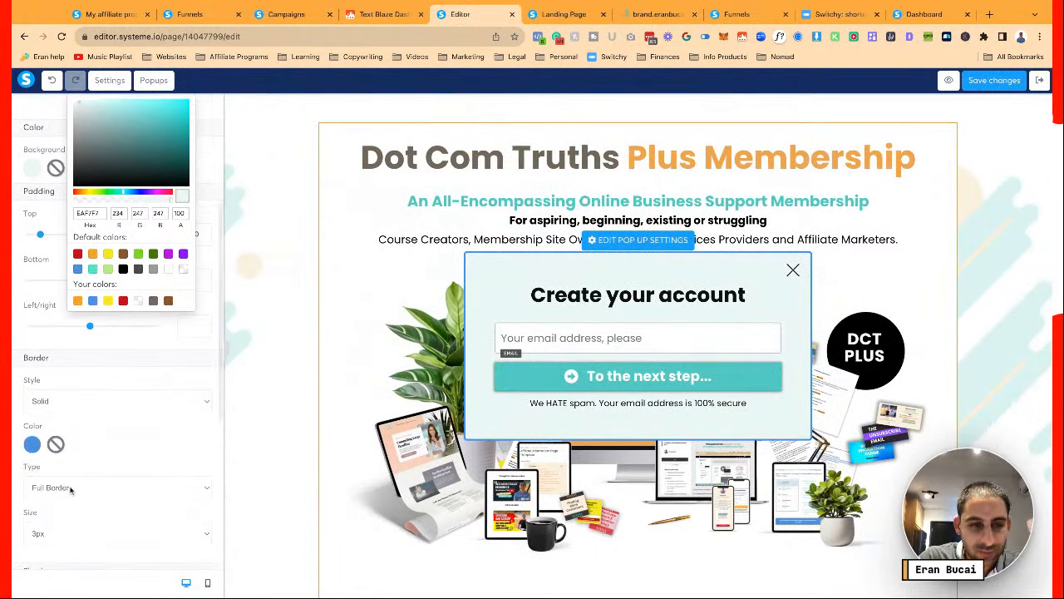
{"action": "left_click", "coordinate": [69, 486]}
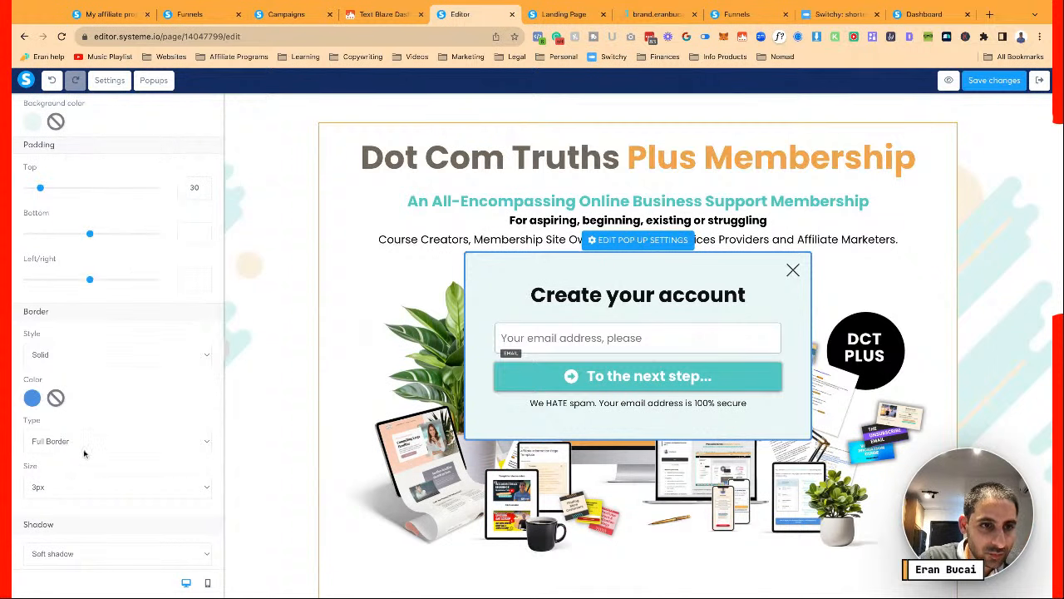
{"action": "left_click", "coordinate": [86, 455]}
{"action": "scroll", "coordinate": [85, 455], "scroll_direction": "down", "scroll_amount": 3}
{"action": "left_click", "coordinate": [99, 312]}
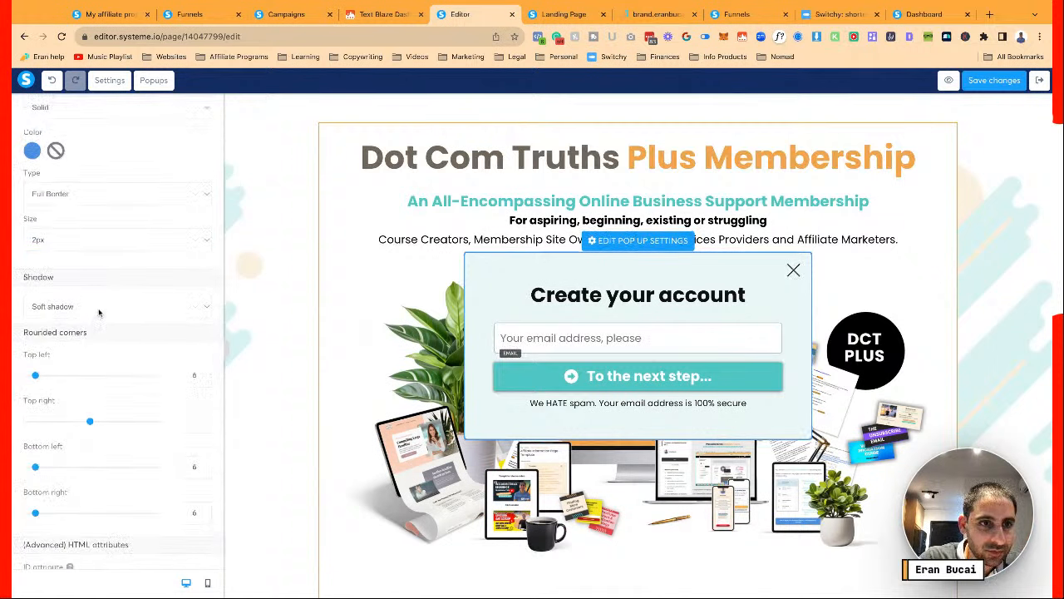
{"action": "left_click", "coordinate": [114, 346]}
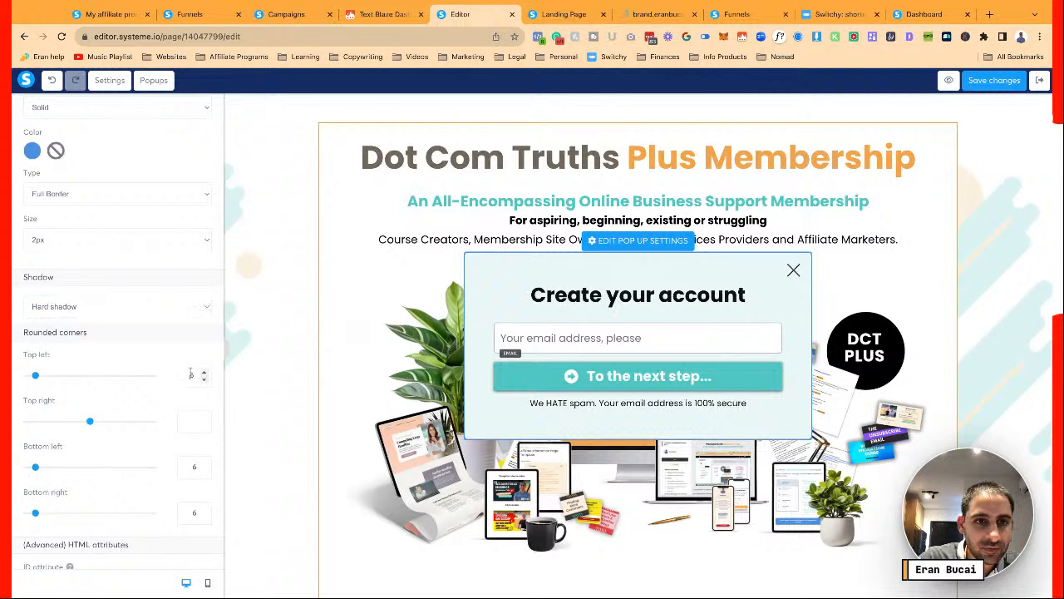
{"action": "type", "text": "10"}
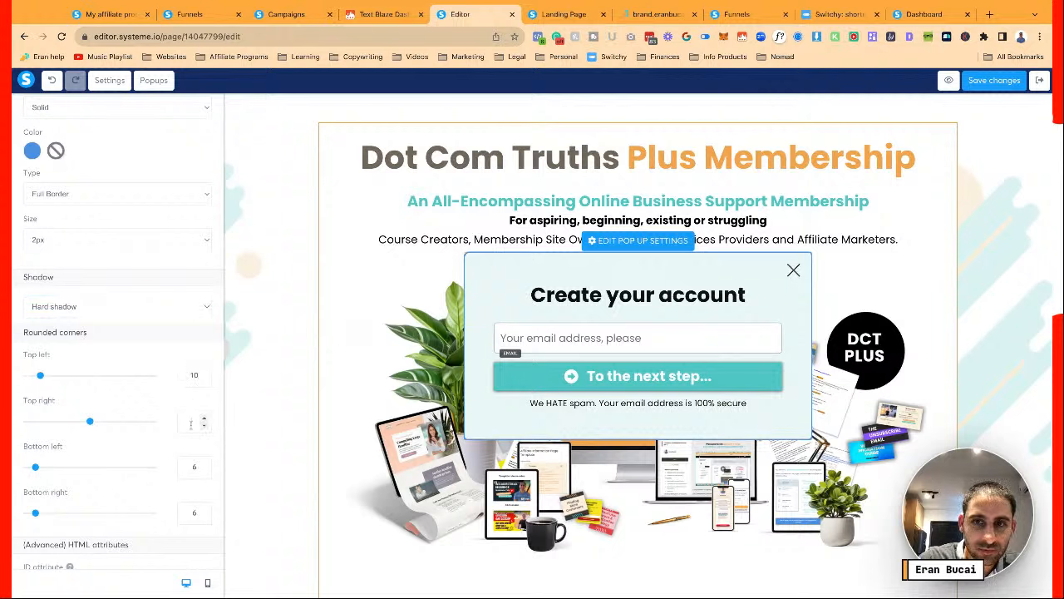
{"action": "type", "text": "10"}
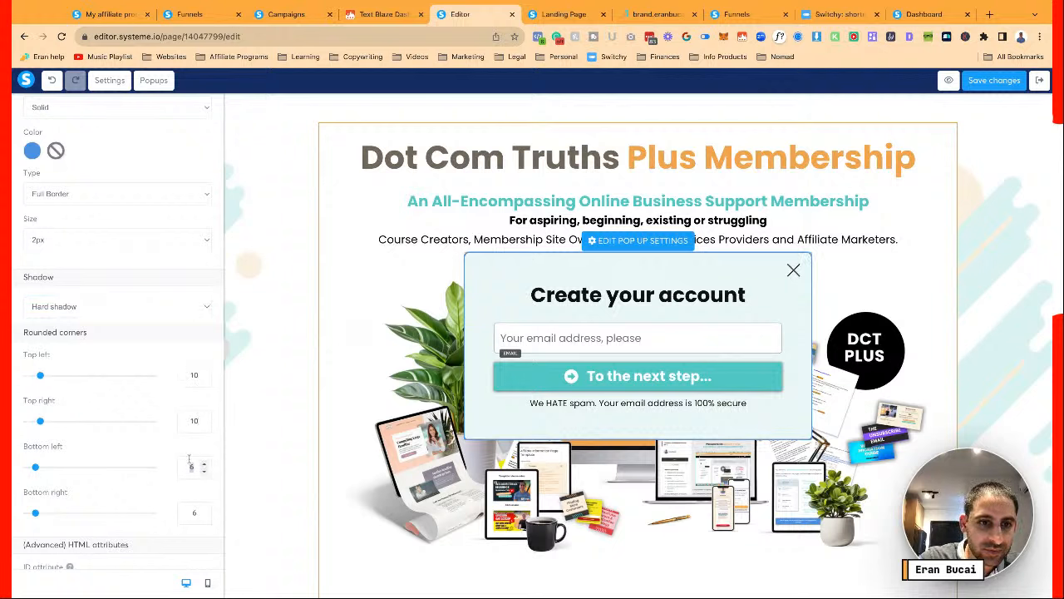
{"action": "type", "text": "1010"}
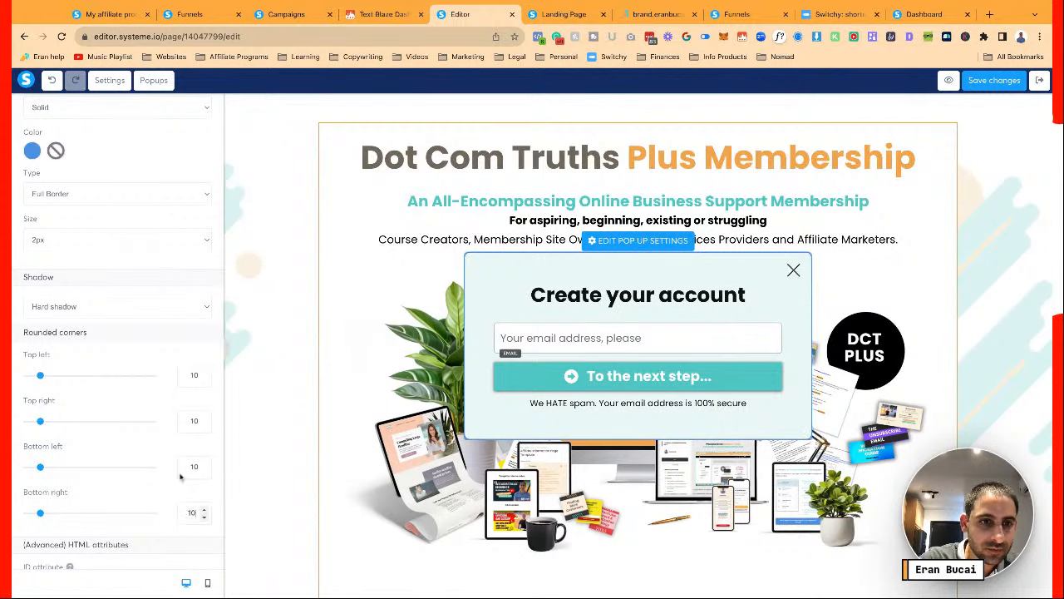
Set the popup border colour to the teal brand colour #50C6C3
{"action": "left_click", "coordinate": [32, 149]}
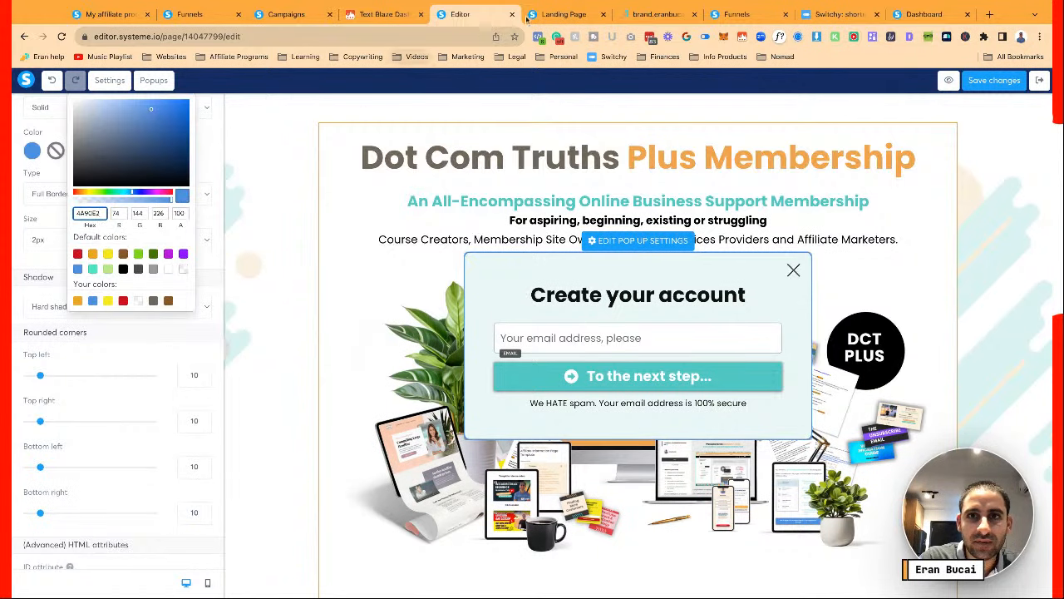
{"action": "left_click", "coordinate": [657, 14]}
{"action": "left_click", "coordinate": [309, 365]}
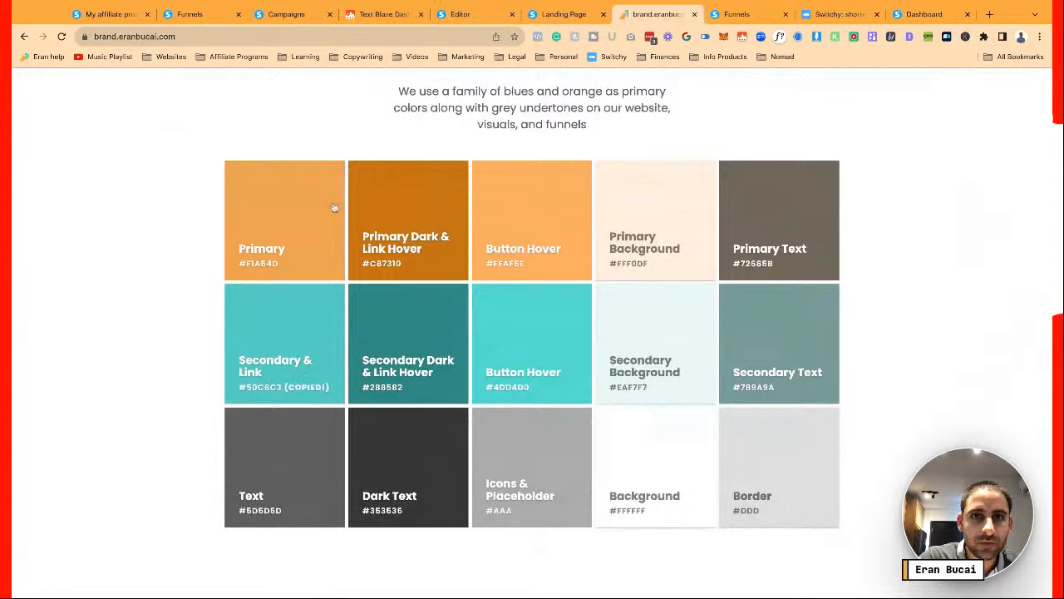
{"action": "left_click", "coordinate": [466, 14]}
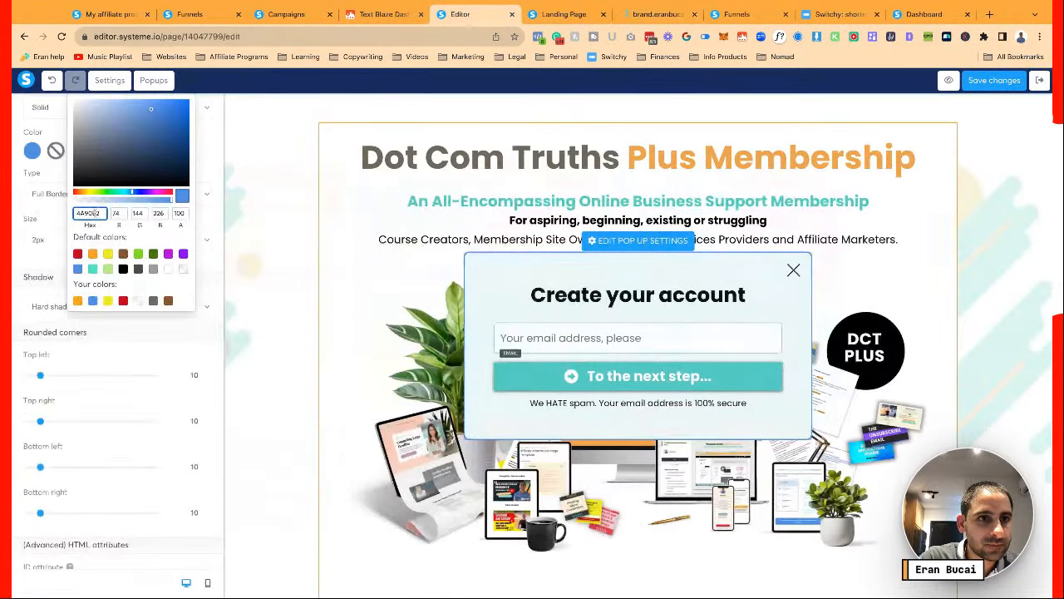
{"action": "key", "text": "ctrl+a"}
{"action": "key", "text": "ctrl+v"}
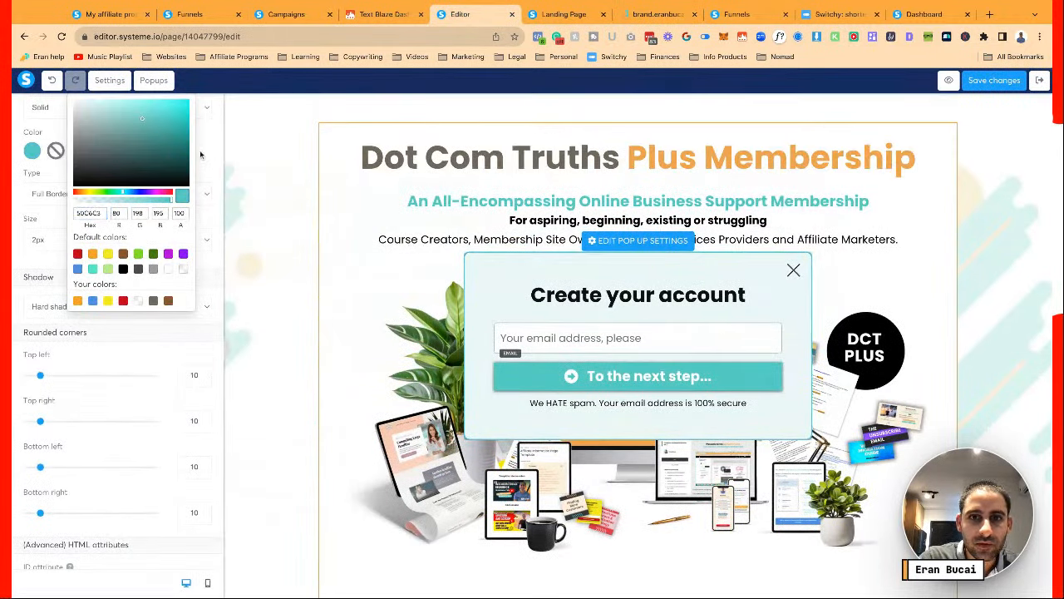
{"action": "left_click", "coordinate": [566, 301]}
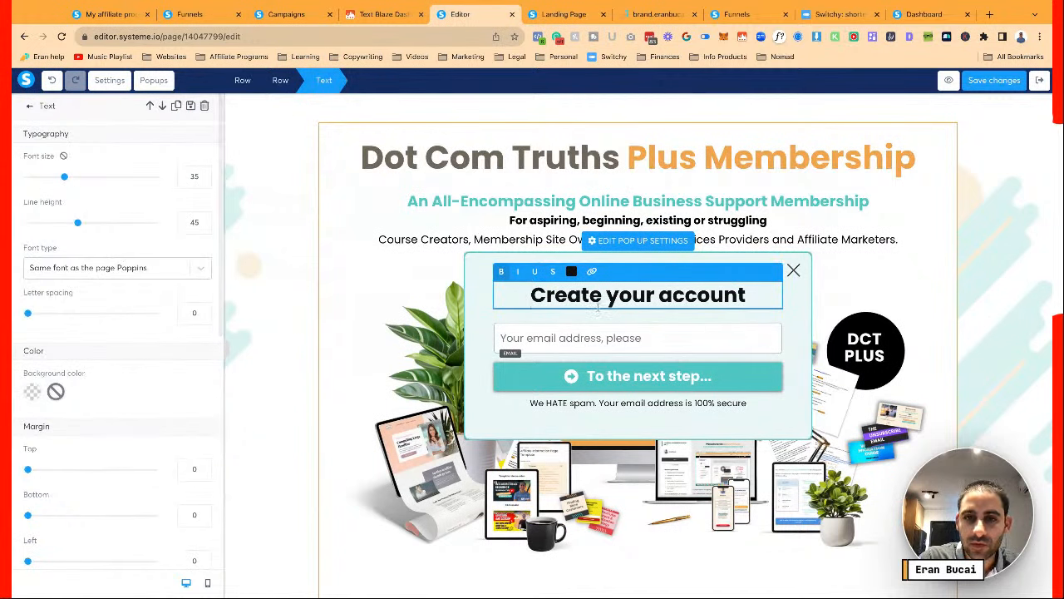
Save the page, review the popup settings, and close the popup editor
{"action": "left_click", "coordinate": [621, 347]}
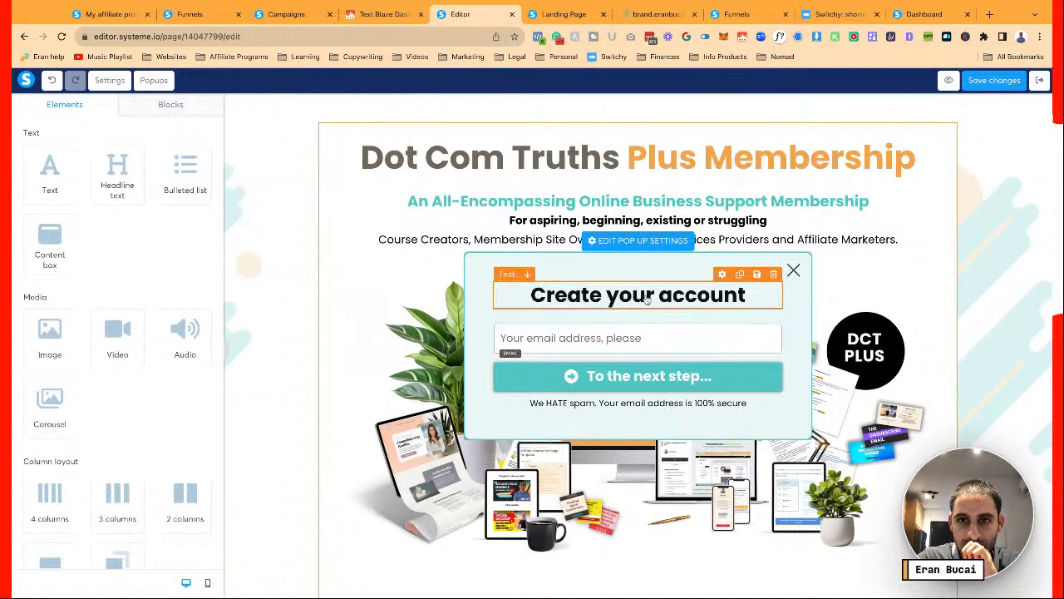
{"action": "left_click", "coordinate": [992, 81]}
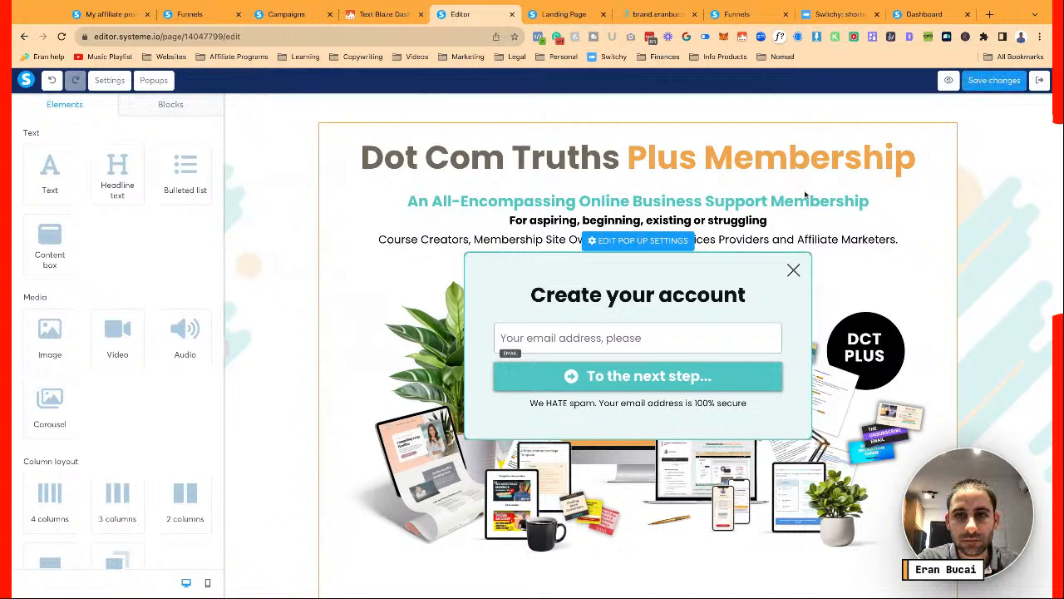
{"action": "left_click", "coordinate": [632, 241]}
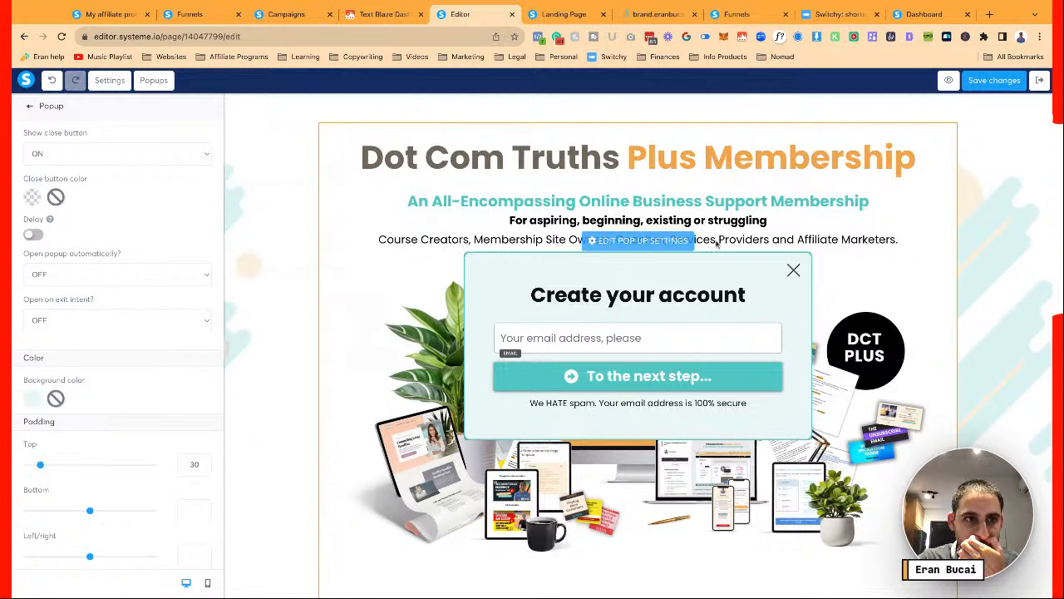
{"action": "scroll", "coordinate": [149, 249], "scroll_direction": "down", "scroll_amount": 7}
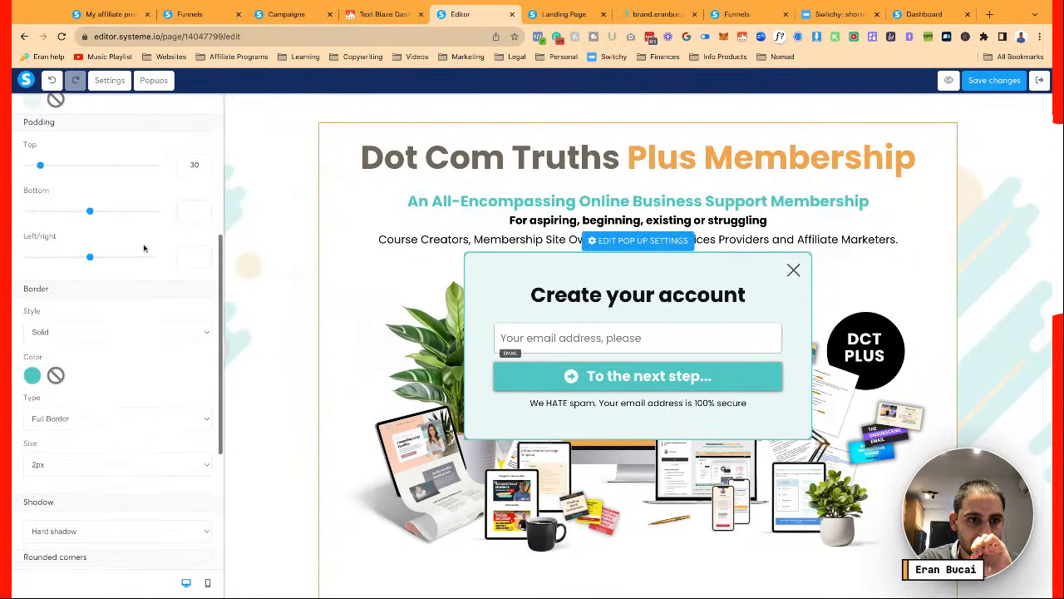
{"action": "scroll", "coordinate": [144, 248], "scroll_direction": "up", "scroll_amount": 8}
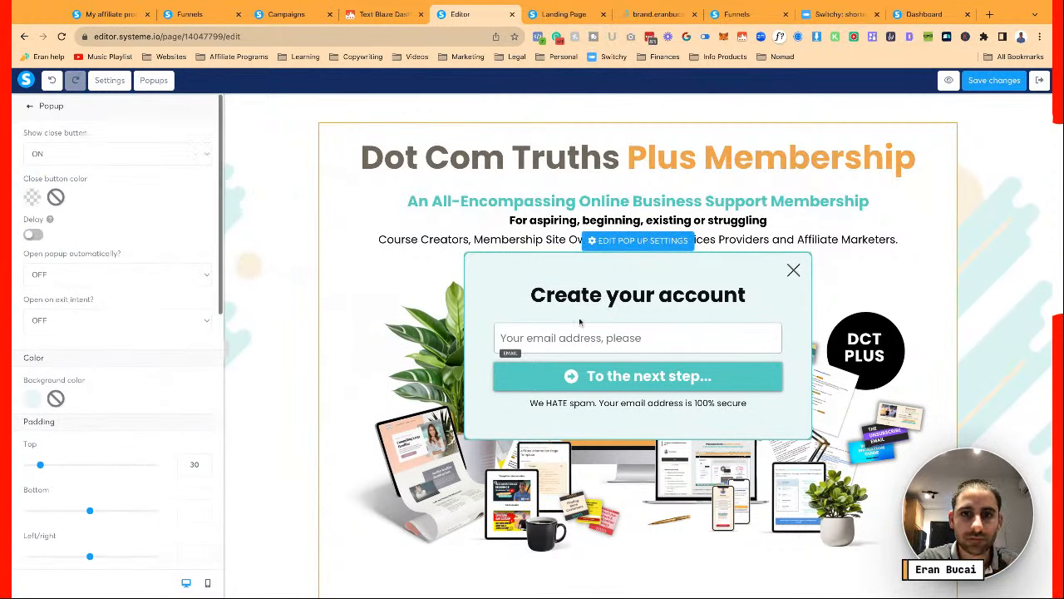
{"action": "left_click", "coordinate": [589, 378]}
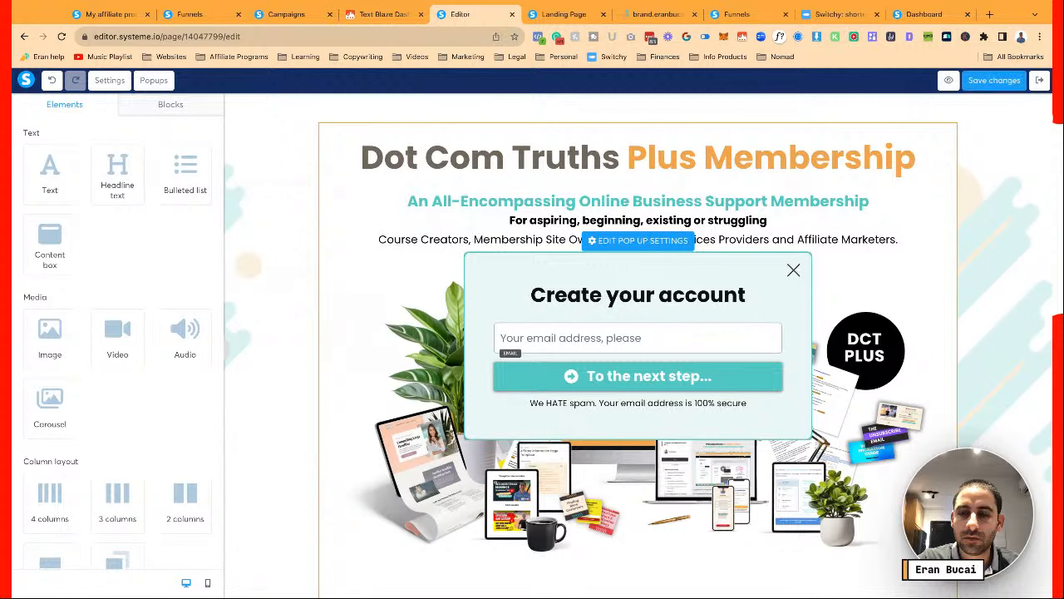
{"action": "left_click", "coordinate": [793, 269]}
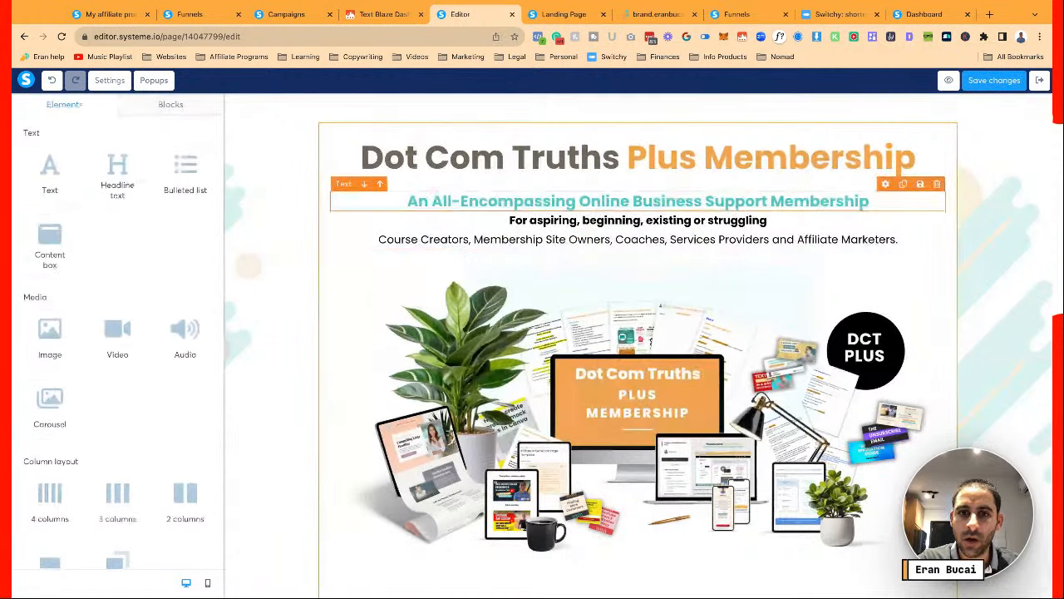
Bold the Month-to-month and Annual commitment plan headlines in the pricing box
{"action": "scroll", "coordinate": [831, 299], "scroll_direction": "down", "scroll_amount": 1}
{"action": "scroll", "coordinate": [832, 299], "scroll_direction": "down", "scroll_amount": 10}
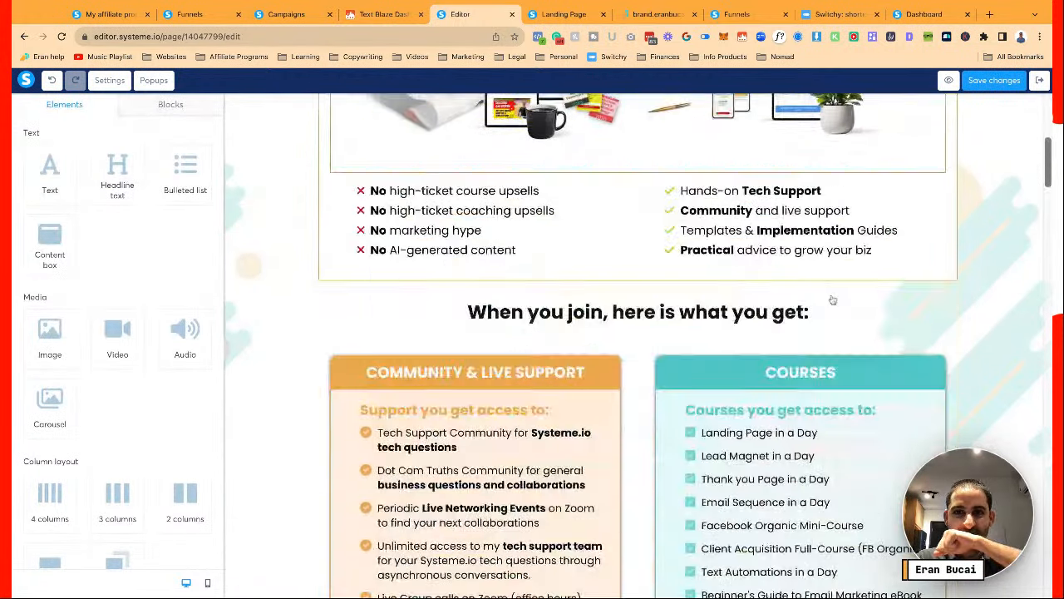
{"action": "scroll", "coordinate": [637, 333], "scroll_direction": "down", "scroll_amount": 10}
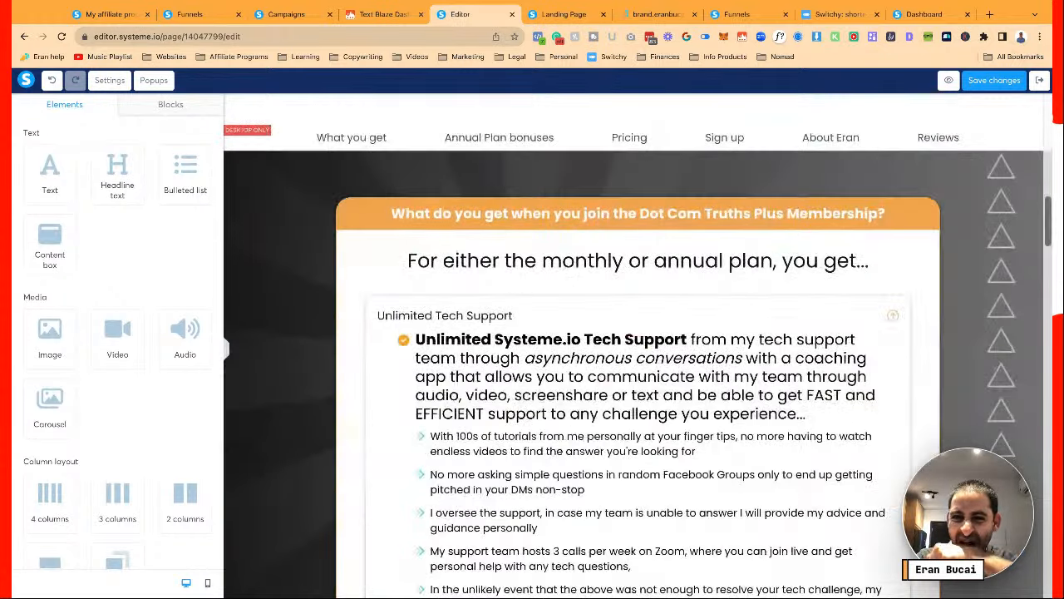
{"action": "scroll", "coordinate": [784, 238], "scroll_direction": "down", "scroll_amount": 10}
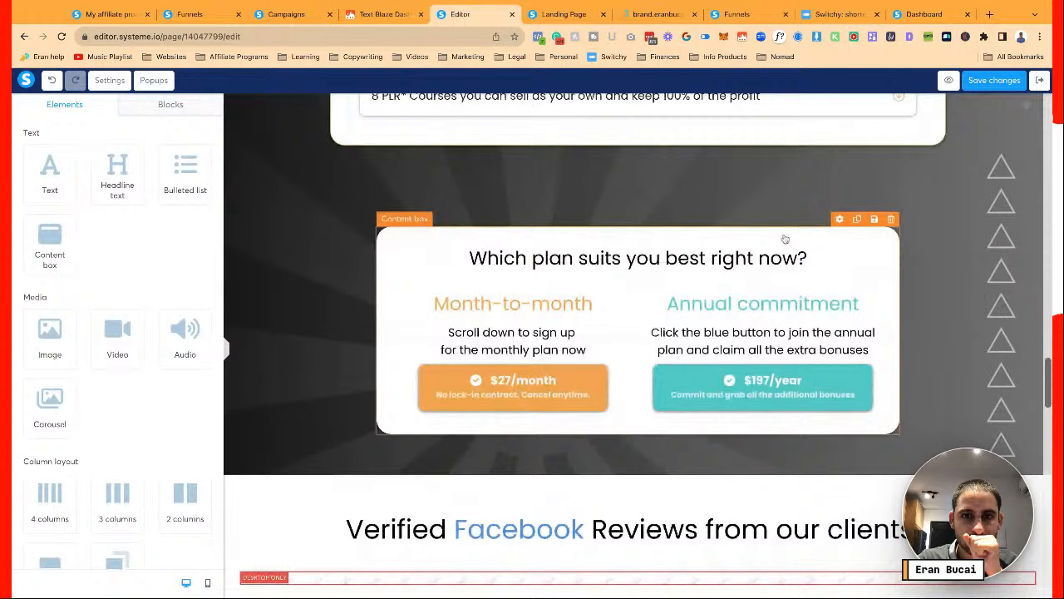
{"action": "left_click", "coordinate": [572, 307]}
{"action": "triple_click", "coordinate": [572, 309]}
{"action": "key", "text": "ctrl+b"}
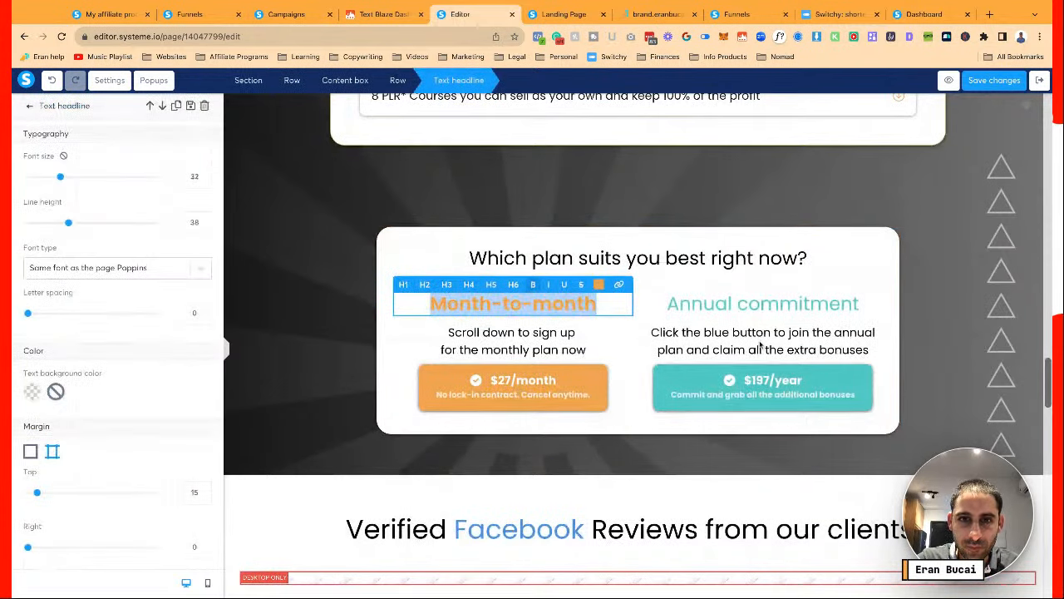
{"action": "left_click", "coordinate": [762, 305]}
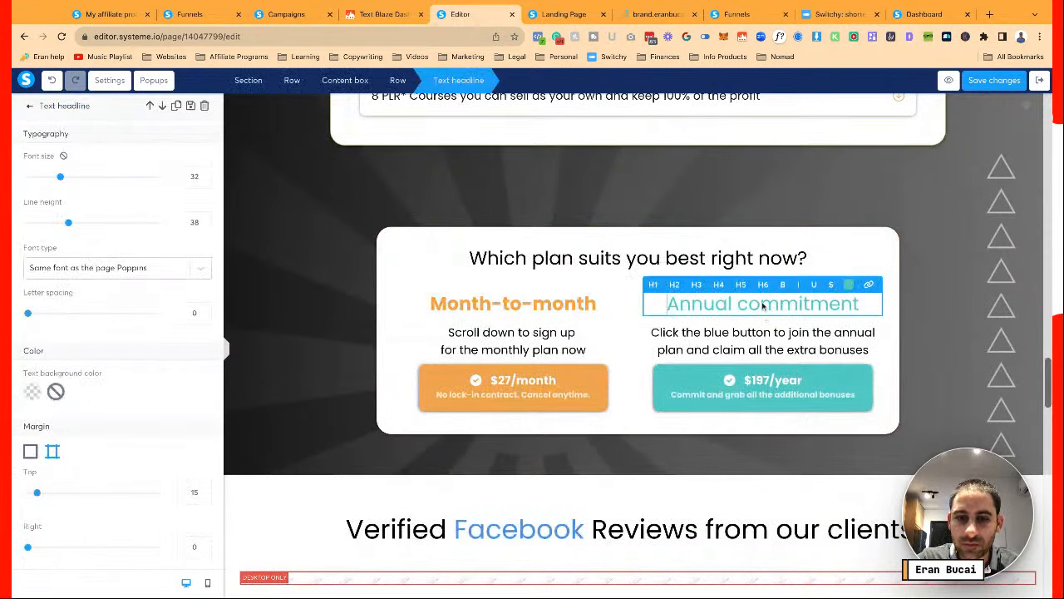
{"action": "triple_click", "coordinate": [762, 306]}
Check which popups the $197/year and $27/month plan buttons open
{"action": "left_click", "coordinate": [758, 386]}
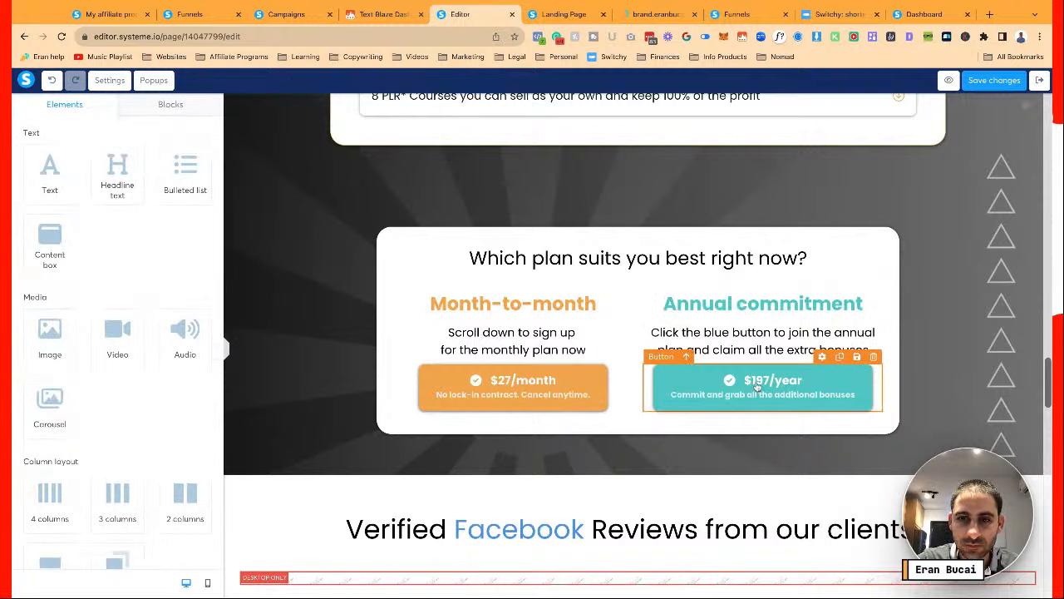
{"action": "left_click", "coordinate": [757, 386]}
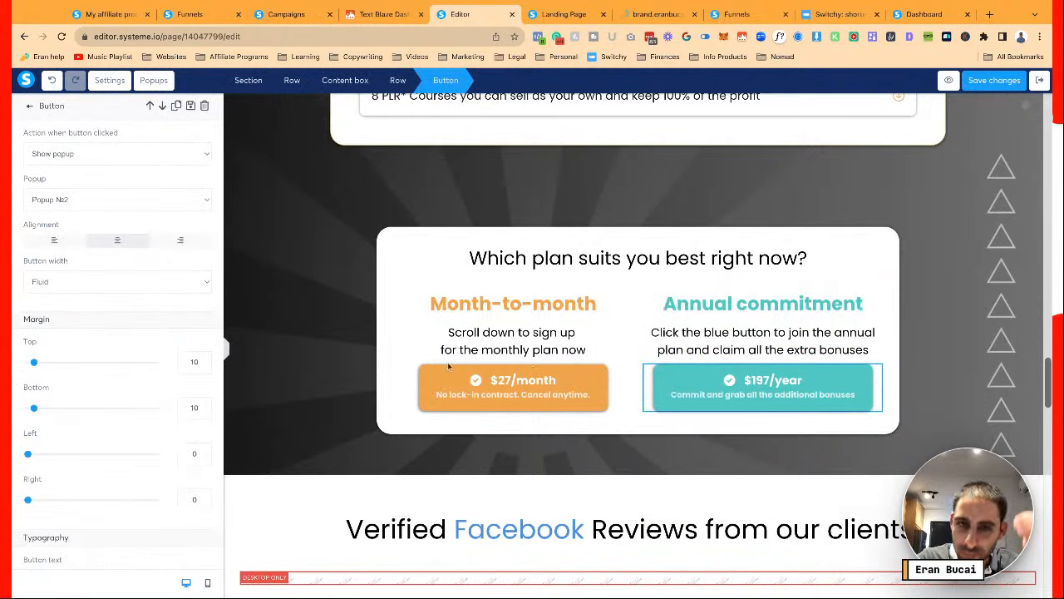
{"action": "left_click", "coordinate": [472, 385]}
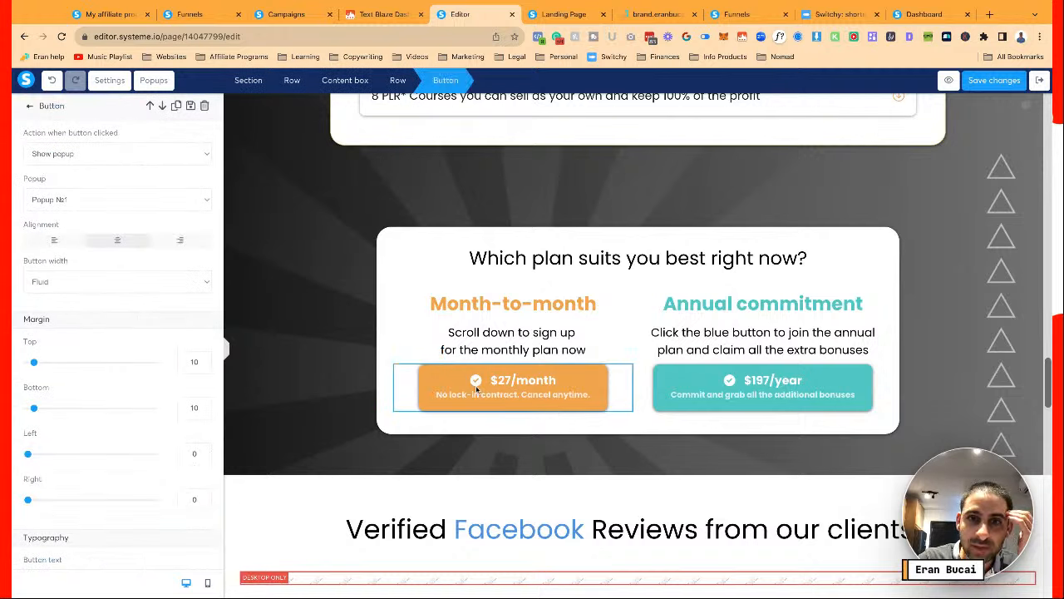
{"action": "left_click", "coordinate": [400, 283]}
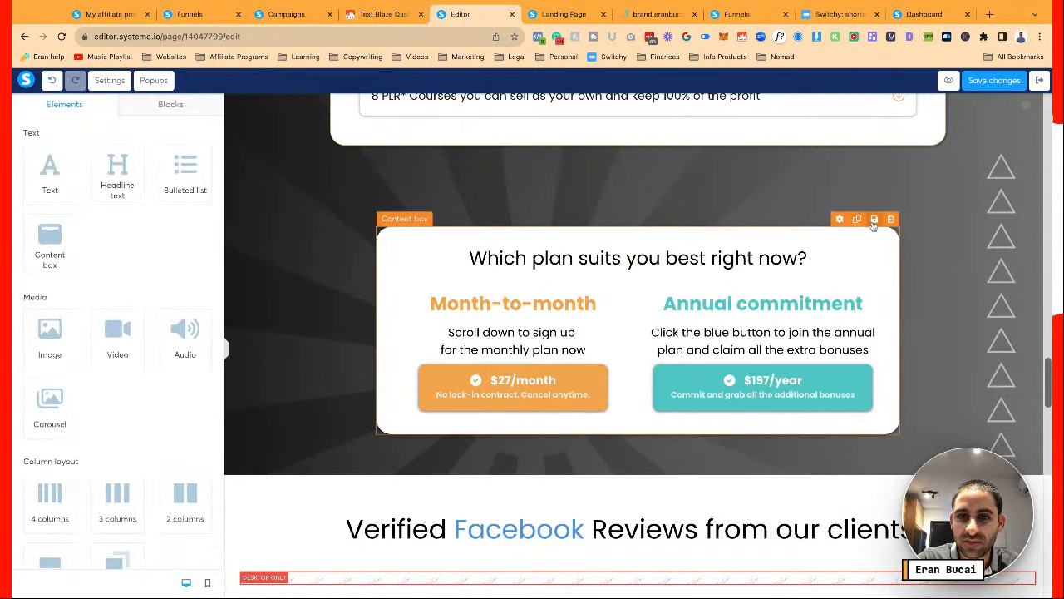
{"action": "scroll", "coordinate": [873, 224], "scroll_direction": "up", "scroll_amount": 15}
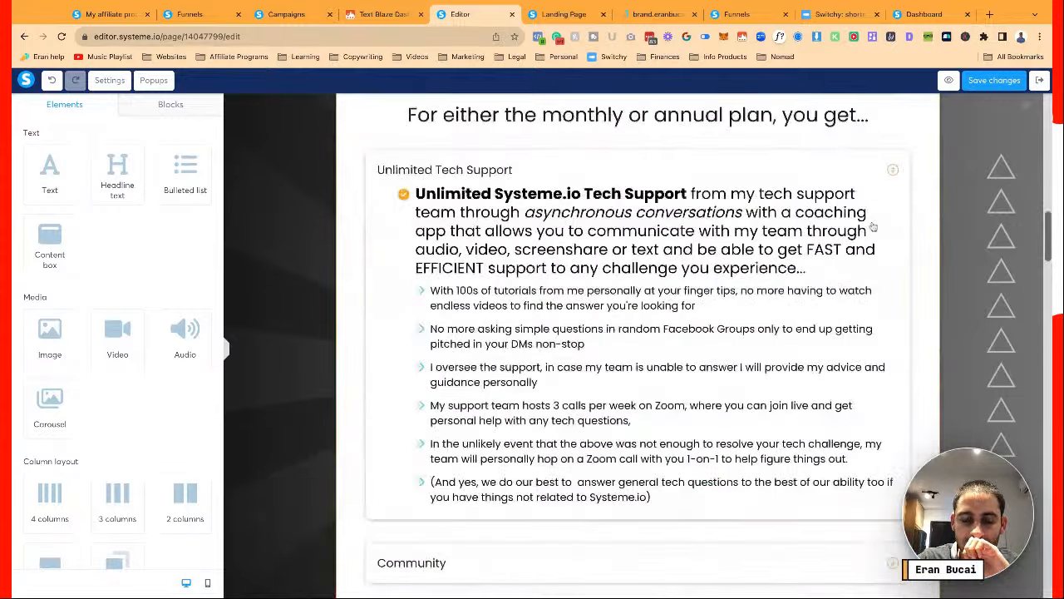
{"action": "scroll", "coordinate": [873, 226], "scroll_direction": "up", "scroll_amount": 5}
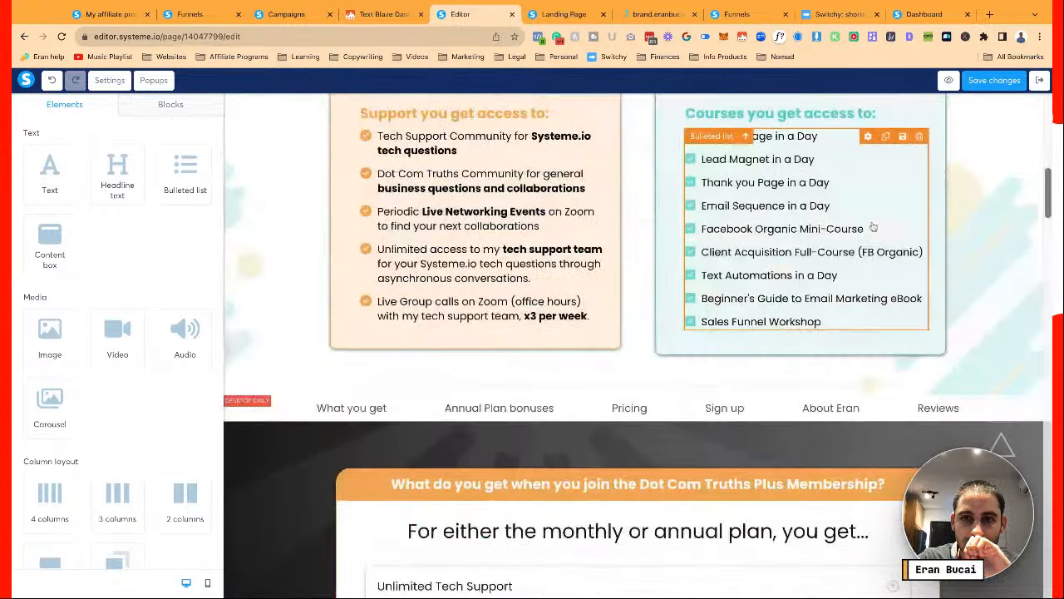
{"action": "scroll", "coordinate": [873, 227], "scroll_direction": "up", "scroll_amount": 1}
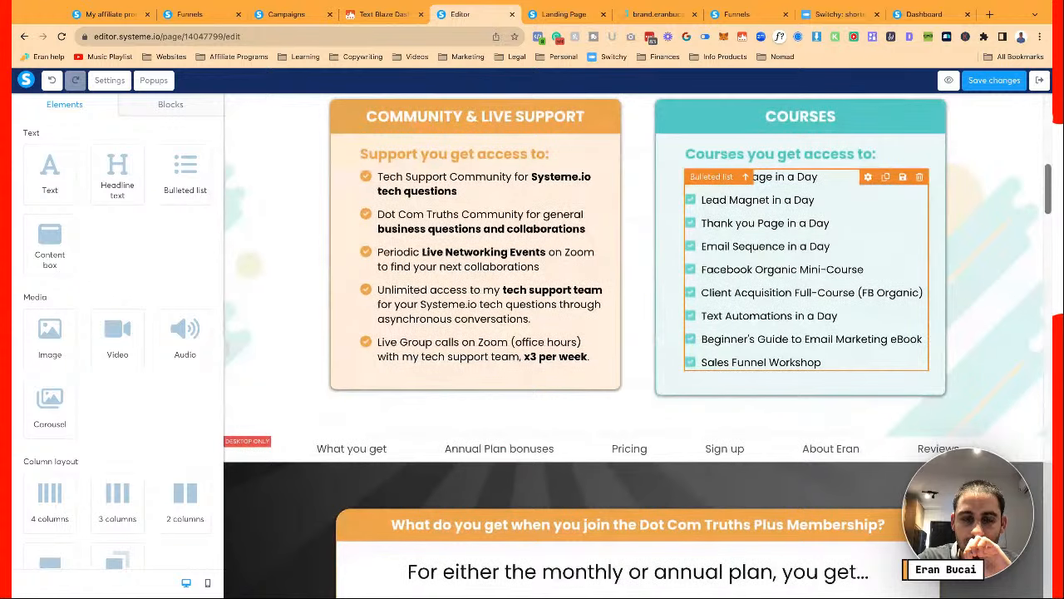
{"action": "scroll", "coordinate": [638, 345], "scroll_direction": "down", "scroll_amount": 5}
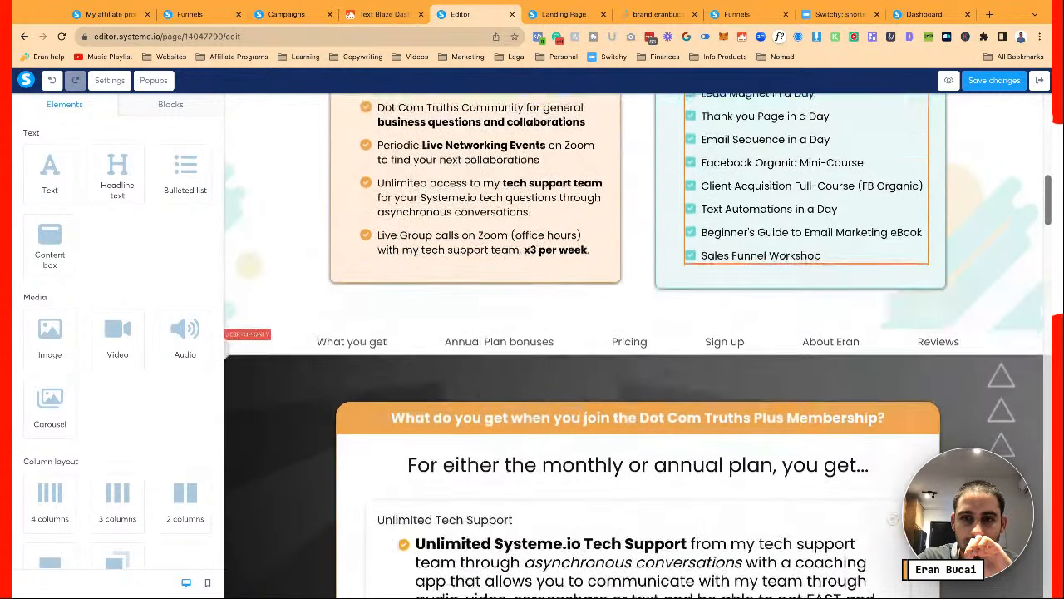
{"action": "scroll", "coordinate": [638, 345], "scroll_direction": "down", "scroll_amount": 8}
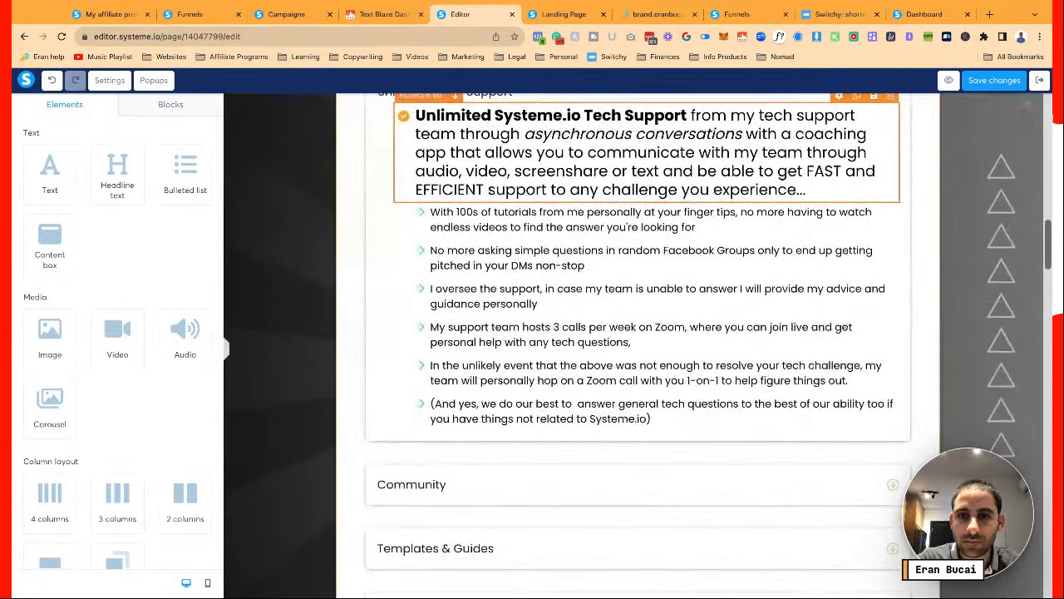
{"action": "scroll", "coordinate": [874, 363], "scroll_direction": "down", "scroll_amount": 8}
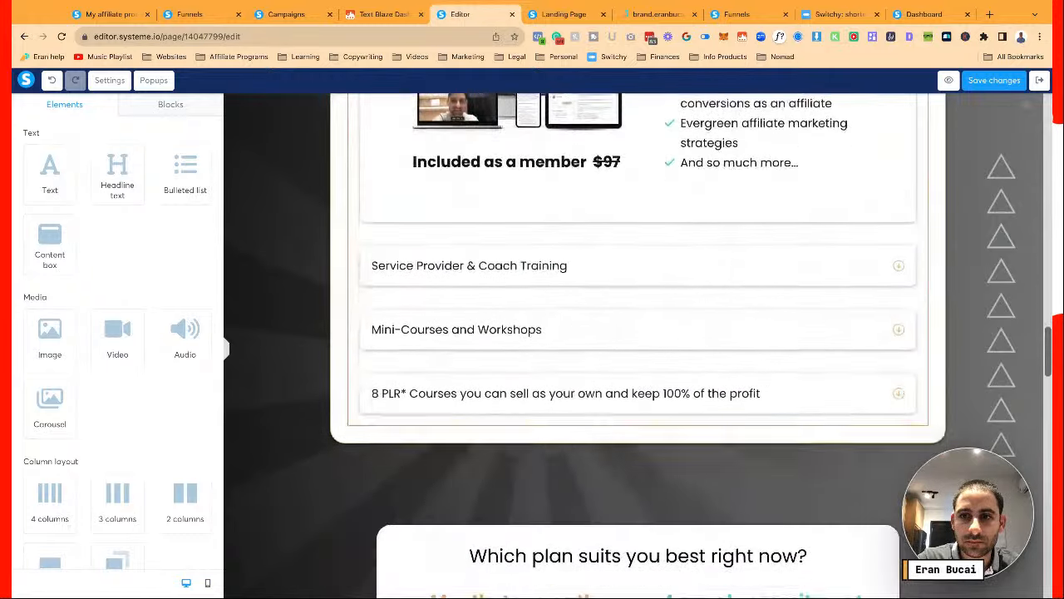
Save the pricing content box as block 'DCT pricing options content box', then save the page
{"action": "left_click", "coordinate": [874, 358]}
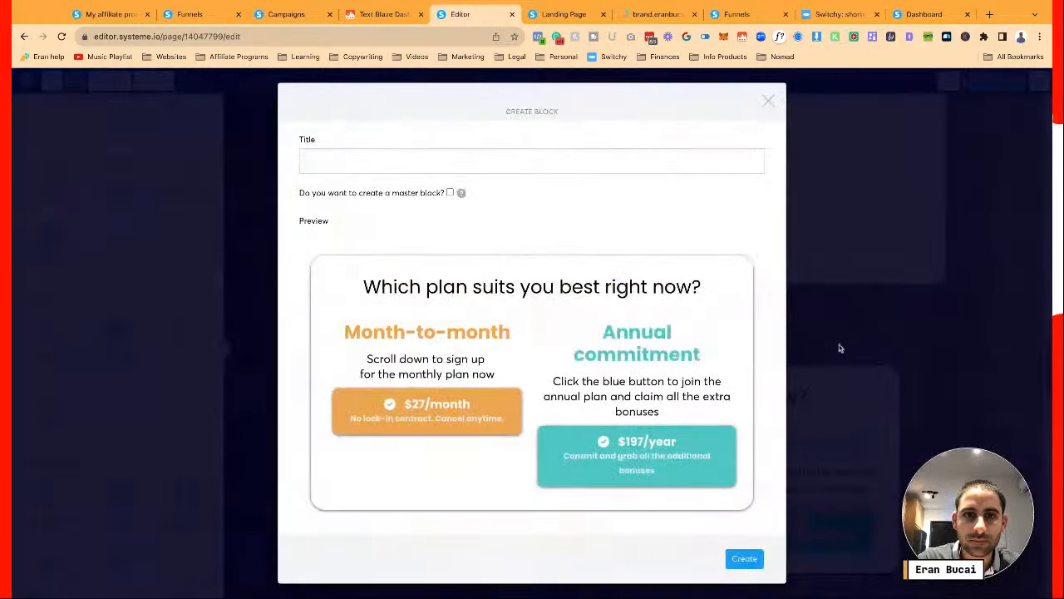
{"action": "left_click", "coordinate": [492, 163]}
{"action": "type", "text": "cing"}
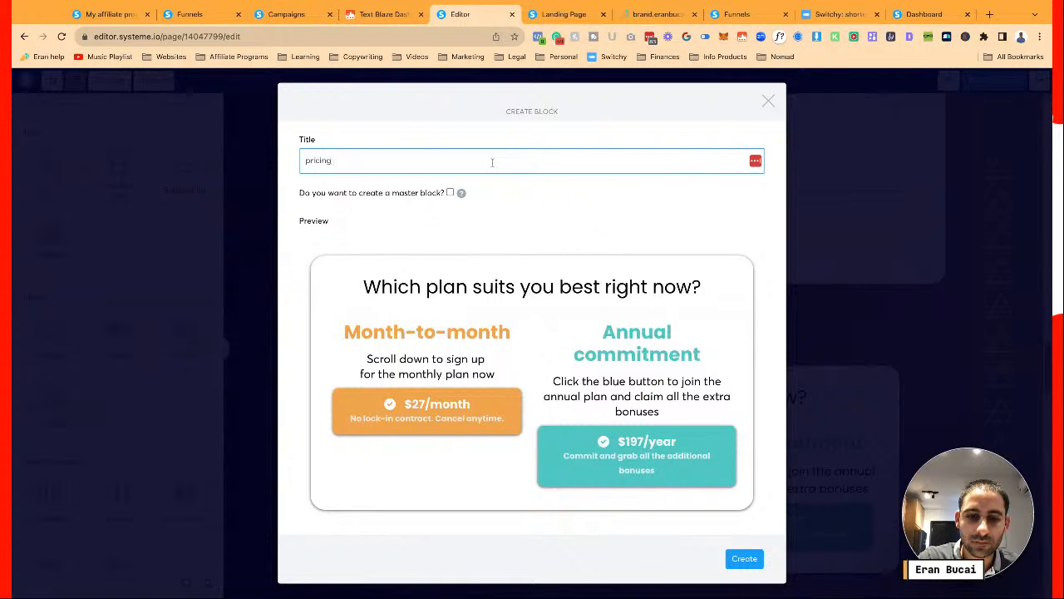
{"action": "type", "text": " options"}
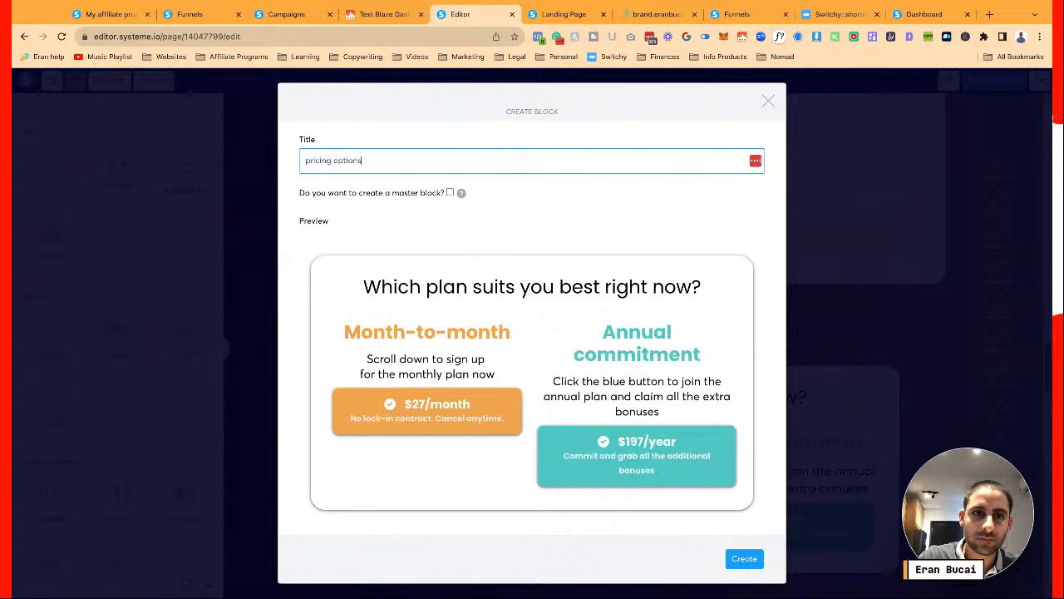
{"action": "type", "text": "DCT "}
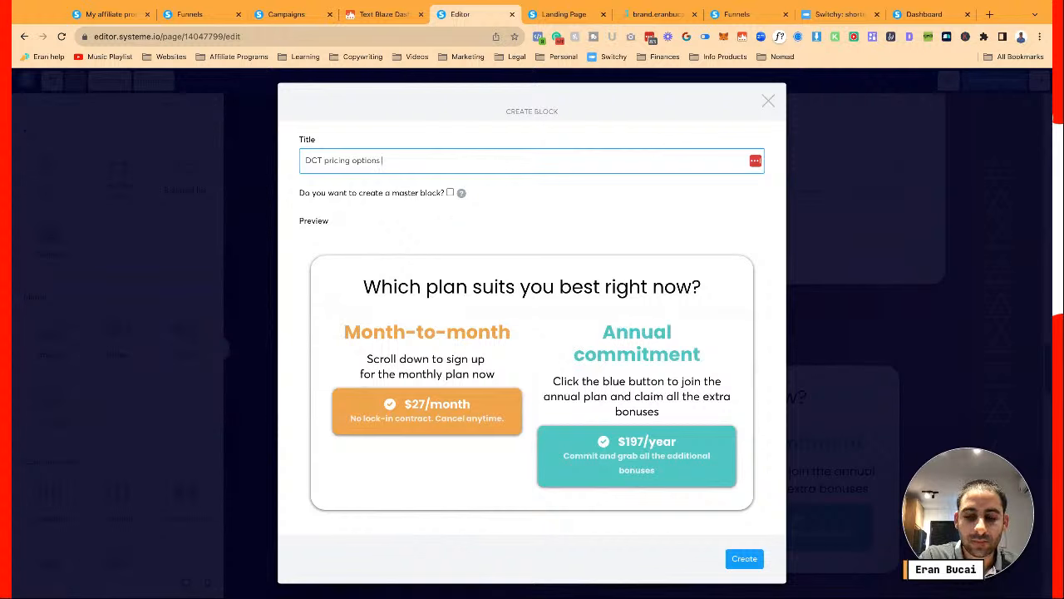
{"action": "type", "text": " content box"}
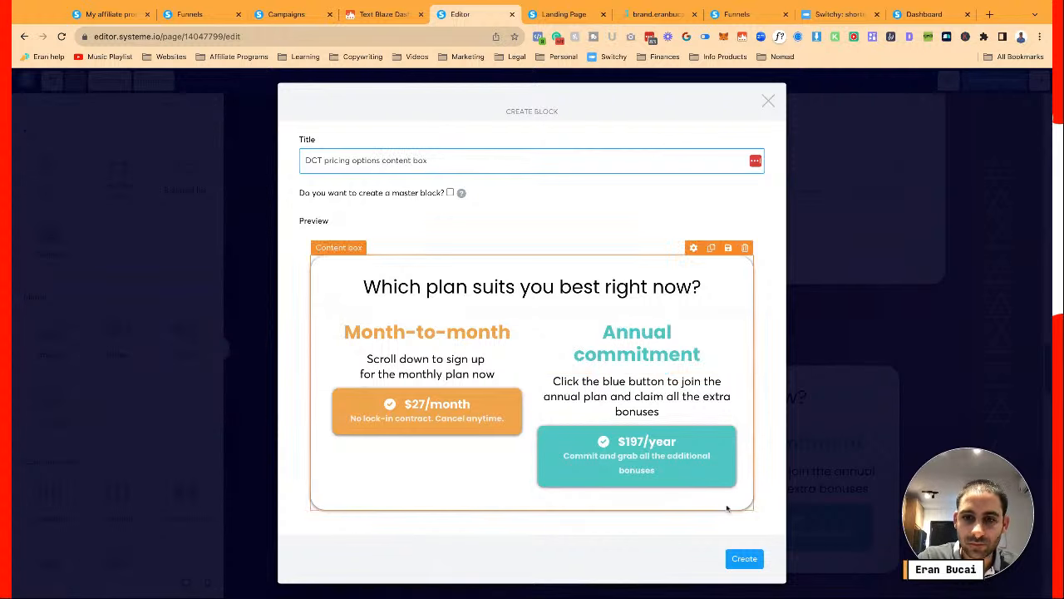
{"action": "left_click", "coordinate": [737, 558]}
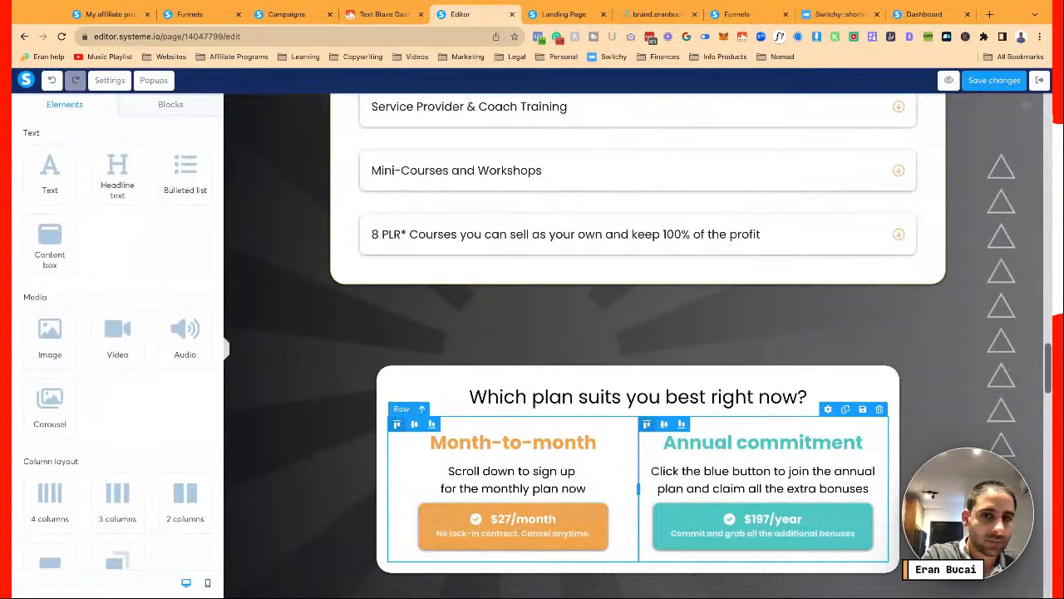
{"action": "left_click", "coordinate": [986, 85]}
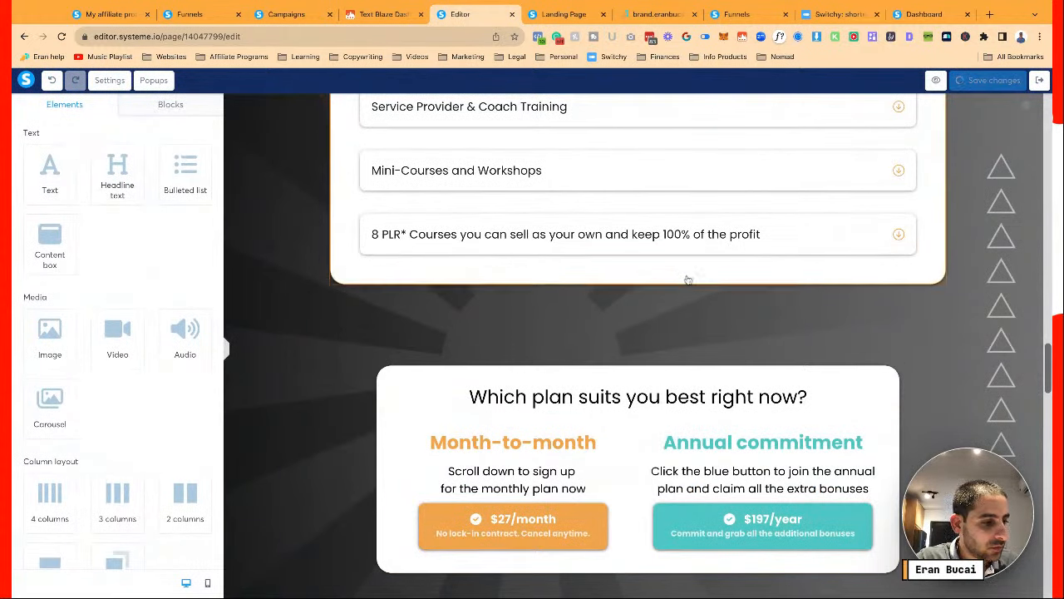
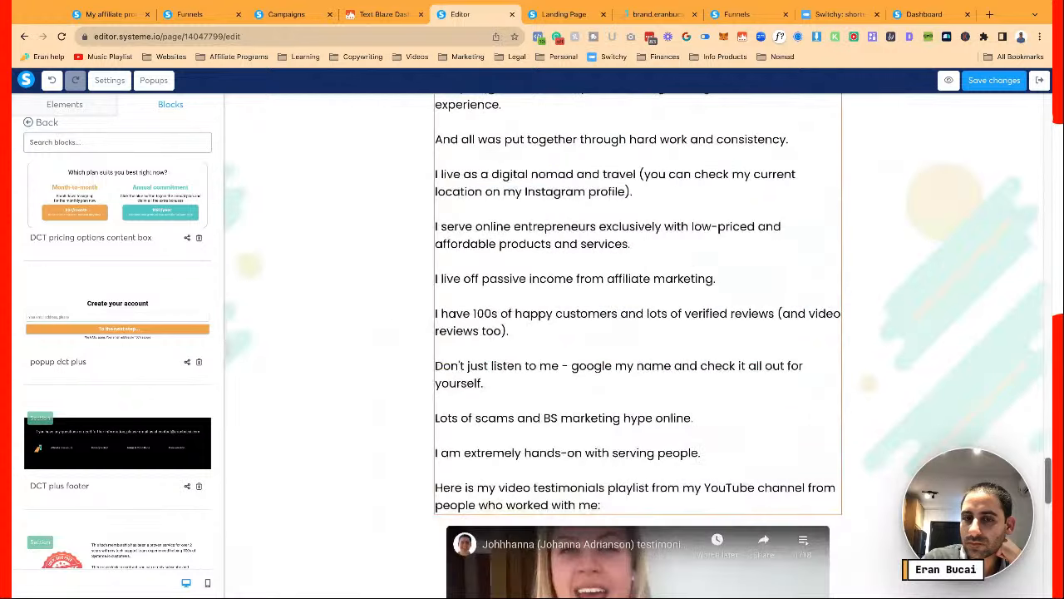
Scroll to the 'Which plan suits you best right now?' pricing box below the guarantee
{"action": "scroll", "coordinate": [677, 210], "scroll_direction": "down", "scroll_amount": 10}
{"action": "scroll", "coordinate": [632, 333], "scroll_direction": "up", "scroll_amount": 8}
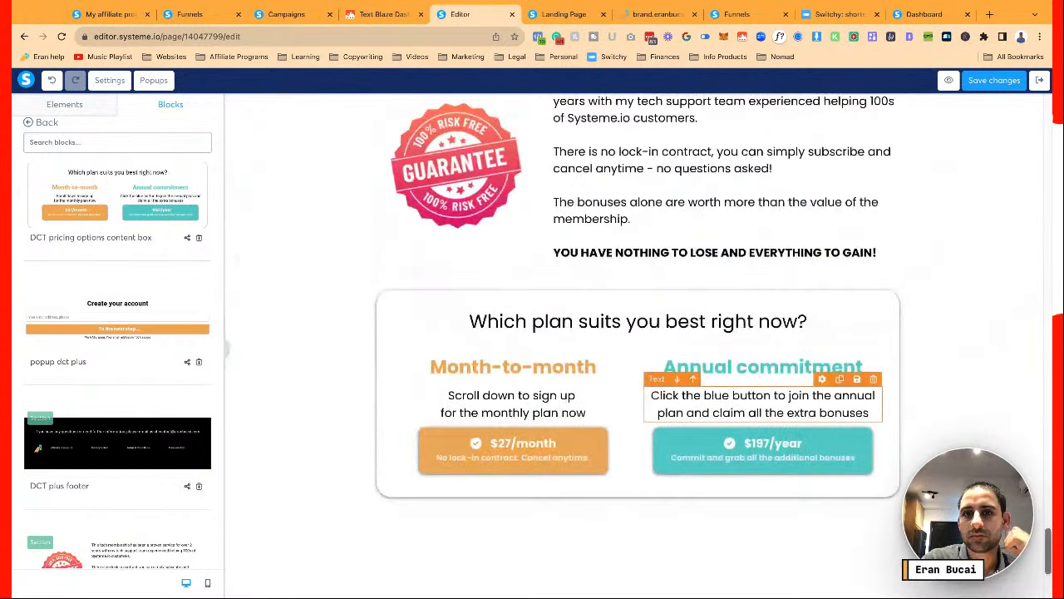
{"action": "scroll", "coordinate": [632, 333], "scroll_direction": "down", "scroll_amount": 9}
{"action": "scroll", "coordinate": [632, 333], "scroll_direction": "up", "scroll_amount": 4}
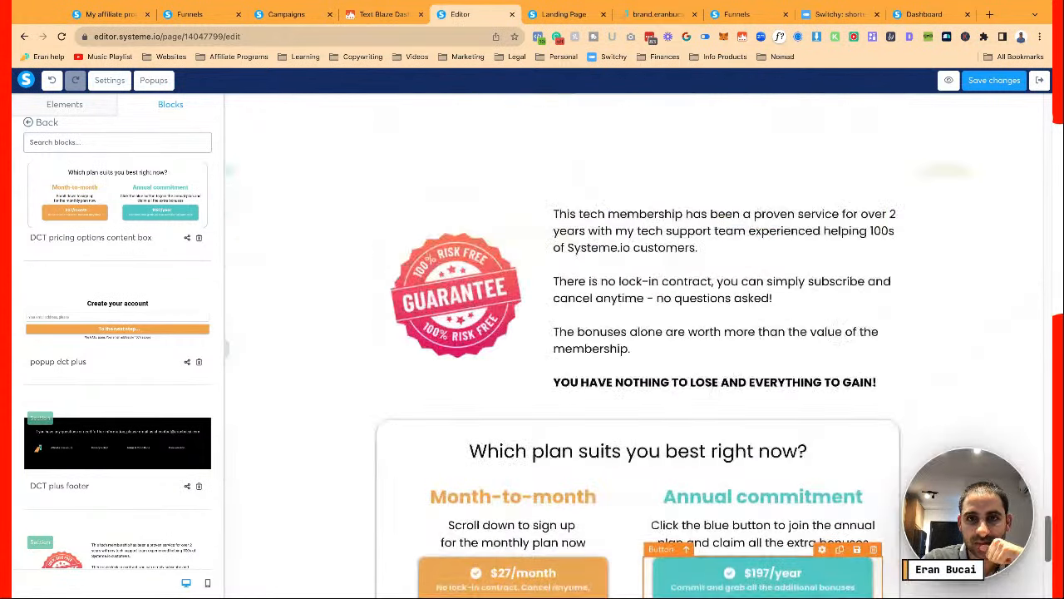
{"action": "scroll", "coordinate": [632, 333], "scroll_direction": "up", "scroll_amount": 8}
{"action": "scroll", "coordinate": [632, 333], "scroll_direction": "down", "scroll_amount": 10}
{"action": "scroll", "coordinate": [632, 333], "scroll_direction": "up", "scroll_amount": 2}
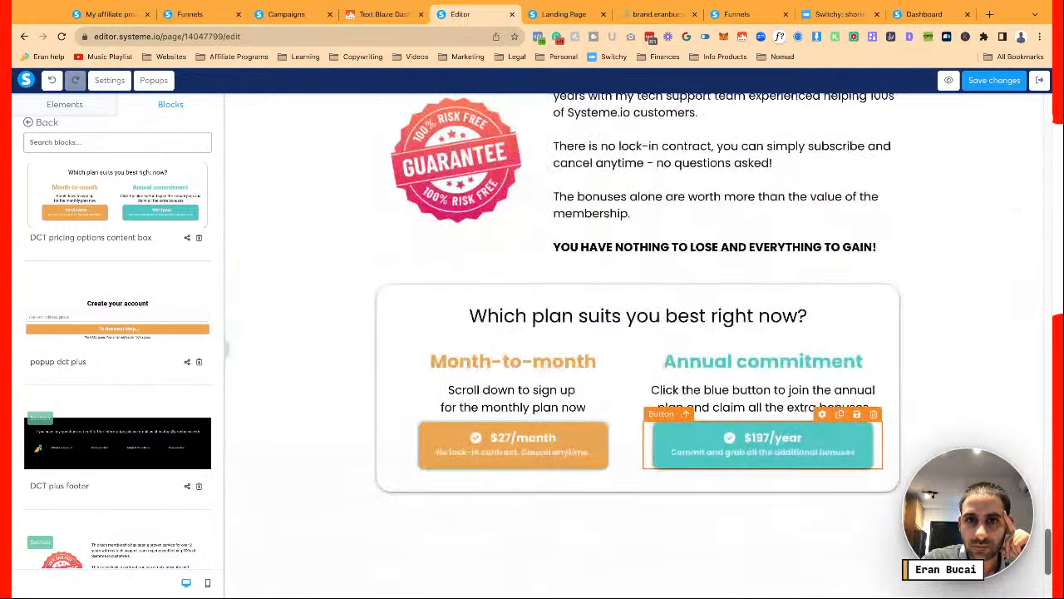
{"action": "scroll", "coordinate": [490, 316], "scroll_direction": "up", "scroll_amount": 1}
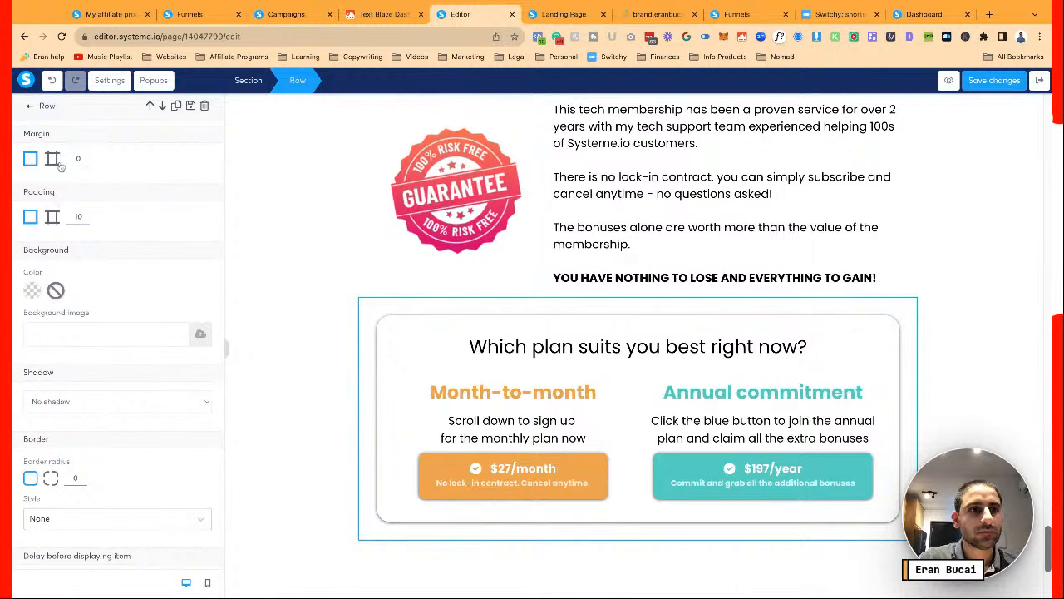
{"action": "left_click", "coordinate": [51, 158]}
{"action": "left_click", "coordinate": [177, 196]}
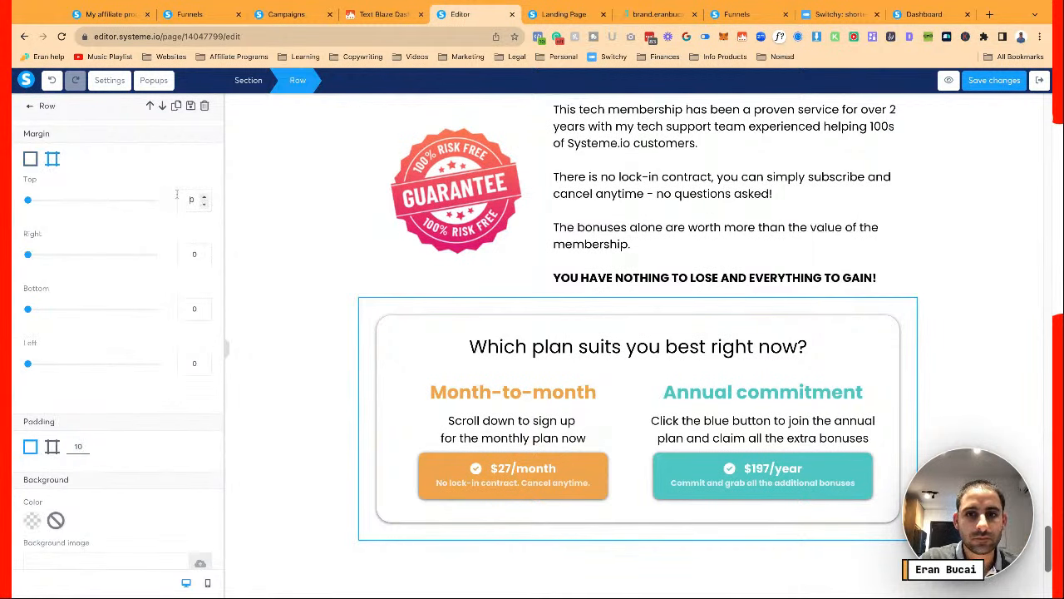
{"action": "type", "text": "2"}
{"action": "key", "text": "BackSpace"}
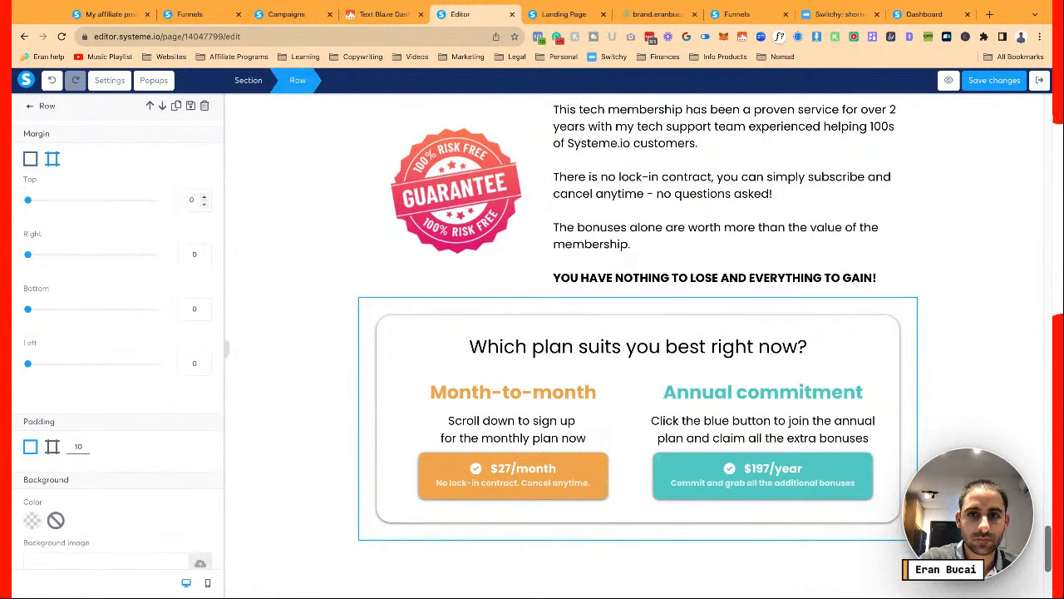
{"action": "left_click", "coordinate": [346, 242]}
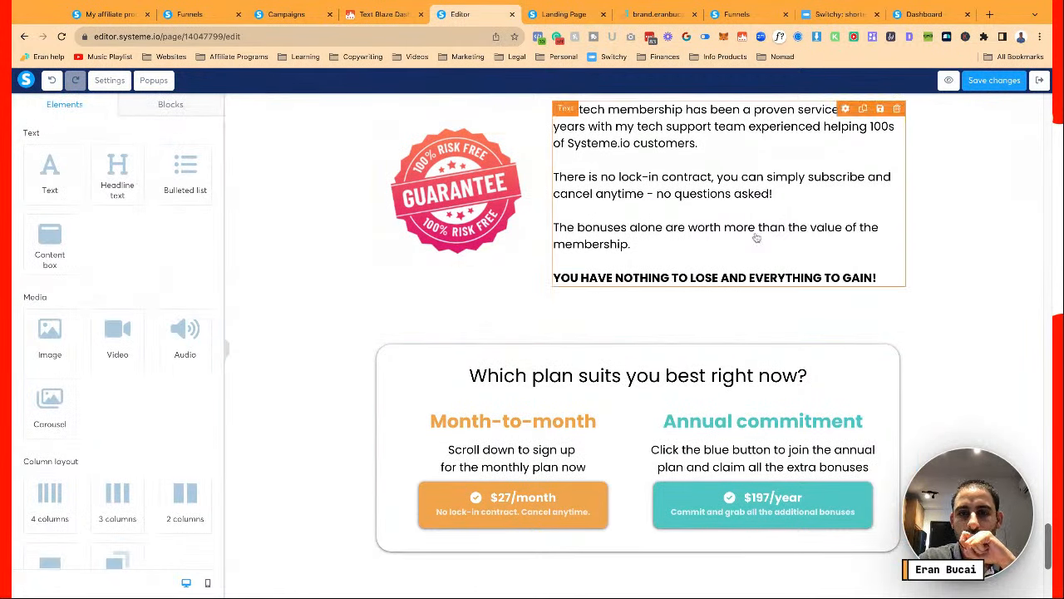
{"action": "scroll", "coordinate": [757, 238], "scroll_direction": "up", "scroll_amount": 5}
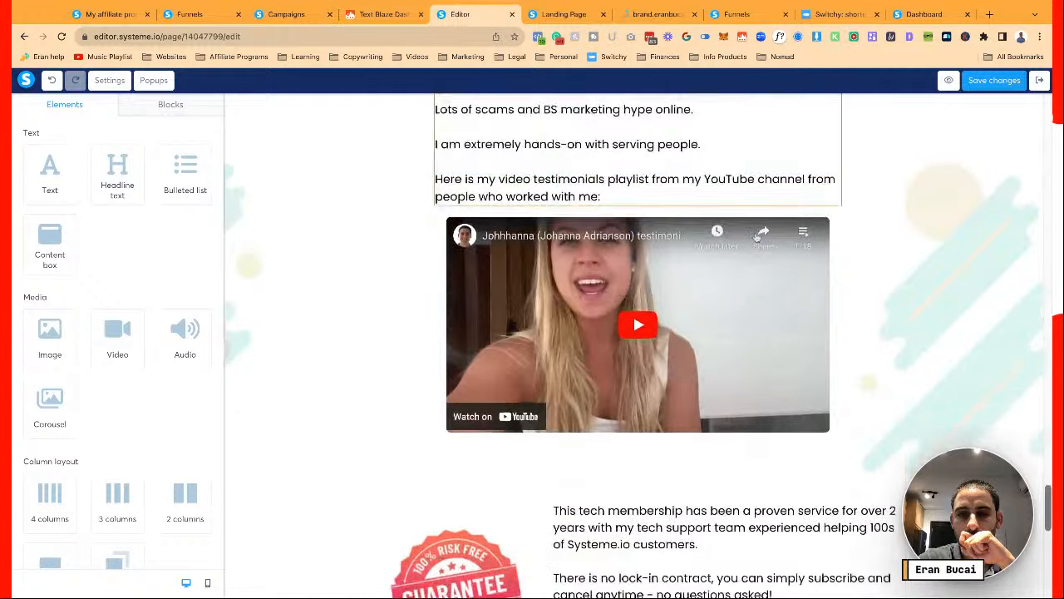
{"action": "scroll", "coordinate": [756, 239], "scroll_direction": "down", "scroll_amount": 4}
{"action": "scroll", "coordinate": [756, 239], "scroll_direction": "down", "scroll_amount": 2}
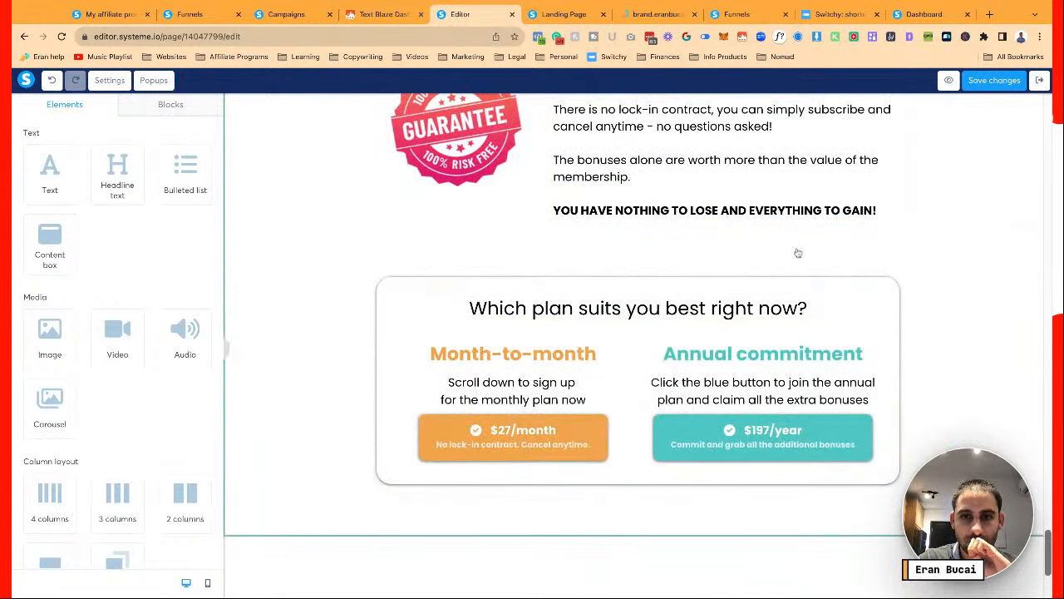
{"action": "left_click", "coordinate": [582, 442]}
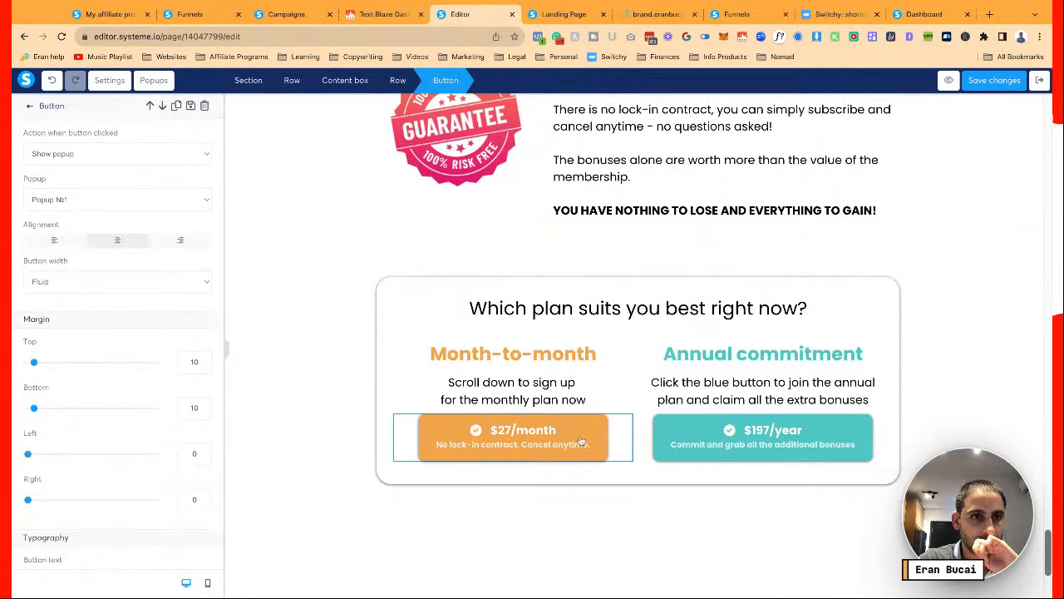
{"action": "left_click", "coordinate": [629, 254]}
{"action": "scroll", "coordinate": [641, 261], "scroll_direction": "up", "scroll_amount": 5}
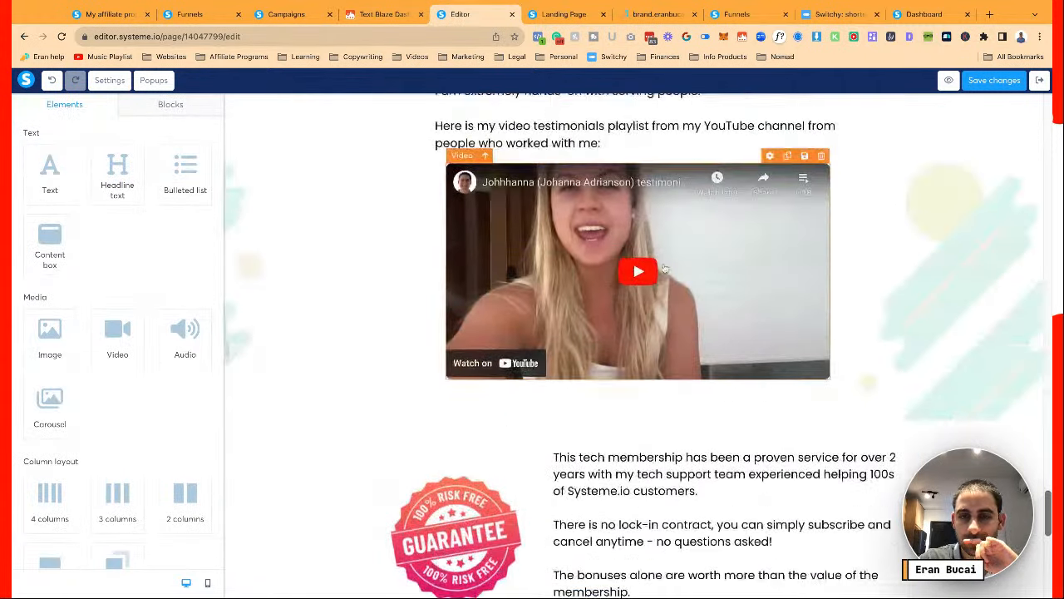
{"action": "scroll", "coordinate": [664, 268], "scroll_direction": "up", "scroll_amount": 15}
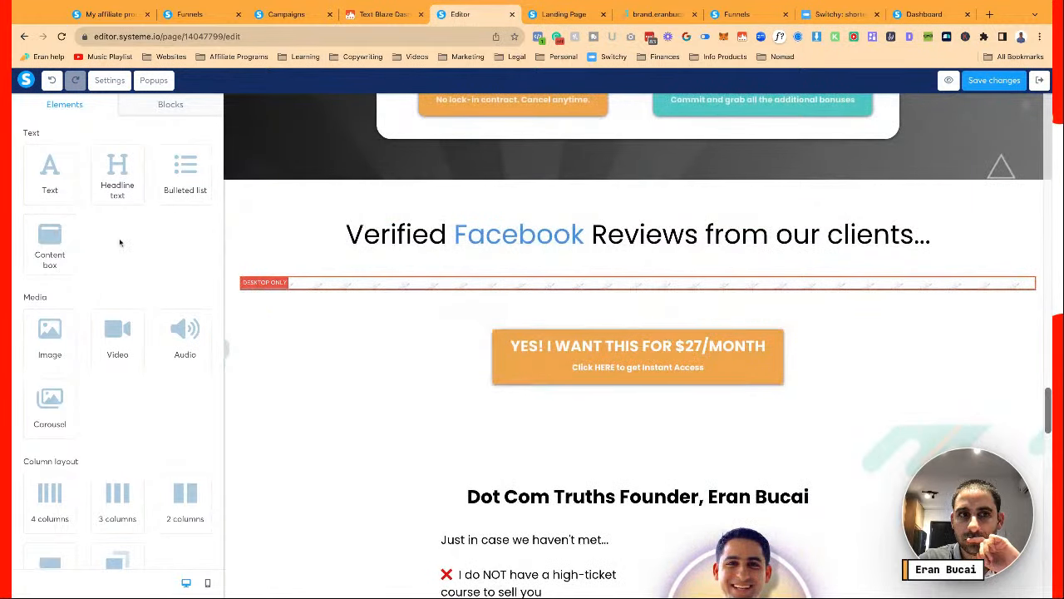
Replace the 'YES! I WANT THIS FOR $27/MONTH' button with the saved 'DCT pricing options content box' block
{"action": "left_click", "coordinate": [164, 108]}
{"action": "left_click", "coordinate": [85, 151]}
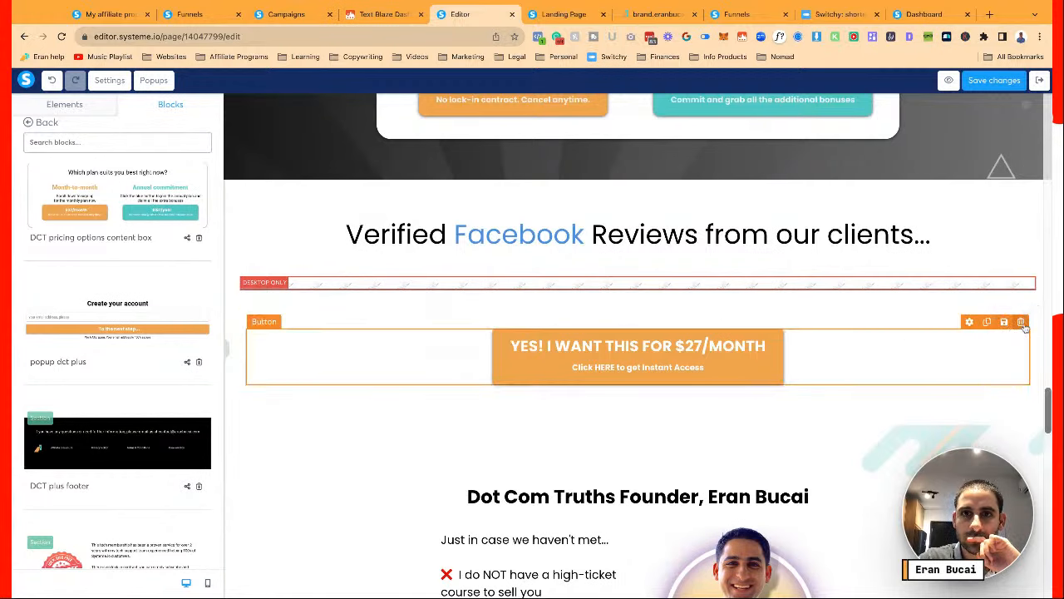
{"action": "left_click", "coordinate": [664, 100]}
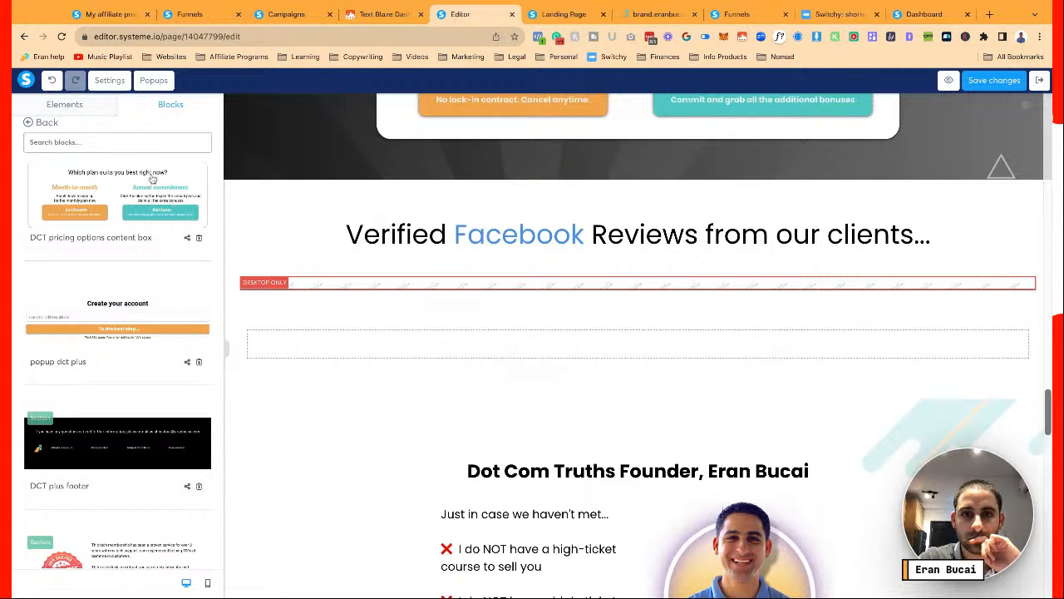
{"action": "left_click_drag", "start_coordinate": [687, 336], "coordinate": [686, 337]}
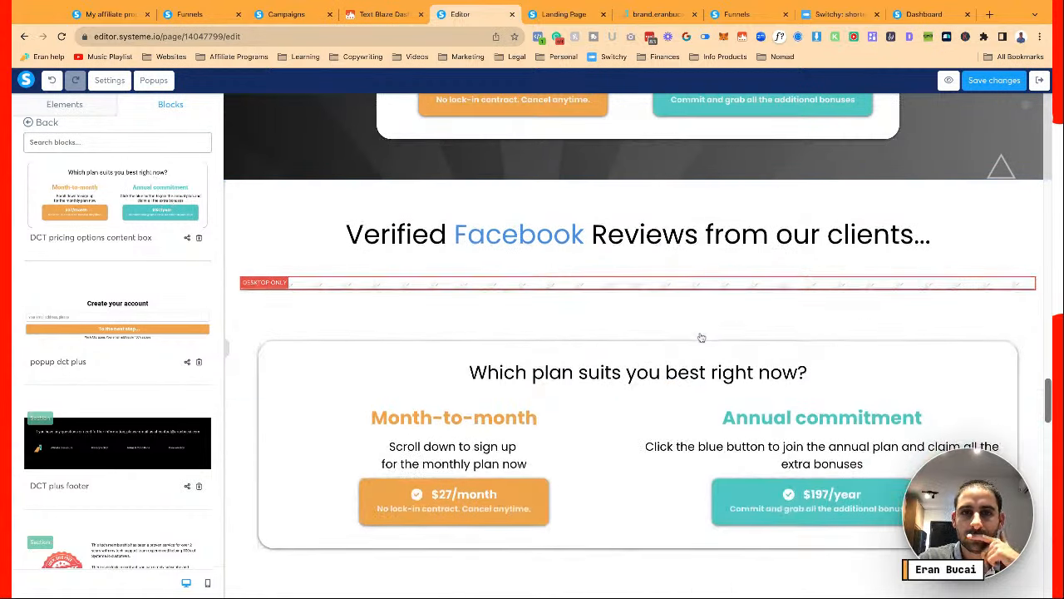
Review the page and check the nav menu items' section anchor links
{"action": "scroll", "coordinate": [698, 336], "scroll_direction": "up", "scroll_amount": 4}
{"action": "scroll", "coordinate": [701, 337], "scroll_direction": "up", "scroll_amount": 10}
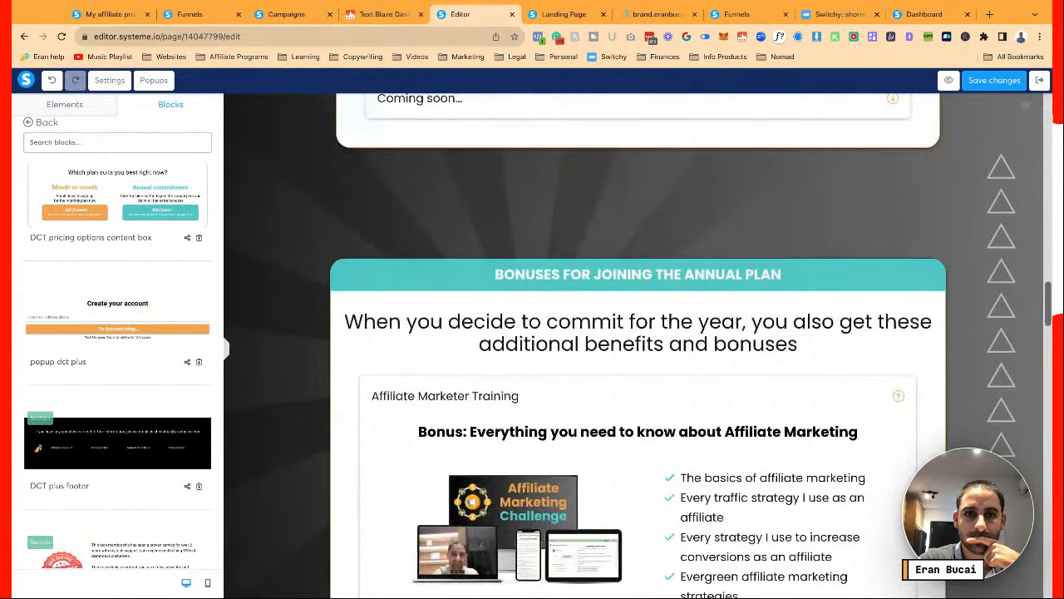
{"action": "scroll", "coordinate": [659, 258], "scroll_direction": "up", "scroll_amount": 1}
{"action": "scroll", "coordinate": [659, 258], "scroll_direction": "up", "scroll_amount": 2}
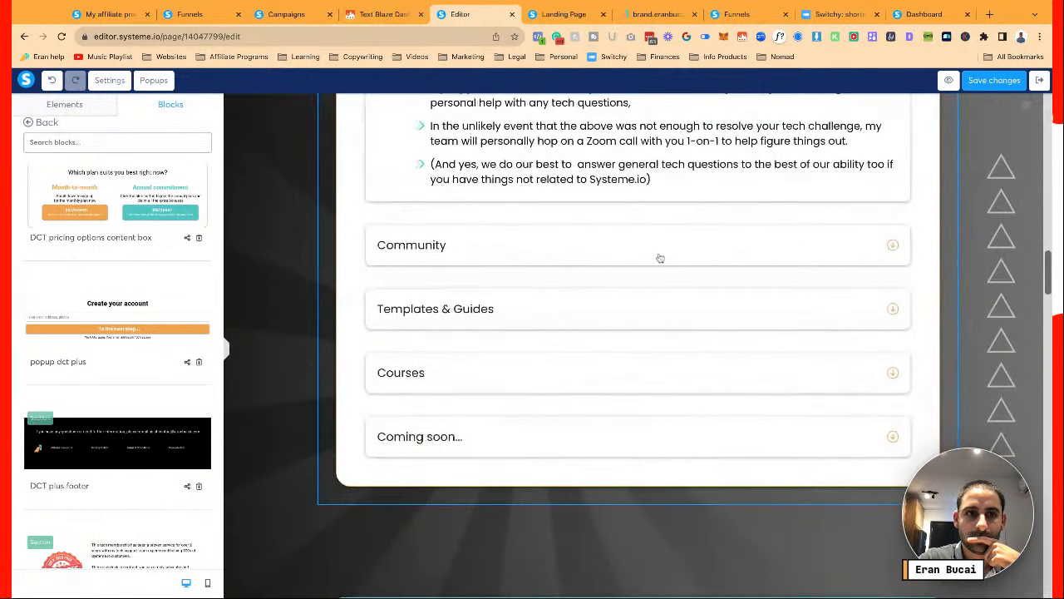
{"action": "scroll", "coordinate": [659, 258], "scroll_direction": "down", "scroll_amount": 4}
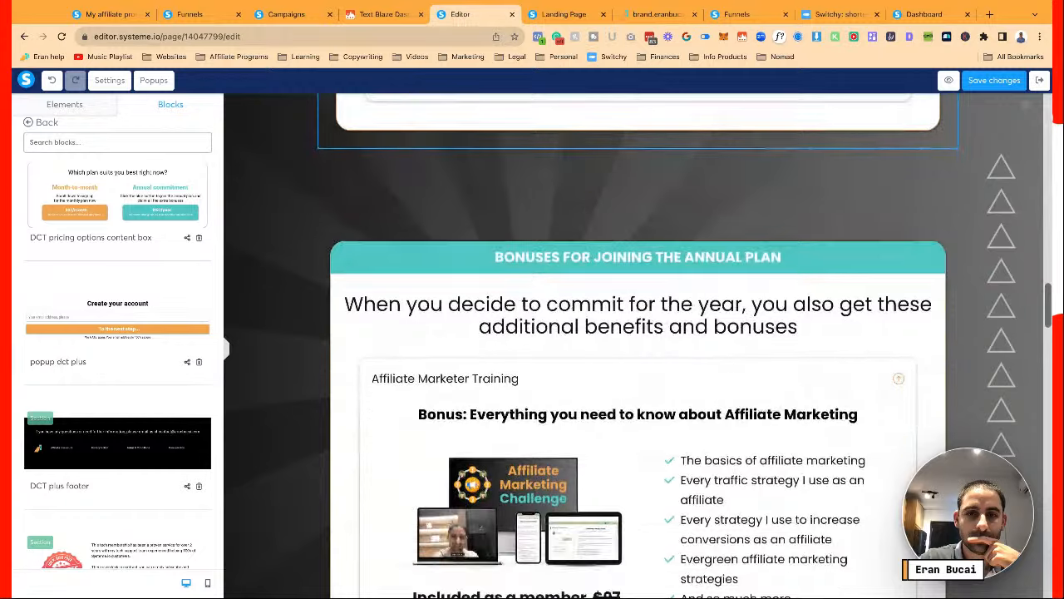
{"action": "scroll", "coordinate": [660, 258], "scroll_direction": "down", "scroll_amount": 5}
{"action": "scroll", "coordinate": [659, 258], "scroll_direction": "up", "scroll_amount": 10}
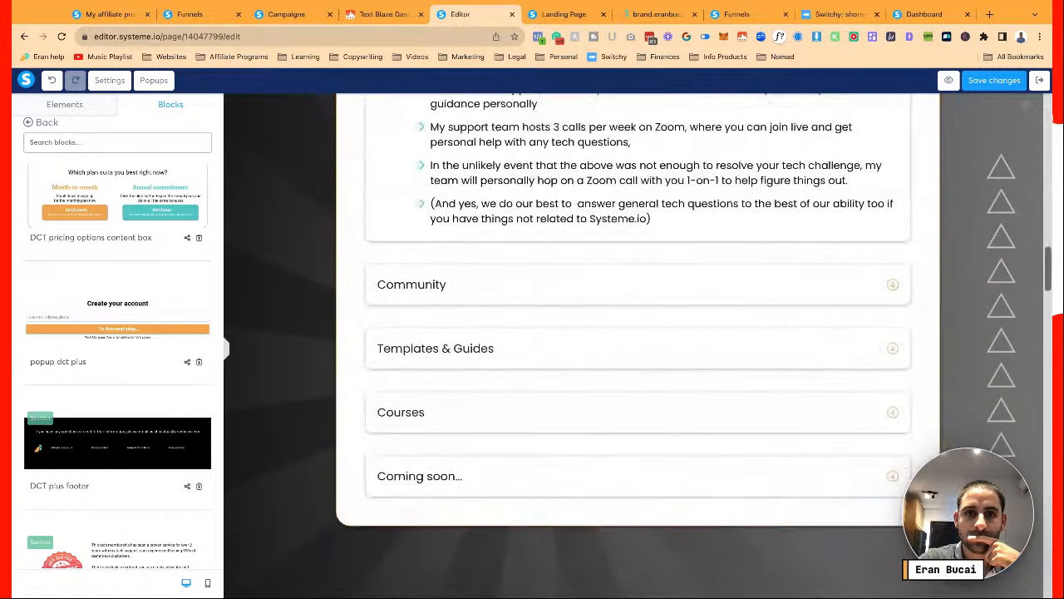
{"action": "scroll", "coordinate": [653, 243], "scroll_direction": "up", "scroll_amount": 5}
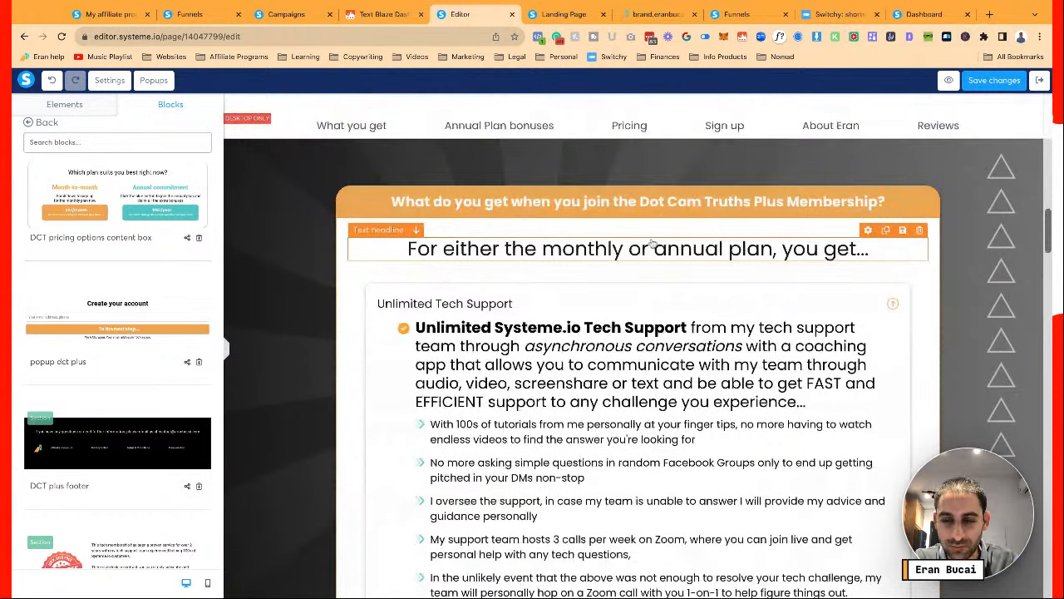
{"action": "scroll", "coordinate": [653, 243], "scroll_direction": "up", "scroll_amount": 5}
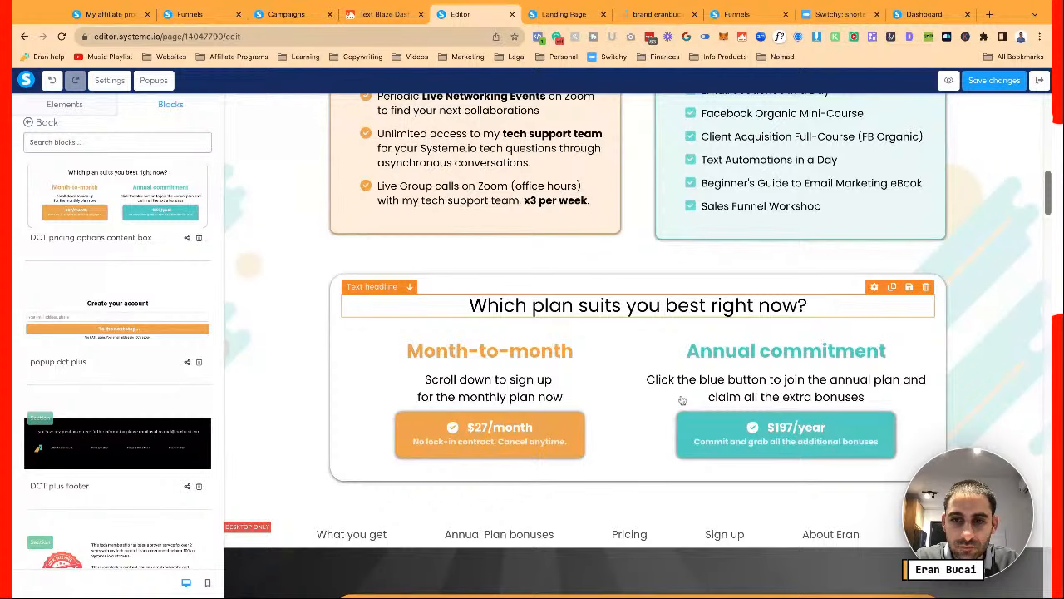
{"action": "scroll", "coordinate": [681, 400], "scroll_direction": "down", "scroll_amount": 2}
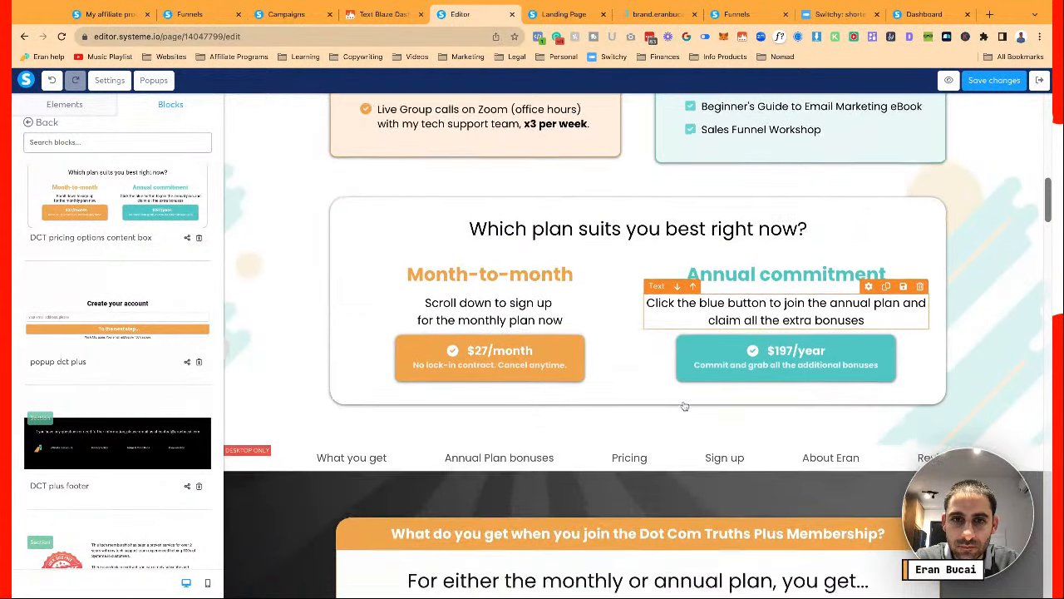
{"action": "scroll", "coordinate": [685, 405], "scroll_direction": "down", "scroll_amount": 1}
{"action": "left_click", "coordinate": [713, 405]}
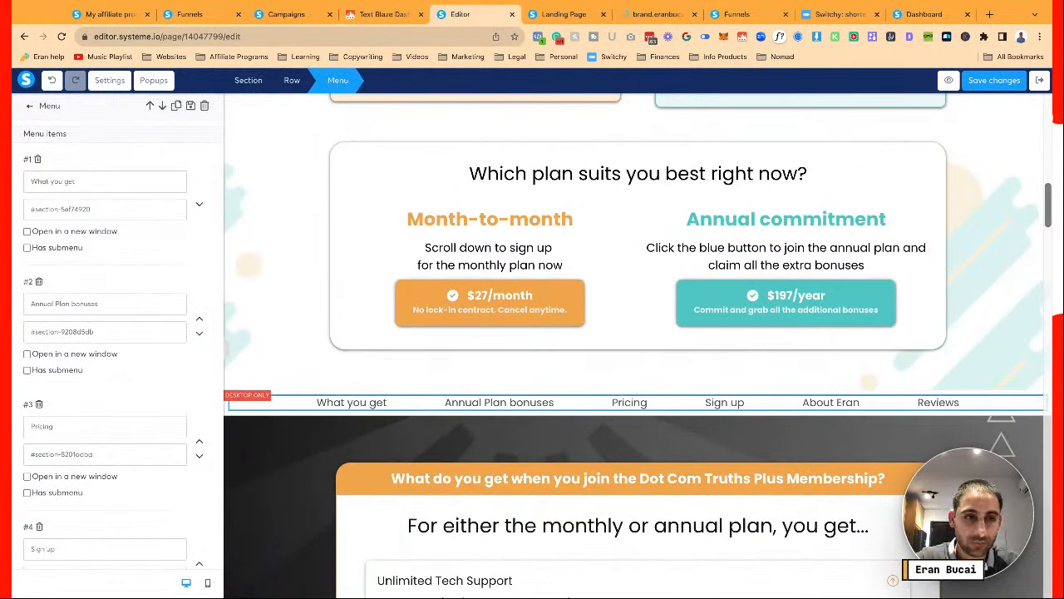
Save the page changes
{"action": "left_click", "coordinate": [964, 80]}
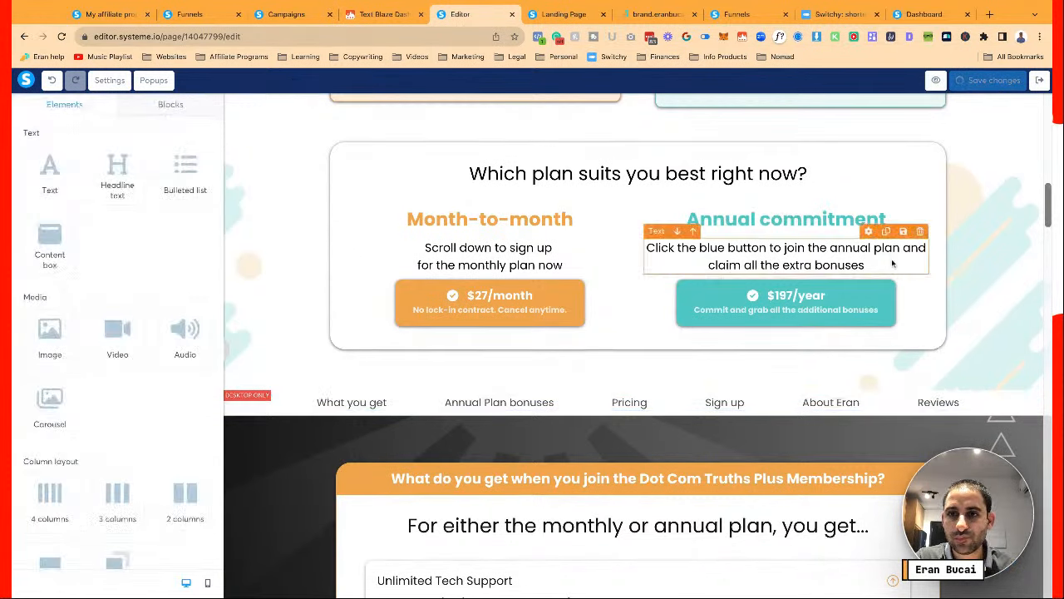
{"action": "scroll", "coordinate": [892, 263], "scroll_direction": "up", "scroll_amount": 4}
{"action": "scroll", "coordinate": [892, 263], "scroll_direction": "up", "scroll_amount": 10}
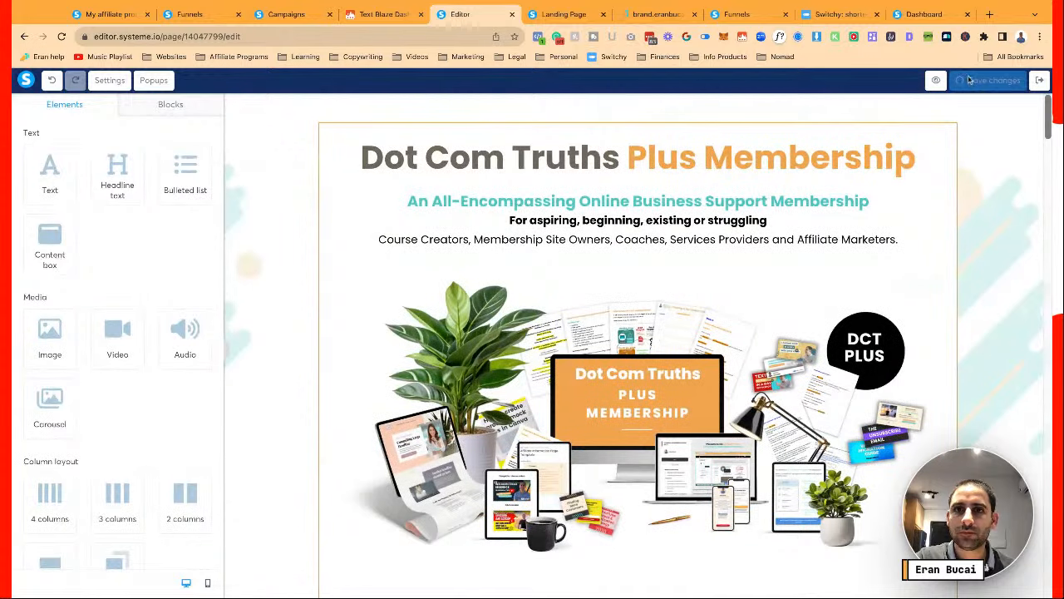
{"action": "scroll", "coordinate": [743, 313], "scroll_direction": "down", "scroll_amount": 10}
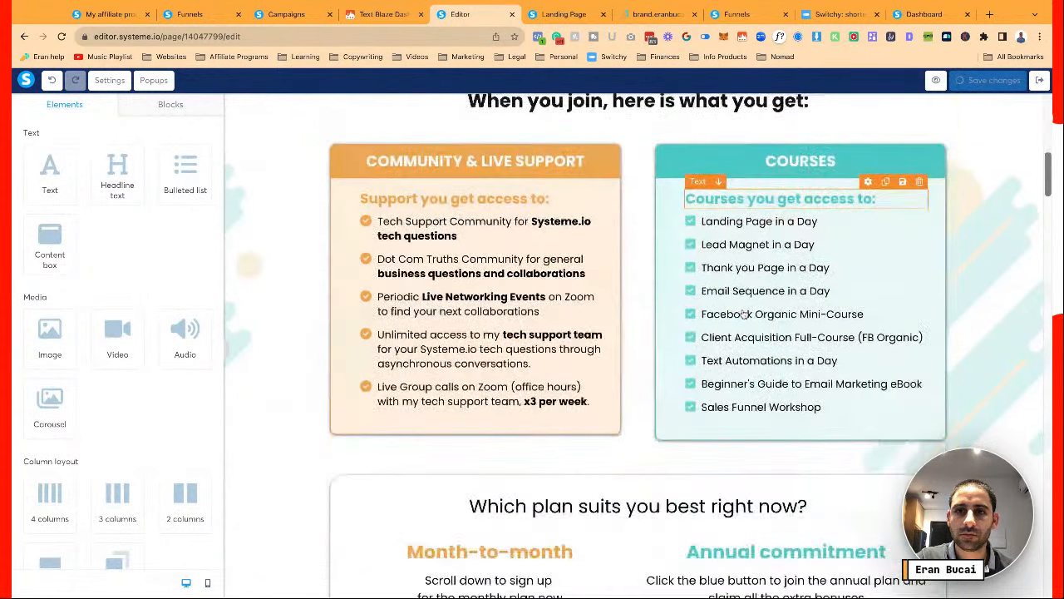
{"action": "scroll", "coordinate": [743, 313], "scroll_direction": "up", "scroll_amount": 10}
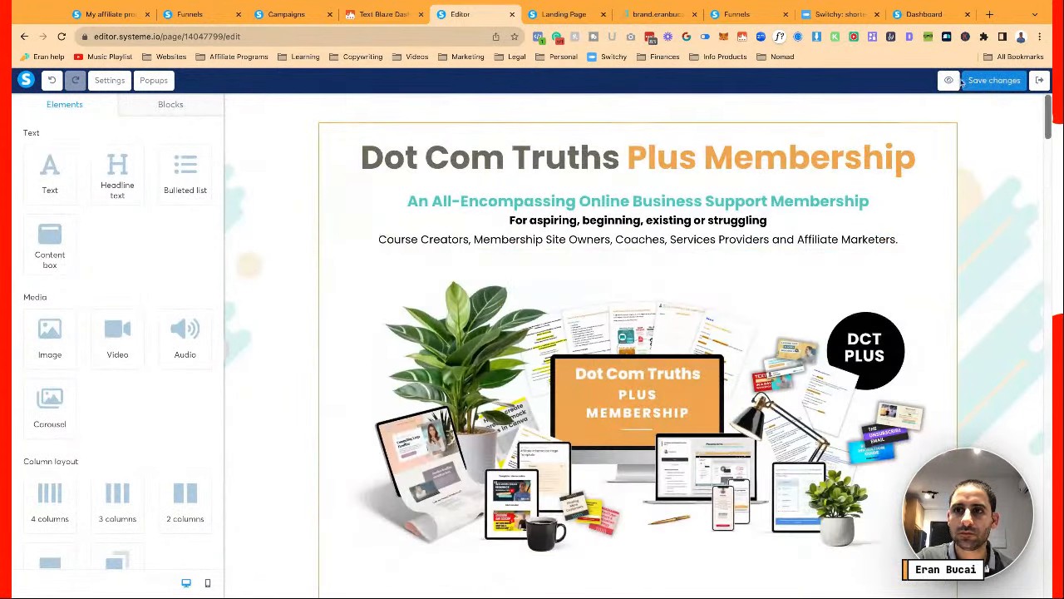
{"action": "left_click", "coordinate": [957, 83]}
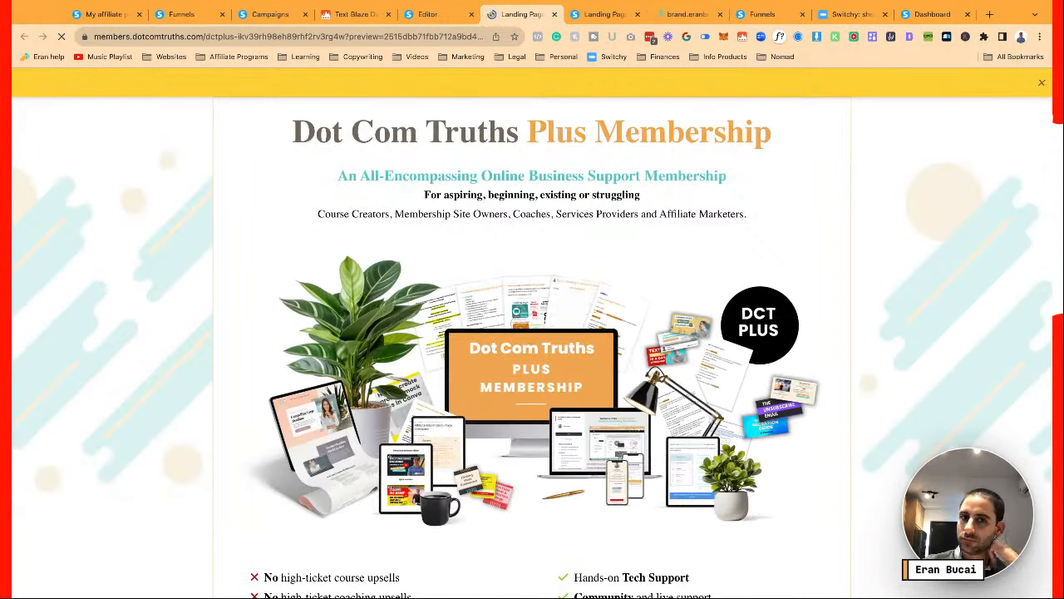
Confirm the $27/month and $197/year buttons both open the Create your account popup
{"action": "scroll", "coordinate": [532, 333], "scroll_direction": "down", "scroll_amount": 5}
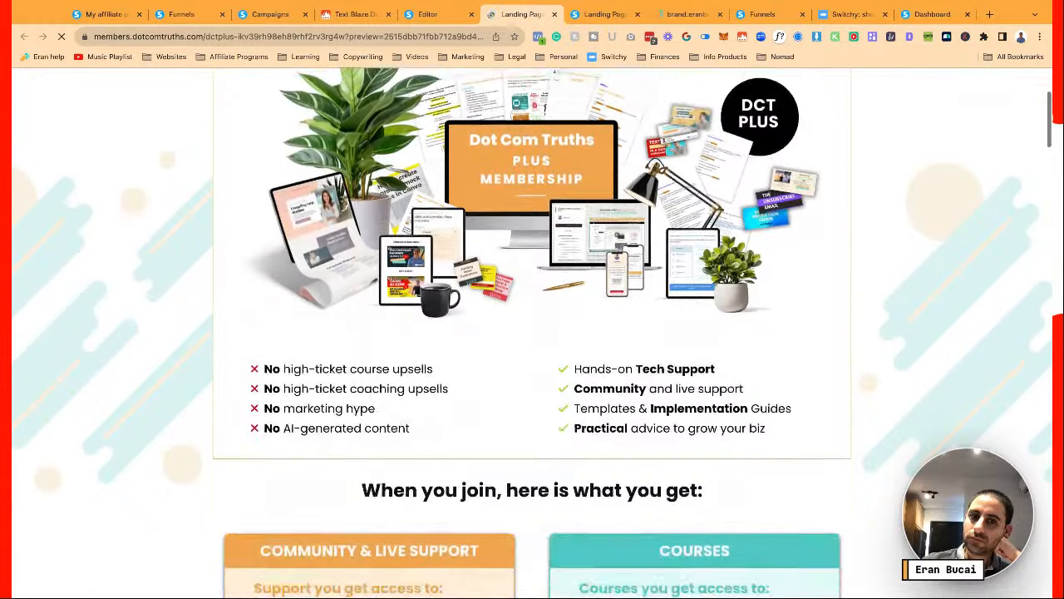
{"action": "scroll", "coordinate": [532, 332], "scroll_direction": "down", "scroll_amount": 1}
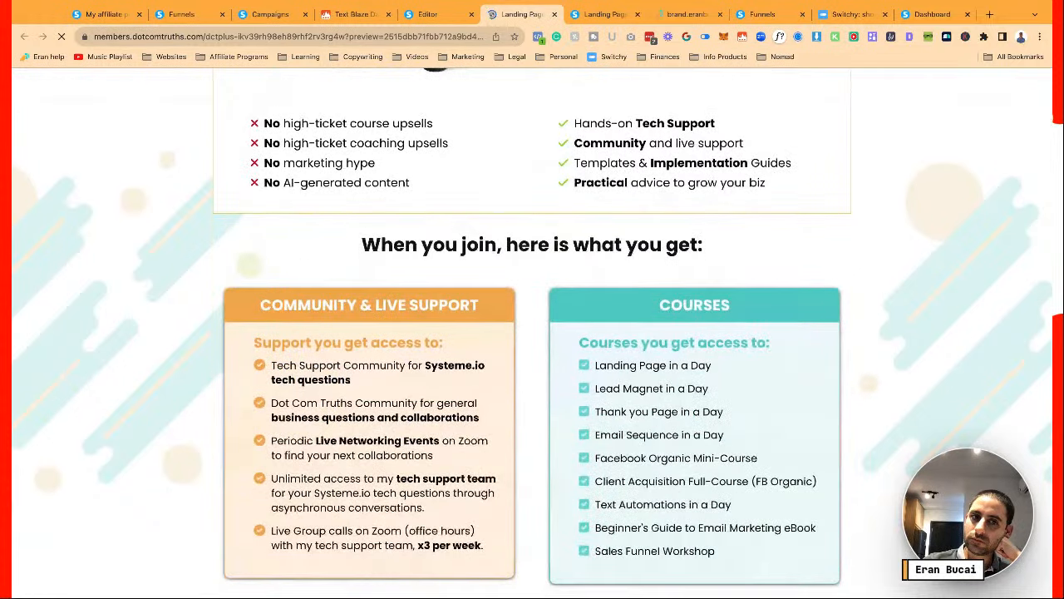
{"action": "scroll", "coordinate": [532, 333], "scroll_direction": "down", "scroll_amount": 1}
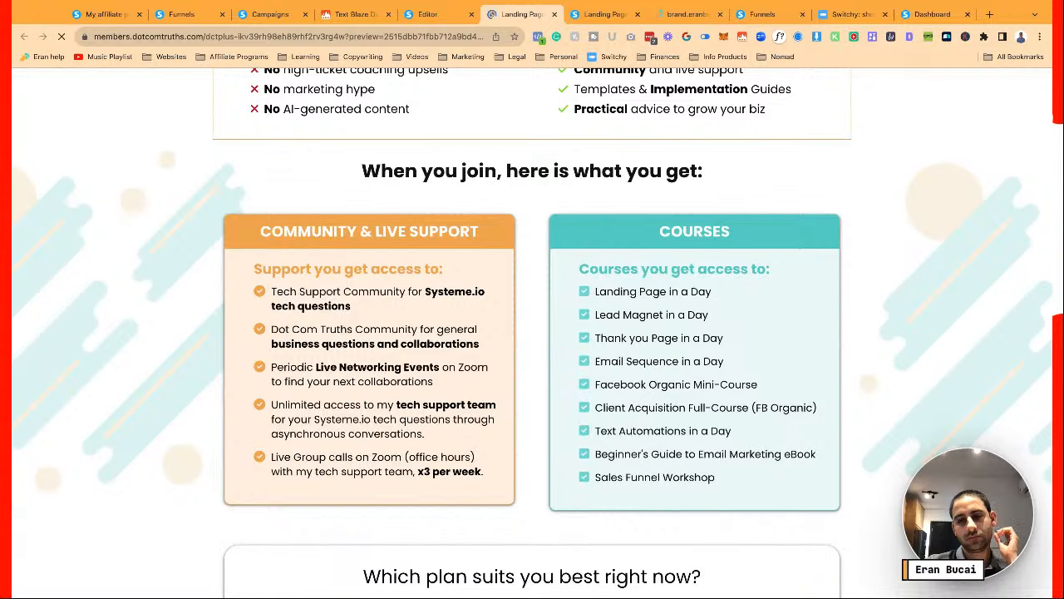
{"action": "scroll", "coordinate": [532, 332], "scroll_direction": "down", "scroll_amount": 2}
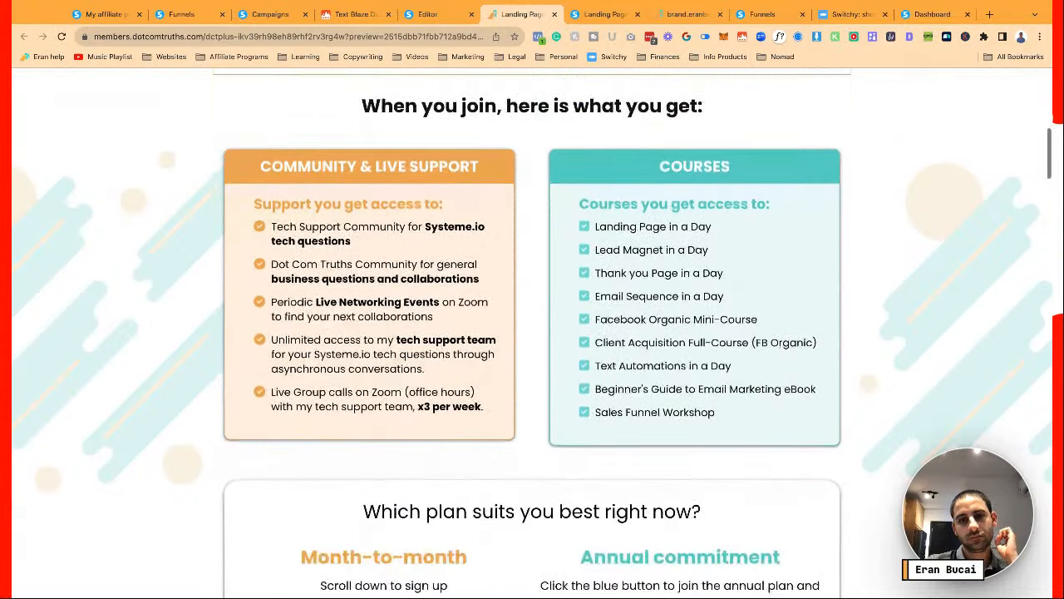
{"action": "scroll", "coordinate": [532, 333], "scroll_direction": "down", "scroll_amount": 2}
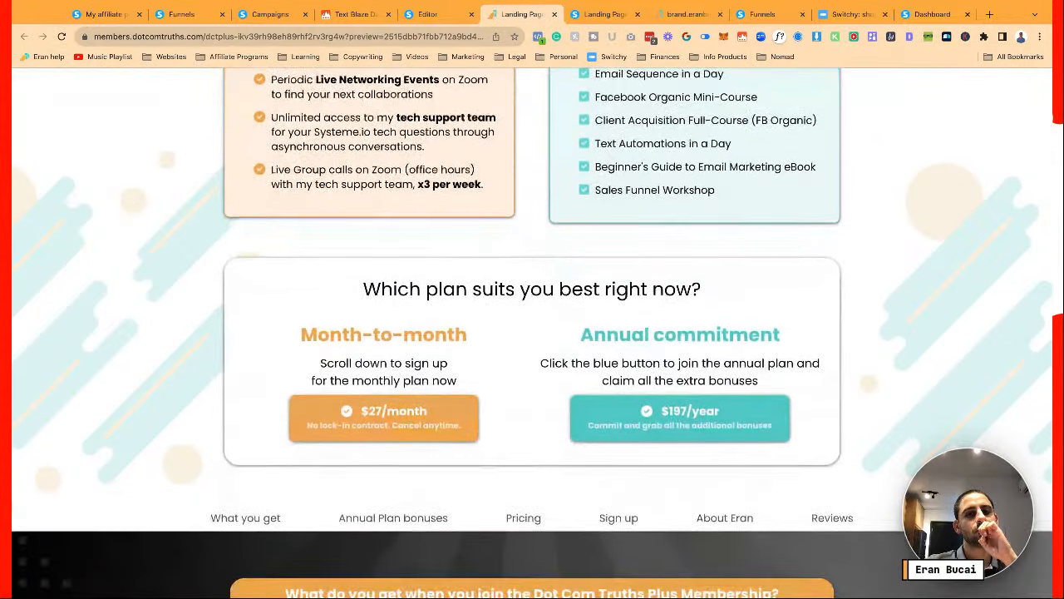
{"action": "left_click", "coordinate": [409, 414]}
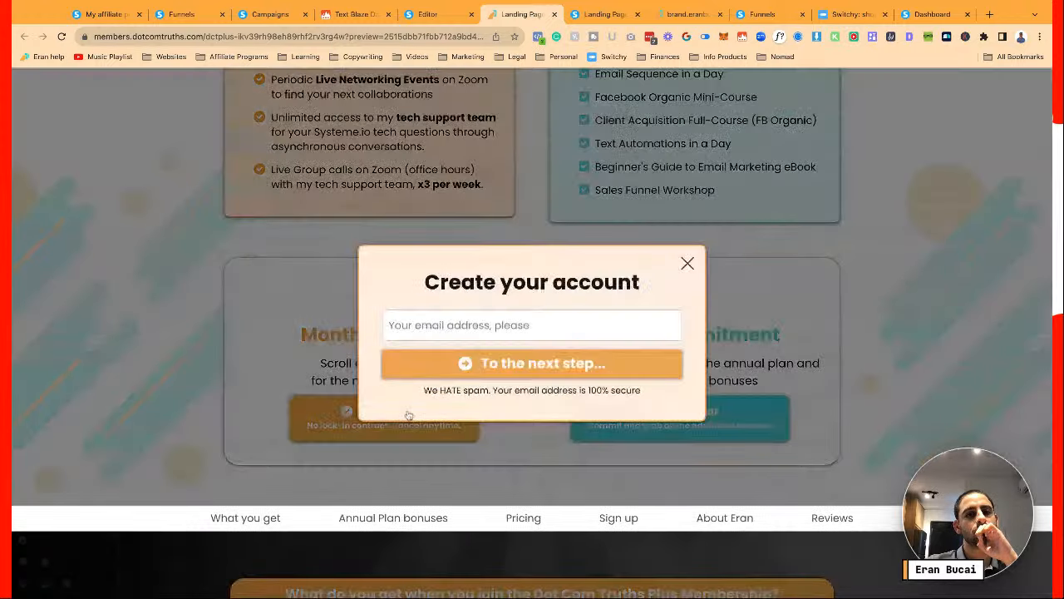
{"action": "left_click", "coordinate": [688, 264]}
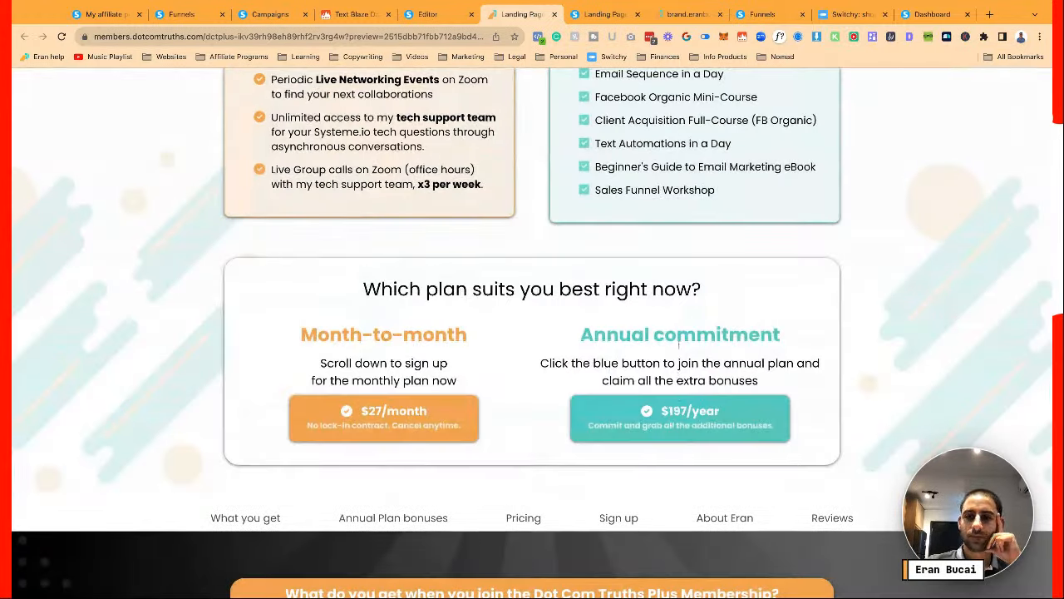
{"action": "left_click", "coordinate": [677, 412]}
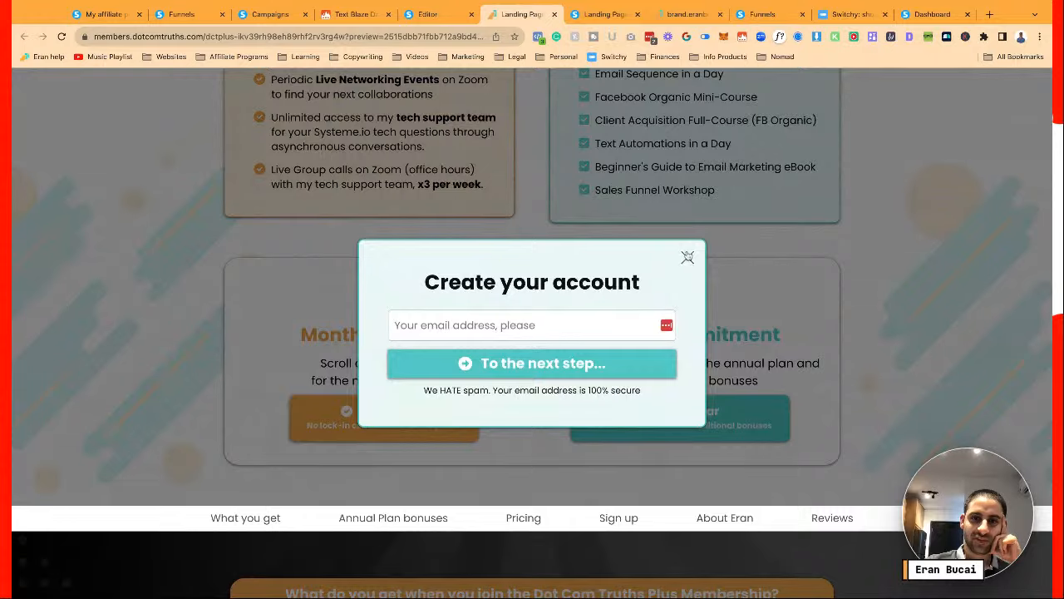
{"action": "left_click", "coordinate": [686, 256]}
Scroll through the live preview, then return to the Editor tab
{"action": "scroll", "coordinate": [596, 355], "scroll_direction": "down", "scroll_amount": 5}
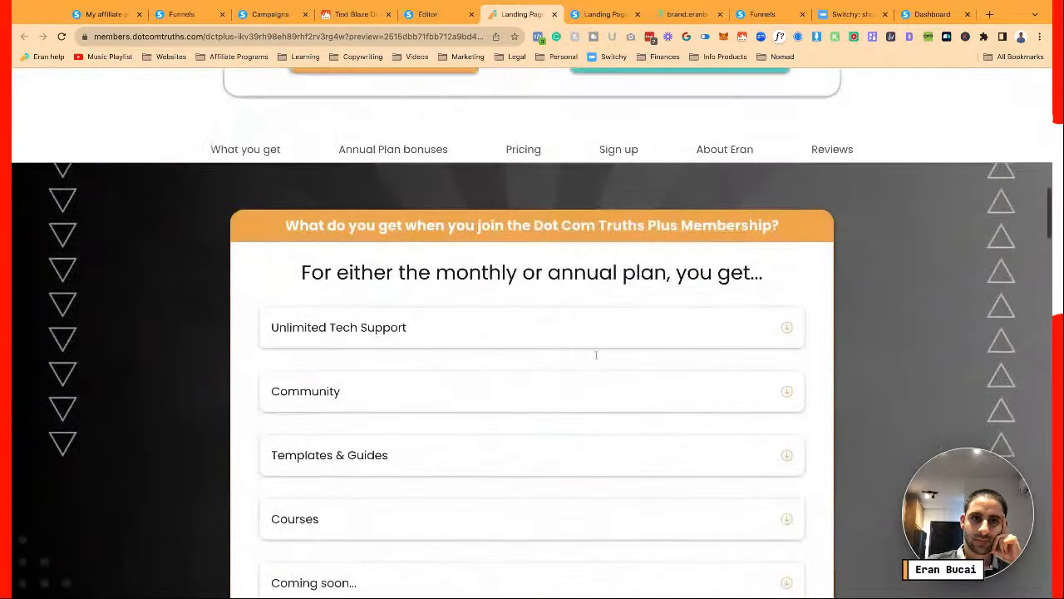
{"action": "scroll", "coordinate": [532, 333], "scroll_direction": "up", "scroll_amount": 1}
{"action": "scroll", "coordinate": [532, 333], "scroll_direction": "down", "scroll_amount": 2}
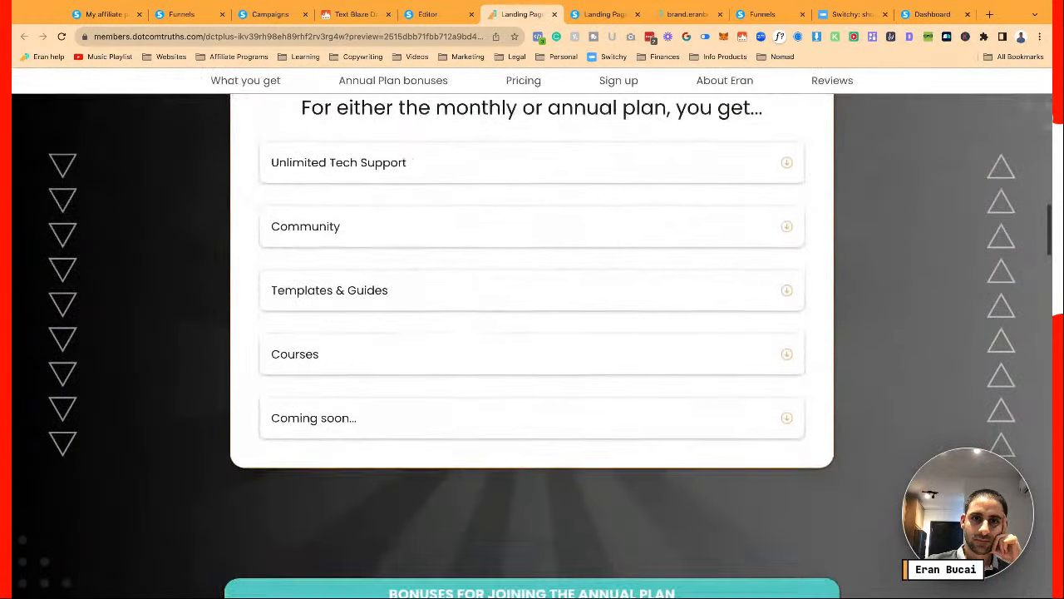
{"action": "scroll", "coordinate": [533, 332], "scroll_direction": "up", "scroll_amount": 1}
{"action": "scroll", "coordinate": [532, 332], "scroll_direction": "up", "scroll_amount": 1}
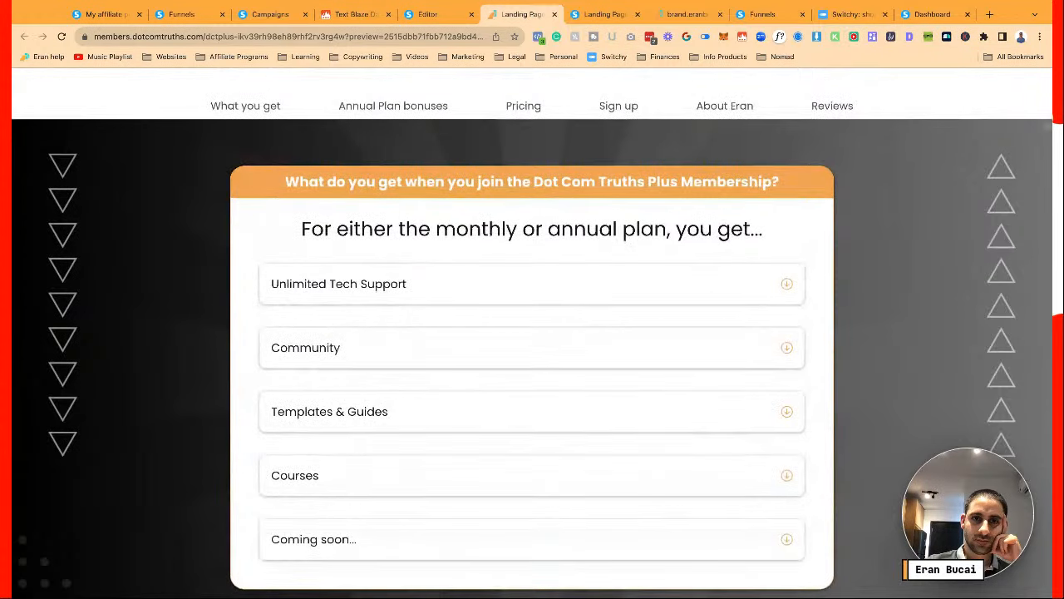
{"action": "scroll", "coordinate": [532, 333], "scroll_direction": "down", "scroll_amount": 7}
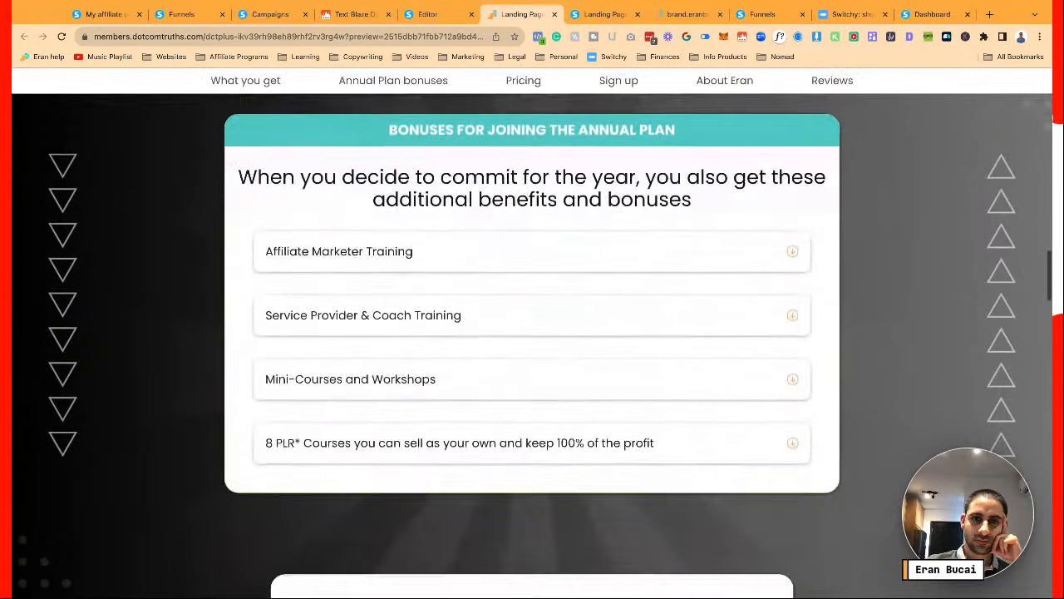
{"action": "scroll", "coordinate": [532, 332], "scroll_direction": "up", "scroll_amount": 1}
{"action": "scroll", "coordinate": [532, 332], "scroll_direction": "down", "scroll_amount": 4}
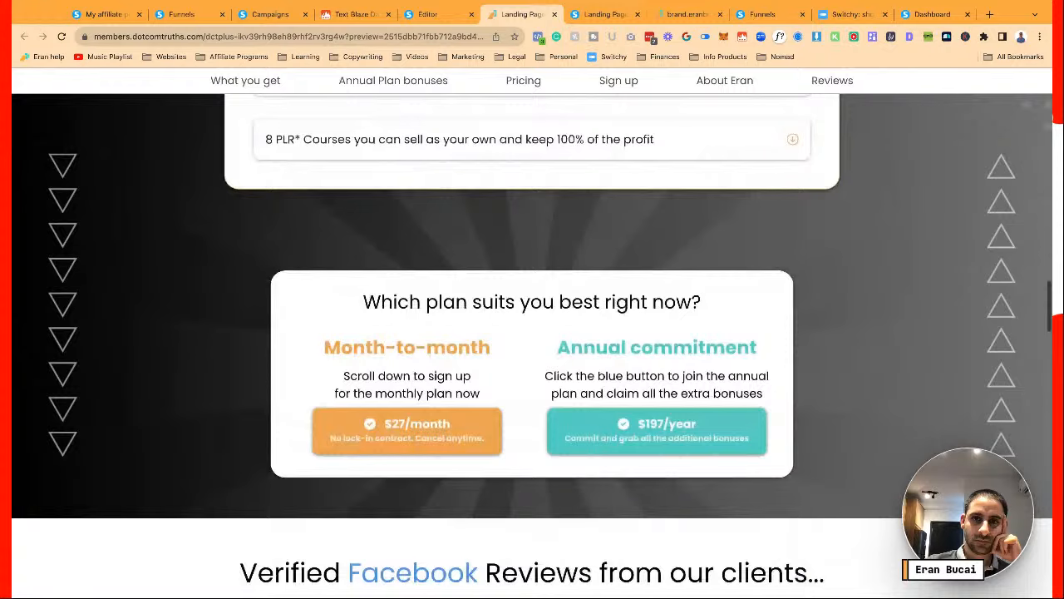
{"action": "scroll", "coordinate": [532, 345], "scroll_direction": "down", "scroll_amount": 1}
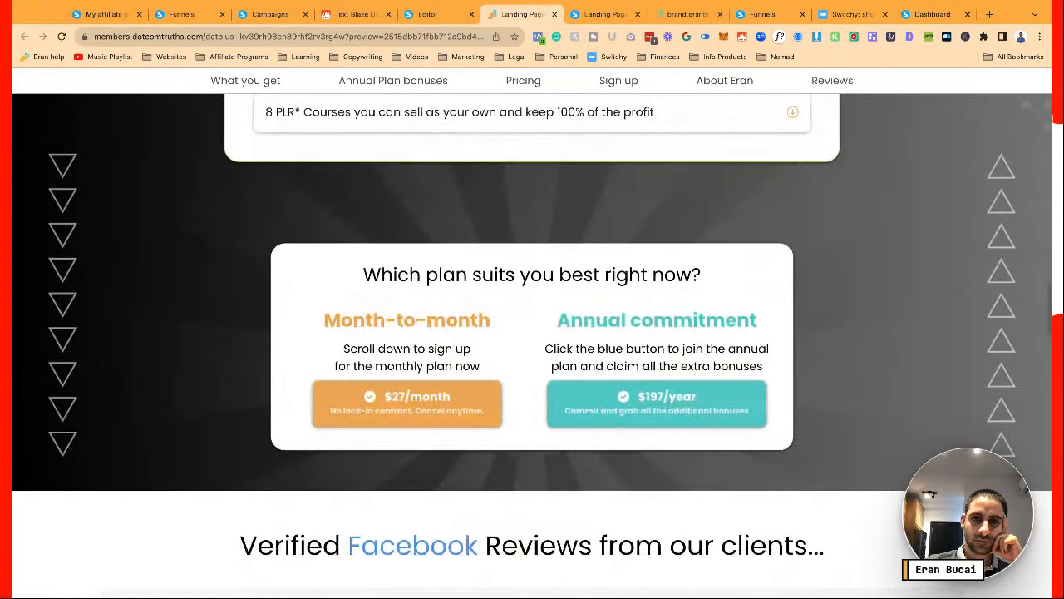
{"action": "scroll", "coordinate": [532, 341], "scroll_direction": "down", "scroll_amount": 1}
{"action": "scroll", "coordinate": [532, 370], "scroll_direction": "down", "scroll_amount": 3}
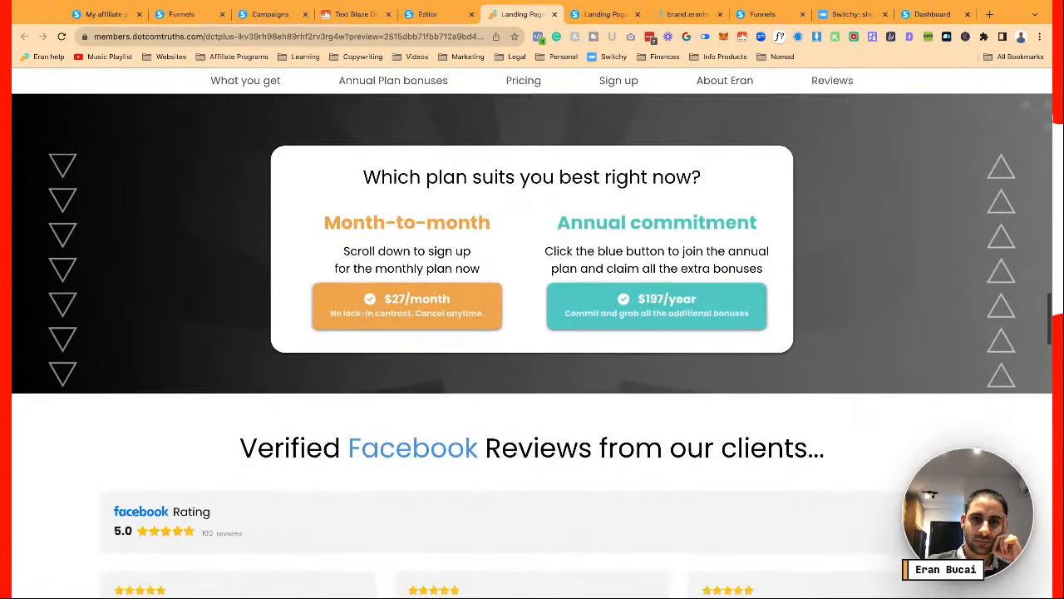
{"action": "scroll", "coordinate": [532, 345], "scroll_direction": "down", "scroll_amount": 5}
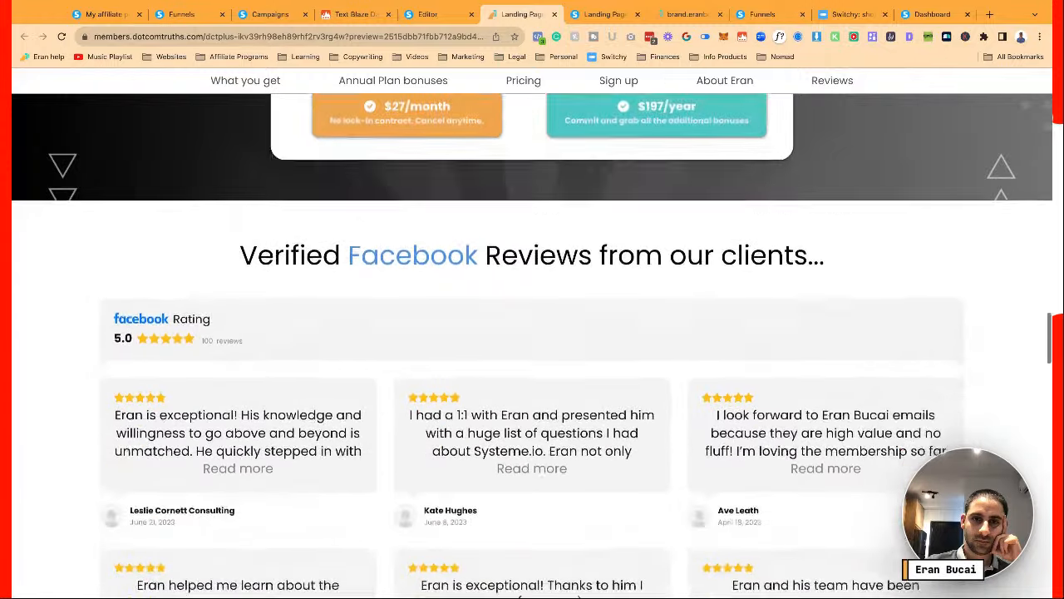
{"action": "scroll", "coordinate": [532, 332], "scroll_direction": "down", "scroll_amount": 4}
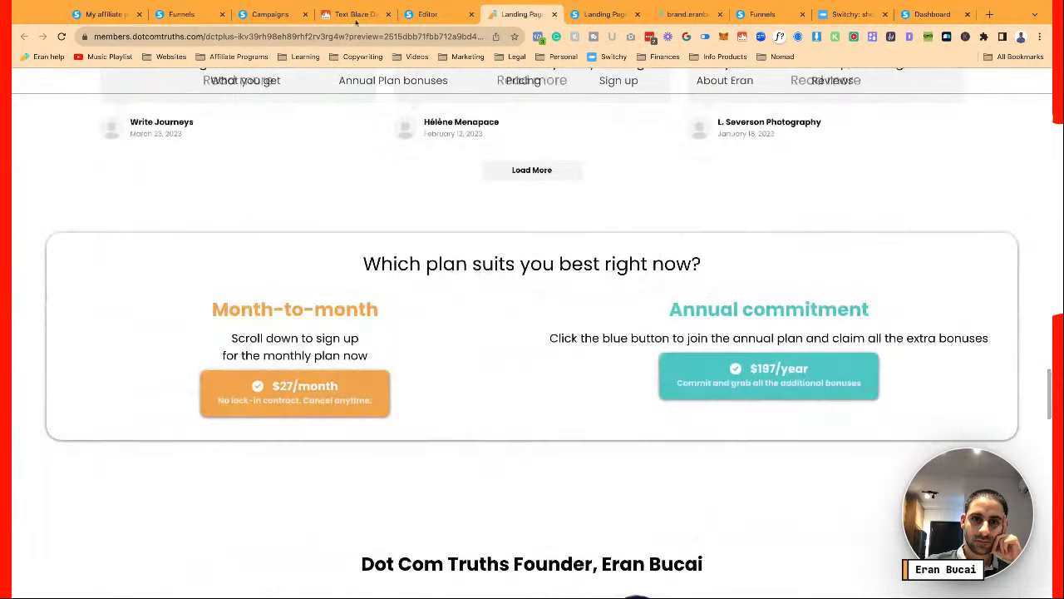
{"action": "left_click", "coordinate": [425, 16]}
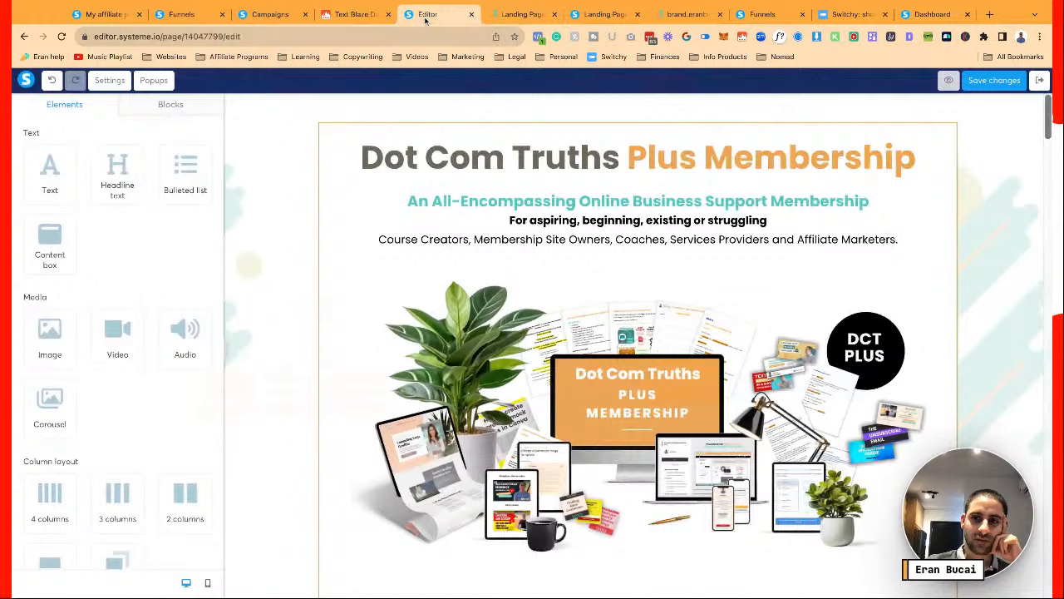
{"action": "scroll", "coordinate": [638, 346], "scroll_direction": "down", "scroll_amount": 20}
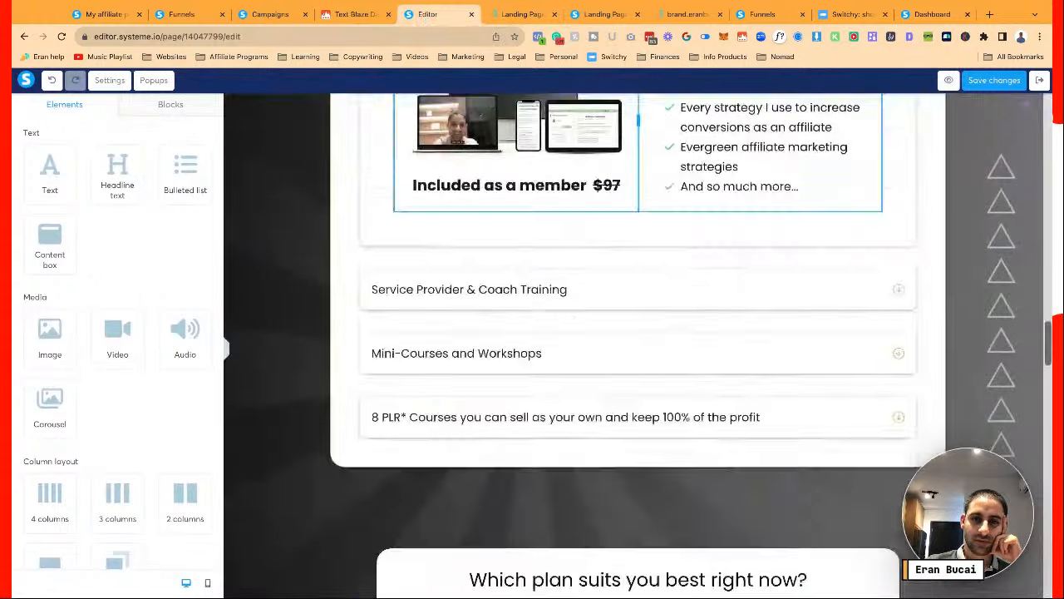
Add a new section below the Facebook reviews and move the pricing box into it
{"action": "scroll", "coordinate": [638, 346], "scroll_direction": "down", "scroll_amount": 3}
{"action": "scroll", "coordinate": [284, 233], "scroll_direction": "down", "scroll_amount": 1}
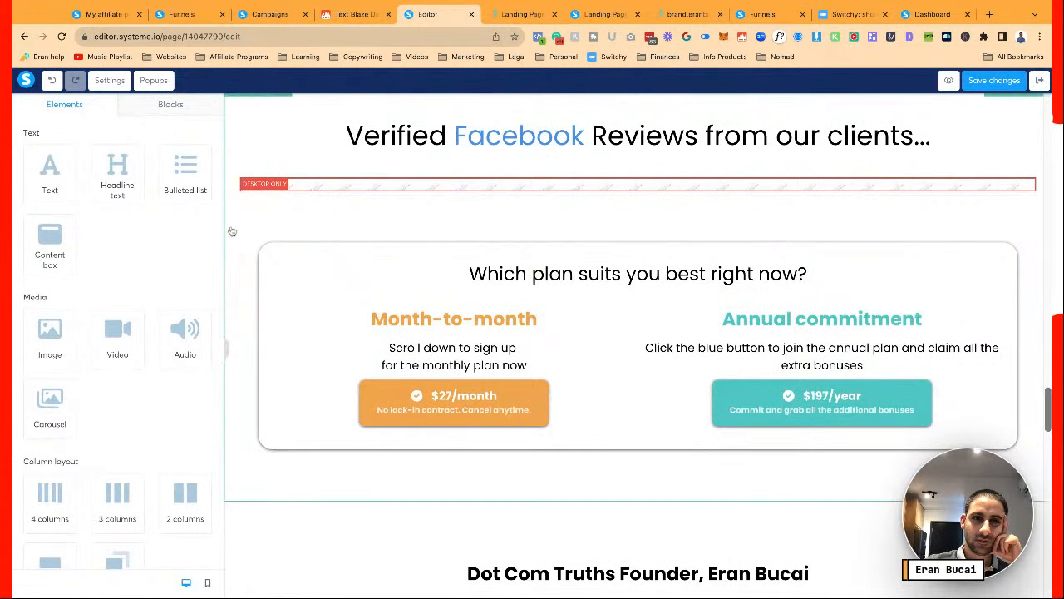
{"action": "scroll", "coordinate": [157, 404], "scroll_direction": "down", "scroll_amount": 2}
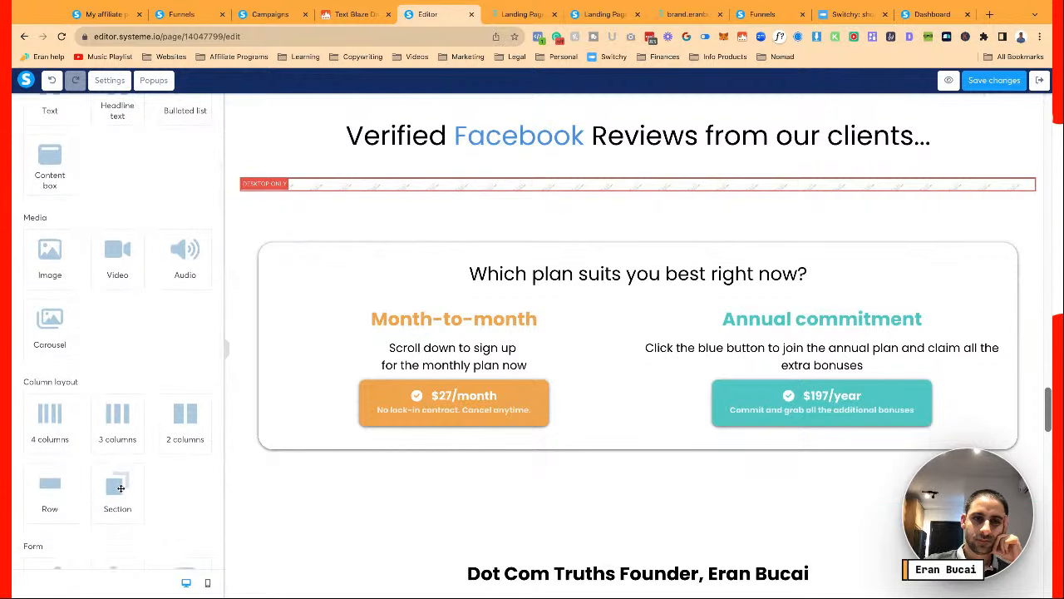
{"action": "left_click_drag", "start_coordinate": [121, 488], "coordinate": [499, 495]}
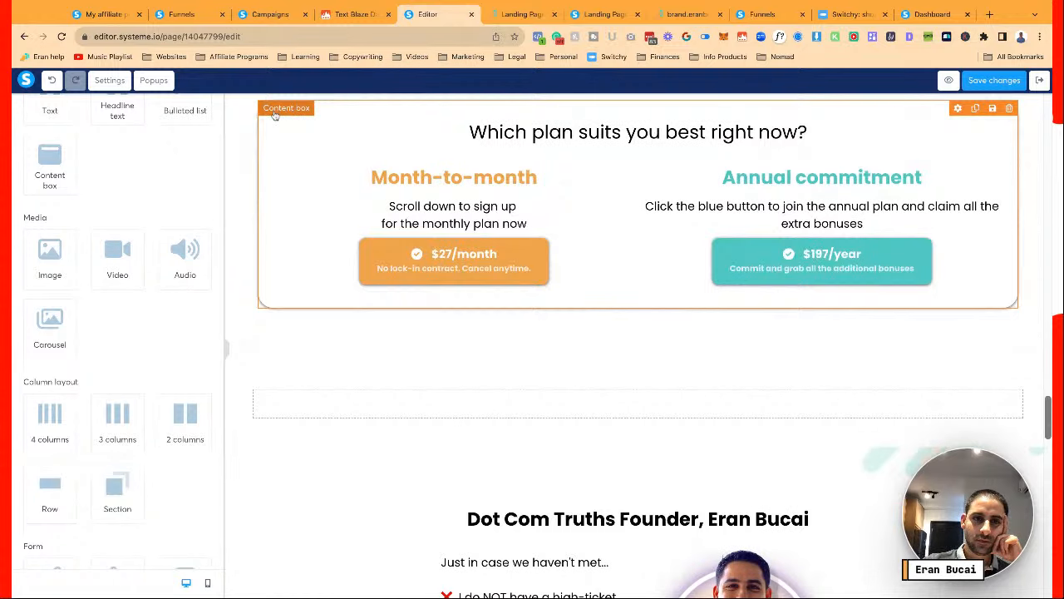
{"action": "left_click_drag", "start_coordinate": [274, 115], "coordinate": [362, 263]}
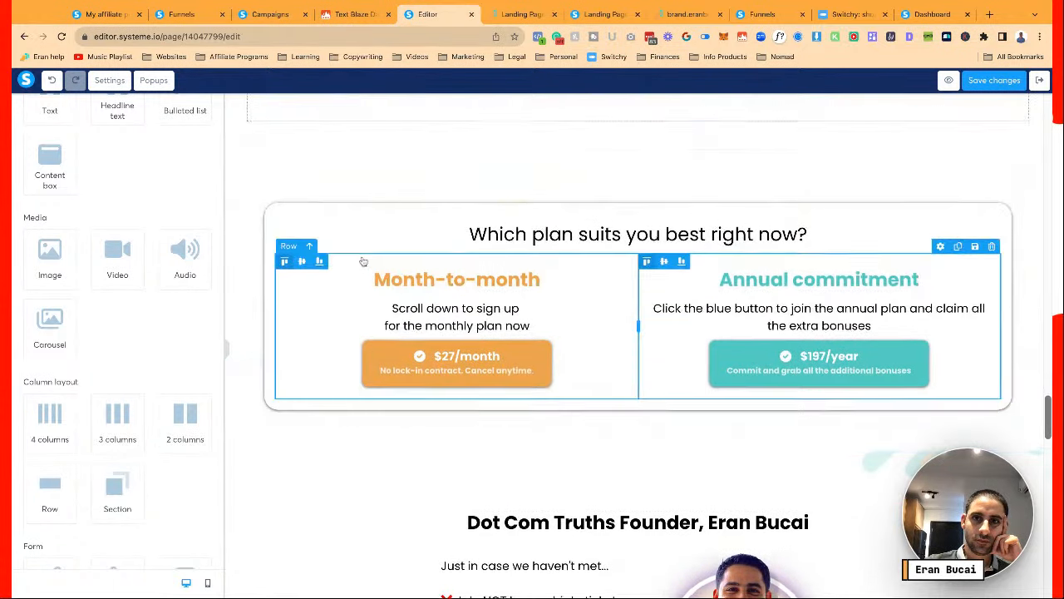
Set the pricing section's content width to Medium and save the page
{"action": "scroll", "coordinate": [363, 262], "scroll_direction": "up", "scroll_amount": 3}
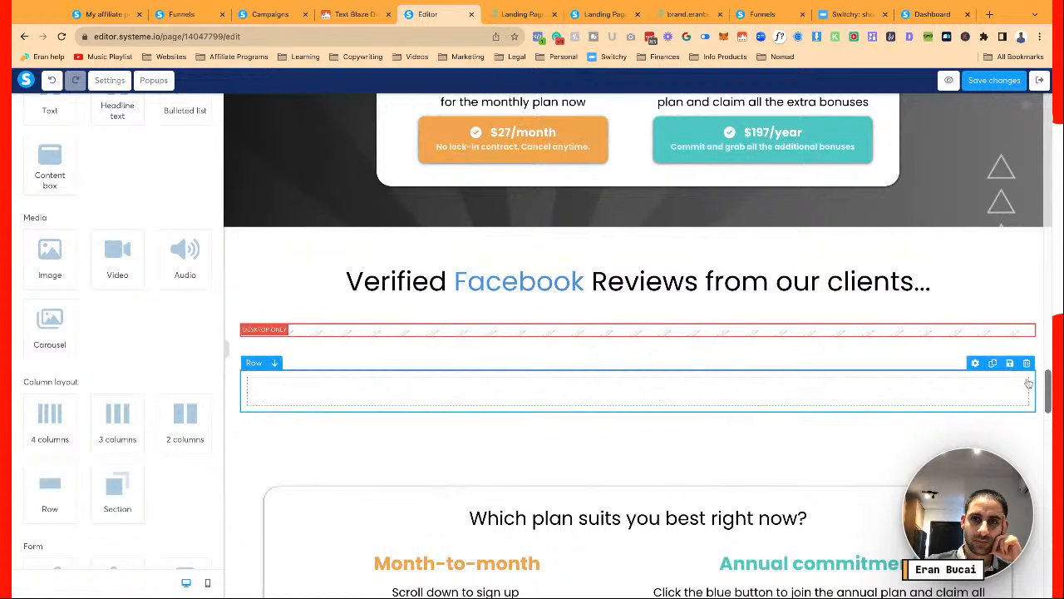
{"action": "scroll", "coordinate": [735, 413], "scroll_direction": "down", "scroll_amount": 4}
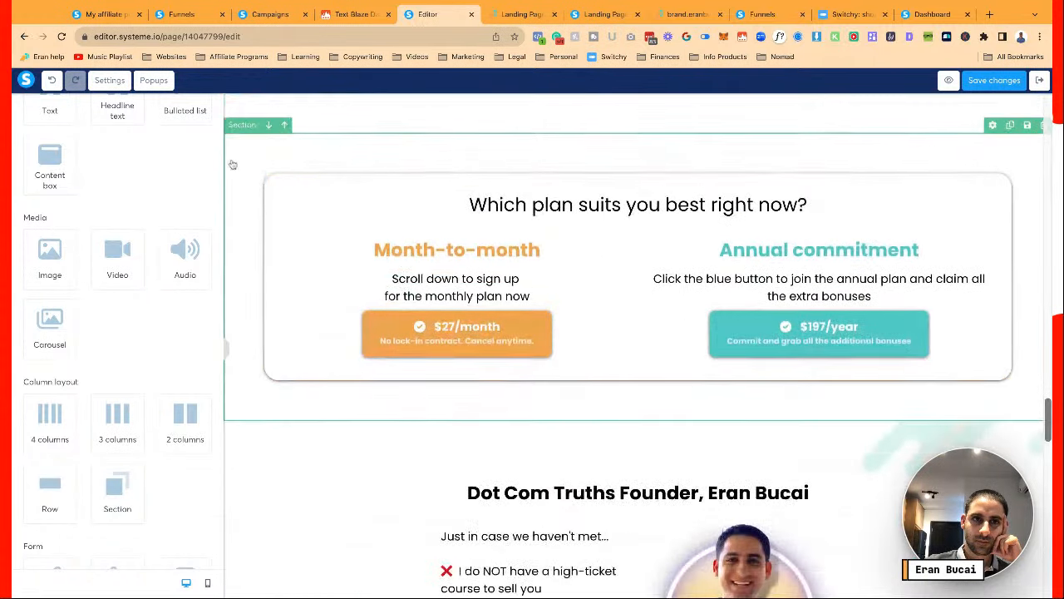
{"action": "left_click", "coordinate": [242, 125]}
{"action": "scroll", "coordinate": [149, 257], "scroll_direction": "down", "scroll_amount": 3}
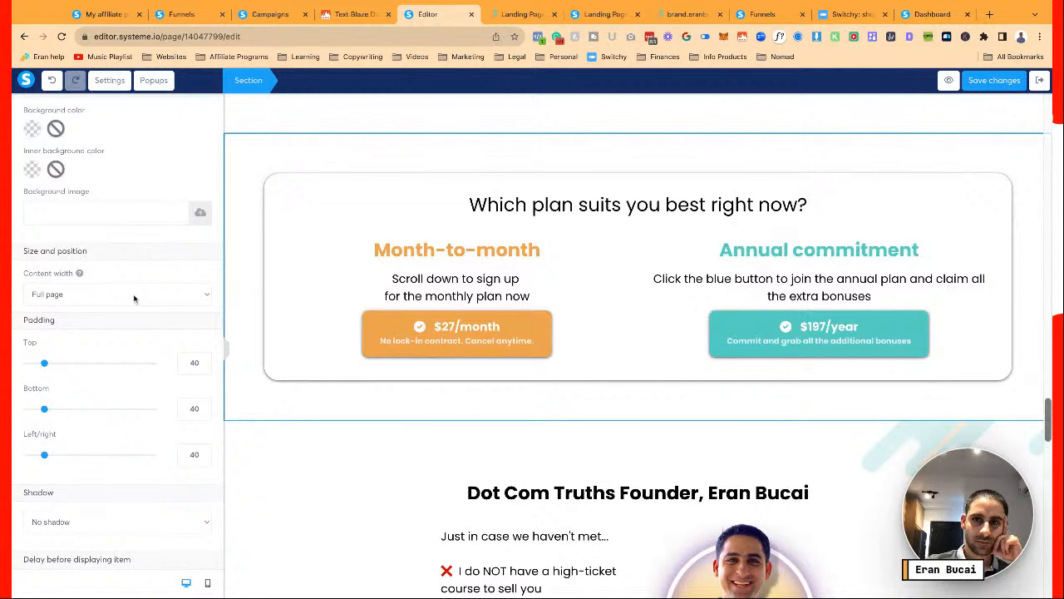
{"action": "left_click", "coordinate": [133, 296]}
{"action": "left_click", "coordinate": [131, 317]}
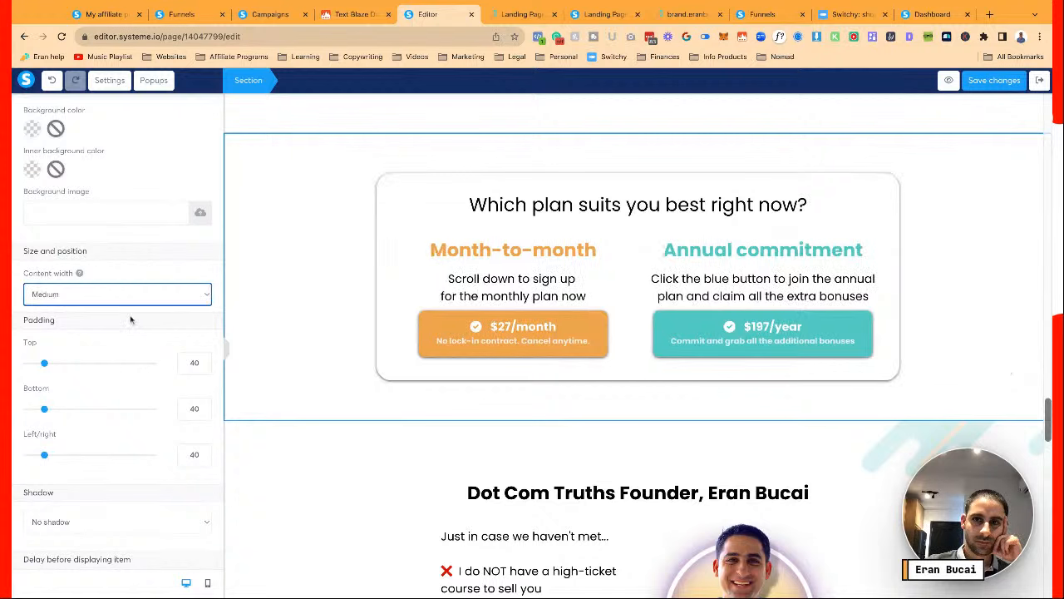
{"action": "left_click", "coordinate": [976, 79]}
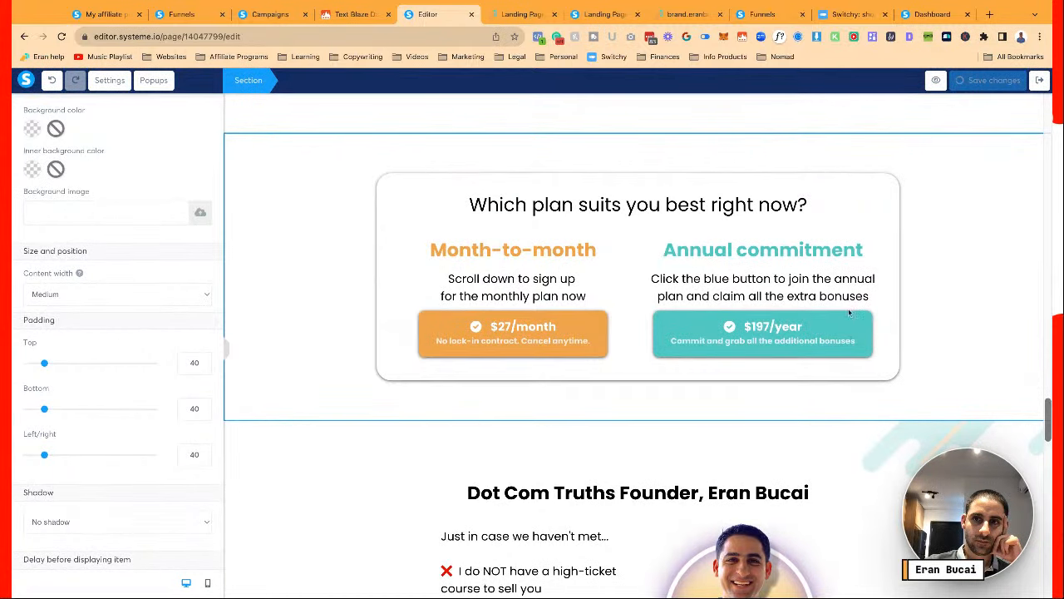
{"action": "scroll", "coordinate": [847, 266], "scroll_direction": "down", "scroll_amount": 15}
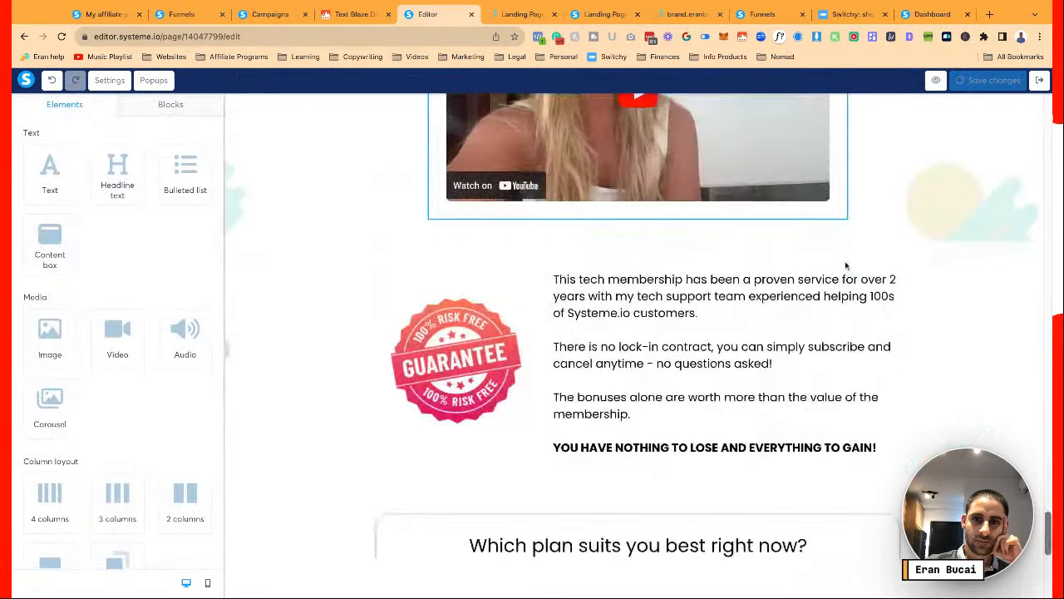
Check the narrower pricing box under the Facebook reviews in the live preview, then return to the editor
{"action": "key", "text": "ctrl+Tab"}
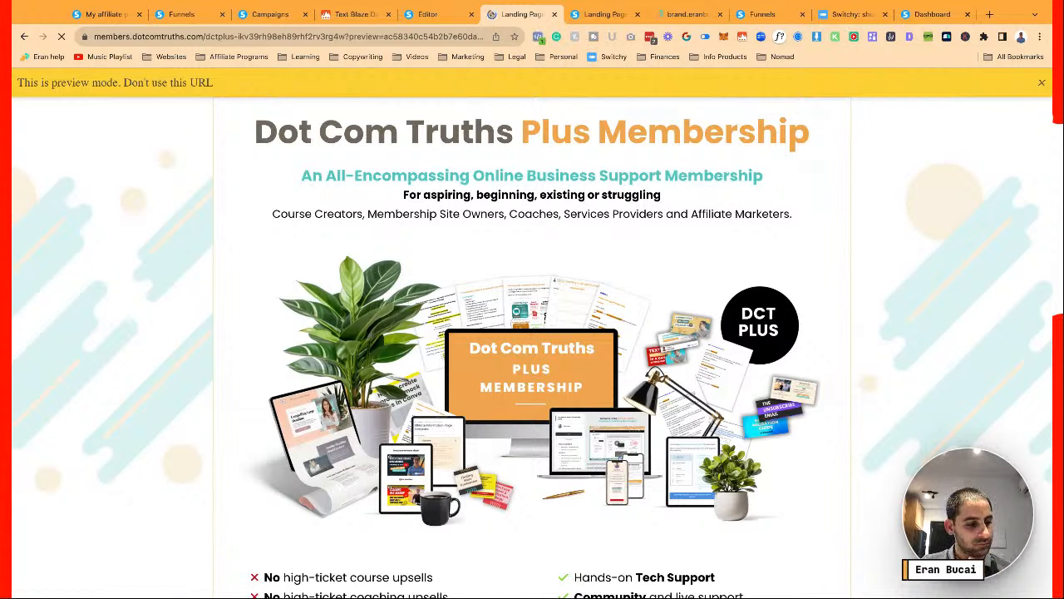
{"action": "scroll", "coordinate": [521, 216], "scroll_direction": "down", "scroll_amount": 15}
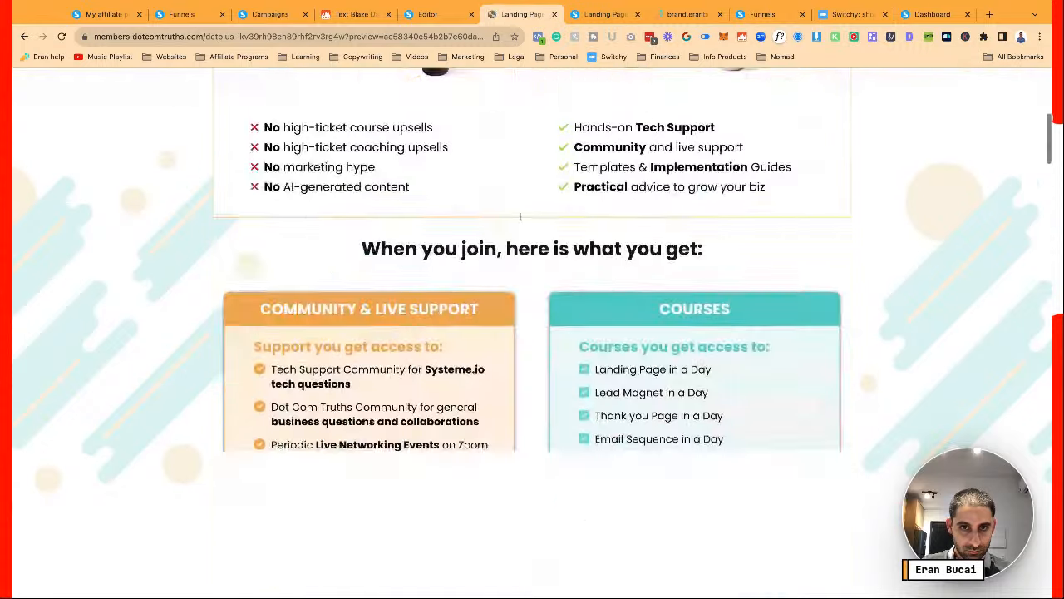
{"action": "scroll", "coordinate": [532, 332], "scroll_direction": "down", "scroll_amount": 10}
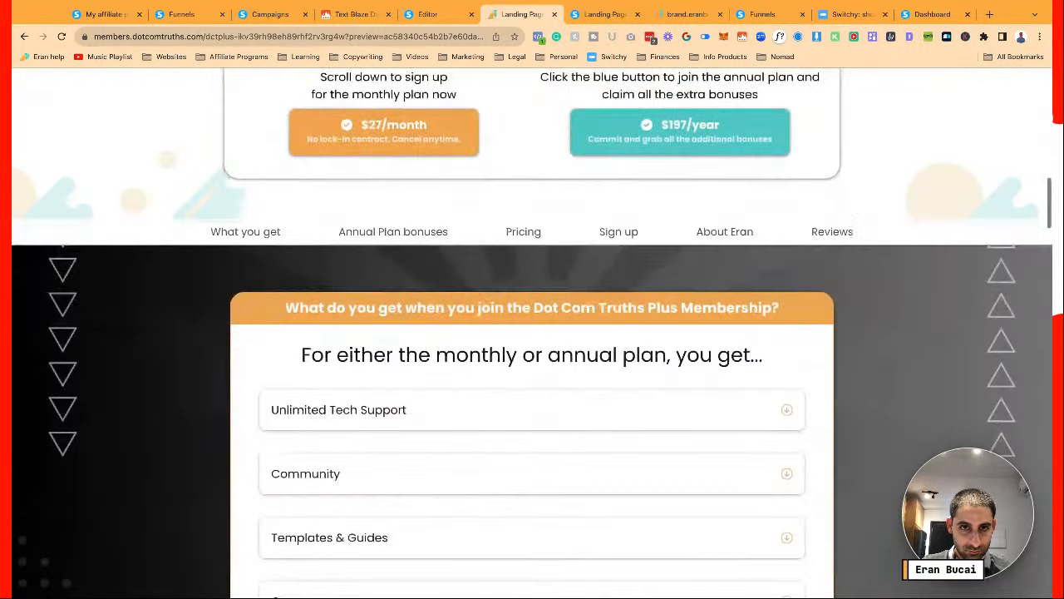
{"action": "scroll", "coordinate": [532, 332], "scroll_direction": "down", "scroll_amount": 4}
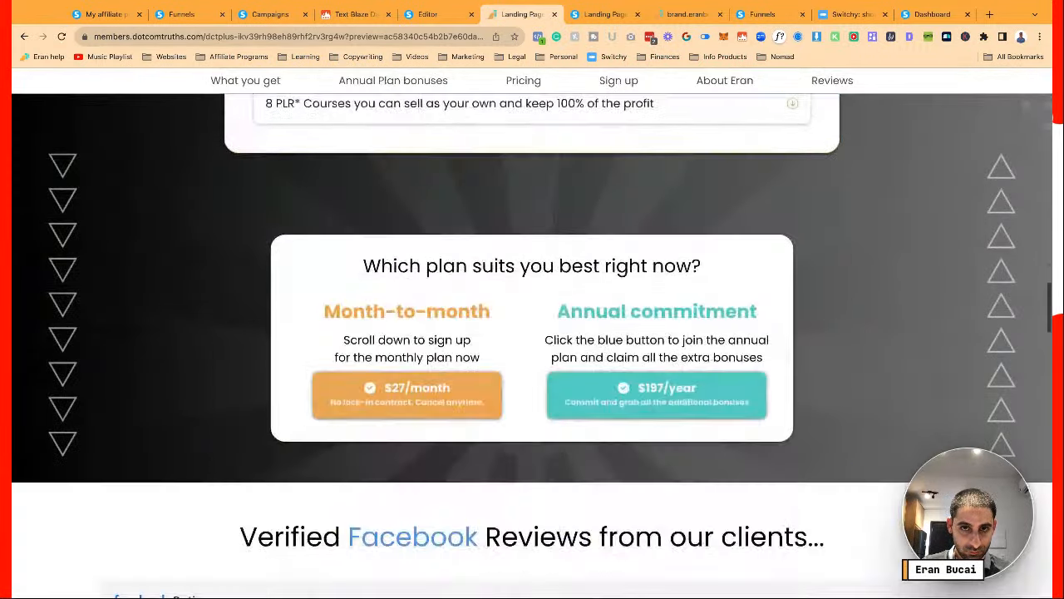
{"action": "scroll", "coordinate": [532, 333], "scroll_direction": "down", "scroll_amount": 5}
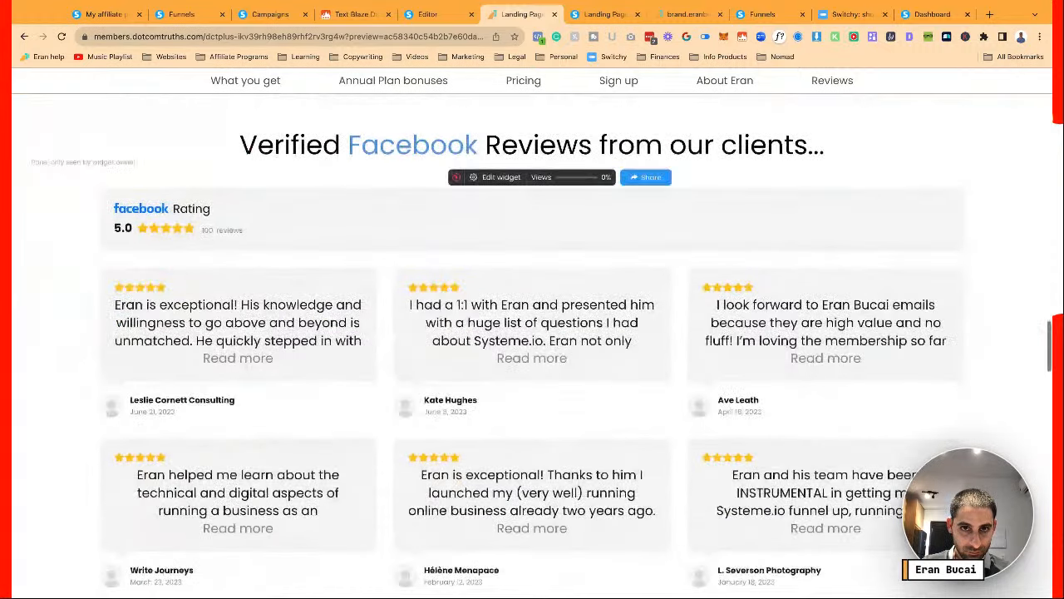
{"action": "scroll", "coordinate": [532, 333], "scroll_direction": "down", "scroll_amount": 5}
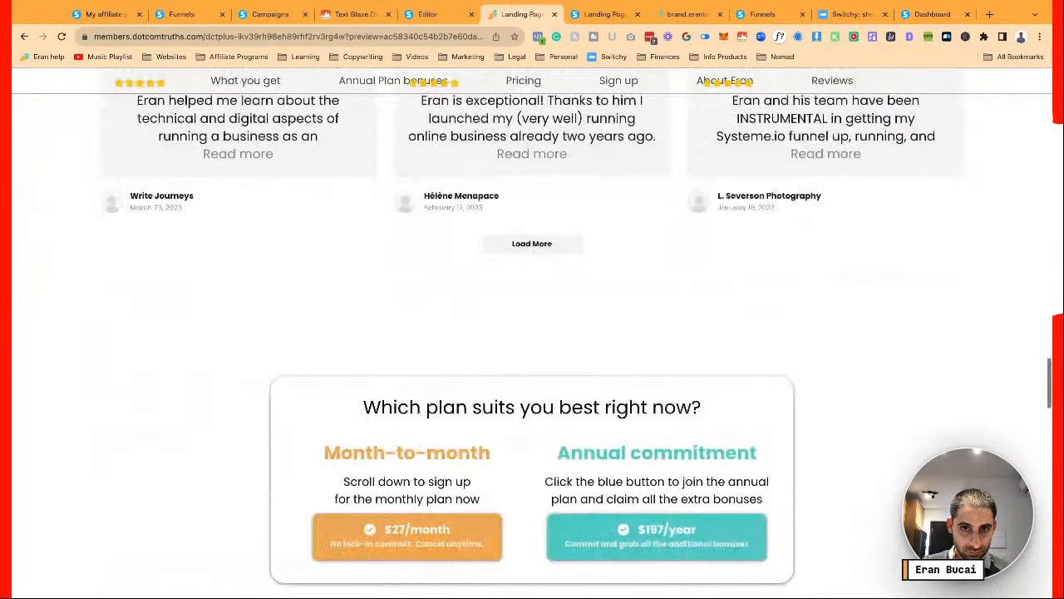
{"action": "left_click", "coordinate": [441, 22]}
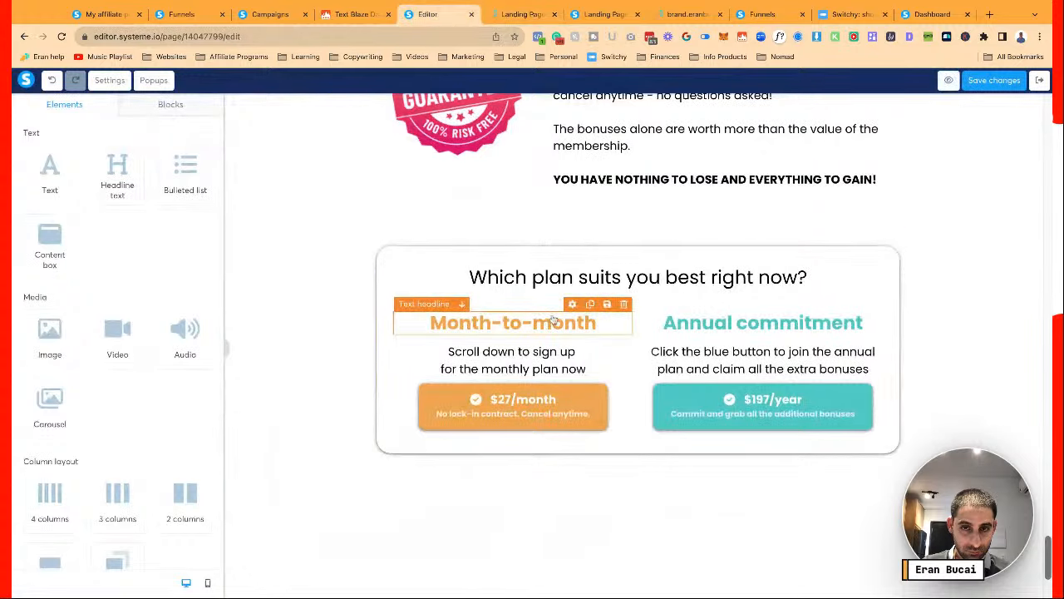
{"action": "scroll", "coordinate": [553, 320], "scroll_direction": "down", "scroll_amount": 3}
{"action": "scroll", "coordinate": [553, 320], "scroll_direction": "up", "scroll_amount": 15}
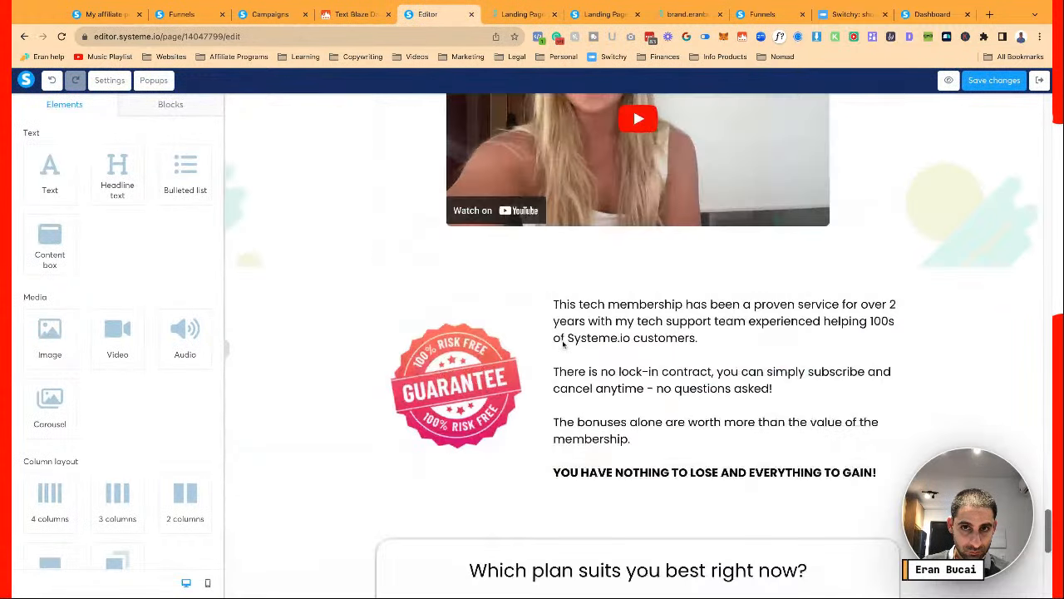
{"action": "scroll", "coordinate": [563, 344], "scroll_direction": "down", "scroll_amount": 5}
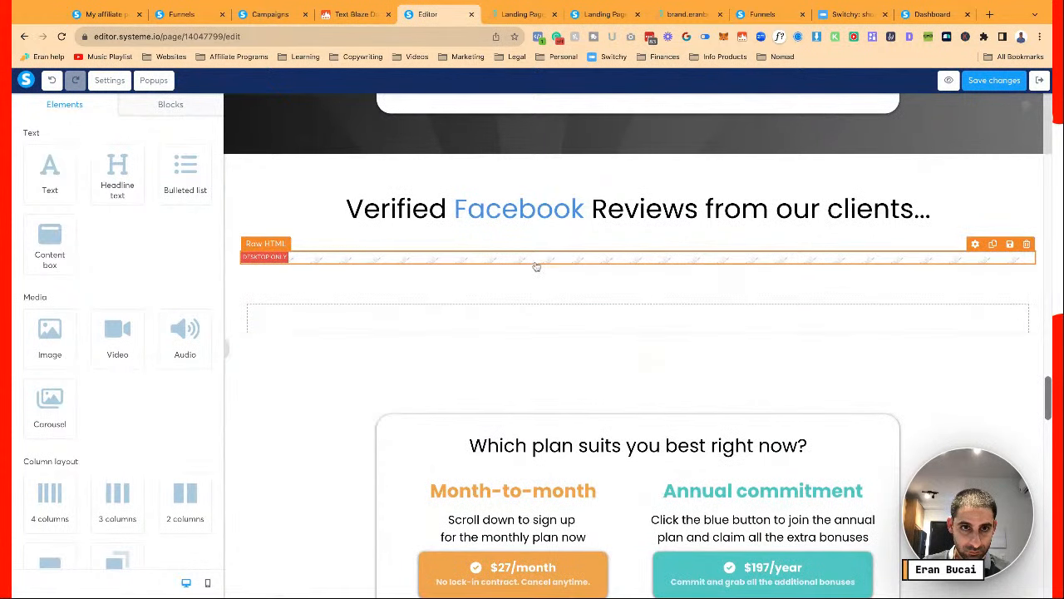
{"action": "left_click", "coordinate": [207, 583]}
{"action": "scroll", "coordinate": [647, 302], "scroll_direction": "down", "scroll_amount": 15}
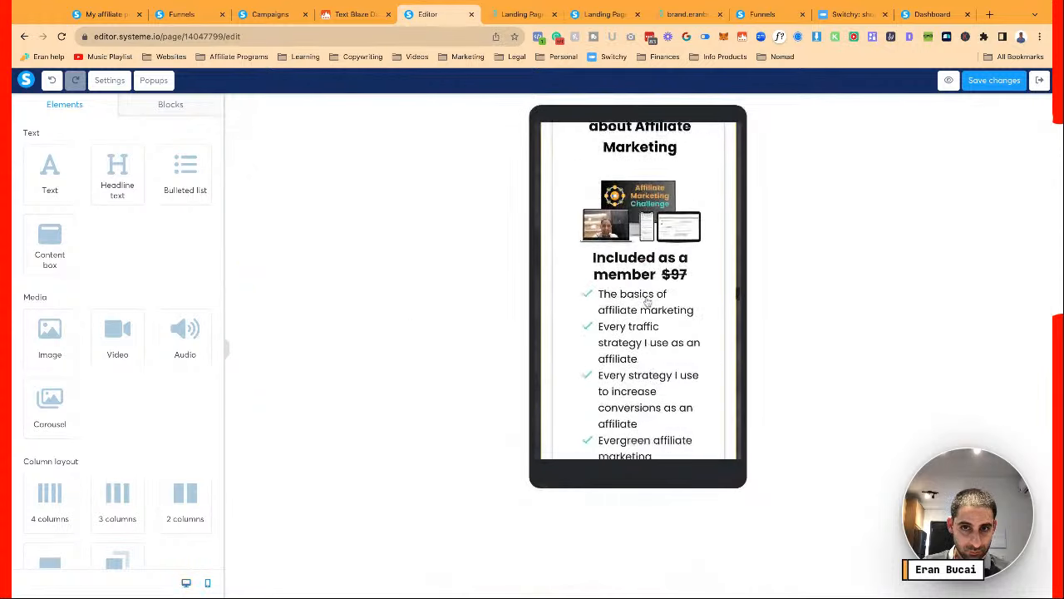
{"action": "scroll", "coordinate": [647, 303], "scroll_direction": "up", "scroll_amount": 4}
{"action": "scroll", "coordinate": [623, 238], "scroll_direction": "down", "scroll_amount": 1}
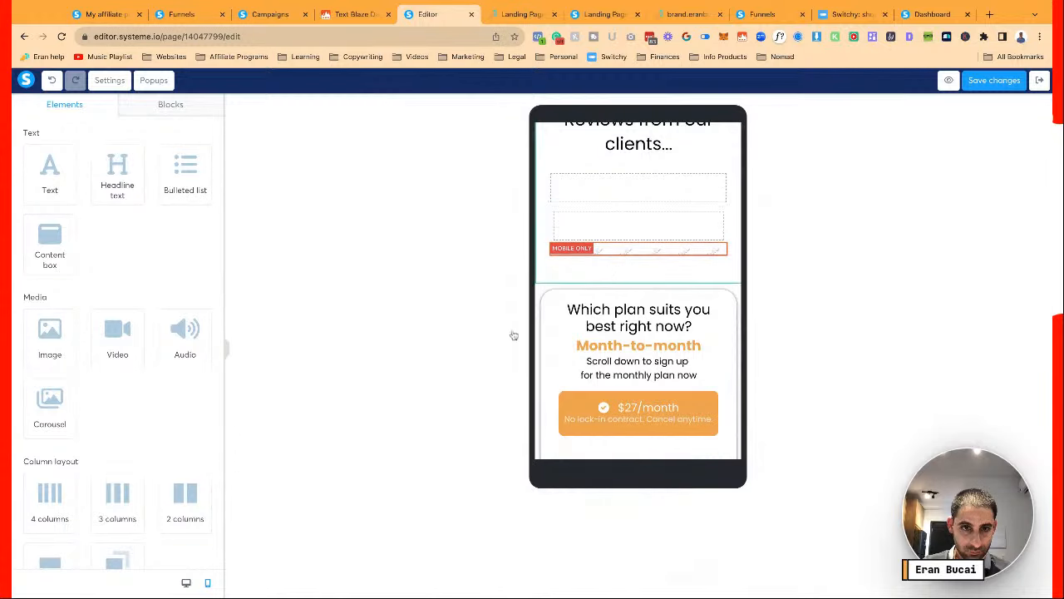
{"action": "left_click", "coordinate": [188, 584]}
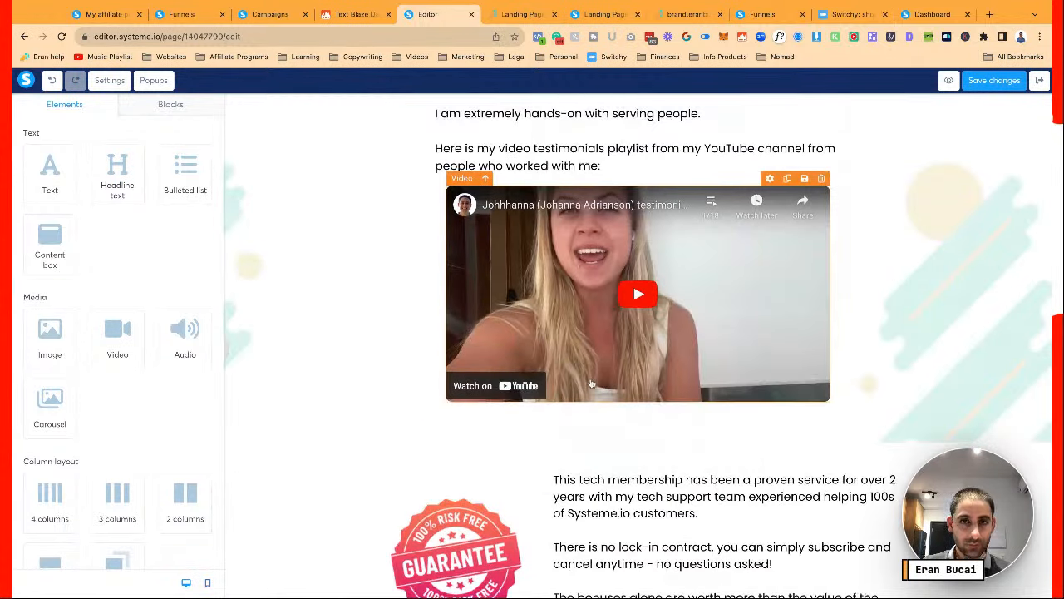
{"action": "scroll", "coordinate": [591, 384], "scroll_direction": "up", "scroll_amount": 8}
{"action": "scroll", "coordinate": [591, 383], "scroll_direction": "up", "scroll_amount": 5}
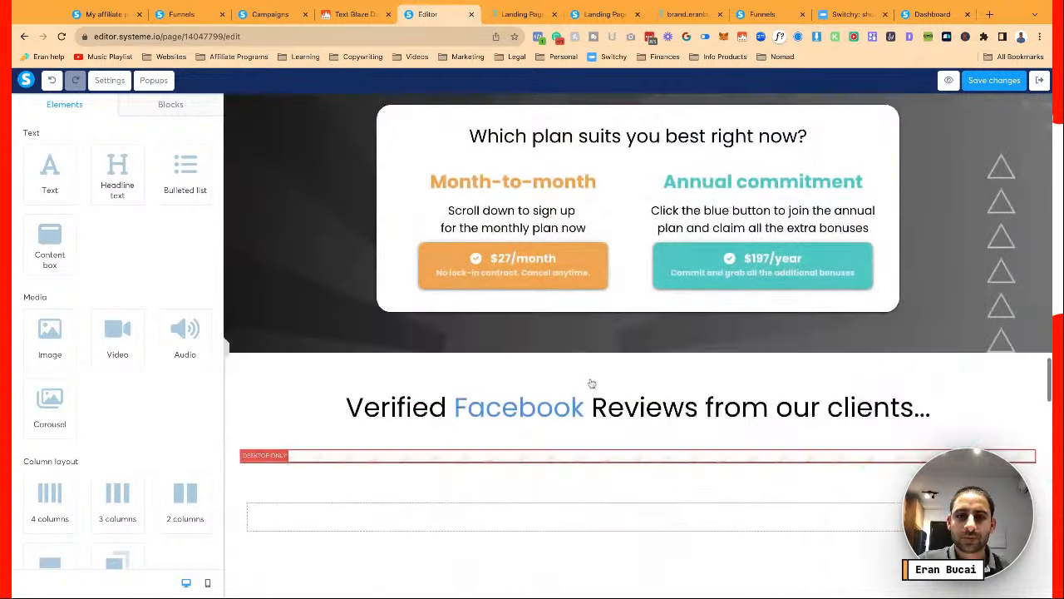
{"action": "scroll", "coordinate": [603, 488], "scroll_direction": "down", "scroll_amount": 1}
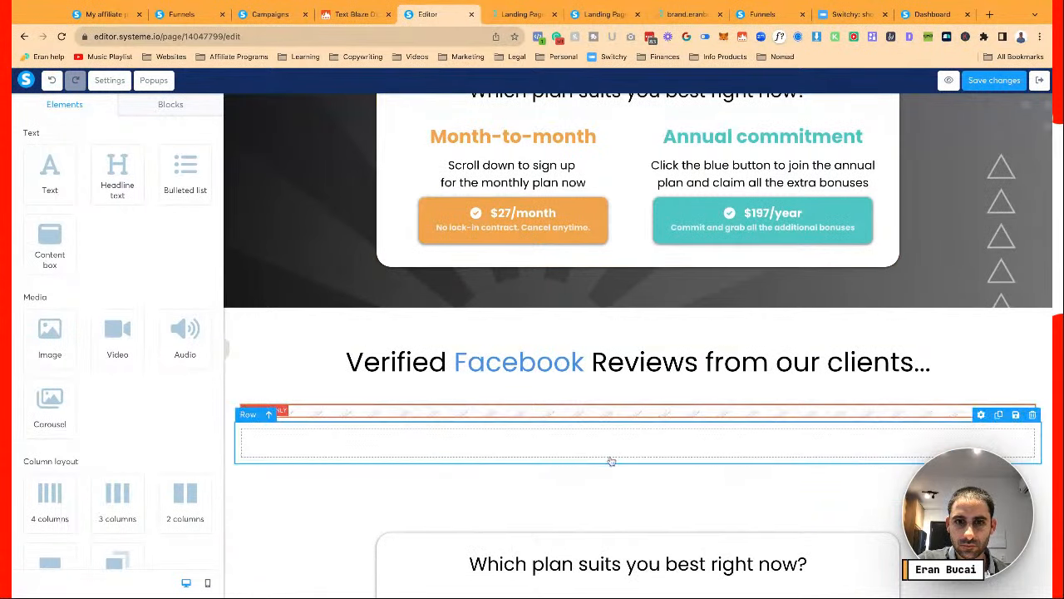
Set the lower pricing section's top and bottom padding to 10
{"action": "left_click", "coordinate": [594, 505]}
{"action": "scroll", "coordinate": [177, 339], "scroll_direction": "down", "scroll_amount": 5}
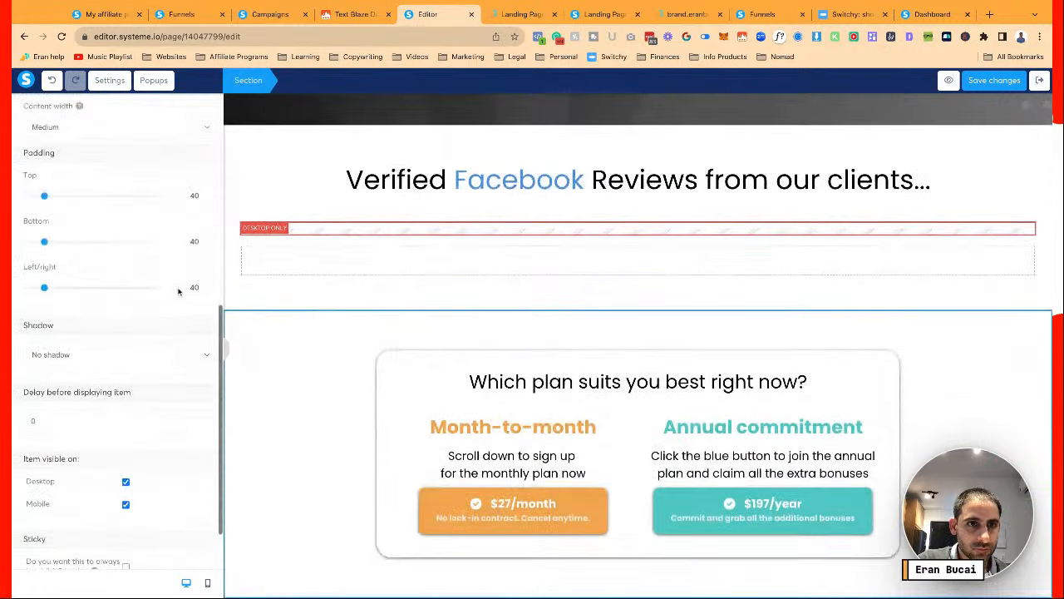
{"action": "double_click", "coordinate": [186, 196]}
{"action": "type", "text": "10"}
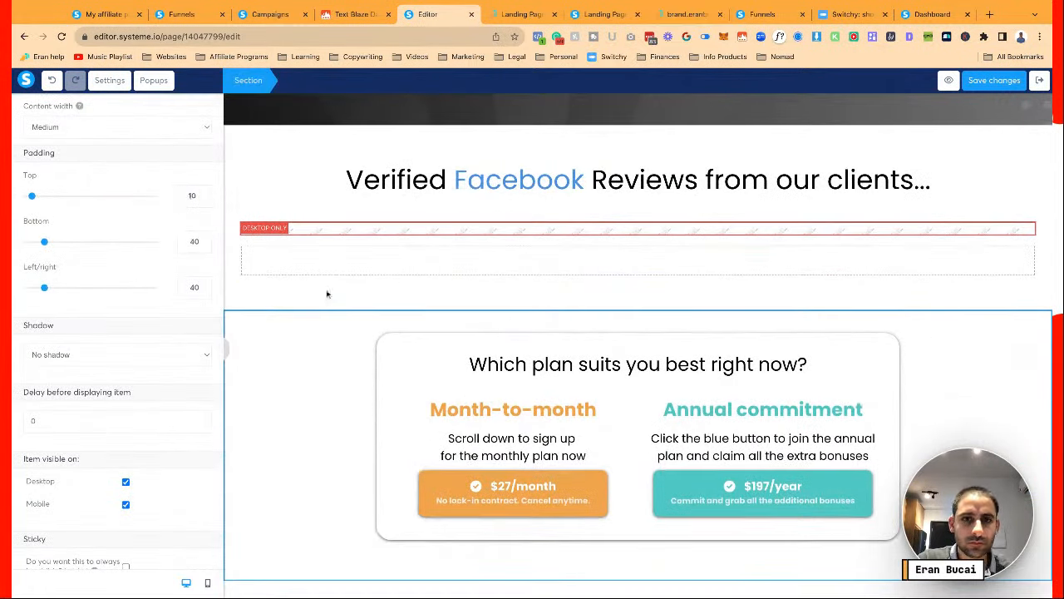
{"action": "left_click", "coordinate": [781, 325]}
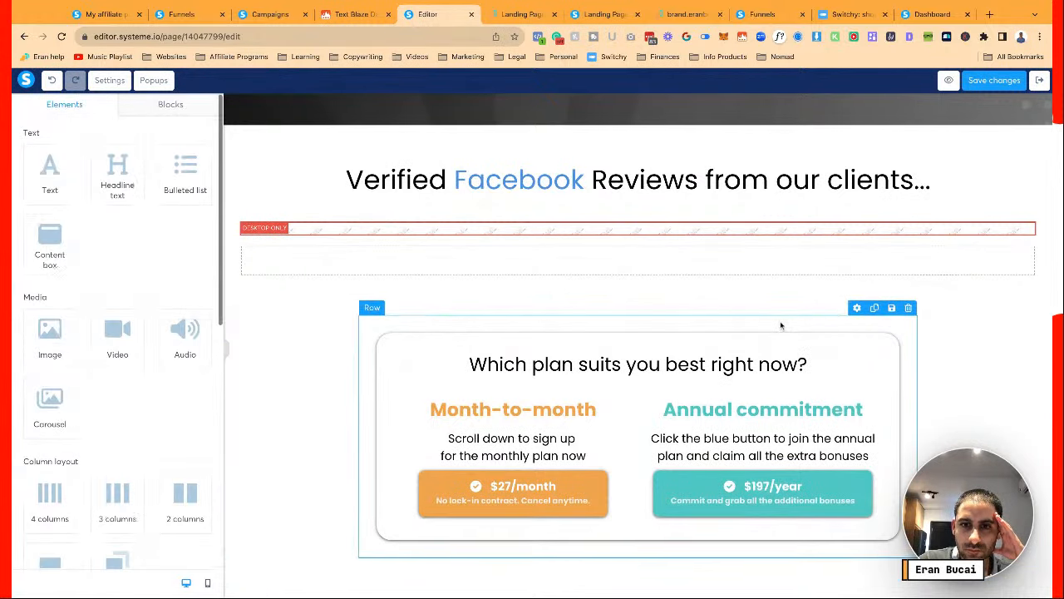
{"action": "scroll", "coordinate": [780, 325], "scroll_direction": "down", "scroll_amount": 2}
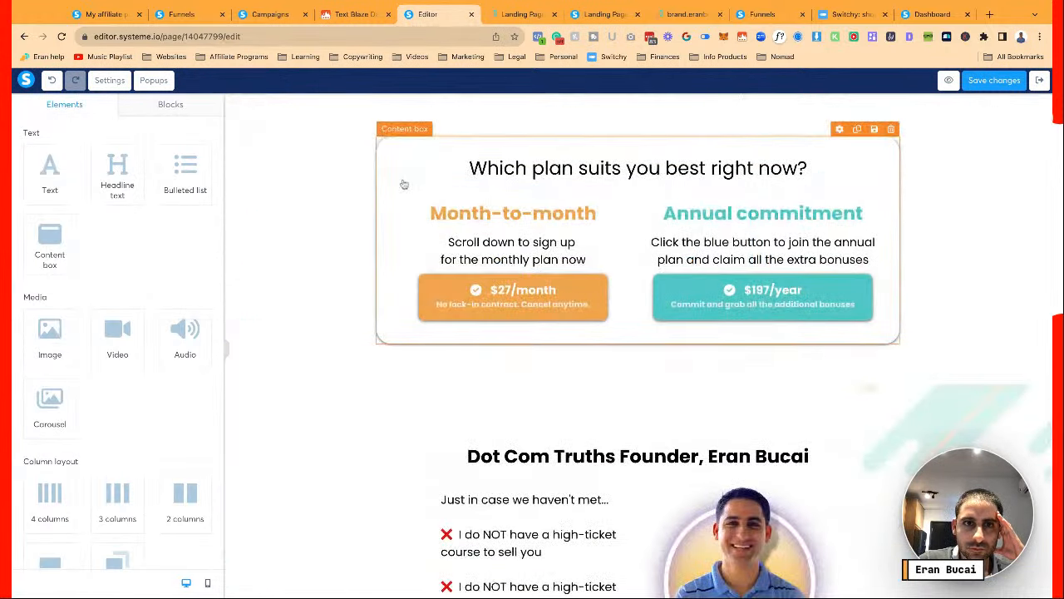
{"action": "left_click", "coordinate": [290, 167]}
{"action": "scroll", "coordinate": [170, 256], "scroll_direction": "down", "scroll_amount": 5}
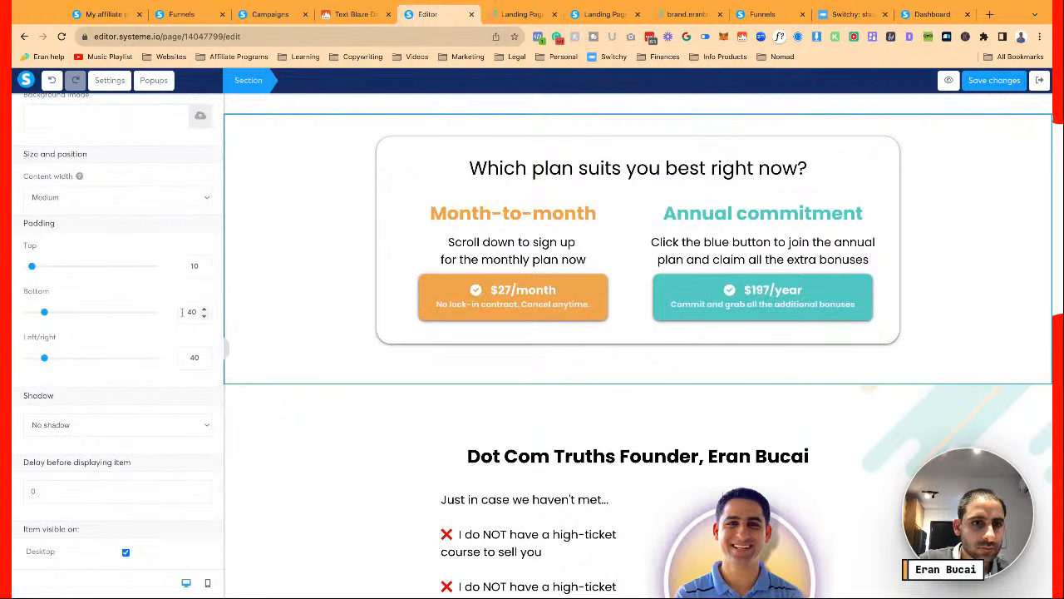
{"action": "type", "text": "1"}
{"action": "left_click", "coordinate": [264, 315]}
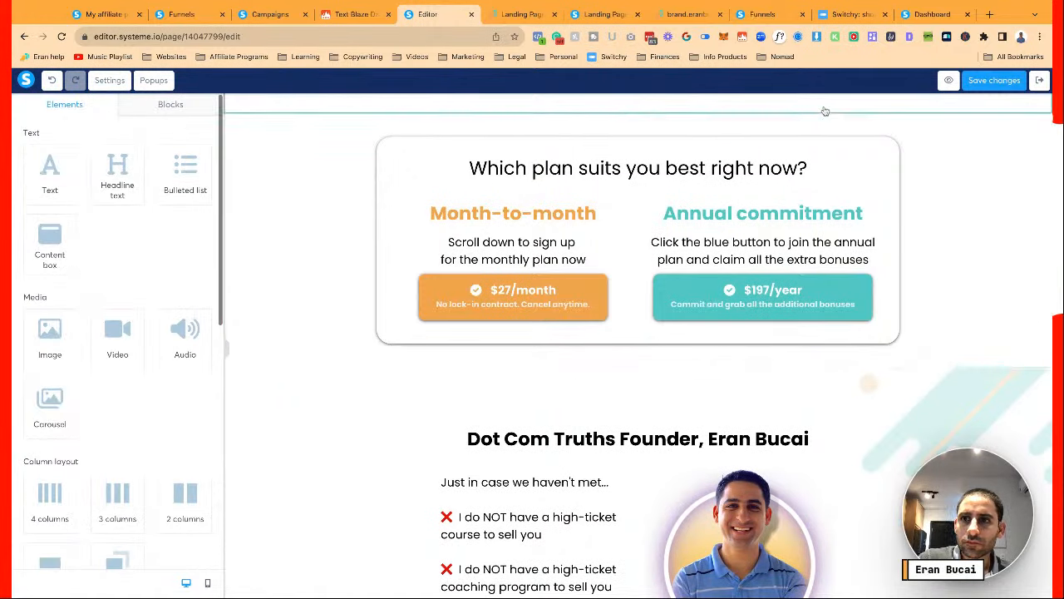
Save the page and view the tightened section in the mobile layout
{"action": "left_click", "coordinate": [994, 83]}
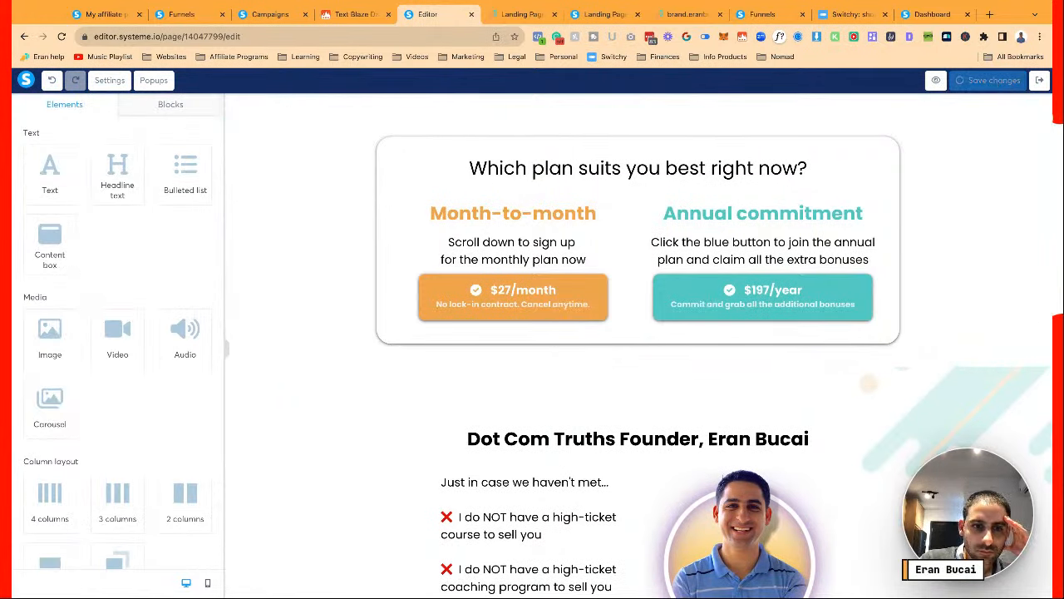
{"action": "left_click", "coordinate": [208, 584]}
{"action": "scroll", "coordinate": [634, 325], "scroll_direction": "down", "scroll_amount": 15}
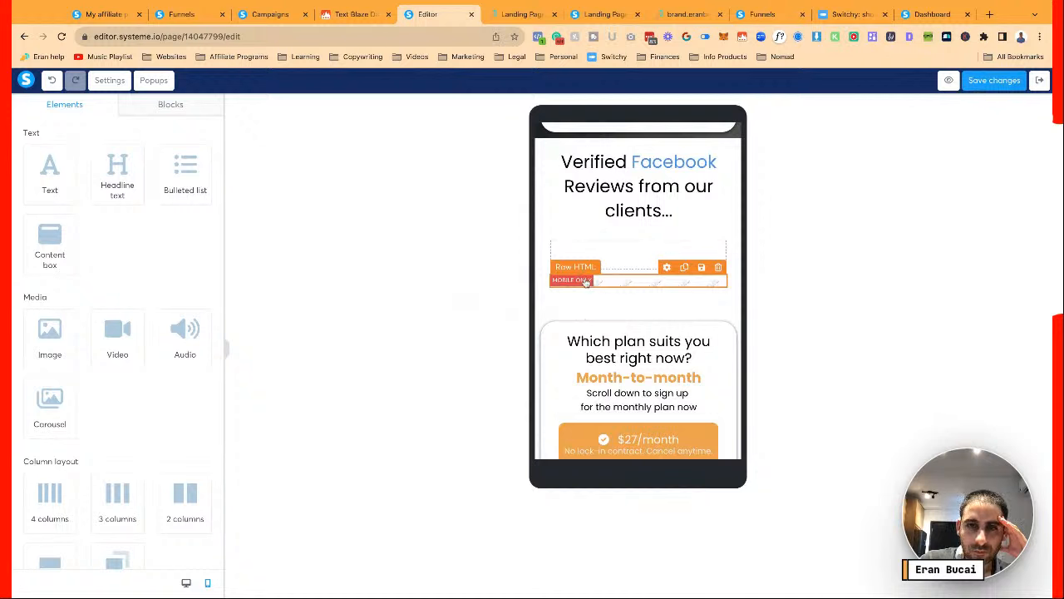
Back in desktop view, make the Verified Facebook Reviews headline bold
{"action": "left_click", "coordinate": [187, 584]}
{"action": "scroll", "coordinate": [644, 324], "scroll_direction": "up", "scroll_amount": 10}
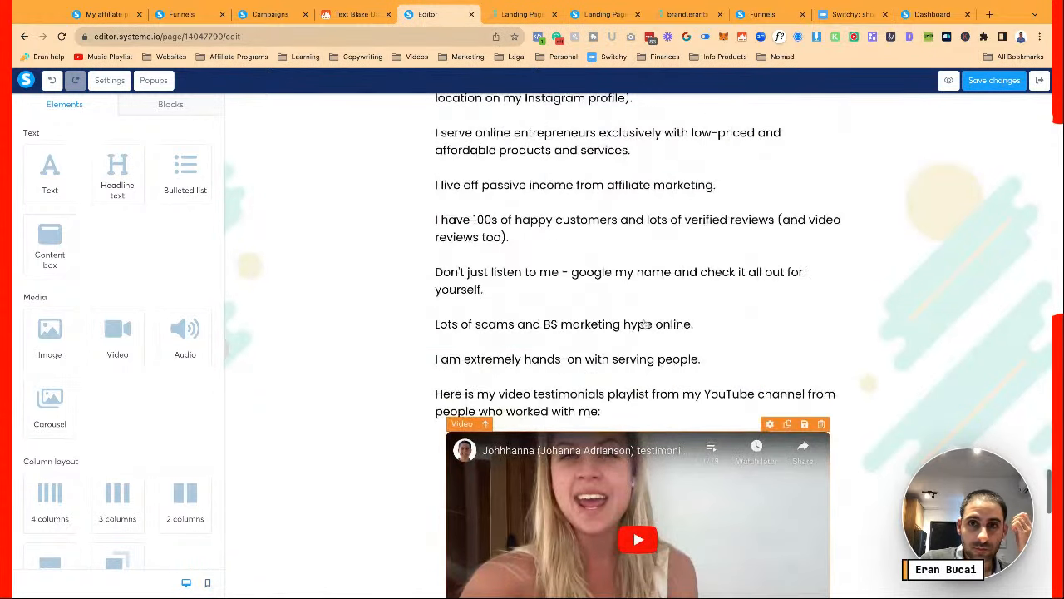
{"action": "left_click", "coordinate": [519, 262]}
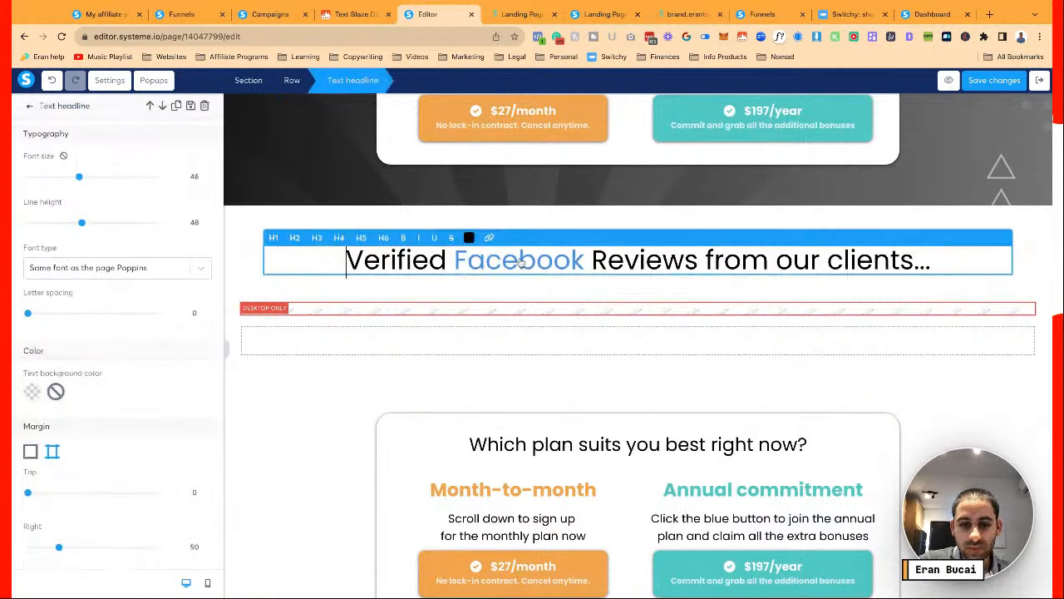
{"action": "triple_click", "coordinate": [519, 261]}
{"action": "key", "text": "ctrl+b"}
{"action": "left_click", "coordinate": [583, 214]}
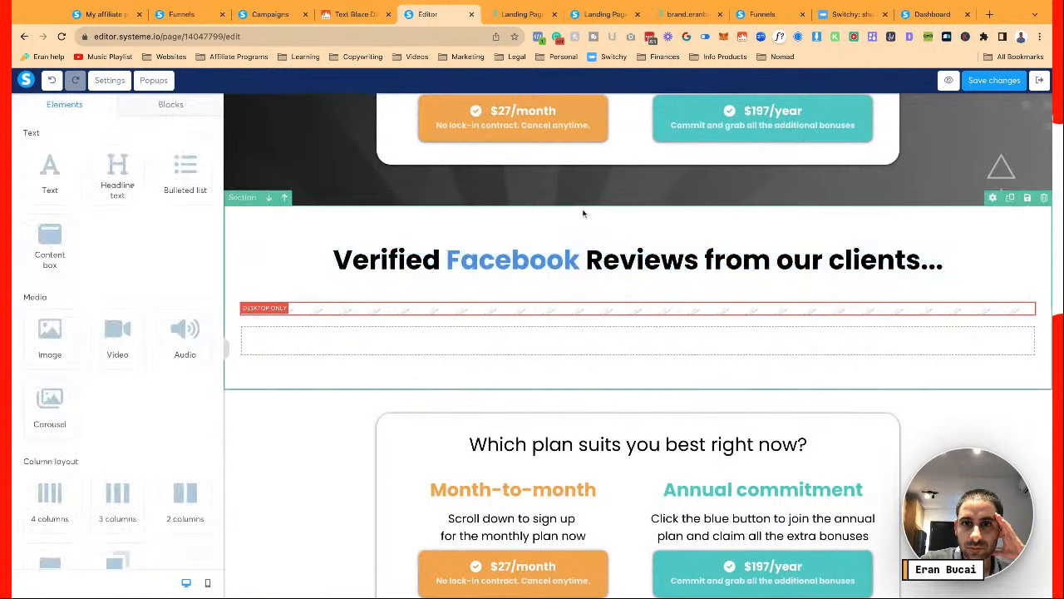
Check the live landing page, then save the page changes
{"action": "scroll", "coordinate": [583, 214], "scroll_direction": "up", "scroll_amount": 2}
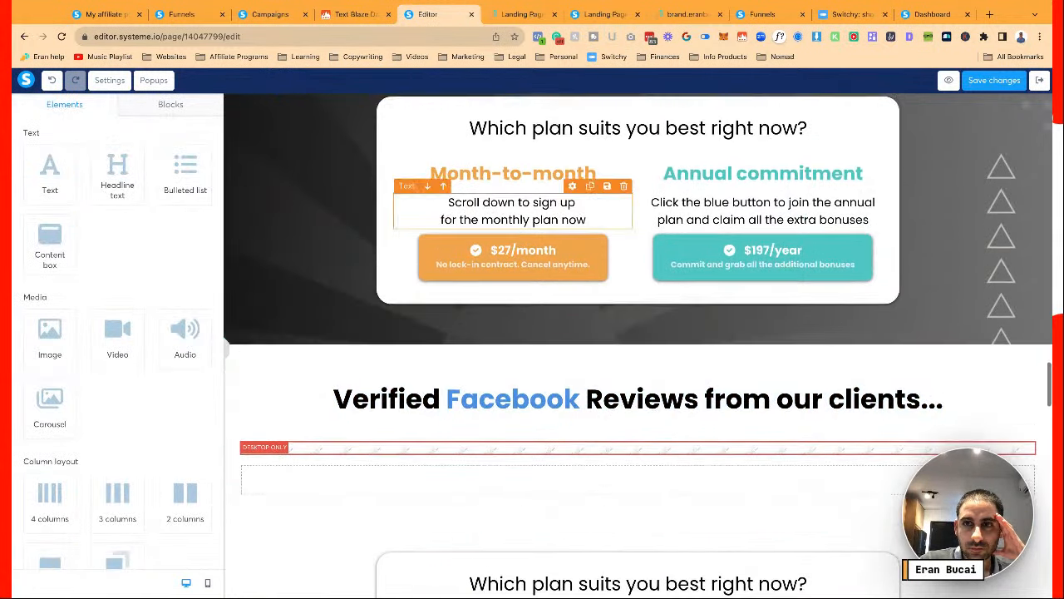
{"action": "scroll", "coordinate": [584, 214], "scroll_direction": "down", "scroll_amount": 2}
{"action": "left_click", "coordinate": [520, 14]}
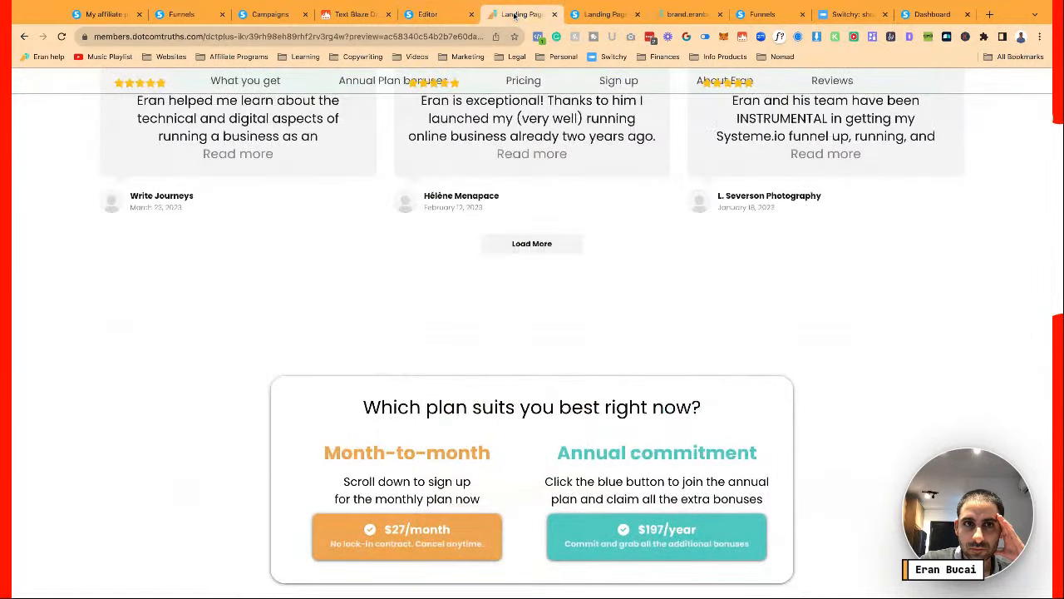
{"action": "left_click", "coordinate": [428, 14]}
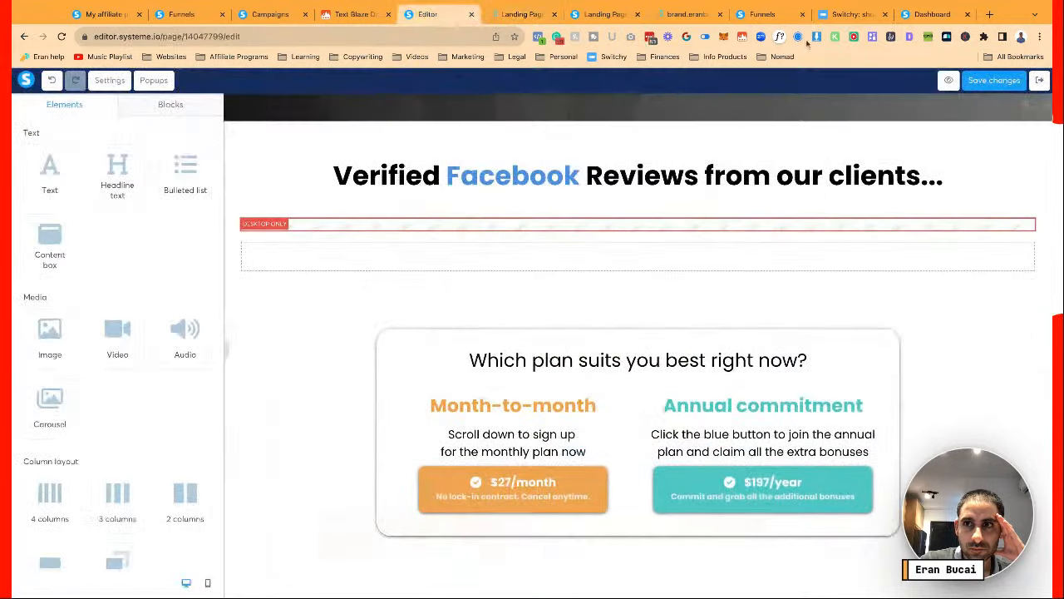
{"action": "left_click", "coordinate": [994, 80]}
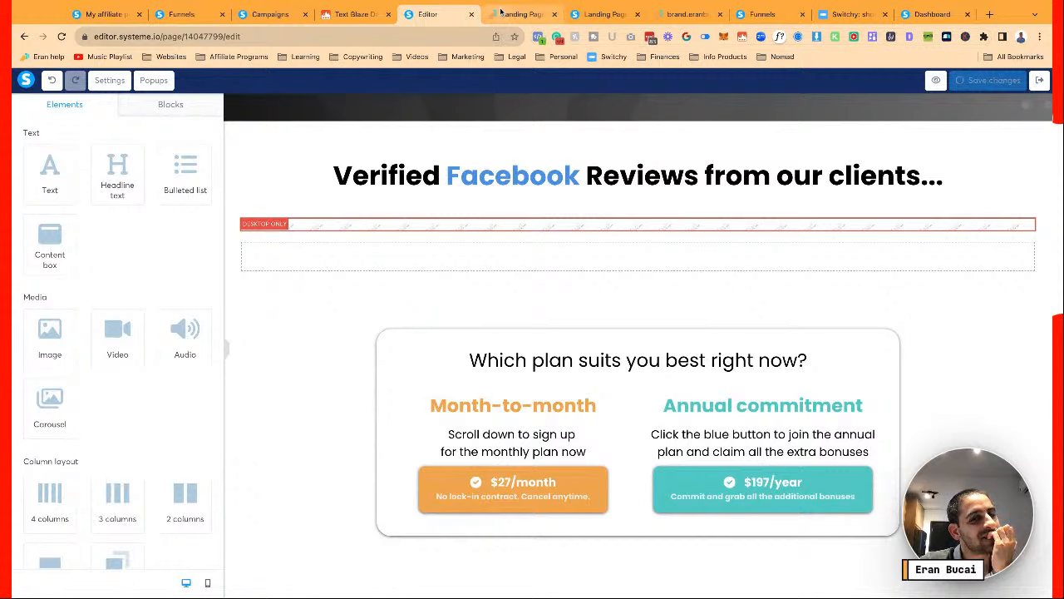
Delete the Instagram location remark after 'travel' in the founder bio
{"action": "scroll", "coordinate": [695, 270], "scroll_direction": "down", "scroll_amount": 4}
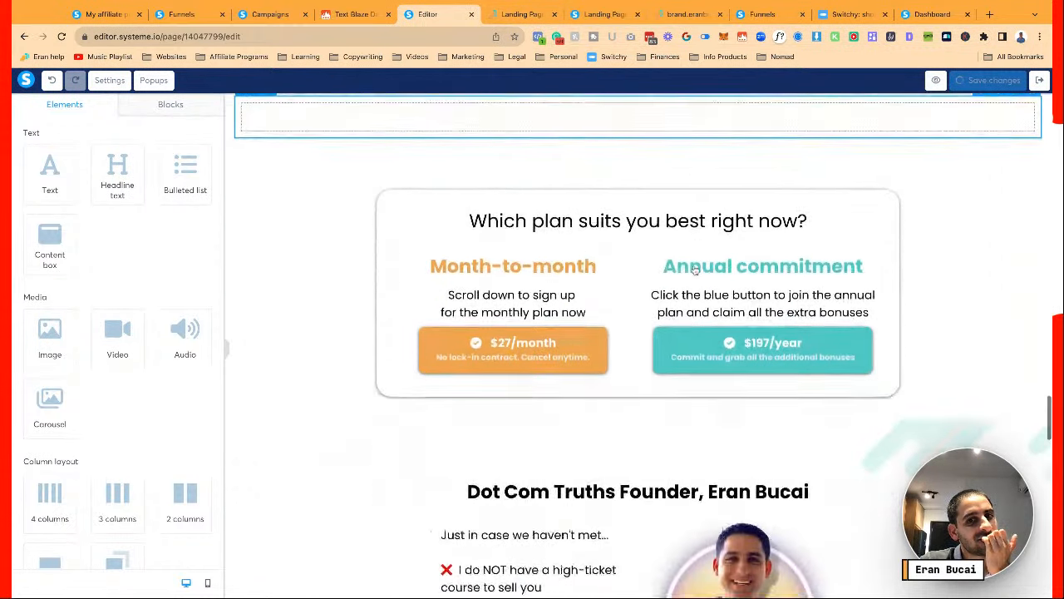
{"action": "scroll", "coordinate": [695, 270], "scroll_direction": "down", "scroll_amount": 5}
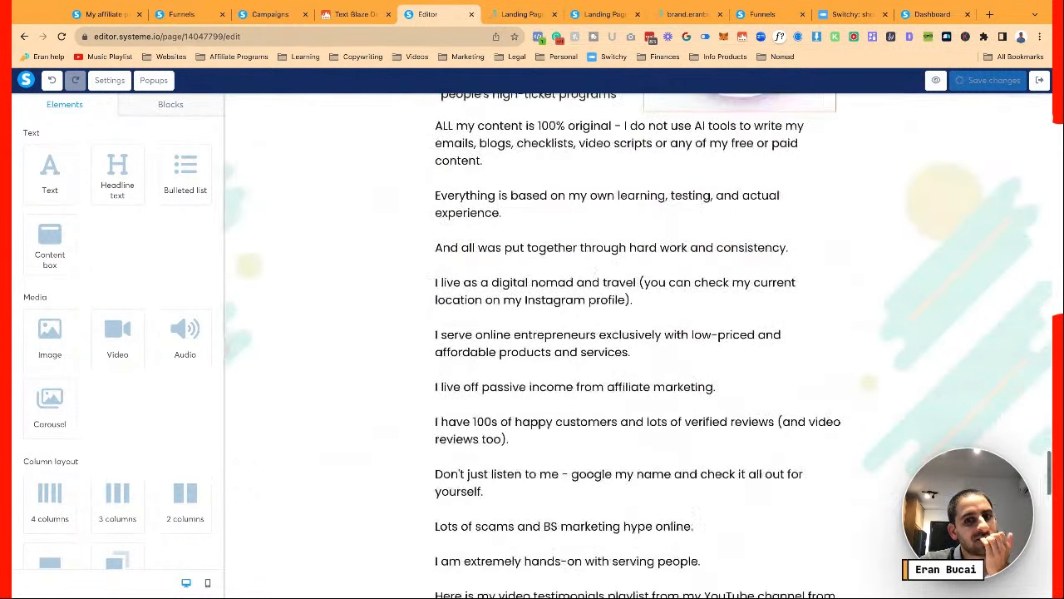
{"action": "scroll", "coordinate": [637, 346], "scroll_direction": "down", "scroll_amount": 4}
{"action": "scroll", "coordinate": [638, 346], "scroll_direction": "up", "scroll_amount": 7}
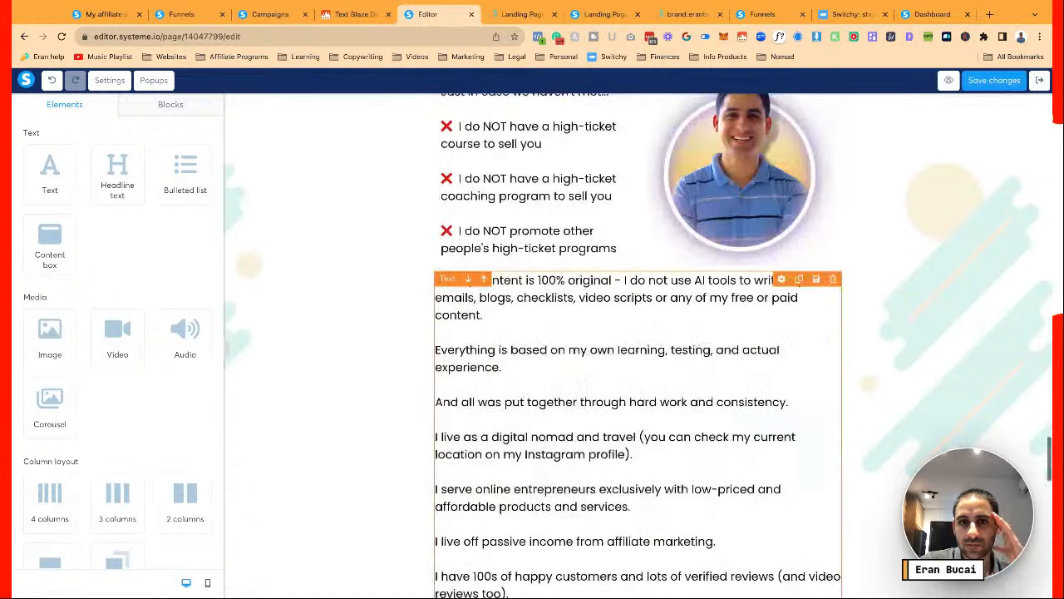
{"action": "scroll", "coordinate": [638, 346], "scroll_direction": "up", "scroll_amount": 2}
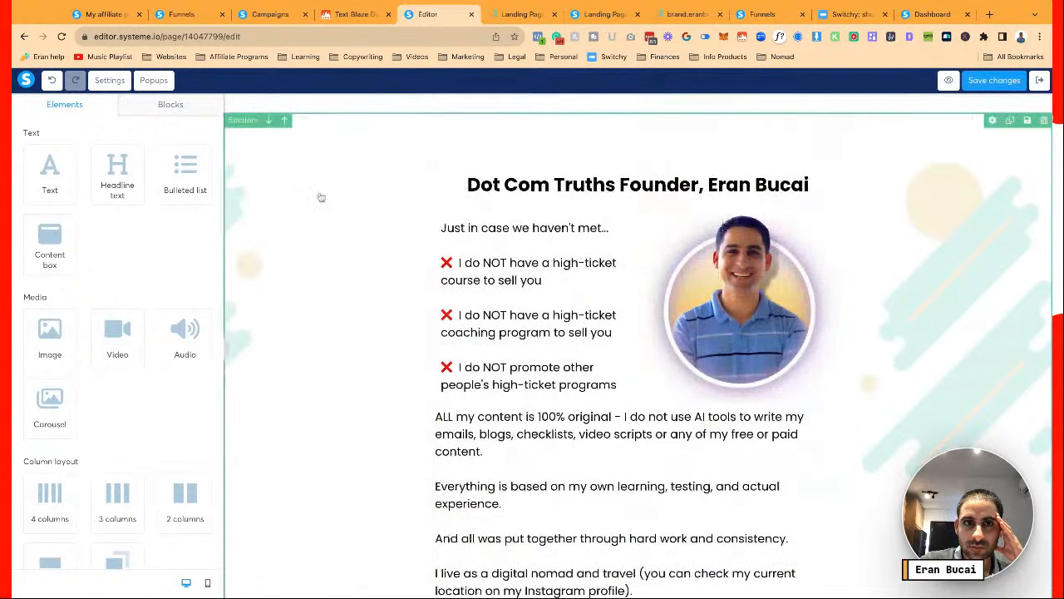
{"action": "scroll", "coordinate": [335, 264], "scroll_direction": "down", "scroll_amount": 4}
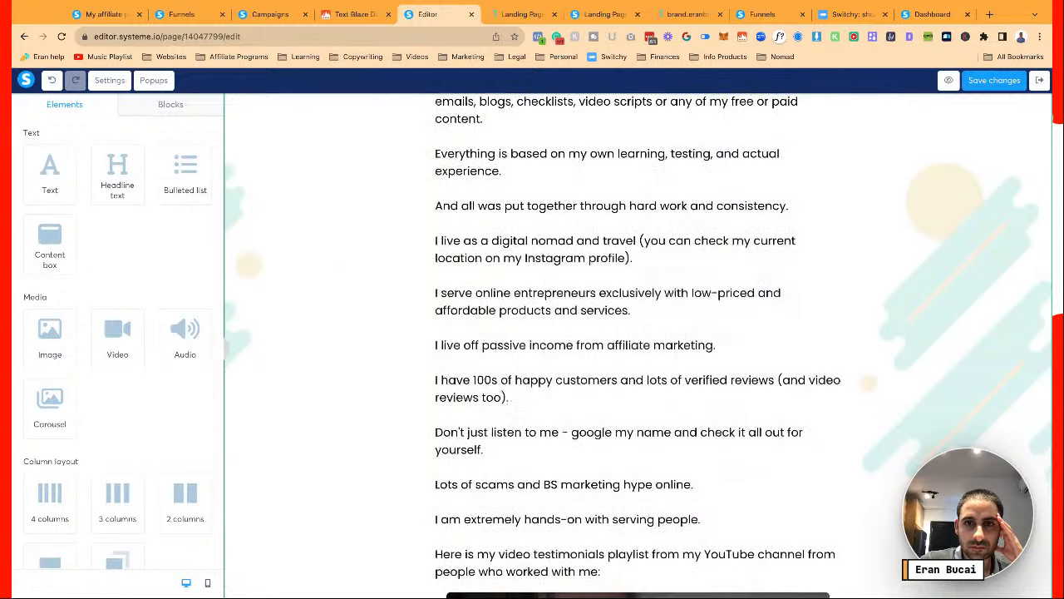
{"action": "scroll", "coordinate": [638, 346], "scroll_direction": "down", "scroll_amount": 5}
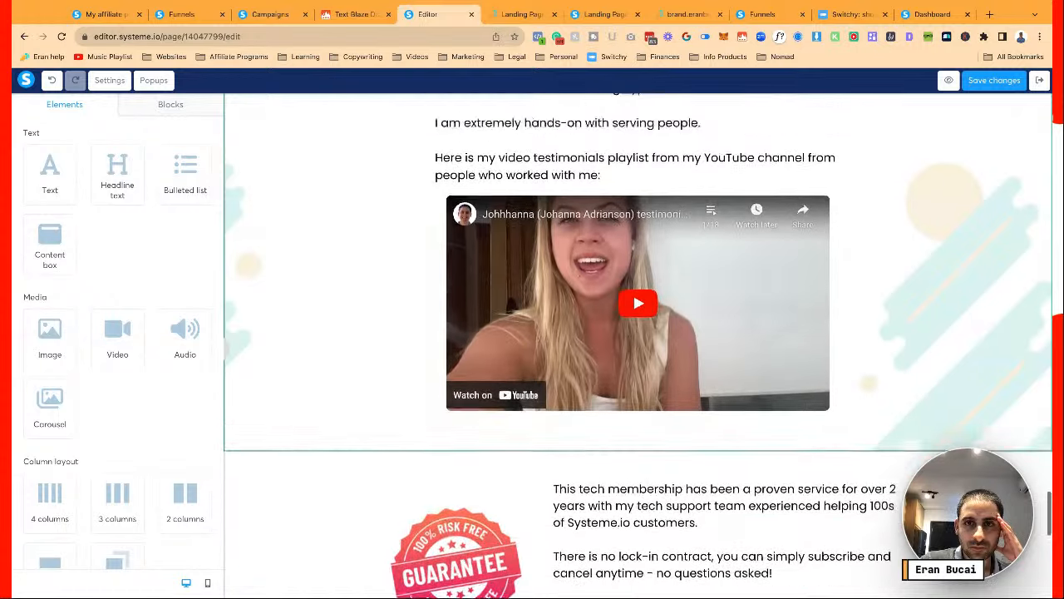
{"action": "scroll", "coordinate": [637, 345], "scroll_direction": "up", "scroll_amount": 4}
{"action": "scroll", "coordinate": [638, 258], "scroll_direction": "up", "scroll_amount": 1}
{"action": "left_click", "coordinate": [638, 258]}
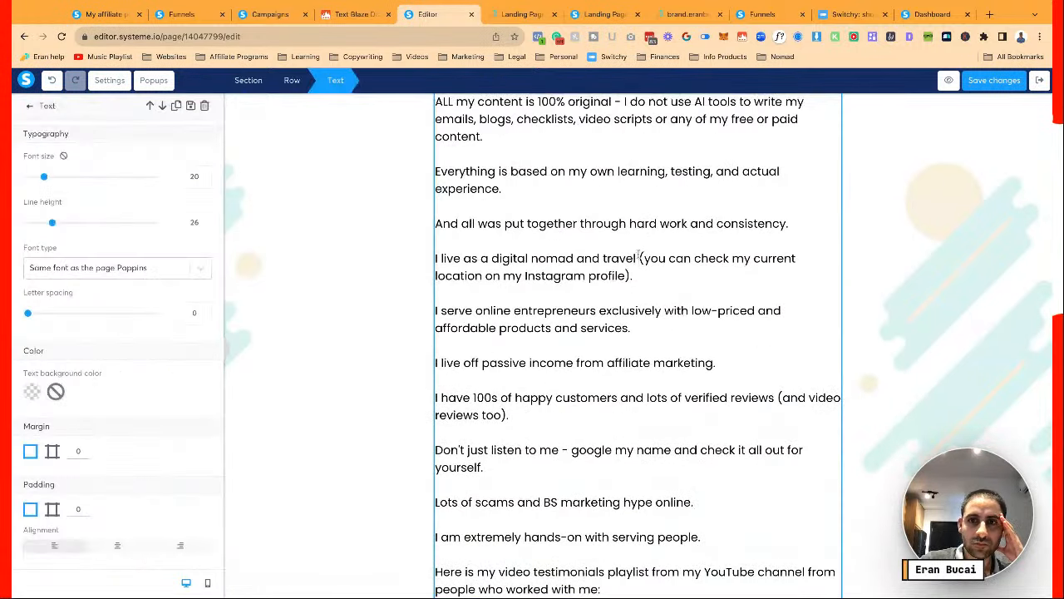
{"action": "key", "text": "shift+Down"}
{"action": "key", "text": "BackSpace"}
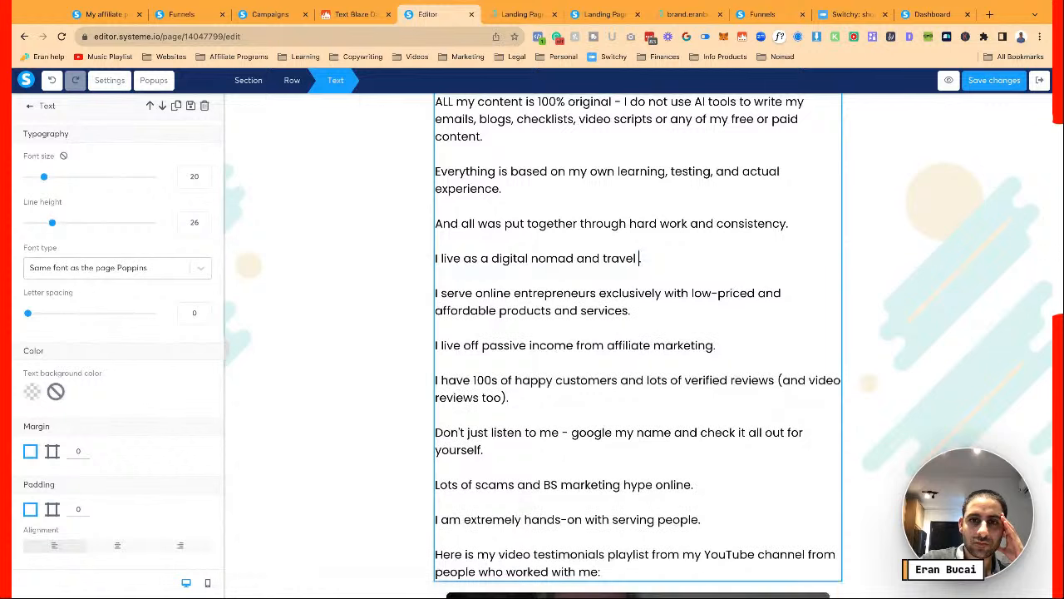
Rewrite the text after 'travel' with 'you can' and end the line with a period
{"action": "left_click", "coordinate": [753, 383]}
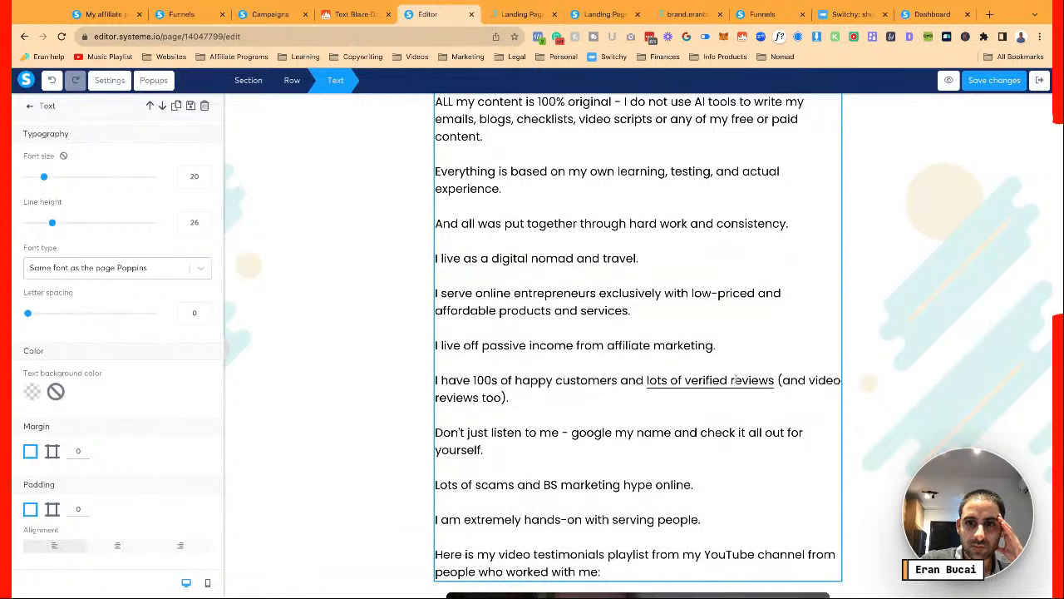
{"action": "left_click", "coordinate": [697, 384]}
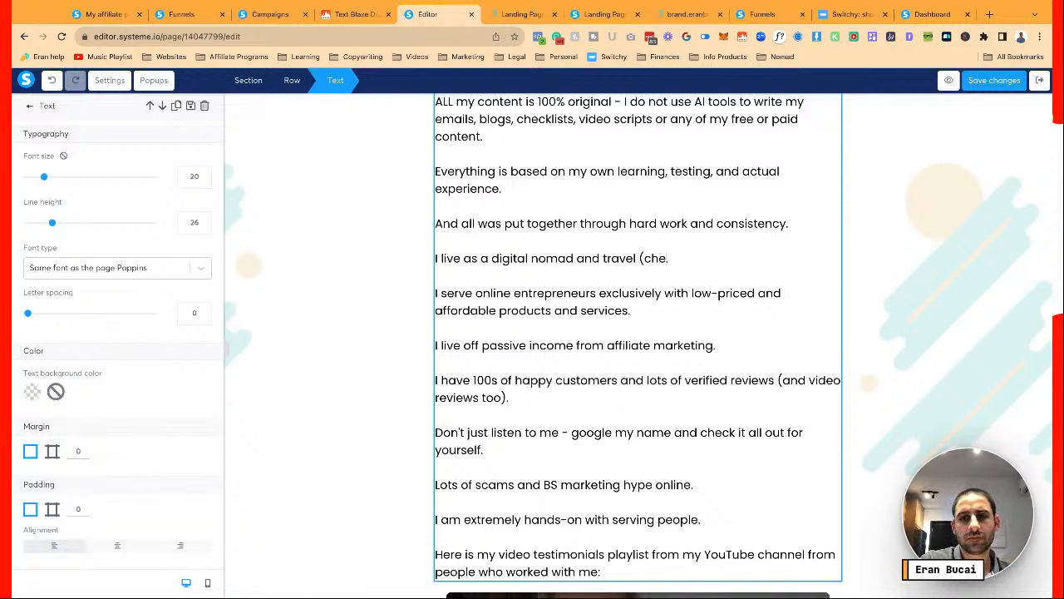
{"action": "key", "text": "BackSpace"}
{"action": "key", "text": "BackSpace"}
{"action": "type", "text": "you can"}
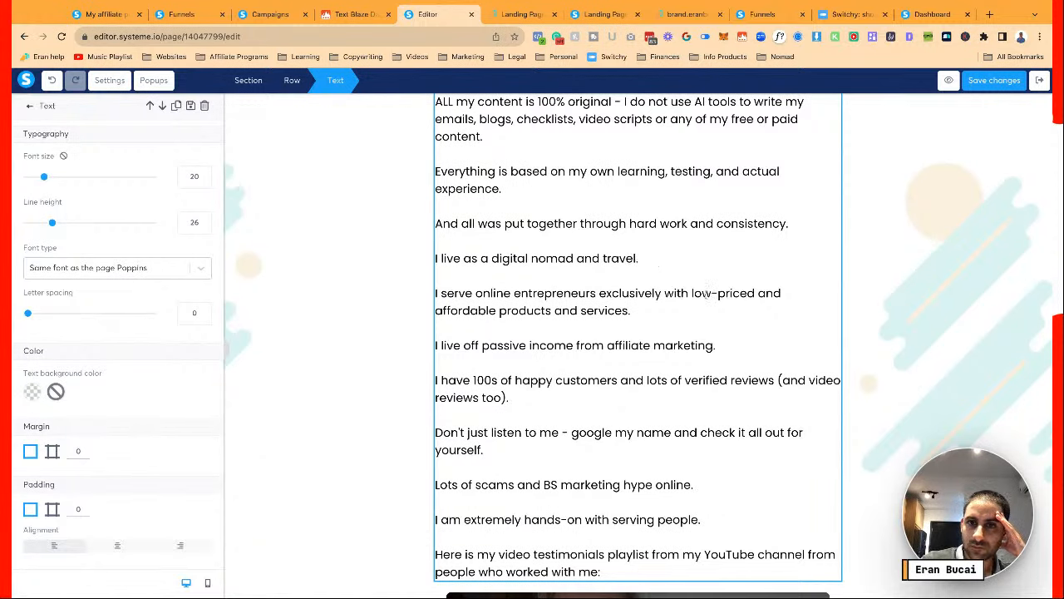
{"action": "scroll", "coordinate": [732, 324], "scroll_direction": "down", "scroll_amount": 2}
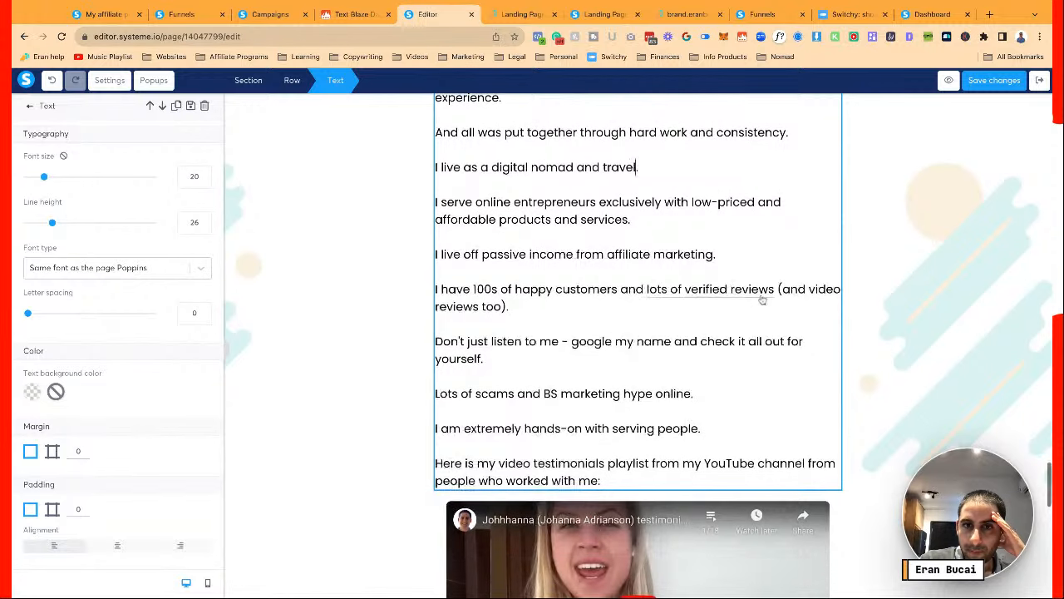
{"action": "type", "text": "."}
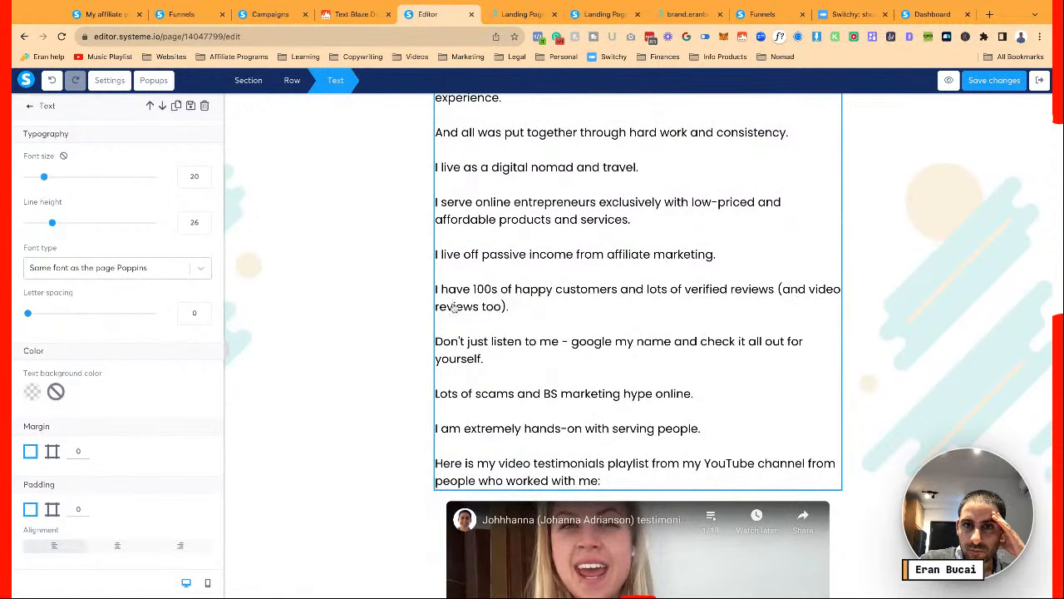
Clear the YouTube link address from the founder text
{"action": "scroll", "coordinate": [829, 289], "scroll_direction": "up", "scroll_amount": 8}
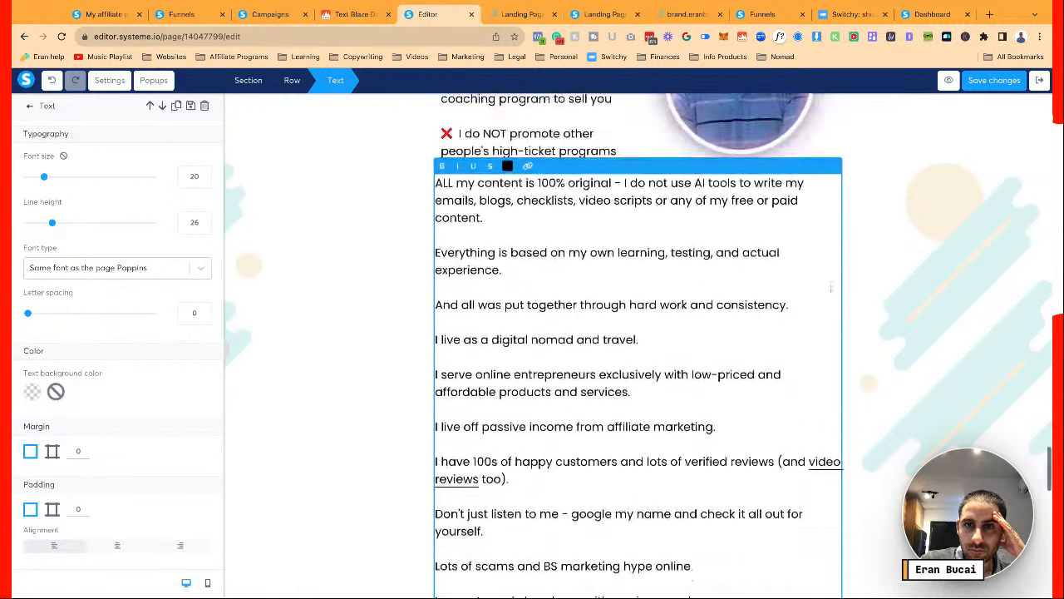
{"action": "scroll", "coordinate": [818, 268], "scroll_direction": "down", "scroll_amount": 10}
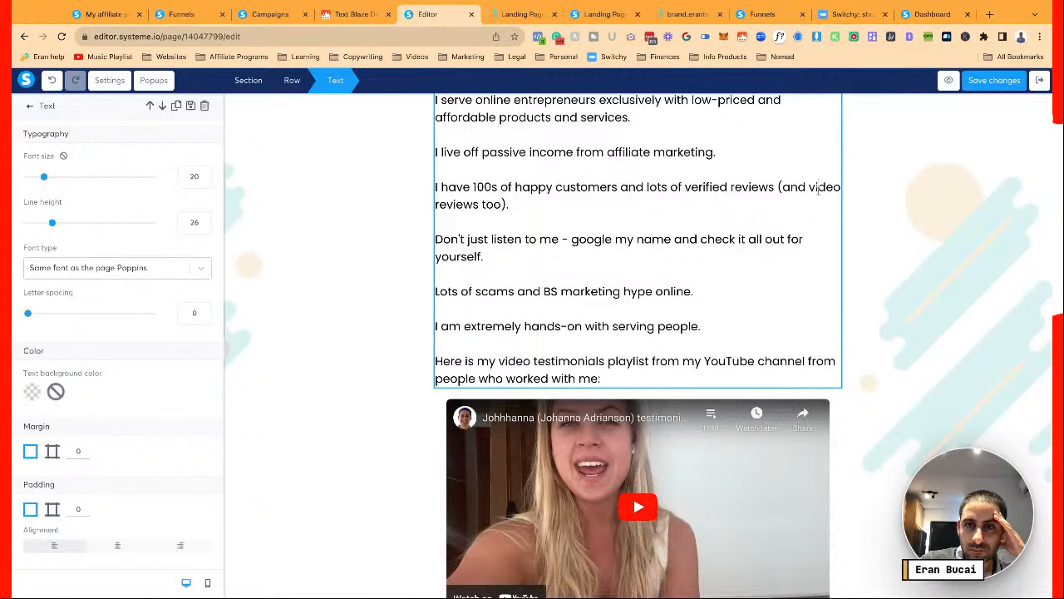
{"action": "scroll", "coordinate": [818, 191], "scroll_direction": "up", "scroll_amount": 7}
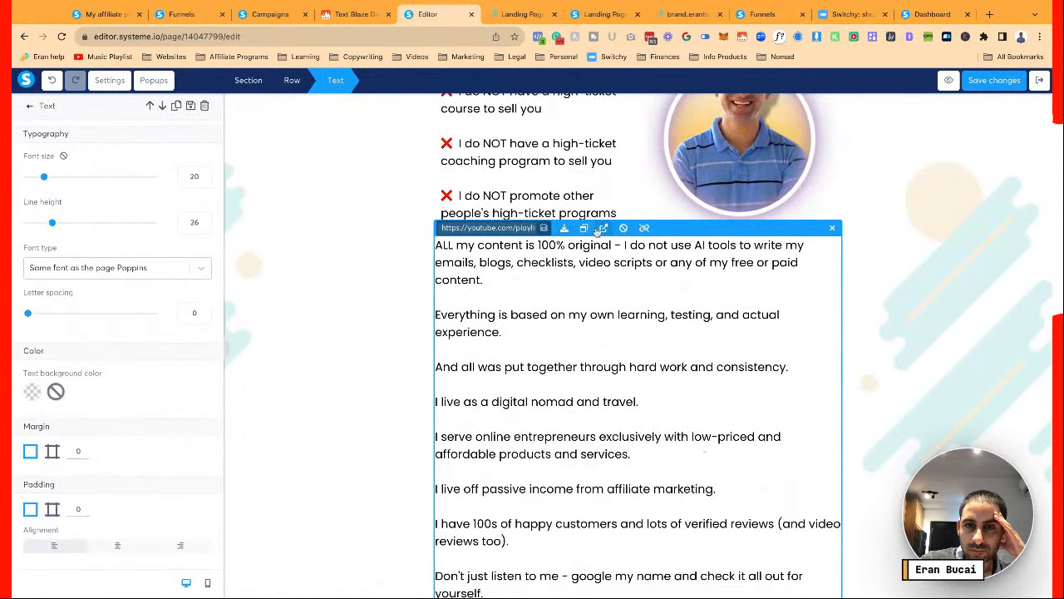
{"action": "triple_click", "coordinate": [509, 229]}
{"action": "key", "text": "BackSpace"}
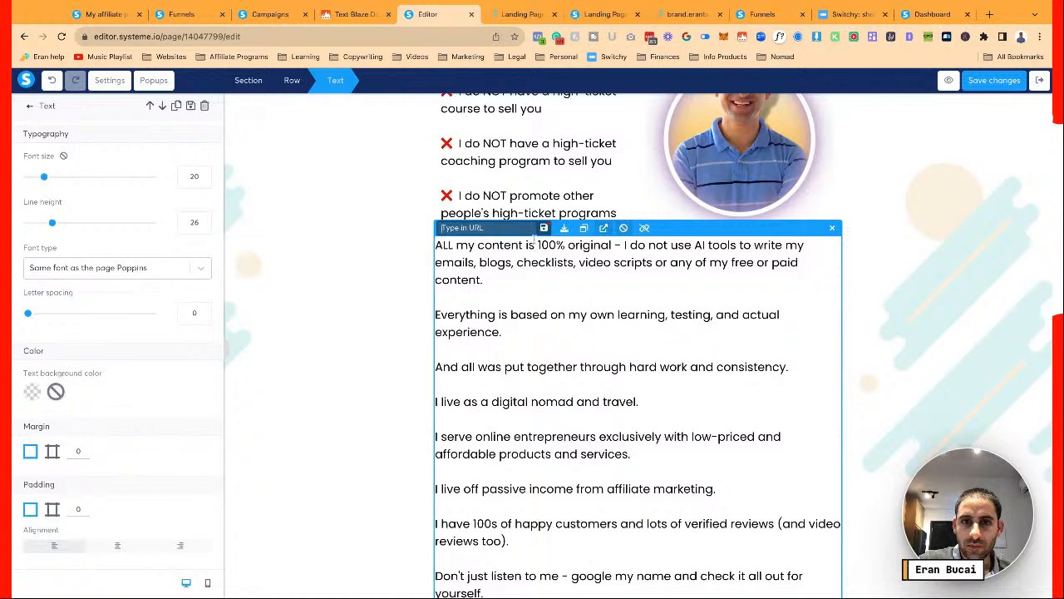
{"action": "left_click", "coordinate": [544, 228]}
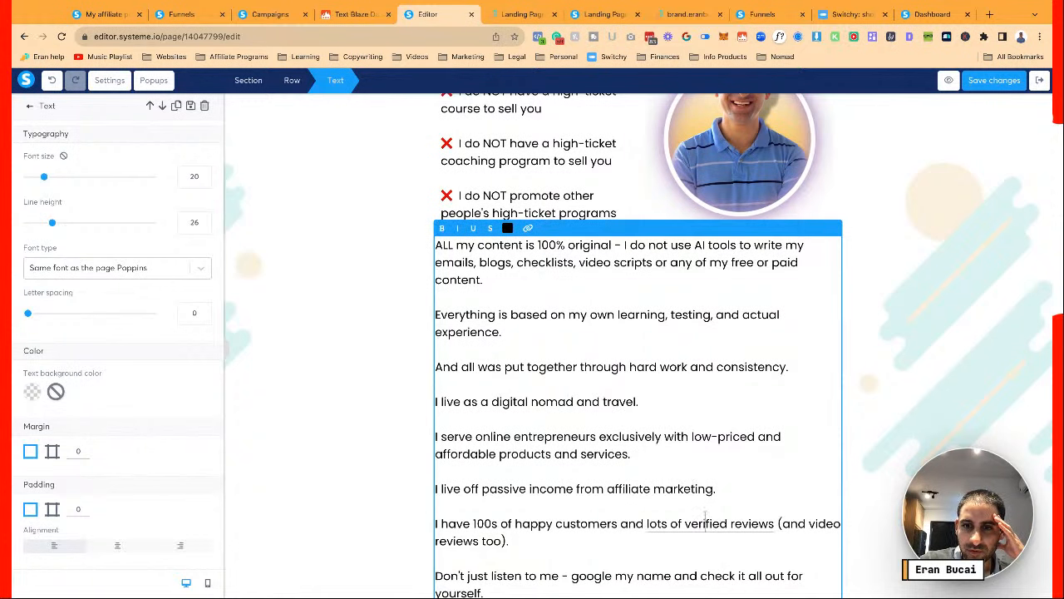
Clear the Facebook link address from the other linked phrase
{"action": "left_click", "coordinate": [576, 295]}
{"action": "triple_click", "coordinate": [514, 228]}
{"action": "key", "text": "BackSpace"}
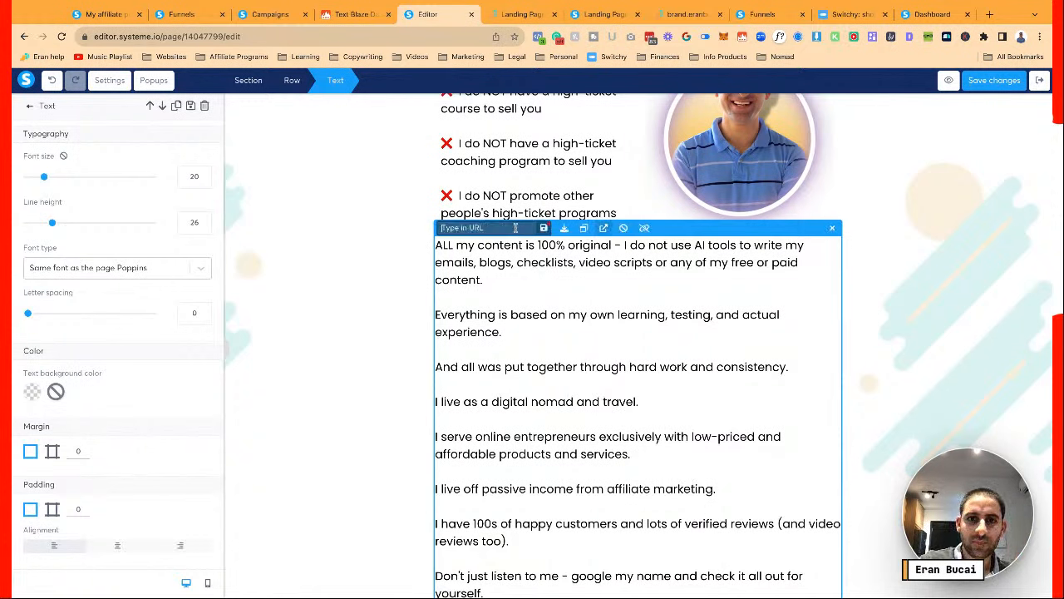
{"action": "left_click", "coordinate": [543, 228]}
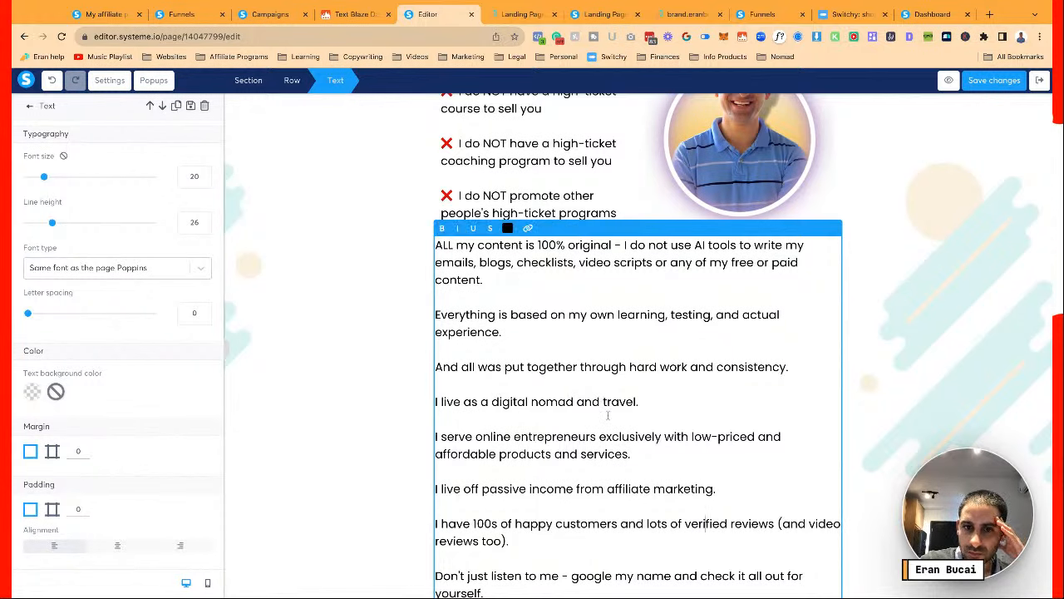
{"action": "scroll", "coordinate": [607, 415], "scroll_direction": "down", "scroll_amount": 3}
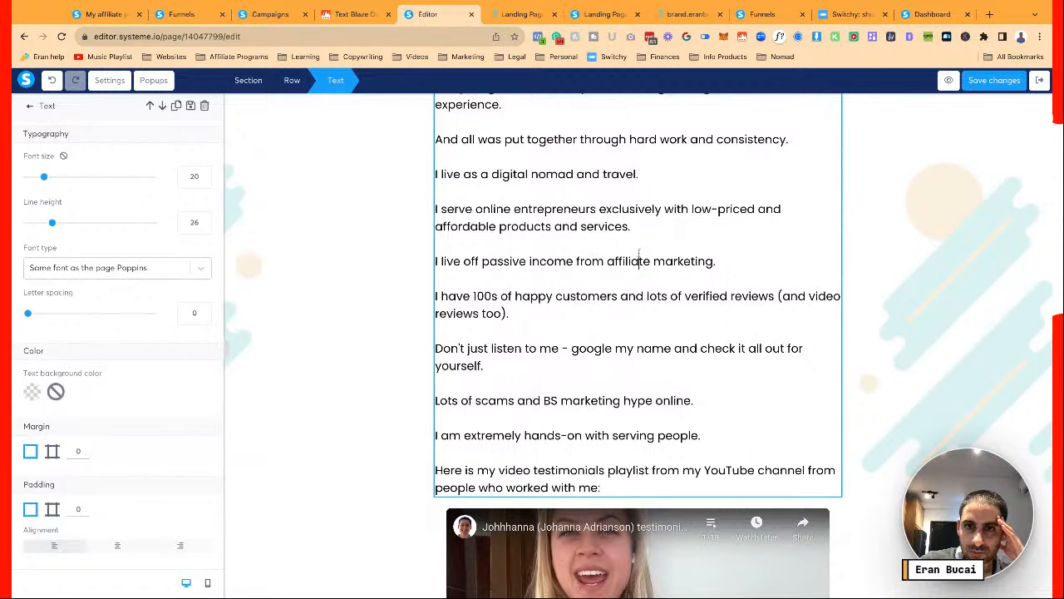
{"action": "scroll", "coordinate": [638, 257], "scroll_direction": "up", "scroll_amount": 3}
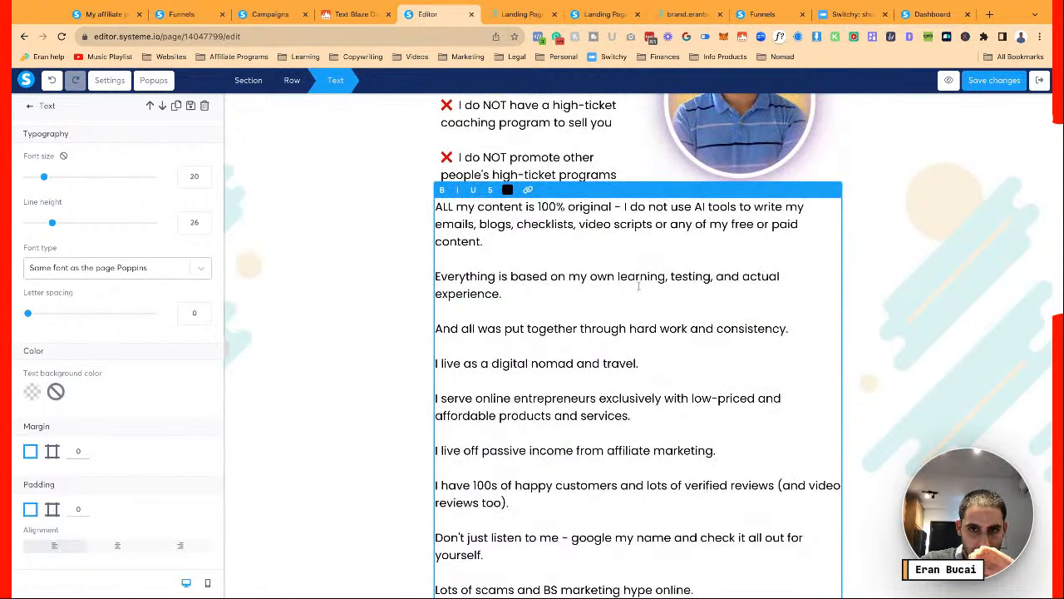
{"action": "scroll", "coordinate": [638, 286], "scroll_direction": "up", "scroll_amount": 3}
Finish editing the founder text and scroll down to the annual-plan bonuses with Affiliate Marketer Training
{"action": "key", "text": "Escape"}
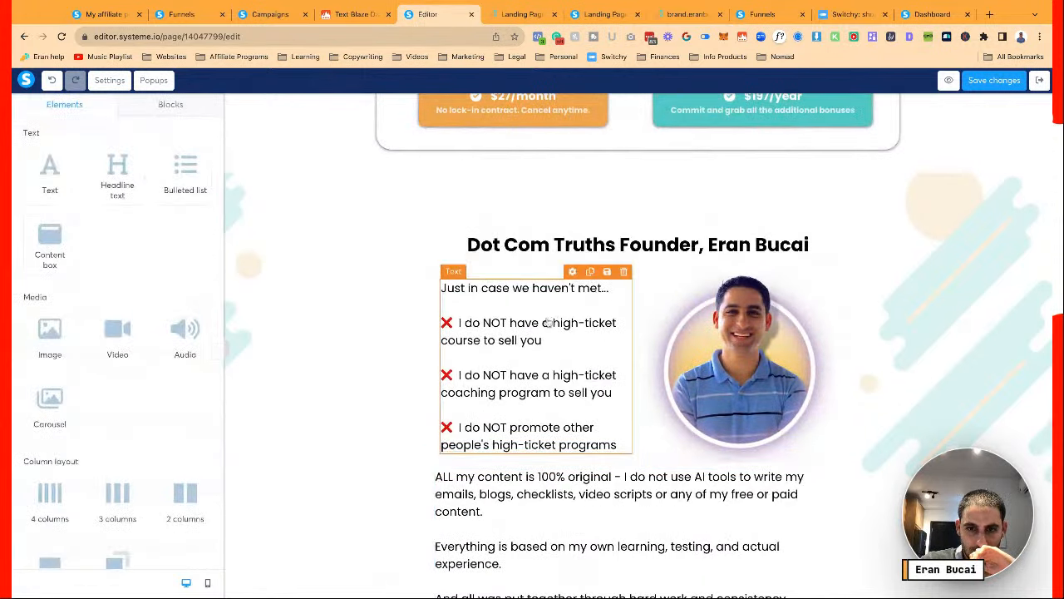
{"action": "scroll", "coordinate": [548, 322], "scroll_direction": "down", "scroll_amount": 8}
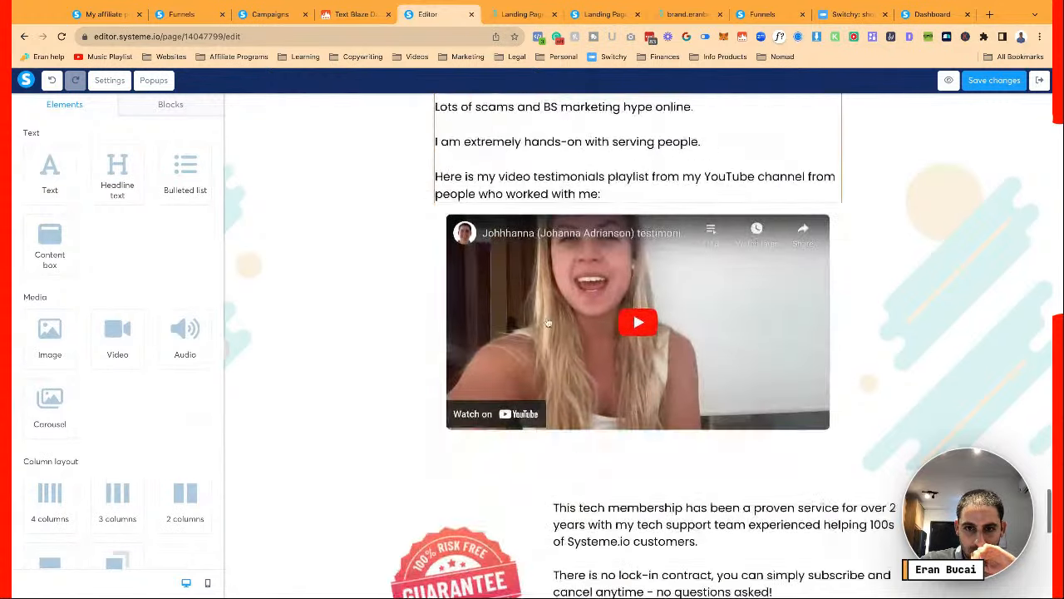
{"action": "scroll", "coordinate": [547, 322], "scroll_direction": "down", "scroll_amount": 2}
{"action": "scroll", "coordinate": [547, 322], "scroll_direction": "up", "scroll_amount": 2}
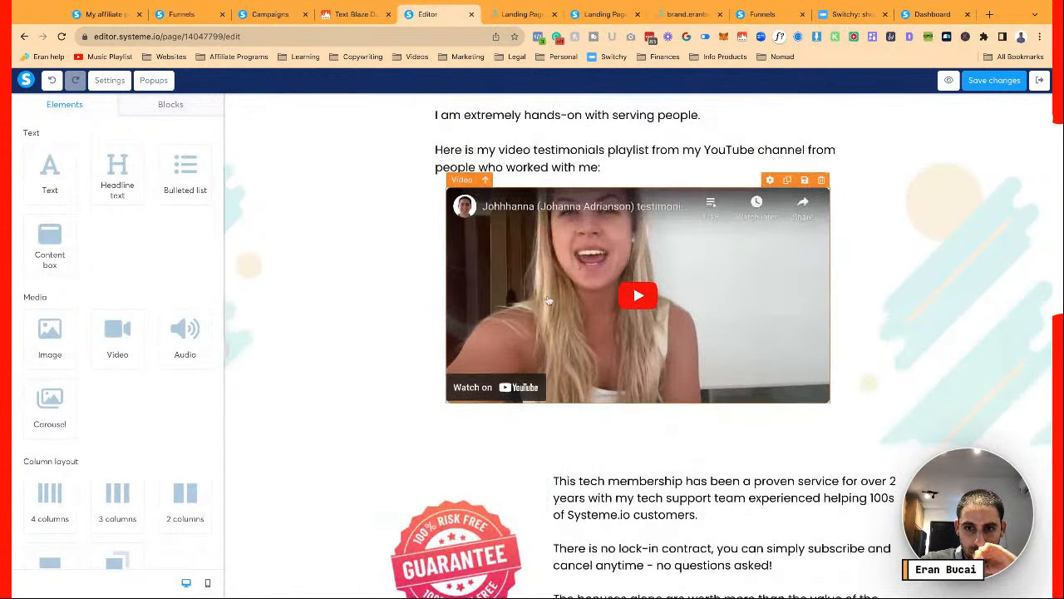
{"action": "scroll", "coordinate": [547, 301], "scroll_direction": "down", "scroll_amount": 2}
{"action": "scroll", "coordinate": [632, 366], "scroll_direction": "down", "scroll_amount": 1}
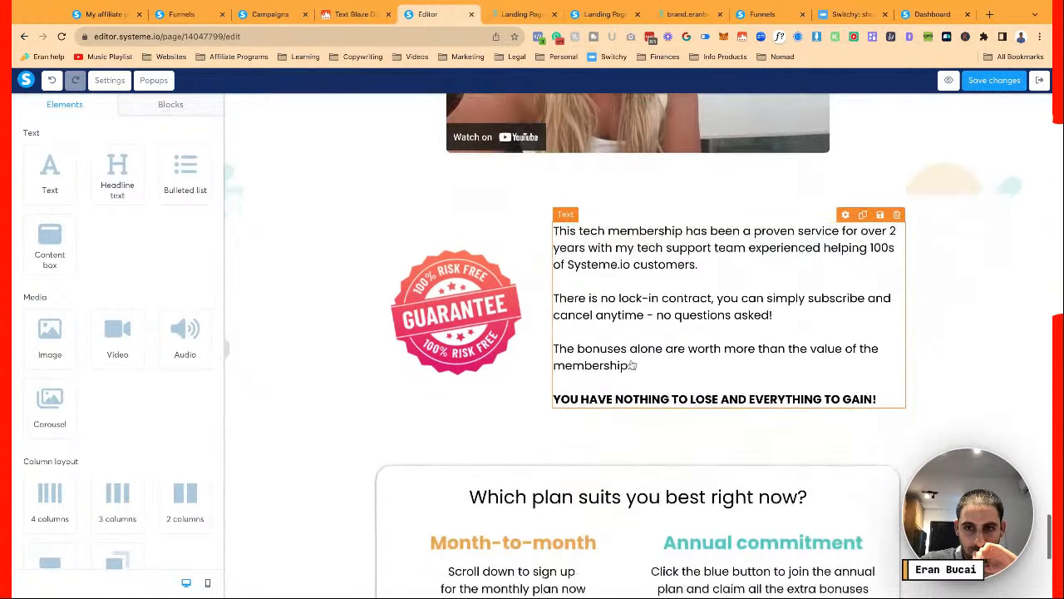
{"action": "scroll", "coordinate": [632, 366], "scroll_direction": "down", "scroll_amount": 3}
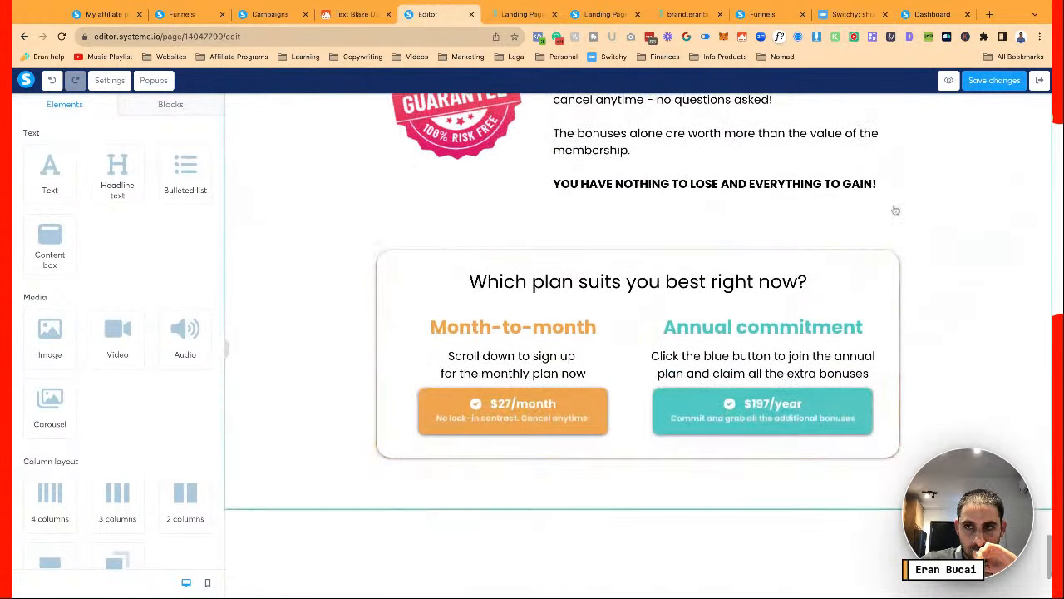
{"action": "scroll", "coordinate": [926, 335], "scroll_direction": "down", "scroll_amount": 3}
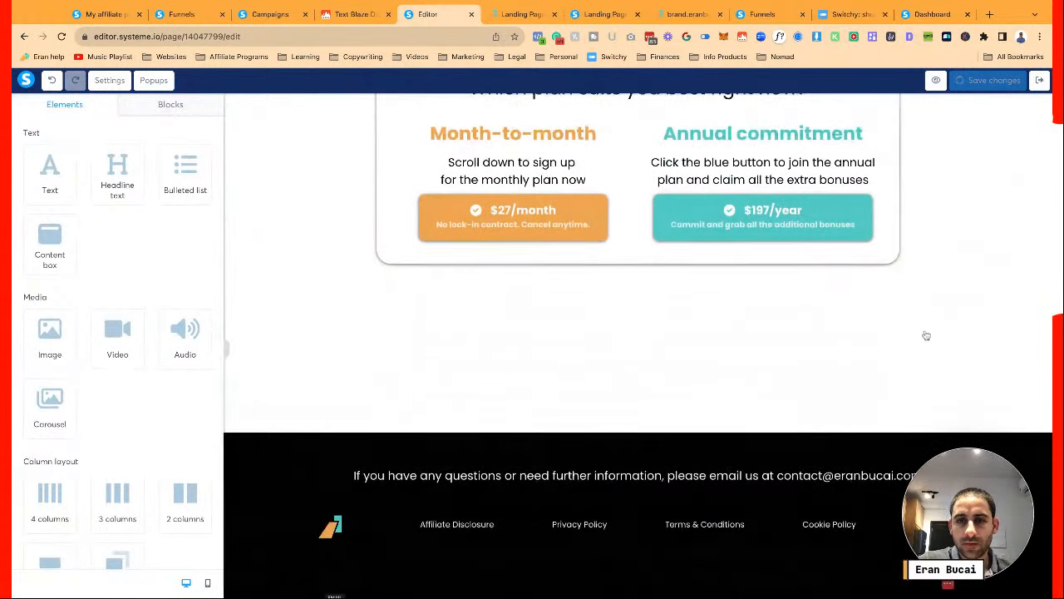
{"action": "scroll", "coordinate": [663, 249], "scroll_direction": "up", "scroll_amount": 10}
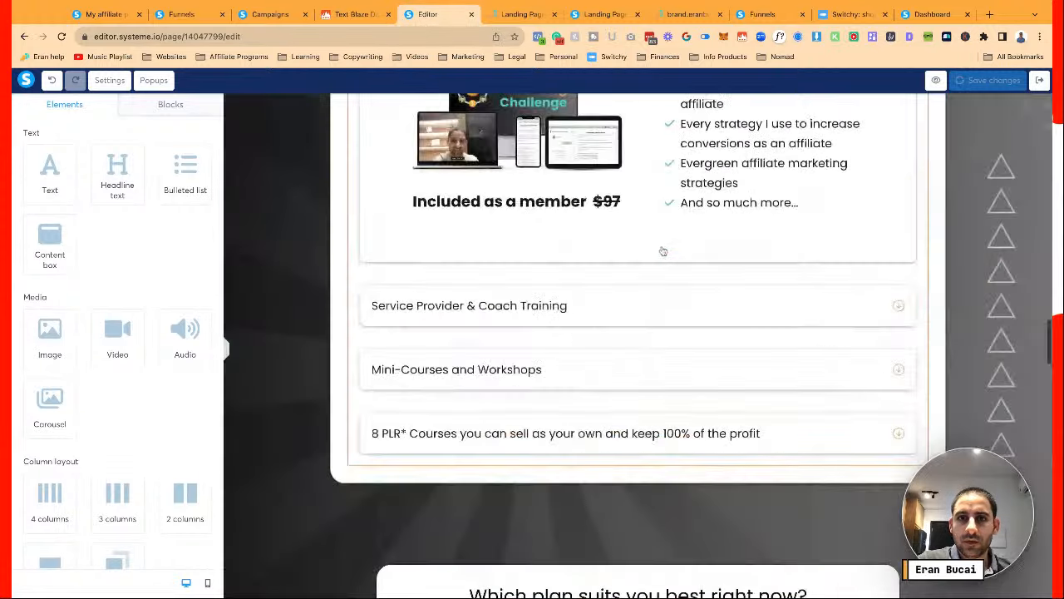
{"action": "scroll", "coordinate": [663, 249], "scroll_direction": "up", "scroll_amount": 15}
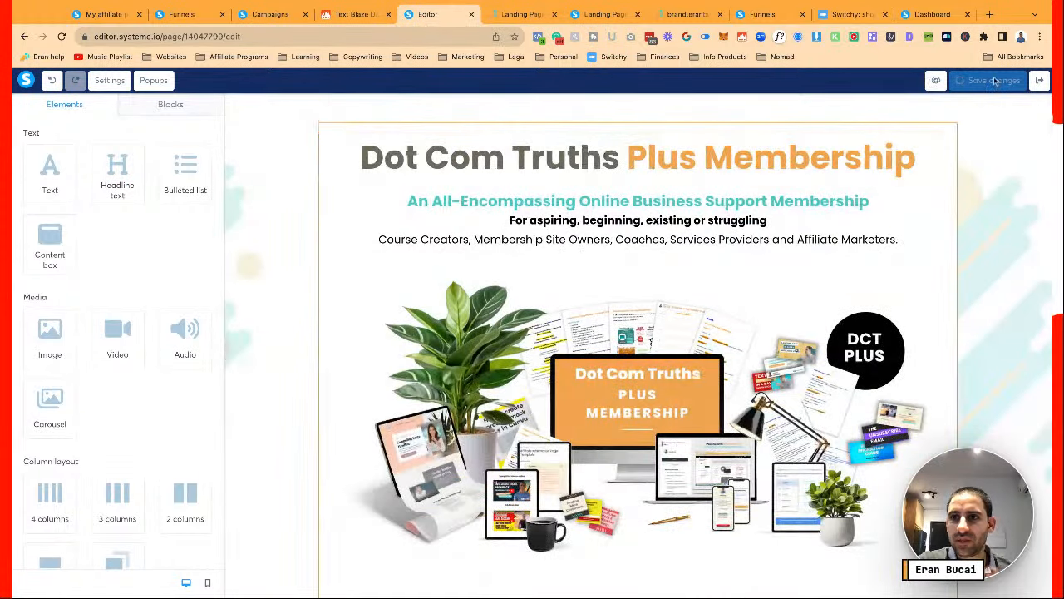
{"action": "scroll", "coordinate": [800, 153], "scroll_direction": "down", "scroll_amount": 2}
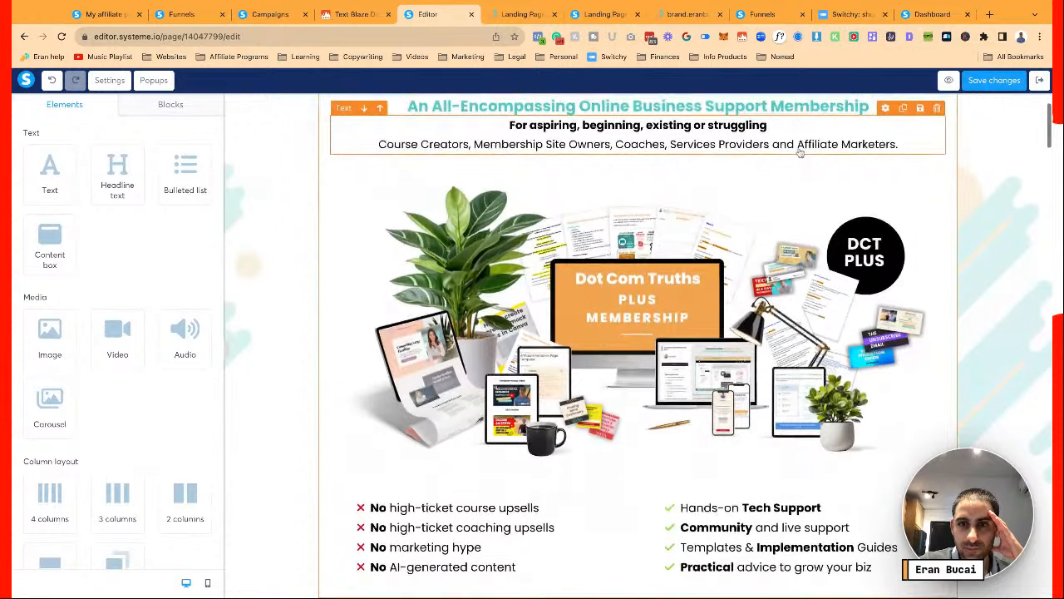
{"action": "scroll", "coordinate": [799, 153], "scroll_direction": "down", "scroll_amount": 6}
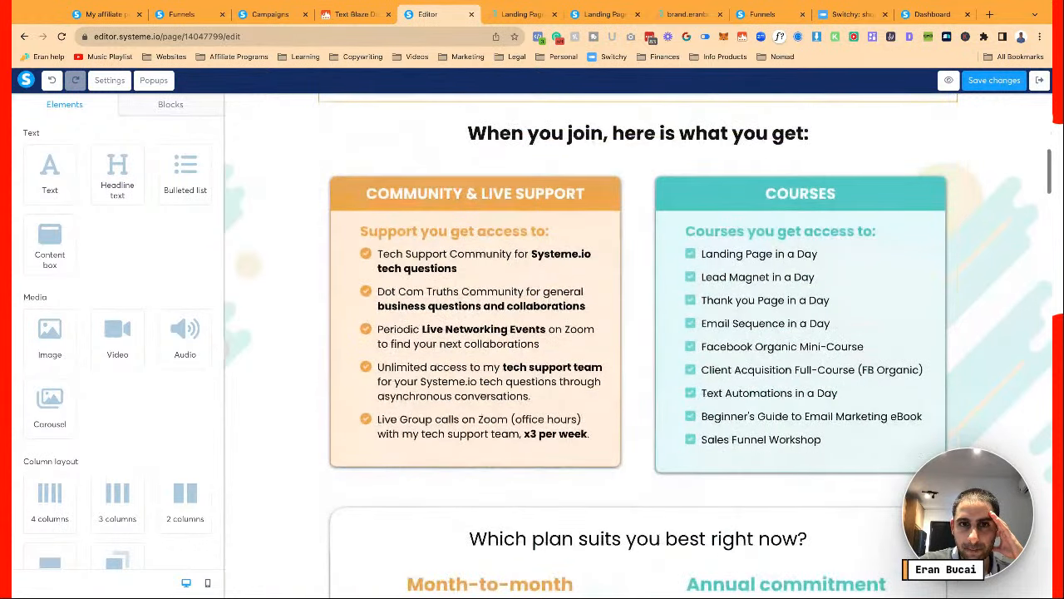
{"action": "scroll", "coordinate": [639, 345], "scroll_direction": "down", "scroll_amount": 4}
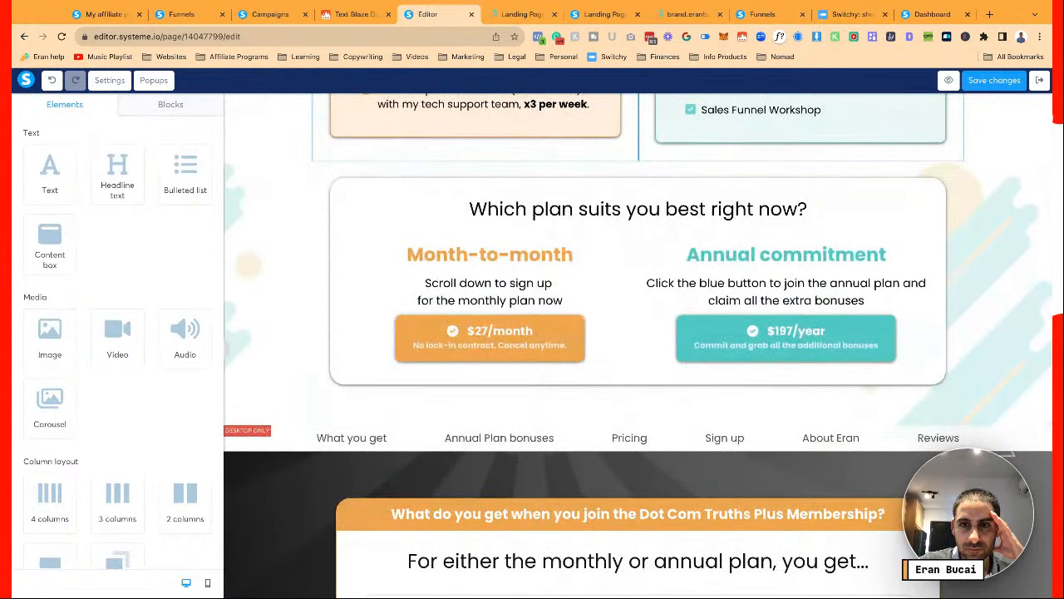
{"action": "scroll", "coordinate": [823, 291], "scroll_direction": "up", "scroll_amount": 4}
{"action": "scroll", "coordinate": [823, 291], "scroll_direction": "down", "scroll_amount": 3}
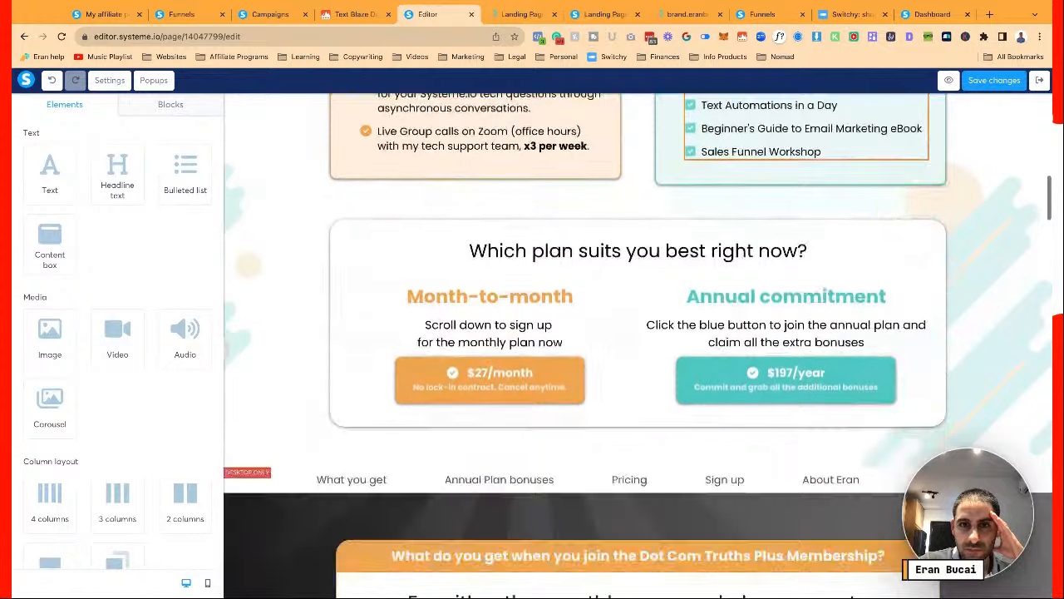
{"action": "scroll", "coordinate": [823, 291], "scroll_direction": "down", "scroll_amount": 4}
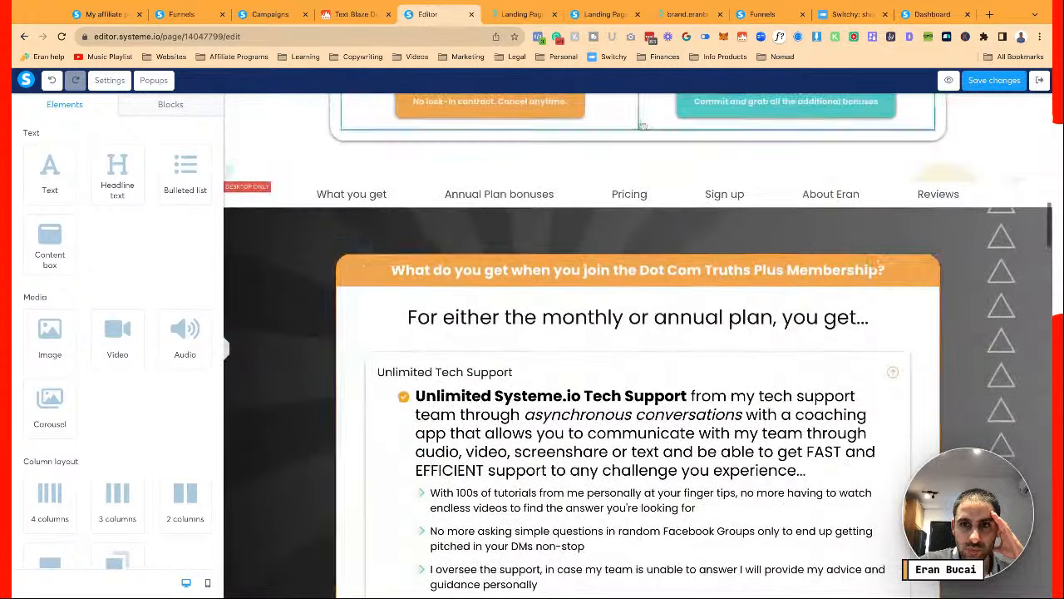
{"action": "scroll", "coordinate": [642, 125], "scroll_direction": "down", "scroll_amount": 7}
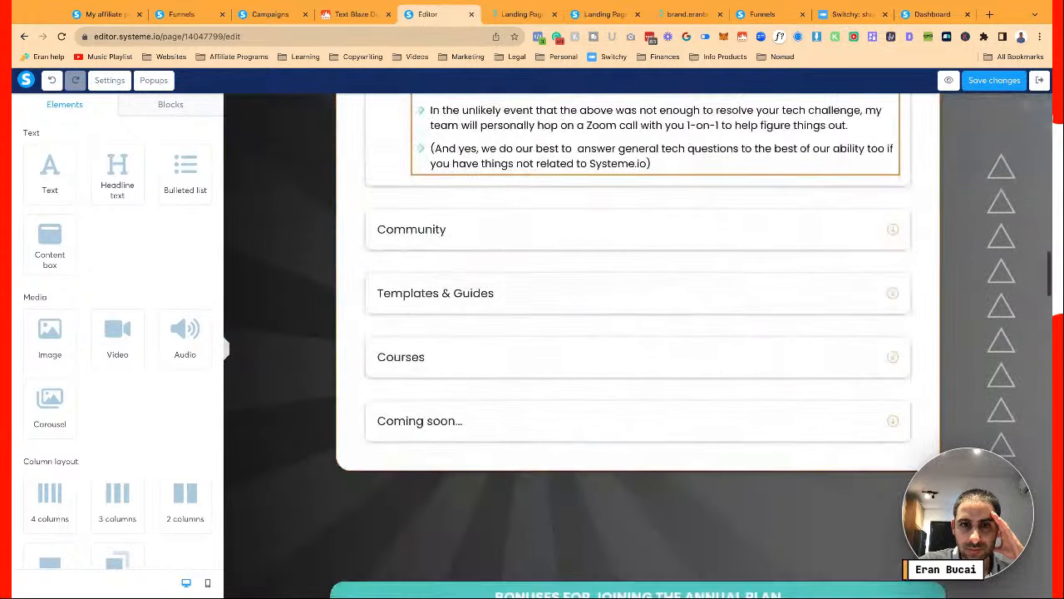
{"action": "scroll", "coordinate": [637, 346], "scroll_direction": "down", "scroll_amount": 4}
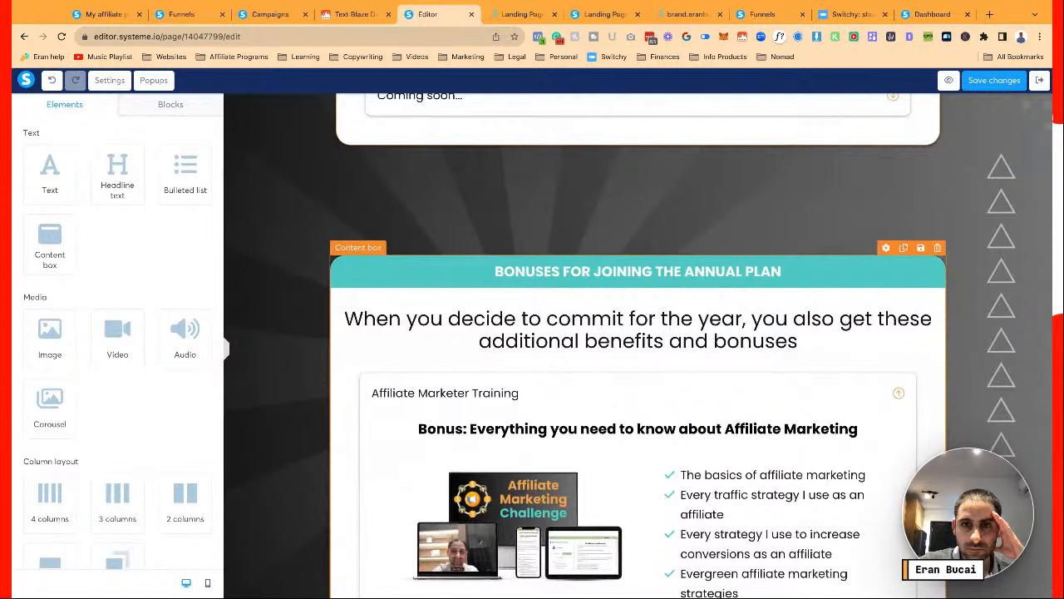
{"action": "scroll", "coordinate": [638, 346], "scroll_direction": "down", "scroll_amount": 2}
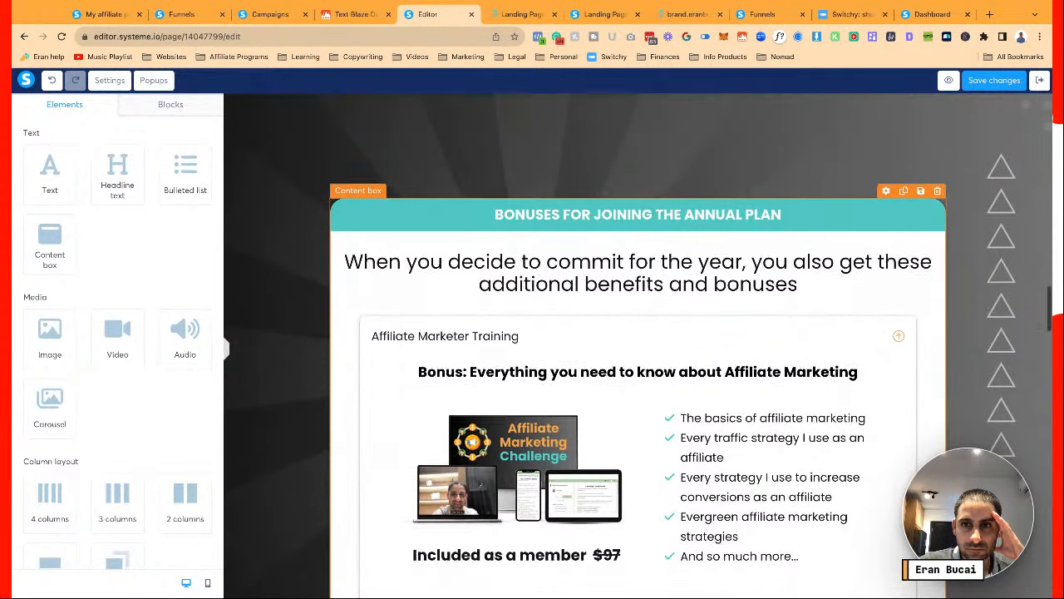
{"action": "scroll", "coordinate": [723, 218], "scroll_direction": "down", "scroll_amount": 2}
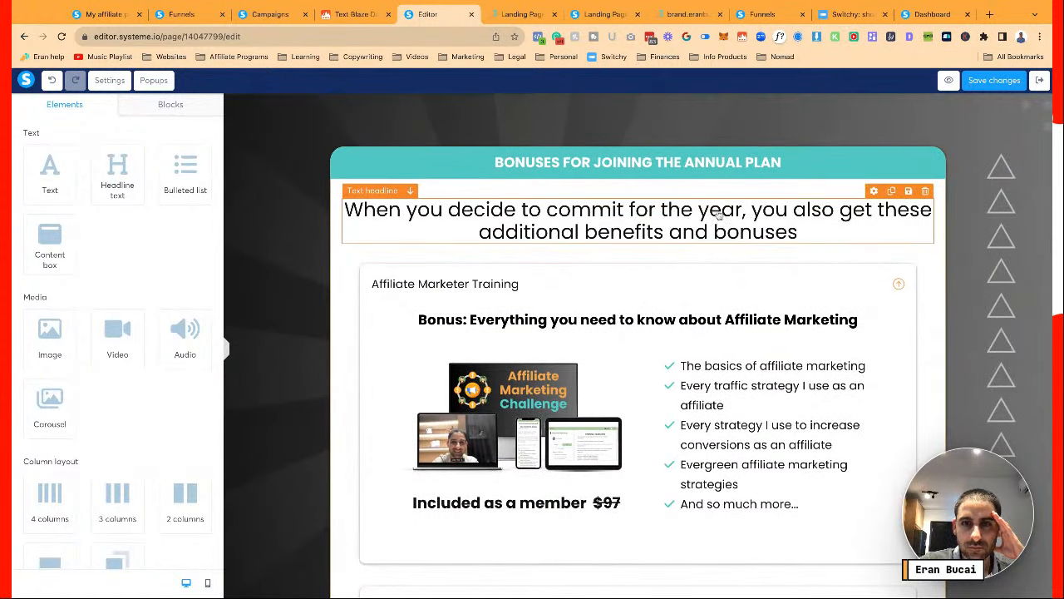
Delete the 'When you decide to commit for the year…' subheading and save the page
{"action": "left_click", "coordinate": [750, 210]}
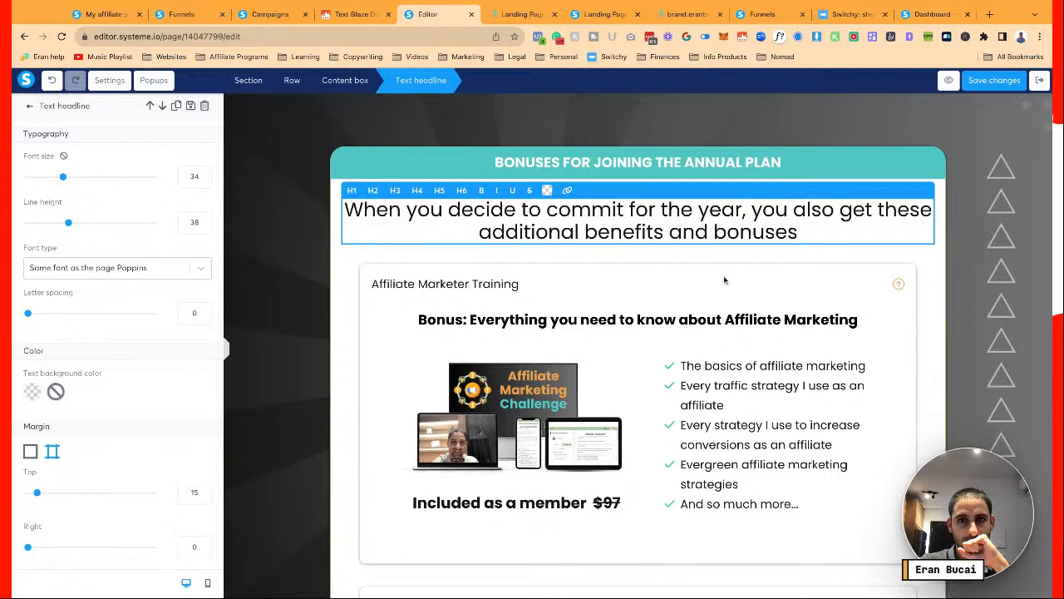
{"action": "left_click", "coordinate": [747, 255]}
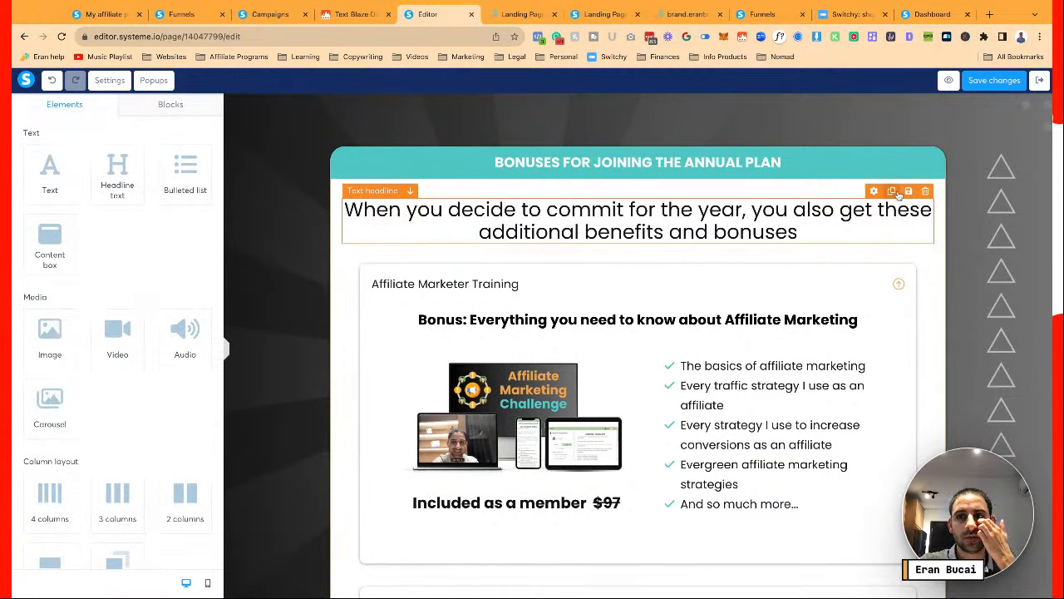
{"action": "key", "text": "Delete"}
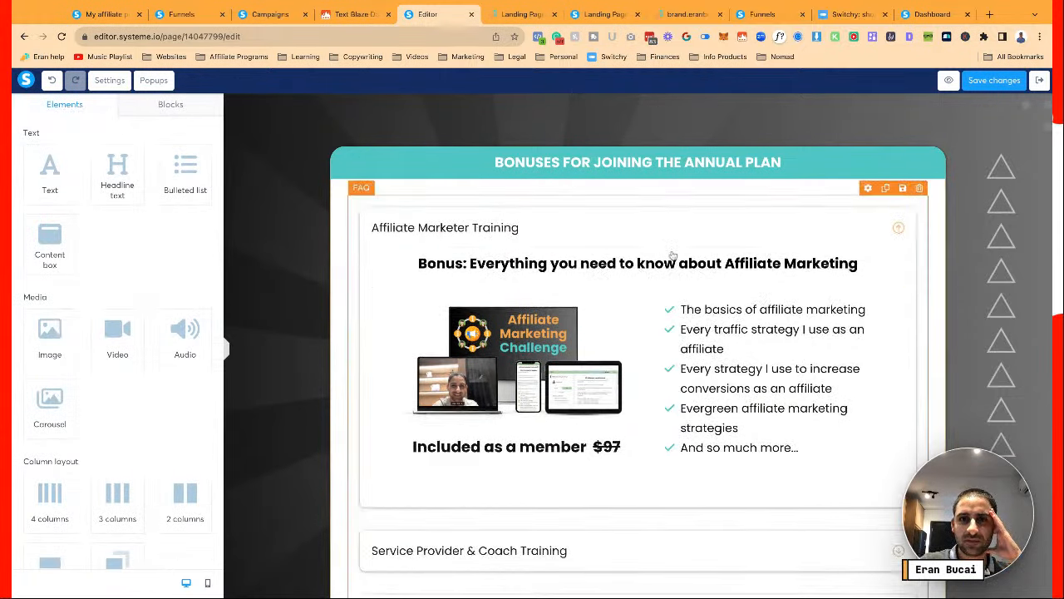
{"action": "left_click", "coordinate": [989, 81]}
{"action": "scroll", "coordinate": [815, 223], "scroll_direction": "up", "scroll_amount": 8}
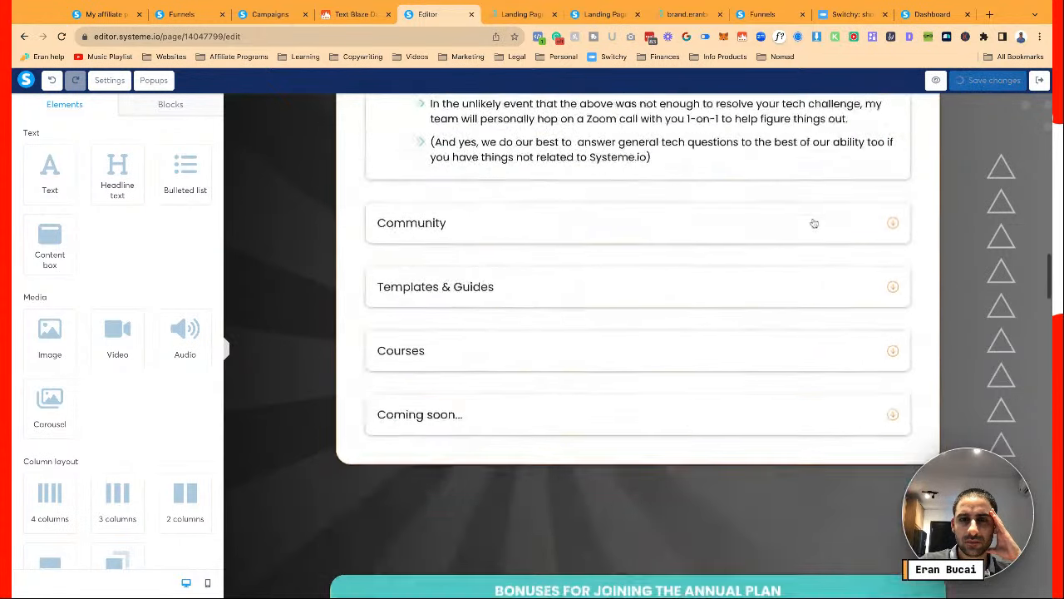
{"action": "scroll", "coordinate": [815, 223], "scroll_direction": "up", "scroll_amount": 3}
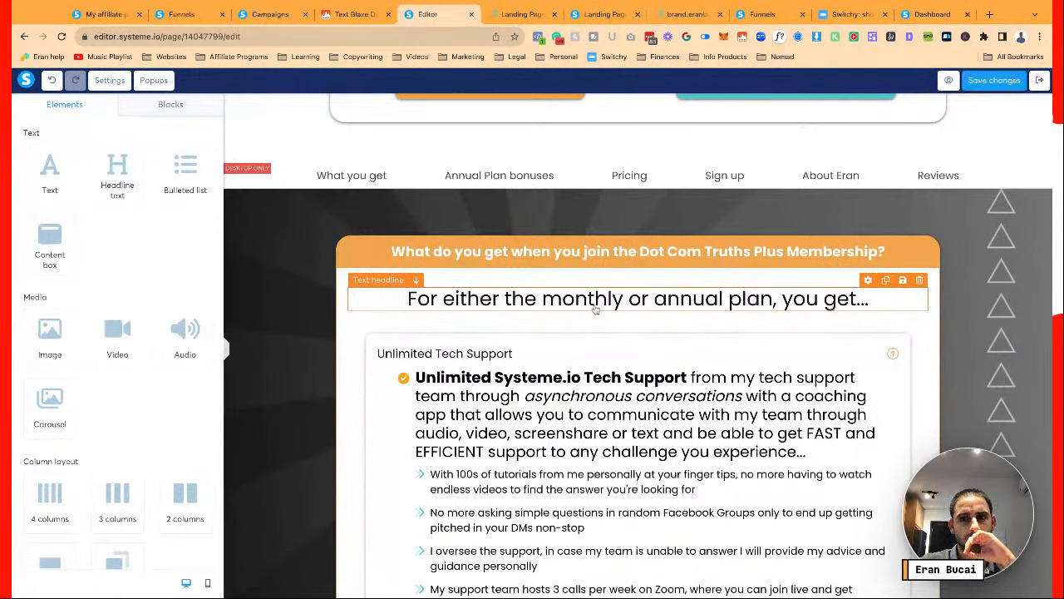
Reword the membership headline to 'No matter the plan you choose, you get all of these...'
{"action": "left_click", "coordinate": [595, 310]}
{"action": "type", "text": "No mat"}
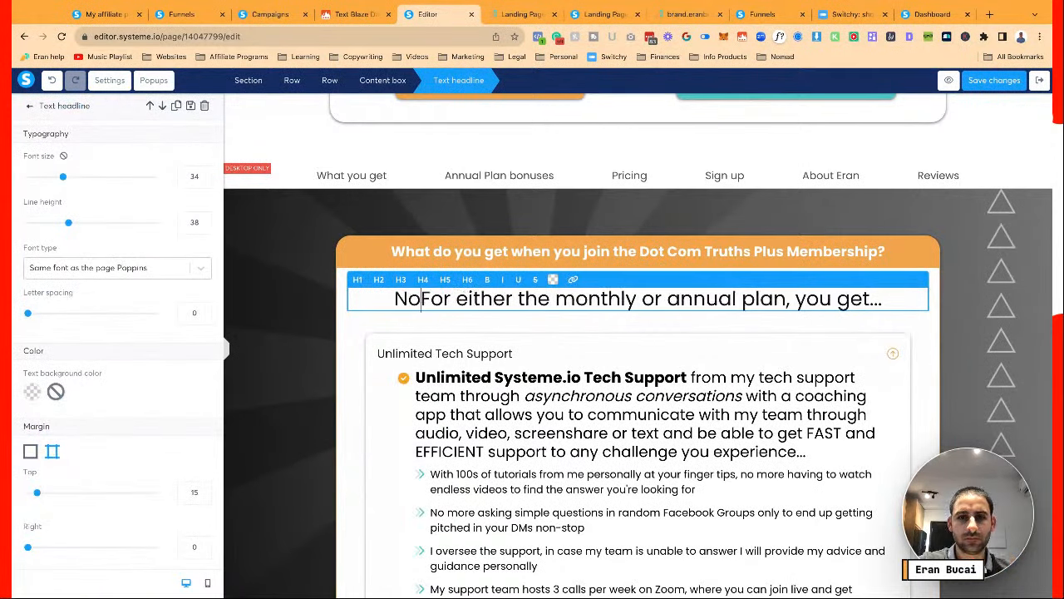
{"action": "type", "text": "eFor"}
{"action": "key", "text": "BackSpace"}
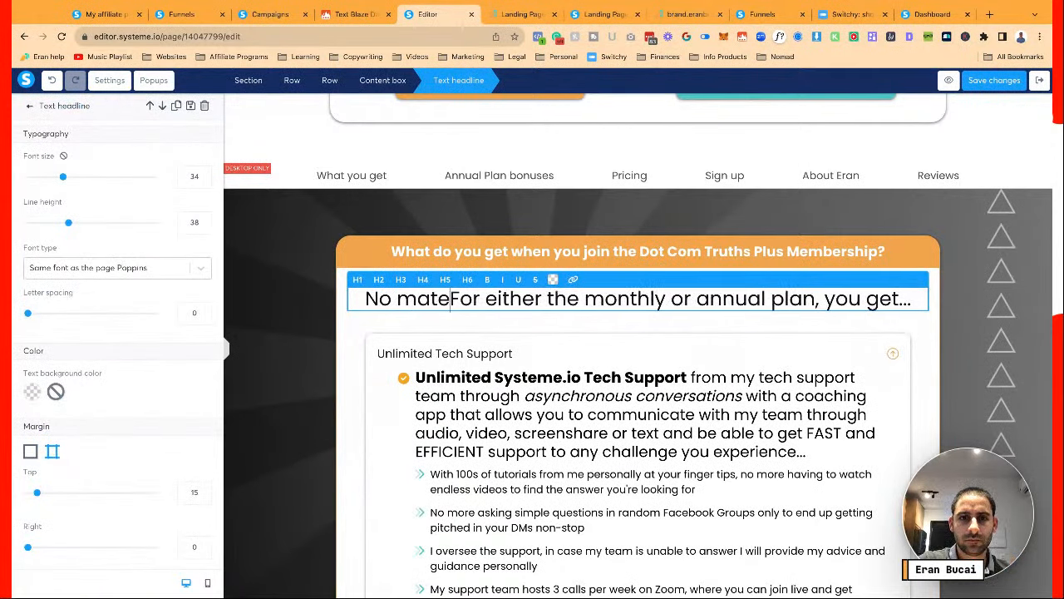
{"action": "key", "text": "BackSpace"}
{"action": "type", "text": "ter,"}
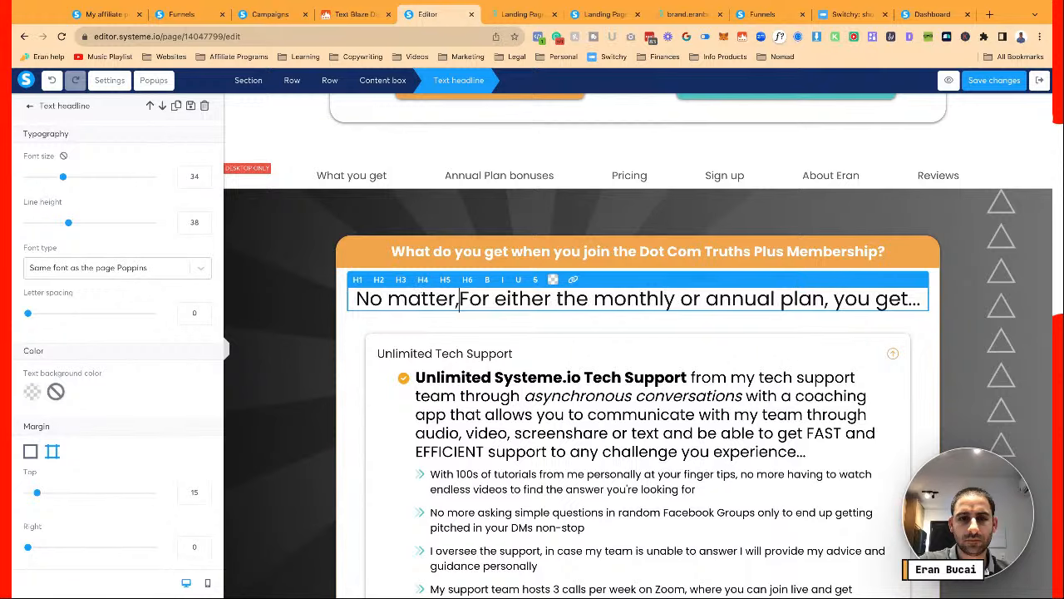
{"action": "key", "text": "BackSpace"}
{"action": "type", "text": "the"}
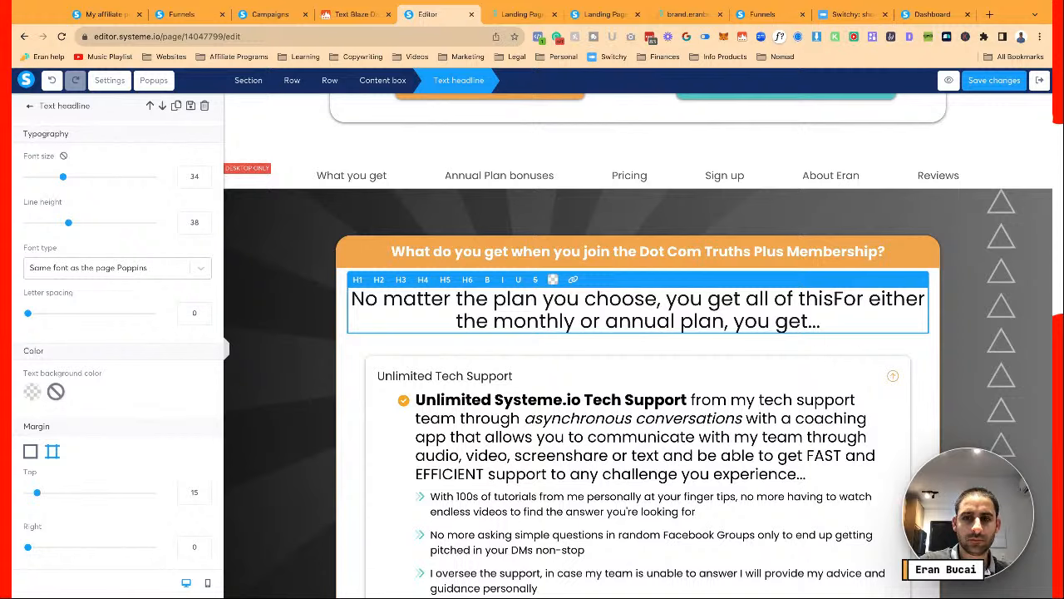
{"action": "key", "text": "BackSpace"}
{"action": "key", "text": "BackSpace"}
{"action": "type", "text": "ese..."}
{"action": "key", "text": "shift+ctrl+End"}
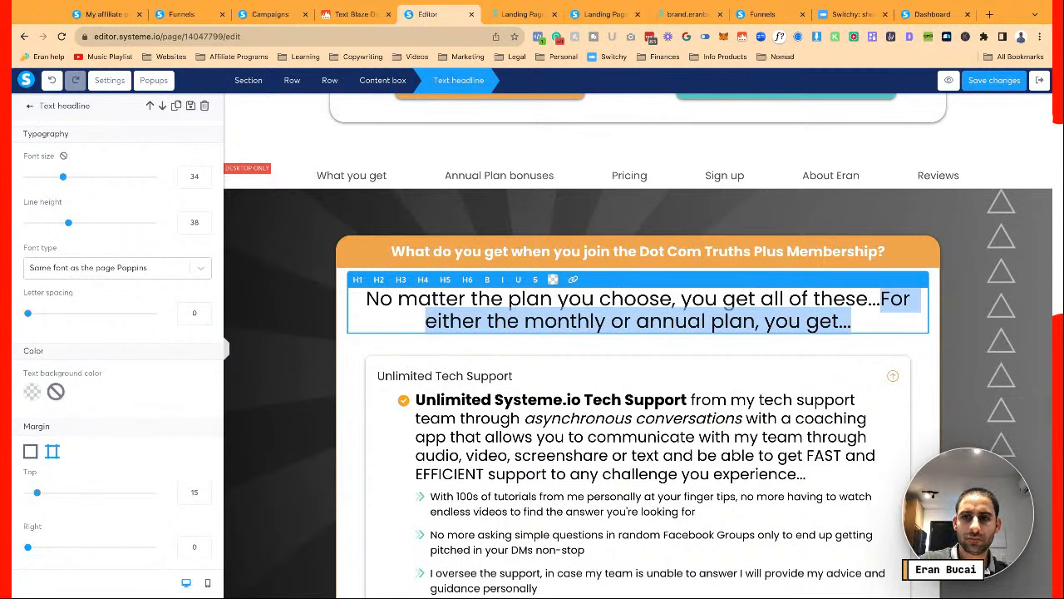
{"action": "key", "text": "BackSpace"}
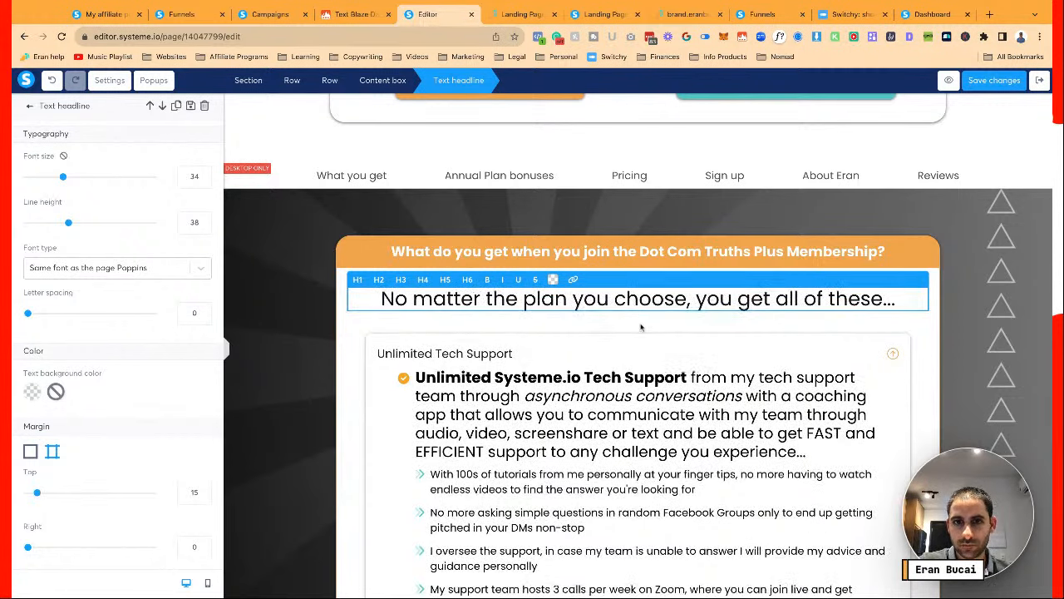
{"action": "left_click", "coordinate": [613, 330]}
{"action": "left_click", "coordinate": [632, 304]}
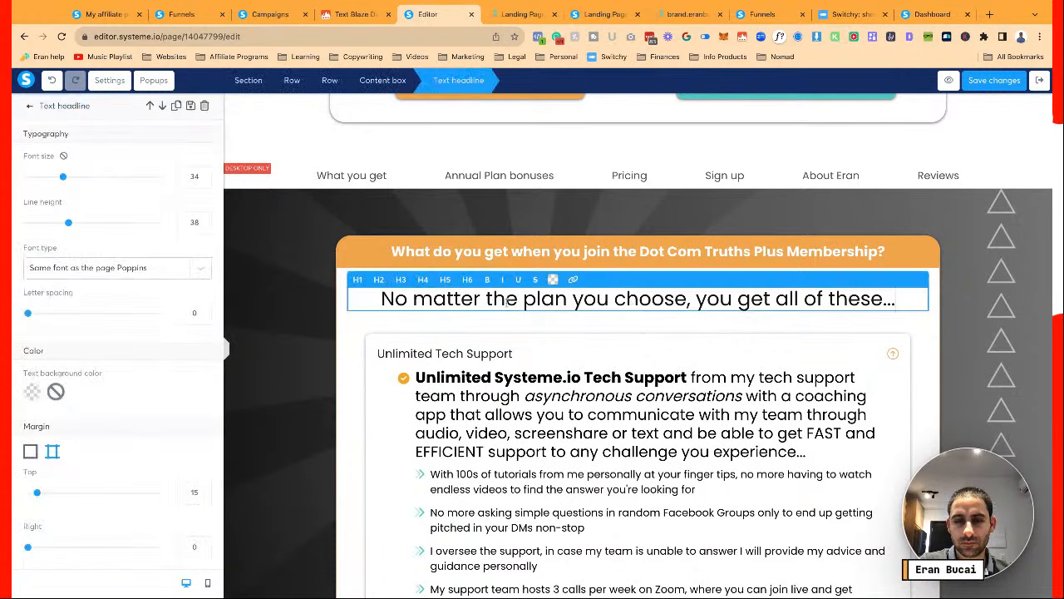
{"action": "left_click", "coordinate": [661, 403]}
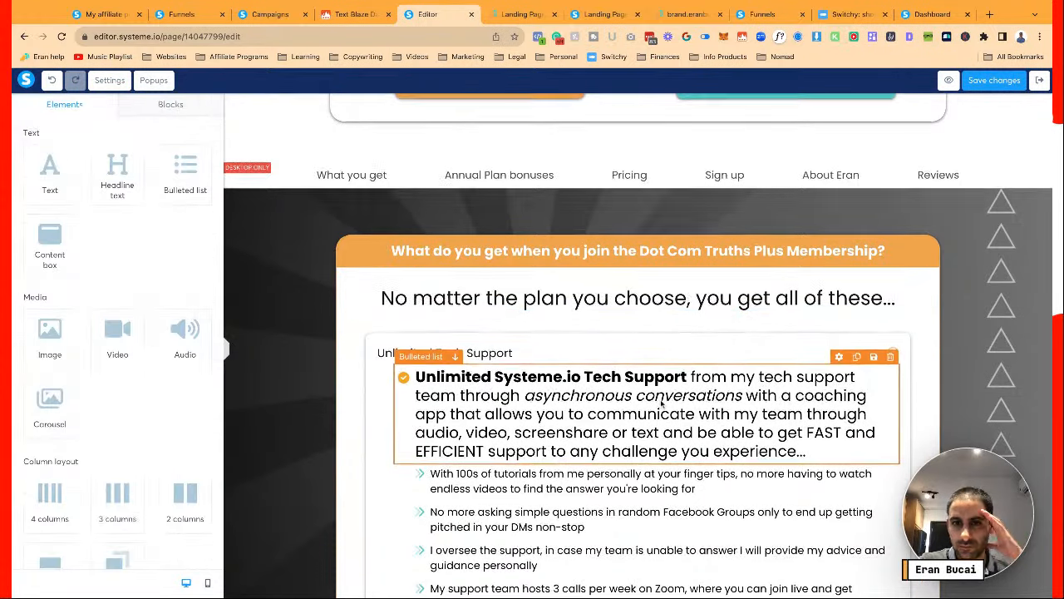
Give the Affiliate Marketing bullet list vertical spacing 10 and line height 29
{"action": "scroll", "coordinate": [662, 403], "scroll_direction": "down", "scroll_amount": 1}
{"action": "scroll", "coordinate": [661, 403], "scroll_direction": "down", "scroll_amount": 5}
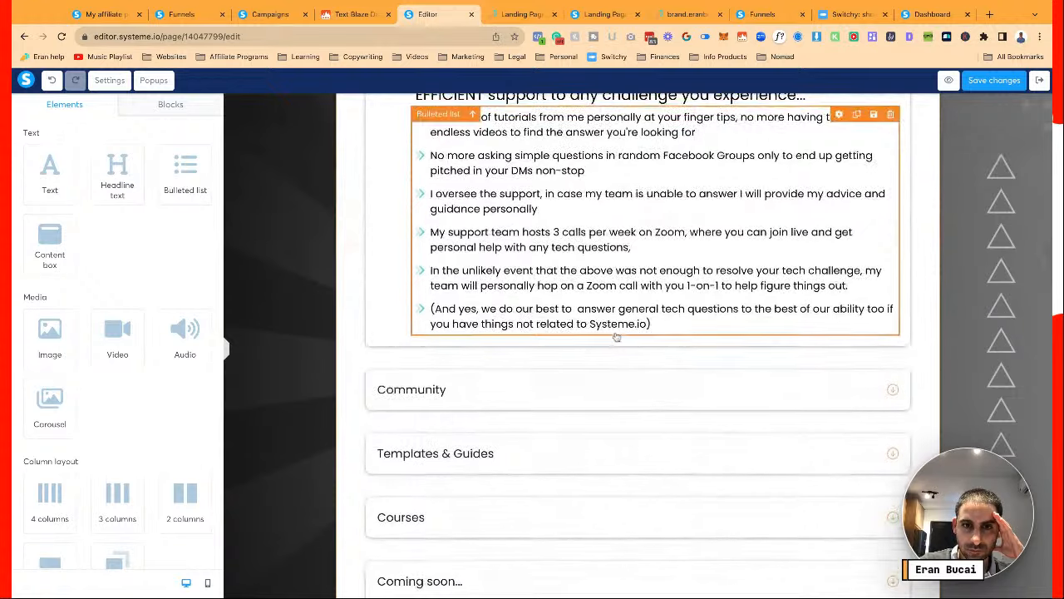
{"action": "scroll", "coordinate": [616, 336], "scroll_direction": "down", "scroll_amount": 5}
{"action": "scroll", "coordinate": [616, 337], "scroll_direction": "down", "scroll_amount": 4}
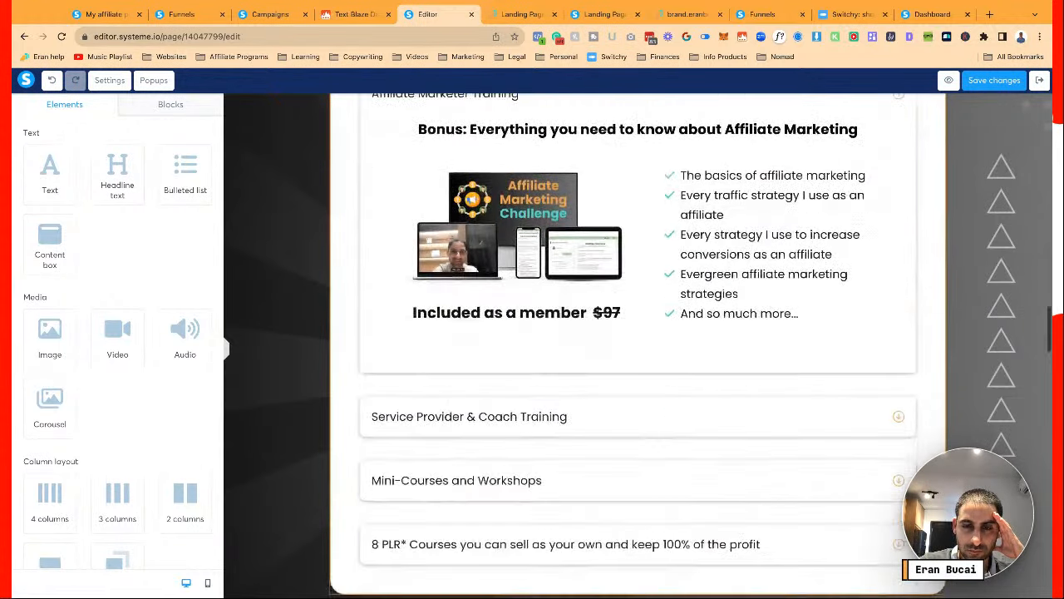
{"action": "left_click", "coordinate": [751, 230]}
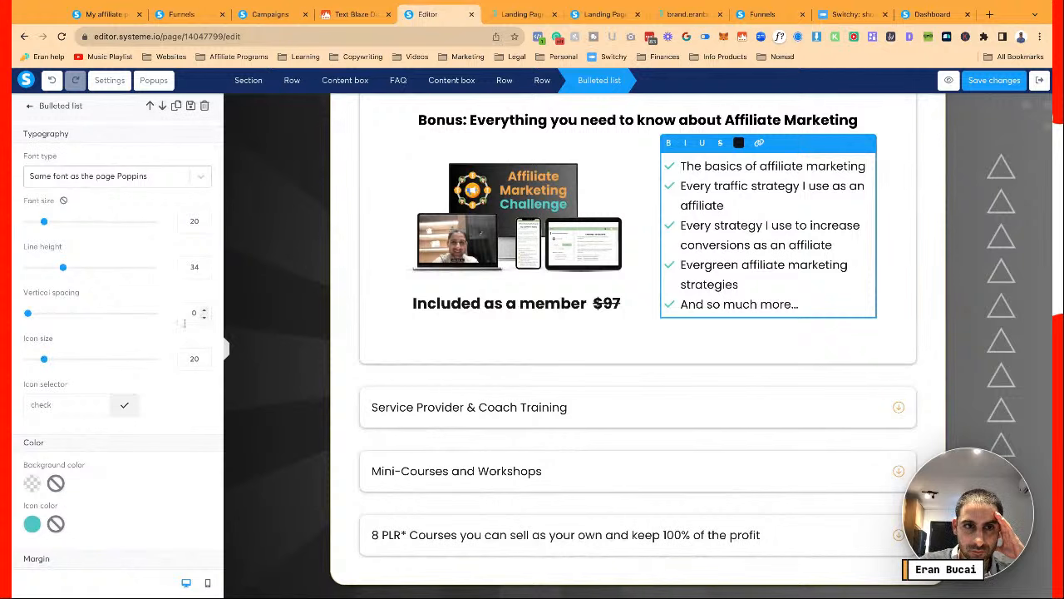
{"action": "type", "text": "1"}
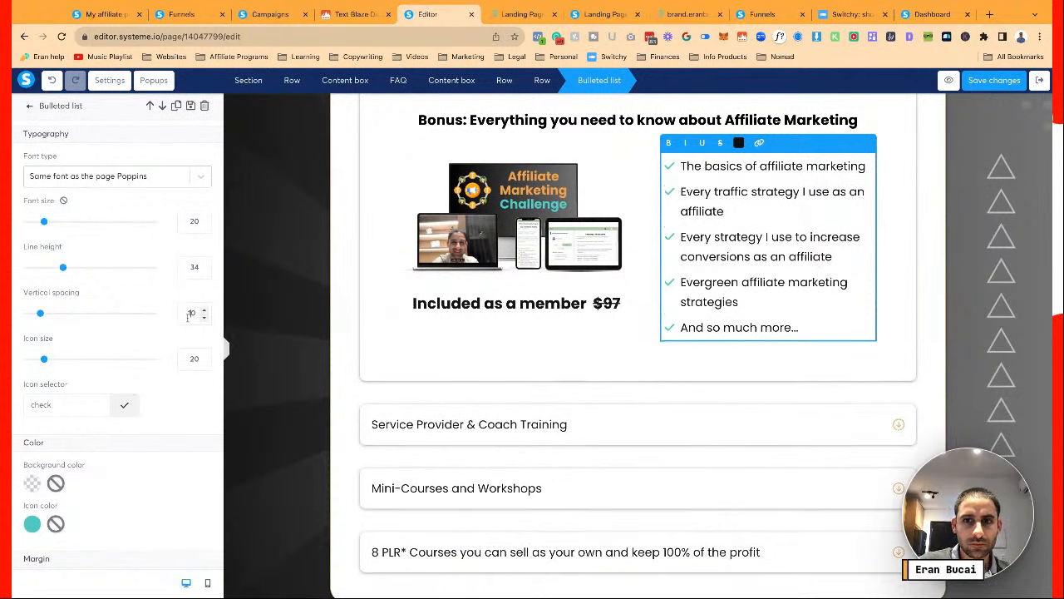
{"action": "left_click", "coordinate": [205, 272]}
{"action": "left_click", "coordinate": [205, 273]}
{"action": "left_click", "coordinate": [205, 272]}
{"action": "left_click", "coordinate": [204, 272]}
{"action": "left_click", "coordinate": [204, 272]}
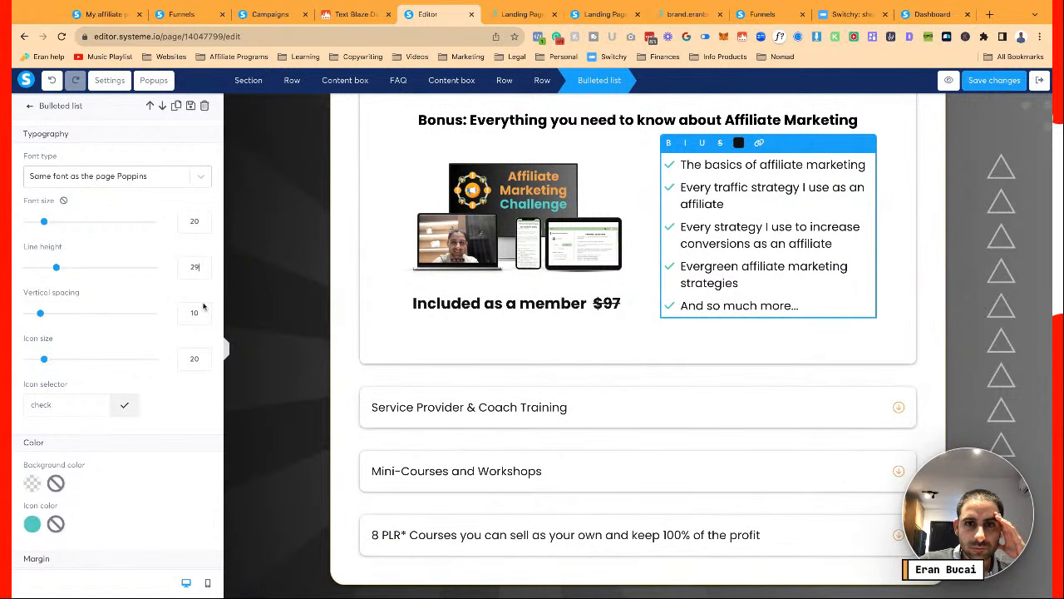
{"action": "left_click", "coordinate": [557, 329]}
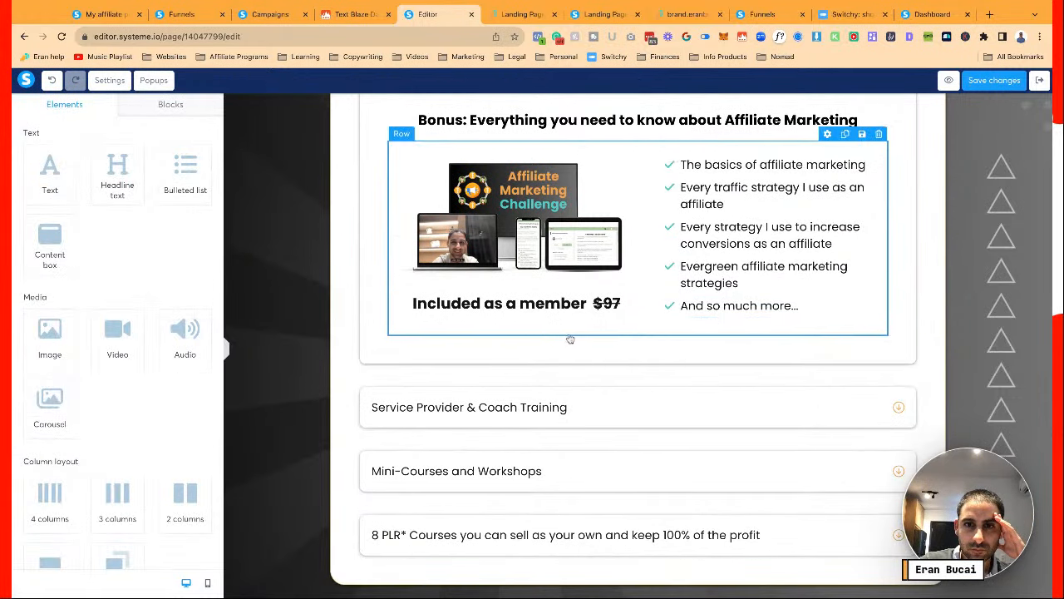
Expand the Service Provider & Coach Training FAQ item and inspect its bullet list spacing
{"action": "scroll", "coordinate": [565, 336], "scroll_direction": "down", "scroll_amount": 1}
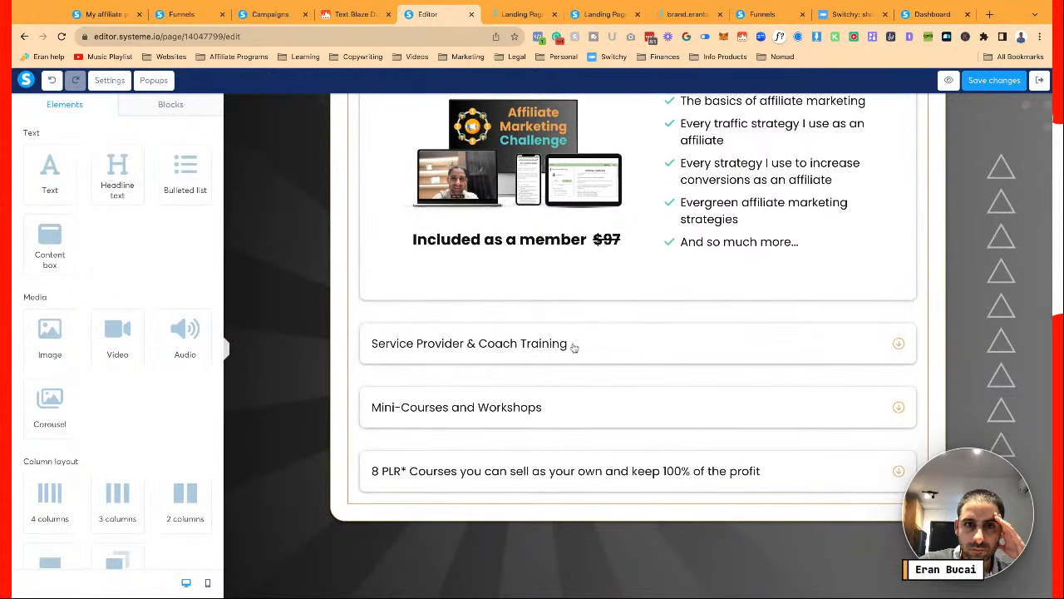
{"action": "left_click", "coordinate": [351, 270]}
{"action": "scroll", "coordinate": [351, 270], "scroll_direction": "up", "scroll_amount": 1}
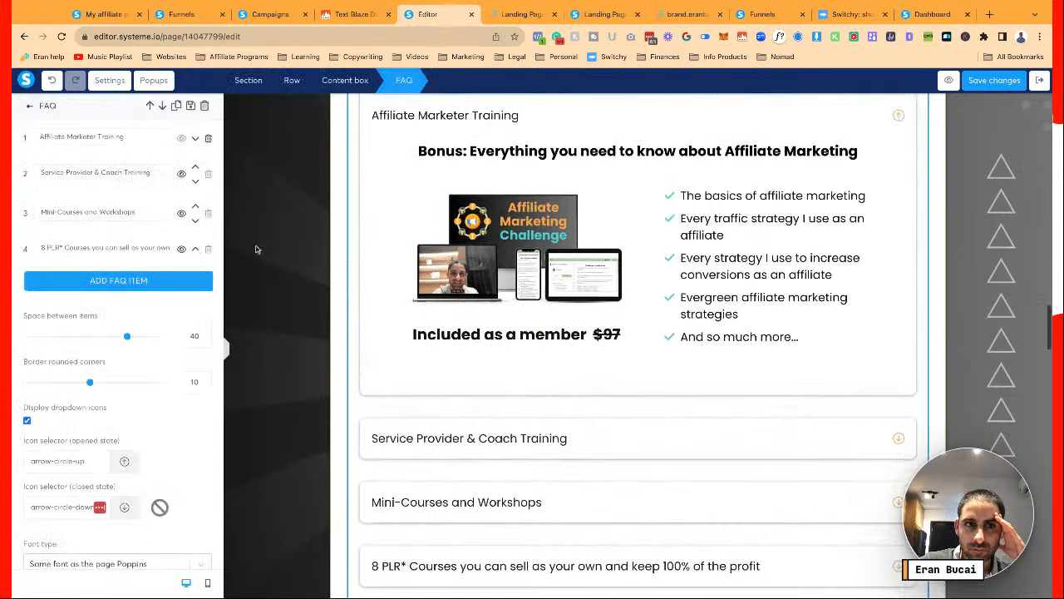
{"action": "left_click", "coordinate": [109, 173]}
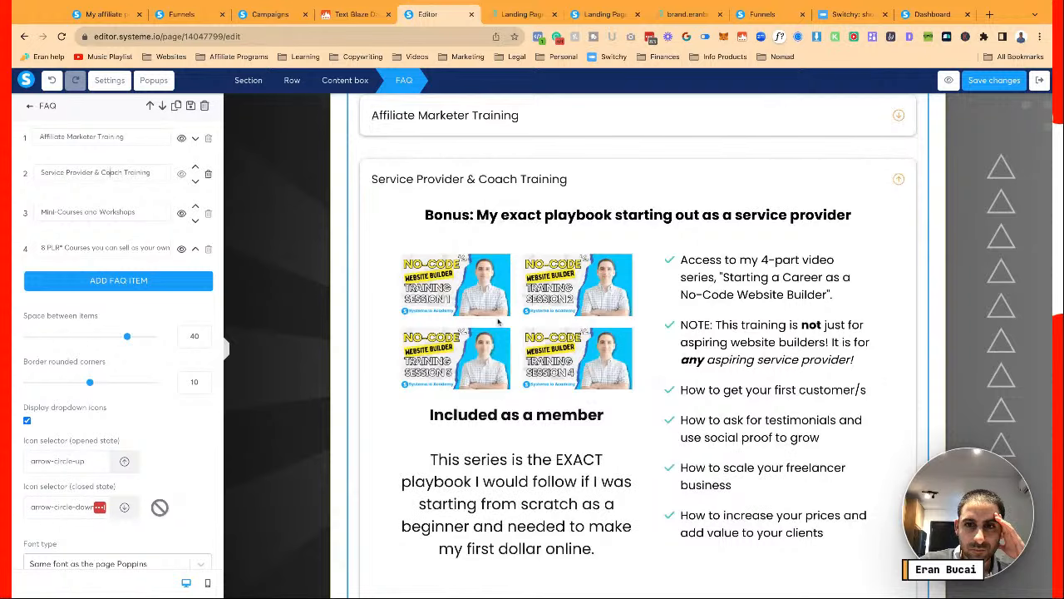
{"action": "left_click", "coordinate": [736, 326]}
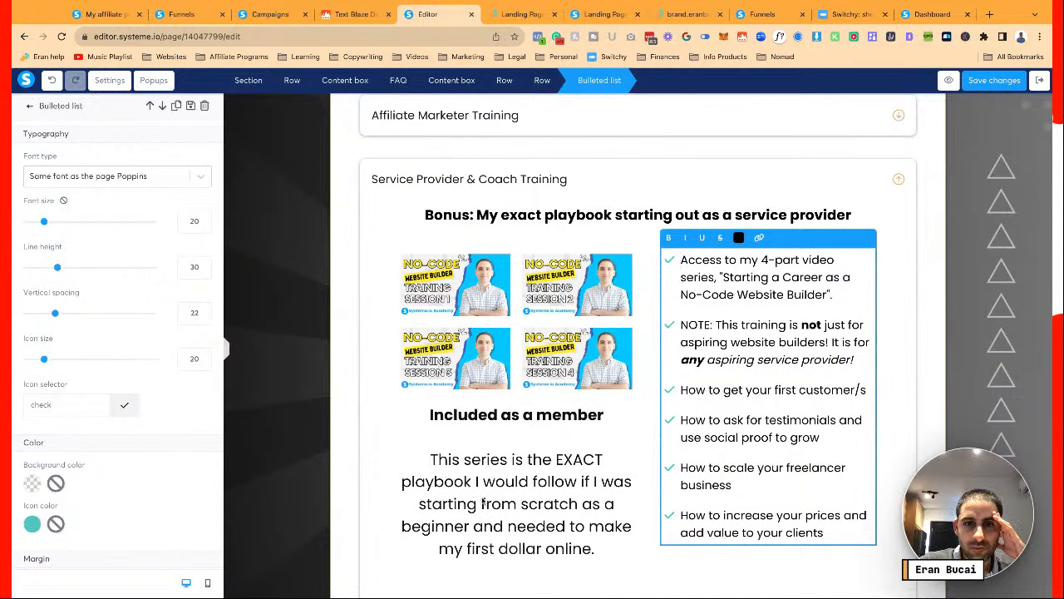
{"action": "left_click", "coordinate": [483, 503]}
Check the Mini-Courses and Workshops list, then expand the 8 PLR* Courses item
{"action": "scroll", "coordinate": [483, 502], "scroll_direction": "down", "scroll_amount": 3}
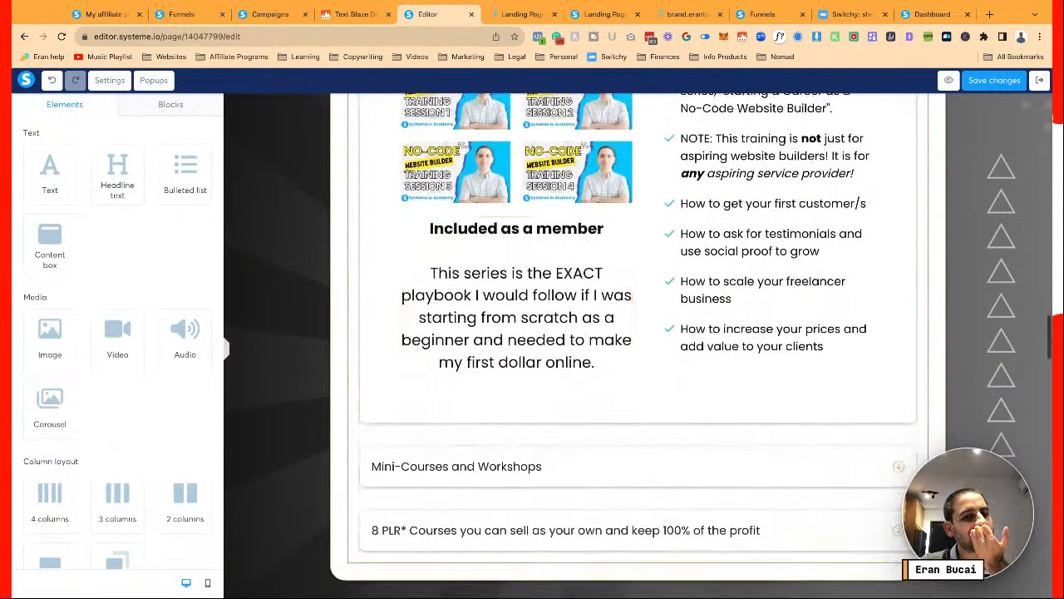
{"action": "scroll", "coordinate": [483, 502], "scroll_direction": "down", "scroll_amount": 2}
{"action": "left_click", "coordinate": [352, 340]}
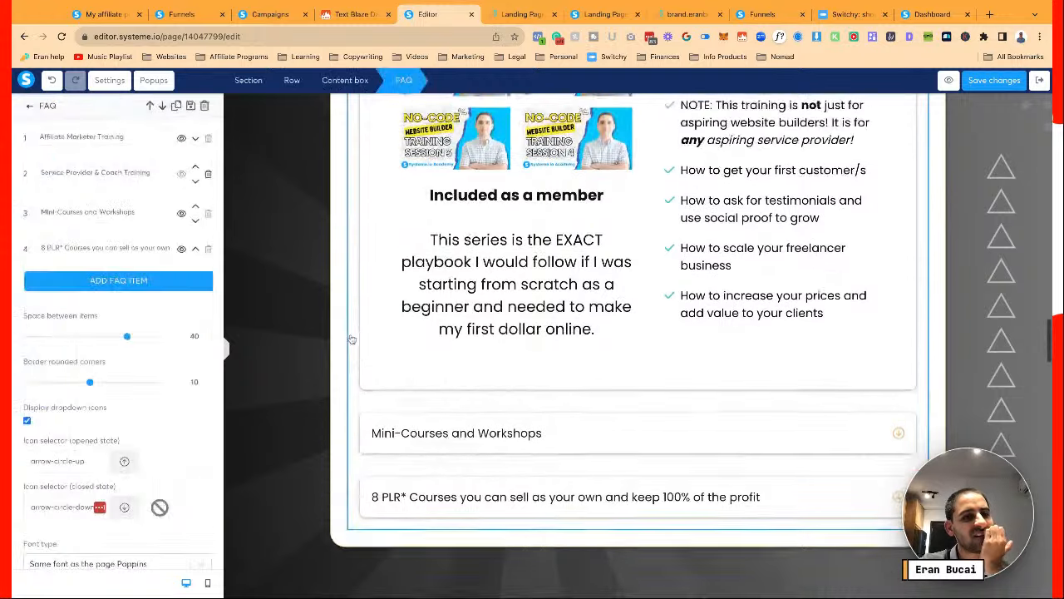
{"action": "scroll", "coordinate": [352, 339], "scroll_direction": "up", "scroll_amount": 1}
{"action": "left_click", "coordinate": [136, 216]}
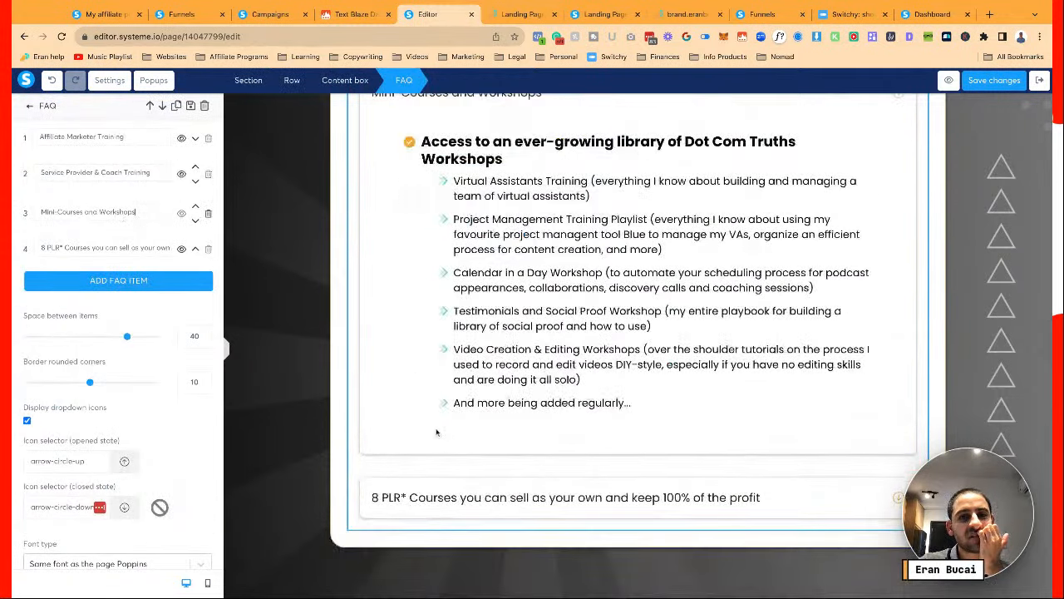
{"action": "left_click", "coordinate": [484, 285]}
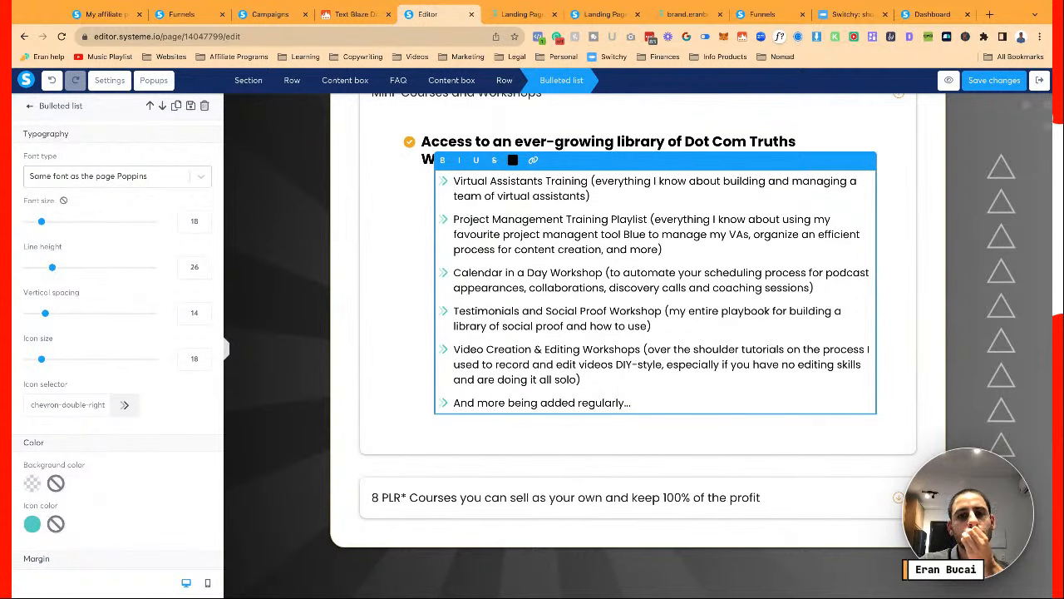
{"action": "left_click", "coordinate": [376, 304]}
{"action": "scroll", "coordinate": [374, 303], "scroll_direction": "down", "scroll_amount": 2}
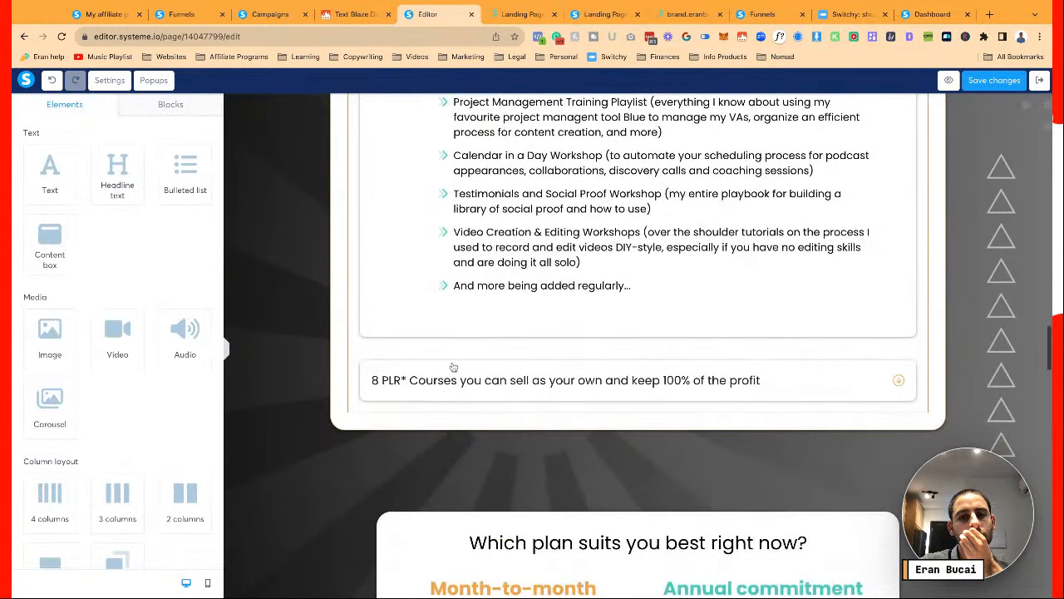
{"action": "left_click", "coordinate": [360, 333]}
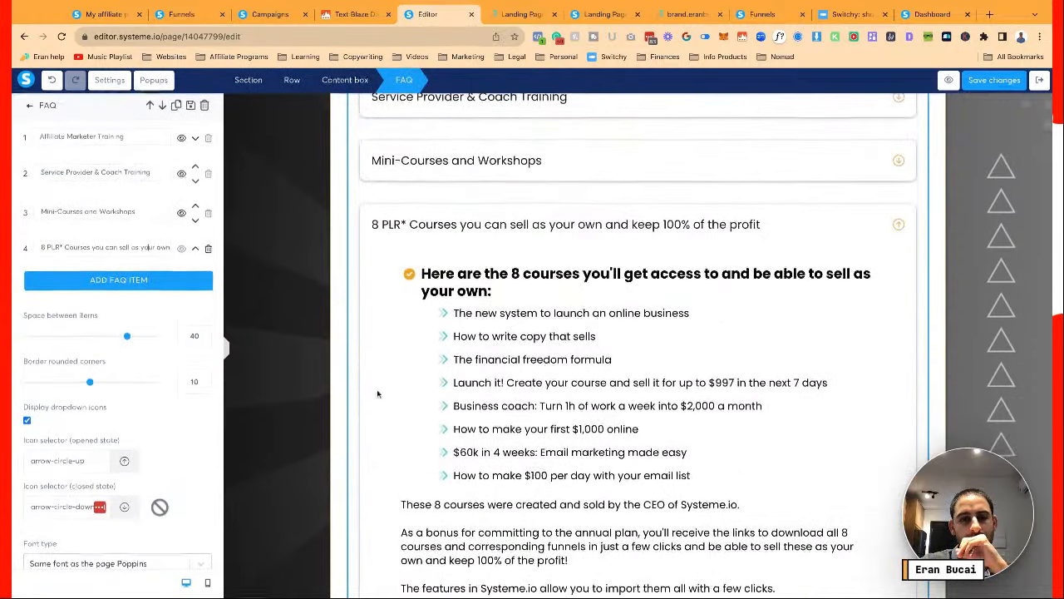
{"action": "left_click", "coordinate": [442, 409]}
{"action": "scroll", "coordinate": [442, 409], "scroll_direction": "down", "scroll_amount": 1}
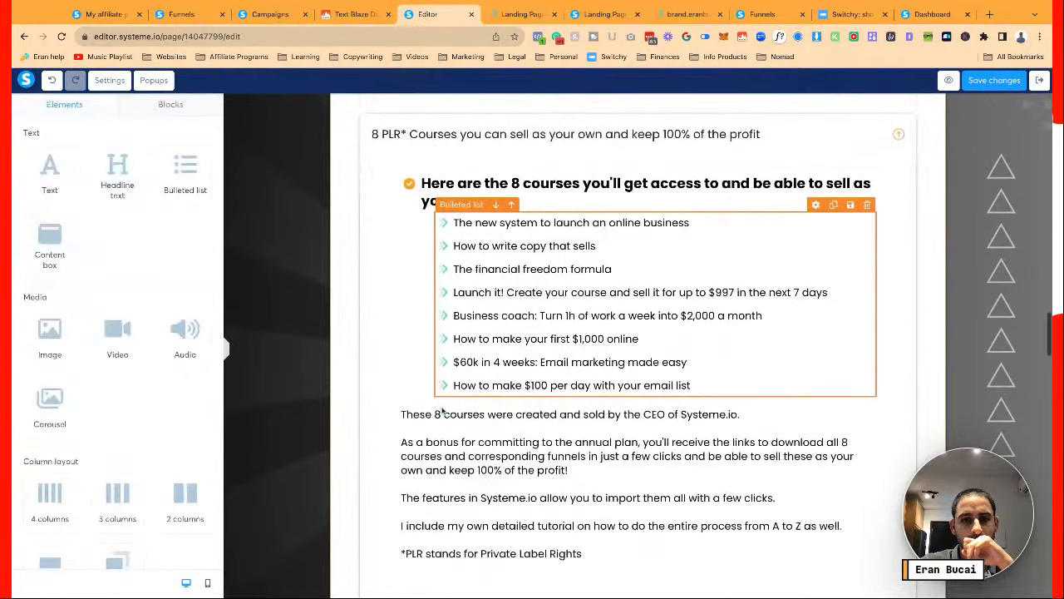
{"action": "left_click", "coordinate": [442, 412]}
{"action": "scroll", "coordinate": [466, 406], "scroll_direction": "down", "scroll_amount": 2}
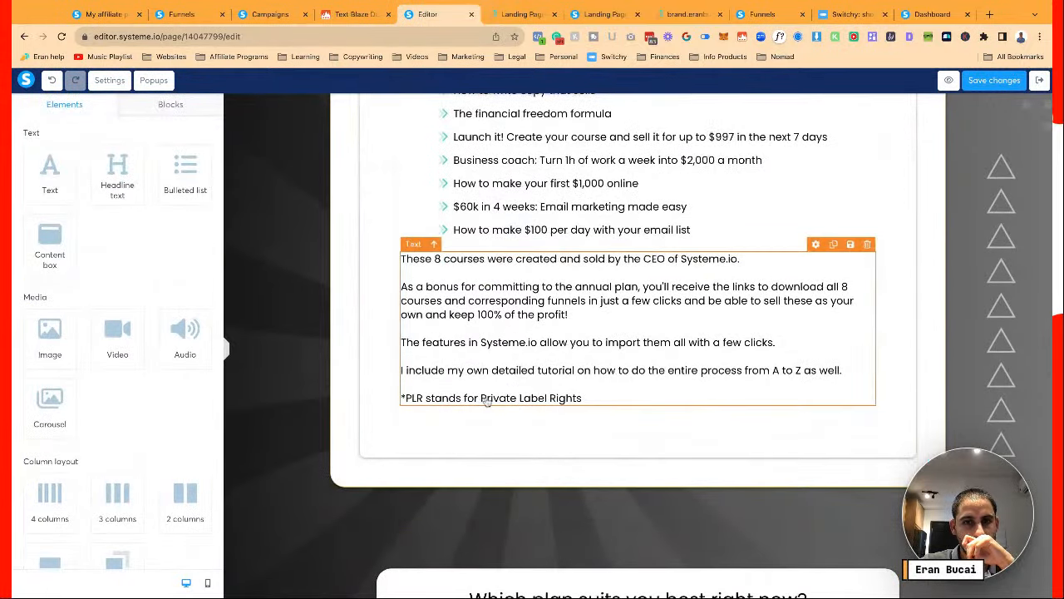
{"action": "scroll", "coordinate": [486, 401], "scroll_direction": "up", "scroll_amount": 3}
{"action": "left_click", "coordinate": [486, 401]}
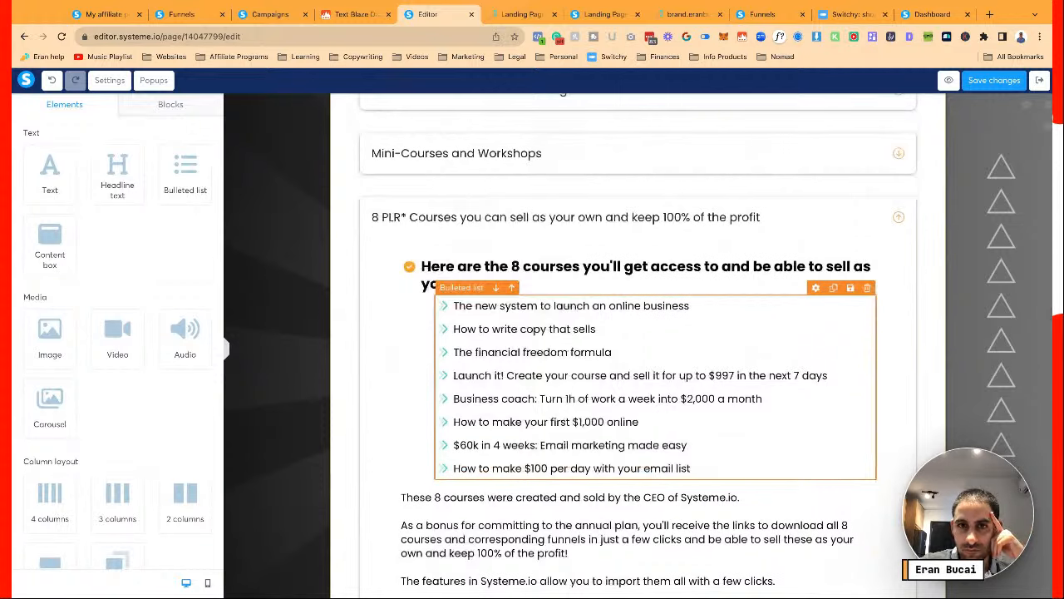
{"action": "scroll", "coordinate": [541, 331], "scroll_direction": "down", "scroll_amount": 4}
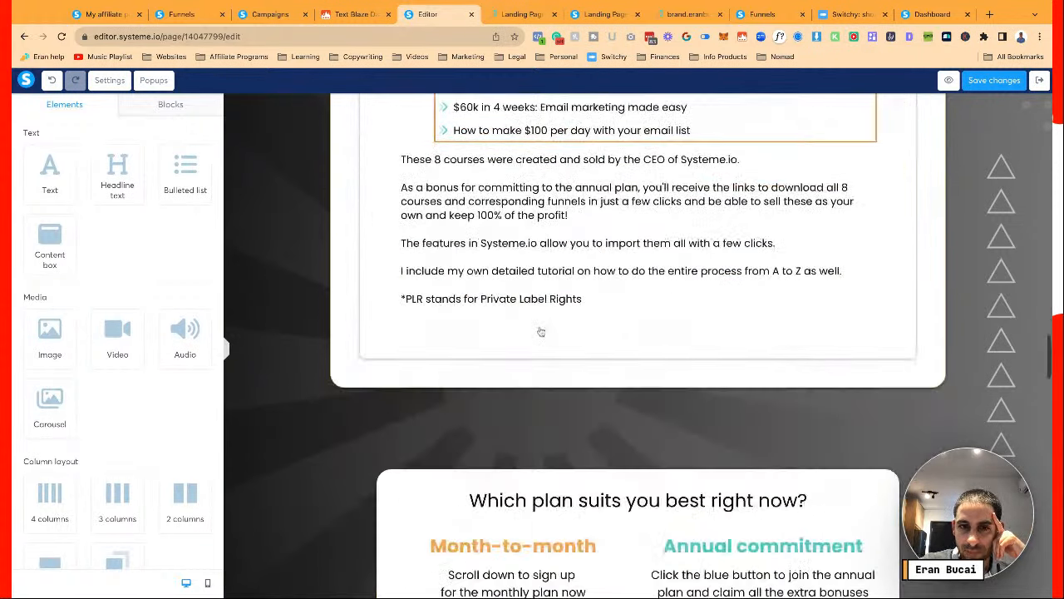
{"action": "scroll", "coordinate": [540, 331], "scroll_direction": "down", "scroll_amount": 2}
{"action": "scroll", "coordinate": [540, 331], "scroll_direction": "up", "scroll_amount": 3}
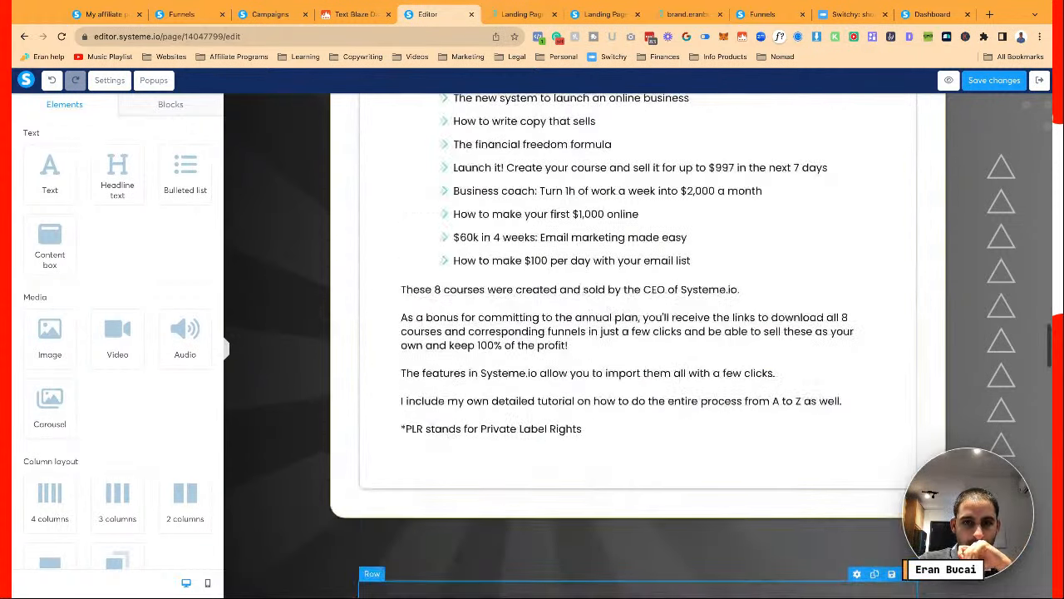
{"action": "scroll", "coordinate": [540, 331], "scroll_direction": "up", "scroll_amount": 2}
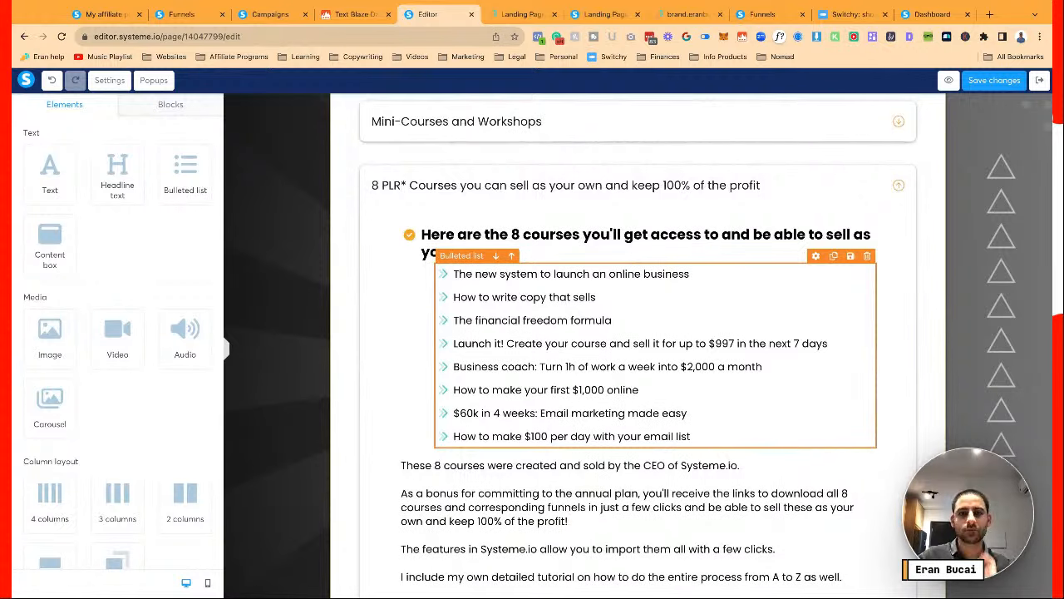
{"action": "scroll", "coordinate": [638, 345], "scroll_direction": "down", "scroll_amount": 2}
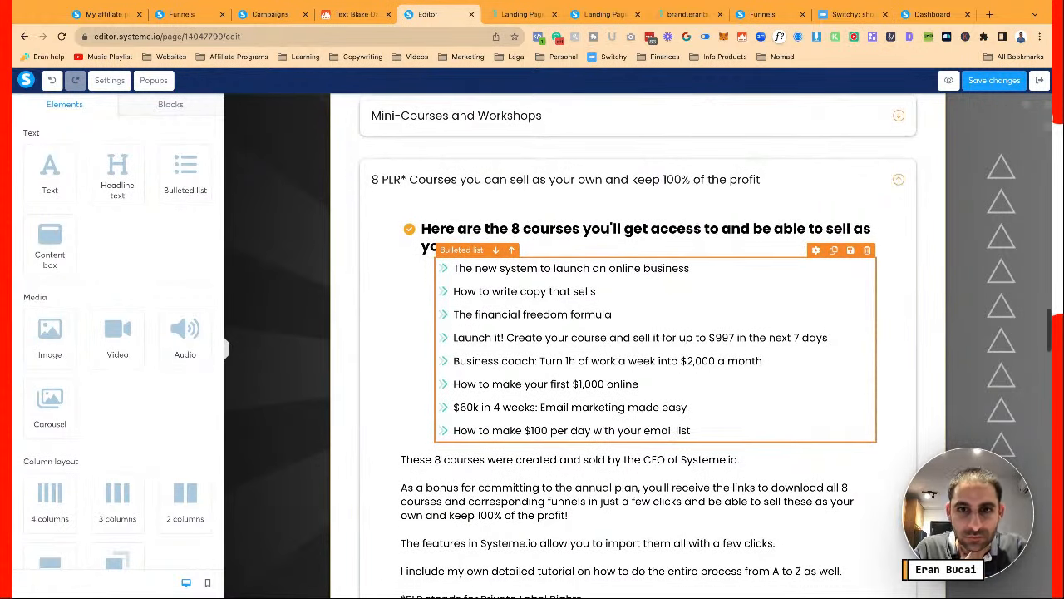
{"action": "scroll", "coordinate": [958, 125], "scroll_direction": "down", "scroll_amount": 3}
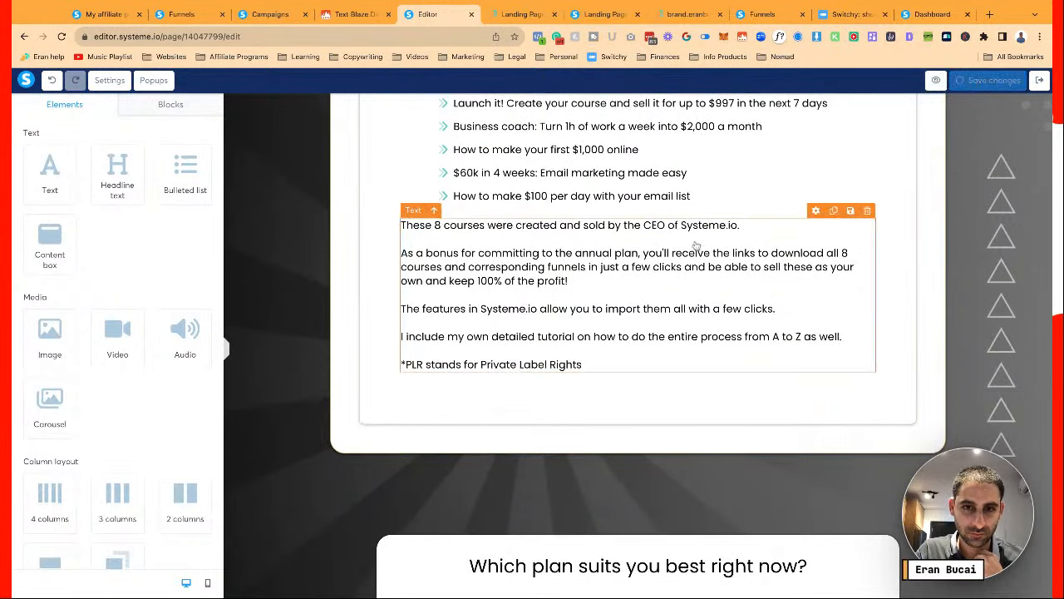
{"action": "scroll", "coordinate": [592, 308], "scroll_direction": "down", "scroll_amount": 5}
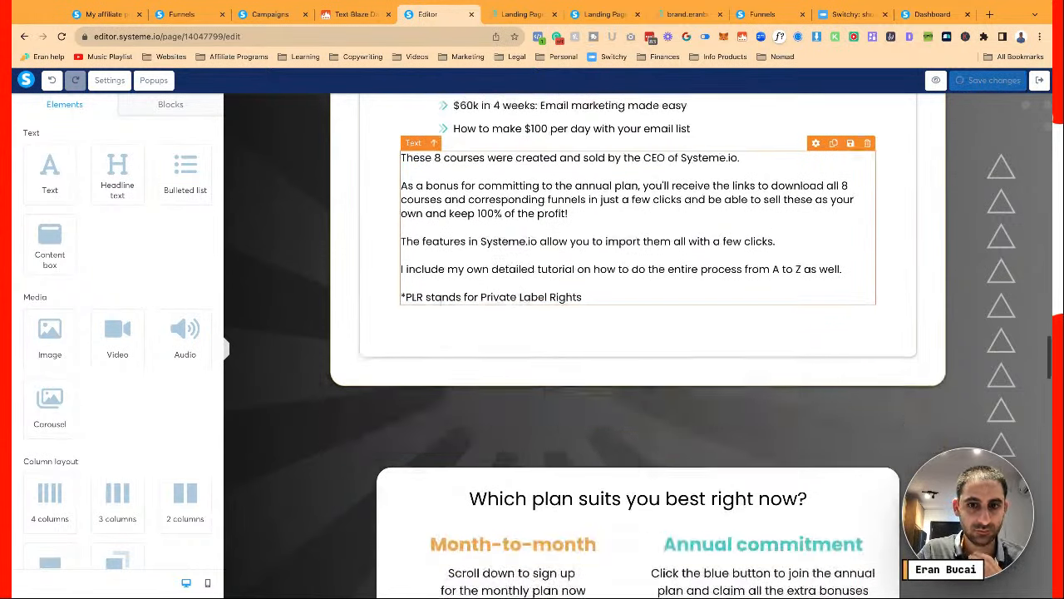
{"action": "scroll", "coordinate": [592, 308], "scroll_direction": "down", "scroll_amount": 2}
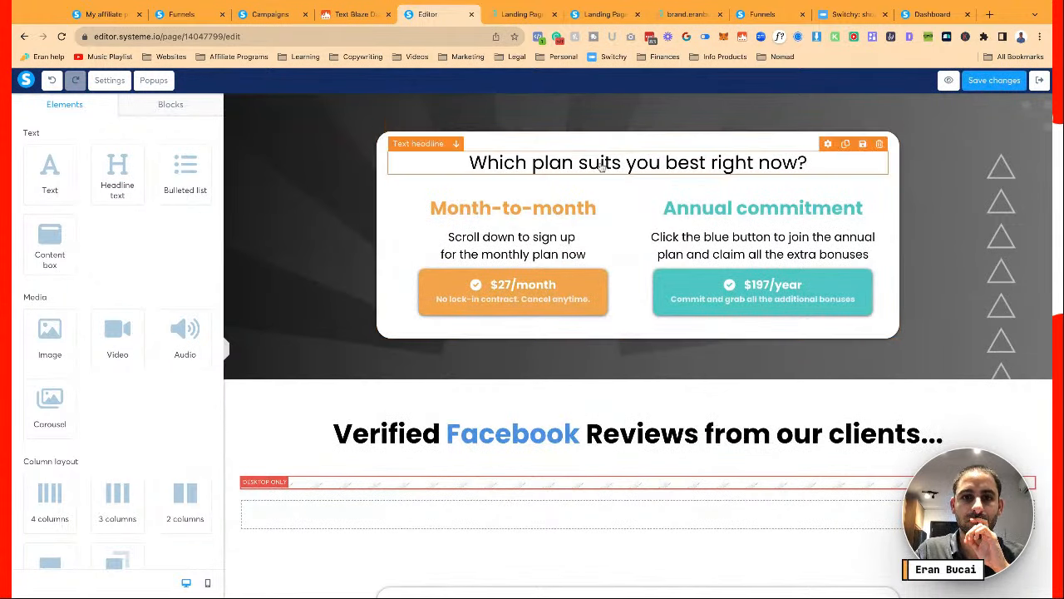
{"action": "scroll", "coordinate": [603, 169], "scroll_direction": "down", "scroll_amount": 2}
{"action": "scroll", "coordinate": [862, 173], "scroll_direction": "down", "scroll_amount": 10}
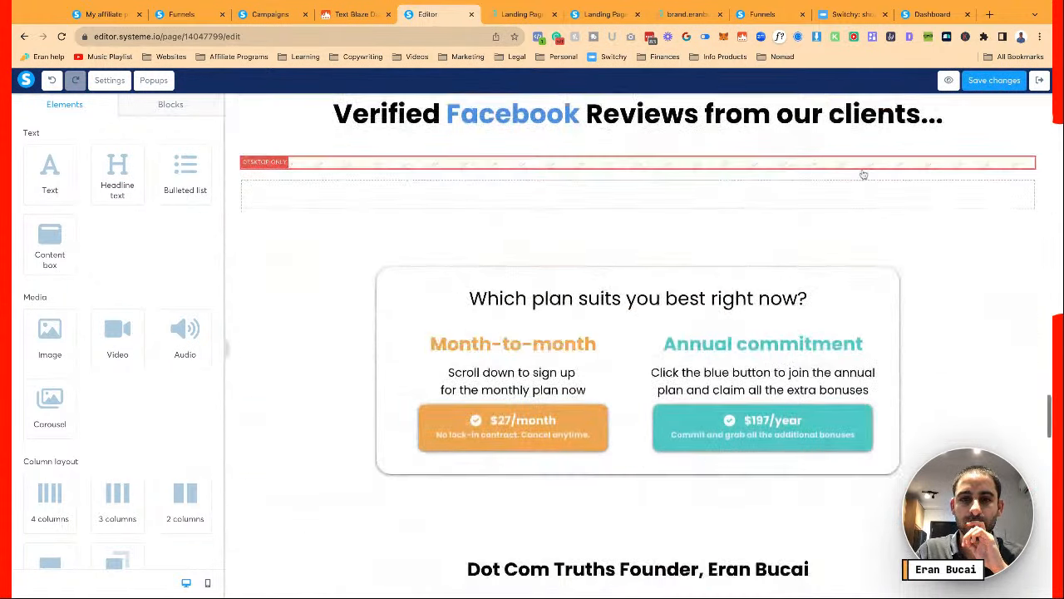
{"action": "scroll", "coordinate": [864, 173], "scroll_direction": "up", "scroll_amount": 8}
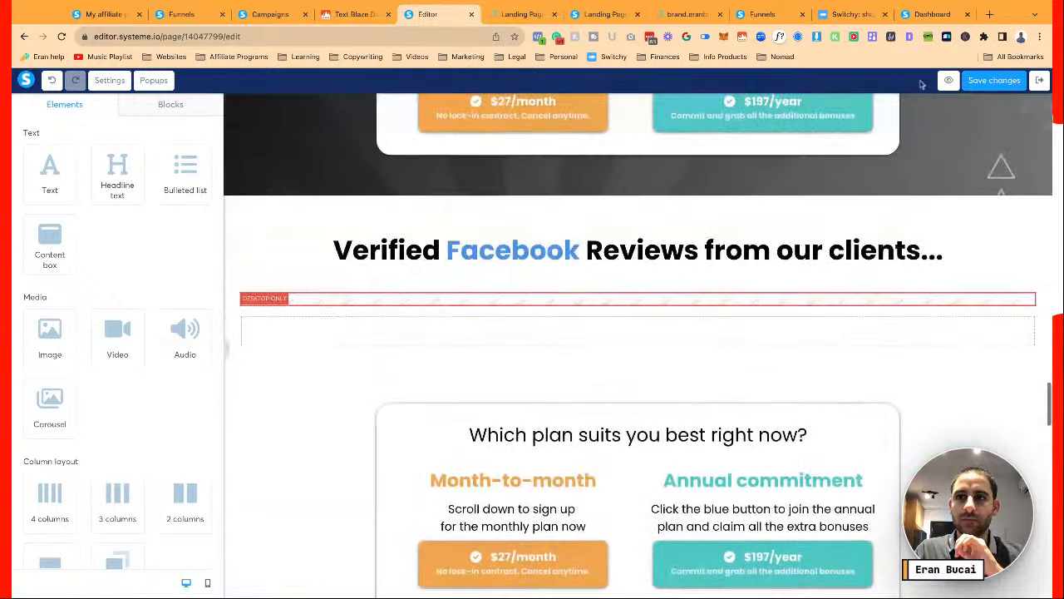
Save the page and set the SEO title to 'Dot Com Truths Plus Membership'
{"action": "left_click", "coordinate": [979, 81]}
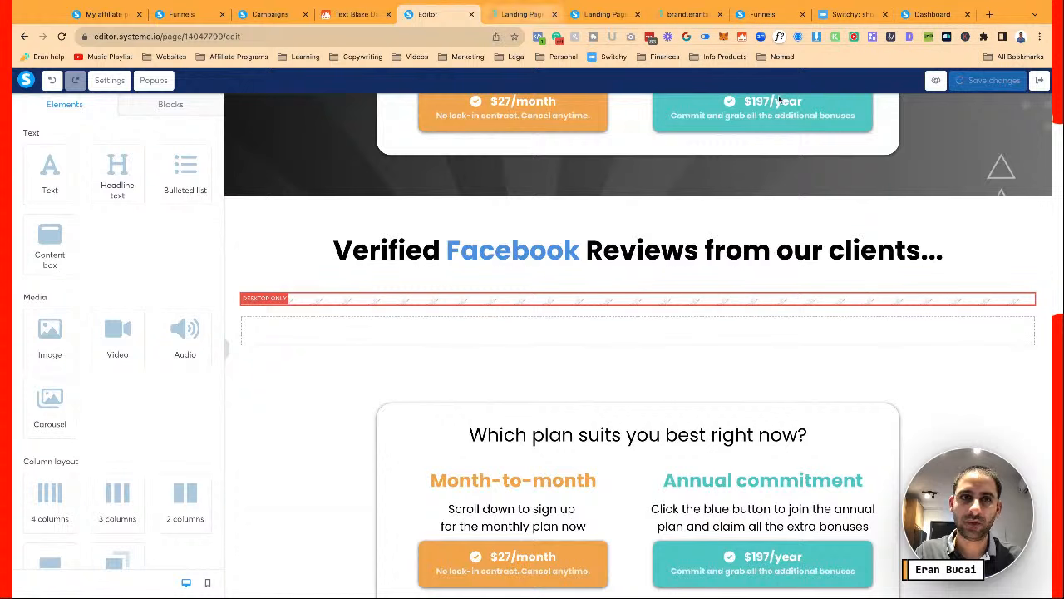
{"action": "left_click", "coordinate": [109, 80]}
{"action": "scroll", "coordinate": [192, 354], "scroll_direction": "down", "scroll_amount": 15}
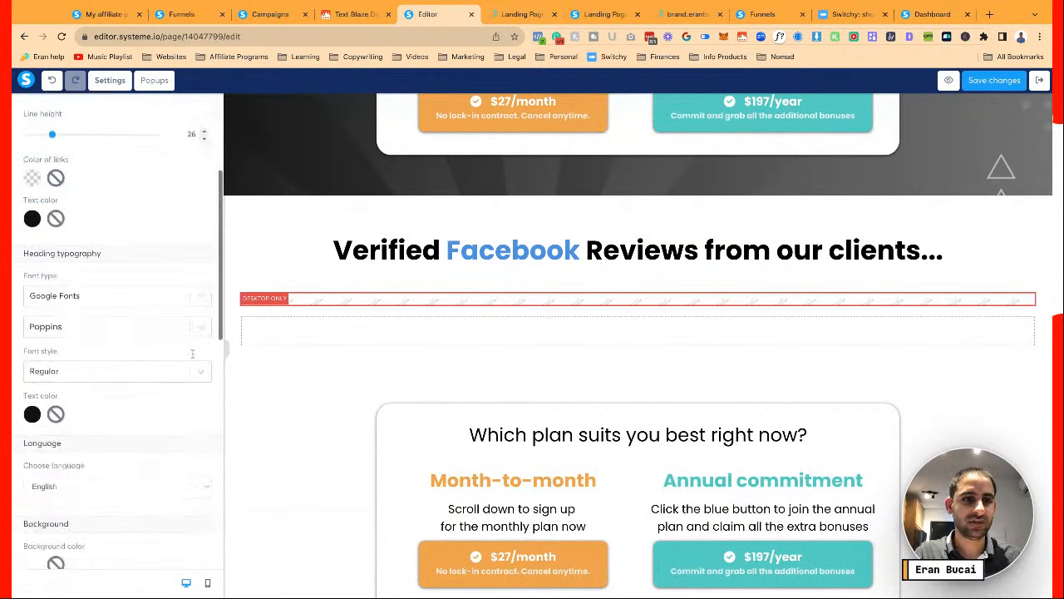
{"action": "triple_click", "coordinate": [76, 298]}
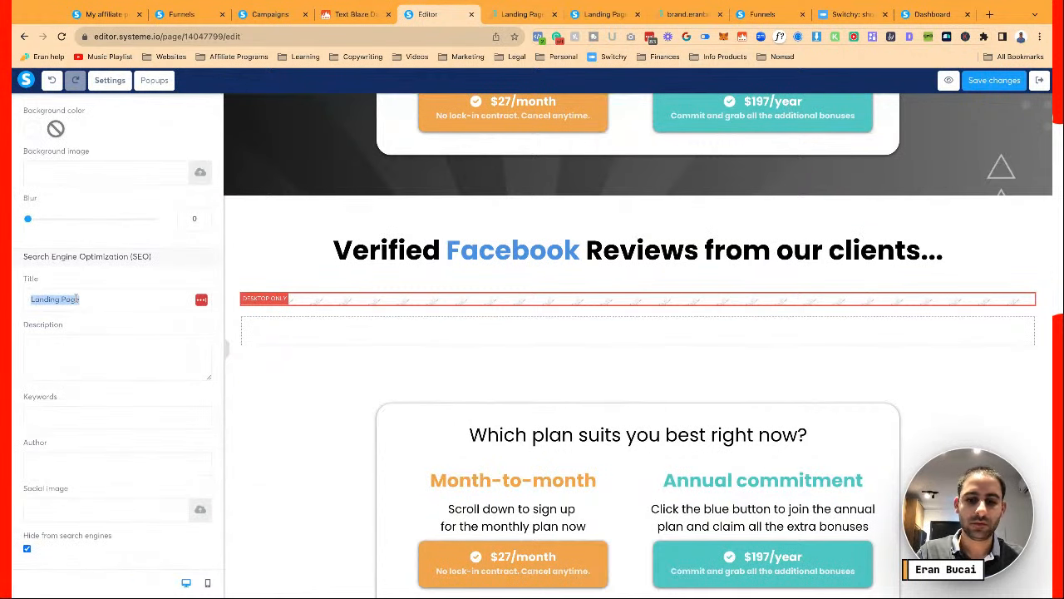
{"action": "type", "text": "DCT Plus"}
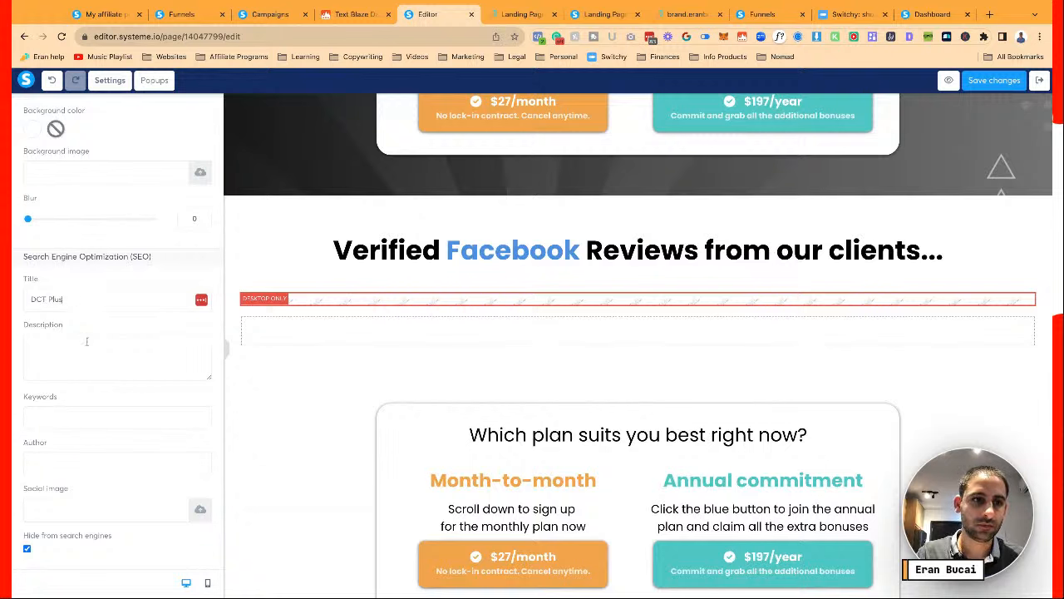
{"action": "type", "text": " M"}
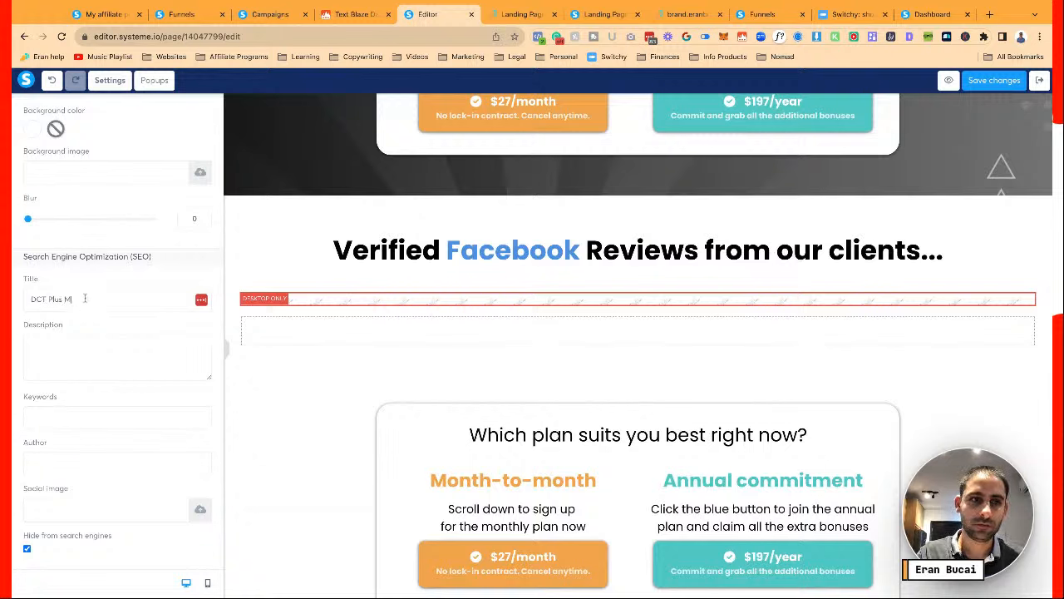
{"action": "type", "text": "embership"}
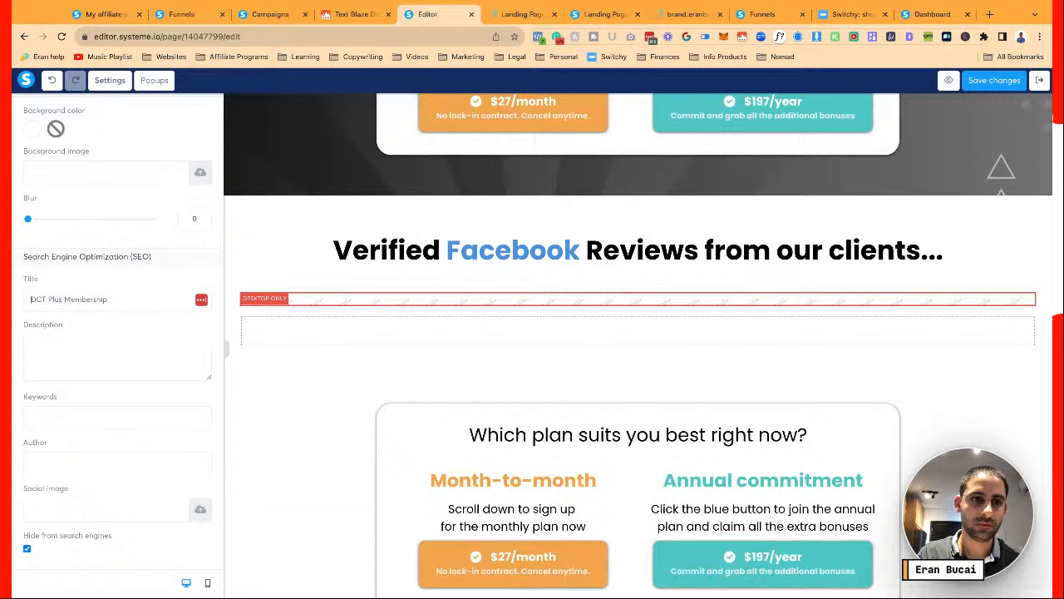
{"action": "key", "text": "ctrl+a"}
{"action": "type", "text": "Dot Com"}
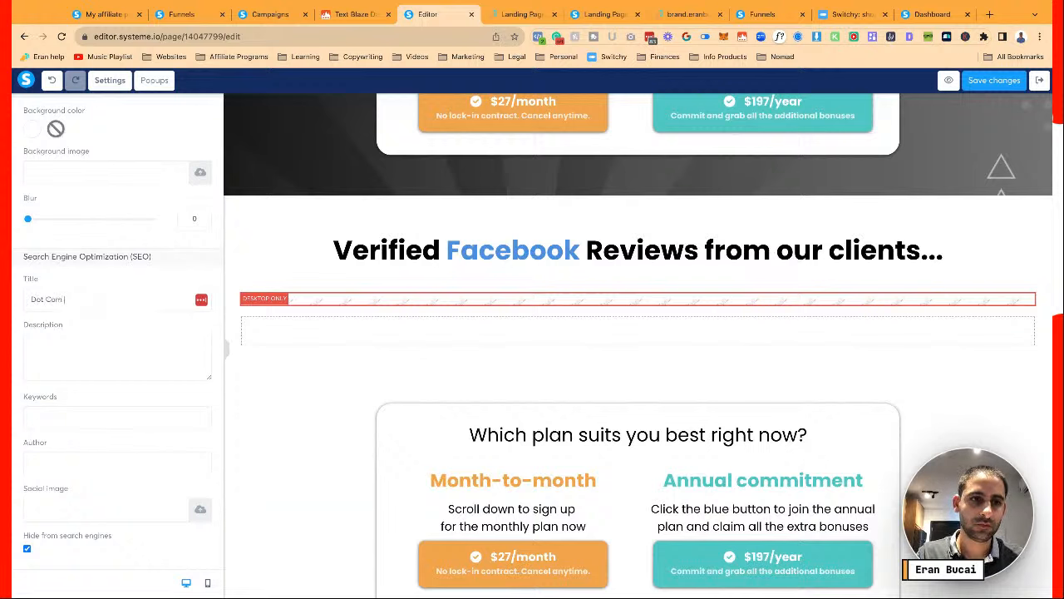
{"action": "type", "text": " Truths Plus Mem"}
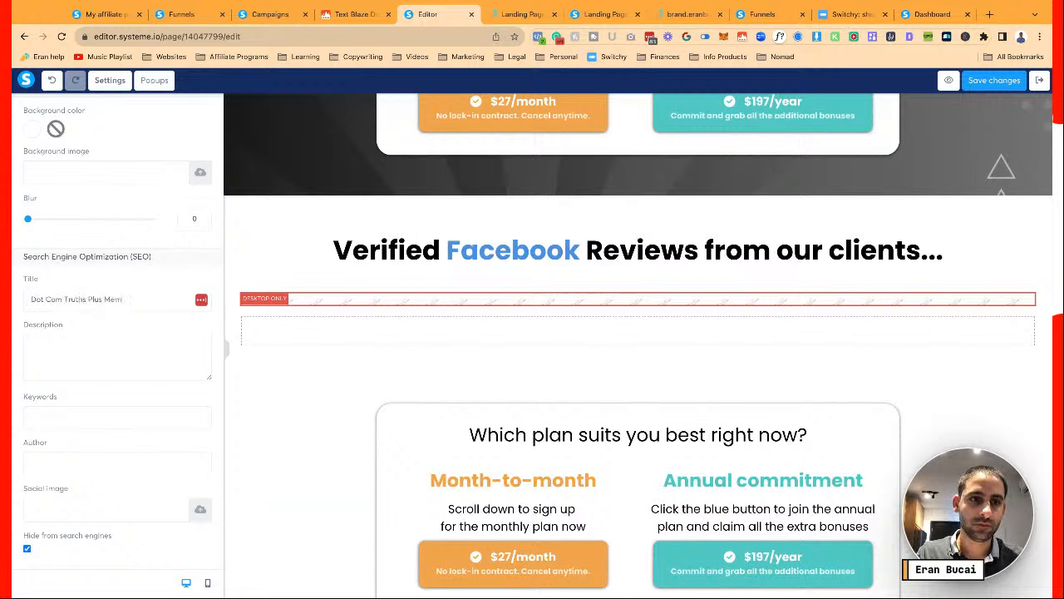
{"action": "type", "text": "bership"}
Copy the new title and paste it to begin the SEO description
{"action": "key", "text": "ctrl+a"}
{"action": "key", "text": "ctrl+c"}
{"action": "left_click", "coordinate": [53, 355]}
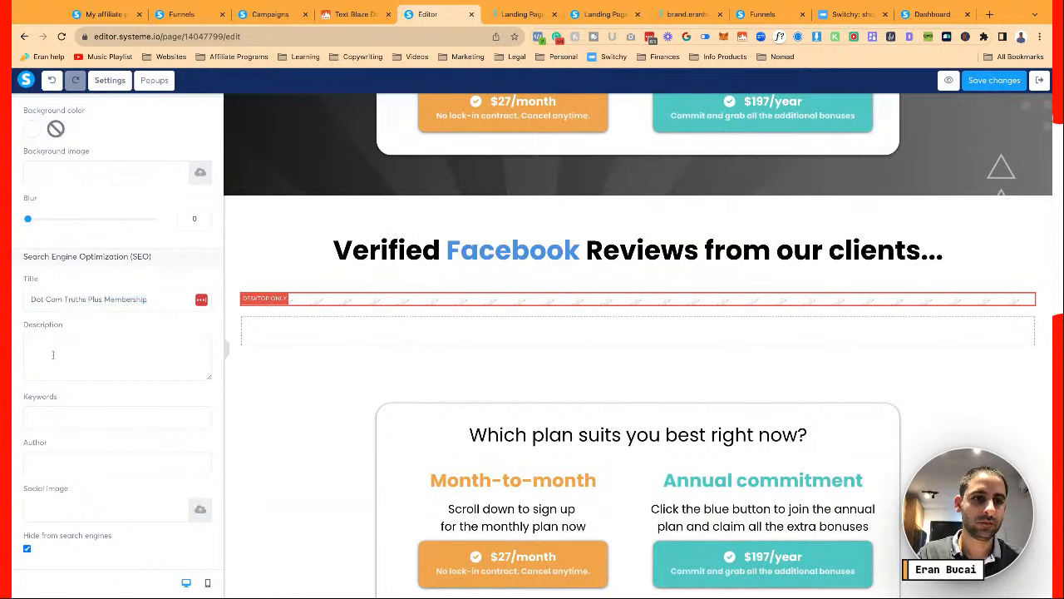
{"action": "key", "text": "ctrl+v"}
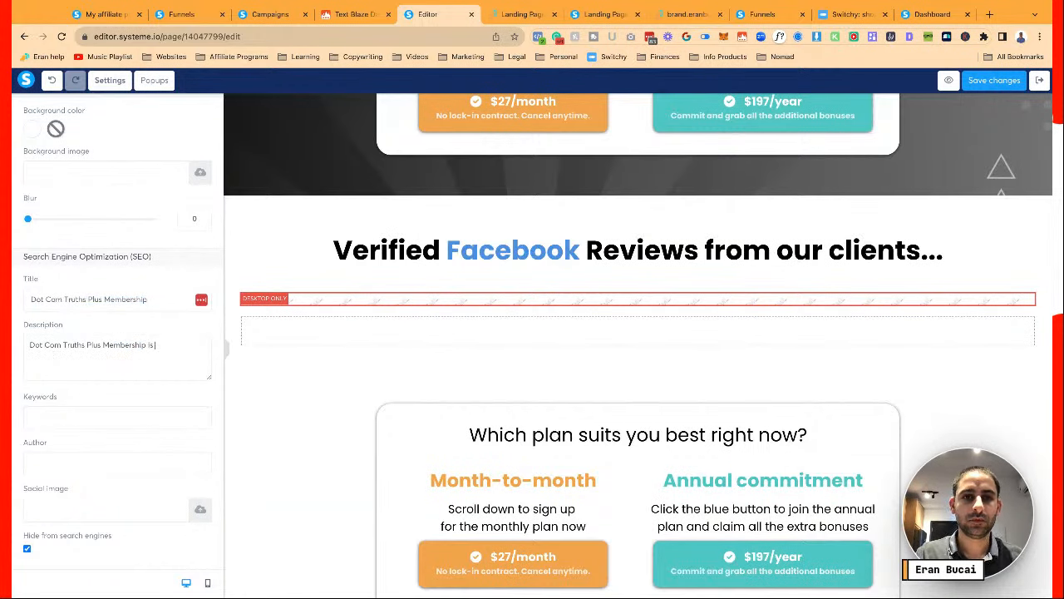
Copy the page subtitle and paste it into the SEO description
{"action": "left_click", "coordinate": [415, 365]}
{"action": "scroll", "coordinate": [416, 366], "scroll_direction": "up", "scroll_amount": 10}
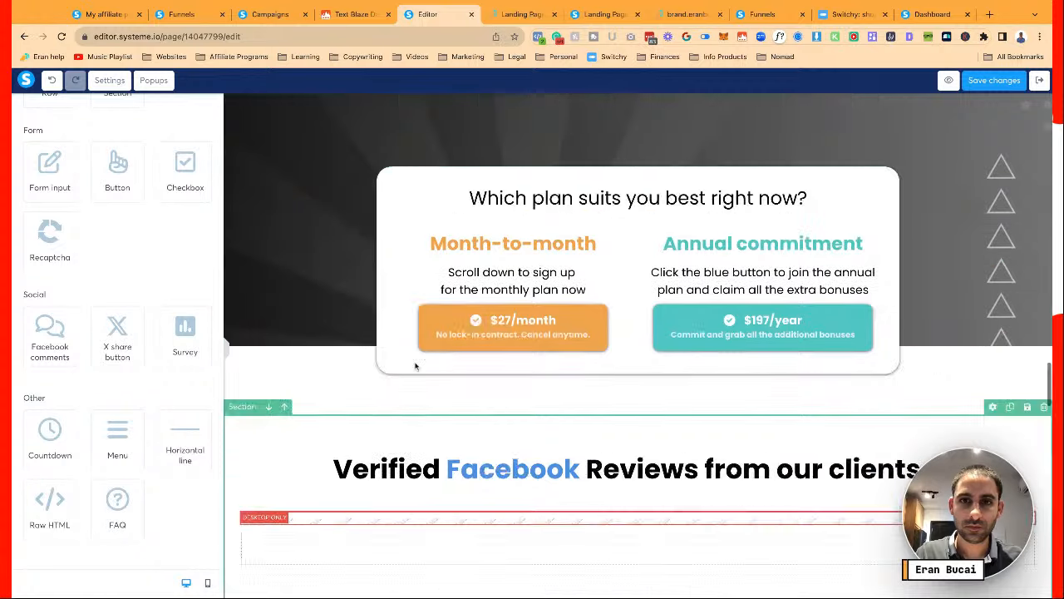
{"action": "scroll", "coordinate": [416, 366], "scroll_direction": "up", "scroll_amount": 15}
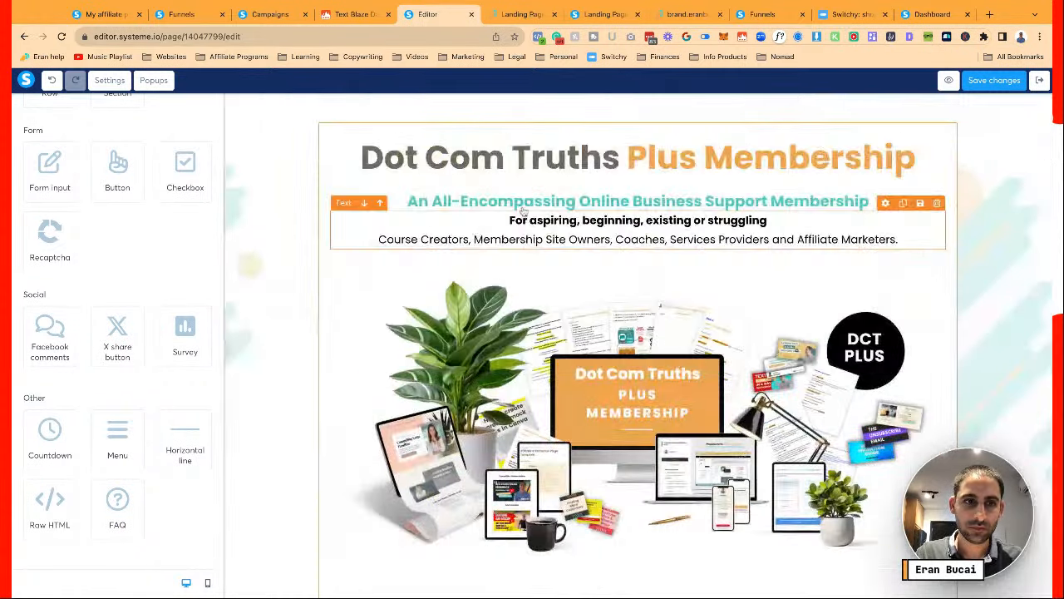
{"action": "triple_click", "coordinate": [522, 211]}
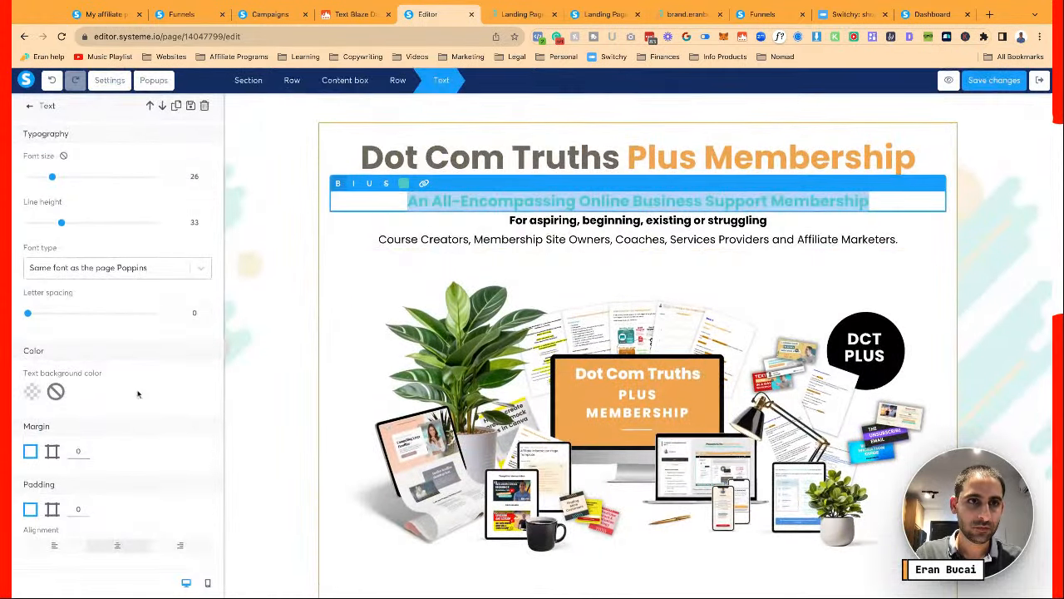
{"action": "left_click", "coordinate": [117, 83]}
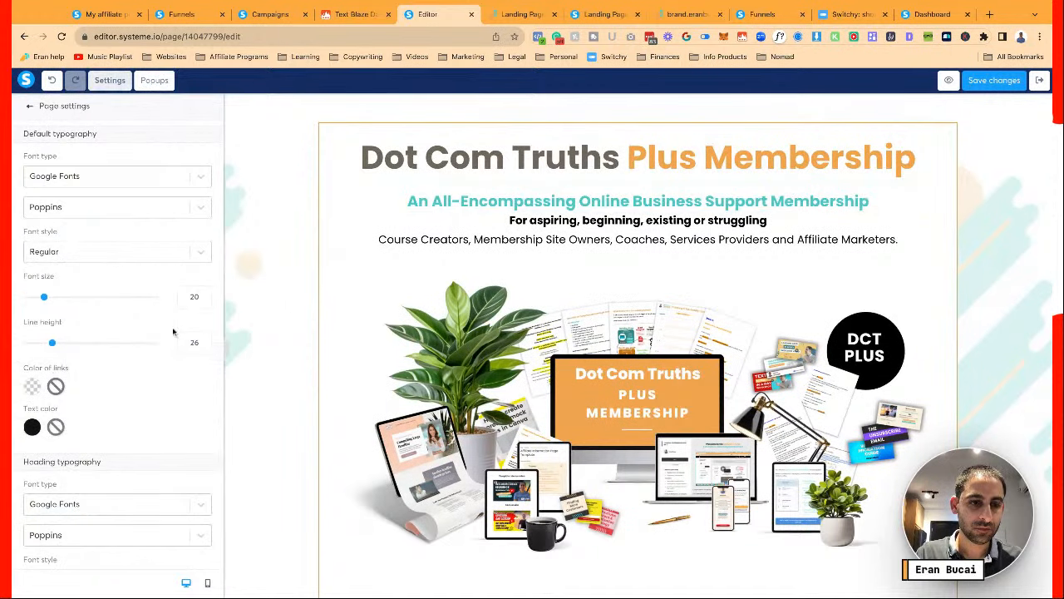
{"action": "scroll", "coordinate": [172, 331], "scroll_direction": "down", "scroll_amount": 10}
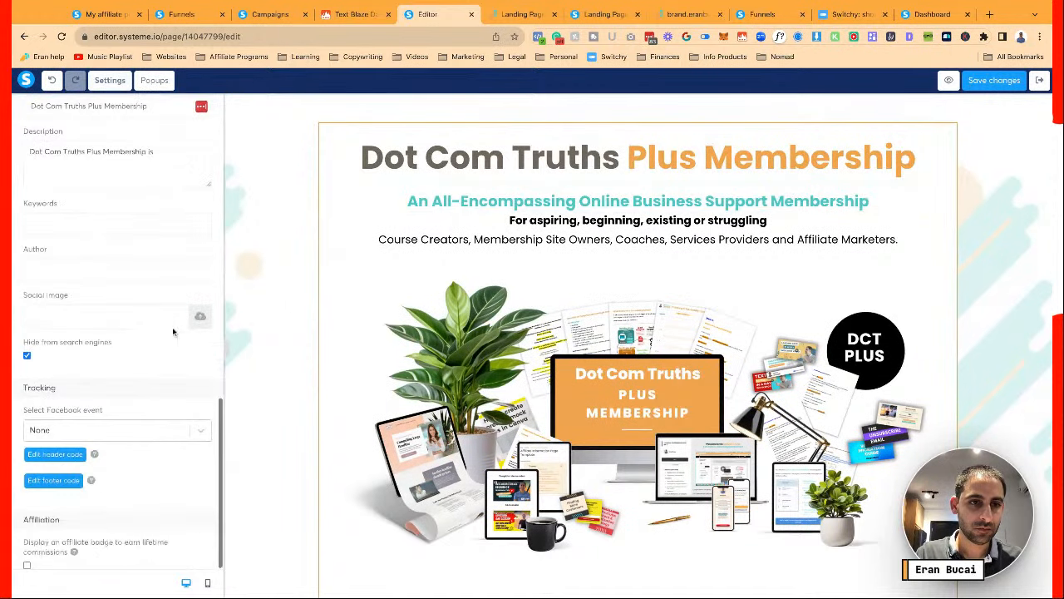
{"action": "left_click", "coordinate": [163, 151]}
{"action": "key", "text": "ctrl+v"}
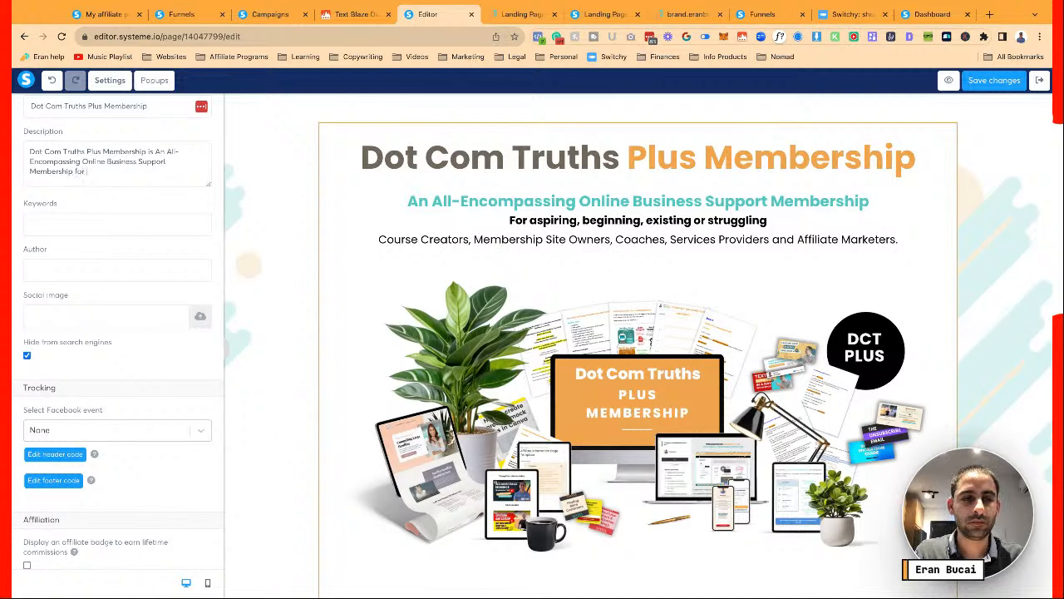
End the description with 'people who want to build an online business', set keywords 'Dot Com Truths Membership', enter the author's name
{"action": "type", "text": "on"}
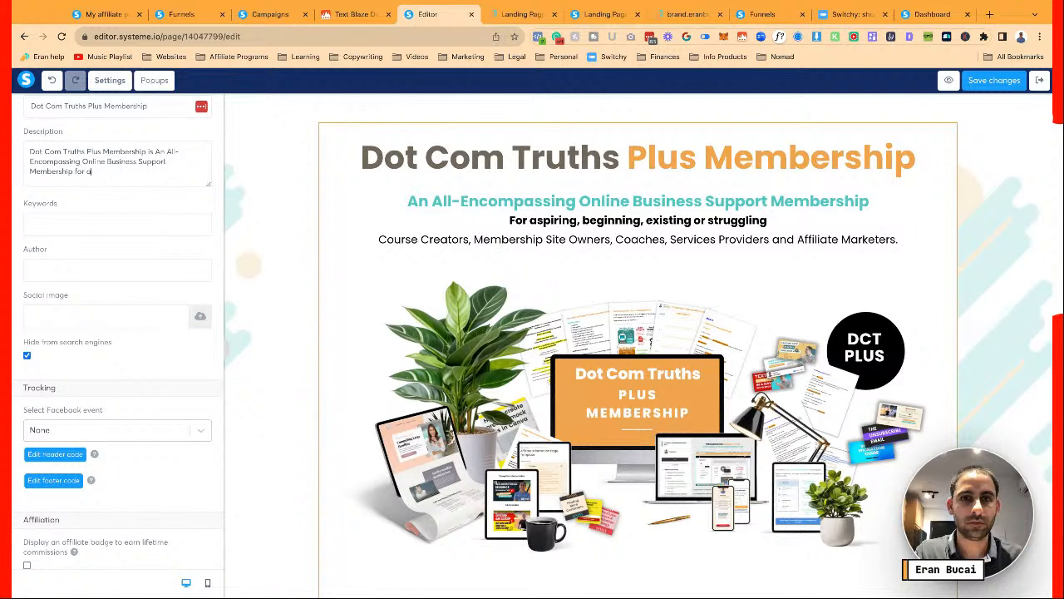
{"action": "type", "text": "spiring"}
{"action": "key", "text": "BackSpace"}
{"action": "key", "text": "BackSpace"}
{"action": "key", "text": "BackSpace"}
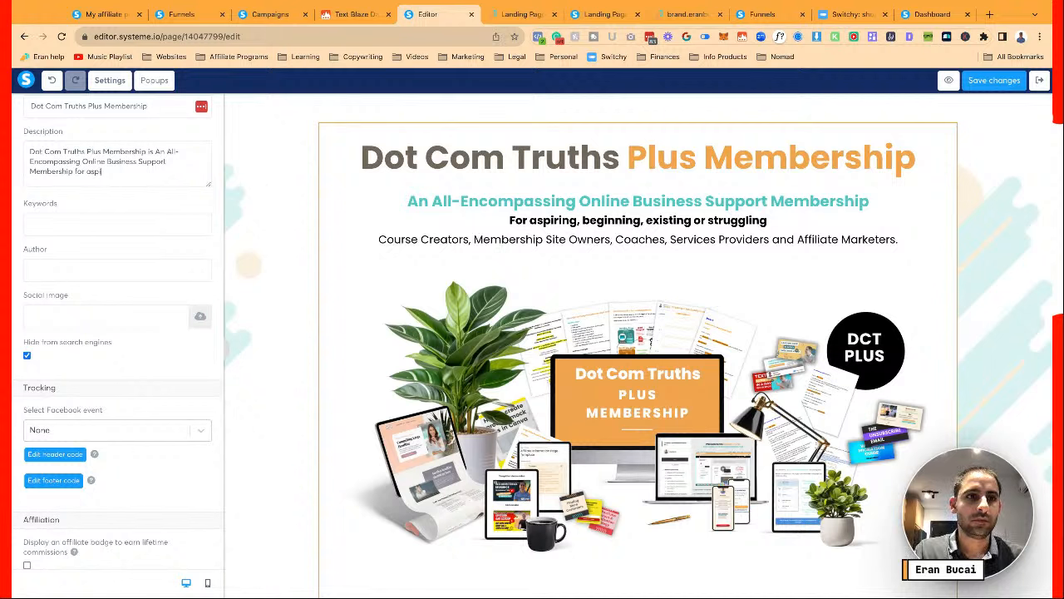
{"action": "type", "text": "people who want"}
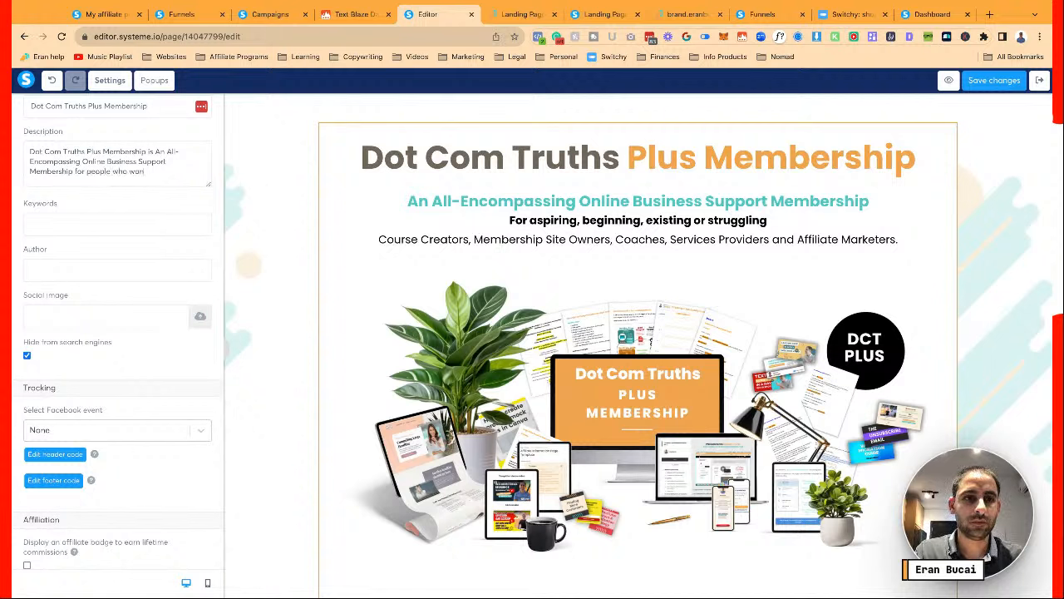
{"action": "type", "text": " to build an online busines"}
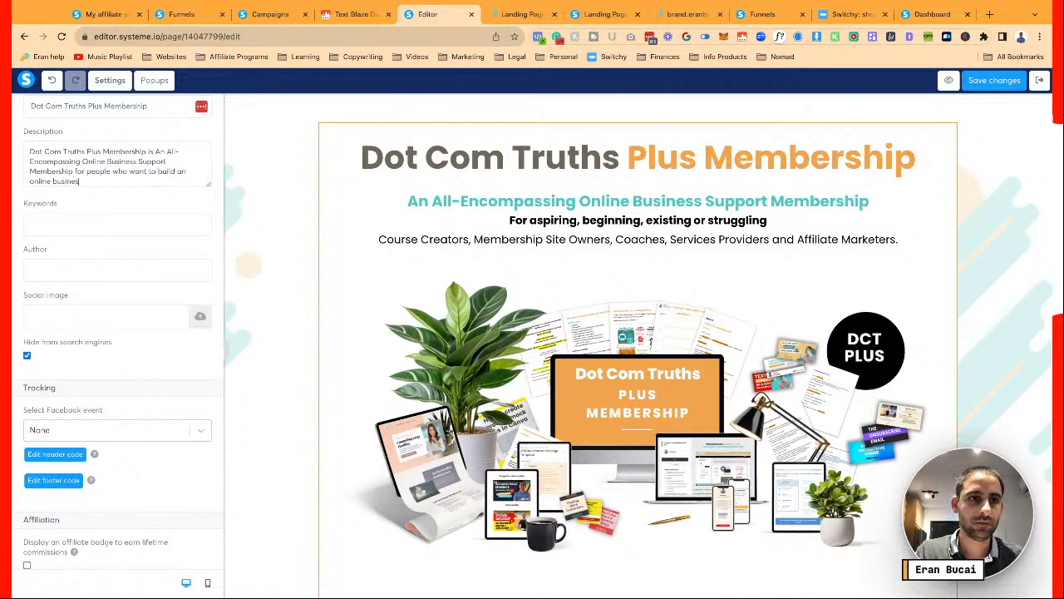
{"action": "type", "text": "Dot Com Truth"}
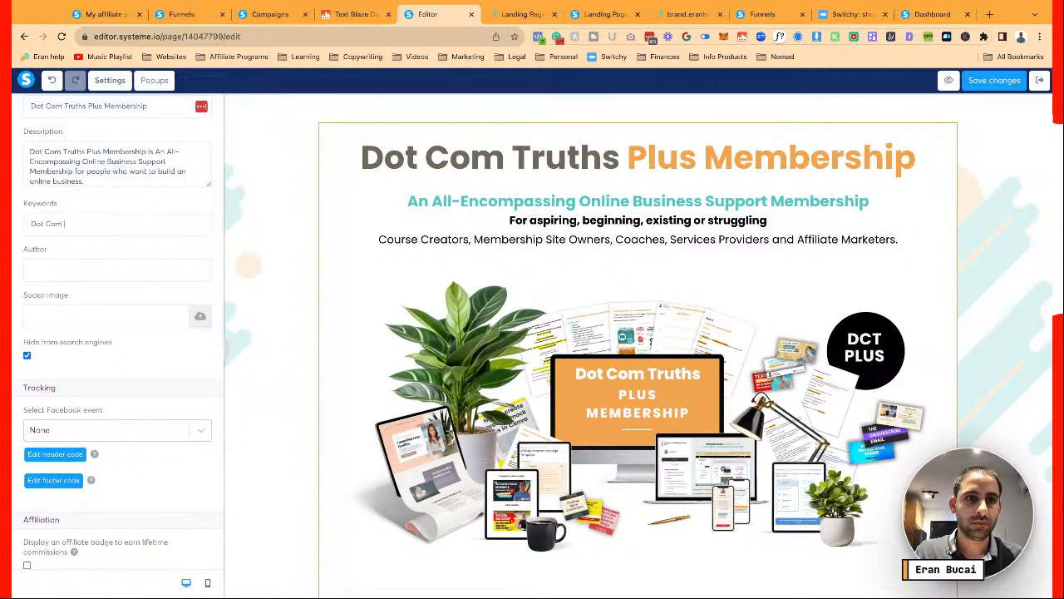
{"action": "key", "text": "BackSpace"}
{"action": "key", "text": "BackSpace"}
{"action": "key", "text": "BackSpace"}
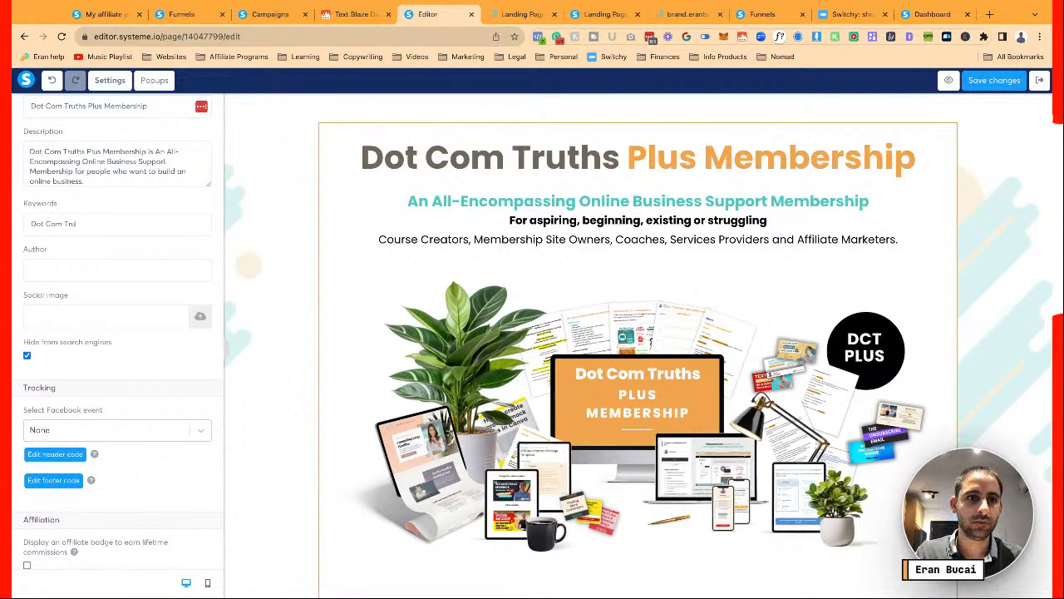
{"action": "type", "text": "ths Membership"}
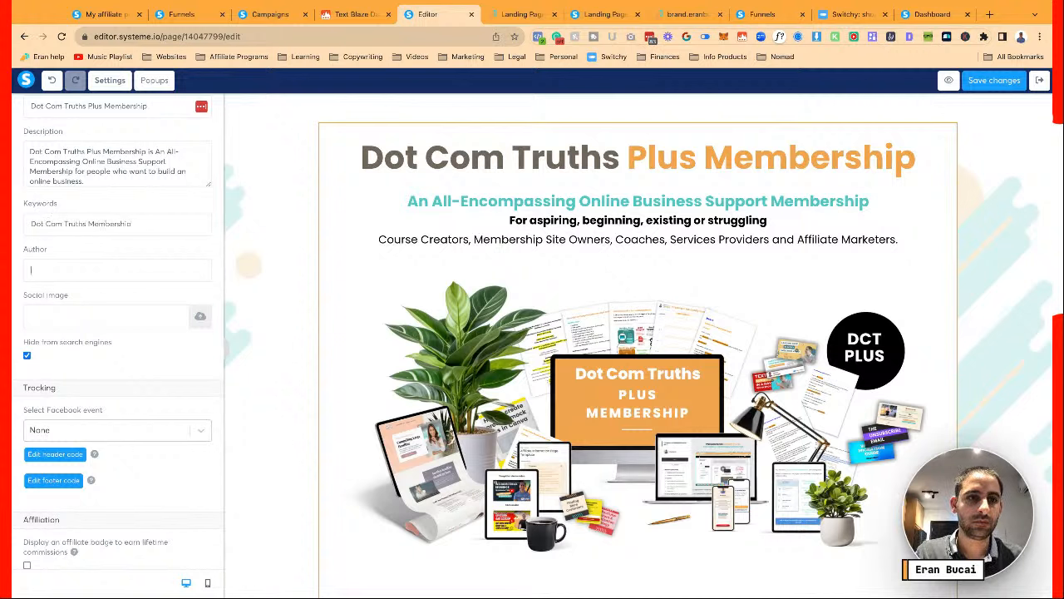
{"action": "type", "text": "Eran Bucai"}
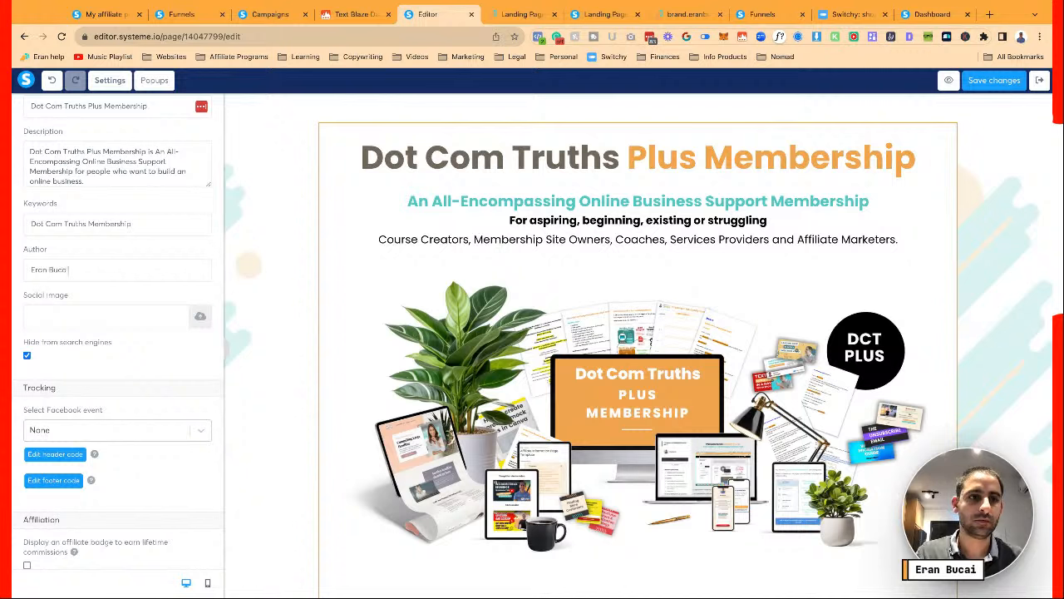
Set the Facebook event to View content and open Your Files to pick a social image
{"action": "left_click", "coordinate": [130, 429]}
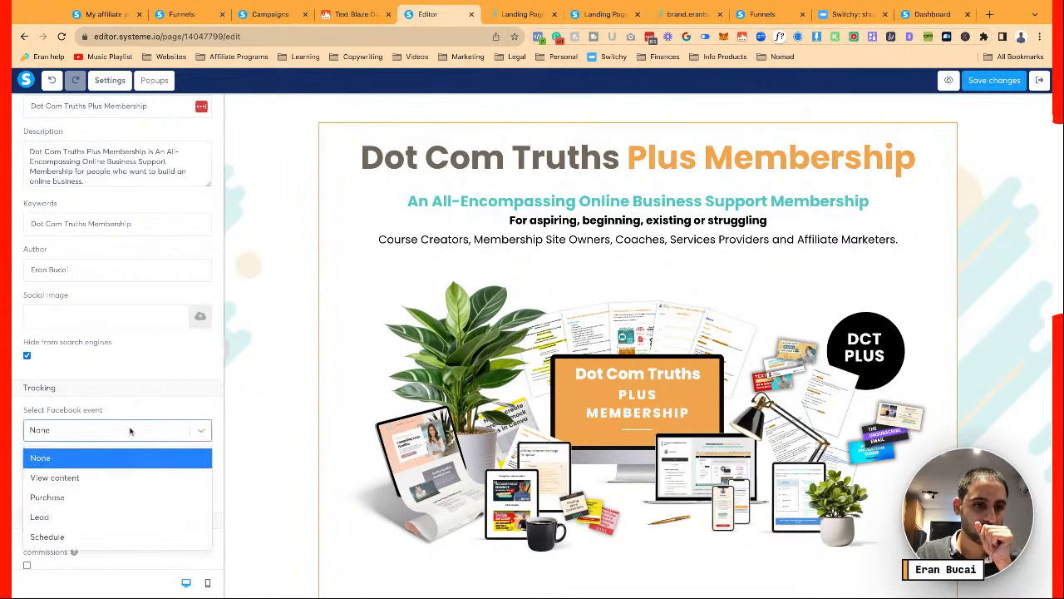
{"action": "left_click", "coordinate": [113, 477]}
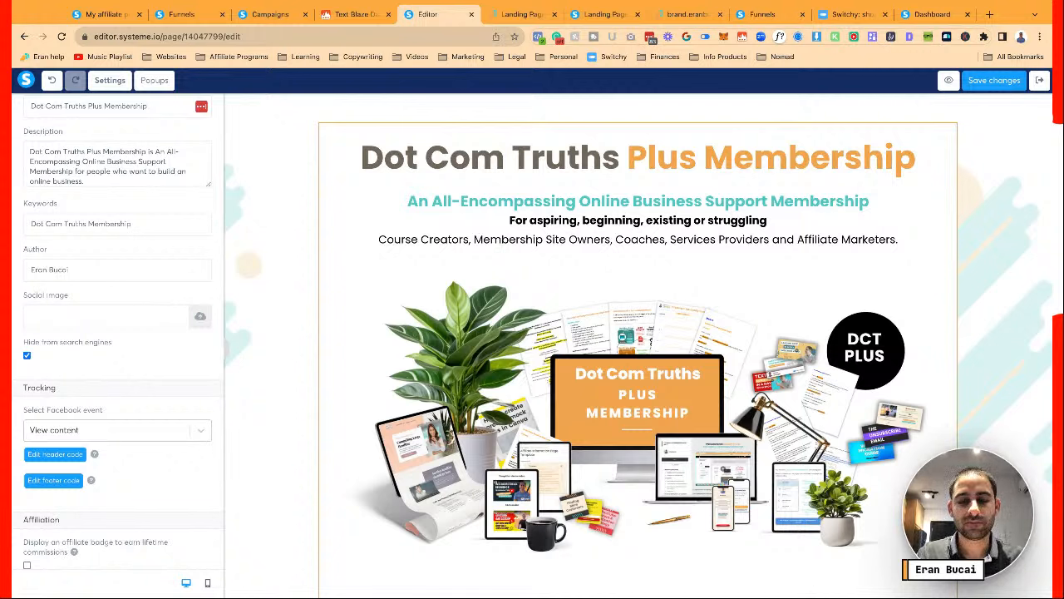
{"action": "left_click", "coordinate": [201, 316]}
{"action": "left_click", "coordinate": [603, 216]}
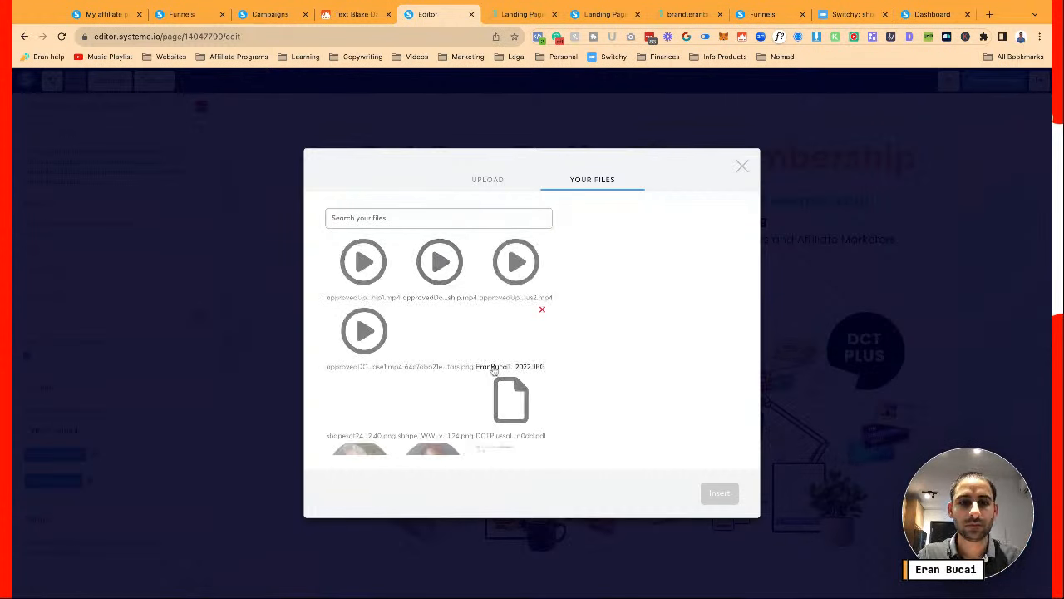
Insert DCTplusproductmockup.png as the social image and save the page
{"action": "scroll", "coordinate": [496, 366], "scroll_direction": "down", "scroll_amount": 5}
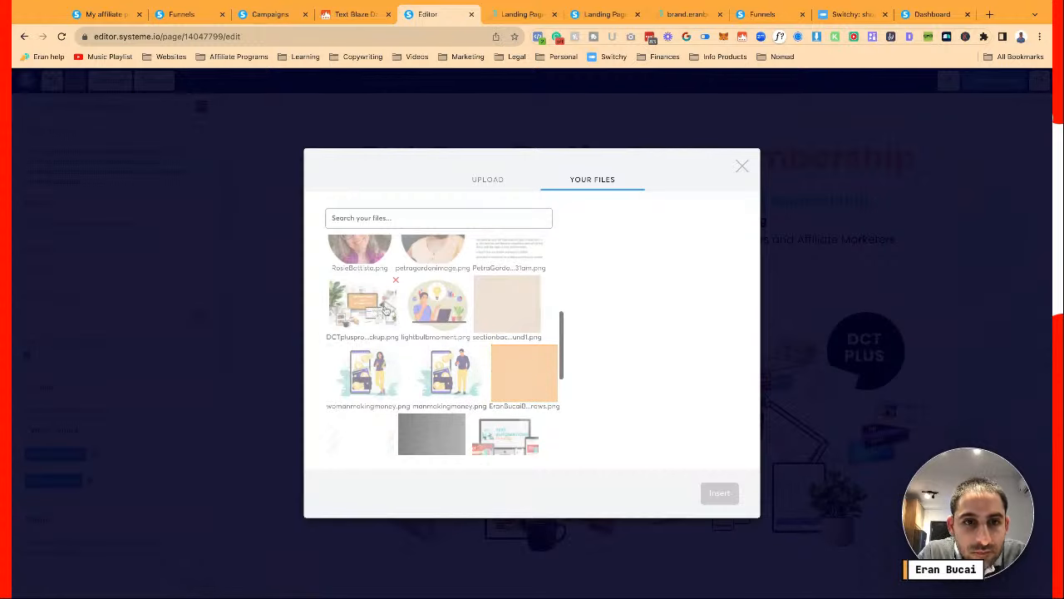
{"action": "left_click", "coordinate": [385, 309]}
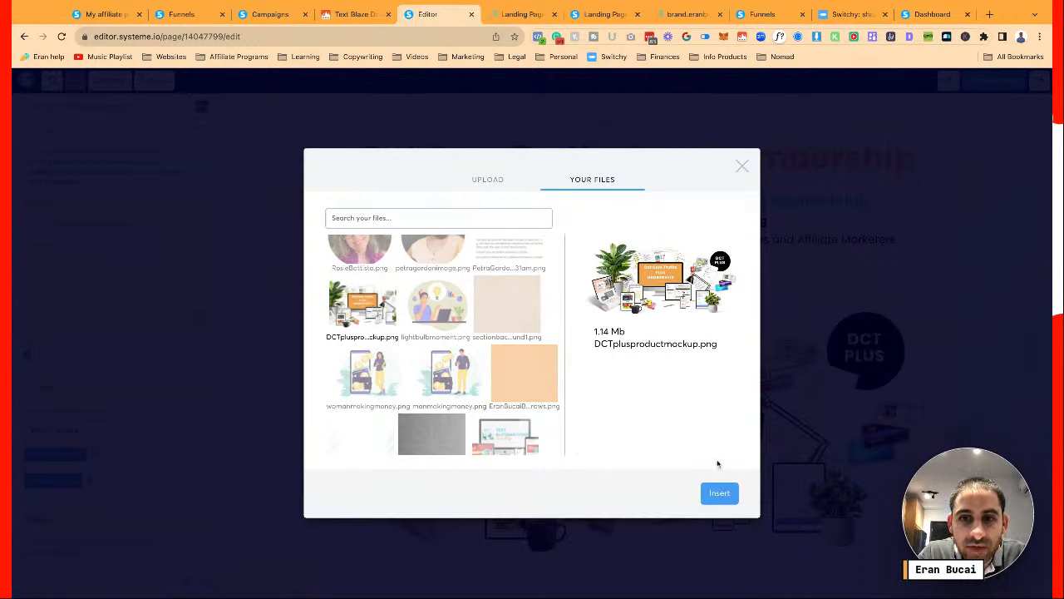
{"action": "left_click", "coordinate": [720, 493]}
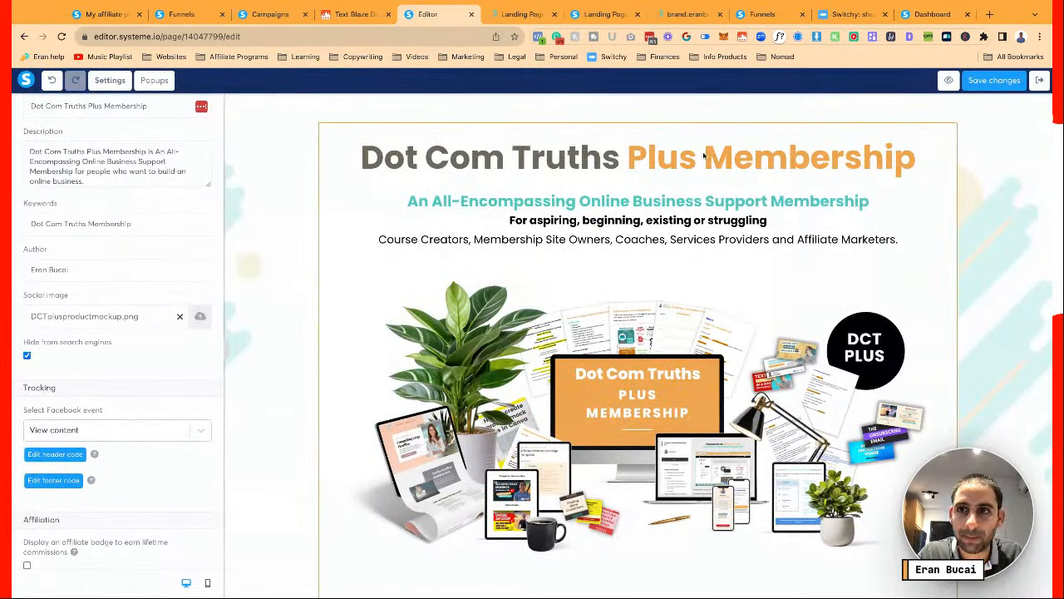
{"action": "left_click", "coordinate": [977, 80]}
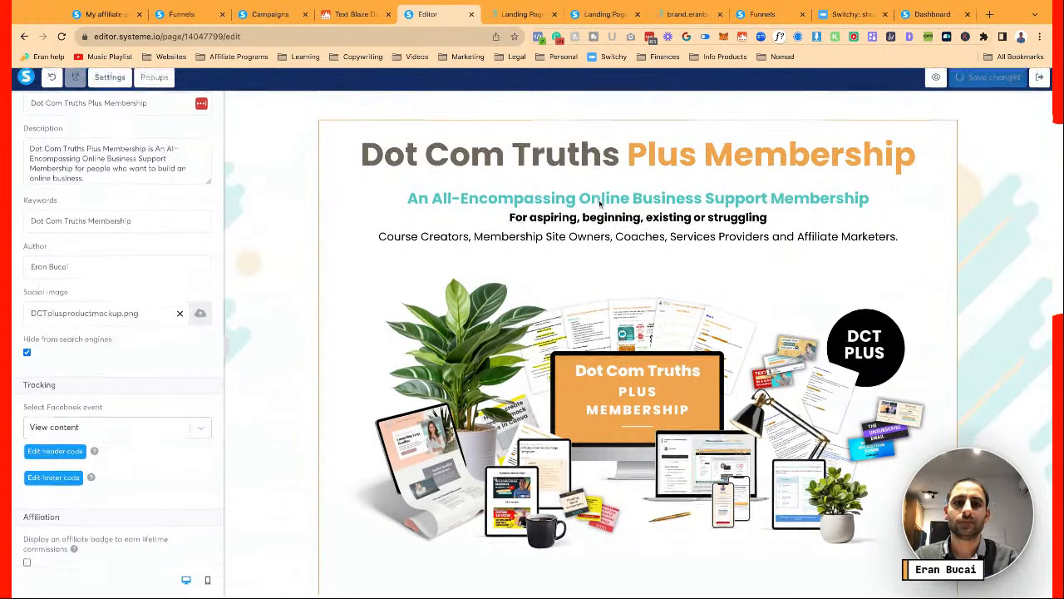
Save the page again and switch to the Landing Page preview tab at the pricing box
{"action": "scroll", "coordinate": [599, 202], "scroll_direction": "down", "scroll_amount": 6}
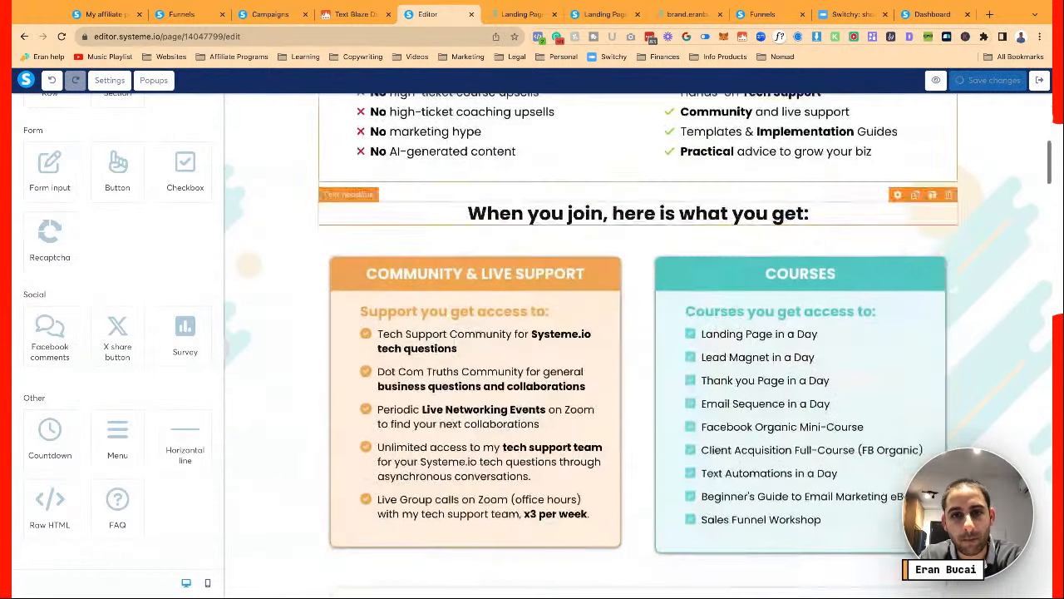
{"action": "scroll", "coordinate": [638, 346], "scroll_direction": "down", "scroll_amount": 12}
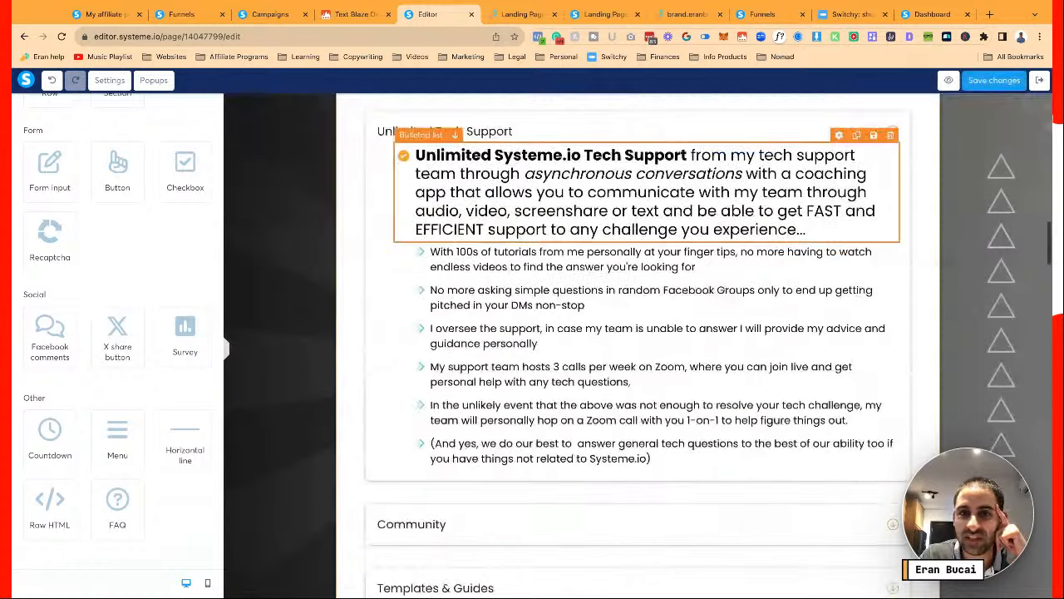
{"action": "scroll", "coordinate": [638, 233], "scroll_direction": "down", "scroll_amount": 15}
{"action": "scroll", "coordinate": [638, 233], "scroll_direction": "up", "scroll_amount": 18}
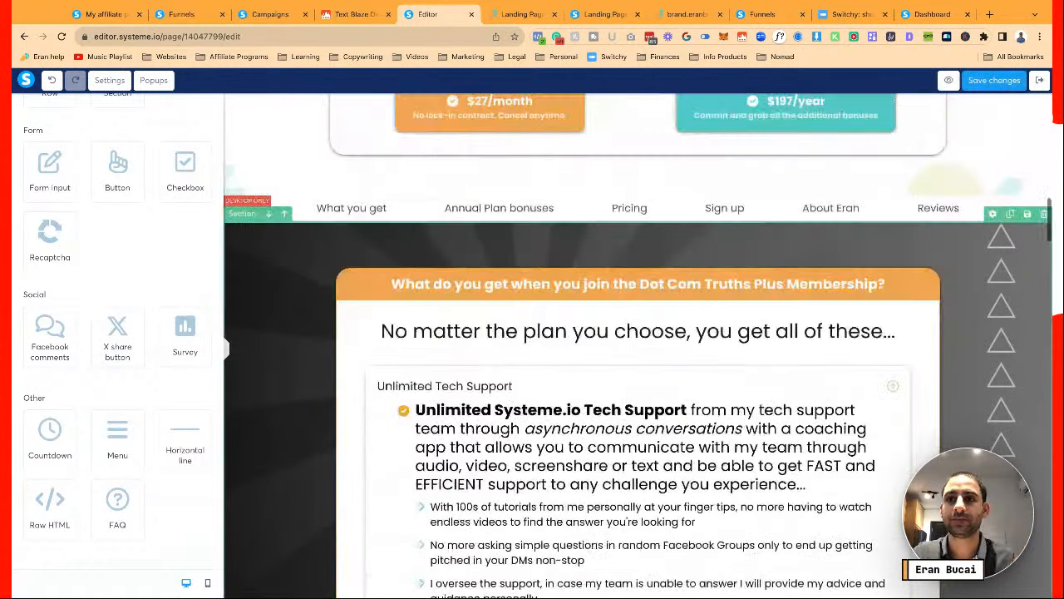
{"action": "left_click", "coordinate": [994, 80]}
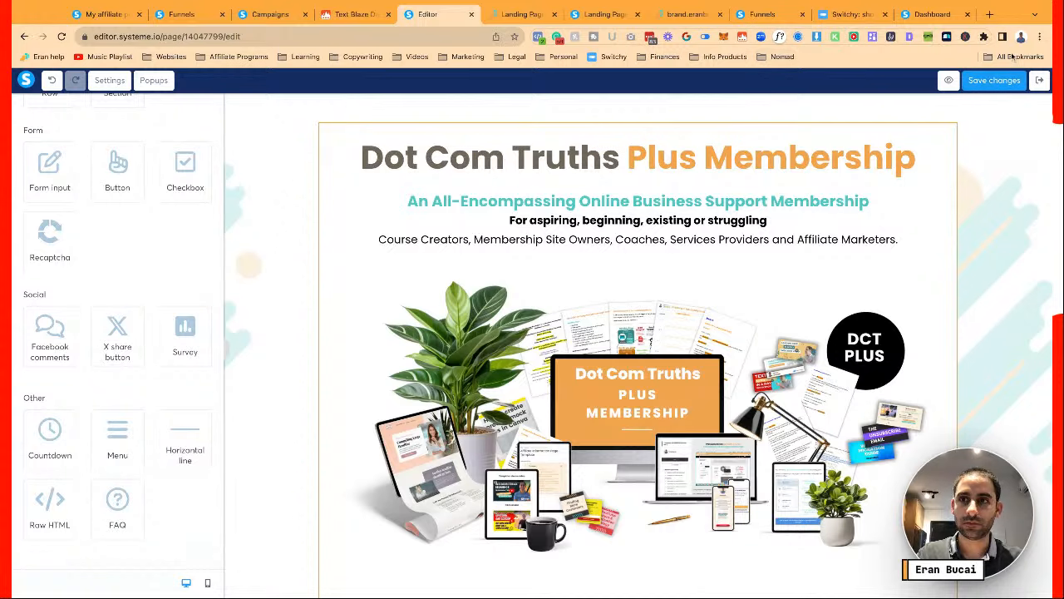
{"action": "left_click", "coordinate": [996, 83]}
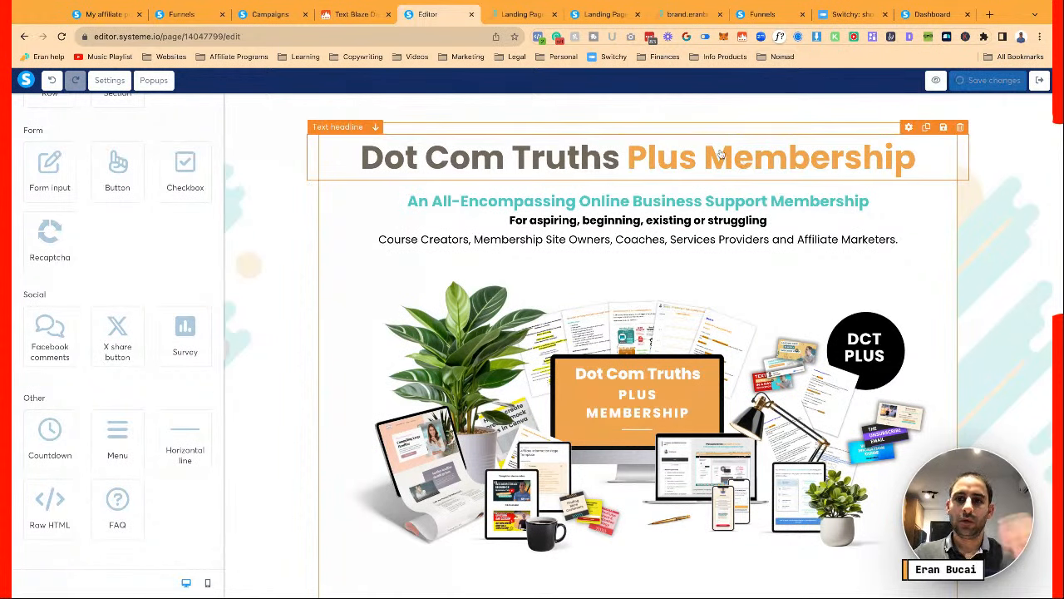
{"action": "scroll", "coordinate": [694, 130], "scroll_direction": "down", "scroll_amount": 6}
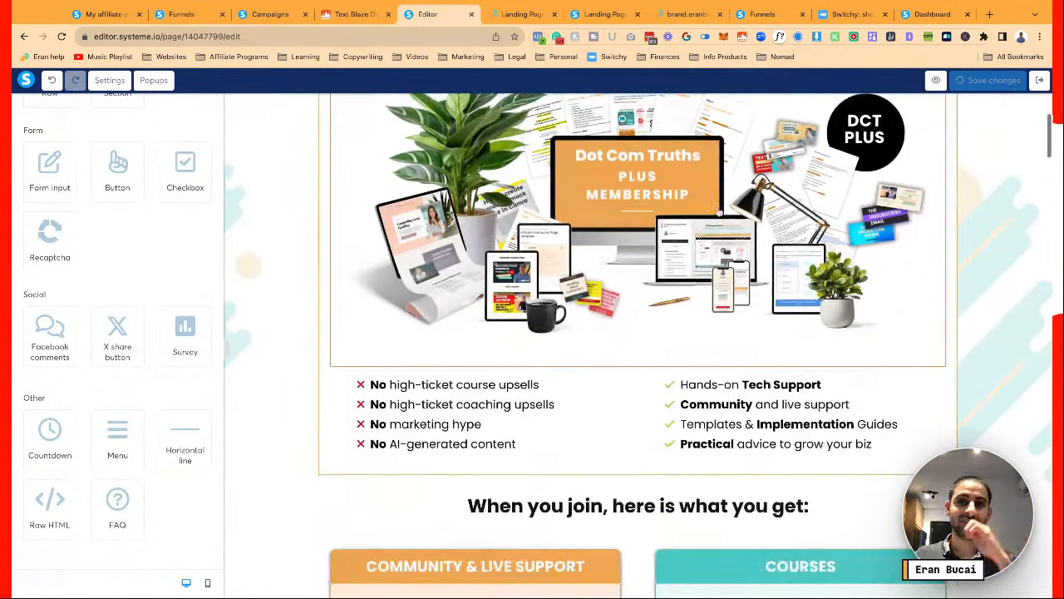
{"action": "scroll", "coordinate": [729, 236], "scroll_direction": "down", "scroll_amount": 9}
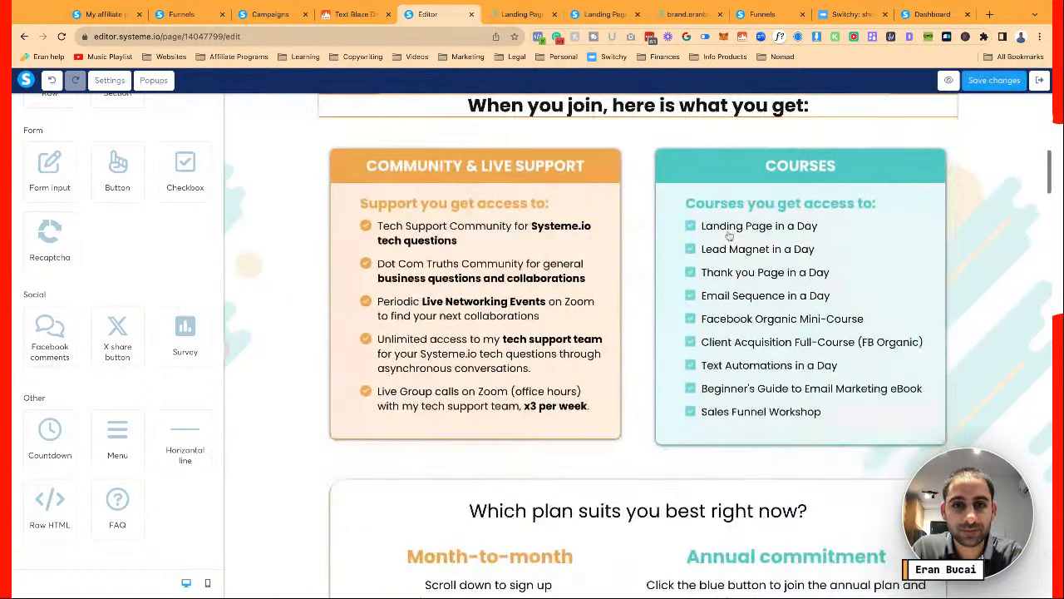
{"action": "scroll", "coordinate": [638, 345], "scroll_direction": "down", "scroll_amount": 10}
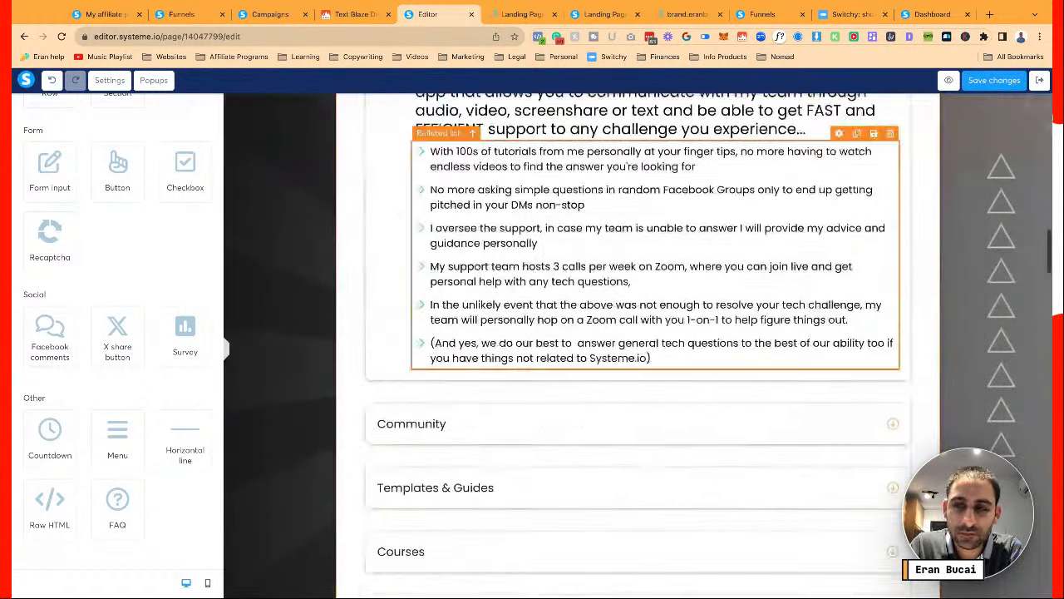
{"action": "scroll", "coordinate": [638, 345], "scroll_direction": "down", "scroll_amount": 12}
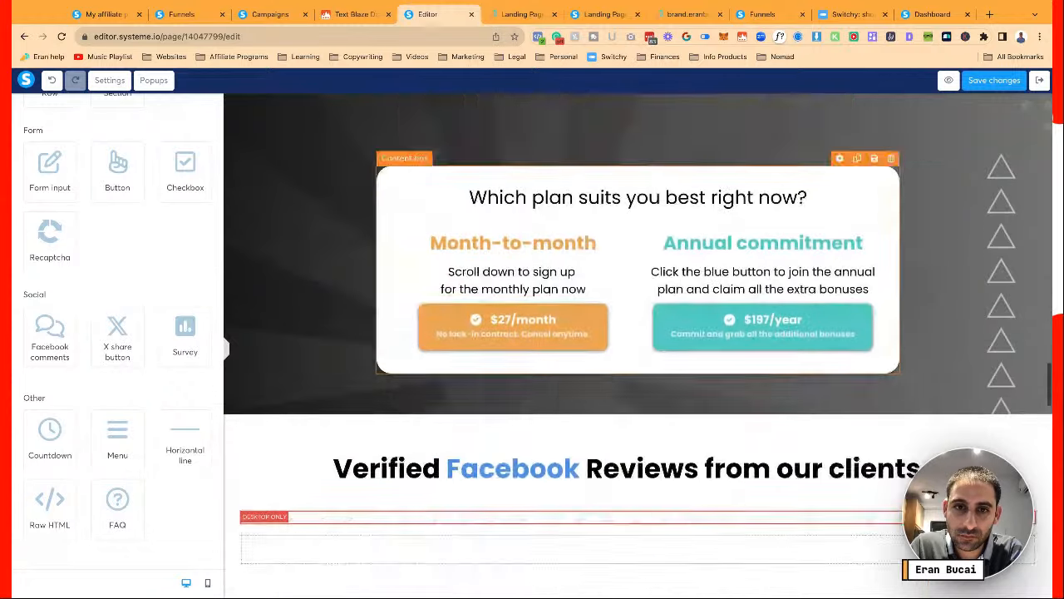
{"action": "scroll", "coordinate": [637, 345], "scroll_direction": "down", "scroll_amount": 4}
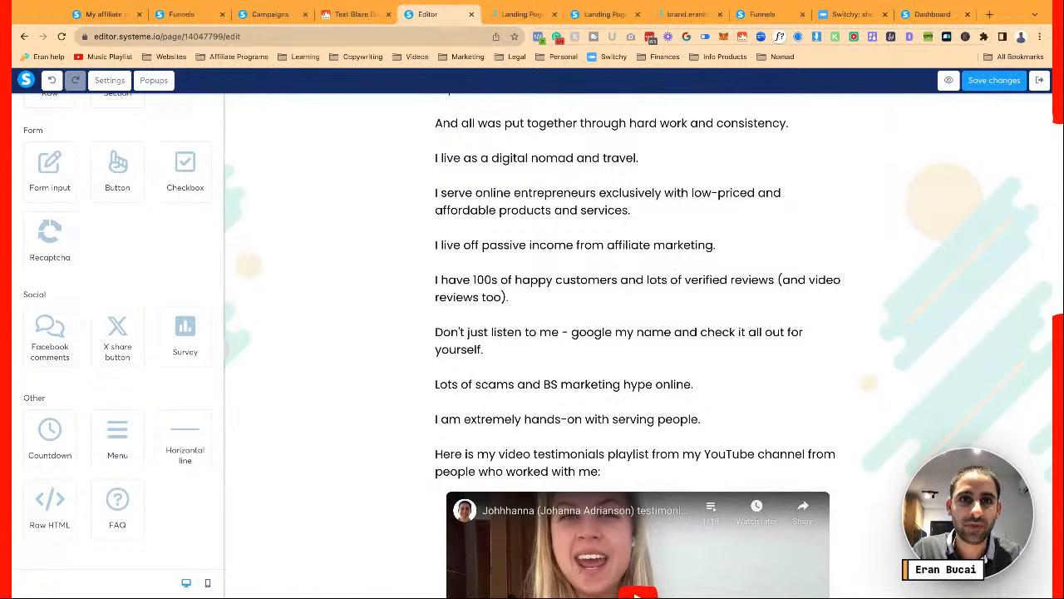
{"action": "left_click", "coordinate": [524, 13]}
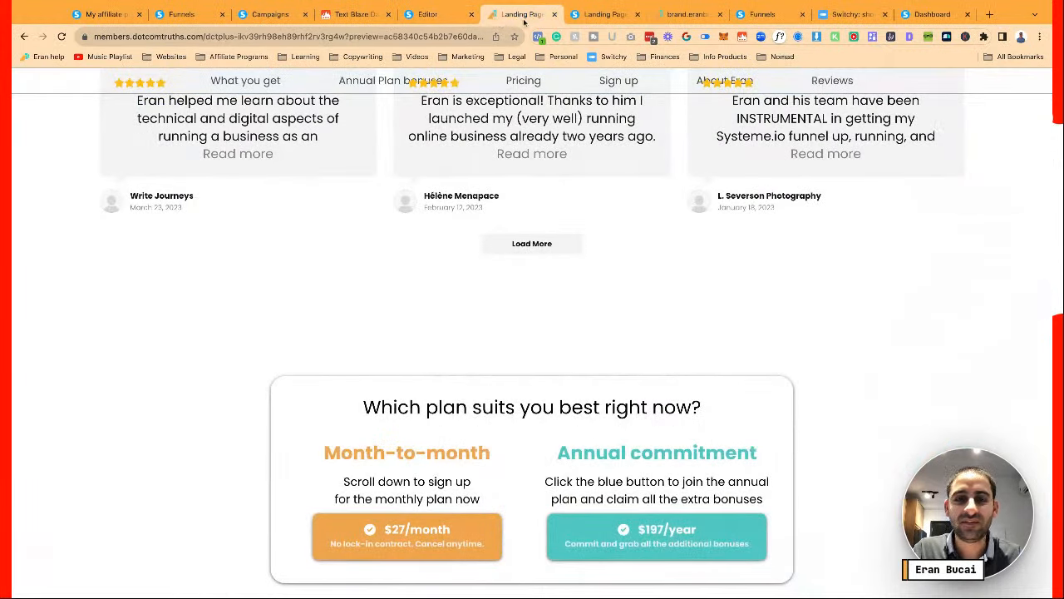
Reload the sales page without the ?preview= parameter and scroll through the live page
{"action": "left_click", "coordinate": [63, 37]}
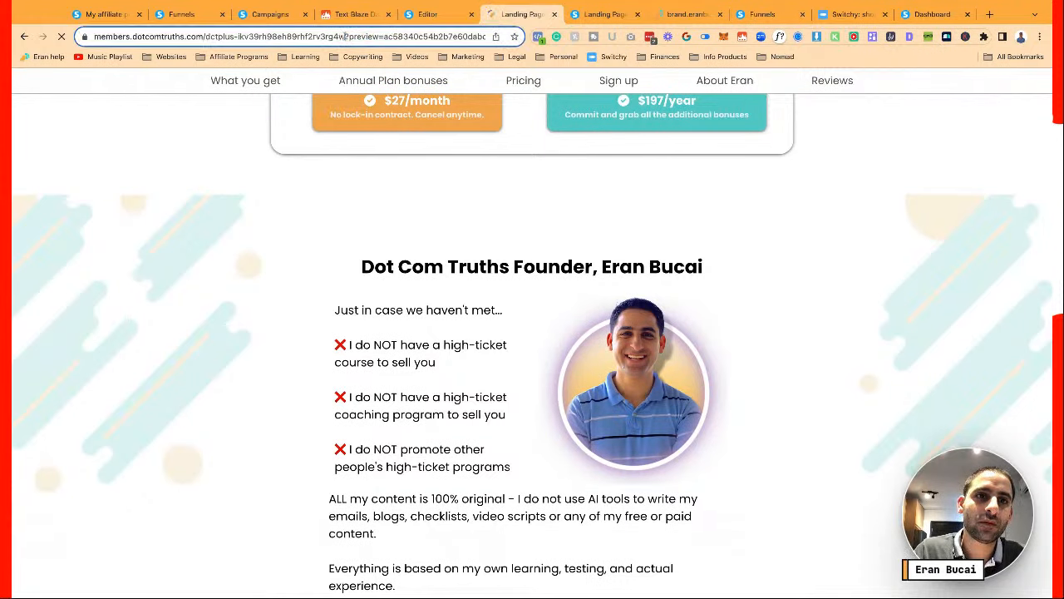
{"action": "left_click_drag", "start_coordinate": [342, 37], "coordinate": [424, 42]}
{"action": "key", "text": "BackSpace"}
{"action": "key", "text": "Return"}
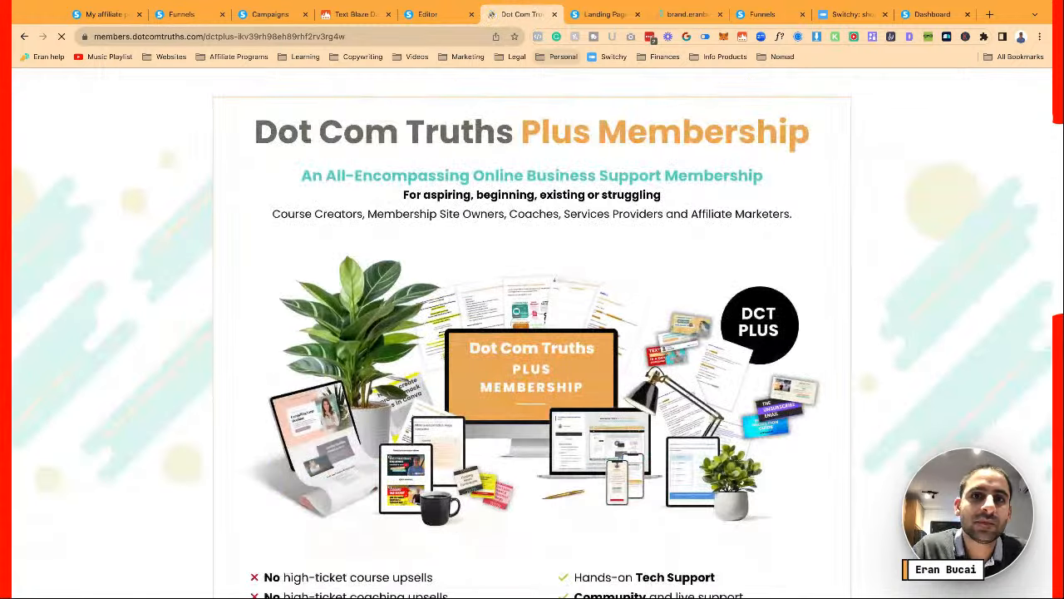
{"action": "scroll", "coordinate": [248, 216], "scroll_direction": "down", "scroll_amount": 3}
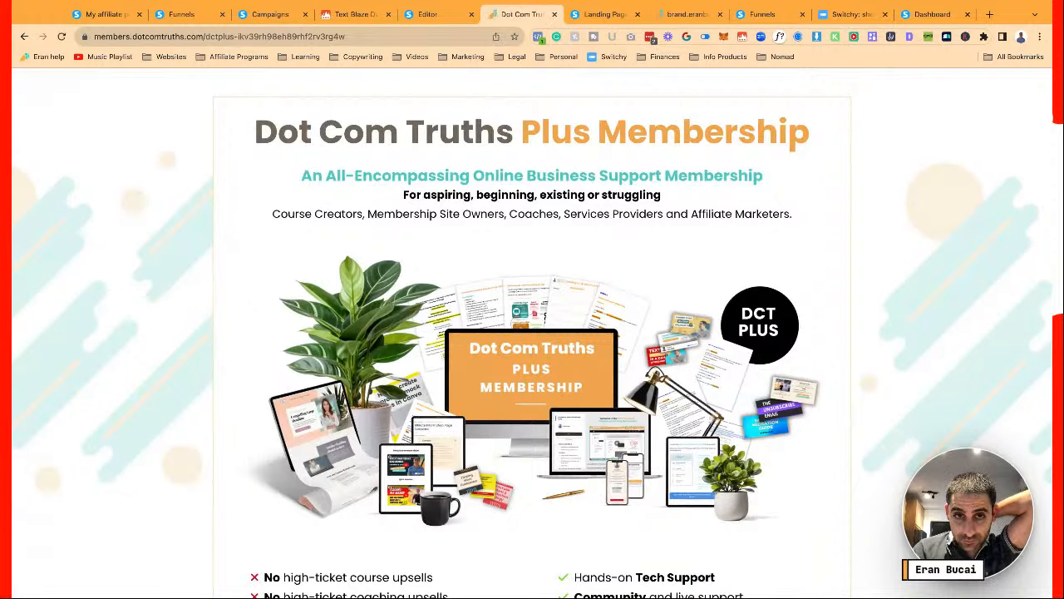
{"action": "scroll", "coordinate": [532, 333], "scroll_direction": "down", "scroll_amount": 1}
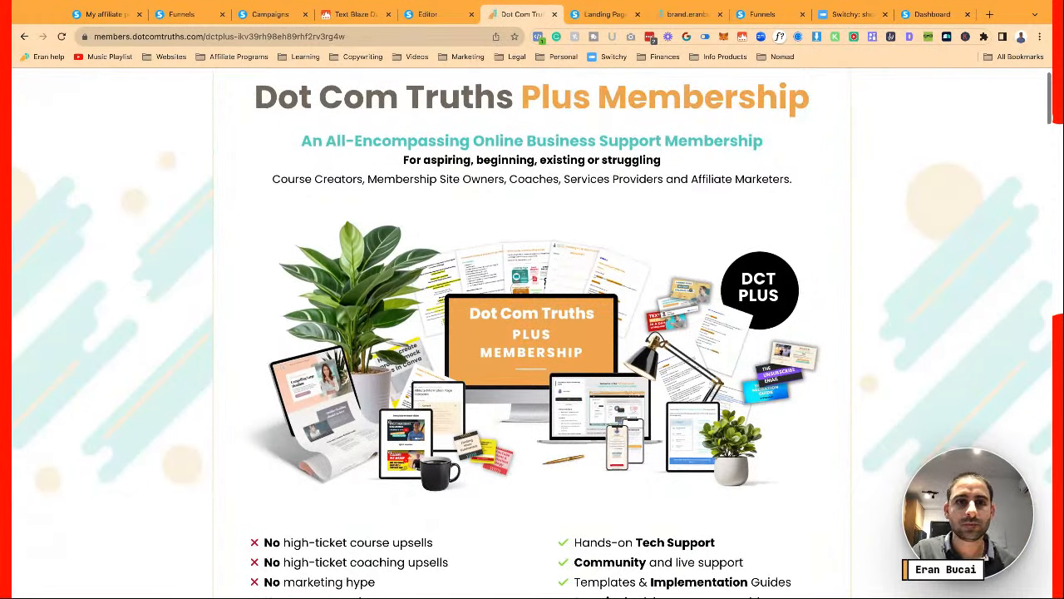
{"action": "scroll", "coordinate": [532, 333], "scroll_direction": "down", "scroll_amount": 1}
{"action": "scroll", "coordinate": [532, 332], "scroll_direction": "up", "scroll_amount": 2}
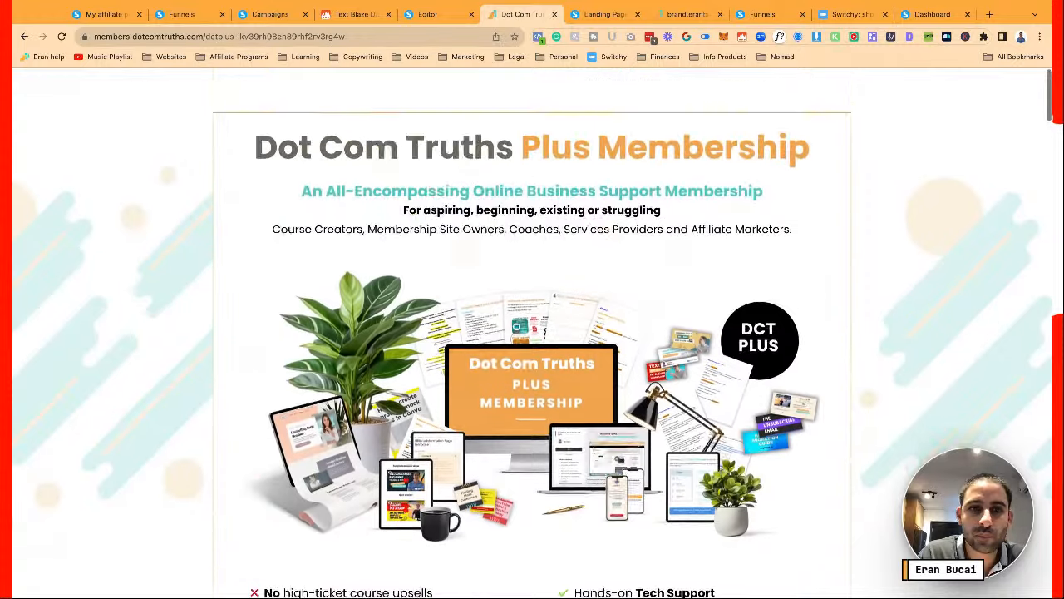
{"action": "scroll", "coordinate": [532, 332], "scroll_direction": "down", "scroll_amount": 4}
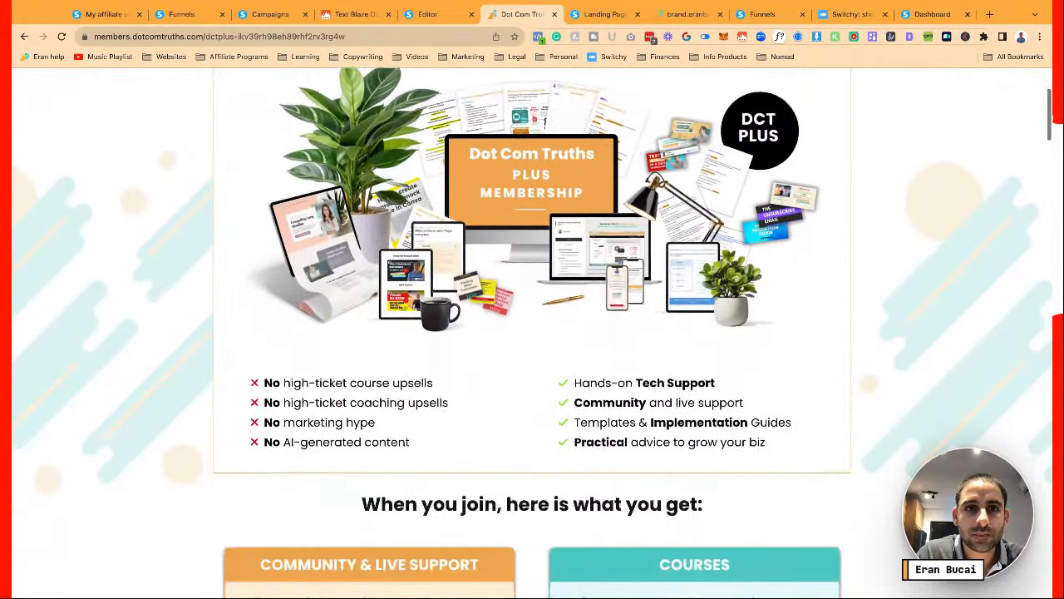
{"action": "scroll", "coordinate": [532, 332], "scroll_direction": "down", "scroll_amount": 6}
{"action": "scroll", "coordinate": [532, 333], "scroll_direction": "up", "scroll_amount": 10}
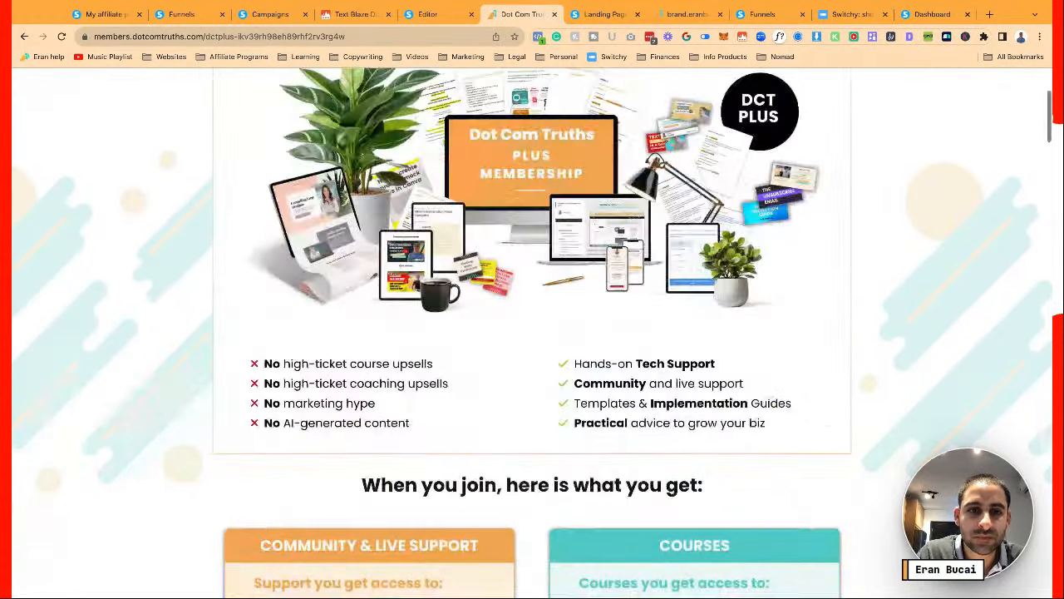
Set the Dot Com Truths Plus Membership headline's left and right margins from -40 to 0
{"action": "left_click", "coordinate": [427, 14]}
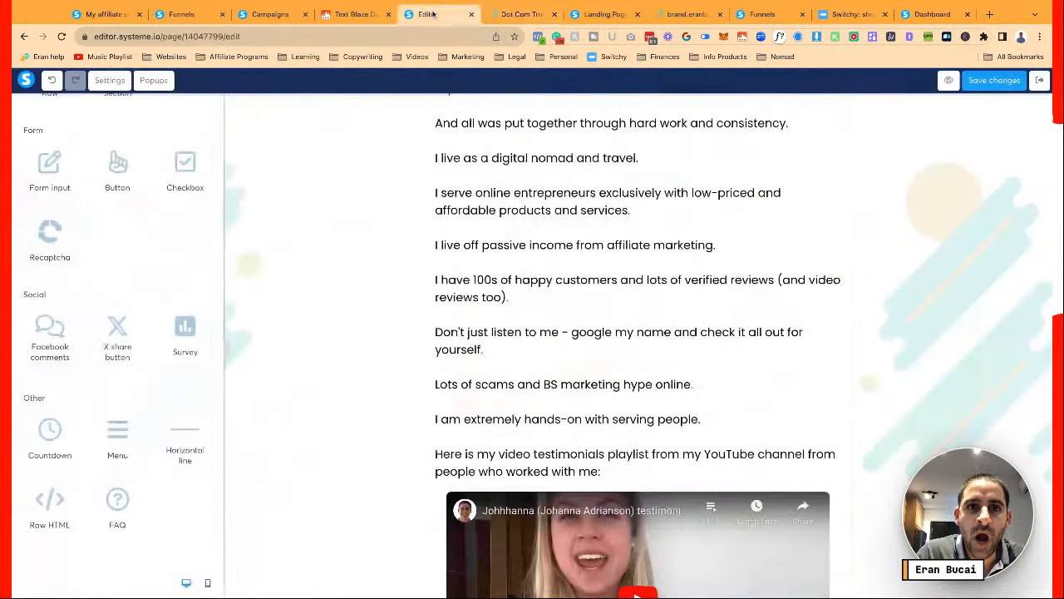
{"action": "scroll", "coordinate": [389, 150], "scroll_direction": "up", "scroll_amount": 7}
{"action": "scroll", "coordinate": [389, 150], "scroll_direction": "up", "scroll_amount": 15}
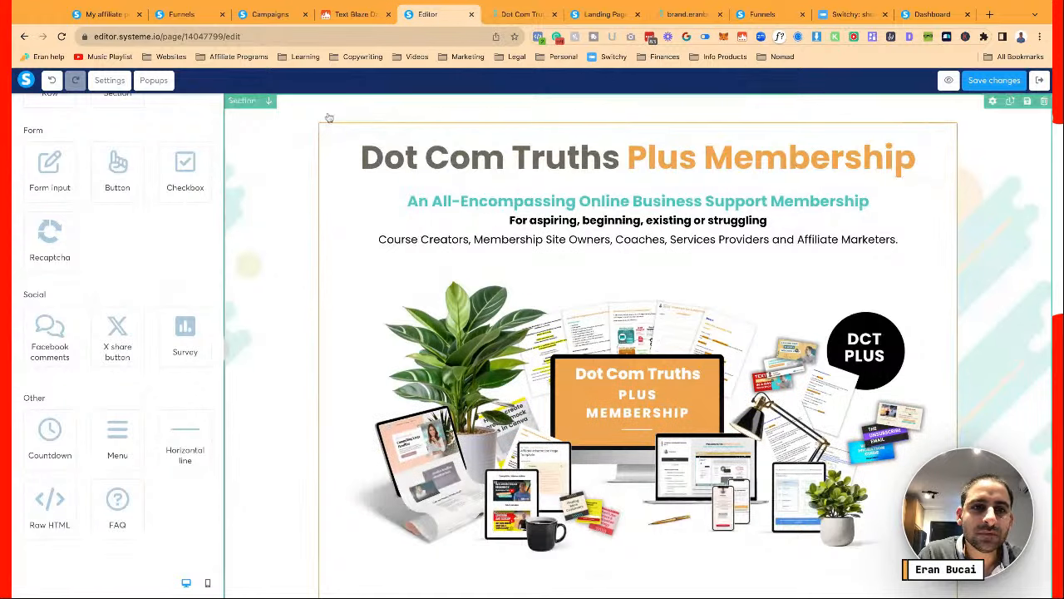
{"action": "left_click", "coordinate": [352, 155]}
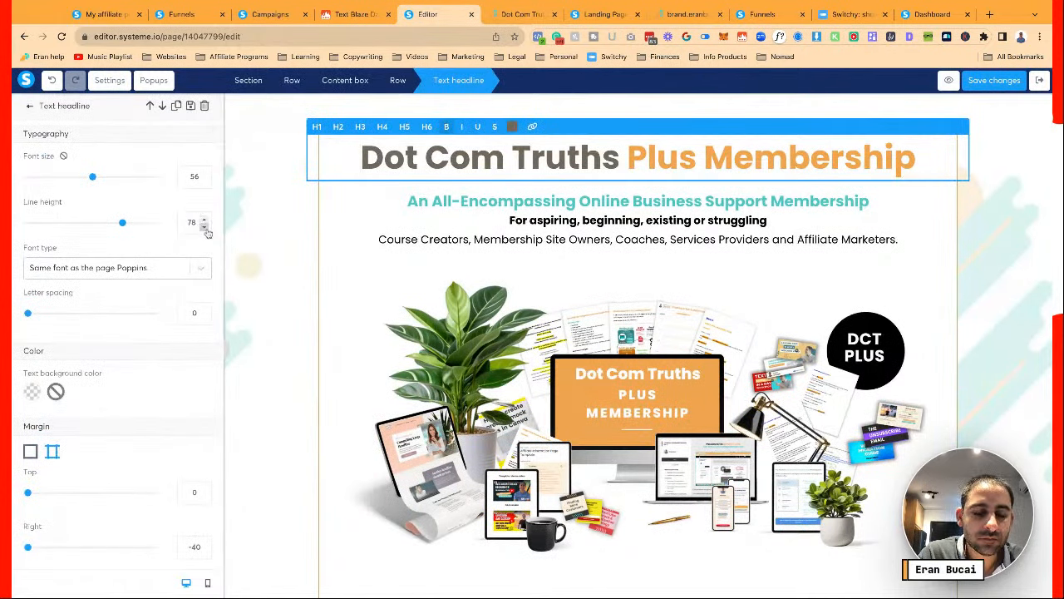
{"action": "scroll", "coordinate": [181, 429], "scroll_direction": "down", "scroll_amount": 3}
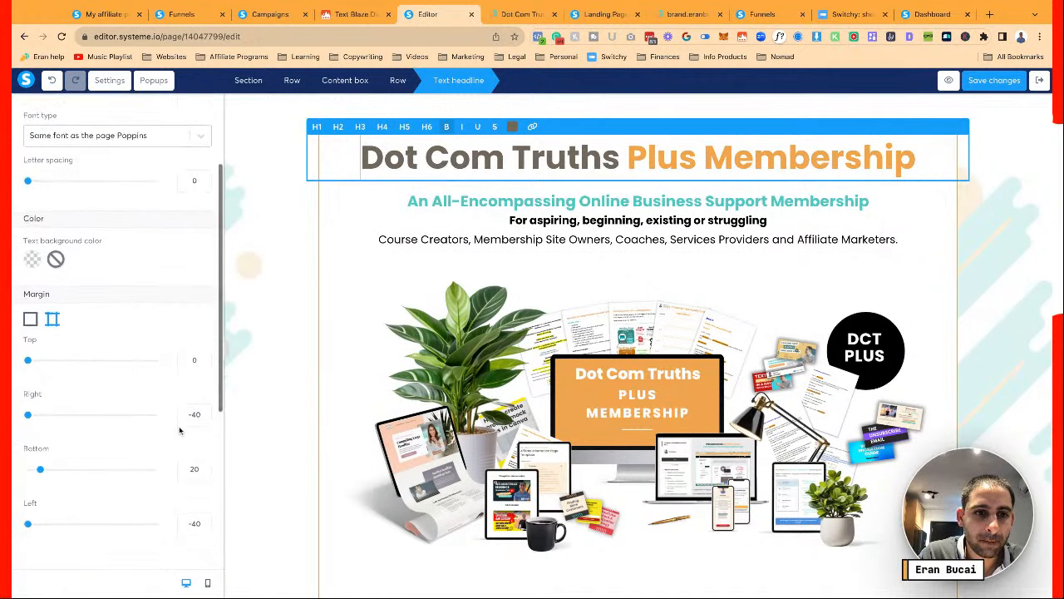
{"action": "scroll", "coordinate": [179, 430], "scroll_direction": "down", "scroll_amount": 1}
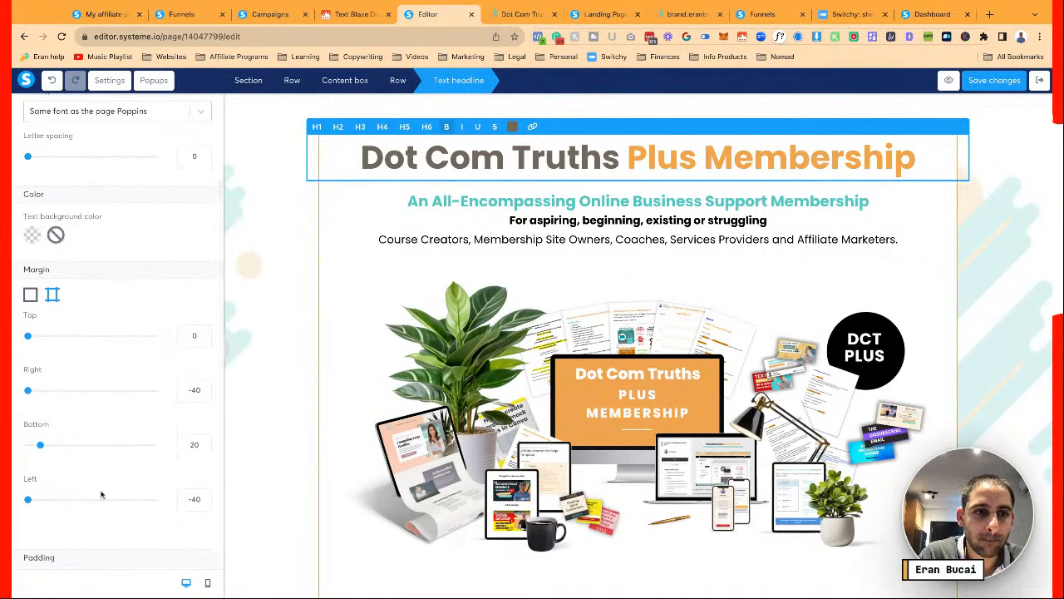
{"action": "double_click", "coordinate": [192, 498]}
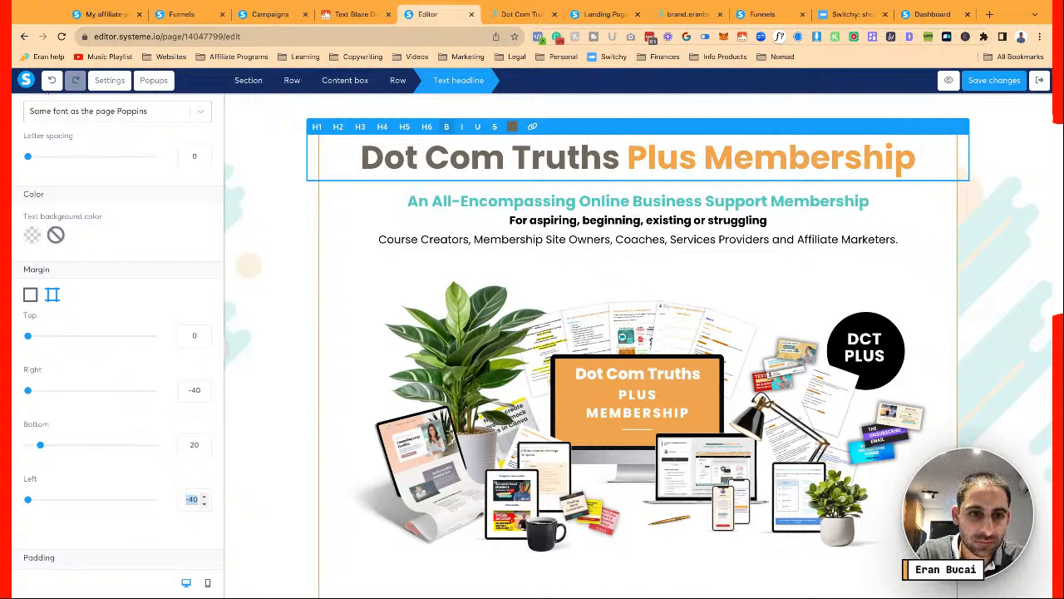
{"action": "type", "text": "0"}
{"action": "double_click", "coordinate": [192, 389]}
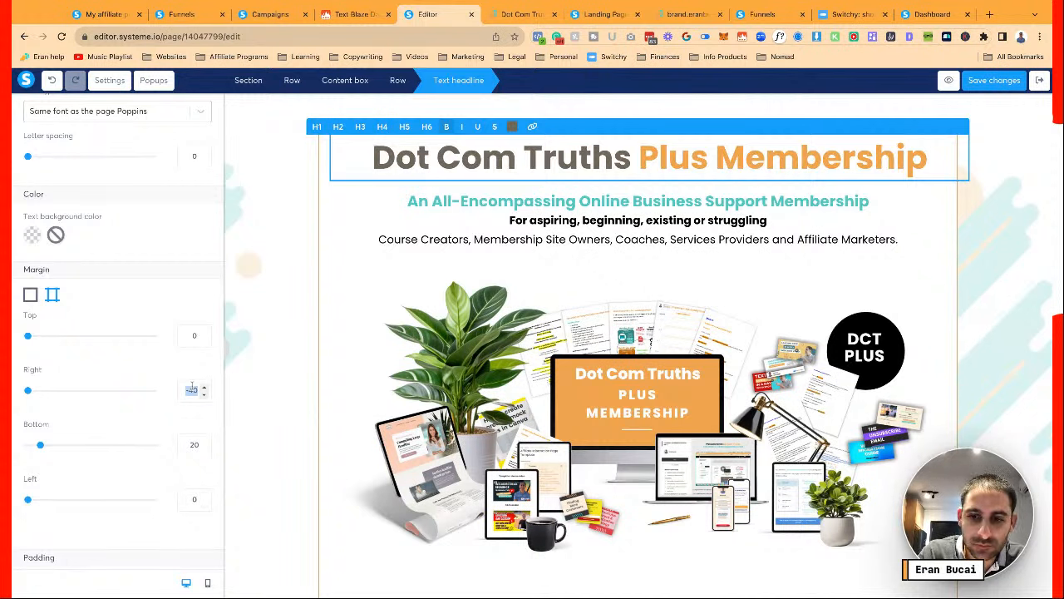
{"action": "type", "text": "0"}
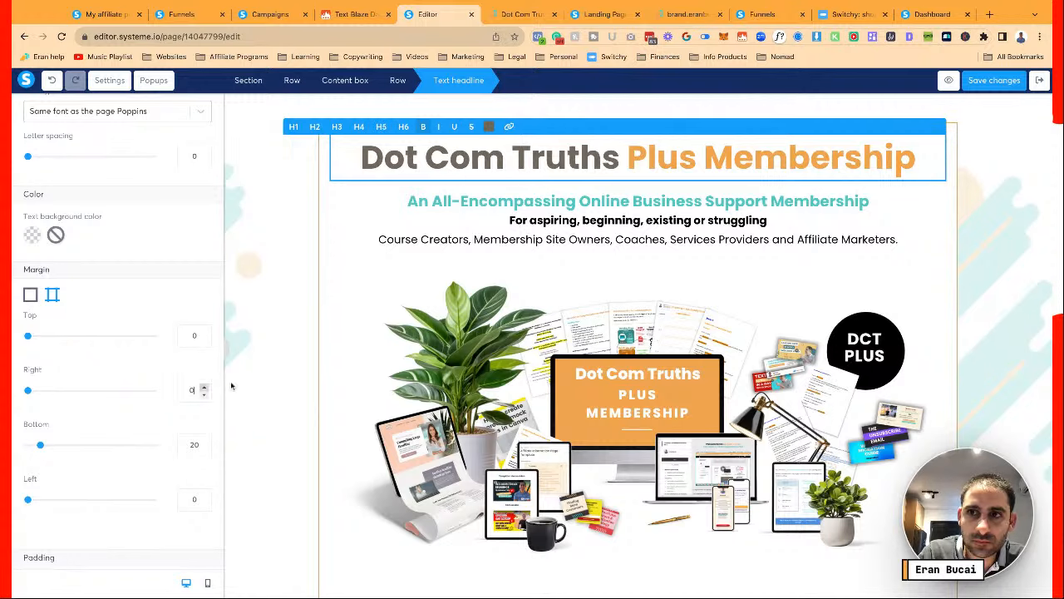
Deselect the headline, save the margin changes, and switch to the published sales page
{"action": "left_click", "coordinate": [277, 322]}
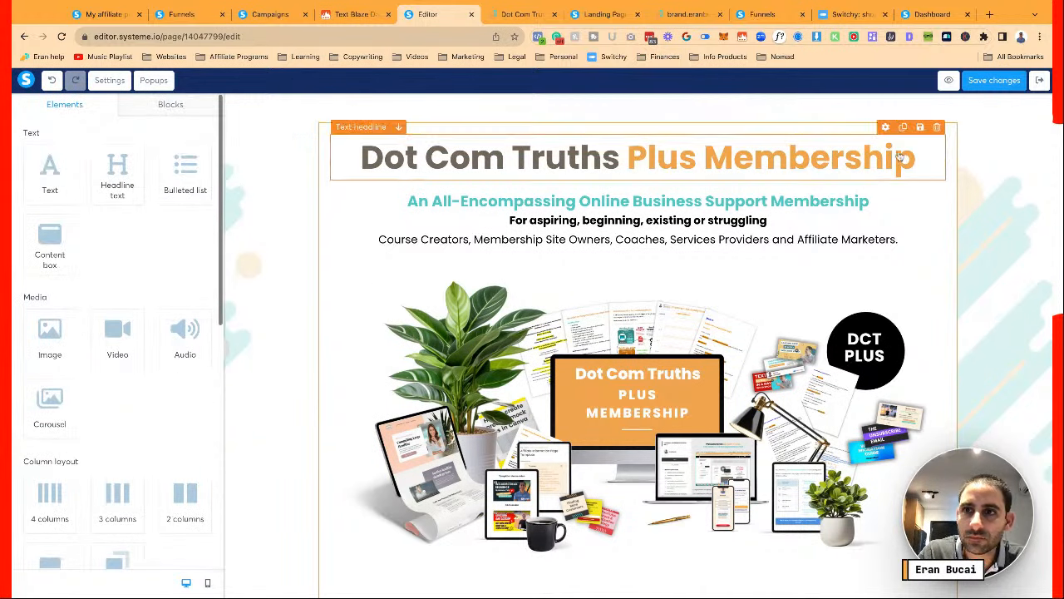
{"action": "left_click", "coordinate": [993, 80]}
{"action": "left_click", "coordinate": [516, 16]}
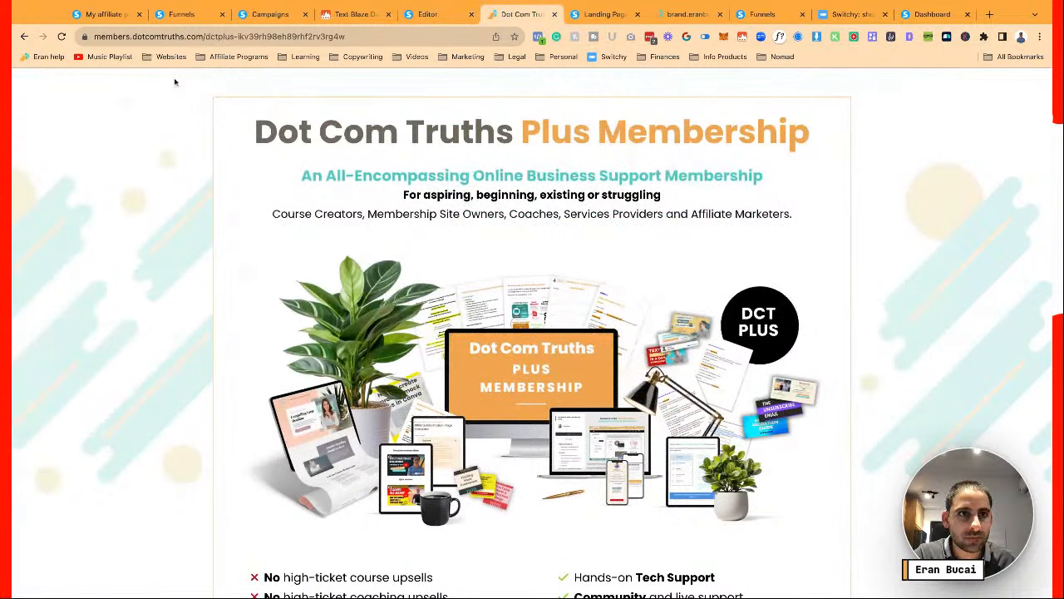
Reload the published sales page and scroll down to the pricing plans
{"action": "left_click", "coordinate": [61, 38]}
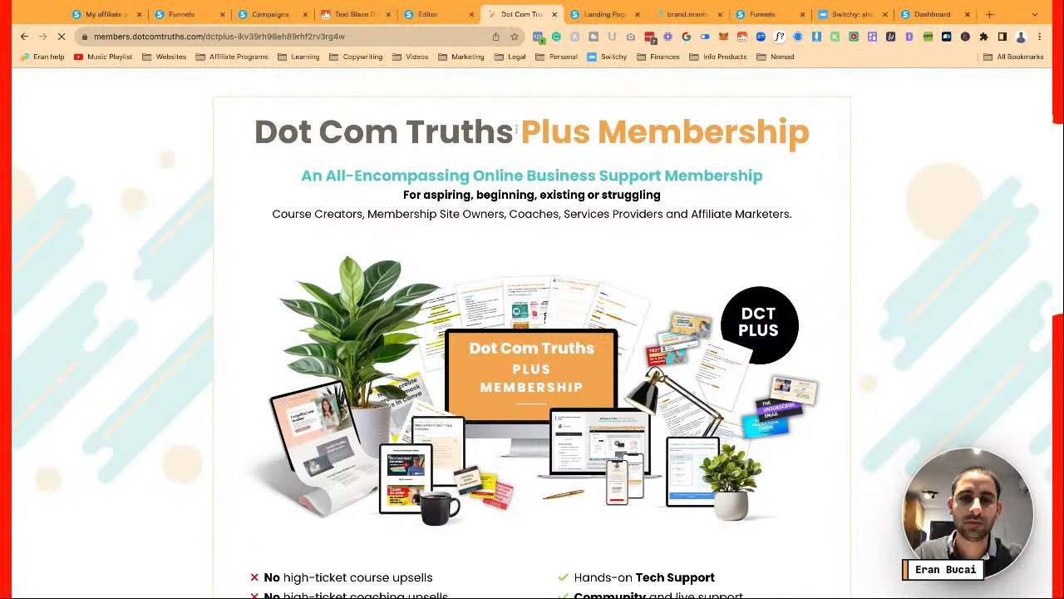
{"action": "scroll", "coordinate": [502, 229], "scroll_direction": "down", "scroll_amount": 4}
{"action": "scroll", "coordinate": [502, 229], "scroll_direction": "down", "scroll_amount": 2}
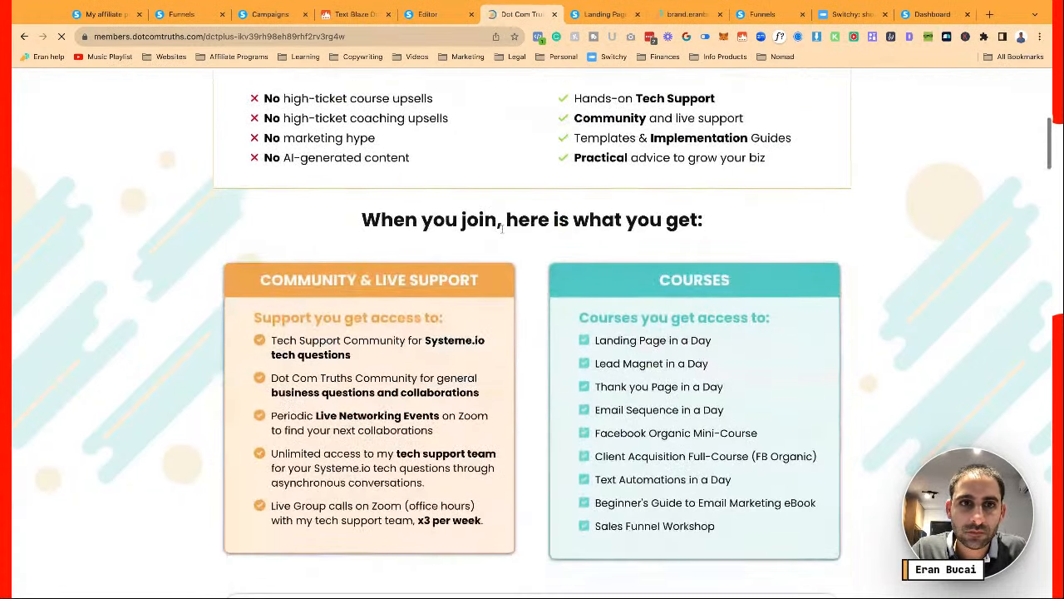
{"action": "scroll", "coordinate": [415, 191], "scroll_direction": "down", "scroll_amount": 2}
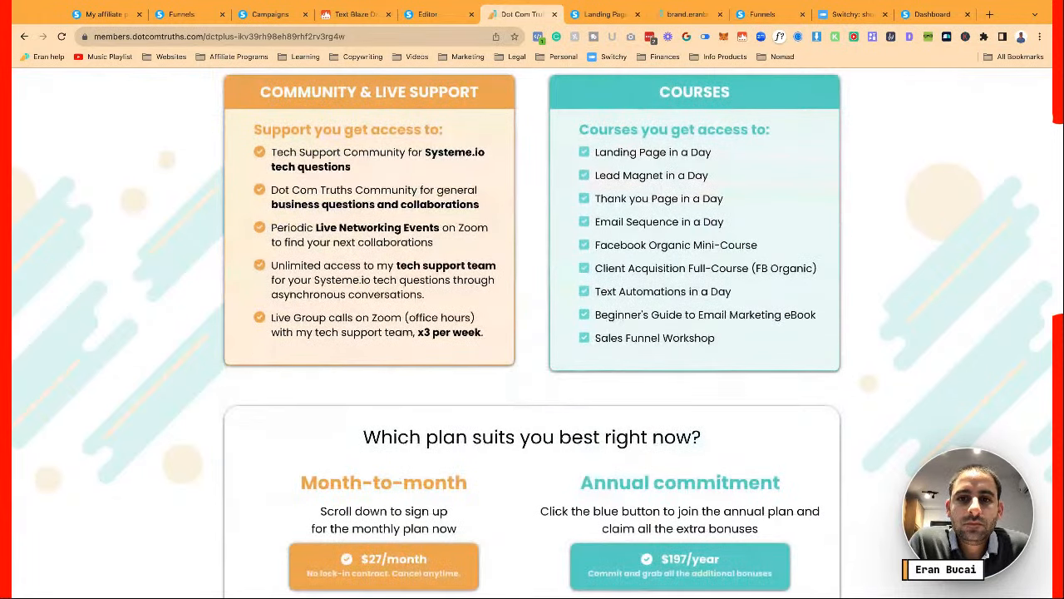
{"action": "scroll", "coordinate": [511, 247], "scroll_direction": "down", "scroll_amount": 1}
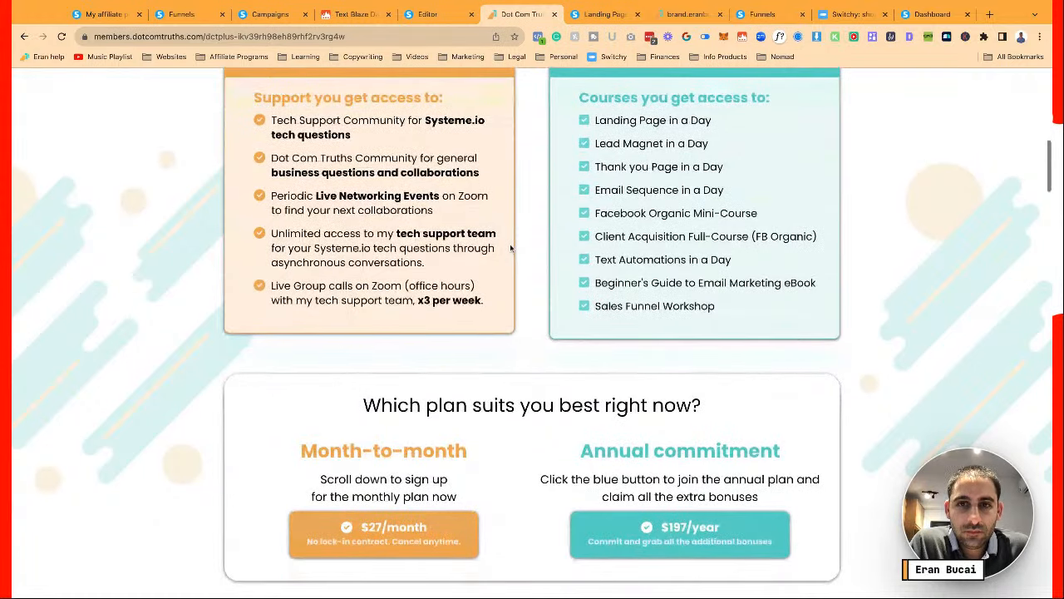
{"action": "scroll", "coordinate": [511, 247], "scroll_direction": "down", "scroll_amount": 1}
{"action": "scroll", "coordinate": [511, 247], "scroll_direction": "up", "scroll_amount": 1}
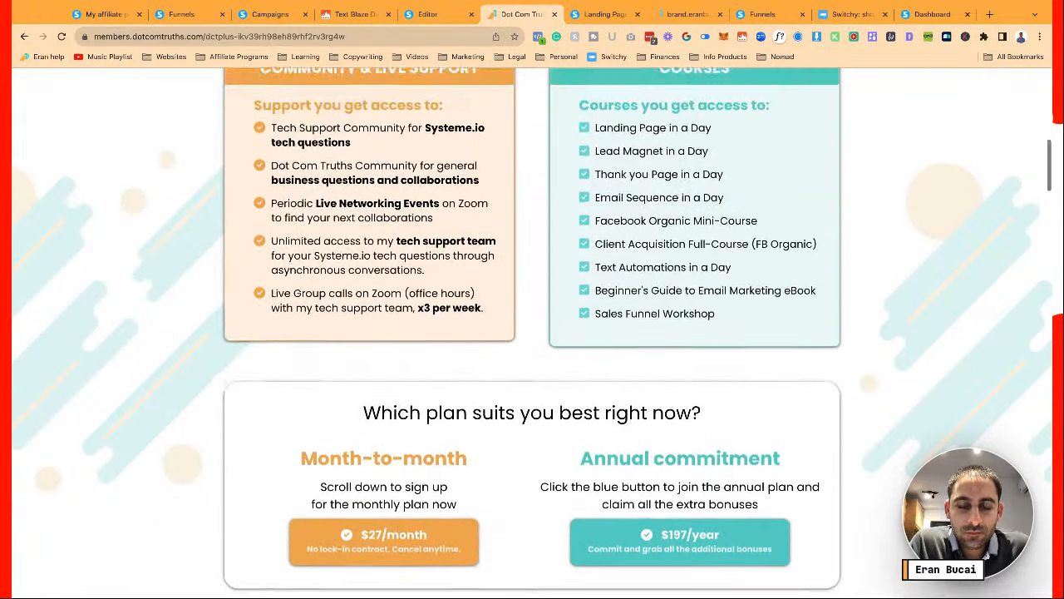
{"action": "scroll", "coordinate": [431, 269], "scroll_direction": "down", "scroll_amount": 3}
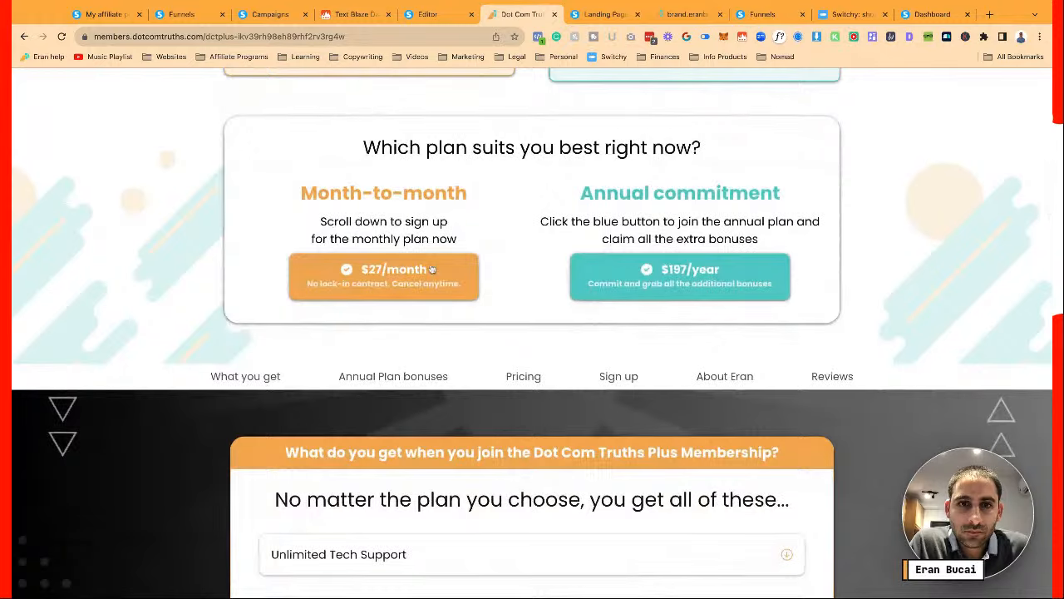
Test the $27 monthly and $197 annual buttons, closing each sign-up popup
{"action": "left_click", "coordinate": [431, 269]}
{"action": "left_click", "coordinate": [687, 264]}
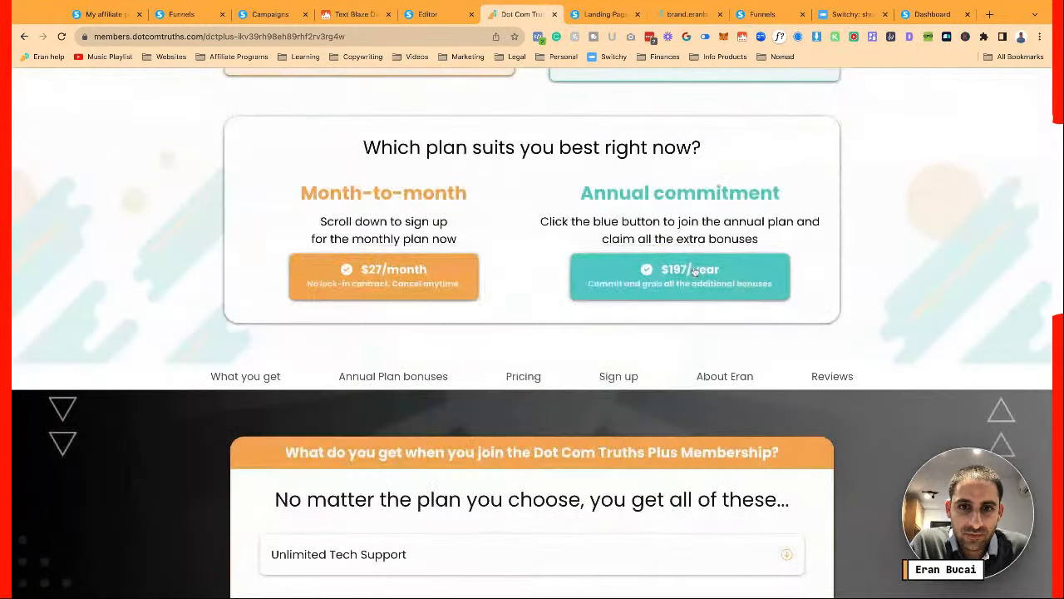
{"action": "left_click", "coordinate": [694, 271]}
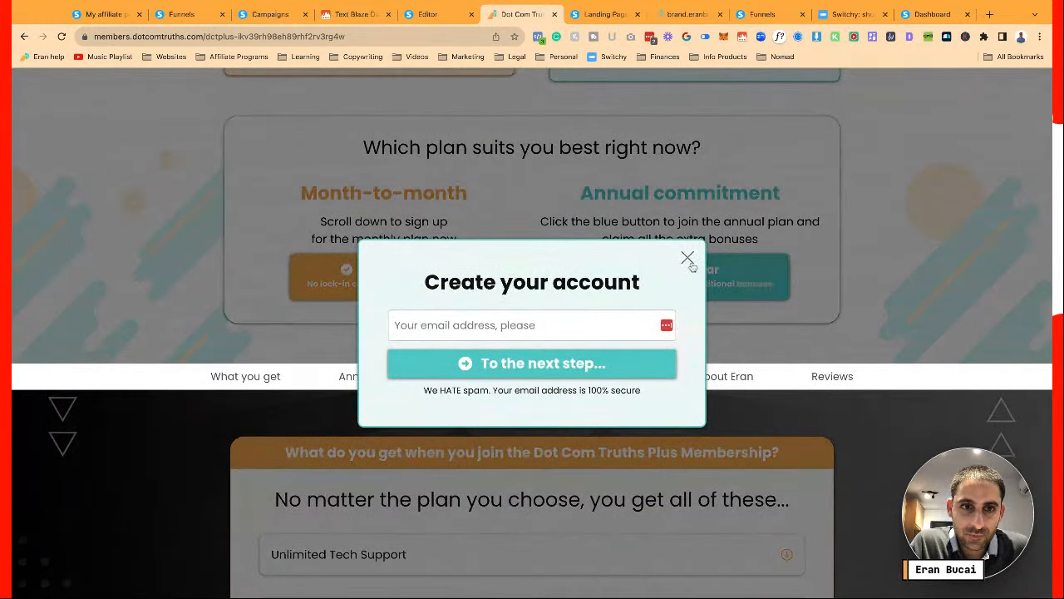
{"action": "left_click", "coordinate": [687, 258]}
Try the What you get, Annual Plan bonuses and Pricing menu links
{"action": "left_click", "coordinate": [274, 376]}
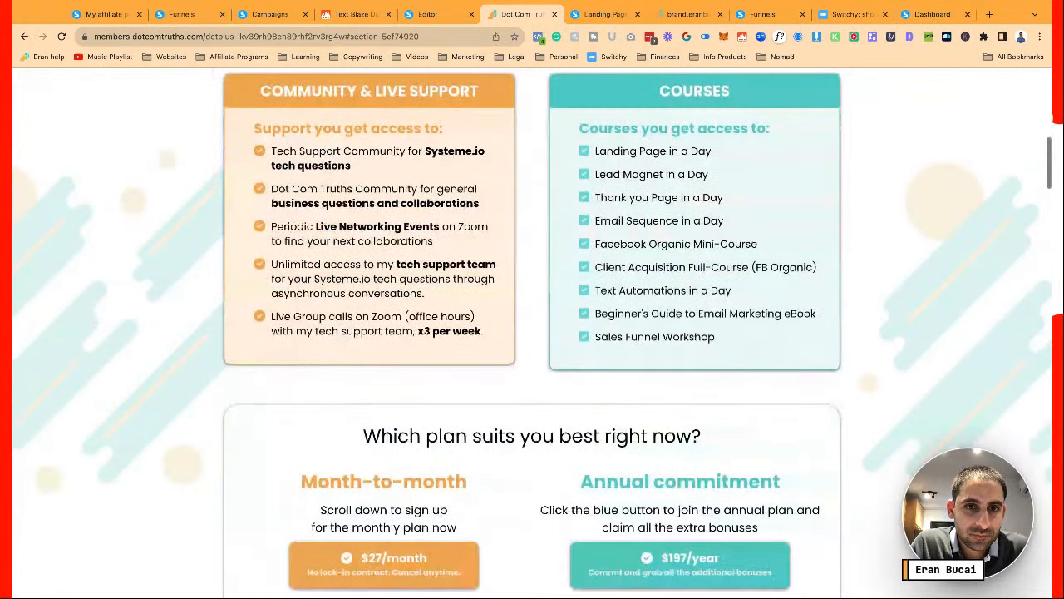
{"action": "scroll", "coordinate": [276, 274], "scroll_direction": "down", "scroll_amount": 5}
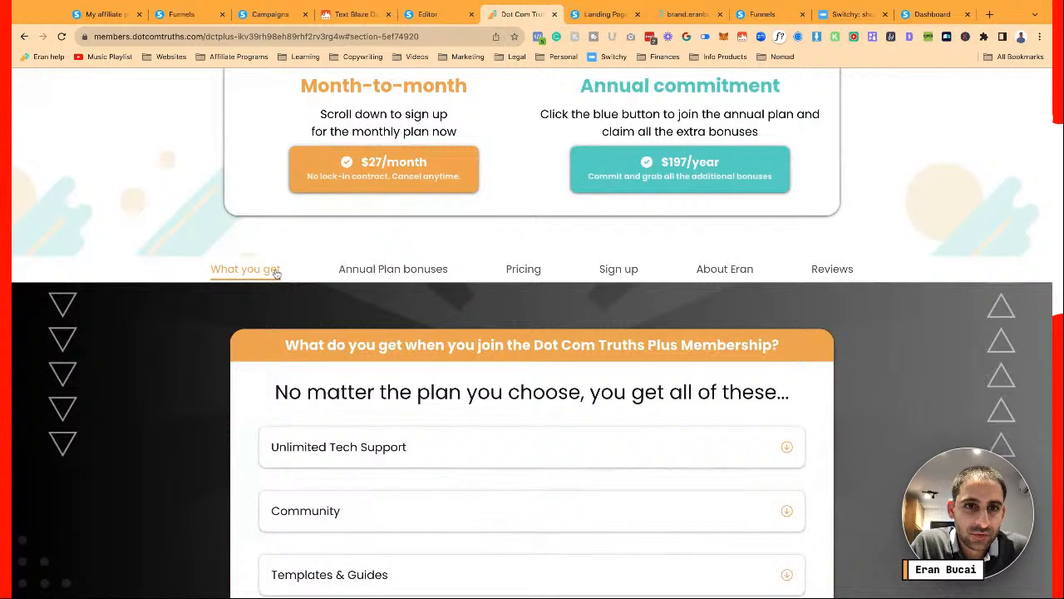
{"action": "left_click", "coordinate": [349, 271]}
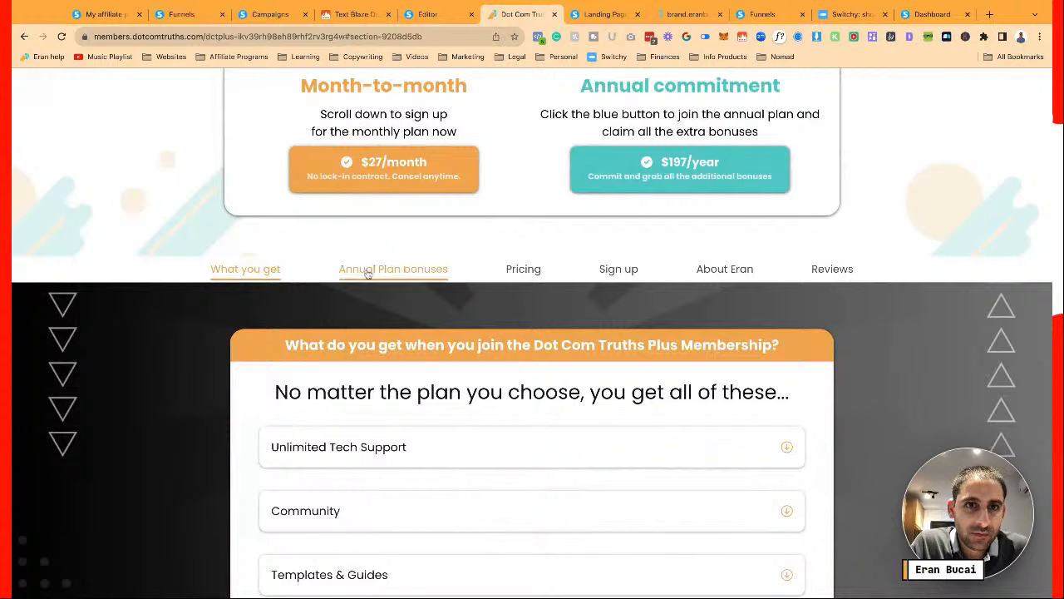
{"action": "left_click", "coordinate": [529, 274]}
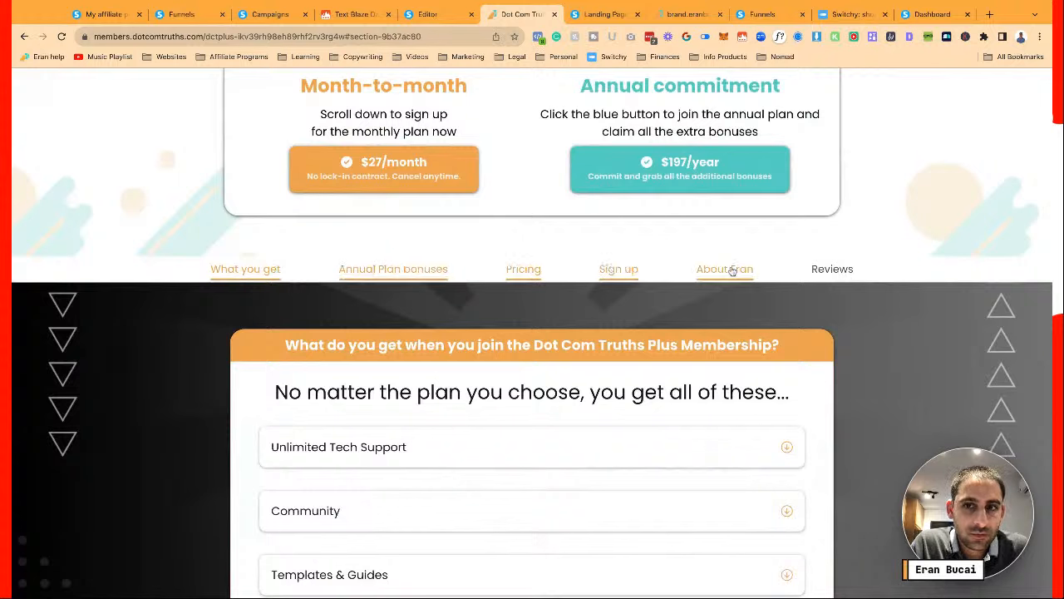
Back in the editor, select the annual bonuses section to copy its ID, section-8b4ce9a4
{"action": "left_click", "coordinate": [428, 14]}
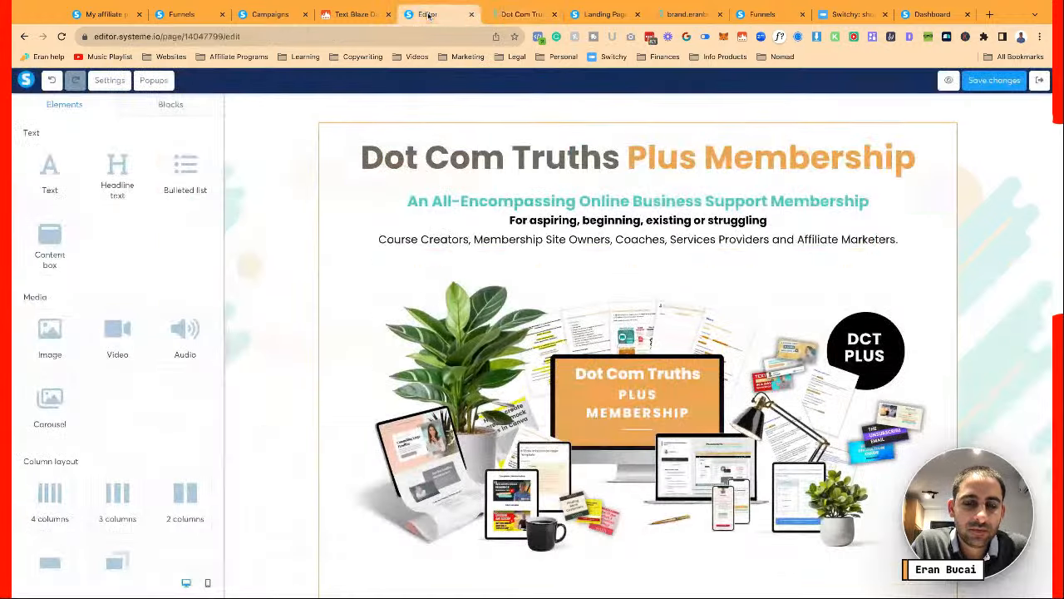
{"action": "scroll", "coordinate": [283, 266], "scroll_direction": "down", "scroll_amount": 5}
{"action": "scroll", "coordinate": [283, 266], "scroll_direction": "down", "scroll_amount": 12}
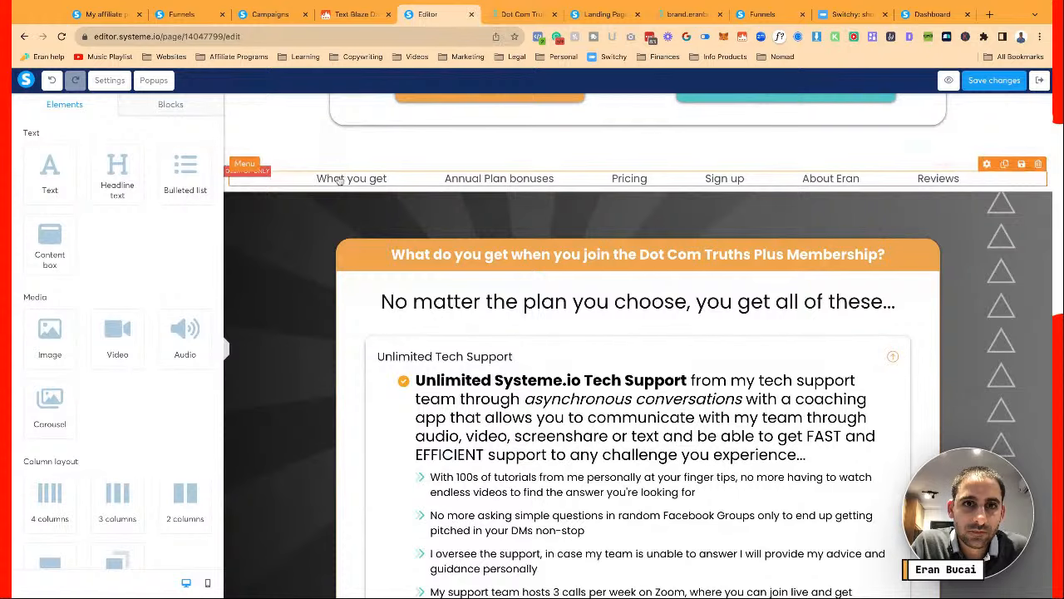
{"action": "left_click", "coordinate": [339, 182]}
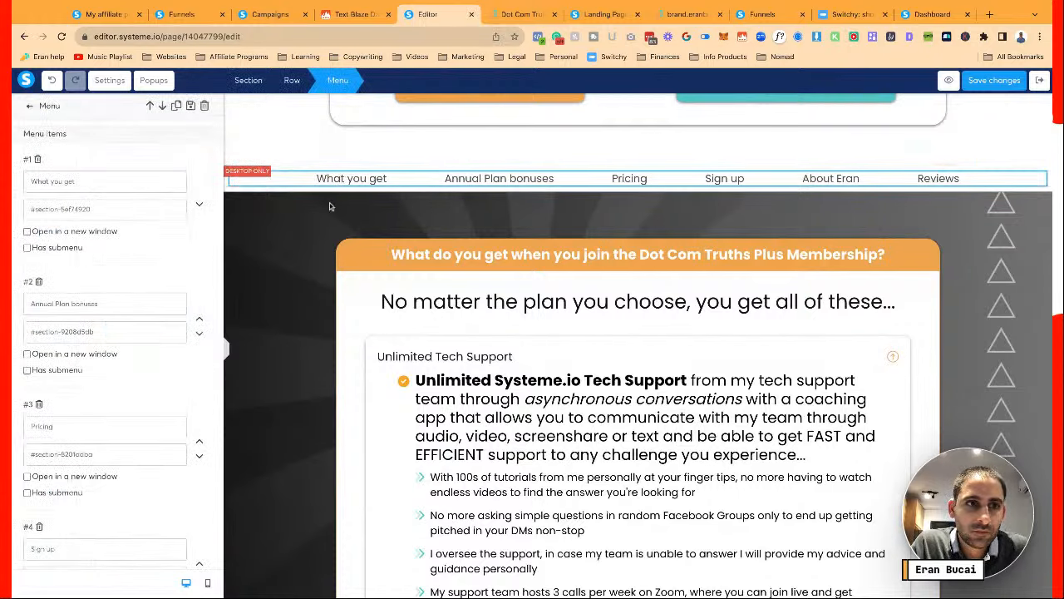
{"action": "left_click", "coordinate": [316, 337]}
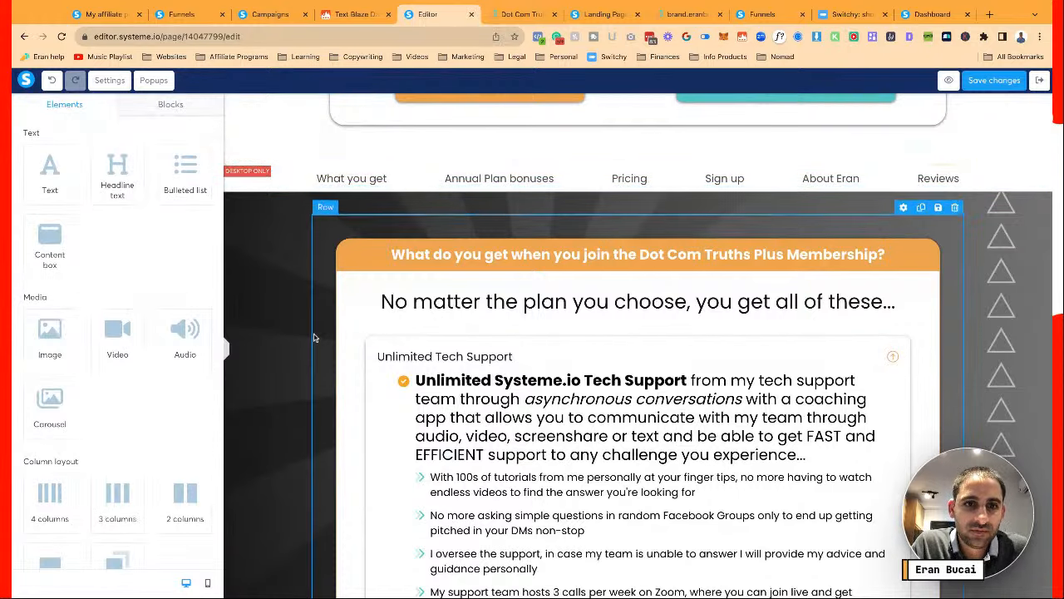
{"action": "scroll", "coordinate": [316, 338], "scroll_direction": "down", "scroll_amount": 10}
{"action": "scroll", "coordinate": [308, 308], "scroll_direction": "down", "scroll_amount": 1}
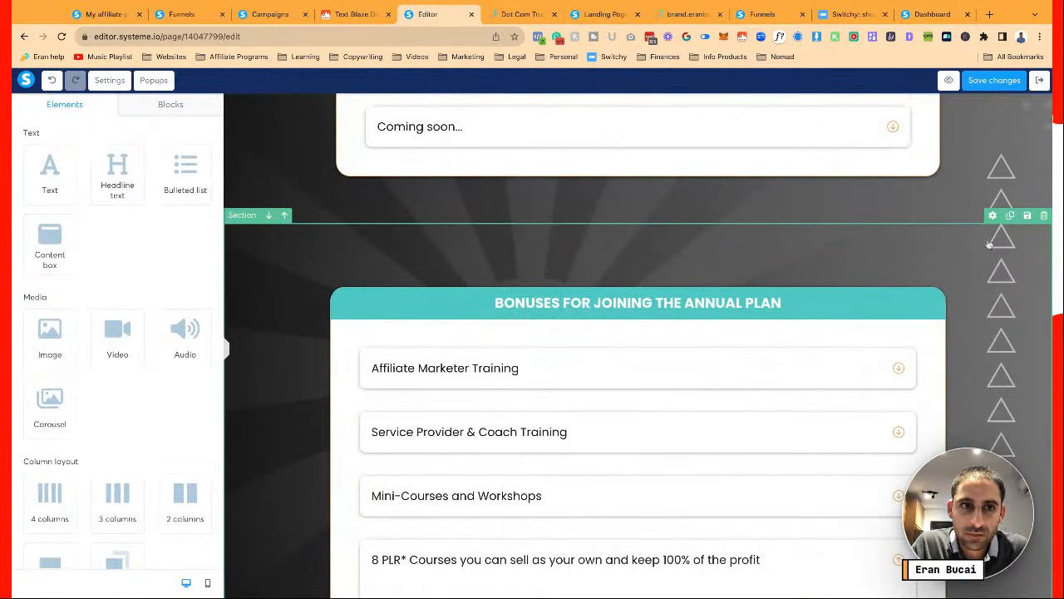
{"action": "left_click", "coordinate": [243, 220]}
{"action": "scroll", "coordinate": [153, 356], "scroll_direction": "down", "scroll_amount": 5}
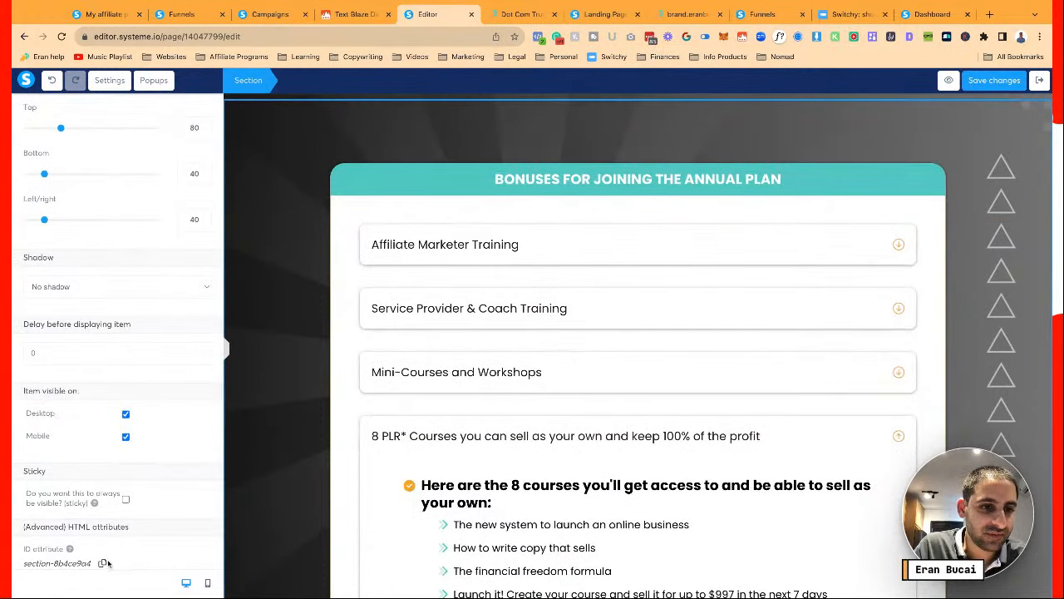
{"action": "left_click", "coordinate": [325, 388]}
Paste the bonuses section ID over the Annual Plan bonuses menu link's old anchor
{"action": "scroll", "coordinate": [325, 388], "scroll_direction": "up", "scroll_amount": 20}
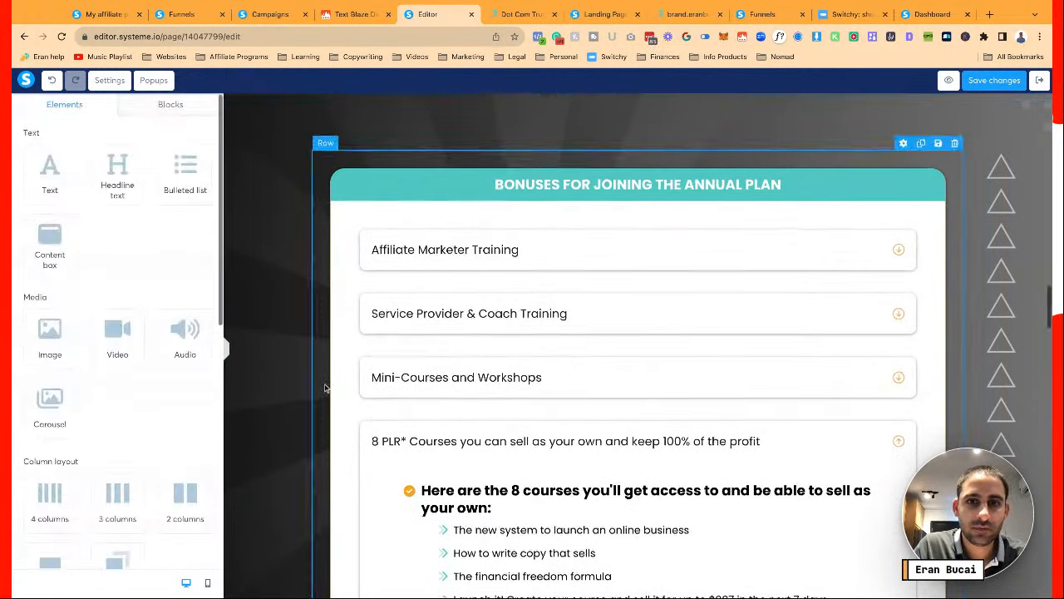
{"action": "scroll", "coordinate": [325, 388], "scroll_direction": "down", "scroll_amount": 3}
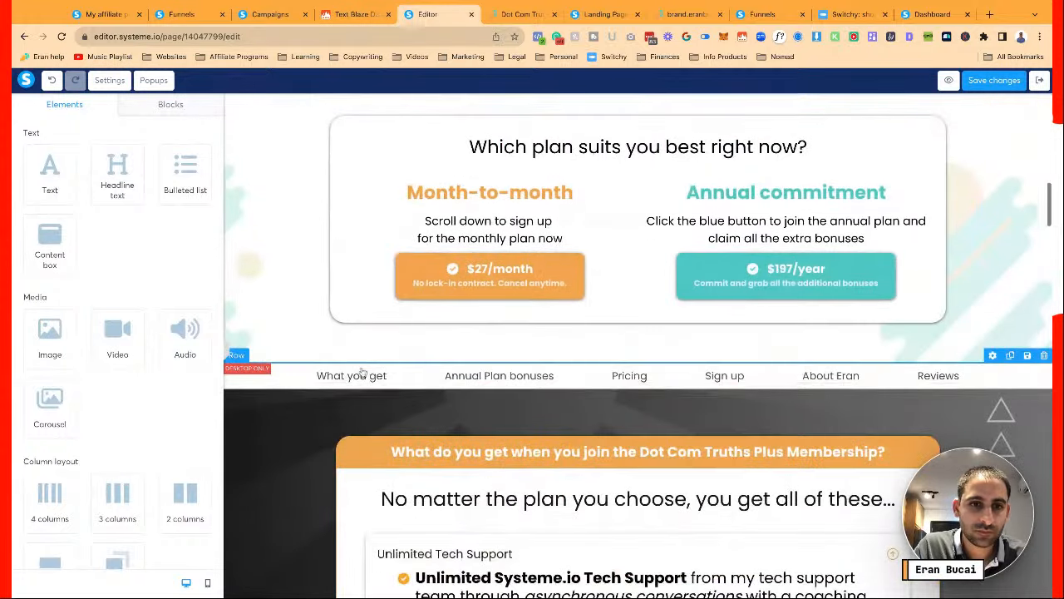
{"action": "left_click", "coordinate": [359, 378]}
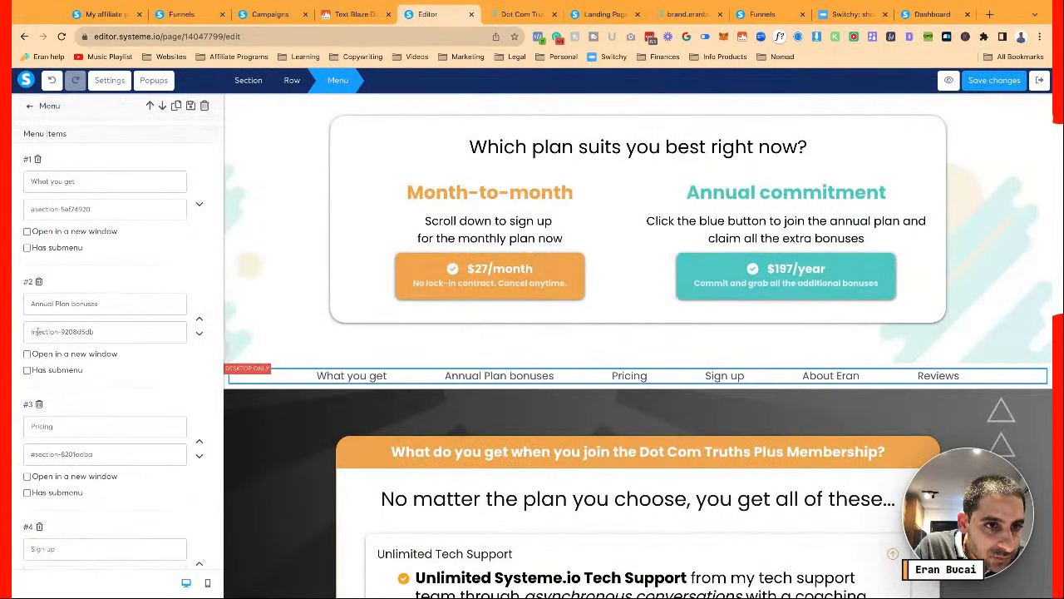
{"action": "left_click_drag", "start_coordinate": [35, 332], "coordinate": [137, 330]}
{"action": "type", "text": "#section-8b4ce9d4"}
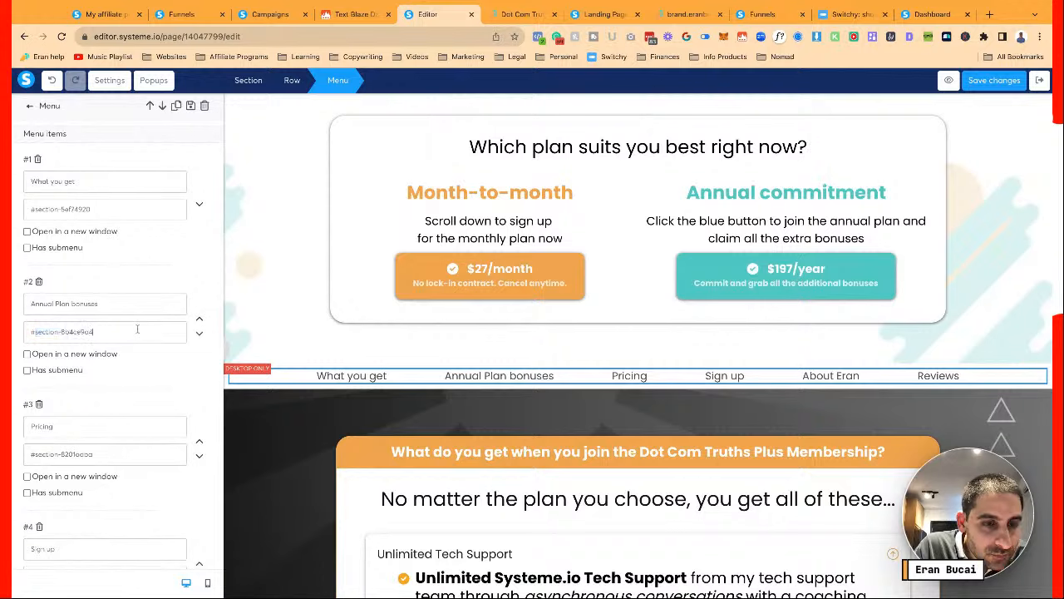
{"action": "left_click", "coordinate": [317, 438]}
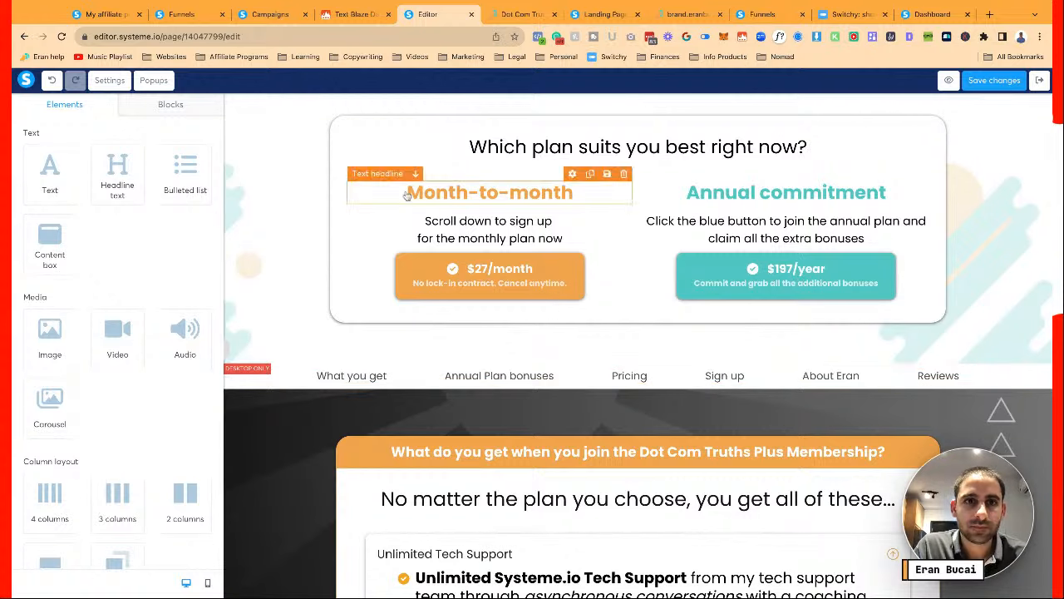
Replace the Pricing menu link's anchor with the plan comparison box ID, contentbox-45942091
{"action": "scroll", "coordinate": [352, 125], "scroll_direction": "up", "scroll_amount": 2}
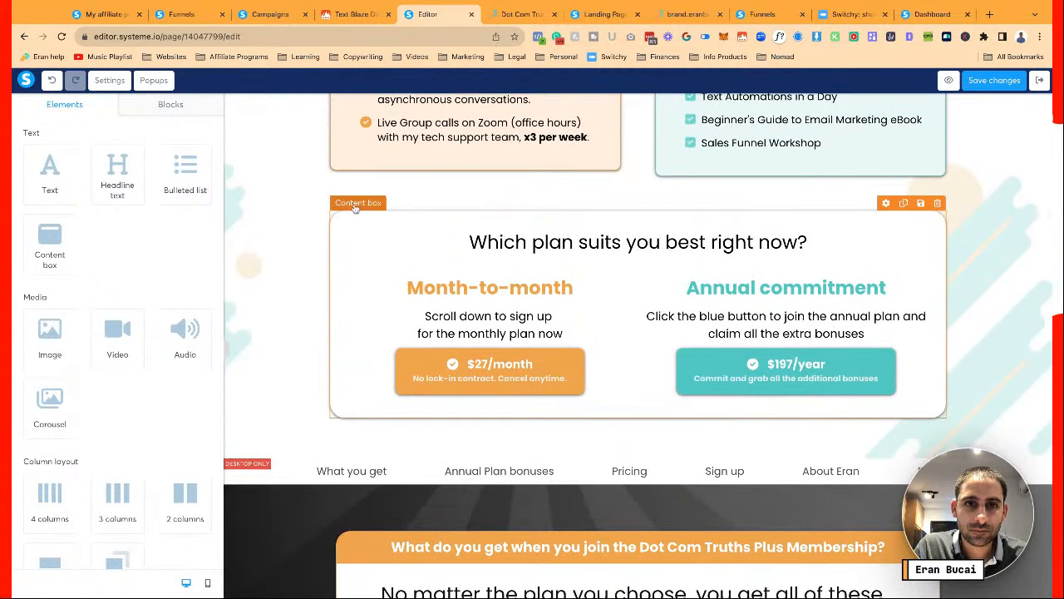
{"action": "left_click", "coordinate": [355, 208]}
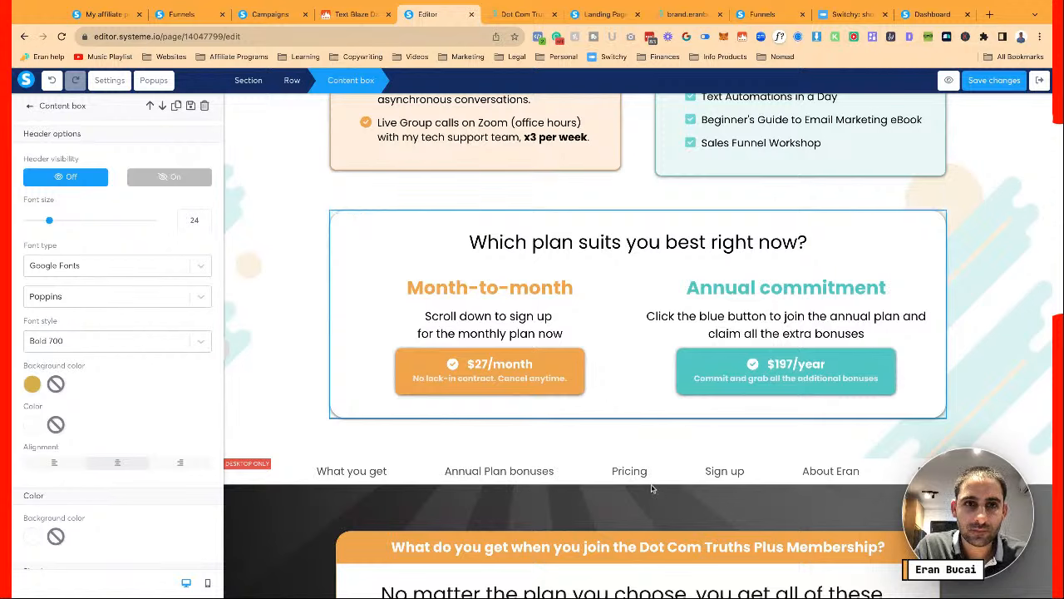
{"action": "scroll", "coordinate": [172, 391], "scroll_direction": "down", "scroll_amount": 10}
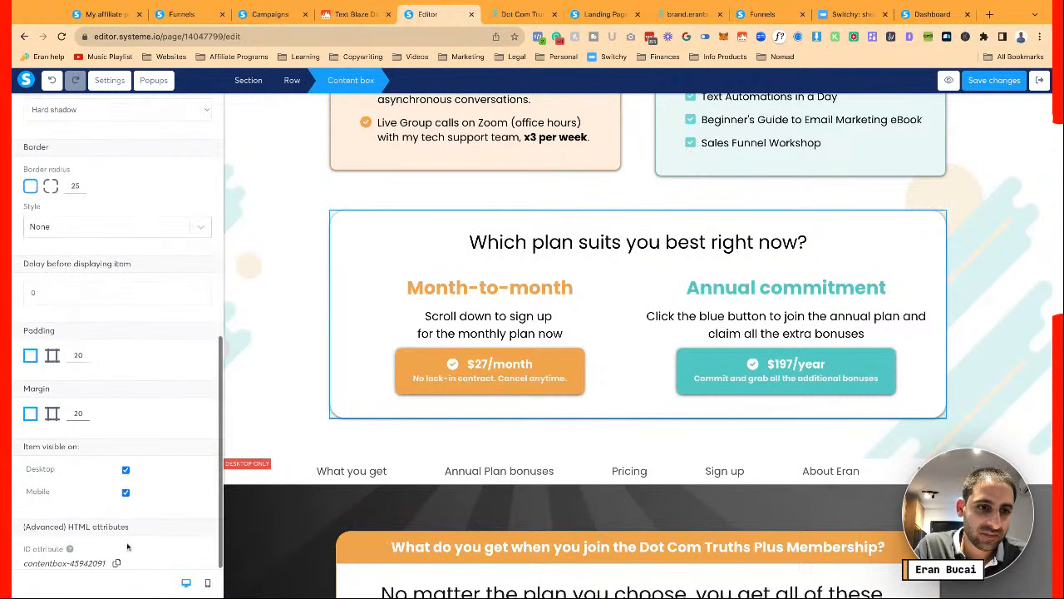
{"action": "left_click", "coordinate": [605, 478]}
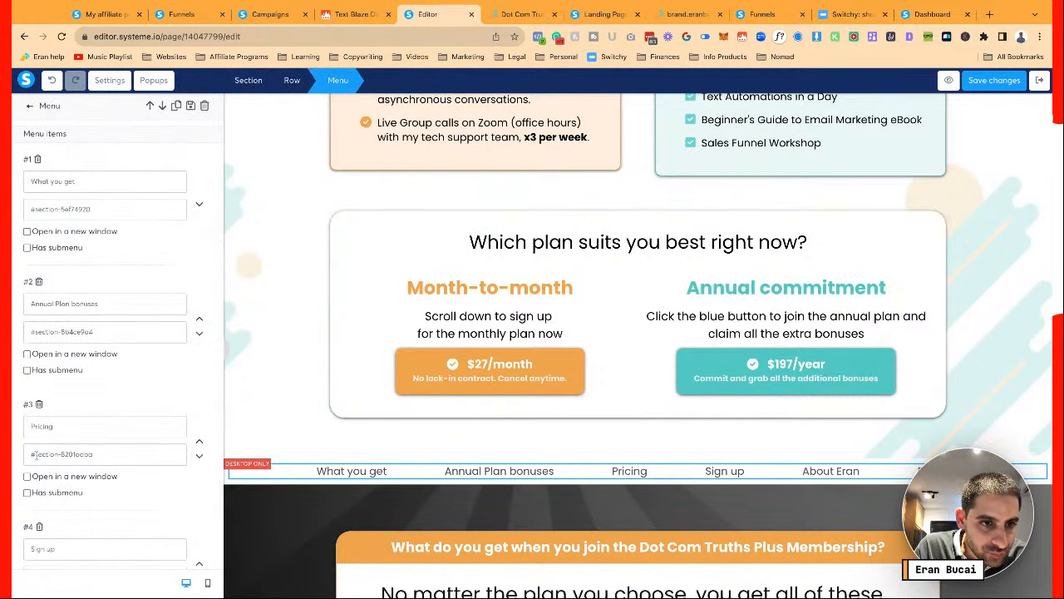
{"action": "left_click_drag", "start_coordinate": [35, 454], "coordinate": [88, 455]}
{"action": "type", "text": "contentbox-45942091"}
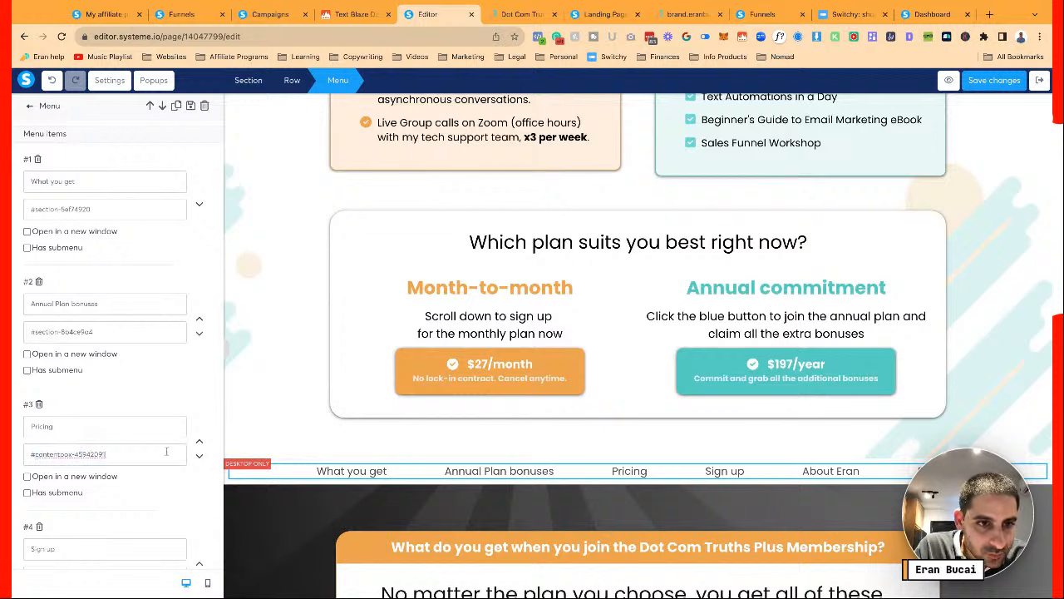
{"action": "left_click", "coordinate": [343, 447]}
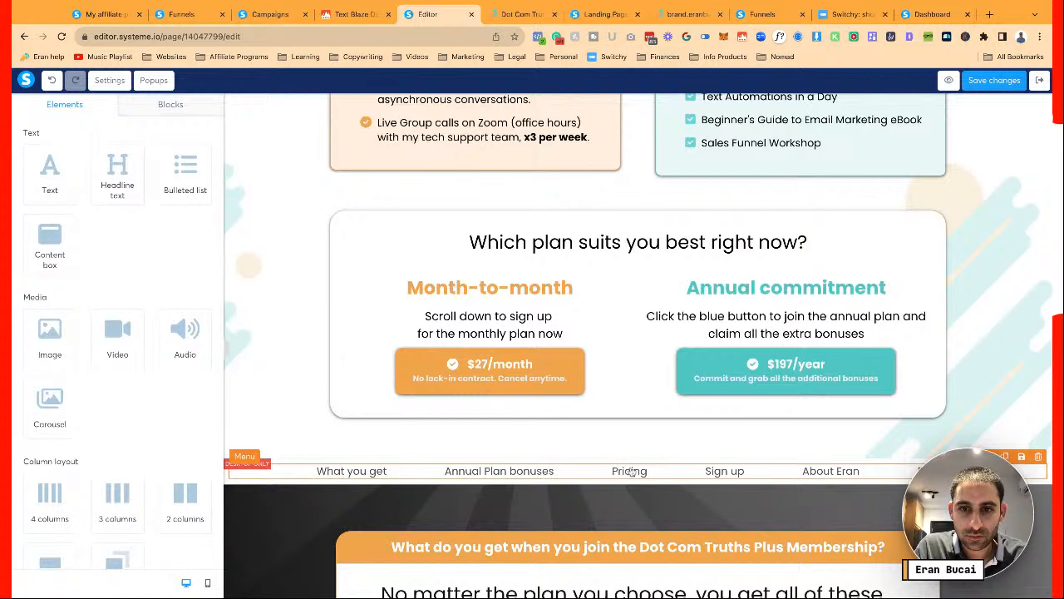
Select the membership section to copy its ID, section-1f131eb9
{"action": "left_click", "coordinate": [757, 474]}
{"action": "left_click", "coordinate": [758, 476]}
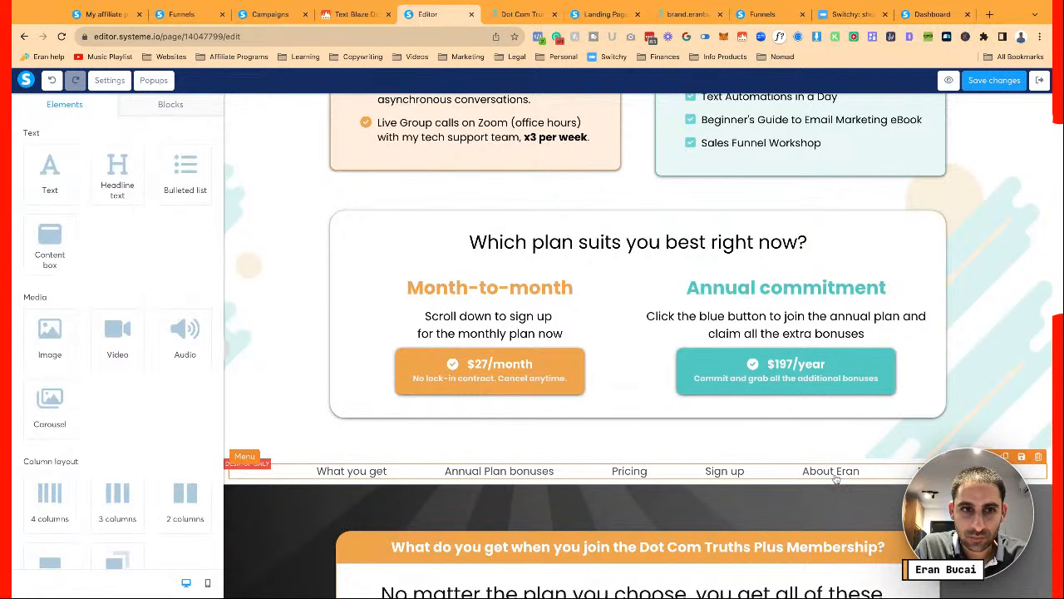
{"action": "left_click", "coordinate": [793, 497]}
{"action": "left_click", "coordinate": [792, 497]}
{"action": "scroll", "coordinate": [792, 497], "scroll_direction": "down", "scroll_amount": 2}
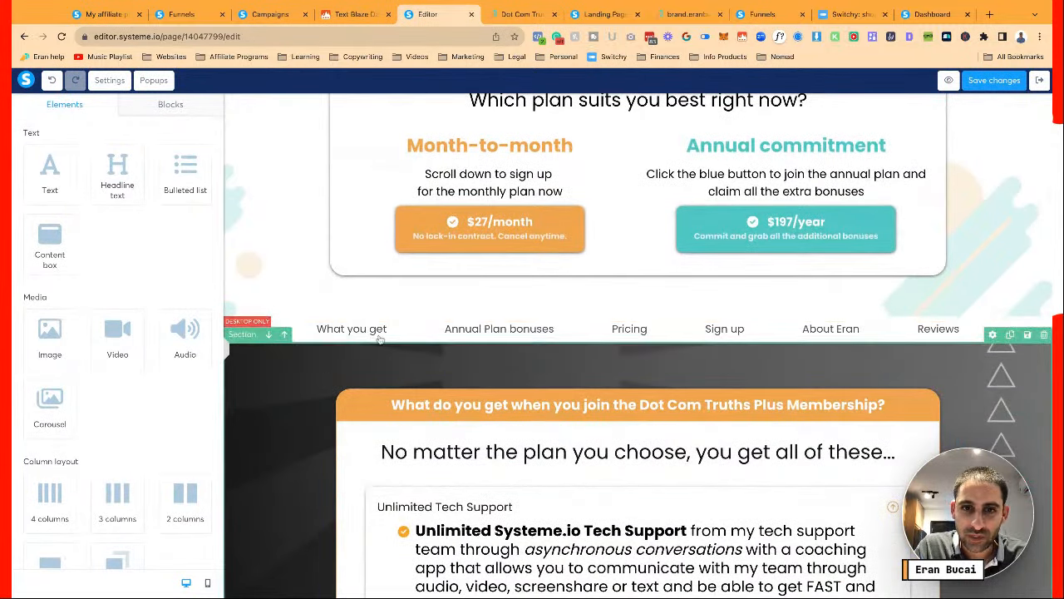
{"action": "left_click", "coordinate": [264, 354]}
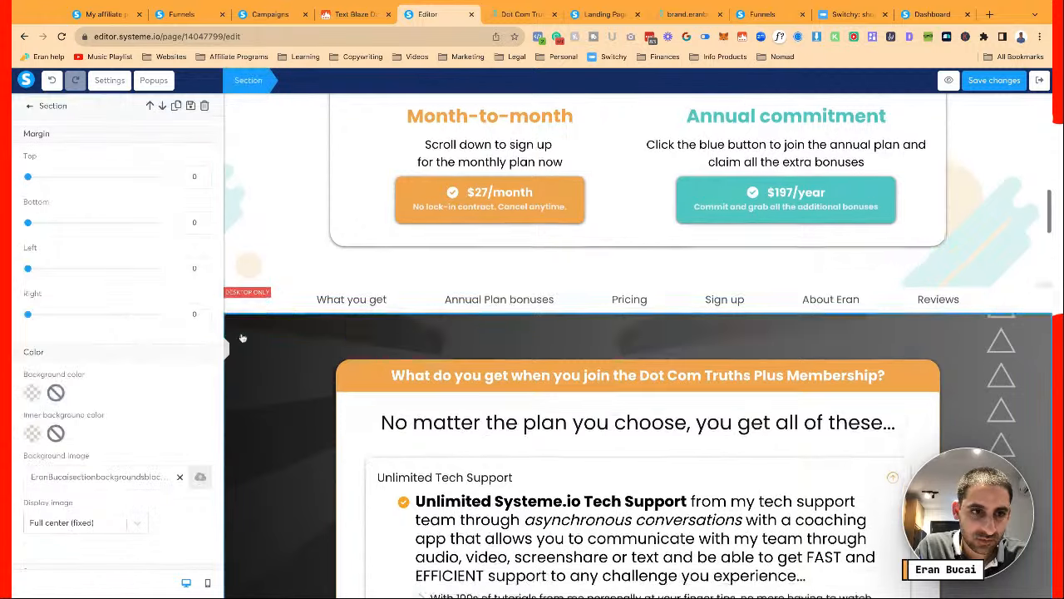
Paste the membership section ID over the What you get menu link's old anchor
{"action": "scroll", "coordinate": [249, 391], "scroll_direction": "down", "scroll_amount": 3}
{"action": "scroll", "coordinate": [163, 421], "scroll_direction": "down", "scroll_amount": 5}
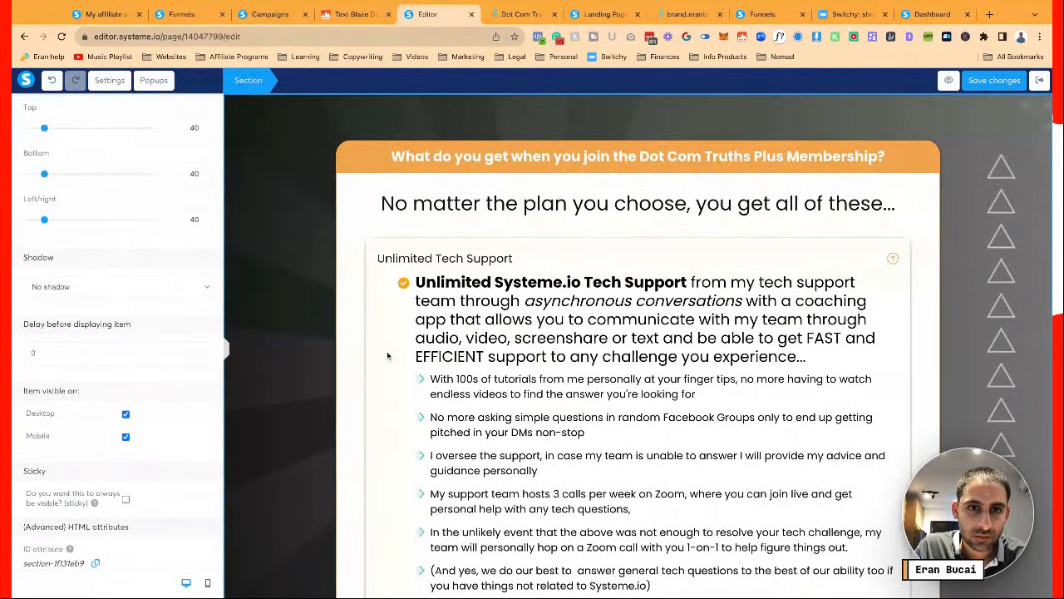
{"action": "scroll", "coordinate": [387, 356], "scroll_direction": "up", "scroll_amount": 2}
{"action": "left_click", "coordinate": [296, 274]}
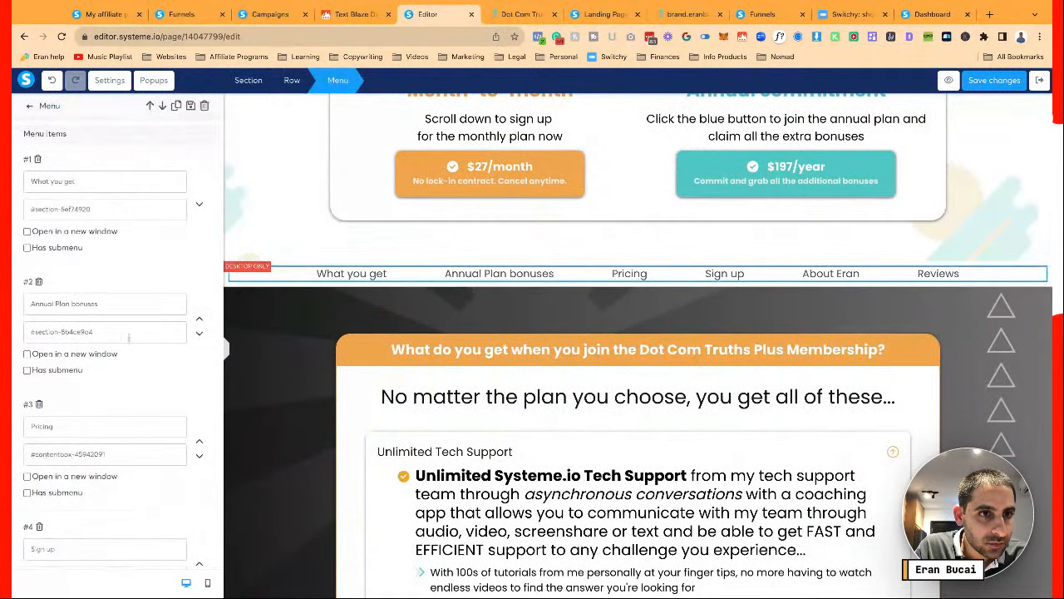
{"action": "left_click_drag", "start_coordinate": [37, 209], "coordinate": [163, 208]}
{"action": "type", "text": "#section-1f131eb9"}
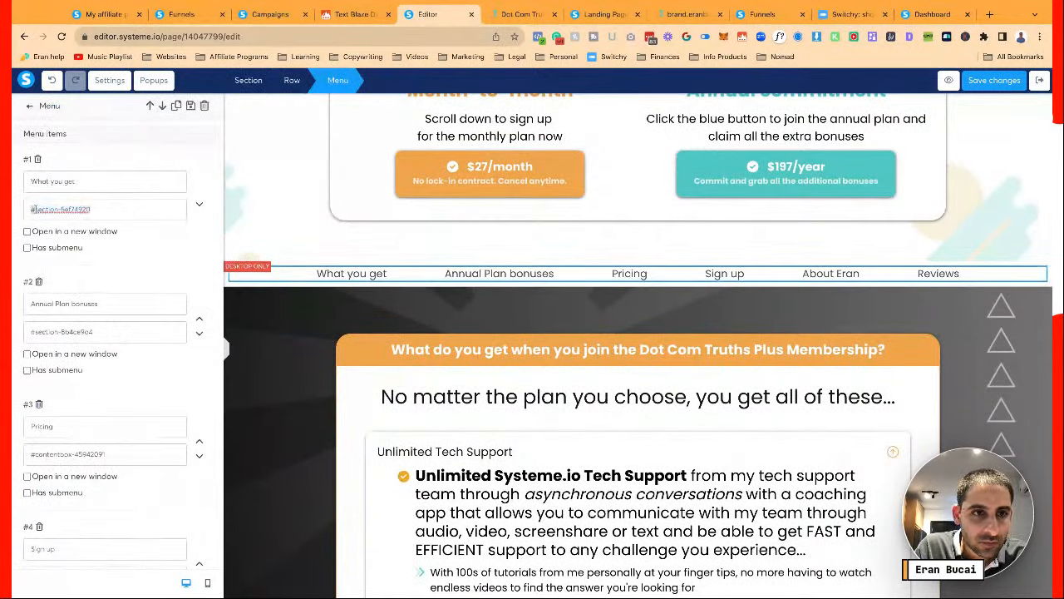
Select the founder section to copy its ID, section-ab9bde18
{"action": "left_click", "coordinate": [345, 449]}
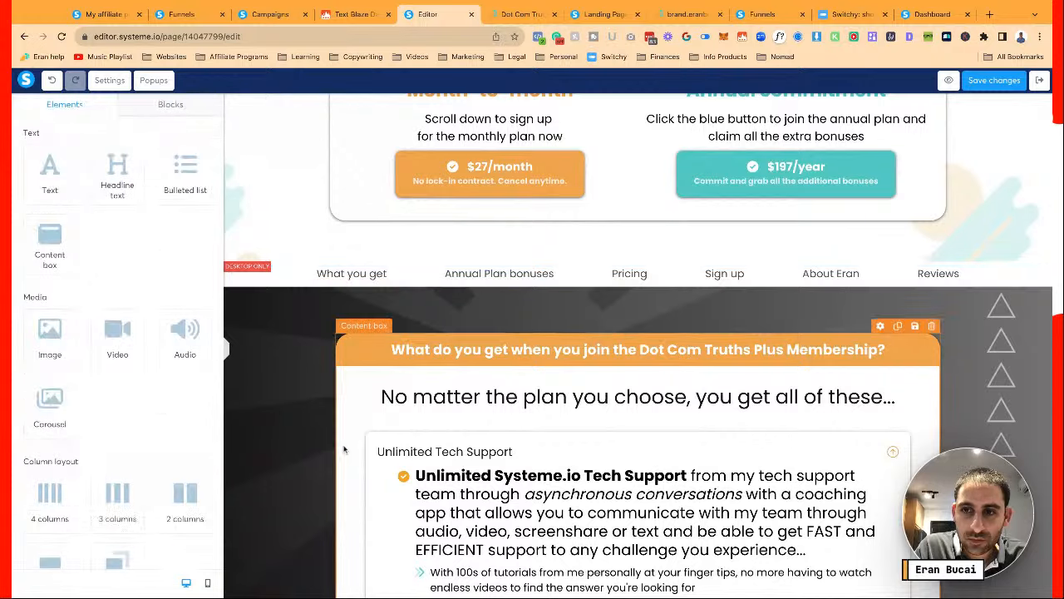
{"action": "scroll", "coordinate": [344, 449], "scroll_direction": "down", "scroll_amount": 10}
{"action": "scroll", "coordinate": [344, 449], "scroll_direction": "down", "scroll_amount": 4}
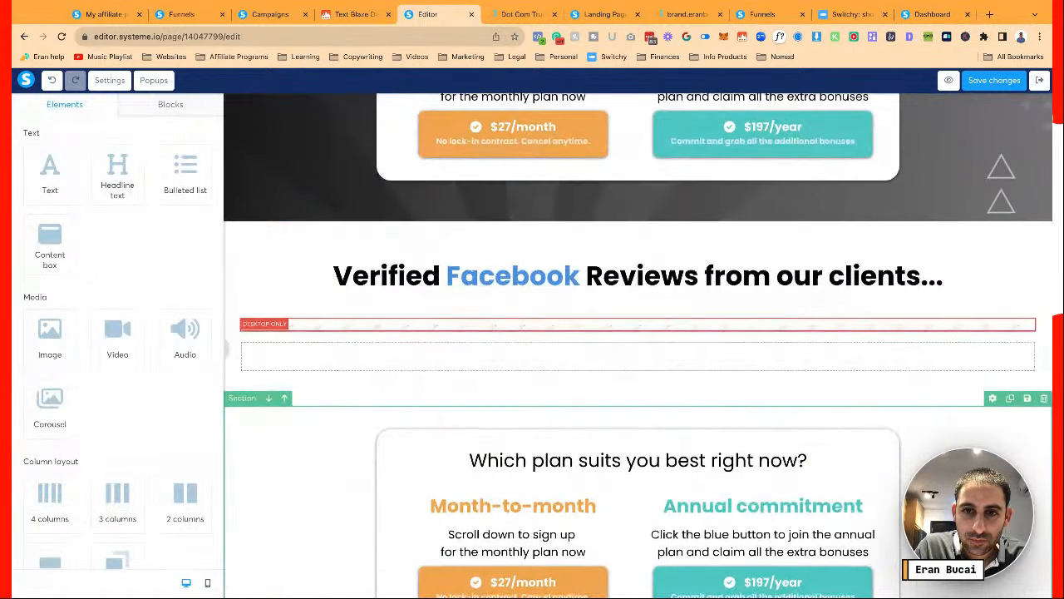
{"action": "scroll", "coordinate": [252, 360], "scroll_direction": "down", "scroll_amount": 1}
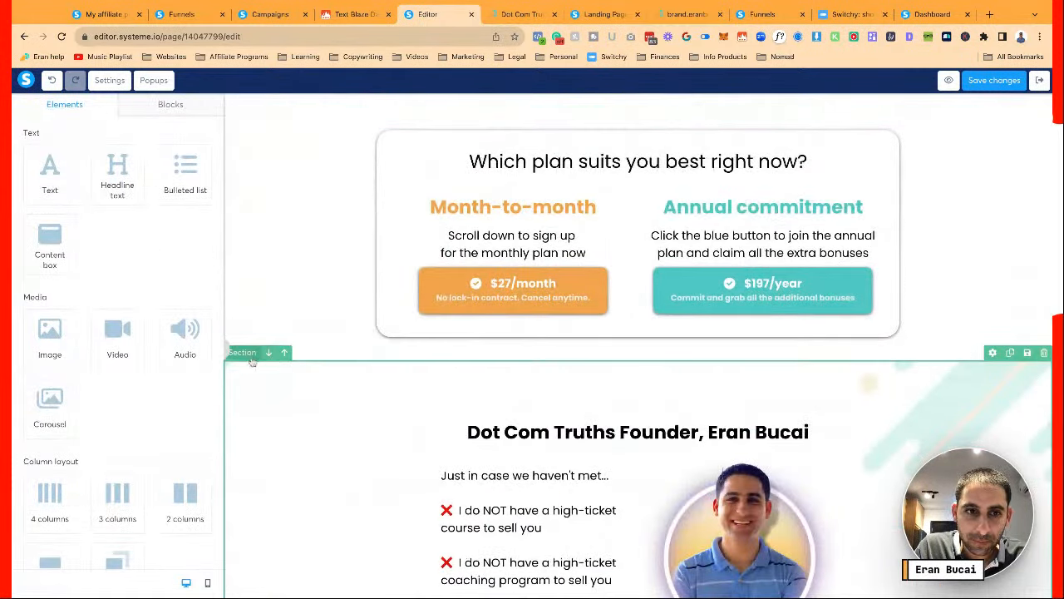
{"action": "left_click", "coordinate": [246, 354]}
{"action": "scroll", "coordinate": [125, 499], "scroll_direction": "down", "scroll_amount": 10}
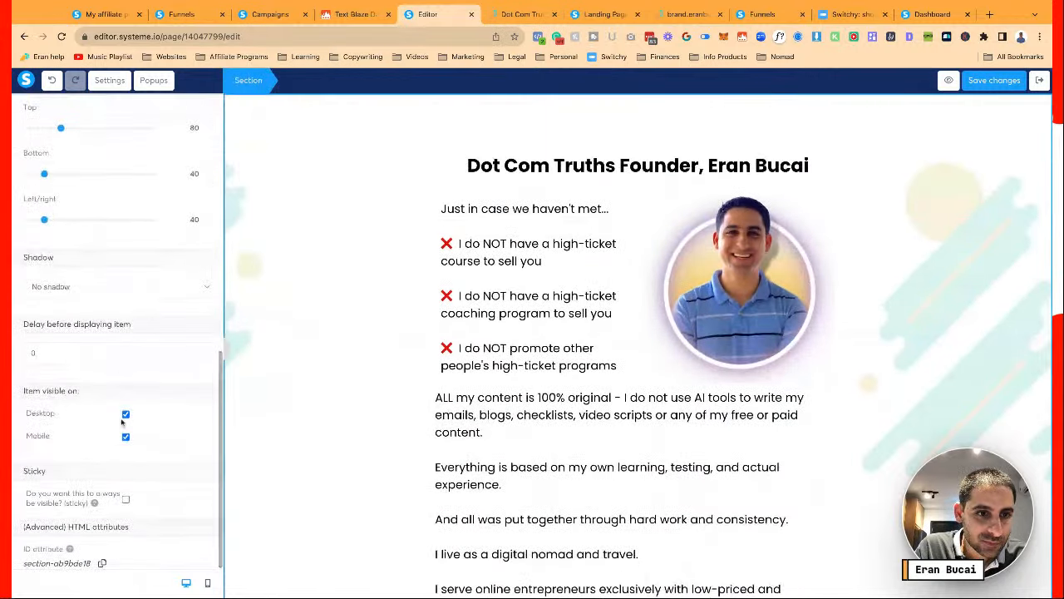
{"action": "left_click", "coordinate": [303, 453]}
Replace the founder's About menu link anchor with #section-ab9bde18
{"action": "scroll", "coordinate": [303, 453], "scroll_direction": "up", "scroll_amount": 20}
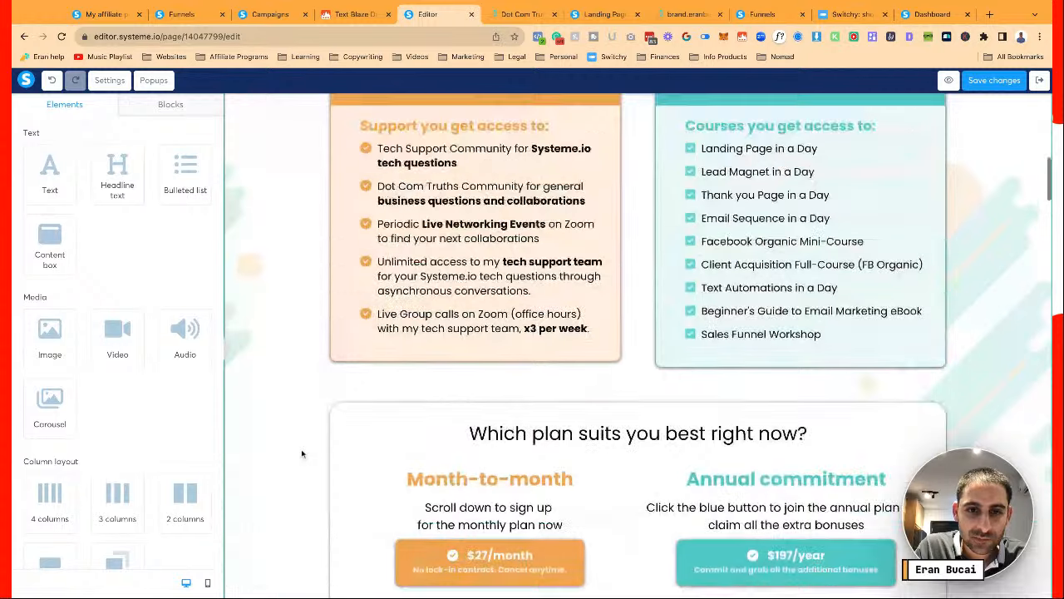
{"action": "scroll", "coordinate": [303, 453], "scroll_direction": "down", "scroll_amount": 4}
{"action": "left_click", "coordinate": [230, 356]}
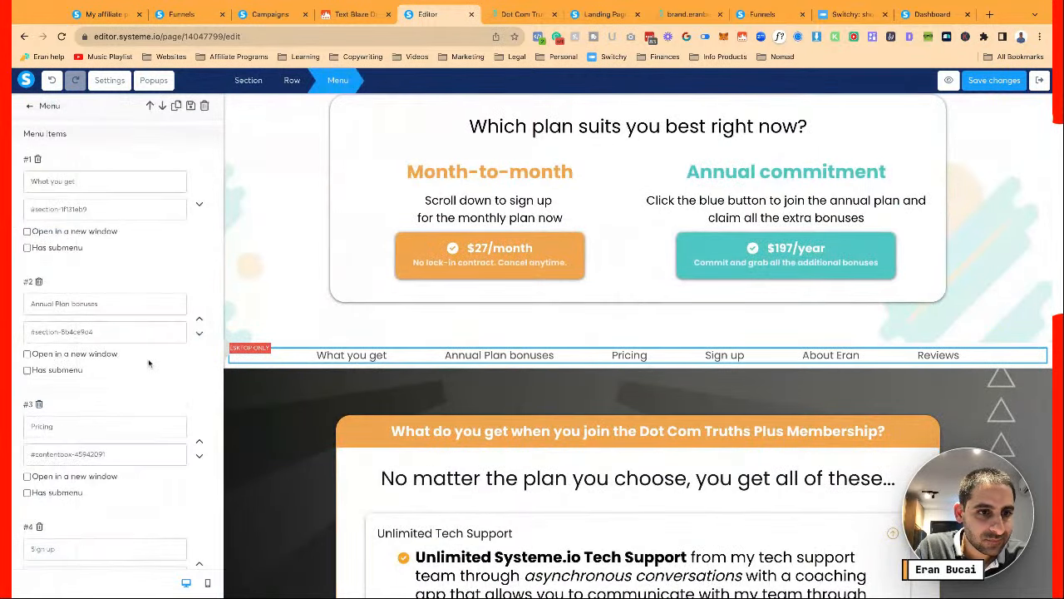
{"action": "scroll", "coordinate": [145, 358], "scroll_direction": "down", "scroll_amount": 3}
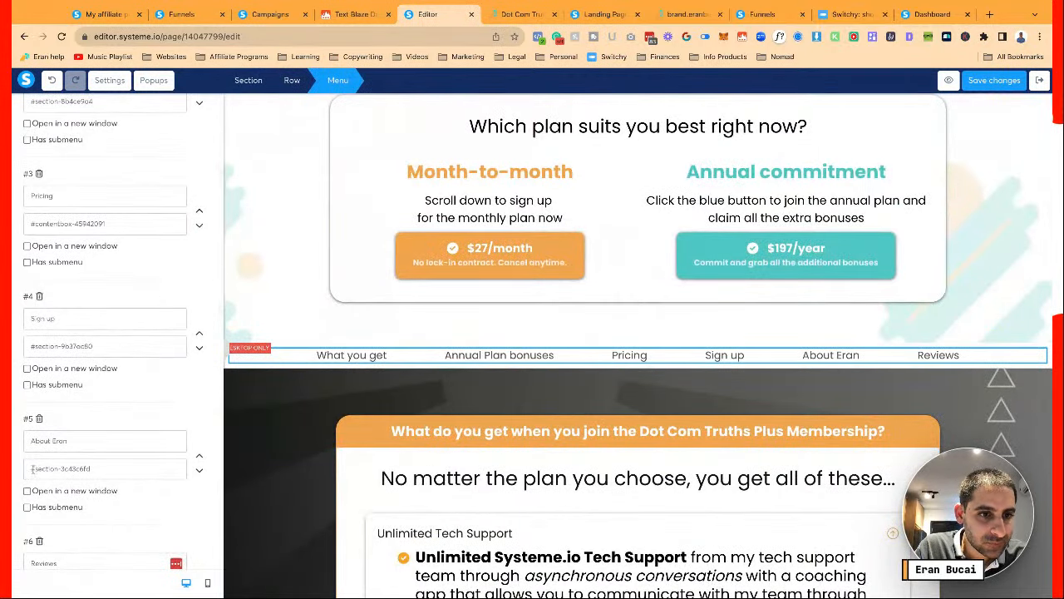
{"action": "left_click_drag", "start_coordinate": [33, 469], "coordinate": [157, 464]}
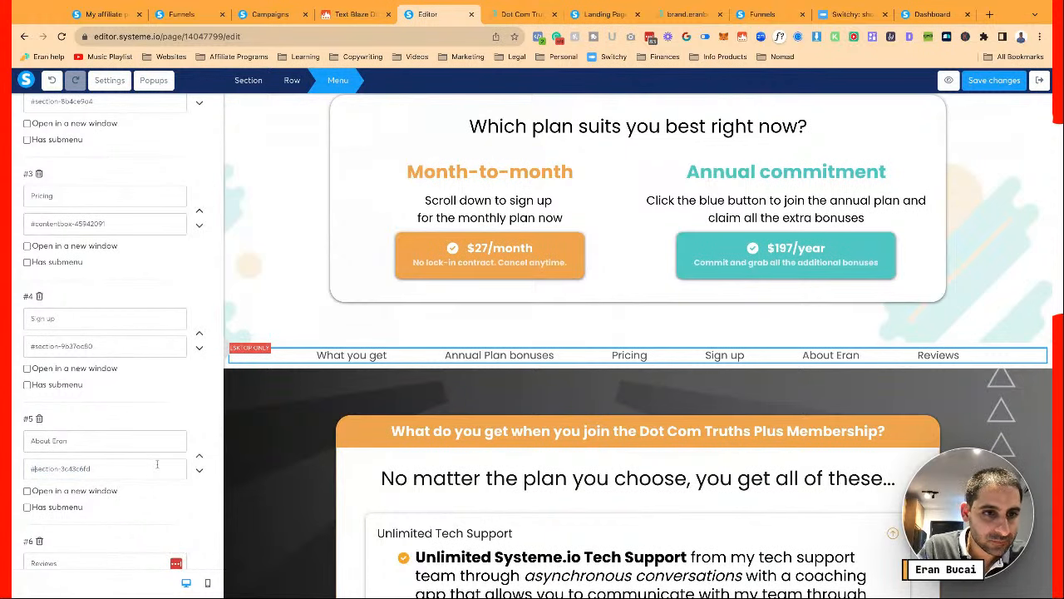
{"action": "key", "text": "shift+super+Right"}
{"action": "type", "text": "section-ab9bde18"}
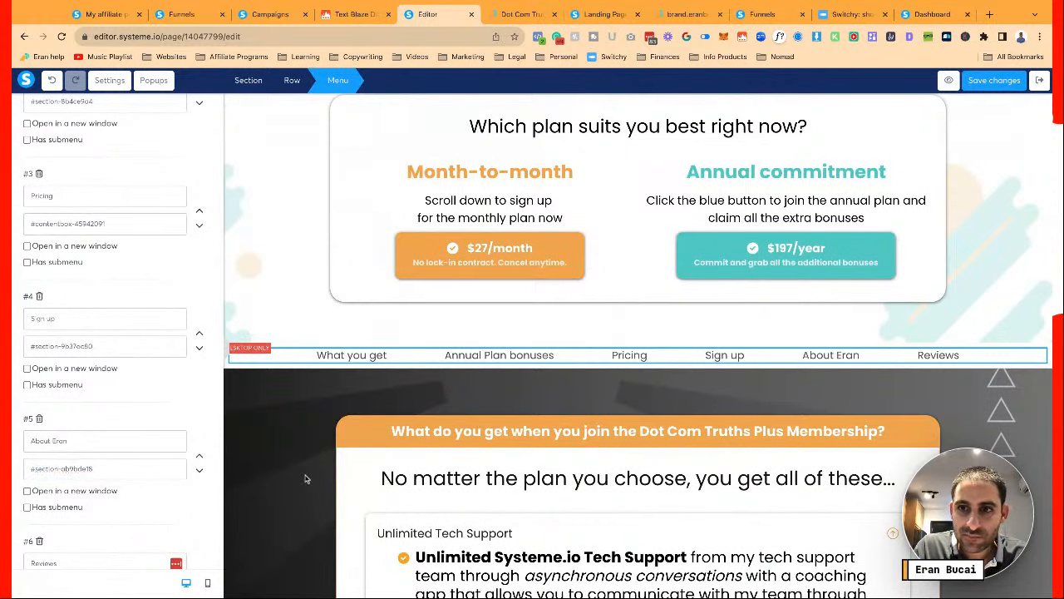
{"action": "left_click", "coordinate": [305, 479]}
Select the Facebook Reviews section to copy its ID, section-b54586f8
{"action": "scroll", "coordinate": [638, 345], "scroll_direction": "down", "scroll_amount": 20}
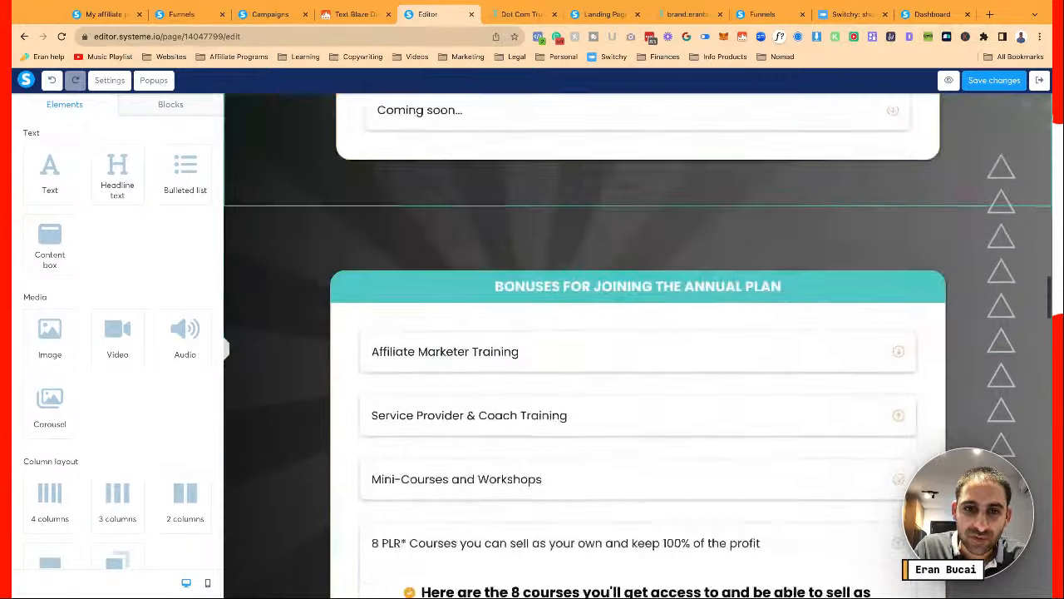
{"action": "scroll", "coordinate": [246, 229], "scroll_direction": "down", "scroll_amount": 1}
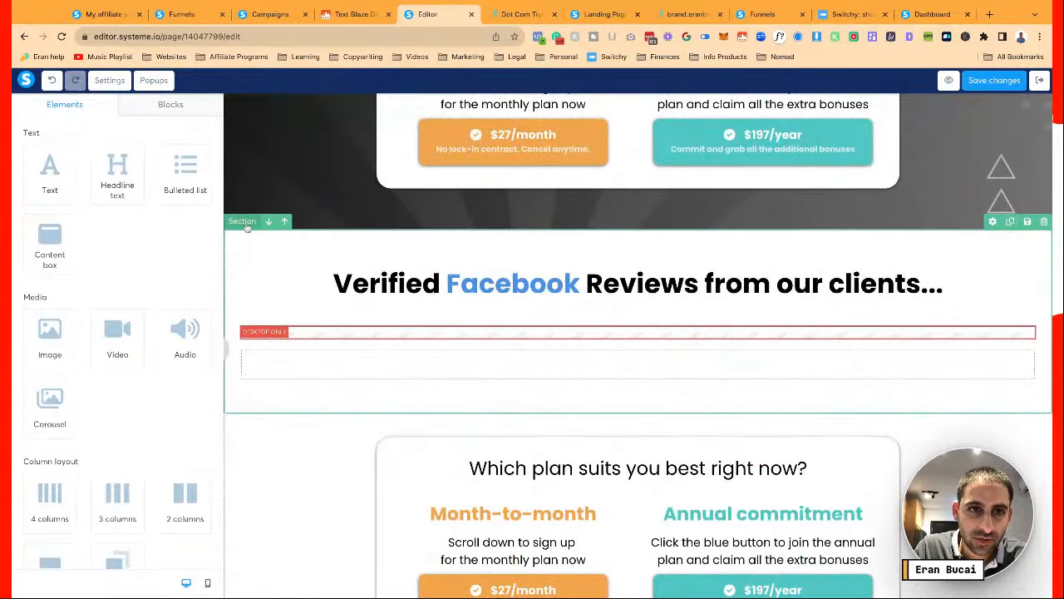
{"action": "left_click", "coordinate": [247, 226]}
{"action": "scroll", "coordinate": [147, 321], "scroll_direction": "down", "scroll_amount": 5}
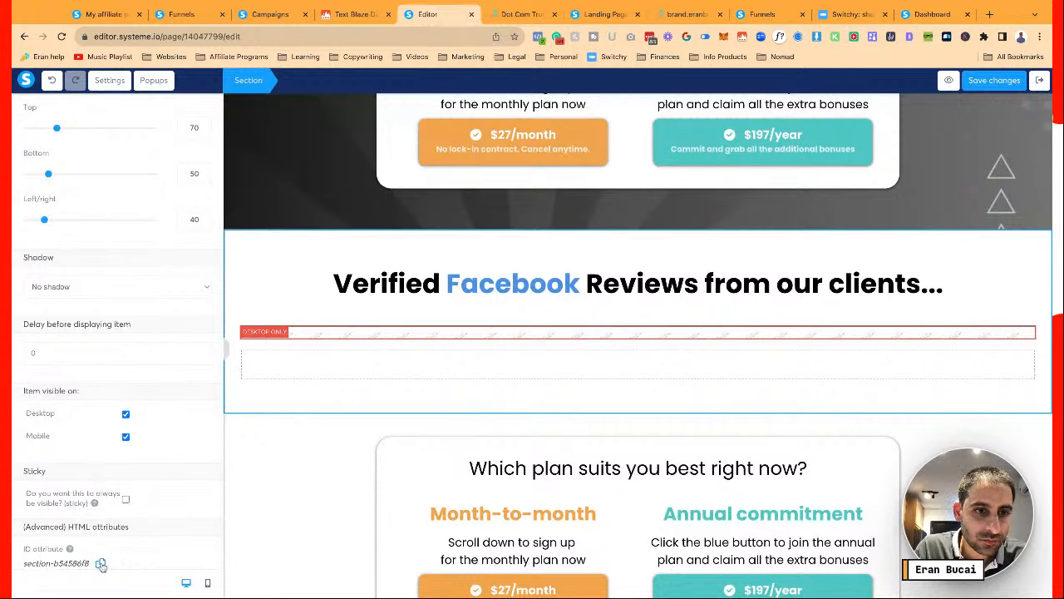
{"action": "scroll", "coordinate": [282, 493], "scroll_direction": "up", "scroll_amount": 20}
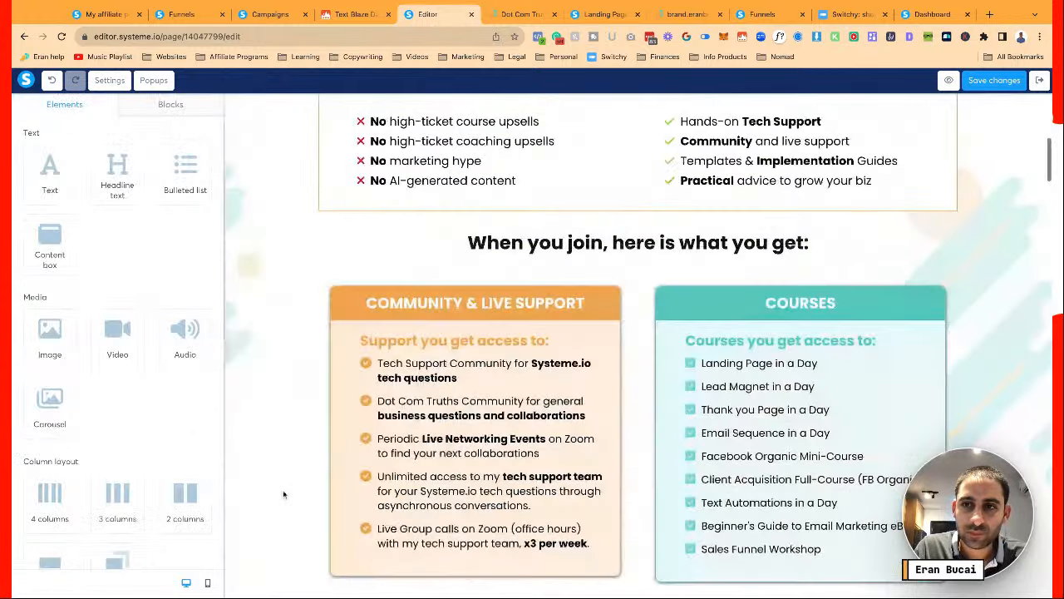
{"action": "scroll", "coordinate": [283, 494], "scroll_direction": "down", "scroll_amount": 6}
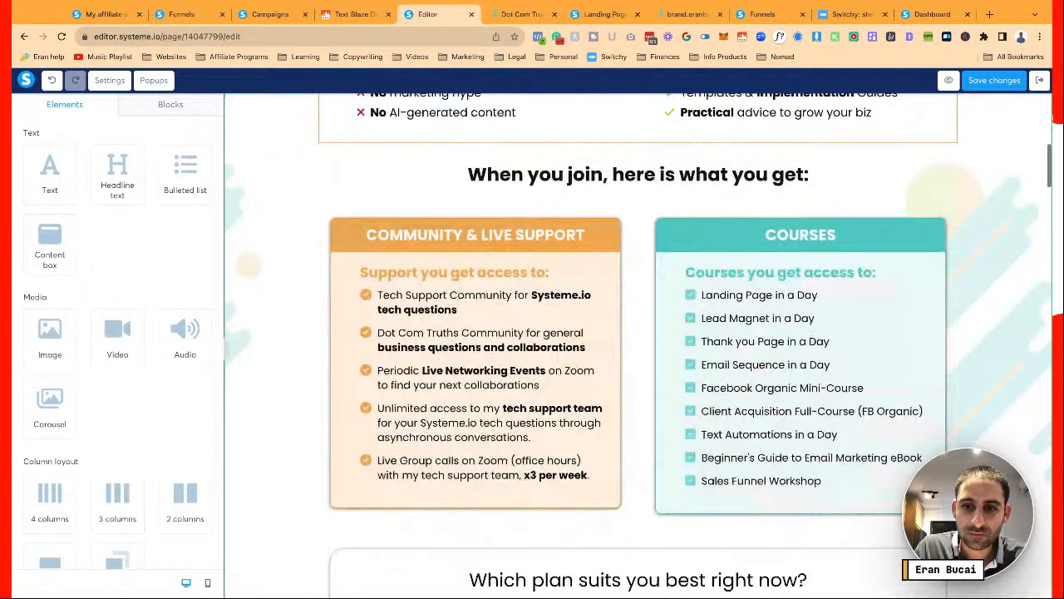
{"action": "scroll", "coordinate": [615, 332], "scroll_direction": "down", "scroll_amount": 6}
Paste the Facebook Reviews ID into the Reviews menu link, then recheck the menu links
{"action": "left_click", "coordinate": [616, 336]}
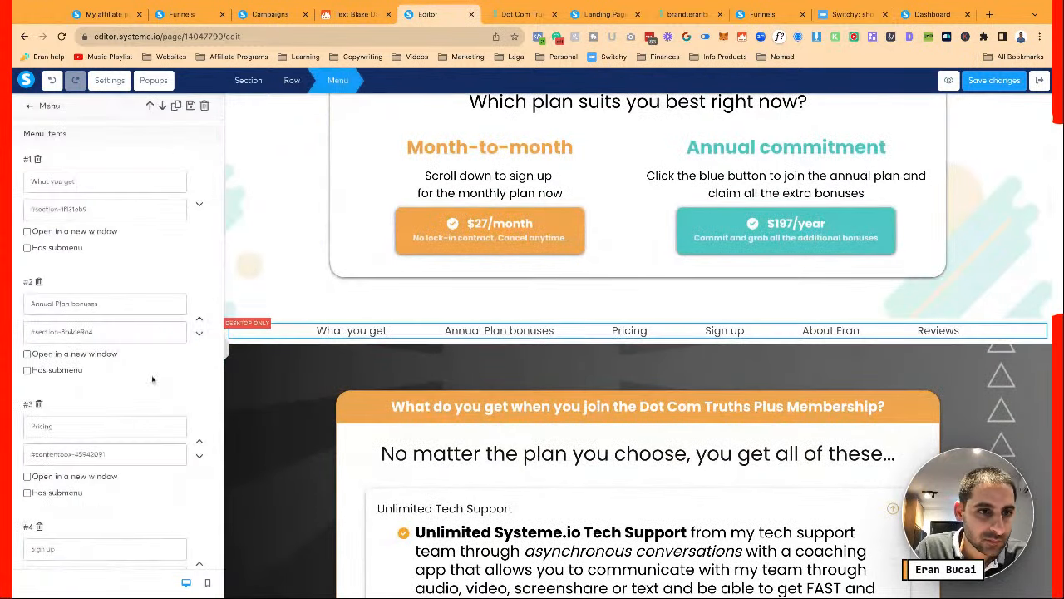
{"action": "scroll", "coordinate": [129, 448], "scroll_direction": "down", "scroll_amount": 5}
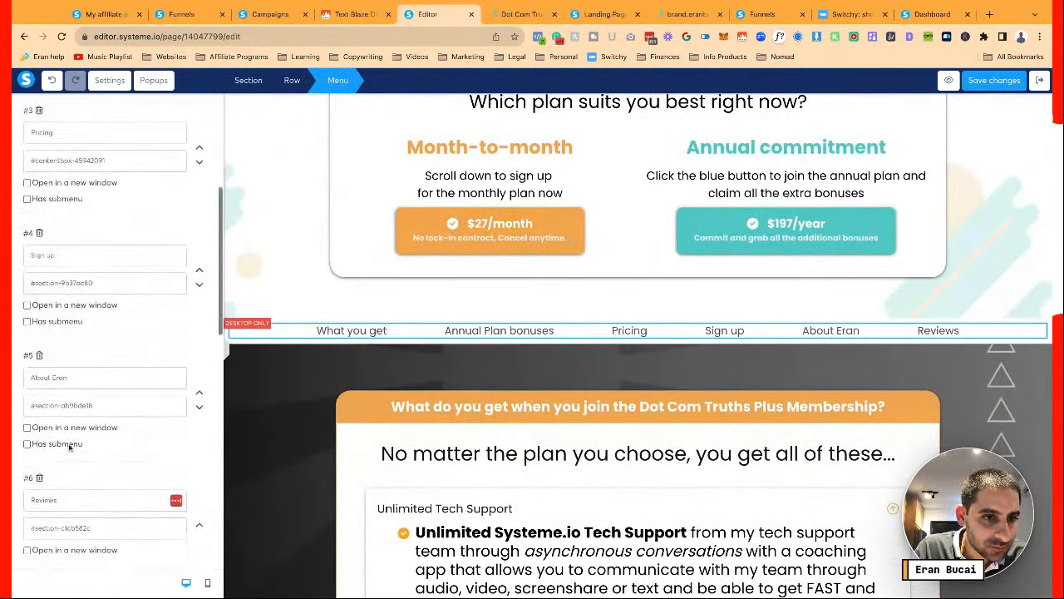
{"action": "left_click_drag", "start_coordinate": [34, 440], "coordinate": [151, 439]}
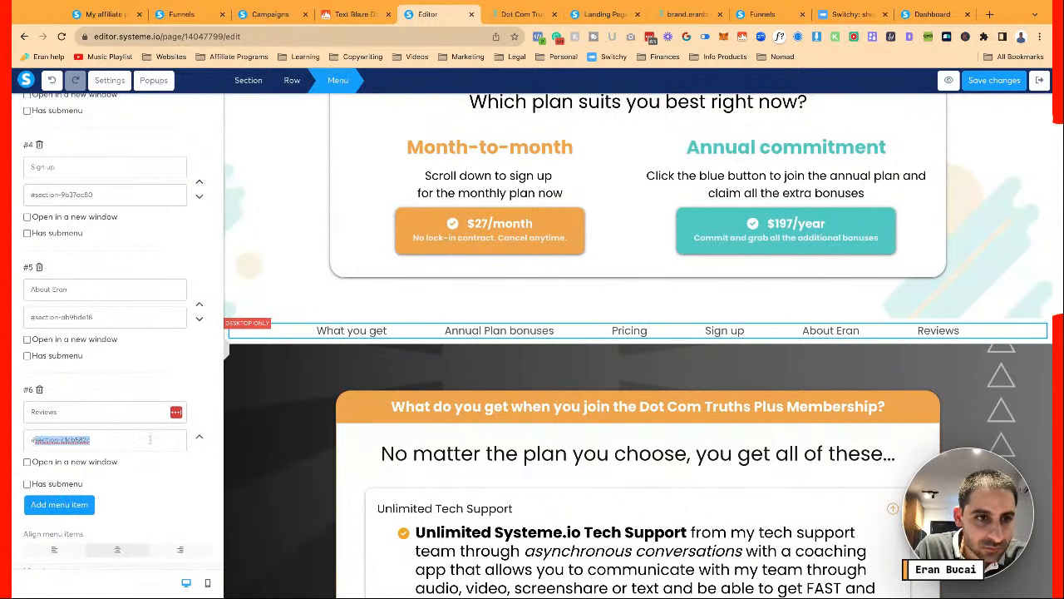
{"action": "type", "text": "section-b54586f8"}
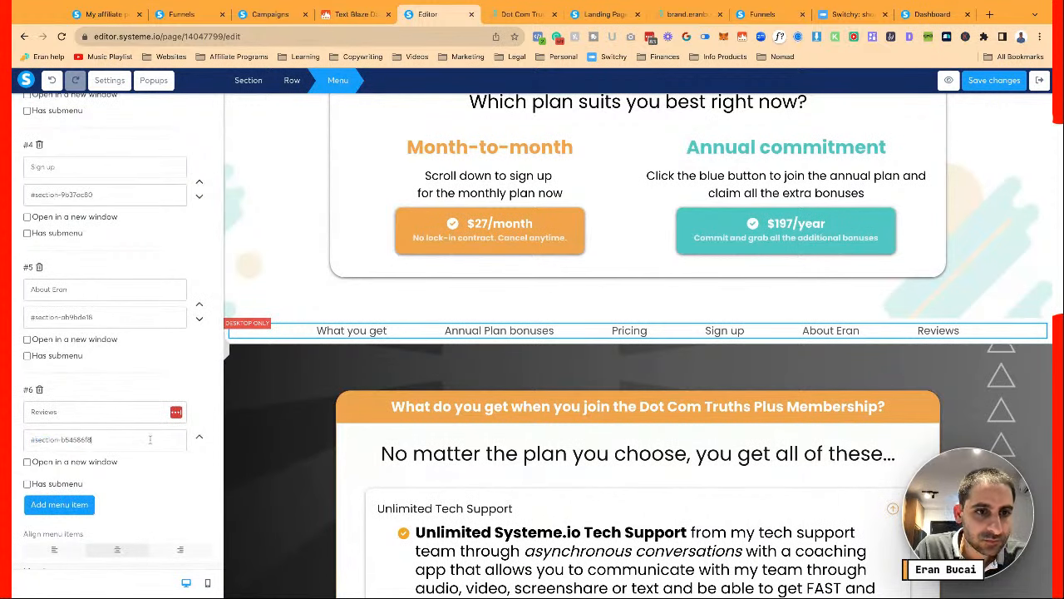
{"action": "left_click", "coordinate": [290, 431]}
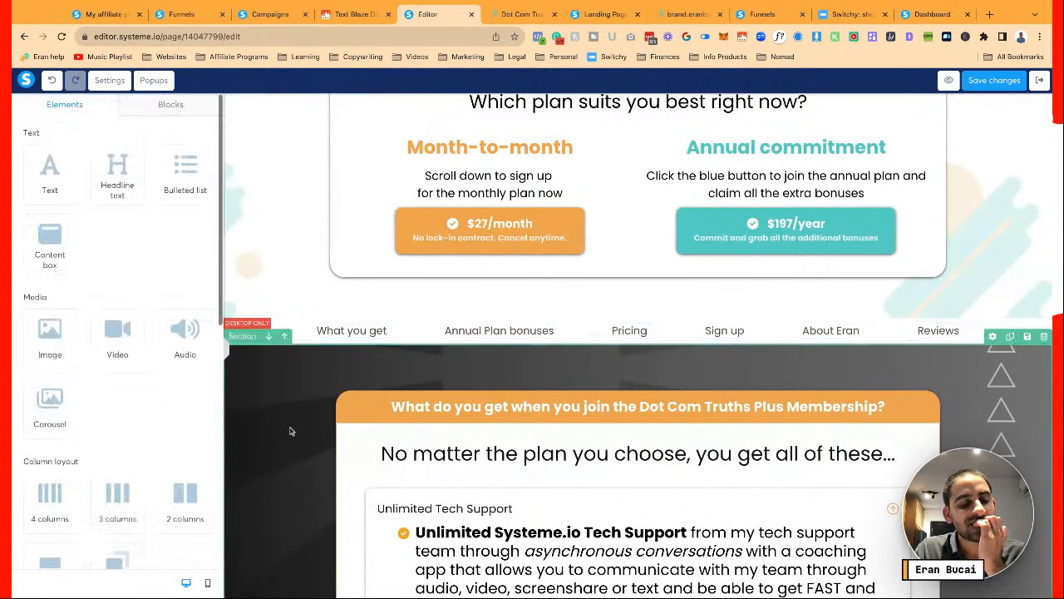
{"action": "left_click", "coordinate": [731, 336]}
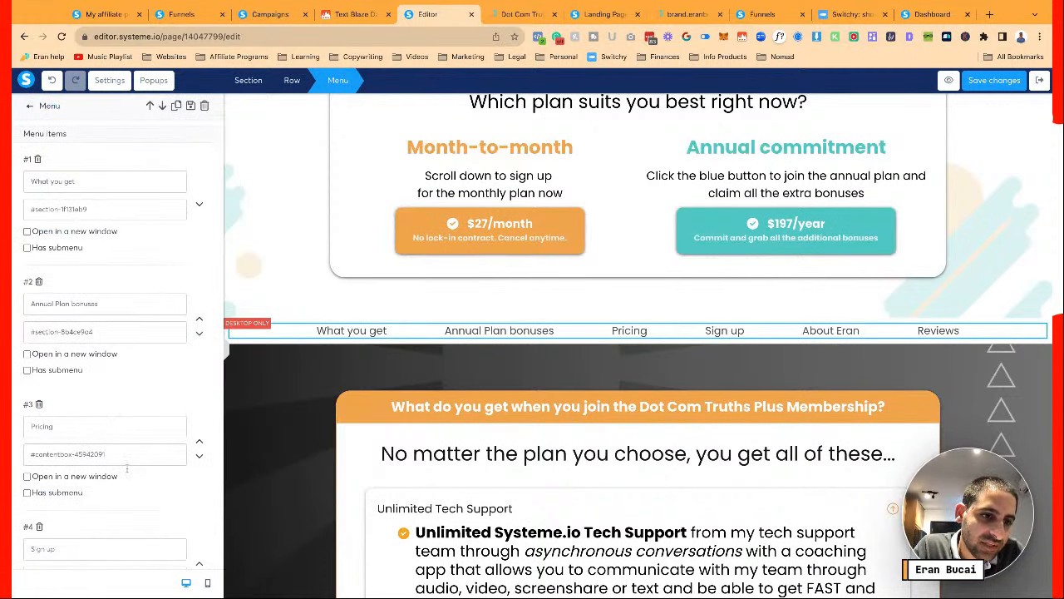
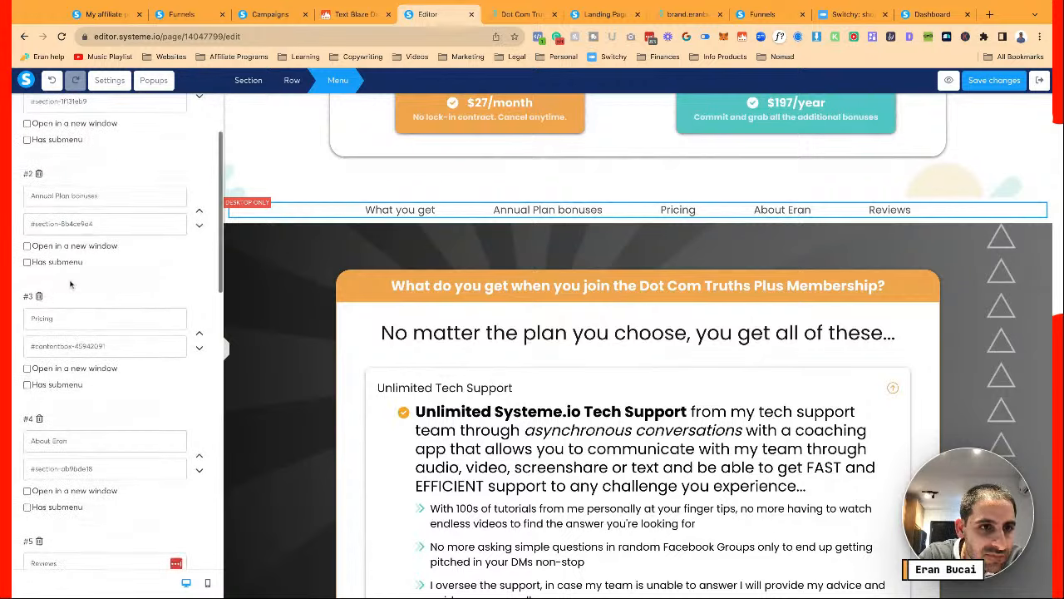
Replace the Pricing menu link with #row-eee11e86, save the menu, and view the live sales page
{"action": "left_click_drag", "start_coordinate": [34, 345], "coordinate": [177, 341]}
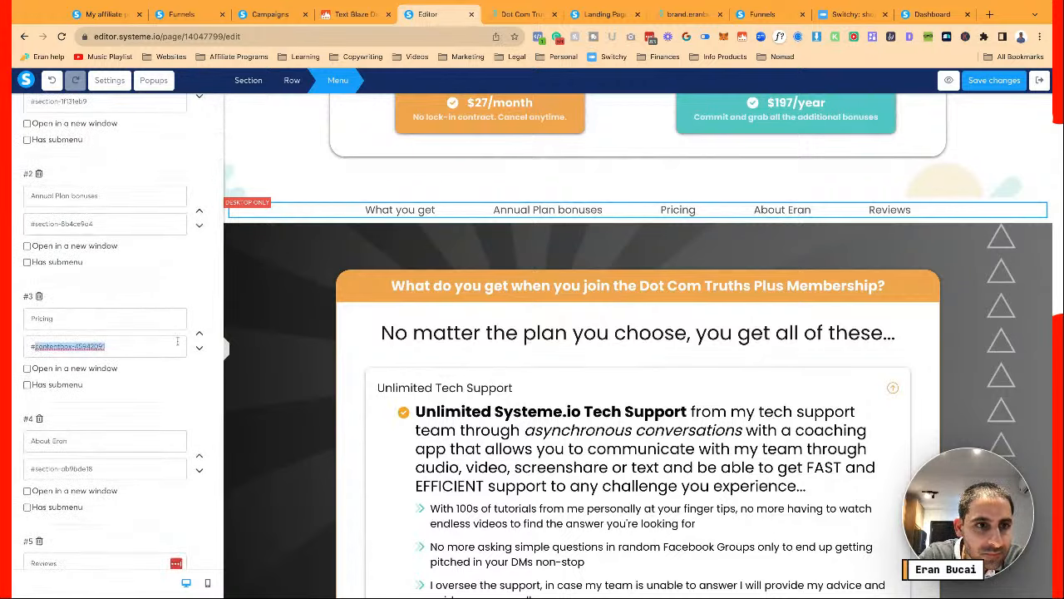
{"action": "type", "text": "row-eee11e86"}
{"action": "left_click", "coordinate": [990, 83]}
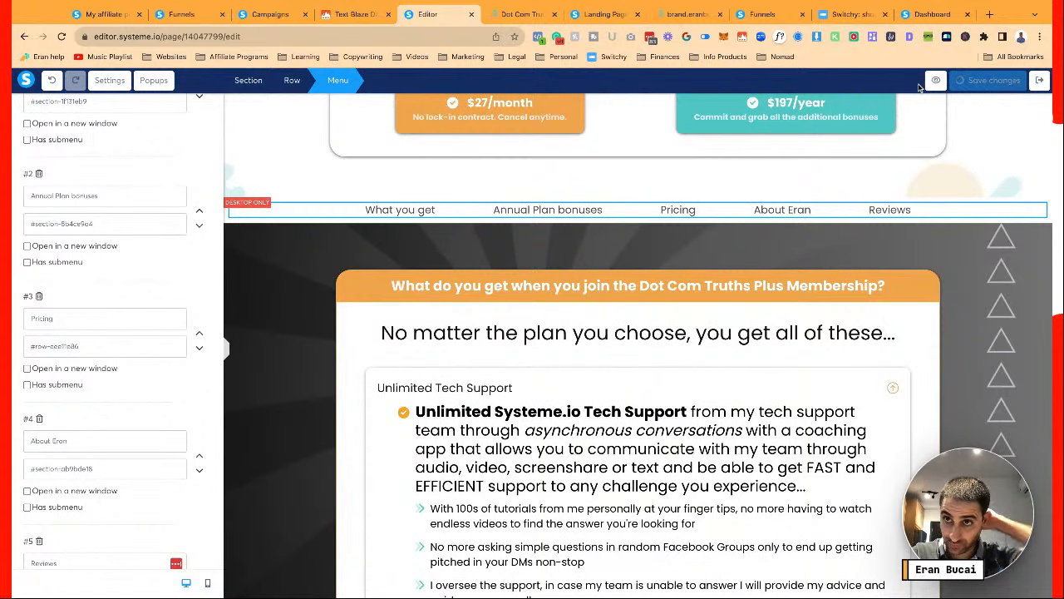
{"action": "left_click", "coordinate": [522, 14]}
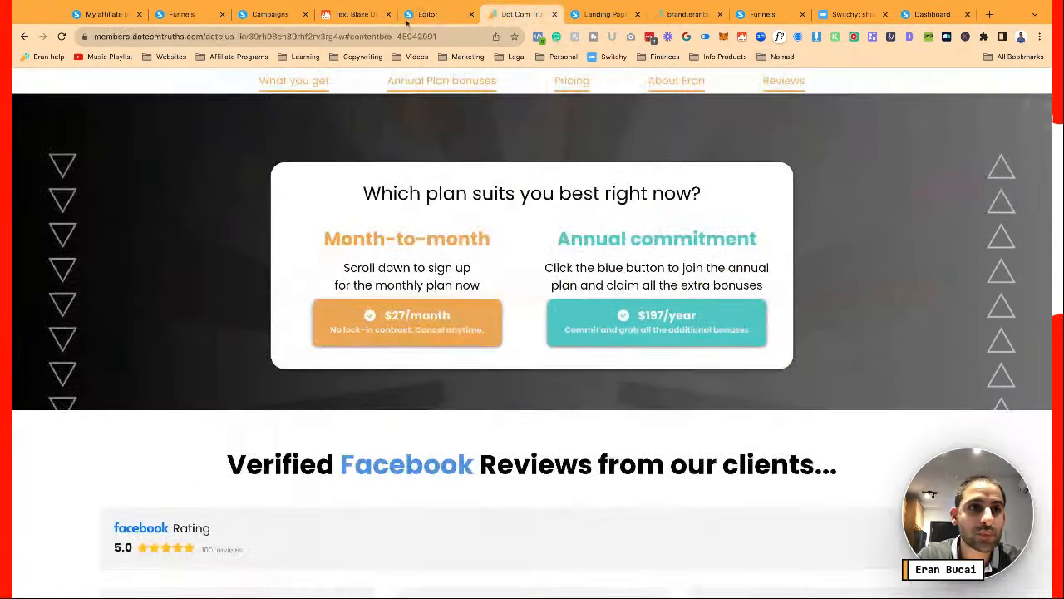
Reload the live page and test the Pricing, About Eran, Reviews and Annual Plan bonuses menu jumps
{"action": "left_click", "coordinate": [62, 37]}
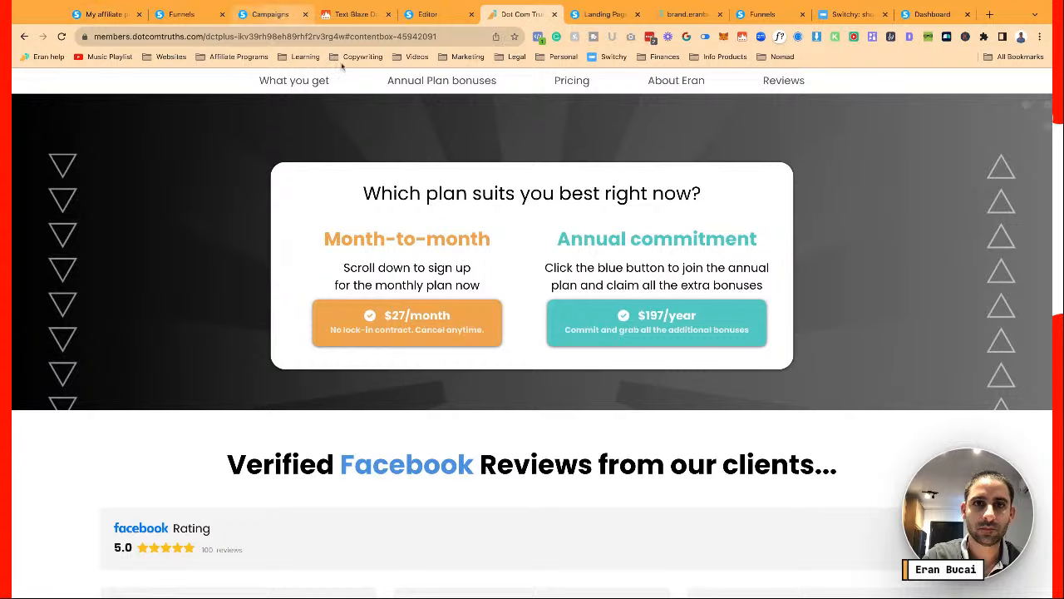
{"action": "left_click", "coordinate": [571, 81]}
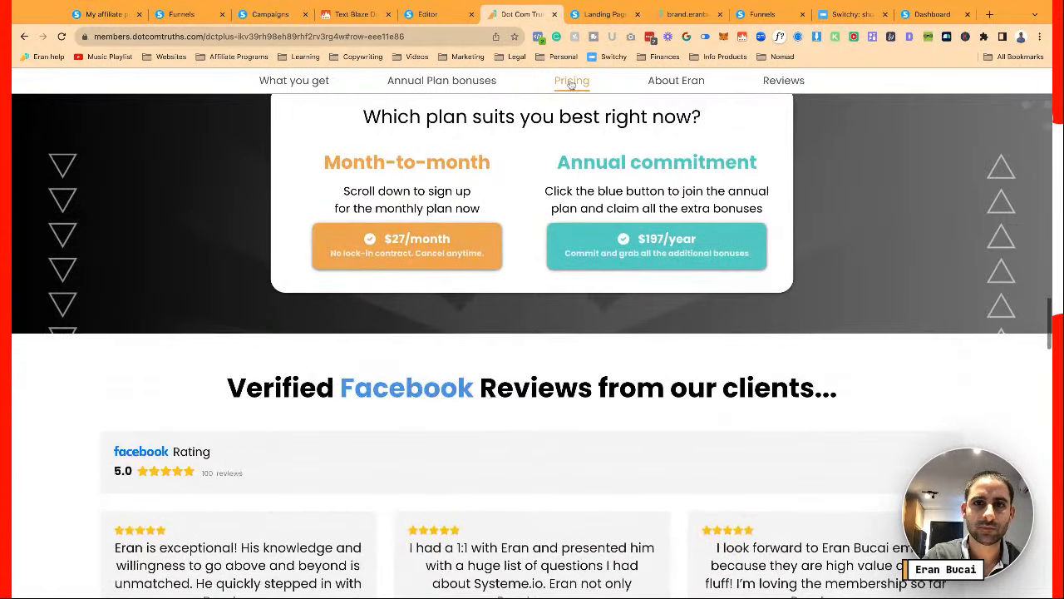
{"action": "left_click", "coordinate": [675, 81]}
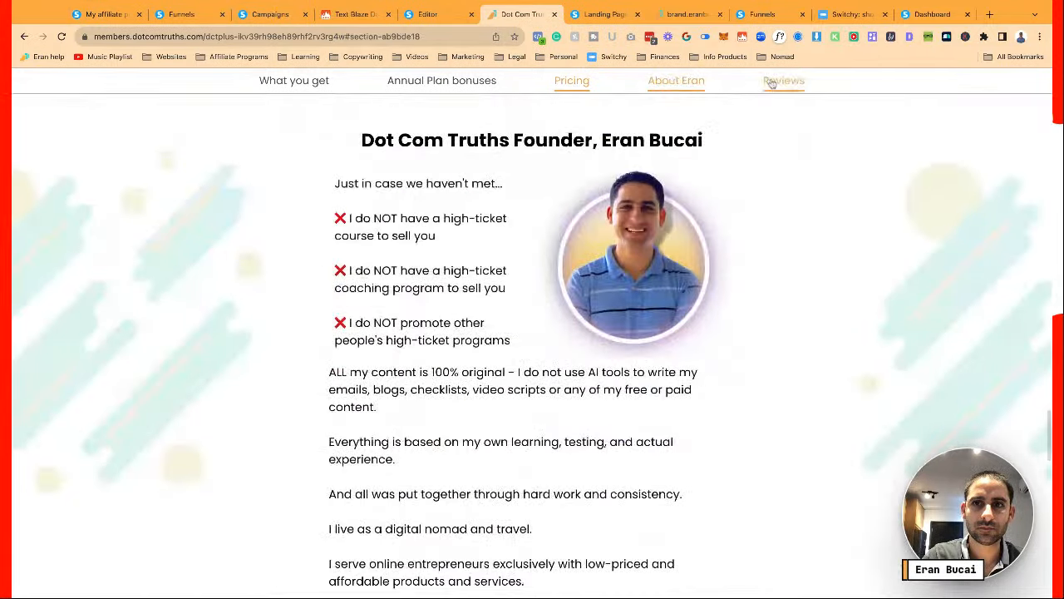
{"action": "left_click", "coordinate": [771, 83]}
{"action": "left_click", "coordinate": [467, 87]}
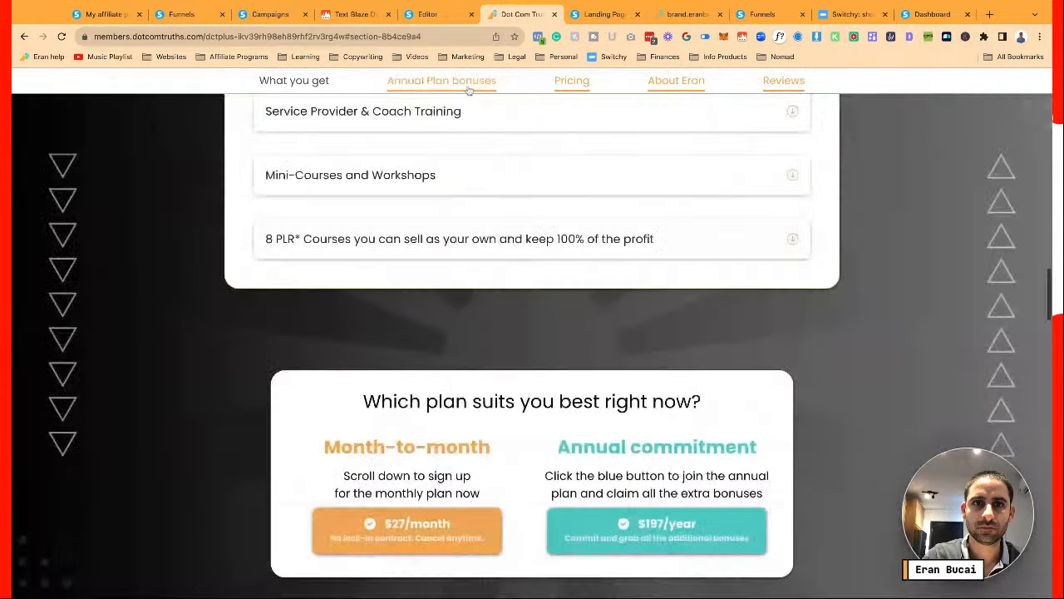
{"action": "left_click", "coordinate": [569, 83]}
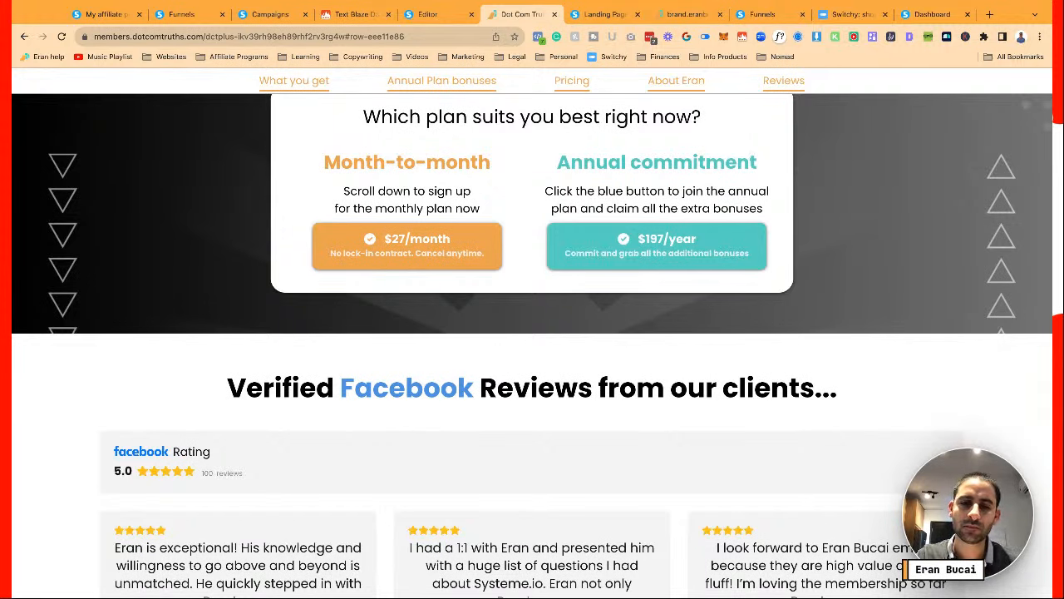
Scroll through the pricing area, then return to the page editor
{"action": "scroll", "coordinate": [648, 145], "scroll_direction": "down", "scroll_amount": 1}
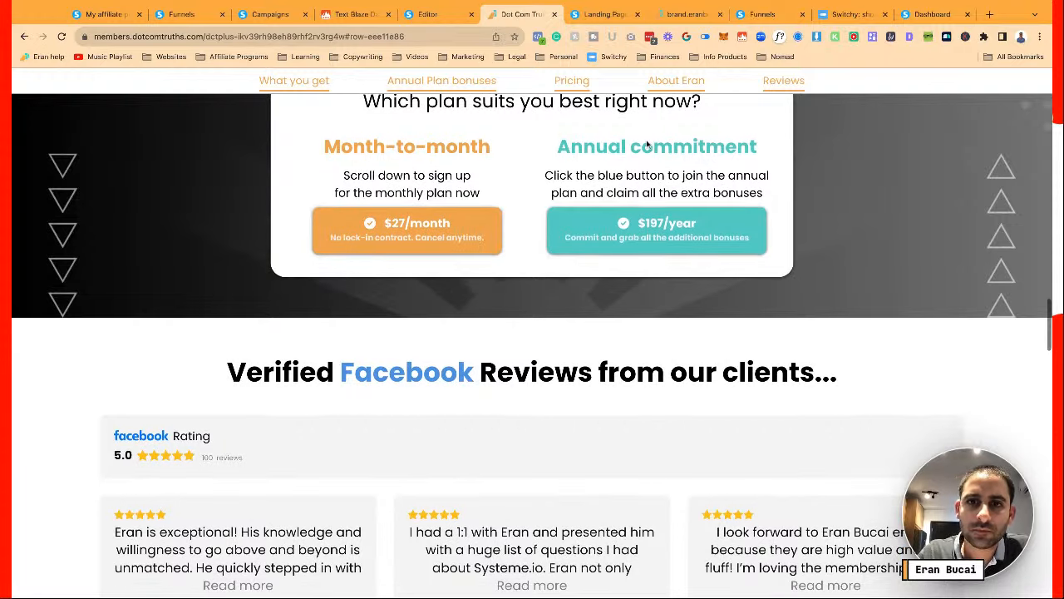
{"action": "scroll", "coordinate": [648, 145], "scroll_direction": "down", "scroll_amount": 4}
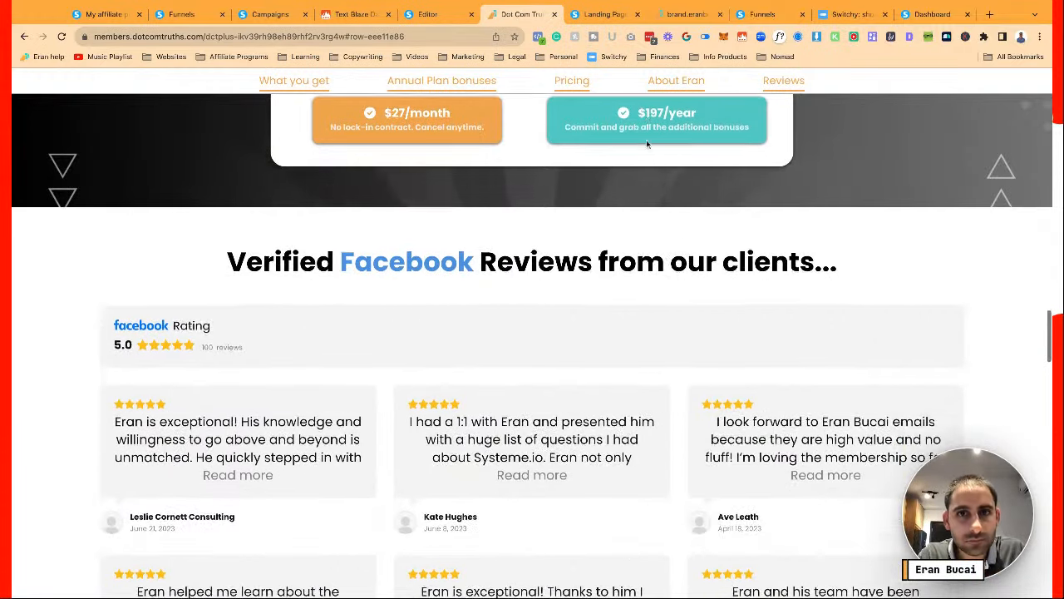
{"action": "scroll", "coordinate": [649, 146], "scroll_direction": "down", "scroll_amount": 12}
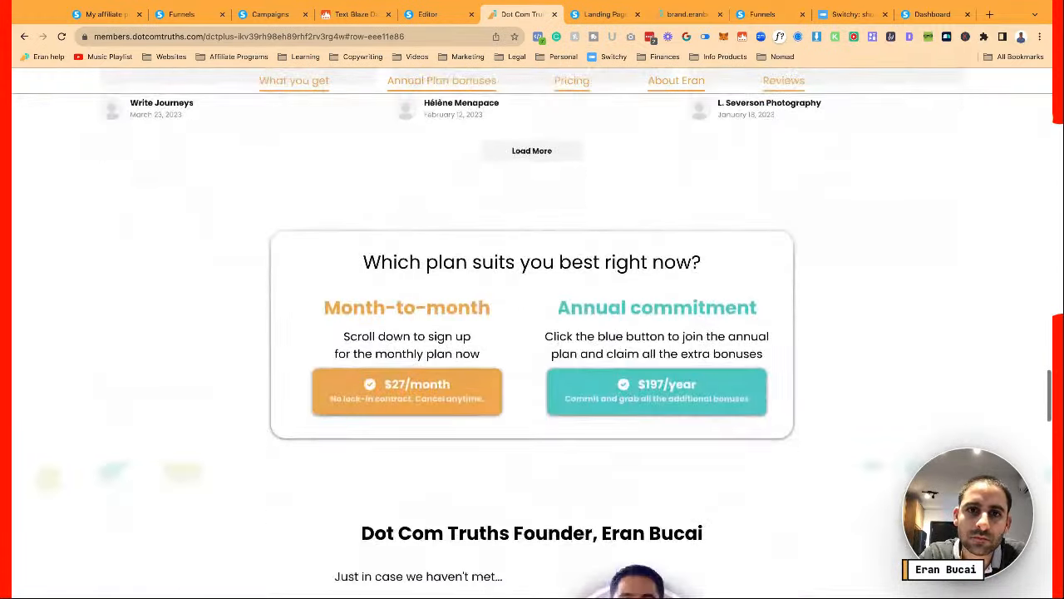
{"action": "scroll", "coordinate": [533, 332], "scroll_direction": "down", "scroll_amount": 8}
{"action": "scroll", "coordinate": [532, 333], "scroll_direction": "up", "scroll_amount": 20}
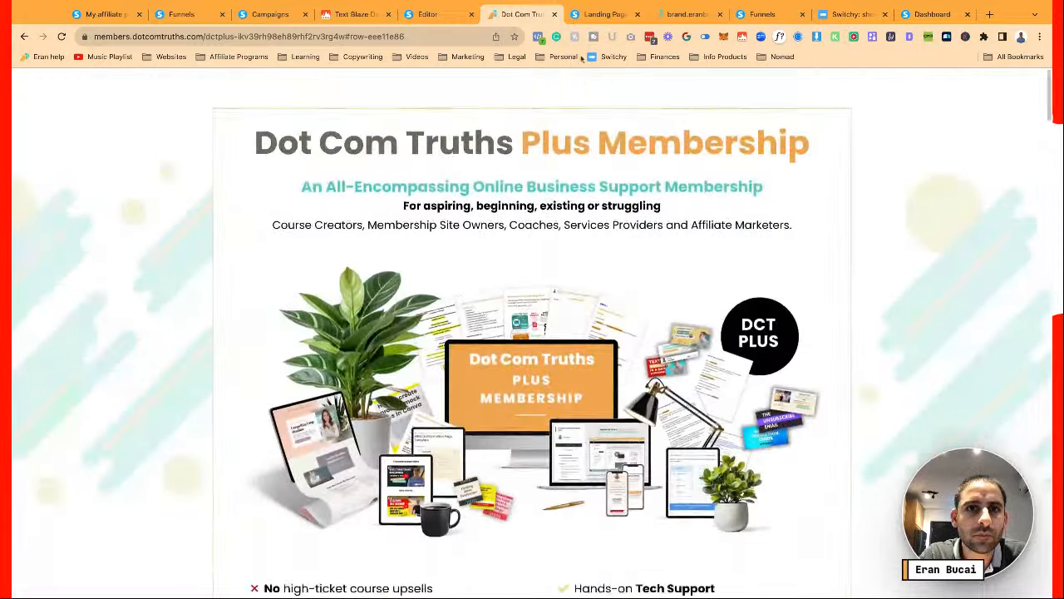
{"action": "left_click", "coordinate": [436, 14]}
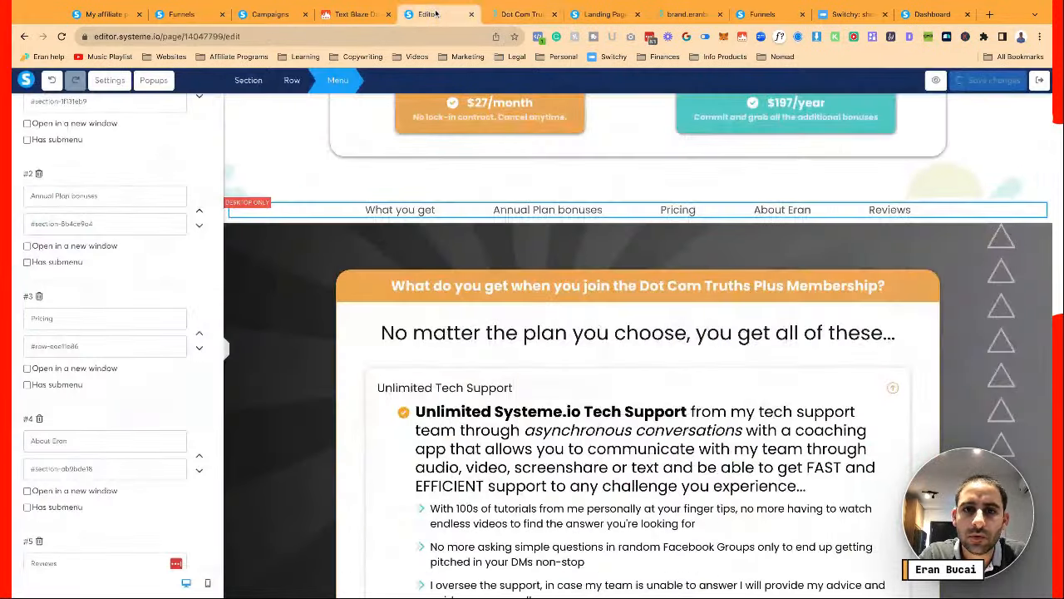
Select the whole pricing section and copy its section ID
{"action": "left_click", "coordinate": [518, 272]}
{"action": "scroll", "coordinate": [519, 272], "scroll_direction": "up", "scroll_amount": 12}
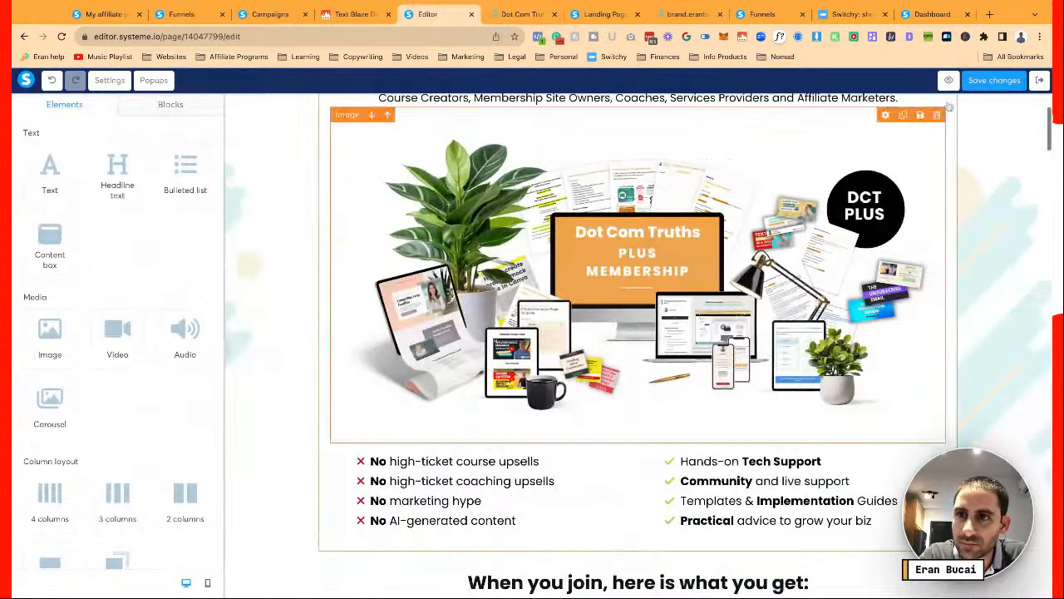
{"action": "scroll", "coordinate": [656, 280], "scroll_direction": "down", "scroll_amount": 10}
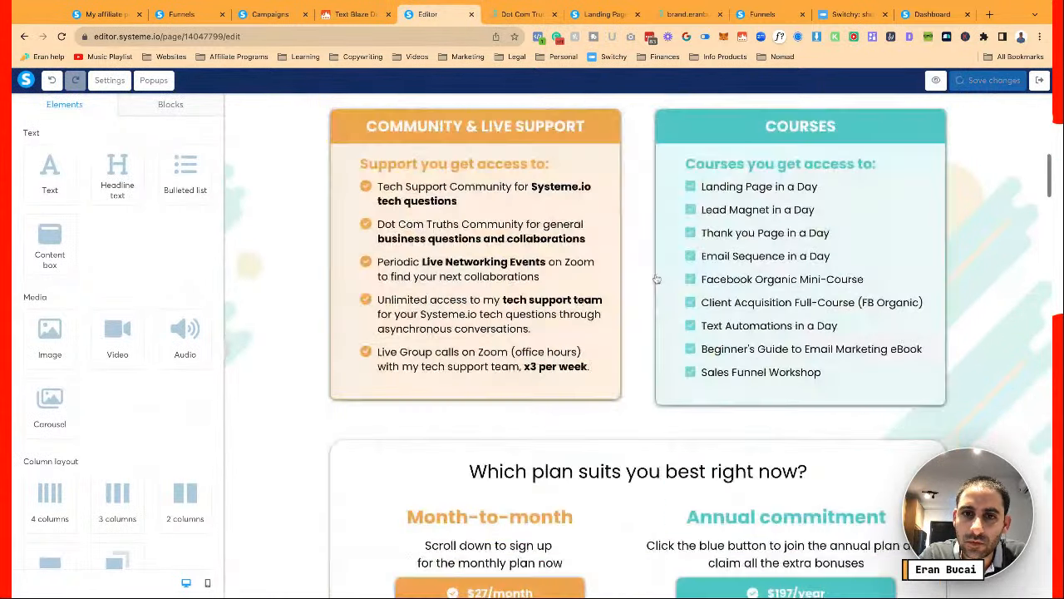
{"action": "scroll", "coordinate": [657, 280], "scroll_direction": "down", "scroll_amount": 15}
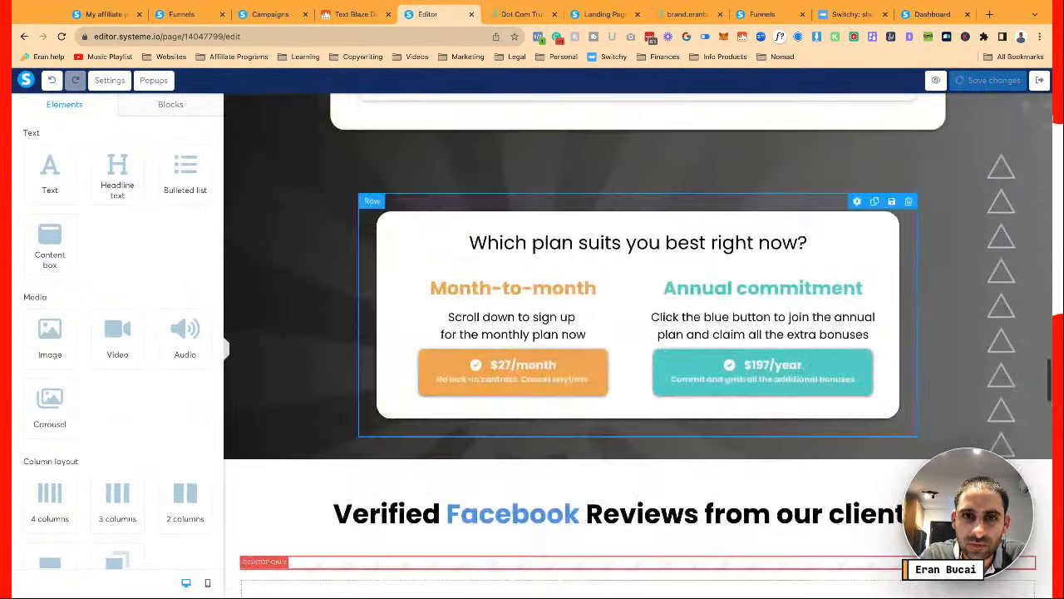
{"action": "scroll", "coordinate": [501, 215], "scroll_direction": "up", "scroll_amount": 1}
{"action": "left_click", "coordinate": [231, 211]}
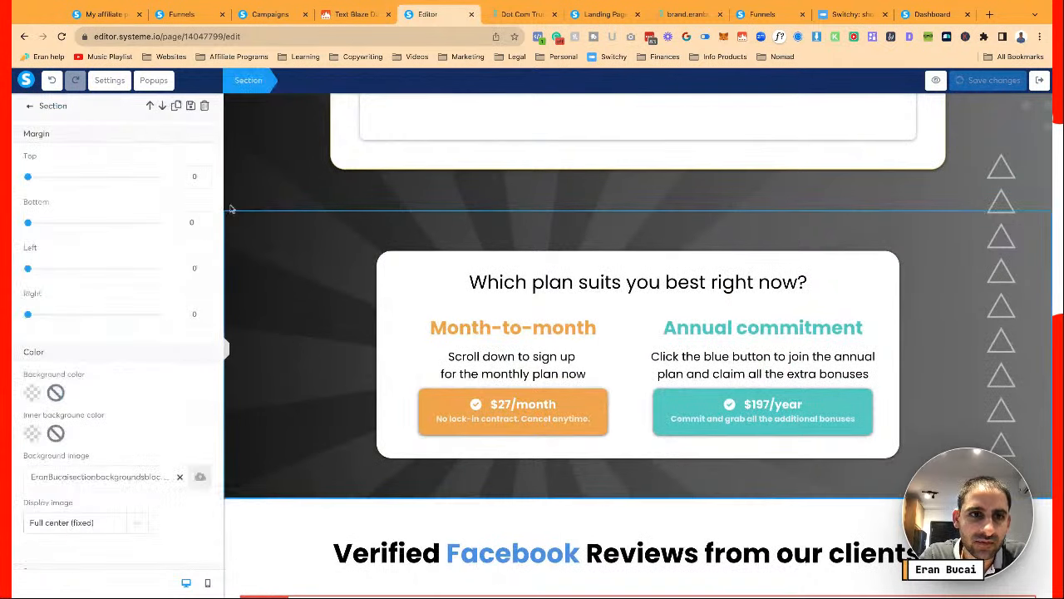
{"action": "left_click", "coordinate": [242, 218]}
{"action": "left_click", "coordinate": [240, 213]}
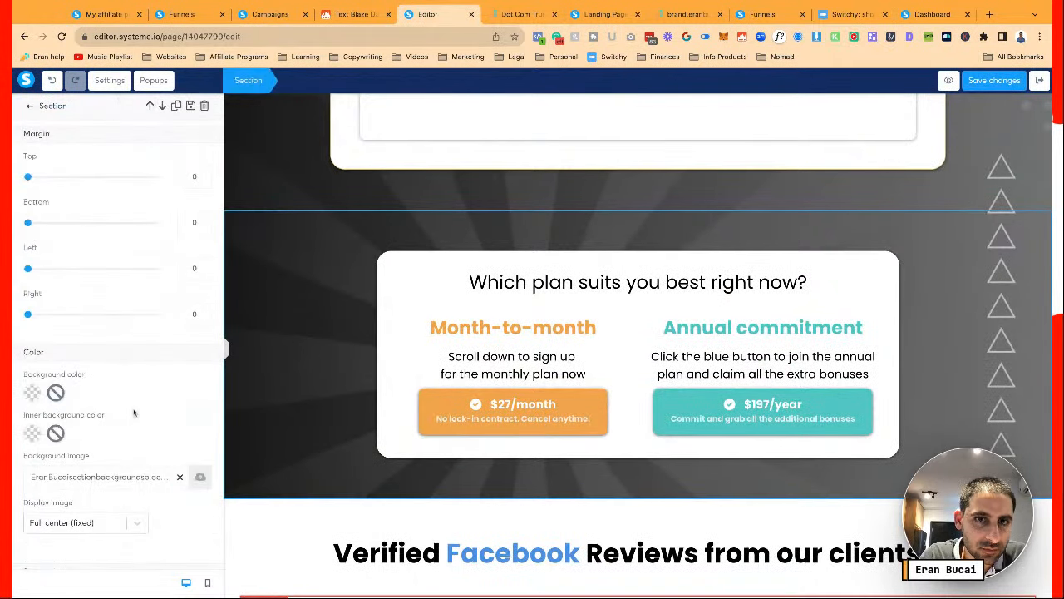
{"action": "scroll", "coordinate": [133, 412], "scroll_direction": "down", "scroll_amount": 8}
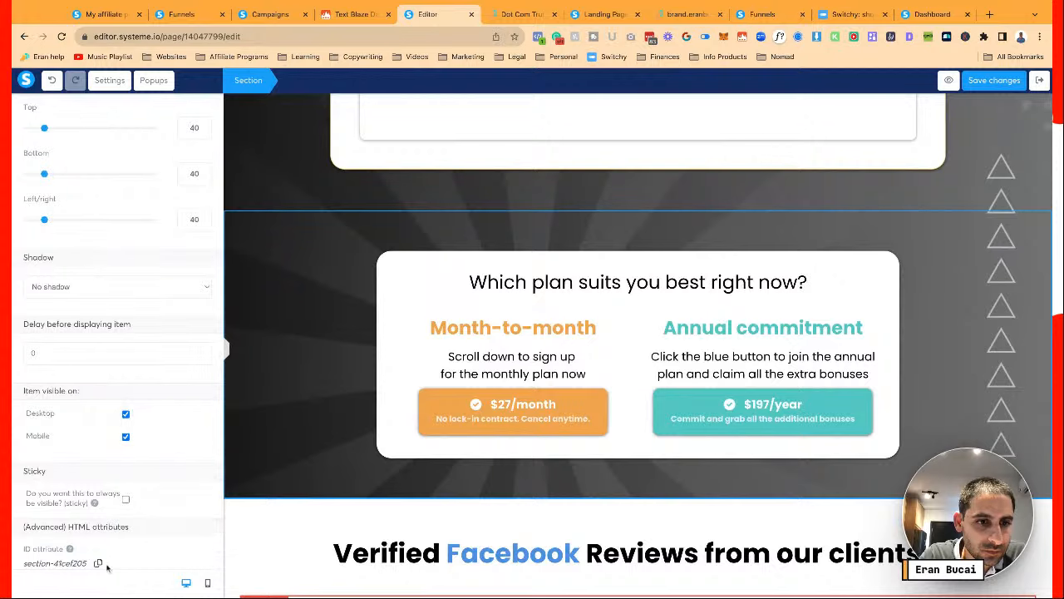
{"action": "left_click", "coordinate": [99, 566]}
Paste the pricing section ID over the Pricing menu link's row anchor and save it
{"action": "left_click", "coordinate": [337, 343]}
{"action": "scroll", "coordinate": [337, 343], "scroll_direction": "up", "scroll_amount": 13}
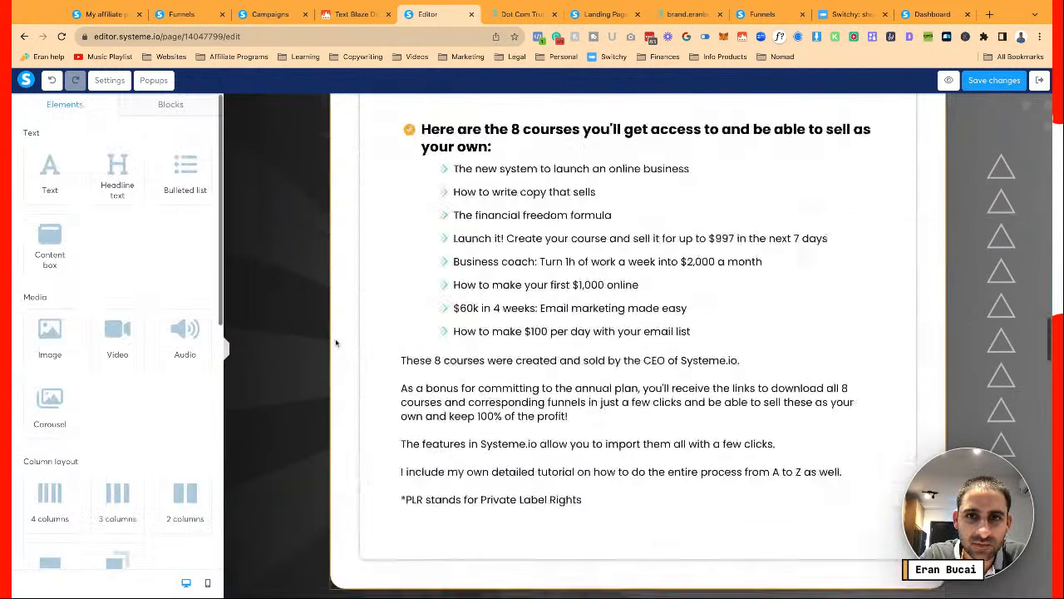
{"action": "scroll", "coordinate": [337, 342], "scroll_direction": "up", "scroll_amount": 7}
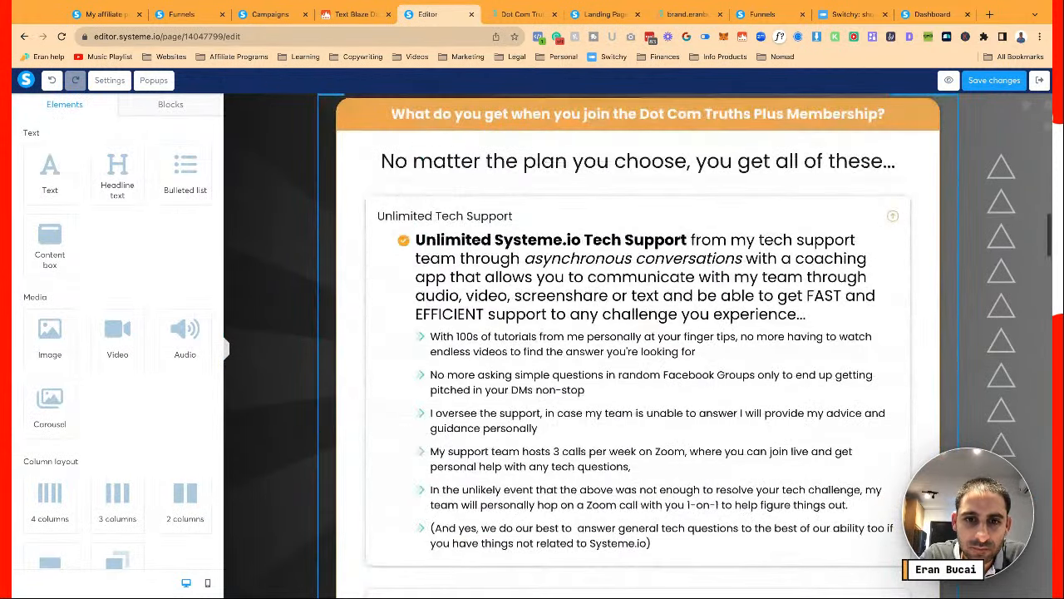
{"action": "scroll", "coordinate": [337, 342], "scroll_direction": "up", "scroll_amount": 5}
{"action": "left_click", "coordinate": [337, 451]}
{"action": "scroll", "coordinate": [77, 352], "scroll_direction": "down", "scroll_amount": 3}
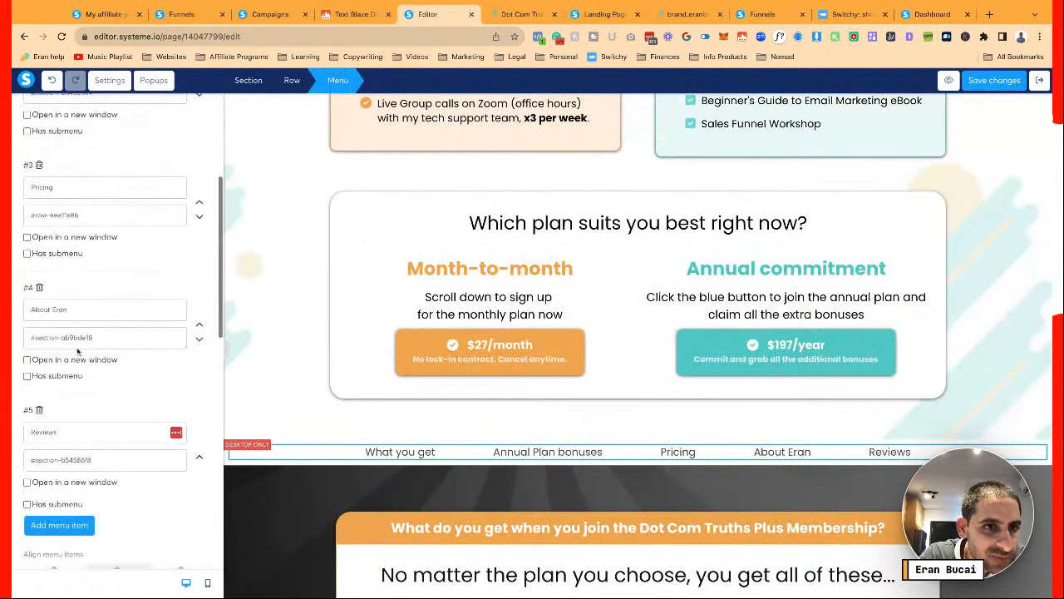
{"action": "left_click", "coordinate": [36, 217]}
{"action": "key", "text": "shift+super+Right"}
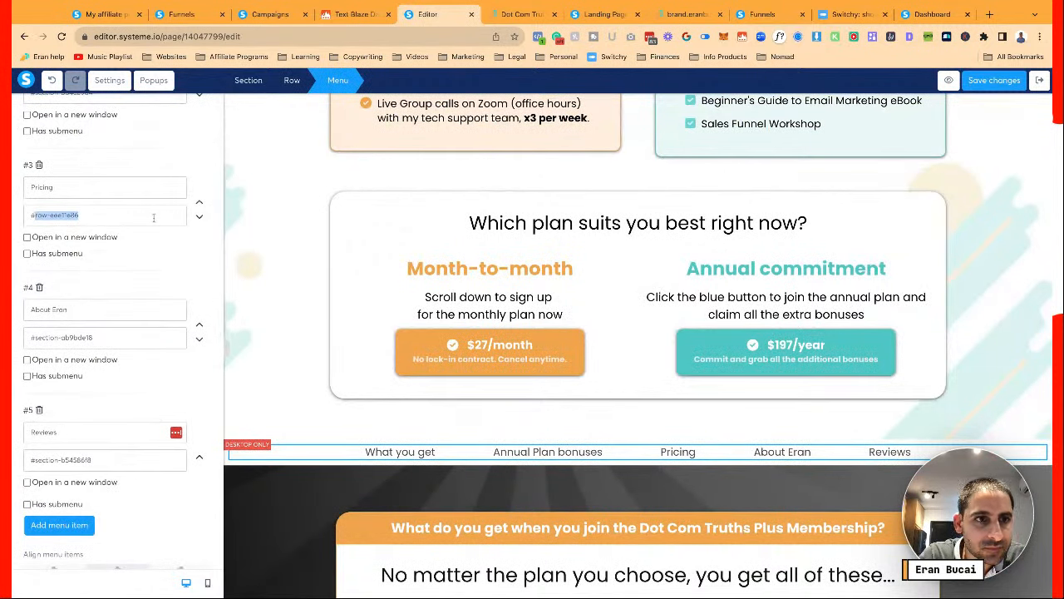
{"action": "key", "text": "super+v"}
{"action": "left_click", "coordinate": [964, 83]}
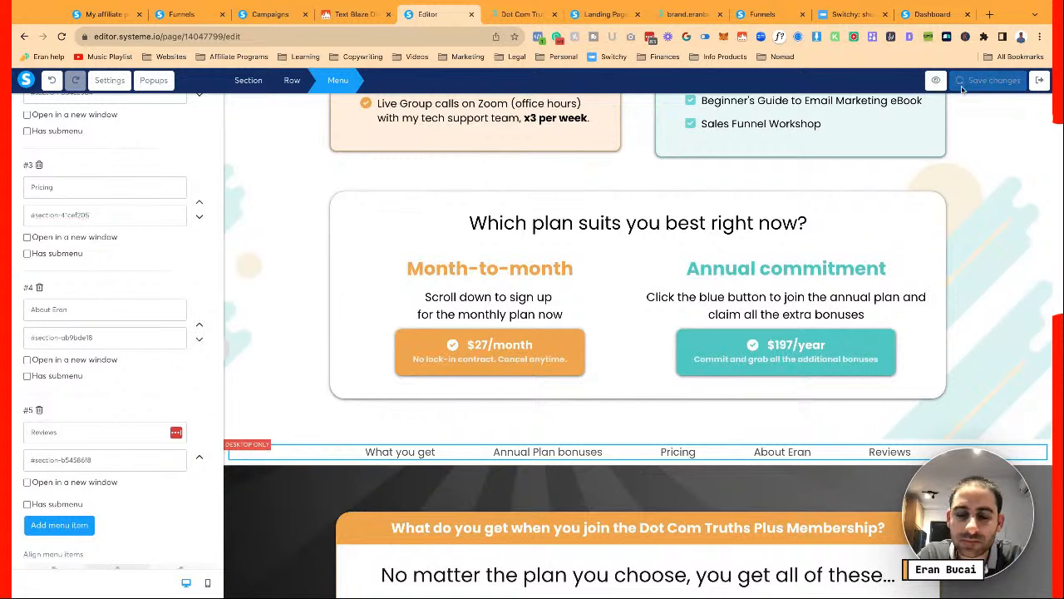
Save the page changes and bring up the live sales page
{"action": "left_click", "coordinate": [316, 256]}
{"action": "scroll", "coordinate": [316, 256], "scroll_direction": "up", "scroll_amount": 5}
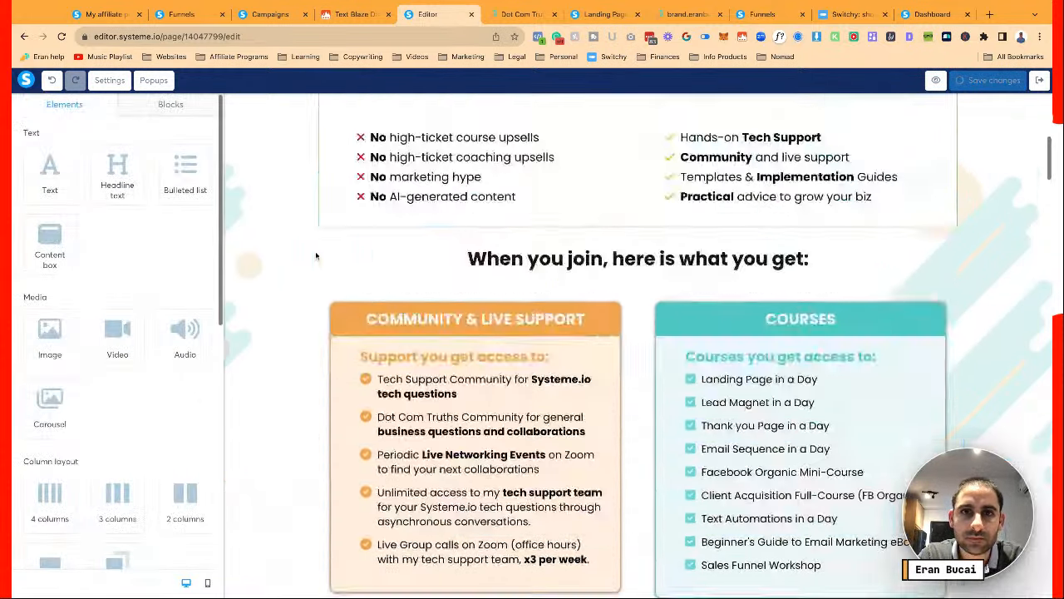
{"action": "scroll", "coordinate": [316, 256], "scroll_direction": "up", "scroll_amount": 10}
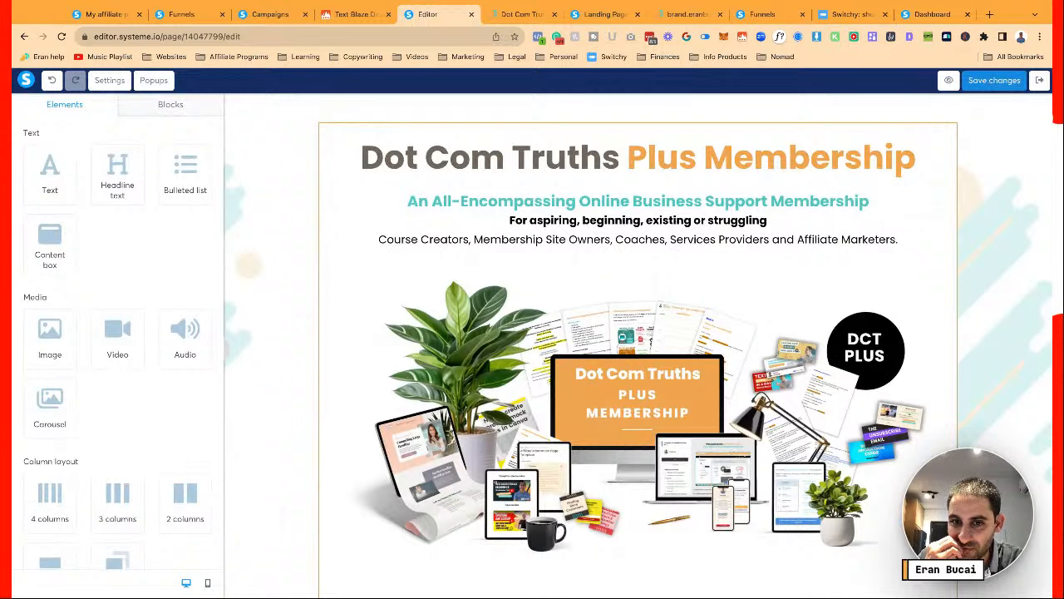
{"action": "left_click", "coordinate": [991, 83]}
{"action": "scroll", "coordinate": [808, 353], "scroll_direction": "down", "scroll_amount": 10}
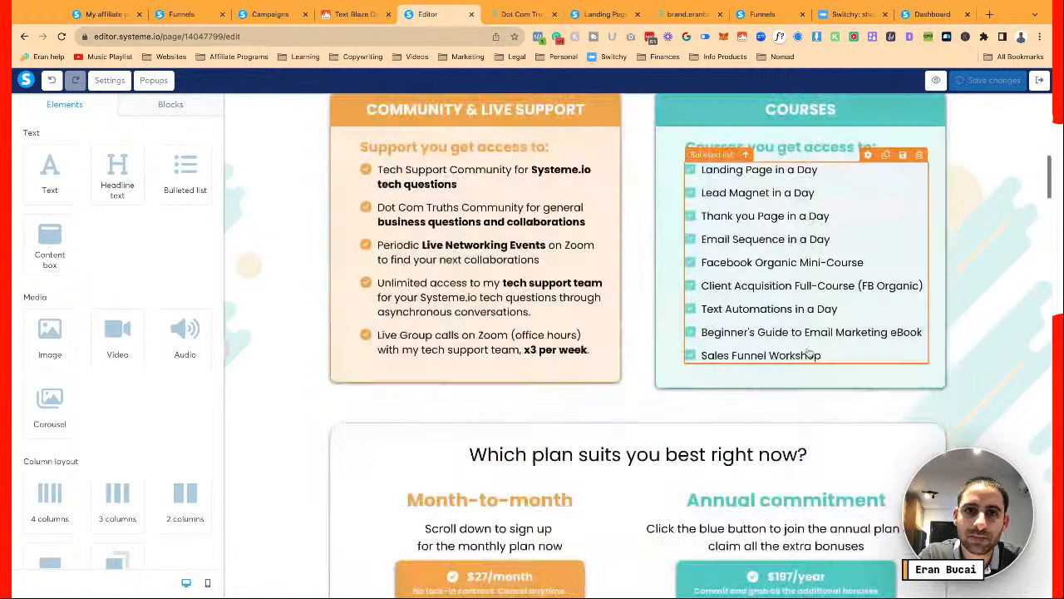
{"action": "scroll", "coordinate": [809, 354], "scroll_direction": "down", "scroll_amount": 10}
{"action": "left_click", "coordinate": [524, 14]}
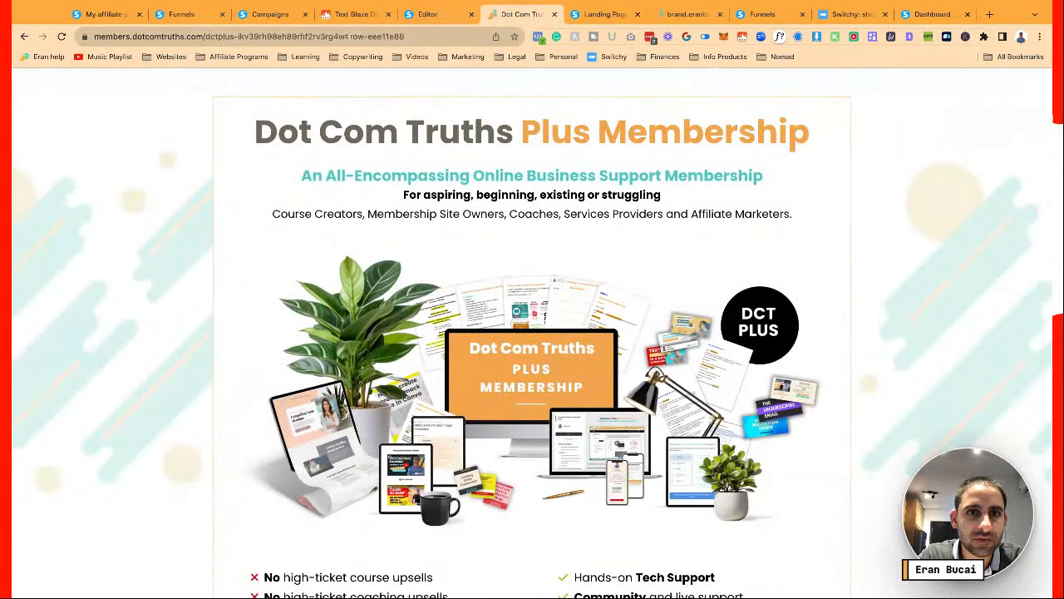
Reload the live page without the anchor, then open and close the signup popup from a plan button
{"action": "left_click_drag", "start_coordinate": [348, 37], "coordinate": [439, 37]}
{"action": "key", "text": "BackSpace"}
{"action": "key", "text": "Return"}
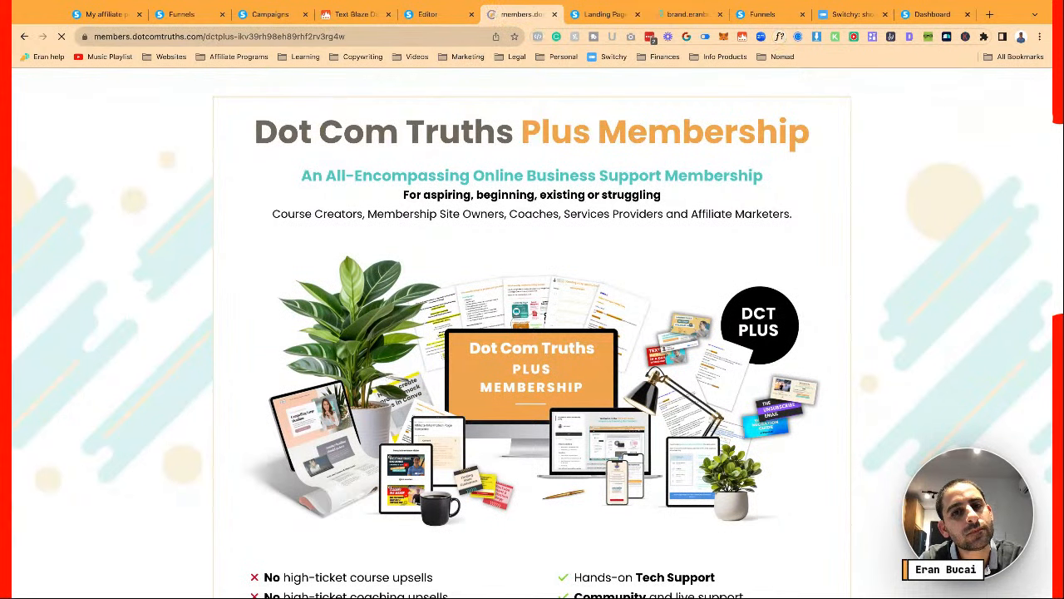
{"action": "scroll", "coordinate": [532, 332], "scroll_direction": "down", "scroll_amount": 2}
{"action": "scroll", "coordinate": [532, 332], "scroll_direction": "down", "scroll_amount": 5}
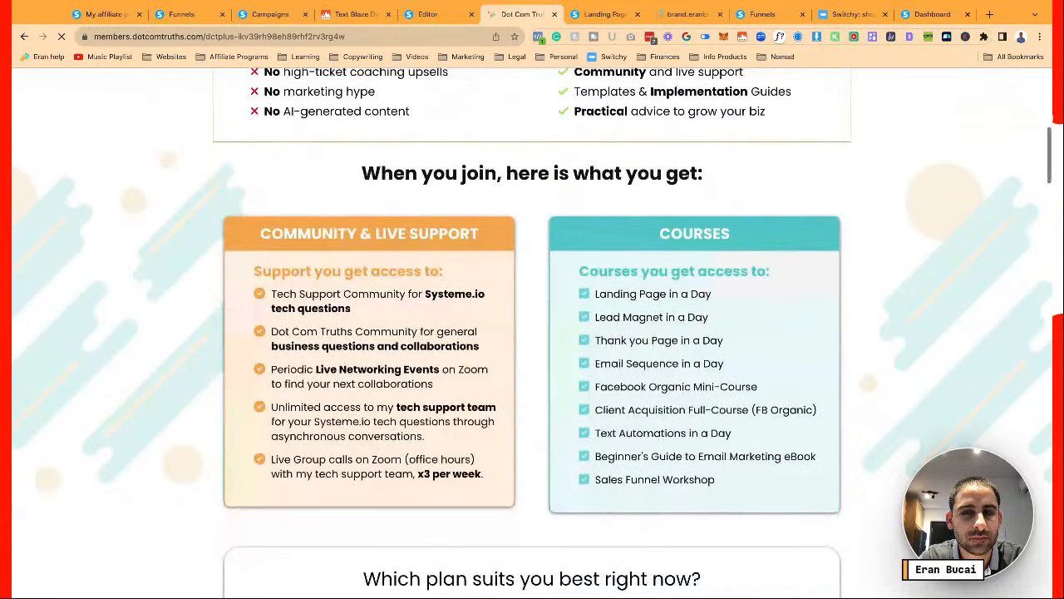
{"action": "scroll", "coordinate": [532, 333], "scroll_direction": "down", "scroll_amount": 2}
{"action": "scroll", "coordinate": [532, 332], "scroll_direction": "down", "scroll_amount": 3}
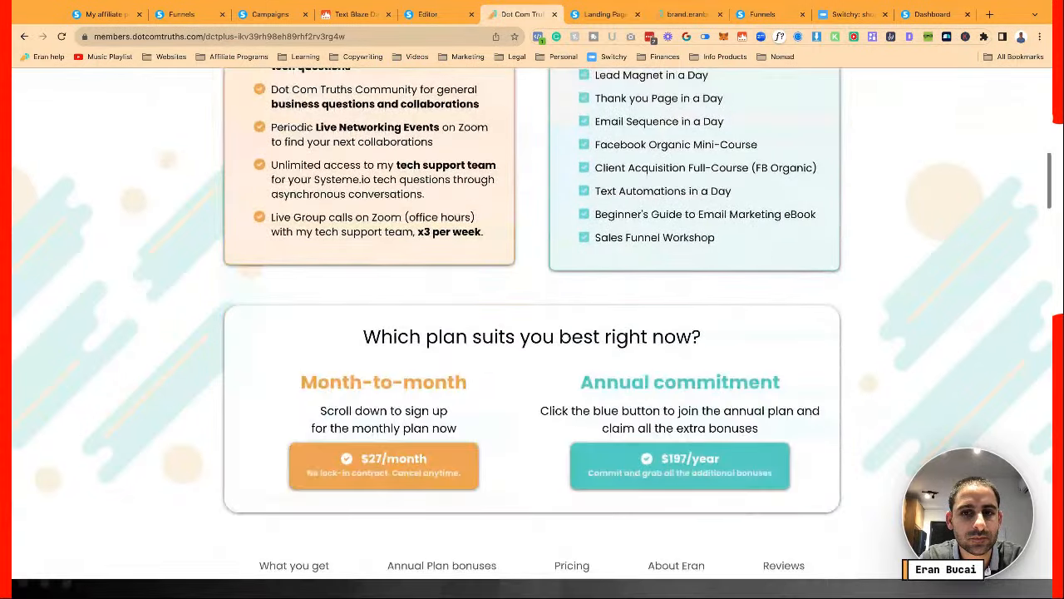
{"action": "scroll", "coordinate": [532, 333], "scroll_direction": "down", "scroll_amount": 2}
{"action": "left_click", "coordinate": [380, 293]}
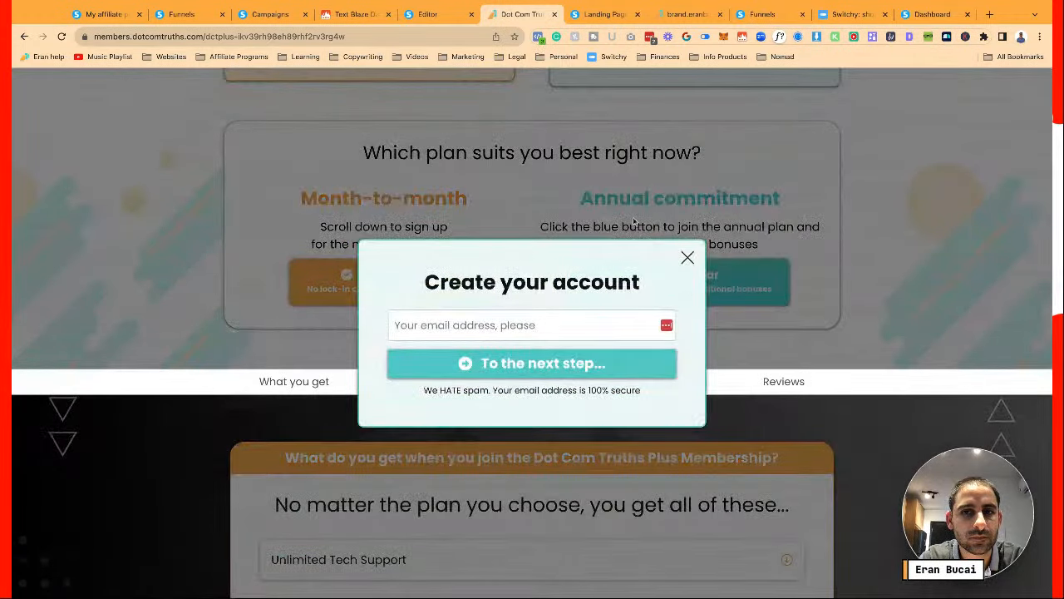
{"action": "left_click", "coordinate": [687, 257]}
{"action": "scroll", "coordinate": [580, 176], "scroll_direction": "down", "scroll_amount": 3}
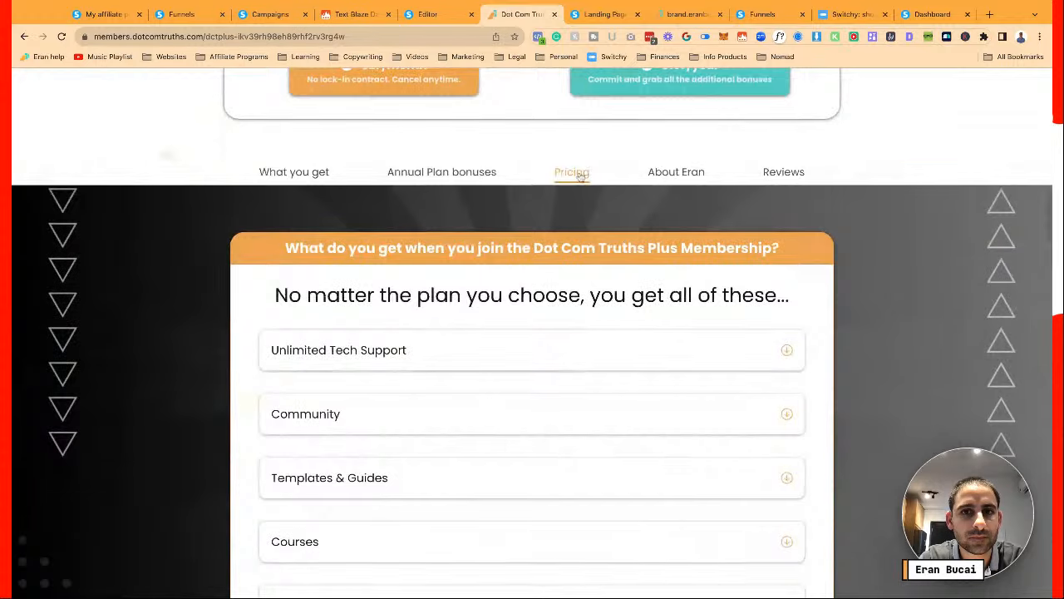
Test the Pricing, About, Reviews, Annual Plan bonuses and What you get menu jumps
{"action": "left_click", "coordinate": [580, 175]}
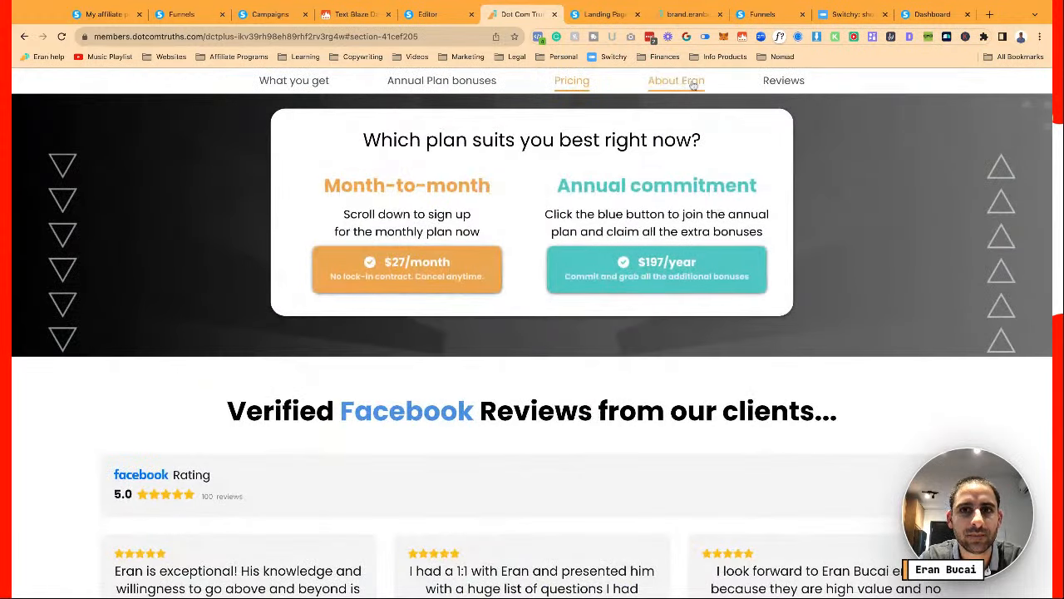
{"action": "left_click", "coordinate": [693, 84]}
{"action": "left_click", "coordinate": [783, 80]}
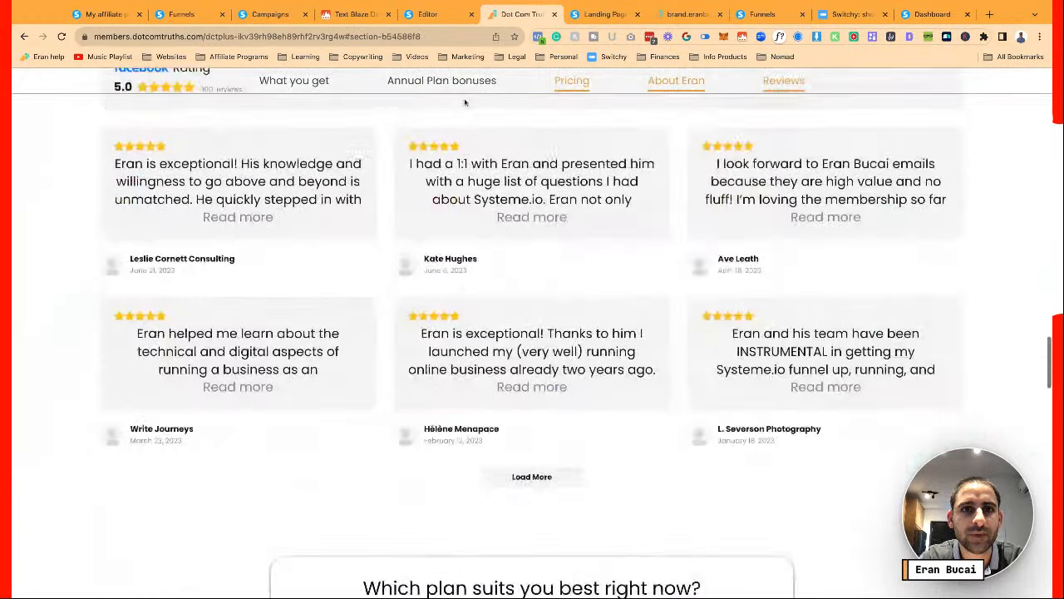
{"action": "left_click", "coordinate": [441, 80]}
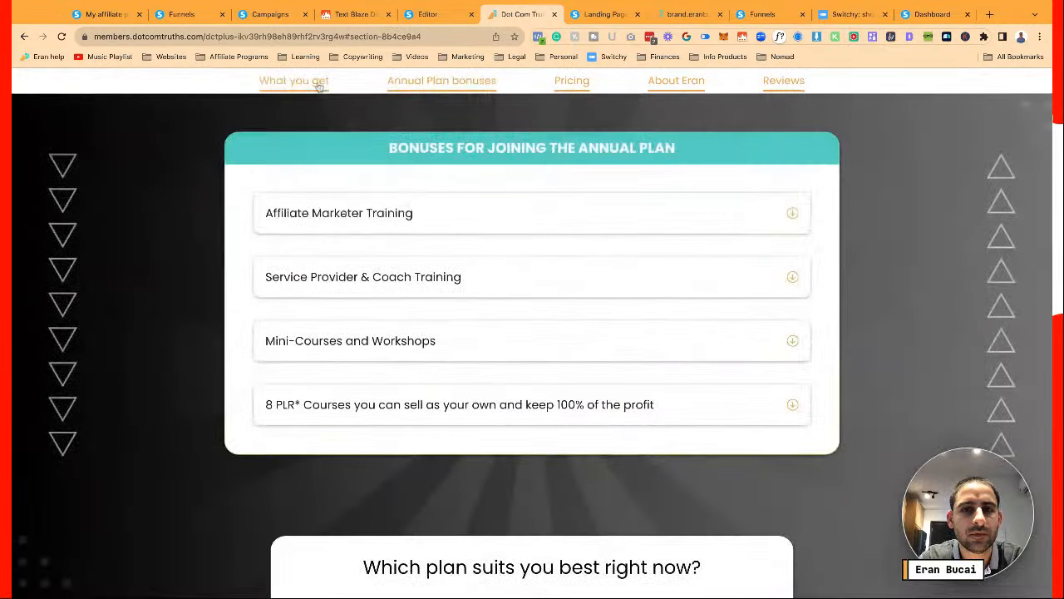
{"action": "left_click", "coordinate": [319, 83]}
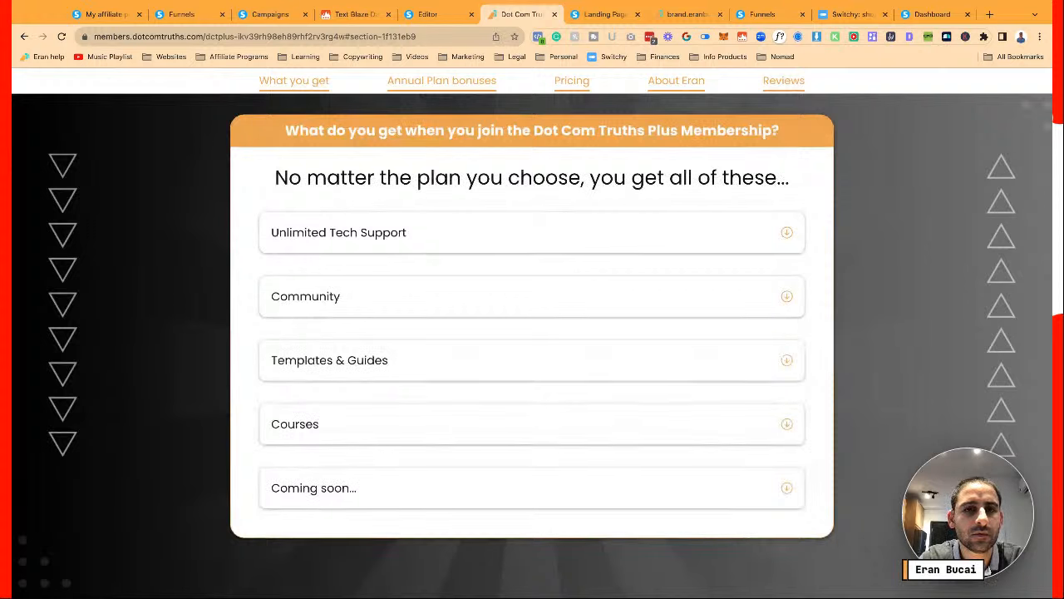
{"action": "scroll", "coordinate": [508, 165], "scroll_direction": "up", "scroll_amount": 8}
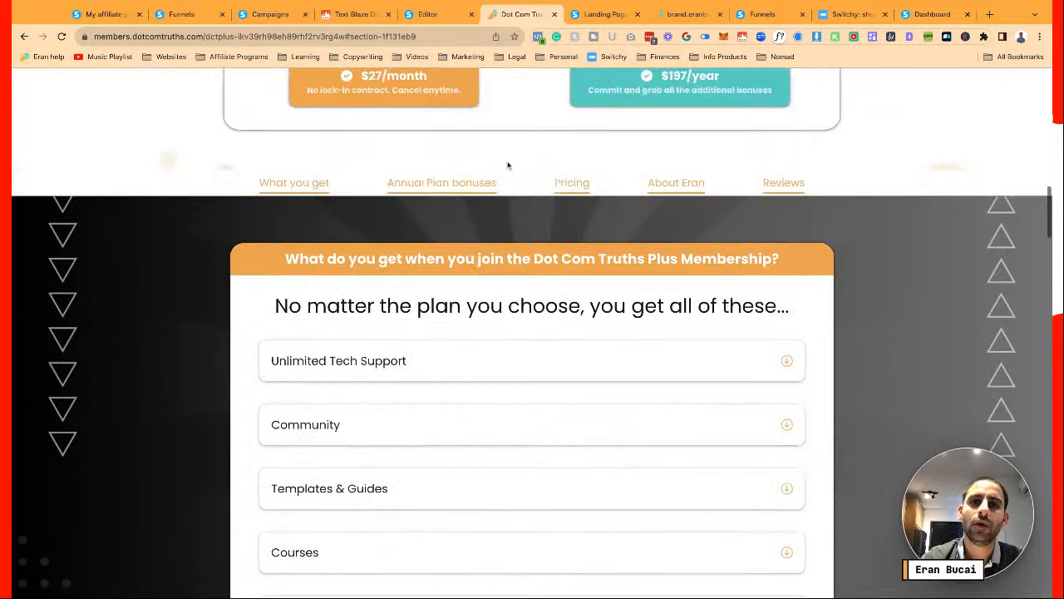
{"action": "scroll", "coordinate": [508, 165], "scroll_direction": "up", "scroll_amount": 8}
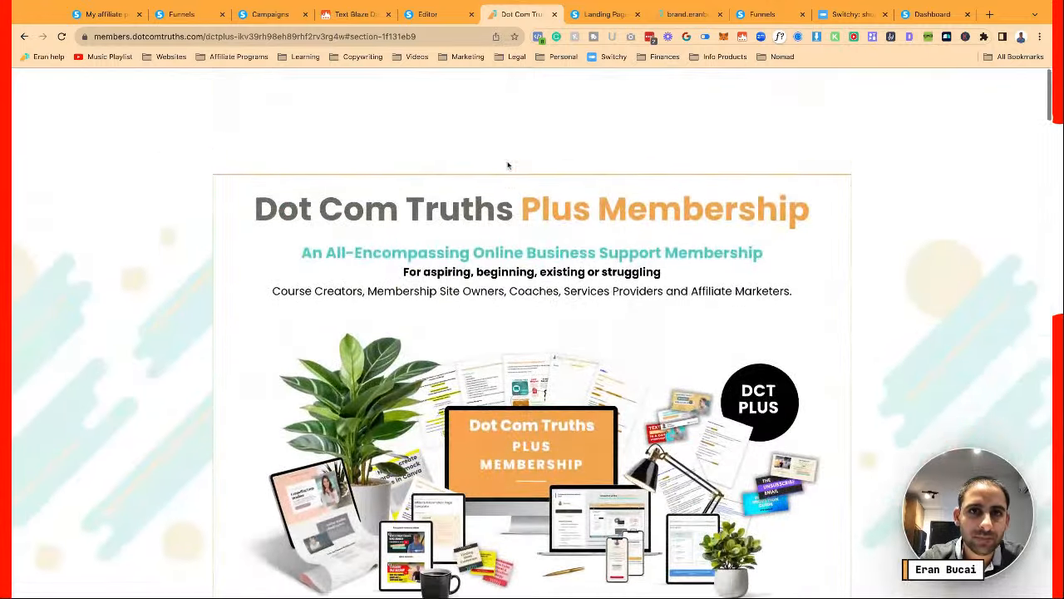
{"action": "scroll", "coordinate": [507, 164], "scroll_direction": "down", "scroll_amount": 2}
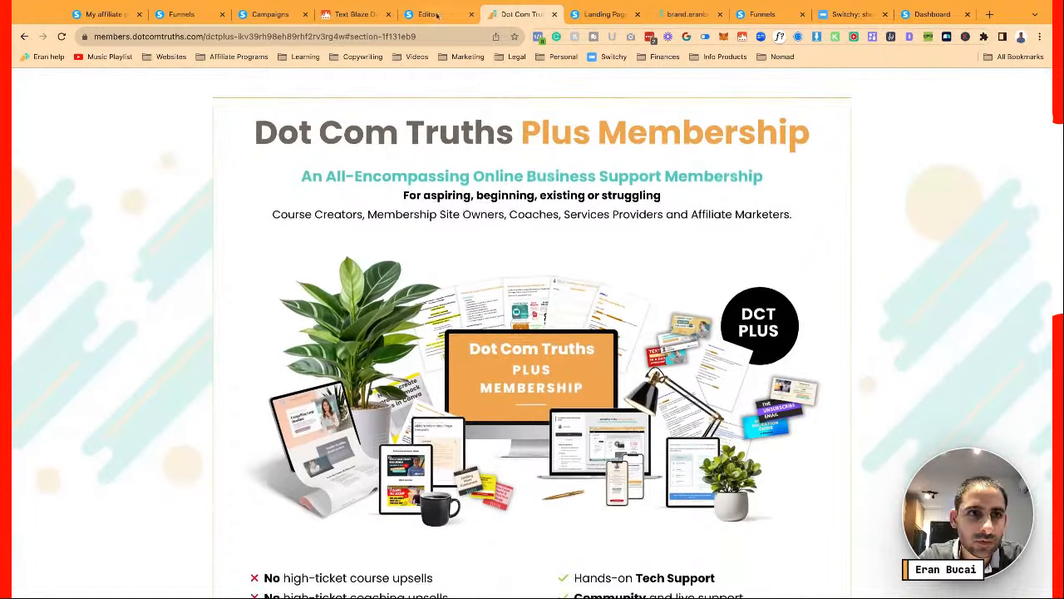
Open Popup №2, select its signup button, and clear the monthly redirect URL ending
{"action": "key", "text": "ctrl+shift+Tab"}
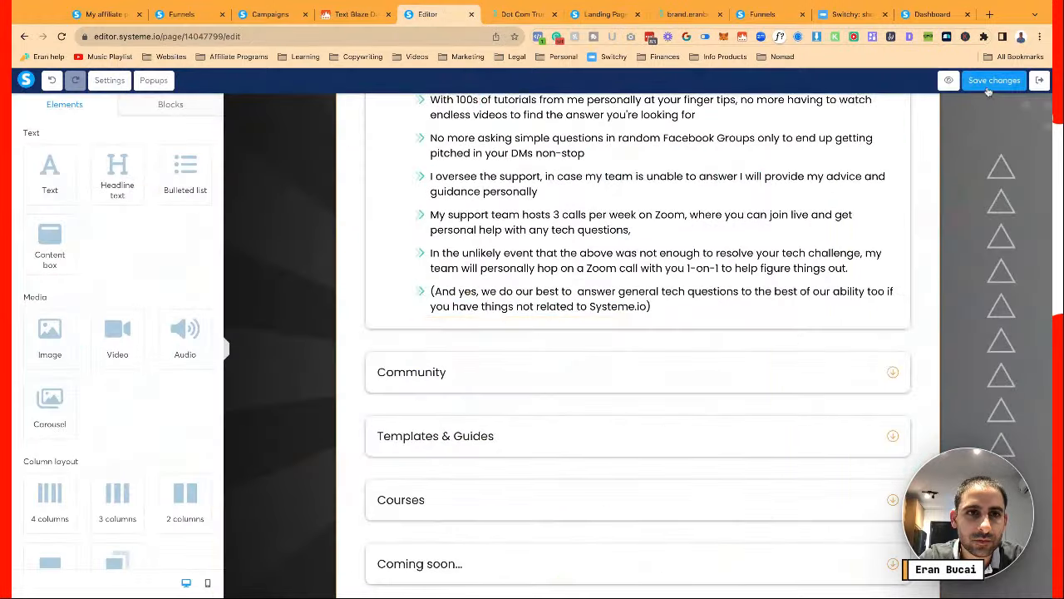
{"action": "left_click", "coordinate": [153, 79]}
{"action": "left_click", "coordinate": [192, 141]}
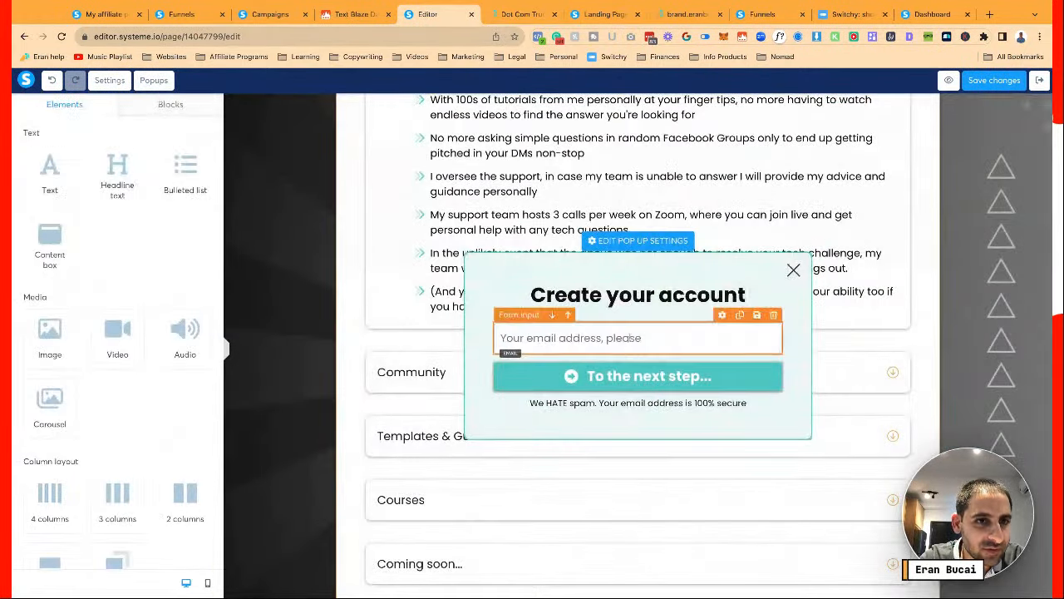
{"action": "left_click", "coordinate": [638, 375]}
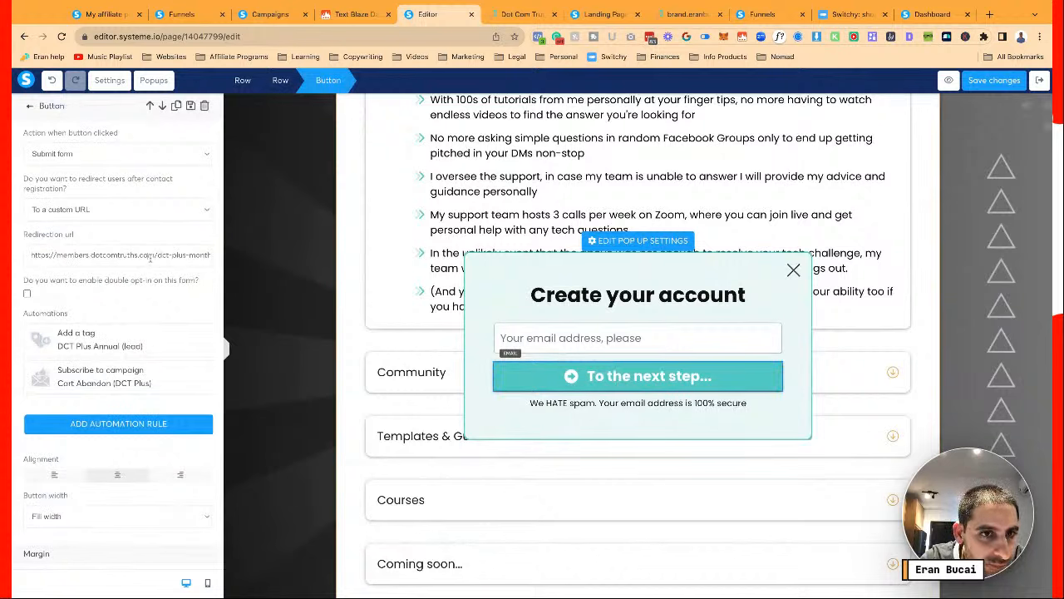
{"action": "left_click", "coordinate": [207, 254]}
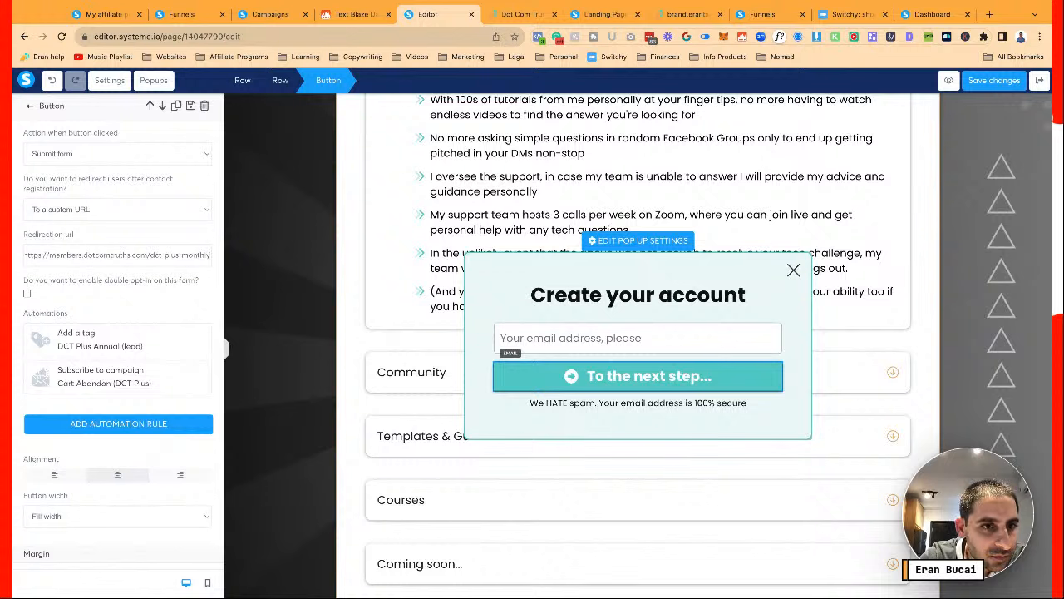
{"action": "key", "text": "BackSpace"}
{"action": "key", "text": "BackSpace"}
{"action": "key", "text": "BackSpace"}
{"action": "key", "text": "BackSpace"}
{"action": "key", "text": "BackSpace"}
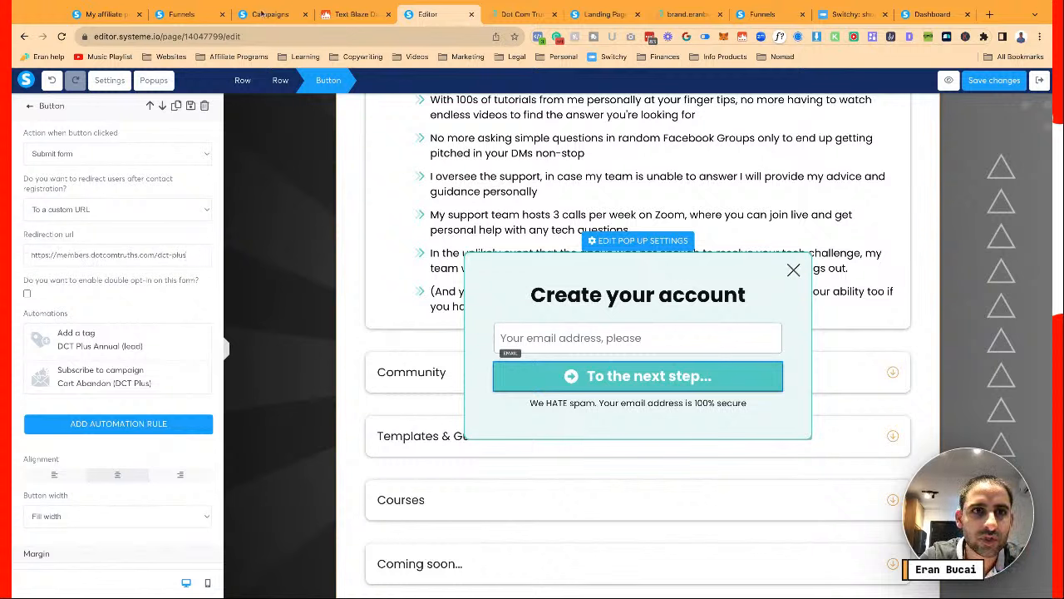
Set the button's redirect to the copied dct-plus-annual order page URL and save the page
{"action": "left_click", "coordinate": [181, 14]}
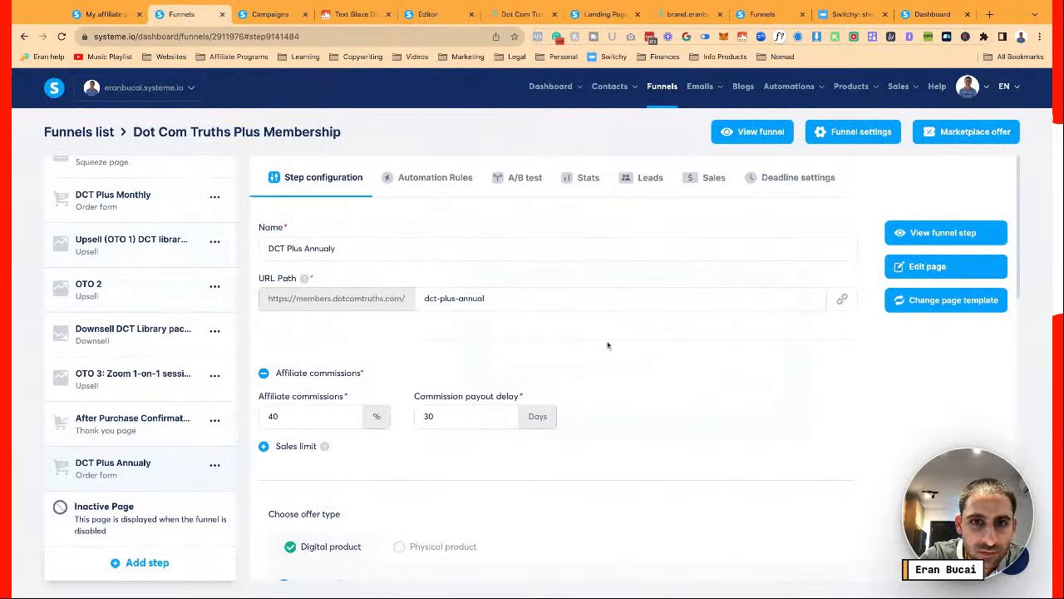
{"action": "left_click", "coordinate": [841, 298]}
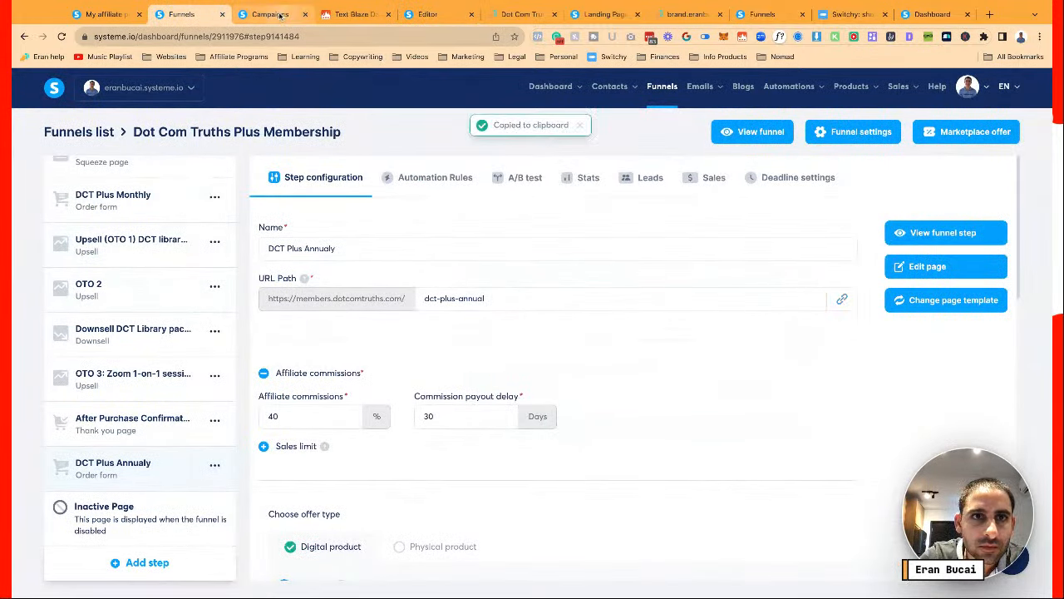
{"action": "left_click", "coordinate": [428, 14]}
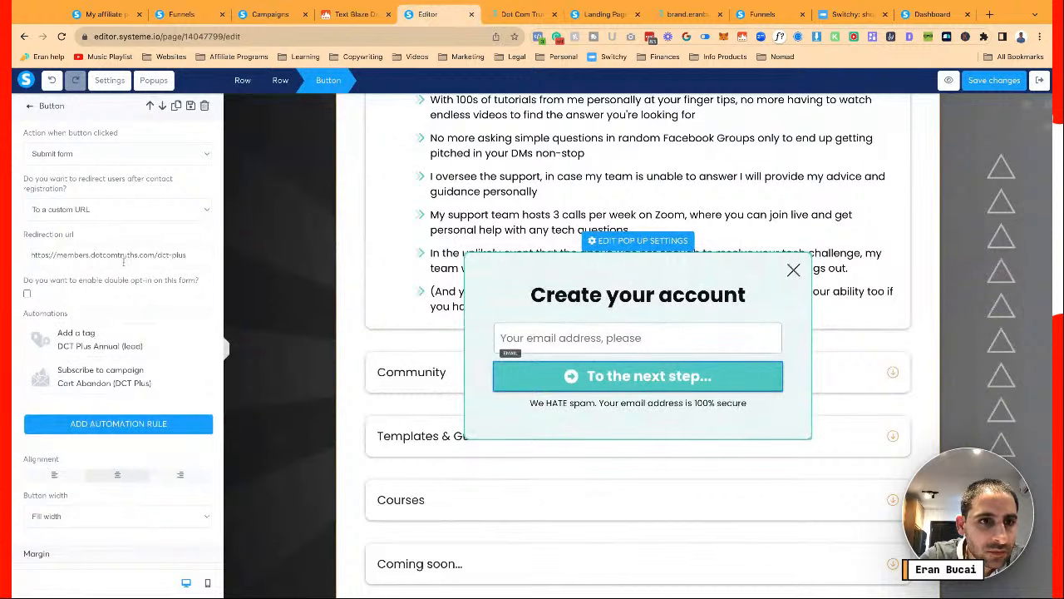
{"action": "key", "text": "ctrl+a"}
{"action": "key", "text": "ctrl+v"}
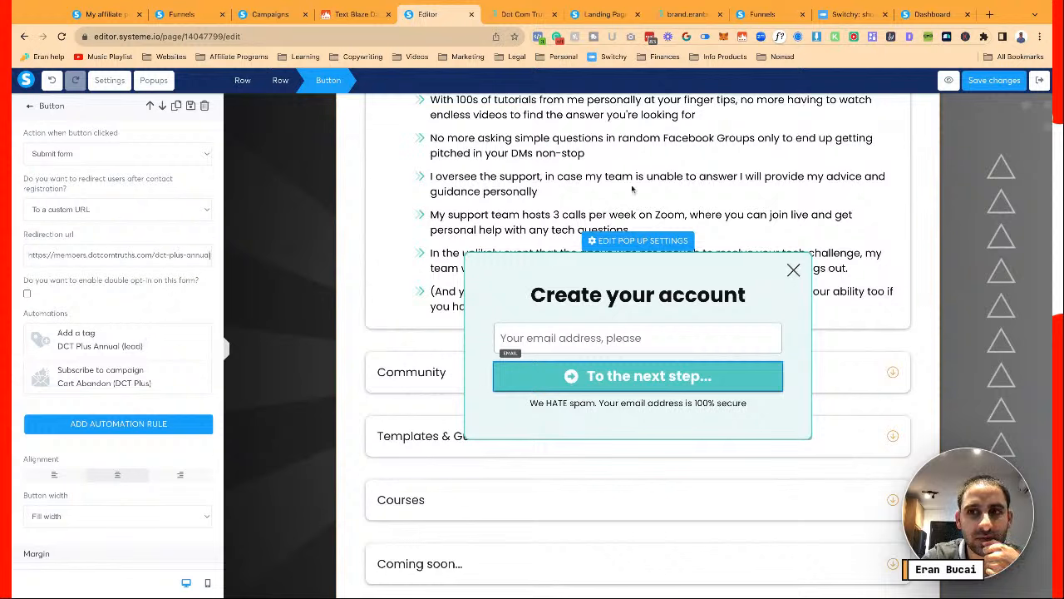
{"action": "left_click", "coordinate": [990, 83]}
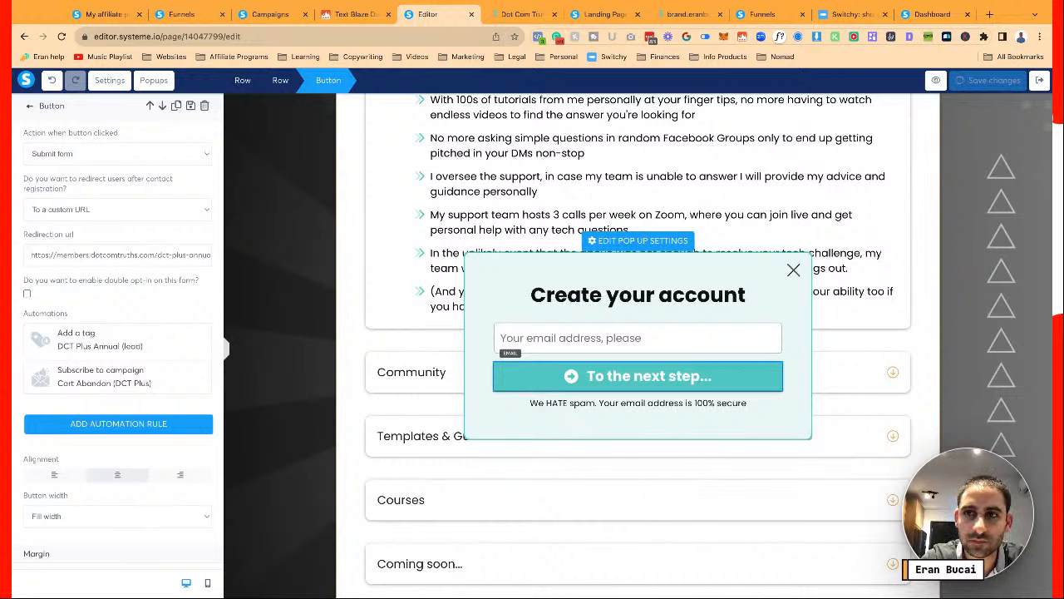
Verify Popup №1's signup button redirects to dct-plus-monthly and save the page
{"action": "left_click", "coordinate": [146, 81]}
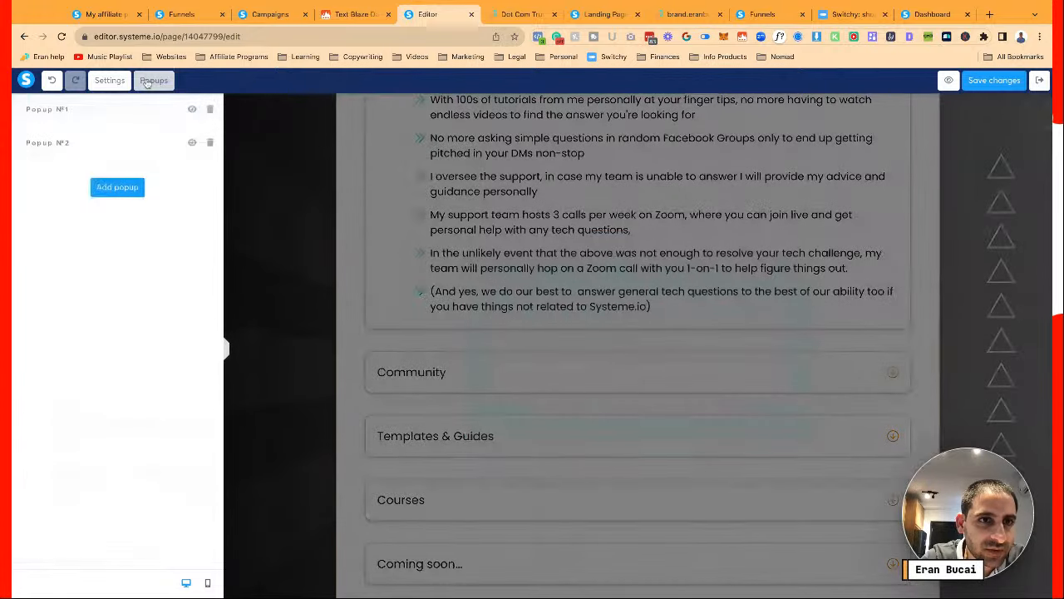
{"action": "left_click", "coordinate": [191, 109]}
{"action": "left_click", "coordinate": [560, 377]}
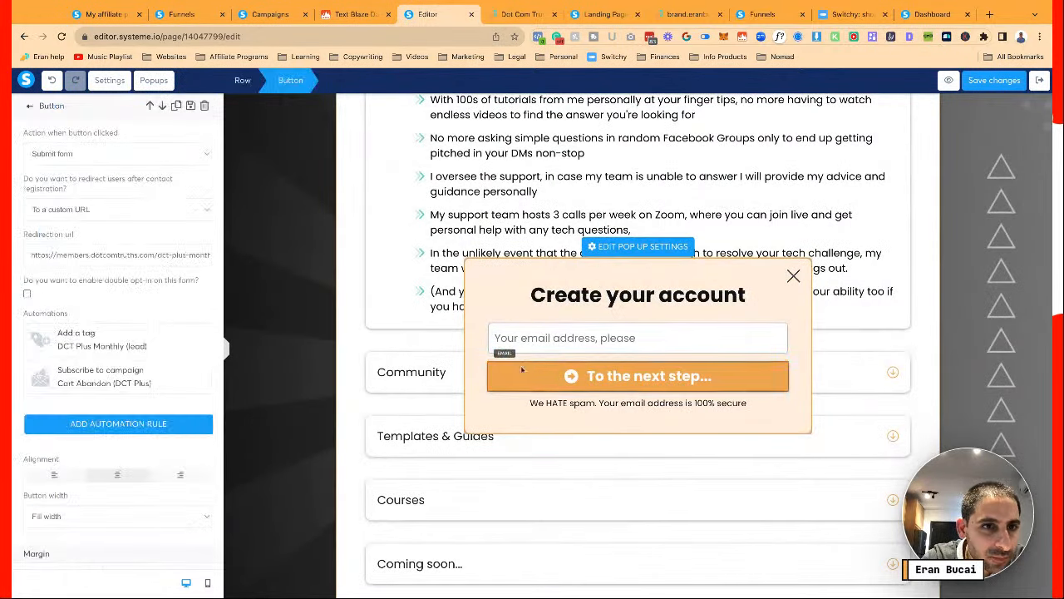
{"action": "left_click", "coordinate": [181, 255]}
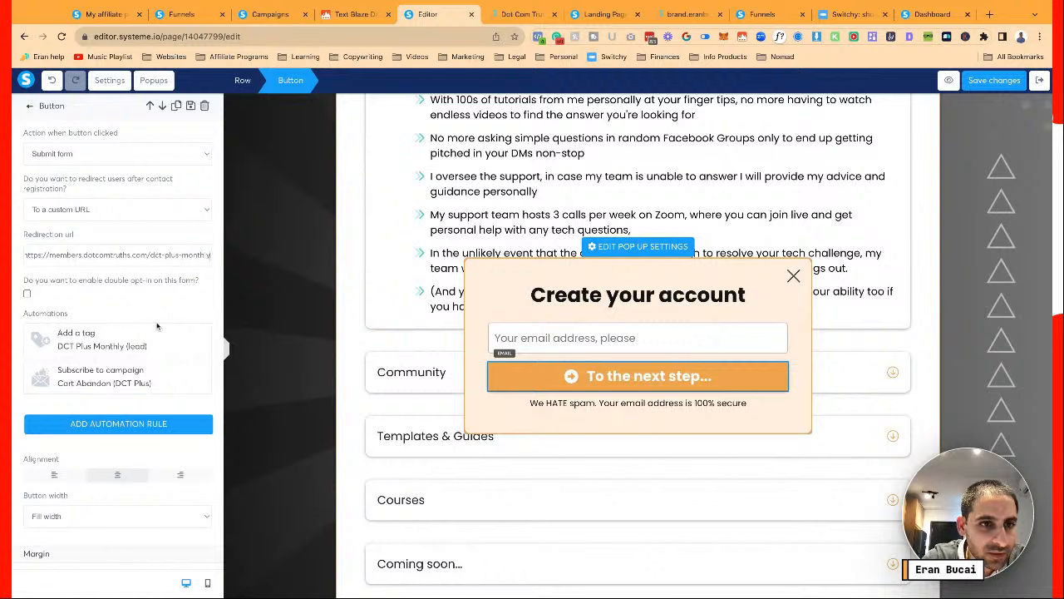
{"action": "left_click", "coordinate": [994, 81]}
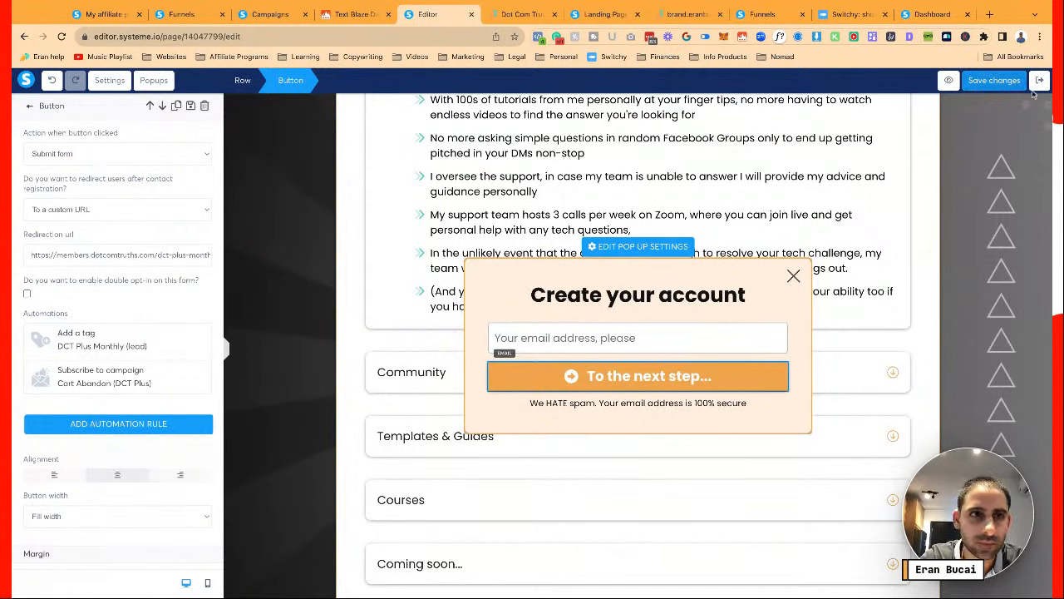
Verify Popup №2's signup button redirects to dct-plus-annual and save again
{"action": "left_click", "coordinate": [153, 81]}
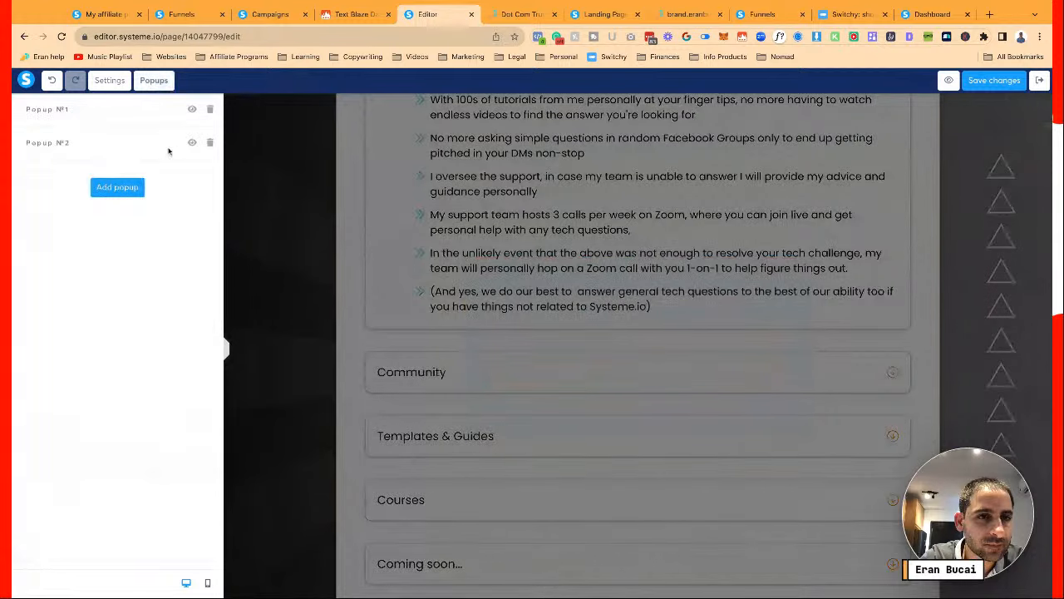
{"action": "left_click", "coordinate": [189, 147]}
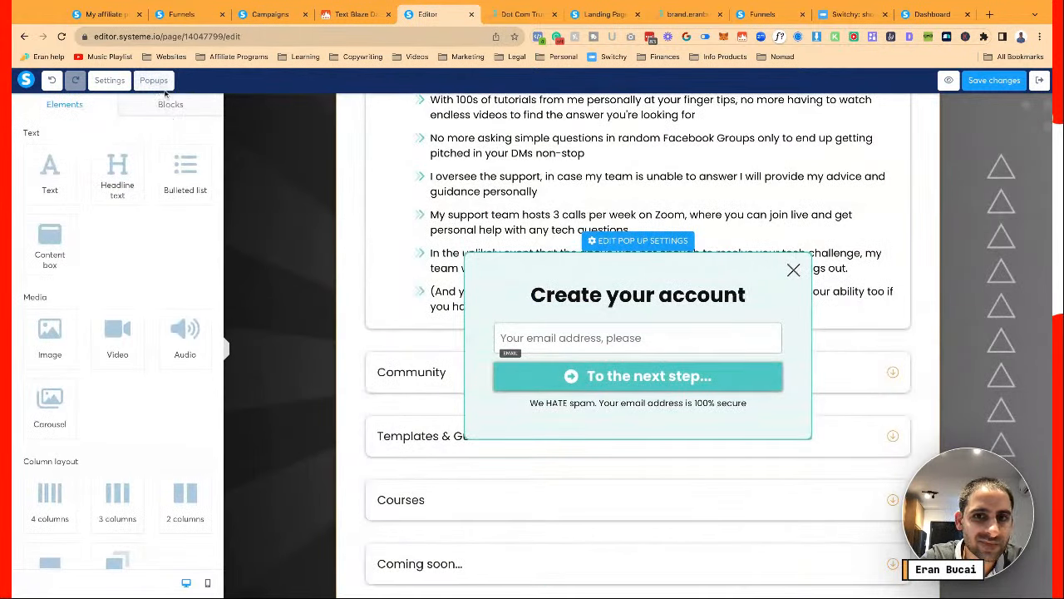
{"action": "left_click", "coordinate": [592, 375]}
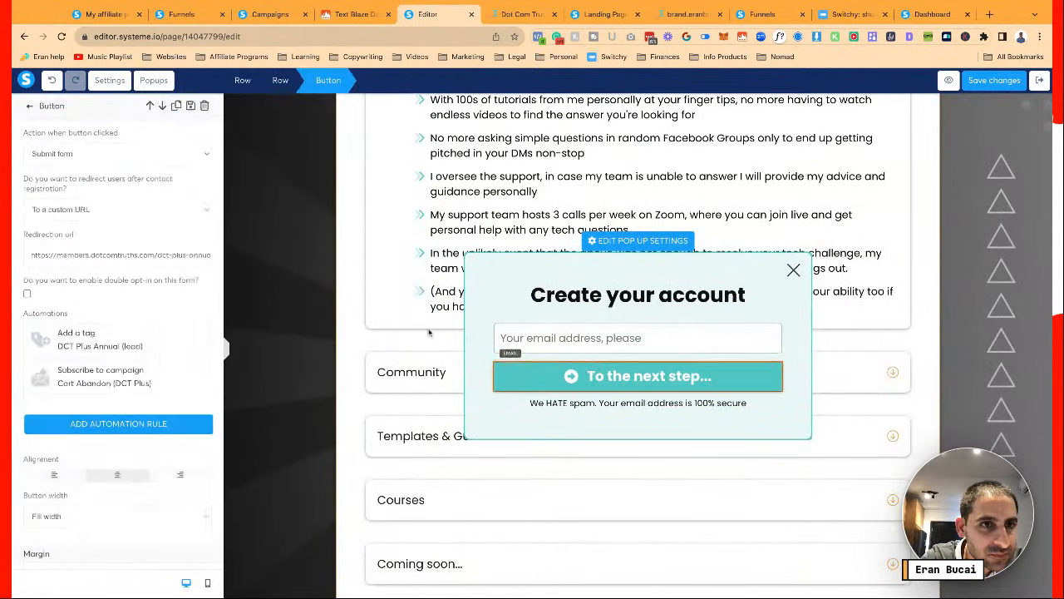
{"action": "left_click", "coordinate": [994, 80]}
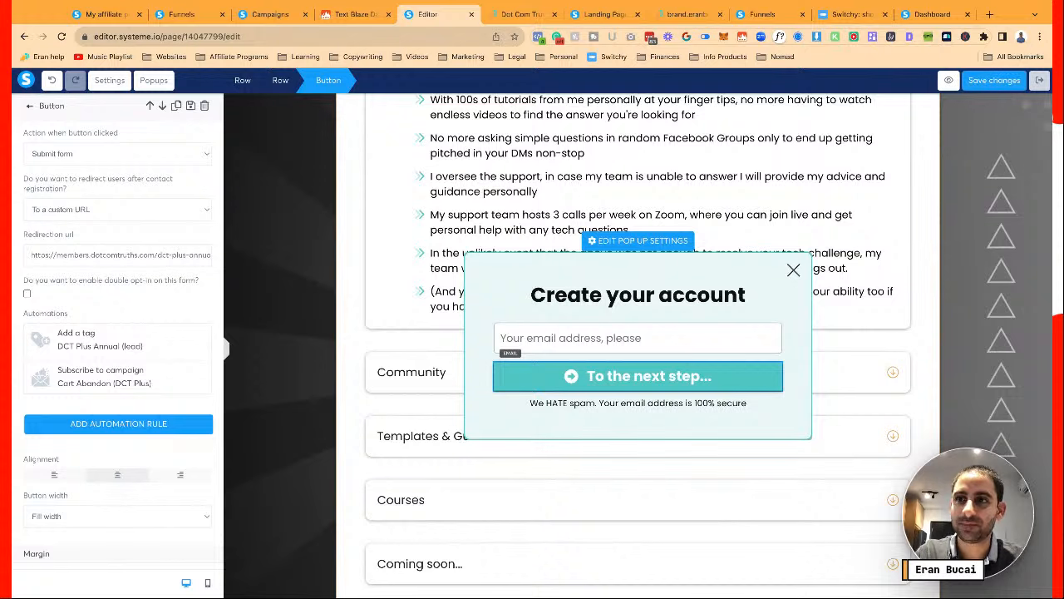
Reload and review the DCT Plus Annually offer: Membership bundle, DCT Plus Monthly (Buyer) tag, $197/year plan
{"action": "key", "text": "ctrl+r"}
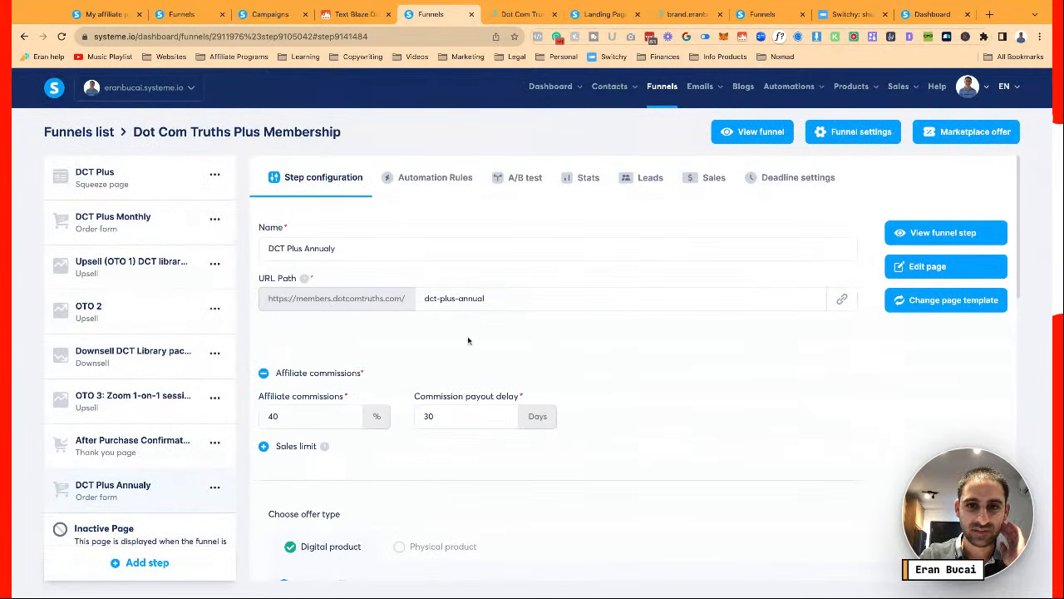
{"action": "scroll", "coordinate": [468, 340], "scroll_direction": "down", "scroll_amount": 5}
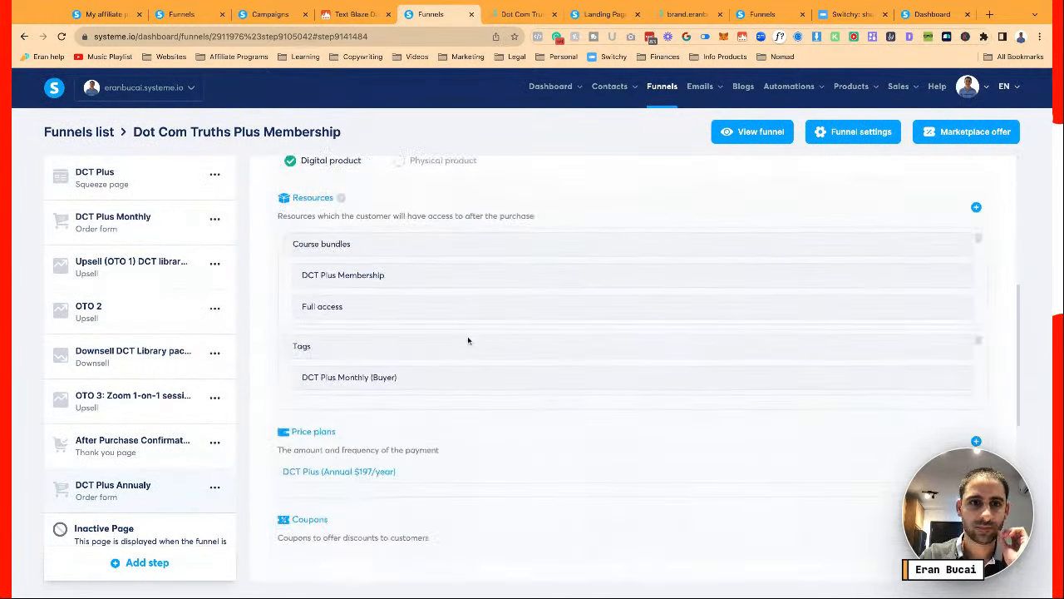
{"action": "scroll", "coordinate": [626, 371], "scroll_direction": "down", "scroll_amount": 3}
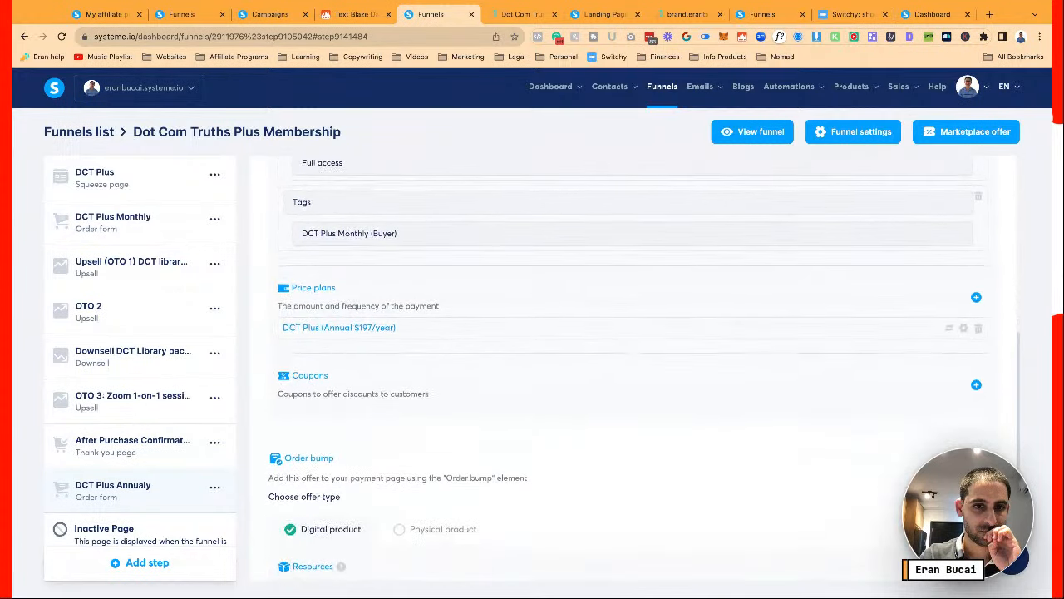
{"action": "scroll", "coordinate": [644, 369], "scroll_direction": "up", "scroll_amount": 2}
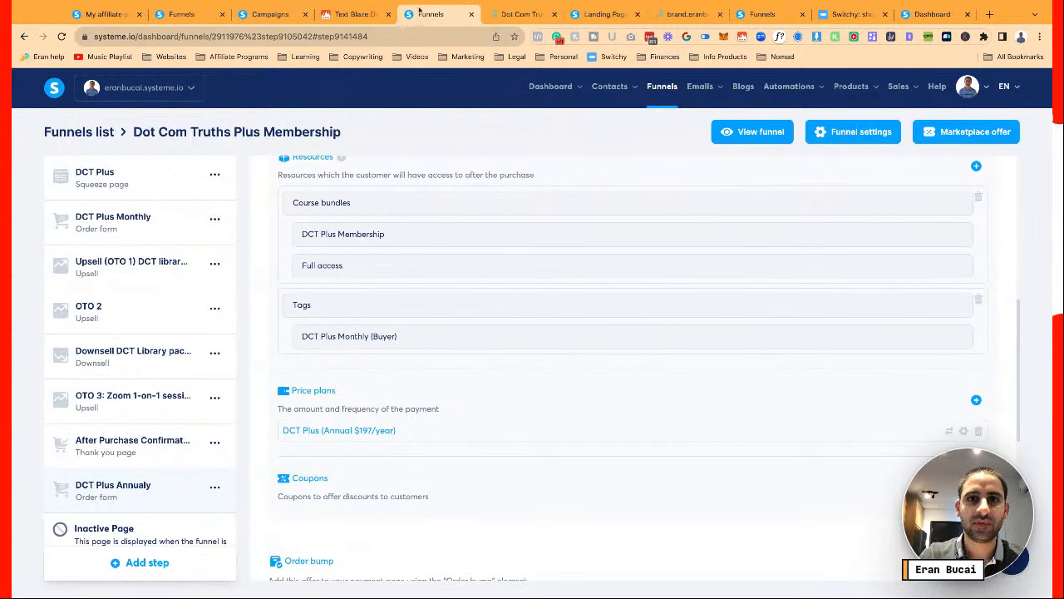
{"action": "scroll", "coordinate": [475, 249], "scroll_direction": "up", "scroll_amount": 1}
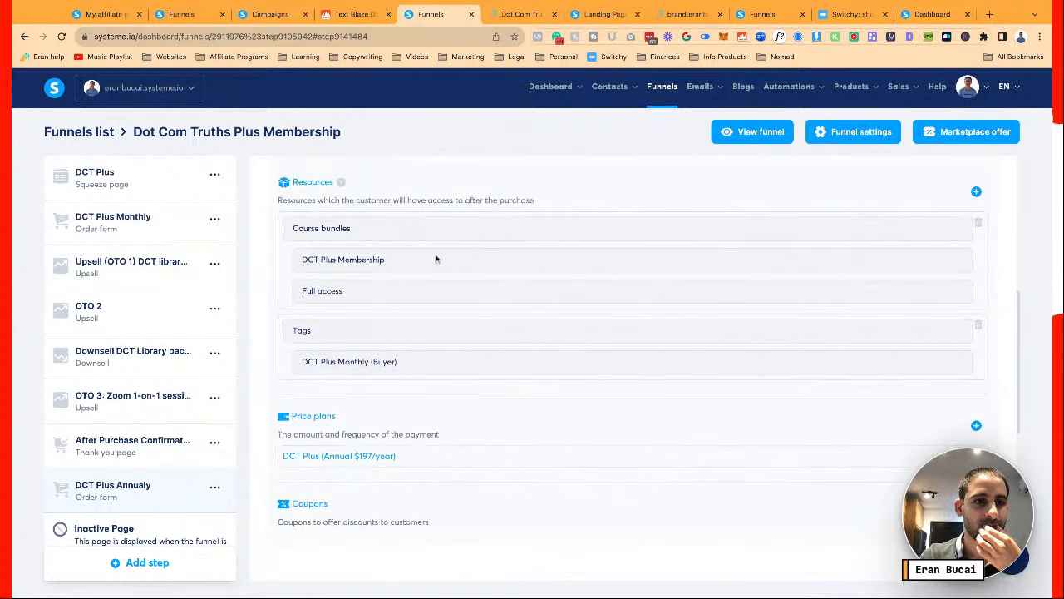
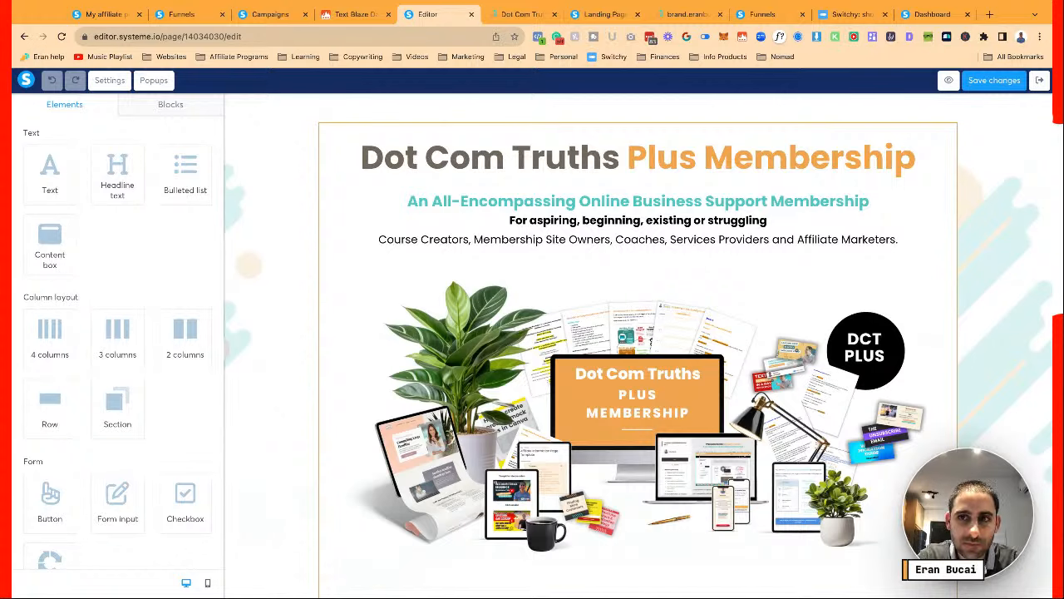
Delete the header, navigation menu row, What do you get and bonuses sections above the plan box
{"action": "scroll", "coordinate": [838, 261], "scroll_direction": "down", "scroll_amount": 1}
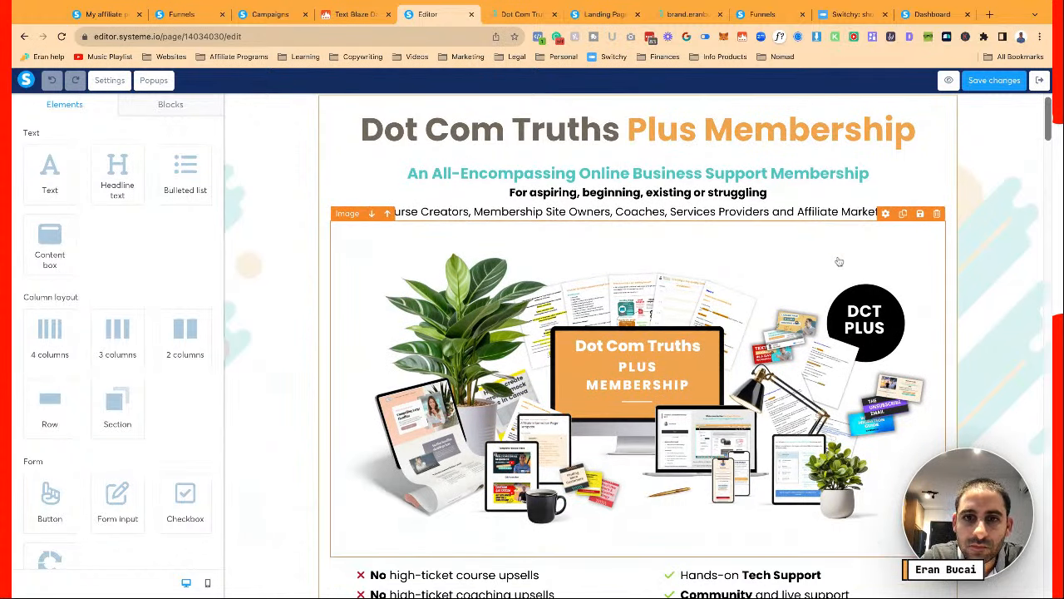
{"action": "scroll", "coordinate": [839, 261], "scroll_direction": "down", "scroll_amount": 3}
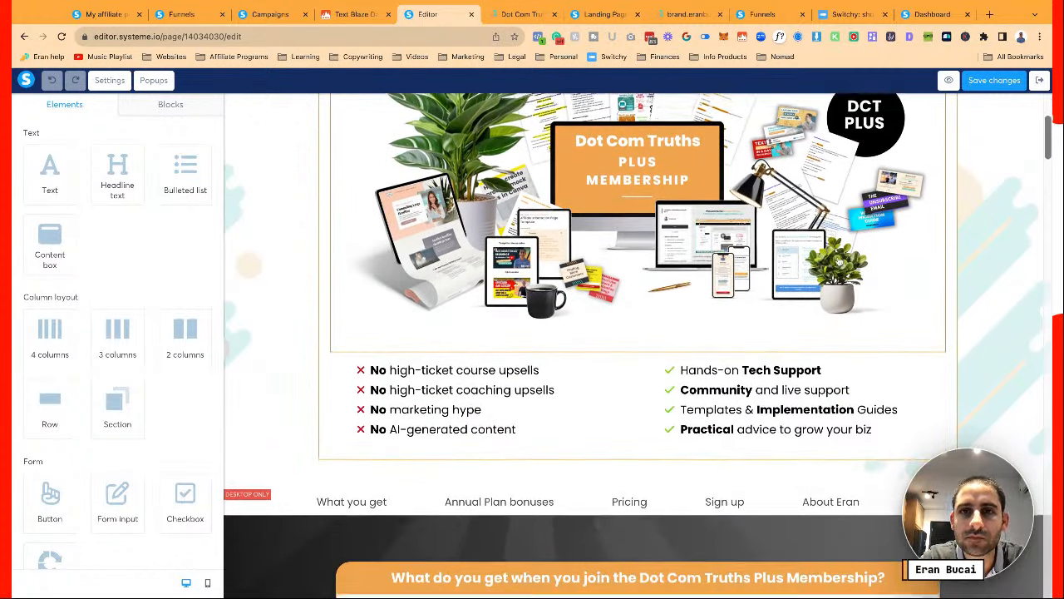
{"action": "scroll", "coordinate": [838, 261], "scroll_direction": "down", "scroll_amount": 3}
{"action": "scroll", "coordinate": [838, 266], "scroll_direction": "down", "scroll_amount": 1}
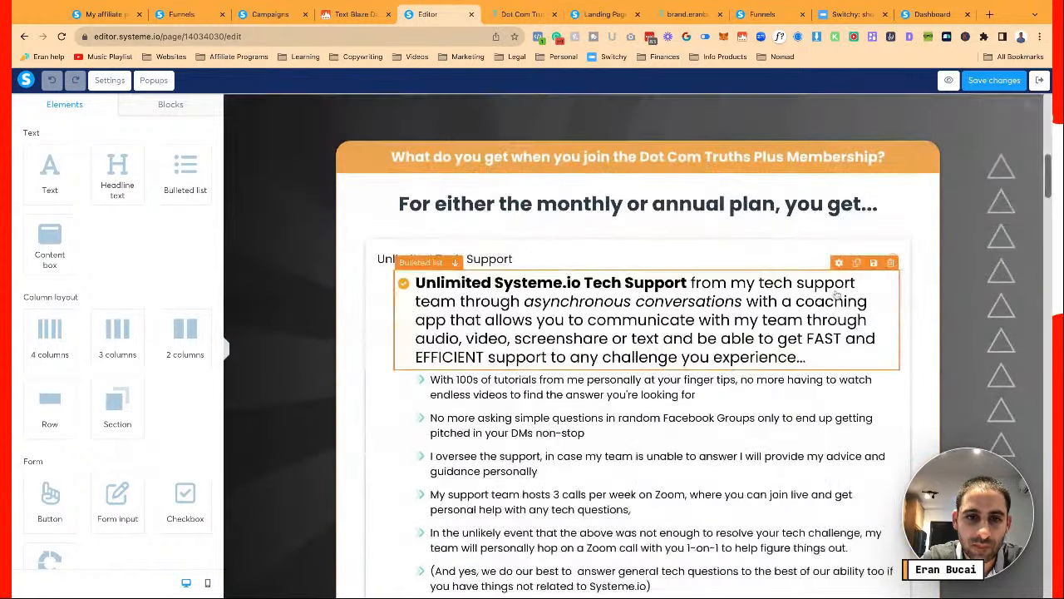
{"action": "scroll", "coordinate": [835, 288], "scroll_direction": "up", "scroll_amount": 2}
{"action": "scroll", "coordinate": [835, 288], "scroll_direction": "up", "scroll_amount": 5}
{"action": "scroll", "coordinate": [453, 301], "scroll_direction": "down", "scroll_amount": 5}
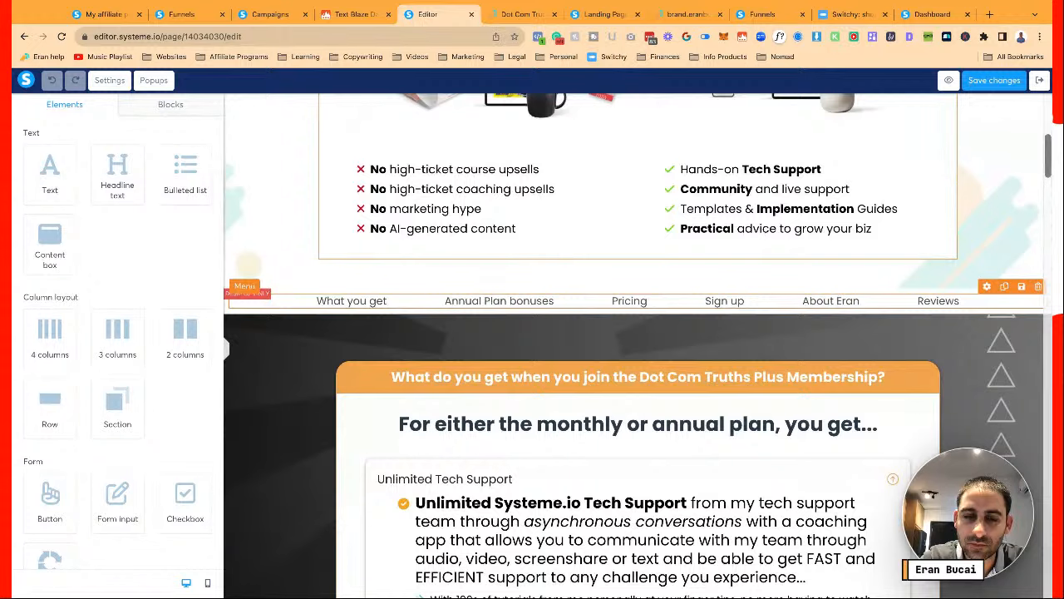
{"action": "scroll", "coordinate": [453, 302], "scroll_direction": "up", "scroll_amount": 1}
{"action": "scroll", "coordinate": [453, 301], "scroll_direction": "down", "scroll_amount": 4}
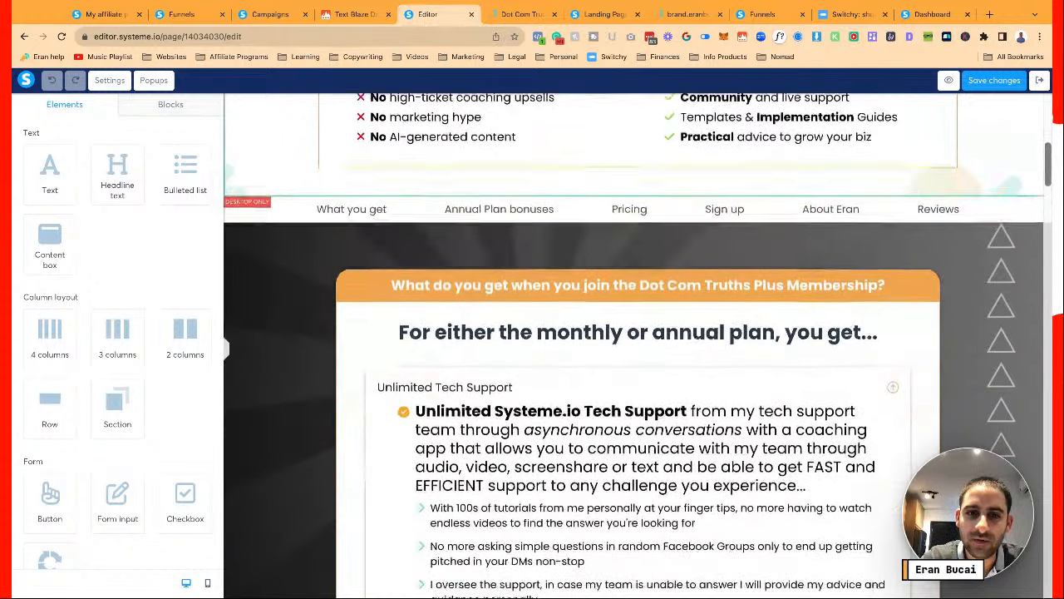
{"action": "scroll", "coordinate": [638, 344], "scroll_direction": "down", "scroll_amount": 7}
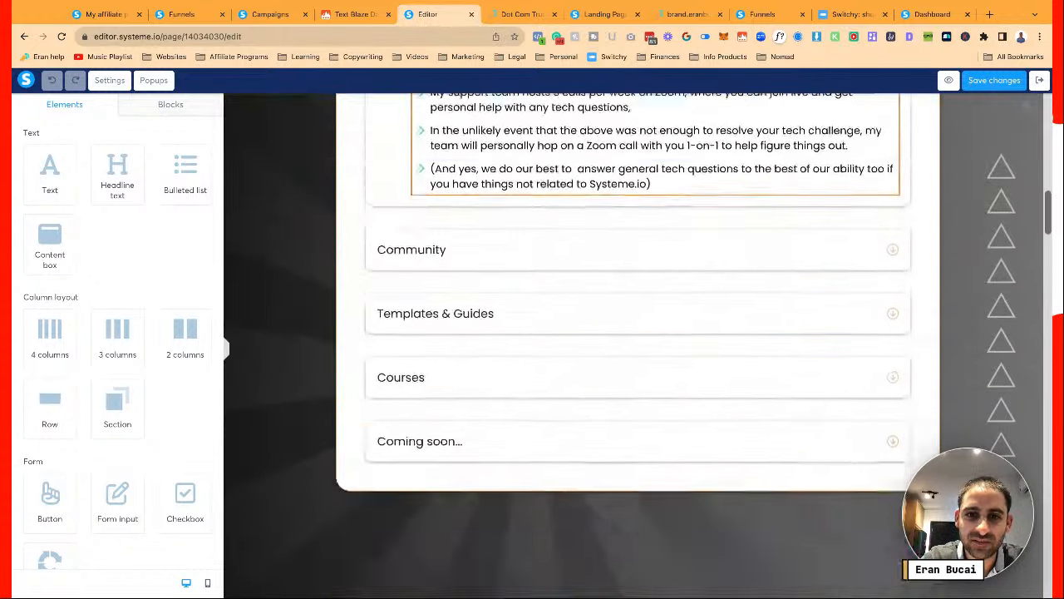
{"action": "scroll", "coordinate": [639, 344], "scroll_direction": "down", "scroll_amount": 12}
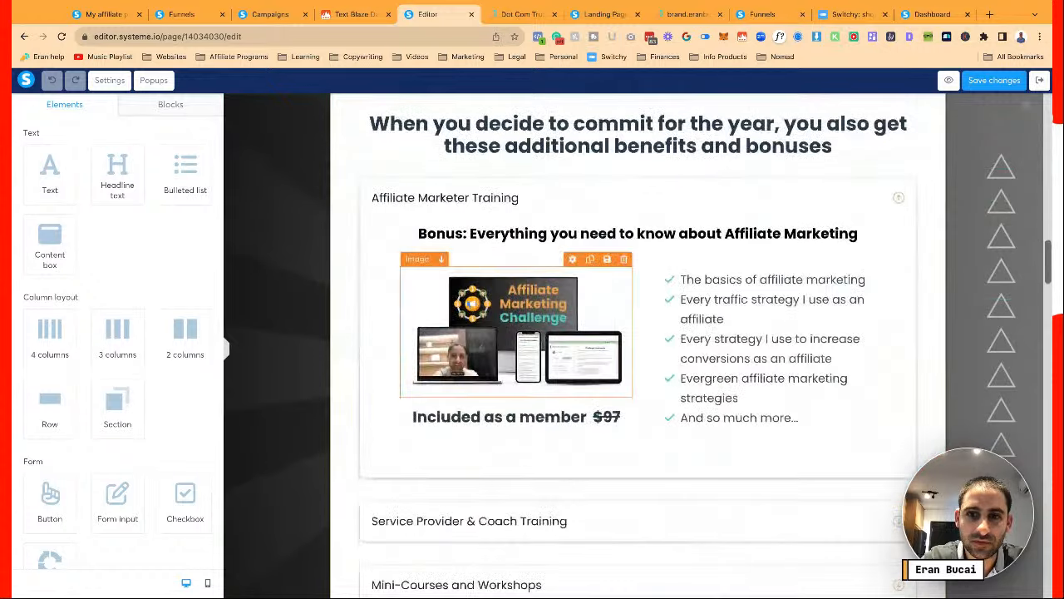
{"action": "scroll", "coordinate": [1031, 166], "scroll_direction": "down", "scroll_amount": 2}
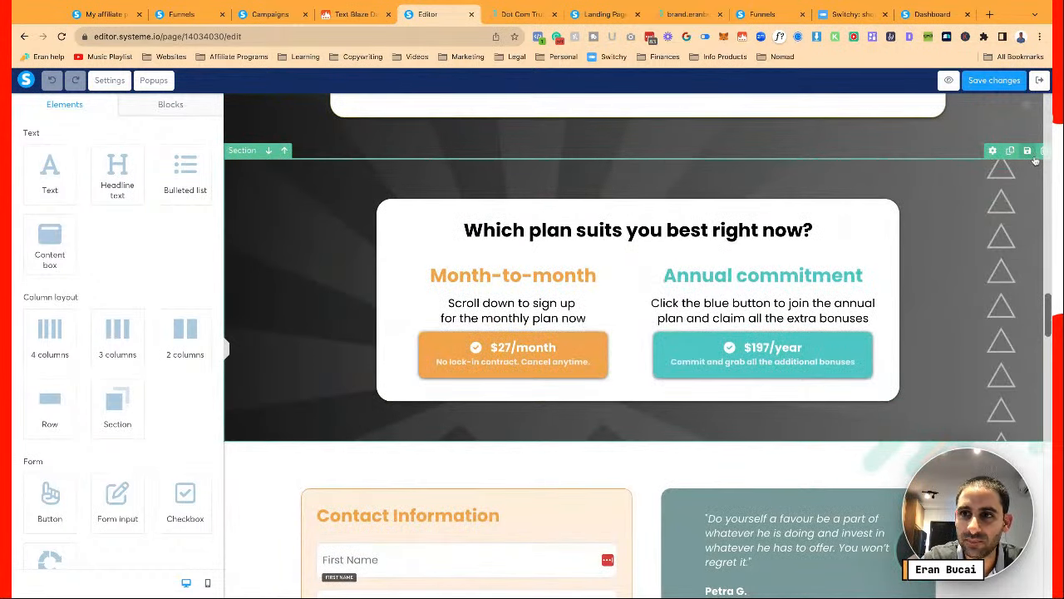
{"action": "scroll", "coordinate": [1035, 161], "scroll_direction": "up", "scroll_amount": 20}
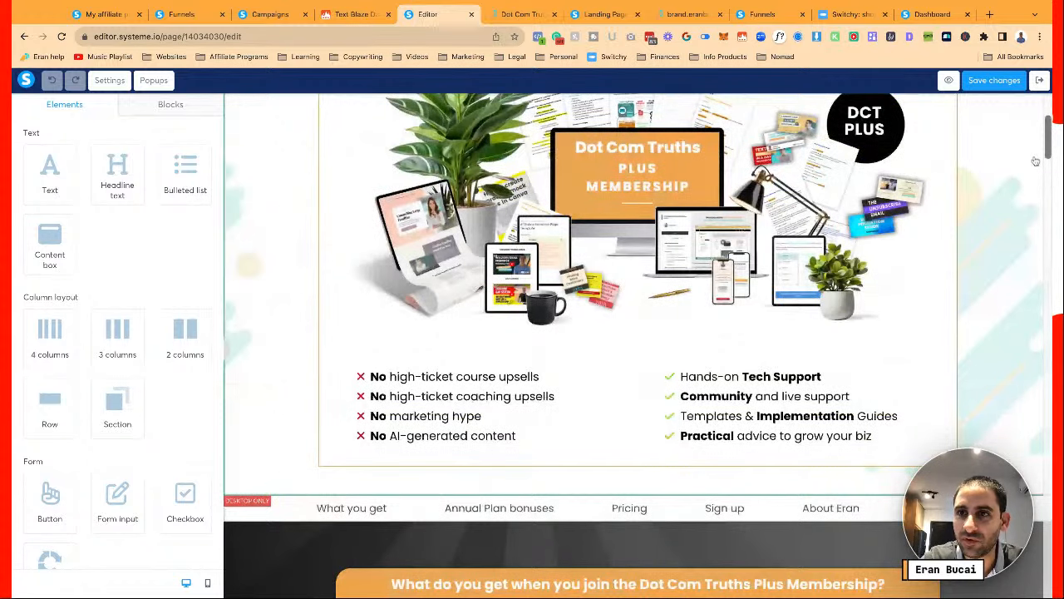
{"action": "scroll", "coordinate": [1035, 160], "scroll_direction": "up", "scroll_amount": 3}
{"action": "scroll", "coordinate": [947, 191], "scroll_direction": "down", "scroll_amount": 5}
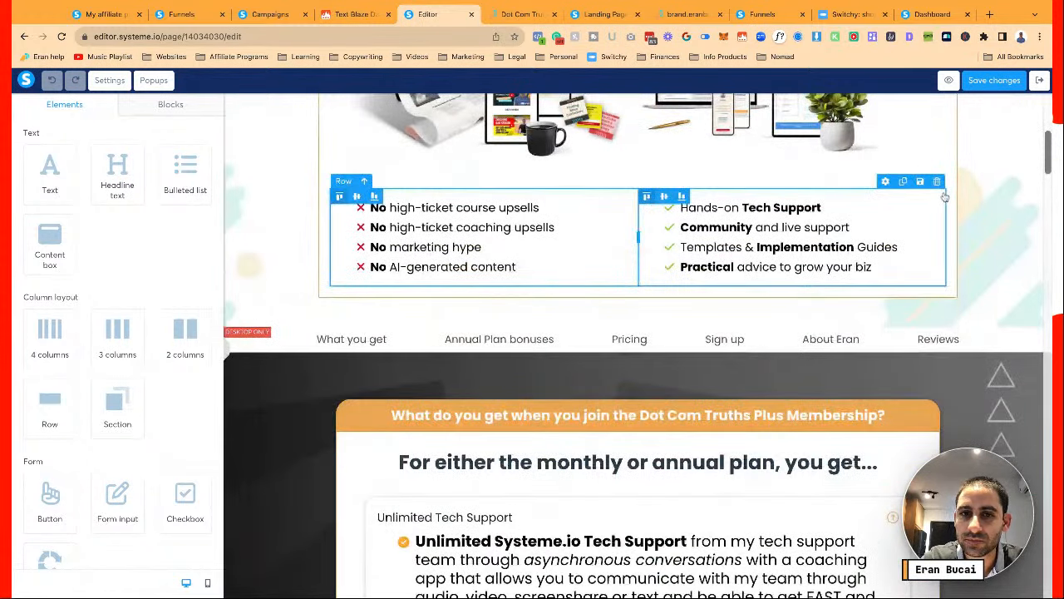
{"action": "scroll", "coordinate": [944, 196], "scroll_direction": "up", "scroll_amount": 6}
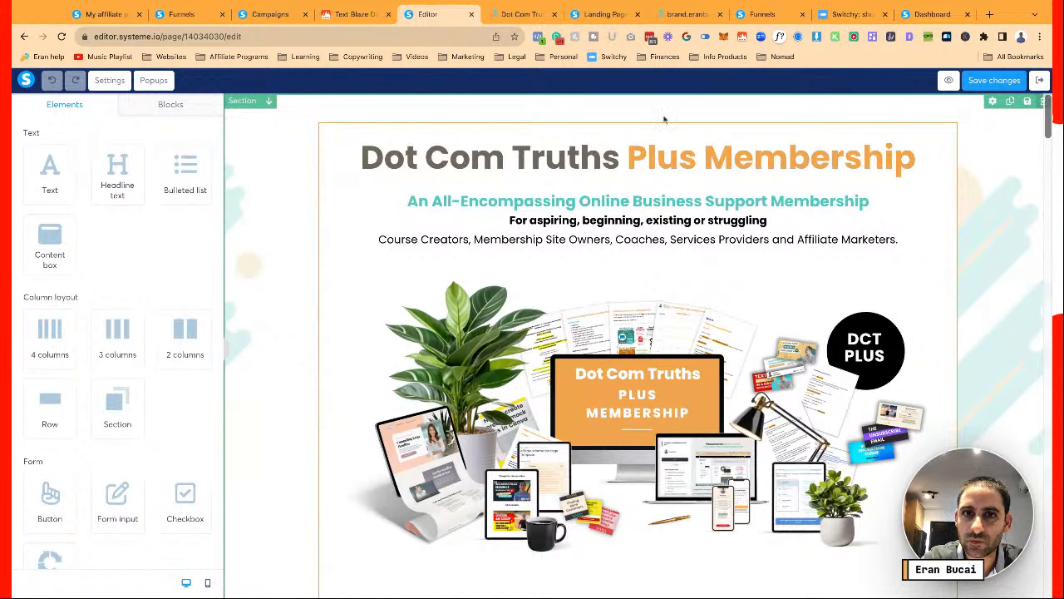
{"action": "scroll", "coordinate": [637, 111], "scroll_direction": "down", "scroll_amount": 8}
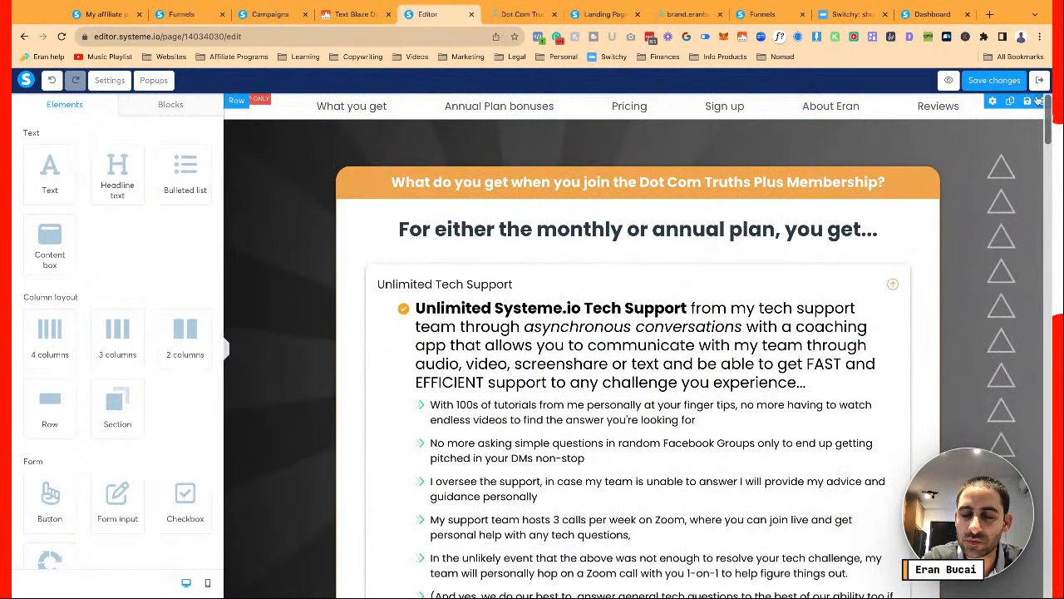
{"action": "left_click", "coordinate": [866, 100]}
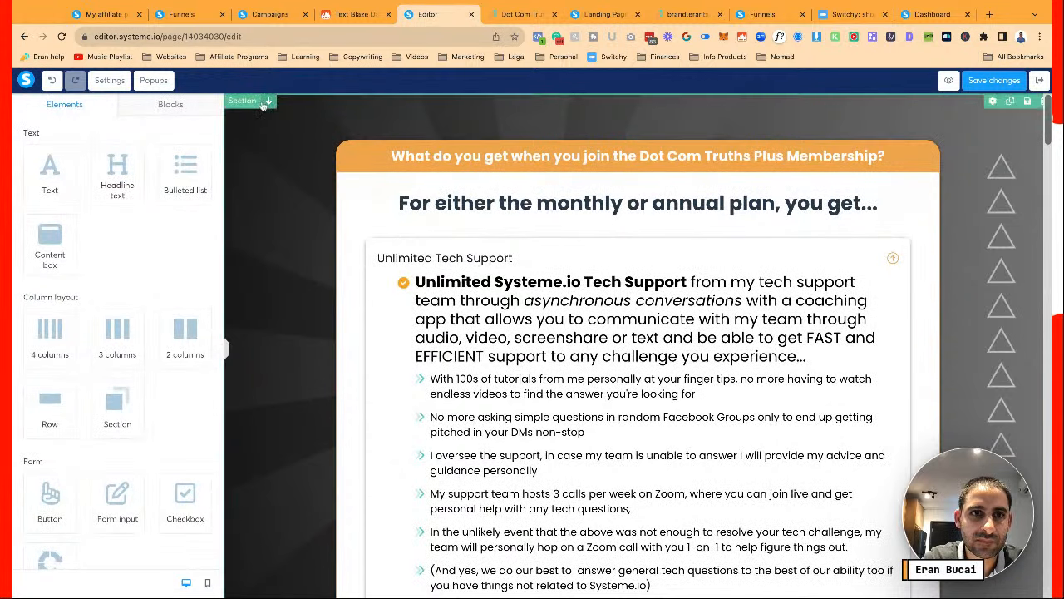
{"action": "left_click", "coordinate": [249, 102]}
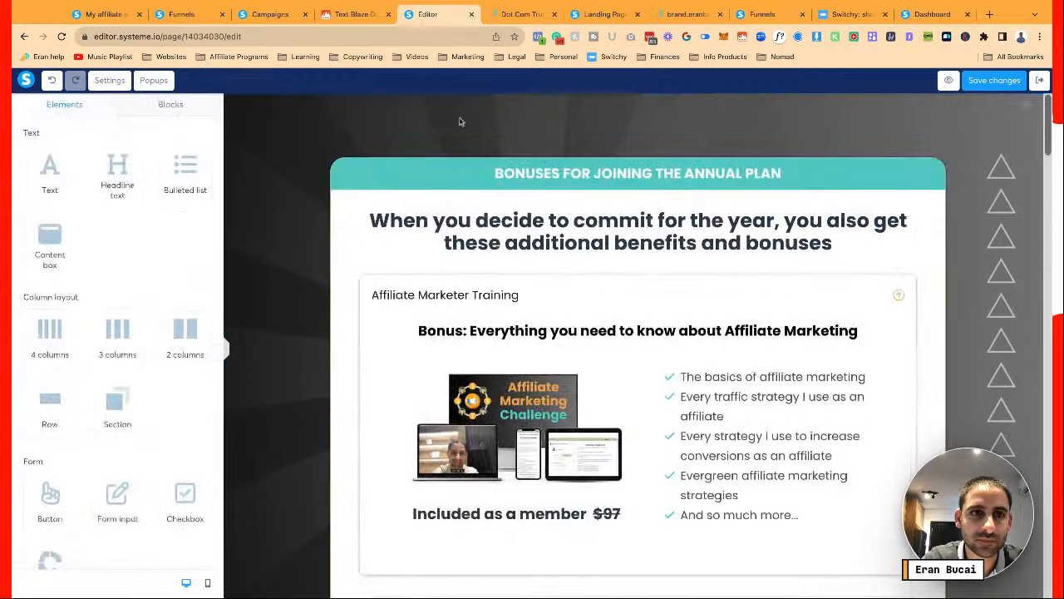
{"action": "left_click", "coordinate": [240, 101]}
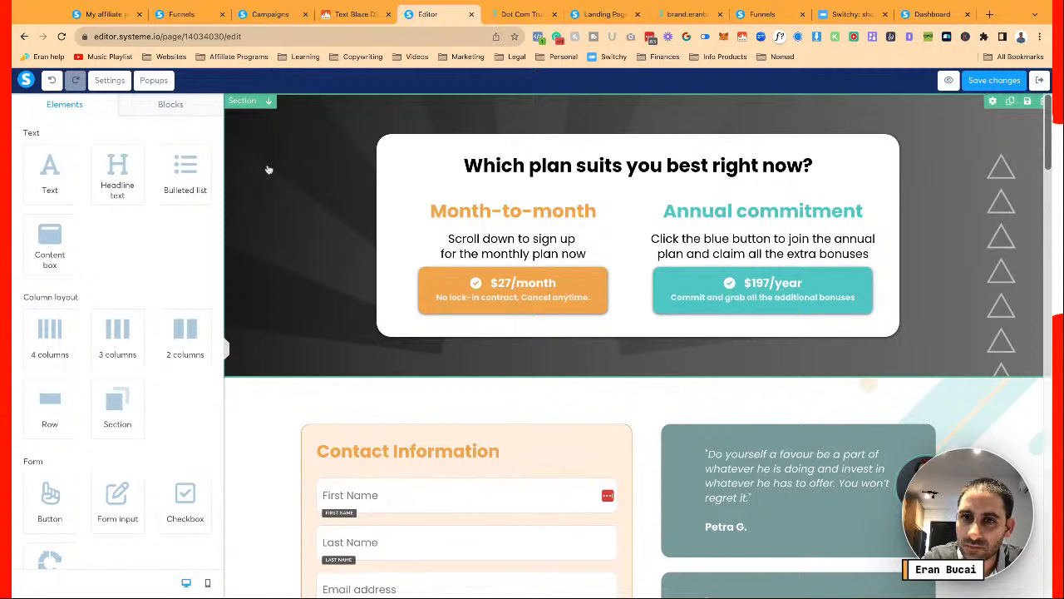
Delete the 'Which plan suits you best right now?' headline from the plan box
{"action": "scroll", "coordinate": [292, 232], "scroll_direction": "down", "scroll_amount": 1}
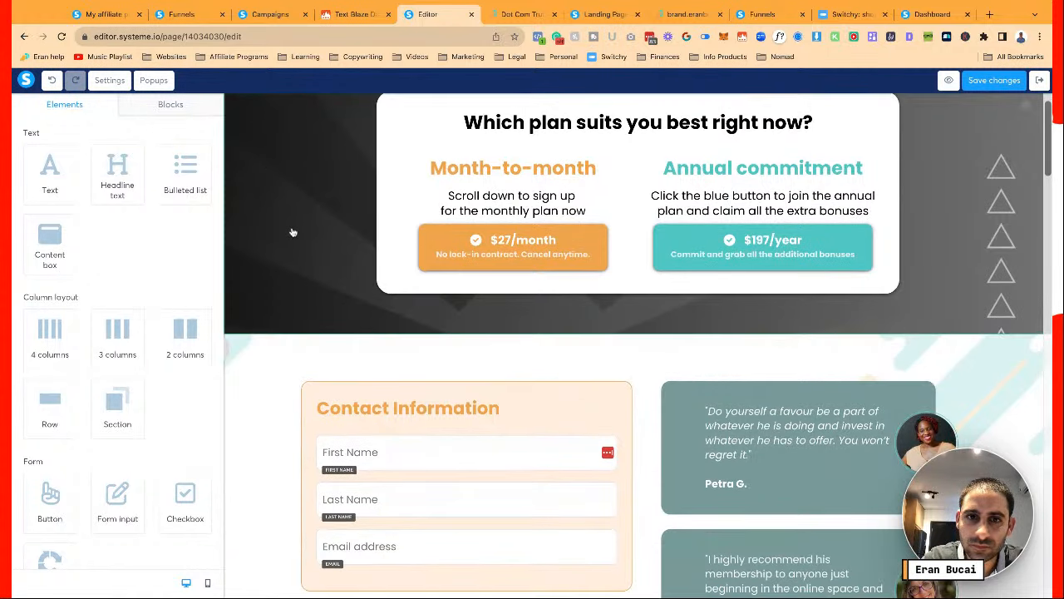
{"action": "scroll", "coordinate": [292, 232], "scroll_direction": "down", "scroll_amount": 3}
{"action": "scroll", "coordinate": [293, 232], "scroll_direction": "up", "scroll_amount": 4}
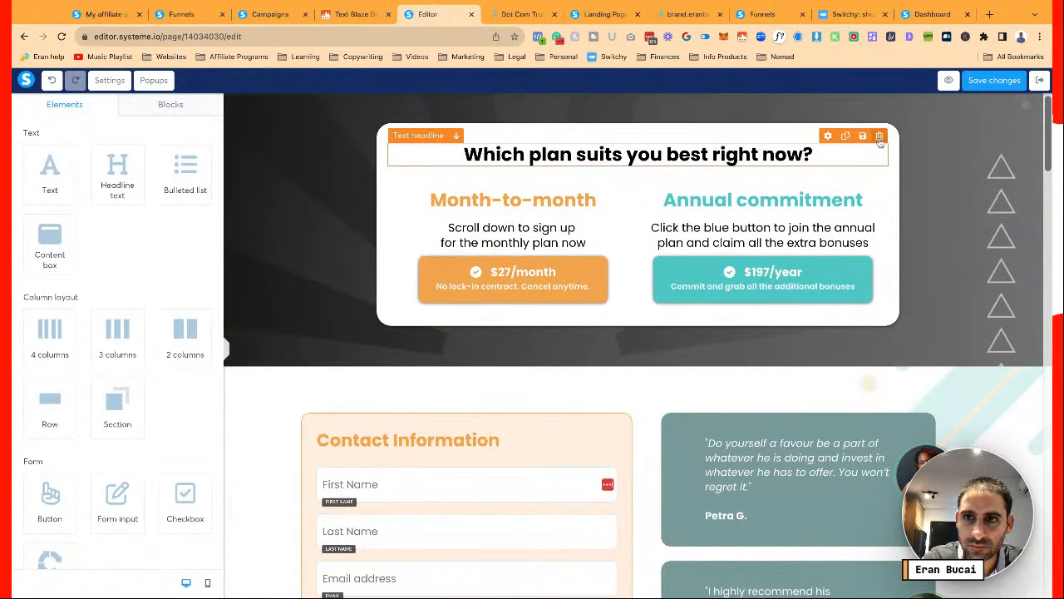
{"action": "left_click", "coordinate": [679, 88]}
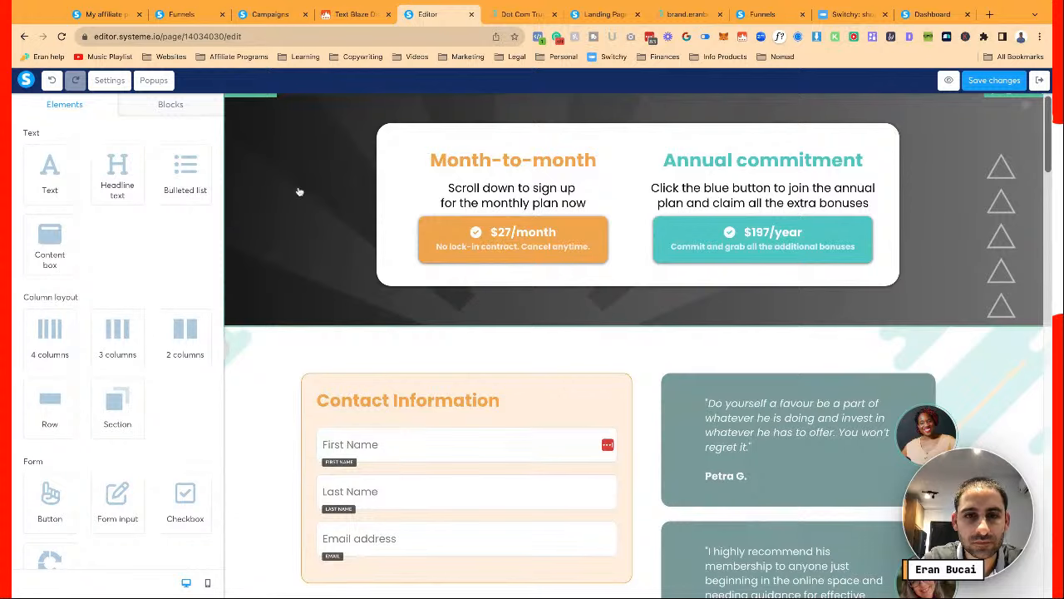
{"action": "scroll", "coordinate": [448, 397], "scroll_direction": "down", "scroll_amount": 4}
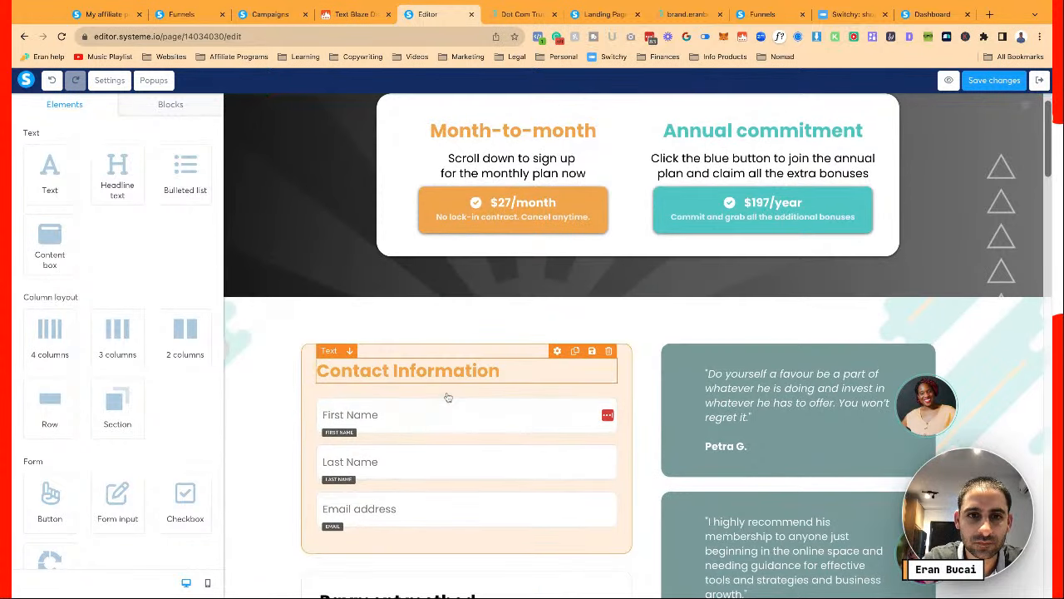
{"action": "scroll", "coordinate": [447, 397], "scroll_direction": "down", "scroll_amount": 4}
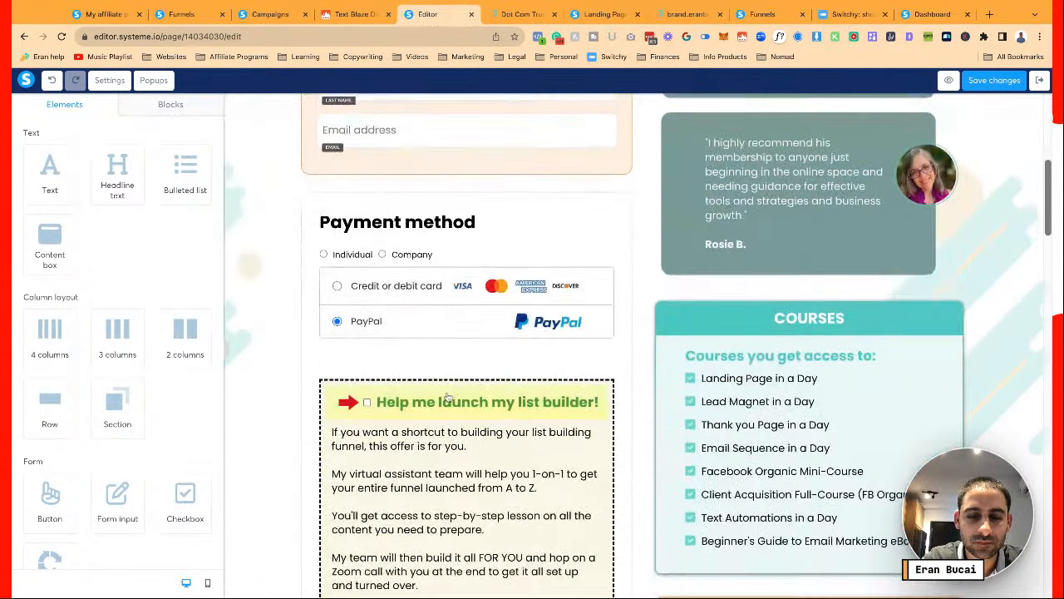
{"action": "scroll", "coordinate": [448, 398], "scroll_direction": "down", "scroll_amount": 5}
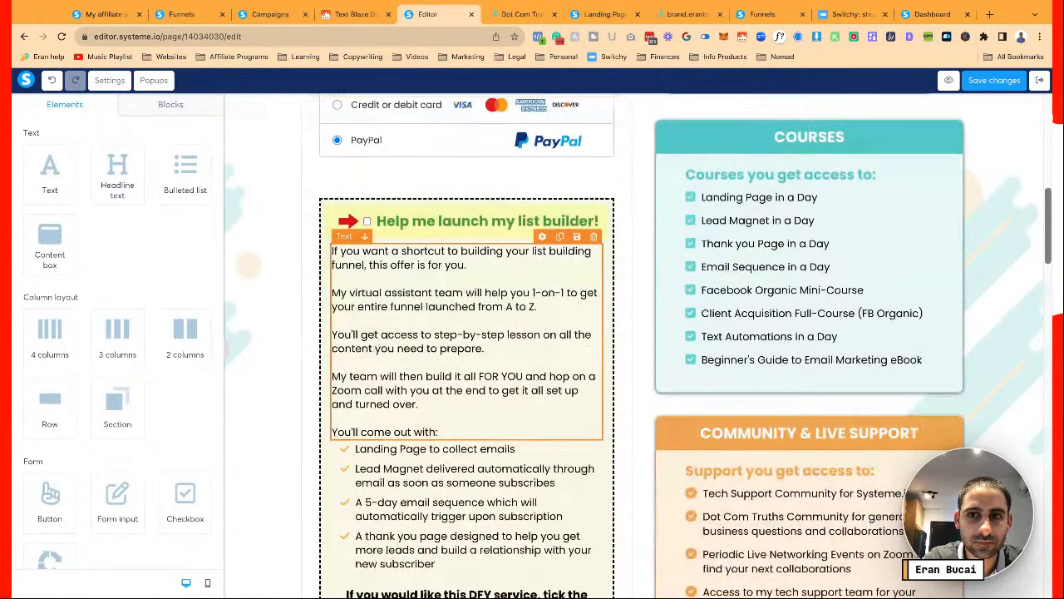
{"action": "scroll", "coordinate": [447, 398], "scroll_direction": "up", "scroll_amount": 10}
{"action": "scroll", "coordinate": [447, 397], "scroll_direction": "down", "scroll_amount": 7}
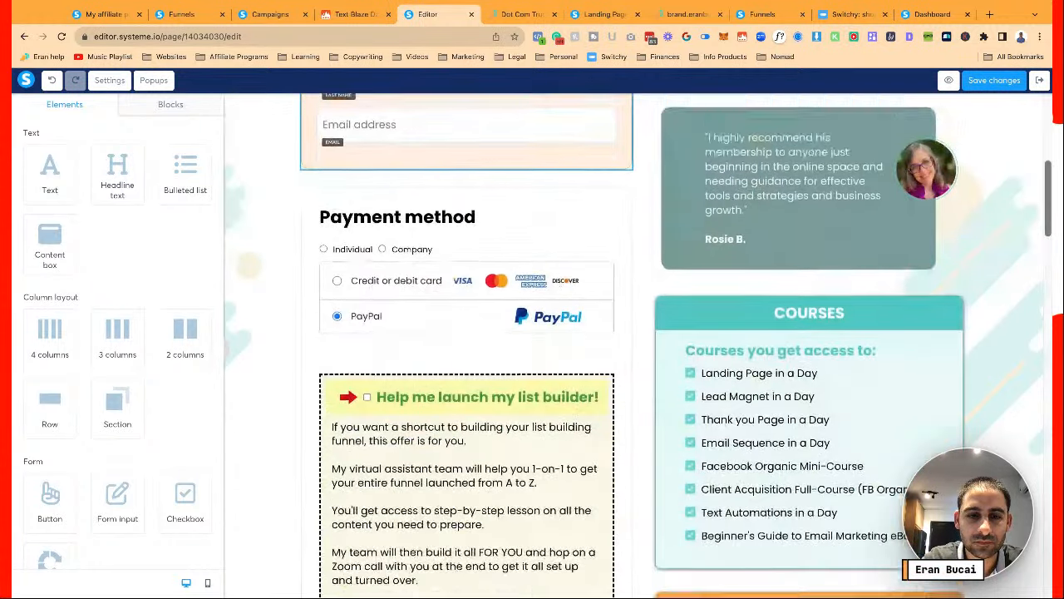
{"action": "scroll", "coordinate": [447, 397], "scroll_direction": "down", "scroll_amount": 6}
{"action": "scroll", "coordinate": [448, 398], "scroll_direction": "up", "scroll_amount": 11}
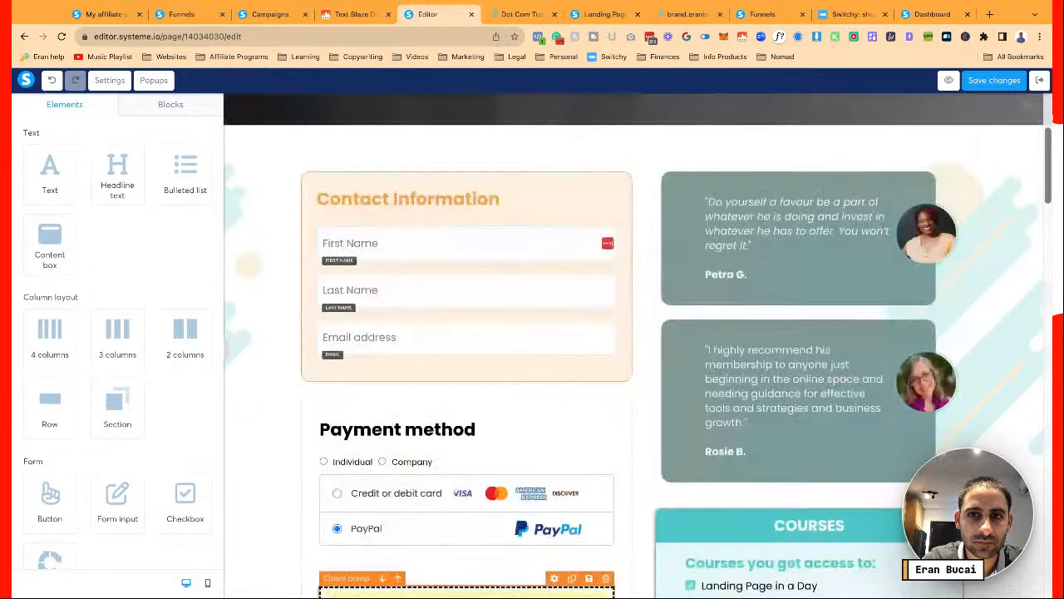
{"action": "scroll", "coordinate": [638, 345], "scroll_direction": "up", "scroll_amount": 3}
{"action": "scroll", "coordinate": [638, 345], "scroll_direction": "up", "scroll_amount": 1}
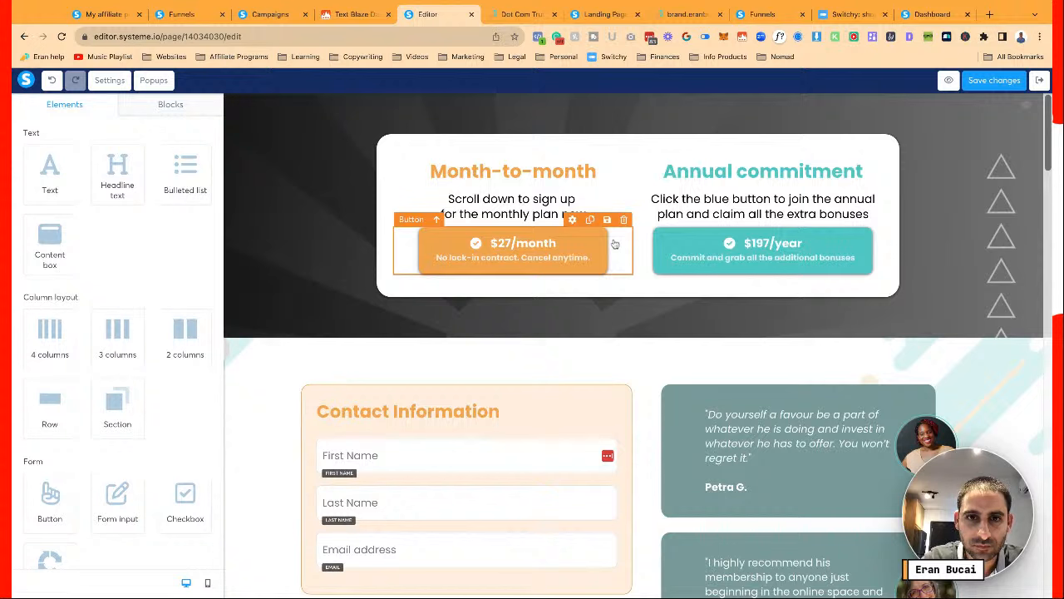
Replace the $197/year button's mailto link with the copied DCT Plus Annualy page URL
{"action": "left_click", "coordinate": [541, 213]}
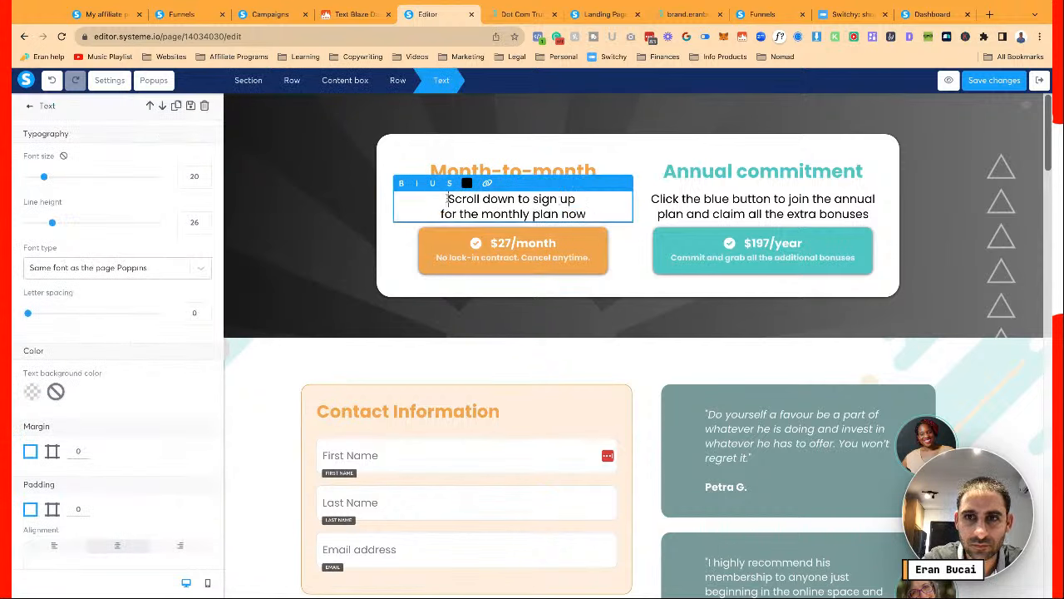
{"action": "left_click", "coordinate": [745, 210]}
{"action": "left_click", "coordinate": [717, 210]}
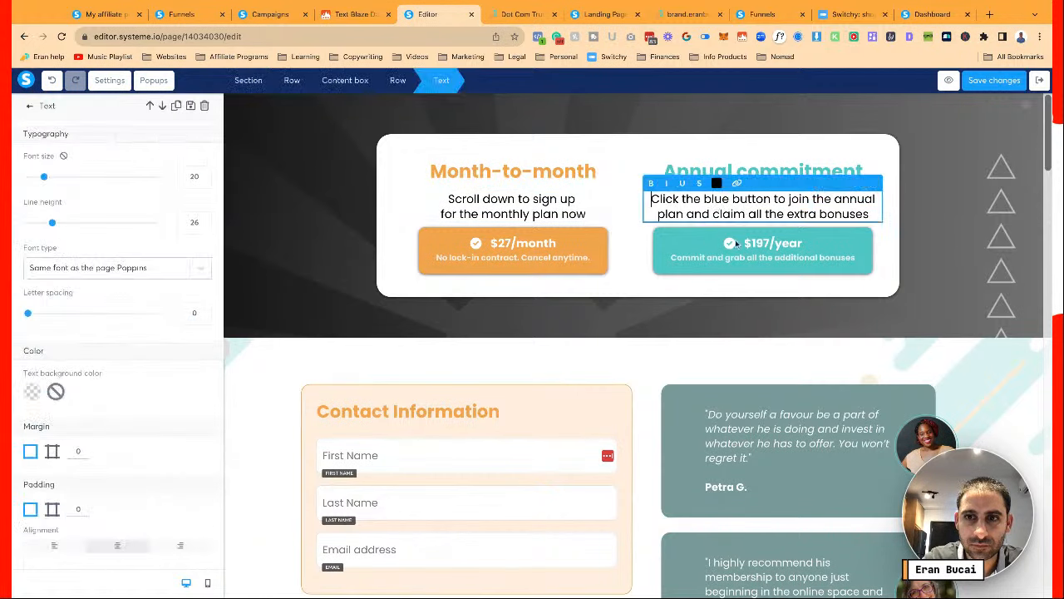
{"action": "left_click", "coordinate": [741, 247]}
{"action": "left_click", "coordinate": [747, 251]}
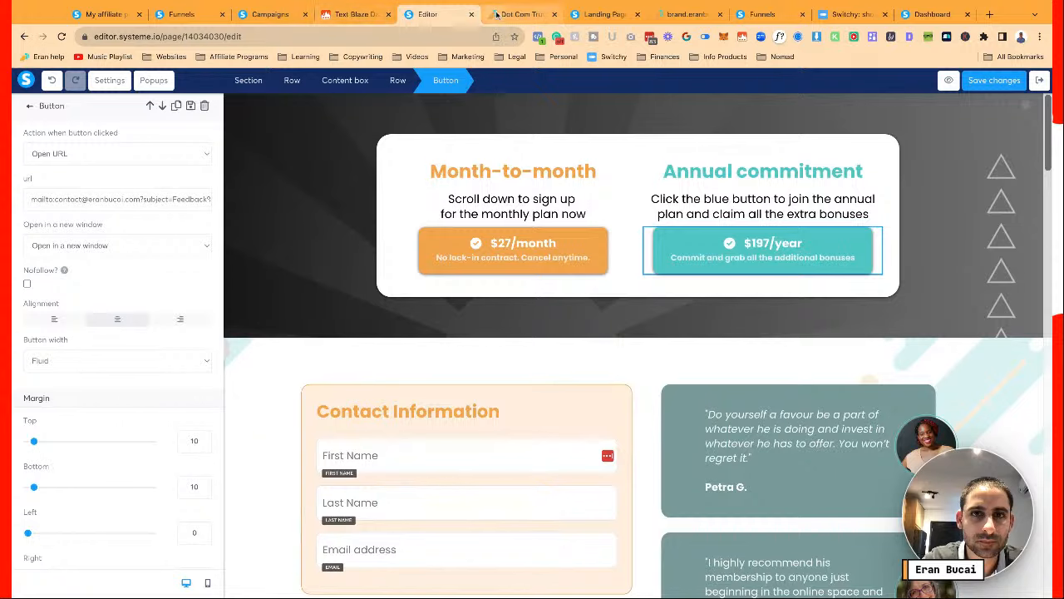
{"action": "left_click", "coordinate": [183, 14]}
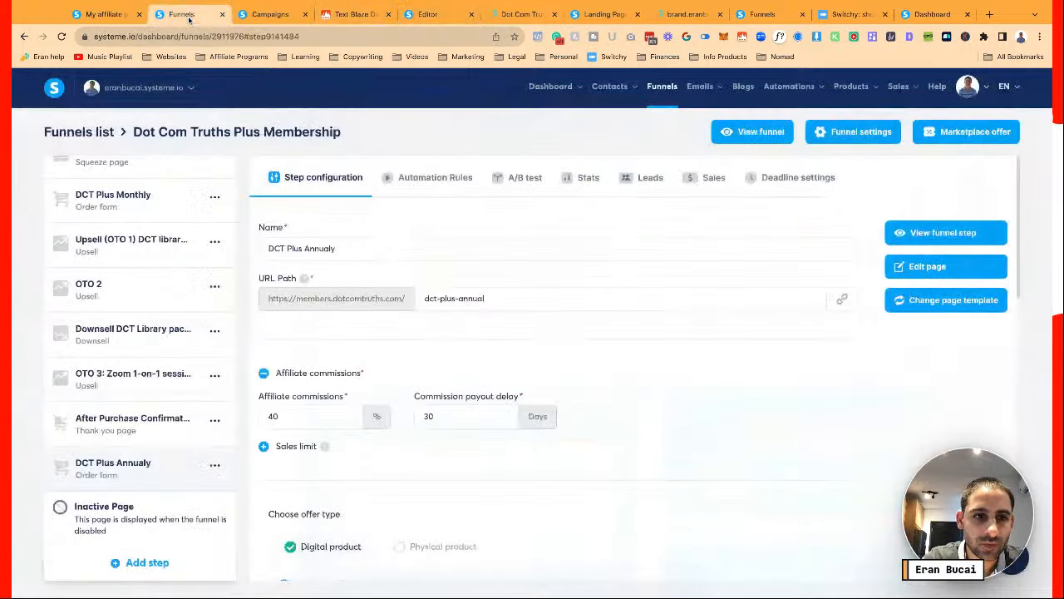
{"action": "left_click", "coordinate": [841, 298]}
{"action": "left_click", "coordinate": [431, 17]}
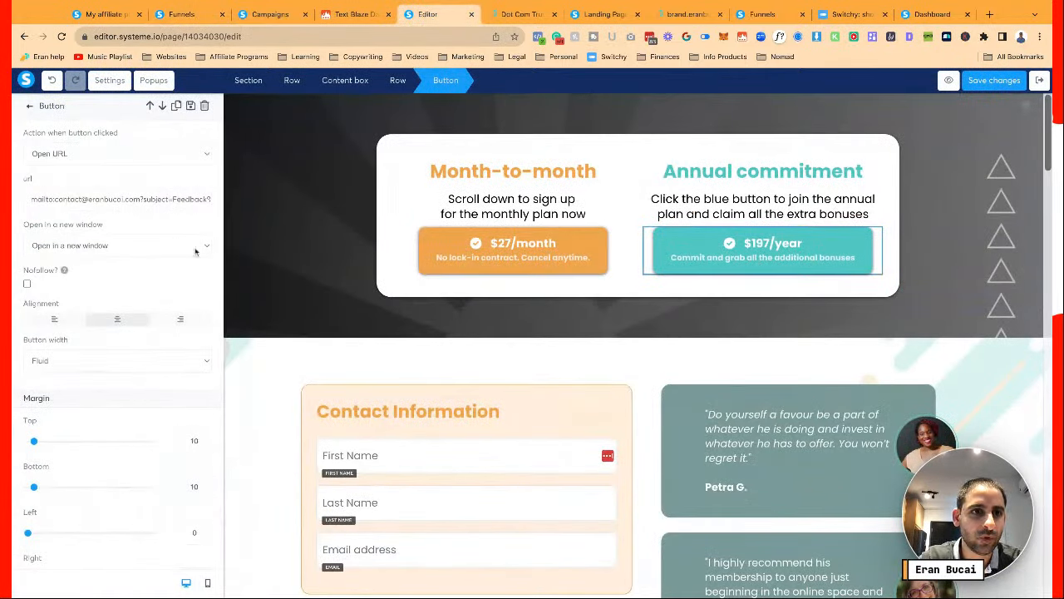
{"action": "triple_click", "coordinate": [164, 199]}
{"action": "key", "text": "ctrl+v"}
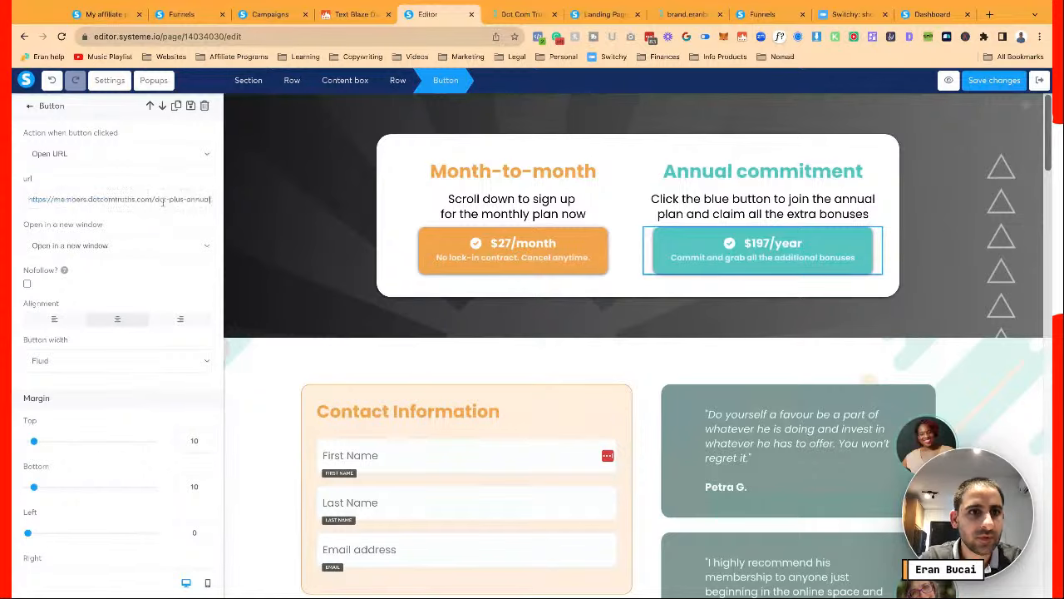
{"action": "left_click", "coordinate": [734, 225]}
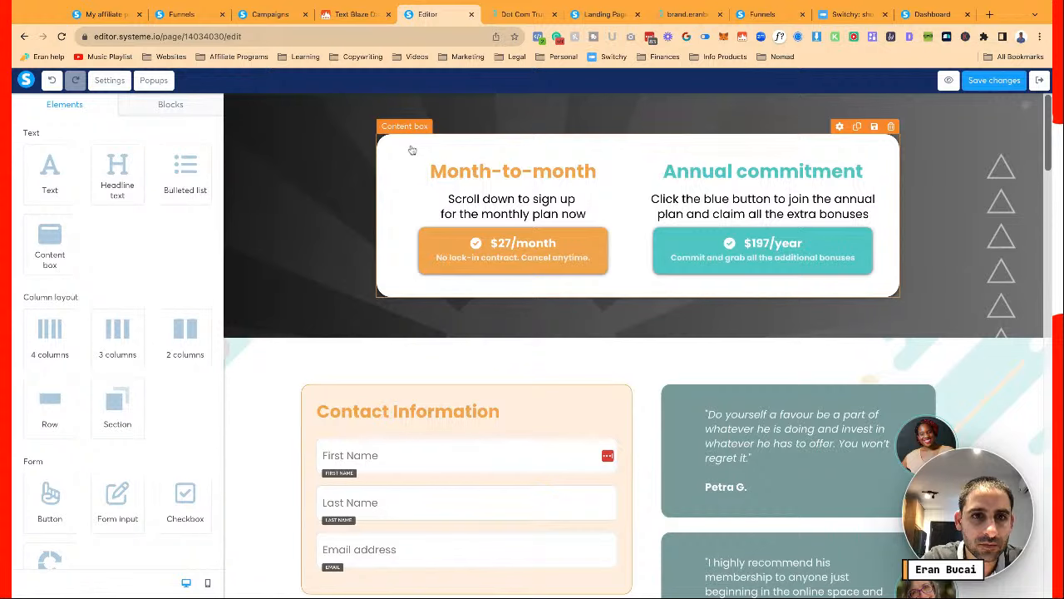
Add a text block atop the pricing box reading 'The month-to-month plan is a GREAT choice!'
{"action": "left_click_drag", "start_coordinate": [61, 176], "coordinate": [549, 164]}
{"action": "left_click", "coordinate": [549, 164]}
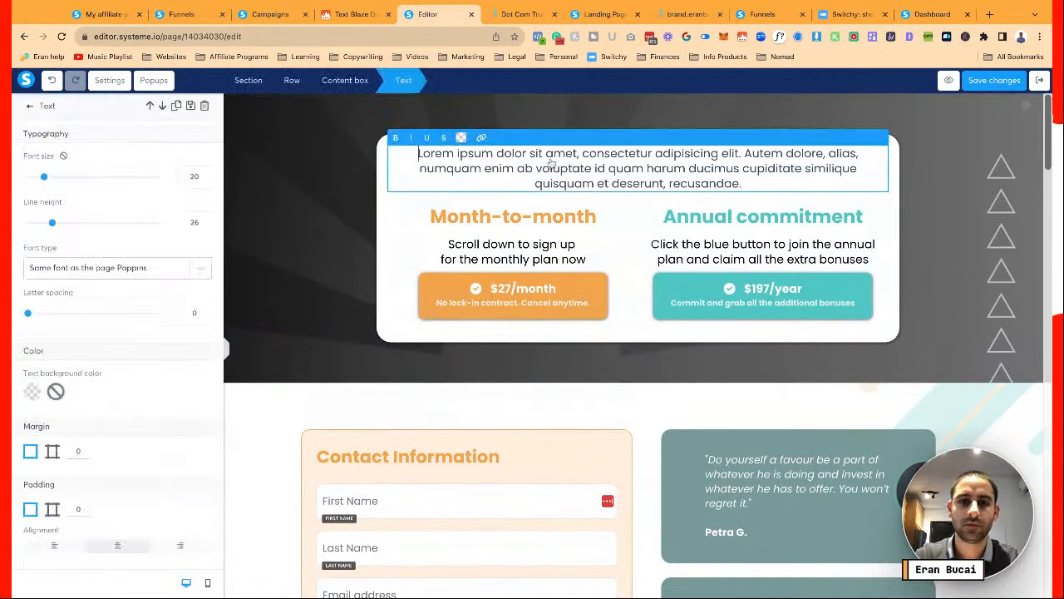
{"action": "key", "text": "ctrl+a"}
{"action": "type", "text": "The an"}
{"action": "type", "text": "d"}
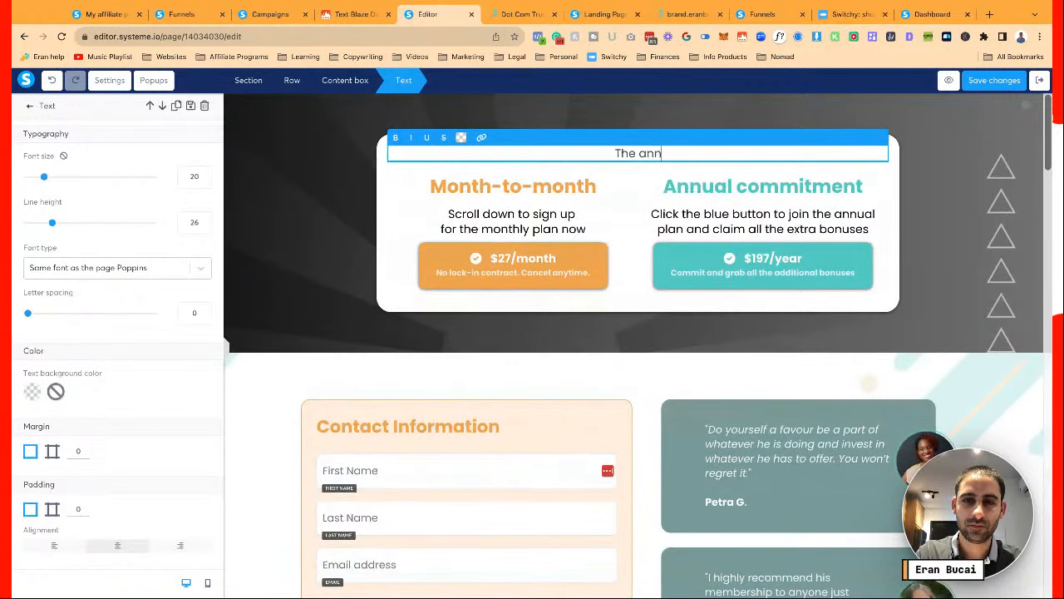
{"action": "key", "text": "BackSpace"}
{"action": "key", "text": "BackSpace"}
{"action": "key", "text": "BackSpace"}
{"action": "type", "text": "month-t"}
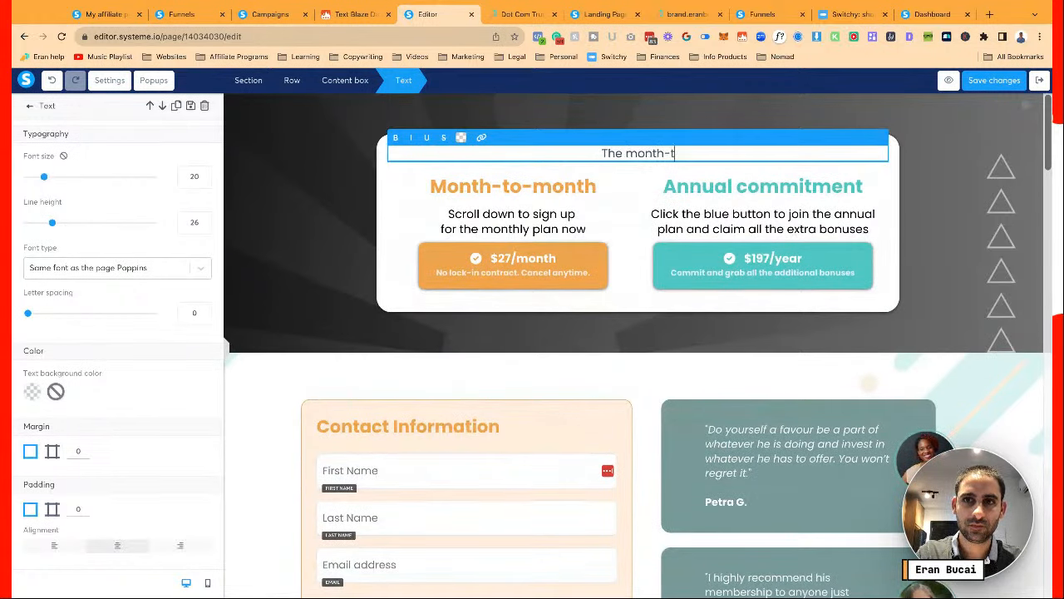
{"action": "type", "text": "o-month plan is a GREAT"}
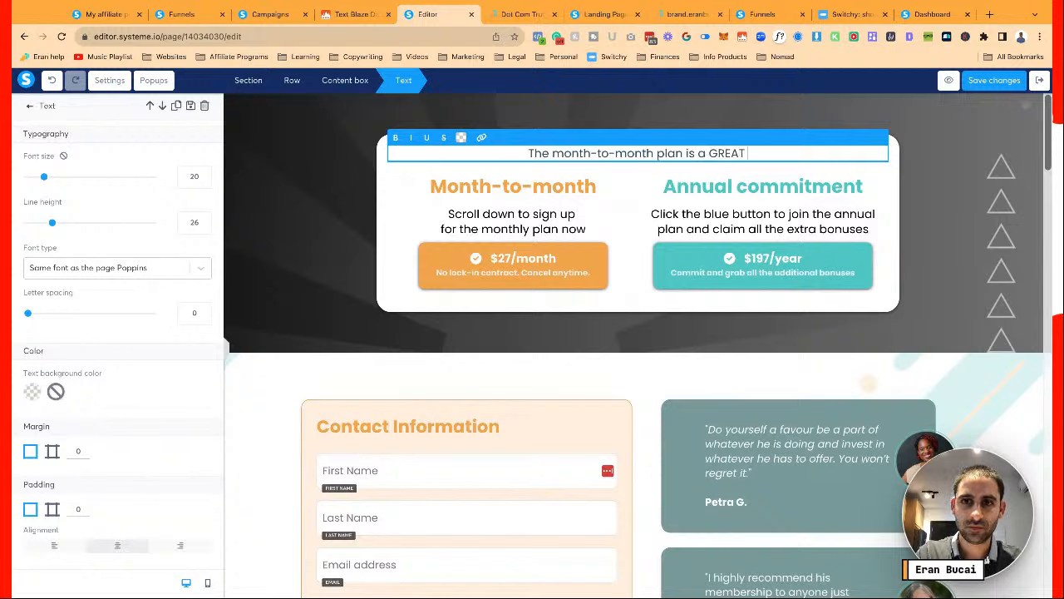
{"action": "type", "text": " choice!"}
Style the headline black with font size 28 and line height 30
{"action": "key", "text": "ctrl+a"}
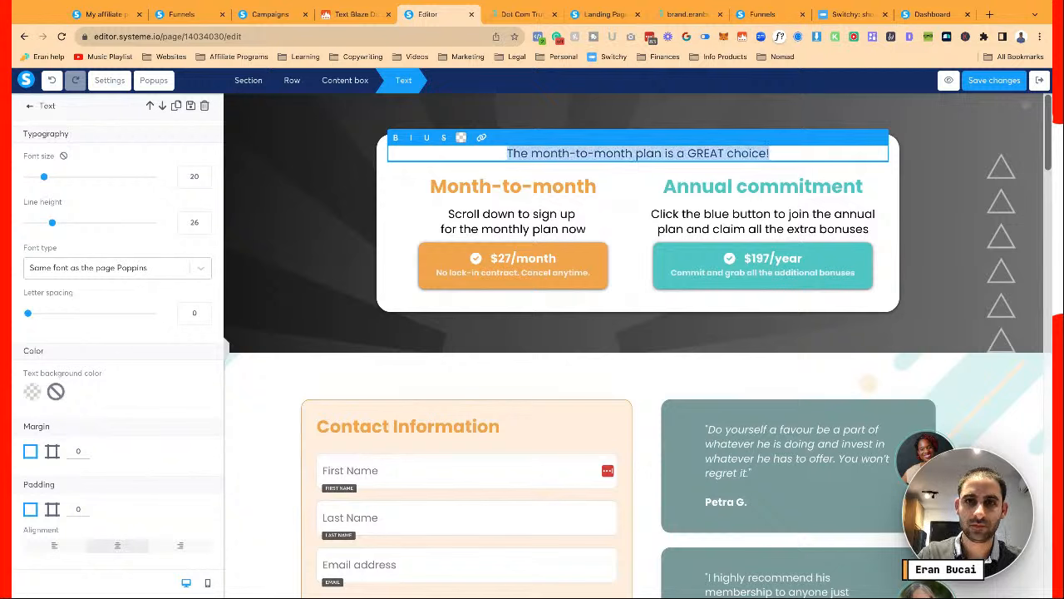
{"action": "left_click", "coordinate": [205, 174]}
{"action": "left_click", "coordinate": [205, 174]}
{"action": "left_click", "coordinate": [205, 173]}
{"action": "left_click", "coordinate": [204, 174]}
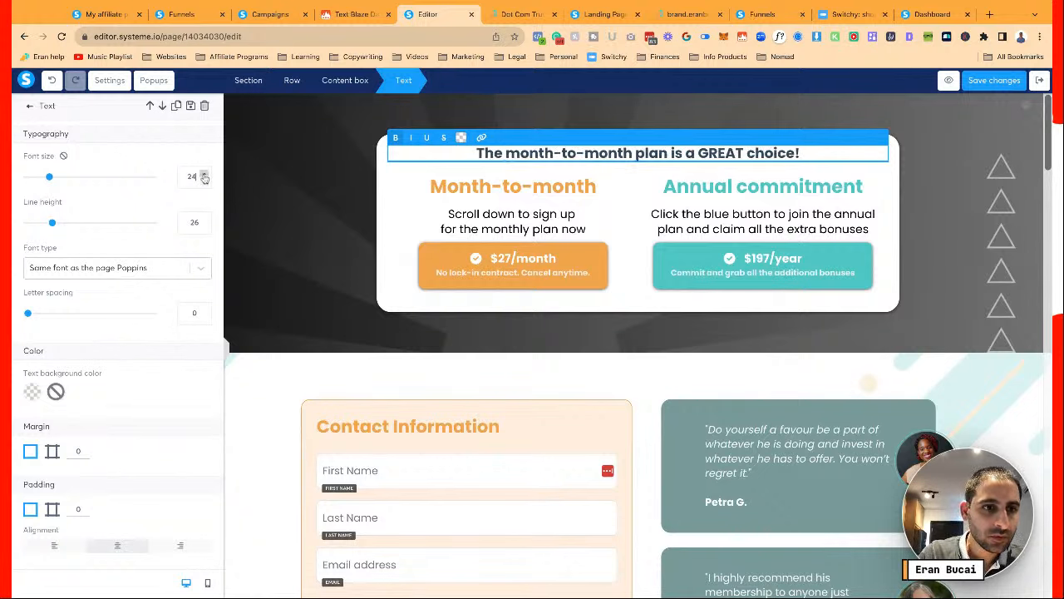
{"action": "key", "text": "super+a"}
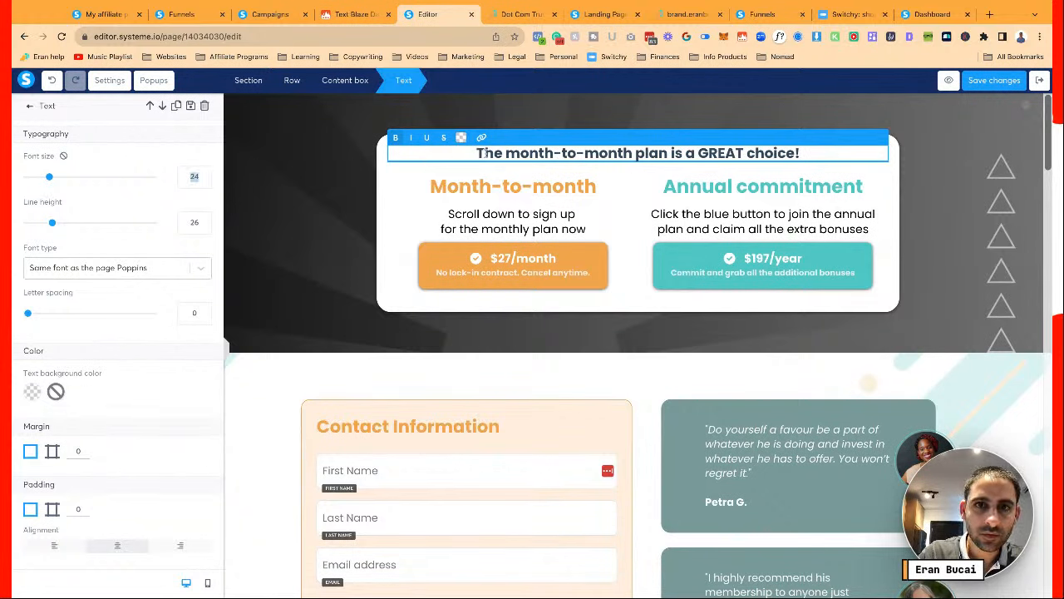
{"action": "triple_click", "coordinate": [484, 153]}
{"action": "left_click", "coordinate": [460, 138]}
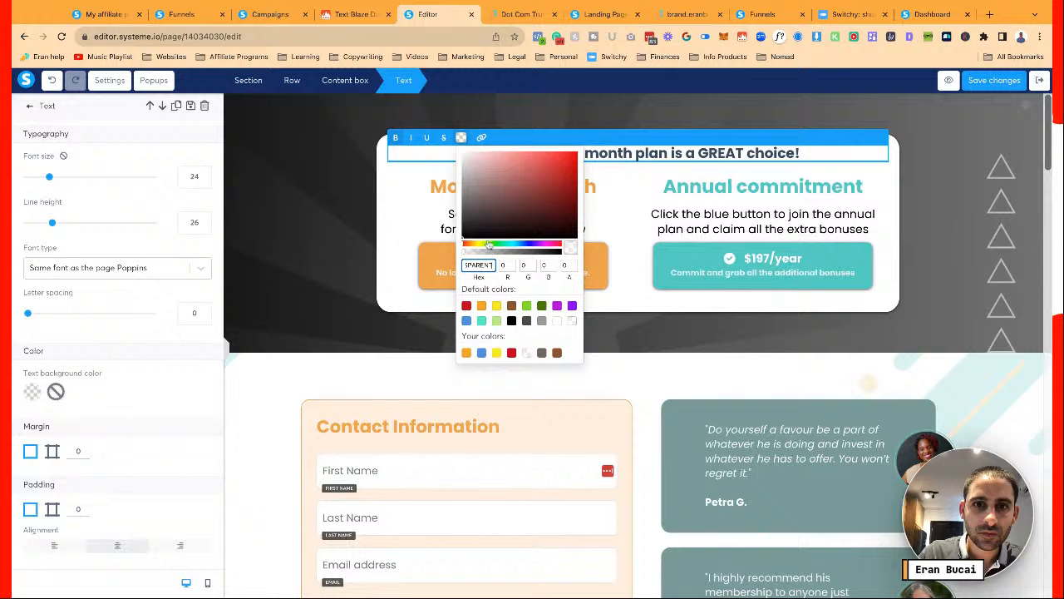
{"action": "left_click", "coordinate": [511, 320]}
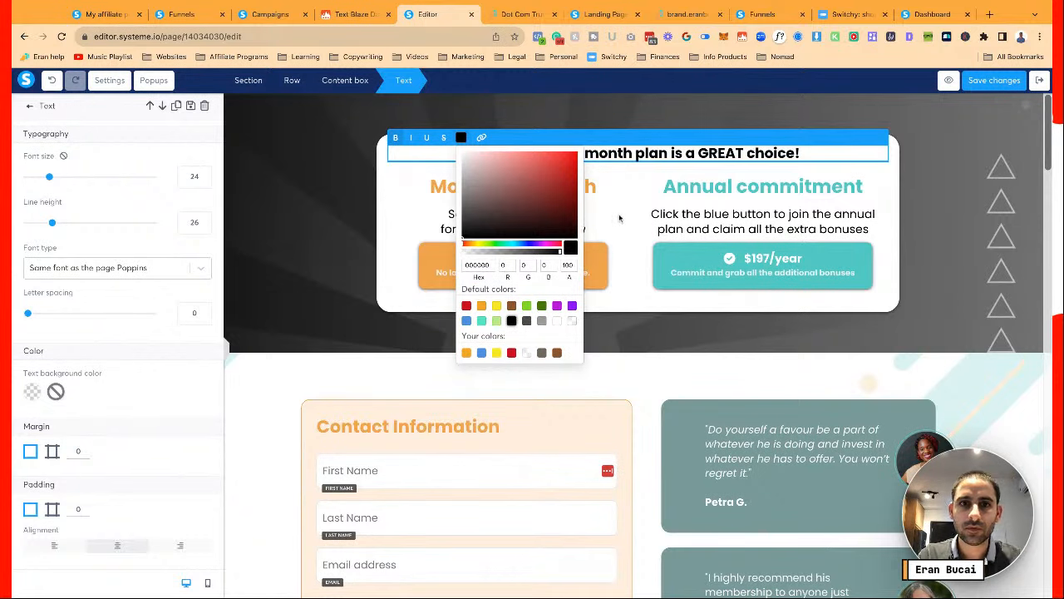
{"action": "left_click", "coordinate": [204, 174]}
{"action": "left_click", "coordinate": [204, 175]}
{"action": "left_click", "coordinate": [204, 174]}
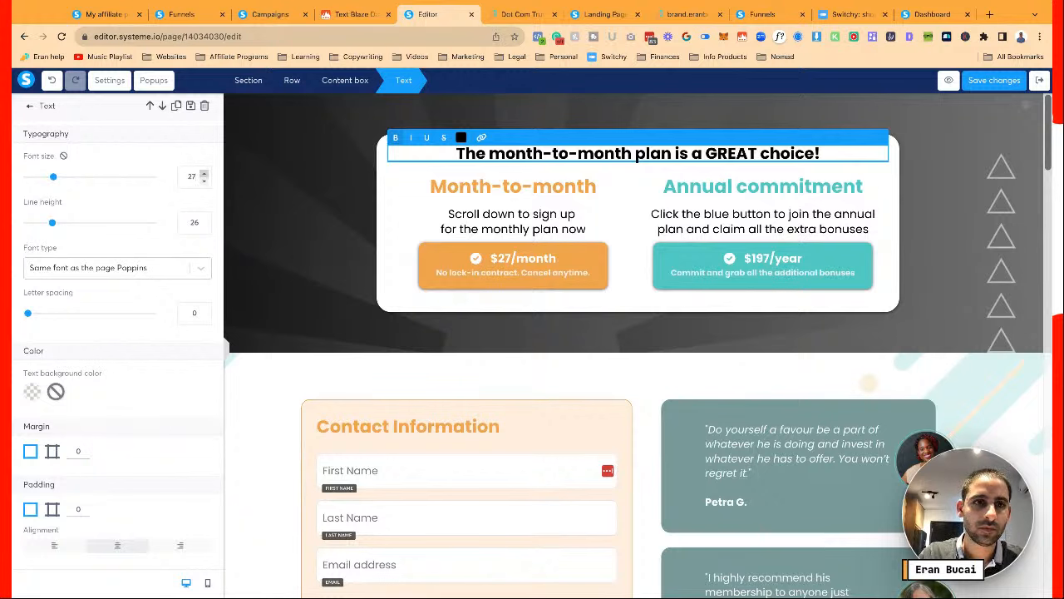
{"action": "left_click", "coordinate": [204, 174]}
{"action": "left_click", "coordinate": [204, 179]}
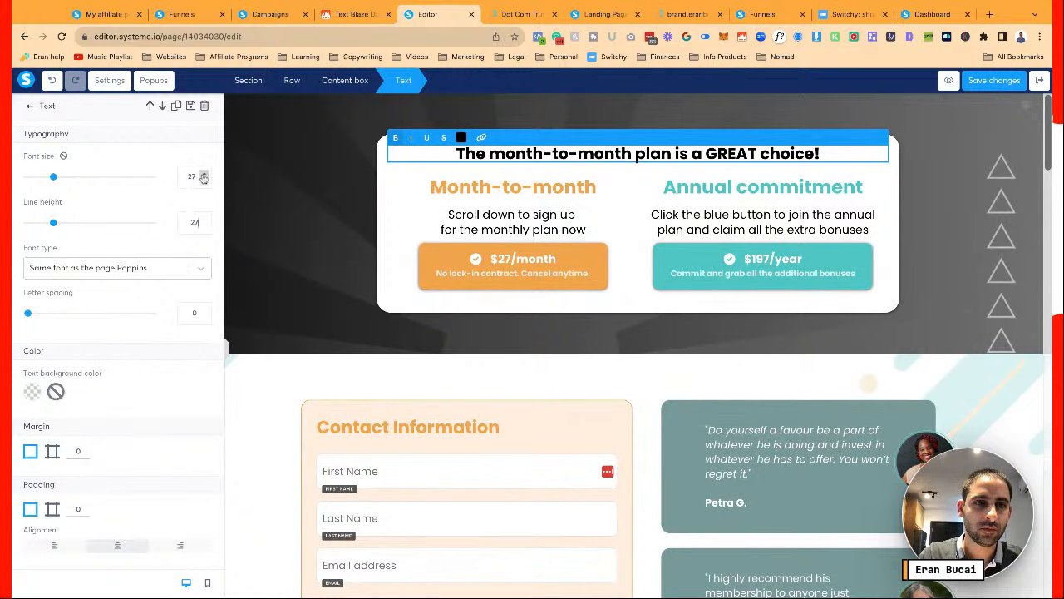
{"action": "left_click", "coordinate": [203, 174]}
{"action": "left_click", "coordinate": [205, 219]}
{"action": "left_click", "coordinate": [205, 219]}
{"action": "left_click", "coordinate": [204, 219]}
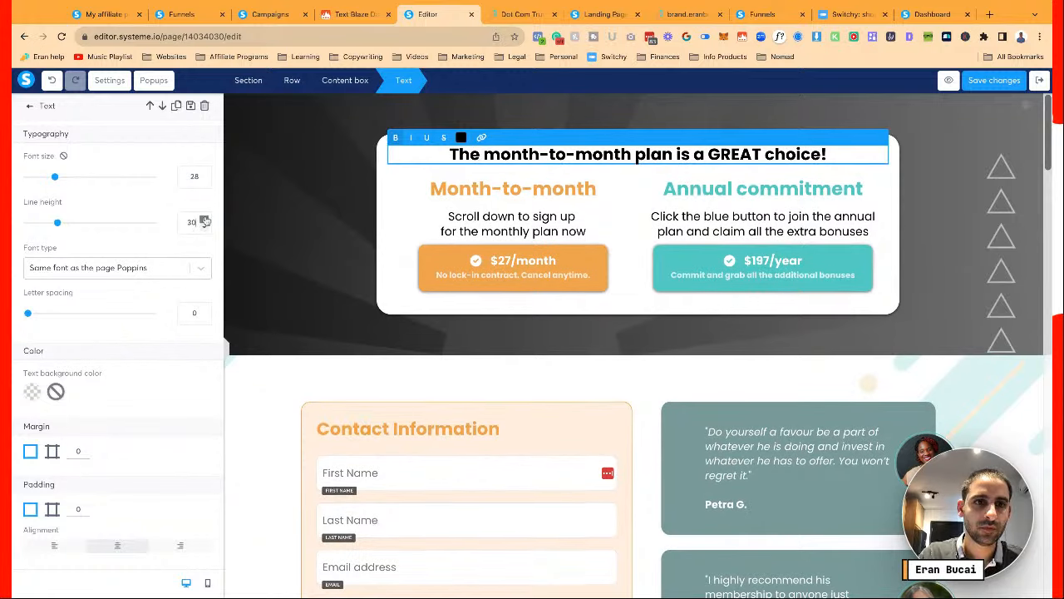
{"action": "left_click", "coordinate": [409, 237]}
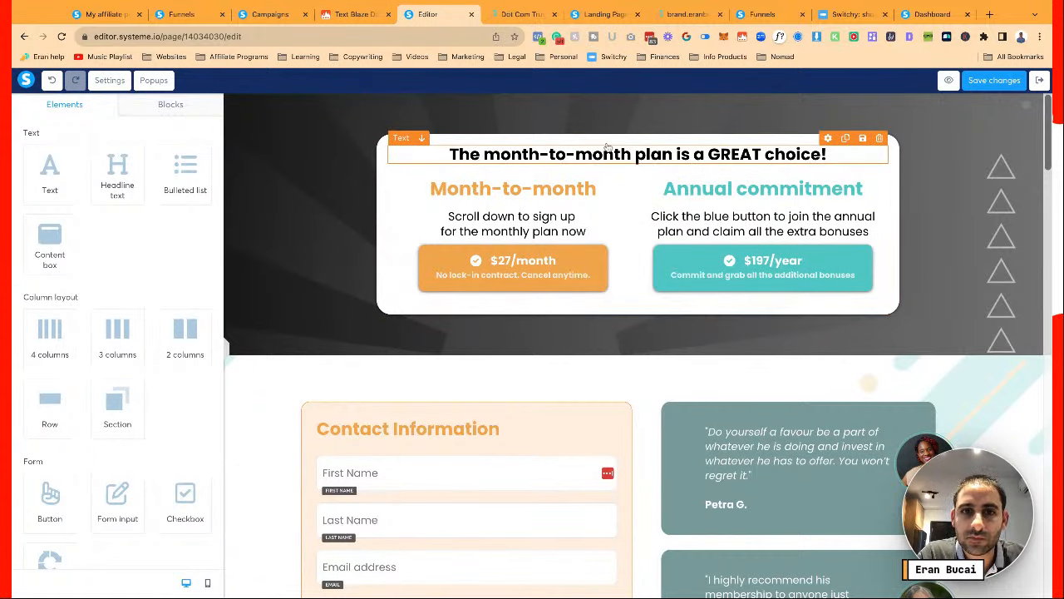
Scroll down past the contact form and $27/month button to the bio paragraphs
{"action": "scroll", "coordinate": [617, 211], "scroll_direction": "down", "scroll_amount": 1}
{"action": "scroll", "coordinate": [617, 212], "scroll_direction": "down", "scroll_amount": 3}
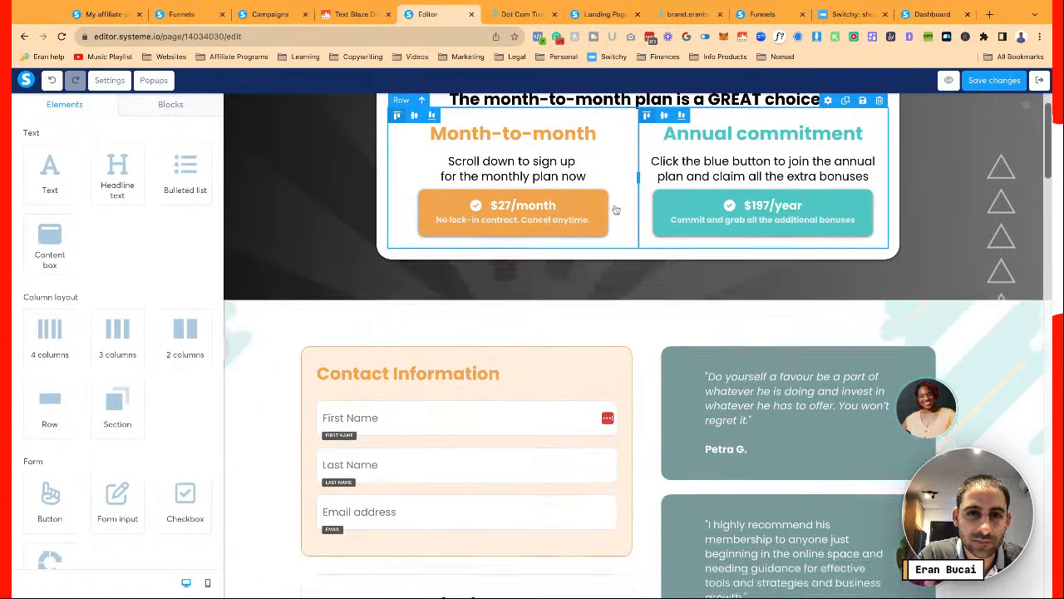
{"action": "scroll", "coordinate": [615, 208], "scroll_direction": "down", "scroll_amount": 2}
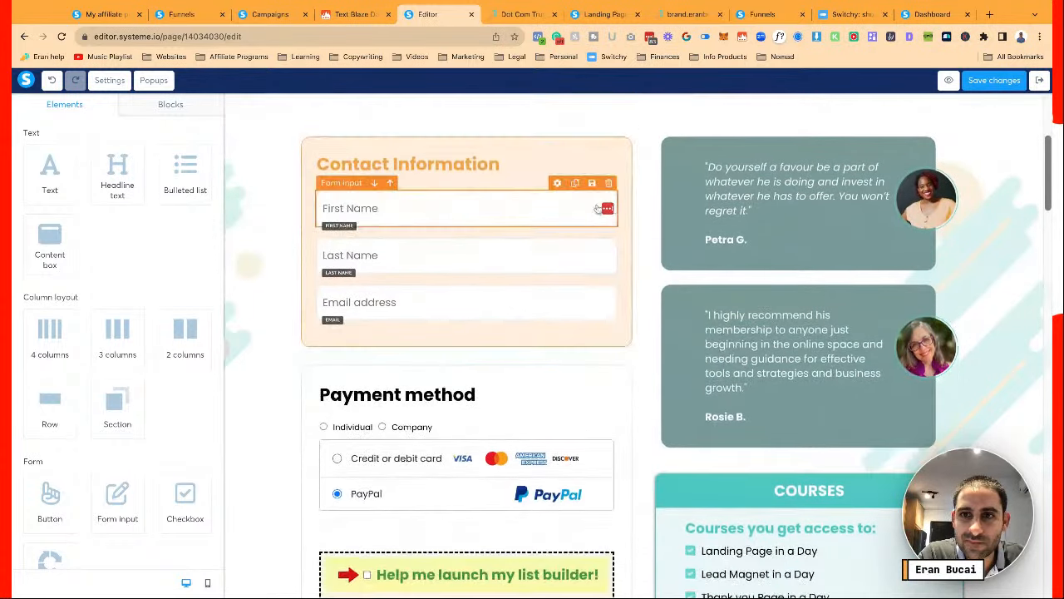
{"action": "scroll", "coordinate": [517, 325], "scroll_direction": "down", "scroll_amount": 4}
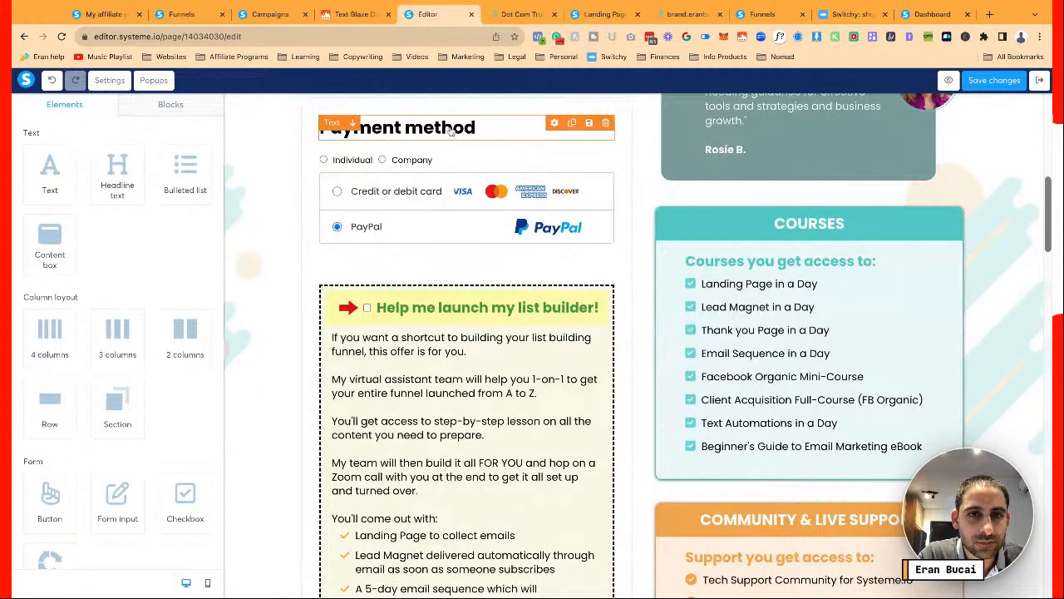
{"action": "scroll", "coordinate": [461, 210], "scroll_direction": "down", "scroll_amount": 5}
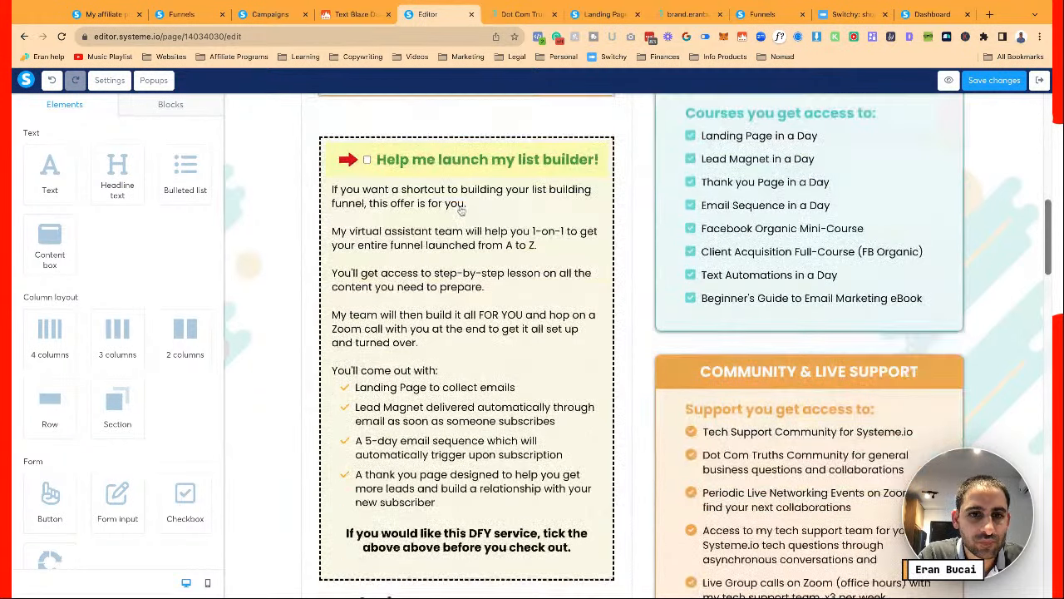
{"action": "scroll", "coordinate": [462, 211], "scroll_direction": "down", "scroll_amount": 1}
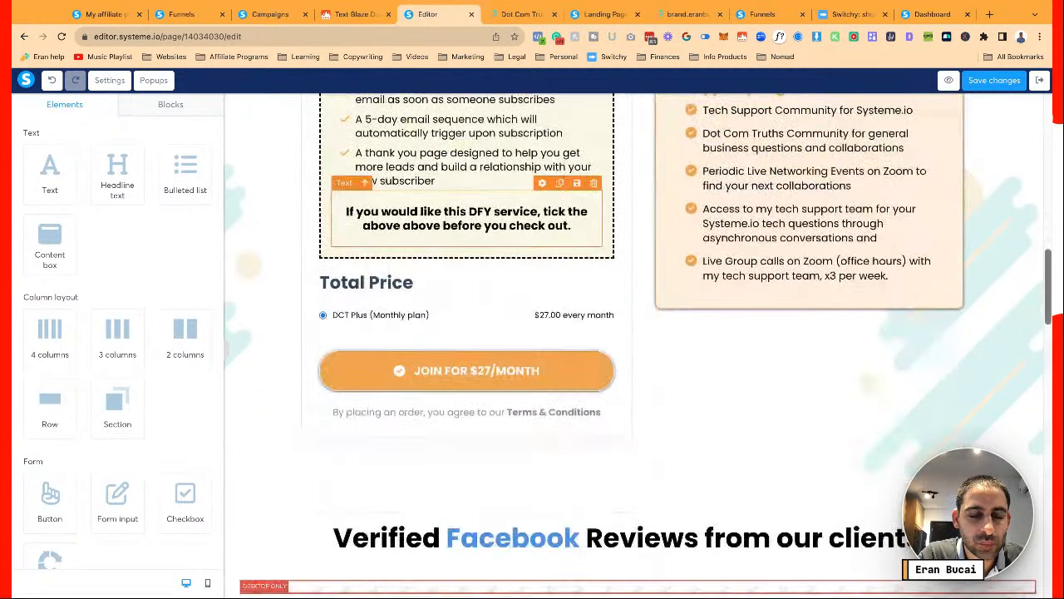
{"action": "scroll", "coordinate": [477, 276], "scroll_direction": "down", "scroll_amount": 2}
{"action": "scroll", "coordinate": [477, 276], "scroll_direction": "down", "scroll_amount": 3}
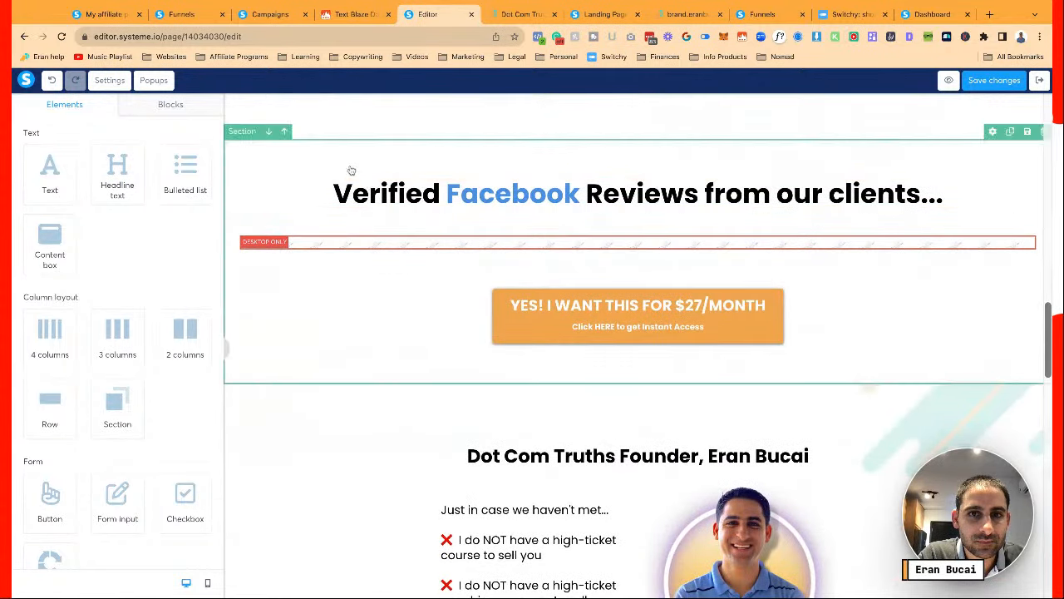
{"action": "left_click", "coordinate": [580, 310]}
{"action": "key", "text": "Escape"}
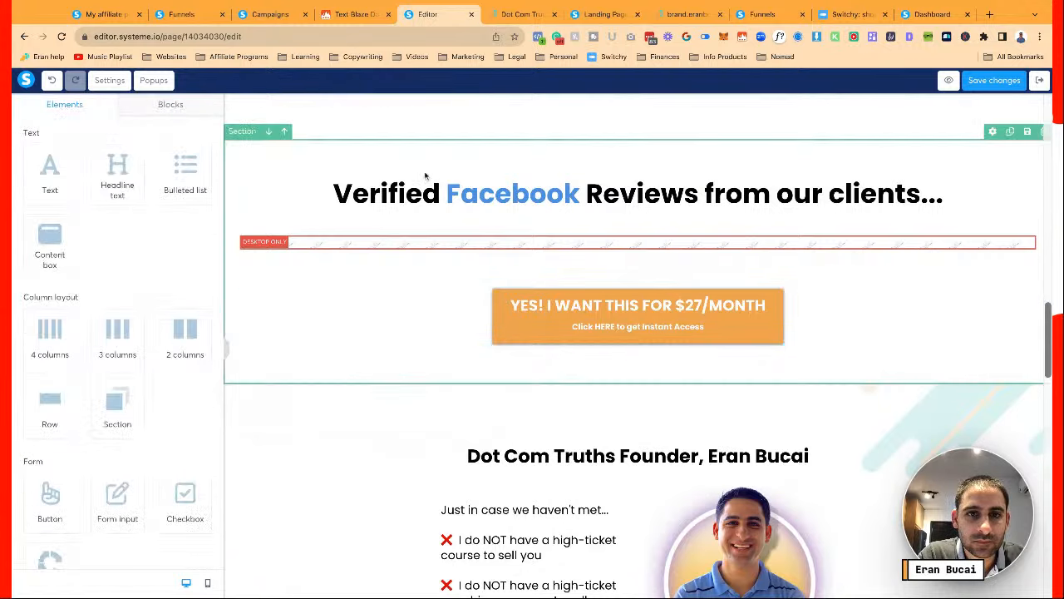
{"action": "scroll", "coordinate": [425, 175], "scroll_direction": "up", "scroll_amount": 8}
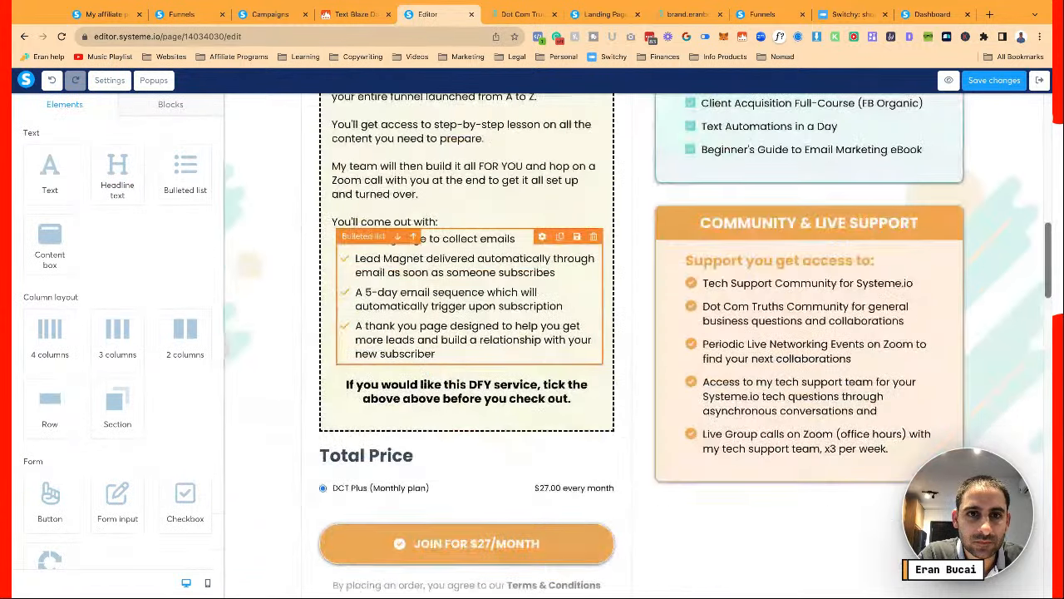
{"action": "scroll", "coordinate": [426, 276], "scroll_direction": "up", "scroll_amount": 10}
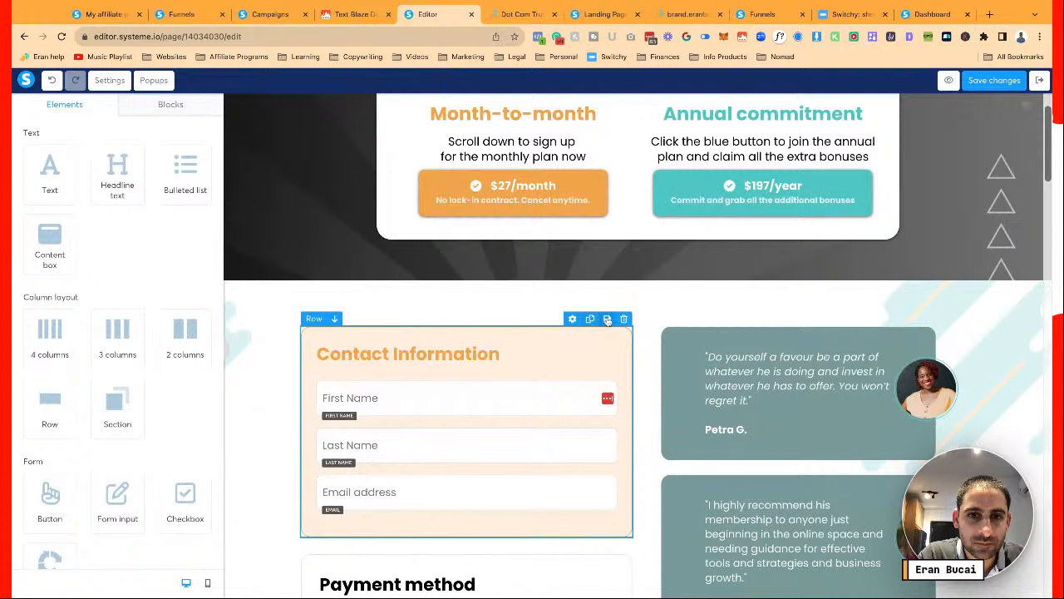
{"action": "left_click", "coordinate": [313, 321]}
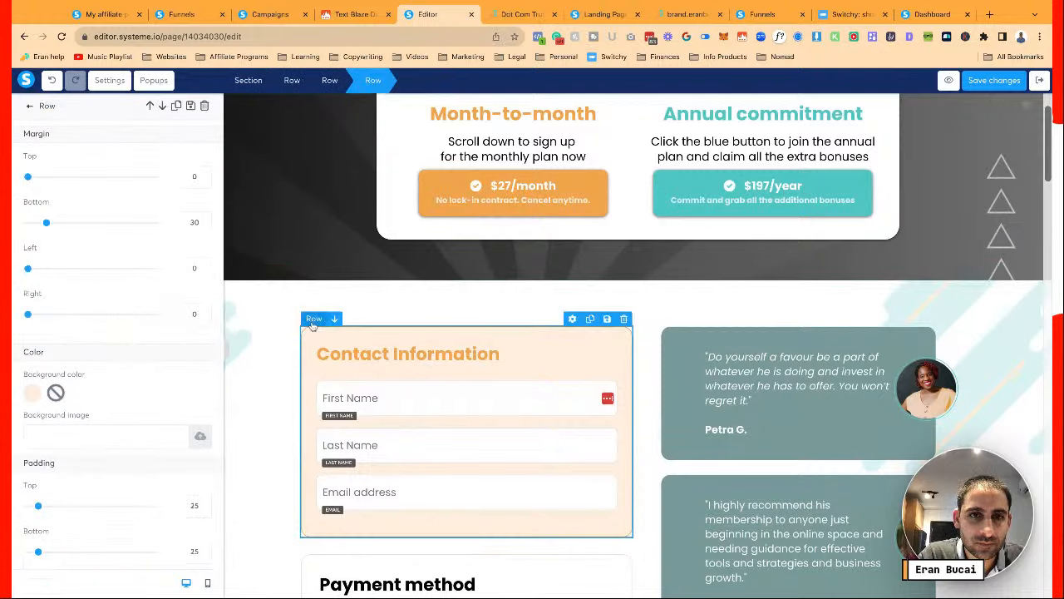
{"action": "key", "text": "Escape"}
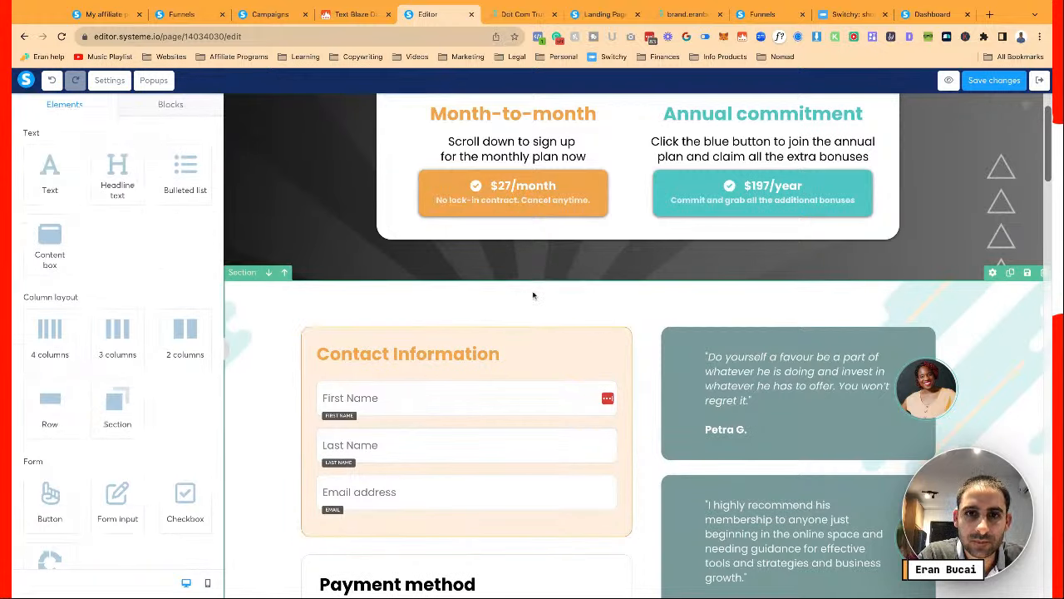
{"action": "left_click", "coordinate": [527, 213]}
{"action": "key", "text": "Escape"}
{"action": "scroll", "coordinate": [503, 298], "scroll_direction": "down", "scroll_amount": 4}
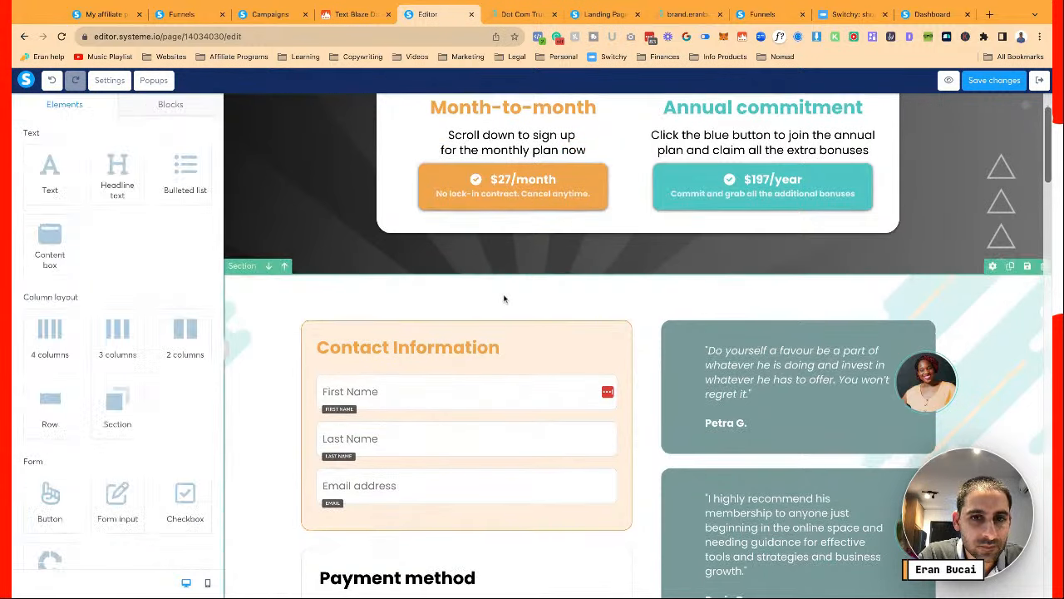
{"action": "scroll", "coordinate": [503, 298], "scroll_direction": "down", "scroll_amount": 12}
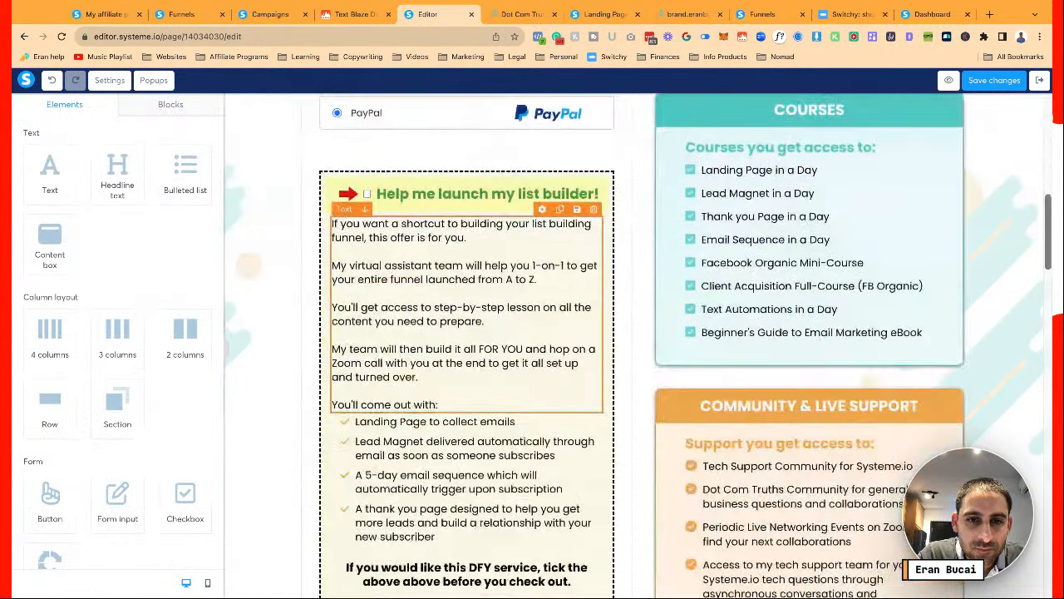
{"action": "scroll", "coordinate": [503, 298], "scroll_direction": "down", "scroll_amount": 15}
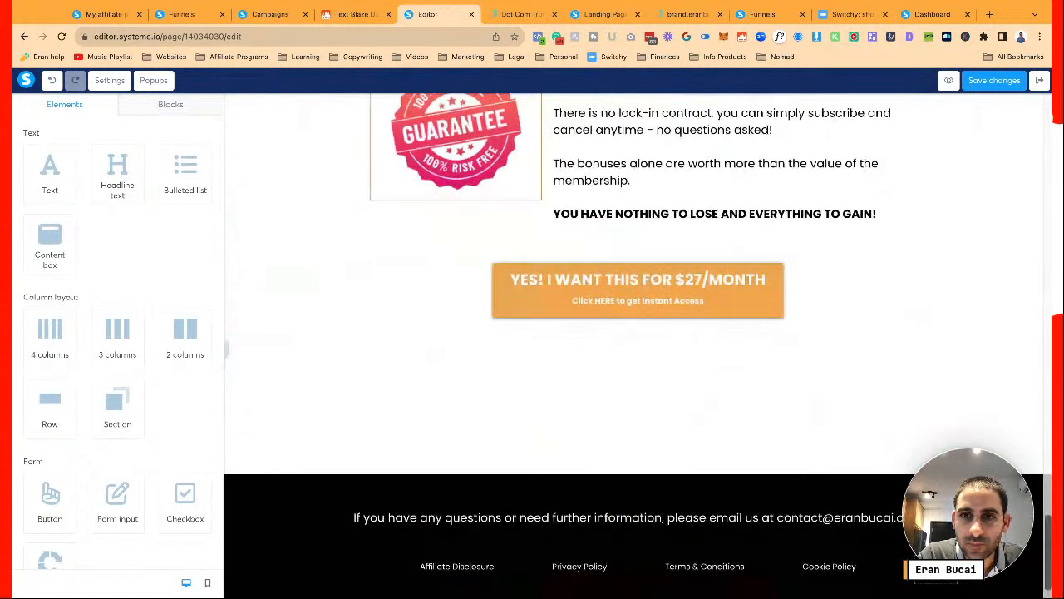
{"action": "scroll", "coordinate": [503, 436], "scroll_direction": "up", "scroll_amount": 2}
{"action": "scroll", "coordinate": [503, 436], "scroll_direction": "up", "scroll_amount": 9}
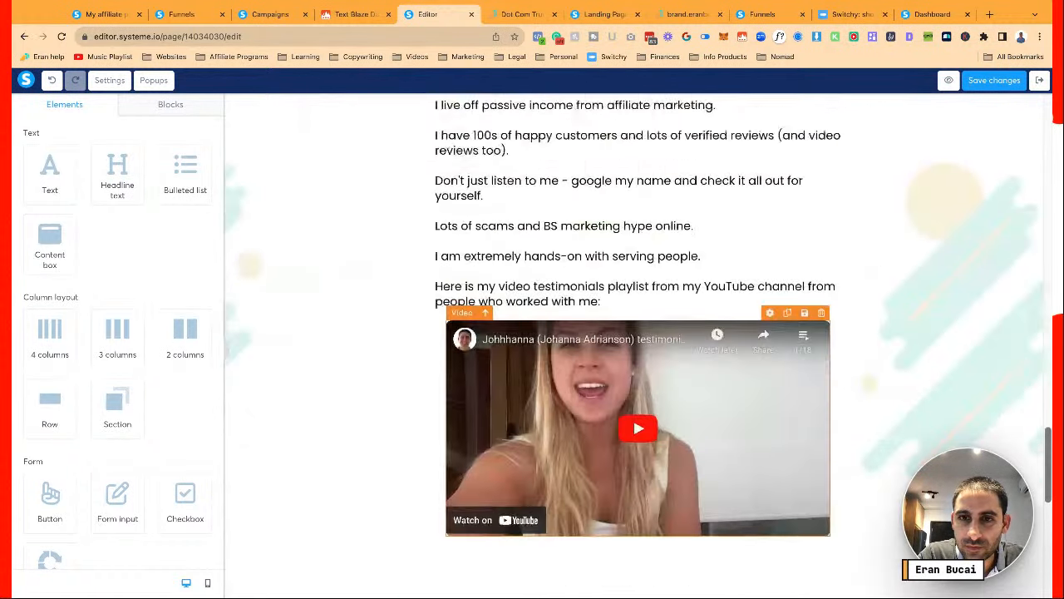
{"action": "scroll", "coordinate": [620, 349], "scroll_direction": "up", "scroll_amount": 3}
{"action": "scroll", "coordinate": [620, 349], "scroll_direction": "down", "scroll_amount": 2}
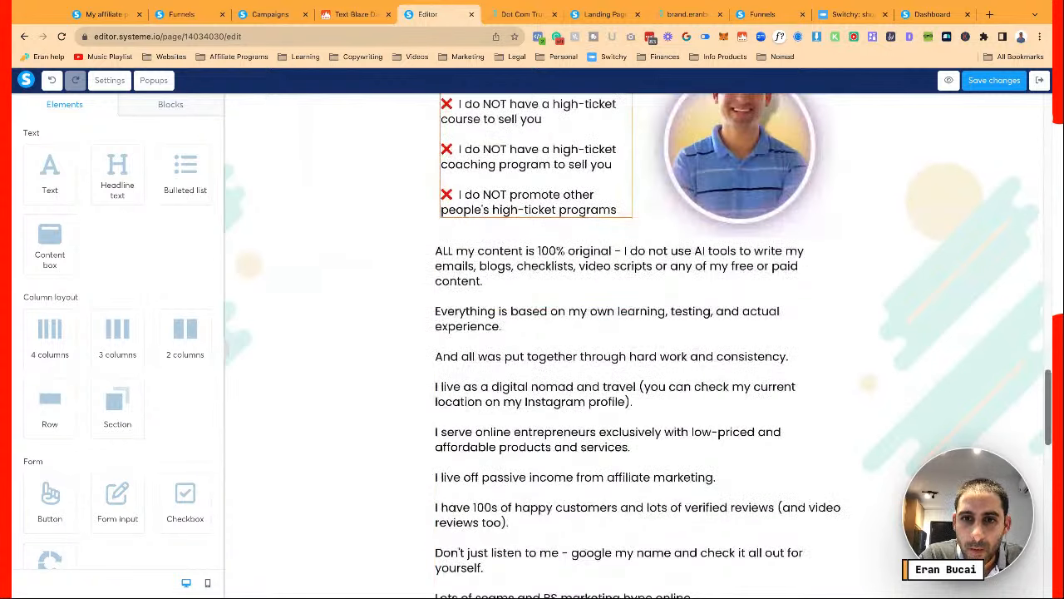
Delete the Instagram remark and remove the links on 'video reviews' and 'verified reviews'
{"action": "left_click", "coordinate": [620, 350]}
{"action": "scroll", "coordinate": [632, 324], "scroll_direction": "down", "scroll_amount": 1}
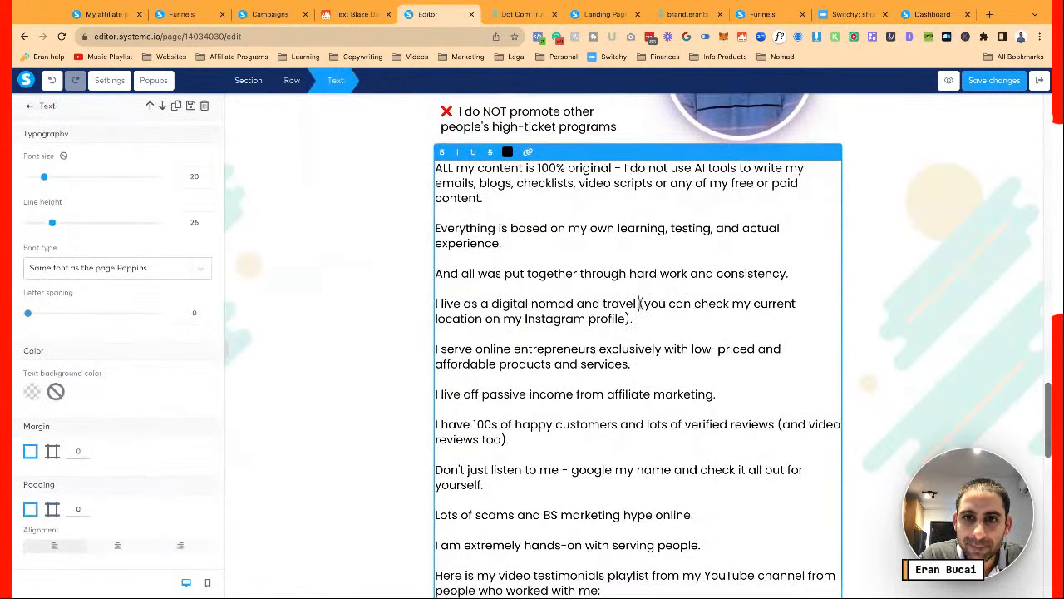
{"action": "left_click", "coordinate": [640, 303], "text": "shift"}
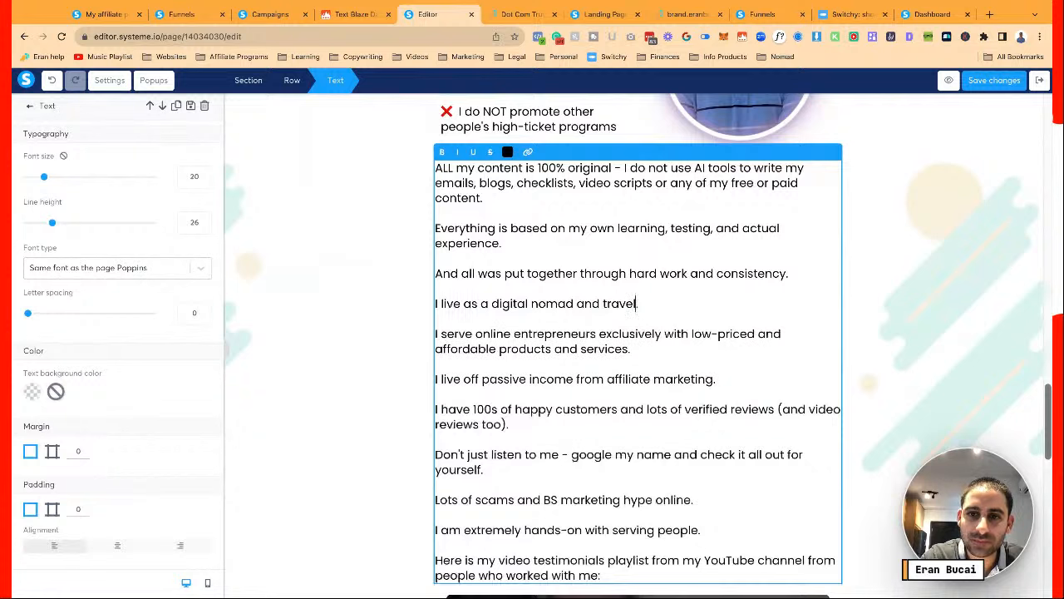
{"action": "left_click", "coordinate": [830, 411]}
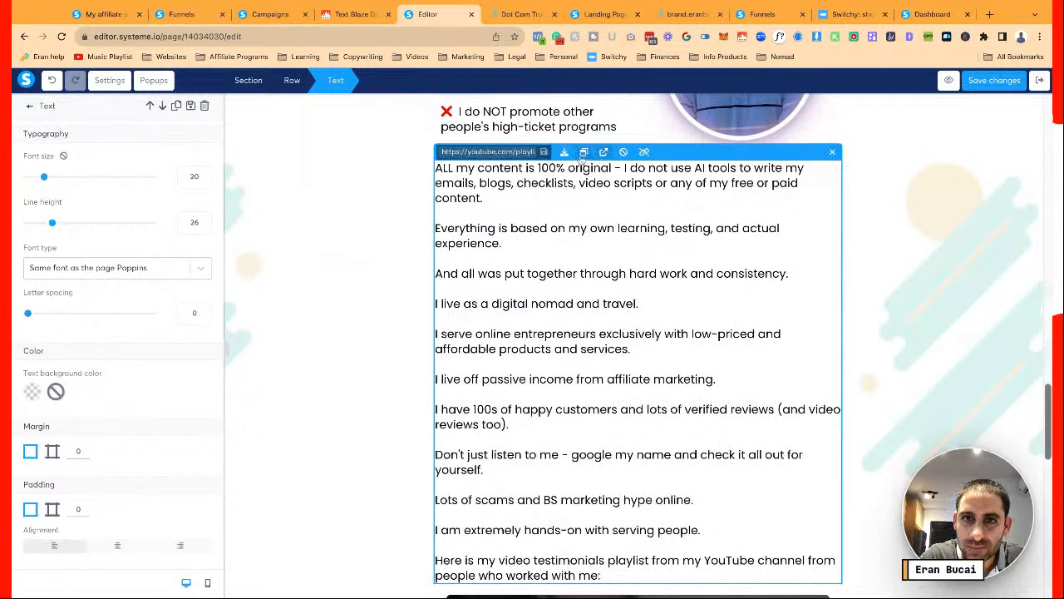
{"action": "triple_click", "coordinate": [526, 151]}
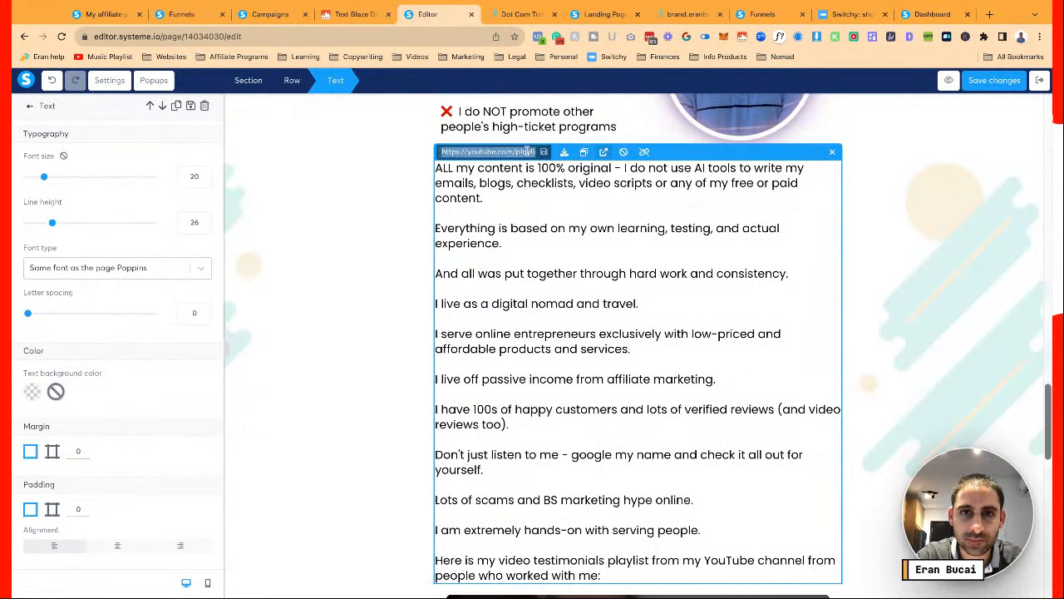
{"action": "key", "text": "BackSpace"}
{"action": "left_click", "coordinate": [762, 416]}
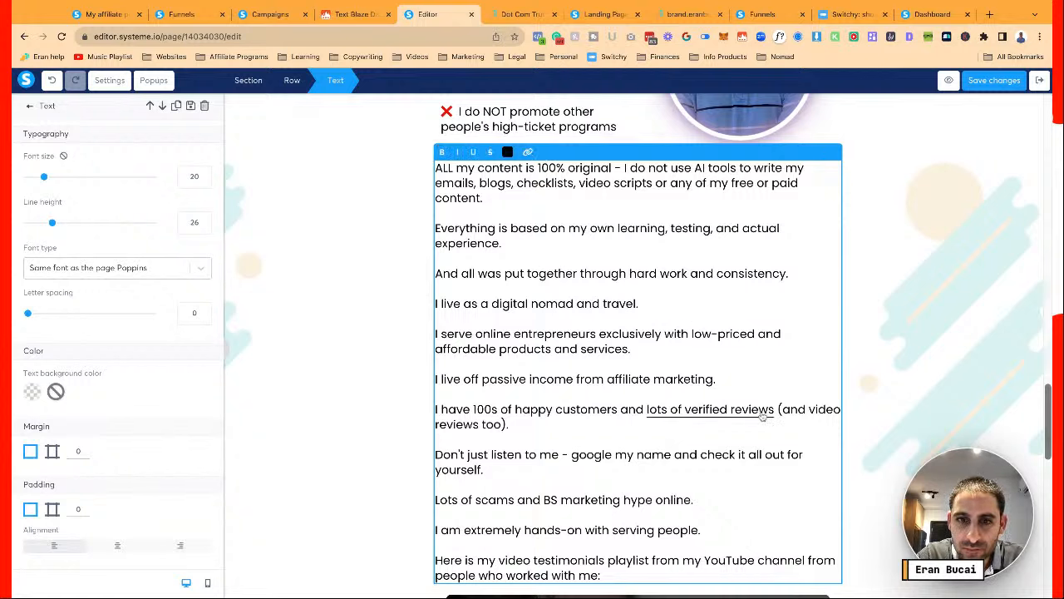
{"action": "left_click", "coordinate": [741, 412]}
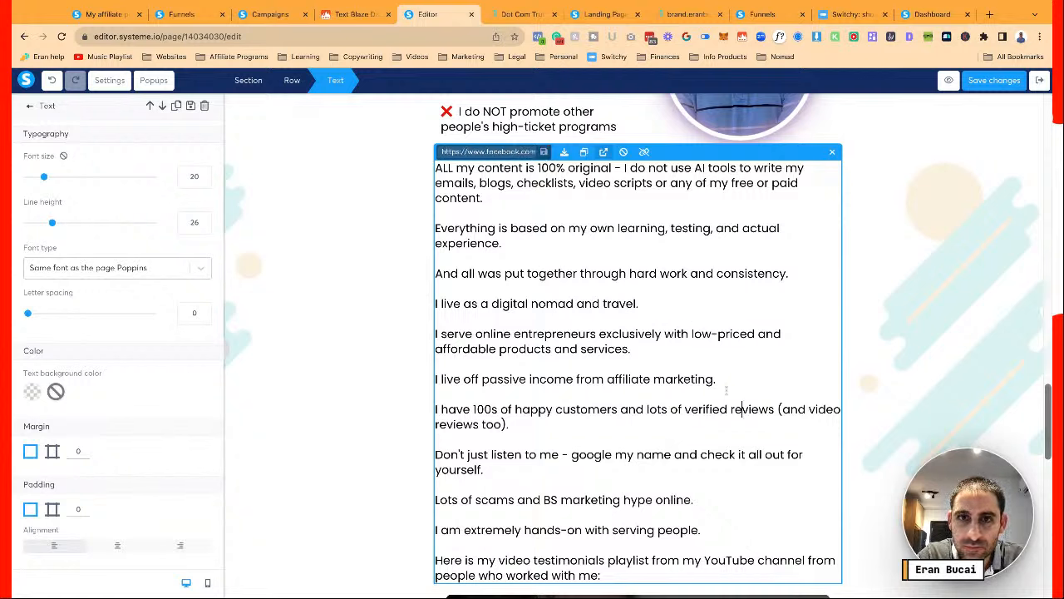
{"action": "triple_click", "coordinate": [515, 153]}
{"action": "key", "text": "BackSpace"}
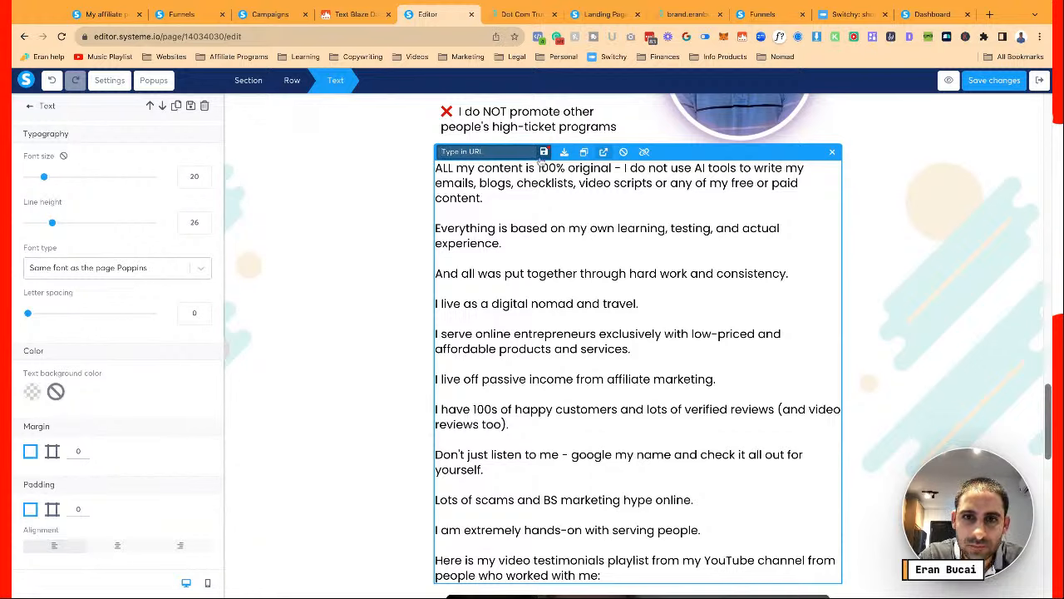
{"action": "left_click", "coordinate": [542, 152]}
Save the order page changes
{"action": "scroll", "coordinate": [603, 272], "scroll_direction": "down", "scroll_amount": 5}
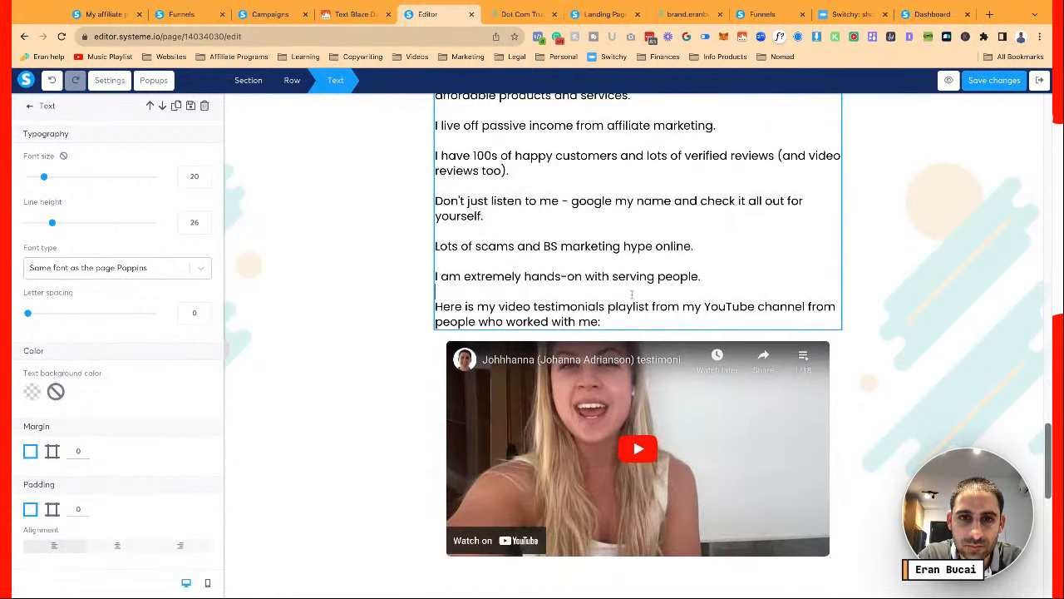
{"action": "scroll", "coordinate": [650, 332], "scroll_direction": "down", "scroll_amount": 8}
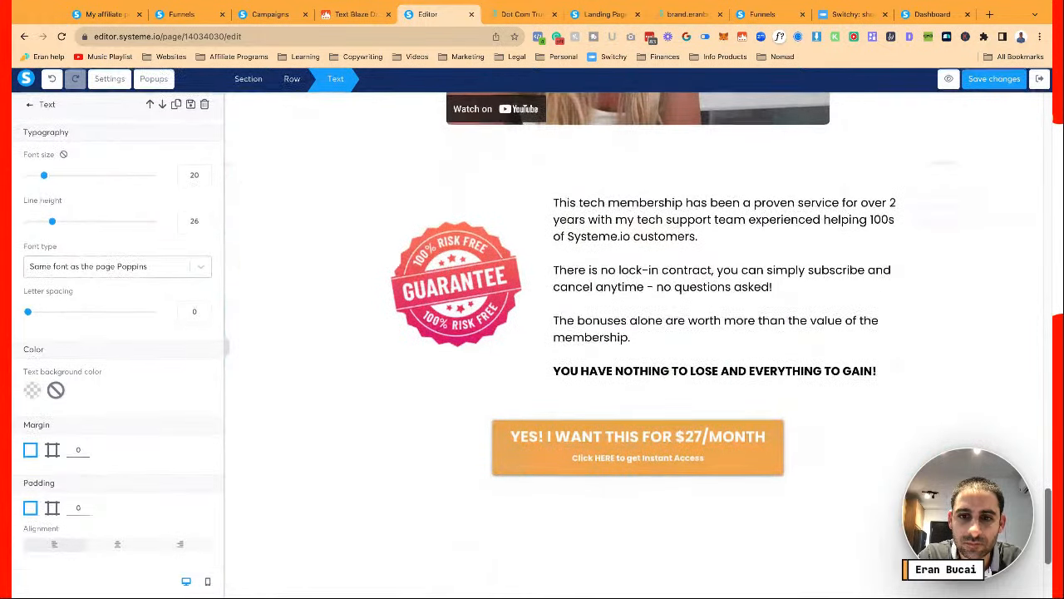
{"action": "left_click", "coordinate": [636, 443]}
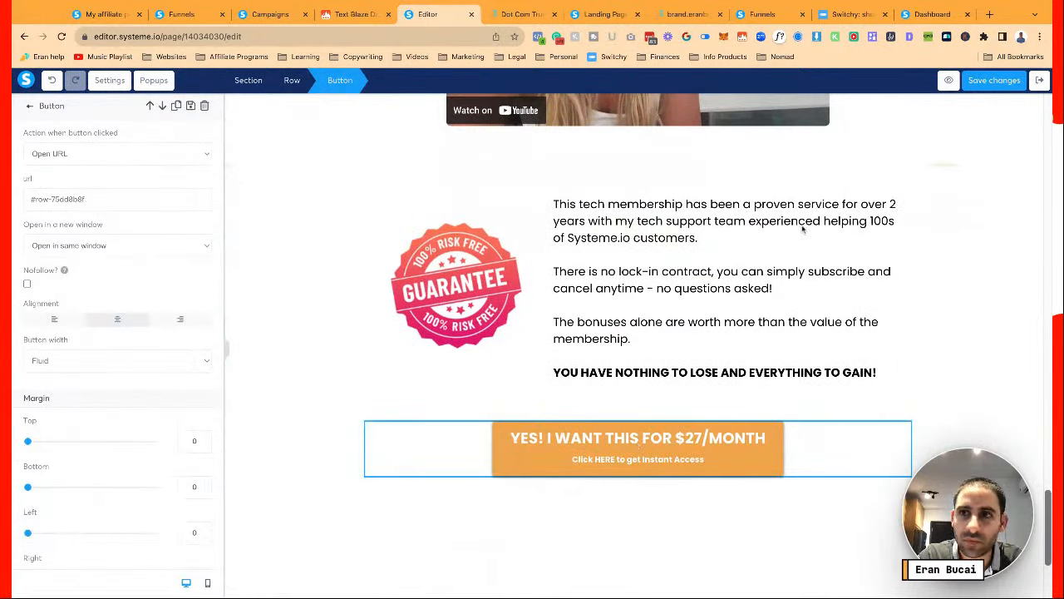
{"action": "left_click", "coordinate": [993, 82]}
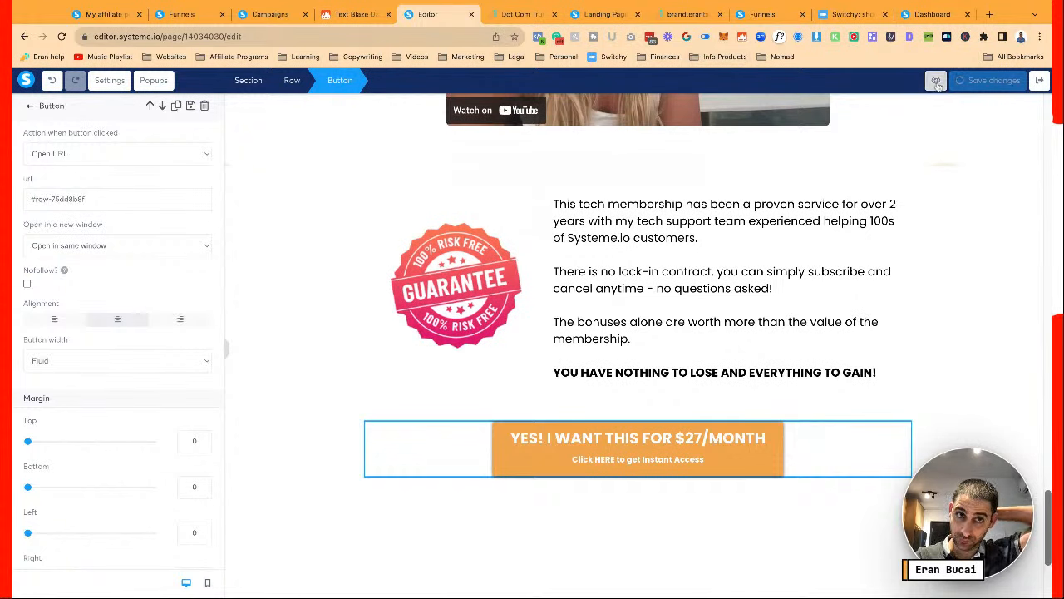
Copy the DCT Plus page's SEO title into this page's title setting
{"action": "left_click", "coordinate": [109, 80]}
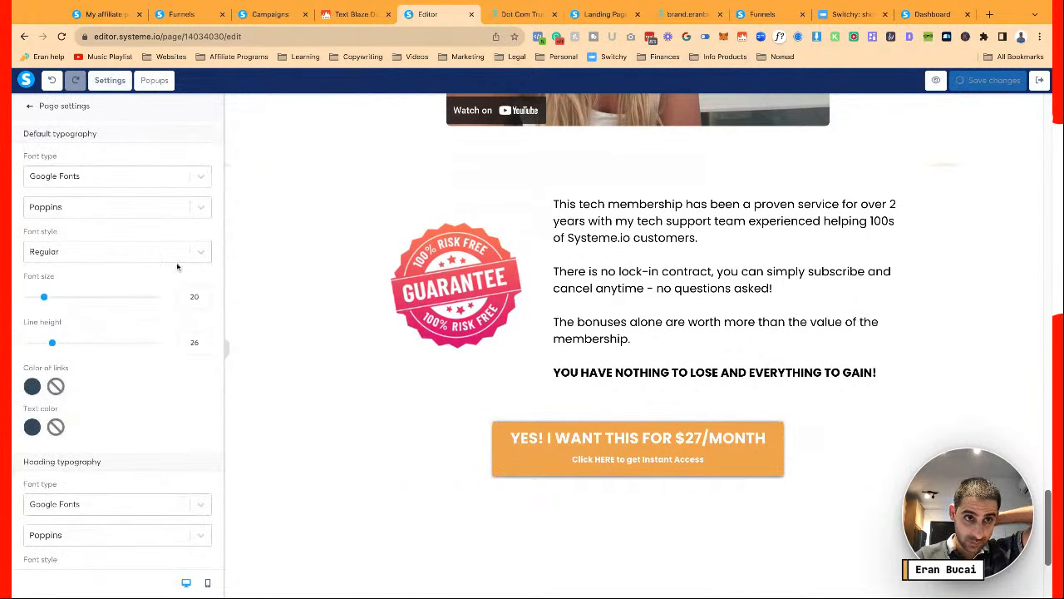
{"action": "scroll", "coordinate": [131, 316], "scroll_direction": "down", "scroll_amount": 15}
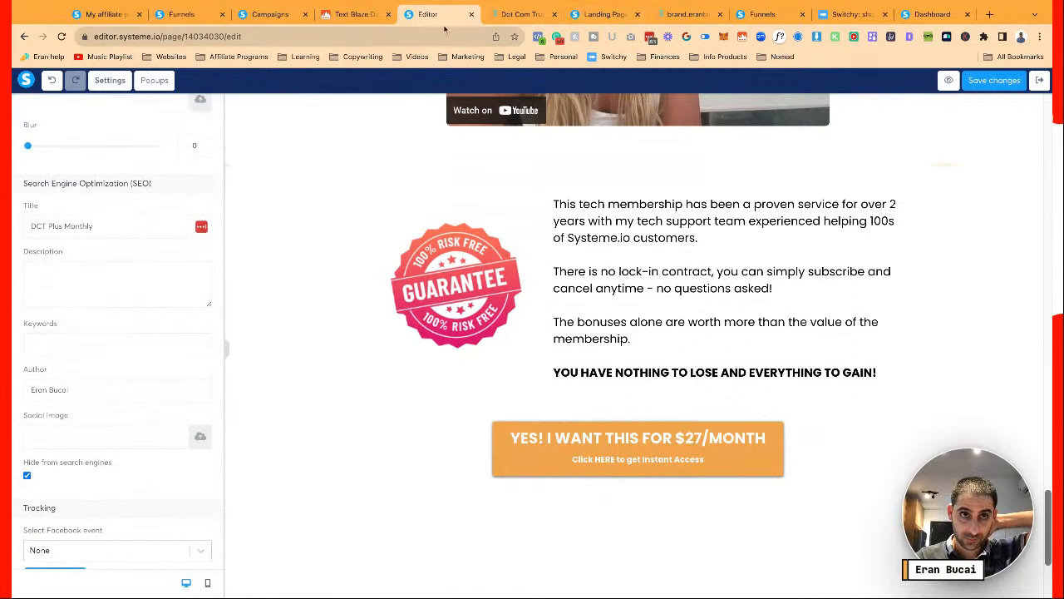
{"action": "left_click", "coordinate": [191, 16]}
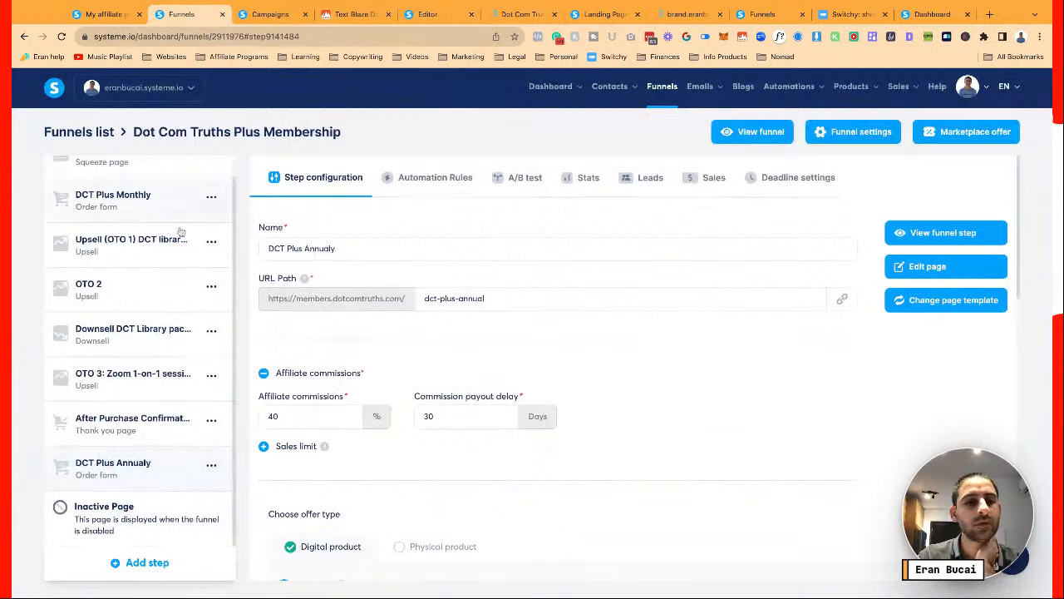
{"action": "scroll", "coordinate": [159, 308], "scroll_direction": "up", "scroll_amount": 1}
{"action": "left_click", "coordinate": [130, 176]}
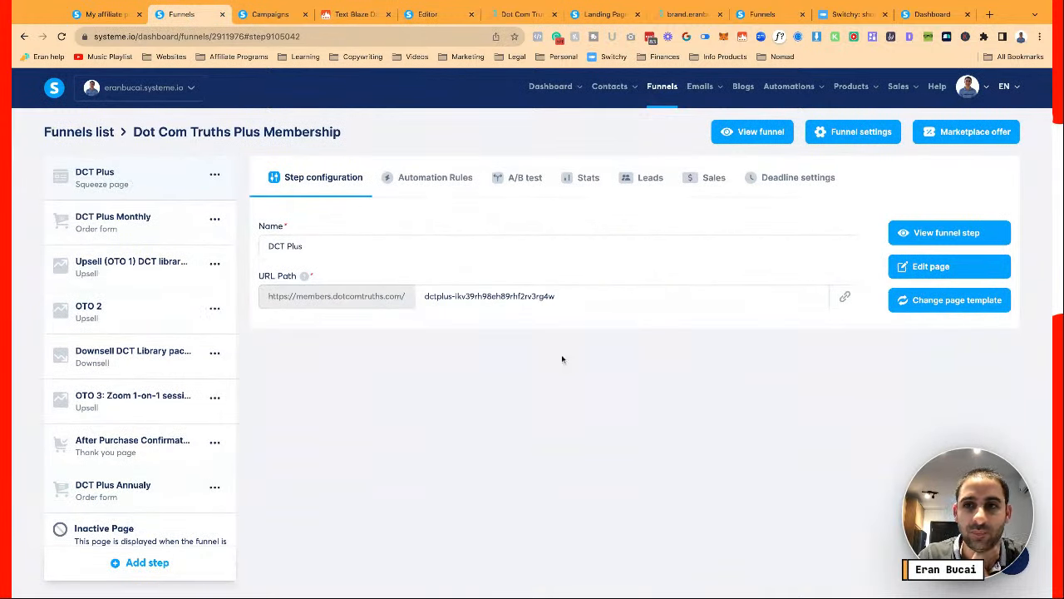
{"action": "left_click", "coordinate": [921, 269]}
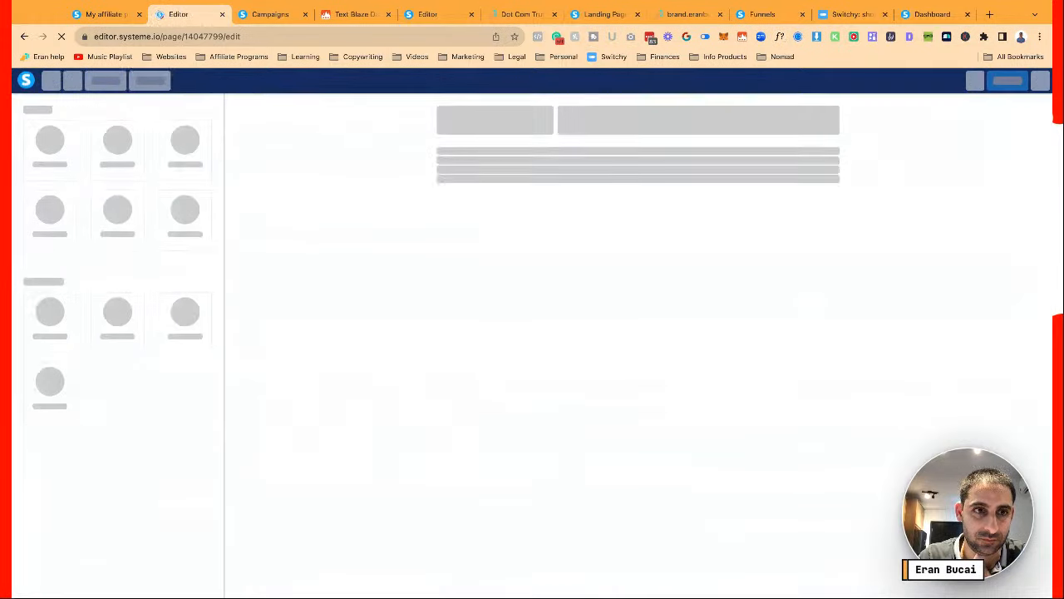
{"action": "left_click", "coordinate": [108, 80]}
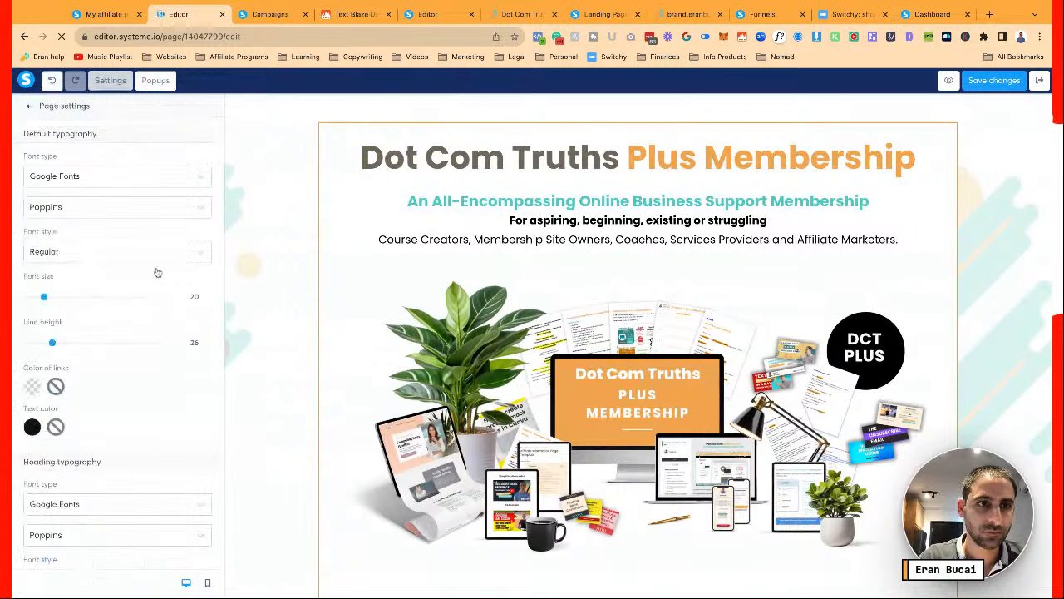
{"action": "scroll", "coordinate": [157, 272], "scroll_direction": "down", "scroll_amount": 3}
{"action": "scroll", "coordinate": [157, 272], "scroll_direction": "down", "scroll_amount": 5}
{"action": "scroll", "coordinate": [137, 328], "scroll_direction": "up", "scroll_amount": 3}
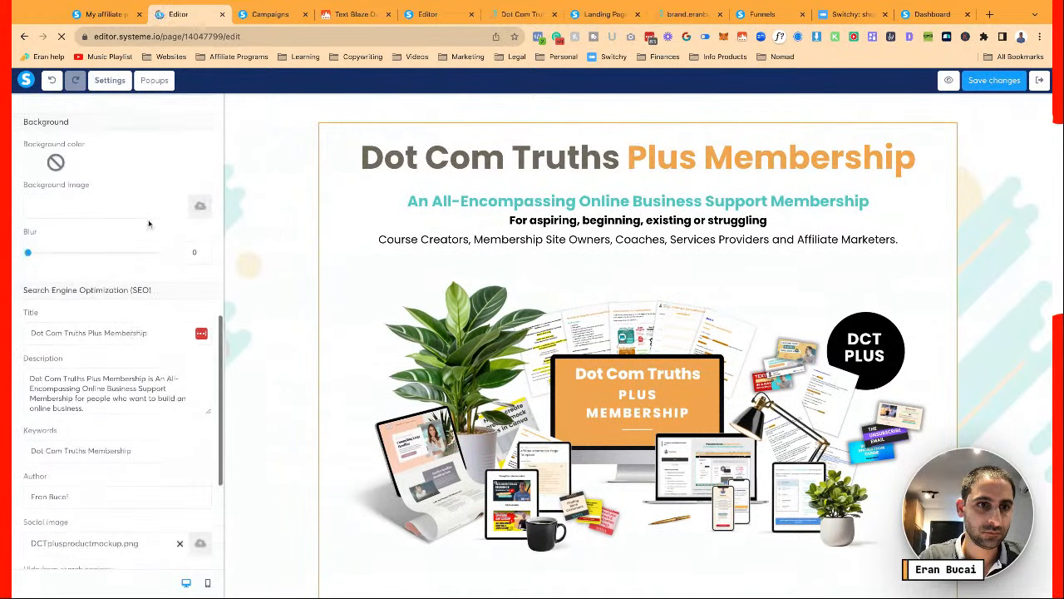
{"action": "triple_click", "coordinate": [133, 332]}
{"action": "key", "text": "ctrl+c"}
{"action": "left_click", "coordinate": [433, 21]}
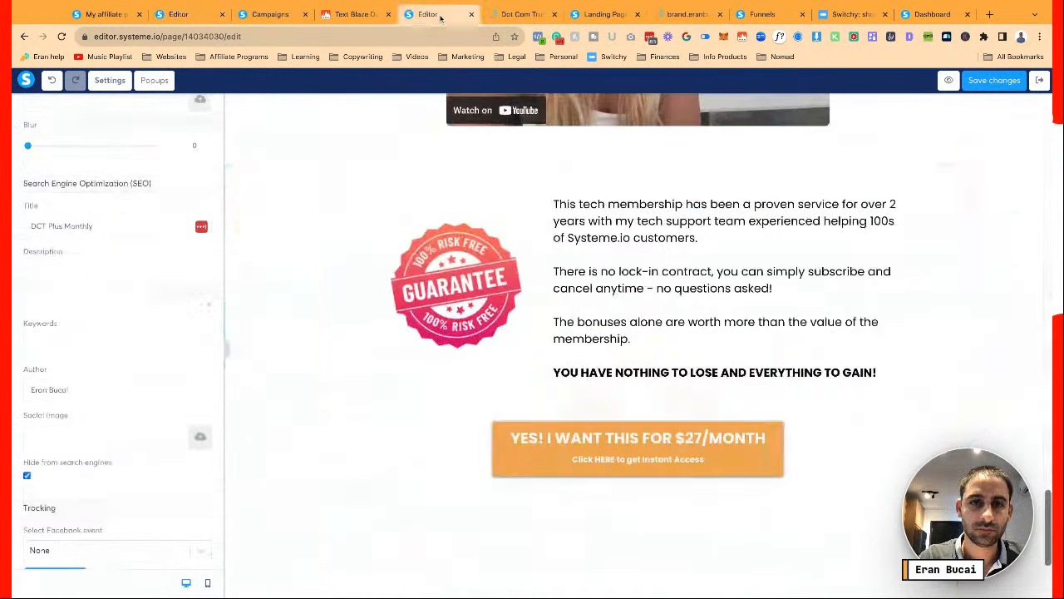
{"action": "triple_click", "coordinate": [127, 231]}
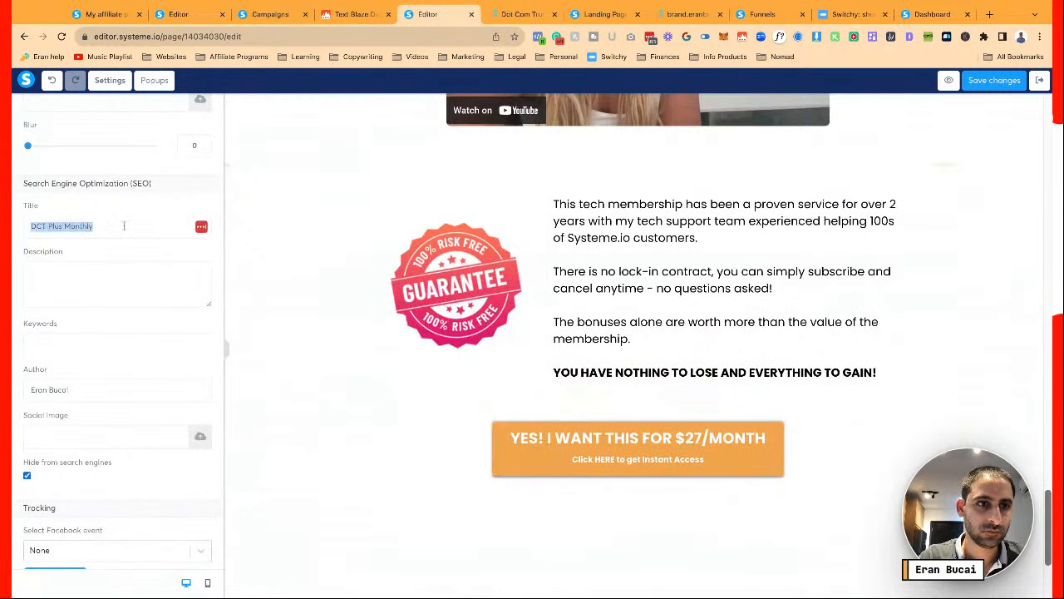
{"action": "key", "text": "ctrl+v"}
Copy the DCT Plus SEO description and keywords 'Dot Com Truths Membership' into this page
{"action": "left_click", "coordinate": [189, 14]}
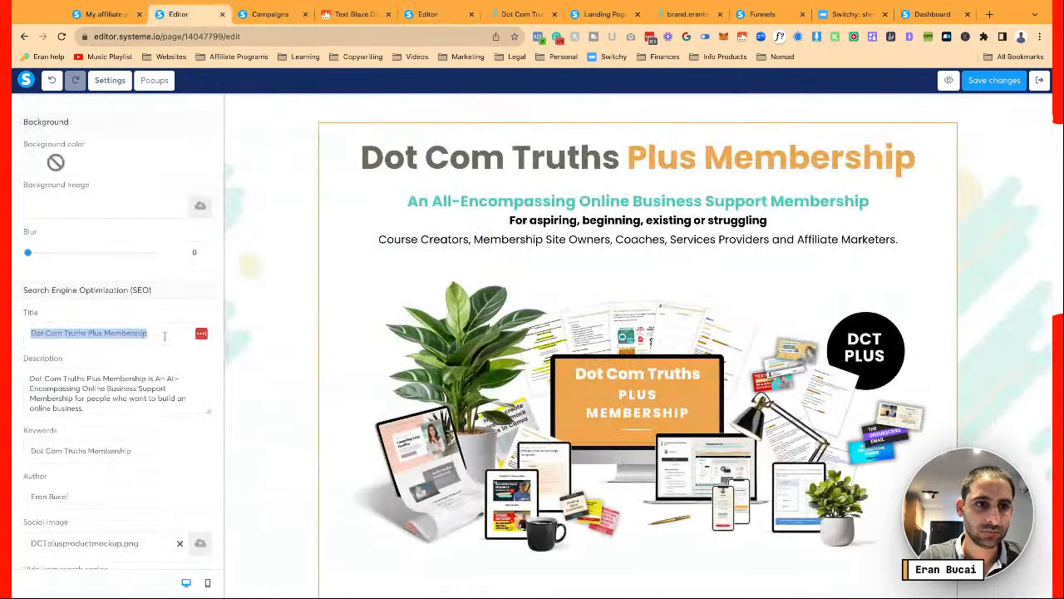
{"action": "triple_click", "coordinate": [148, 387]}
{"action": "key", "text": "ctrl+c"}
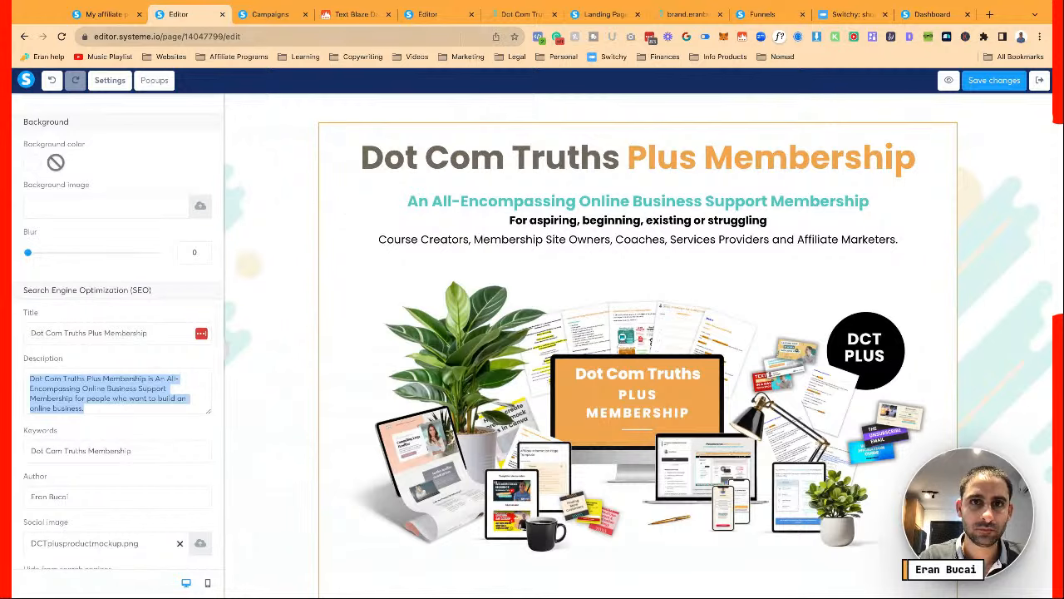
{"action": "left_click", "coordinate": [447, 14]}
{"action": "left_click", "coordinate": [130, 286]}
{"action": "key", "text": "ctrl+v"}
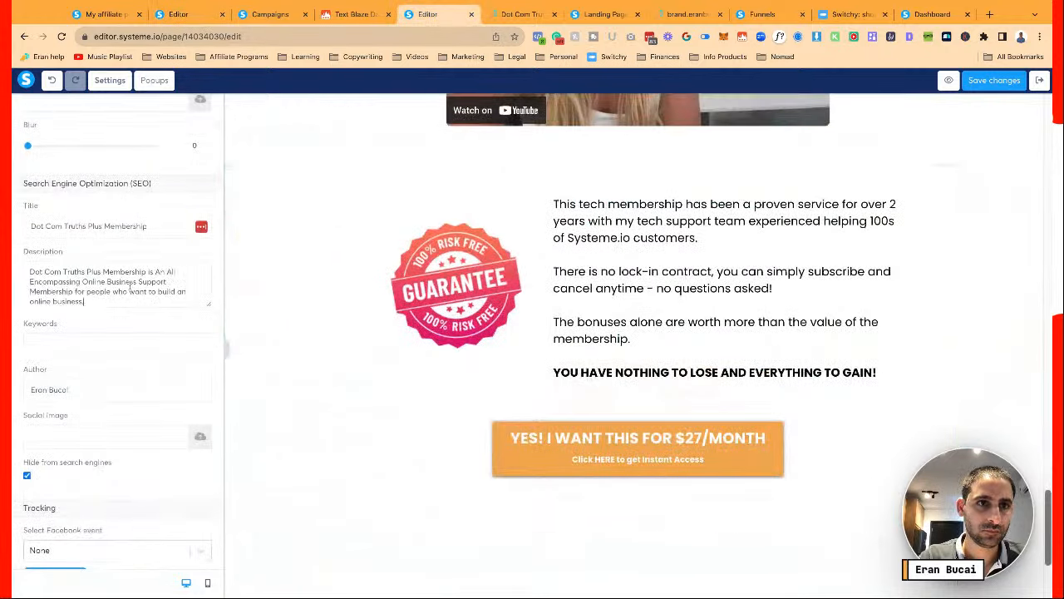
{"action": "left_click", "coordinate": [189, 14]}
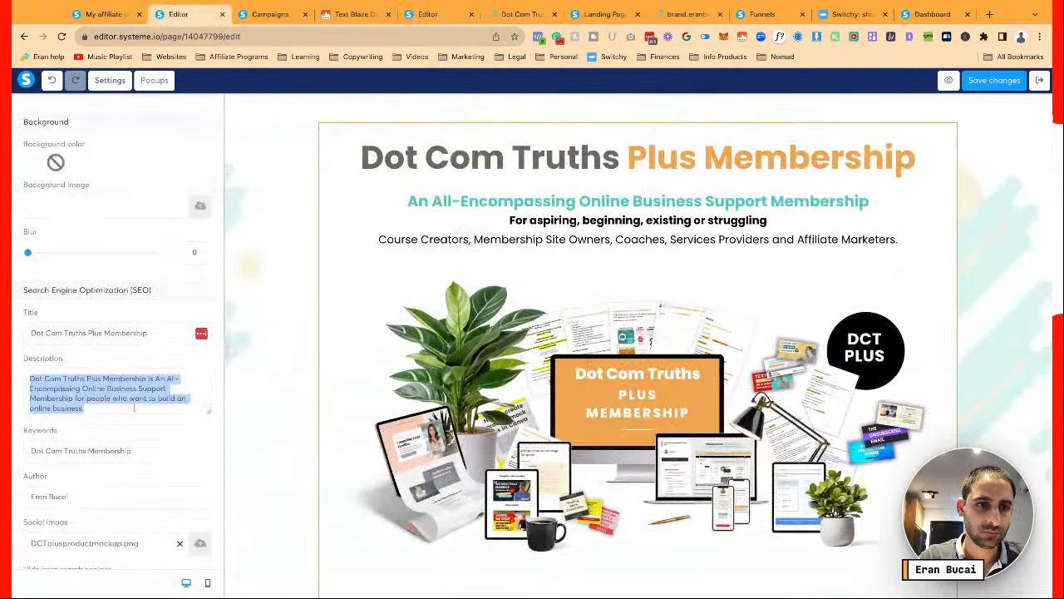
{"action": "left_click", "coordinate": [141, 453]}
{"action": "triple_click", "coordinate": [141, 453]}
{"action": "key", "text": "ctrl+c"}
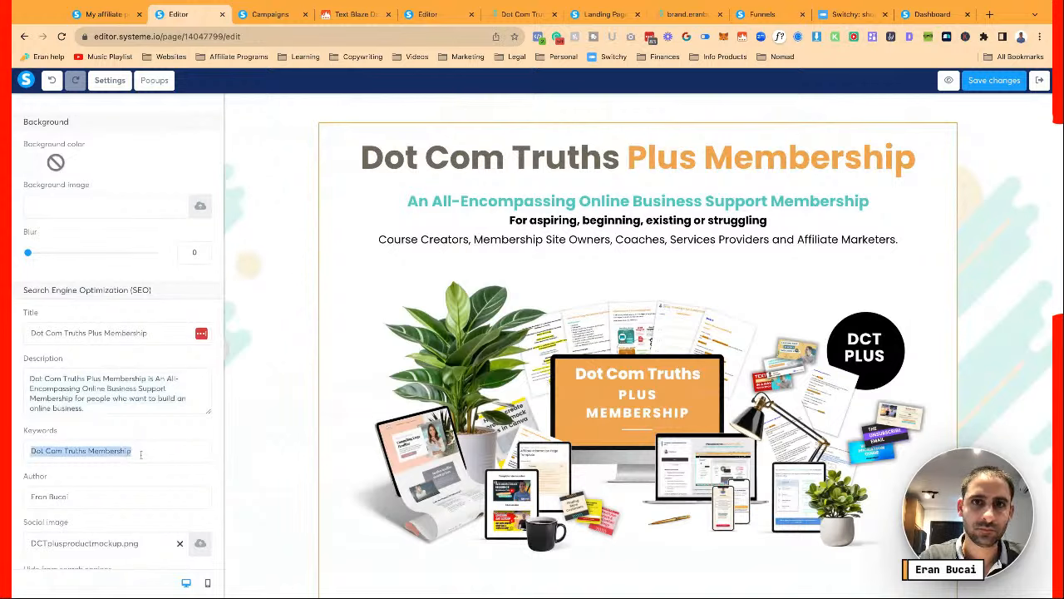
{"action": "left_click", "coordinate": [427, 14]}
{"action": "left_click", "coordinate": [124, 336]}
{"action": "key", "text": "ctrl+v"}
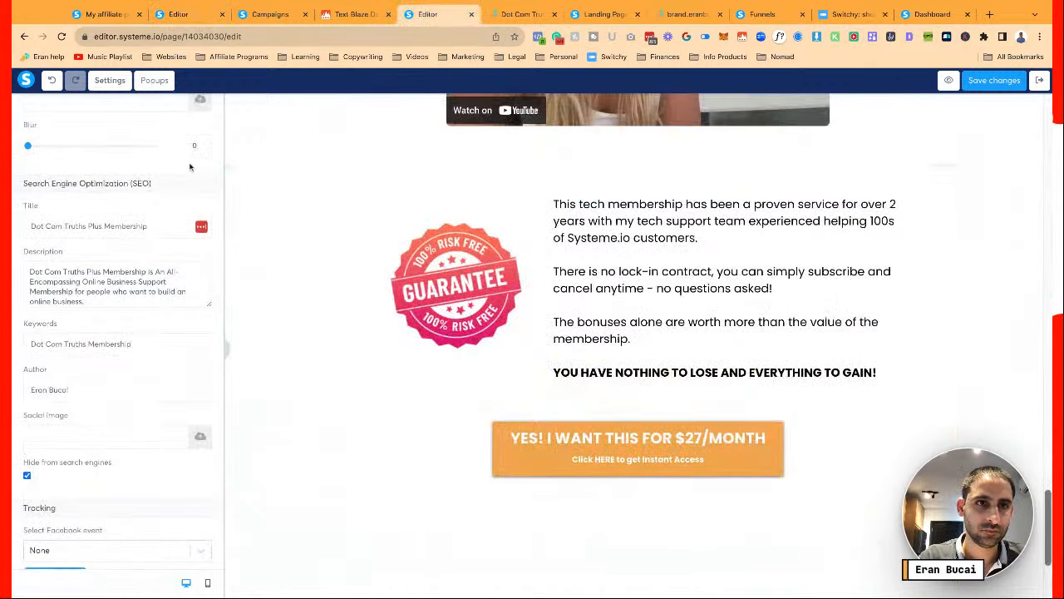
Set DCTplusproductmockup.png from the uploaded images as the social sharing image
{"action": "left_click", "coordinate": [199, 438]}
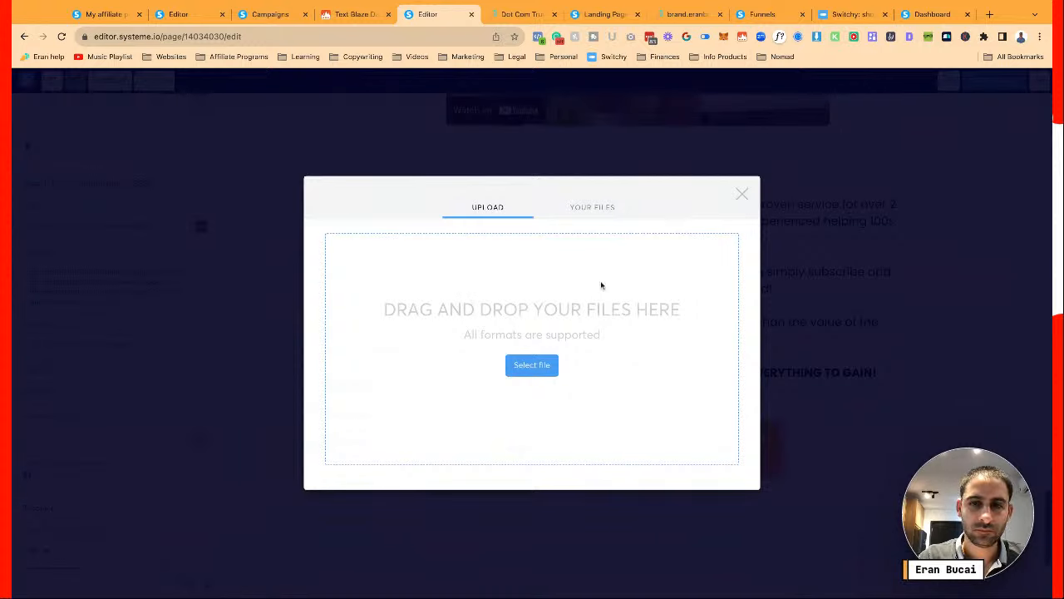
{"action": "left_click", "coordinate": [601, 214]}
{"action": "left_click", "coordinate": [502, 188]}
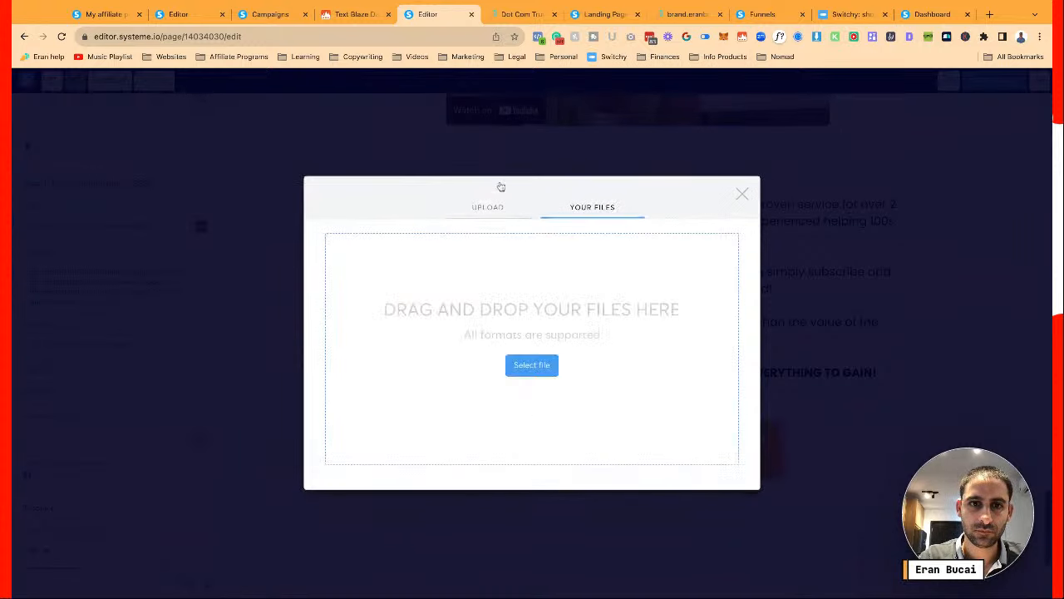
{"action": "left_click", "coordinate": [586, 207]}
{"action": "scroll", "coordinate": [509, 337], "scroll_direction": "down", "scroll_amount": 5}
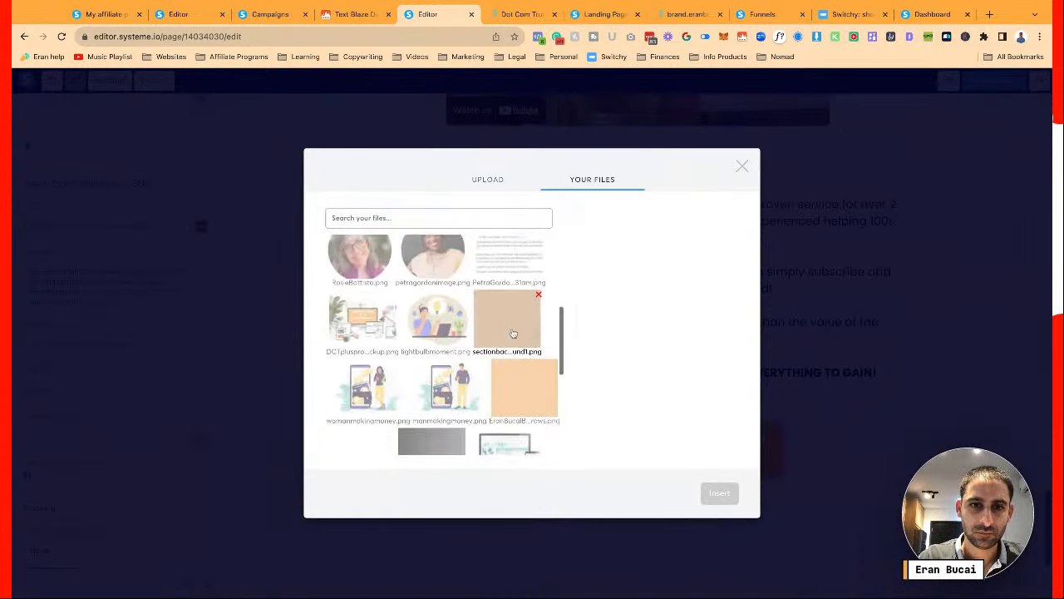
{"action": "left_click", "coordinate": [363, 309]}
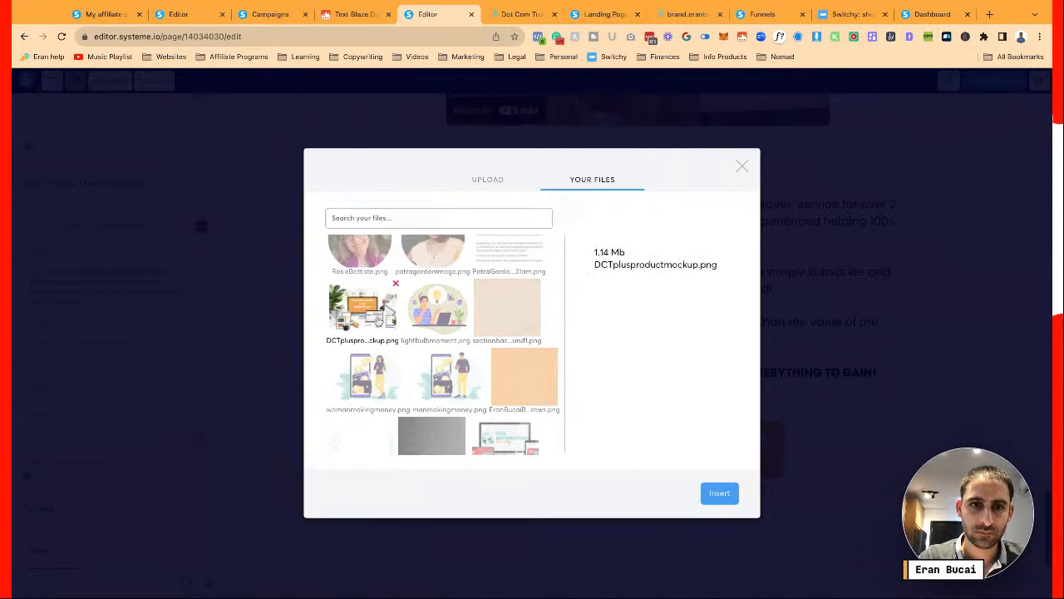
{"action": "left_click", "coordinate": [719, 493]}
Choose Lead as the Facebook tracking event and close the page settings
{"action": "scroll", "coordinate": [166, 465], "scroll_direction": "down", "scroll_amount": 3}
{"action": "left_click", "coordinate": [162, 430]}
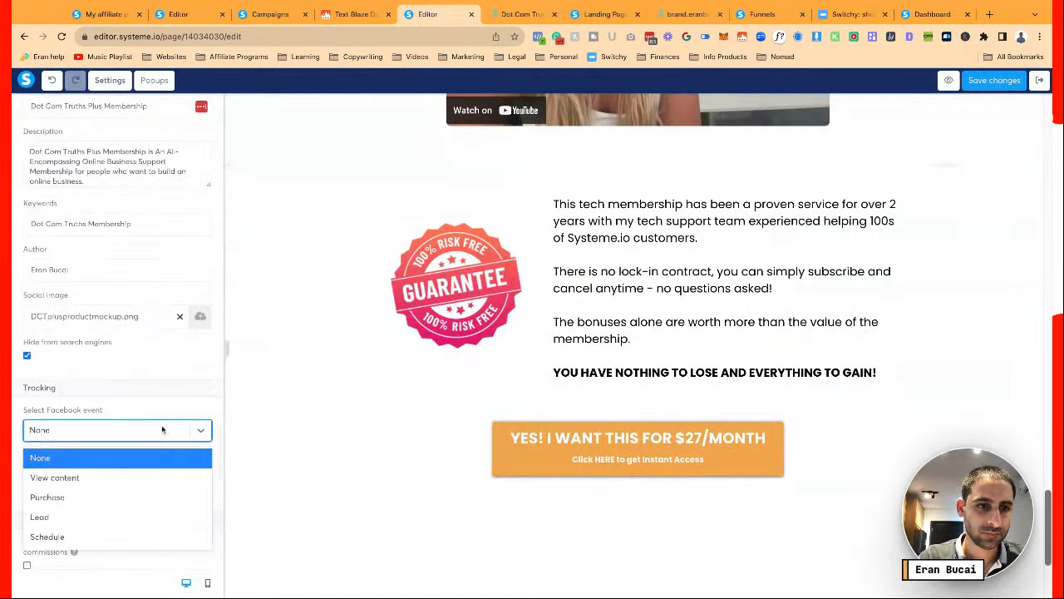
{"action": "left_click", "coordinate": [121, 516]}
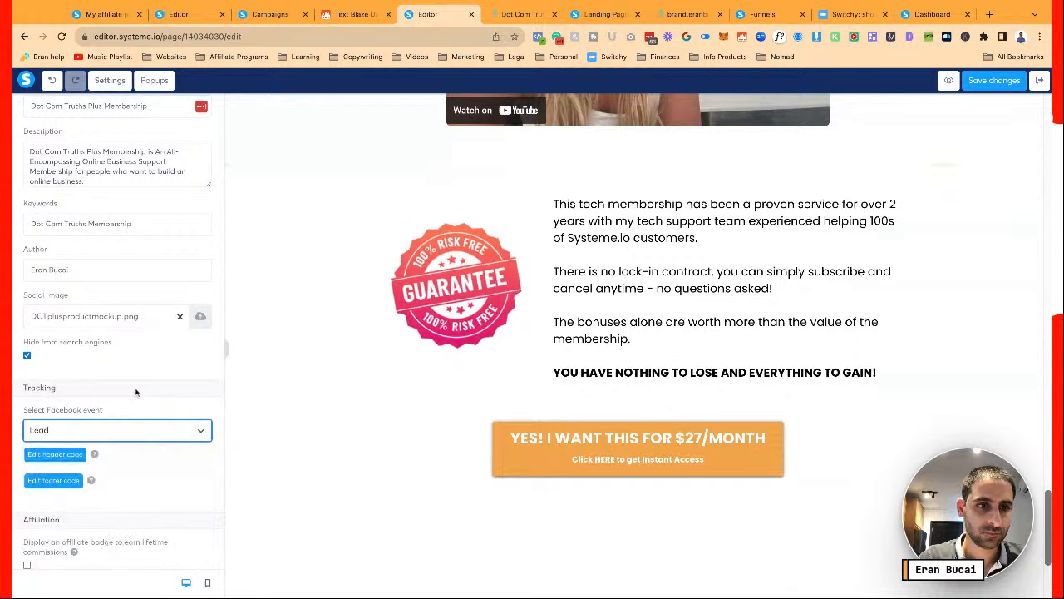
{"action": "scroll", "coordinate": [137, 391], "scroll_direction": "up", "scroll_amount": 4}
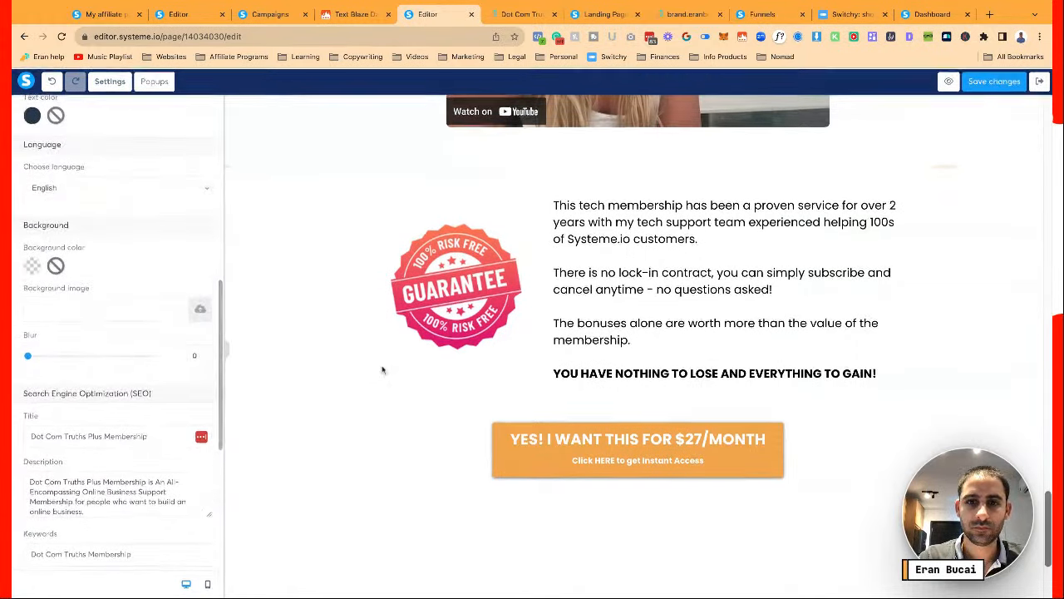
{"action": "left_click", "coordinate": [383, 369]}
{"action": "scroll", "coordinate": [383, 369], "scroll_direction": "up", "scroll_amount": 2}
{"action": "scroll", "coordinate": [383, 369], "scroll_direction": "up", "scroll_amount": 15}
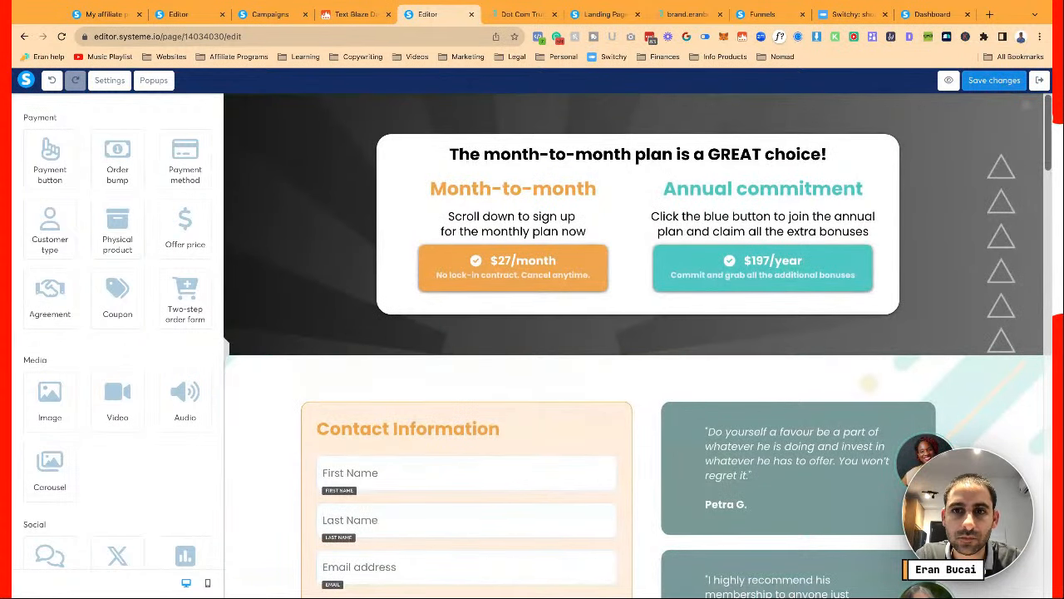
Bold the 'Scroll down to sign up for the monthly plan now' text and save the page
{"action": "left_click", "coordinate": [993, 80]}
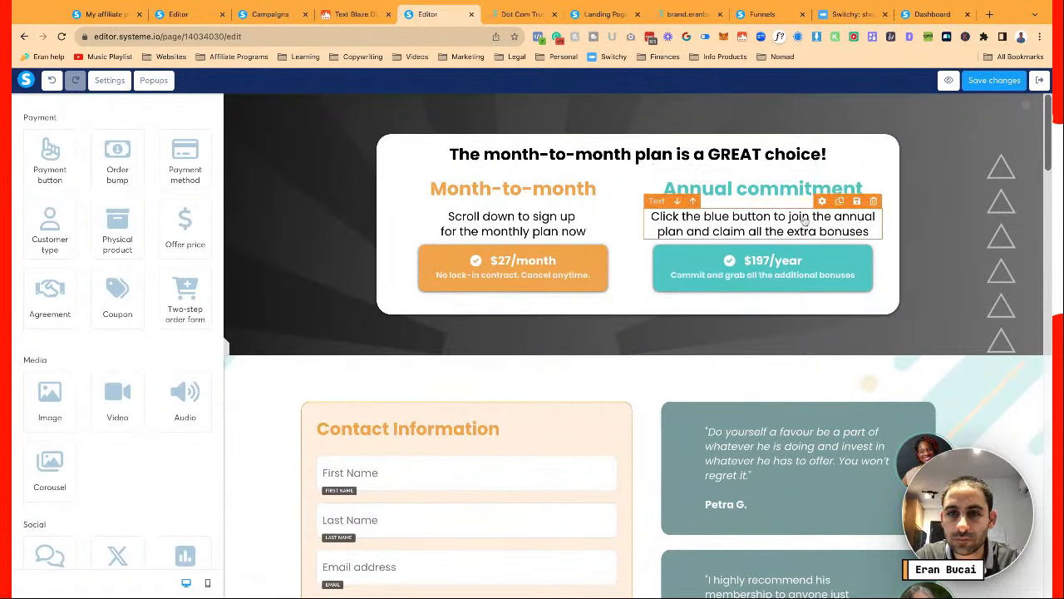
{"action": "left_click", "coordinate": [517, 228]}
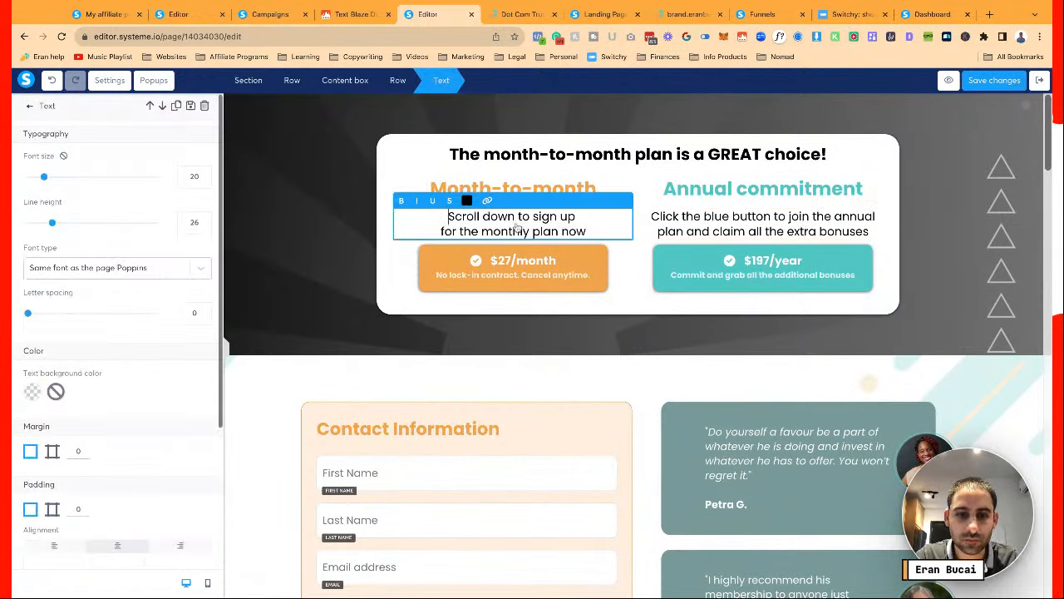
{"action": "key", "text": "ctrl+a"}
{"action": "key", "text": "super+b"}
{"action": "left_click", "coordinate": [367, 301]}
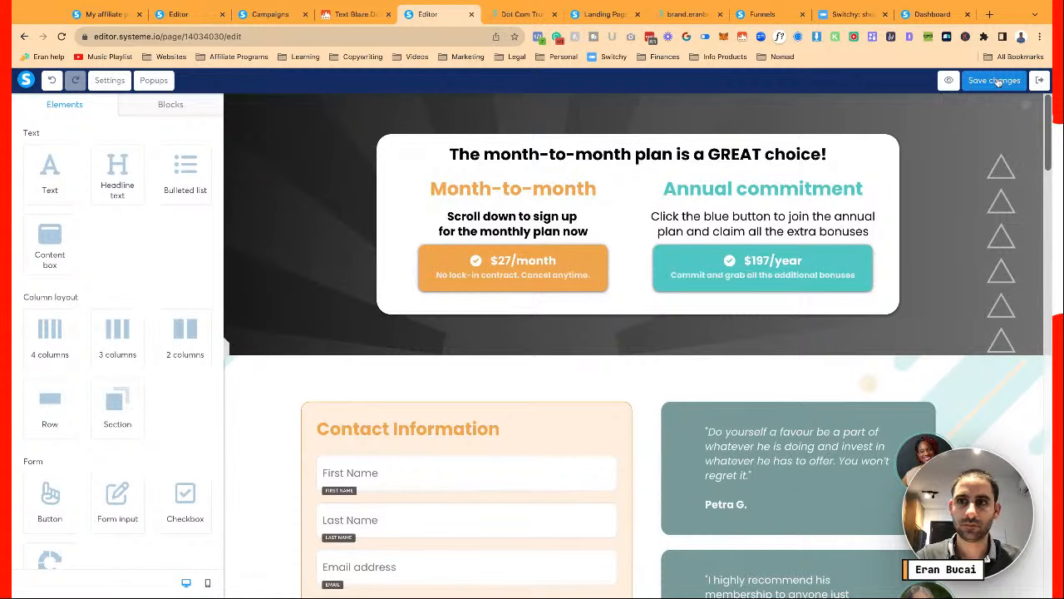
{"action": "left_click", "coordinate": [996, 81]}
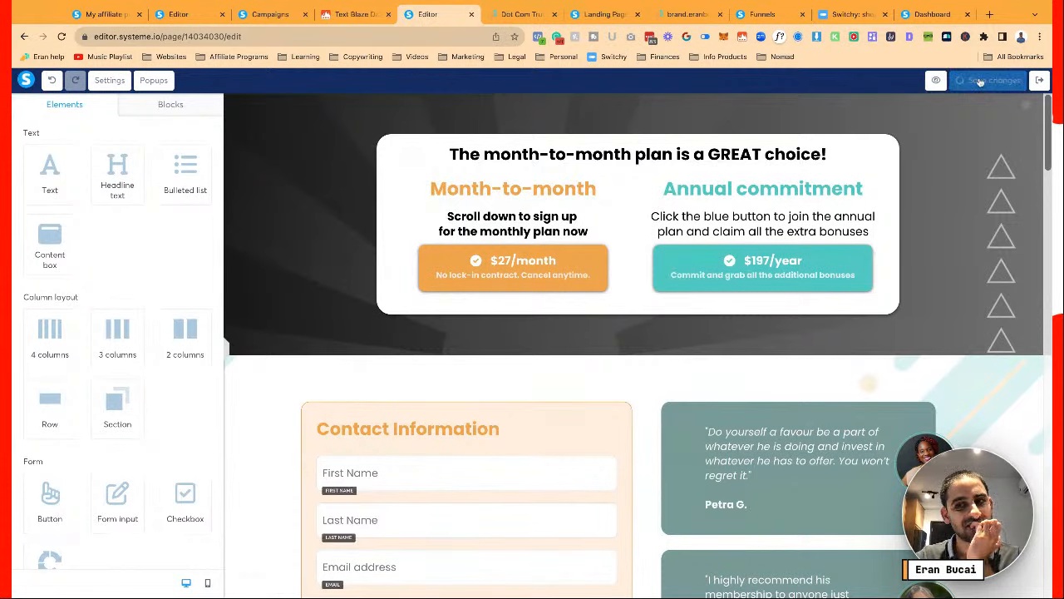
Glance at the live membership page, save the editor again, and open the order page preview
{"action": "left_click", "coordinate": [522, 14]}
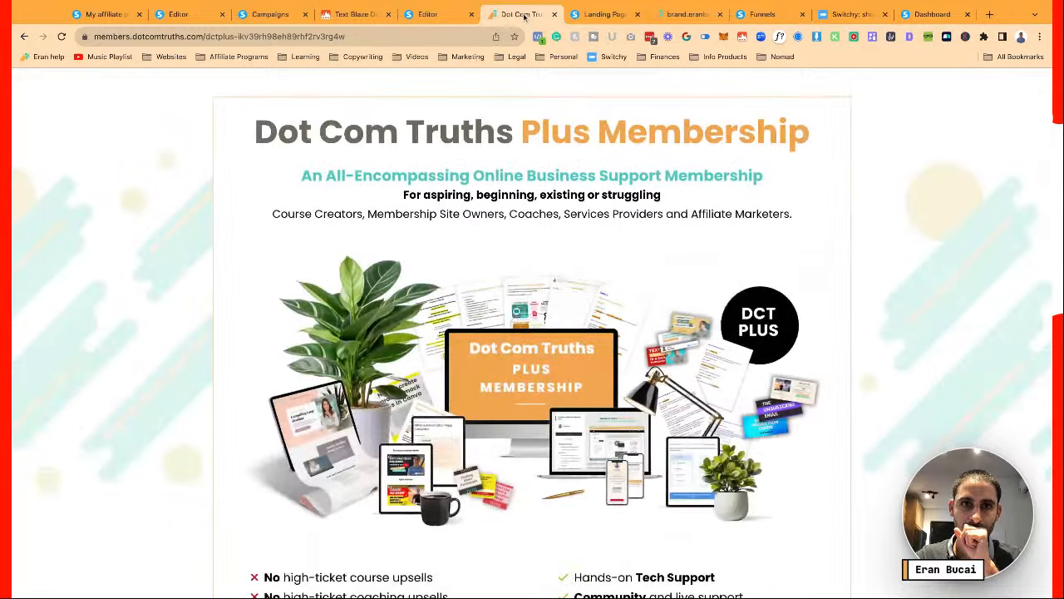
{"action": "left_click", "coordinate": [428, 14]}
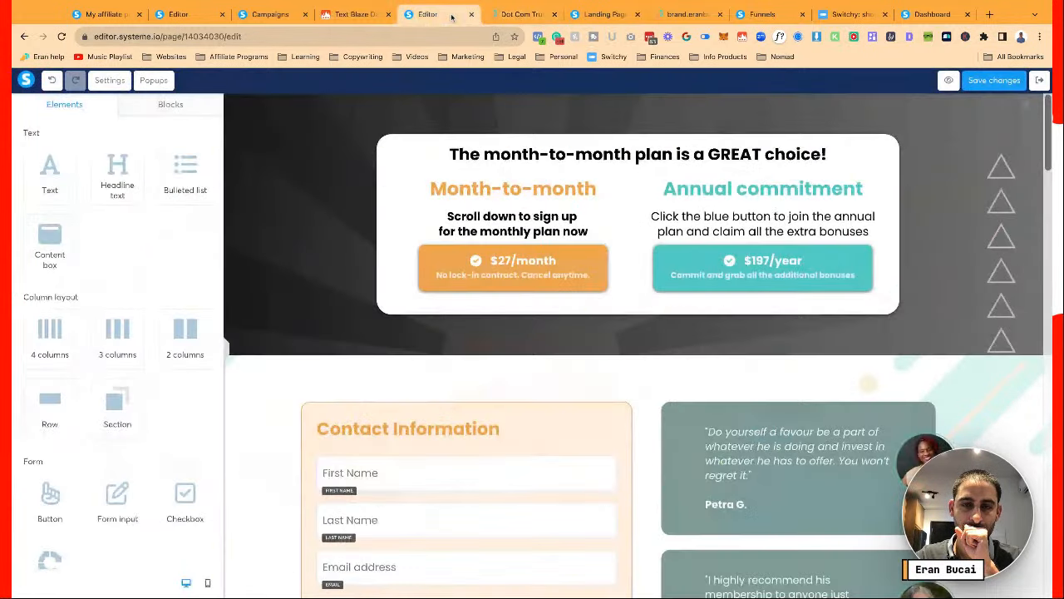
{"action": "left_click", "coordinate": [944, 82]}
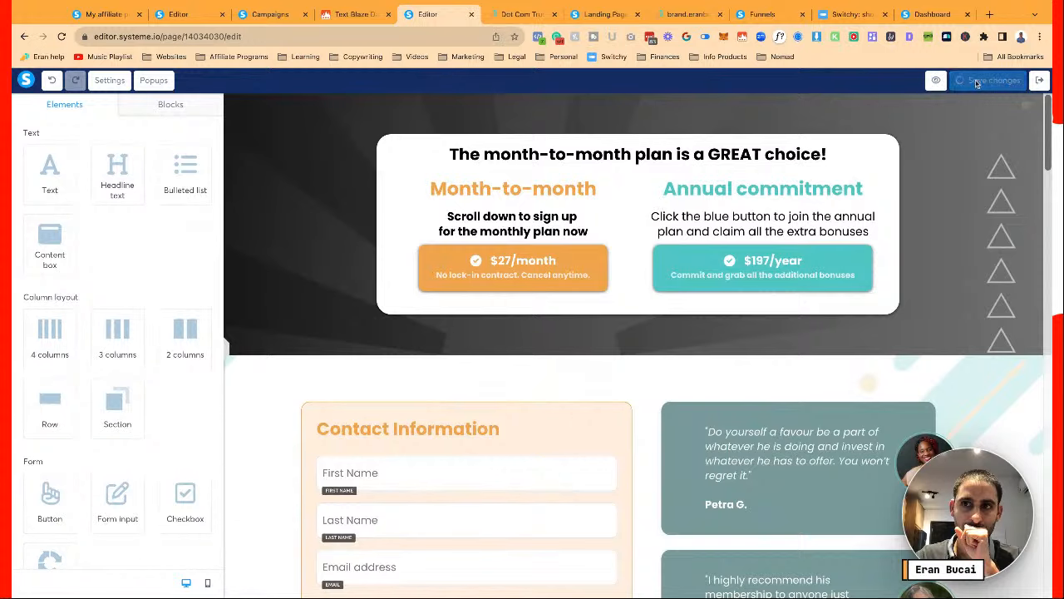
{"action": "left_click", "coordinate": [522, 14]}
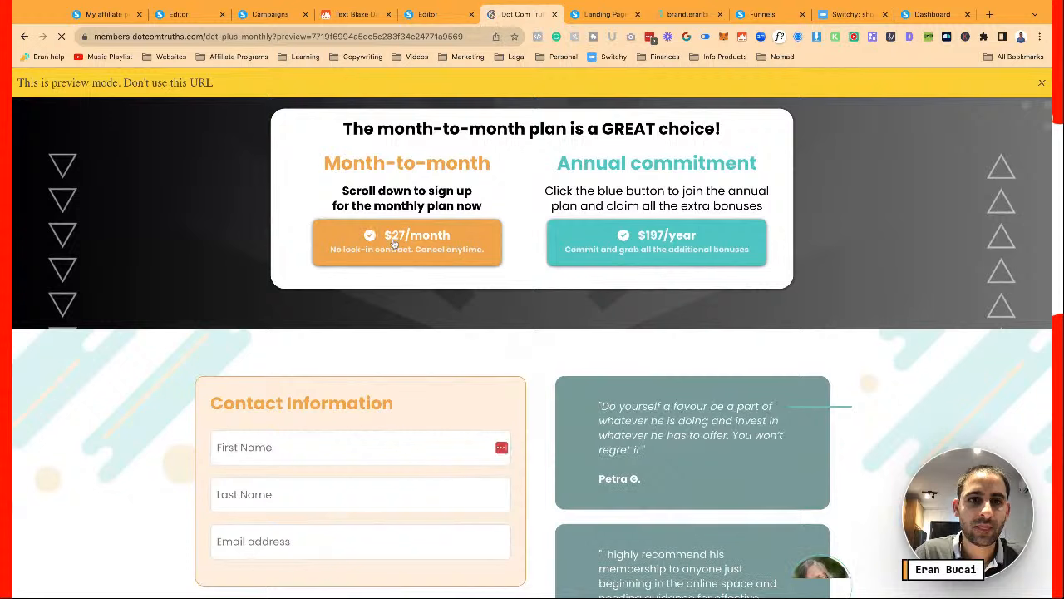
Try the $27/month choice in preview, then load the live page without the preview parameters
{"action": "left_click", "coordinate": [394, 243]}
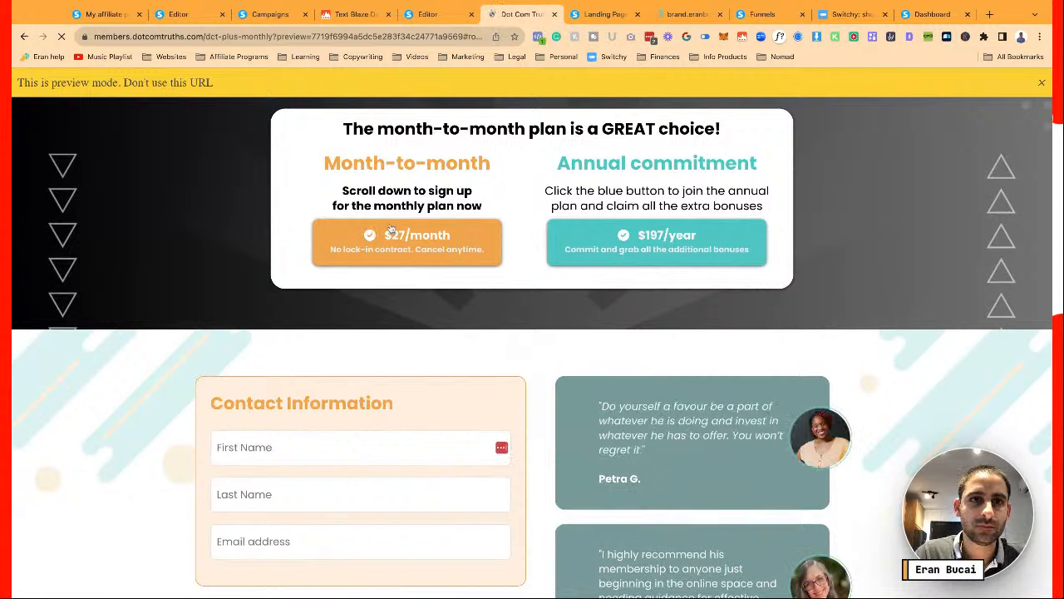
{"action": "left_click", "coordinate": [307, 37]}
{"action": "left_click_drag", "start_coordinate": [307, 37], "coordinate": [671, 36]}
{"action": "key", "text": "BackSpace"}
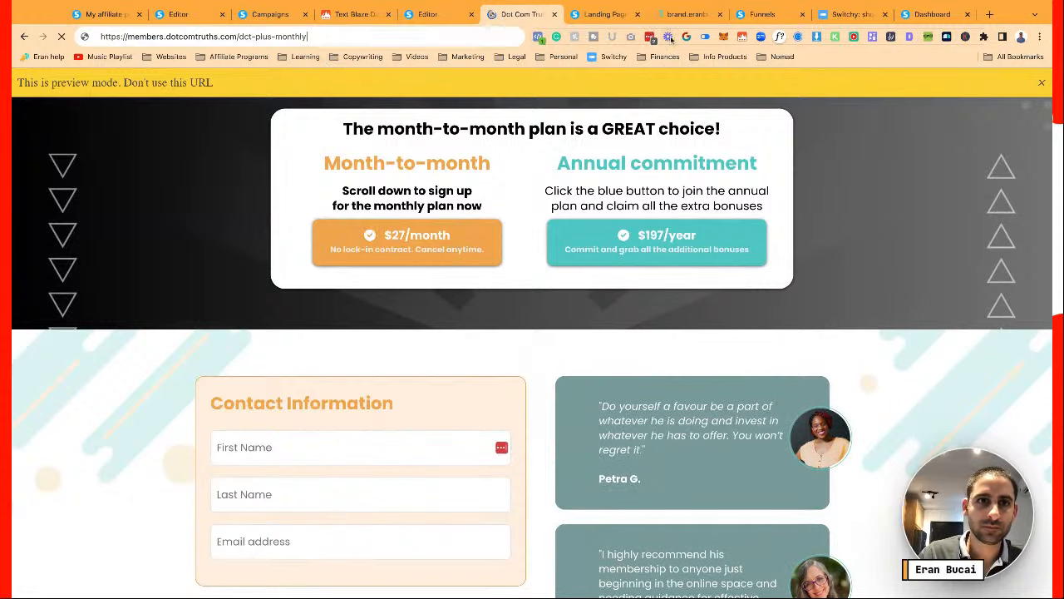
{"action": "key", "text": "Return"}
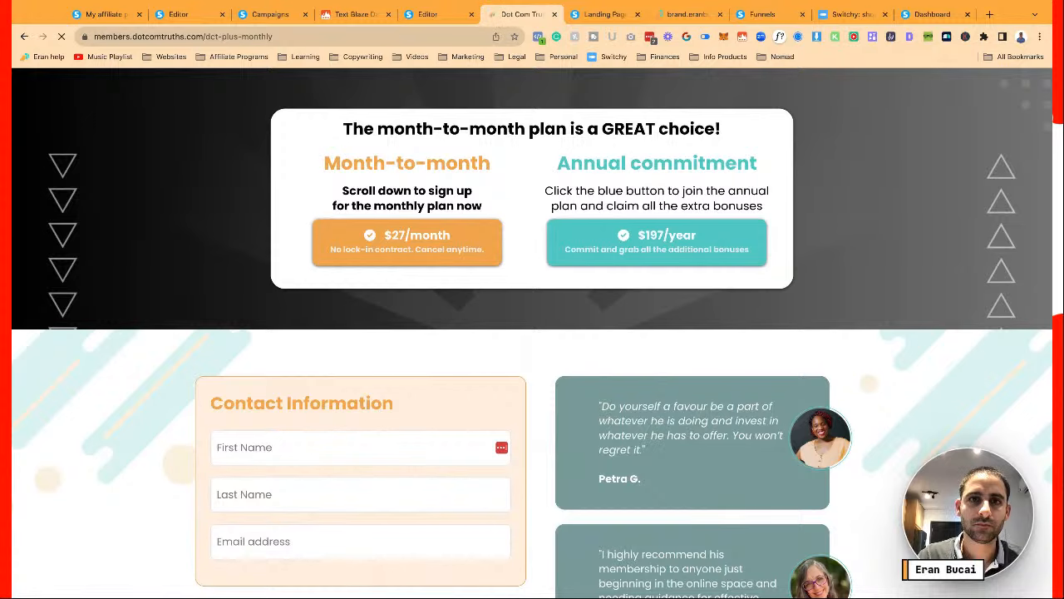
Check that $27/month jumps to the form and $197/year opens the annual page, then close extra tabs
{"action": "left_click", "coordinate": [424, 235]}
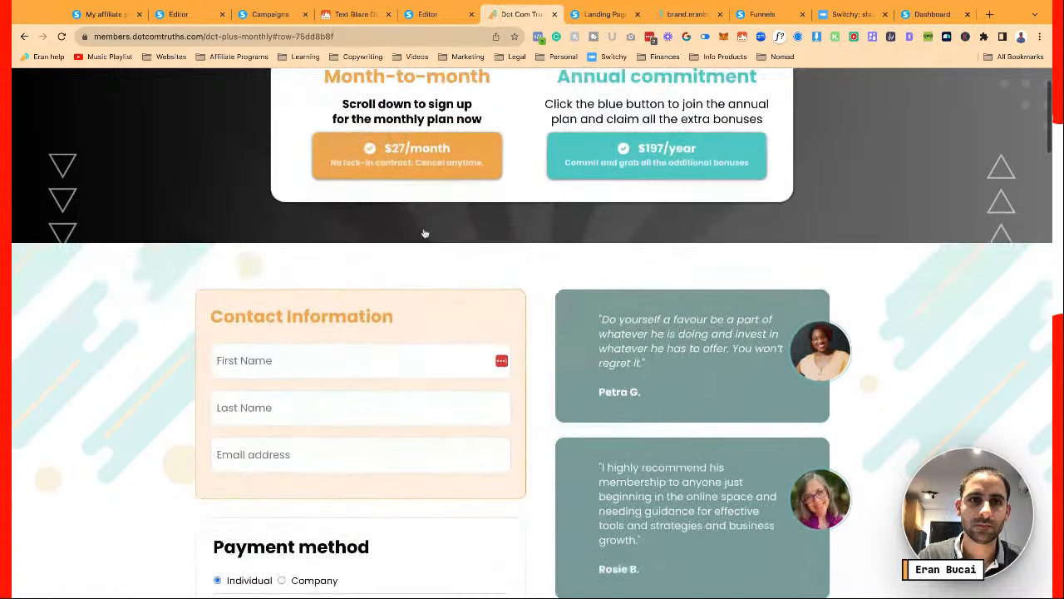
{"action": "scroll", "coordinate": [424, 234], "scroll_direction": "up", "scroll_amount": 4}
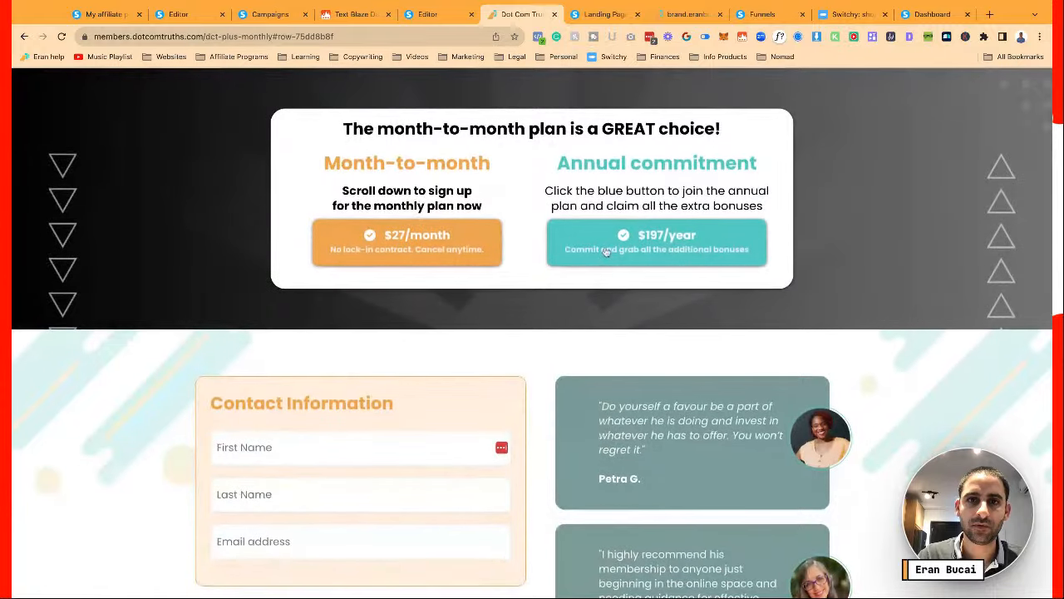
{"action": "left_click", "coordinate": [604, 252]}
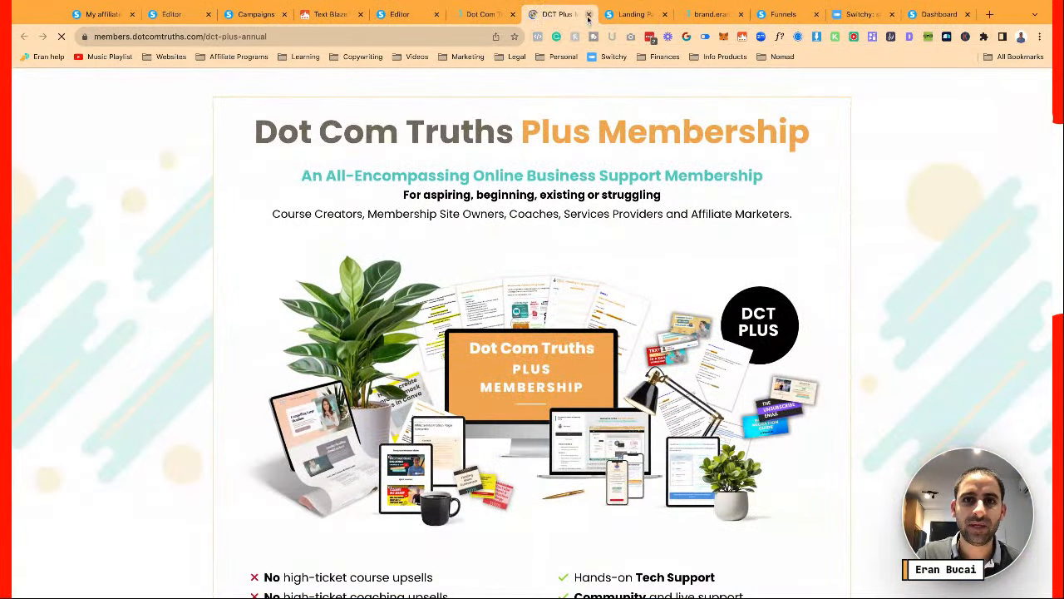
{"action": "left_click", "coordinate": [588, 14]}
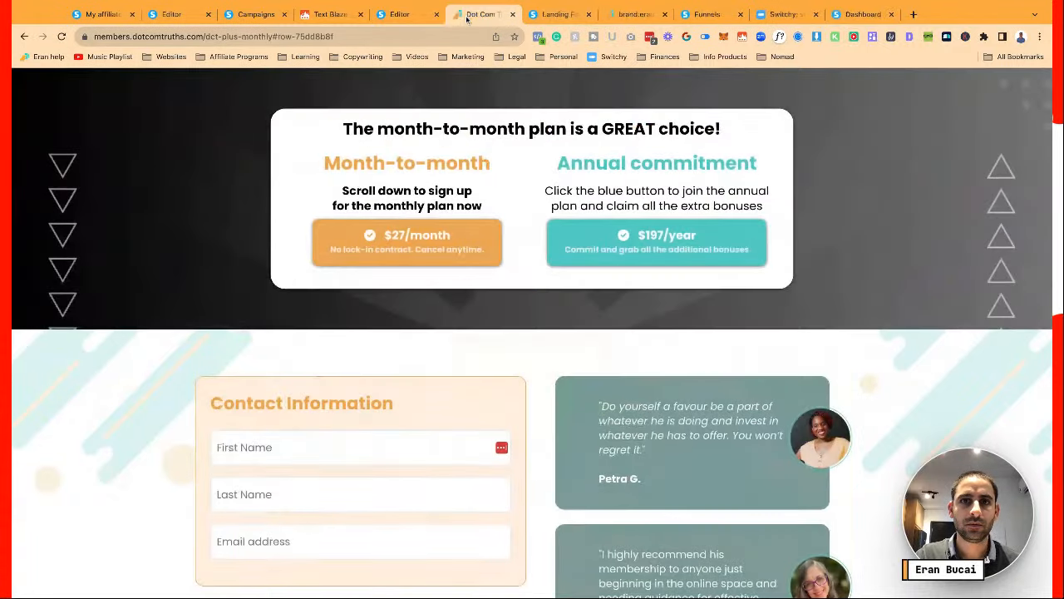
{"action": "left_click", "coordinate": [548, 14]}
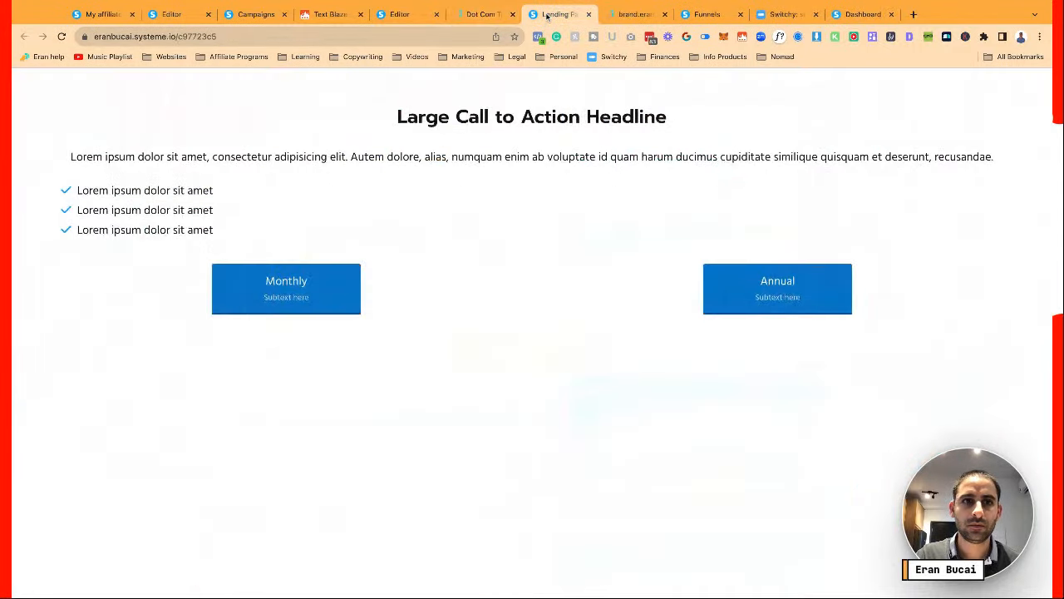
{"action": "left_click", "coordinate": [588, 14]}
{"action": "left_click", "coordinate": [486, 14]}
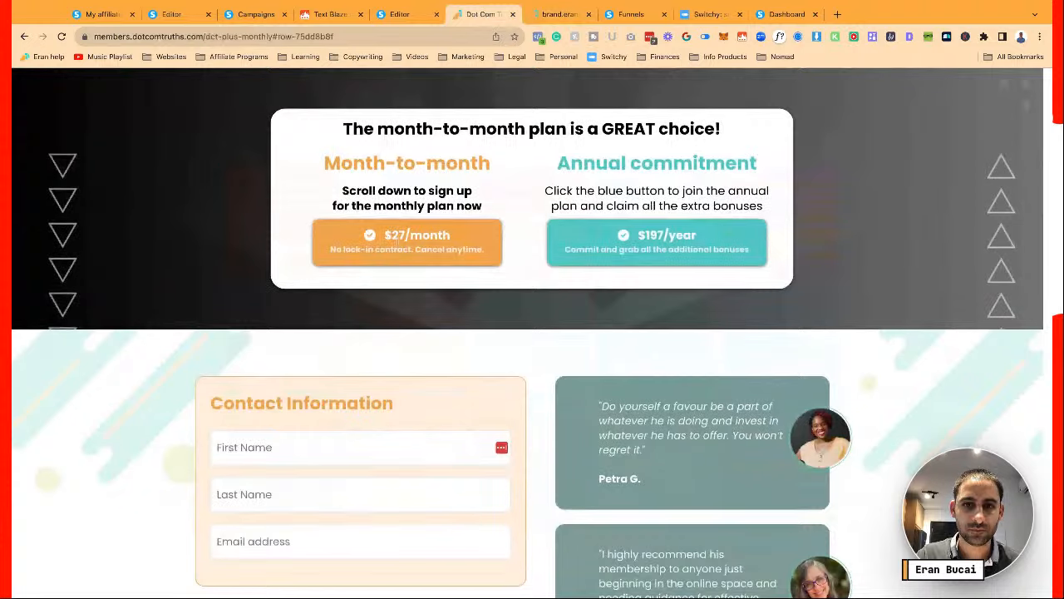
Scroll through the live page testing the $27/month order submission, then return to the editor
{"action": "scroll", "coordinate": [434, 319], "scroll_direction": "down", "scroll_amount": 3}
{"action": "scroll", "coordinate": [434, 318], "scroll_direction": "down", "scroll_amount": 7}
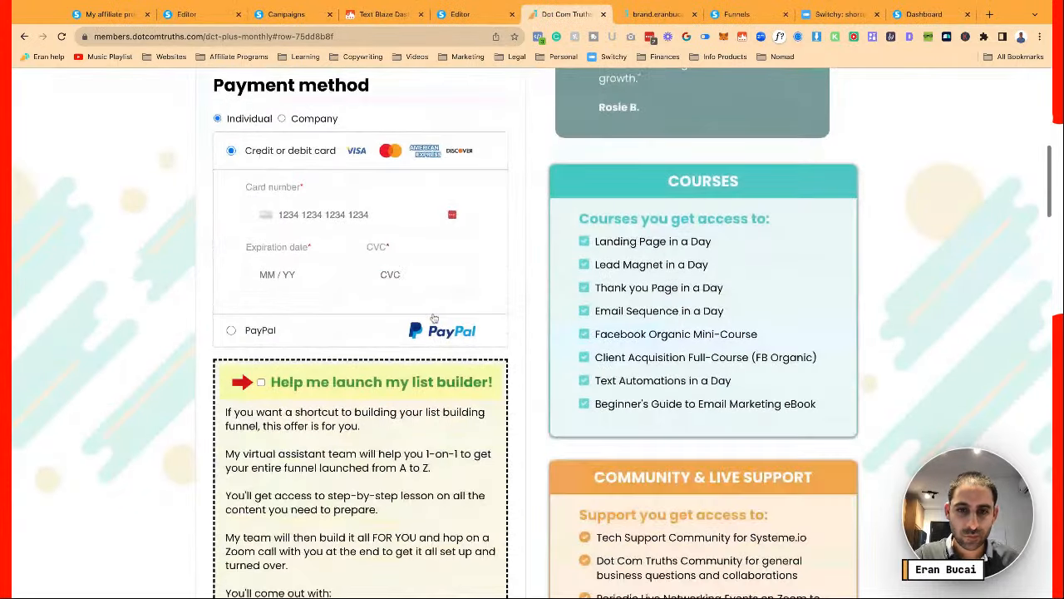
{"action": "scroll", "coordinate": [532, 332], "scroll_direction": "down", "scroll_amount": 2}
{"action": "scroll", "coordinate": [396, 249], "scroll_direction": "down", "scroll_amount": 3}
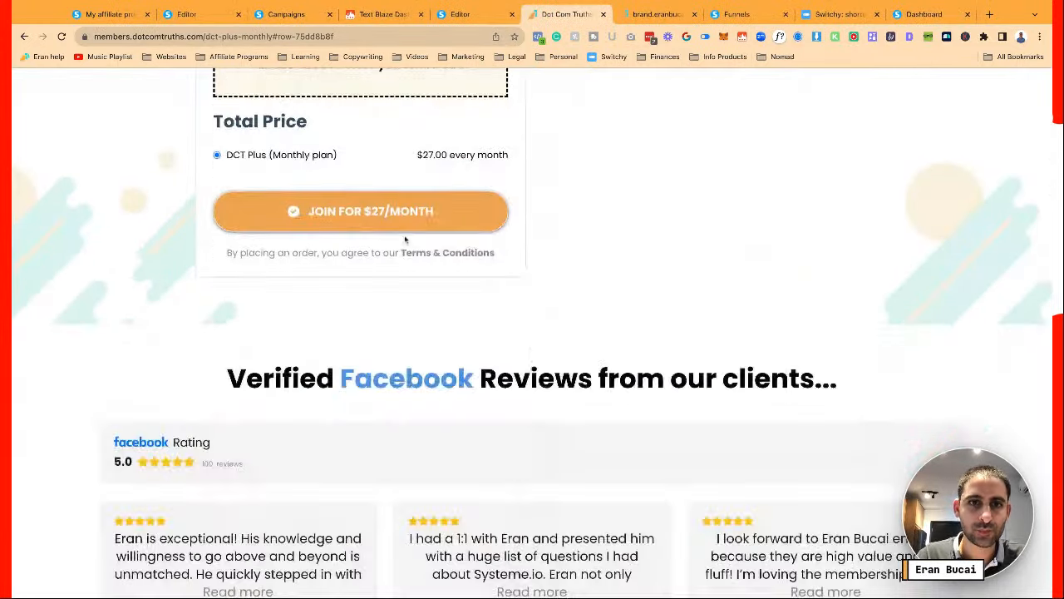
{"action": "left_click", "coordinate": [399, 221]}
{"action": "scroll", "coordinate": [408, 283], "scroll_direction": "down", "scroll_amount": 9}
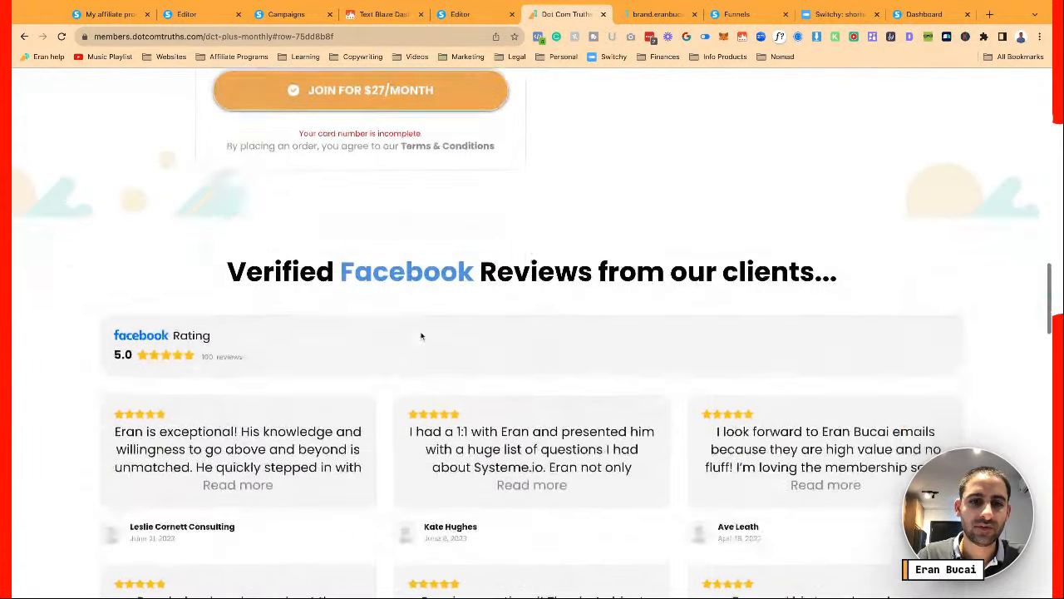
{"action": "scroll", "coordinate": [463, 403], "scroll_direction": "up", "scroll_amount": 8}
{"action": "scroll", "coordinate": [461, 412], "scroll_direction": "up", "scroll_amount": 8}
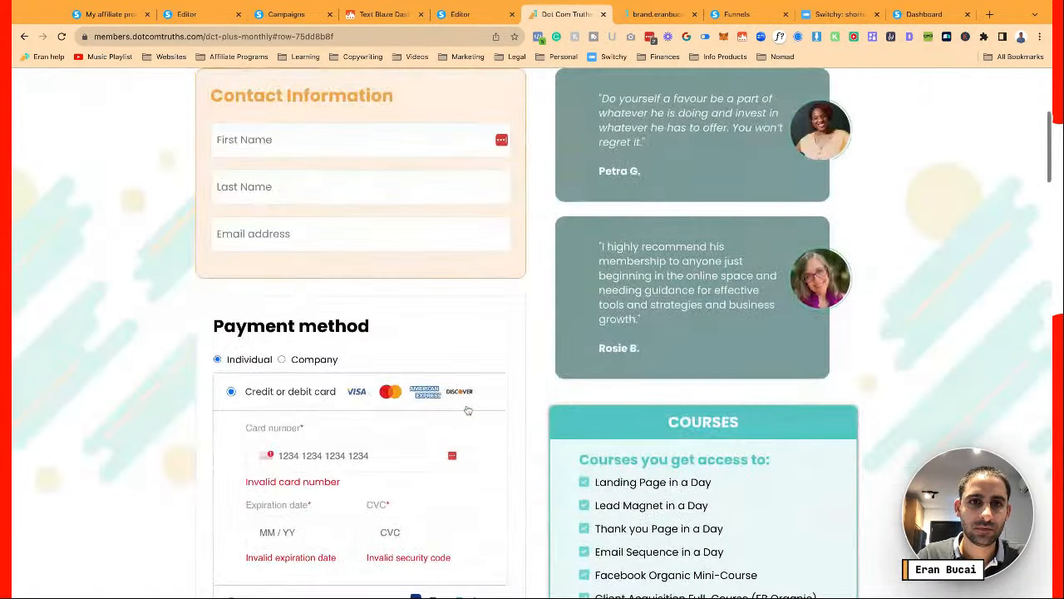
{"action": "scroll", "coordinate": [455, 414], "scroll_direction": "down", "scroll_amount": 12}
{"action": "scroll", "coordinate": [532, 333], "scroll_direction": "down", "scroll_amount": 2}
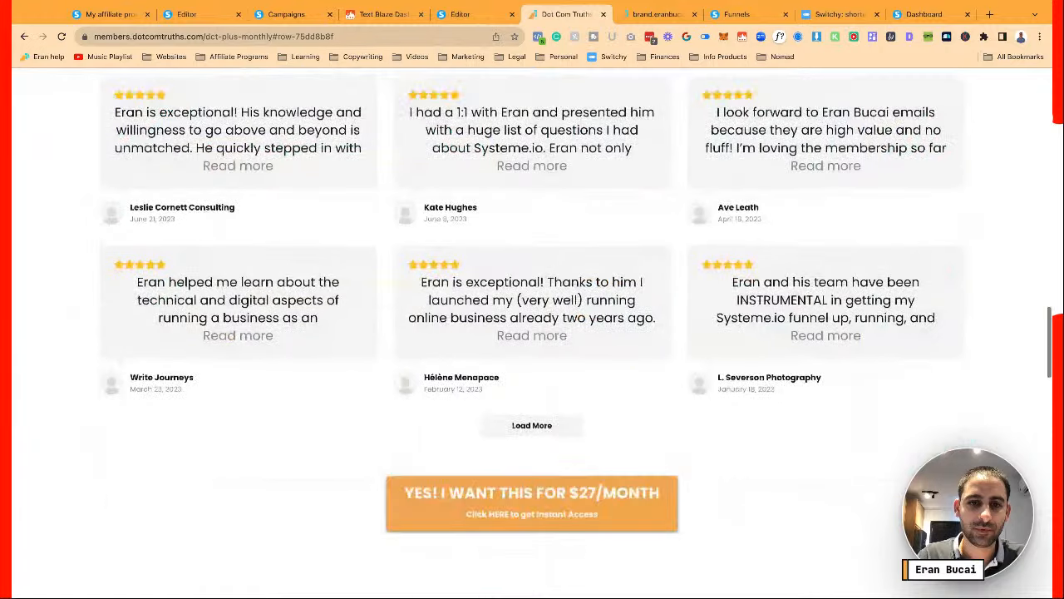
{"action": "scroll", "coordinate": [532, 333], "scroll_direction": "down", "scroll_amount": 15}
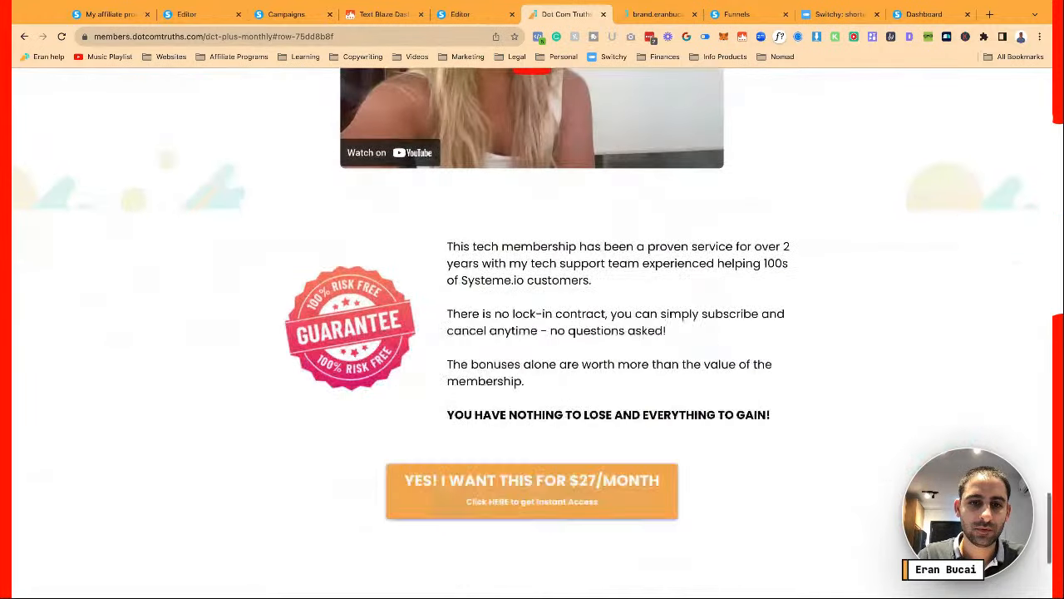
{"action": "scroll", "coordinate": [470, 443], "scroll_direction": "up", "scroll_amount": 20}
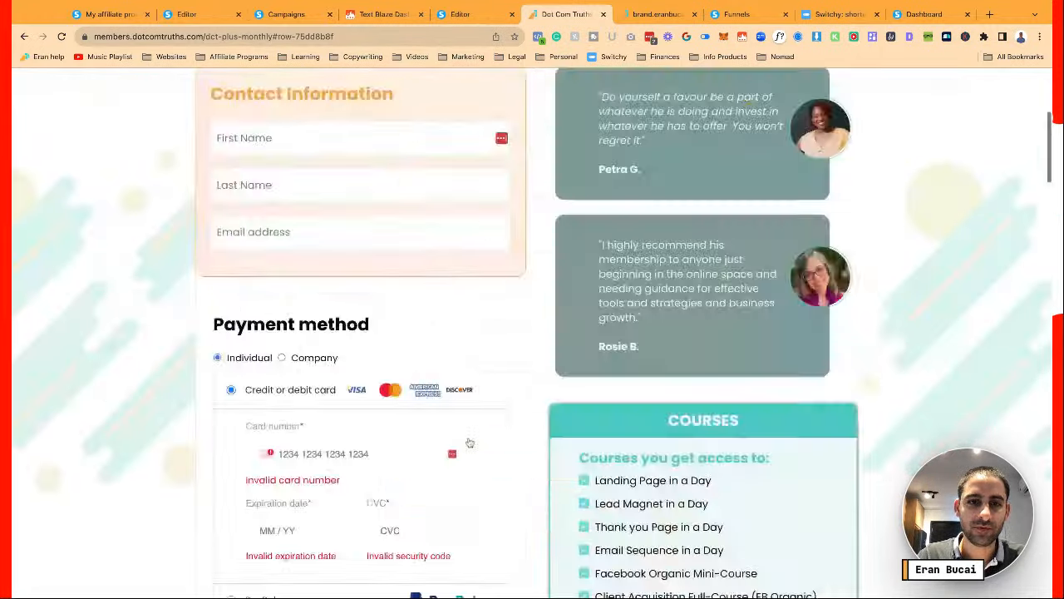
{"action": "scroll", "coordinate": [470, 443], "scroll_direction": "down", "scroll_amount": 5}
{"action": "scroll", "coordinate": [469, 443], "scroll_direction": "down", "scroll_amount": 20}
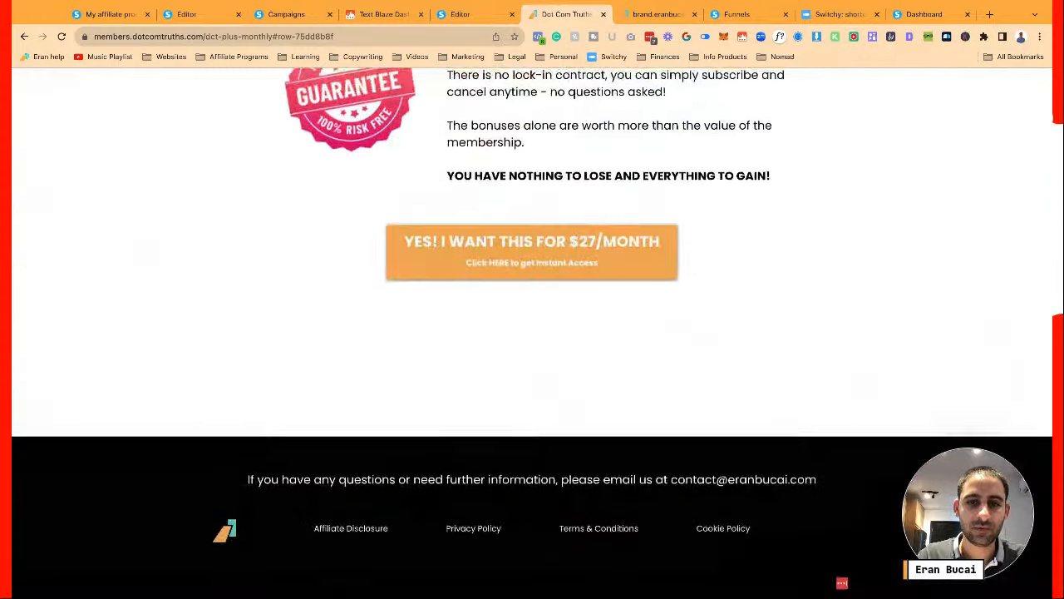
{"action": "scroll", "coordinate": [470, 443], "scroll_direction": "up", "scroll_amount": 15}
{"action": "scroll", "coordinate": [532, 332], "scroll_direction": "up", "scroll_amount": 10}
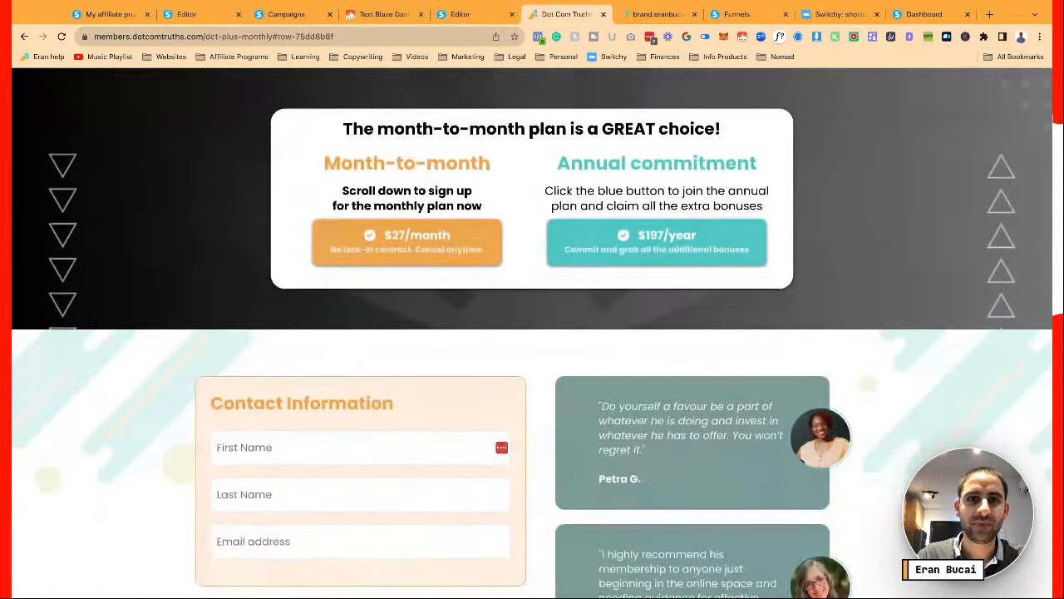
{"action": "left_click", "coordinate": [479, 17]}
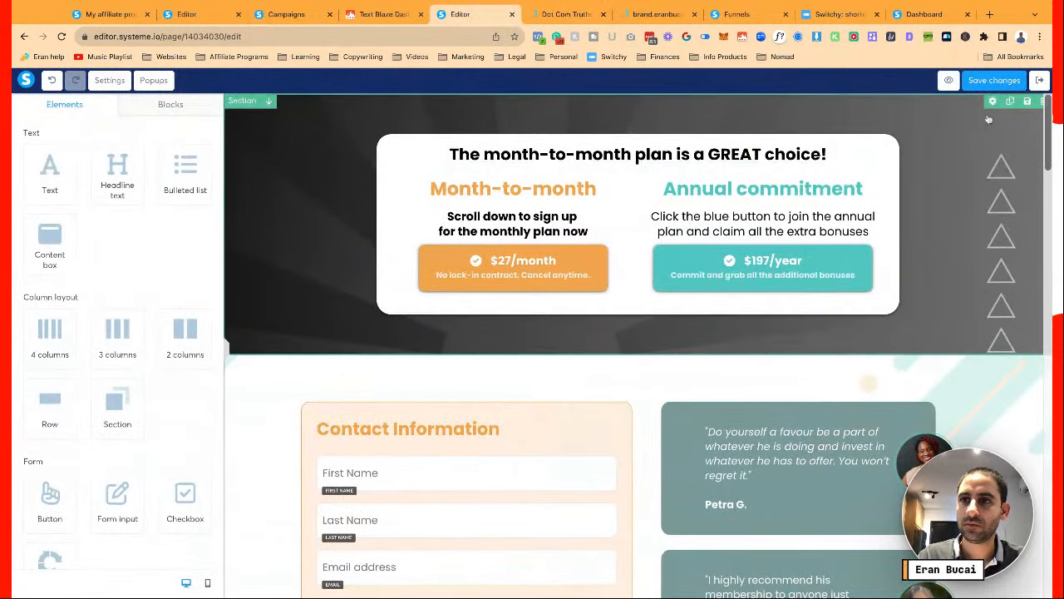
Save the dct-plus-monthly page, exit to the funnel, and select the DCT Plus Annualy step
{"action": "left_click", "coordinate": [991, 81]}
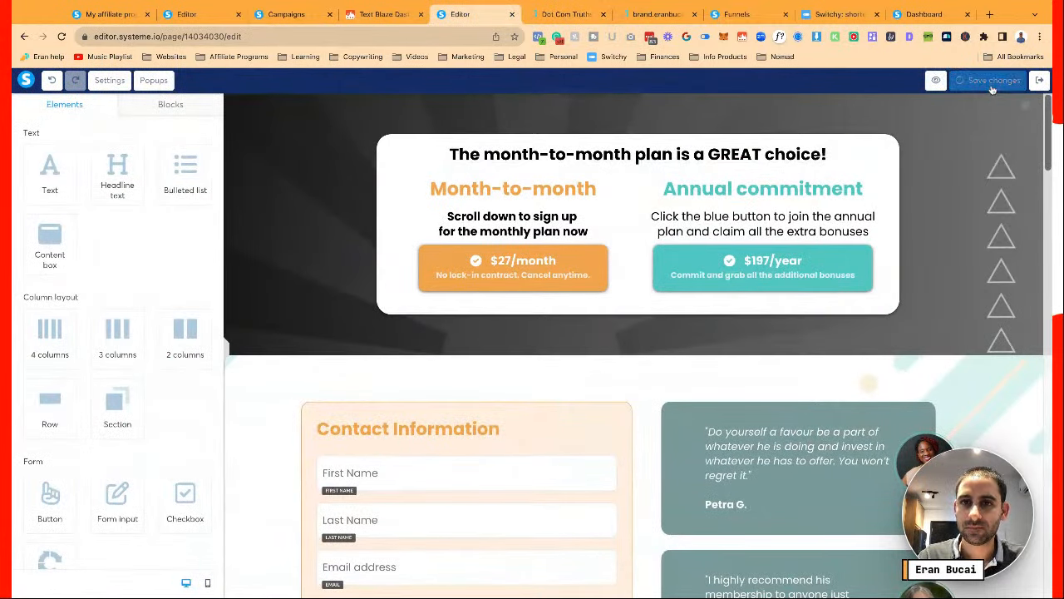
{"action": "triple_click", "coordinate": [722, 157]}
{"action": "left_click", "coordinate": [943, 239]}
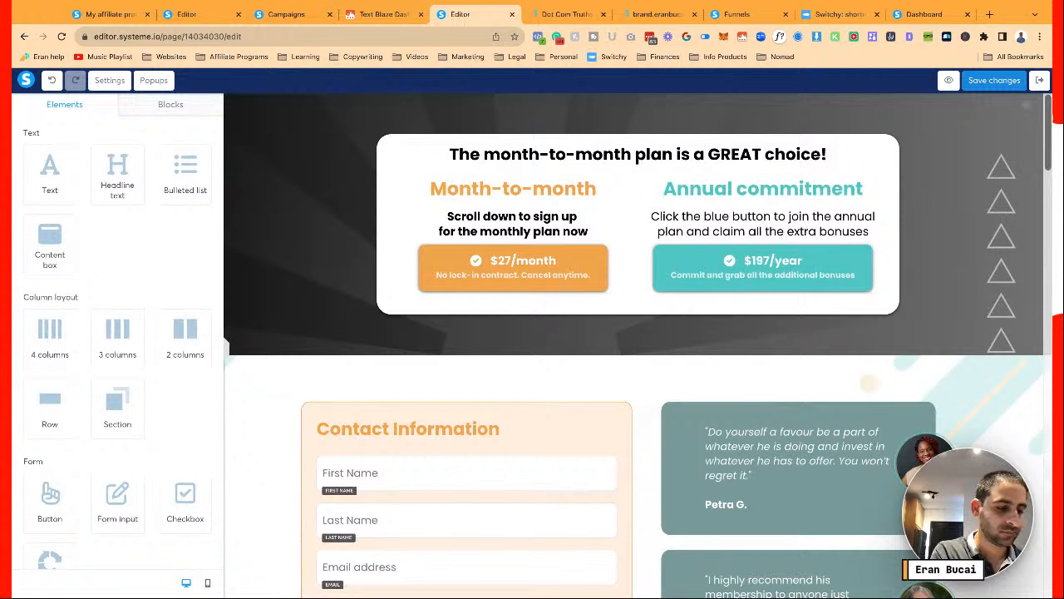
{"action": "left_click", "coordinate": [994, 80]}
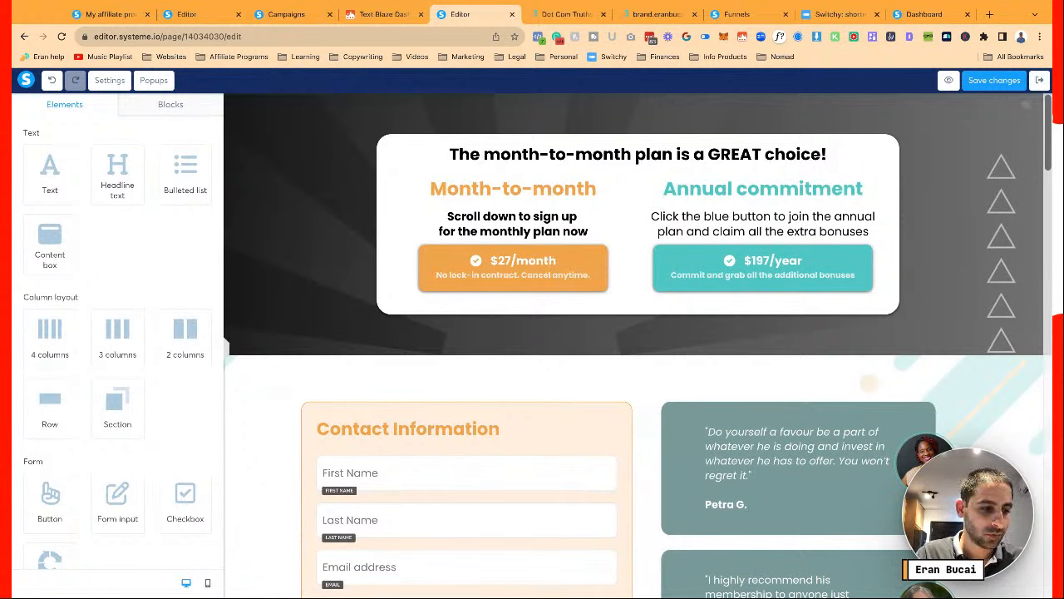
{"action": "left_click", "coordinate": [1039, 80]}
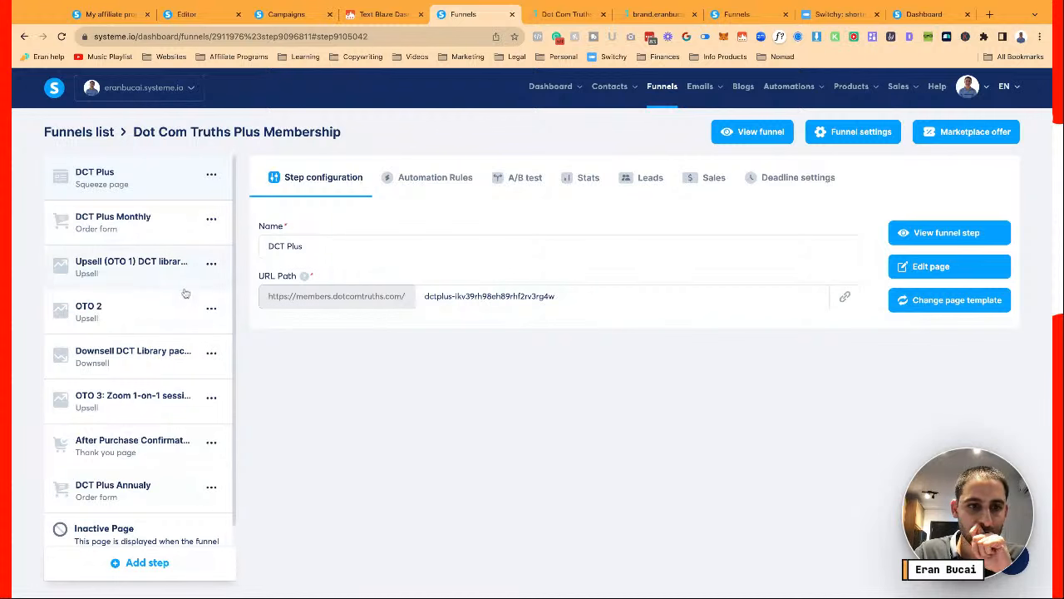
{"action": "left_click", "coordinate": [146, 495]}
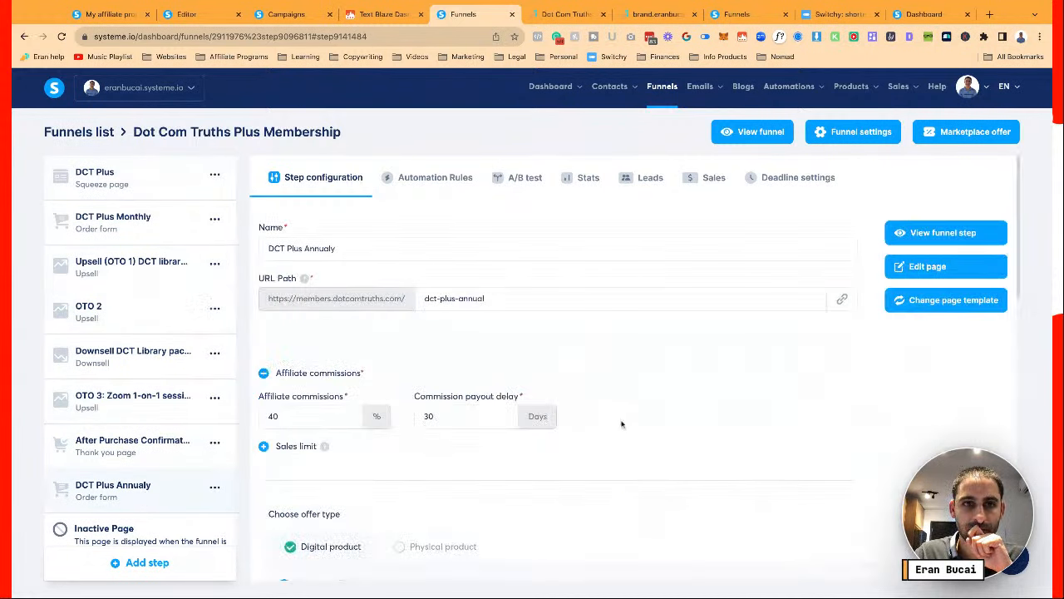
Grab the membership page's SEO description, then open Settings for the DCT Plus Annualy page
{"action": "left_click", "coordinate": [210, 15]}
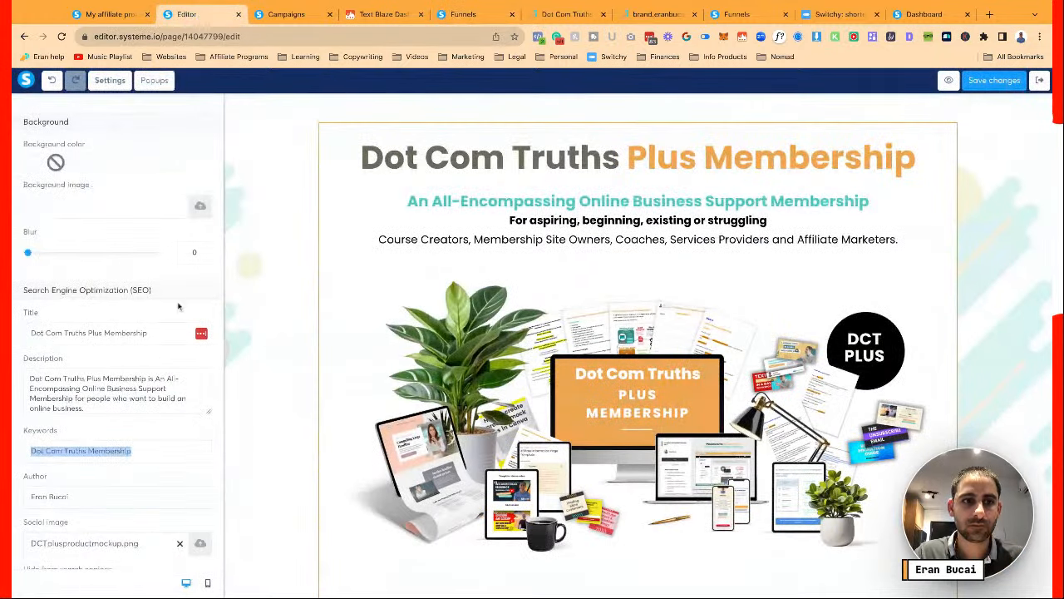
{"action": "left_click", "coordinate": [154, 398]}
{"action": "key", "text": "ctrl+a"}
{"action": "key", "text": "ctrl+c"}
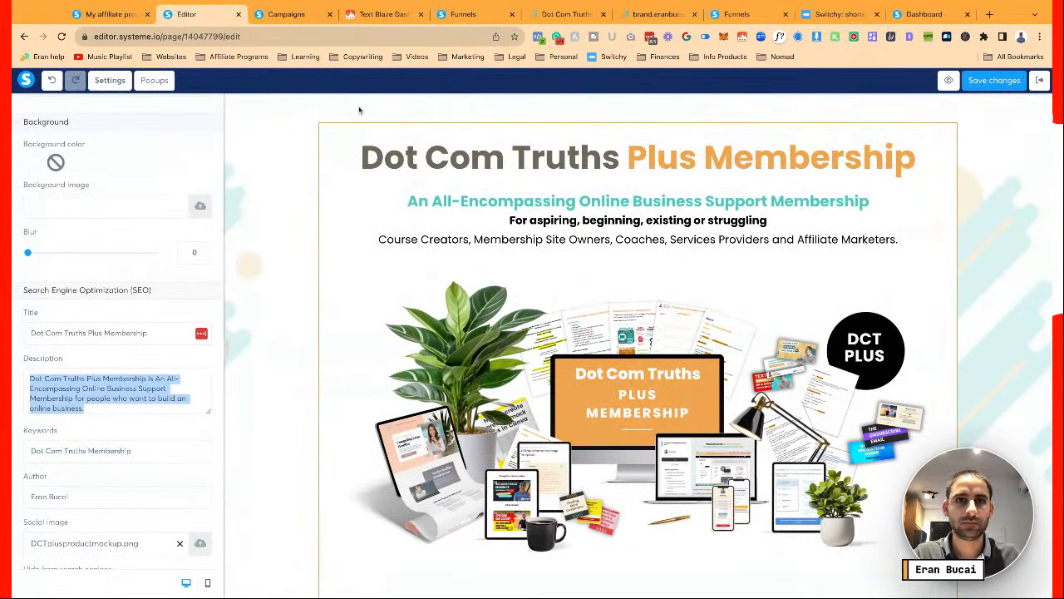
{"action": "left_click", "coordinate": [460, 22]}
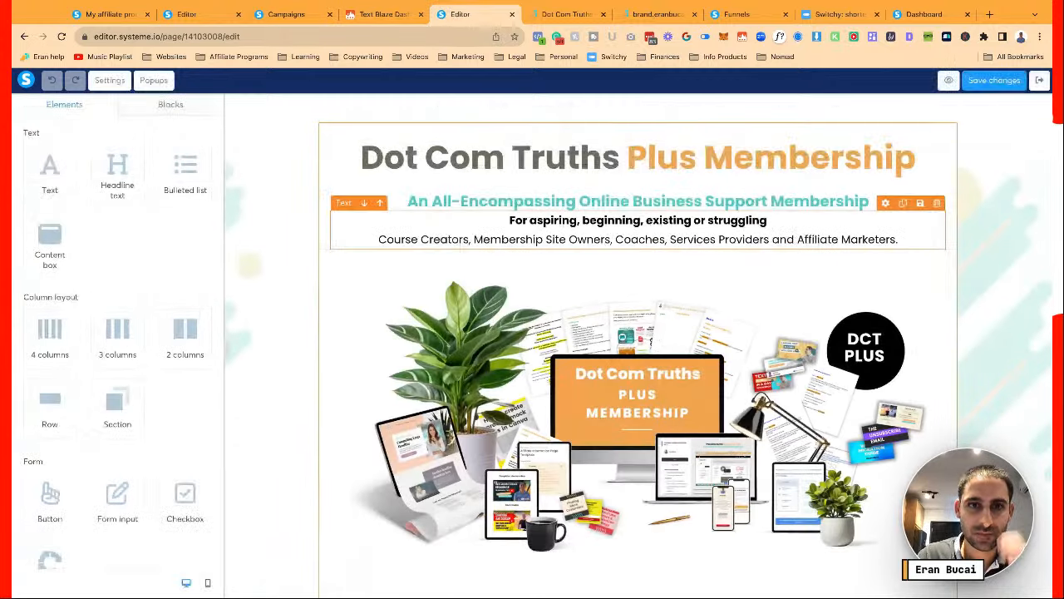
{"action": "left_click", "coordinate": [110, 80]}
Paste the membership SEO description and fetch the keywords 'Dot Com Truths Membership' from the other page
{"action": "scroll", "coordinate": [133, 304], "scroll_direction": "down", "scroll_amount": 15}
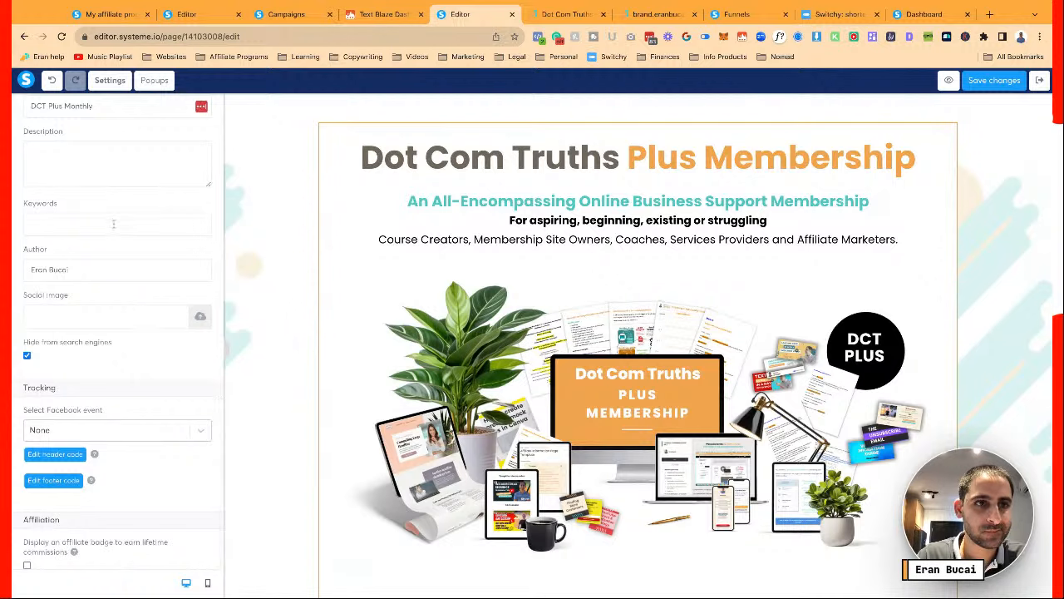
{"action": "scroll", "coordinate": [113, 217], "scroll_direction": "up", "scroll_amount": 1}
{"action": "scroll", "coordinate": [113, 216], "scroll_direction": "up", "scroll_amount": 1}
{"action": "left_click", "coordinate": [93, 315]}
{"action": "key", "text": "ctrl+v"}
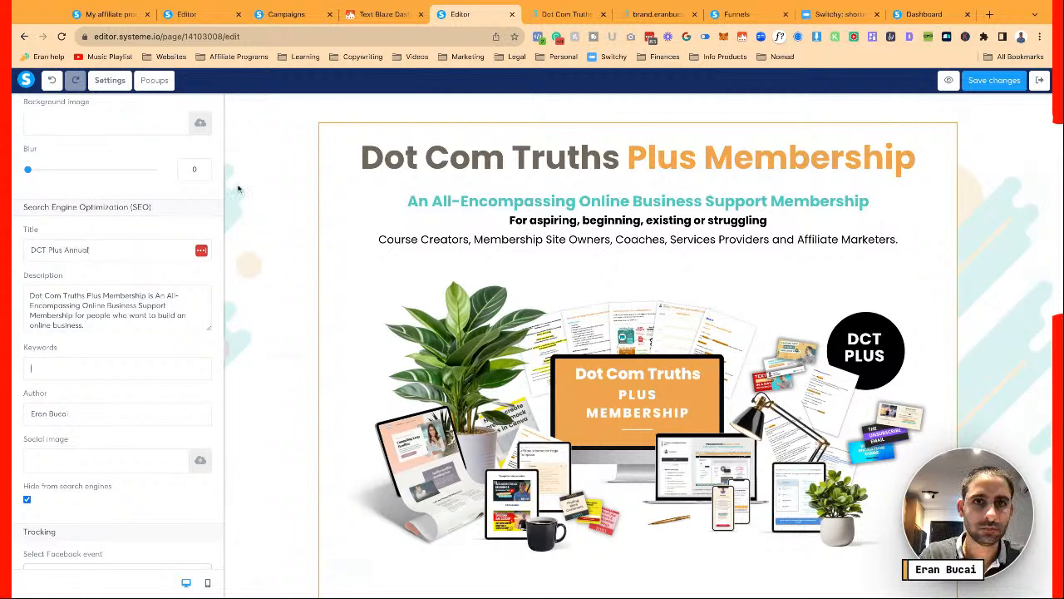
{"action": "left_click", "coordinate": [186, 14]}
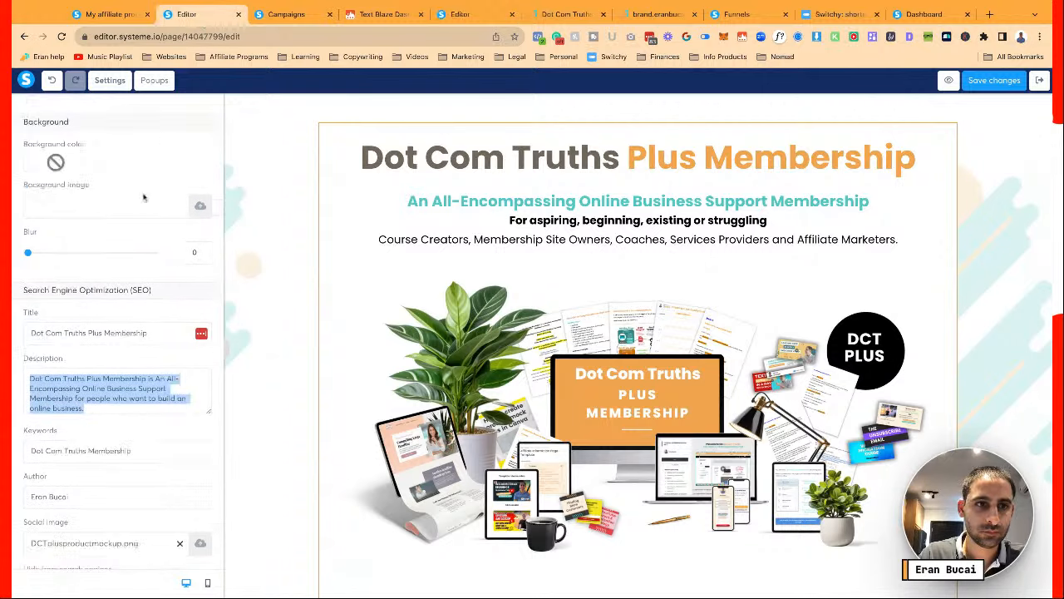
{"action": "triple_click", "coordinate": [129, 451]}
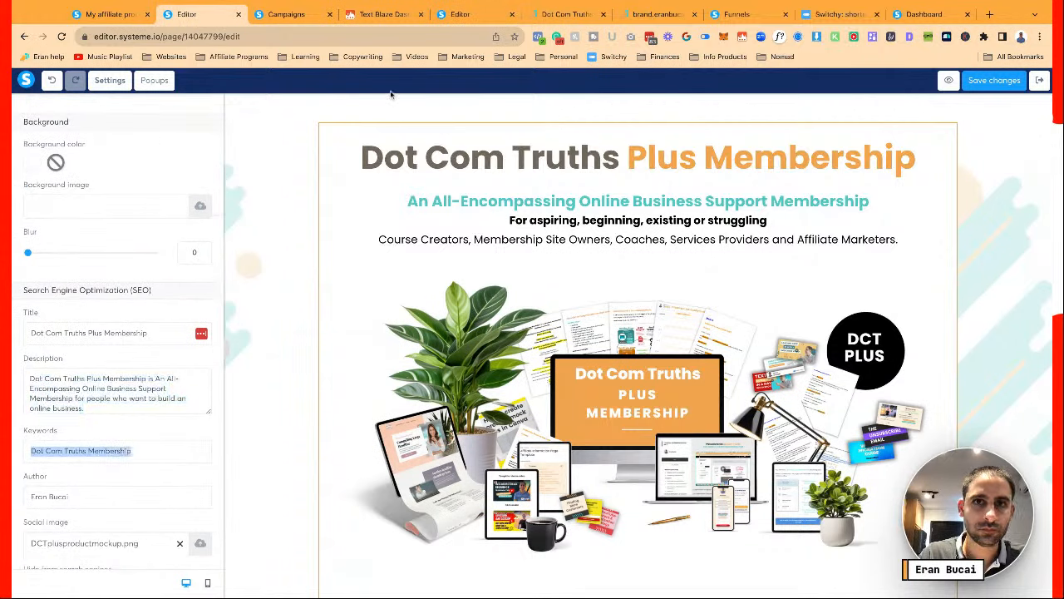
{"action": "left_click", "coordinate": [482, 15]}
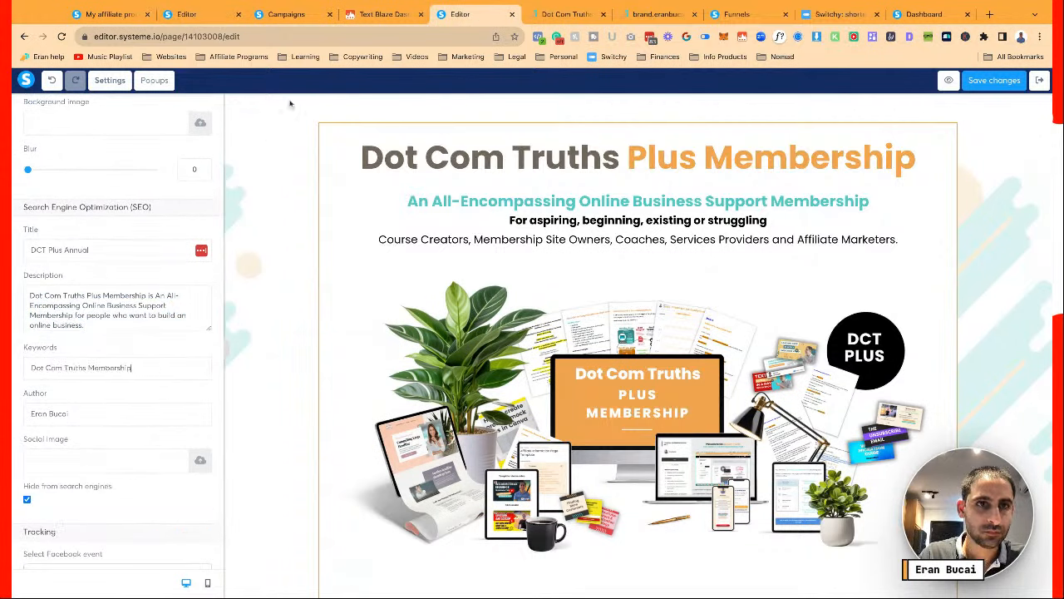
Set DCTplusproductmockup.png from uploaded files as the social sharing image
{"action": "left_click", "coordinate": [199, 459]}
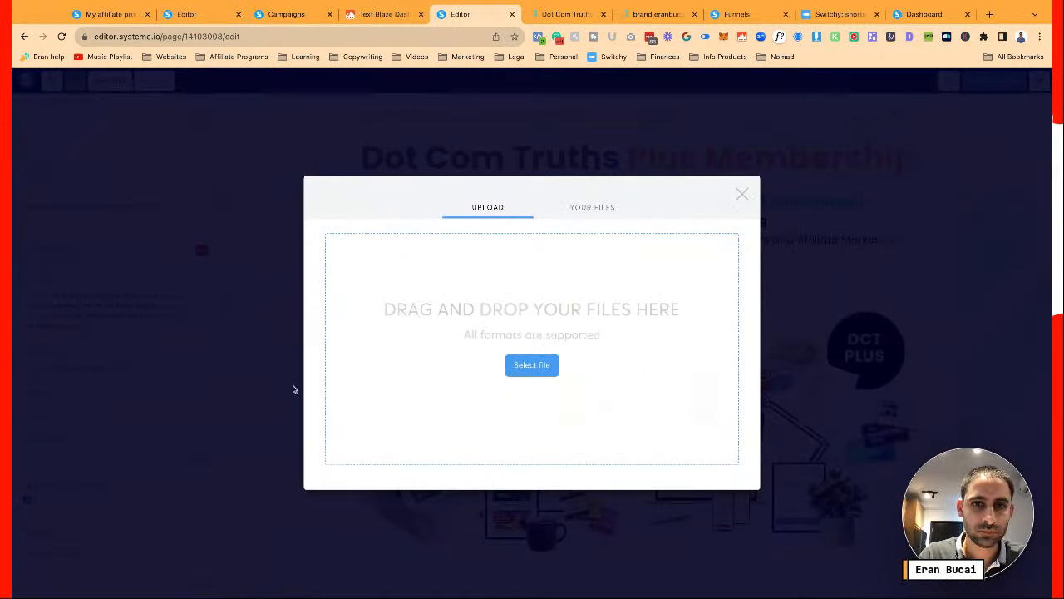
{"action": "left_click", "coordinate": [592, 206]}
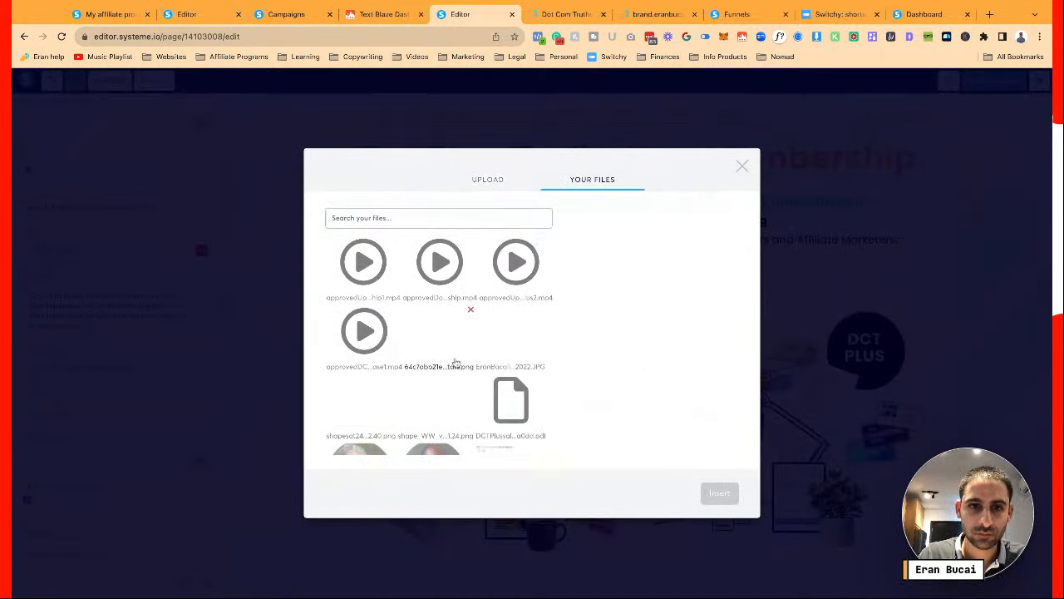
{"action": "scroll", "coordinate": [455, 364], "scroll_direction": "down", "scroll_amount": 2}
{"action": "left_click", "coordinate": [361, 371]}
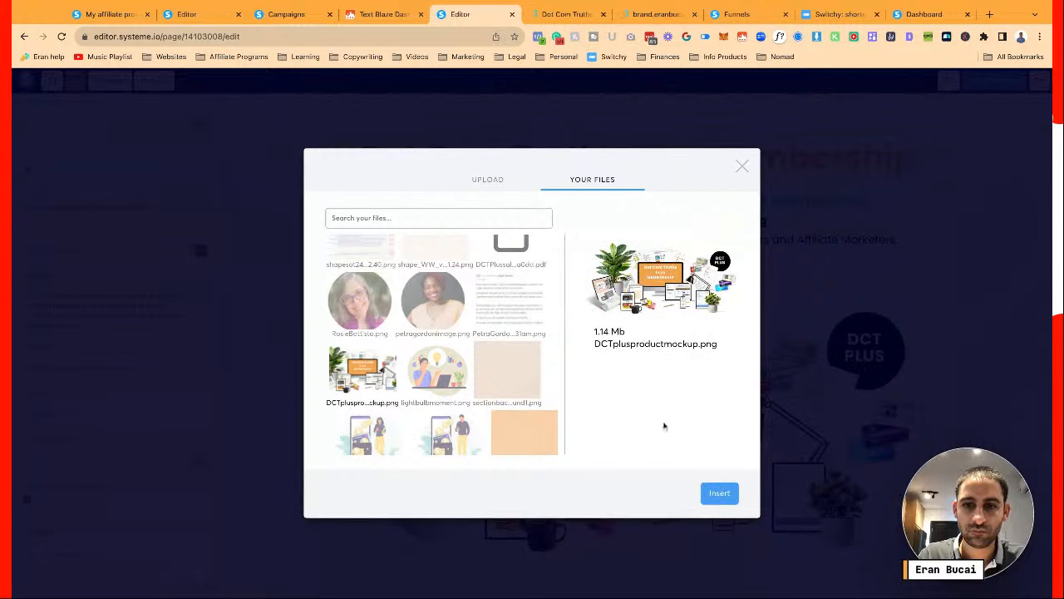
{"action": "left_click", "coordinate": [720, 495]}
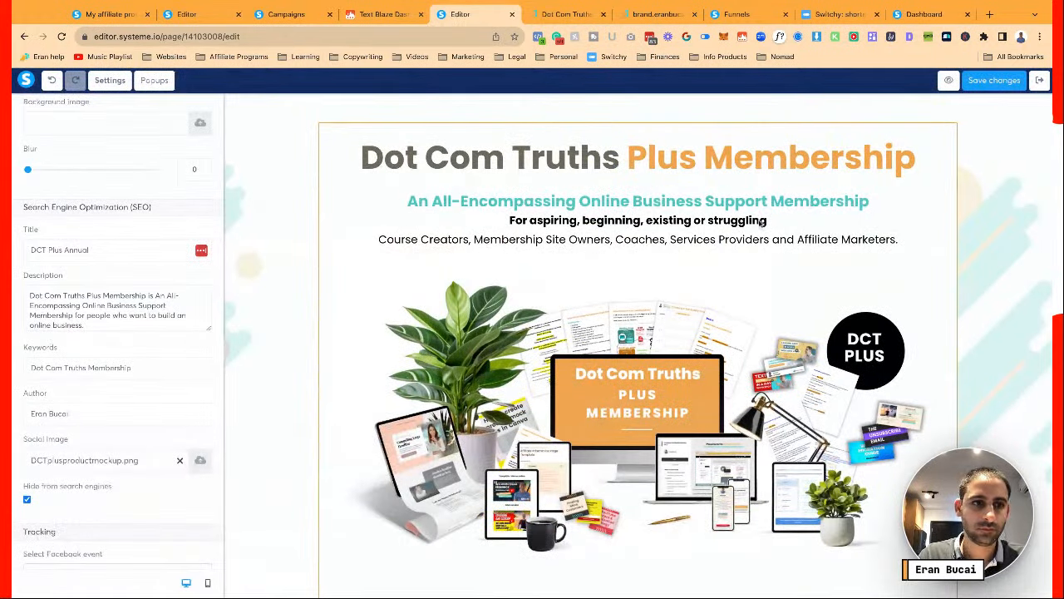
Choose Lead as the Facebook tracking event and save the annual page
{"action": "scroll", "coordinate": [109, 320], "scroll_direction": "up", "scroll_amount": 4}
{"action": "scroll", "coordinate": [75, 446], "scroll_direction": "down", "scroll_amount": 6}
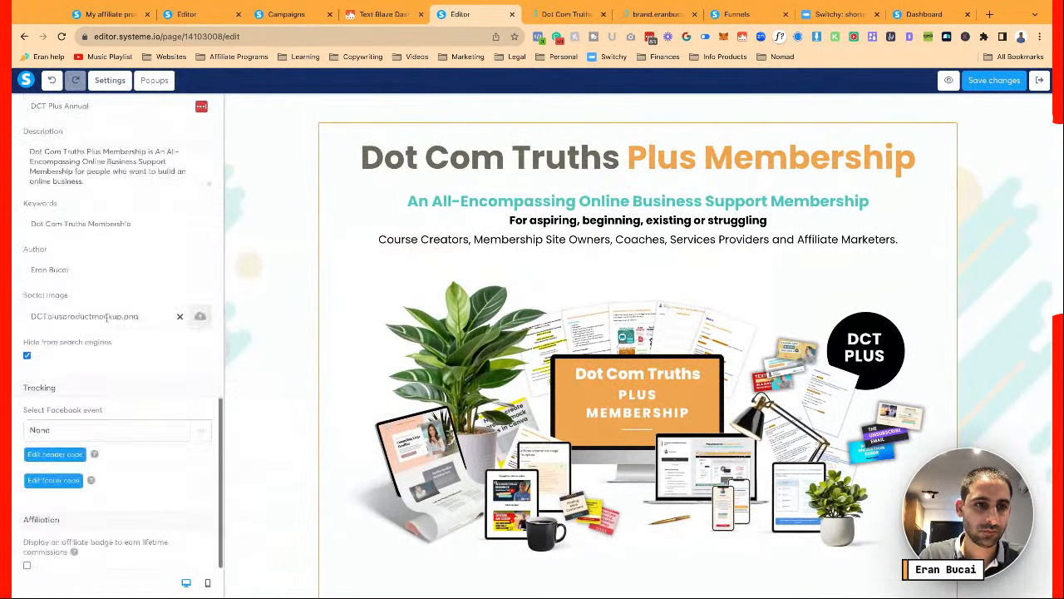
{"action": "left_click", "coordinate": [74, 434]}
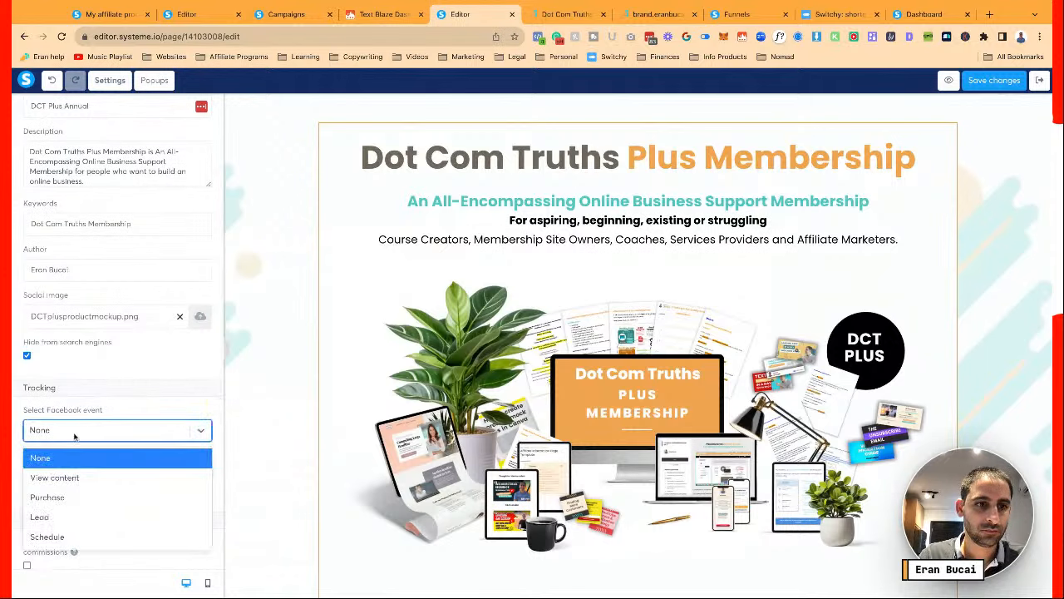
{"action": "left_click", "coordinate": [54, 516]}
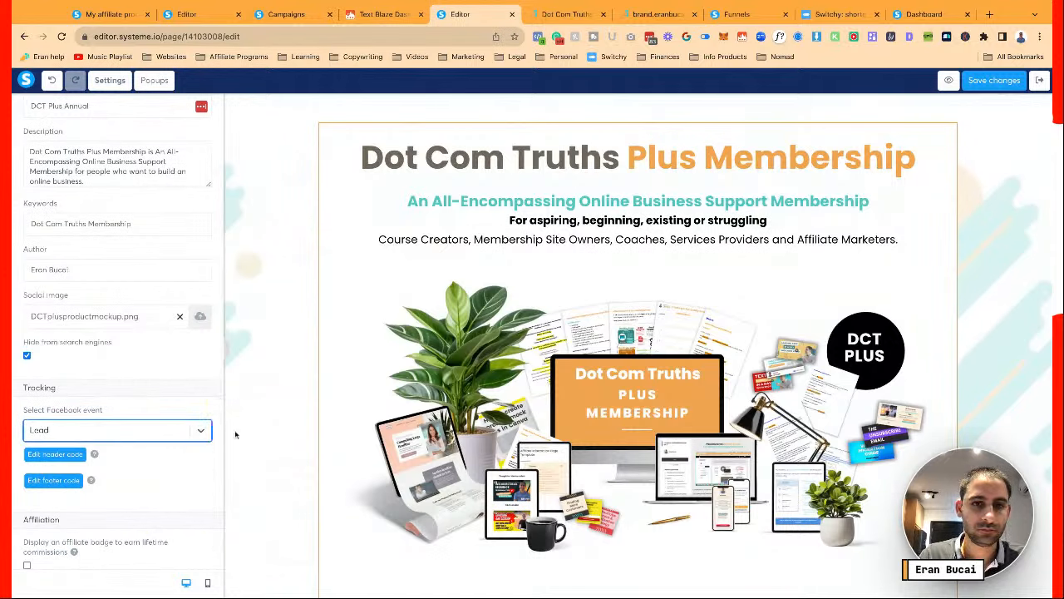
{"action": "left_click", "coordinate": [243, 432]}
{"action": "scroll", "coordinate": [730, 290], "scroll_direction": "down", "scroll_amount": 10}
{"action": "scroll", "coordinate": [730, 290], "scroll_direction": "down", "scroll_amount": 1}
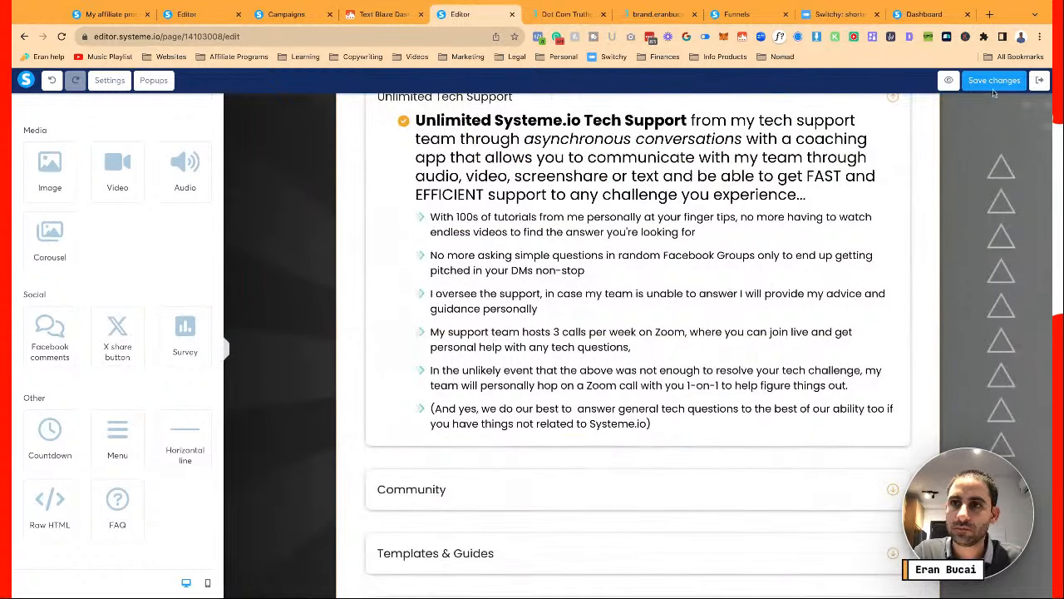
{"action": "left_click", "coordinate": [998, 83]}
{"action": "scroll", "coordinate": [787, 200], "scroll_direction": "up", "scroll_amount": 10}
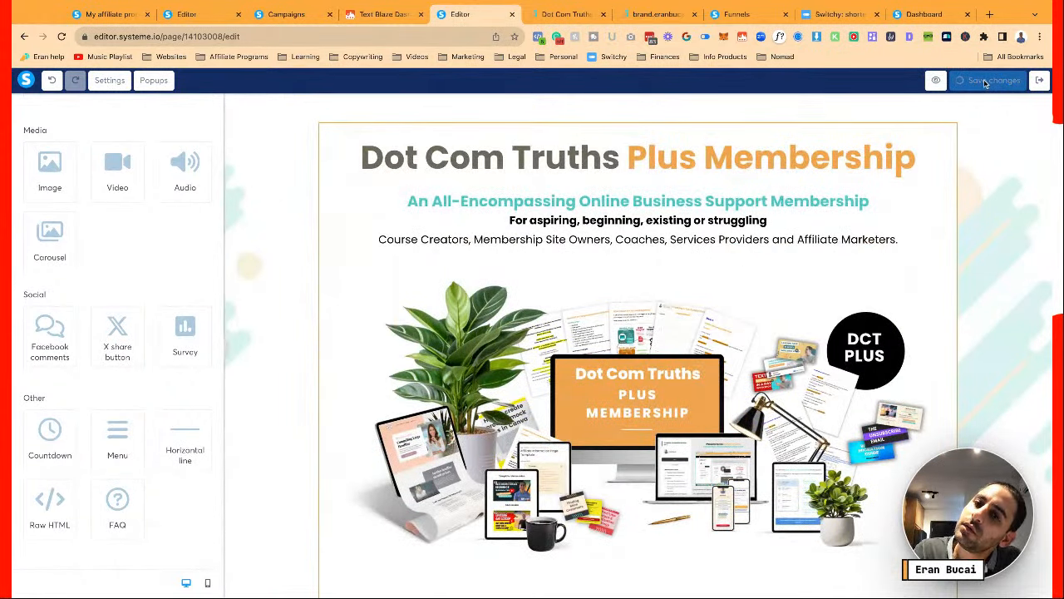
{"action": "left_click", "coordinate": [1039, 83]}
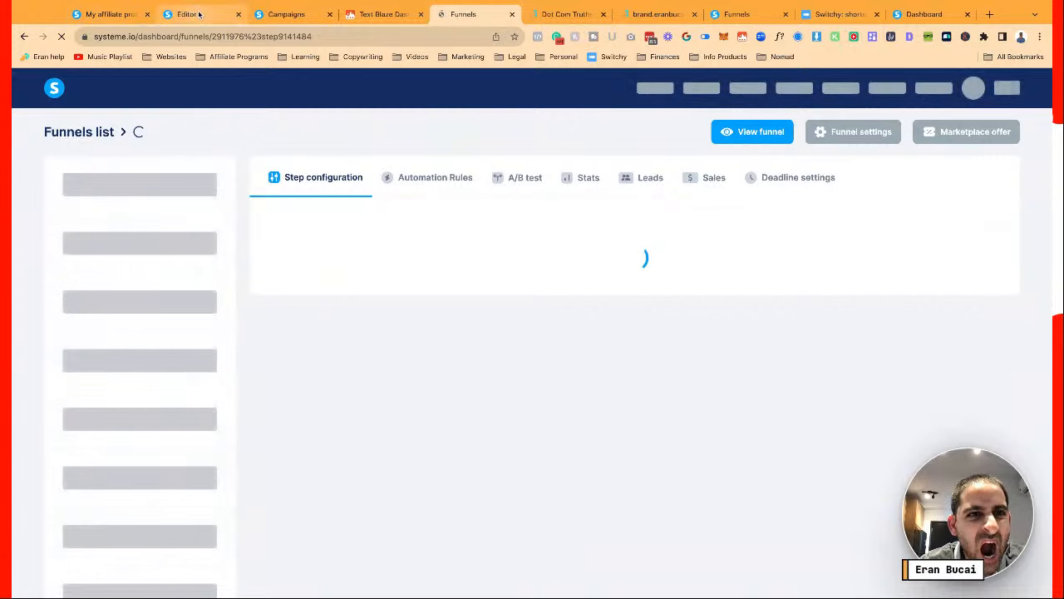
{"action": "left_click", "coordinate": [200, 14]}
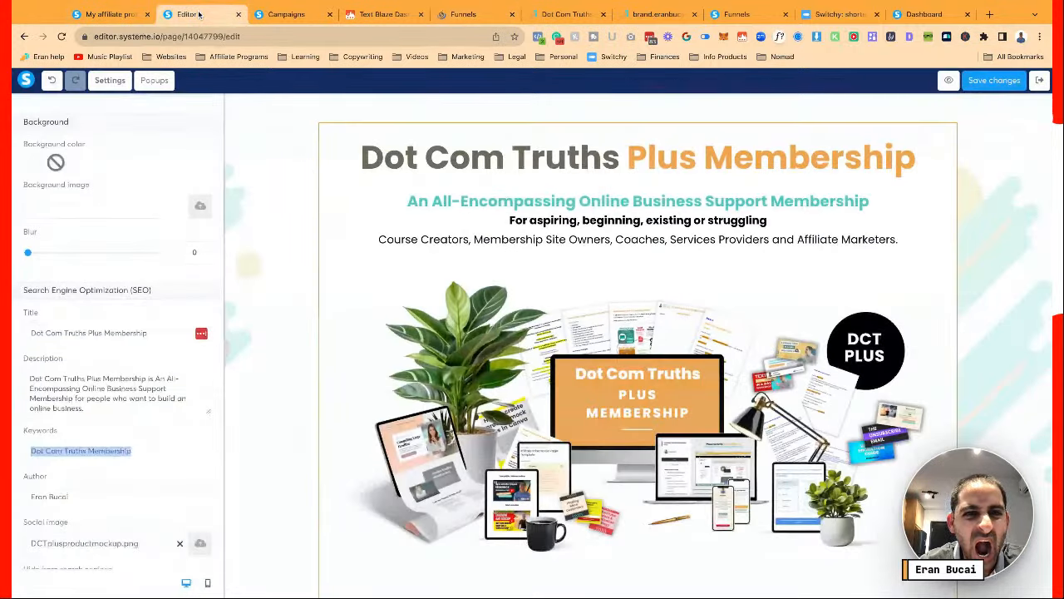
{"action": "left_click", "coordinate": [1039, 81]}
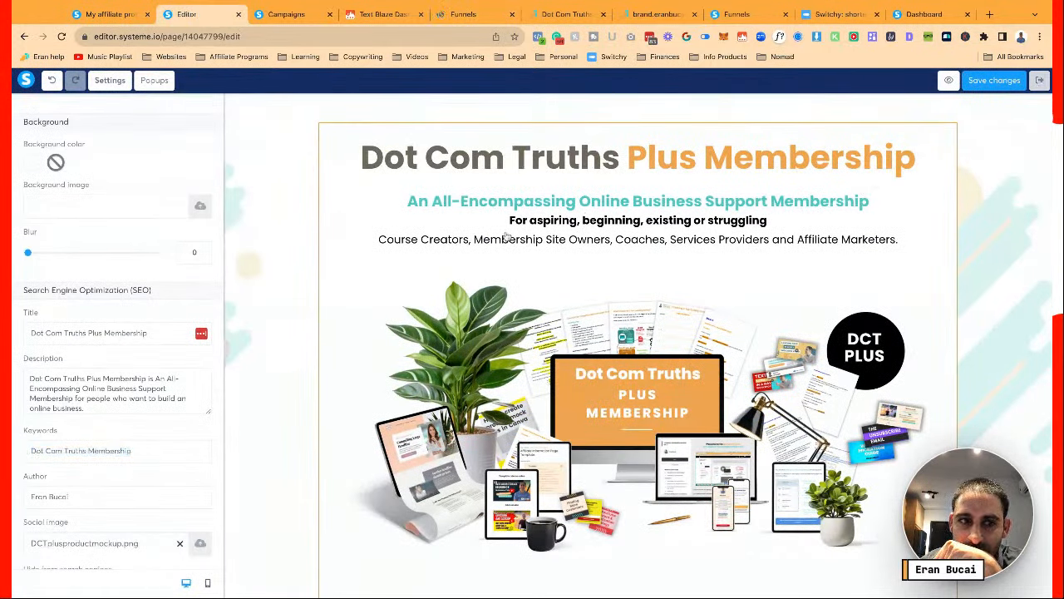
{"action": "left_click", "coordinate": [1010, 81]}
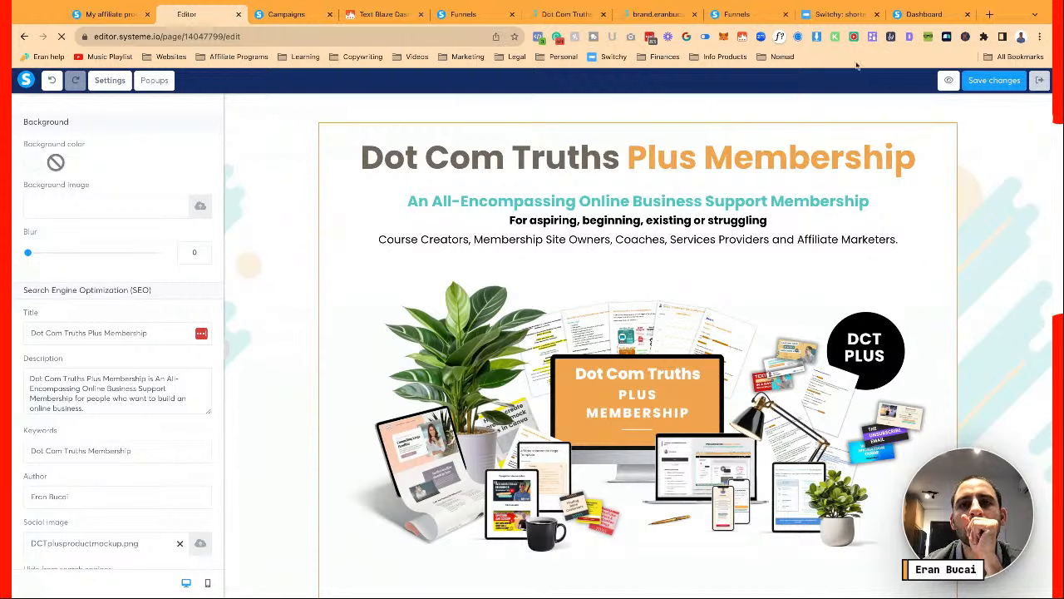
{"action": "left_click", "coordinate": [472, 15]}
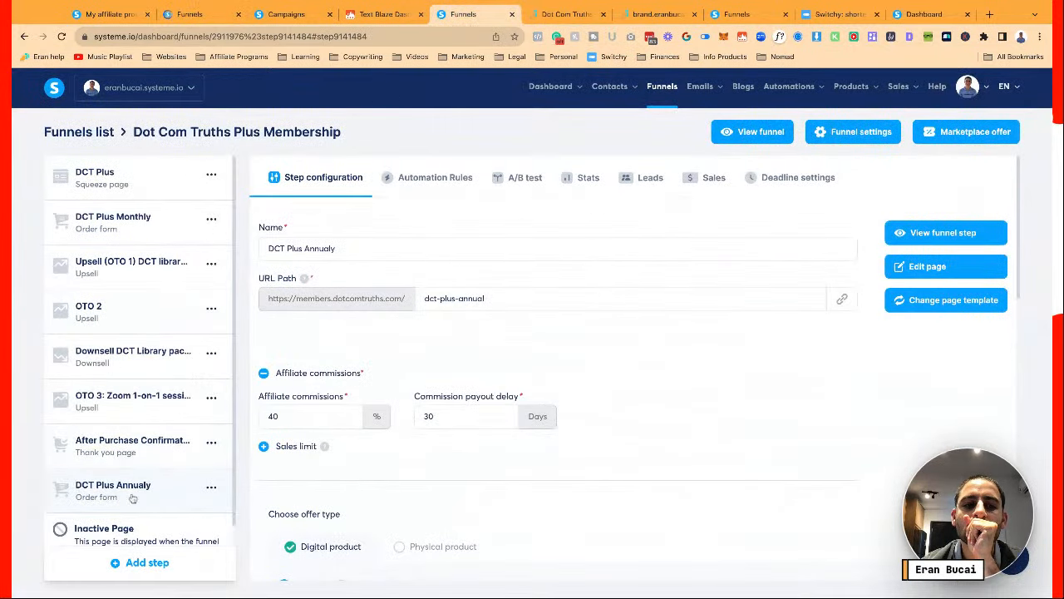
{"action": "left_click", "coordinate": [943, 266]}
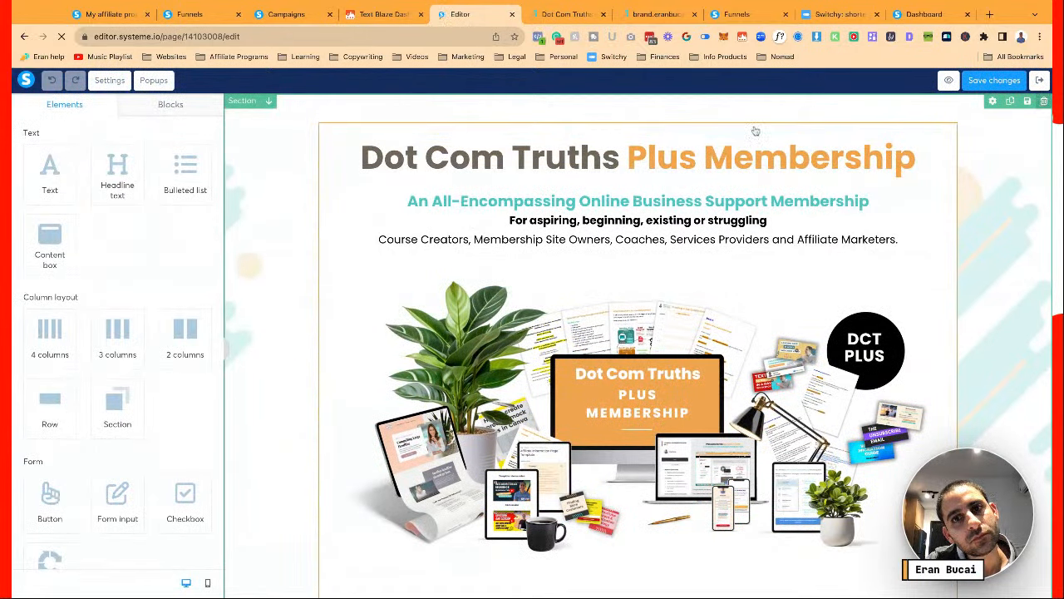
Delete the top hero section, the navigation menu row, and the 'What do you get' section
{"action": "left_click", "coordinate": [1044, 101]}
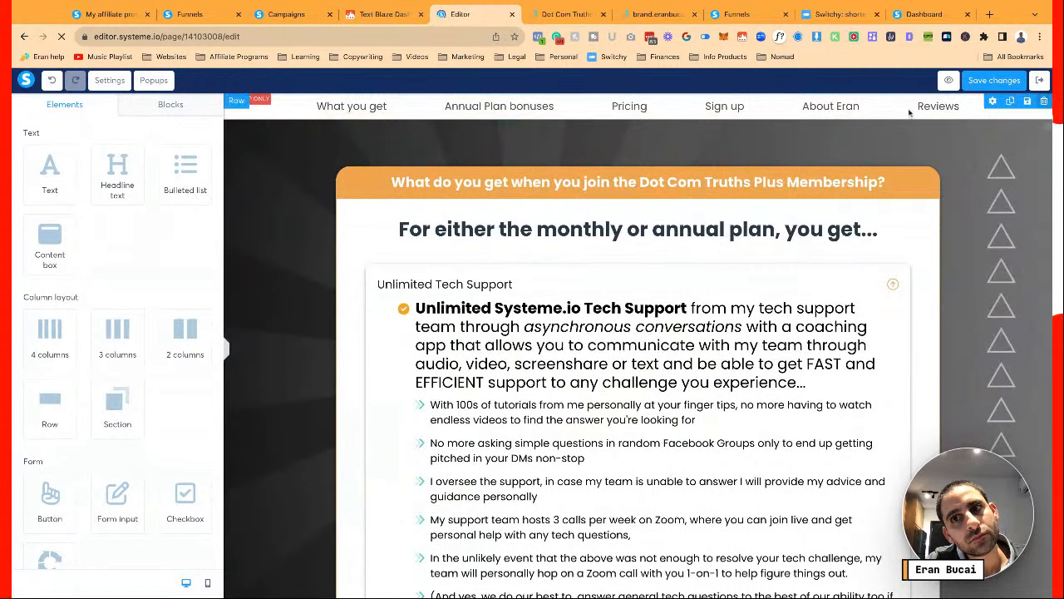
{"action": "left_click", "coordinate": [1044, 100]}
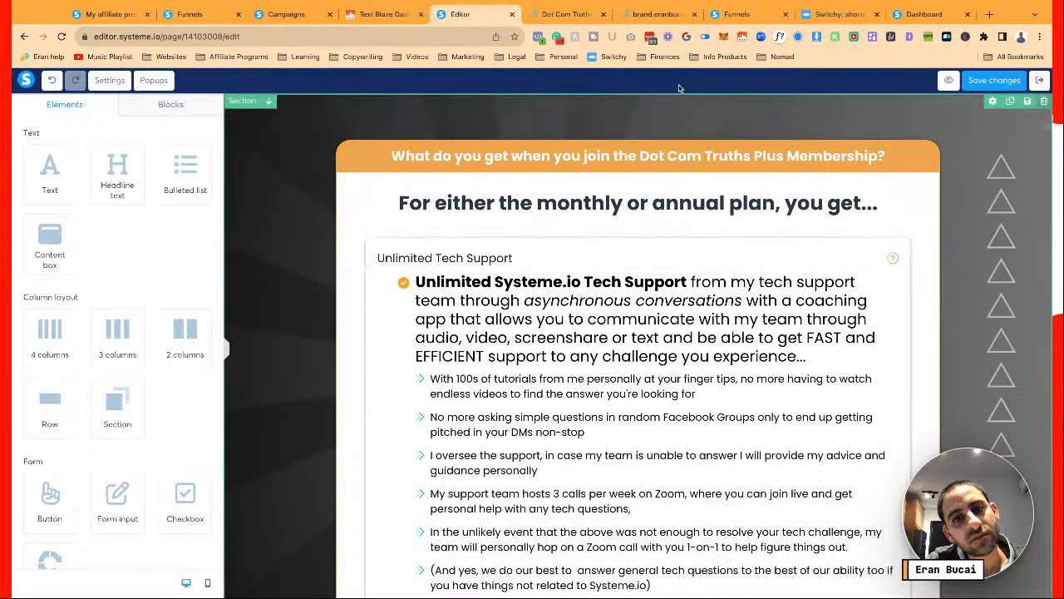
{"action": "left_click", "coordinate": [1044, 100]}
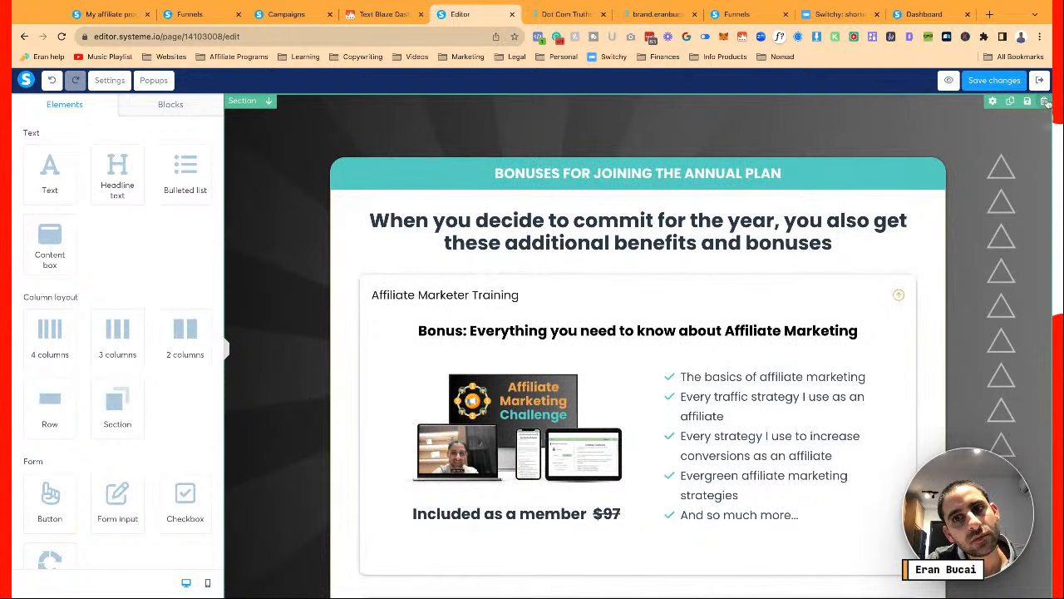
Move the plan-choice pricing section up above the annual-plan bonuses
{"action": "scroll", "coordinate": [987, 273], "scroll_direction": "down", "scroll_amount": 7}
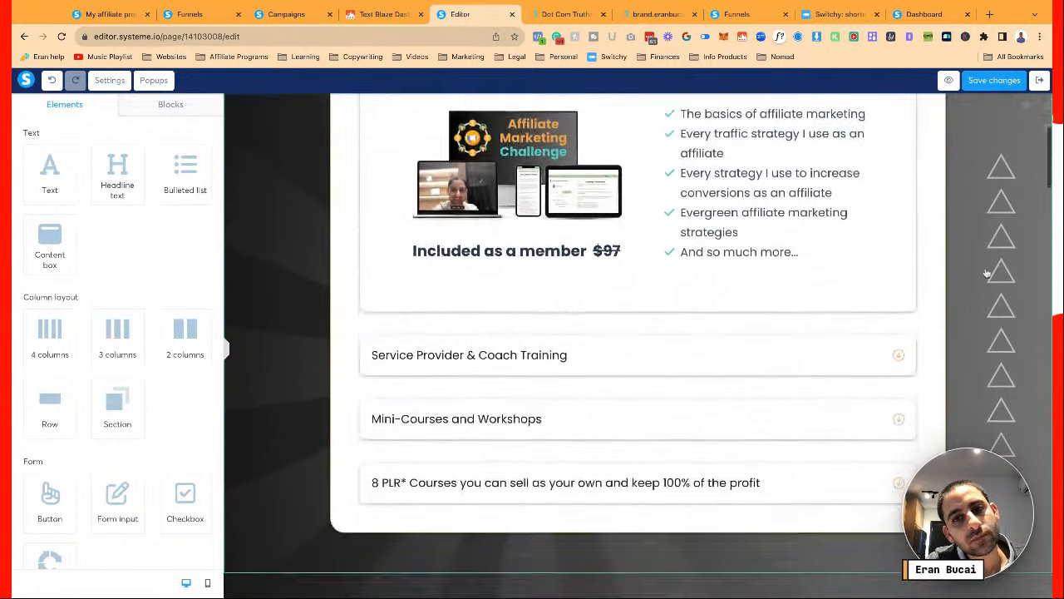
{"action": "scroll", "coordinate": [986, 273], "scroll_direction": "down", "scroll_amount": 1}
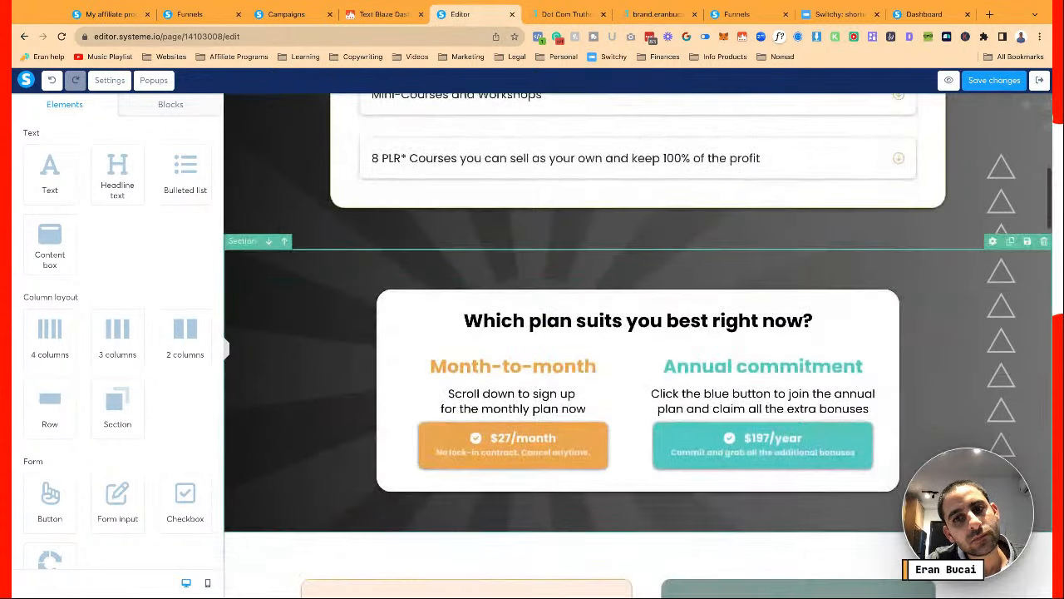
{"action": "left_click", "coordinate": [282, 247]}
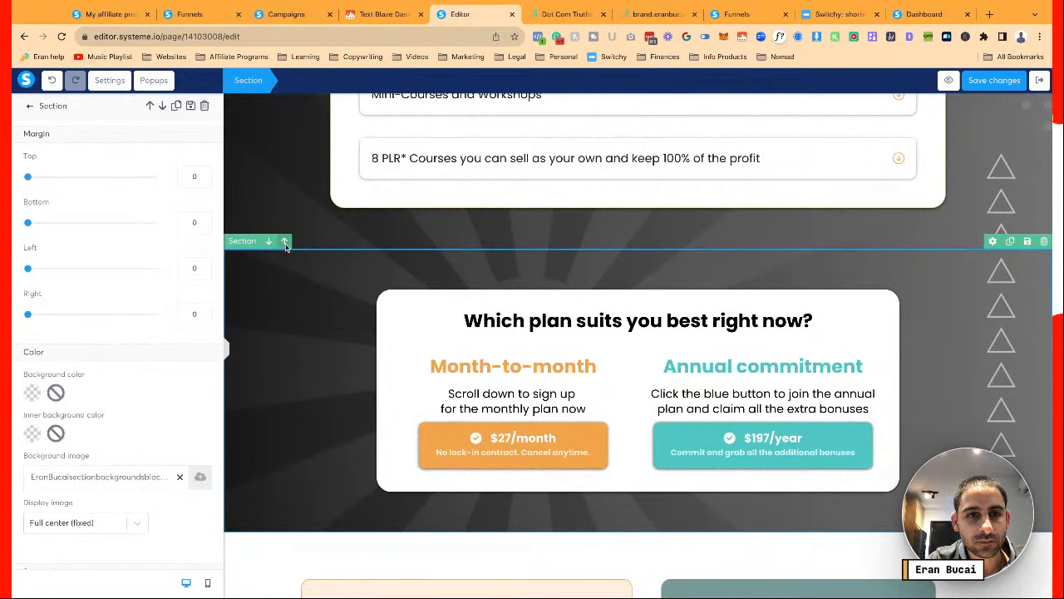
{"action": "left_click", "coordinate": [285, 242]}
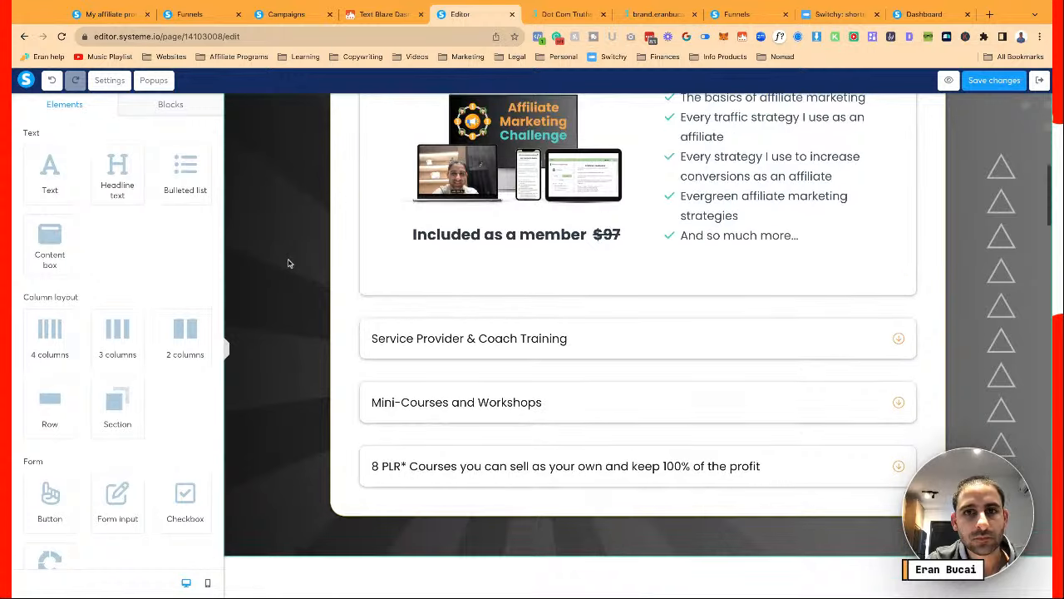
{"action": "scroll", "coordinate": [289, 262], "scroll_direction": "up", "scroll_amount": 8}
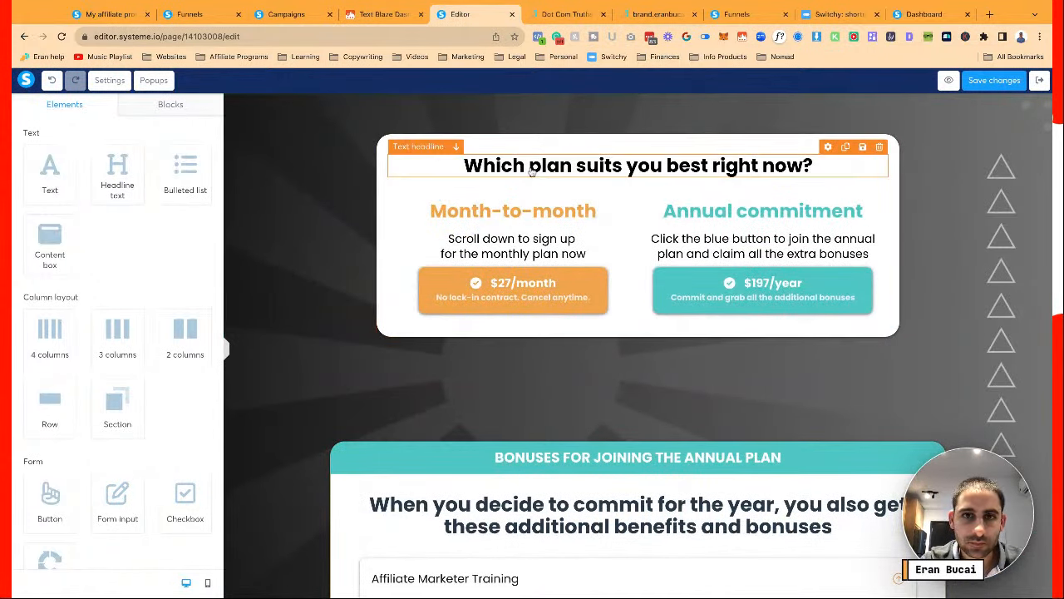
Change the plan-choice headline to 'The annual plan is a great choice!'
{"action": "left_click", "coordinate": [532, 170]}
{"action": "key", "text": "ctrl+a"}
{"action": "type", "text": "Dot Com Truths Membership"}
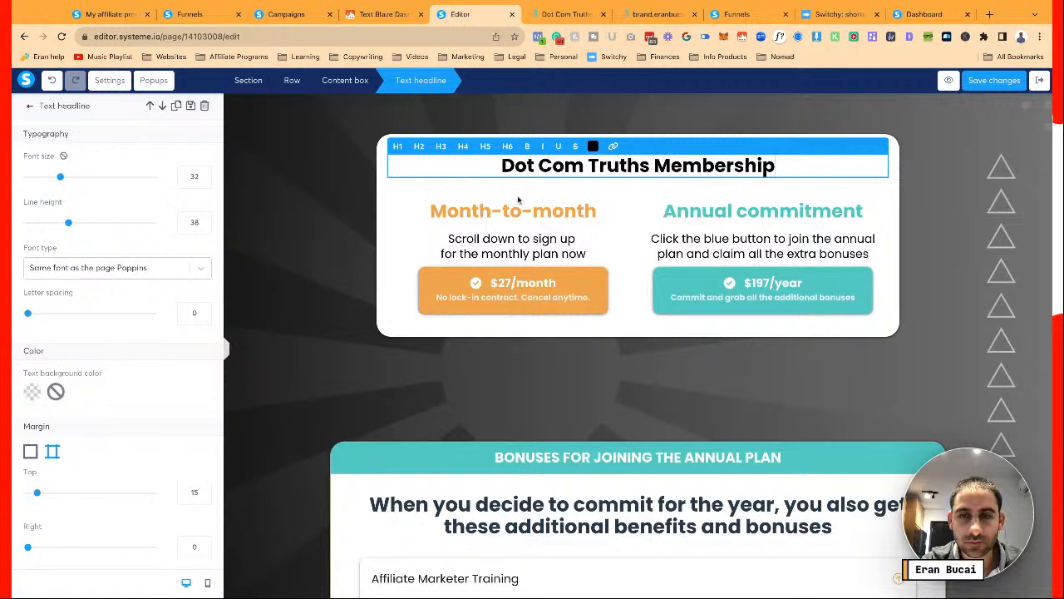
{"action": "key", "text": "ctrl+a"}
{"action": "type", "text": "The"}
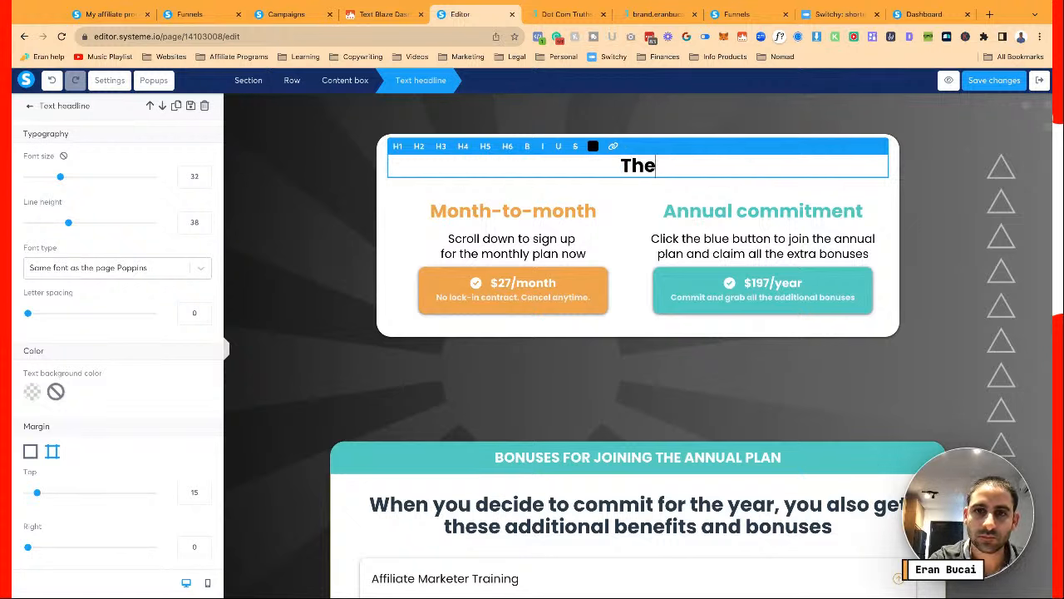
{"action": "type", "text": " annual plan is a g"}
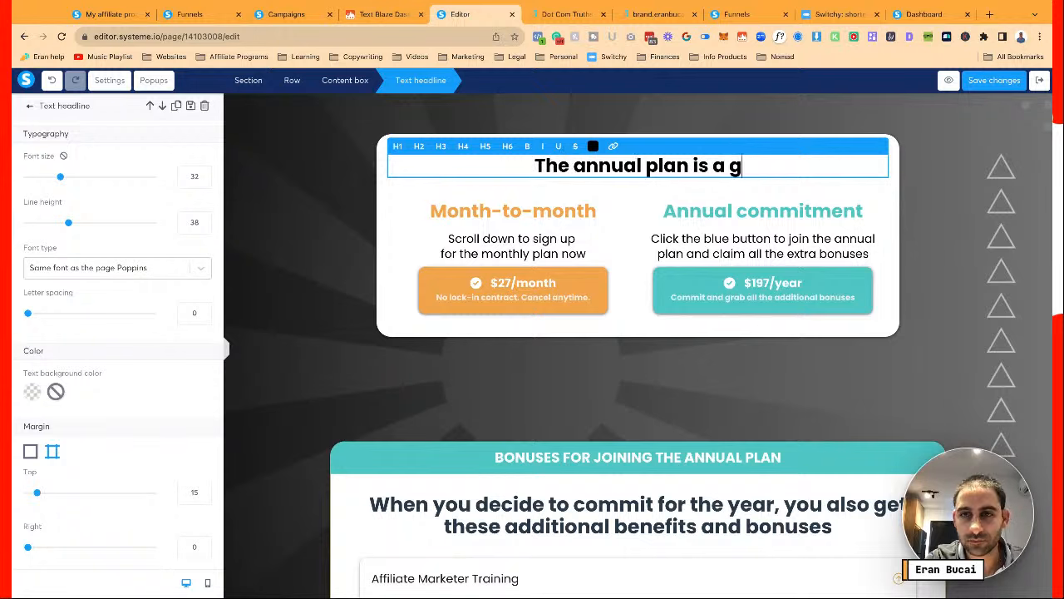
{"action": "type", "text": "reat choice!"}
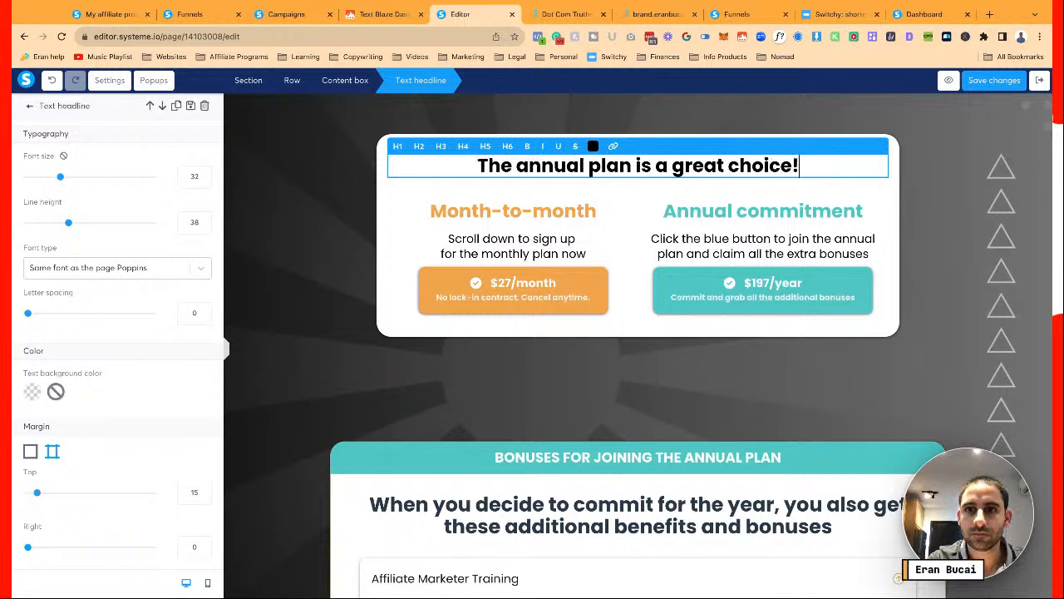
{"action": "left_click", "coordinate": [584, 344]}
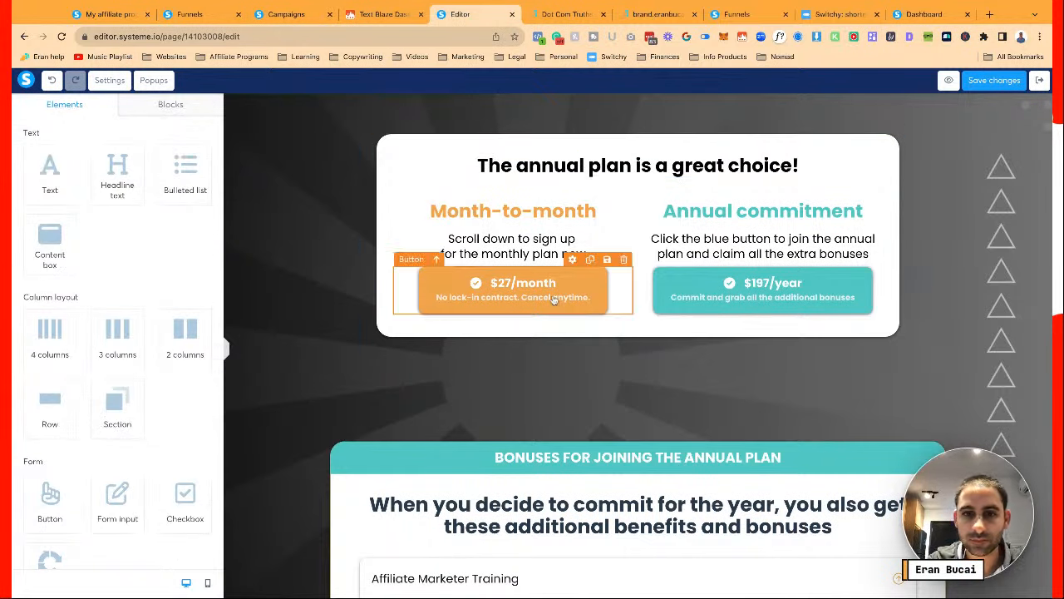
Delete the long headline under the annual bonuses banner
{"action": "scroll", "coordinate": [713, 391], "scroll_direction": "down", "scroll_amount": 2}
{"action": "scroll", "coordinate": [713, 391], "scroll_direction": "up", "scroll_amount": 2}
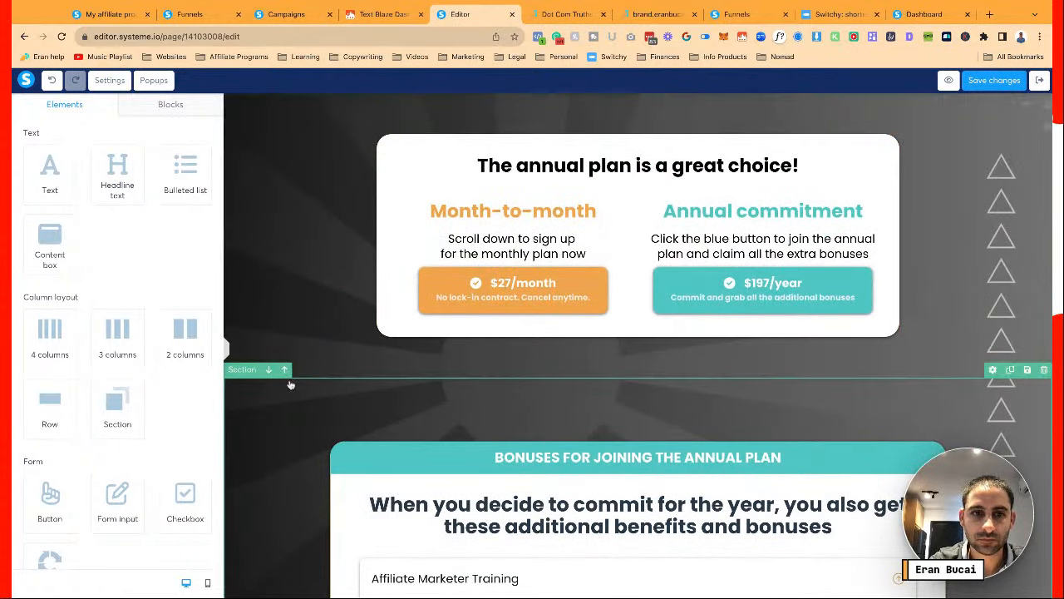
{"action": "left_click", "coordinate": [287, 377]}
{"action": "scroll", "coordinate": [283, 332], "scroll_direction": "down", "scroll_amount": 3}
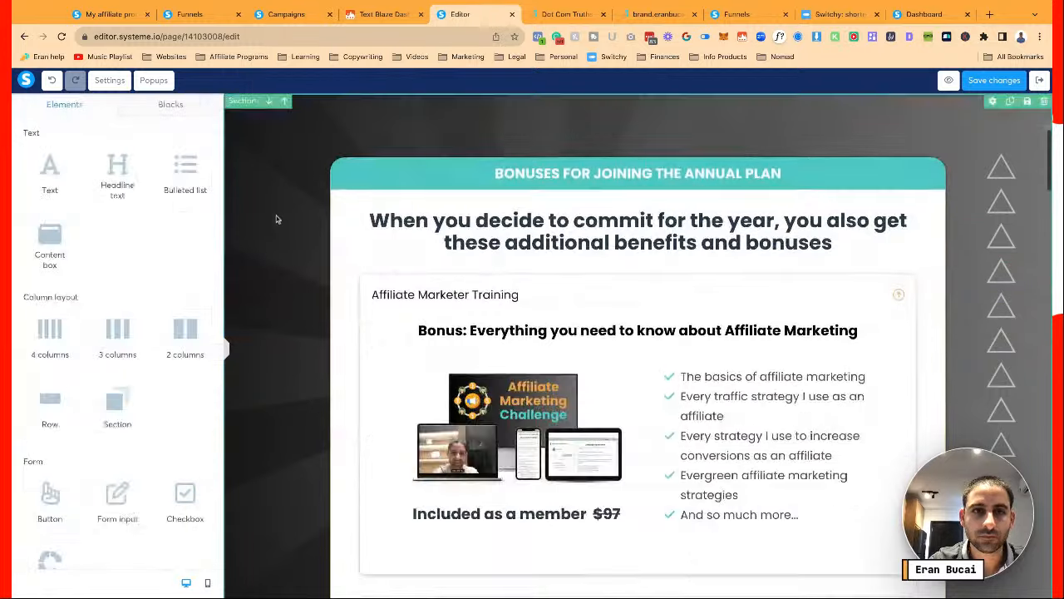
{"action": "scroll", "coordinate": [277, 219], "scroll_direction": "up", "scroll_amount": 1}
{"action": "scroll", "coordinate": [283, 241], "scroll_direction": "down", "scroll_amount": 3}
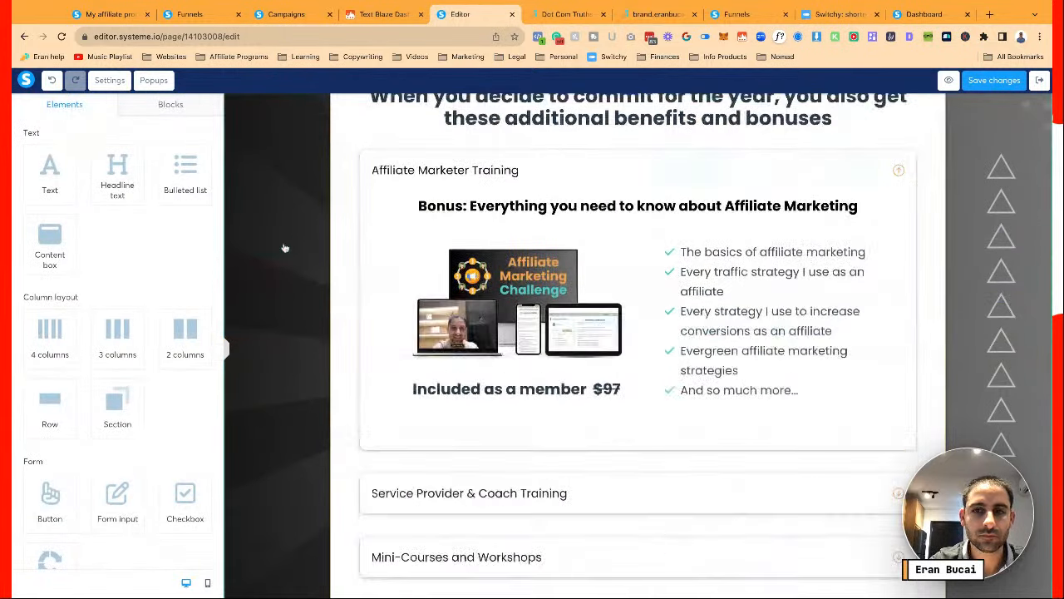
{"action": "scroll", "coordinate": [285, 248], "scroll_direction": "up", "scroll_amount": 1}
{"action": "left_click", "coordinate": [285, 248]}
{"action": "scroll", "coordinate": [285, 247], "scroll_direction": "up", "scroll_amount": 1}
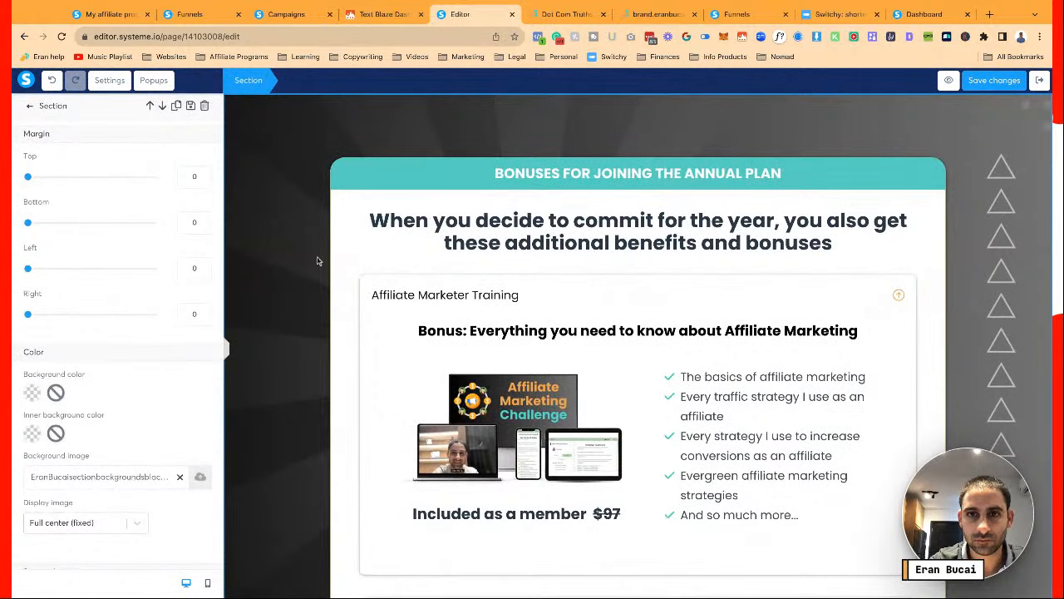
{"action": "left_click", "coordinate": [602, 223]}
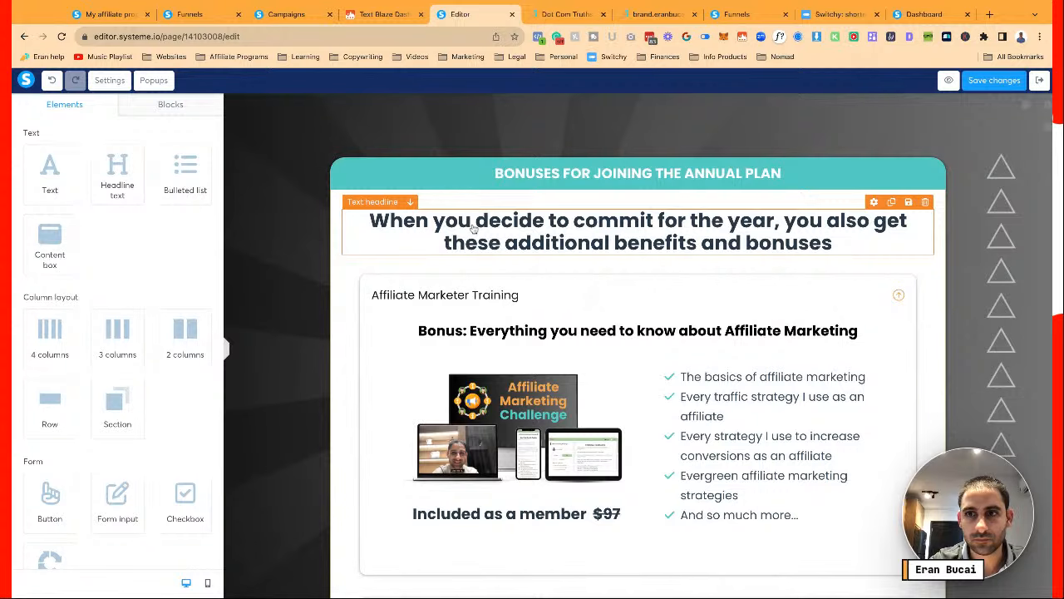
{"action": "left_click", "coordinate": [924, 202]}
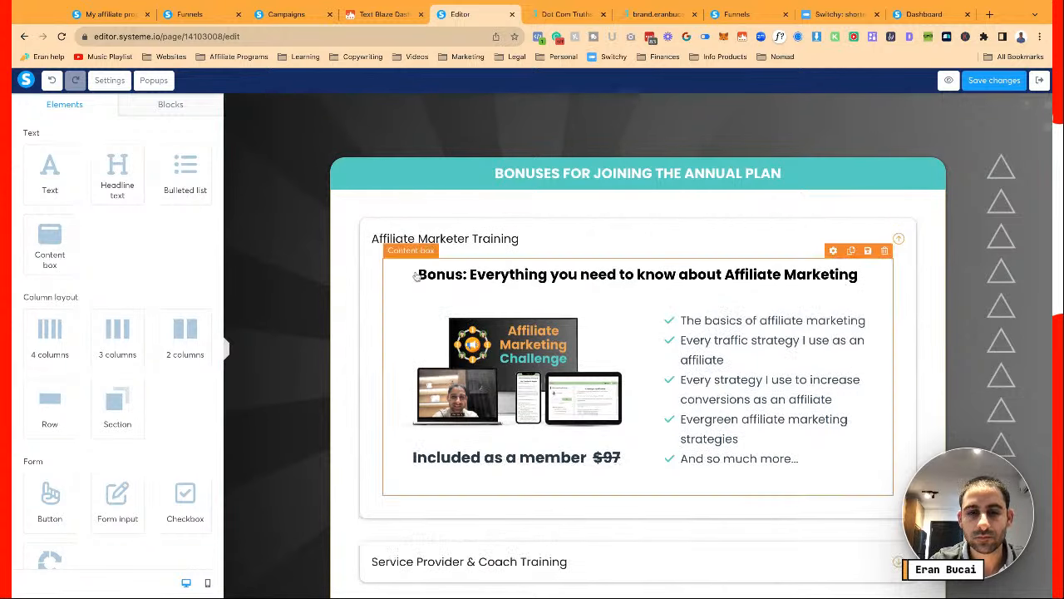
{"action": "scroll", "coordinate": [304, 266], "scroll_direction": "down", "scroll_amount": 10}
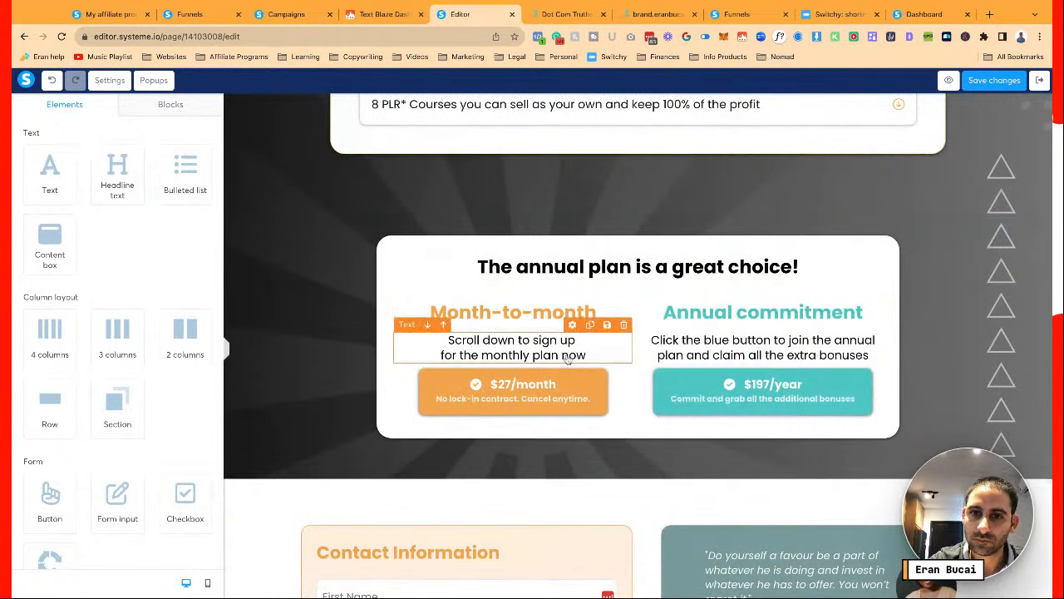
Move the sign-up text into the annual column and change 'monthly' to 'annual' there
{"action": "left_click_drag", "start_coordinate": [567, 358], "coordinate": [513, 328]}
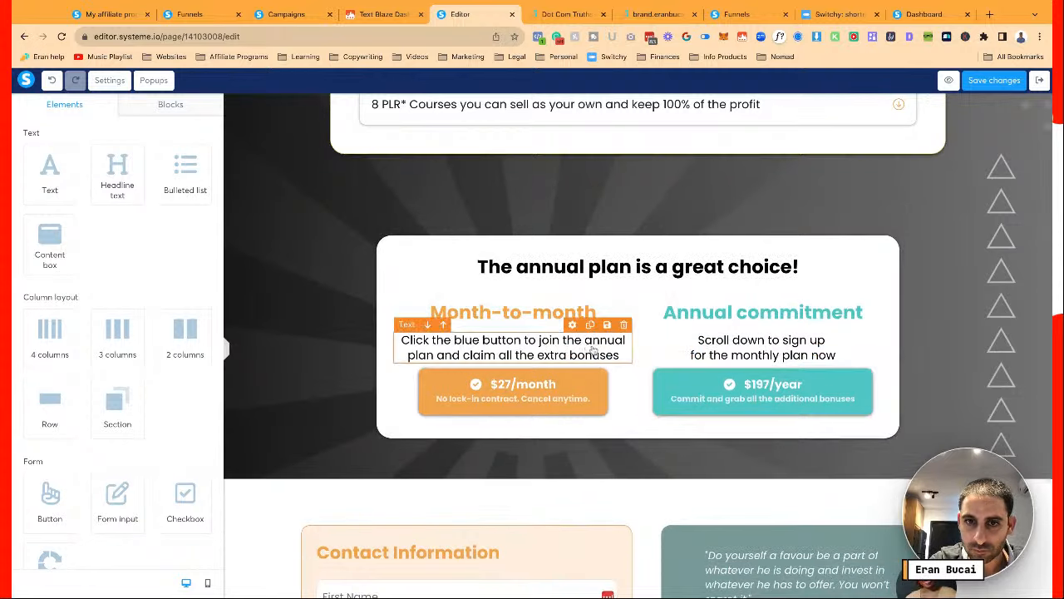
{"action": "left_click", "coordinate": [764, 357]}
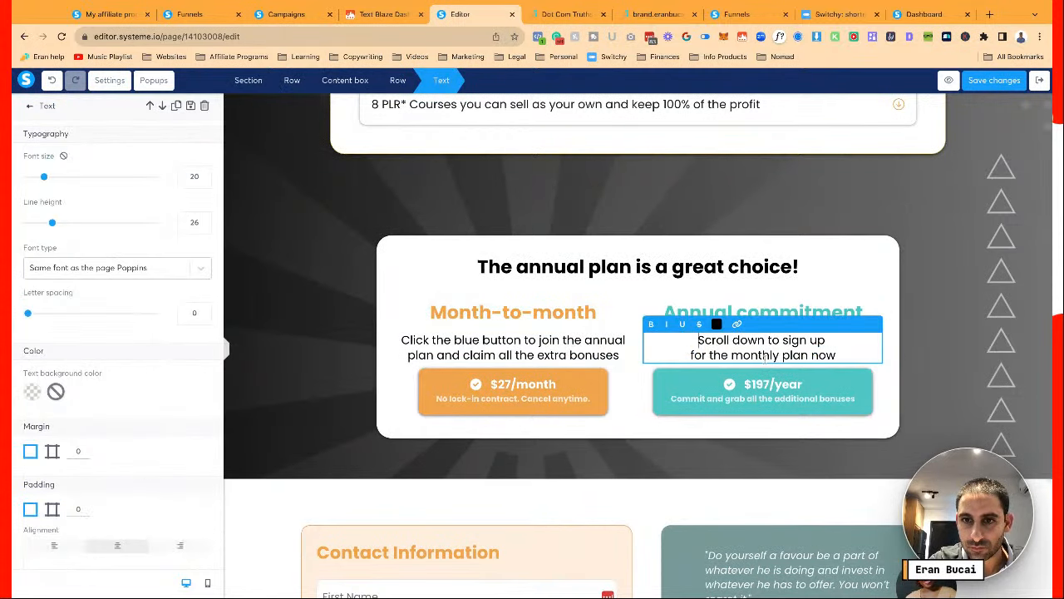
{"action": "key", "text": "shift+Right"}
{"action": "key", "text": "shift+Right"}
{"action": "key", "text": "shift+Right"}
{"action": "key", "text": "shift+Right"}
{"action": "key", "text": "shift+Right"}
{"action": "key", "text": "shift+Right"}
{"action": "key", "text": "shift+Right"}
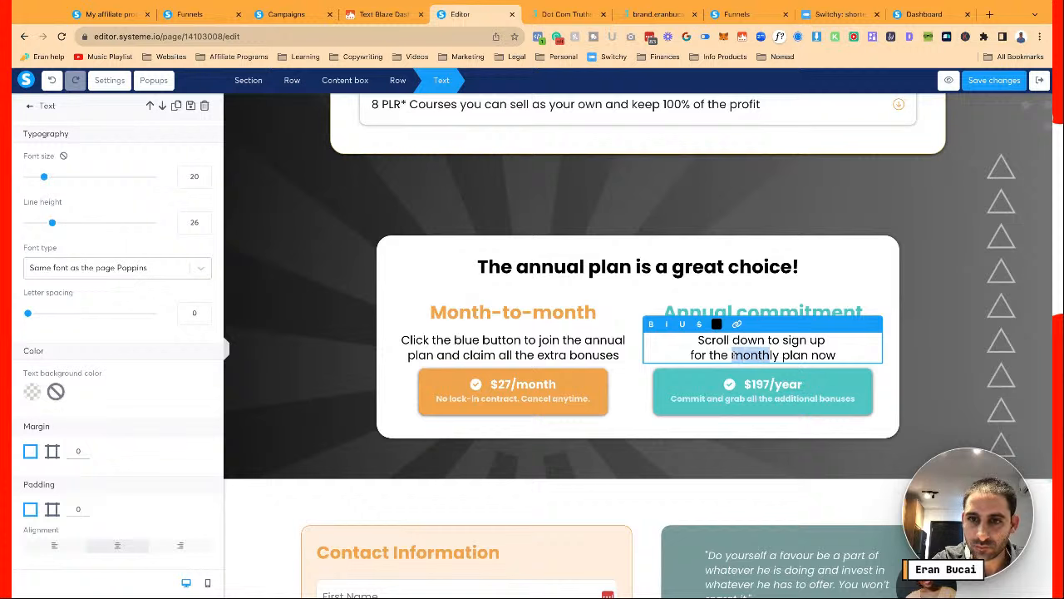
{"action": "type", "text": "annual"}
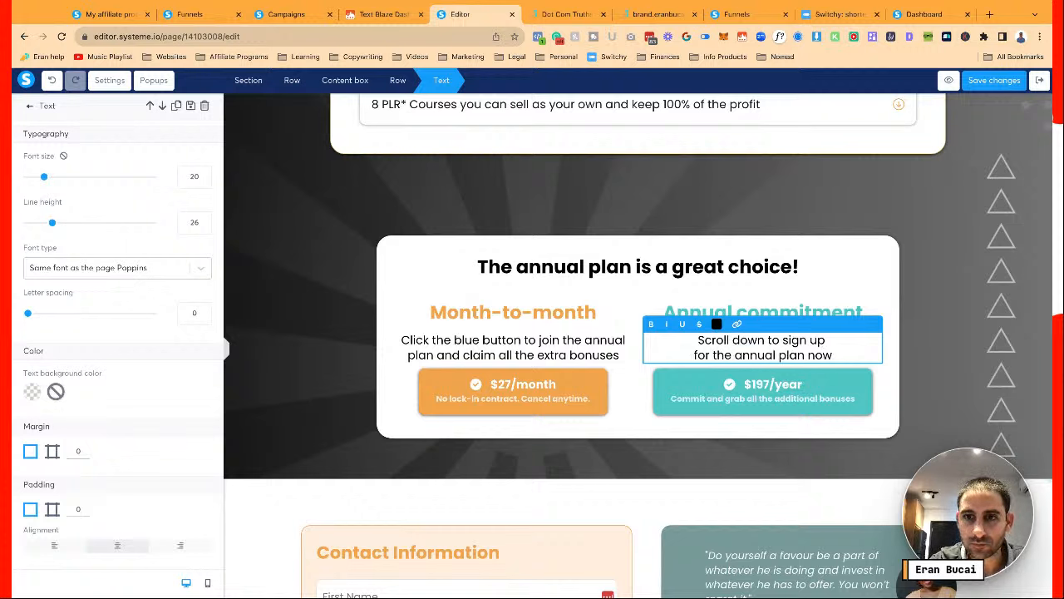
{"action": "left_click", "coordinate": [587, 305]}
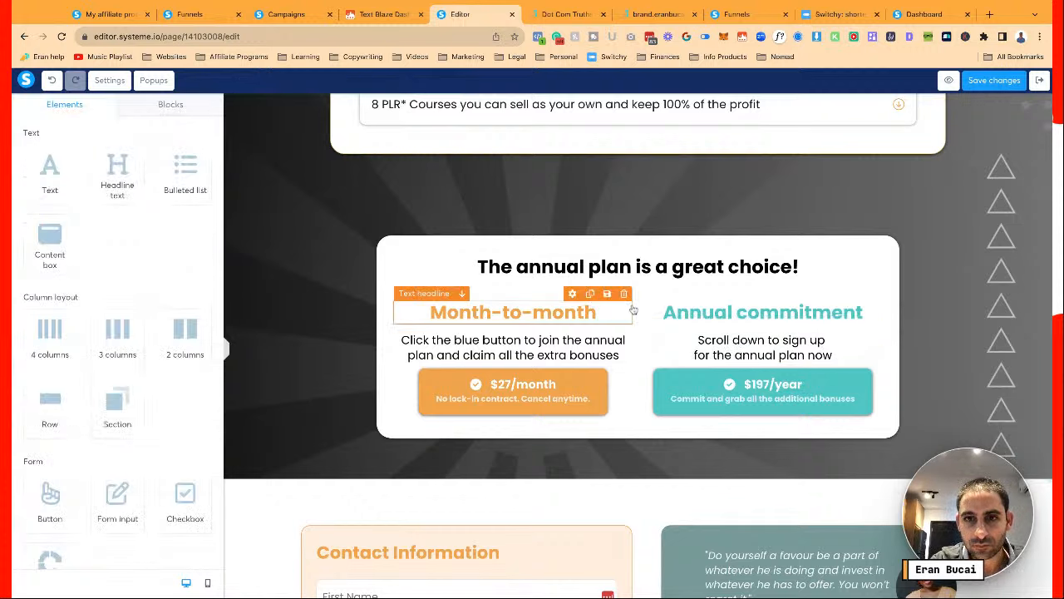
Rewrite the monthly caption to 'sign up for the monthly plan', fixing the 'fo rthe' typo
{"action": "left_click", "coordinate": [542, 347]}
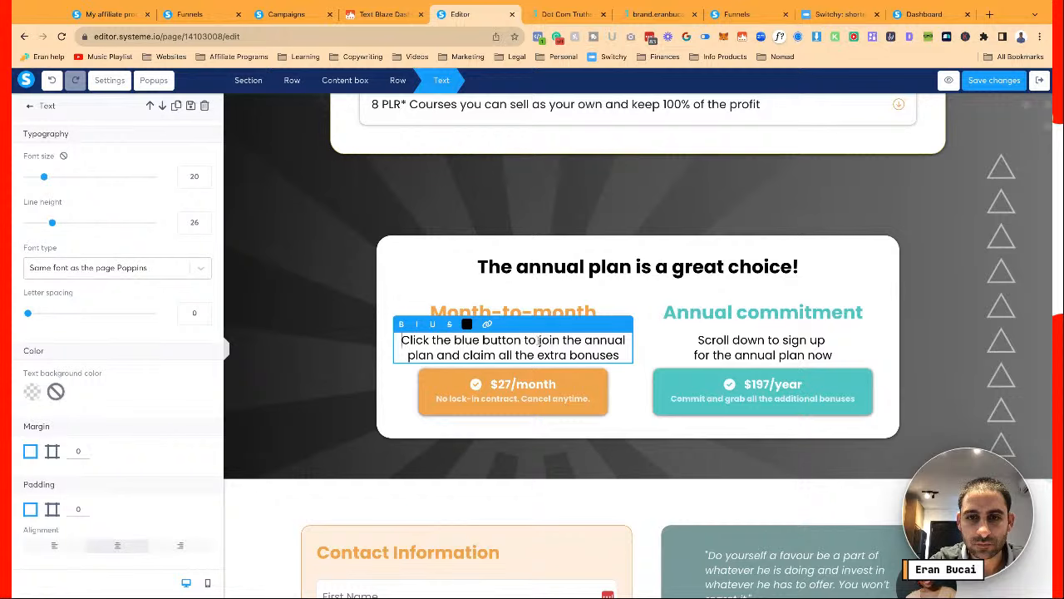
{"action": "type", "text": "learn more about"}
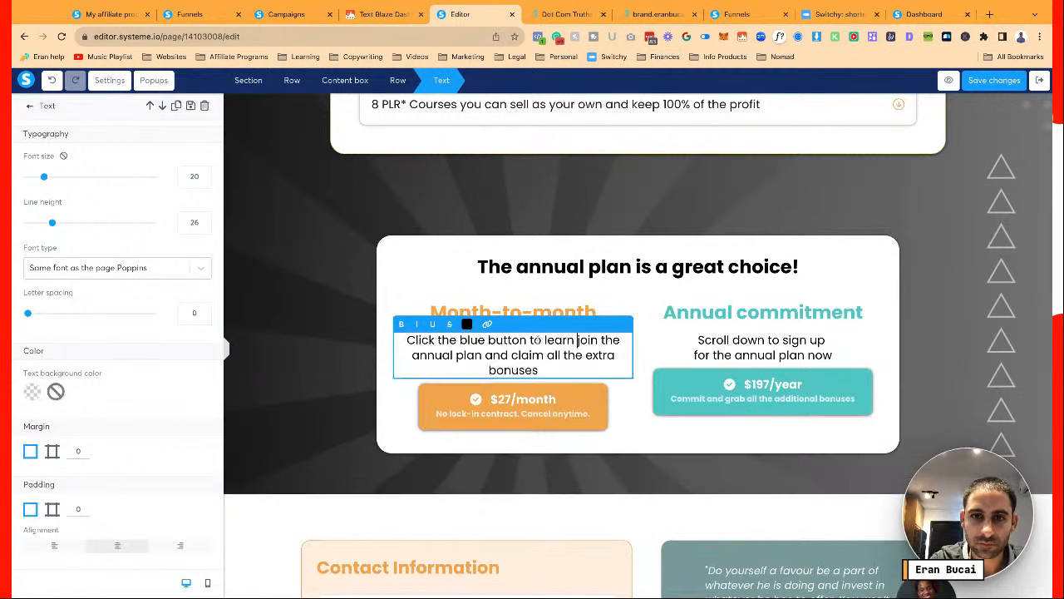
{"action": "key", "text": "BackSpace"}
{"action": "key", "text": "BackSpace"}
{"action": "key", "text": "BackSpace"}
{"action": "key", "text": "BackSpace"}
{"action": "key", "text": "BackSpace"}
{"action": "key", "text": "BackSpace"}
{"action": "key", "text": "BackSpace"}
{"action": "key", "text": "BackSpace"}
{"action": "key", "text": "BackSpace"}
{"action": "key", "text": "BackSpace"}
{"action": "key", "text": "BackSpace"}
{"action": "key", "text": "BackSpace"}
{"action": "key", "text": "BackSpace"}
{"action": "key", "text": "BackSpace"}
{"action": "key", "text": "BackSpace"}
{"action": "key", "text": "BackSpace"}
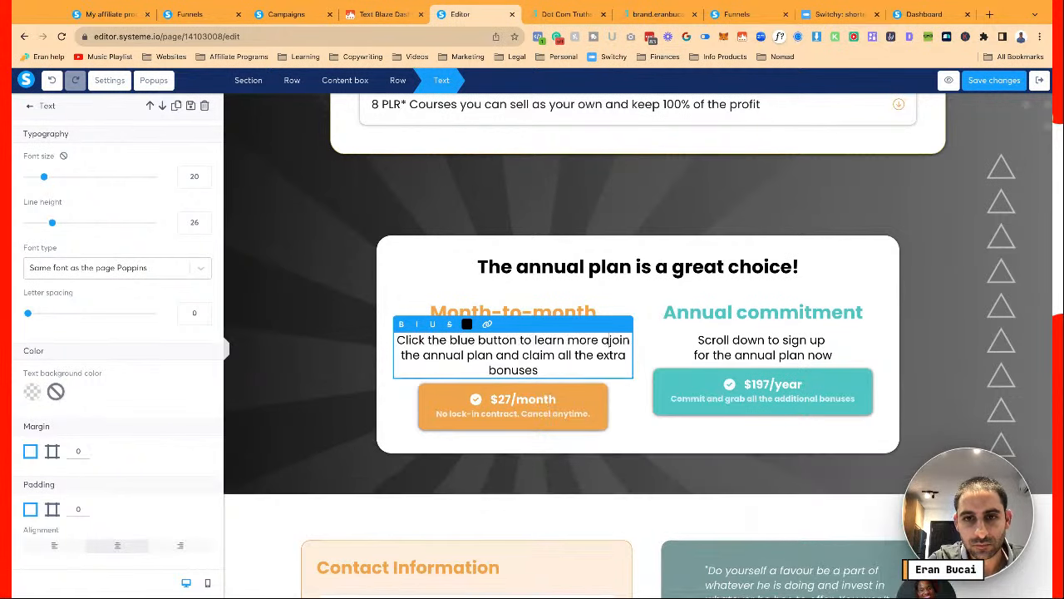
{"action": "type", "text": "sign up fo rthe month"}
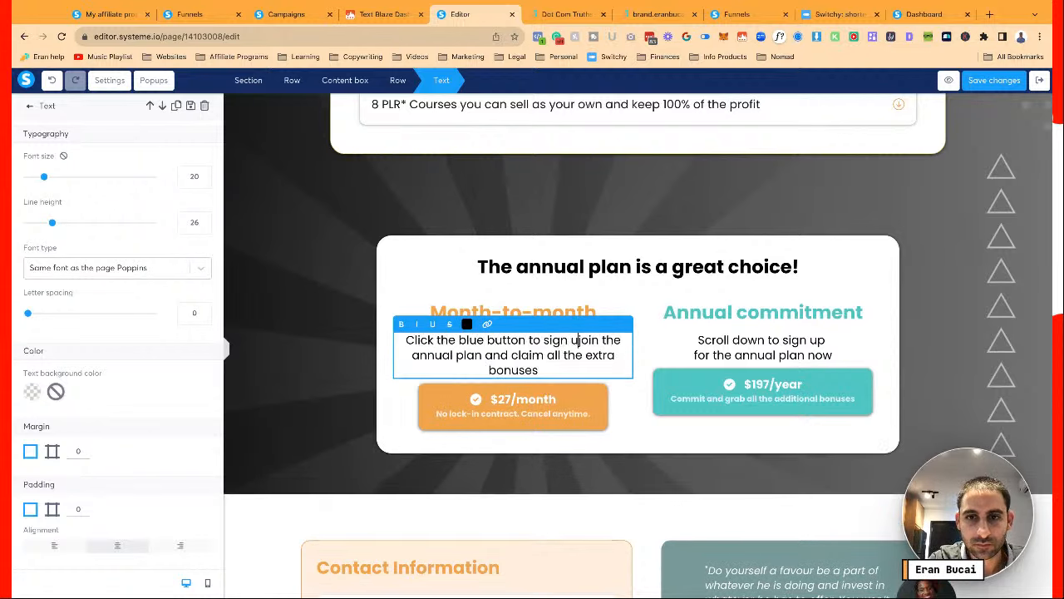
{"action": "type", "text": "ly plan ("}
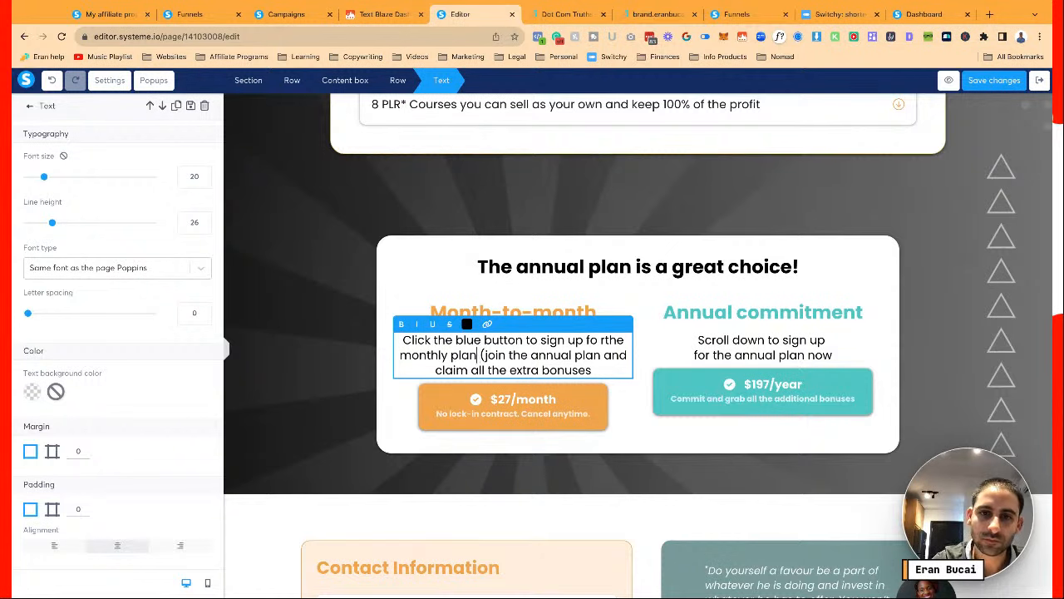
{"action": "key", "text": "ctrl+shift+End"}
{"action": "key", "text": "Delete"}
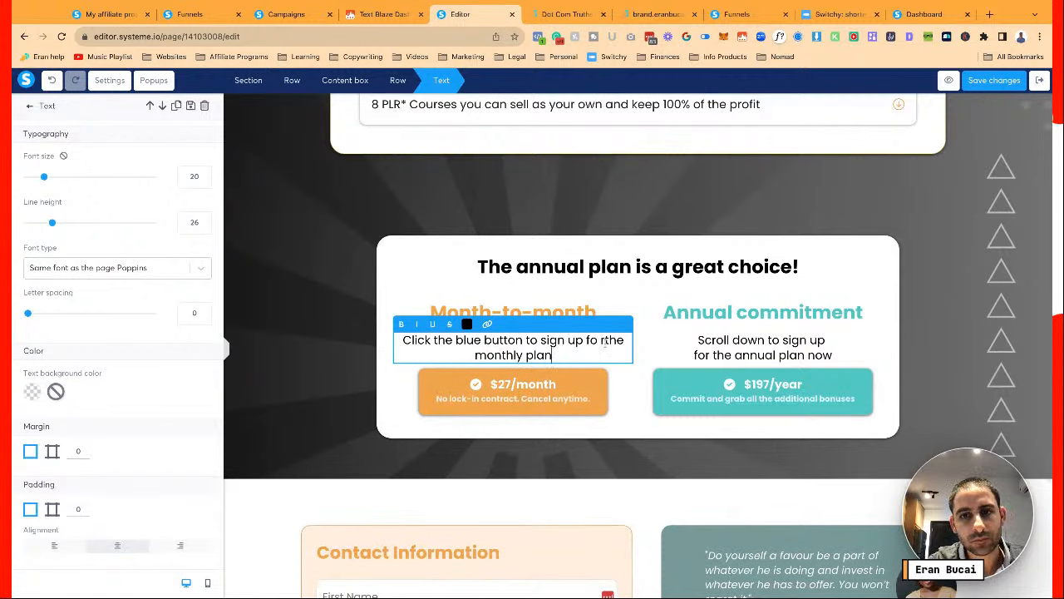
{"action": "left_click", "coordinate": [605, 342]}
{"action": "key", "text": "BackSpace"}
{"action": "key", "text": "BackSpace"}
{"action": "type", "text": "r"}
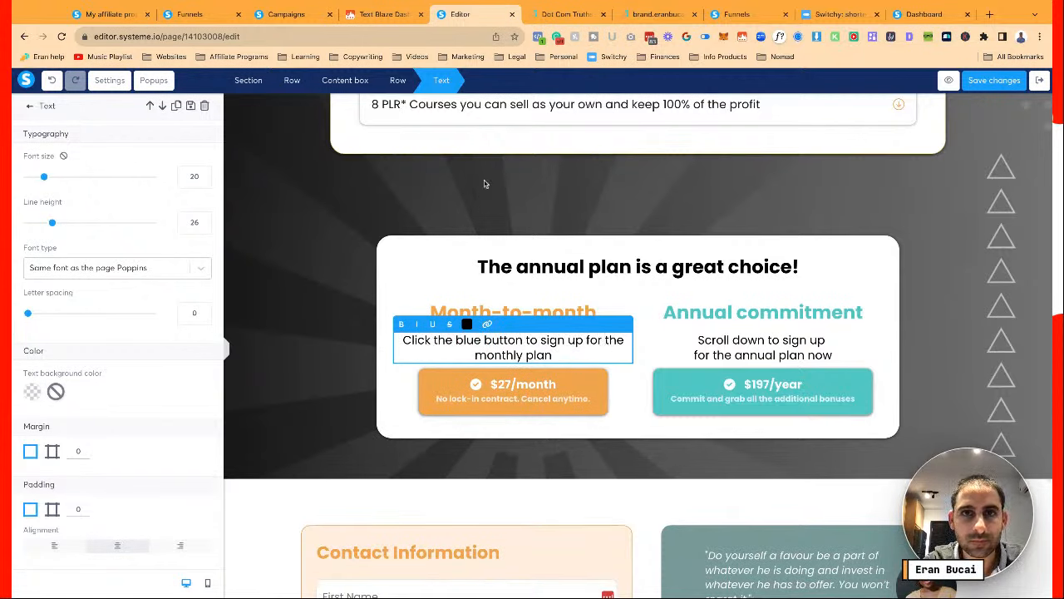
{"action": "left_click", "coordinate": [554, 16]}
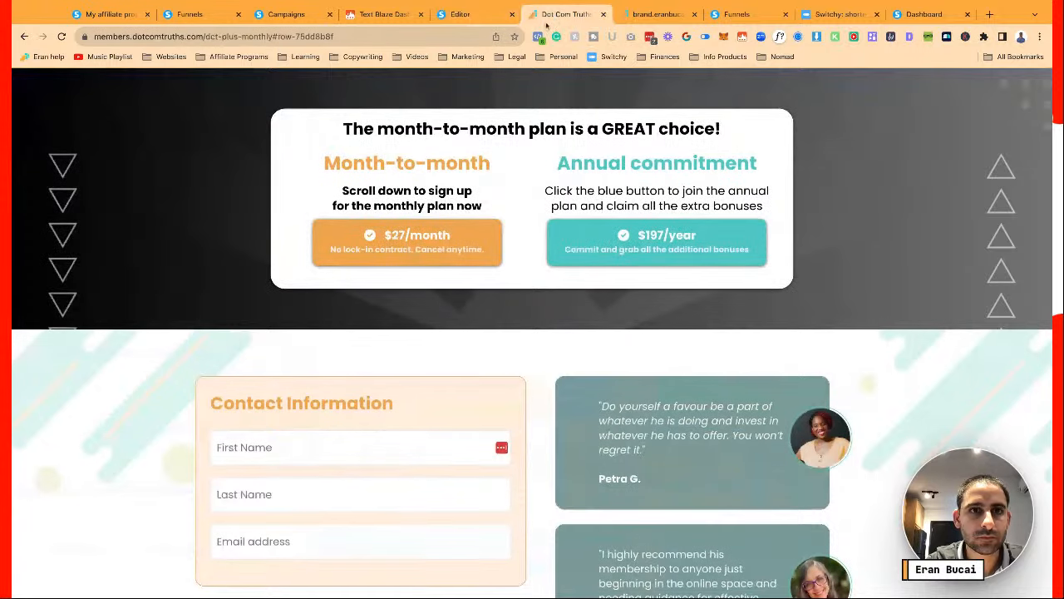
Strip the row anchor from the live members page address and copy the clean URL
{"action": "scroll", "coordinate": [441, 141], "scroll_direction": "up", "scroll_amount": 1}
{"action": "left_click", "coordinate": [275, 37]}
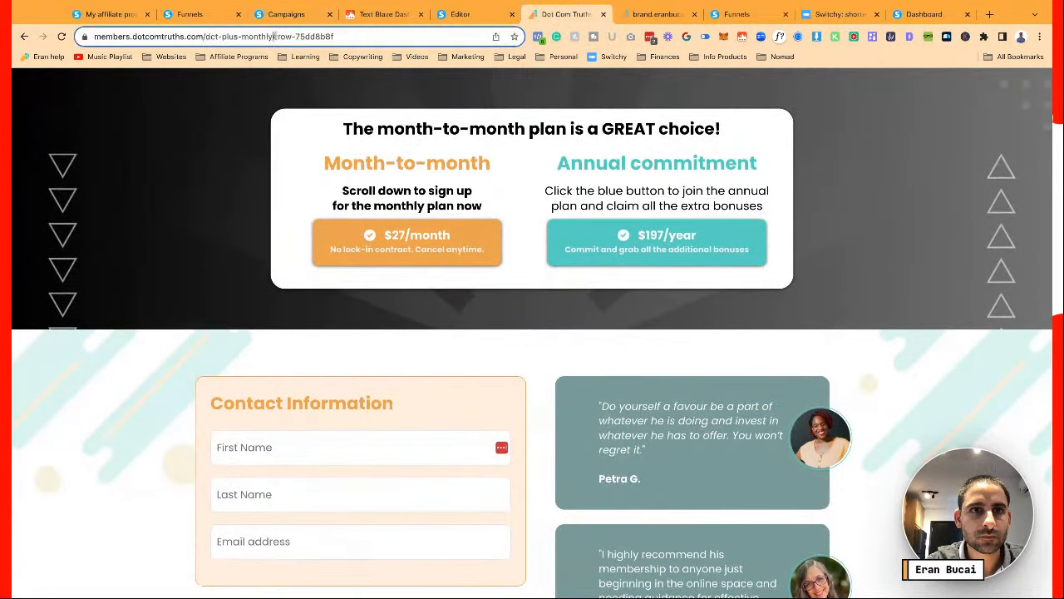
{"action": "left_click_drag", "start_coordinate": [275, 37], "coordinate": [440, 36]}
{"action": "key", "text": "BackSpace"}
{"action": "key", "text": "Return"}
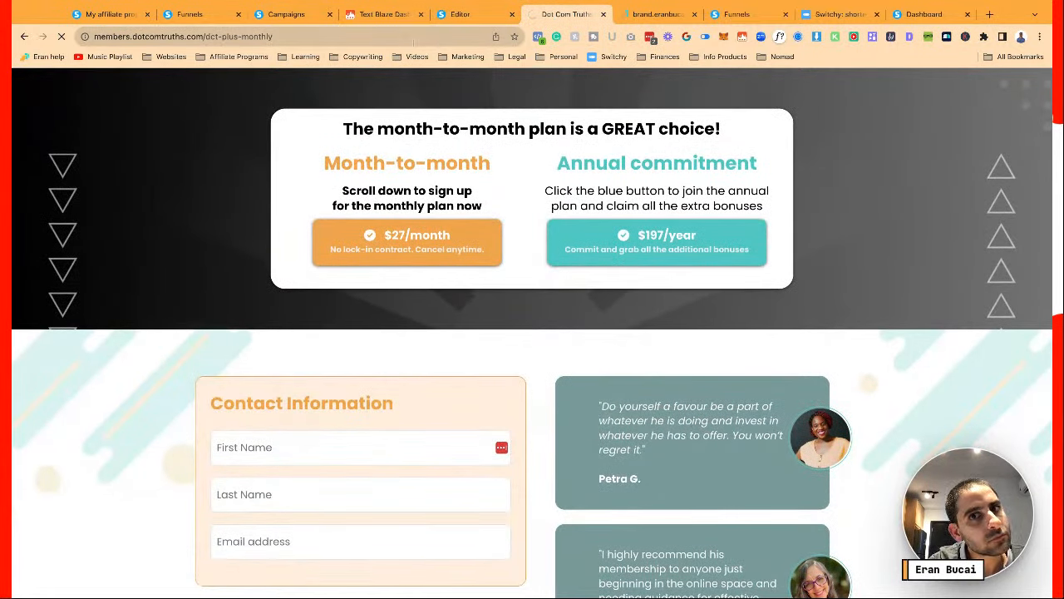
{"action": "left_click", "coordinate": [411, 39]}
{"action": "key", "text": "ctrl+c"}
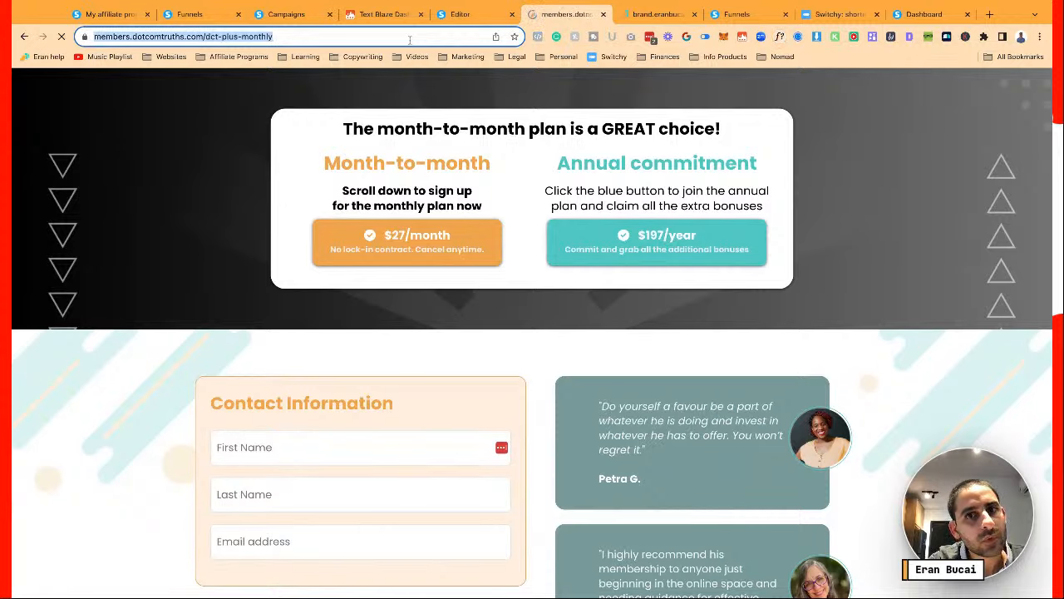
{"action": "left_click", "coordinate": [460, 14]}
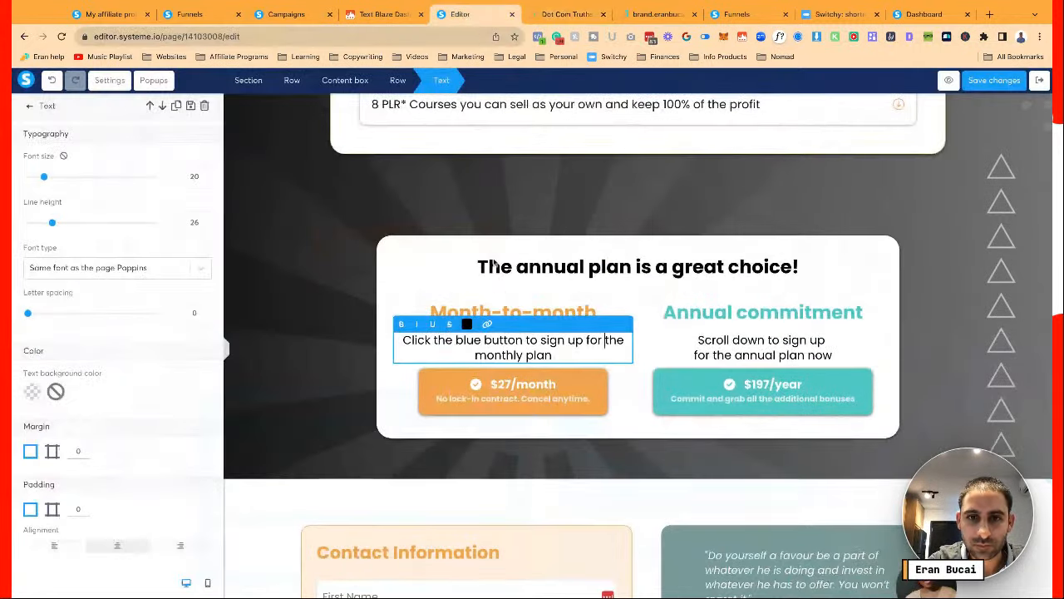
Link the $27/month button to the dct-plus-monthly members page URL
{"action": "left_click", "coordinate": [493, 383]}
{"action": "left_click", "coordinate": [493, 384]}
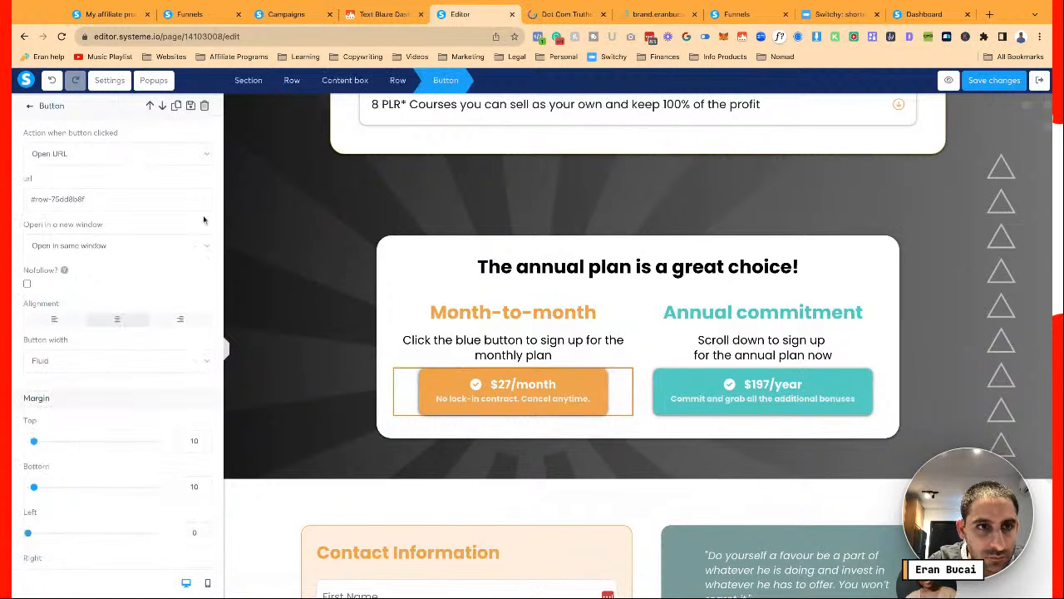
{"action": "key", "text": "ctrl+a"}
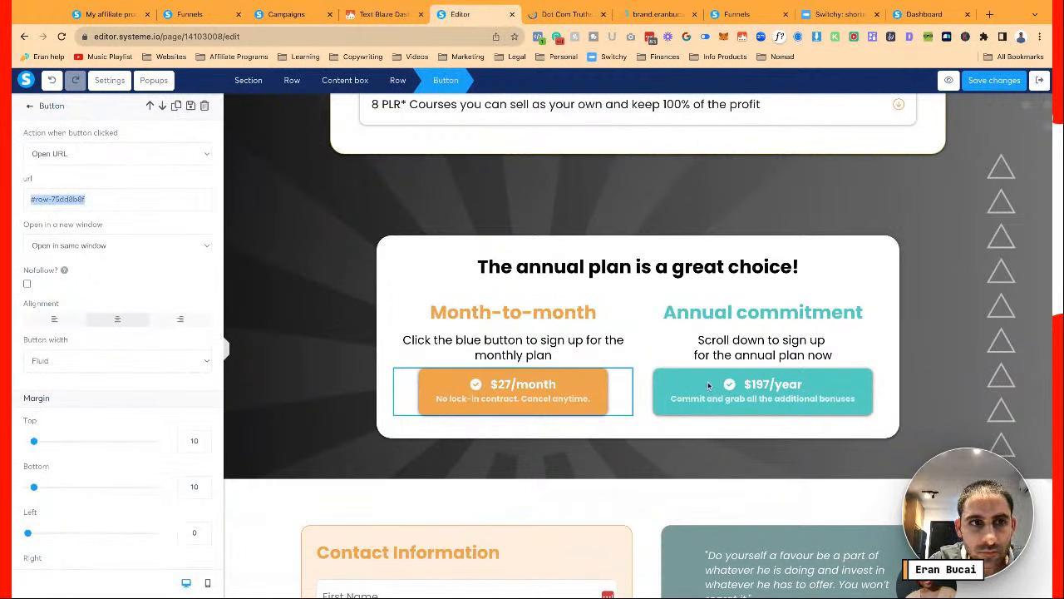
{"action": "left_click", "coordinate": [174, 203]}
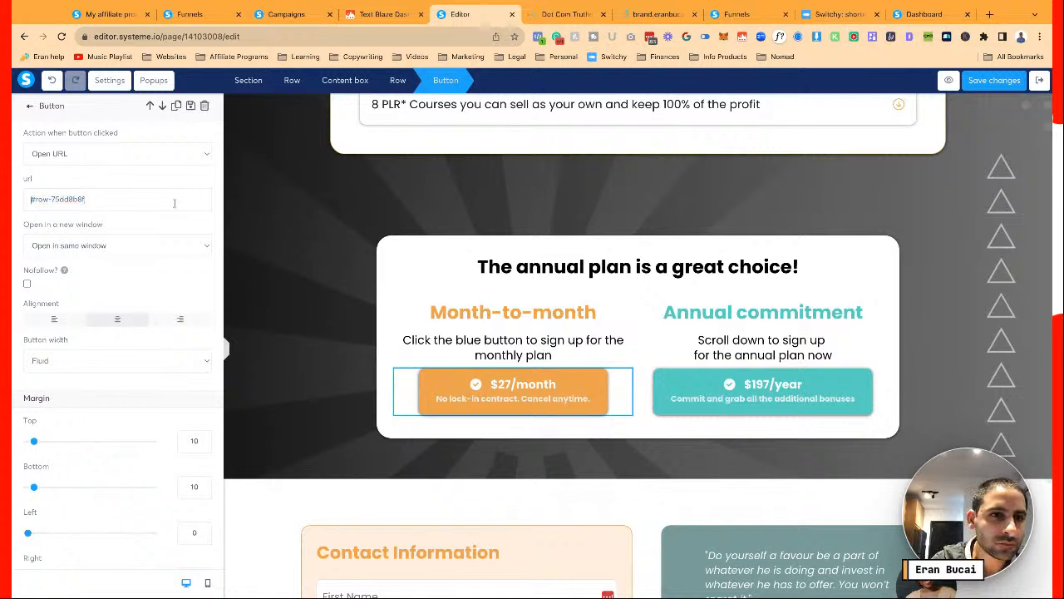
{"action": "key", "text": "ctrl+v"}
{"action": "key", "text": "shift+End"}
{"action": "key", "text": "ctrl+c"}
{"action": "key", "text": "BackSpace"}
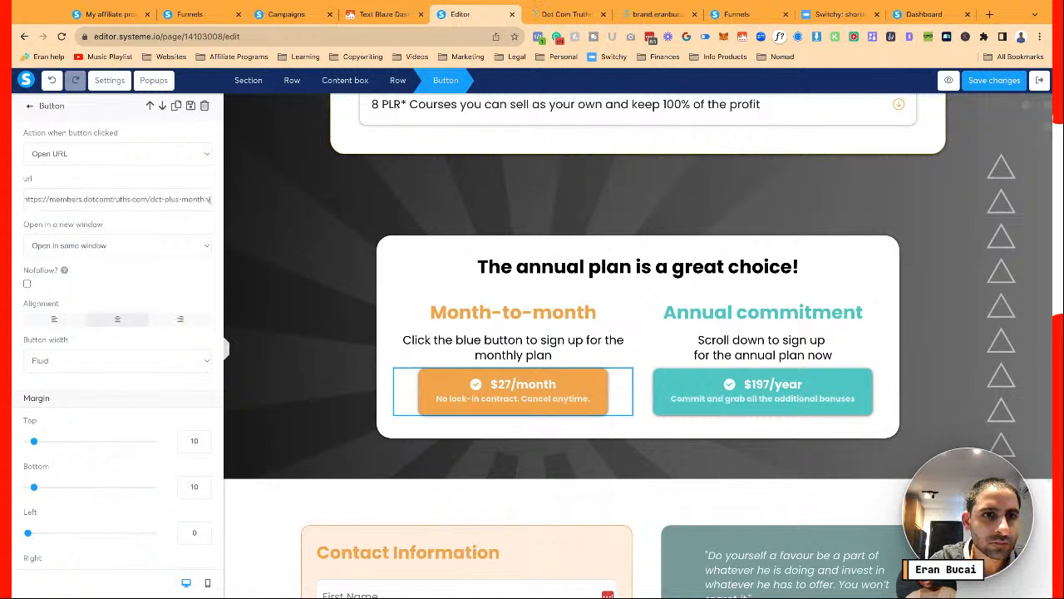
Replace the $197/year button's mailto link with #row-75dd8b8f and save the page
{"action": "left_click", "coordinate": [685, 397]}
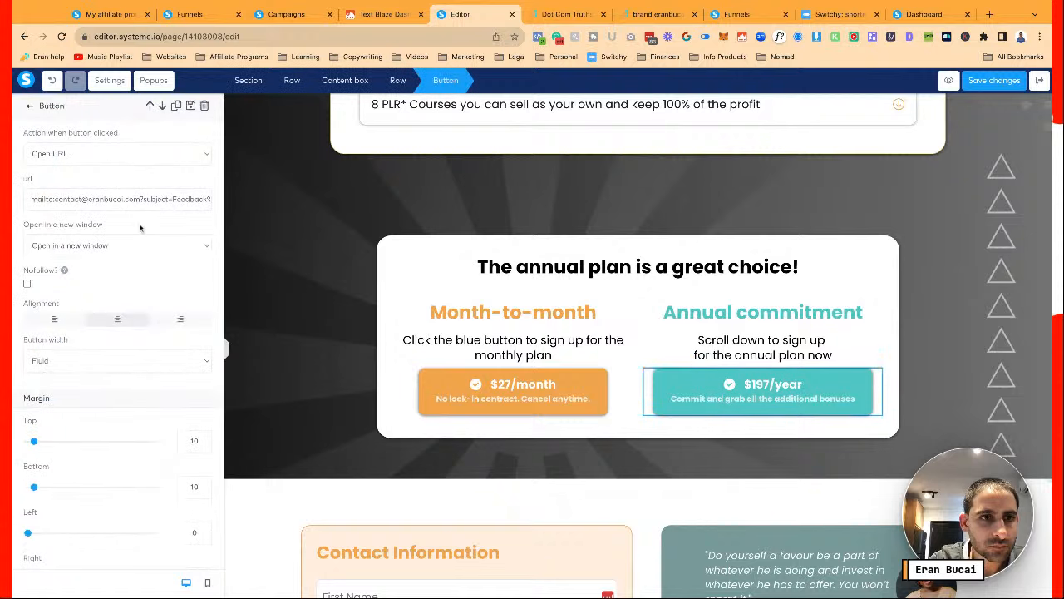
{"action": "key", "text": "ctrl+a"}
{"action": "key", "text": "ctrl+v"}
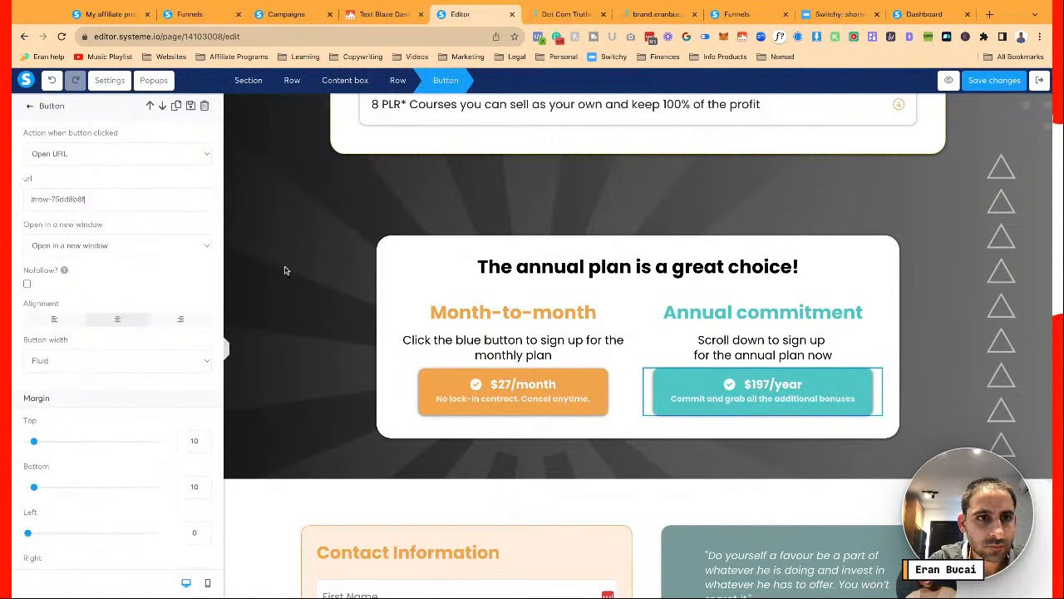
{"action": "left_click", "coordinate": [511, 355]}
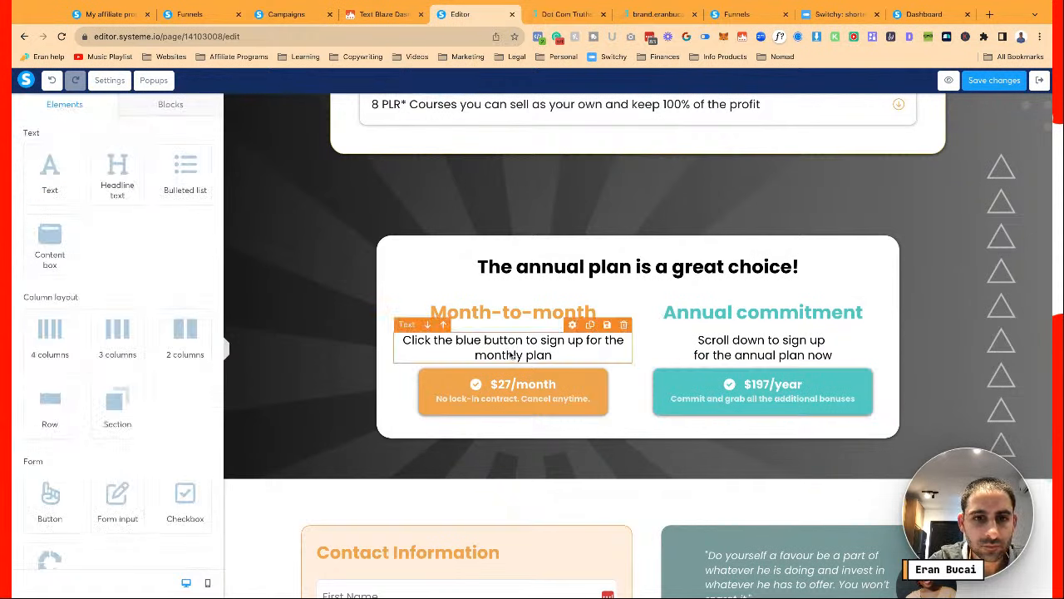
{"action": "left_click", "coordinate": [317, 534]}
{"action": "scroll", "coordinate": [316, 532], "scroll_direction": "down", "scroll_amount": 2}
{"action": "scroll", "coordinate": [133, 498], "scroll_direction": "down", "scroll_amount": 5}
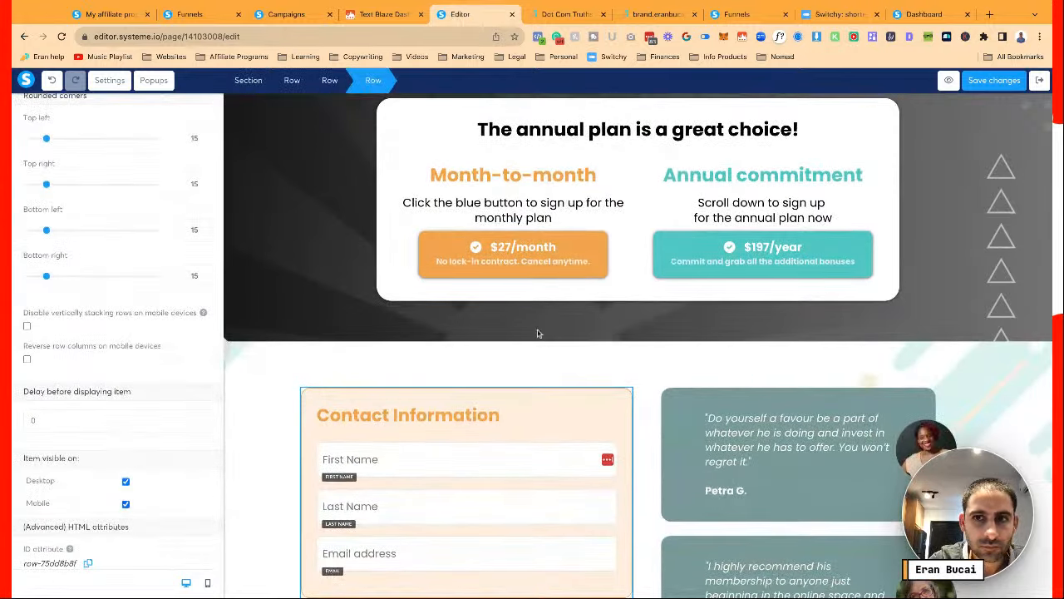
{"action": "left_click", "coordinate": [699, 259]}
{"action": "left_click", "coordinate": [696, 259]}
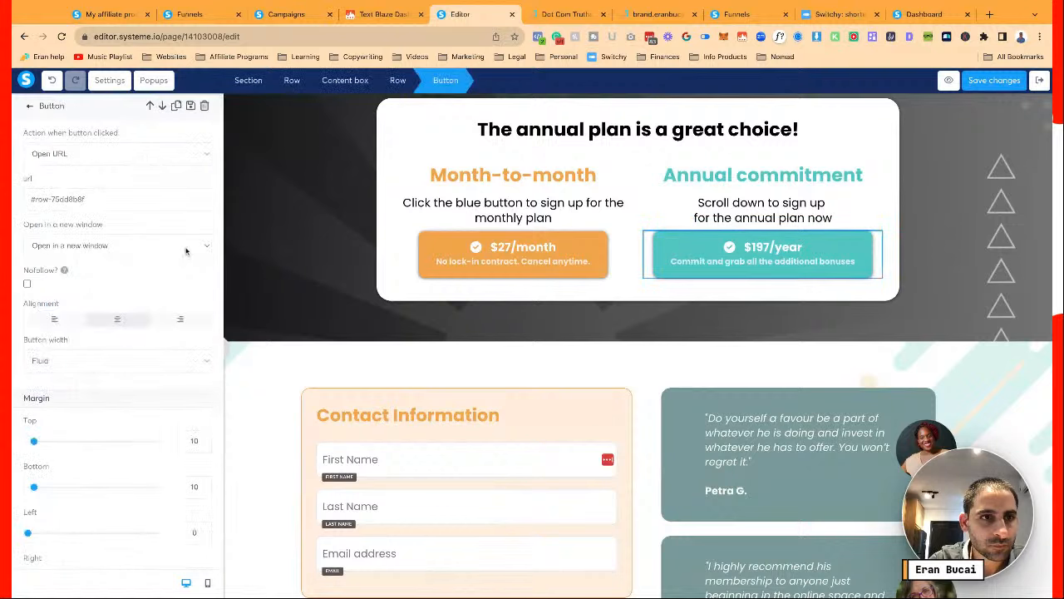
{"action": "key", "text": "ctrl+v"}
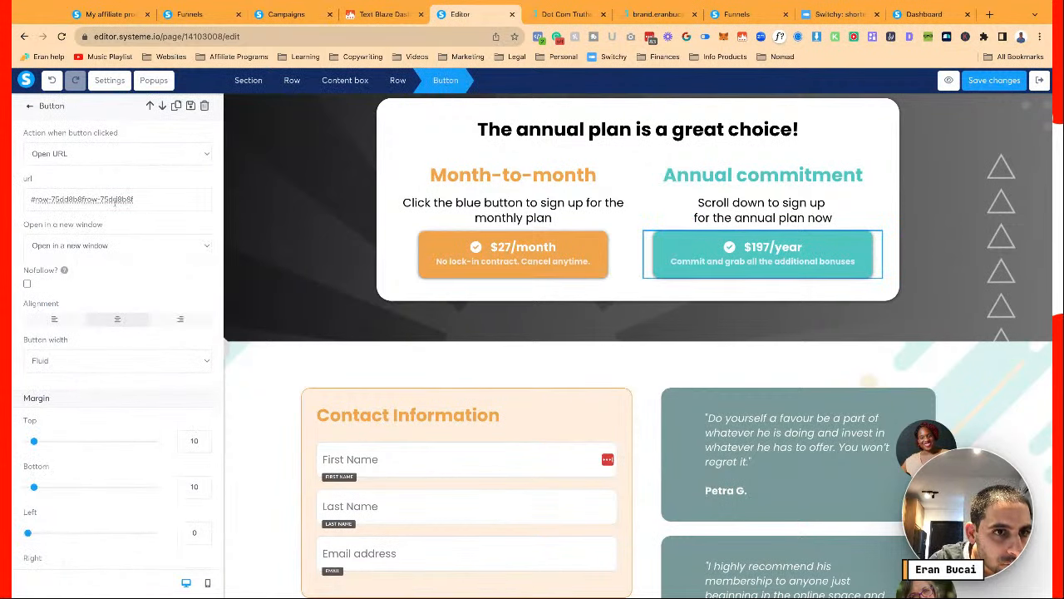
{"action": "left_click_drag", "start_coordinate": [86, 199], "coordinate": [133, 199]}
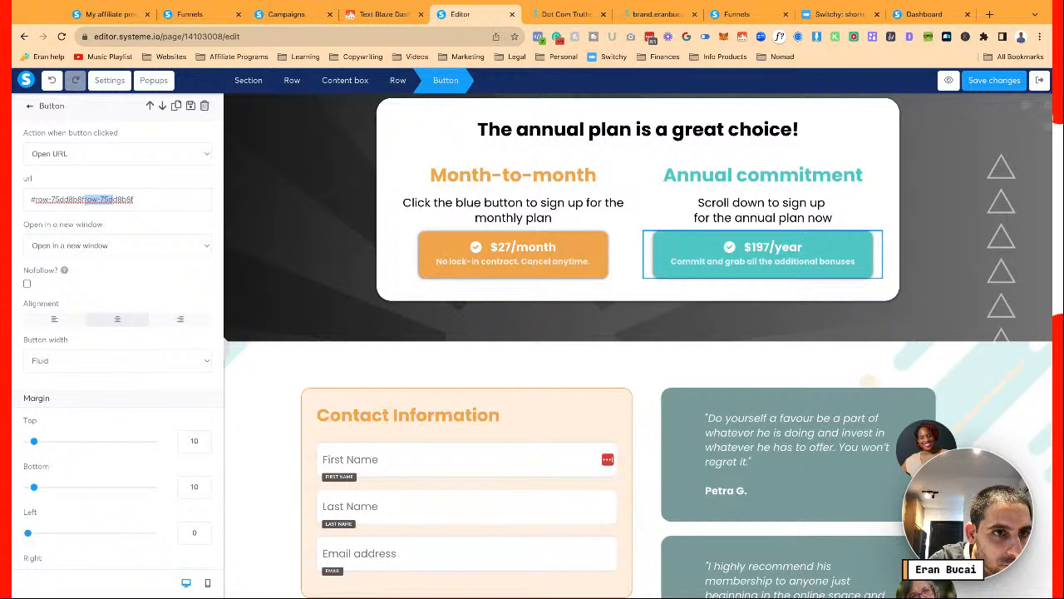
{"action": "key", "text": "BackSpace"}
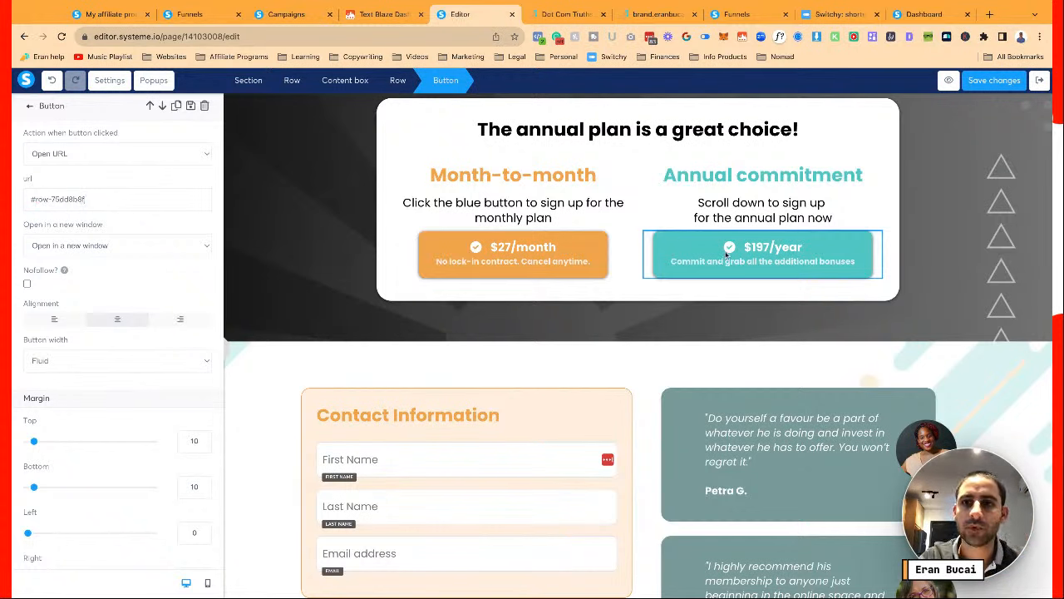
{"action": "left_click", "coordinate": [995, 81]}
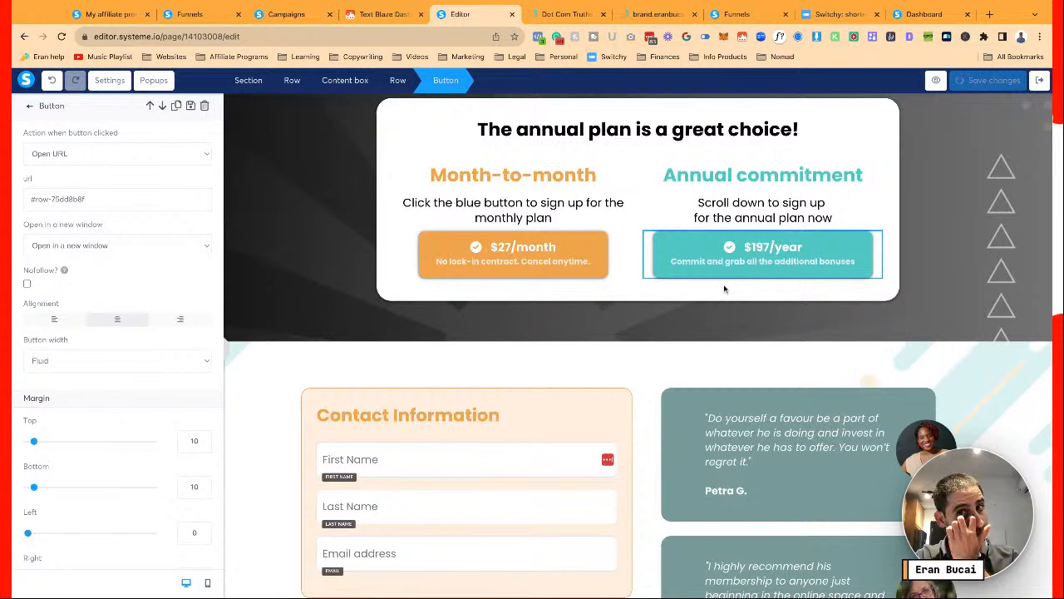
{"action": "left_click", "coordinate": [736, 210]}
Bold the 'Scroll down to sign up' caption and add a 'Sales Funnel Workshop' bullet under Courses
{"action": "triple_click", "coordinate": [748, 215]}
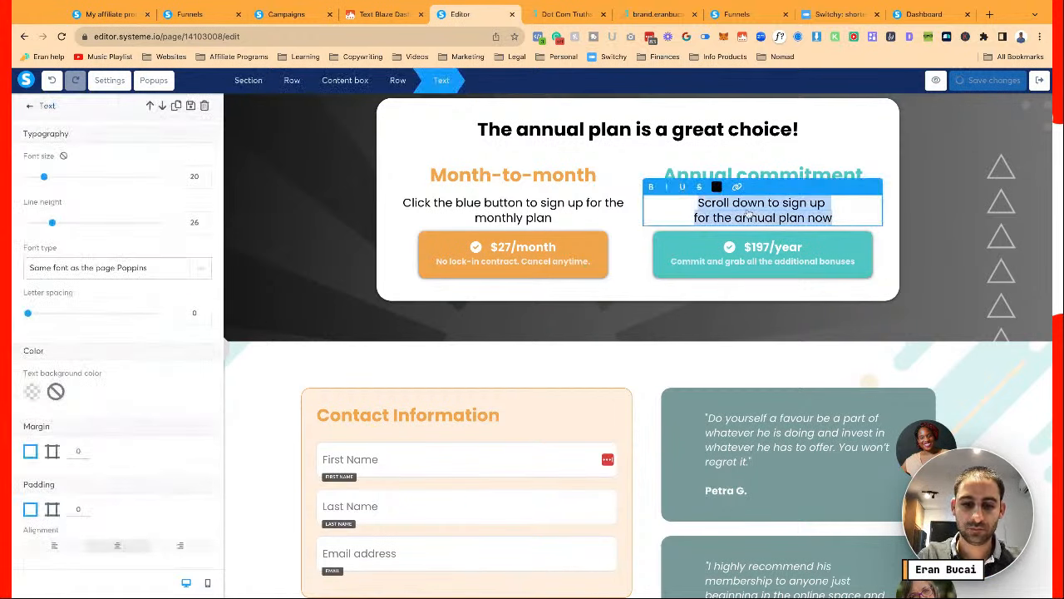
{"action": "left_click", "coordinate": [688, 321]}
{"action": "scroll", "coordinate": [687, 323], "scroll_direction": "down", "scroll_amount": 3}
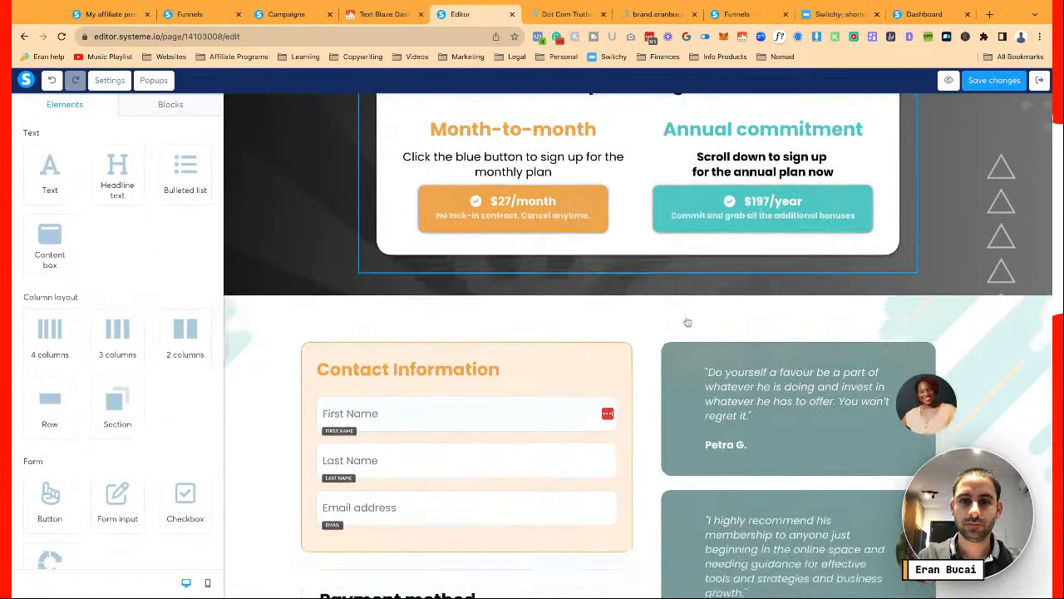
{"action": "scroll", "coordinate": [688, 322], "scroll_direction": "down", "scroll_amount": 5}
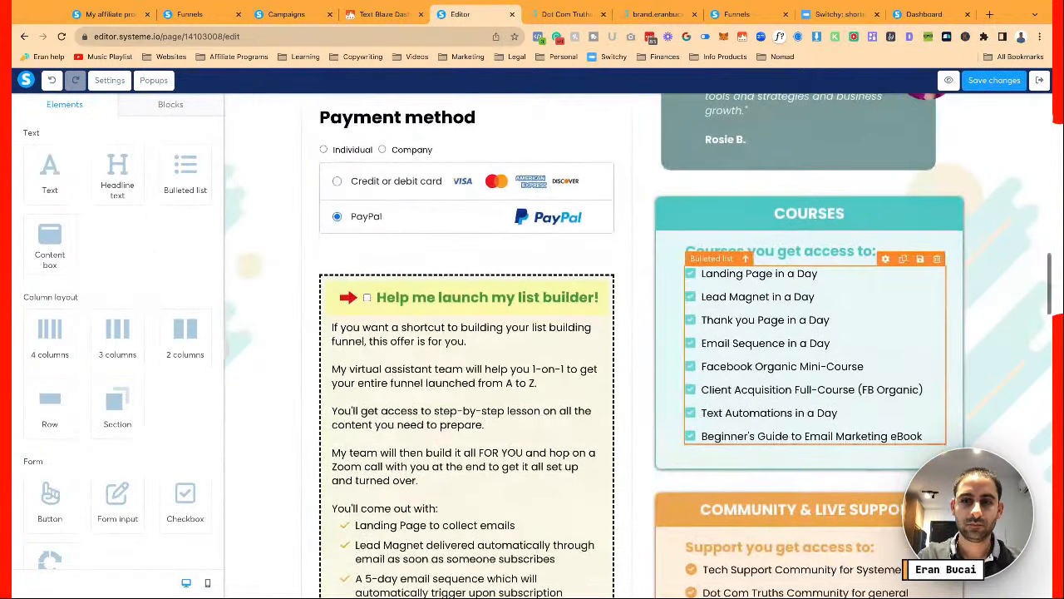
{"action": "left_click", "coordinate": [924, 334]}
{"action": "key", "text": "Return"}
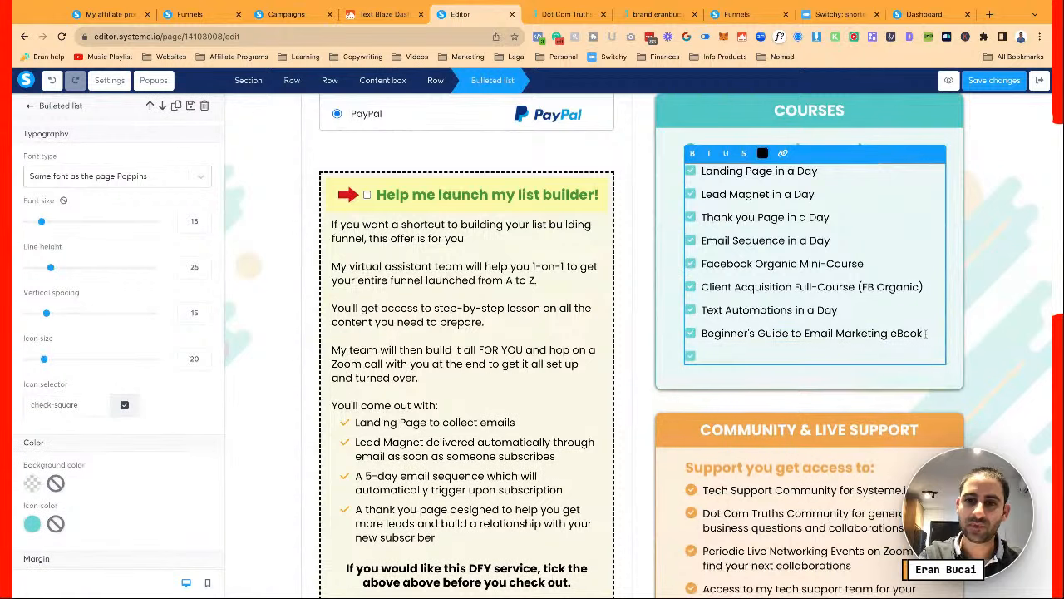
{"action": "type", "text": "Sales Funnel Workshop"}
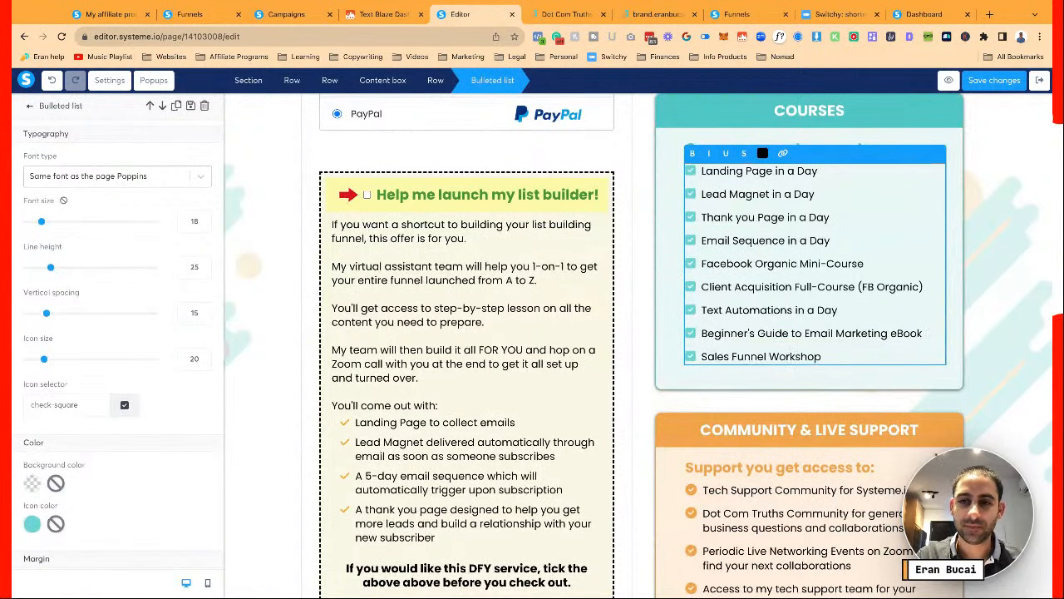
{"action": "key", "text": "Escape"}
Change the payment button label from JOIN FOR $27/MONTH to JOIN FOR $197/YEAR
{"action": "scroll", "coordinate": [752, 350], "scroll_direction": "down", "scroll_amount": 2}
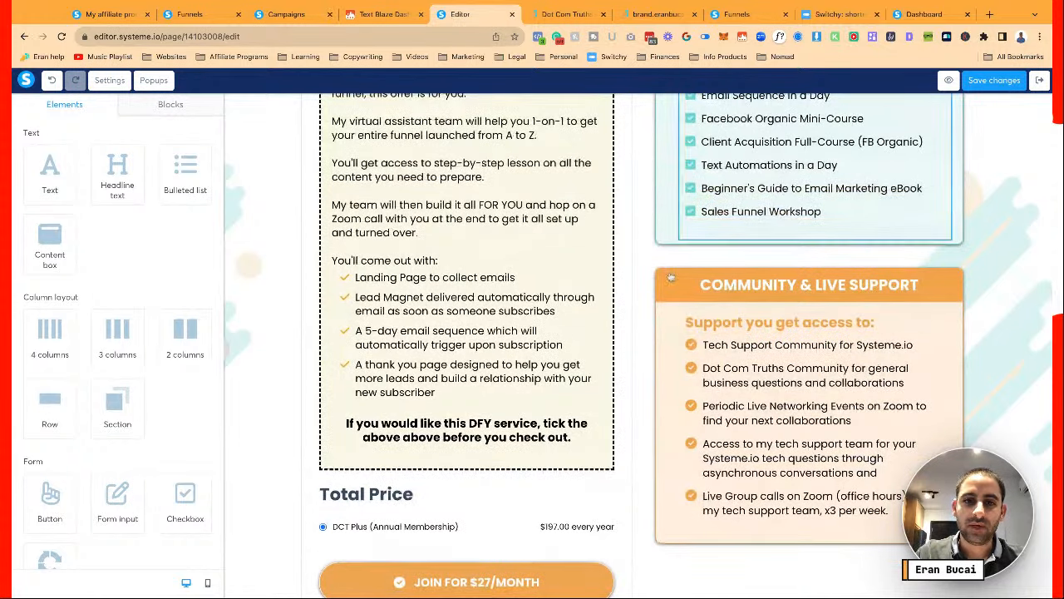
{"action": "scroll", "coordinate": [538, 312], "scroll_direction": "down", "scroll_amount": 5}
{"action": "left_click", "coordinate": [493, 235]}
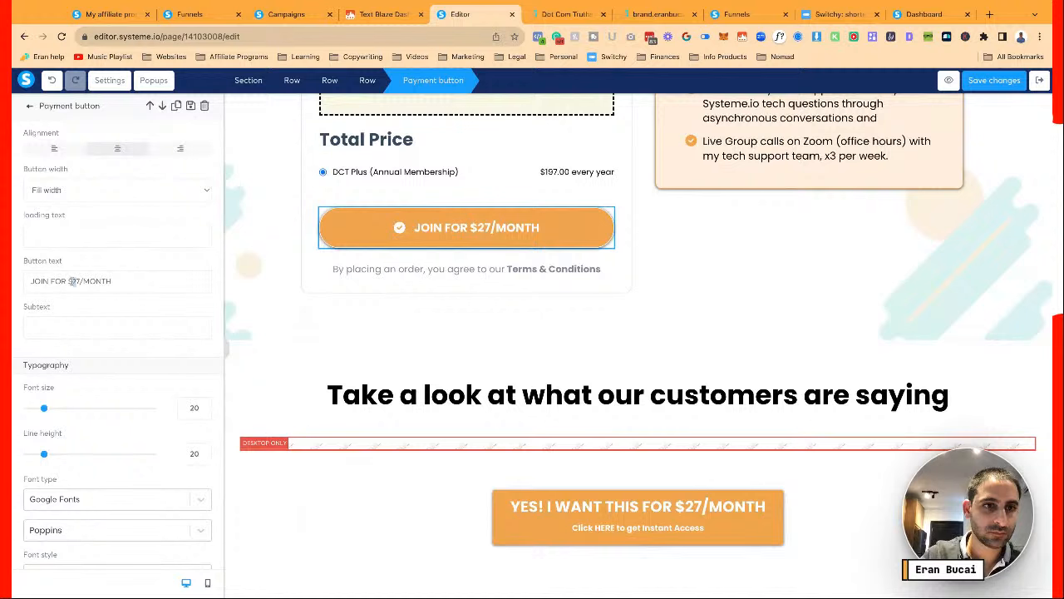
{"action": "type", "text": "19"}
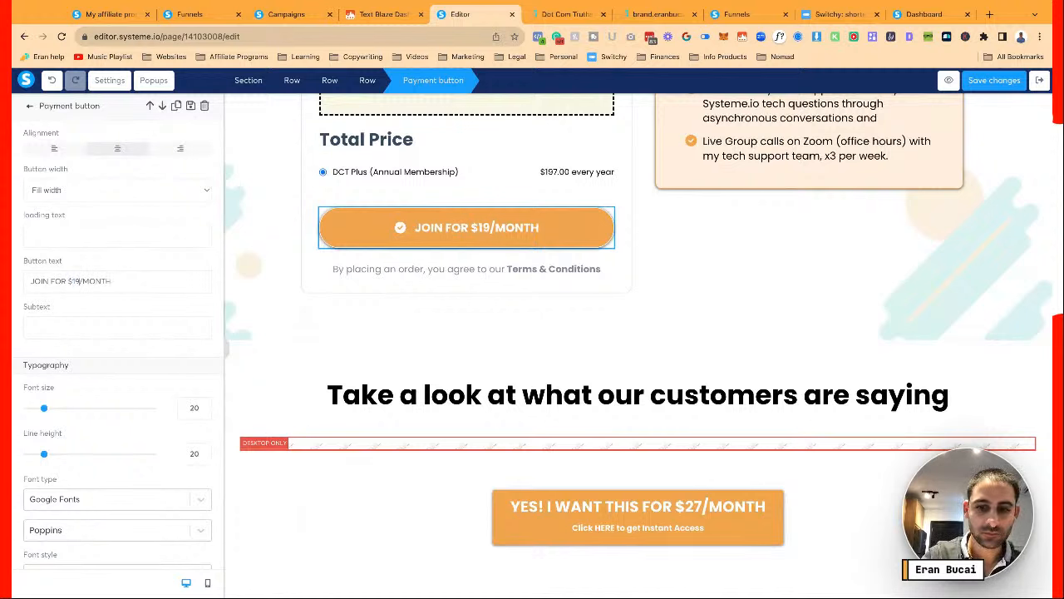
{"action": "type", "text": "7"}
{"action": "key", "text": "shift+super+Right"}
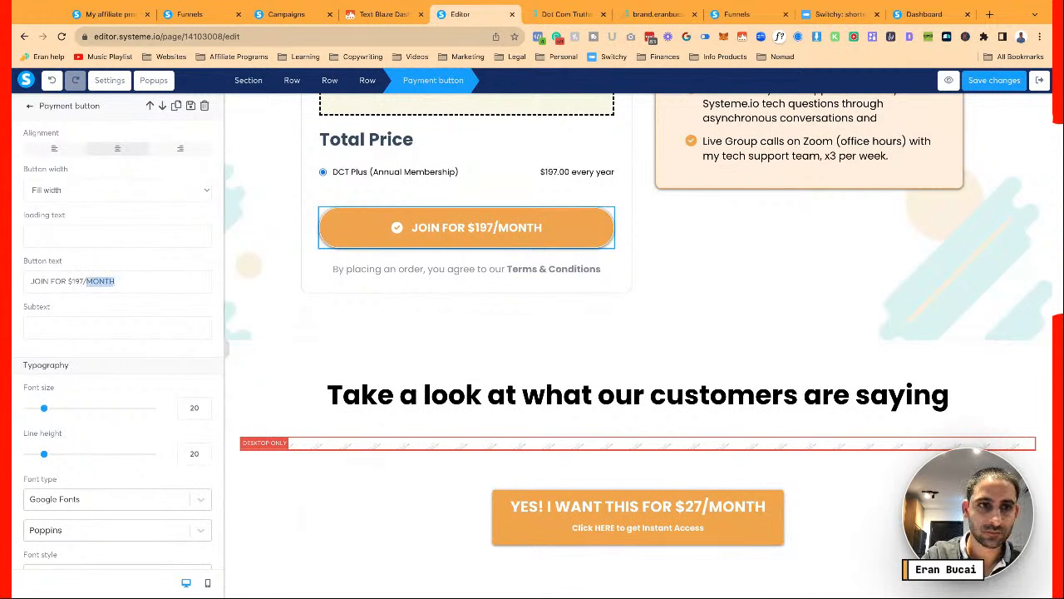
{"action": "type", "text": "YEAR"}
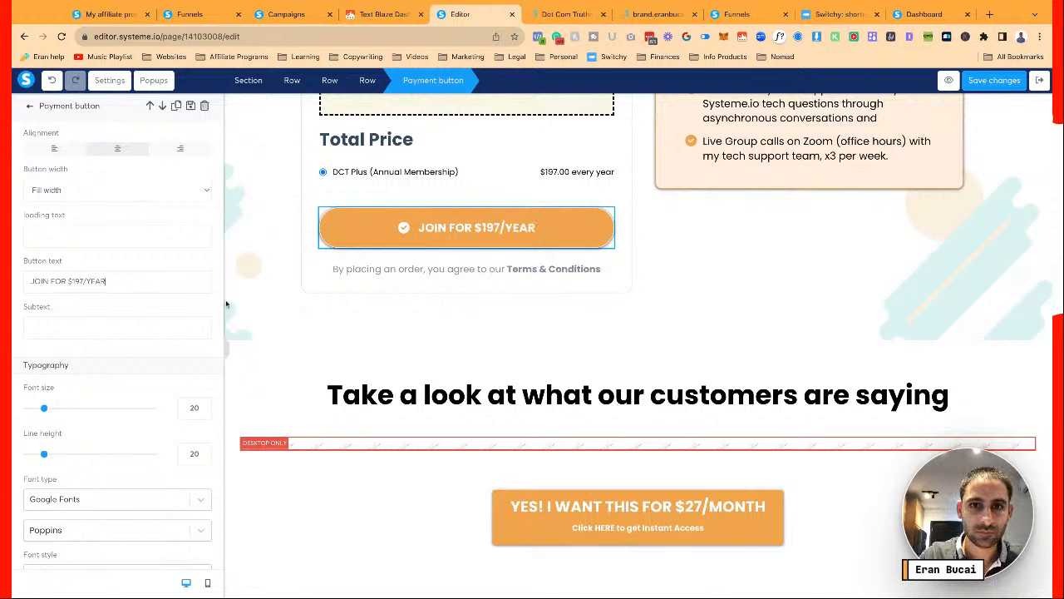
Change the button under the testimonials heading to read YES! I WANT THIS FOR $197/YEAR
{"action": "left_click", "coordinate": [625, 513]}
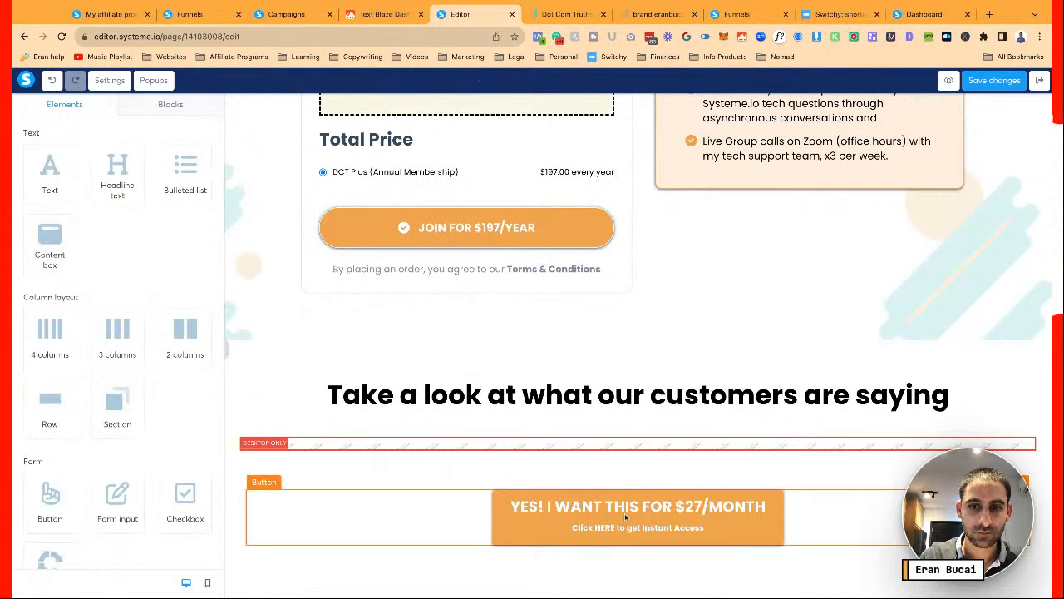
{"action": "scroll", "coordinate": [172, 346], "scroll_direction": "down", "scroll_amount": 3}
{"action": "scroll", "coordinate": [171, 345], "scroll_direction": "down", "scroll_amount": 2}
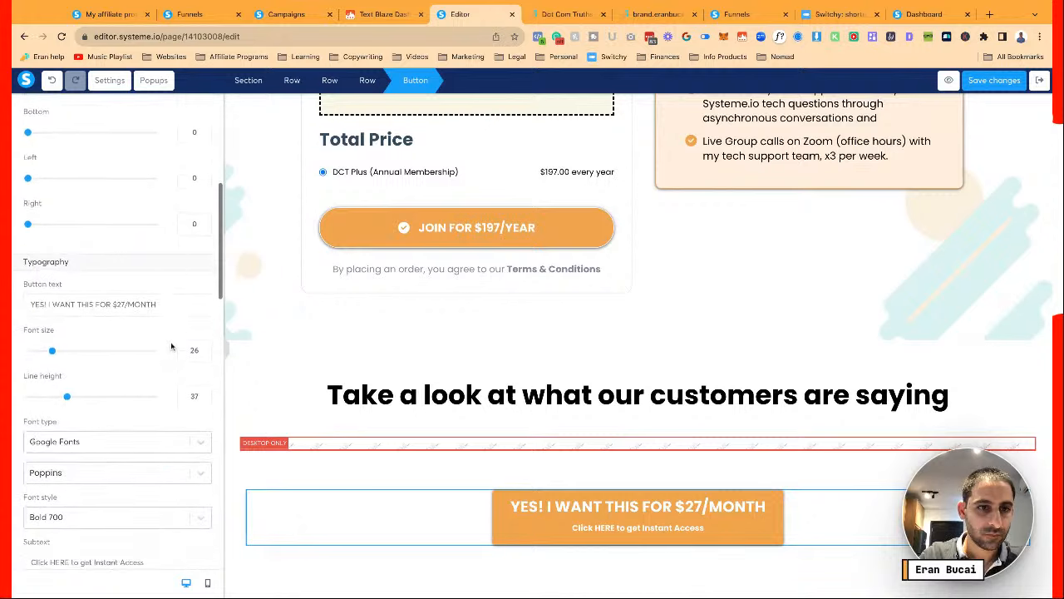
{"action": "left_click_drag", "start_coordinate": [114, 284], "coordinate": [255, 292]}
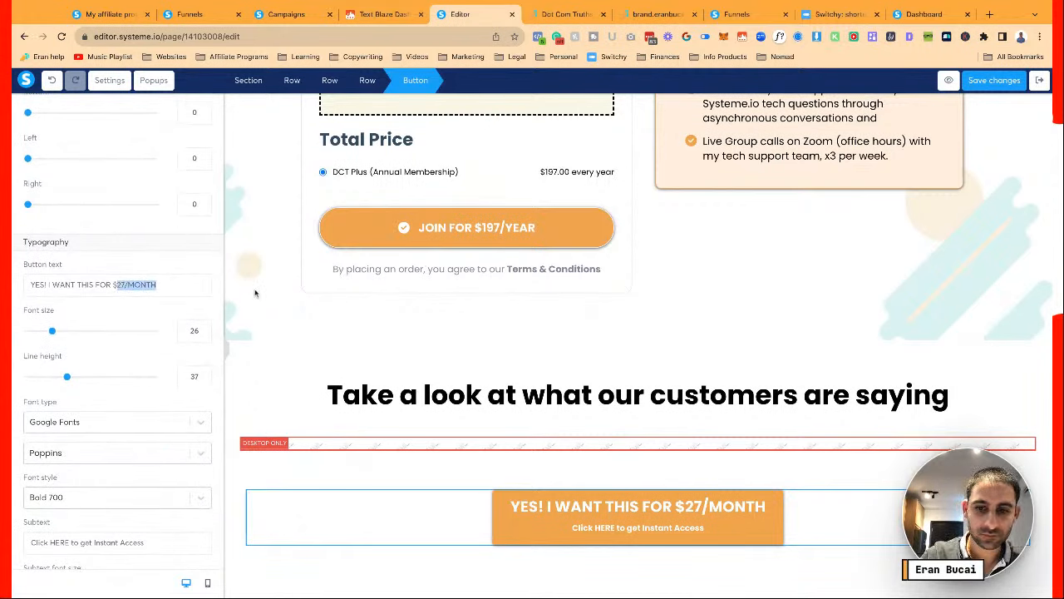
{"action": "type", "text": "$197/year"}
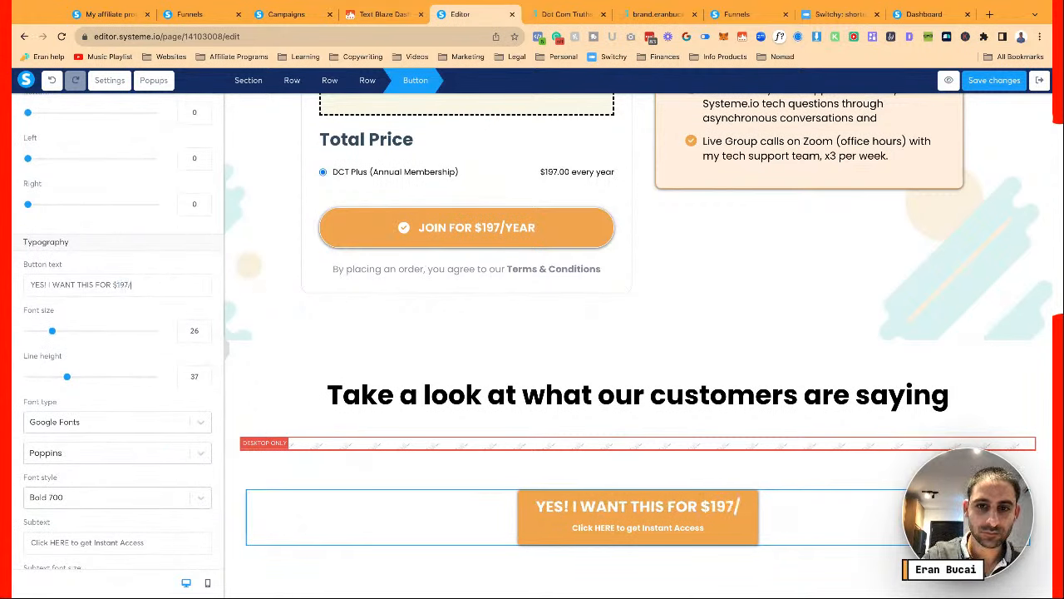
{"action": "key", "text": "BackSpace"}
{"action": "key", "text": "BackSpace"}
{"action": "key", "text": "BackSpace"}
{"action": "key", "text": "BackSpace"}
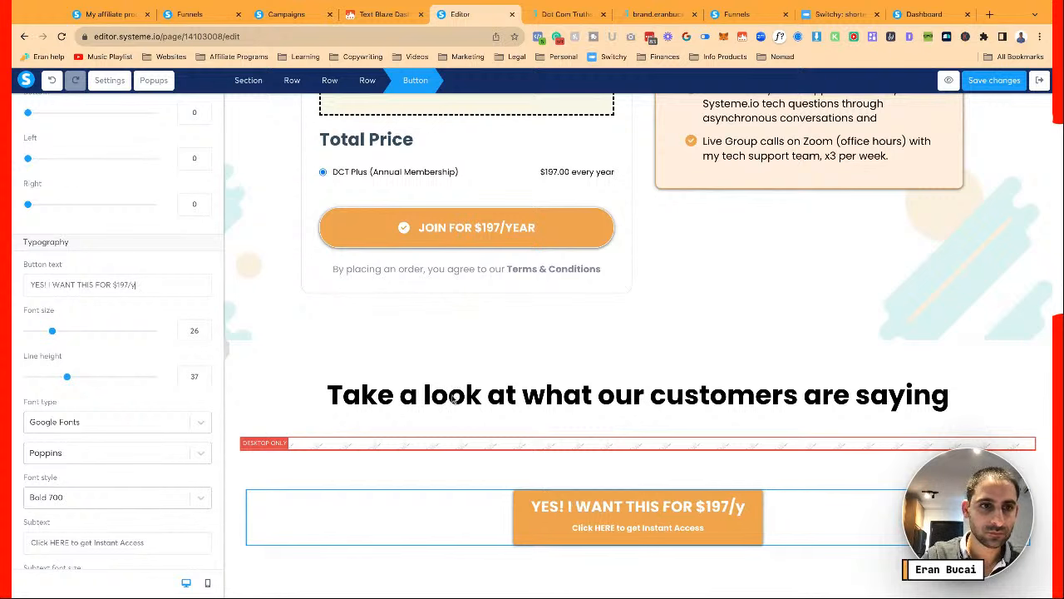
{"action": "type", "text": "YEAR"}
{"action": "key", "text": "Escape"}
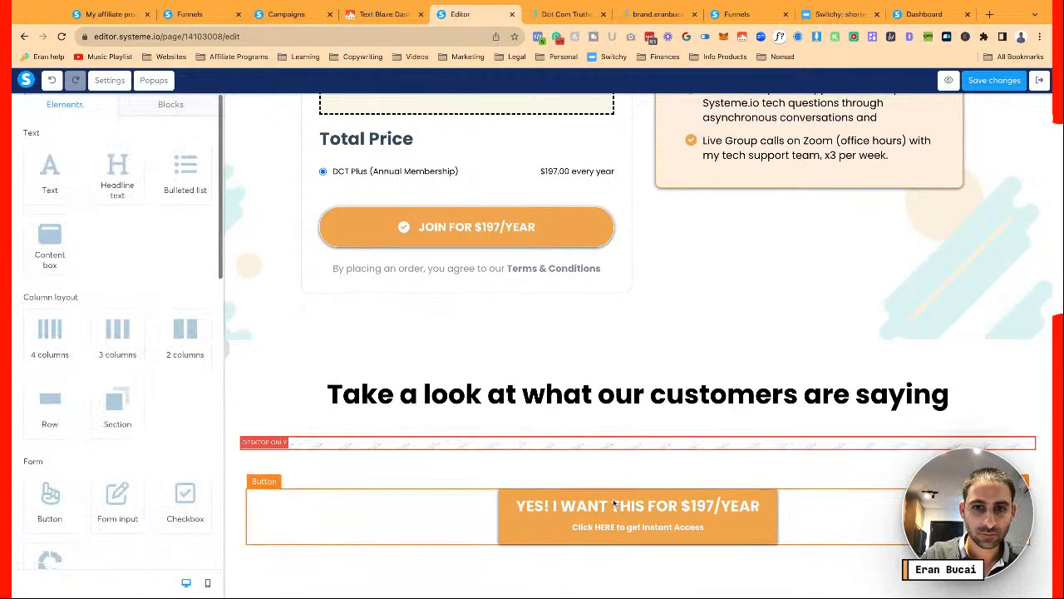
Change the button below the guarantee to read YES! I WANT THIS FOR $197/YEAR
{"action": "scroll", "coordinate": [613, 503], "scroll_direction": "down", "scroll_amount": 3}
{"action": "scroll", "coordinate": [614, 503], "scroll_direction": "down", "scroll_amount": 8}
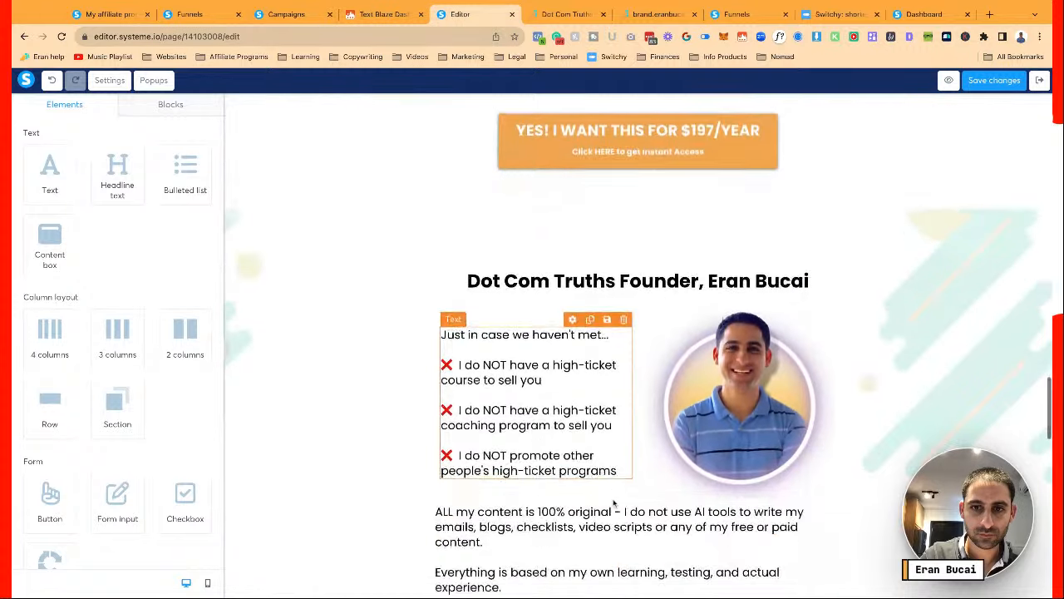
{"action": "scroll", "coordinate": [638, 416], "scroll_direction": "down", "scroll_amount": 5}
{"action": "left_click", "coordinate": [638, 457]}
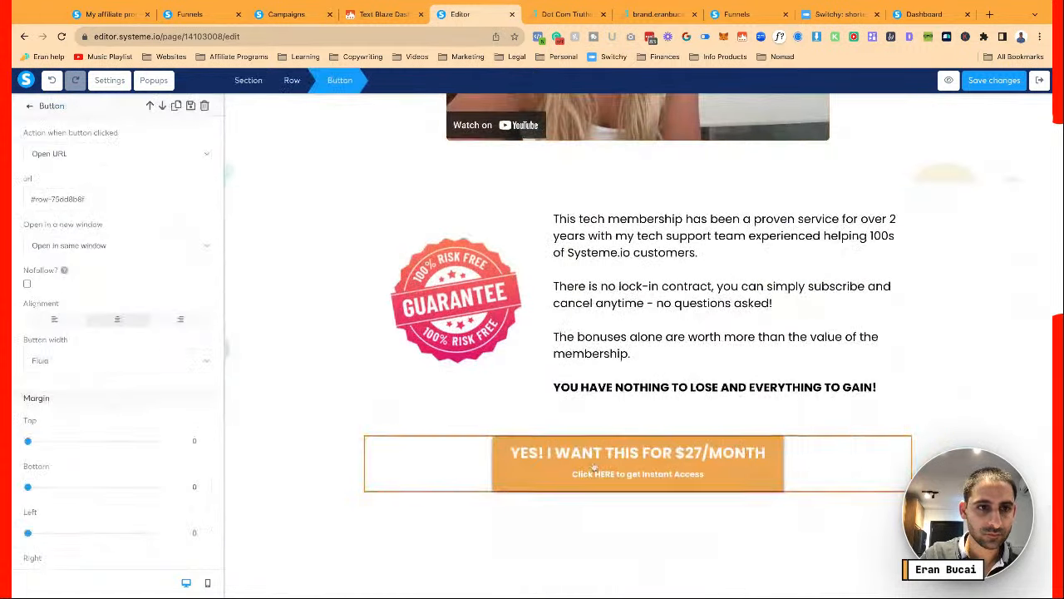
{"action": "scroll", "coordinate": [121, 208], "scroll_direction": "down", "scroll_amount": 8}
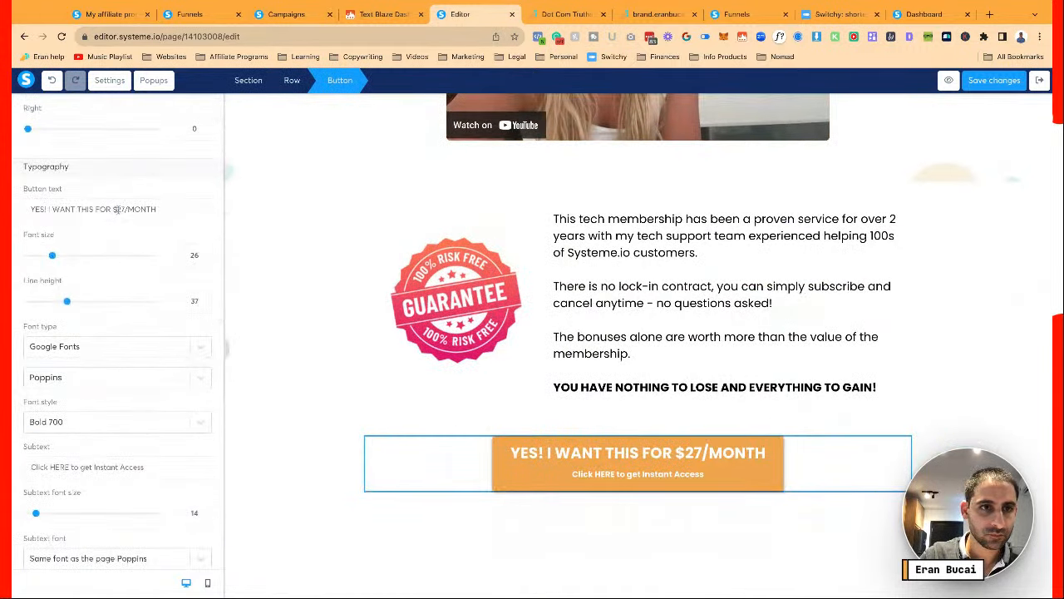
{"action": "left_click_drag", "start_coordinate": [117, 210], "coordinate": [241, 217]}
{"action": "type", "text": "197/Y"}
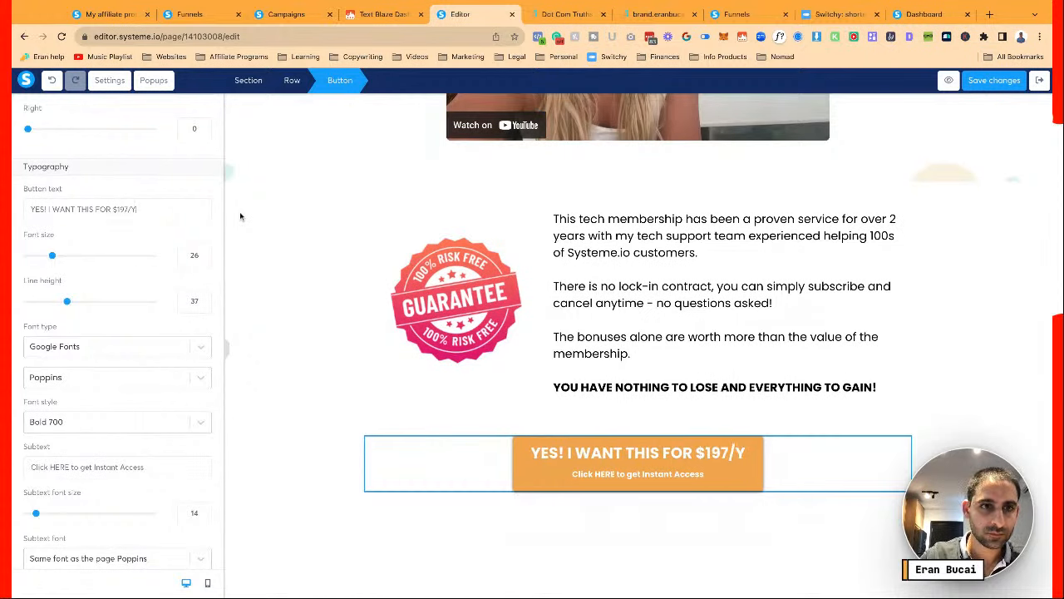
{"action": "type", "text": "EAR"}
{"action": "key", "text": "Escape"}
{"action": "scroll", "coordinate": [674, 445], "scroll_direction": "down", "scroll_amount": 3}
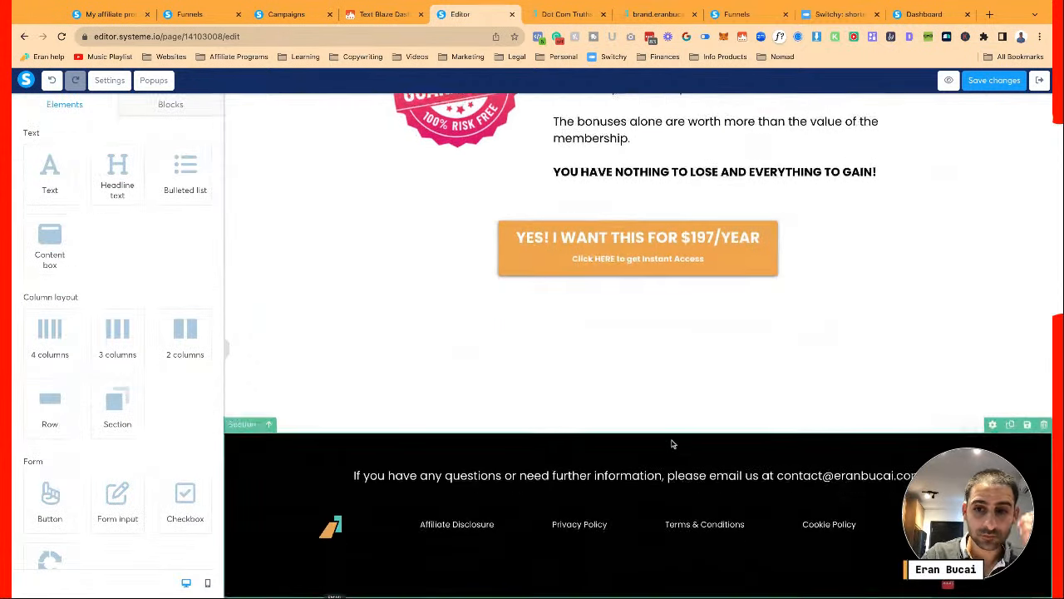
{"action": "scroll", "coordinate": [671, 445], "scroll_direction": "up", "scroll_amount": 10}
Copy the teal Secondary & Link brand colour #50C6C3 from the colour palette
{"action": "scroll", "coordinate": [672, 445], "scroll_direction": "down", "scroll_amount": 15}
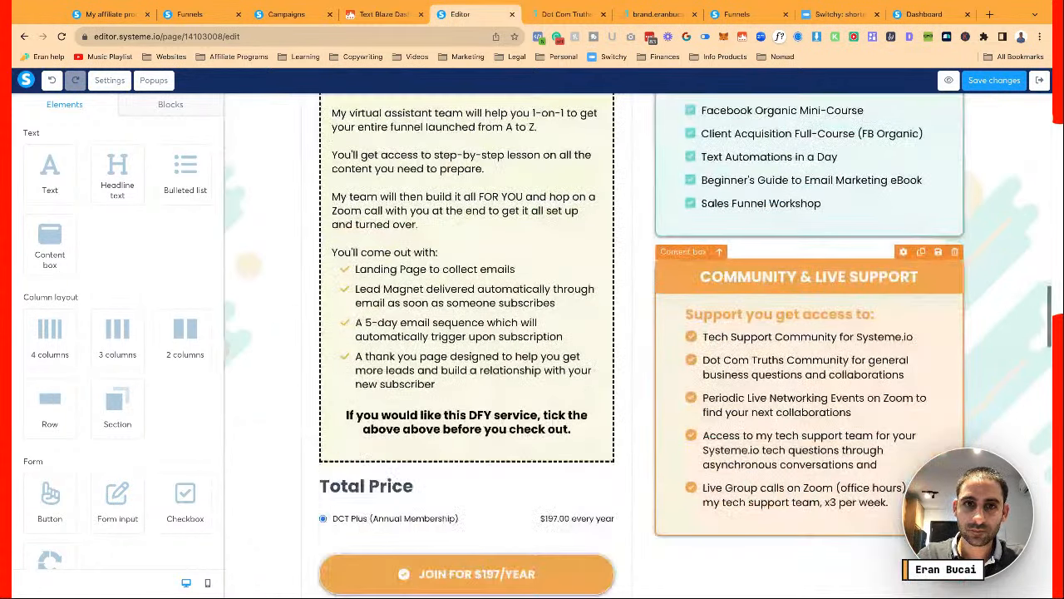
{"action": "scroll", "coordinate": [632, 349], "scroll_direction": "down", "scroll_amount": 2}
{"action": "scroll", "coordinate": [665, 349], "scroll_direction": "down", "scroll_amount": 2}
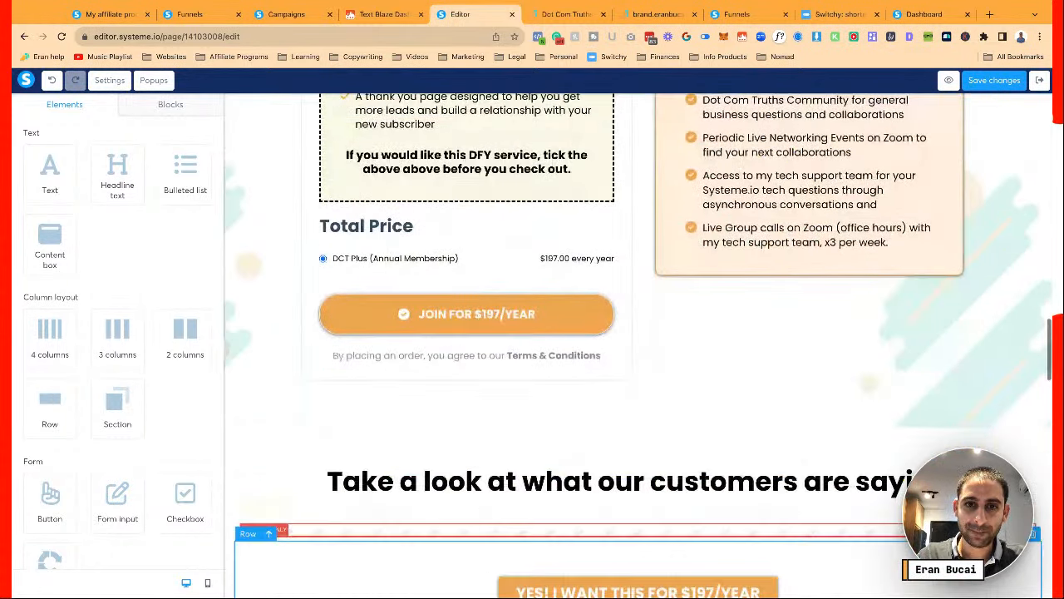
{"action": "scroll", "coordinate": [665, 349], "scroll_direction": "up", "scroll_amount": 4}
{"action": "scroll", "coordinate": [665, 350], "scroll_direction": "up", "scroll_amount": 7}
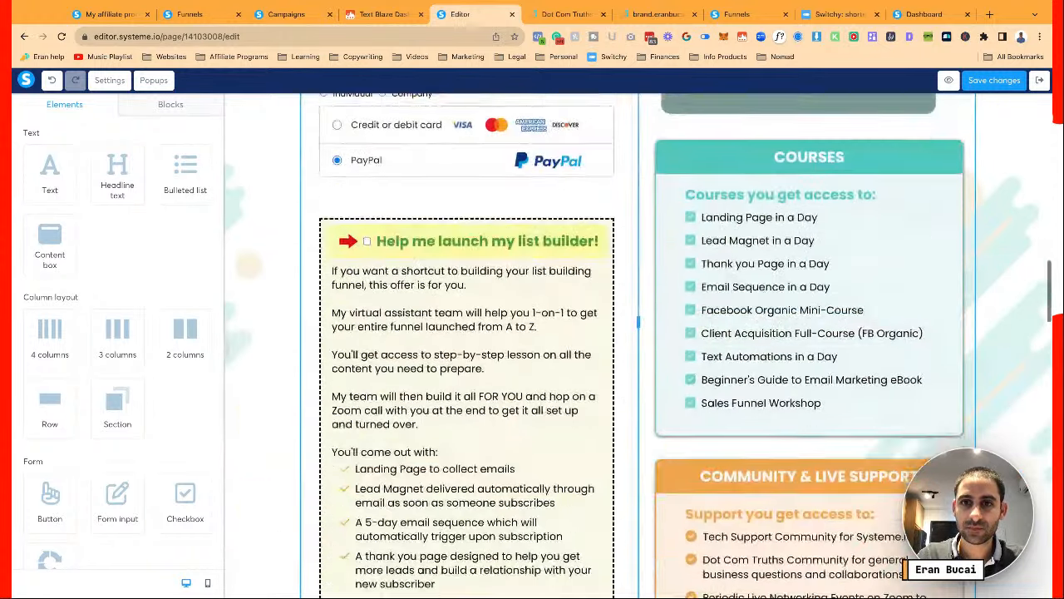
{"action": "scroll", "coordinate": [748, 445], "scroll_direction": "up", "scroll_amount": 5}
{"action": "scroll", "coordinate": [749, 444], "scroll_direction": "down", "scroll_amount": 15}
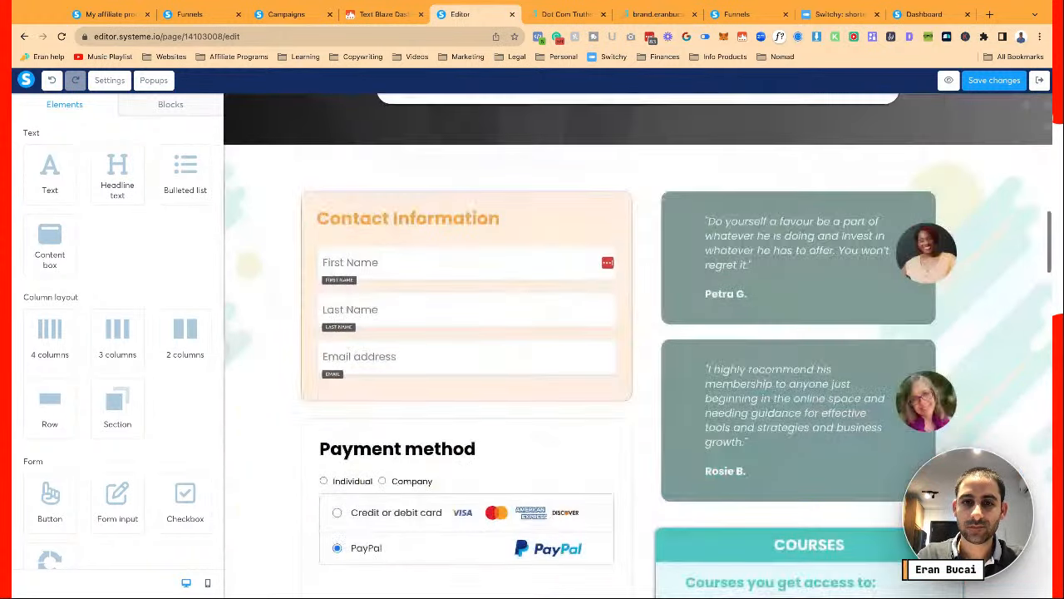
{"action": "scroll", "coordinate": [748, 445], "scroll_direction": "up", "scroll_amount": 1}
{"action": "scroll", "coordinate": [632, 349], "scroll_direction": "up", "scroll_amount": 7}
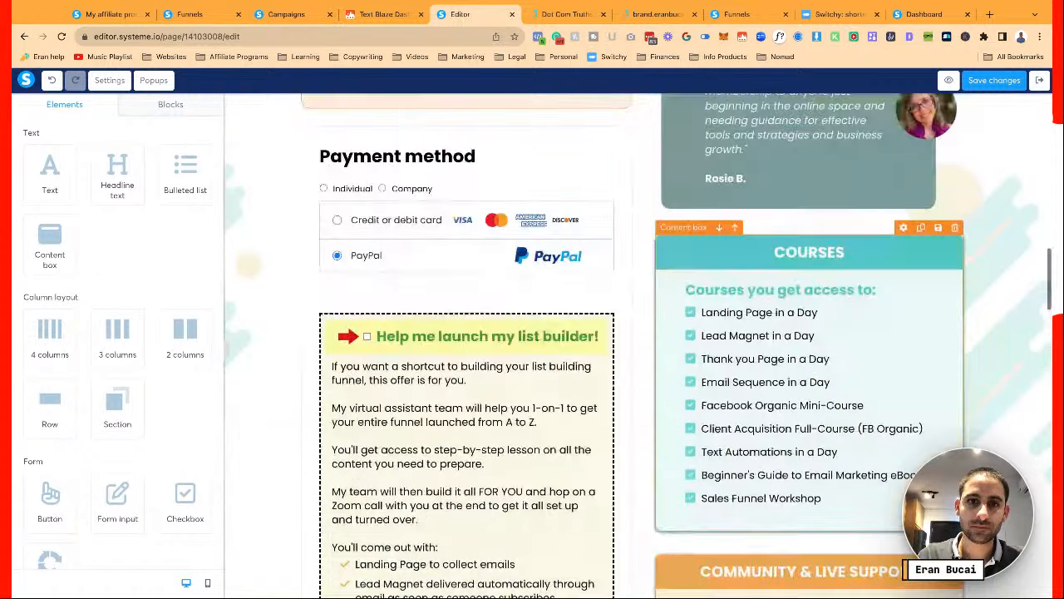
{"action": "scroll", "coordinate": [798, 274], "scroll_direction": "up", "scroll_amount": 1}
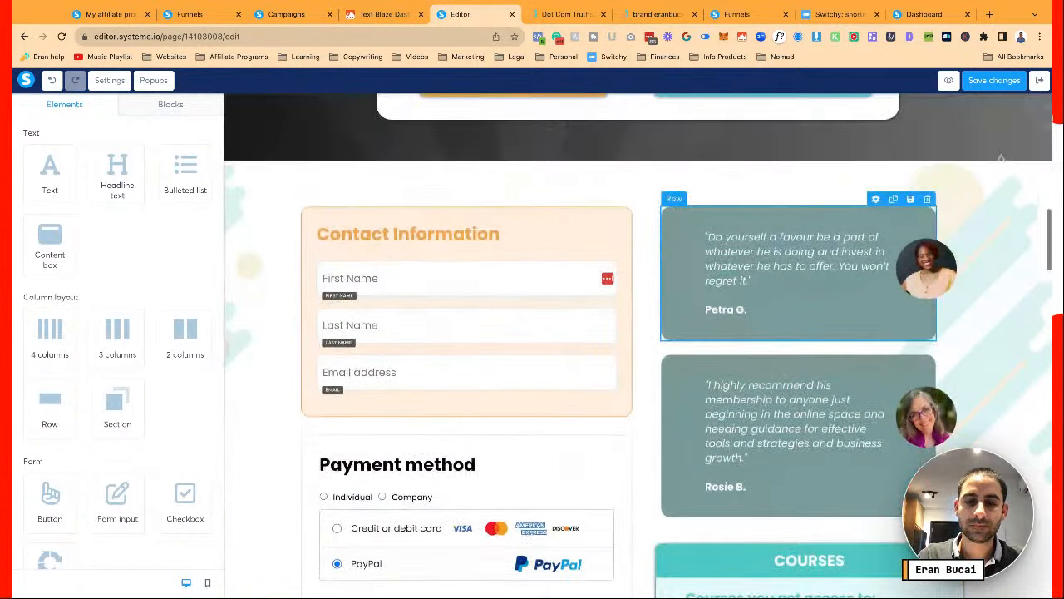
{"action": "scroll", "coordinate": [632, 333], "scroll_direction": "down", "scroll_amount": 8}
{"action": "left_click", "coordinate": [348, 231]}
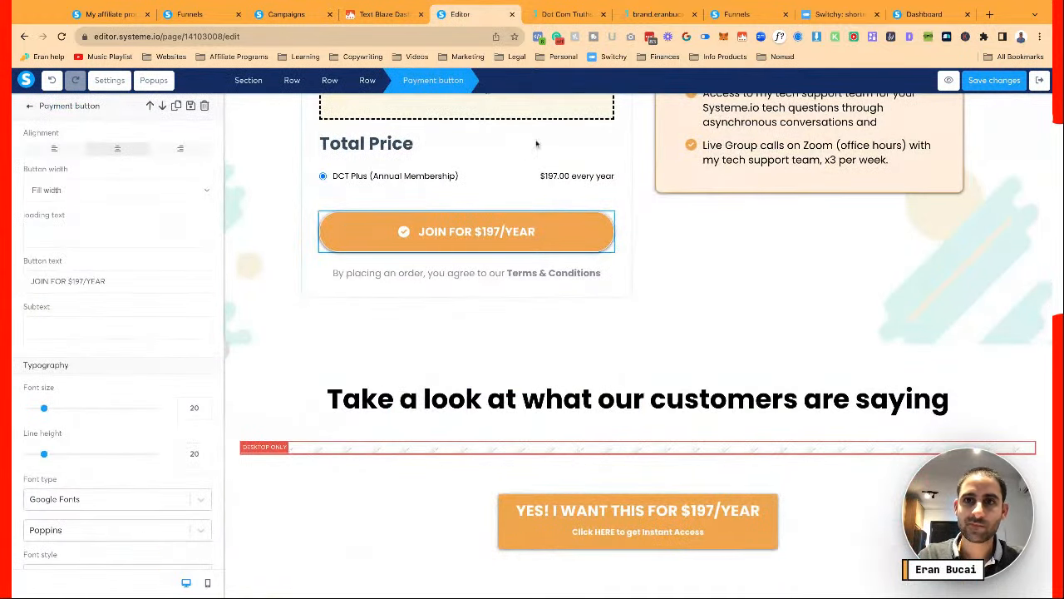
{"action": "left_click", "coordinate": [643, 15]}
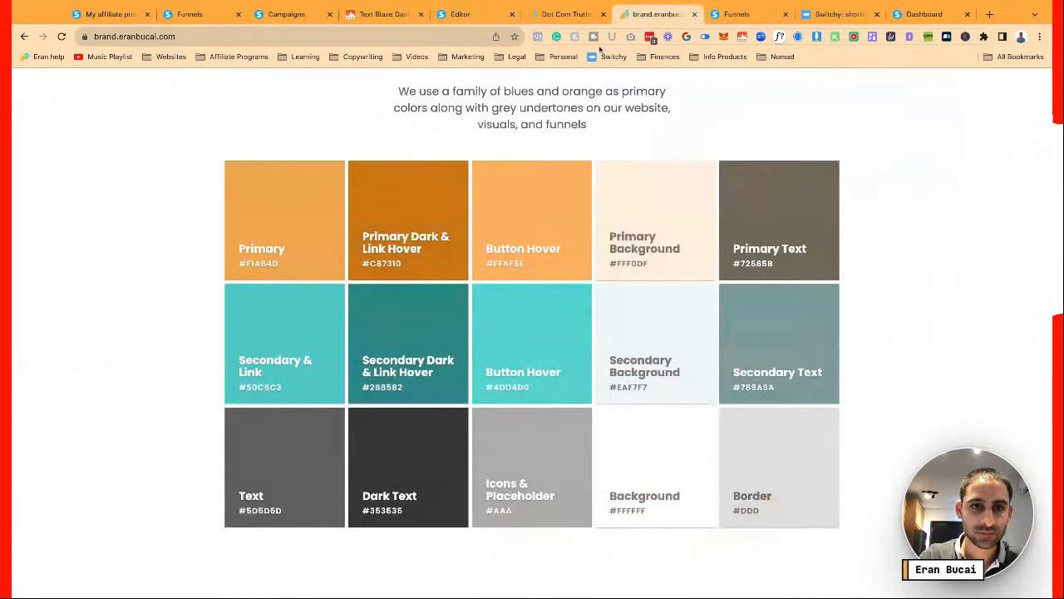
{"action": "left_click", "coordinate": [303, 351]}
{"action": "left_click", "coordinate": [462, 14]}
Set the JOIN FOR $197/YEAR payment button's background to teal #50C6C3
{"action": "scroll", "coordinate": [62, 442], "scroll_direction": "down", "scroll_amount": 1}
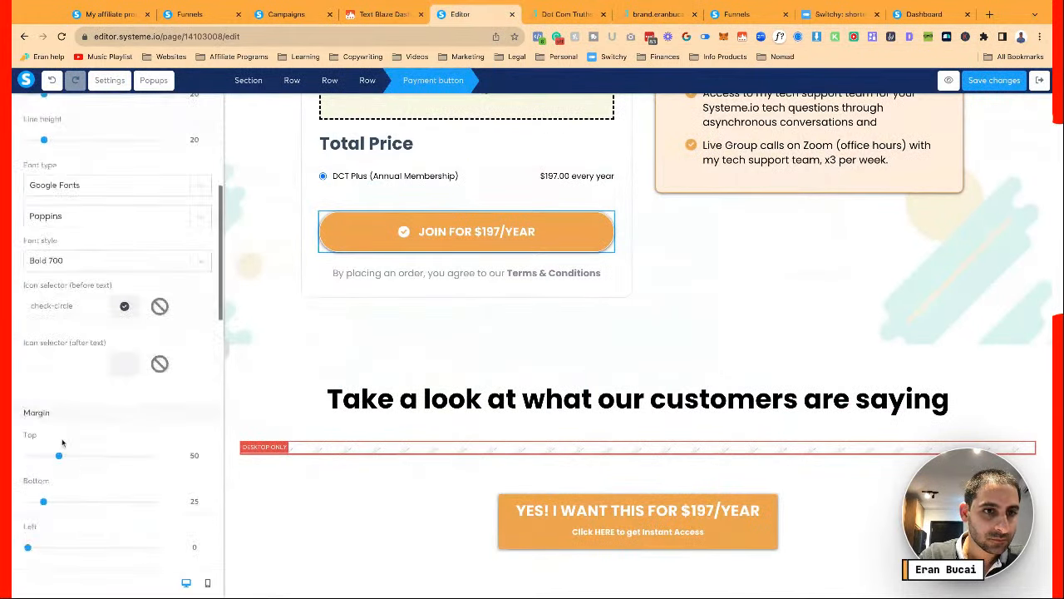
{"action": "scroll", "coordinate": [75, 388], "scroll_direction": "down", "scroll_amount": 4}
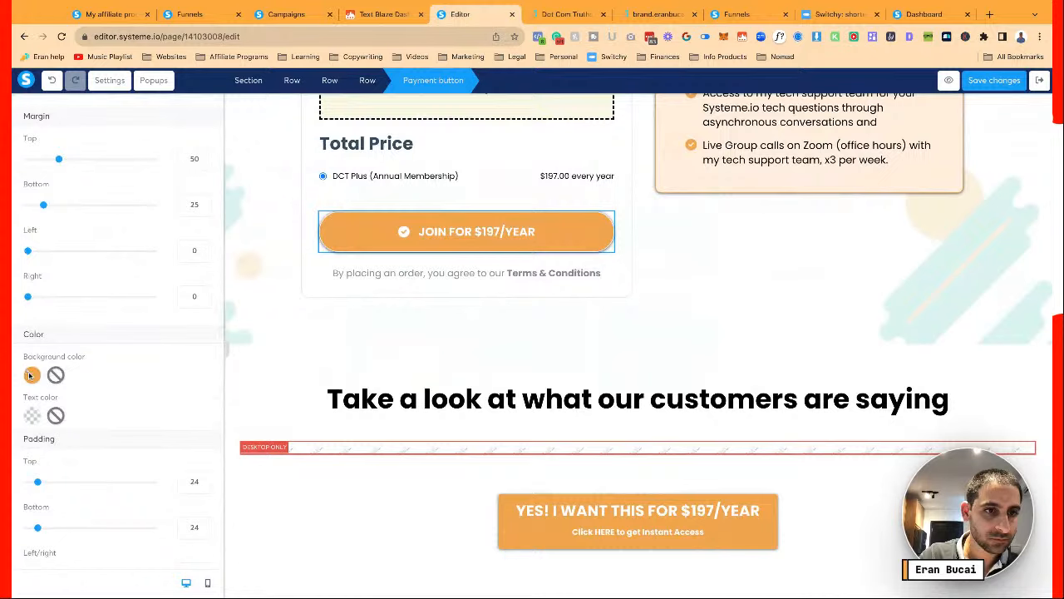
{"action": "left_click", "coordinate": [31, 374]}
{"action": "double_click", "coordinate": [98, 384]}
{"action": "type", "text": "#50C6C3"}
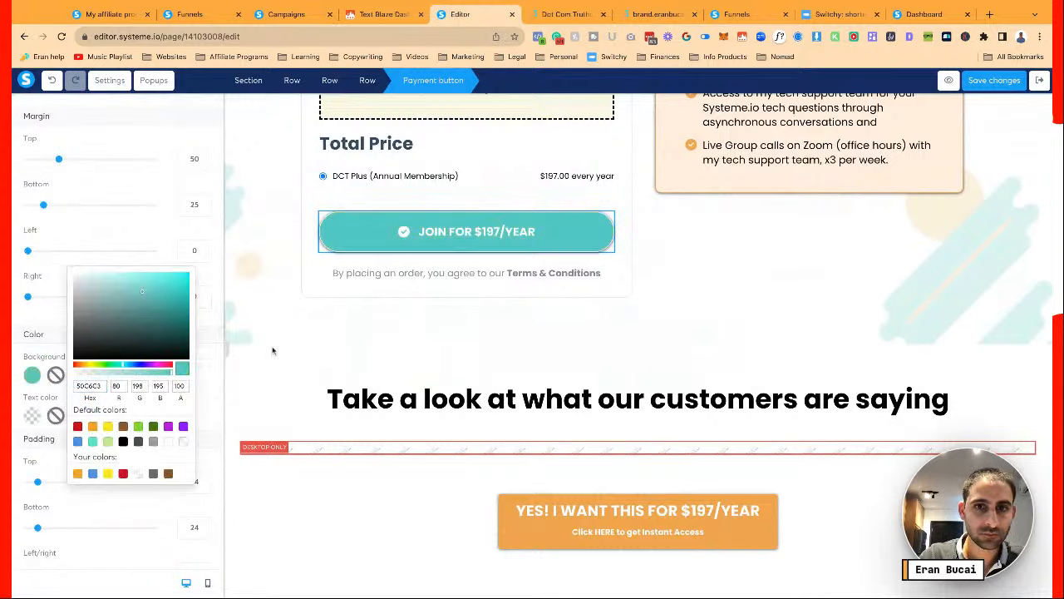
{"action": "left_click", "coordinate": [401, 380]}
Make the $197/YEAR button under the testimonials heading teal instead of orange
{"action": "scroll", "coordinate": [401, 379], "scroll_direction": "down", "scroll_amount": 3}
{"action": "left_click", "coordinate": [474, 315]}
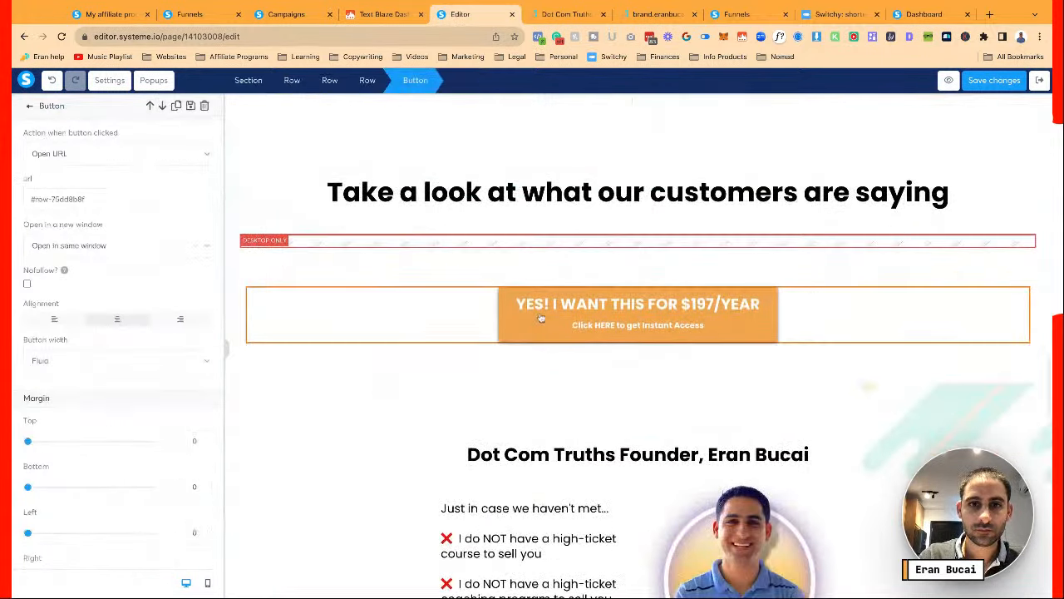
{"action": "scroll", "coordinate": [91, 332], "scroll_direction": "down", "scroll_amount": 5}
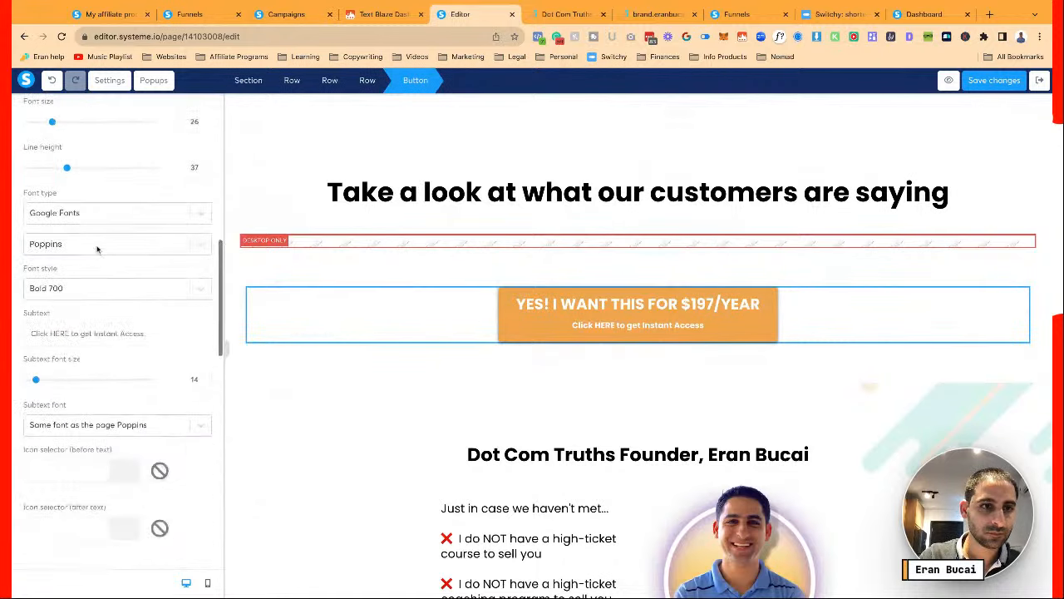
{"action": "scroll", "coordinate": [91, 352], "scroll_direction": "down", "scroll_amount": 3}
{"action": "left_click", "coordinate": [31, 314]}
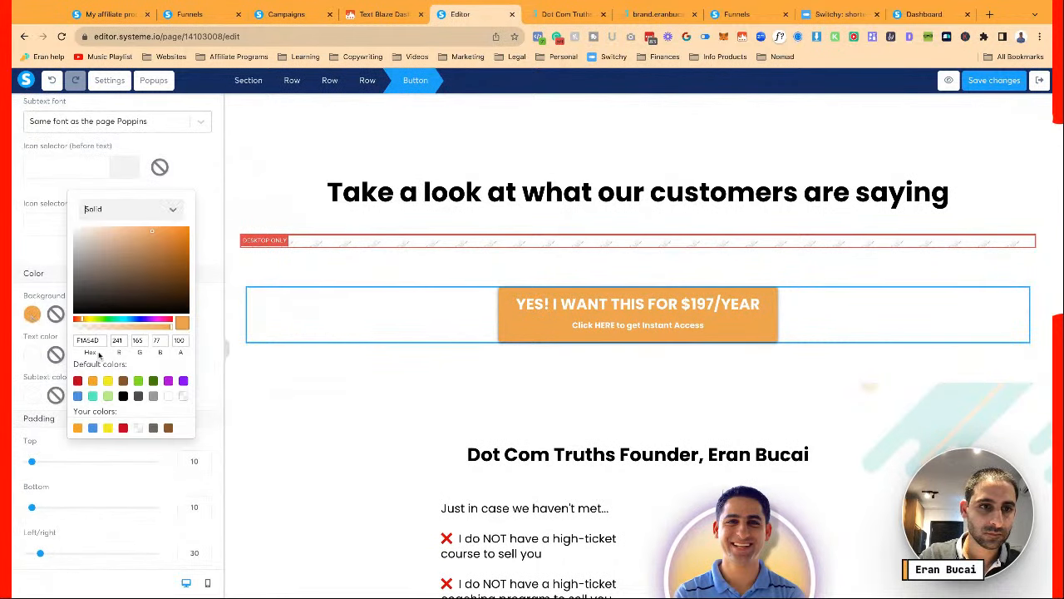
{"action": "double_click", "coordinate": [89, 340]}
{"action": "type", "text": "#50C6C4"}
{"action": "left_click", "coordinate": [404, 411]}
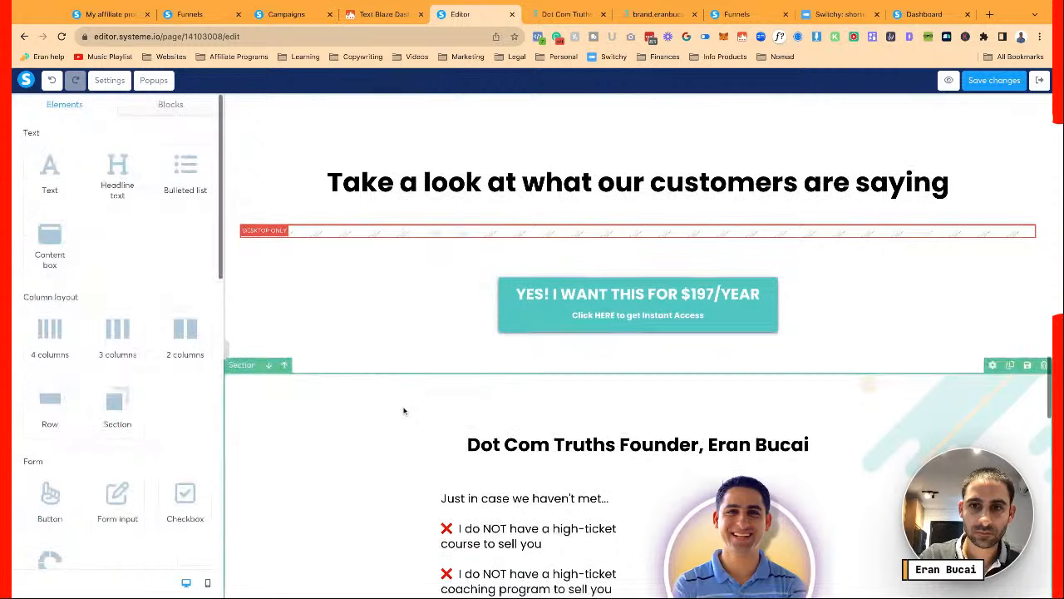
Make the $197/YEAR button below the guarantee teal #50C6C3 instead of orange
{"action": "scroll", "coordinate": [404, 411], "scroll_direction": "down", "scroll_amount": 15}
{"action": "scroll", "coordinate": [516, 374], "scroll_direction": "down", "scroll_amount": 3}
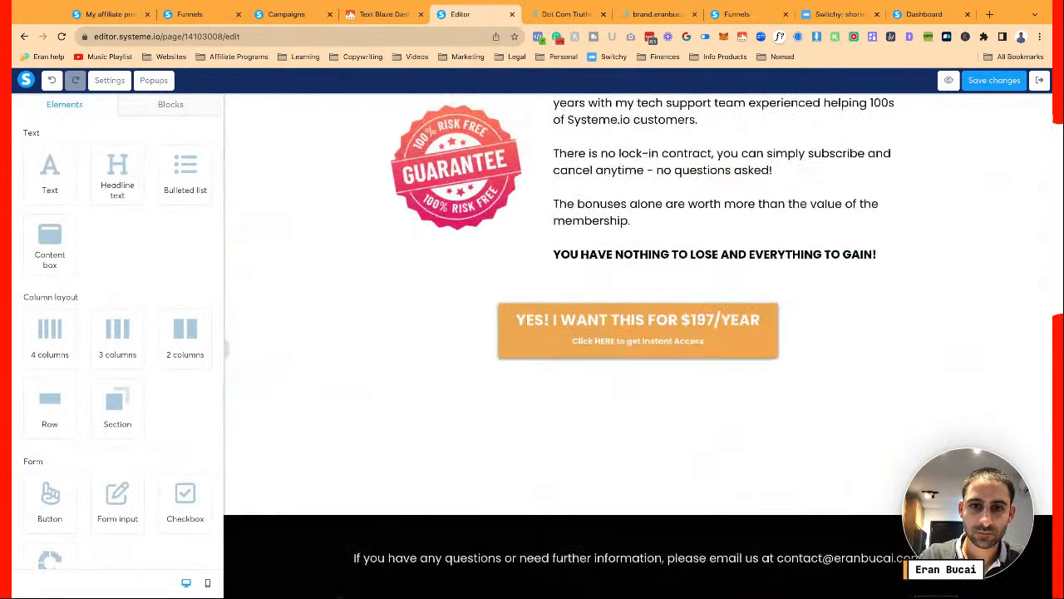
{"action": "left_click", "coordinate": [515, 332]}
{"action": "scroll", "coordinate": [108, 292], "scroll_direction": "down", "scroll_amount": 10}
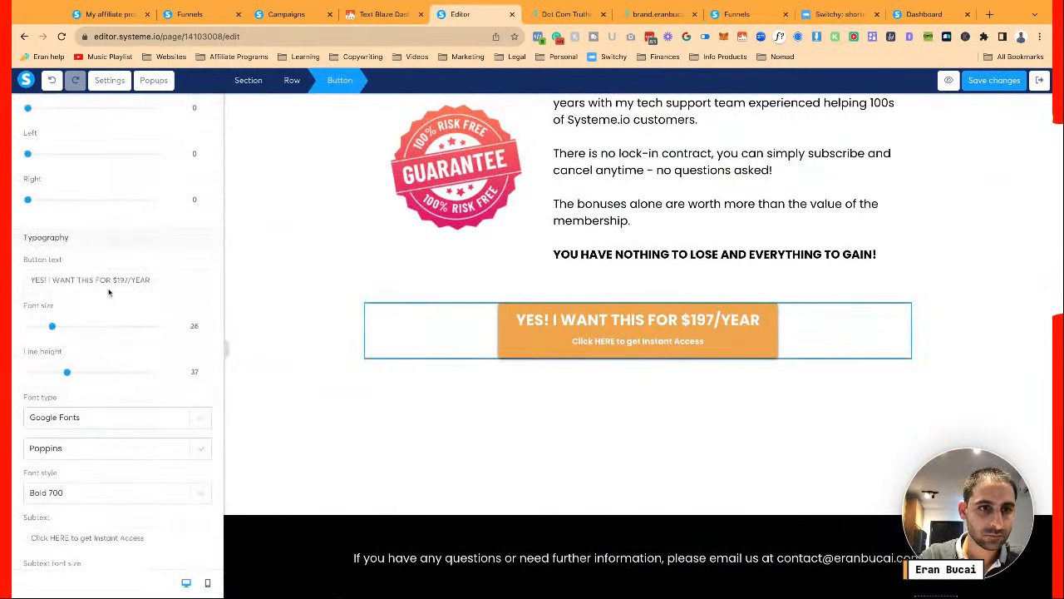
{"action": "left_click", "coordinate": [32, 410]}
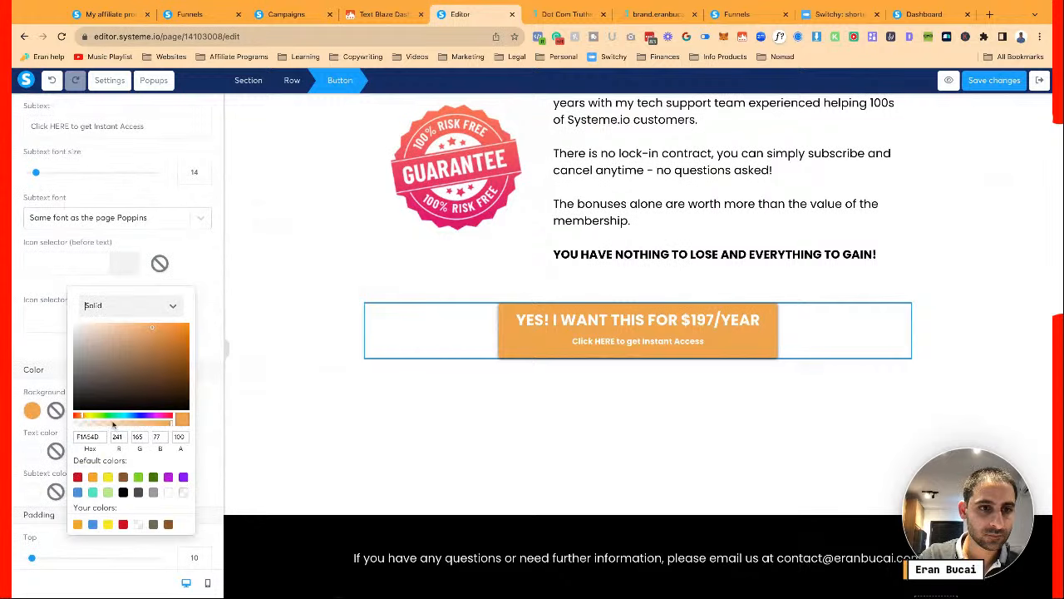
{"action": "triple_click", "coordinate": [90, 436]}
{"action": "type", "text": "#50C6C3"}
{"action": "left_click", "coordinate": [408, 407]}
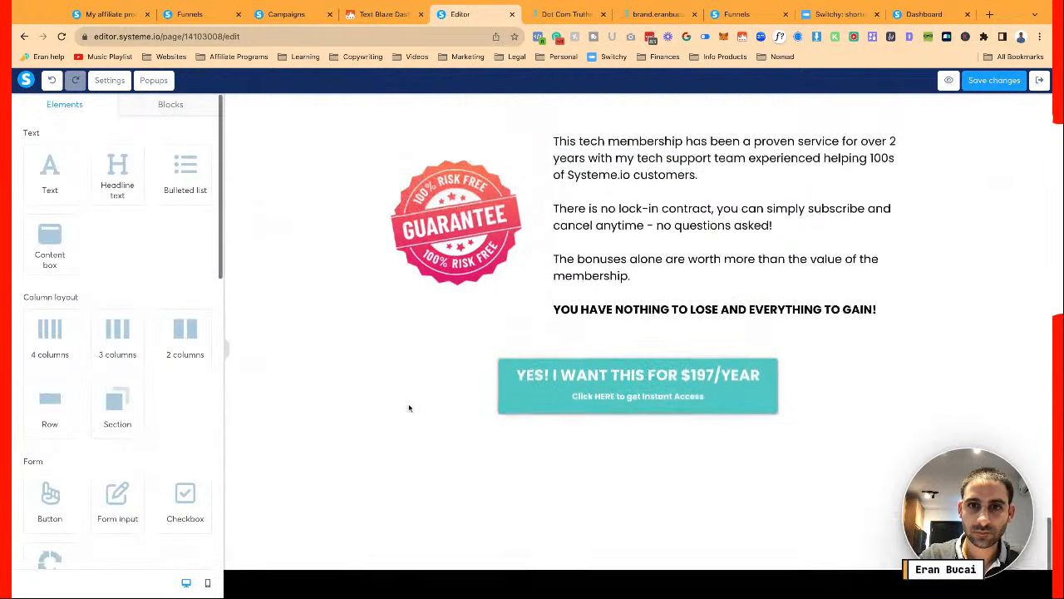
Save the page with the recoloured buttons
{"action": "scroll", "coordinate": [409, 408], "scroll_direction": "up", "scroll_amount": 10}
{"action": "scroll", "coordinate": [637, 346], "scroll_direction": "up", "scroll_amount": 15}
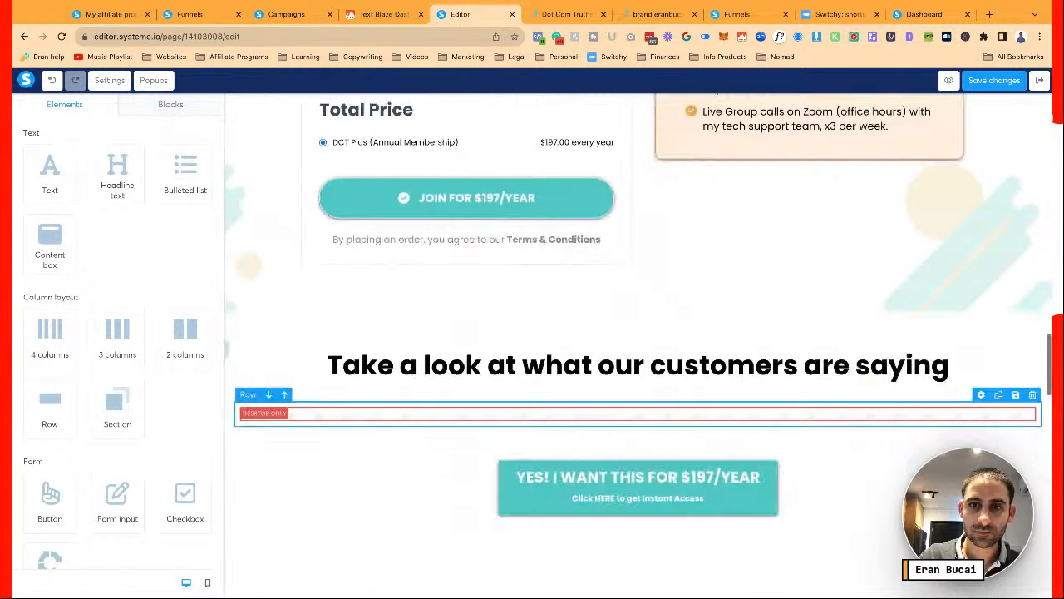
{"action": "scroll", "coordinate": [901, 117], "scroll_direction": "up", "scroll_amount": 10}
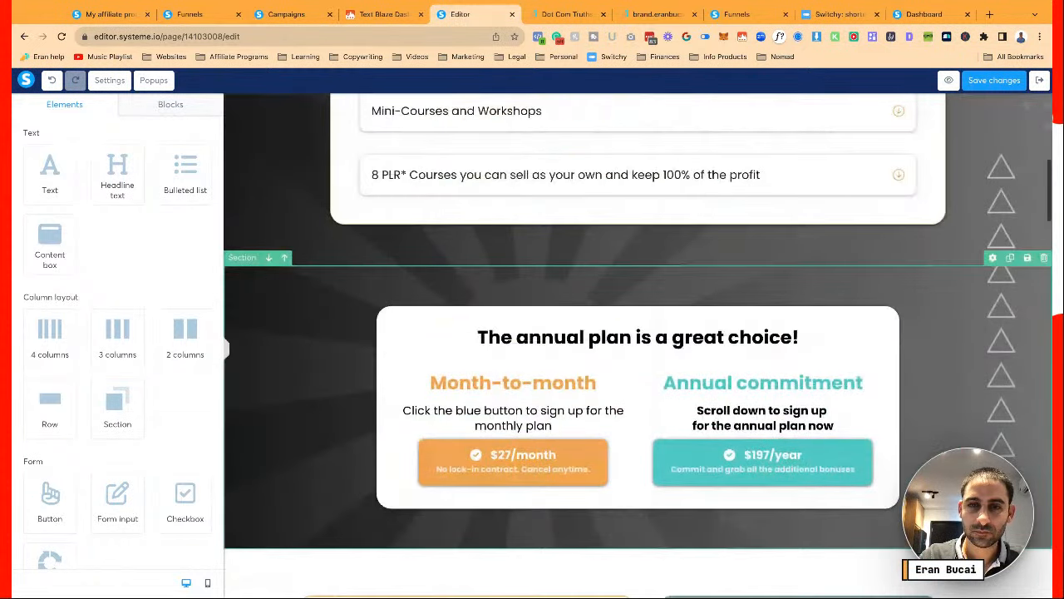
{"action": "left_click", "coordinate": [994, 80]}
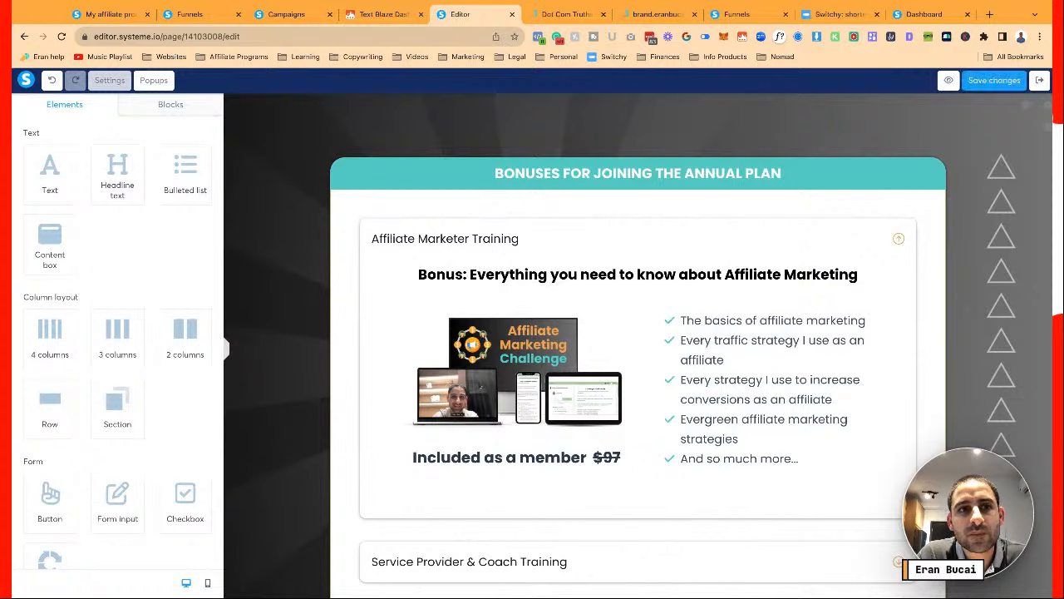
In page Settings, set both Text color and Heading Text color to black (000000)
{"action": "left_click", "coordinate": [109, 80]}
{"action": "scroll", "coordinate": [159, 239], "scroll_direction": "down", "scroll_amount": 5}
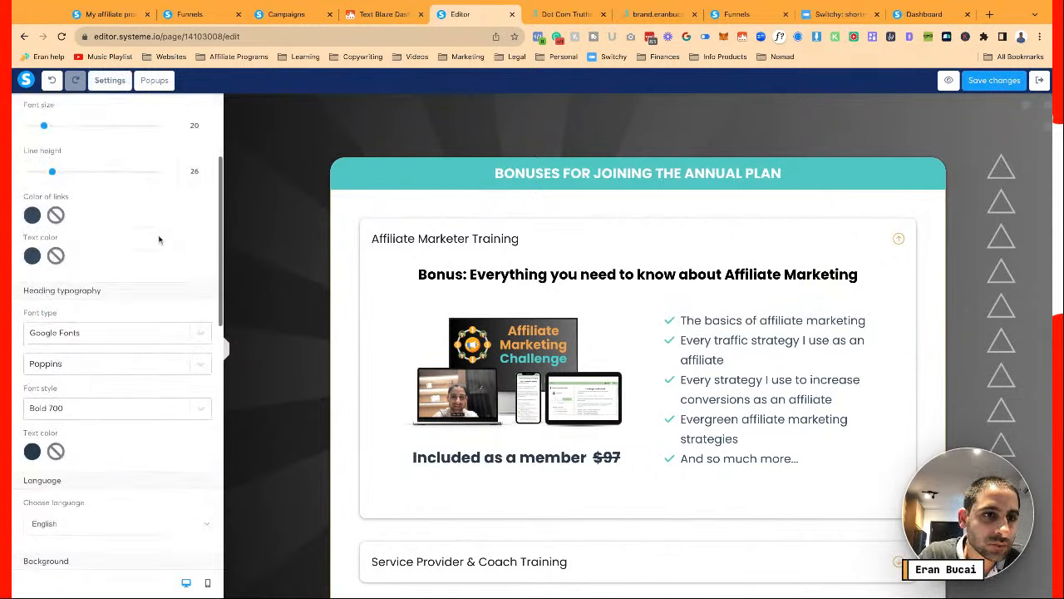
{"action": "scroll", "coordinate": [159, 239], "scroll_direction": "up", "scroll_amount": 3}
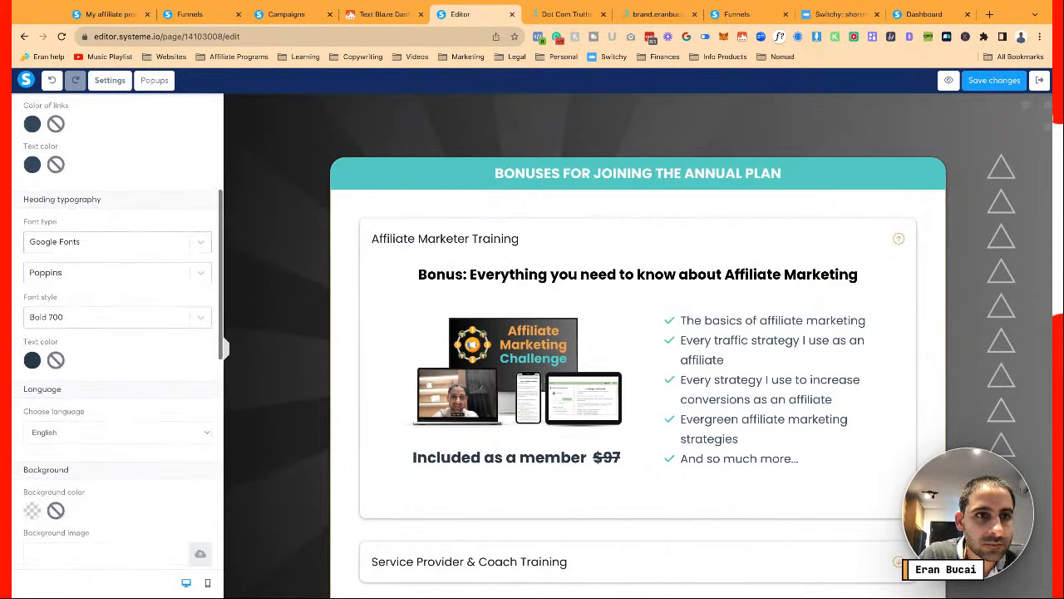
{"action": "scroll", "coordinate": [127, 246], "scroll_direction": "up", "scroll_amount": 4}
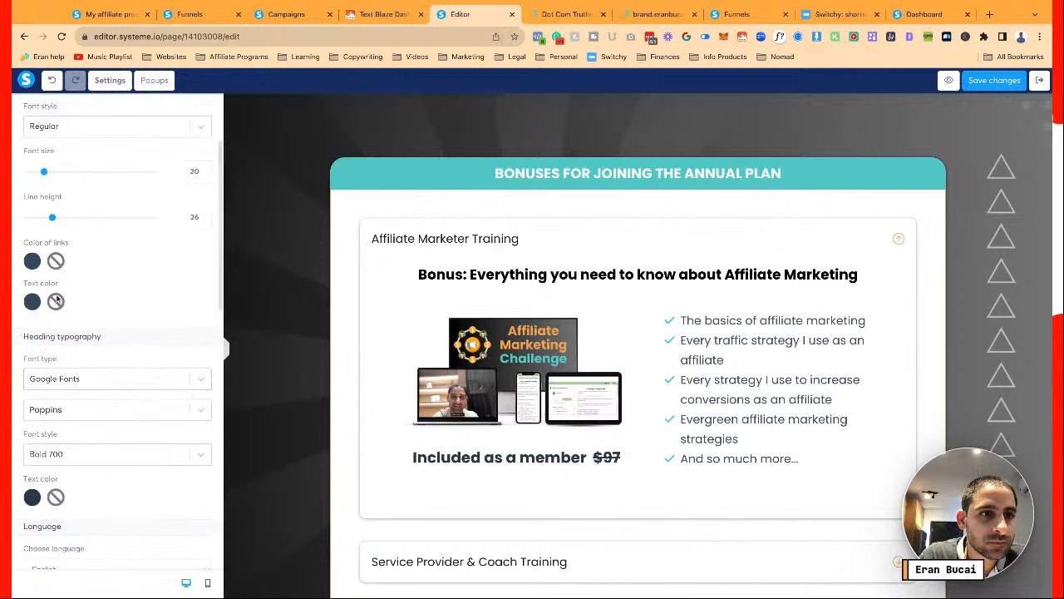
{"action": "left_click", "coordinate": [31, 301]}
{"action": "left_click", "coordinate": [123, 368]}
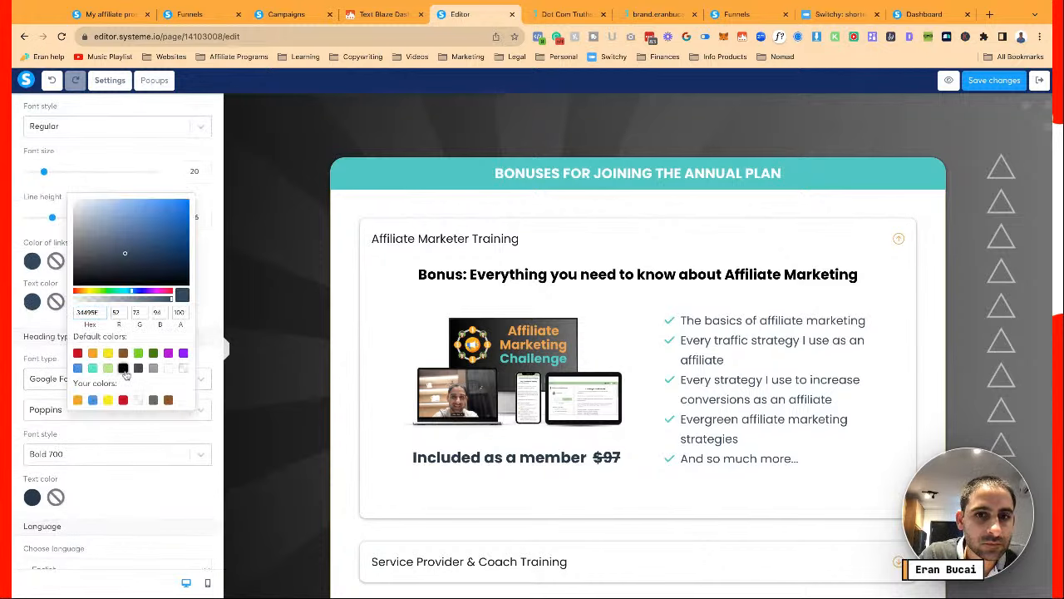
{"action": "left_click", "coordinate": [37, 496]}
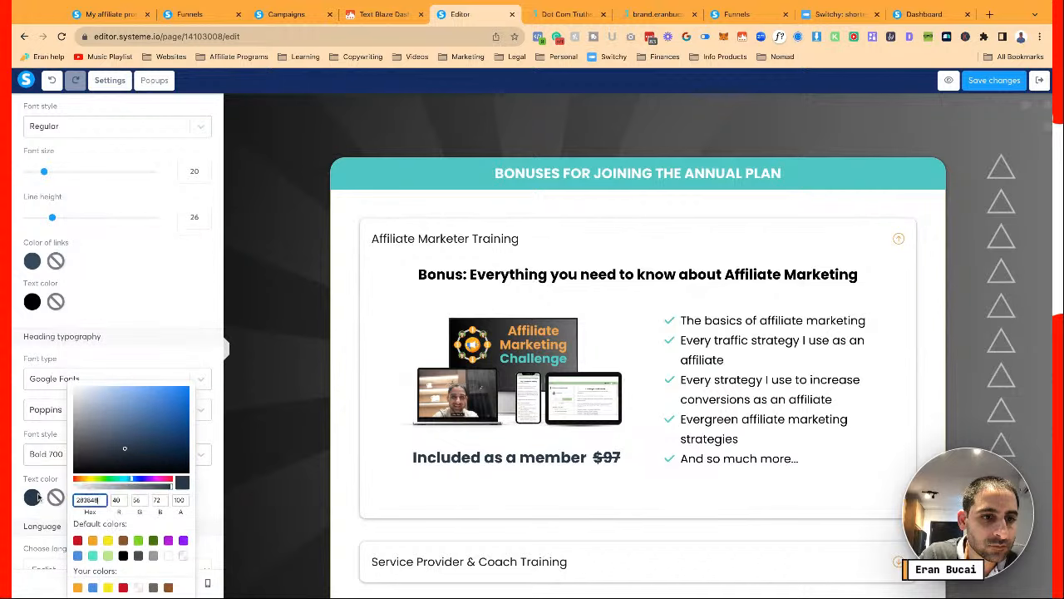
{"action": "left_click", "coordinate": [123, 554]}
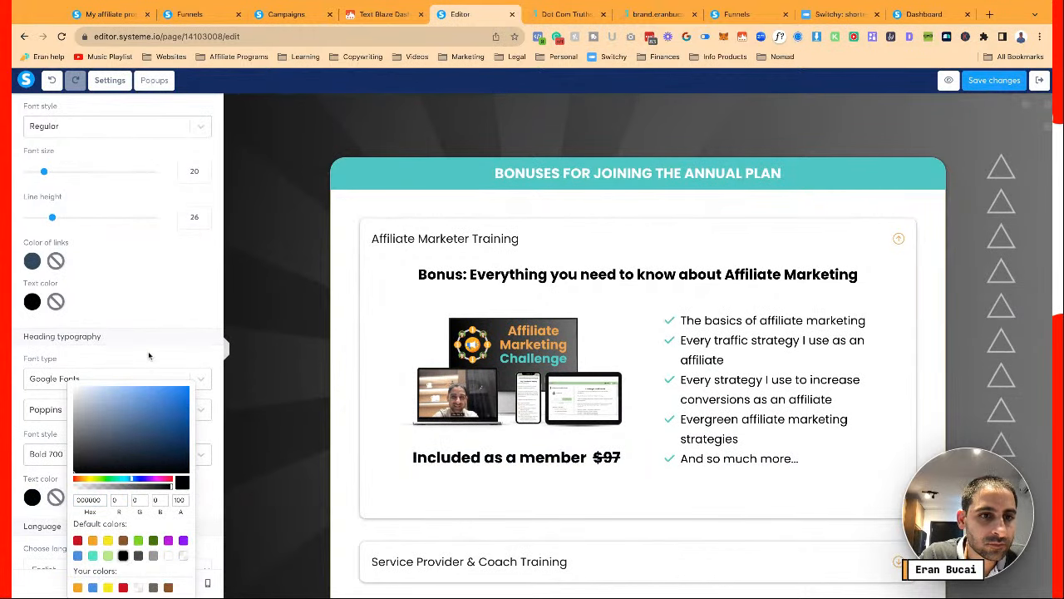
Return to the page elements and save the new text colours
{"action": "scroll", "coordinate": [149, 355], "scroll_direction": "down", "scroll_amount": 1}
{"action": "scroll", "coordinate": [149, 356], "scroll_direction": "down", "scroll_amount": 4}
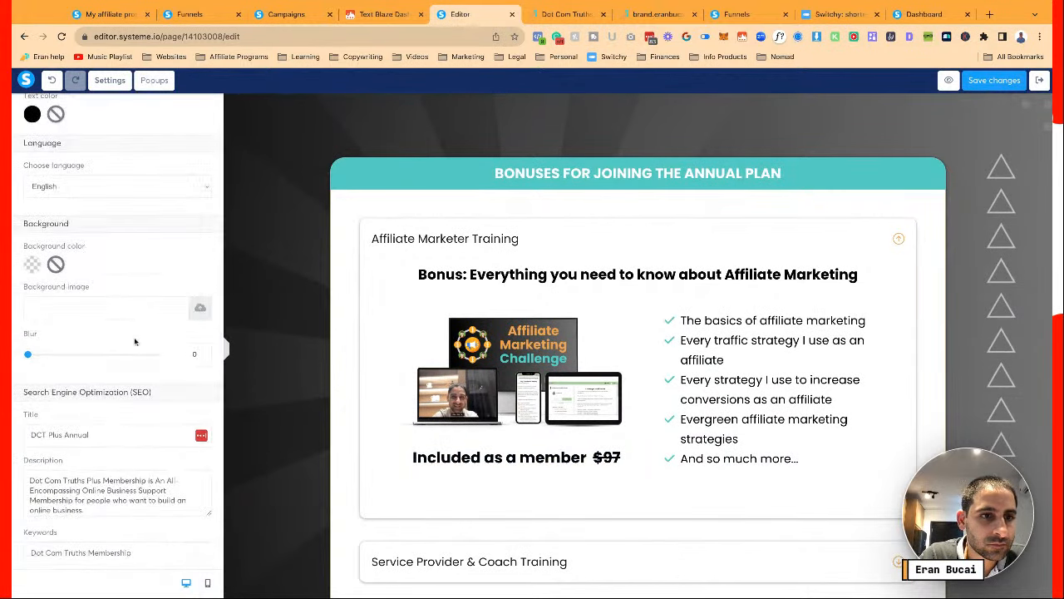
{"action": "scroll", "coordinate": [135, 340], "scroll_direction": "down", "scroll_amount": 4}
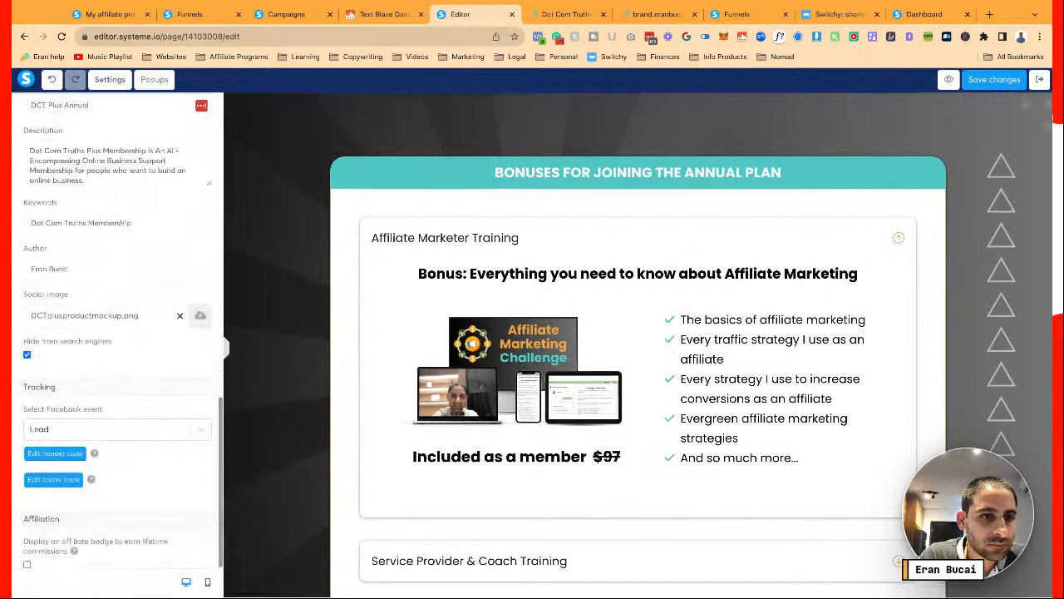
{"action": "left_click", "coordinate": [325, 336]}
{"action": "scroll", "coordinate": [823, 257], "scroll_direction": "down", "scroll_amount": 4}
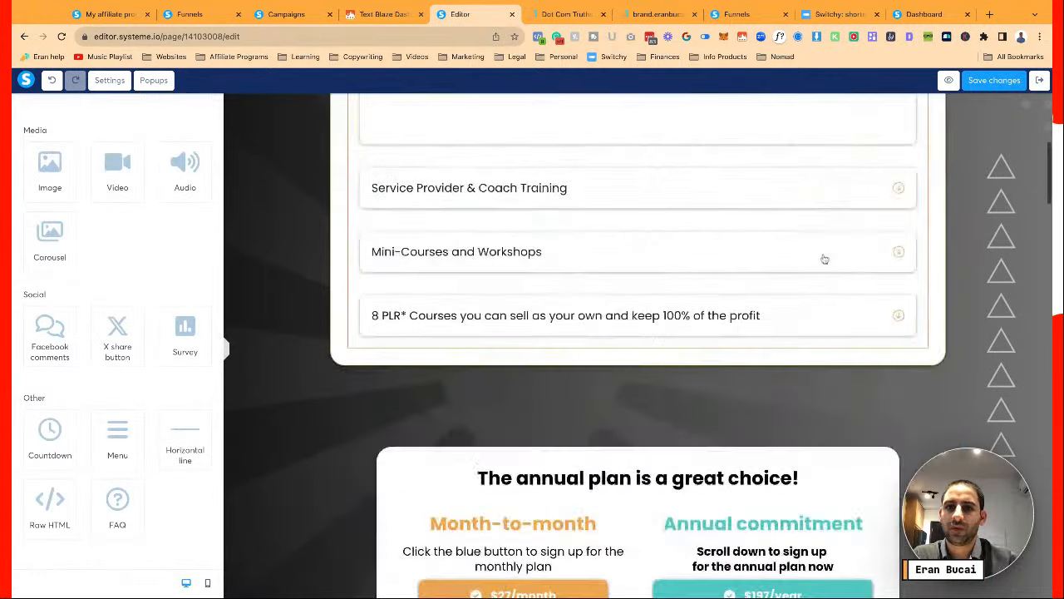
{"action": "scroll", "coordinate": [964, 121], "scroll_direction": "up", "scroll_amount": 4}
{"action": "left_click", "coordinate": [999, 81]}
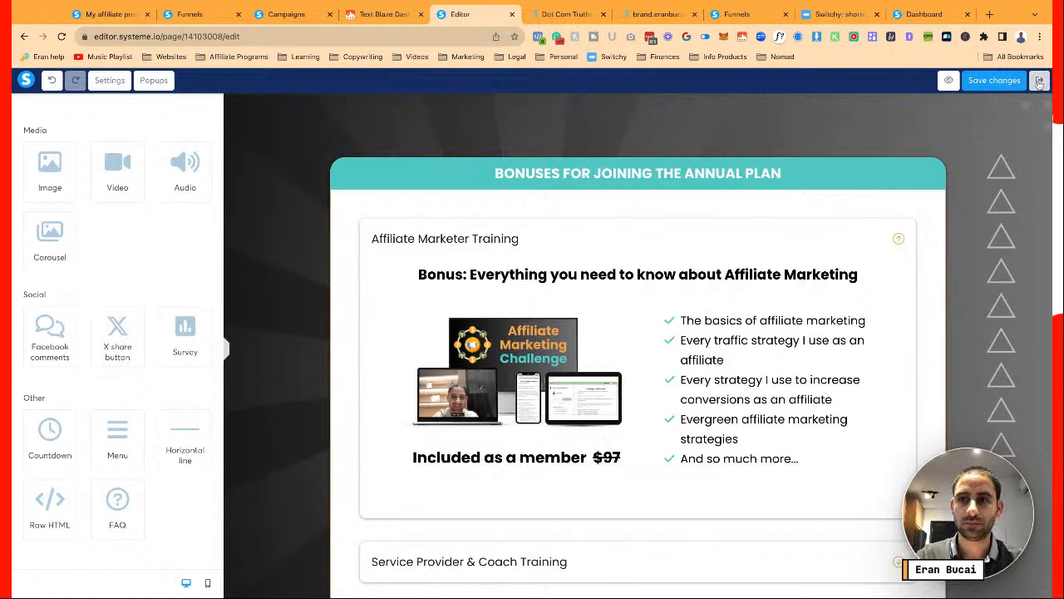
Review the annual order page down to the plan-choice section and save it again
{"action": "scroll", "coordinate": [793, 240], "scroll_direction": "down", "scroll_amount": 12}
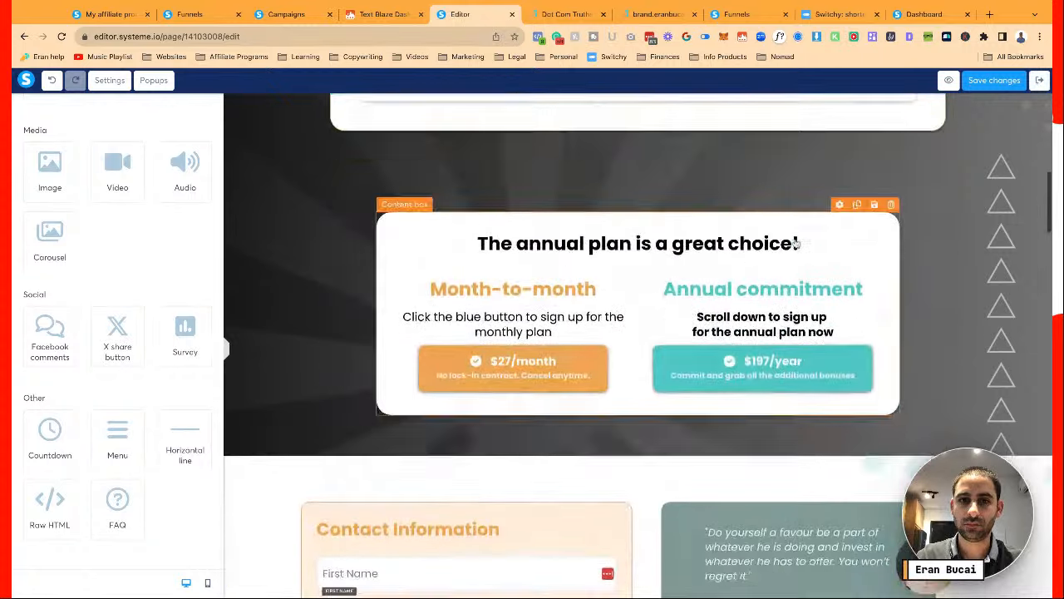
{"action": "scroll", "coordinate": [795, 243], "scroll_direction": "down", "scroll_amount": 3}
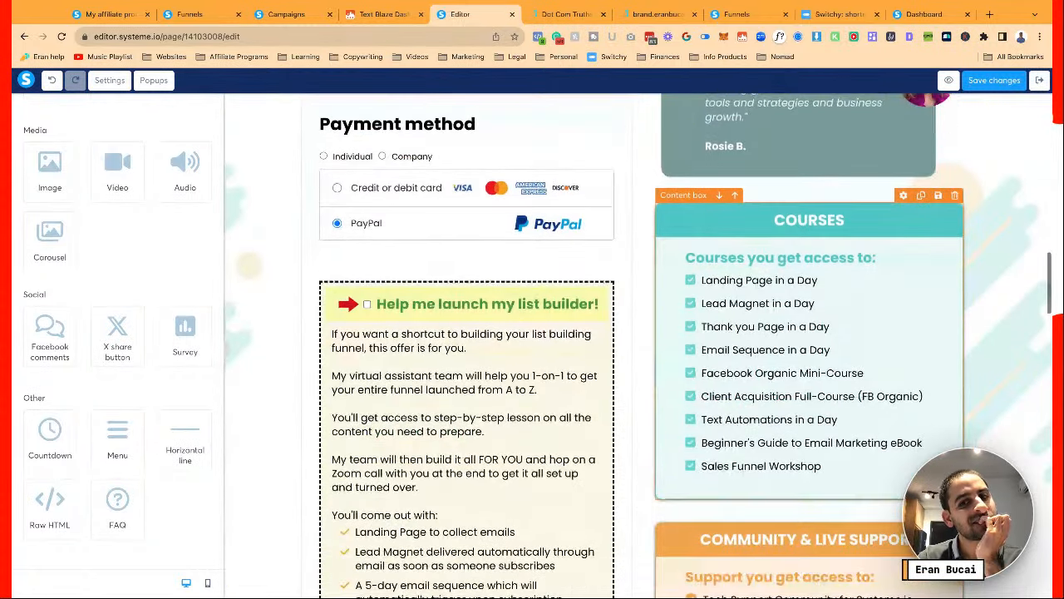
{"action": "scroll", "coordinate": [795, 243], "scroll_direction": "down", "scroll_amount": 4}
{"action": "scroll", "coordinate": [796, 244], "scroll_direction": "down", "scroll_amount": 2}
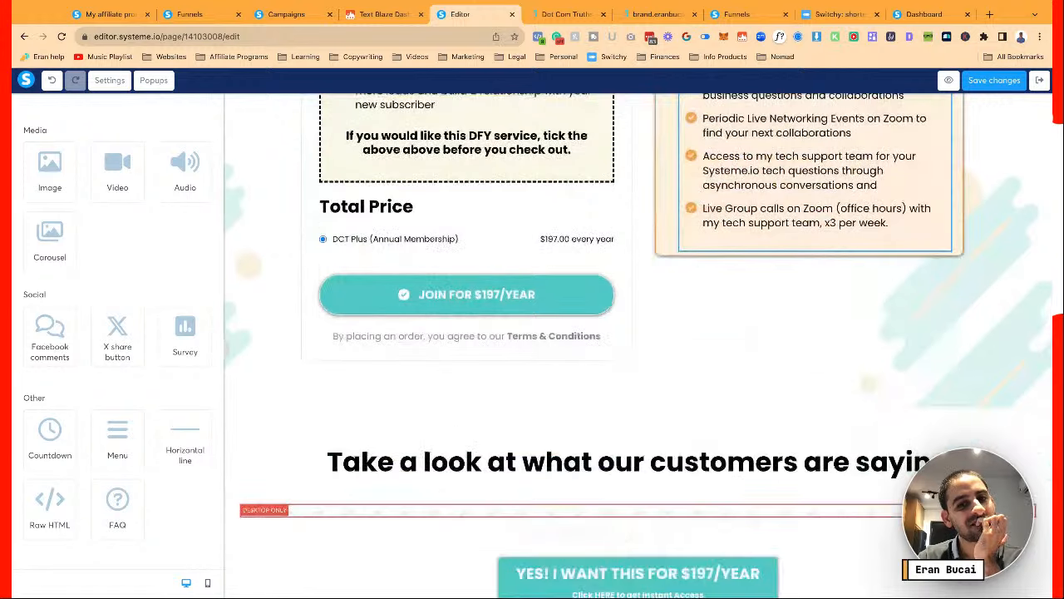
{"action": "scroll", "coordinate": [632, 332], "scroll_direction": "down", "scroll_amount": 10}
{"action": "scroll", "coordinate": [632, 333], "scroll_direction": "up", "scroll_amount": 4}
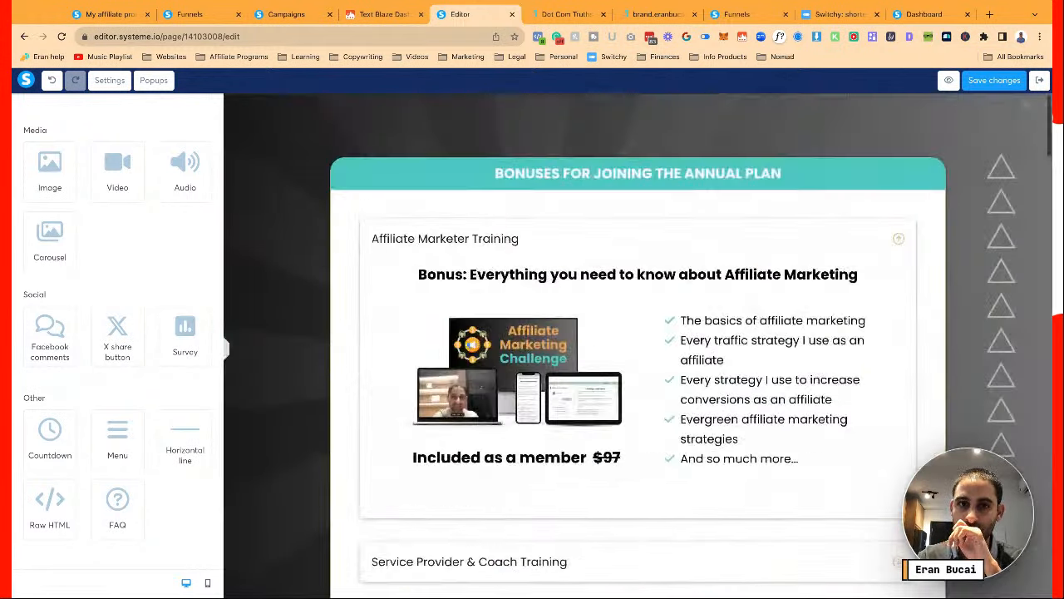
{"action": "scroll", "coordinate": [334, 153], "scroll_direction": "down", "scroll_amount": 1}
{"action": "scroll", "coordinate": [334, 154], "scroll_direction": "down", "scroll_amount": 7}
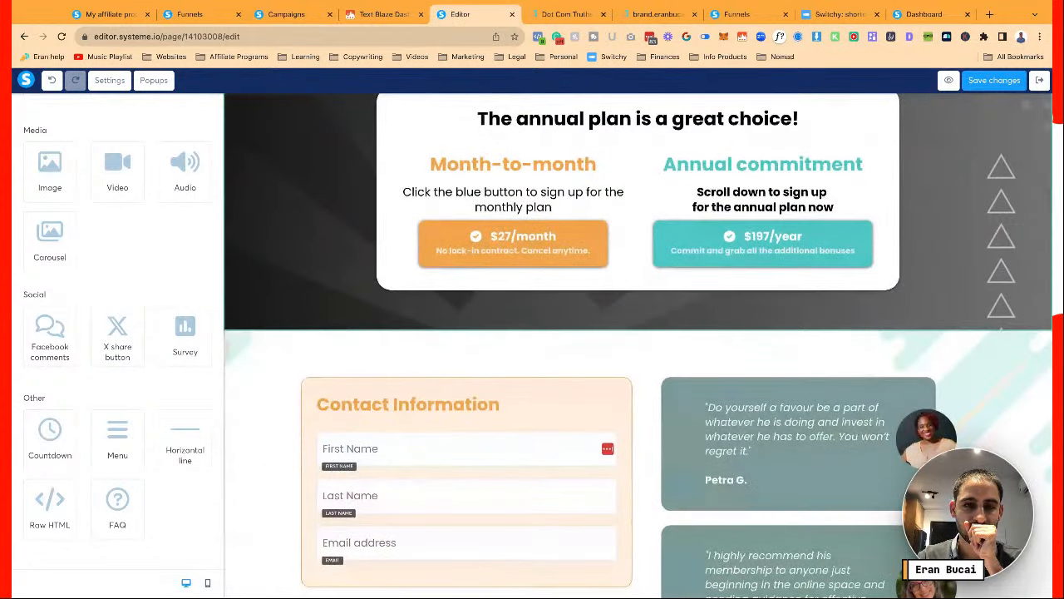
{"action": "scroll", "coordinate": [992, 99], "scroll_direction": "up", "scroll_amount": 8}
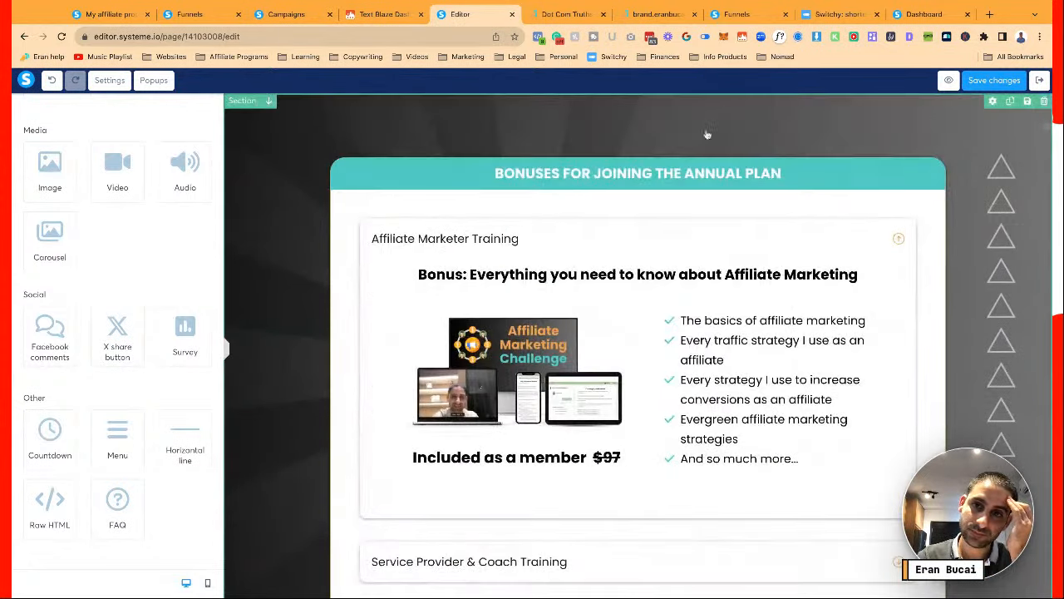
{"action": "left_click", "coordinate": [997, 83]}
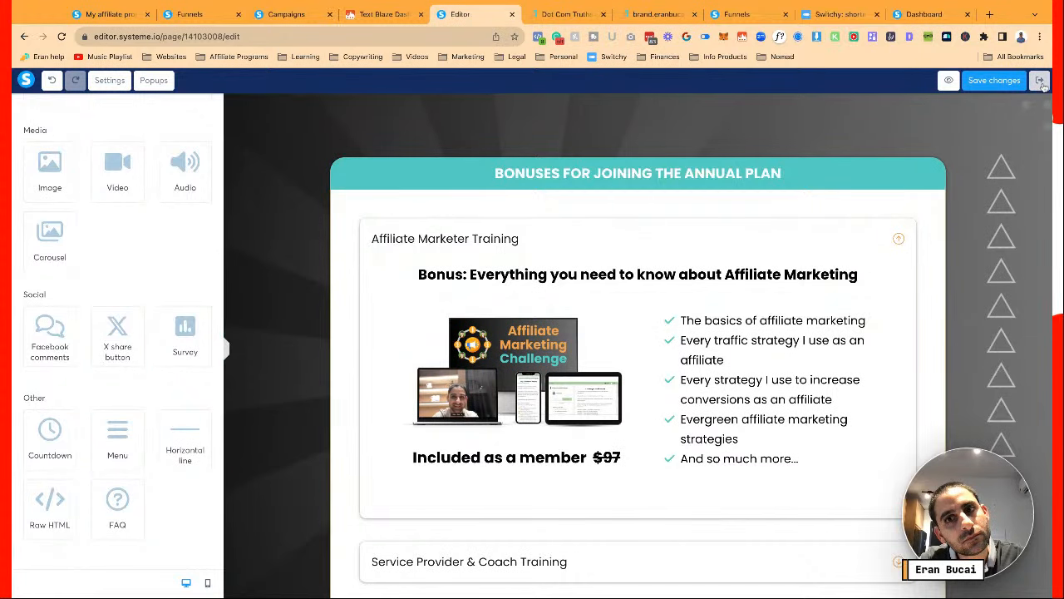
{"action": "scroll", "coordinate": [813, 221], "scroll_direction": "down", "scroll_amount": 6}
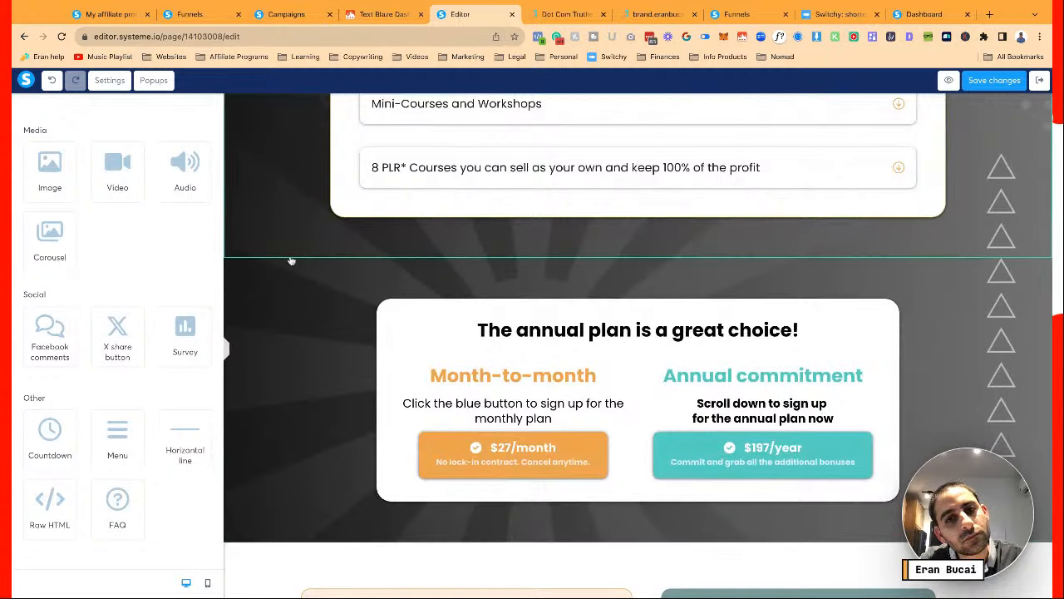
Move the annual-plan section above the bonuses and begin its caption with 'Click the button to'
{"action": "left_click", "coordinate": [286, 256]}
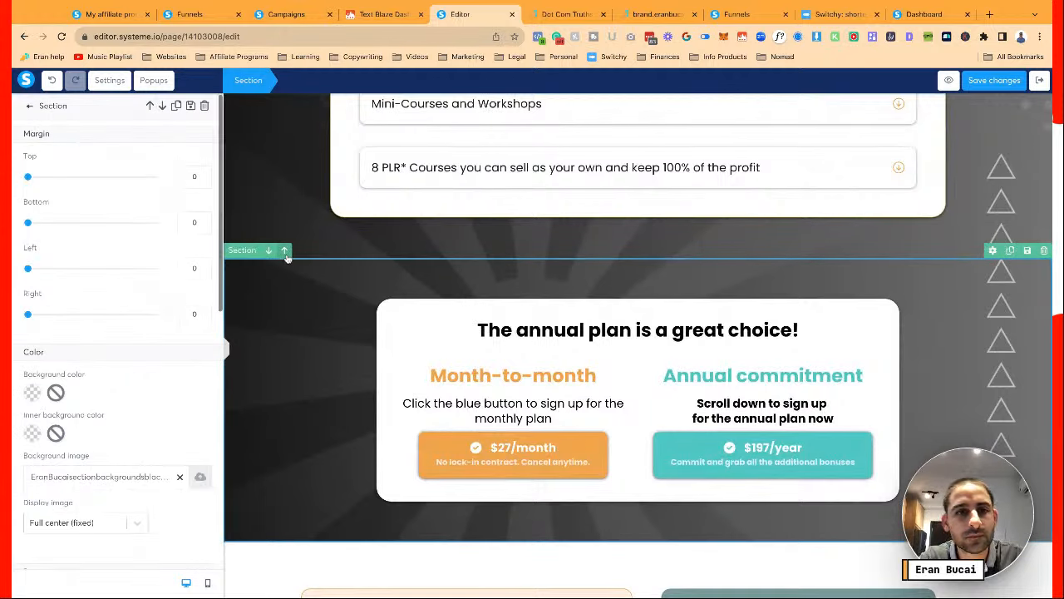
{"action": "left_click", "coordinate": [286, 251]}
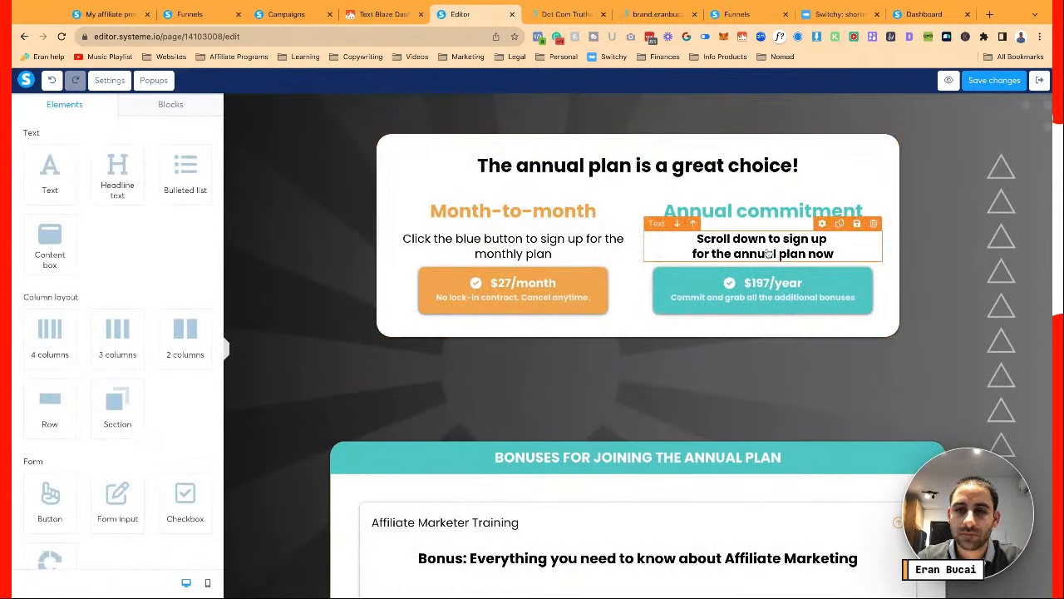
{"action": "triple_click", "coordinate": [763, 242]}
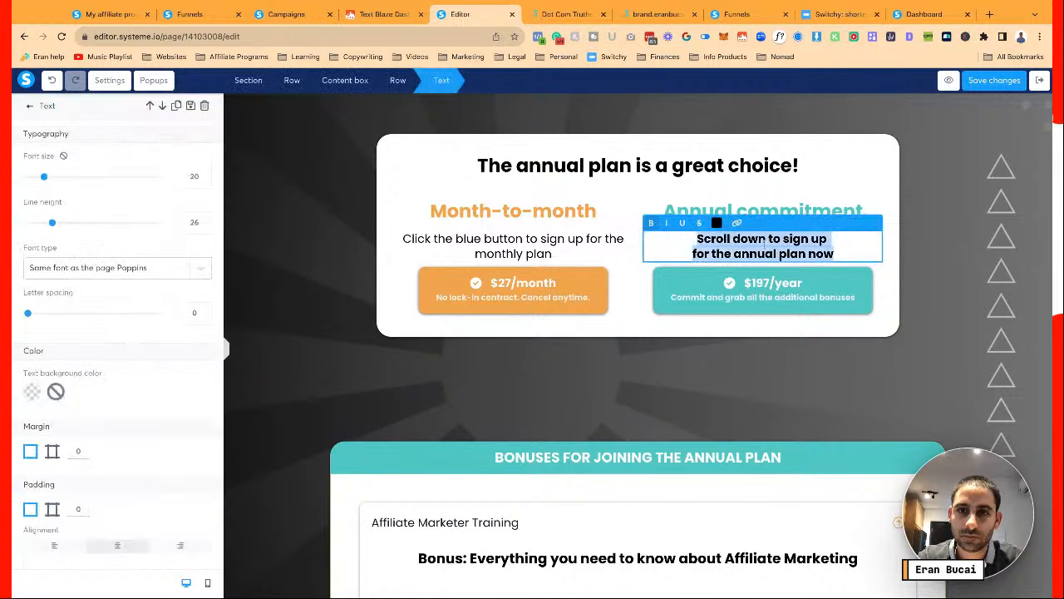
{"action": "left_click", "coordinate": [748, 239]}
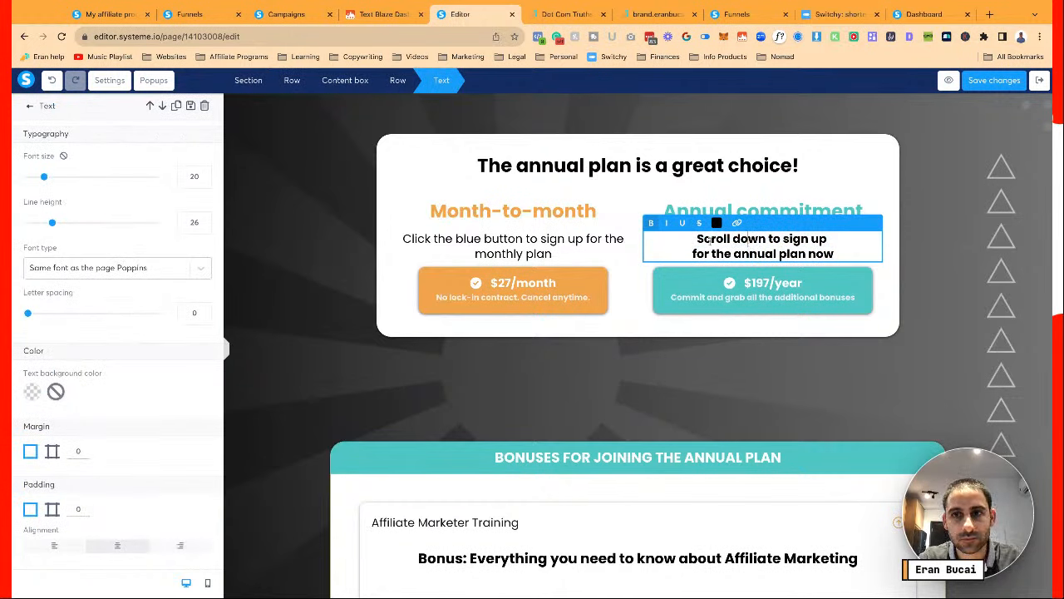
{"action": "type", "text": "CLICK"}
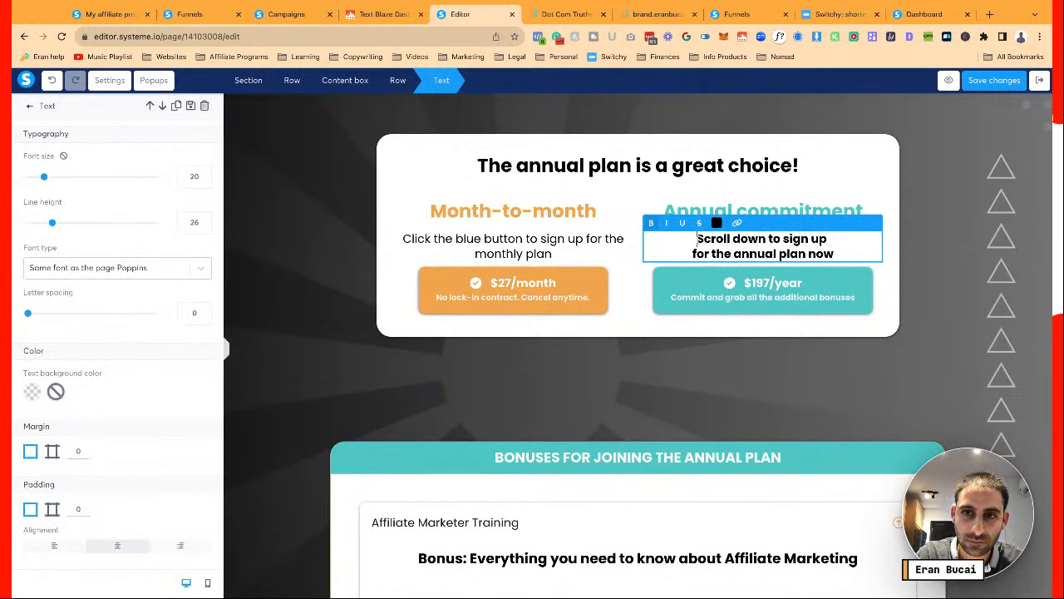
{"action": "key", "text": "BackSpace"}
{"action": "key", "text": "BackSpace"}
{"action": "key", "text": "BackSpace"}
{"action": "key", "text": "BackSpace"}
{"action": "key", "text": "BackSpace"}
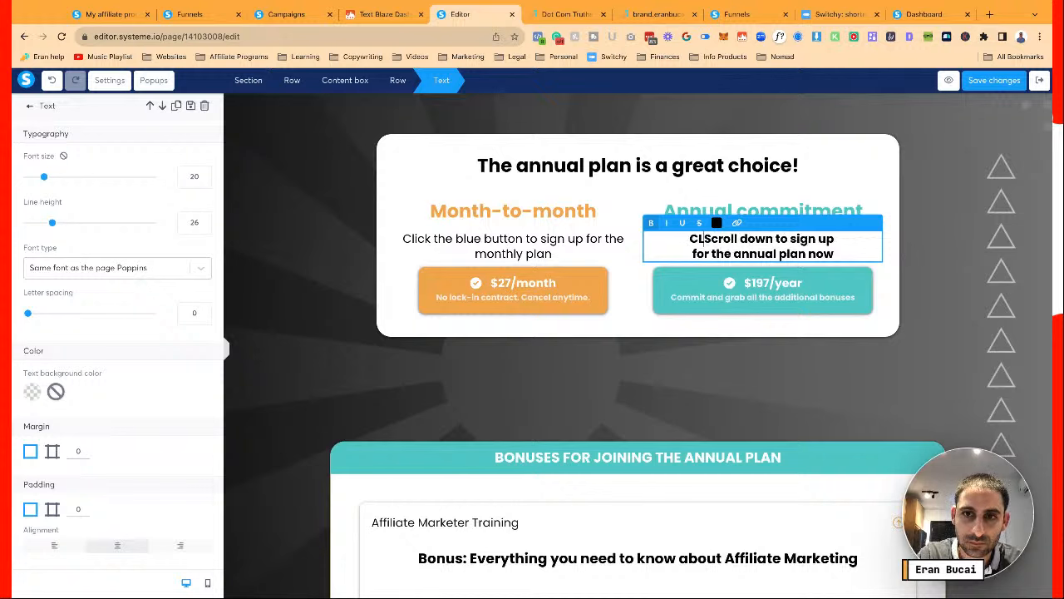
{"action": "type", "text": "cl"}
{"action": "key", "text": "BackSpace"}
{"action": "key", "text": "BackSpace"}
{"action": "type", "text": "lick the button t"}
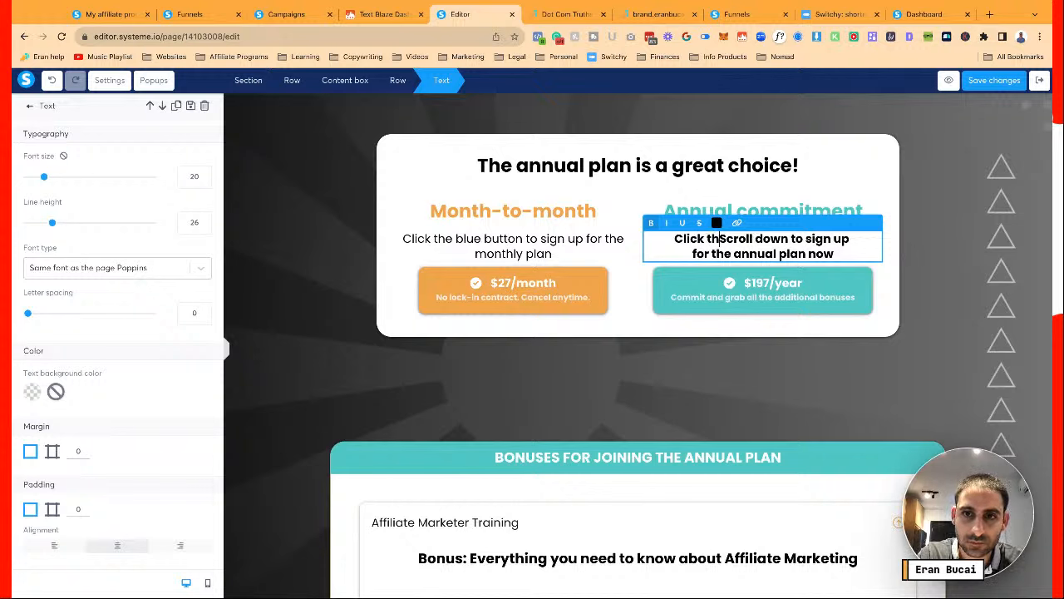
{"action": "type", "text": "o"}
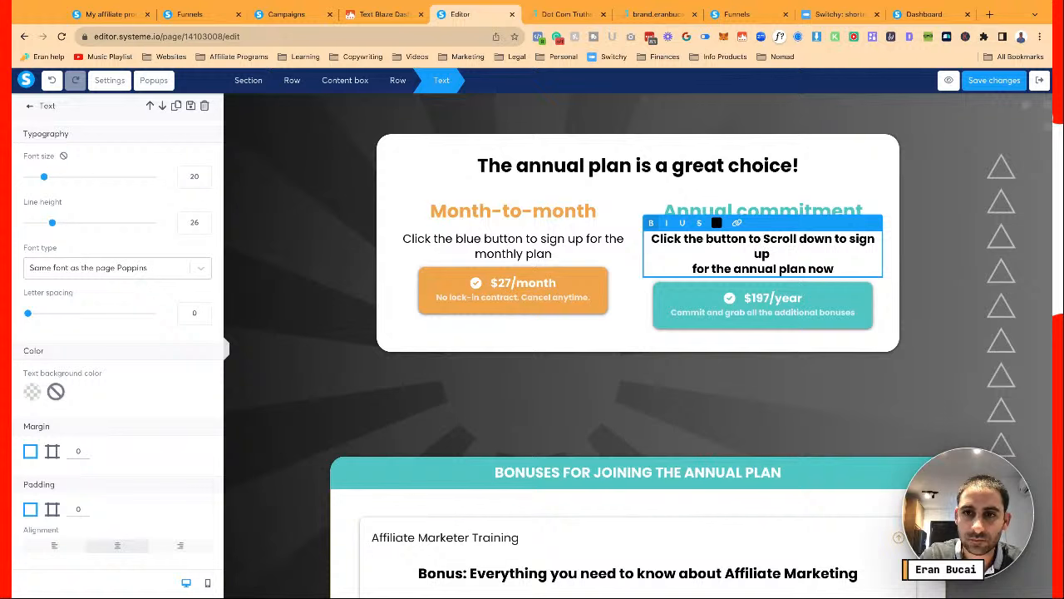
Lowercase 'scroll' in the annual caption and remove the line break so it fits two lines
{"action": "key", "text": "shift+Right"}
{"action": "key", "text": "BackSpace"}
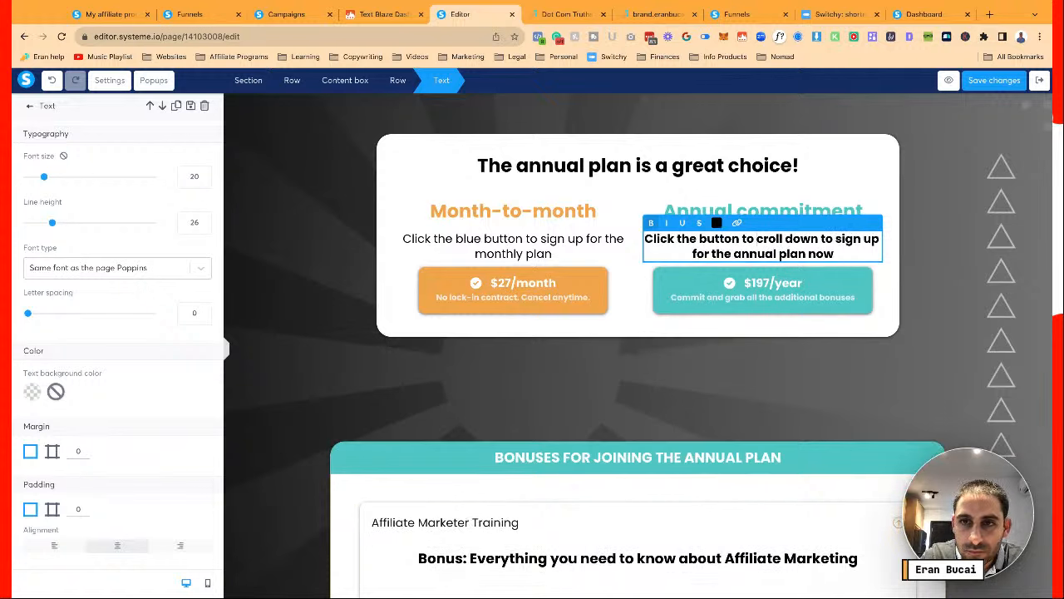
{"action": "type", "text": "s"}
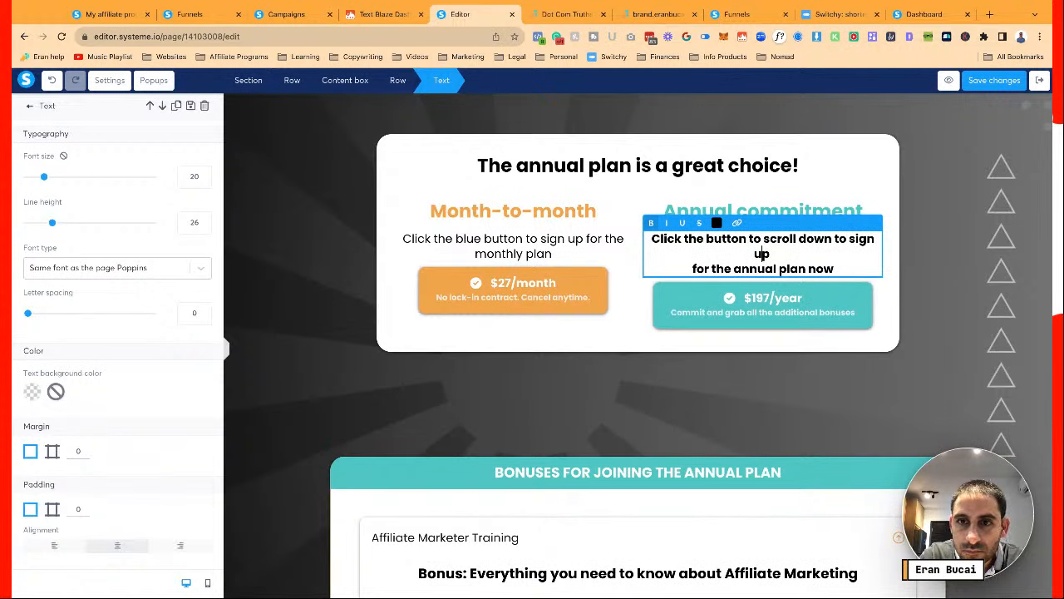
{"action": "key", "text": "BackSpace"}
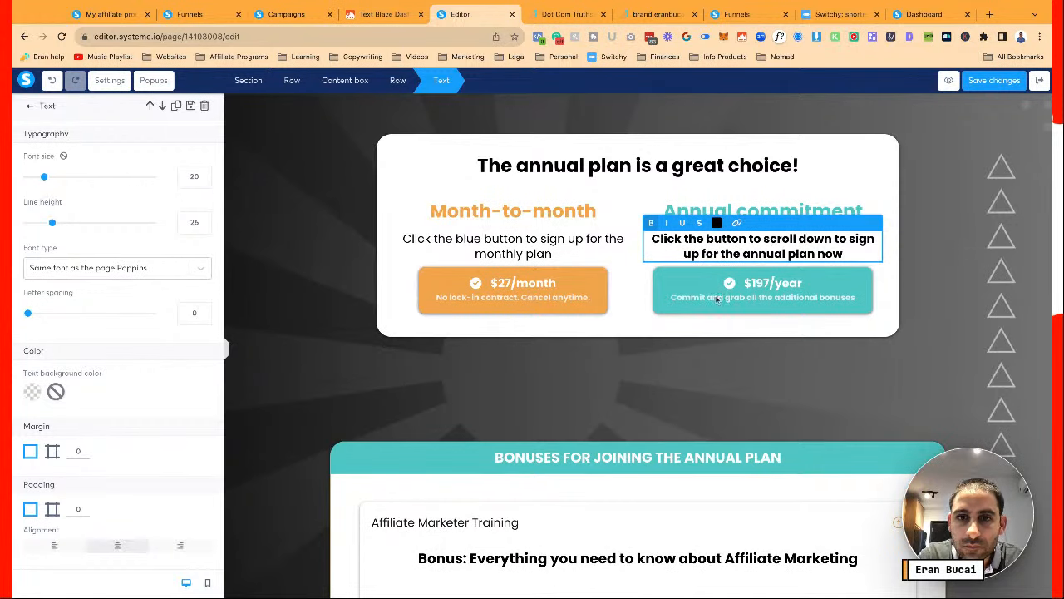
{"action": "left_click", "coordinate": [736, 340]}
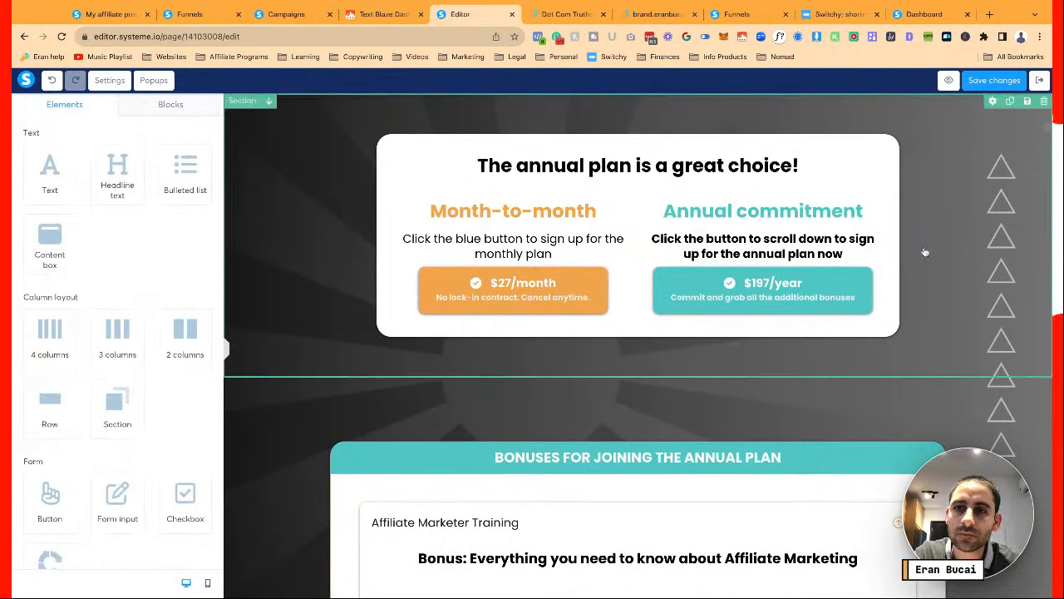
Save the page with the reworded annual-plan caption
{"action": "left_click", "coordinate": [996, 81]}
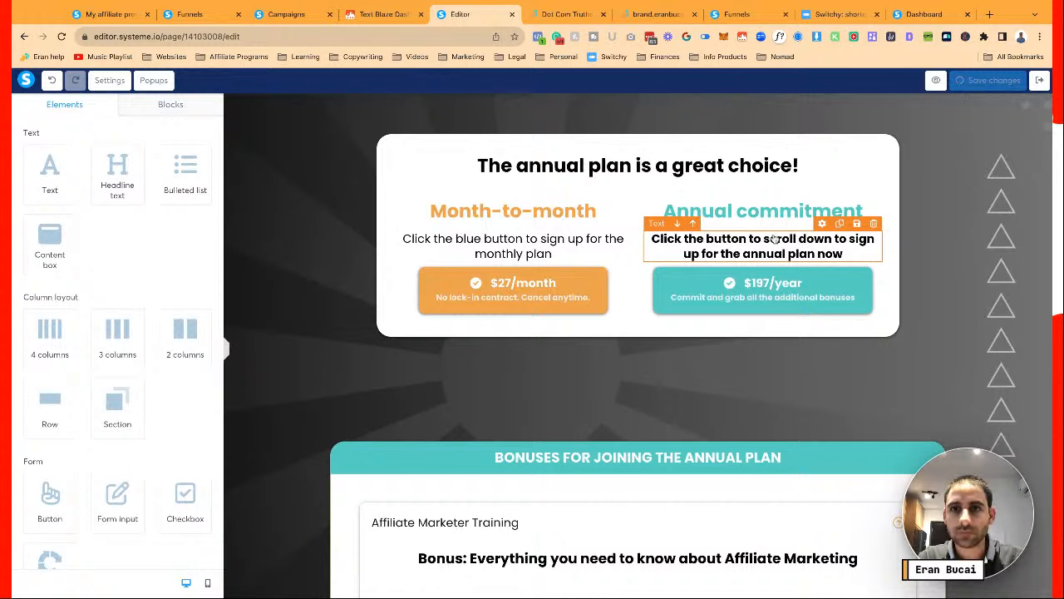
{"action": "left_click", "coordinate": [767, 245]}
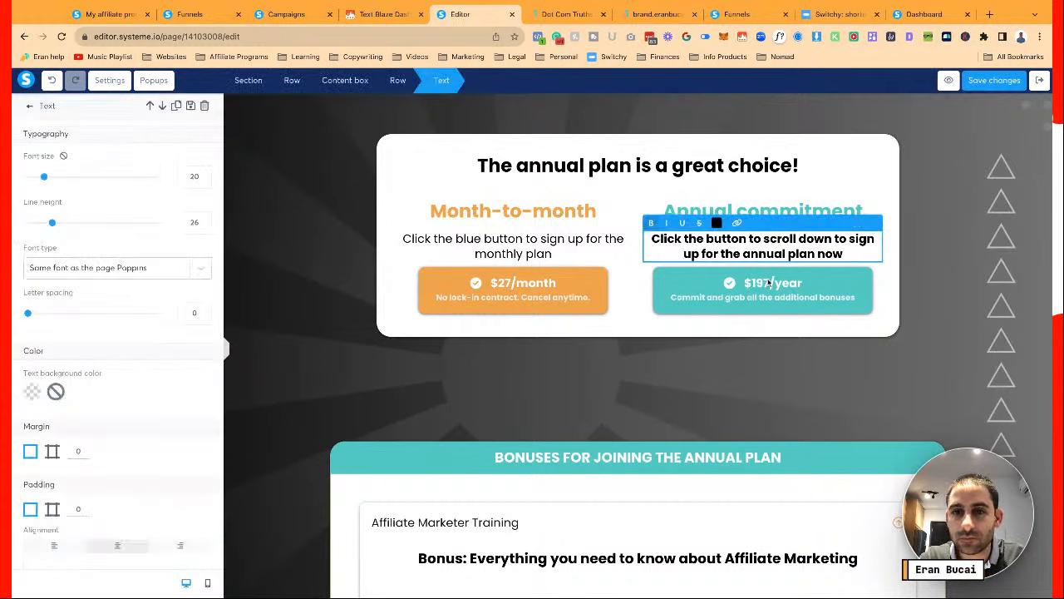
{"action": "left_click", "coordinate": [992, 82]}
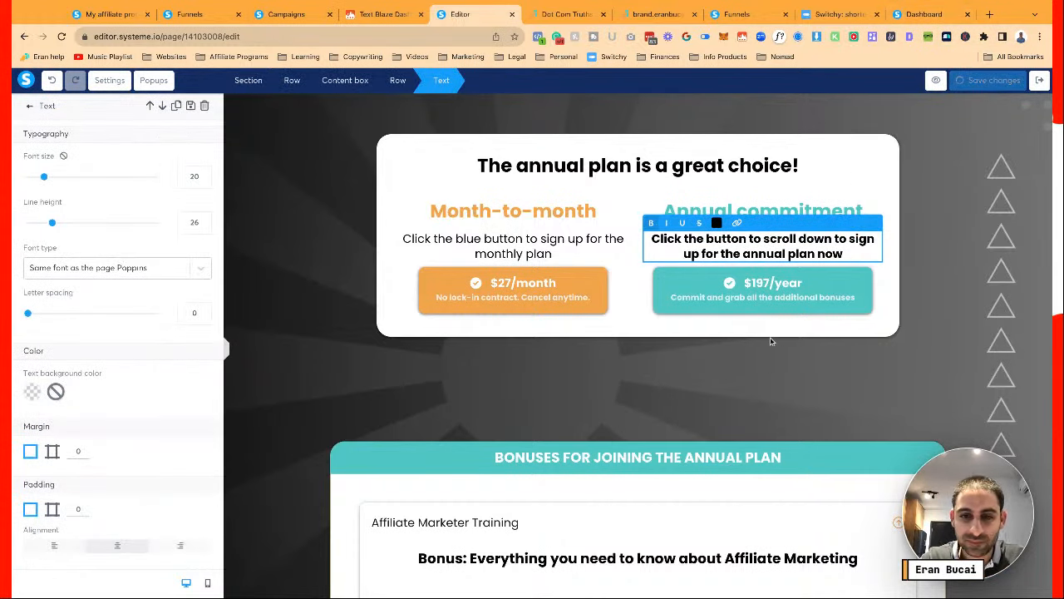
{"action": "left_click", "coordinate": [700, 404]}
{"action": "scroll", "coordinate": [701, 402], "scroll_direction": "down", "scroll_amount": 2}
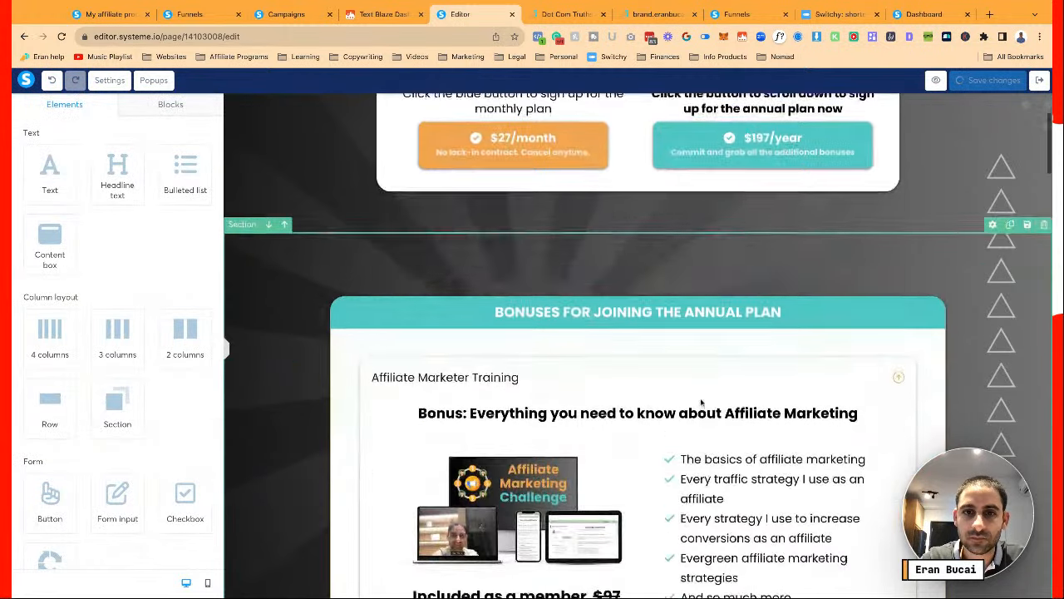
{"action": "scroll", "coordinate": [701, 402], "scroll_direction": "down", "scroll_amount": 8}
{"action": "scroll", "coordinate": [858, 98], "scroll_direction": "up", "scroll_amount": 8}
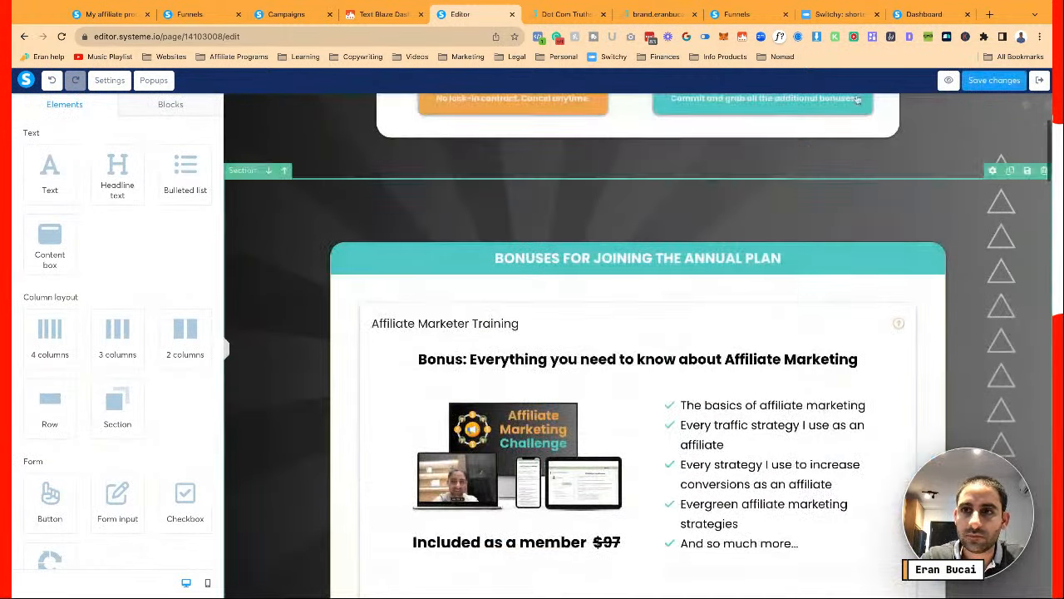
{"action": "left_click", "coordinate": [994, 80]}
{"action": "scroll", "coordinate": [804, 189], "scroll_direction": "up", "scroll_amount": 2}
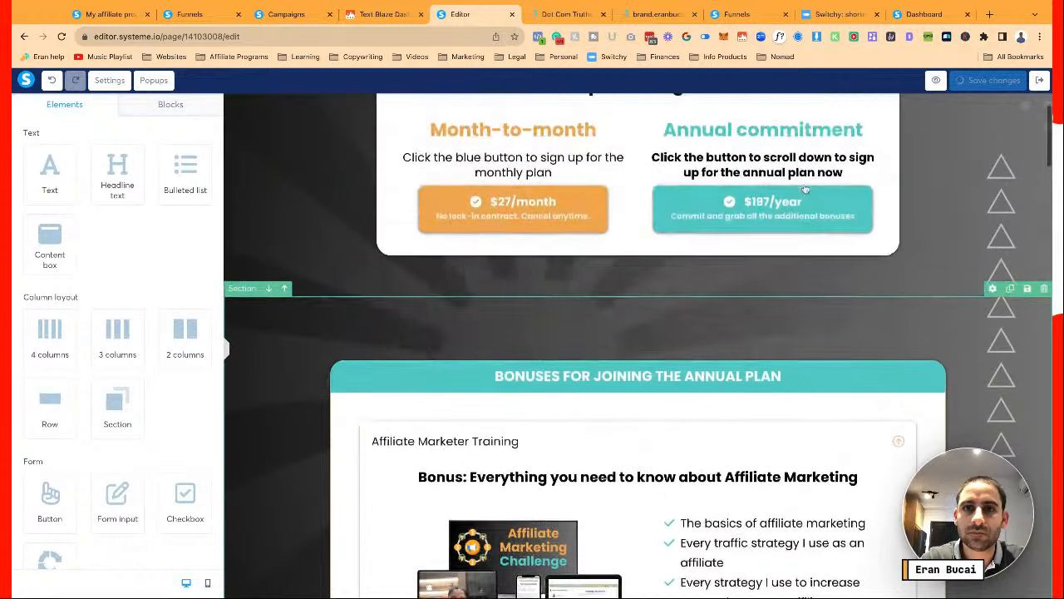
{"action": "scroll", "coordinate": [805, 190], "scroll_direction": "up", "scroll_amount": 1}
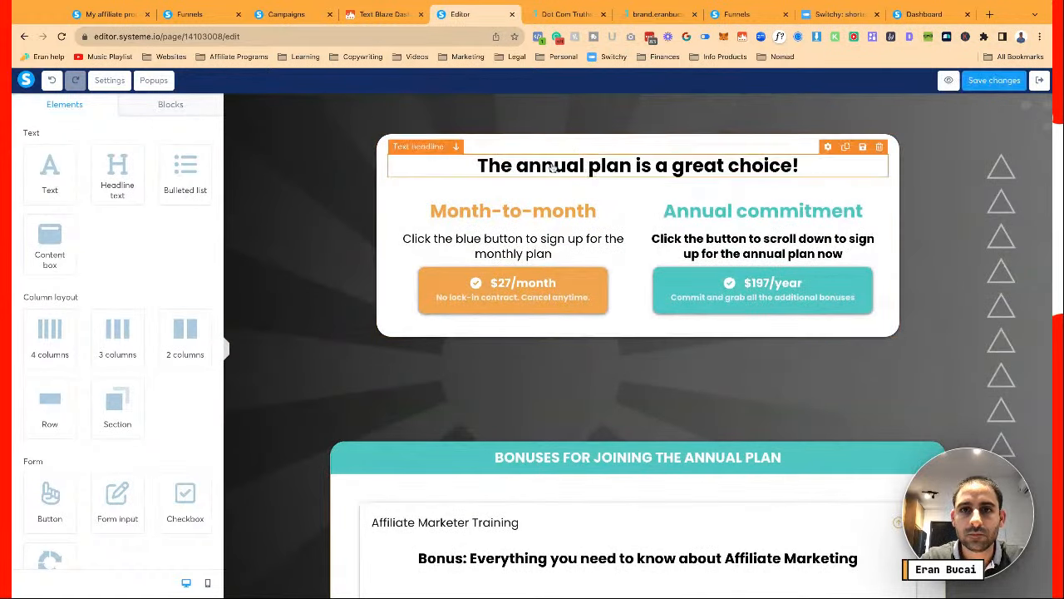
Retype the headline as 'THE ANNUAL PLAN IS A GREAT CHOICE!' and save
{"action": "left_click", "coordinate": [684, 163]}
{"action": "type", "text": "THE ANNUAL P"}
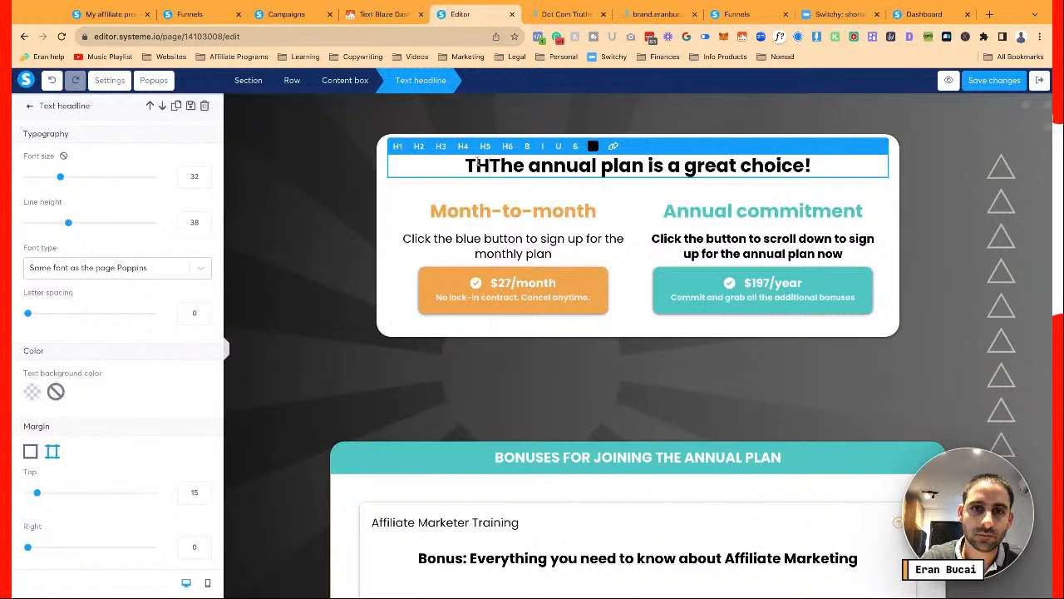
{"action": "type", "text": "LAN IS A GREAT CHO"}
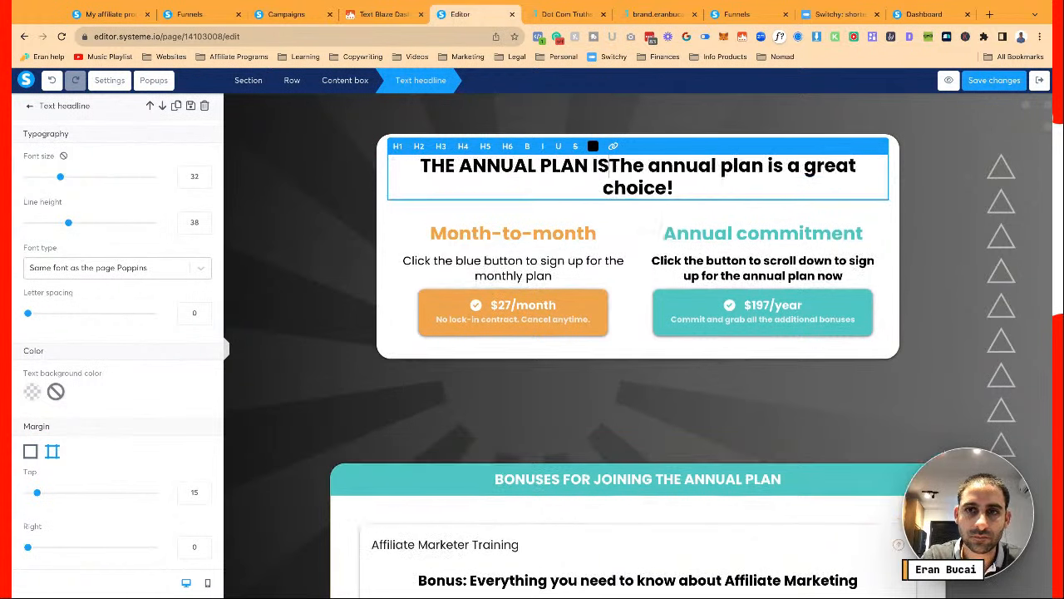
{"action": "type", "text": "ICE"}
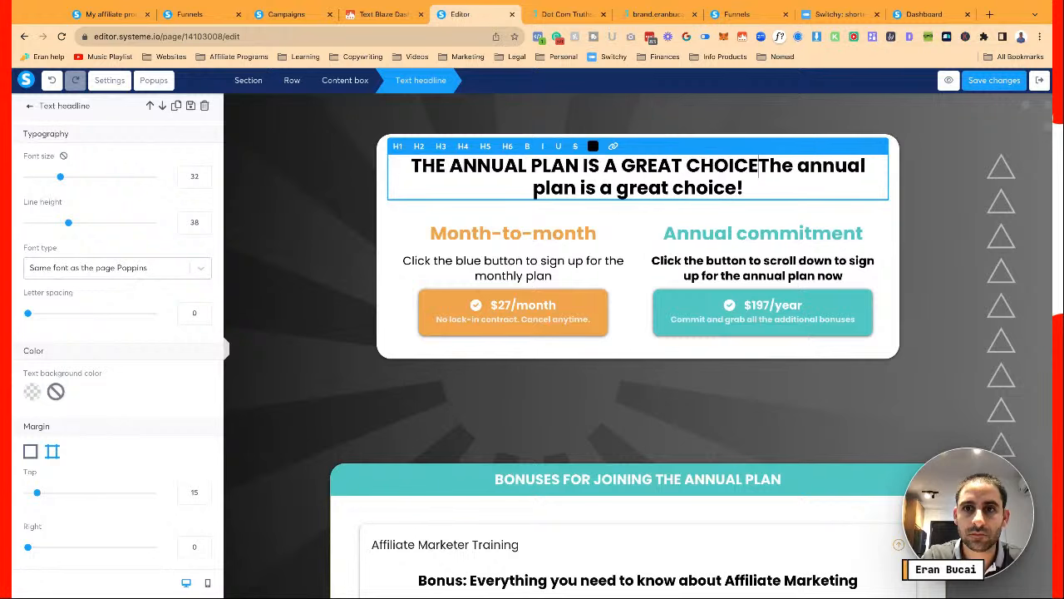
{"action": "type", "text": "!"}
{"action": "key", "text": "ctrl+shift+End"}
{"action": "key", "text": "BackSpace"}
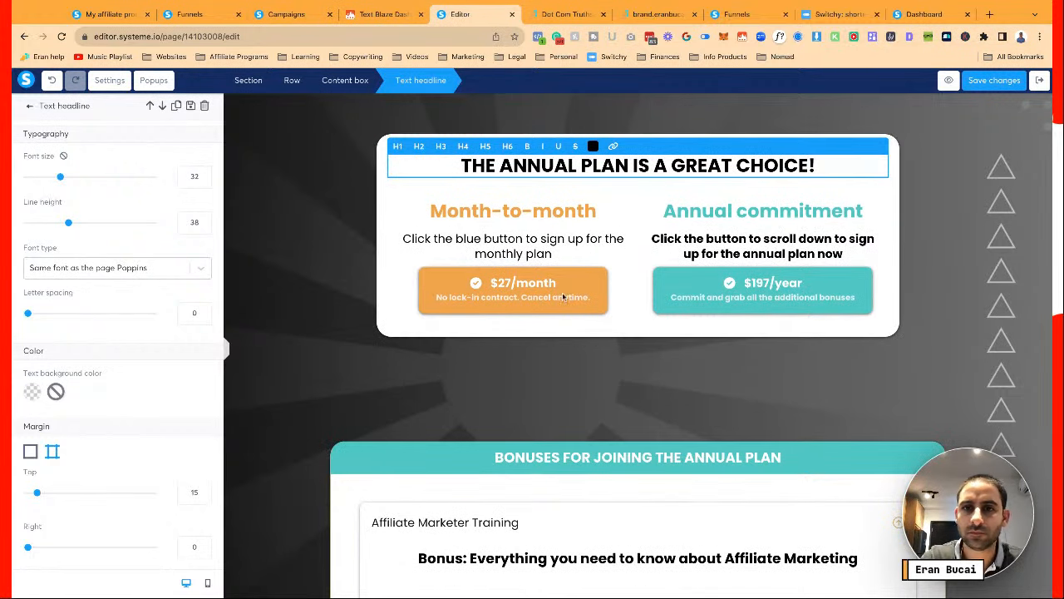
{"action": "left_click", "coordinate": [594, 368]}
{"action": "left_click", "coordinate": [999, 86]}
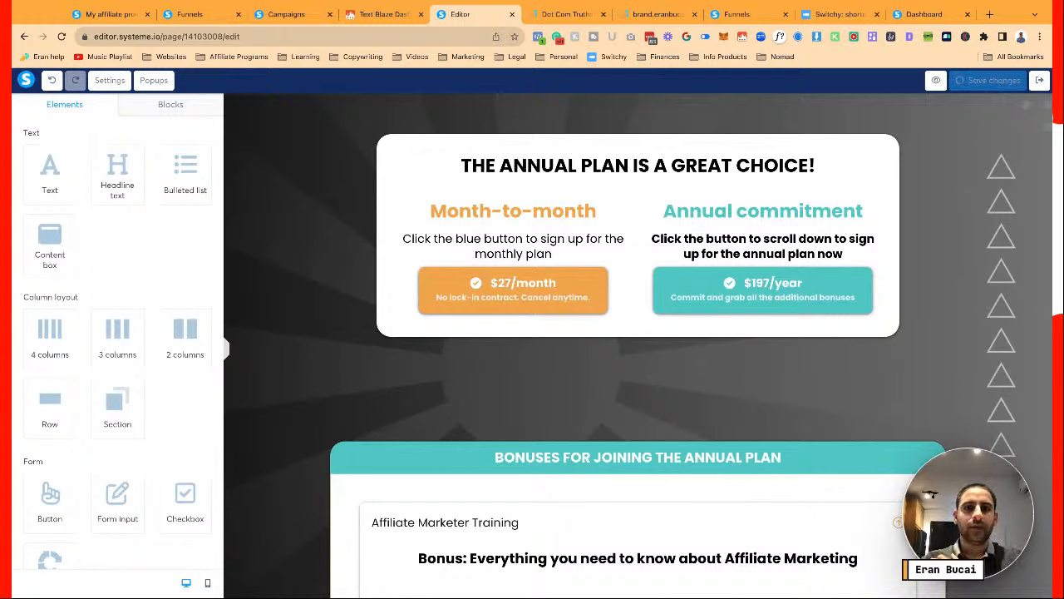
Replace 'blue' with 'orange' in the monthly-plan instruction
{"action": "left_click", "coordinate": [470, 236]}
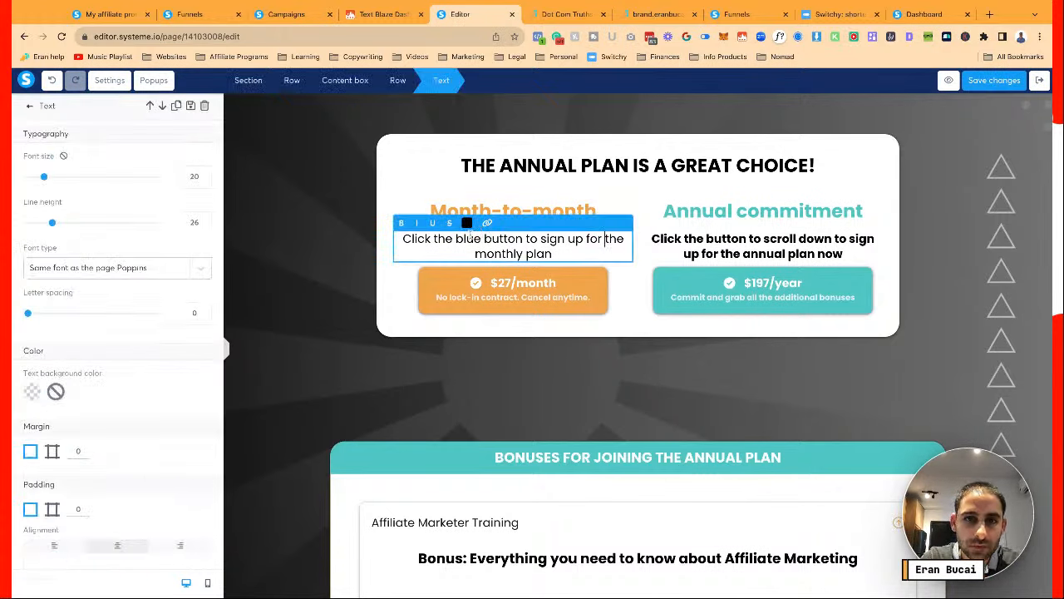
{"action": "left_click_drag", "start_coordinate": [455, 239], "coordinate": [482, 238]}
{"action": "type", "text": "ORAN"}
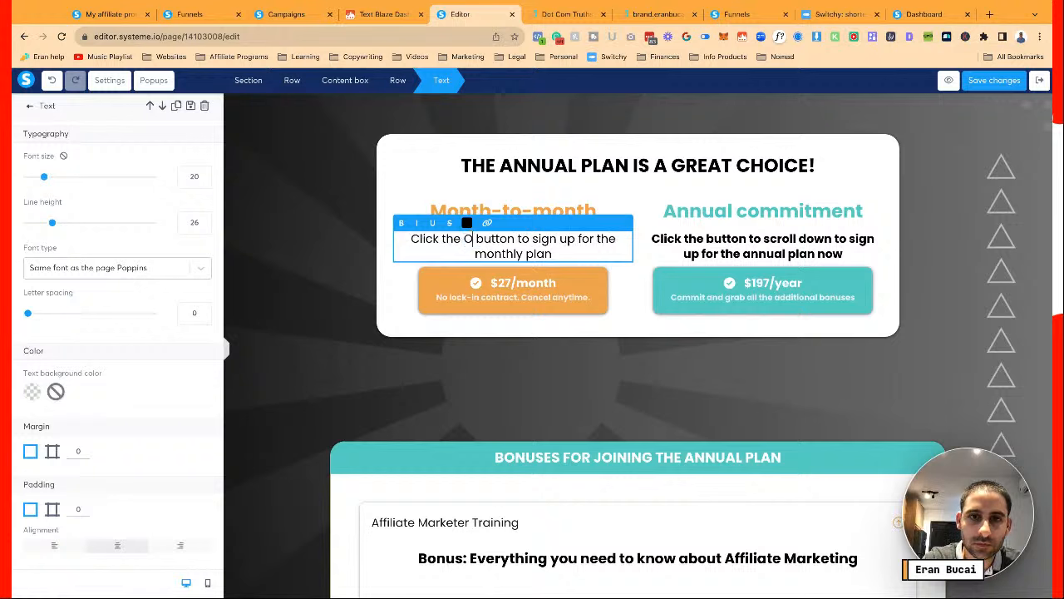
{"action": "key", "text": "BackSpace"}
{"action": "key", "text": "BackSpace"}
{"action": "key", "text": "BackSpace"}
{"action": "key", "text": "BackSpace"}
{"action": "type", "text": "orange"}
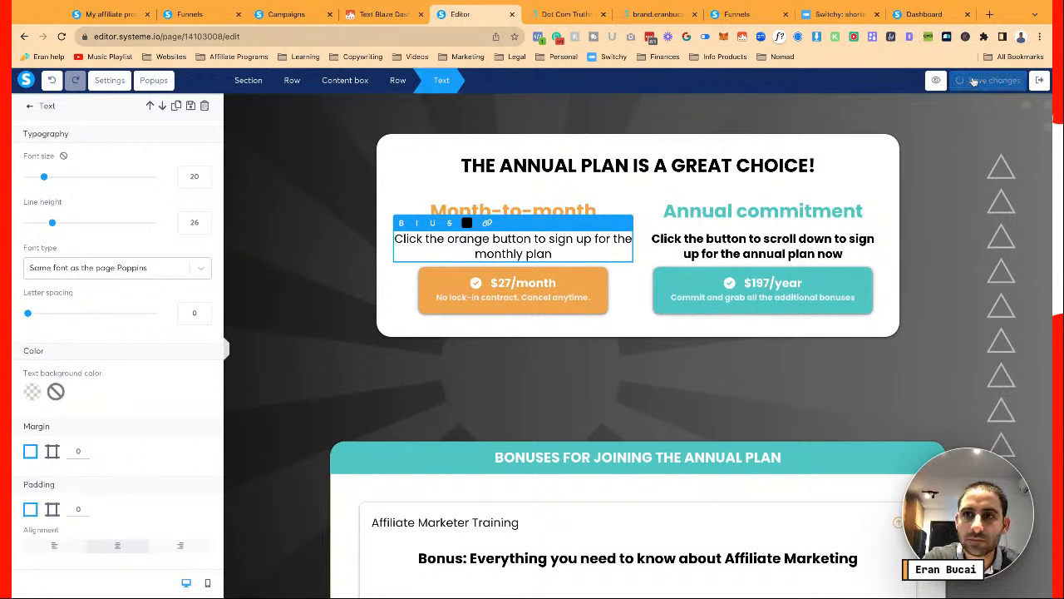
{"action": "left_click", "coordinate": [530, 285]}
Make the $27/month button open in a new window and save the page
{"action": "left_click", "coordinate": [530, 284]}
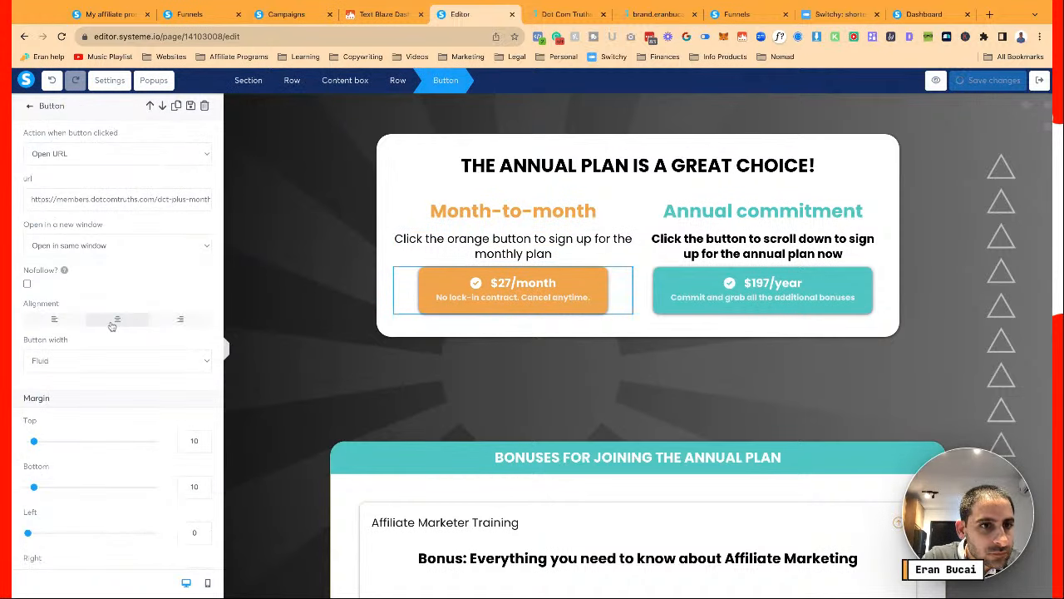
{"action": "left_click", "coordinate": [122, 246]}
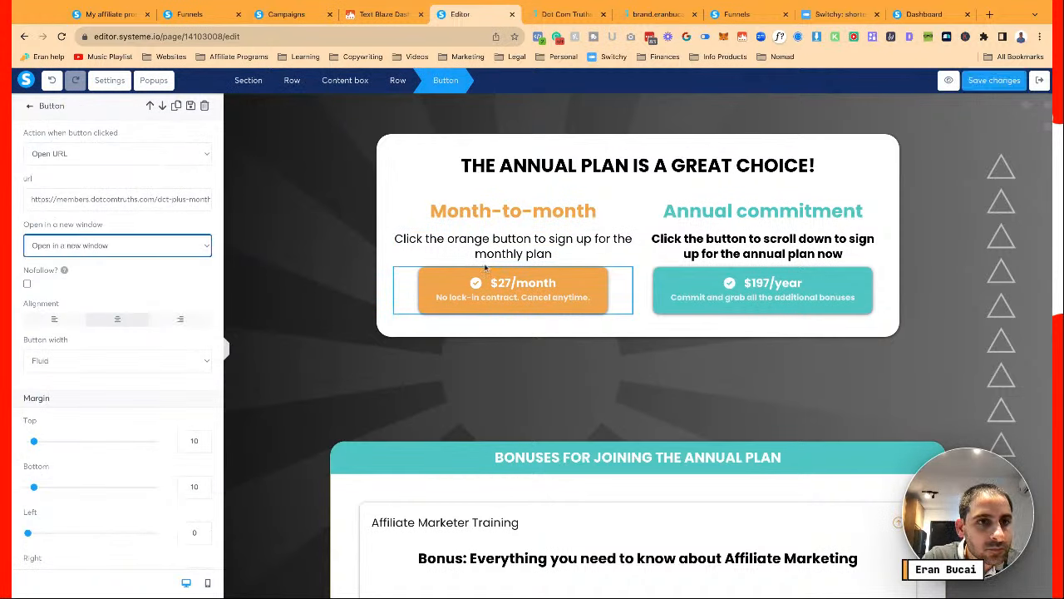
{"action": "left_click", "coordinate": [997, 79]}
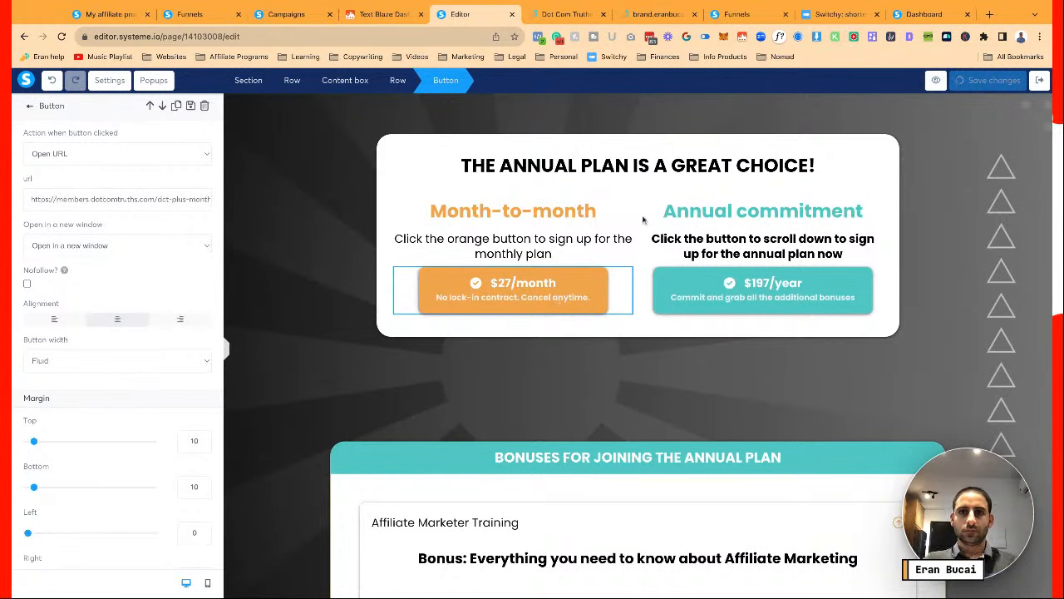
Reload the live dct-plus-monthly page and test that its $27/month button reaches the contact form
{"action": "left_click", "coordinate": [609, 4]}
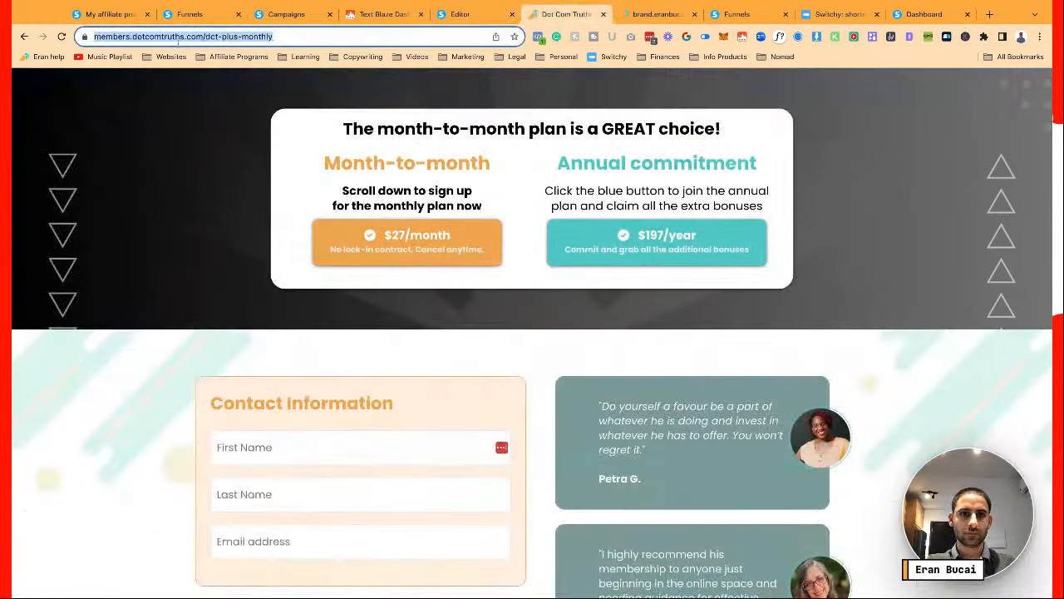
{"action": "left_click", "coordinate": [61, 36]}
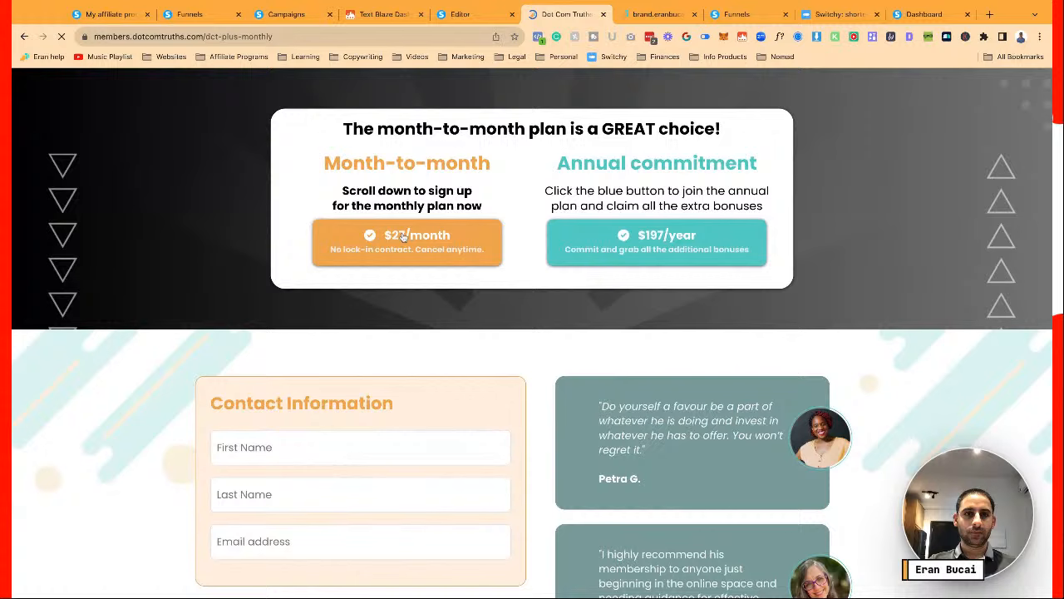
{"action": "left_click", "coordinate": [402, 237]}
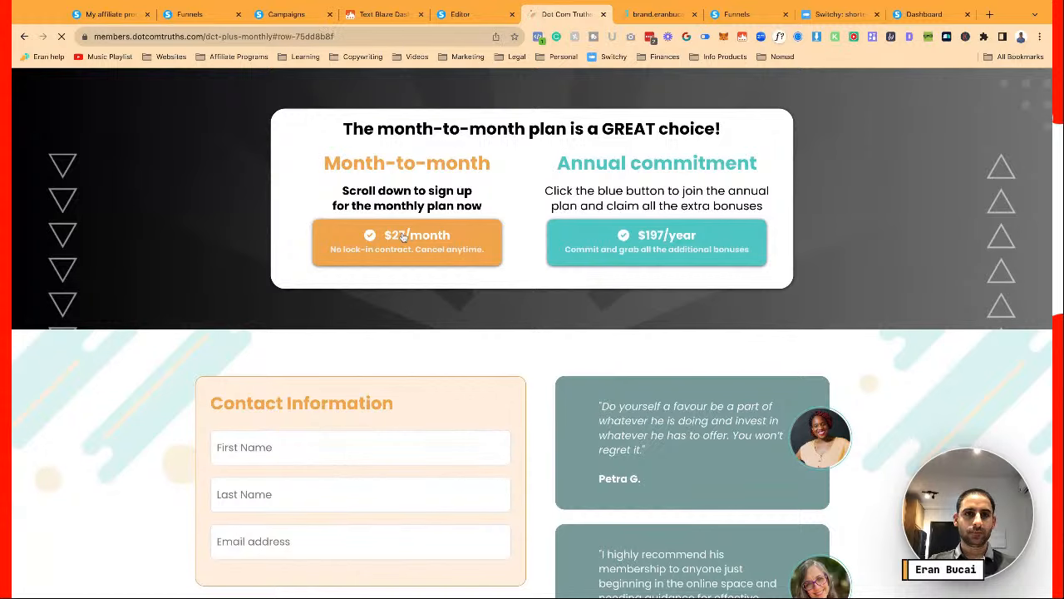
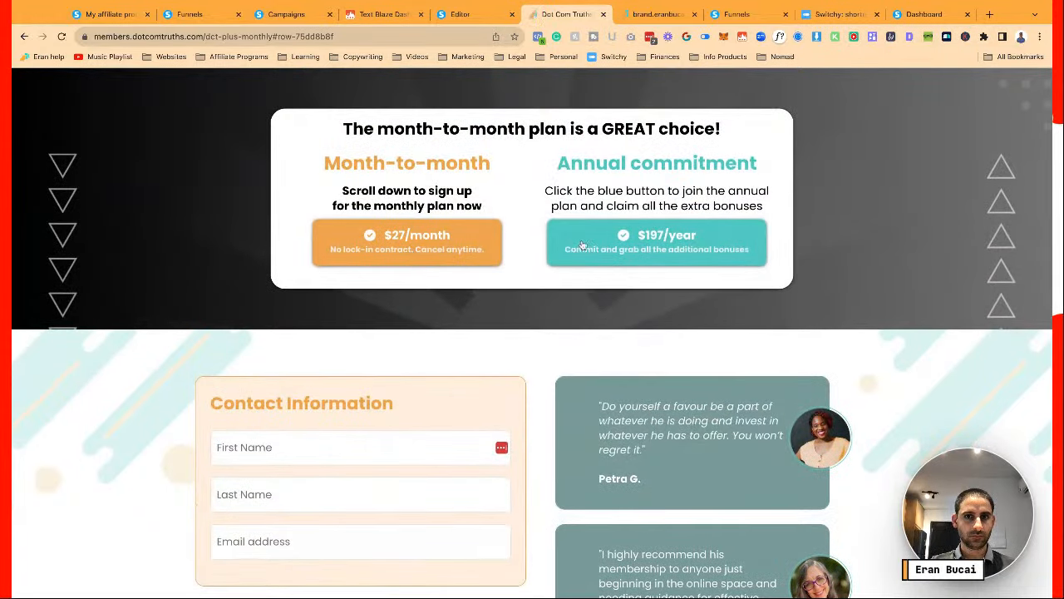
Test where the live $197/year button leads, then close the extra tab it opened
{"action": "scroll", "coordinate": [407, 239], "scroll_direction": "down", "scroll_amount": 1}
{"action": "scroll", "coordinate": [407, 240], "scroll_direction": "down", "scroll_amount": 3}
{"action": "scroll", "coordinate": [407, 240], "scroll_direction": "up", "scroll_amount": 4}
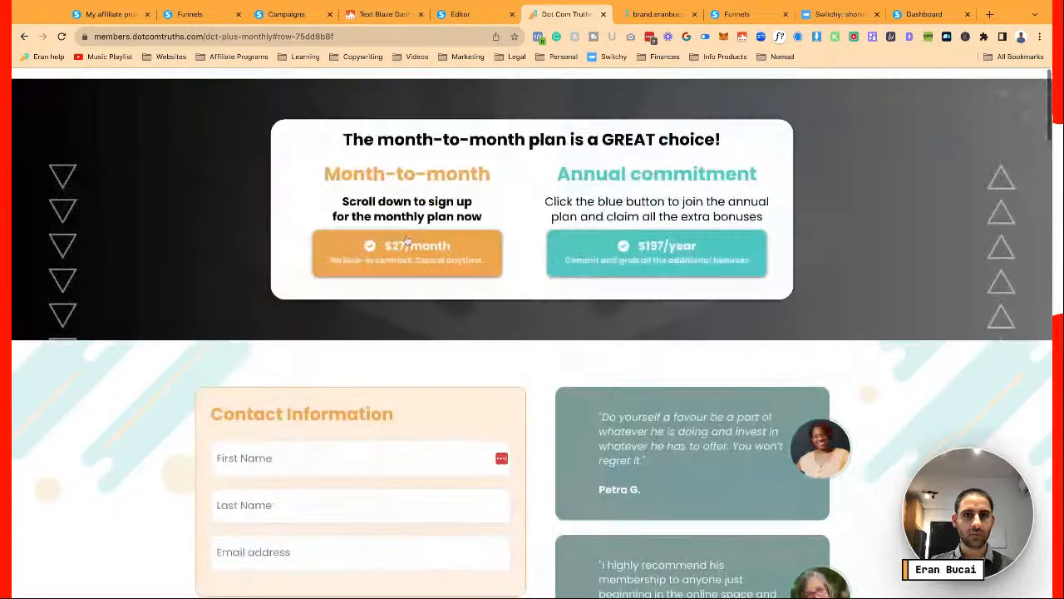
{"action": "left_click", "coordinate": [584, 242]}
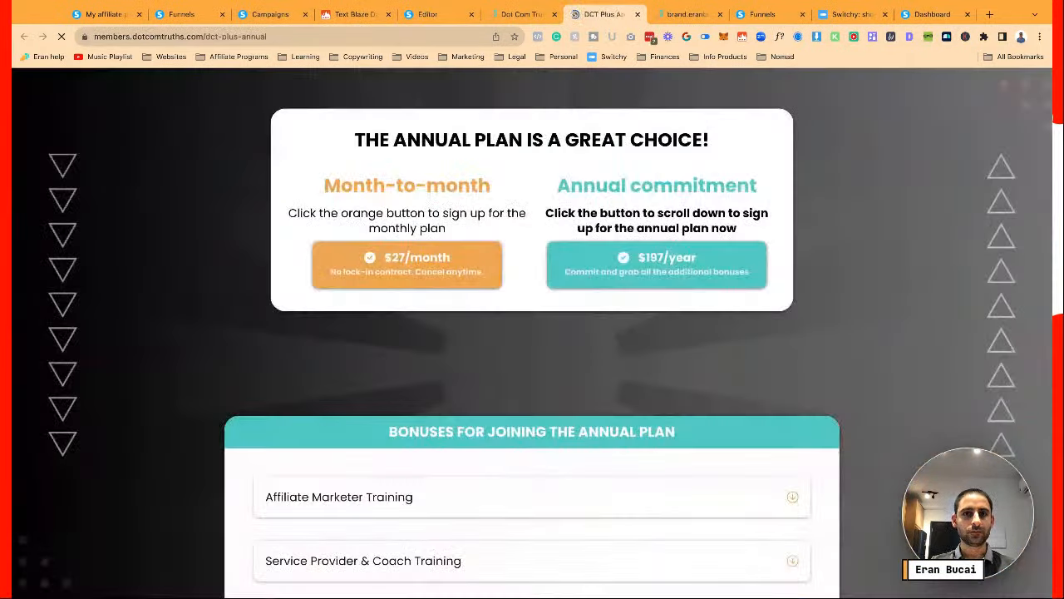
{"action": "left_click", "coordinate": [602, 262]}
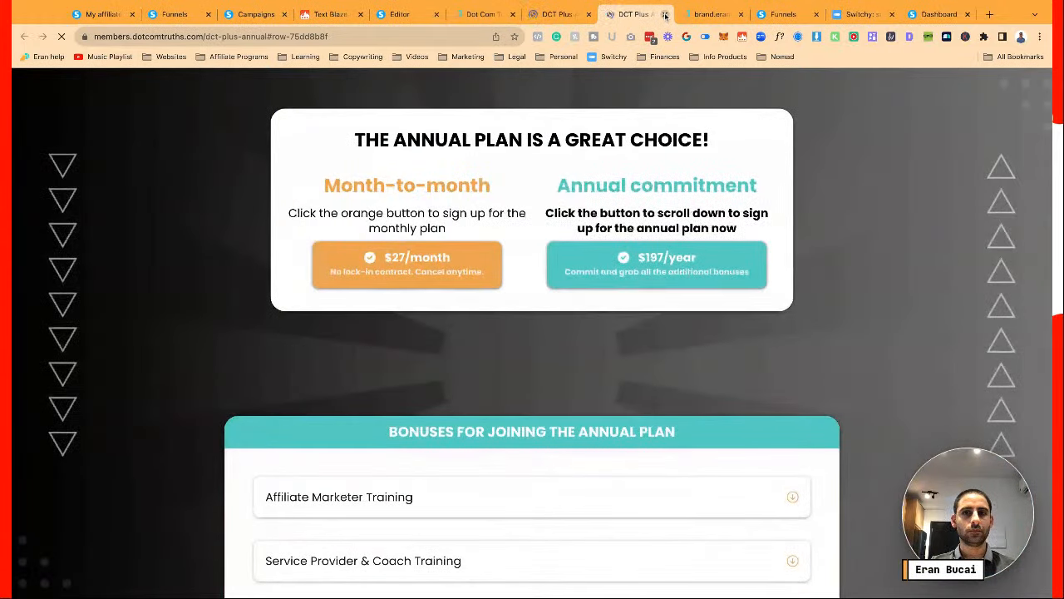
{"action": "left_click", "coordinate": [664, 14]}
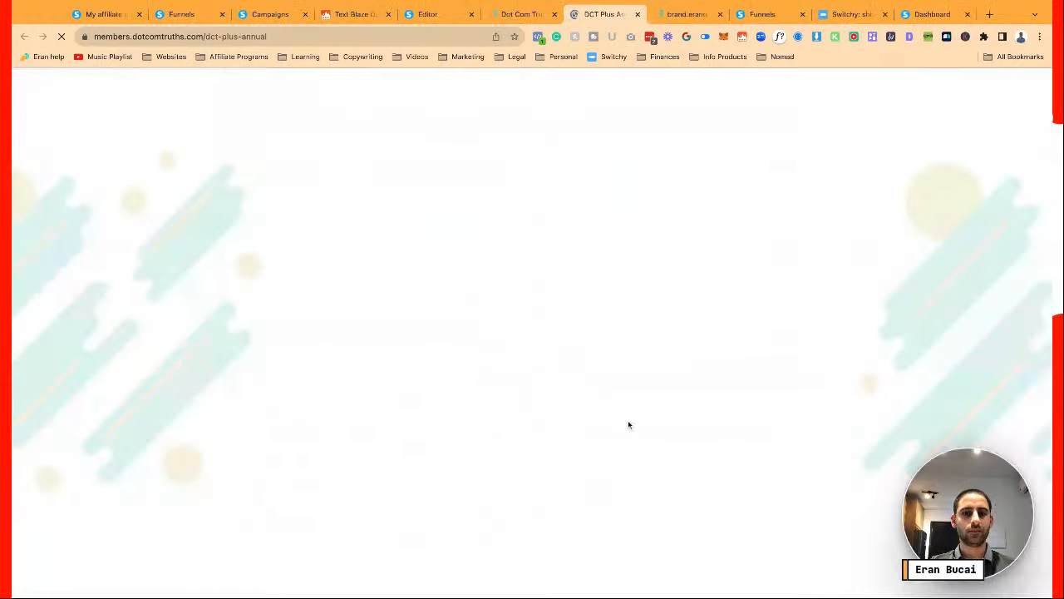
Test the order, $27/month and $197/year buttons, closing the tabs they open
{"action": "scroll", "coordinate": [628, 420], "scroll_direction": "down", "scroll_amount": 10}
{"action": "scroll", "coordinate": [630, 434], "scroll_direction": "down", "scroll_amount": 15}
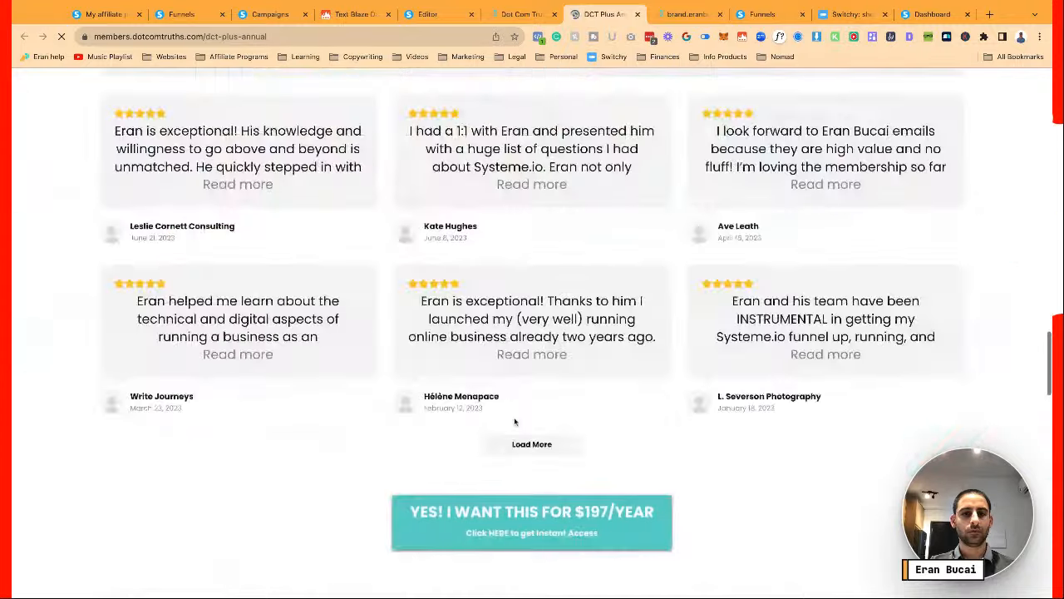
{"action": "scroll", "coordinate": [509, 414], "scroll_direction": "down", "scroll_amount": 2}
{"action": "left_click", "coordinate": [503, 364]}
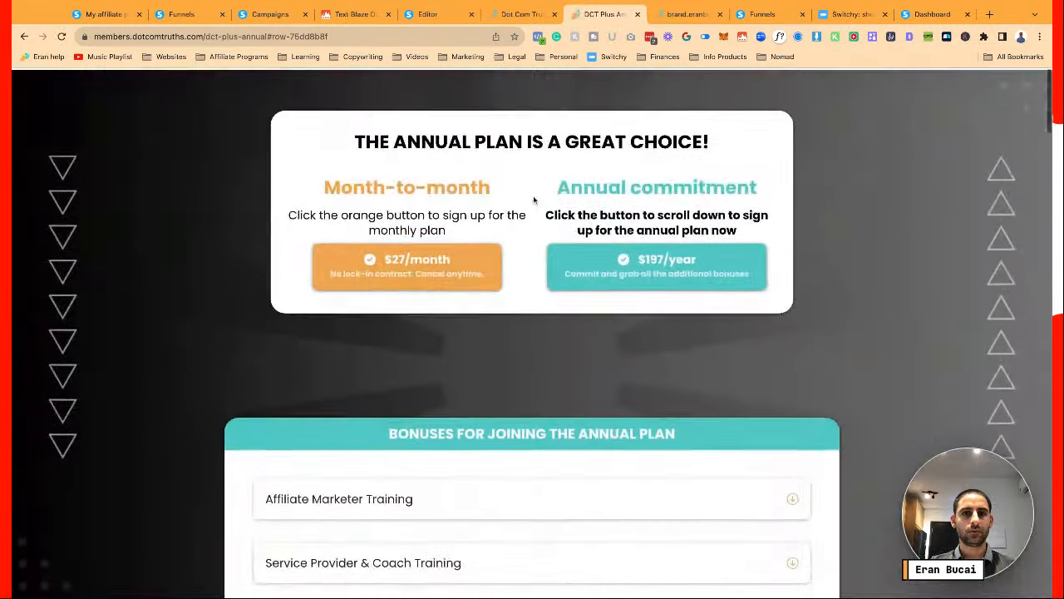
{"action": "left_click", "coordinate": [407, 266]}
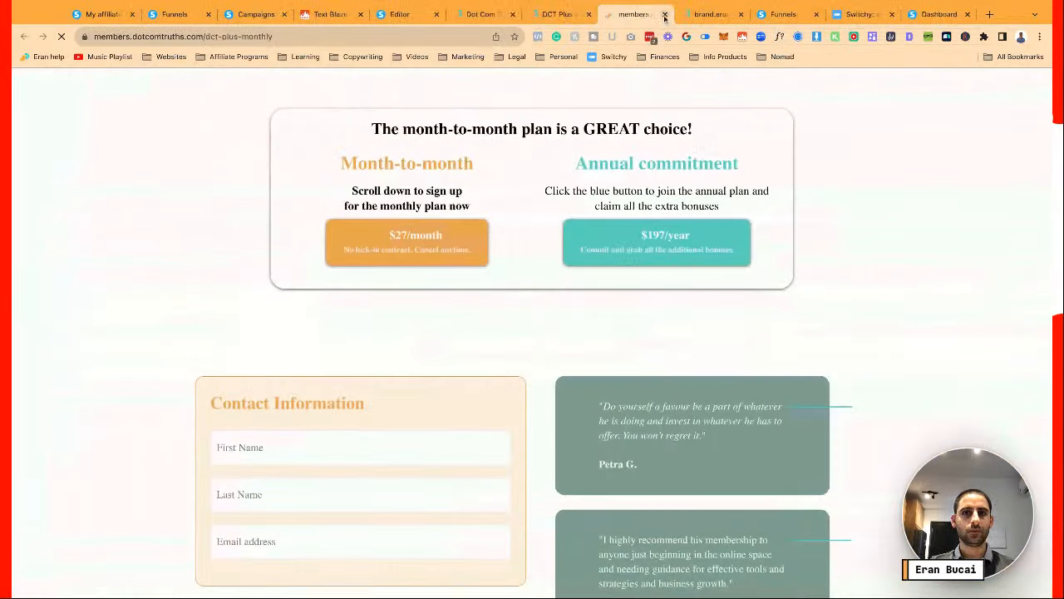
{"action": "key", "text": "ctrl+w"}
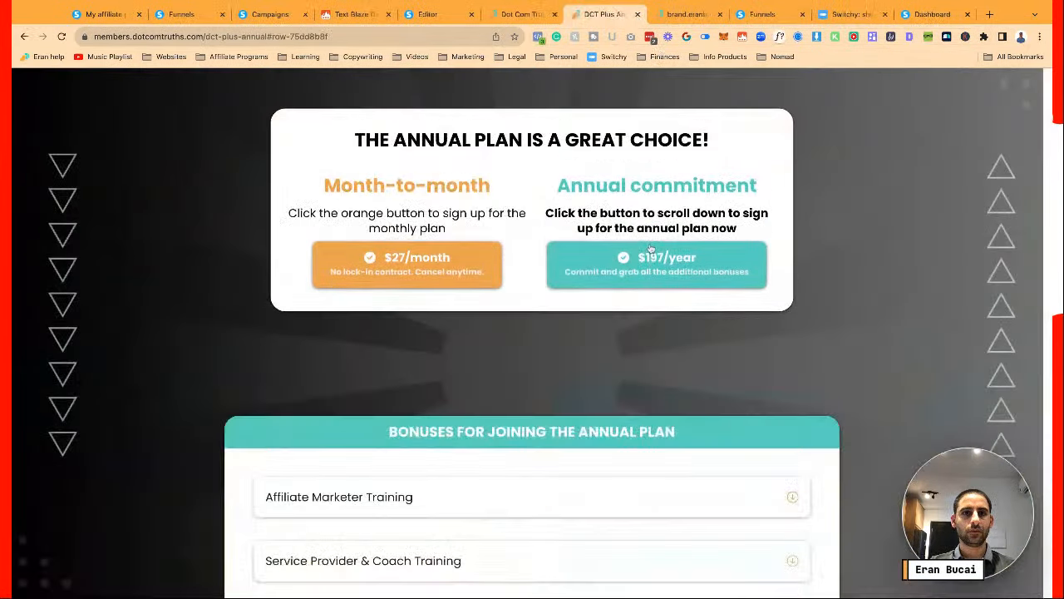
{"action": "left_click", "coordinate": [647, 247]}
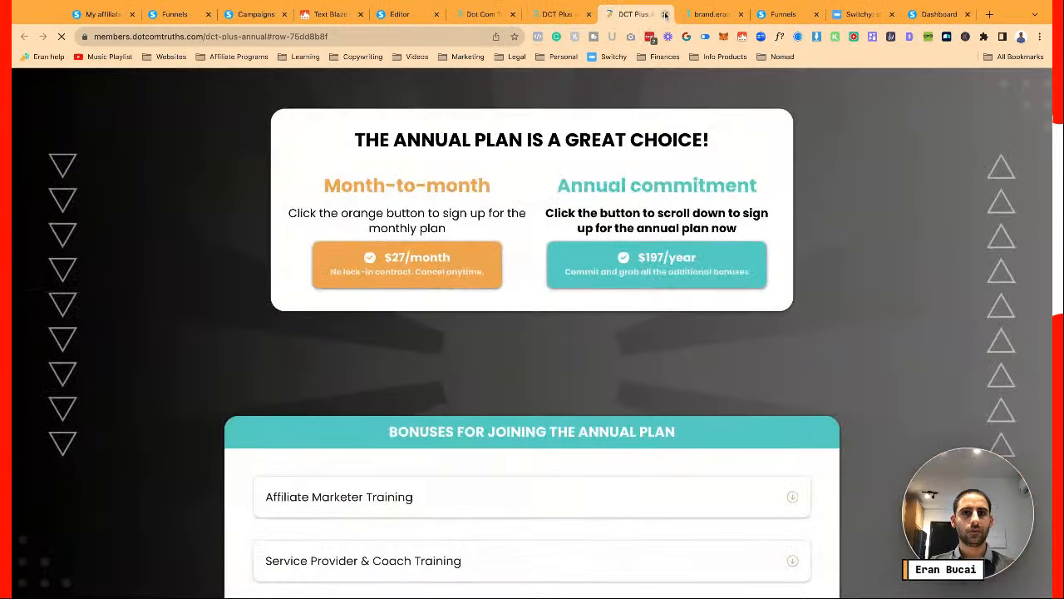
{"action": "left_click", "coordinate": [665, 15]}
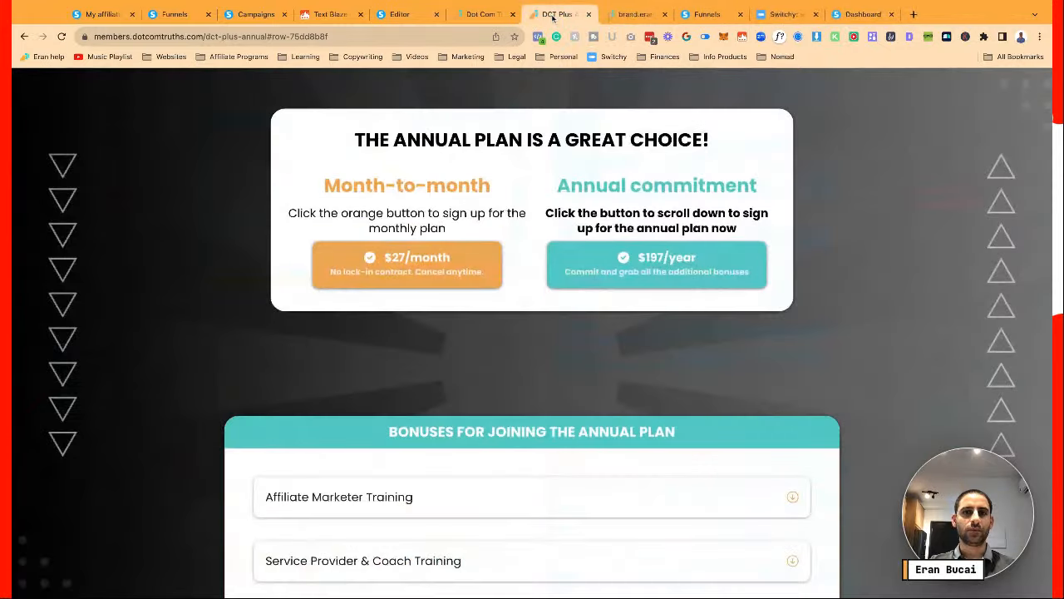
{"action": "left_click", "coordinate": [466, 15]}
Look up the Contact Information row's ID in its settings
{"action": "left_click", "coordinate": [399, 14]}
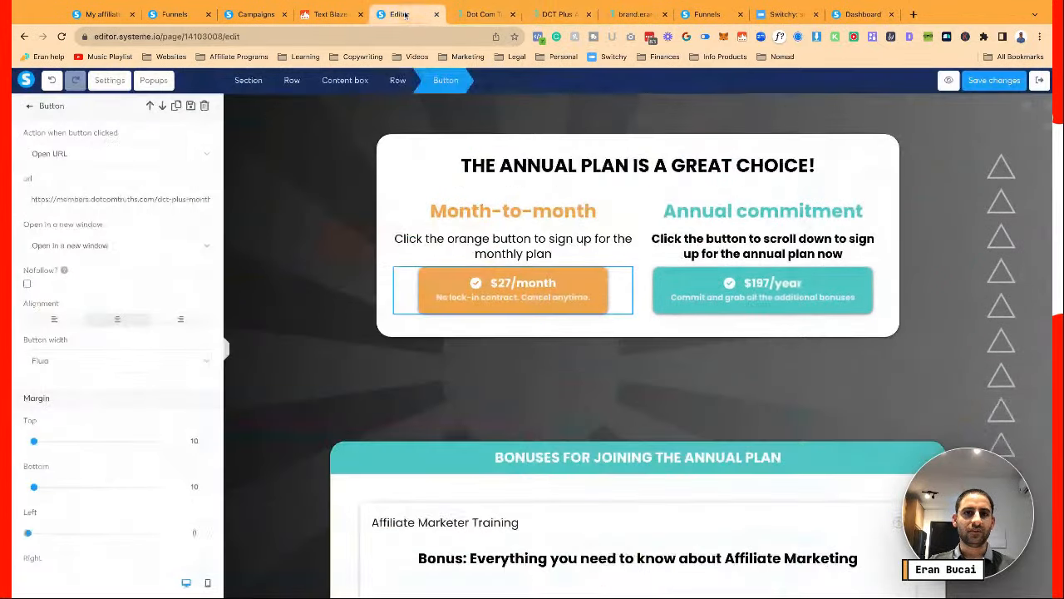
{"action": "left_click", "coordinate": [336, 330]}
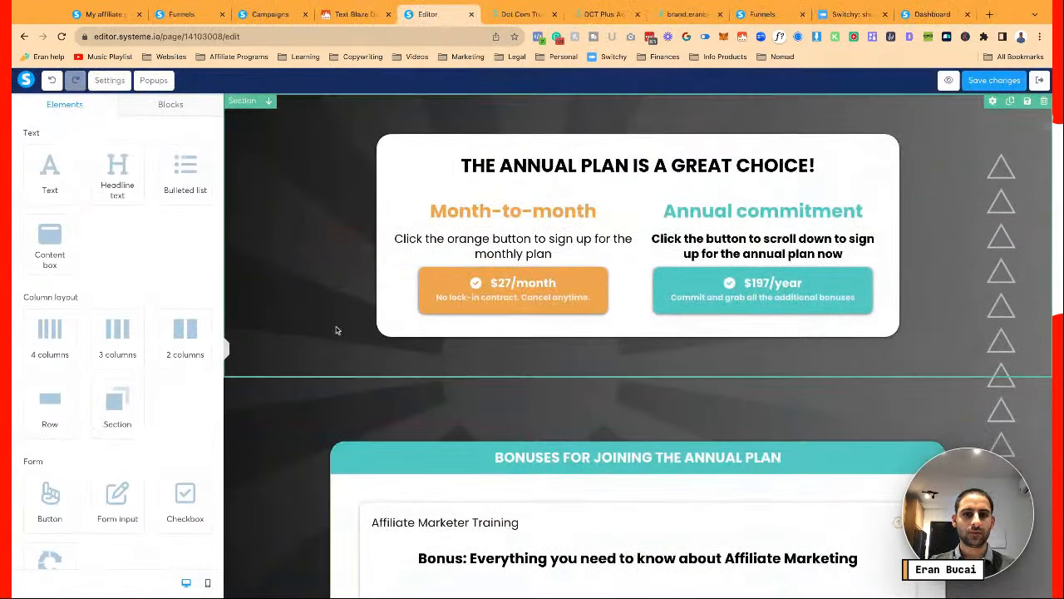
{"action": "scroll", "coordinate": [336, 330], "scroll_direction": "down", "scroll_amount": 3}
{"action": "scroll", "coordinate": [336, 330], "scroll_direction": "down", "scroll_amount": 6}
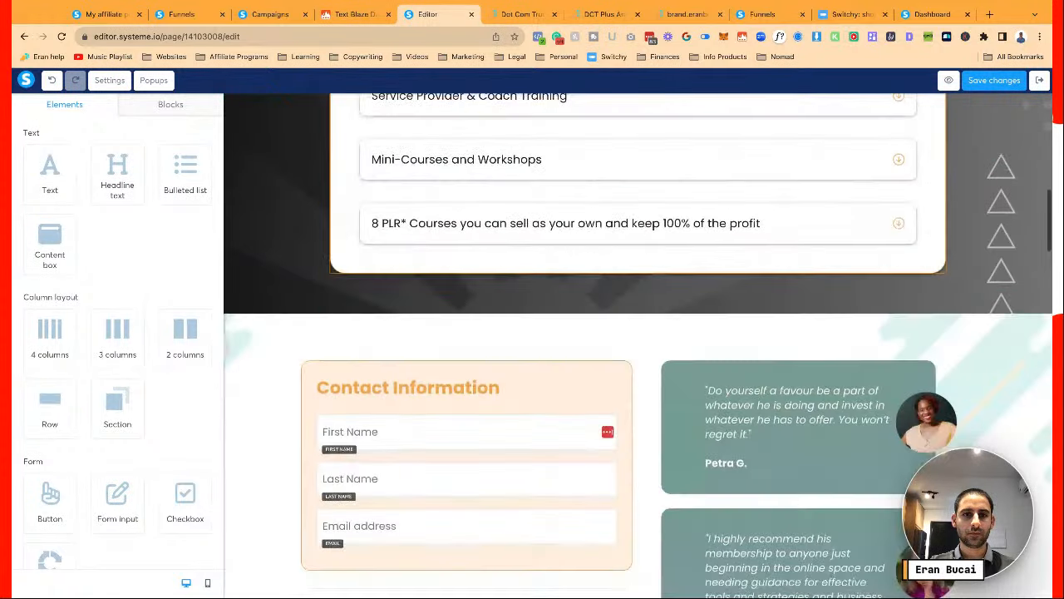
{"action": "left_click", "coordinate": [313, 280]}
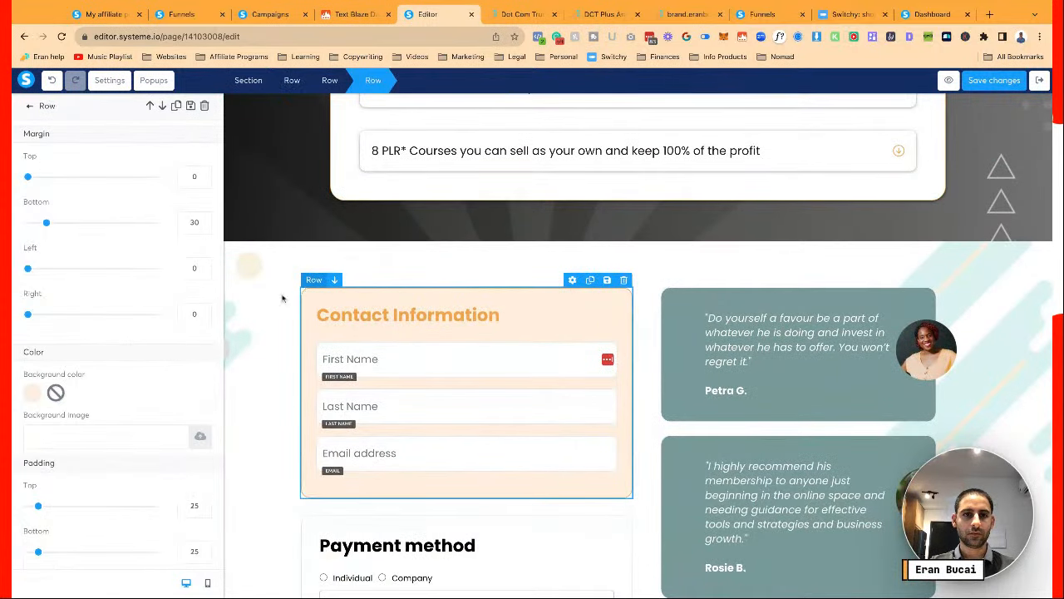
{"action": "scroll", "coordinate": [109, 416], "scroll_direction": "down", "scroll_amount": 10}
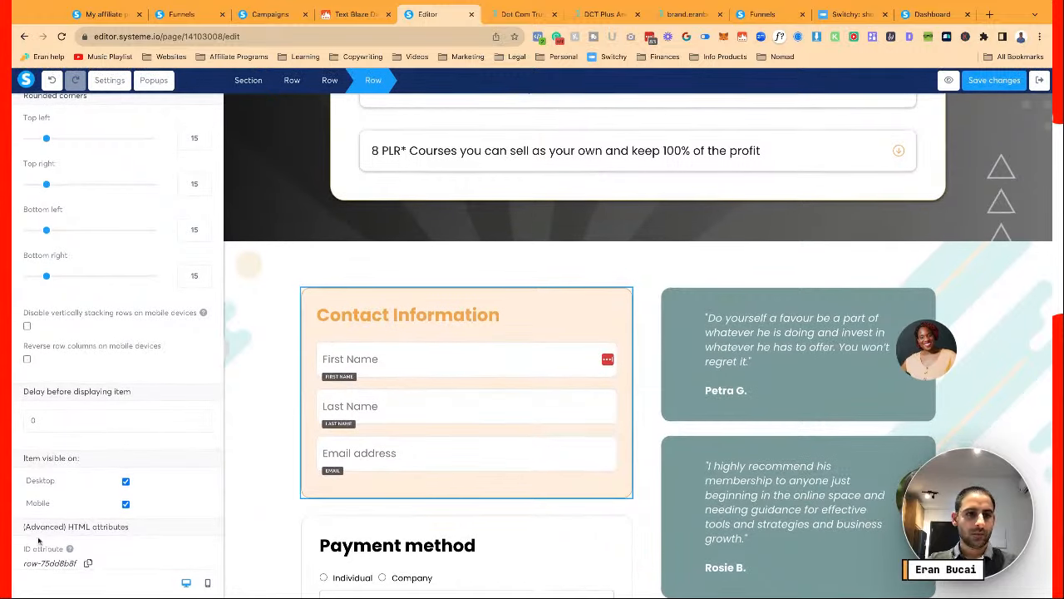
{"action": "key", "text": "Escape"}
{"action": "scroll", "coordinate": [410, 424], "scroll_direction": "up", "scroll_amount": 8}
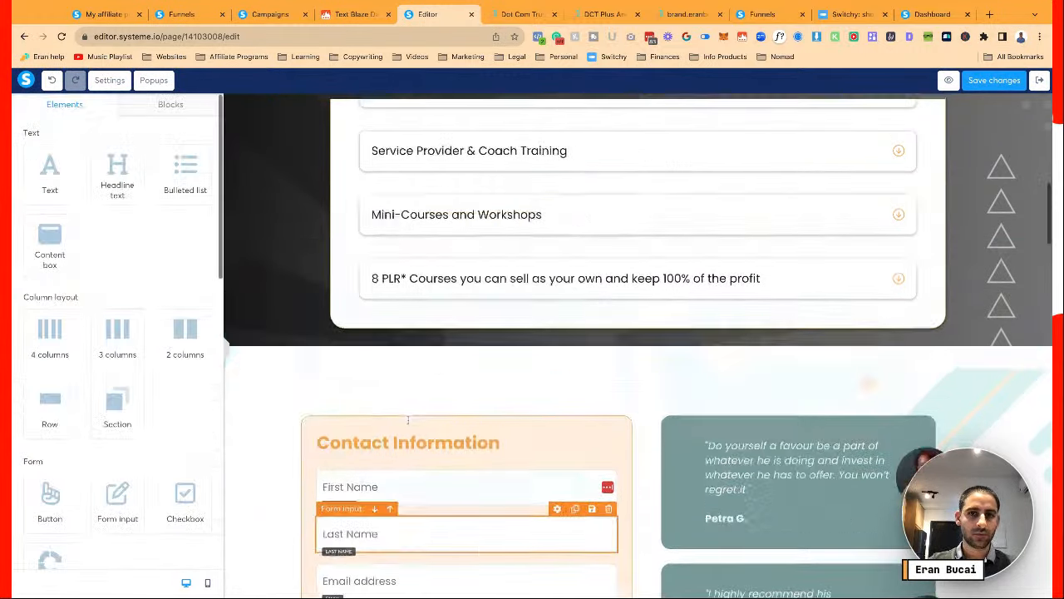
Make the $197/year button open #row-75dd8b8f in the same window, and save
{"action": "left_click", "coordinate": [677, 305]}
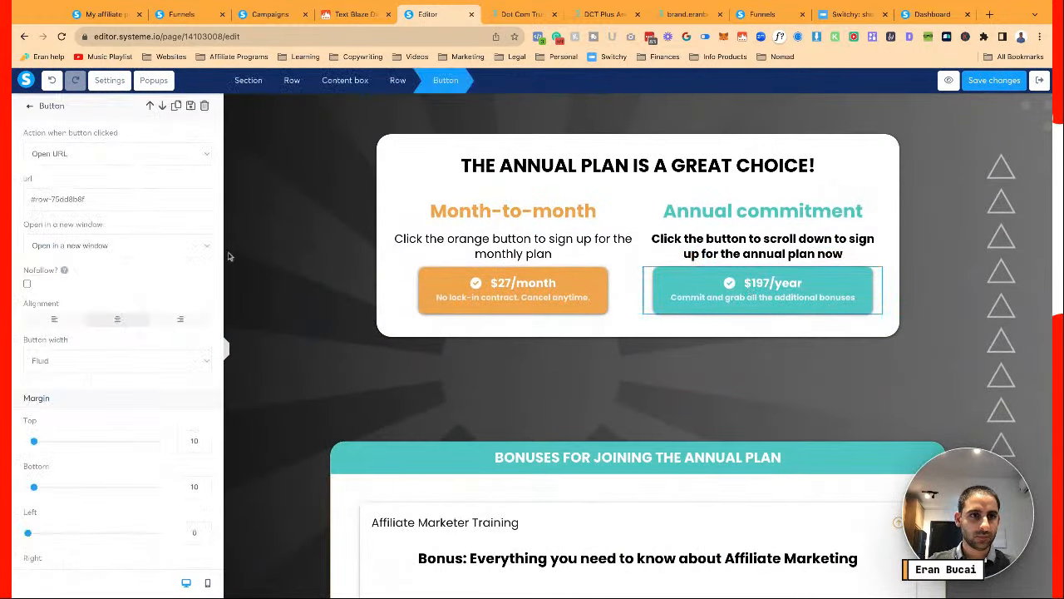
{"action": "triple_click", "coordinate": [34, 198]}
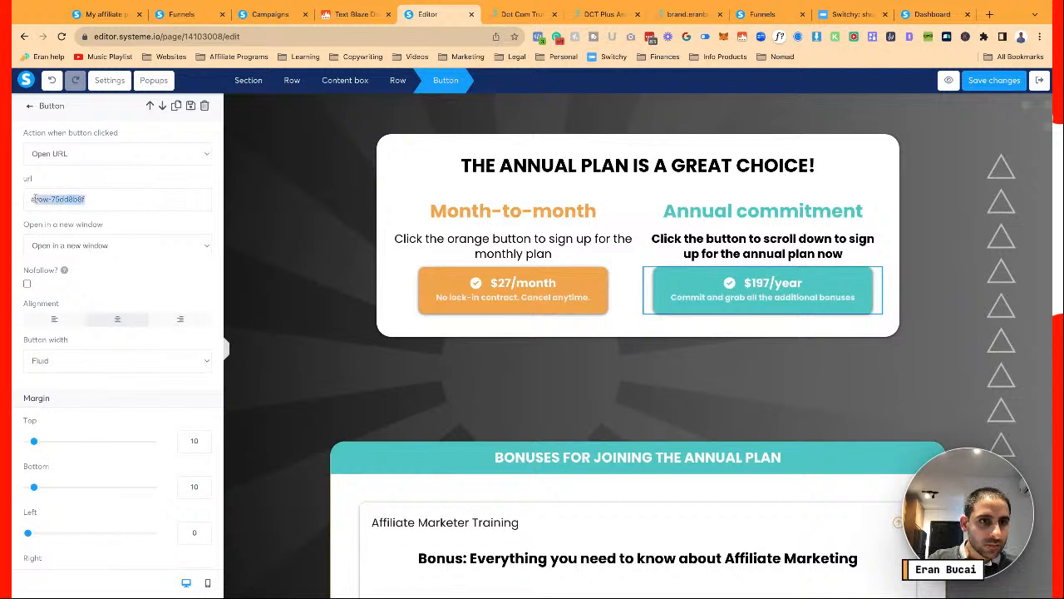
{"action": "left_click", "coordinate": [147, 226]}
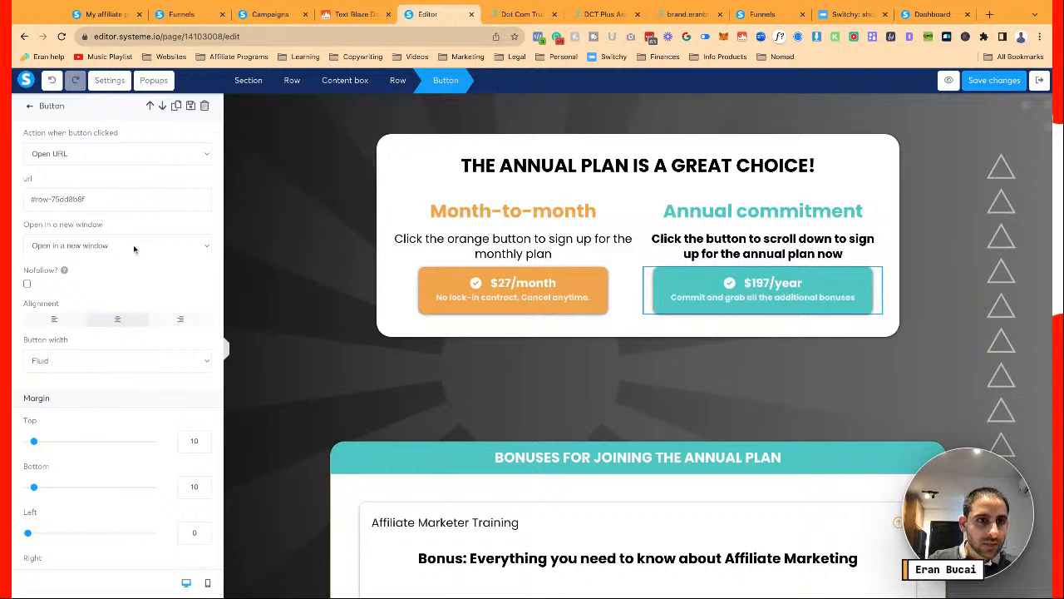
{"action": "left_click", "coordinate": [134, 249]}
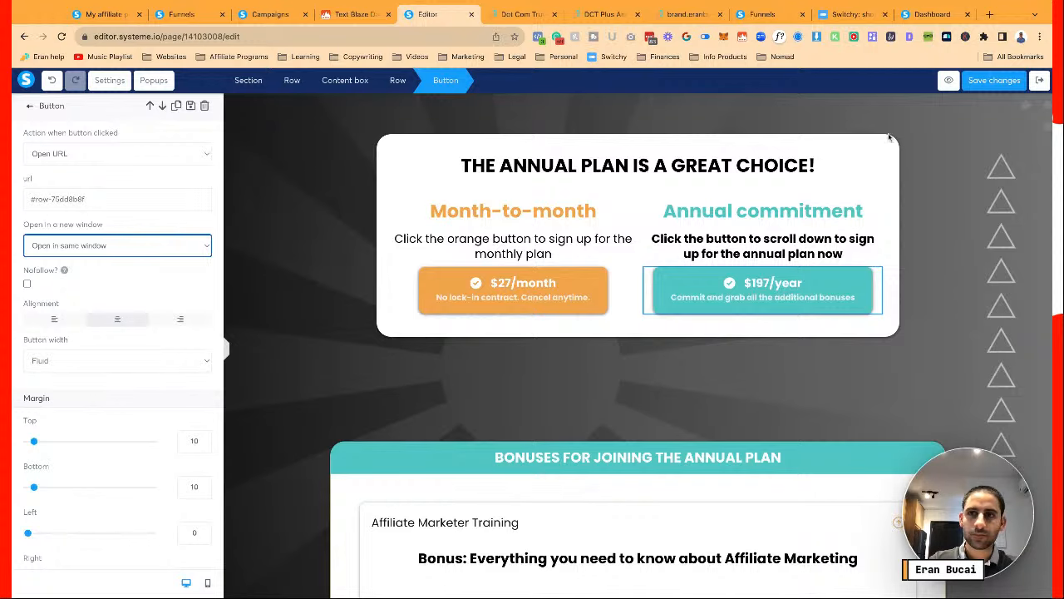
{"action": "left_click", "coordinate": [992, 81]}
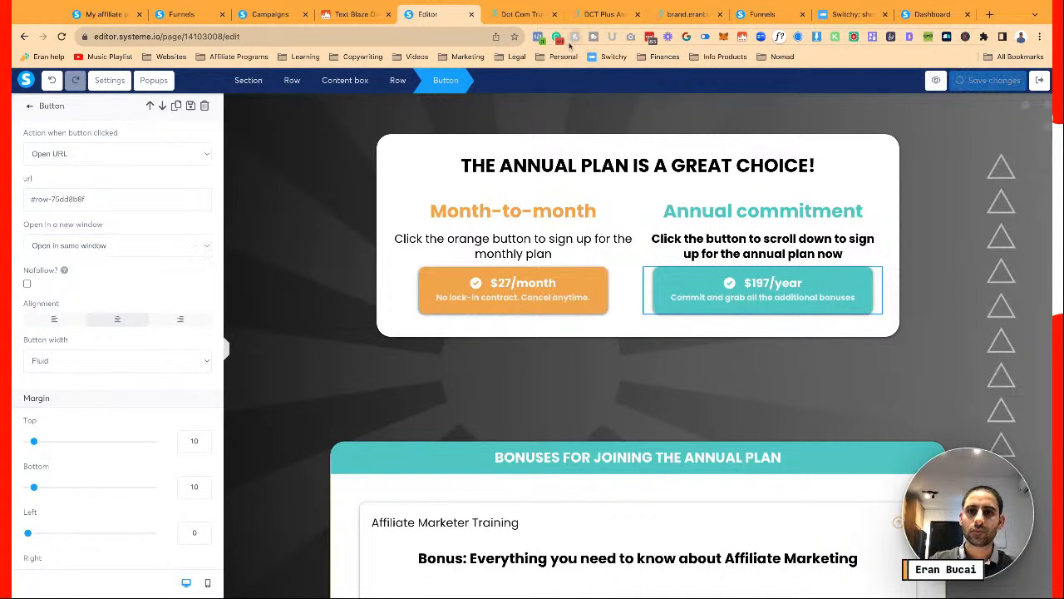
{"action": "left_click", "coordinate": [517, 14]}
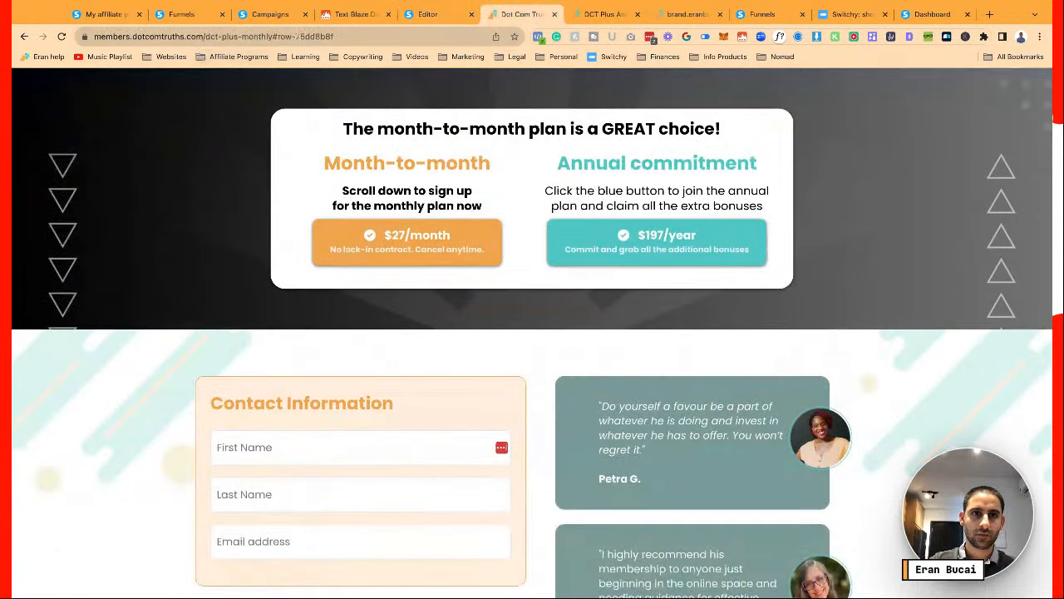
Reload the month-to-month page without the #row anchor and confirm $197/year jumps to the form
{"action": "left_click_drag", "start_coordinate": [274, 36], "coordinate": [362, 35]}
{"action": "key", "text": "BackSpace"}
{"action": "key", "text": "Return"}
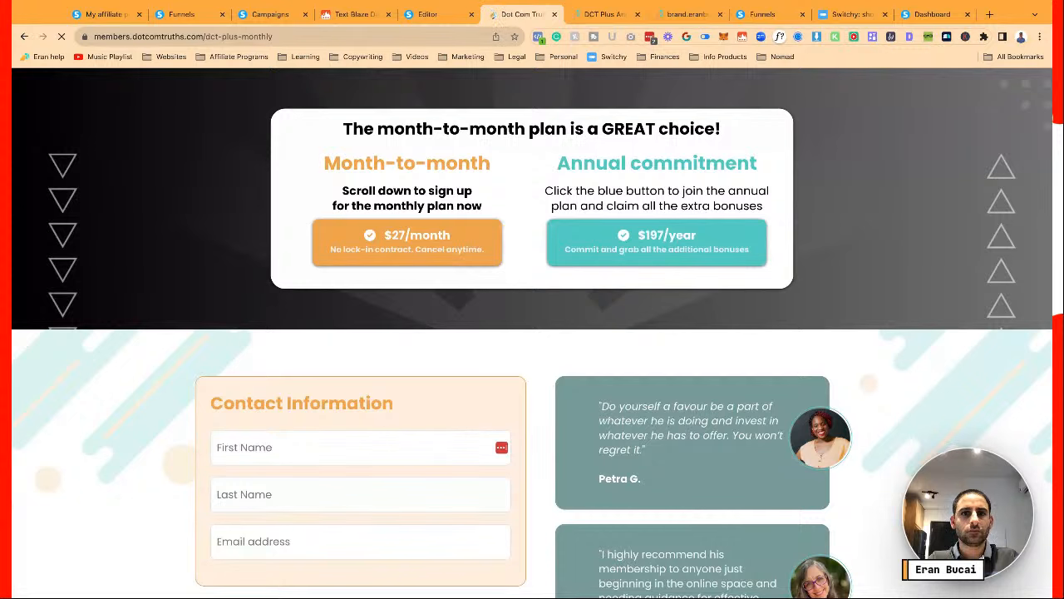
{"action": "left_click", "coordinate": [579, 243]}
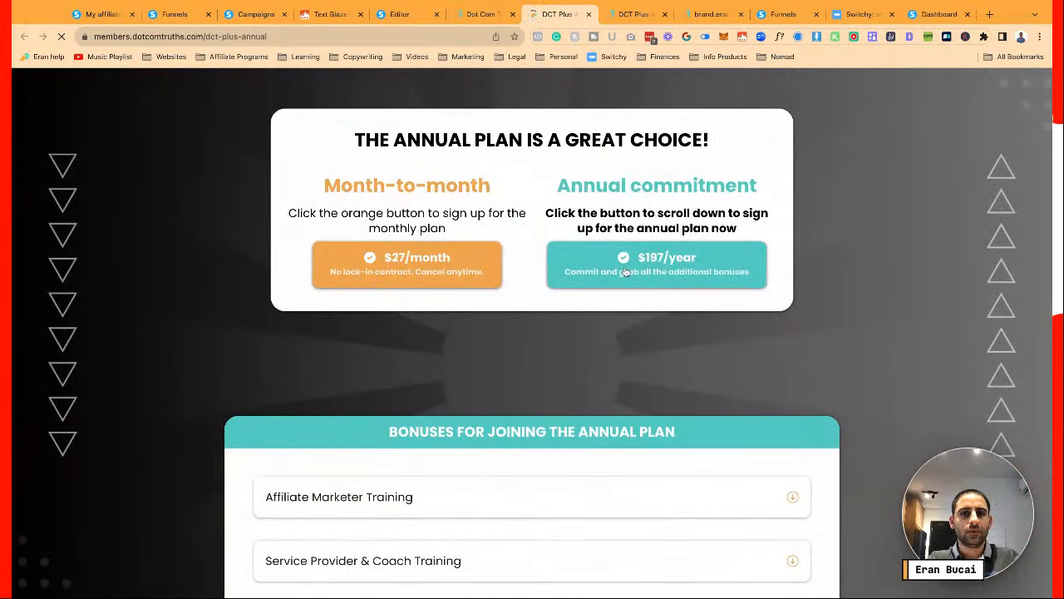
{"action": "left_click", "coordinate": [625, 273]}
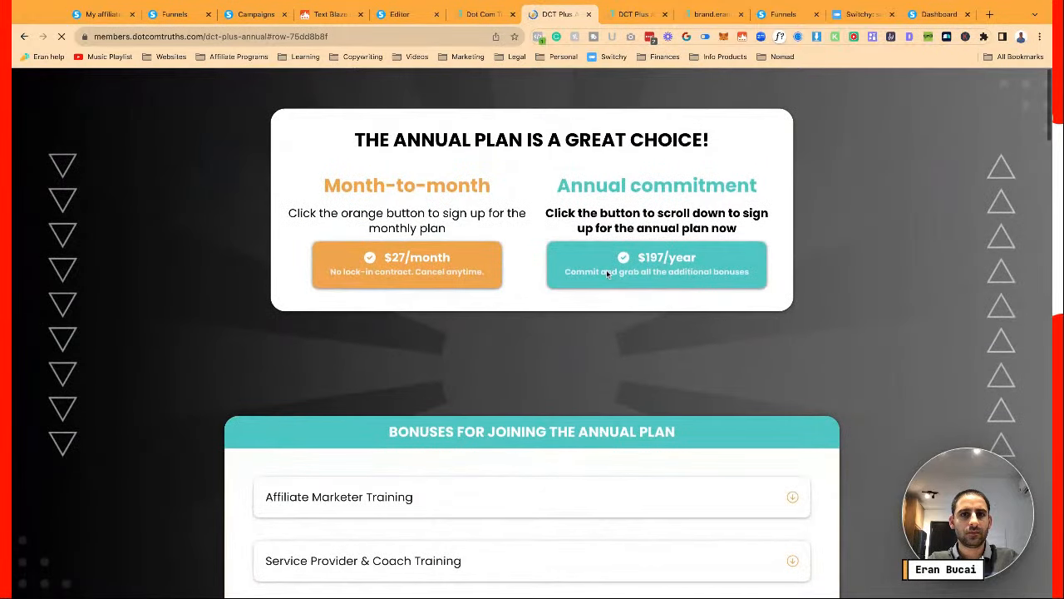
{"action": "left_click", "coordinate": [454, 275]}
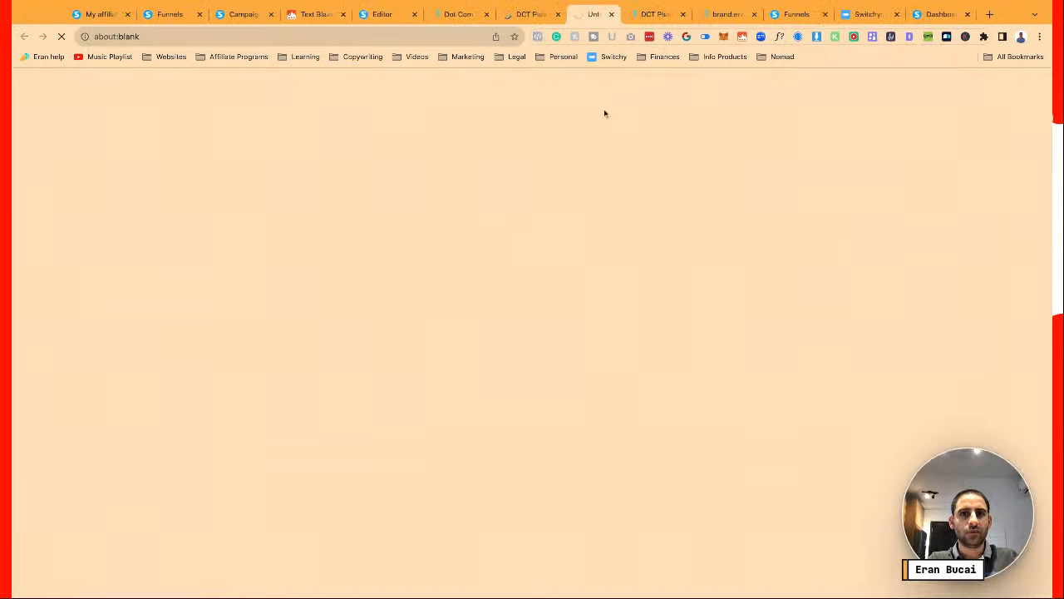
{"action": "left_click", "coordinate": [618, 14]}
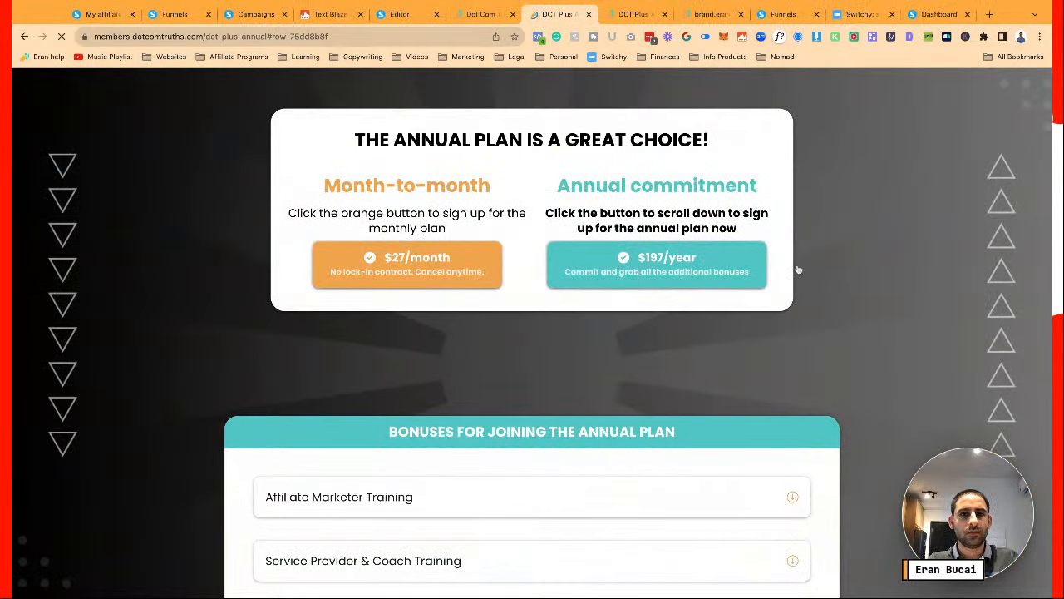
{"action": "left_click", "coordinate": [656, 268]}
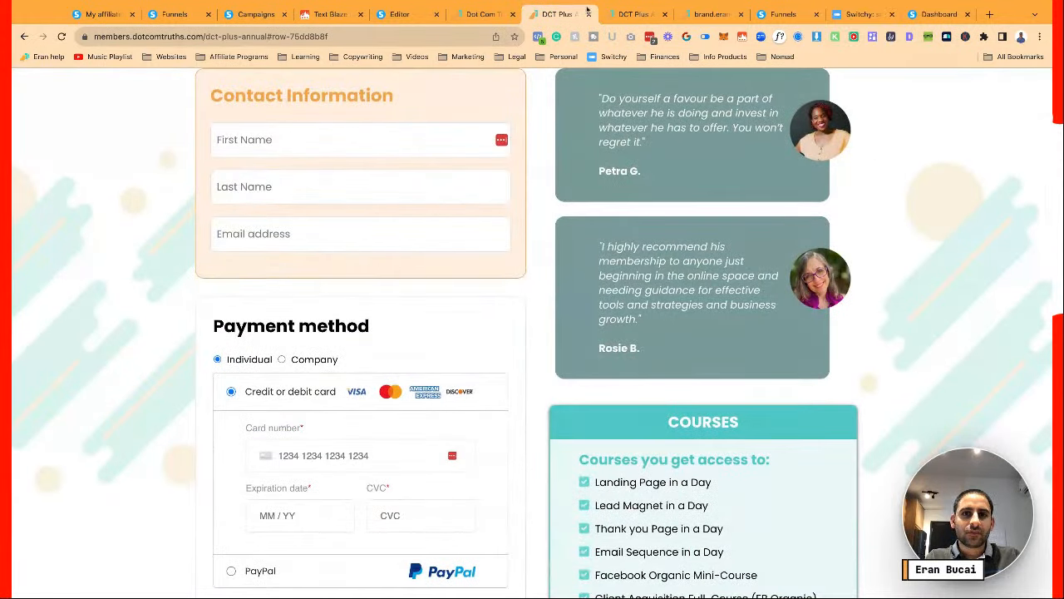
Close the remaining live page previews and return to the page editor
{"action": "left_click", "coordinate": [588, 15]}
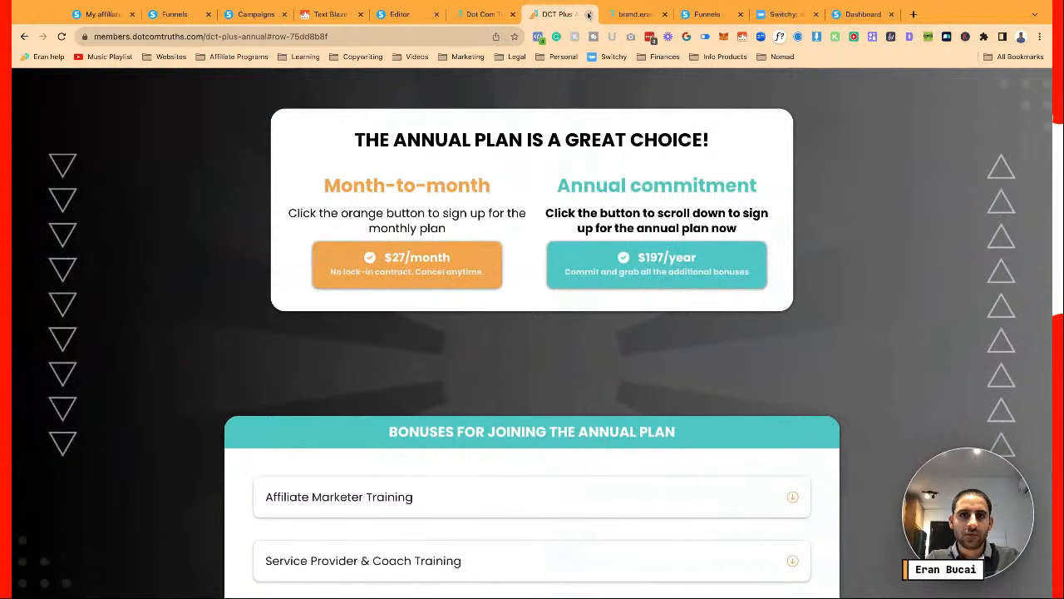
{"action": "left_click", "coordinate": [588, 14]}
{"action": "left_click", "coordinate": [485, 14]}
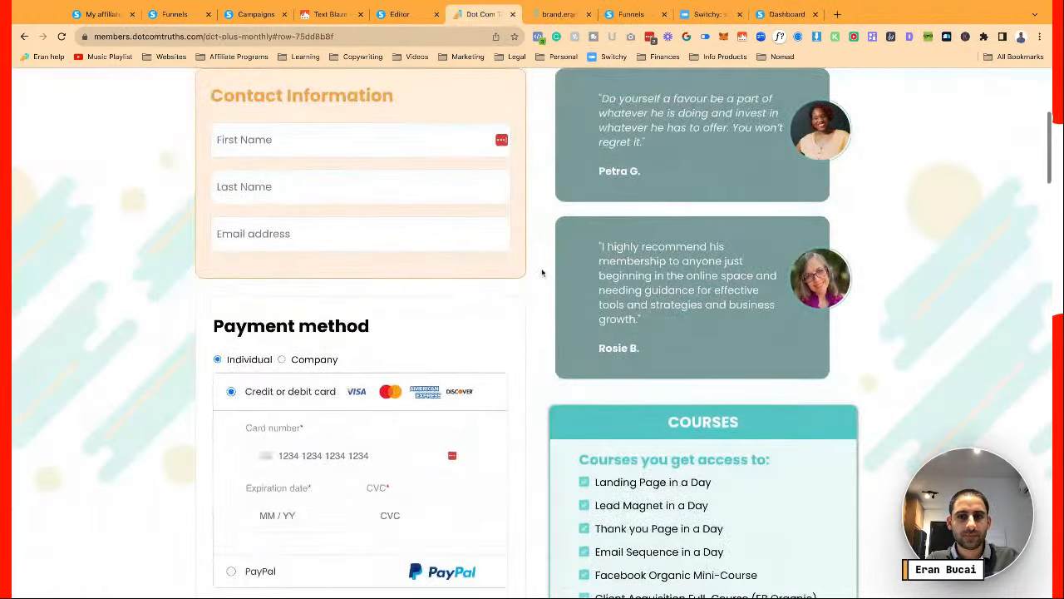
{"action": "scroll", "coordinate": [542, 274], "scroll_direction": "up", "scroll_amount": 4}
{"action": "scroll", "coordinate": [542, 276], "scroll_direction": "down", "scroll_amount": 7}
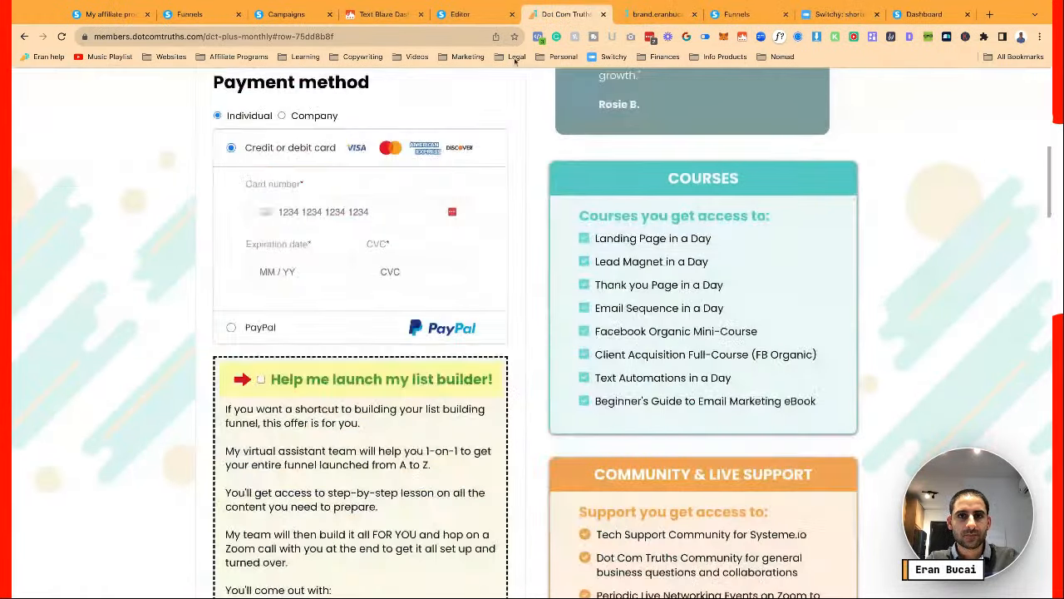
{"action": "left_click", "coordinate": [463, 15]}
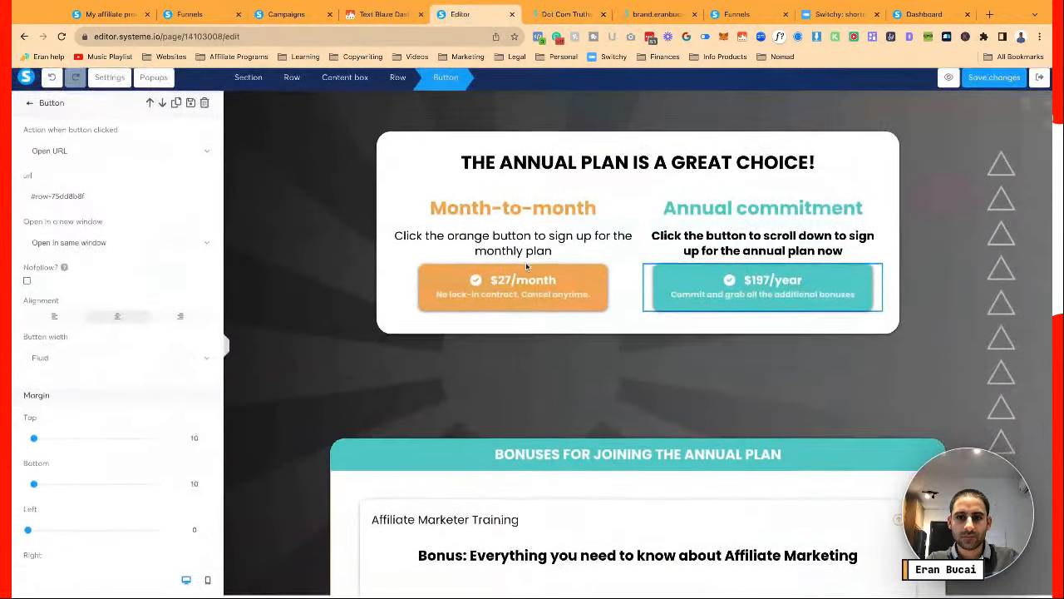
Save the annual plan page
{"action": "left_click", "coordinate": [535, 218]}
{"action": "scroll", "coordinate": [535, 219], "scroll_direction": "down", "scroll_amount": 7}
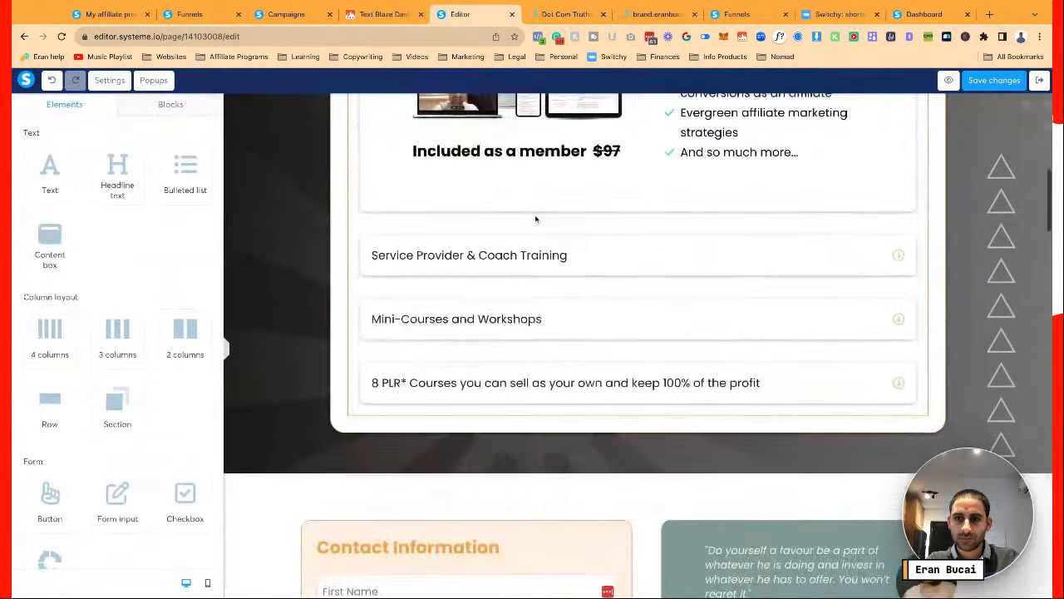
{"action": "scroll", "coordinate": [535, 219], "scroll_direction": "down", "scroll_amount": 10}
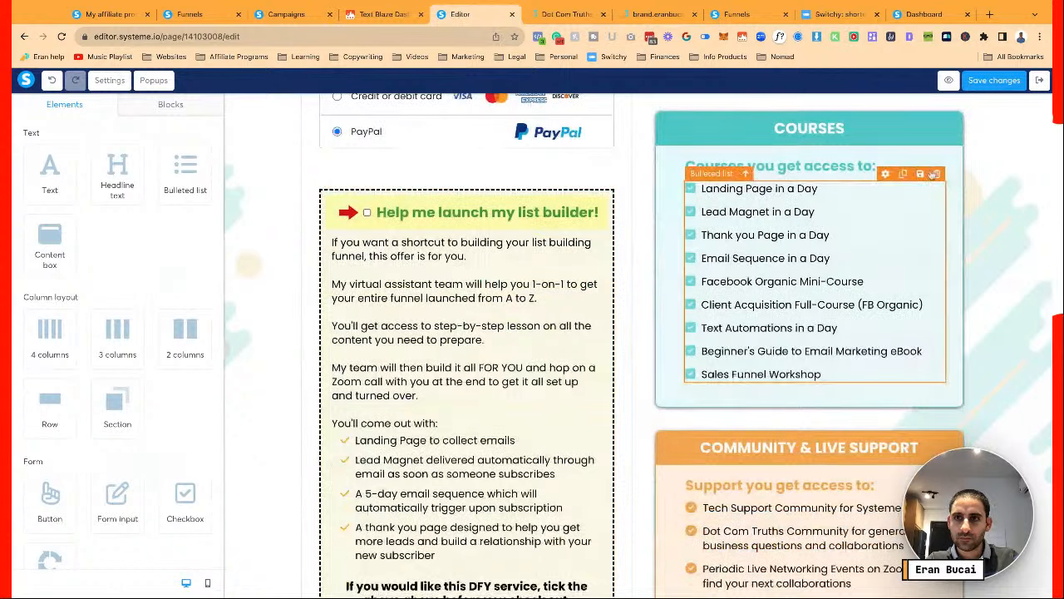
{"action": "left_click", "coordinate": [995, 81]}
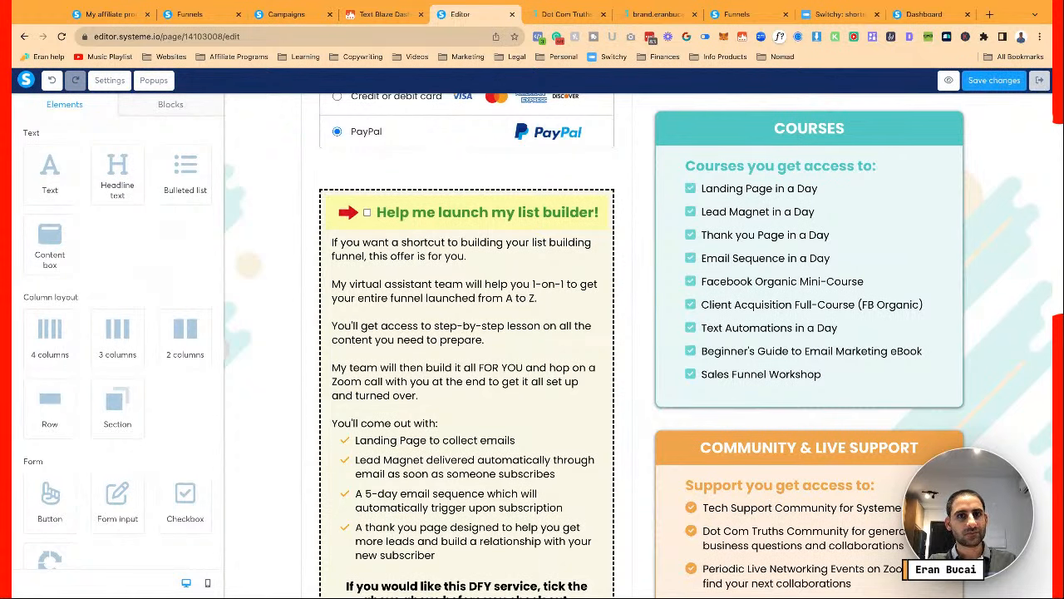
Open the DCT Plus Monthly order page from the funnel in the editor
{"action": "left_click", "coordinate": [1039, 80]}
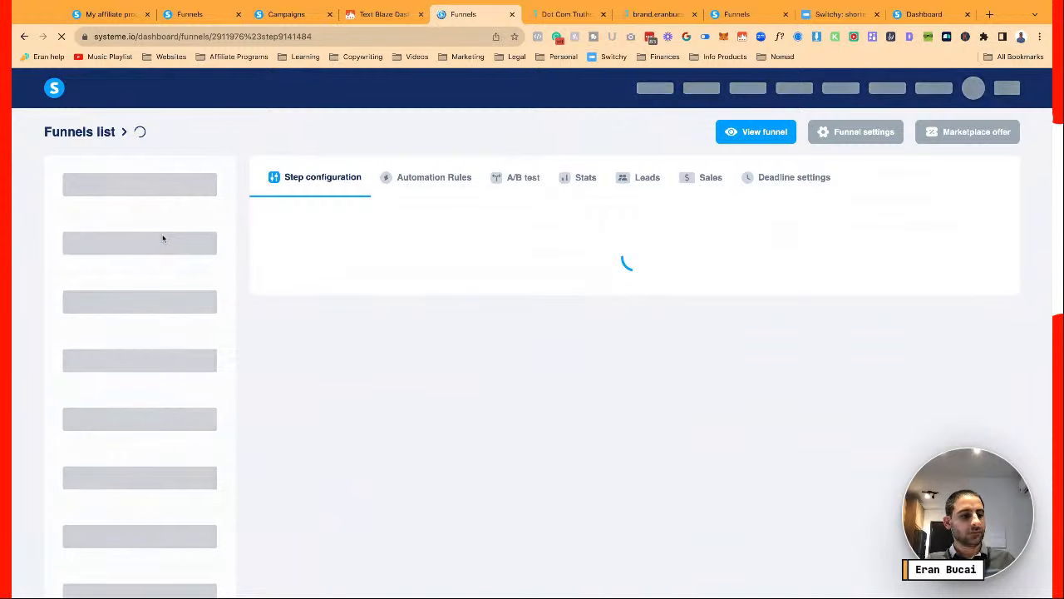
{"action": "scroll", "coordinate": [163, 238], "scroll_direction": "down", "scroll_amount": 2}
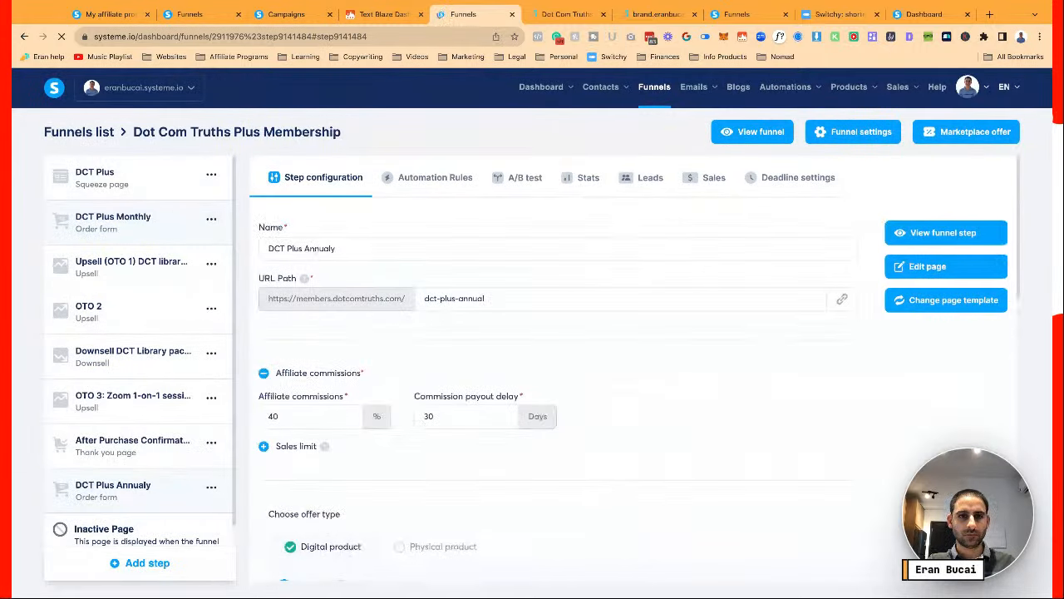
{"action": "left_click", "coordinate": [138, 223]}
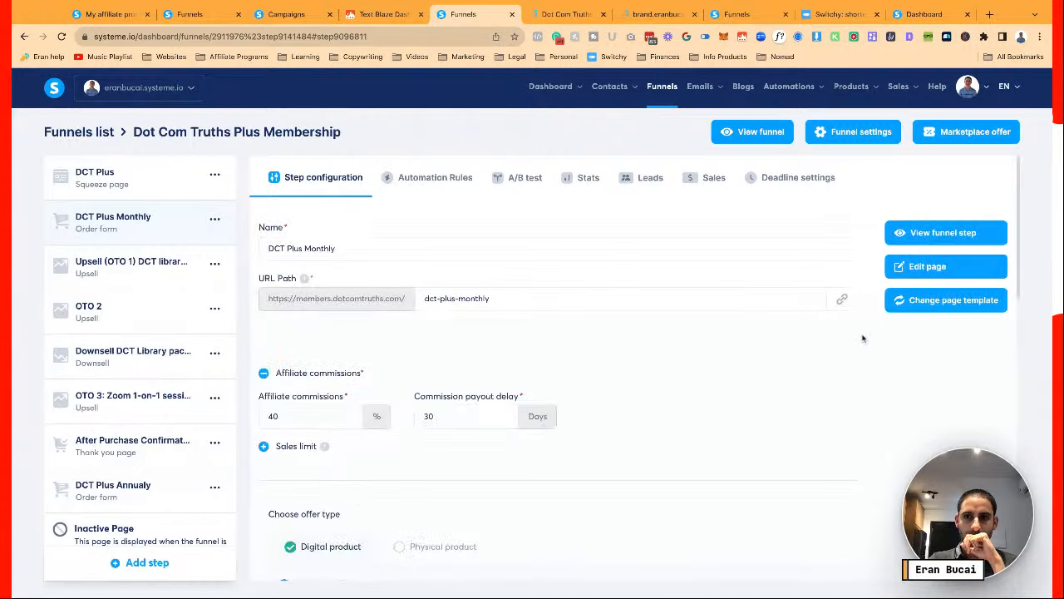
{"action": "left_click", "coordinate": [954, 270]}
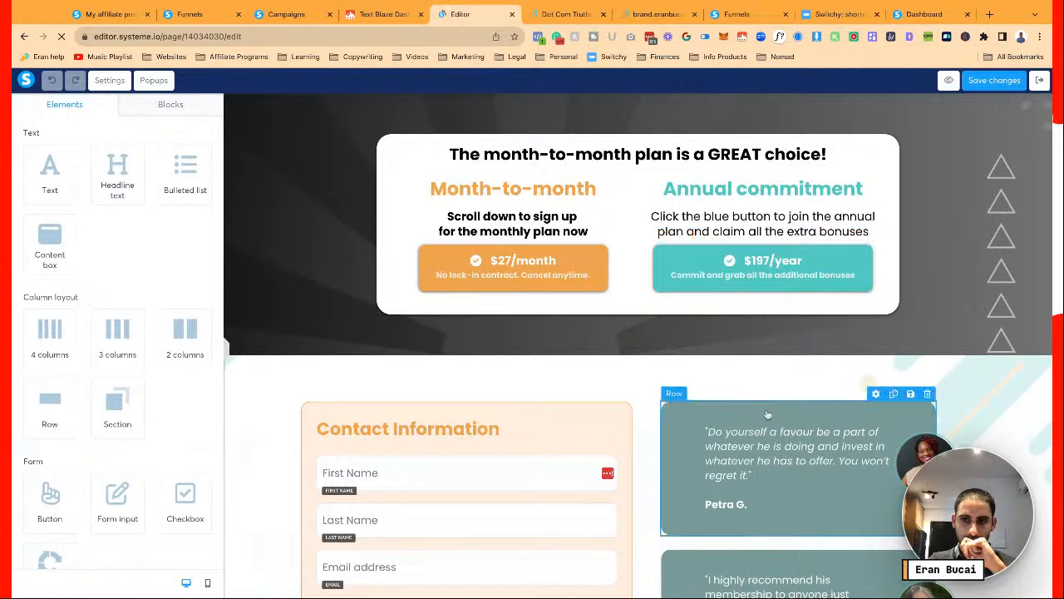
Append 'Sales Funnel Workshop' as a new bullet in the Courses list and save
{"action": "scroll", "coordinate": [775, 263], "scroll_direction": "down", "scroll_amount": 6}
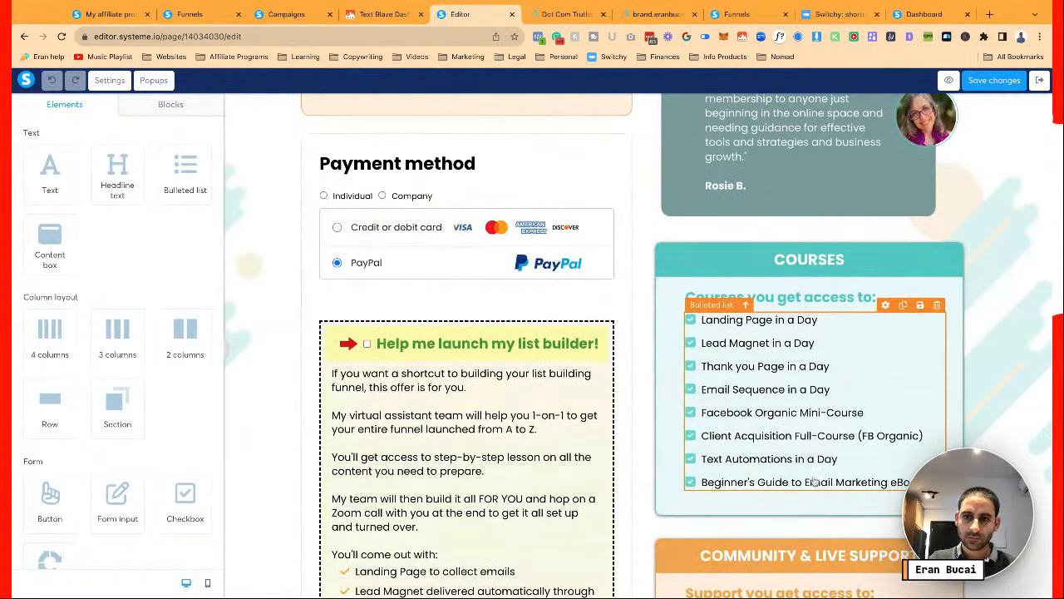
{"action": "left_click", "coordinate": [814, 481]}
{"action": "key", "text": "End"}
{"action": "key", "text": "Return"}
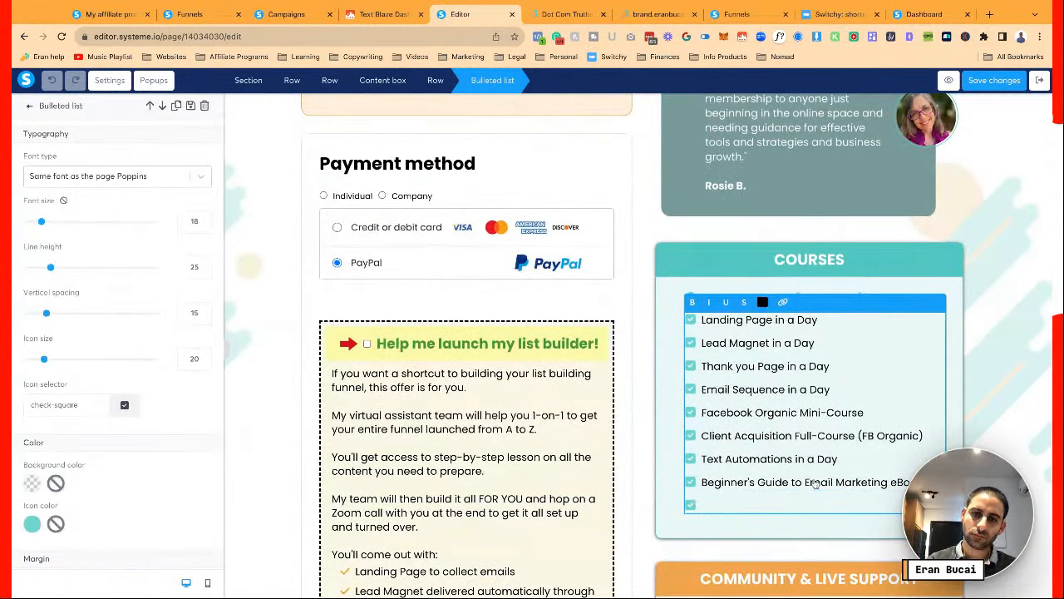
{"action": "type", "text": "Sales Funnel Workshop"}
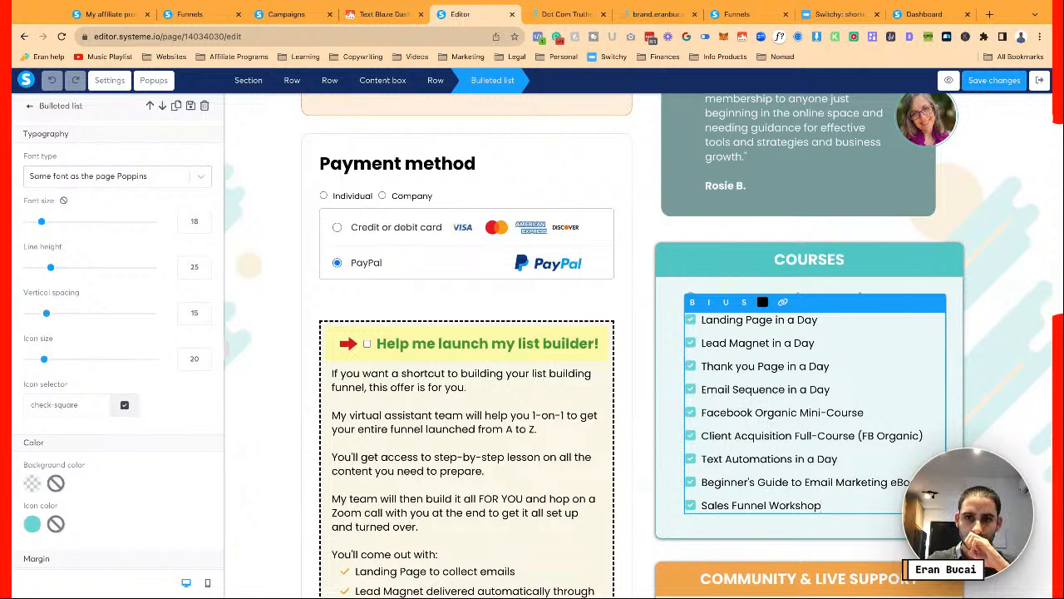
{"action": "left_click", "coordinate": [989, 82]}
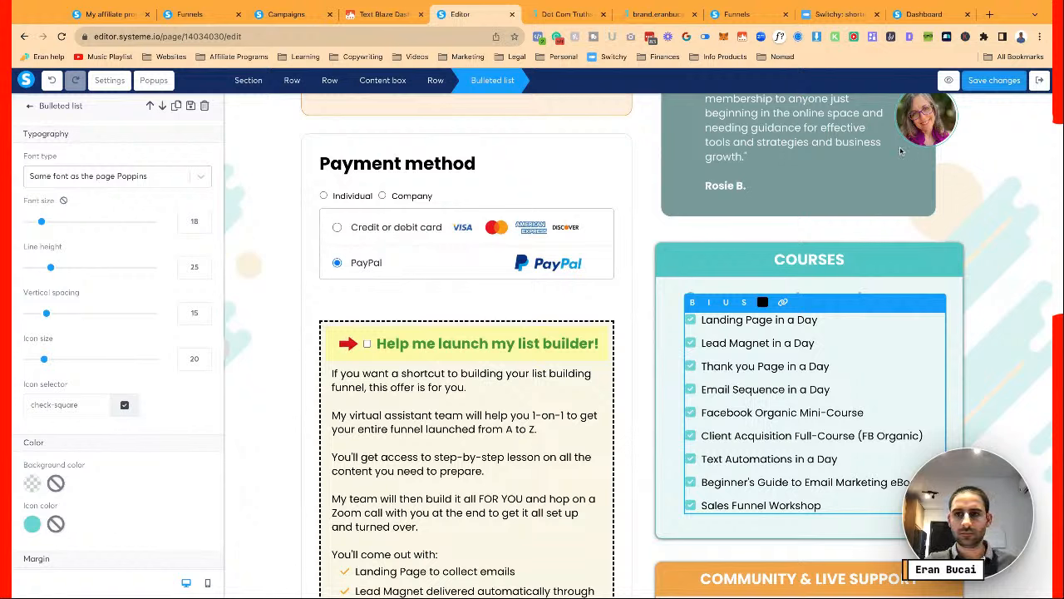
Finish editing the list, review the monthly page, and save it again
{"action": "left_click", "coordinate": [911, 209]}
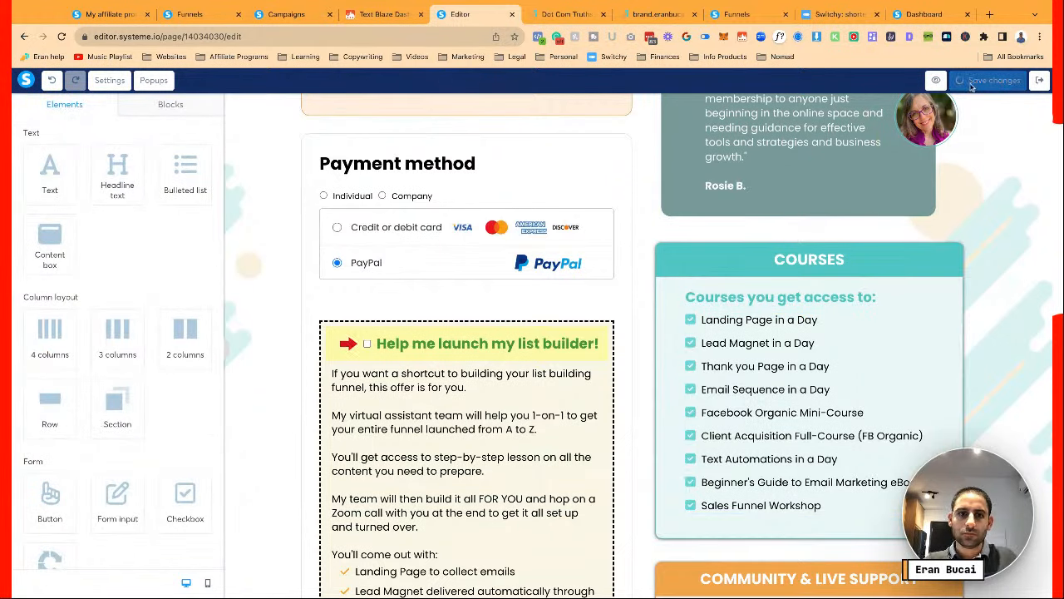
{"action": "scroll", "coordinate": [536, 271], "scroll_direction": "down", "scroll_amount": 5}
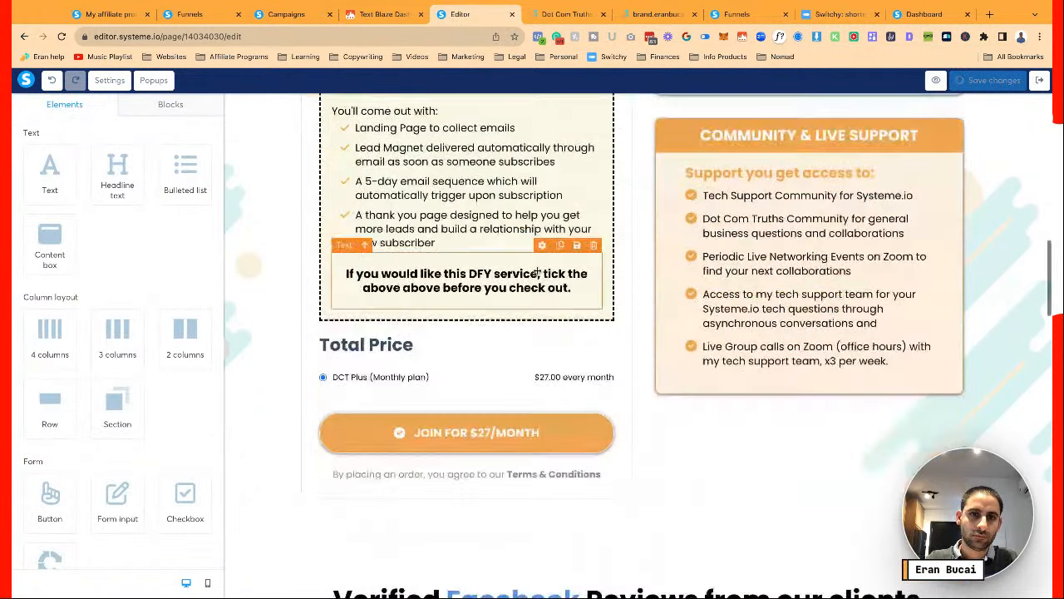
{"action": "scroll", "coordinate": [536, 270], "scroll_direction": "up", "scroll_amount": 5}
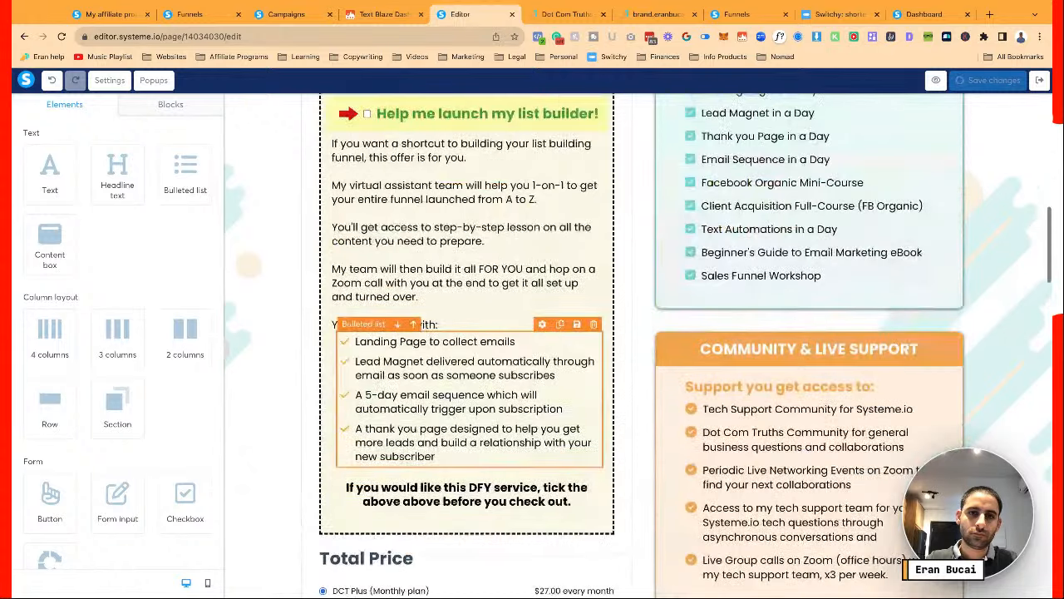
{"action": "scroll", "coordinate": [536, 270], "scroll_direction": "up", "scroll_amount": 4}
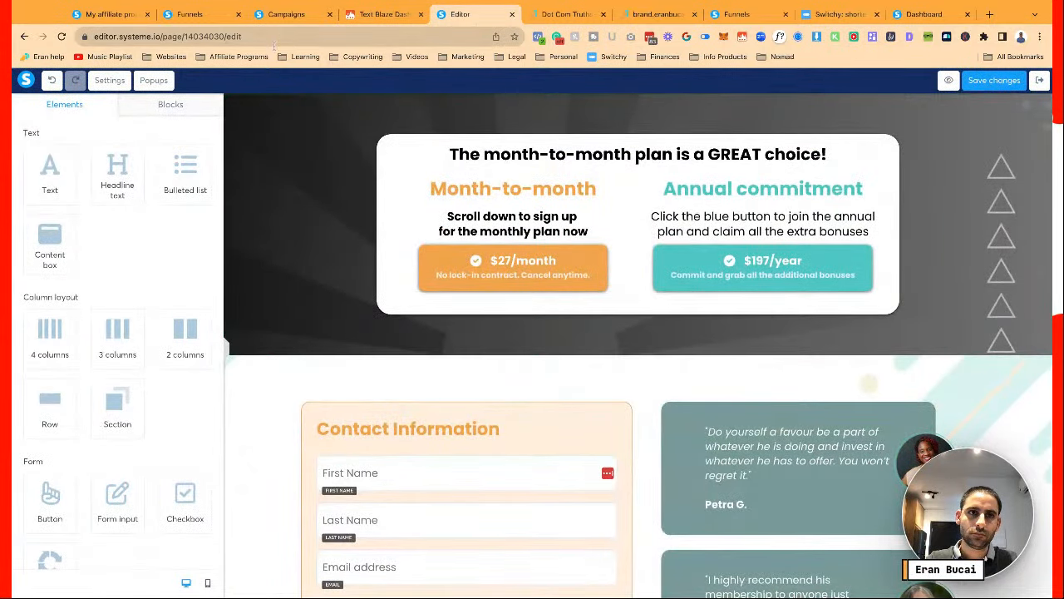
{"action": "scroll", "coordinate": [316, 209], "scroll_direction": "down", "scroll_amount": 6}
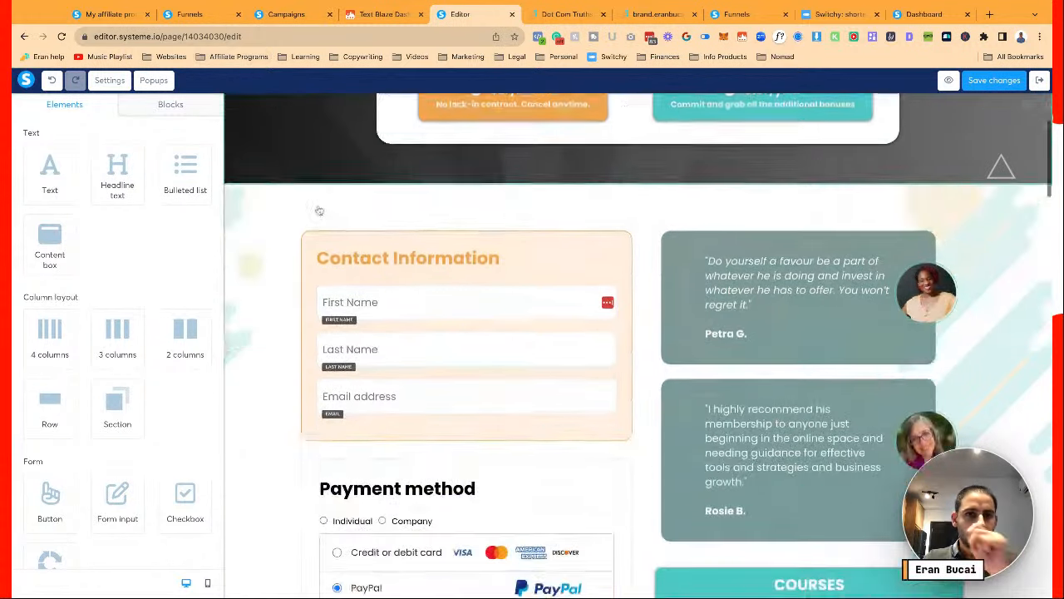
{"action": "scroll", "coordinate": [321, 218], "scroll_direction": "up", "scroll_amount": 6}
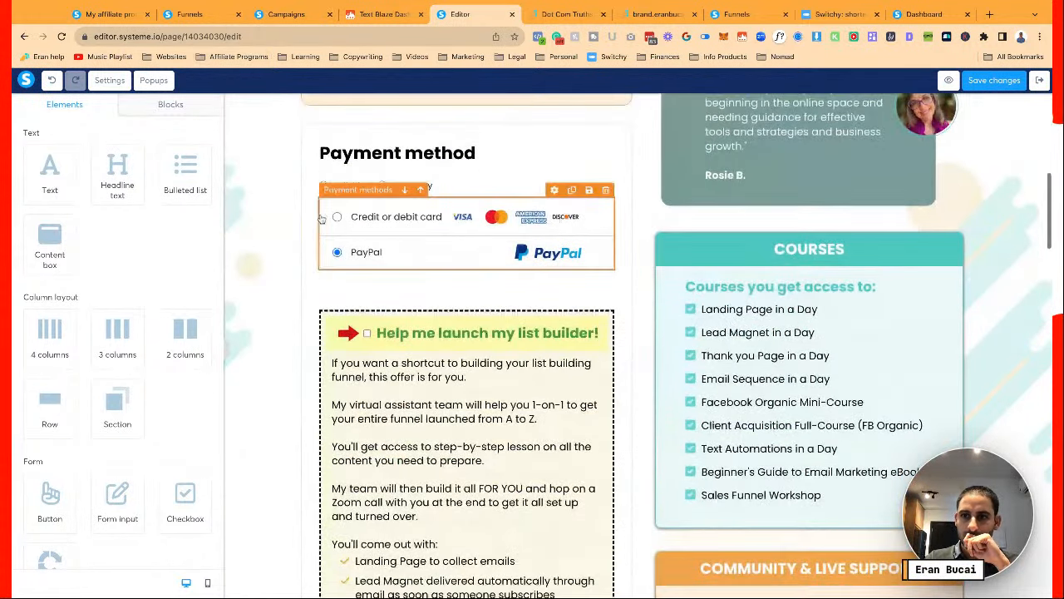
{"action": "scroll", "coordinate": [388, 246], "scroll_direction": "down", "scroll_amount": 5}
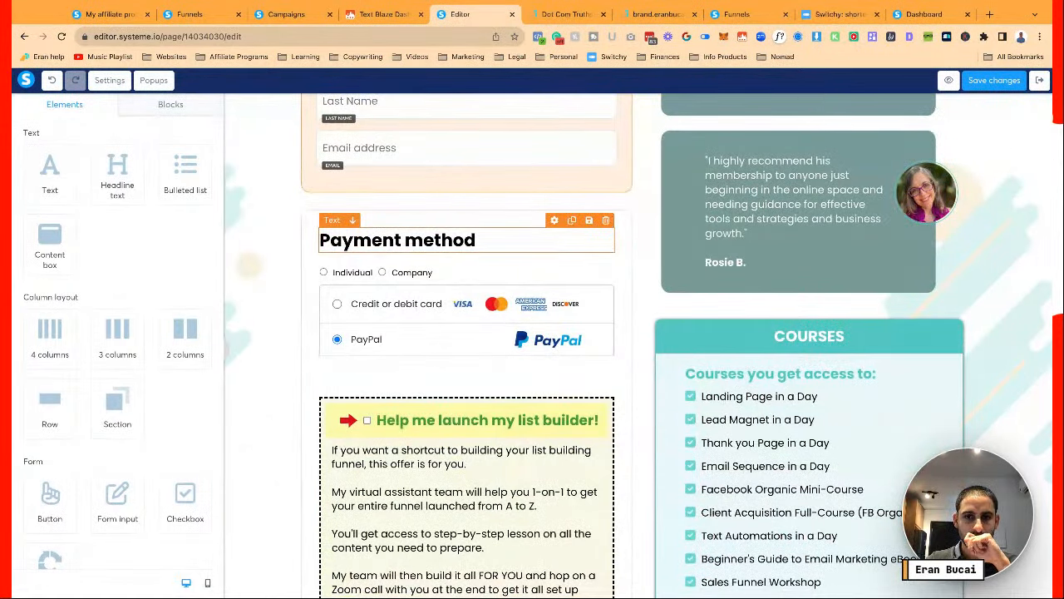
{"action": "scroll", "coordinate": [466, 332], "scroll_direction": "down", "scroll_amount": 4}
{"action": "scroll", "coordinate": [632, 333], "scroll_direction": "down", "scroll_amount": 6}
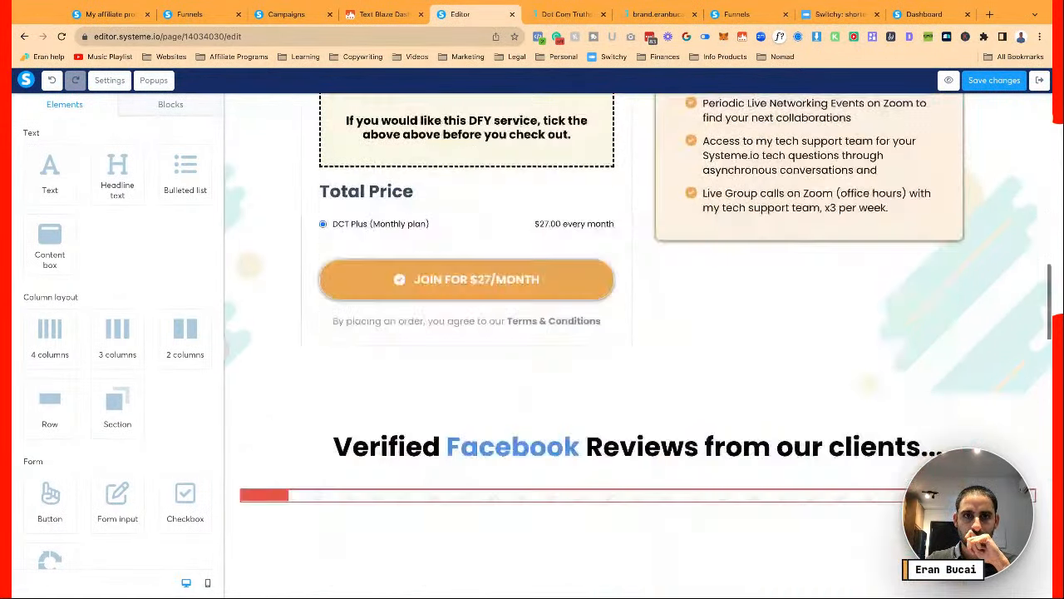
{"action": "left_click", "coordinate": [997, 87]}
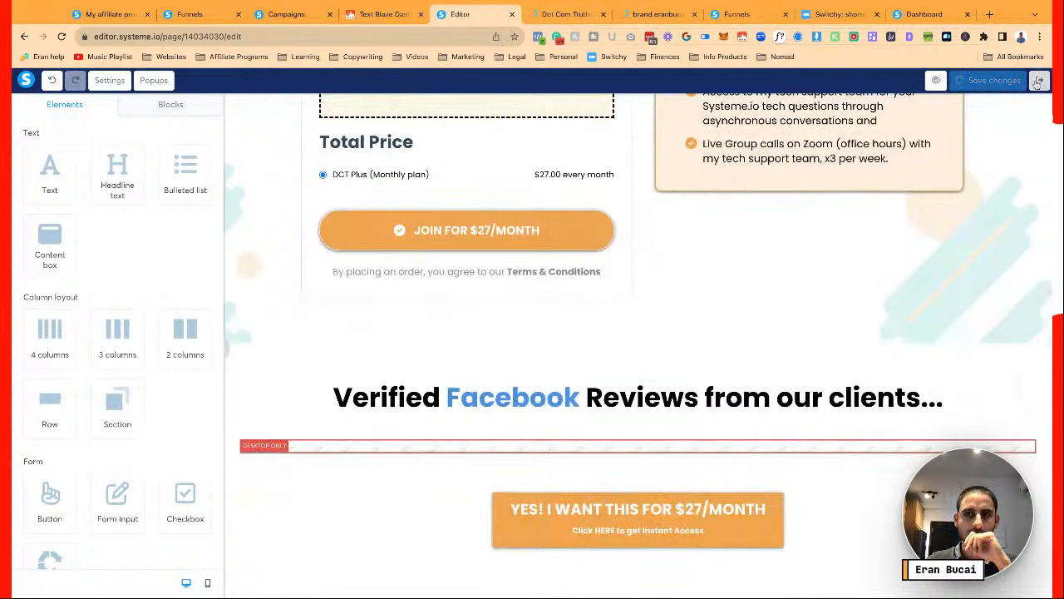
Exit the editor and open the Upsell (OTO 1) DCT library package step
{"action": "left_click", "coordinate": [1039, 81]}
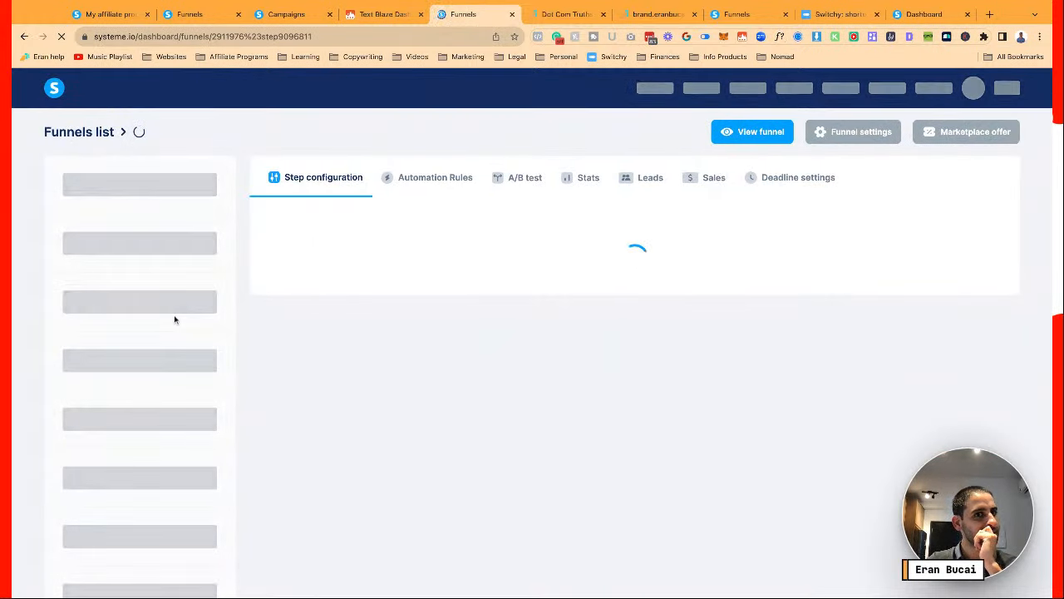
{"action": "scroll", "coordinate": [174, 319], "scroll_direction": "down", "scroll_amount": 1}
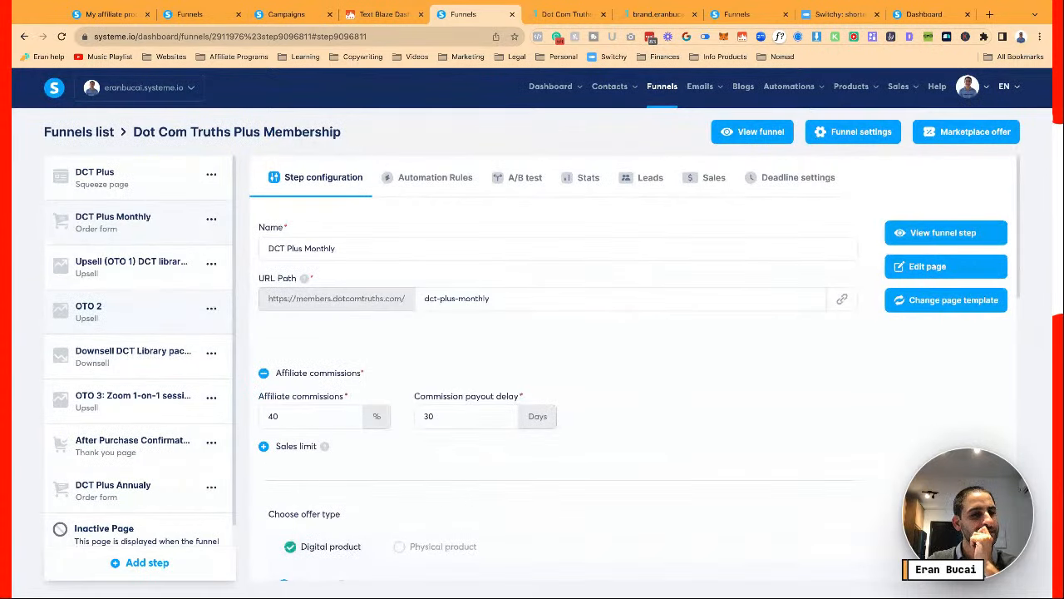
{"action": "left_click", "coordinate": [152, 267]}
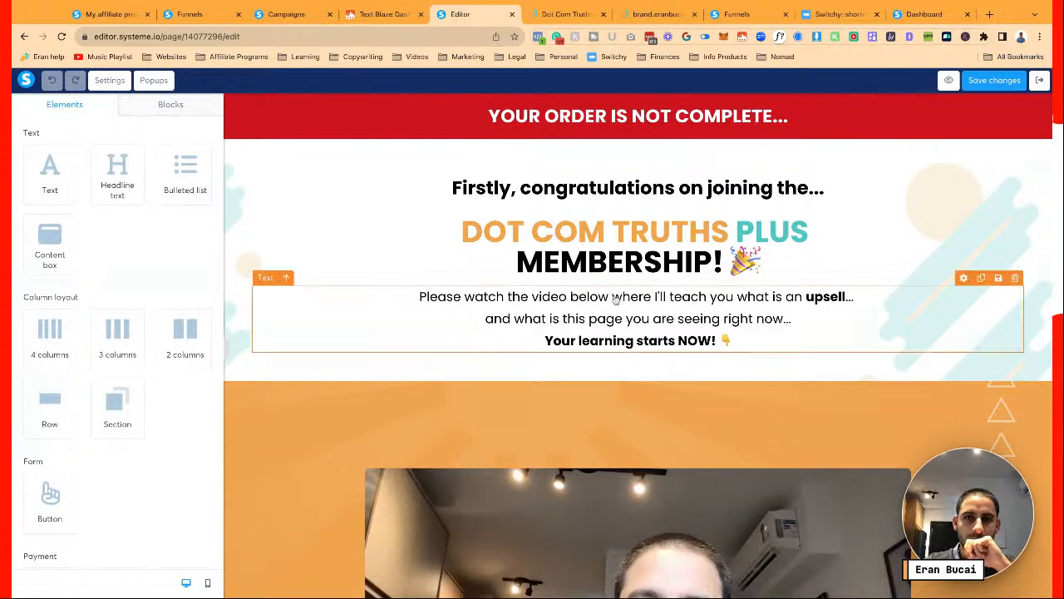
Insert 'WAIT!' at the start of the red banner's 'YOUR ORDER IS NOT COMPLETE...' headline
{"action": "left_click", "coordinate": [487, 116]}
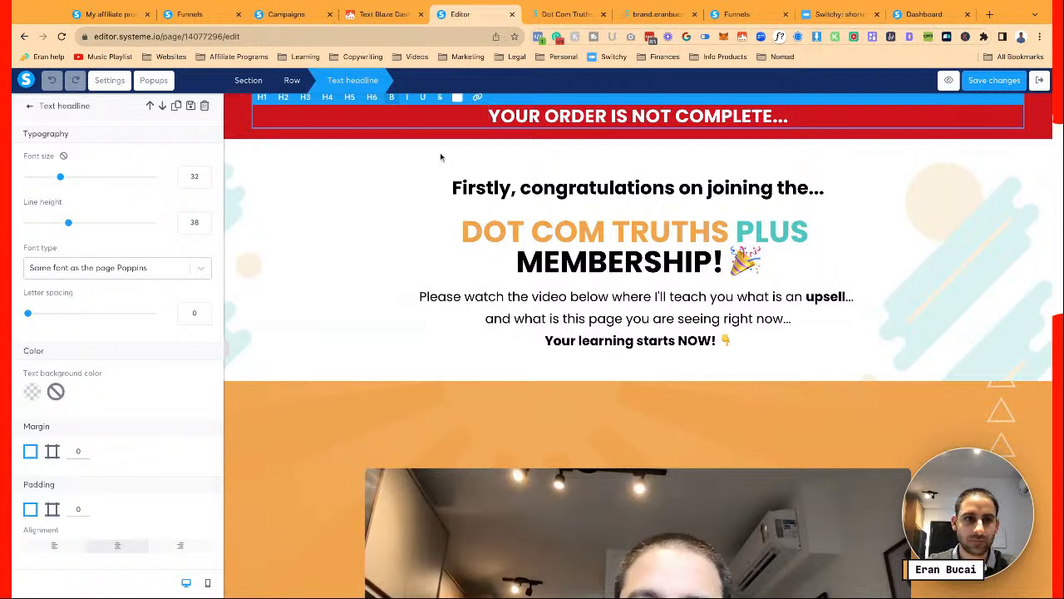
{"action": "type", "text": "WAIT!"}
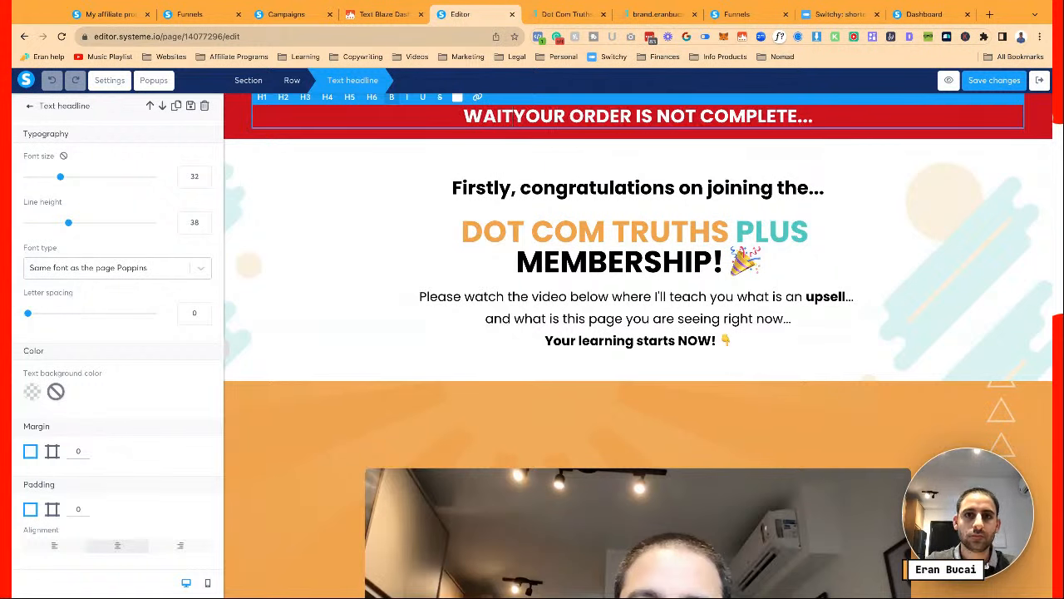
{"action": "key", "text": "Escape"}
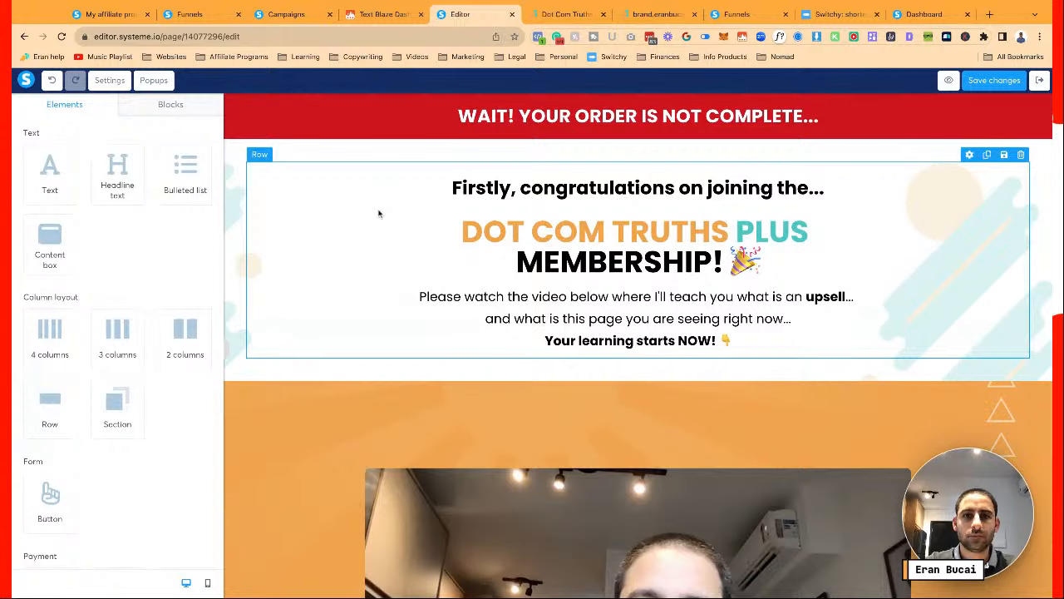
{"action": "left_click", "coordinate": [484, 195]}
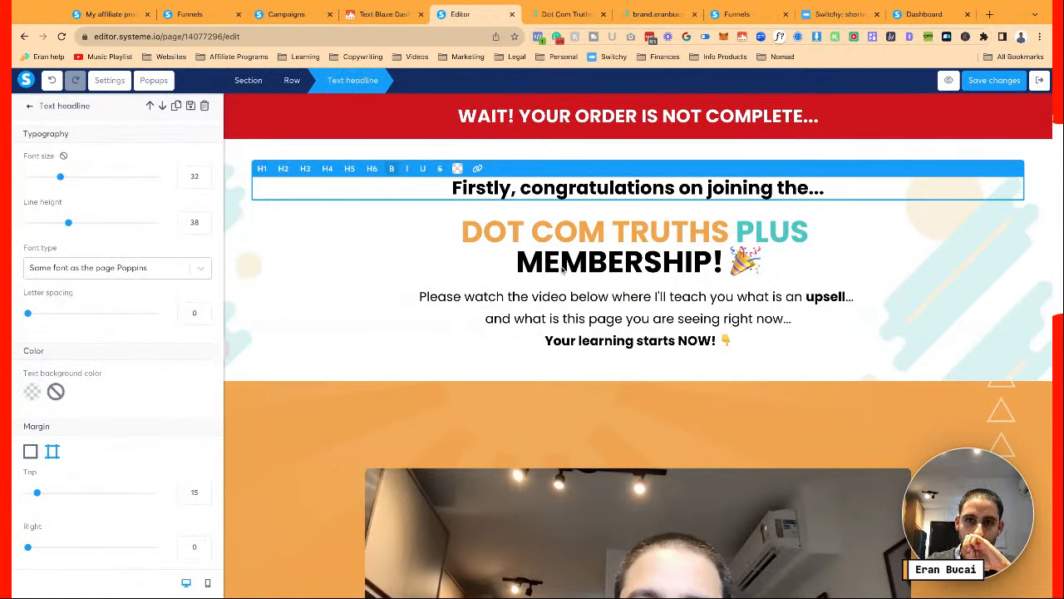
{"action": "left_click", "coordinate": [545, 306]}
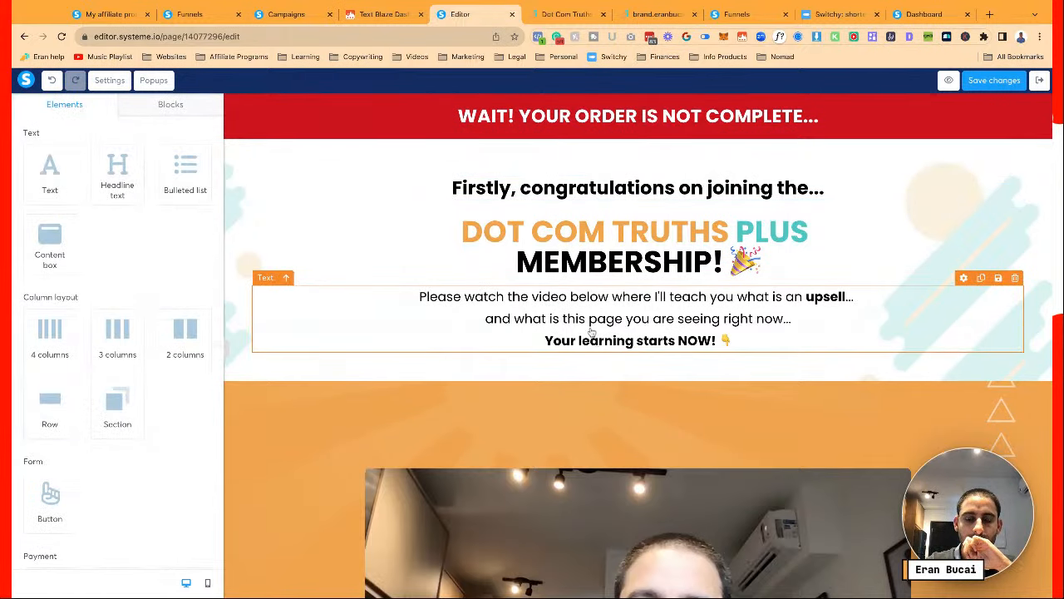
{"action": "scroll", "coordinate": [592, 333], "scroll_direction": "down", "scroll_amount": 1}
{"action": "scroll", "coordinate": [591, 332], "scroll_direction": "down", "scroll_amount": 3}
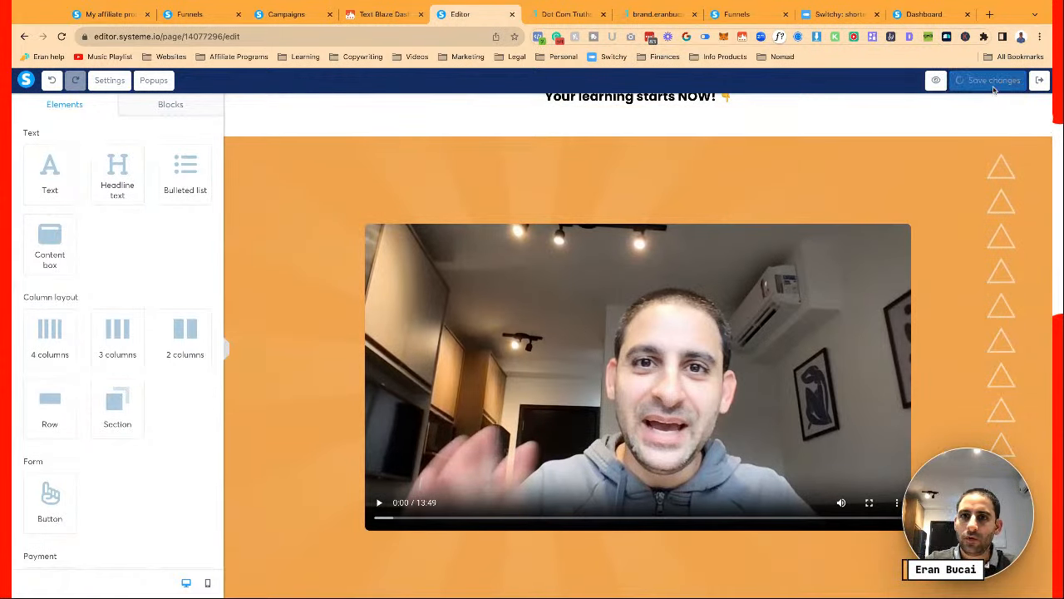
{"action": "scroll", "coordinate": [668, 240], "scroll_direction": "down", "scroll_amount": 2}
{"action": "scroll", "coordinate": [667, 239], "scroll_direction": "down", "scroll_amount": 2}
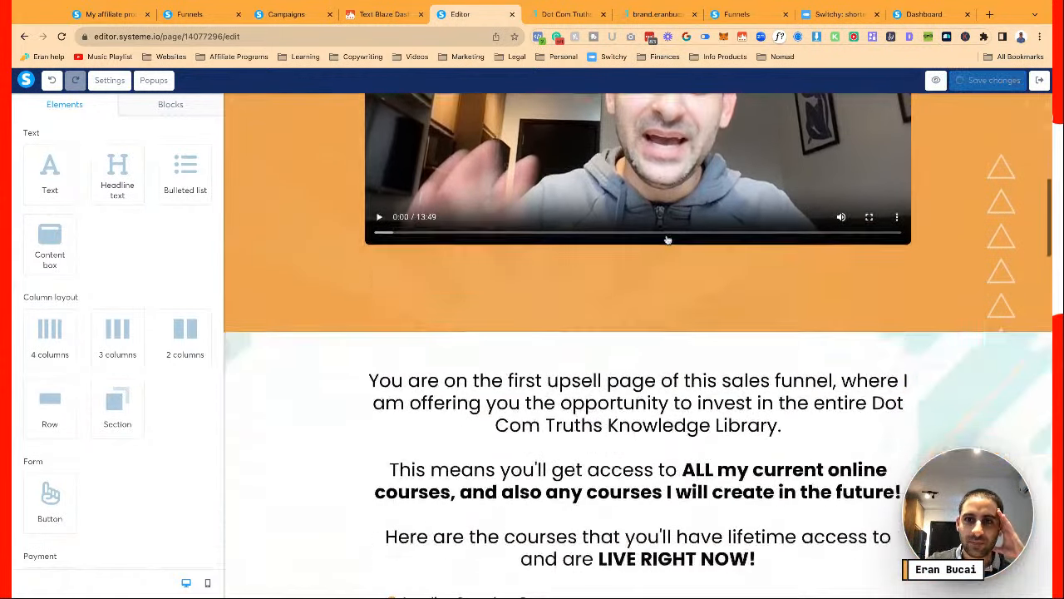
{"action": "scroll", "coordinate": [272, 195], "scroll_direction": "up", "scroll_amount": 5}
Try a dark uploaded image as the video section's background
{"action": "left_click", "coordinate": [266, 220]}
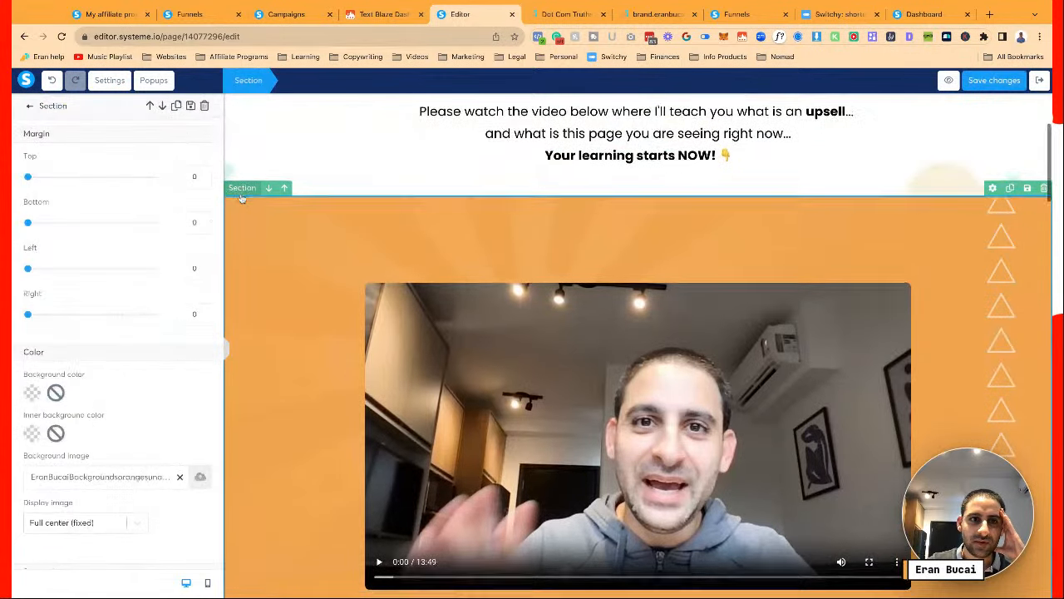
{"action": "scroll", "coordinate": [274, 249], "scroll_direction": "down", "scroll_amount": 1}
{"action": "scroll", "coordinate": [126, 423], "scroll_direction": "down", "scroll_amount": 1}
{"action": "scroll", "coordinate": [125, 422], "scroll_direction": "down", "scroll_amount": 1}
{"action": "left_click", "coordinate": [203, 360]}
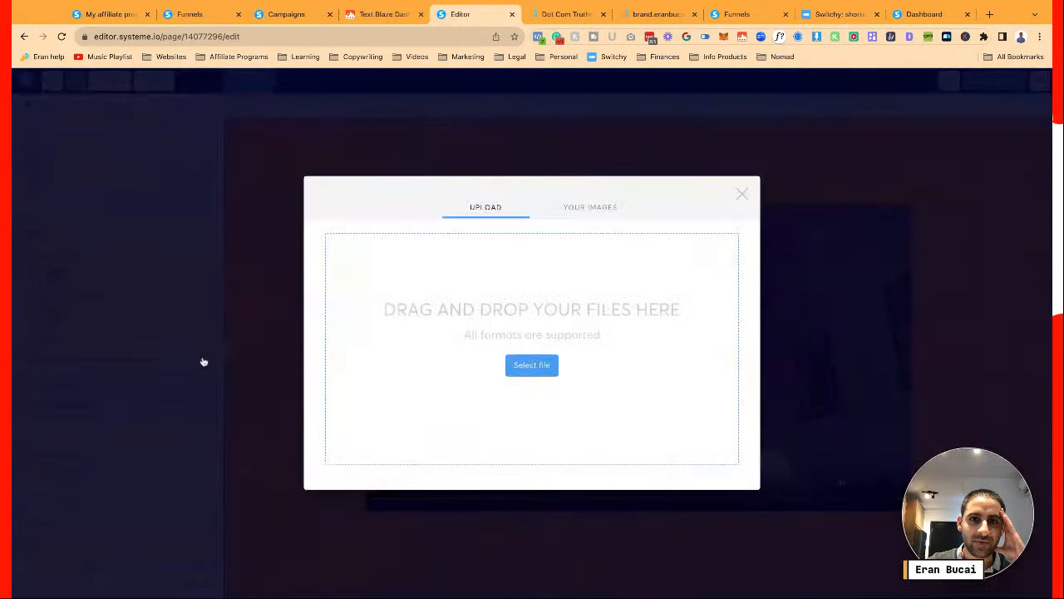
{"action": "left_click", "coordinate": [584, 206]}
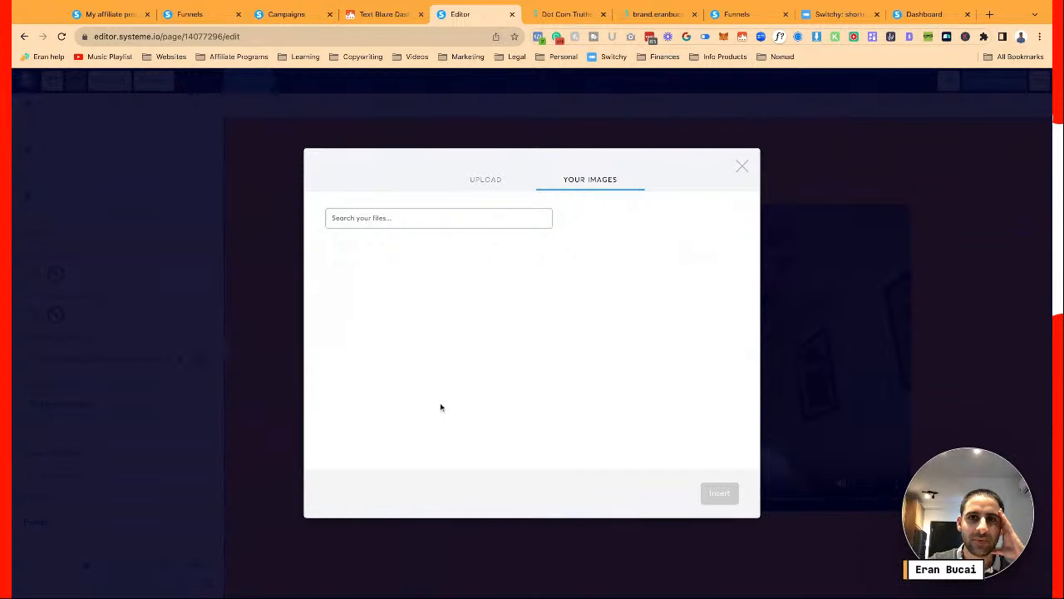
{"action": "scroll", "coordinate": [491, 341], "scroll_direction": "down", "scroll_amount": 5}
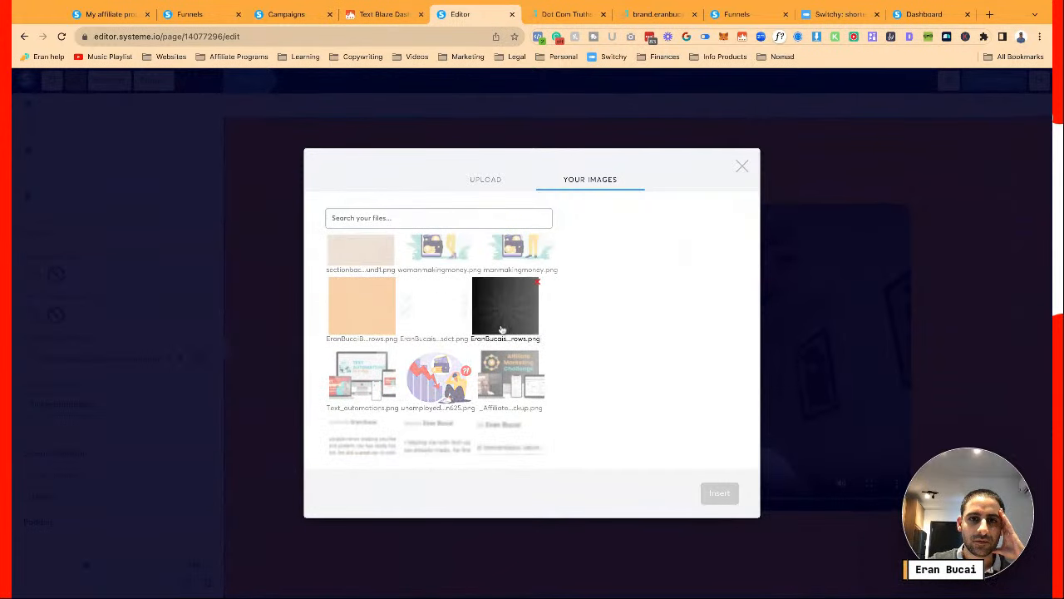
{"action": "left_click", "coordinate": [503, 328]}
{"action": "left_click", "coordinate": [716, 495]}
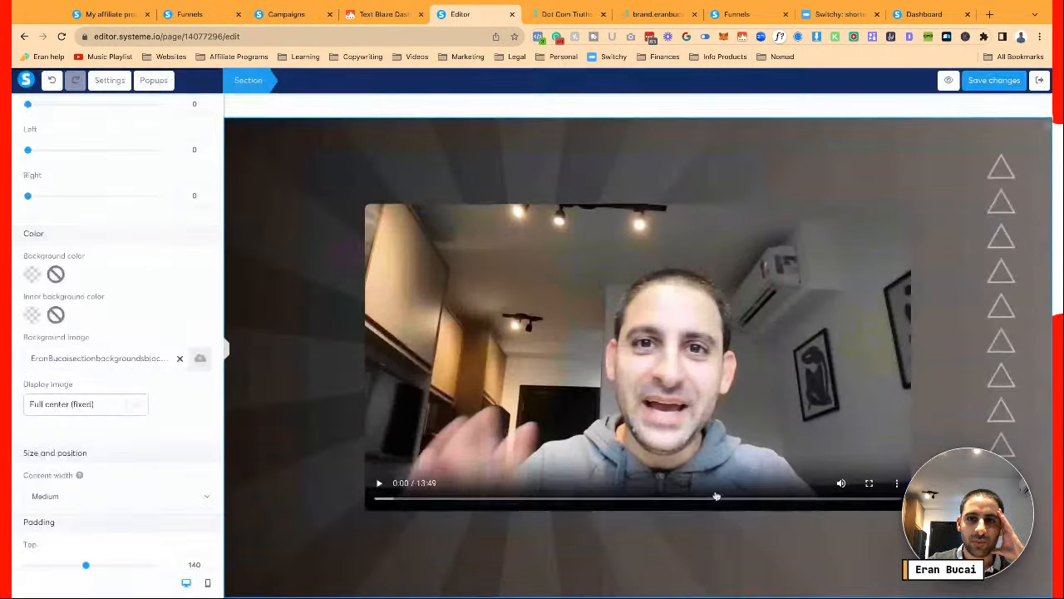
Replace it with the light patterned background image and save the page
{"action": "left_click", "coordinate": [198, 359]}
{"action": "left_click", "coordinate": [598, 206]}
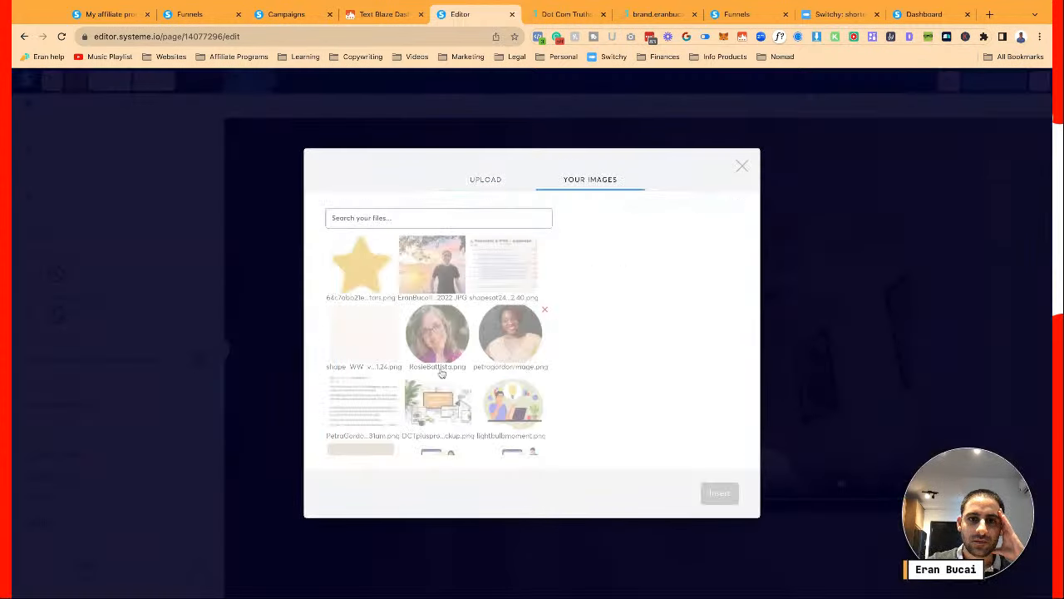
{"action": "scroll", "coordinate": [436, 329], "scroll_direction": "down", "scroll_amount": 4}
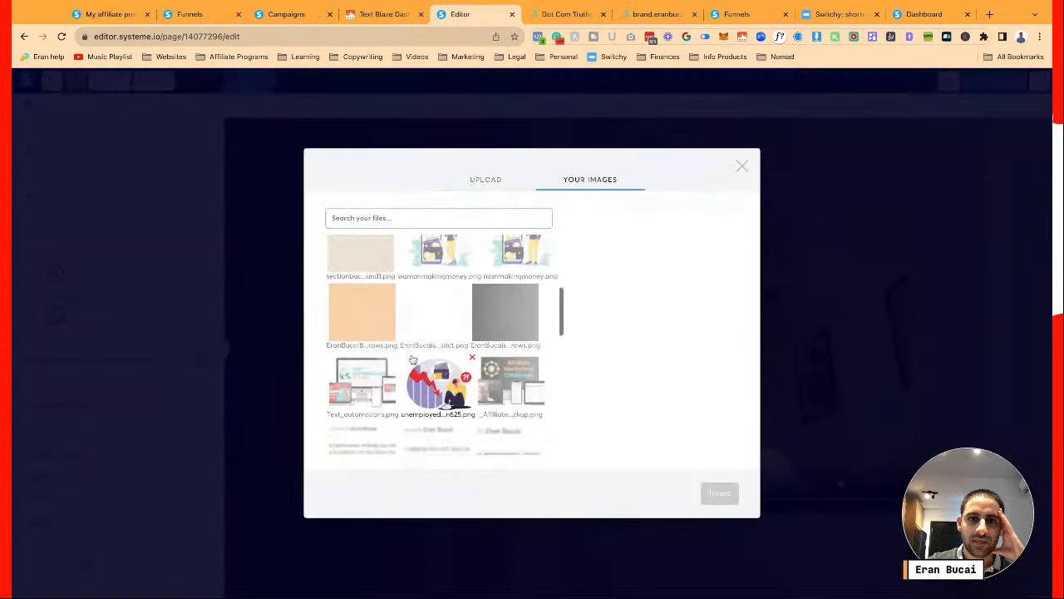
{"action": "left_click", "coordinate": [429, 313]}
{"action": "left_click", "coordinate": [718, 494]}
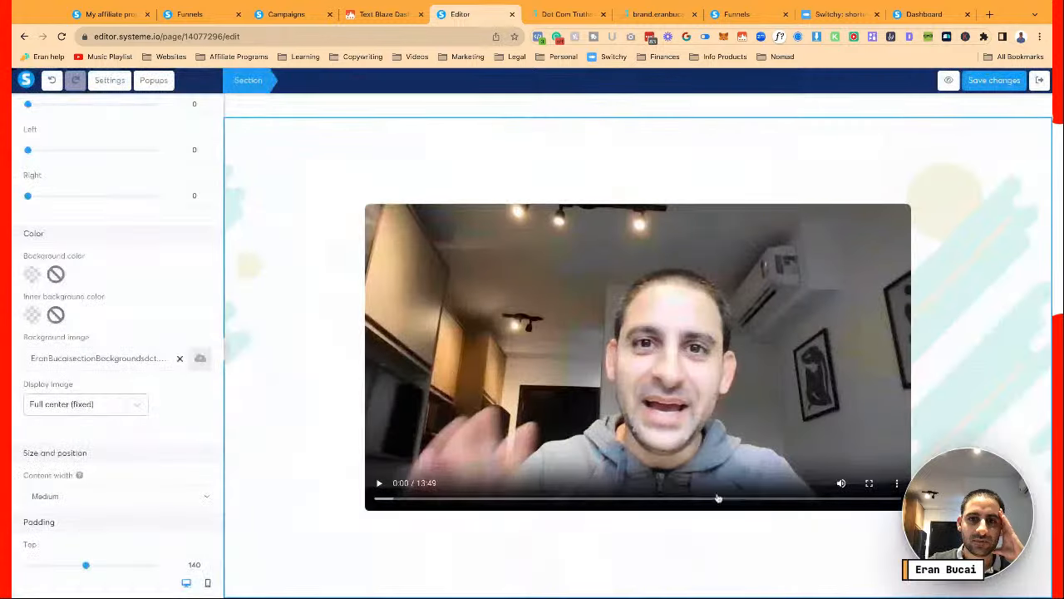
{"action": "left_click", "coordinate": [303, 343]}
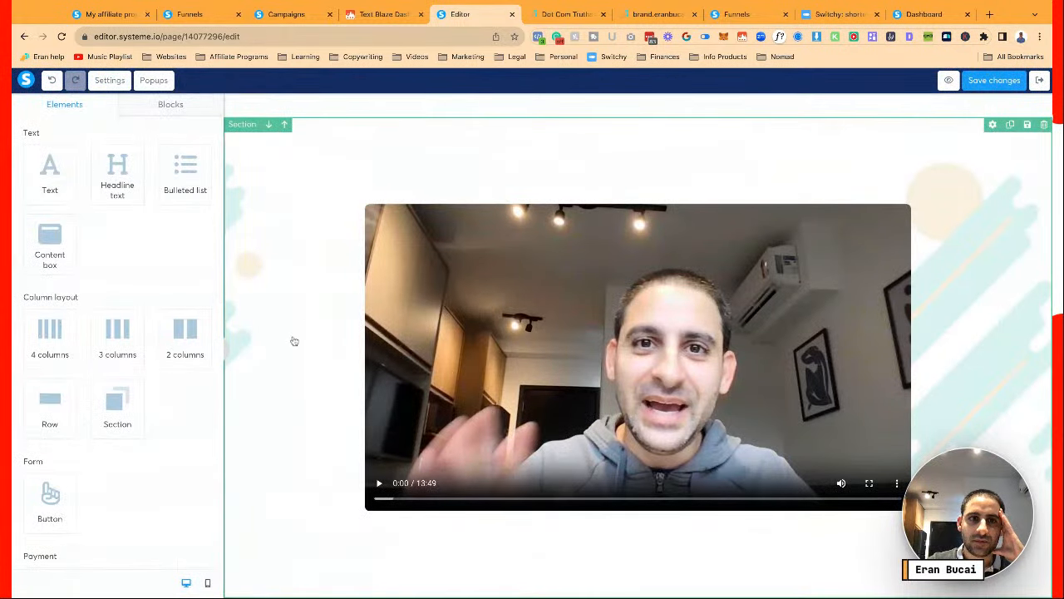
{"action": "left_click", "coordinate": [247, 169]}
{"action": "left_click", "coordinate": [246, 160]}
{"action": "left_click", "coordinate": [244, 155]}
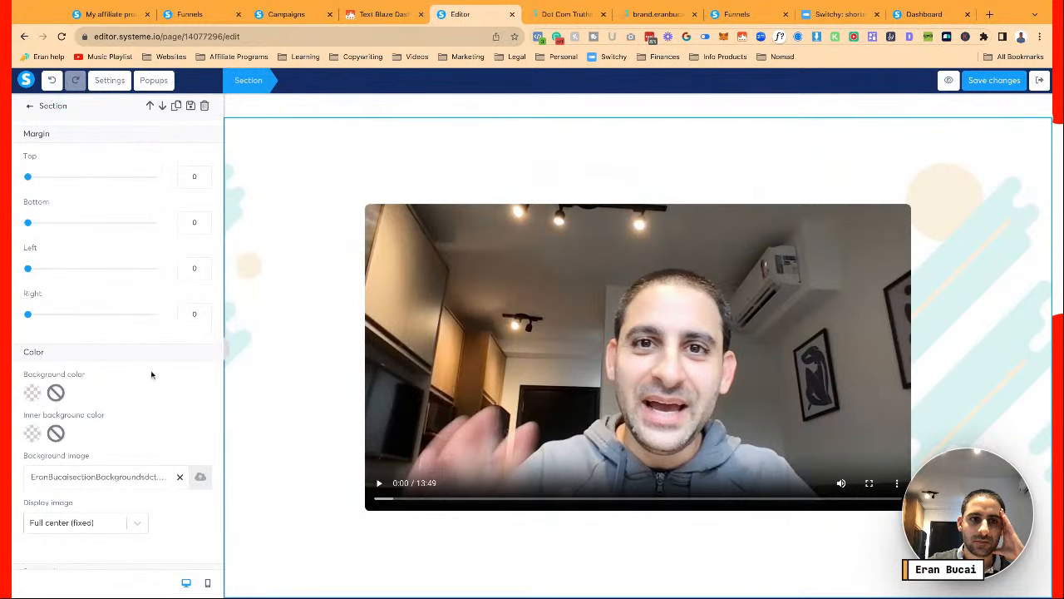
{"action": "left_click", "coordinate": [284, 414]}
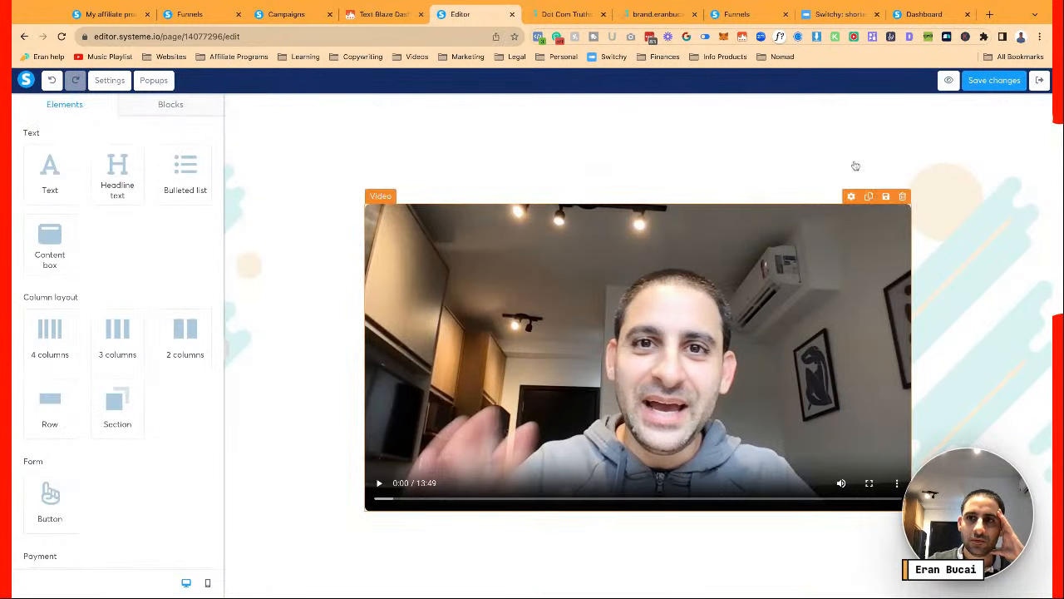
{"action": "left_click", "coordinate": [992, 80]}
Set the video section's top and bottom padding to 40
{"action": "scroll", "coordinate": [838, 248], "scroll_direction": "down", "scroll_amount": 2}
{"action": "scroll", "coordinate": [838, 248], "scroll_direction": "down", "scroll_amount": 3}
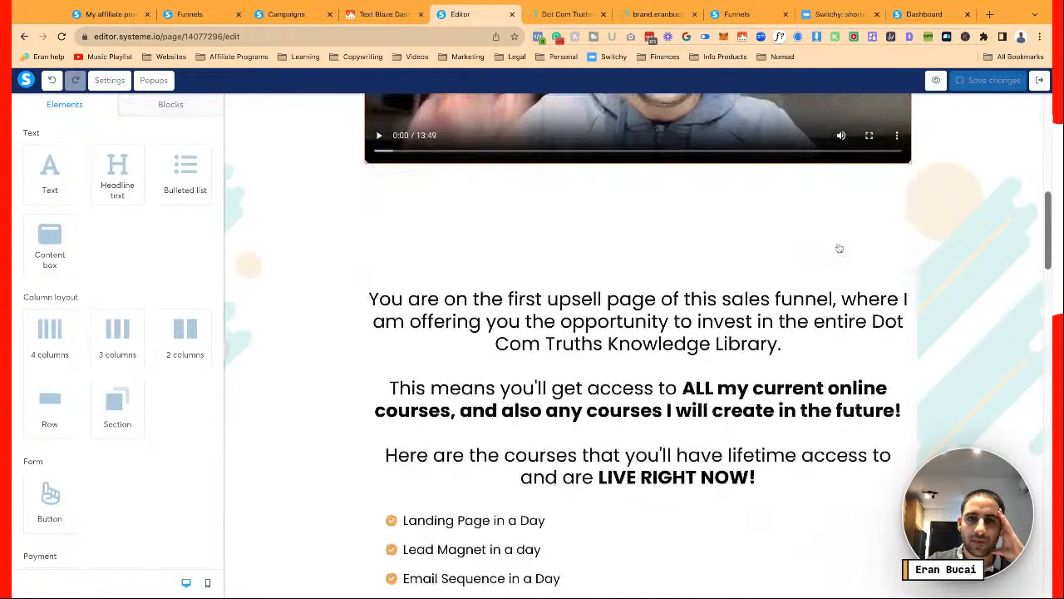
{"action": "left_click", "coordinate": [627, 192]}
{"action": "scroll", "coordinate": [627, 191], "scroll_direction": "up", "scroll_amount": 4}
{"action": "scroll", "coordinate": [158, 399], "scroll_direction": "down", "scroll_amount": 4}
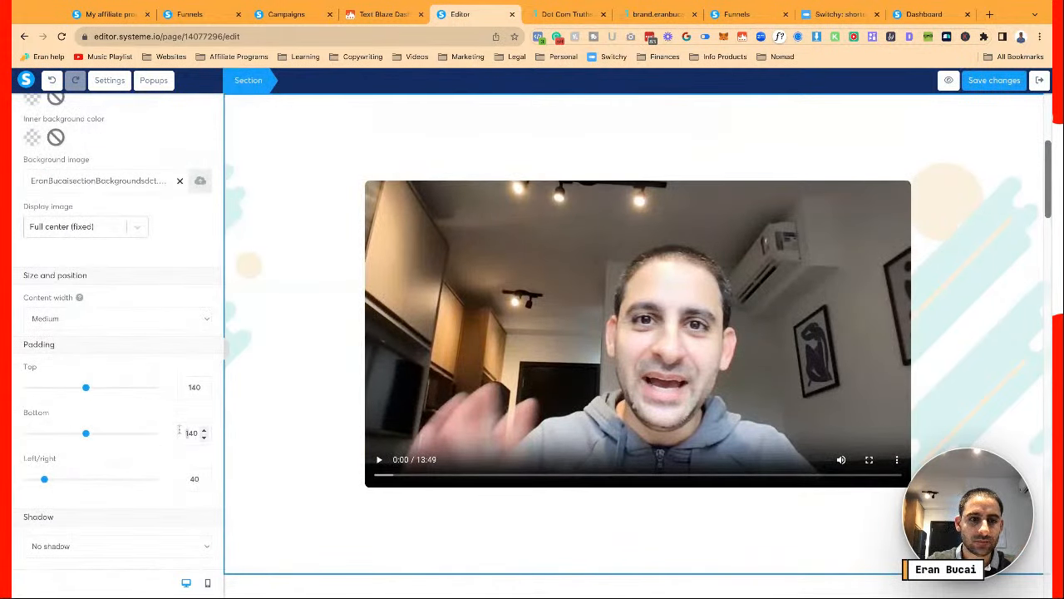
{"action": "double_click", "coordinate": [179, 432]}
{"action": "type", "text": "40"}
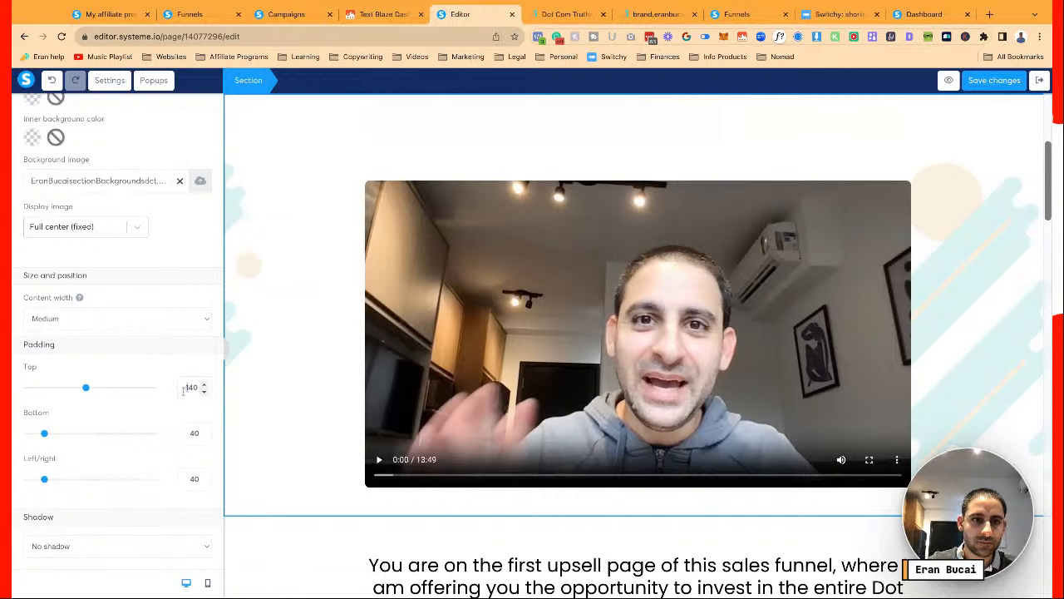
{"action": "double_click", "coordinate": [183, 390]}
{"action": "type", "text": "40"}
{"action": "left_click", "coordinate": [301, 386]}
Scroll down past the course list toward the 'Choose the next step' boxes
{"action": "scroll", "coordinate": [301, 386], "scroll_direction": "up", "scroll_amount": 2}
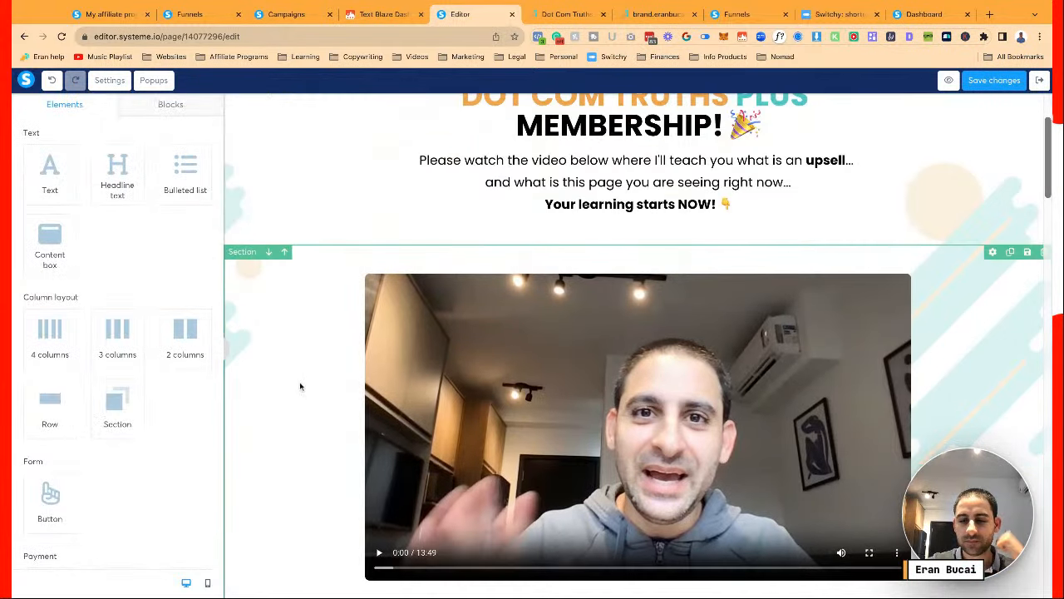
{"action": "scroll", "coordinate": [301, 386], "scroll_direction": "down", "scroll_amount": 5}
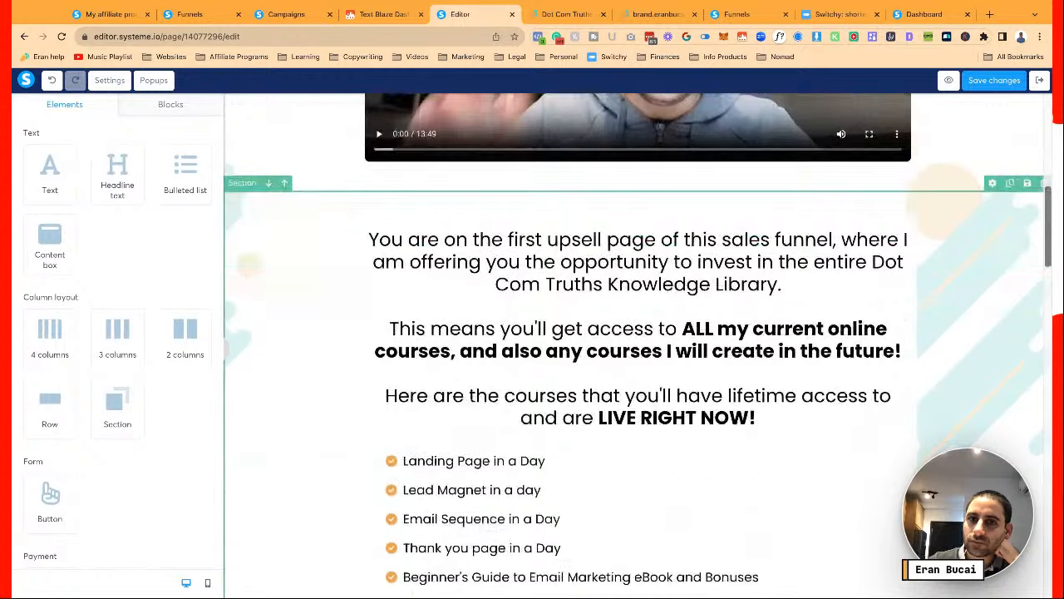
{"action": "scroll", "coordinate": [301, 386], "scroll_direction": "down", "scroll_amount": 1}
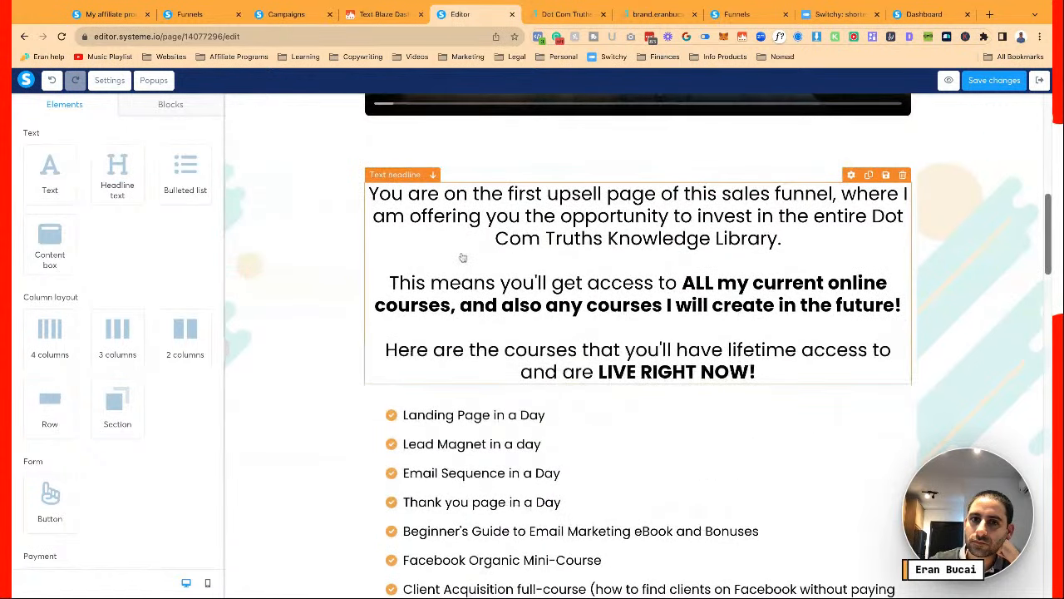
{"action": "scroll", "coordinate": [461, 256], "scroll_direction": "down", "scroll_amount": 2}
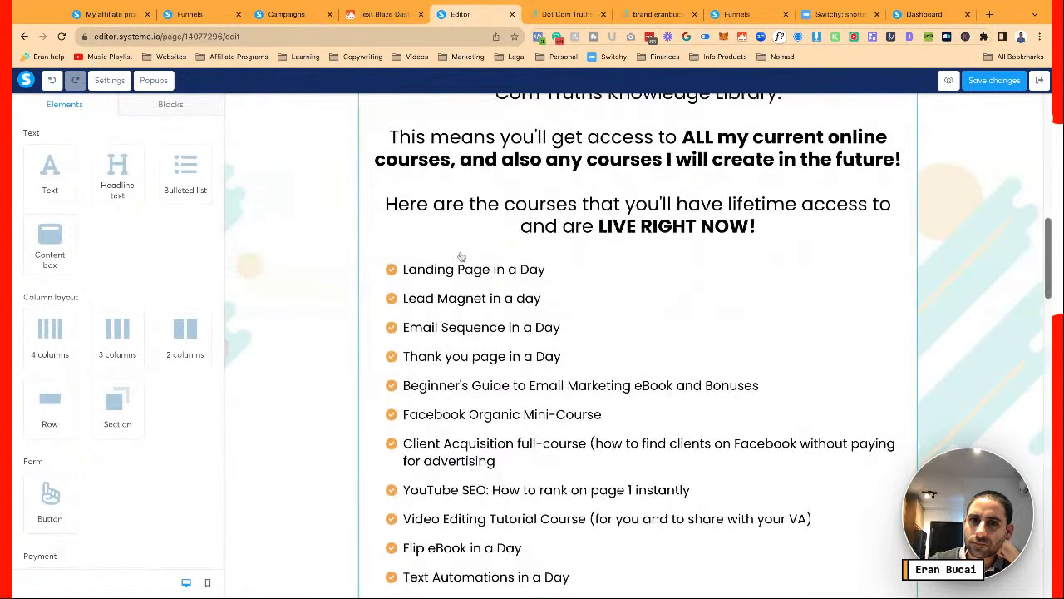
{"action": "scroll", "coordinate": [461, 256], "scroll_direction": "down", "scroll_amount": 2}
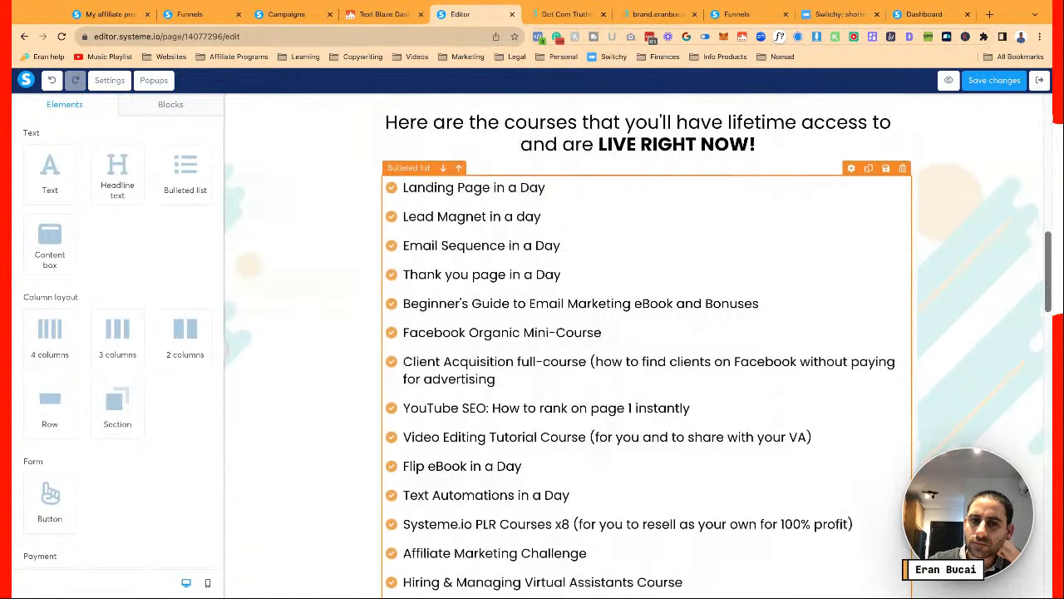
{"action": "scroll", "coordinate": [646, 332], "scroll_direction": "down", "scroll_amount": 1}
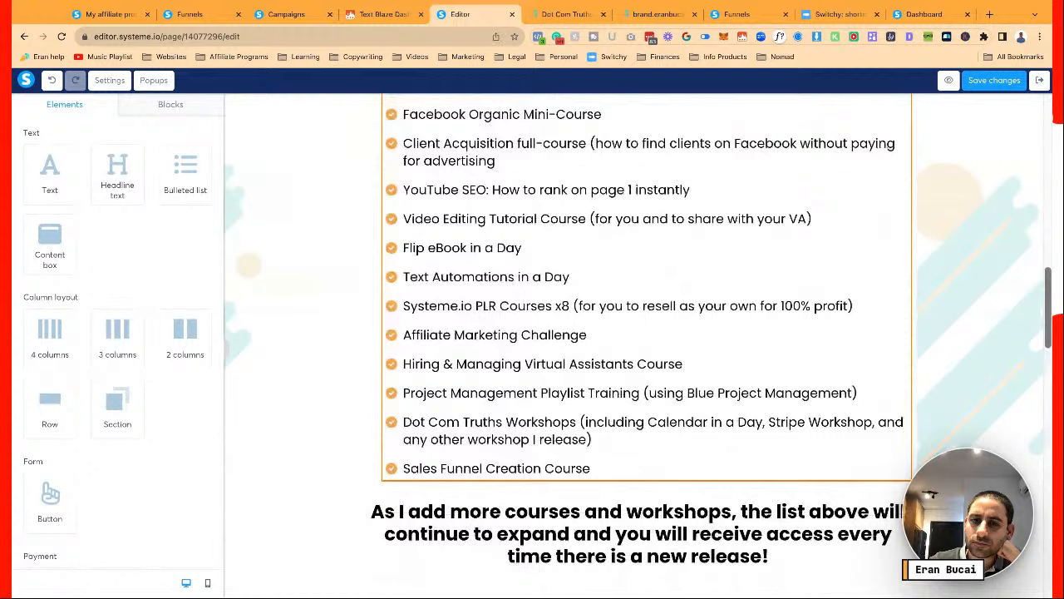
{"action": "scroll", "coordinate": [496, 398], "scroll_direction": "down", "scroll_amount": 1}
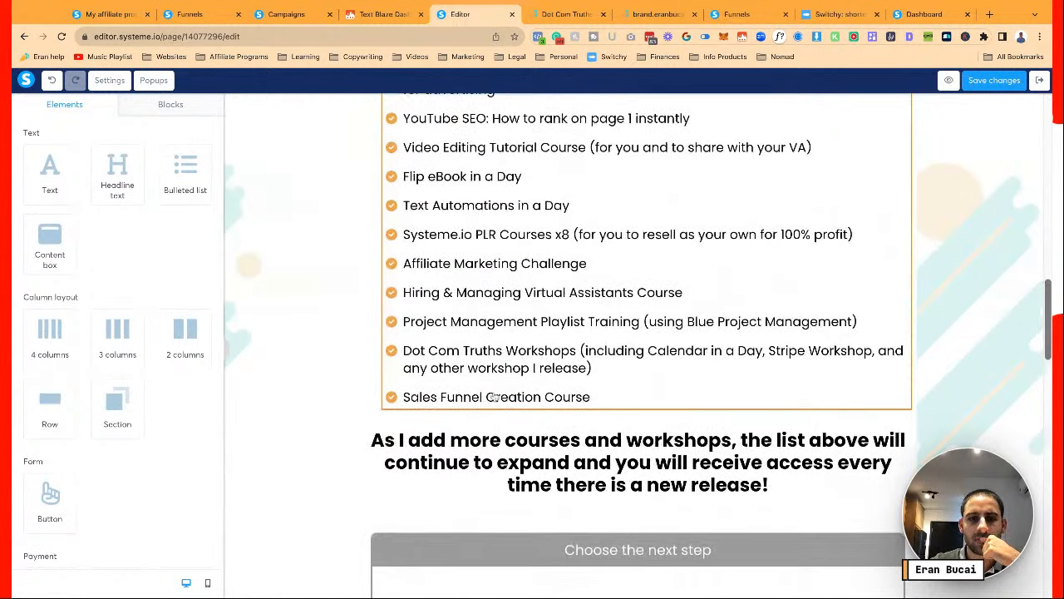
{"action": "left_click", "coordinate": [497, 398]}
{"action": "scroll", "coordinate": [490, 399], "scroll_direction": "up", "scroll_amount": 2}
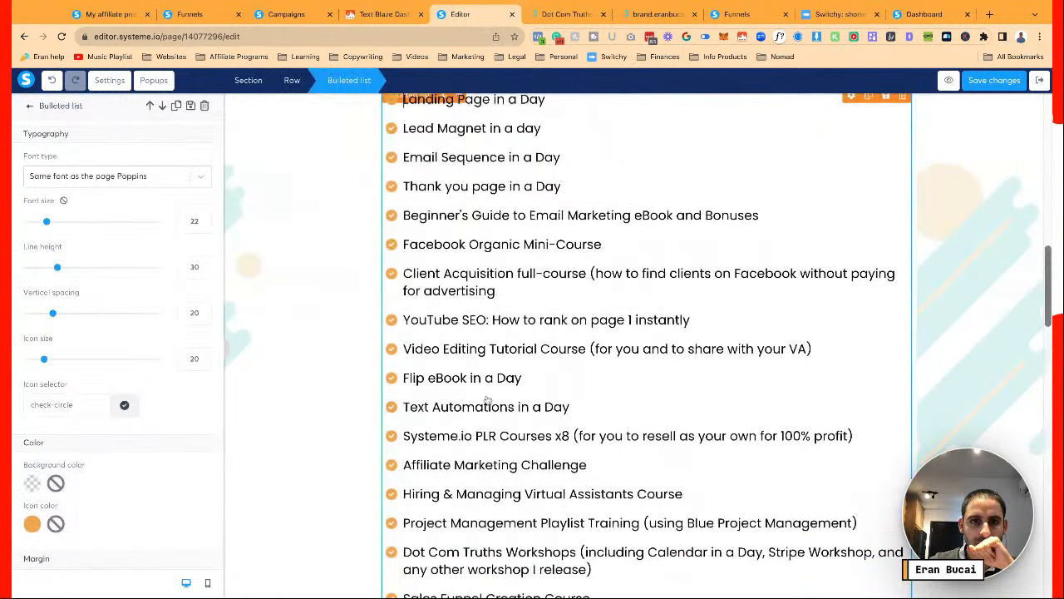
{"action": "scroll", "coordinate": [487, 400], "scroll_direction": "up", "scroll_amount": 1}
{"action": "scroll", "coordinate": [639, 349], "scroll_direction": "down", "scroll_amount": 5}
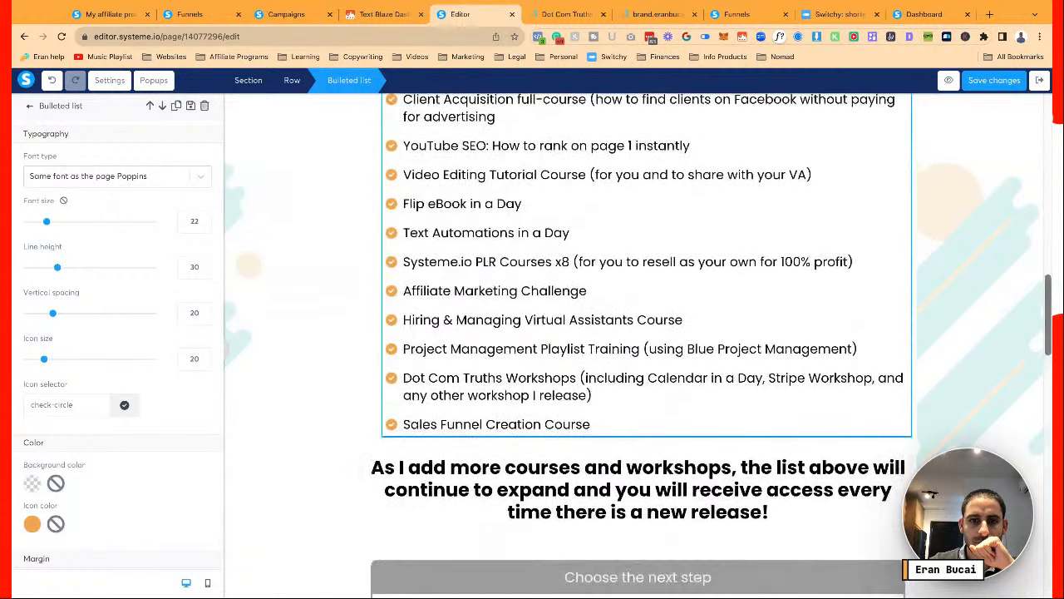
{"action": "left_click", "coordinate": [583, 364]}
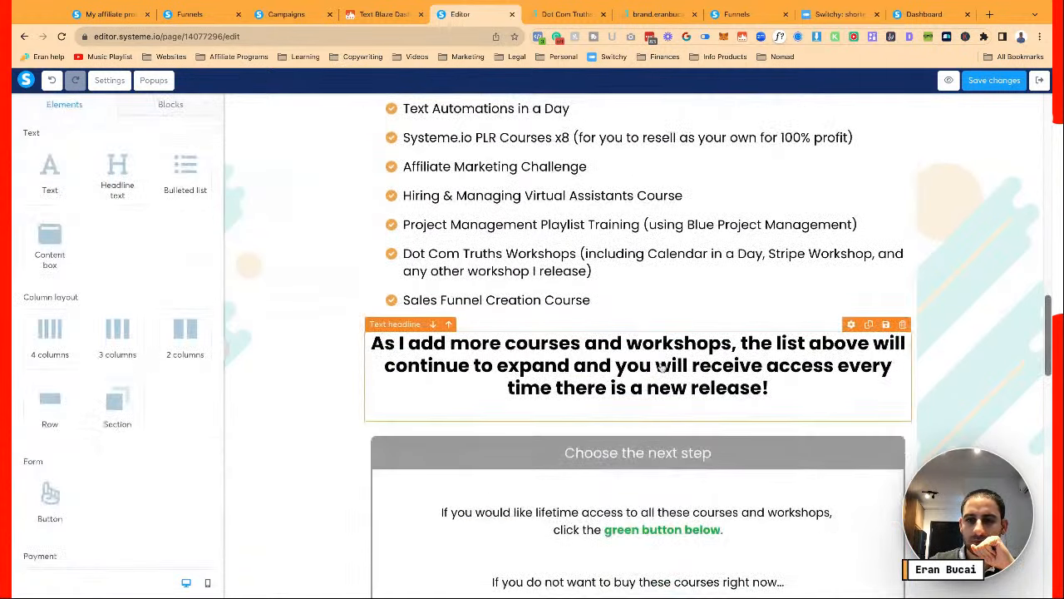
Start editing the 'If you would like lifetime access…' paragraph in the first box
{"action": "left_click", "coordinate": [793, 388]}
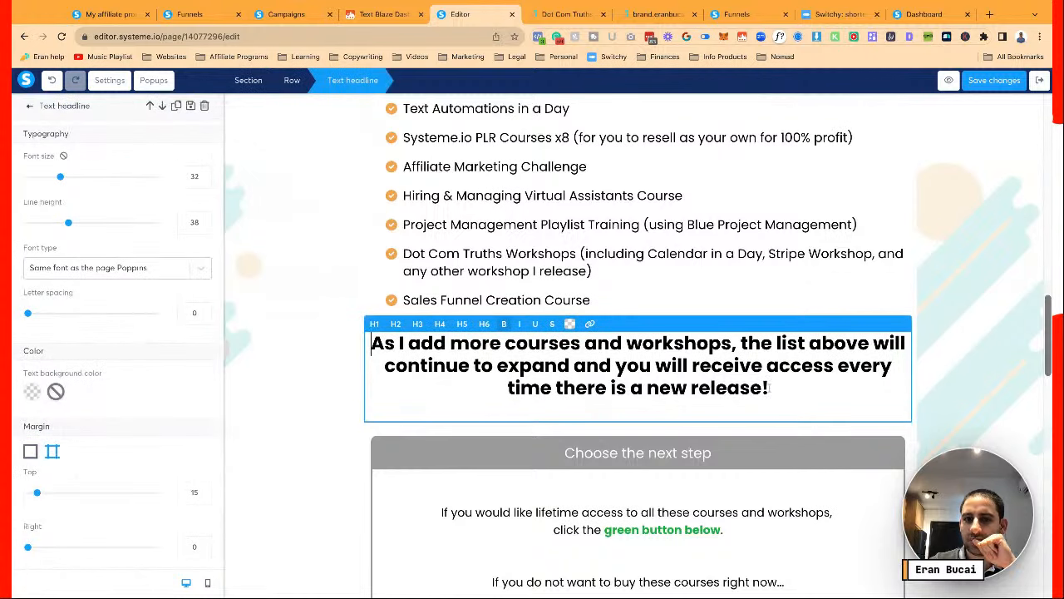
{"action": "scroll", "coordinate": [770, 388], "scroll_direction": "down", "scroll_amount": 3}
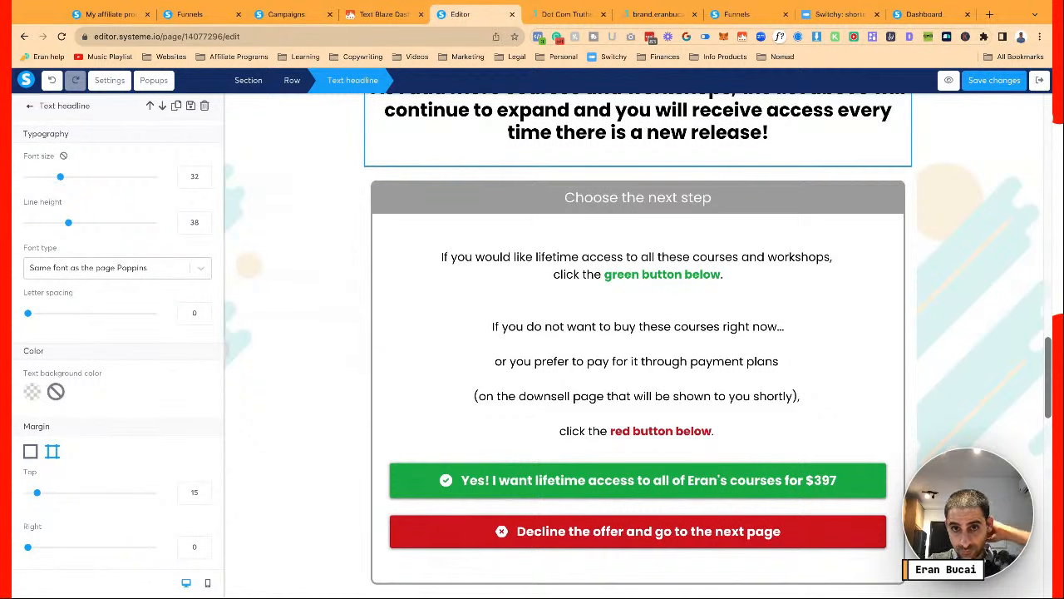
{"action": "left_click", "coordinate": [713, 346]}
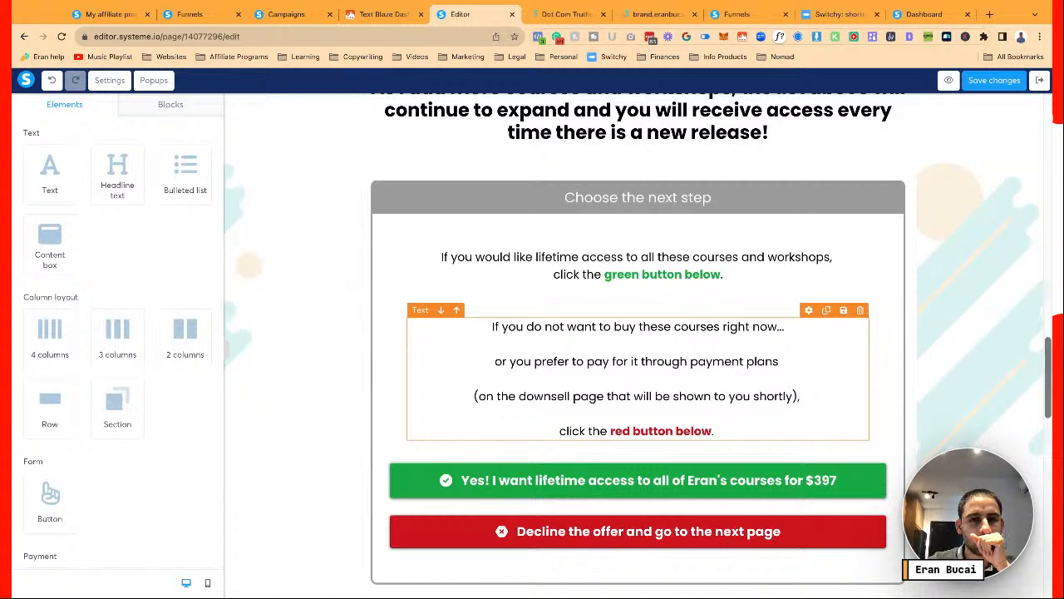
{"action": "left_click", "coordinate": [663, 256]}
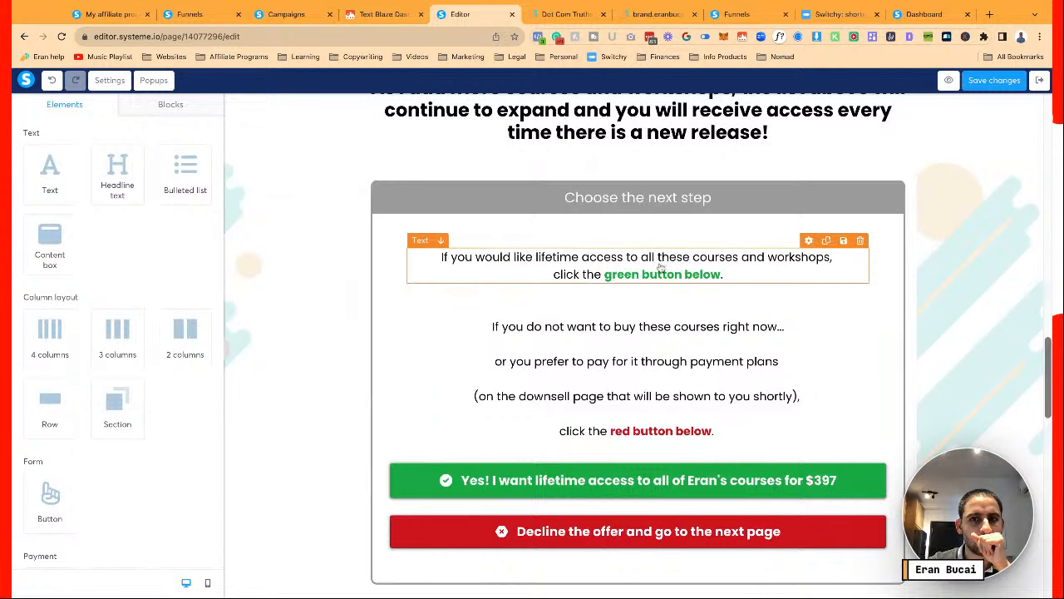
{"action": "left_click", "coordinate": [655, 267]}
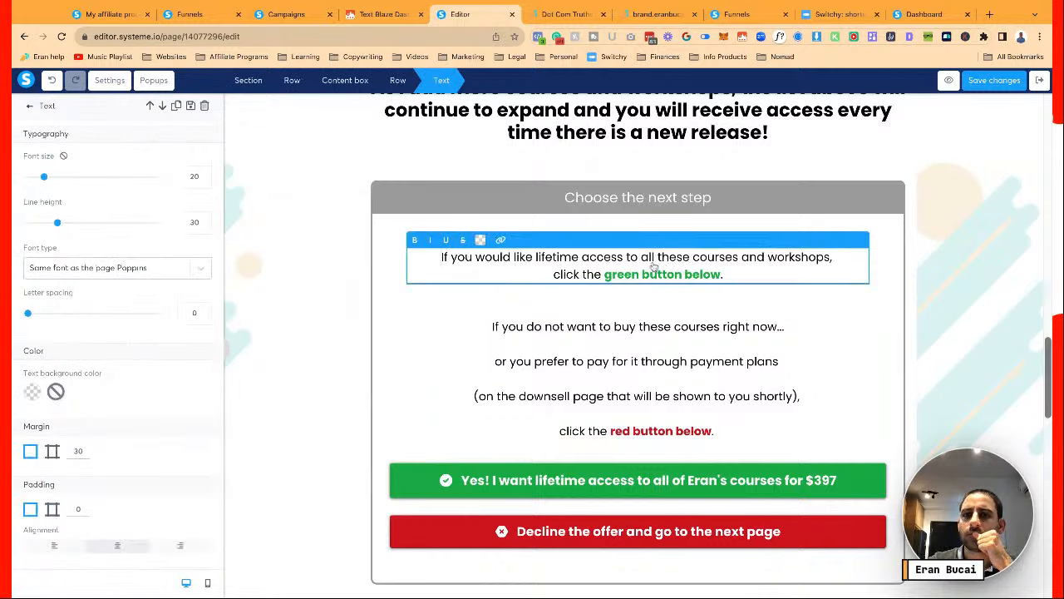
{"action": "scroll", "coordinate": [653, 266], "scroll_direction": "up", "scroll_amount": 3}
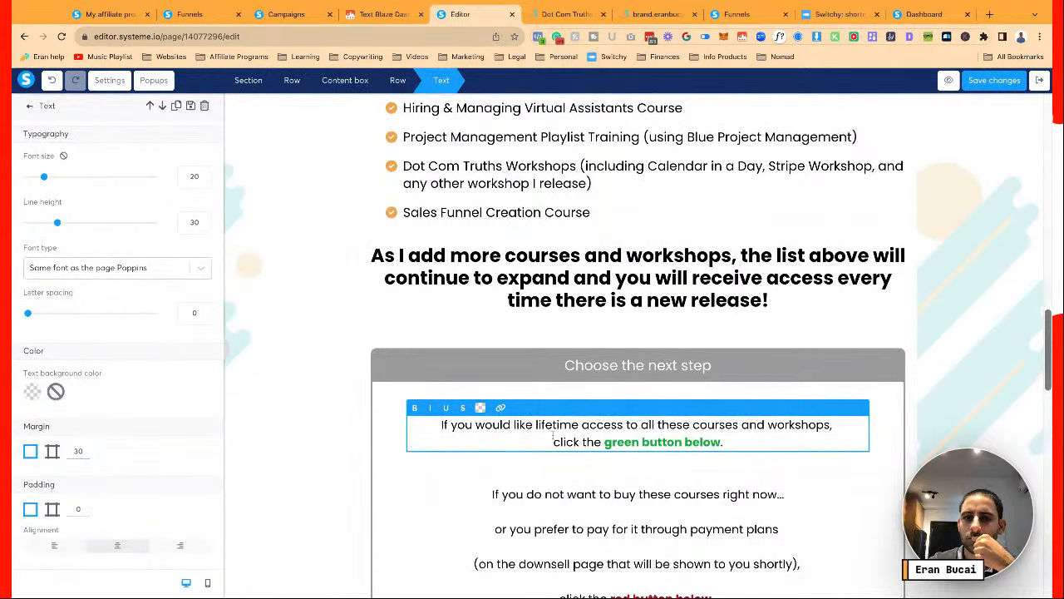
In the first box, add ' for this price which is not available anywhere else...' after 'workshops'
{"action": "left_click", "coordinate": [831, 425]}
{"action": "type", "text": "for t"}
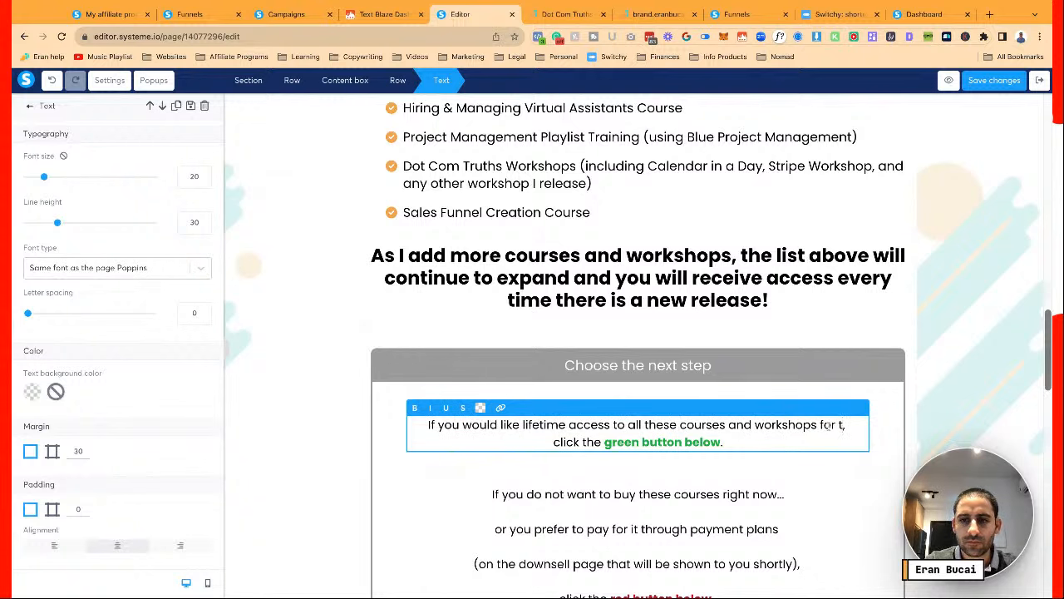
{"action": "type", "text": "his price which is no"}
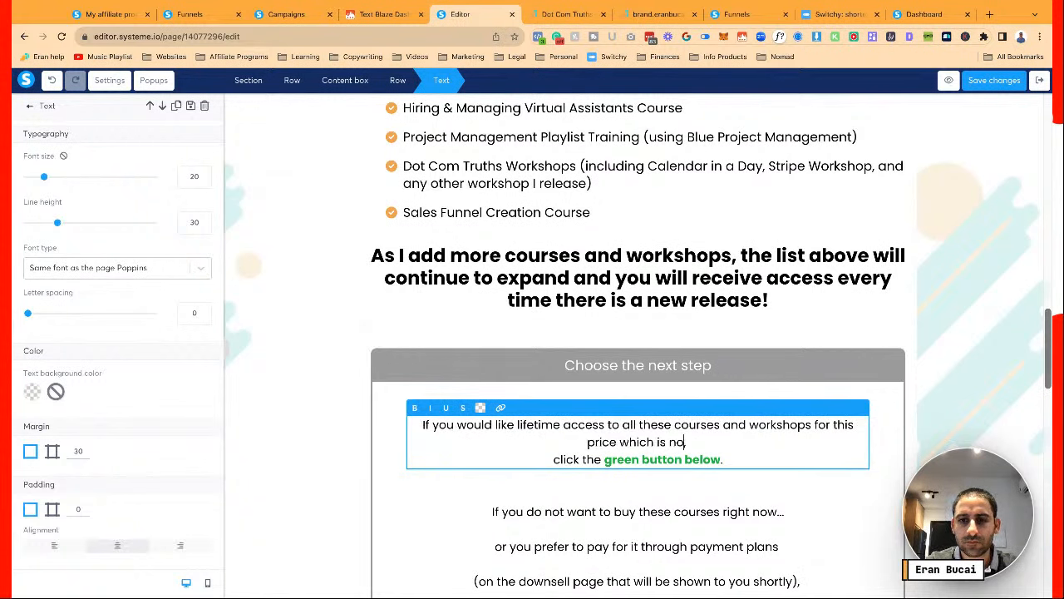
{"action": "type", "text": "t available anywh"}
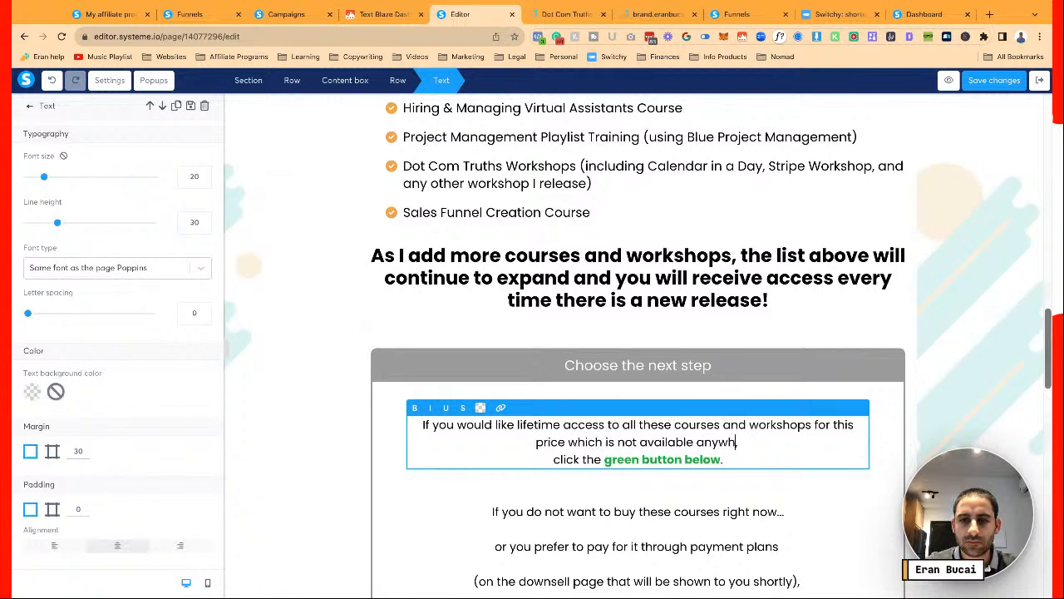
{"action": "type", "text": "ere else... ,"}
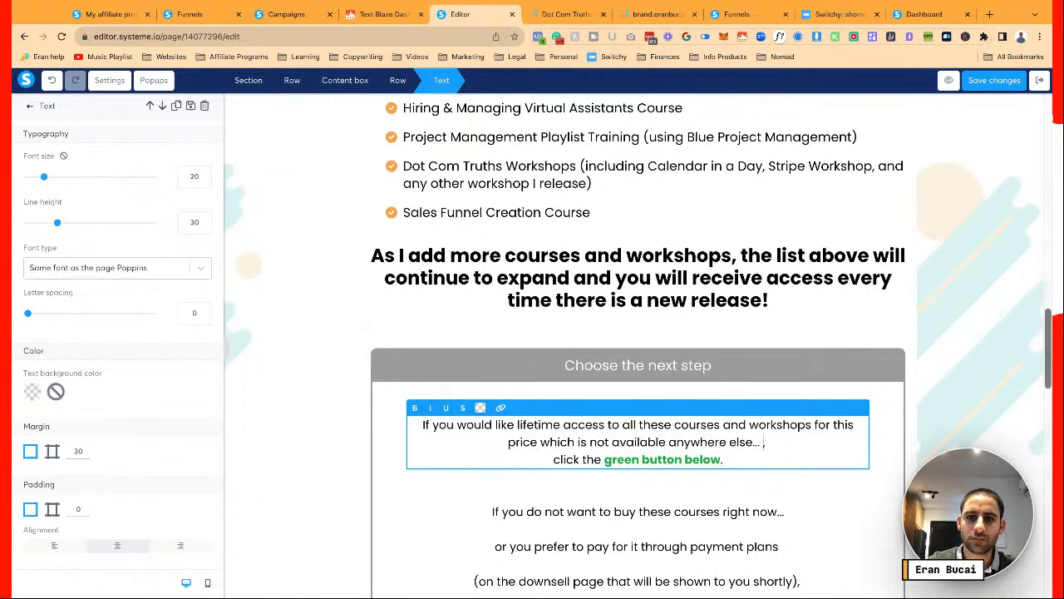
{"action": "key", "text": "BackSpace"}
{"action": "key", "text": "BackSpace"}
{"action": "left_click", "coordinate": [856, 480]}
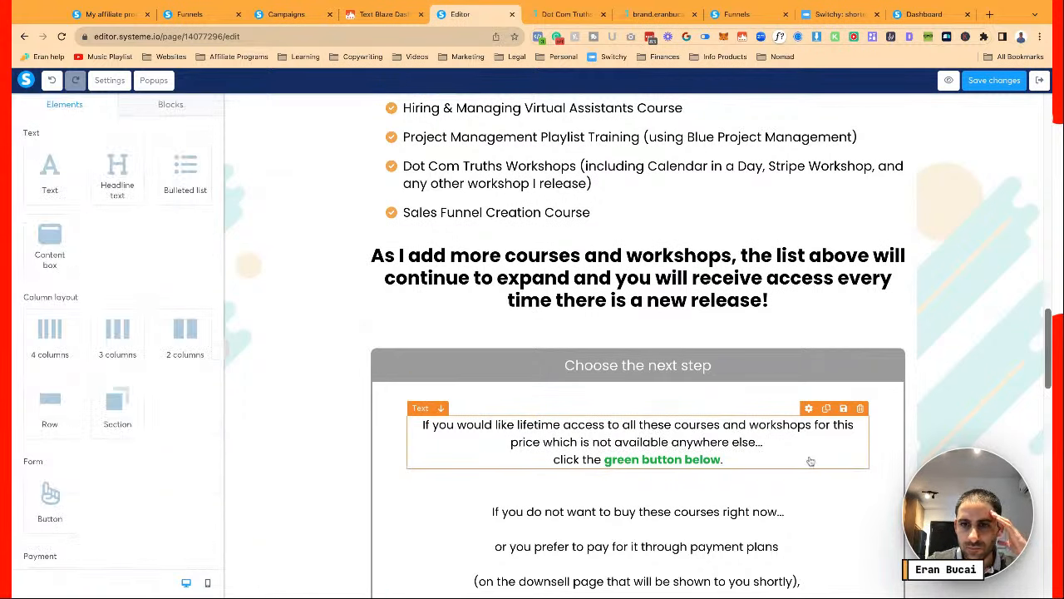
{"action": "left_click", "coordinate": [781, 444]}
{"action": "scroll", "coordinate": [778, 445], "scroll_direction": "down", "scroll_amount": 1}
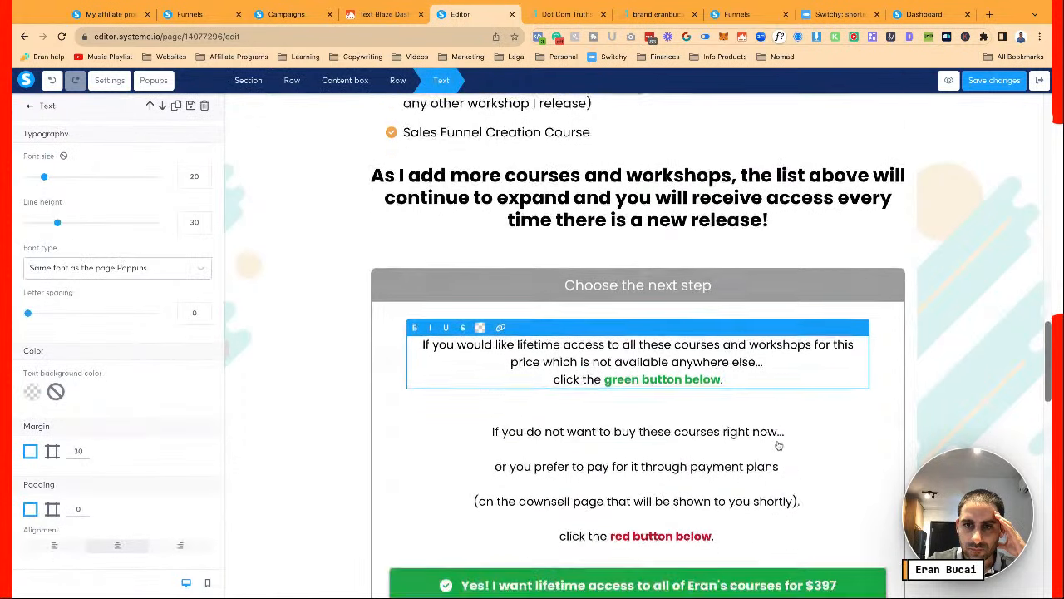
{"action": "scroll", "coordinate": [779, 446], "scroll_direction": "down", "scroll_amount": 1}
{"action": "left_click", "coordinate": [779, 447]}
{"action": "scroll", "coordinate": [778, 523], "scroll_direction": "down", "scroll_amount": 2}
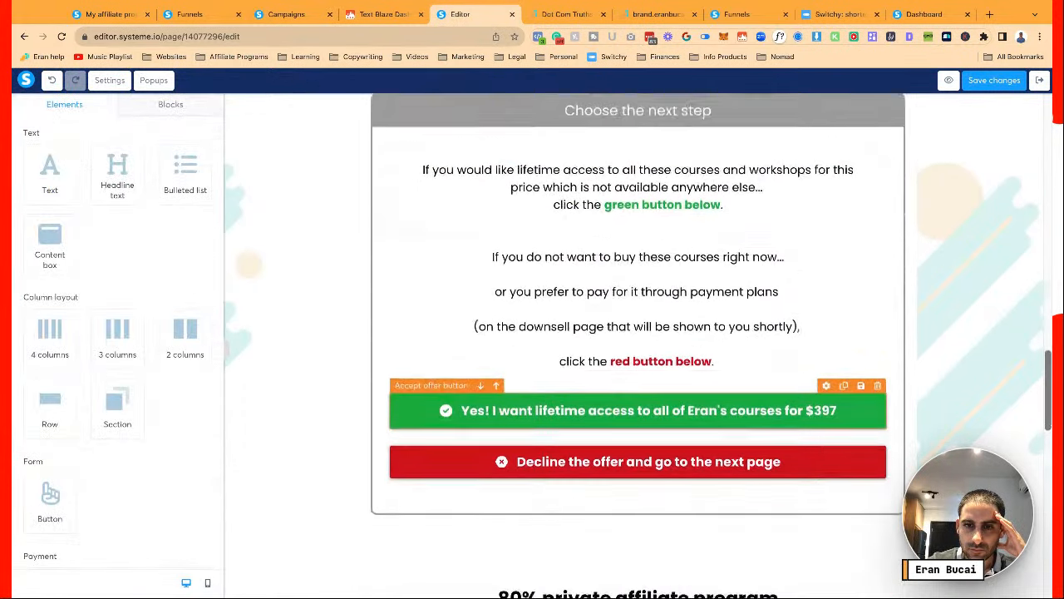
{"action": "scroll", "coordinate": [779, 416], "scroll_direction": "down", "scroll_amount": 4}
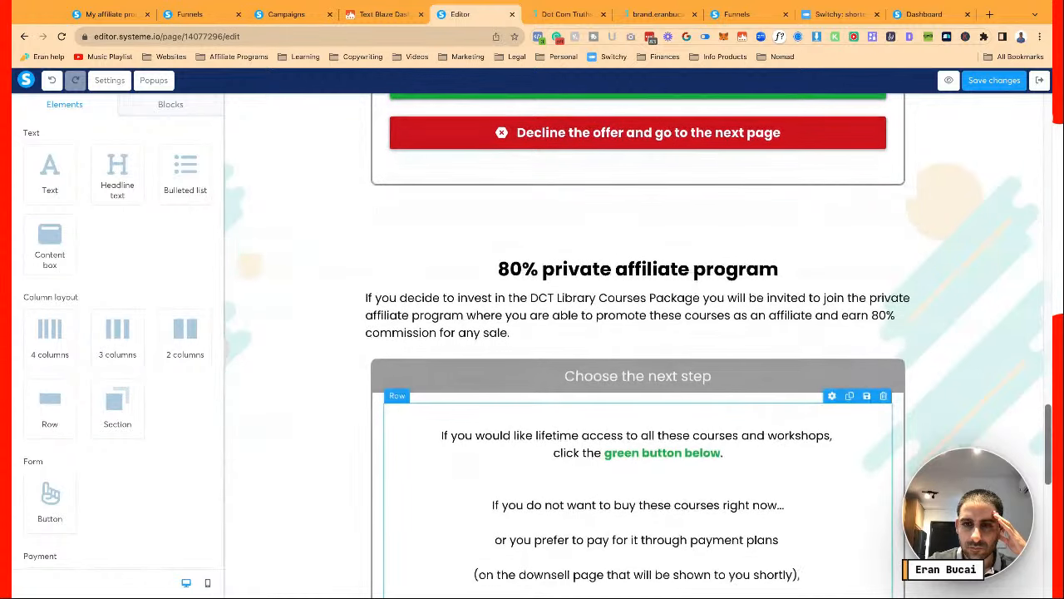
{"action": "scroll", "coordinate": [779, 432], "scroll_direction": "down", "scroll_amount": 1}
{"action": "scroll", "coordinate": [770, 352], "scroll_direction": "up", "scroll_amount": 4}
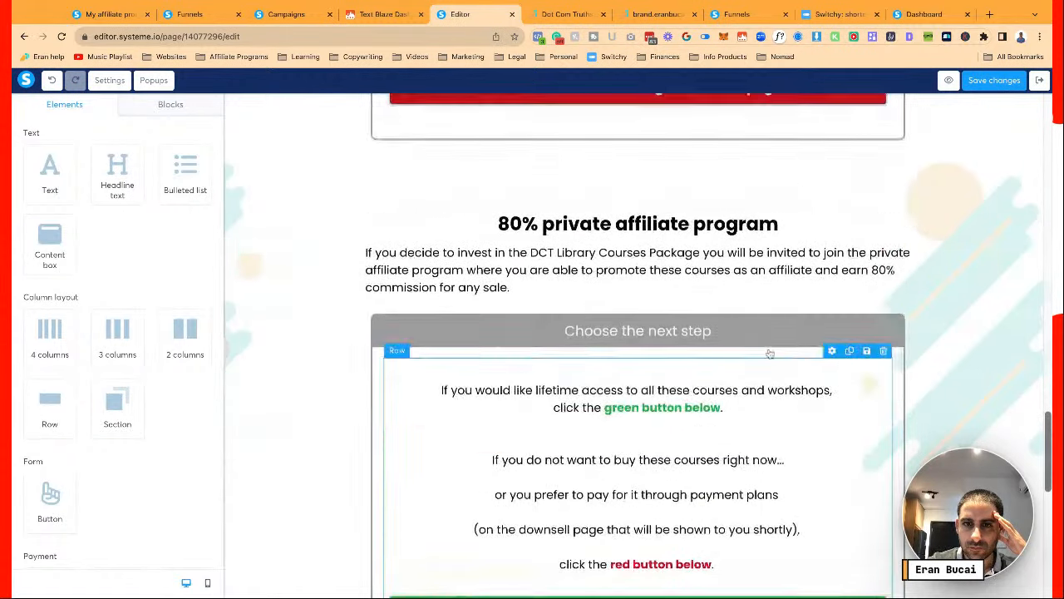
{"action": "scroll", "coordinate": [769, 352], "scroll_direction": "down", "scroll_amount": 2}
{"action": "scroll", "coordinate": [726, 234], "scroll_direction": "up", "scroll_amount": 3}
Copy the revised lifetime-access sentence from the first box
{"action": "left_click", "coordinate": [762, 183]}
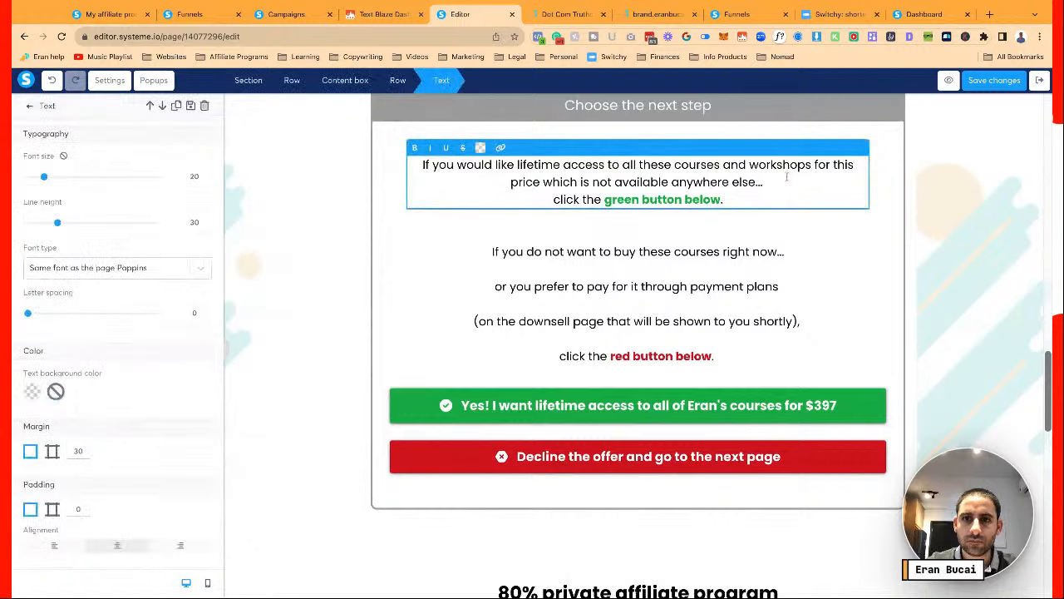
{"action": "key", "text": "shift+Up"}
{"action": "key", "text": "shift+Home"}
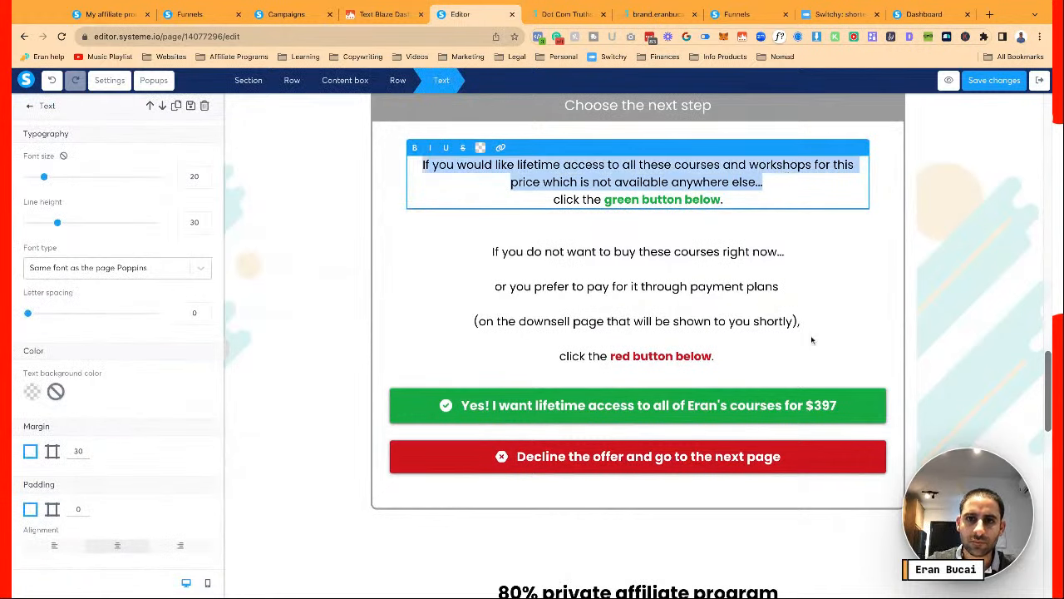
{"action": "left_click", "coordinate": [812, 338]}
{"action": "scroll", "coordinate": [812, 338], "scroll_direction": "down", "scroll_amount": 3}
{"action": "scroll", "coordinate": [812, 338], "scroll_direction": "down", "scroll_amount": 1}
Paste the revised sentence over the first line of the second box's green-button paragraph
{"action": "left_click", "coordinate": [630, 406]}
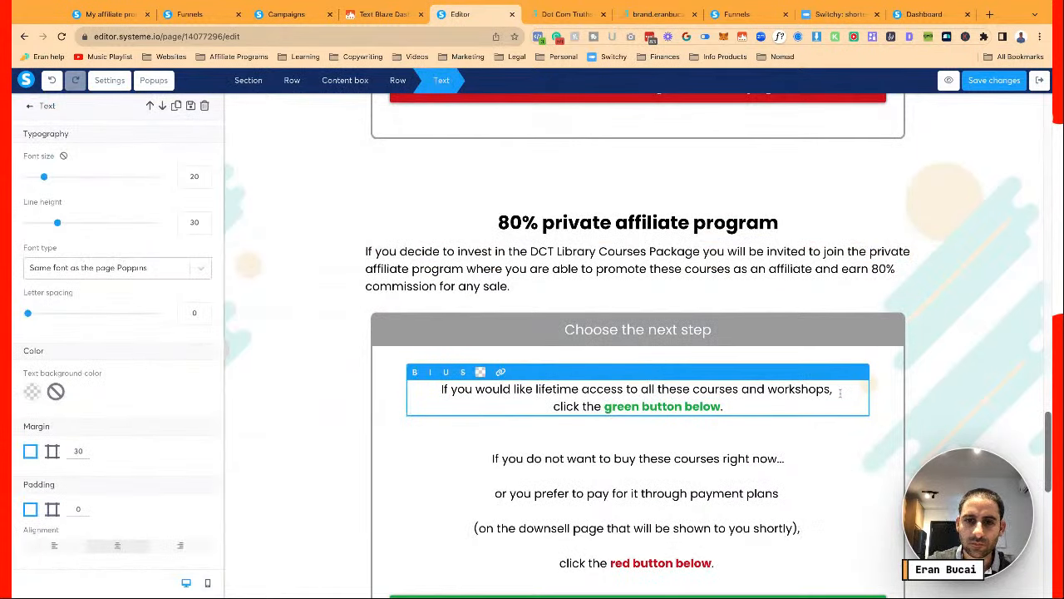
{"action": "key", "text": "shift+Up"}
{"action": "key", "text": "super+v"}
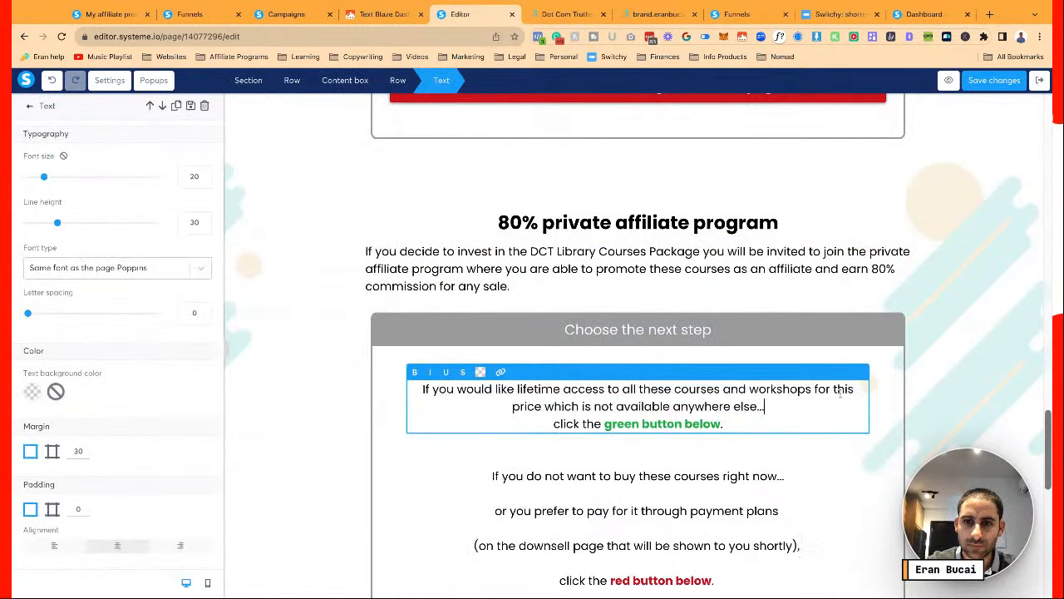
{"action": "left_click", "coordinate": [803, 468]}
{"action": "scroll", "coordinate": [802, 468], "scroll_direction": "down", "scroll_amount": 1}
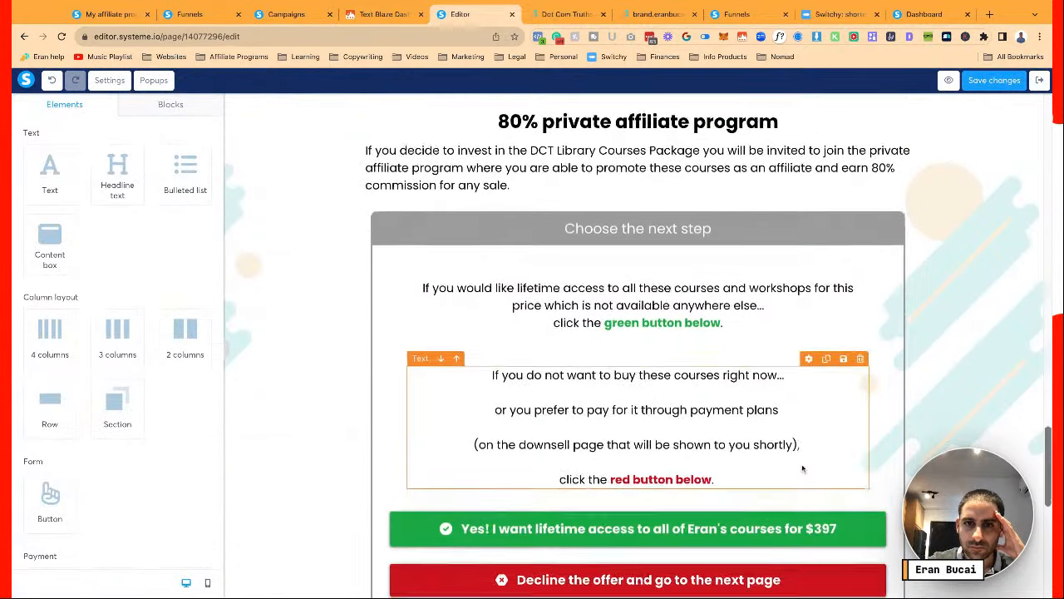
{"action": "scroll", "coordinate": [802, 468], "scroll_direction": "down", "scroll_amount": 5}
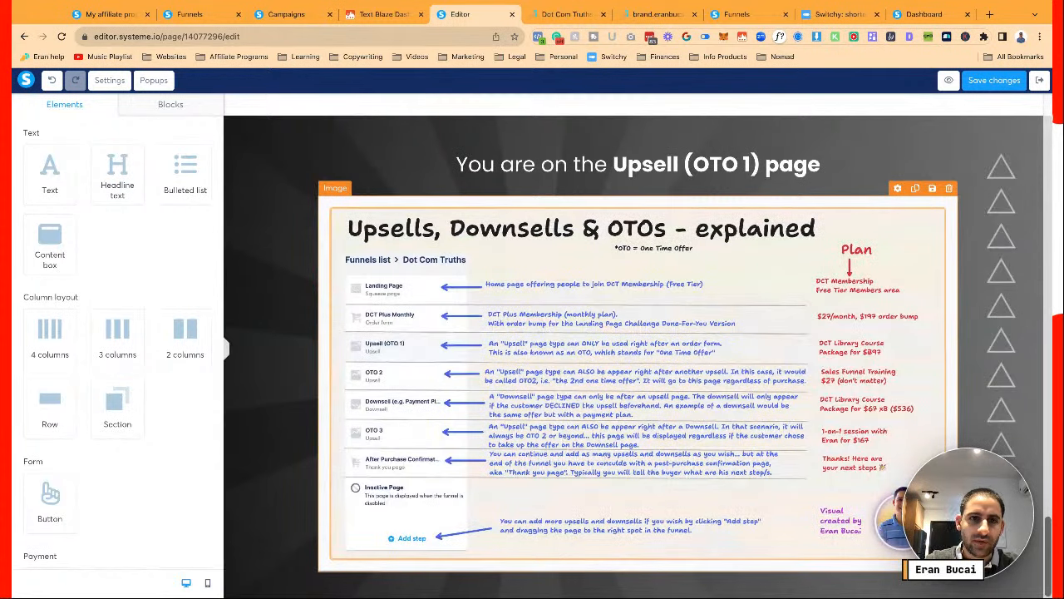
Replace the OTO explainer image with 3.png, which marks Upsell (OTO 1) as 'YOU ARE HERE'
{"action": "left_click", "coordinate": [477, 303]}
{"action": "left_click", "coordinate": [205, 164]}
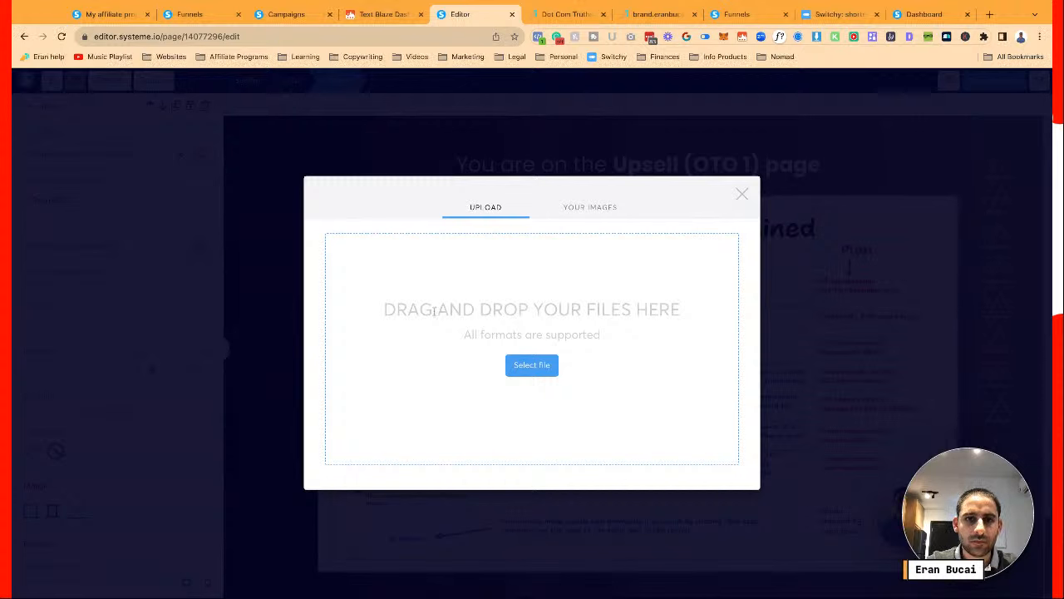
{"action": "left_click", "coordinate": [514, 370]}
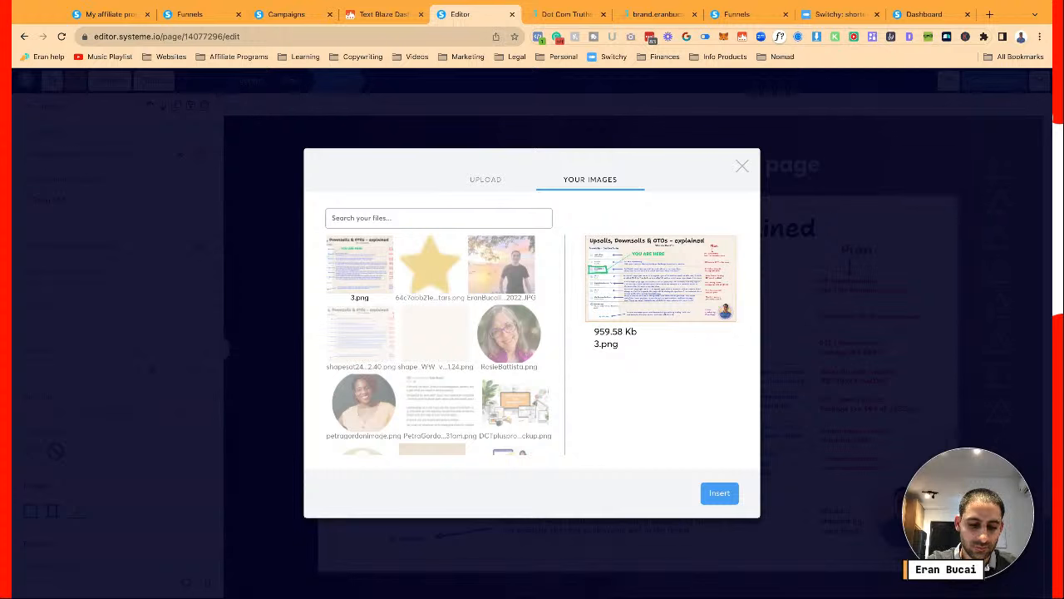
{"action": "left_click", "coordinate": [718, 493]}
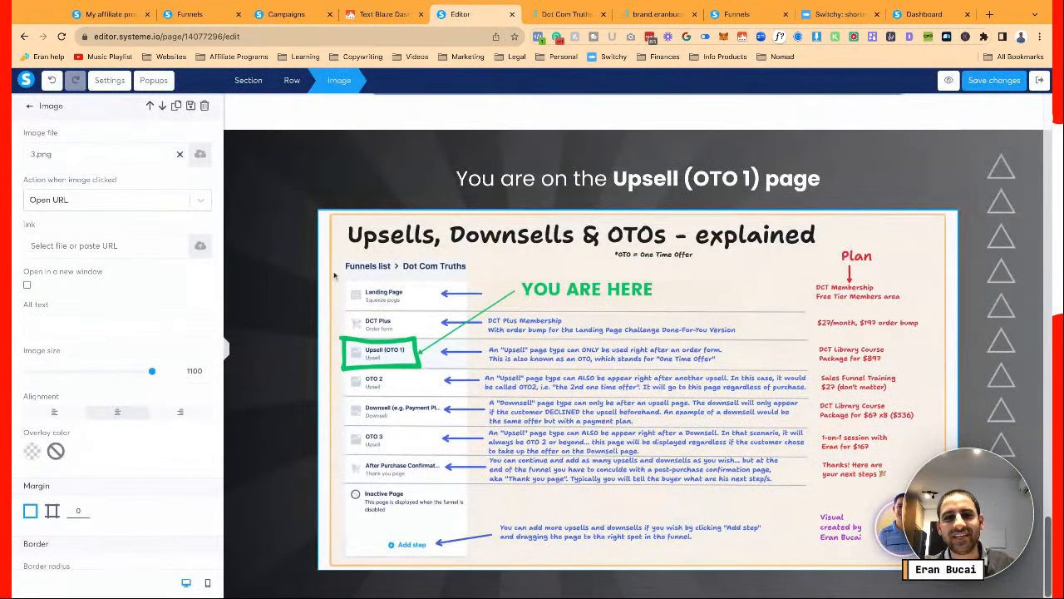
{"action": "left_click", "coordinate": [291, 258]}
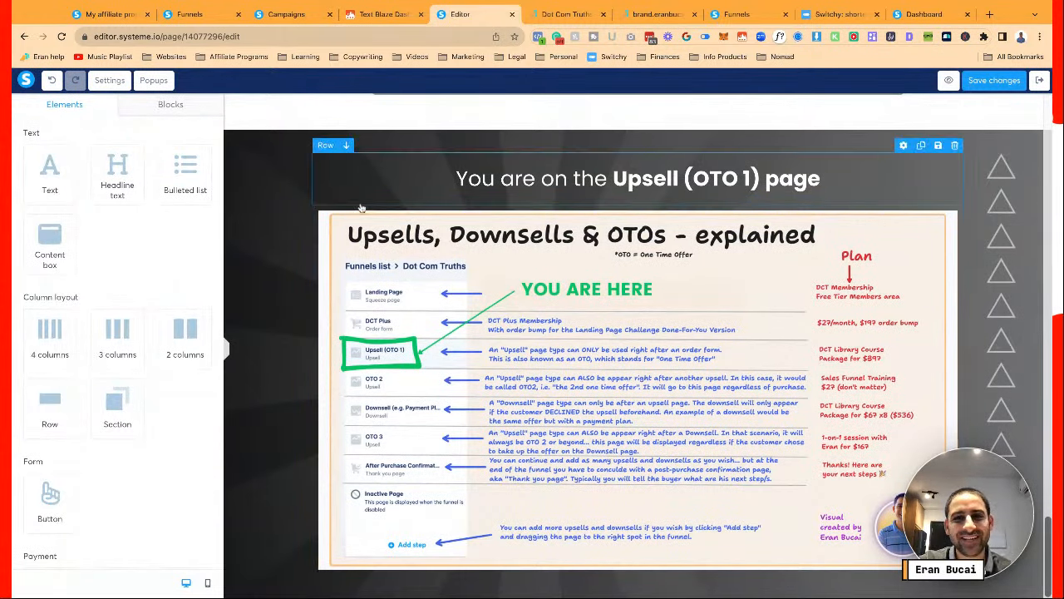
{"action": "scroll", "coordinate": [300, 201], "scroll_direction": "down", "scroll_amount": 1}
{"action": "left_click", "coordinate": [300, 201]}
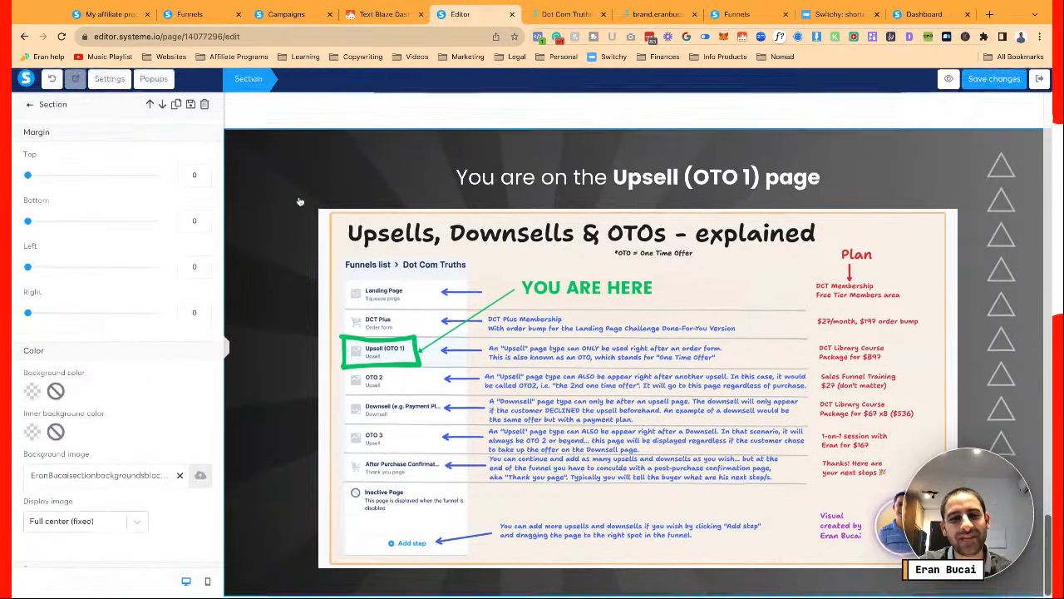
{"action": "scroll", "coordinate": [632, 349], "scroll_direction": "up", "scroll_amount": 15}
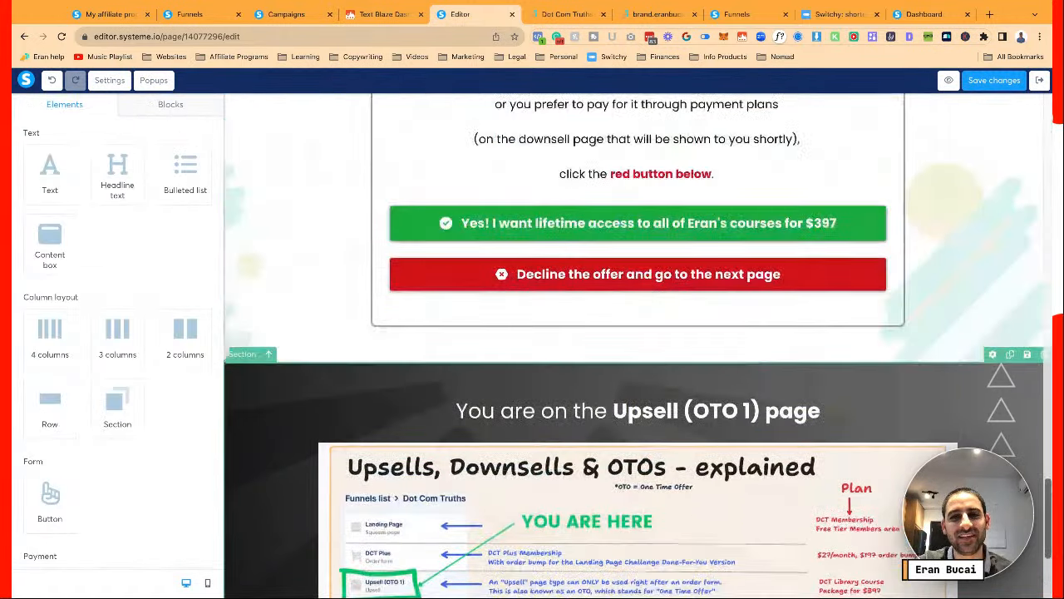
{"action": "scroll", "coordinate": [632, 349], "scroll_direction": "up", "scroll_amount": 3}
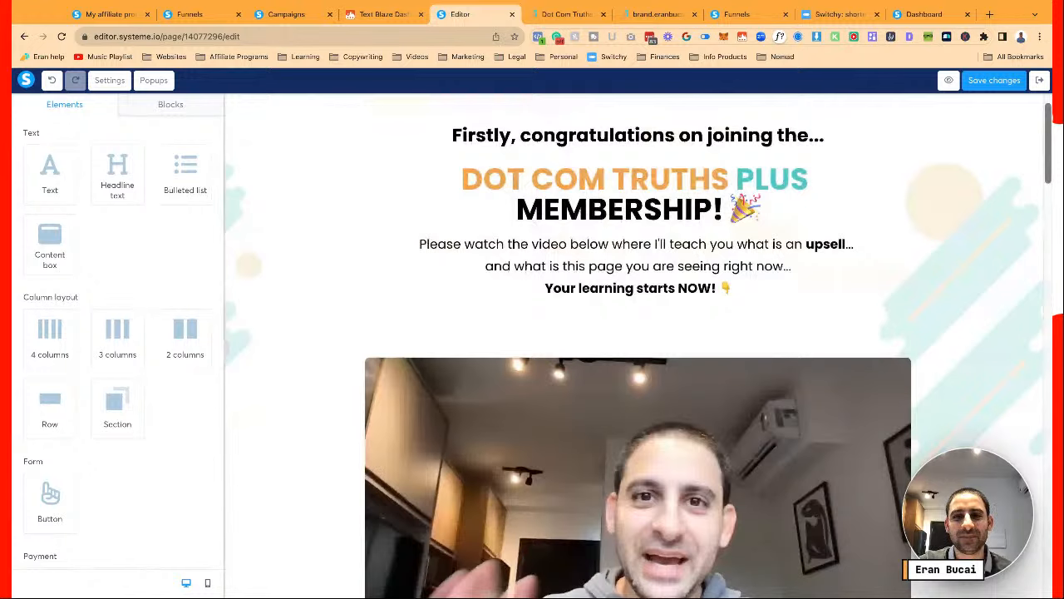
{"action": "scroll", "coordinate": [632, 349], "scroll_direction": "up", "scroll_amount": 1}
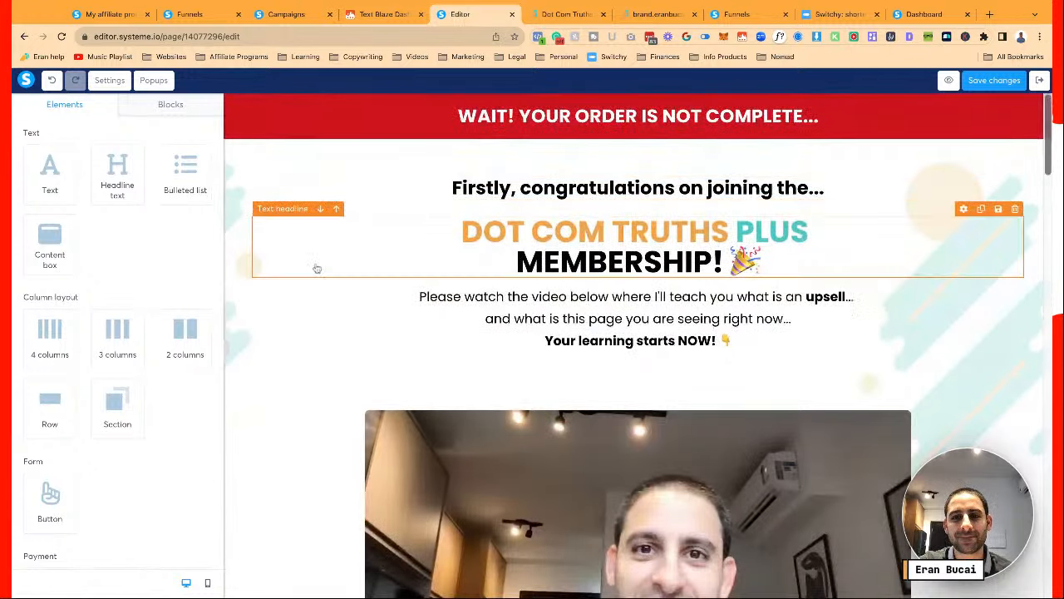
{"action": "scroll", "coordinate": [316, 268], "scroll_direction": "down", "scroll_amount": 1}
{"action": "scroll", "coordinate": [316, 267], "scroll_direction": "down", "scroll_amount": 10}
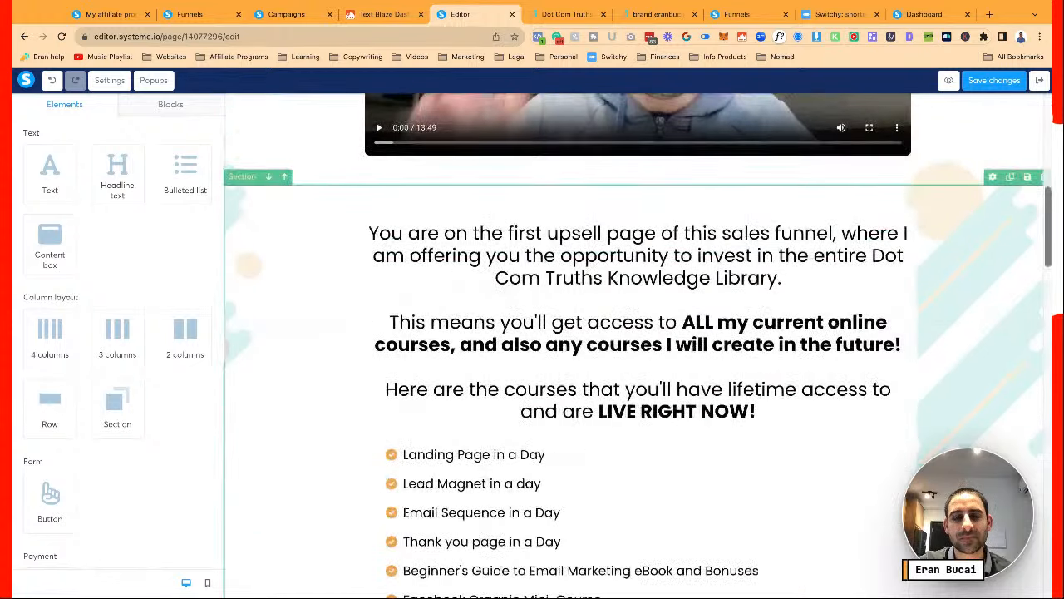
{"action": "scroll", "coordinate": [632, 345], "scroll_direction": "down", "scroll_amount": 5}
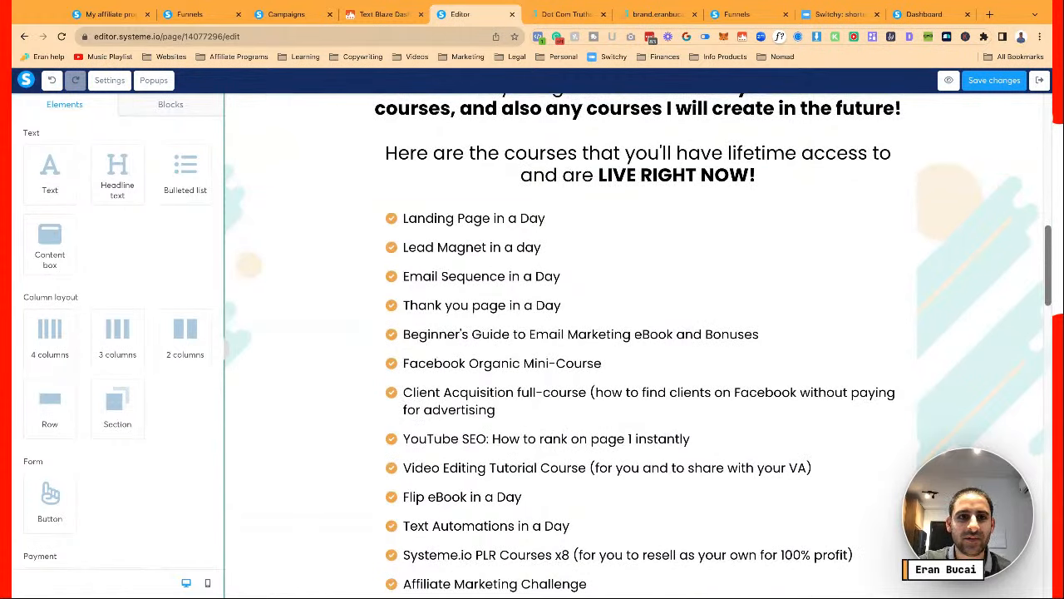
{"action": "scroll", "coordinate": [631, 345], "scroll_direction": "down", "scroll_amount": 20}
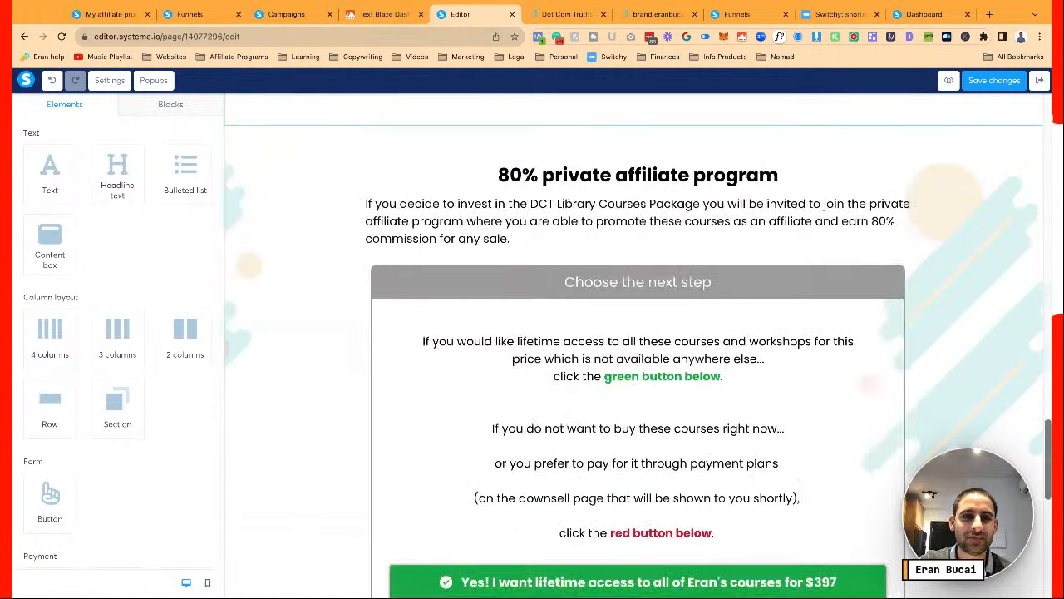
{"action": "scroll", "coordinate": [270, 129], "scroll_direction": "down", "scroll_amount": 10}
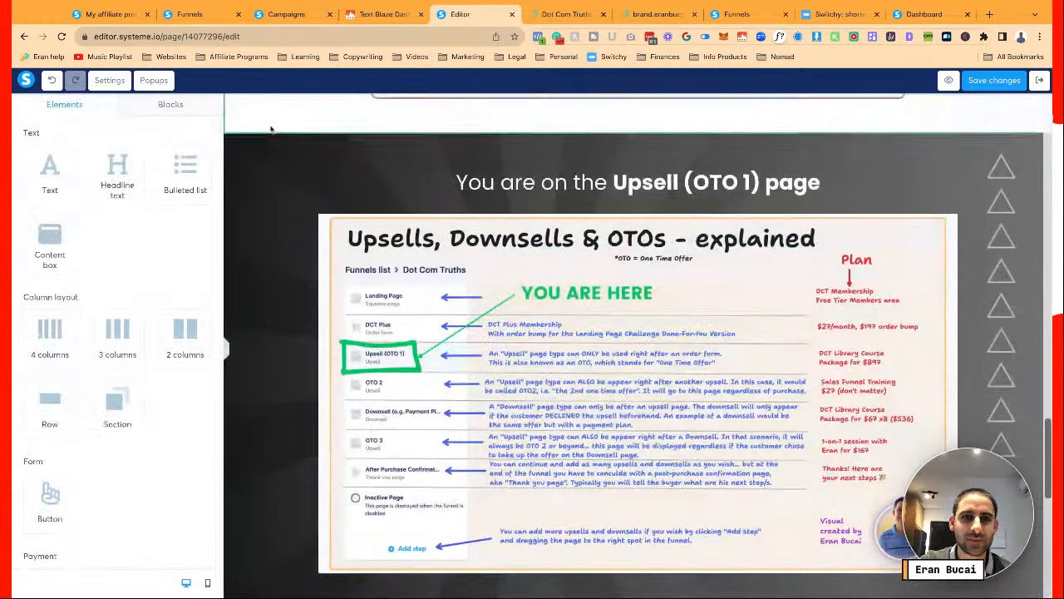
{"action": "left_click", "coordinate": [281, 126]}
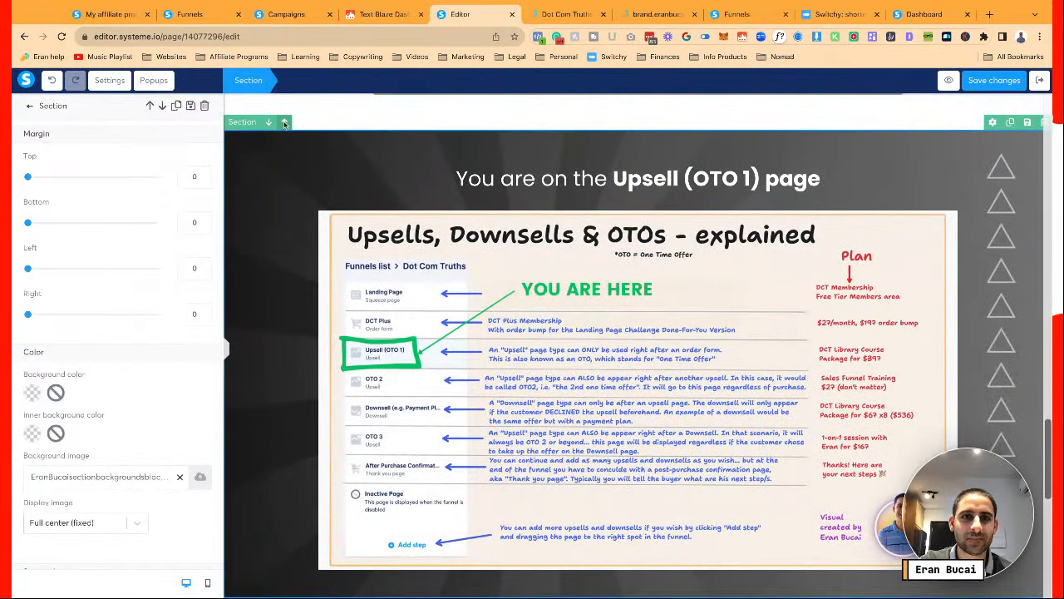
{"action": "scroll", "coordinate": [283, 122], "scroll_direction": "up", "scroll_amount": 6}
{"action": "scroll", "coordinate": [305, 176], "scroll_direction": "up", "scroll_amount": 5}
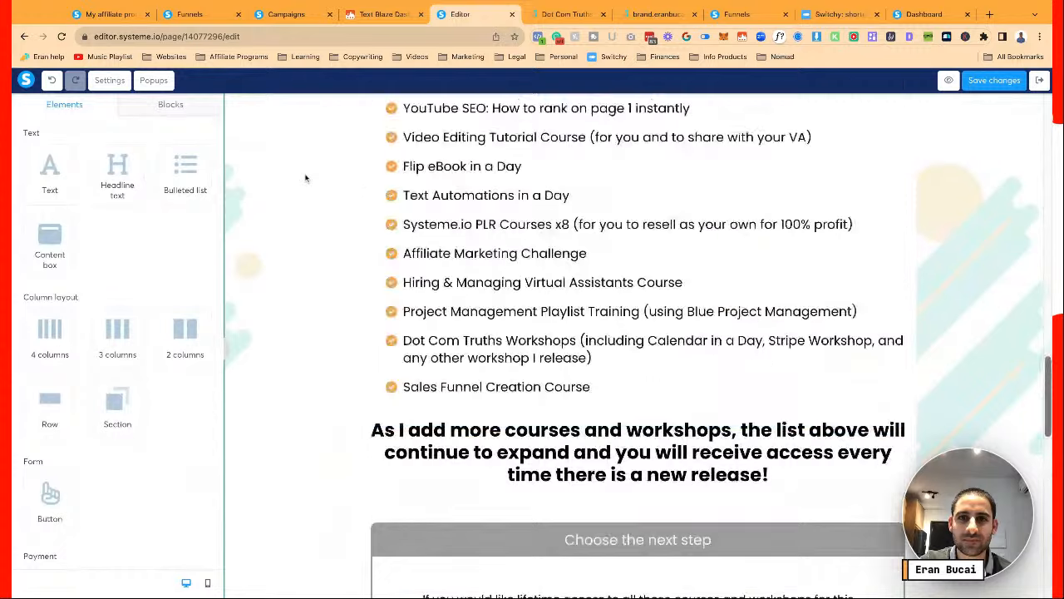
{"action": "scroll", "coordinate": [305, 175], "scroll_direction": "up", "scroll_amount": 10}
{"action": "scroll", "coordinate": [304, 175], "scroll_direction": "down", "scroll_amount": 2}
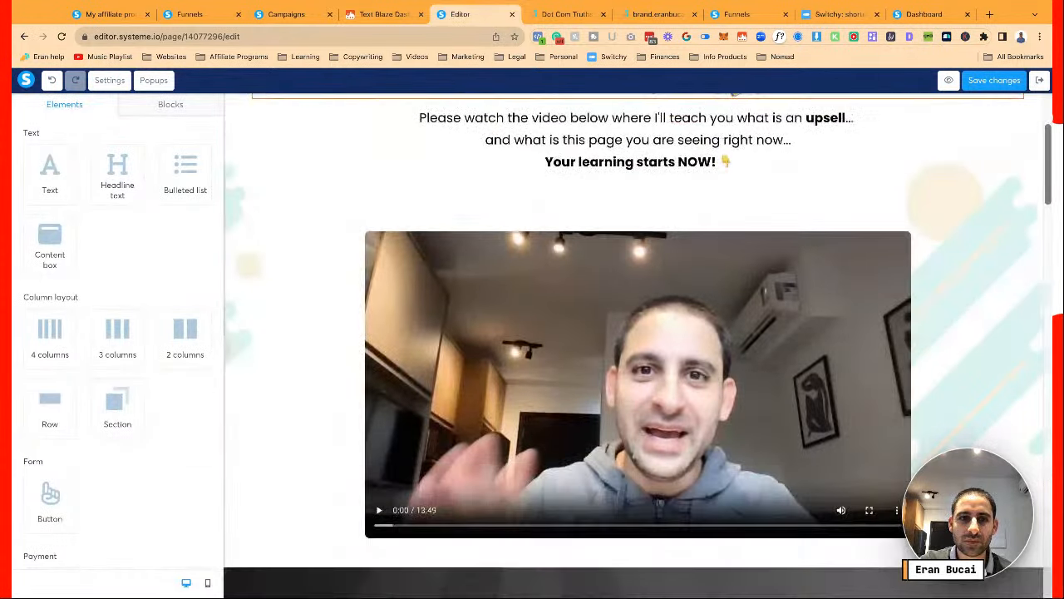
{"action": "scroll", "coordinate": [311, 287], "scroll_direction": "down", "scroll_amount": 2}
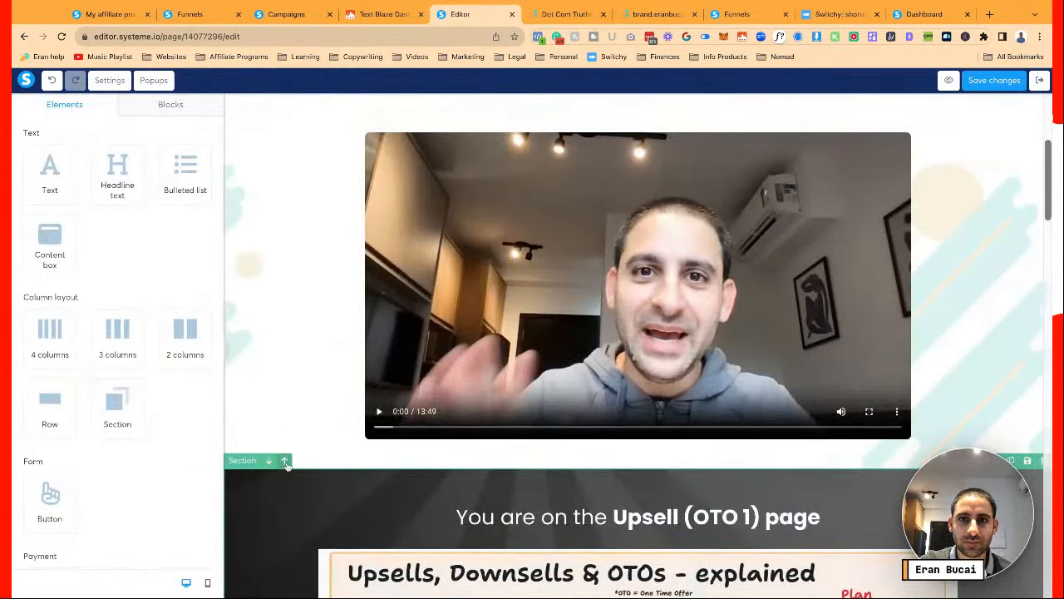
{"action": "left_click", "coordinate": [285, 461]}
{"action": "scroll", "coordinate": [312, 428], "scroll_direction": "up", "scroll_amount": 4}
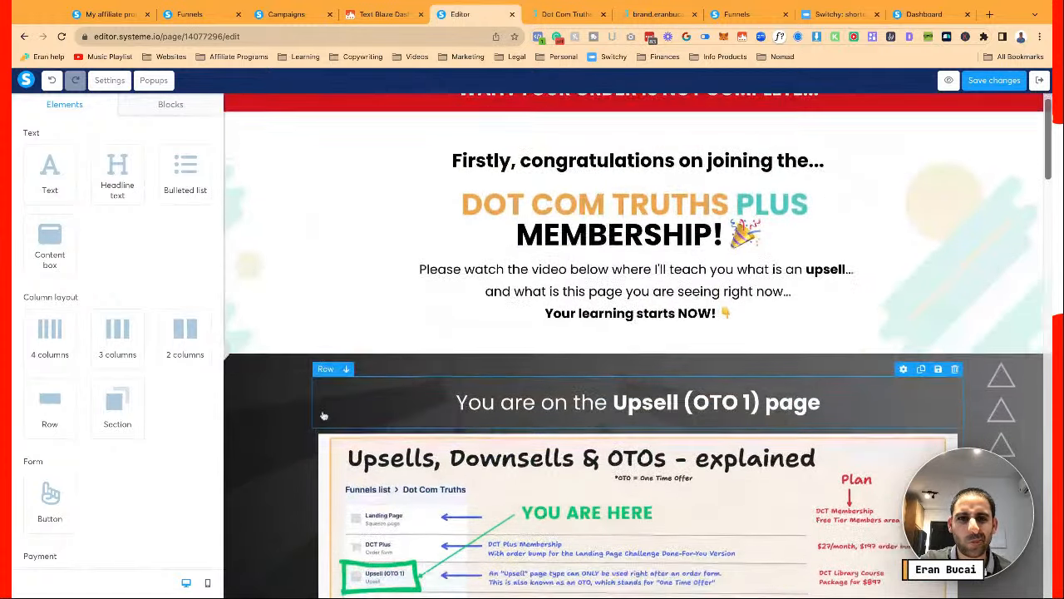
{"action": "scroll", "coordinate": [324, 416], "scroll_direction": "down", "scroll_amount": 1}
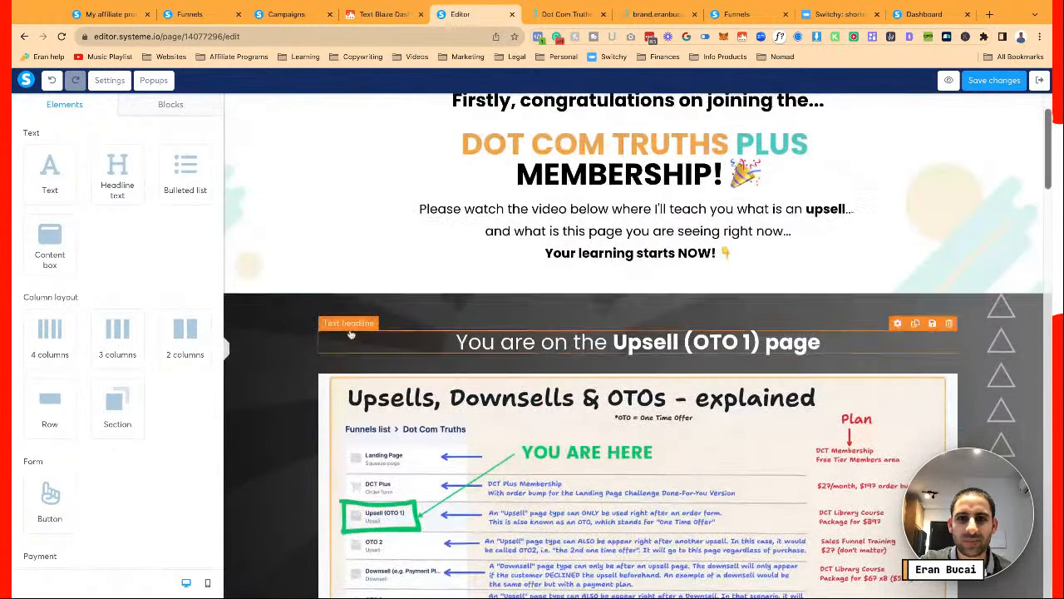
{"action": "left_click", "coordinate": [567, 216]}
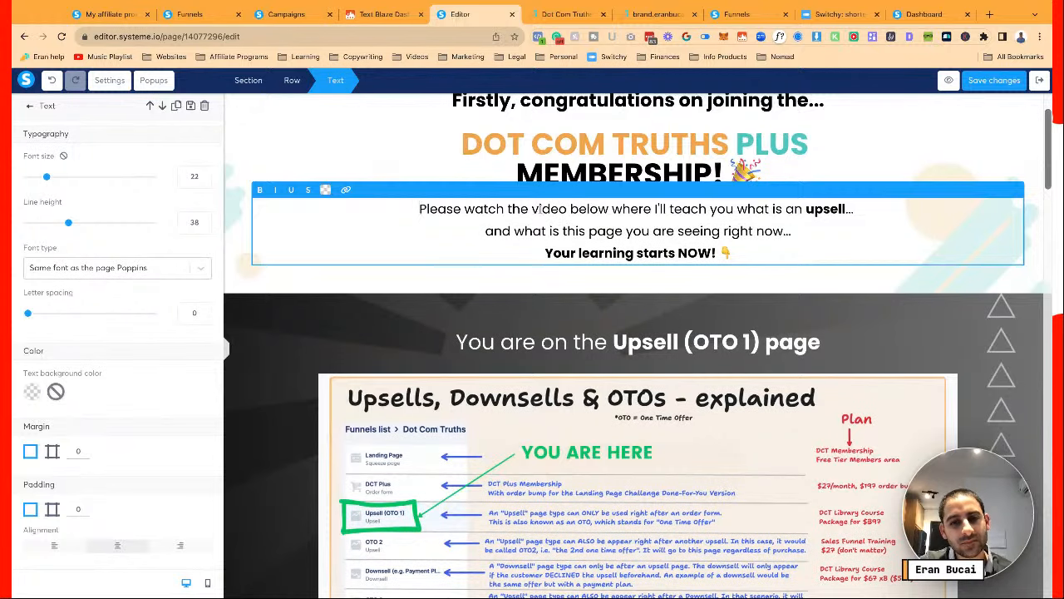
{"action": "scroll", "coordinate": [548, 253], "scroll_direction": "down", "scroll_amount": 3}
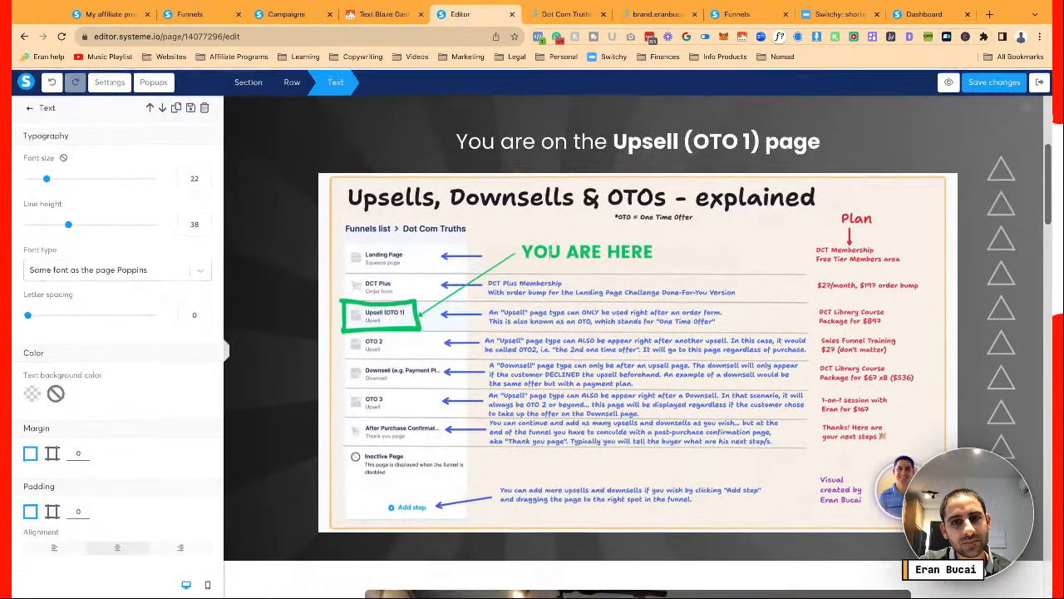
{"action": "left_click", "coordinate": [272, 153]}
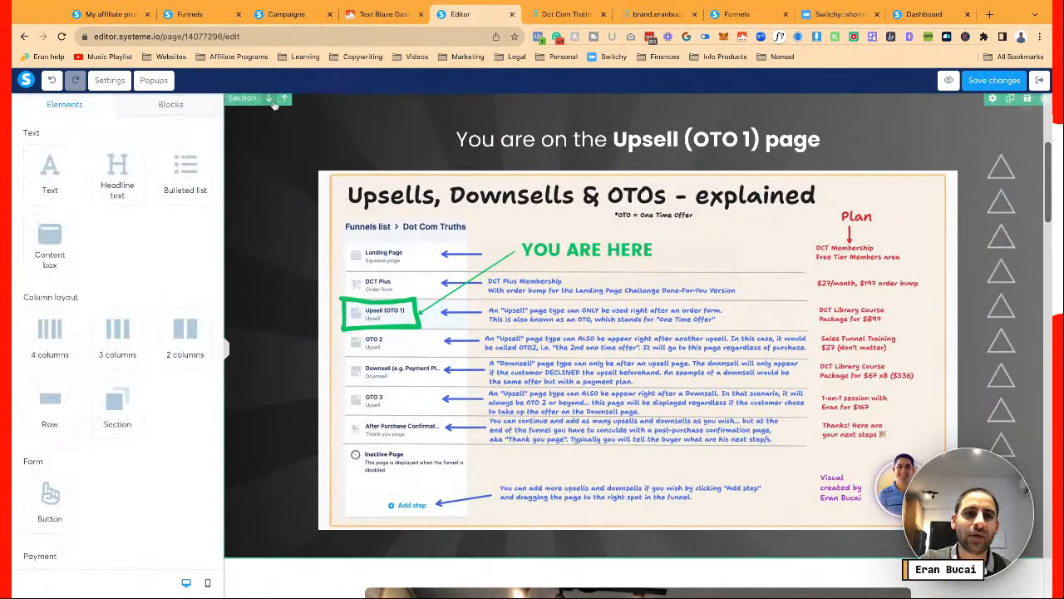
{"action": "left_click", "coordinate": [274, 103]}
{"action": "left_click", "coordinate": [270, 101]}
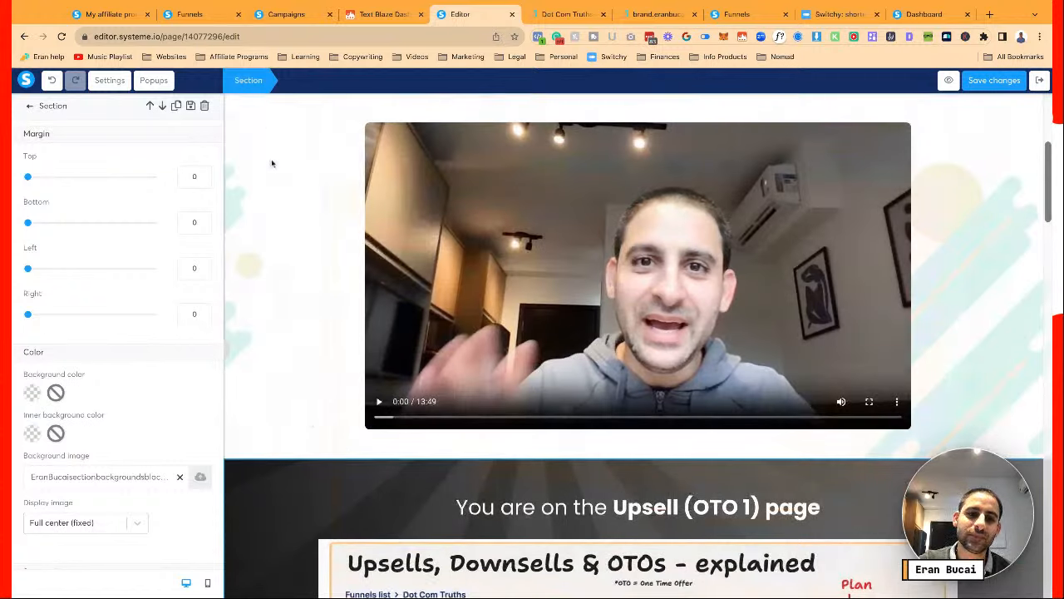
{"action": "left_click", "coordinate": [269, 452]}
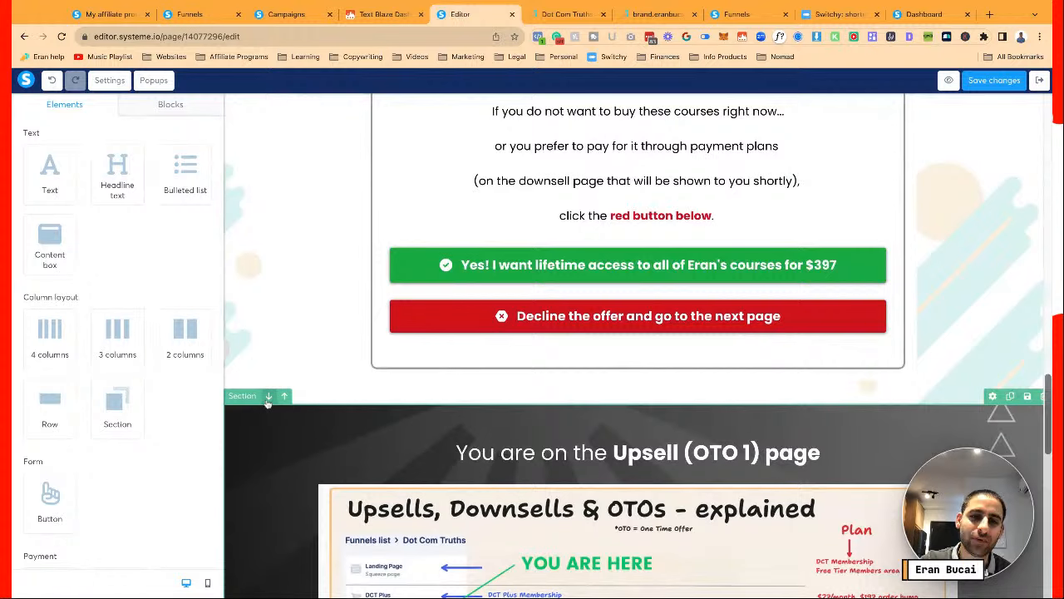
{"action": "left_click", "coordinate": [269, 397]}
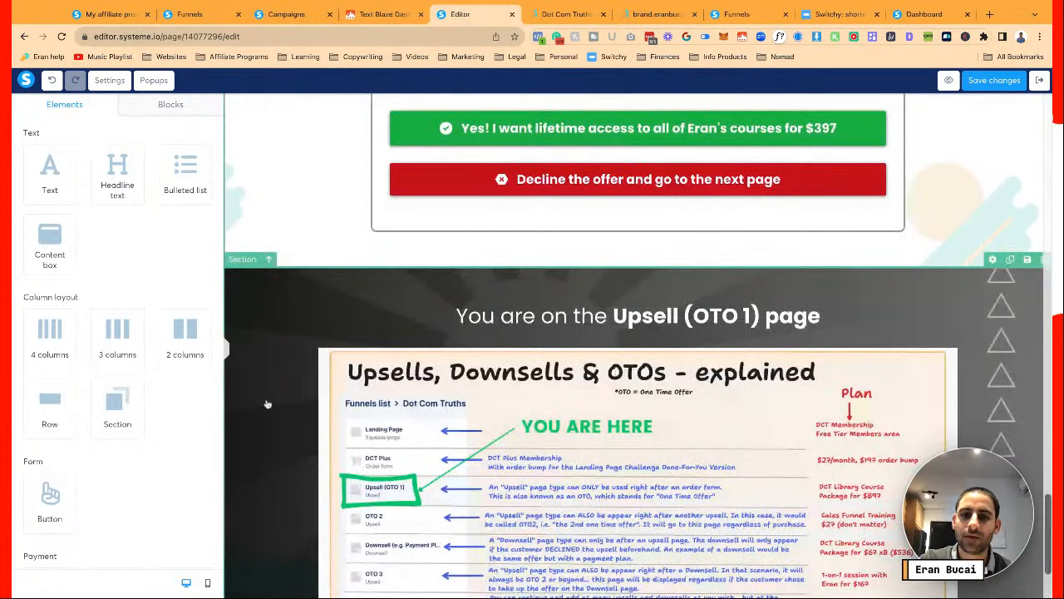
{"action": "scroll", "coordinate": [268, 404], "scroll_direction": "down", "scroll_amount": 3}
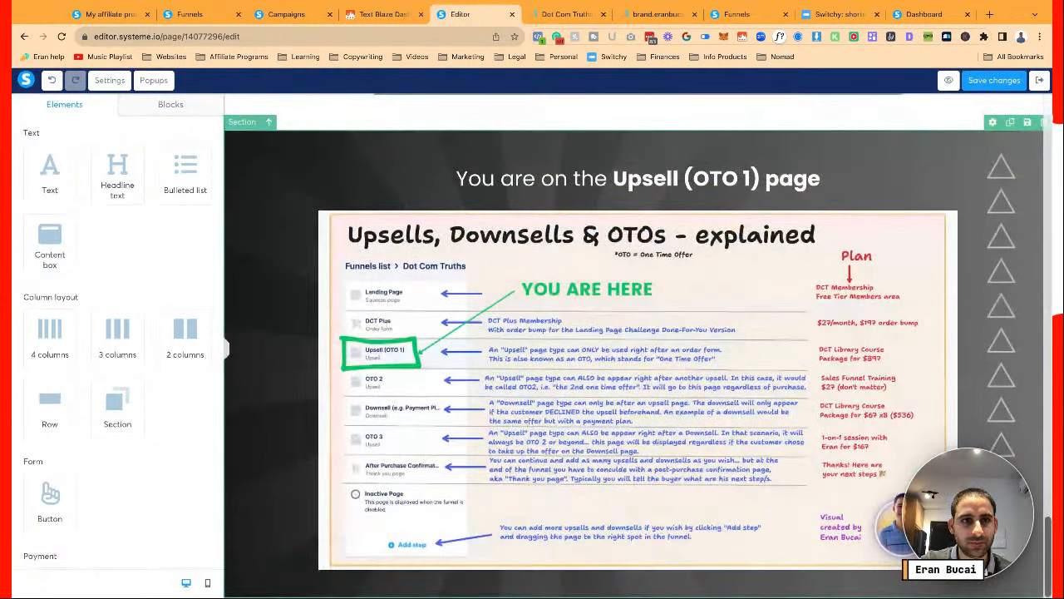
{"action": "left_click", "coordinate": [242, 122]}
Increase the Upsell diagram section's bottom padding from 40 to 190, then bring up the Blocks library
{"action": "scroll", "coordinate": [156, 429], "scroll_direction": "down", "scroll_amount": 5}
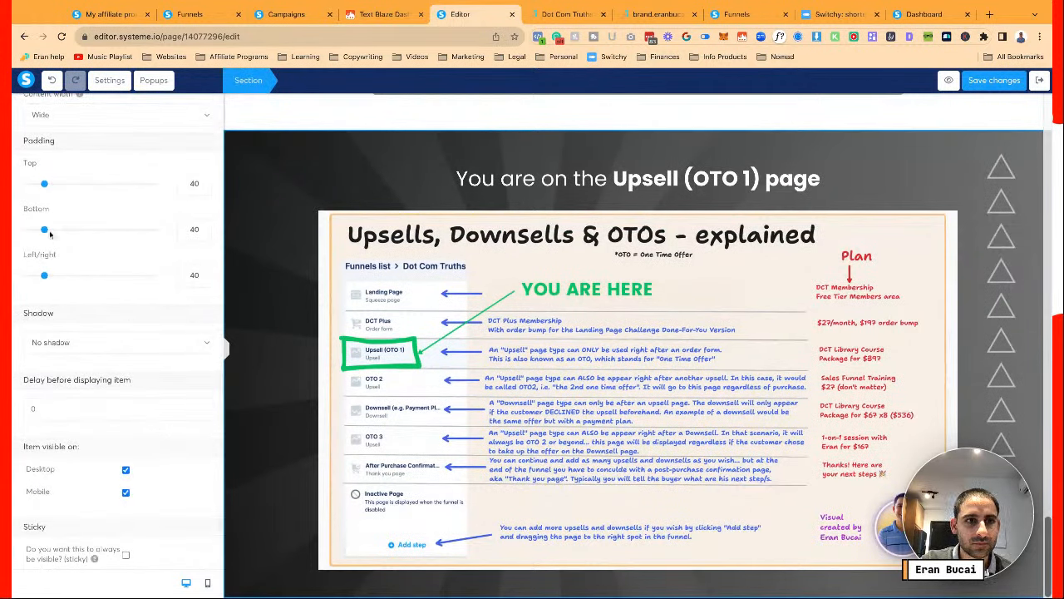
{"action": "left_click_drag", "start_coordinate": [48, 231], "coordinate": [110, 229]}
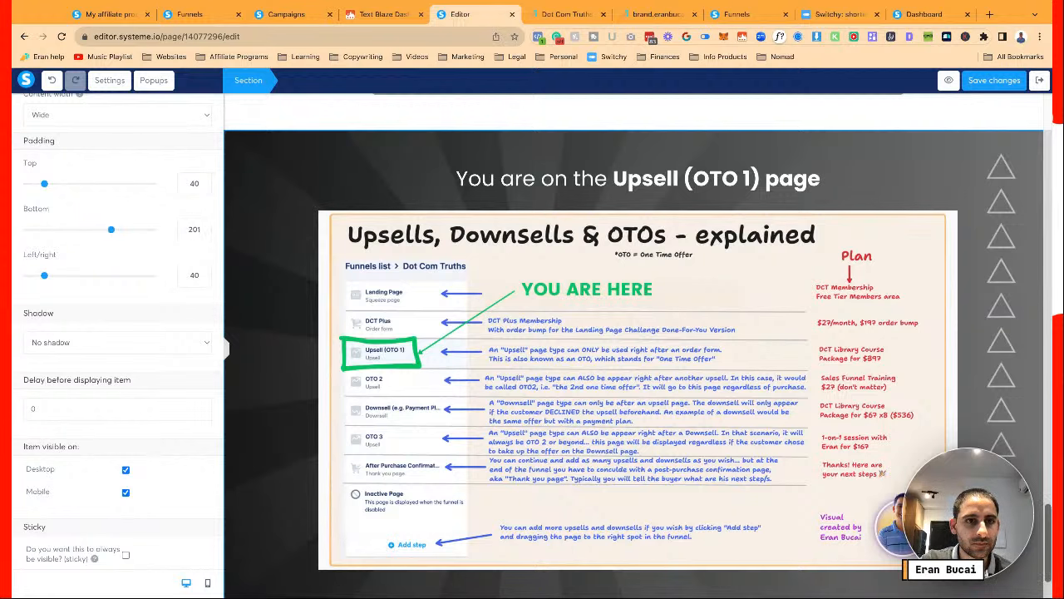
{"action": "left_click", "coordinate": [276, 316]}
{"action": "scroll", "coordinate": [276, 316], "scroll_direction": "down", "scroll_amount": 1}
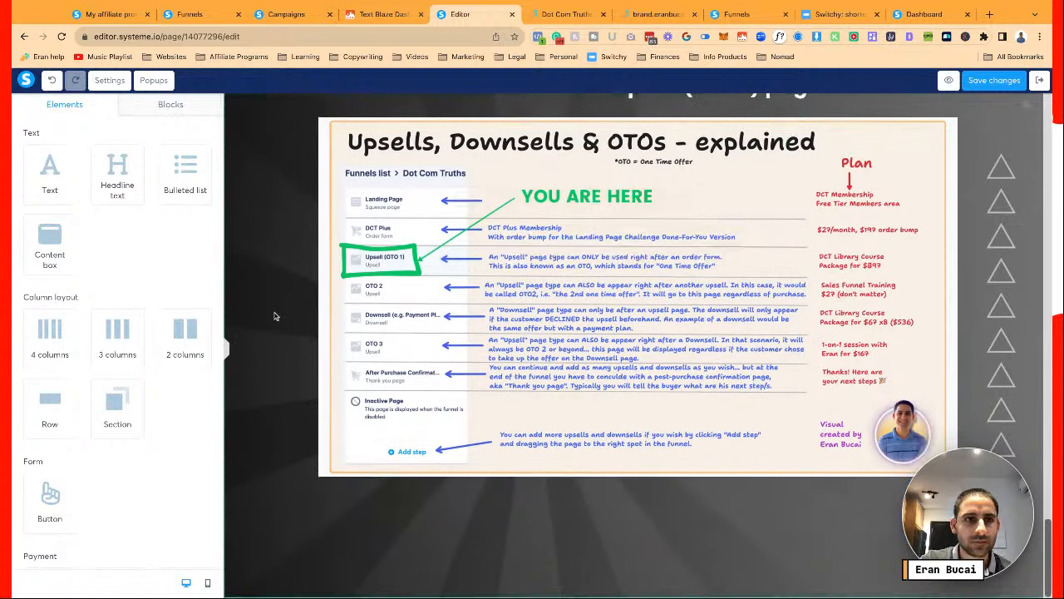
{"action": "left_click", "coordinate": [171, 105]}
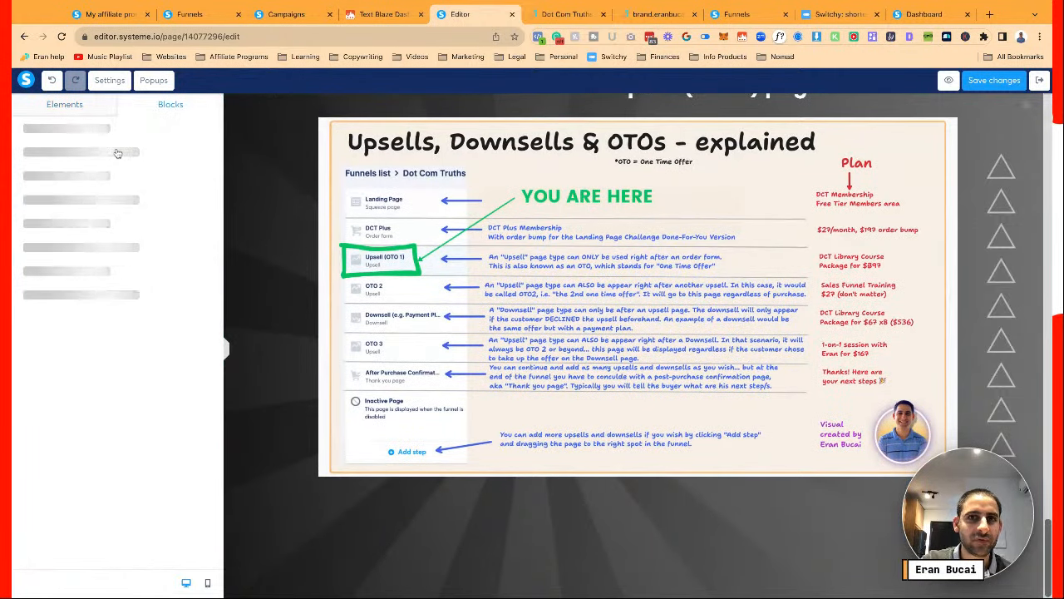
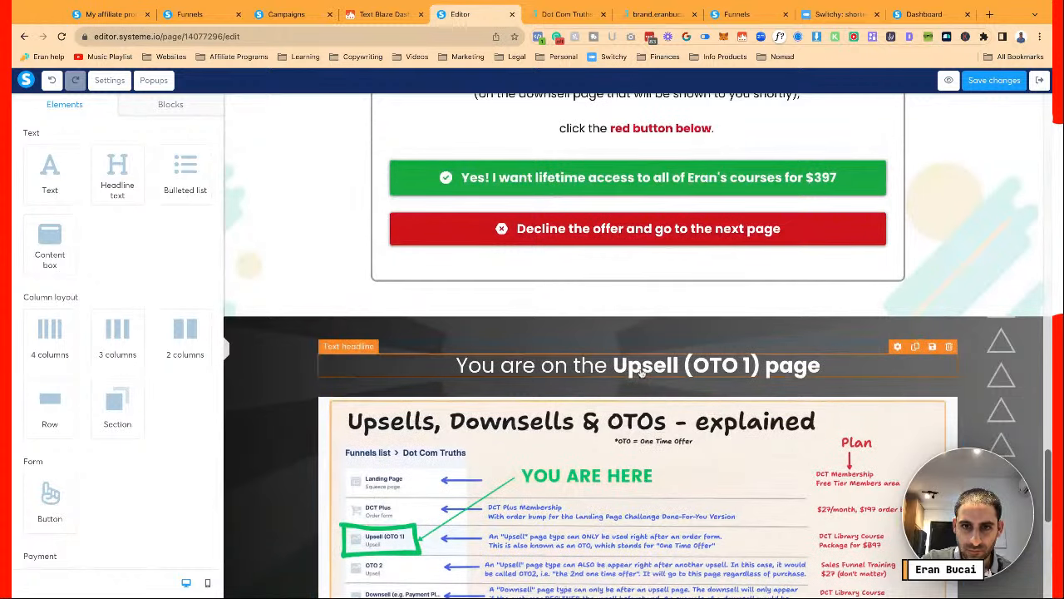
Give the video row a hard shadow
{"action": "scroll", "coordinate": [782, 369], "scroll_direction": "down", "scroll_amount": 3}
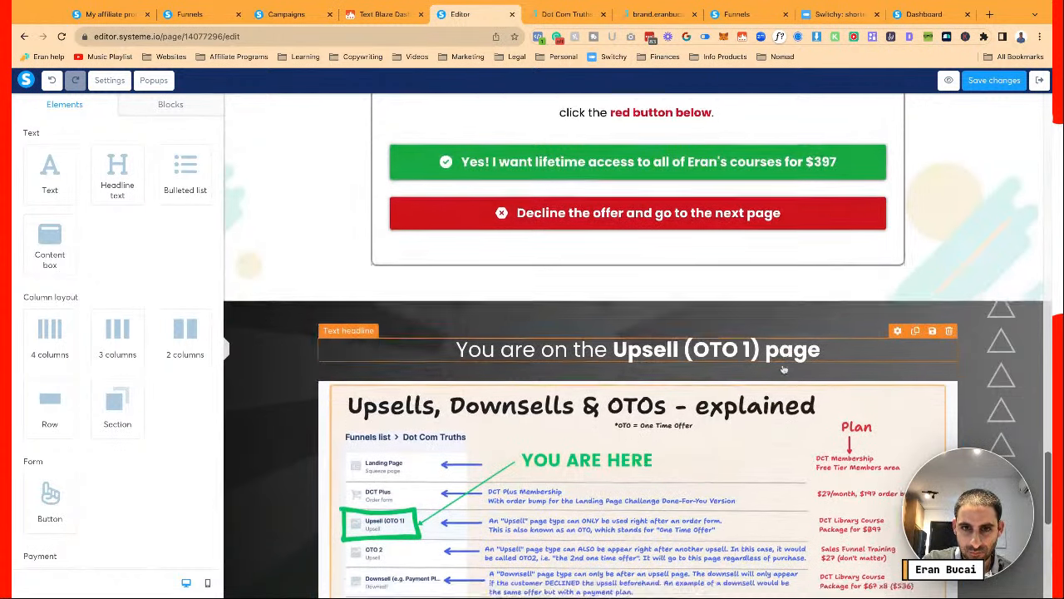
{"action": "scroll", "coordinate": [783, 369], "scroll_direction": "up", "scroll_amount": 7}
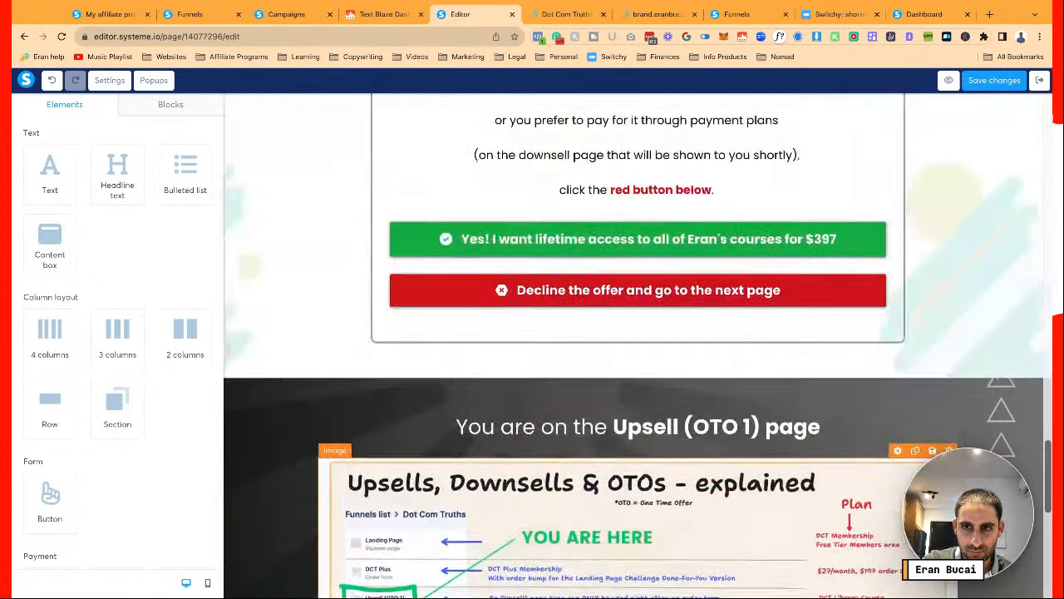
{"action": "scroll", "coordinate": [637, 349], "scroll_direction": "up", "scroll_amount": 8}
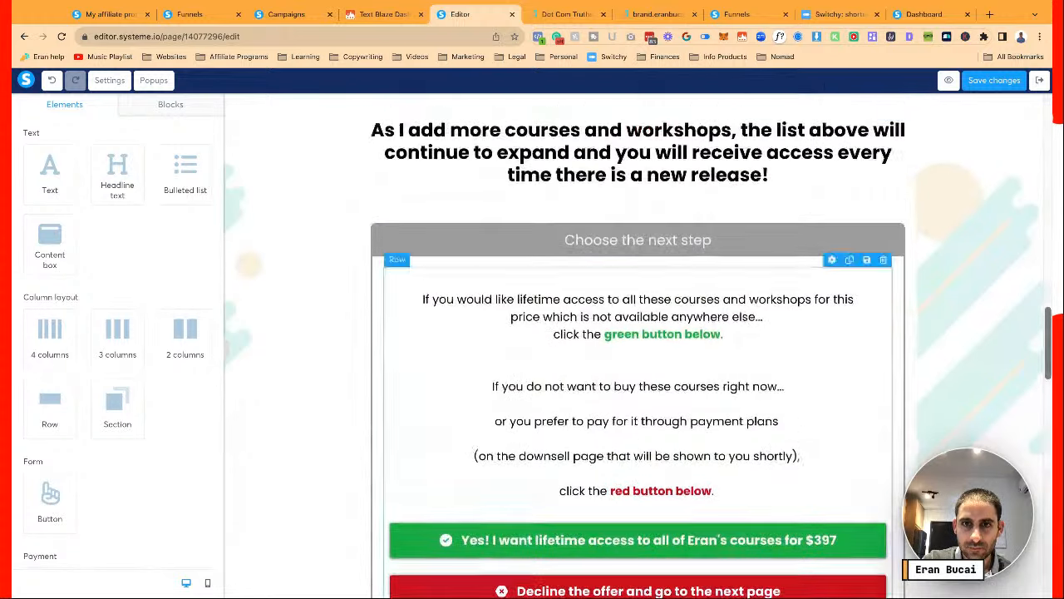
{"action": "scroll", "coordinate": [638, 350], "scroll_direction": "up", "scroll_amount": 10}
{"action": "scroll", "coordinate": [638, 349], "scroll_direction": "down", "scroll_amount": 5}
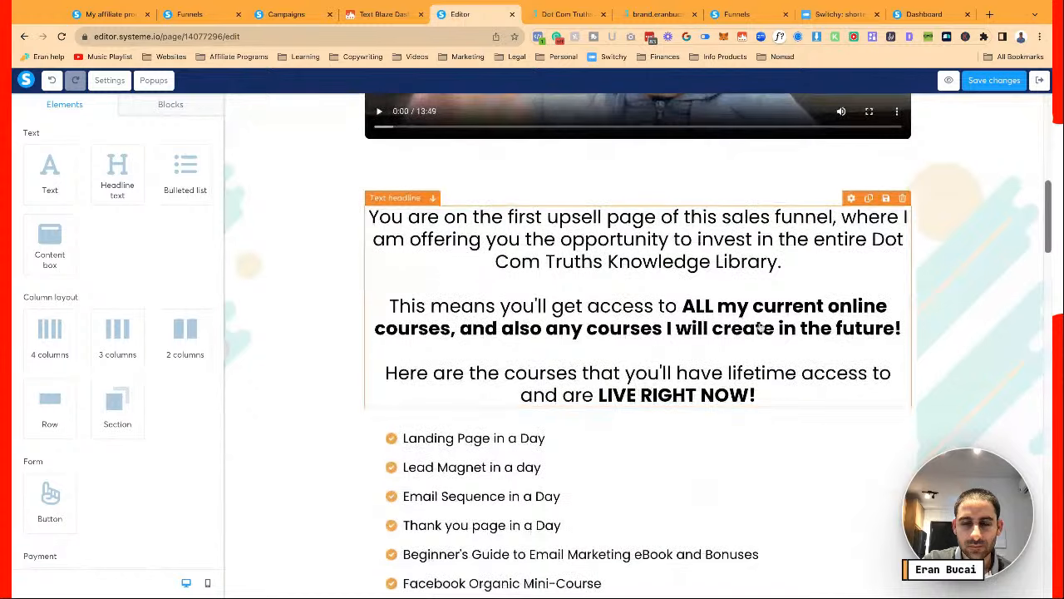
{"action": "scroll", "coordinate": [439, 174], "scroll_direction": "up", "scroll_amount": 4}
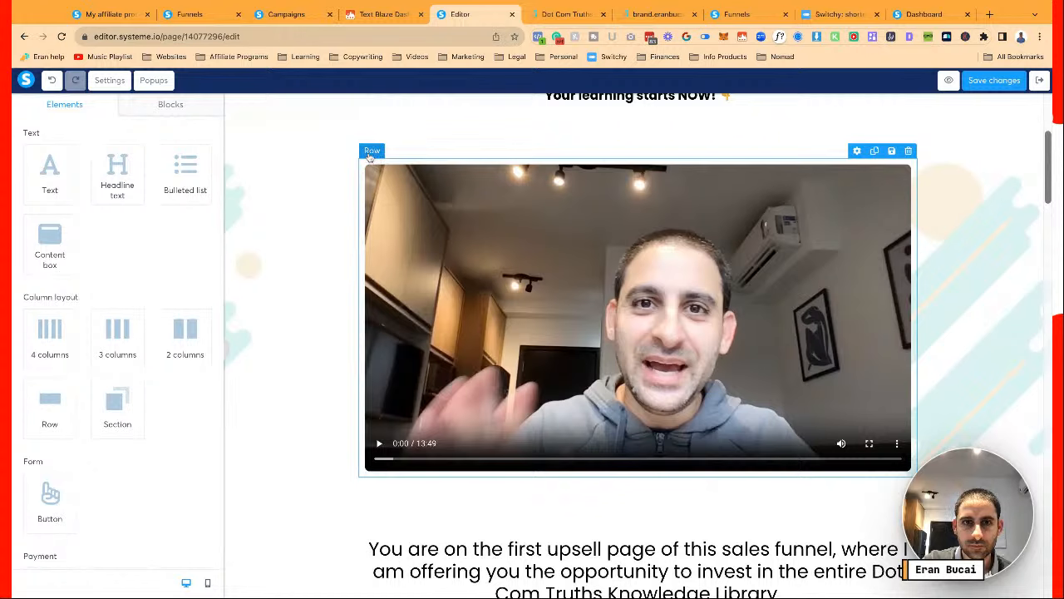
{"action": "left_click", "coordinate": [371, 153]}
{"action": "scroll", "coordinate": [83, 291], "scroll_direction": "down", "scroll_amount": 2}
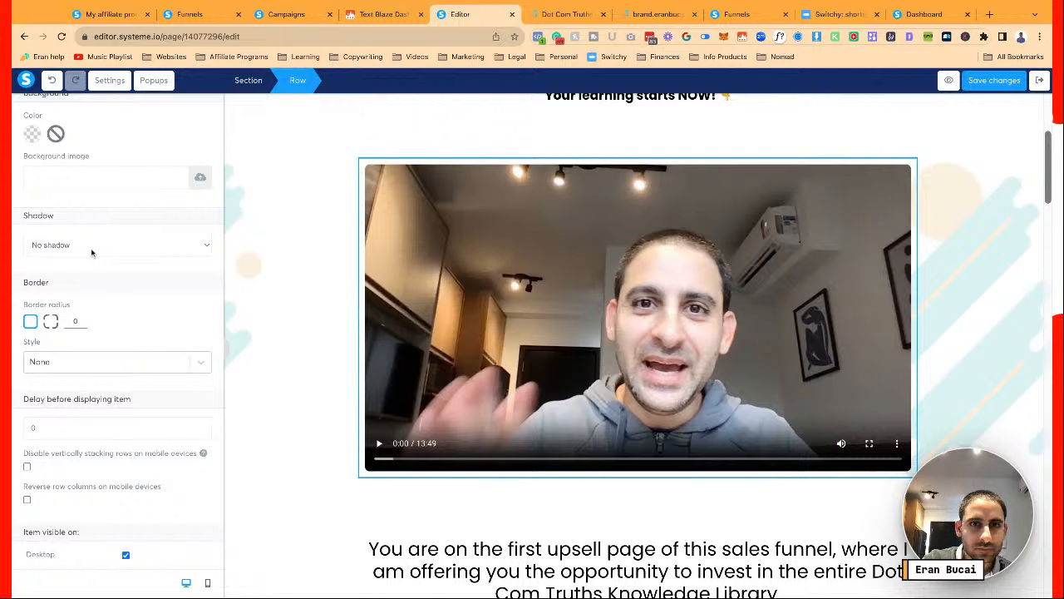
{"action": "left_click", "coordinate": [91, 252]}
{"action": "left_click", "coordinate": [98, 285]}
{"action": "left_click", "coordinate": [259, 318]}
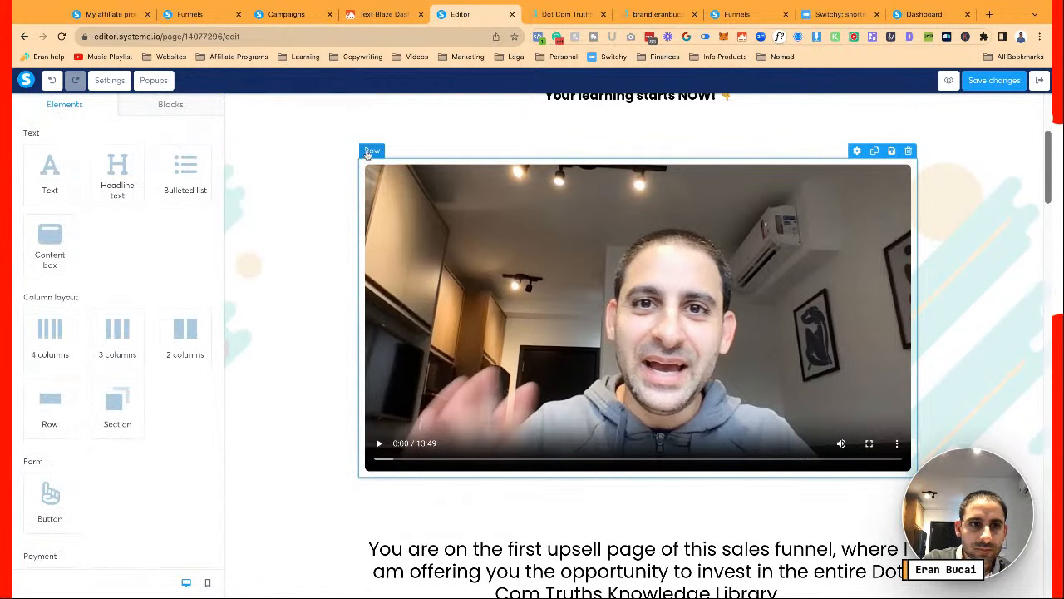
Add a solid orange border to the video row
{"action": "left_click", "coordinate": [368, 151]}
{"action": "scroll", "coordinate": [99, 281], "scroll_direction": "down", "scroll_amount": 3}
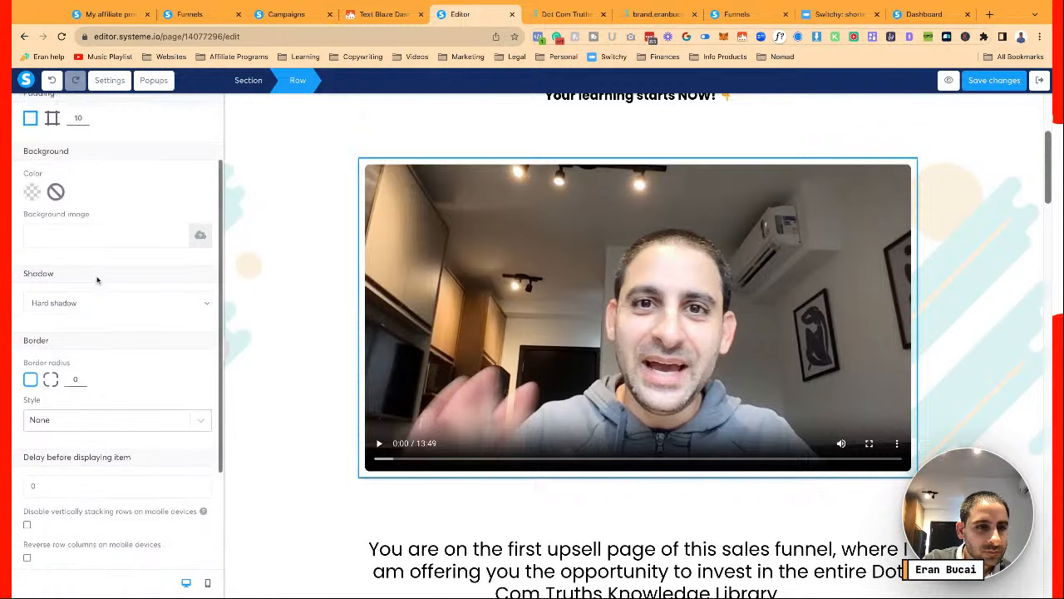
{"action": "left_click", "coordinate": [105, 414]}
{"action": "left_click", "coordinate": [99, 464]}
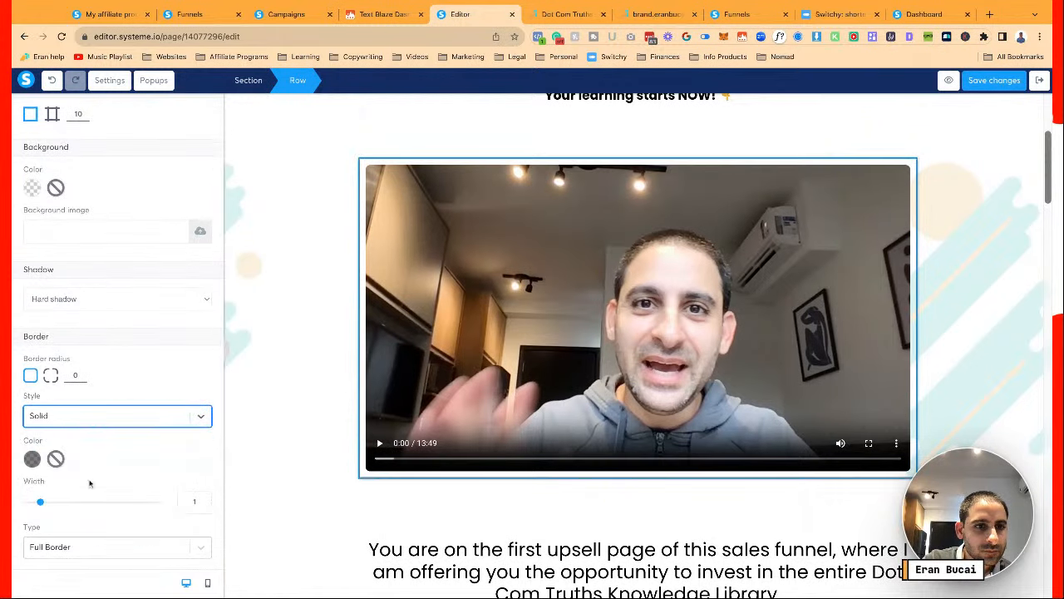
{"action": "left_click", "coordinate": [33, 458]}
{"action": "left_click", "coordinate": [78, 556]}
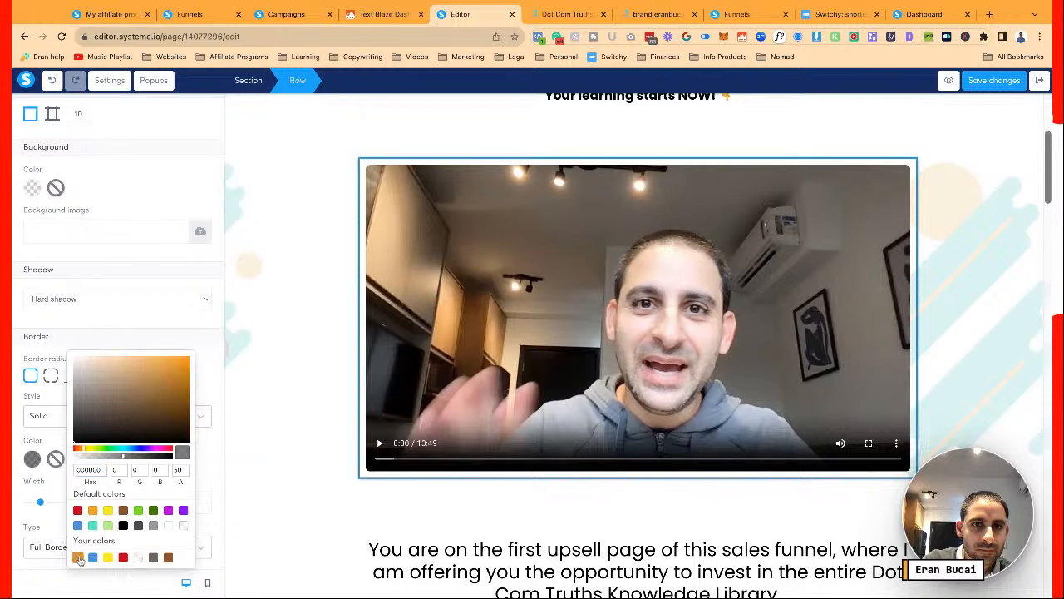
{"action": "left_click", "coordinate": [276, 321]}
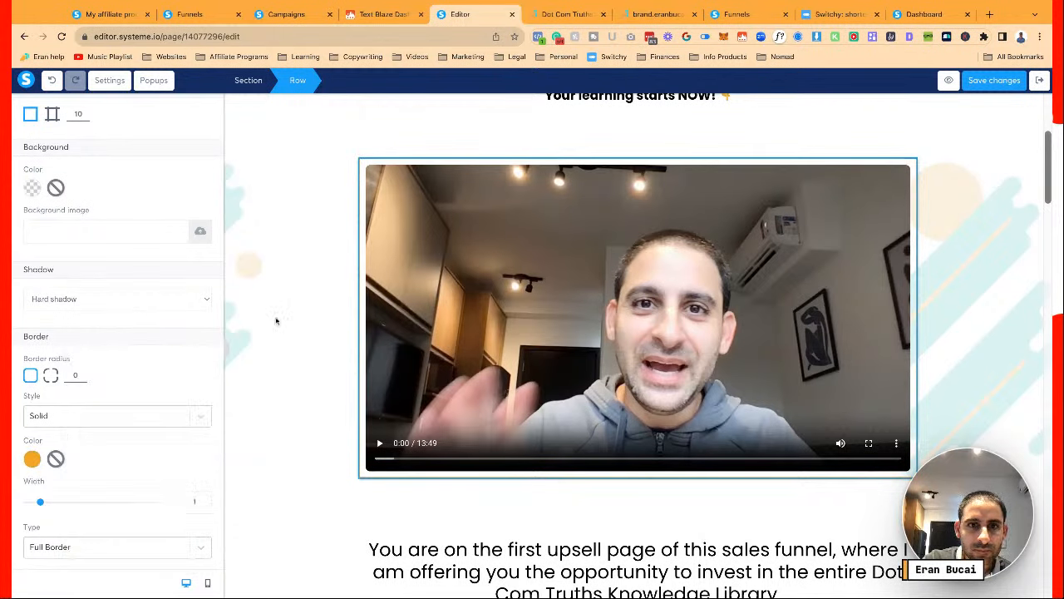
{"action": "left_click", "coordinate": [277, 321]}
Round the video row's border corners with a border radius of 8
{"action": "scroll", "coordinate": [277, 321], "scroll_direction": "down", "scroll_amount": 3}
{"action": "scroll", "coordinate": [368, 257], "scroll_direction": "up", "scroll_amount": 3}
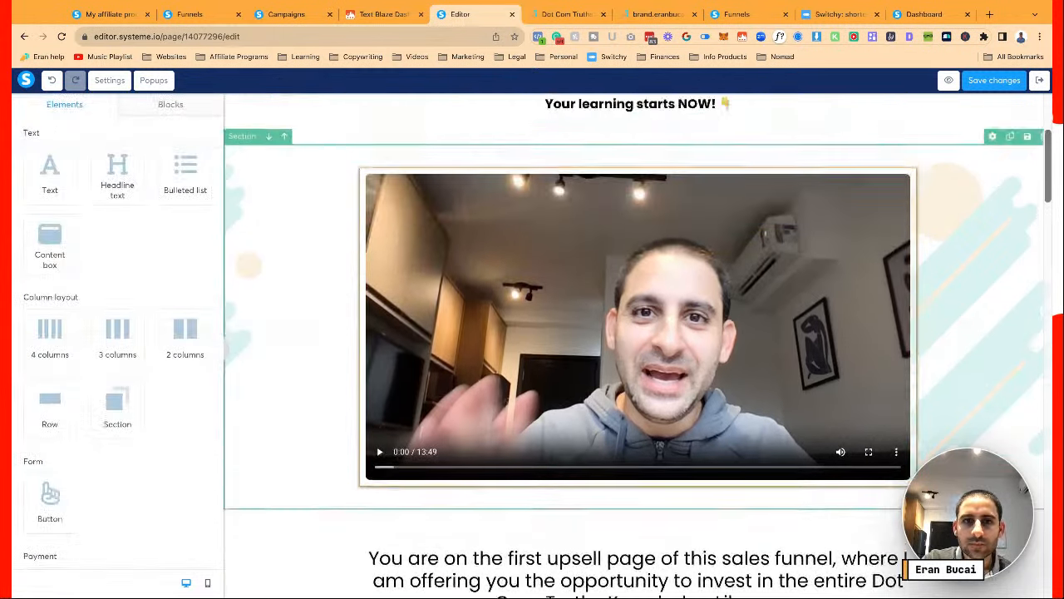
{"action": "left_click", "coordinate": [368, 258]}
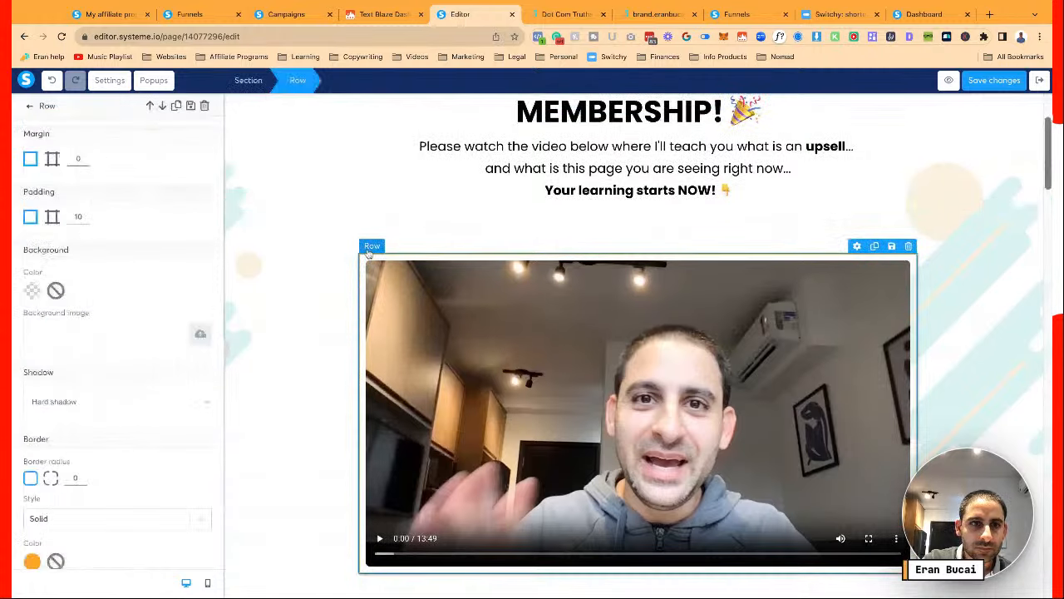
{"action": "scroll", "coordinate": [131, 328], "scroll_direction": "down", "scroll_amount": 5}
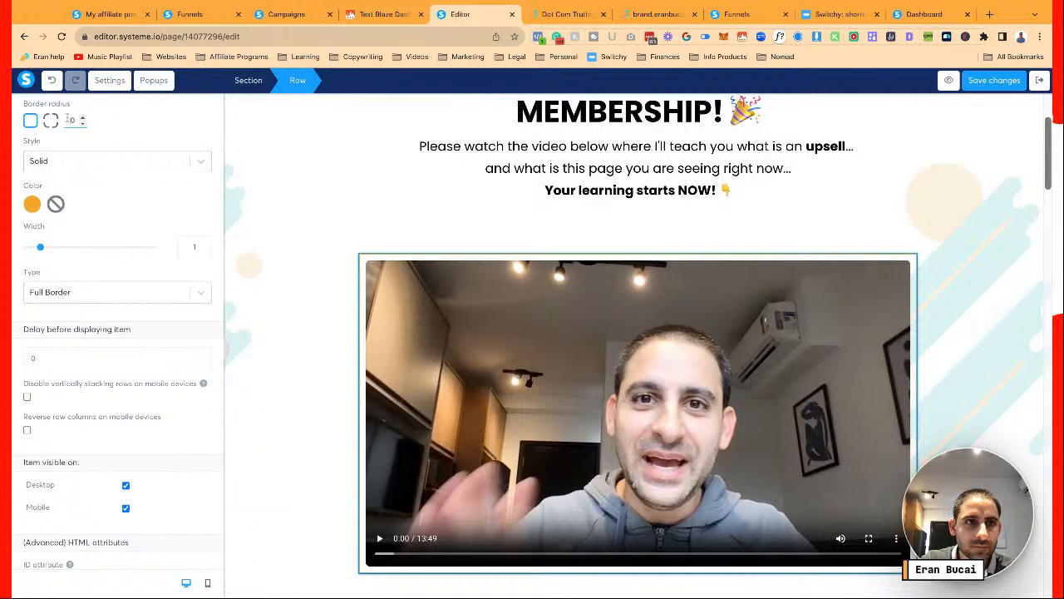
{"action": "type", "text": "8"}
{"action": "key", "text": "BackSpace"}
{"action": "type", "text": "88"}
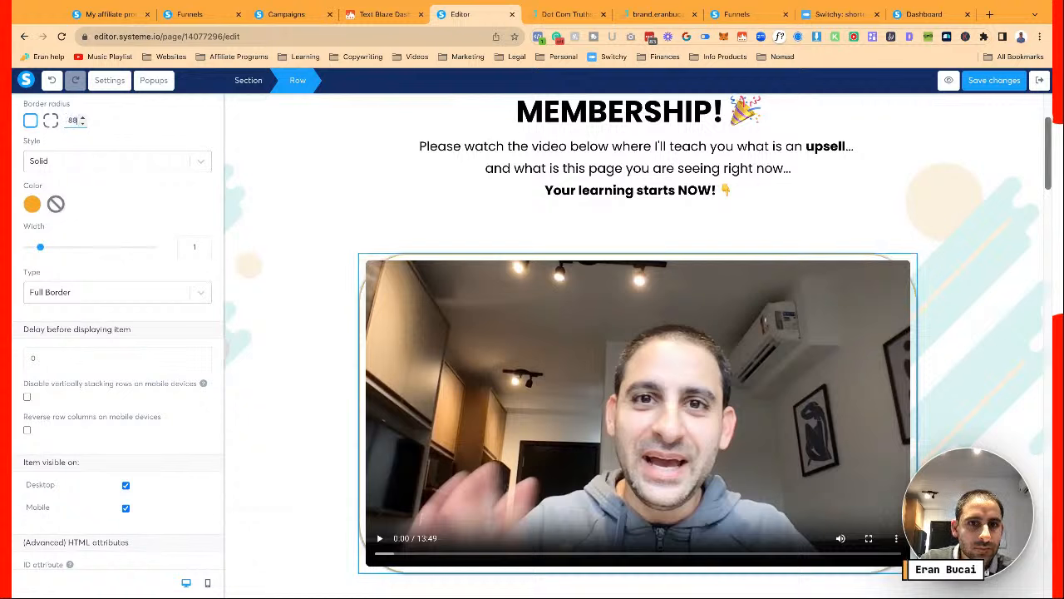
{"action": "key", "text": "BackSpace"}
{"action": "type", "text": "0"}
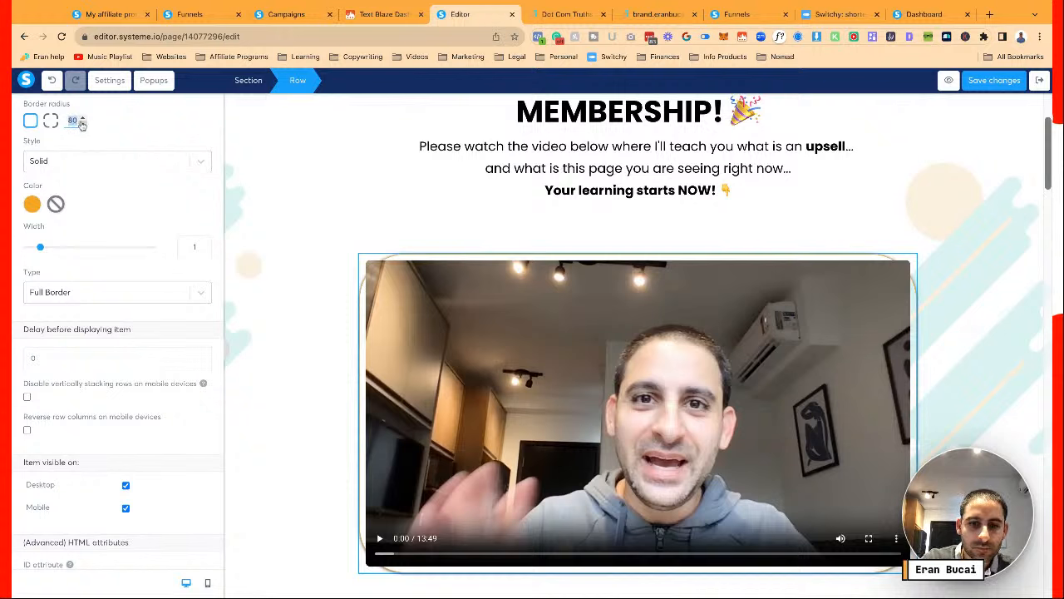
{"action": "type", "text": "8"}
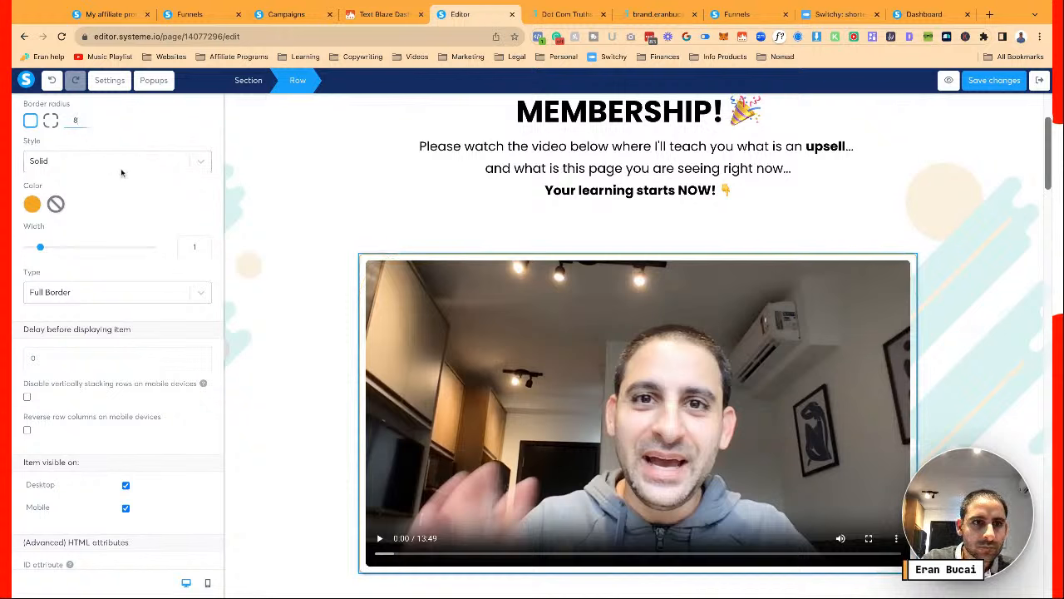
{"action": "left_click", "coordinate": [294, 255]}
Give the video row an orange (F5A623) background and save the page
{"action": "scroll", "coordinate": [293, 255], "scroll_direction": "down", "scroll_amount": 2}
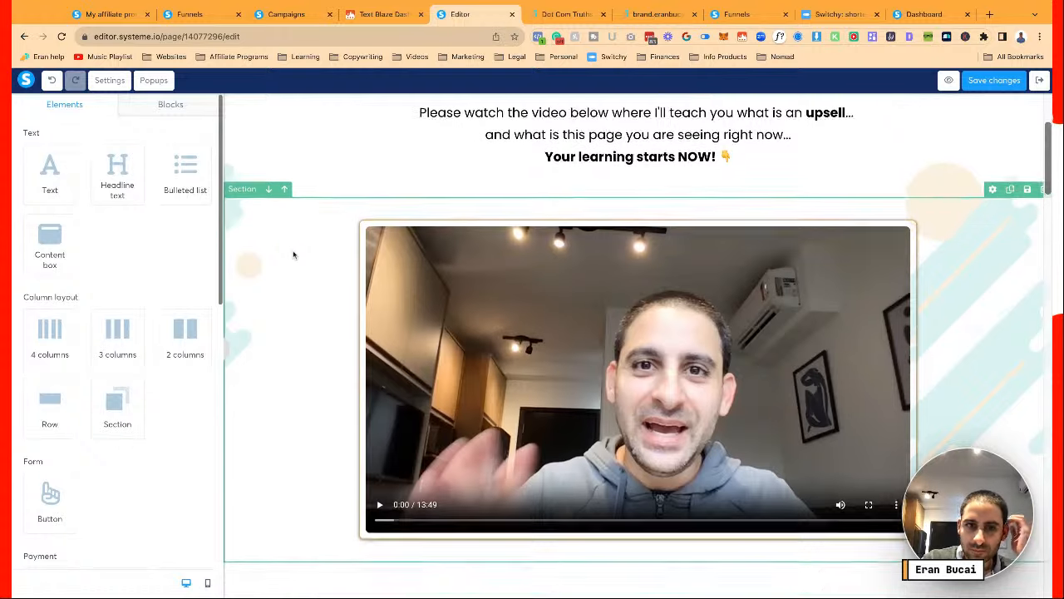
{"action": "scroll", "coordinate": [293, 255], "scroll_direction": "up", "scroll_amount": 3}
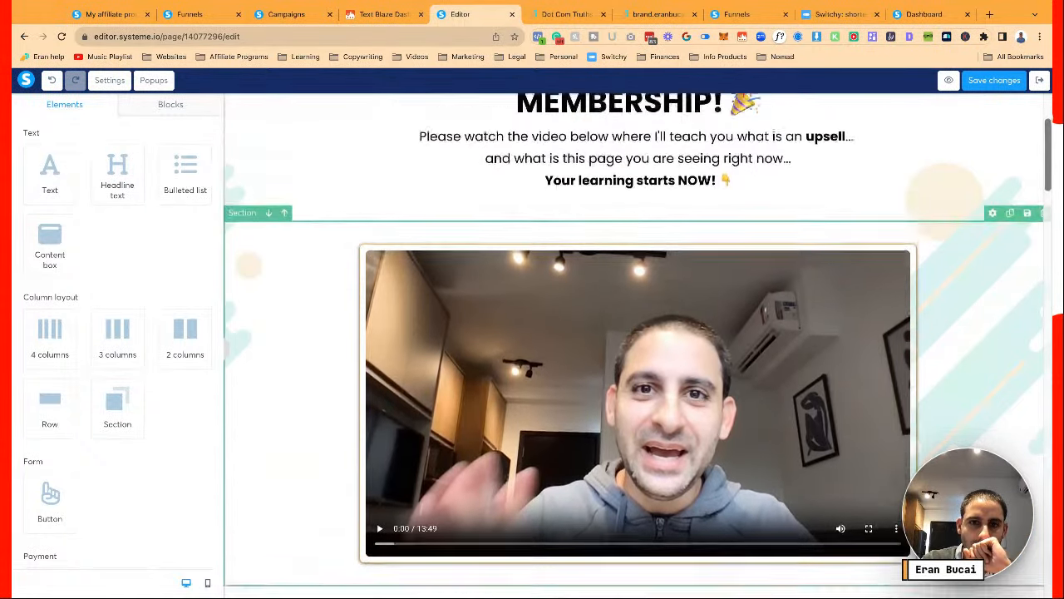
{"action": "scroll", "coordinate": [293, 255], "scroll_direction": "down", "scroll_amount": 1}
{"action": "scroll", "coordinate": [345, 280], "scroll_direction": "up", "scroll_amount": 2}
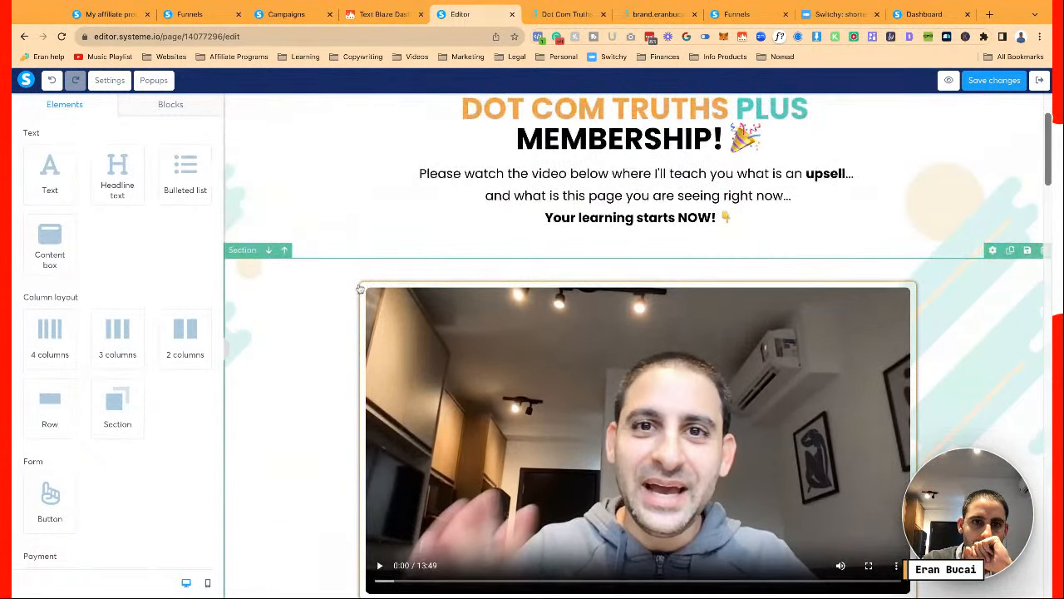
{"action": "left_click", "coordinate": [366, 279]}
{"action": "scroll", "coordinate": [85, 226], "scroll_direction": "down", "scroll_amount": 5}
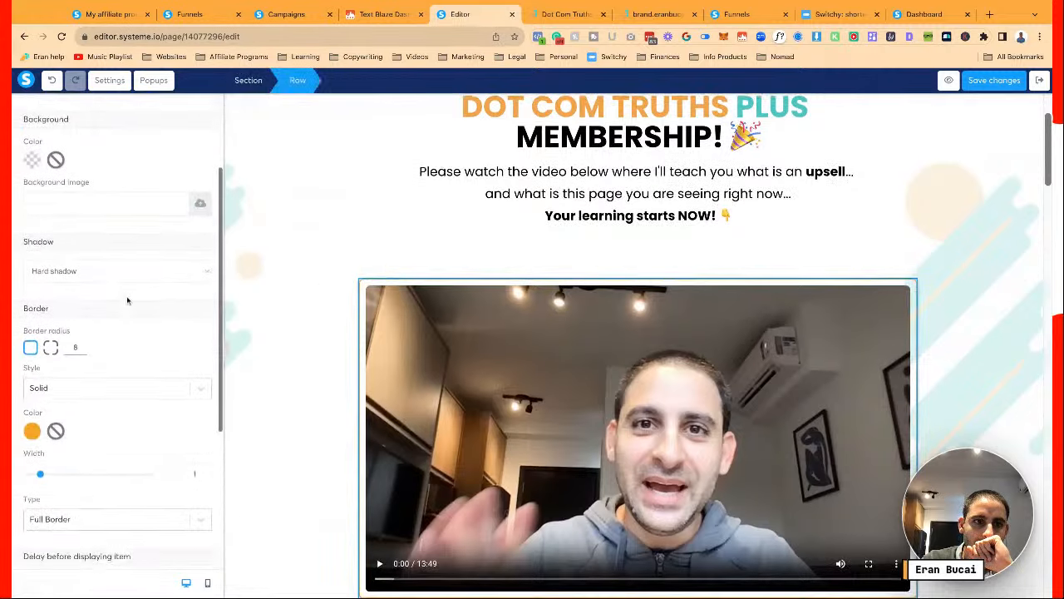
{"action": "scroll", "coordinate": [79, 220], "scroll_direction": "up", "scroll_amount": 1}
{"action": "left_click", "coordinate": [33, 205]}
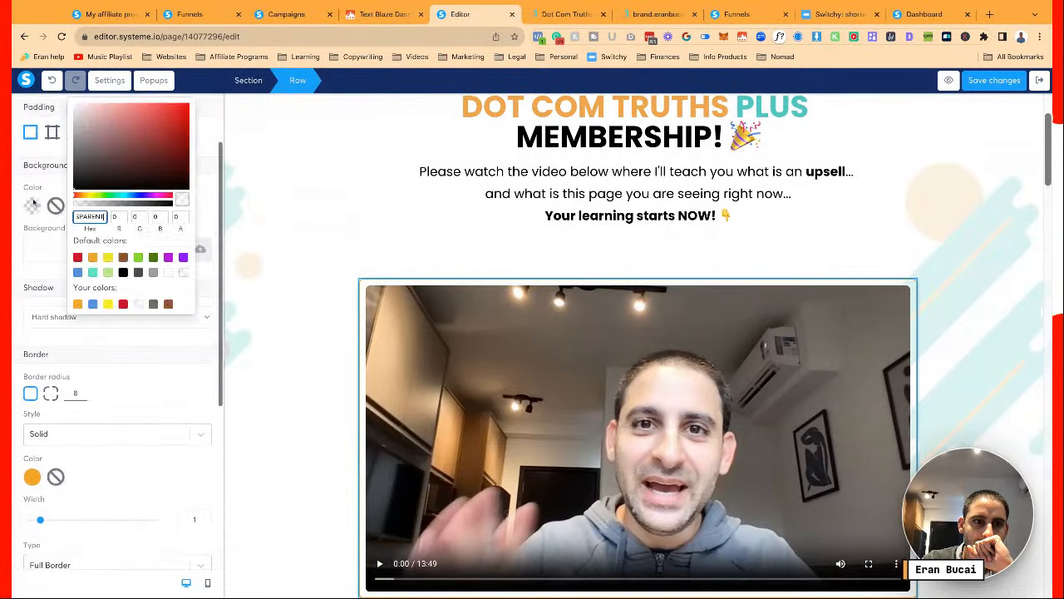
{"action": "left_click", "coordinate": [107, 305]}
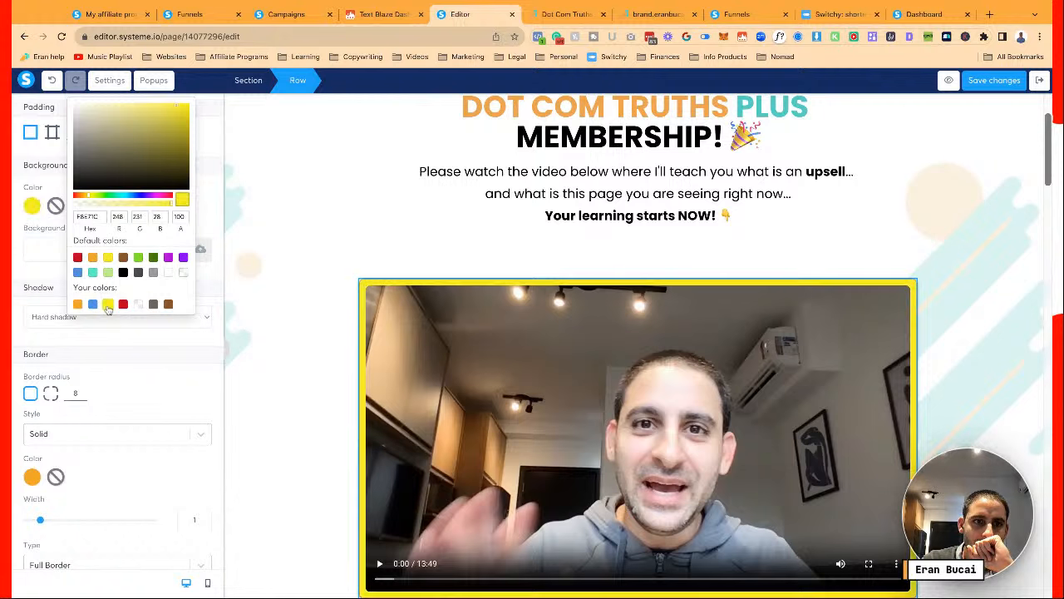
{"action": "left_click", "coordinate": [77, 304]}
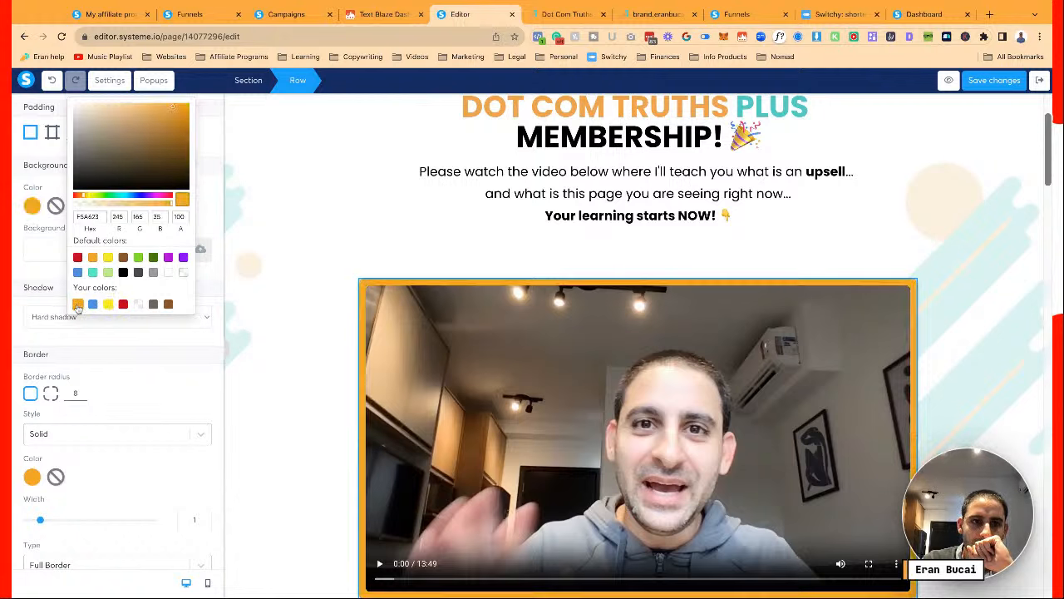
{"action": "left_click", "coordinate": [273, 266]}
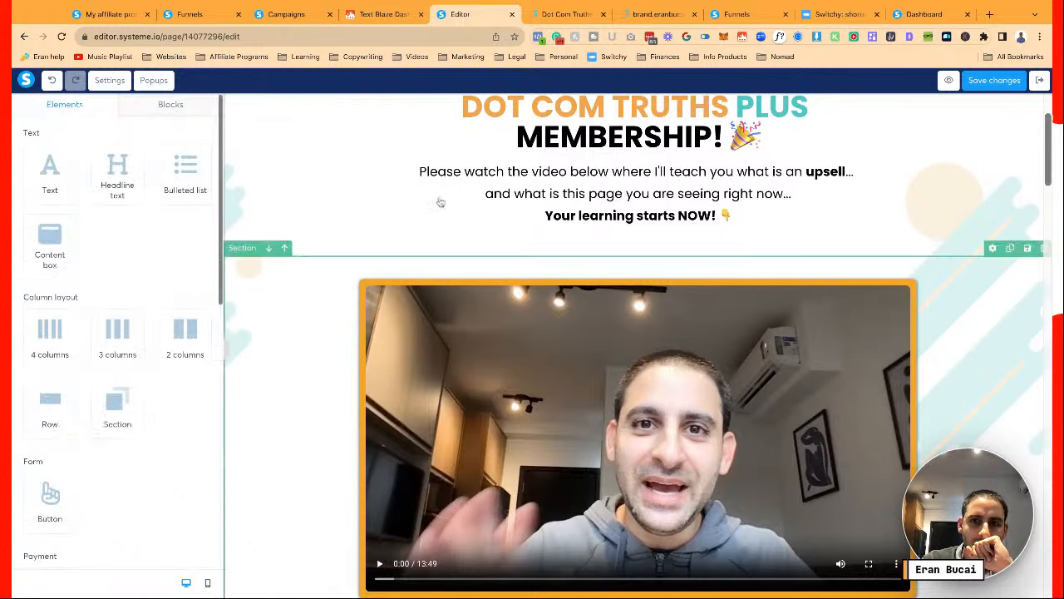
{"action": "left_click", "coordinate": [981, 81]}
Reload the page preview to watch the video in its orange frame, then return to the editor
{"action": "scroll", "coordinate": [777, 269], "scroll_direction": "down", "scroll_amount": 3}
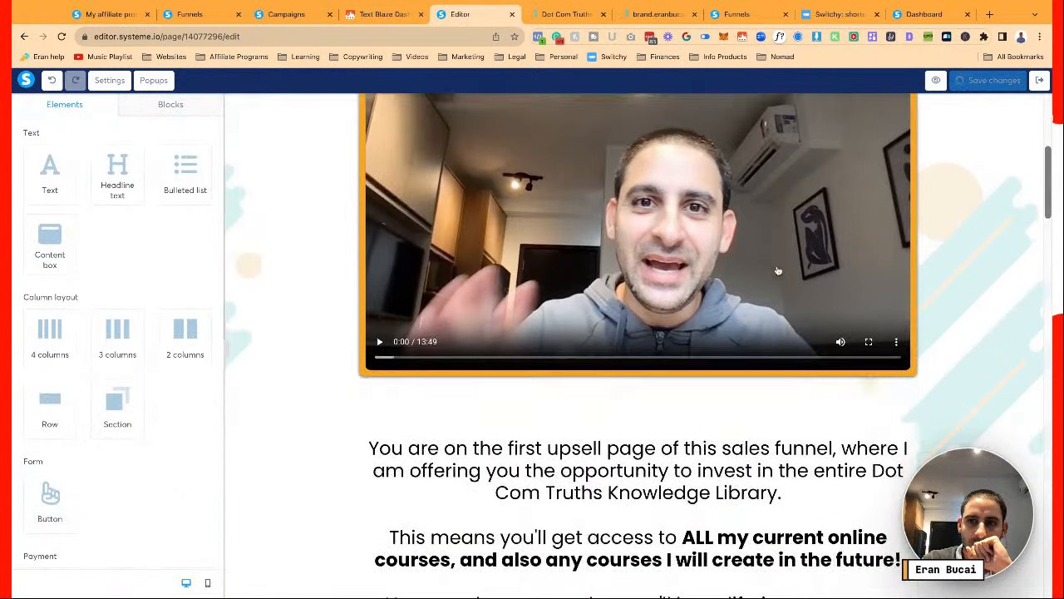
{"action": "scroll", "coordinate": [777, 270], "scroll_direction": "up", "scroll_amount": 3}
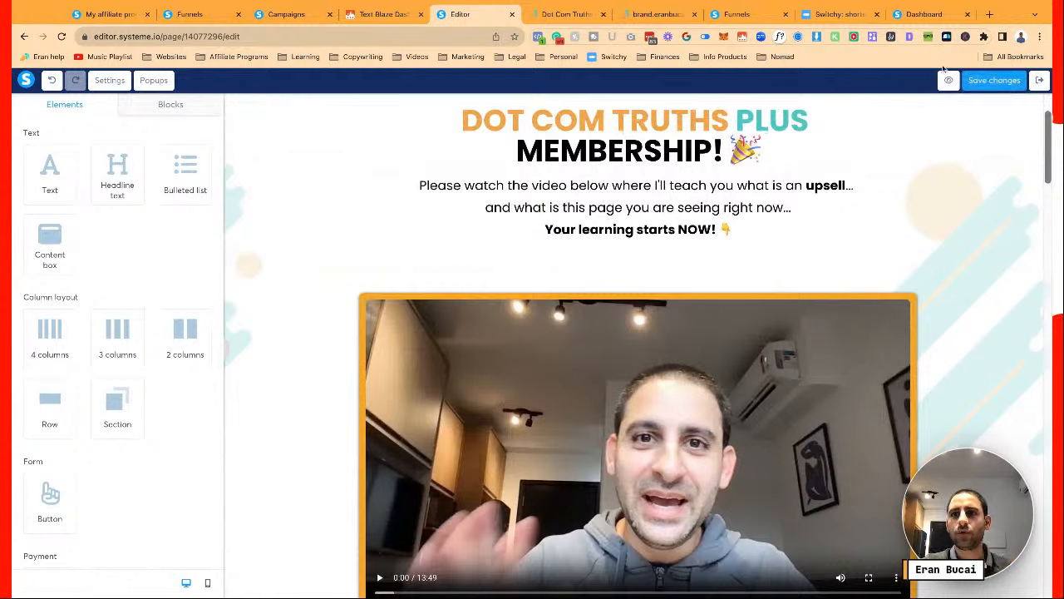
{"action": "key", "text": "ctrl+Tab"}
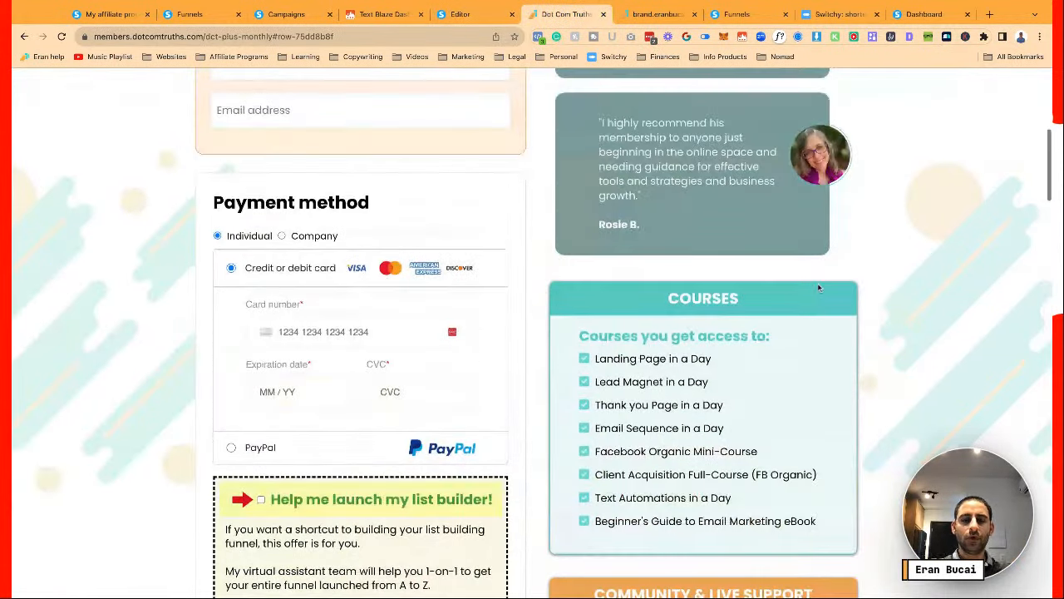
{"action": "key", "text": "ctrl+r"}
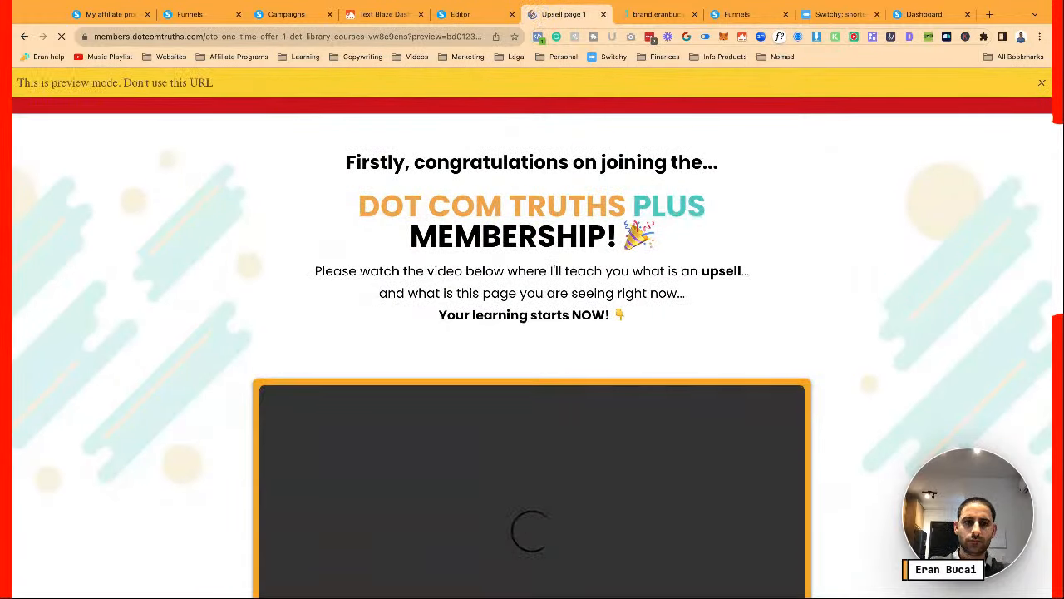
{"action": "scroll", "coordinate": [532, 332], "scroll_direction": "down", "scroll_amount": 3}
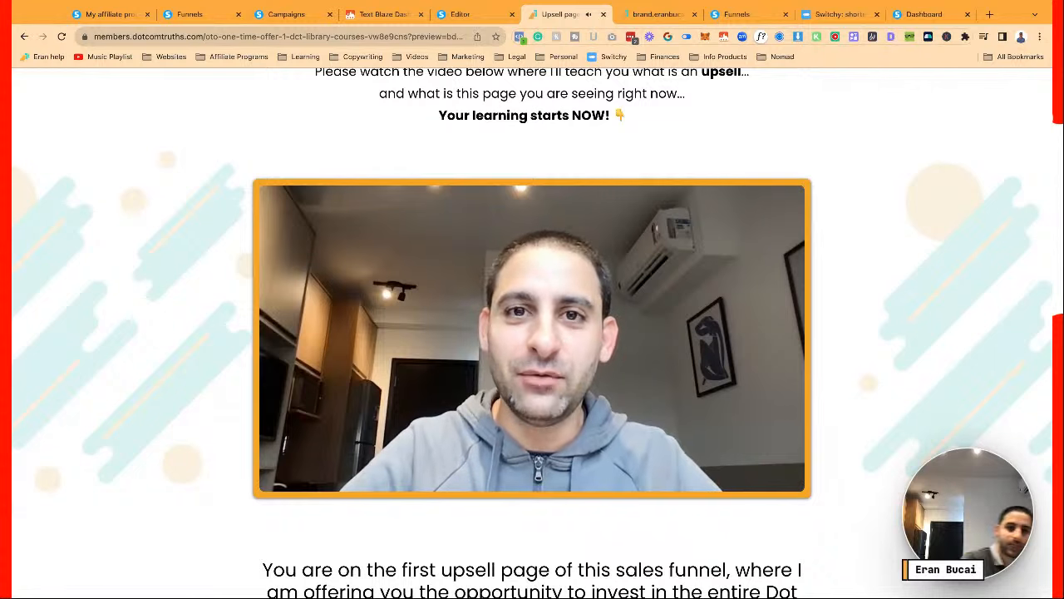
{"action": "mouse_move", "coordinate": [514, 199]}
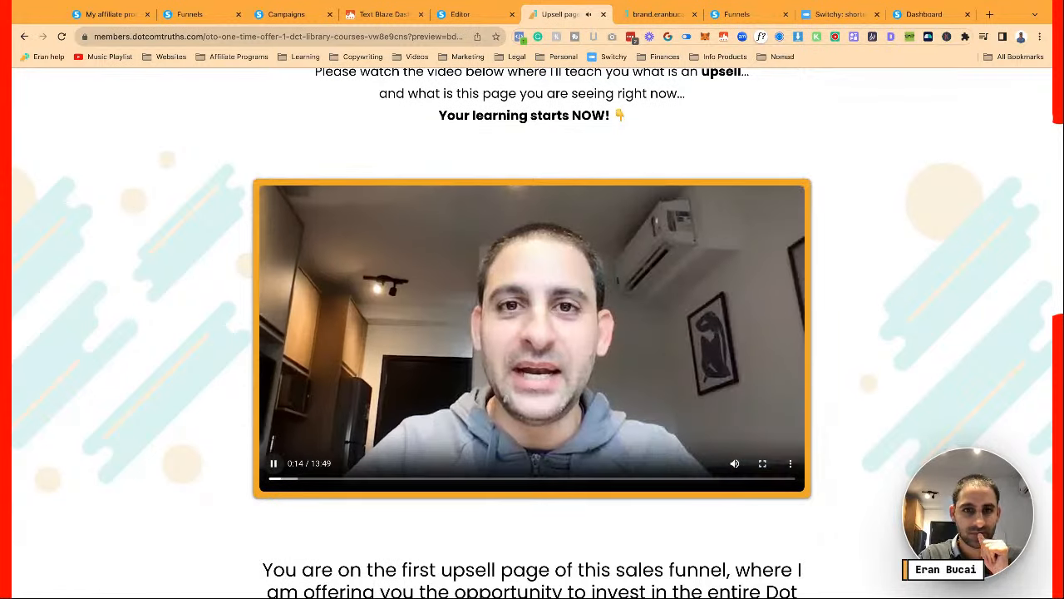
{"action": "scroll", "coordinate": [532, 332], "scroll_direction": "down", "scroll_amount": 1}
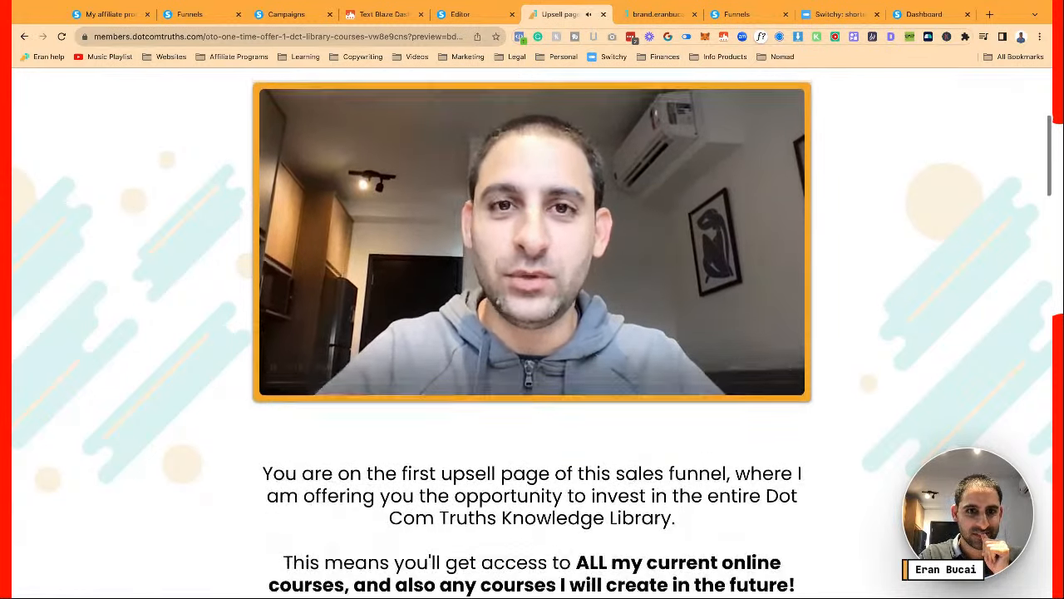
{"action": "scroll", "coordinate": [532, 332], "scroll_direction": "up", "scroll_amount": 1}
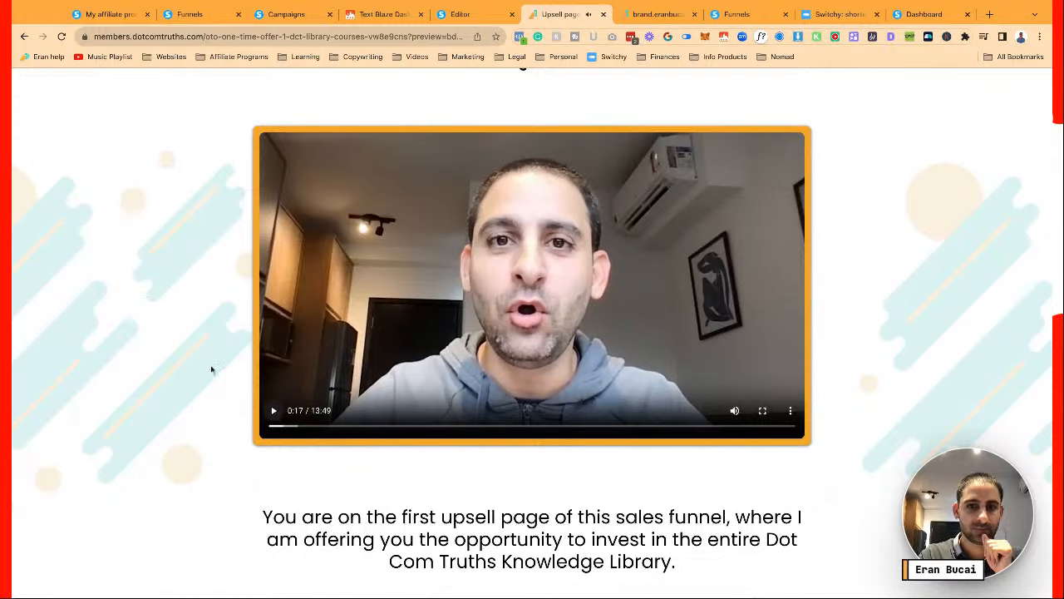
{"action": "scroll", "coordinate": [211, 369], "scroll_direction": "up", "scroll_amount": 1}
{"action": "scroll", "coordinate": [211, 369], "scroll_direction": "up", "scroll_amount": 2}
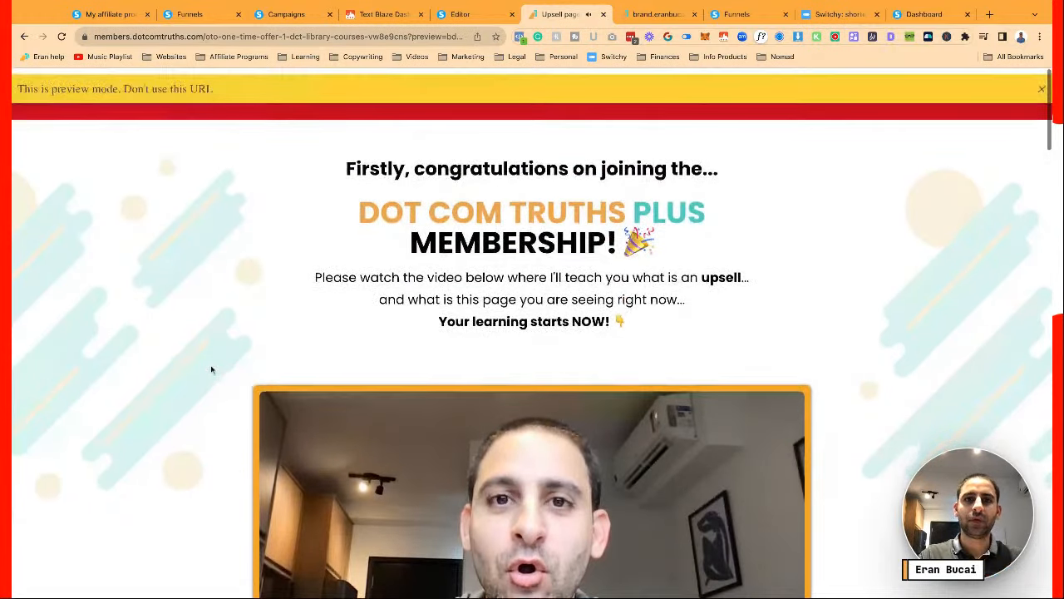
{"action": "left_click", "coordinate": [462, 15]}
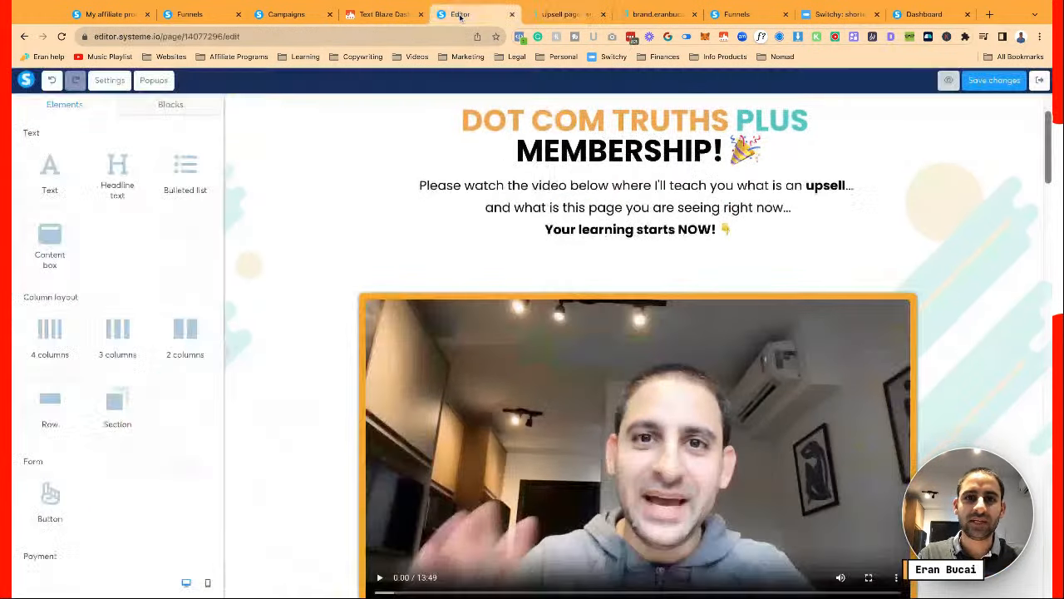
Set the page's SEO title to 'OTO 1 DCT Plus' and fill in keywords and author
{"action": "left_click", "coordinate": [985, 81]}
{"action": "left_click", "coordinate": [109, 80]}
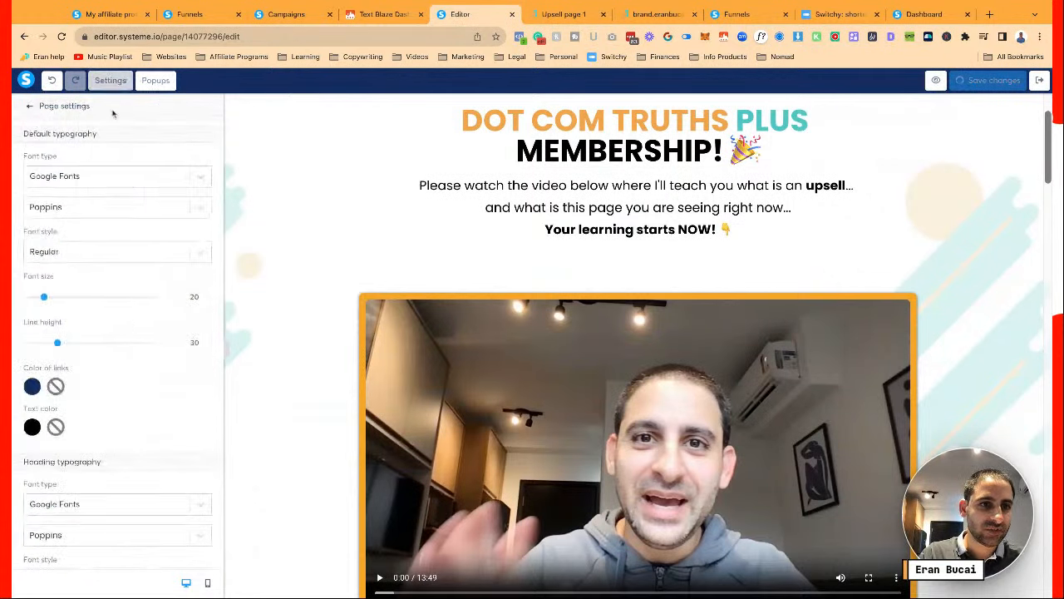
{"action": "scroll", "coordinate": [131, 324], "scroll_direction": "down", "scroll_amount": 8}
{"action": "scroll", "coordinate": [131, 324], "scroll_direction": "down", "scroll_amount": 2}
{"action": "scroll", "coordinate": [131, 321], "scroll_direction": "up", "scroll_amount": 3}
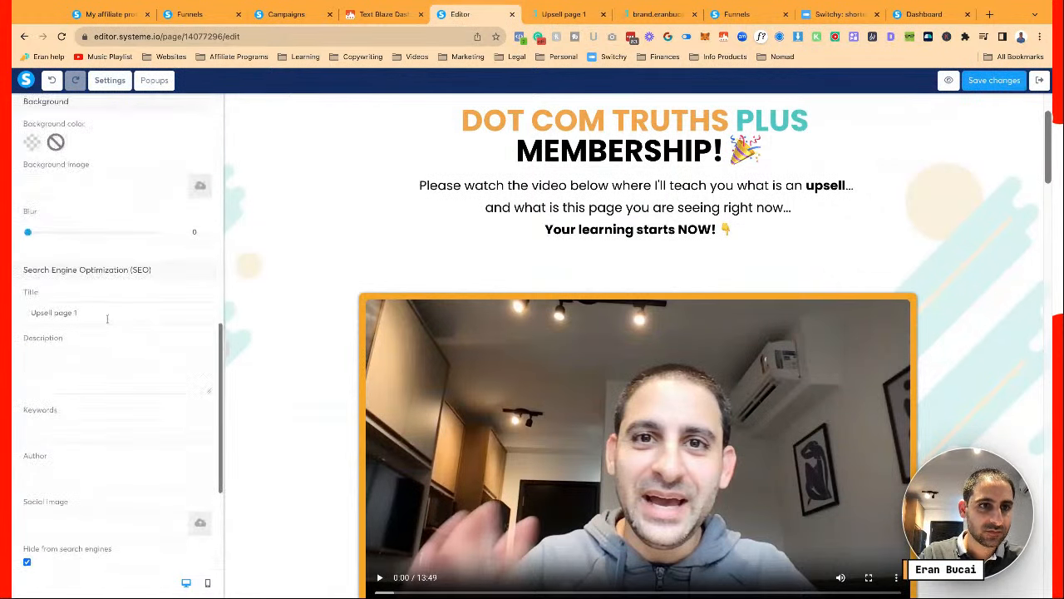
{"action": "triple_click", "coordinate": [103, 318]}
{"action": "type", "text": "OTO 1 DCT Plus"}
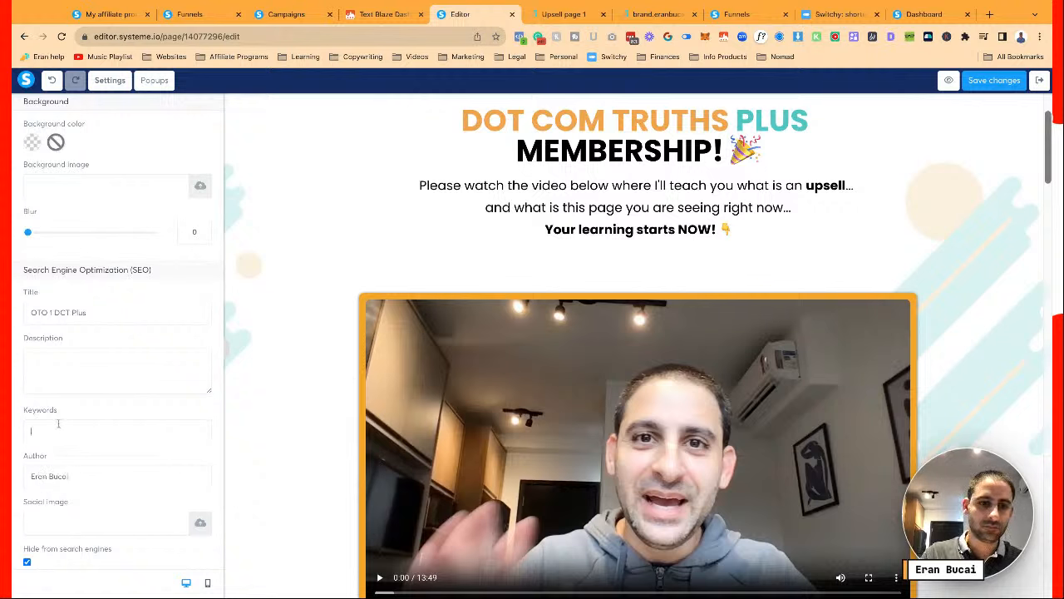
{"action": "type", "text": "t Com Truths Plus Membership"}
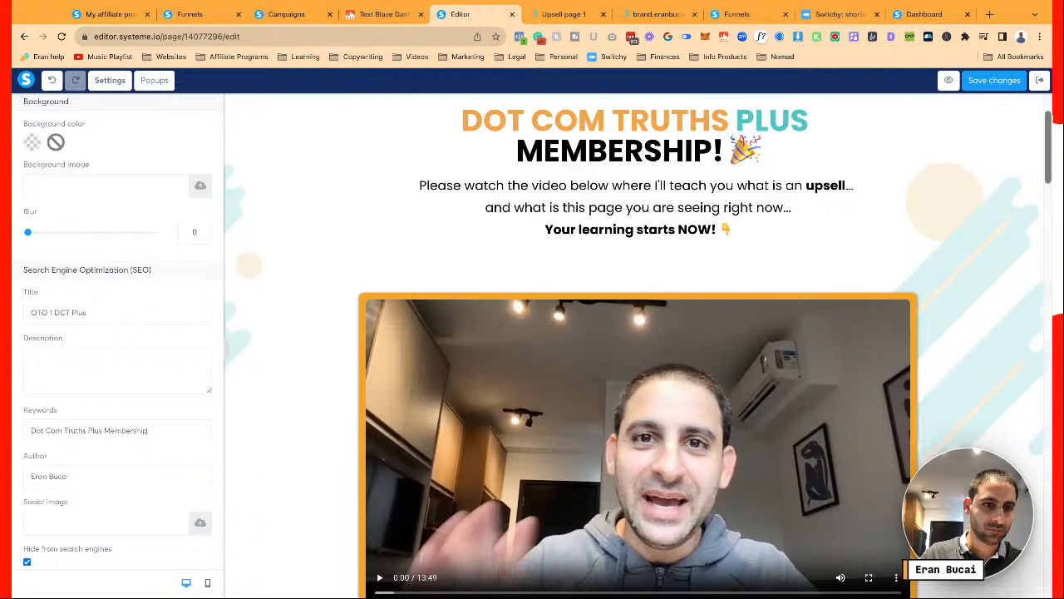
Choose Purchase as the Facebook tracking event and save the page settings
{"action": "scroll", "coordinate": [68, 449], "scroll_direction": "down", "scroll_amount": 3}
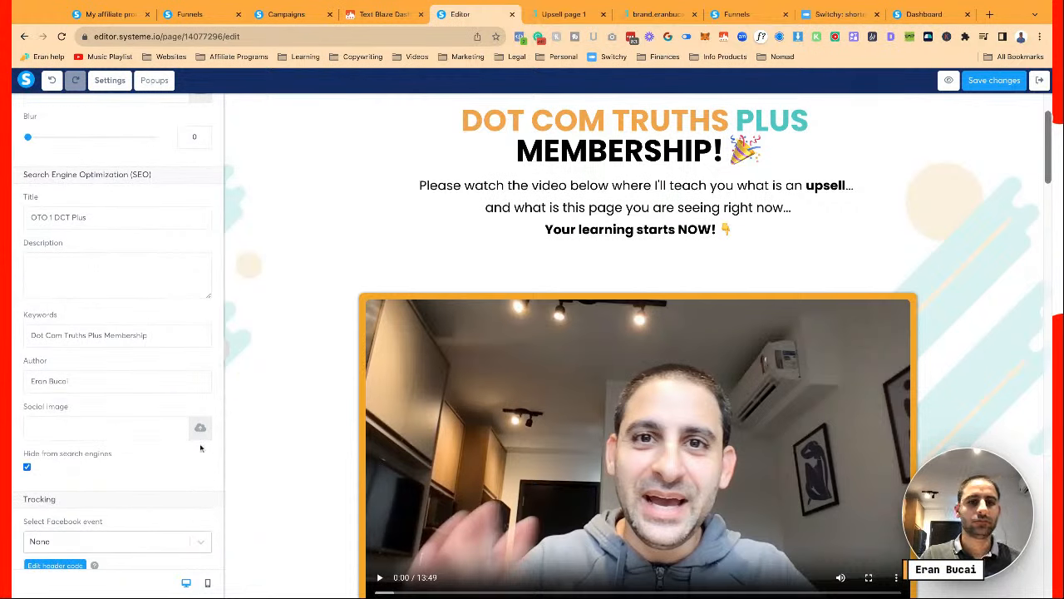
{"action": "scroll", "coordinate": [212, 415], "scroll_direction": "down", "scroll_amount": 3}
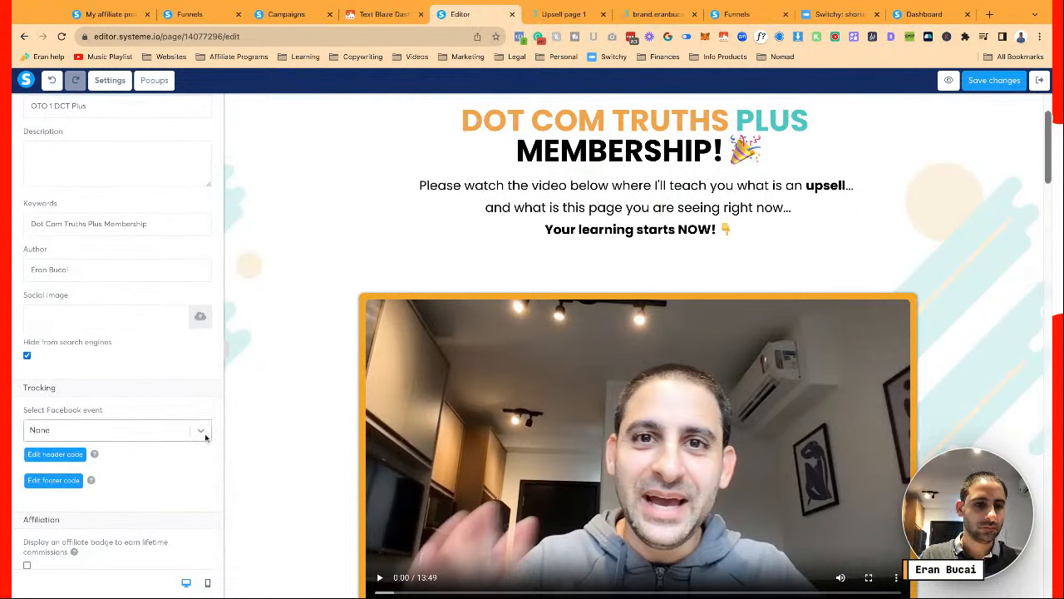
{"action": "left_click", "coordinate": [208, 434]}
{"action": "left_click", "coordinate": [142, 498]}
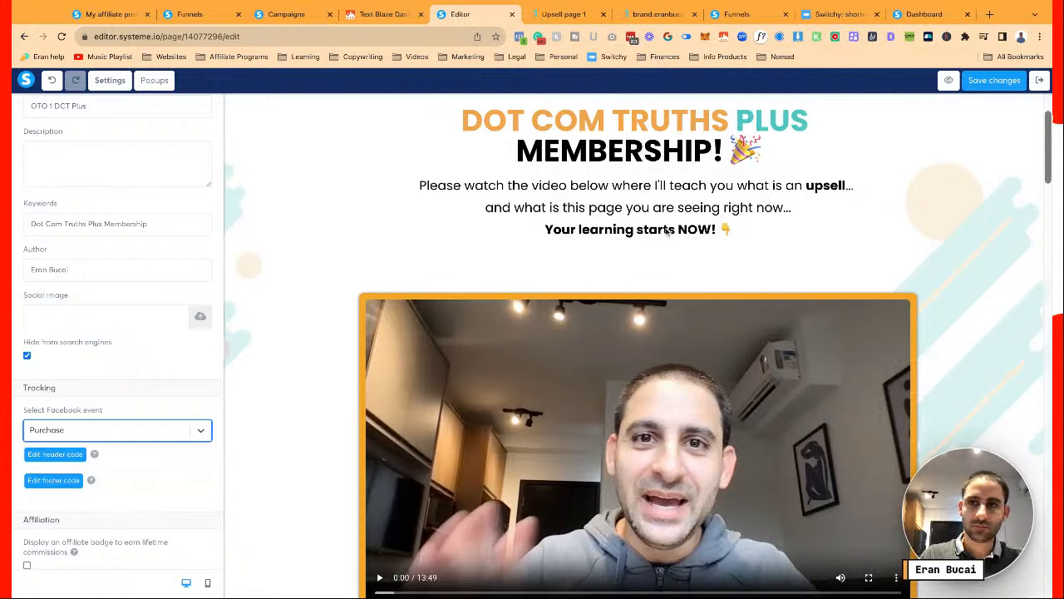
{"action": "left_click", "coordinate": [993, 80]}
{"action": "scroll", "coordinate": [190, 297], "scroll_direction": "up", "scroll_amount": 5}
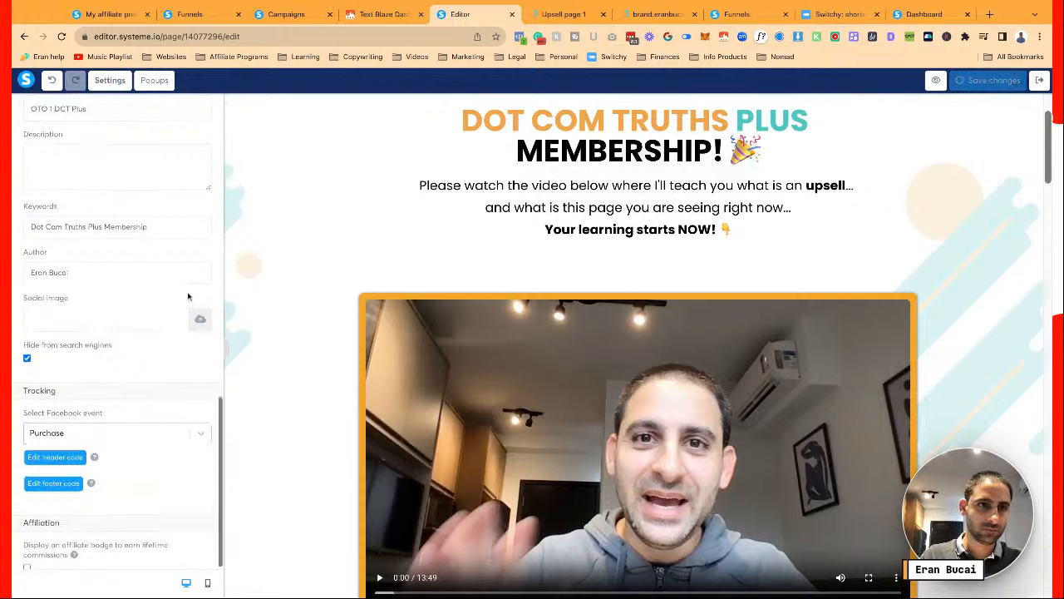
{"action": "scroll", "coordinate": [189, 297], "scroll_direction": "up", "scroll_amount": 5}
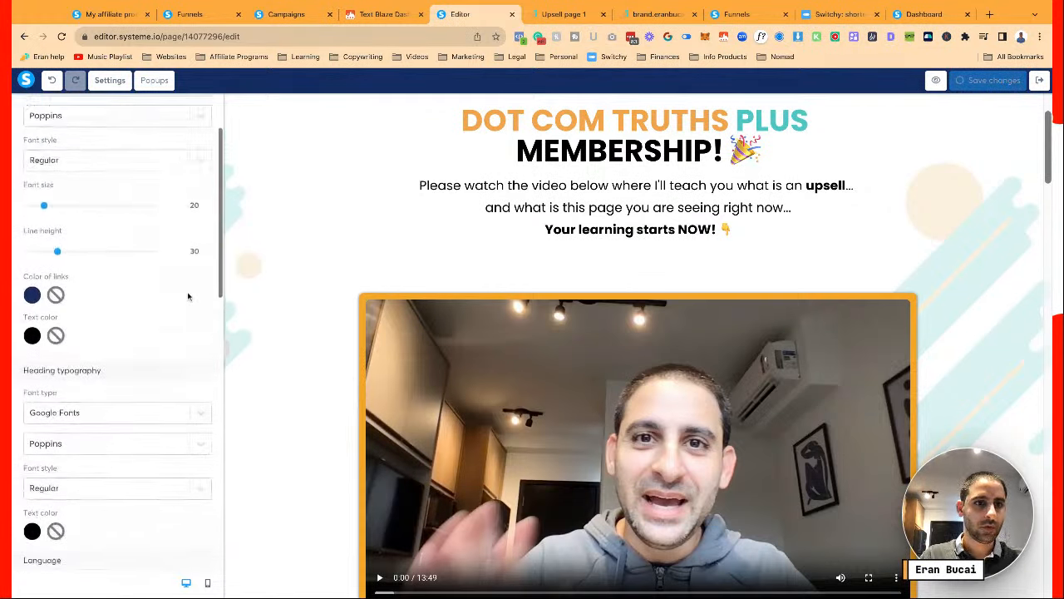
{"action": "left_click", "coordinate": [308, 316]}
{"action": "scroll", "coordinate": [307, 316], "scroll_direction": "down", "scroll_amount": 7}
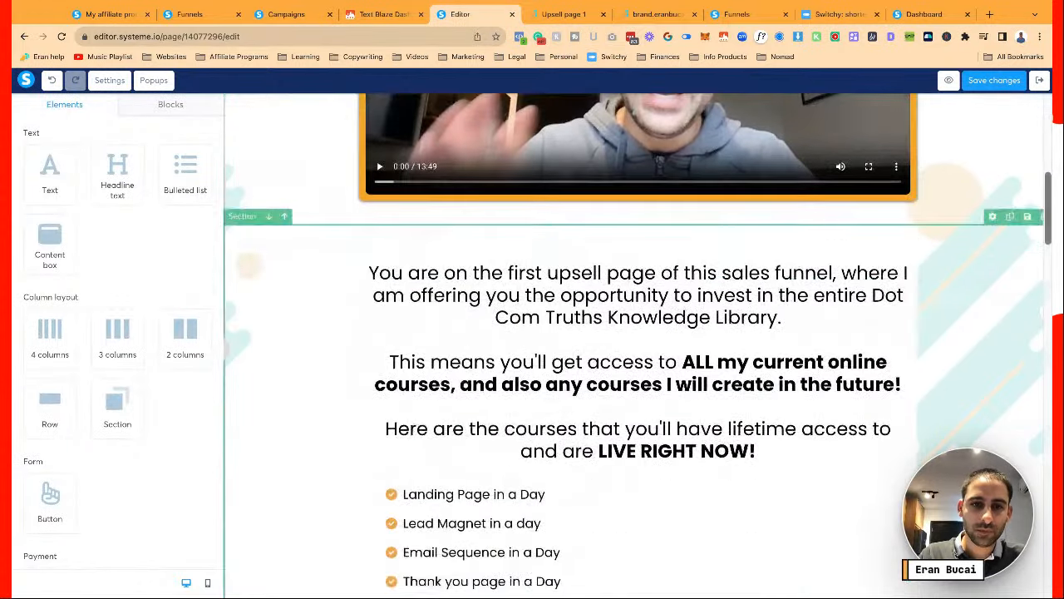
{"action": "scroll", "coordinate": [333, 312], "scroll_direction": "down", "scroll_amount": 10}
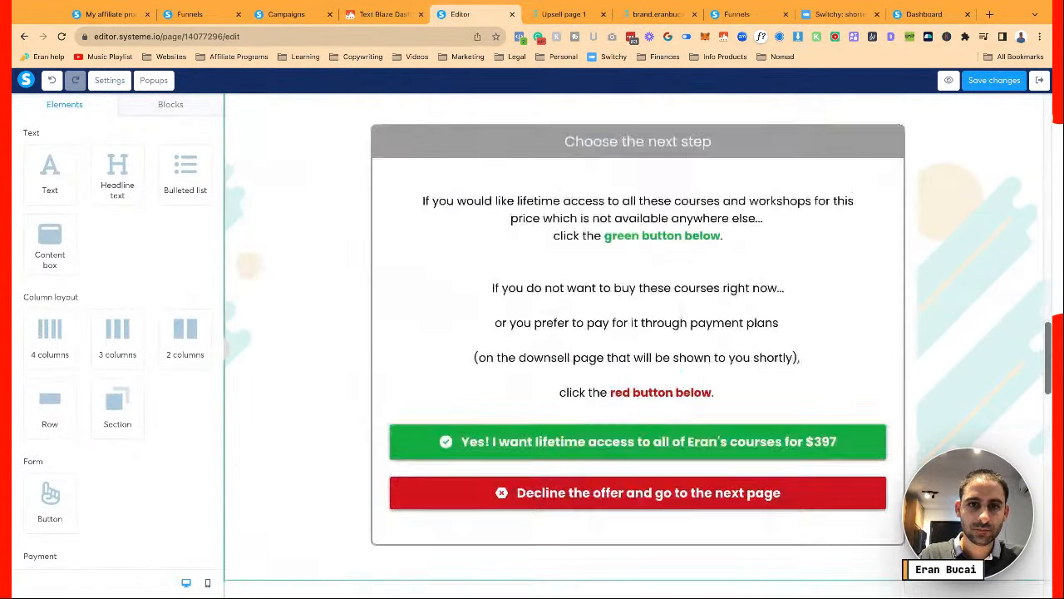
{"action": "scroll", "coordinate": [333, 312], "scroll_direction": "up", "scroll_amount": 8}
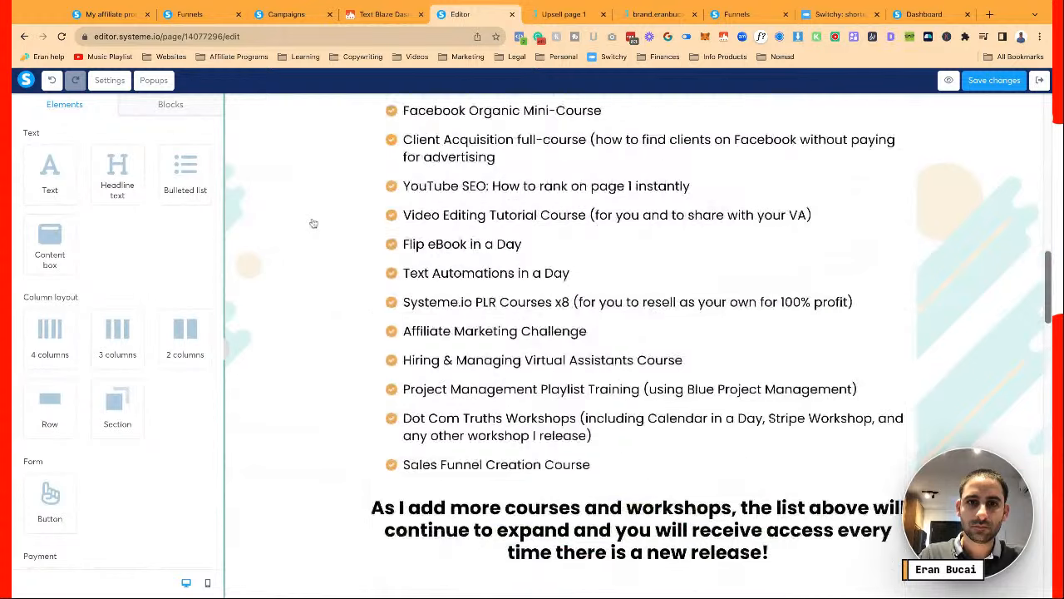
{"action": "scroll", "coordinate": [314, 222], "scroll_direction": "down", "scroll_amount": 6}
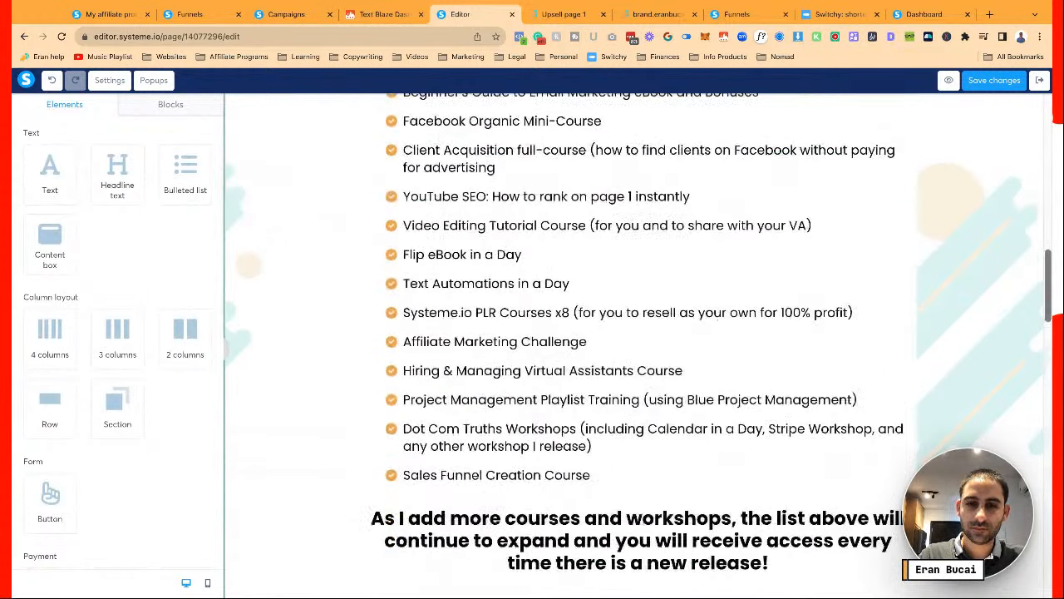
{"action": "scroll", "coordinate": [559, 438], "scroll_direction": "down", "scroll_amount": 3}
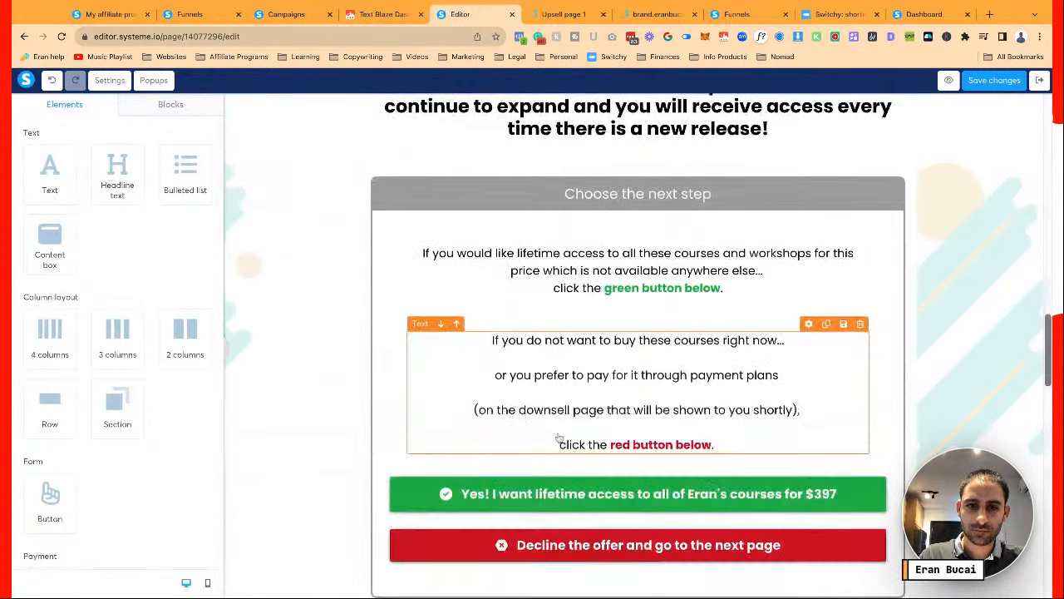
Bold the word 'or' on the second line of the lower explanation text
{"action": "left_click", "coordinate": [547, 494]}
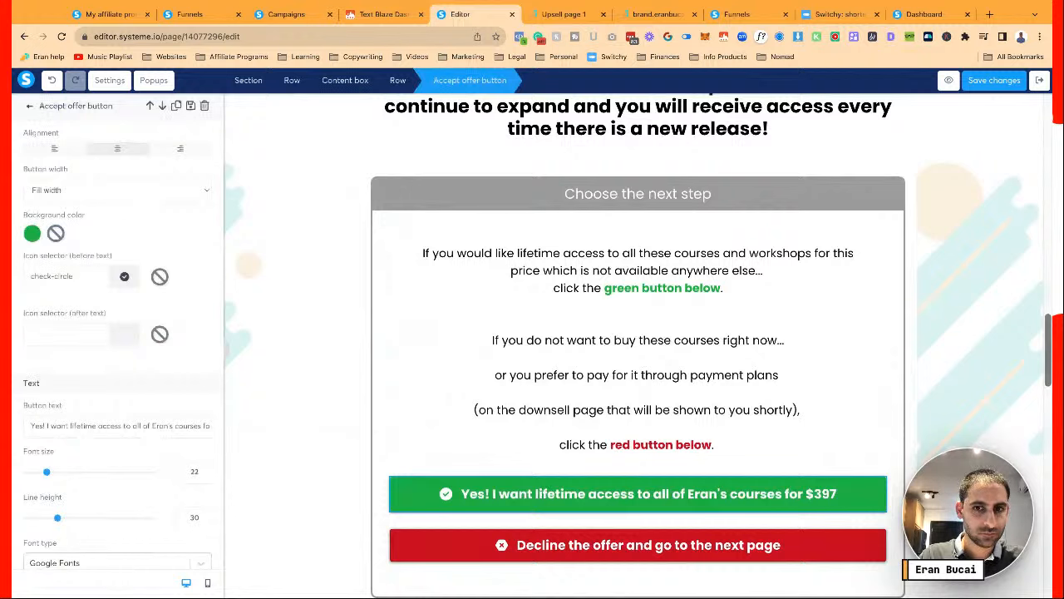
{"action": "key", "text": "Escape"}
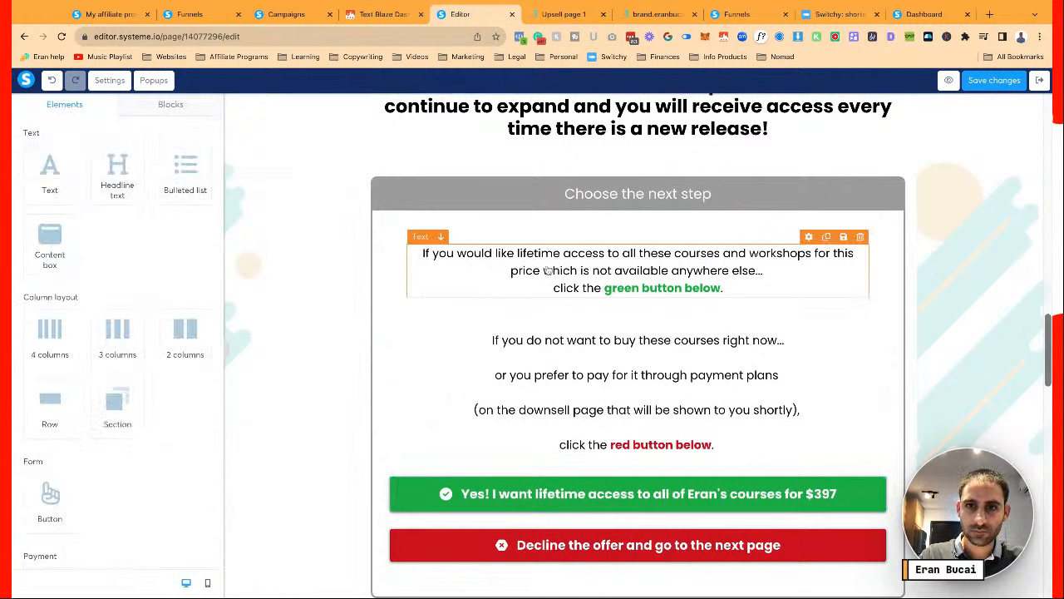
{"action": "left_click", "coordinate": [548, 340]}
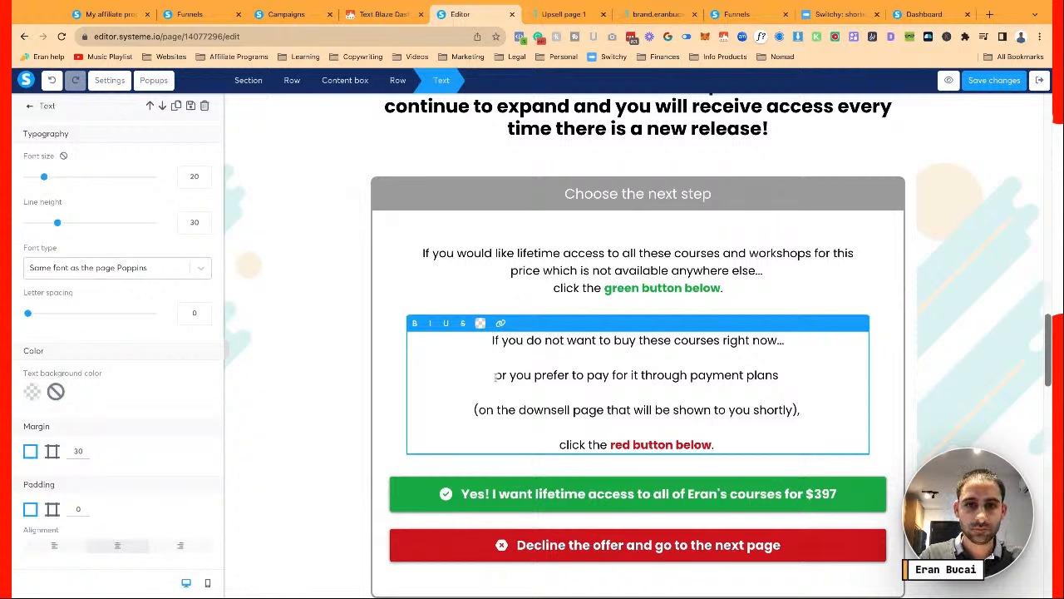
{"action": "left_click_drag", "start_coordinate": [495, 375], "coordinate": [507, 375]}
{"action": "key", "text": "ctrl+b"}
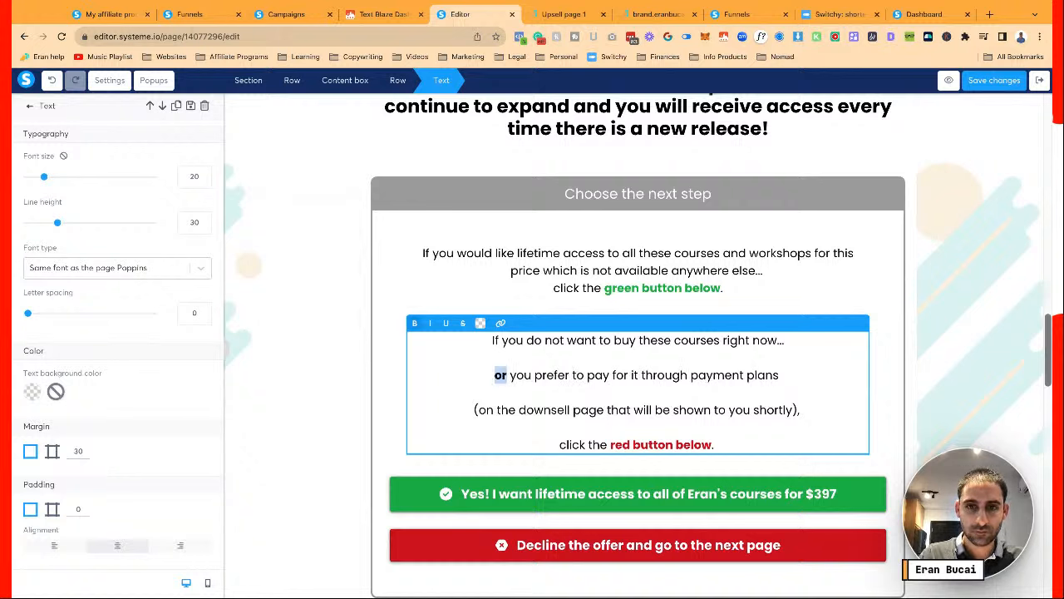
{"action": "left_click", "coordinate": [443, 345]}
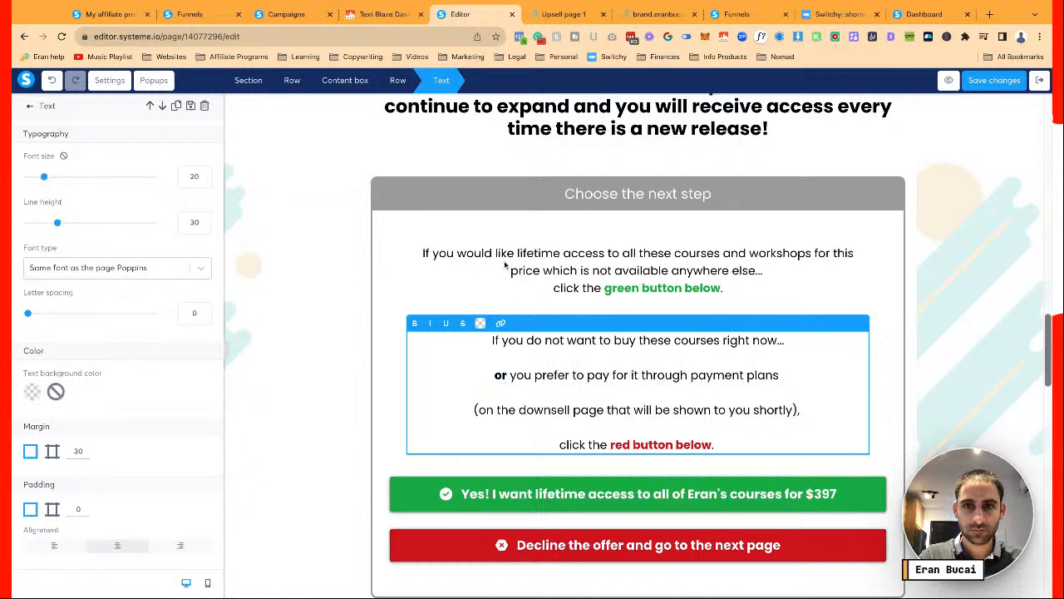
Try an edit in the upper lifetime-access paragraph, then undo it back to 'price'
{"action": "left_click", "coordinate": [505, 264]}
{"action": "triple_click", "coordinate": [592, 270]}
{"action": "left_click", "coordinate": [592, 271]}
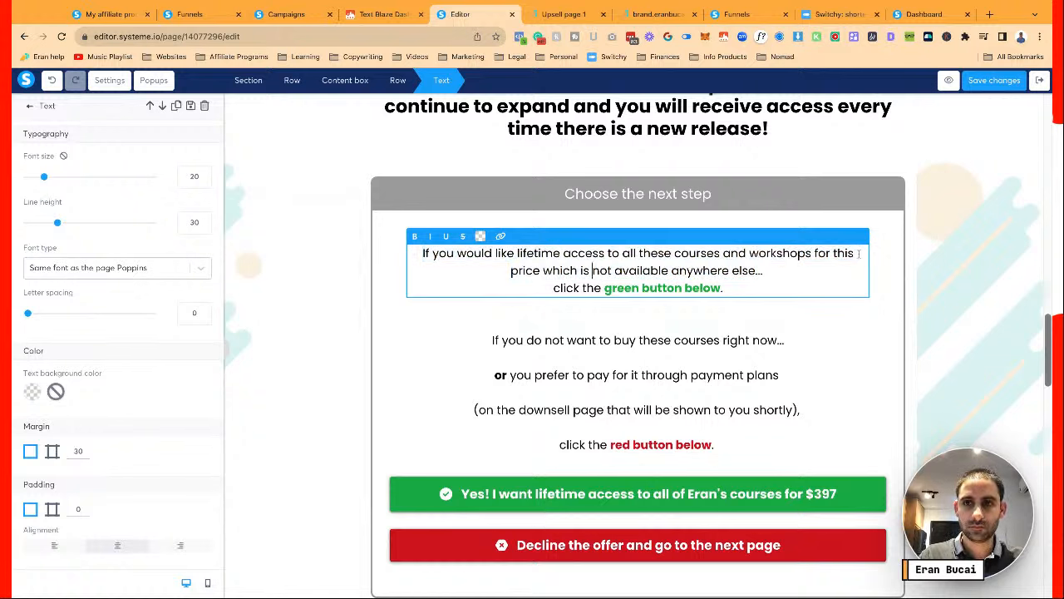
{"action": "key", "text": "alt+Delete"}
{"action": "type", "text": "ride"}
{"action": "key", "text": "super+z"}
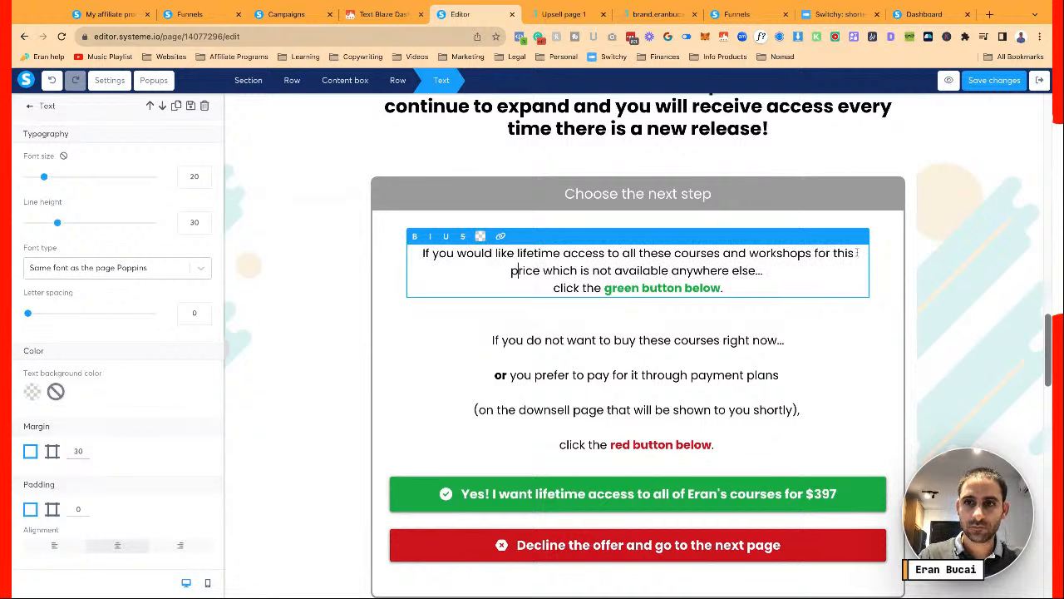
{"action": "left_click", "coordinate": [770, 303]}
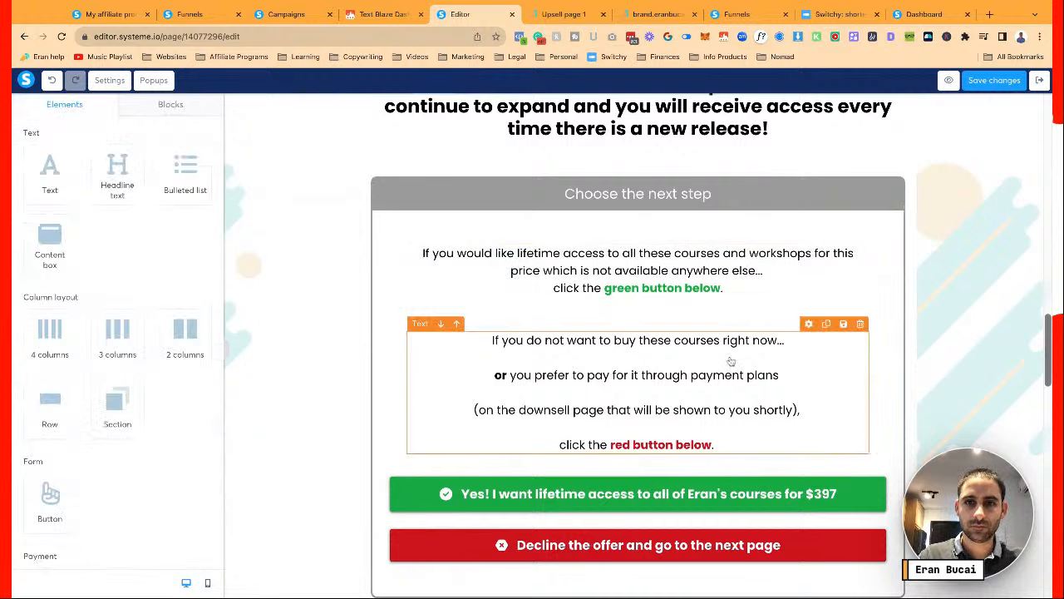
Add and remove an empty line before the green-button sentence, leaving it unchanged
{"action": "scroll", "coordinate": [730, 361], "scroll_direction": "down", "scroll_amount": 1}
{"action": "scroll", "coordinate": [730, 360], "scroll_direction": "down", "scroll_amount": 2}
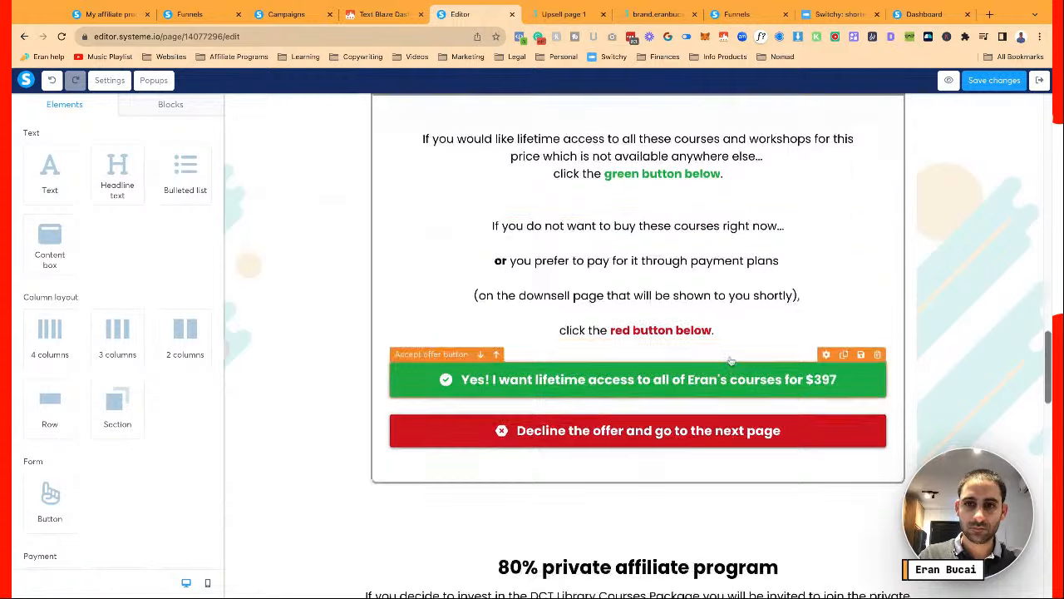
{"action": "scroll", "coordinate": [740, 358], "scroll_direction": "up", "scroll_amount": 5}
{"action": "left_click", "coordinate": [771, 373]}
{"action": "key", "text": "Return"}
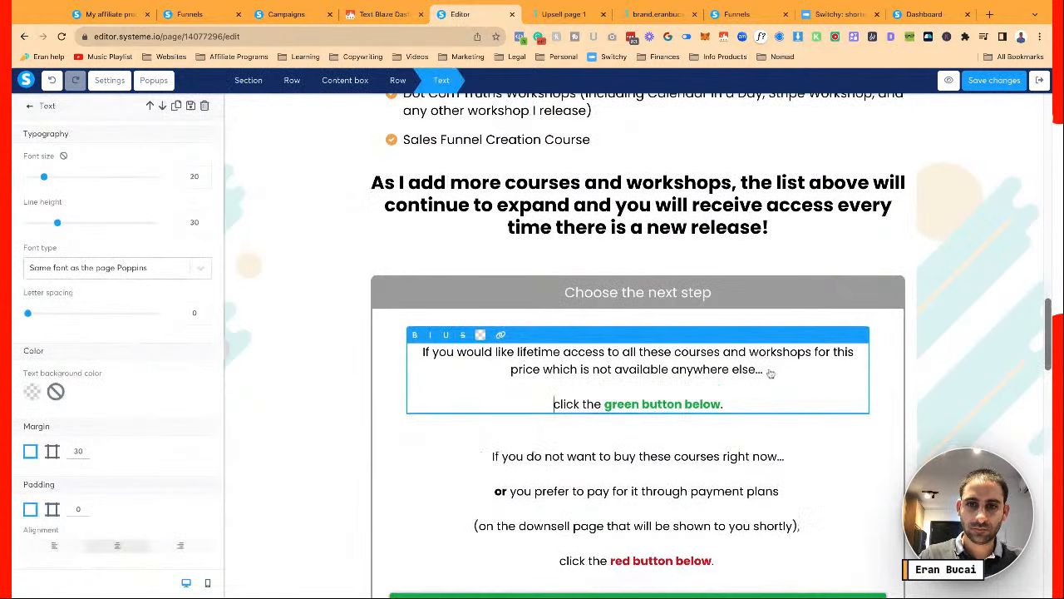
{"action": "key", "text": "BackSpace"}
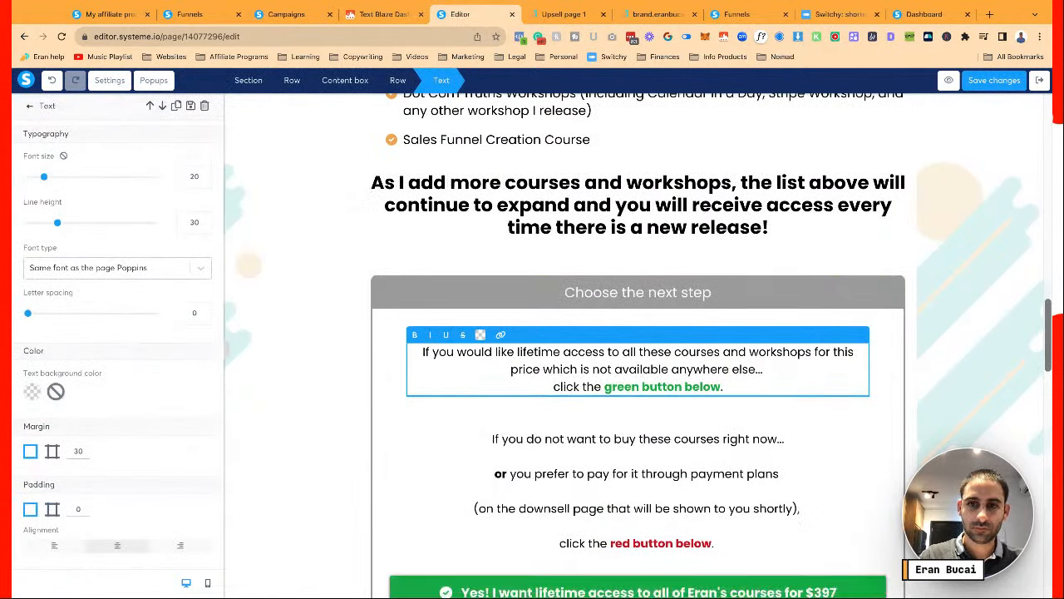
{"action": "key", "text": "Escape"}
Bold the word 'or' opening the decline-option payment-plans line
{"action": "scroll", "coordinate": [721, 457], "scroll_direction": "down", "scroll_amount": 3}
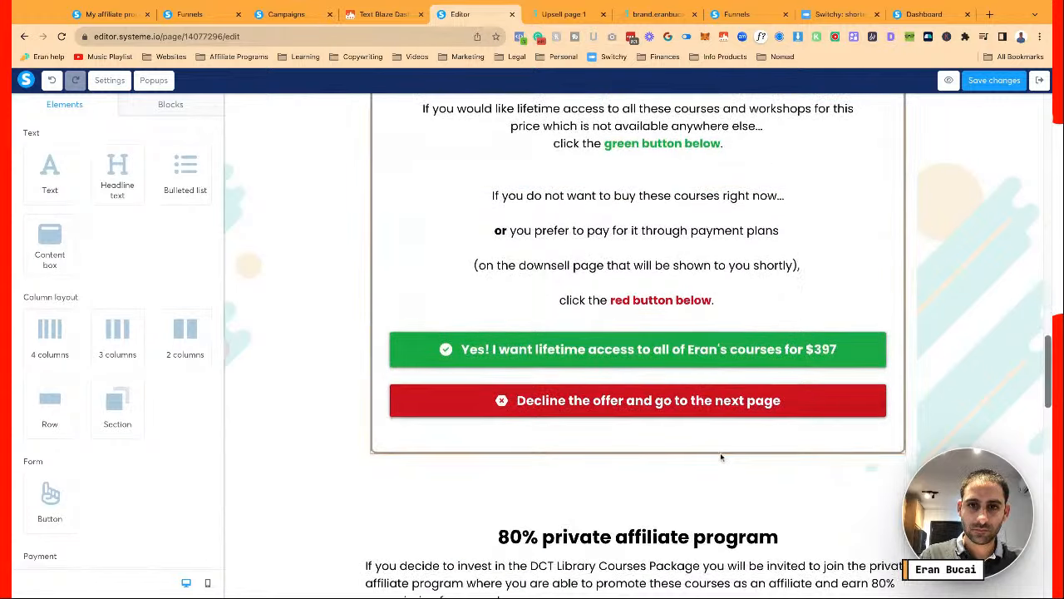
{"action": "scroll", "coordinate": [720, 457], "scroll_direction": "down", "scroll_amount": 6}
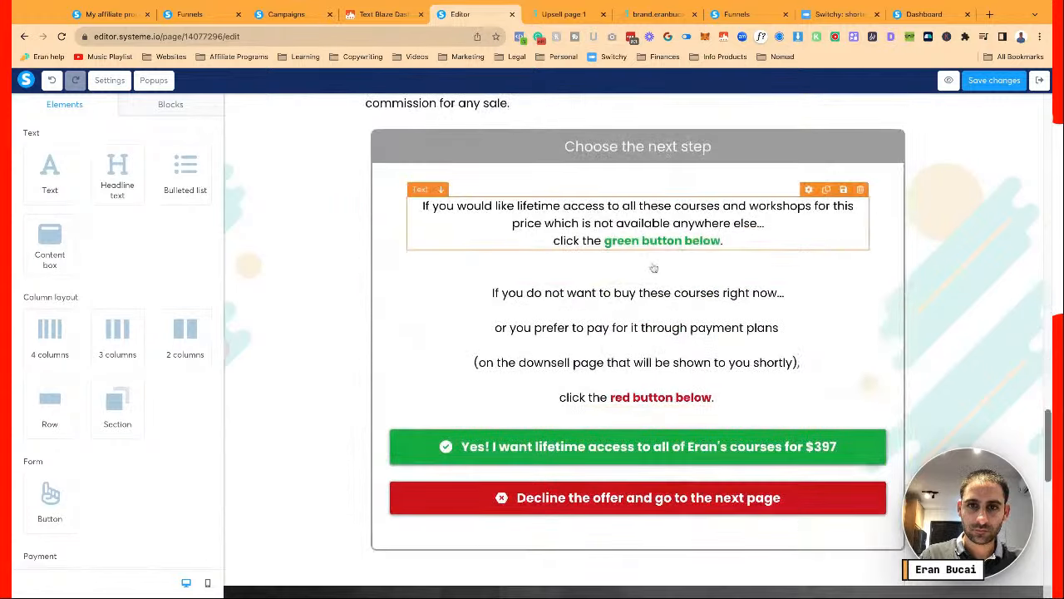
{"action": "left_click", "coordinate": [507, 329]}
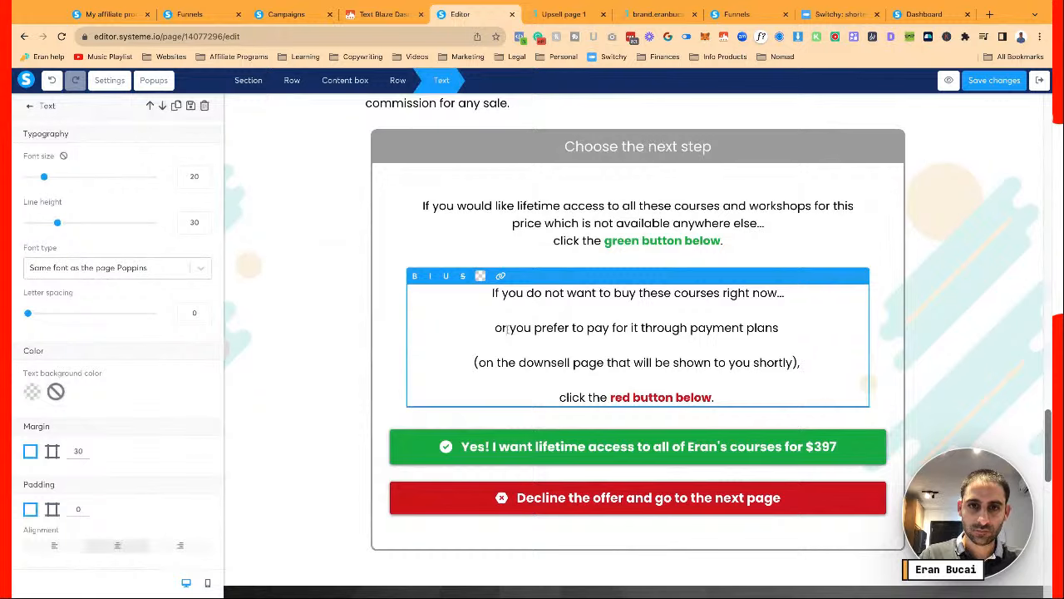
{"action": "left_click_drag", "start_coordinate": [507, 329], "coordinate": [494, 328]}
{"action": "key", "text": "ctrl+b"}
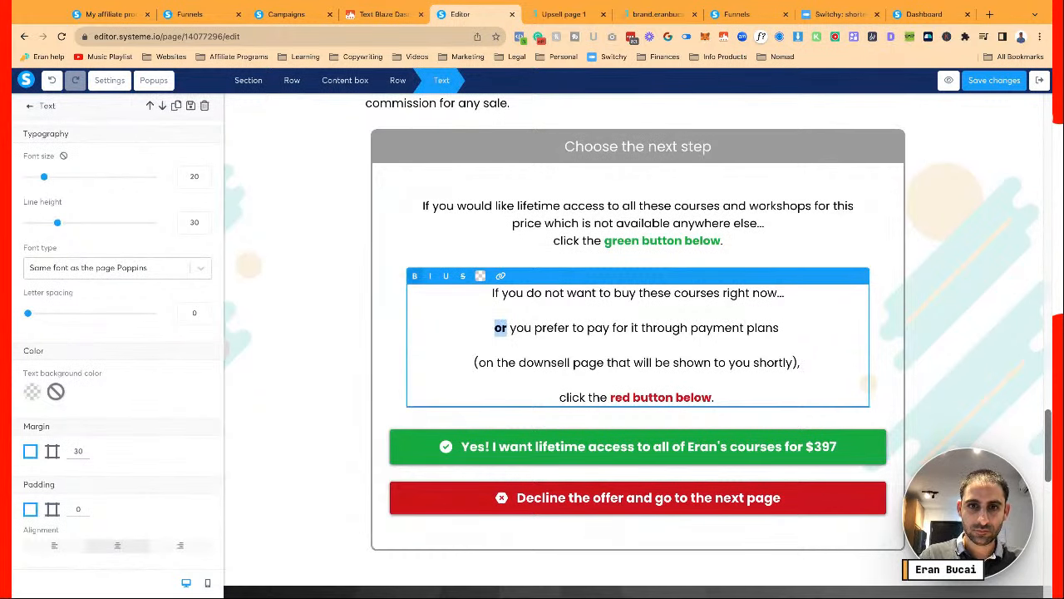
{"action": "left_click", "coordinate": [507, 345]}
{"action": "scroll", "coordinate": [507, 345], "scroll_direction": "down", "scroll_amount": 1}
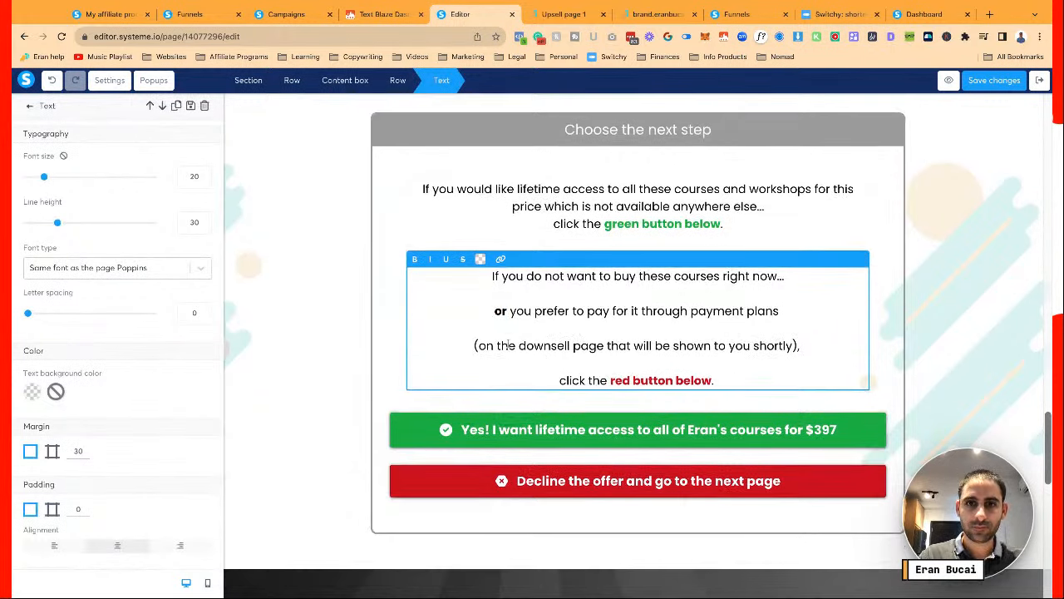
{"action": "scroll", "coordinate": [507, 345], "scroll_direction": "down", "scroll_amount": 4}
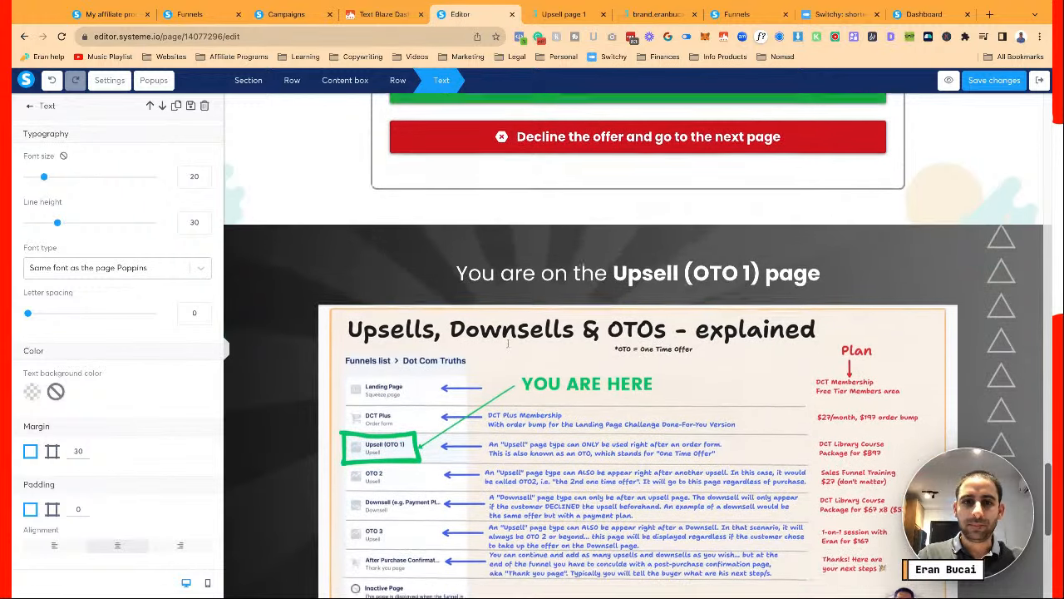
{"action": "left_click", "coordinate": [508, 343]}
{"action": "scroll", "coordinate": [508, 344], "scroll_direction": "up", "scroll_amount": 2}
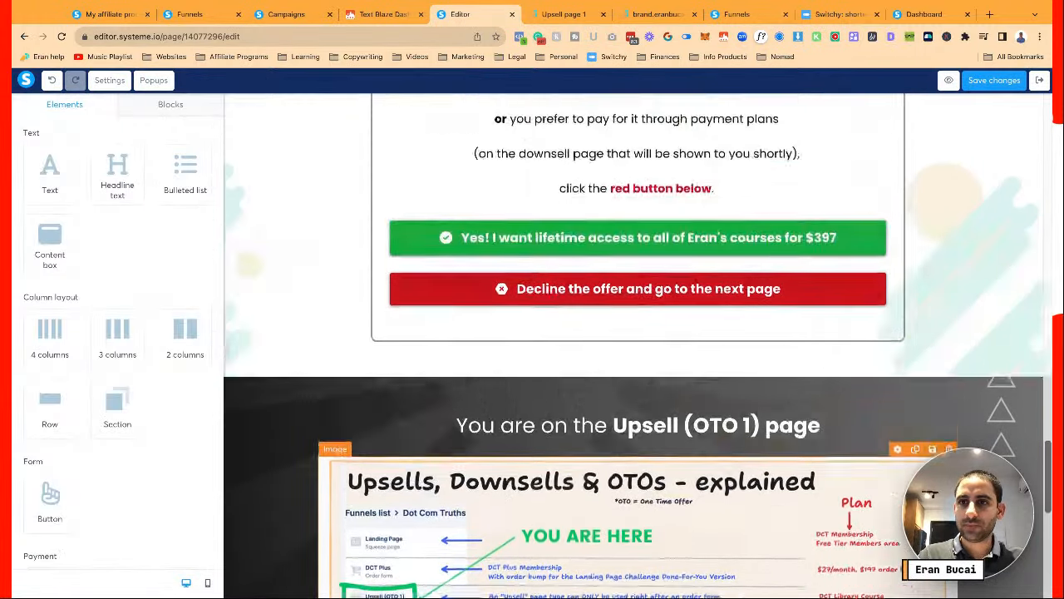
{"action": "scroll", "coordinate": [602, 156], "scroll_direction": "up", "scroll_amount": 10}
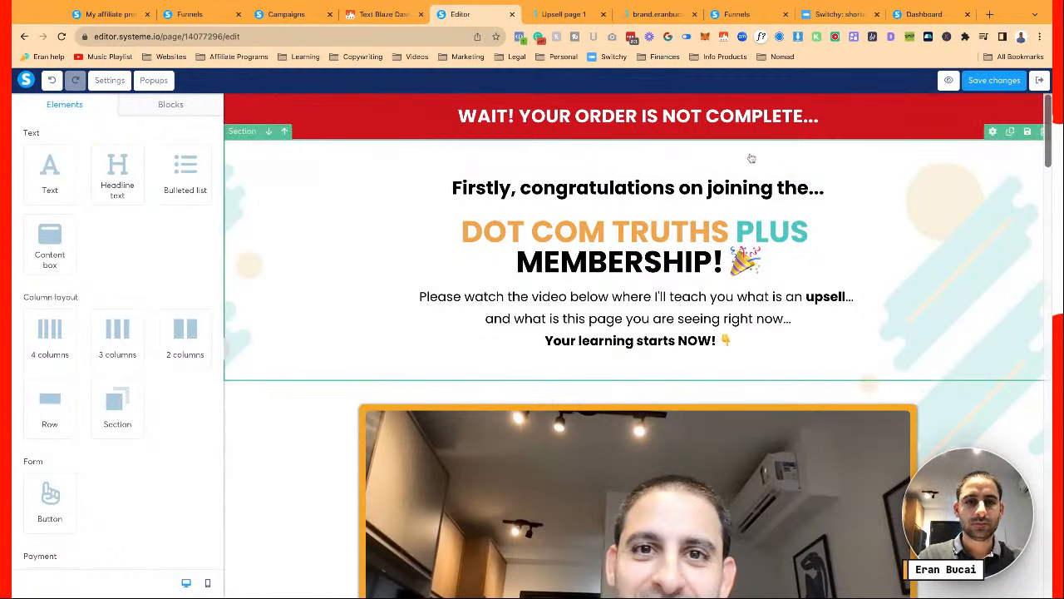
Save the upsell page and exit to the Upsell (OTO 1) funnel step
{"action": "left_click", "coordinate": [1001, 82]}
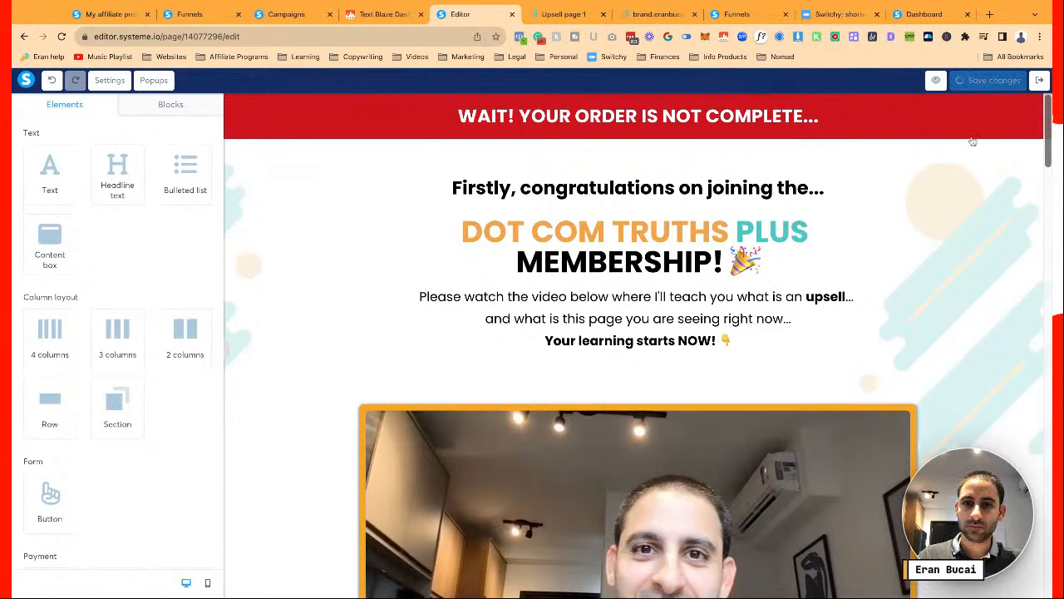
{"action": "scroll", "coordinate": [935, 249], "scroll_direction": "down", "scroll_amount": 15}
{"action": "scroll", "coordinate": [935, 249], "scroll_direction": "down", "scroll_amount": 7}
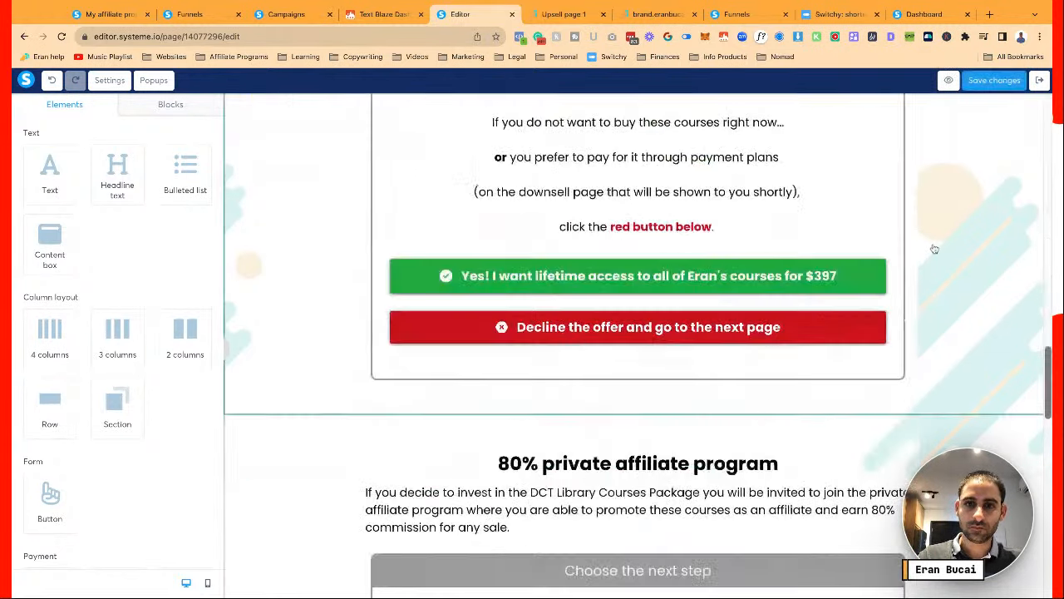
{"action": "scroll", "coordinate": [935, 249], "scroll_direction": "up", "scroll_amount": 8}
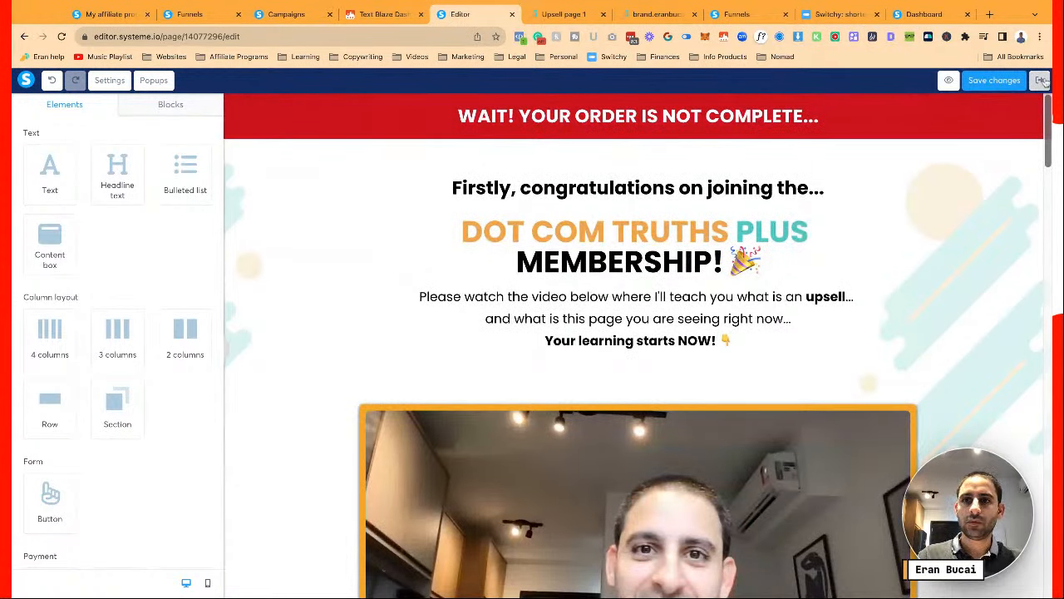
{"action": "left_click", "coordinate": [1041, 80]}
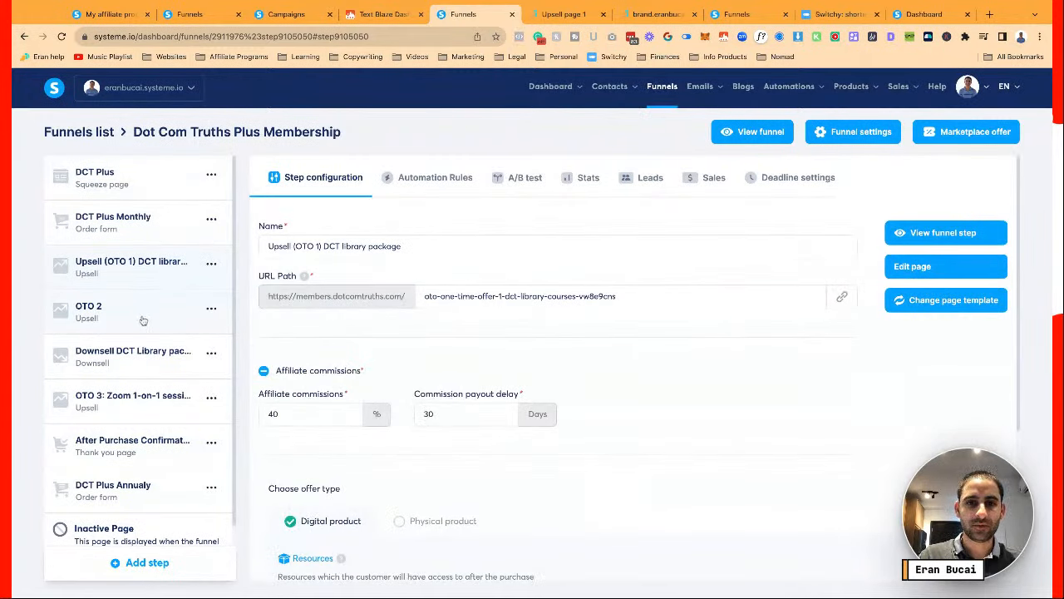
Select the OTO 2 step in the funnel's step list
{"action": "scroll", "coordinate": [421, 328], "scroll_direction": "down", "scroll_amount": 3}
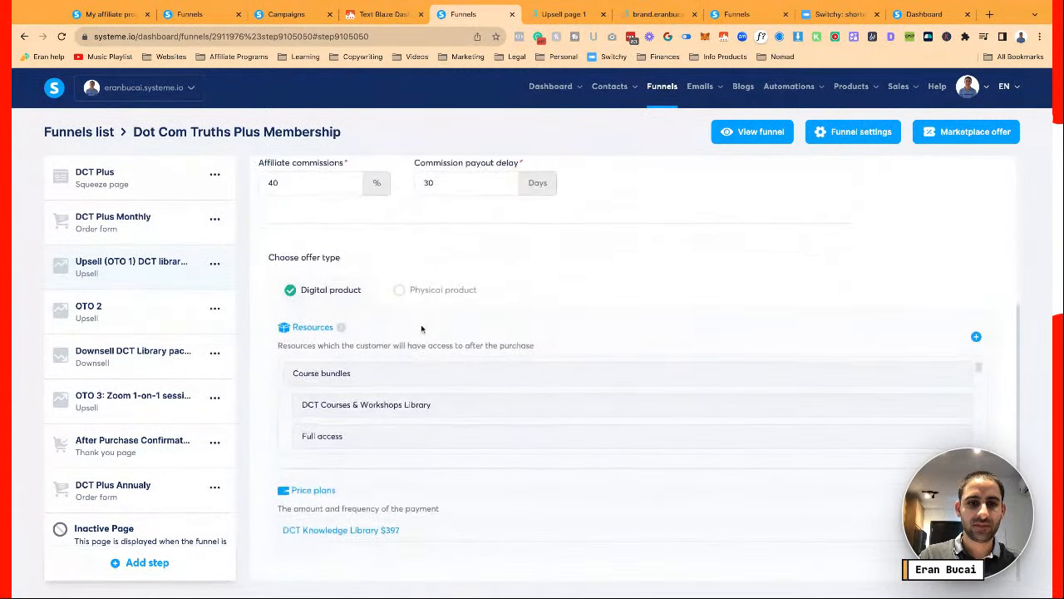
{"action": "scroll", "coordinate": [421, 328], "scroll_direction": "up", "scroll_amount": 3}
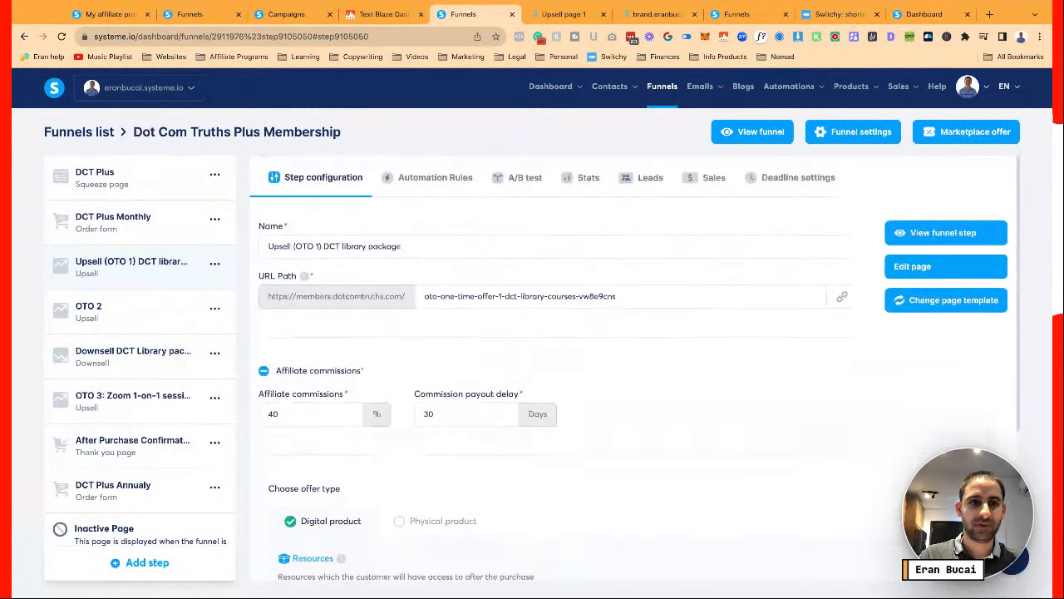
{"action": "left_click", "coordinate": [90, 308]}
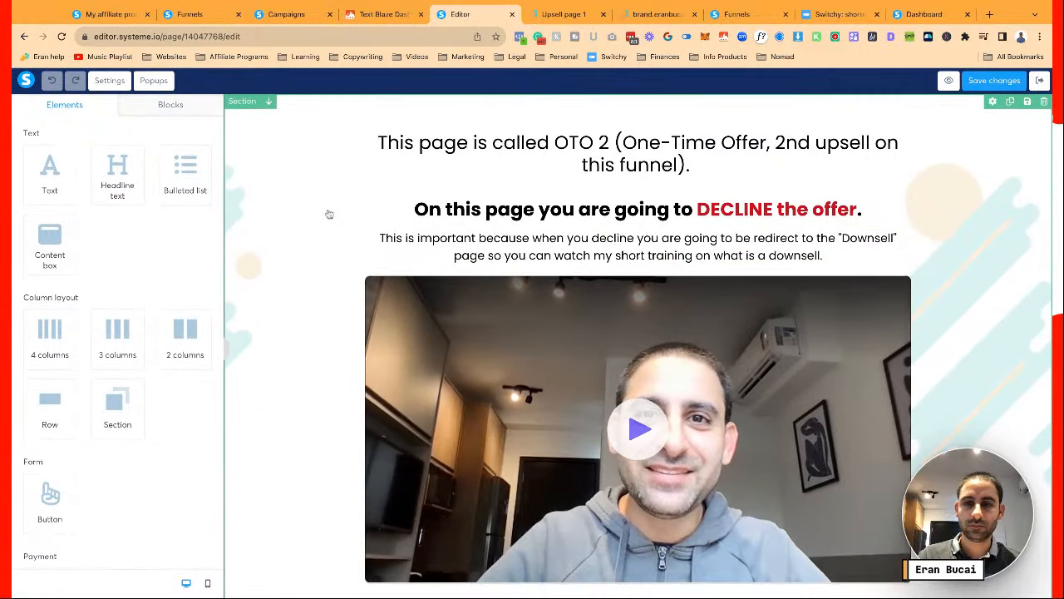
Inspect the OTO 2 headline and video, scroll to the explainer image, and open the Blocks library
{"action": "left_click", "coordinate": [620, 143]}
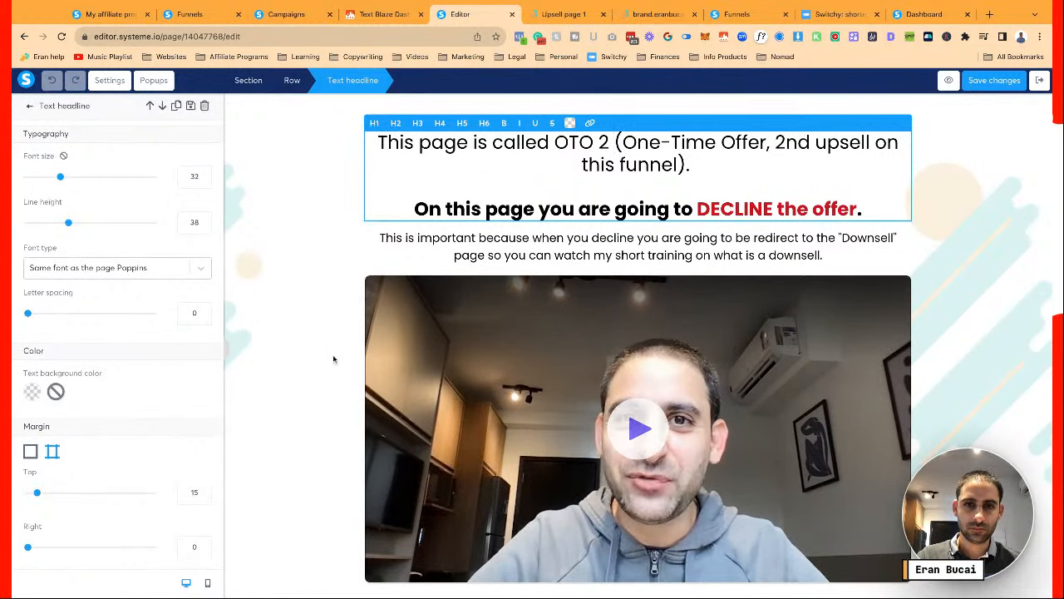
{"action": "left_click", "coordinate": [454, 353]}
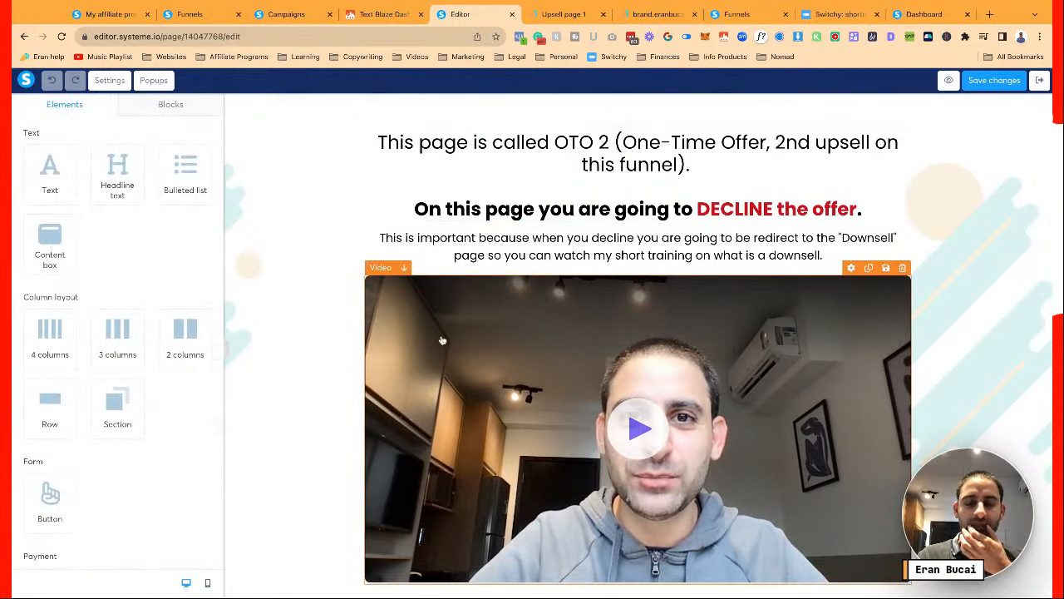
{"action": "scroll", "coordinate": [442, 340], "scroll_direction": "down", "scroll_amount": 3}
{"action": "scroll", "coordinate": [440, 333], "scroll_direction": "up", "scroll_amount": 3}
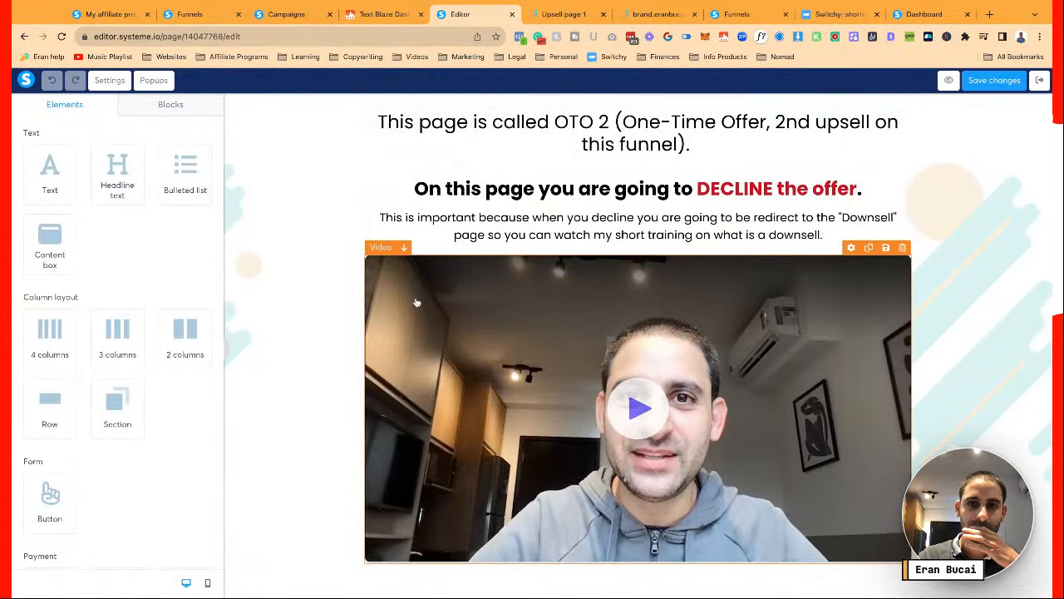
{"action": "scroll", "coordinate": [416, 302], "scroll_direction": "down", "scroll_amount": 3}
{"action": "scroll", "coordinate": [415, 332], "scroll_direction": "up", "scroll_amount": 1}
{"action": "scroll", "coordinate": [416, 333], "scroll_direction": "down", "scroll_amount": 3}
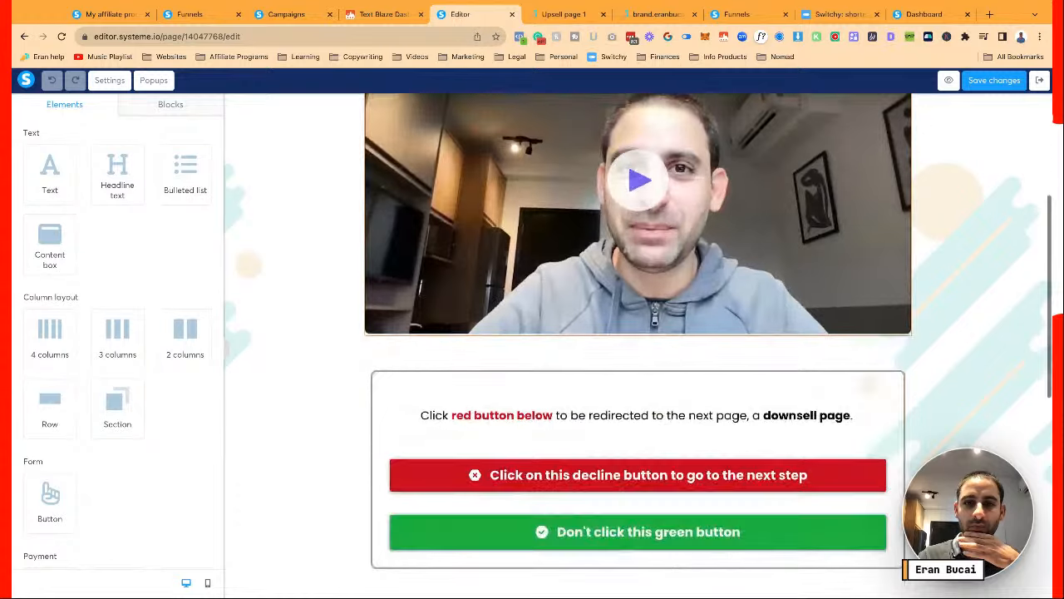
{"action": "scroll", "coordinate": [370, 298], "scroll_direction": "down", "scroll_amount": 3}
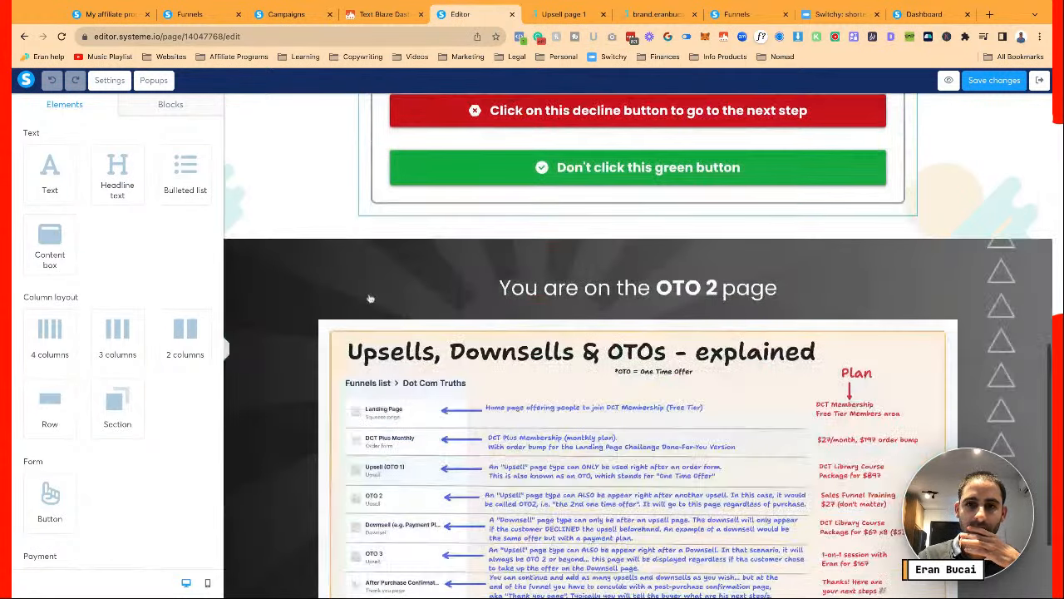
{"action": "scroll", "coordinate": [370, 298], "scroll_direction": "down", "scroll_amount": 2}
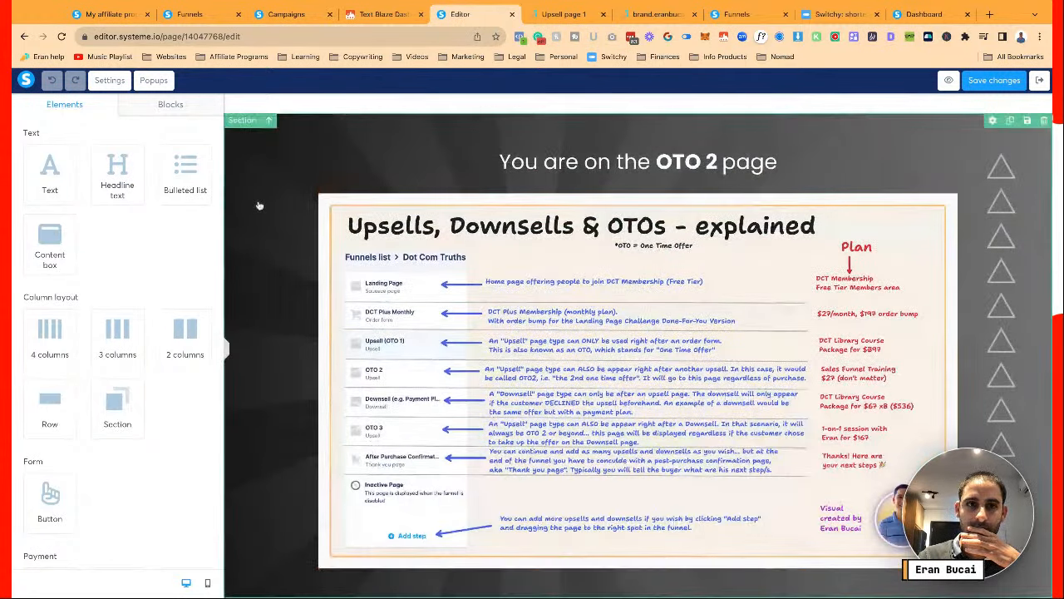
{"action": "left_click", "coordinate": [179, 106]}
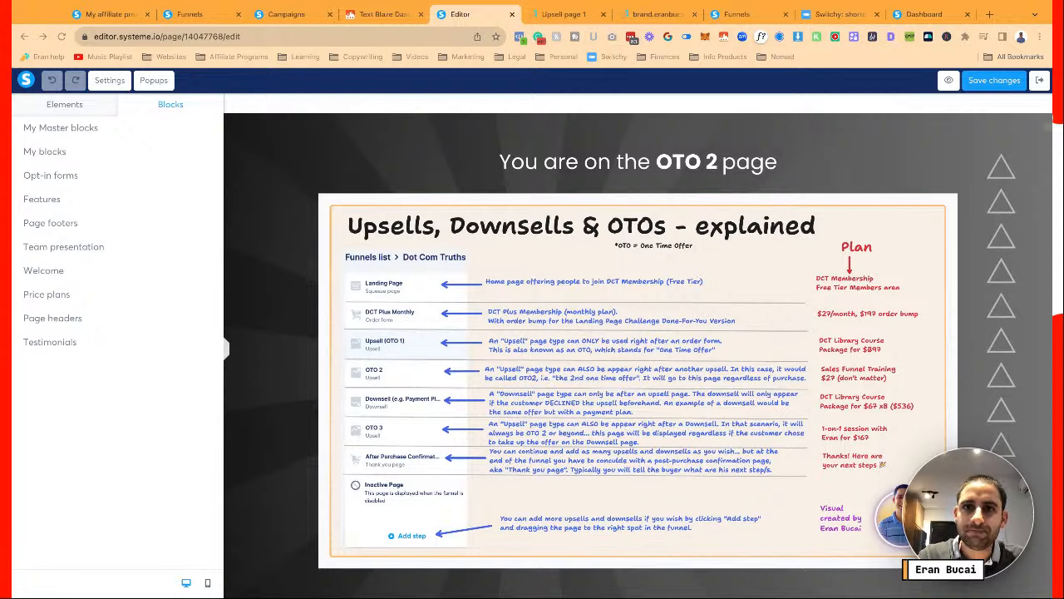
{"action": "left_click", "coordinate": [989, 14]}
Go to youtube.com in the new tab and open the YouTube account menu
{"action": "type", "text": "youtube.com"}
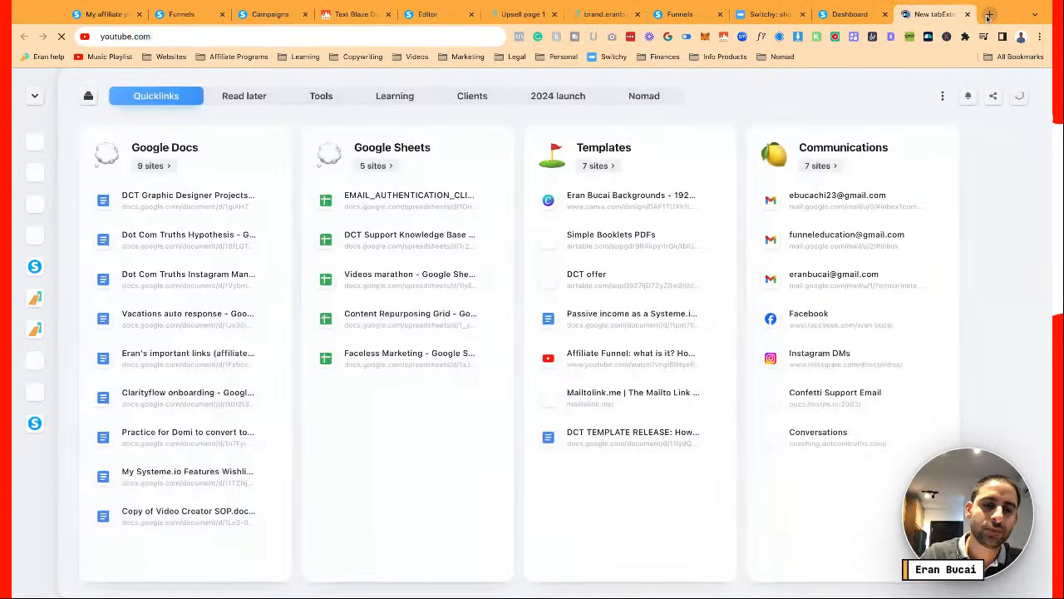
{"action": "key", "text": "Return"}
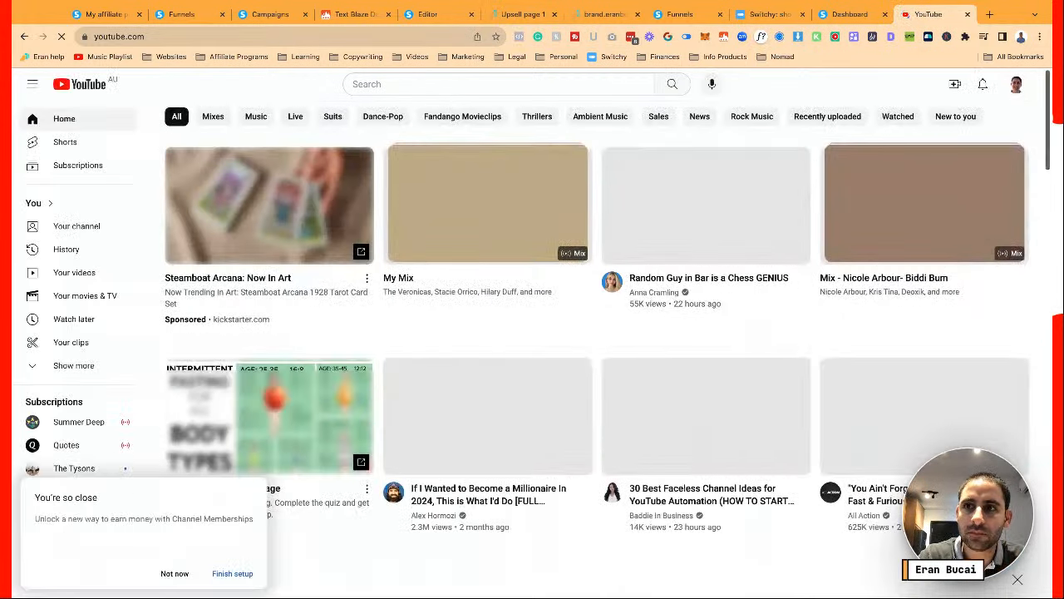
{"action": "left_click", "coordinate": [1016, 84]}
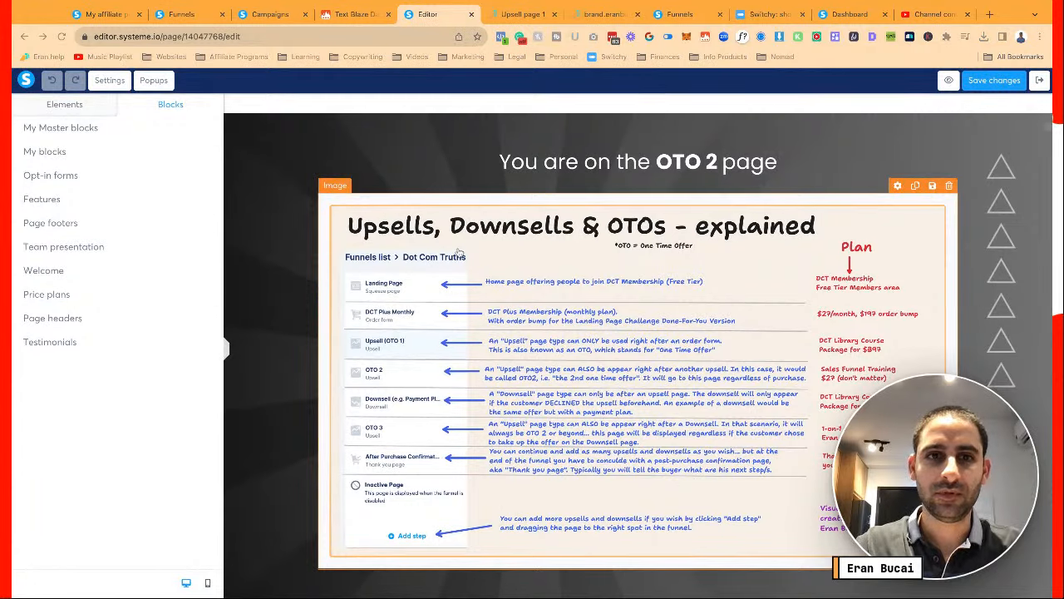
Make the green accept-offer button's background transparent
{"action": "scroll", "coordinate": [507, 349], "scroll_direction": "up", "scroll_amount": 3}
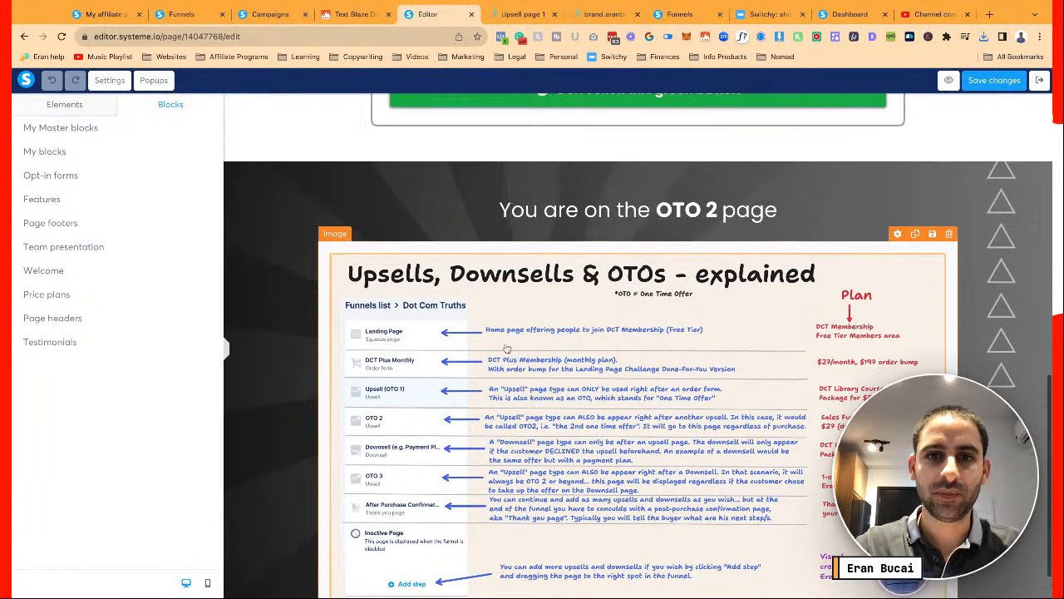
{"action": "scroll", "coordinate": [507, 349], "scroll_direction": "up", "scroll_amount": 5}
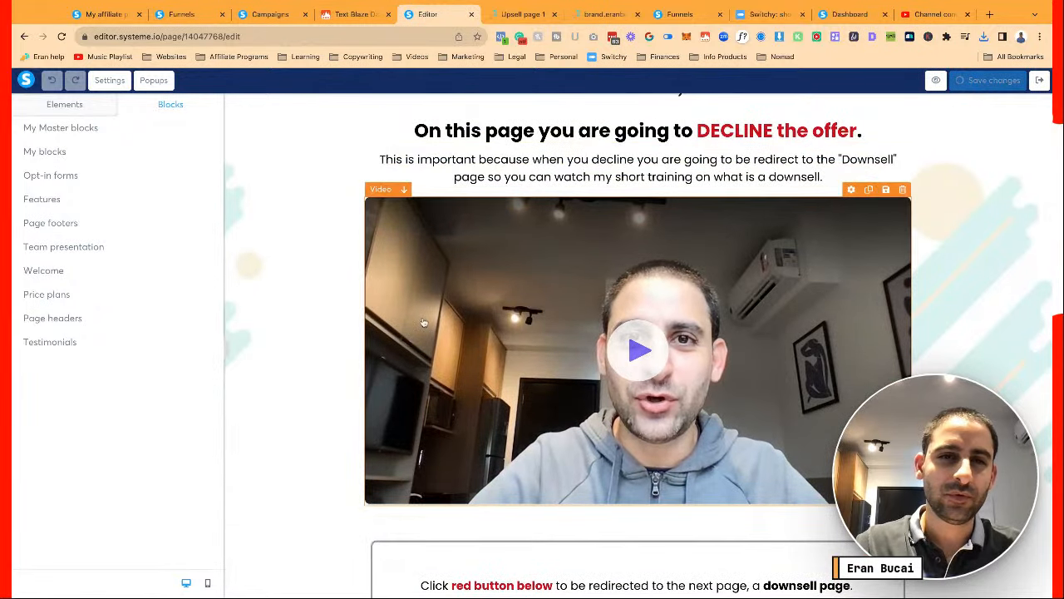
{"action": "left_click", "coordinate": [399, 291]}
{"action": "left_click", "coordinate": [302, 300]}
{"action": "scroll", "coordinate": [325, 328], "scroll_direction": "down", "scroll_amount": 4}
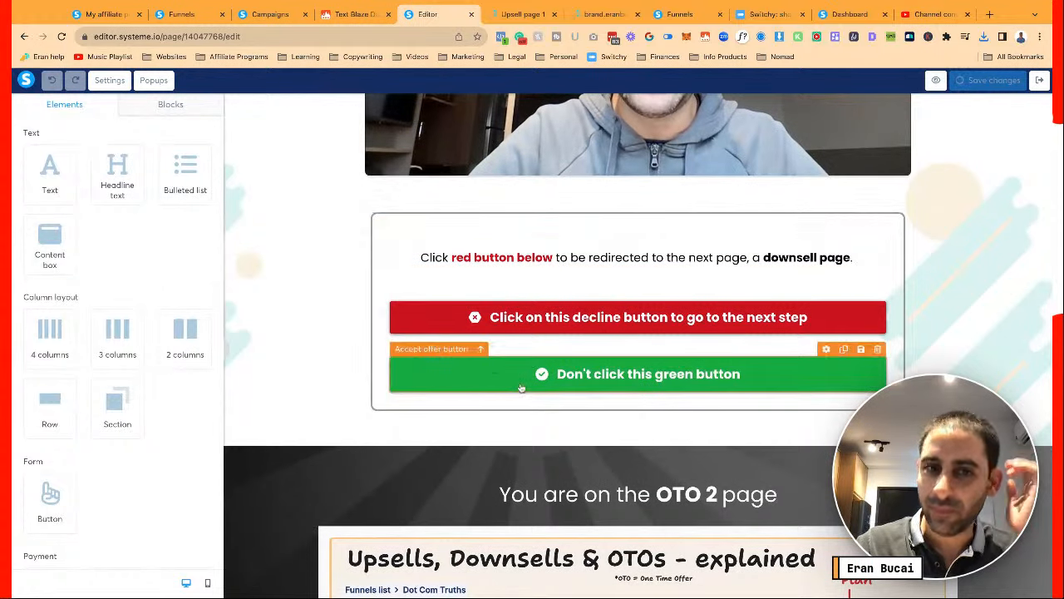
{"action": "left_click", "coordinate": [493, 368]}
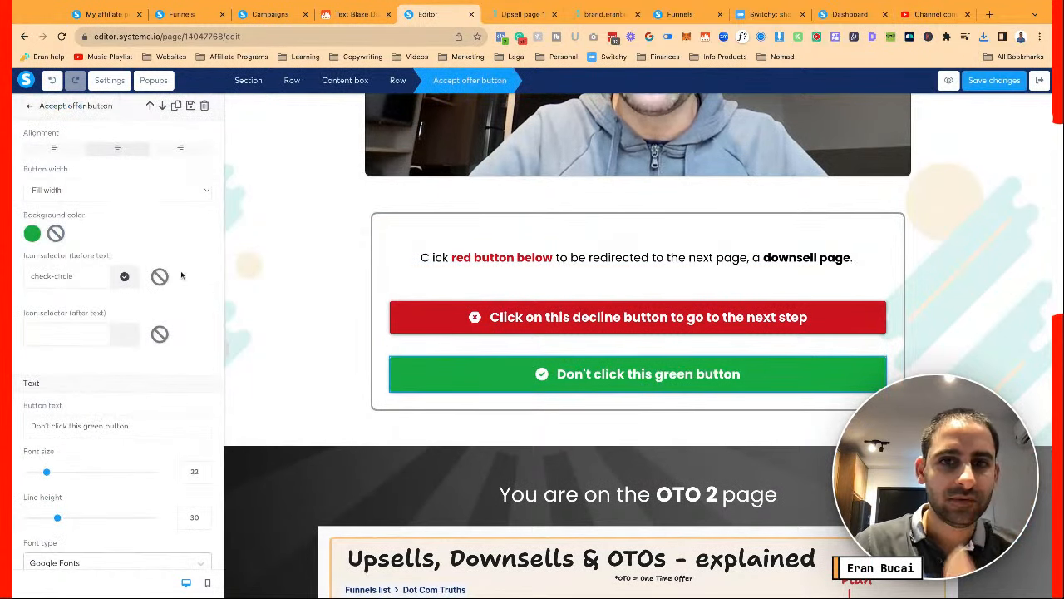
{"action": "left_click", "coordinate": [33, 234]}
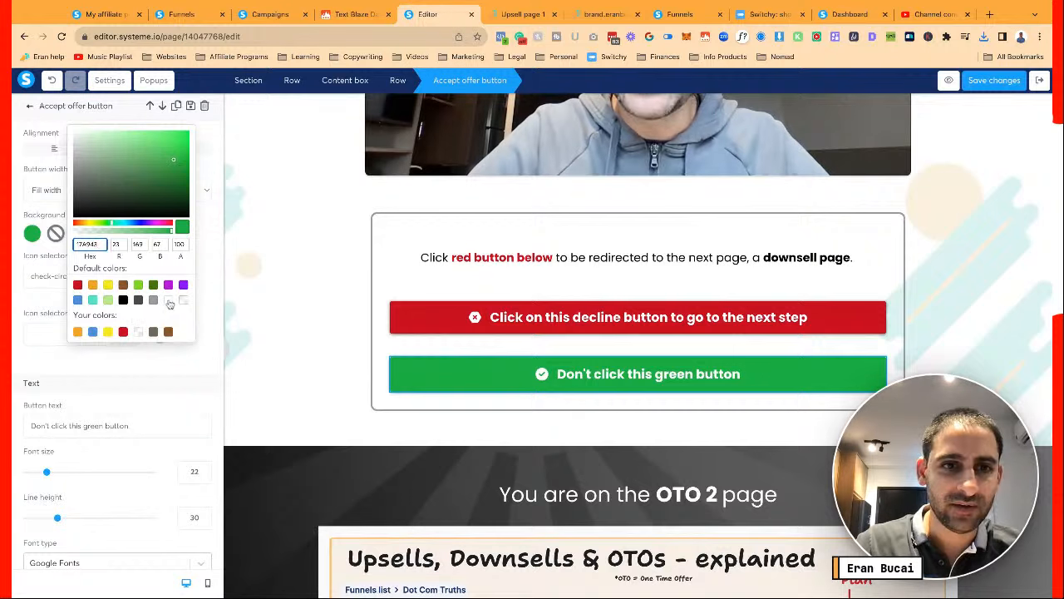
{"action": "left_click", "coordinate": [169, 303]}
{"action": "left_click", "coordinate": [305, 307]}
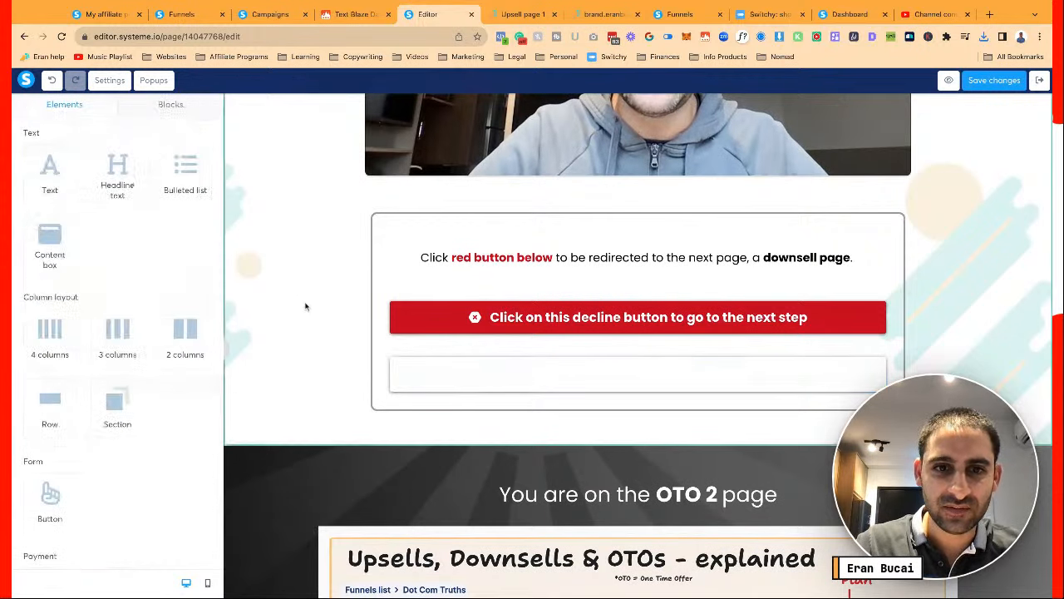
Reselect the now-blank button and review its settings, leaving it with no shadow
{"action": "left_click", "coordinate": [414, 378]}
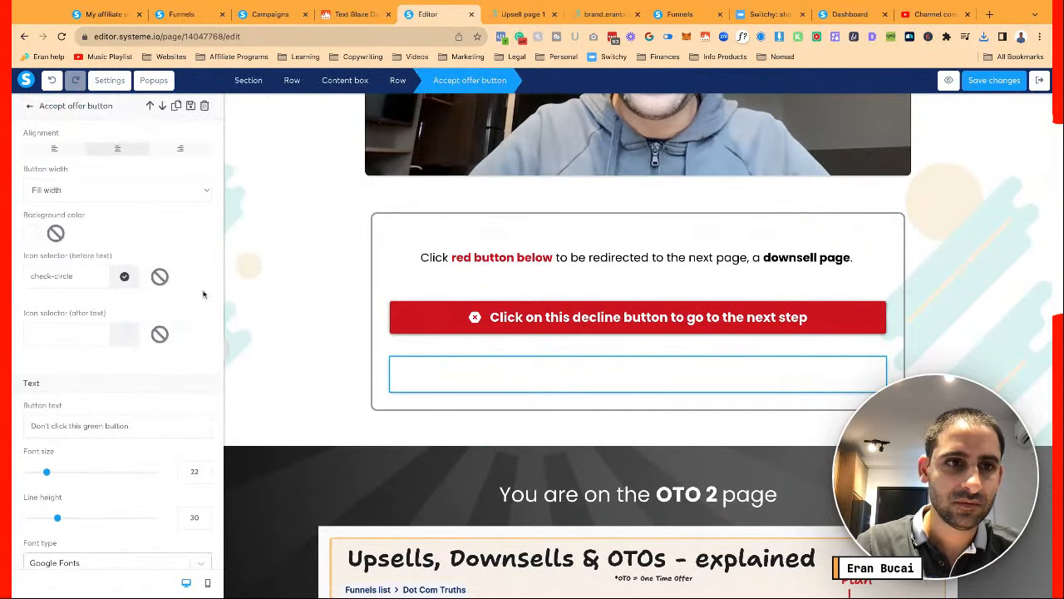
{"action": "scroll", "coordinate": [130, 335], "scroll_direction": "down", "scroll_amount": 5}
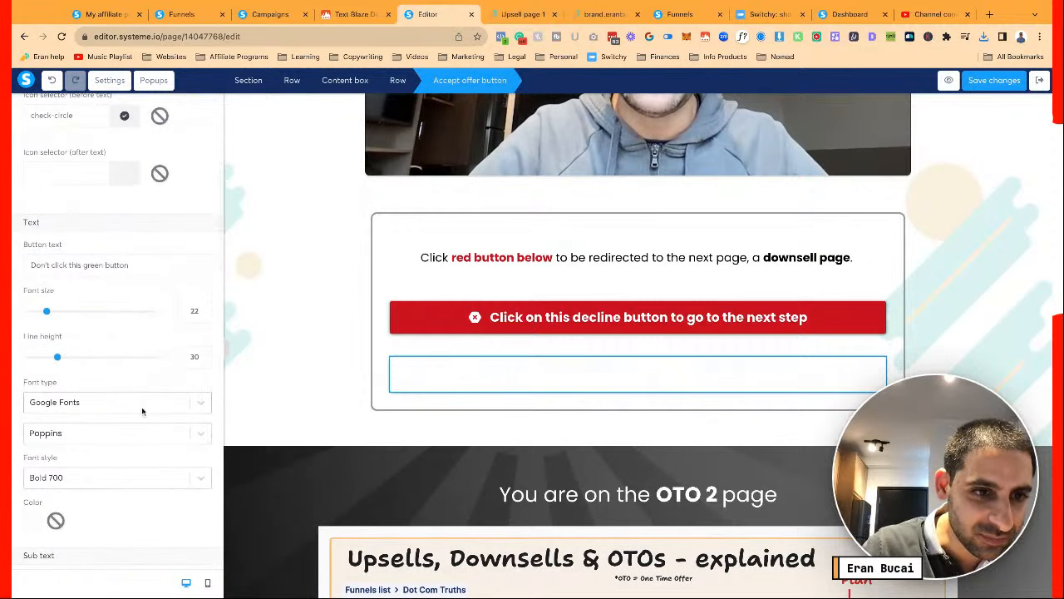
{"action": "scroll", "coordinate": [118, 395], "scroll_direction": "down", "scroll_amount": 4}
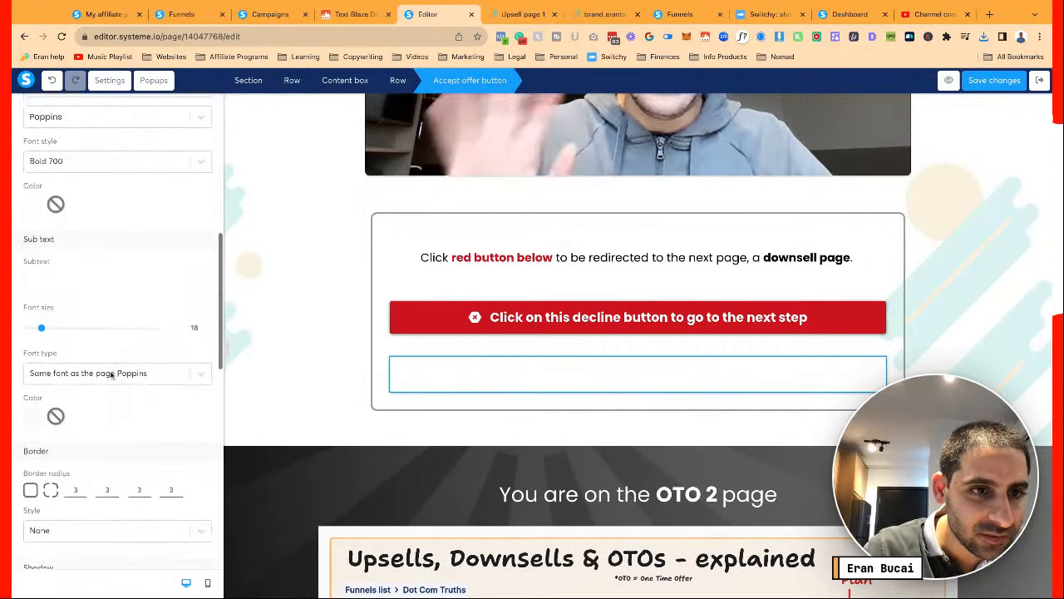
{"action": "scroll", "coordinate": [121, 407], "scroll_direction": "up", "scroll_amount": 5}
{"action": "scroll", "coordinate": [121, 407], "scroll_direction": "down", "scroll_amount": 5}
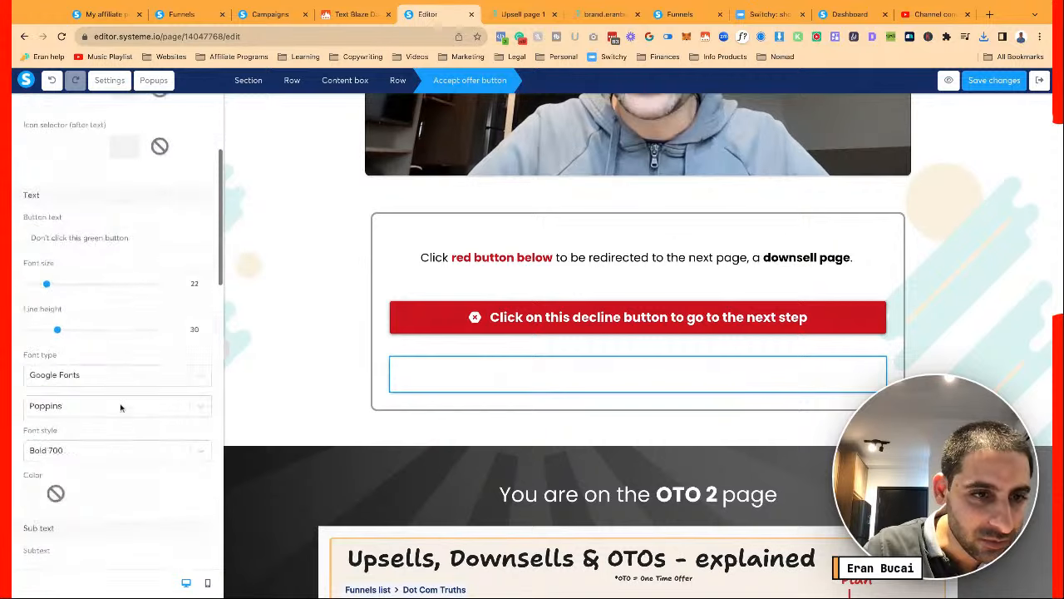
{"action": "scroll", "coordinate": [121, 407], "scroll_direction": "down", "scroll_amount": 4}
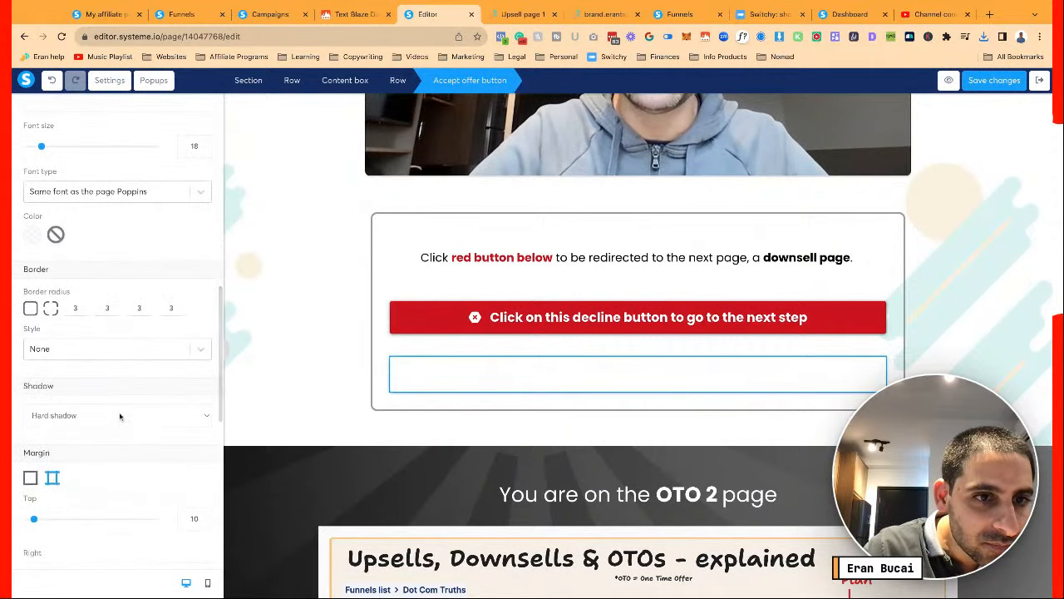
{"action": "left_click", "coordinate": [292, 358]}
Save the OTO 2 page with its blank accept-offer button below the red decline button
{"action": "scroll", "coordinate": [282, 266], "scroll_direction": "down", "scroll_amount": 3}
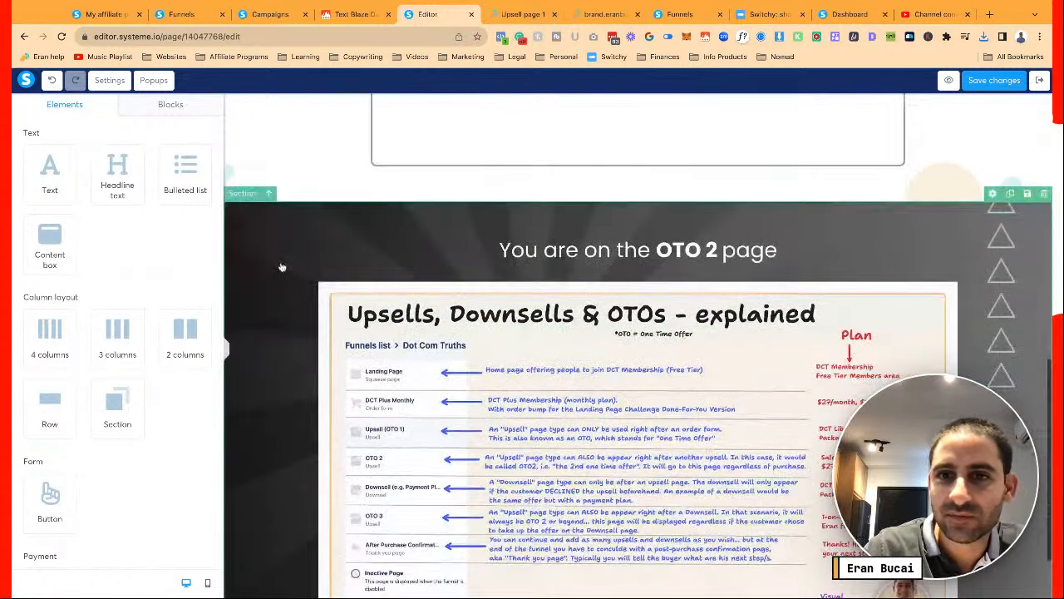
{"action": "scroll", "coordinate": [282, 267], "scroll_direction": "down", "scroll_amount": 2}
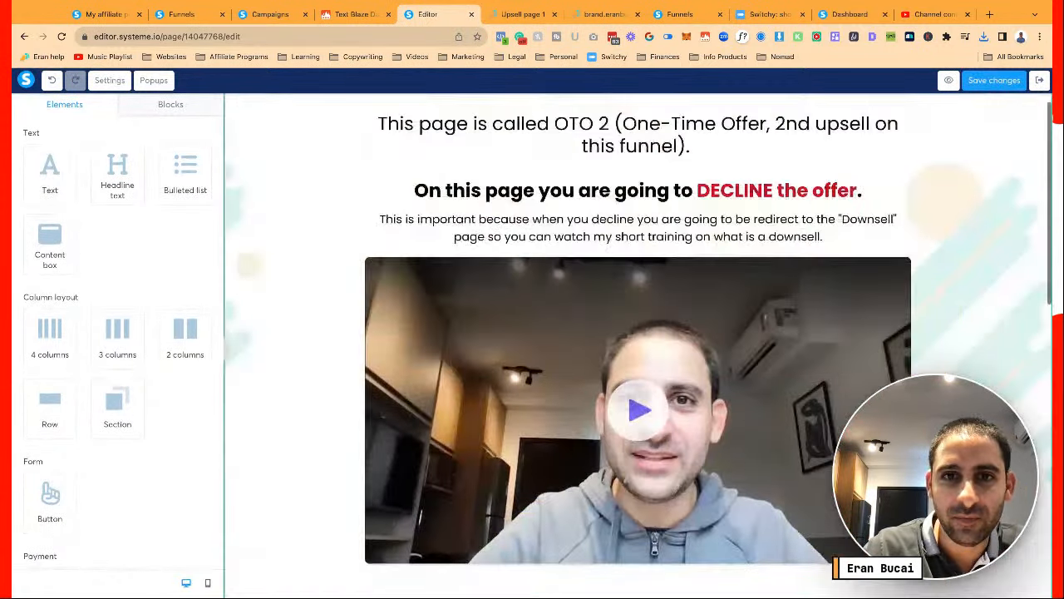
{"action": "scroll", "coordinate": [638, 346], "scroll_direction": "down", "scroll_amount": 7}
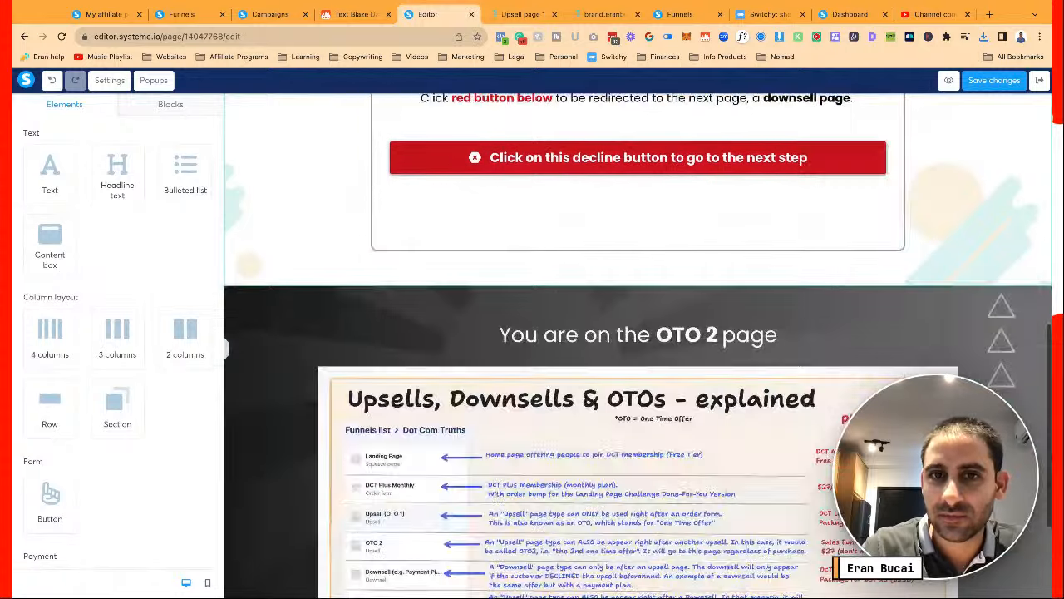
{"action": "scroll", "coordinate": [638, 346], "scroll_direction": "up", "scroll_amount": 2}
{"action": "scroll", "coordinate": [798, 171], "scroll_direction": "up", "scroll_amount": 2}
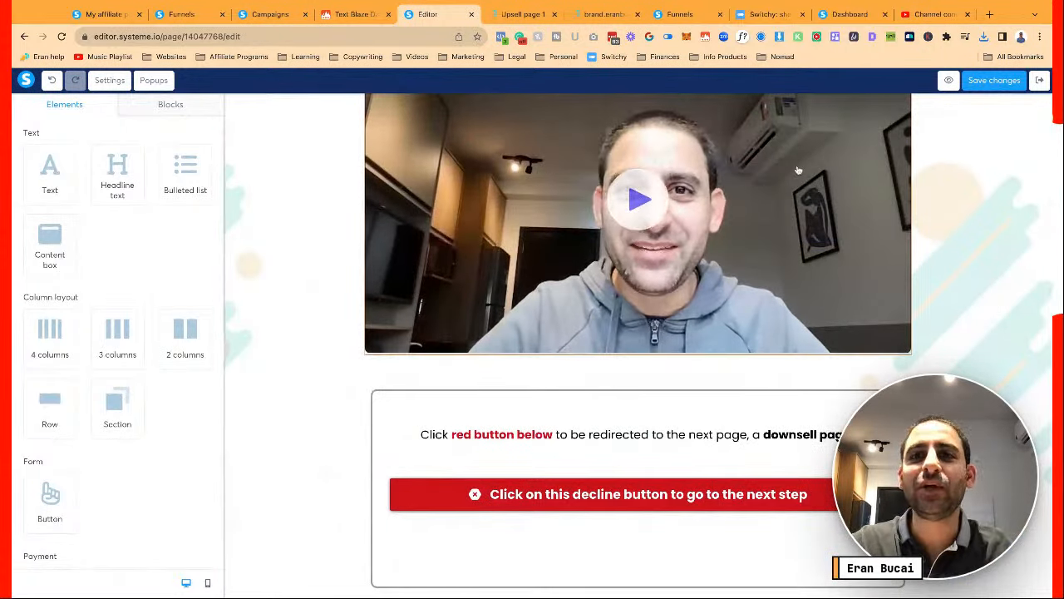
{"action": "scroll", "coordinate": [797, 171], "scroll_direction": "up", "scroll_amount": 3}
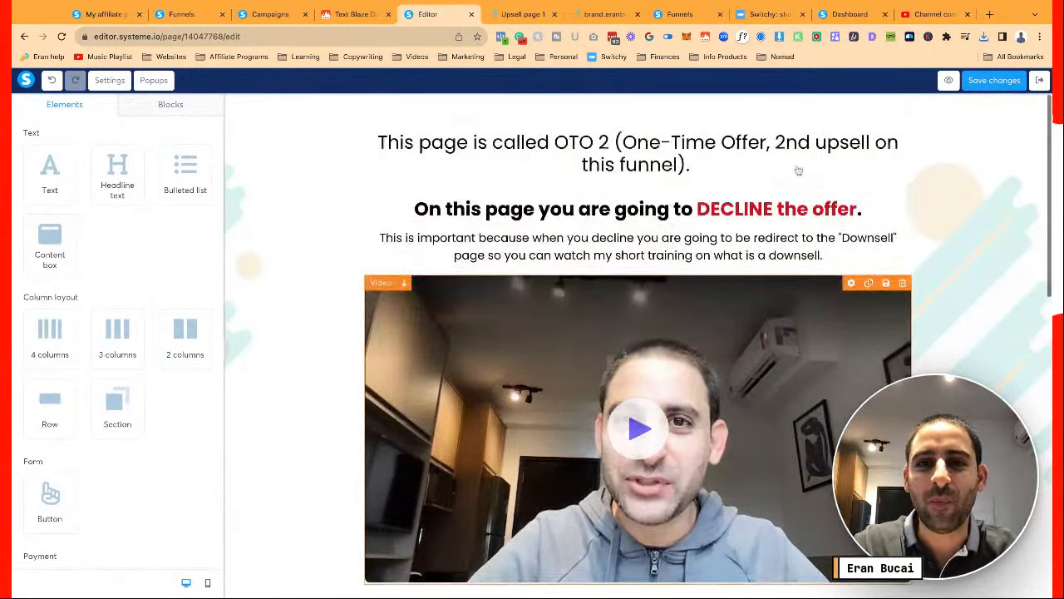
{"action": "left_click", "coordinate": [993, 81]}
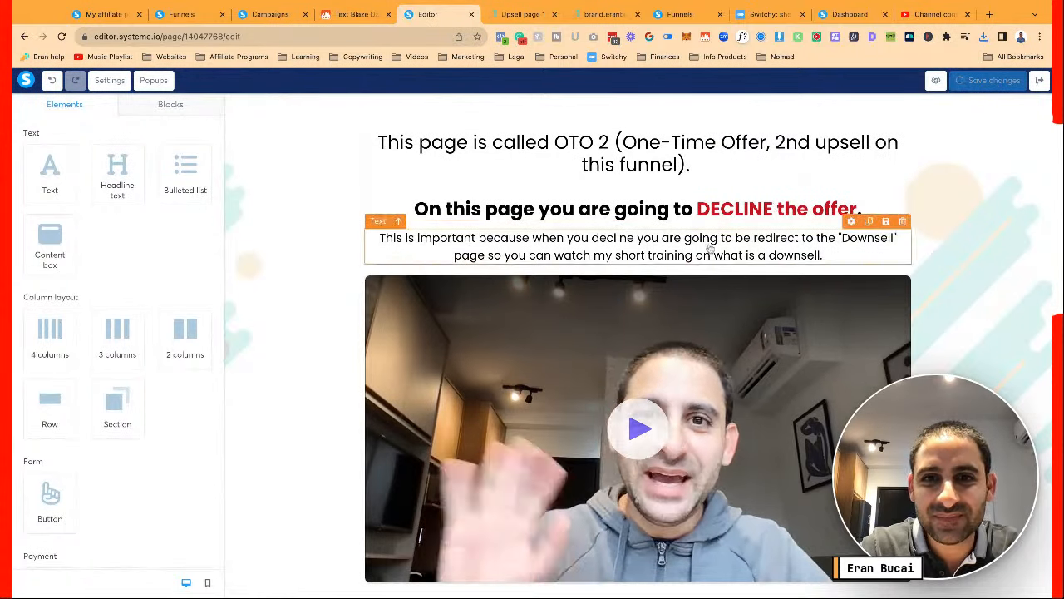
{"action": "scroll", "coordinate": [794, 264], "scroll_direction": "down", "scroll_amount": 6}
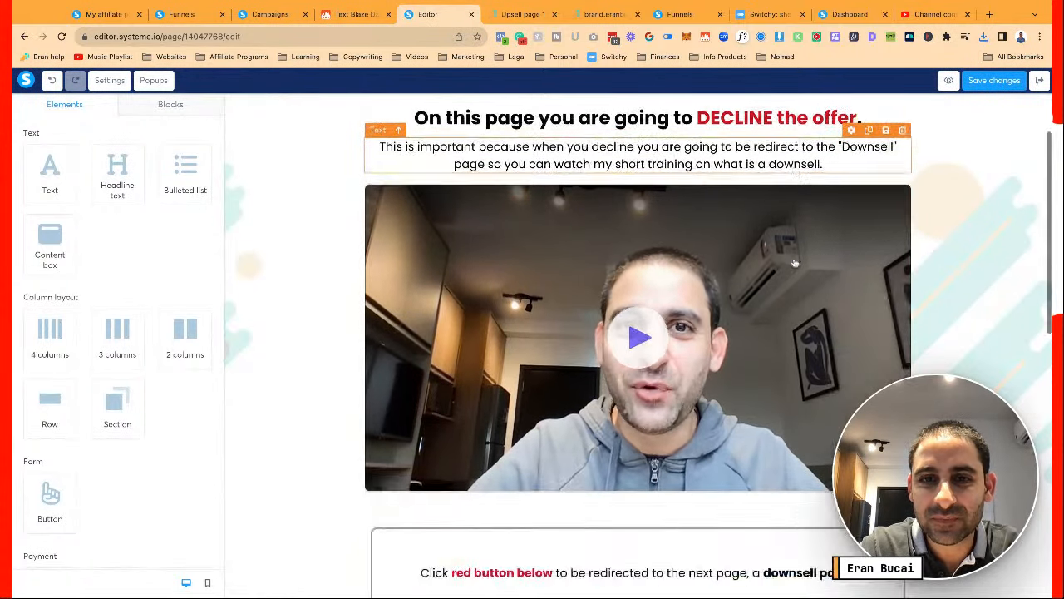
{"action": "scroll", "coordinate": [794, 264], "scroll_direction": "down", "scroll_amount": 1}
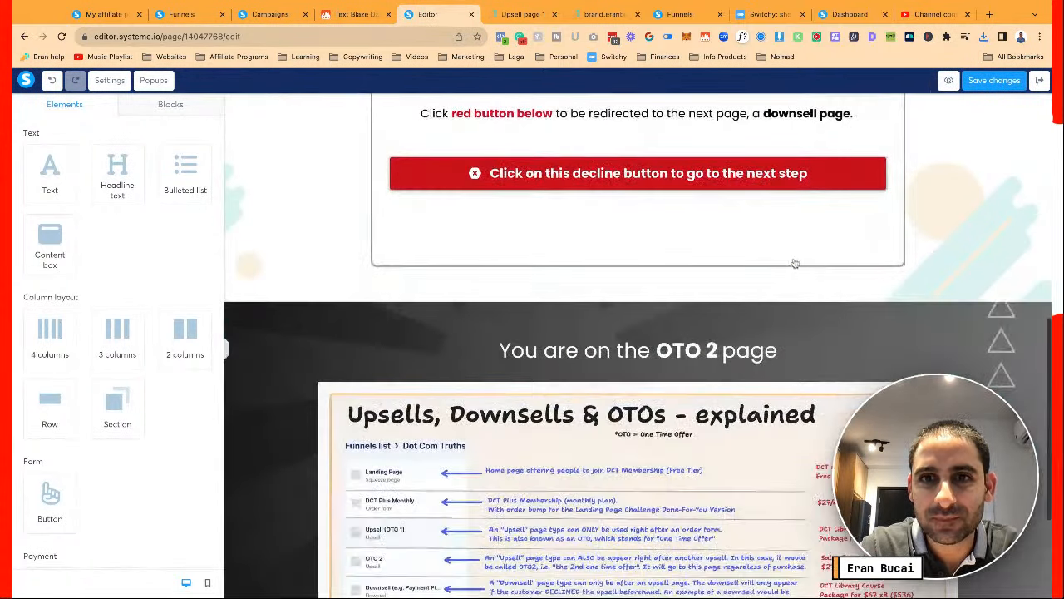
{"action": "left_click", "coordinate": [993, 80]}
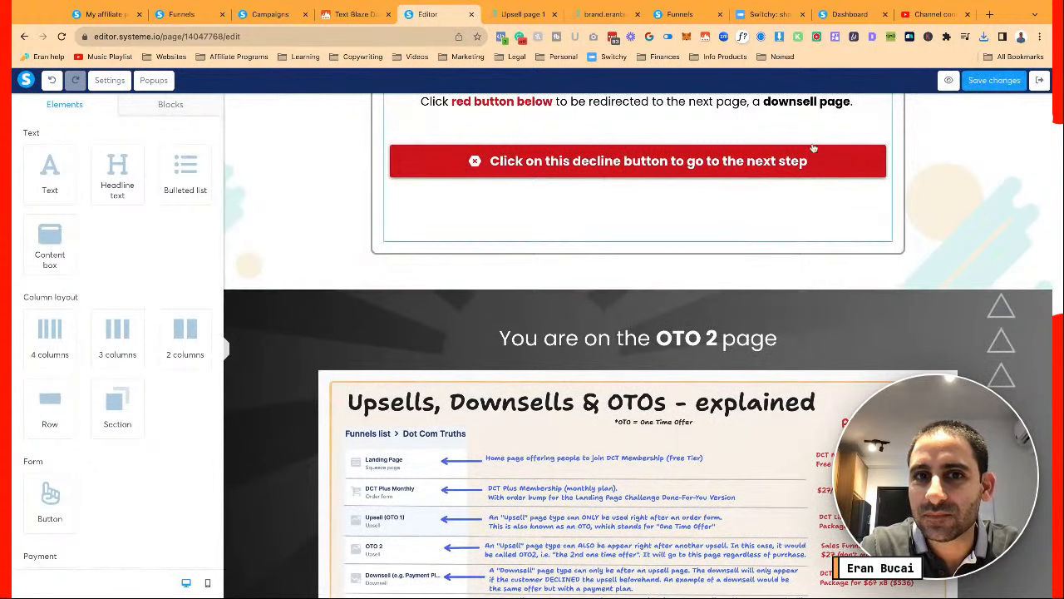
{"action": "left_click", "coordinate": [1013, 83]}
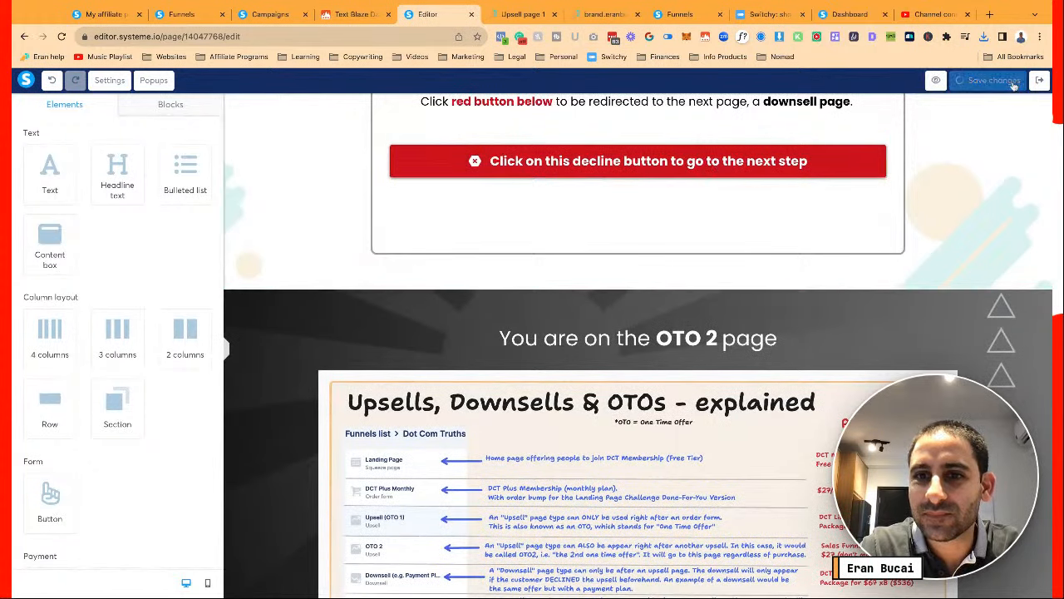
{"action": "scroll", "coordinate": [551, 308], "scroll_direction": "down", "scroll_amount": 2}
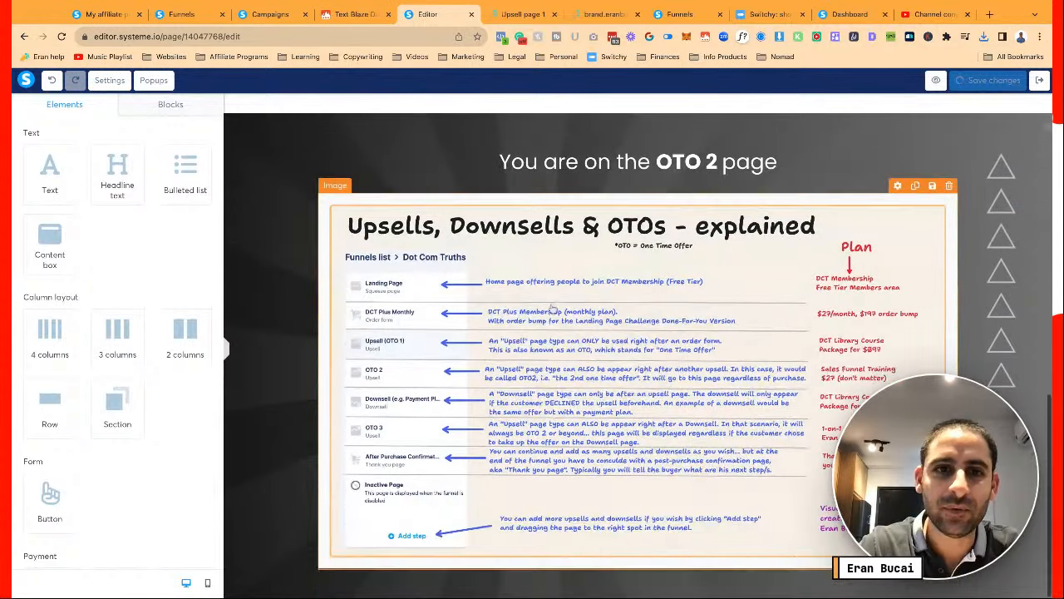
Replace the OTO 2 explainer image with 4.png from the uploaded images library
{"action": "left_click", "coordinate": [552, 309]}
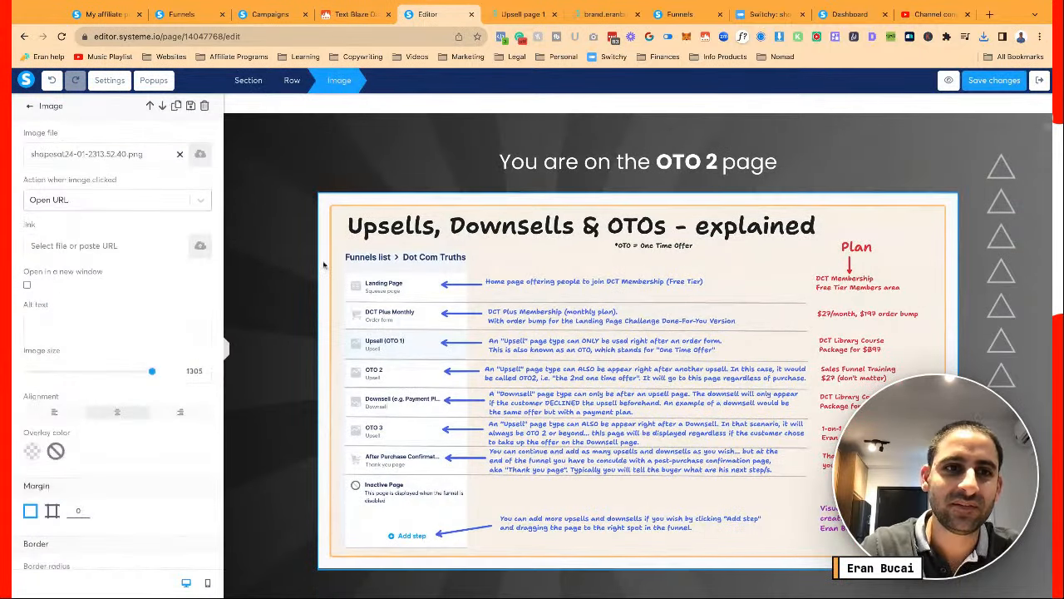
{"action": "left_click", "coordinate": [203, 158]}
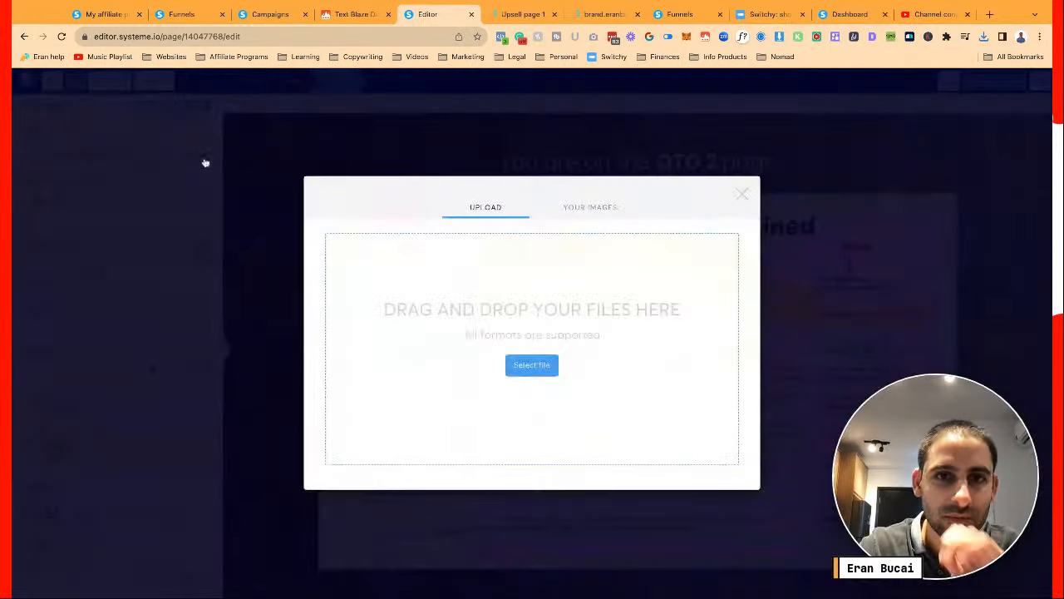
{"action": "left_click", "coordinate": [581, 213]}
{"action": "left_click", "coordinate": [487, 198]}
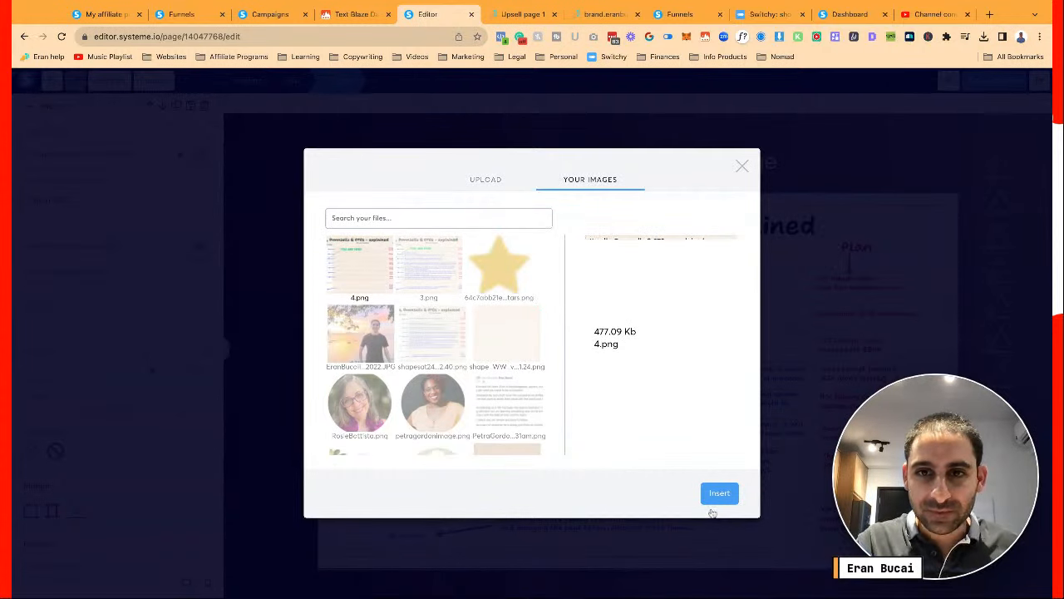
{"action": "left_click", "coordinate": [720, 496]}
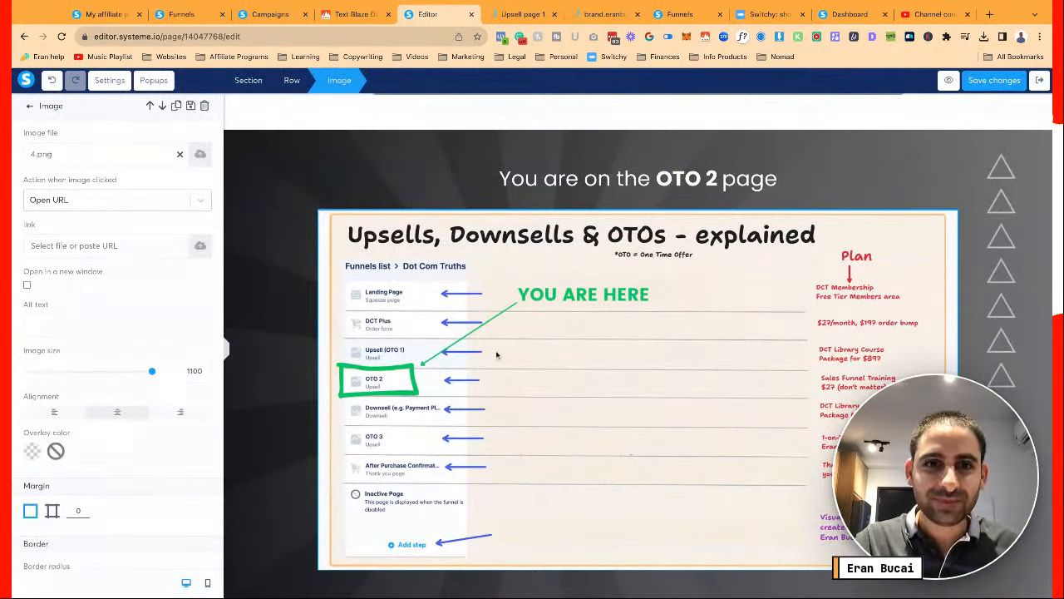
Check the new explainer image and browse the saved blocks library
{"action": "left_click", "coordinate": [496, 316]}
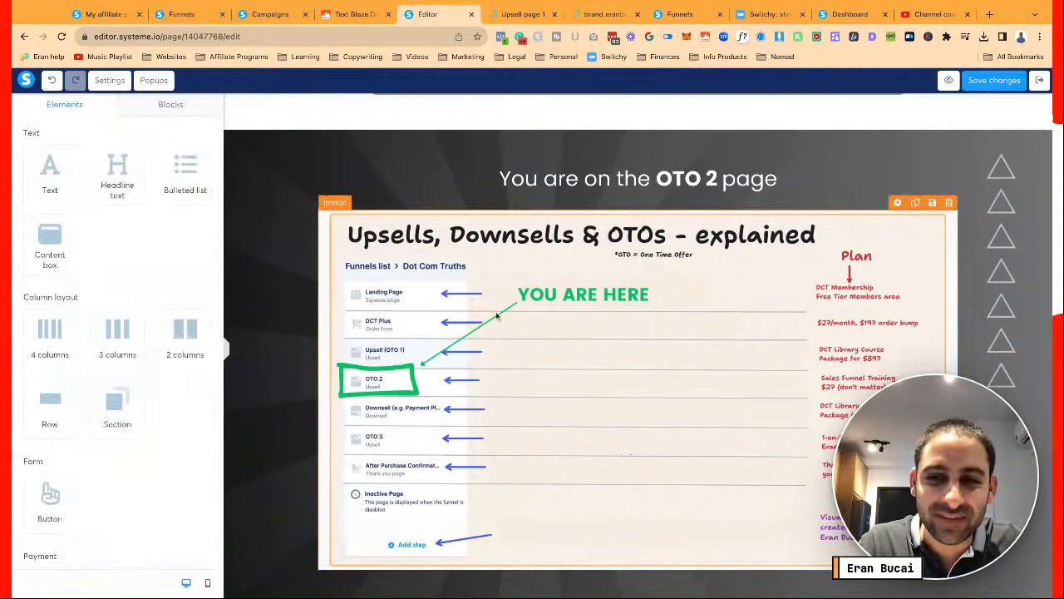
{"action": "left_click", "coordinate": [320, 314]}
{"action": "left_click", "coordinate": [304, 314]}
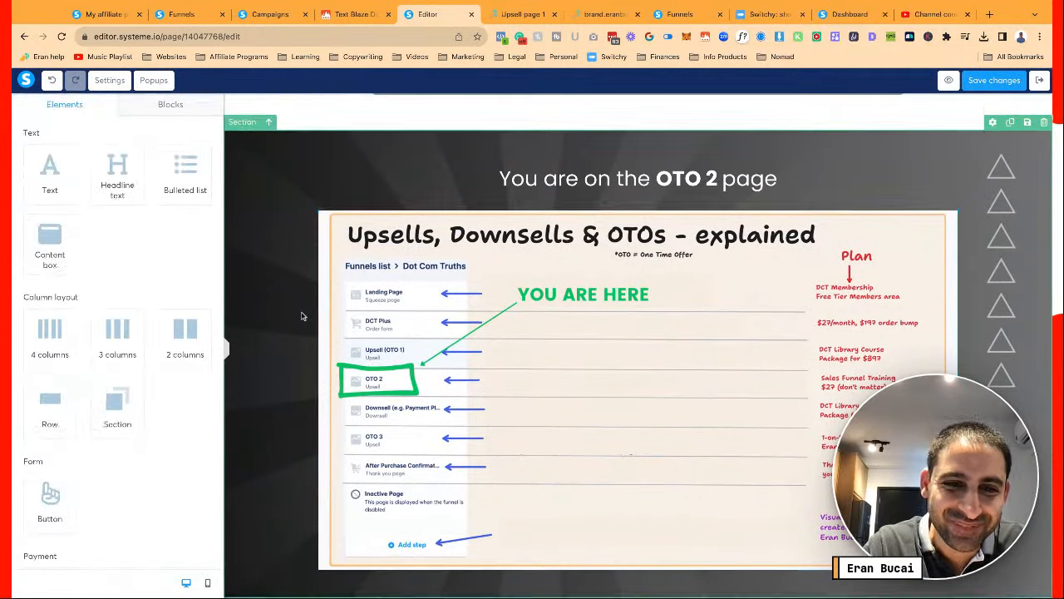
{"action": "left_click", "coordinate": [170, 103]}
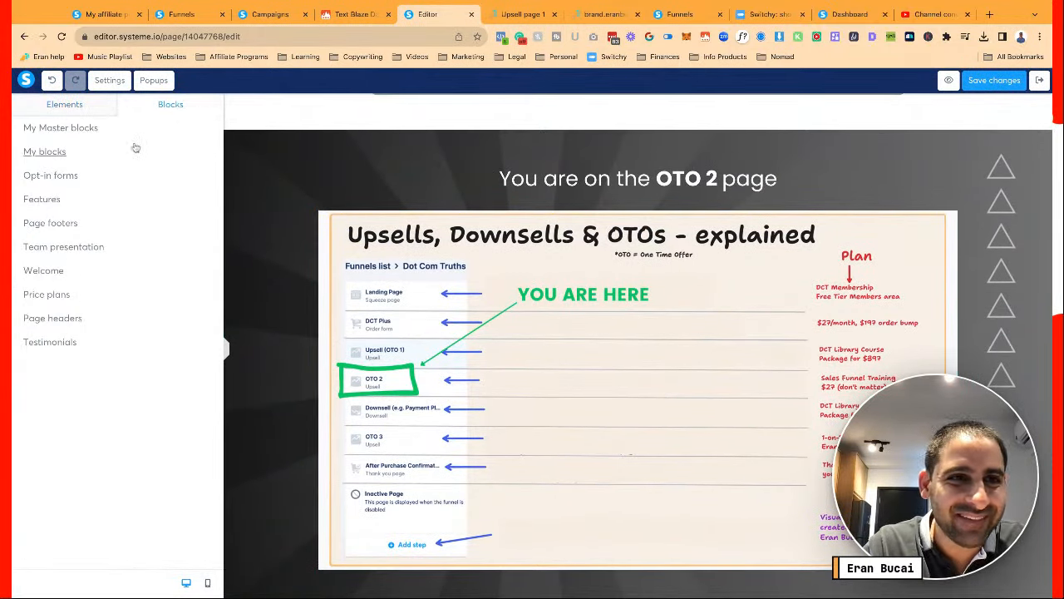
{"action": "left_click", "coordinate": [50, 151]}
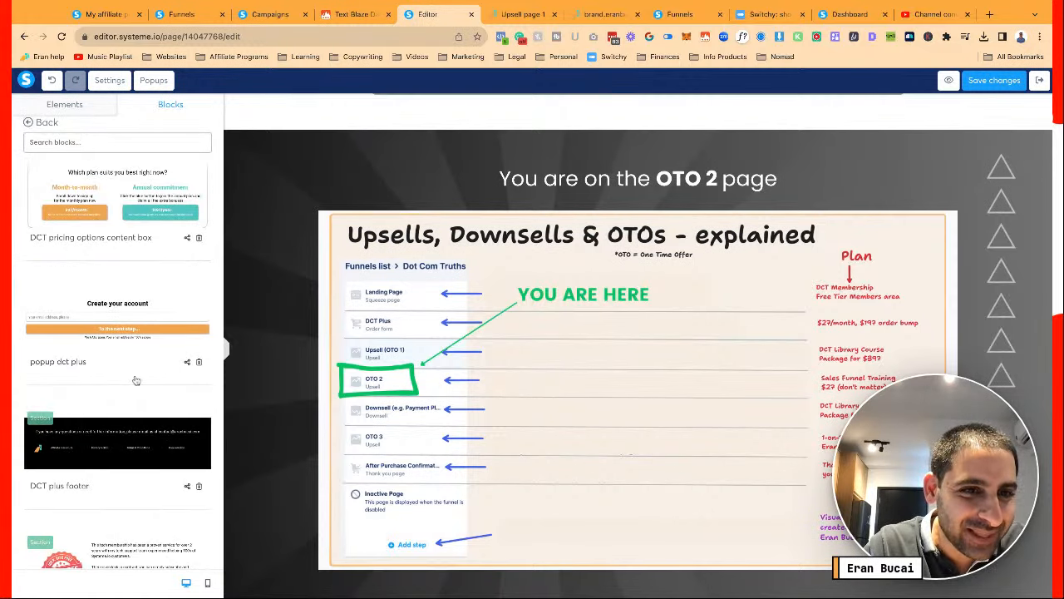
{"action": "scroll", "coordinate": [294, 417], "scroll_direction": "down", "scroll_amount": 5}
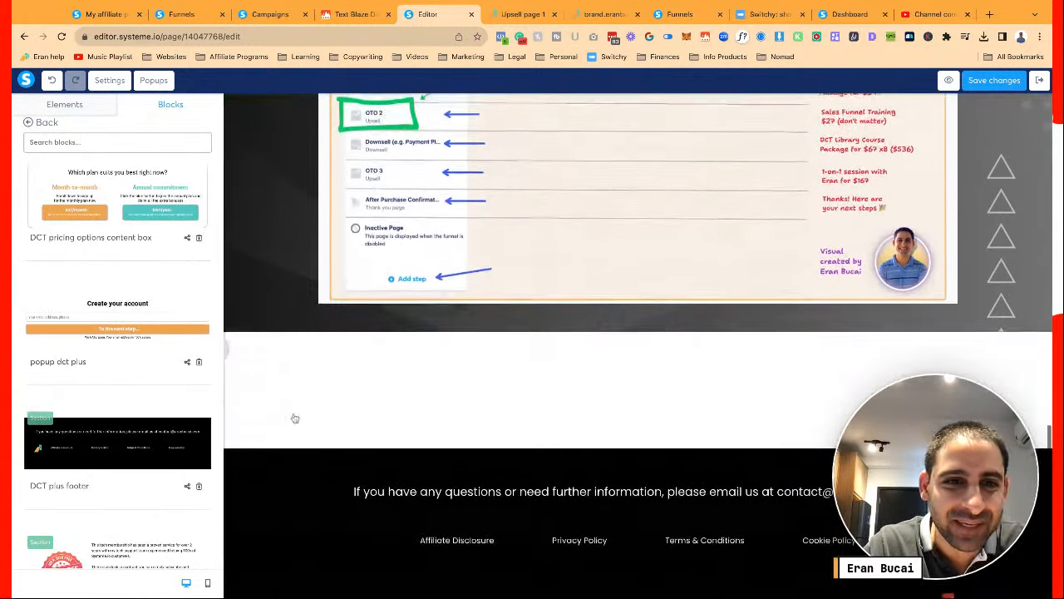
Set the footer's top margin to 0 and enlarge the image section's bottom padding
{"action": "left_click", "coordinate": [263, 449]}
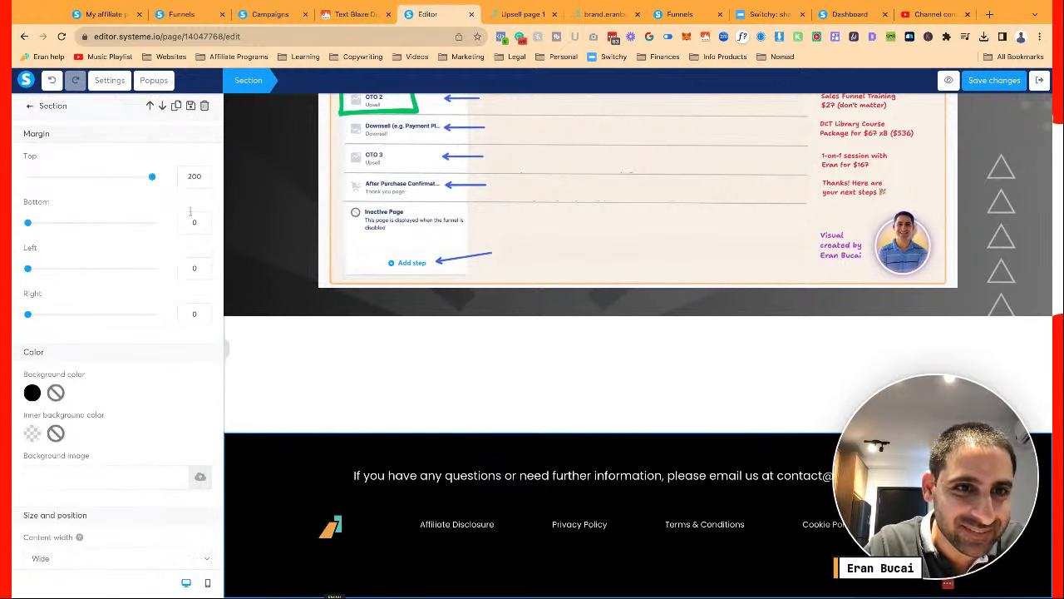
{"action": "left_click_drag", "start_coordinate": [153, 180], "coordinate": [25, 178]}
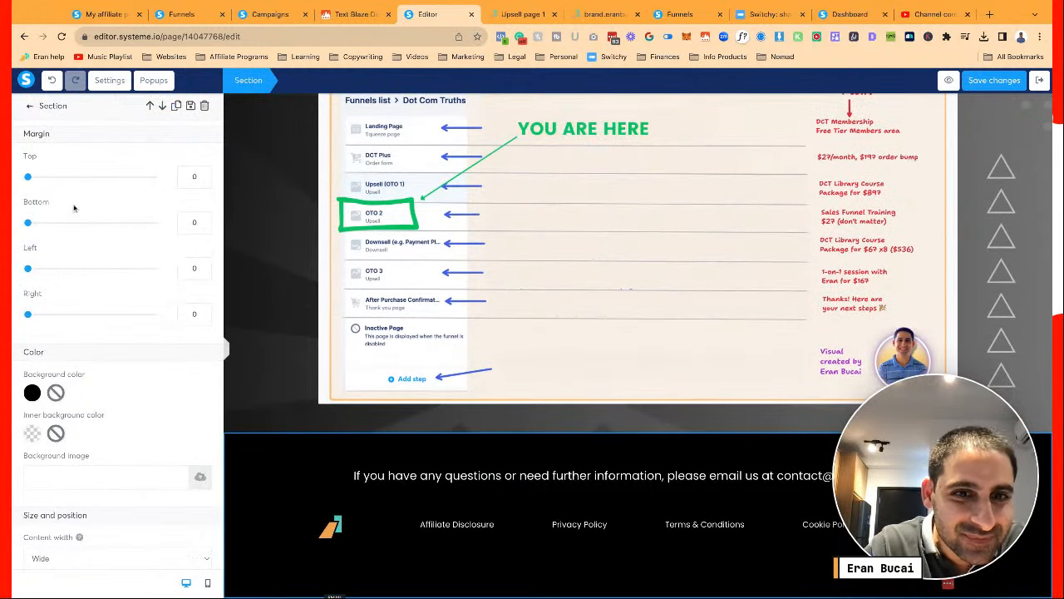
{"action": "left_click", "coordinate": [250, 339]}
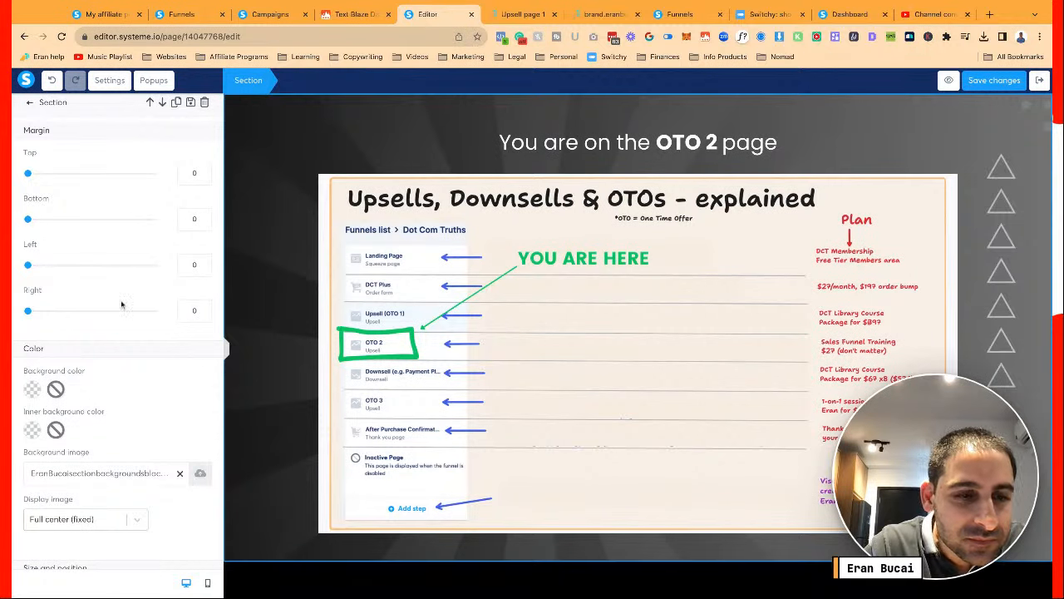
{"action": "scroll", "coordinate": [120, 305], "scroll_direction": "down", "scroll_amount": 5}
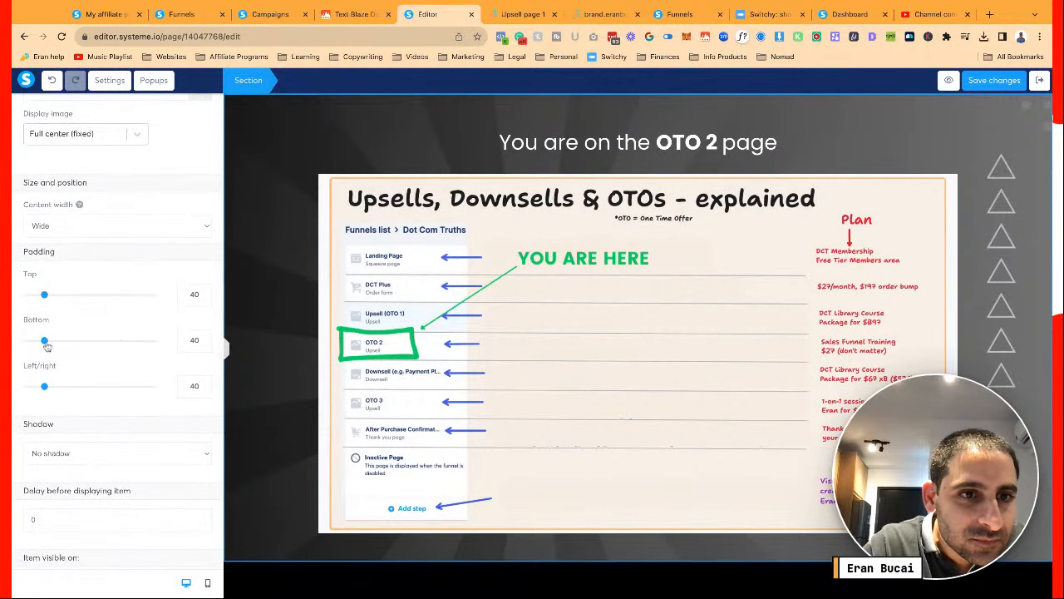
{"action": "left_click_drag", "start_coordinate": [45, 341], "coordinate": [153, 342]}
{"action": "left_click", "coordinate": [256, 319]}
{"action": "scroll", "coordinate": [256, 319], "scroll_direction": "down", "scroll_amount": 3}
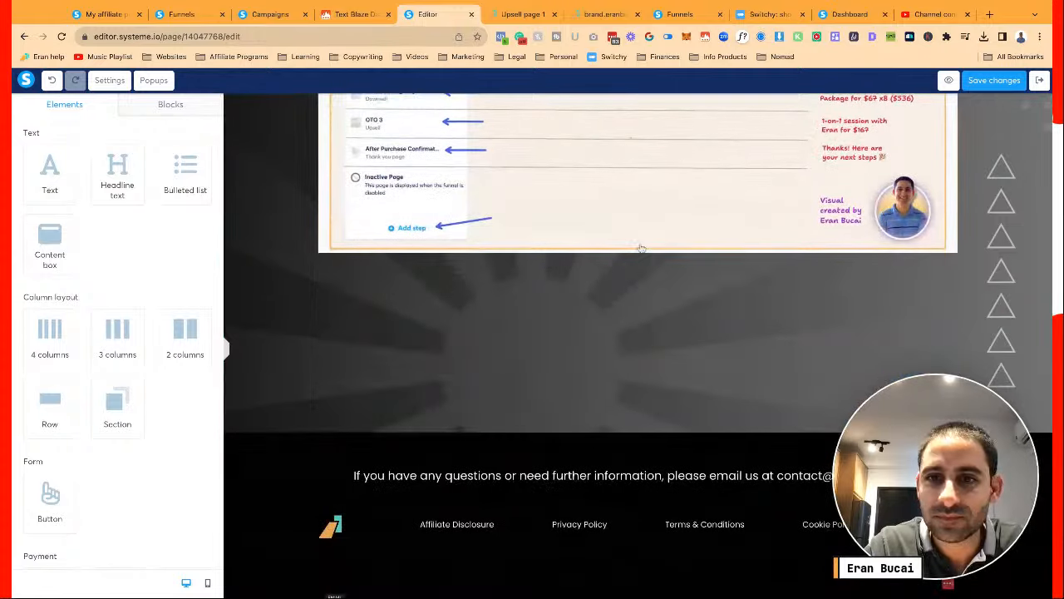
{"action": "scroll", "coordinate": [880, 208], "scroll_direction": "up", "scroll_amount": 5}
{"action": "scroll", "coordinate": [880, 208], "scroll_direction": "up", "scroll_amount": 4}
{"action": "scroll", "coordinate": [880, 208], "scroll_direction": "down", "scroll_amount": 10}
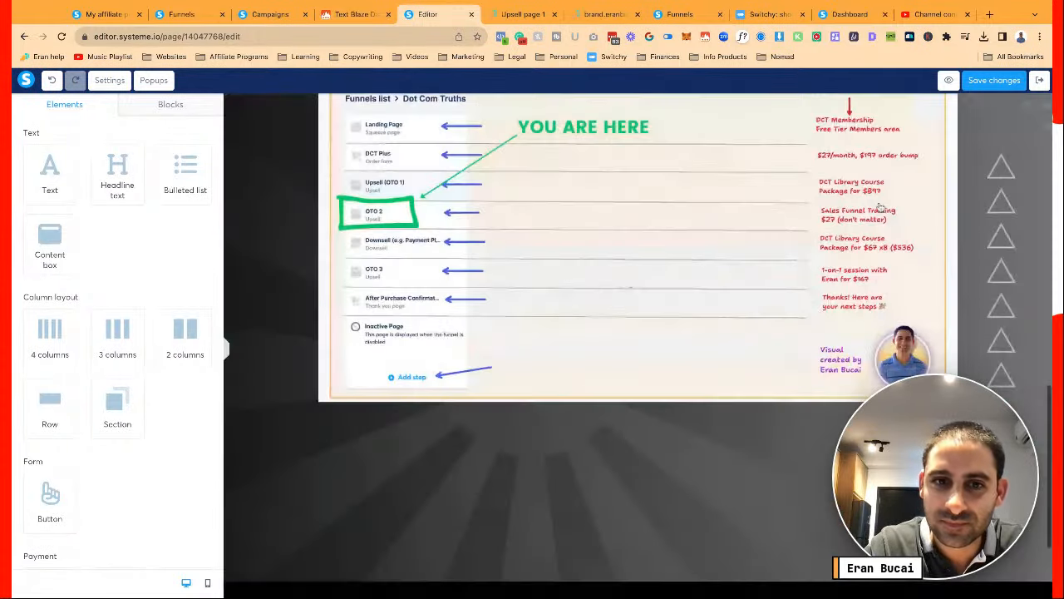
{"action": "scroll", "coordinate": [918, 218], "scroll_direction": "up", "scroll_amount": 10}
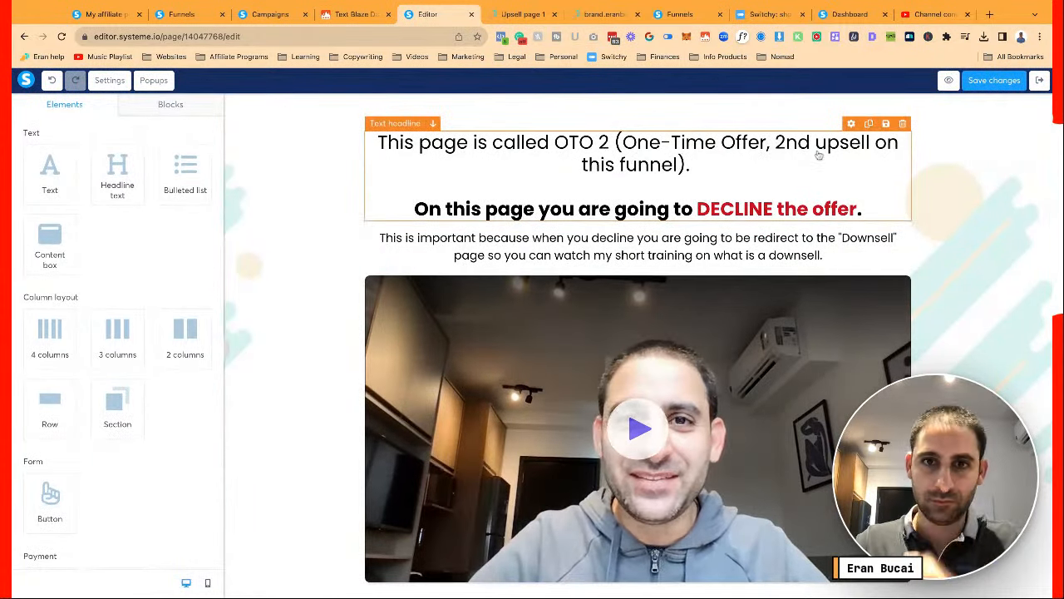
Add an italic line 'Please watch the short video ...' under the OTO 2 headline
{"action": "left_click", "coordinate": [774, 249]}
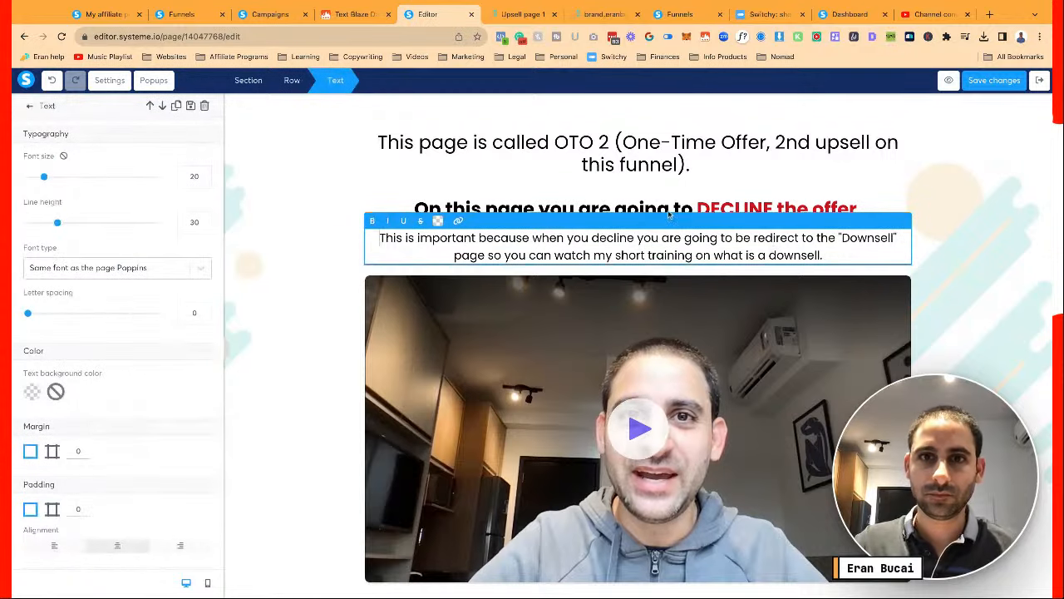
{"action": "left_click", "coordinate": [694, 166]}
{"action": "left_click", "coordinate": [694, 166]}
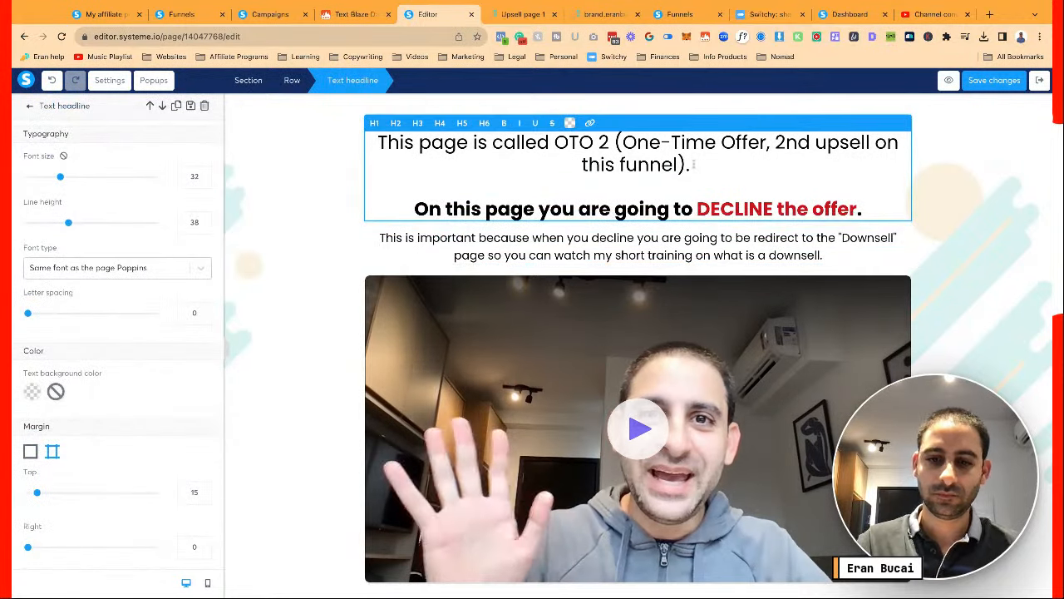
{"action": "key", "text": "Return"}
{"action": "type", "text": "please"}
{"action": "key", "text": "BackSpace"}
{"action": "key", "text": "BackSpace"}
{"action": "key", "text": "BackSpace"}
{"action": "key", "text": "BackSpace"}
{"action": "key", "text": "BackSpace"}
{"action": "key", "text": "BackSpace"}
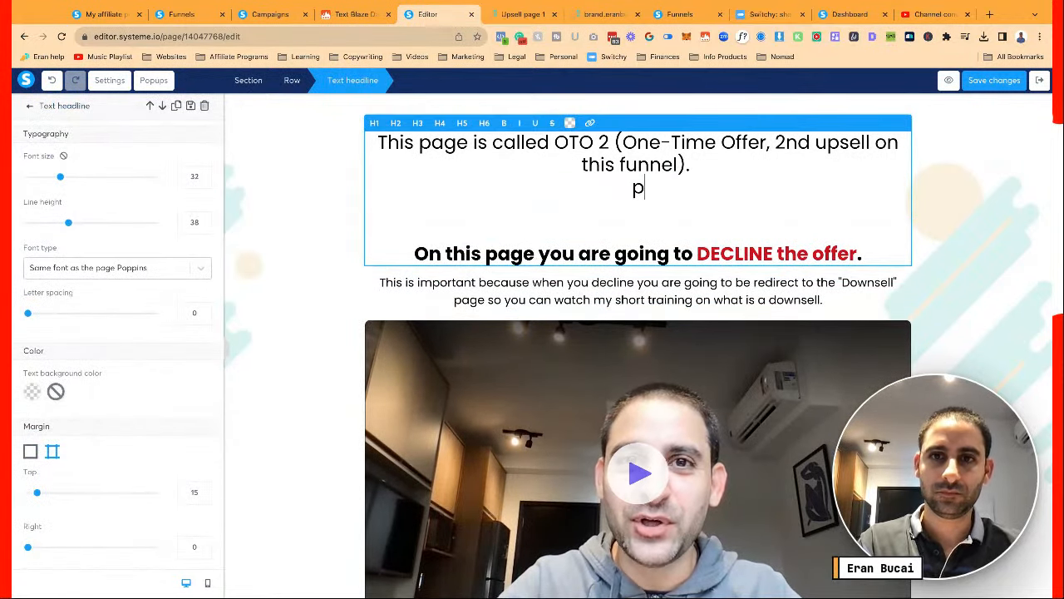
{"action": "key", "text": "Return"}
{"action": "type", "text": "PLea"}
{"action": "key", "text": "BackSpace"}
{"action": "key", "text": "BackSpace"}
{"action": "key", "text": "BackSpace"}
{"action": "key", "text": "BackSpace"}
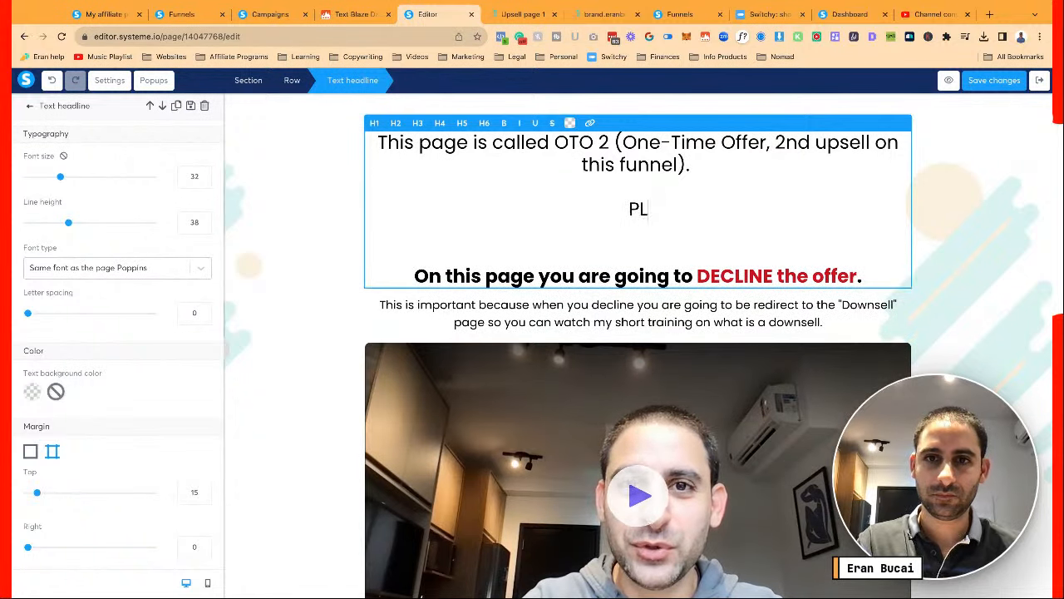
{"action": "type", "text": "ease watch t"}
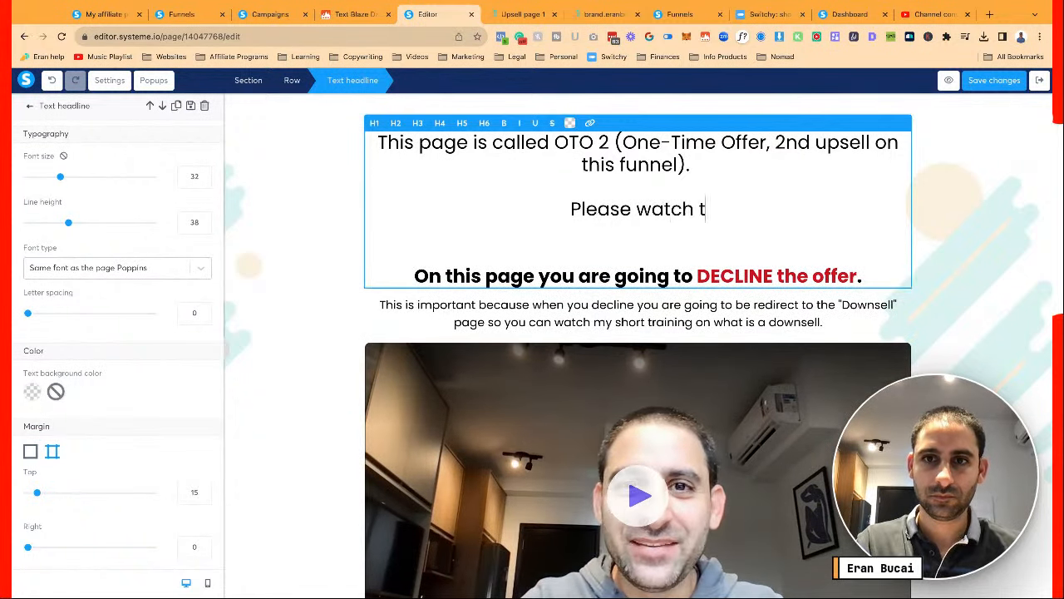
{"action": "type", "text": "he short video "}
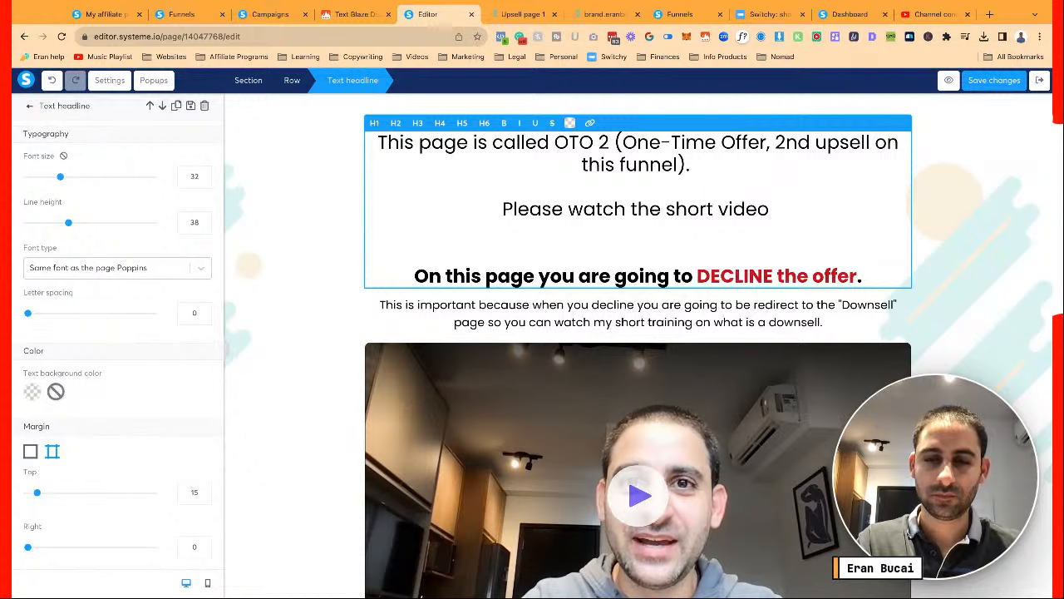
{"action": "type", "text": "..."}
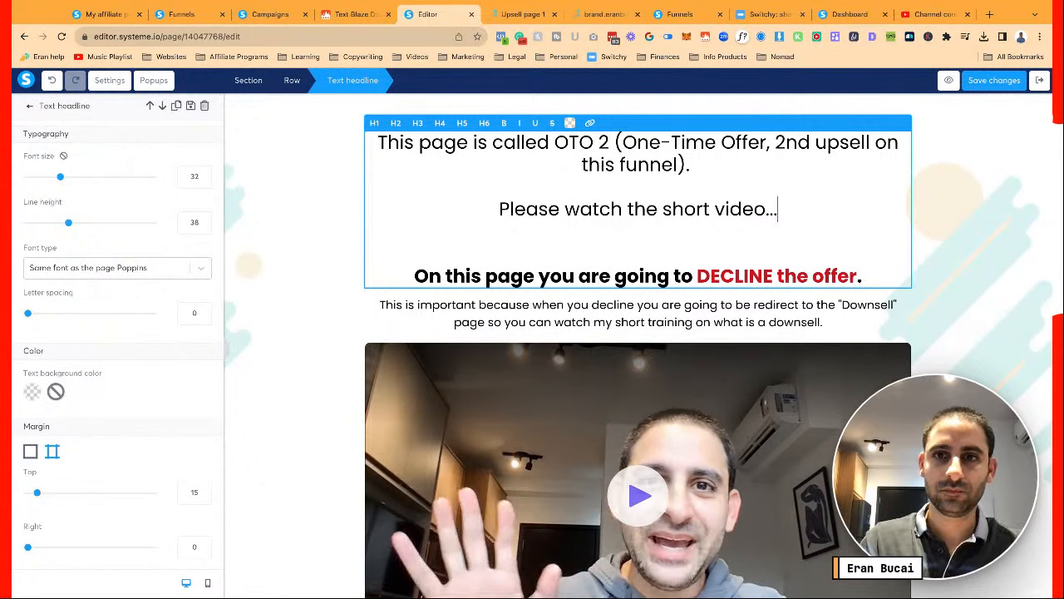
{"action": "key", "text": "shift+Home"}
{"action": "key", "text": "ctrl+i"}
Retype it as 'Please watch this short video...', break before '(One-Time Offer', and save
{"action": "type", "text": "If you would like lifetime access to all these courses and workshops for this price which is not available anywhere else..."}
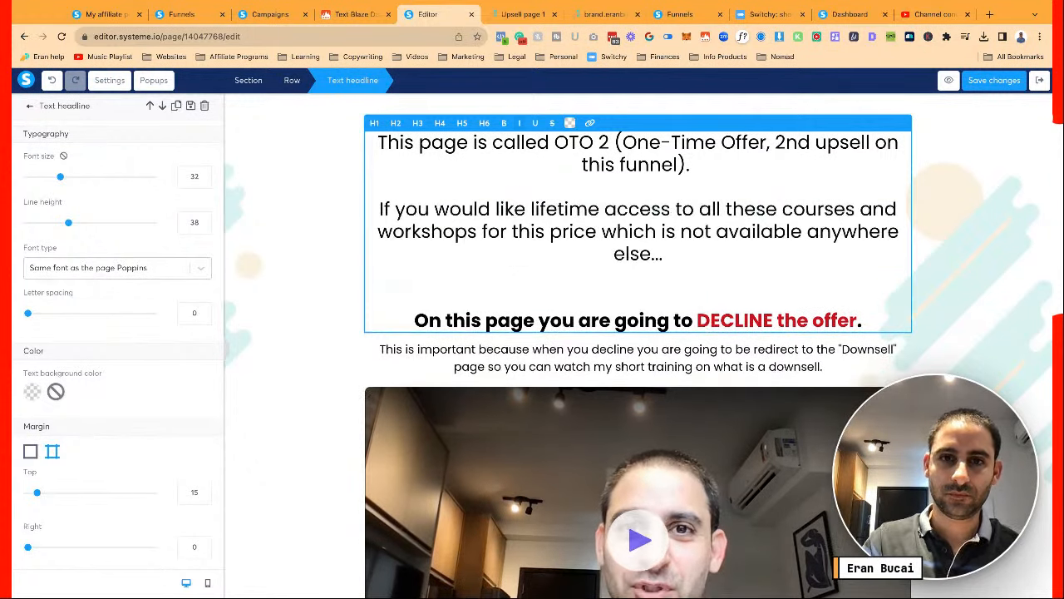
{"action": "key", "text": "shift+Up"}
{"action": "key", "text": "shift+Up"}
{"action": "key", "text": "shift+Home"}
{"action": "type", "text": "PLease wa"}
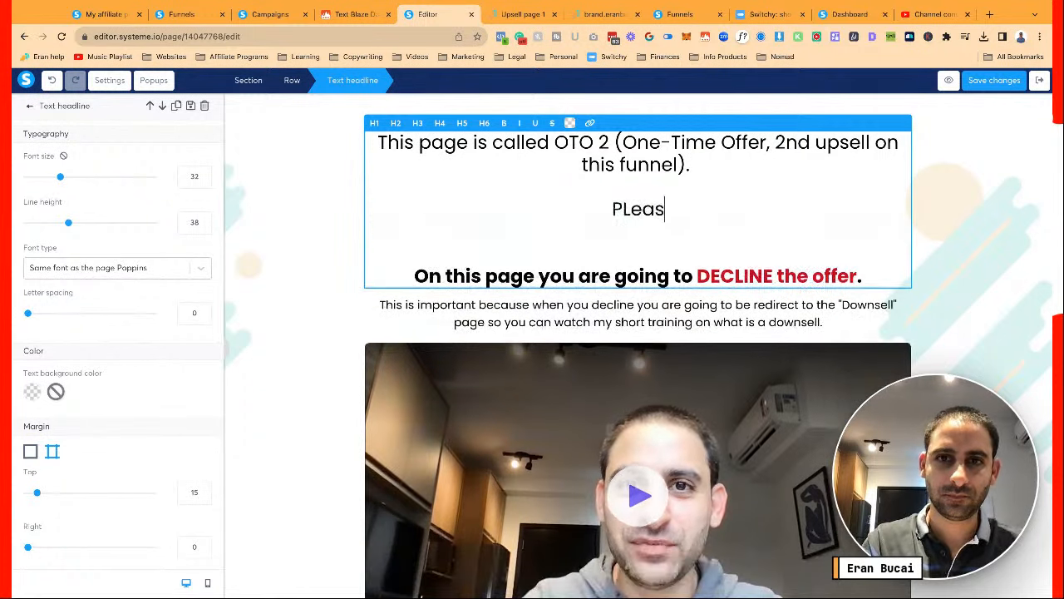
{"action": "key", "text": "BackSpace"}
{"action": "key", "text": "BackSpace"}
{"action": "key", "text": "BackSpace"}
{"action": "key", "text": "BackSpace"}
{"action": "key", "text": "BackSpace"}
{"action": "key", "text": "BackSpace"}
{"action": "key", "text": "BackSpace"}
{"action": "key", "text": "BackSpace"}
{"action": "type", "text": "ea"}
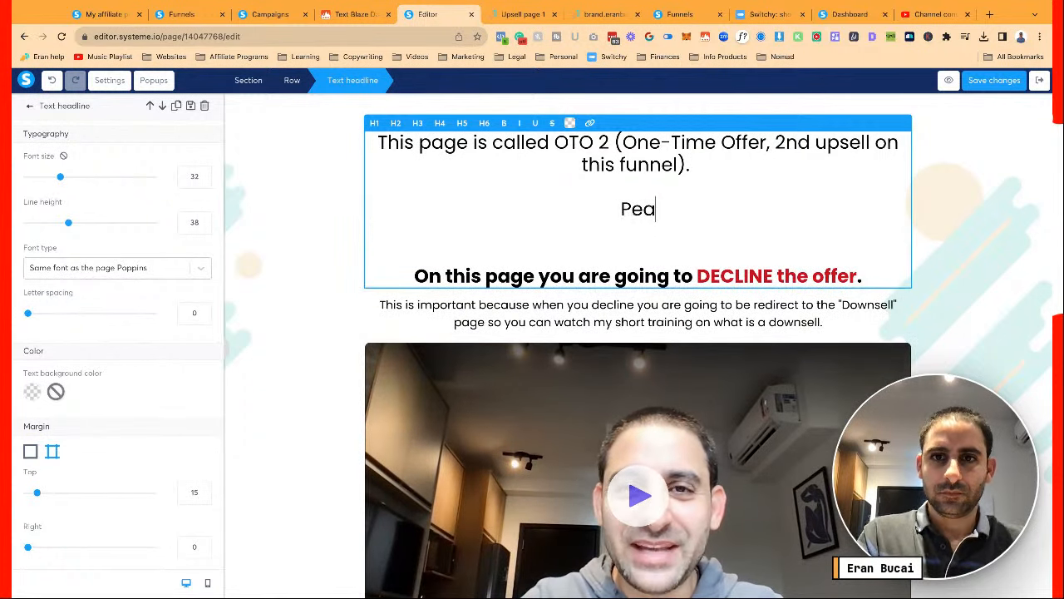
{"action": "key", "text": "BackSpace"}
{"action": "key", "text": "BackSpace"}
{"action": "type", "text": "lease watch th"}
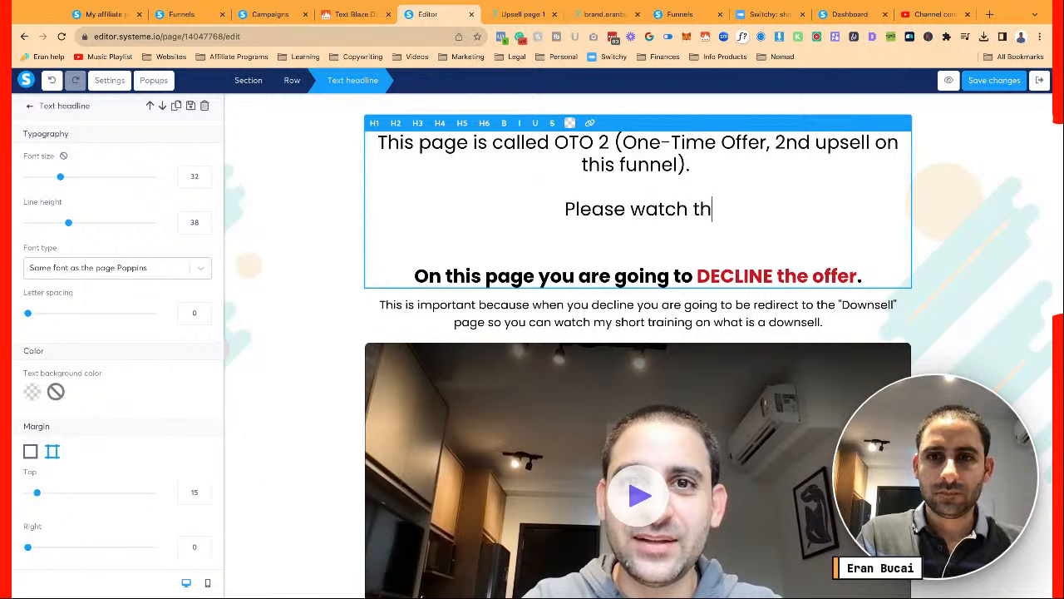
{"action": "type", "text": "is short video..."}
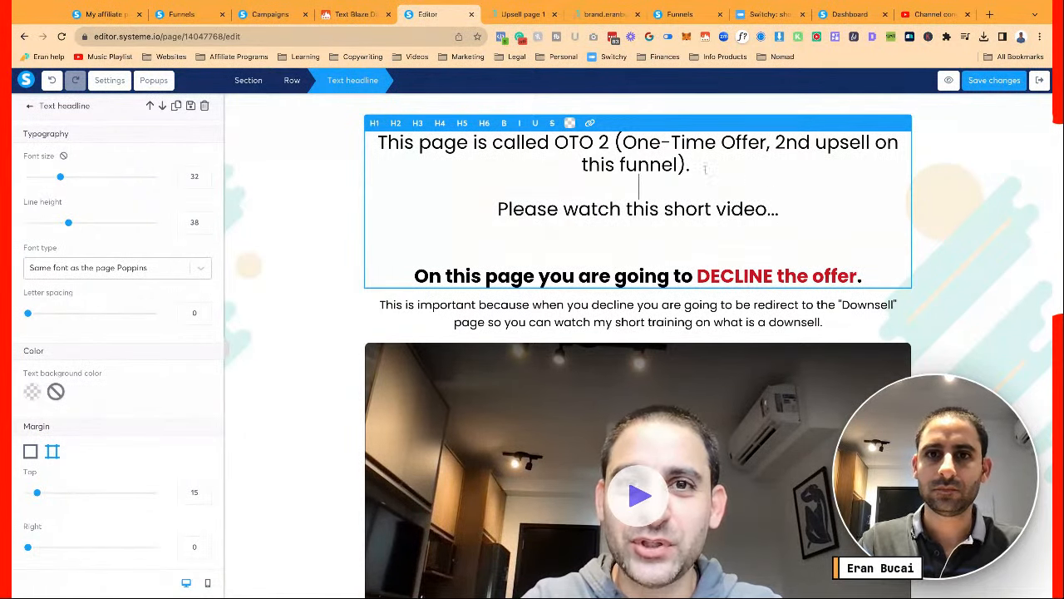
{"action": "key", "text": "Return"}
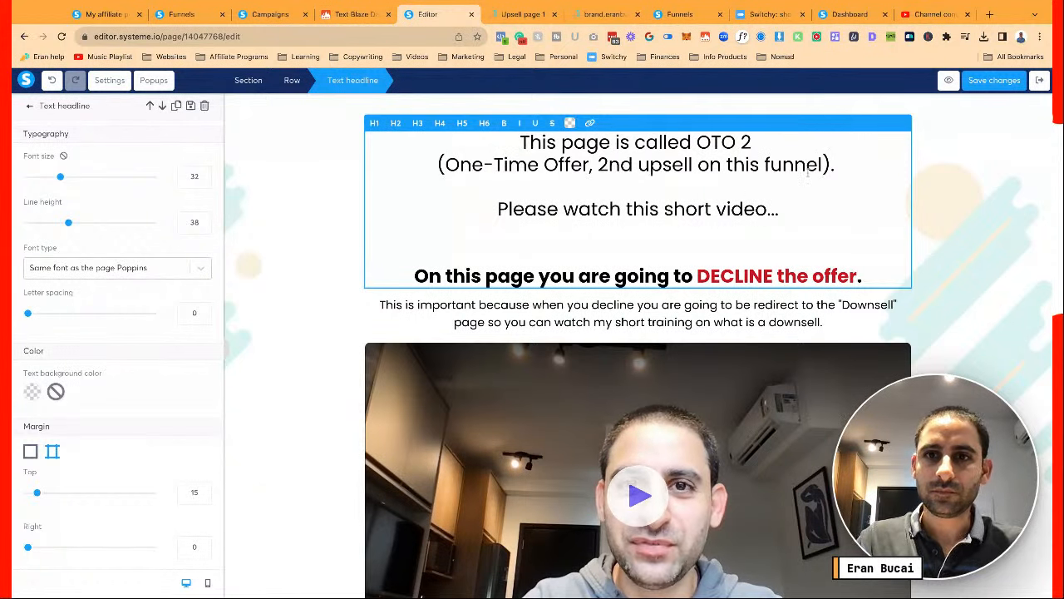
{"action": "left_click", "coordinate": [979, 81]}
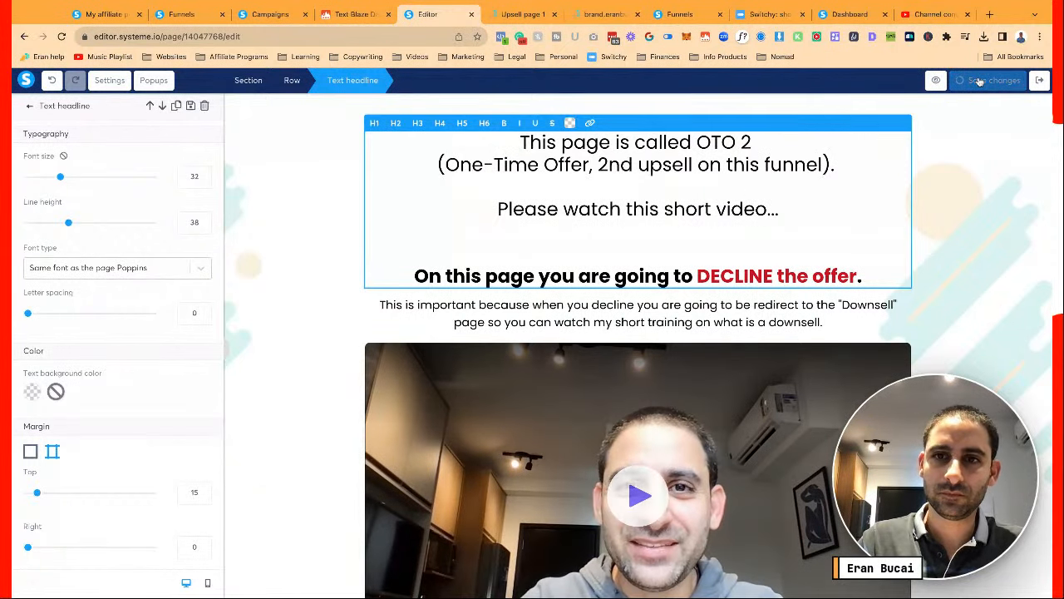
{"action": "left_click", "coordinate": [1007, 86]}
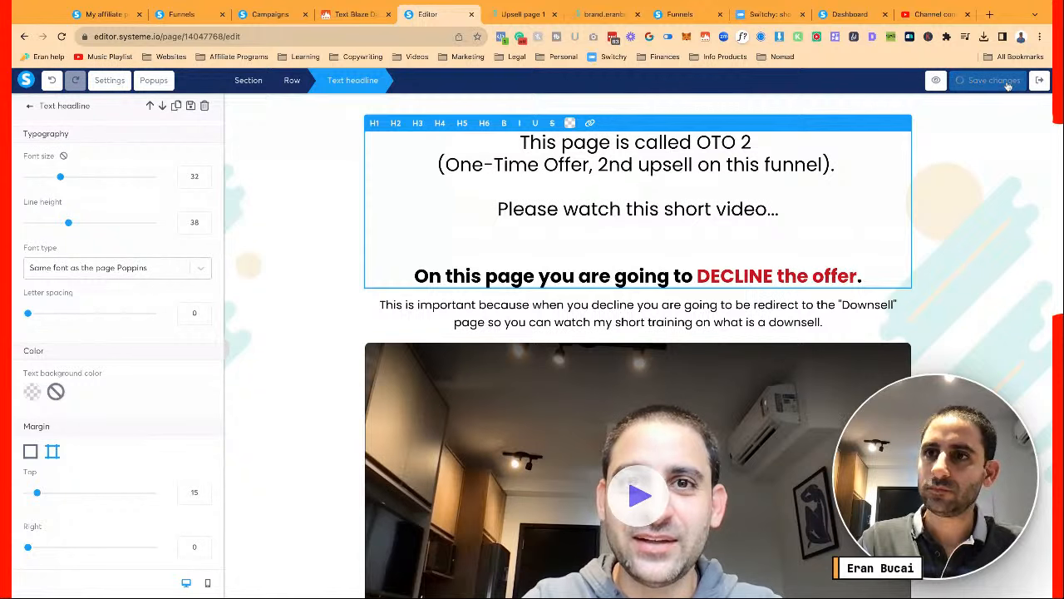
{"action": "left_click", "coordinate": [686, 399]}
Set page SEO title OTO 2 DCT Plus, keywords 'Dctship' and Purchase Facebook event
{"action": "left_click", "coordinate": [1010, 84]}
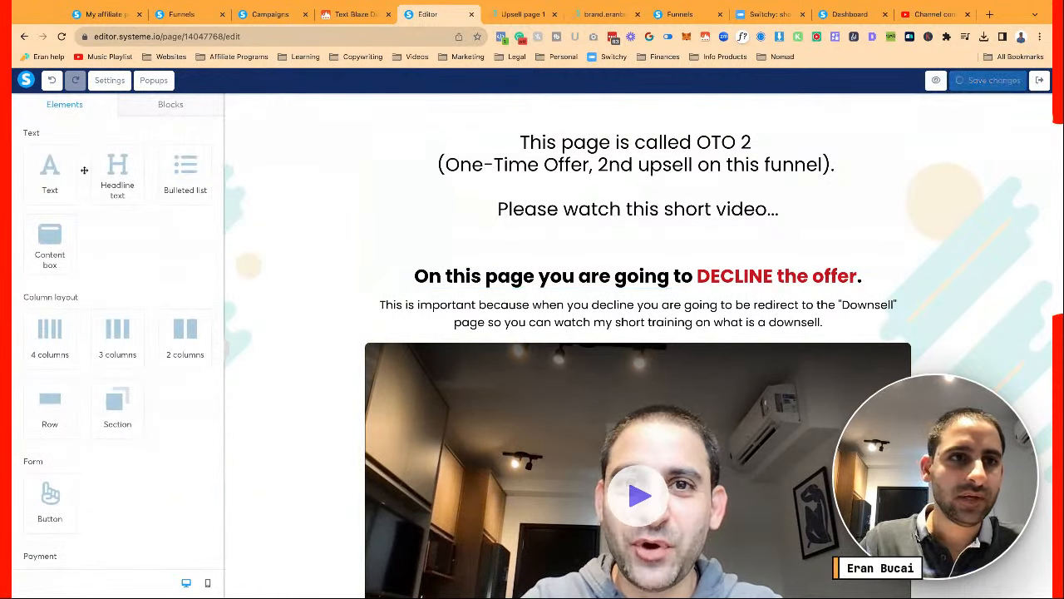
{"action": "left_click", "coordinate": [109, 80]}
{"action": "scroll", "coordinate": [142, 383], "scroll_direction": "down", "scroll_amount": 10}
{"action": "scroll", "coordinate": [142, 383], "scroll_direction": "down", "scroll_amount": 3}
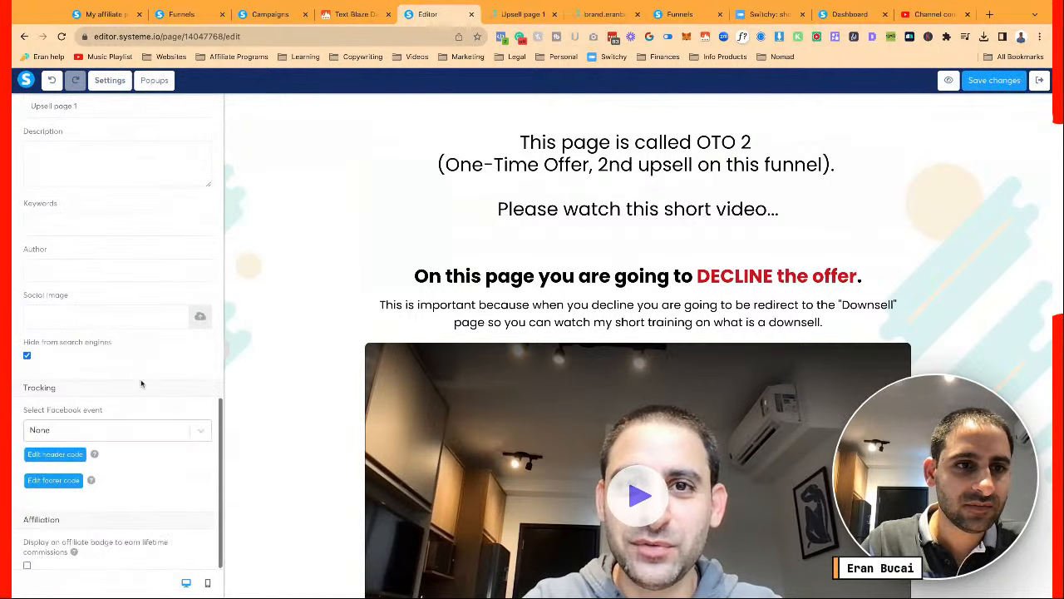
{"action": "scroll", "coordinate": [125, 358], "scroll_direction": "up", "scroll_amount": 4}
{"action": "triple_click", "coordinate": [92, 305]}
{"action": "type", "text": "OTO 2 DCT Plus"}
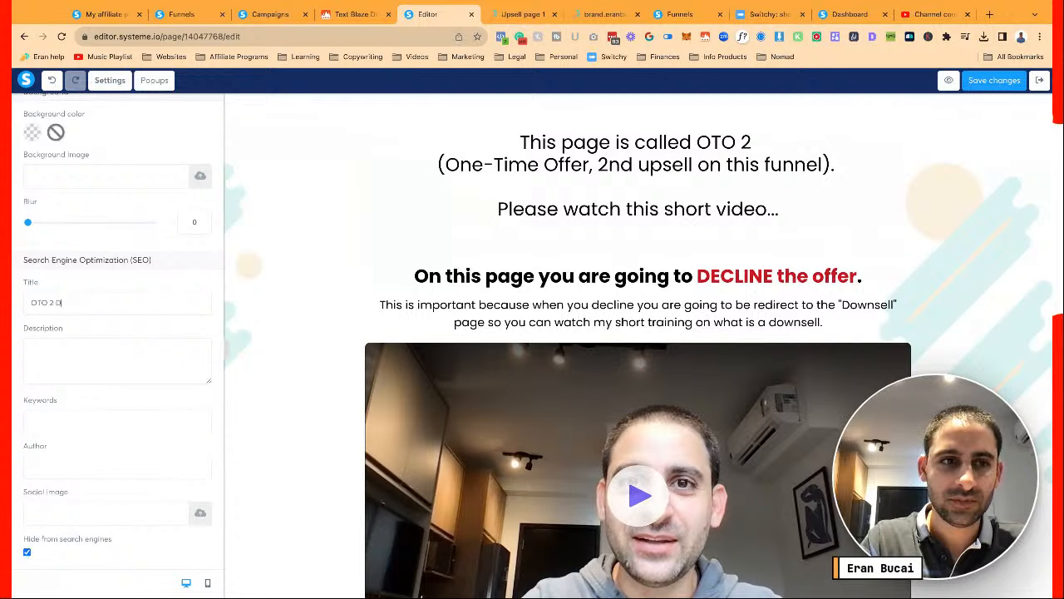
{"action": "left_click", "coordinate": [79, 427]}
{"action": "type", "text": "Dct"}
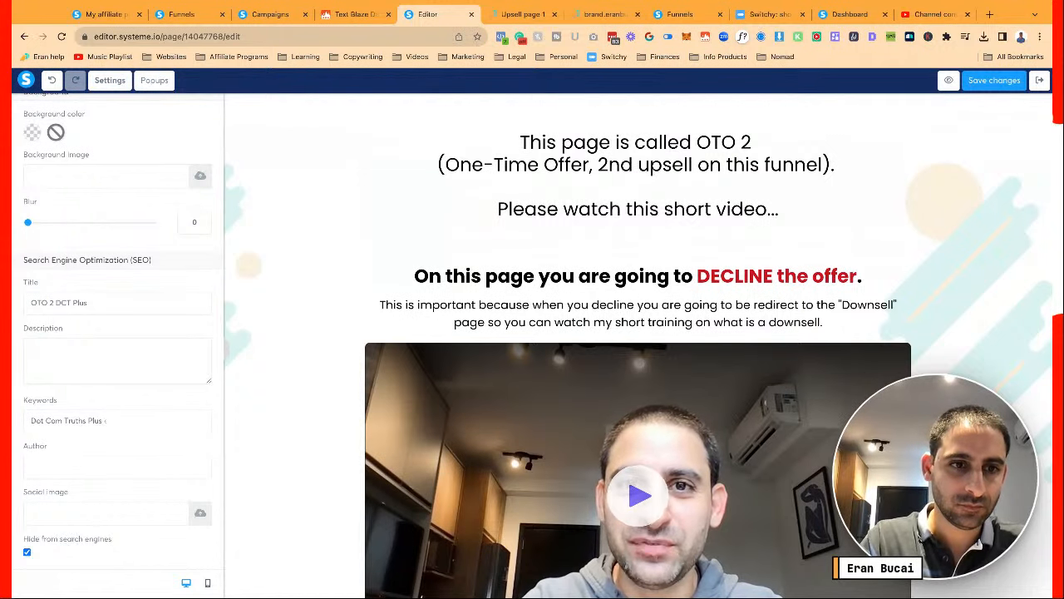
{"action": "type", "text": "ship"}
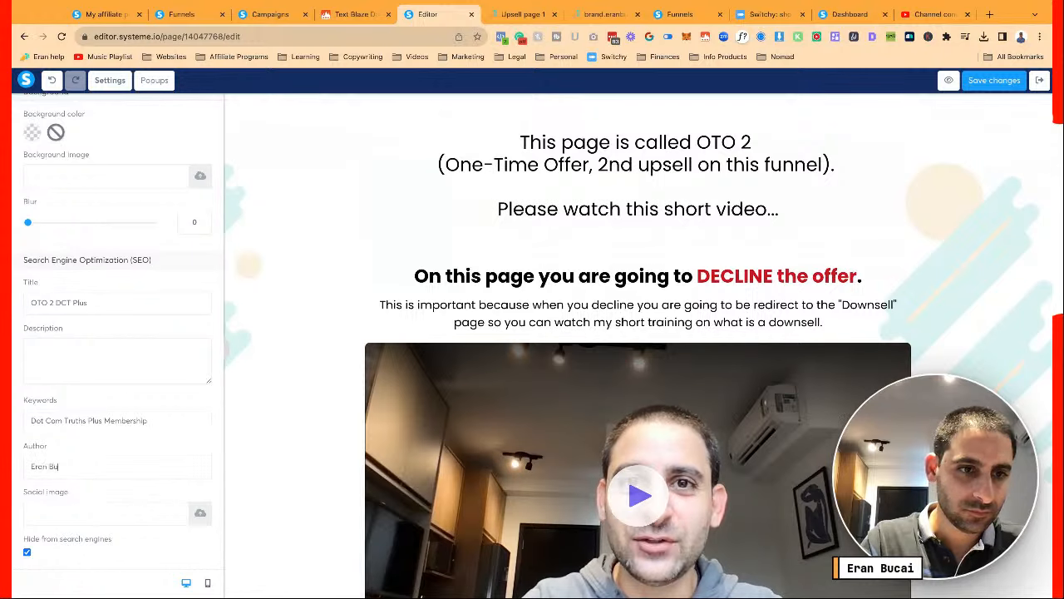
{"action": "scroll", "coordinate": [117, 374], "scroll_direction": "down", "scroll_amount": 3}
{"action": "left_click", "coordinate": [84, 430]}
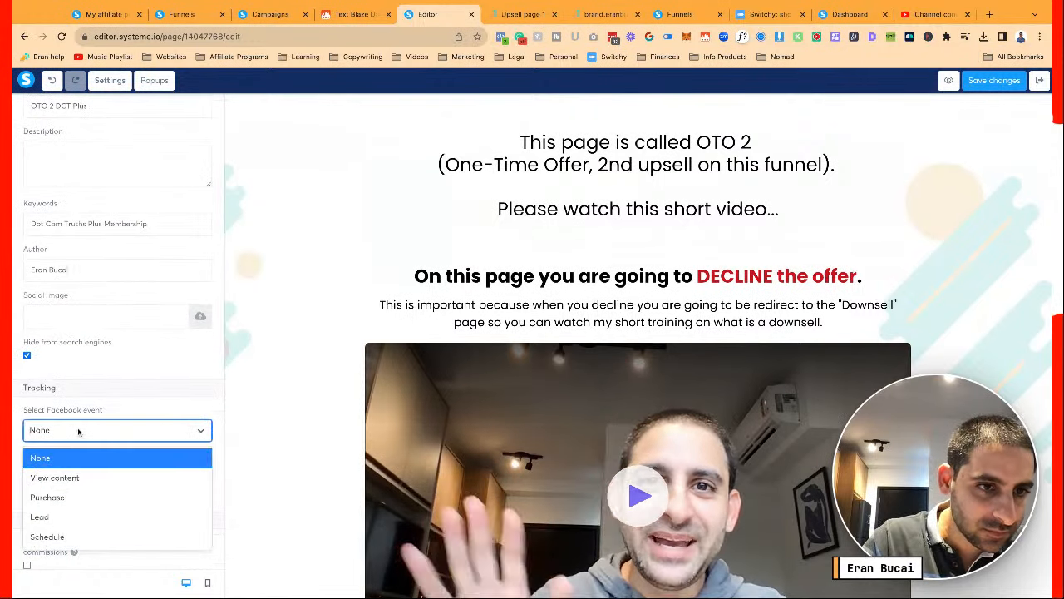
{"action": "left_click", "coordinate": [48, 497]}
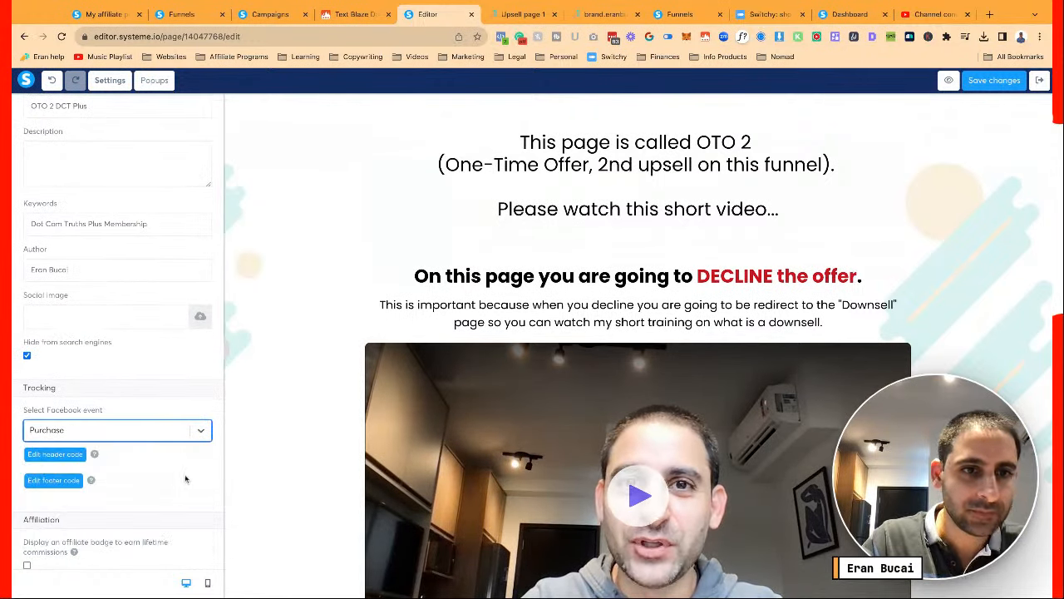
{"action": "left_click", "coordinate": [268, 444]}
Save the OTO 2 page again after rechecking the settings and top headline
{"action": "left_click", "coordinate": [990, 80]}
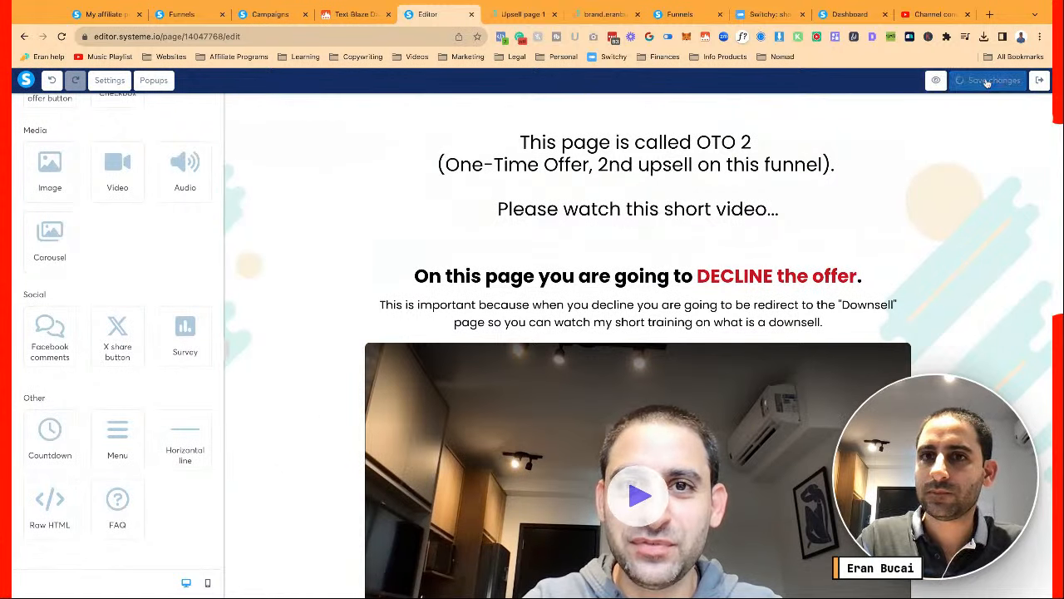
{"action": "left_click", "coordinate": [108, 83]}
{"action": "scroll", "coordinate": [133, 466], "scroll_direction": "down", "scroll_amount": 3}
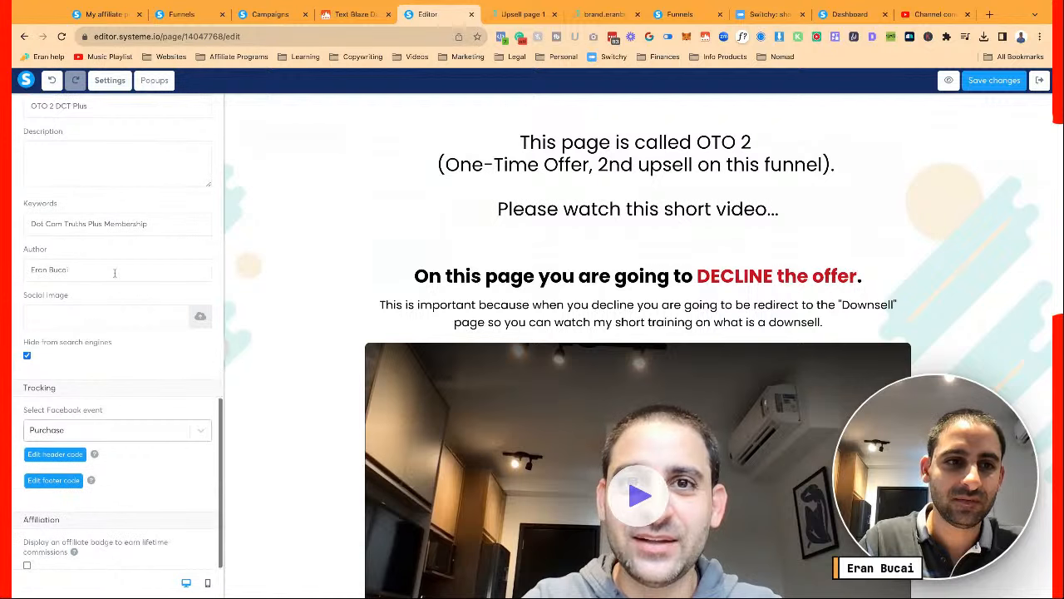
{"action": "left_click", "coordinate": [992, 81]}
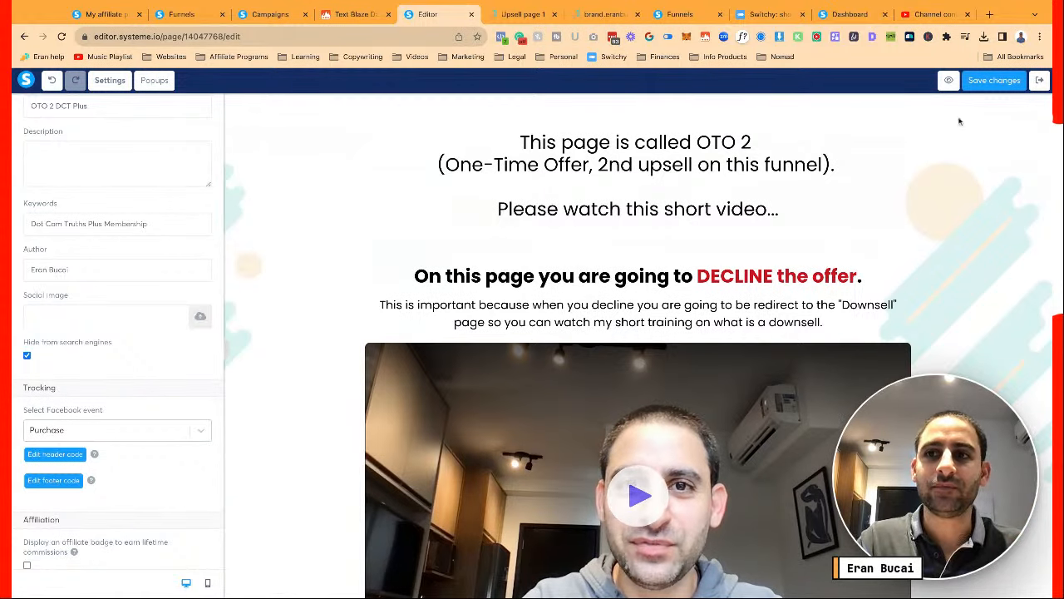
{"action": "left_click", "coordinate": [992, 81]}
{"action": "left_click", "coordinate": [892, 208]}
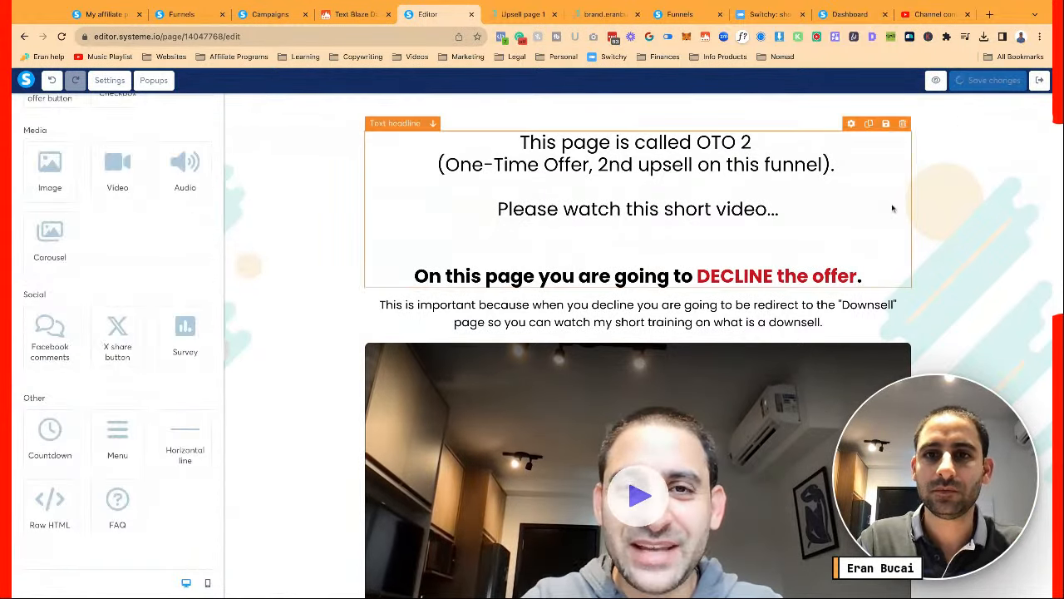
{"action": "left_click", "coordinate": [789, 211]}
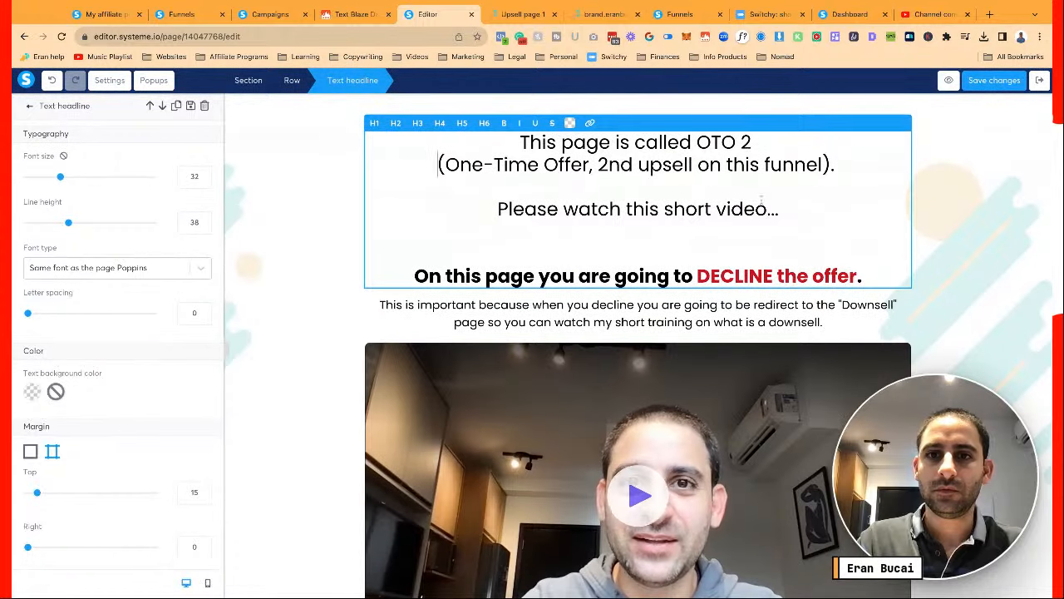
{"action": "left_click", "coordinate": [985, 235]}
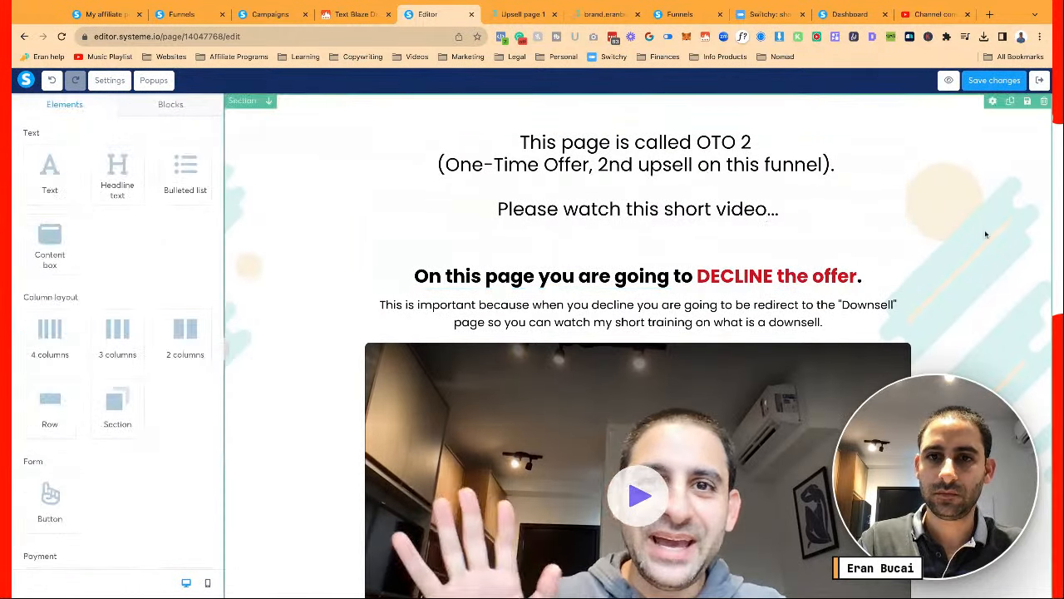
{"action": "scroll", "coordinate": [985, 234], "scroll_direction": "down", "scroll_amount": 6}
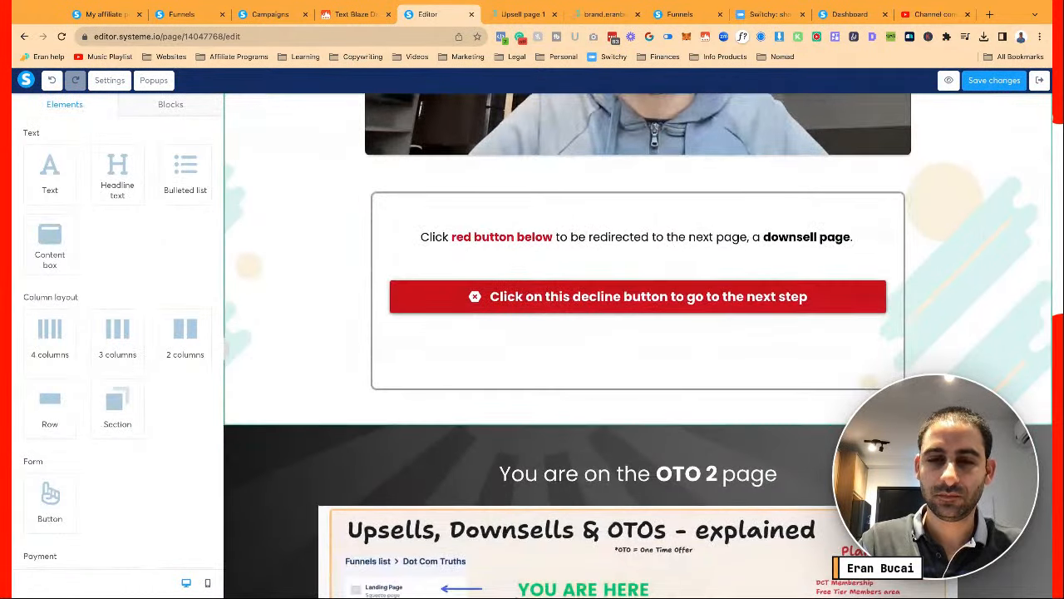
{"action": "left_click", "coordinate": [996, 83]}
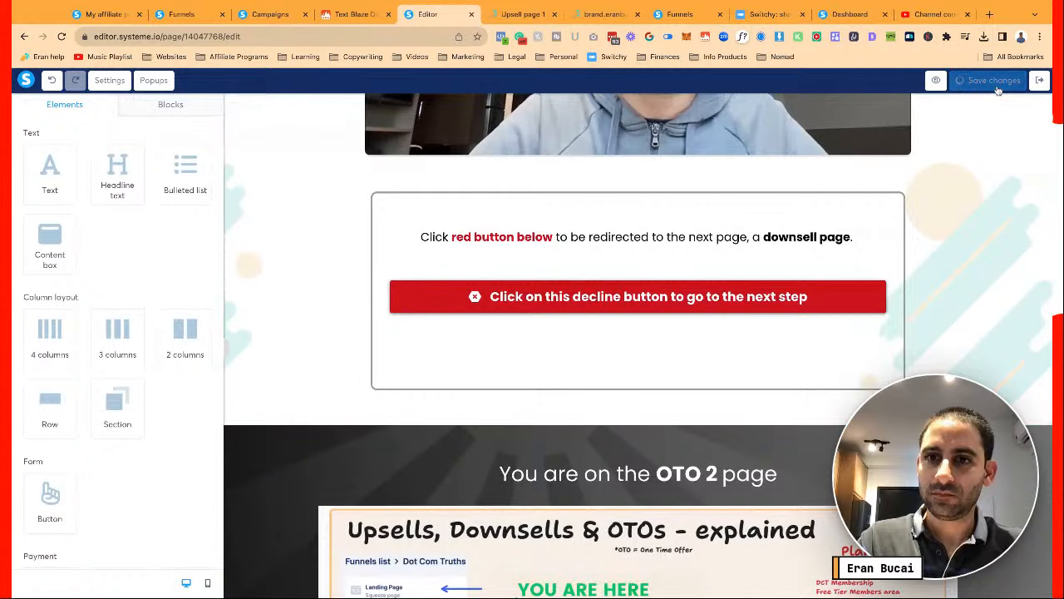
Exit the editor and reopen the OTO 2 page from its funnel step configuration
{"action": "left_click", "coordinate": [1039, 80]}
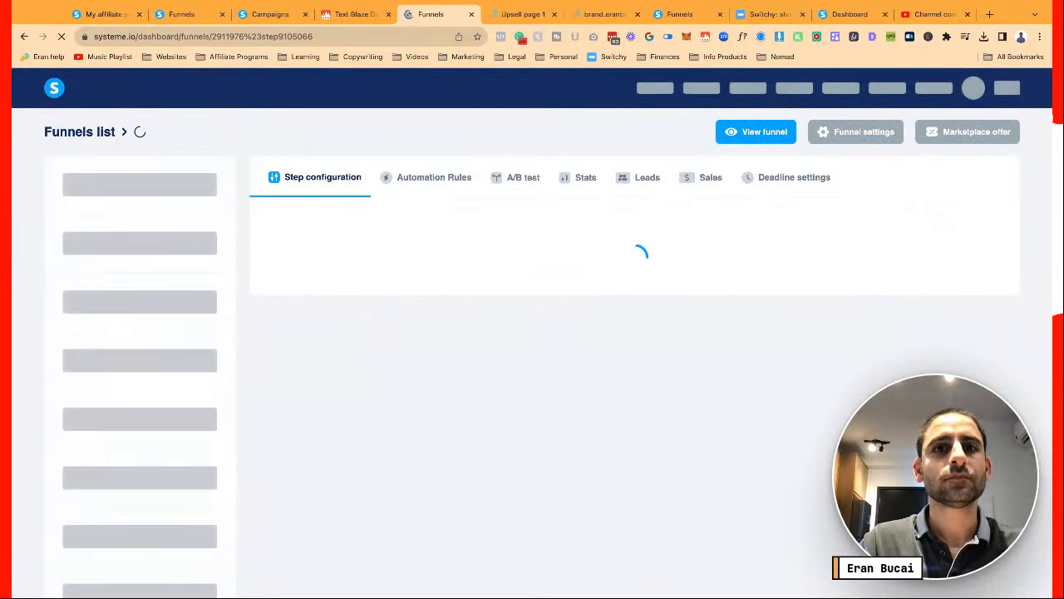
{"action": "scroll", "coordinate": [367, 142], "scroll_direction": "down", "scroll_amount": 1}
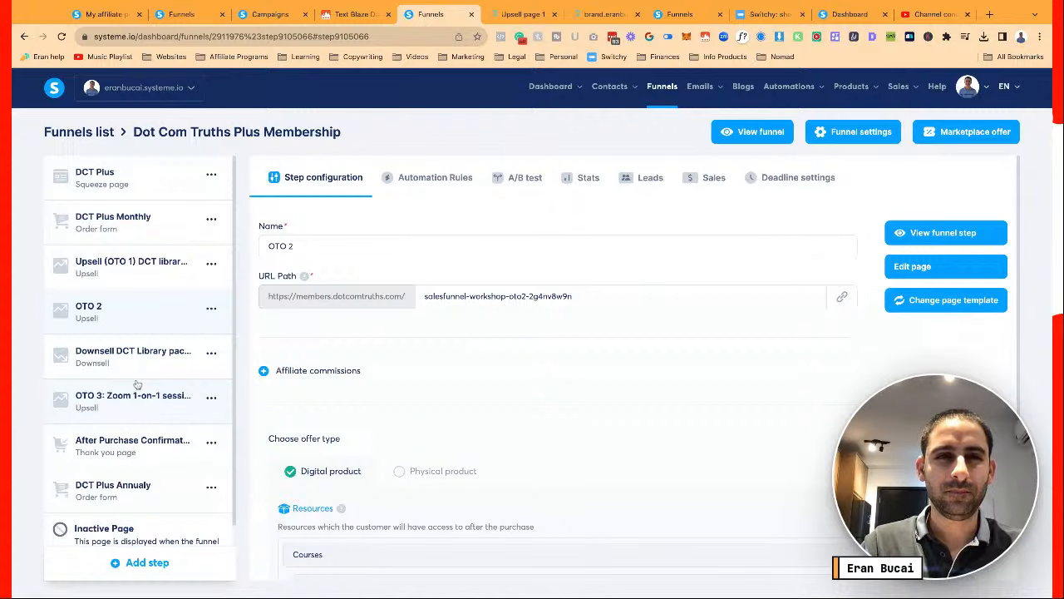
{"action": "left_click", "coordinate": [179, 15]}
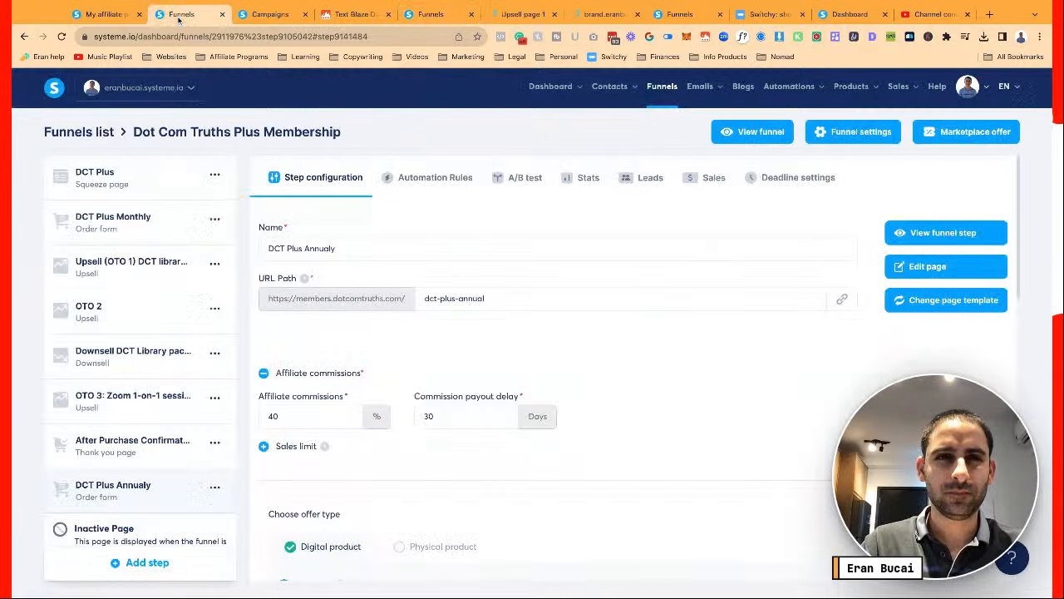
{"action": "left_click", "coordinate": [431, 14]}
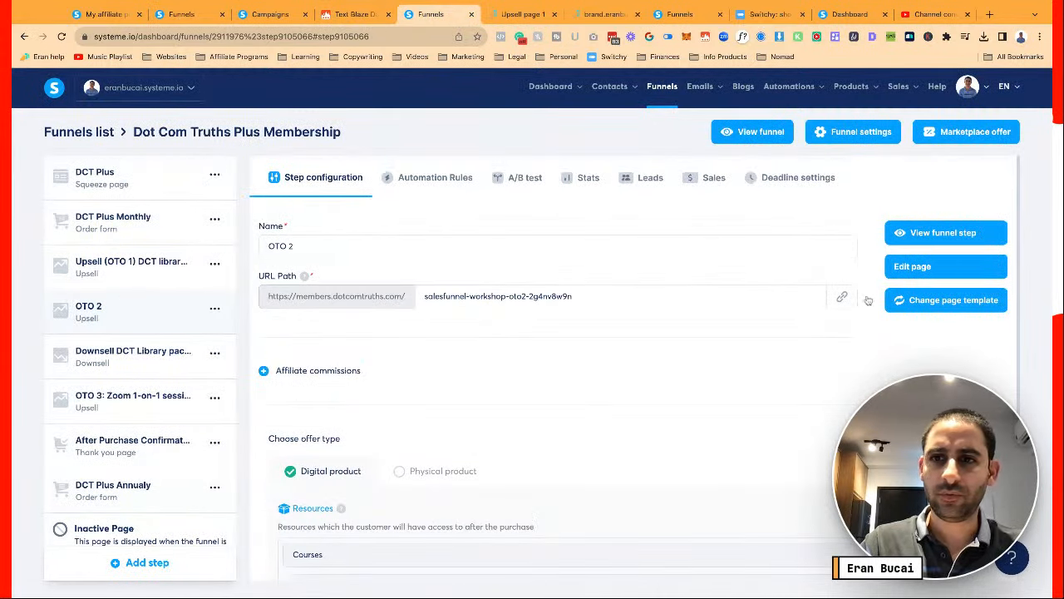
{"action": "left_click", "coordinate": [910, 266]}
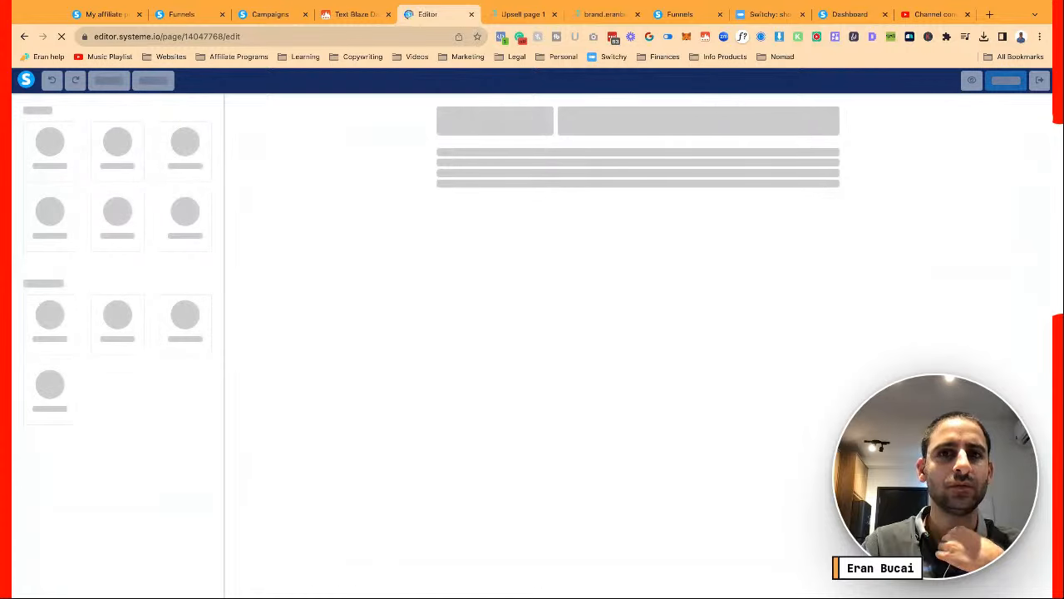
Set the OTO 2 video source to Upload file, choose a file, and return to Funnels
{"action": "scroll", "coordinate": [587, 347], "scroll_direction": "down", "scroll_amount": 2}
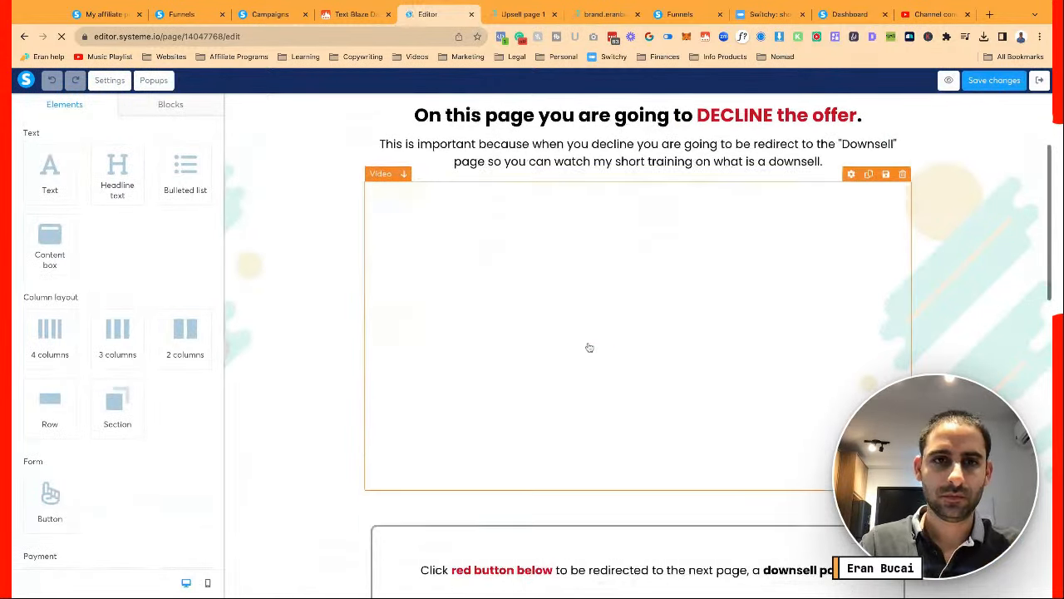
{"action": "left_click", "coordinate": [587, 346]}
{"action": "left_click", "coordinate": [188, 154]}
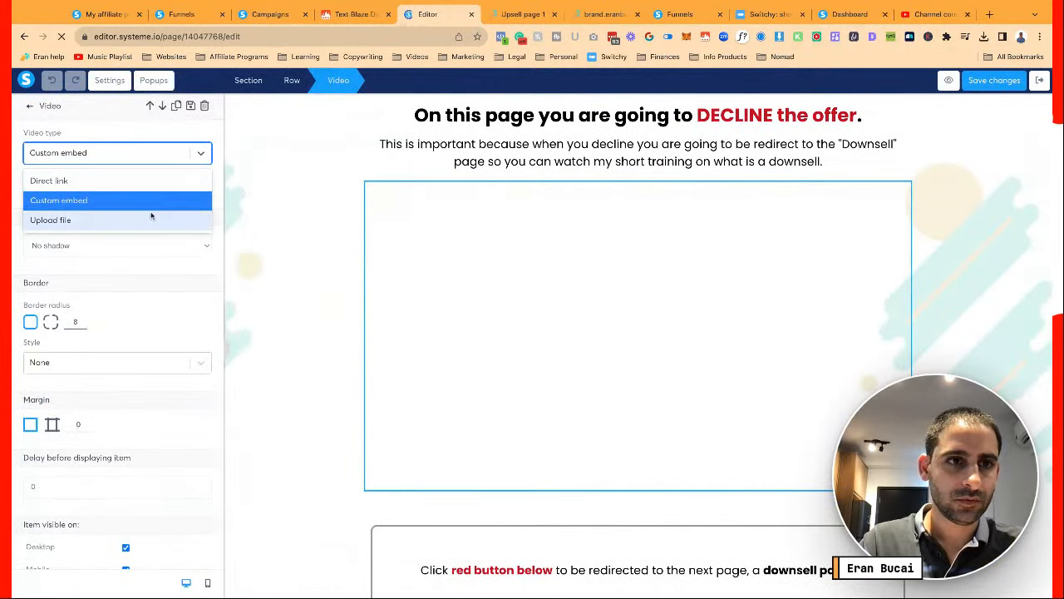
{"action": "left_click", "coordinate": [200, 219]}
{"action": "left_click", "coordinate": [200, 201]}
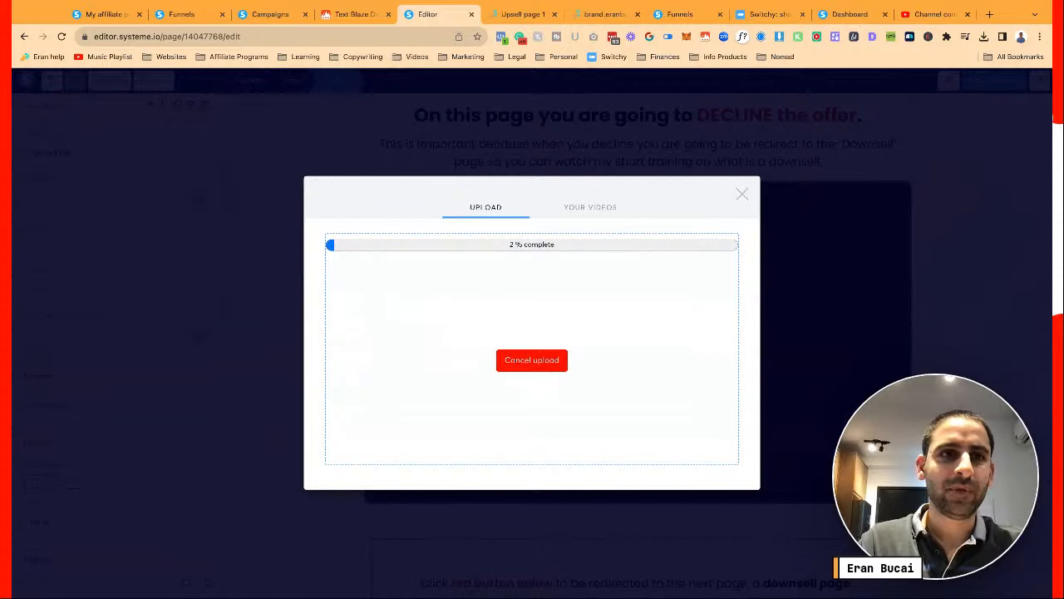
{"action": "left_click", "coordinate": [187, 14]}
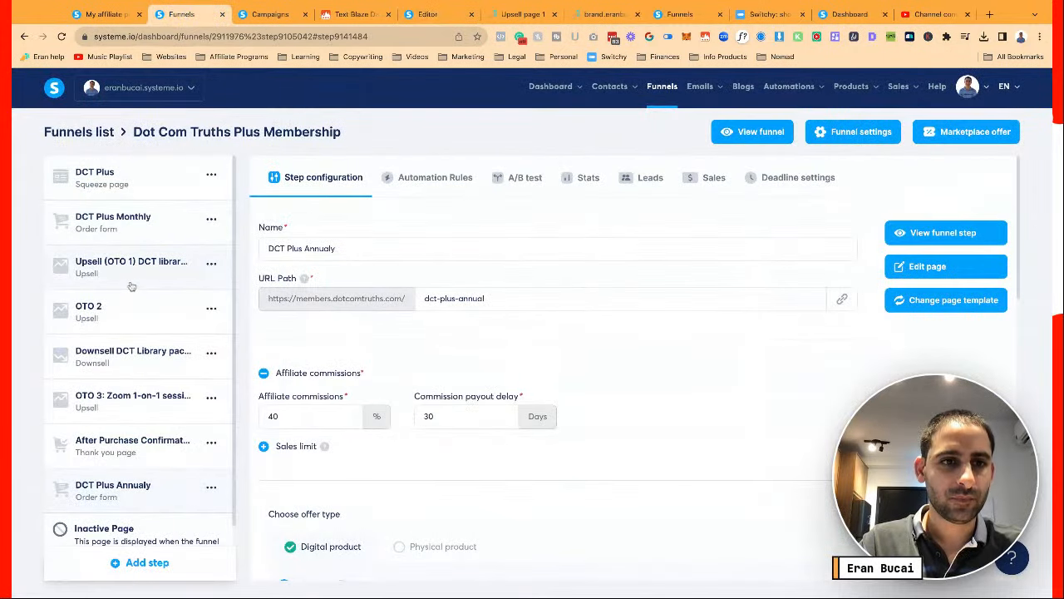
Open the Downsell DCT Library page in the editor and clear its video section's background image
{"action": "left_click", "coordinate": [129, 316]}
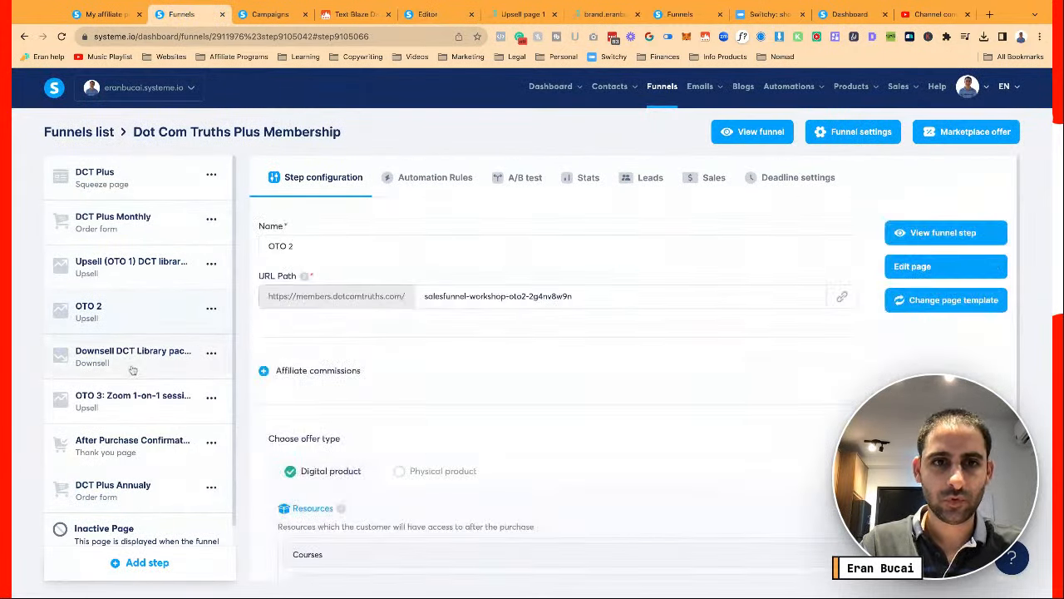
{"action": "left_click", "coordinate": [133, 369]}
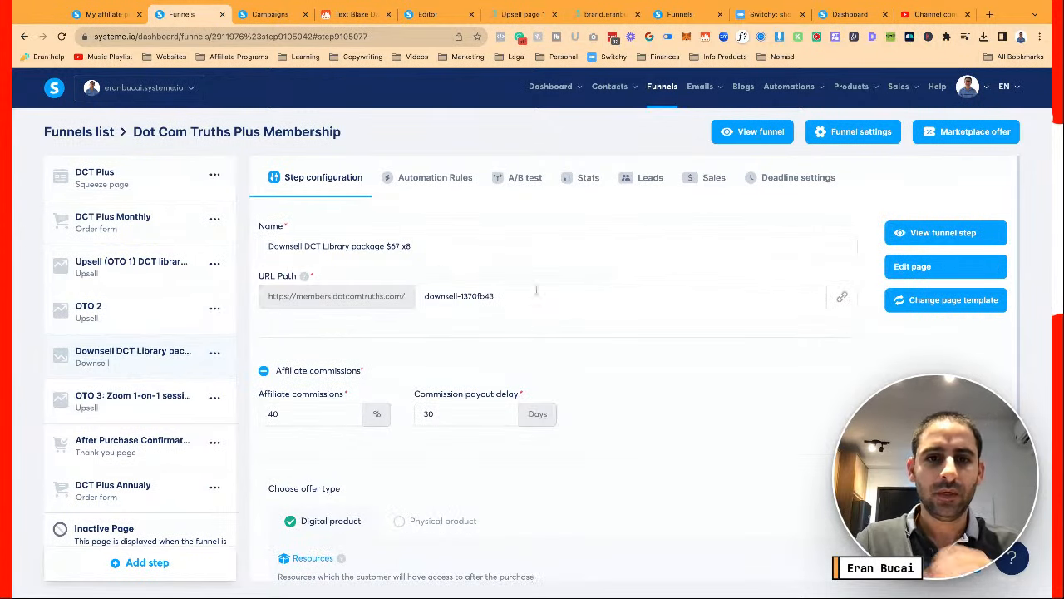
{"action": "scroll", "coordinate": [618, 340], "scroll_direction": "down", "scroll_amount": 2}
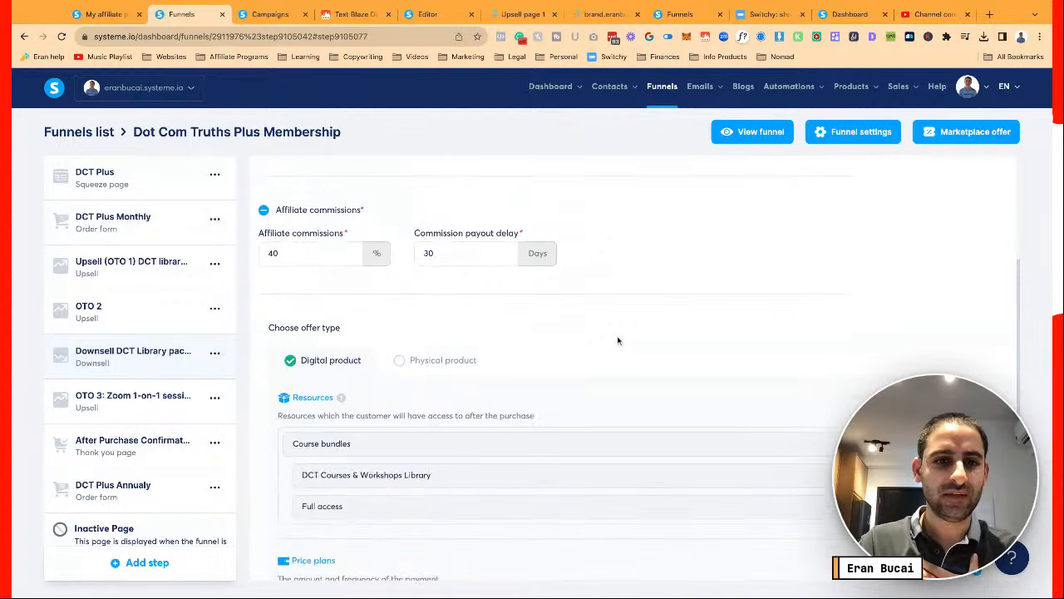
{"action": "scroll", "coordinate": [421, 247], "scroll_direction": "up", "scroll_amount": 3}
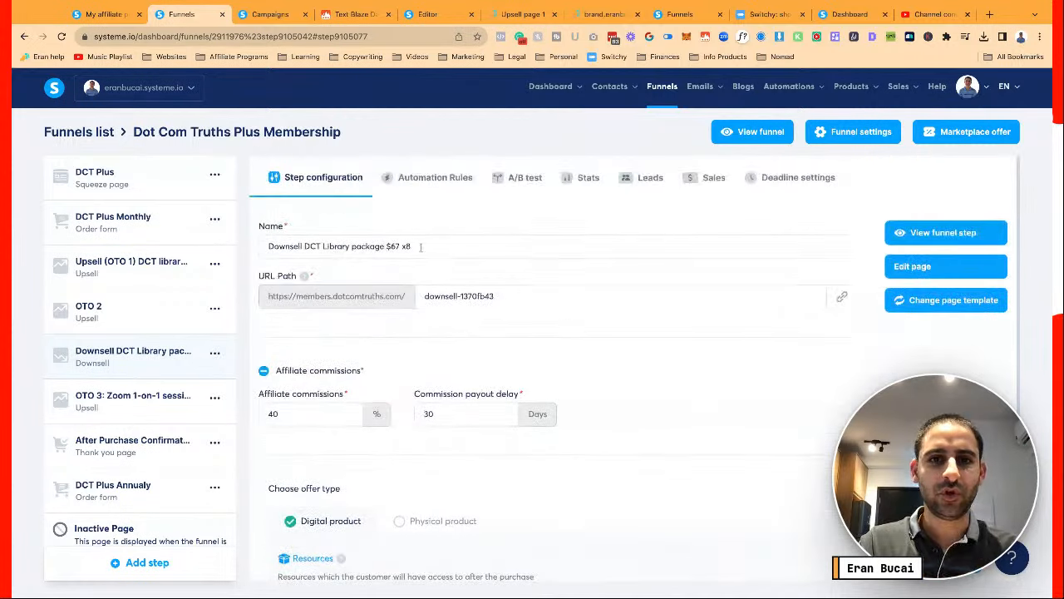
{"action": "left_click", "coordinate": [912, 267]}
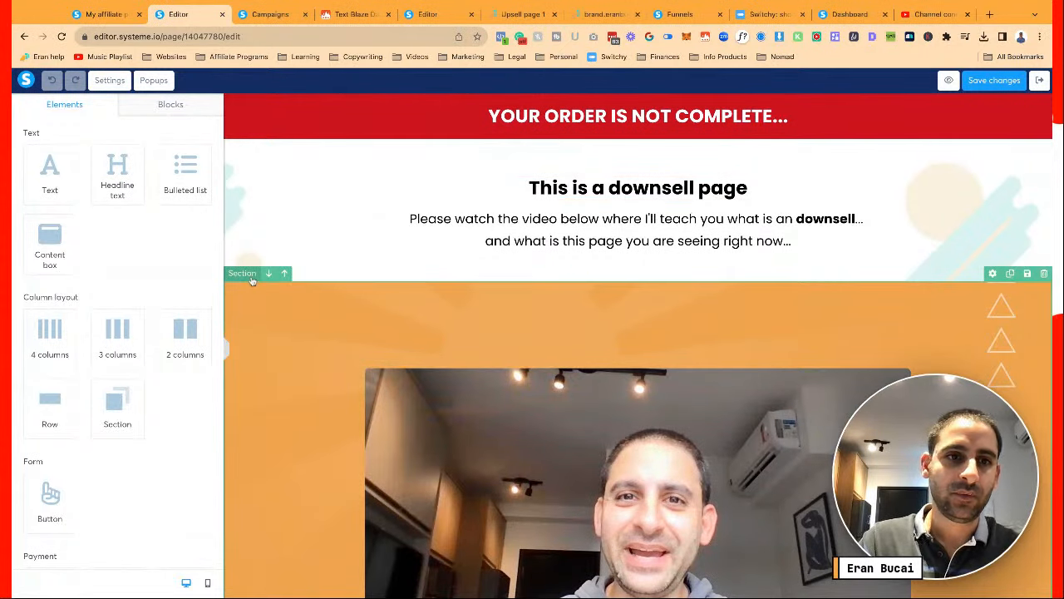
{"action": "left_click", "coordinate": [252, 281]}
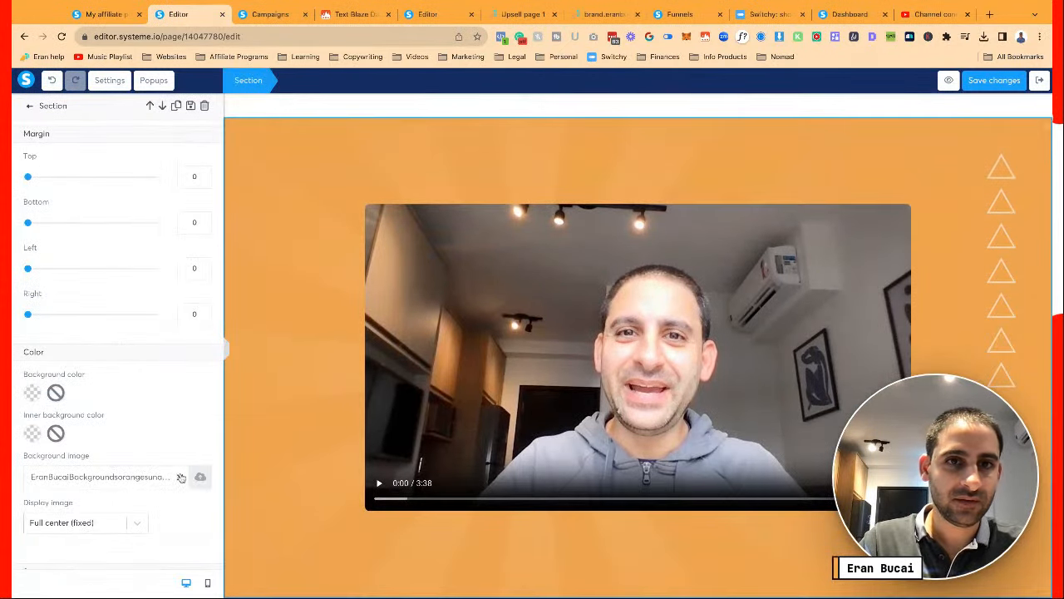
{"action": "left_click", "coordinate": [181, 478]}
{"action": "left_click", "coordinate": [194, 479]}
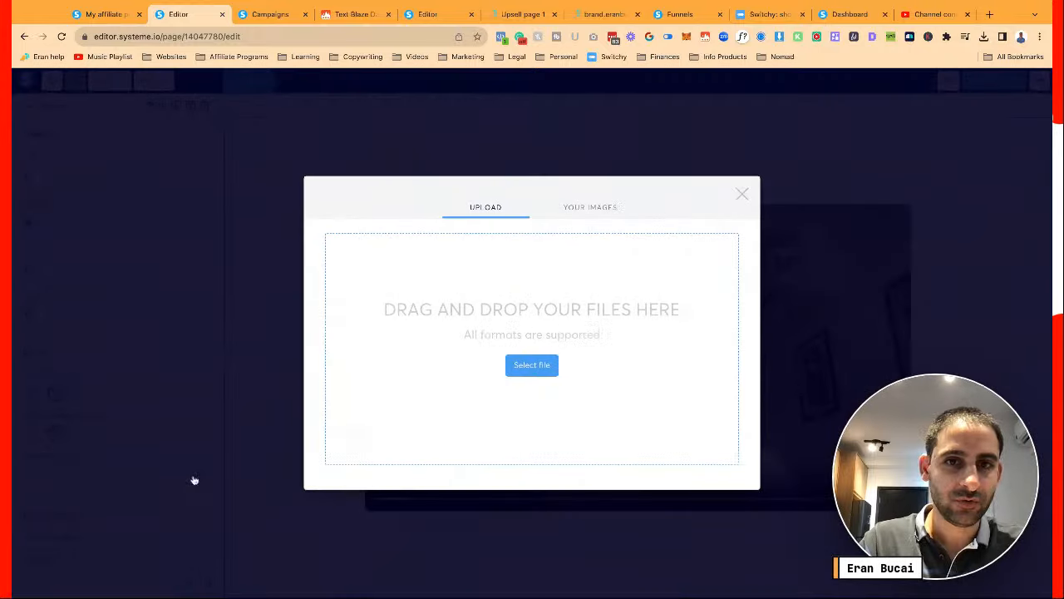
Set the video section's background to the light image from the uploaded images
{"action": "left_click", "coordinate": [601, 213]}
{"action": "scroll", "coordinate": [374, 349], "scroll_direction": "down", "scroll_amount": 5}
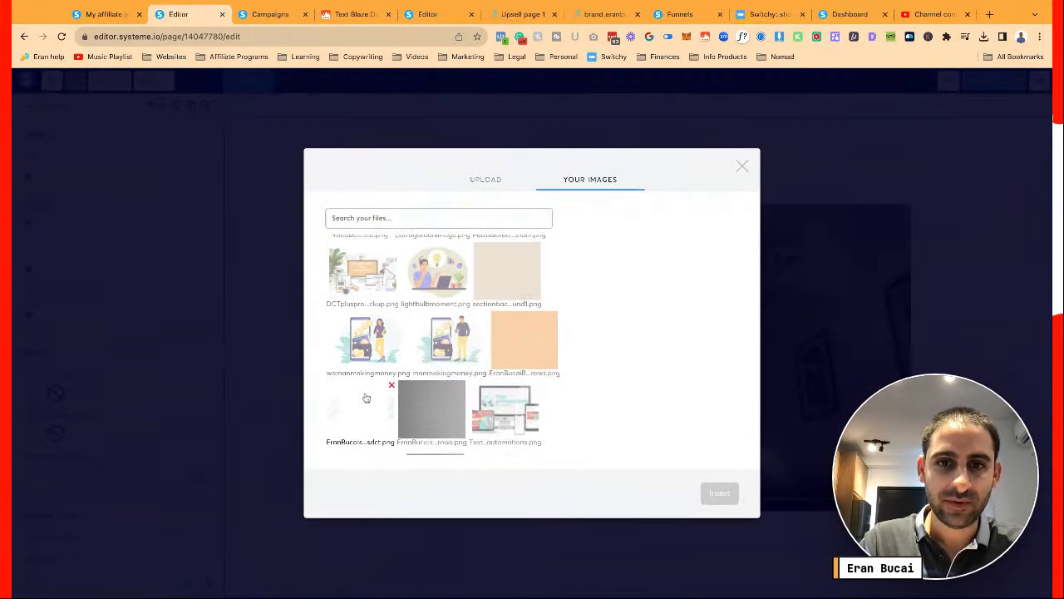
{"action": "left_click", "coordinate": [366, 398]}
{"action": "left_click", "coordinate": [720, 494]}
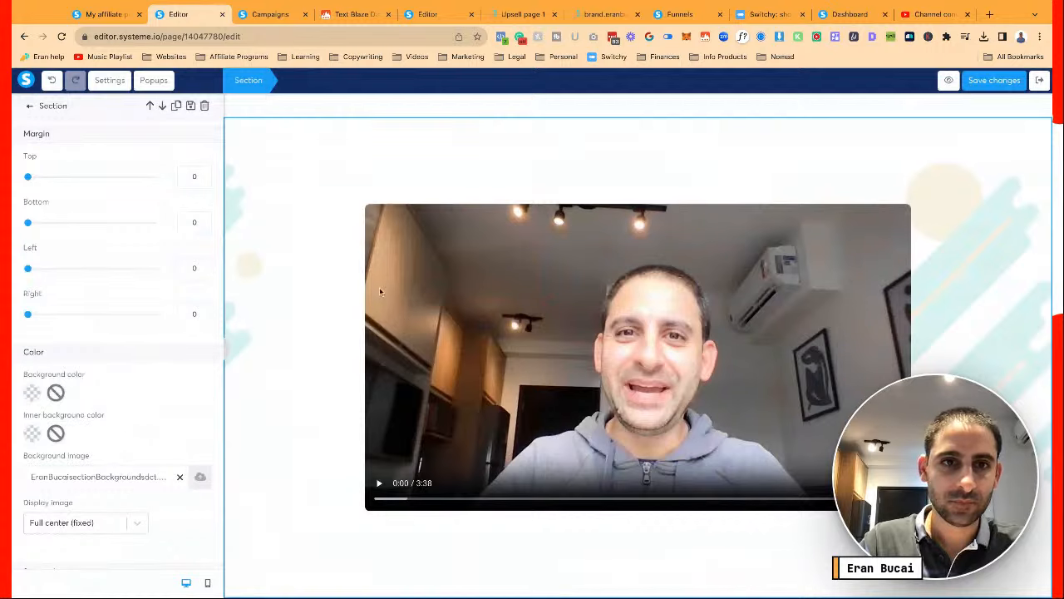
{"action": "left_click", "coordinate": [356, 264]}
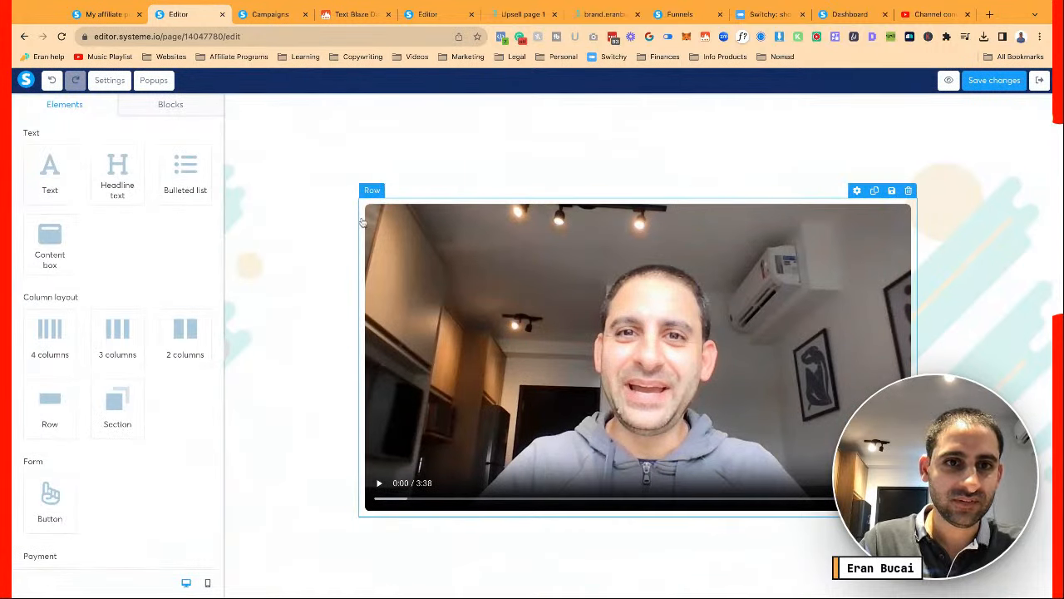
Give the video row a hard shadow, no border and an orange F5A623 background
{"action": "left_click", "coordinate": [362, 219]}
{"action": "scroll", "coordinate": [135, 318], "scroll_direction": "down", "scroll_amount": 3}
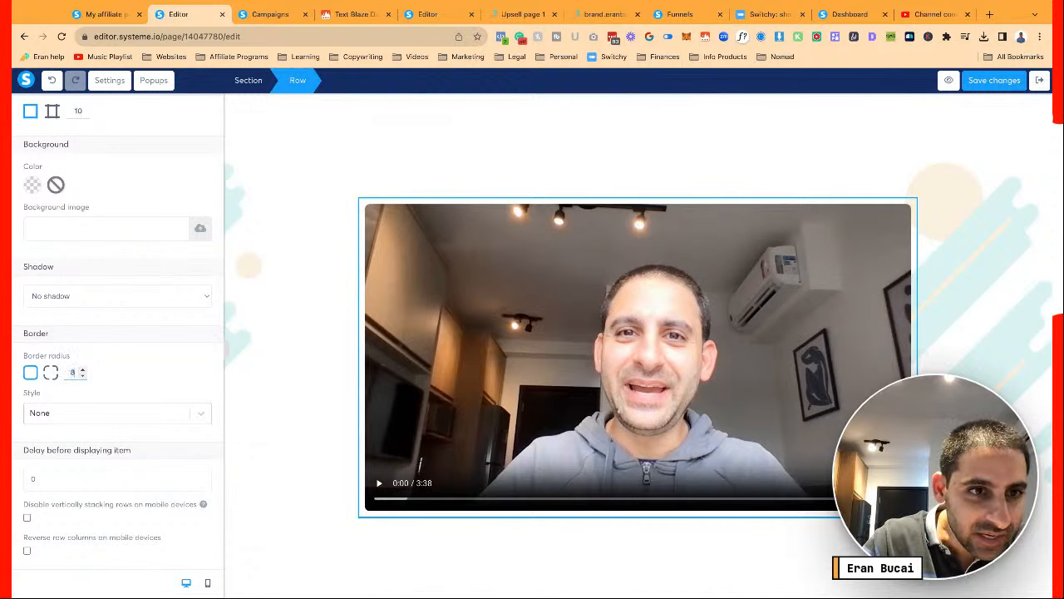
{"action": "left_click", "coordinate": [96, 305]}
{"action": "left_click", "coordinate": [105, 409]}
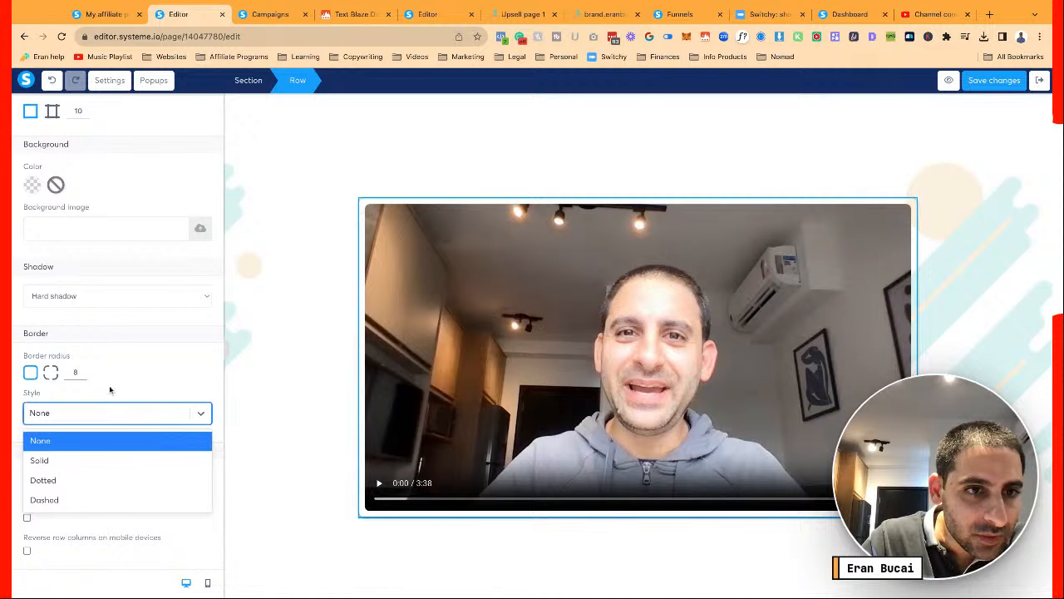
{"action": "left_click", "coordinate": [116, 360]}
{"action": "left_click", "coordinate": [33, 187]}
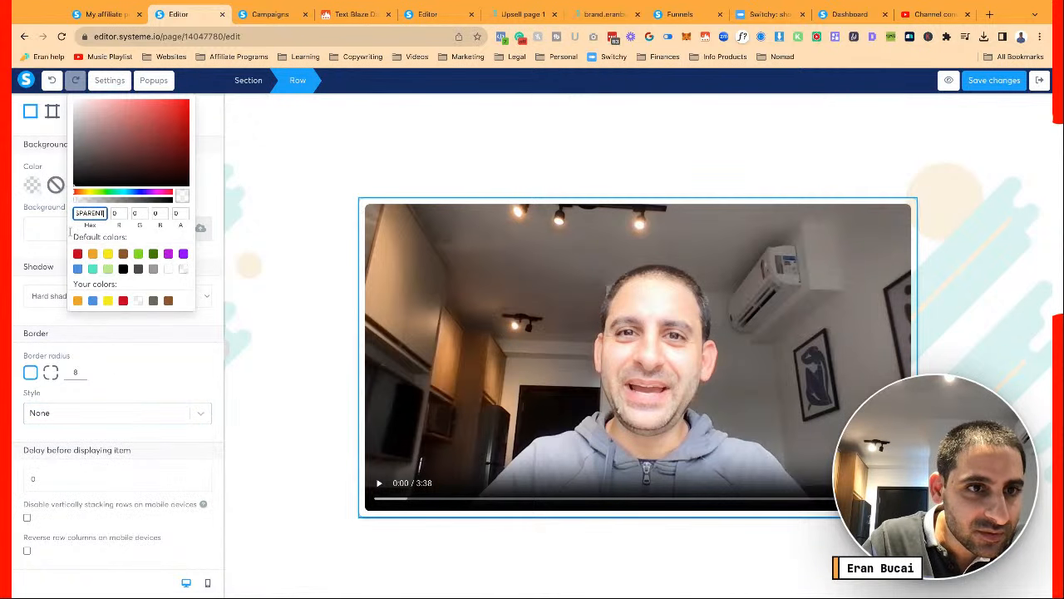
{"action": "left_click", "coordinate": [77, 300]}
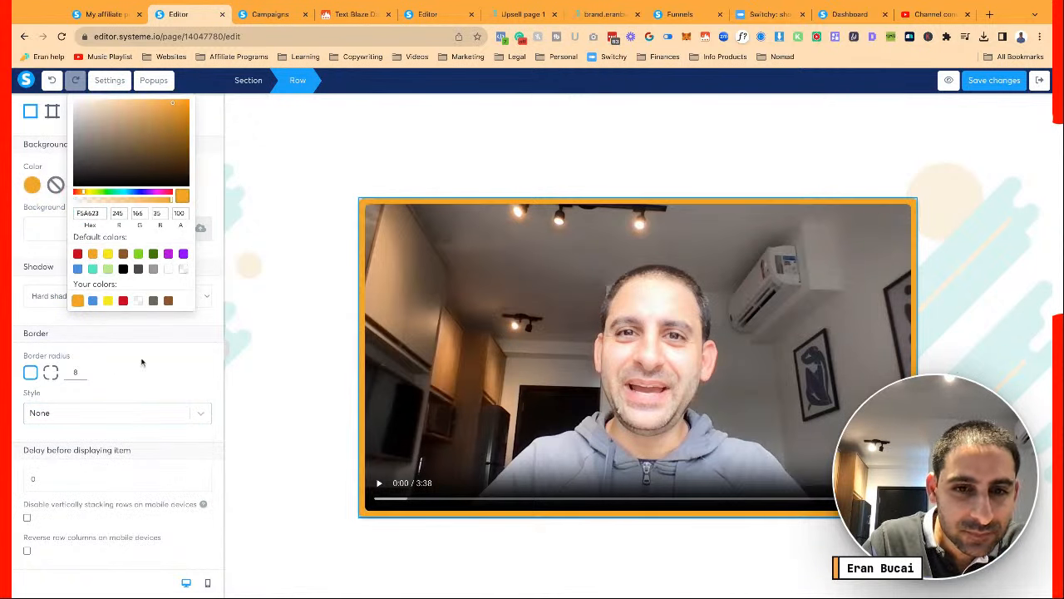
{"action": "left_click", "coordinate": [301, 363]}
{"action": "left_click", "coordinate": [299, 364]}
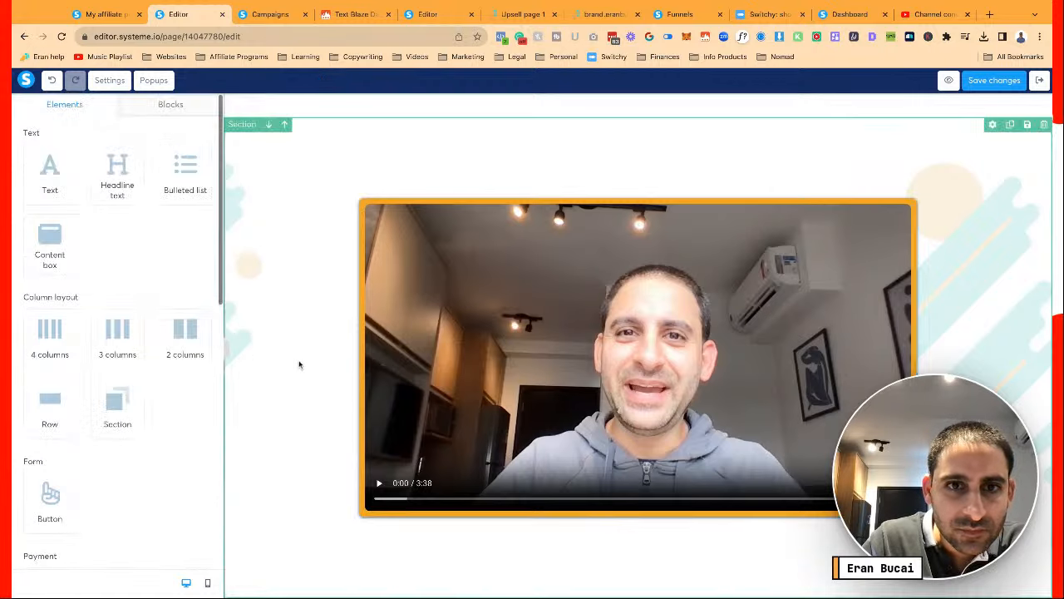
Check the video's settings and preview the Downsell page in a new tab
{"action": "scroll", "coordinate": [299, 364], "scroll_direction": "down", "scroll_amount": 2}
{"action": "scroll", "coordinate": [299, 364], "scroll_direction": "up", "scroll_amount": 2}
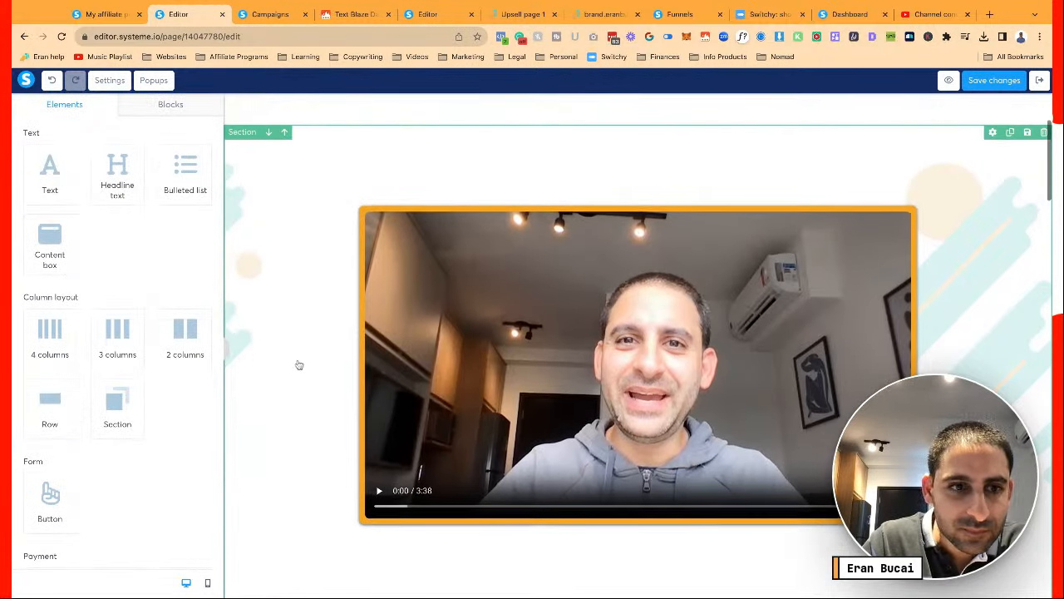
{"action": "scroll", "coordinate": [298, 363], "scroll_direction": "down", "scroll_amount": 2}
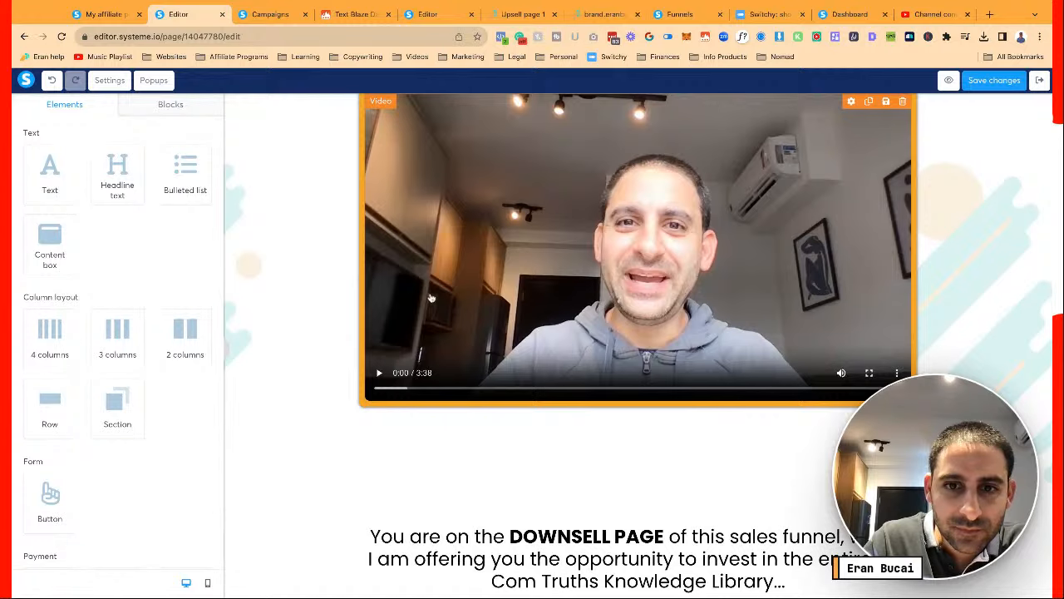
{"action": "scroll", "coordinate": [431, 297], "scroll_direction": "down", "scroll_amount": 3}
{"action": "left_click", "coordinate": [633, 172]}
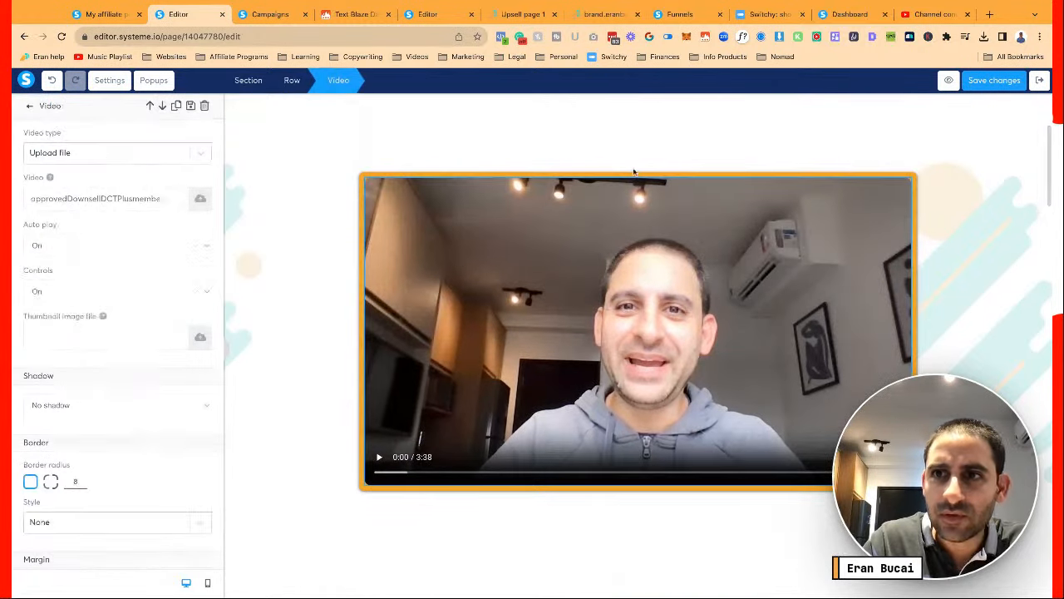
{"action": "left_click", "coordinate": [949, 82]}
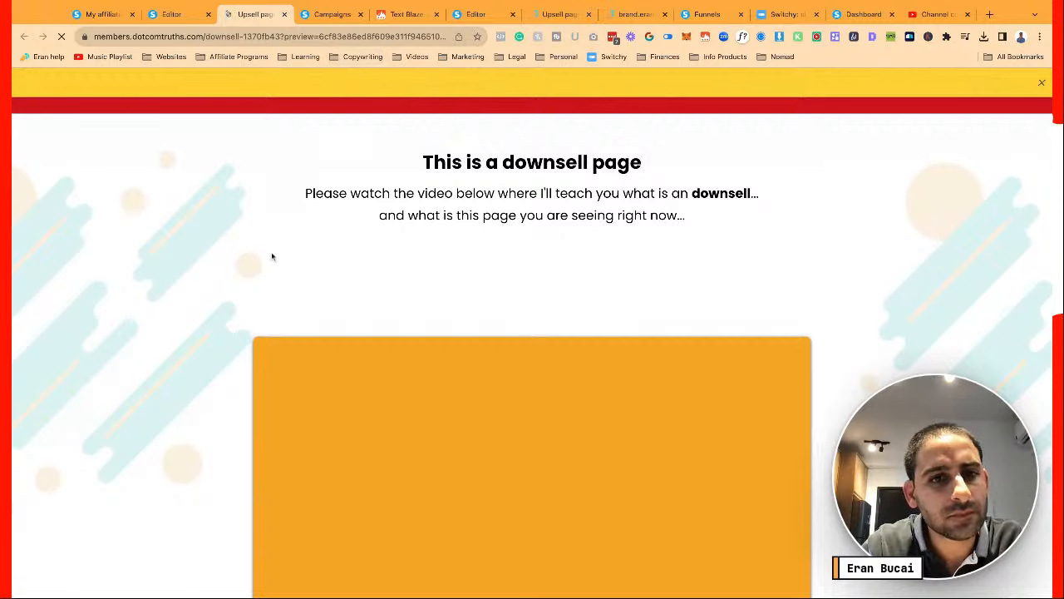
Scroll the Downsell preview to check the orange-framed video above the 8 payments of $67 offer, then return to the editor
{"action": "scroll", "coordinate": [272, 257], "scroll_direction": "down", "scroll_amount": 2}
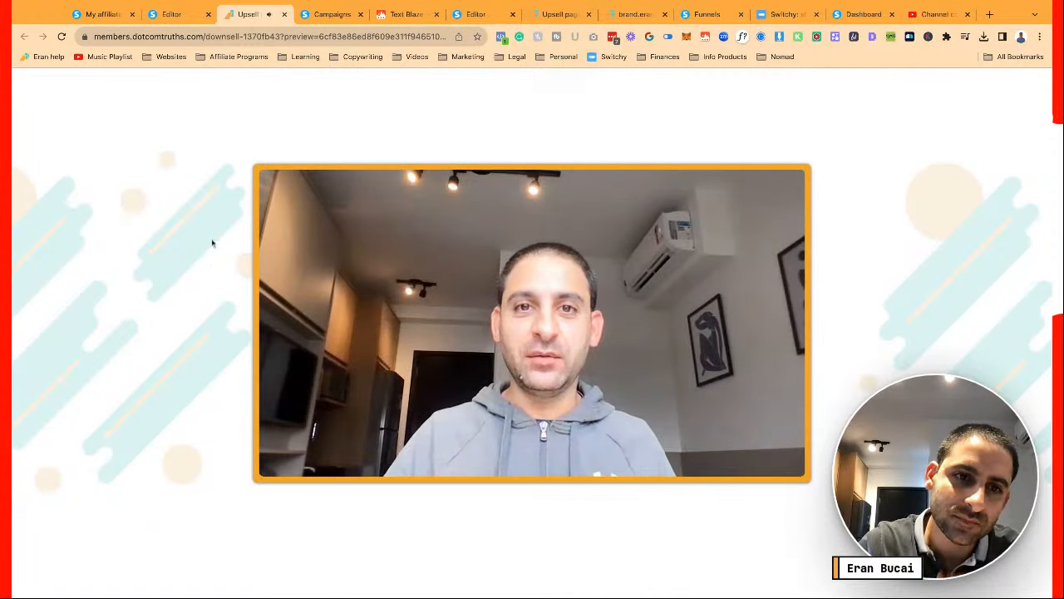
{"action": "mouse_move", "coordinate": [271, 444]}
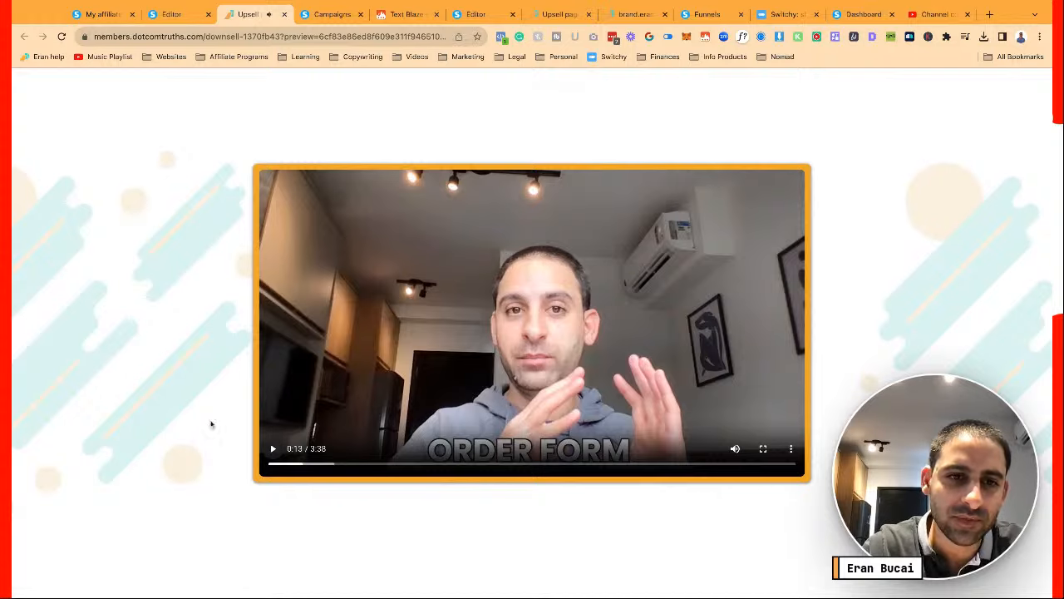
{"action": "scroll", "coordinate": [211, 424], "scroll_direction": "down", "scroll_amount": 4}
{"action": "scroll", "coordinate": [211, 423], "scroll_direction": "down", "scroll_amount": 1}
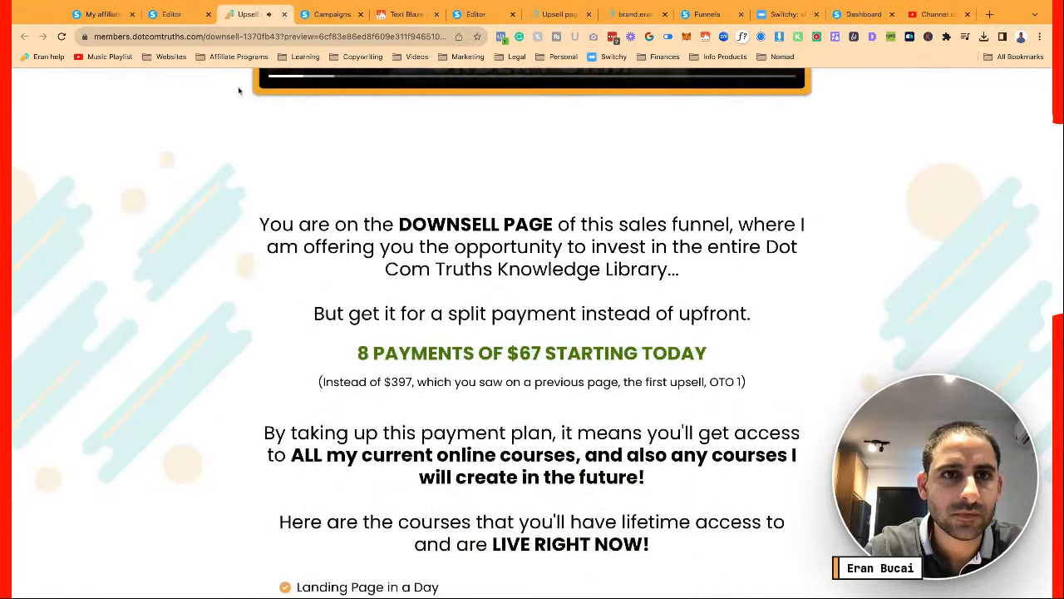
{"action": "left_click", "coordinate": [182, 16]}
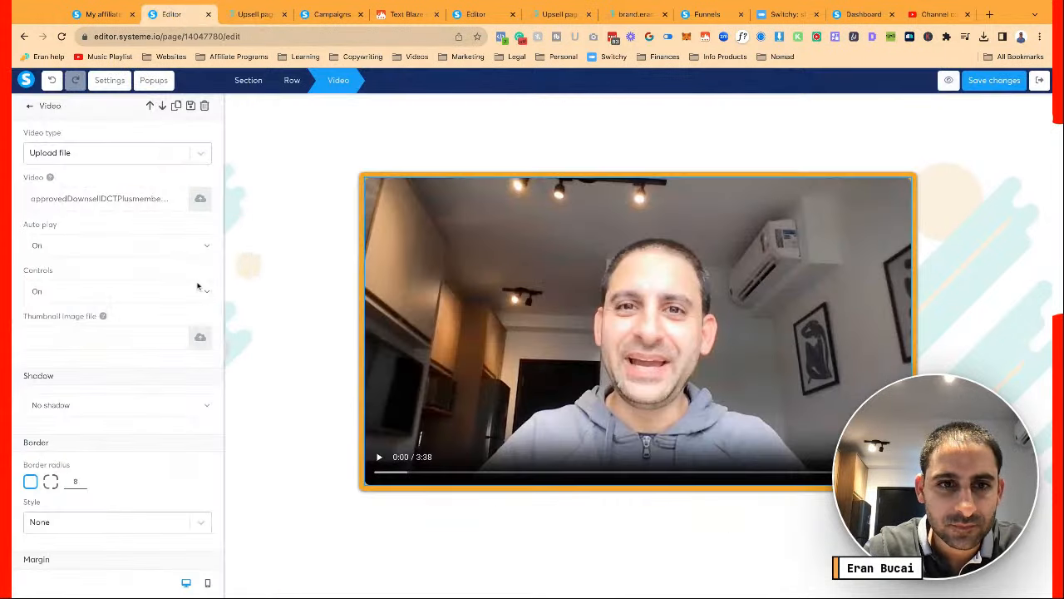
Open My blocks and drop the footer section's top margin from 200 to 0
{"action": "left_click", "coordinate": [267, 331]}
{"action": "scroll", "coordinate": [267, 331], "scroll_direction": "down", "scroll_amount": 20}
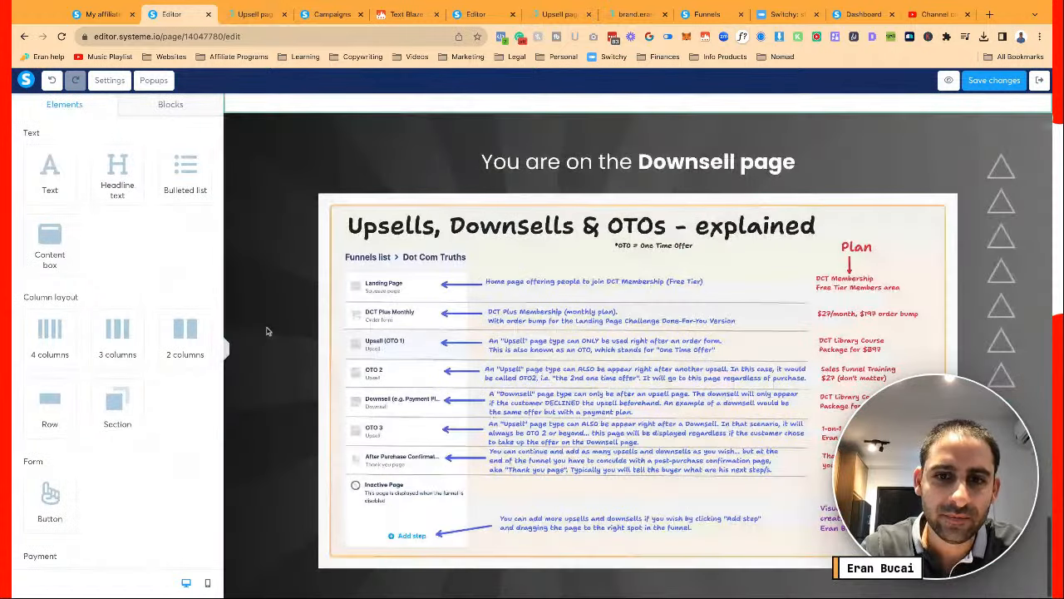
{"action": "left_click", "coordinate": [173, 105]}
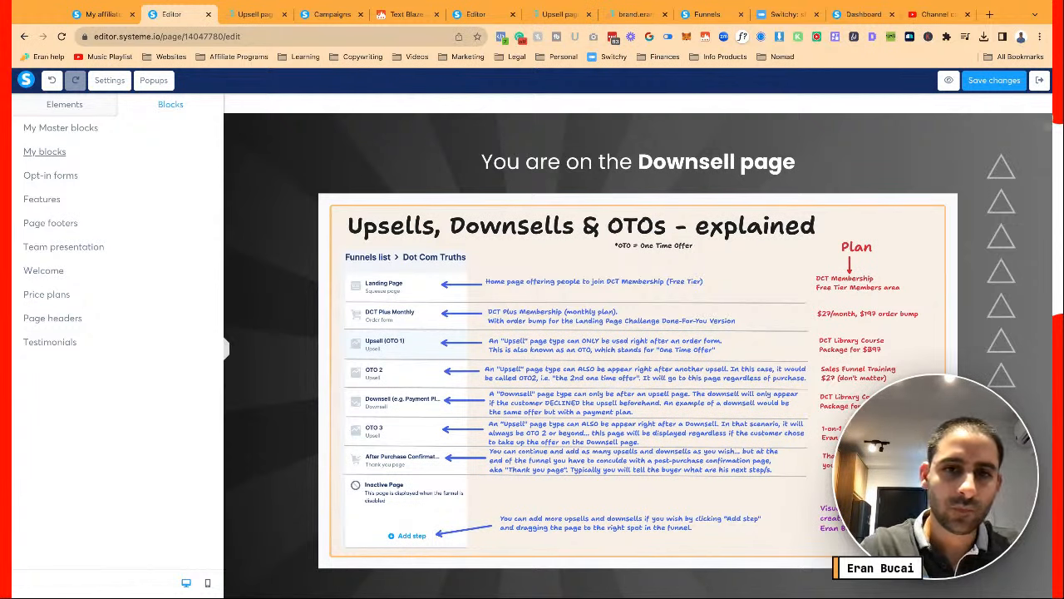
{"action": "left_click", "coordinate": [50, 157]}
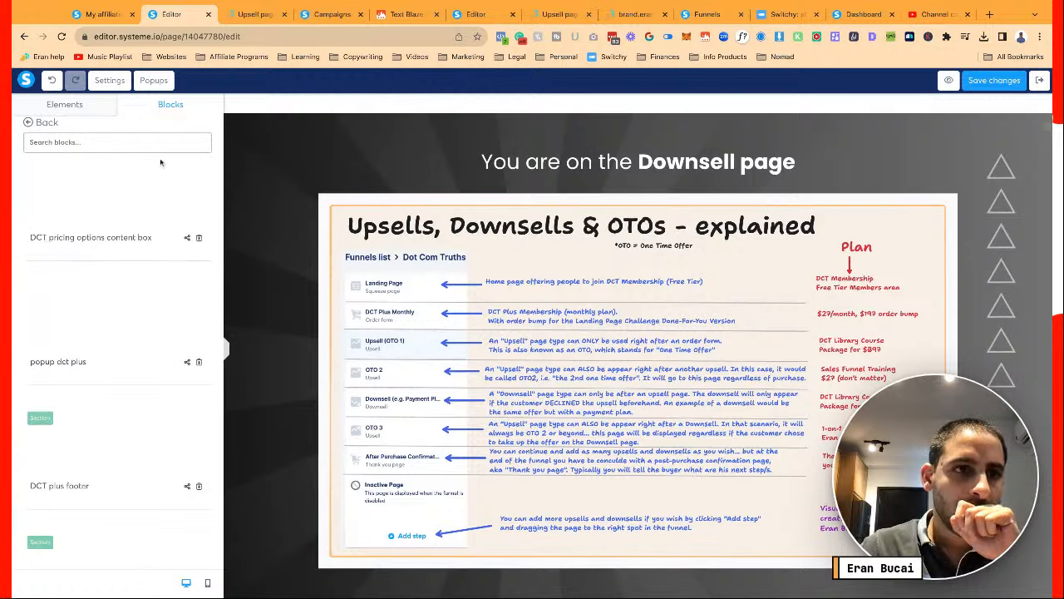
{"action": "scroll", "coordinate": [152, 307], "scroll_direction": "down", "scroll_amount": 1}
{"action": "scroll", "coordinate": [152, 307], "scroll_direction": "down", "scroll_amount": 1}
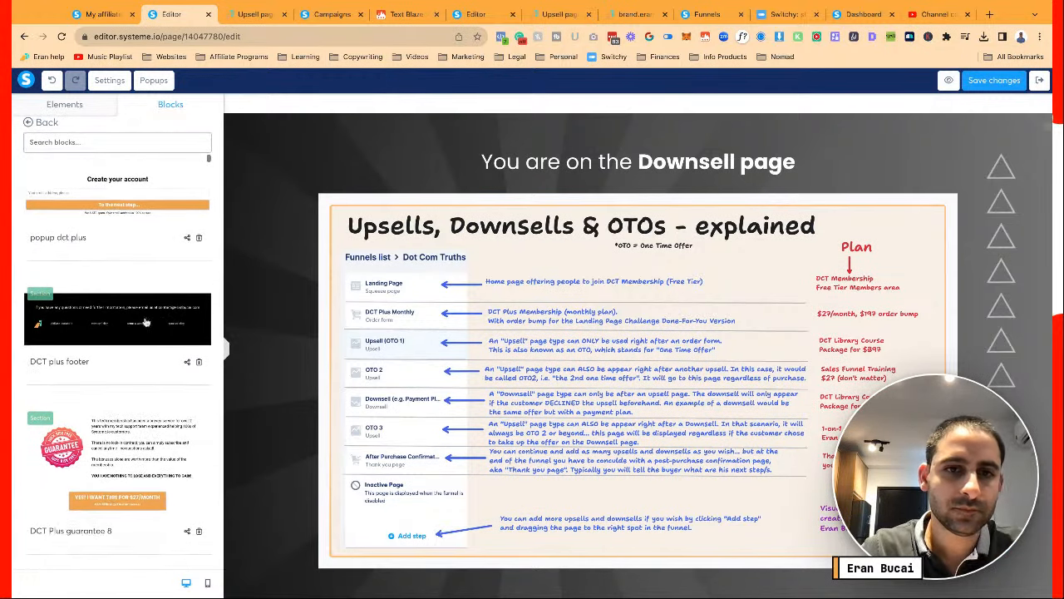
{"action": "scroll", "coordinate": [266, 237], "scroll_direction": "down", "scroll_amount": 2}
{"action": "scroll", "coordinate": [267, 237], "scroll_direction": "down", "scroll_amount": 2}
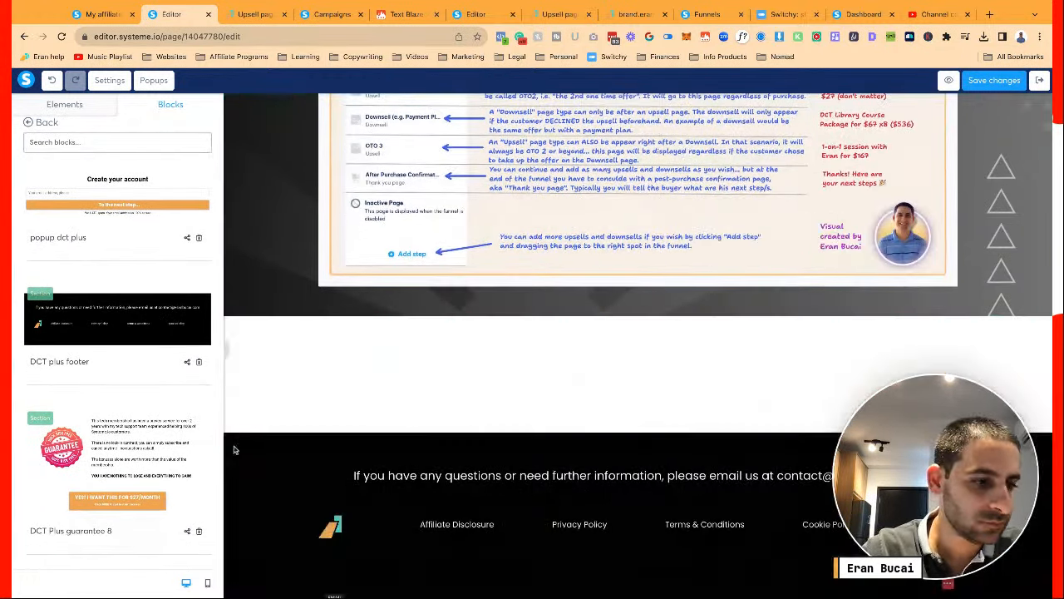
{"action": "left_click", "coordinate": [237, 467]}
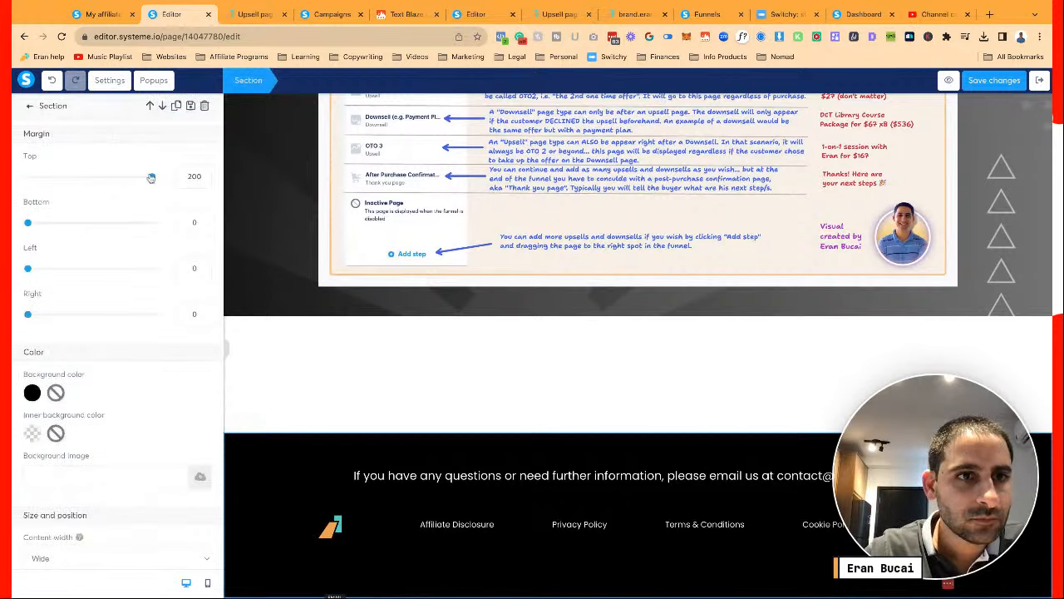
{"action": "left_click_drag", "start_coordinate": [151, 177], "coordinate": [27, 177]}
Raise the Downsell section's bottom padding from 40 to 200
{"action": "scroll", "coordinate": [250, 354], "scroll_direction": "up", "scroll_amount": 2}
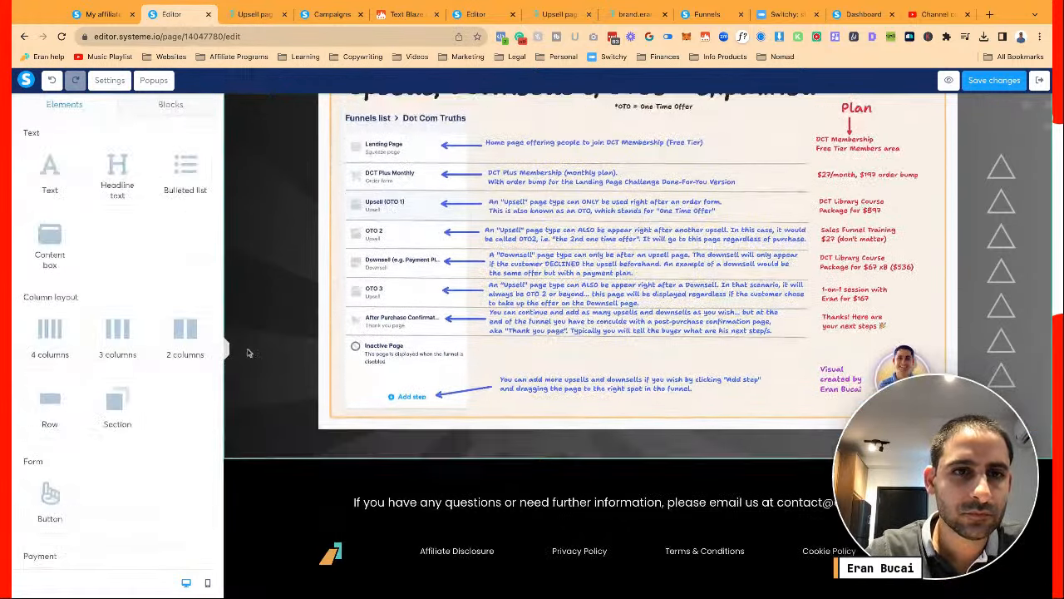
{"action": "left_click", "coordinate": [251, 166]}
{"action": "scroll", "coordinate": [135, 397], "scroll_direction": "down", "scroll_amount": 5}
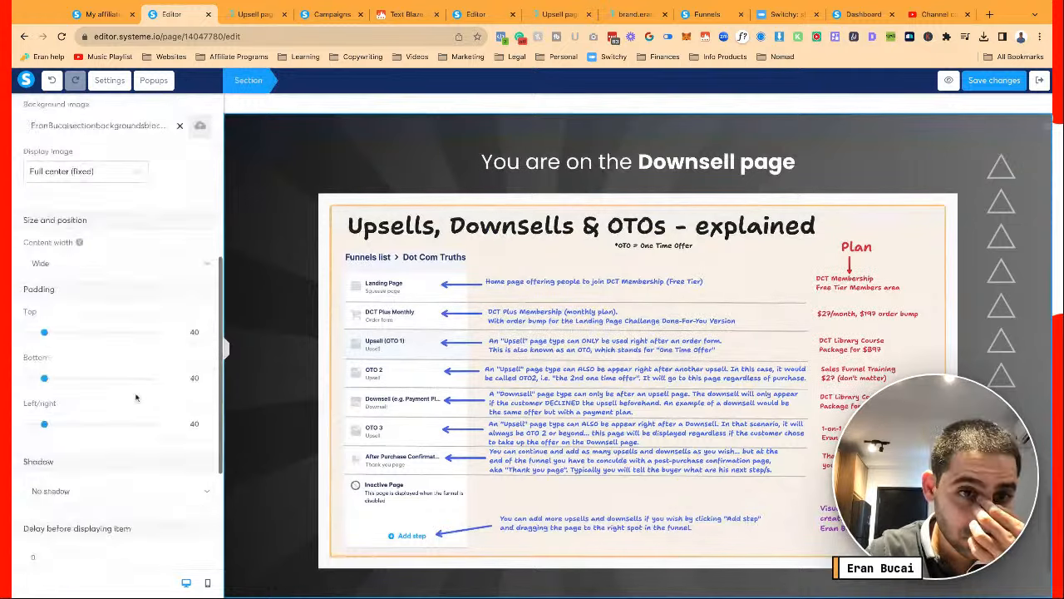
{"action": "left_click_drag", "start_coordinate": [45, 303], "coordinate": [241, 311]}
{"action": "scroll", "coordinate": [241, 312], "scroll_direction": "down", "scroll_amount": 1}
{"action": "scroll", "coordinate": [599, 316], "scroll_direction": "down", "scroll_amount": 3}
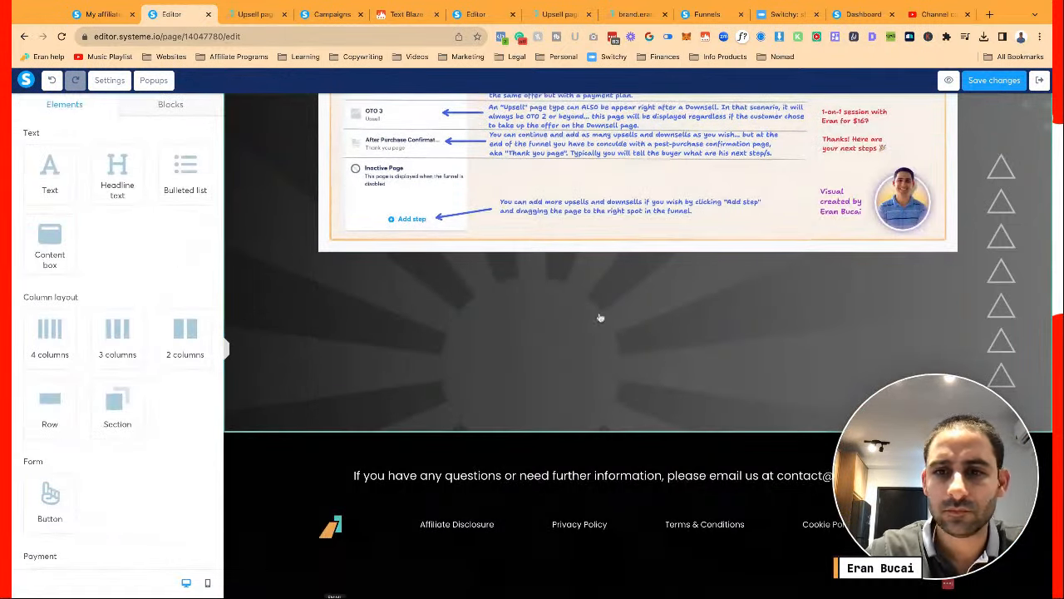
{"action": "scroll", "coordinate": [600, 318], "scroll_direction": "up", "scroll_amount": 4}
Upload 5.png and insert it in place of the Downsell section's funnel diagram image
{"action": "left_click", "coordinate": [601, 318]}
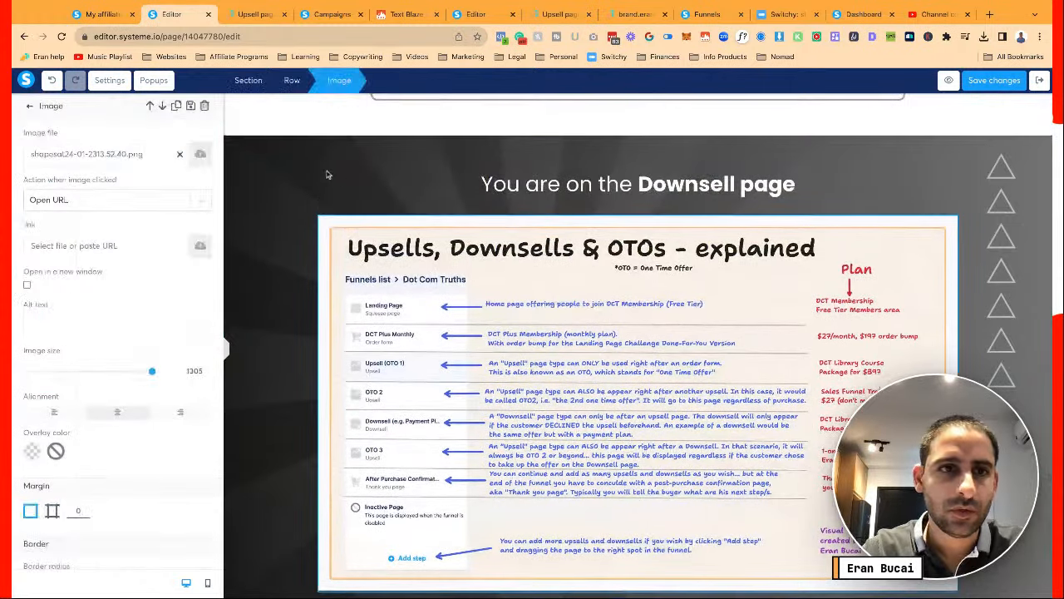
{"action": "left_click", "coordinate": [203, 156]}
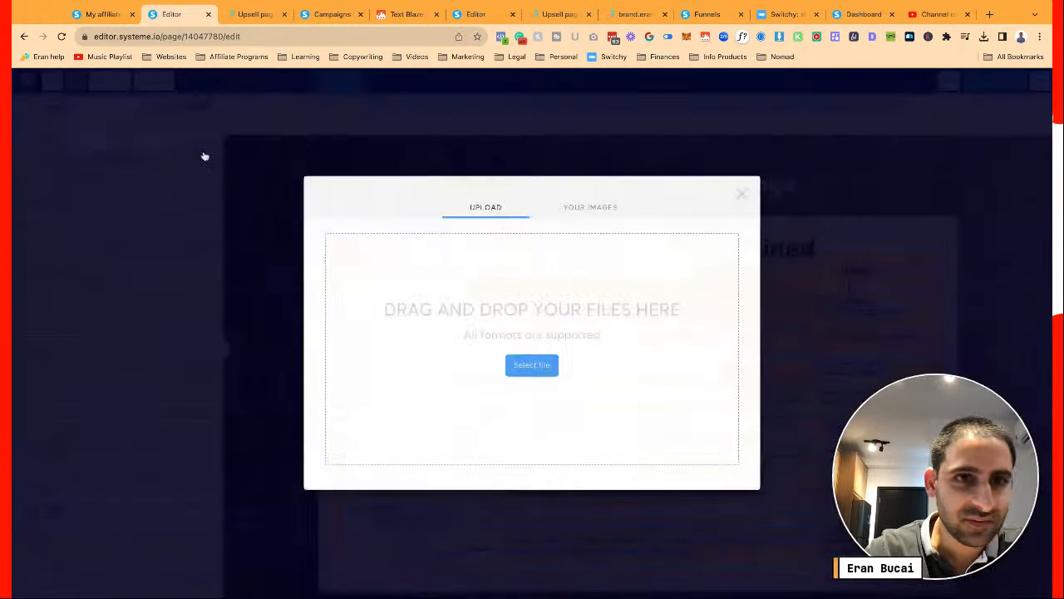
{"action": "left_click", "coordinate": [531, 371]}
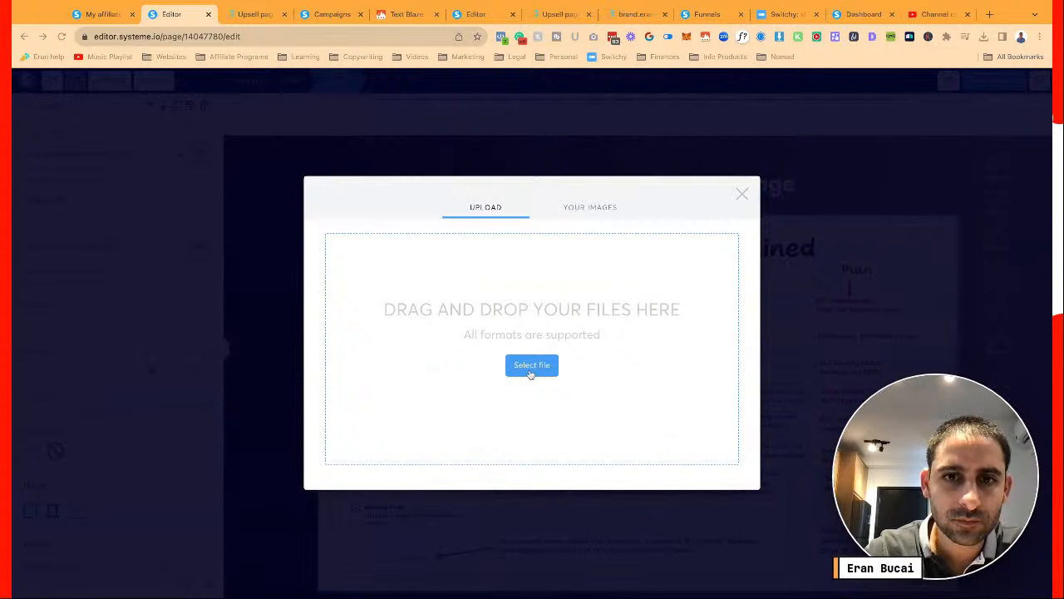
{"action": "left_click", "coordinate": [540, 371]}
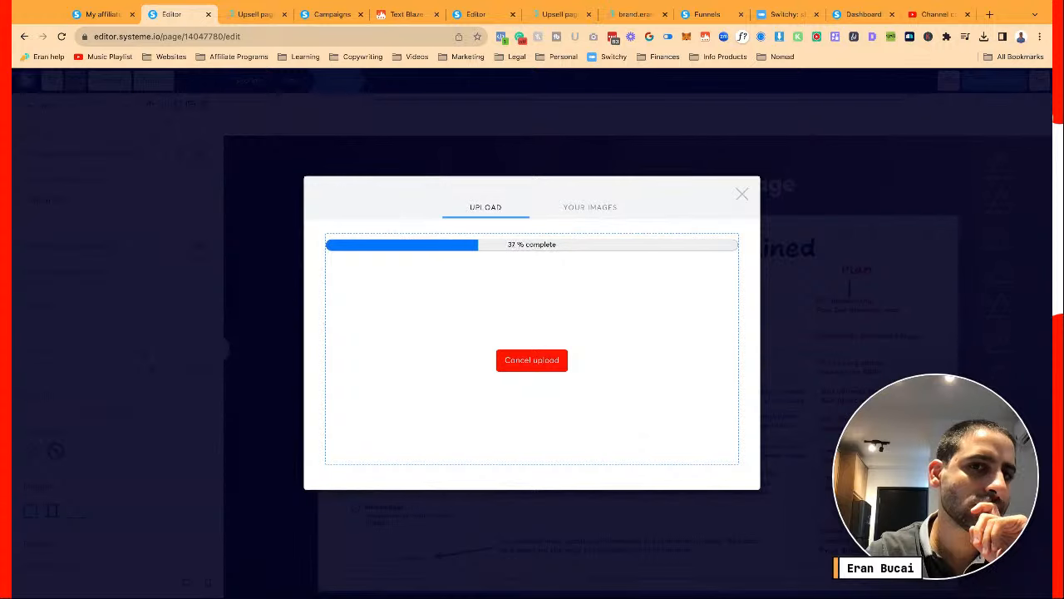
{"action": "left_click", "coordinate": [476, 17]}
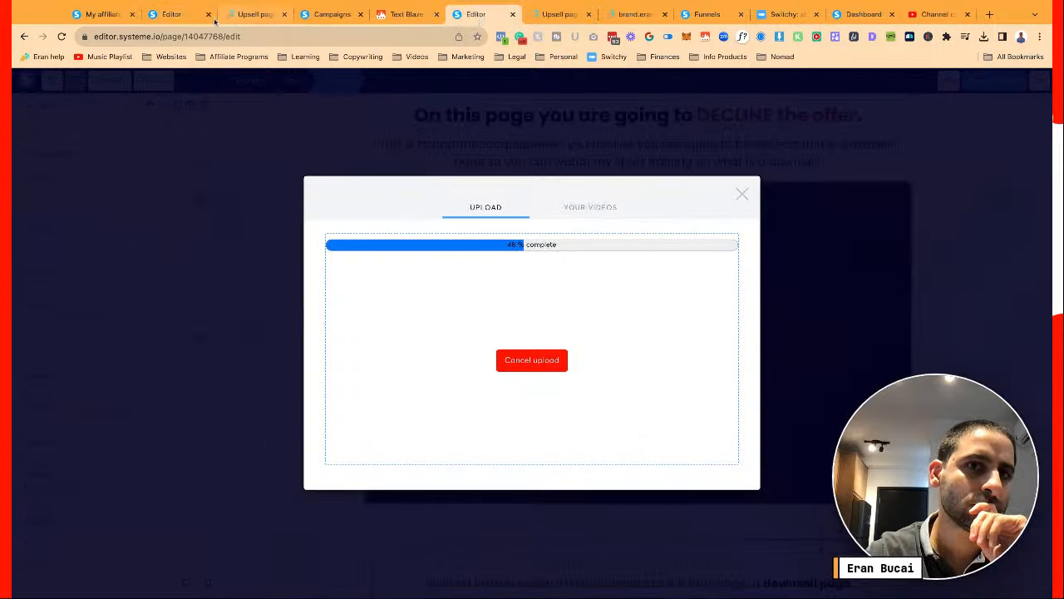
{"action": "left_click", "coordinate": [173, 17]}
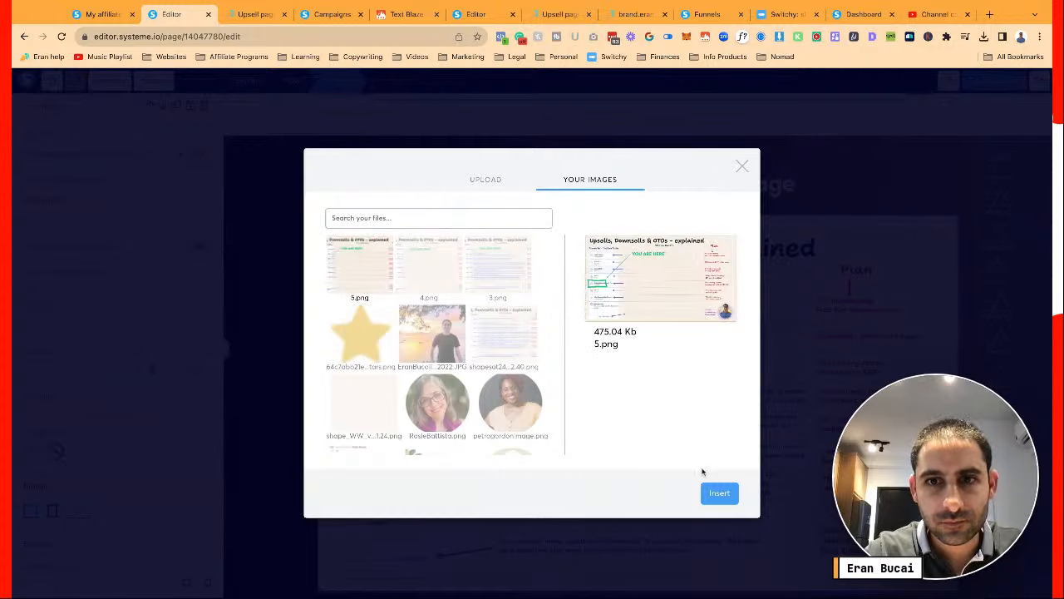
{"action": "left_click", "coordinate": [720, 494]}
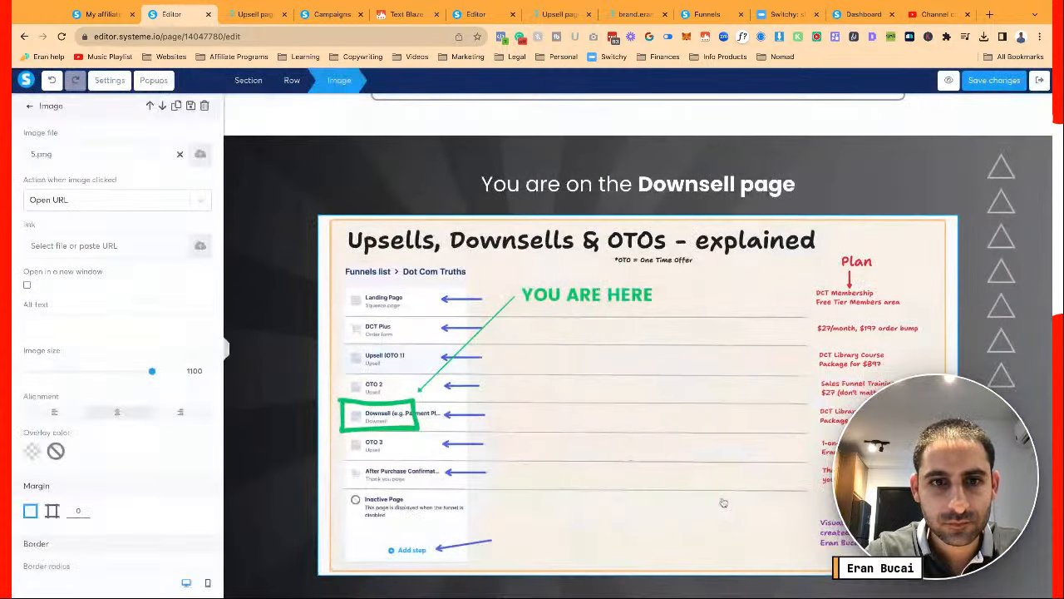
{"action": "left_click", "coordinate": [290, 268]}
{"action": "scroll", "coordinate": [288, 268], "scroll_direction": "down", "scroll_amount": 4}
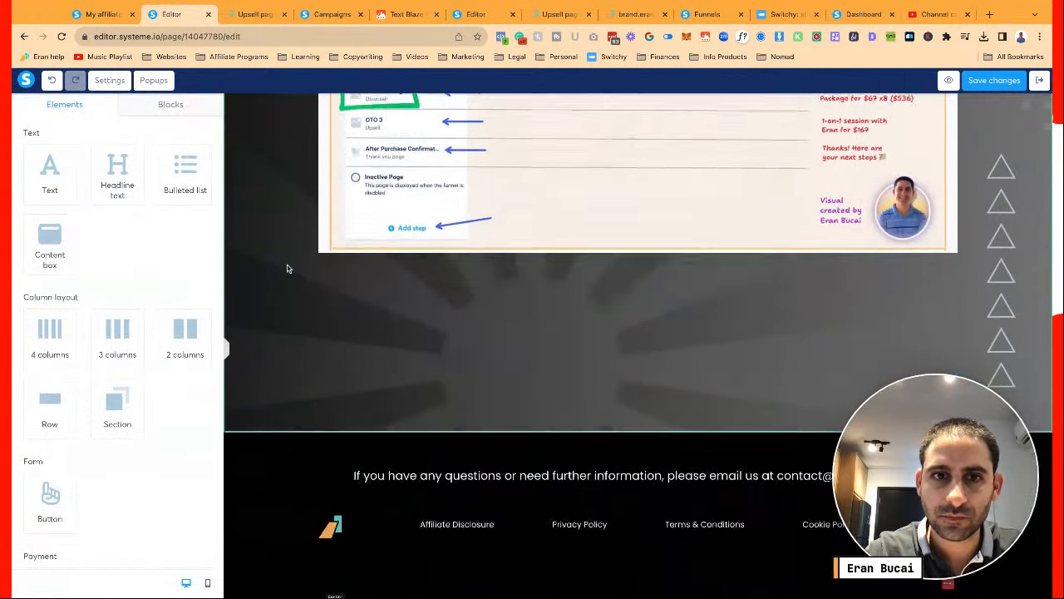
Add 'with this payment plan,' to the first box's green-button instruction, joining it into one line
{"action": "scroll", "coordinate": [287, 268], "scroll_direction": "up", "scroll_amount": 9}
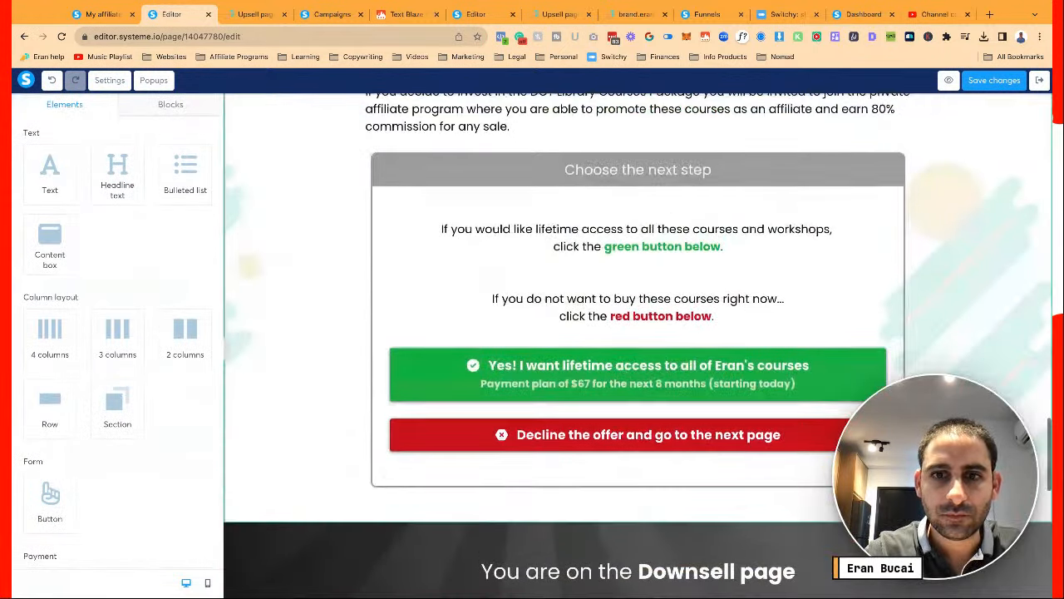
{"action": "scroll", "coordinate": [509, 348], "scroll_direction": "up", "scroll_amount": 1}
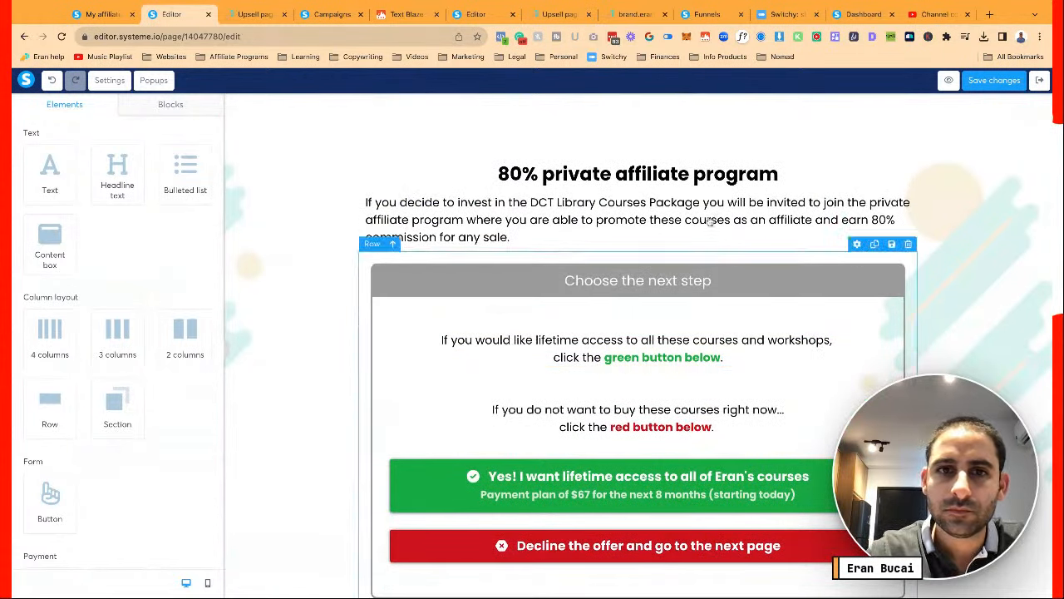
{"action": "scroll", "coordinate": [754, 260], "scroll_direction": "up", "scroll_amount": 3}
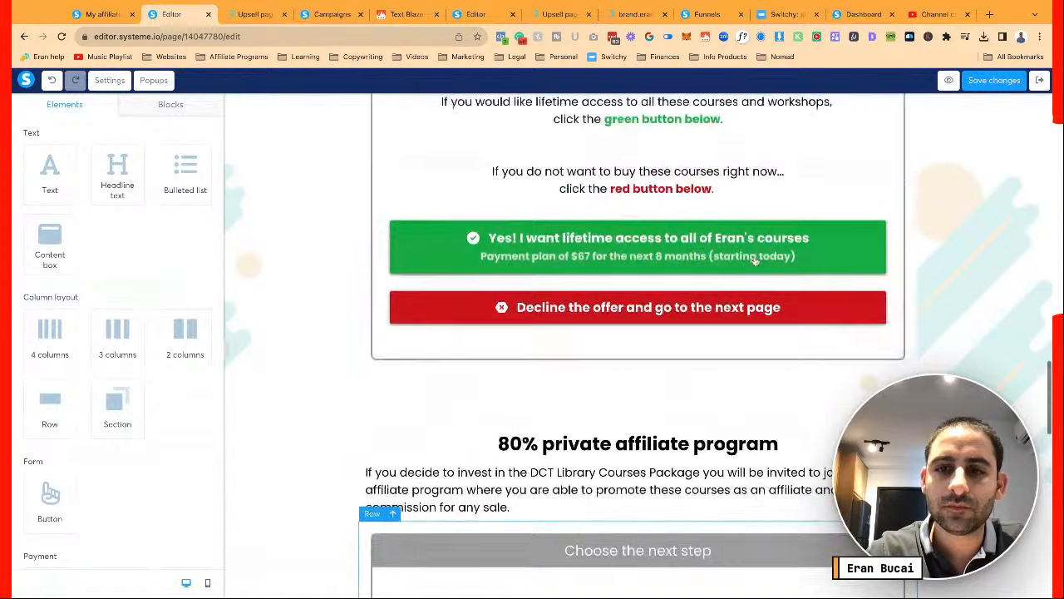
{"action": "scroll", "coordinate": [754, 260], "scroll_direction": "up", "scroll_amount": 3}
{"action": "scroll", "coordinate": [831, 330], "scroll_direction": "down", "scroll_amount": 6}
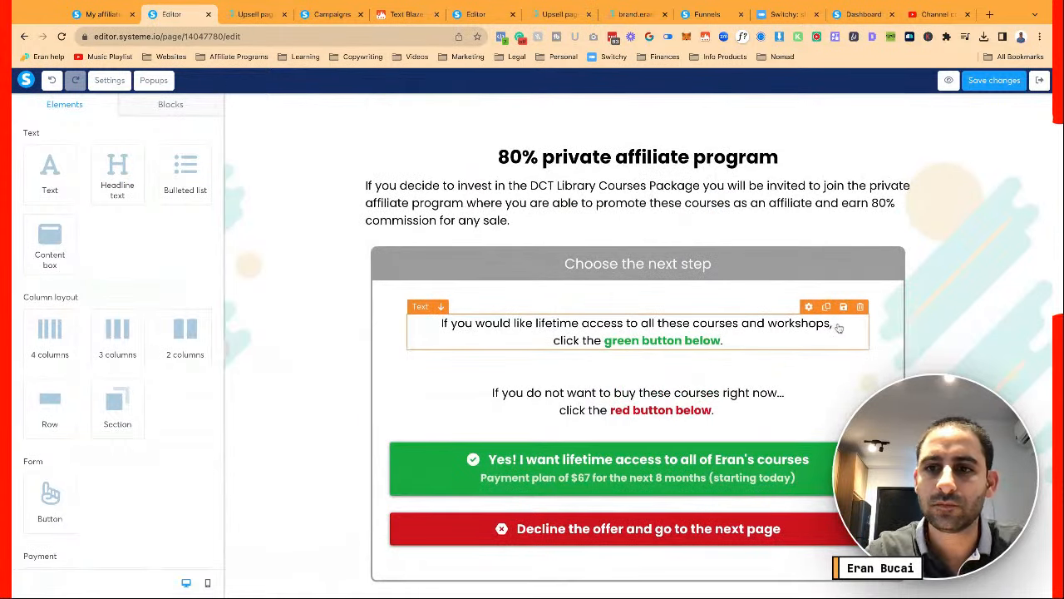
{"action": "left_click", "coordinate": [839, 328]}
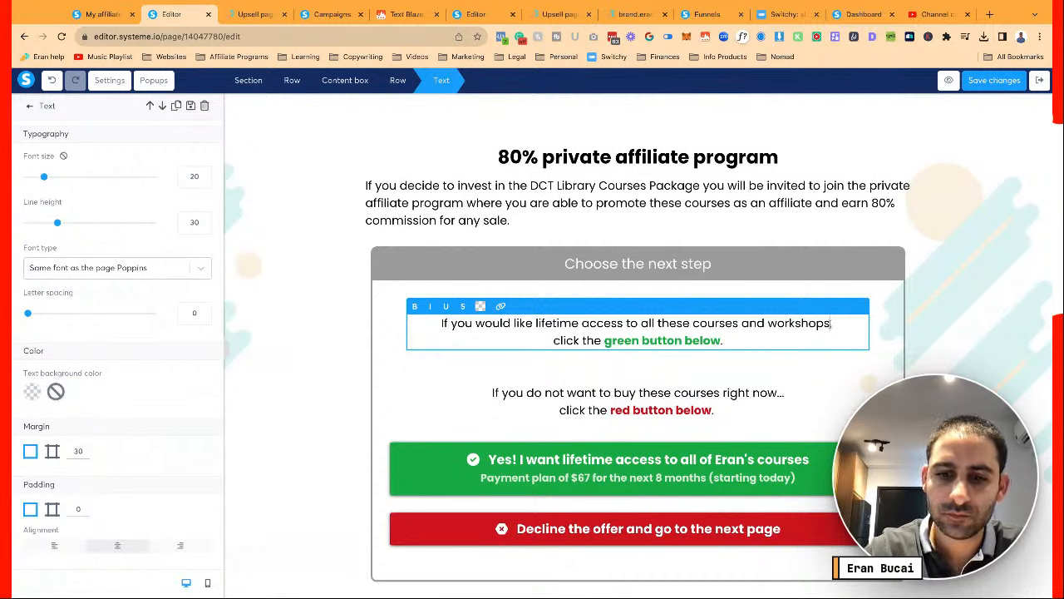
{"action": "type", "text": "with this payment "}
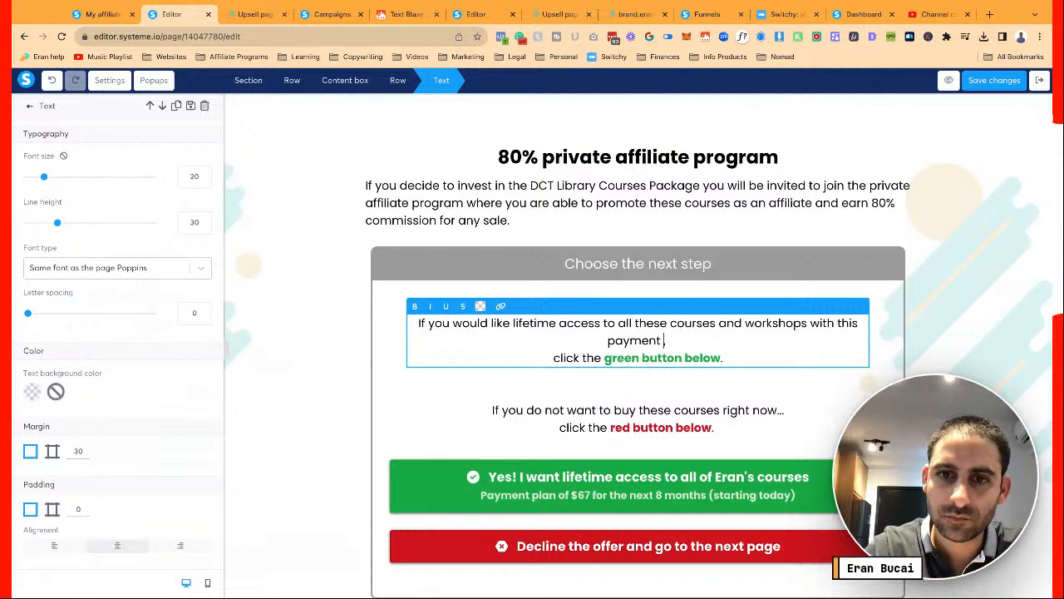
{"action": "type", "text": "pl"}
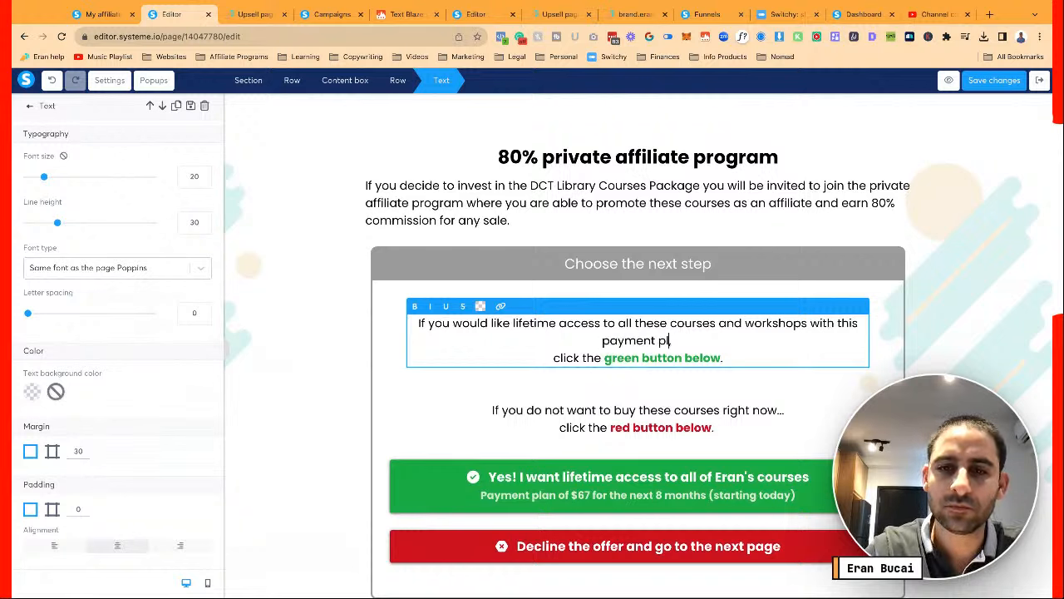
{"action": "type", "text": "an,"}
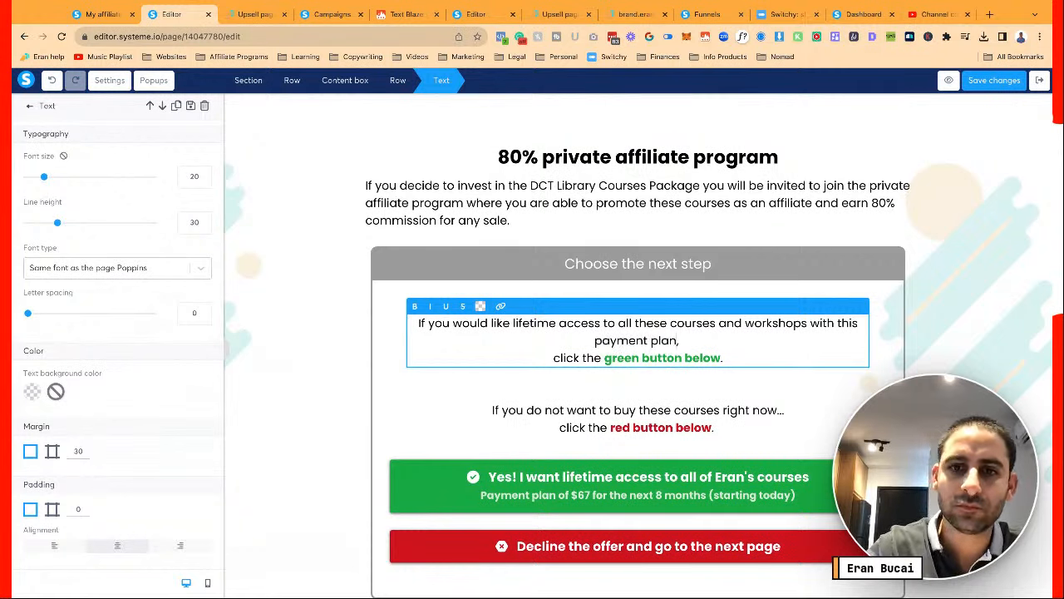
{"action": "key", "text": "Delete"}
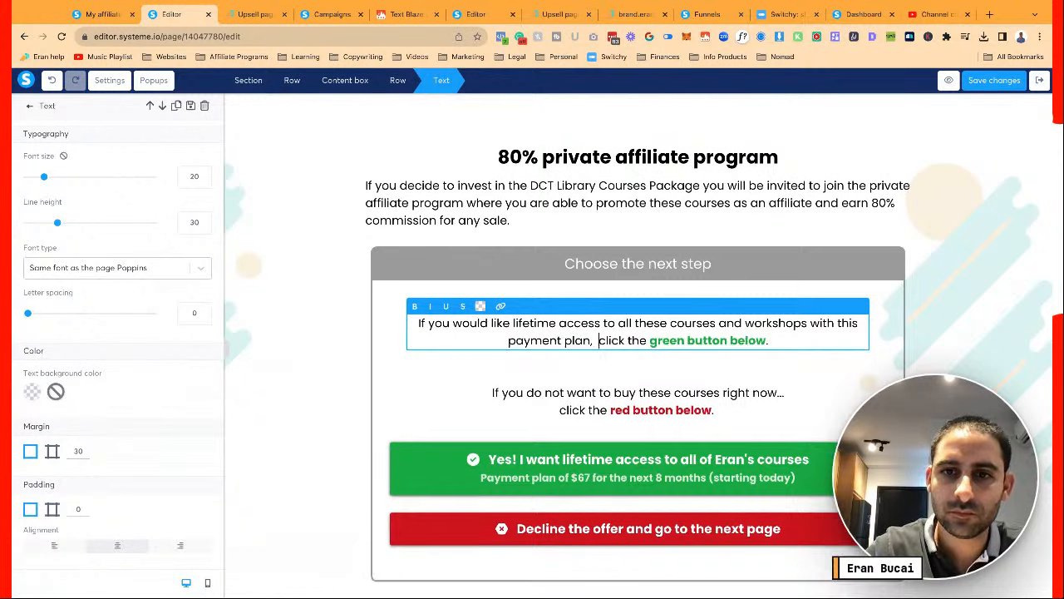
{"action": "key", "text": "BackSpace"}
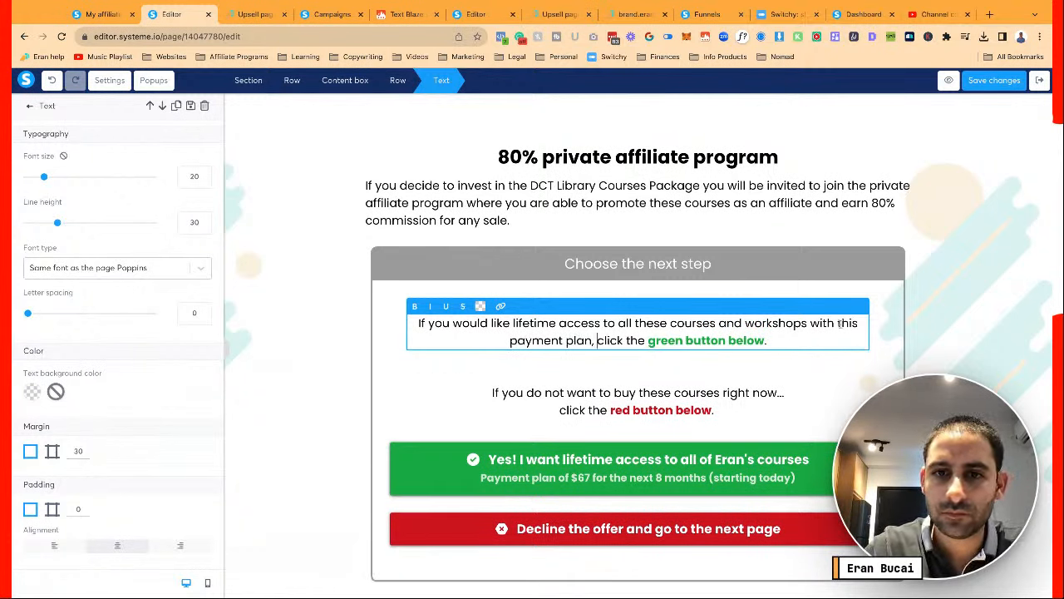
{"action": "key", "text": "Escape"}
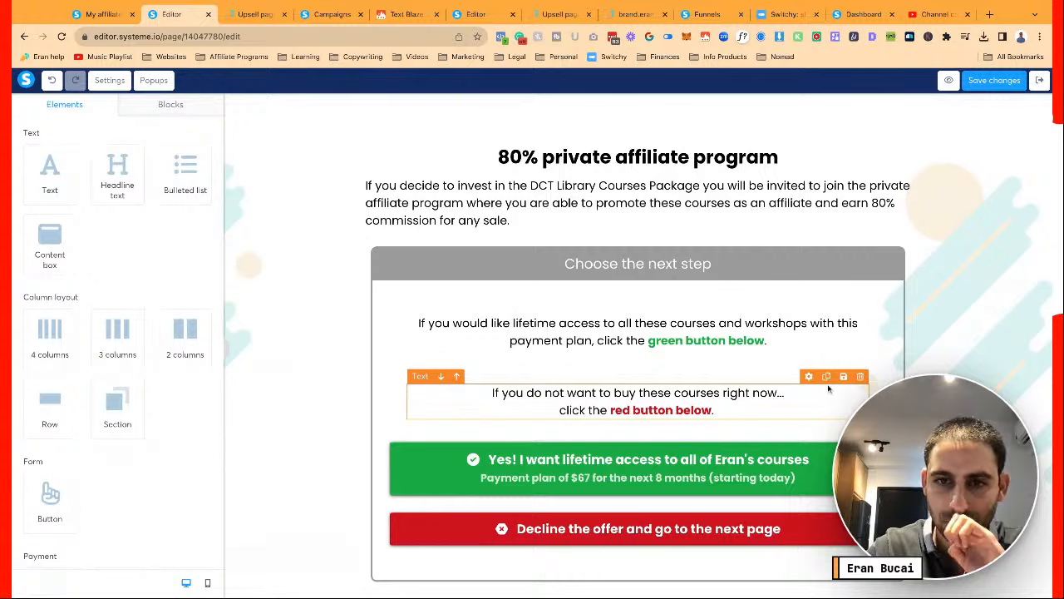
Add 'with a payment plan,' to the second box's instruction, removing the extra space and line break
{"action": "scroll", "coordinate": [828, 388], "scroll_direction": "down", "scroll_amount": 1}
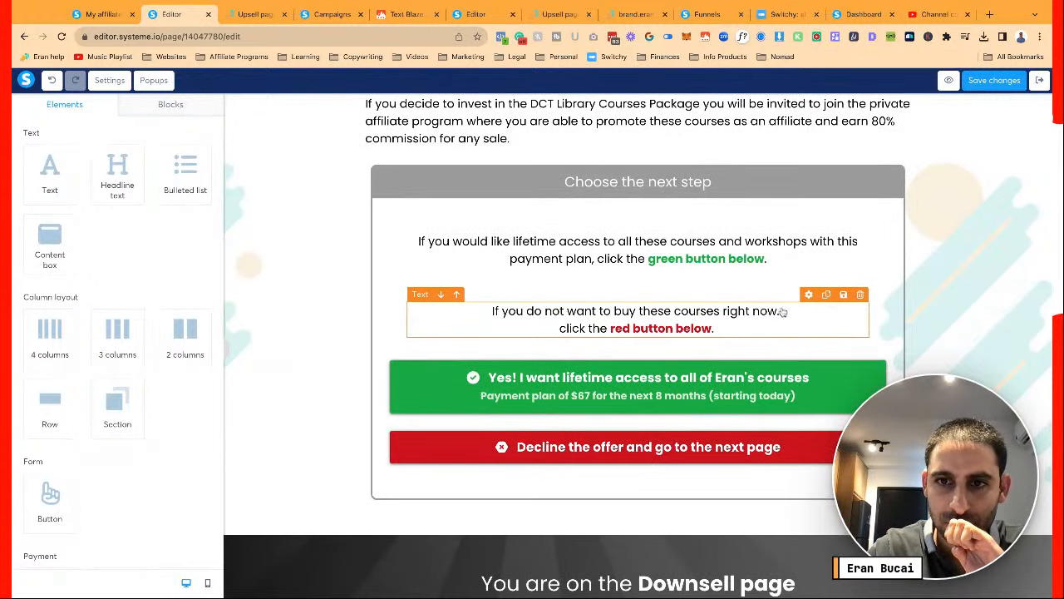
{"action": "scroll", "coordinate": [778, 299], "scroll_direction": "down", "scroll_amount": 3}
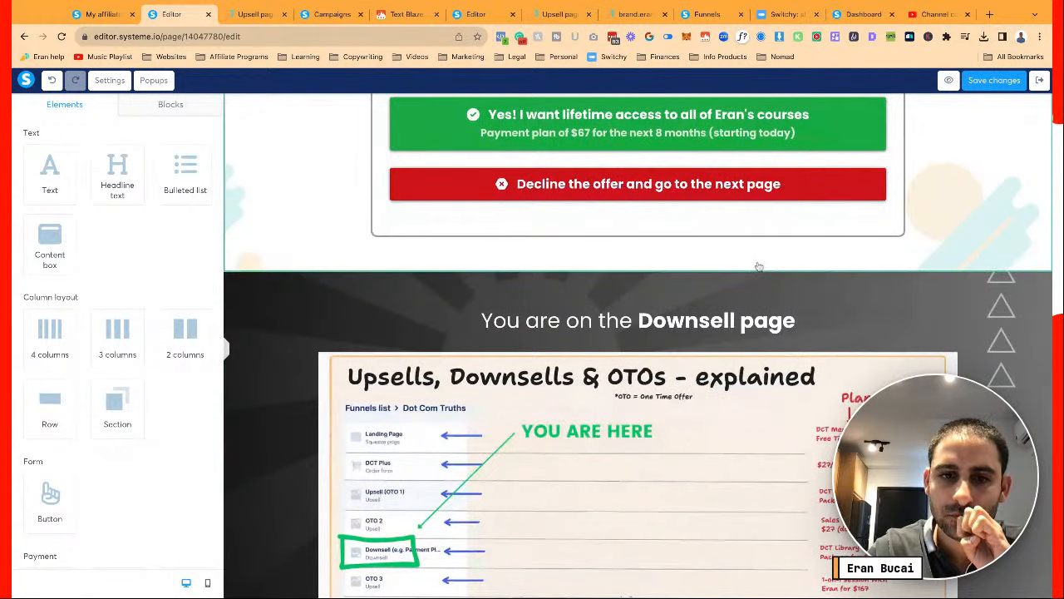
{"action": "scroll", "coordinate": [758, 266], "scroll_direction": "up", "scroll_amount": 8}
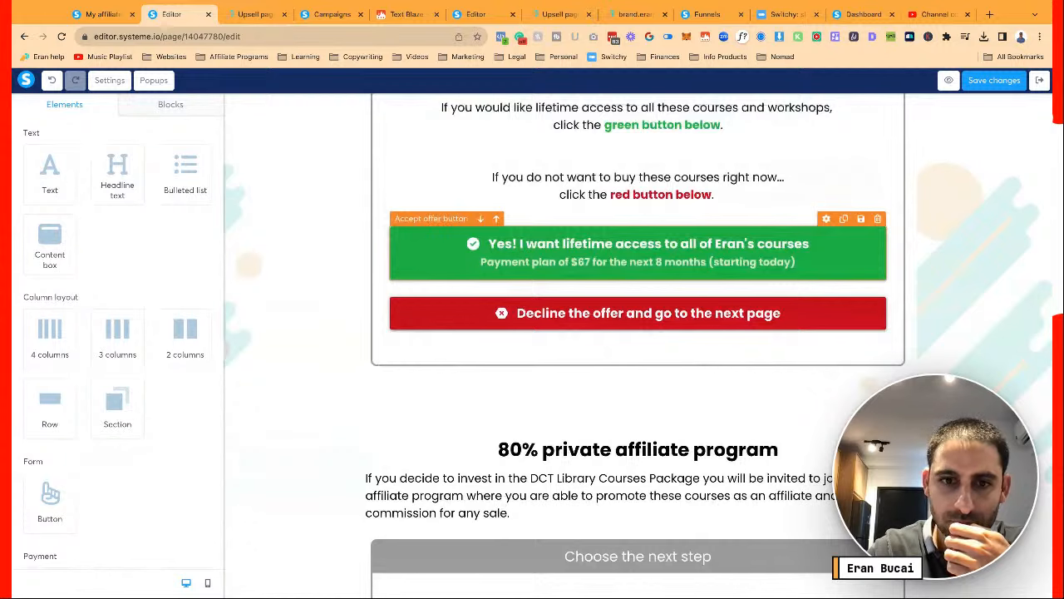
{"action": "scroll", "coordinate": [802, 309], "scroll_direction": "up", "scroll_amount": 3}
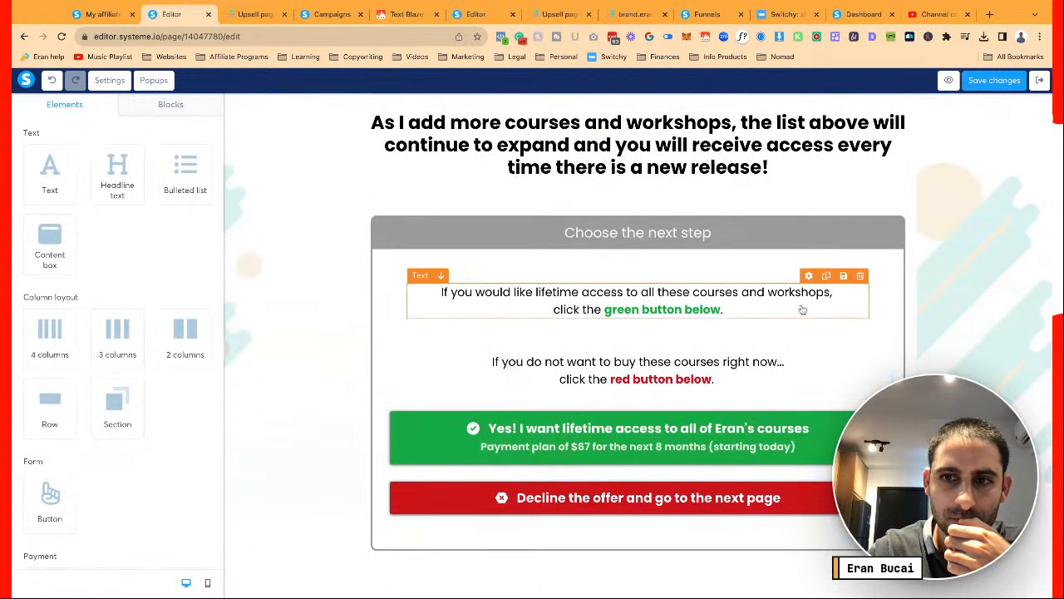
{"action": "left_click", "coordinate": [824, 293]}
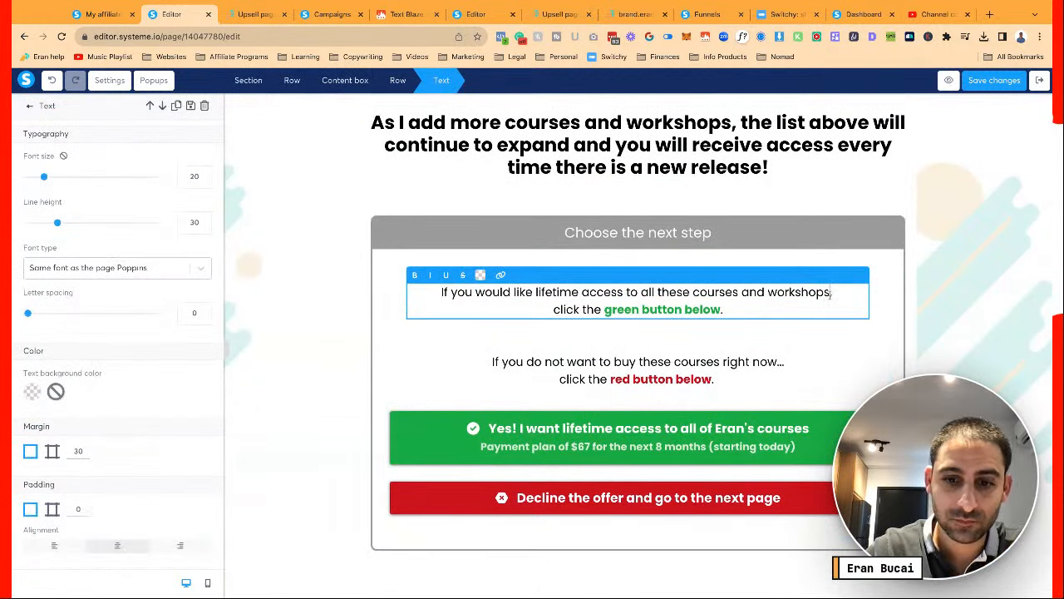
{"action": "type", "text": "with a payment "}
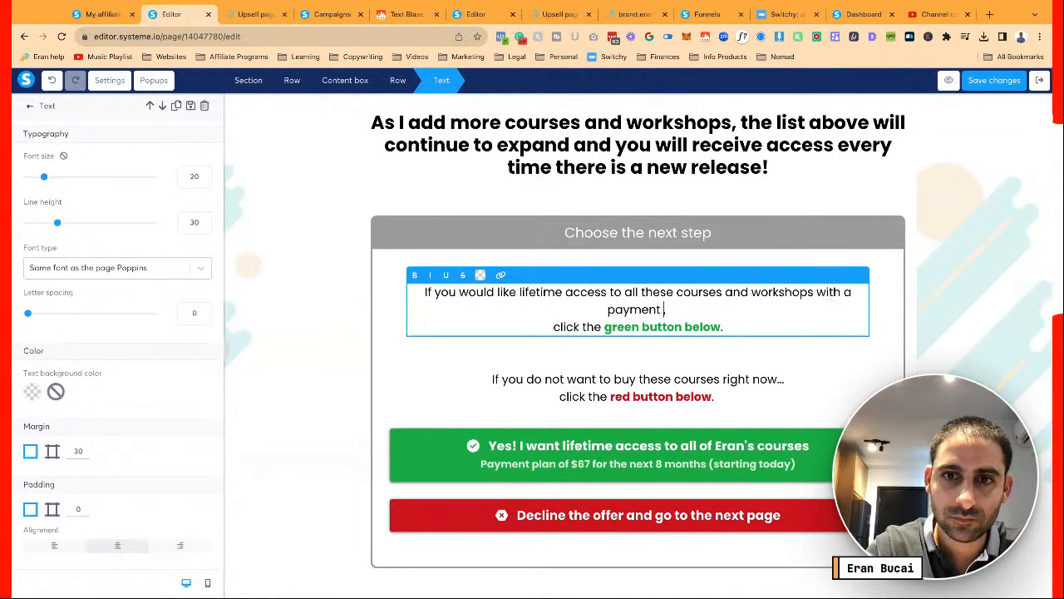
{"action": "type", "text": "plan,"}
{"action": "key", "text": "BackSpace"}
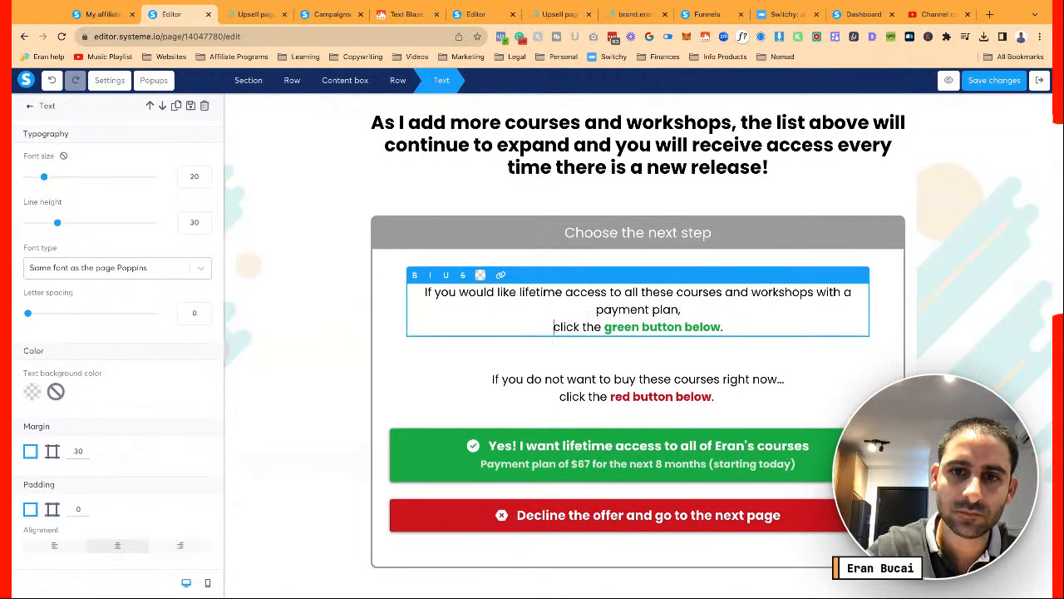
{"action": "key", "text": "BackSpace"}
Finish the instruction edit and look over the 8 PAYMENTS OF $67 headline and $397 price note
{"action": "left_click", "coordinate": [842, 356]}
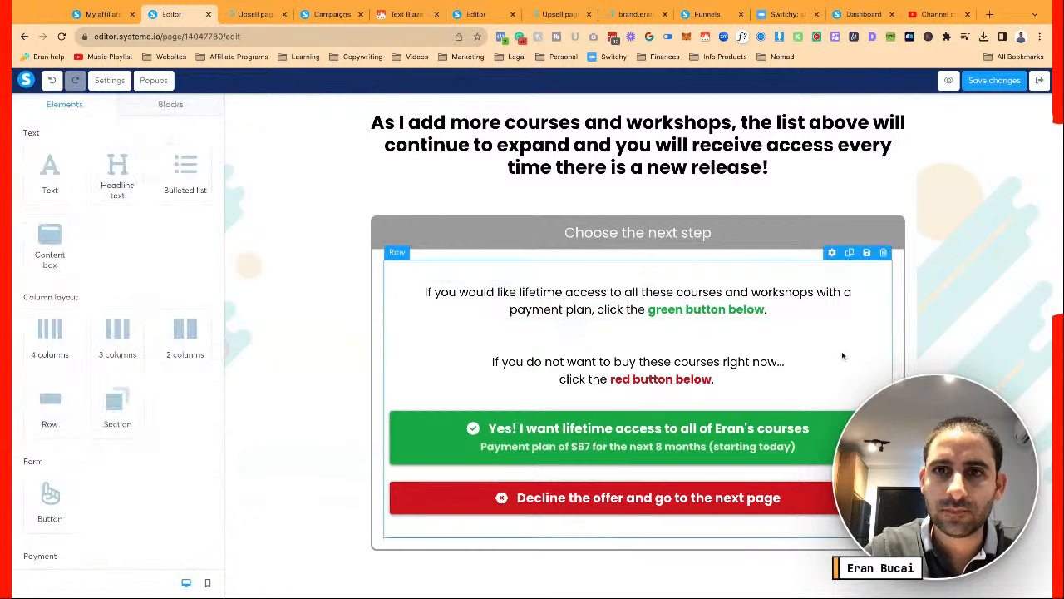
{"action": "scroll", "coordinate": [842, 355], "scroll_direction": "up", "scroll_amount": 3}
{"action": "scroll", "coordinate": [694, 225], "scroll_direction": "up", "scroll_amount": 7}
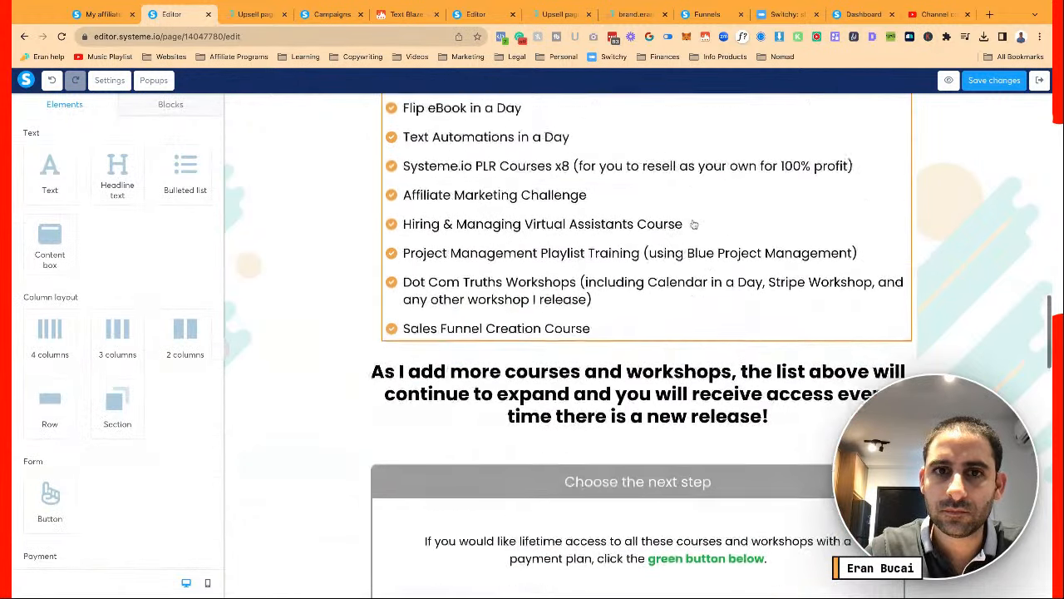
{"action": "scroll", "coordinate": [637, 346], "scroll_direction": "up", "scroll_amount": 1}
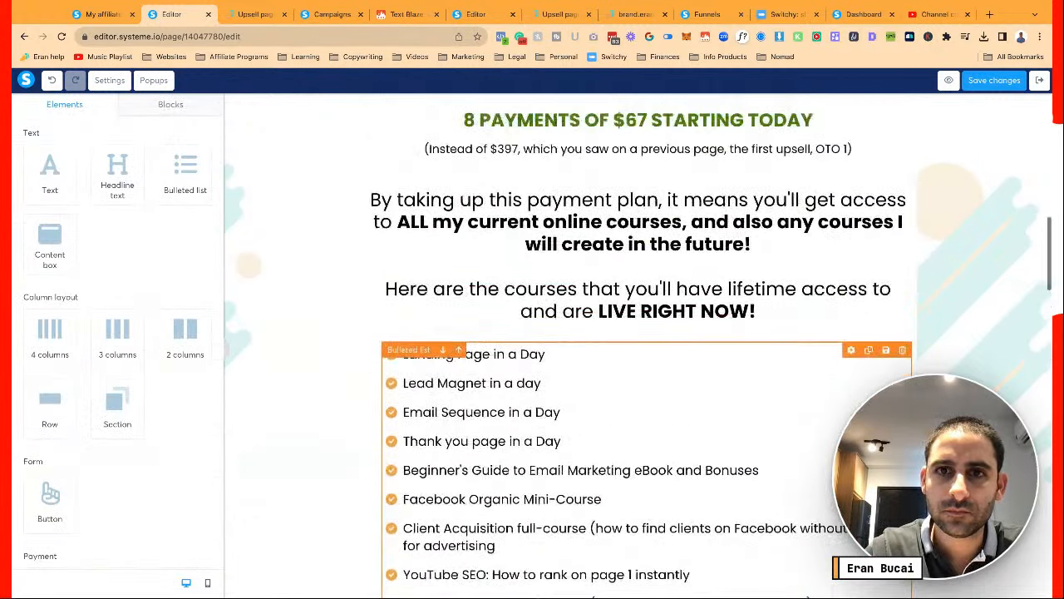
{"action": "scroll", "coordinate": [671, 287], "scroll_direction": "up", "scroll_amount": 3}
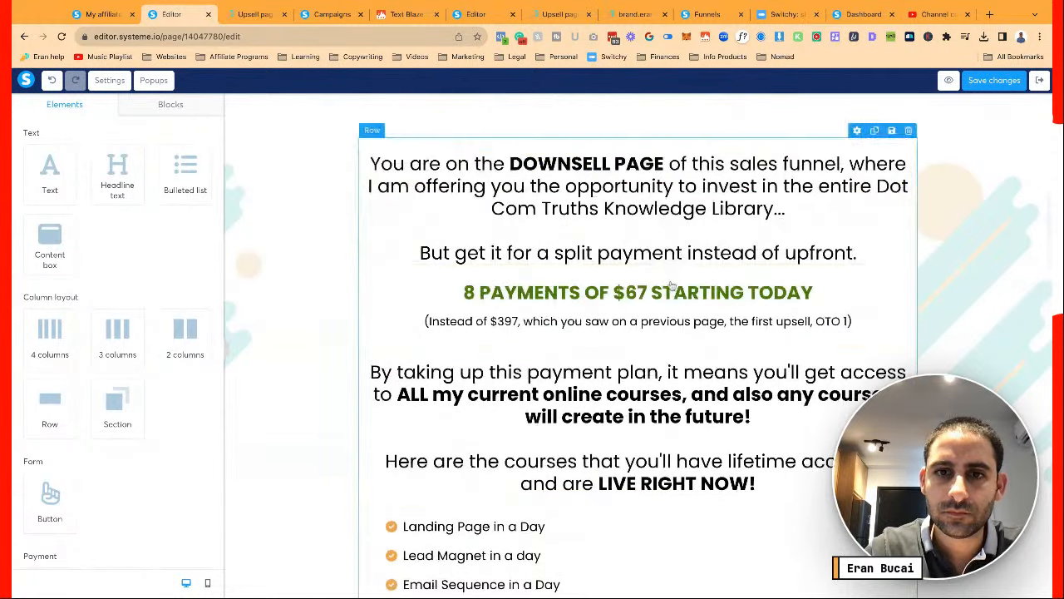
{"action": "left_click", "coordinate": [671, 291]}
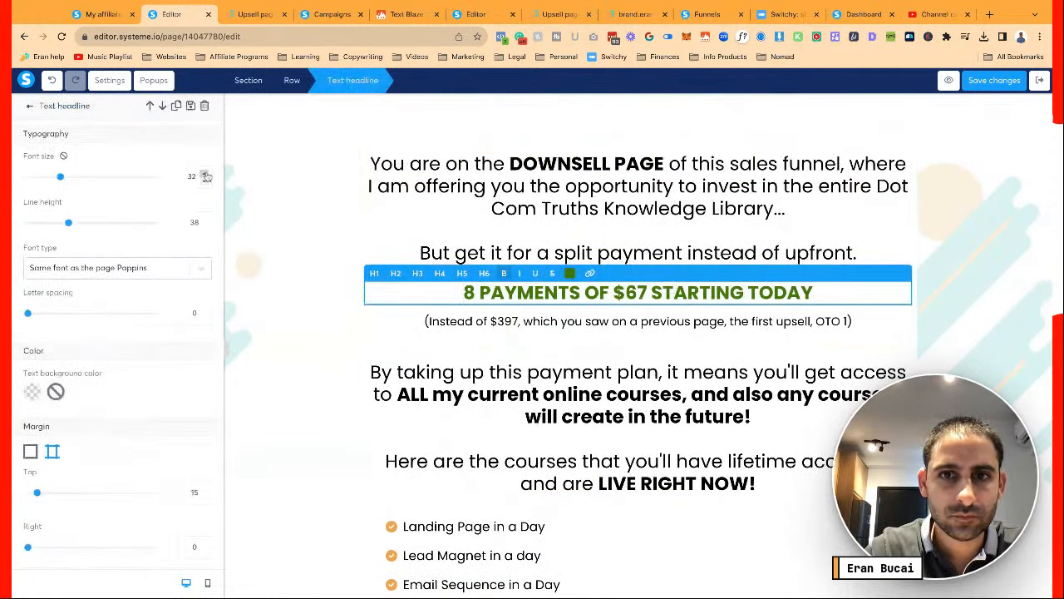
{"action": "left_click", "coordinate": [308, 311]}
{"action": "scroll", "coordinate": [308, 311], "scroll_direction": "up", "scroll_amount": 2}
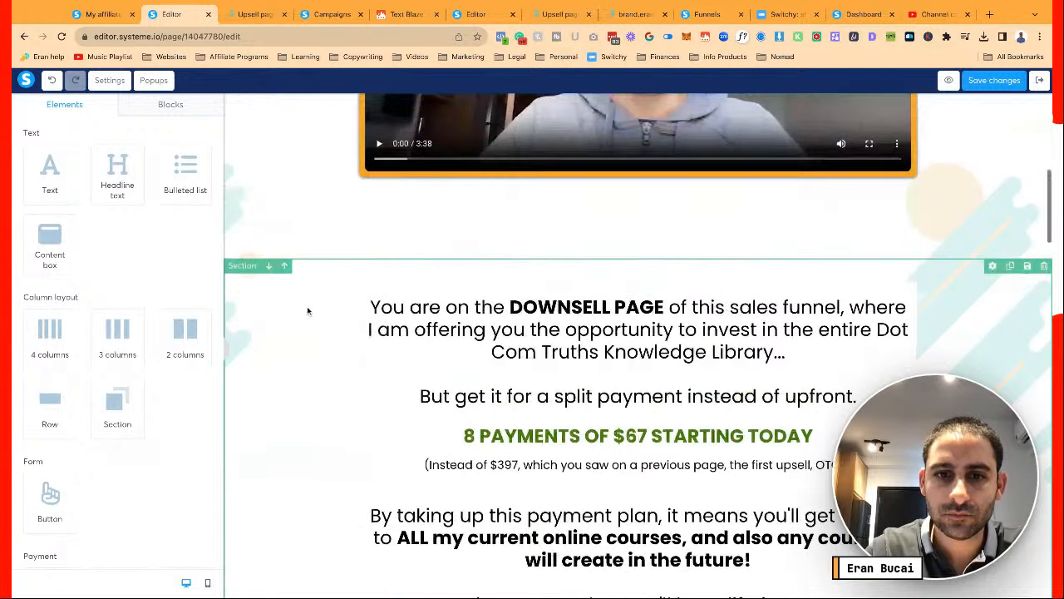
{"action": "scroll", "coordinate": [308, 311], "scroll_direction": "down", "scroll_amount": 2}
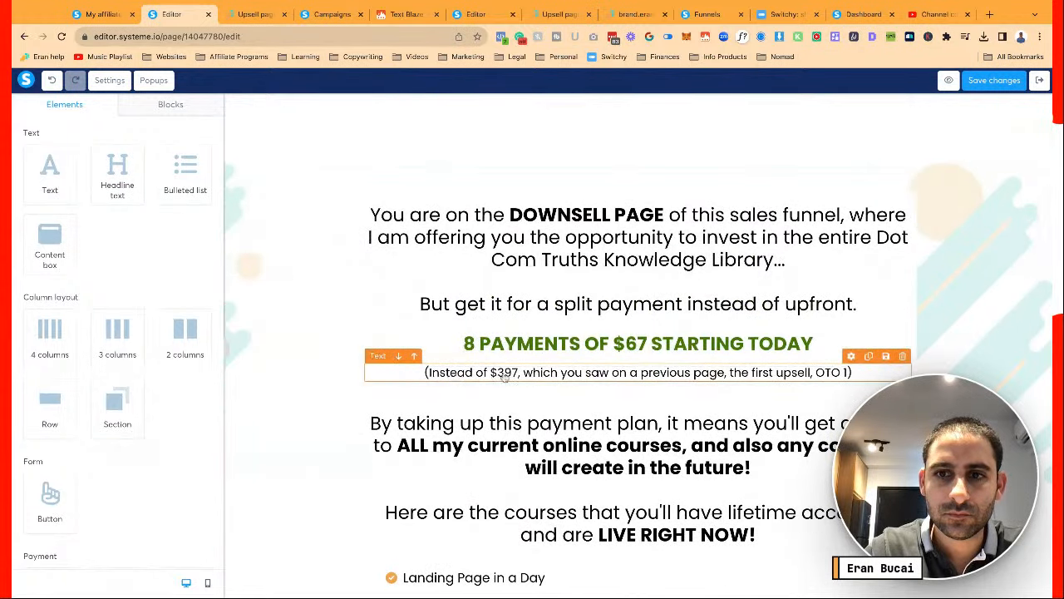
{"action": "left_click", "coordinate": [504, 374]}
{"action": "left_click", "coordinate": [663, 417]}
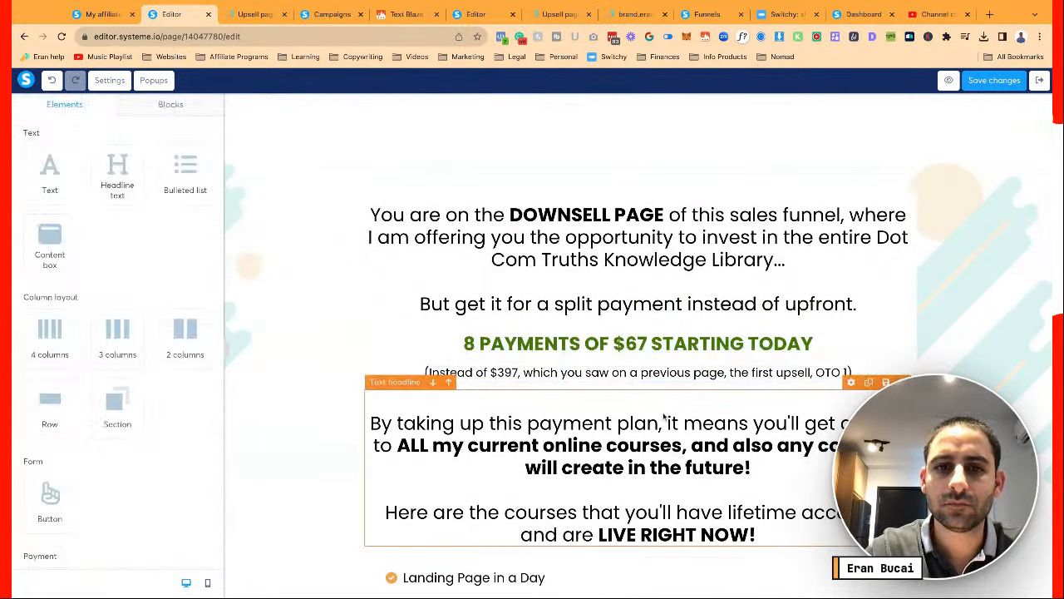
{"action": "scroll", "coordinate": [663, 418], "scroll_direction": "up", "scroll_amount": 6}
{"action": "scroll", "coordinate": [582, 308], "scroll_direction": "up", "scroll_amount": 1}
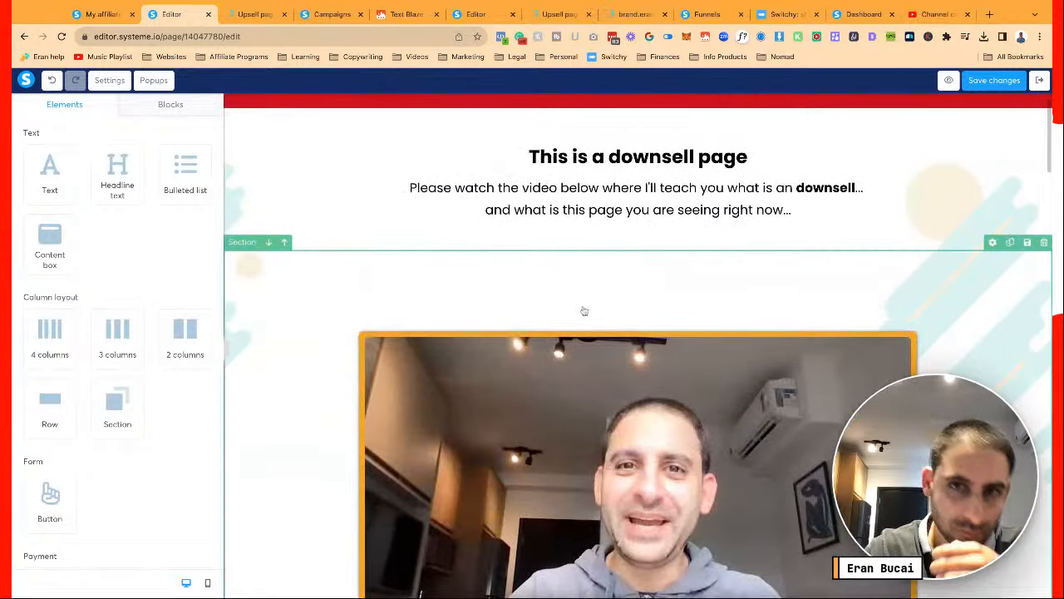
Set the video section's top and bottom padding to 40
{"action": "left_click", "coordinate": [456, 294]}
{"action": "scroll", "coordinate": [456, 294], "scroll_direction": "down", "scroll_amount": 2}
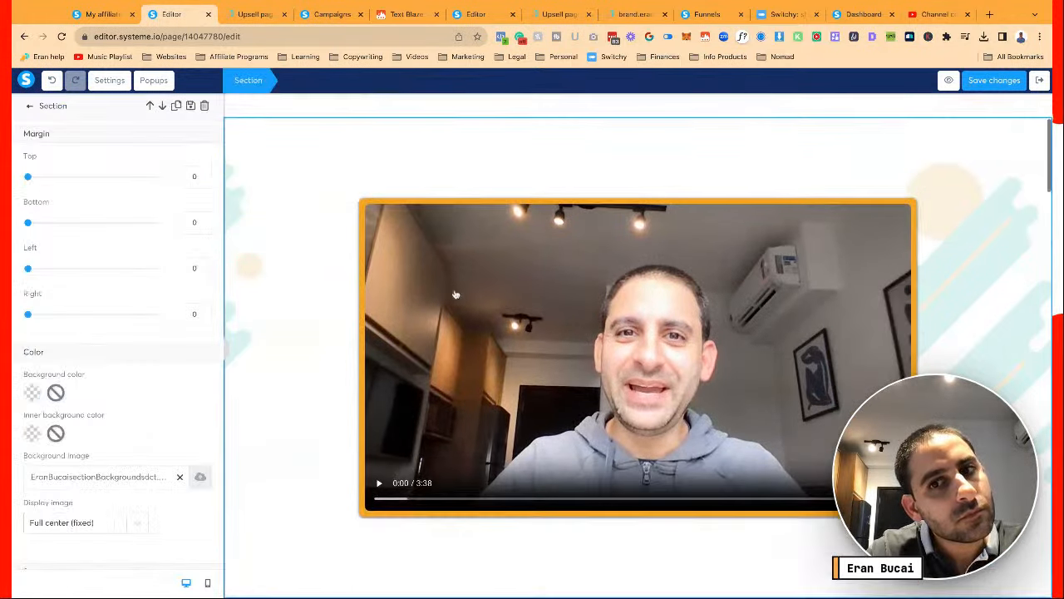
{"action": "left_click", "coordinate": [320, 262]}
{"action": "scroll", "coordinate": [321, 261], "scroll_direction": "down", "scroll_amount": 1}
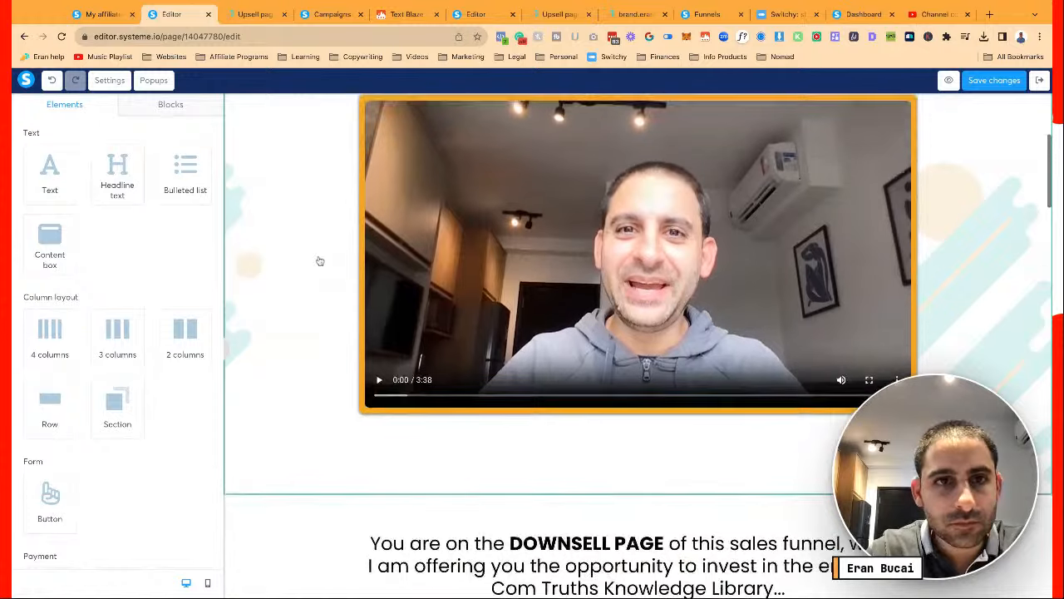
{"action": "scroll", "coordinate": [320, 261], "scroll_direction": "up", "scroll_amount": 1}
{"action": "left_click", "coordinate": [320, 261]}
{"action": "scroll", "coordinate": [182, 264], "scroll_direction": "down", "scroll_amount": 3}
{"action": "scroll", "coordinate": [182, 264], "scroll_direction": "down", "scroll_amount": 2}
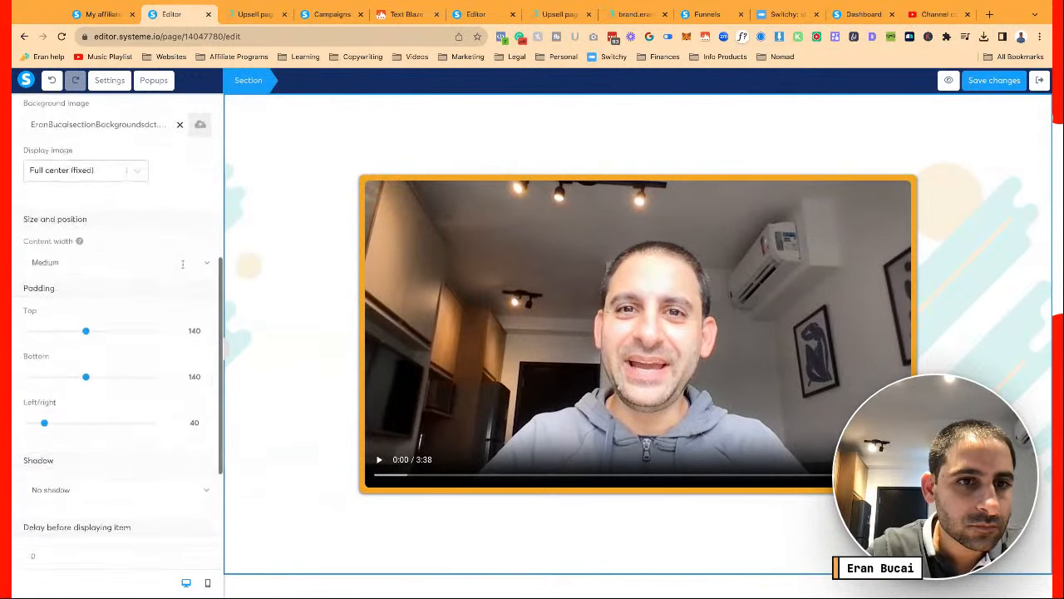
{"action": "left_click", "coordinate": [185, 317]}
{"action": "key", "text": "Up"}
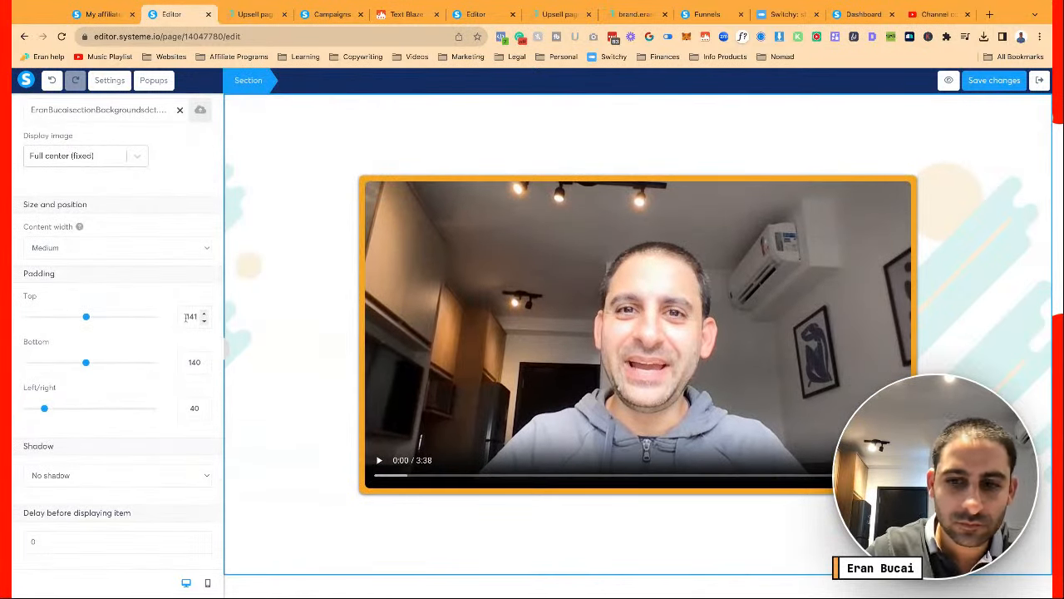
{"action": "type", "text": "40"}
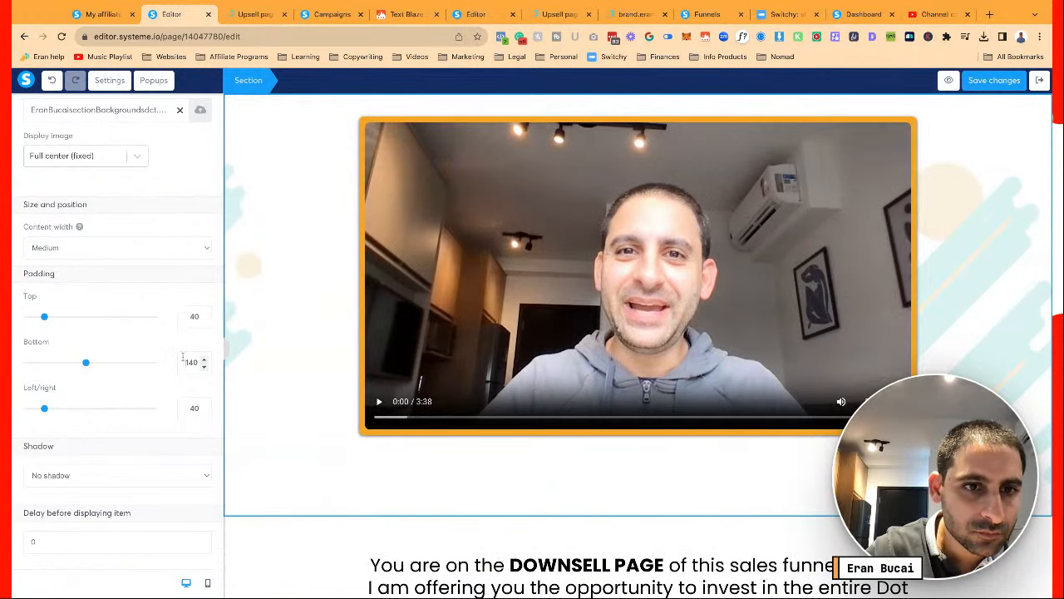
{"action": "key", "text": "BackSpace"}
{"action": "left_click", "coordinate": [266, 350]}
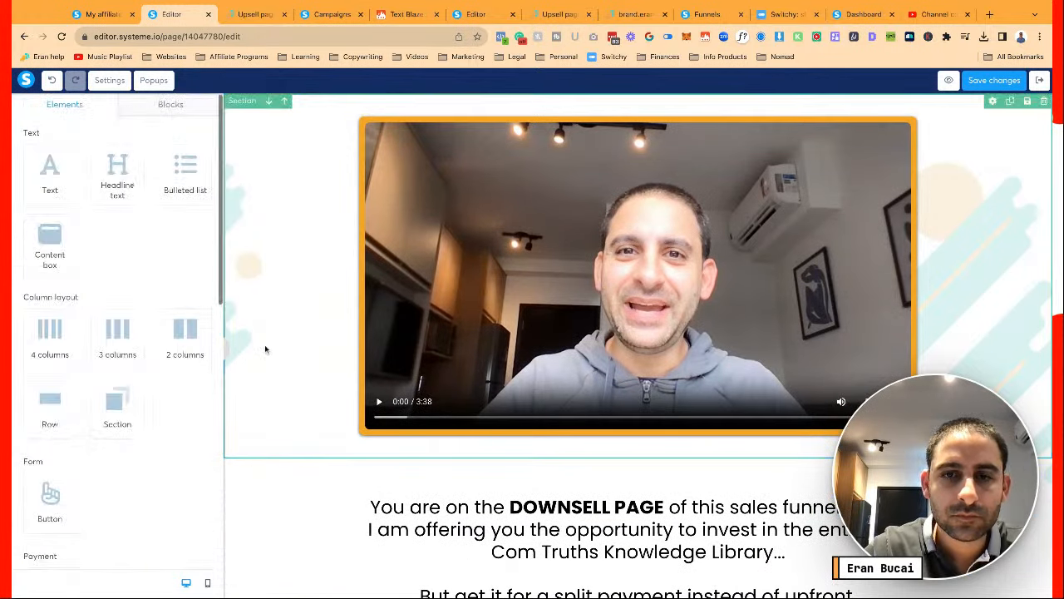
Save the downsell page changes
{"action": "scroll", "coordinate": [326, 338], "scroll_direction": "up", "scroll_amount": 2}
{"action": "scroll", "coordinate": [325, 337], "scroll_direction": "up", "scroll_amount": 1}
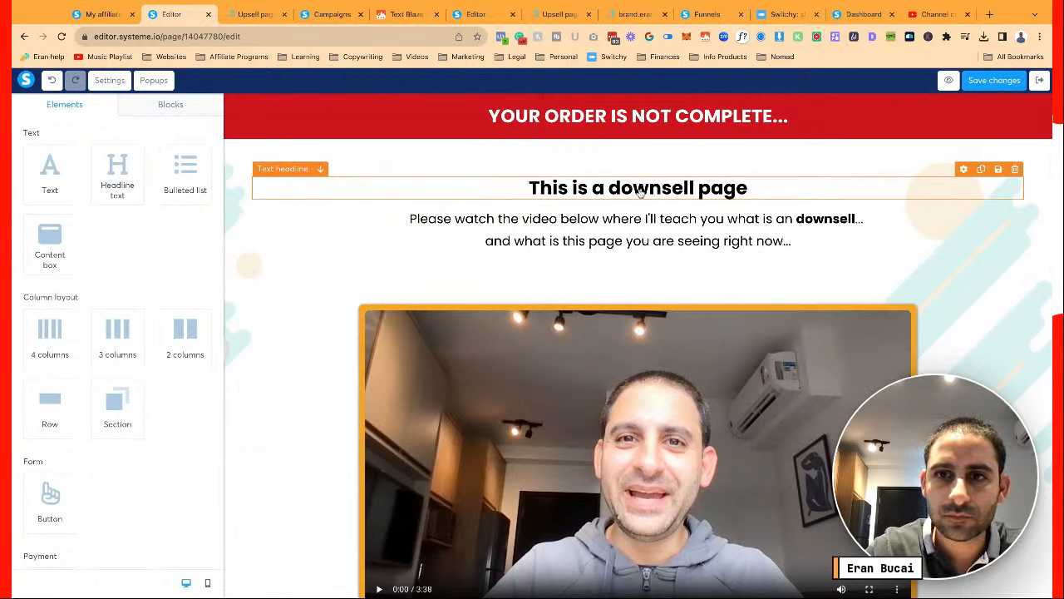
{"action": "left_click", "coordinate": [679, 236]}
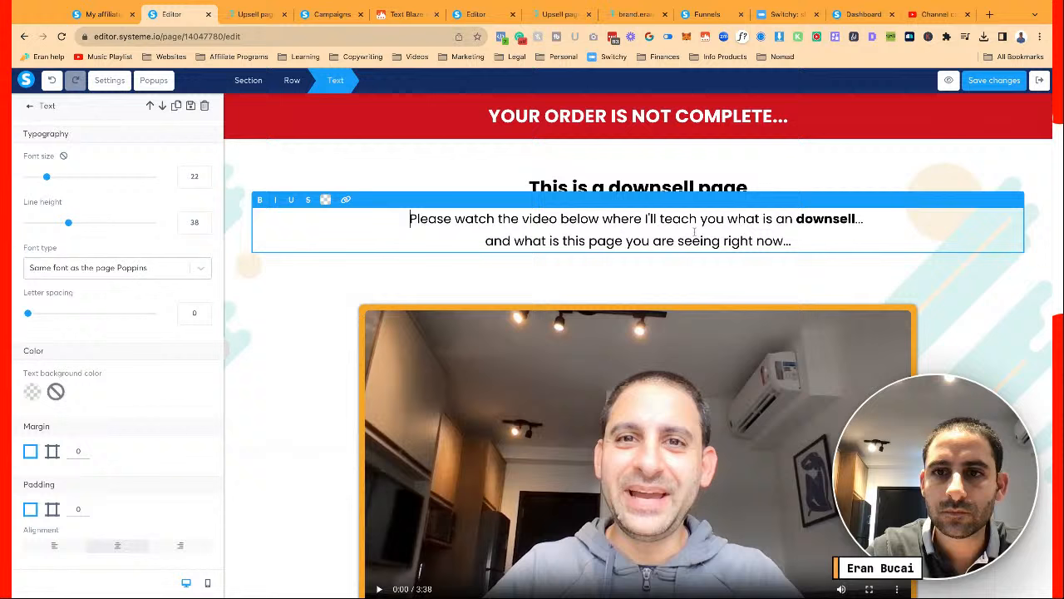
{"action": "left_click", "coordinate": [993, 83]}
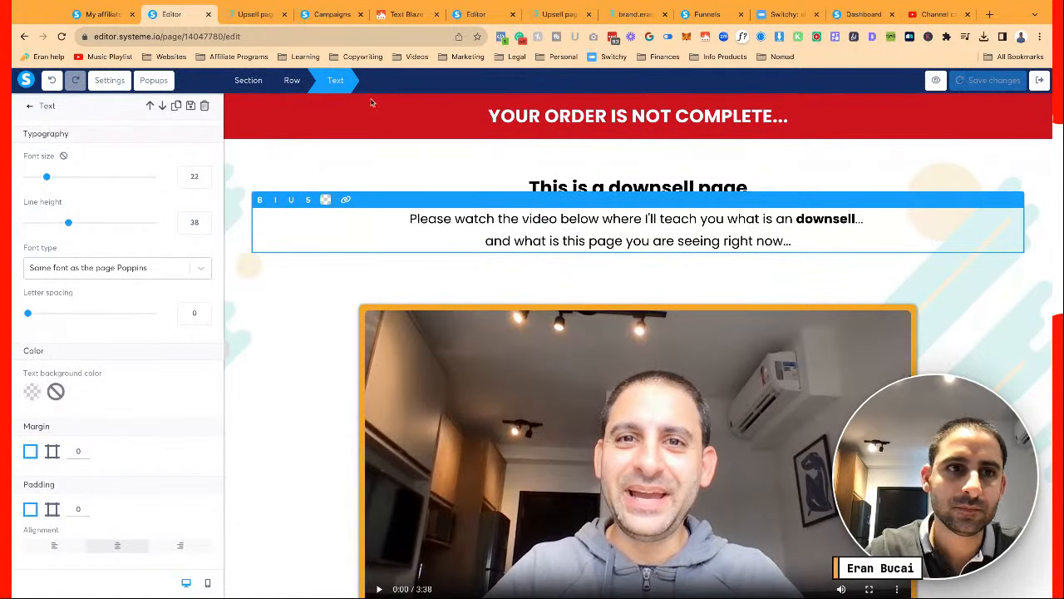
Set the page's Facebook event to Purchase
{"action": "left_click", "coordinate": [110, 80]}
{"action": "scroll", "coordinate": [175, 365], "scroll_direction": "down", "scroll_amount": 5}
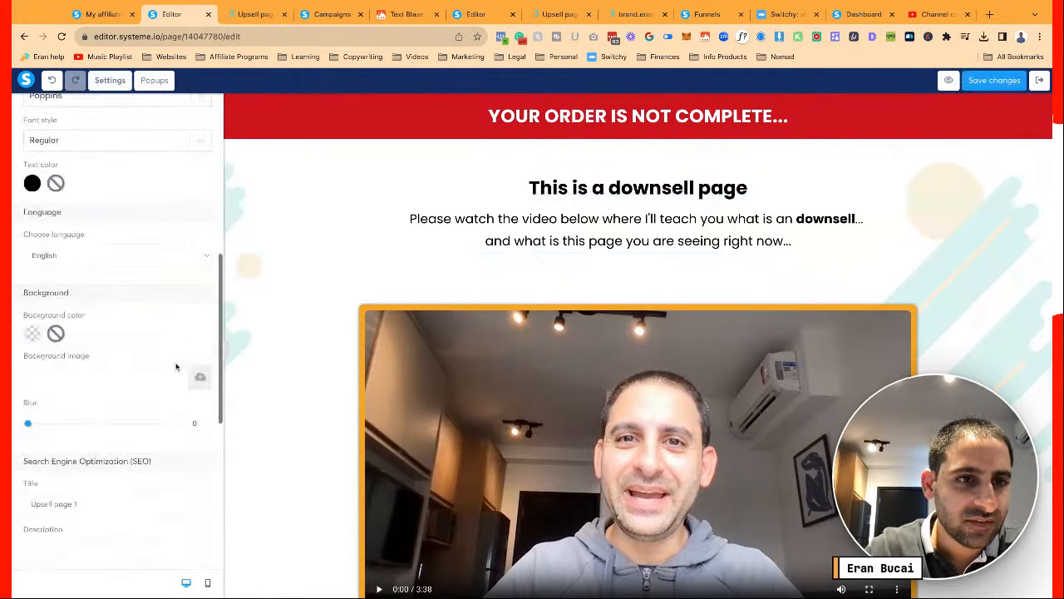
{"action": "scroll", "coordinate": [107, 316], "scroll_direction": "down", "scroll_amount": 5}
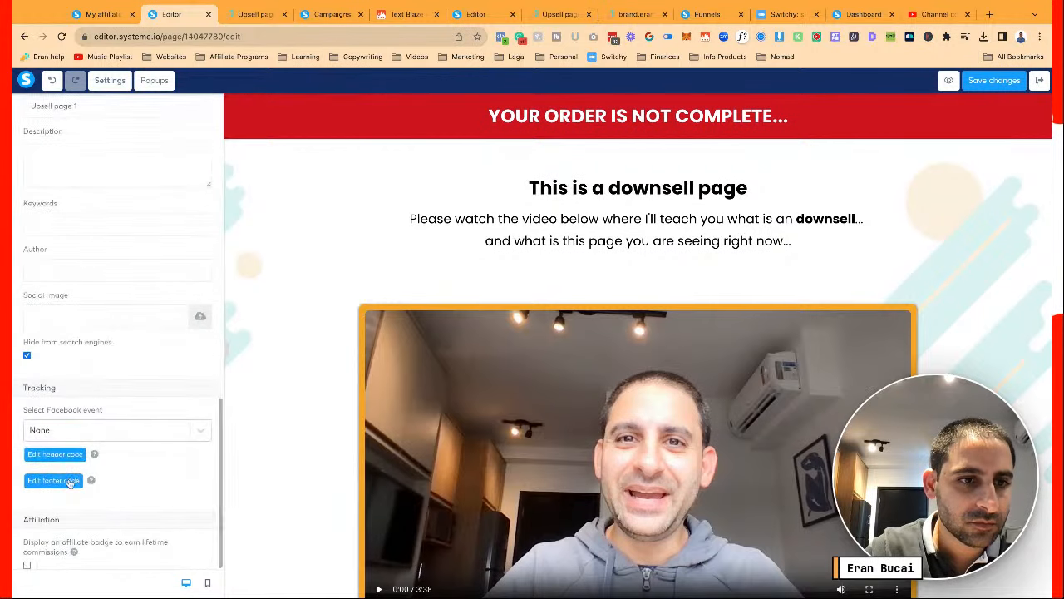
{"action": "left_click", "coordinate": [83, 430]}
{"action": "left_click", "coordinate": [65, 499]}
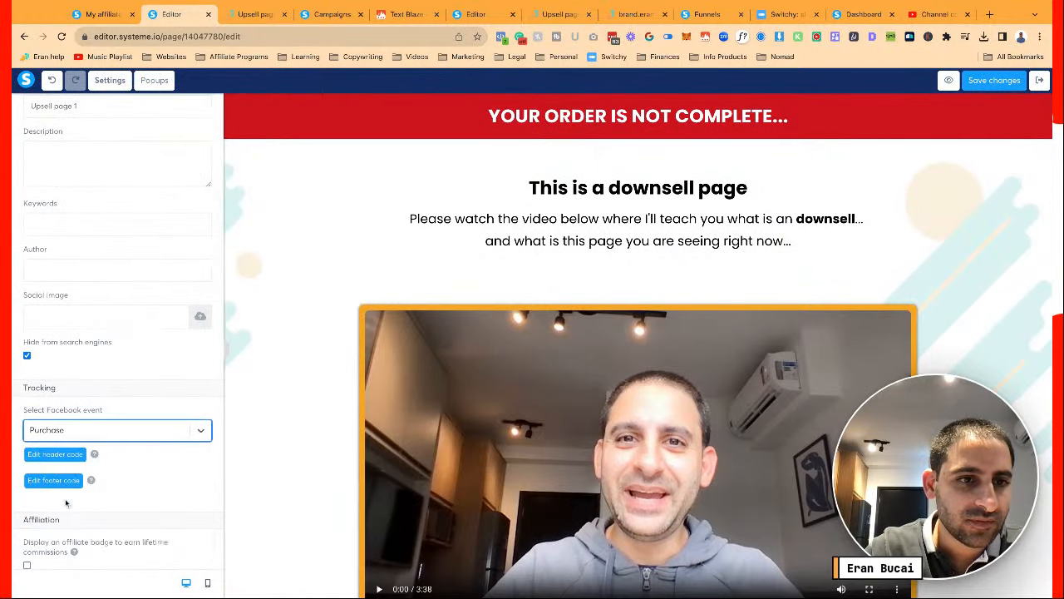
Enter the SEO title 'Downsell - DCT Plus' and paste the description text into Keywords
{"action": "scroll", "coordinate": [103, 404], "scroll_direction": "up", "scroll_amount": 3}
{"action": "triple_click", "coordinate": [73, 297]}
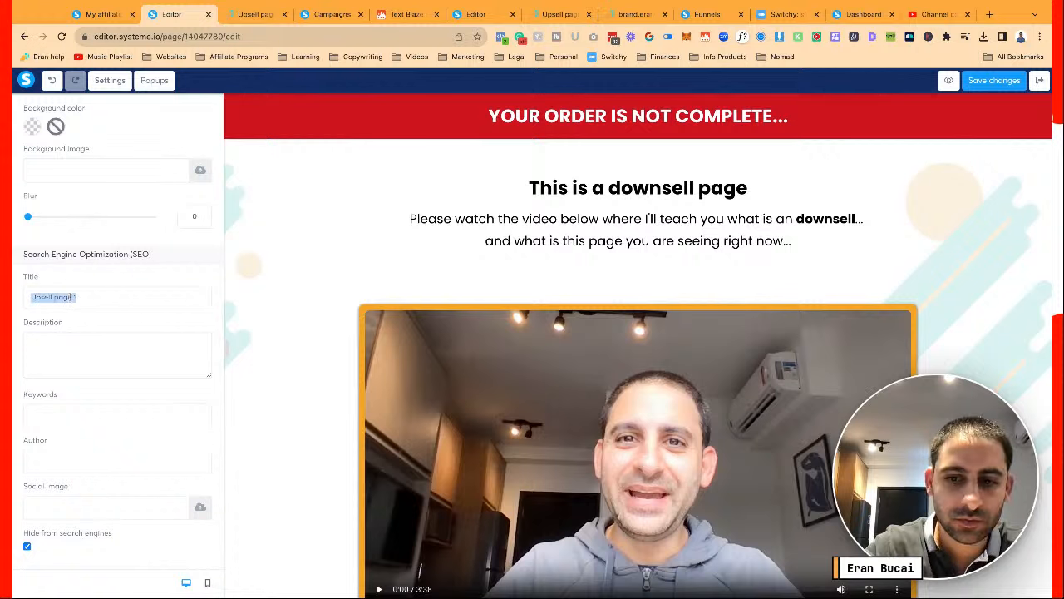
{"action": "type", "text": "OTO"}
{"action": "type", "text": "Downsell - DCT Plus"}
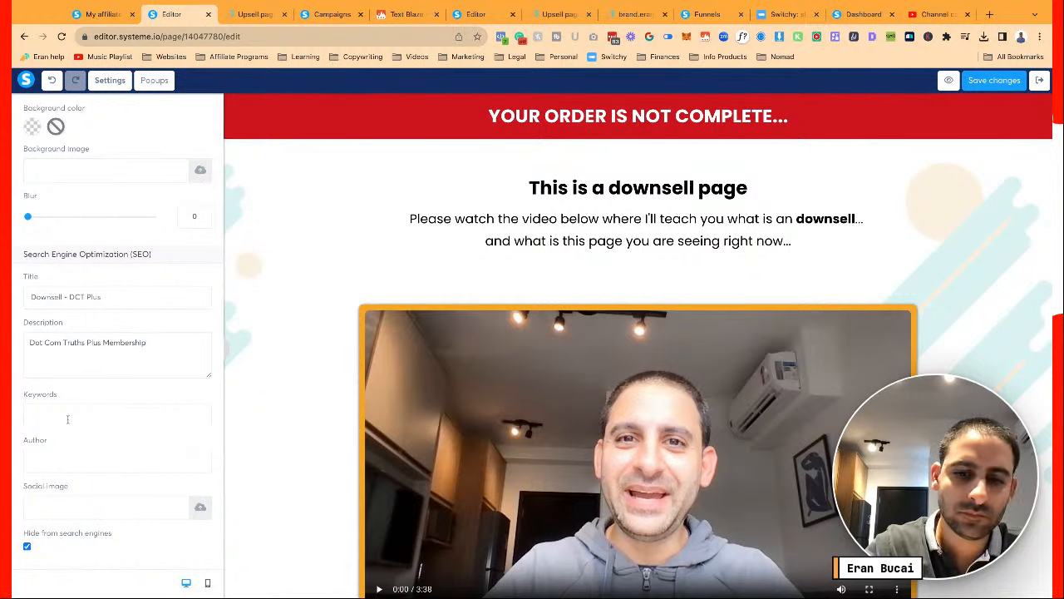
{"action": "key", "text": "ctrl+a"}
{"action": "key", "text": "ctrl+c"}
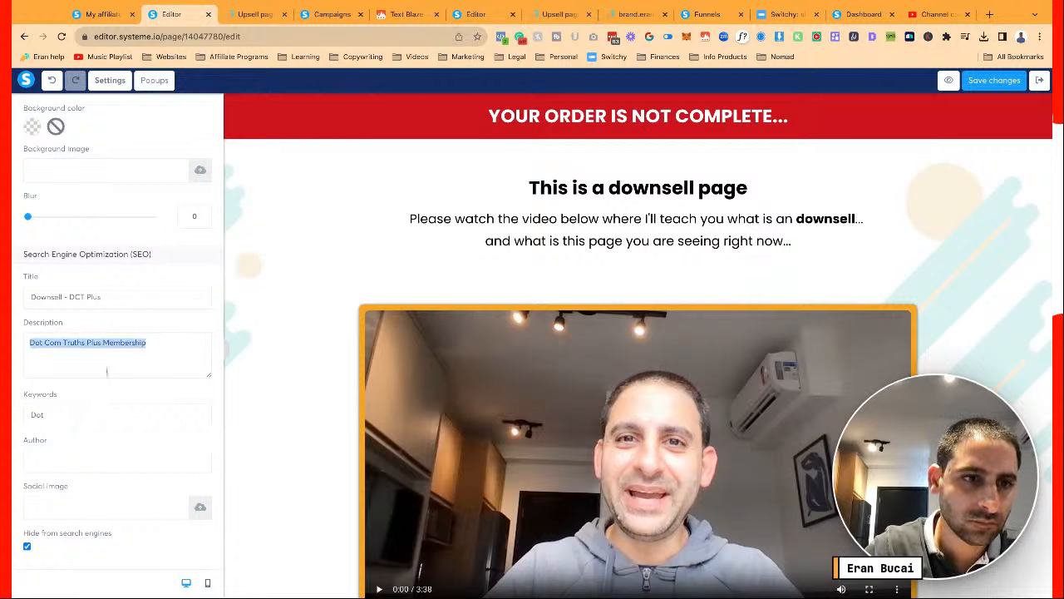
{"action": "left_click", "coordinate": [84, 415]}
{"action": "key", "text": "ctrl+a"}
{"action": "key", "text": "ctrl+v"}
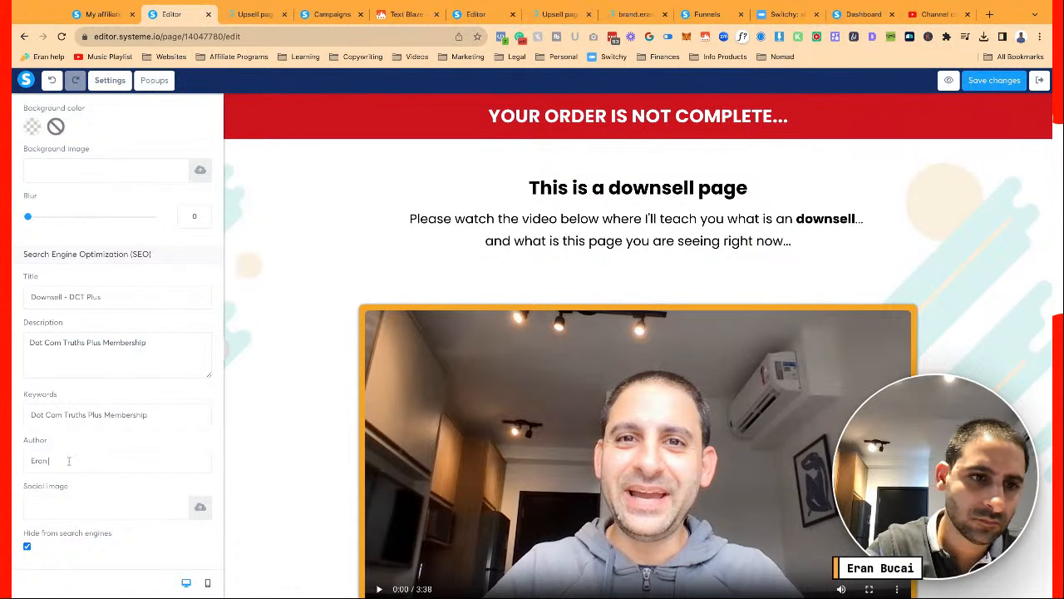
Save the page settings and review the filled-in fields
{"action": "scroll", "coordinate": [116, 478], "scroll_direction": "down", "scroll_amount": 1}
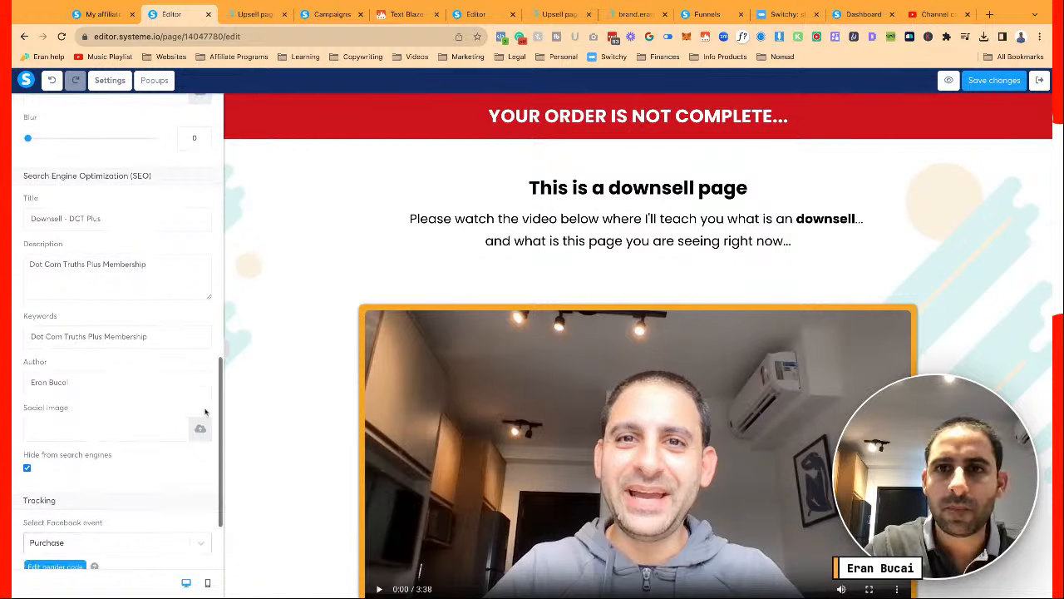
{"action": "scroll", "coordinate": [117, 478], "scroll_direction": "up", "scroll_amount": 10}
{"action": "left_click", "coordinate": [1001, 79]}
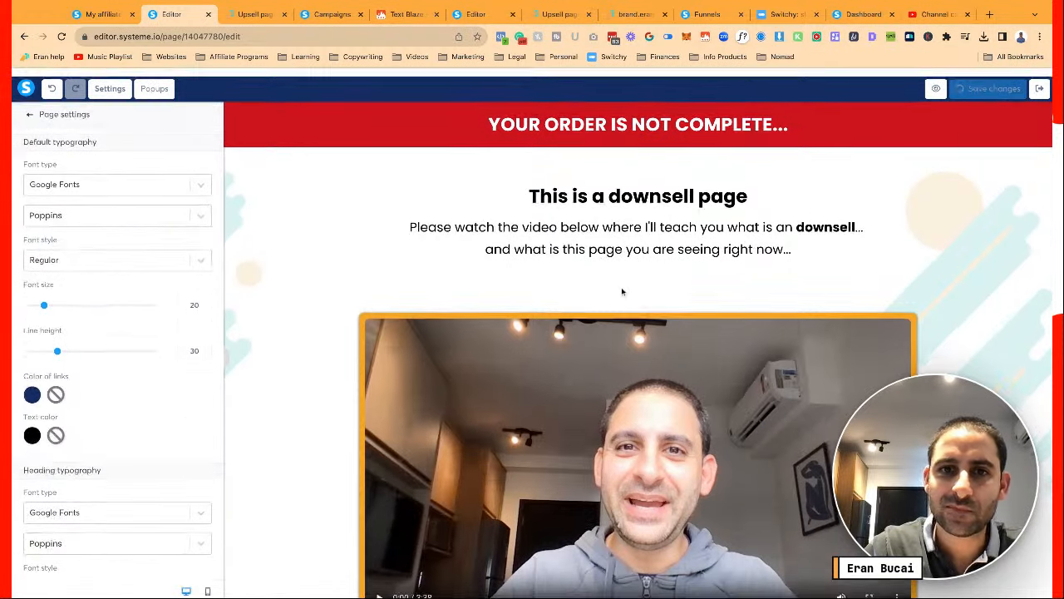
{"action": "scroll", "coordinate": [621, 290], "scroll_direction": "down", "scroll_amount": 3}
{"action": "scroll", "coordinate": [622, 290], "scroll_direction": "down", "scroll_amount": 5}
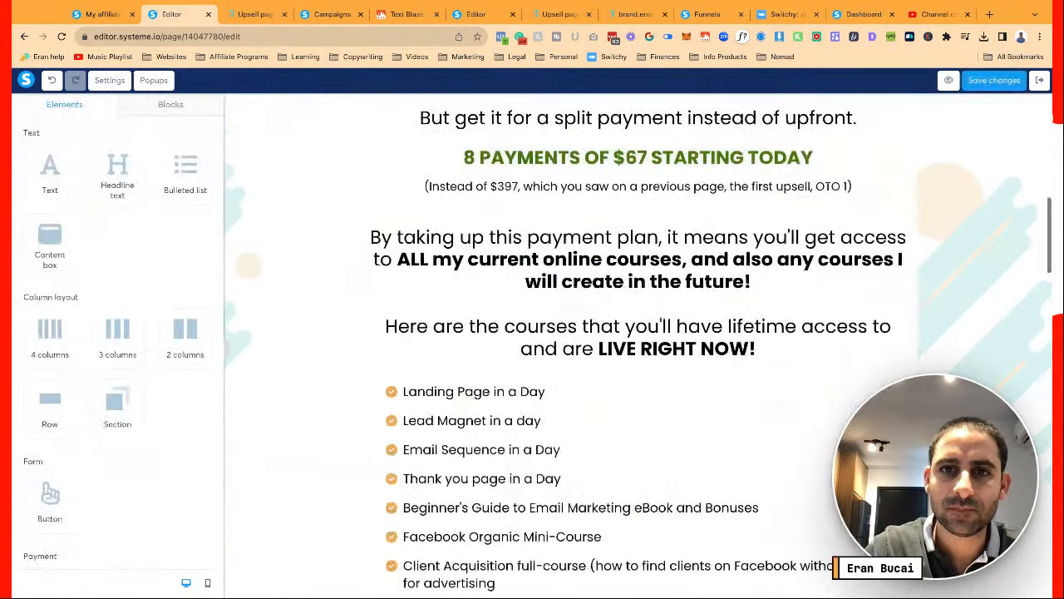
{"action": "scroll", "coordinate": [621, 290], "scroll_direction": "up", "scroll_amount": 2}
{"action": "scroll", "coordinate": [638, 346], "scroll_direction": "up", "scroll_amount": 5}
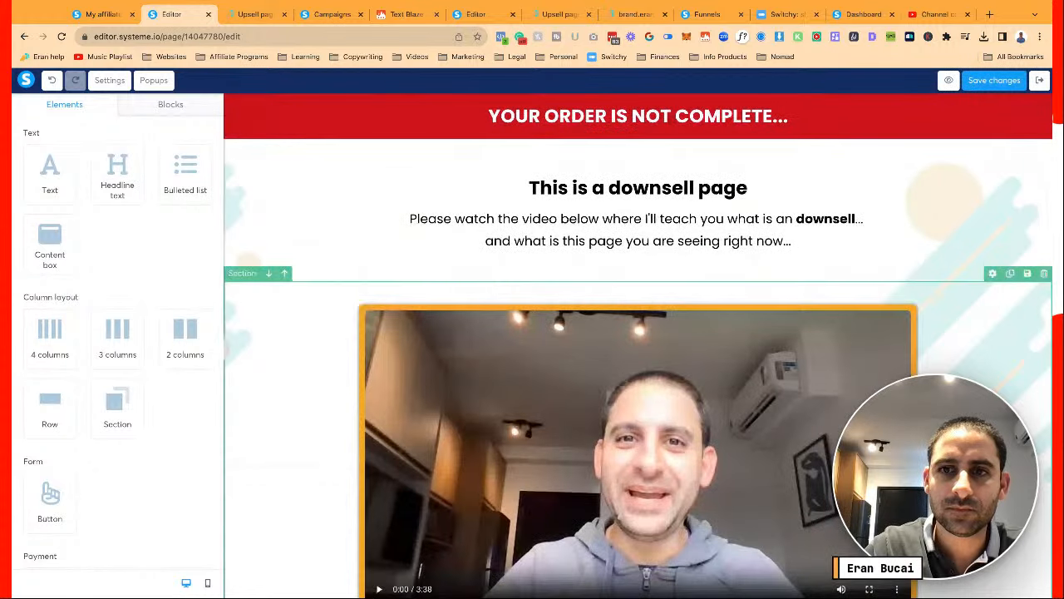
{"action": "scroll", "coordinate": [637, 346], "scroll_direction": "down", "scroll_amount": 8}
{"action": "scroll", "coordinate": [638, 346], "scroll_direction": "down", "scroll_amount": 15}
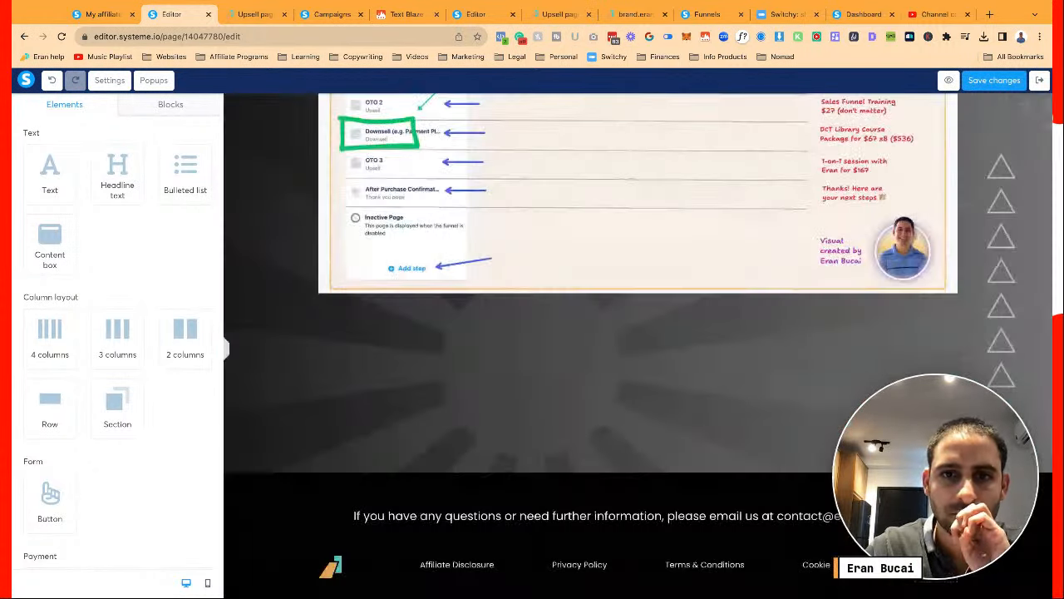
{"action": "scroll", "coordinate": [638, 346], "scroll_direction": "up", "scroll_amount": 8}
{"action": "scroll", "coordinate": [638, 346], "scroll_direction": "down", "scroll_amount": 1}
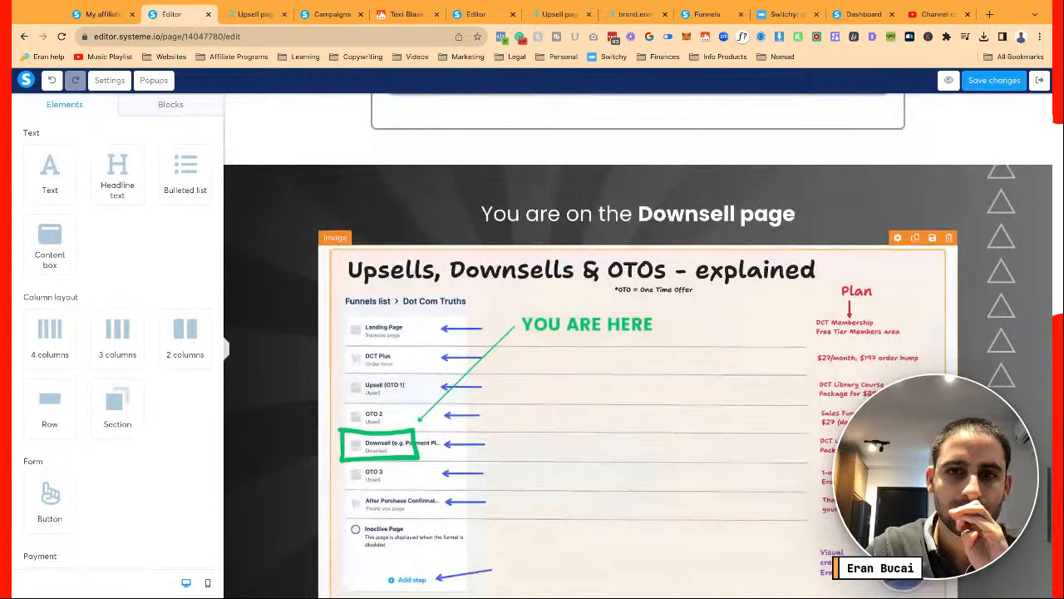
{"action": "scroll", "coordinate": [638, 346], "scroll_direction": "up", "scroll_amount": 12}
{"action": "scroll", "coordinate": [794, 282], "scroll_direction": "up", "scroll_amount": 3}
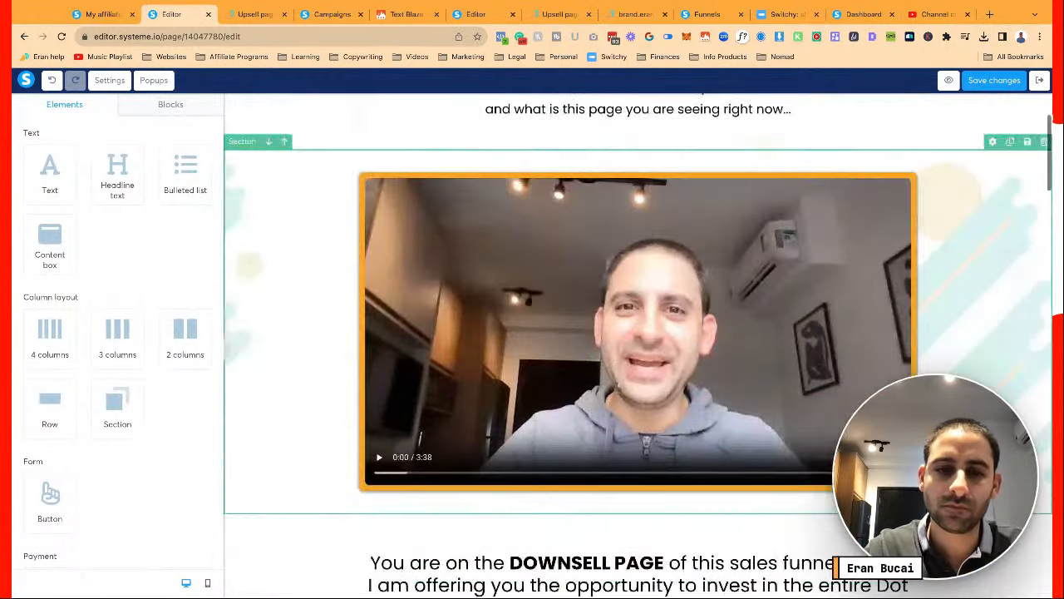
{"action": "scroll", "coordinate": [794, 283], "scroll_direction": "down", "scroll_amount": 4}
Scroll through the downsell page's course list and save the page again
{"action": "scroll", "coordinate": [794, 283], "scroll_direction": "down", "scroll_amount": 1}
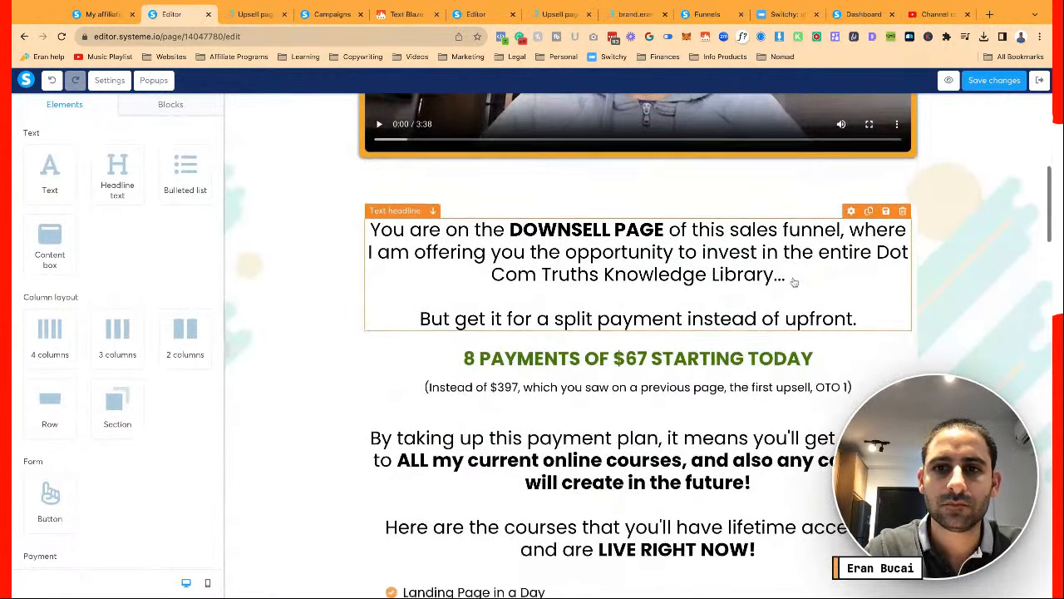
{"action": "scroll", "coordinate": [794, 282], "scroll_direction": "down", "scroll_amount": 8}
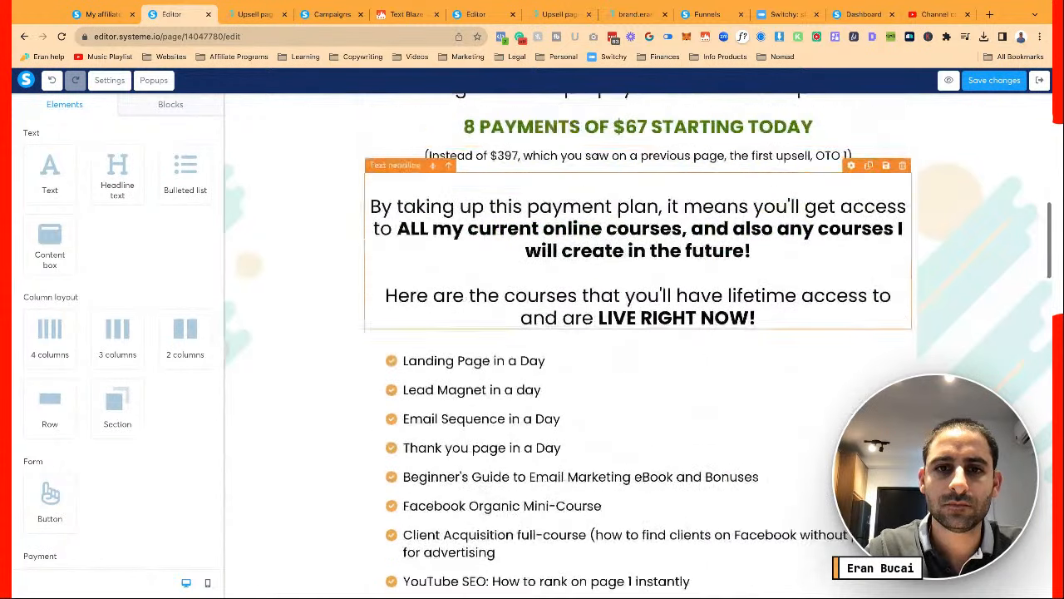
{"action": "scroll", "coordinate": [942, 180], "scroll_direction": "down", "scroll_amount": 4}
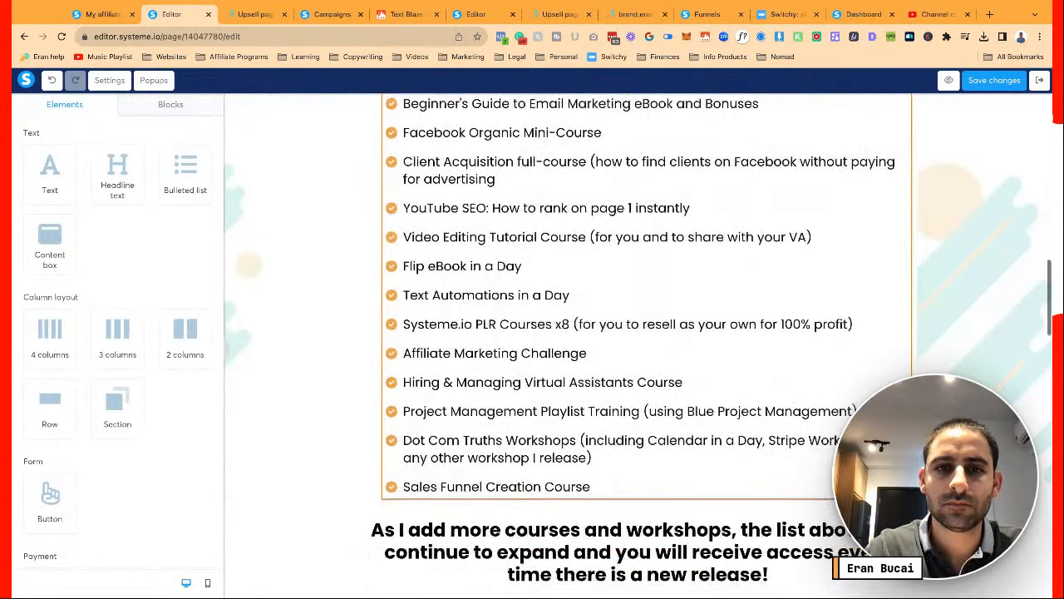
{"action": "left_click", "coordinate": [1001, 85]}
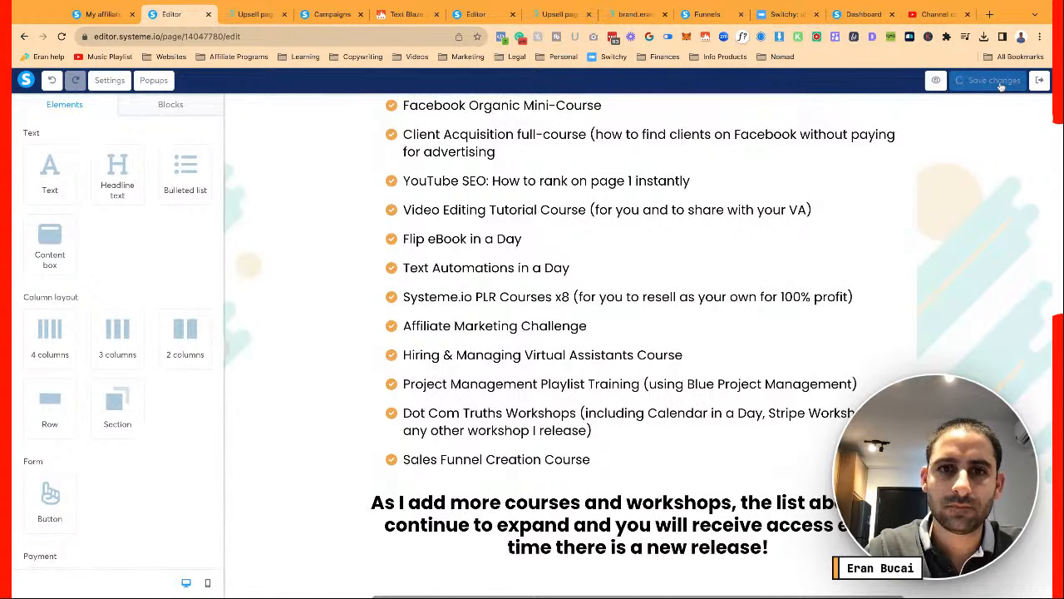
{"action": "scroll", "coordinate": [719, 285], "scroll_direction": "down", "scroll_amount": 3}
{"action": "scroll", "coordinate": [719, 286], "scroll_direction": "up", "scroll_amount": 2}
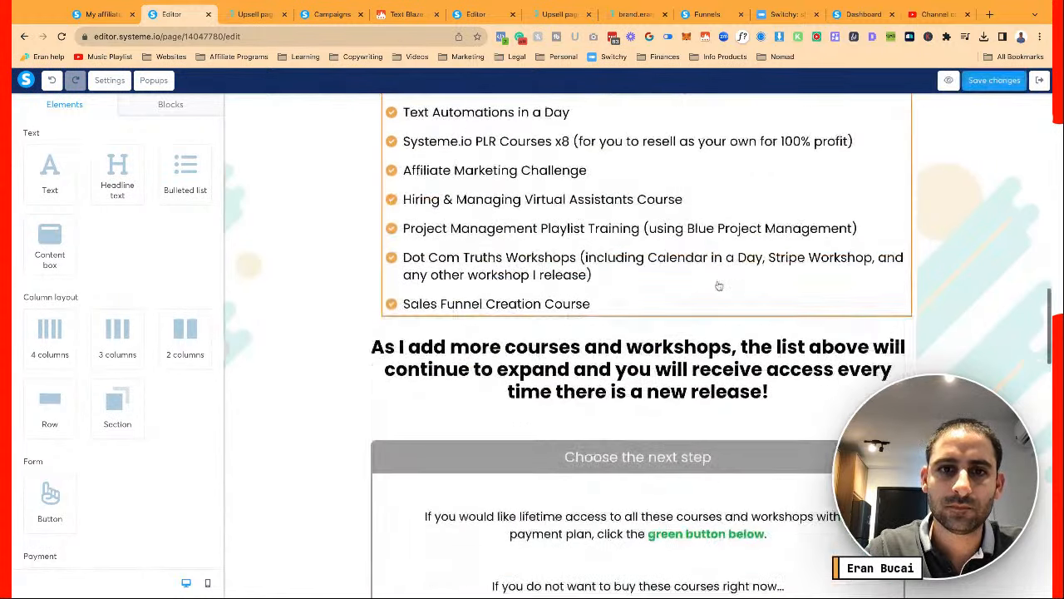
{"action": "scroll", "coordinate": [719, 285], "scroll_direction": "up", "scroll_amount": 1}
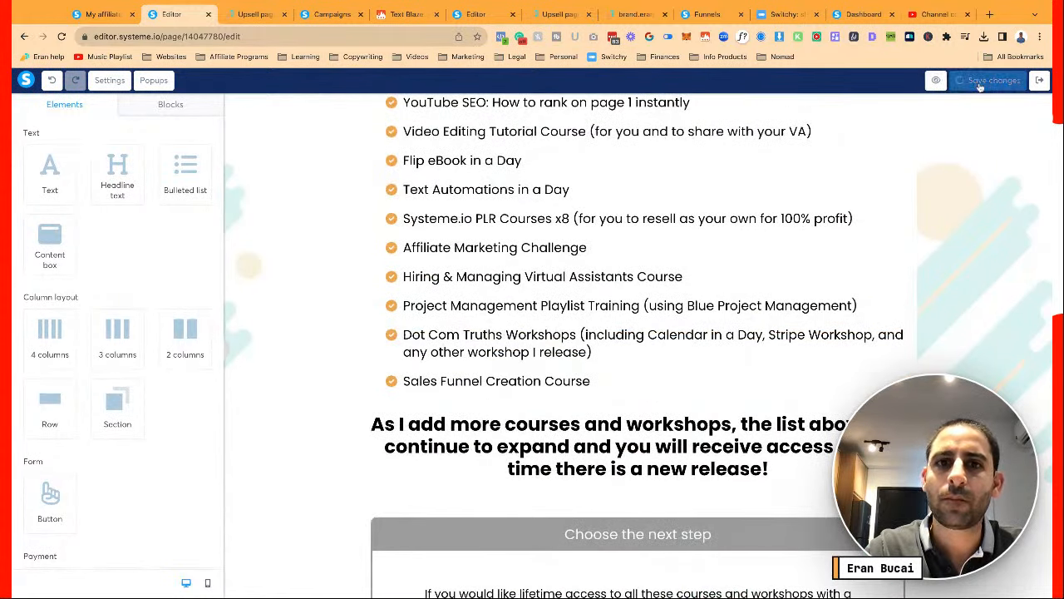
{"action": "scroll", "coordinate": [679, 311], "scroll_direction": "up", "scroll_amount": 1}
{"action": "scroll", "coordinate": [679, 311], "scroll_direction": "up", "scroll_amount": 4}
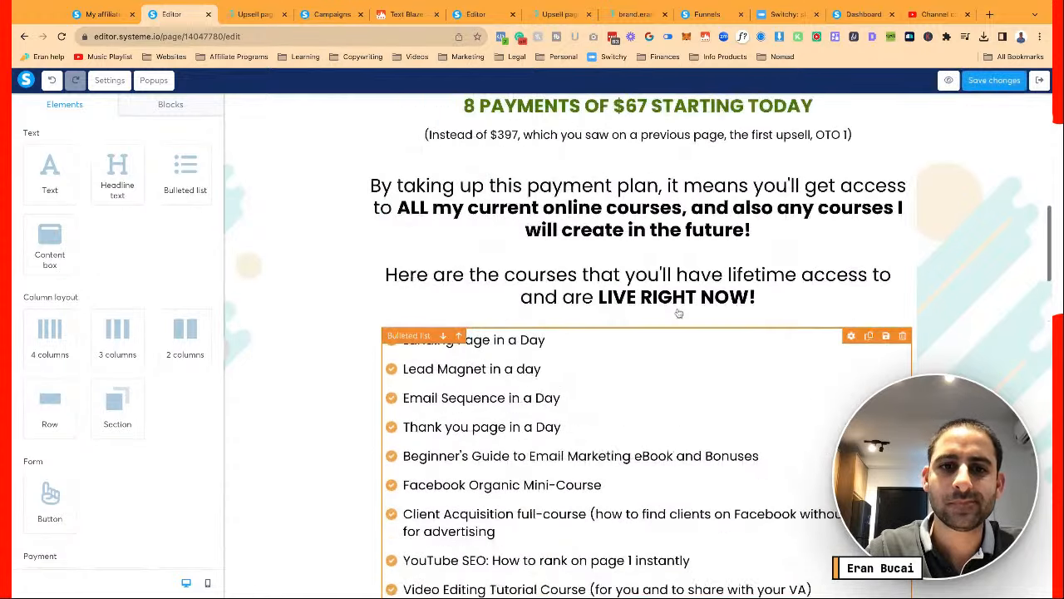
{"action": "scroll", "coordinate": [678, 314], "scroll_direction": "up", "scroll_amount": 1}
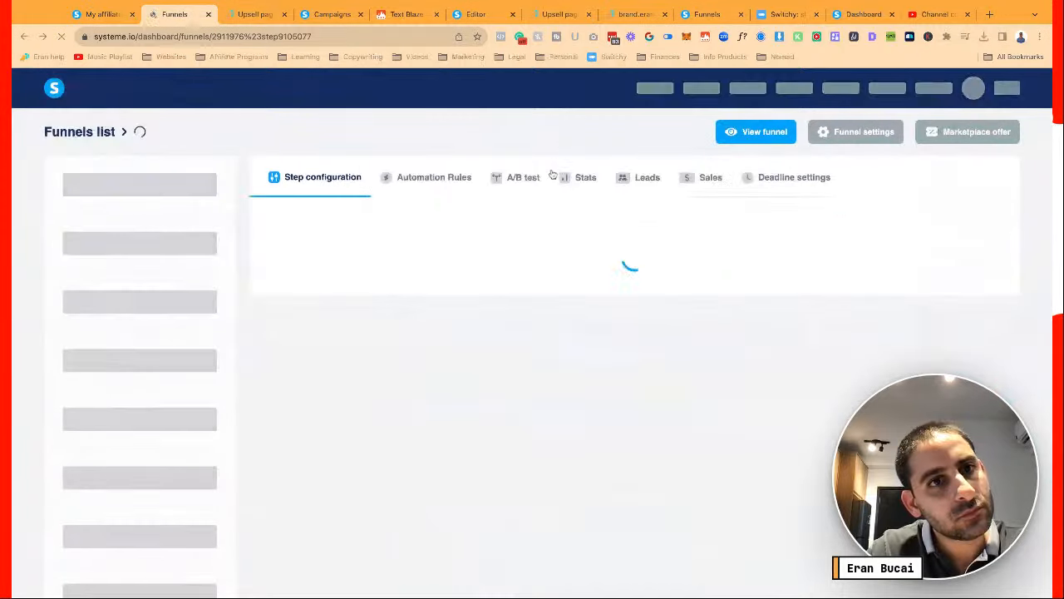
Insert the uploaded OTO 2 video from Your Videos into the page
{"action": "left_click", "coordinate": [476, 14]}
{"action": "left_click", "coordinate": [590, 208]}
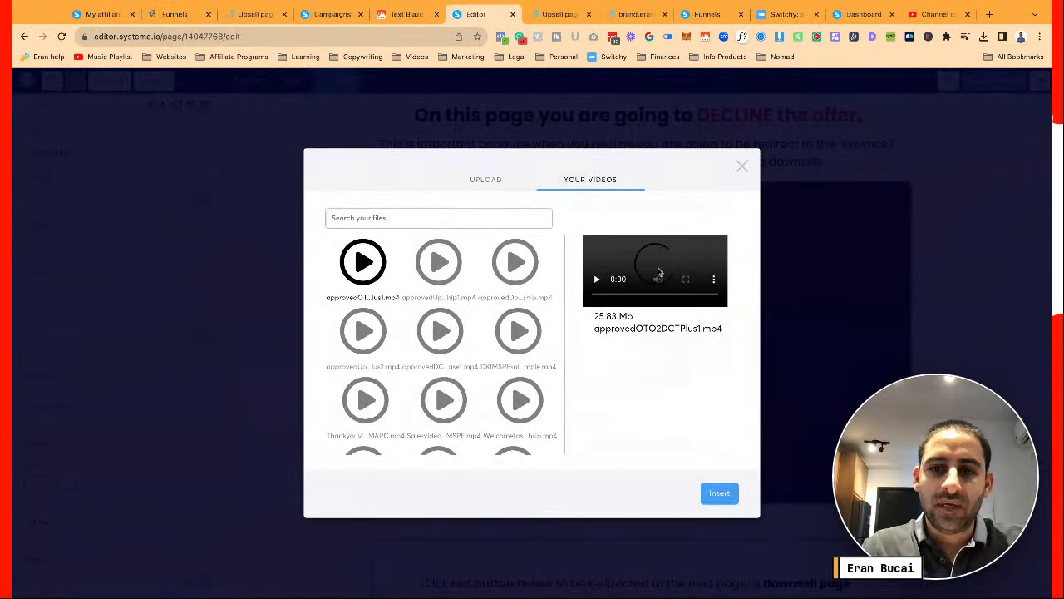
{"action": "left_click", "coordinate": [720, 494]}
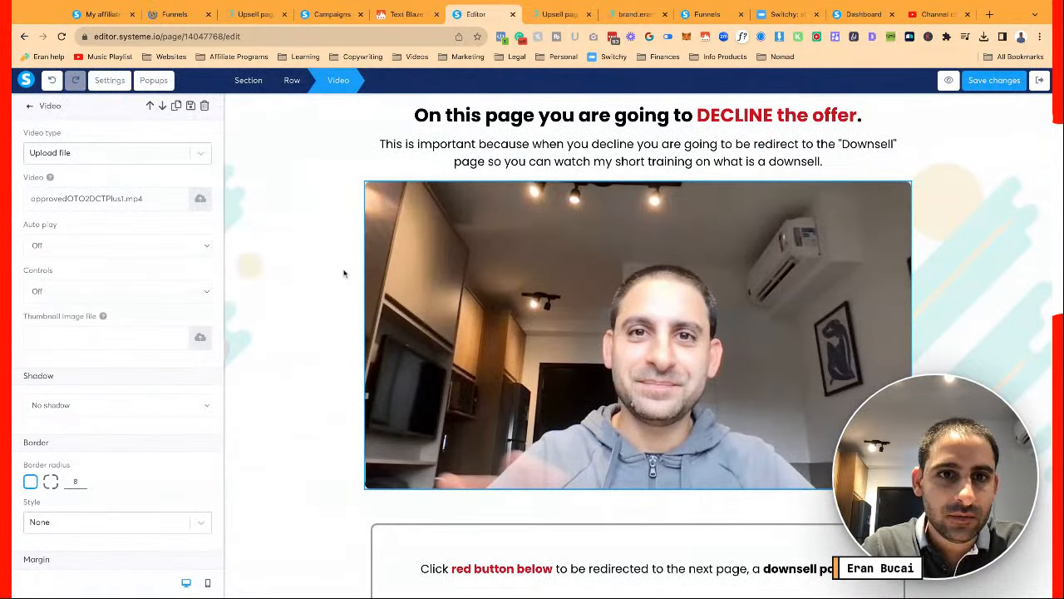
Give the video row no border, a hard shadow and an orange F5A623 background
{"action": "left_click", "coordinate": [310, 252]}
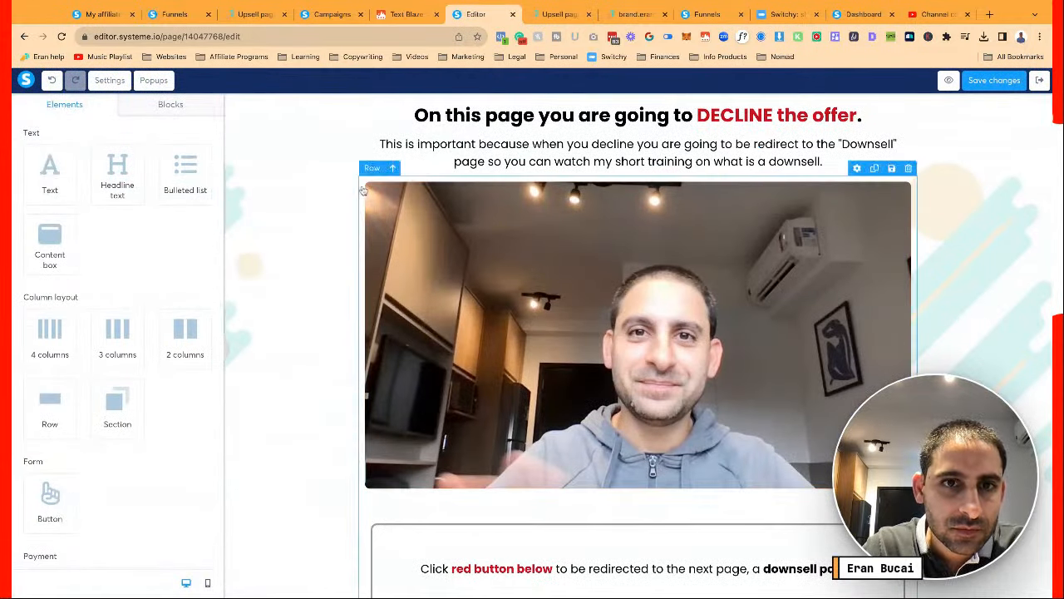
{"action": "left_click", "coordinate": [362, 190]}
{"action": "scroll", "coordinate": [363, 190], "scroll_direction": "down", "scroll_amount": 1}
{"action": "scroll", "coordinate": [107, 302], "scroll_direction": "down", "scroll_amount": 1}
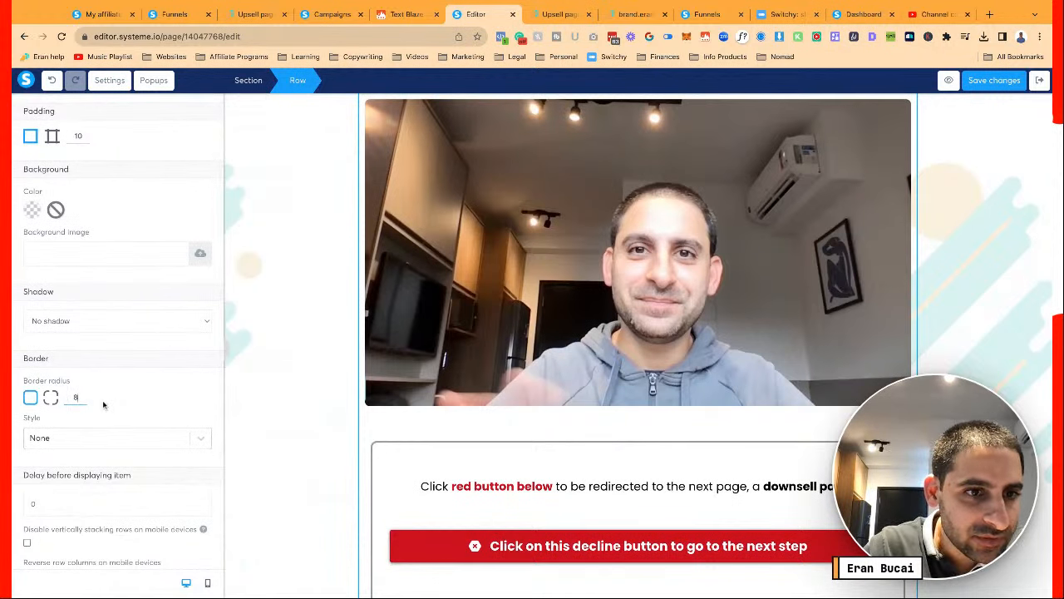
{"action": "left_click", "coordinate": [104, 439]}
{"action": "left_click", "coordinate": [119, 403]}
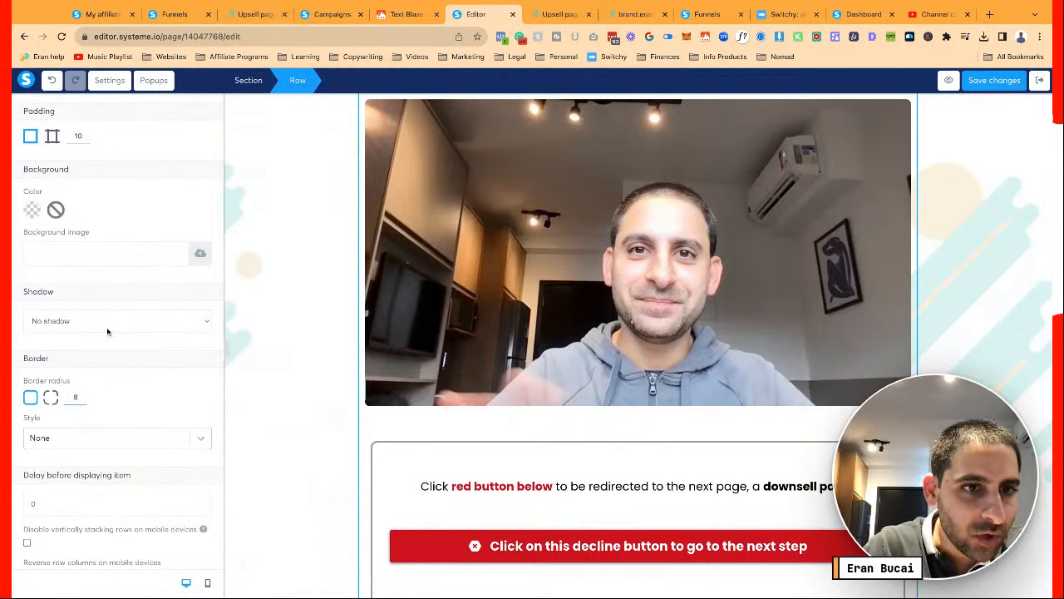
{"action": "left_click", "coordinate": [107, 330]}
{"action": "left_click", "coordinate": [107, 332]}
{"action": "left_click", "coordinate": [32, 210]}
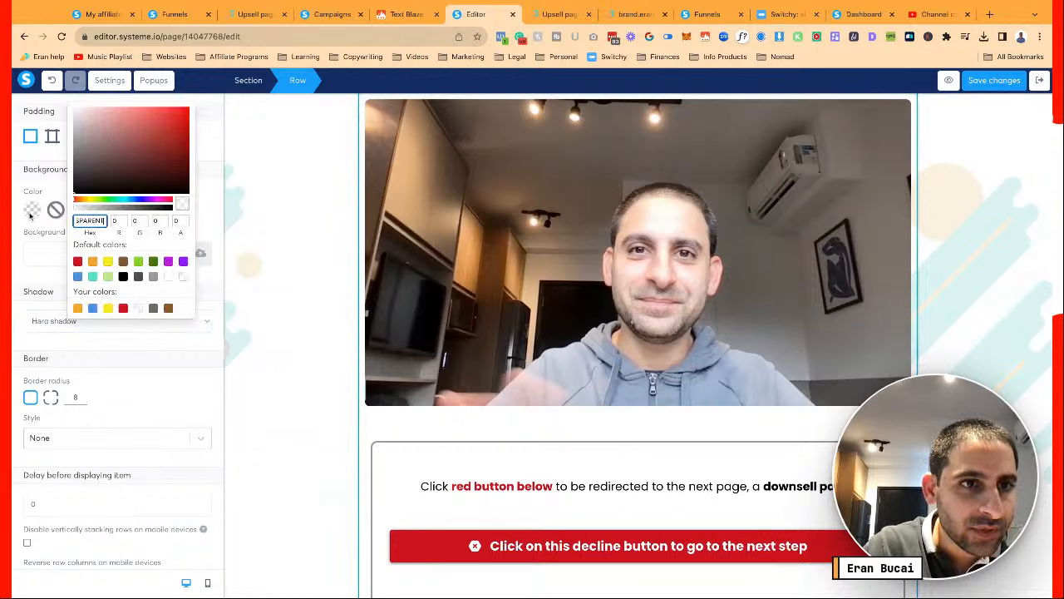
{"action": "left_click", "coordinate": [78, 308]}
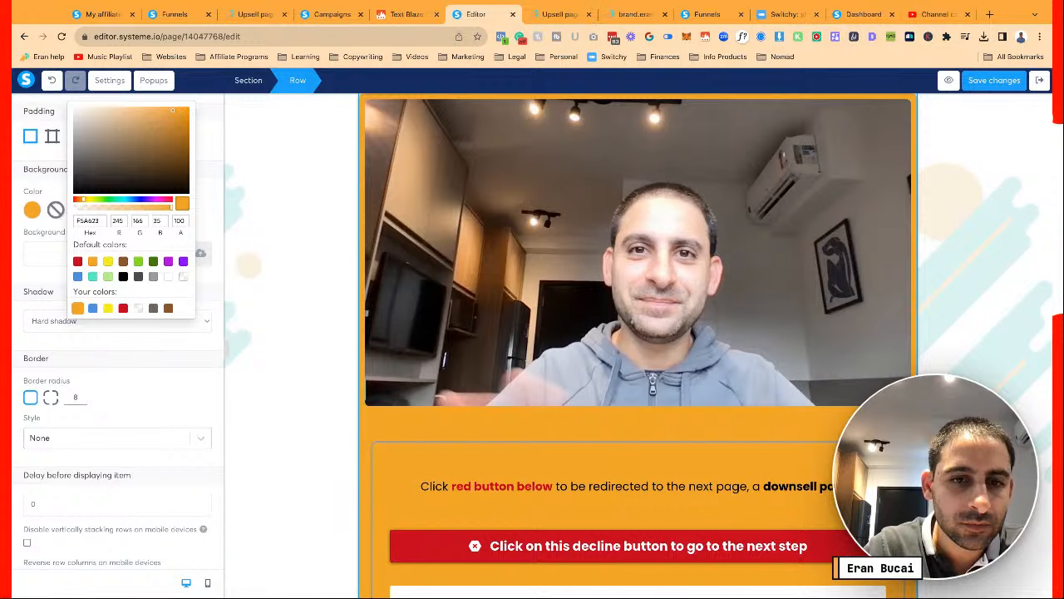
{"action": "left_click", "coordinate": [349, 345]}
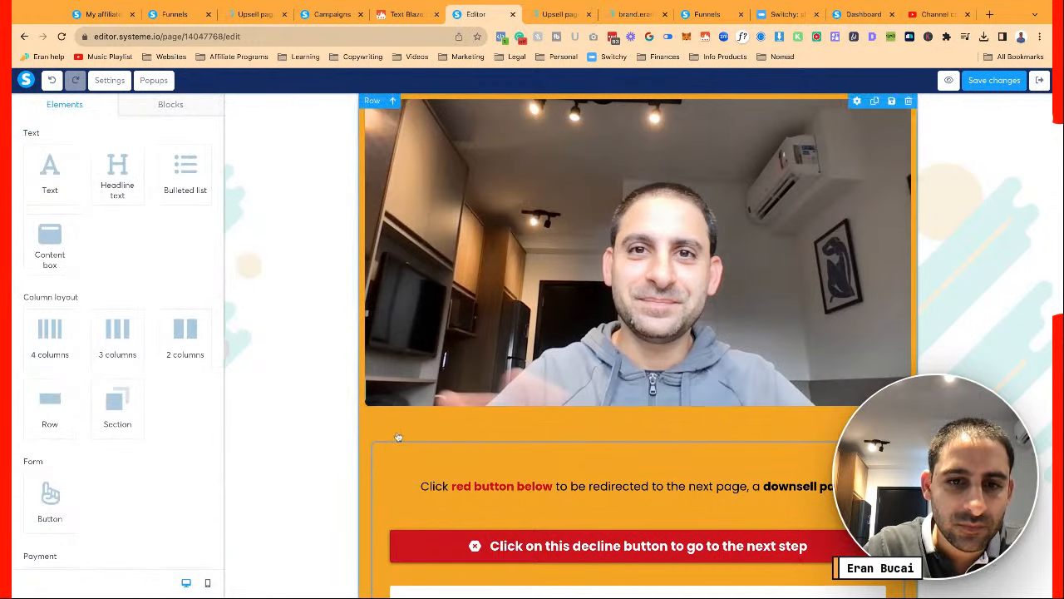
Undo the orange background that landed on the decline box
{"action": "scroll", "coordinate": [396, 391], "scroll_direction": "down", "scroll_amount": 3}
{"action": "scroll", "coordinate": [398, 436], "scroll_direction": "down", "scroll_amount": 5}
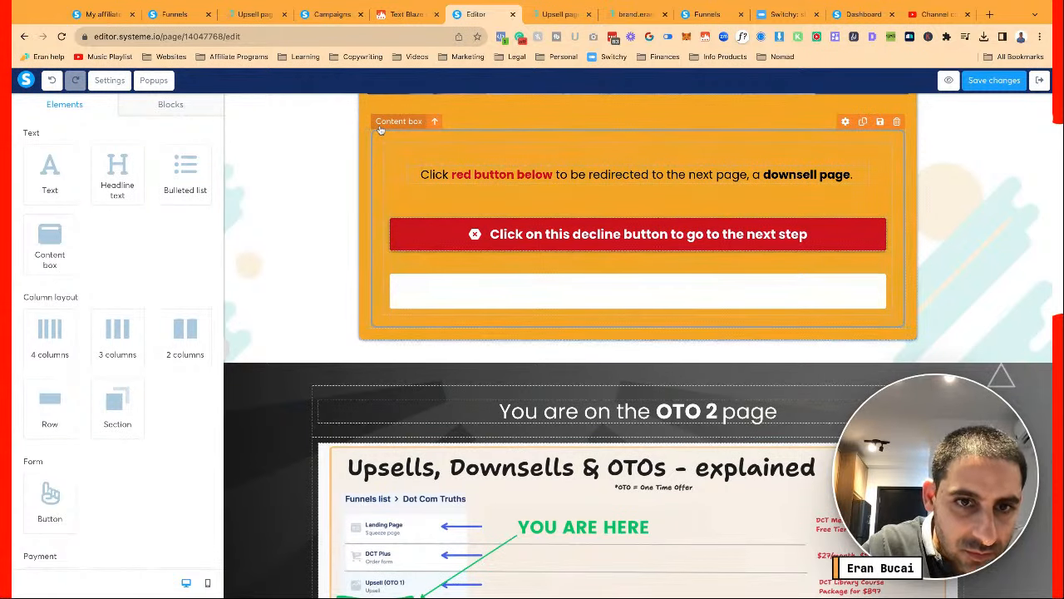
{"action": "key", "text": "ctrl+z"}
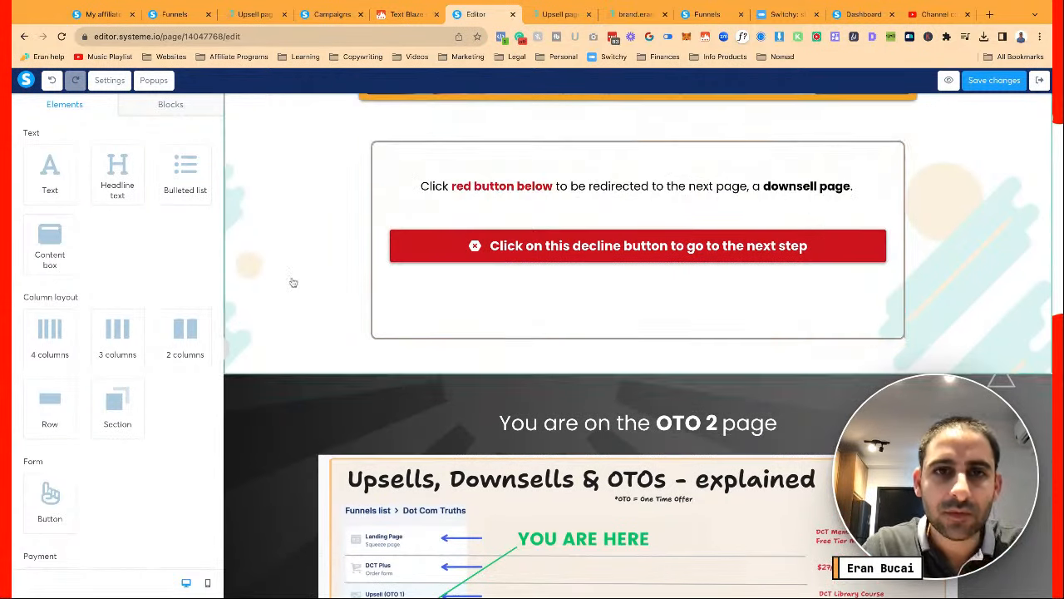
{"action": "scroll", "coordinate": [293, 282], "scroll_direction": "up", "scroll_amount": 5}
{"action": "scroll", "coordinate": [292, 282], "scroll_direction": "up", "scroll_amount": 8}
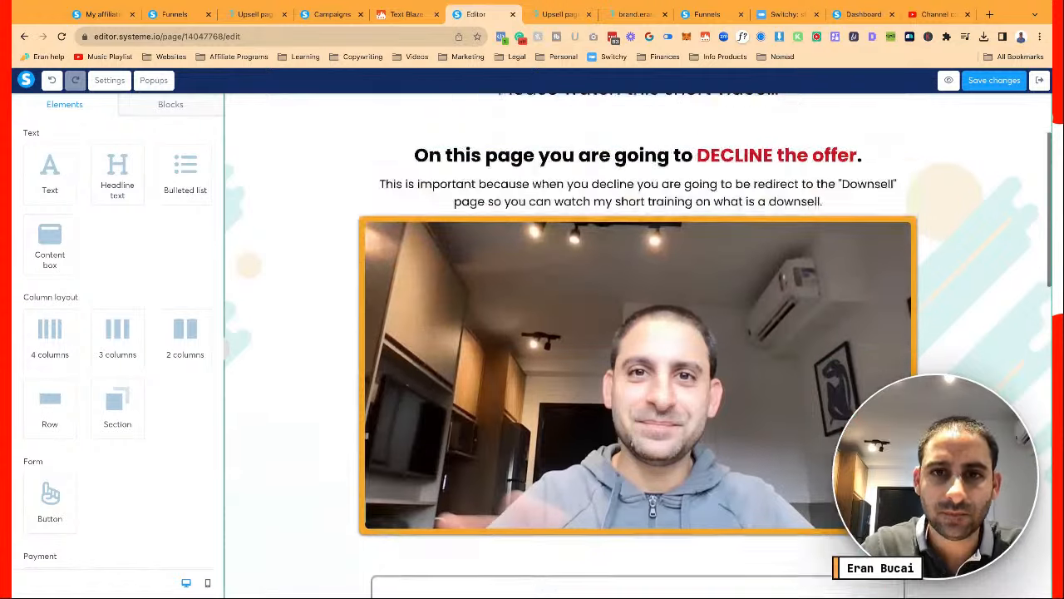
Set the orange video row's margin to 30
{"action": "left_click", "coordinate": [363, 276]}
{"action": "scroll", "coordinate": [182, 344], "scroll_direction": "down", "scroll_amount": 3}
{"action": "scroll", "coordinate": [182, 344], "scroll_direction": "up", "scroll_amount": 3}
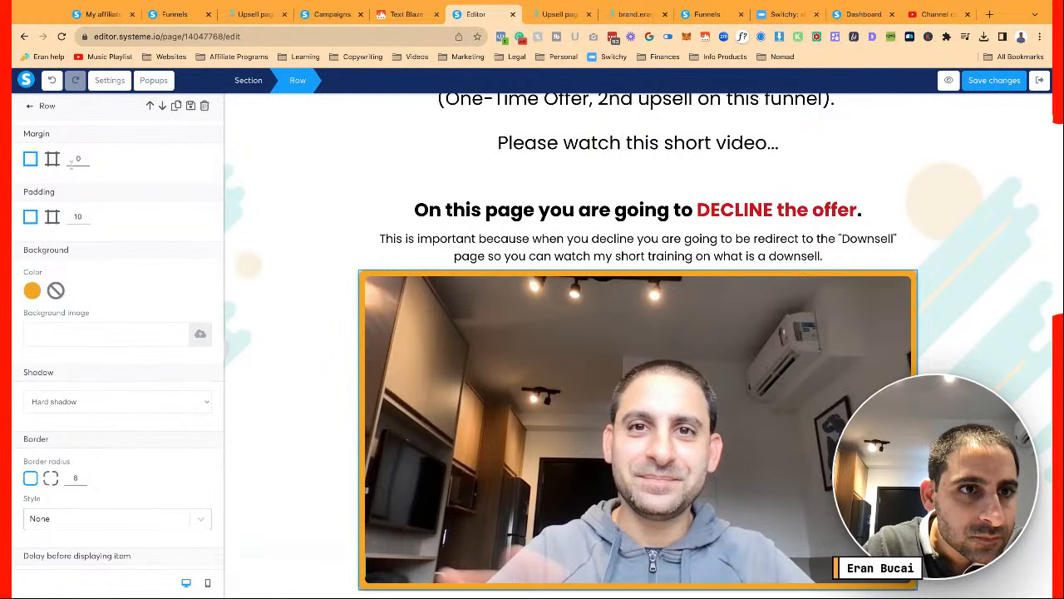
{"action": "type", "text": "20"}
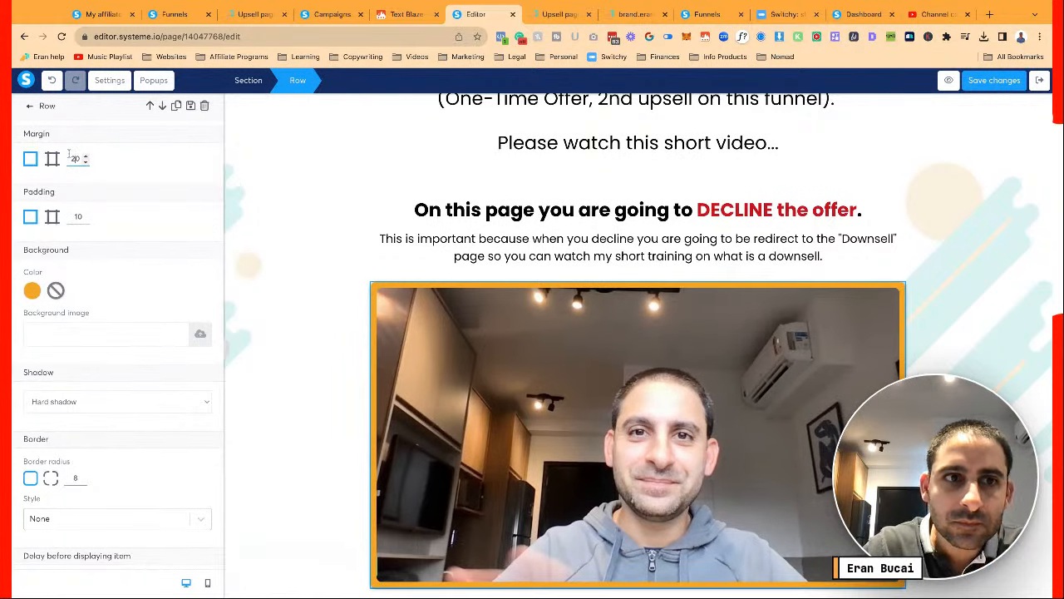
{"action": "key", "text": "BackSpace"}
{"action": "key", "text": "BackSpace"}
{"action": "type", "text": "30"}
{"action": "left_click", "coordinate": [293, 338]}
{"action": "scroll", "coordinate": [292, 338], "scroll_direction": "down", "scroll_amount": 3}
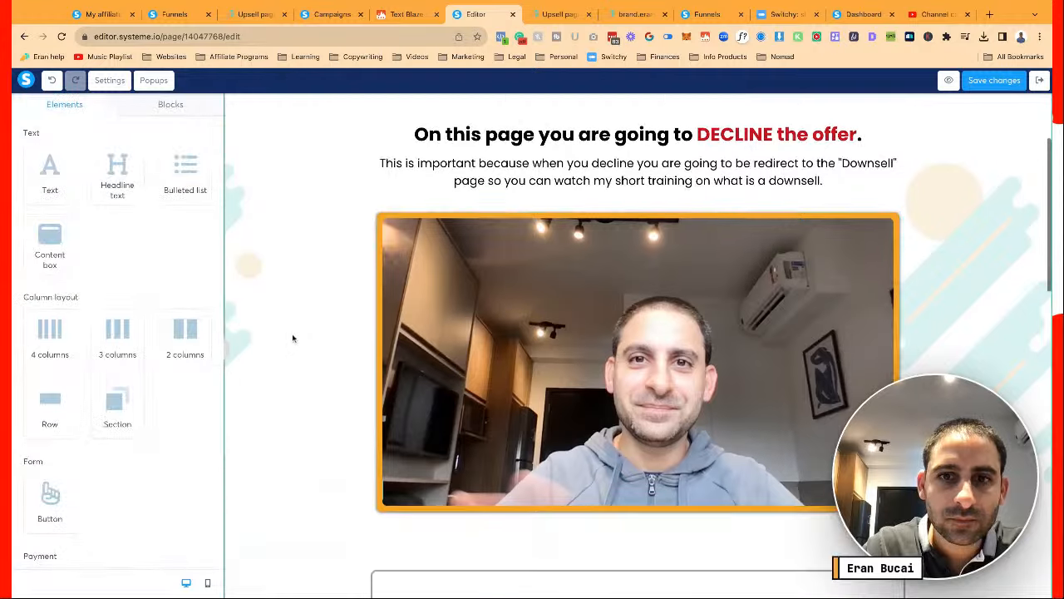
{"action": "scroll", "coordinate": [293, 338], "scroll_direction": "up", "scroll_amount": 2}
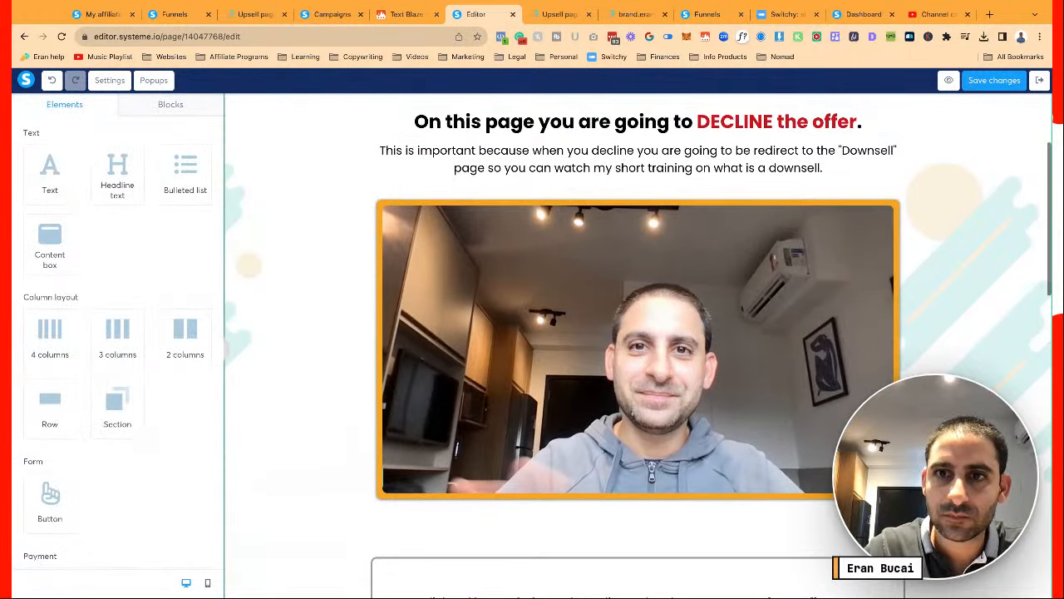
{"action": "scroll", "coordinate": [855, 215], "scroll_direction": "down", "scroll_amount": 4}
{"action": "scroll", "coordinate": [855, 215], "scroll_direction": "down", "scroll_amount": 2}
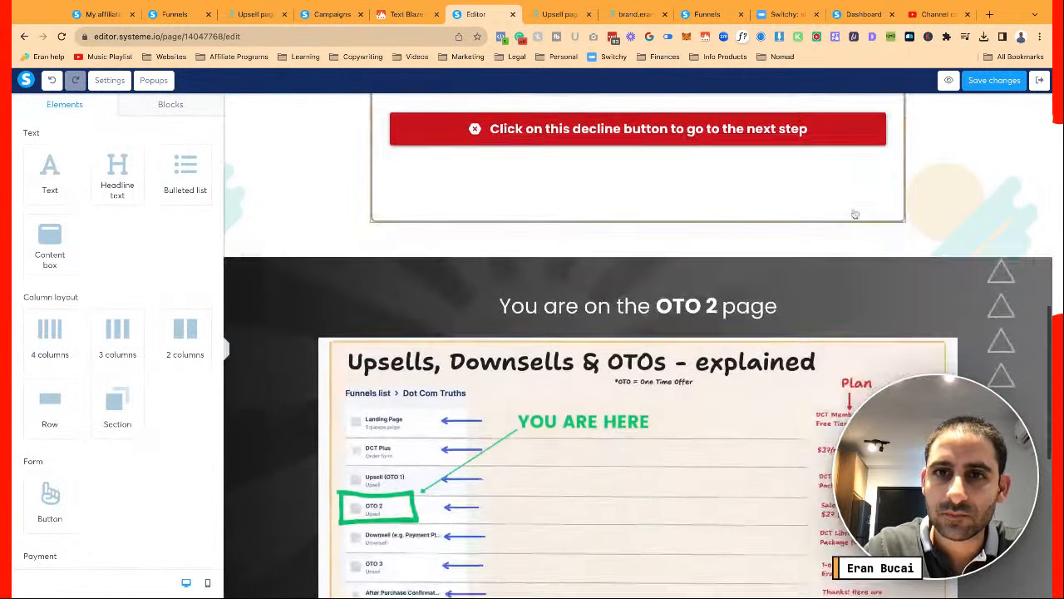
{"action": "scroll", "coordinate": [855, 214], "scroll_direction": "up", "scroll_amount": 4}
Reduce the decline content box's top margin to about 21 and save the page
{"action": "left_click", "coordinate": [483, 348]}
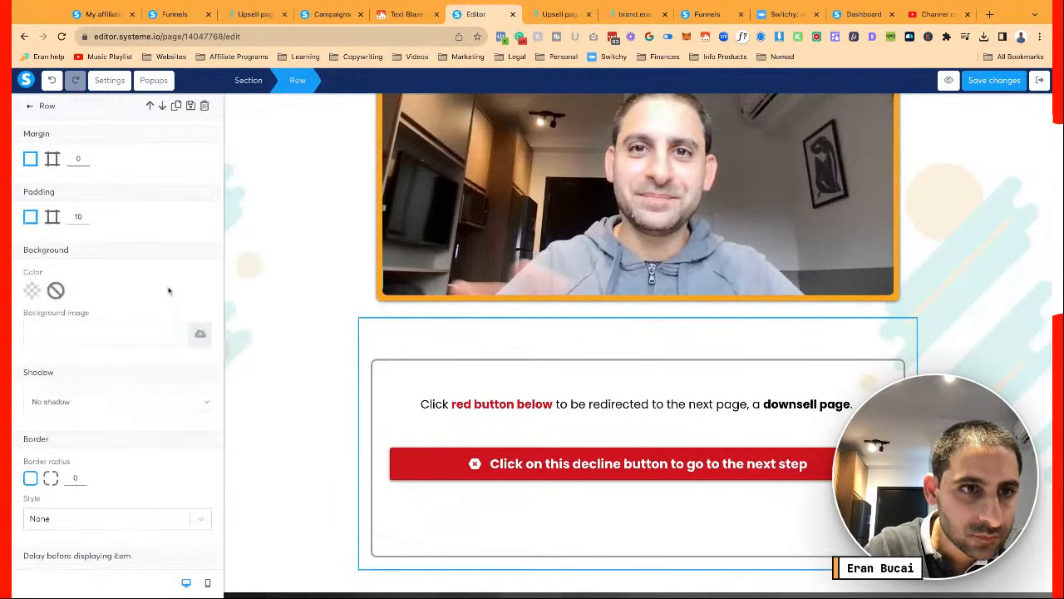
{"action": "scroll", "coordinate": [164, 290], "scroll_direction": "down", "scroll_amount": 3}
{"action": "scroll", "coordinate": [164, 289], "scroll_direction": "up", "scroll_amount": 2}
{"action": "scroll", "coordinate": [166, 291], "scroll_direction": "up", "scroll_amount": 2}
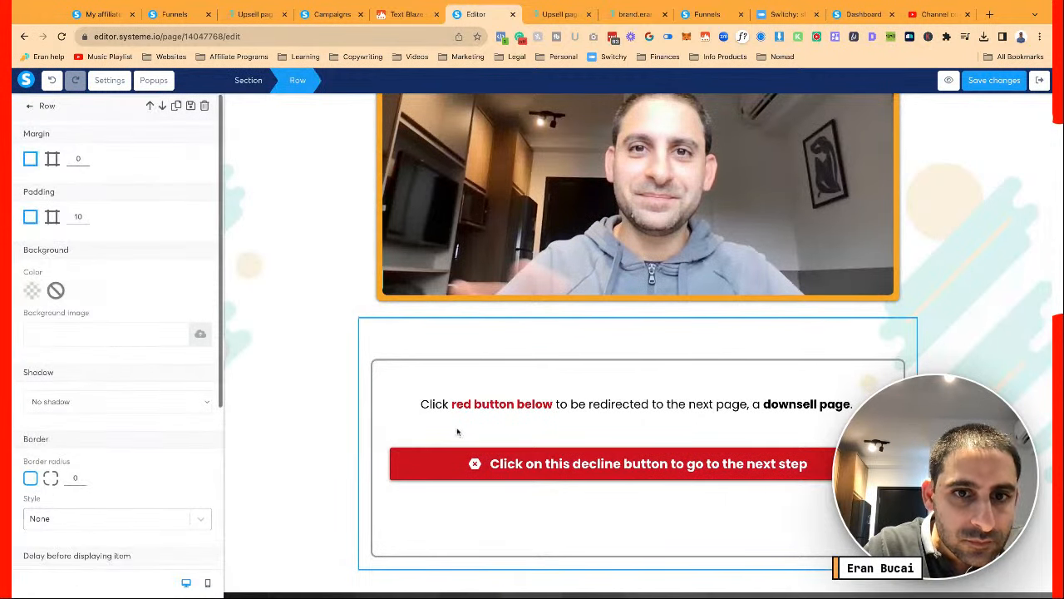
{"action": "left_click", "coordinate": [408, 380]}
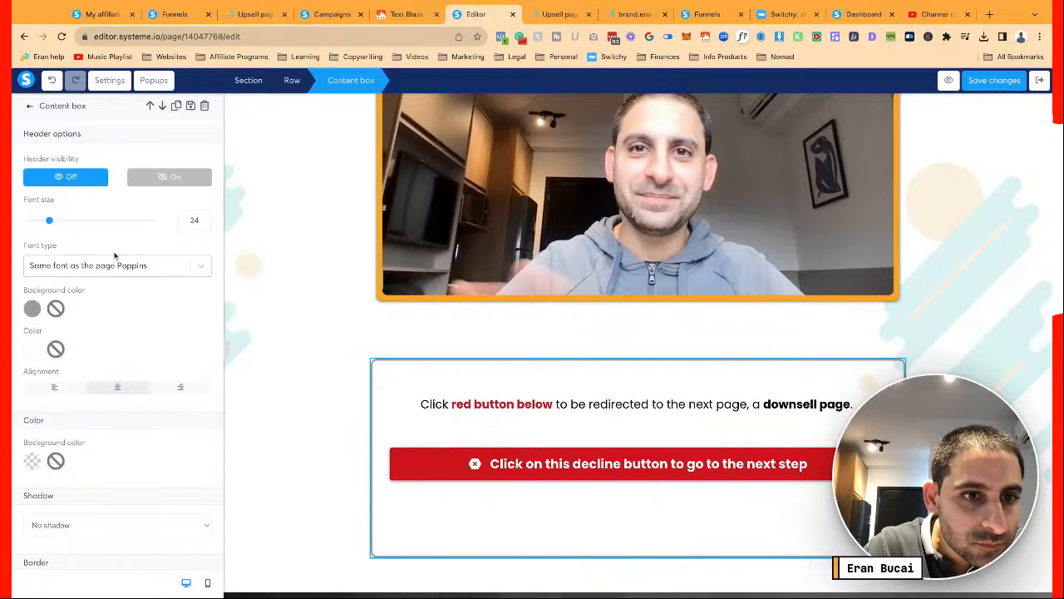
{"action": "scroll", "coordinate": [114, 256], "scroll_direction": "down", "scroll_amount": 6}
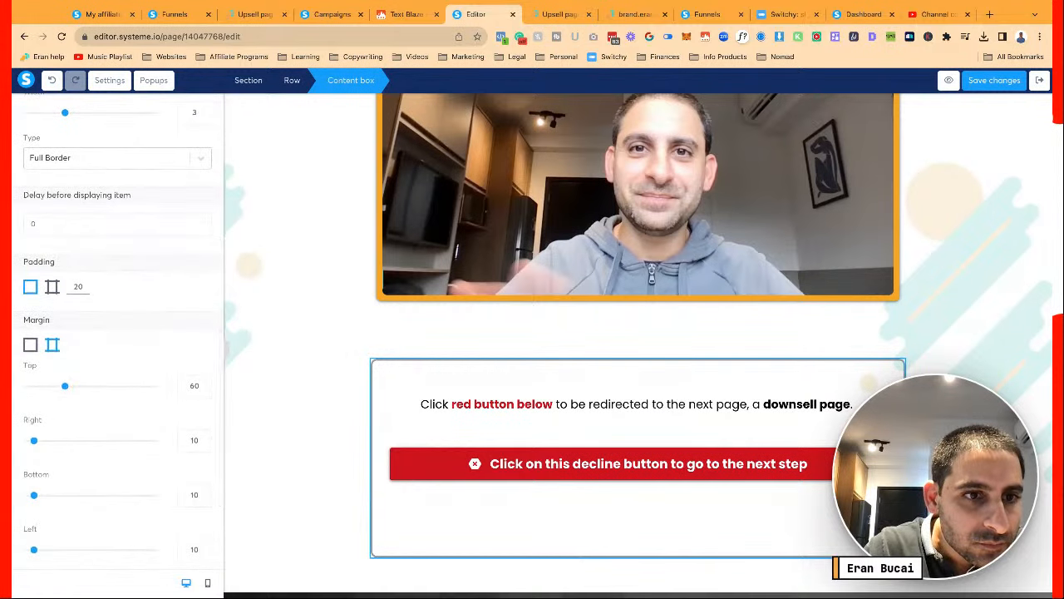
{"action": "left_click_drag", "start_coordinate": [65, 384], "coordinate": [41, 386]}
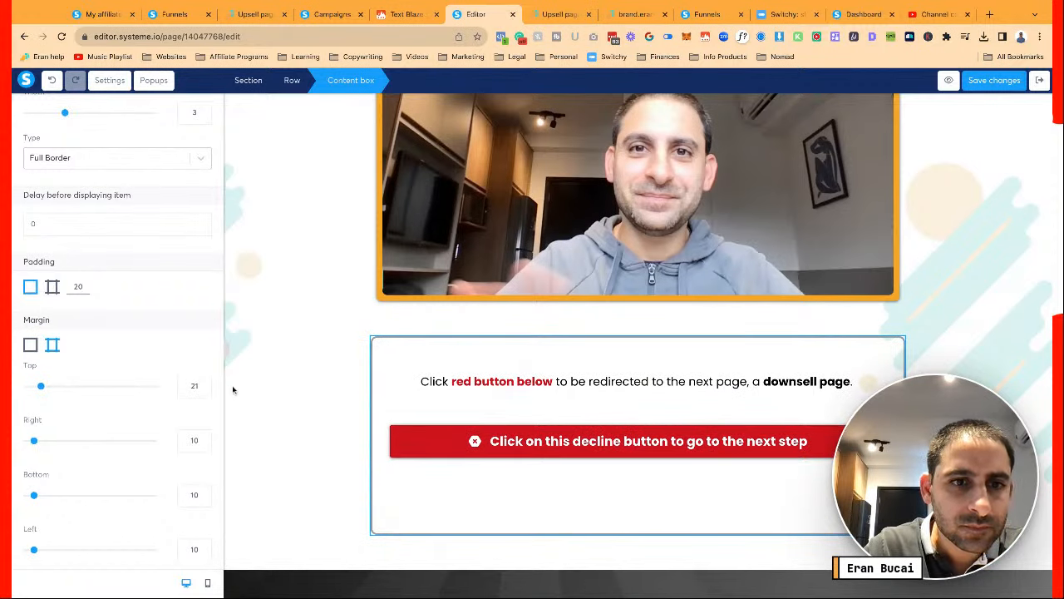
{"action": "left_click", "coordinate": [304, 404]}
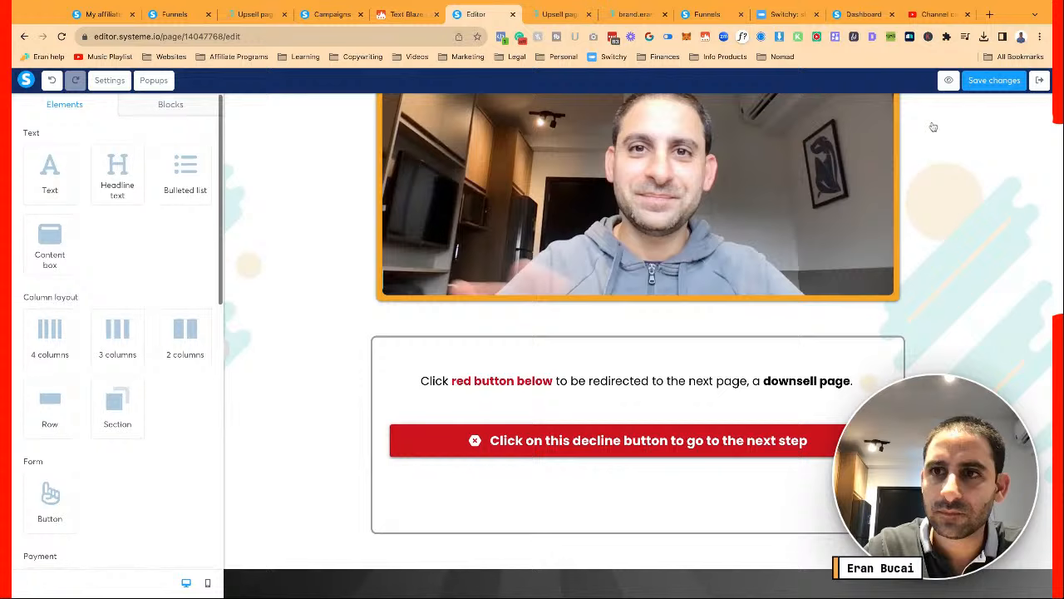
{"action": "left_click", "coordinate": [979, 81]}
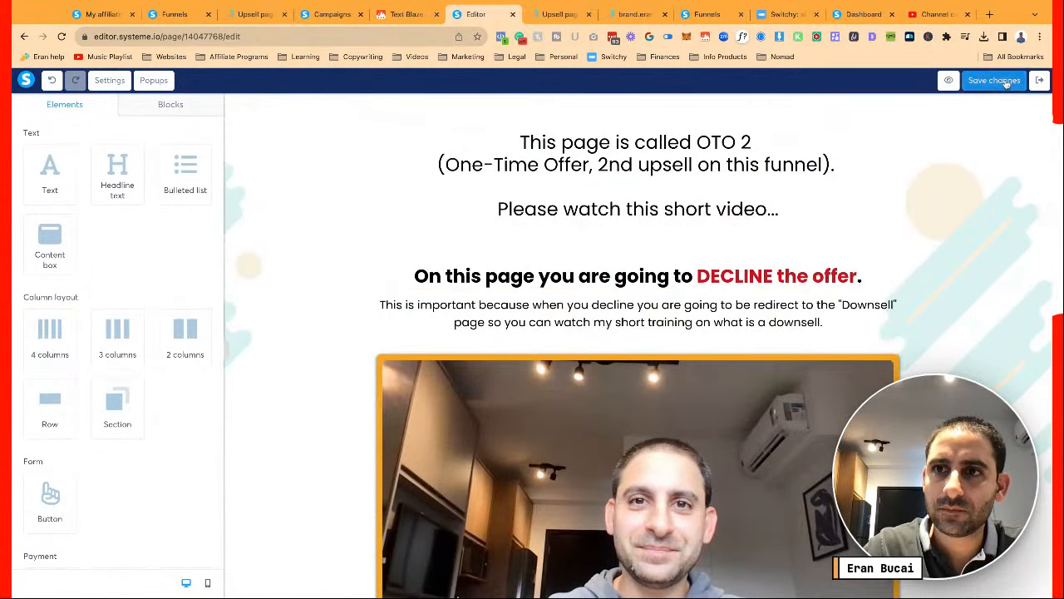
{"action": "left_click", "coordinate": [1004, 80]}
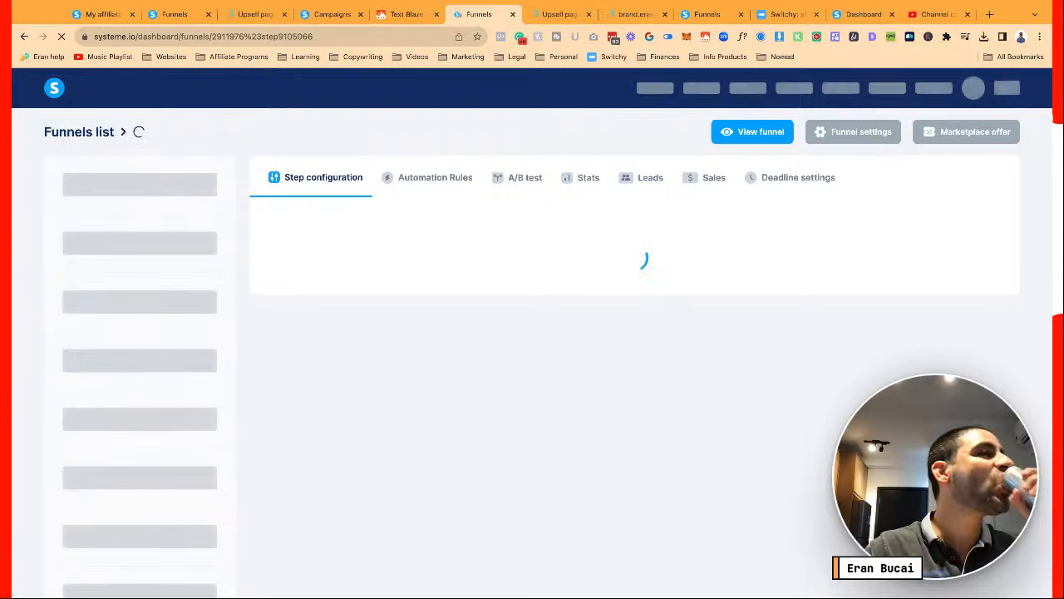
Open the OTO 3 Zoom 1-on-1 session step from the funnel steps list
{"action": "scroll", "coordinate": [646, 184], "scroll_direction": "down", "scroll_amount": 1}
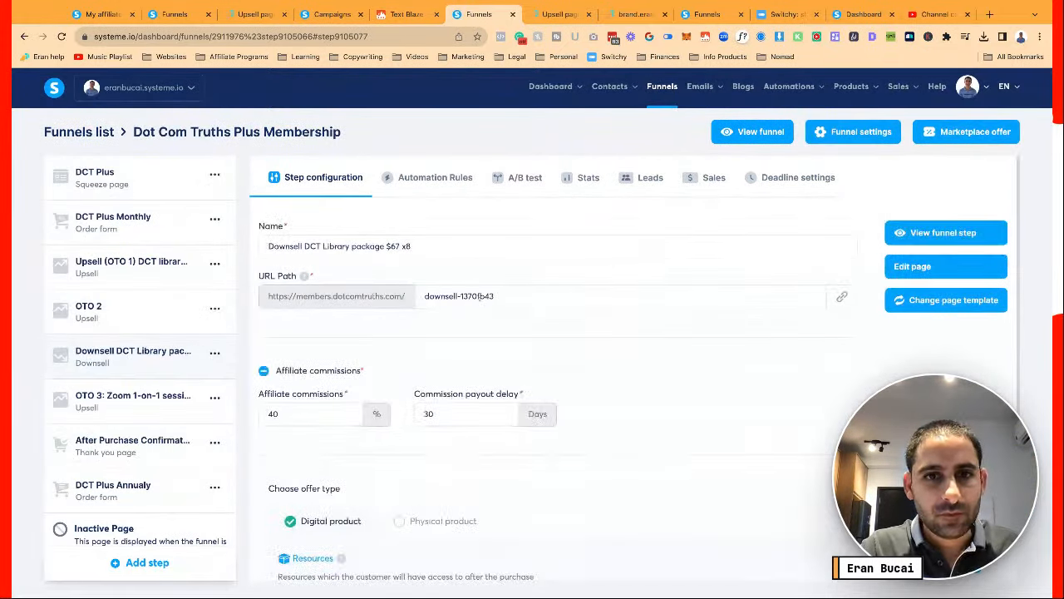
{"action": "scroll", "coordinate": [581, 357], "scroll_direction": "down", "scroll_amount": 3}
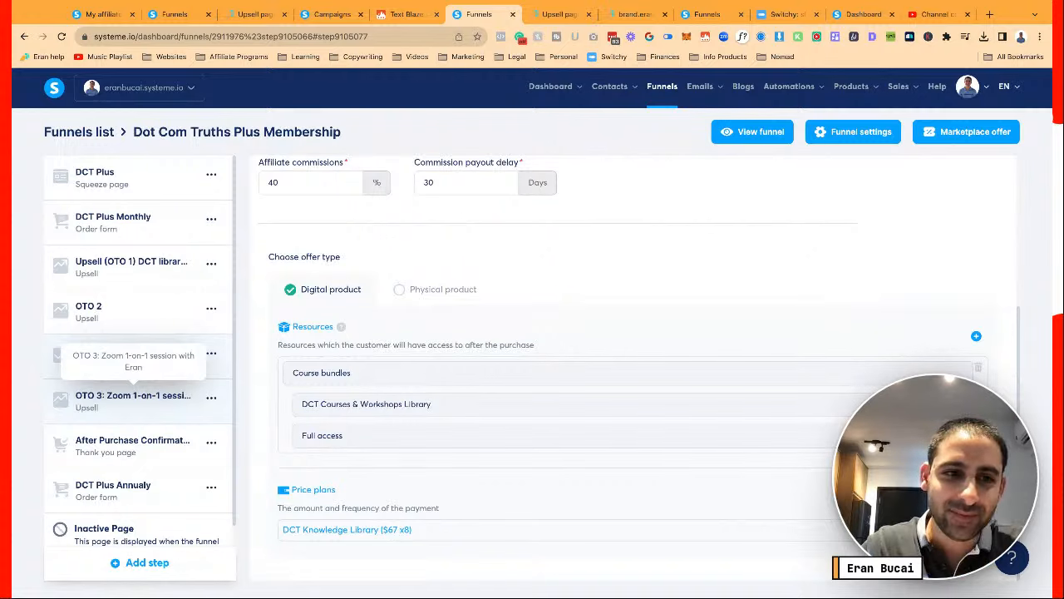
{"action": "left_click", "coordinate": [175, 14]}
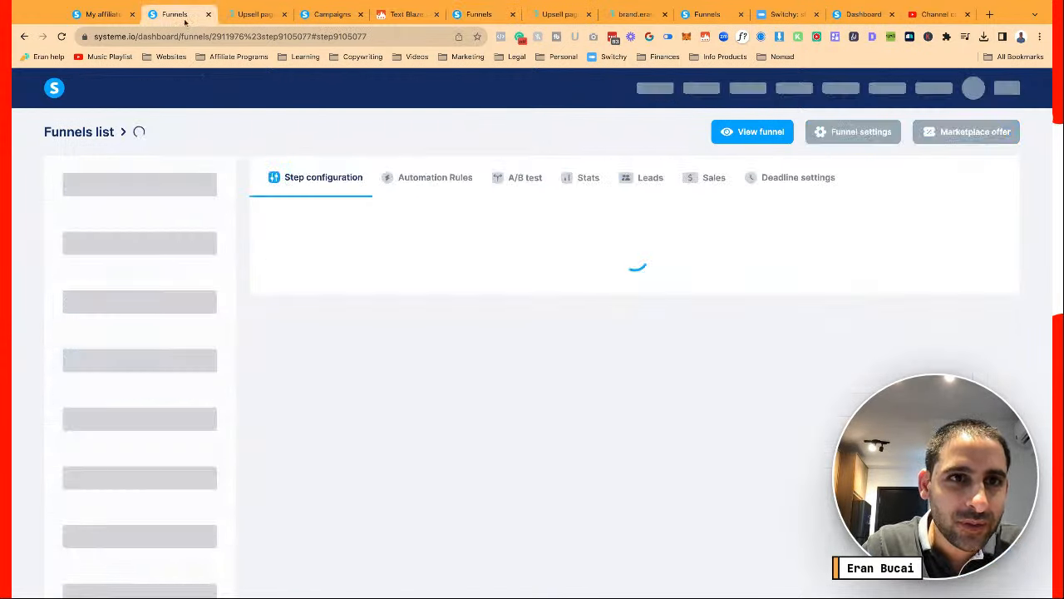
{"action": "left_click", "coordinate": [480, 15]}
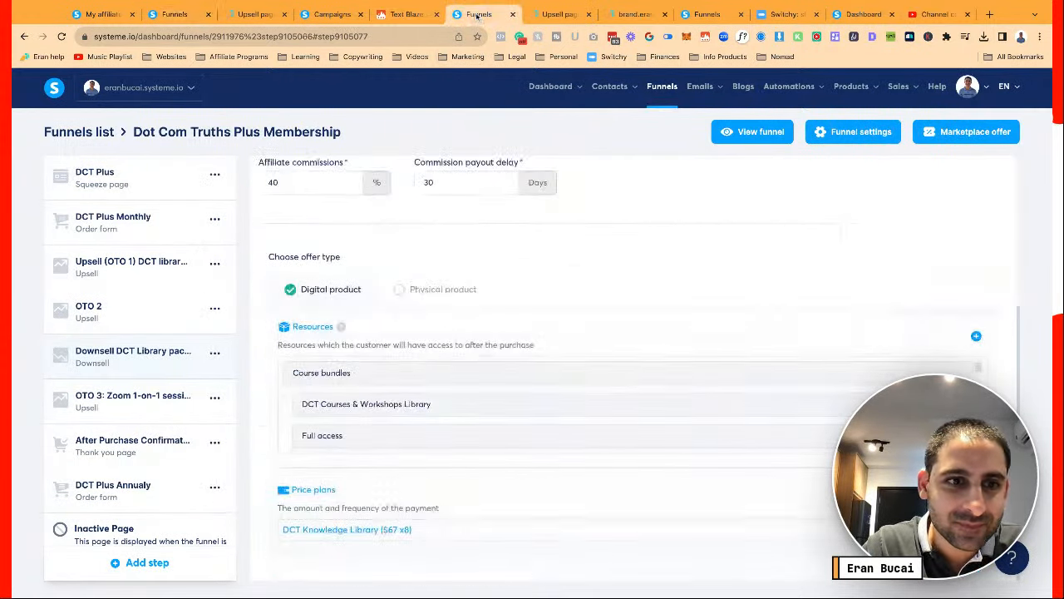
{"action": "left_click", "coordinate": [144, 399]}
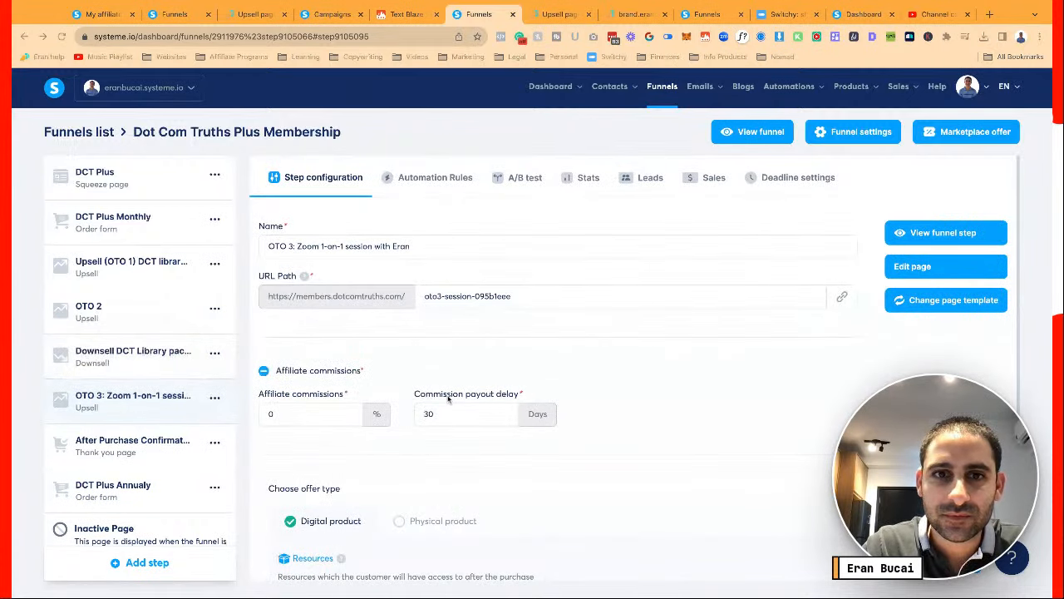
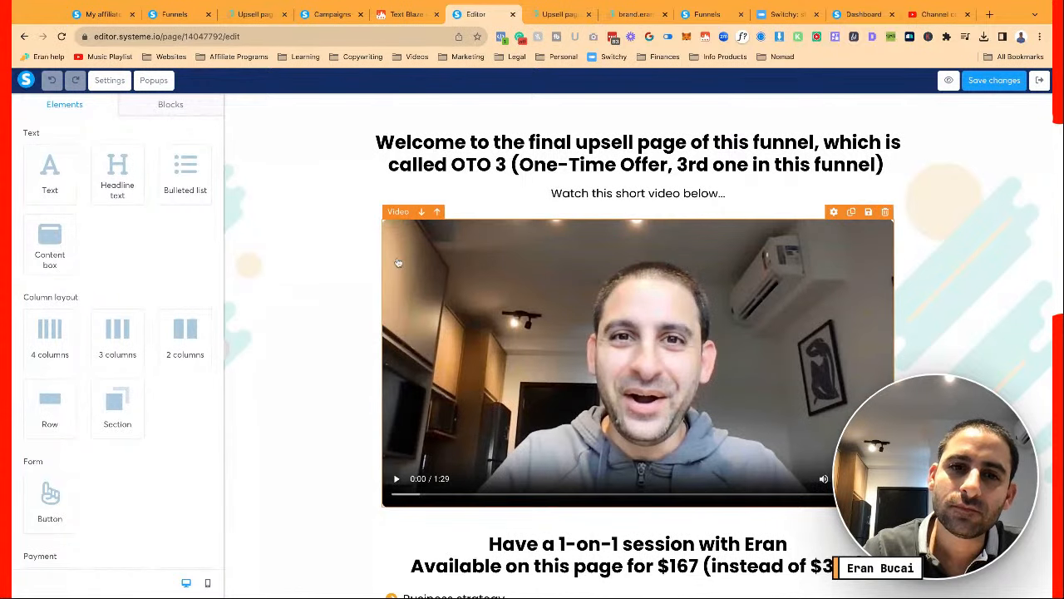
Reload the upsell page's live preview to check the latest changes
{"action": "key", "text": "ctrl+Tab"}
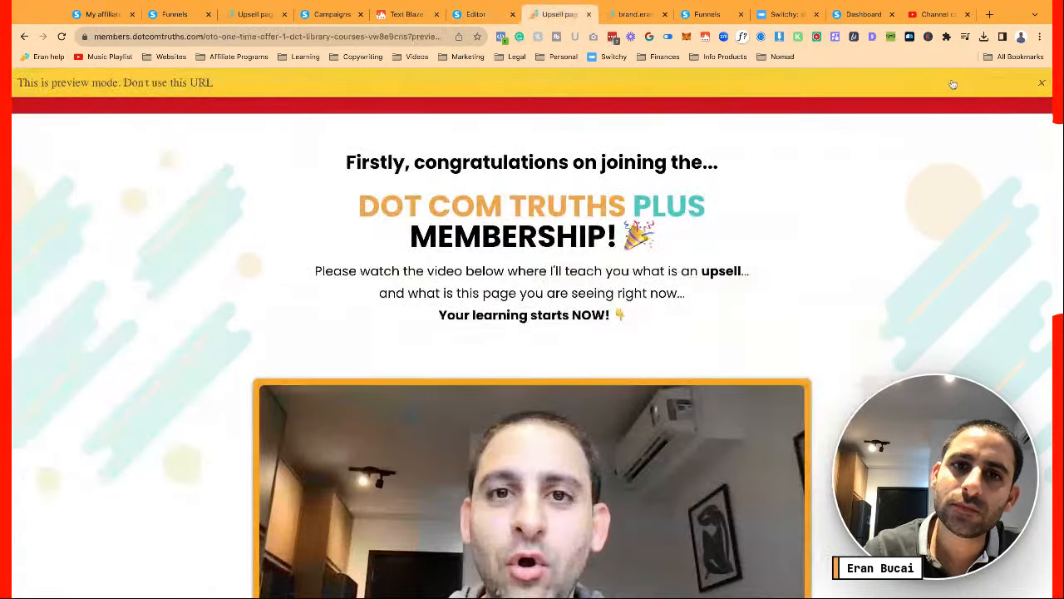
{"action": "key", "text": "super+r"}
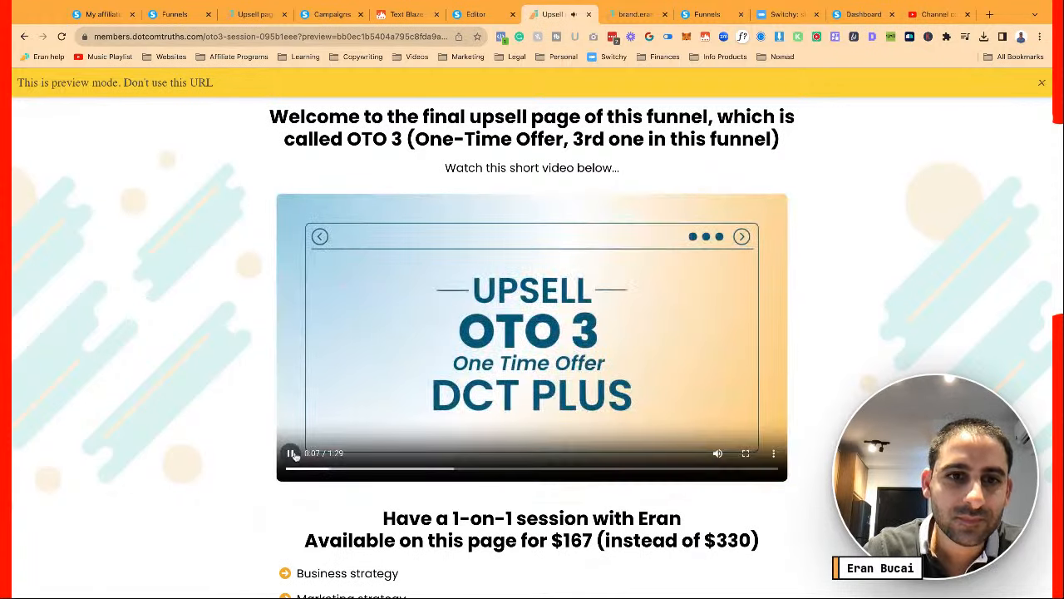
{"action": "left_click", "coordinate": [290, 452]}
{"action": "left_click", "coordinate": [472, 16]}
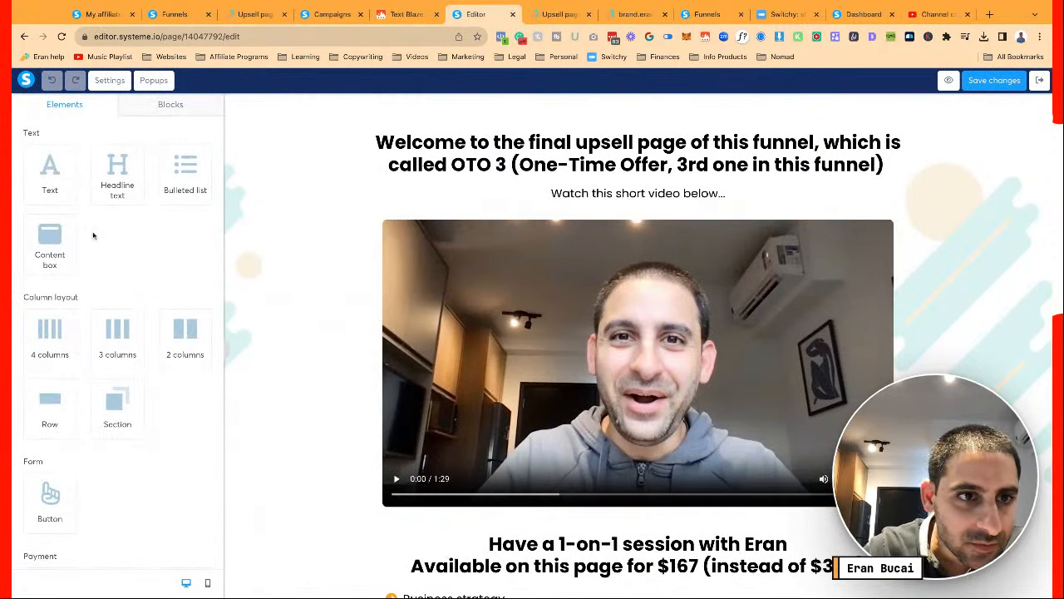
Drop a new row onto the video and set the video's margin to 0
{"action": "left_click_drag", "start_coordinate": [48, 418], "coordinate": [48, 419]}
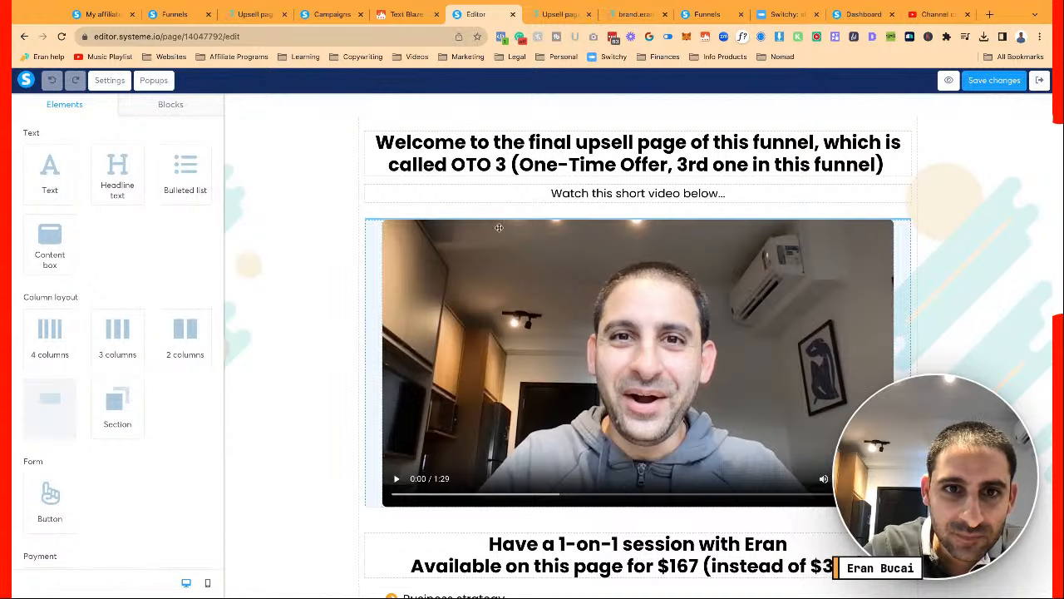
{"action": "left_click_drag", "start_coordinate": [499, 227], "coordinate": [497, 230]}
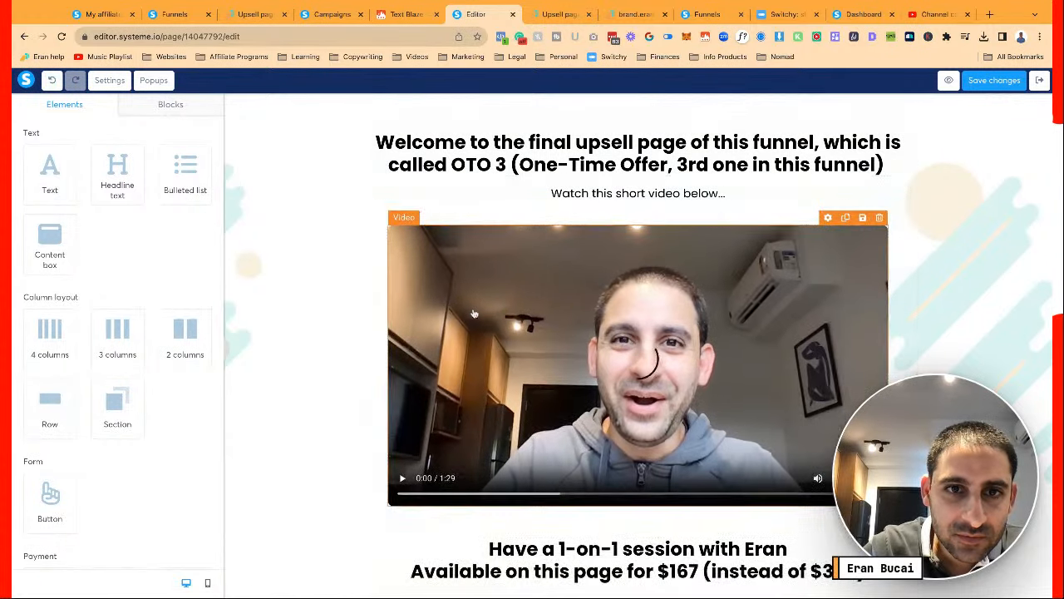
{"action": "left_click", "coordinate": [384, 242]}
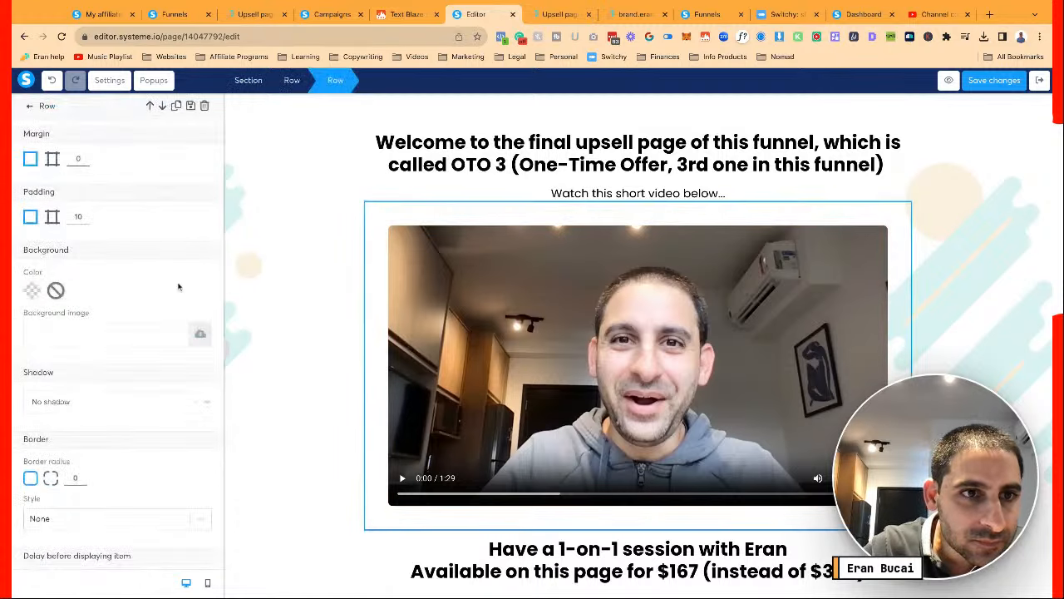
{"action": "scroll", "coordinate": [170, 289], "scroll_direction": "down", "scroll_amount": 1}
{"action": "scroll", "coordinate": [171, 288], "scroll_direction": "down", "scroll_amount": 2}
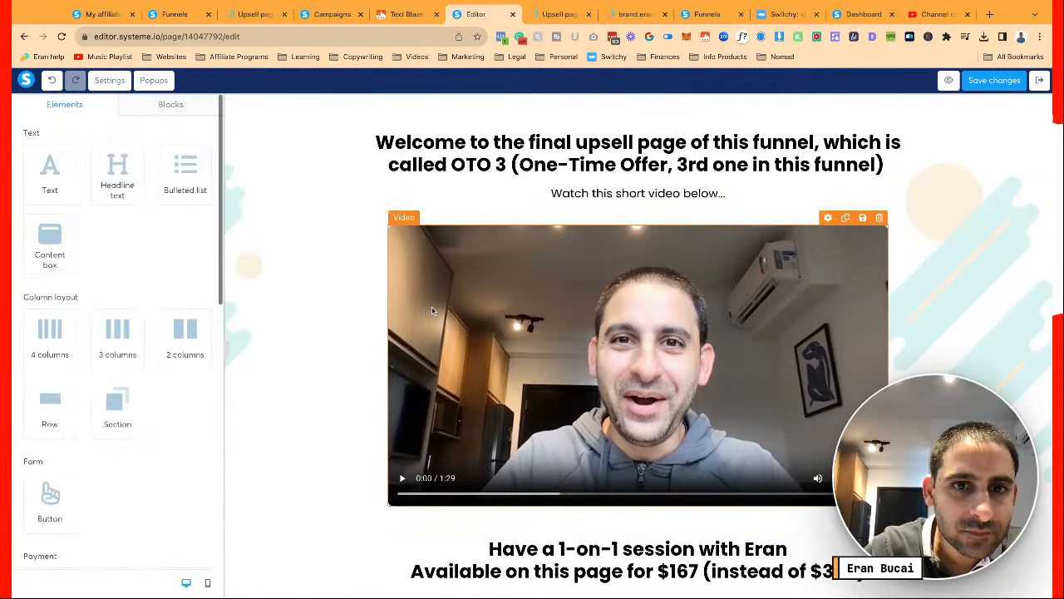
{"action": "left_click", "coordinate": [432, 310]}
{"action": "scroll", "coordinate": [52, 355], "scroll_direction": "down", "scroll_amount": 3}
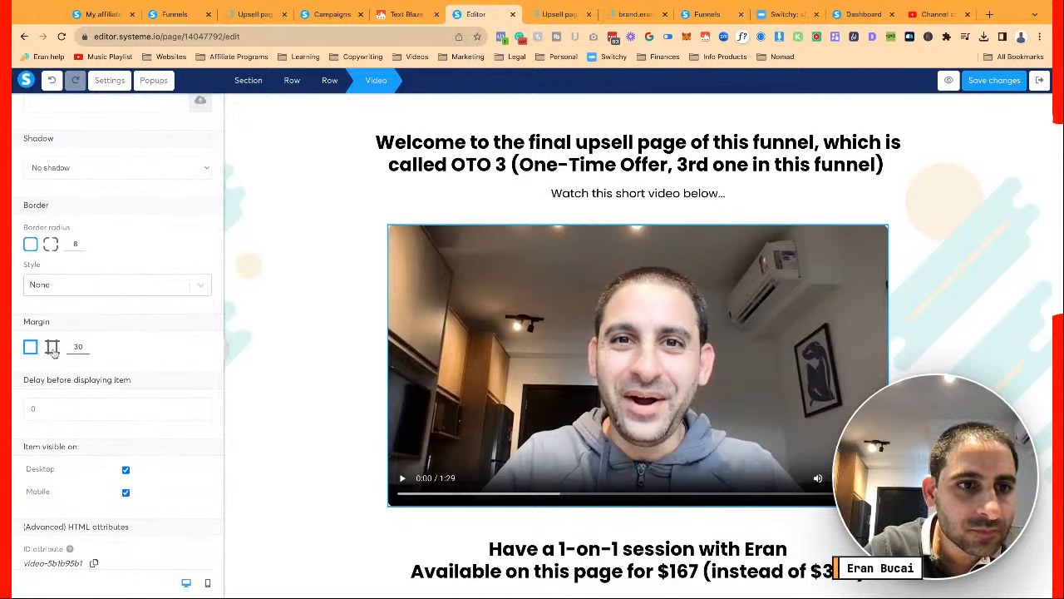
{"action": "left_click_drag", "start_coordinate": [69, 345], "coordinate": [82, 345]}
{"action": "type", "text": "0"}
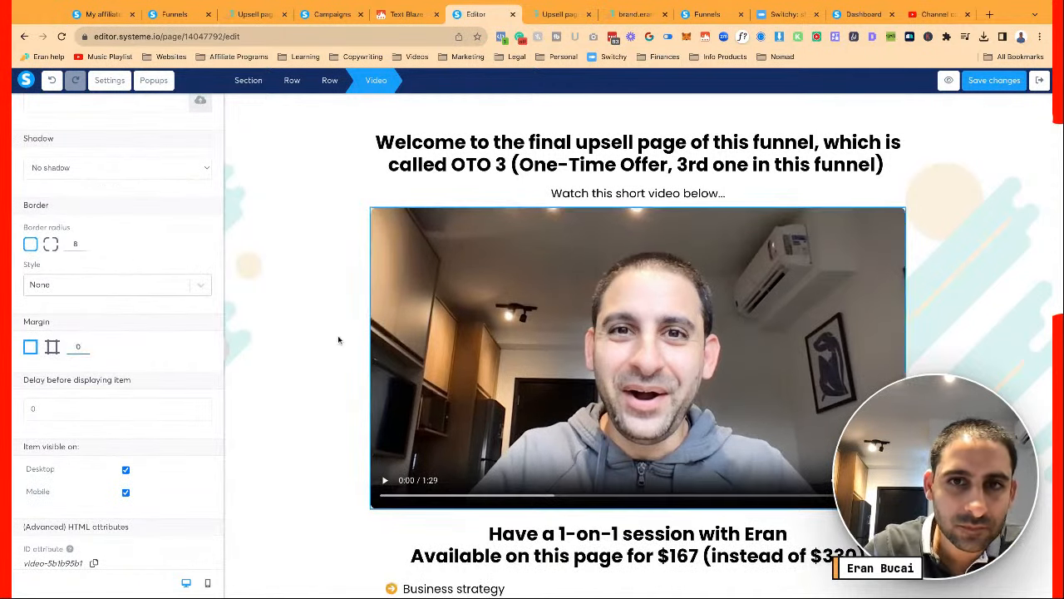
{"action": "left_click", "coordinate": [340, 340]}
Set the margin of the row holding the video to 30
{"action": "left_click", "coordinate": [367, 230]}
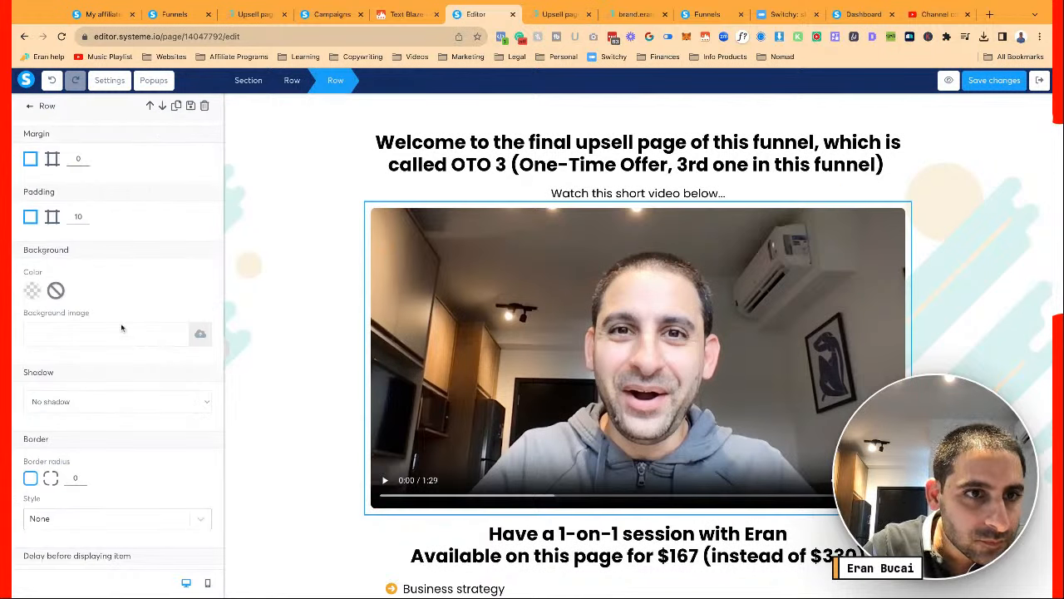
{"action": "left_click_drag", "start_coordinate": [82, 159], "coordinate": [73, 159]}
{"action": "type", "text": "30"}
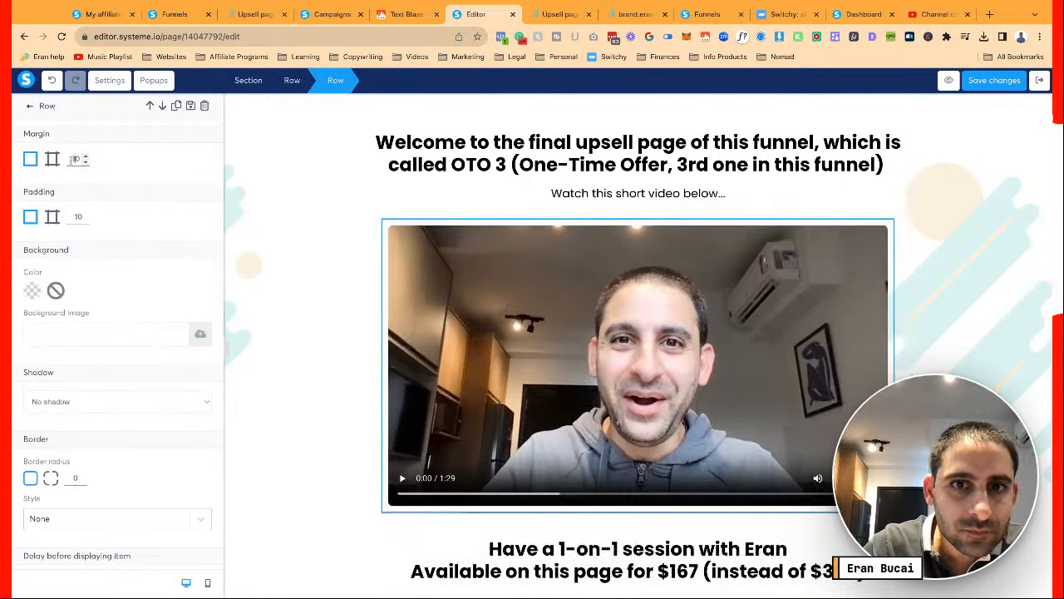
{"action": "left_click", "coordinate": [344, 369]}
Give the video's row an orange F5A623 background to frame the video
{"action": "left_click", "coordinate": [387, 258]}
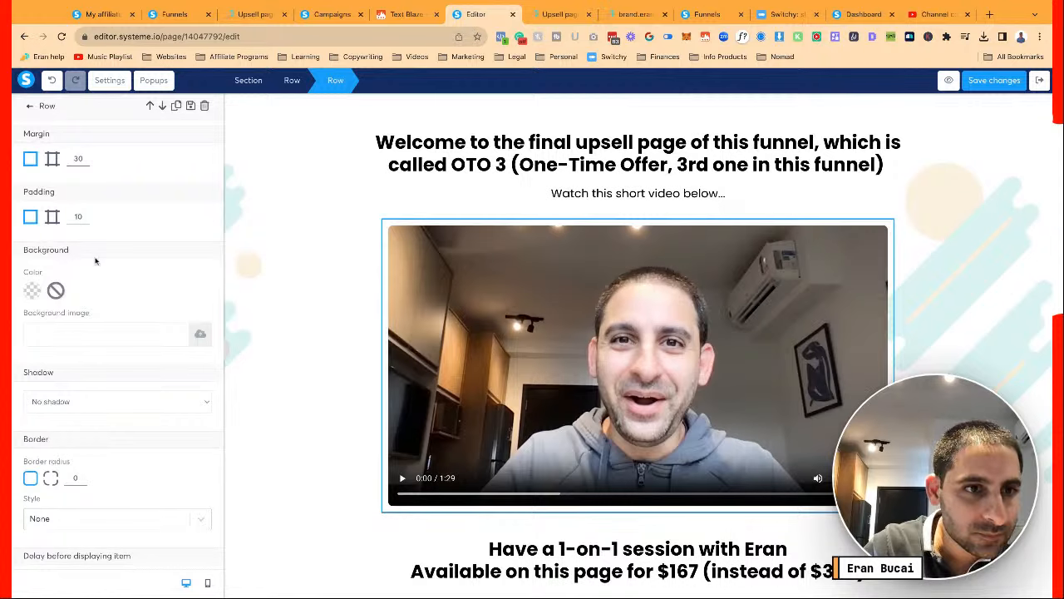
{"action": "scroll", "coordinate": [95, 261], "scroll_direction": "down", "scroll_amount": 2}
{"action": "left_click", "coordinate": [35, 162]}
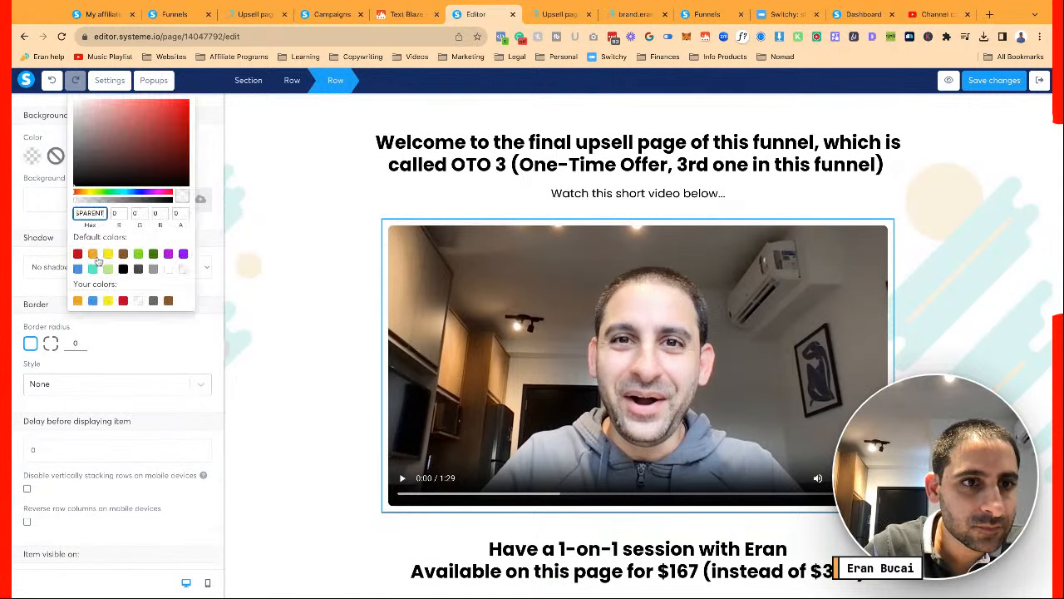
{"action": "left_click", "coordinate": [78, 300]}
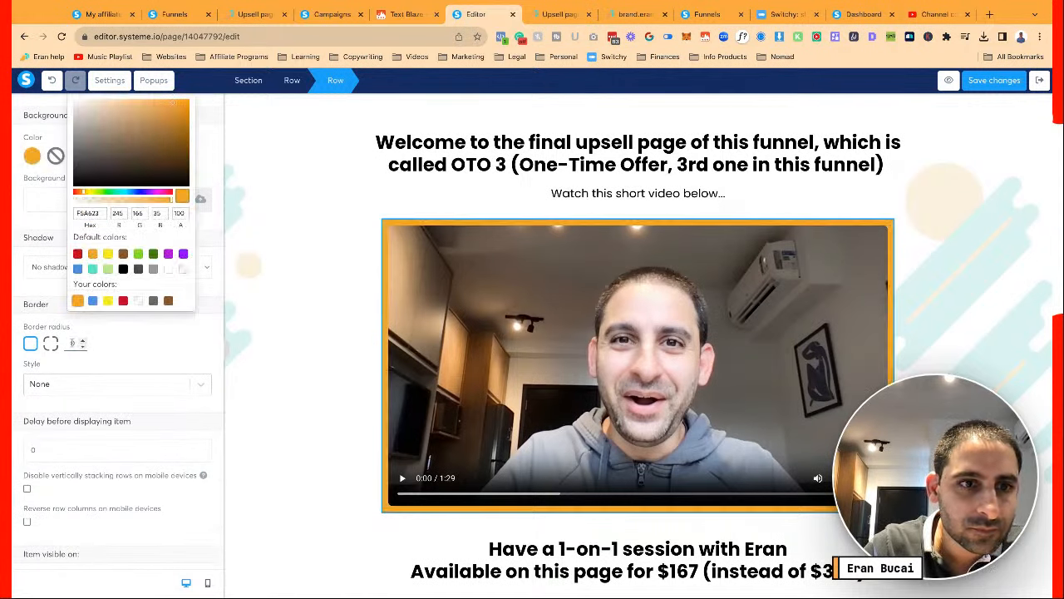
{"action": "left_click", "coordinate": [72, 342]}
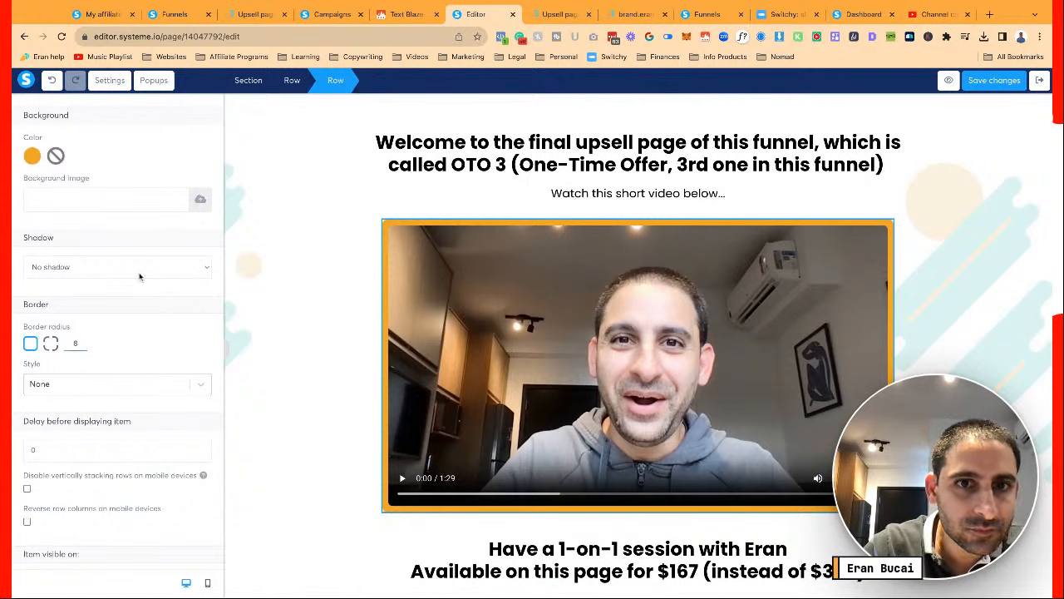
{"action": "left_click", "coordinate": [294, 333]}
{"action": "scroll", "coordinate": [293, 332], "scroll_direction": "down", "scroll_amount": 3}
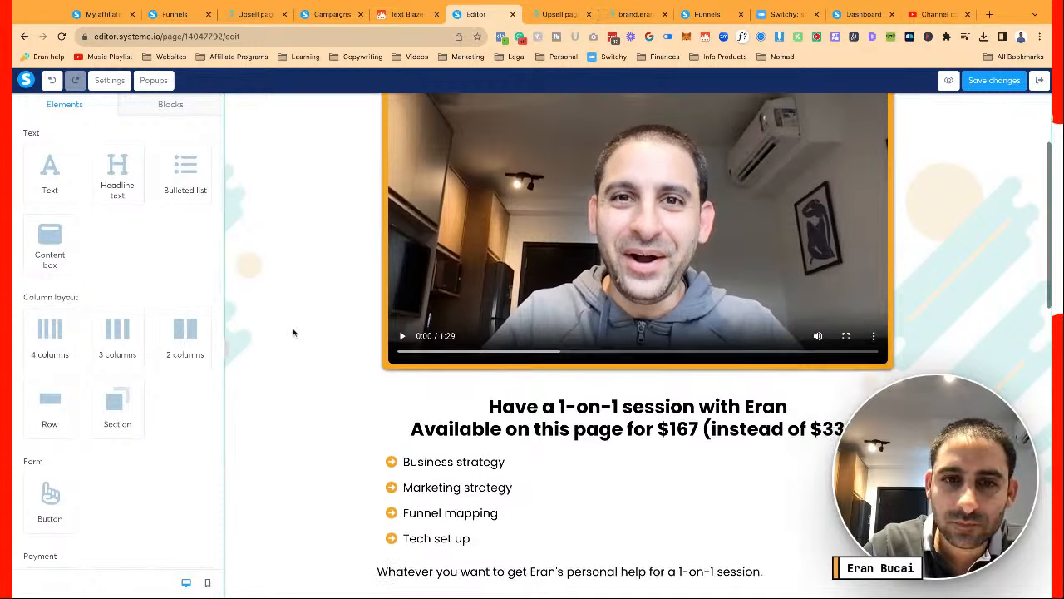
Check the video's settings on the upsell page
{"action": "scroll", "coordinate": [293, 333], "scroll_direction": "up", "scroll_amount": 1}
{"action": "scroll", "coordinate": [294, 332], "scroll_direction": "down", "scroll_amount": 3}
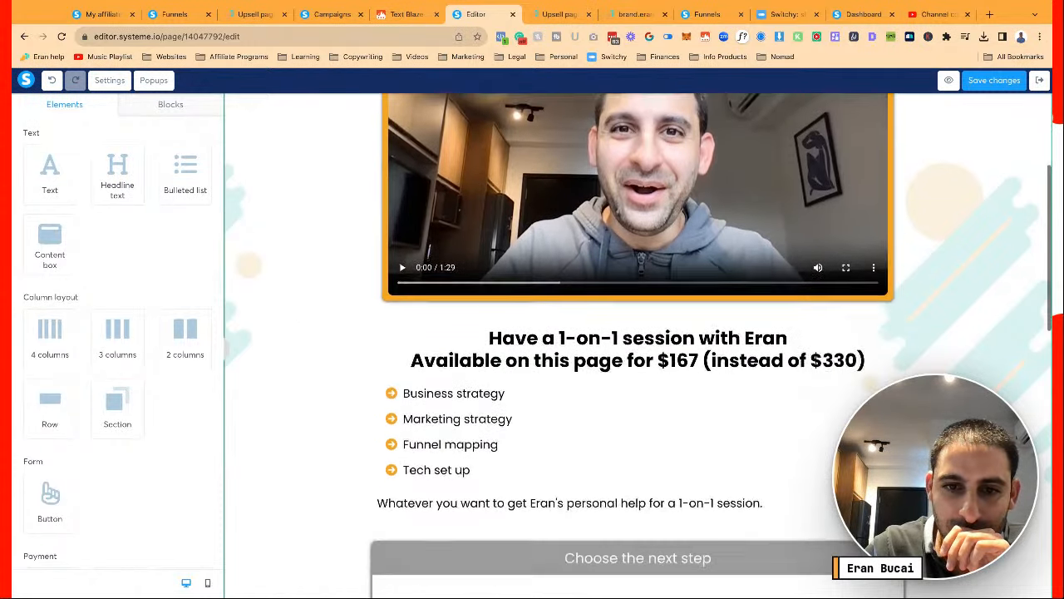
{"action": "scroll", "coordinate": [324, 300], "scroll_direction": "up", "scroll_amount": 3}
{"action": "left_click", "coordinate": [404, 275]}
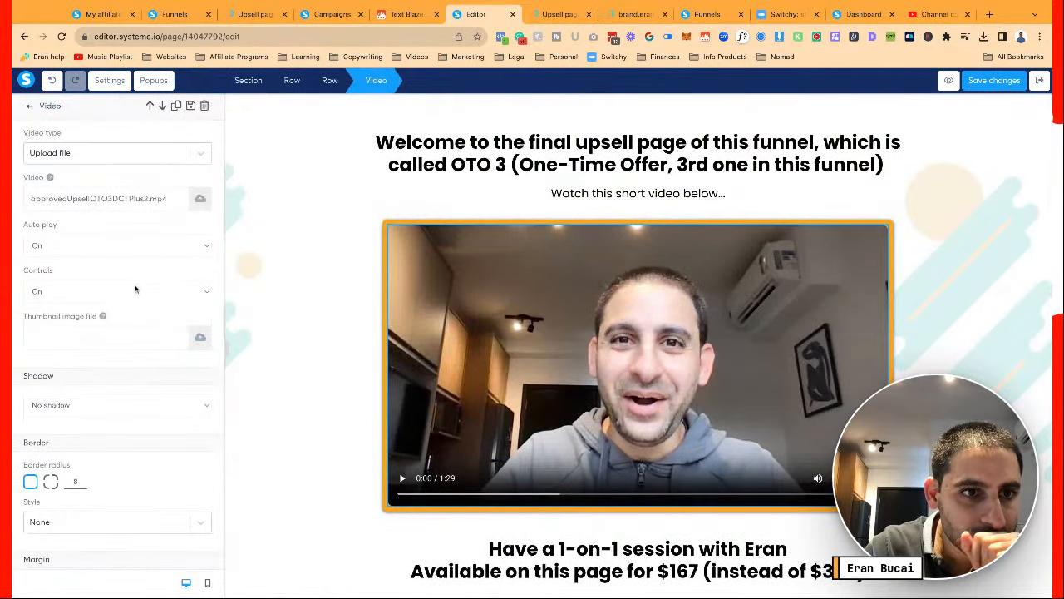
{"action": "left_click", "coordinate": [283, 311]}
Replace the explainer image with the uploaded 6.png funnel diagram
{"action": "scroll", "coordinate": [283, 312], "scroll_direction": "down", "scroll_amount": 5}
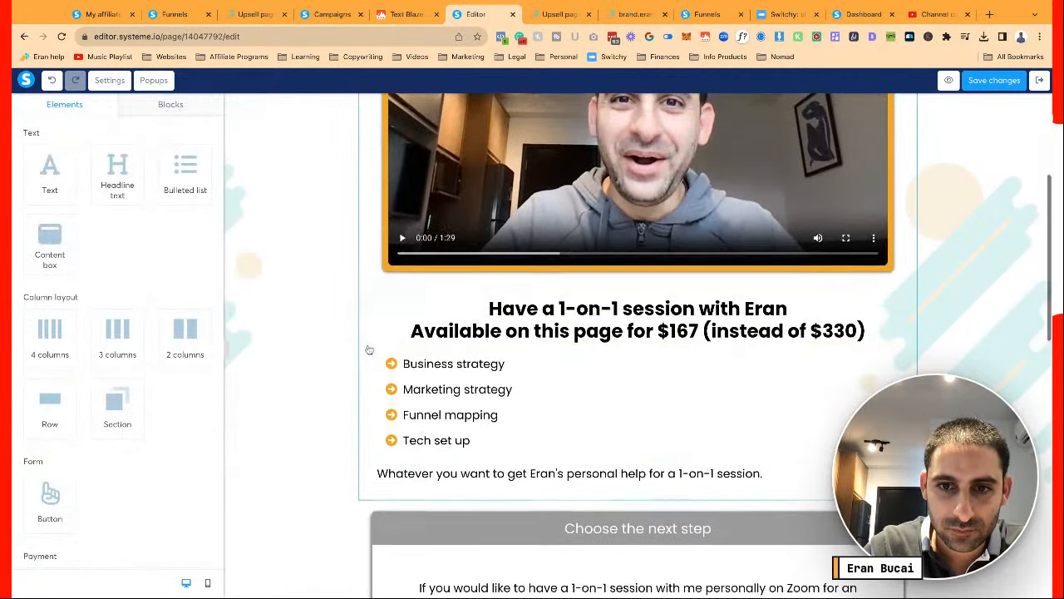
{"action": "scroll", "coordinate": [368, 349], "scroll_direction": "down", "scroll_amount": 3}
{"action": "scroll", "coordinate": [368, 349], "scroll_direction": "down", "scroll_amount": 1}
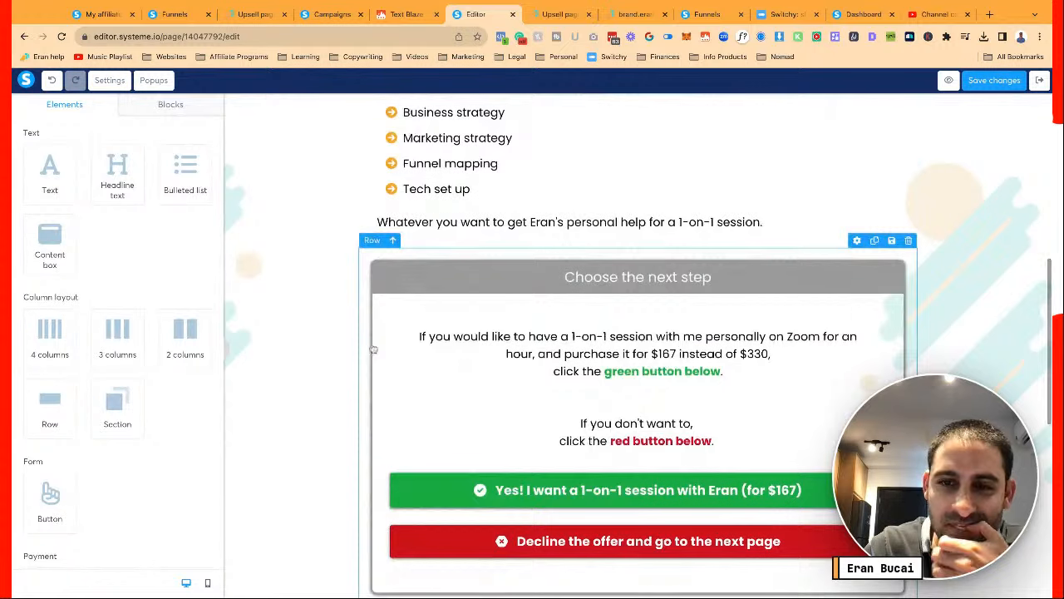
{"action": "scroll", "coordinate": [536, 342], "scroll_direction": "down", "scroll_amount": 6}
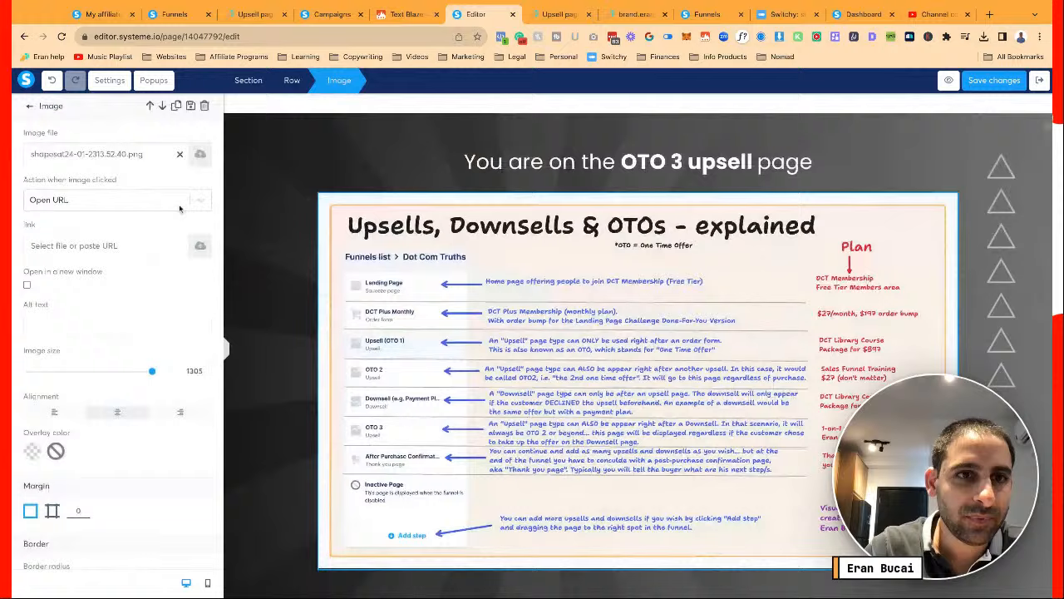
{"action": "left_click", "coordinate": [199, 158]}
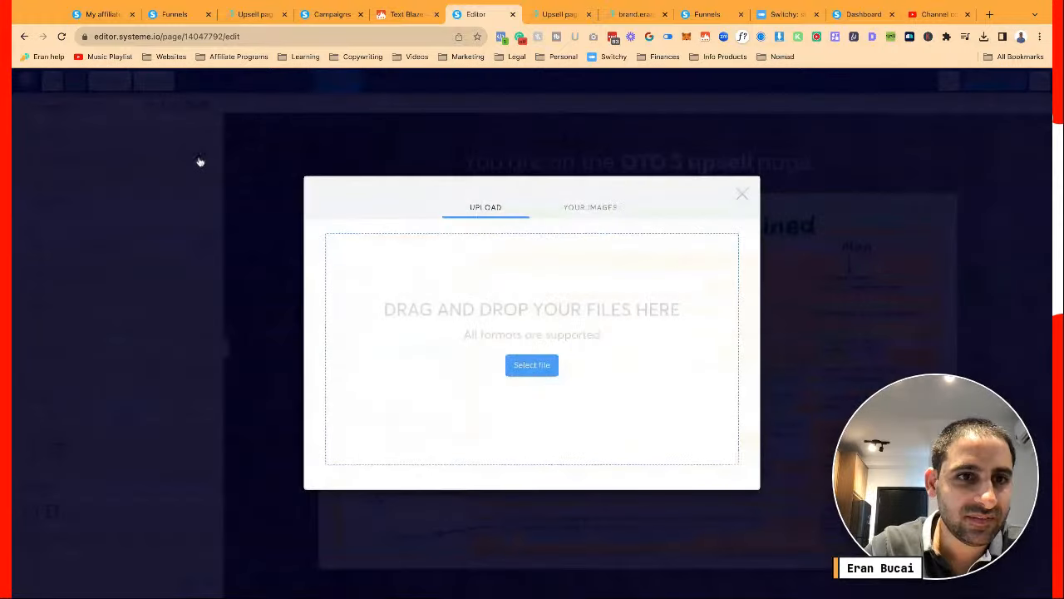
{"action": "left_click", "coordinate": [518, 361]}
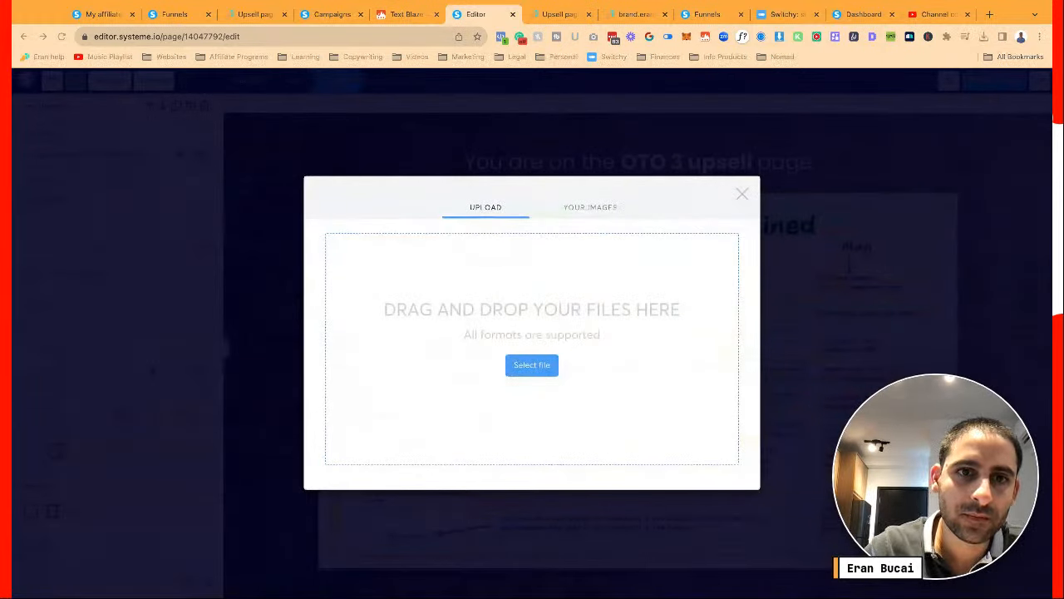
{"action": "key", "text": "Return"}
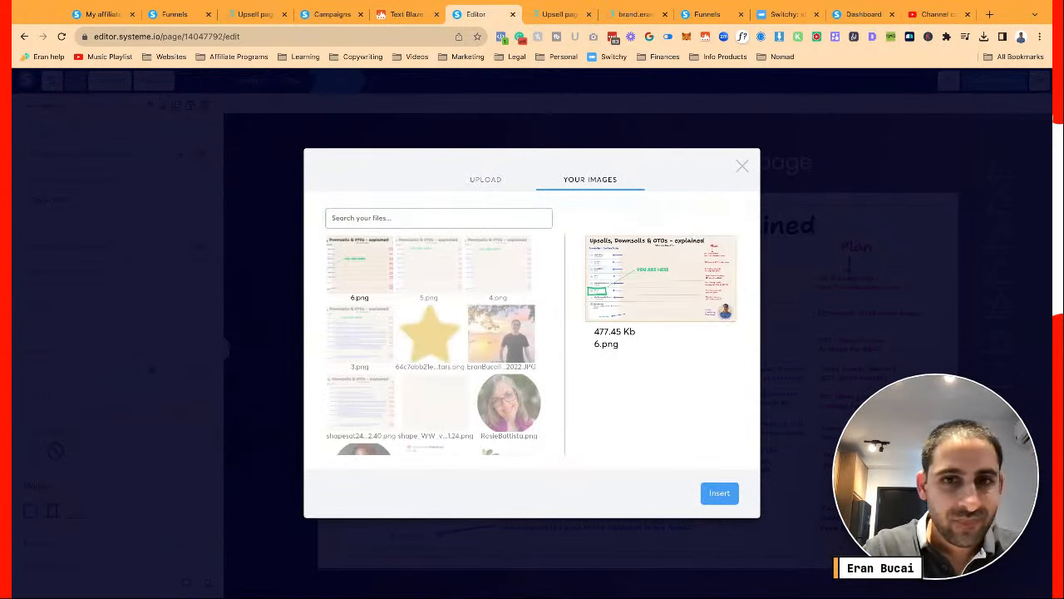
{"action": "left_click", "coordinate": [719, 494]}
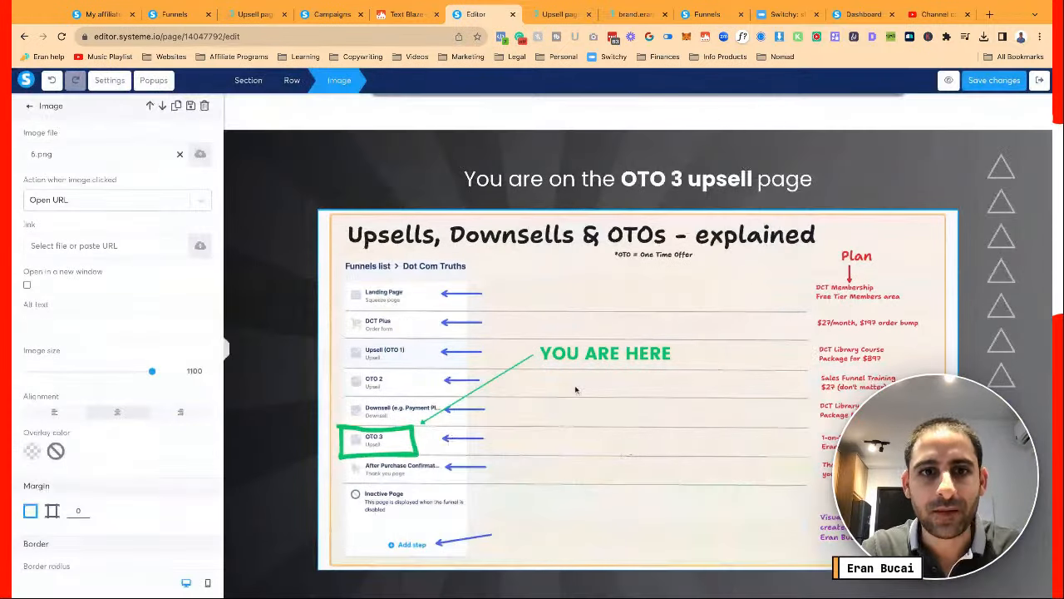
Inspect the dark section's settings and browse the saved page blocks
{"action": "left_click", "coordinate": [301, 270]}
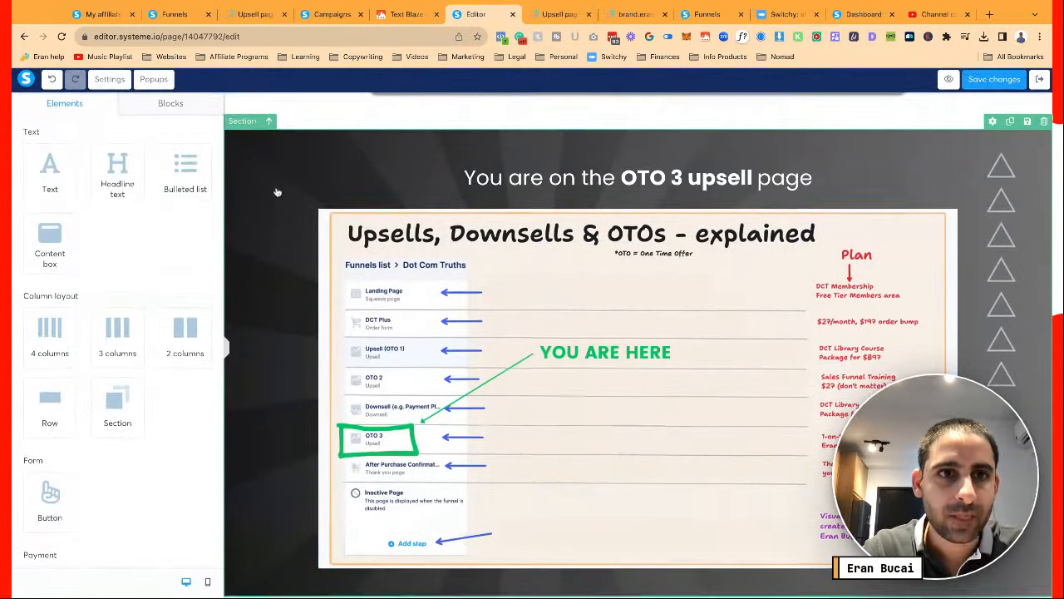
{"action": "left_click", "coordinate": [241, 124]}
{"action": "scroll", "coordinate": [168, 359], "scroll_direction": "down", "scroll_amount": 8}
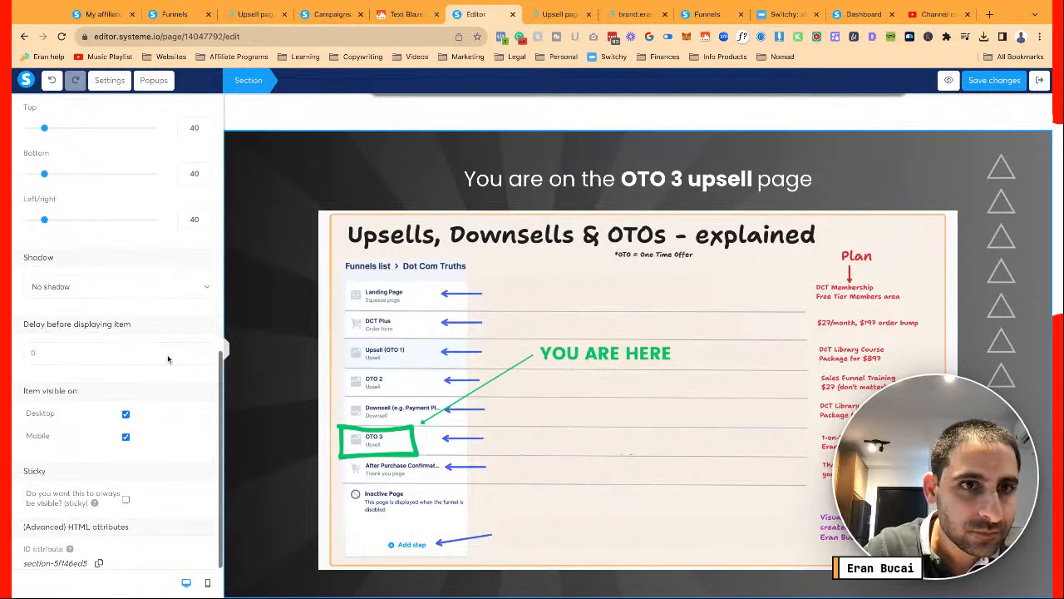
{"action": "scroll", "coordinate": [55, 423], "scroll_direction": "up", "scroll_amount": 5}
{"action": "scroll", "coordinate": [266, 464], "scroll_direction": "down", "scroll_amount": 1}
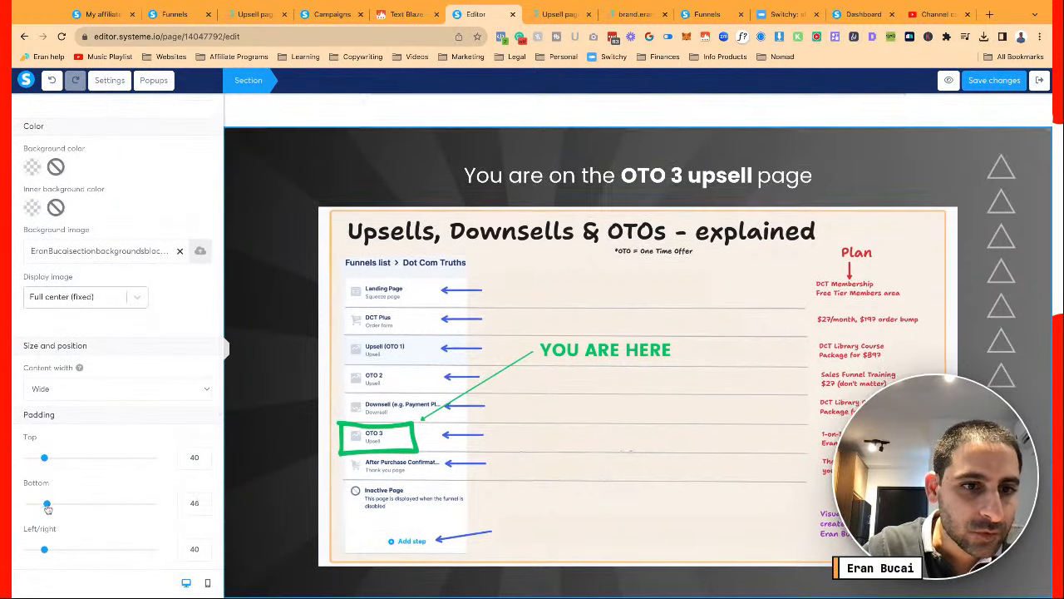
{"action": "left_click", "coordinate": [260, 331]}
{"action": "left_click", "coordinate": [170, 104]}
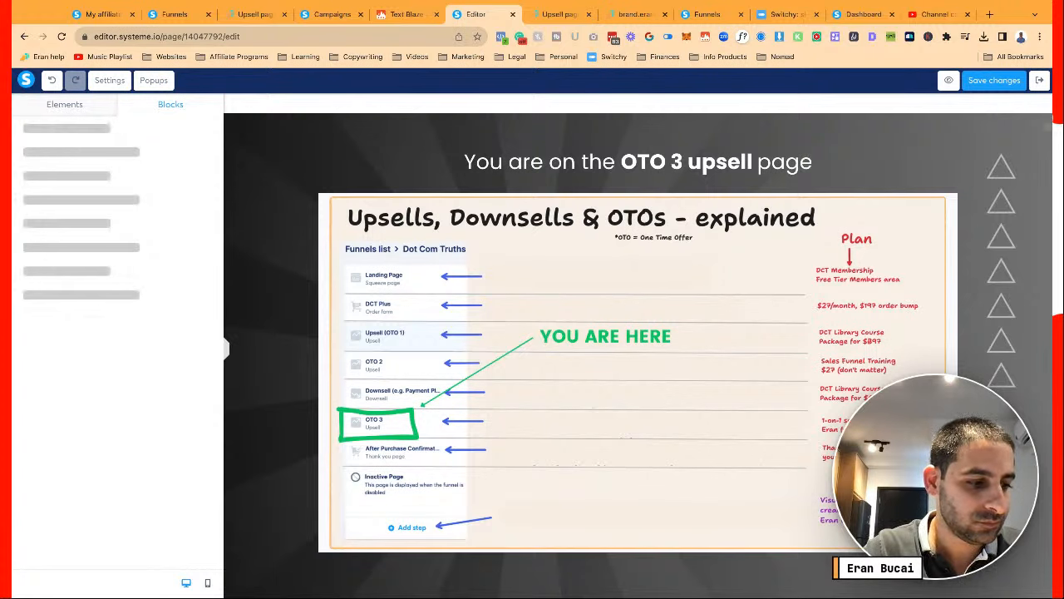
{"action": "left_click", "coordinate": [73, 152]}
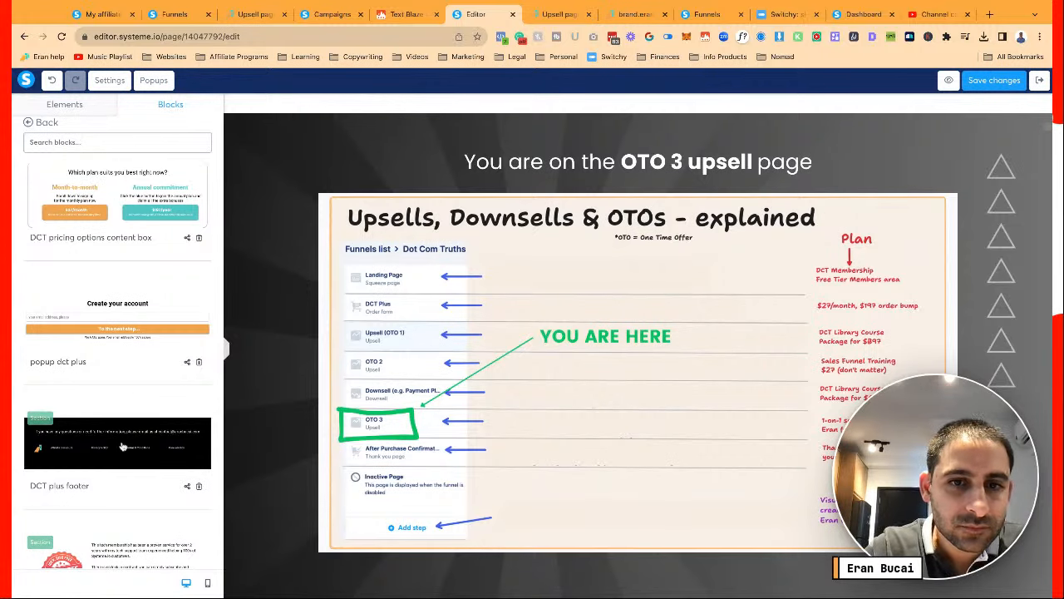
{"action": "scroll", "coordinate": [323, 416], "scroll_direction": "down", "scroll_amount": 5}
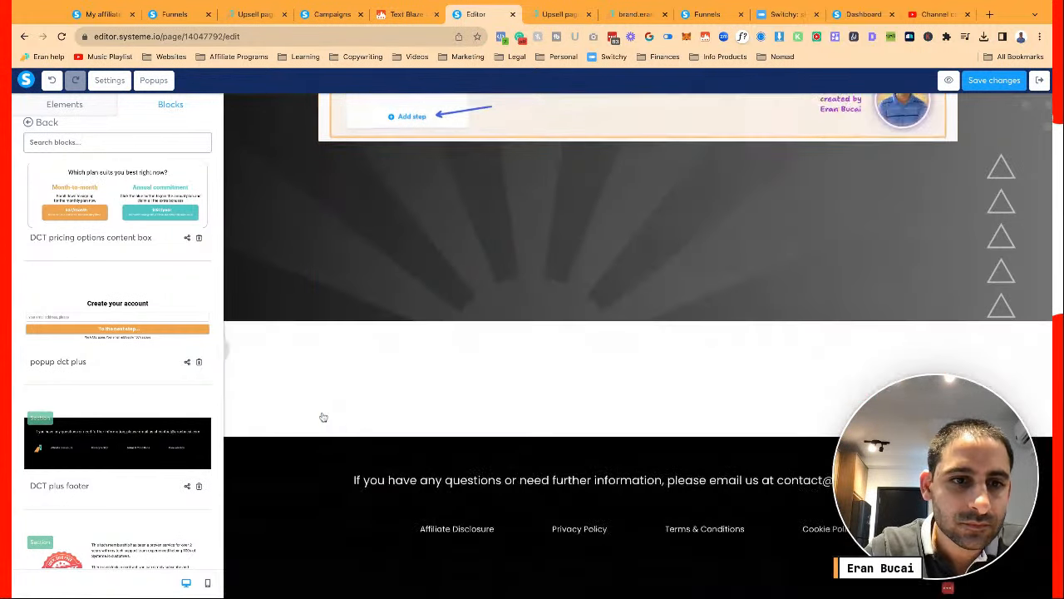
Drop the footer section's top margin from 200 to 0 and save the page
{"action": "left_click", "coordinate": [238, 459]}
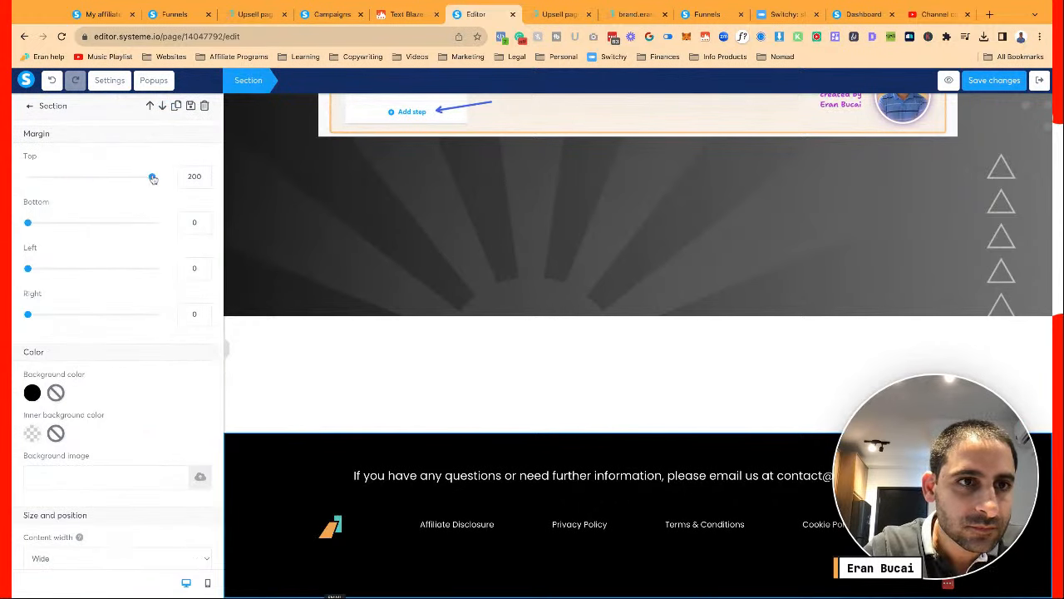
{"action": "left_click_drag", "start_coordinate": [153, 178], "coordinate": [13, 174]}
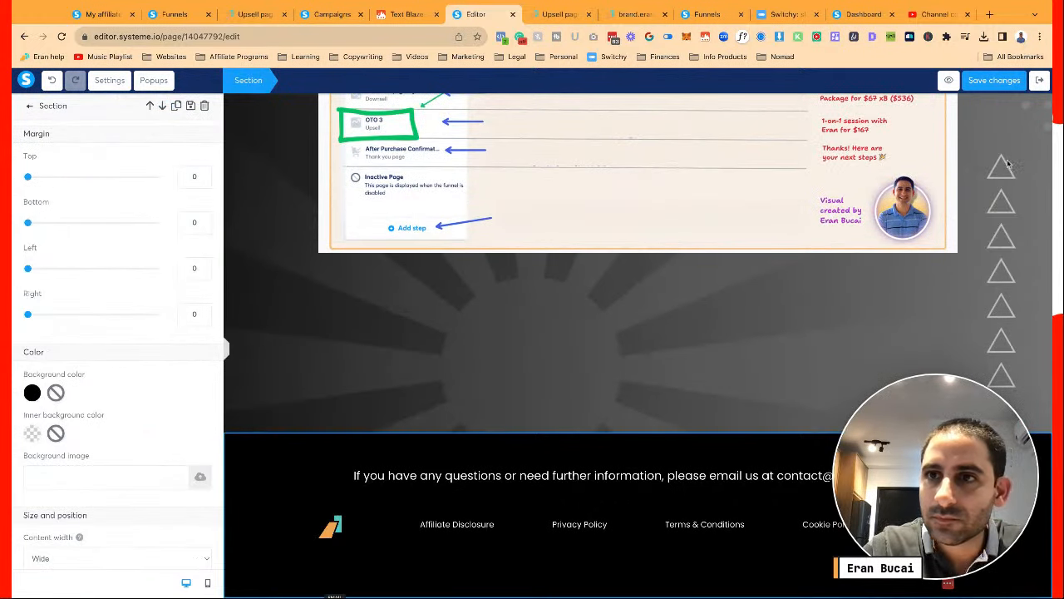
{"action": "left_click", "coordinate": [994, 80]}
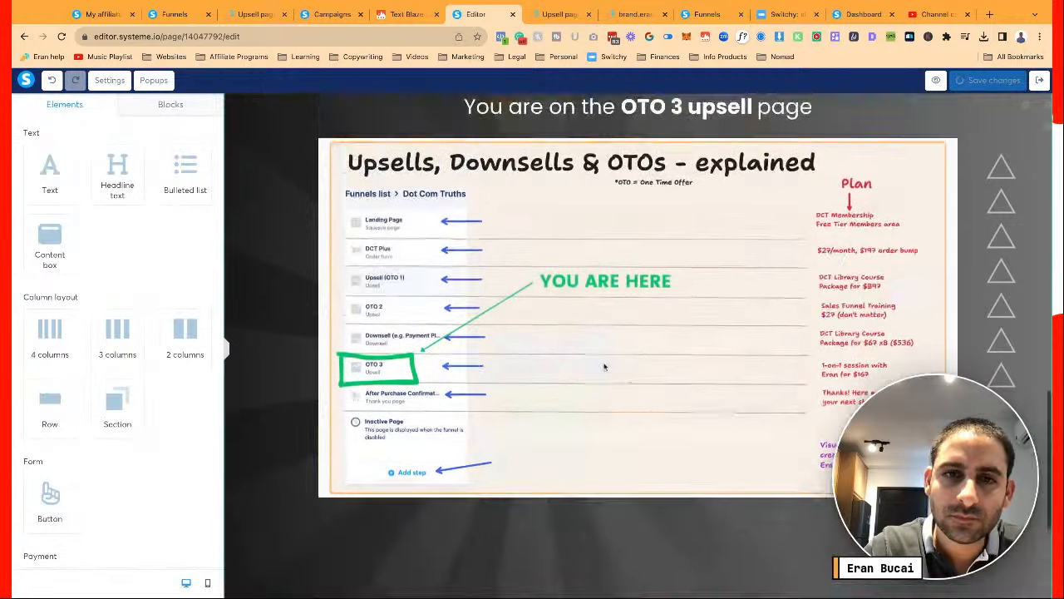
{"action": "scroll", "coordinate": [662, 206], "scroll_direction": "down", "scroll_amount": 1}
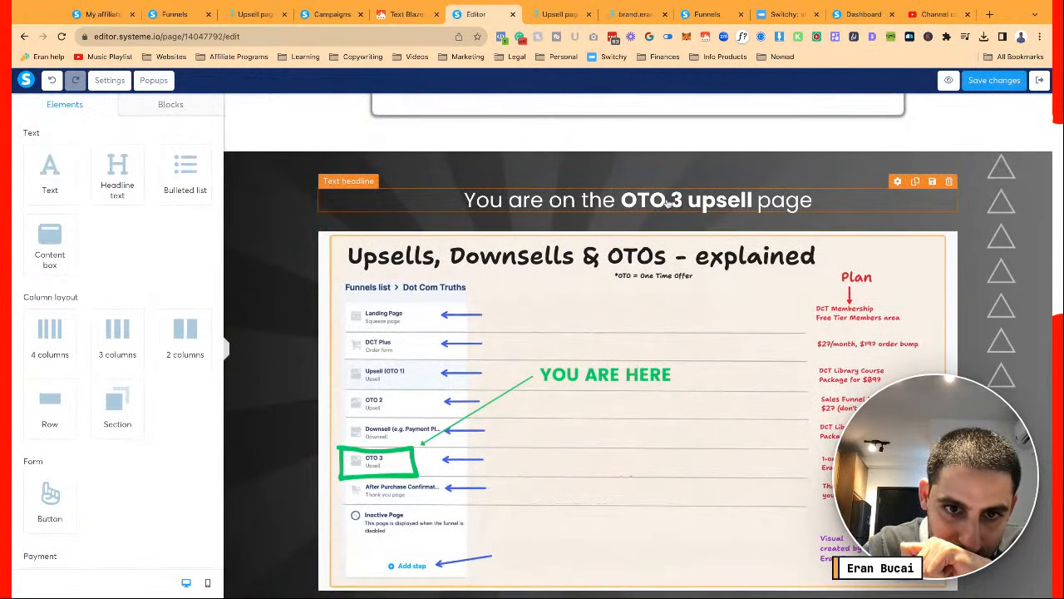
{"action": "scroll", "coordinate": [642, 317], "scroll_direction": "down", "scroll_amount": 4}
{"action": "scroll", "coordinate": [643, 317], "scroll_direction": "up", "scroll_amount": 3}
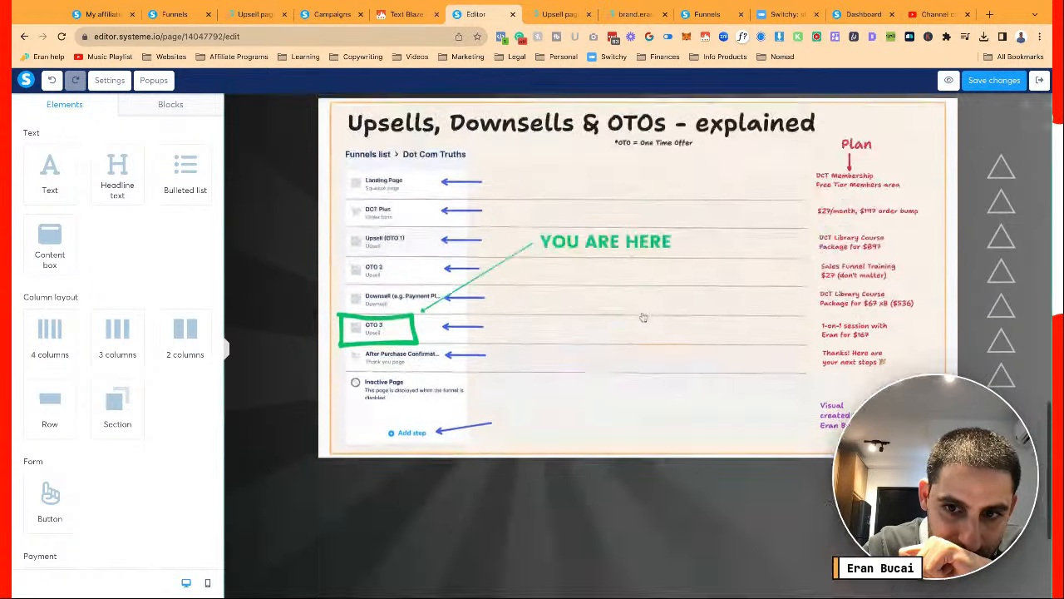
{"action": "scroll", "coordinate": [643, 317], "scroll_direction": "up", "scroll_amount": 6}
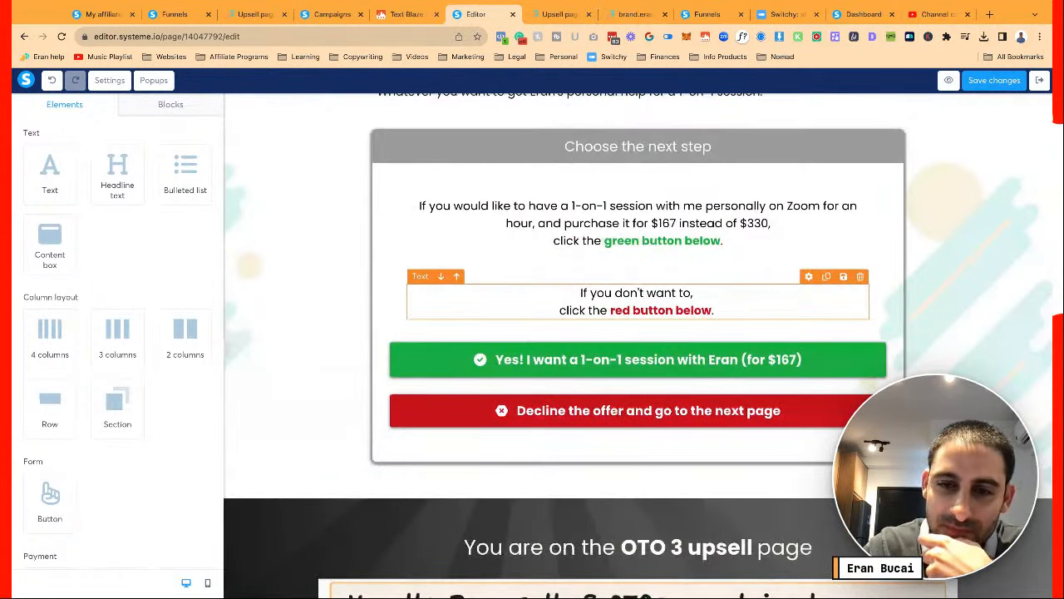
{"action": "scroll", "coordinate": [642, 317], "scroll_direction": "down", "scroll_amount": 2}
{"action": "scroll", "coordinate": [642, 317], "scroll_direction": "up", "scroll_amount": 7}
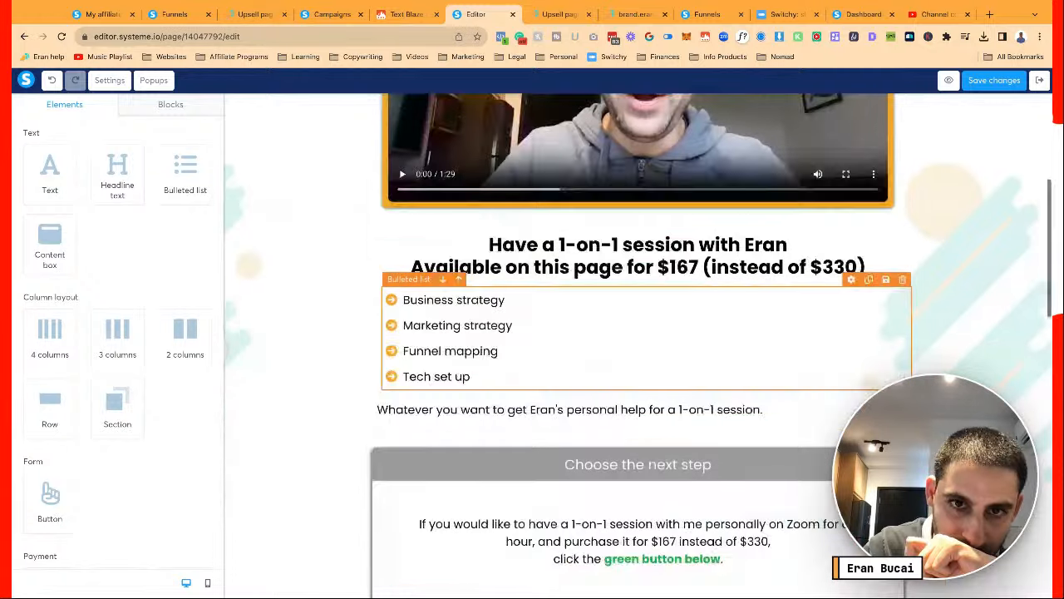
{"action": "scroll", "coordinate": [643, 316], "scroll_direction": "up", "scroll_amount": 2}
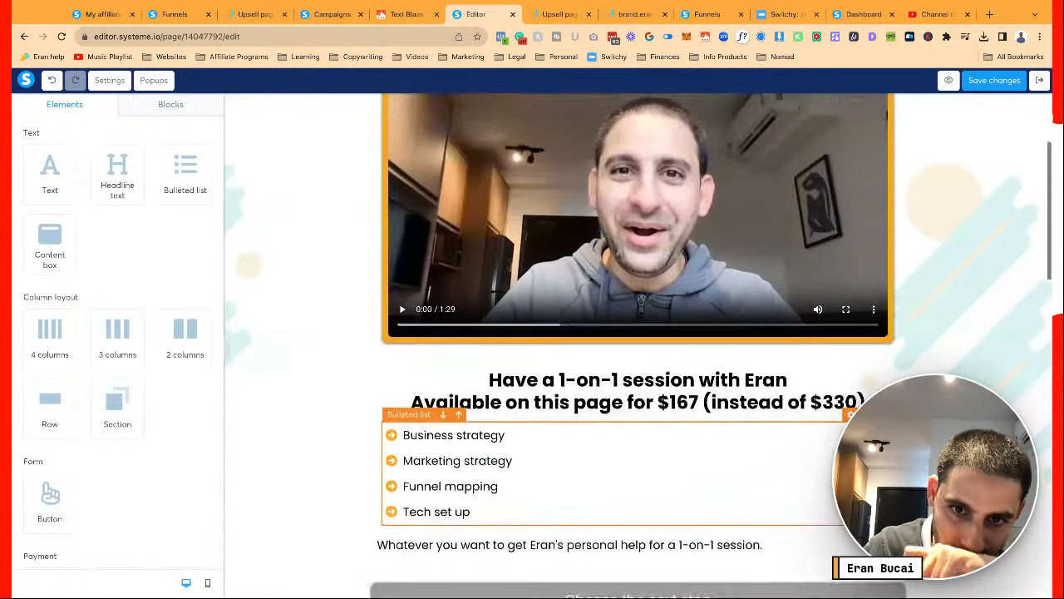
{"action": "scroll", "coordinate": [643, 317], "scroll_direction": "up", "scroll_amount": 2}
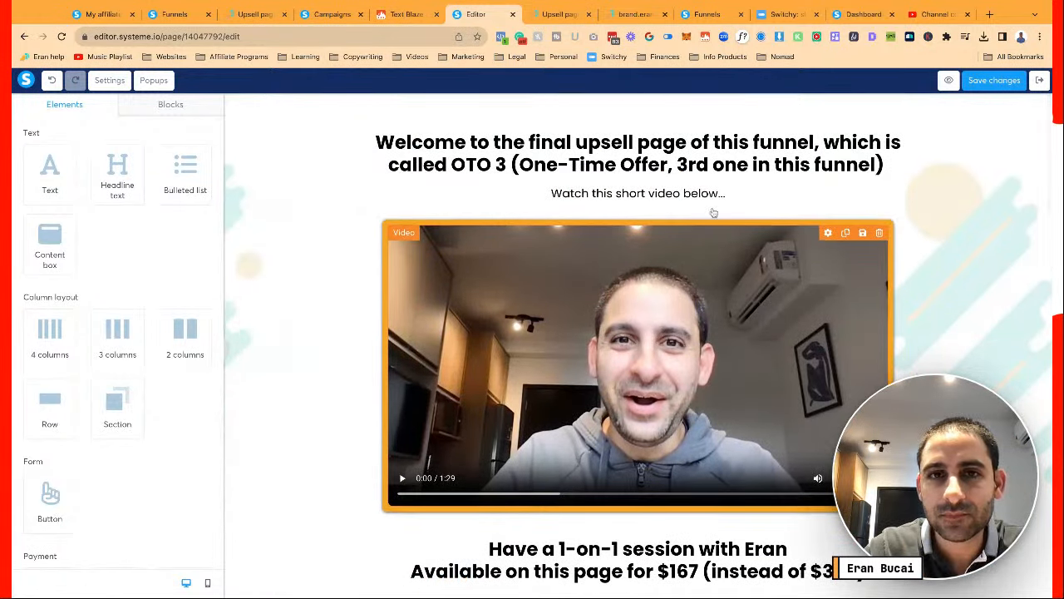
{"action": "left_click", "coordinate": [976, 81]}
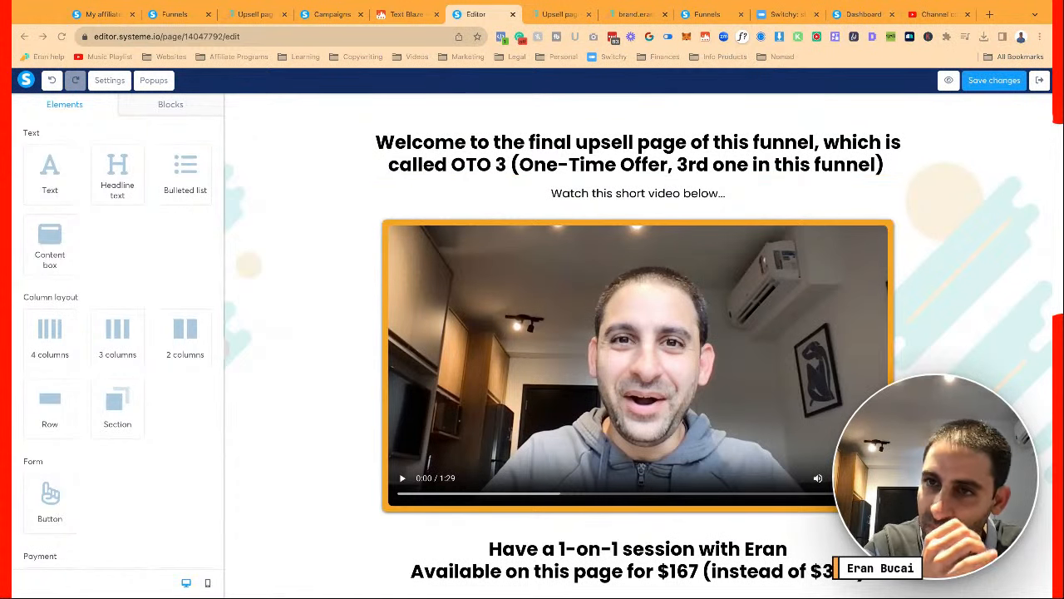
{"action": "left_click", "coordinate": [991, 80]}
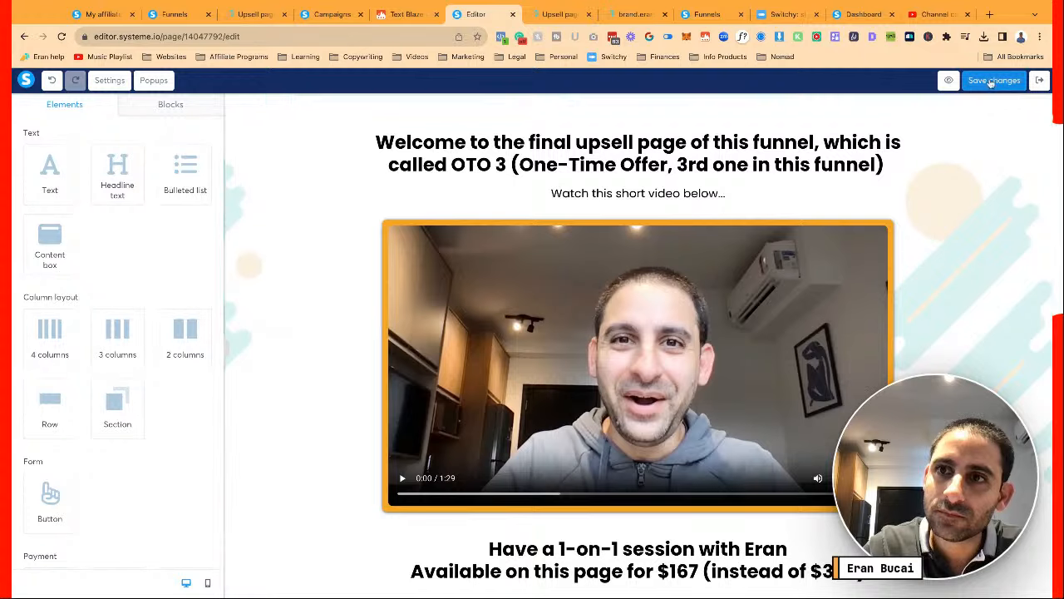
{"action": "left_click", "coordinate": [939, 319]}
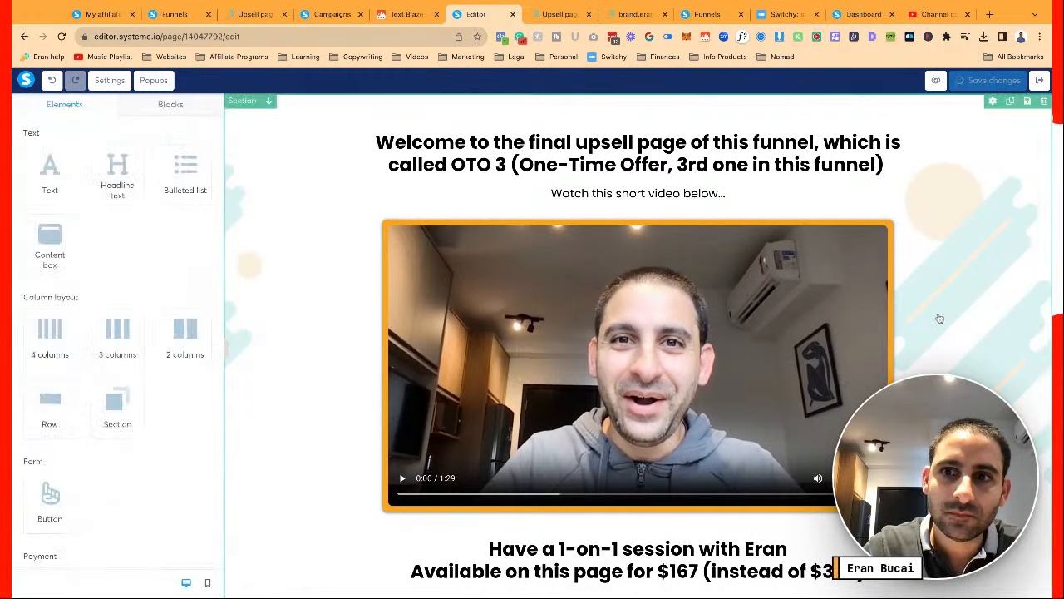
{"action": "scroll", "coordinate": [940, 318], "scroll_direction": "down", "scroll_amount": 2}
{"action": "scroll", "coordinate": [940, 319], "scroll_direction": "down", "scroll_amount": 15}
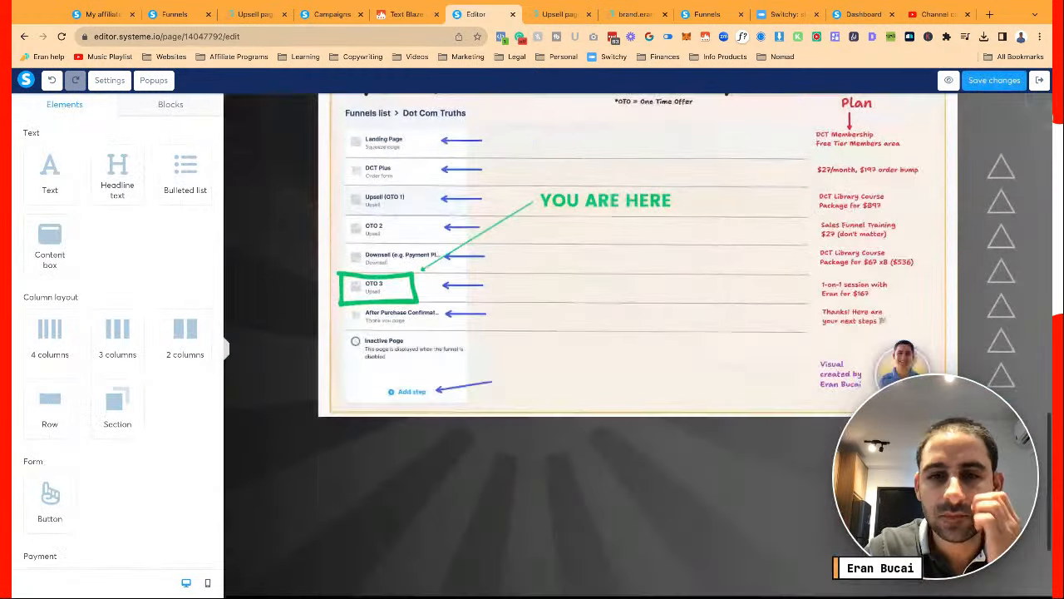
{"action": "scroll", "coordinate": [638, 332], "scroll_direction": "up", "scroll_amount": 8}
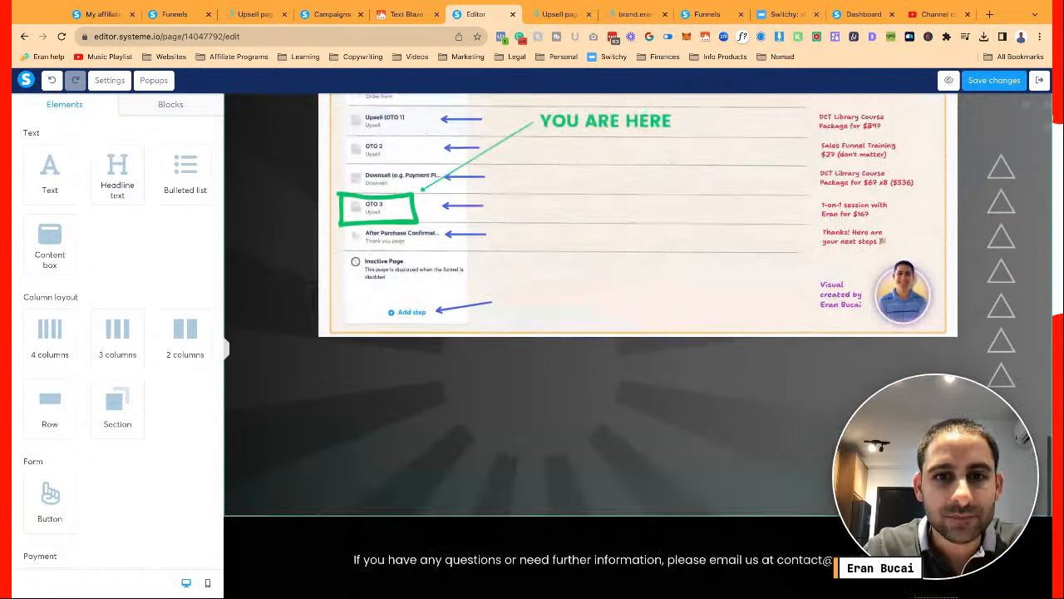
{"action": "scroll", "coordinate": [637, 345], "scroll_direction": "up", "scroll_amount": 8}
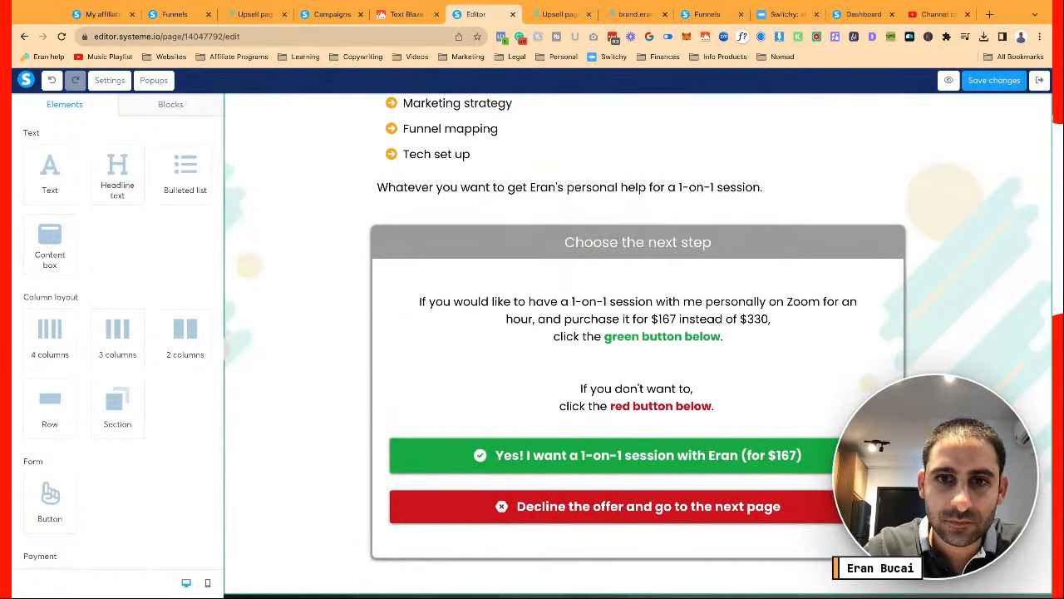
{"action": "scroll", "coordinate": [921, 254], "scroll_direction": "down", "scroll_amount": 3}
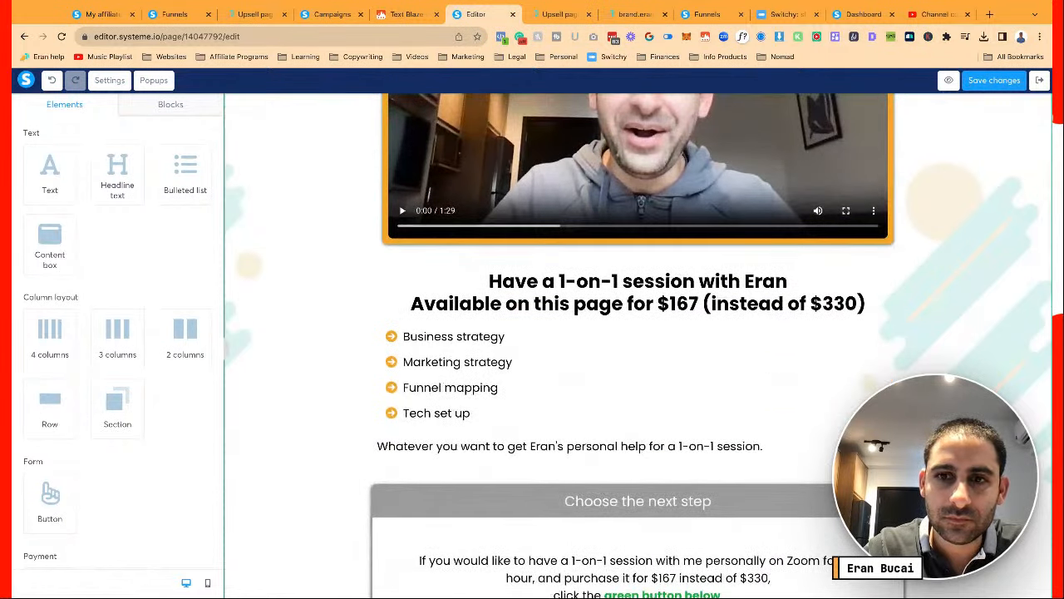
Put '(instead of $330)' on its own line in the session headline
{"action": "left_click", "coordinate": [709, 303]}
{"action": "key", "text": "Return"}
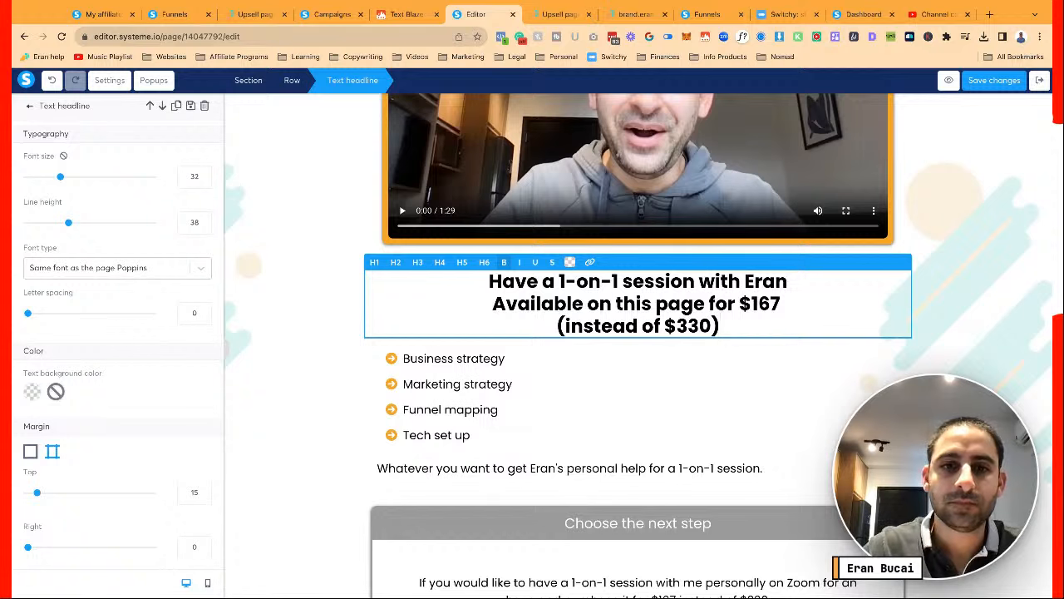
{"action": "key", "text": "Escape"}
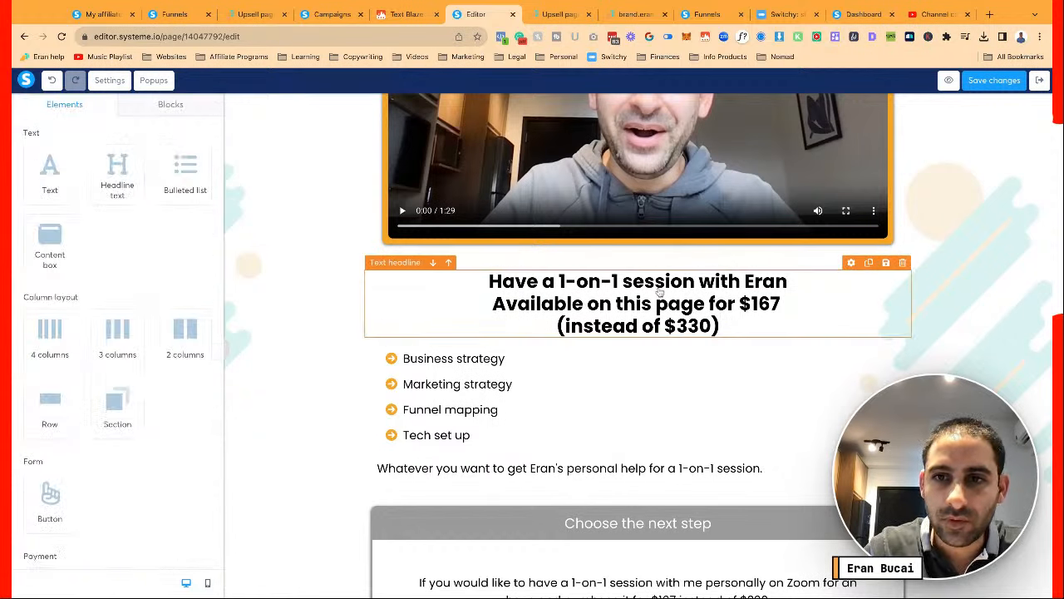
Duplicate the headline and move the copy into a new two-column row's left column
{"action": "left_click", "coordinate": [868, 263]}
{"action": "left_click", "coordinate": [625, 357]}
{"action": "key", "text": "ctrl+a"}
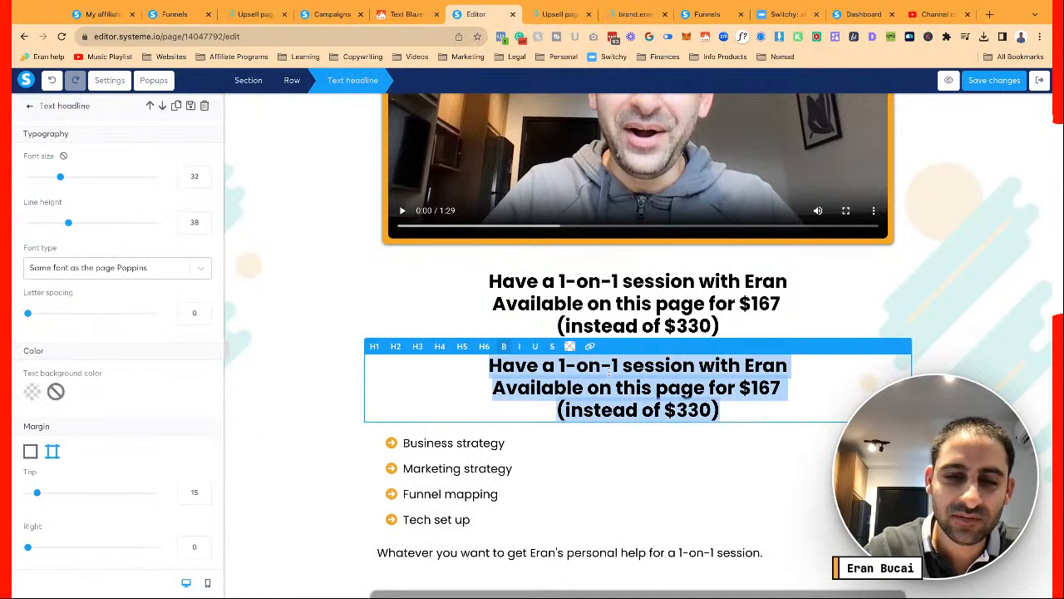
{"action": "key", "text": "Escape"}
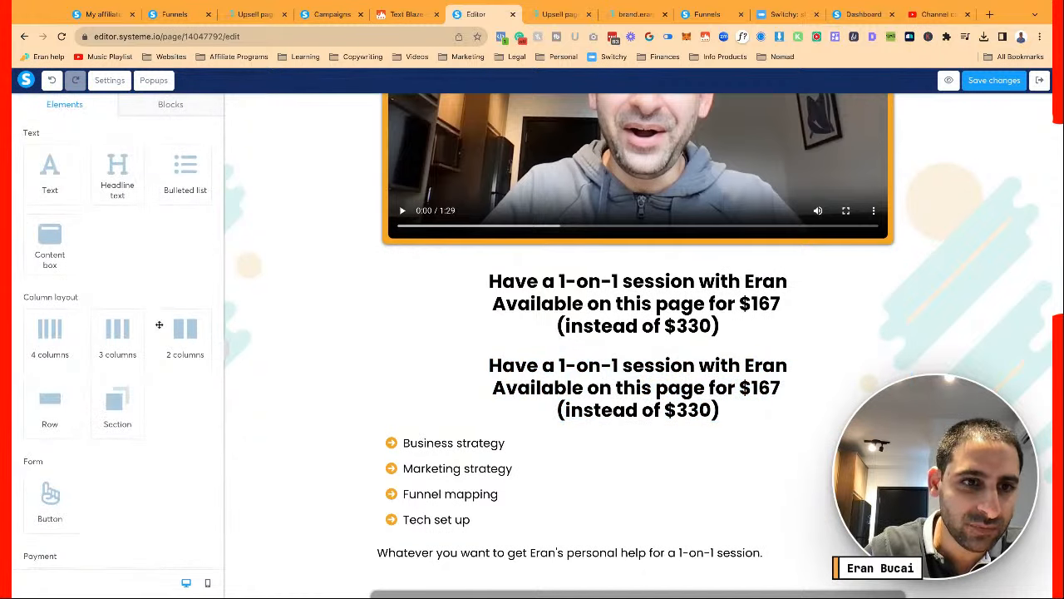
{"action": "left_click_drag", "start_coordinate": [182, 351], "coordinate": [588, 432]}
{"action": "left_click_drag", "start_coordinate": [588, 431], "coordinate": [568, 371]}
{"action": "left_click", "coordinate": [563, 378]}
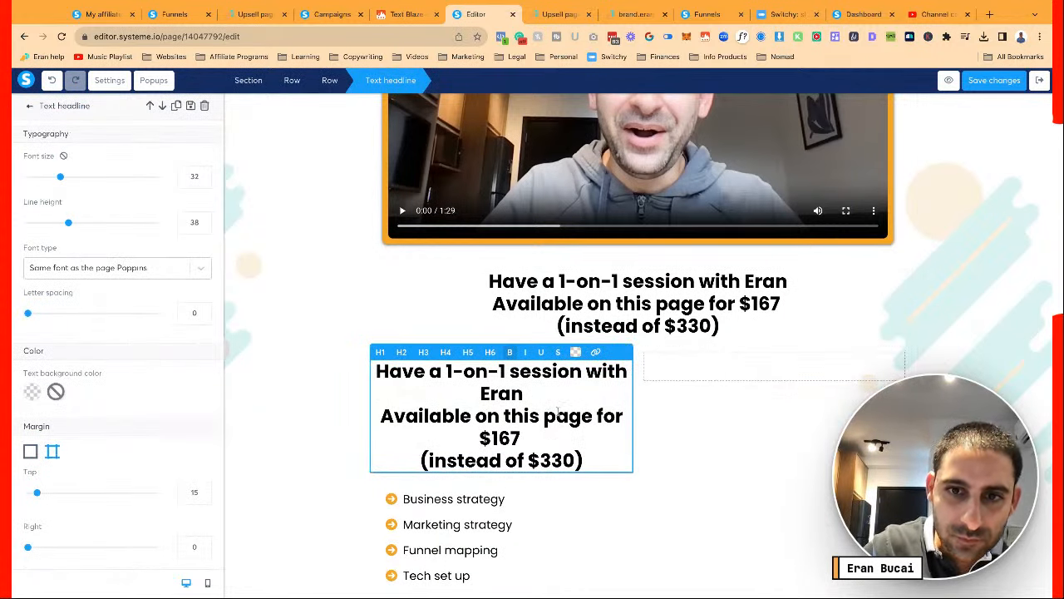
Trim the left-column headline down to '$167 (instead of $330)'
{"action": "key", "text": "shift+Up"}
{"action": "key", "text": "shift+Up"}
{"action": "key", "text": "BackSpace"}
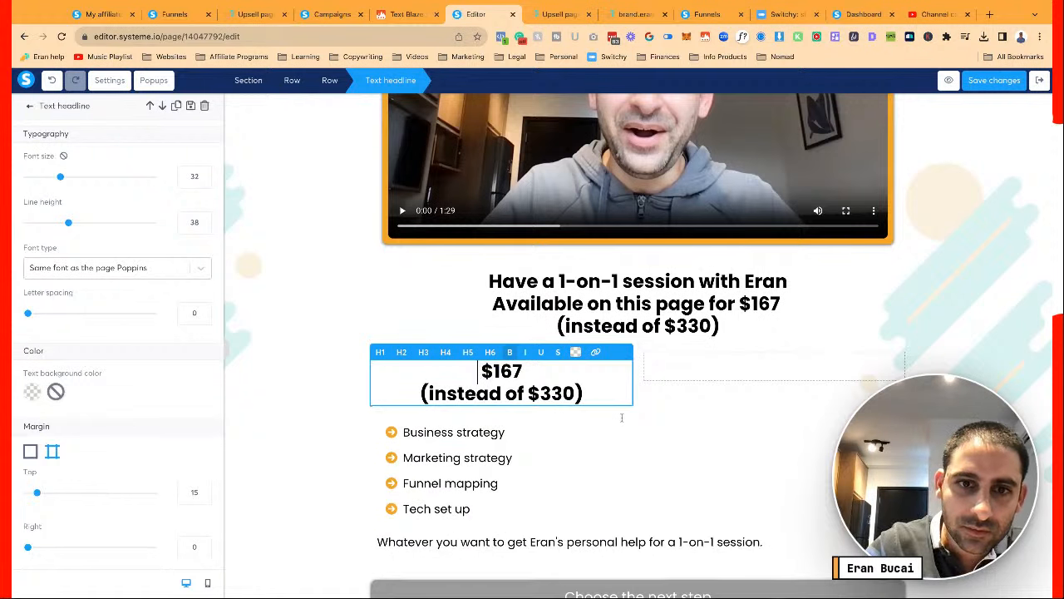
{"action": "key", "text": "BackSpace"}
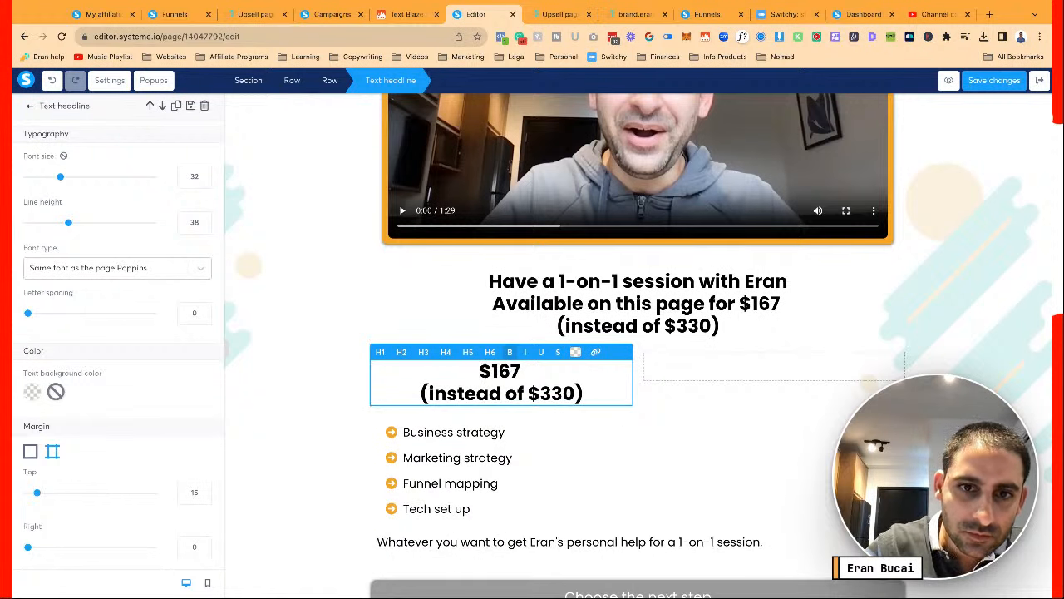
{"action": "key", "text": "Left"}
{"action": "key", "text": "Left"}
{"action": "key", "text": "Left"}
{"action": "key", "text": "Left"}
{"action": "key", "text": "shift+Down"}
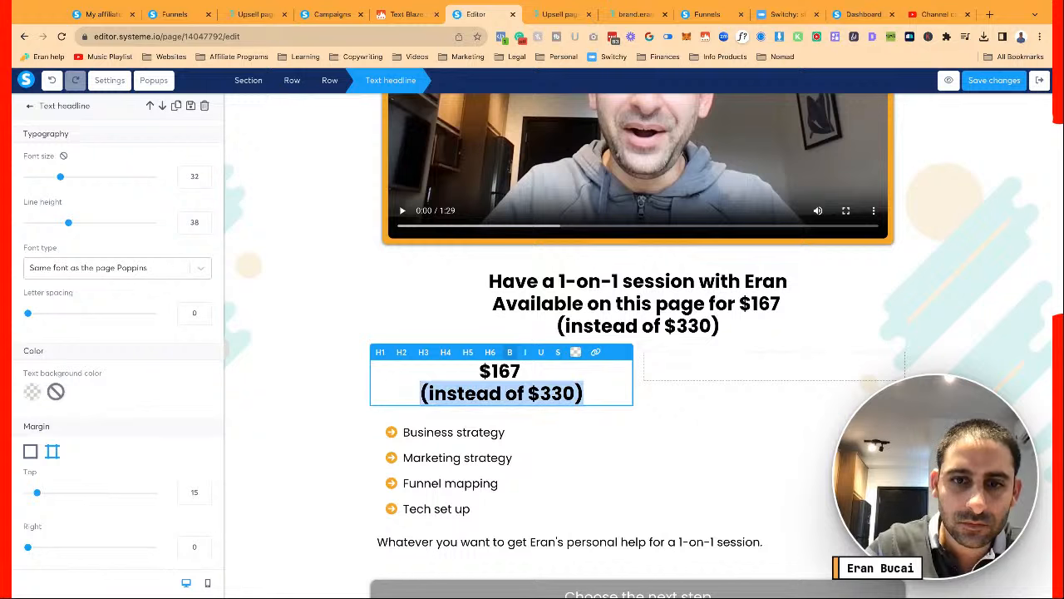
{"action": "left_click", "coordinate": [742, 441]}
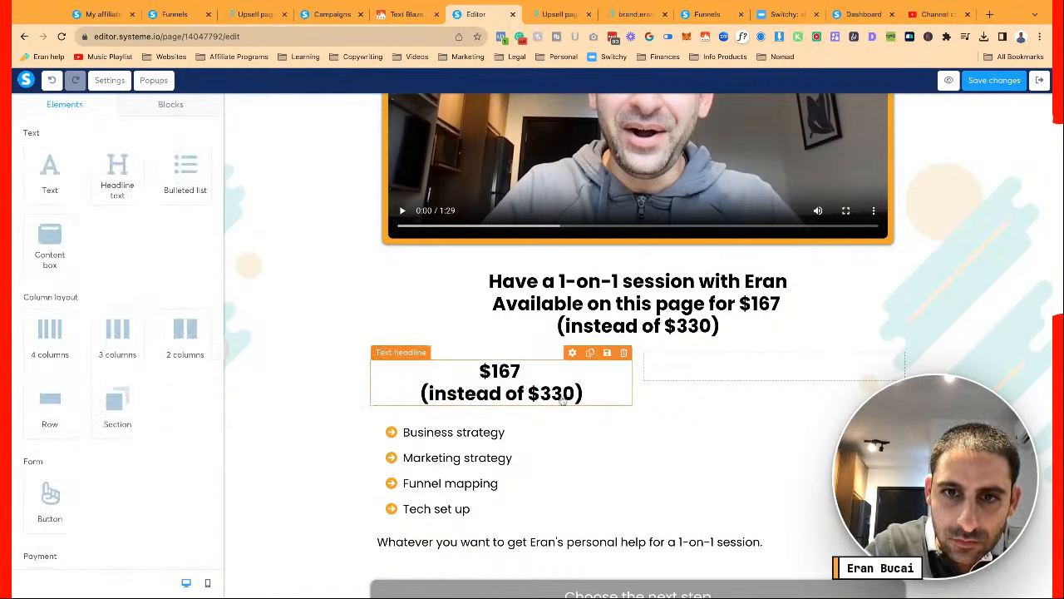
Copy that headline into the right column and cut it down to '$330'
{"action": "left_click", "coordinate": [591, 356]}
{"action": "left_click_drag", "start_coordinate": [498, 441], "coordinate": [727, 375]}
{"action": "left_click", "coordinate": [727, 375]}
{"action": "key", "text": "shift+Down"}
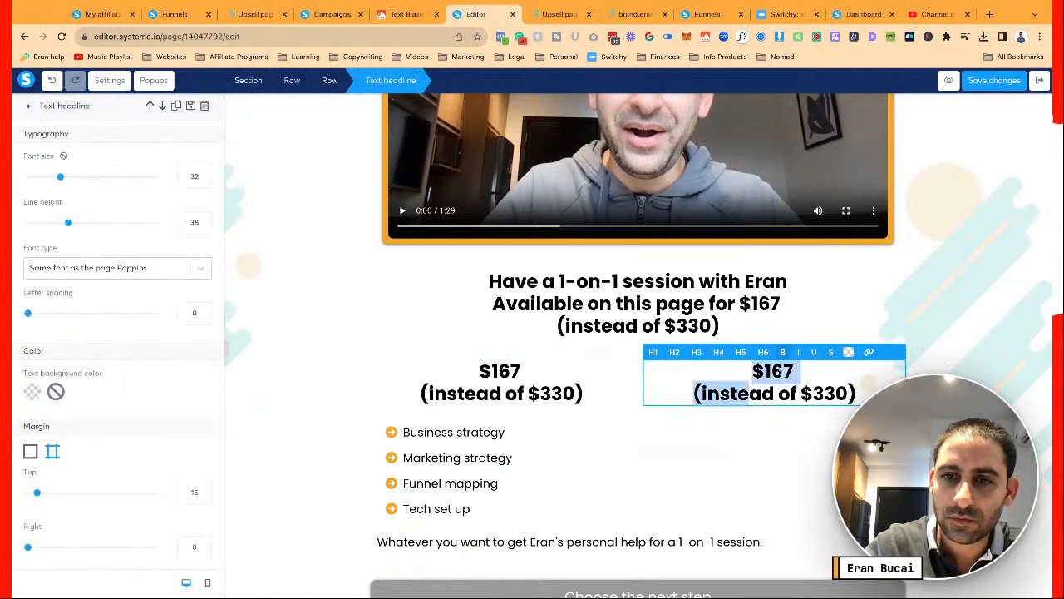
{"action": "key", "text": "shift+End"}
{"action": "key", "text": "shift+Left"}
{"action": "key", "text": "shift+Left"}
{"action": "key", "text": "shift+Left"}
{"action": "key", "text": "shift+Left"}
{"action": "key", "text": "BackSpace"}
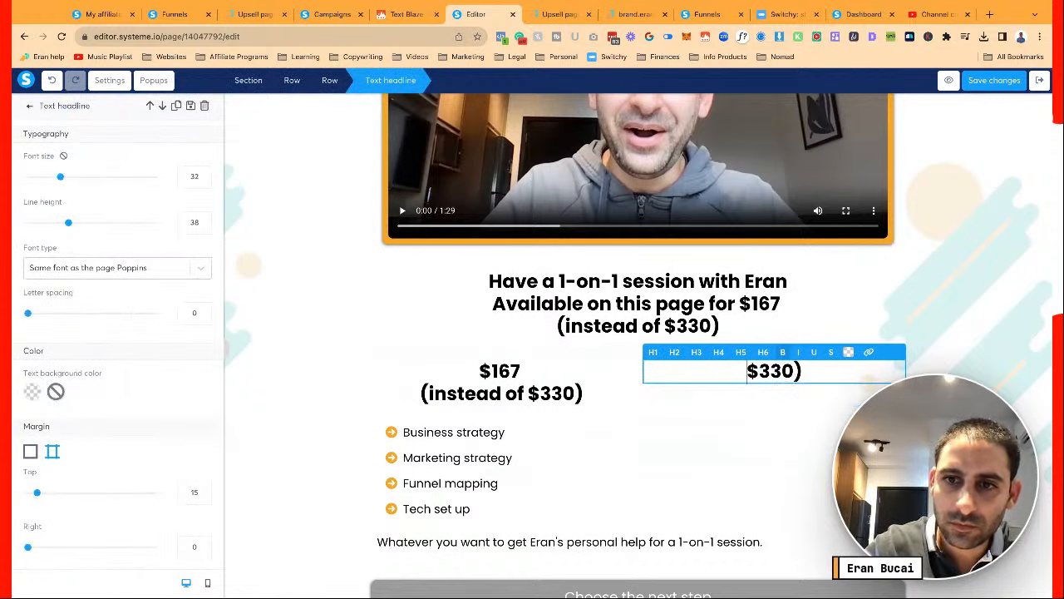
{"action": "key", "text": "BackSpace"}
{"action": "key", "text": "shift+Home"}
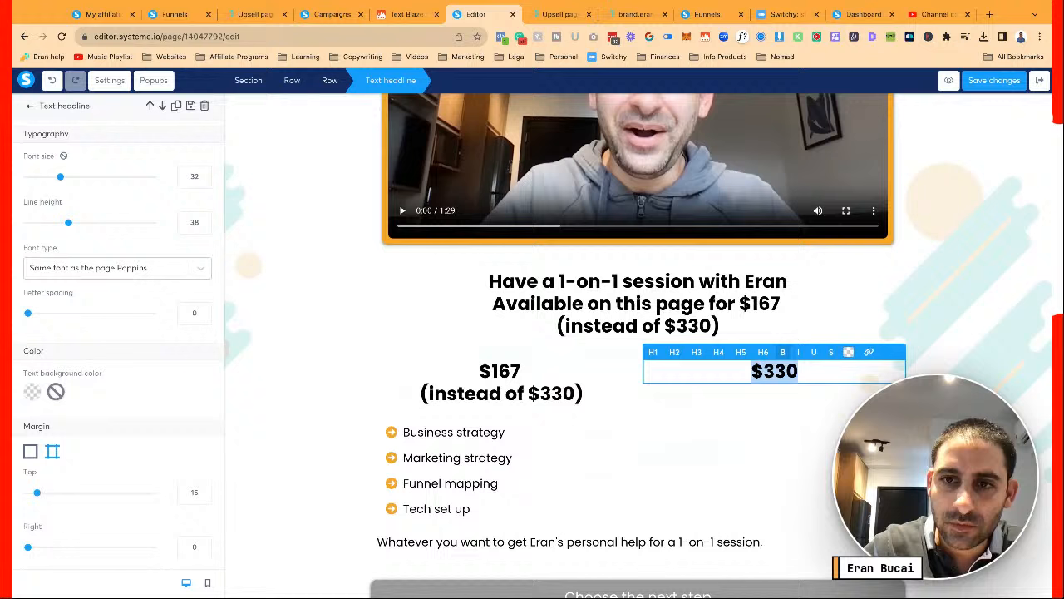
Colour the $330 price red and strike it through
{"action": "left_click", "coordinate": [848, 352]}
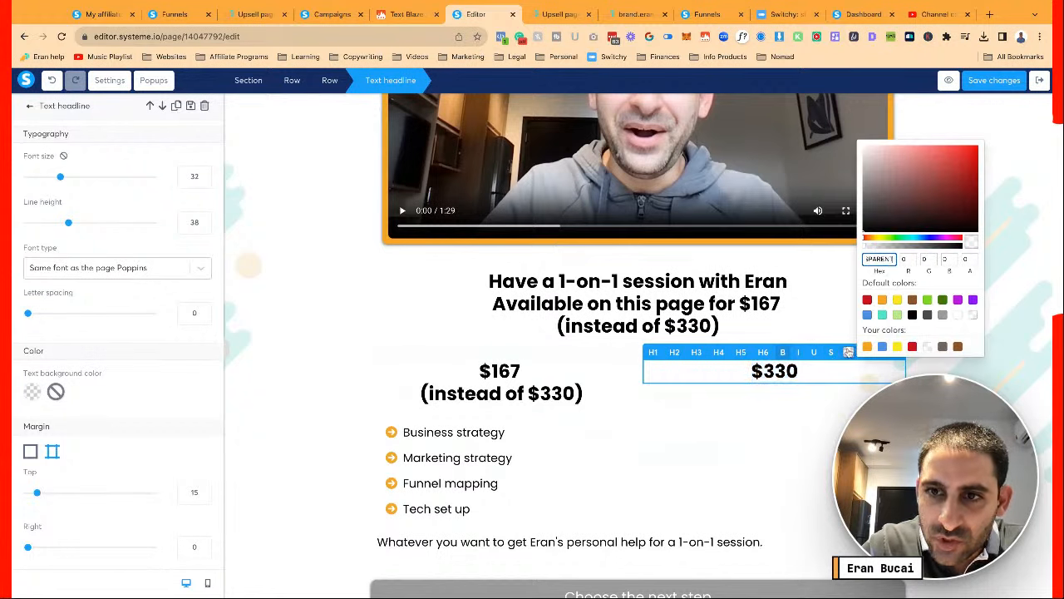
{"action": "left_click", "coordinate": [867, 299]}
{"action": "left_click", "coordinate": [830, 352]}
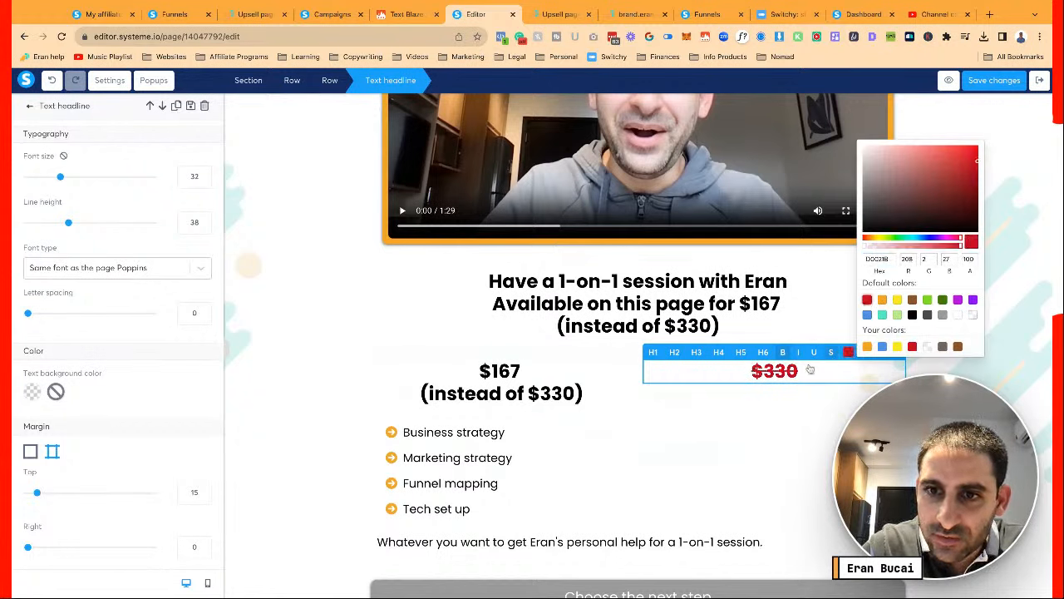
{"action": "left_click", "coordinate": [647, 439]}
Remove '(instead of $330)' under $167 and colour $167 dark green
{"action": "triple_click", "coordinate": [535, 392]}
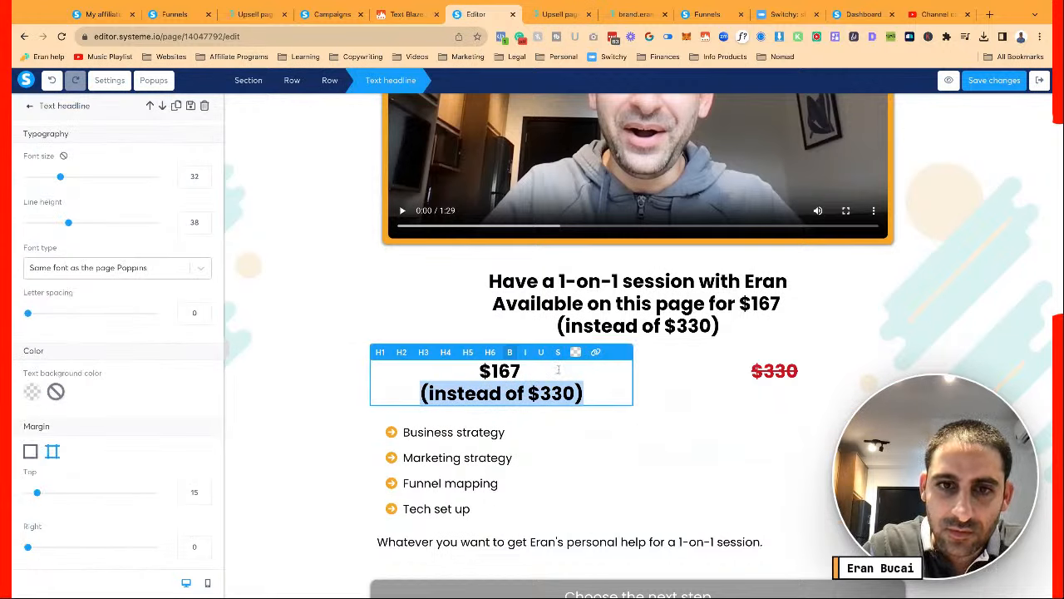
{"action": "left_click", "coordinate": [558, 369]}
{"action": "key", "text": "shift+Down"}
{"action": "key", "text": "shift+End"}
{"action": "key", "text": "BackSpace"}
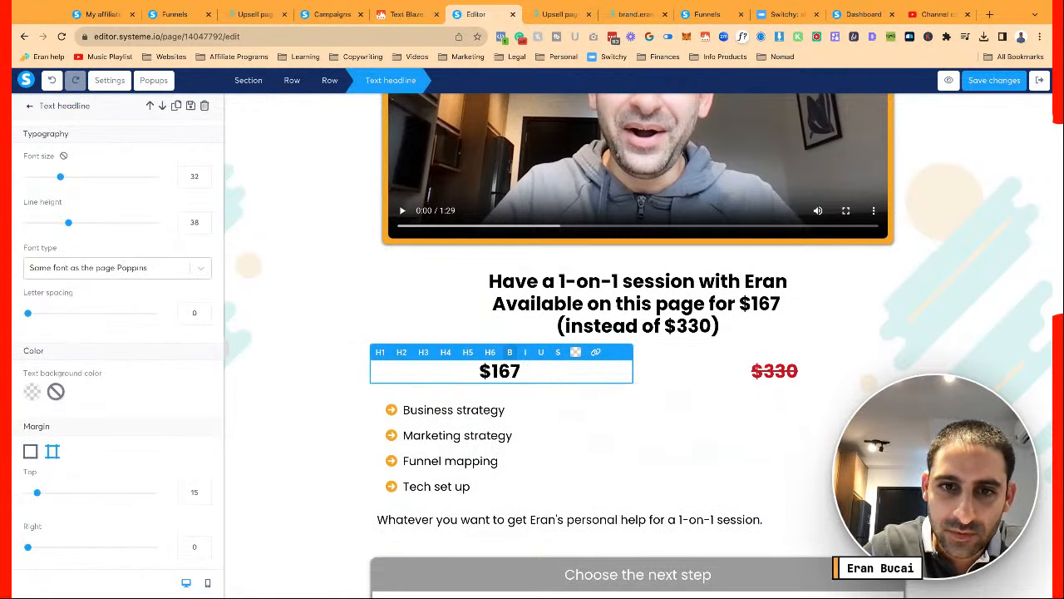
{"action": "key", "text": "shift+Home"}
{"action": "left_click", "coordinate": [575, 352]}
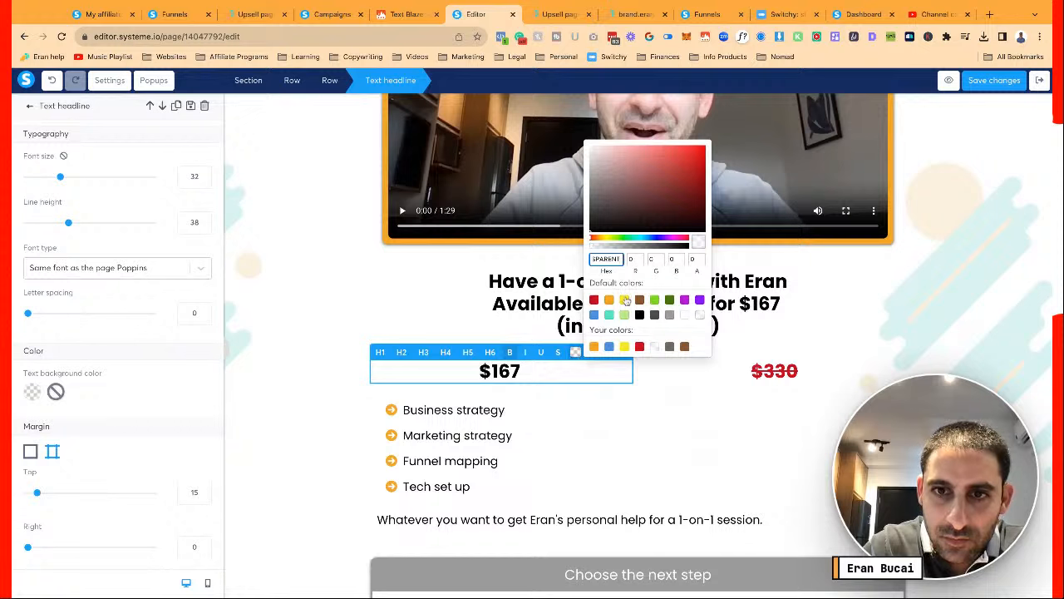
{"action": "left_click", "coordinate": [669, 300]}
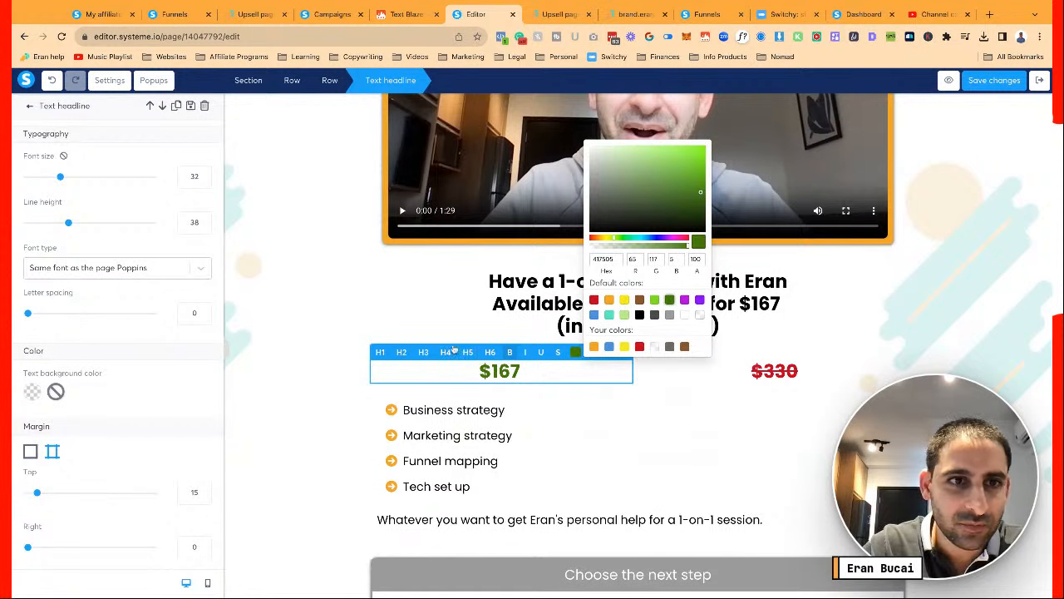
Set both the $167 and $330 prices to font size 52
{"action": "left_click", "coordinate": [182, 175]}
{"action": "type", "text": "52"}
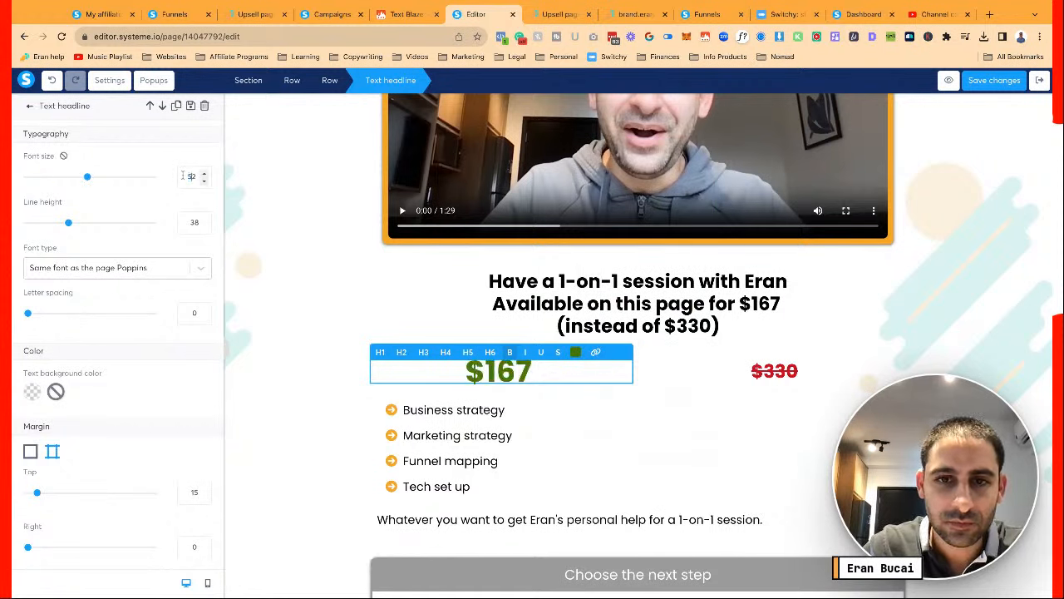
{"action": "left_click", "coordinate": [574, 459]}
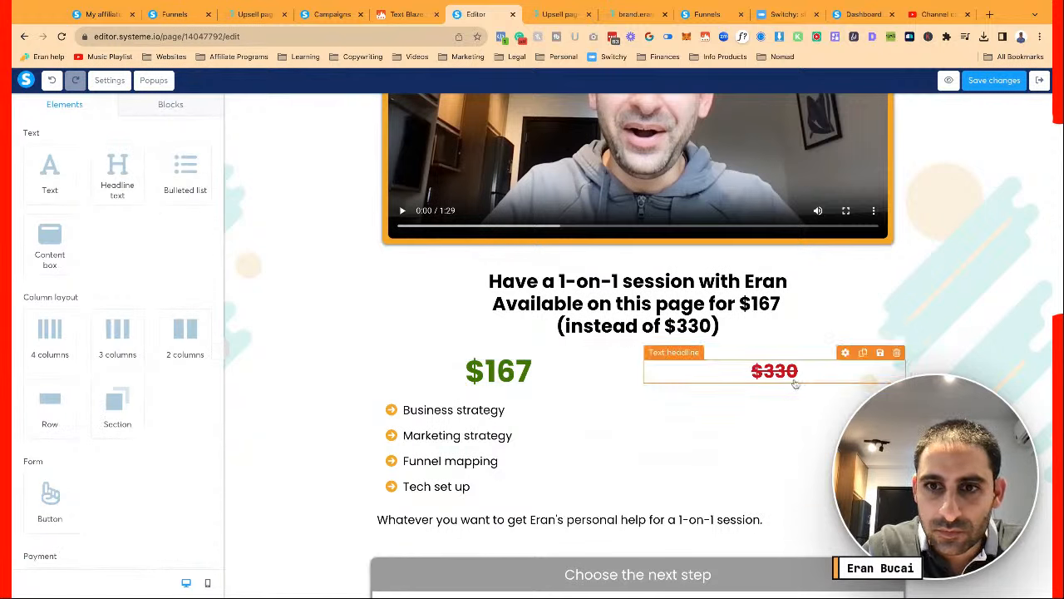
{"action": "triple_click", "coordinate": [762, 368]}
{"action": "left_click", "coordinate": [178, 176]}
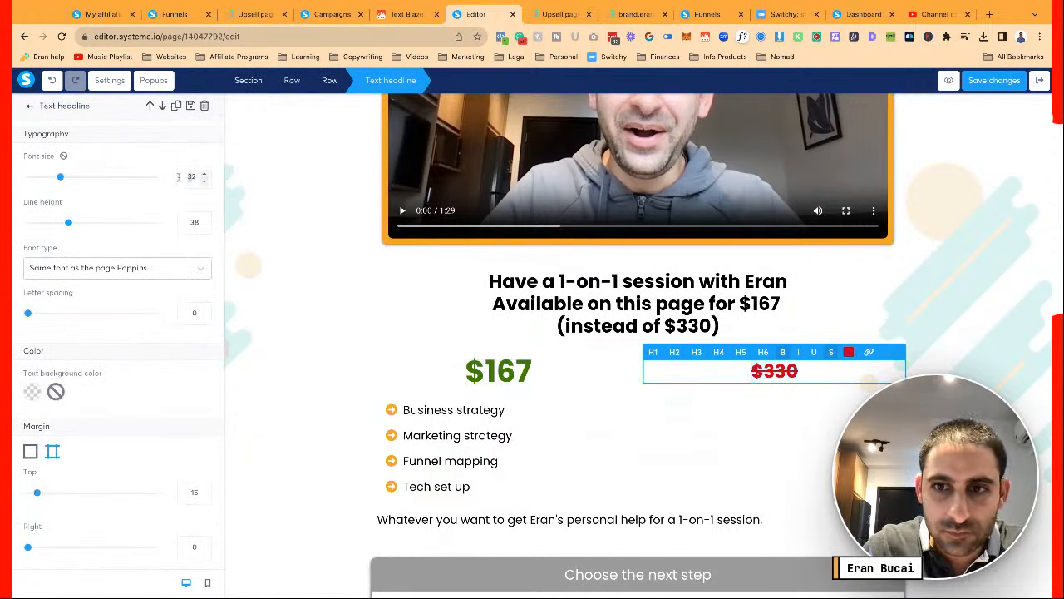
{"action": "type", "text": "52"}
{"action": "left_click", "coordinate": [670, 415]}
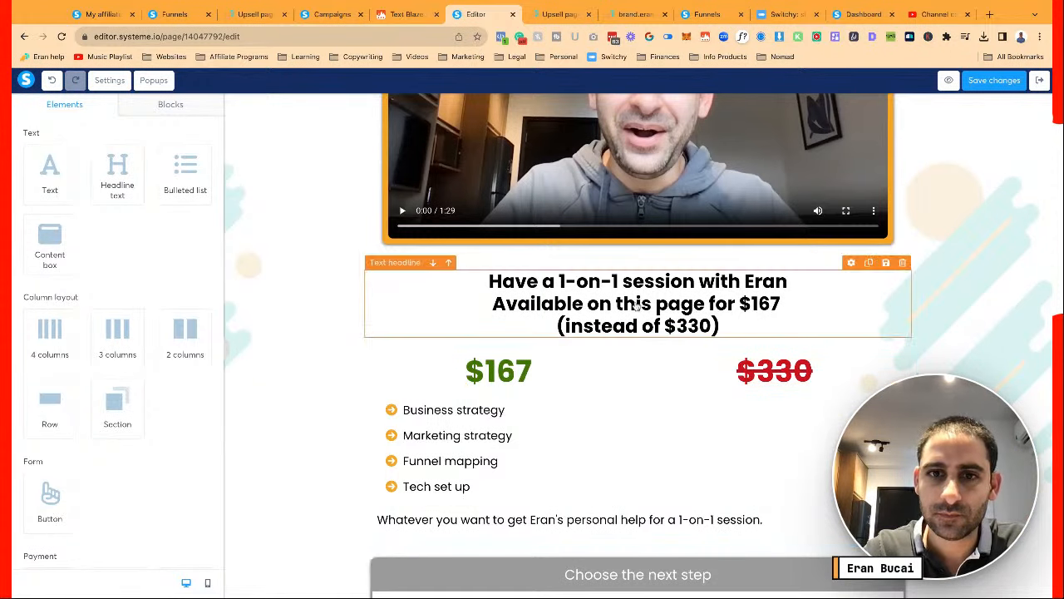
Delete 'for $167 (instead of $330)' so the headline ends at 'Available on this page'
{"action": "left_click", "coordinate": [659, 283]}
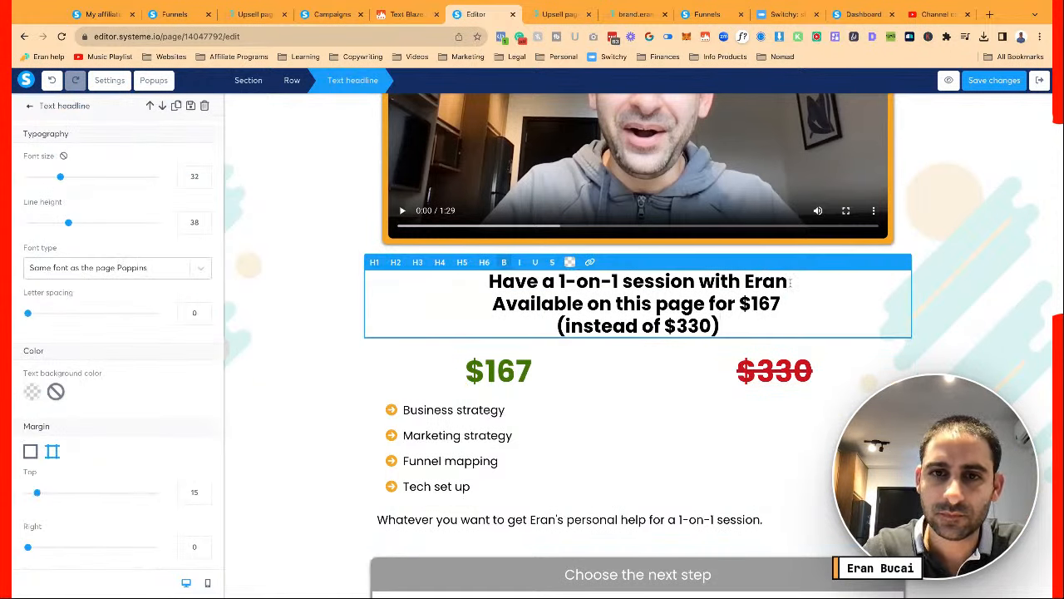
{"action": "key", "text": "shift+Down"}
{"action": "key", "text": "Up"}
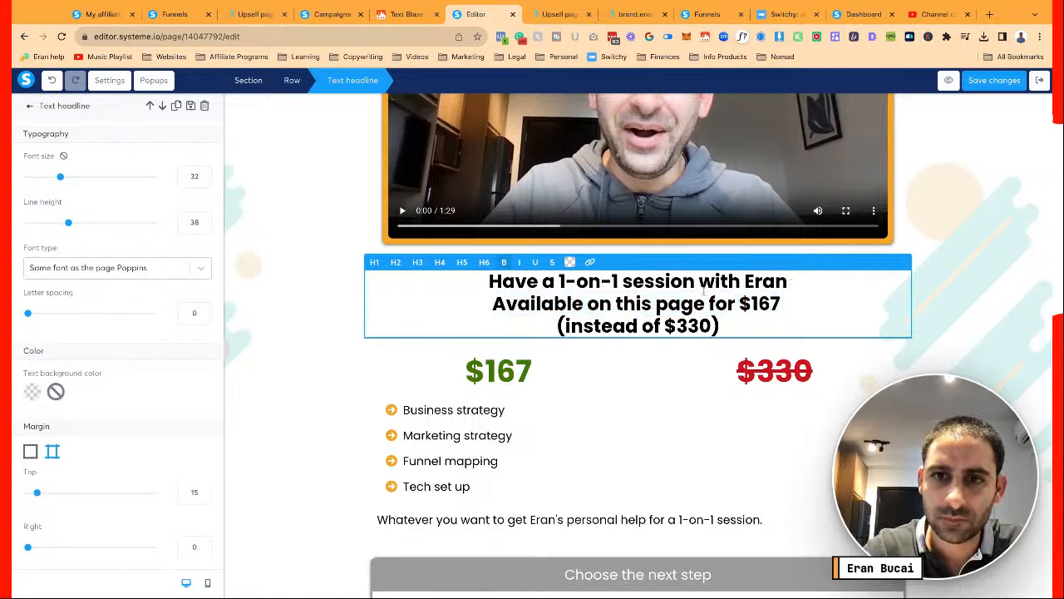
{"action": "key", "text": "shift+Down"}
{"action": "key", "text": "shift+Down"}
{"action": "key", "text": "BackSpace"}
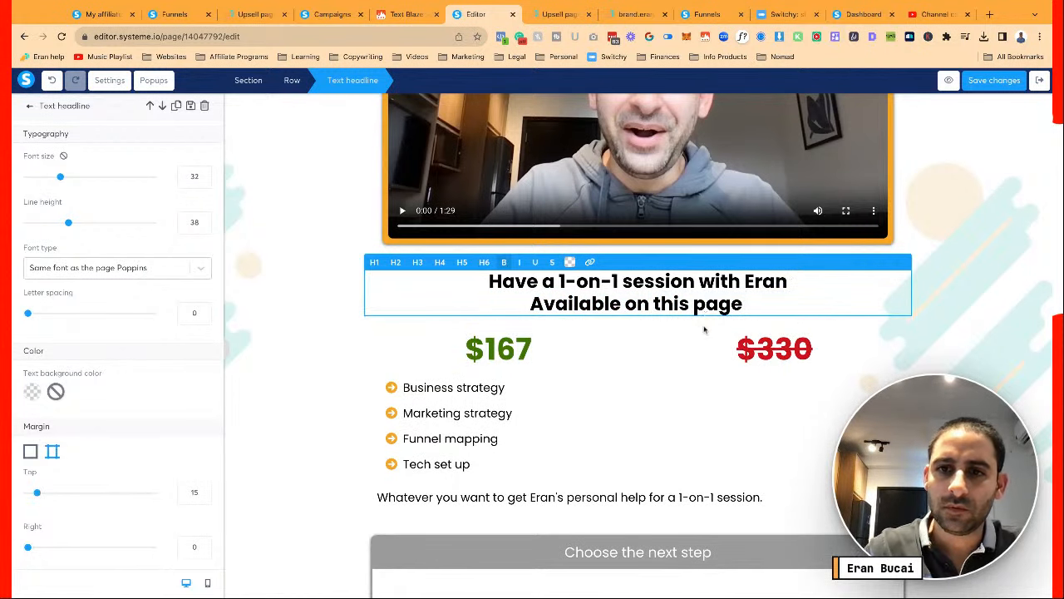
{"action": "key", "text": "BackSpace"}
{"action": "left_click", "coordinate": [682, 364]}
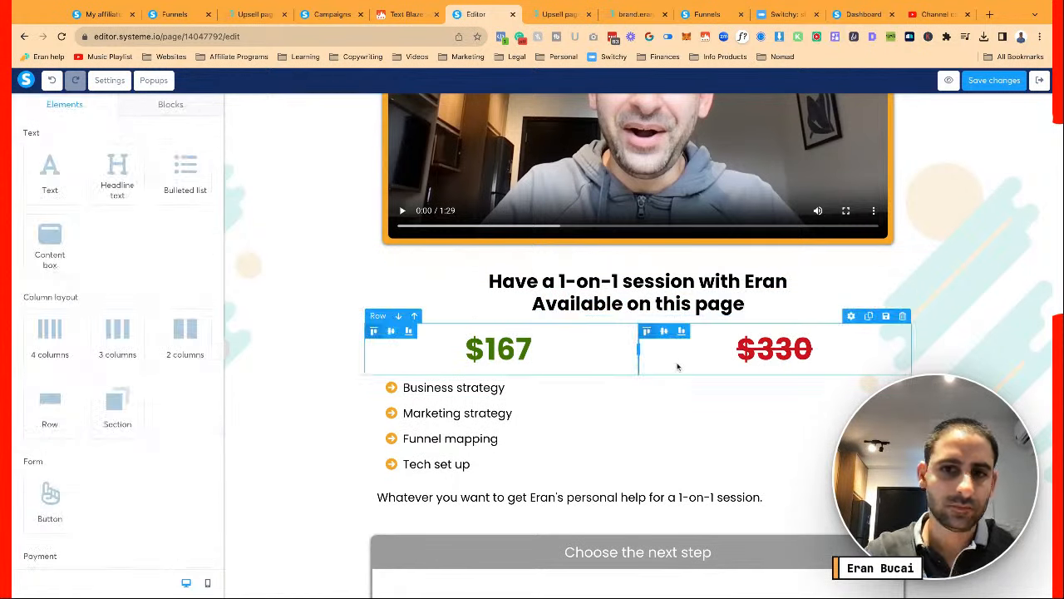
Review the $167 price, the services list and the 'Whatever you want…' paragraph
{"action": "double_click", "coordinate": [605, 355]}
{"action": "scroll", "coordinate": [112, 409], "scroll_direction": "down", "scroll_amount": 2}
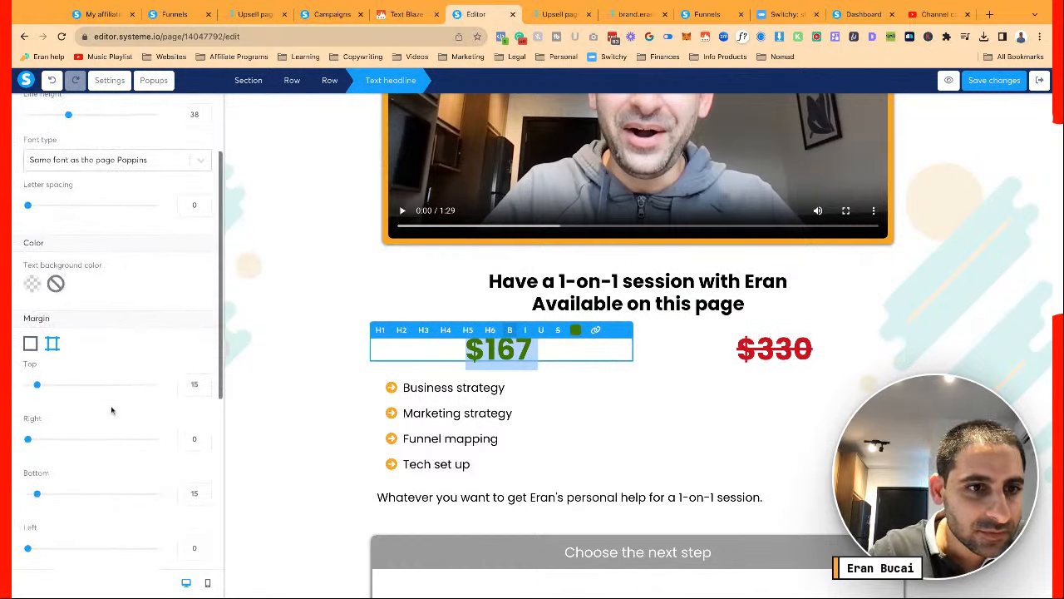
{"action": "left_click", "coordinate": [651, 363]}
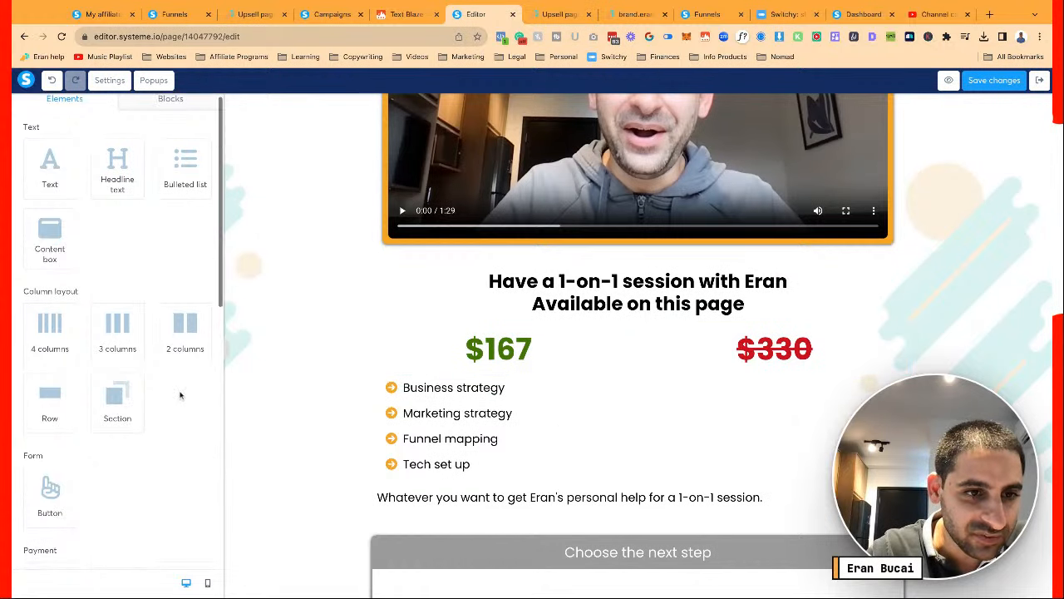
{"action": "scroll", "coordinate": [181, 395], "scroll_direction": "down", "scroll_amount": 3}
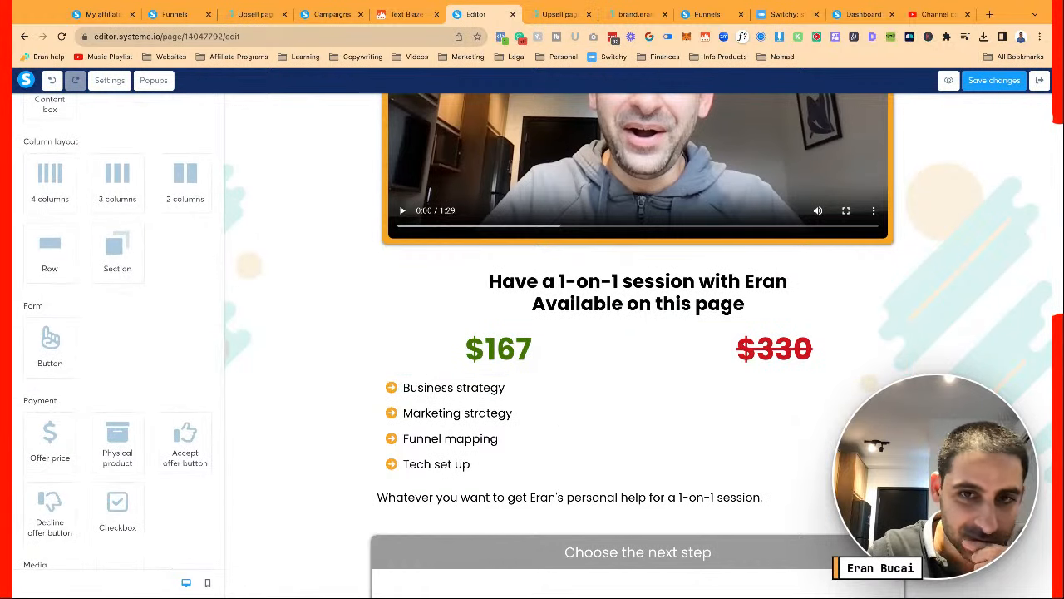
{"action": "scroll", "coordinate": [123, 332], "scroll_direction": "down", "scroll_amount": 1}
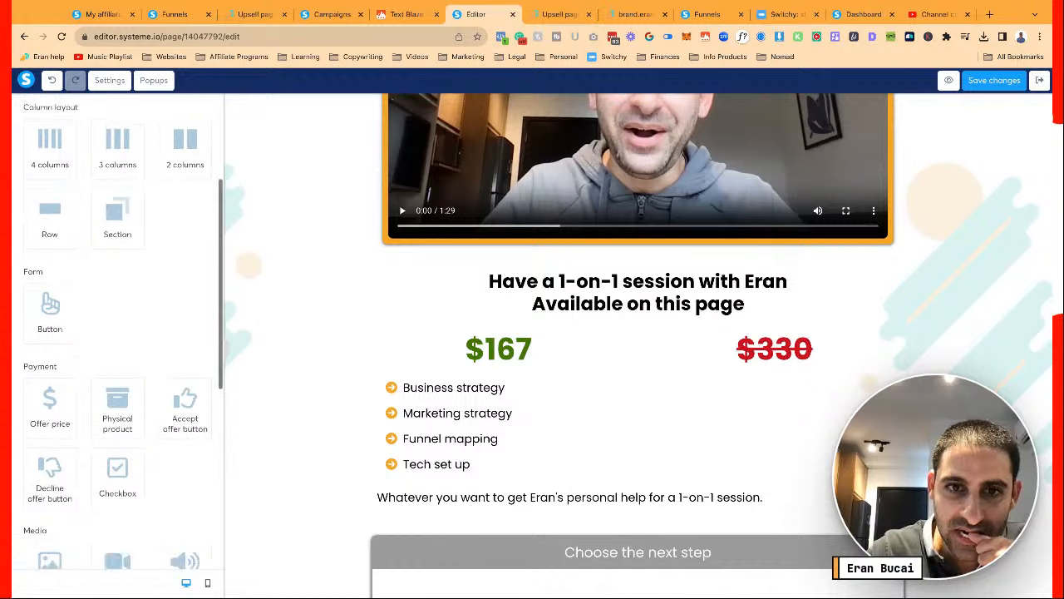
{"action": "scroll", "coordinate": [123, 333], "scroll_direction": "up", "scroll_amount": 2}
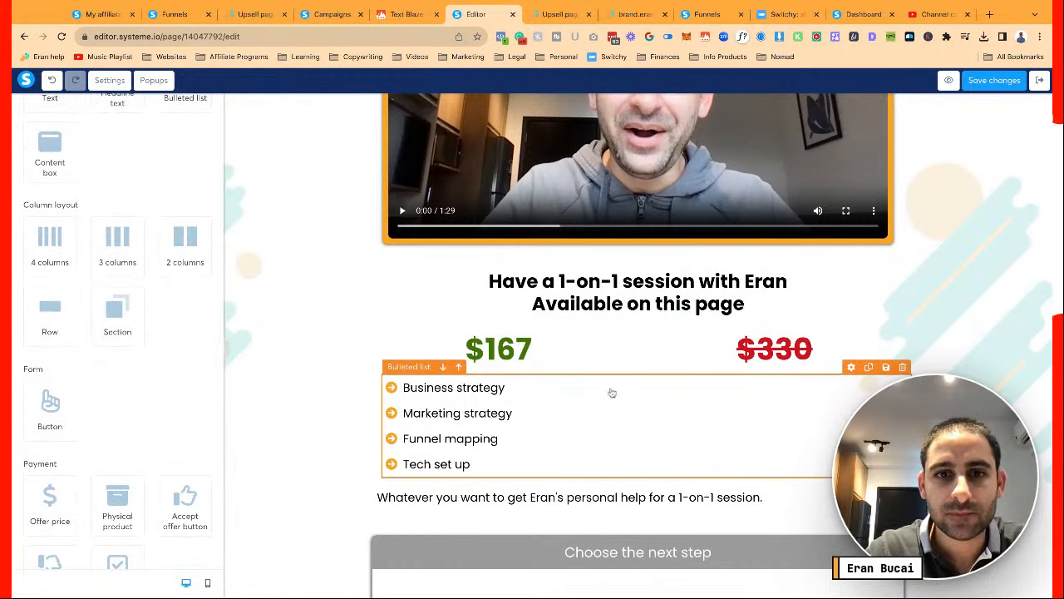
{"action": "left_click", "coordinate": [614, 397]}
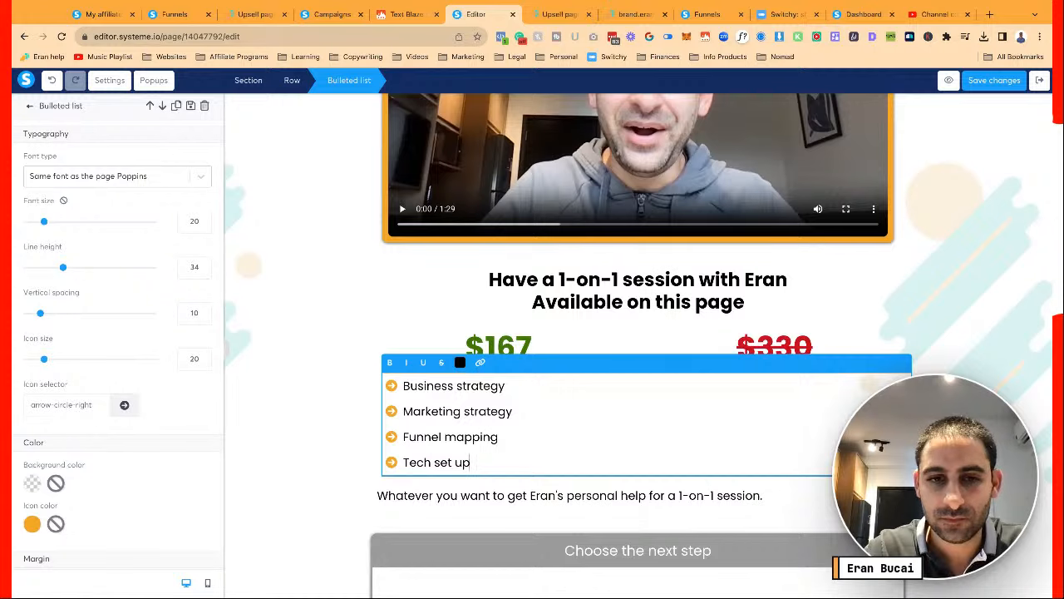
{"action": "left_click", "coordinate": [456, 495]}
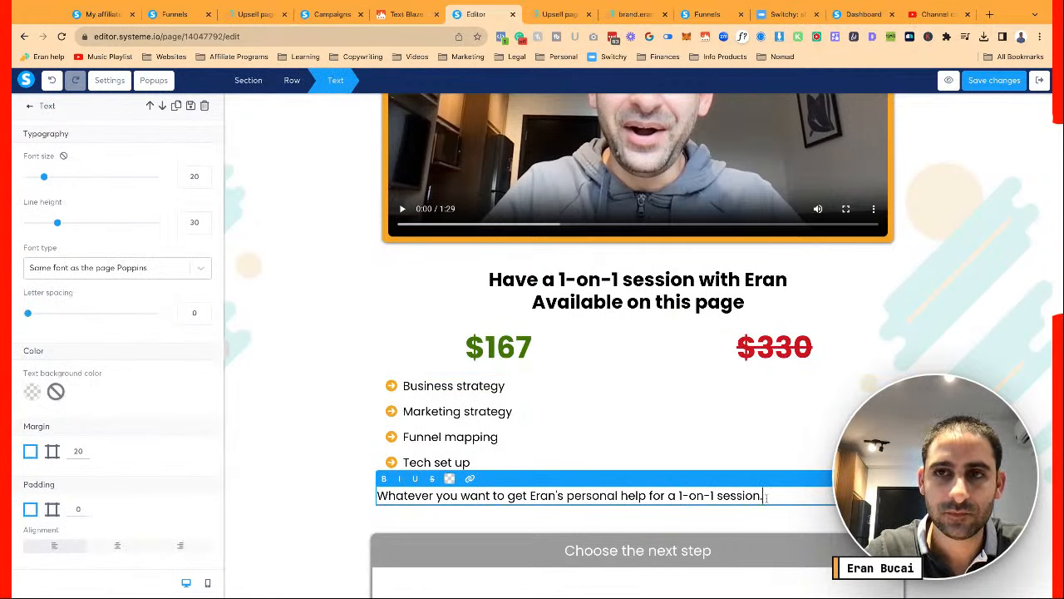
{"action": "scroll", "coordinate": [766, 496], "scroll_direction": "down", "scroll_amount": 5}
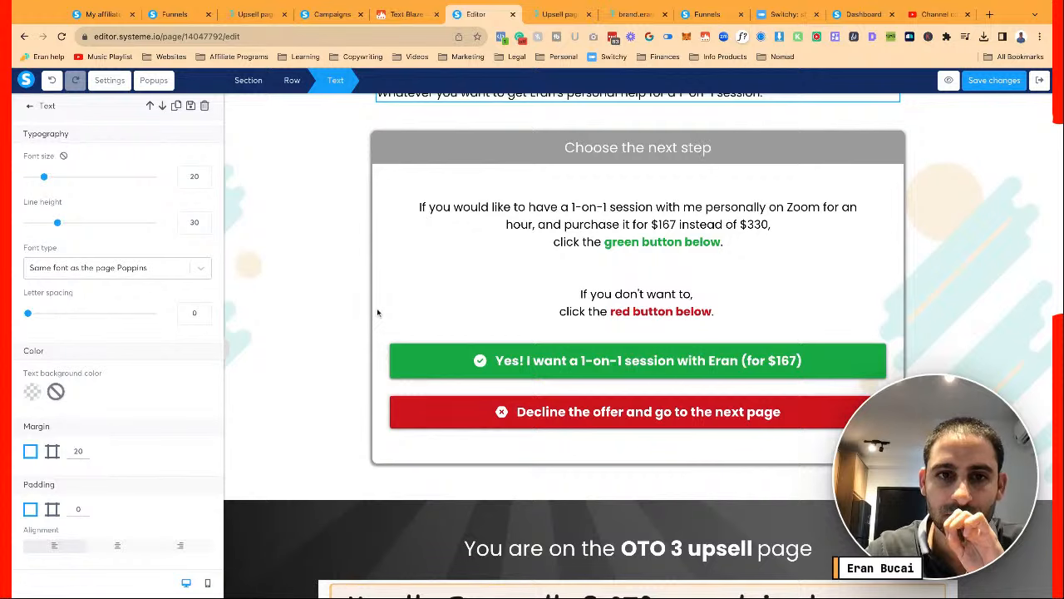
Finish editing the paragraph and save the page
{"action": "left_click", "coordinate": [376, 313]}
{"action": "scroll", "coordinate": [325, 315], "scroll_direction": "down", "scroll_amount": 6}
{"action": "scroll", "coordinate": [325, 312], "scroll_direction": "down", "scroll_amount": 3}
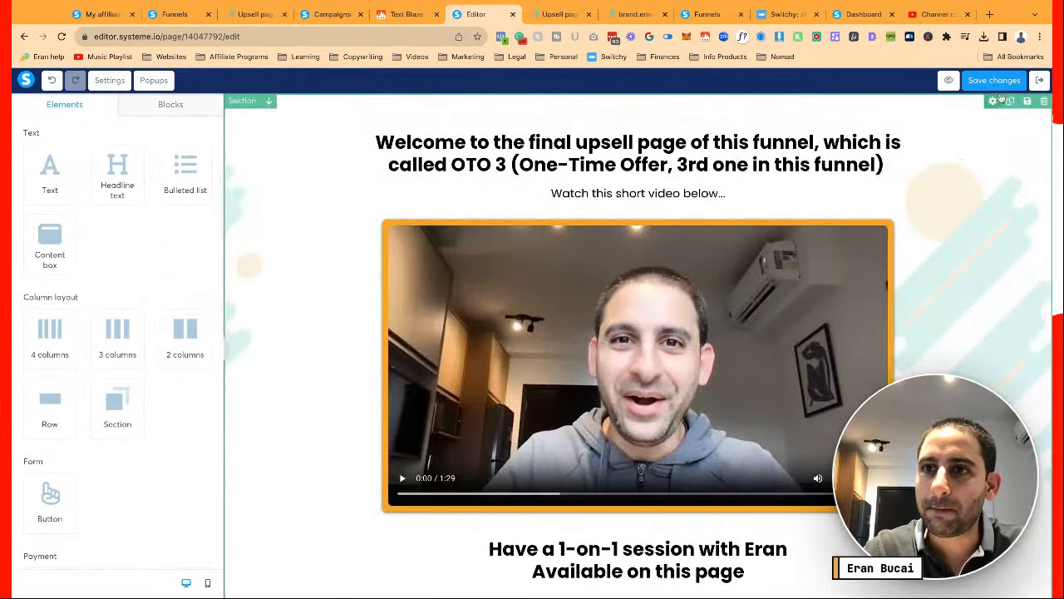
{"action": "left_click", "coordinate": [997, 82]}
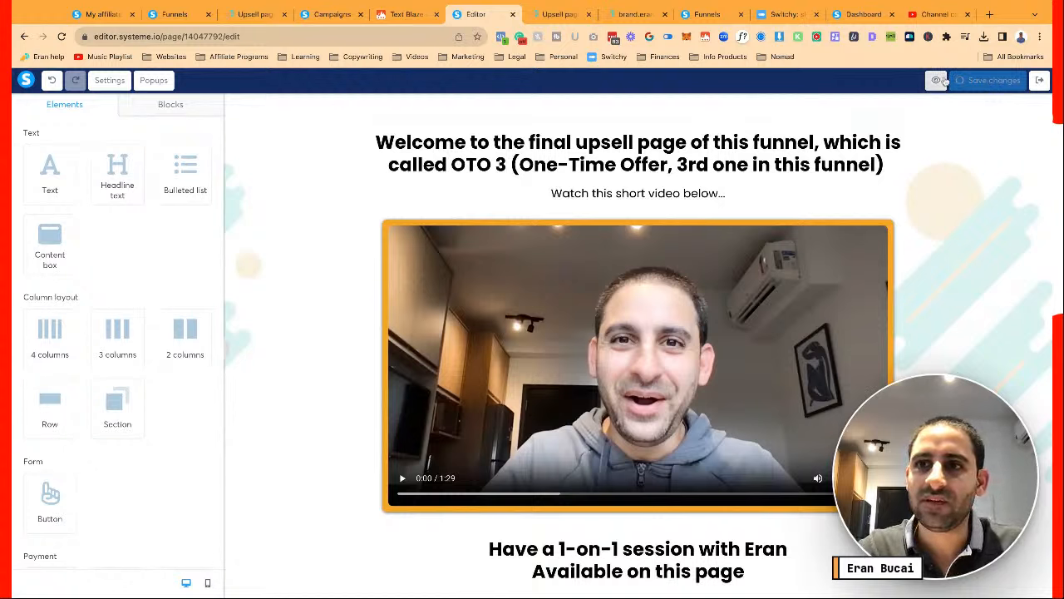
Replace the 'Upsell page 1' SEO title with a new OTO title in page settings
{"action": "left_click", "coordinate": [107, 81]}
{"action": "scroll", "coordinate": [120, 287], "scroll_direction": "down", "scroll_amount": 10}
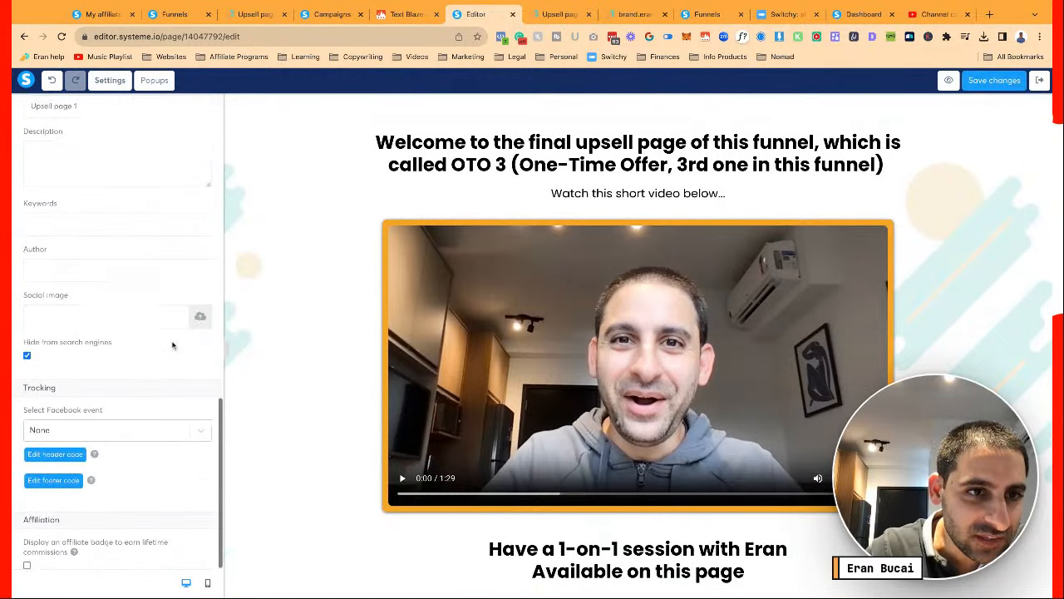
{"action": "scroll", "coordinate": [119, 287], "scroll_direction": "up", "scroll_amount": 3}
{"action": "triple_click", "coordinate": [109, 265]}
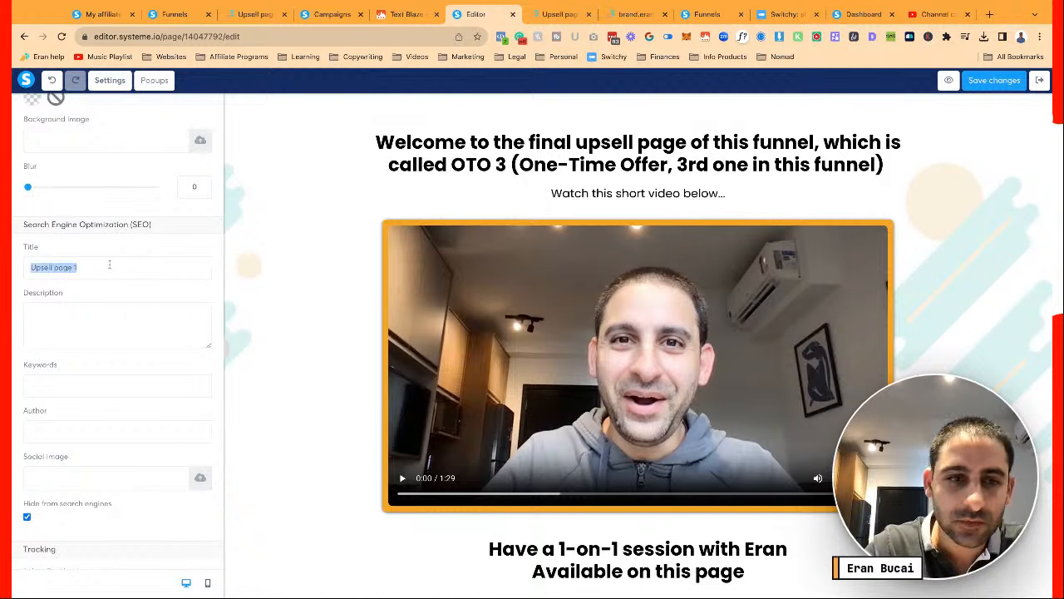
{"action": "type", "text": "OTO 3 DCT Plus"}
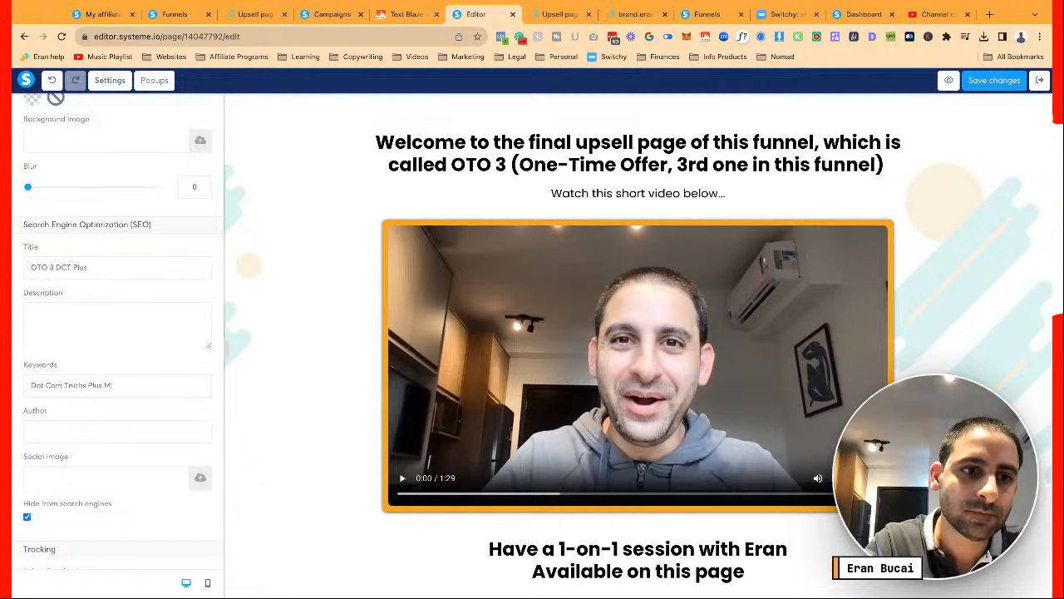
{"action": "type", "text": "embership"}
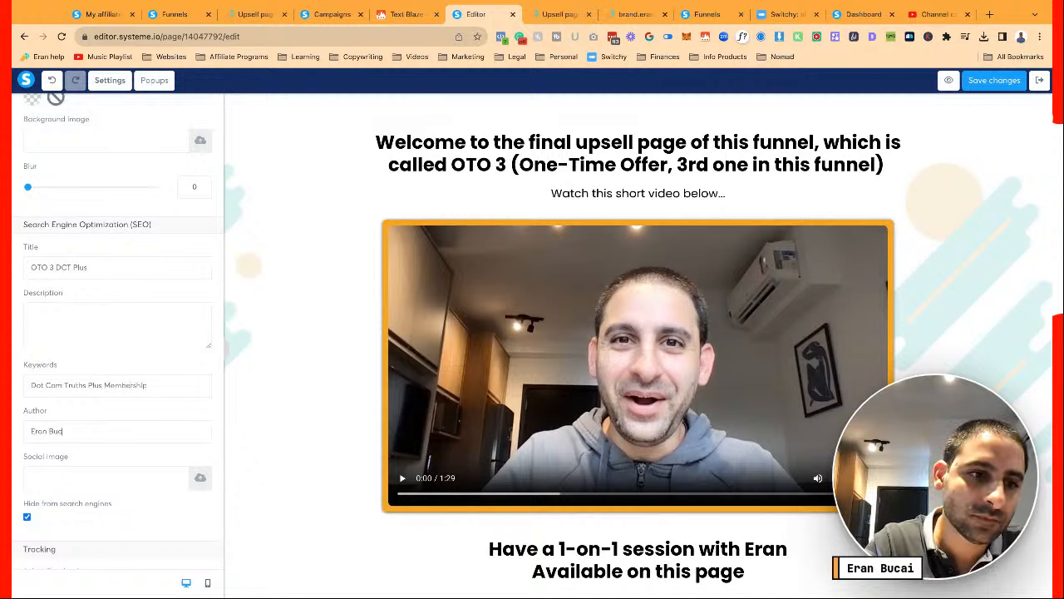
Set the Facebook tracking event to Purchase and save the page
{"action": "scroll", "coordinate": [116, 374], "scroll_direction": "down", "scroll_amount": 2}
{"action": "left_click", "coordinate": [65, 429]}
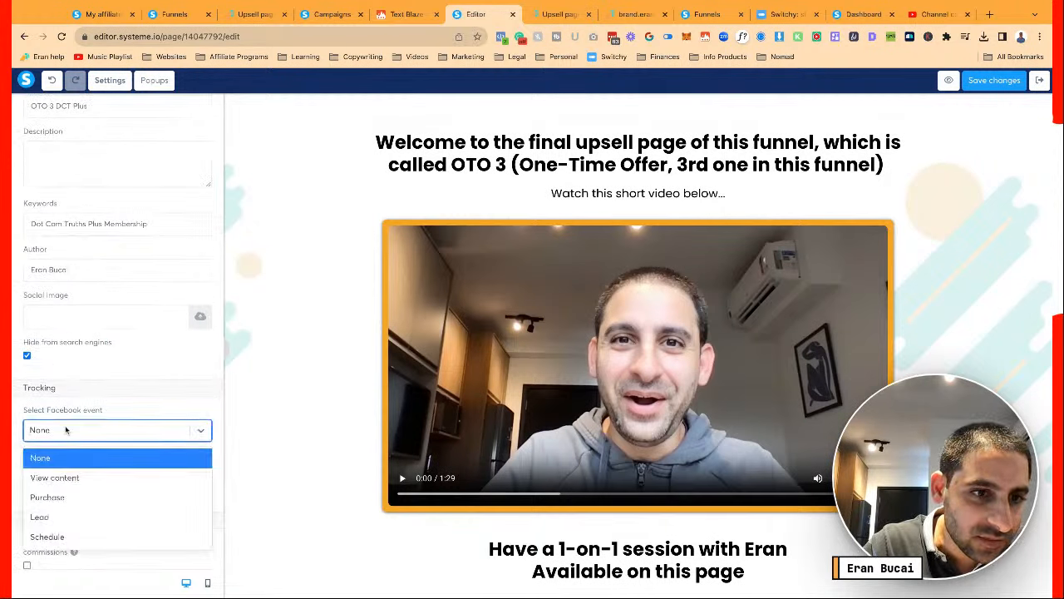
{"action": "left_click", "coordinate": [62, 498]}
{"action": "left_click", "coordinate": [272, 391]}
{"action": "scroll", "coordinate": [272, 392], "scroll_direction": "down", "scroll_amount": 5}
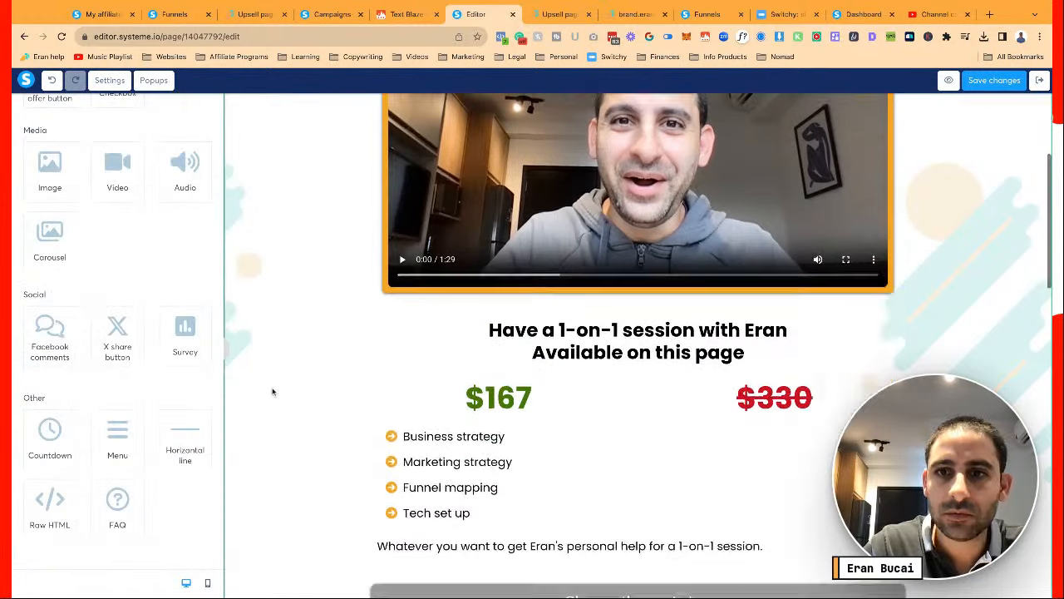
{"action": "scroll", "coordinate": [273, 391], "scroll_direction": "up", "scroll_amount": 6}
{"action": "left_click", "coordinate": [989, 83]}
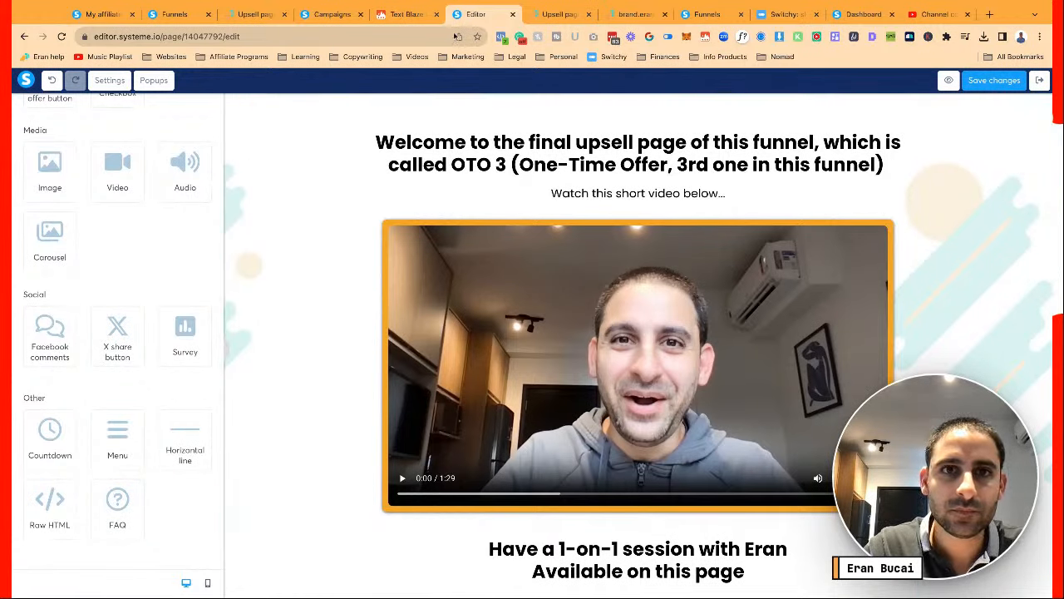
On the Downsell DCT Library page, change the red YOUR ORDER headline to 'WE ARE ALMOST THERE...'
{"action": "left_click", "coordinate": [176, 14]}
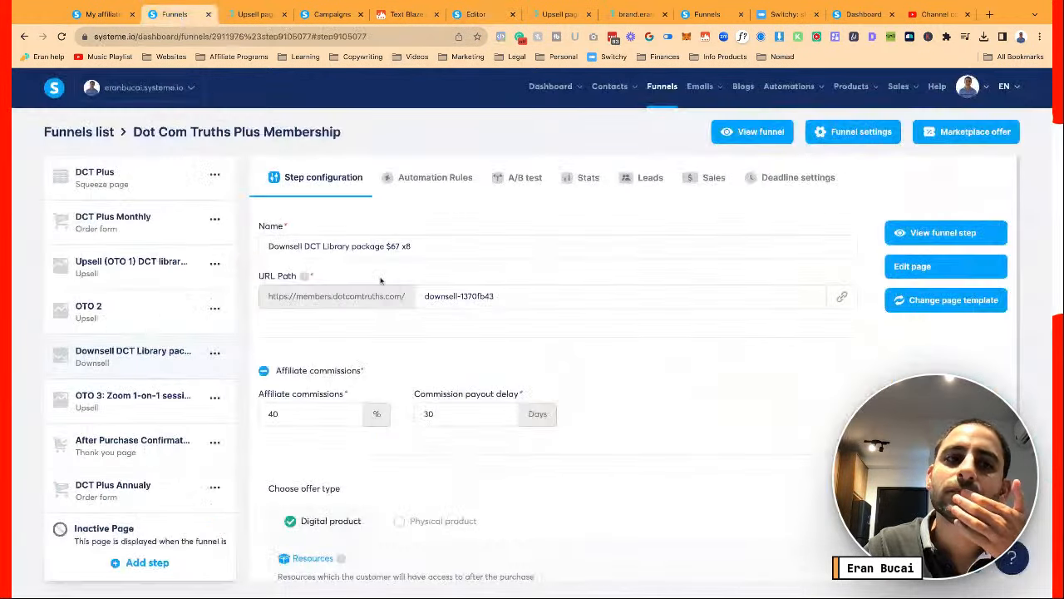
{"action": "left_click", "coordinate": [167, 313]}
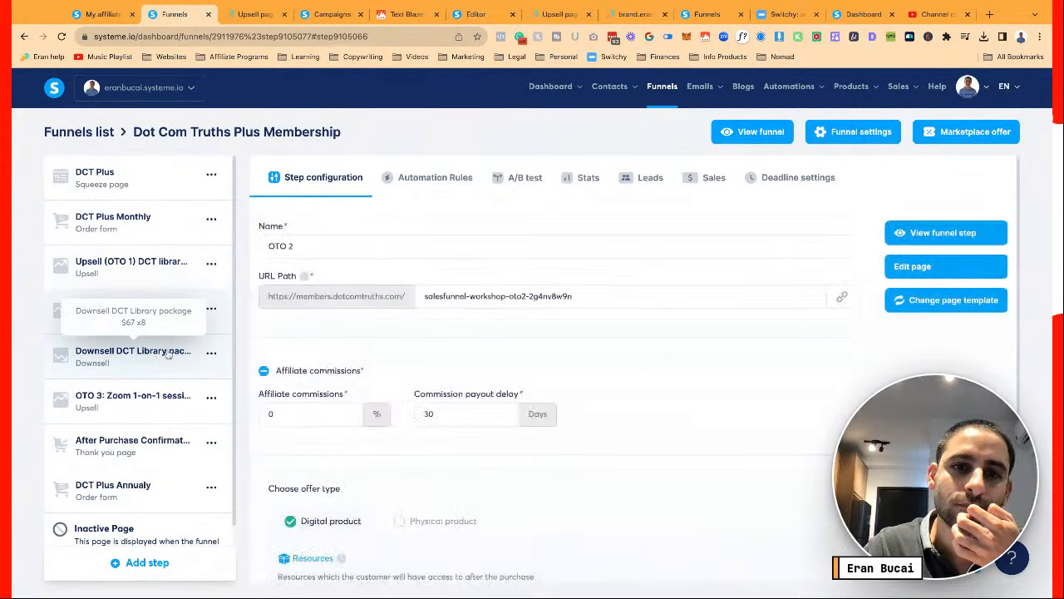
{"action": "left_click", "coordinate": [156, 349]}
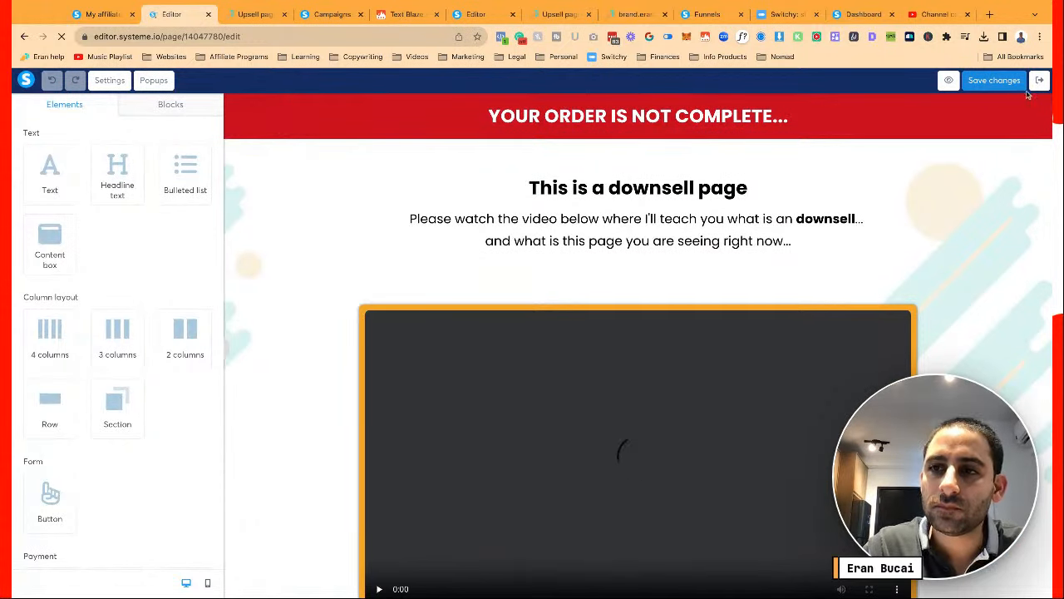
{"action": "left_click", "coordinate": [718, 123]}
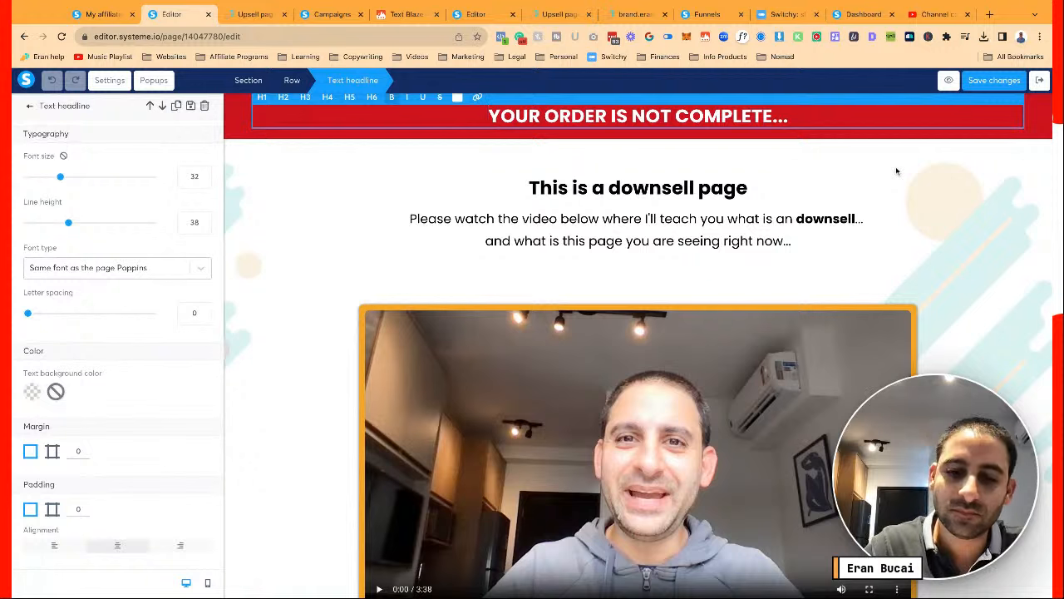
{"action": "type", "text": "We are"}
{"action": "key", "text": "BackSpace"}
{"action": "key", "text": "BackSpace"}
{"action": "key", "text": "BackSpace"}
{"action": "key", "text": "BackSpace"}
{"action": "key", "text": "BackSpace"}
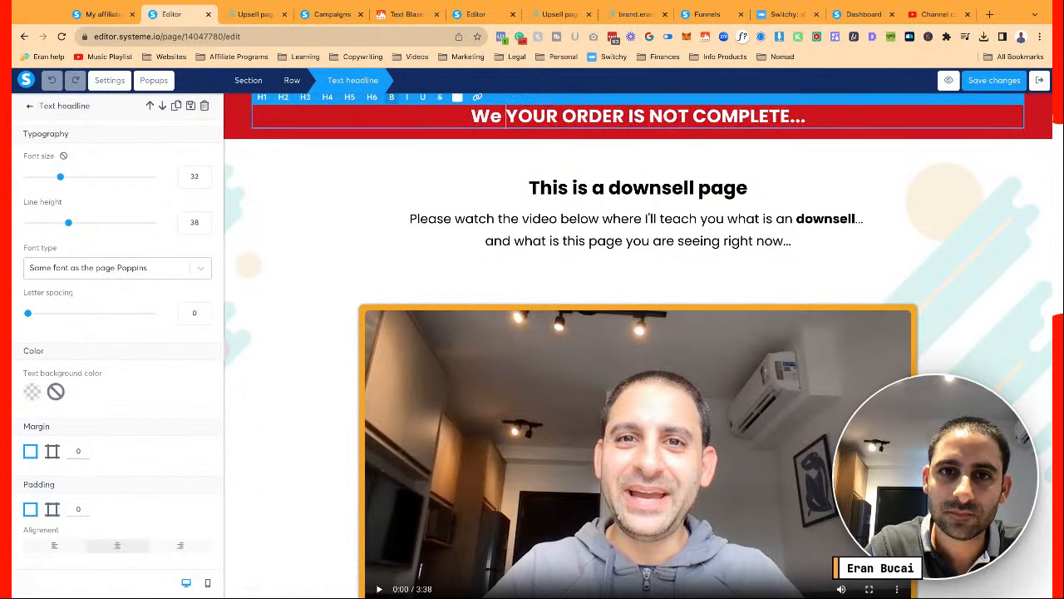
{"action": "type", "text": "ARE"}
{"action": "key", "text": "BackSpace"}
{"action": "key", "text": "BackSpace"}
{"action": "key", "text": "BackSpace"}
{"action": "key", "text": "BackSpace"}
{"action": "type", "text": "E"}
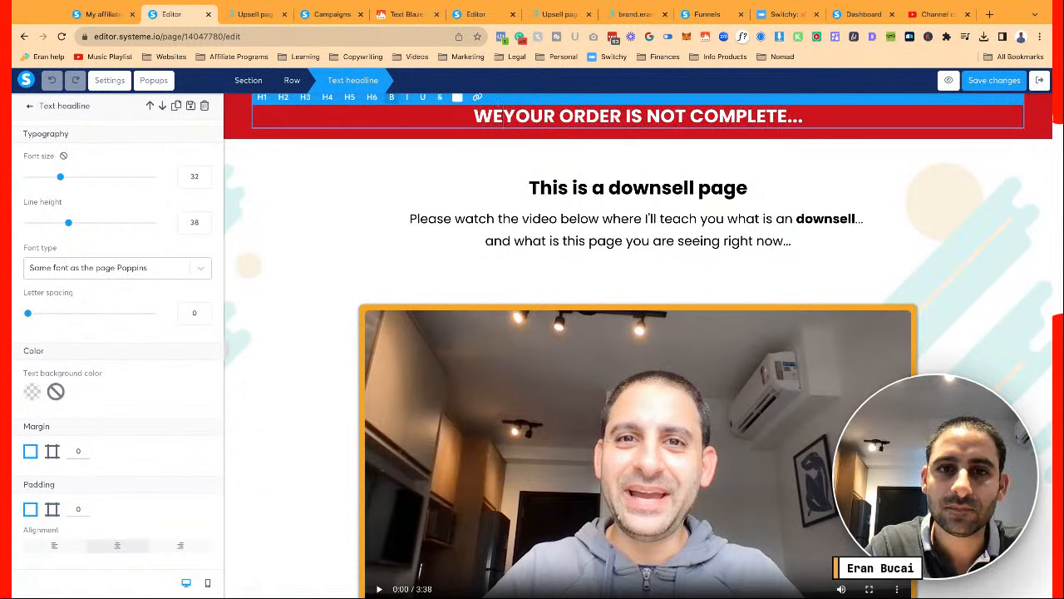
{"action": "type", "text": " WR"}
{"action": "key", "text": "BackSpace"}
{"action": "key", "text": "BackSpace"}
{"action": "type", "text": "ARE ALMOST"}
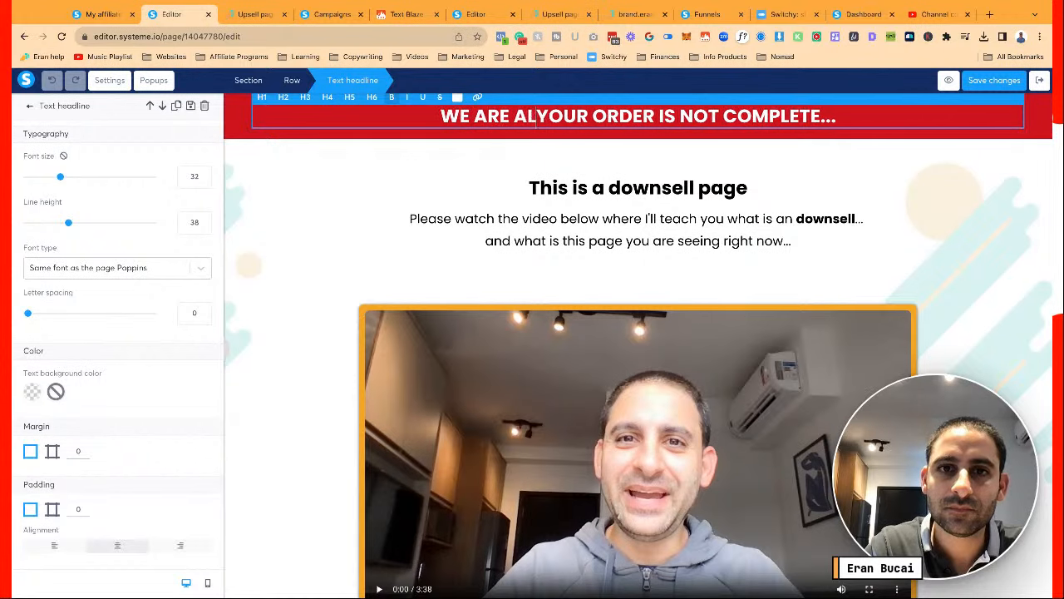
{"action": "type", "text": " THERE"}
{"action": "key", "text": "shift+End"}
{"action": "key", "text": "shift+Left"}
{"action": "key", "text": "shift+Left"}
{"action": "key", "text": "shift+Left"}
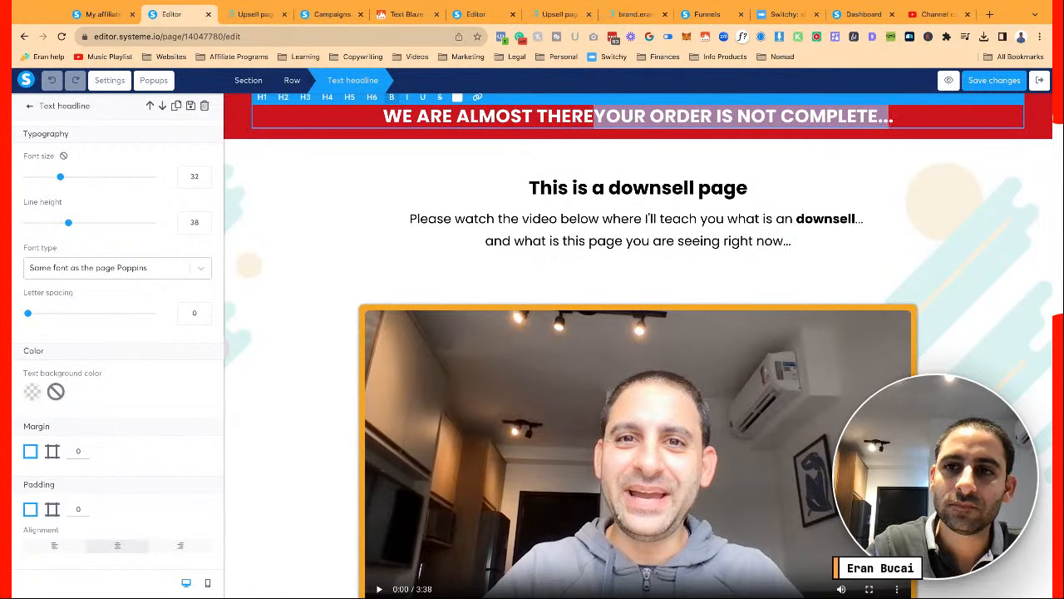
{"action": "key", "text": "BackSpace"}
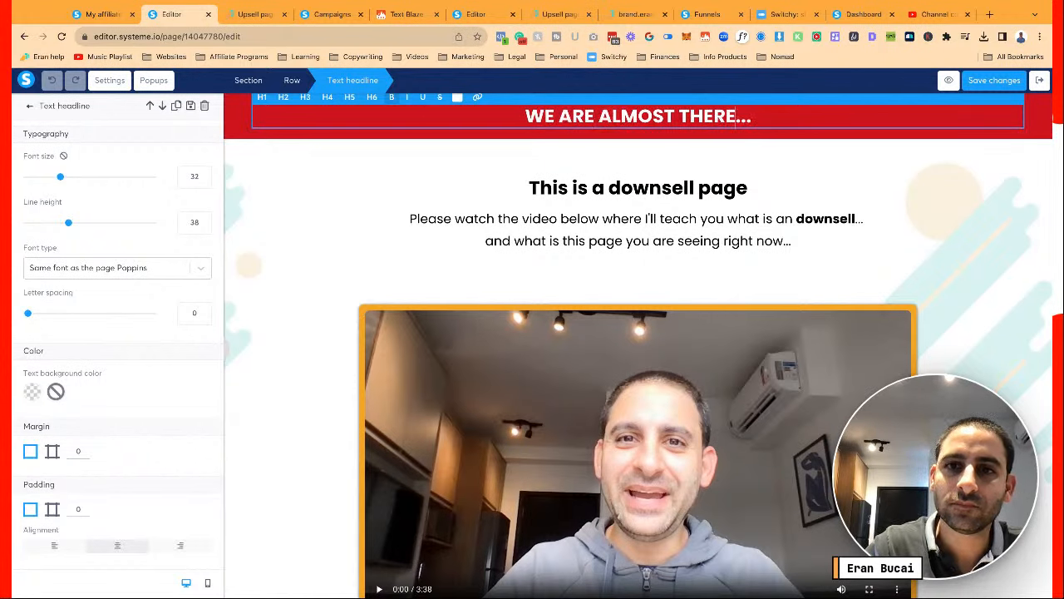
{"action": "left_click", "coordinate": [952, 223]}
Save the page and store the red header row as block 'OTOs header in red'
{"action": "left_click", "coordinate": [998, 80]}
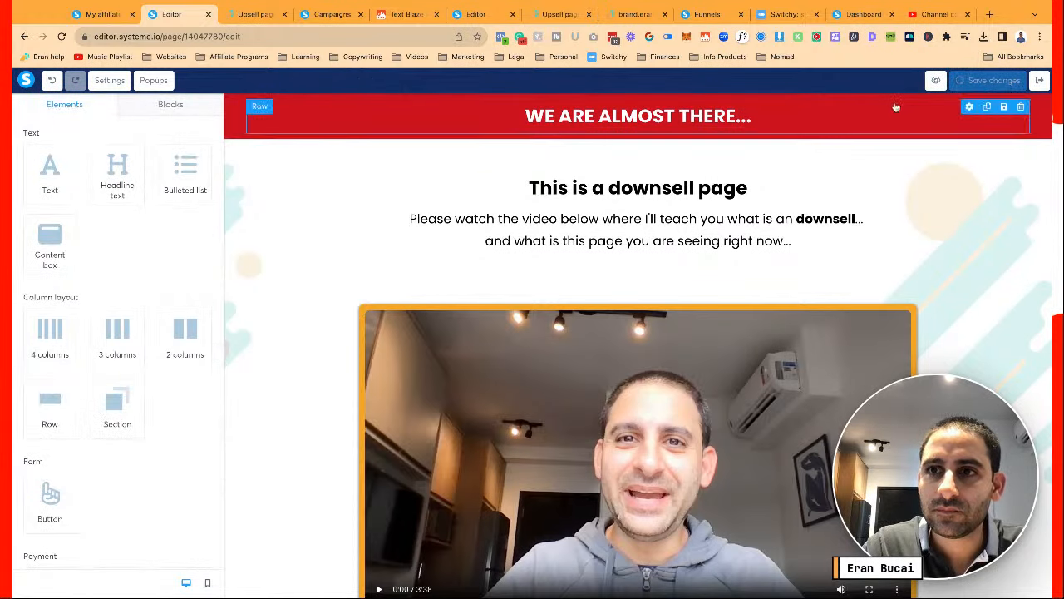
{"action": "left_click", "coordinate": [1004, 107]}
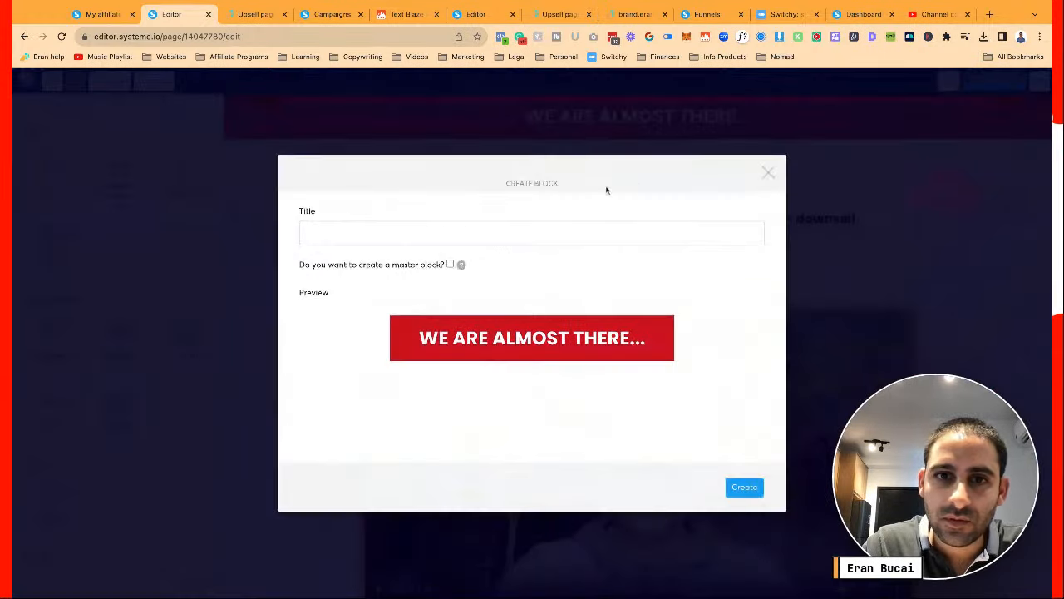
{"action": "left_click", "coordinate": [564, 233]}
{"action": "type", "text": "HF"}
{"action": "type", "text": "ADER"}
{"action": "key", "text": "BackSpace"}
{"action": "key", "text": "ctrl+a"}
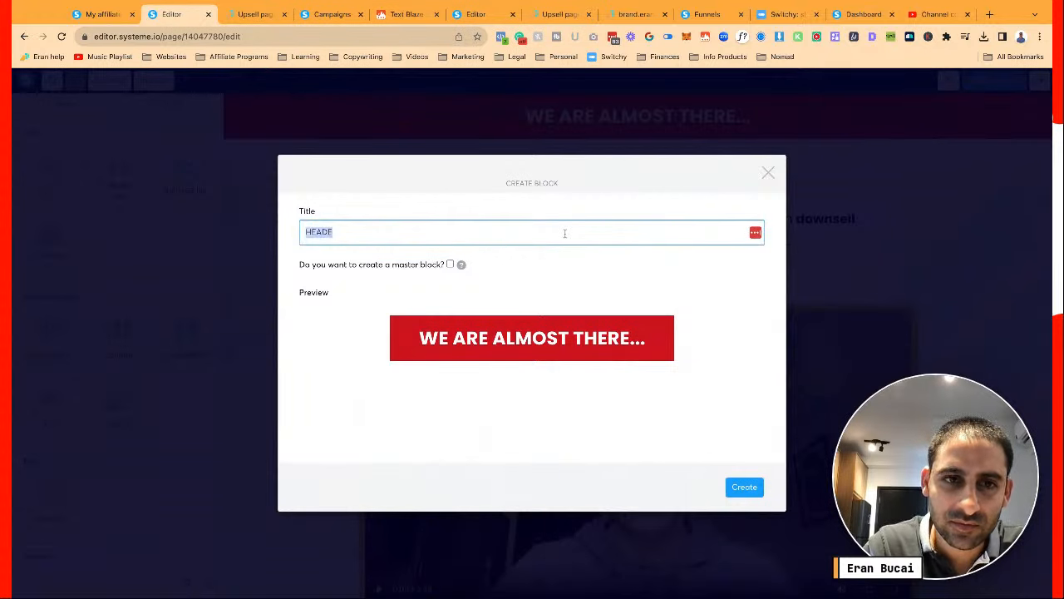
{"action": "key", "text": "BackSpace"}
{"action": "type", "text": "OTOs"}
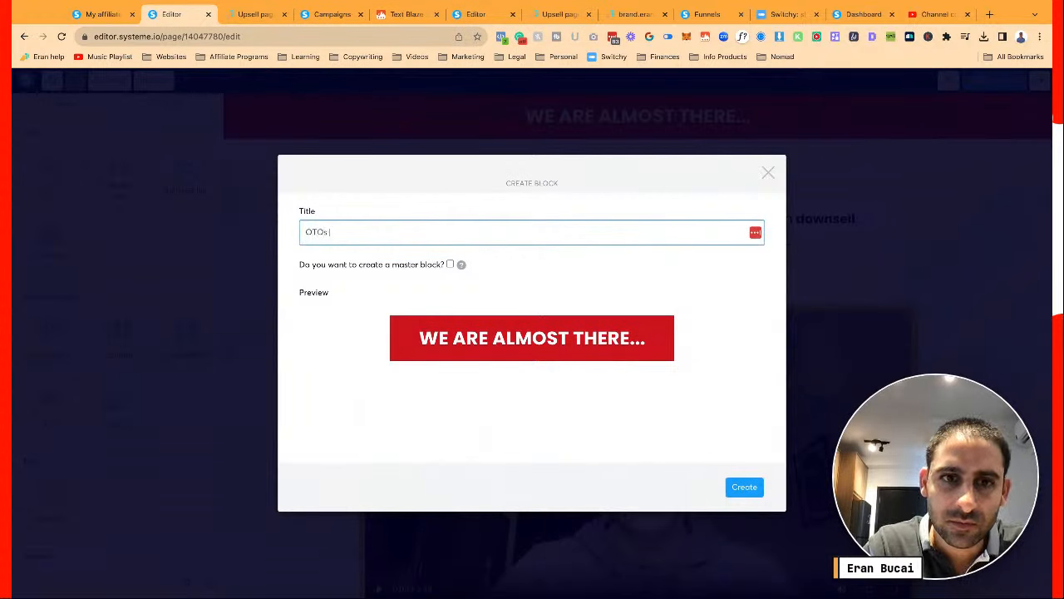
{"action": "type", "text": " header in red"}
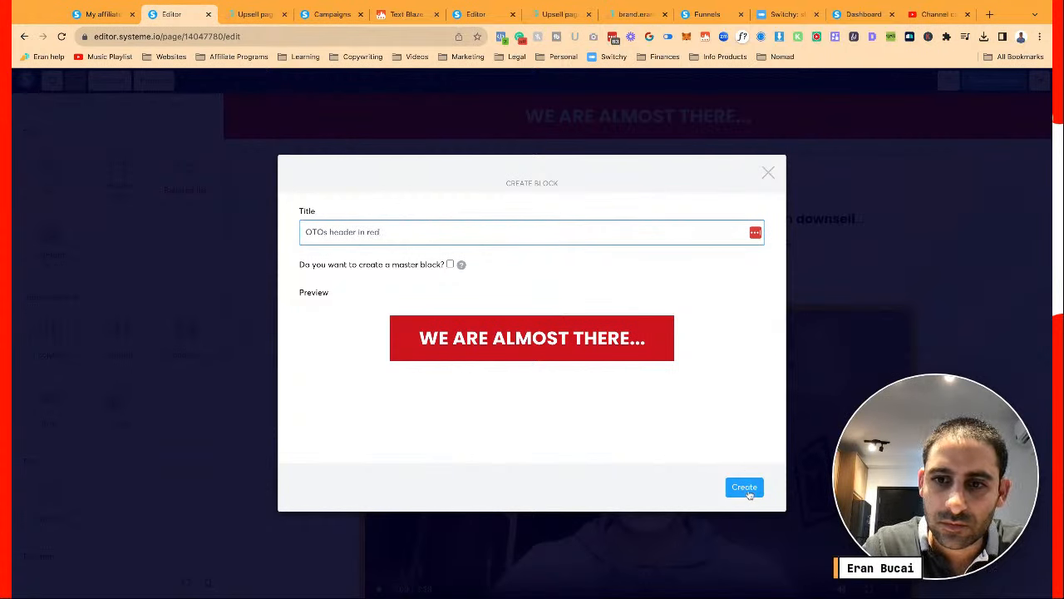
{"action": "left_click", "coordinate": [747, 490]}
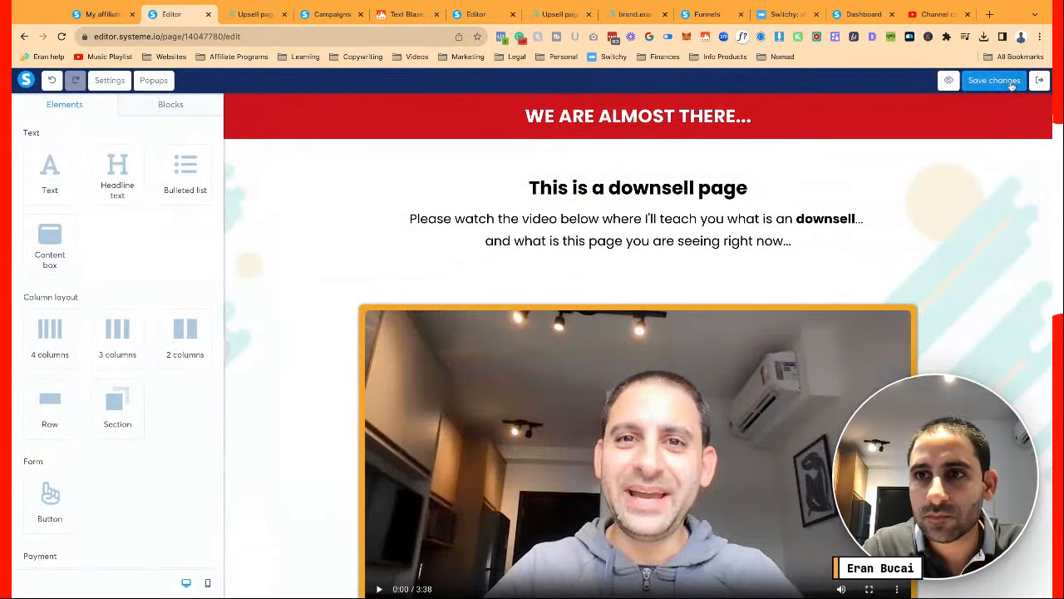
{"action": "left_click", "coordinate": [1016, 81]}
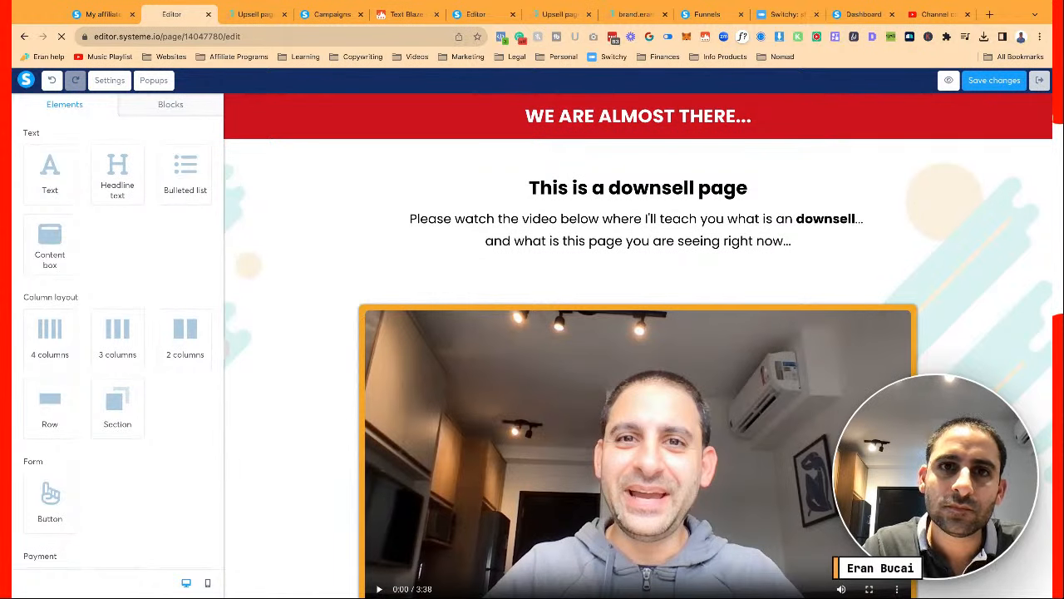
Switch to the OTO 3 upsell editor and check My blocks in the Blocks library
{"action": "left_click", "coordinate": [481, 17]}
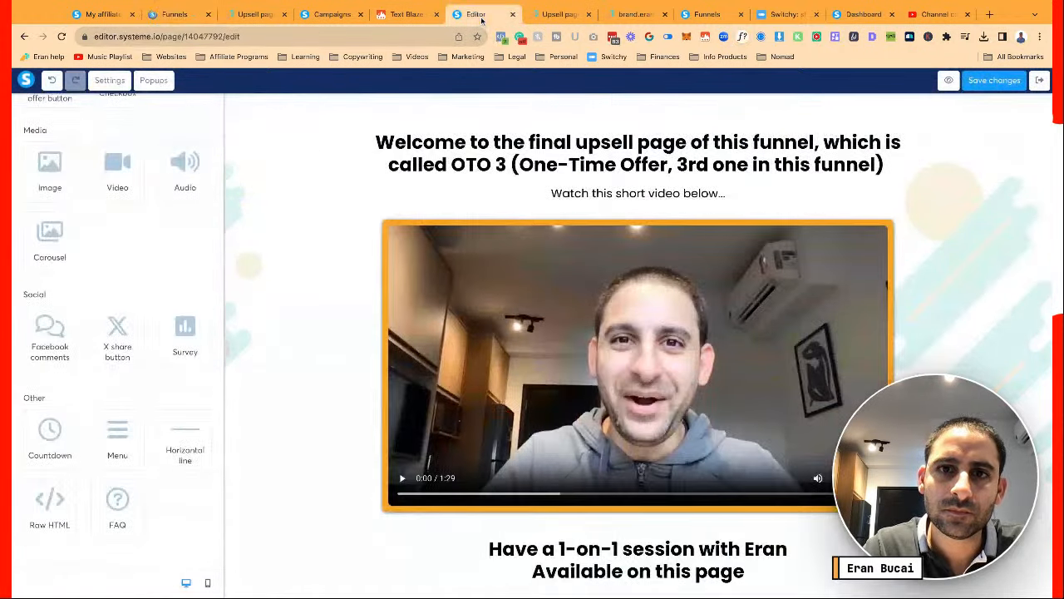
{"action": "scroll", "coordinate": [111, 112], "scroll_direction": "up", "scroll_amount": 5}
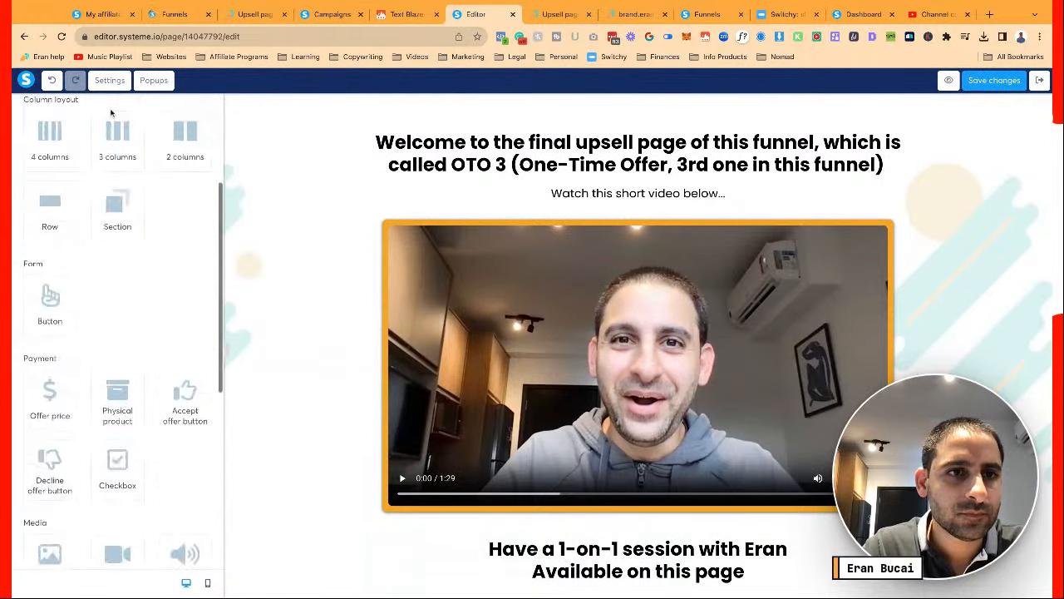
{"action": "scroll", "coordinate": [110, 112], "scroll_direction": "up", "scroll_amount": 3}
{"action": "left_click", "coordinate": [171, 104]}
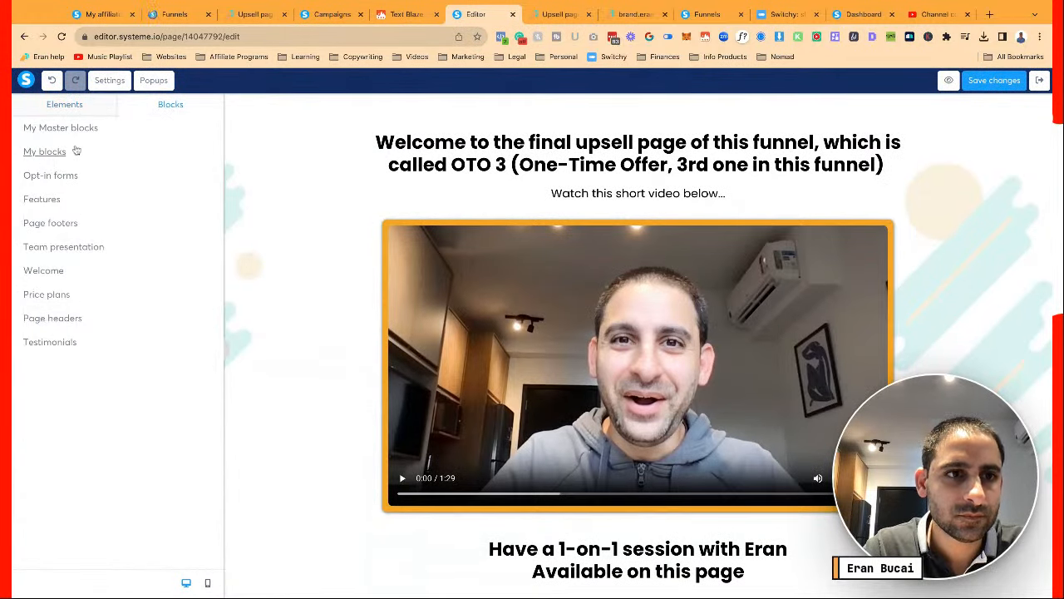
{"action": "left_click", "coordinate": [75, 151]}
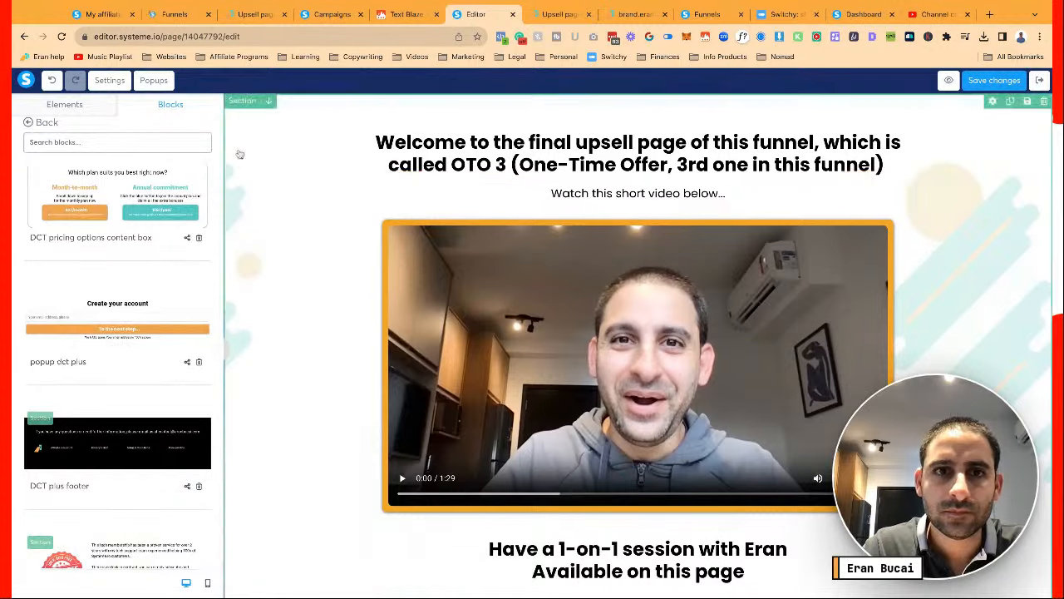
Save the OTO 3 page and reload the editor so My blocks lists the new header
{"action": "left_click", "coordinate": [240, 154]}
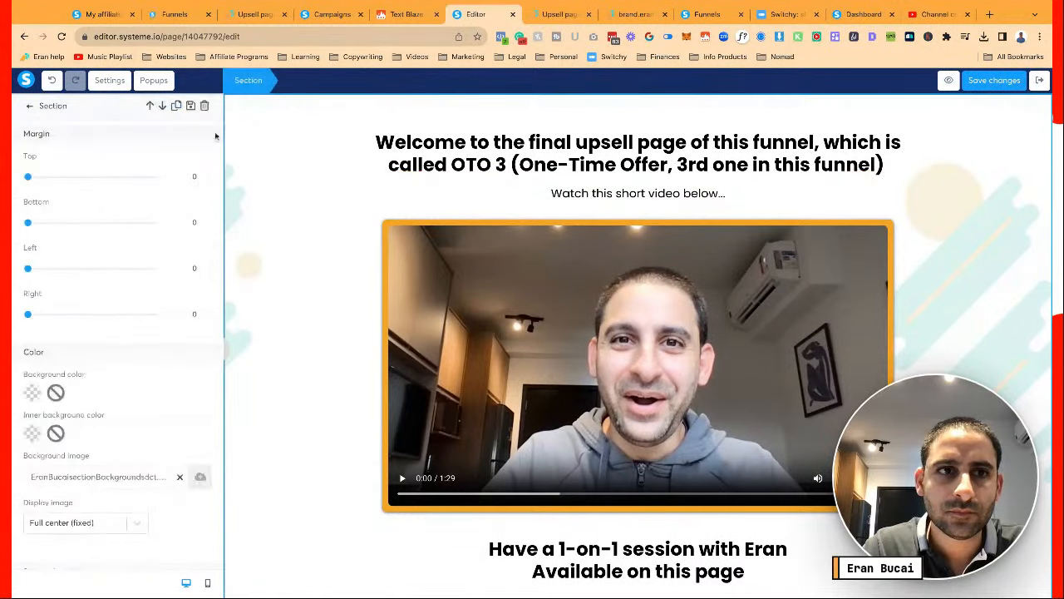
{"action": "left_click", "coordinate": [994, 79]}
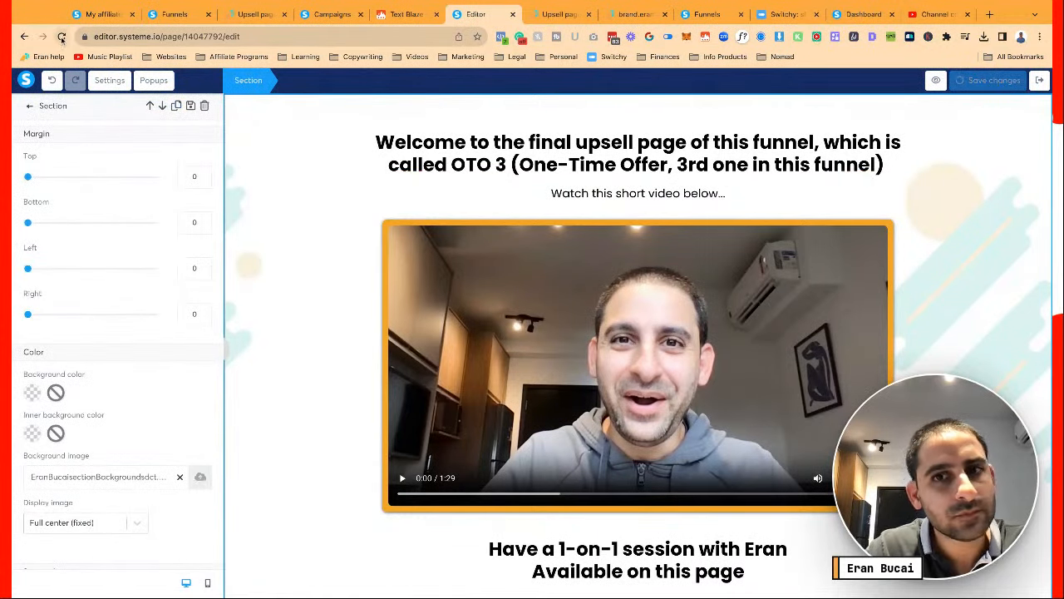
{"action": "left_click", "coordinate": [62, 36]}
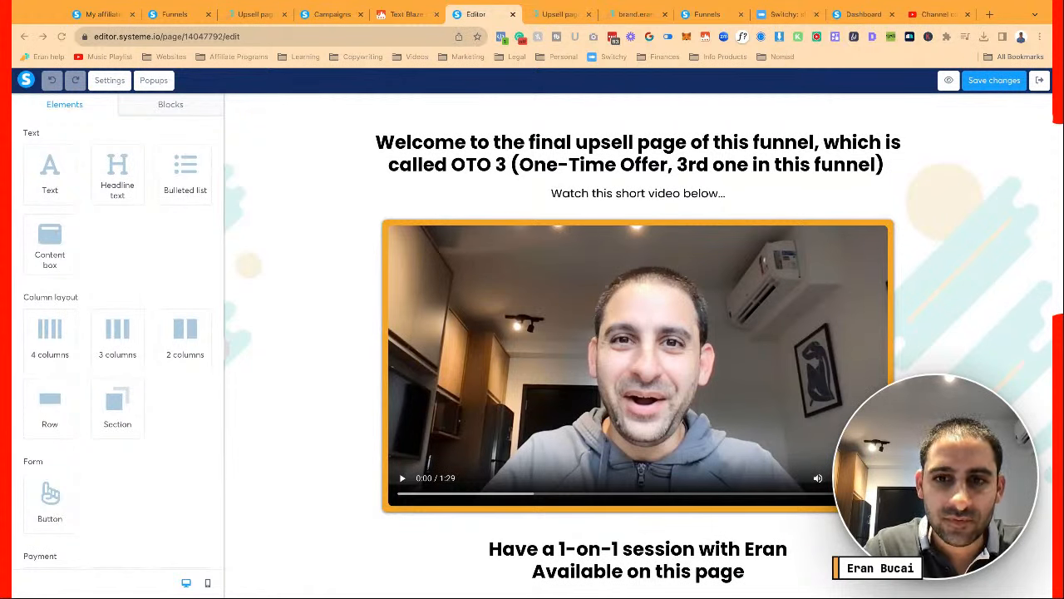
{"action": "left_click", "coordinate": [170, 104]}
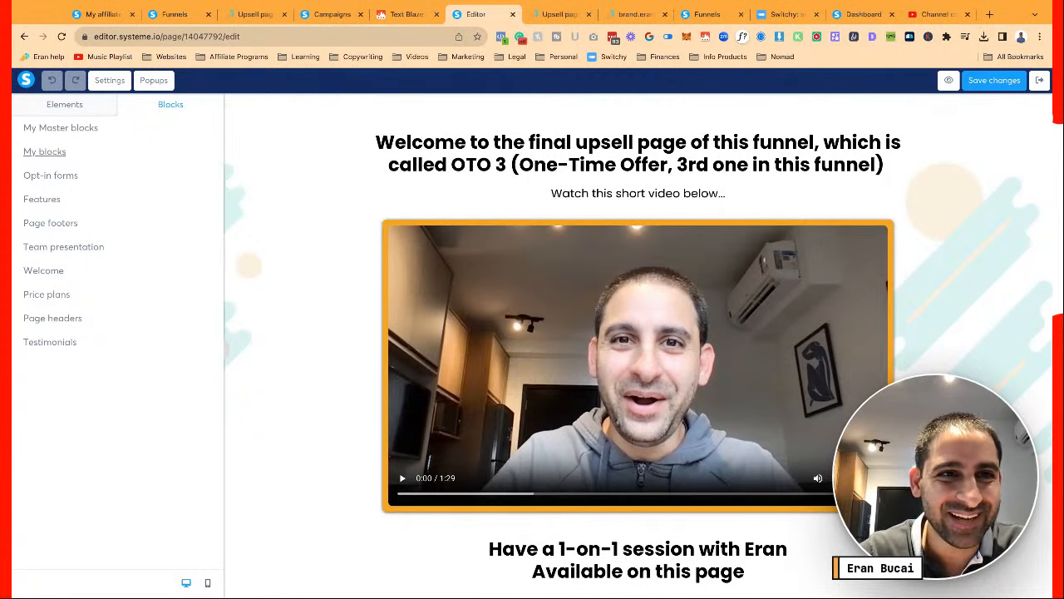
{"action": "left_click", "coordinate": [75, 153]}
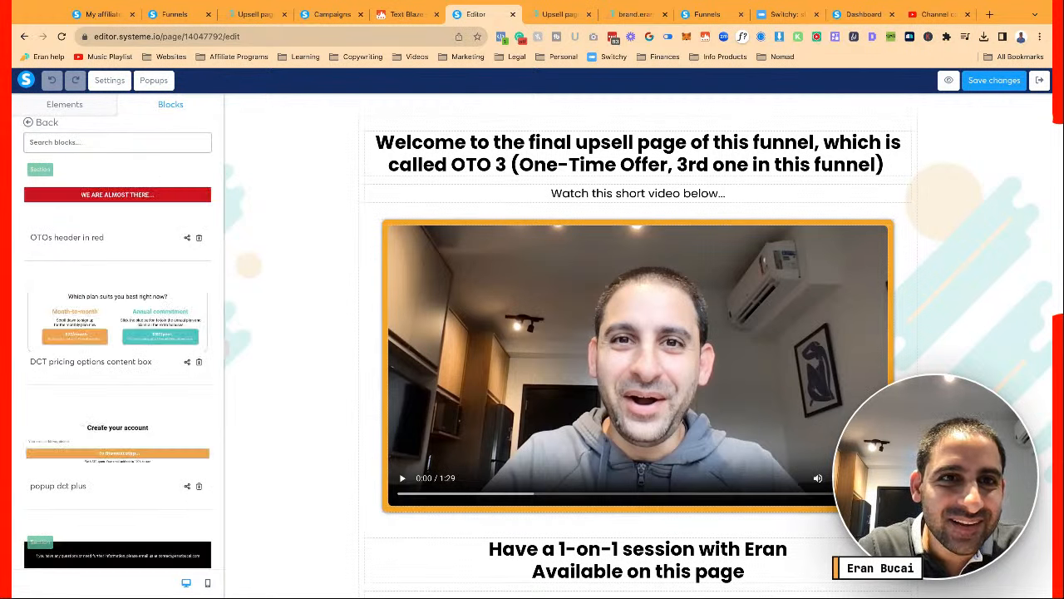
Place the red header block at the page top and retitle it 'AND THE LAST STEP...'
{"action": "left_click_drag", "start_coordinate": [117, 194], "coordinate": [347, 154]}
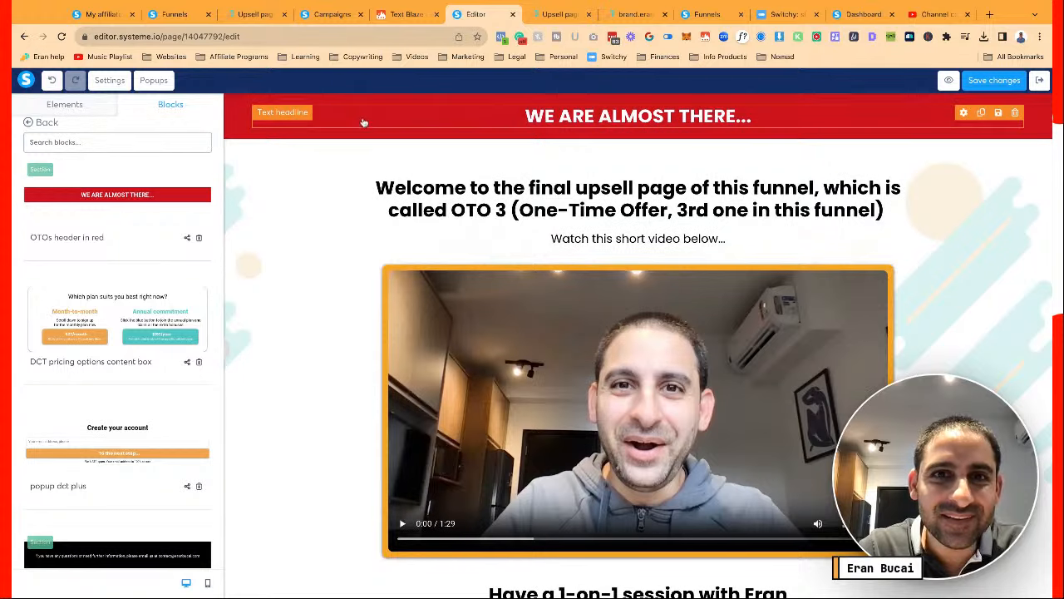
{"action": "double_click", "coordinate": [578, 119]}
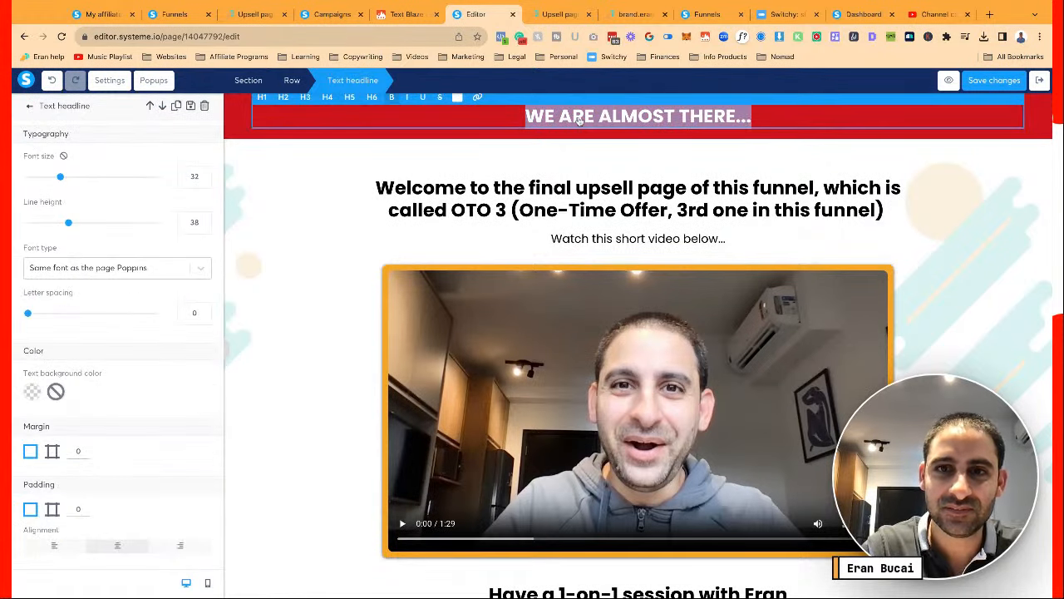
{"action": "type", "text": "last"}
{"action": "key", "text": "ctrl+a"}
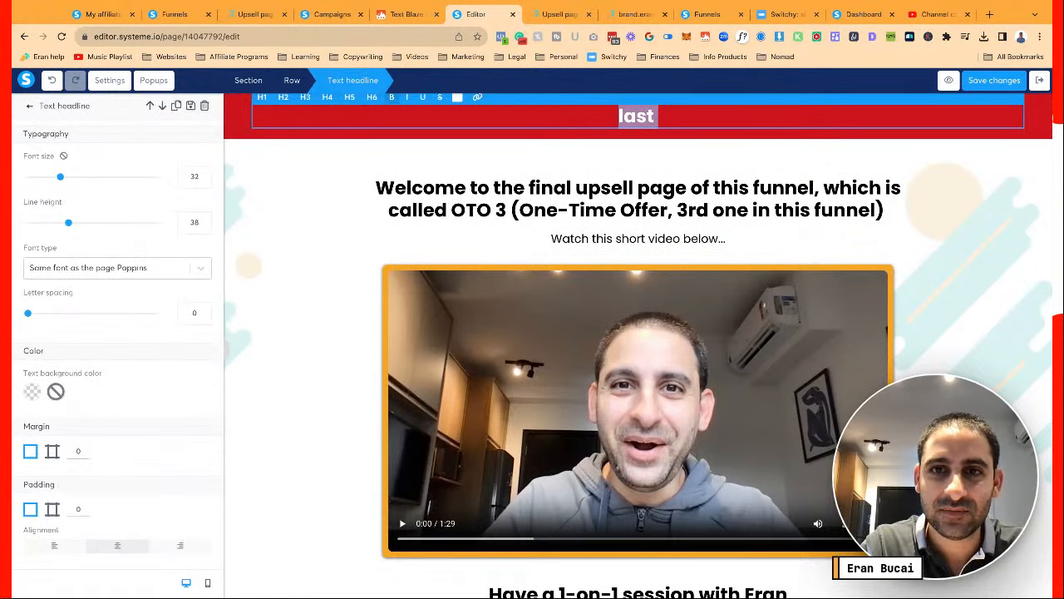
{"action": "type", "text": "AND THE LAST STEP.."}
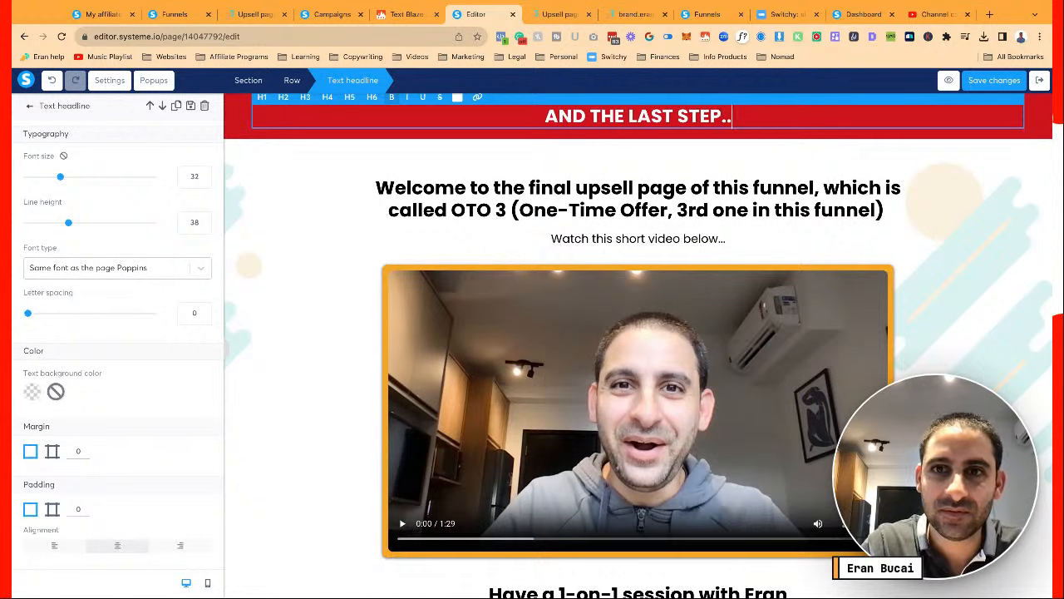
{"action": "type", "text": "."}
{"action": "left_click", "coordinate": [923, 223]}
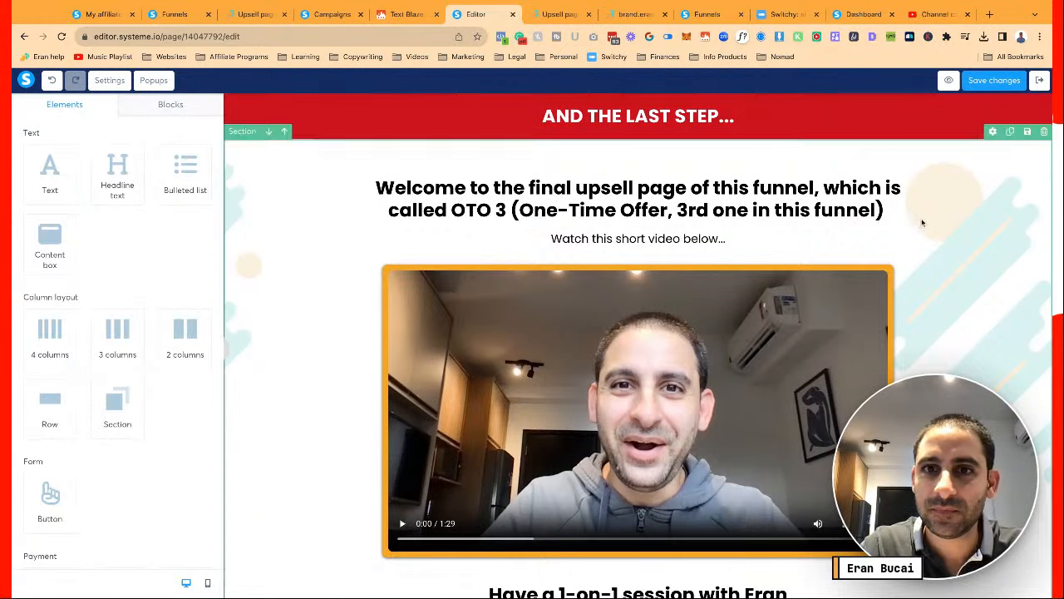
Raise the 'Watch this short video below...' caption font size from 20 to 25 and save
{"action": "left_click", "coordinate": [740, 201]}
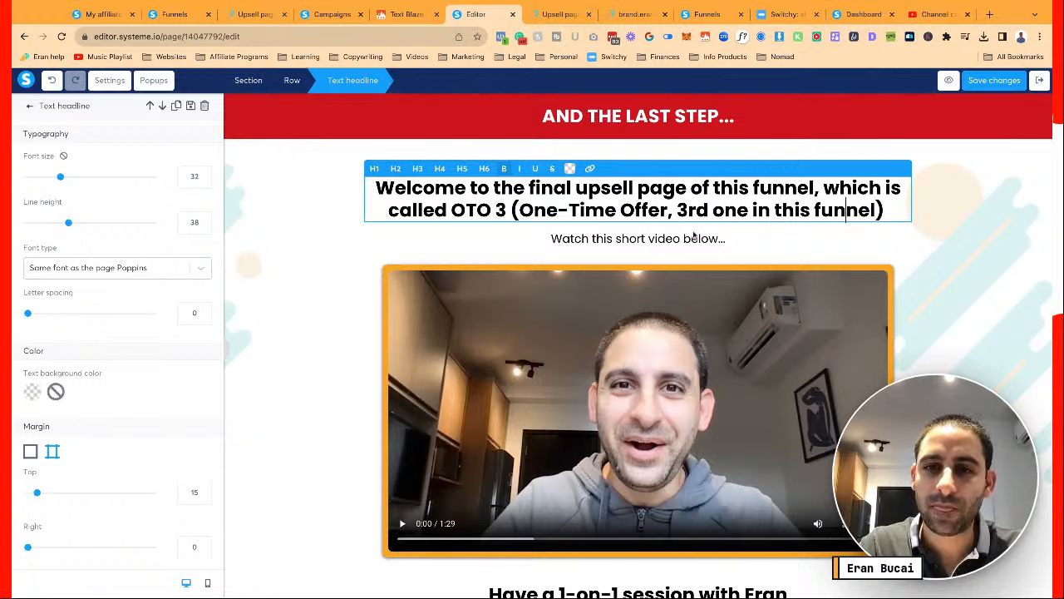
{"action": "left_click", "coordinate": [553, 238]}
{"action": "left_click", "coordinate": [553, 238]}
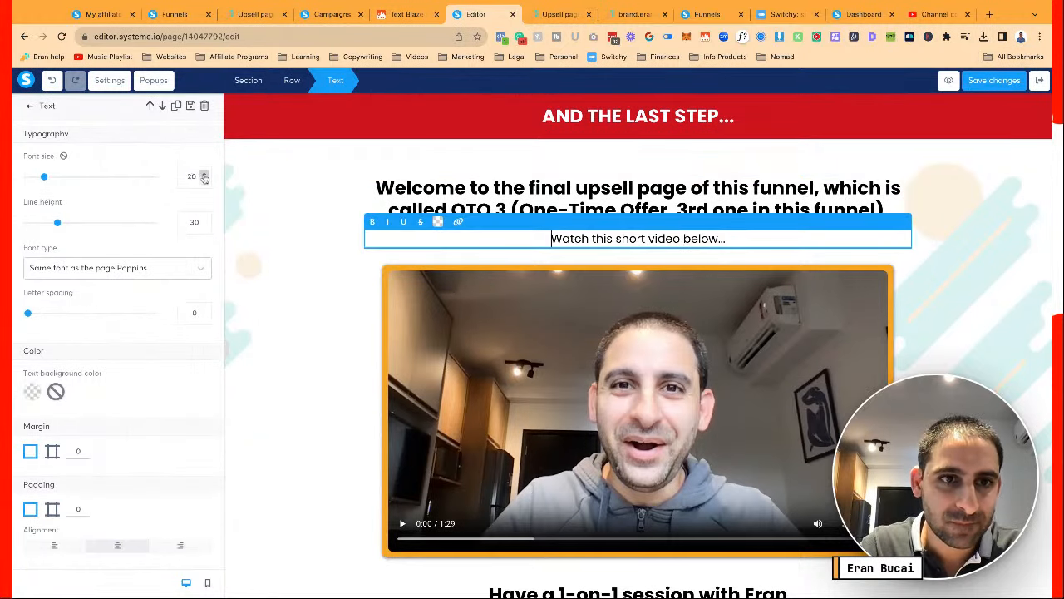
{"action": "left_click", "coordinate": [205, 175]}
{"action": "left_click", "coordinate": [205, 175]}
{"action": "left_click", "coordinate": [205, 175]}
{"action": "left_click", "coordinate": [204, 175]}
{"action": "left_click", "coordinate": [204, 174]}
{"action": "left_click", "coordinate": [301, 316]}
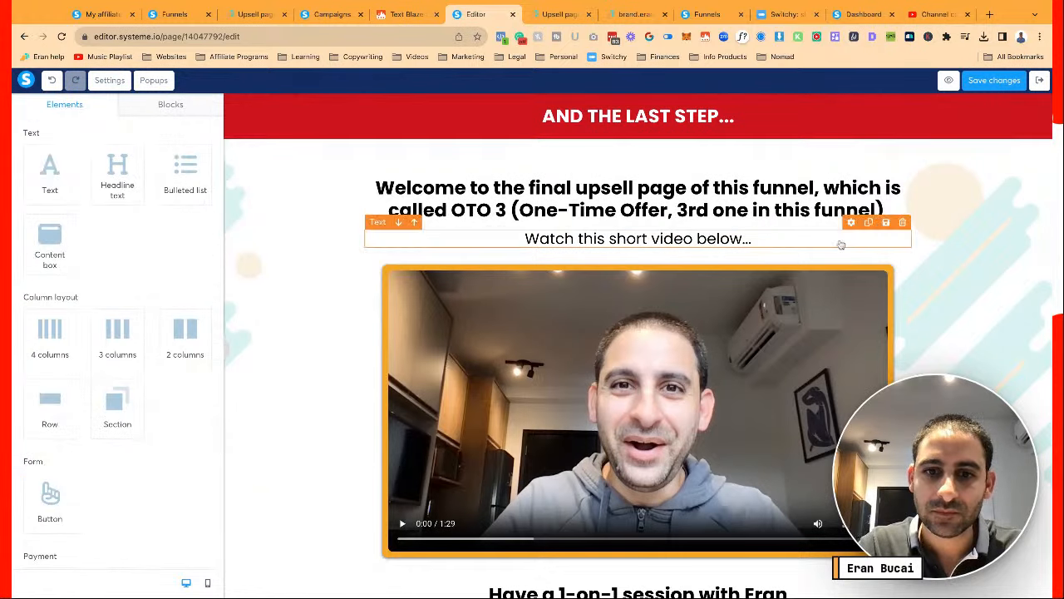
{"action": "left_click", "coordinate": [995, 80]}
Save the OTO 3 page again and exit to the funnel's step settings
{"action": "scroll", "coordinate": [946, 204], "scroll_direction": "down", "scroll_amount": 5}
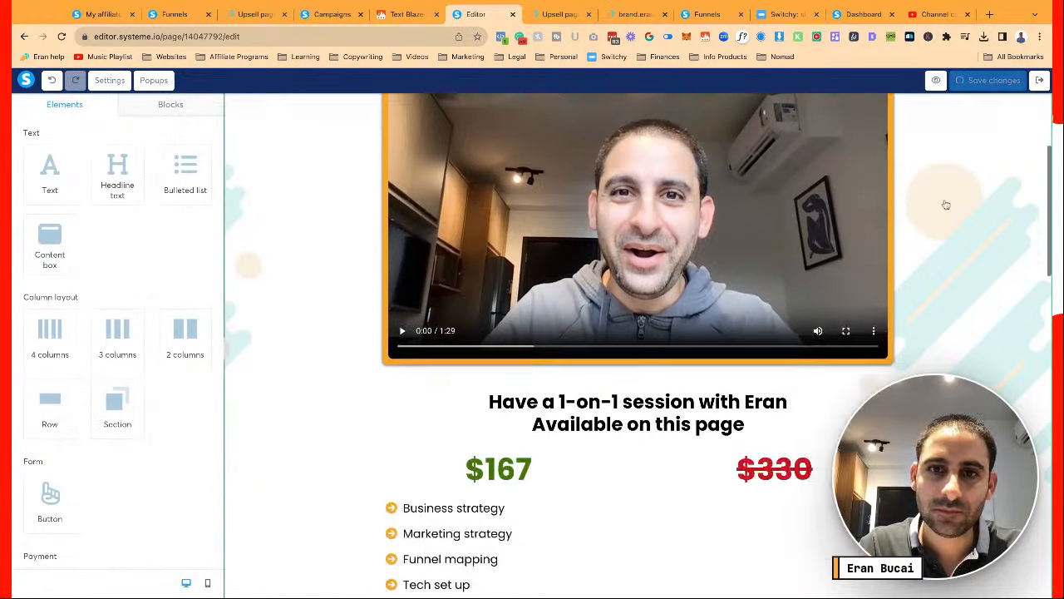
{"action": "scroll", "coordinate": [946, 204], "scroll_direction": "down", "scroll_amount": 11}
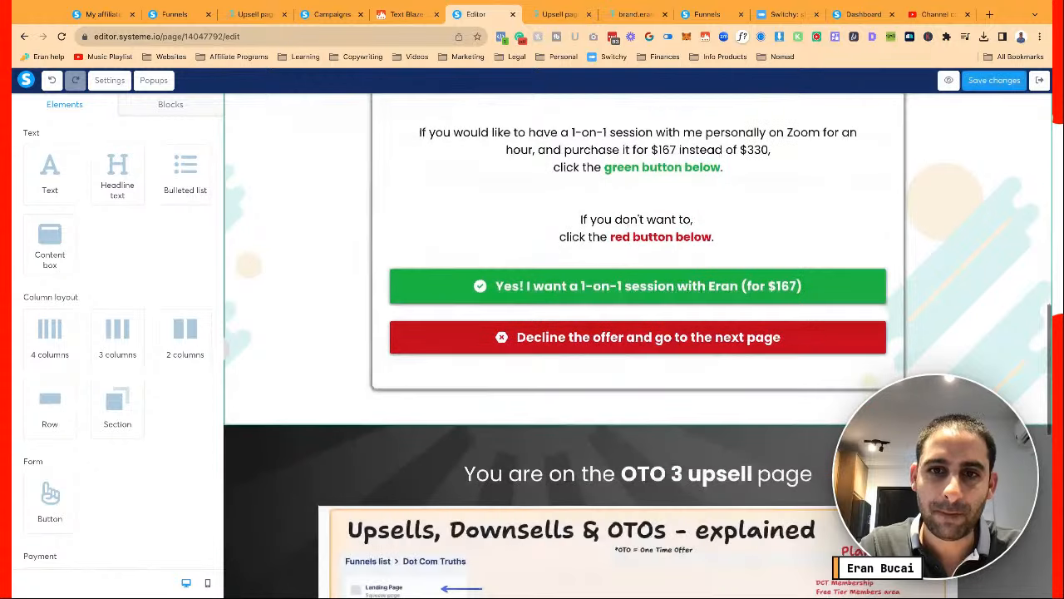
{"action": "scroll", "coordinate": [910, 178], "scroll_direction": "up", "scroll_amount": 16}
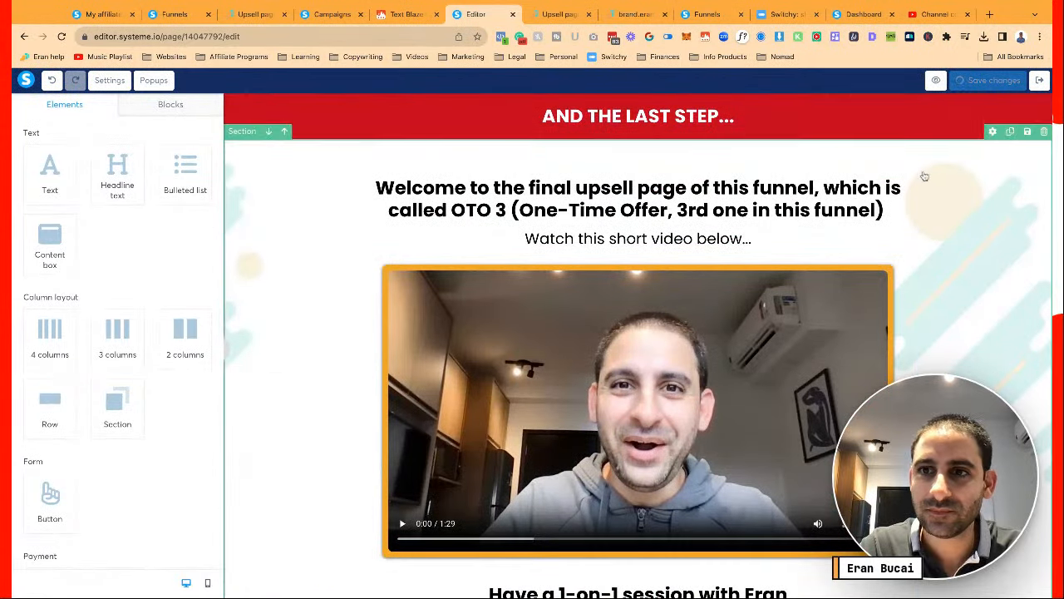
{"action": "left_click", "coordinate": [975, 81]}
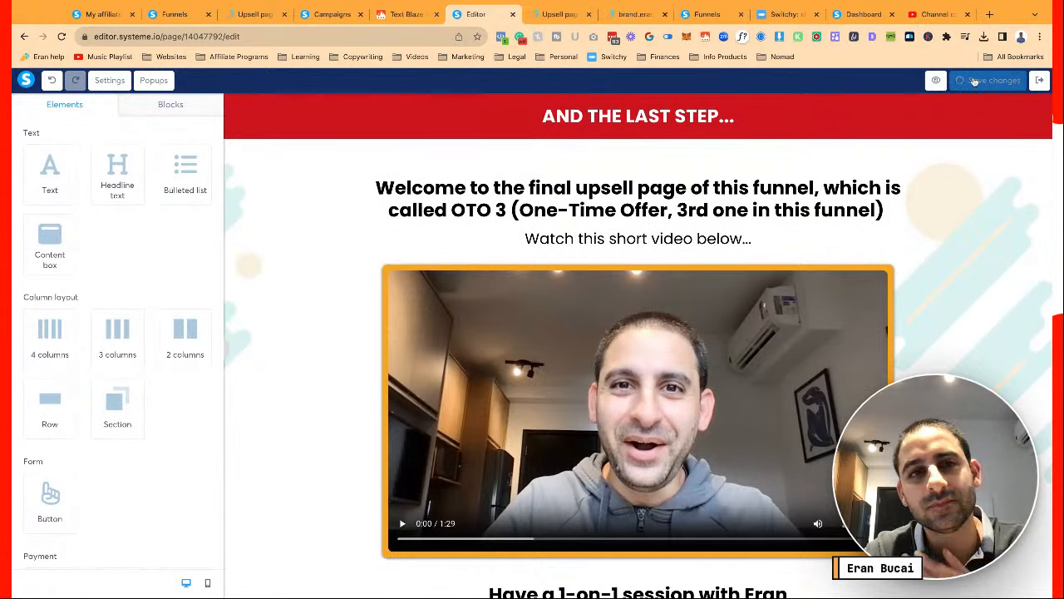
{"action": "left_click", "coordinate": [1038, 81]}
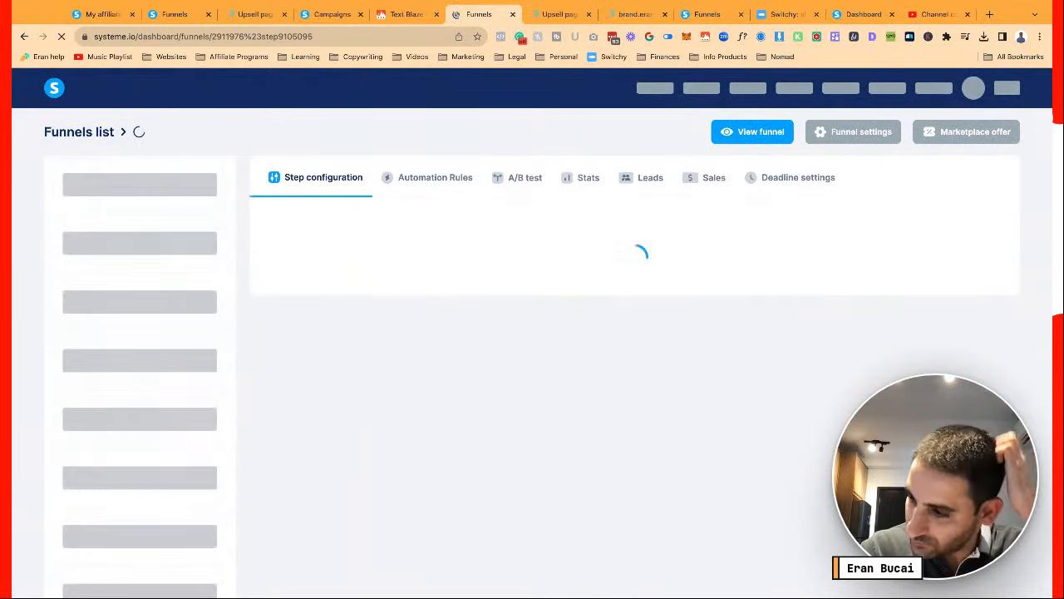
{"action": "scroll", "coordinate": [875, 210], "scroll_direction": "down", "scroll_amount": 1}
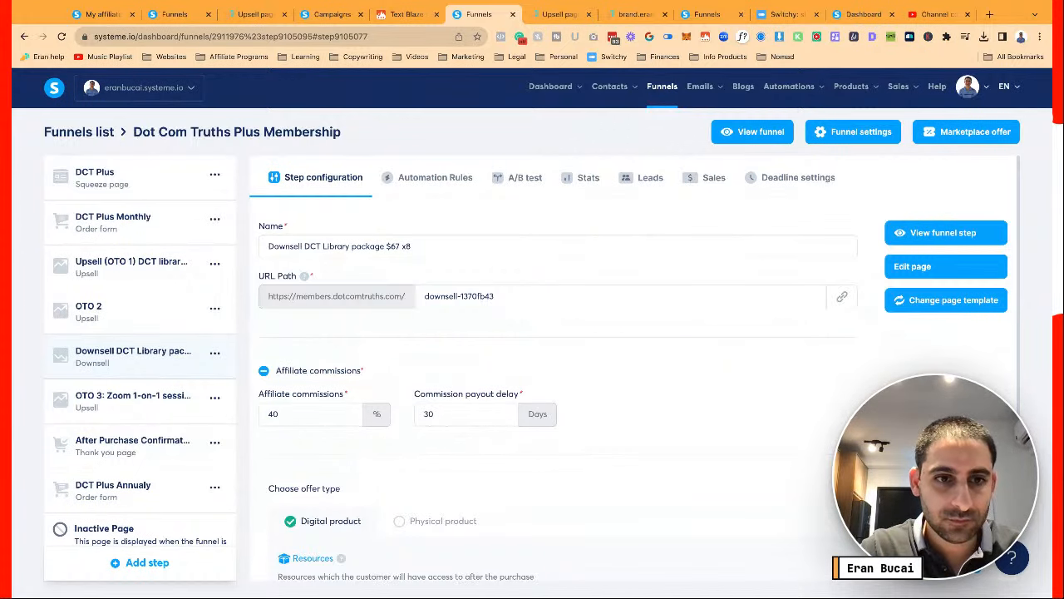
Browse the funnel steps and close the downsell page preview tab
{"action": "scroll", "coordinate": [782, 409], "scroll_direction": "down", "scroll_amount": 2}
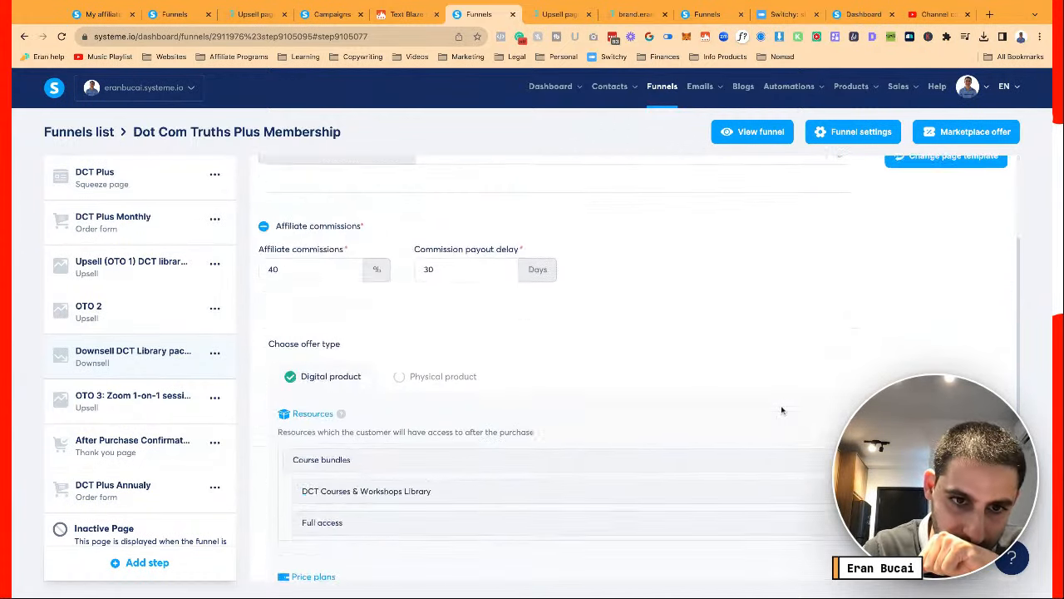
{"action": "scroll", "coordinate": [782, 410], "scroll_direction": "down", "scroll_amount": 1}
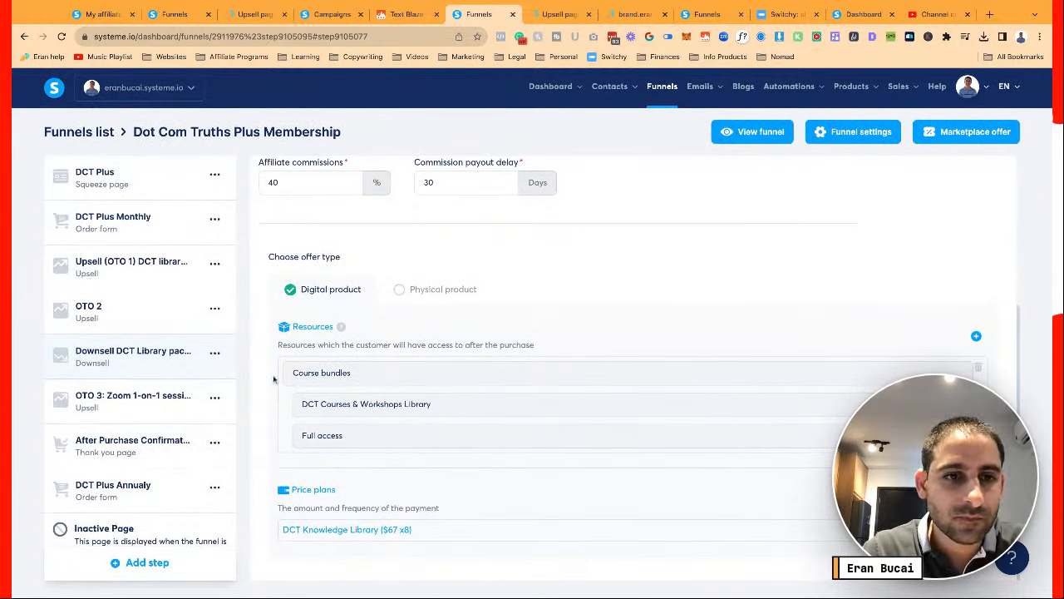
{"action": "scroll", "coordinate": [154, 391], "scroll_direction": "down", "scroll_amount": 1}
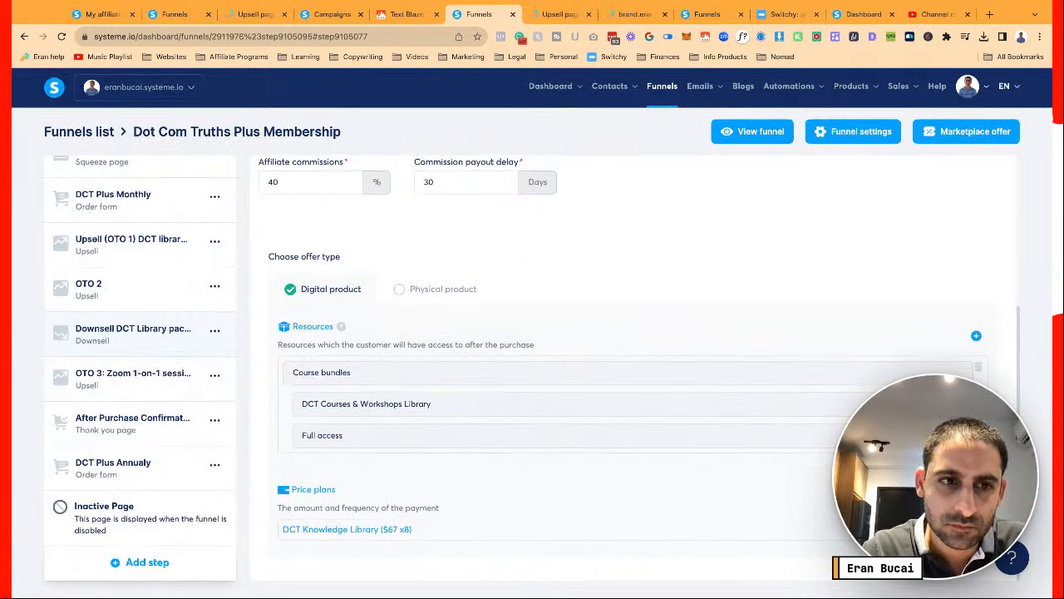
{"action": "scroll", "coordinate": [532, 374], "scroll_direction": "up", "scroll_amount": 3}
{"action": "left_click", "coordinate": [171, 415]}
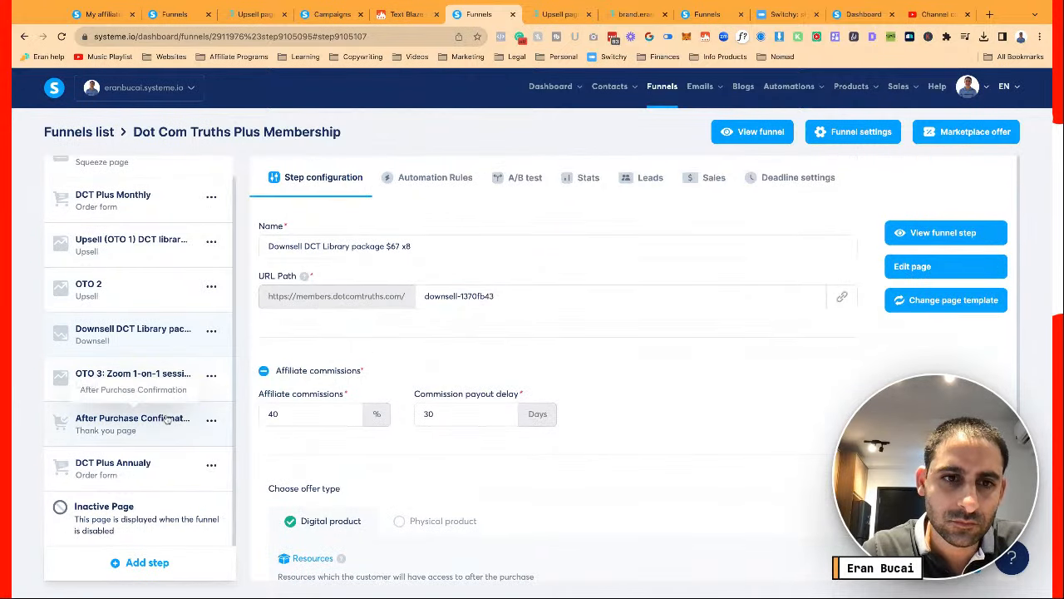
{"action": "left_click", "coordinate": [173, 376]}
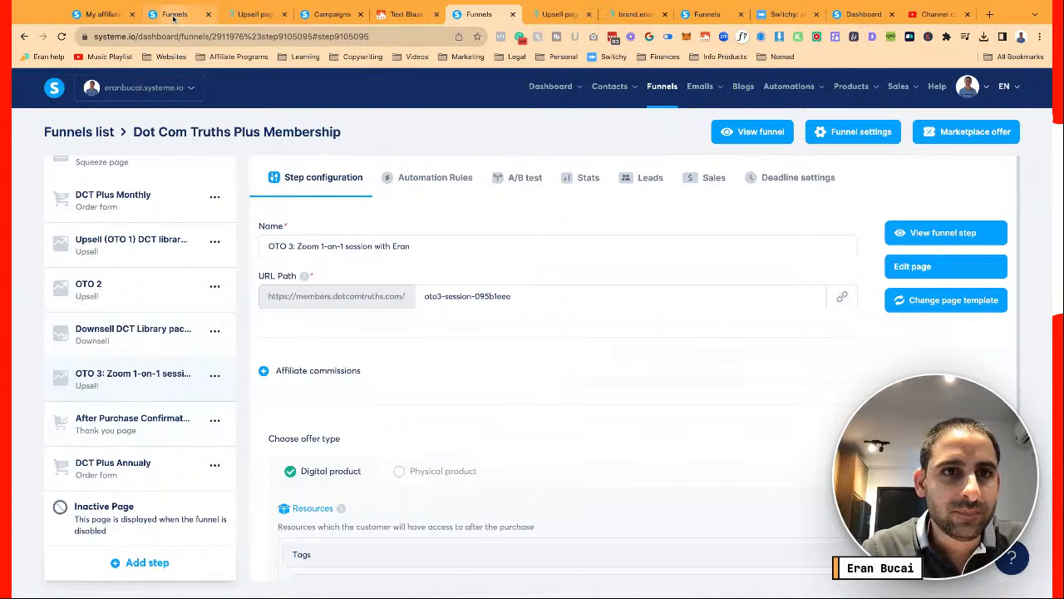
{"action": "left_click", "coordinate": [255, 14]}
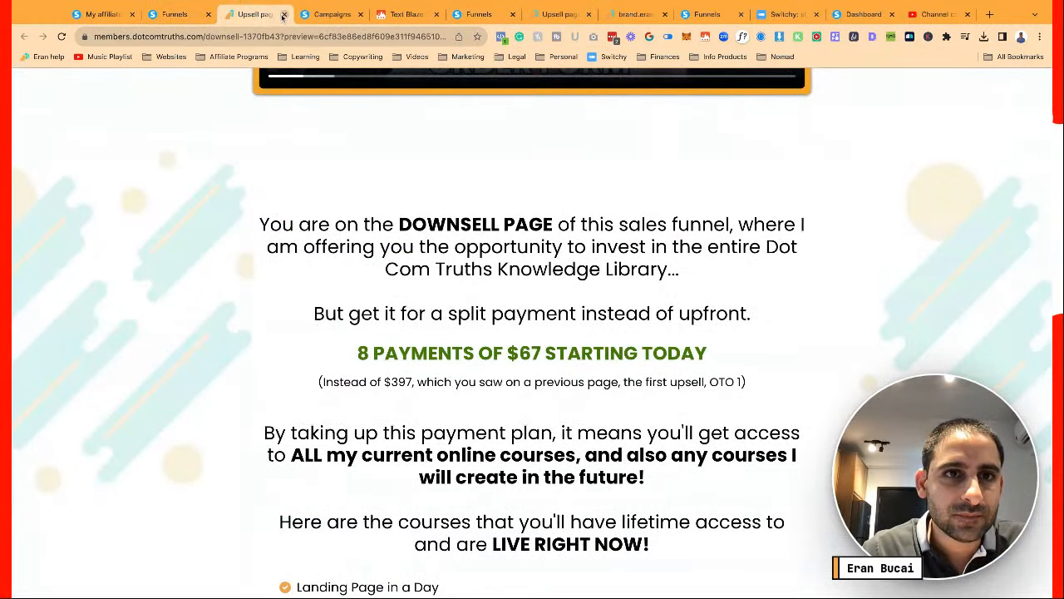
{"action": "scroll", "coordinate": [251, 98], "scroll_direction": "up", "scroll_amount": 7}
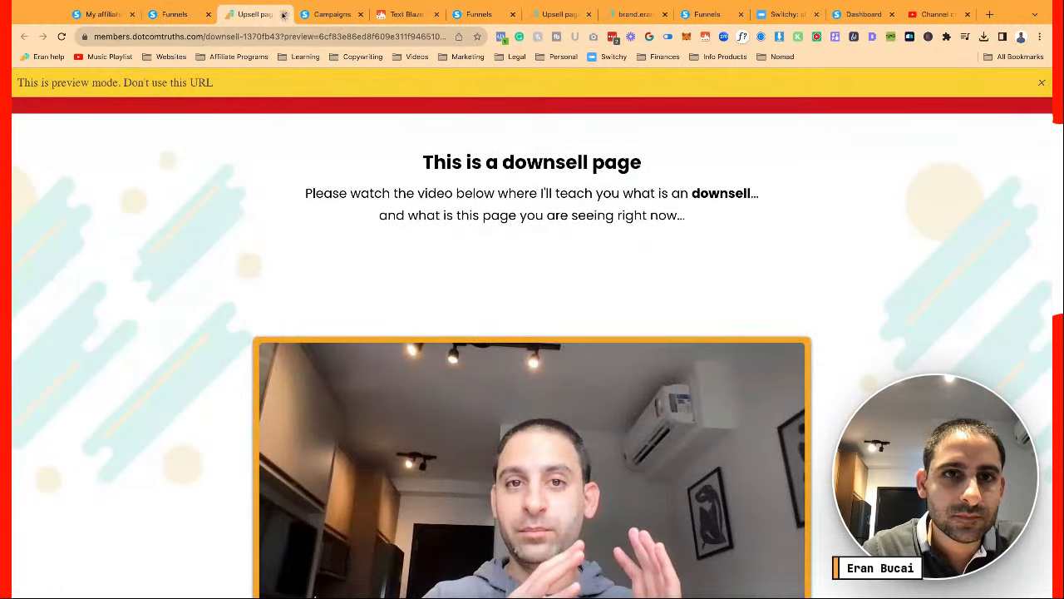
{"action": "left_click", "coordinate": [283, 14]}
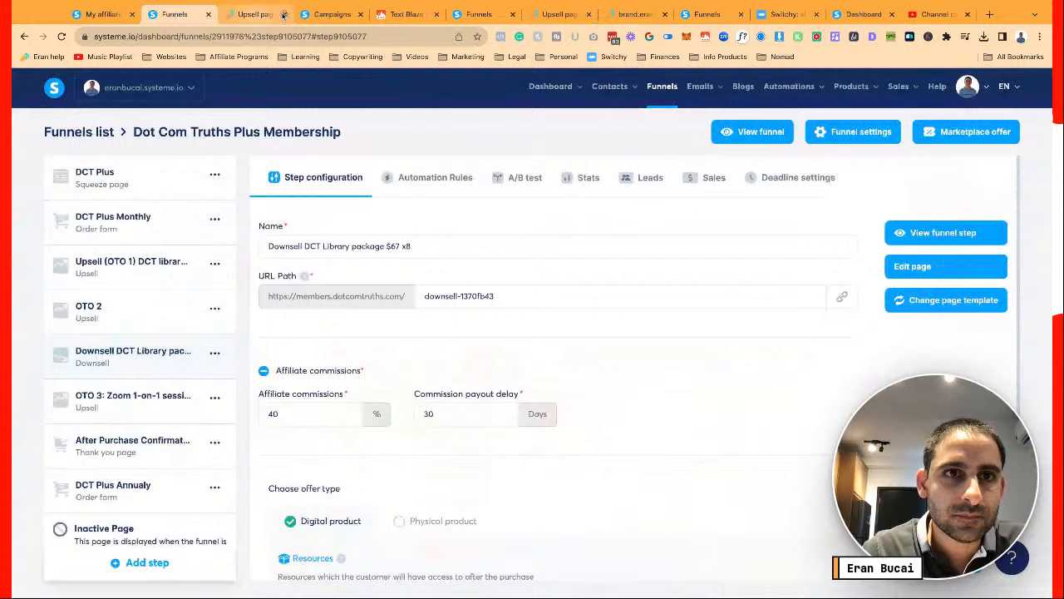
Select the After Purchase Confirmation step and open its thank-you page in the editor
{"action": "left_click", "coordinate": [134, 399]}
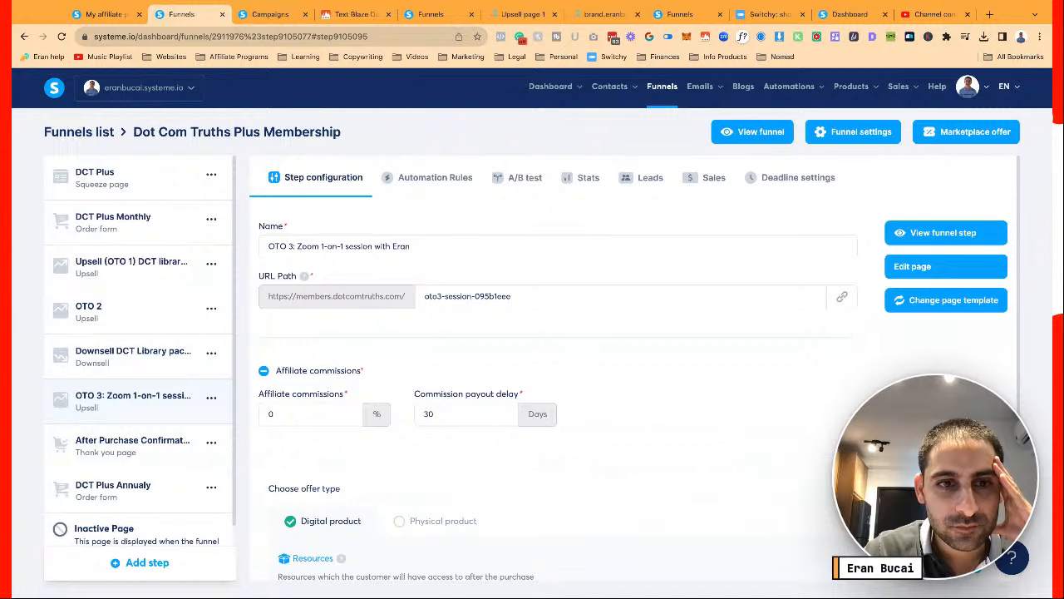
{"action": "scroll", "coordinate": [413, 430], "scroll_direction": "down", "scroll_amount": 2}
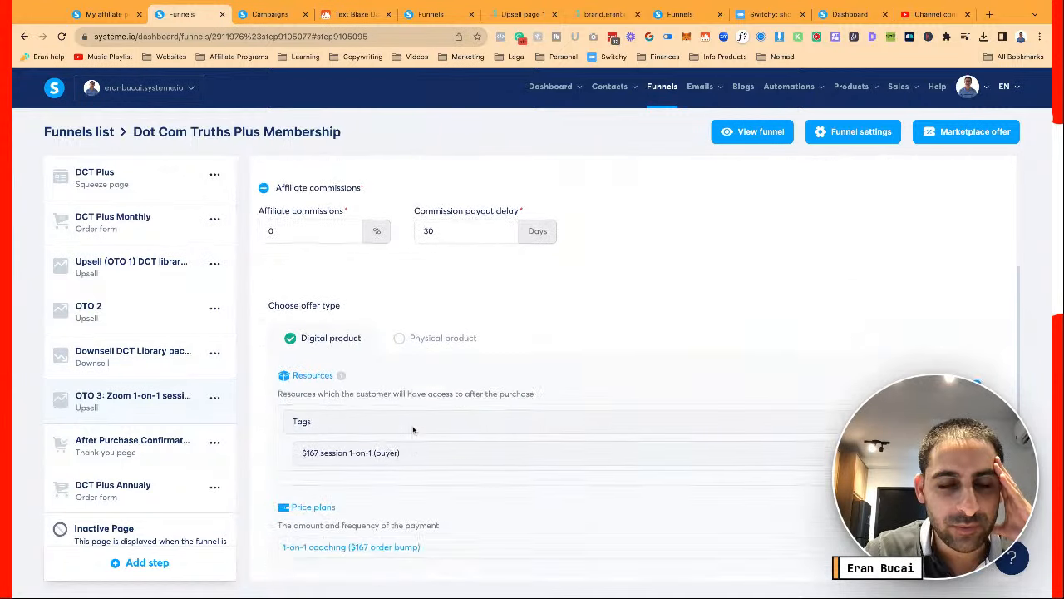
{"action": "left_click", "coordinate": [119, 455]}
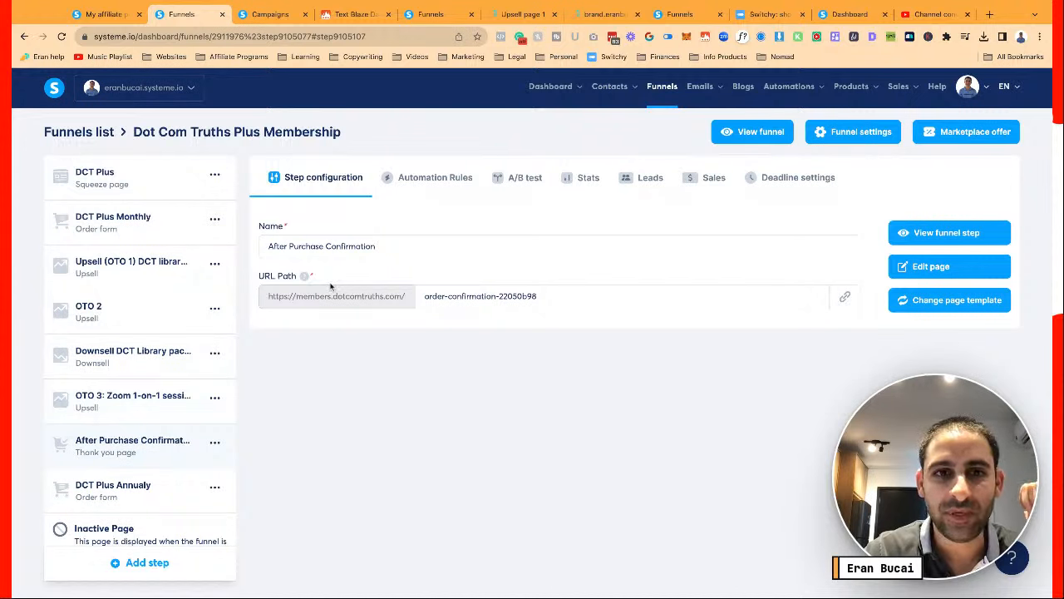
{"action": "left_click", "coordinate": [921, 273]}
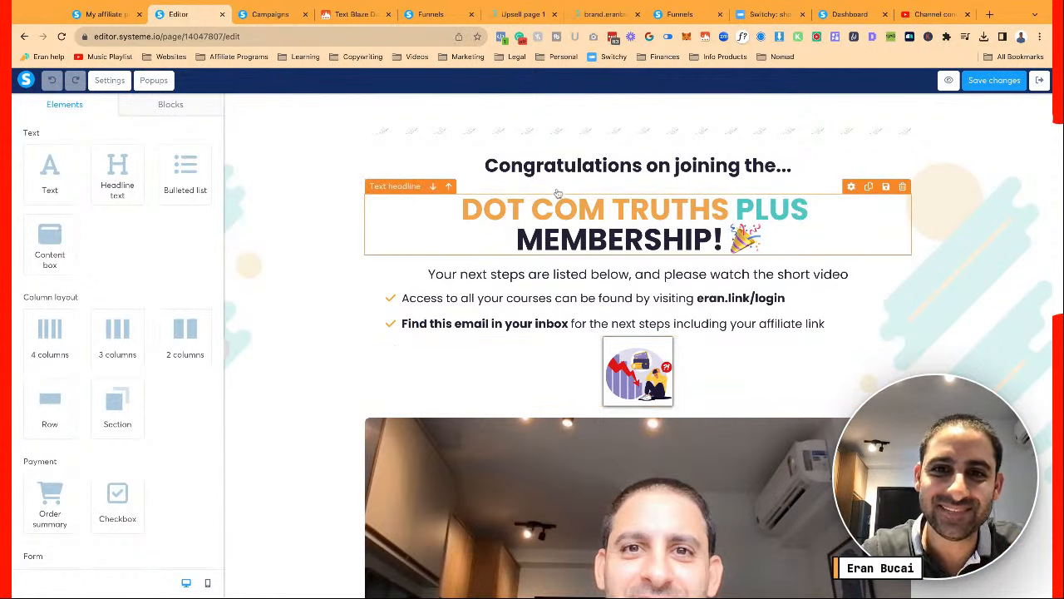
Check the thank-you page's illustration image, then preview the page in a new tab
{"action": "scroll", "coordinate": [547, 226], "scroll_direction": "down", "scroll_amount": 2}
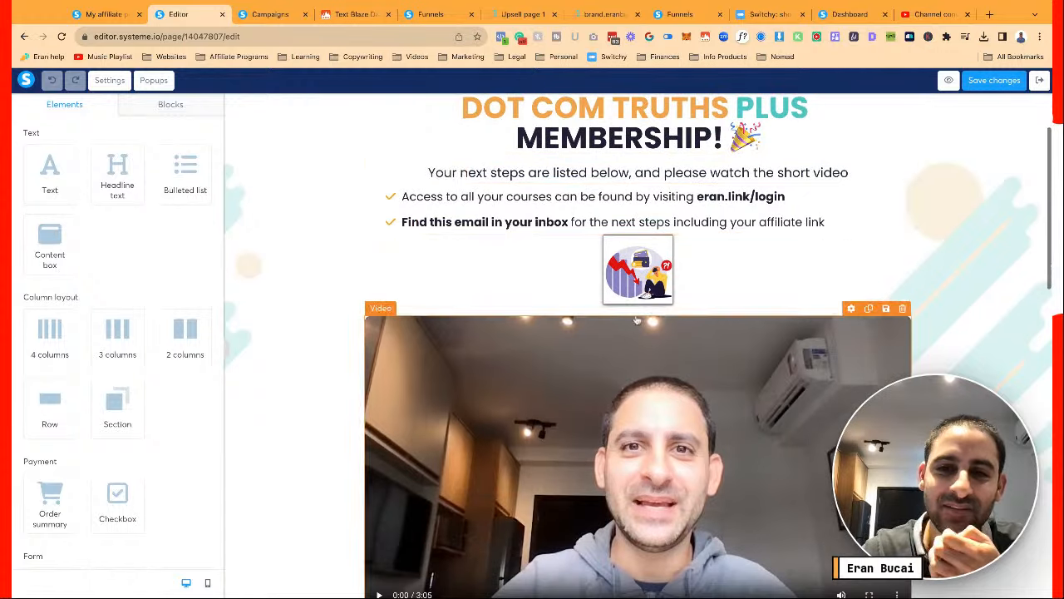
{"action": "left_click", "coordinate": [642, 273]}
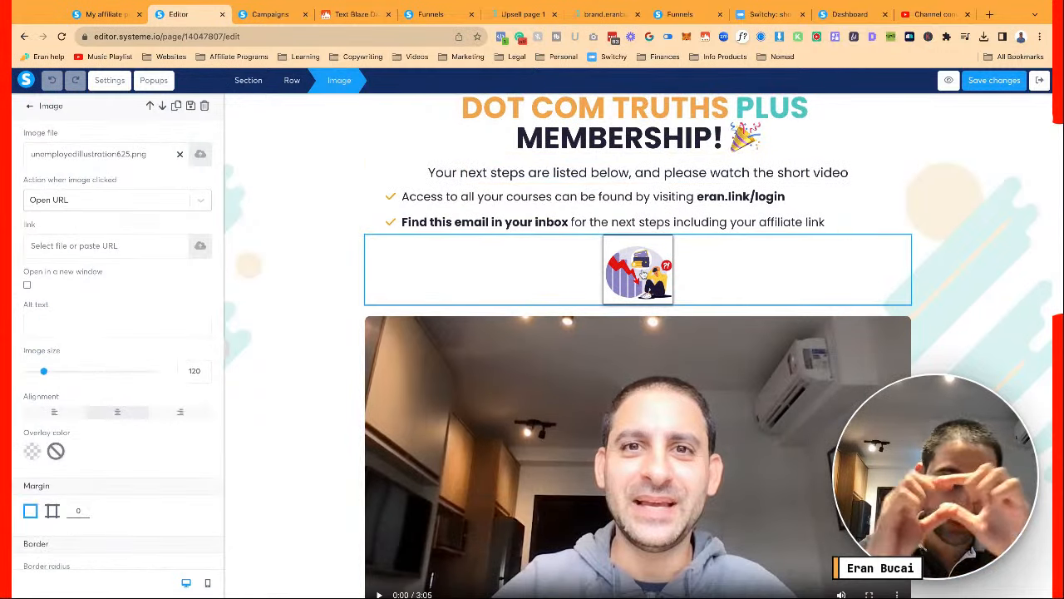
{"action": "key", "text": "Escape"}
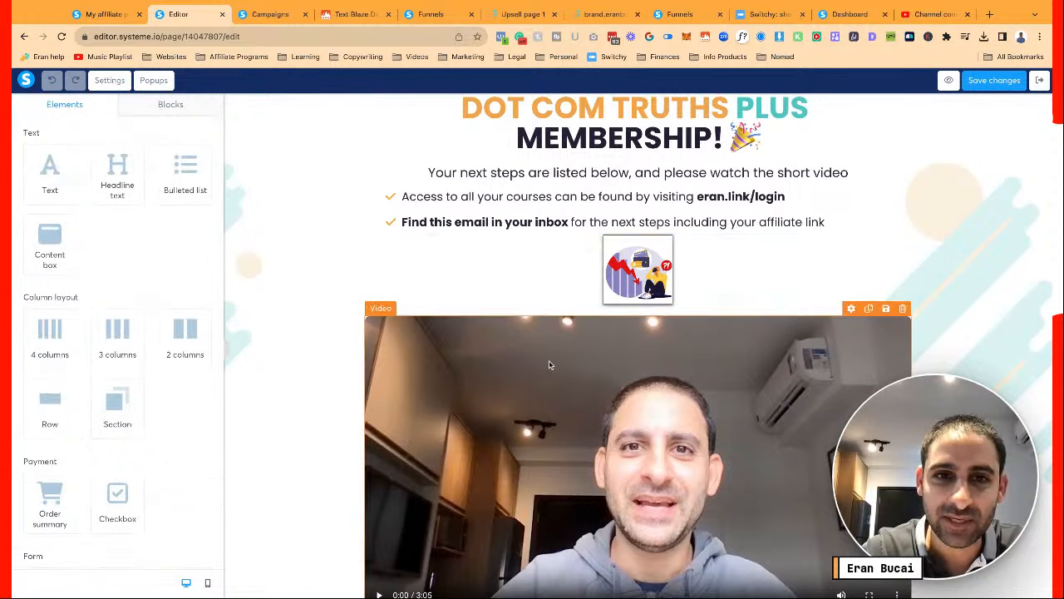
{"action": "scroll", "coordinate": [549, 364], "scroll_direction": "down", "scroll_amount": 3}
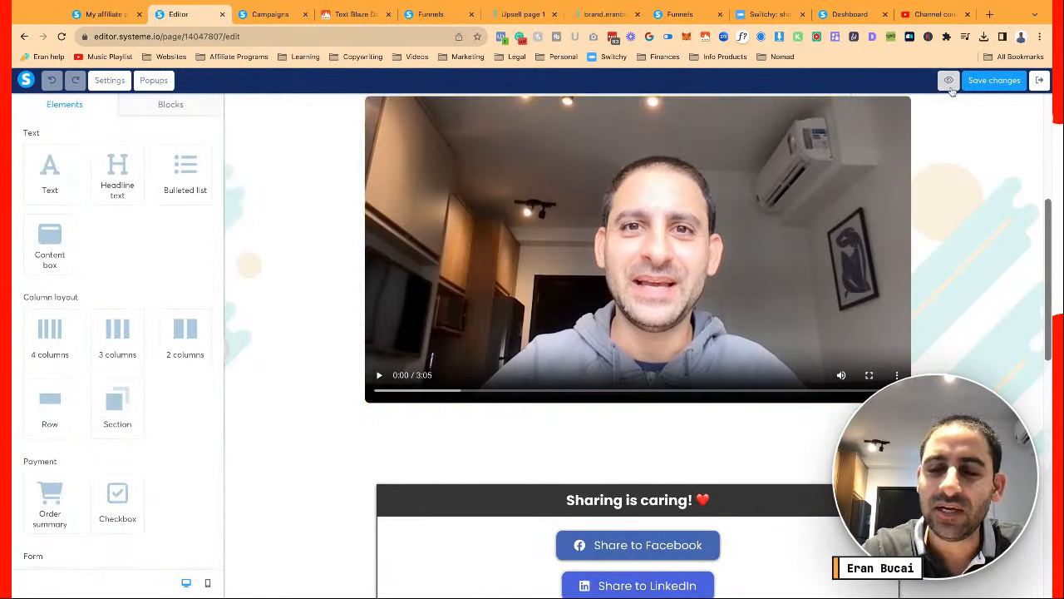
{"action": "left_click", "coordinate": [950, 85]}
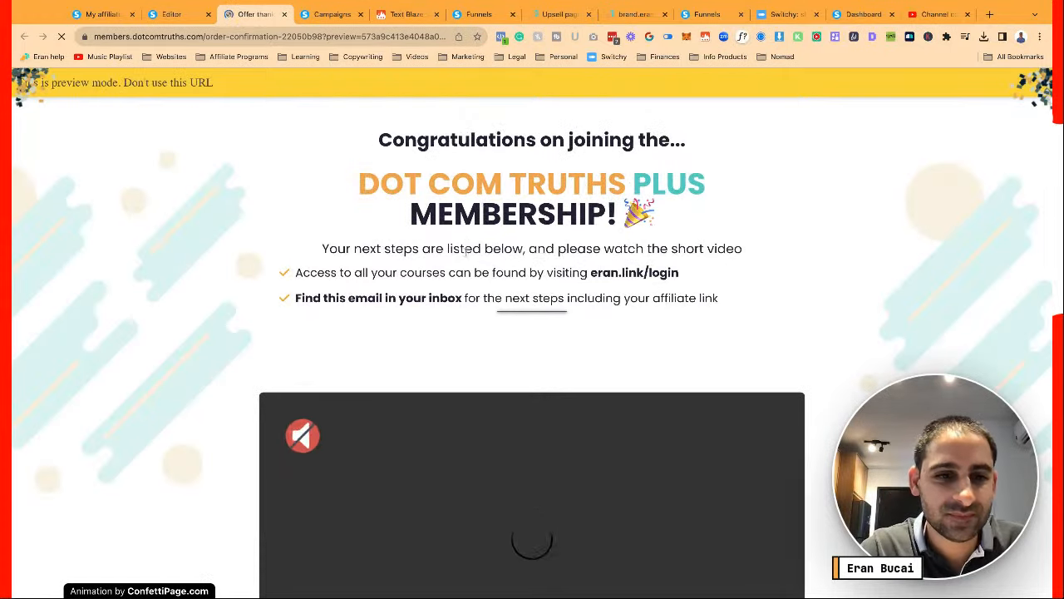
Play and pause the thank-you preview video, then return to the funnel's step settings
{"action": "scroll", "coordinate": [465, 252], "scroll_direction": "down", "scroll_amount": 3}
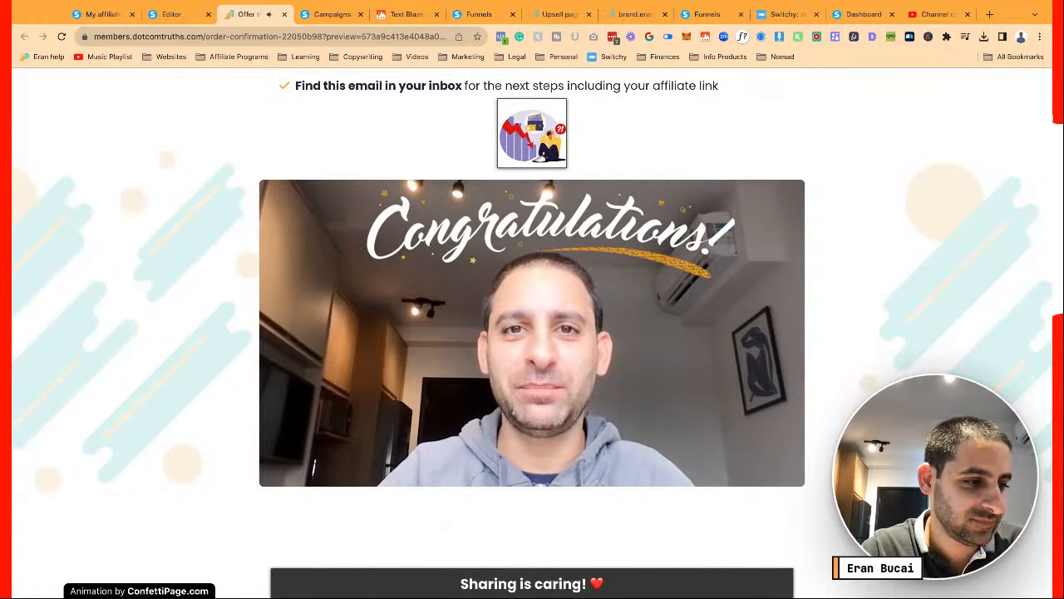
{"action": "scroll", "coordinate": [532, 333], "scroll_direction": "down", "scroll_amount": 2}
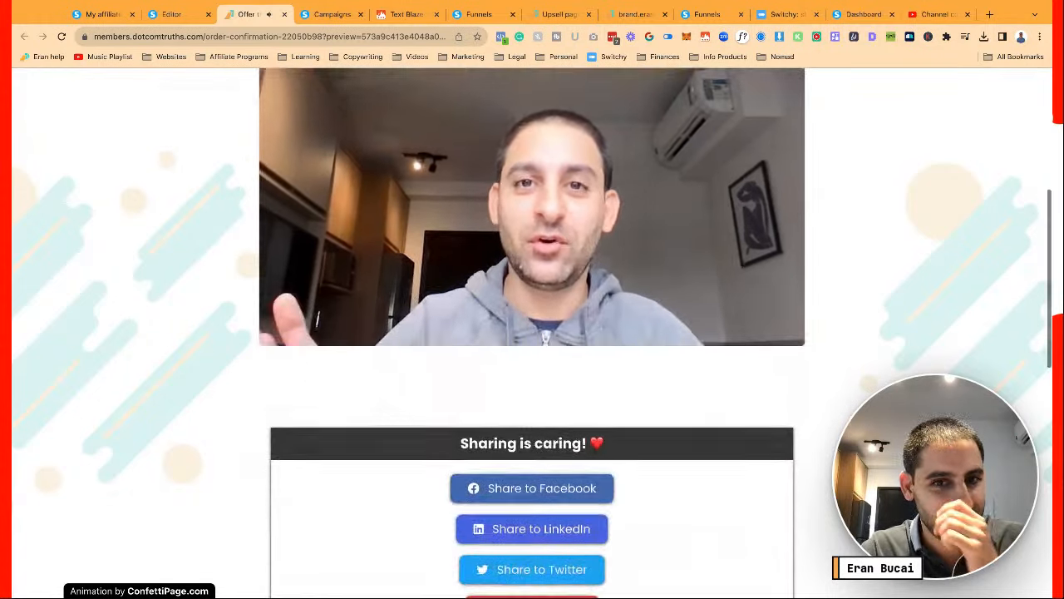
{"action": "left_click", "coordinate": [275, 211]}
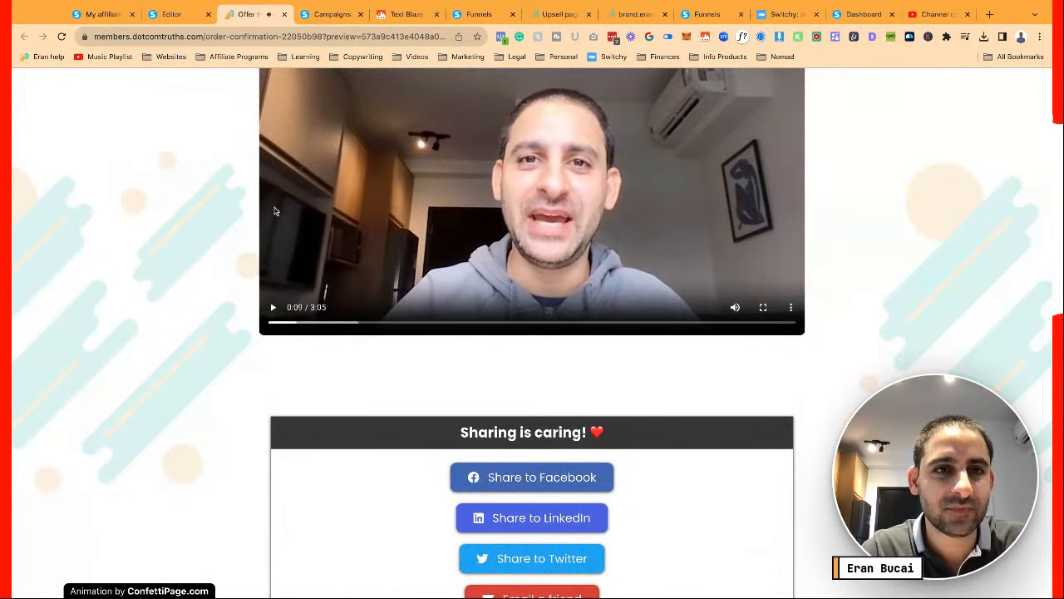
{"action": "scroll", "coordinate": [275, 212], "scroll_direction": "down", "scroll_amount": 1}
{"action": "left_click", "coordinate": [174, 14]}
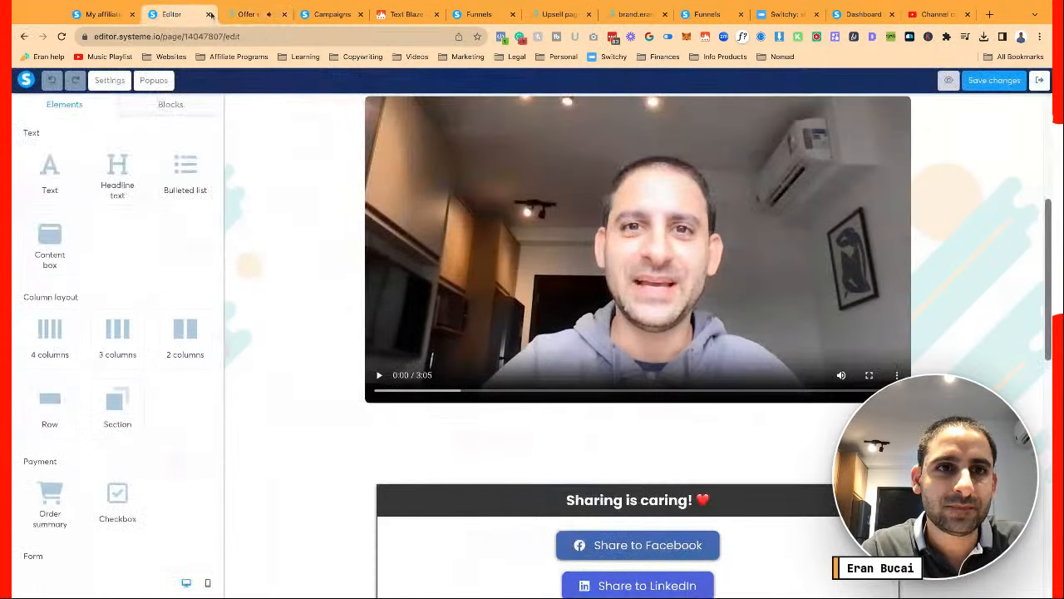
{"action": "left_click", "coordinate": [253, 14]}
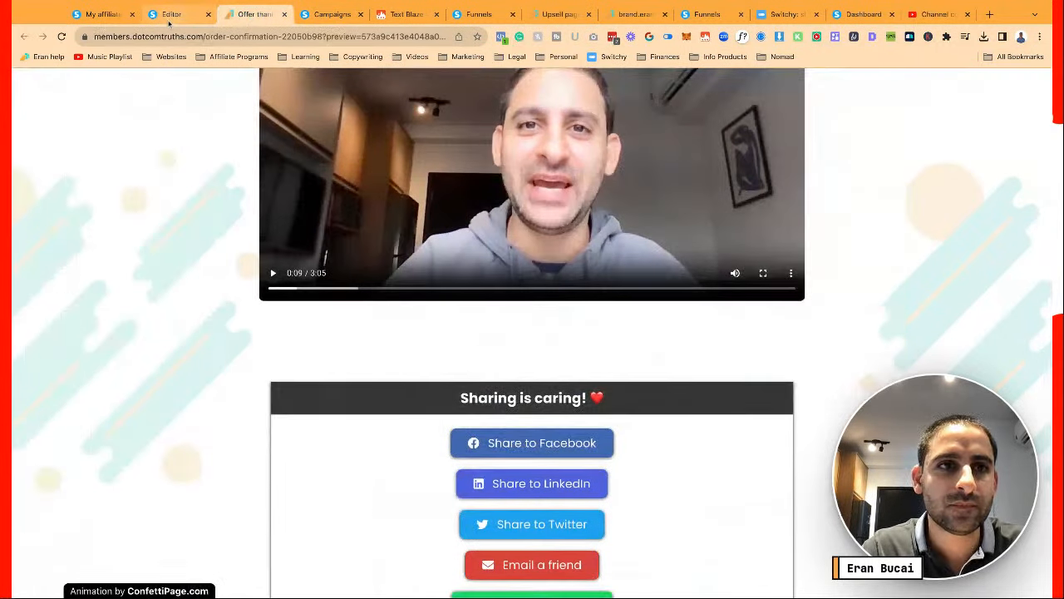
{"action": "left_click", "coordinate": [480, 14]}
Shorten the DCT Plus step's URL path to 'dctplus' and copy its page address
{"action": "scroll", "coordinate": [193, 271], "scroll_direction": "up", "scroll_amount": 1}
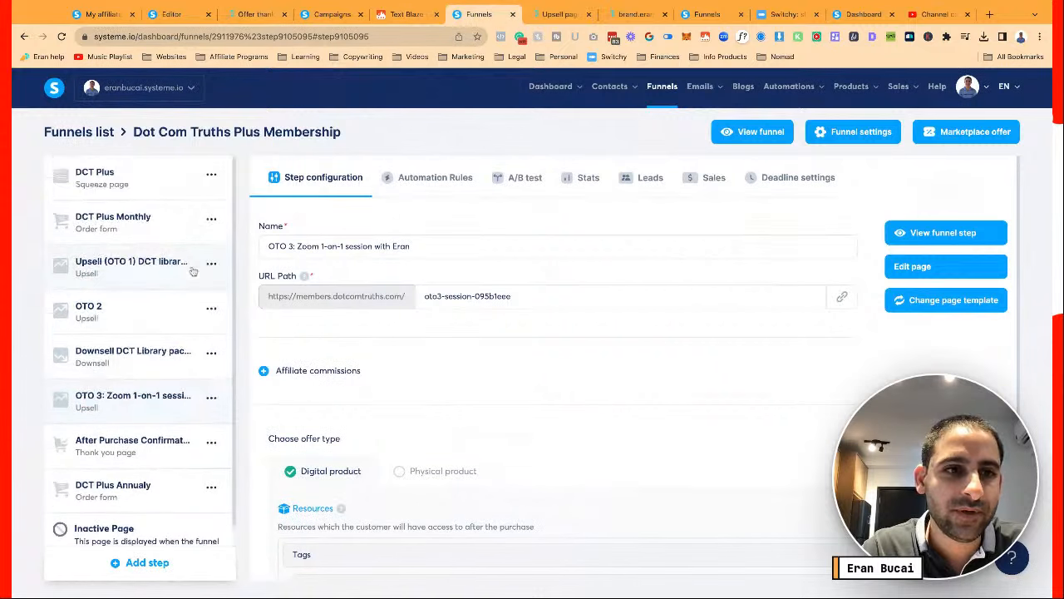
{"action": "left_click", "coordinate": [116, 176]}
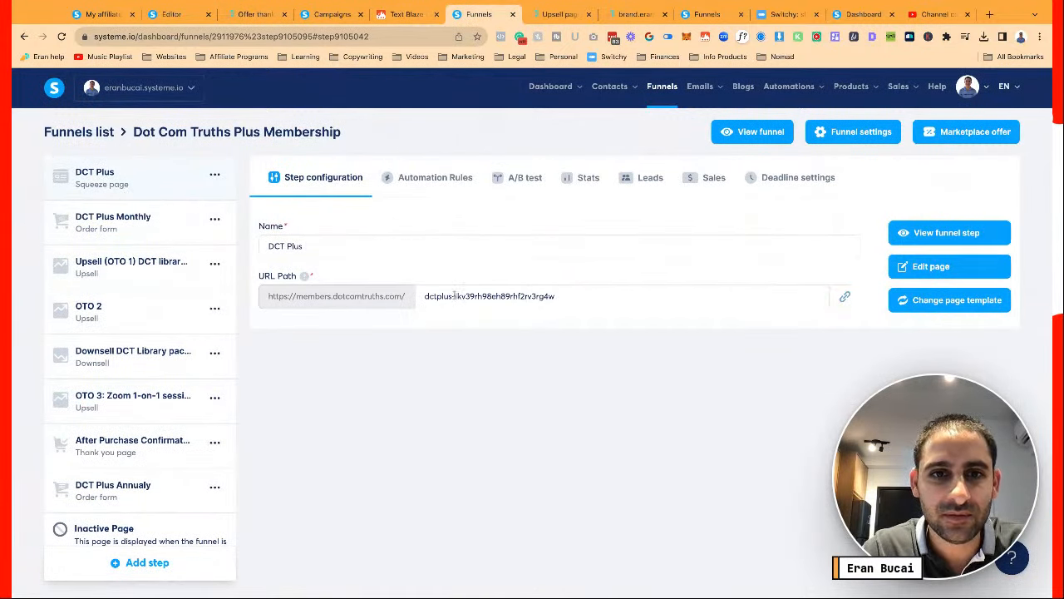
{"action": "left_click_drag", "start_coordinate": [453, 297], "coordinate": [555, 297]}
{"action": "key", "text": "BackSpace"}
{"action": "left_click", "coordinate": [726, 343]}
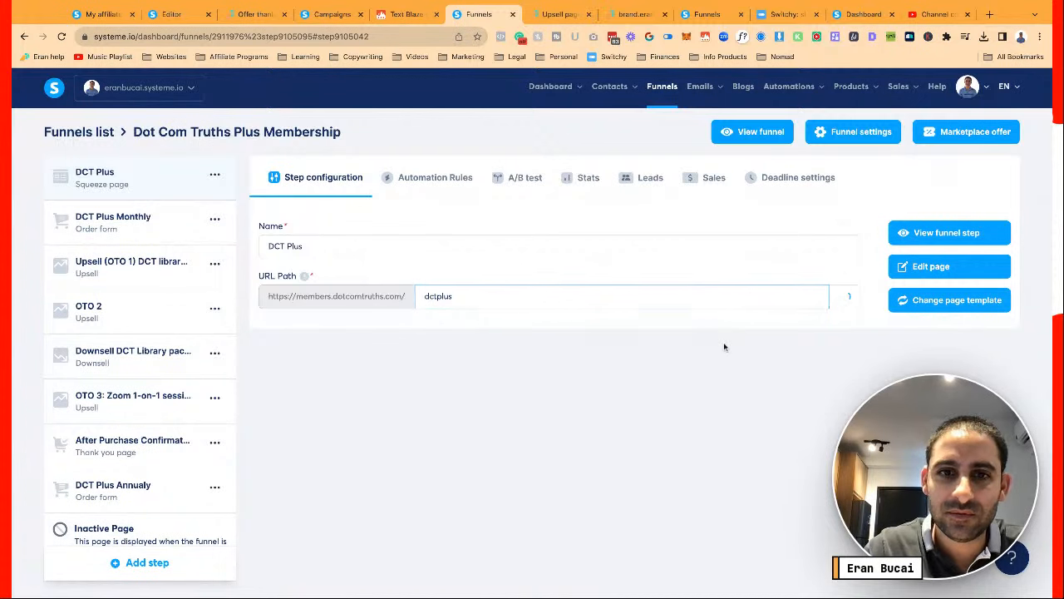
{"action": "left_click", "coordinate": [845, 297]}
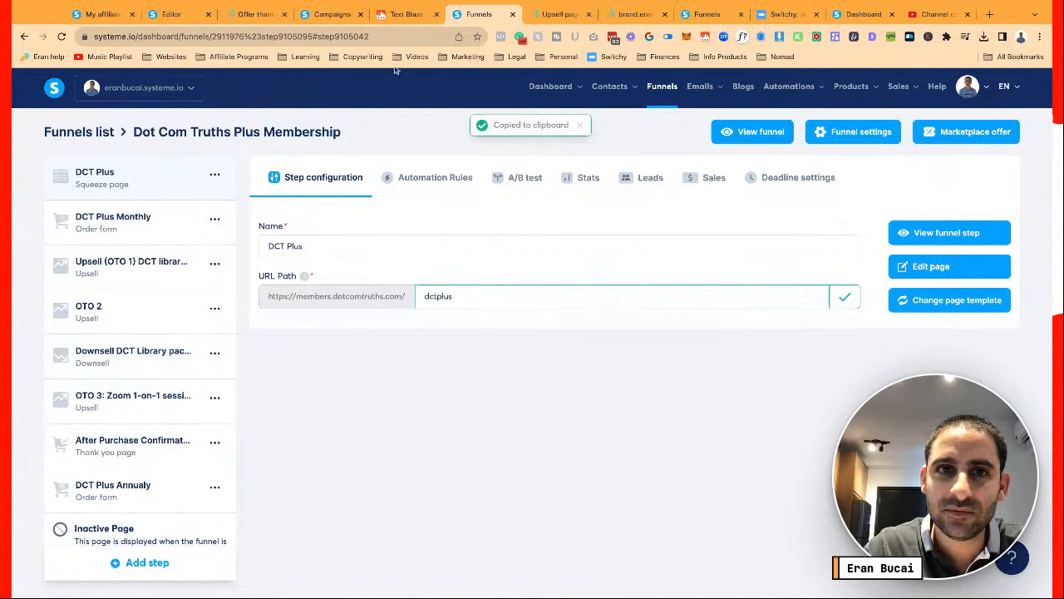
Replace the Share to Facebook link's old site address with the dctplus members page and save
{"action": "left_click", "coordinate": [171, 14]}
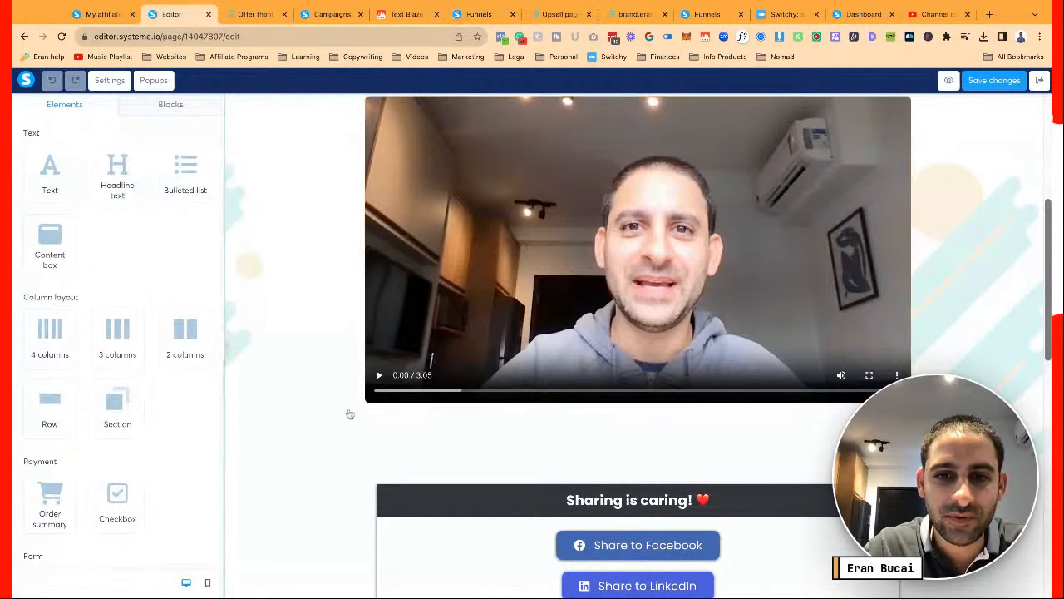
{"action": "left_click", "coordinate": [565, 542]}
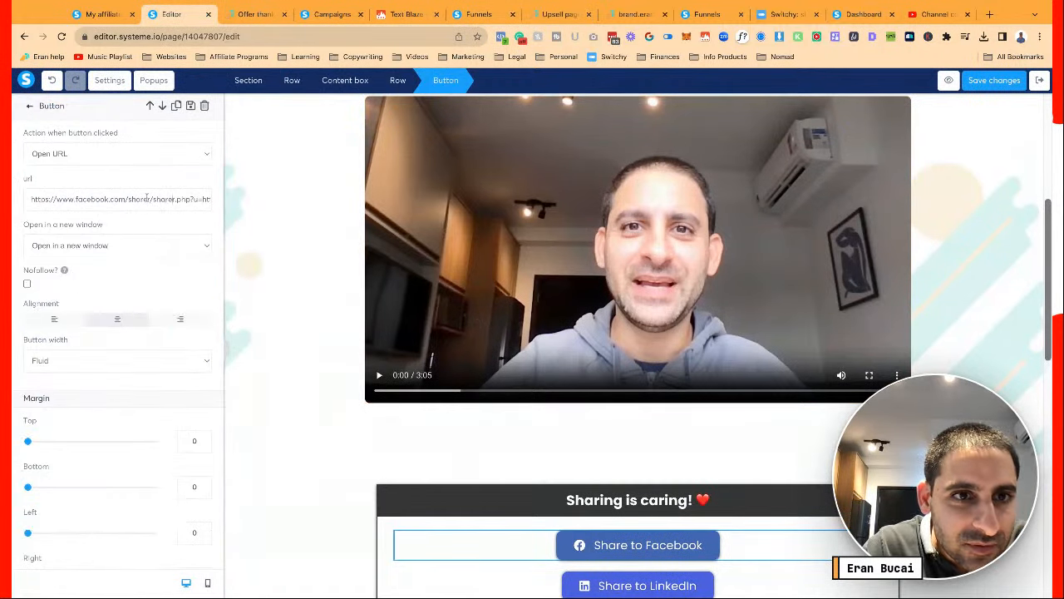
{"action": "key", "text": "shift+Right"}
{"action": "key", "text": "shift+Right"}
{"action": "key", "text": "shift+Right"}
{"action": "key", "text": "shift+Right"}
{"action": "key", "text": "shift+Right"}
{"action": "key", "text": "shift+Right"}
{"action": "key", "text": "shift+Right"}
{"action": "key", "text": "shift+Right"}
{"action": "key", "text": "shift+Right"}
{"action": "key", "text": "shift+Right"}
{"action": "key", "text": "shift+Right"}
{"action": "key", "text": "shift+Right"}
{"action": "key", "text": "shift+Right"}
{"action": "key", "text": "shift+Right"}
{"action": "key", "text": "shift+Right"}
{"action": "key", "text": "shift+Right"}
{"action": "key", "text": "shift+Right"}
{"action": "key", "text": "shift+Right"}
{"action": "key", "text": "shift+Right"}
{"action": "key", "text": "shift+Right"}
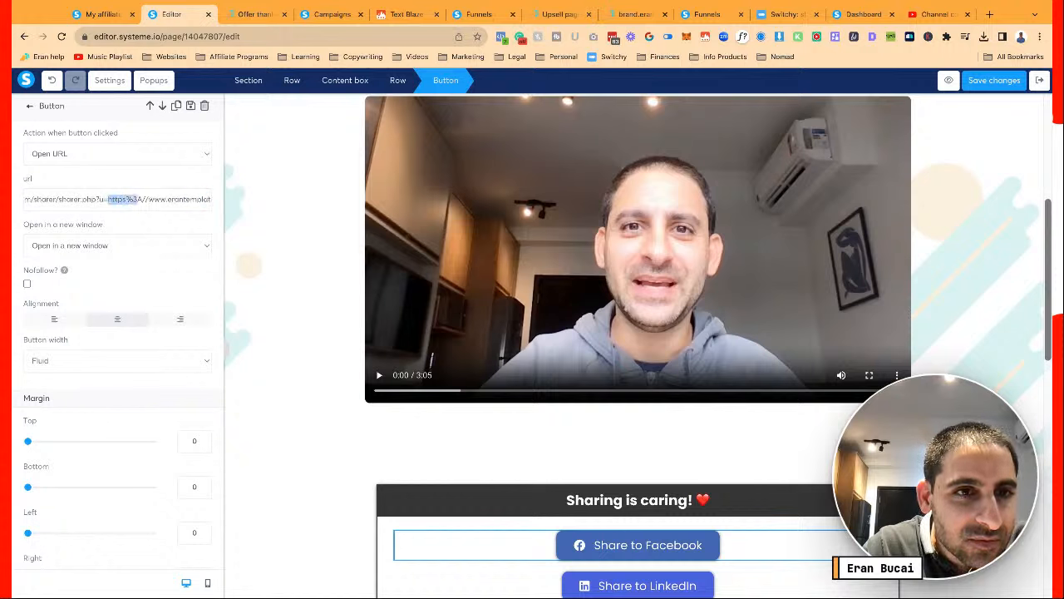
{"action": "key", "text": "shift+Right"}
{"action": "key", "text": "shift+Right"}
{"action": "key", "text": "shift+Right"}
{"action": "key", "text": "shift+Right"}
{"action": "key", "text": "shift+Right"}
{"action": "key", "text": "shift+Right"}
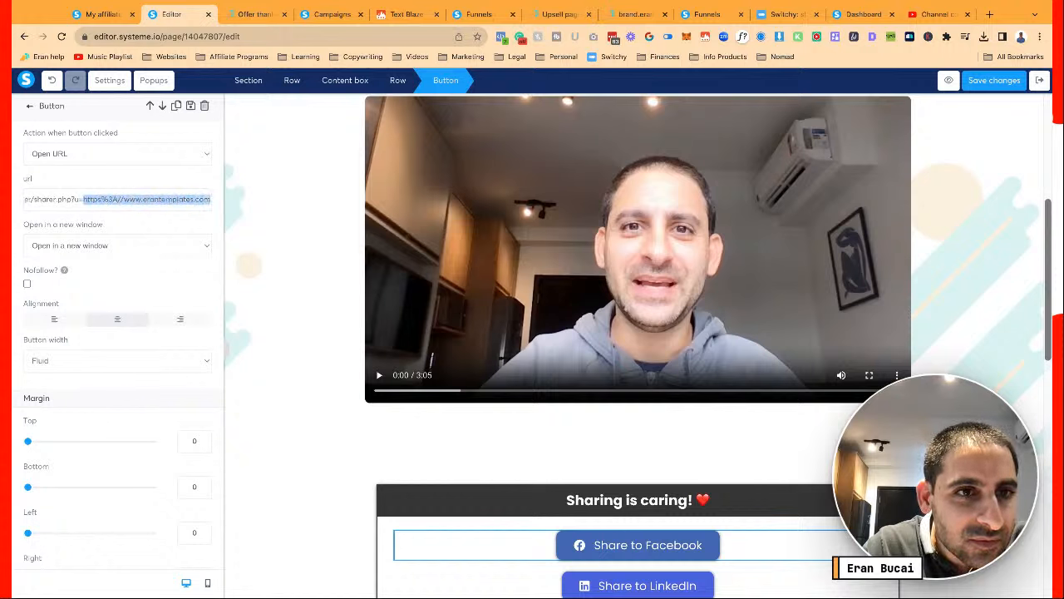
{"action": "key", "text": "Left"}
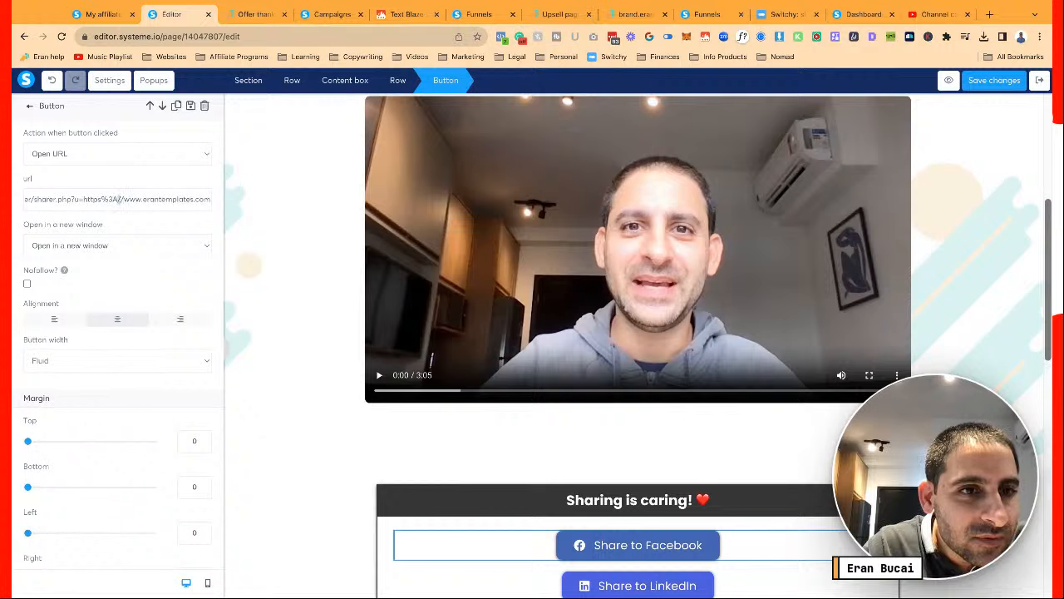
{"action": "left_click_drag", "start_coordinate": [120, 199], "coordinate": [209, 199]}
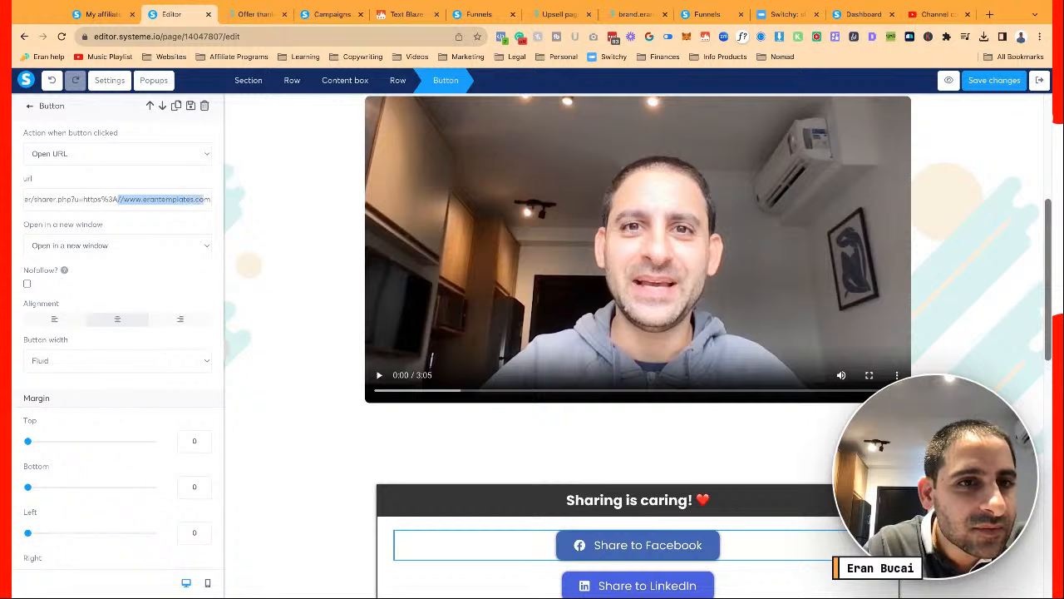
{"action": "key", "text": "ctrl+v"}
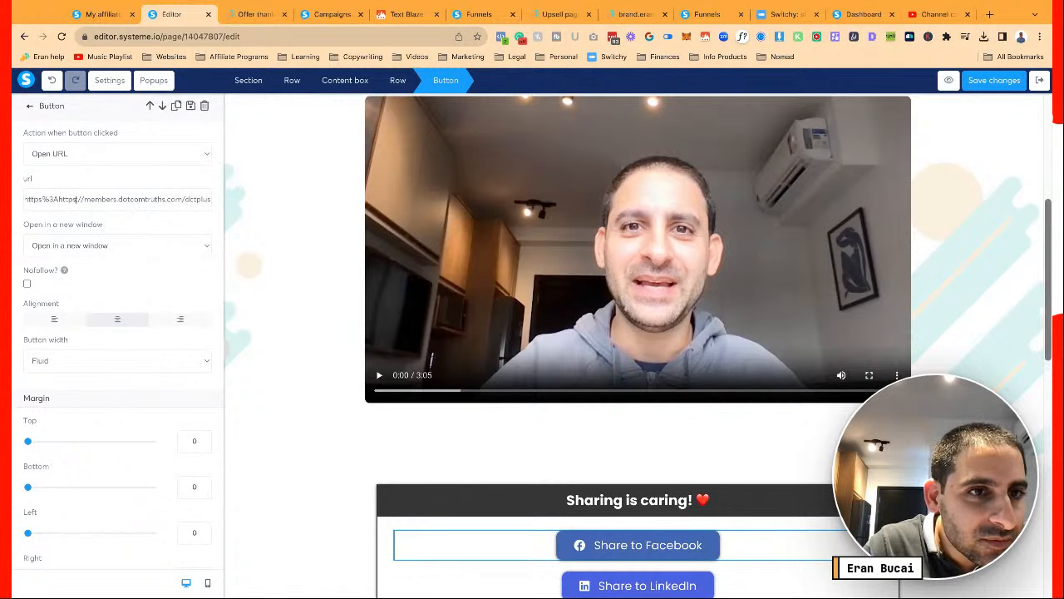
{"action": "key", "text": "BackSpace"}
{"action": "key", "text": "BackSpace"}
{"action": "key", "text": "BackSpace"}
{"action": "key", "text": "BackSpace"}
{"action": "key", "text": "BackSpace"}
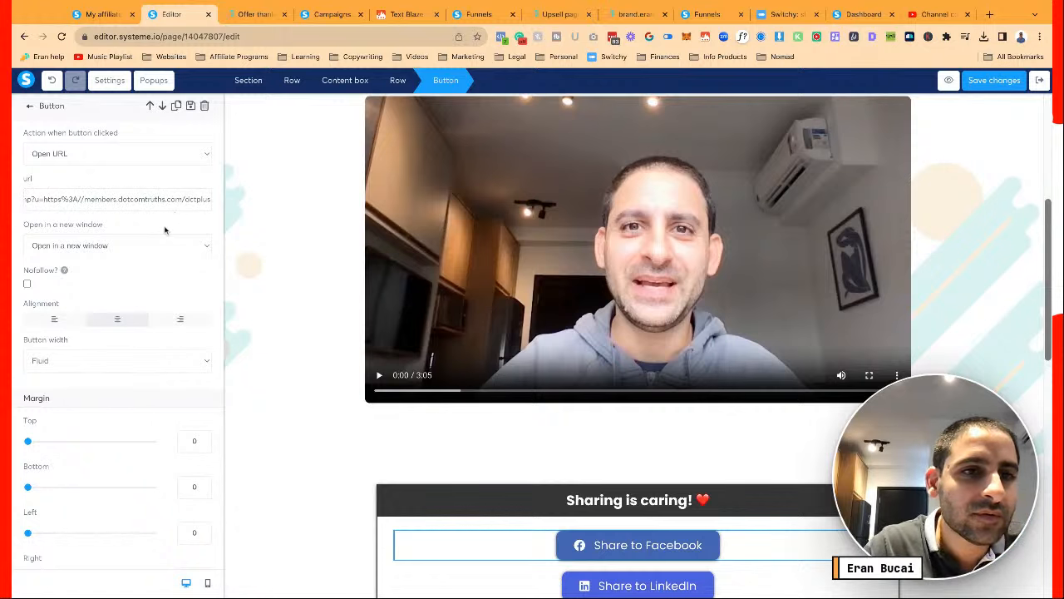
{"action": "left_click", "coordinate": [165, 228]}
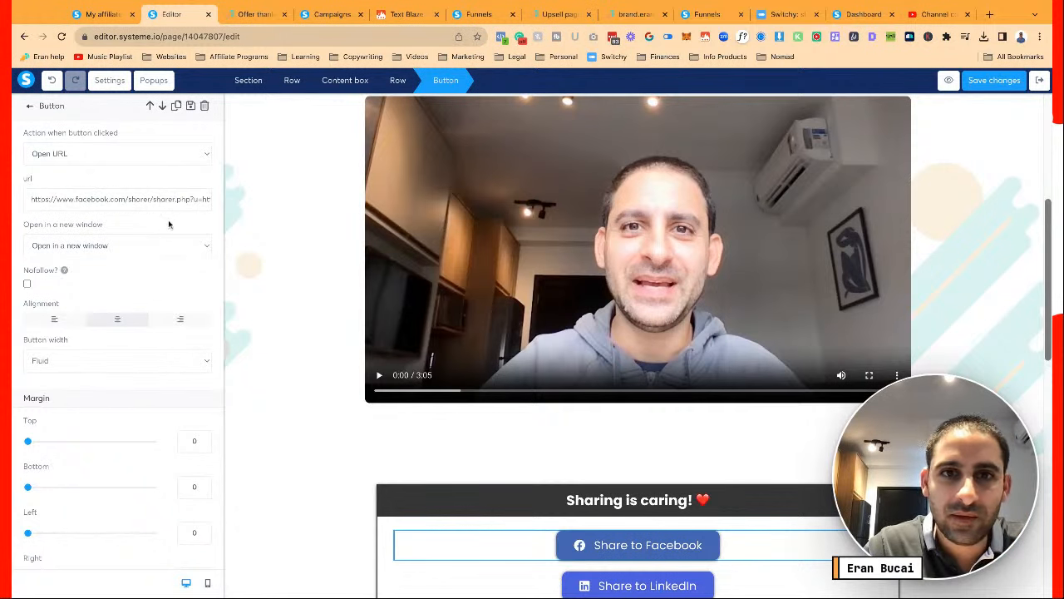
{"action": "left_click", "coordinate": [995, 80]}
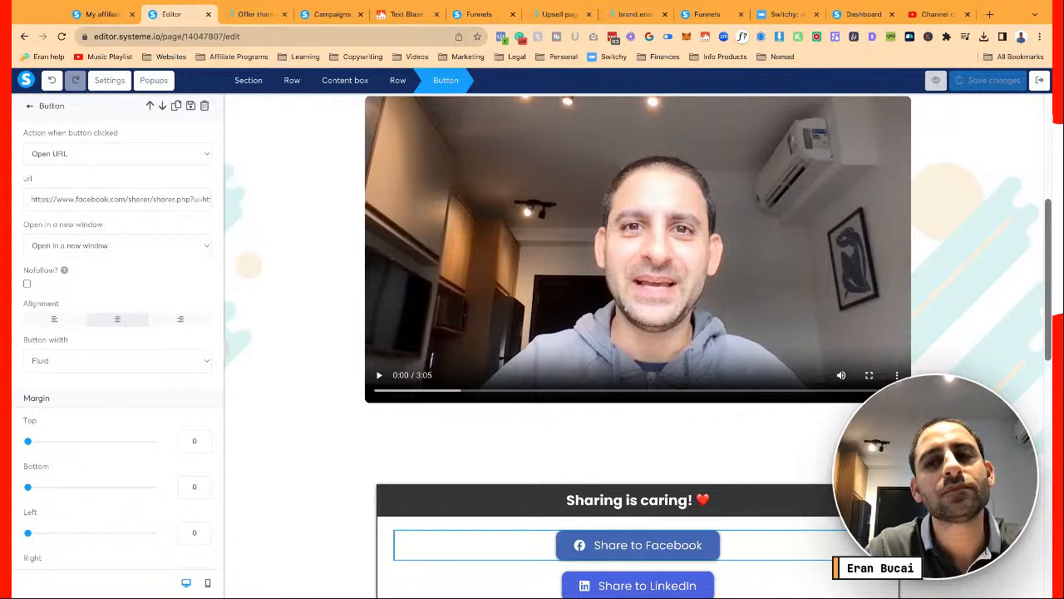
{"action": "left_click", "coordinate": [949, 80]}
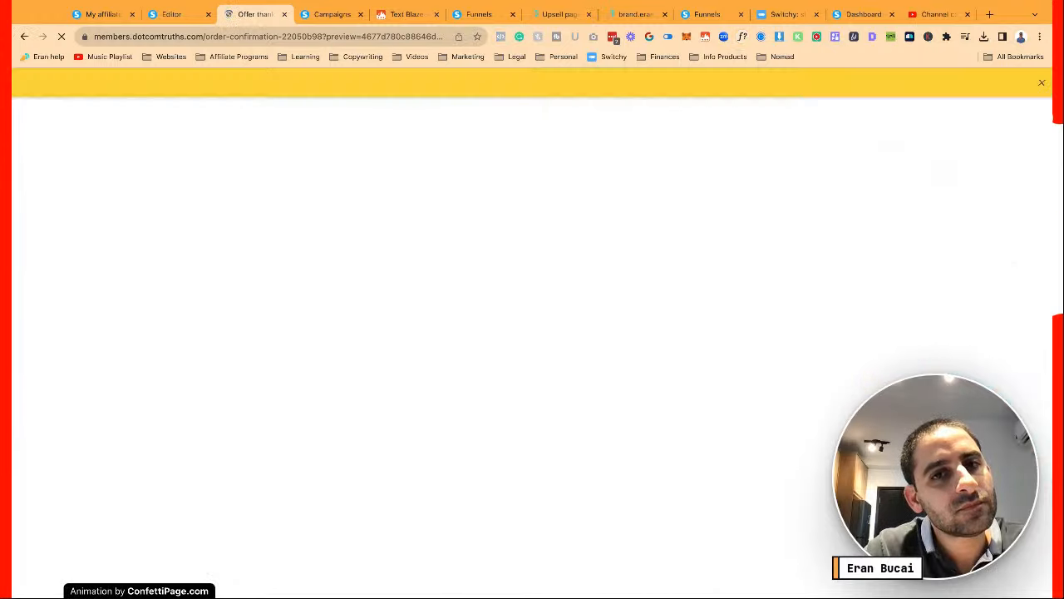
Test Share to Facebook in the preview, confirm the Dot Com Truths Plus Membership card, then close it
{"action": "scroll", "coordinate": [590, 333], "scroll_direction": "down", "scroll_amount": 5}
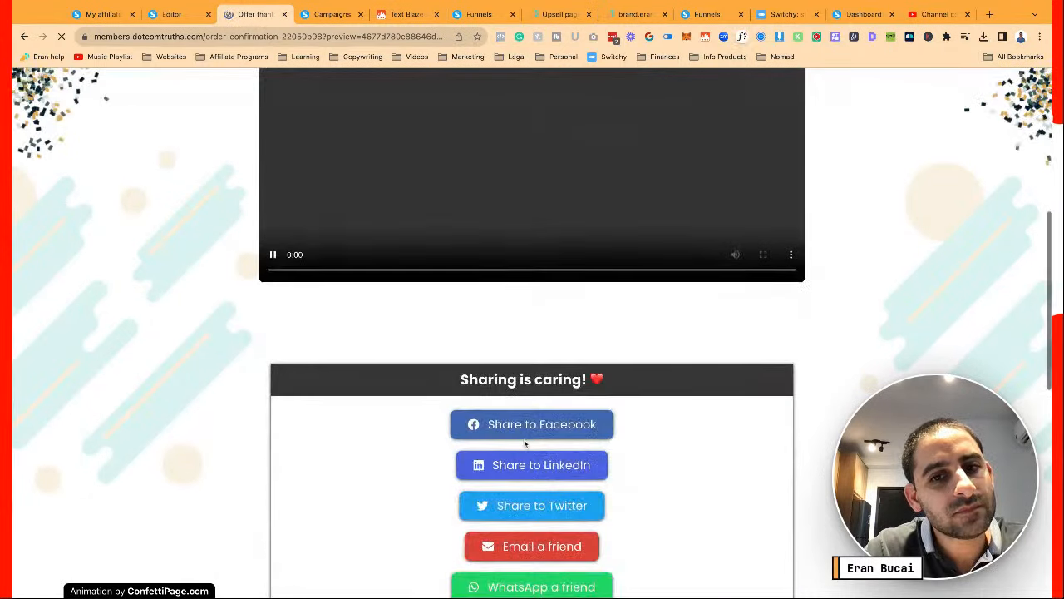
{"action": "left_click", "coordinate": [528, 435]}
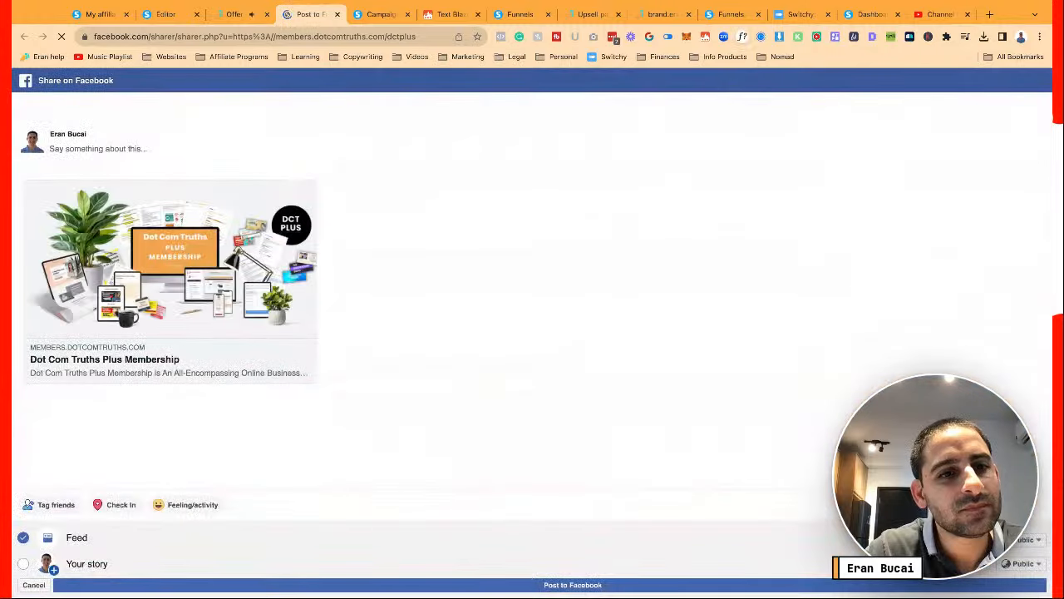
{"action": "left_click", "coordinate": [337, 15]}
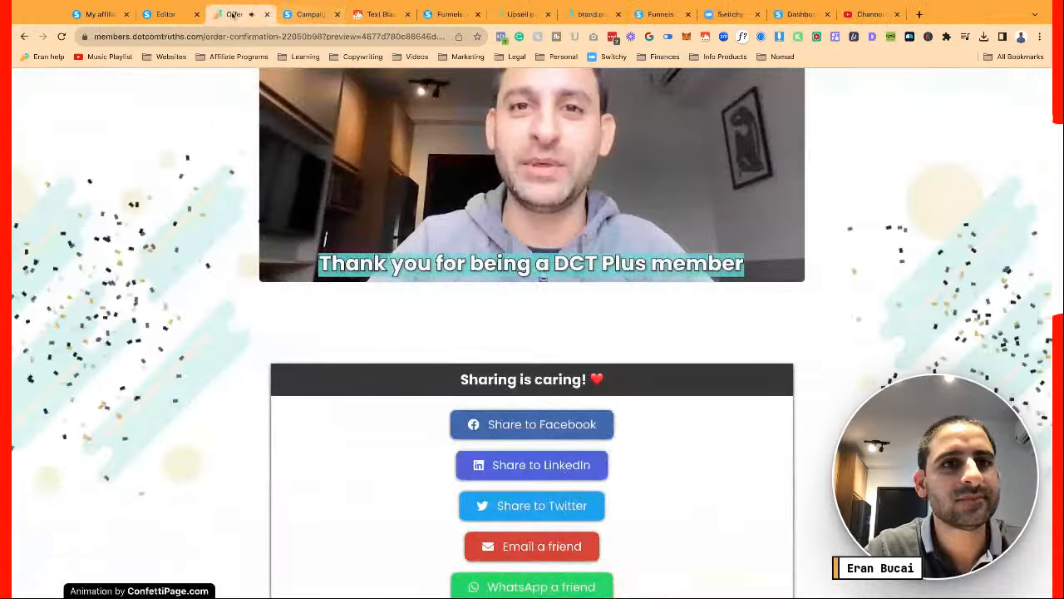
{"action": "scroll", "coordinate": [191, 261], "scroll_direction": "up", "scroll_amount": 4}
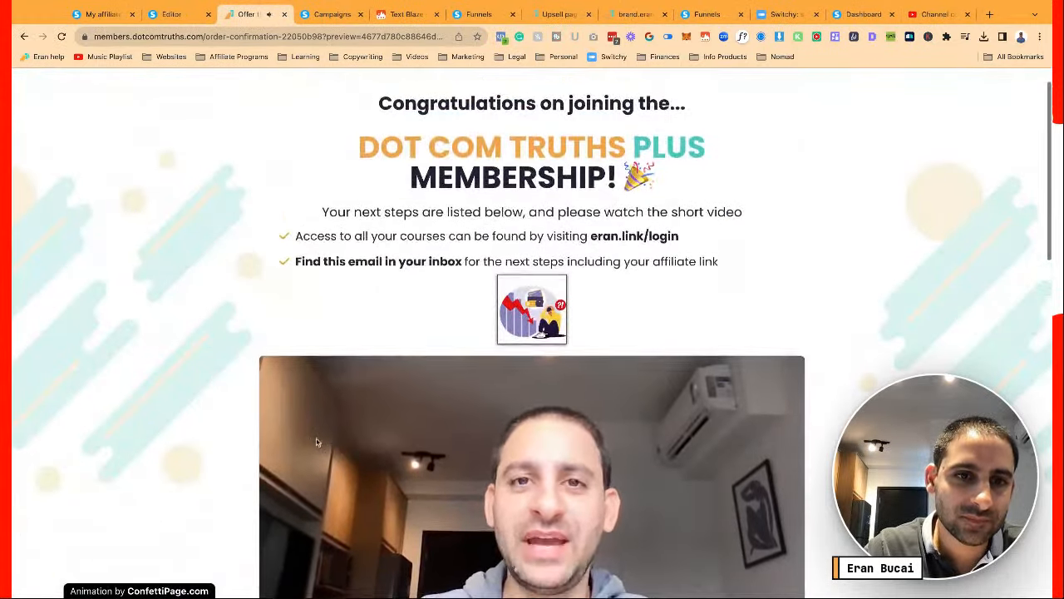
{"action": "scroll", "coordinate": [316, 443], "scroll_direction": "down", "scroll_amount": 2}
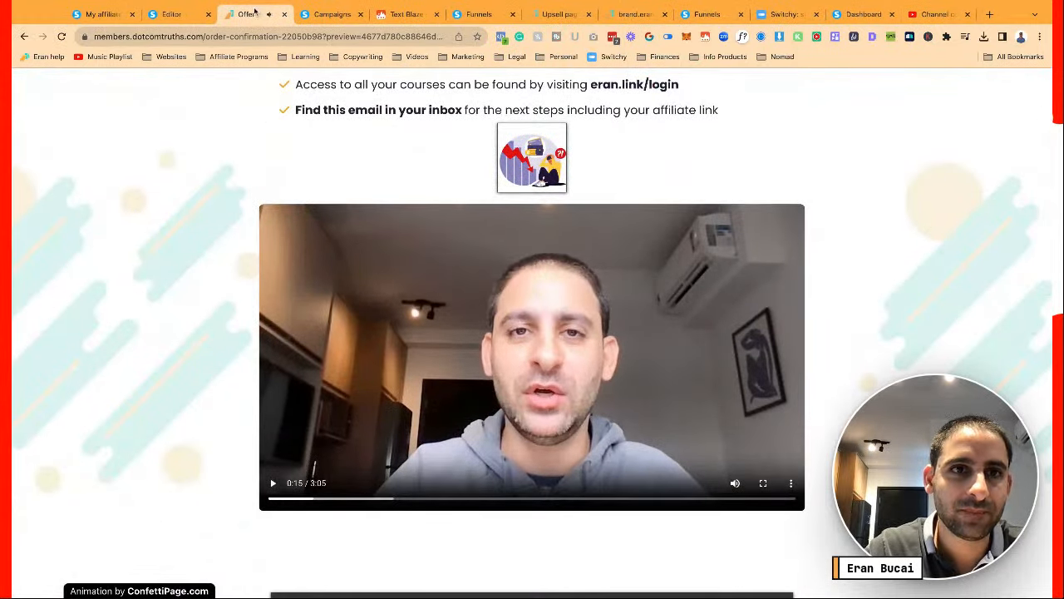
{"action": "left_click", "coordinate": [180, 21]}
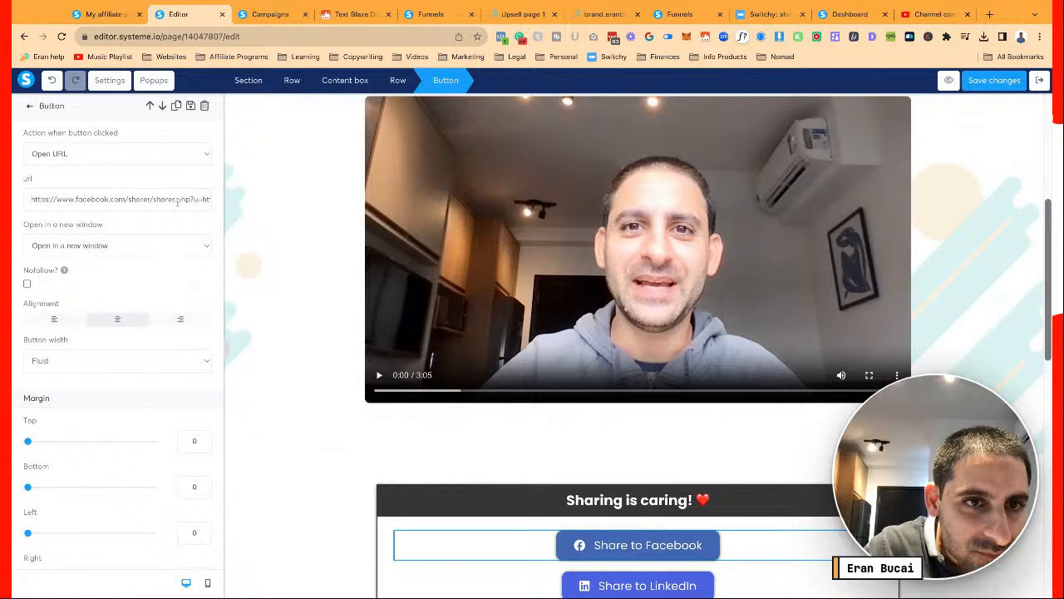
Replace the Share to LinkedIn link's erantemplates address with members.dotcomtruths.com/dctplus
{"action": "key", "text": "shift+Right"}
{"action": "key", "text": "shift+Right"}
{"action": "key", "text": "shift+Right"}
{"action": "key", "text": "shift+Right"}
{"action": "key", "text": "shift+Right"}
{"action": "key", "text": "shift+Right"}
{"action": "key", "text": "shift+Right"}
{"action": "key", "text": "shift+Right"}
{"action": "key", "text": "shift+Right"}
{"action": "key", "text": "shift+Right"}
{"action": "key", "text": "shift+Right"}
{"action": "key", "text": "shift+Right"}
{"action": "key", "text": "shift+Right"}
{"action": "key", "text": "shift+Right"}
{"action": "key", "text": "shift+Right"}
{"action": "key", "text": "shift+Right"}
{"action": "key", "text": "shift+Right"}
{"action": "key", "text": "shift+Right"}
{"action": "key", "text": "shift+Right"}
{"action": "key", "text": "shift+Right"}
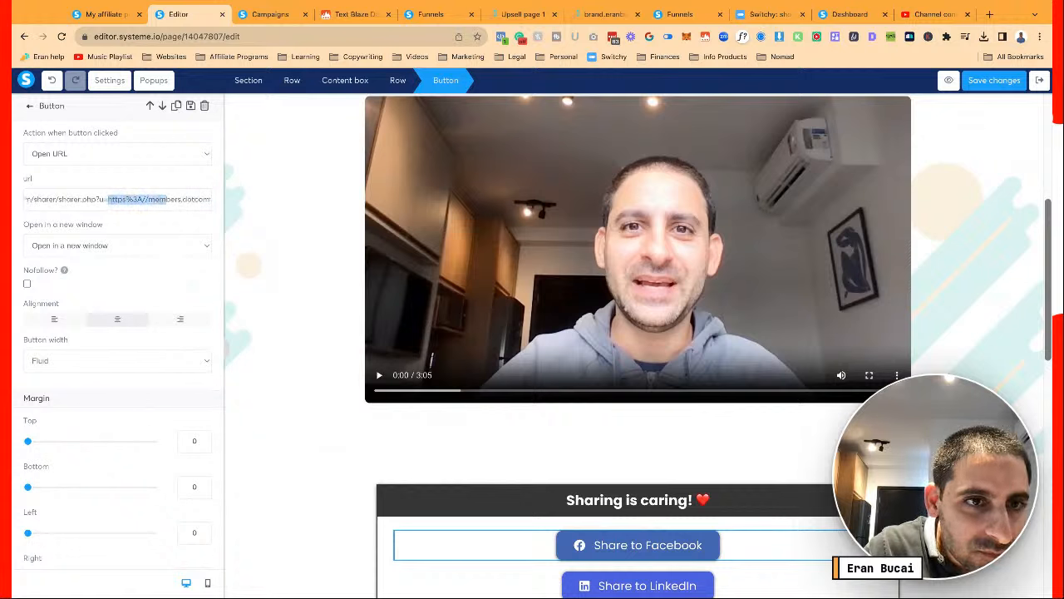
{"action": "key", "text": "shift+Right"}
{"action": "key", "text": "shift+Right"}
{"action": "key", "text": "shift+Right"}
{"action": "key", "text": "shift+Right"}
{"action": "key", "text": "shift+Right"}
{"action": "key", "text": "shift+Right"}
{"action": "key", "text": "shift+Right"}
{"action": "key", "text": "shift+Right"}
{"action": "key", "text": "shift+Right"}
{"action": "key", "text": "shift+Right"}
{"action": "key", "text": "shift+Right"}
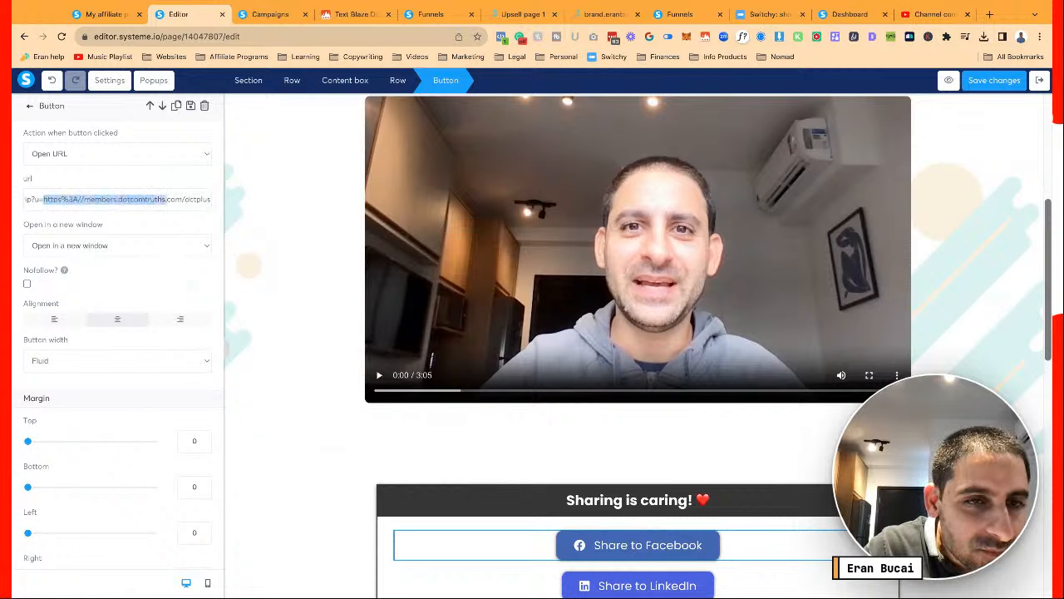
{"action": "key", "text": "shift+Right"}
{"action": "key", "text": "shift+Right"}
{"action": "key", "text": "shift+Right"}
{"action": "key", "text": "shift+Right"}
{"action": "key", "text": "shift+Right"}
{"action": "key", "text": "shift+Right"}
{"action": "key", "text": "shift+Right"}
{"action": "key", "text": "ctrl+c"}
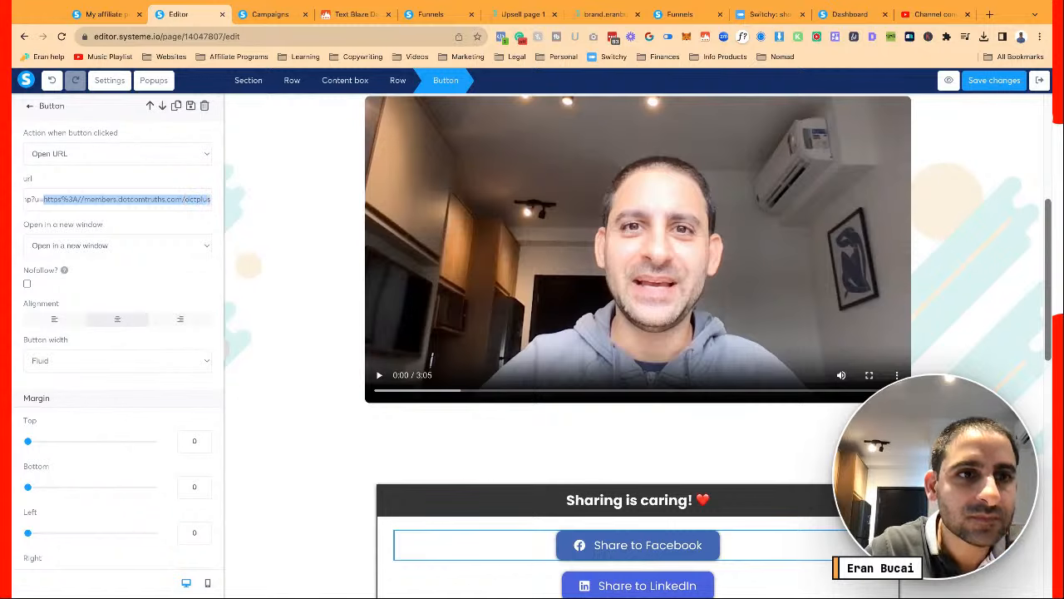
{"action": "left_click", "coordinate": [331, 285]}
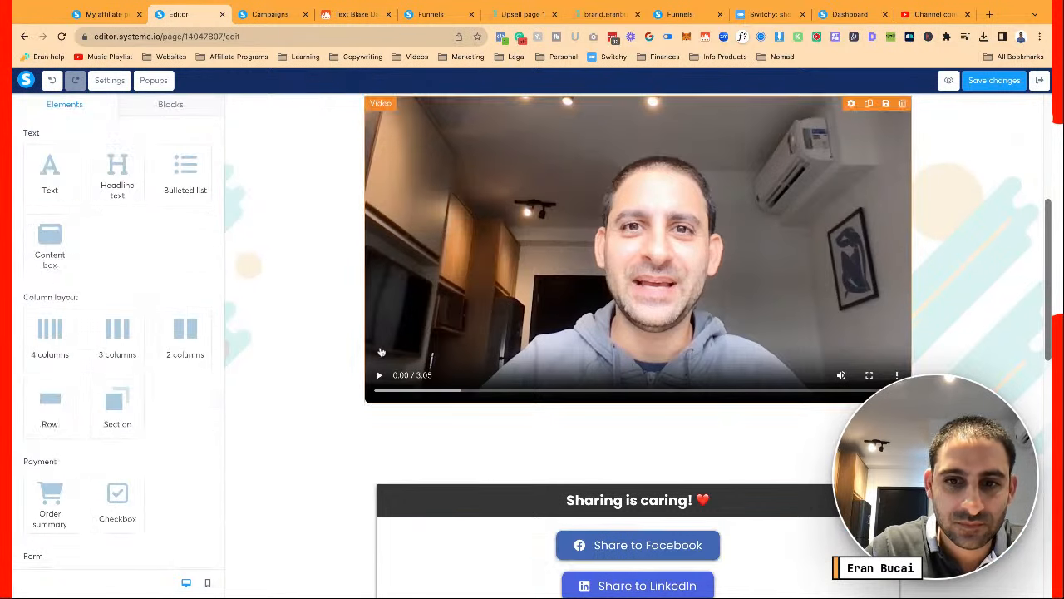
{"action": "scroll", "coordinate": [610, 391], "scroll_direction": "down", "scroll_amount": 3}
{"action": "left_click", "coordinate": [609, 387]}
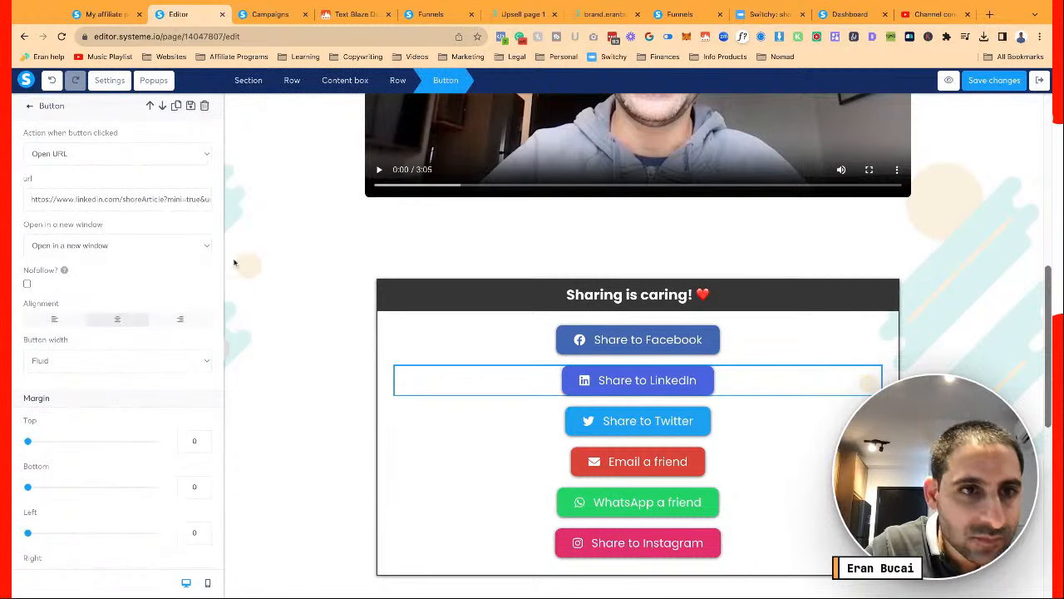
{"action": "left_click", "coordinate": [182, 199]}
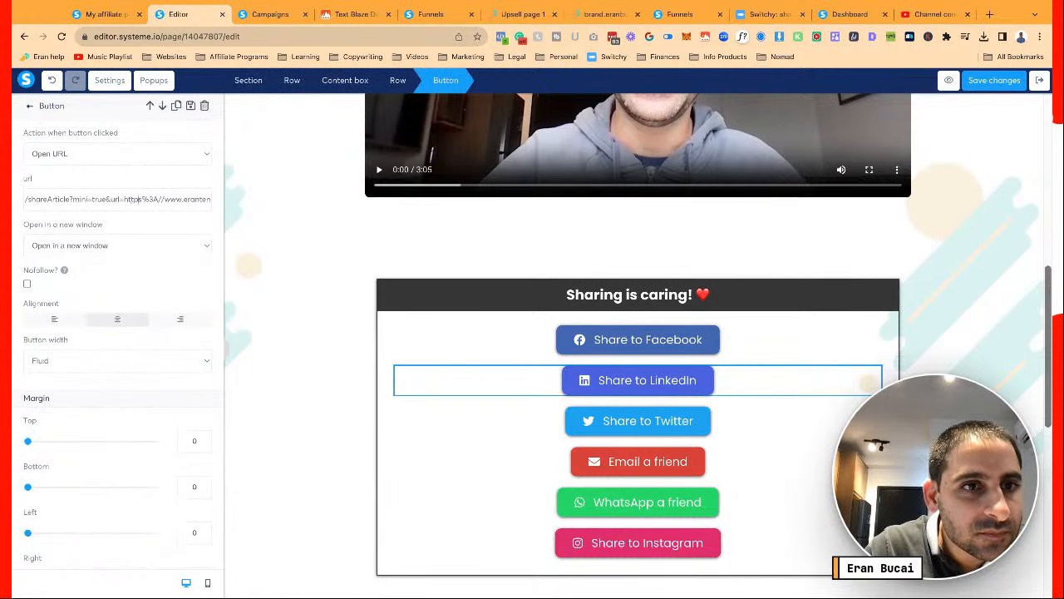
{"action": "key", "text": "shift+End"}
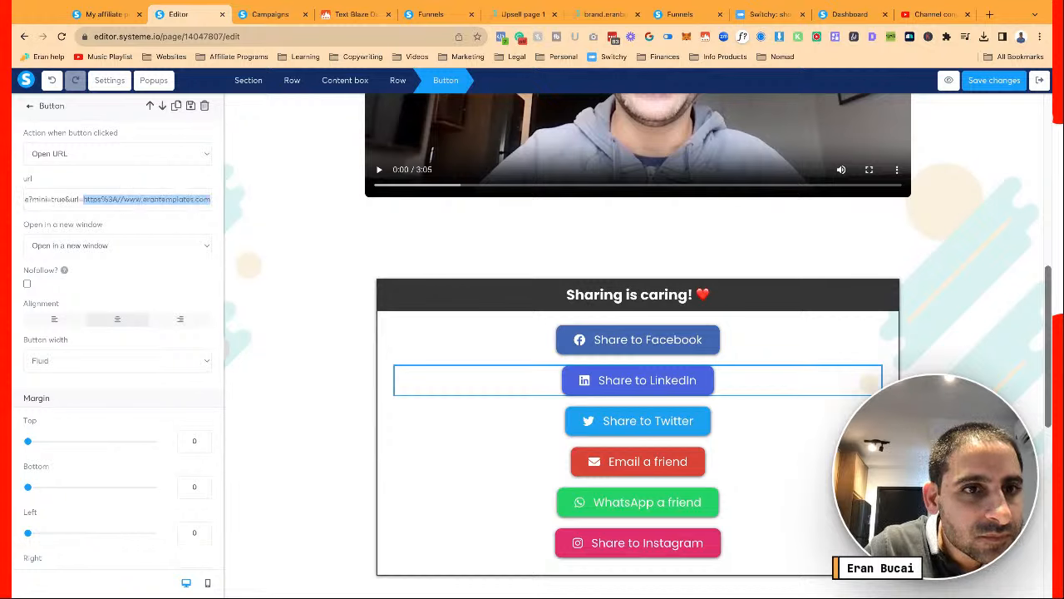
{"action": "key", "text": "ctrl+v"}
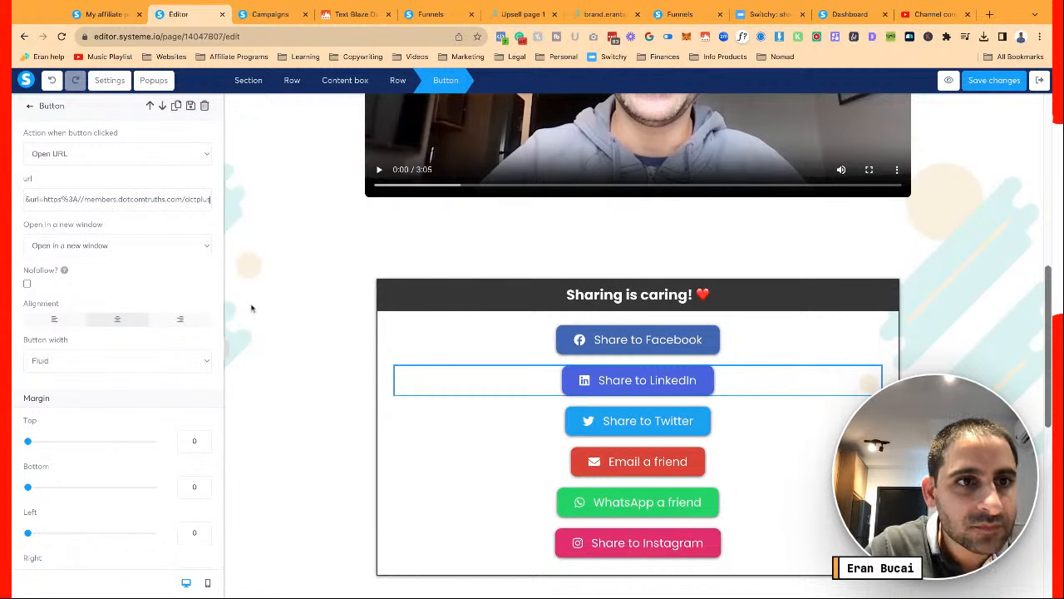
{"action": "left_click", "coordinate": [294, 339]}
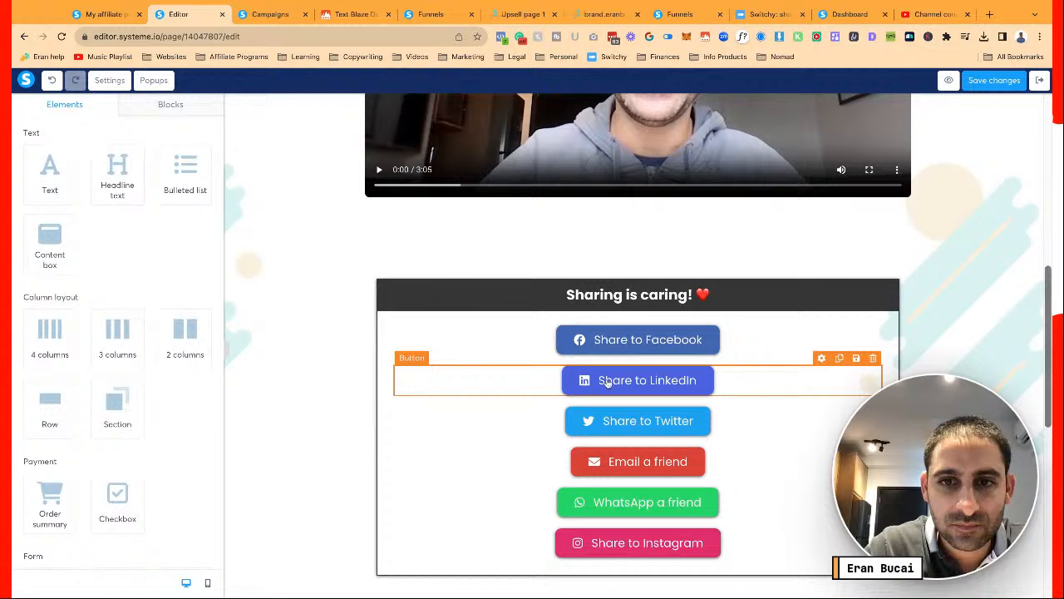
Delete the founding member launch wording from the Twitter tweet and link it to members.dotcomtruths.com/dctplus
{"action": "left_click", "coordinate": [623, 422]}
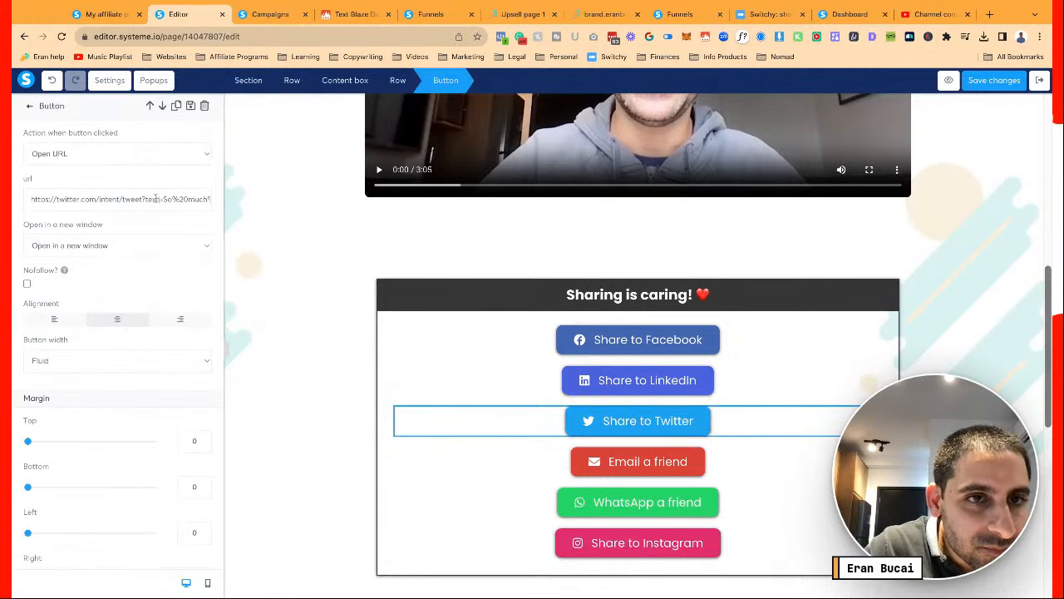
{"action": "key", "text": "Right"}
{"action": "key", "text": "Right"}
{"action": "key", "text": "Right"}
{"action": "key", "text": "Right"}
{"action": "key", "text": "Right"}
{"action": "key", "text": "Right"}
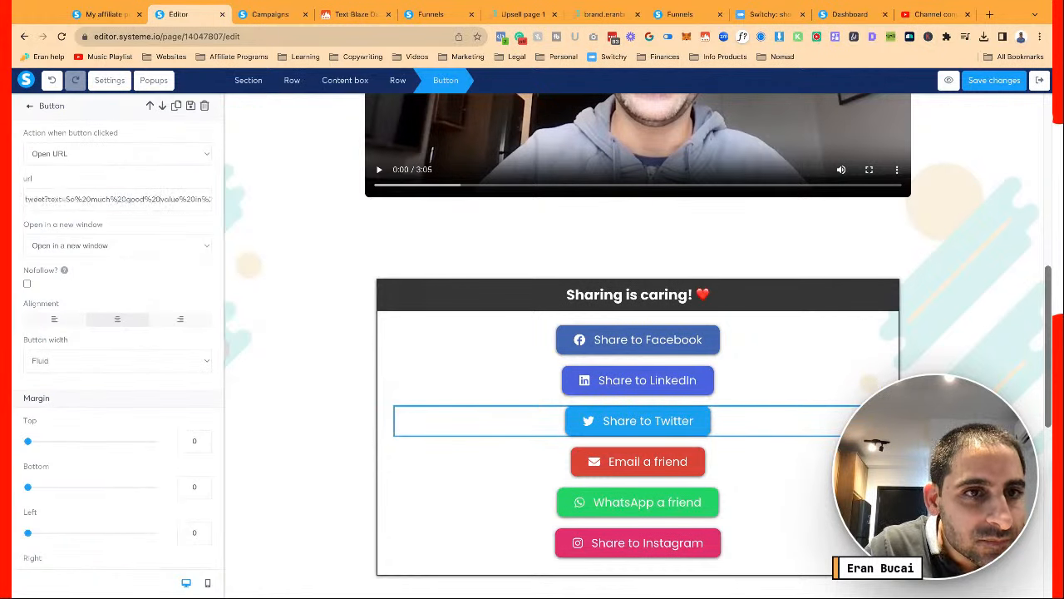
{"action": "key", "text": "Right"}
{"action": "key", "text": "Right"}
{"action": "key", "text": "Right"}
{"action": "key", "text": "Right"}
{"action": "key", "text": "Right"}
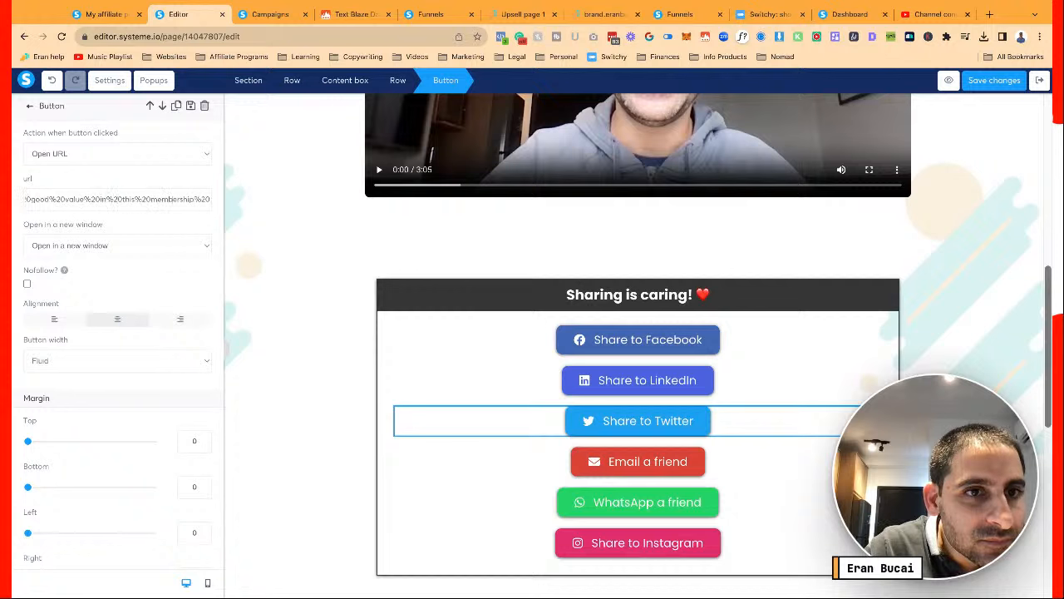
{"action": "key", "text": "Right"}
{"action": "key", "text": "Right"}
{"action": "key", "text": "Right"}
{"action": "key", "text": "Right"}
{"action": "key", "text": "Right"}
{"action": "key", "text": "Right"}
{"action": "key", "text": "Right"}
{"action": "key", "text": "Right"}
{"action": "key", "text": "Right"}
{"action": "key", "text": "Right"}
{"action": "key", "text": "Right"}
{"action": "key", "text": "Right"}
{"action": "key", "text": "Right"}
{"action": "key", "text": "Right"}
{"action": "key", "text": "Right"}
{"action": "key", "text": "Right"}
{"action": "key", "text": "Right"}
{"action": "key", "text": "Right"}
{"action": "key", "text": "Right"}
{"action": "key", "text": "Right"}
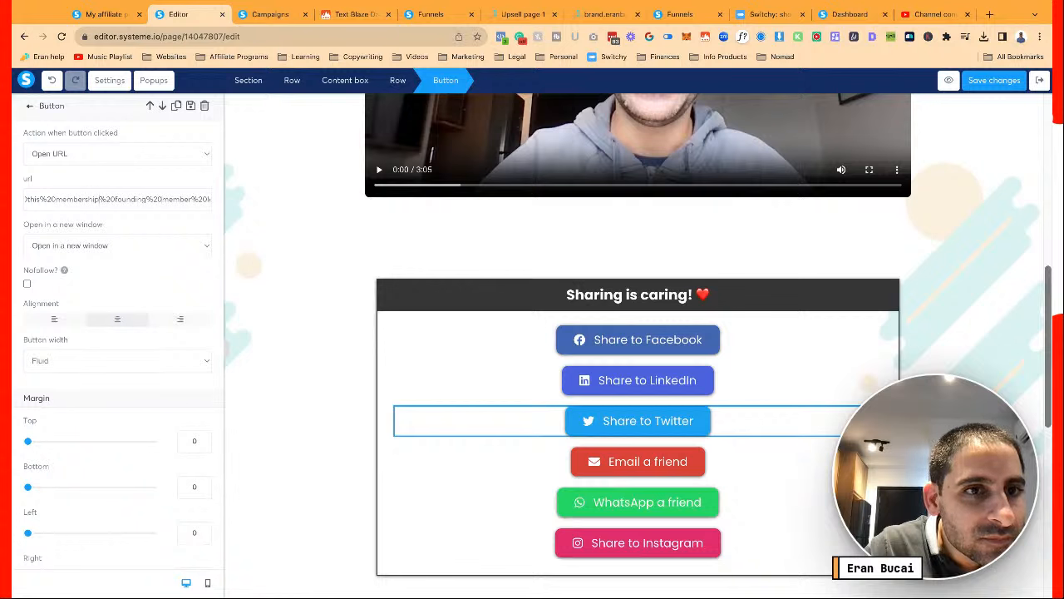
{"action": "key", "text": "Right"}
{"action": "key", "text": "Right"}
{"action": "key", "text": "Right"}
{"action": "key", "text": "Right"}
{"action": "key", "text": "Right"}
{"action": "key", "text": "Right"}
{"action": "key", "text": "Right"}
{"action": "key", "text": "Right"}
{"action": "key", "text": "Right"}
{"action": "key", "text": "Right"}
{"action": "key", "text": "Right"}
{"action": "key", "text": "Right"}
{"action": "key", "text": "Right"}
{"action": "key", "text": "Right"}
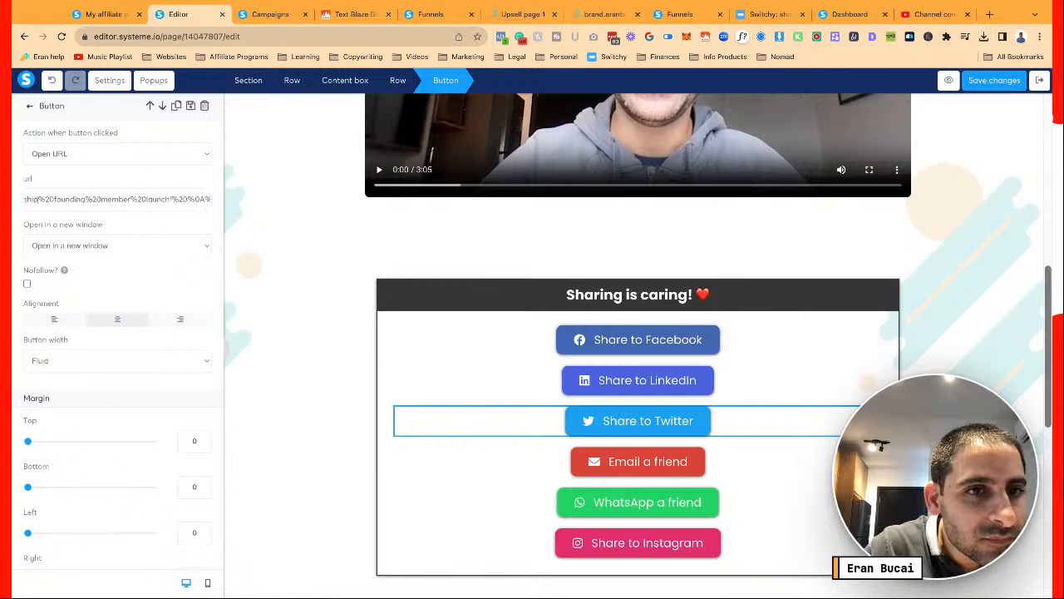
{"action": "key", "text": "Left"}
{"action": "key", "text": "Left"}
{"action": "key", "text": "Left"}
{"action": "key", "text": "Left"}
{"action": "key", "text": "Left"}
{"action": "key", "text": "Left"}
{"action": "key", "text": "Left"}
{"action": "key", "text": "Left"}
{"action": "key", "text": "Left"}
{"action": "key", "text": "Left"}
{"action": "key", "text": "Left"}
{"action": "key", "text": "Left"}
{"action": "key", "text": "Left"}
{"action": "key", "text": "Left"}
{"action": "key", "text": "Left"}
{"action": "key", "text": "Left"}
{"action": "key", "text": "Left"}
{"action": "key", "text": "Left"}
{"action": "key", "text": "Left"}
{"action": "key", "text": "Left"}
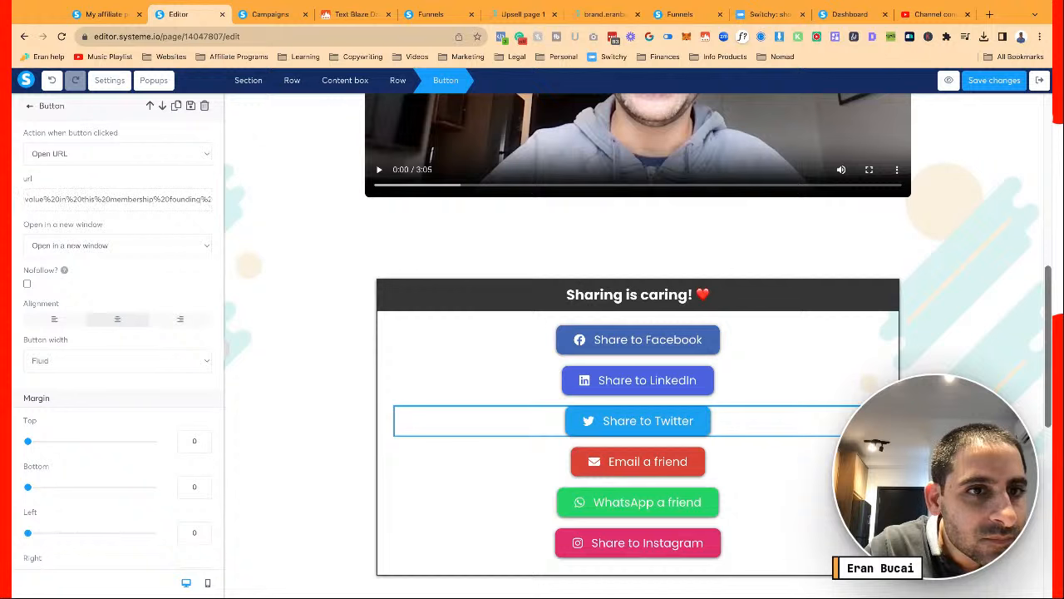
{"action": "key", "text": "Left"}
{"action": "key", "text": "Left"}
{"action": "key", "text": "shift+Right"}
{"action": "key", "text": "shift+Right"}
{"action": "key", "text": "shift+Right"}
{"action": "key", "text": "shift+Right"}
{"action": "key", "text": "shift+Right"}
{"action": "key", "text": "shift+Right"}
{"action": "key", "text": "shift+Right"}
{"action": "key", "text": "shift+Right"}
{"action": "key", "text": "shift+Right"}
{"action": "key", "text": "shift+Right"}
{"action": "key", "text": "shift+Right"}
{"action": "key", "text": "shift+Right"}
{"action": "key", "text": "shift+Right"}
{"action": "key", "text": "shift+Right"}
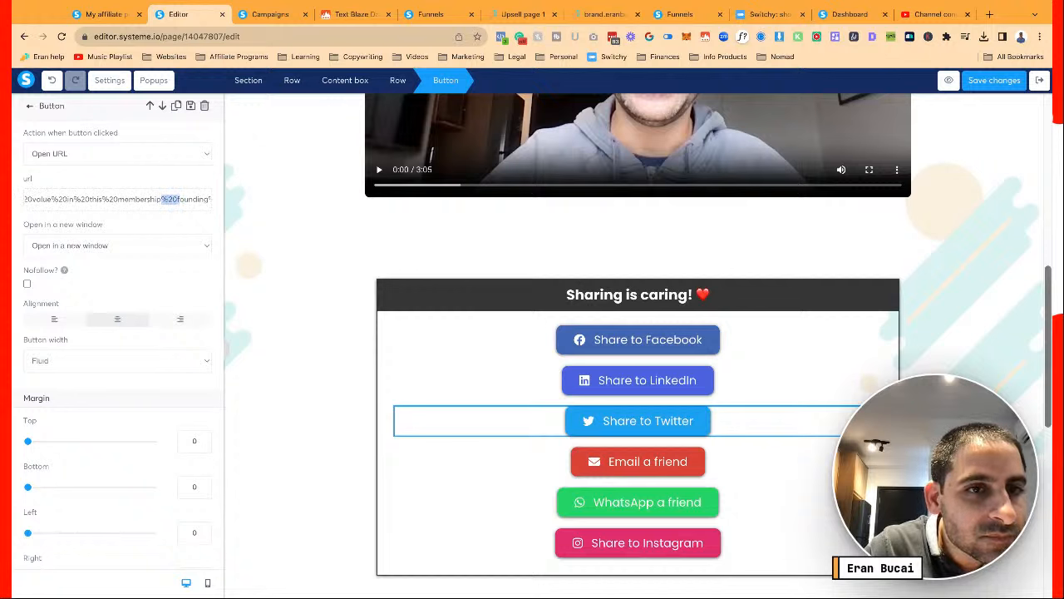
{"action": "key", "text": "shift+Right"}
{"action": "key", "text": "shift+Right"}
{"action": "key", "text": "shift+Right"}
{"action": "key", "text": "shift+Right"}
{"action": "key", "text": "shift+Right"}
{"action": "key", "text": "shift+Right"}
{"action": "key", "text": "shift+Right"}
{"action": "key", "text": "shift+Right"}
{"action": "key", "text": "shift+Right"}
{"action": "key", "text": "shift+Right"}
{"action": "key", "text": "shift+Right"}
{"action": "key", "text": "shift+Right"}
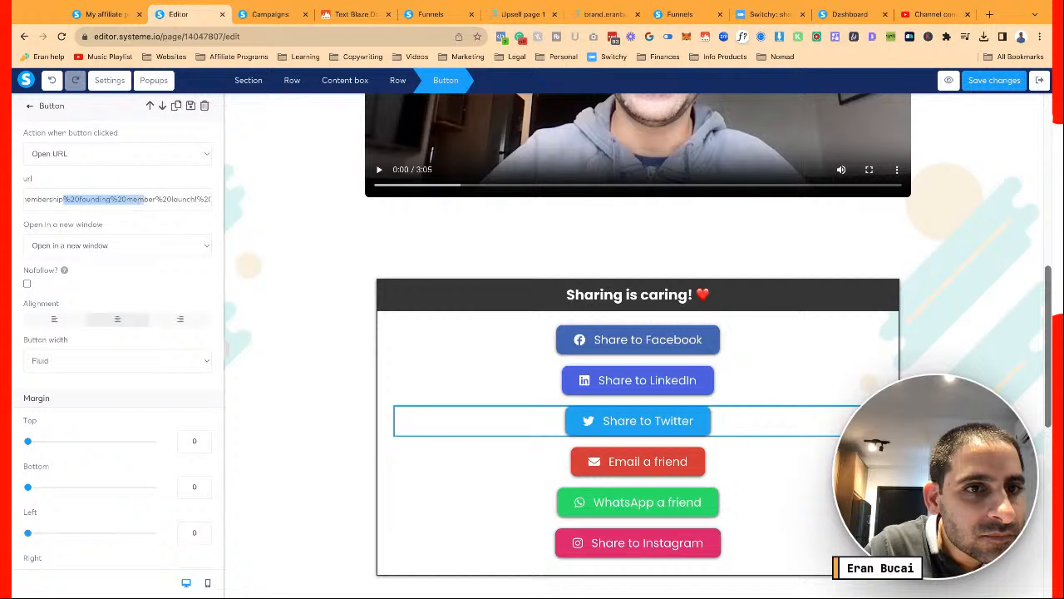
{"action": "key", "text": "shift+Right"}
{"action": "key", "text": "shift+Right"}
{"action": "key", "text": "shift+Right"}
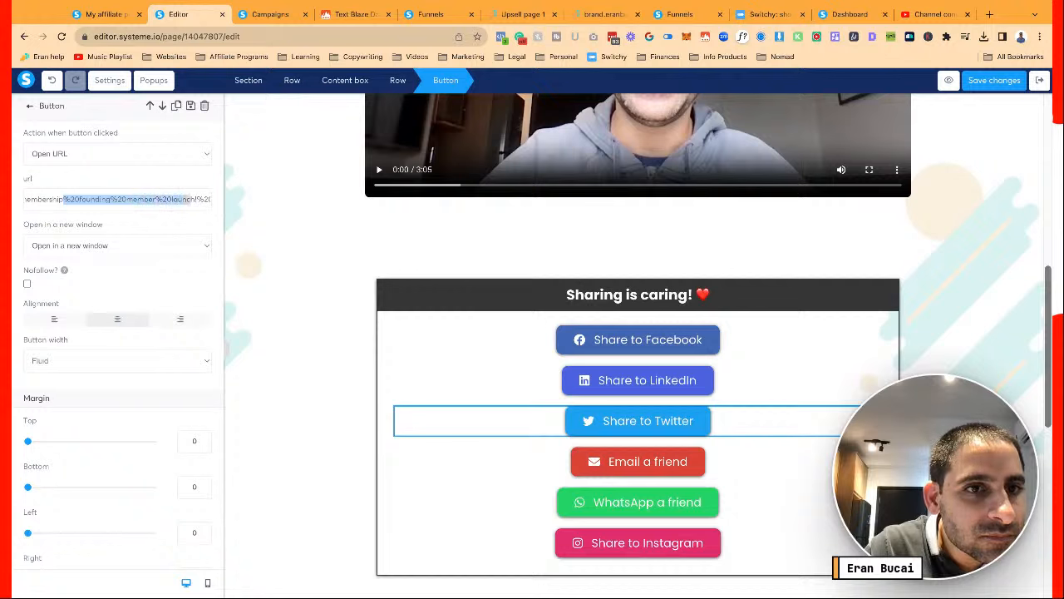
{"action": "key", "text": "BackSpace"}
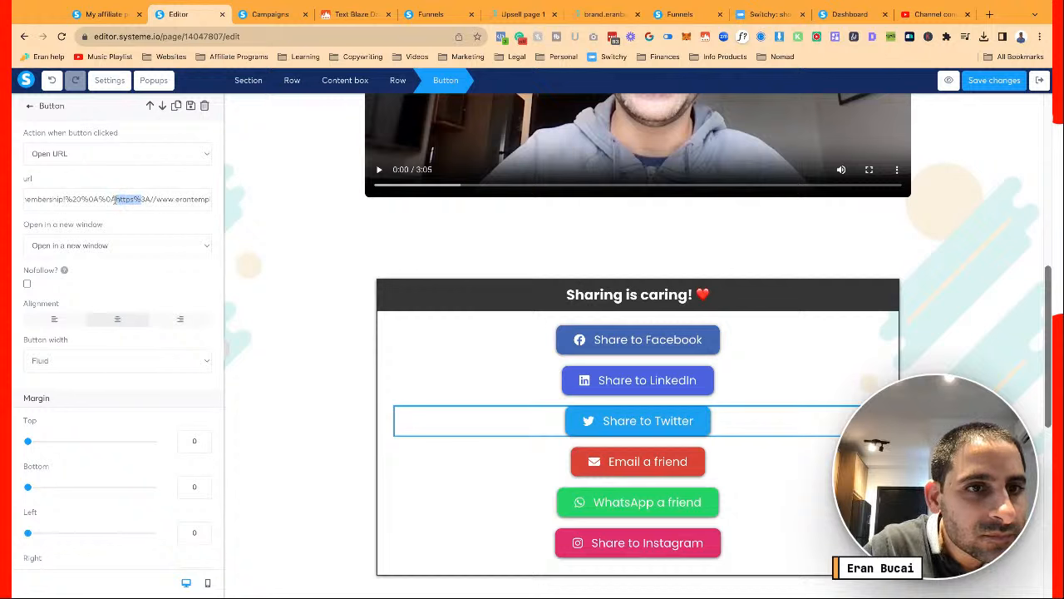
{"action": "key", "text": "ctrl+a"}
{"action": "key", "text": "ctrl+v"}
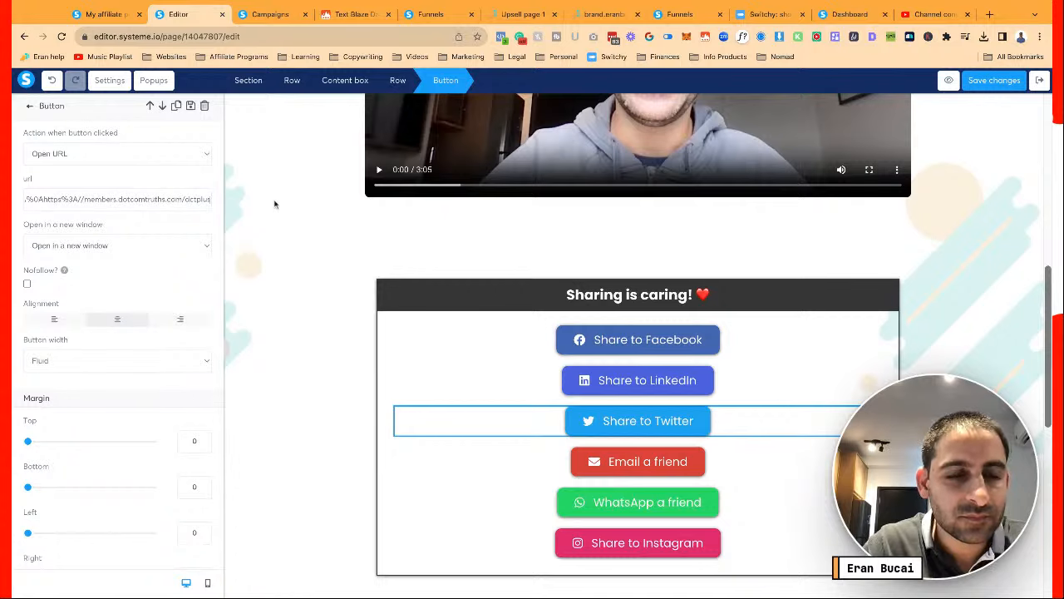
Open the Email a friend button's settings and find the founding-member wording in its link
{"action": "left_click", "coordinate": [641, 476]}
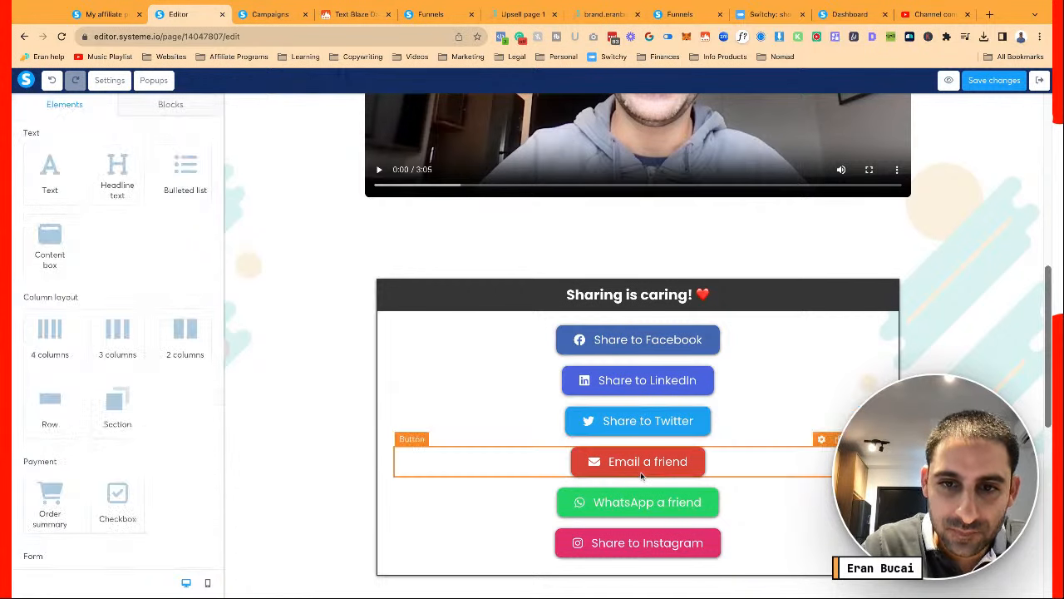
{"action": "left_click", "coordinate": [641, 476]}
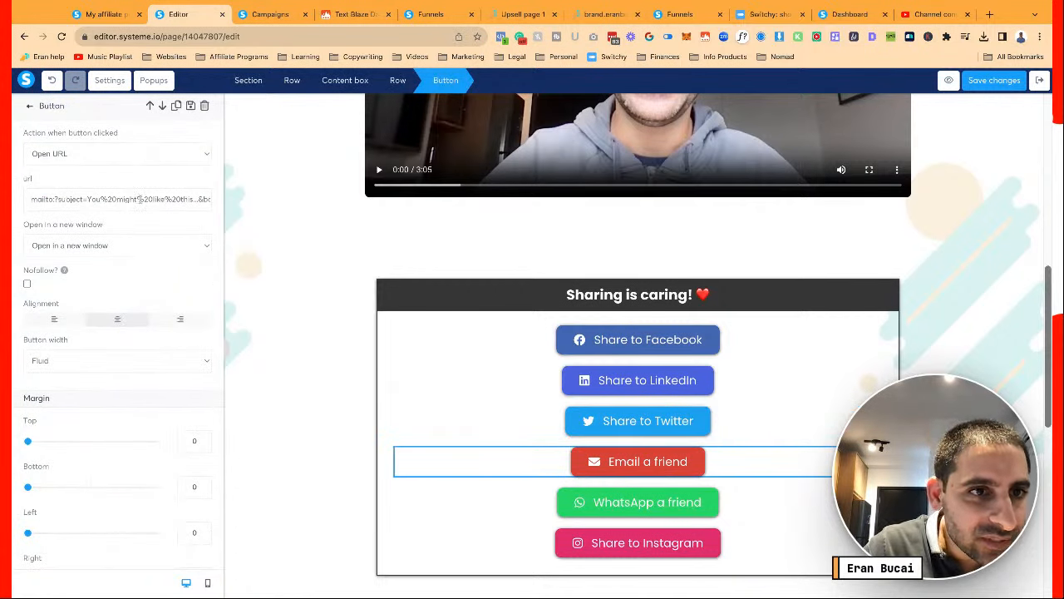
{"action": "key", "text": "Right"}
{"action": "key", "text": "Right"}
{"action": "key", "text": "Right"}
{"action": "key", "text": "Right"}
{"action": "key", "text": "Right"}
{"action": "key", "text": "Right"}
{"action": "key", "text": "Right"}
{"action": "key", "text": "Right"}
{"action": "key", "text": "Right"}
{"action": "key", "text": "Right"}
{"action": "key", "text": "Right"}
{"action": "key", "text": "Right"}
{"action": "key", "text": "Right"}
{"action": "key", "text": "Right"}
{"action": "key", "text": "Right"}
{"action": "key", "text": "Right"}
{"action": "key", "text": "Right"}
{"action": "key", "text": "Right"}
{"action": "key", "text": "Right"}
{"action": "key", "text": "Right"}
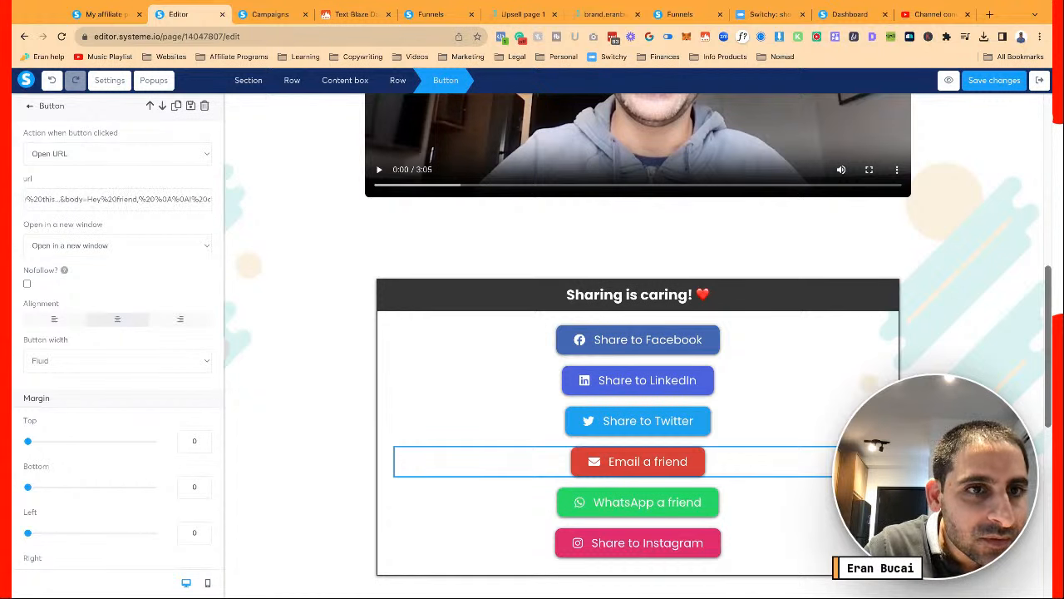
{"action": "key", "text": "Right"}
{"action": "key", "text": "Right"}
{"action": "key", "text": "Right"}
{"action": "key", "text": "Right"}
{"action": "key", "text": "Right"}
{"action": "key", "text": "Right"}
{"action": "key", "text": "Right"}
{"action": "key", "text": "Right"}
{"action": "key", "text": "Right"}
{"action": "key", "text": "Right"}
{"action": "key", "text": "Right"}
{"action": "key", "text": "Right"}
{"action": "key", "text": "Right"}
{"action": "key", "text": "Right"}
{"action": "key", "text": "Right"}
{"action": "key", "text": "Right"}
{"action": "key", "text": "Right"}
{"action": "key", "text": "Right"}
{"action": "key", "text": "Right"}
{"action": "key", "text": "Right"}
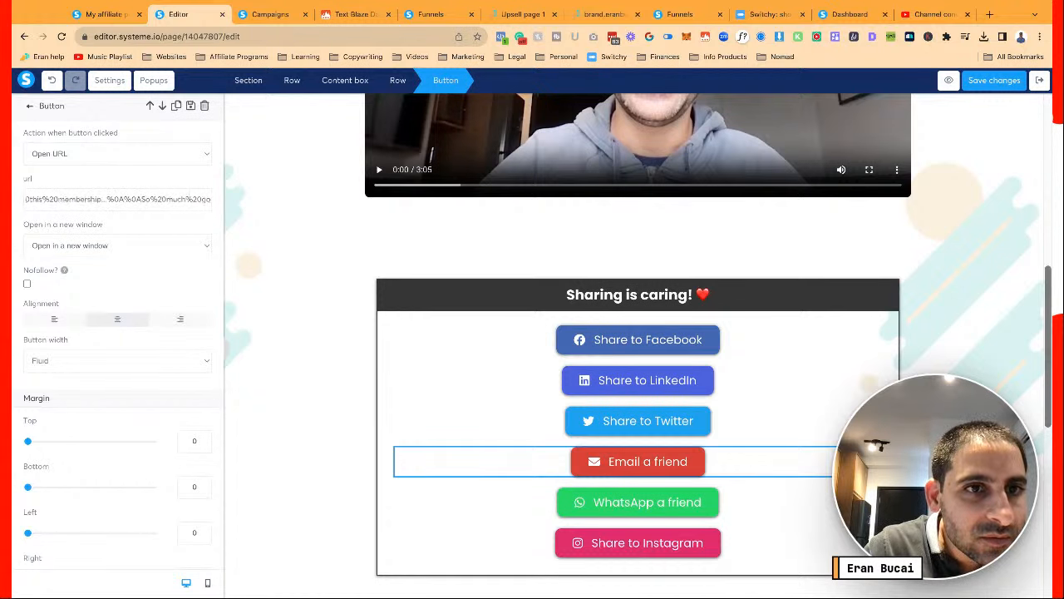
{"action": "key", "text": "Right"}
{"action": "key", "text": "Right"}
{"action": "key", "text": "Right"}
{"action": "key", "text": "Right"}
{"action": "key", "text": "Right"}
{"action": "key", "text": "Right"}
{"action": "key", "text": "Right"}
{"action": "key", "text": "Right"}
{"action": "key", "text": "Right"}
{"action": "key", "text": "Right"}
{"action": "key", "text": "Right"}
{"action": "key", "text": "Right"}
{"action": "key", "text": "Right"}
{"action": "key", "text": "Right"}
{"action": "key", "text": "Right"}
{"action": "key", "text": "Right"}
{"action": "key", "text": "Right"}
{"action": "key", "text": "Right"}
{"action": "key", "text": "Right"}
{"action": "key", "text": "Right"}
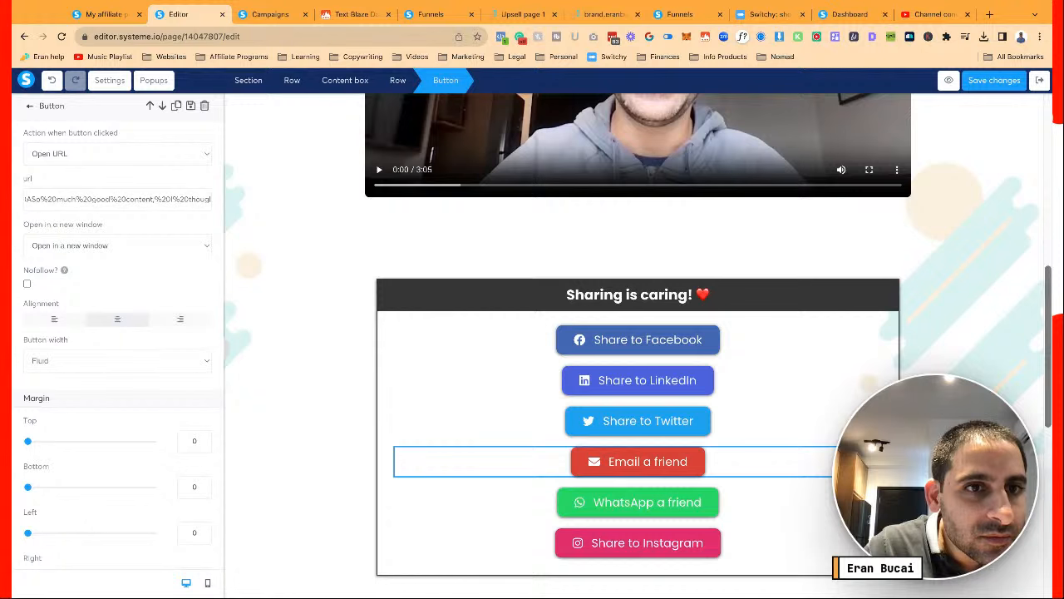
{"action": "key", "text": "Right"}
{"action": "key", "text": "Right"}
{"action": "key", "text": "Right"}
{"action": "key", "text": "Right"}
{"action": "key", "text": "Right"}
{"action": "key", "text": "Right"}
{"action": "key", "text": "Right"}
{"action": "key", "text": "Right"}
{"action": "key", "text": "Right"}
{"action": "key", "text": "Right"}
{"action": "key", "text": "Right"}
{"action": "key", "text": "Right"}
{"action": "key", "text": "Right"}
{"action": "key", "text": "Right"}
{"action": "key", "text": "Right"}
{"action": "key", "text": "Right"}
{"action": "key", "text": "Right"}
{"action": "key", "text": "Right"}
{"action": "key", "text": "Right"}
{"action": "key", "text": "Right"}
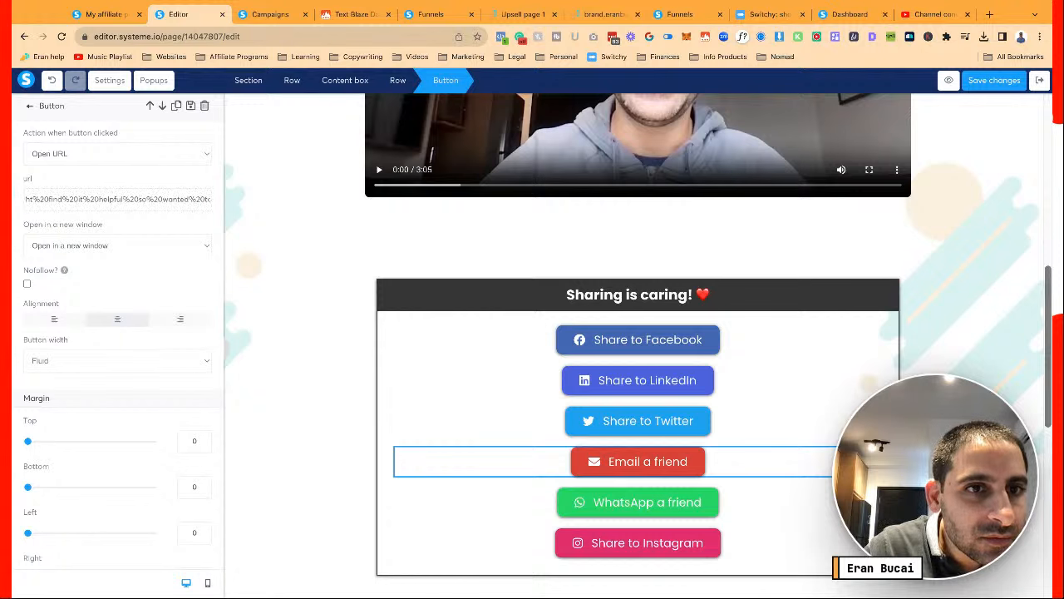
{"action": "key", "text": "Right"}
{"action": "key", "text": "Right"}
{"action": "key", "text": "Right"}
{"action": "key", "text": "Right"}
{"action": "key", "text": "Right"}
{"action": "key", "text": "Right"}
{"action": "key", "text": "Right"}
{"action": "key", "text": "Right"}
{"action": "key", "text": "Right"}
{"action": "key", "text": "Right"}
{"action": "key", "text": "Right"}
{"action": "key", "text": "Right"}
{"action": "key", "text": "Right"}
{"action": "key", "text": "Right"}
{"action": "key", "text": "Right"}
{"action": "key", "text": "Right"}
{"action": "key", "text": "Right"}
{"action": "key", "text": "Right"}
{"action": "key", "text": "Right"}
{"action": "key", "text": "Right"}
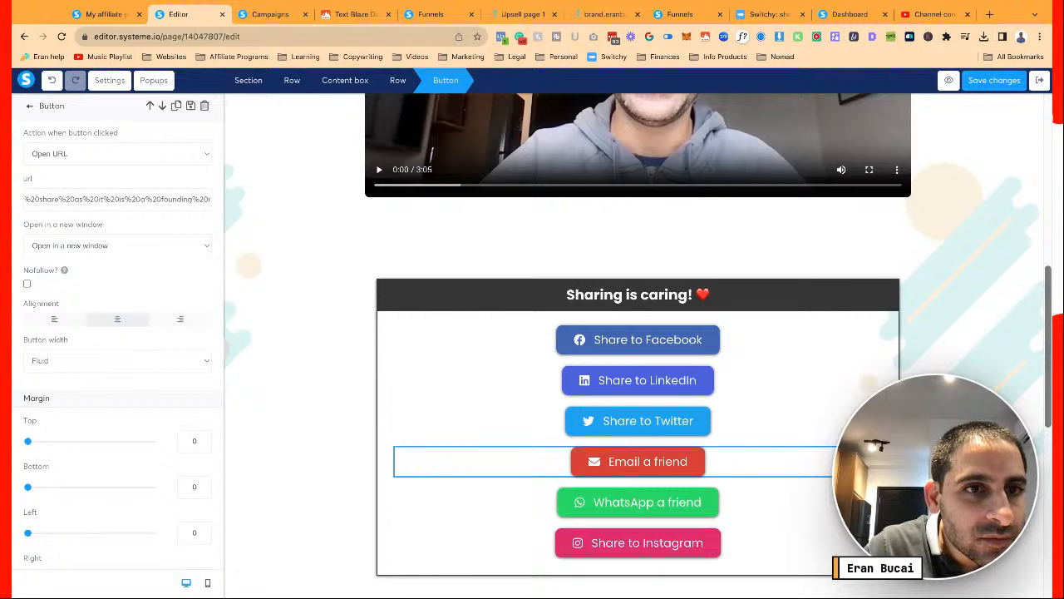
{"action": "scroll", "coordinate": [94, 199], "scroll_direction": "left", "scroll_amount": 1}
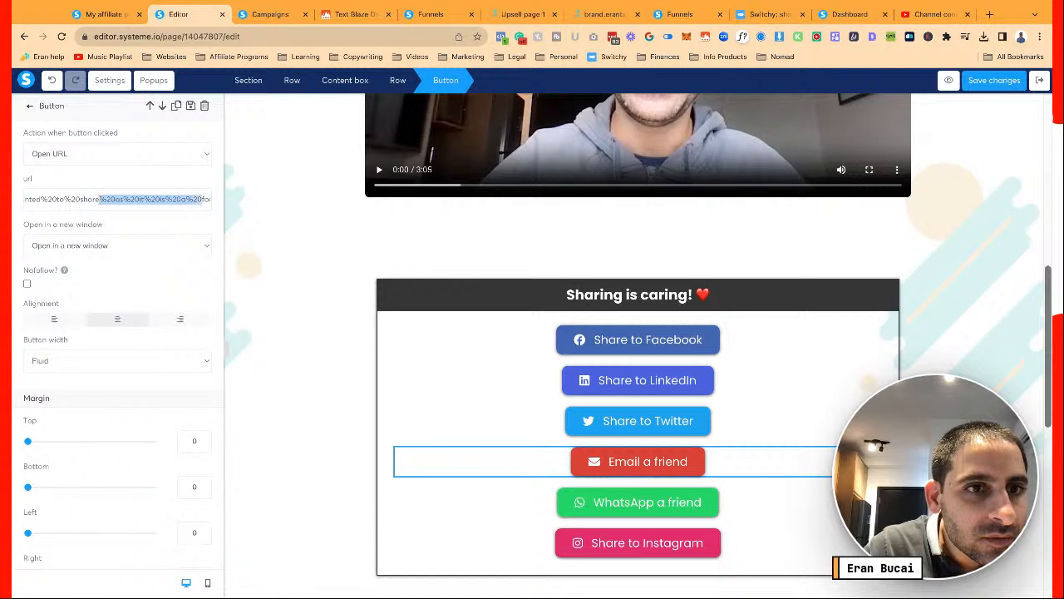
{"action": "left_click_drag", "start_coordinate": [202, 200], "coordinate": [80, 199]}
Delete the founding-member launch sentence from the email message, typing '%20os' in its place
{"action": "left_click", "coordinate": [82, 199]}
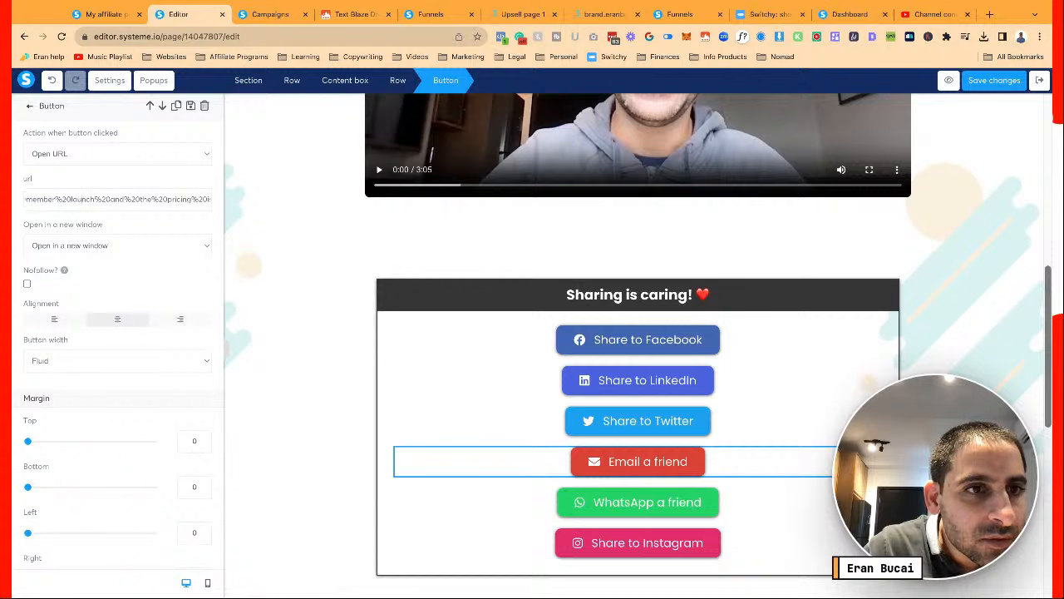
{"action": "scroll", "coordinate": [47, 197], "scroll_direction": "left", "scroll_amount": 3}
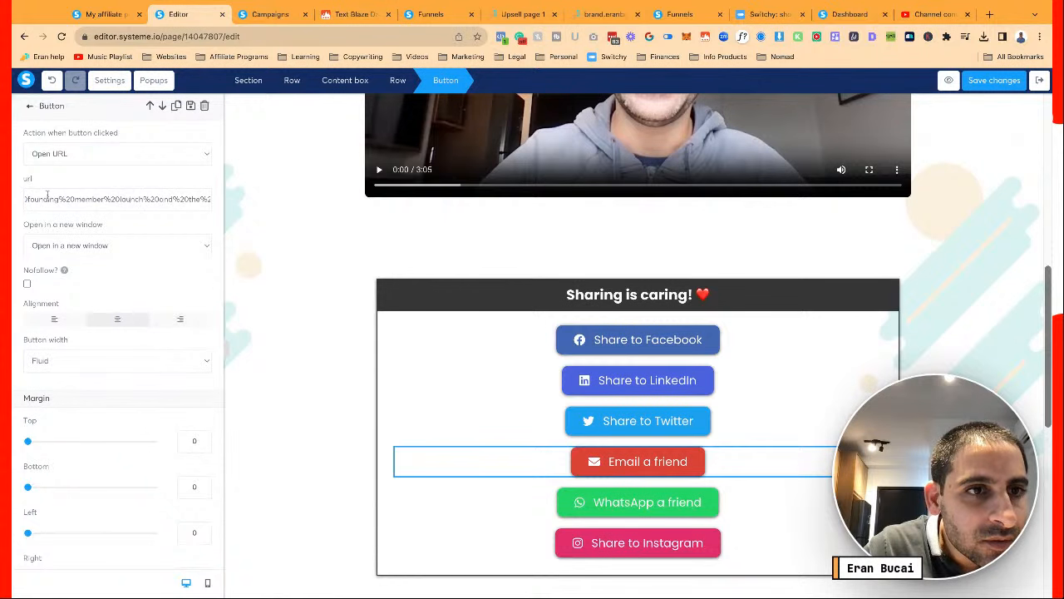
{"action": "scroll", "coordinate": [76, 194], "scroll_direction": "left", "scroll_amount": 1}
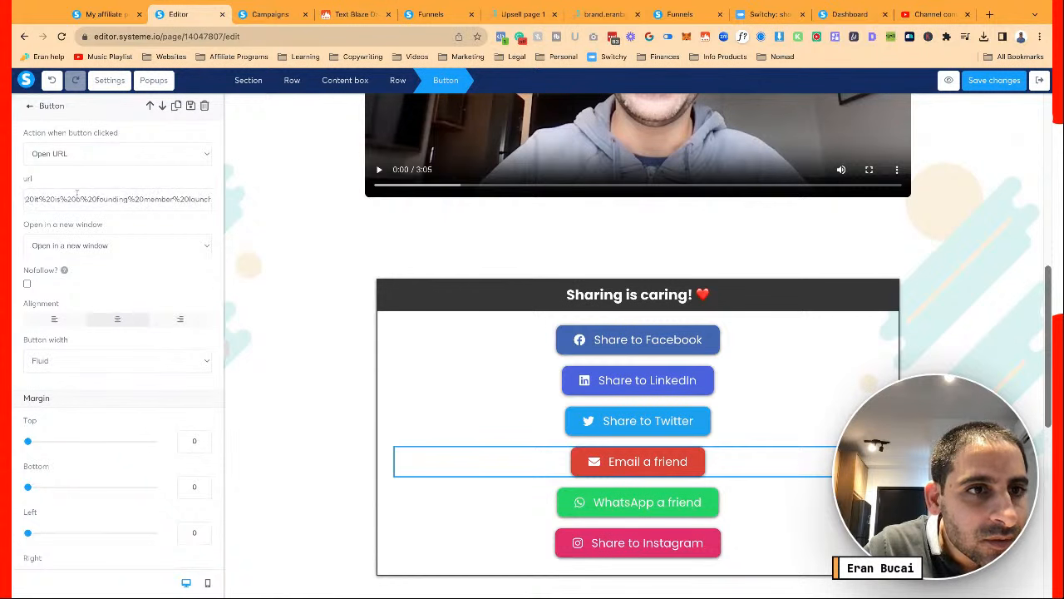
{"action": "left_click_drag", "start_coordinate": [76, 198], "coordinate": [87, 198]}
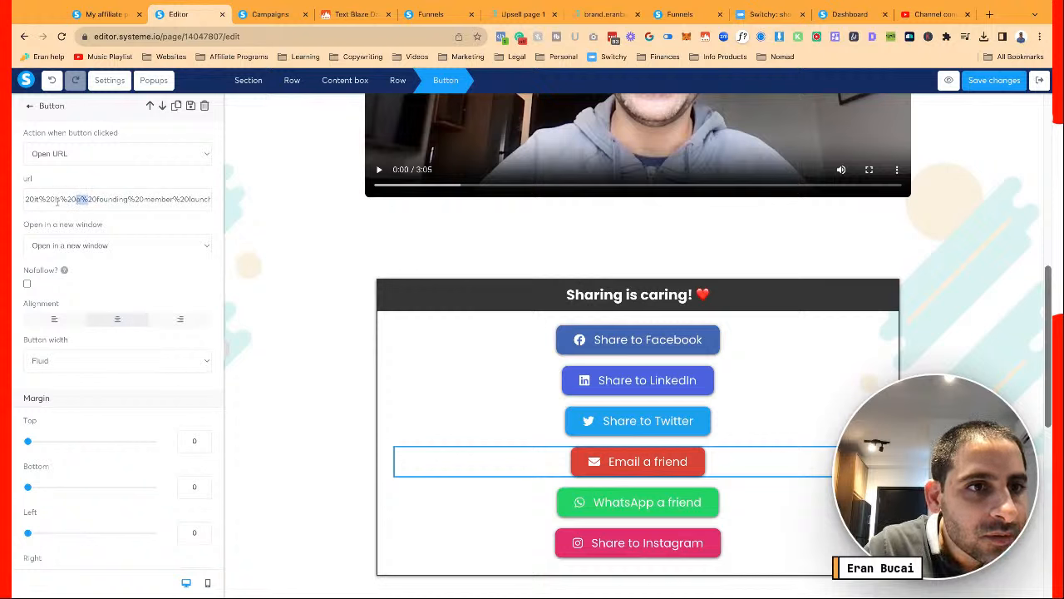
{"action": "scroll", "coordinate": [60, 203], "scroll_direction": "left", "scroll_amount": 4}
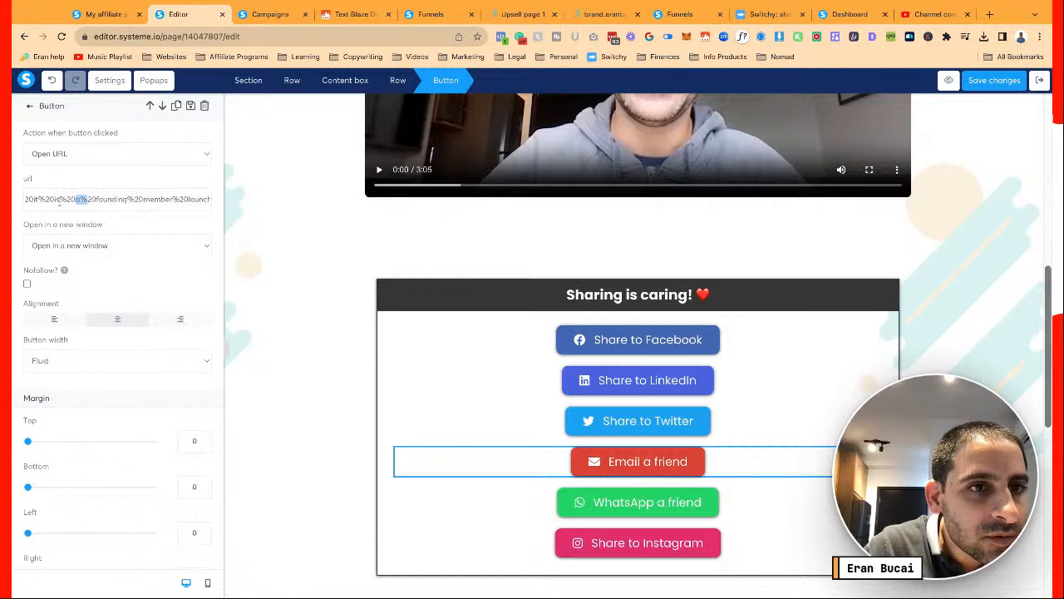
{"action": "left_click", "coordinate": [91, 199]}
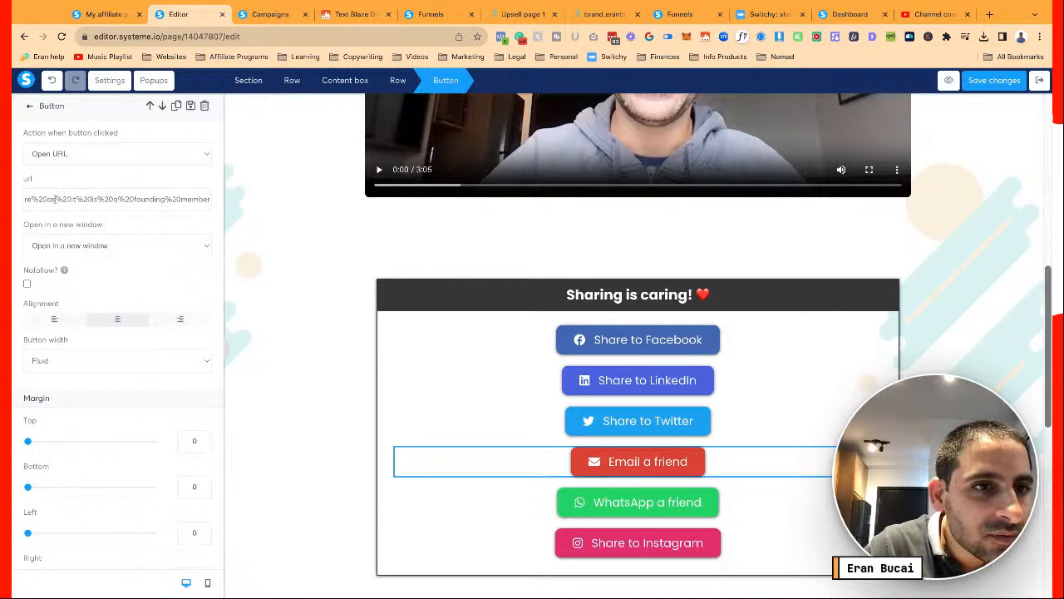
{"action": "left_click_drag", "start_coordinate": [54, 198], "coordinate": [172, 200]}
{"action": "key", "text": "BackSpace"}
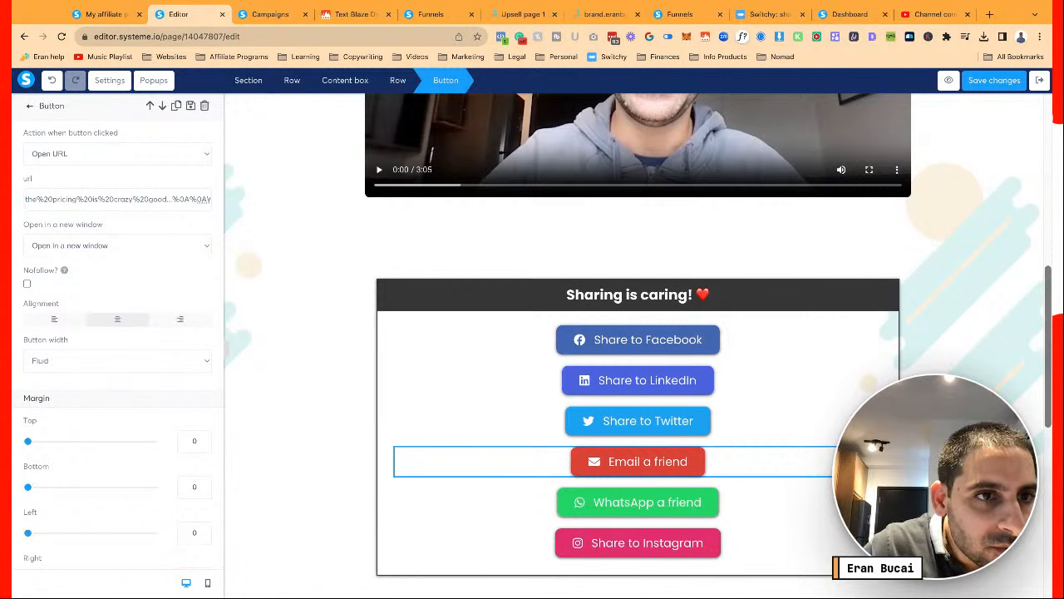
{"action": "type", "text": "%20os"}
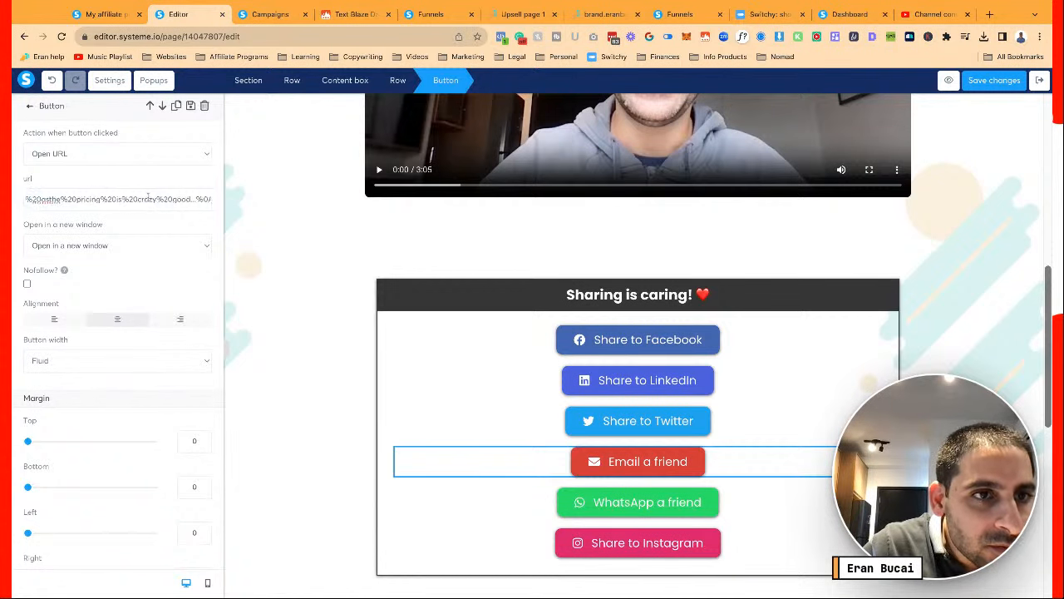
{"action": "key", "text": "Escape"}
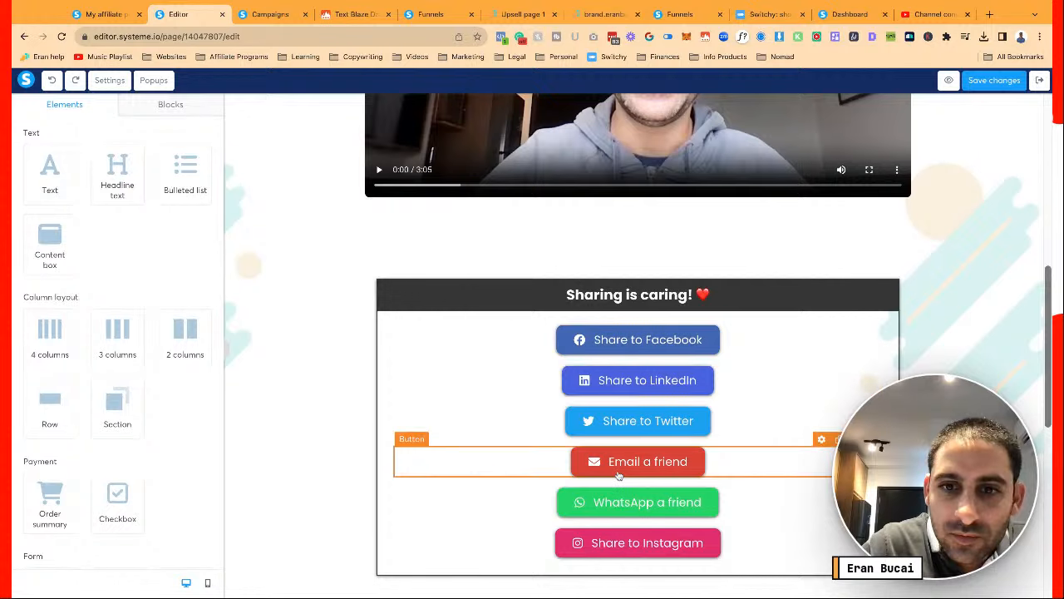
Remove the founding-member launch wording from the Email a friend message and type 'as%20' there
{"action": "left_click", "coordinate": [618, 475]}
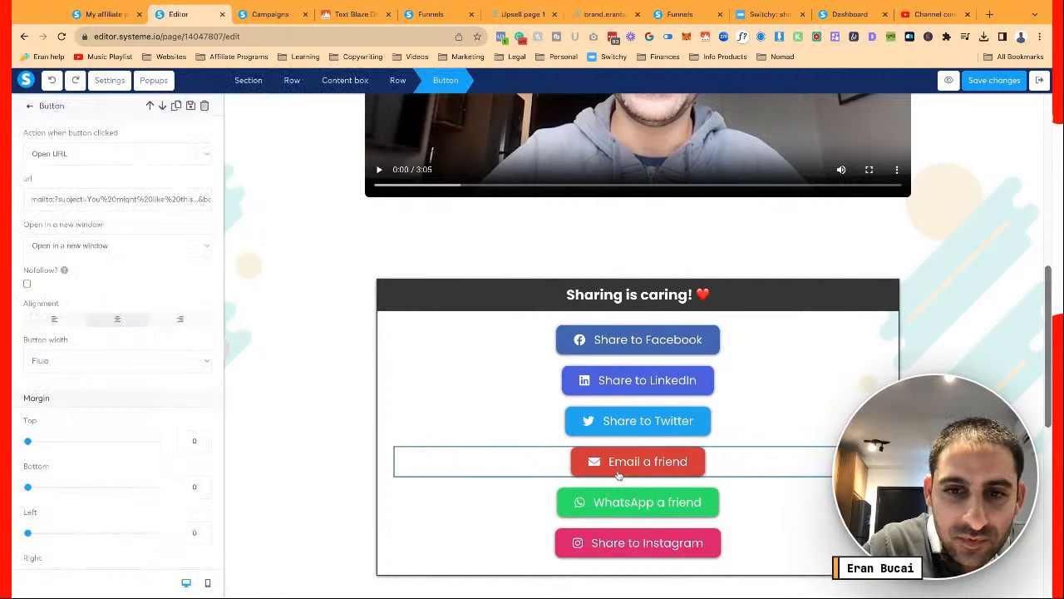
{"action": "left_click", "coordinate": [188, 199]}
{"action": "key", "text": "Right"}
{"action": "key", "text": "Right"}
{"action": "key", "text": "Right"}
{"action": "key", "text": "Right"}
{"action": "key", "text": "Right"}
{"action": "key", "text": "Right"}
{"action": "key", "text": "Right"}
{"action": "key", "text": "Right"}
{"action": "key", "text": "Right"}
{"action": "key", "text": "Right"}
{"action": "key", "text": "Right"}
{"action": "key", "text": "Right"}
{"action": "key", "text": "Right"}
{"action": "key", "text": "Right"}
{"action": "key", "text": "Right"}
{"action": "key", "text": "Right"}
{"action": "key", "text": "Right"}
{"action": "key", "text": "Right"}
{"action": "key", "text": "Right"}
{"action": "key", "text": "Right"}
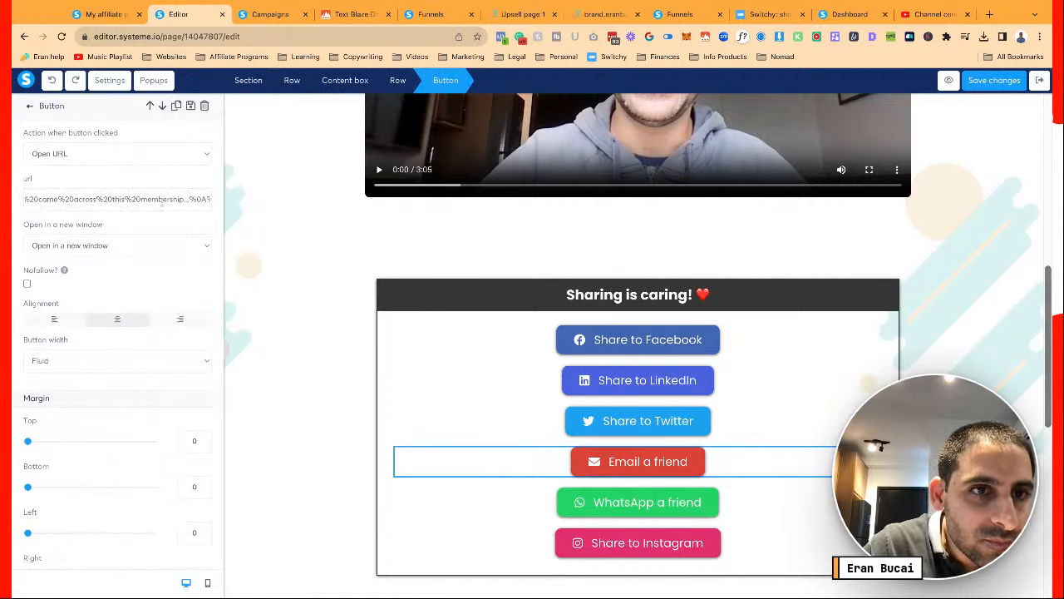
{"action": "key", "text": "Right"}
{"action": "key", "text": "Right"}
{"action": "key", "text": "Right"}
{"action": "key", "text": "Right"}
{"action": "key", "text": "Right"}
{"action": "key", "text": "Right"}
{"action": "key", "text": "Right"}
{"action": "key", "text": "Right"}
{"action": "key", "text": "Right"}
{"action": "key", "text": "Right"}
{"action": "key", "text": "Right"}
{"action": "key", "text": "Right"}
{"action": "key", "text": "Right"}
{"action": "key", "text": "Right"}
{"action": "key", "text": "Right"}
{"action": "key", "text": "Right"}
{"action": "key", "text": "Right"}
{"action": "key", "text": "Right"}
{"action": "key", "text": "Right"}
{"action": "key", "text": "Right"}
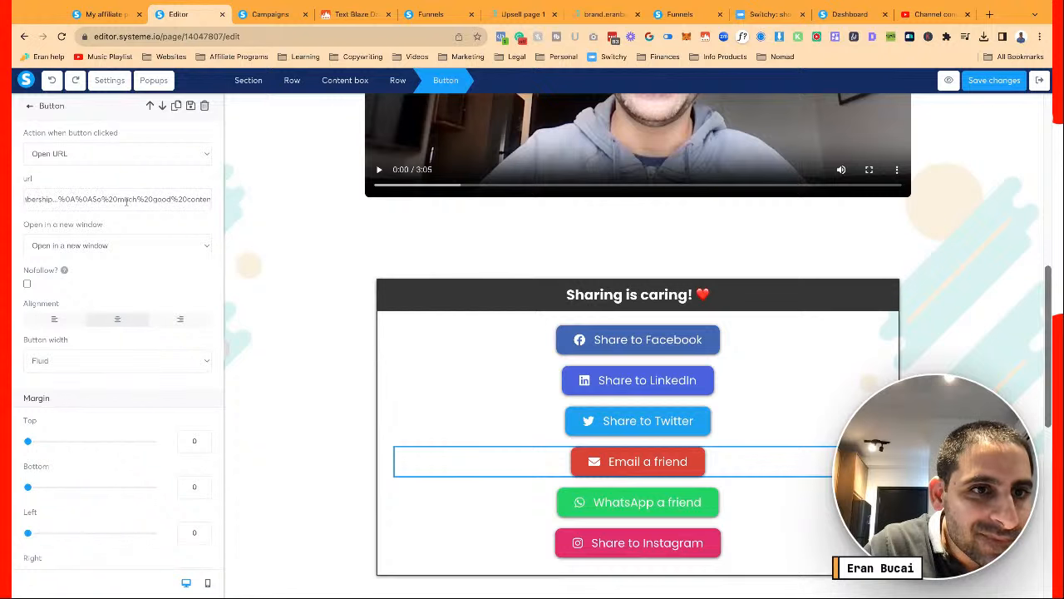
{"action": "key", "text": "Right"}
{"action": "key", "text": "Right"}
{"action": "key", "text": "Right"}
{"action": "key", "text": "Right"}
{"action": "key", "text": "Right"}
{"action": "key", "text": "Right"}
{"action": "key", "text": "Right"}
{"action": "key", "text": "Right"}
{"action": "key", "text": "Right"}
{"action": "key", "text": "Right"}
{"action": "key", "text": "Right"}
{"action": "key", "text": "Right"}
{"action": "key", "text": "Right"}
{"action": "key", "text": "Right"}
{"action": "key", "text": "Right"}
{"action": "key", "text": "Right"}
{"action": "key", "text": "Right"}
{"action": "key", "text": "Right"}
{"action": "key", "text": "Right"}
{"action": "key", "text": "Right"}
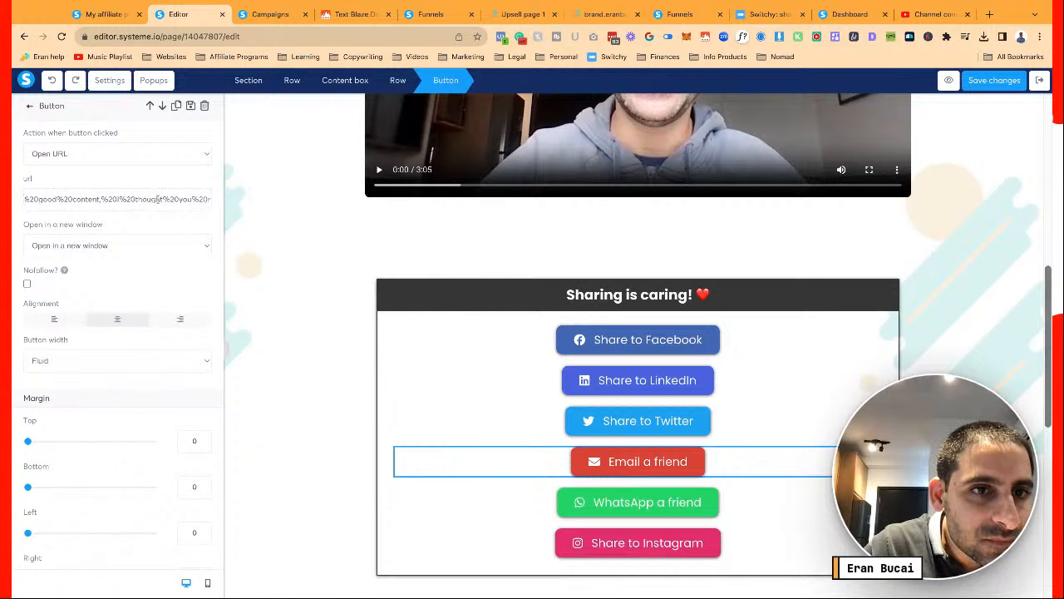
{"action": "key", "text": "Right"}
{"action": "key", "text": "Right"}
{"action": "key", "text": "Right"}
{"action": "key", "text": "Right"}
{"action": "key", "text": "Right"}
{"action": "key", "text": "Right"}
{"action": "key", "text": "Right"}
{"action": "key", "text": "Right"}
{"action": "key", "text": "Right"}
{"action": "key", "text": "Right"}
{"action": "key", "text": "Right"}
{"action": "key", "text": "Right"}
{"action": "key", "text": "Right"}
{"action": "key", "text": "Right"}
{"action": "key", "text": "Right"}
{"action": "key", "text": "Right"}
{"action": "key", "text": "Right"}
{"action": "key", "text": "Right"}
{"action": "key", "text": "Right"}
{"action": "key", "text": "Right"}
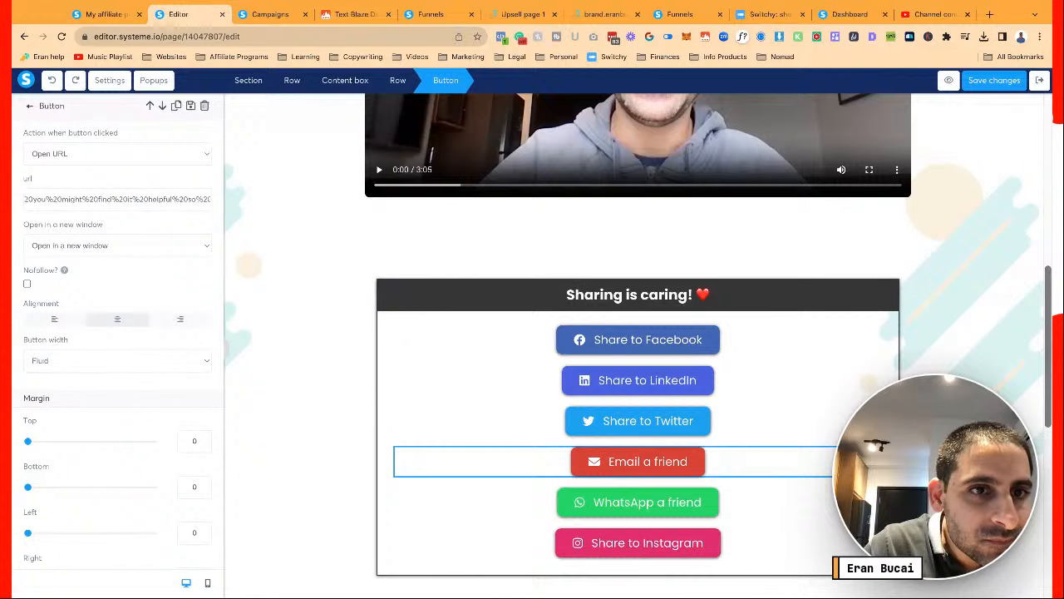
{"action": "key", "text": "Right"}
{"action": "key", "text": "Right"}
{"action": "key", "text": "Right"}
{"action": "key", "text": "Right"}
{"action": "key", "text": "Right"}
{"action": "key", "text": "Right"}
{"action": "key", "text": "Right"}
{"action": "key", "text": "Right"}
{"action": "key", "text": "Right"}
{"action": "key", "text": "Right"}
{"action": "key", "text": "Right"}
{"action": "key", "text": "Right"}
{"action": "key", "text": "Right"}
{"action": "key", "text": "Right"}
{"action": "key", "text": "Right"}
{"action": "key", "text": "Right"}
{"action": "key", "text": "Right"}
{"action": "key", "text": "Right"}
{"action": "key", "text": "Right"}
{"action": "key", "text": "Right"}
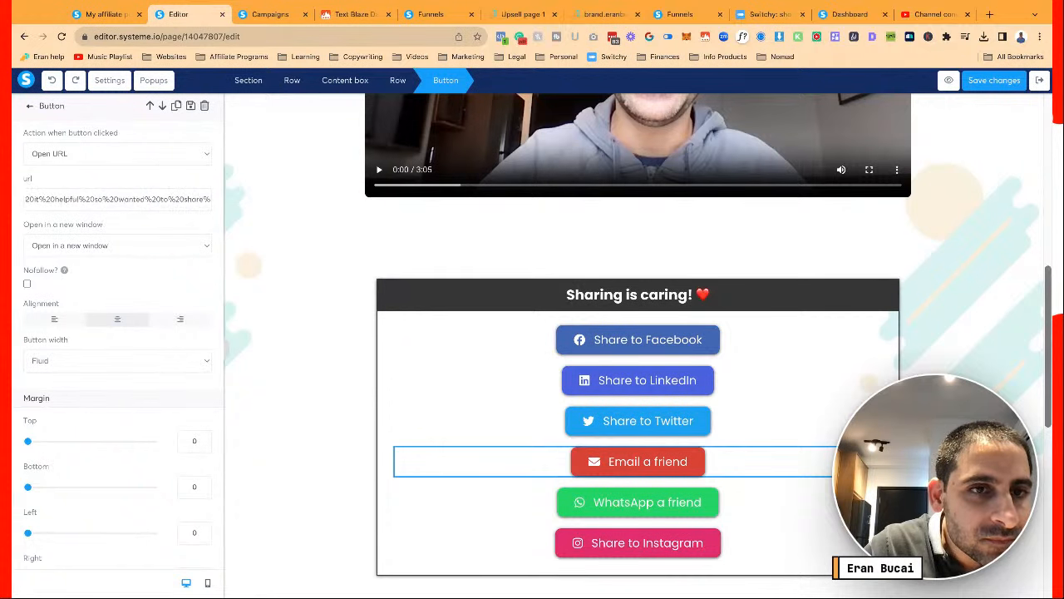
{"action": "key", "text": "Right"}
{"action": "key", "text": "Right"}
{"action": "key", "text": "Right"}
{"action": "key", "text": "Right"}
{"action": "key", "text": "Right"}
{"action": "key", "text": "Right"}
{"action": "key", "text": "Right"}
{"action": "key", "text": "Right"}
{"action": "key", "text": "Right"}
{"action": "key", "text": "Right"}
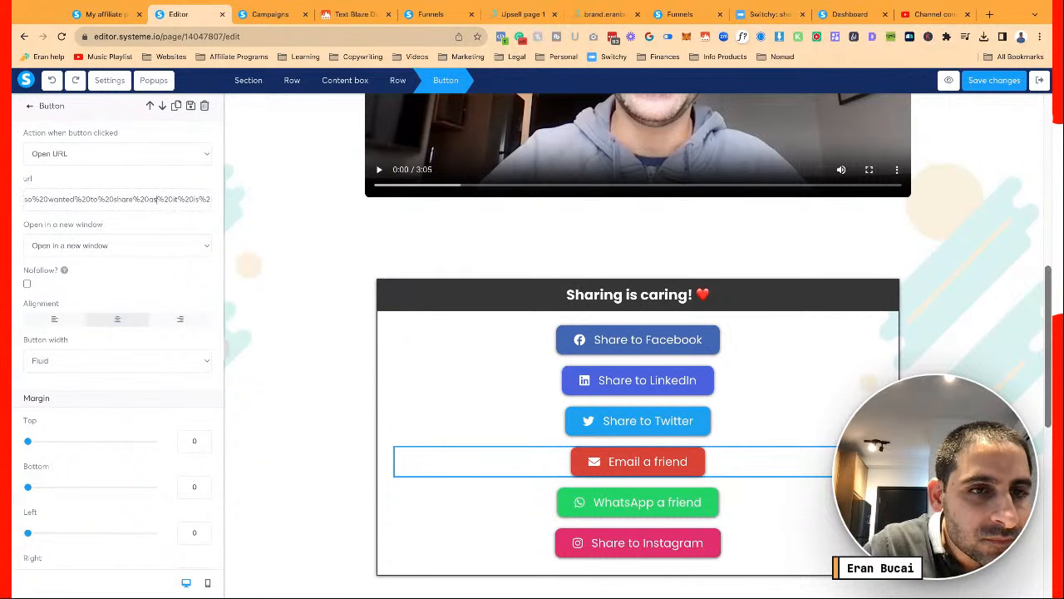
{"action": "key", "text": "shift+Right"}
{"action": "key", "text": "shift+Right"}
{"action": "key", "text": "shift+Right"}
{"action": "key", "text": "shift+Right"}
{"action": "key", "text": "shift+Right"}
{"action": "key", "text": "shift+Right"}
{"action": "key", "text": "shift+Right"}
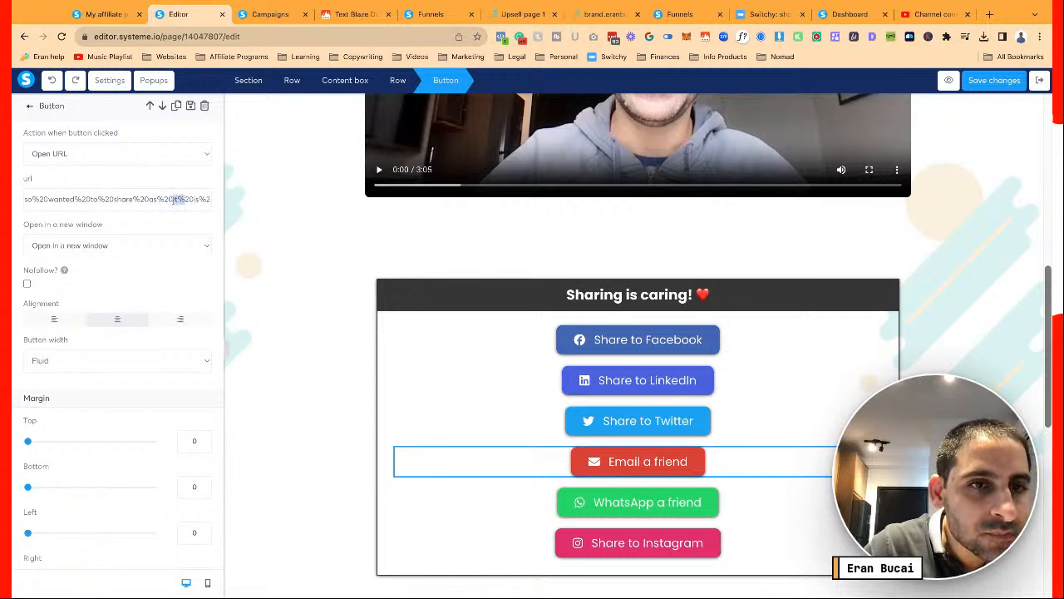
{"action": "key", "text": "shift+Right"}
{"action": "key", "text": "shift+Right"}
{"action": "key", "text": "shift+Right"}
{"action": "key", "text": "shift+Right"}
{"action": "key", "text": "shift+Right"}
{"action": "key", "text": "shift+Right"}
{"action": "key", "text": "shift+Right"}
{"action": "key", "text": "shift+Right"}
{"action": "key", "text": "shift+Right"}
{"action": "key", "text": "shift+Right"}
{"action": "key", "text": "shift+Right"}
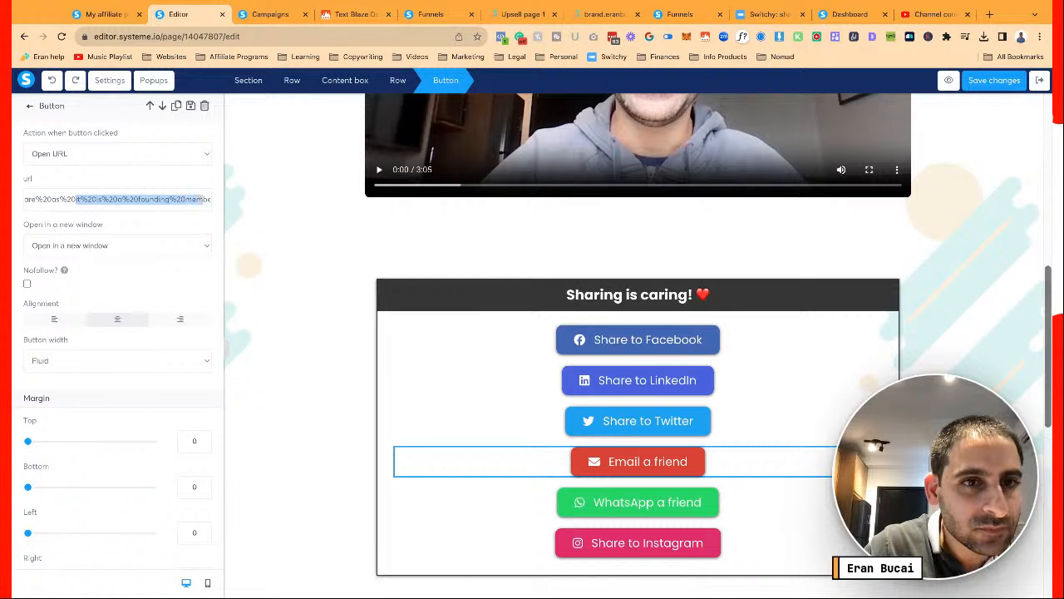
{"action": "key", "text": "shift+Right"}
{"action": "key", "text": "shift+Right"}
{"action": "key", "text": "shift+Right"}
{"action": "key", "text": "shift+Right"}
{"action": "key", "text": "shift+Right"}
{"action": "key", "text": "shift+Right"}
{"action": "key", "text": "shift+Right"}
{"action": "key", "text": "shift+Right"}
{"action": "key", "text": "shift+Right"}
{"action": "key", "text": "shift+Right"}
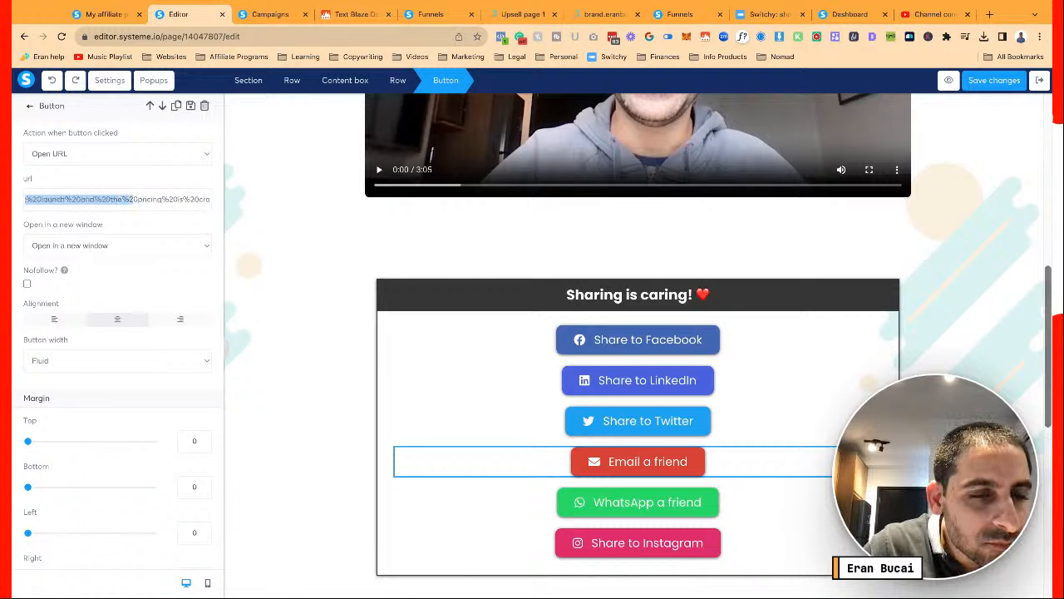
{"action": "key", "text": "shift+Left"}
{"action": "key", "text": "shift+Left"}
{"action": "key", "text": "shift+Left"}
{"action": "key", "text": "BackSpace"}
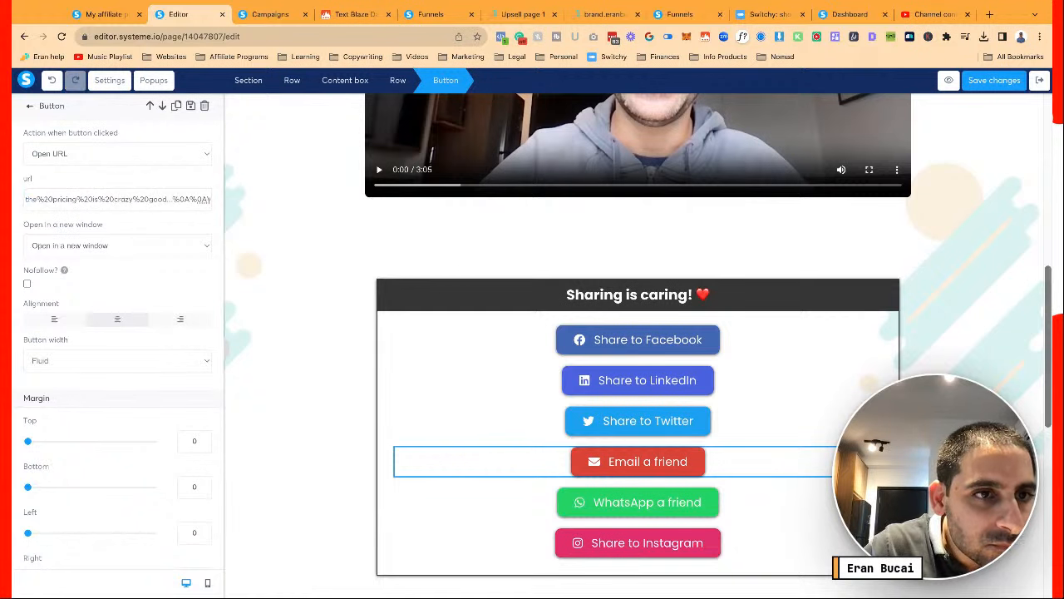
{"action": "type", "text": "as%20"}
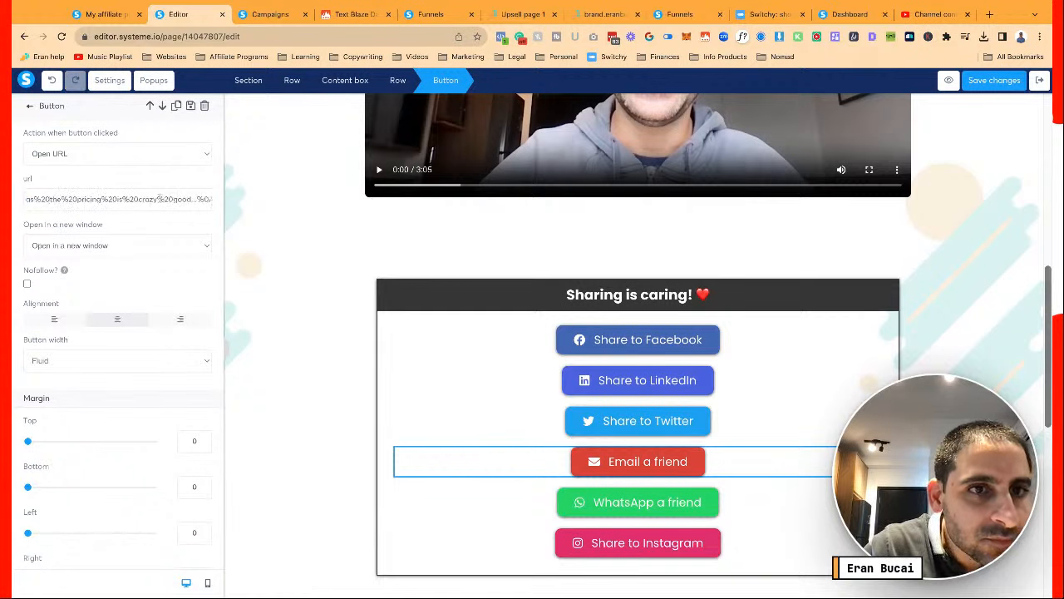
Paste the members.dotcomtruths.com/dctplus link over the old website address in the message
{"action": "key", "text": "Right"}
{"action": "key", "text": "Right"}
{"action": "key", "text": "Right"}
{"action": "key", "text": "Right"}
{"action": "key", "text": "Right"}
{"action": "key", "text": "Right"}
{"action": "key", "text": "Right"}
{"action": "key", "text": "Right"}
{"action": "key", "text": "Right"}
{"action": "key", "text": "Right"}
{"action": "key", "text": "Right"}
{"action": "key", "text": "Right"}
{"action": "key", "text": "Right"}
{"action": "key", "text": "Right"}
{"action": "key", "text": "Right"}
{"action": "key", "text": "Right"}
{"action": "key", "text": "Right"}
{"action": "key", "text": "Right"}
{"action": "key", "text": "Right"}
{"action": "key", "text": "Right"}
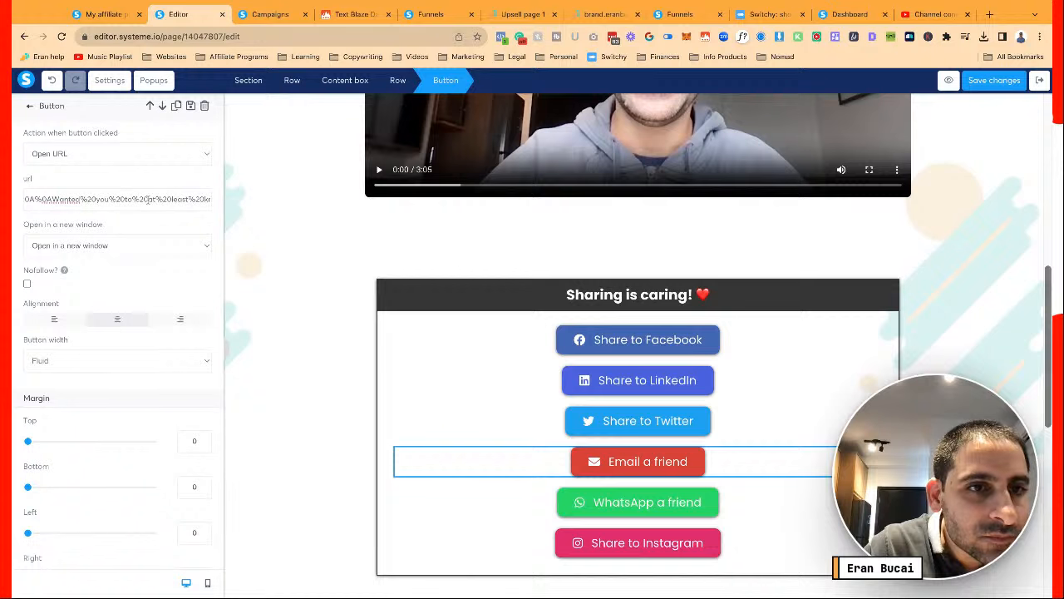
{"action": "key", "text": "Right"}
{"action": "key", "text": "Right"}
{"action": "key", "text": "Right"}
{"action": "key", "text": "Right"}
{"action": "key", "text": "Right"}
{"action": "key", "text": "Right"}
{"action": "key", "text": "Right"}
{"action": "key", "text": "Right"}
{"action": "key", "text": "Right"}
{"action": "key", "text": "Right"}
{"action": "key", "text": "Right"}
{"action": "key", "text": "Right"}
{"action": "key", "text": "Right"}
{"action": "key", "text": "Right"}
{"action": "key", "text": "Right"}
{"action": "key", "text": "Right"}
{"action": "key", "text": "Right"}
{"action": "key", "text": "Right"}
{"action": "key", "text": "Right"}
{"action": "key", "text": "Right"}
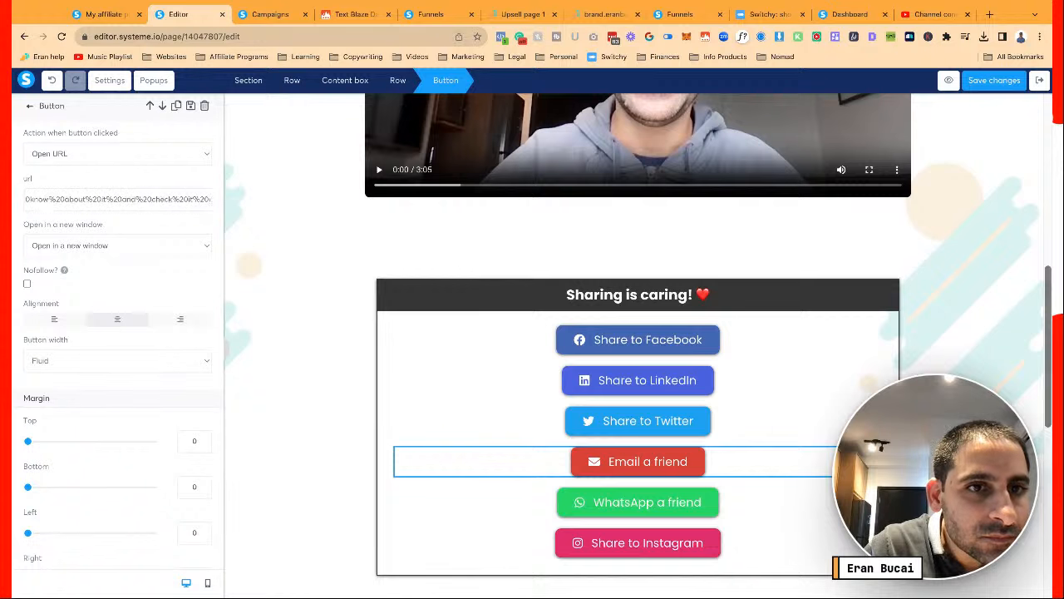
{"action": "key", "text": "Right"}
{"action": "key", "text": "Right"}
{"action": "key", "text": "Right"}
{"action": "key", "text": "Right"}
{"action": "key", "text": "Right"}
{"action": "key", "text": "Right"}
{"action": "key", "text": "Right"}
{"action": "key", "text": "Right"}
{"action": "key", "text": "Right"}
{"action": "key", "text": "Right"}
{"action": "key", "text": "Right"}
{"action": "key", "text": "Right"}
{"action": "key", "text": "Right"}
{"action": "key", "text": "Right"}
{"action": "key", "text": "Right"}
{"action": "key", "text": "Right"}
{"action": "key", "text": "Right"}
{"action": "key", "text": "Right"}
{"action": "key", "text": "Right"}
{"action": "key", "text": "Right"}
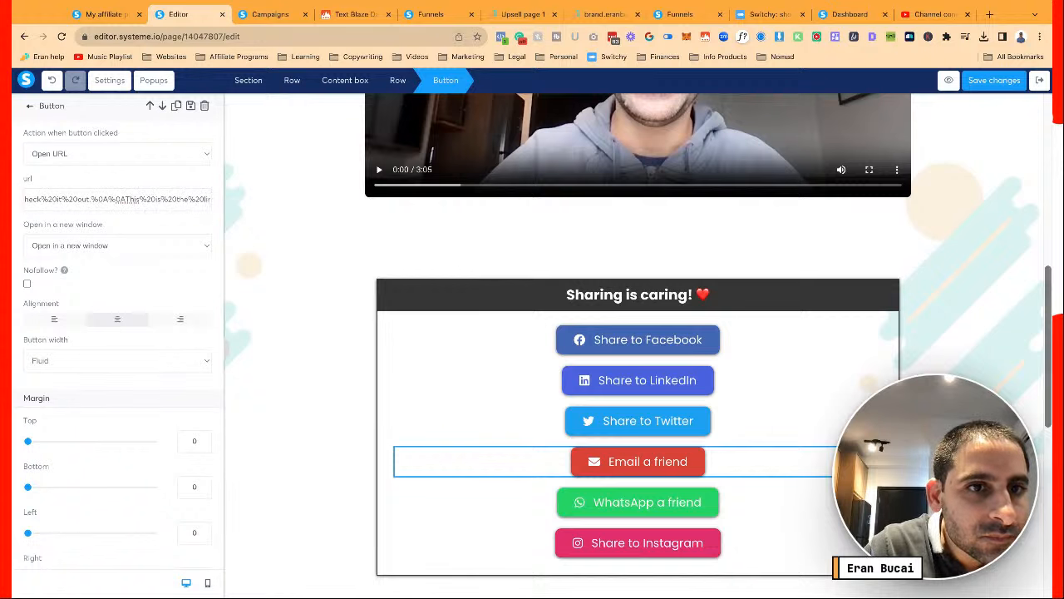
{"action": "key", "text": "Right"}
{"action": "key", "text": "Right"}
{"action": "key", "text": "Right"}
{"action": "key", "text": "Right"}
{"action": "key", "text": "Right"}
{"action": "key", "text": "Right"}
{"action": "key", "text": "Right"}
{"action": "key", "text": "Right"}
{"action": "key", "text": "Right"}
{"action": "key", "text": "Right"}
{"action": "key", "text": "Right"}
{"action": "key", "text": "Right"}
{"action": "key", "text": "Right"}
{"action": "key", "text": "Right"}
{"action": "key", "text": "Right"}
{"action": "key", "text": "Right"}
{"action": "key", "text": "Right"}
{"action": "key", "text": "Right"}
{"action": "key", "text": "Right"}
{"action": "key", "text": "Right"}
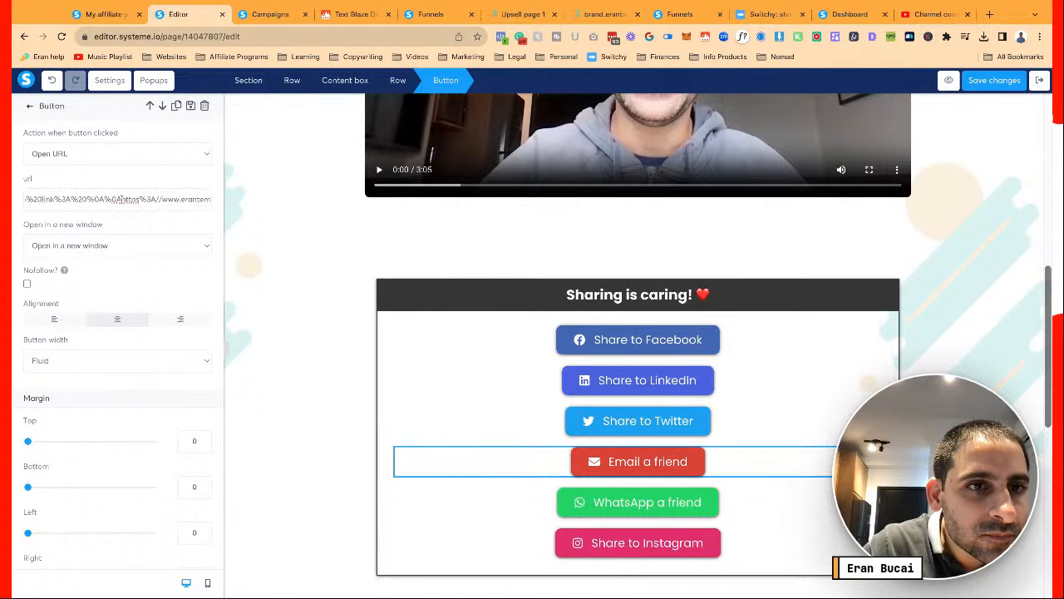
{"action": "key", "text": "shift+Right"}
{"action": "key", "text": "shift+Right"}
{"action": "key", "text": "shift+Right"}
{"action": "key", "text": "shift+Right"}
{"action": "key", "text": "shift+Right"}
{"action": "key", "text": "shift+Right"}
{"action": "key", "text": "shift+Right"}
{"action": "key", "text": "shift+Right"}
{"action": "key", "text": "shift+Right"}
{"action": "key", "text": "shift+Right"}
{"action": "key", "text": "shift+Right"}
{"action": "key", "text": "shift+Right"}
{"action": "key", "text": "shift+Right"}
{"action": "key", "text": "shift+Right"}
{"action": "key", "text": "shift+Right"}
{"action": "key", "text": "shift+Right"}
{"action": "key", "text": "shift+Right"}
{"action": "key", "text": "shift+Right"}
{"action": "key", "text": "shift+Right"}
{"action": "key", "text": "shift+Right"}
{"action": "type", "text": "https%3A//members.dotcomtruths.com/dctplus"}
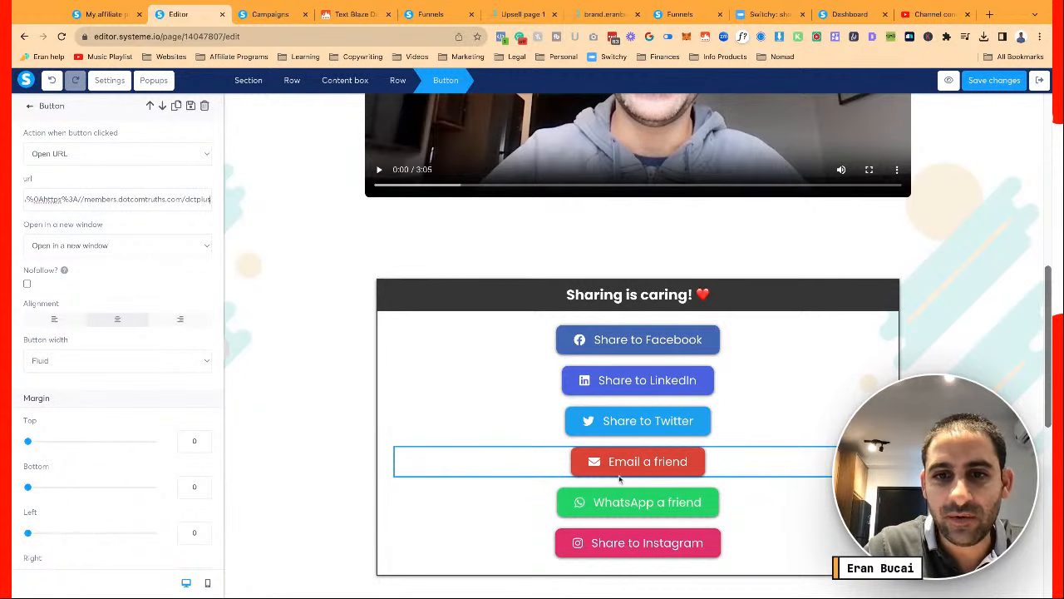
Select the WhatsApp a friend button and reach the old domain in its share link
{"action": "left_click", "coordinate": [632, 513]}
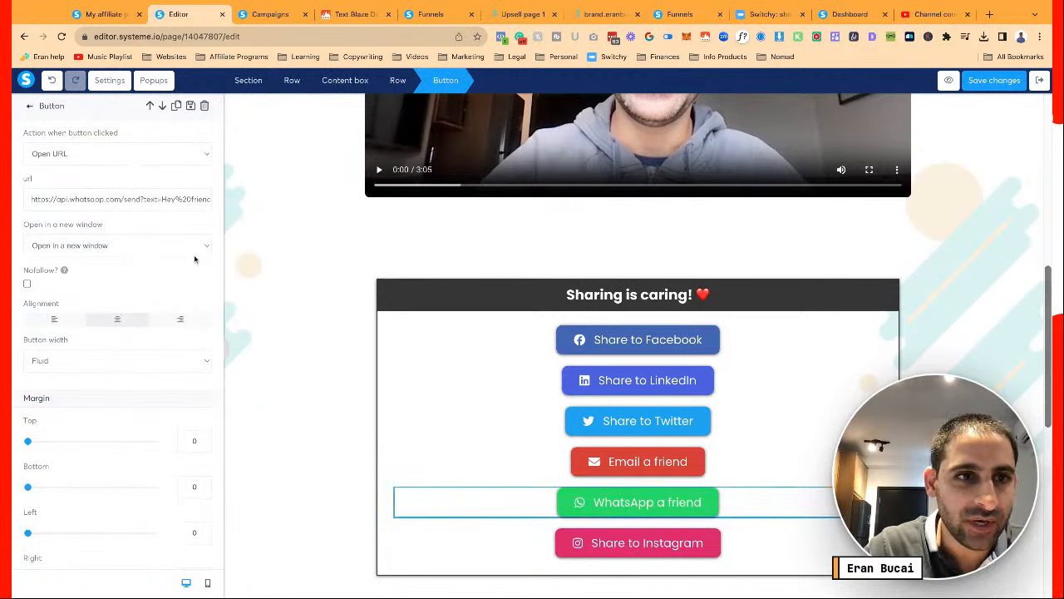
{"action": "scroll", "coordinate": [140, 200], "scroll_direction": "right", "scroll_amount": 1}
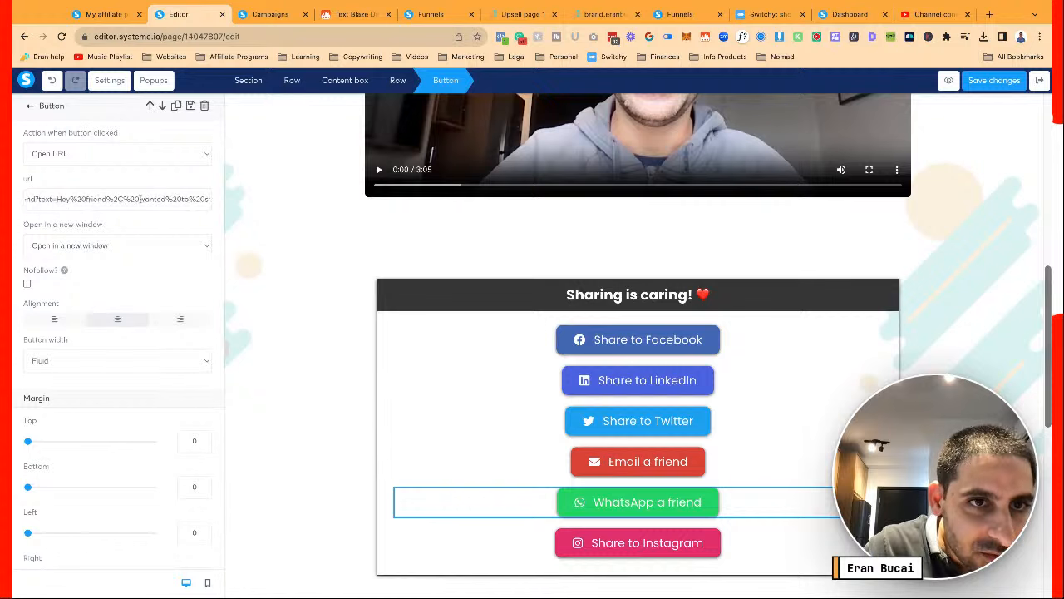
{"action": "key", "text": "Right"}
{"action": "key", "text": "Right"}
{"action": "key", "text": "Right"}
{"action": "key", "text": "Right"}
{"action": "key", "text": "Right"}
{"action": "key", "text": "Right"}
{"action": "key", "text": "Right"}
{"action": "key", "text": "Right"}
{"action": "key", "text": "Right"}
{"action": "key", "text": "Right"}
{"action": "key", "text": "Right"}
{"action": "key", "text": "Right"}
{"action": "key", "text": "Right"}
{"action": "key", "text": "Right"}
{"action": "key", "text": "Right"}
{"action": "key", "text": "Right"}
{"action": "key", "text": "Right"}
{"action": "key", "text": "Right"}
{"action": "key", "text": "Right"}
{"action": "key", "text": "Right"}
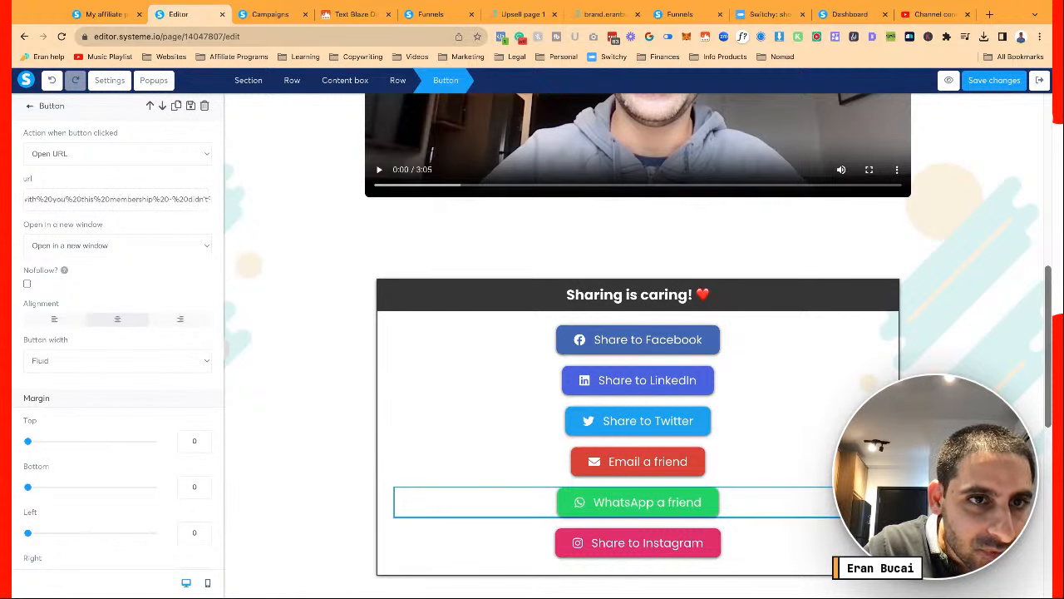
{"action": "key", "text": "Right"}
{"action": "key", "text": "Right"}
{"action": "key", "text": "Right"}
{"action": "key", "text": "Right"}
{"action": "key", "text": "Right"}
{"action": "key", "text": "Right"}
{"action": "key", "text": "Right"}
{"action": "key", "text": "Right"}
{"action": "key", "text": "Right"}
{"action": "key", "text": "Right"}
{"action": "key", "text": "Right"}
{"action": "key", "text": "Right"}
{"action": "key", "text": "Right"}
{"action": "key", "text": "Right"}
{"action": "key", "text": "Right"}
{"action": "key", "text": "Right"}
{"action": "key", "text": "Right"}
{"action": "key", "text": "Right"}
{"action": "key", "text": "Right"}
{"action": "key", "text": "Right"}
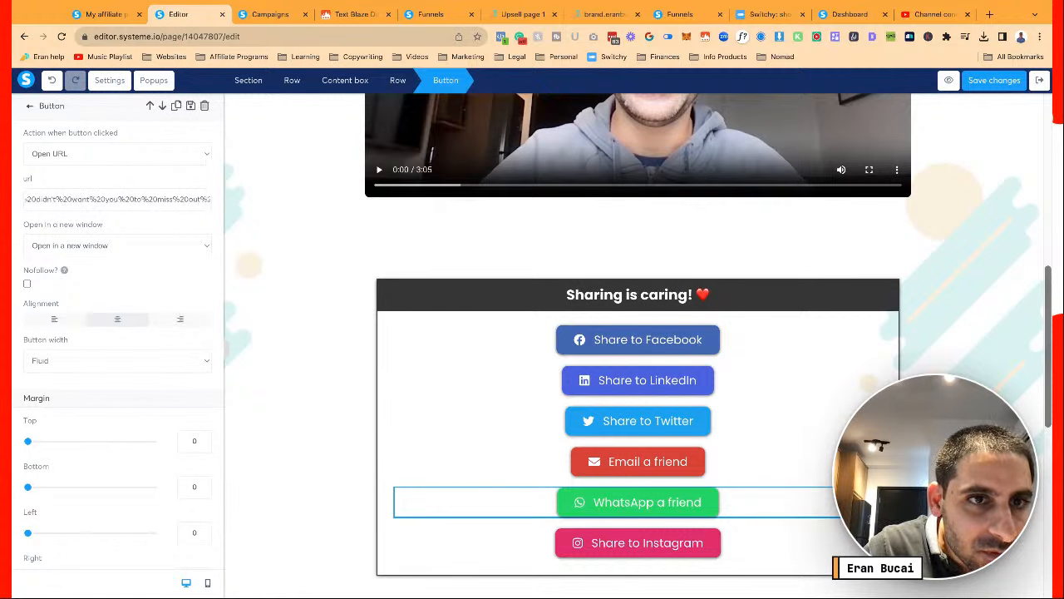
{"action": "key", "text": "Right"}
{"action": "key", "text": "Right"}
{"action": "key", "text": "Right"}
{"action": "key", "text": "Right"}
{"action": "key", "text": "Right"}
{"action": "key", "text": "Right"}
{"action": "key", "text": "Right"}
{"action": "key", "text": "Right"}
{"action": "key", "text": "Right"}
{"action": "key", "text": "Right"}
{"action": "key", "text": "Right"}
{"action": "key", "text": "Right"}
{"action": "key", "text": "Right"}
{"action": "key", "text": "Right"}
{"action": "key", "text": "Right"}
{"action": "key", "text": "Right"}
{"action": "key", "text": "Right"}
{"action": "key", "text": "Right"}
{"action": "key", "text": "Right"}
{"action": "key", "text": "Right"}
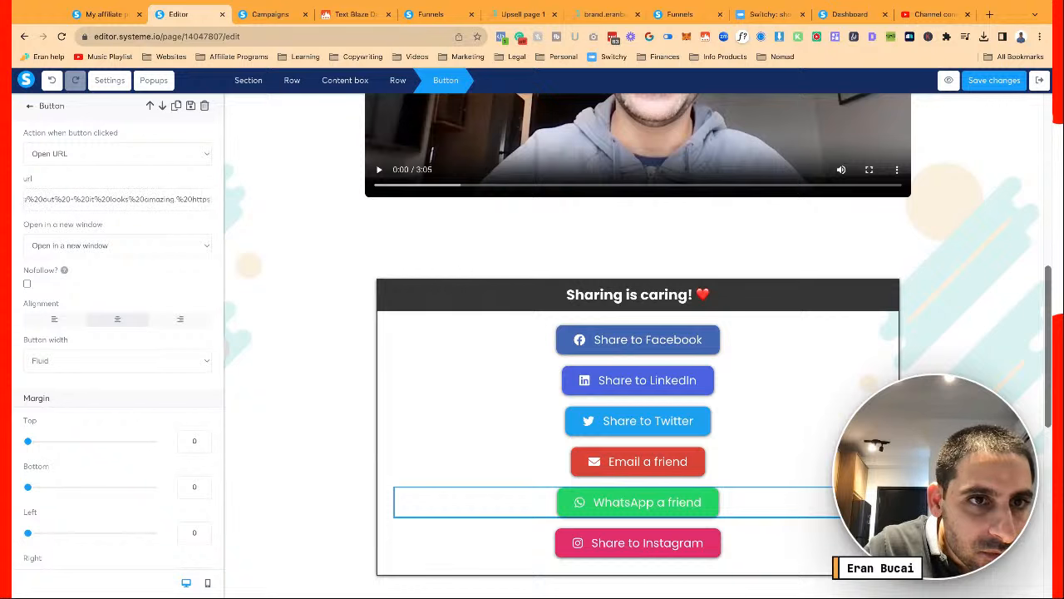
{"action": "key", "text": "Right"}
{"action": "key", "text": "Right"}
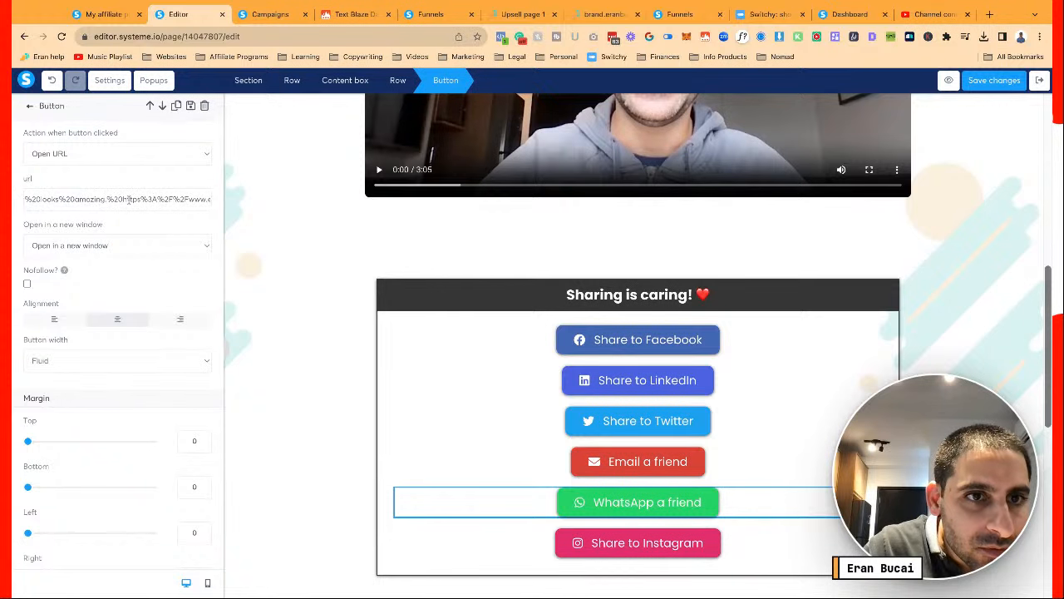
{"action": "key", "text": "Right"}
{"action": "key", "text": "Right"}
{"action": "key", "text": "Right"}
{"action": "key", "text": "Right"}
{"action": "key", "text": "Right"}
{"action": "key", "text": "Right"}
{"action": "key", "text": "Right"}
{"action": "key", "text": "Right"}
{"action": "key", "text": "Right"}
{"action": "key", "text": "Right"}
{"action": "key", "text": "Right"}
{"action": "key", "text": "Right"}
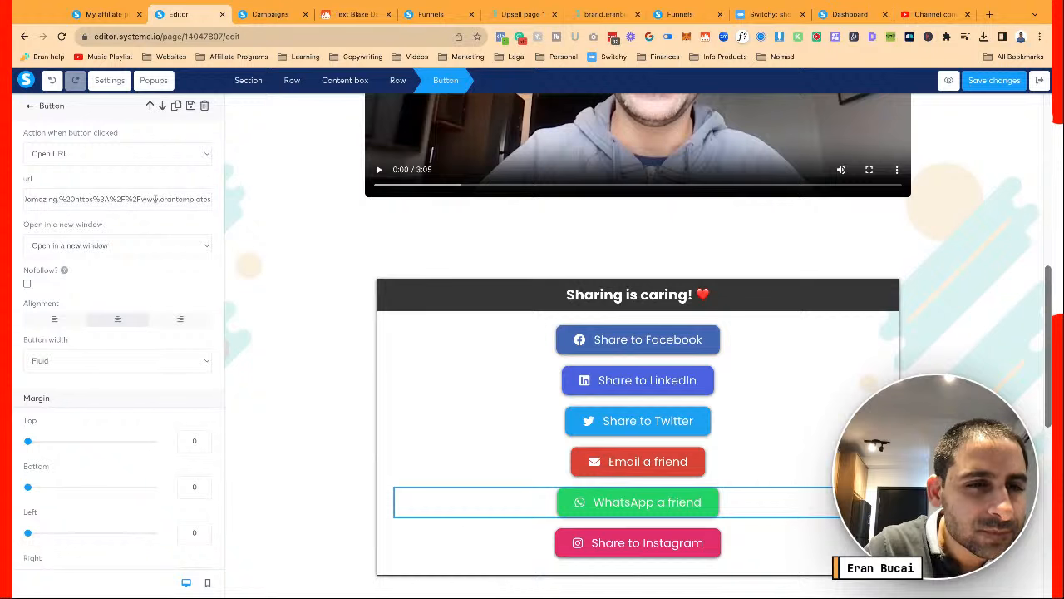
{"action": "key", "text": "Right"}
{"action": "key", "text": "Right"}
{"action": "key", "text": "Right"}
{"action": "key", "text": "Right"}
{"action": "key", "text": "Right"}
{"action": "key", "text": "Right"}
{"action": "key", "text": "Right"}
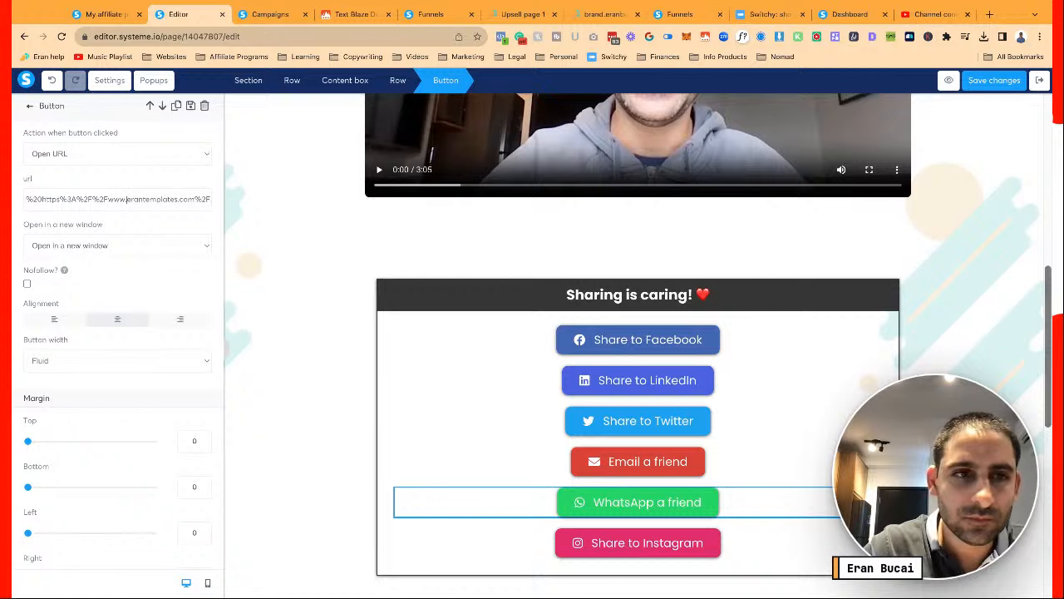
Replace the old domain with member.dotcomtruths.com/dctplus, then select the Share to Instagram button
{"action": "key", "text": "shift+Left"}
{"action": "key", "text": "shift+Left"}
{"action": "key", "text": "shift+Left"}
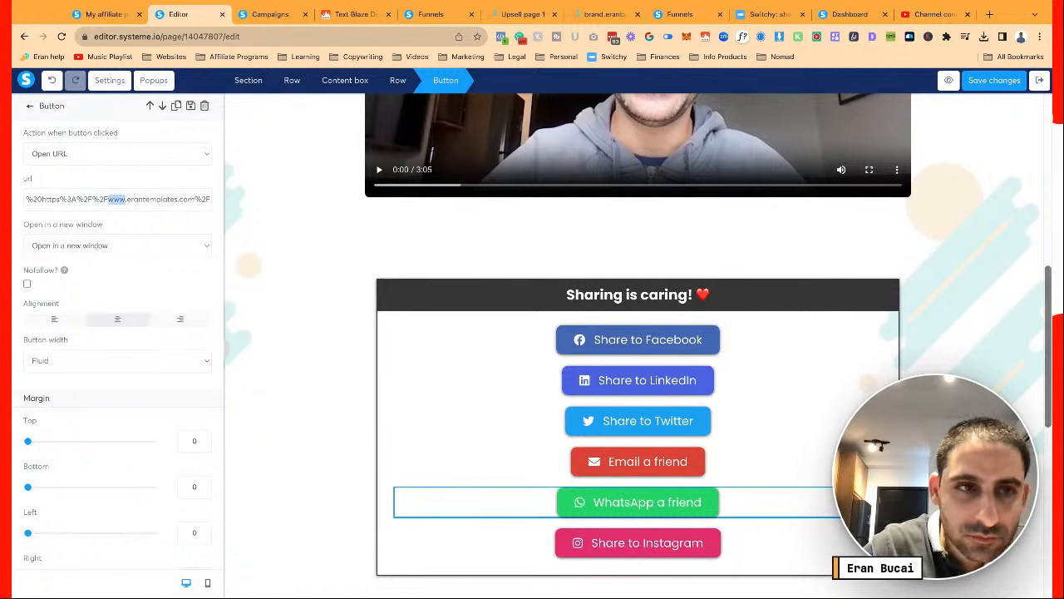
{"action": "type", "text": "member.dotcom"}
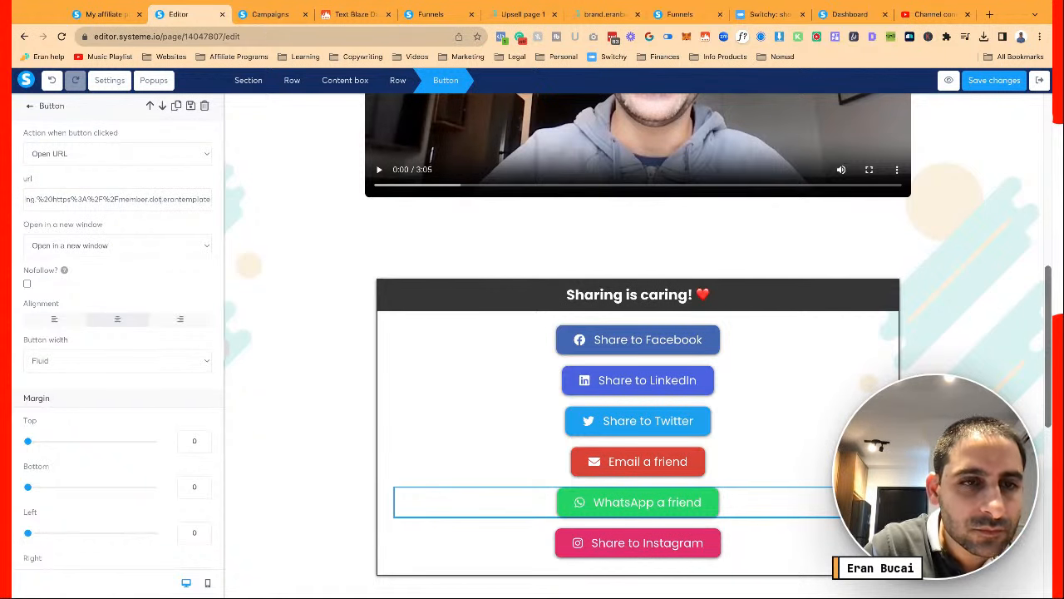
{"action": "type", "text": "truths.com/"}
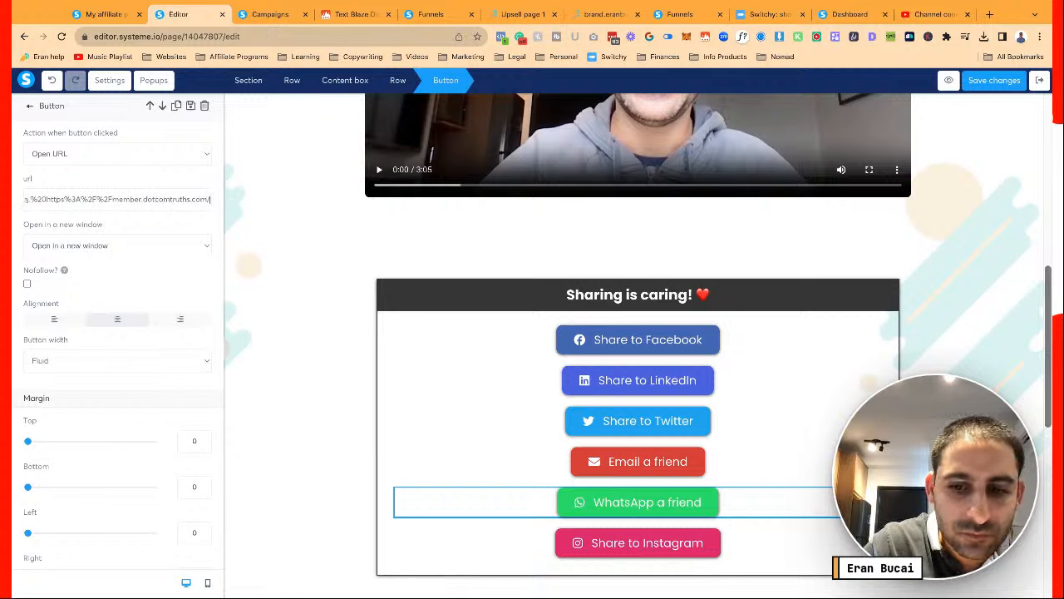
{"action": "type", "text": "dctpluserantemplates.com%2F"}
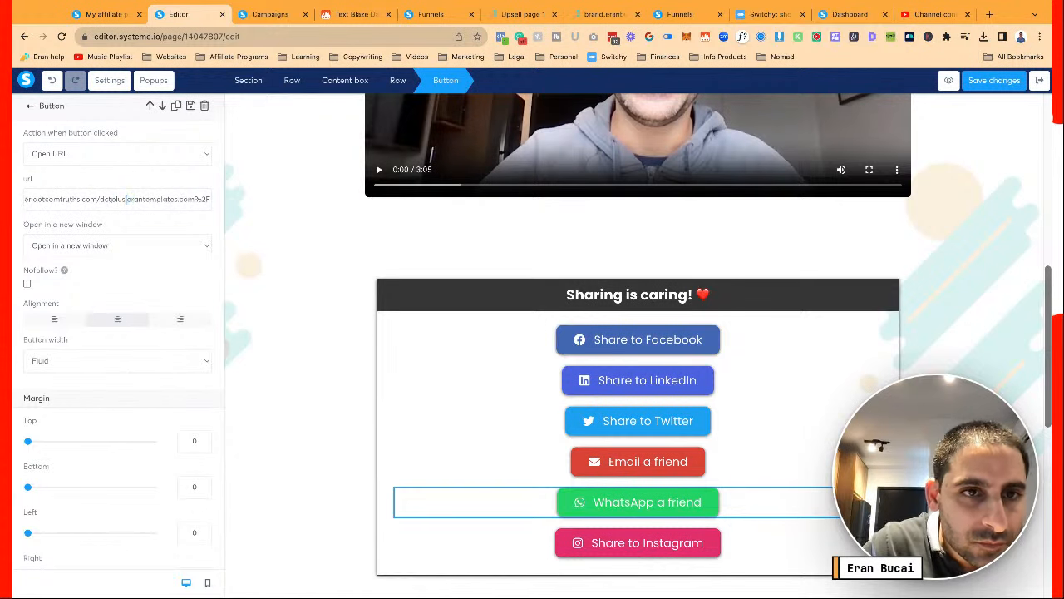
{"action": "key", "text": "shift+Right"}
{"action": "key", "text": "shift+Right"}
{"action": "key", "text": "shift+Right"}
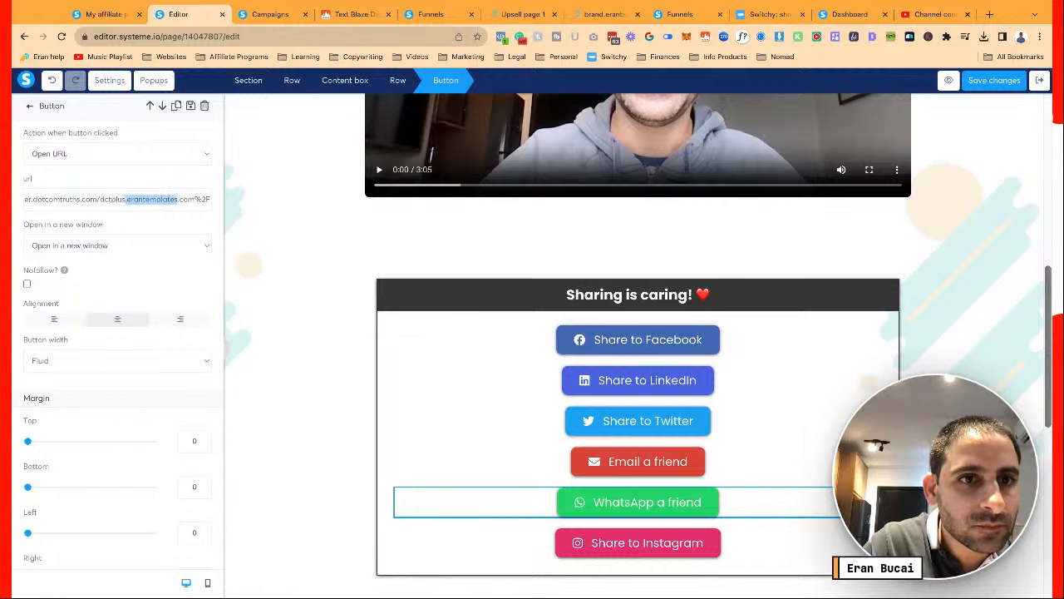
{"action": "key", "text": "shift+Right"}
{"action": "key", "text": "shift+Right"}
{"action": "key", "text": "shift+Right"}
{"action": "key", "text": "shift+Right"}
{"action": "key", "text": "BackSpace"}
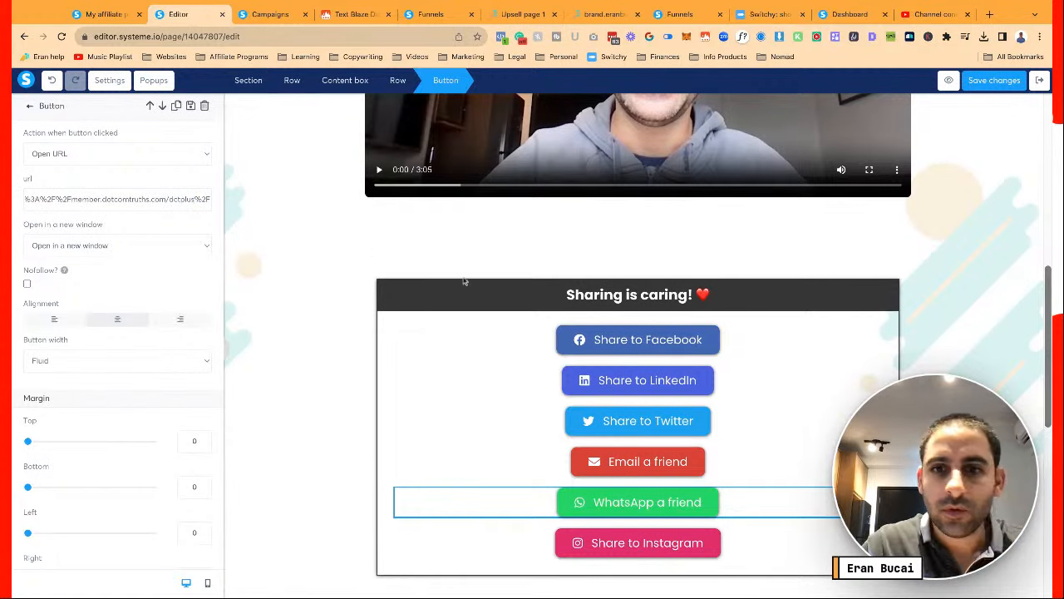
{"action": "left_click", "coordinate": [632, 542]}
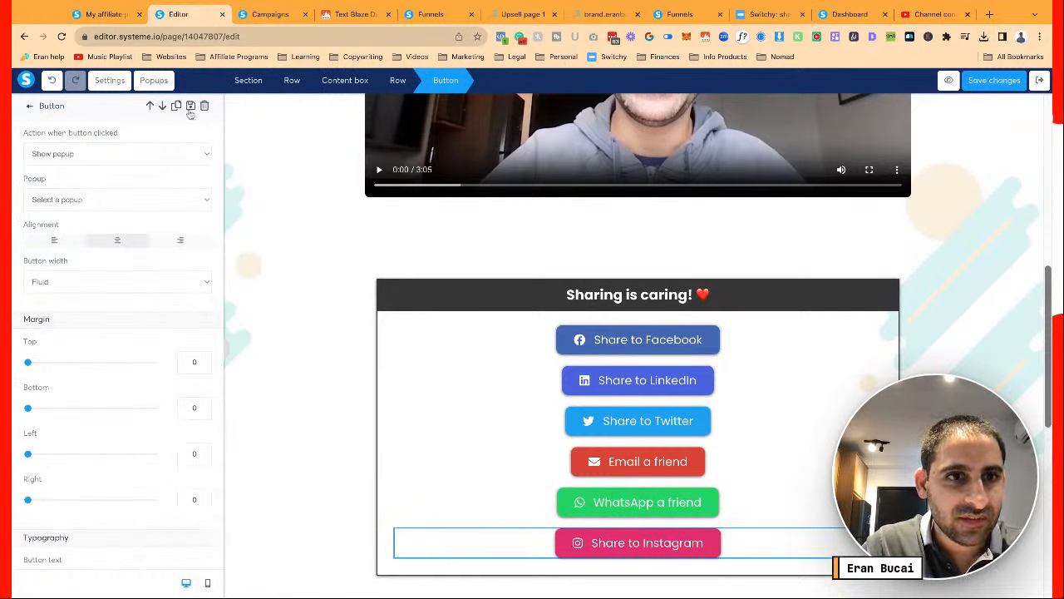
Save the page and view the Instagram sharing Popup №1 from the Popups list
{"action": "left_click", "coordinate": [983, 82]}
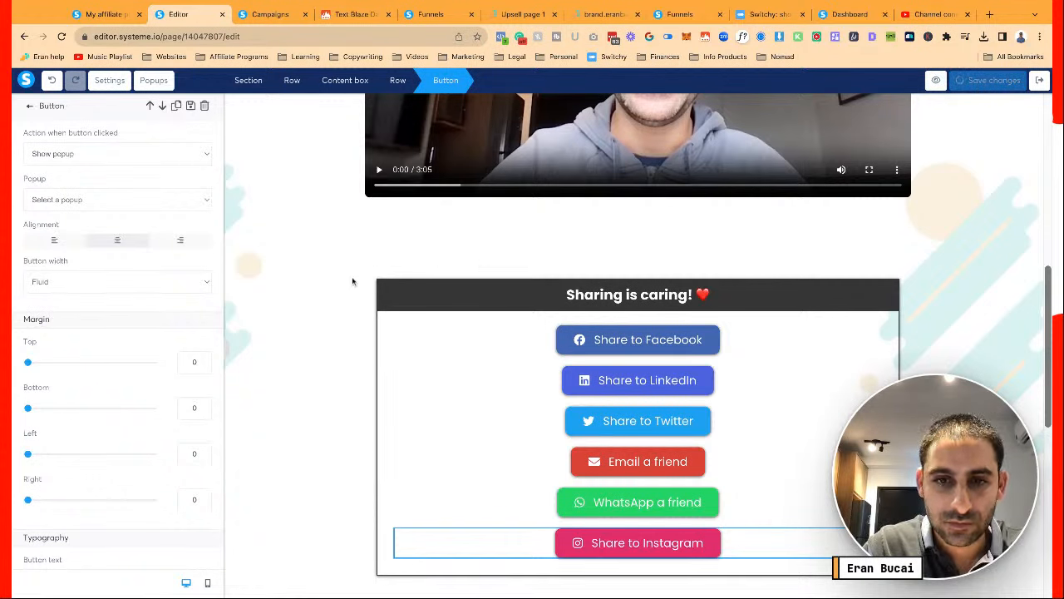
{"action": "left_click", "coordinate": [154, 80]}
{"action": "left_click", "coordinate": [192, 111]}
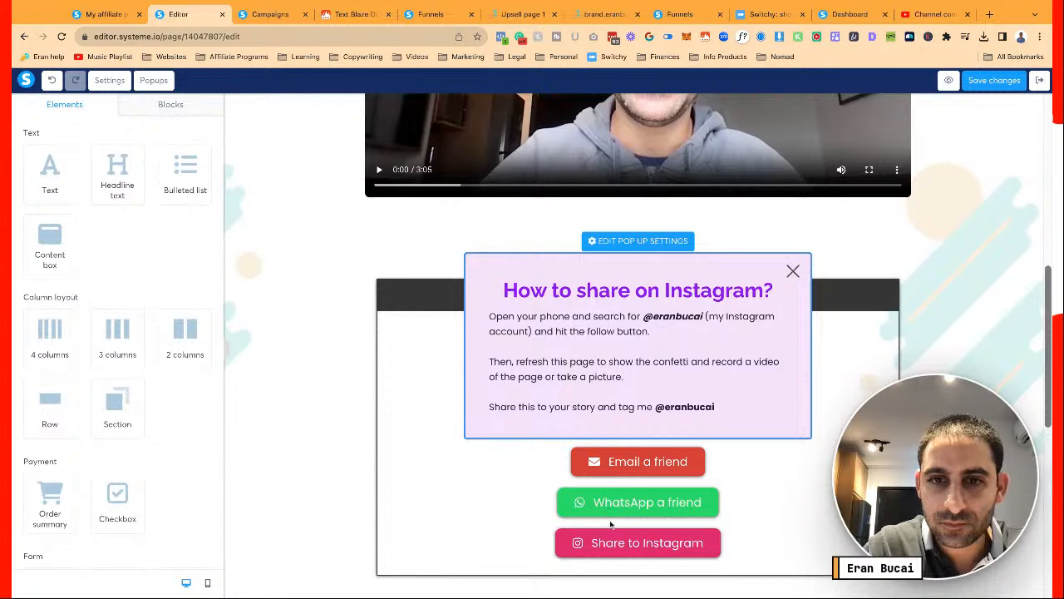
{"action": "left_click", "coordinate": [588, 542]}
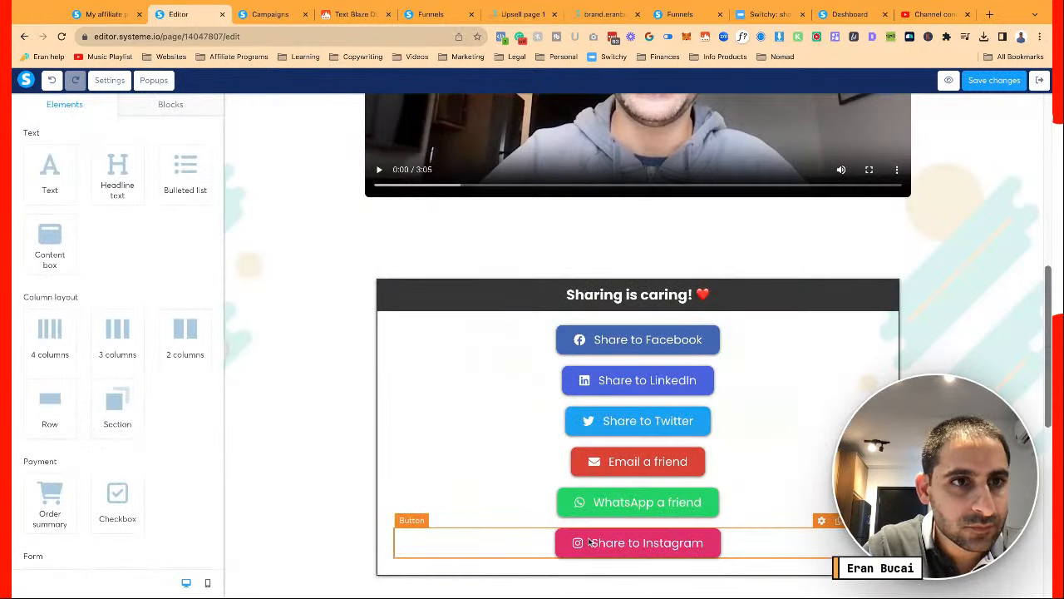
Check the Share to Instagram button and scroll to the After Purchase Confirmation section
{"action": "left_click", "coordinate": [588, 541]}
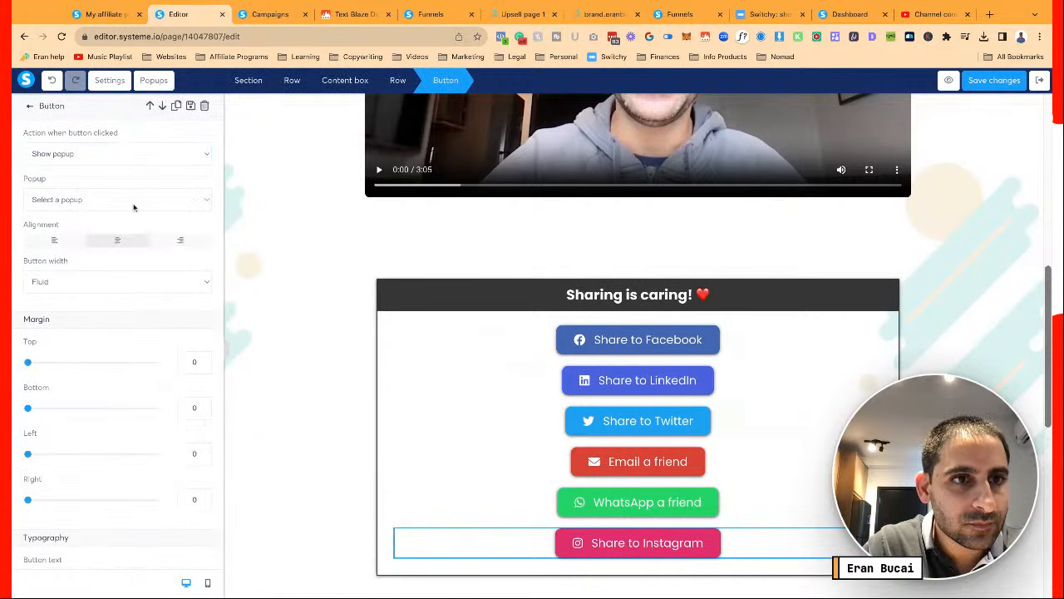
{"action": "left_click", "coordinate": [401, 340]}
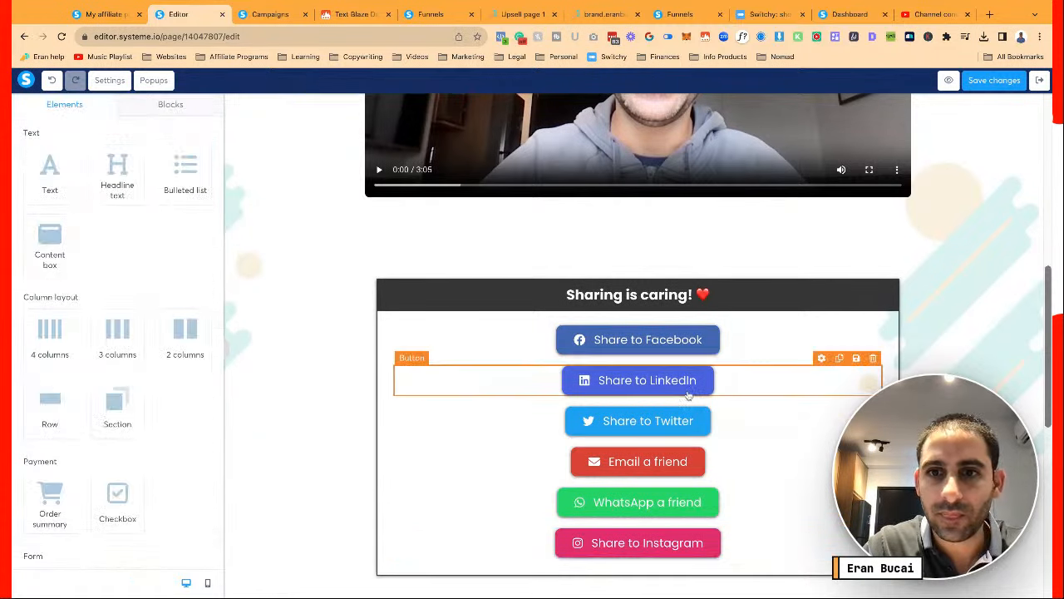
{"action": "scroll", "coordinate": [688, 395], "scroll_direction": "up", "scroll_amount": 1}
{"action": "scroll", "coordinate": [688, 396], "scroll_direction": "down", "scroll_amount": 4}
{"action": "scroll", "coordinate": [689, 395], "scroll_direction": "up", "scroll_amount": 1}
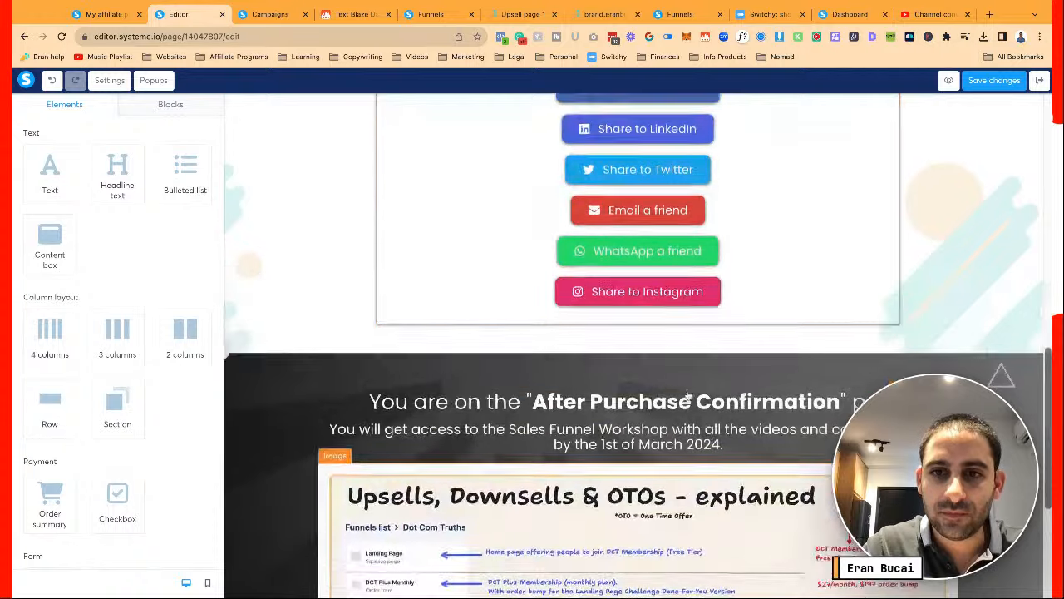
{"action": "scroll", "coordinate": [688, 395], "scroll_direction": "down", "scroll_amount": 4}
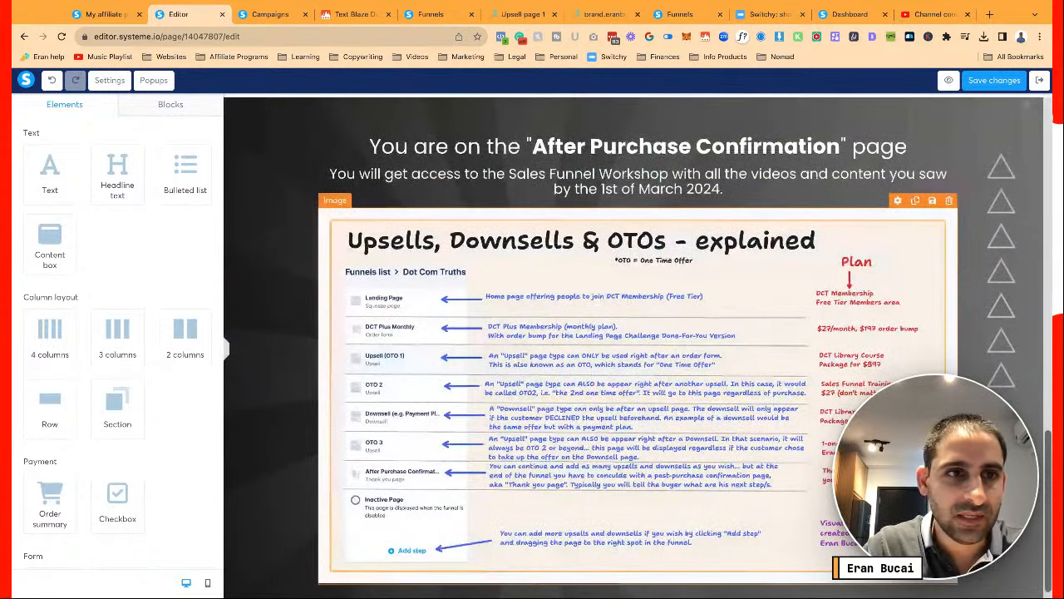
Replace the Upsells funnel diagram with the uploaded 7.png image and save the page
{"action": "left_click", "coordinate": [416, 340]}
{"action": "left_click", "coordinate": [197, 155]}
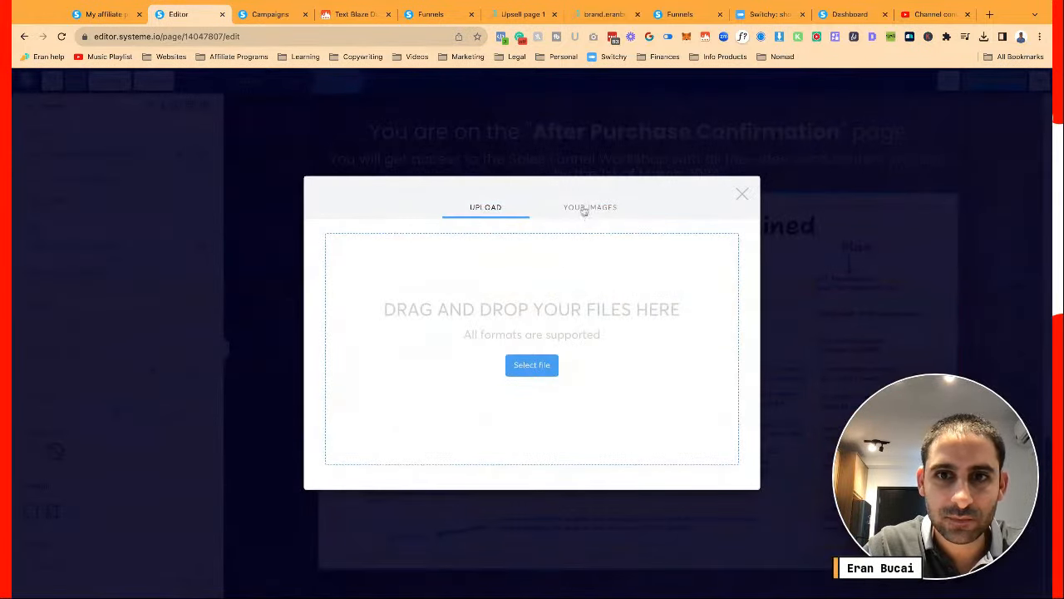
{"action": "left_click", "coordinate": [532, 365]}
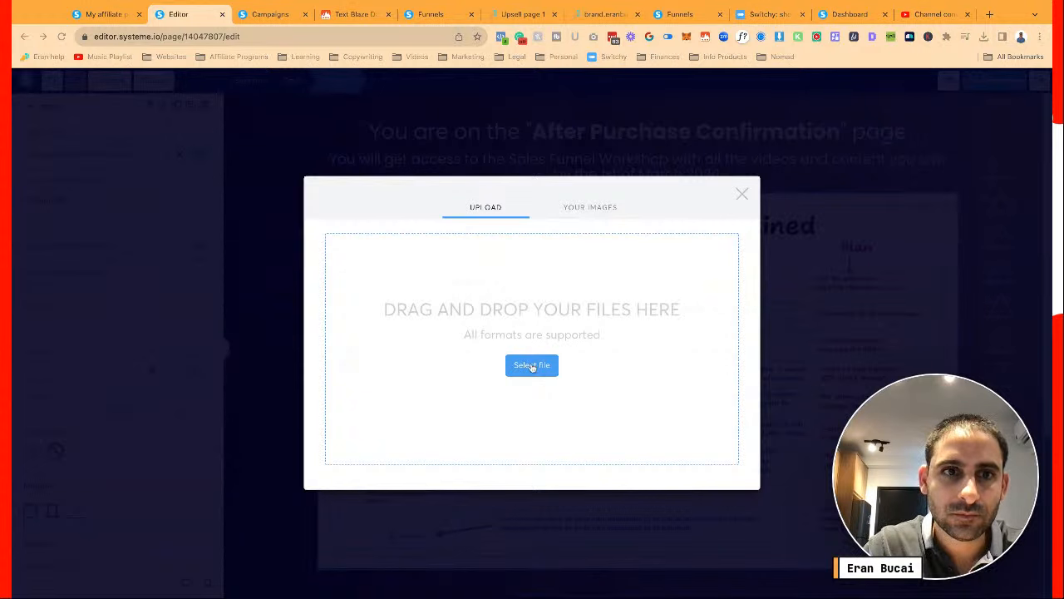
{"action": "double_click", "coordinate": [271, 226]}
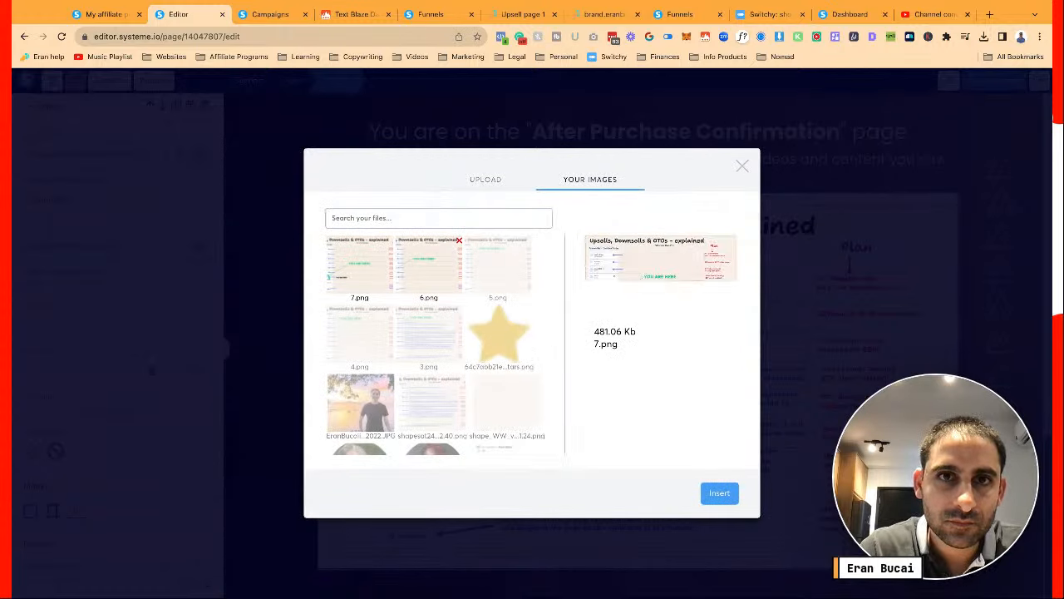
{"action": "left_click", "coordinate": [554, 14]}
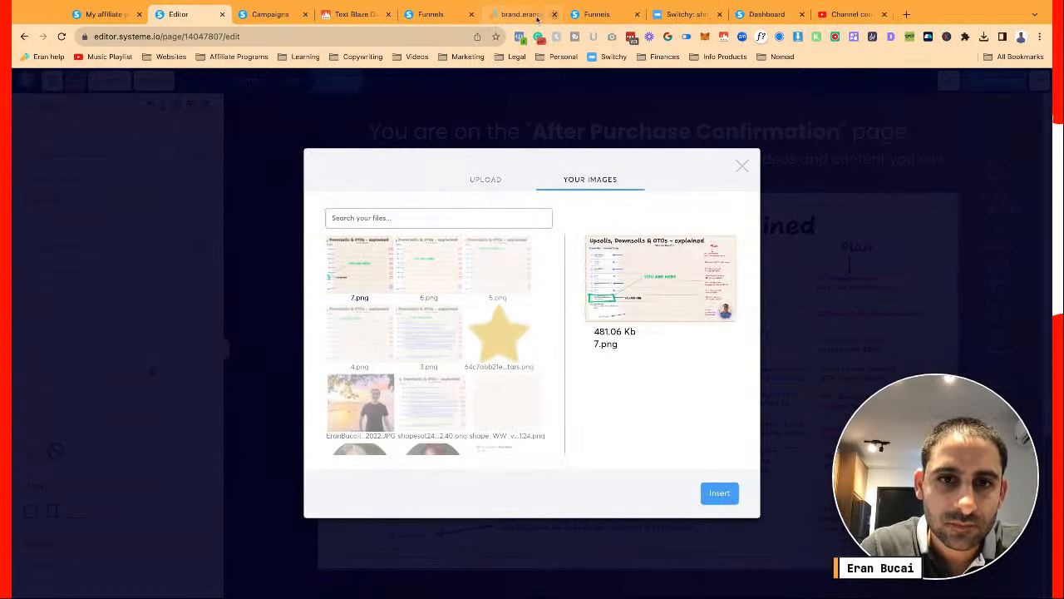
{"action": "left_click", "coordinate": [719, 494]}
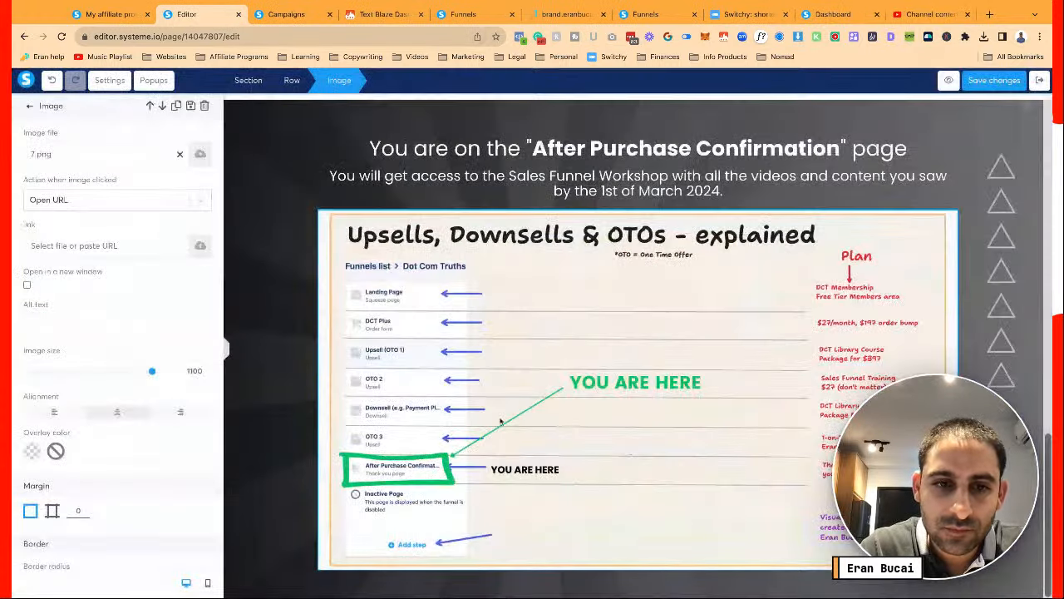
{"action": "left_click", "coordinate": [738, 353]}
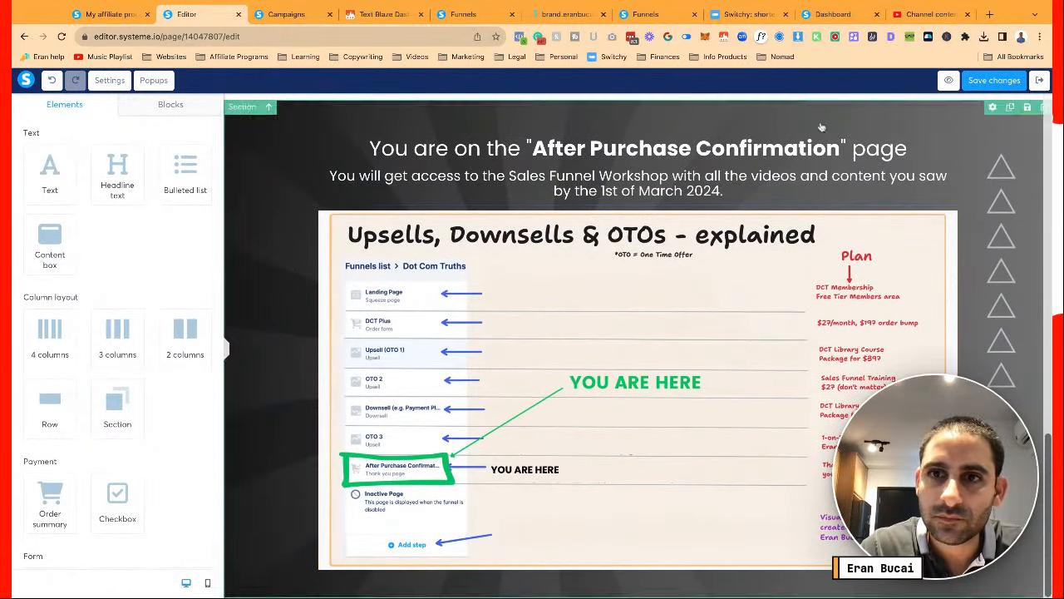
{"action": "left_click", "coordinate": [993, 79]}
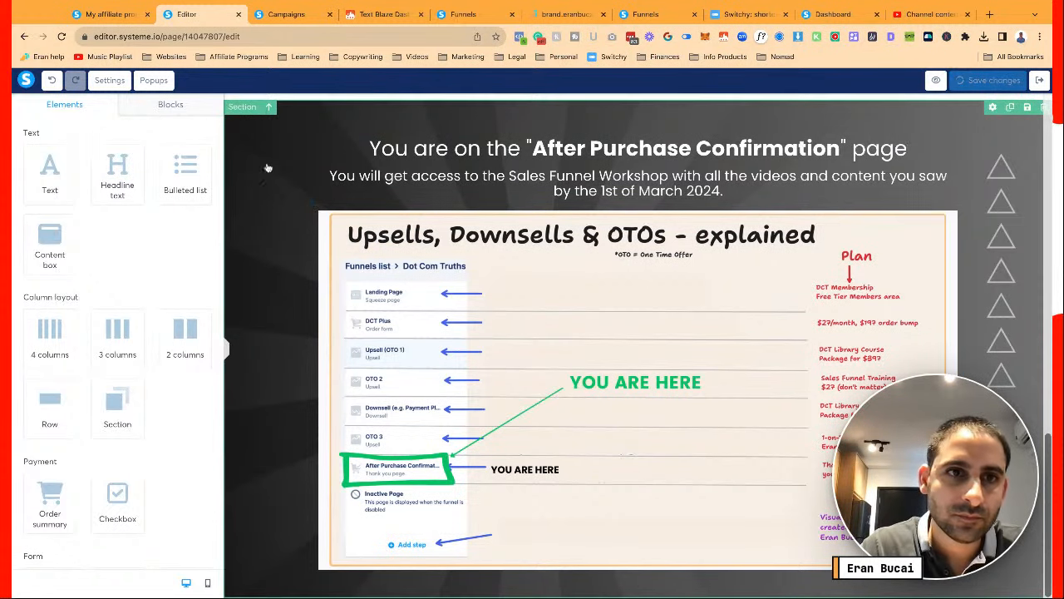
Change the After Purchase Confirmation section's bottom padding from 40 to 35
{"action": "left_click", "coordinate": [258, 110]}
{"action": "scroll", "coordinate": [152, 328], "scroll_direction": "down", "scroll_amount": 10}
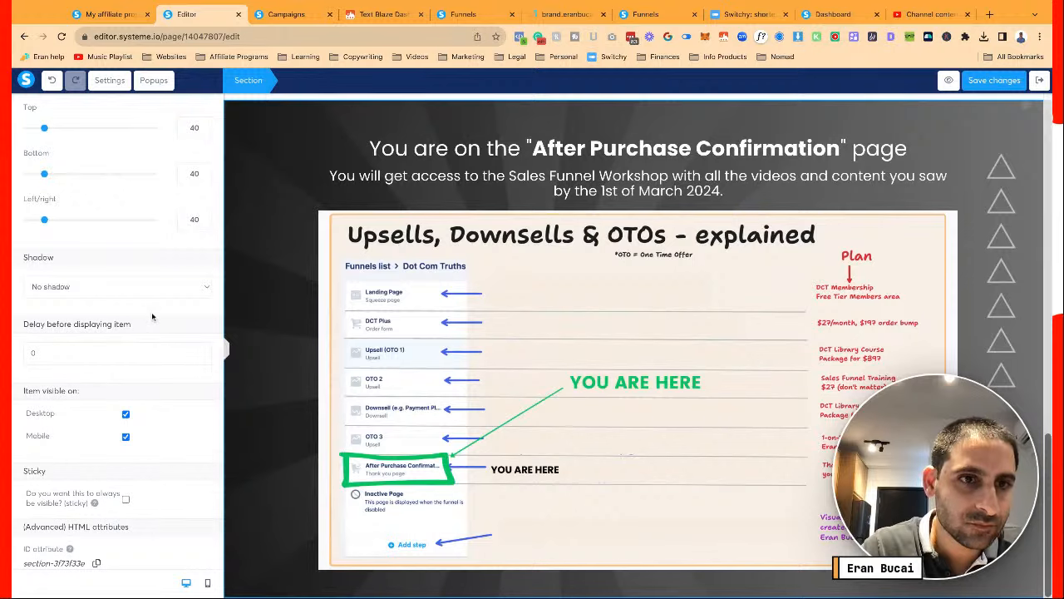
{"action": "scroll", "coordinate": [152, 310], "scroll_direction": "up", "scroll_amount": 1}
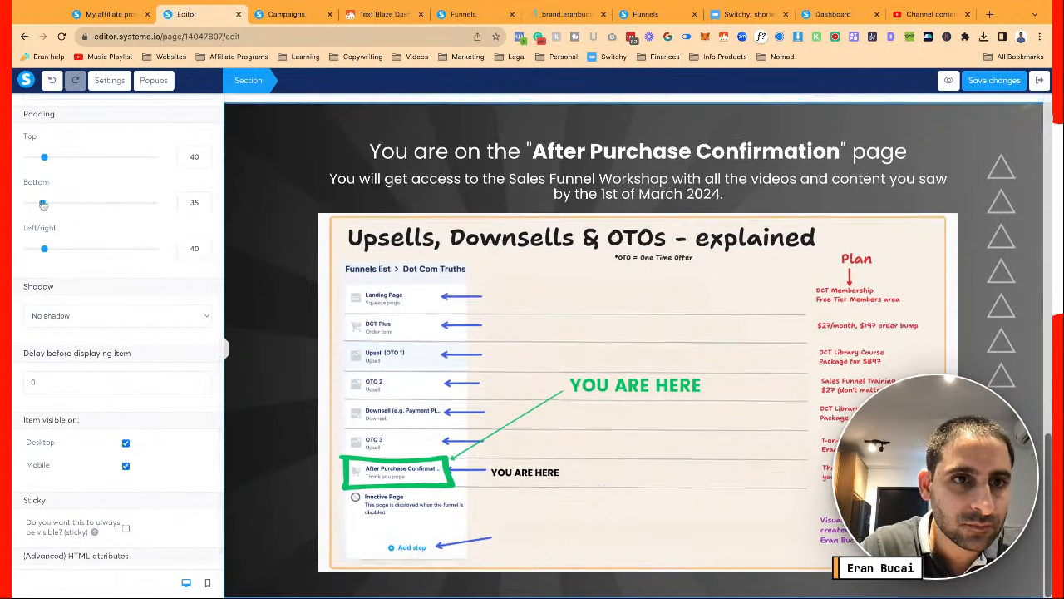
{"action": "left_click_drag", "start_coordinate": [44, 204], "coordinate": [238, 265]}
Browse the saved blocks under Blocks > My blocks
{"action": "scroll", "coordinate": [238, 266], "scroll_direction": "down", "scroll_amount": 2}
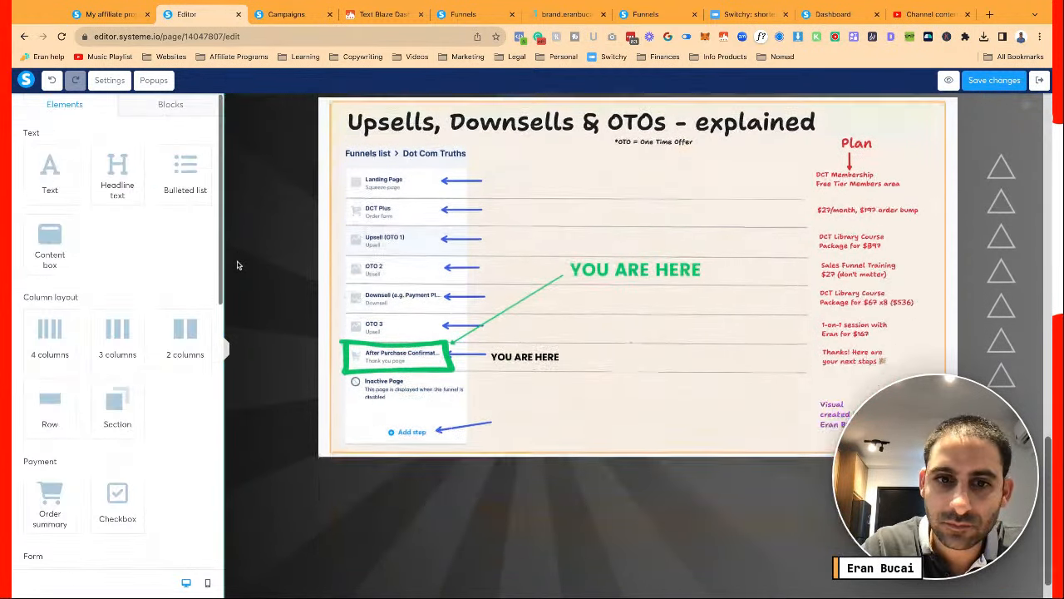
{"action": "left_click", "coordinate": [164, 111]}
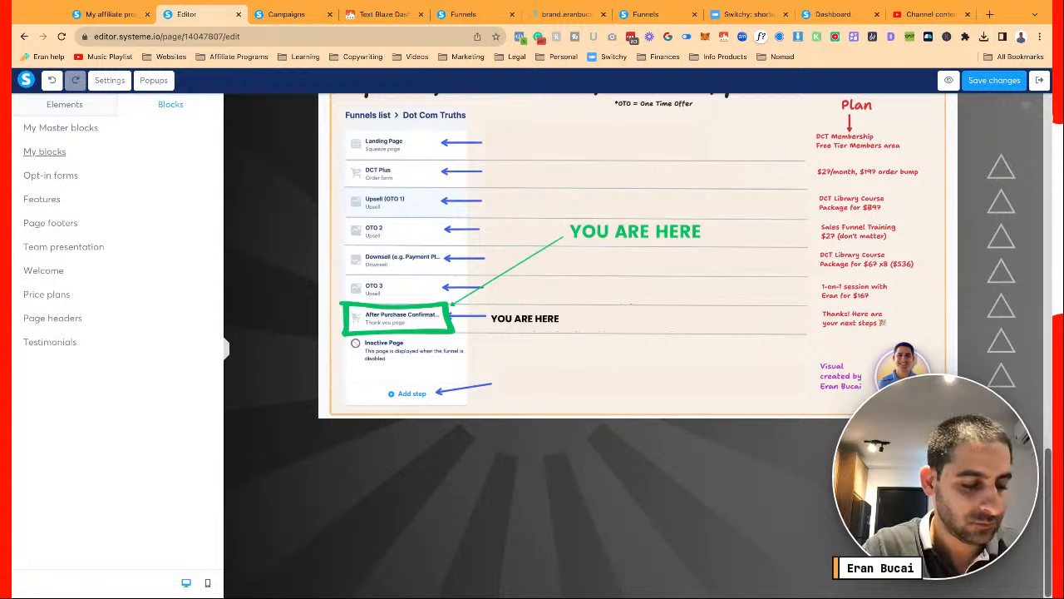
{"action": "left_click", "coordinate": [44, 151]}
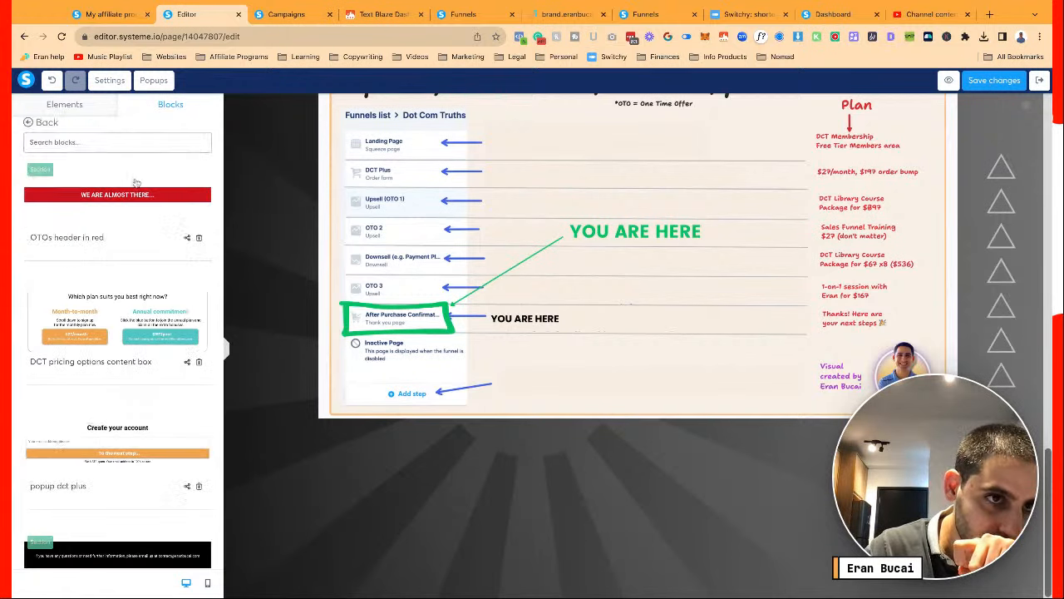
{"action": "scroll", "coordinate": [154, 238], "scroll_direction": "down", "scroll_amount": 3}
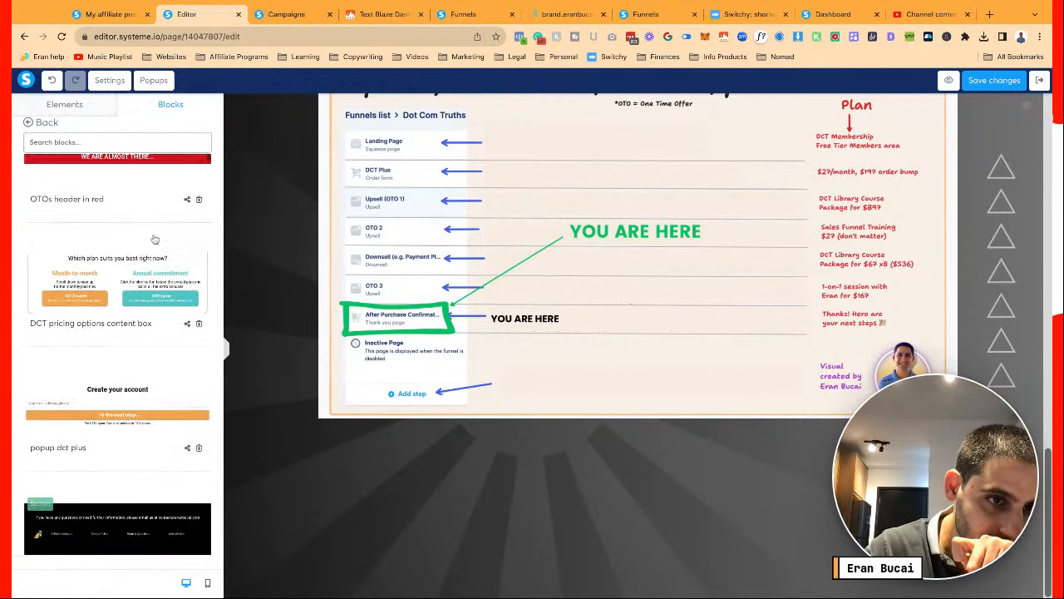
{"action": "scroll", "coordinate": [320, 404], "scroll_direction": "down", "scroll_amount": 1}
{"action": "scroll", "coordinate": [319, 404], "scroll_direction": "down", "scroll_amount": 2}
Set the footer section's Margin Top from 200 to 0 and save the page
{"action": "left_click", "coordinate": [319, 404]}
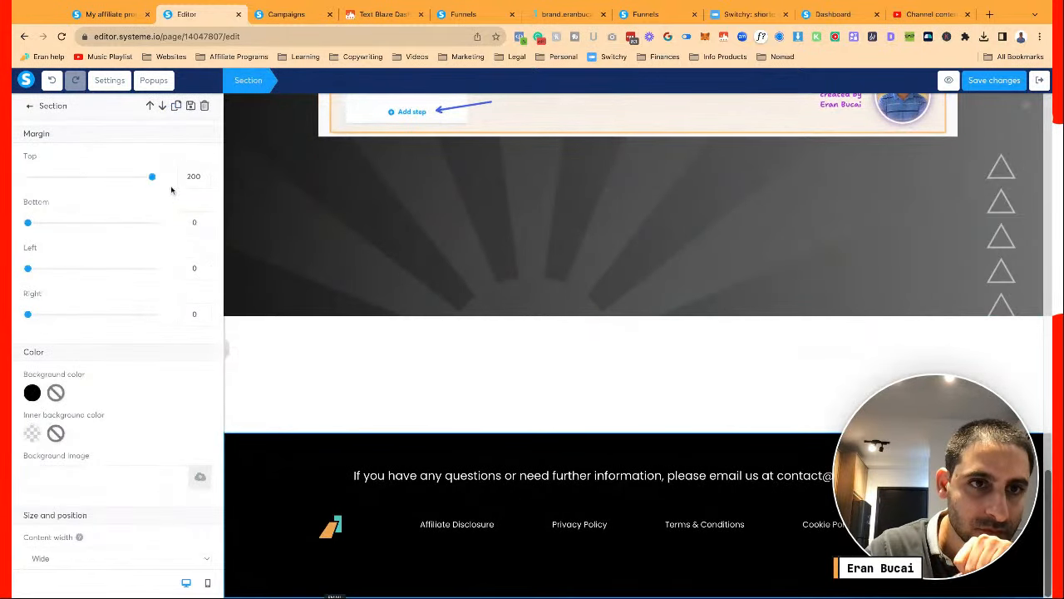
{"action": "left_click_drag", "start_coordinate": [152, 184], "coordinate": [13, 184]}
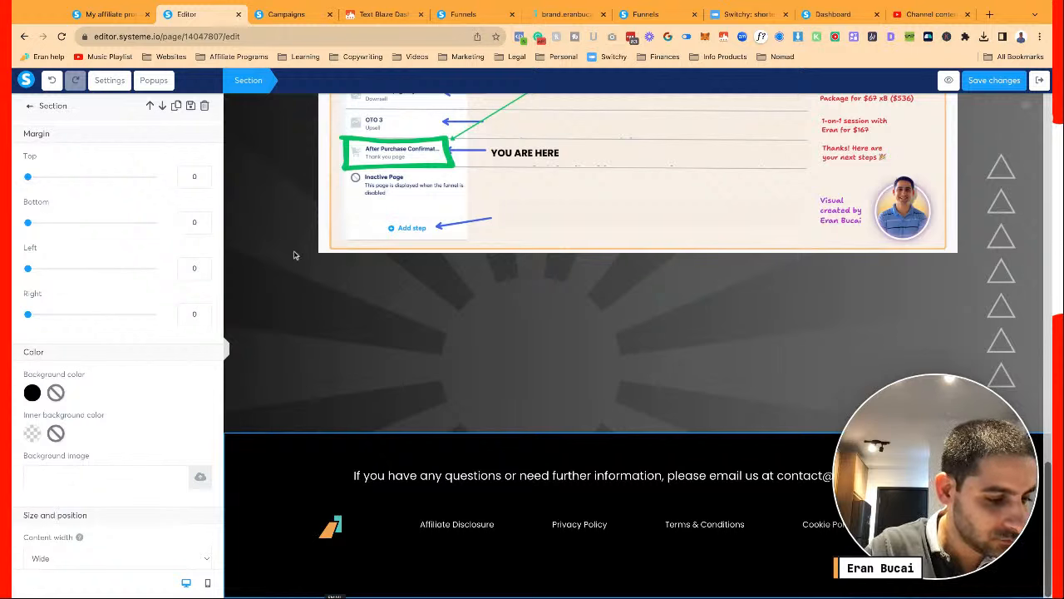
{"action": "left_click", "coordinate": [987, 84]}
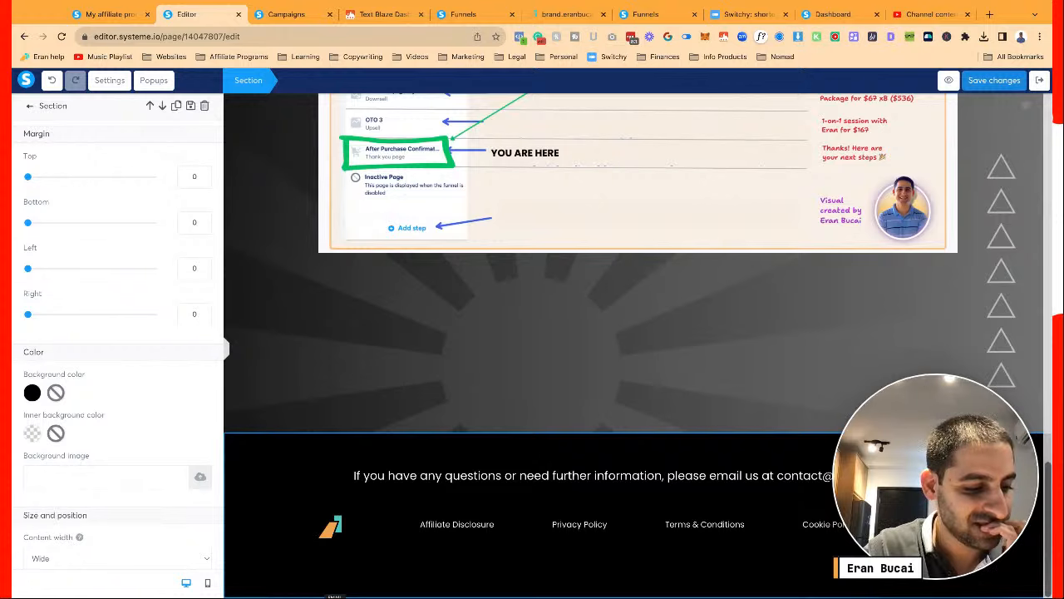
{"action": "key", "text": "Escape"}
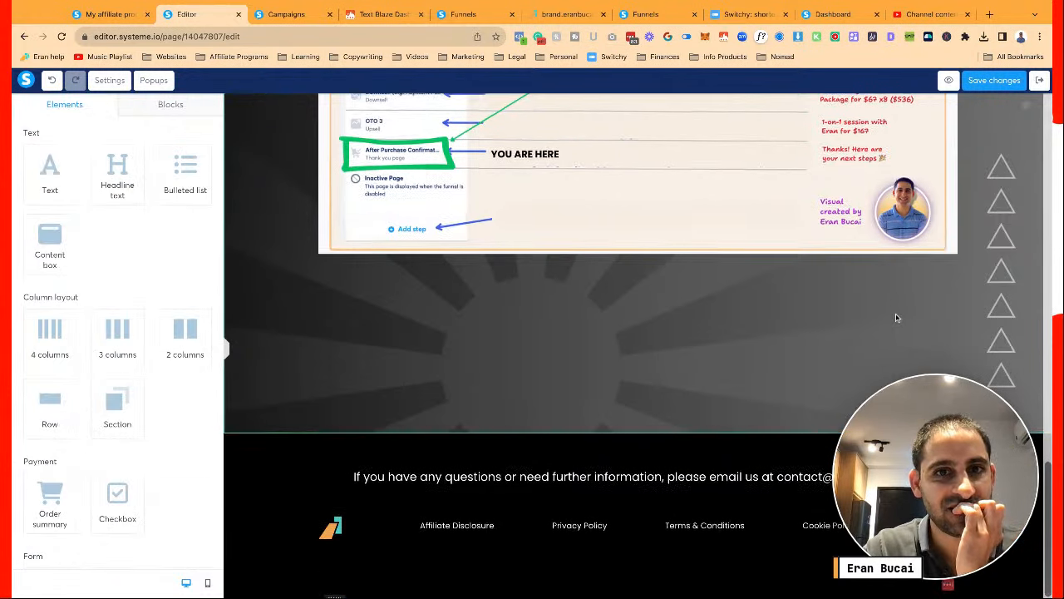
{"action": "scroll", "coordinate": [896, 318], "scroll_direction": "up", "scroll_amount": 2}
{"action": "scroll", "coordinate": [637, 332], "scroll_direction": "up", "scroll_amount": 10}
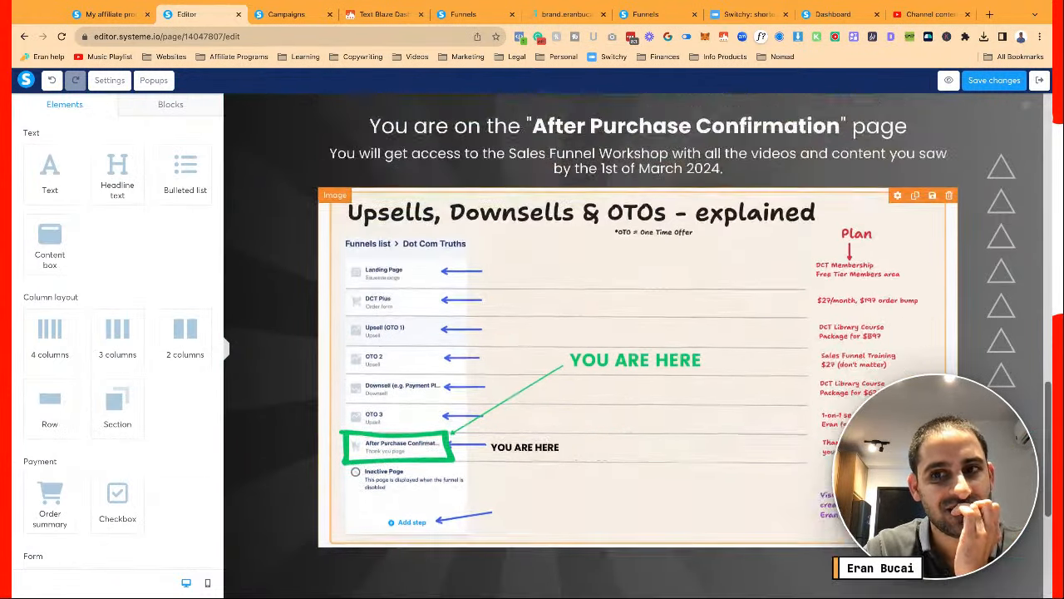
{"action": "scroll", "coordinate": [637, 333], "scroll_direction": "down", "scroll_amount": 5}
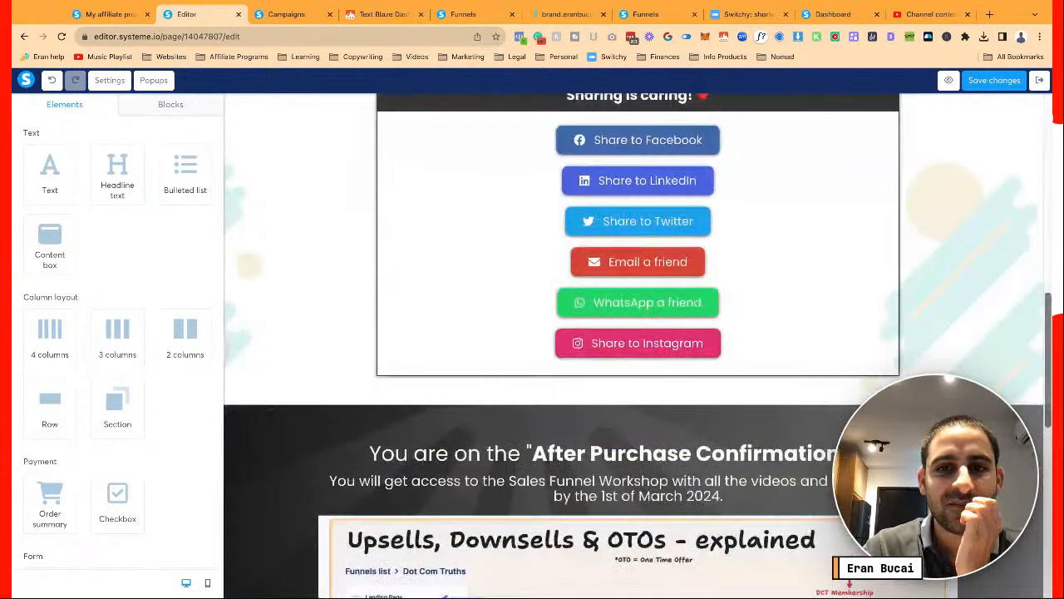
{"action": "scroll", "coordinate": [260, 317], "scroll_direction": "down", "scroll_amount": 3}
{"action": "scroll", "coordinate": [261, 317], "scroll_direction": "up", "scroll_amount": 2}
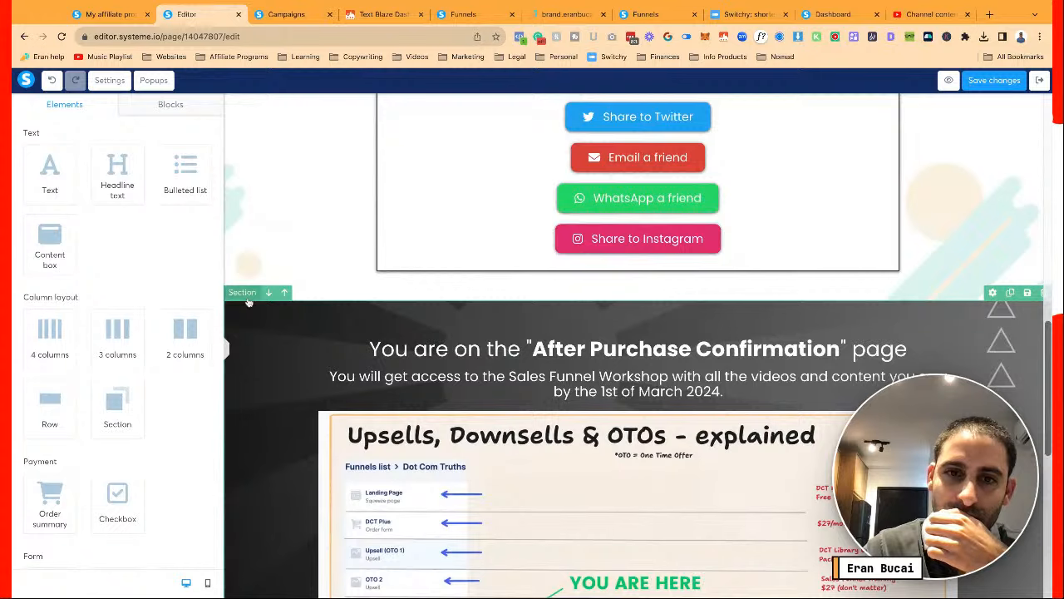
Raise the After Purchase Confirmation section's top padding to 153 and review the Sharing is caring box
{"action": "left_click", "coordinate": [247, 303]}
{"action": "scroll", "coordinate": [247, 303], "scroll_direction": "down", "scroll_amount": 3}
{"action": "scroll", "coordinate": [137, 357], "scroll_direction": "down", "scroll_amount": 5}
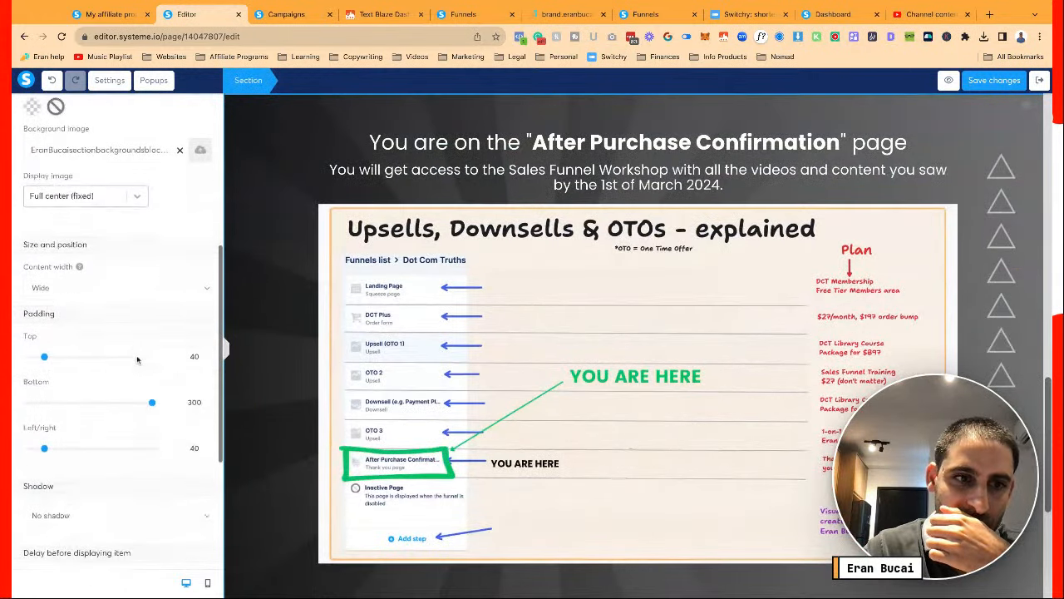
{"action": "left_click_drag", "start_coordinate": [44, 357], "coordinate": [92, 356]}
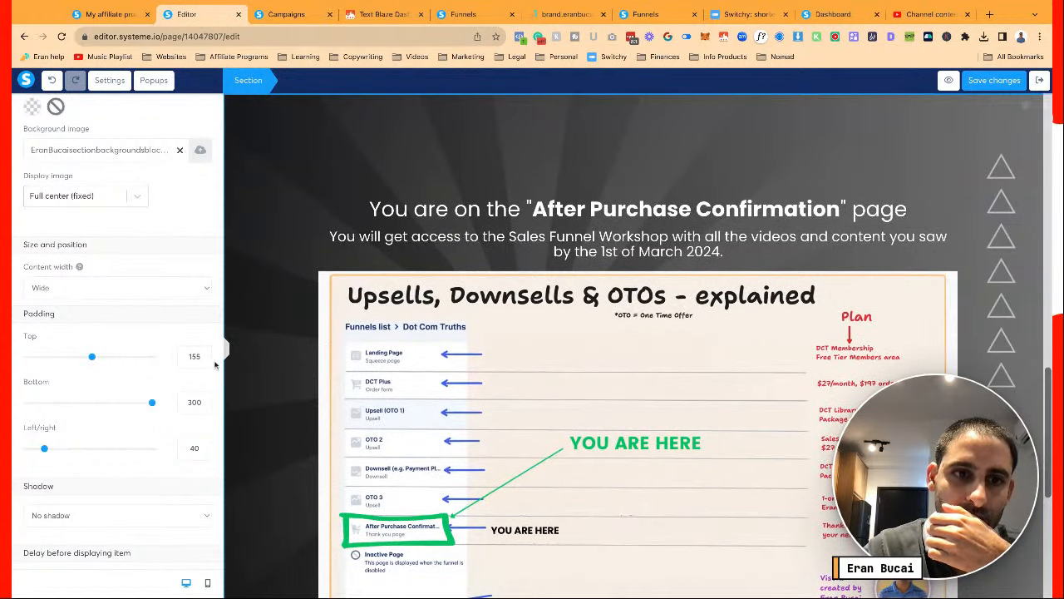
{"action": "scroll", "coordinate": [203, 356], "scroll_direction": "down", "scroll_amount": 4}
{"action": "left_click", "coordinate": [271, 366]}
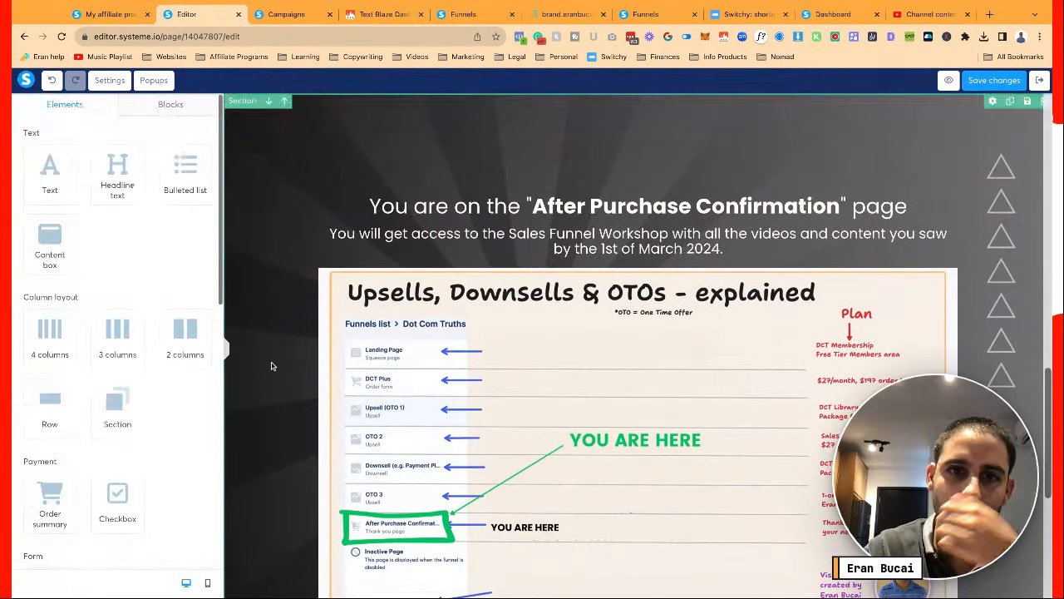
{"action": "scroll", "coordinate": [271, 366], "scroll_direction": "up", "scroll_amount": 10}
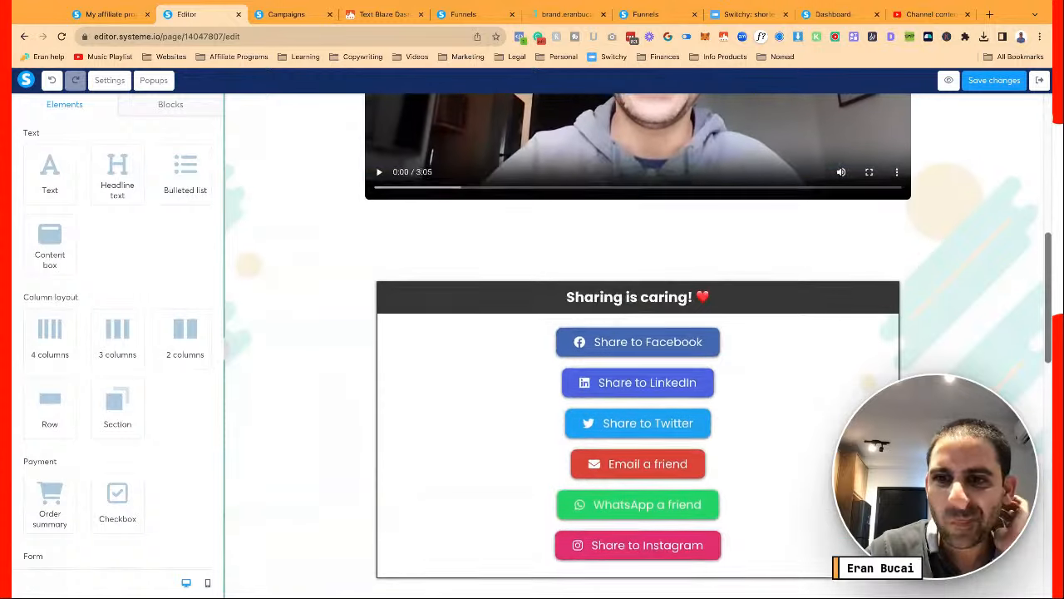
{"action": "scroll", "coordinate": [503, 301], "scroll_direction": "down", "scroll_amount": 2}
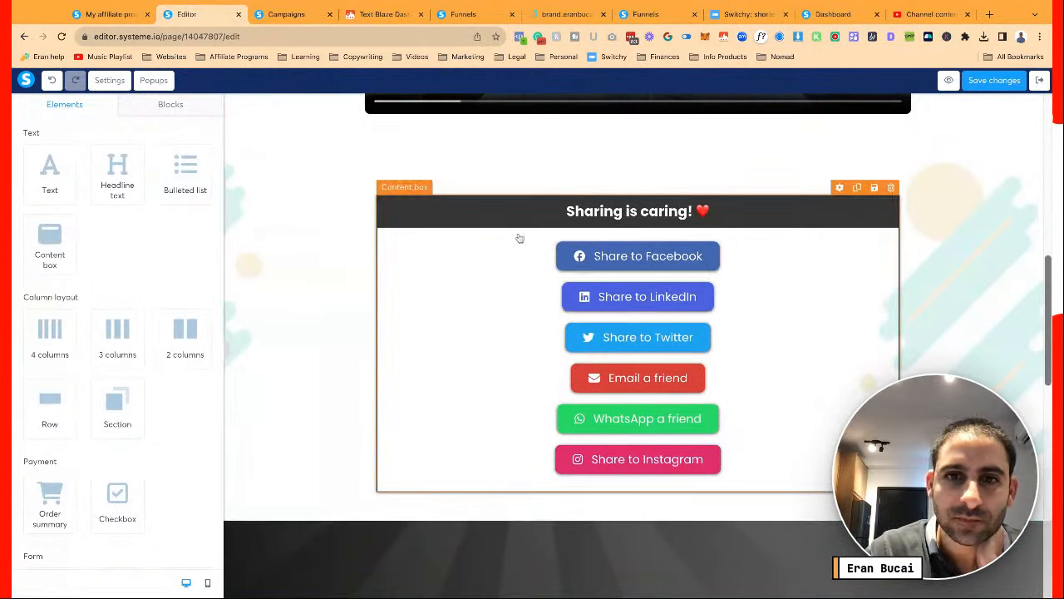
{"action": "left_click", "coordinate": [427, 213]}
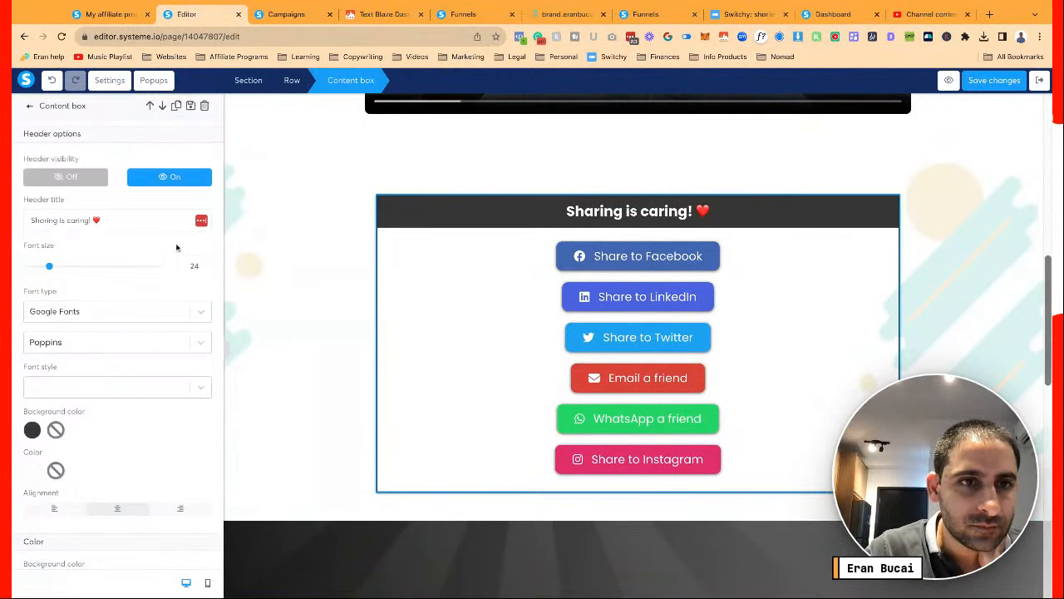
{"action": "left_click", "coordinate": [320, 267]}
{"action": "scroll", "coordinate": [263, 196], "scroll_direction": "down", "scroll_amount": 5}
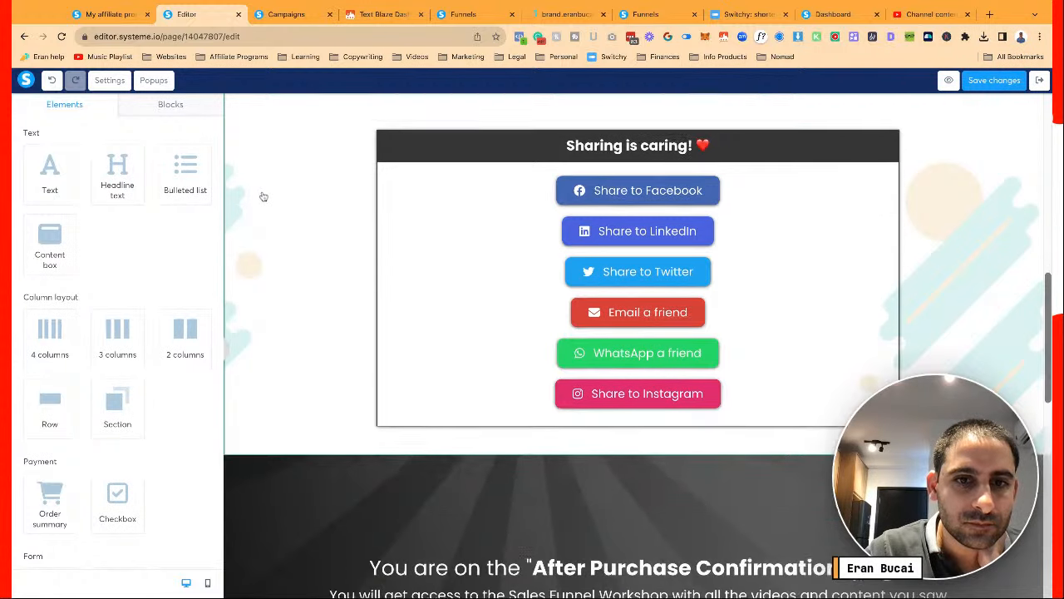
{"action": "scroll", "coordinate": [264, 196], "scroll_direction": "up", "scroll_amount": 8}
{"action": "scroll", "coordinate": [629, 216], "scroll_direction": "up", "scroll_amount": 6}
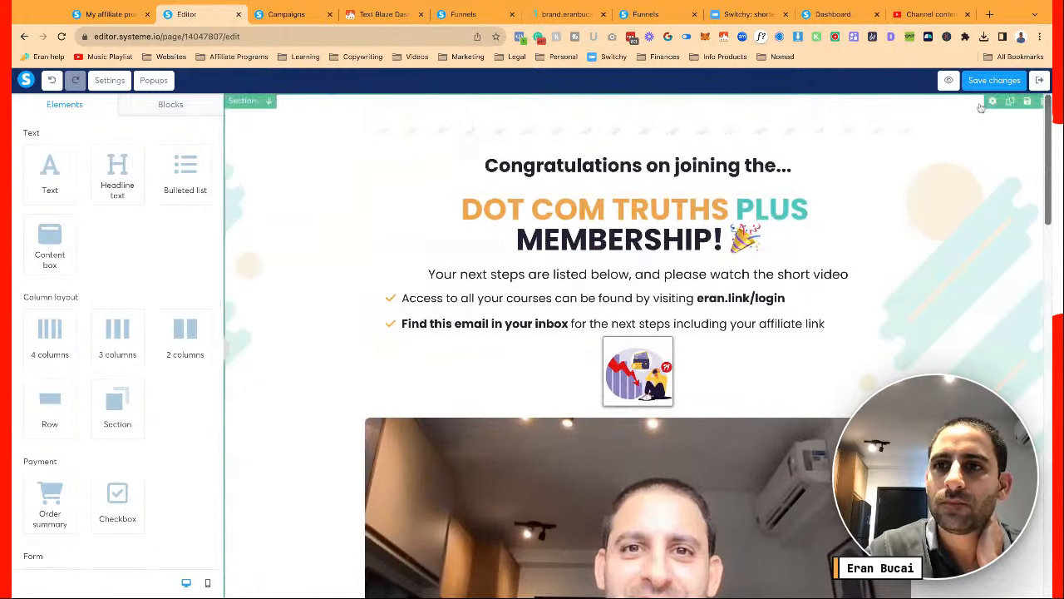
Set the top congratulations section's Padding Top to 0, save, and reload the page
{"action": "left_click", "coordinate": [994, 80]}
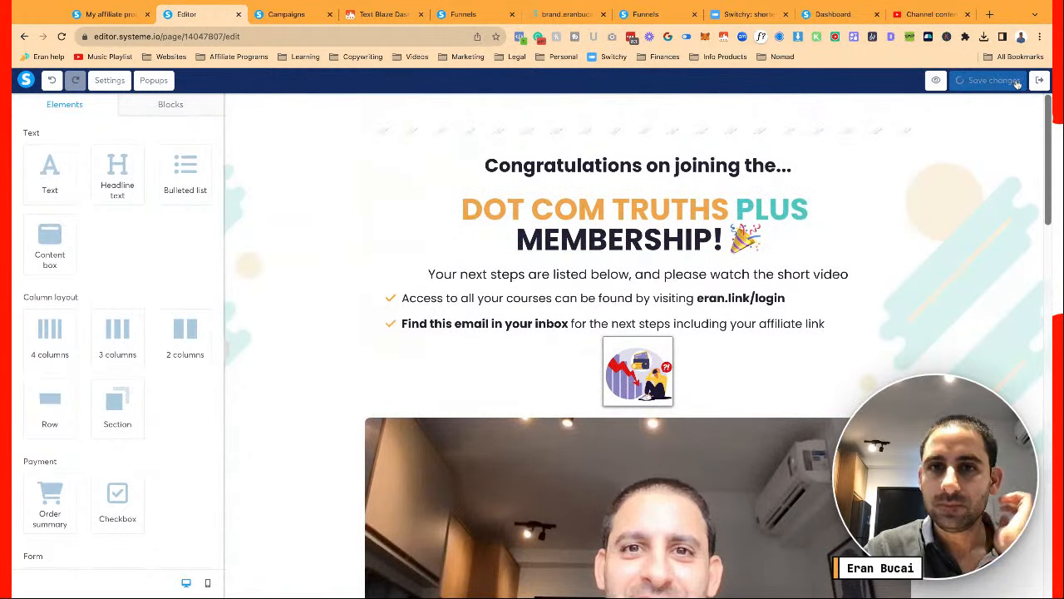
{"action": "left_click", "coordinate": [313, 118]}
{"action": "scroll", "coordinate": [175, 264], "scroll_direction": "down", "scroll_amount": 5}
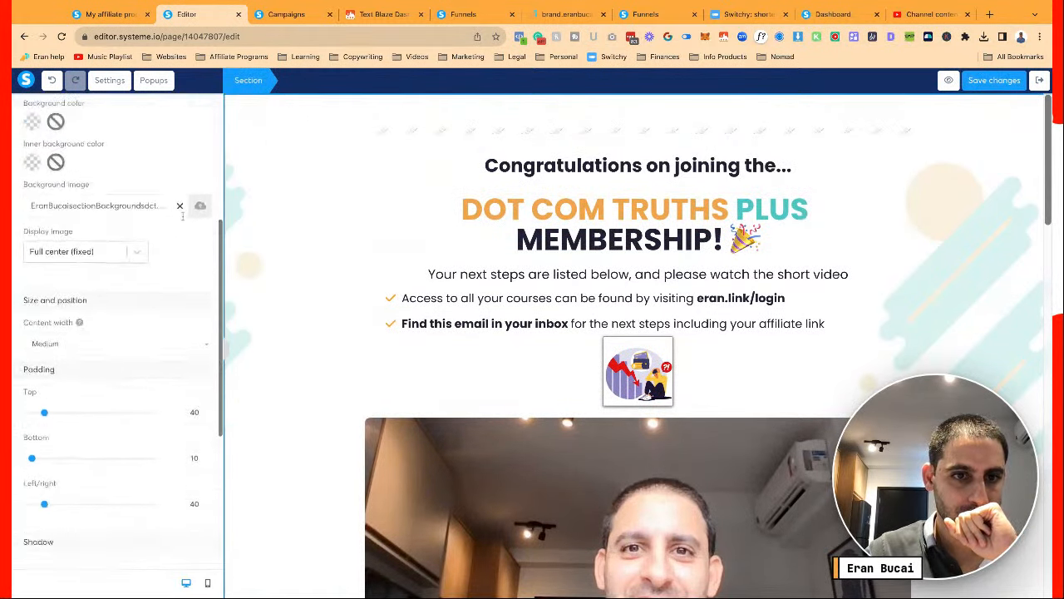
{"action": "left_click_drag", "start_coordinate": [45, 276], "coordinate": [14, 285]}
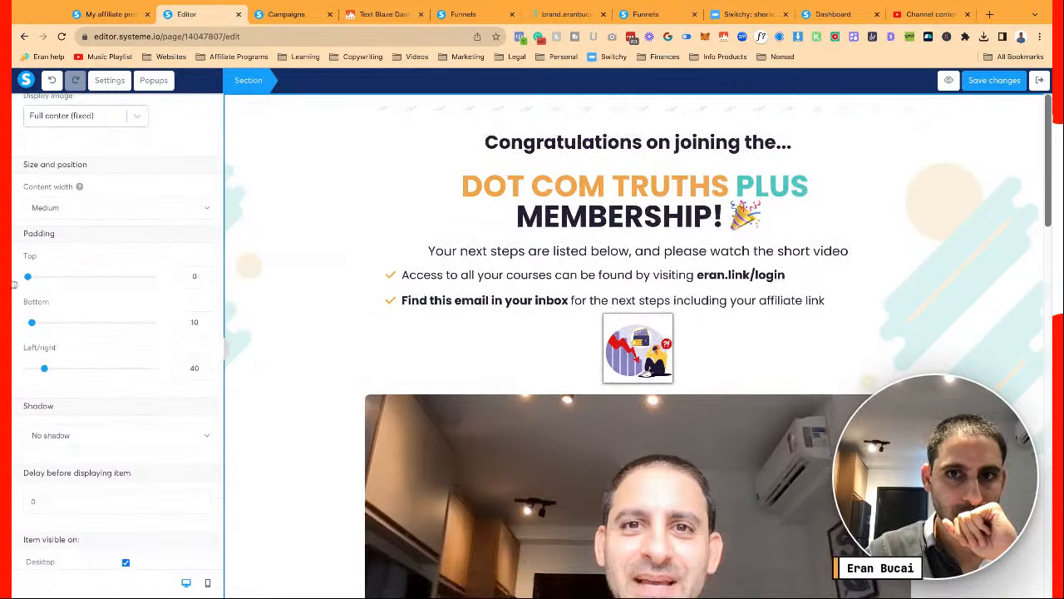
{"action": "left_click", "coordinate": [1001, 83]}
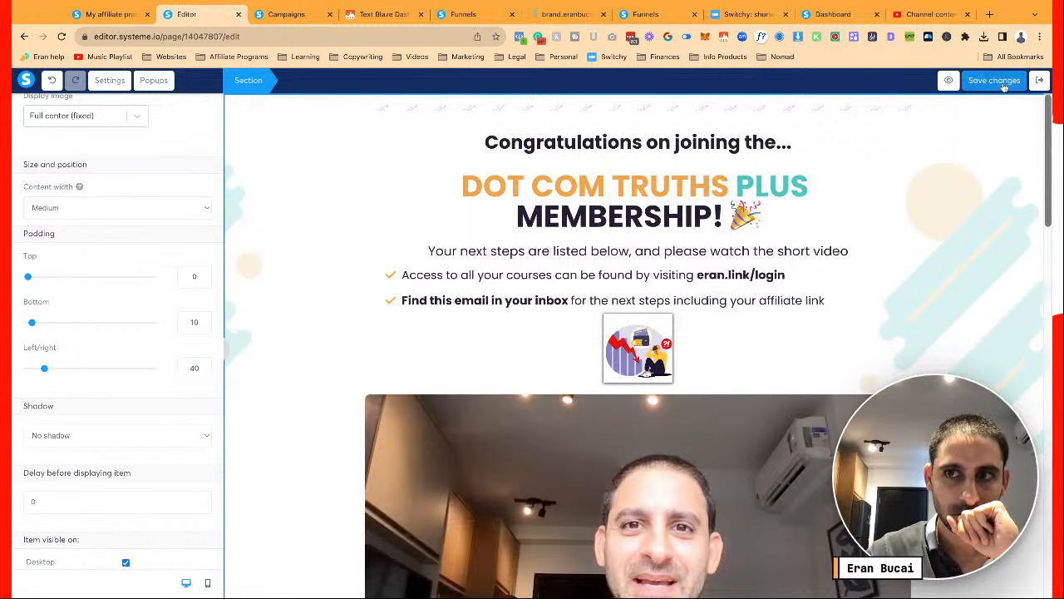
{"action": "key", "text": "F5"}
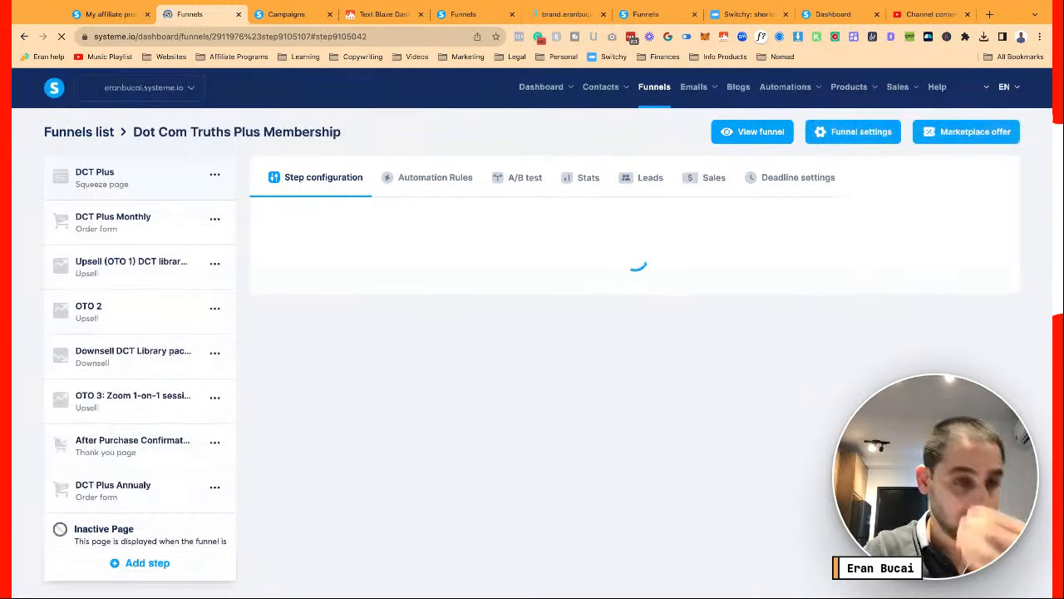
Edit the After Purchase Confirmation page and set its Facebook event to Purchase
{"action": "left_click", "coordinate": [94, 446]}
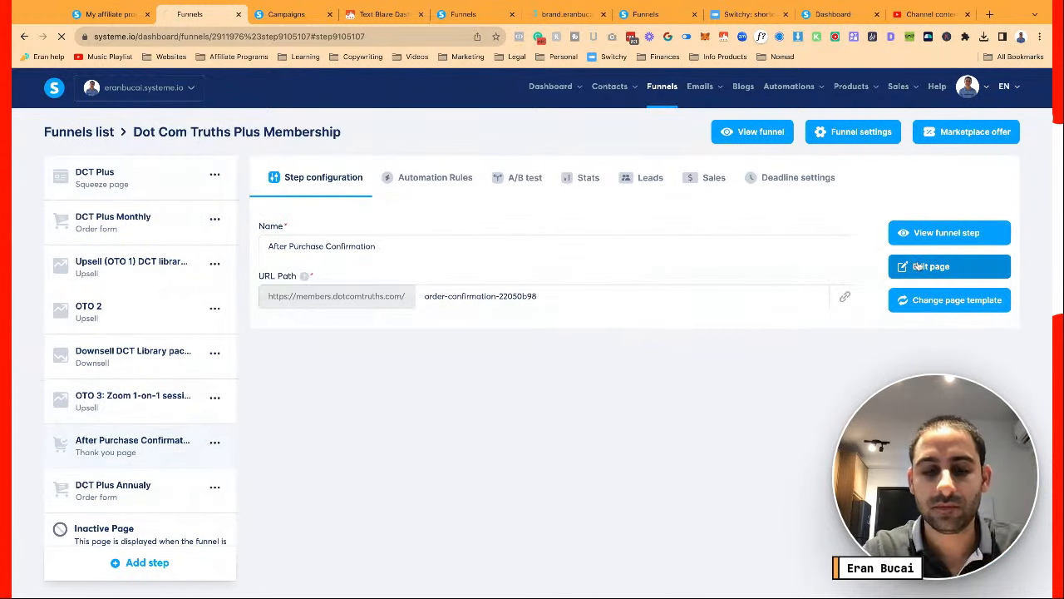
{"action": "left_click", "coordinate": [918, 266]}
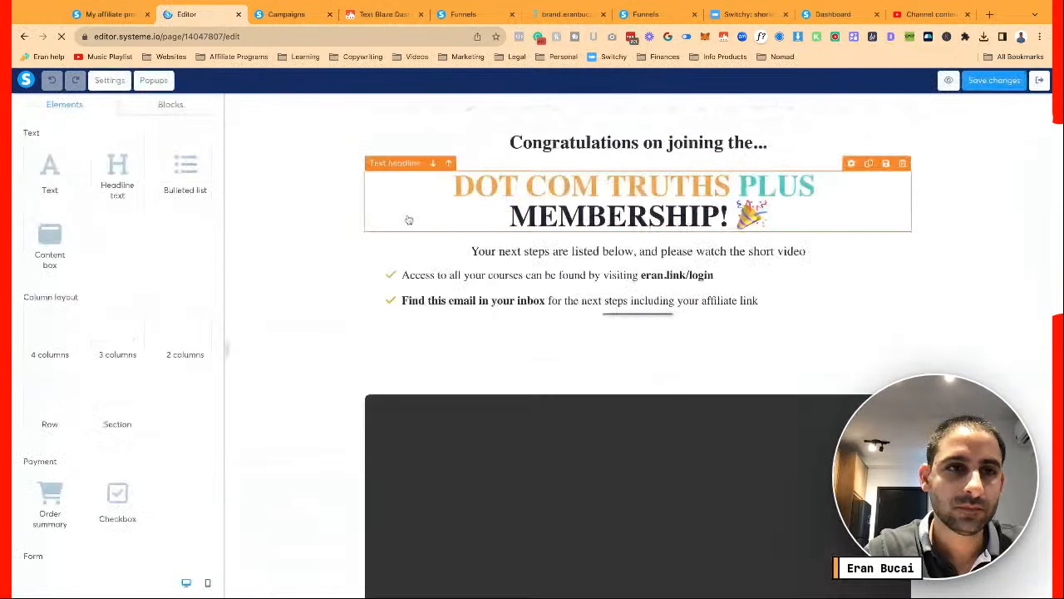
{"action": "left_click", "coordinate": [110, 80]}
{"action": "scroll", "coordinate": [177, 311], "scroll_direction": "down", "scroll_amount": 10}
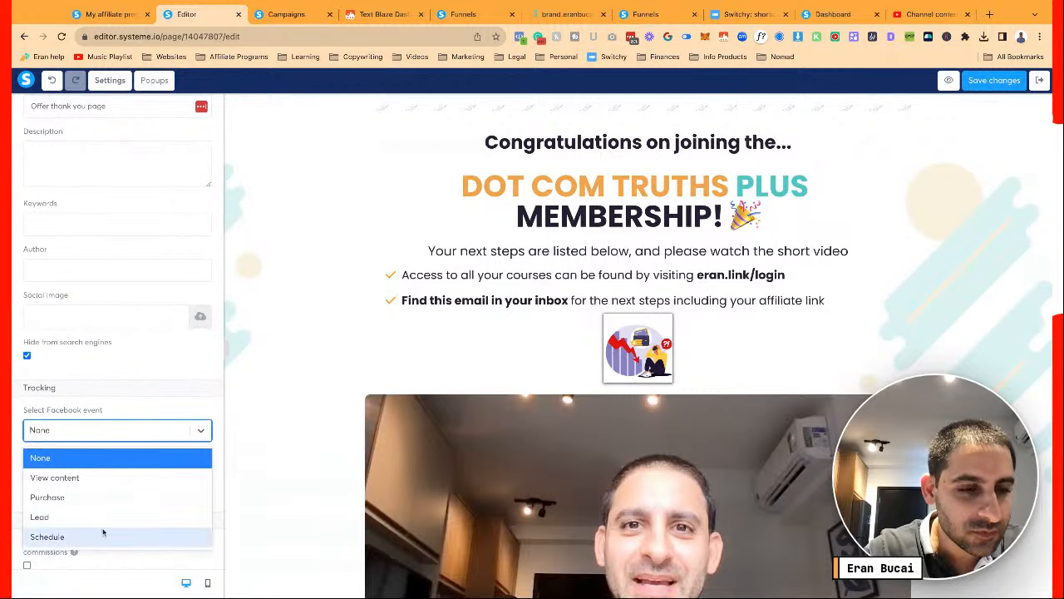
{"action": "left_click", "coordinate": [96, 498]}
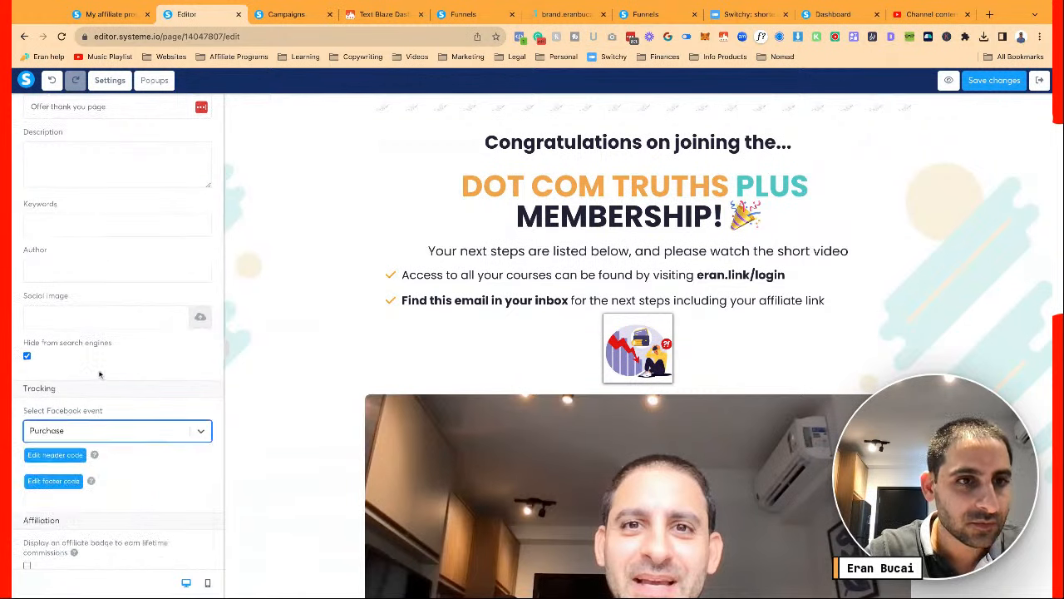
{"action": "scroll", "coordinate": [92, 378], "scroll_direction": "up", "scroll_amount": 2}
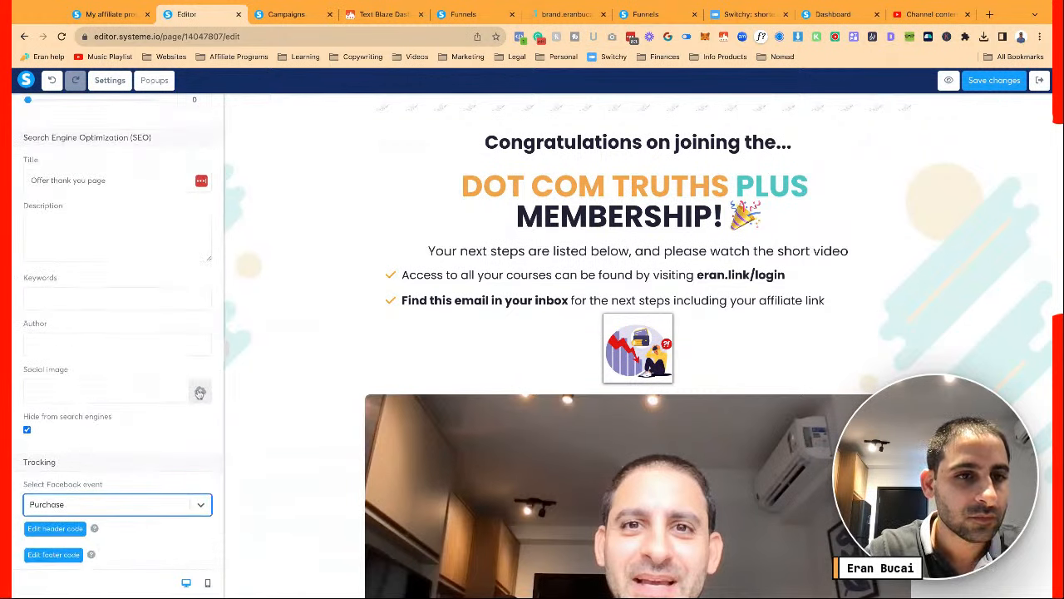
Insert DCTplusproductmockup.png from Your Files as the page's social image
{"action": "left_click", "coordinate": [200, 392]}
{"action": "left_click", "coordinate": [587, 207]}
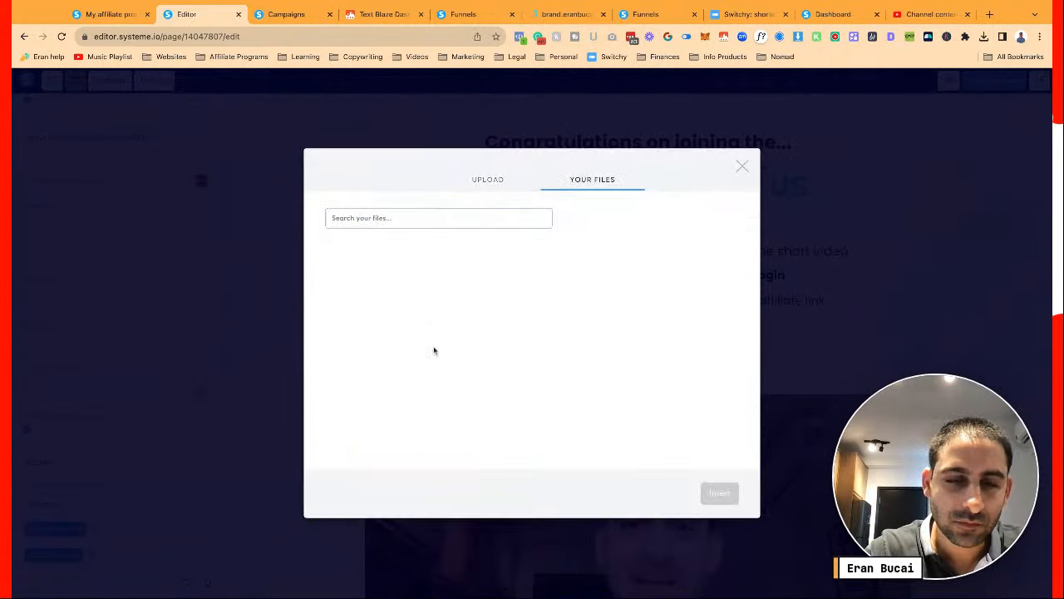
{"action": "scroll", "coordinate": [386, 339], "scroll_direction": "down", "scroll_amount": 4}
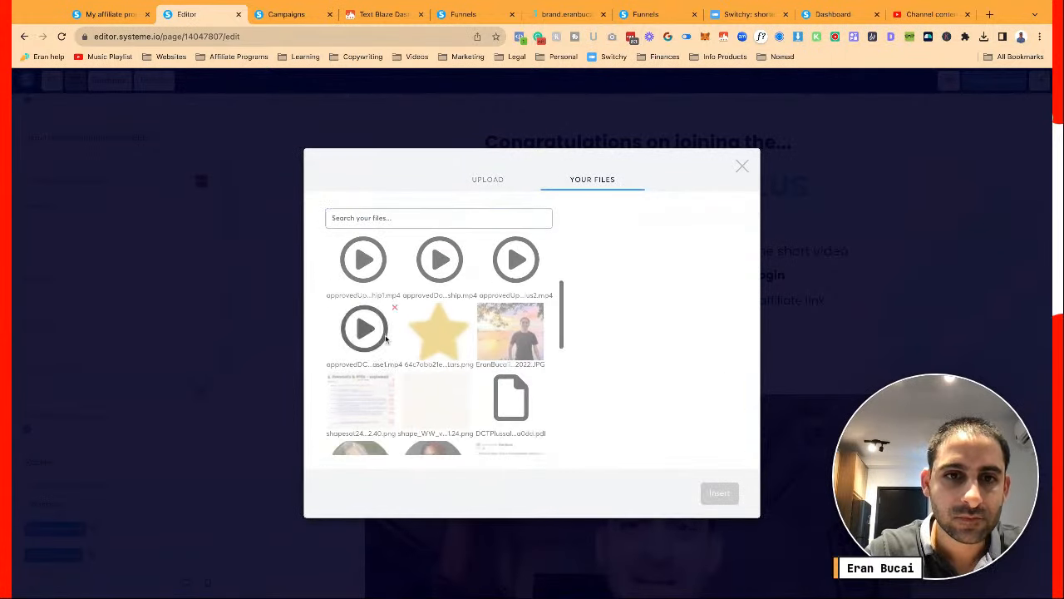
{"action": "scroll", "coordinate": [386, 339], "scroll_direction": "down", "scroll_amount": 4}
{"action": "left_click", "coordinate": [363, 308]}
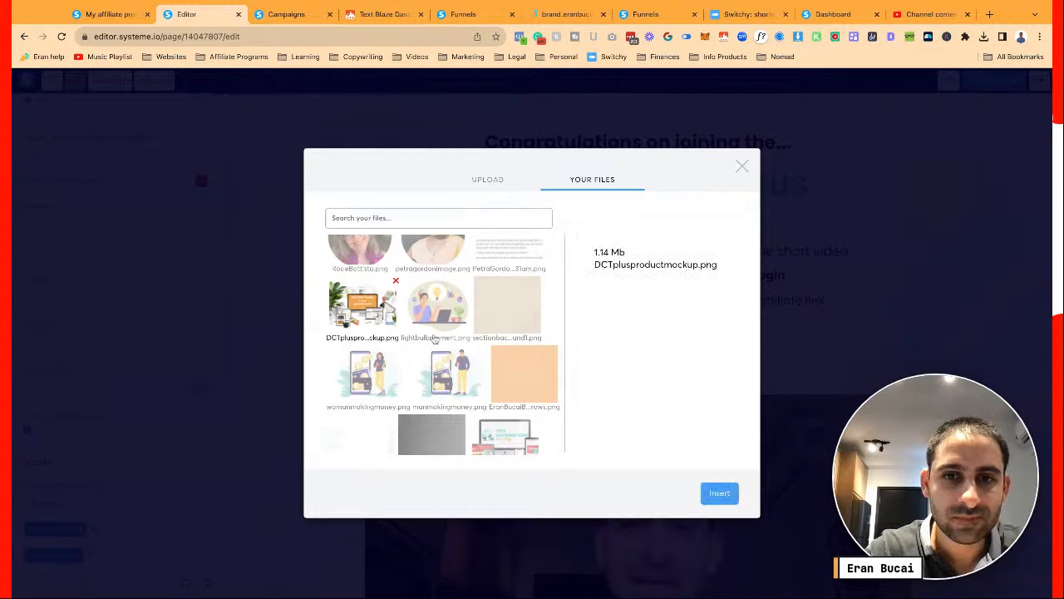
{"action": "left_click", "coordinate": [719, 493]}
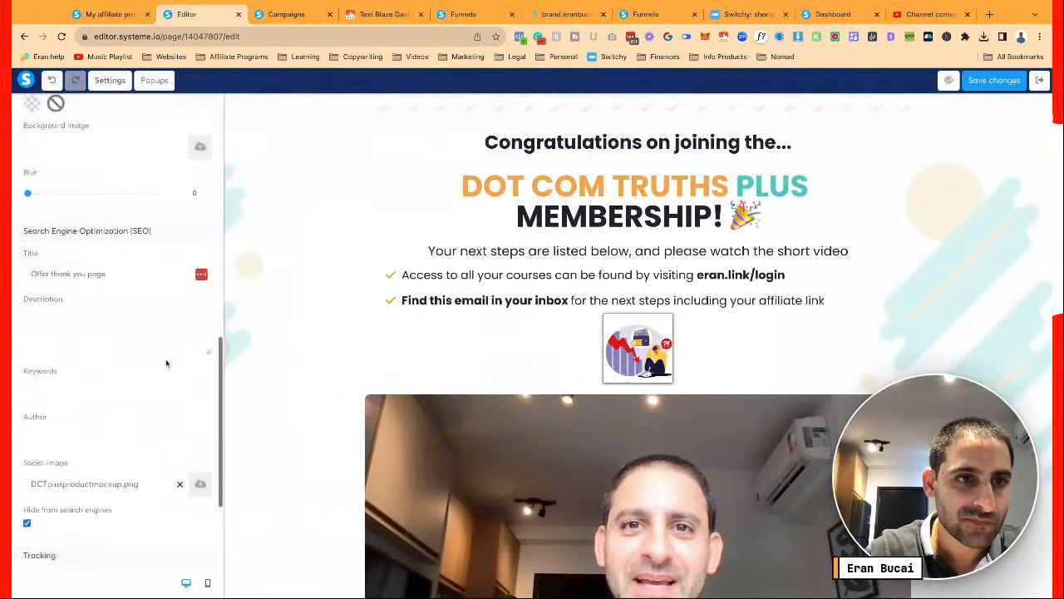
Replace the SEO title with "You're in! 🎉 (DCT Plus)"
{"action": "triple_click", "coordinate": [115, 280]}
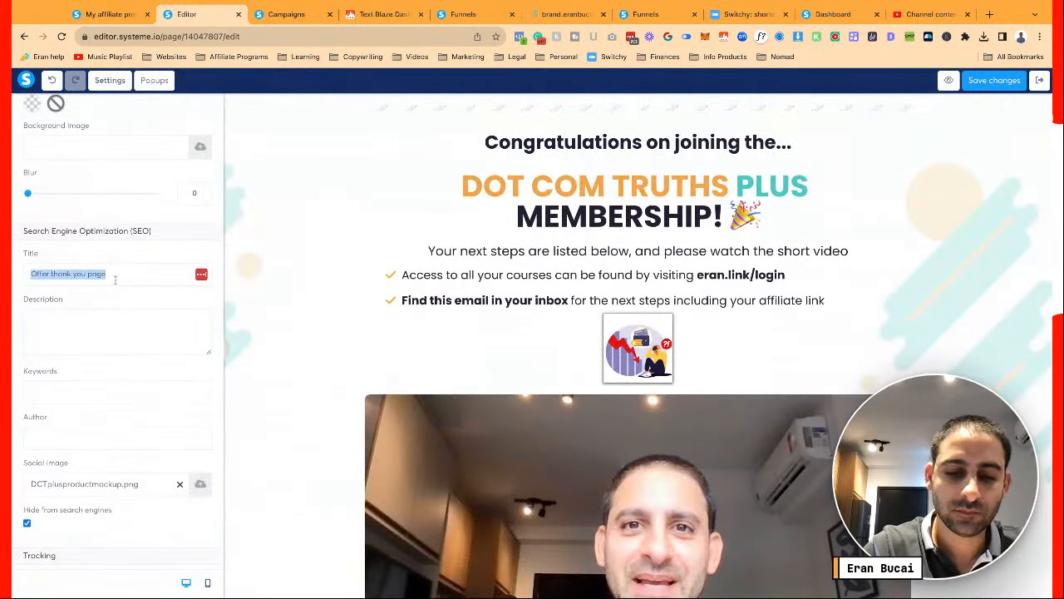
{"action": "type", "text": "DCT Plus |🎉"}
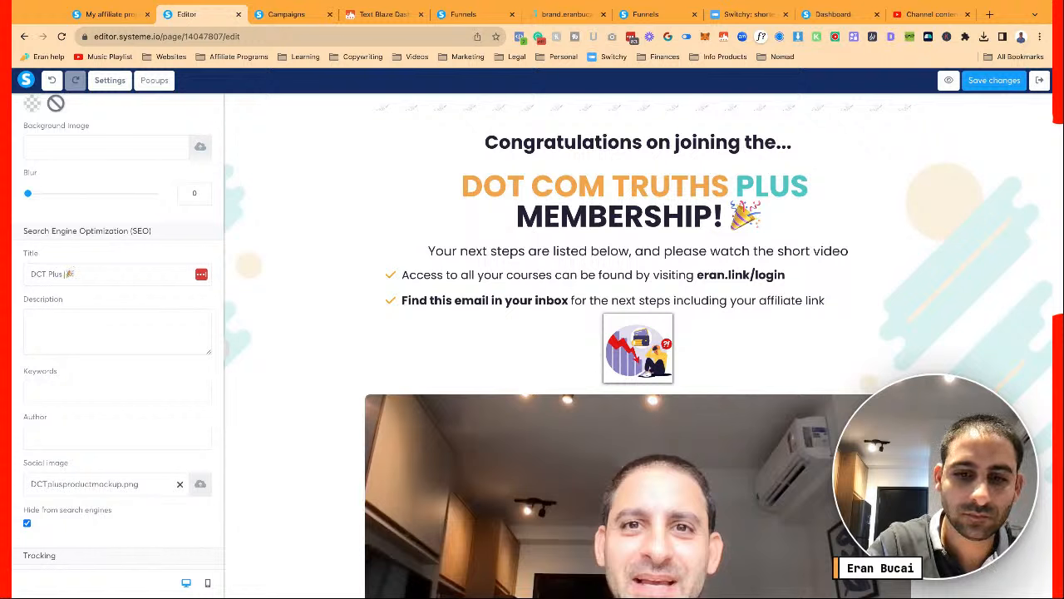
{"action": "type", "text": "'re in!"}
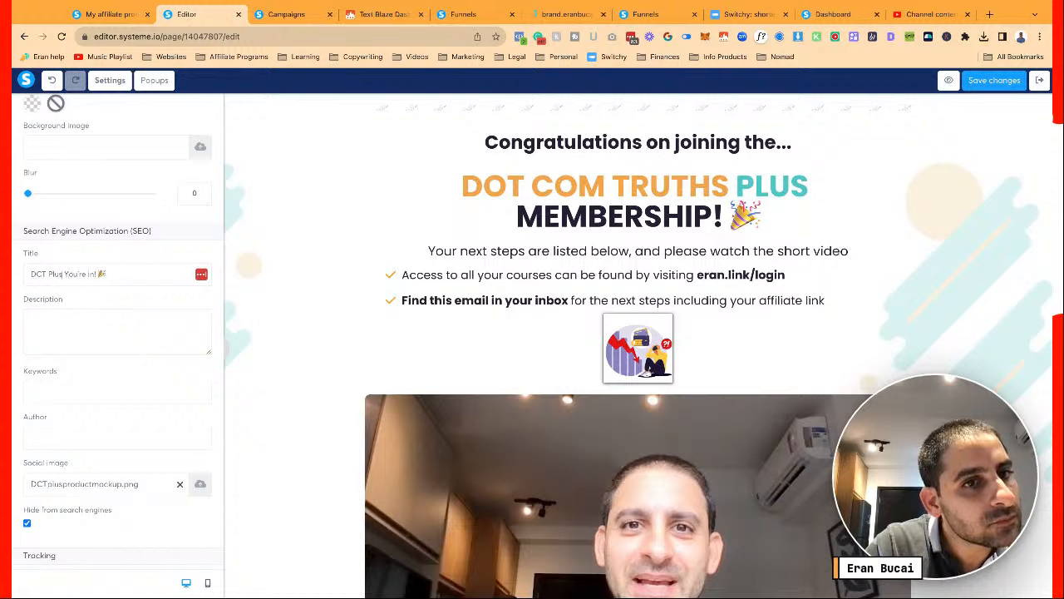
{"action": "key", "text": "super+shift+Left"}
{"action": "key", "text": "super+x"}
{"action": "key", "text": "Delete"}
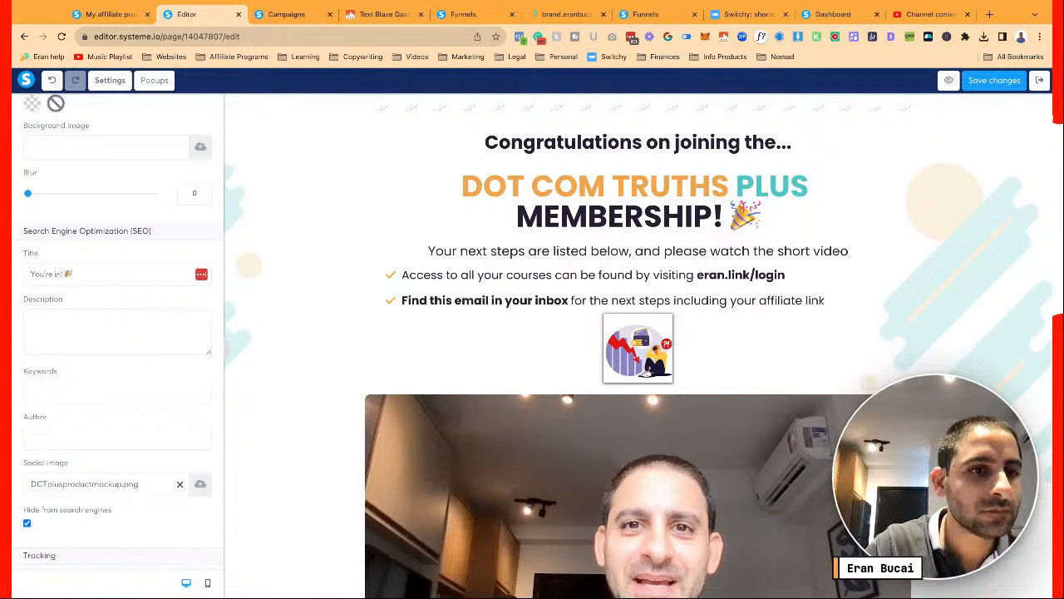
{"action": "type", "text": "("}
{"action": "key", "text": "super+v"}
{"action": "type", "text": ")"}
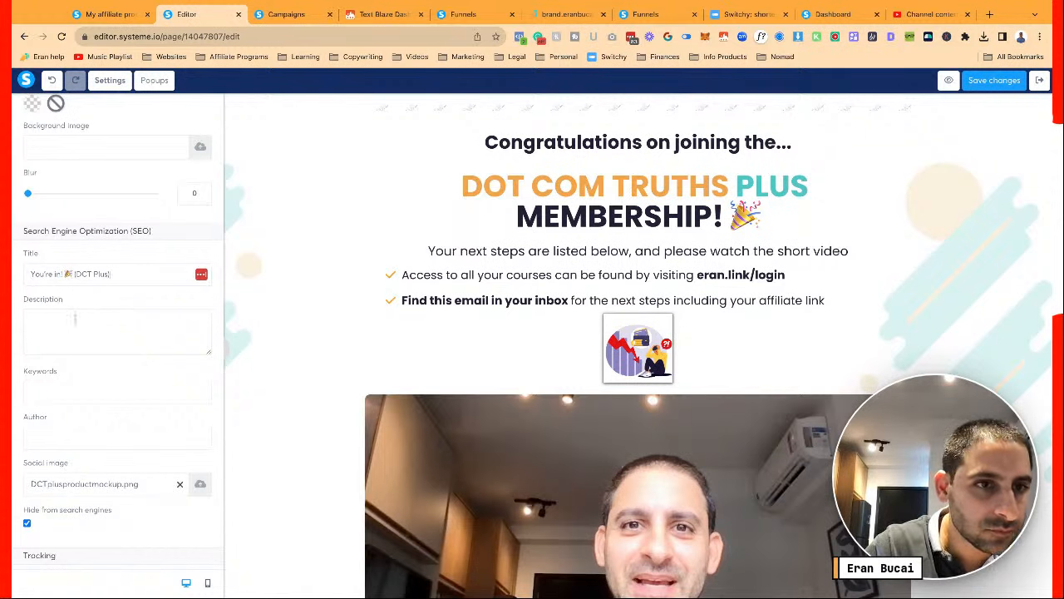
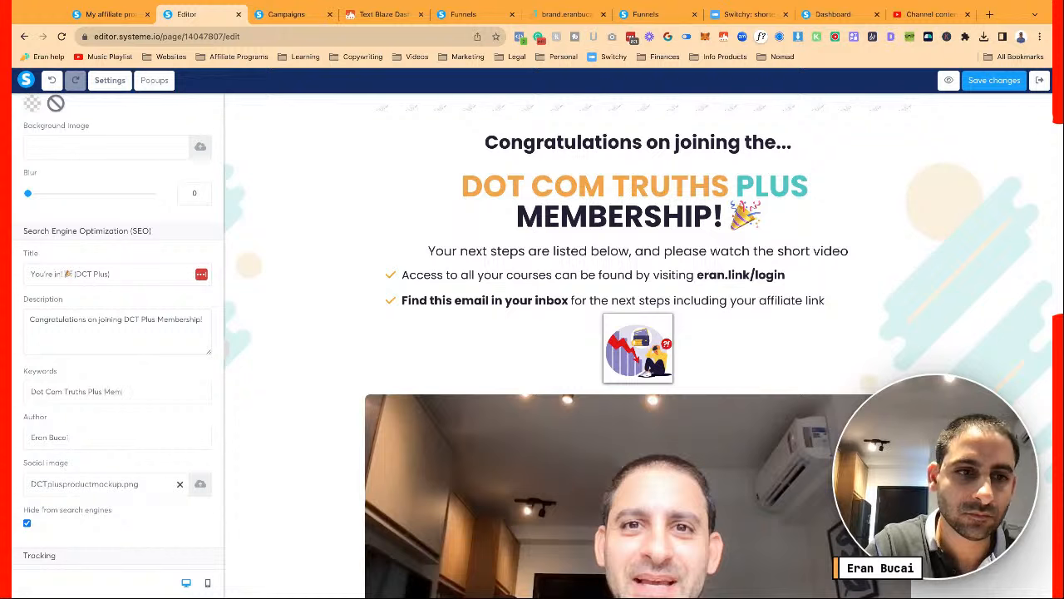
Finish the SEO keywords as 'Dot Com Truths Plus Membership' and add 'the Dot Com Truths' to the description
{"action": "type", "text": "bership"}
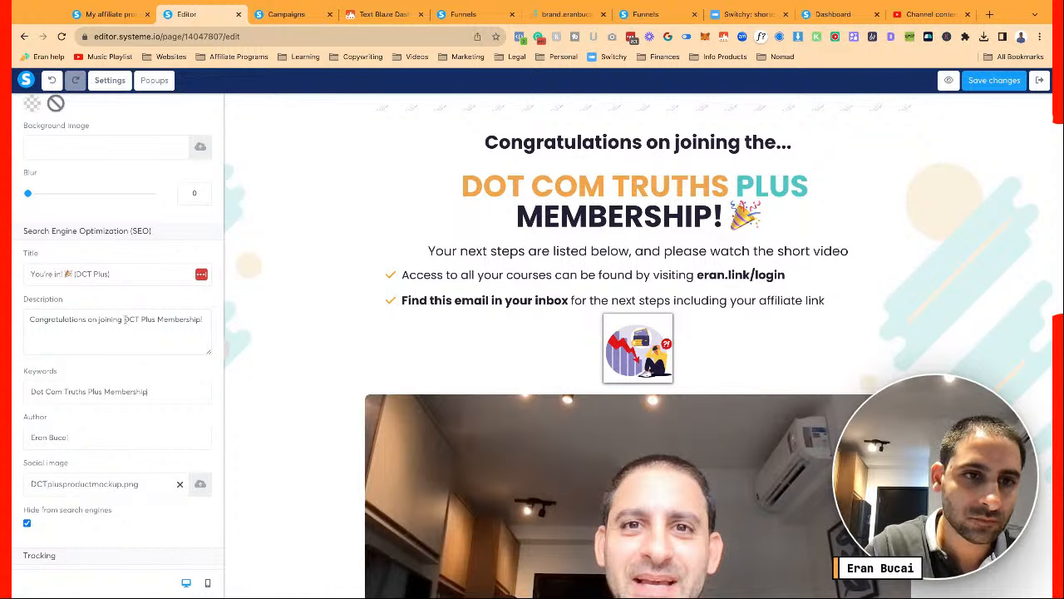
{"action": "left_click", "coordinate": [125, 319]}
{"action": "type", "text": "the D"}
{"action": "type", "text": "ot C"}
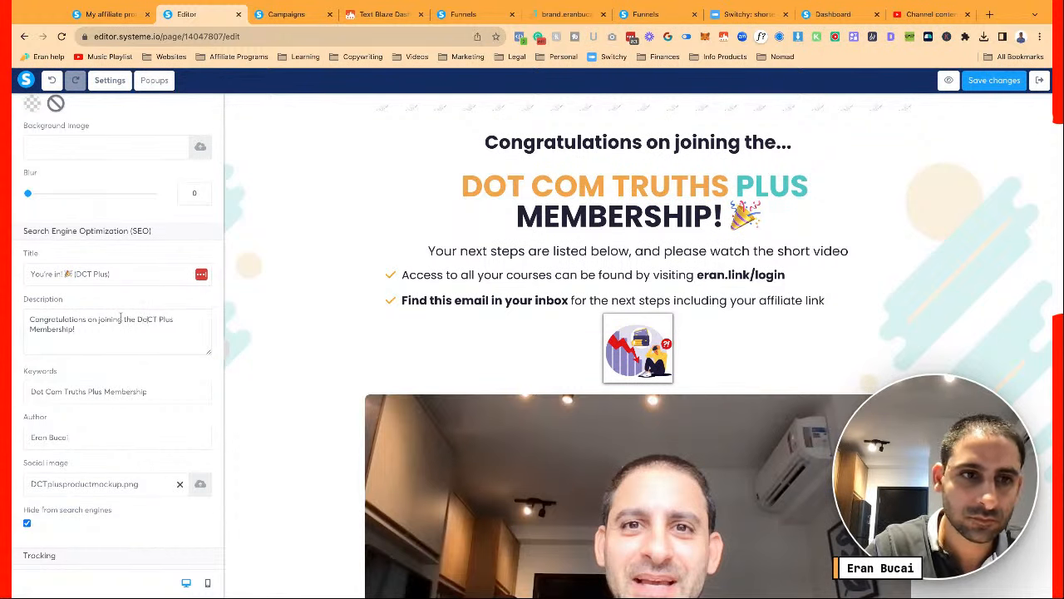
{"action": "type", "text": "om T"}
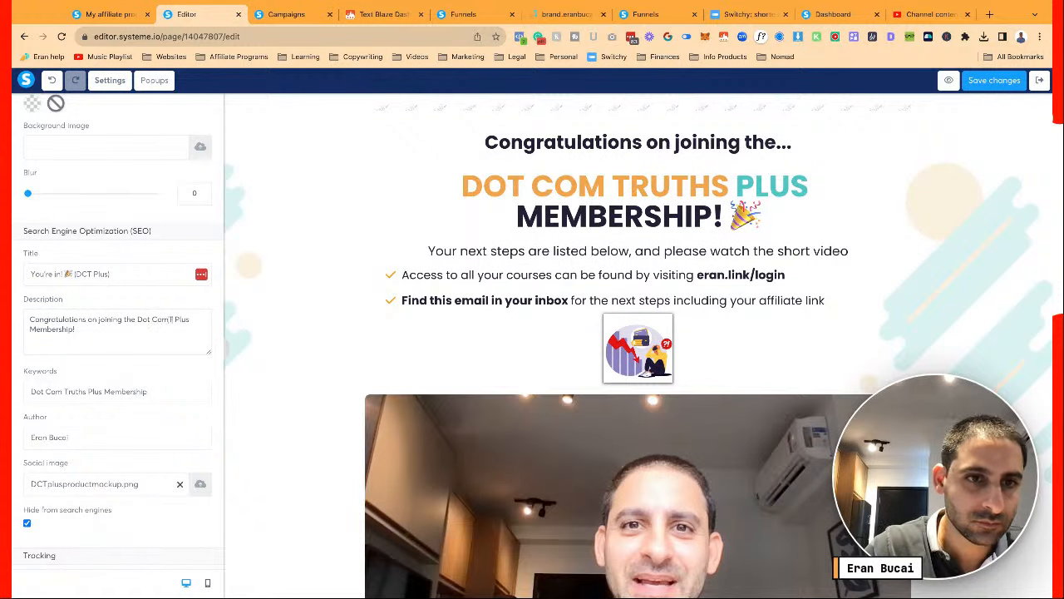
{"action": "type", "text": "ruths"}
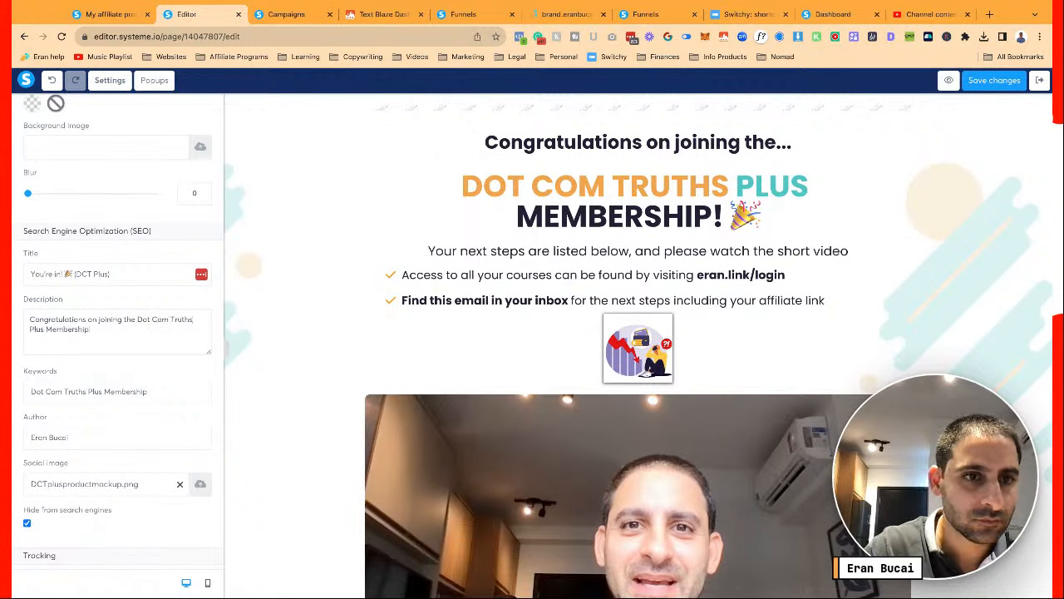
{"action": "scroll", "coordinate": [127, 329], "scroll_direction": "up", "scroll_amount": 10}
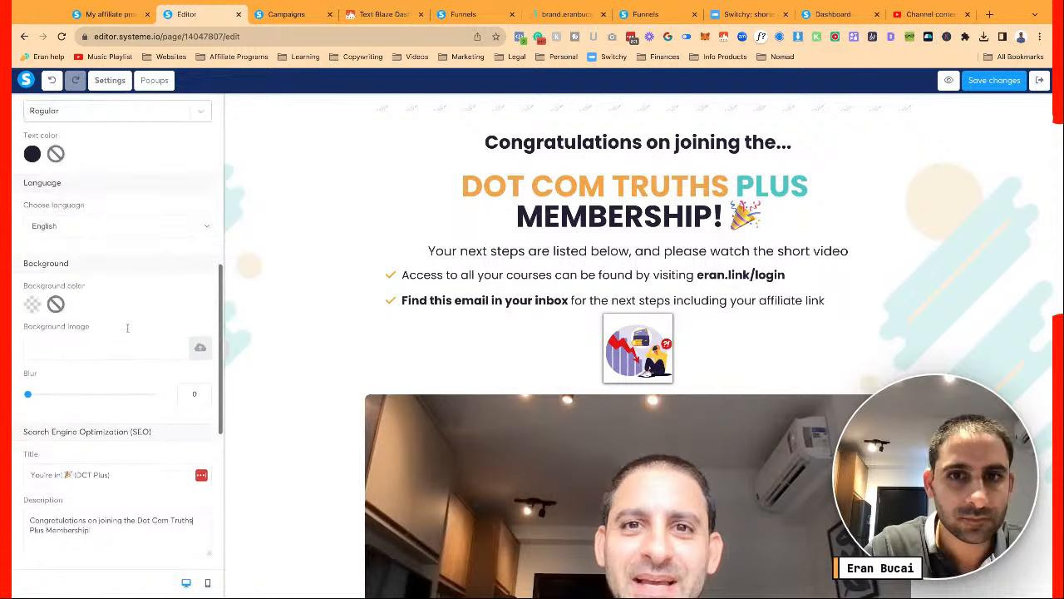
{"action": "scroll", "coordinate": [127, 328], "scroll_direction": "up", "scroll_amount": 3}
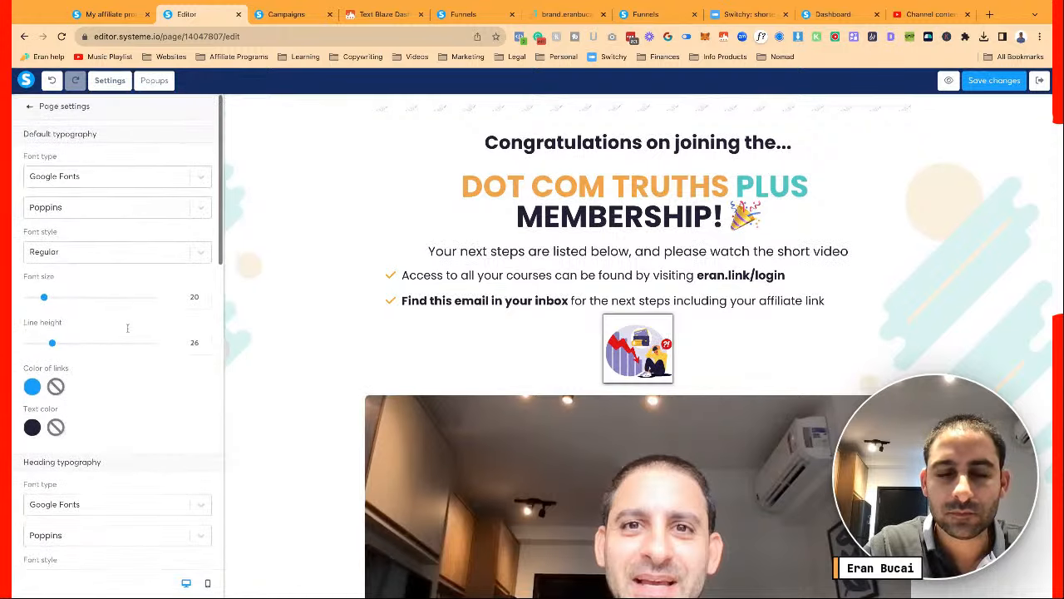
Set the page's default body text and heading text colours to black
{"action": "left_click", "coordinate": [29, 105]}
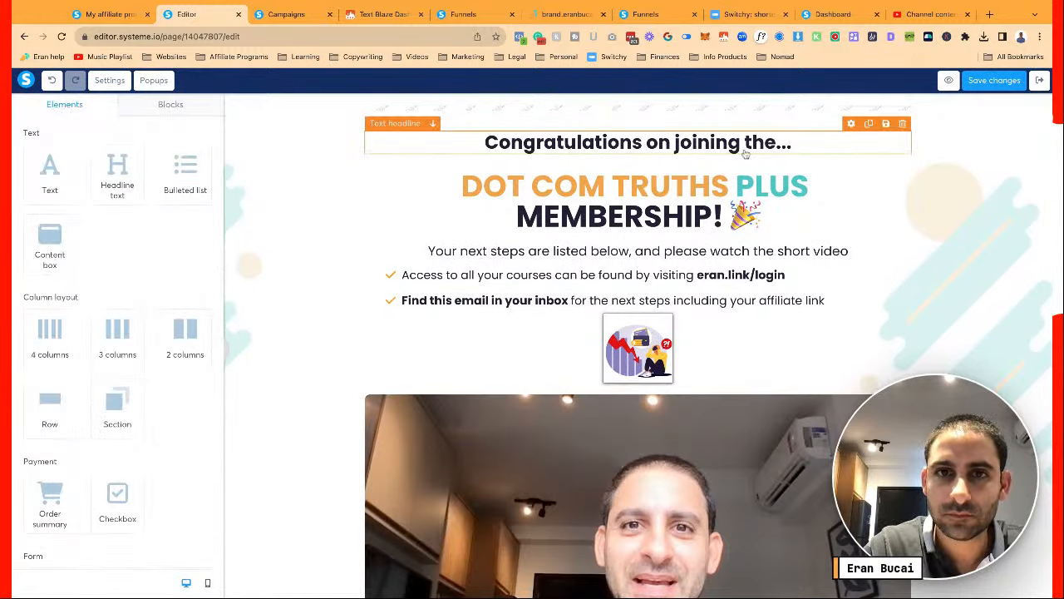
{"action": "left_click", "coordinate": [746, 153]}
{"action": "left_click", "coordinate": [109, 79]}
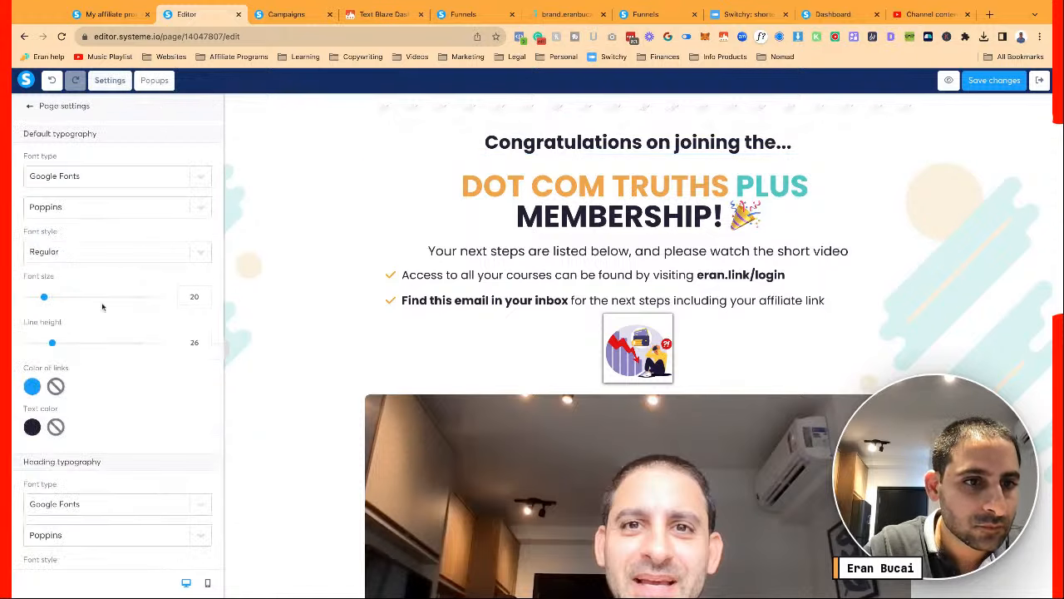
{"action": "scroll", "coordinate": [100, 300], "scroll_direction": "down", "scroll_amount": 3}
{"action": "left_click", "coordinate": [31, 310]}
{"action": "left_click", "coordinate": [123, 376]}
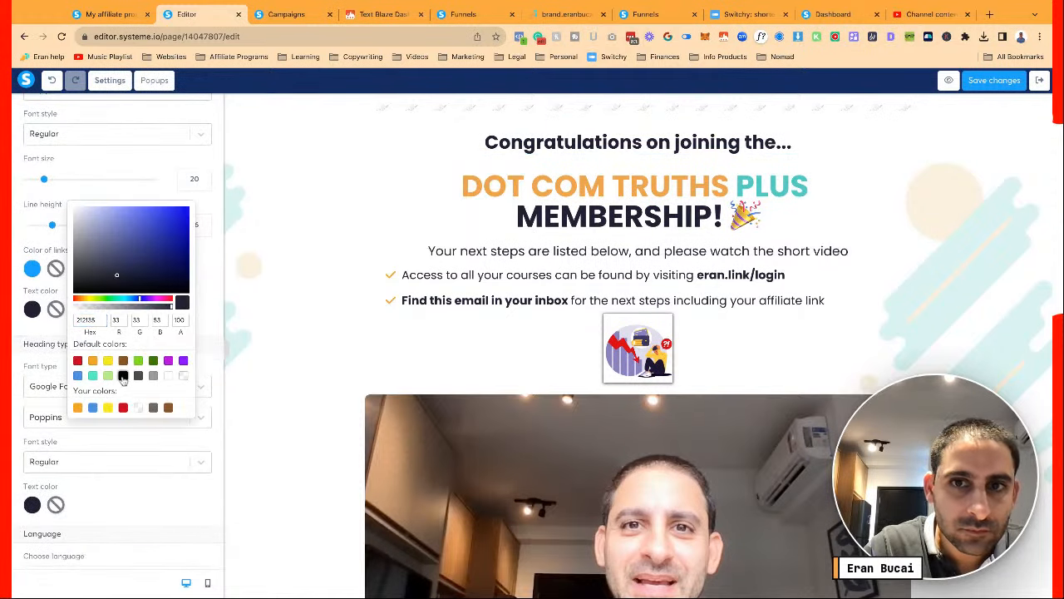
{"action": "left_click", "coordinate": [31, 504]}
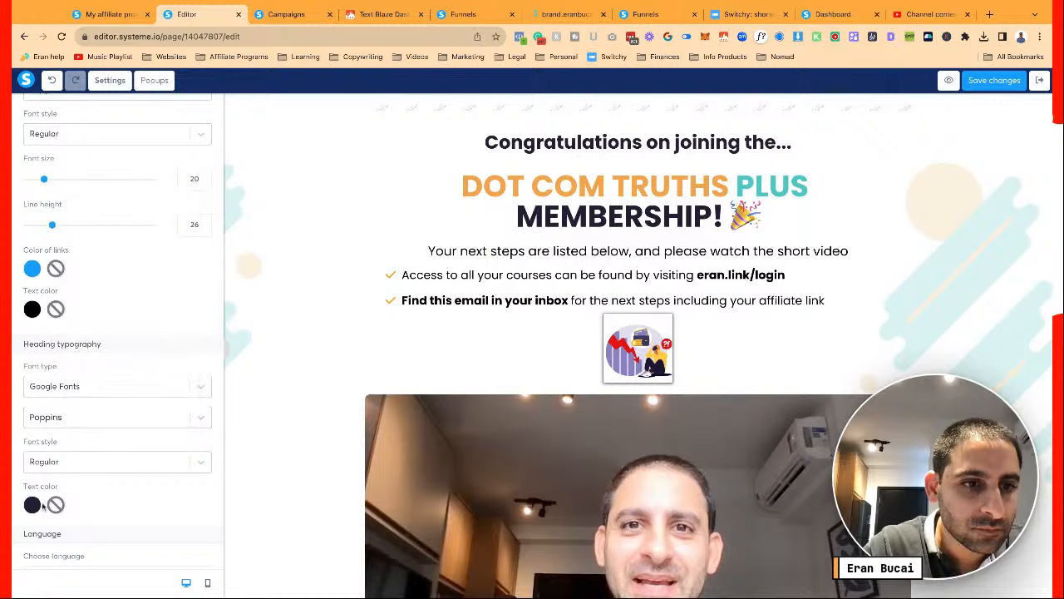
{"action": "left_click", "coordinate": [32, 505]}
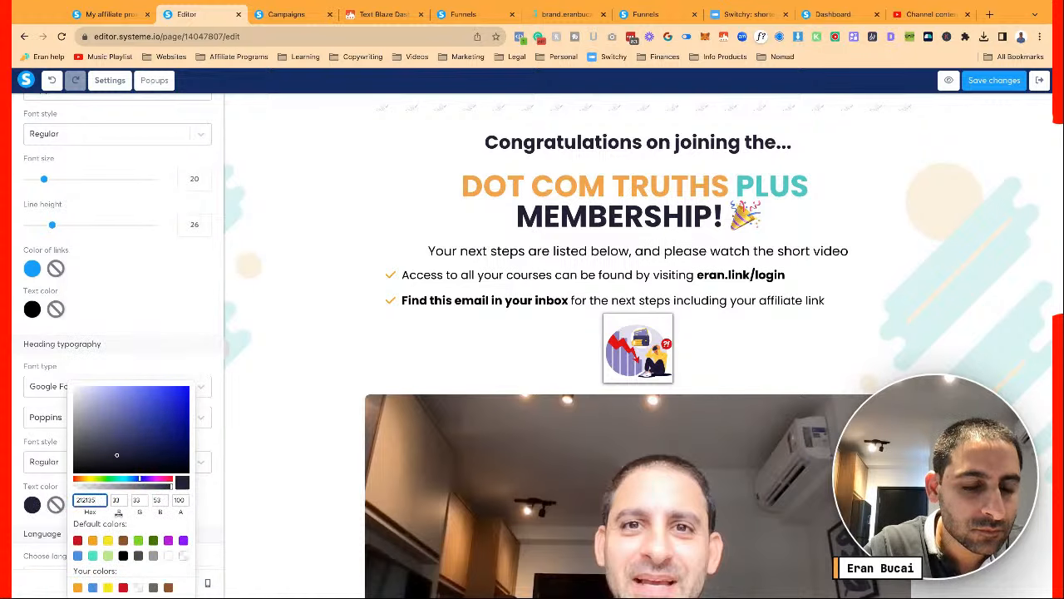
{"action": "left_click", "coordinate": [123, 555]}
{"action": "left_click", "coordinate": [324, 361]}
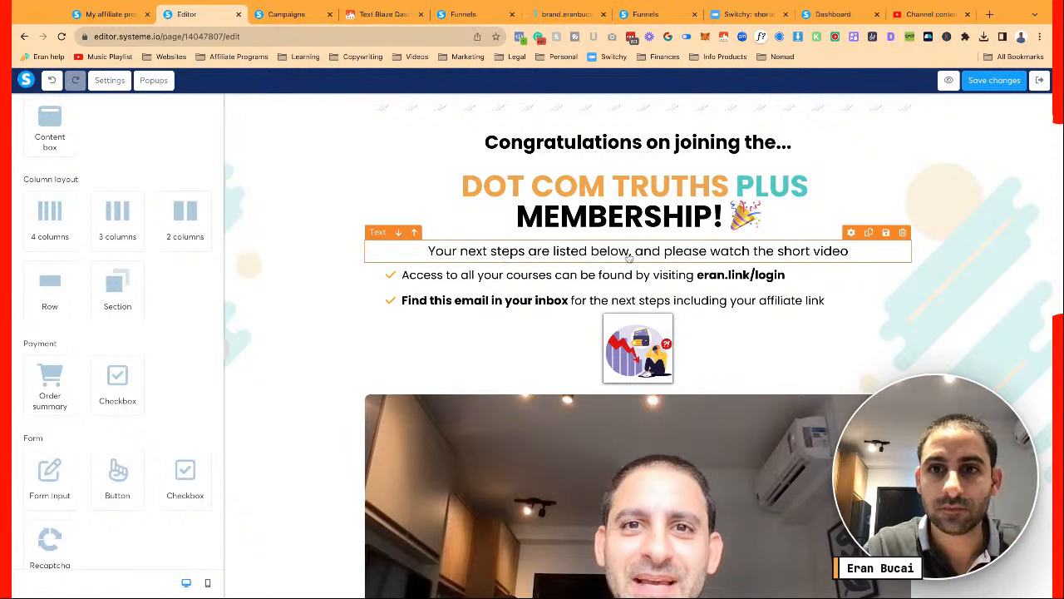
End the 'Your next steps' line with '...' and save the page
{"action": "left_click", "coordinate": [655, 258]}
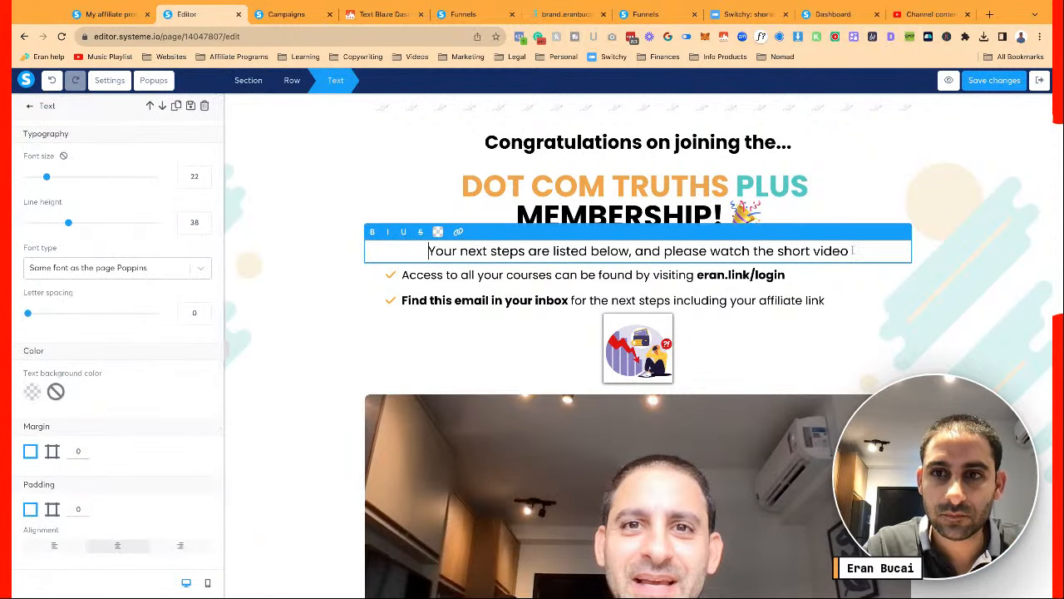
{"action": "type", "text": "..."}
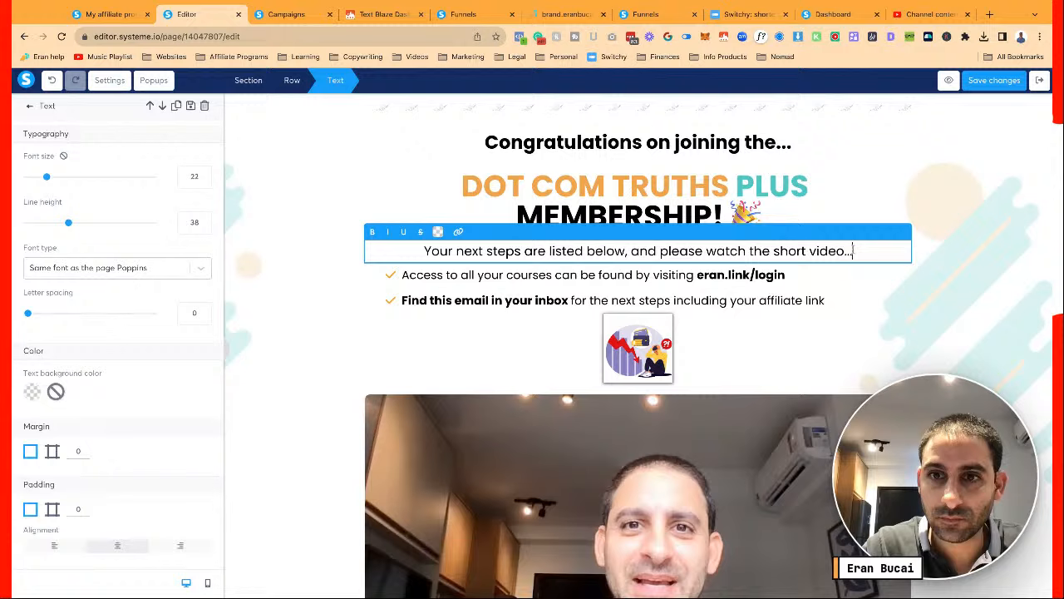
{"action": "left_click", "coordinate": [839, 356]}
{"action": "left_click", "coordinate": [994, 82]}
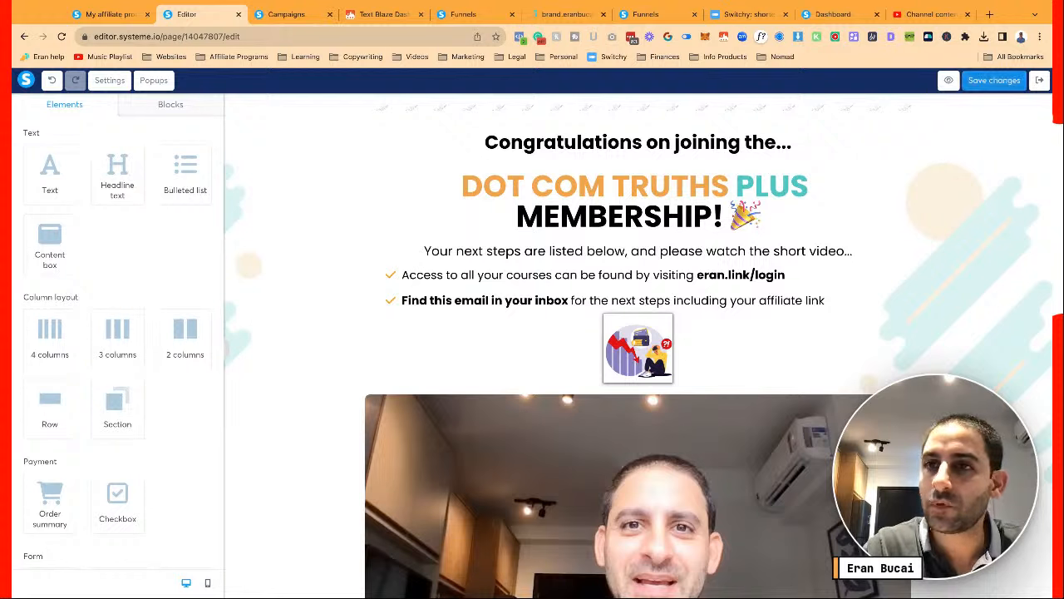
{"action": "left_click", "coordinate": [994, 81]}
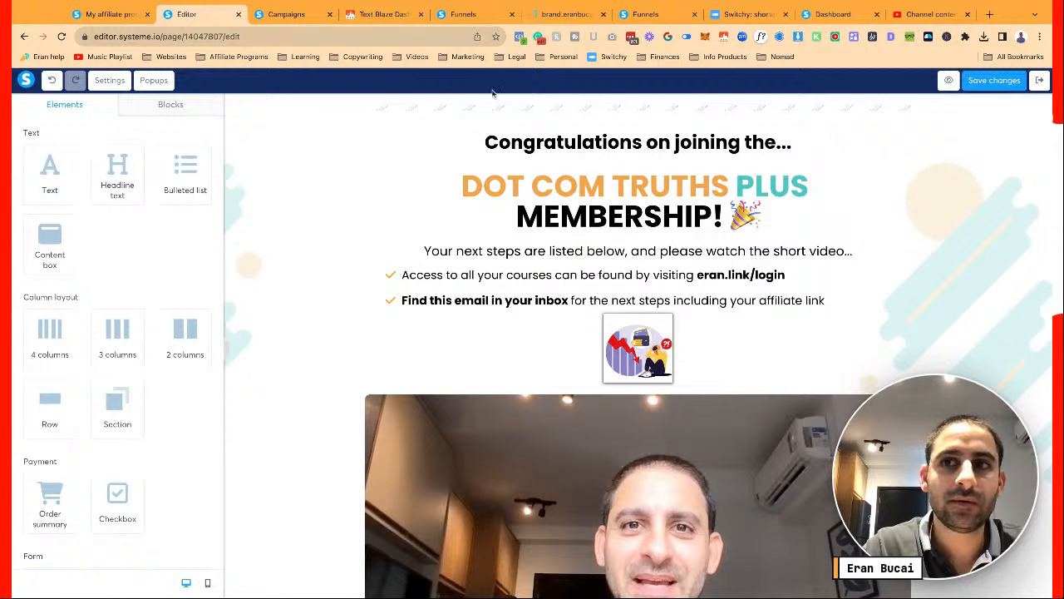
{"action": "left_click", "coordinate": [948, 80]}
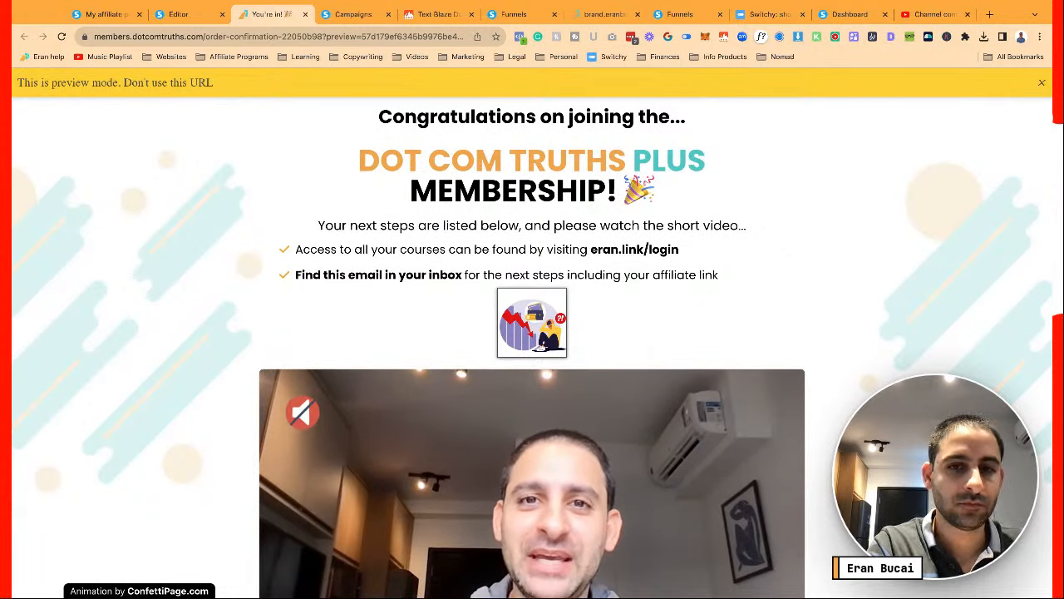
{"action": "scroll", "coordinate": [734, 166], "scroll_direction": "down", "scroll_amount": 8}
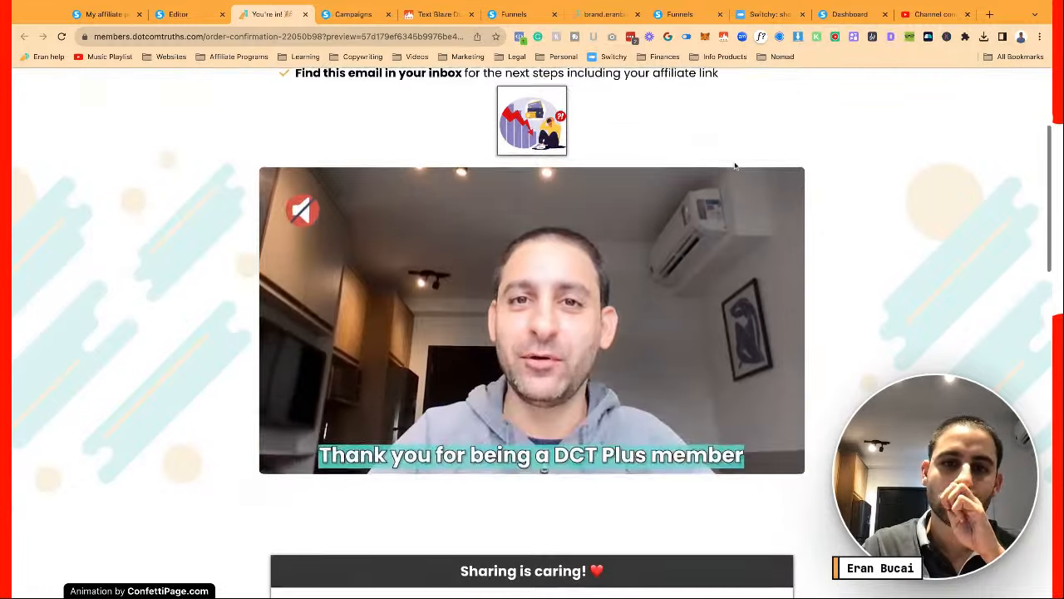
{"action": "scroll", "coordinate": [735, 167], "scroll_direction": "up", "scroll_amount": 6}
{"action": "scroll", "coordinate": [532, 333], "scroll_direction": "up", "scroll_amount": 2}
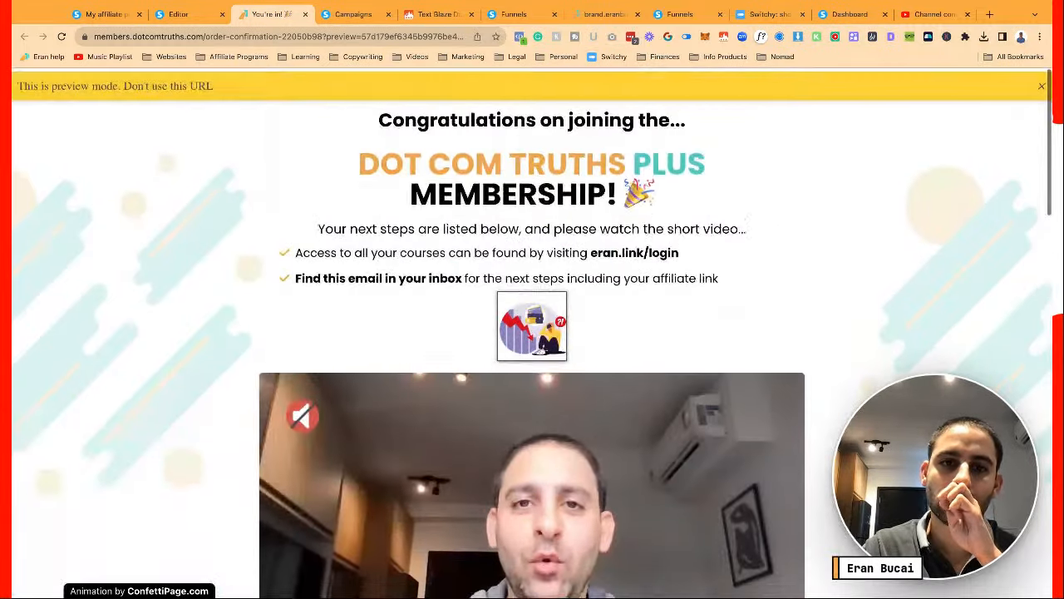
{"action": "left_click", "coordinate": [191, 14]}
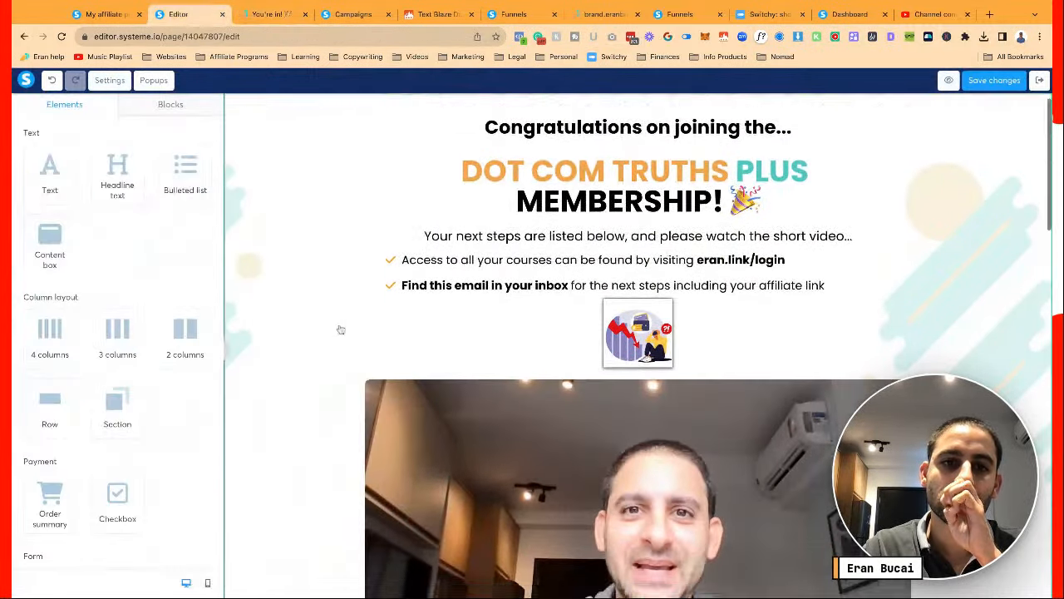
Give the video row a hard shadow and an orange background
{"action": "scroll", "coordinate": [357, 249], "scroll_direction": "down", "scroll_amount": 3}
{"action": "left_click", "coordinate": [358, 248]}
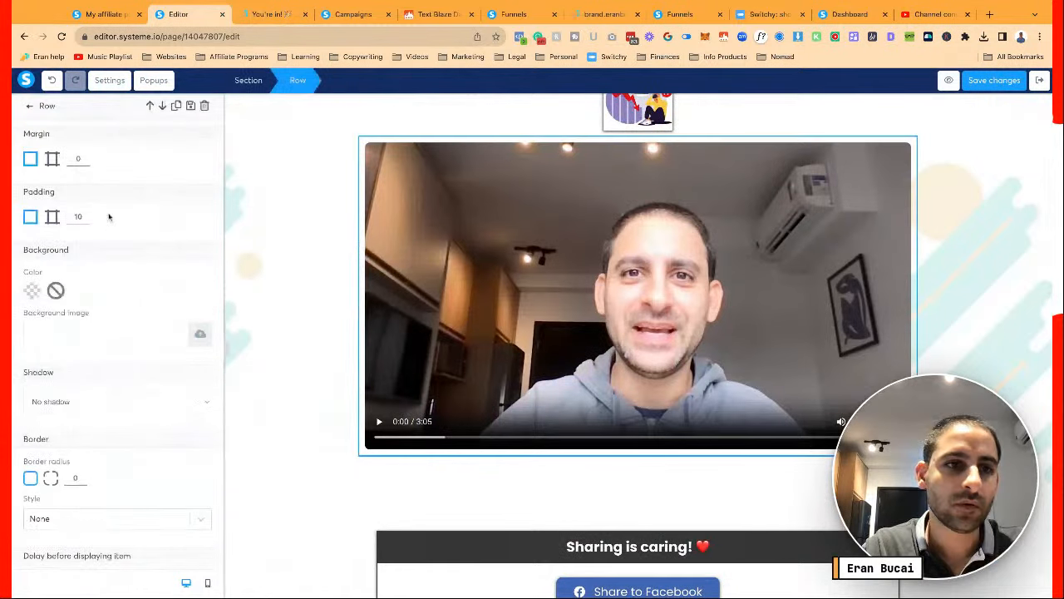
{"action": "scroll", "coordinate": [107, 216], "scroll_direction": "down", "scroll_amount": 2}
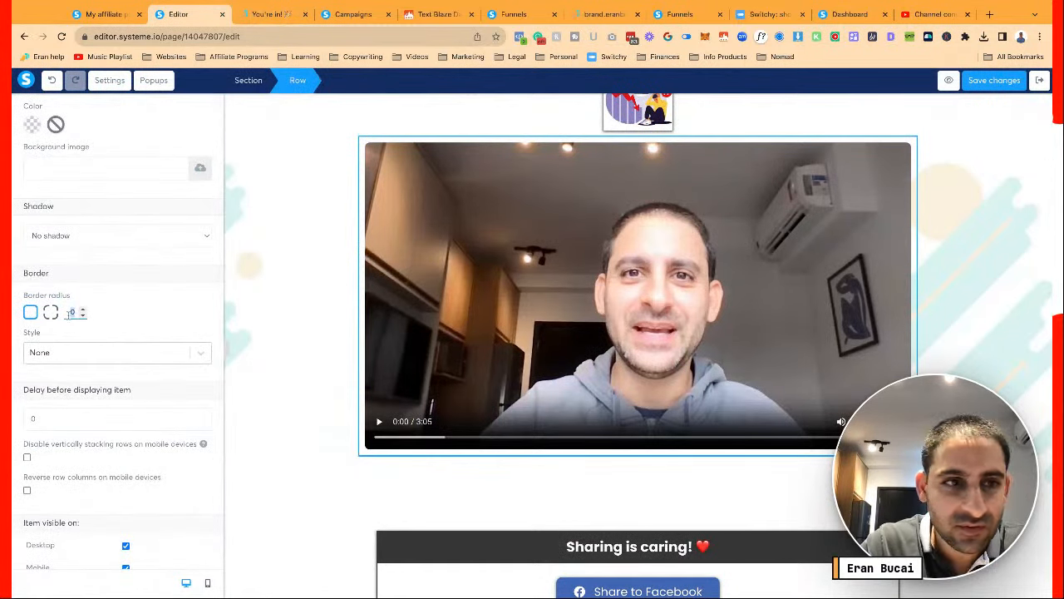
{"action": "left_click", "coordinate": [84, 240]}
{"action": "left_click", "coordinate": [84, 281]}
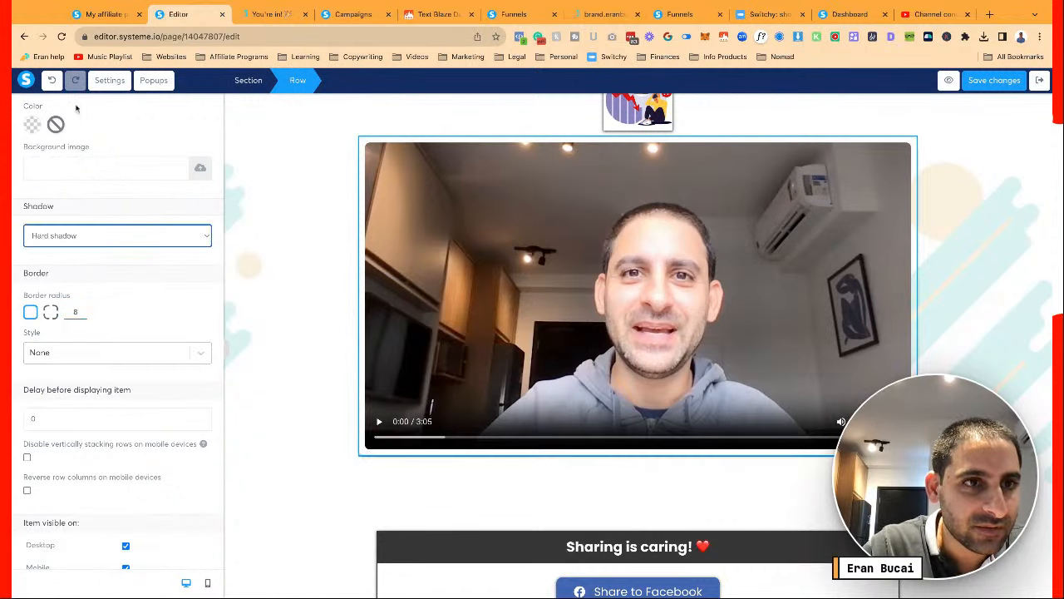
{"action": "scroll", "coordinate": [69, 159], "scroll_direction": "up", "scroll_amount": 2}
{"action": "left_click", "coordinate": [31, 241]}
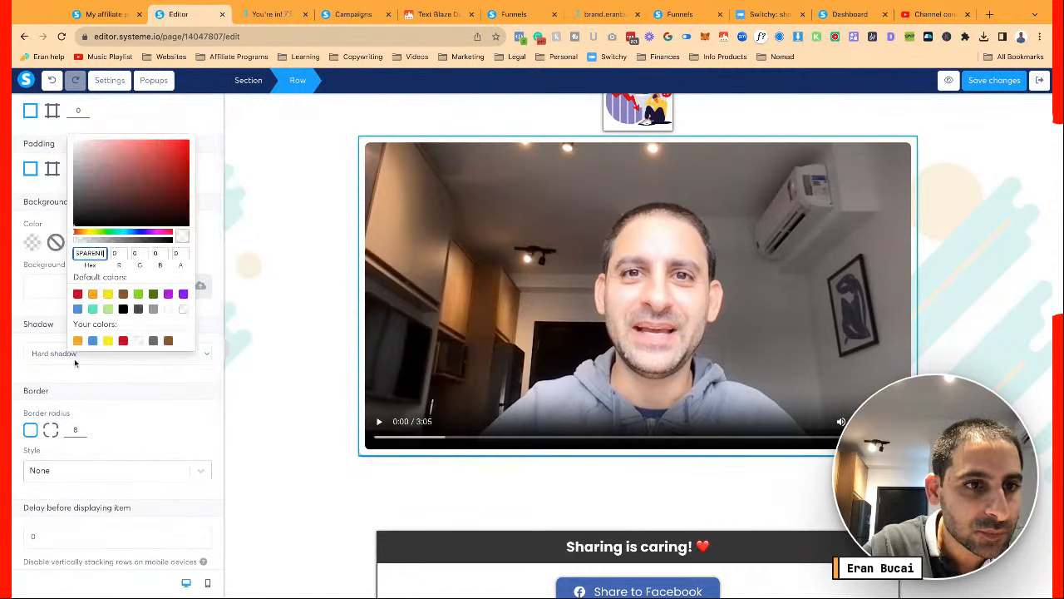
{"action": "left_click", "coordinate": [77, 340]}
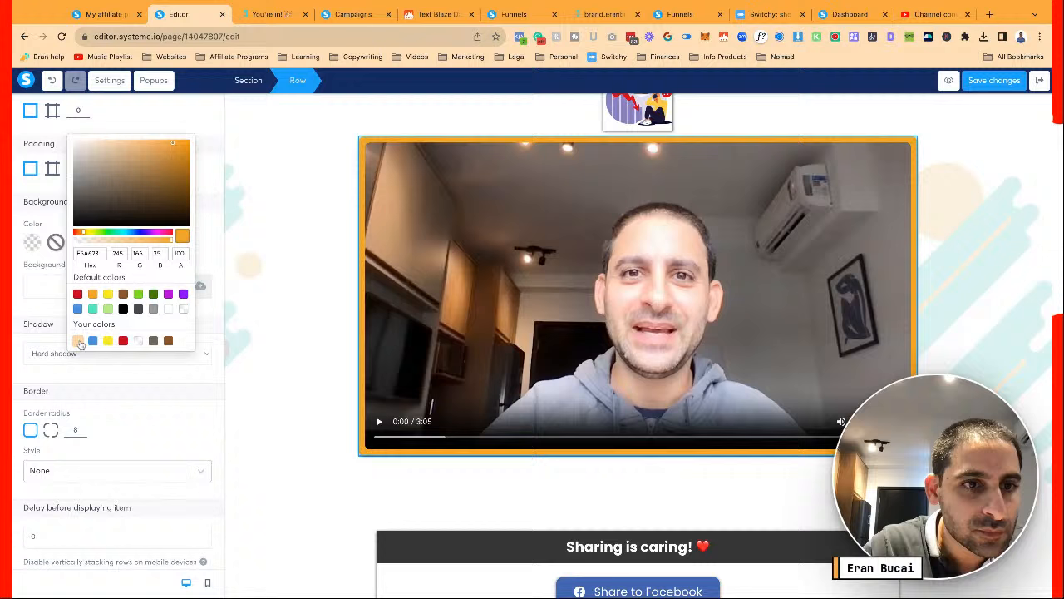
{"action": "left_click", "coordinate": [304, 305]}
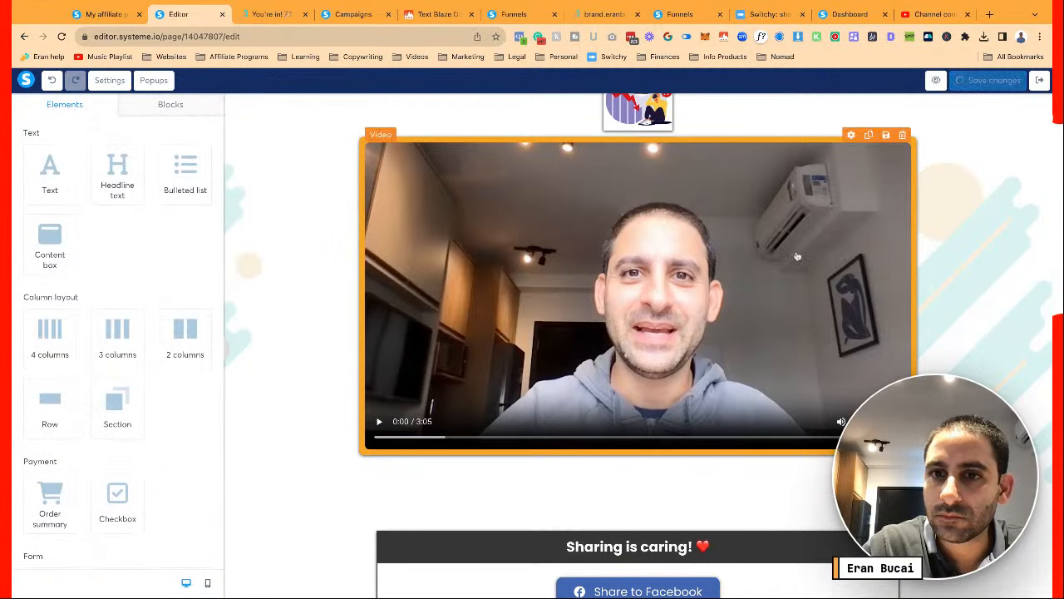
Save the page changes and exit the editor back to the funnel
{"action": "scroll", "coordinate": [796, 256], "scroll_direction": "up", "scroll_amount": 3}
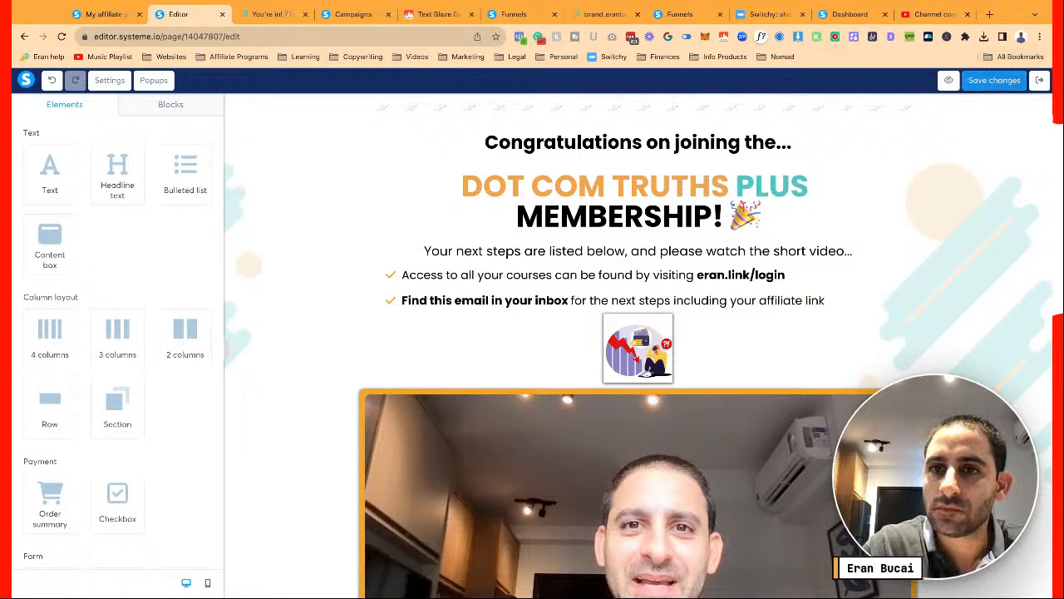
{"action": "left_click", "coordinate": [1022, 85]}
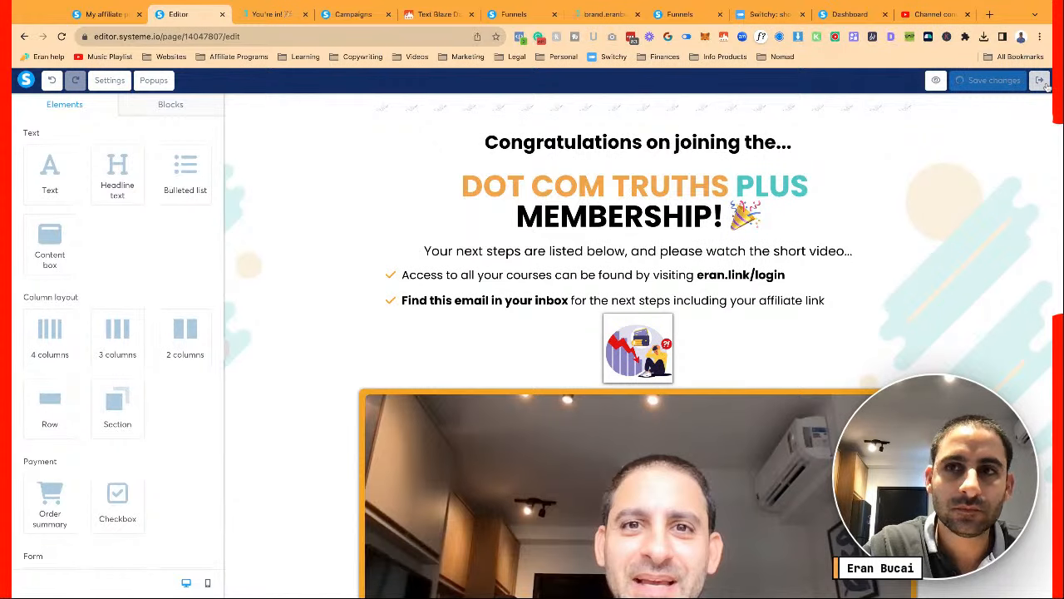
{"action": "left_click", "coordinate": [1040, 80]}
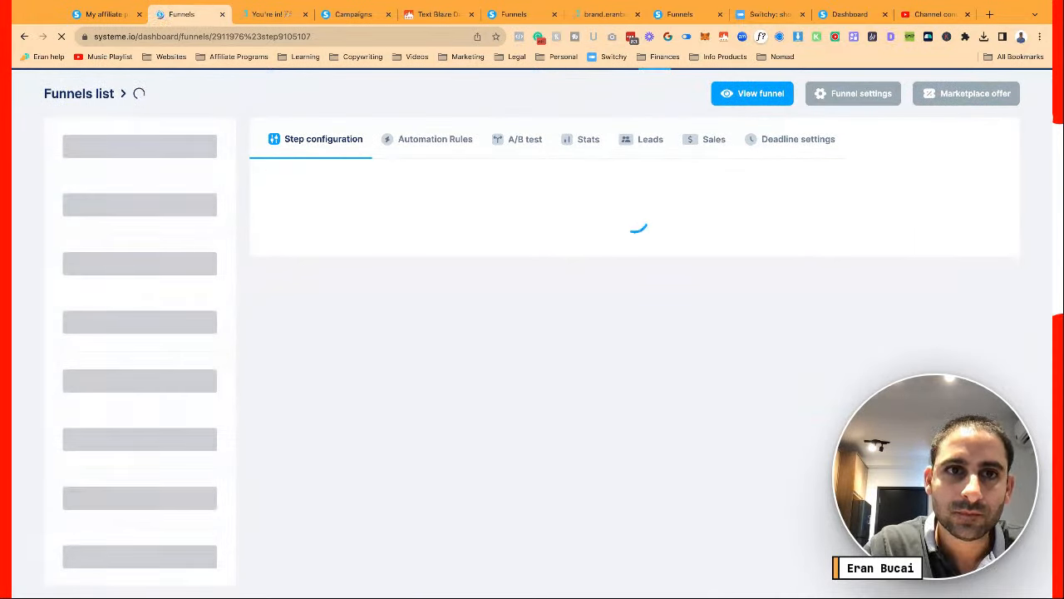
Open the OTO 3 page in the editor and review its page-wide settings
{"action": "left_click", "coordinate": [134, 398]}
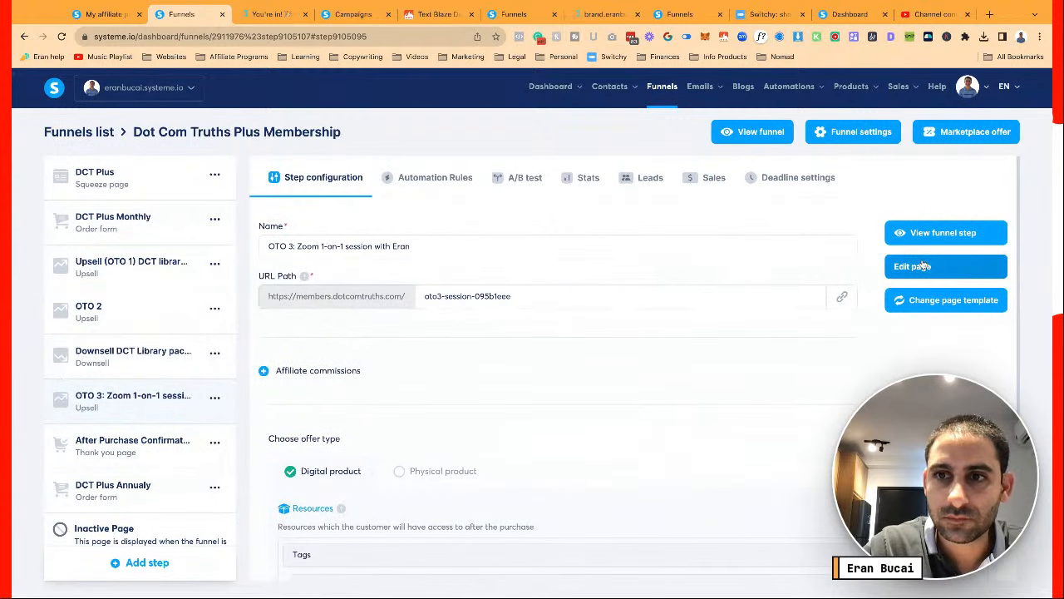
{"action": "left_click", "coordinate": [923, 266]}
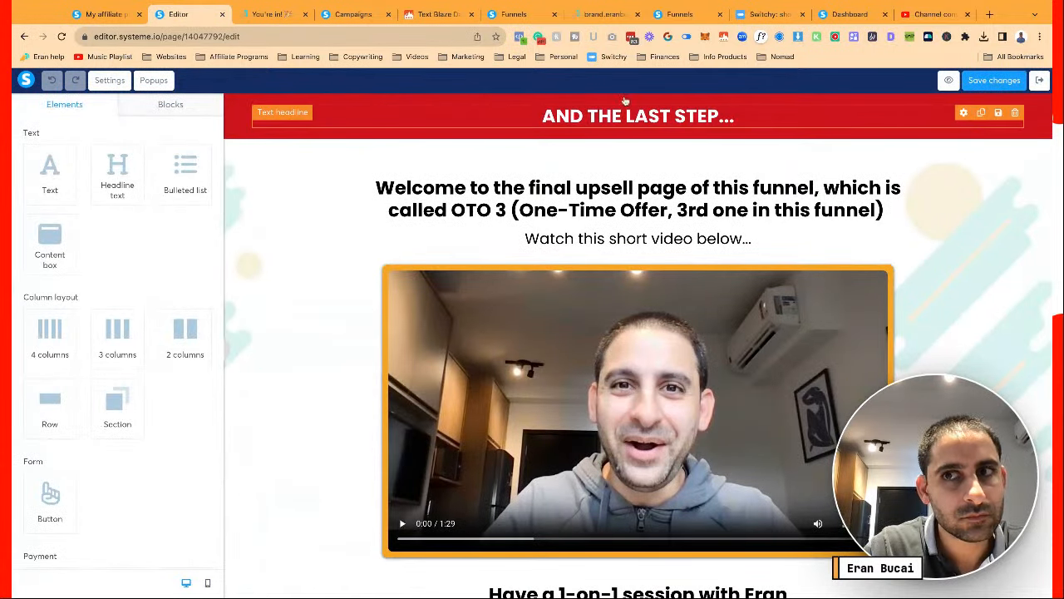
{"action": "left_click", "coordinate": [109, 80]}
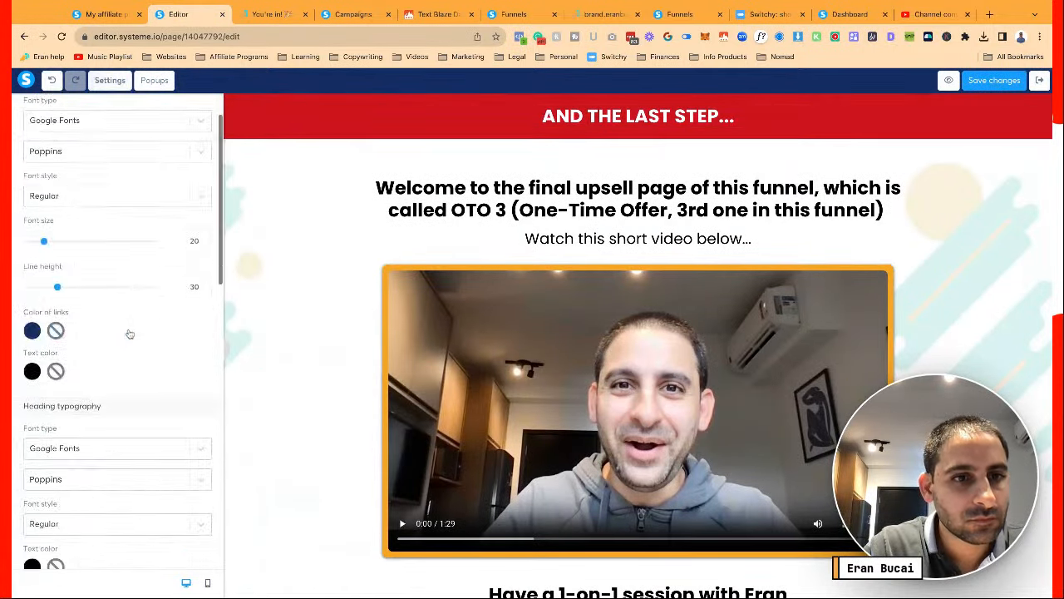
{"action": "scroll", "coordinate": [129, 333], "scroll_direction": "down", "scroll_amount": 10}
{"action": "scroll", "coordinate": [126, 333], "scroll_direction": "up", "scroll_amount": 3}
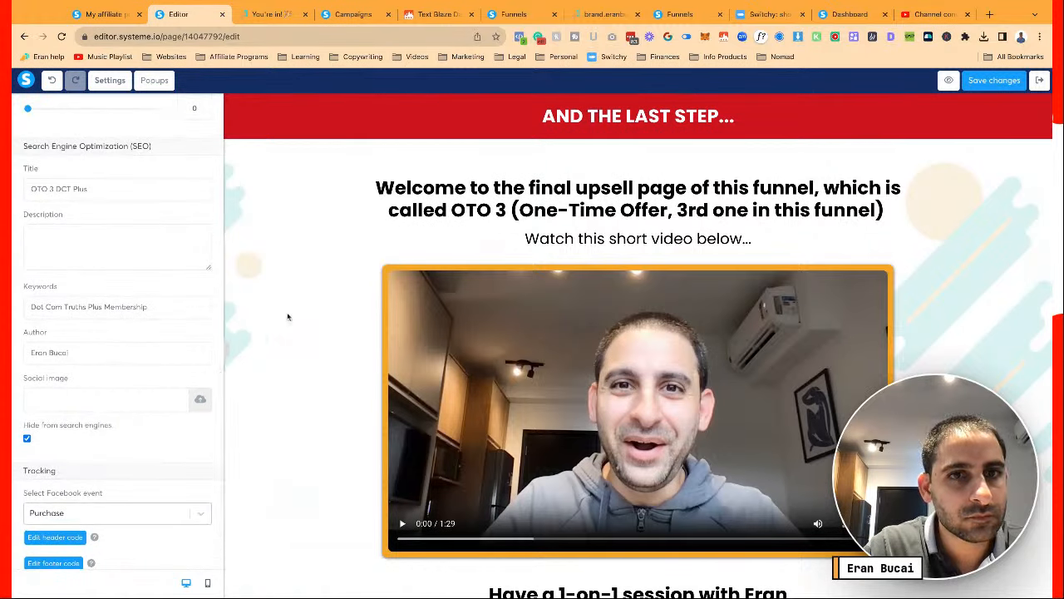
{"action": "left_click", "coordinate": [846, 110]}
Reload the membership confirmation preview and check its video and layout
{"action": "left_click", "coordinate": [272, 14]}
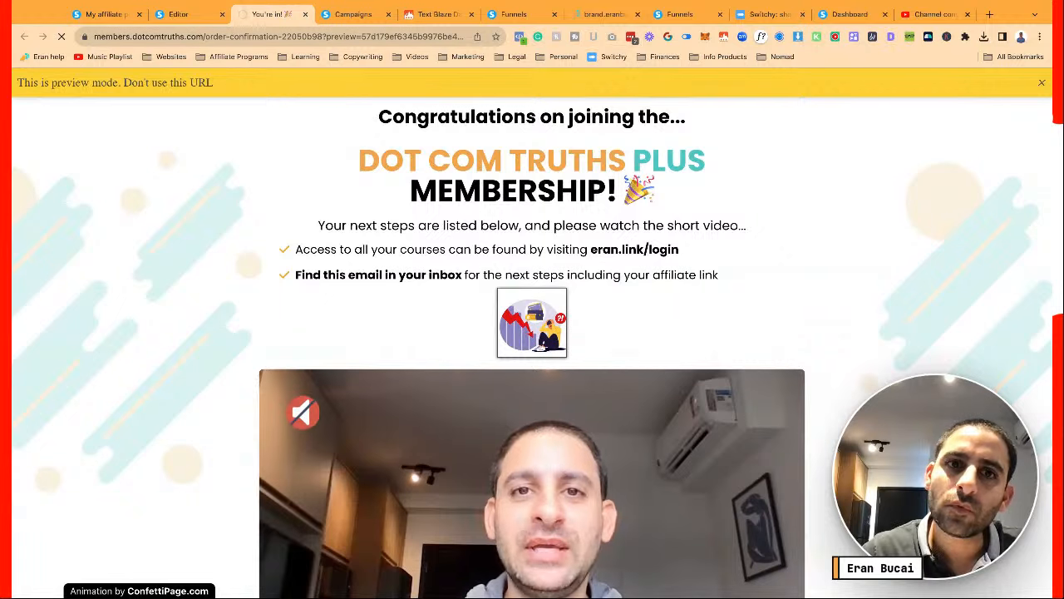
{"action": "left_click", "coordinate": [61, 36]}
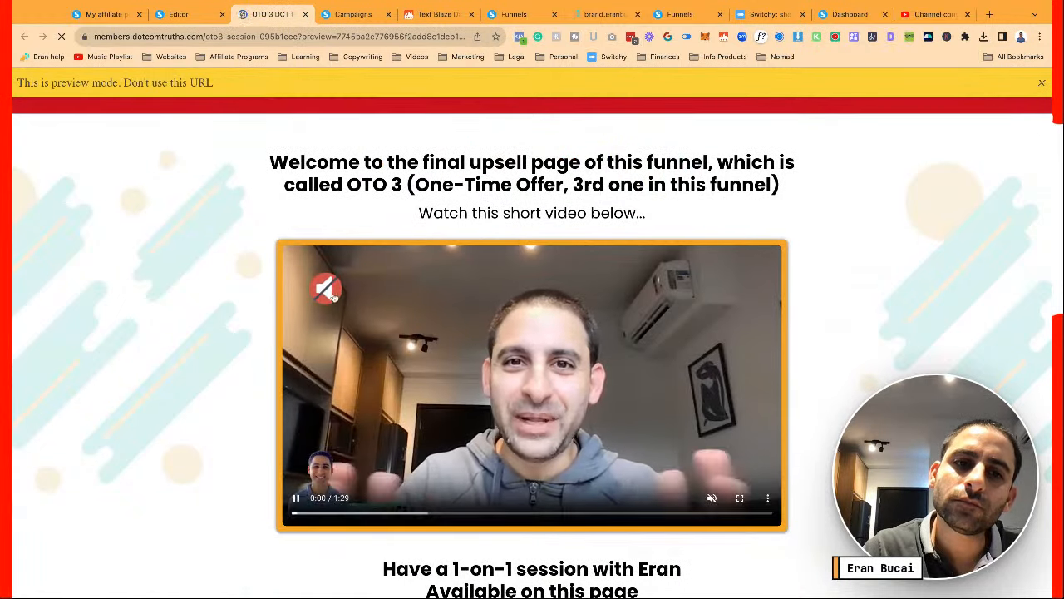
{"action": "left_click", "coordinate": [324, 289]}
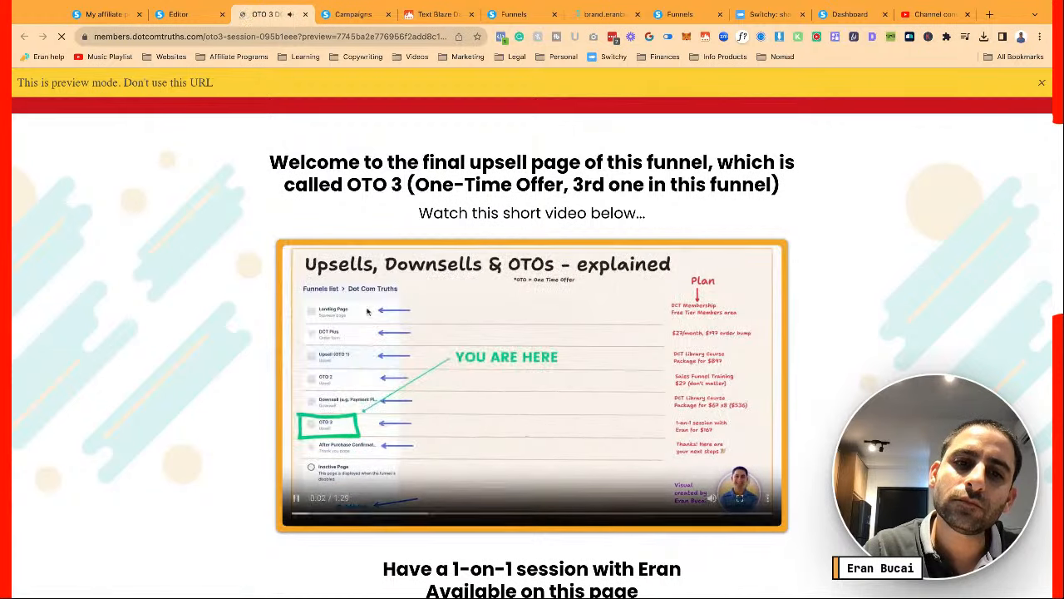
{"action": "left_click", "coordinate": [331, 346]}
{"action": "scroll", "coordinate": [331, 345], "scroll_direction": "down", "scroll_amount": 8}
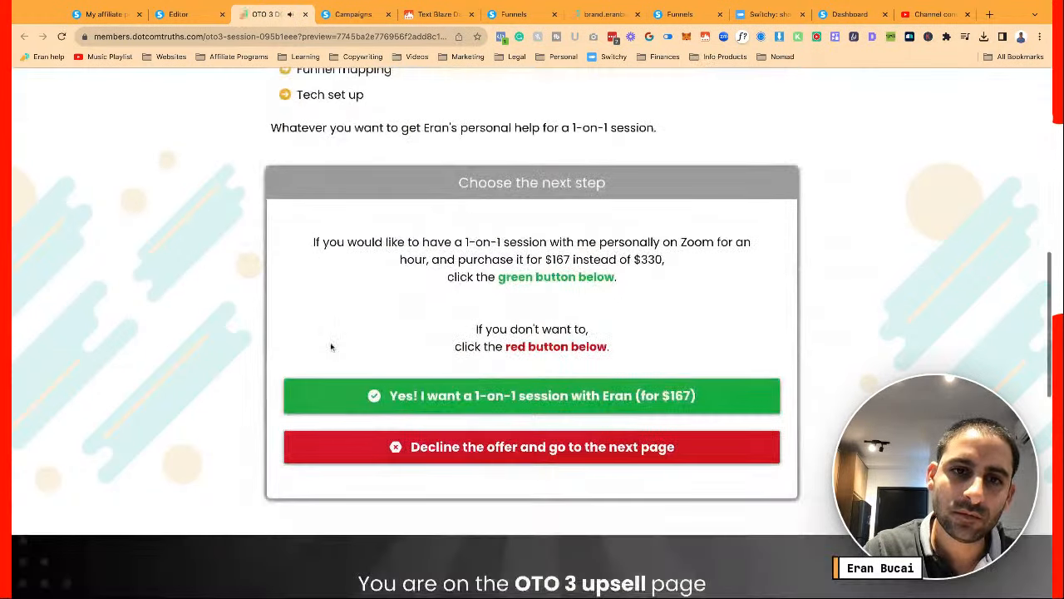
{"action": "scroll", "coordinate": [331, 346], "scroll_direction": "down", "scroll_amount": 10}
{"action": "scroll", "coordinate": [331, 346], "scroll_direction": "up", "scroll_amount": 20}
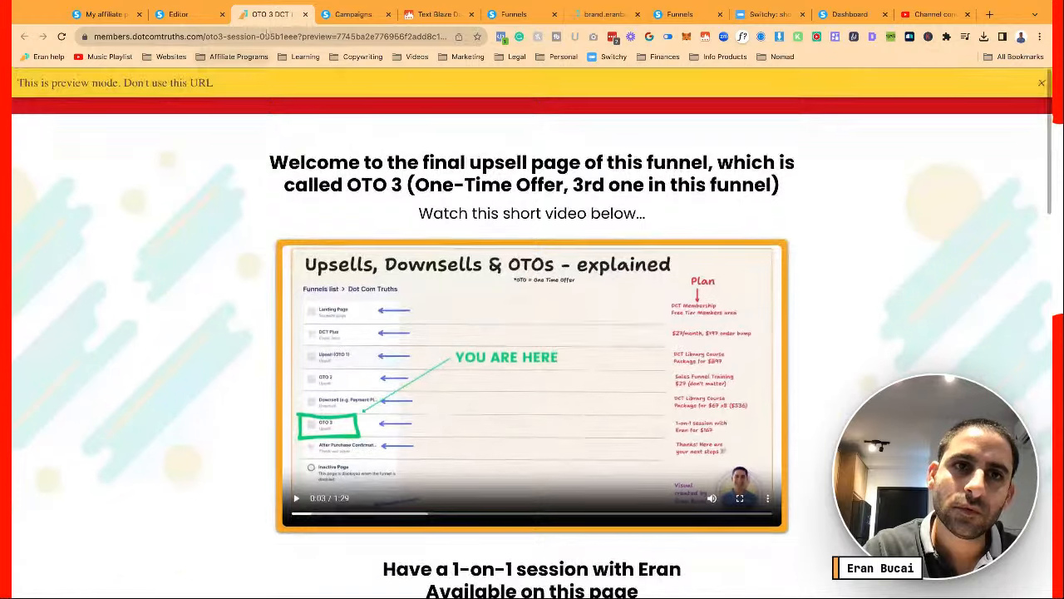
{"action": "left_click", "coordinate": [177, 14]}
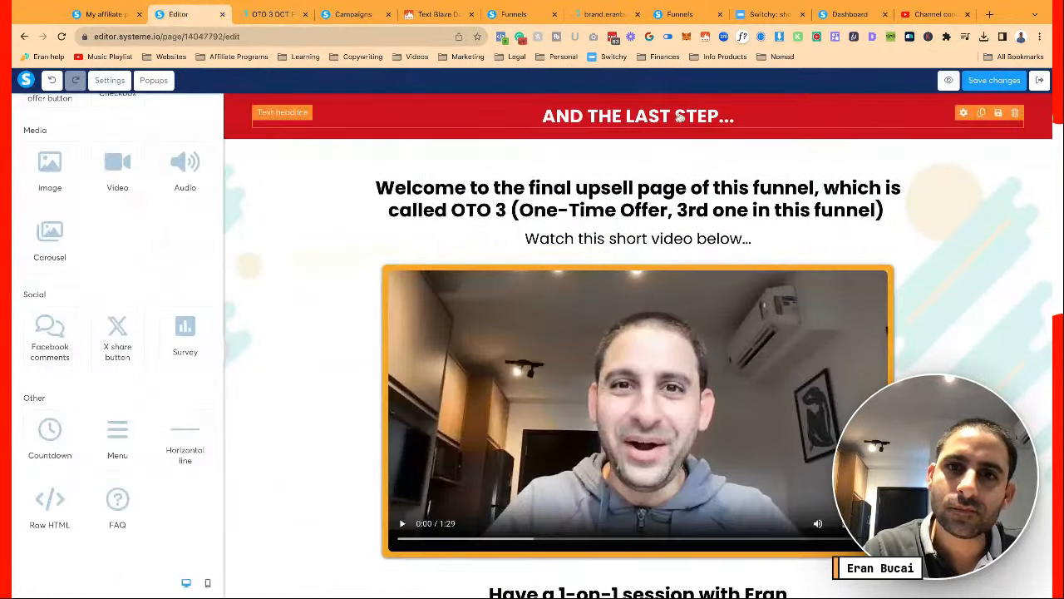
Save the OTO 3 page, exit, and open the Downsell page in the editor
{"action": "left_click", "coordinate": [1017, 82]}
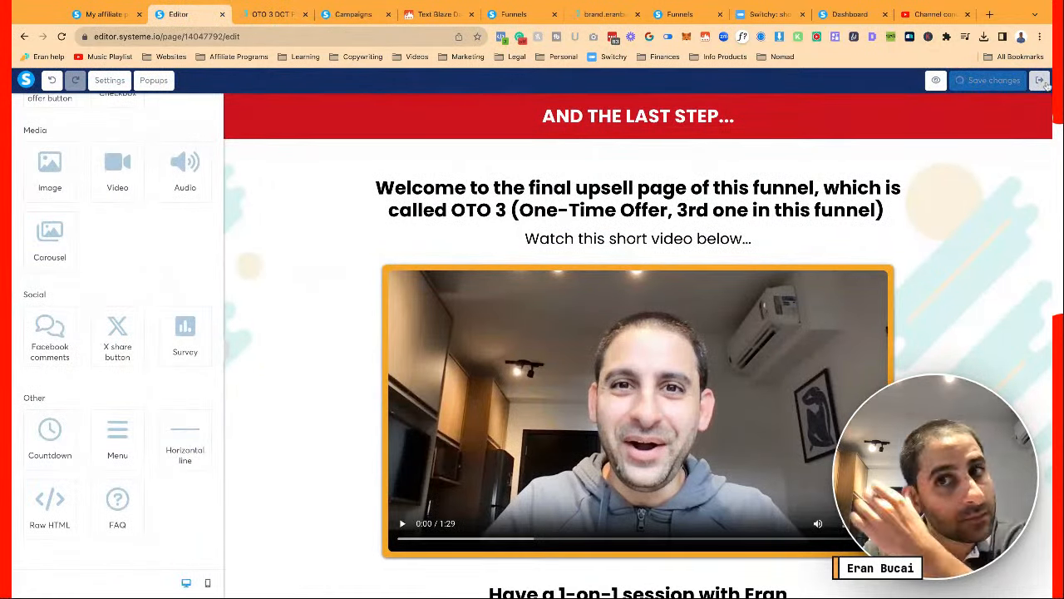
{"action": "left_click", "coordinate": [1041, 81]}
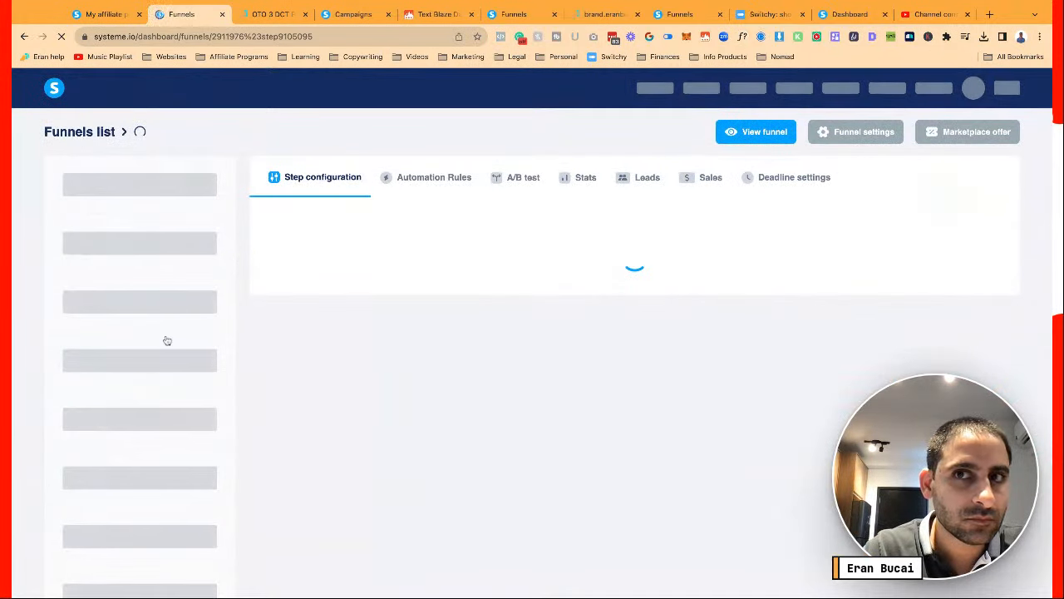
{"action": "scroll", "coordinate": [164, 340], "scroll_direction": "down", "scroll_amount": 1}
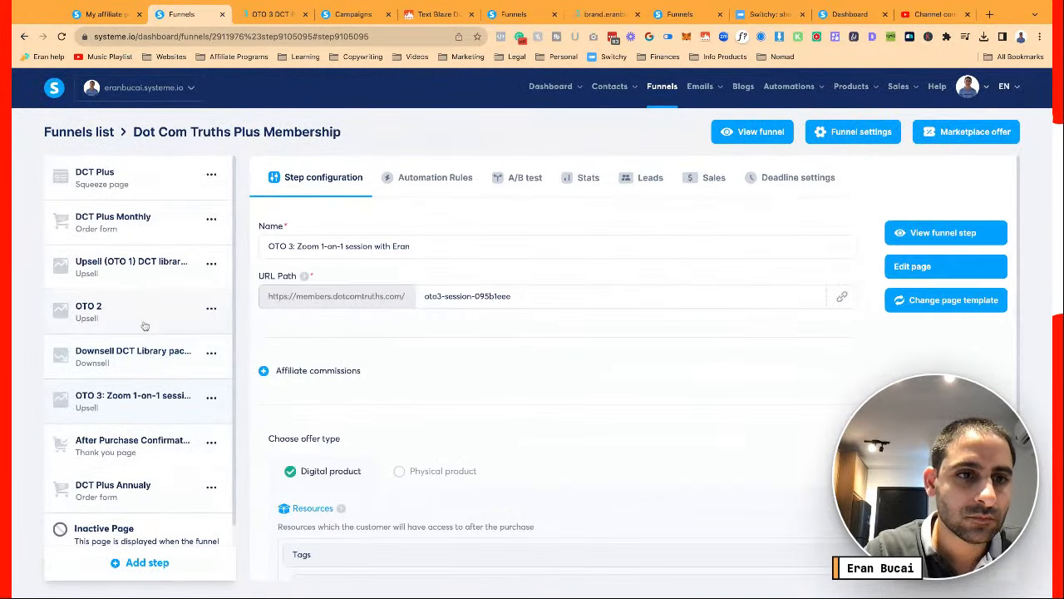
{"action": "left_click", "coordinate": [143, 356]}
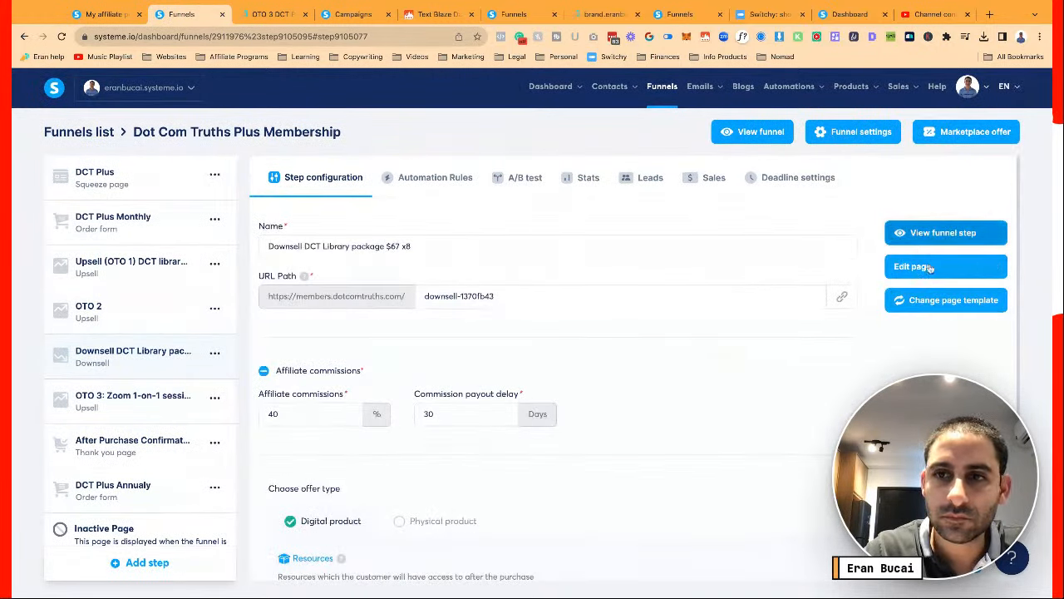
{"action": "left_click", "coordinate": [931, 268]}
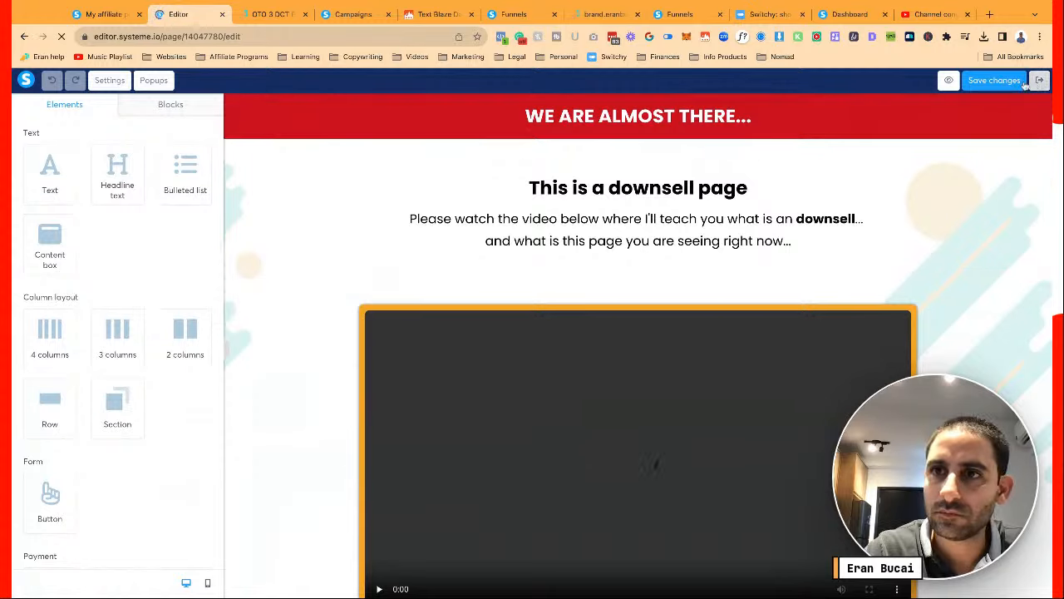
{"action": "left_click", "coordinate": [948, 81]}
{"action": "key", "text": "ctrl+r"}
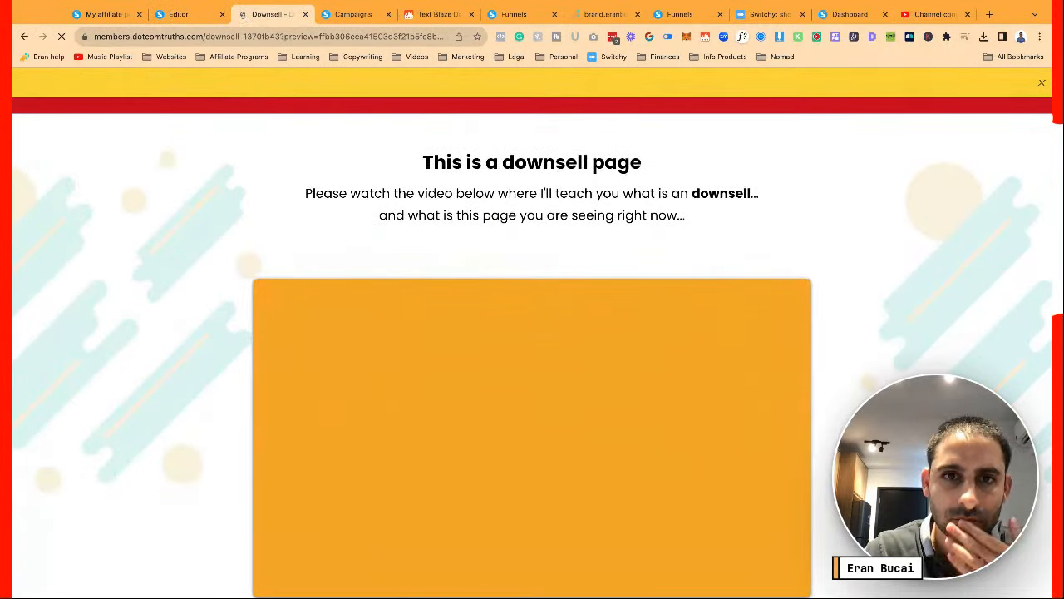
{"action": "scroll", "coordinate": [532, 332], "scroll_direction": "down", "scroll_amount": 3}
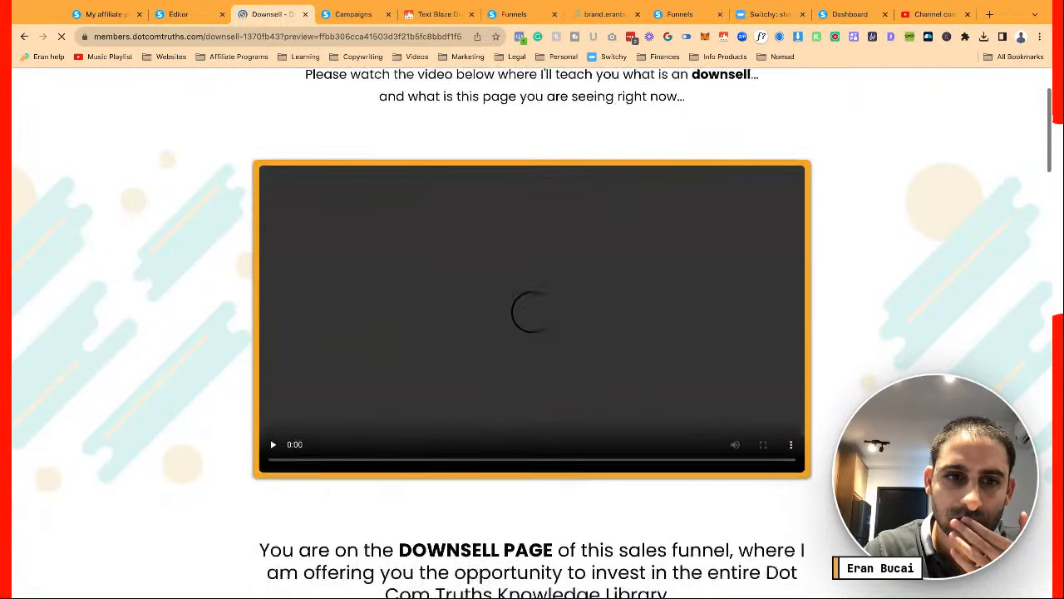
{"action": "scroll", "coordinate": [312, 281], "scroll_direction": "up", "scroll_amount": 2}
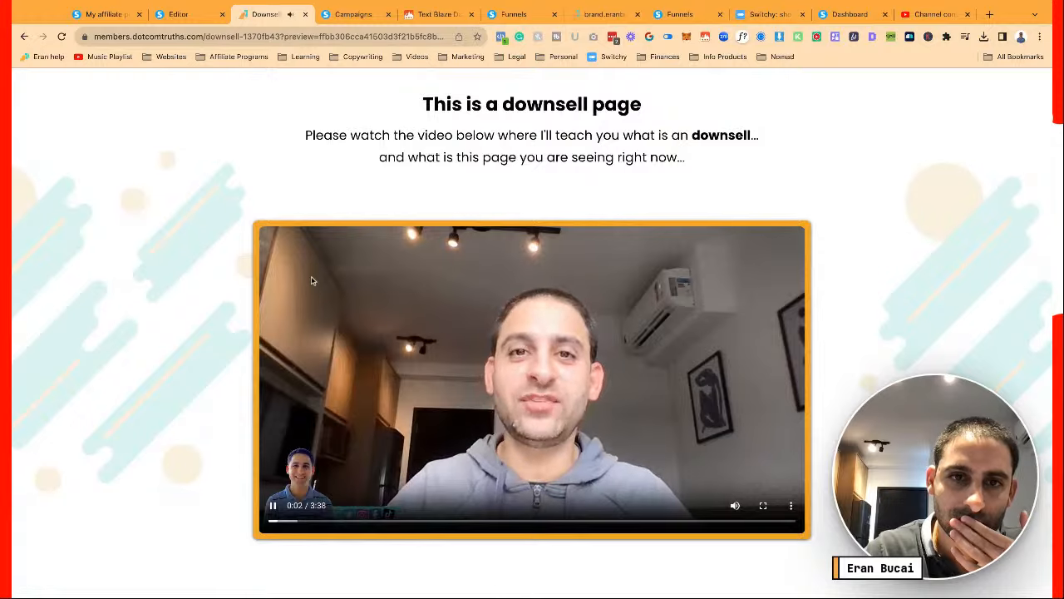
{"action": "scroll", "coordinate": [312, 281], "scroll_direction": "down", "scroll_amount": 20}
{"action": "scroll", "coordinate": [532, 332], "scroll_direction": "up", "scroll_amount": 20}
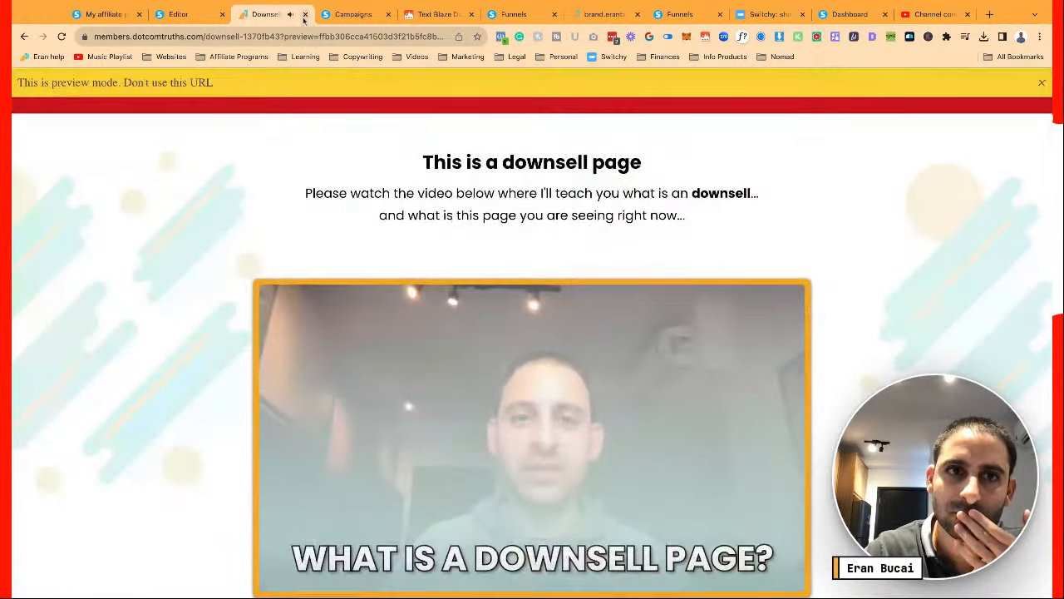
{"action": "left_click", "coordinate": [1040, 85]}
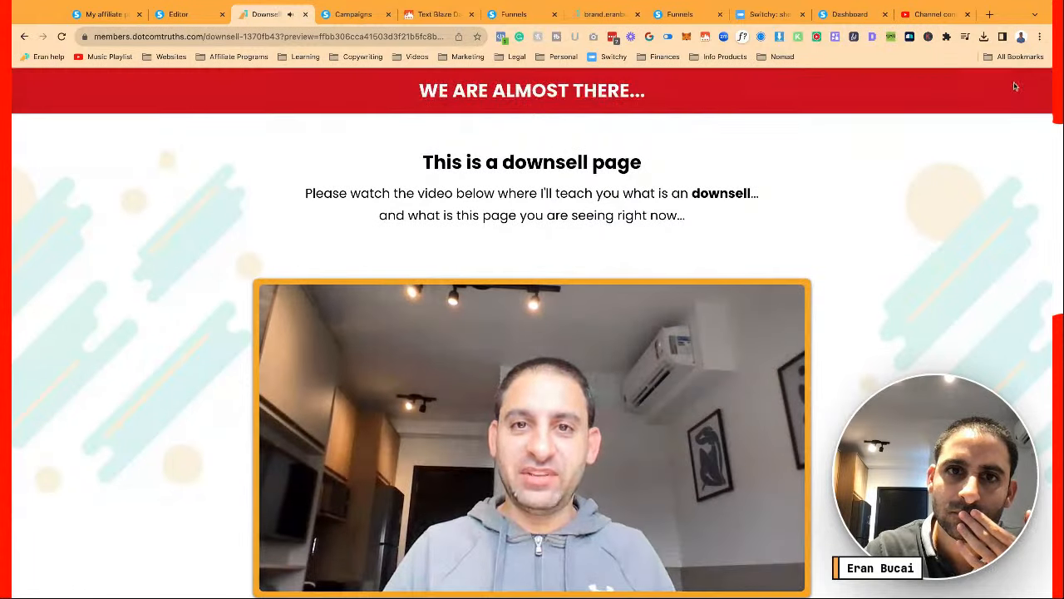
{"action": "left_click", "coordinate": [305, 15]}
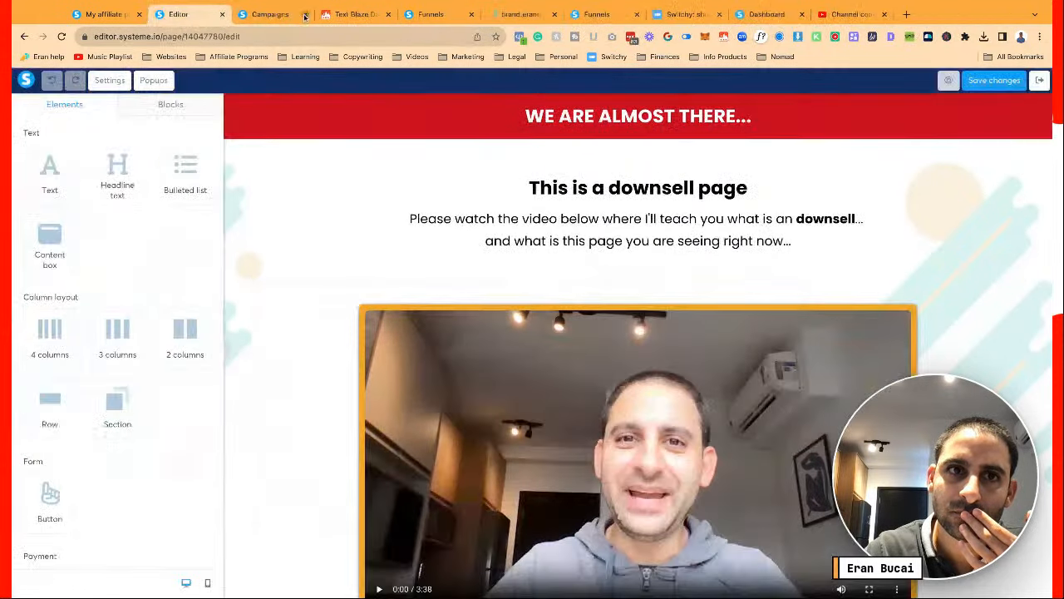
{"action": "left_click", "coordinate": [113, 81]}
{"action": "scroll", "coordinate": [161, 316], "scroll_direction": "down", "scroll_amount": 10}
{"action": "scroll", "coordinate": [163, 320], "scroll_direction": "up", "scroll_amount": 10}
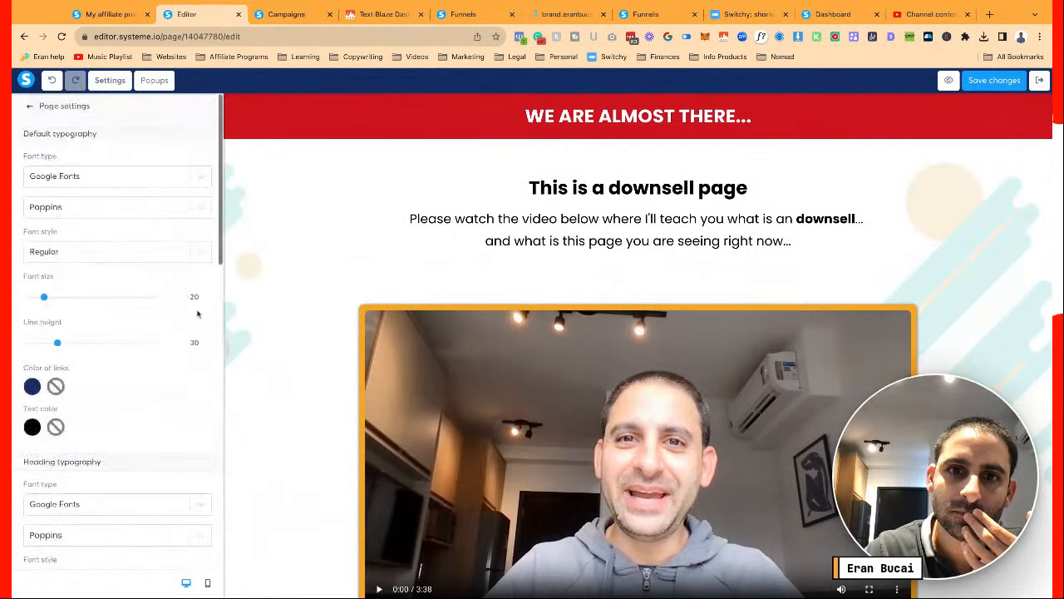
{"action": "left_click", "coordinate": [395, 329]}
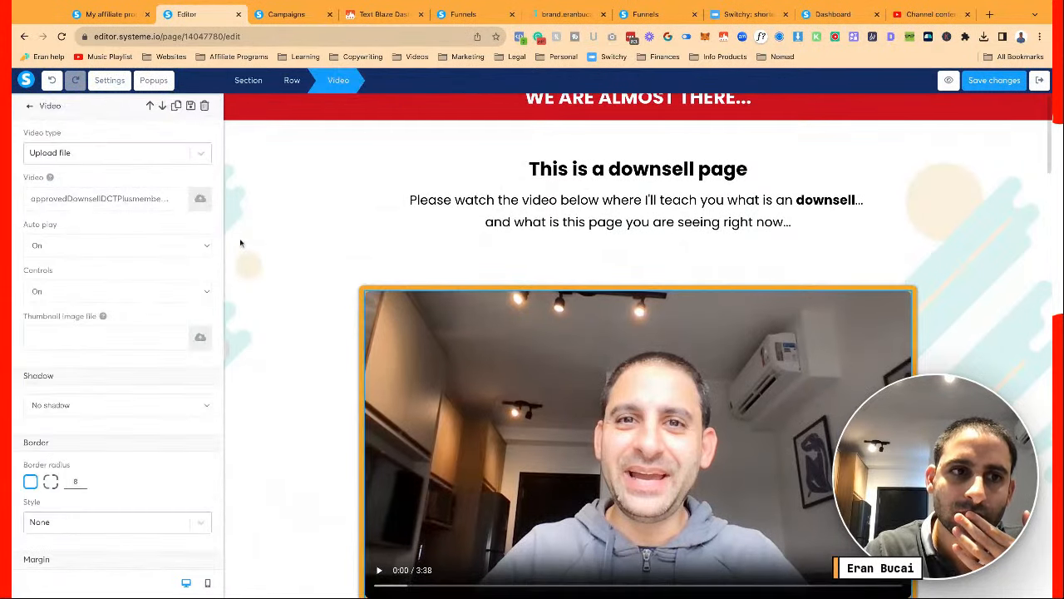
{"action": "left_click", "coordinate": [276, 241]}
{"action": "left_click", "coordinate": [994, 80]}
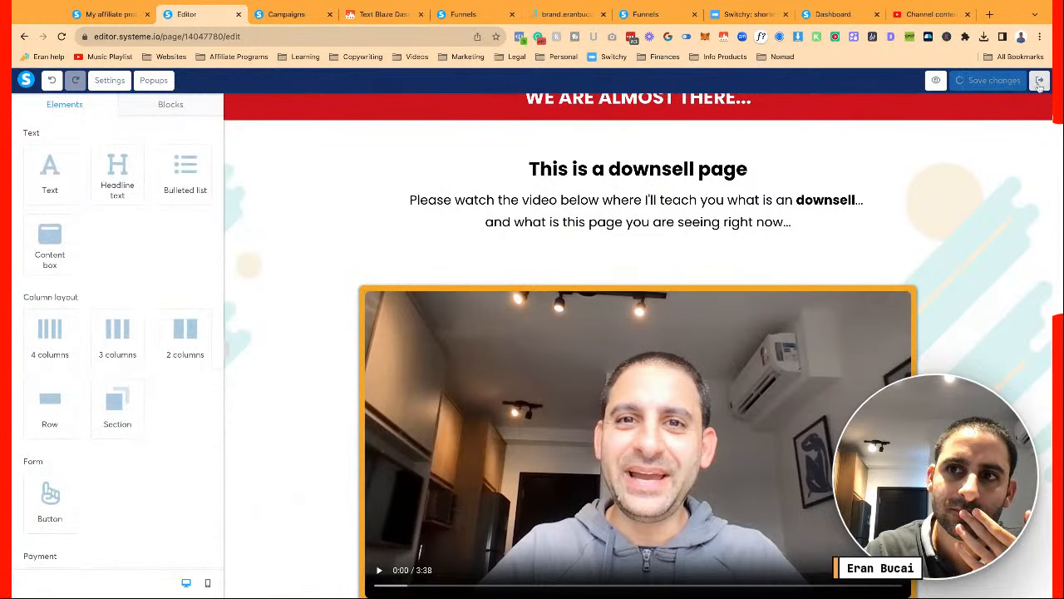
{"action": "left_click", "coordinate": [1040, 80]}
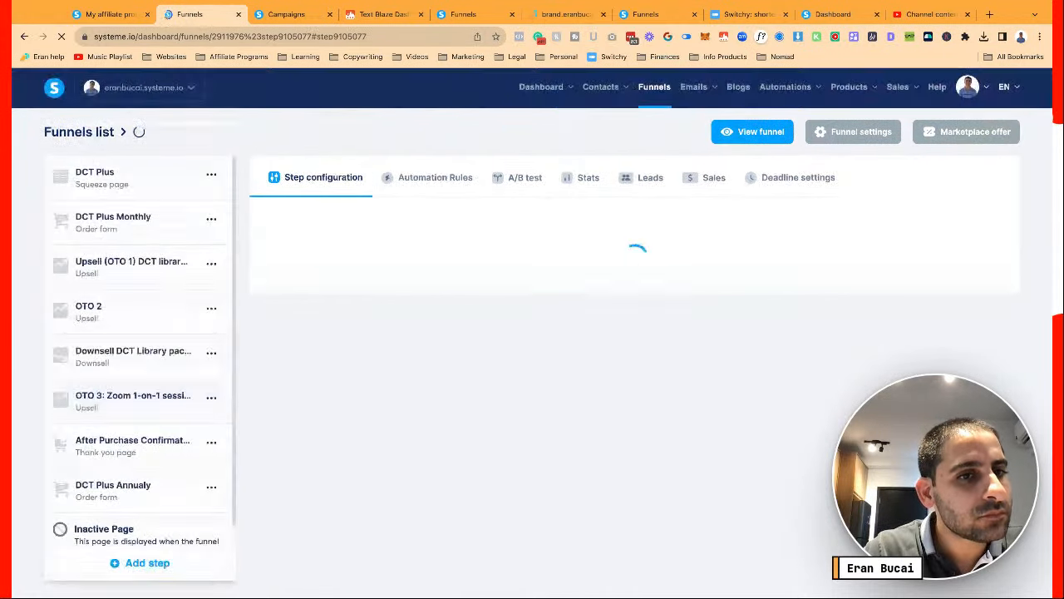
Reopen the OTO 3 page in the editor and inspect its video settings
{"action": "left_click", "coordinate": [165, 407]}
{"action": "left_click", "coordinate": [914, 266]}
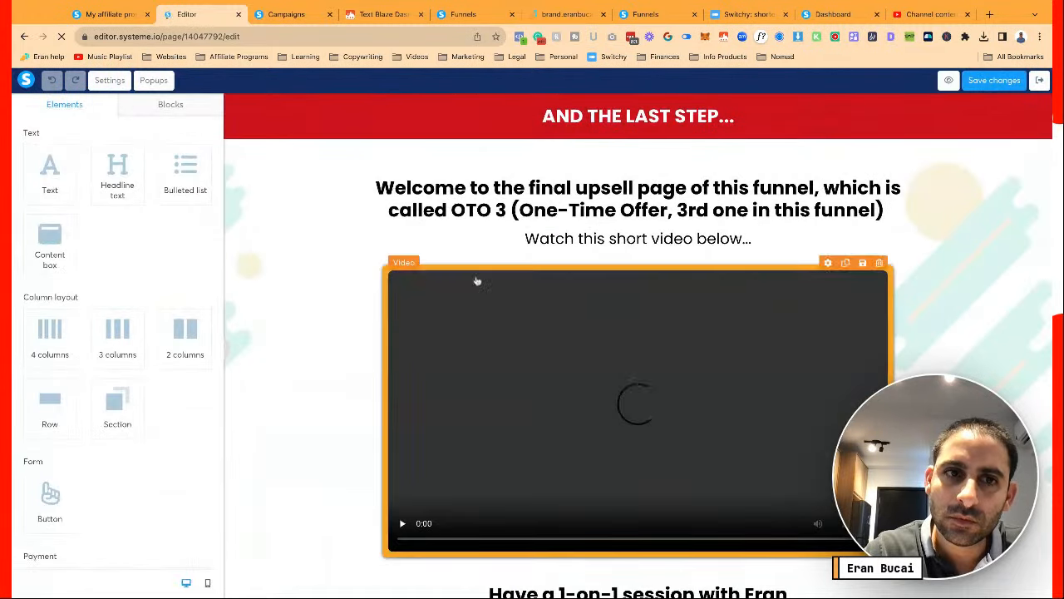
{"action": "left_click", "coordinate": [478, 281]}
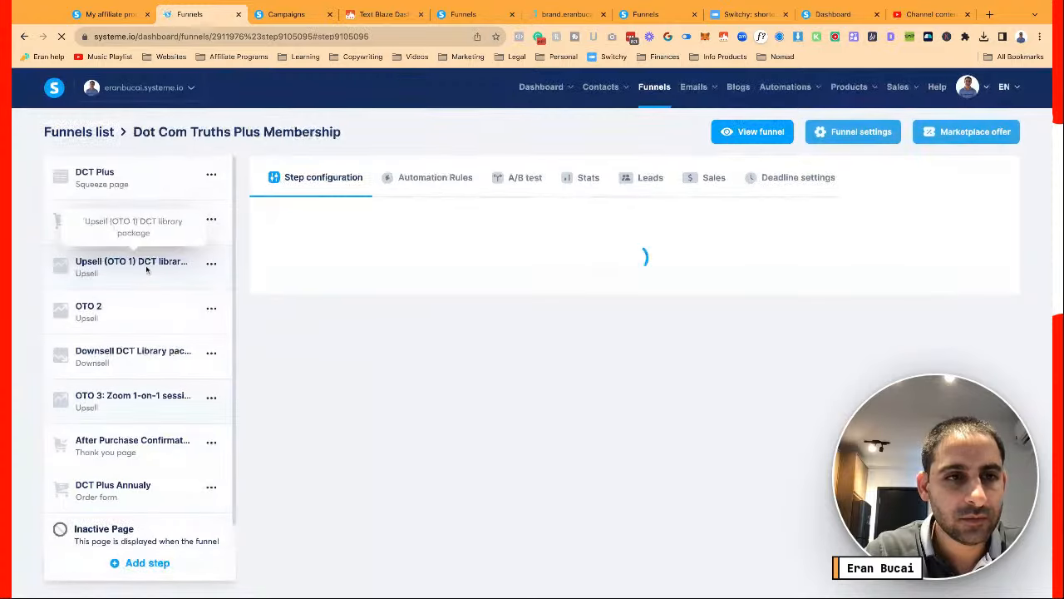
Switch to the OTO 2 page, review its page settings, and browse the block library
{"action": "left_click", "coordinate": [146, 308]}
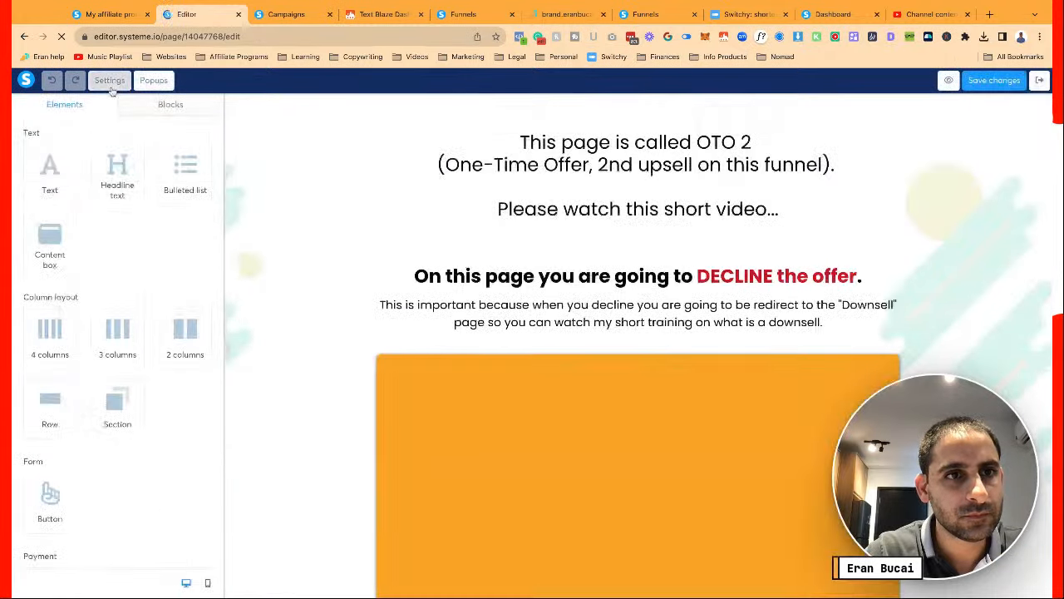
{"action": "left_click", "coordinate": [109, 80]}
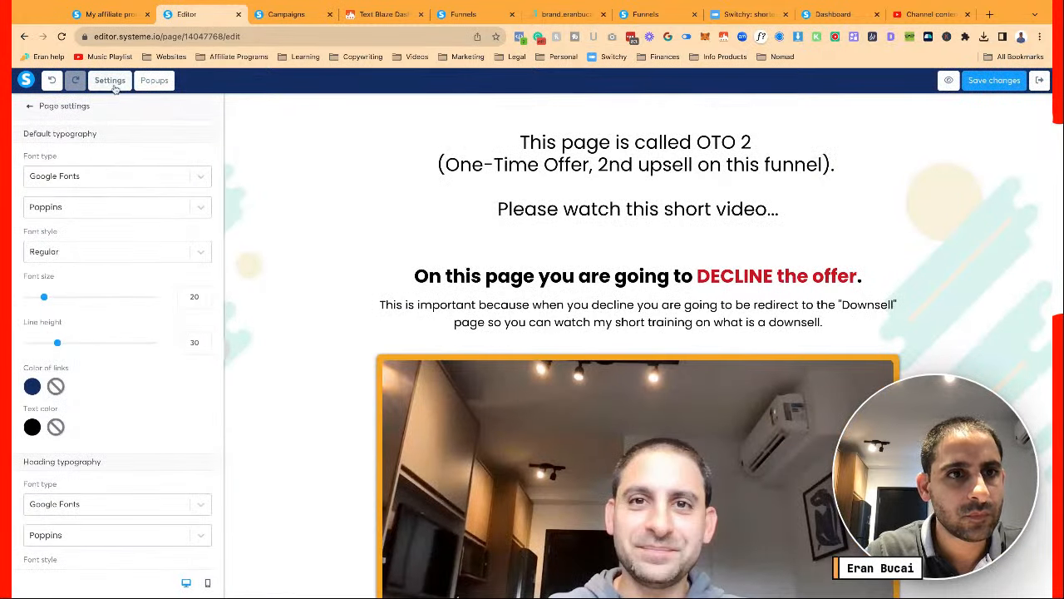
{"action": "scroll", "coordinate": [167, 281], "scroll_direction": "down", "scroll_amount": 10}
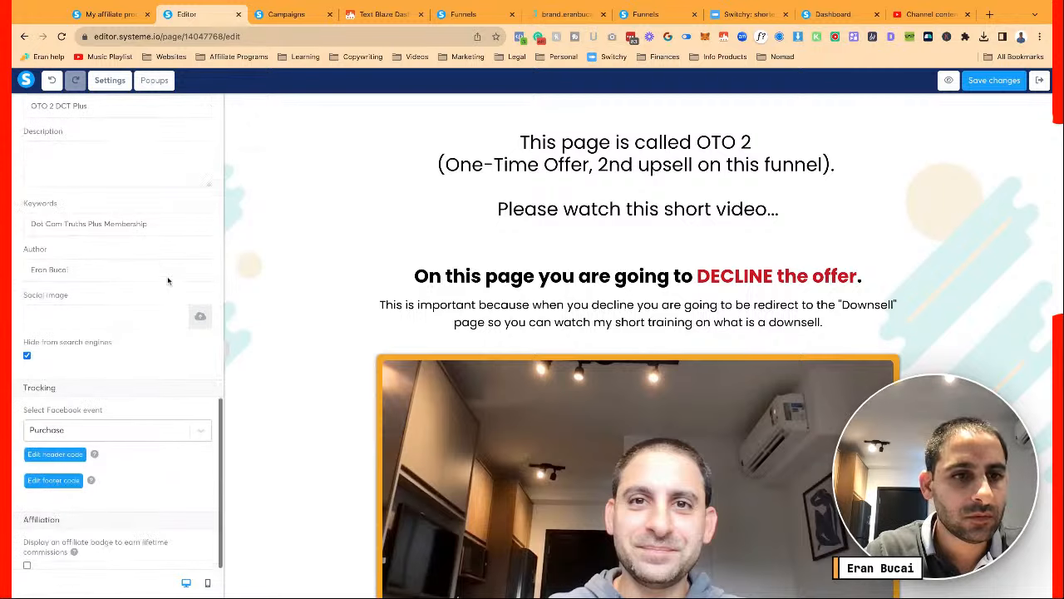
{"action": "scroll", "coordinate": [167, 280], "scroll_direction": "up", "scroll_amount": 10}
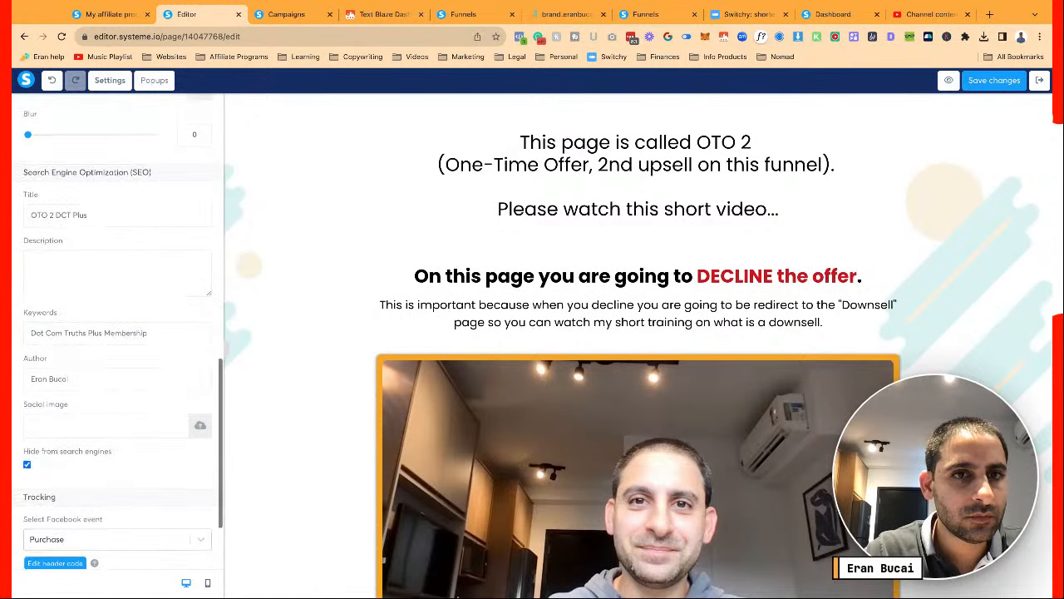
{"action": "left_click", "coordinate": [269, 221]}
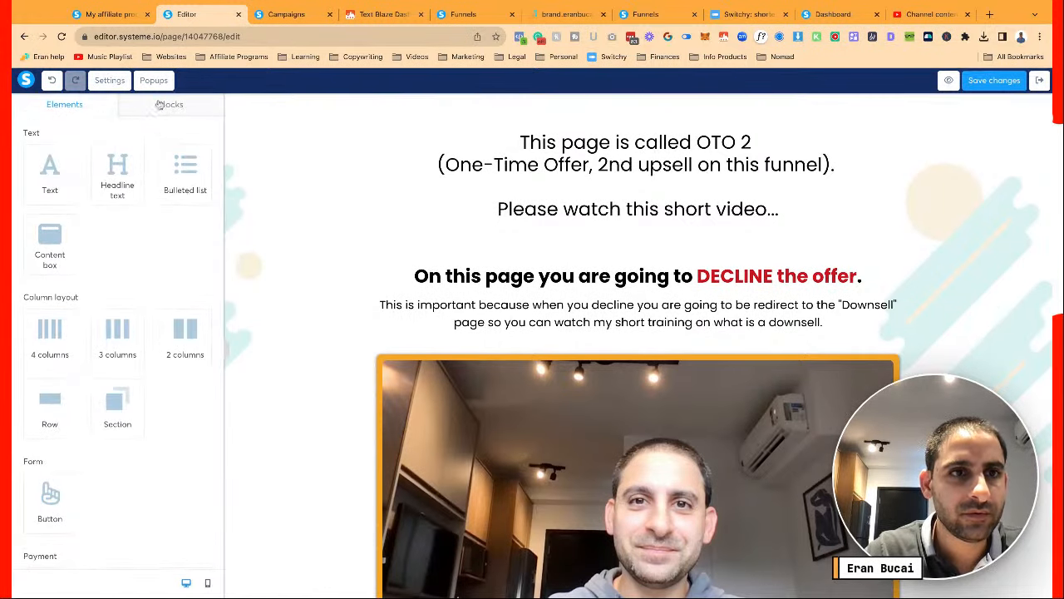
{"action": "left_click", "coordinate": [170, 103]}
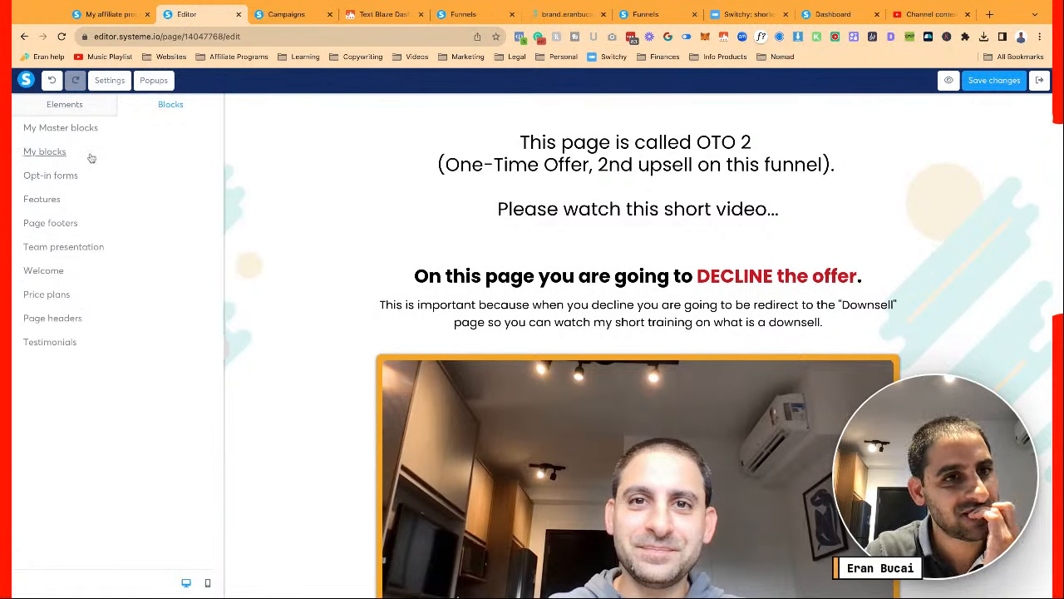
Add the 'OTOs header in red' block at the top reading 'NO UPSELL HERE, BUT WATCH THIS SHORT VIDEO FIRST BEFORE CONTINUING...'
{"action": "left_click", "coordinate": [91, 156]}
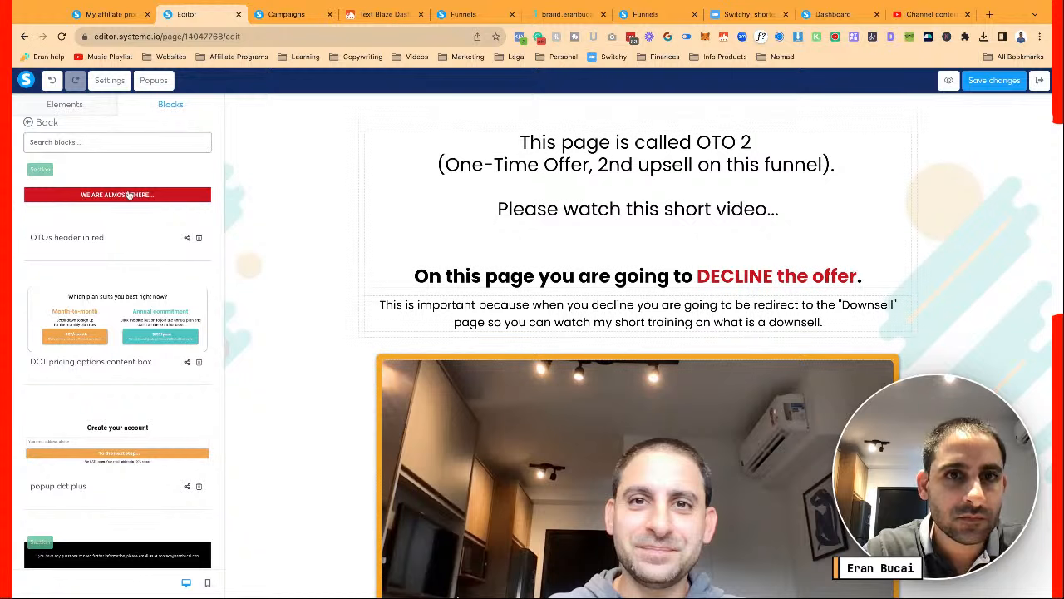
{"action": "left_click_drag", "start_coordinate": [397, 111], "coordinate": [399, 112]}
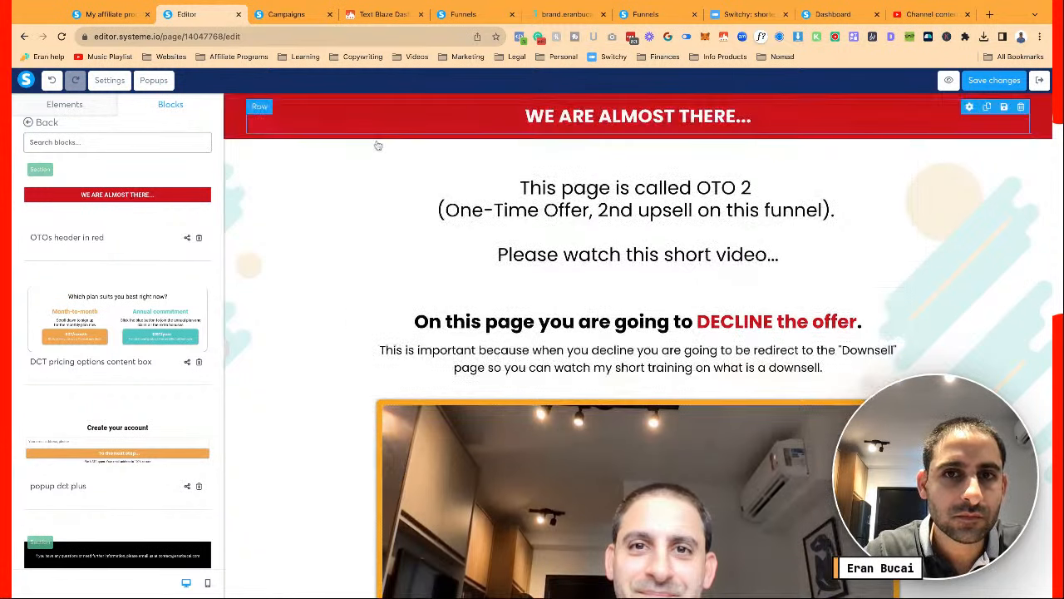
{"action": "left_click", "coordinate": [642, 120]}
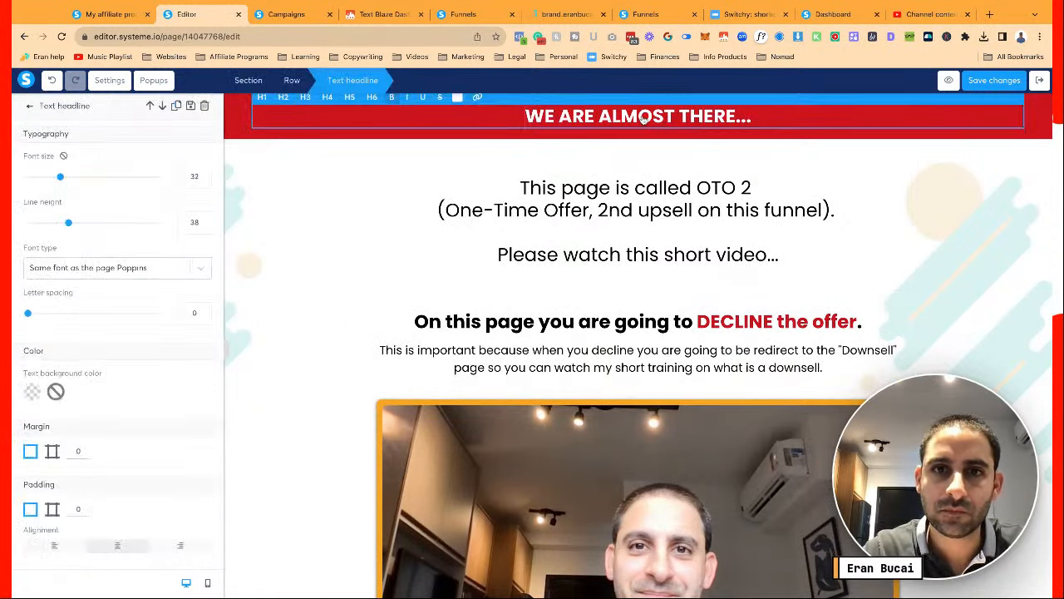
{"action": "triple_click", "coordinate": [643, 120]}
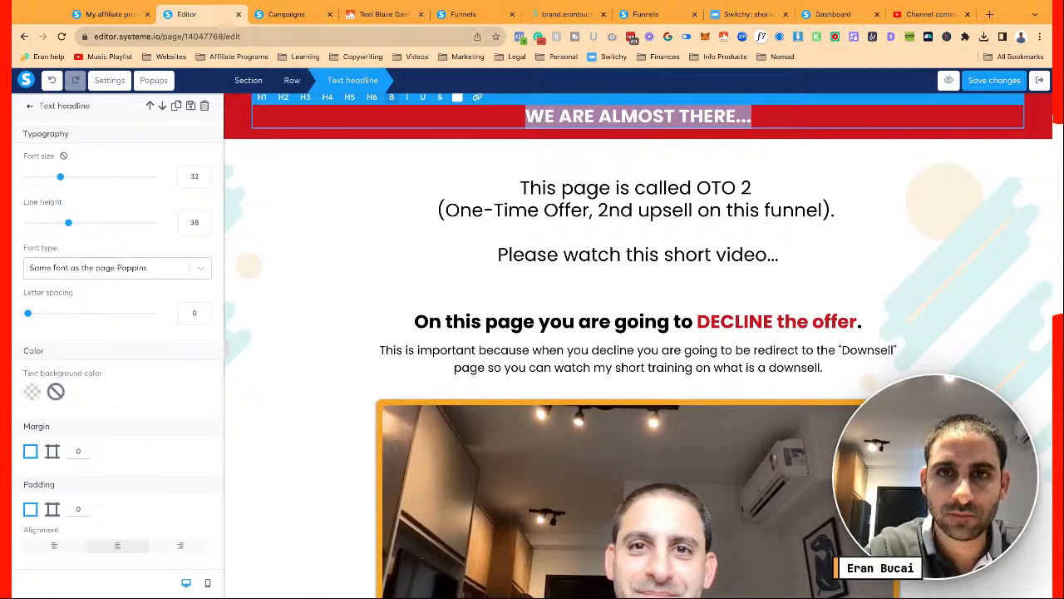
{"action": "type", "text": "NOT"}
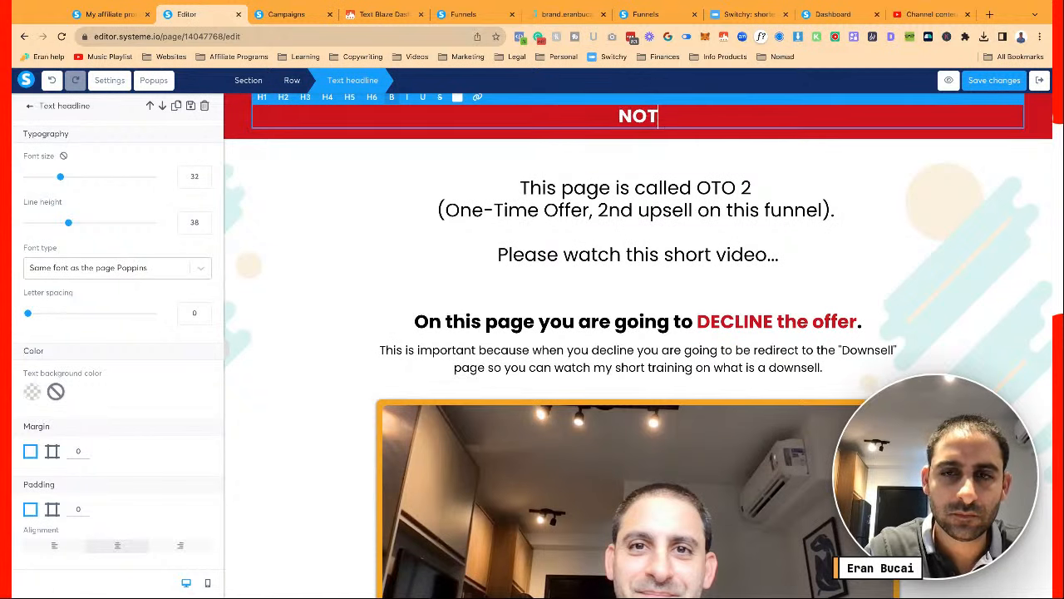
{"action": "key", "text": "BackSpace"}
{"action": "type", "text": "UPSELL HERE,"}
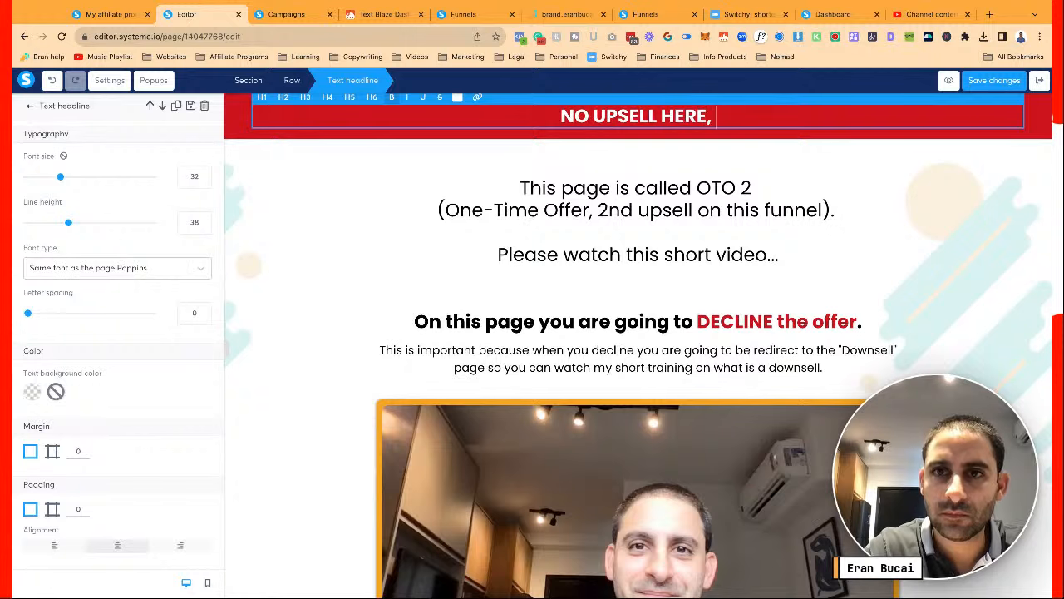
{"action": "type", "text": " BUT WATCH THIS"}
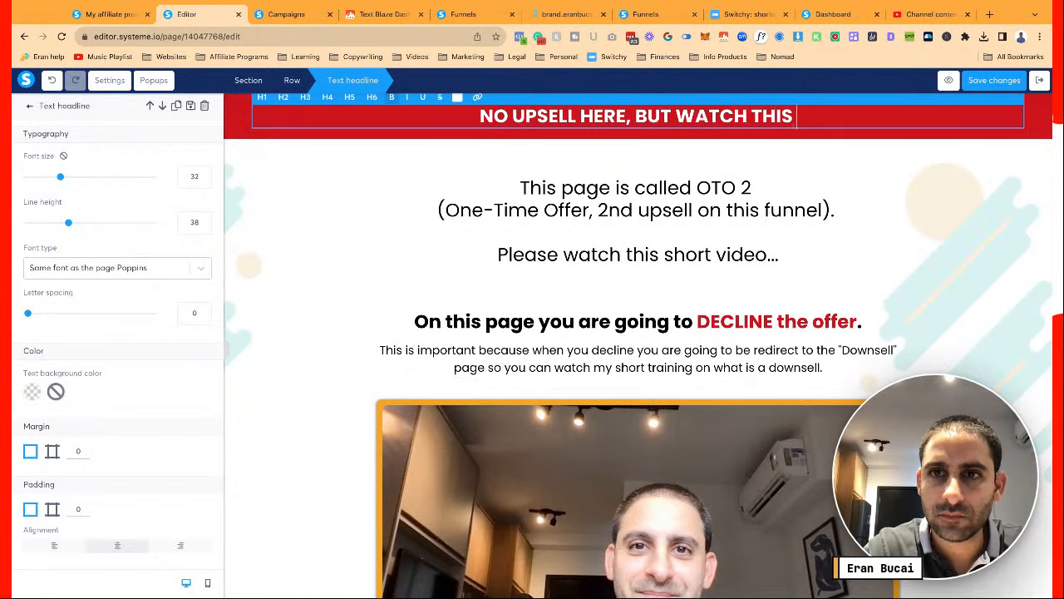
{"action": "type", "text": " SHORT VIDEO FIRS"}
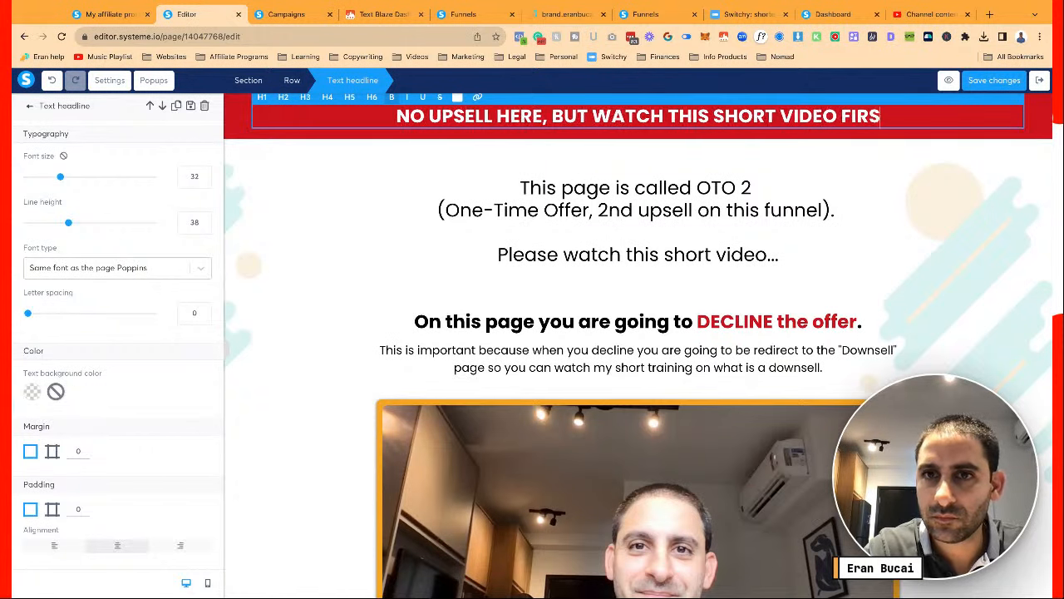
{"action": "type", "text": "T BEFORE CONTINUING..."}
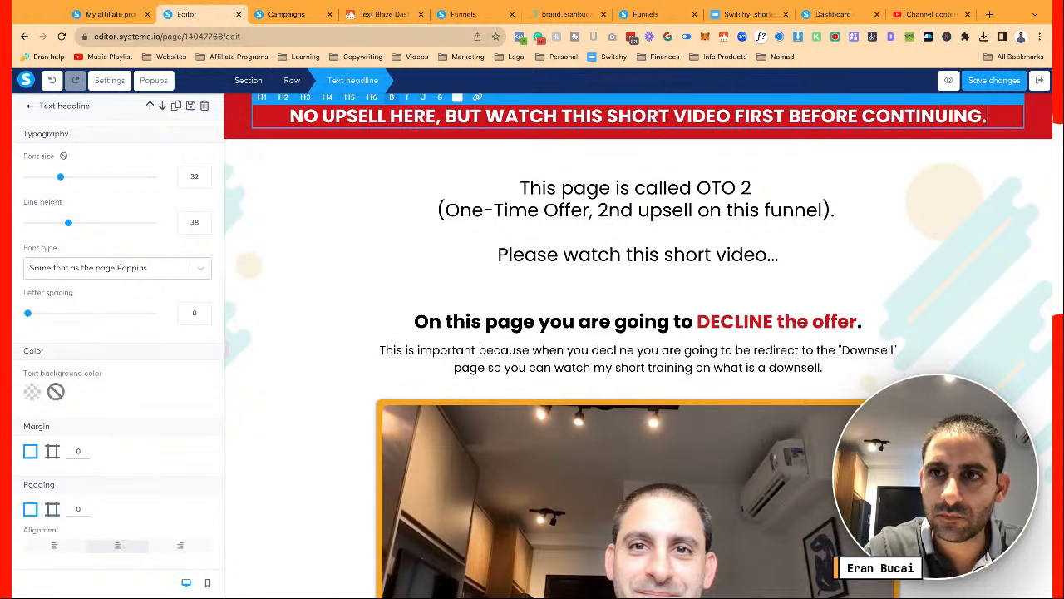
{"action": "left_click", "coordinate": [670, 223]}
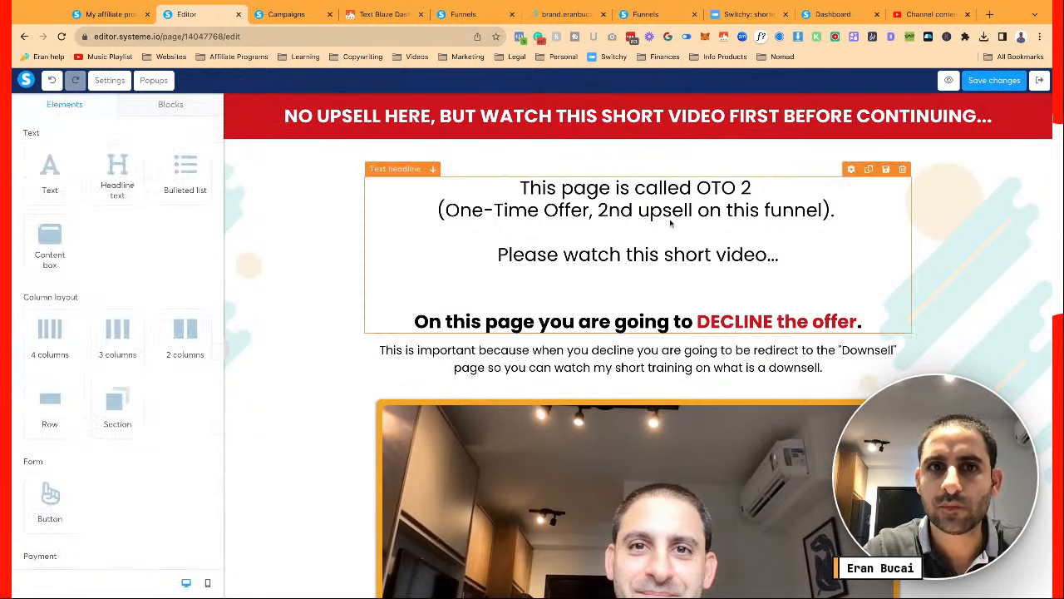
Save the page and reduce the red banner headline's font size to 28
{"action": "left_click", "coordinate": [995, 81]}
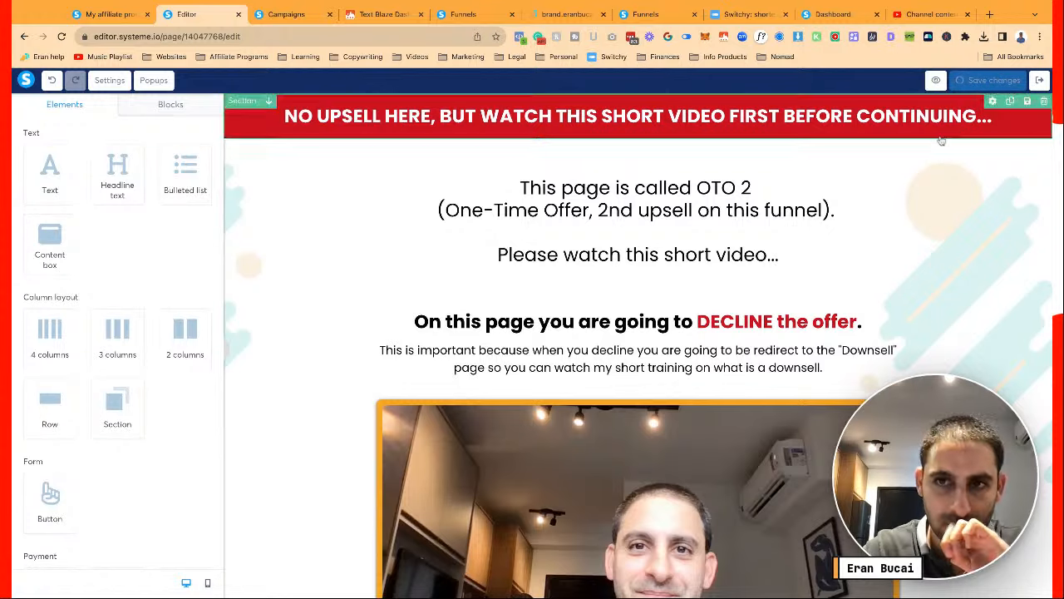
{"action": "scroll", "coordinate": [863, 235], "scroll_direction": "down", "scroll_amount": 2}
{"action": "scroll", "coordinate": [863, 234], "scroll_direction": "down", "scroll_amount": 6}
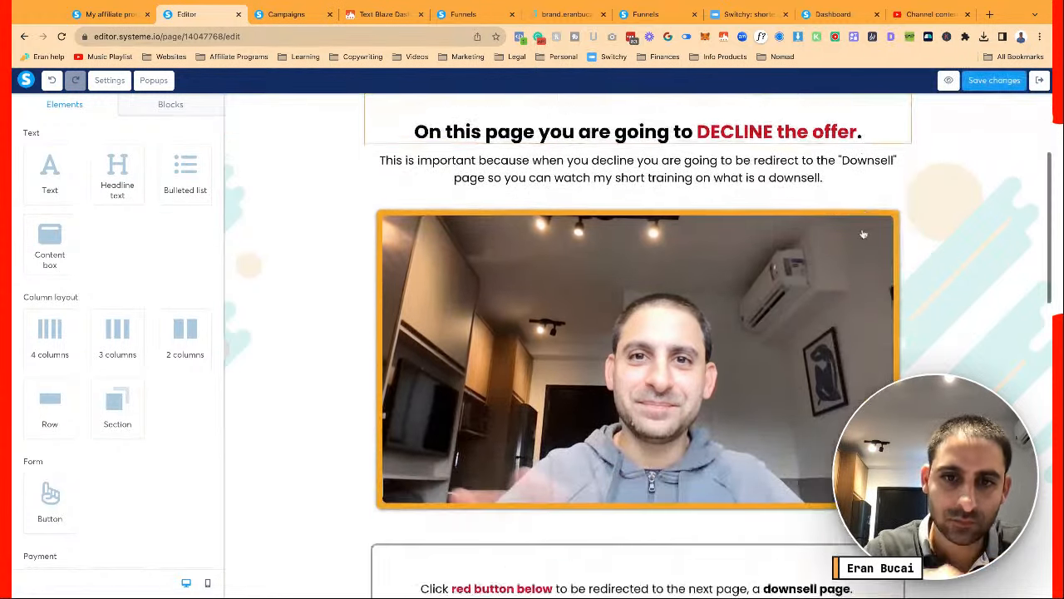
{"action": "scroll", "coordinate": [863, 234], "scroll_direction": "up", "scroll_amount": 8}
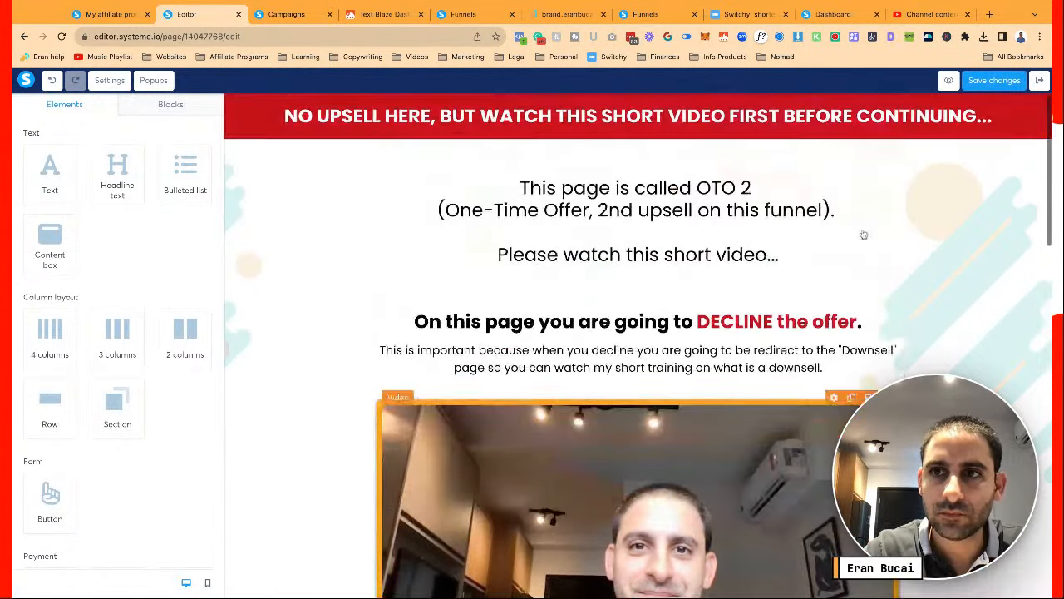
{"action": "left_click", "coordinate": [991, 80]}
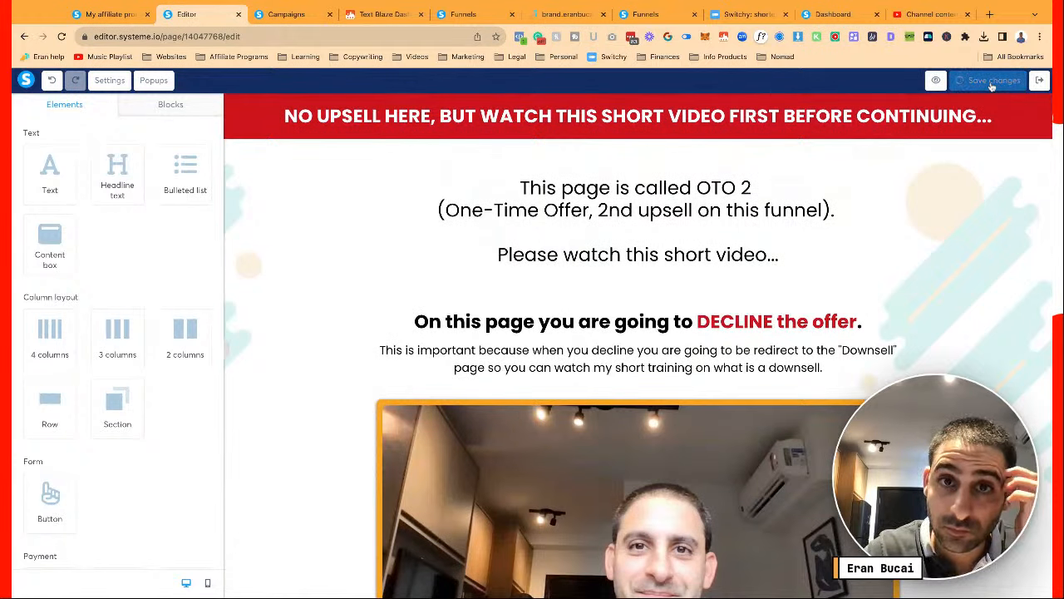
{"action": "left_click", "coordinate": [333, 117]}
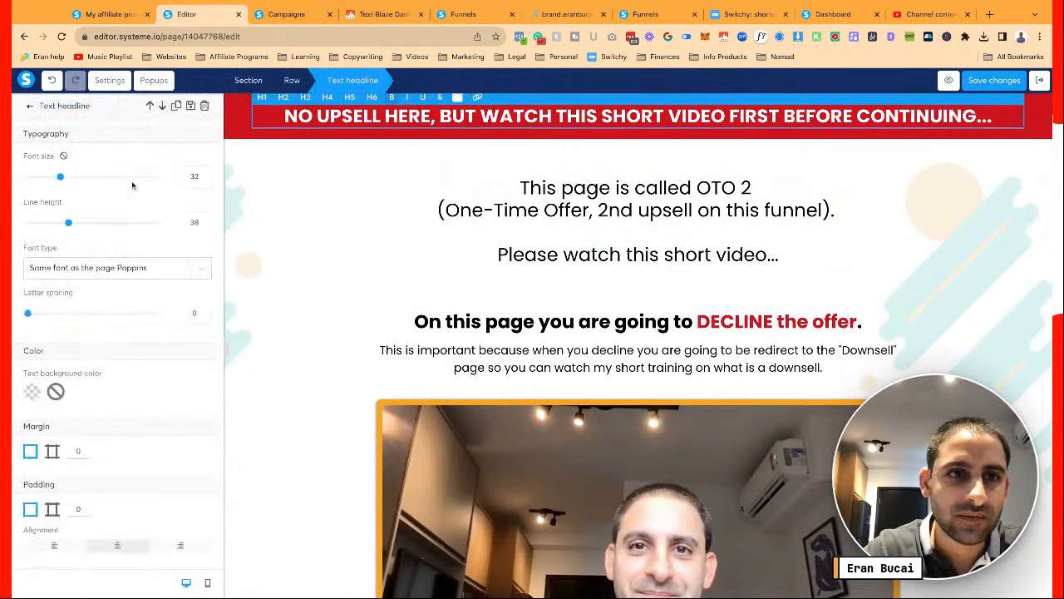
{"action": "left_click", "coordinate": [204, 181]}
{"action": "left_click", "coordinate": [204, 182]}
{"action": "left_click", "coordinate": [204, 182]}
{"action": "left_click", "coordinate": [204, 181]}
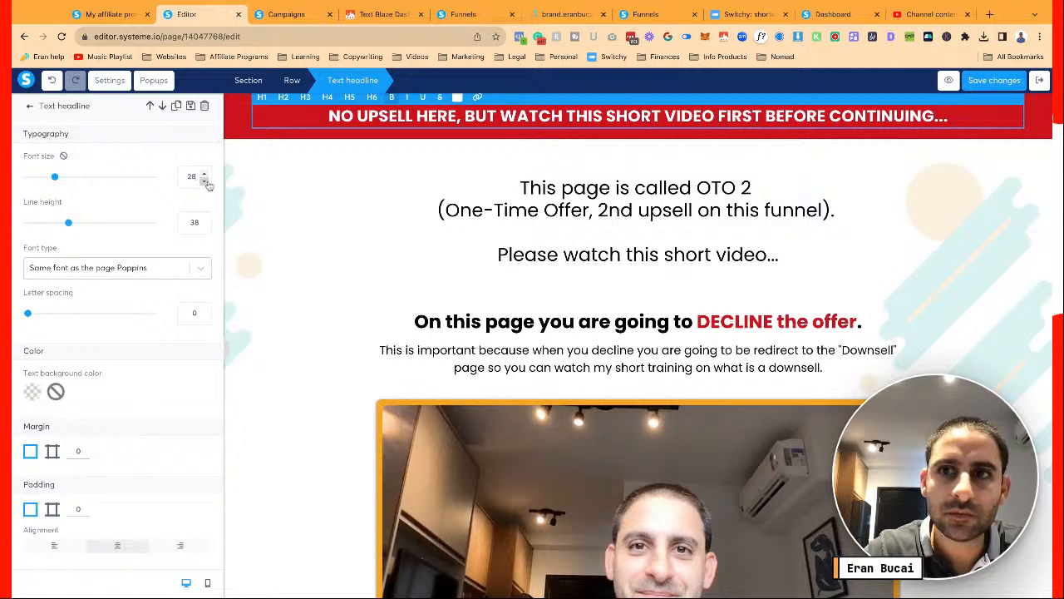
{"action": "left_click", "coordinate": [994, 81]}
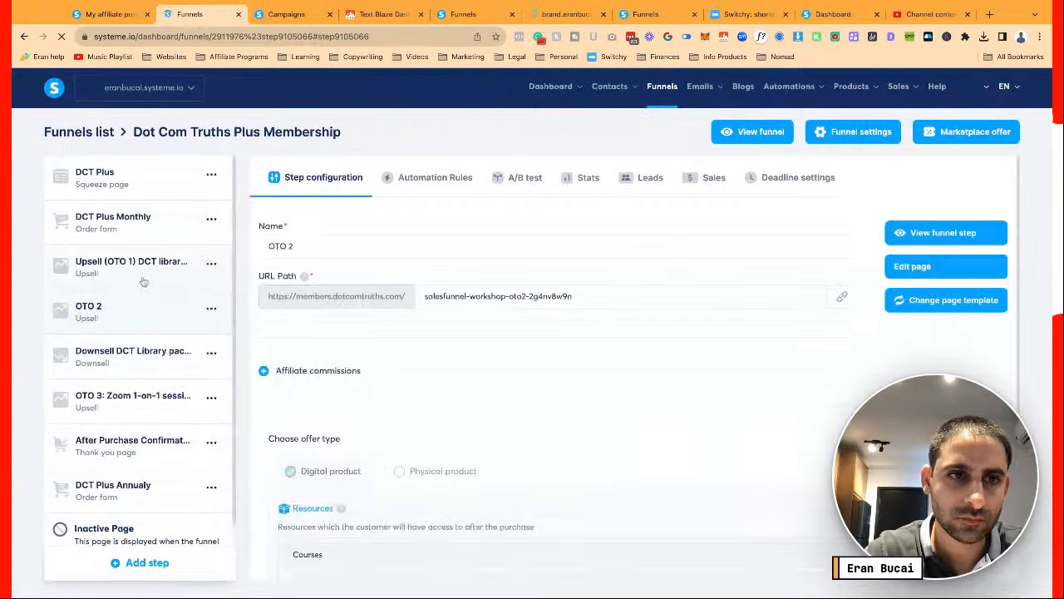
Open the Upsell (OTO 1) page in the editor and review its page settings
{"action": "left_click", "coordinate": [140, 274]}
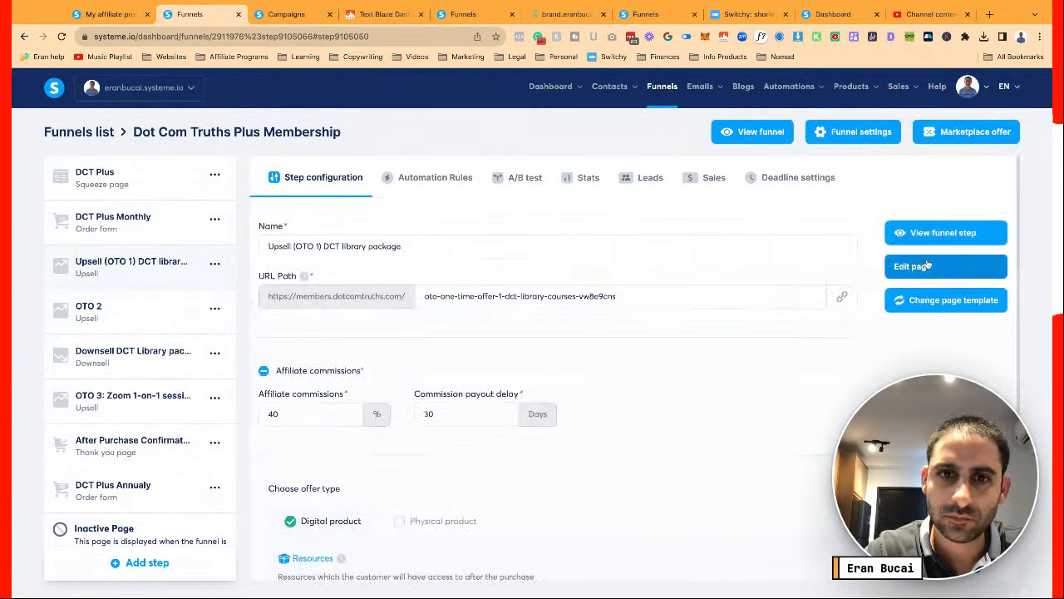
{"action": "left_click", "coordinate": [928, 264]}
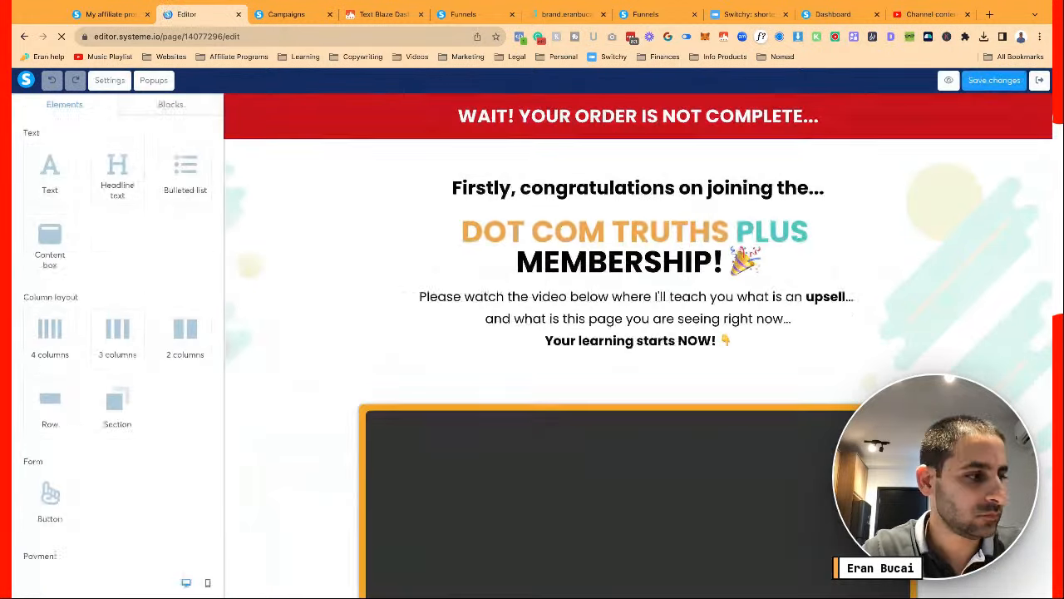
{"action": "left_click", "coordinate": [114, 83]}
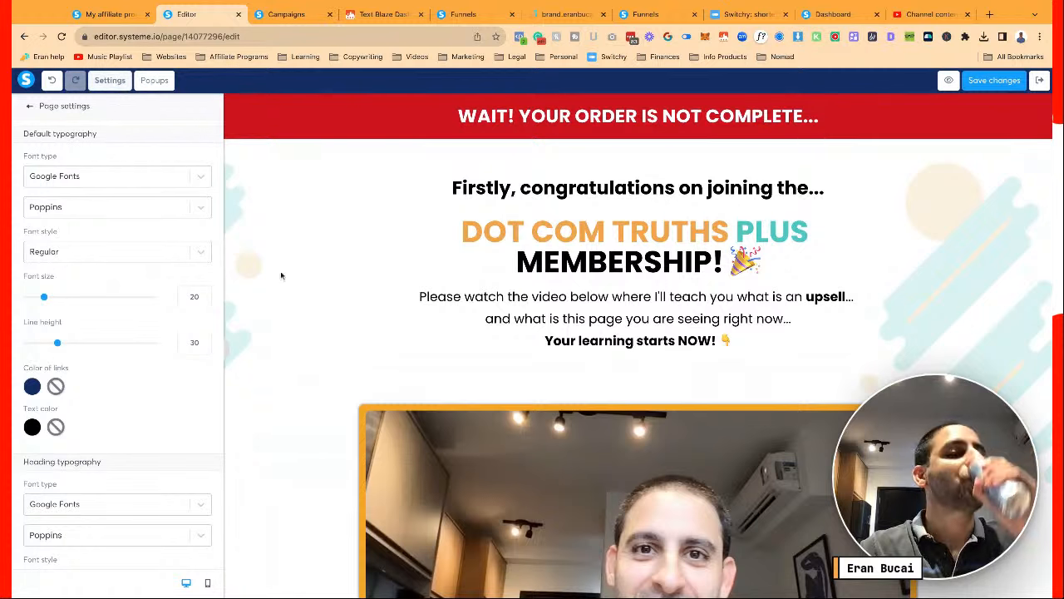
{"action": "scroll", "coordinate": [189, 280], "scroll_direction": "down", "scroll_amount": 10}
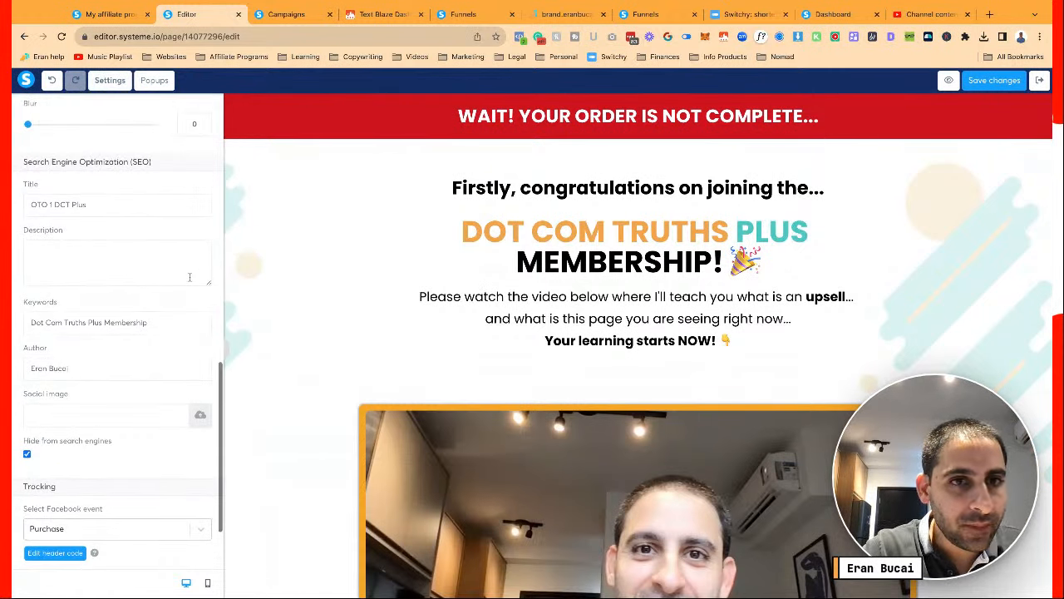
{"action": "left_click", "coordinate": [352, 296]}
Inspect the OTO 1 video and page elements, then save the page
{"action": "scroll", "coordinate": [353, 299], "scroll_direction": "down", "scroll_amount": 3}
{"action": "scroll", "coordinate": [352, 299], "scroll_direction": "down", "scroll_amount": 4}
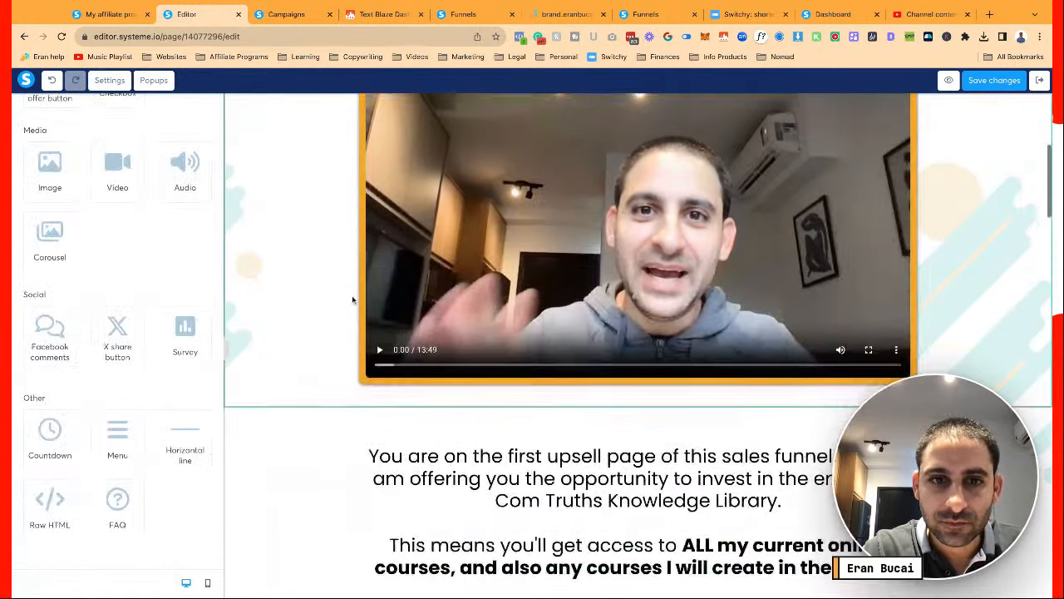
{"action": "scroll", "coordinate": [353, 300], "scroll_direction": "up", "scroll_amount": 4}
{"action": "left_click", "coordinate": [479, 289]}
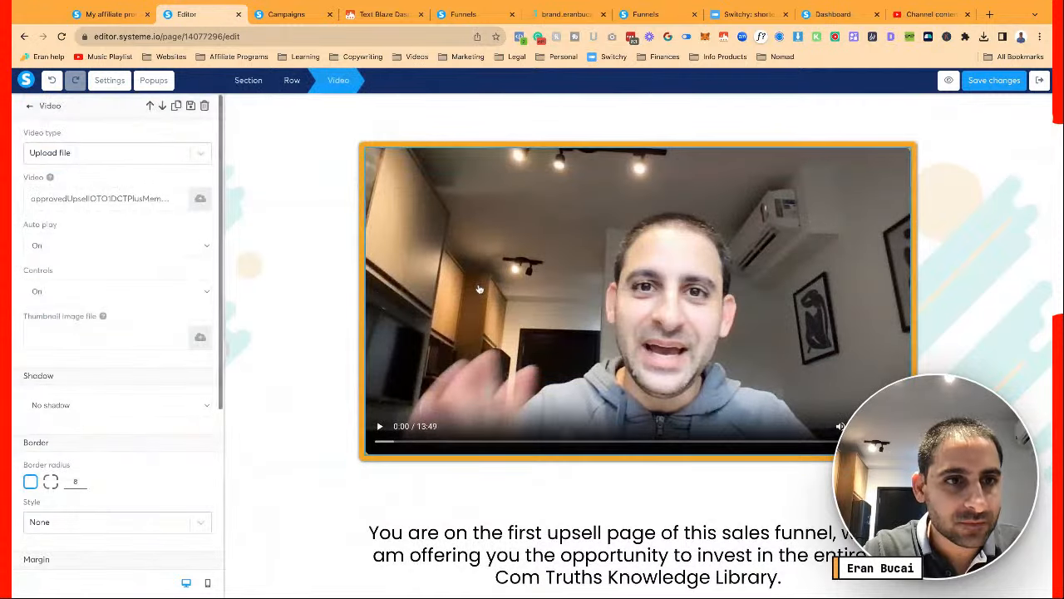
{"action": "left_click", "coordinate": [289, 294]}
{"action": "scroll", "coordinate": [289, 293], "scroll_direction": "down", "scroll_amount": 14}
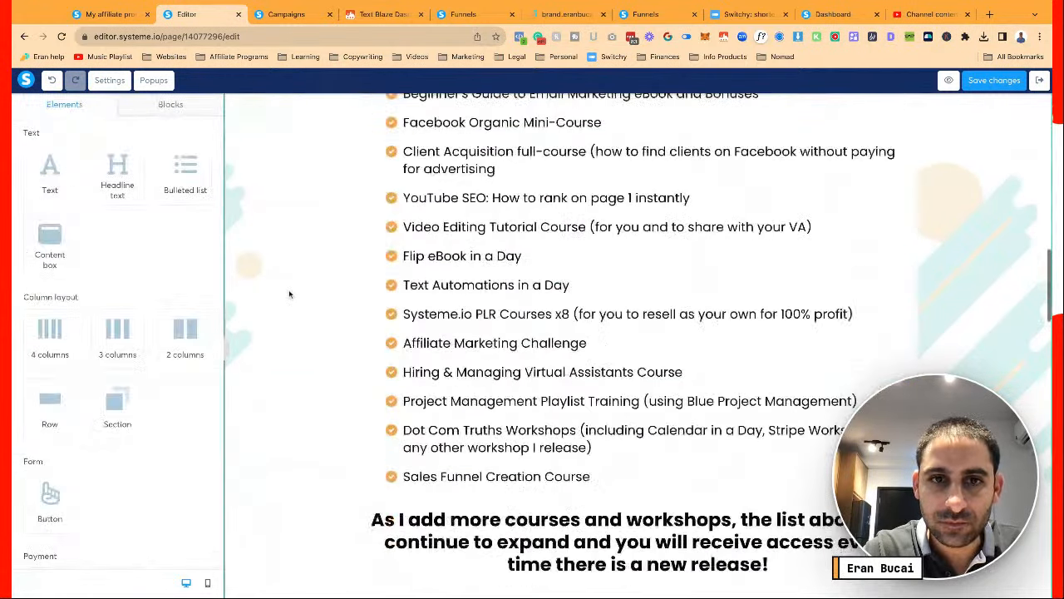
{"action": "scroll", "coordinate": [638, 332], "scroll_direction": "down", "scroll_amount": 8}
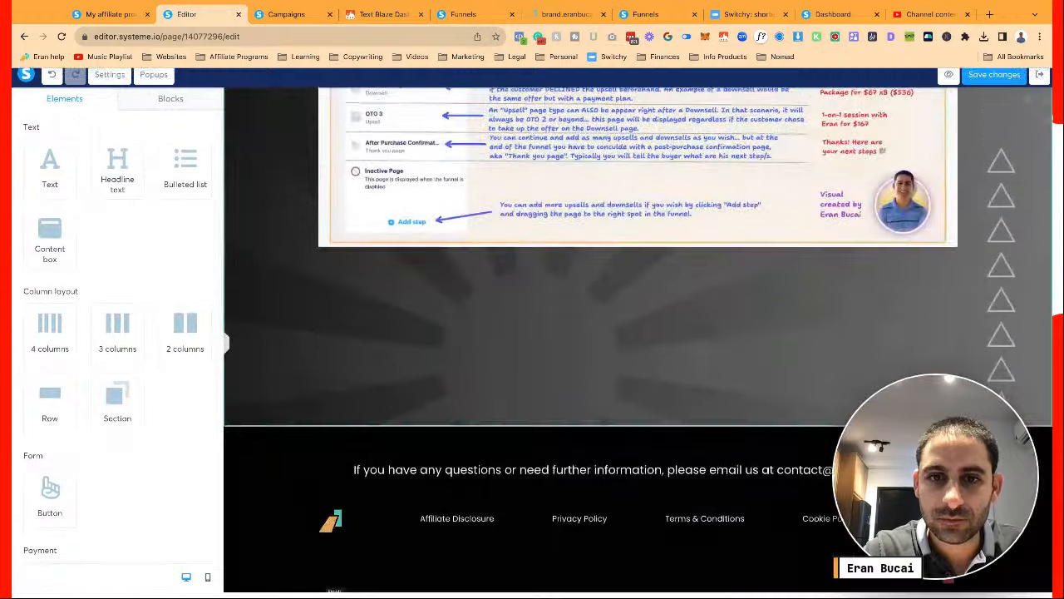
{"action": "scroll", "coordinate": [639, 333], "scroll_direction": "up", "scroll_amount": 20}
{"action": "scroll", "coordinate": [639, 333], "scroll_direction": "up", "scroll_amount": 3}
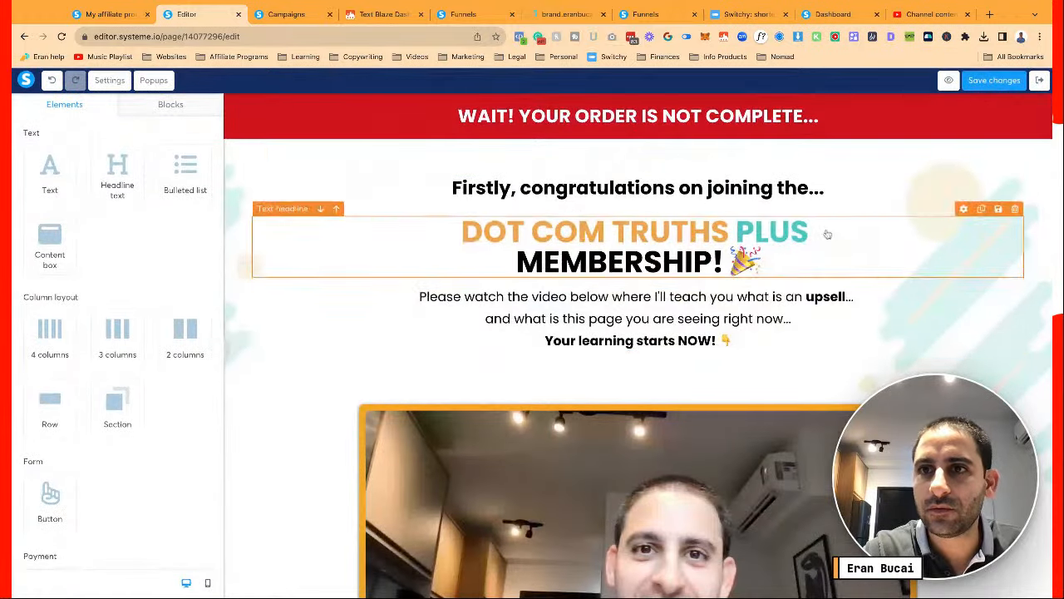
{"action": "left_click", "coordinate": [971, 83]}
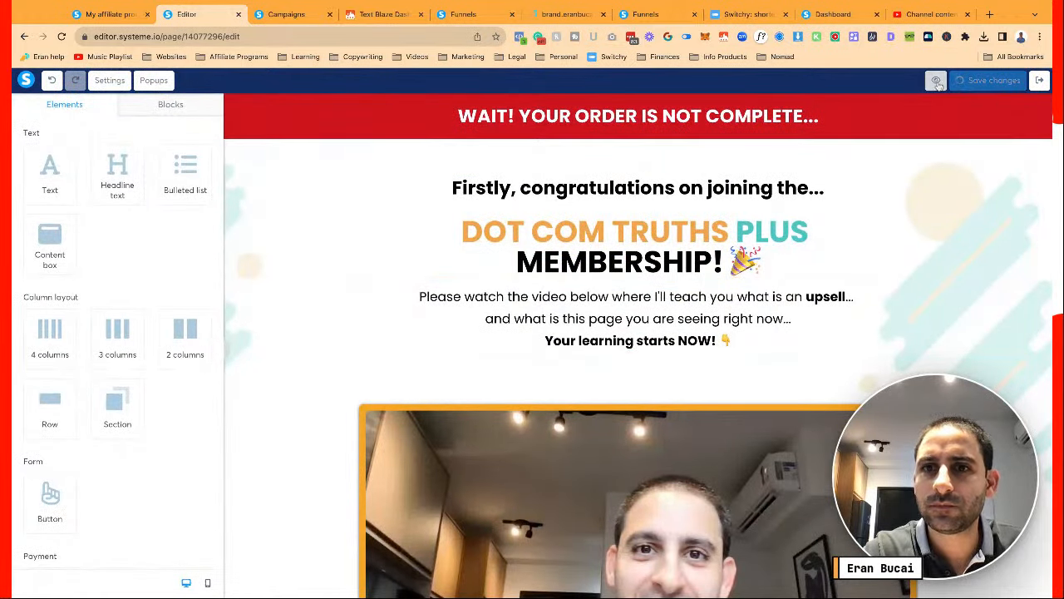
Preview the OTO 1 page in a new tab, play its video, then close the preview
{"action": "left_click", "coordinate": [950, 83]}
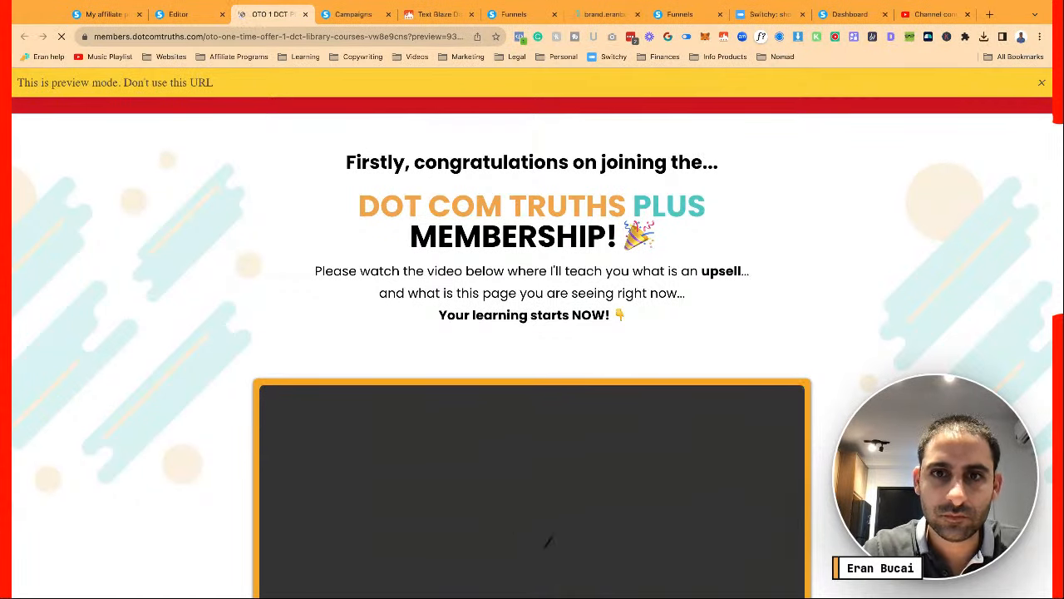
{"action": "scroll", "coordinate": [547, 541], "scroll_direction": "down", "scroll_amount": 5}
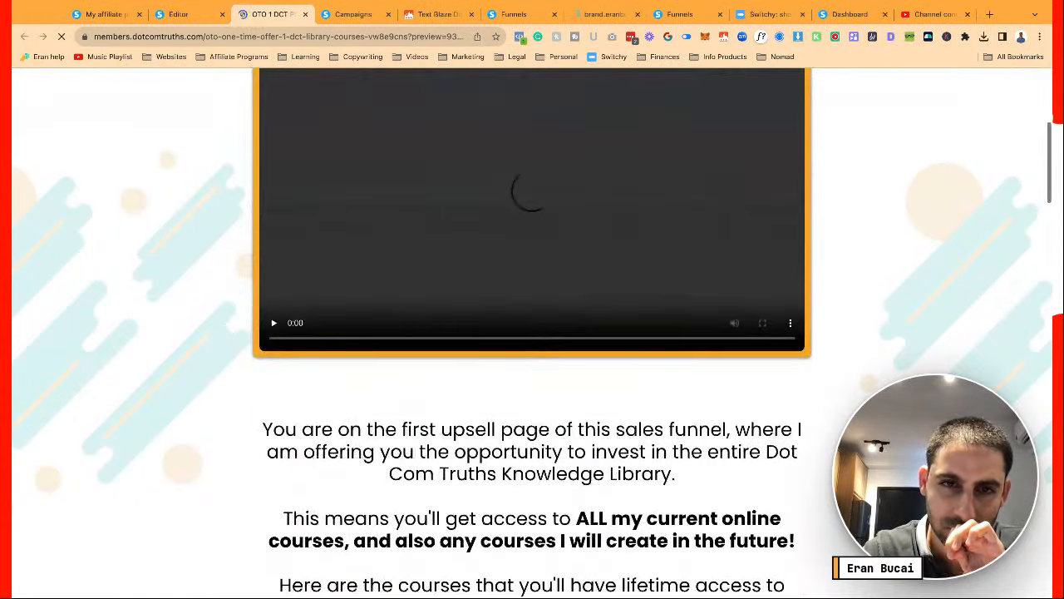
{"action": "left_click", "coordinate": [352, 132]}
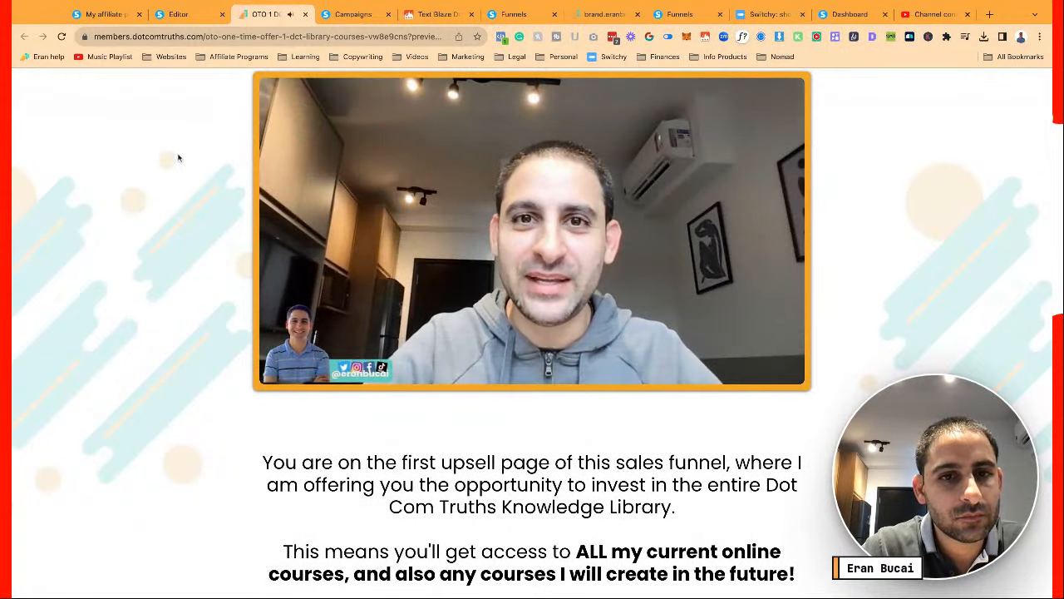
{"action": "scroll", "coordinate": [178, 157], "scroll_direction": "down", "scroll_amount": 12}
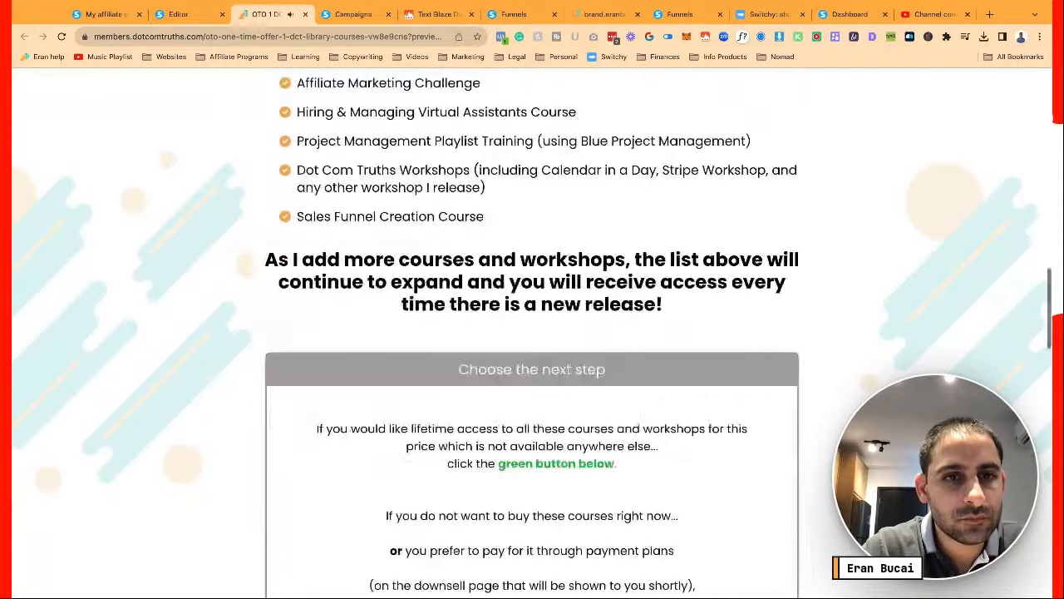
{"action": "scroll", "coordinate": [532, 333], "scroll_direction": "up", "scroll_amount": 12}
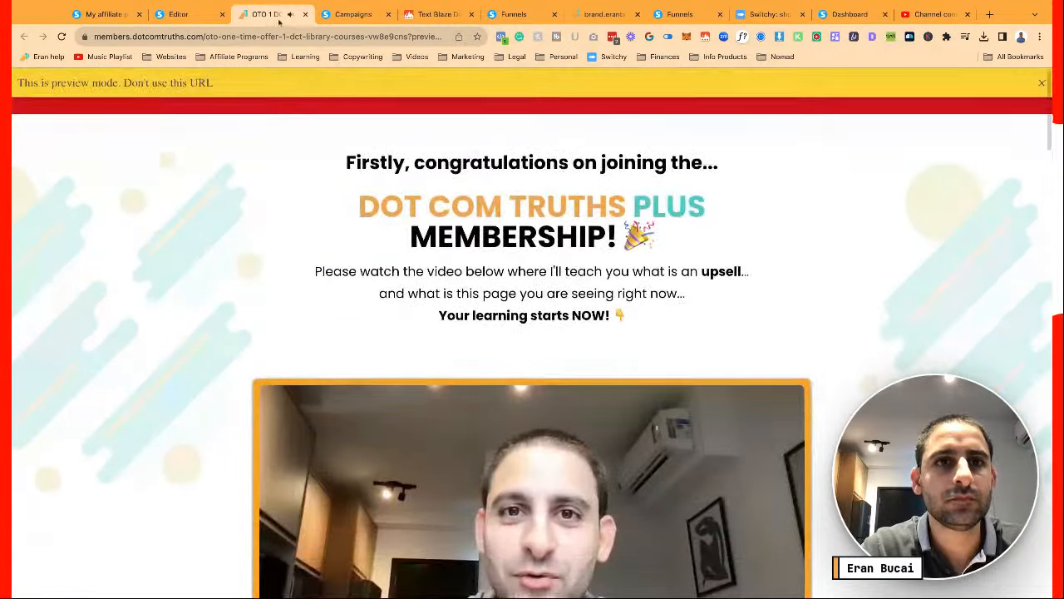
{"action": "left_click", "coordinate": [305, 14]}
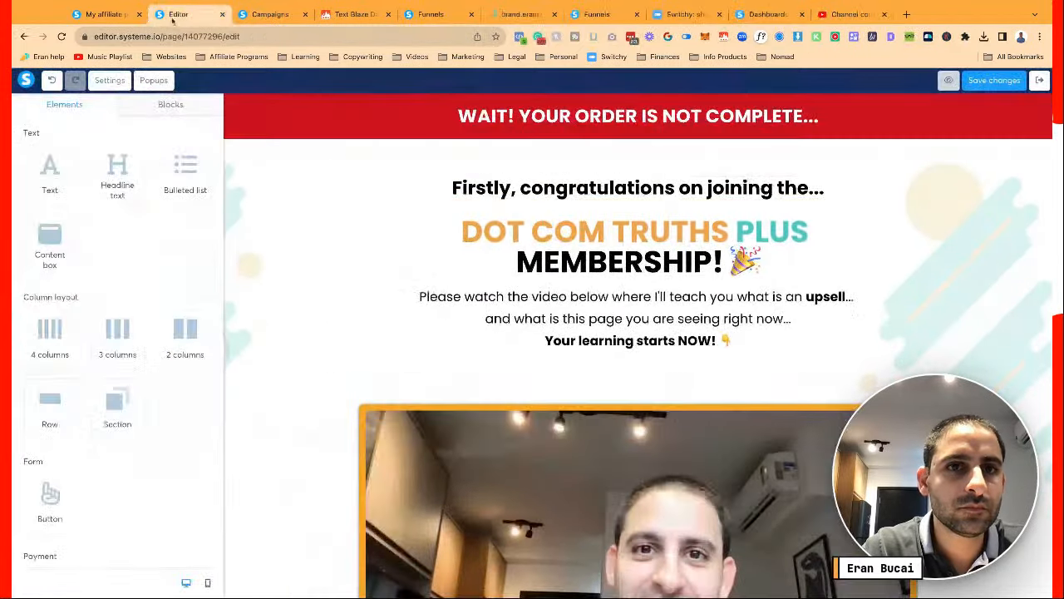
Save the page, switch to the mobile layout, and select the course bulleted list
{"action": "left_click", "coordinate": [994, 84]}
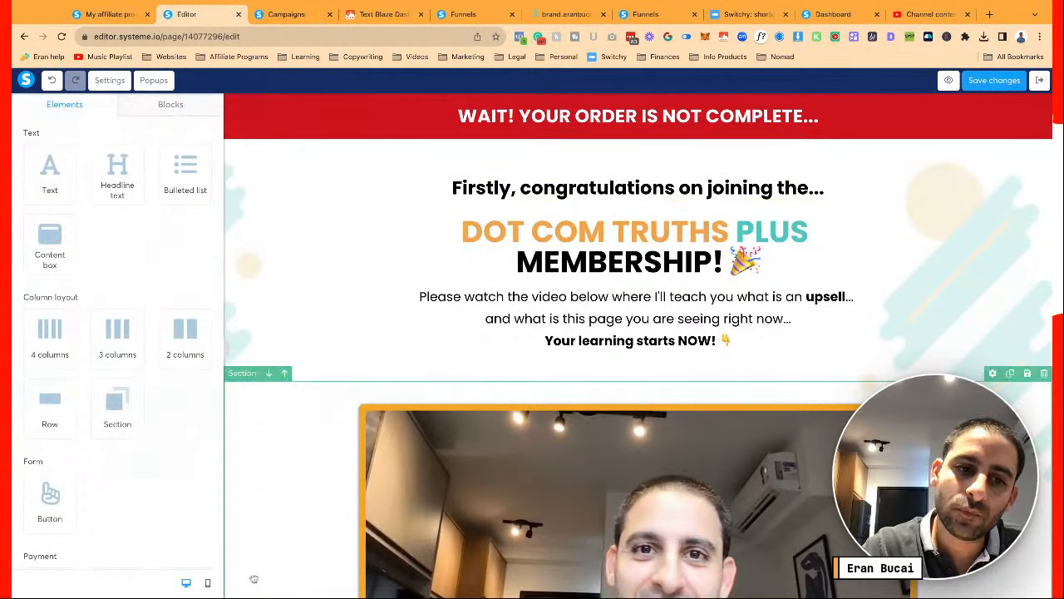
{"action": "left_click", "coordinate": [207, 586]}
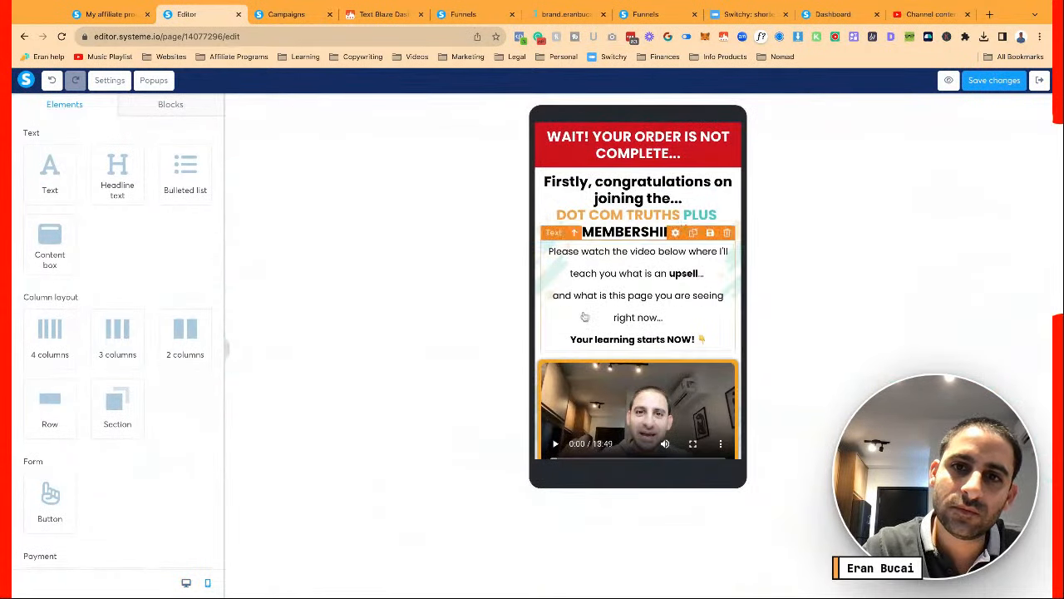
{"action": "scroll", "coordinate": [581, 318], "scroll_direction": "down", "scroll_amount": 5}
{"action": "scroll", "coordinate": [584, 315], "scroll_direction": "down", "scroll_amount": 10}
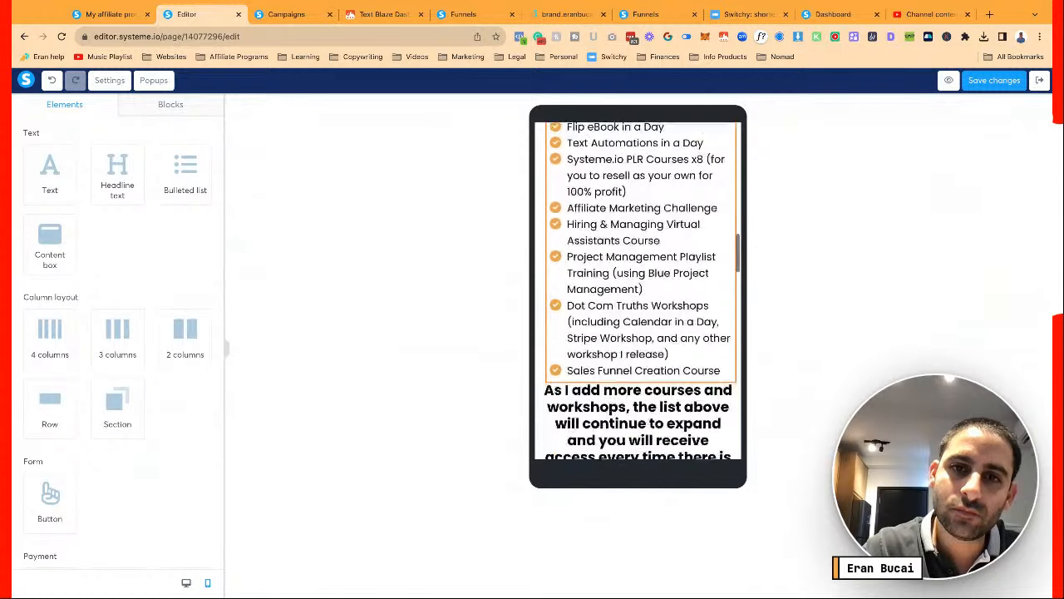
{"action": "scroll", "coordinate": [584, 316], "scroll_direction": "up", "scroll_amount": 3}
{"action": "left_click", "coordinate": [585, 315]}
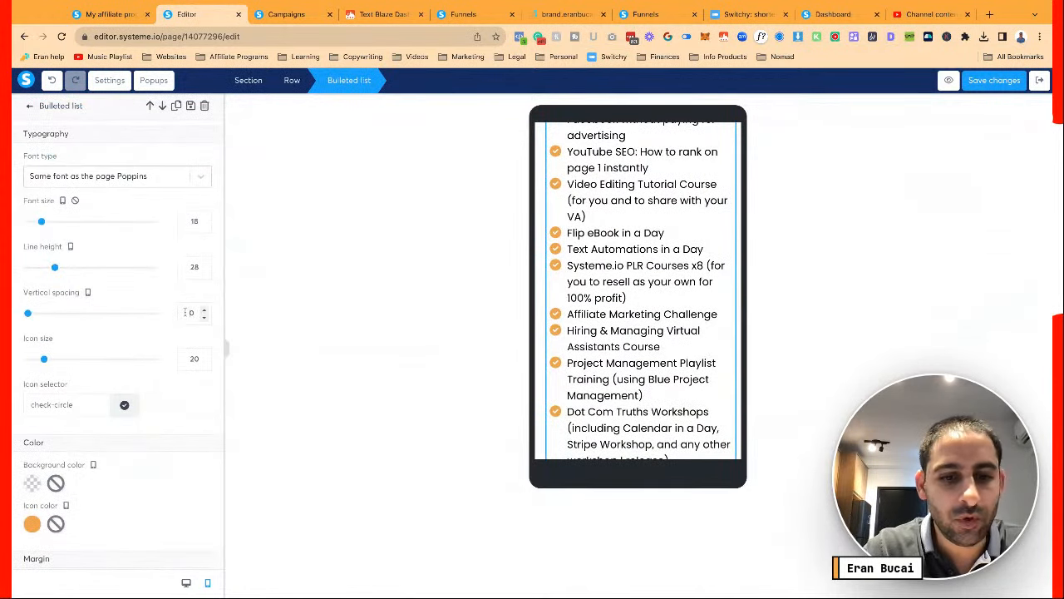
Set the mobile list's line height to 20 and vertical item spacing to 15
{"action": "left_click", "coordinate": [204, 309]}
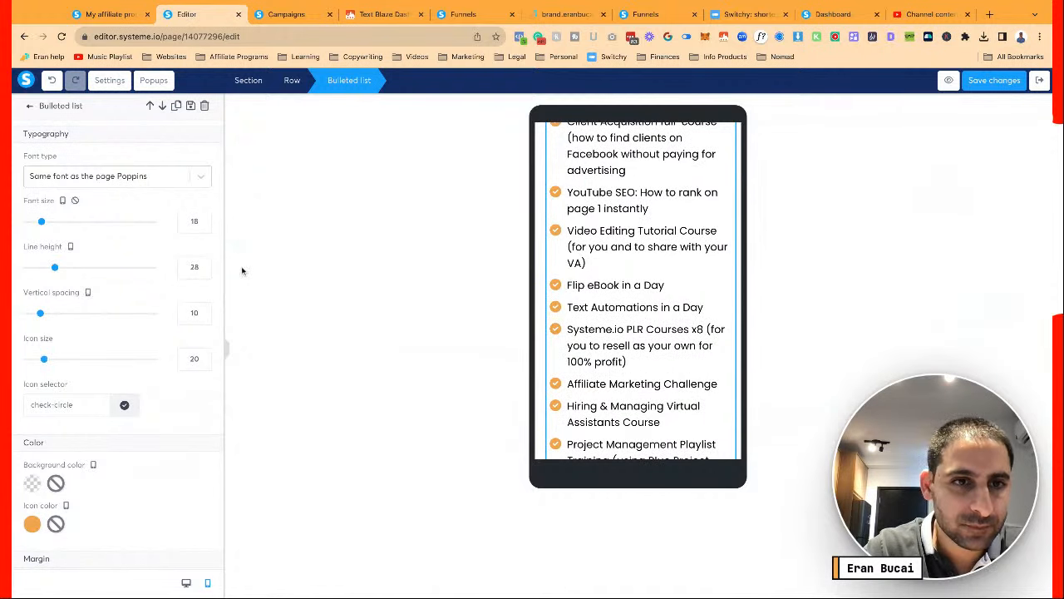
{"action": "left_click", "coordinate": [203, 272]}
{"action": "left_click", "coordinate": [203, 272]}
{"action": "left_click", "coordinate": [204, 272]}
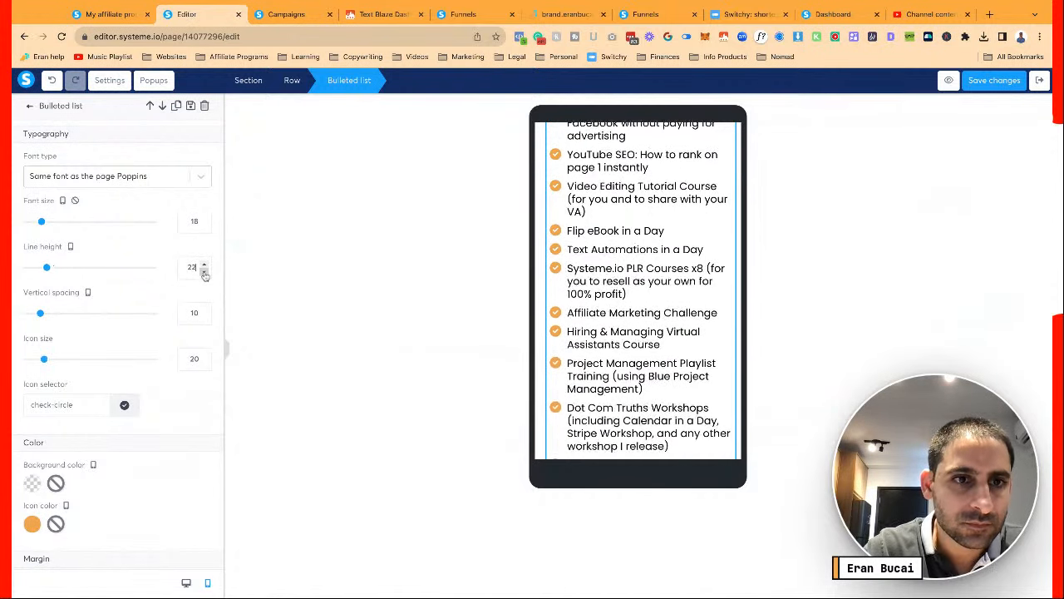
{"action": "left_click", "coordinate": [203, 272]}
{"action": "left_click", "coordinate": [203, 271]}
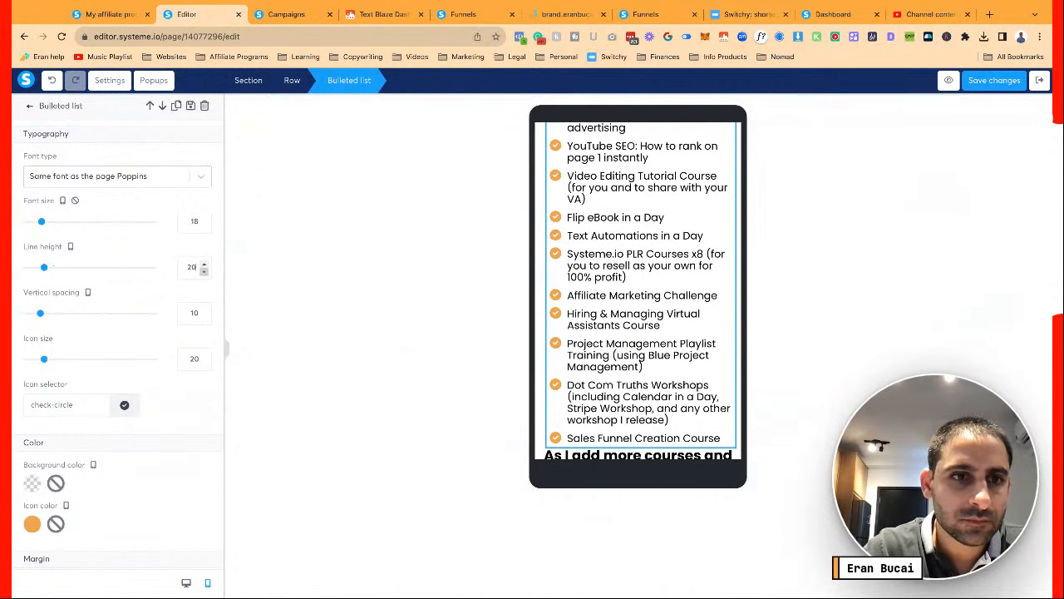
{"action": "left_click", "coordinate": [205, 311]}
{"action": "left_click", "coordinate": [205, 310]}
{"action": "left_click", "coordinate": [205, 311]}
{"action": "left_click", "coordinate": [205, 311]}
{"action": "left_click", "coordinate": [204, 310]}
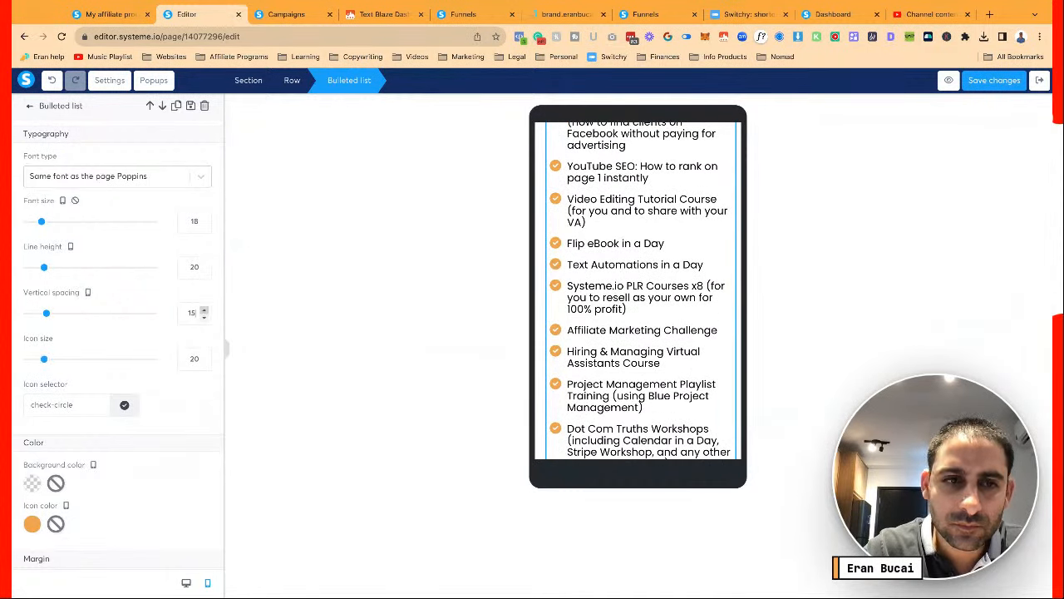
{"action": "scroll", "coordinate": [597, 333], "scroll_direction": "up", "scroll_amount": 10}
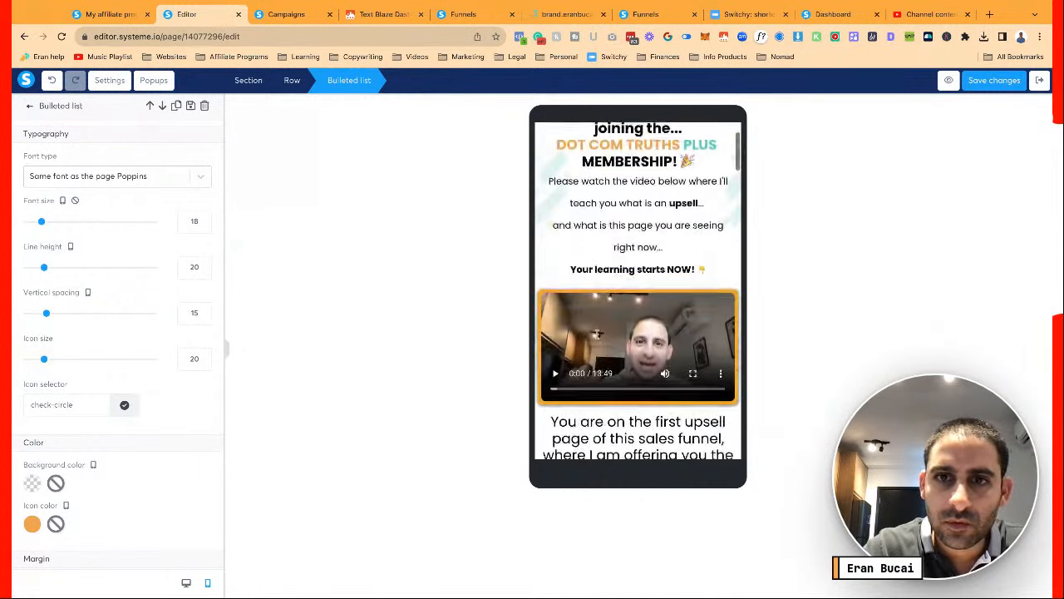
Shrink the 'WAIT! YOUR ORDER IS NOT COMPLETE' banner headline to font size 16
{"action": "left_click", "coordinate": [617, 145]}
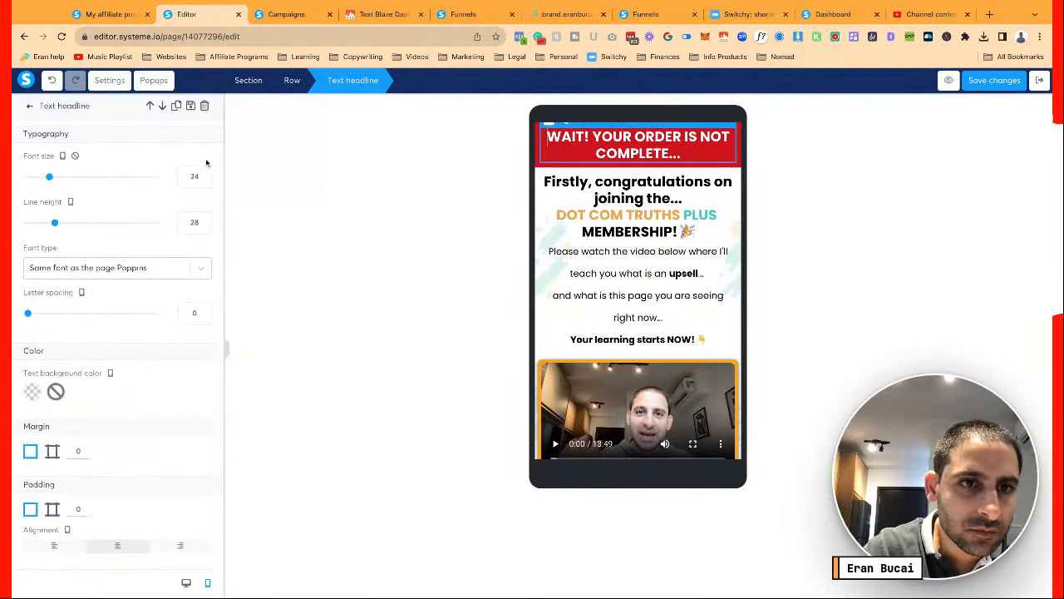
{"action": "left_click", "coordinate": [203, 182]}
{"action": "left_click", "coordinate": [203, 182]}
{"action": "left_click", "coordinate": [203, 182]}
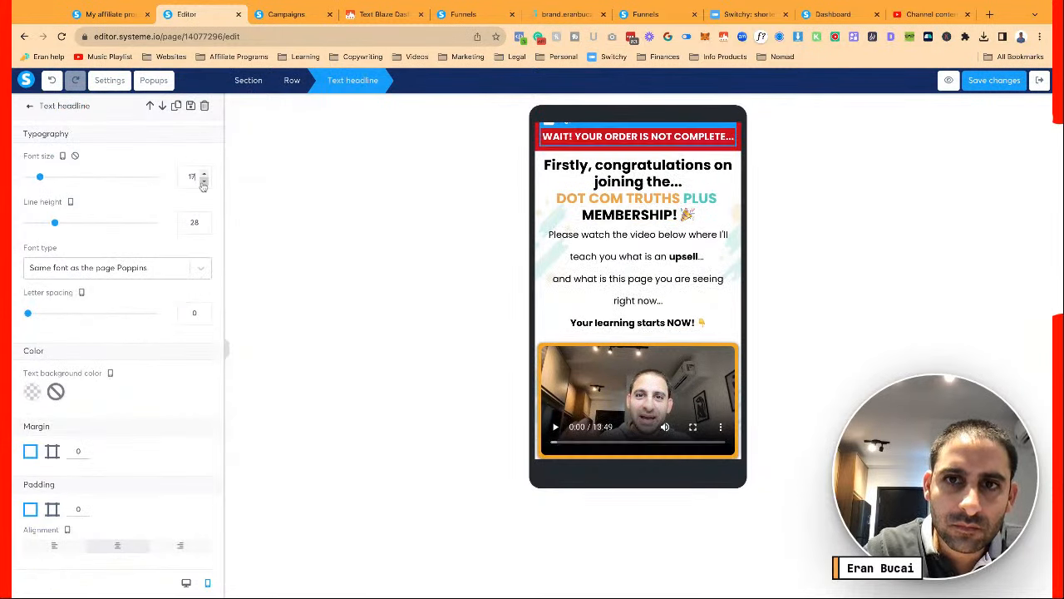
{"action": "left_click", "coordinate": [203, 182]}
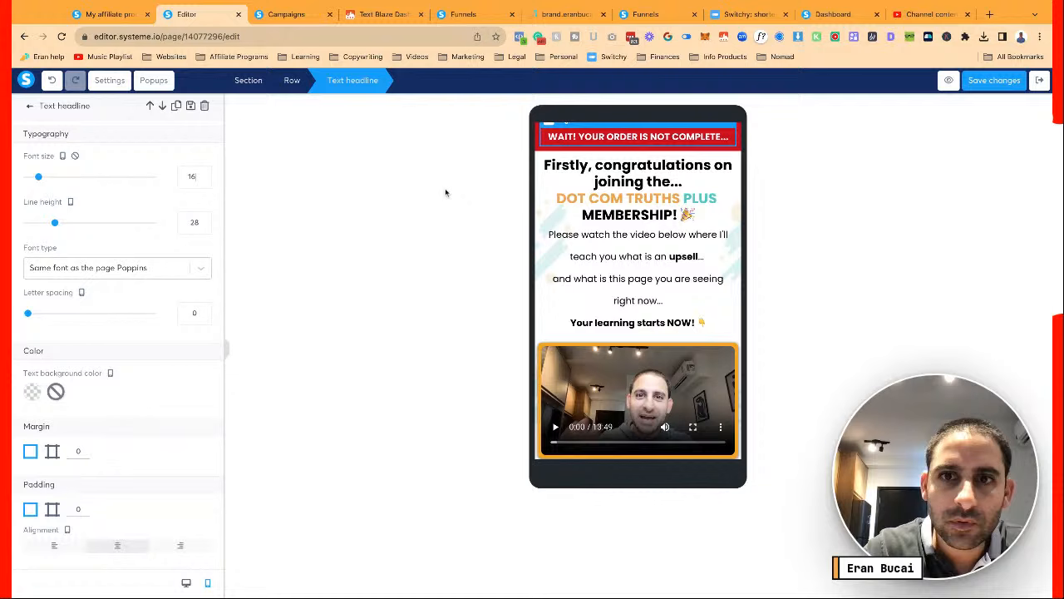
{"action": "left_click", "coordinate": [631, 176]}
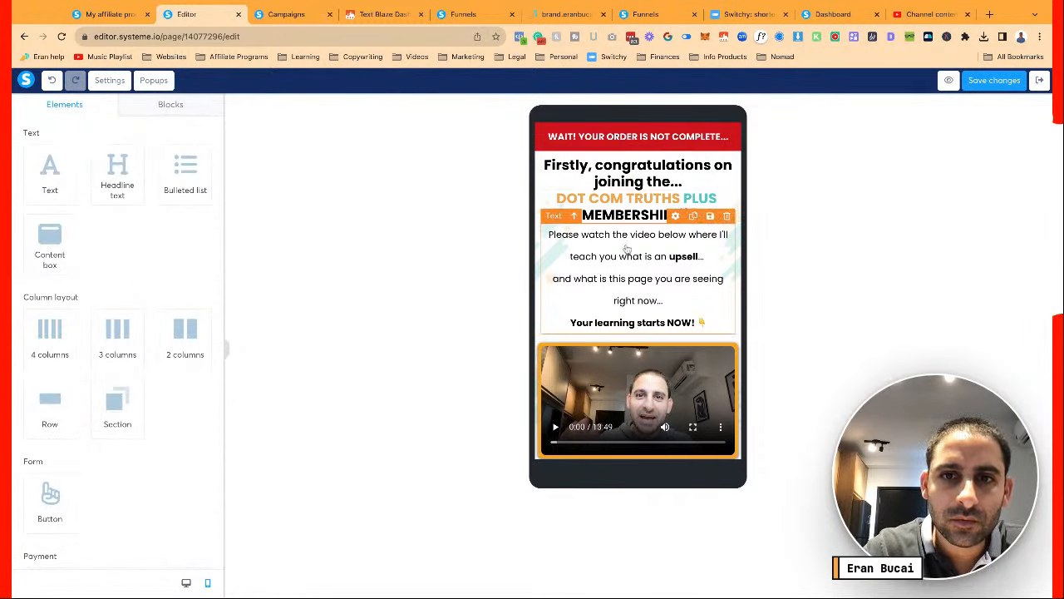
Tighten the line height of the intro paragraph below the membership headline
{"action": "scroll", "coordinate": [627, 250], "scroll_direction": "down", "scroll_amount": 1}
{"action": "left_click", "coordinate": [619, 212]}
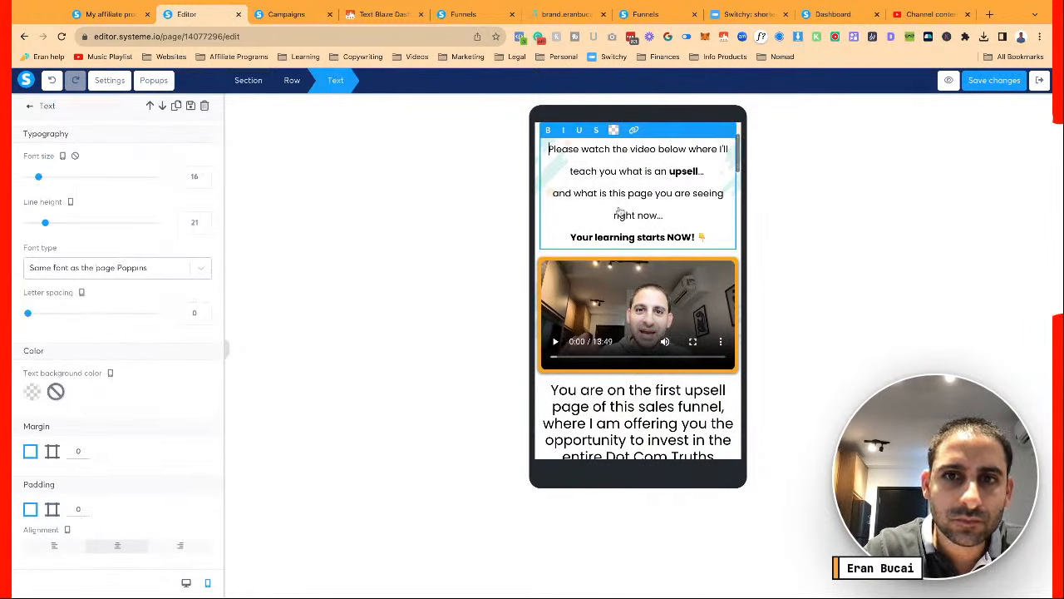
{"action": "left_click", "coordinate": [203, 226]}
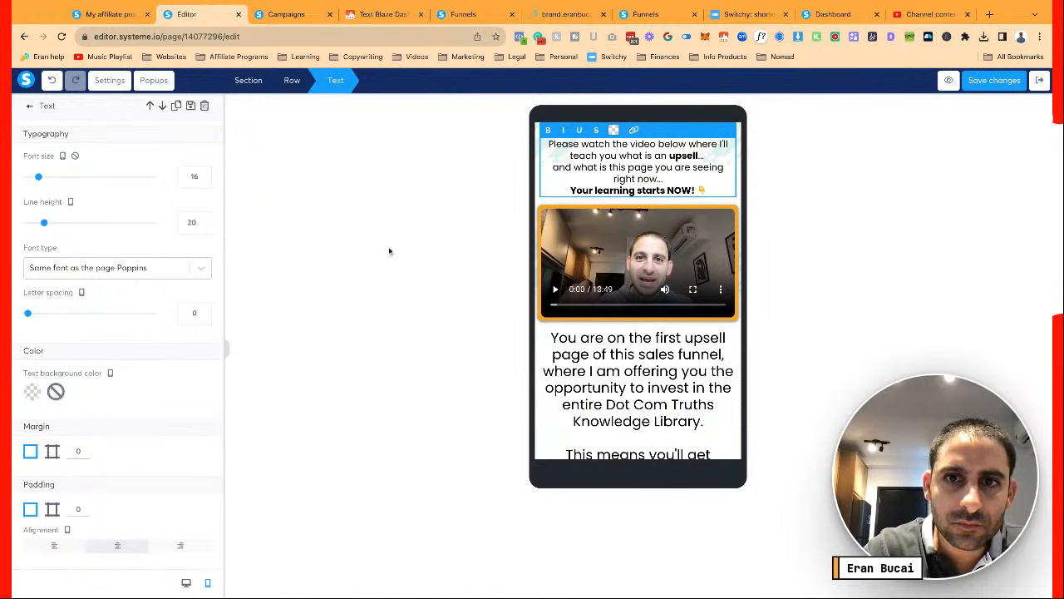
{"action": "left_click", "coordinate": [618, 296]}
{"action": "scroll", "coordinate": [618, 296], "scroll_direction": "up", "scroll_amount": 1}
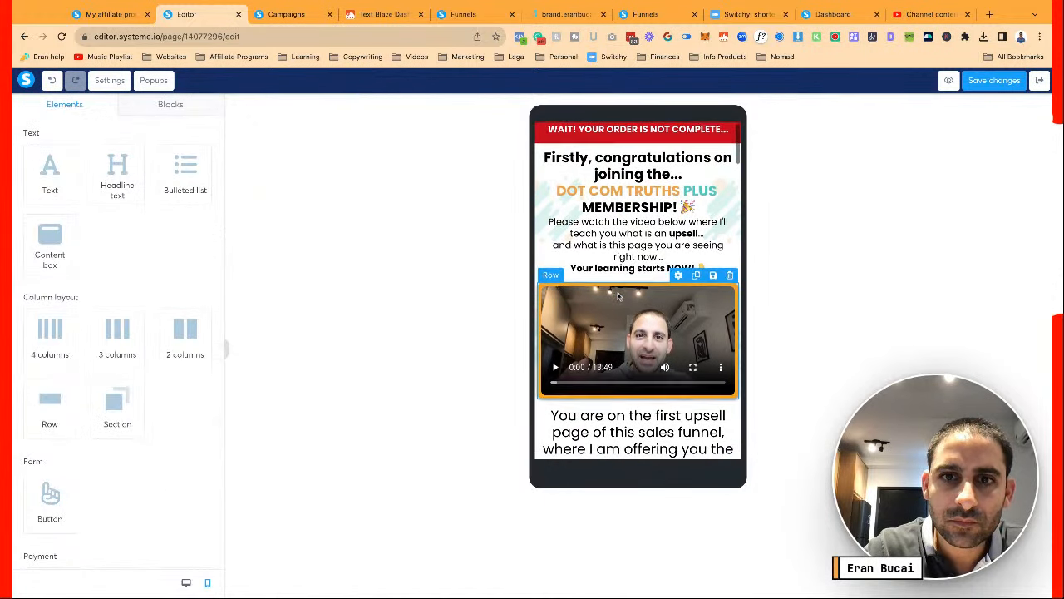
{"action": "left_click", "coordinate": [600, 236]}
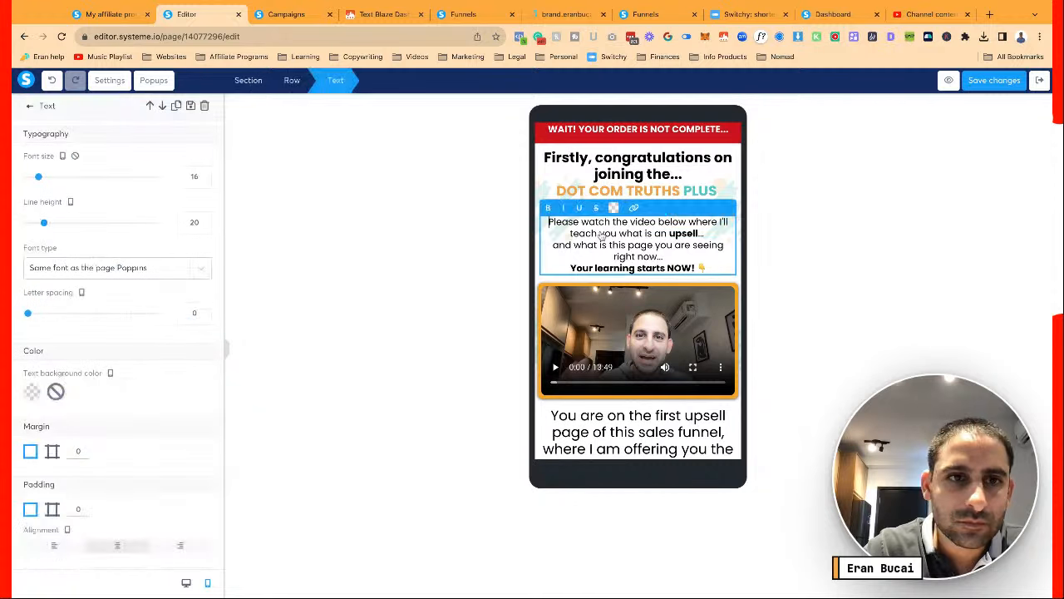
Reduce the 'You are on the first upsell' headline to font size 18 and tighten its line height
{"action": "scroll", "coordinate": [603, 320], "scroll_direction": "down", "scroll_amount": 5}
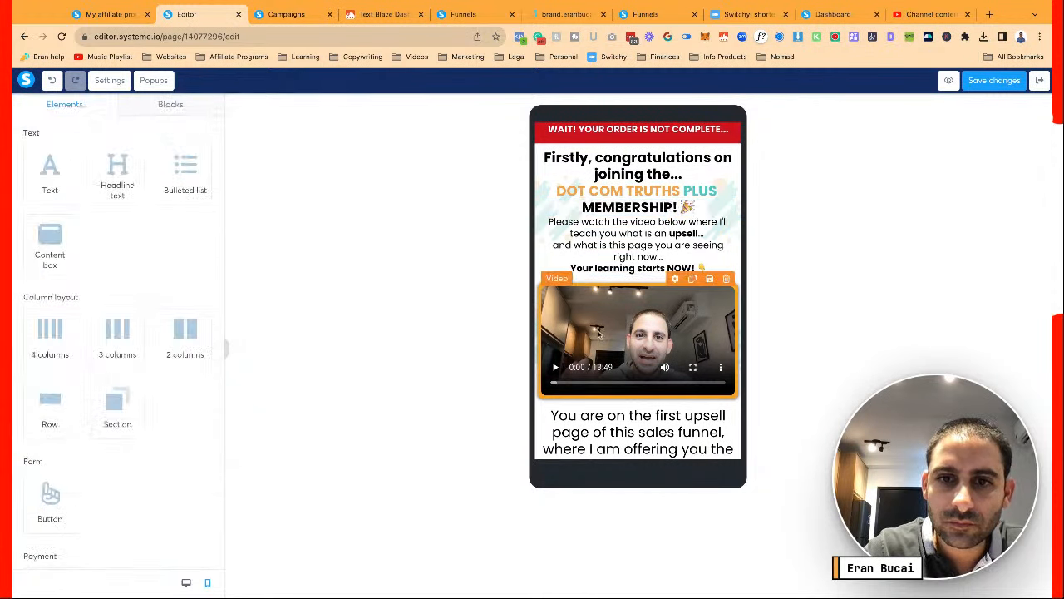
{"action": "left_click", "coordinate": [611, 306]}
{"action": "scroll", "coordinate": [611, 306], "scroll_direction": "down", "scroll_amount": 2}
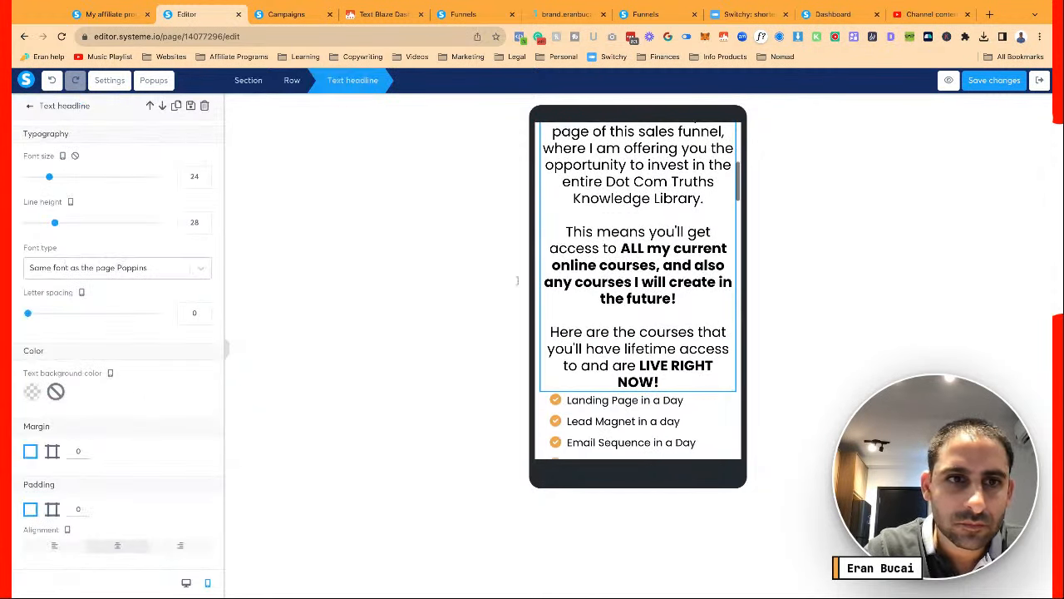
{"action": "left_click", "coordinate": [204, 181]}
{"action": "left_click", "coordinate": [204, 181]}
{"action": "left_click", "coordinate": [207, 184]}
{"action": "left_click", "coordinate": [207, 184]}
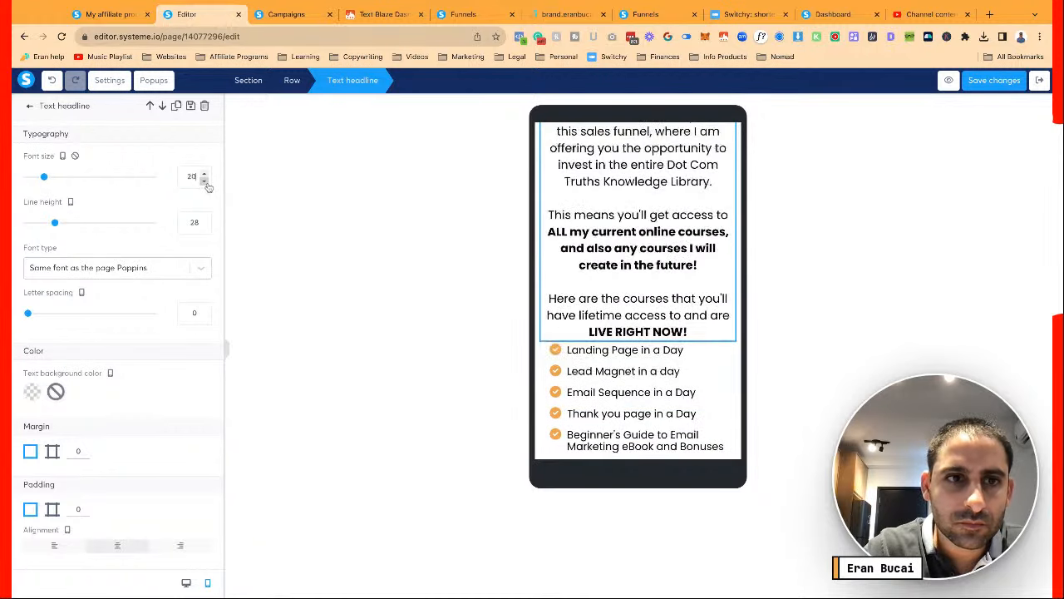
{"action": "left_click", "coordinate": [207, 185]}
{"action": "left_click", "coordinate": [203, 180]}
{"action": "left_click", "coordinate": [204, 227]}
{"action": "left_click", "coordinate": [204, 226]}
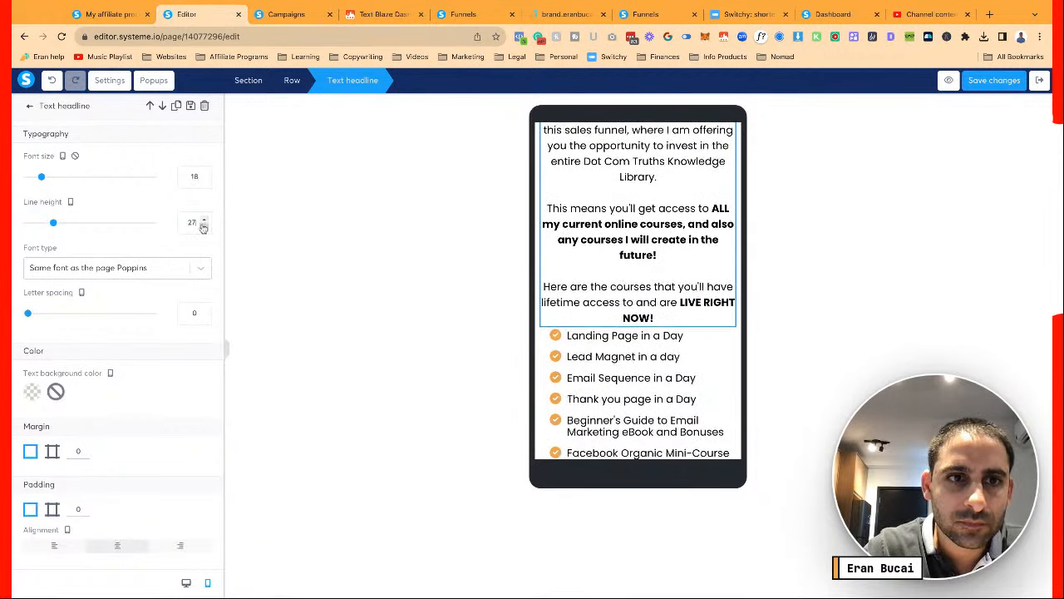
{"action": "left_click", "coordinate": [203, 227]}
{"action": "left_click", "coordinate": [203, 226]}
{"action": "left_click", "coordinate": [204, 226]}
{"action": "left_click", "coordinate": [204, 226]}
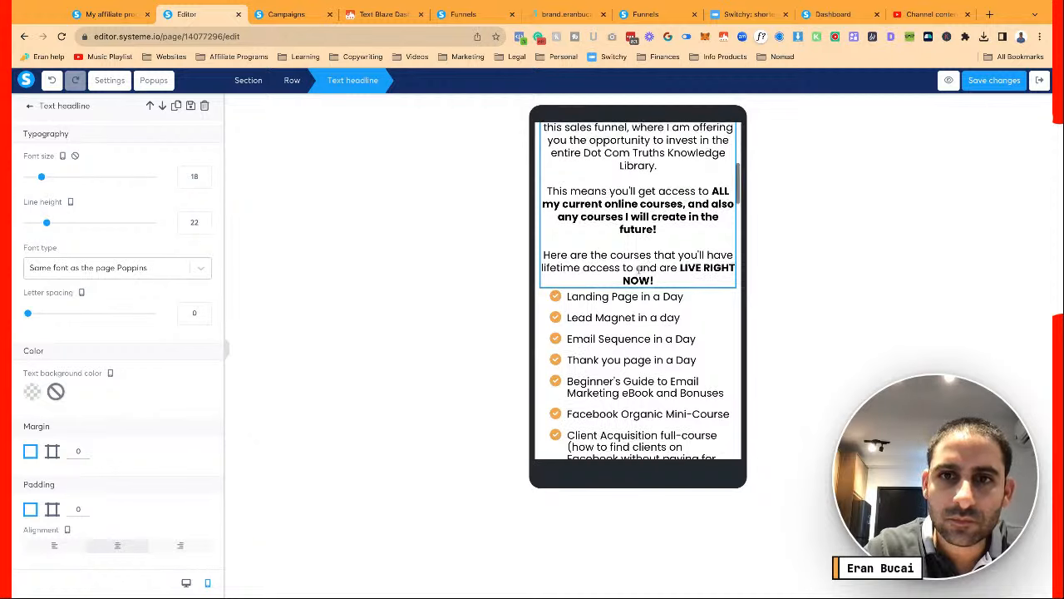
Try font size 16 on the upsell headline, then restore it to 18
{"action": "scroll", "coordinate": [637, 267], "scroll_direction": "up", "scroll_amount": 2}
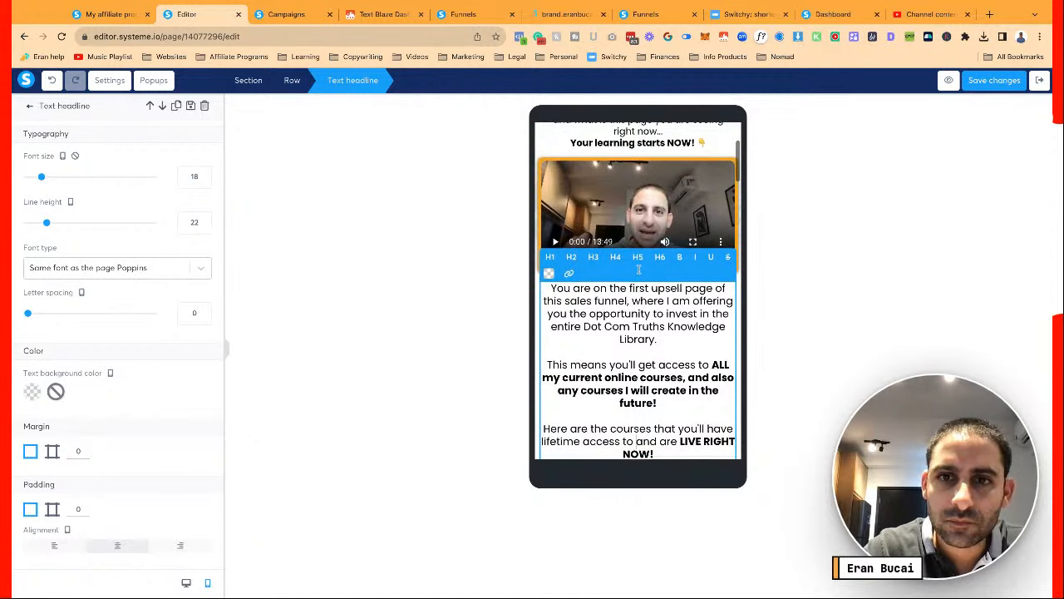
{"action": "left_click", "coordinate": [204, 180]}
{"action": "left_click", "coordinate": [204, 181]}
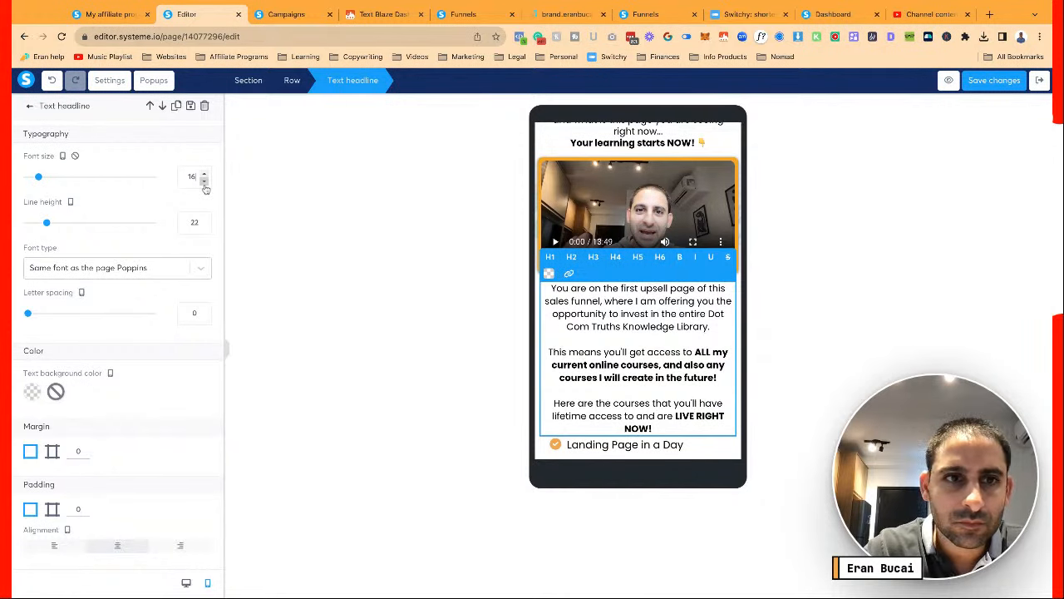
{"action": "left_click", "coordinate": [204, 174]}
{"action": "left_click", "coordinate": [204, 175]}
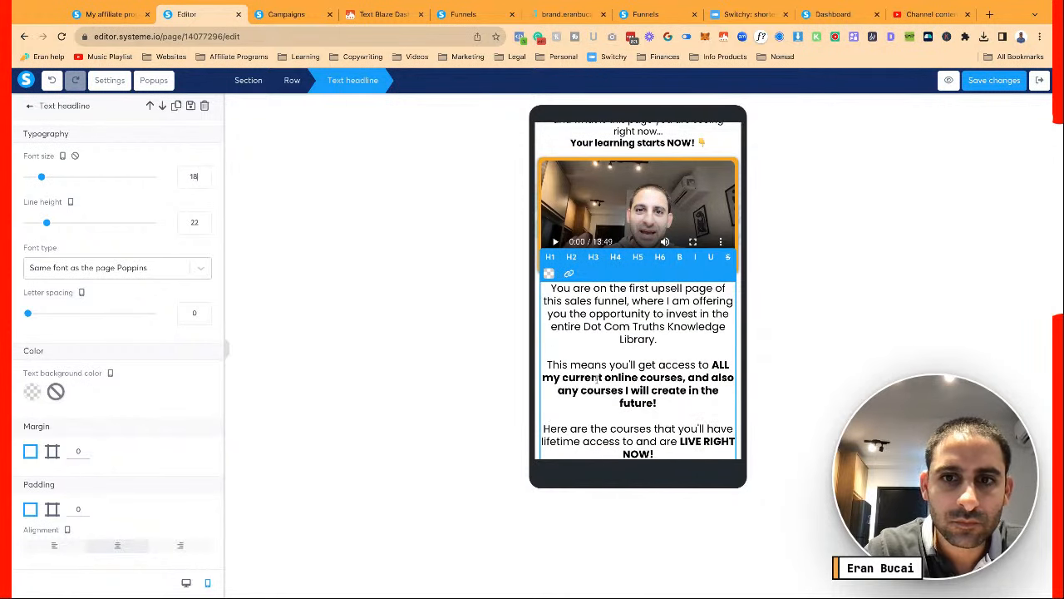
{"action": "scroll", "coordinate": [637, 291], "scroll_direction": "down", "scroll_amount": 2}
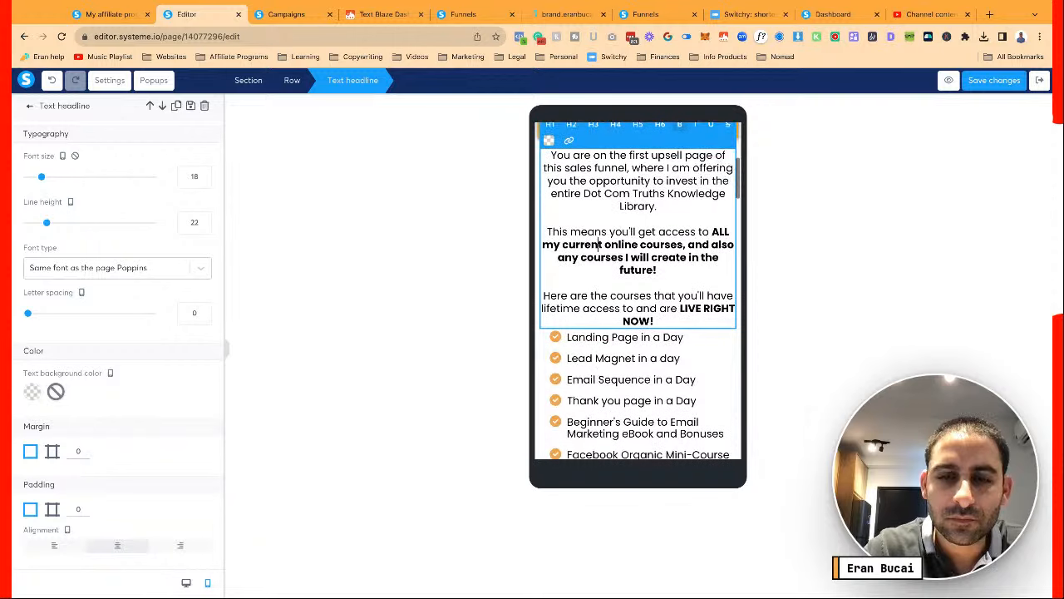
{"action": "left_click", "coordinate": [638, 380]}
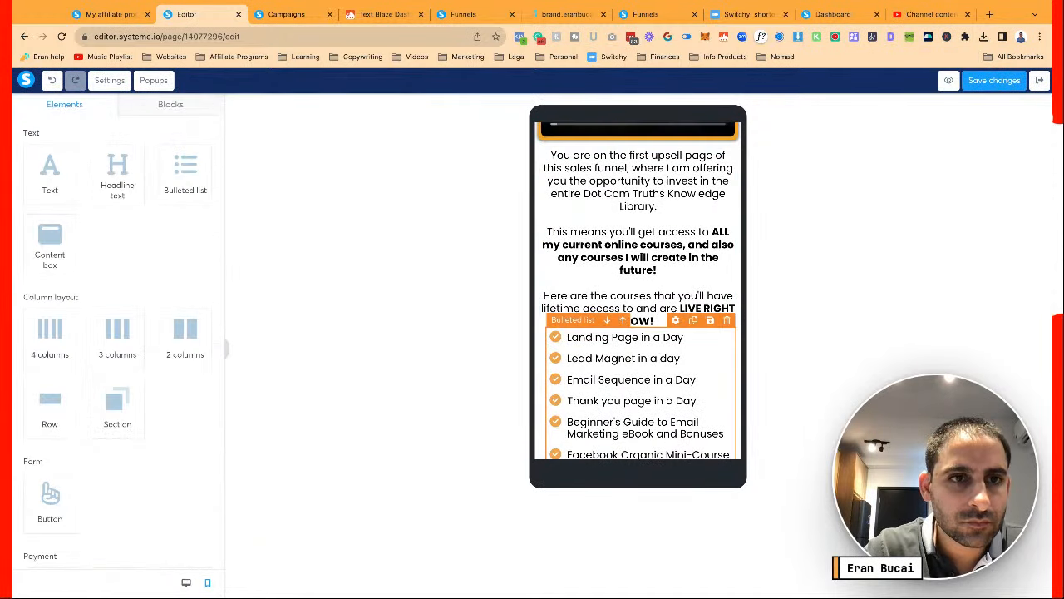
Deselect the course bulleted list and scroll down through the course list
{"action": "left_click", "coordinate": [602, 357]}
{"action": "scroll", "coordinate": [602, 358], "scroll_direction": "down", "scroll_amount": 3}
{"action": "scroll", "coordinate": [602, 357], "scroll_direction": "up", "scroll_amount": 6}
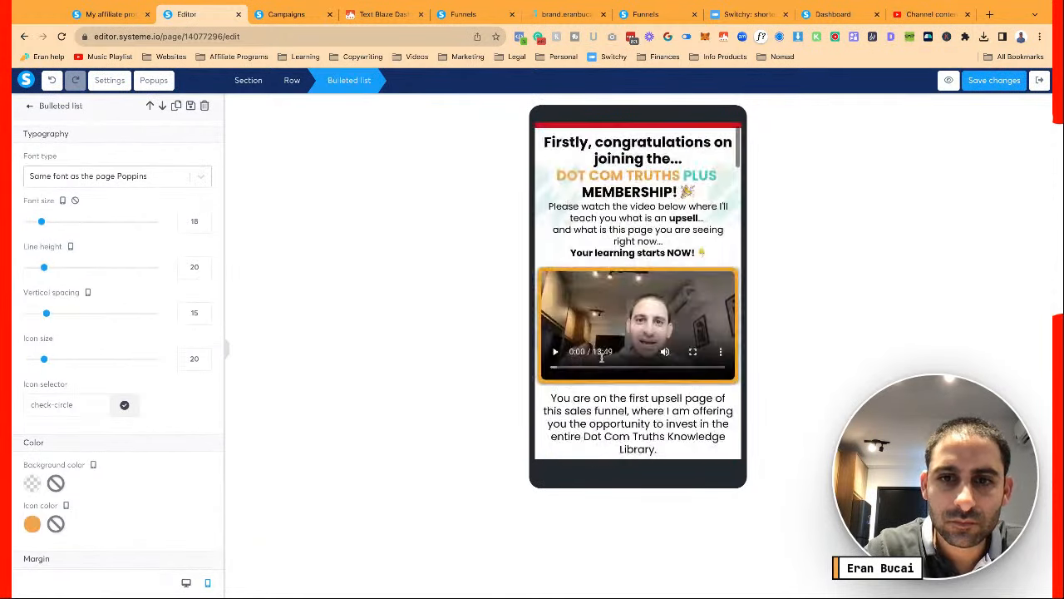
{"action": "left_click", "coordinate": [609, 400]}
{"action": "scroll", "coordinate": [608, 401], "scroll_direction": "down", "scroll_amount": 10}
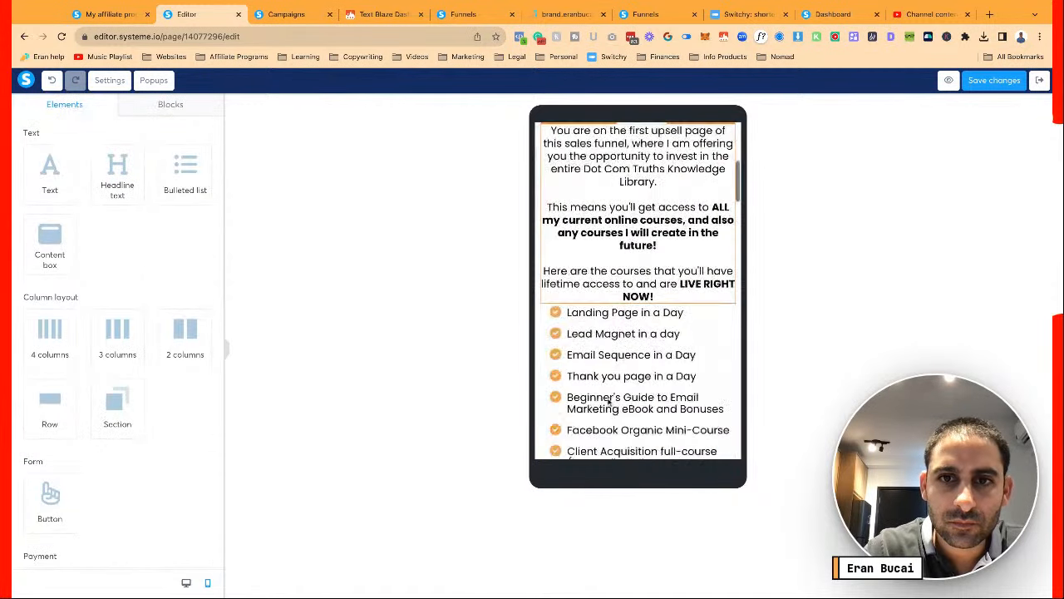
{"action": "scroll", "coordinate": [616, 374], "scroll_direction": "down", "scroll_amount": 8}
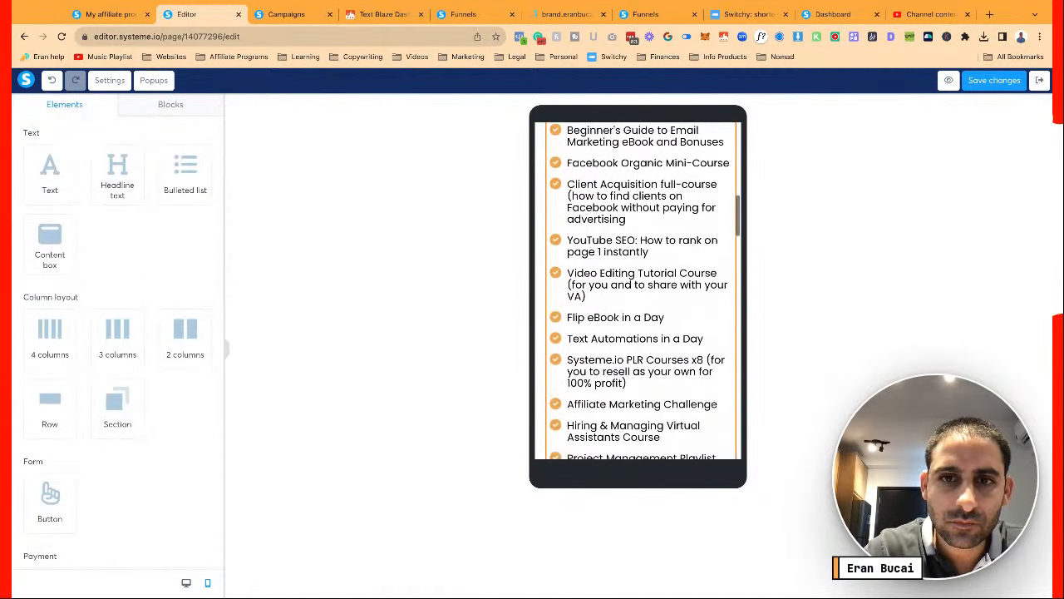
Lower the 'As I add more courses' headline font size to 22
{"action": "left_click", "coordinate": [625, 344]}
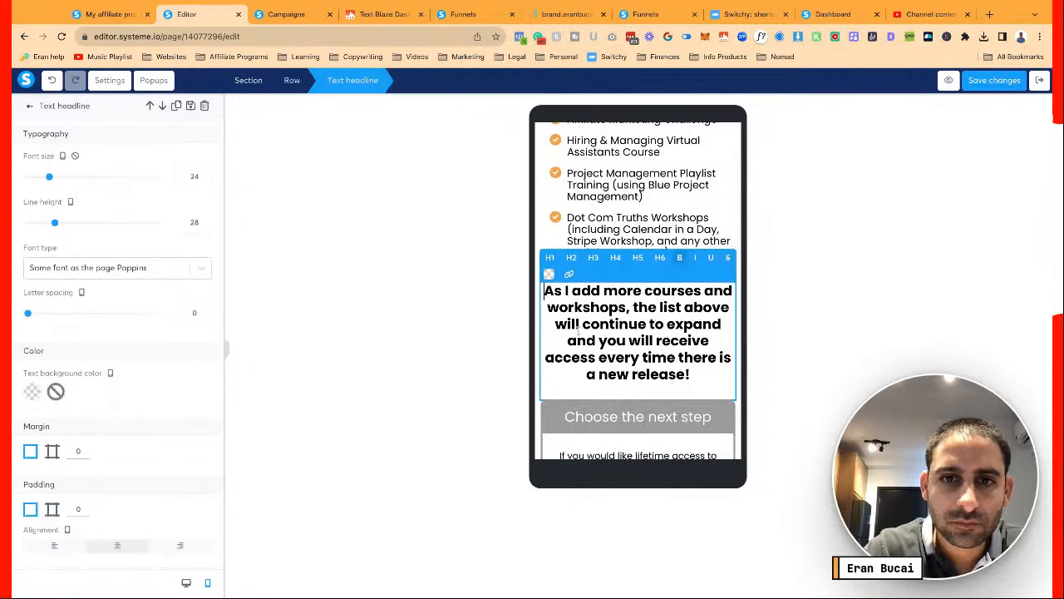
{"action": "left_click", "coordinate": [204, 182]}
{"action": "left_click", "coordinate": [204, 182]}
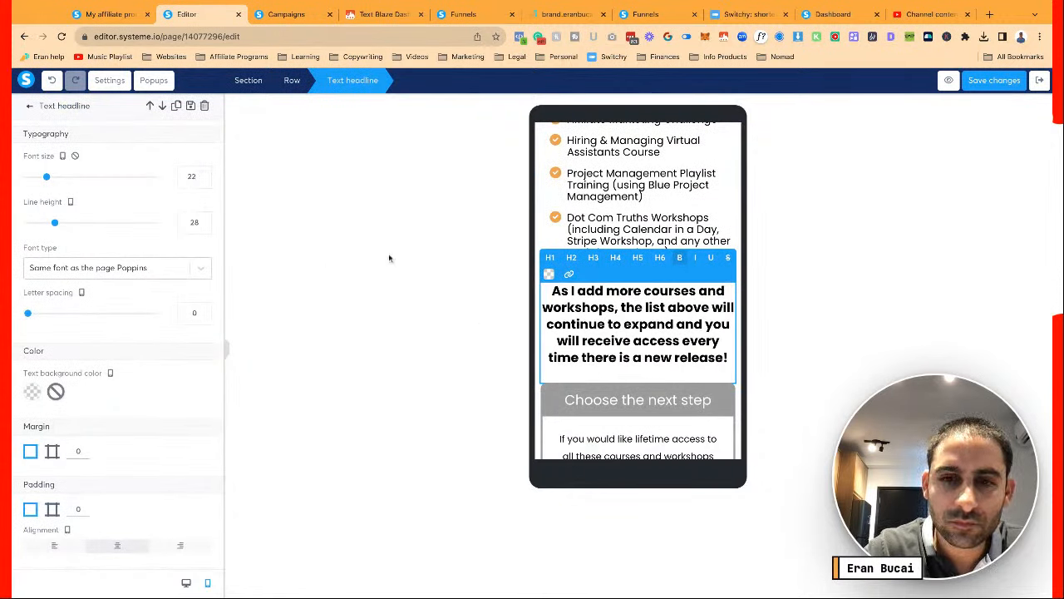
{"action": "left_click", "coordinate": [593, 390]}
{"action": "scroll", "coordinate": [603, 316], "scroll_direction": "down", "scroll_amount": 1}
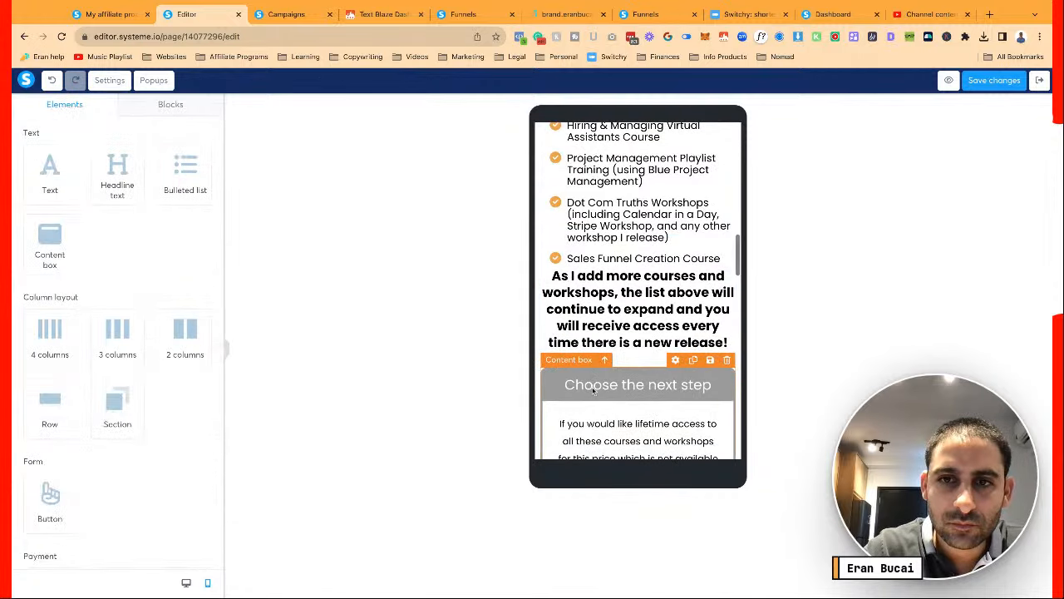
Give the headline a per-side margin with Top set to 20
{"action": "left_click", "coordinate": [580, 275]}
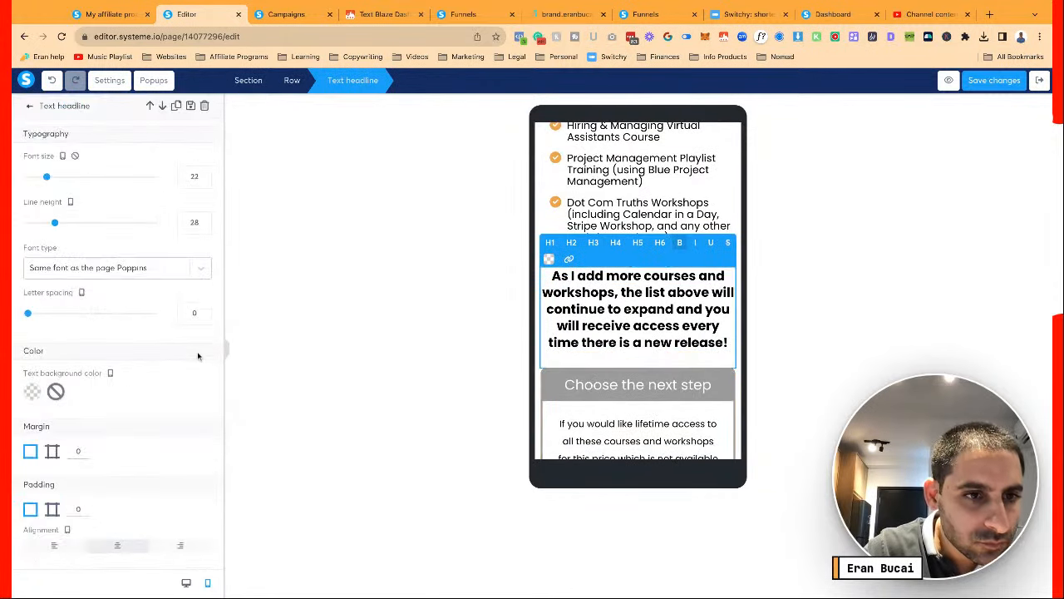
{"action": "scroll", "coordinate": [199, 358], "scroll_direction": "down", "scroll_amount": 2}
{"action": "left_click", "coordinate": [52, 364]}
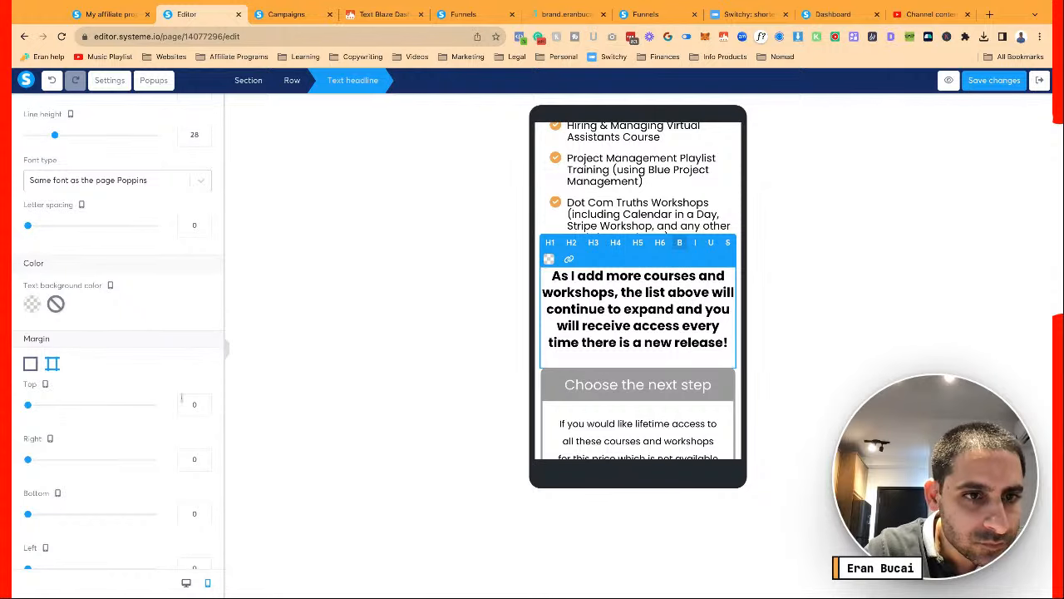
{"action": "left_click", "coordinate": [191, 403]}
{"action": "type", "text": "20"}
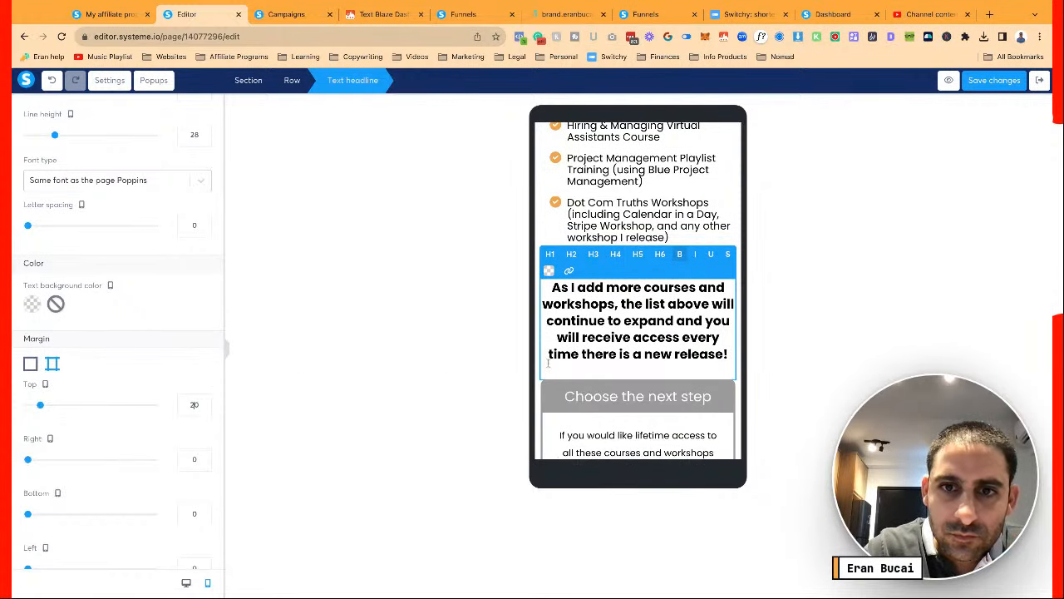
{"action": "left_click", "coordinate": [592, 411]}
{"action": "scroll", "coordinate": [594, 408], "scroll_direction": "down", "scroll_amount": 5}
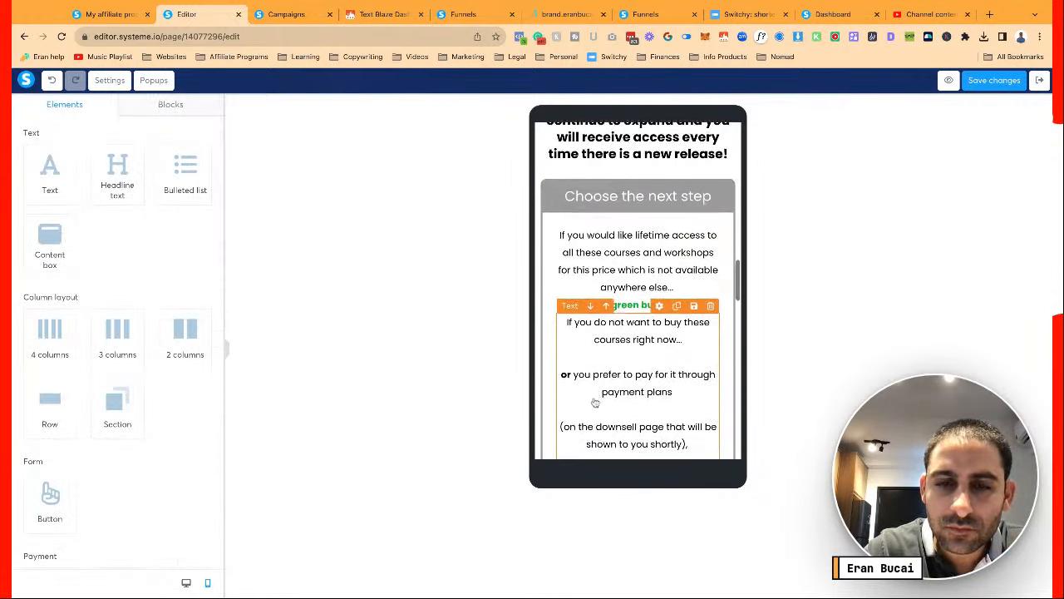
{"action": "scroll", "coordinate": [595, 402], "scroll_direction": "down", "scroll_amount": 7}
Set the green accept-offer button text to font size 16 and line height 20
{"action": "left_click", "coordinate": [638, 249]}
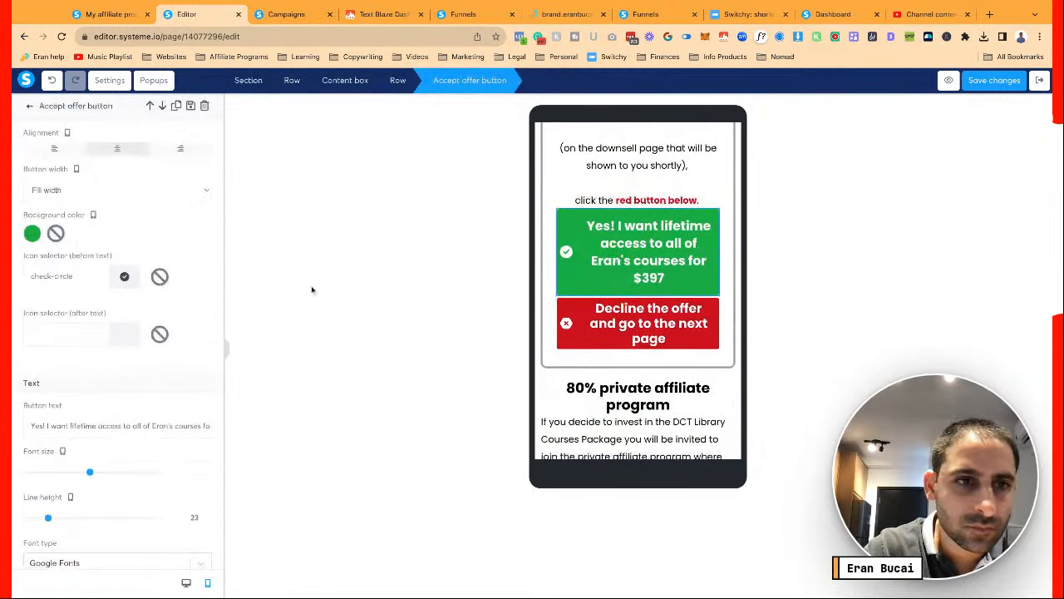
{"action": "scroll", "coordinate": [198, 179], "scroll_direction": "down", "scroll_amount": 4}
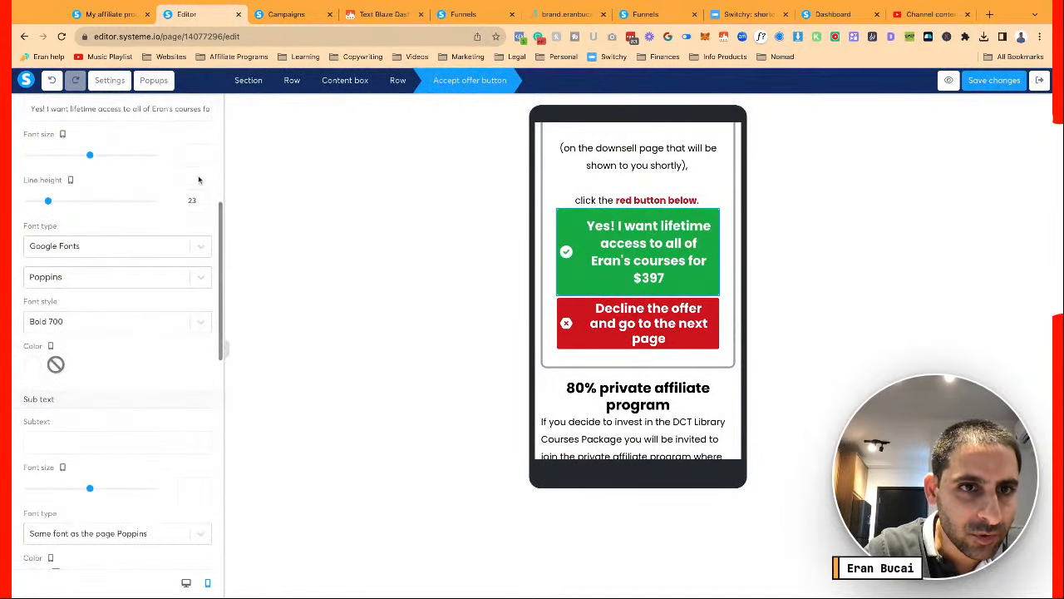
{"action": "scroll", "coordinate": [202, 158], "scroll_direction": "down", "scroll_amount": 3}
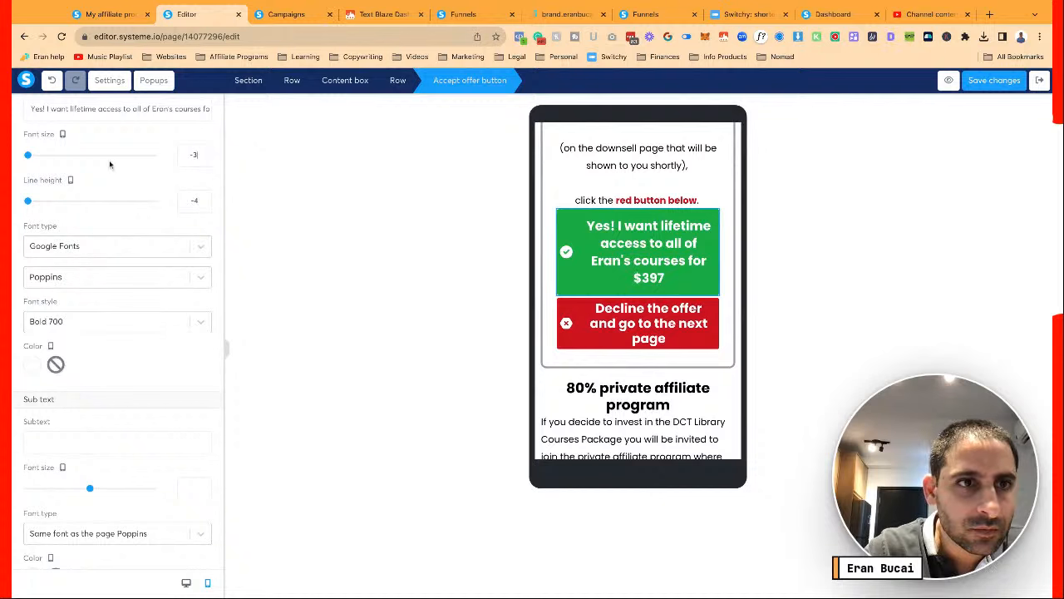
{"action": "left_click_drag", "start_coordinate": [29, 156], "coordinate": [43, 155]}
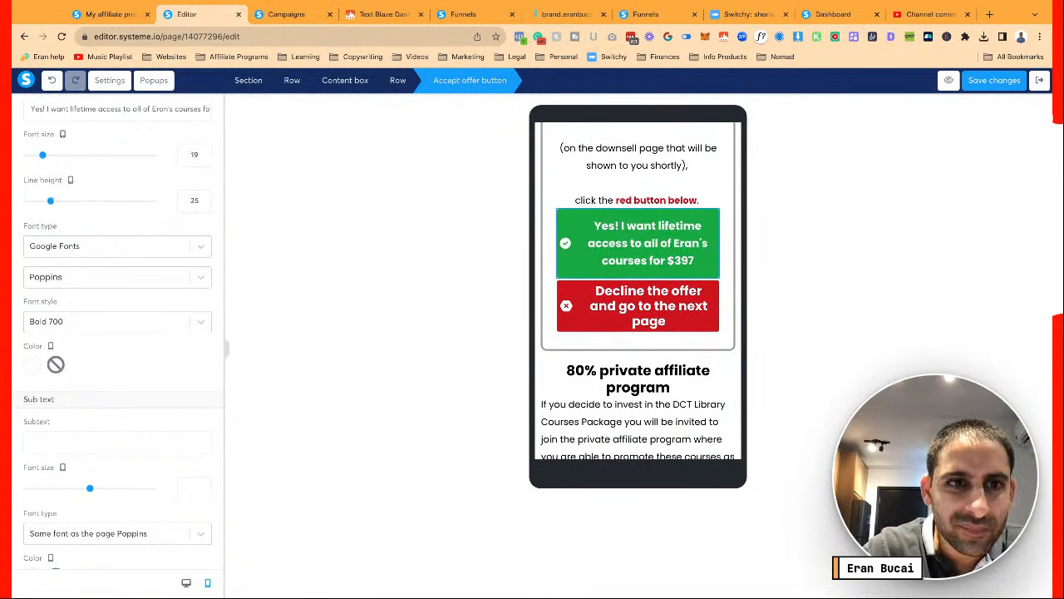
{"action": "left_click", "coordinate": [204, 159]}
{"action": "left_click", "coordinate": [205, 159]}
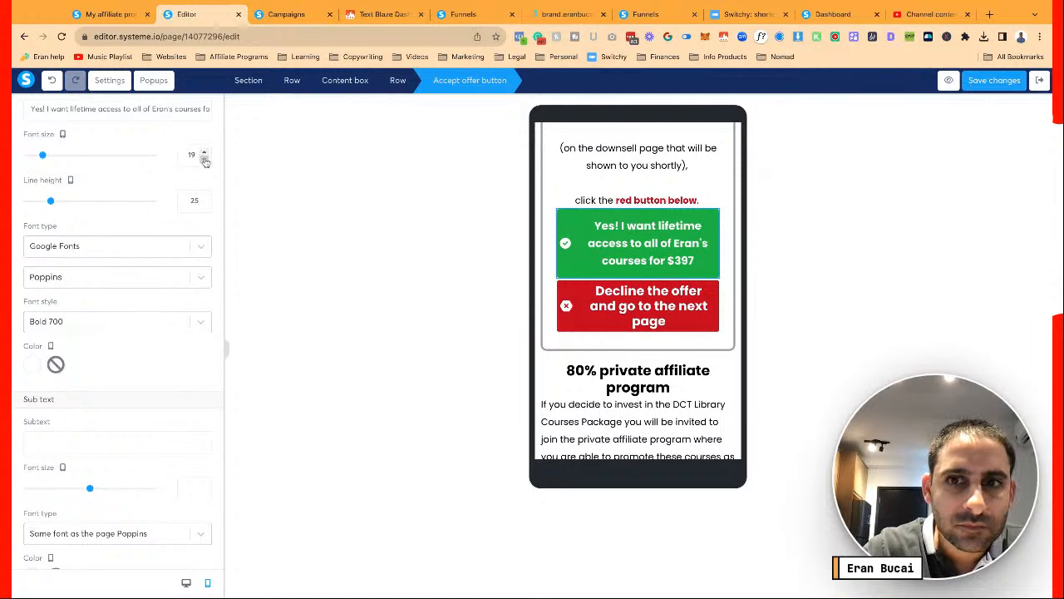
{"action": "left_click", "coordinate": [205, 159]}
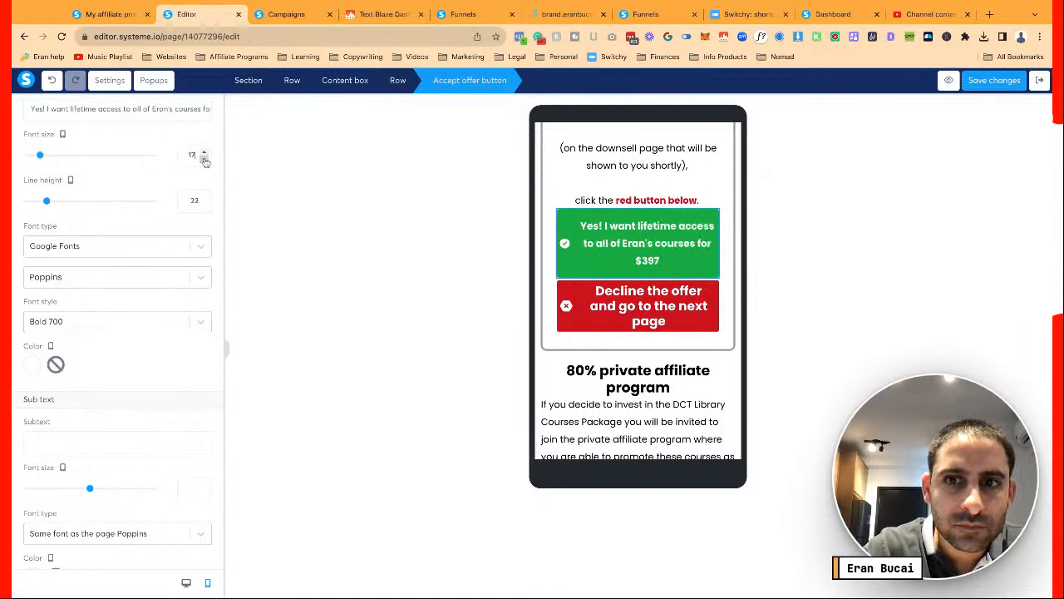
{"action": "left_click", "coordinate": [204, 204]}
{"action": "left_click", "coordinate": [206, 208]}
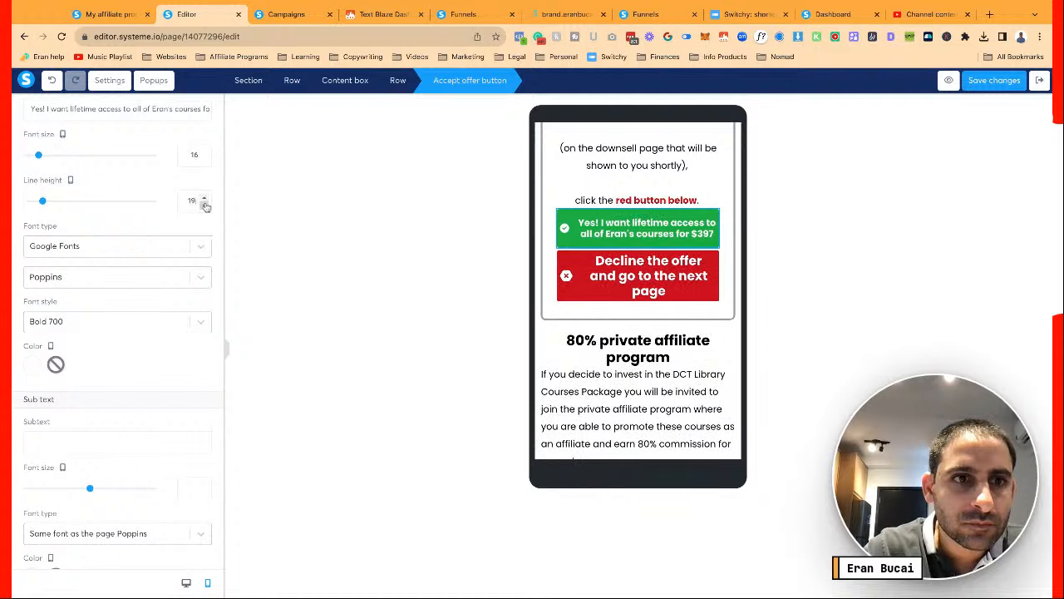
{"action": "left_click", "coordinate": [205, 201]}
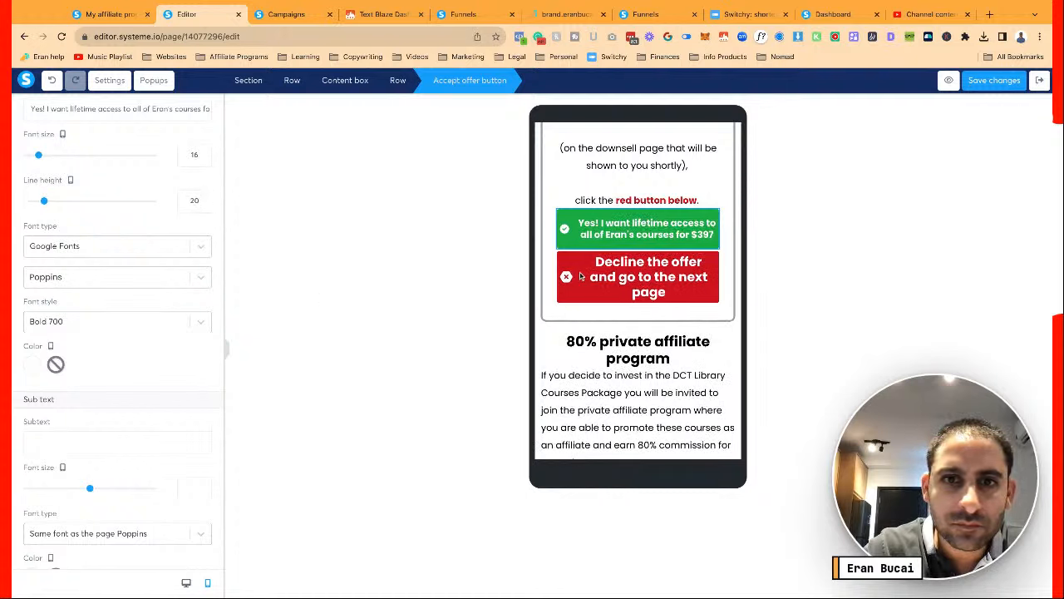
{"action": "left_click", "coordinate": [608, 277]}
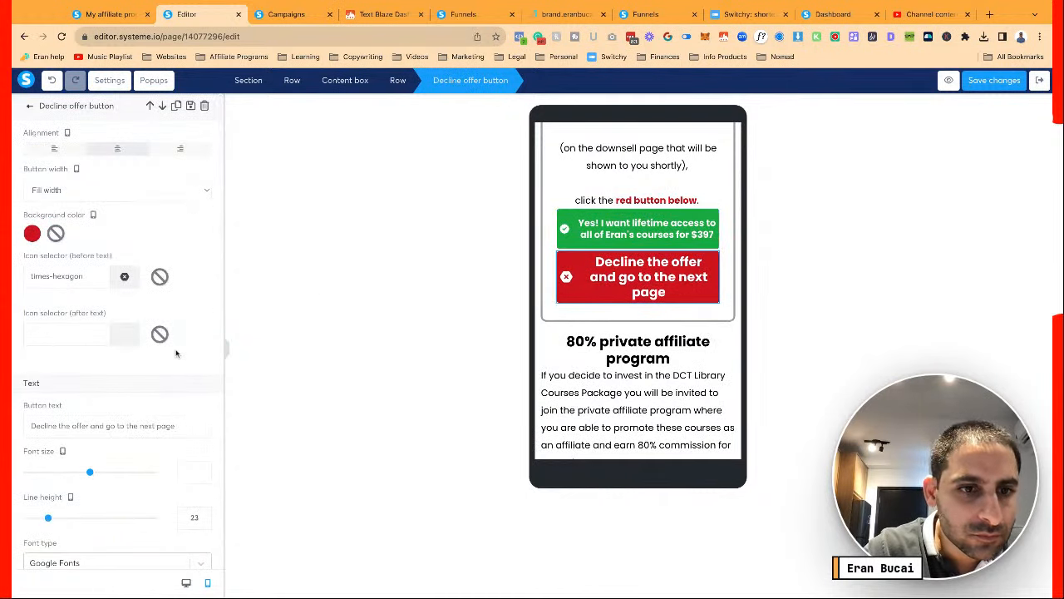
Set the red decline button text to font size 16 and line height 20
{"action": "scroll", "coordinate": [186, 382], "scroll_direction": "down", "scroll_amount": 2}
{"action": "left_click", "coordinate": [186, 391]}
{"action": "type", "text": "16"}
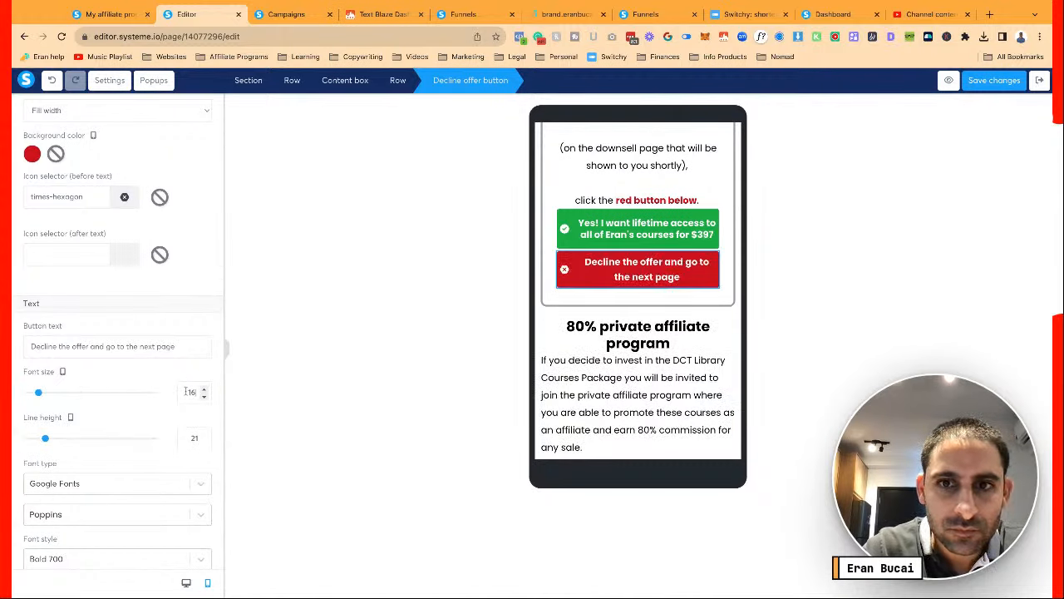
{"action": "left_click", "coordinate": [202, 442]}
{"action": "left_click", "coordinate": [202, 442]}
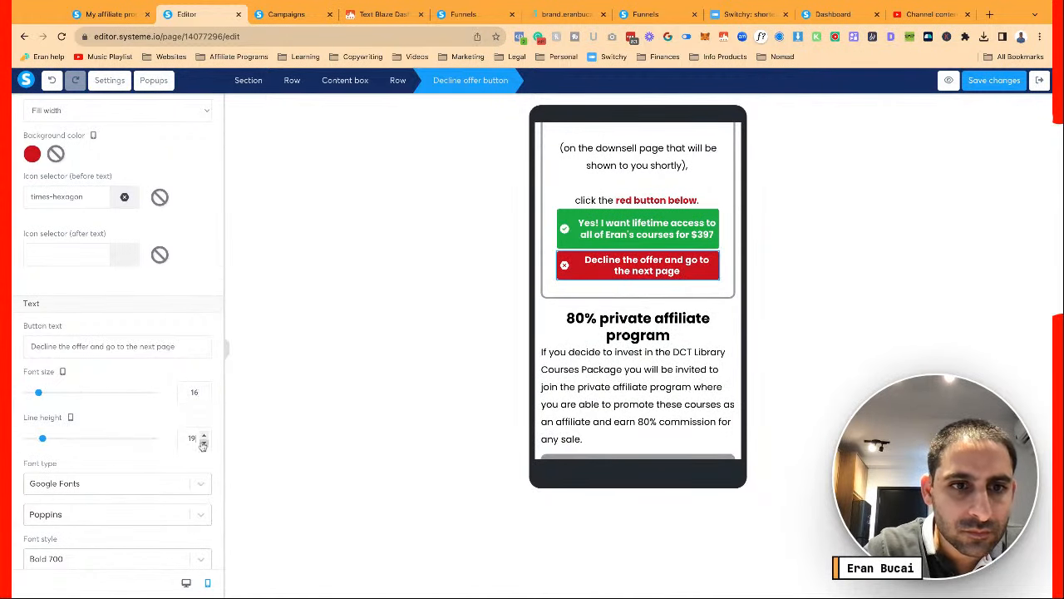
{"action": "left_click", "coordinate": [204, 436]}
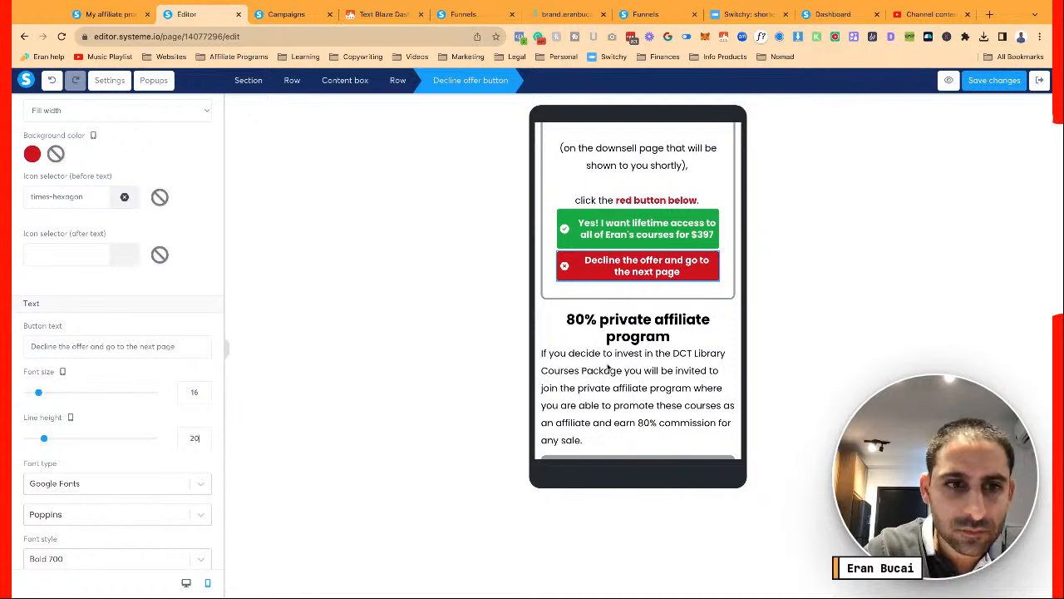
Review the buttons on mobile and switch the decline button's padding to per-side mode
{"action": "scroll", "coordinate": [185, 355], "scroll_direction": "up", "scroll_amount": 2}
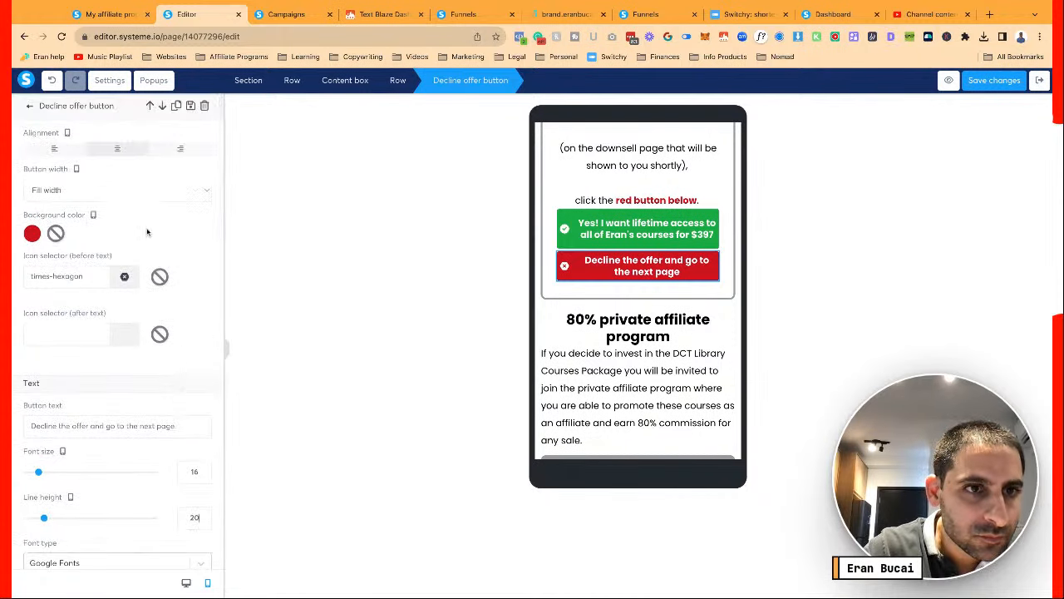
{"action": "scroll", "coordinate": [196, 391], "scroll_direction": "down", "scroll_amount": 6}
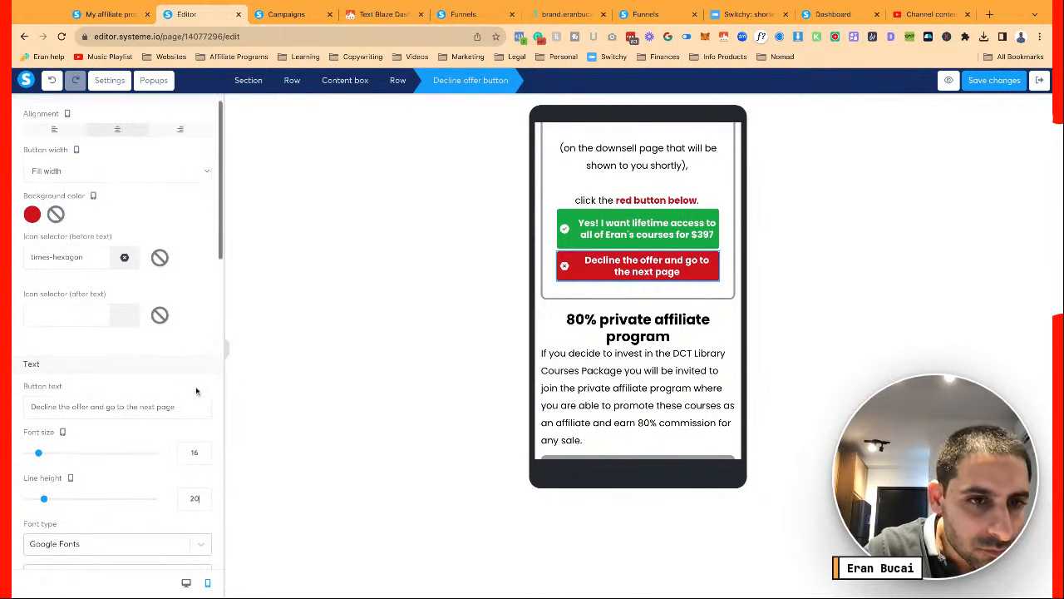
{"action": "scroll", "coordinate": [196, 391], "scroll_direction": "down", "scroll_amount": 3}
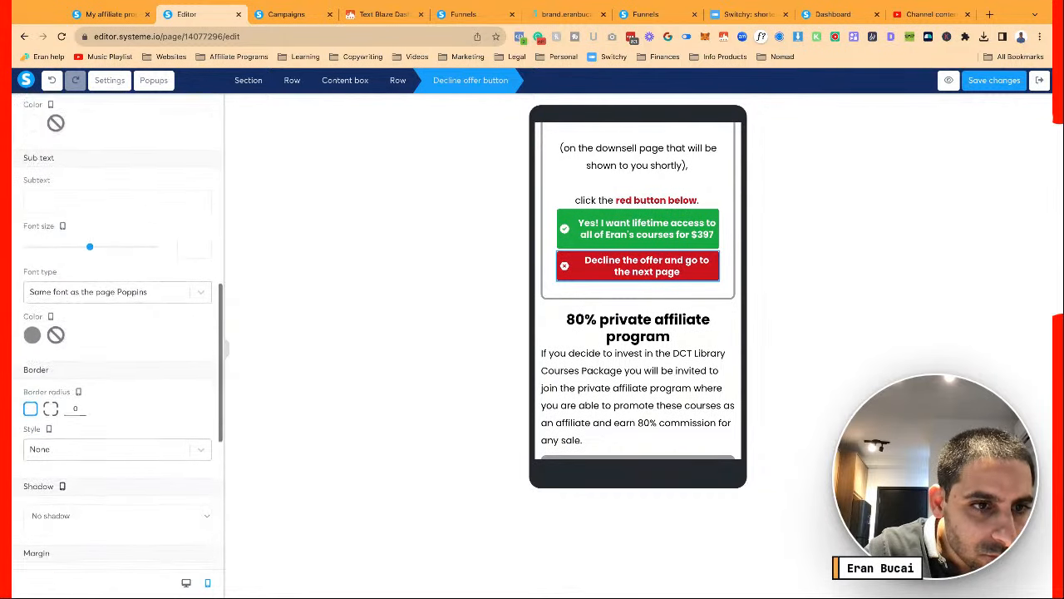
{"action": "scroll", "coordinate": [197, 383], "scroll_direction": "down", "scroll_amount": 1}
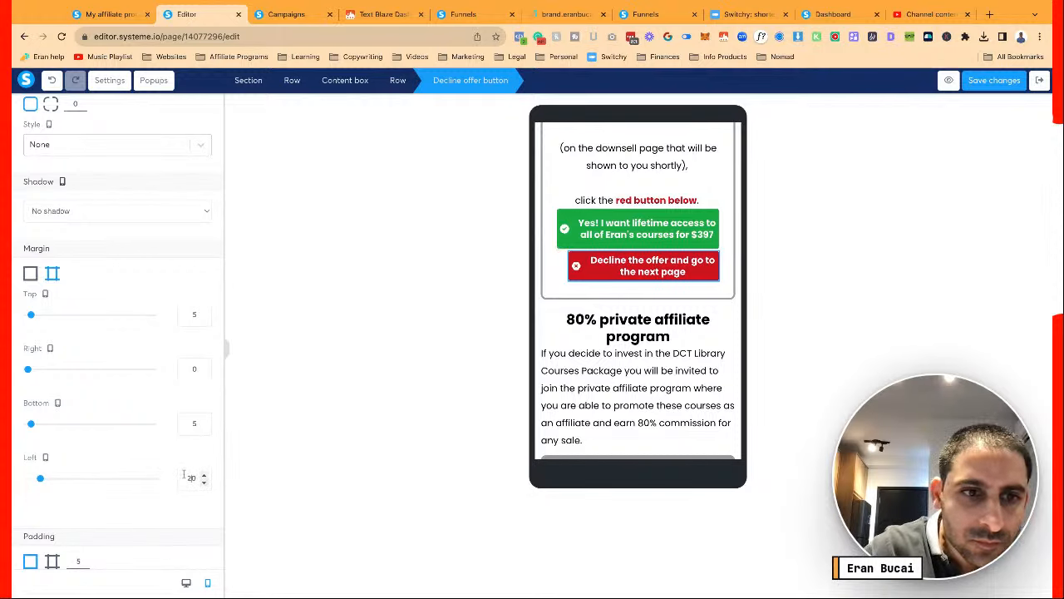
{"action": "scroll", "coordinate": [163, 431], "scroll_direction": "up", "scroll_amount": 5}
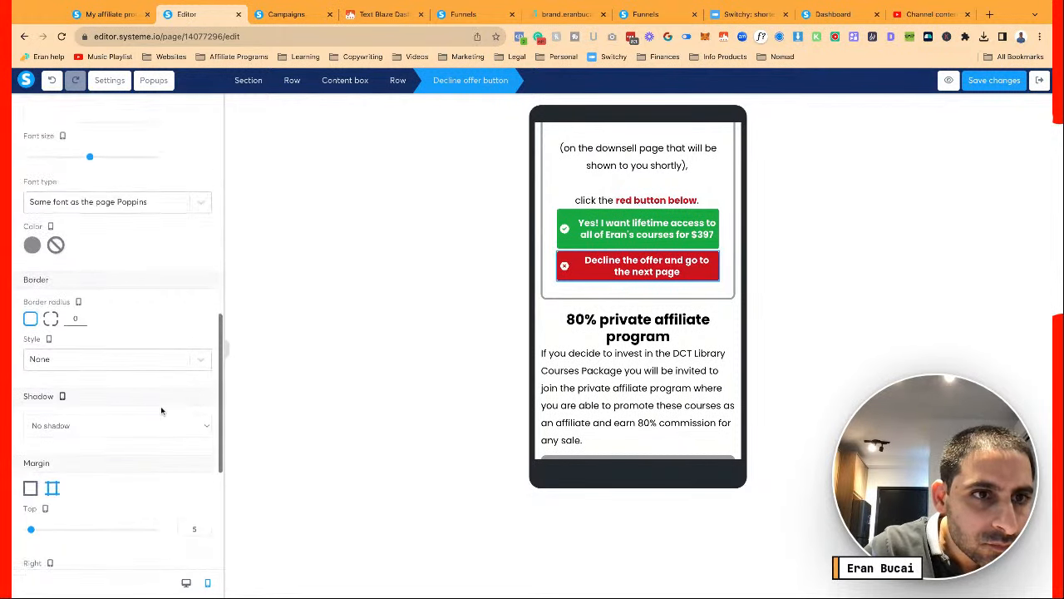
{"action": "scroll", "coordinate": [124, 400], "scroll_direction": "up", "scroll_amount": 5}
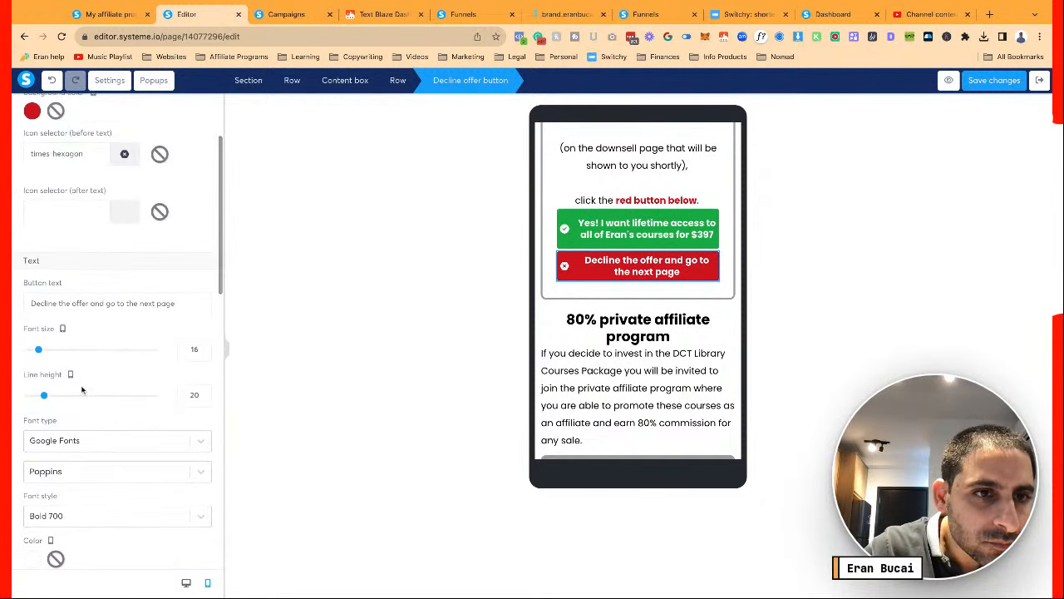
{"action": "scroll", "coordinate": [85, 388], "scroll_direction": "up", "scroll_amount": 3}
{"action": "scroll", "coordinate": [81, 389], "scroll_direction": "down", "scroll_amount": 8}
{"action": "scroll", "coordinate": [81, 389], "scroll_direction": "down", "scroll_amount": 8}
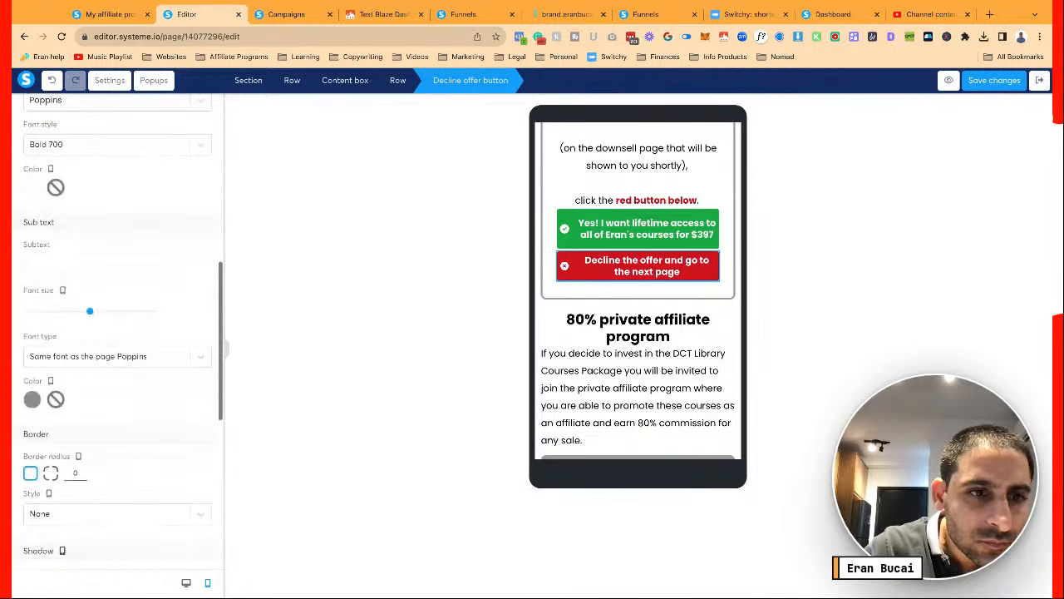
{"action": "scroll", "coordinate": [193, 469], "scroll_direction": "down", "scroll_amount": 2}
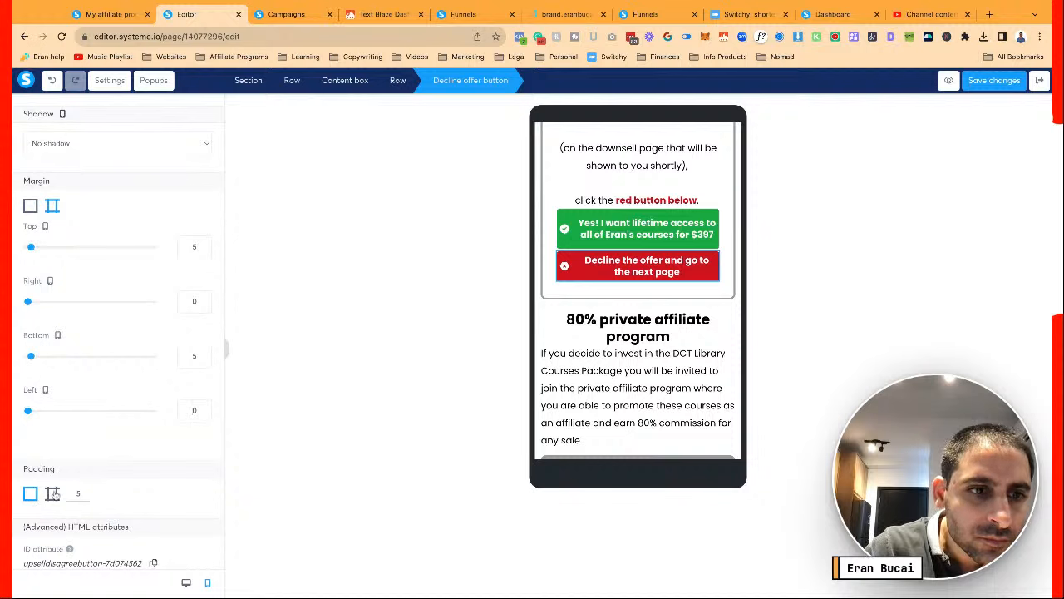
{"action": "left_click", "coordinate": [52, 494]}
{"action": "scroll", "coordinate": [91, 498], "scroll_direction": "down", "scroll_amount": 2}
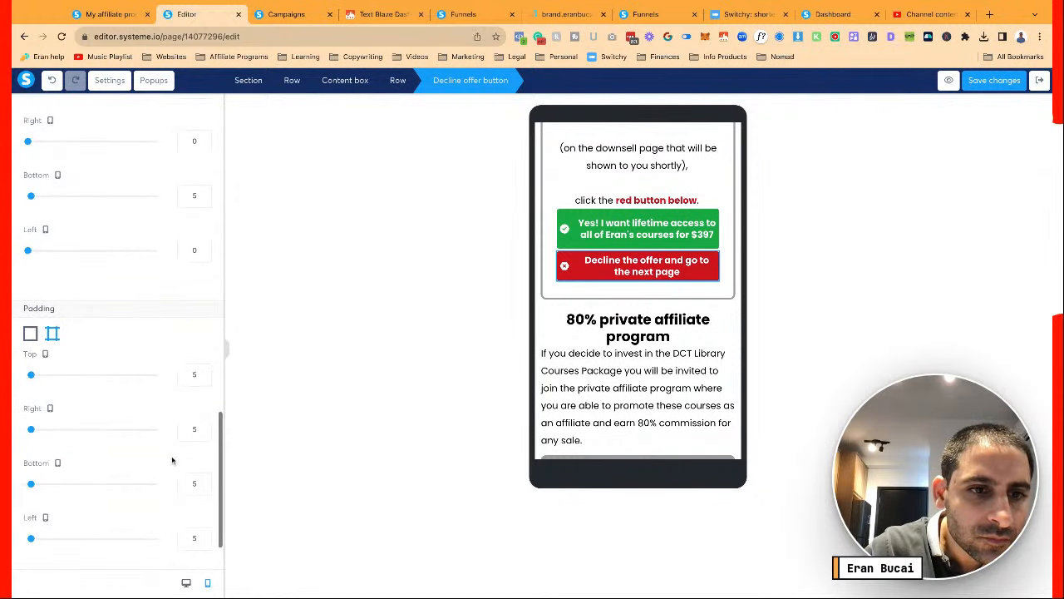
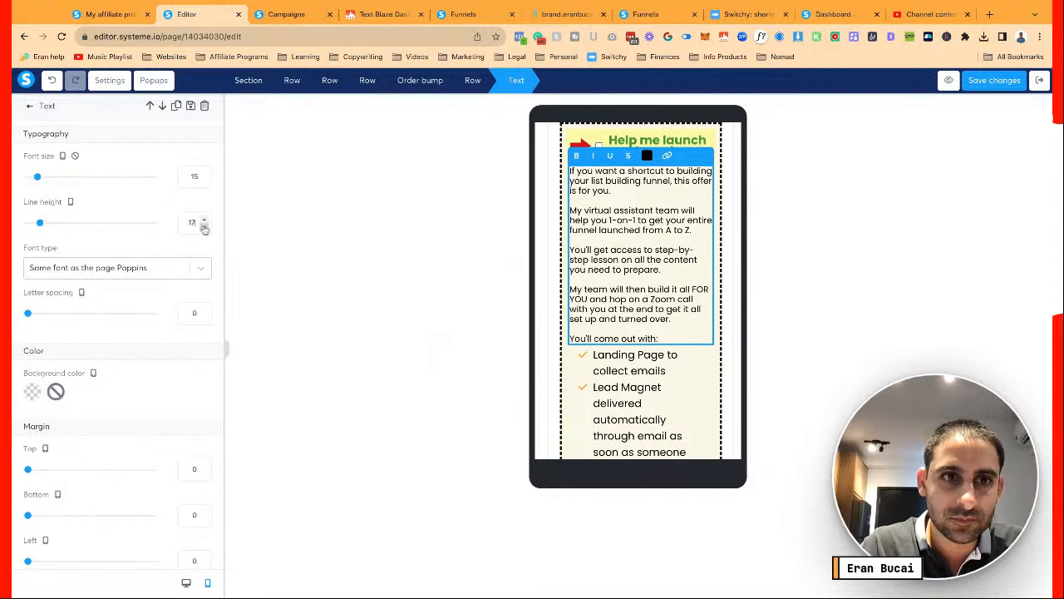
{"action": "left_click", "coordinate": [205, 226]}
Set the paragraph line height to 17, then give the bulleted list font size 15 and line height 20
{"action": "left_click", "coordinate": [607, 356]}
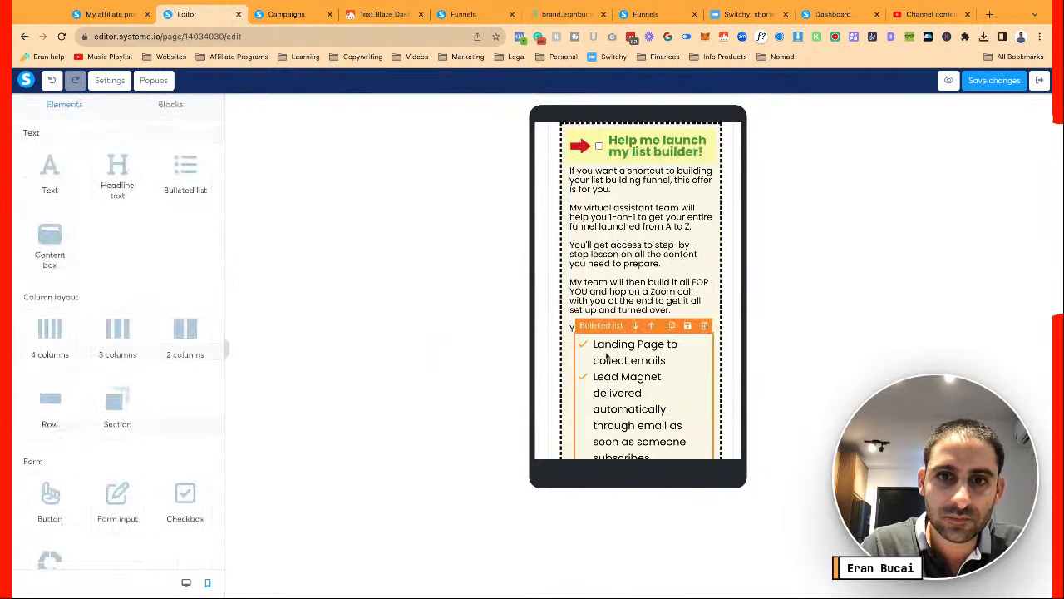
{"action": "left_click", "coordinate": [607, 355]}
{"action": "left_click", "coordinate": [204, 226]}
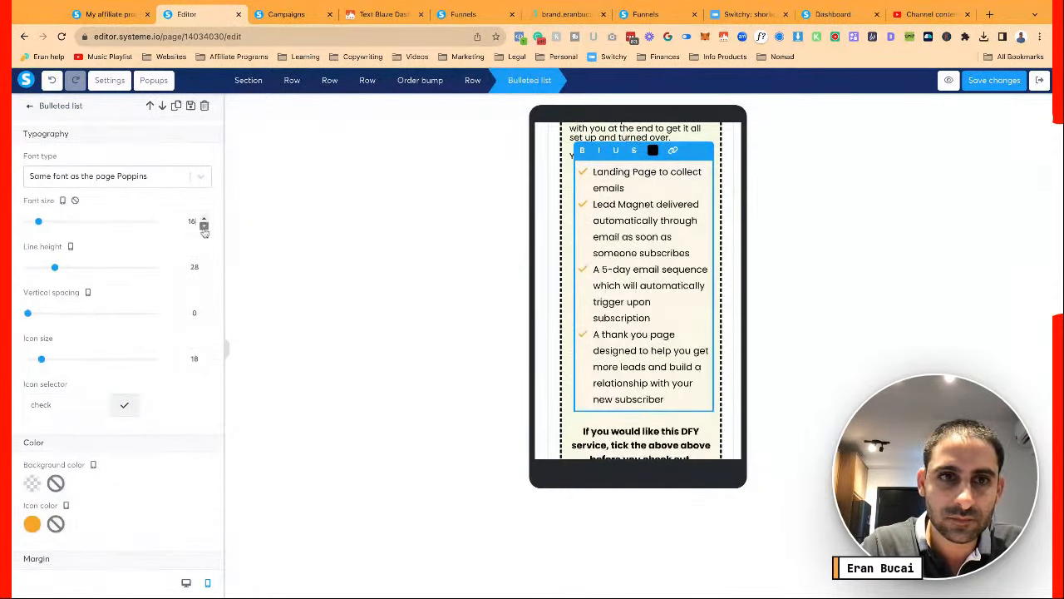
{"action": "left_click", "coordinate": [204, 226]}
{"action": "left_click", "coordinate": [203, 272]}
{"action": "left_click", "coordinate": [203, 271]}
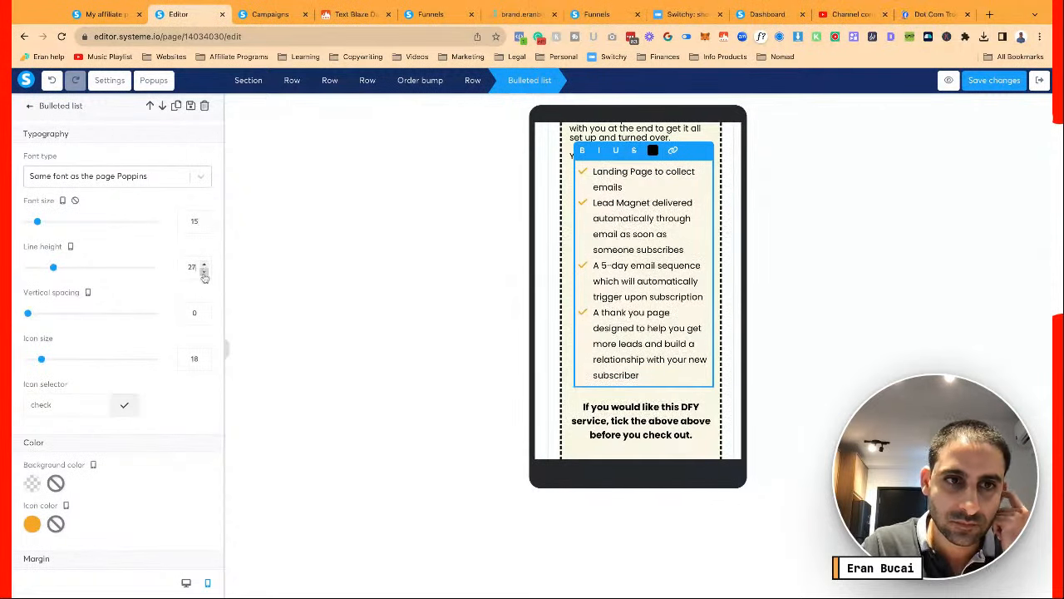
{"action": "left_click", "coordinate": [204, 272]}
{"action": "left_click", "coordinate": [203, 272]}
{"action": "left_click", "coordinate": [204, 272]}
{"action": "left_click", "coordinate": [204, 272]}
{"action": "left_click", "coordinate": [203, 272]}
{"action": "left_click", "coordinate": [204, 272]}
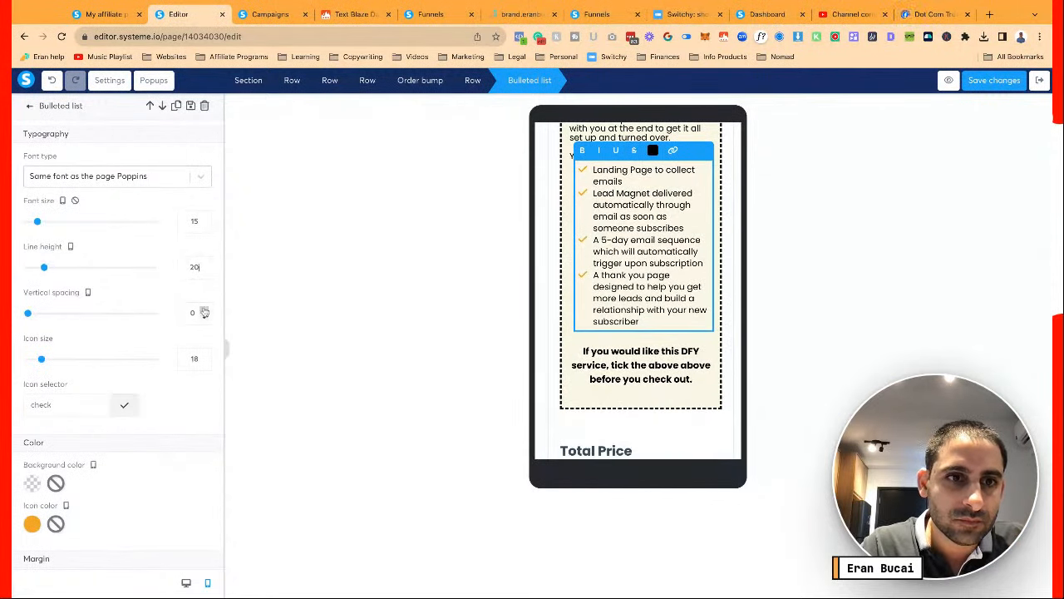
{"action": "left_click", "coordinate": [205, 310]}
Set the list item spacing to 10 and the check icon size to 15
{"action": "left_click", "coordinate": [205, 310]}
{"action": "left_click", "coordinate": [204, 310]}
{"action": "left_click", "coordinate": [204, 310]}
{"action": "left_click", "coordinate": [204, 310]}
{"action": "left_click", "coordinate": [204, 310]}
{"action": "left_click", "coordinate": [205, 310]}
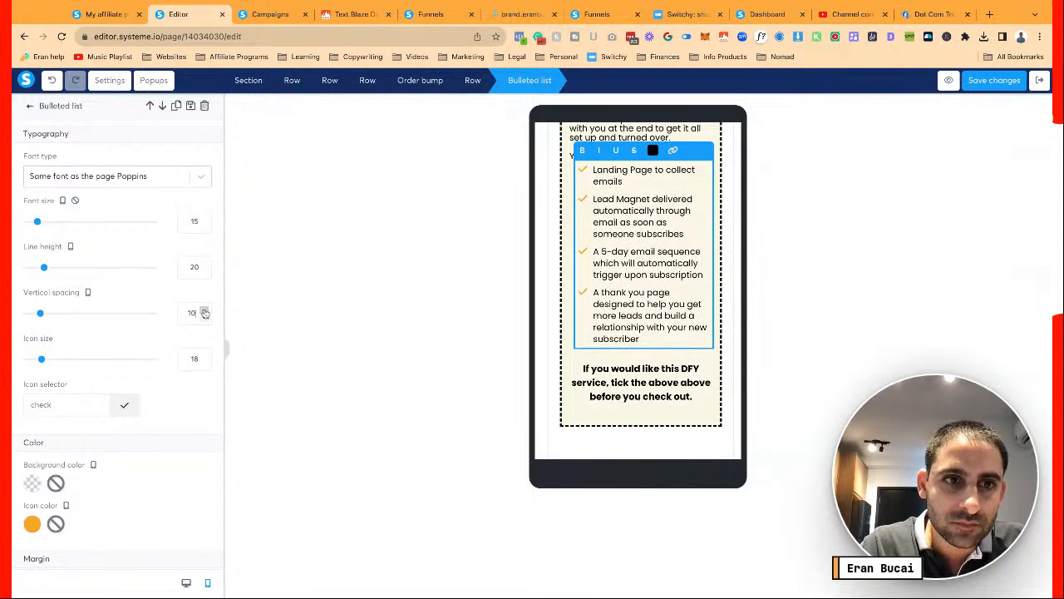
{"action": "left_click", "coordinate": [204, 310]}
{"action": "left_click", "coordinate": [204, 310]}
{"action": "left_click", "coordinate": [204, 310]}
{"action": "left_click", "coordinate": [204, 310]}
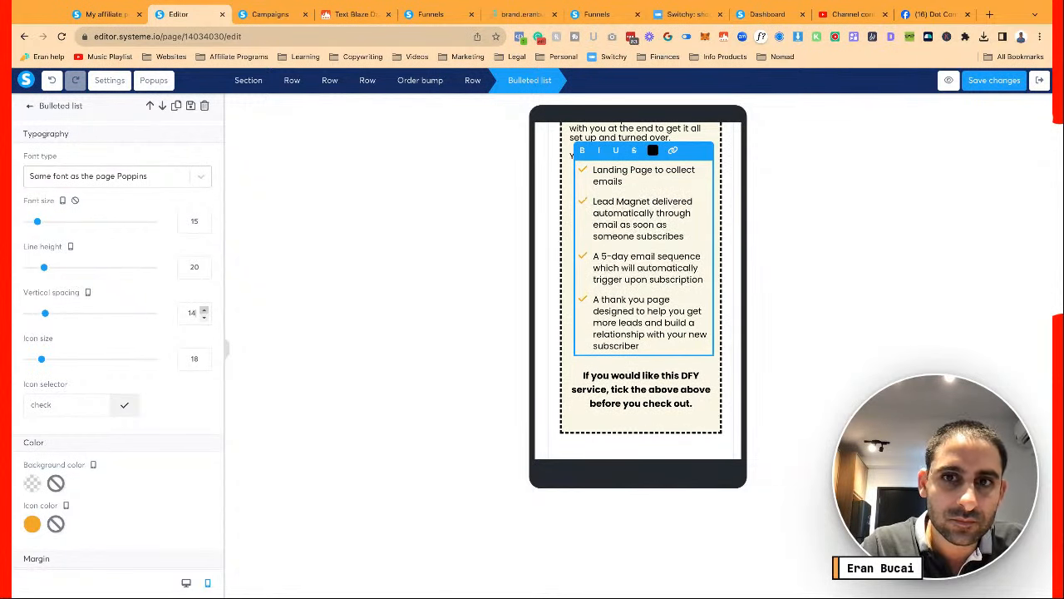
{"action": "left_click", "coordinate": [205, 310]}
{"action": "left_click", "coordinate": [203, 316]}
{"action": "left_click", "coordinate": [204, 317]}
{"action": "left_click", "coordinate": [204, 317]}
{"action": "left_click", "coordinate": [203, 317]}
{"action": "left_click", "coordinate": [203, 317]}
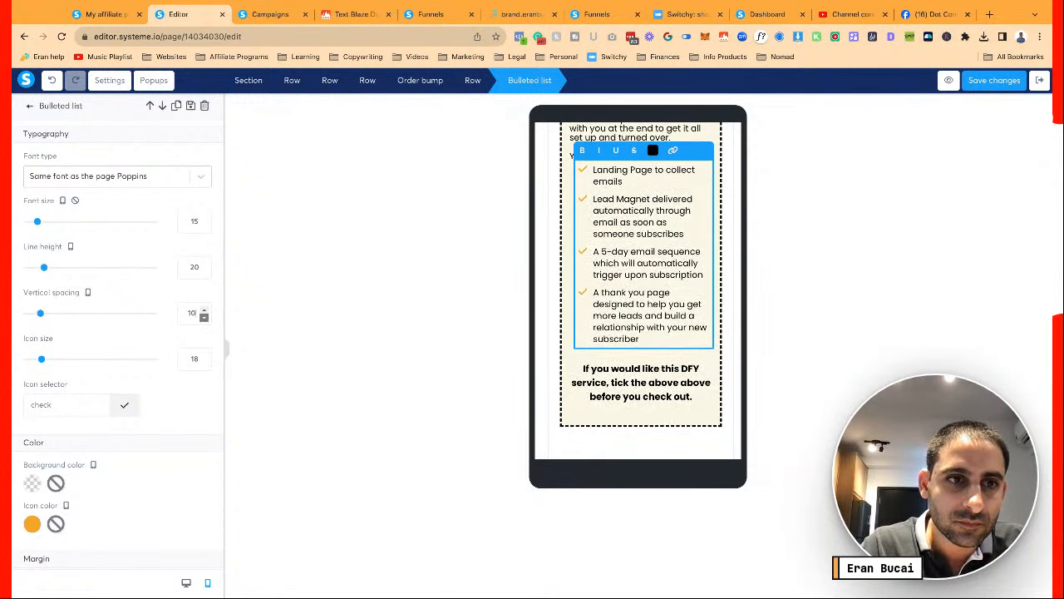
{"action": "left_click", "coordinate": [204, 364]}
{"action": "left_click", "coordinate": [204, 364]}
{"action": "left_click", "coordinate": [204, 364]}
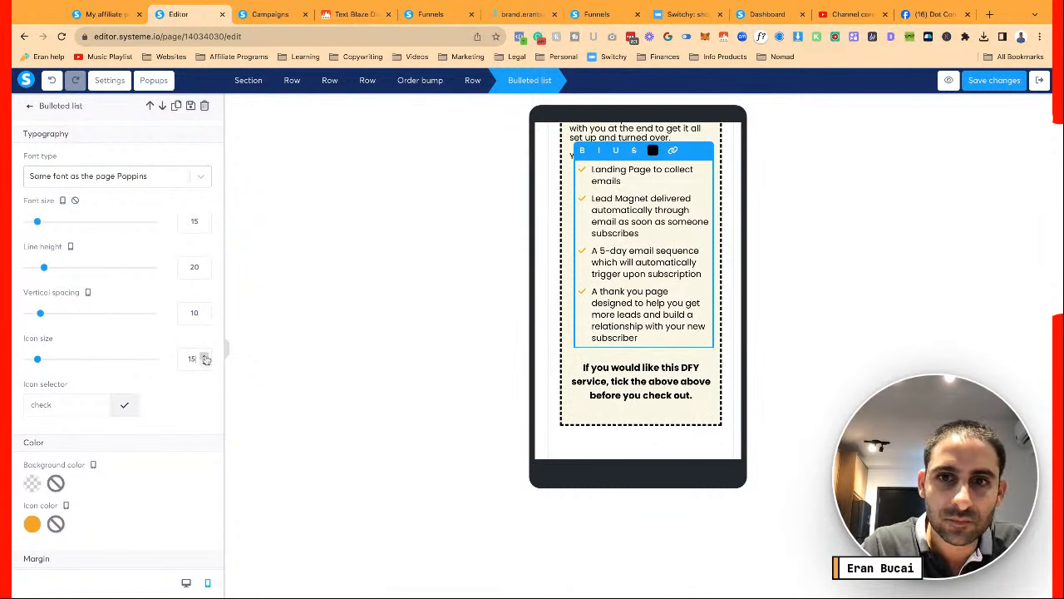
Right-align both testimonial photos so they no longer cover the reviewers' names
{"action": "left_click", "coordinate": [636, 359]}
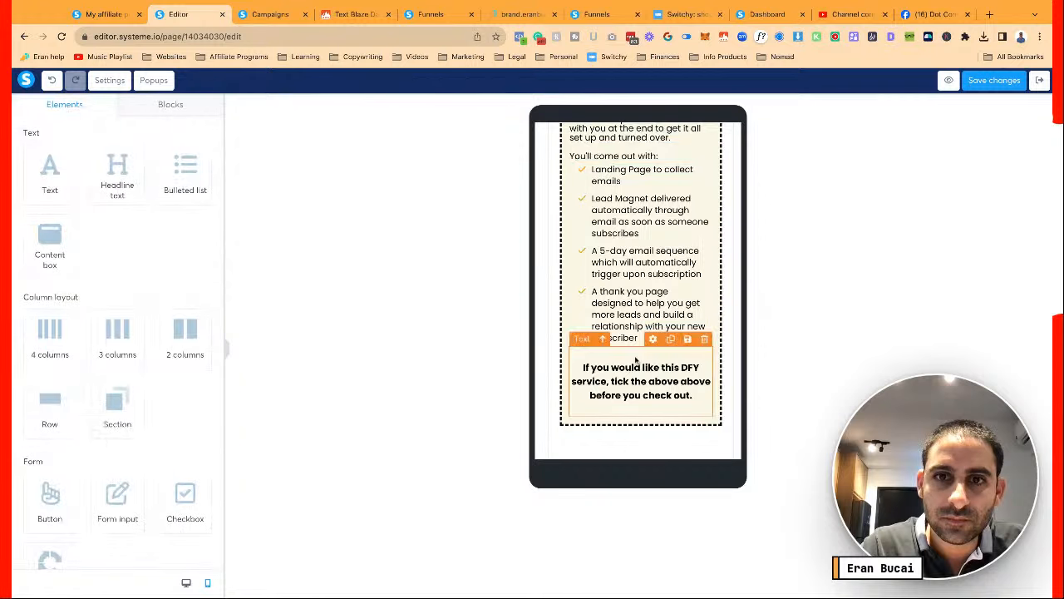
{"action": "scroll", "coordinate": [636, 359], "scroll_direction": "down", "scroll_amount": 3}
{"action": "scroll", "coordinate": [632, 349], "scroll_direction": "down", "scroll_amount": 6}
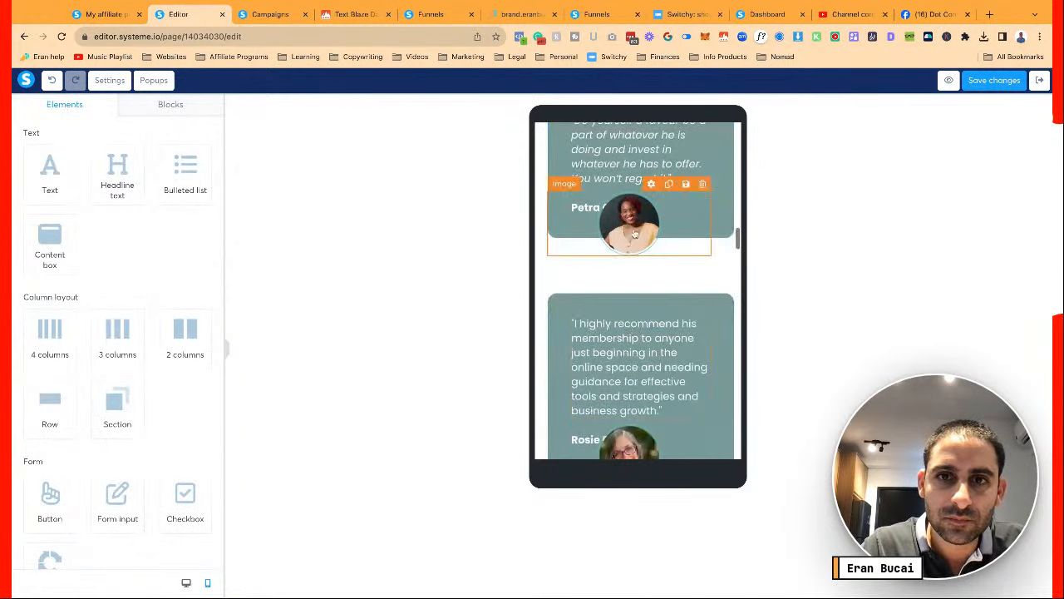
{"action": "left_click", "coordinate": [634, 231]}
{"action": "left_click", "coordinate": [180, 444]}
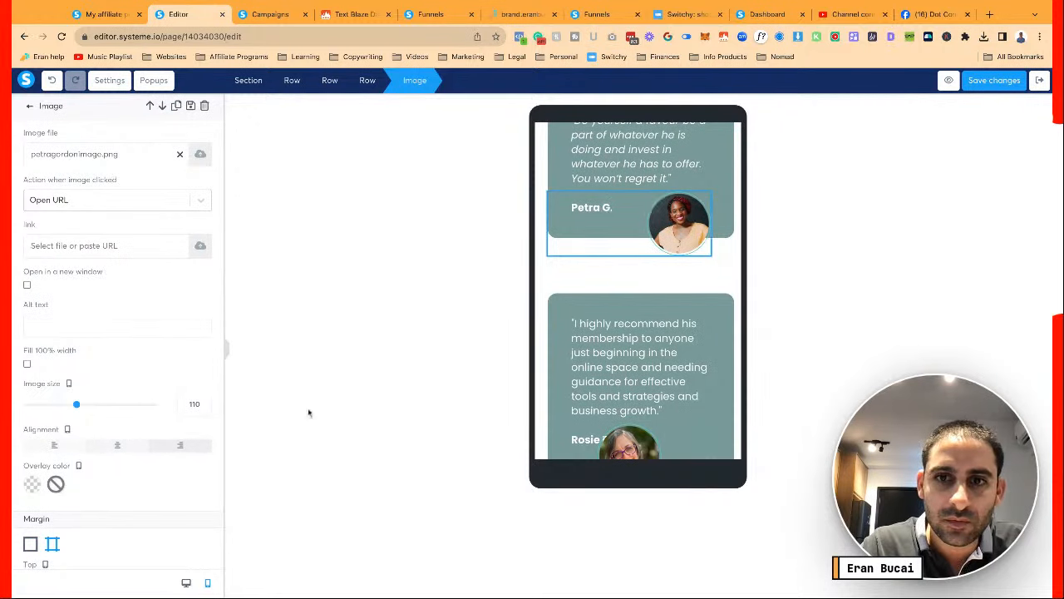
{"action": "scroll", "coordinate": [596, 389], "scroll_direction": "down", "scroll_amount": 1}
{"action": "left_click", "coordinate": [595, 379]}
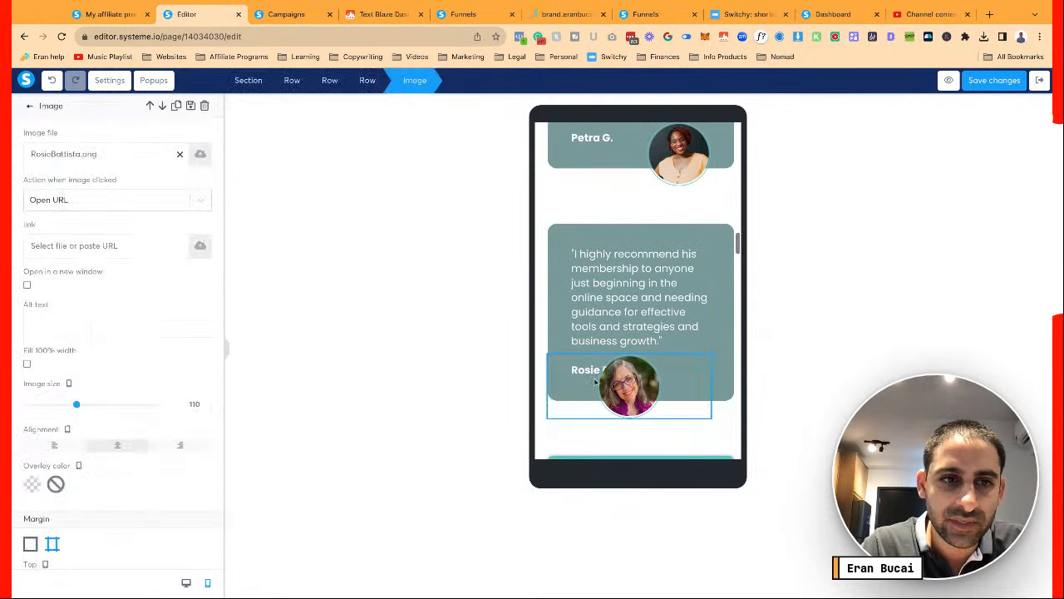
{"action": "left_click", "coordinate": [180, 445]}
{"action": "left_click", "coordinate": [672, 285]}
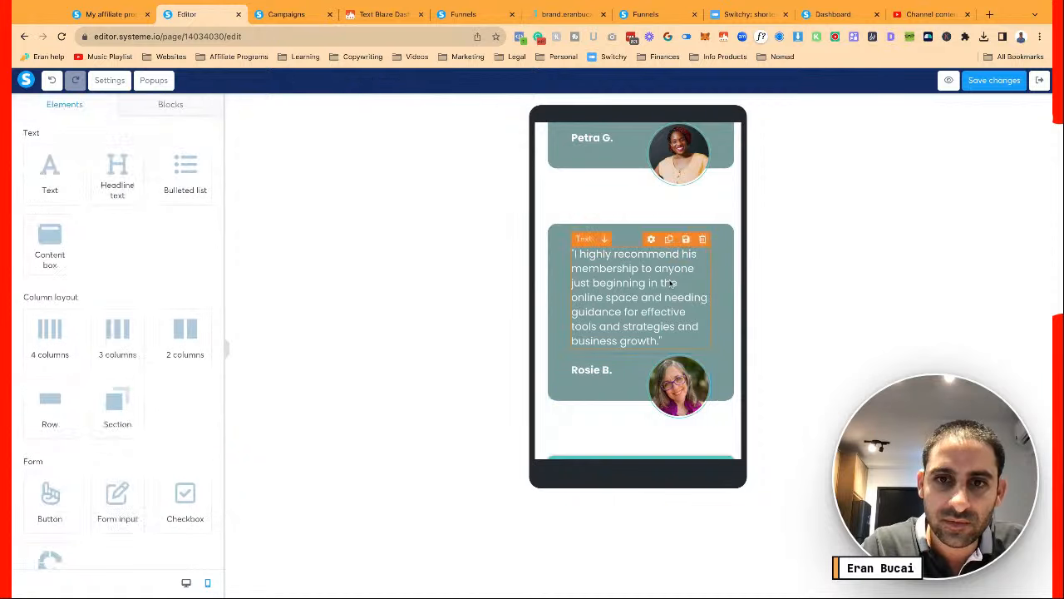
{"action": "scroll", "coordinate": [670, 284], "scroll_direction": "down", "scroll_amount": 3}
{"action": "scroll", "coordinate": [670, 284], "scroll_direction": "down", "scroll_amount": 5}
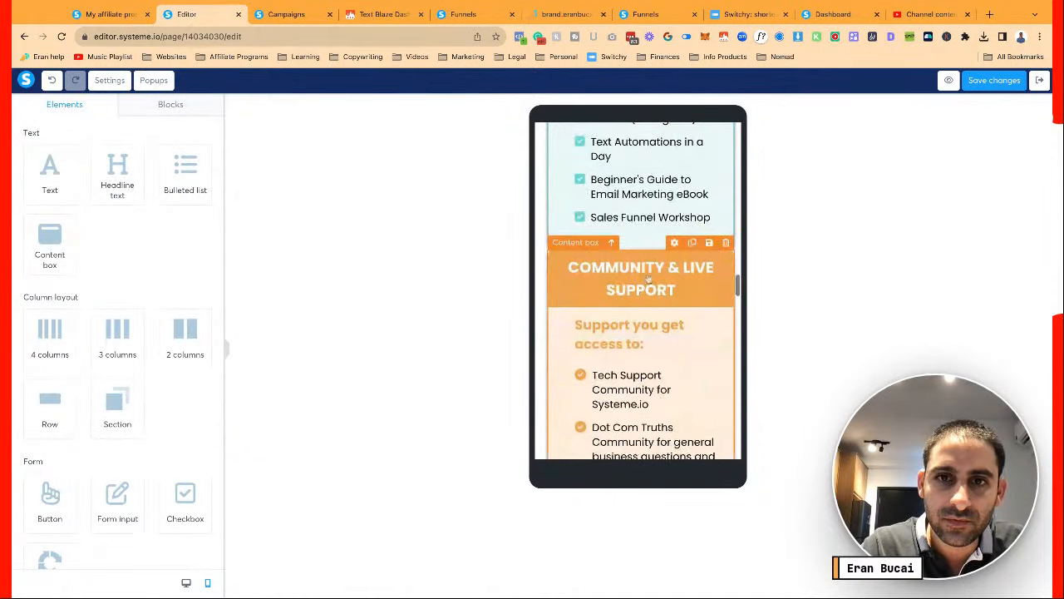
Give the Community & Live Support box a per-side top margin of 20
{"action": "left_click", "coordinate": [555, 260]}
{"action": "scroll", "coordinate": [149, 337], "scroll_direction": "down", "scroll_amount": 8}
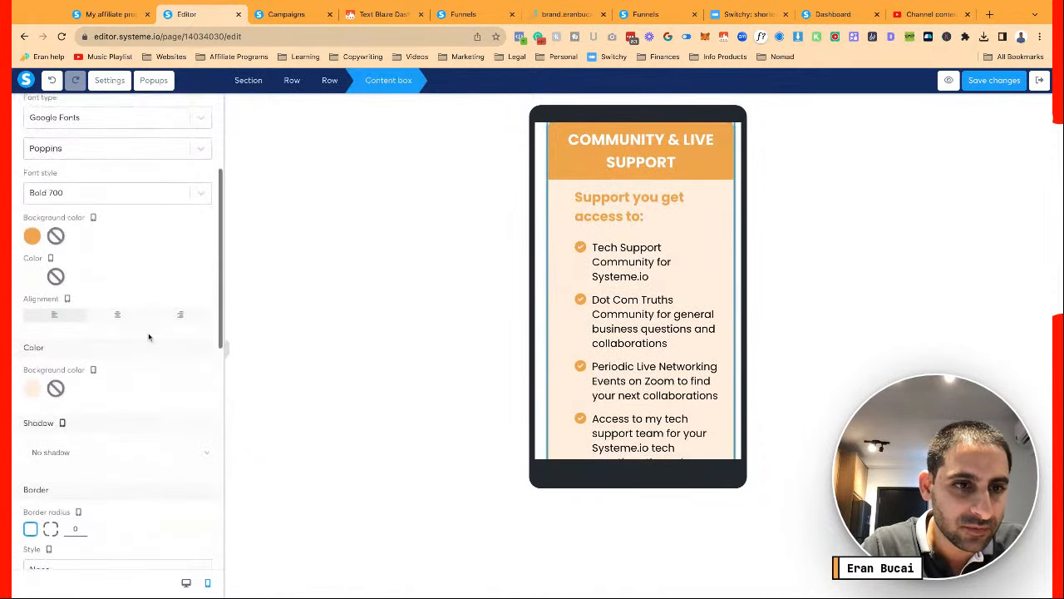
{"action": "scroll", "coordinate": [148, 336], "scroll_direction": "down", "scroll_amount": 5}
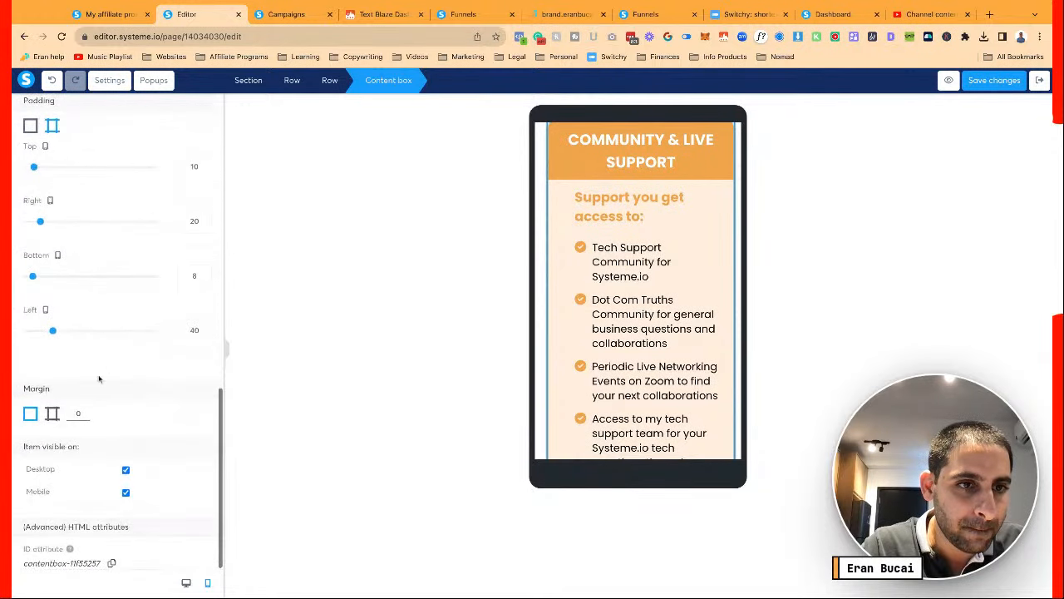
{"action": "left_click", "coordinate": [52, 414]}
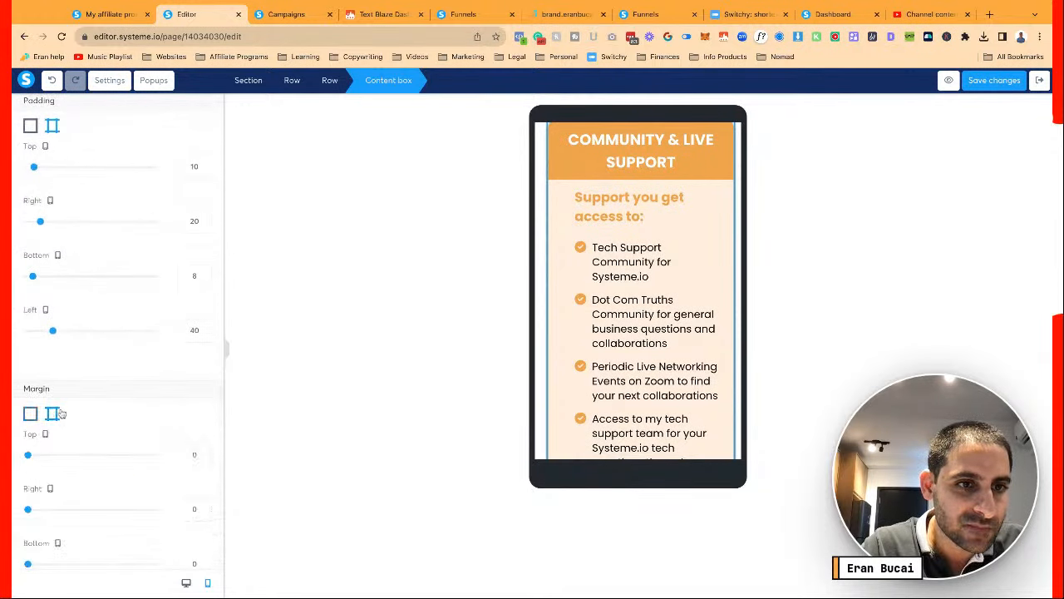
{"action": "left_click", "coordinate": [187, 455]}
{"action": "type", "text": "2"}
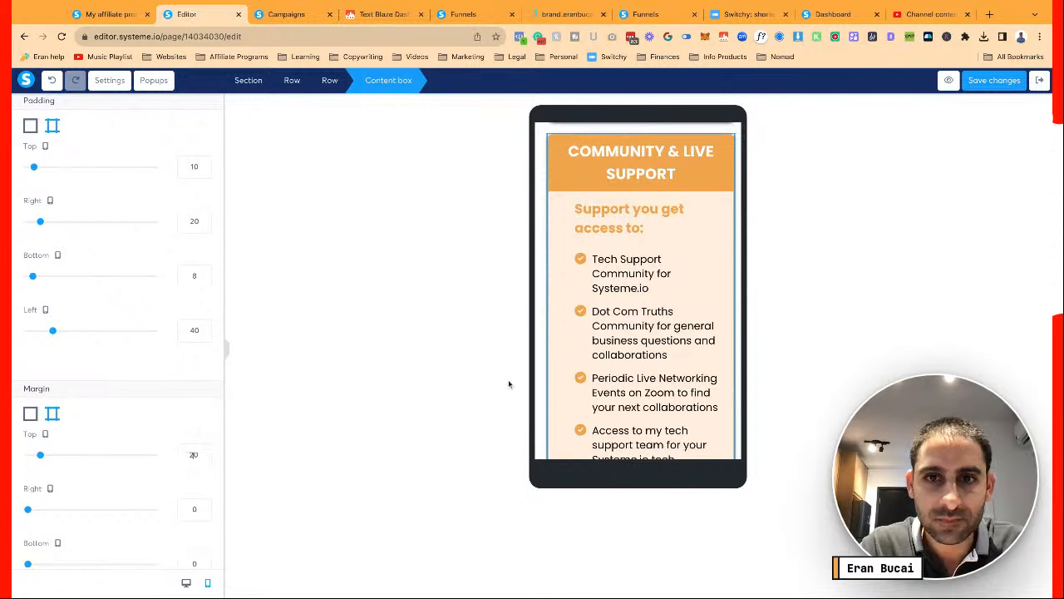
{"action": "left_click", "coordinate": [593, 223]}
Try the 'Support you get access to:' subheading at font size 20, then restore it to 23
{"action": "scroll", "coordinate": [593, 347], "scroll_direction": "up", "scroll_amount": 3}
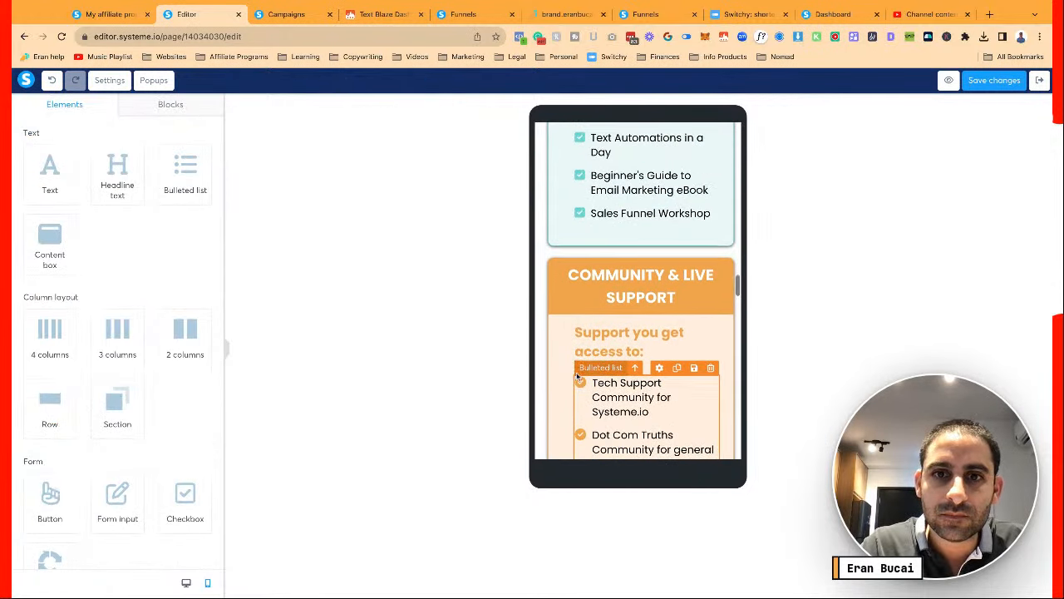
{"action": "left_click", "coordinate": [593, 347]}
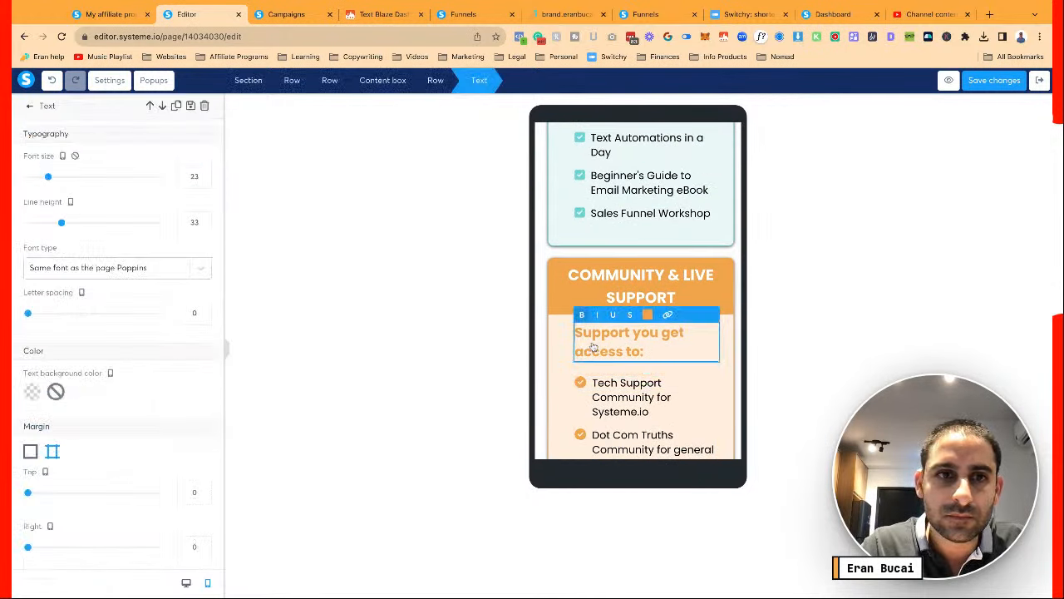
{"action": "left_click", "coordinate": [203, 181]}
{"action": "left_click", "coordinate": [204, 180]}
{"action": "left_click", "coordinate": [203, 180]}
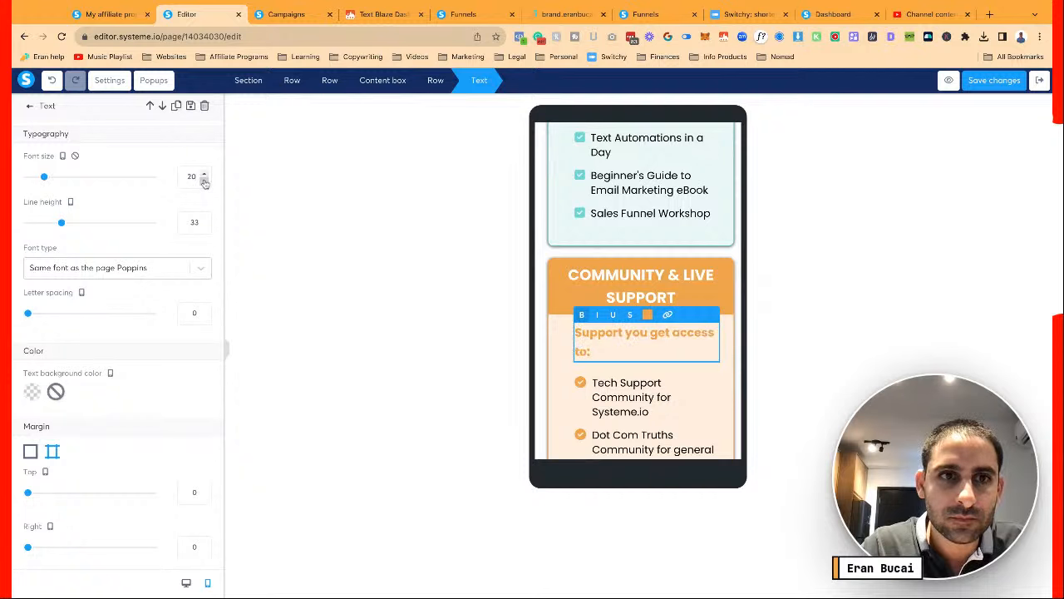
{"action": "left_click", "coordinate": [203, 174]}
{"action": "left_click", "coordinate": [203, 175]}
{"action": "left_click", "coordinate": [204, 175]}
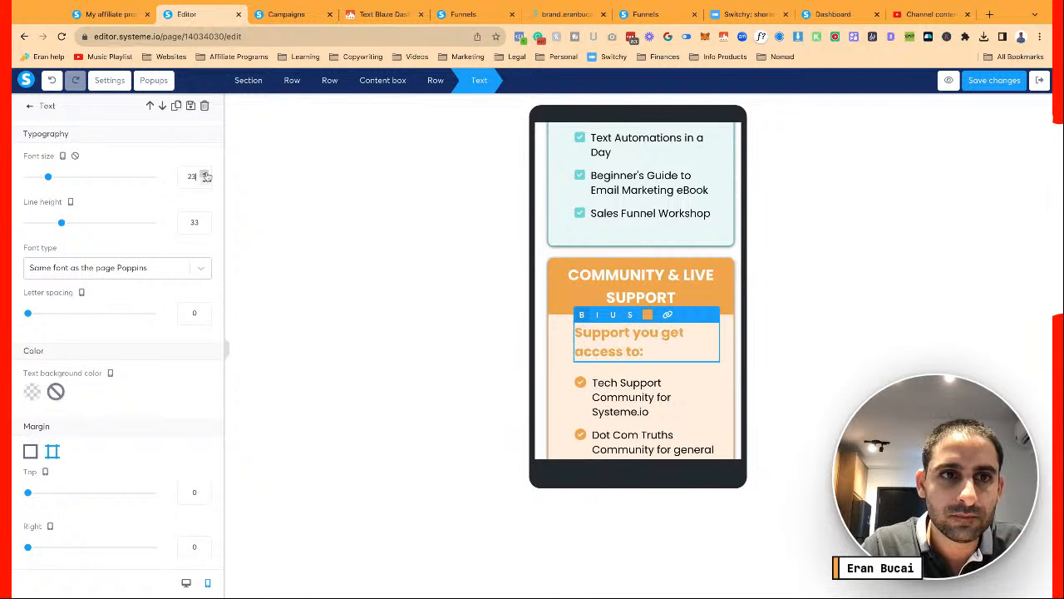
{"action": "left_click", "coordinate": [572, 368]}
{"action": "scroll", "coordinate": [612, 399], "scroll_direction": "down", "scroll_amount": 5}
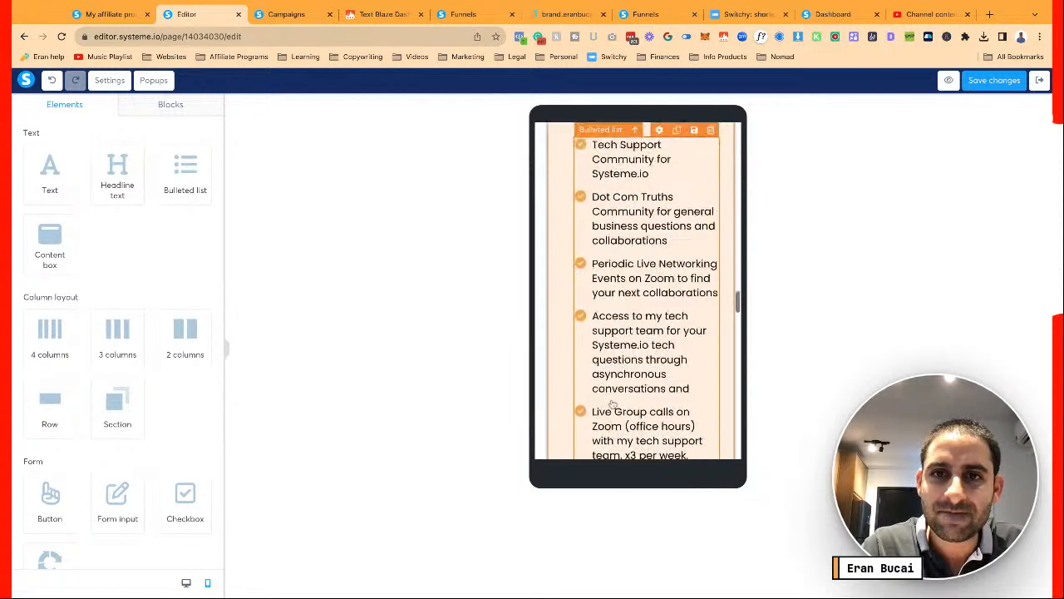
{"action": "scroll", "coordinate": [613, 404], "scroll_direction": "up", "scroll_amount": 3}
{"action": "scroll", "coordinate": [612, 404], "scroll_direction": "down", "scroll_amount": 6}
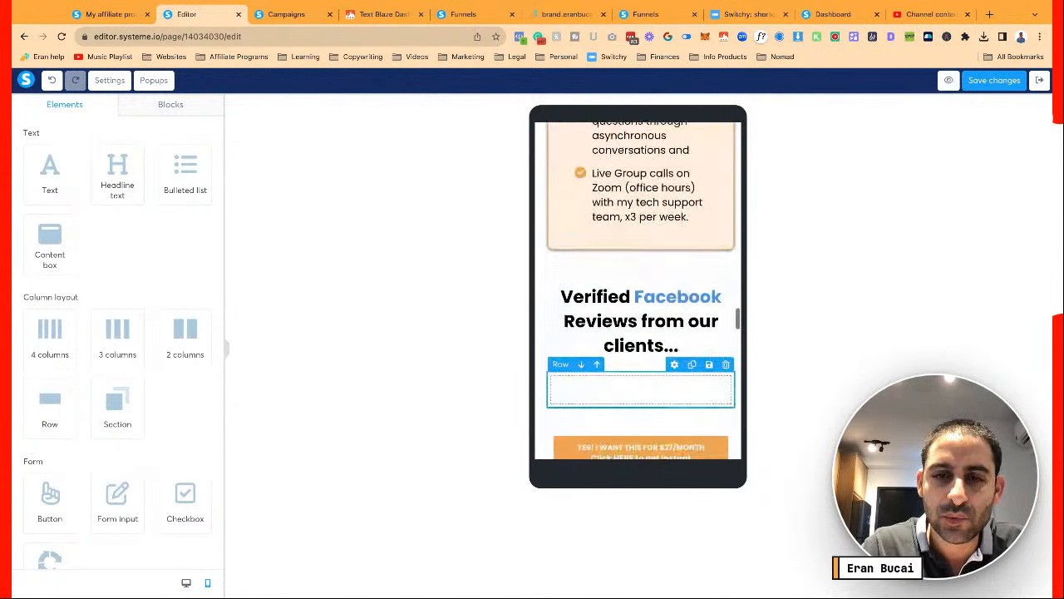
Set the Verified Facebook Reviews headline to font size 22 and line height 22
{"action": "scroll", "coordinate": [613, 404], "scroll_direction": "down", "scroll_amount": 3}
{"action": "left_click", "coordinate": [627, 231]}
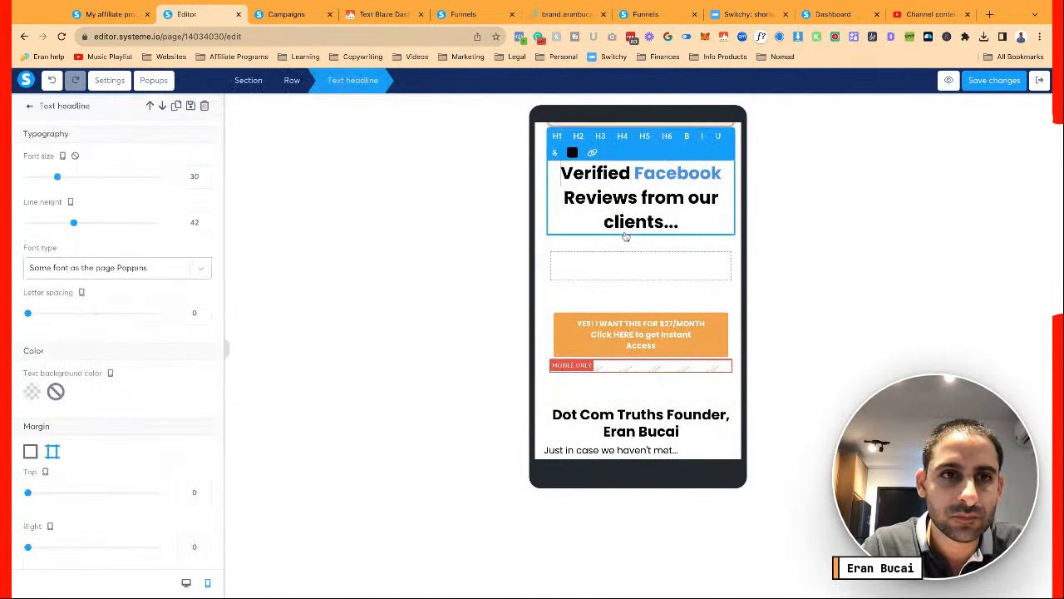
{"action": "left_click", "coordinate": [206, 180]}
{"action": "left_click", "coordinate": [206, 181]}
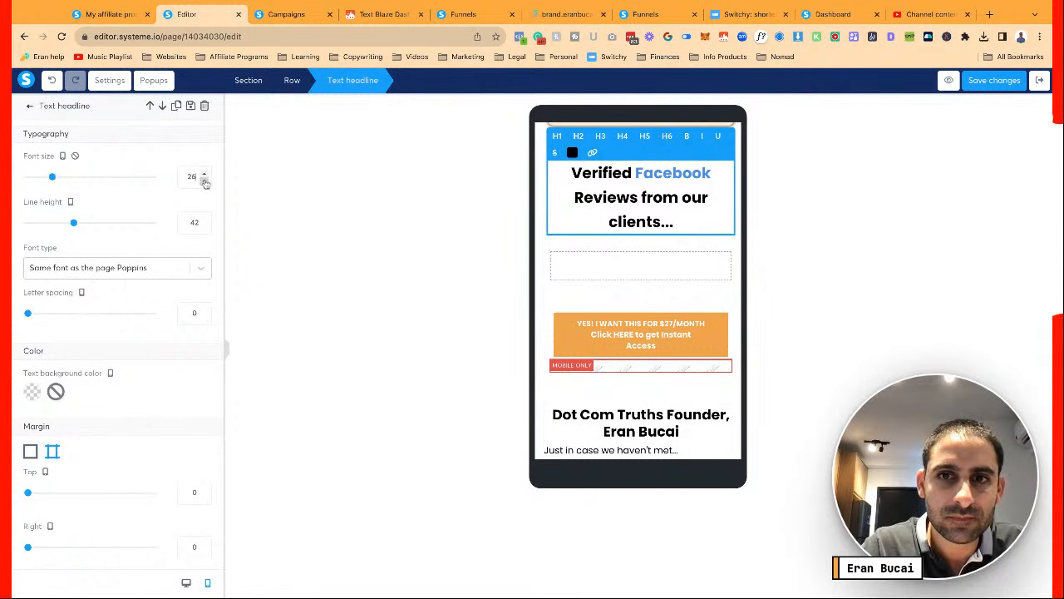
{"action": "left_click", "coordinate": [206, 181]}
{"action": "left_click", "coordinate": [205, 180]}
{"action": "left_click", "coordinate": [206, 180]}
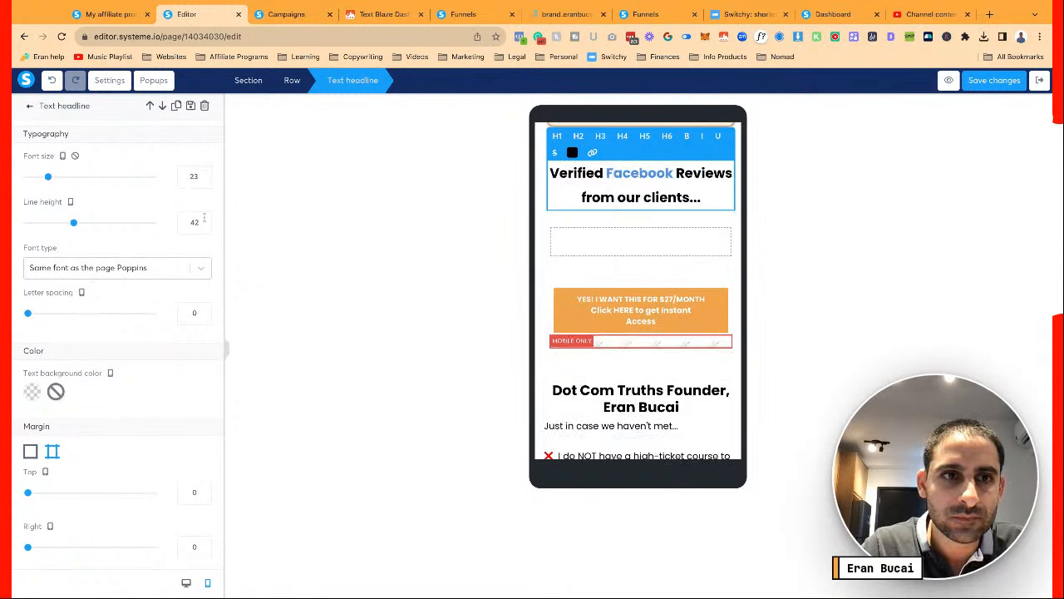
{"action": "left_click", "coordinate": [204, 181]}
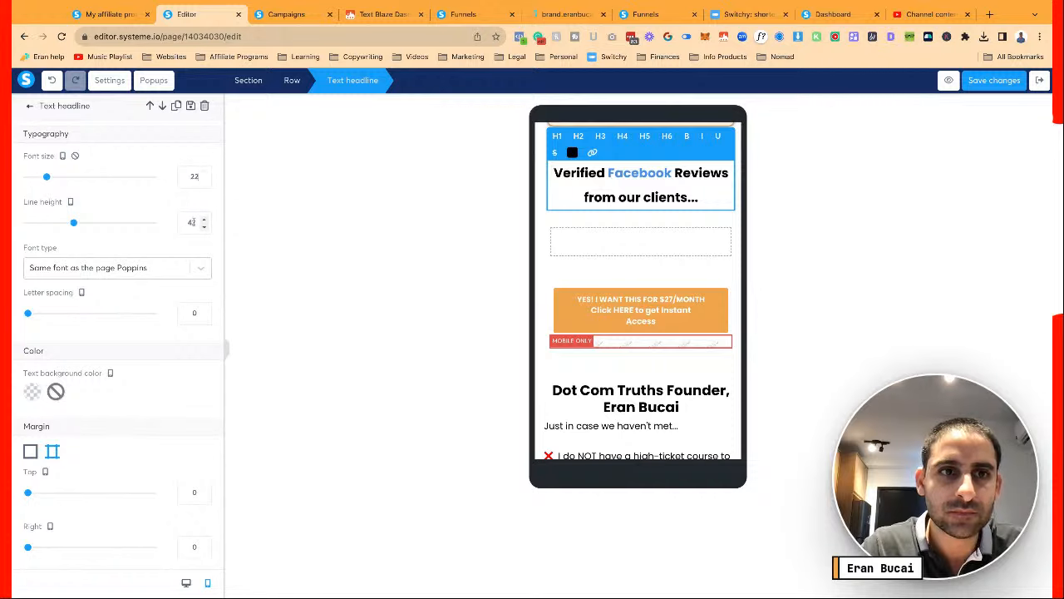
{"action": "type", "text": "22"}
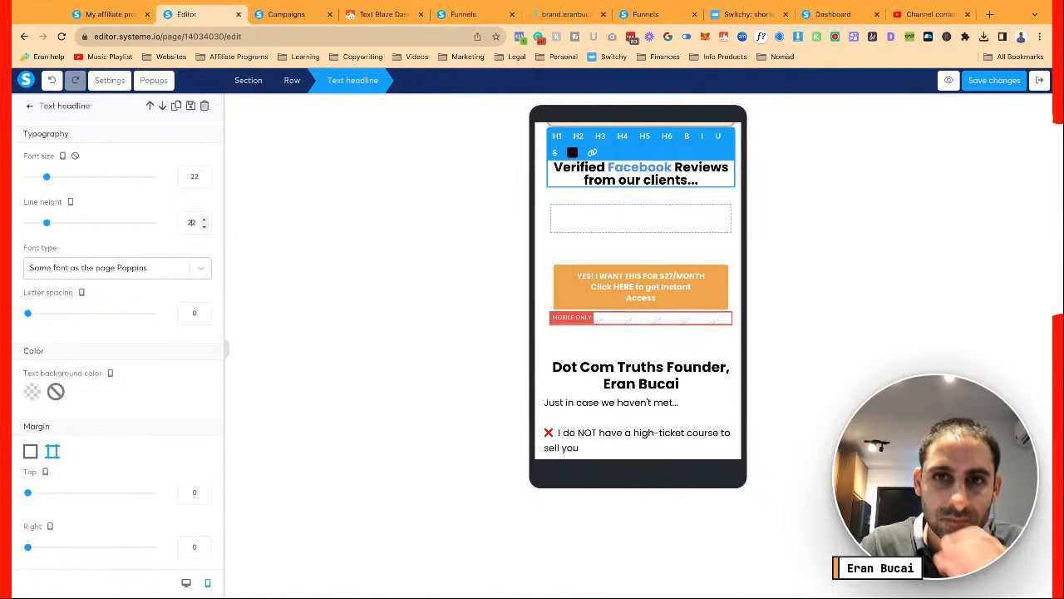
{"action": "left_click", "coordinate": [640, 252]}
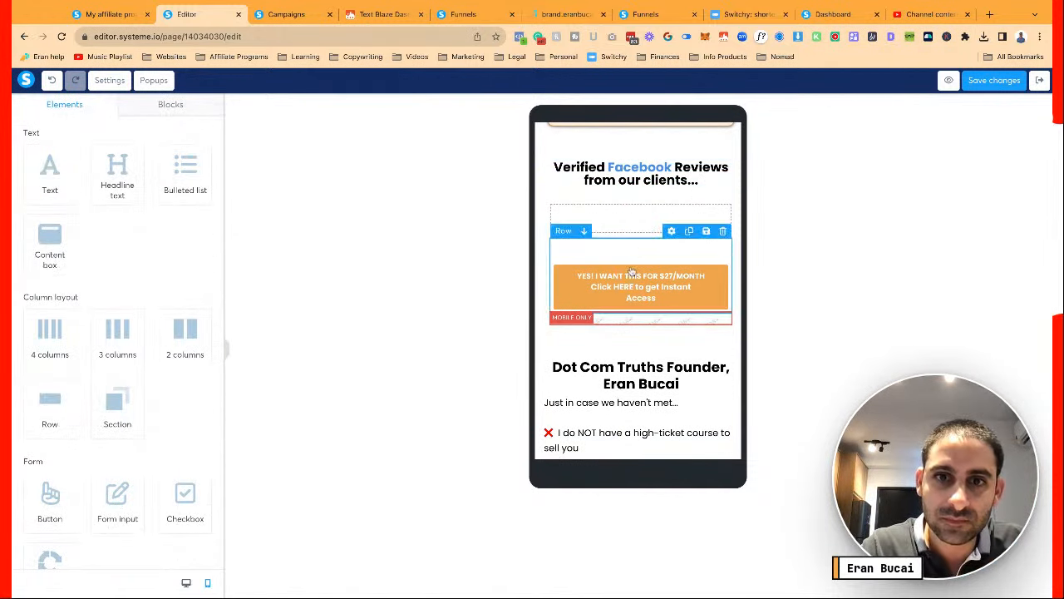
Move the mobile-only reviews block above the orange $27/month button
{"action": "left_click", "coordinate": [550, 299]}
{"action": "scroll", "coordinate": [208, 389], "scroll_direction": "down", "scroll_amount": 10}
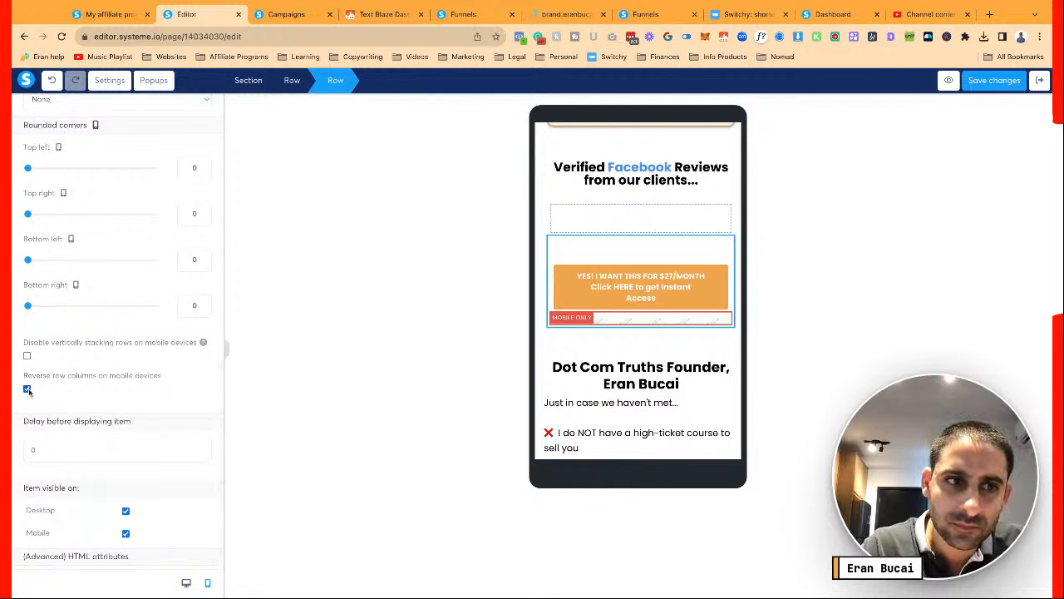
{"action": "left_click", "coordinate": [601, 359]}
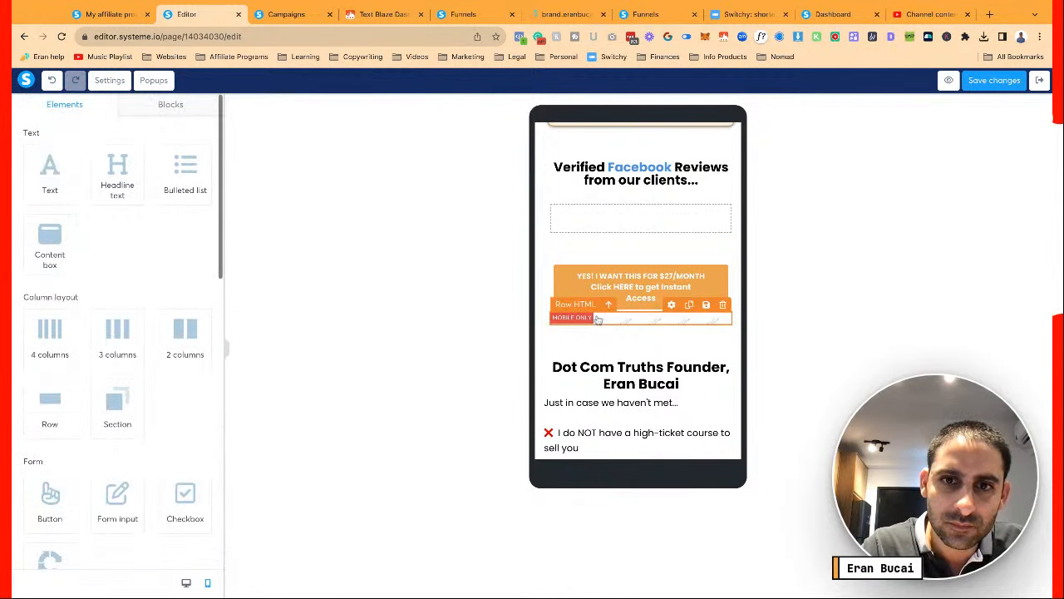
{"action": "left_click_drag", "start_coordinate": [596, 321], "coordinate": [600, 269]}
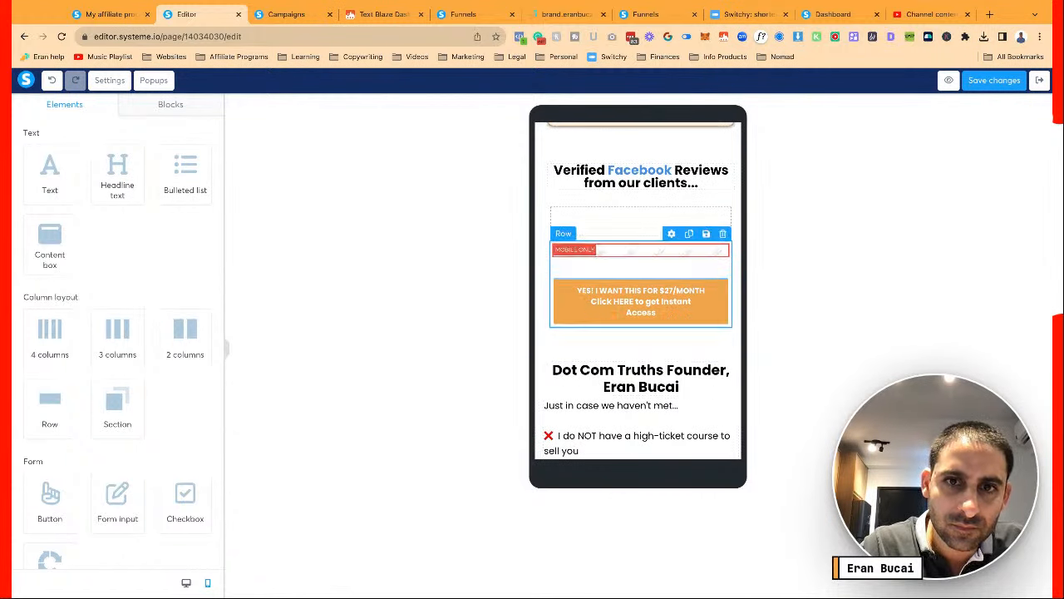
Shrink the profile photo to image size 130
{"action": "scroll", "coordinate": [598, 297], "scroll_direction": "down", "scroll_amount": 1}
{"action": "scroll", "coordinate": [599, 297], "scroll_direction": "down", "scroll_amount": 4}
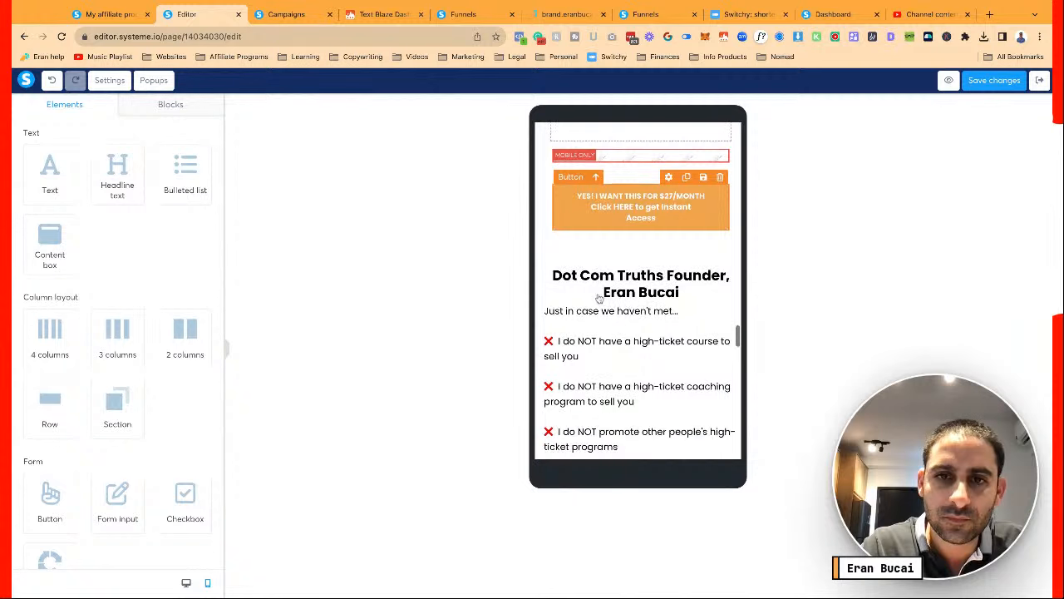
{"action": "left_click", "coordinate": [640, 316]}
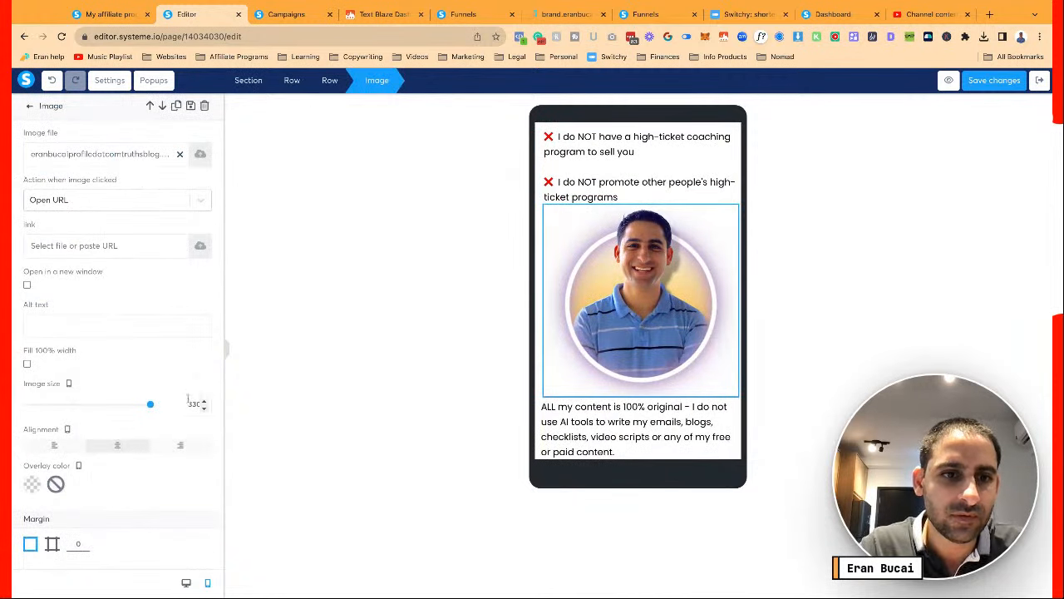
{"action": "type", "text": "1"}
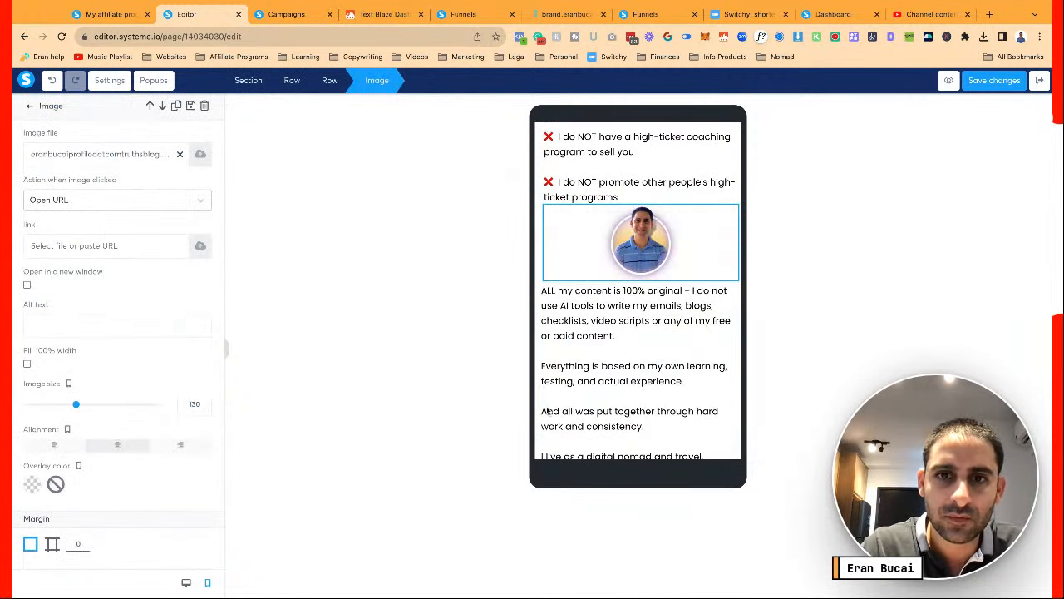
{"action": "left_click", "coordinate": [652, 377]}
Set the footer contact text to font size 12 with line height 15
{"action": "scroll", "coordinate": [653, 377], "scroll_direction": "down", "scroll_amount": 1}
{"action": "scroll", "coordinate": [652, 377], "scroll_direction": "down", "scroll_amount": 12}
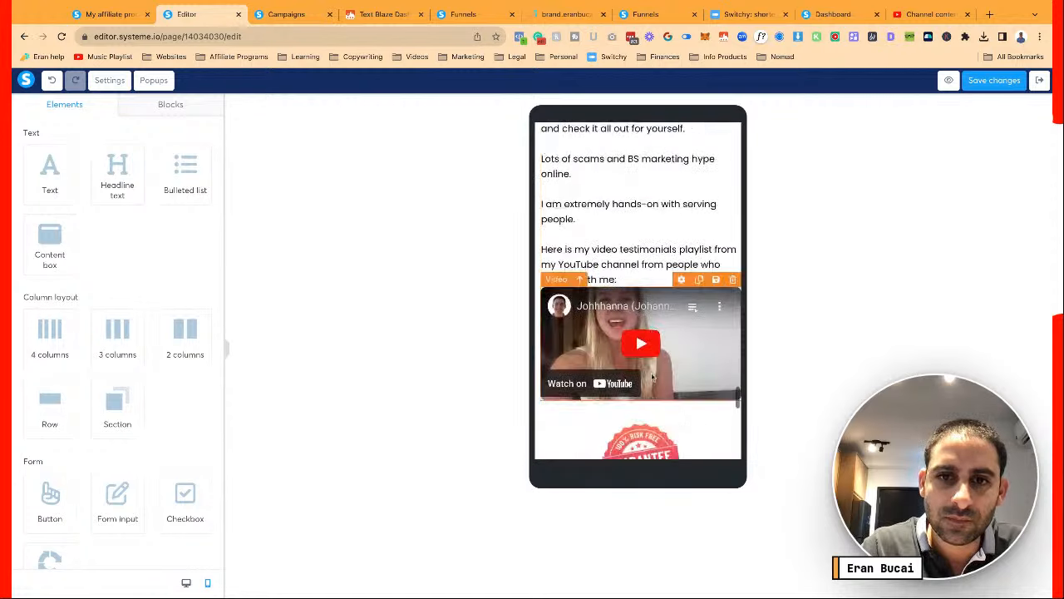
{"action": "scroll", "coordinate": [653, 378], "scroll_direction": "down", "scroll_amount": 5}
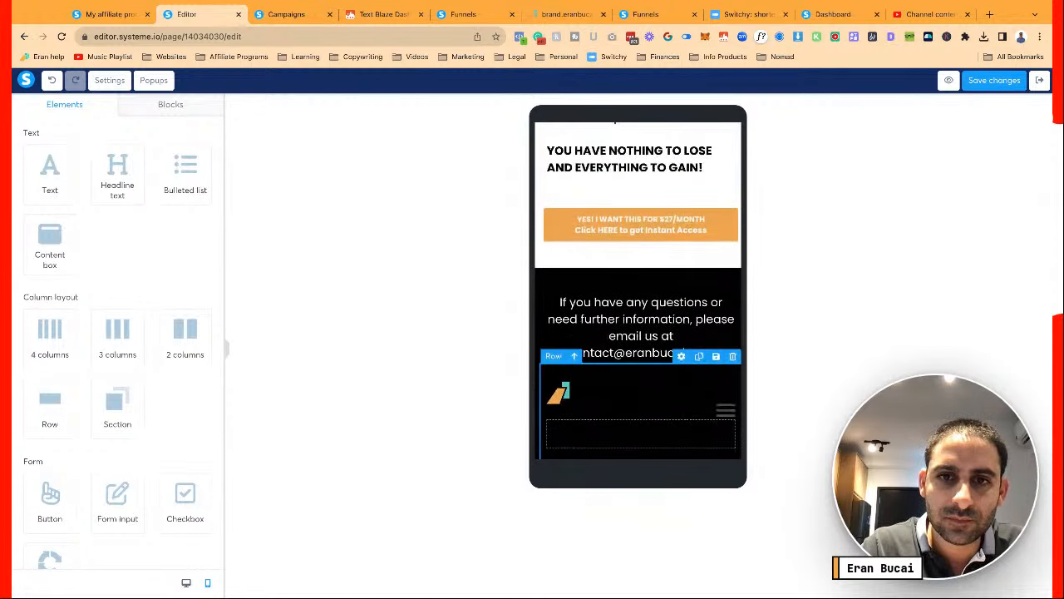
{"action": "left_click", "coordinate": [640, 332]}
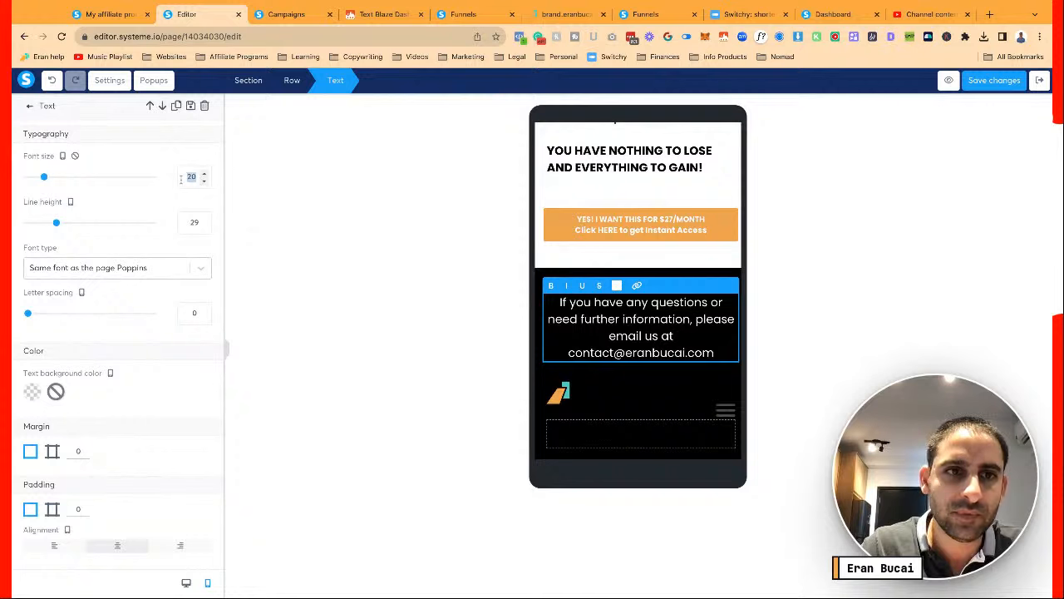
{"action": "type", "text": "120"}
{"action": "key", "text": "BackSpace"}
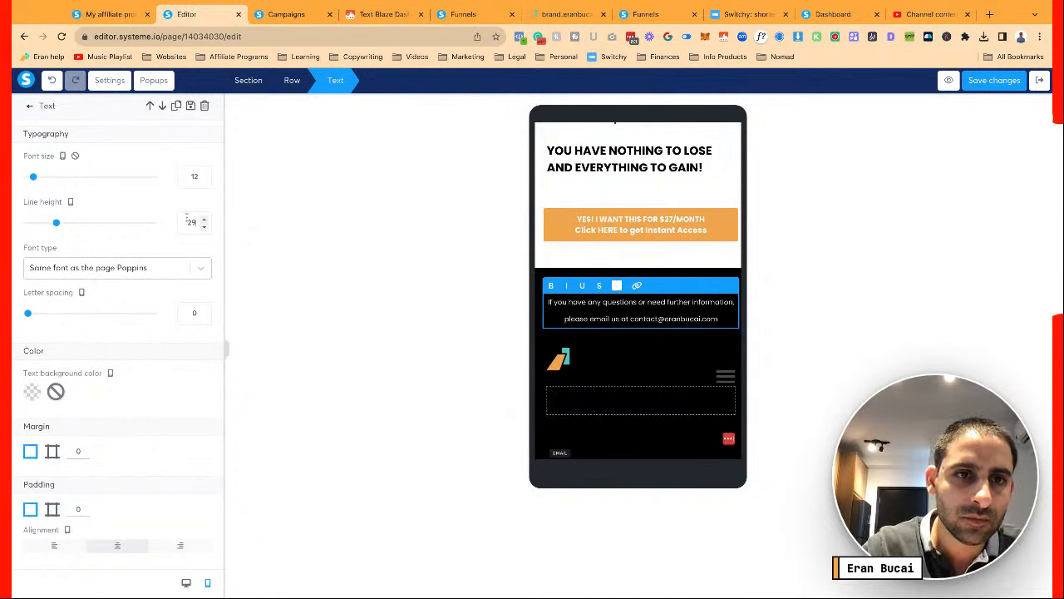
{"action": "key", "text": "Down"}
{"action": "key", "text": "Down"}
{"action": "key", "text": "Down"}
{"action": "key", "text": "Down"}
{"action": "key", "text": "Down"}
{"action": "key", "text": "Down"}
{"action": "key", "text": "Down"}
{"action": "key", "text": "Down"}
{"action": "key", "text": "Down"}
{"action": "key", "text": "Down"}
{"action": "key", "text": "Down"}
{"action": "key", "text": "Down"}
{"action": "key", "text": "Down"}
{"action": "key", "text": "Down"}
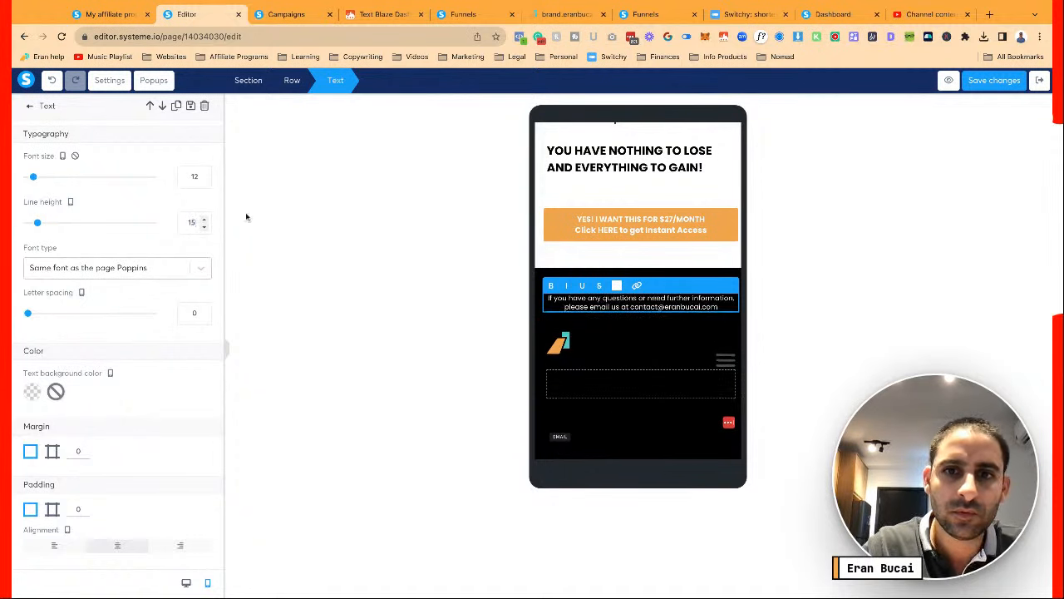
{"action": "scroll", "coordinate": [615, 352], "scroll_direction": "up", "scroll_amount": 15}
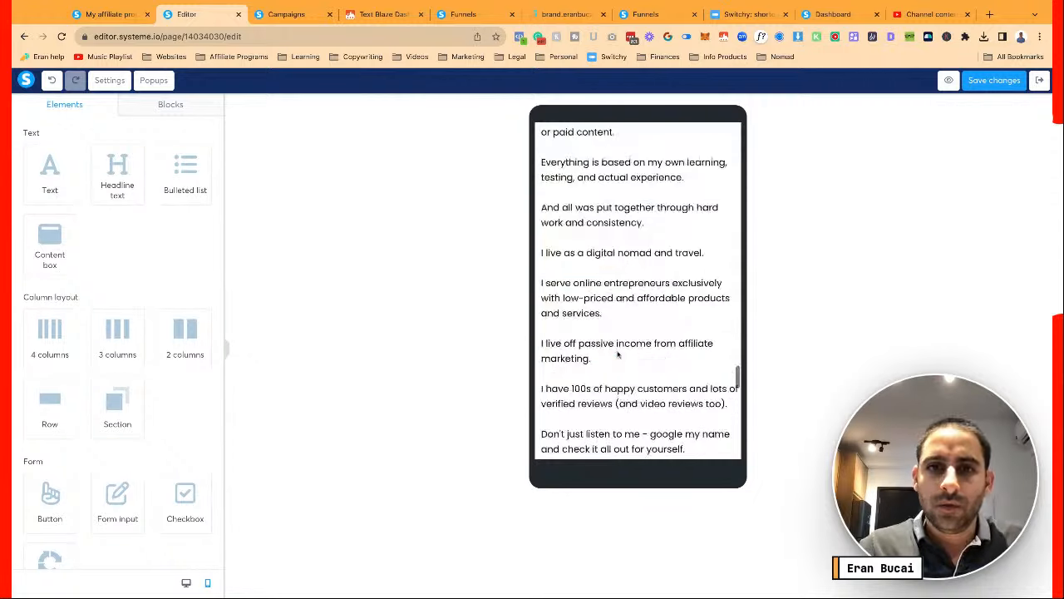
Check the $197/year button, save the DCT Plus Monthly page, and preview it in a new tab
{"action": "scroll", "coordinate": [617, 354], "scroll_direction": "up", "scroll_amount": 15}
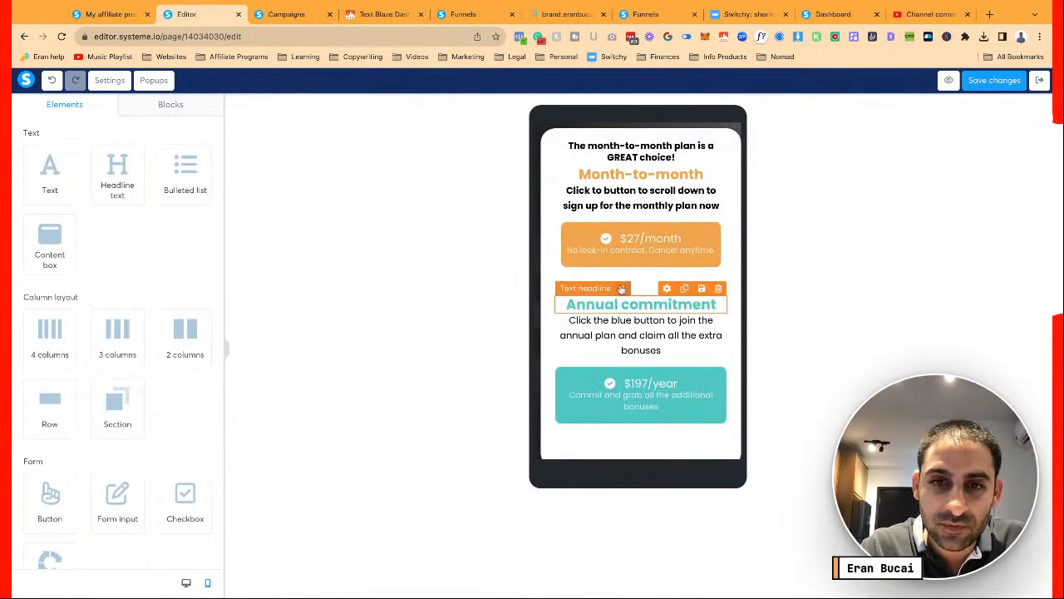
{"action": "left_click", "coordinate": [681, 387]}
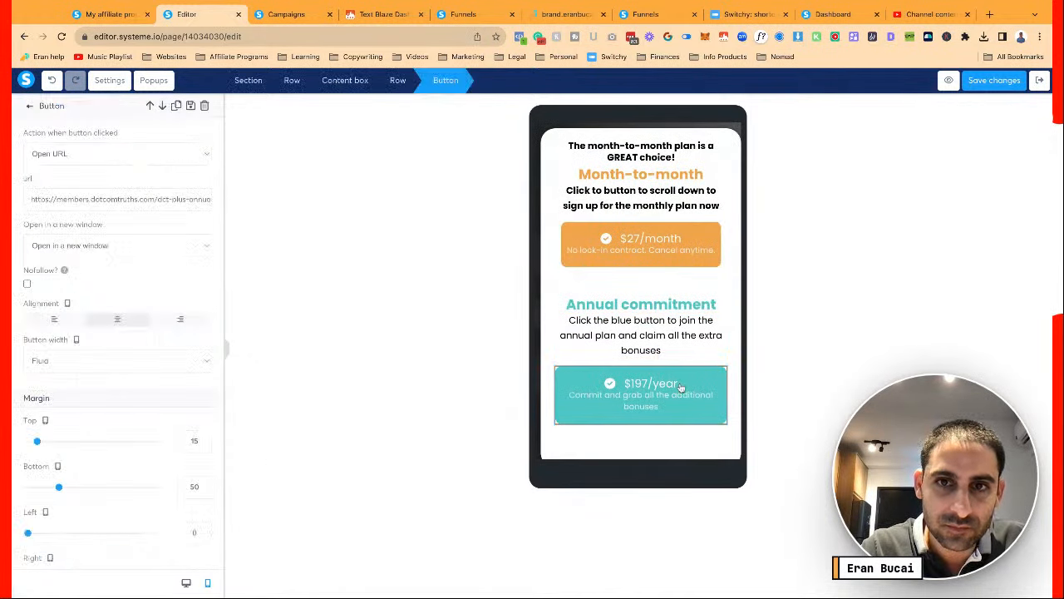
{"action": "left_click", "coordinate": [388, 445]}
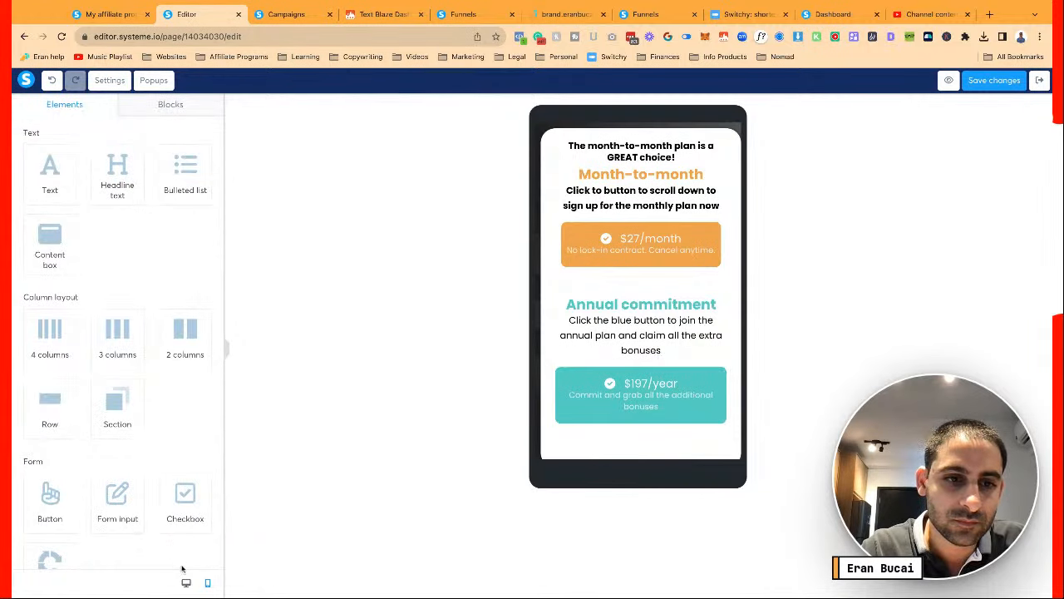
{"action": "left_click", "coordinate": [991, 80]}
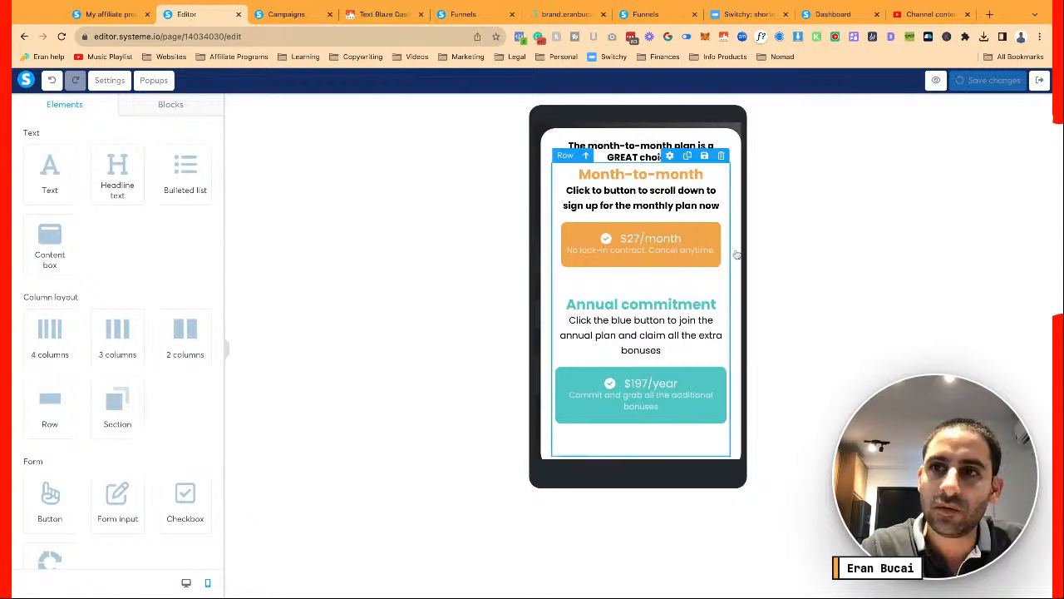
{"action": "left_click", "coordinate": [936, 82]}
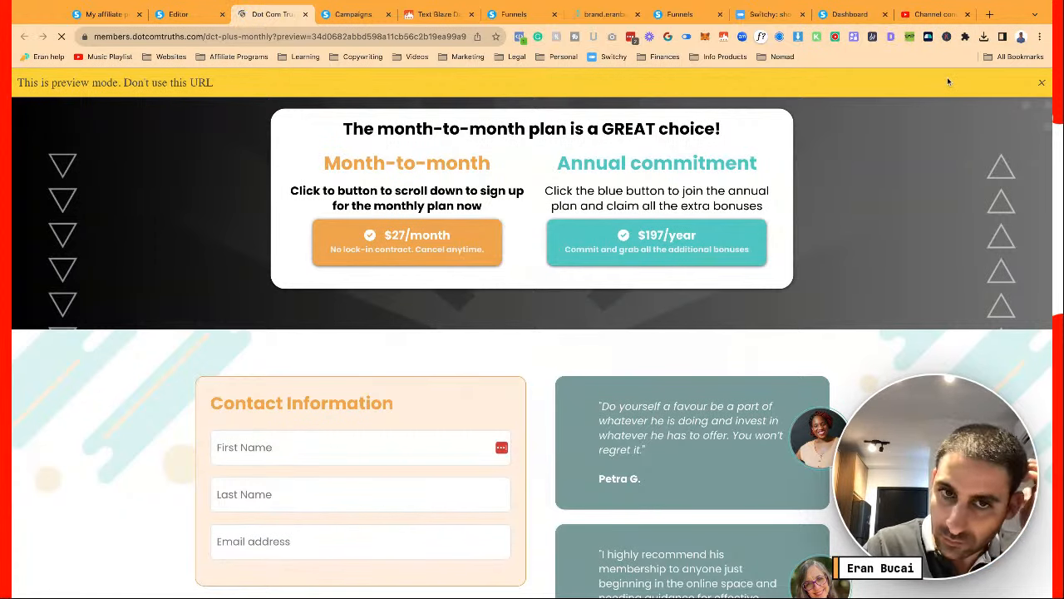
Scroll the preview down to the $27.00 monthly total, then return to the top
{"action": "scroll", "coordinate": [729, 248], "scroll_direction": "down", "scroll_amount": 3}
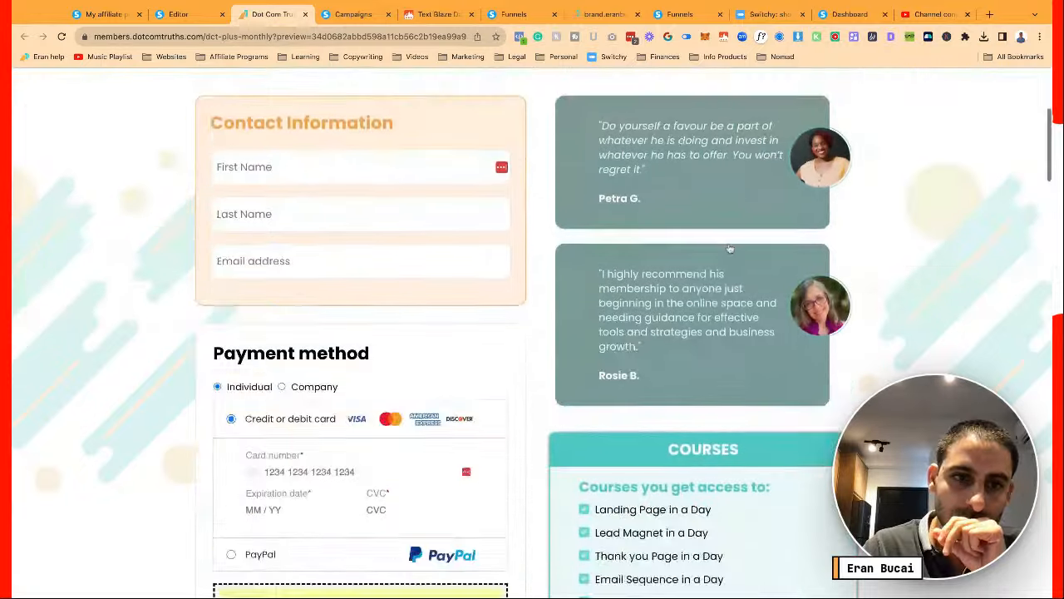
{"action": "scroll", "coordinate": [729, 248], "scroll_direction": "down", "scroll_amount": 10}
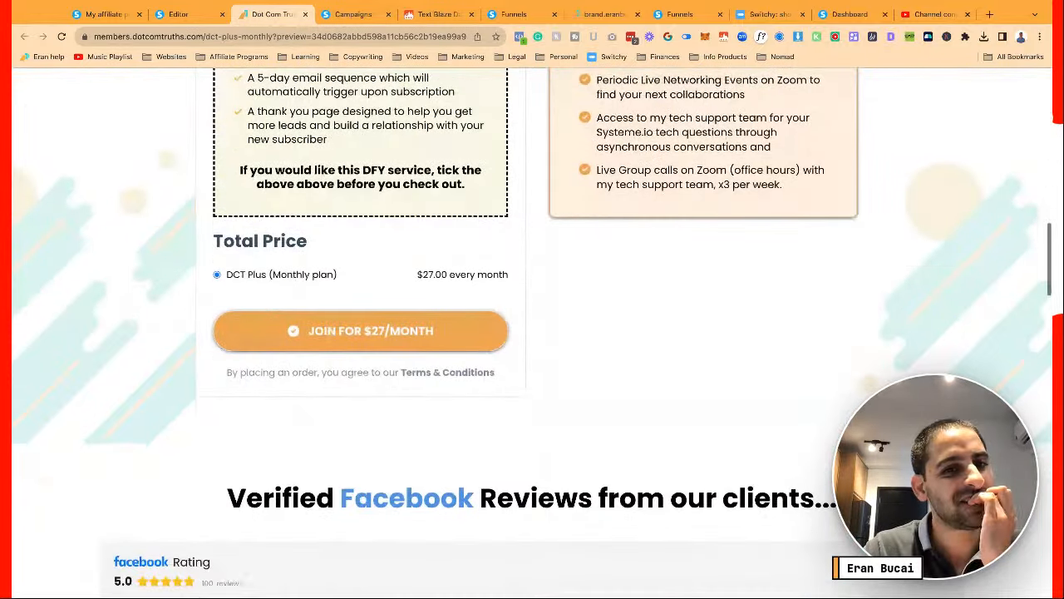
{"action": "scroll", "coordinate": [532, 333], "scroll_direction": "down", "scroll_amount": 13}
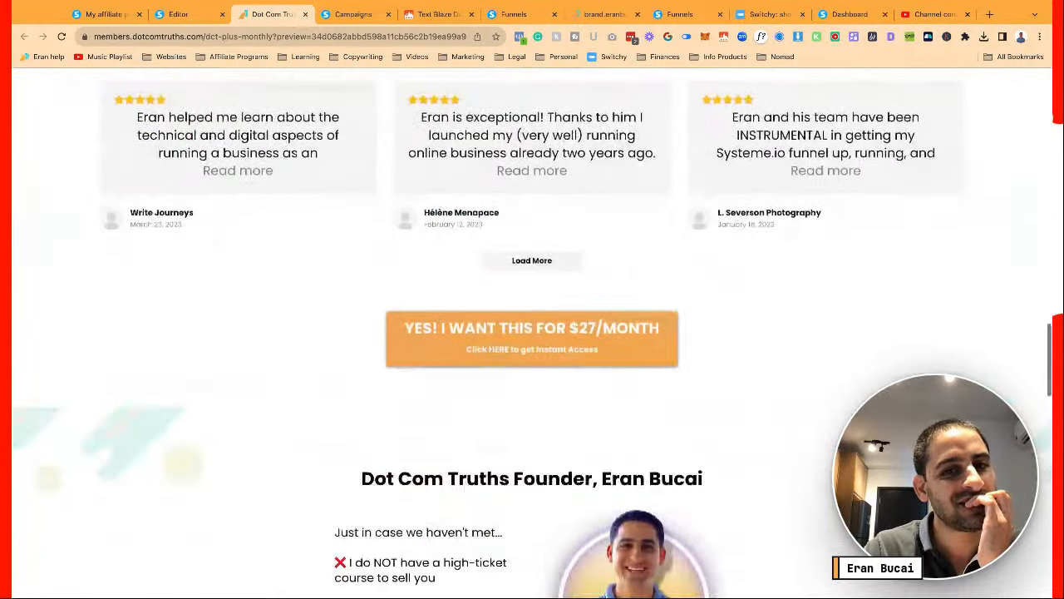
{"action": "scroll", "coordinate": [532, 332], "scroll_direction": "down", "scroll_amount": 14}
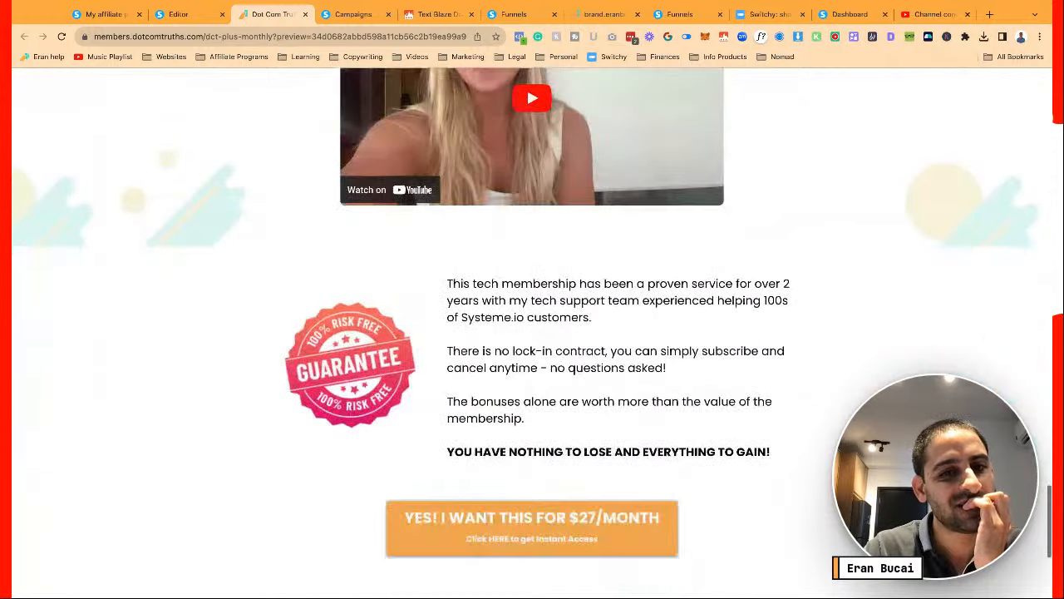
{"action": "key", "text": "Home"}
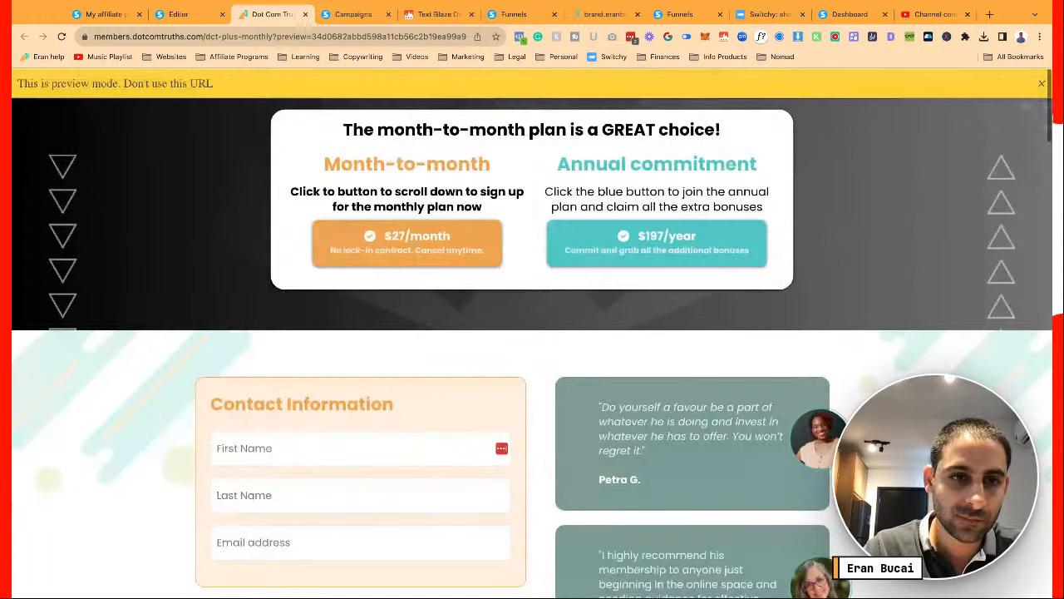
Emulate a Pixel 7, test the monthly plan's jump to the form, scroll through, and close the preview
{"action": "key", "text": "super+alt+i"}
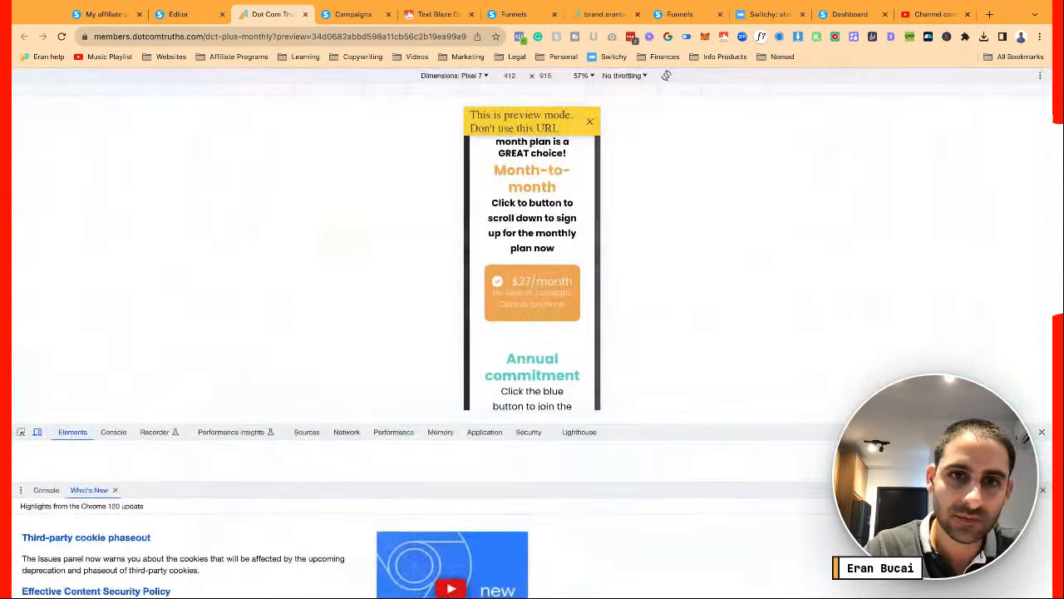
{"action": "left_click", "coordinate": [533, 307]}
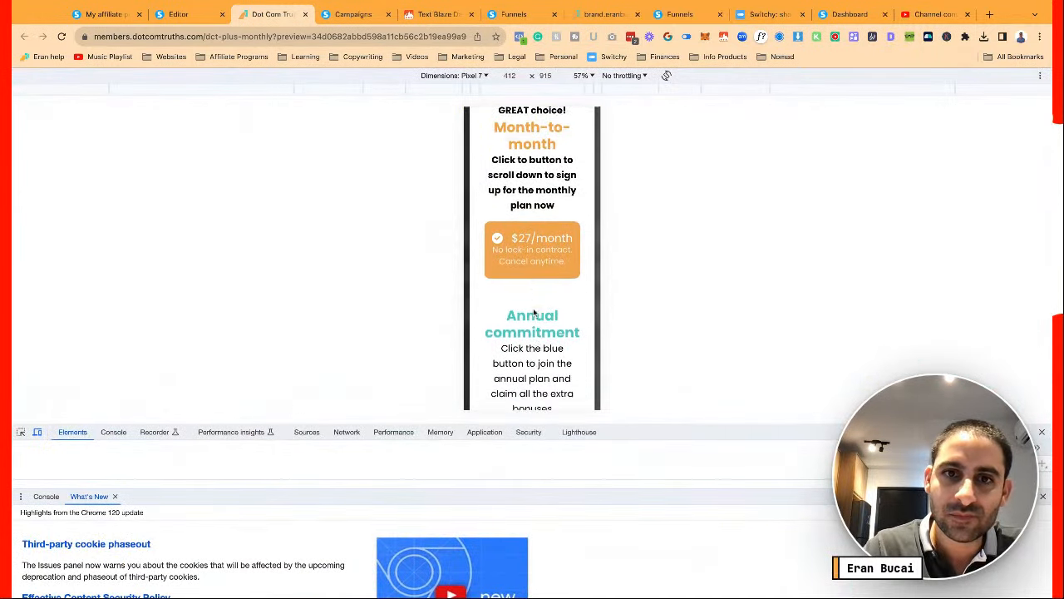
{"action": "left_click", "coordinate": [535, 313]}
{"action": "scroll", "coordinate": [534, 313], "scroll_direction": "down", "scroll_amount": 5}
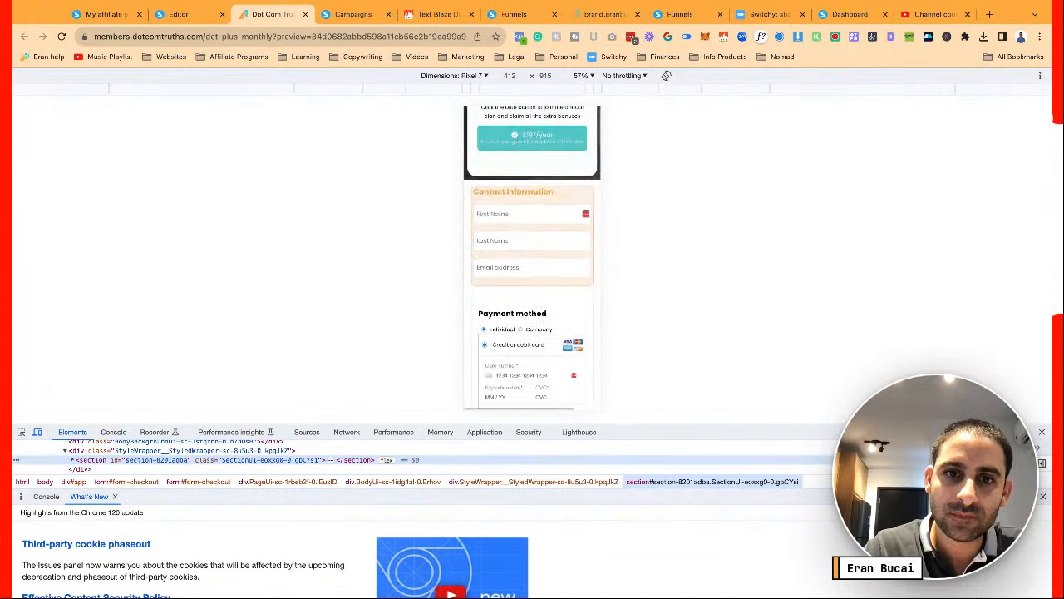
{"action": "scroll", "coordinate": [532, 258], "scroll_direction": "down", "scroll_amount": 10}
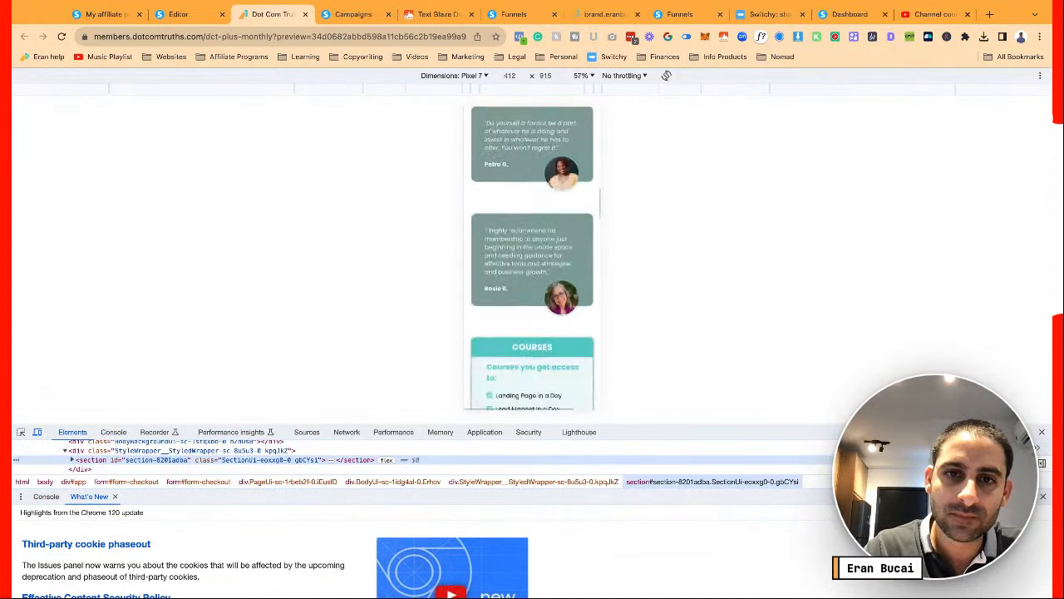
{"action": "scroll", "coordinate": [532, 258], "scroll_direction": "down", "scroll_amount": 10}
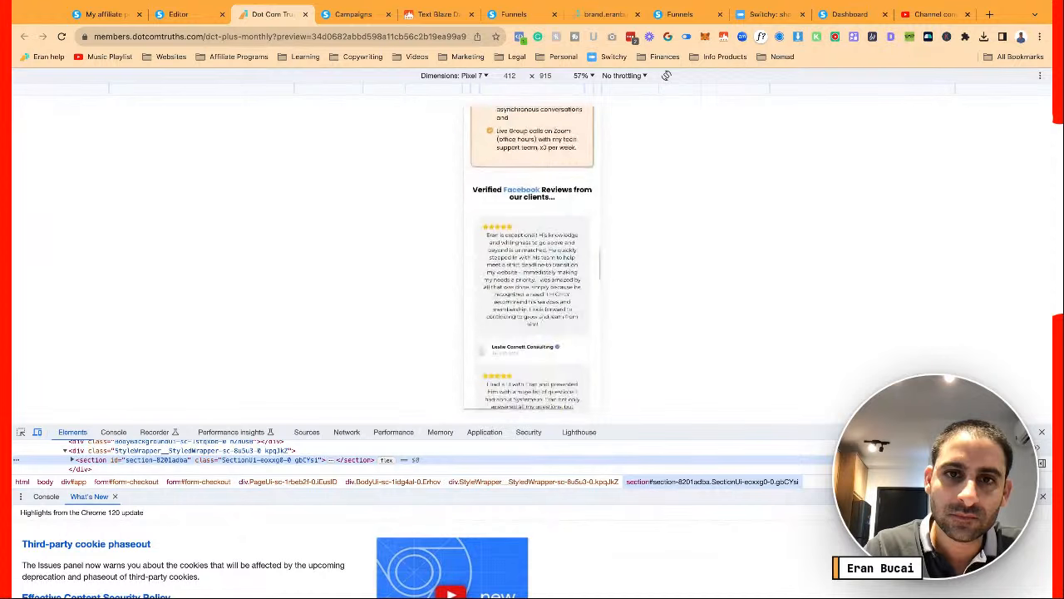
{"action": "scroll", "coordinate": [532, 258], "scroll_direction": "up", "scroll_amount": 15}
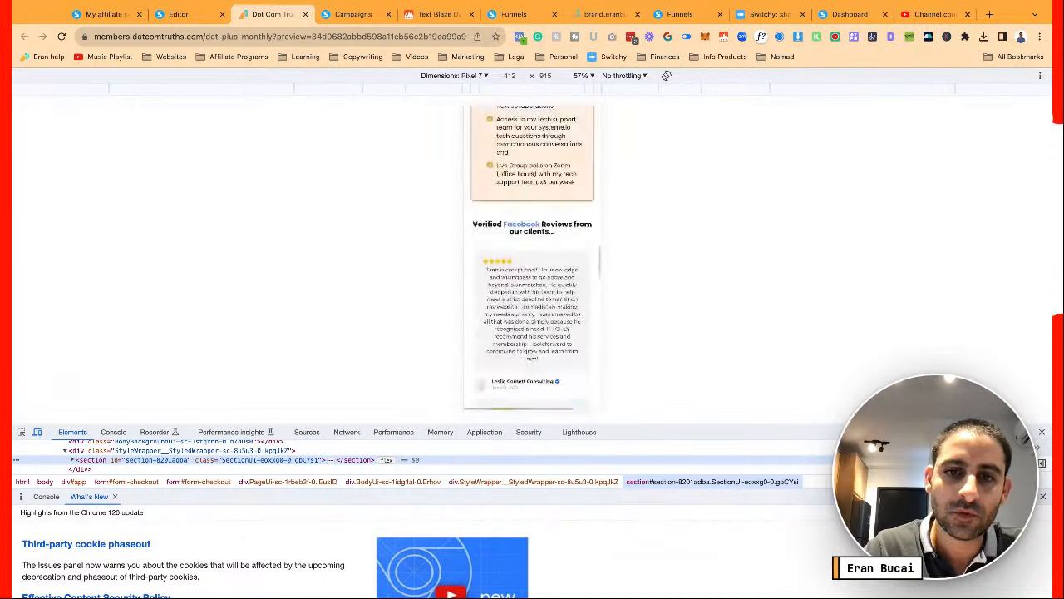
{"action": "scroll", "coordinate": [522, 318], "scroll_direction": "up", "scroll_amount": 5}
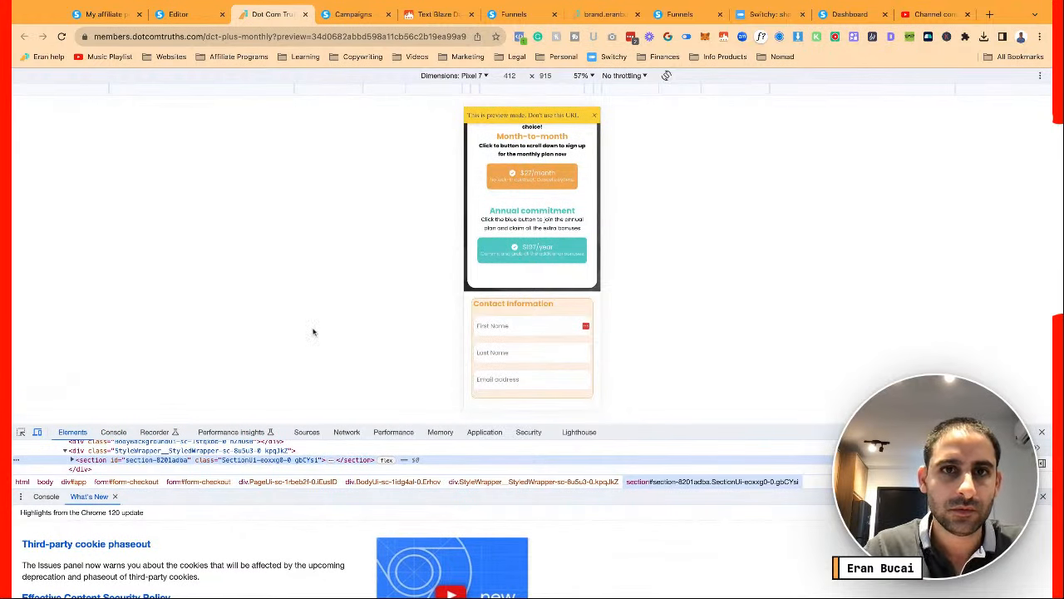
{"action": "left_click", "coordinate": [304, 15]}
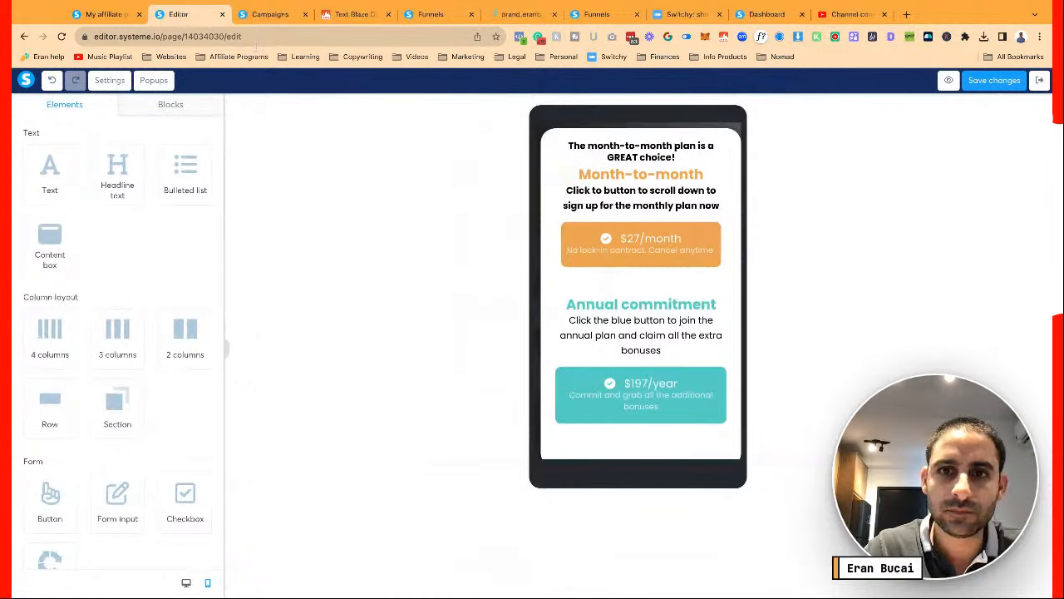
Switch to the desktop layout, save, and scroll through a fresh page preview
{"action": "left_click", "coordinate": [184, 583]}
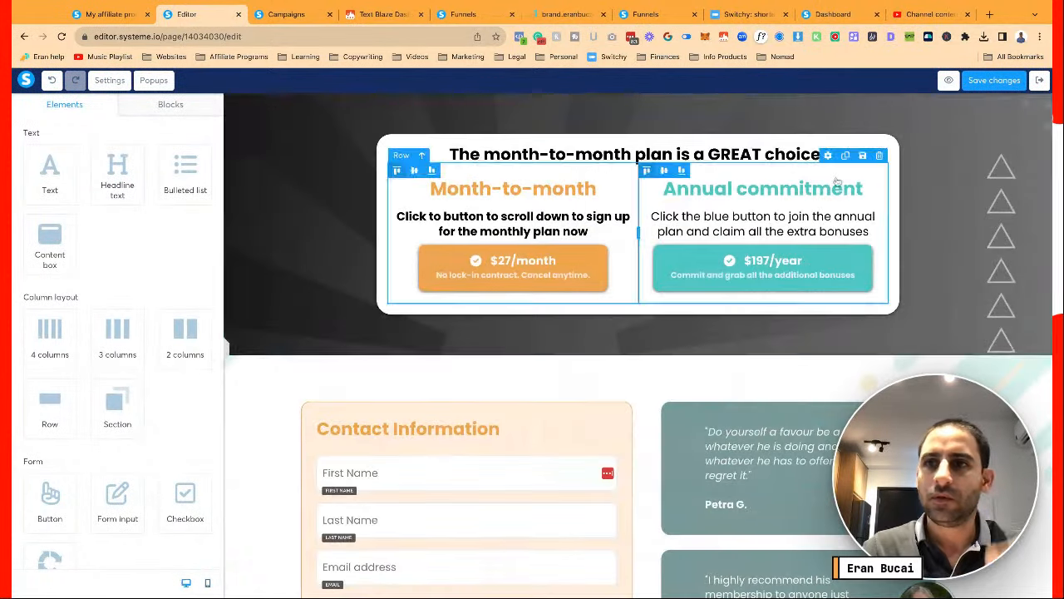
{"action": "left_click", "coordinate": [998, 79]}
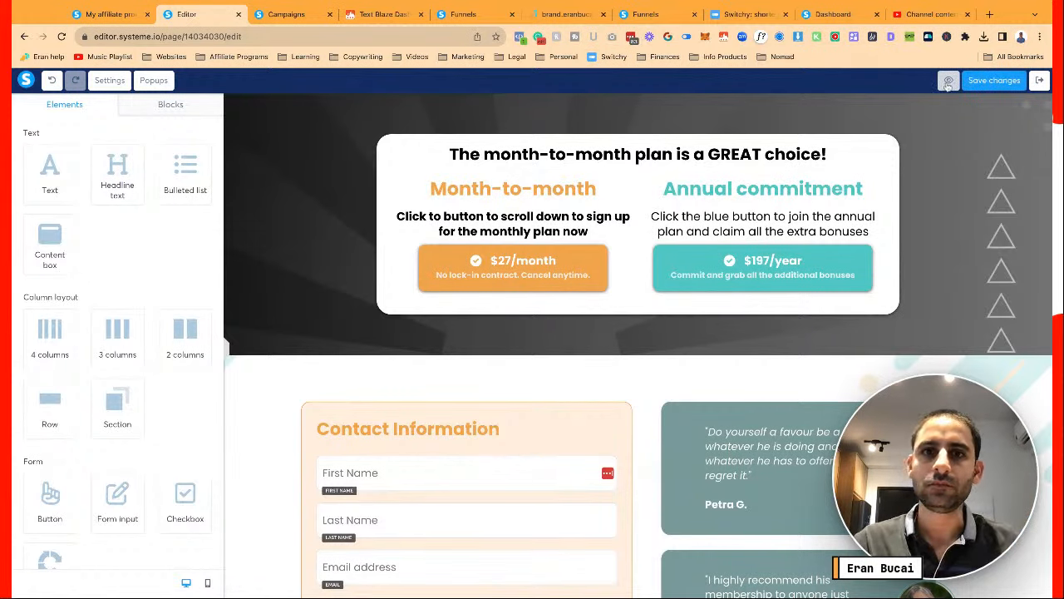
{"action": "left_click", "coordinate": [948, 80]}
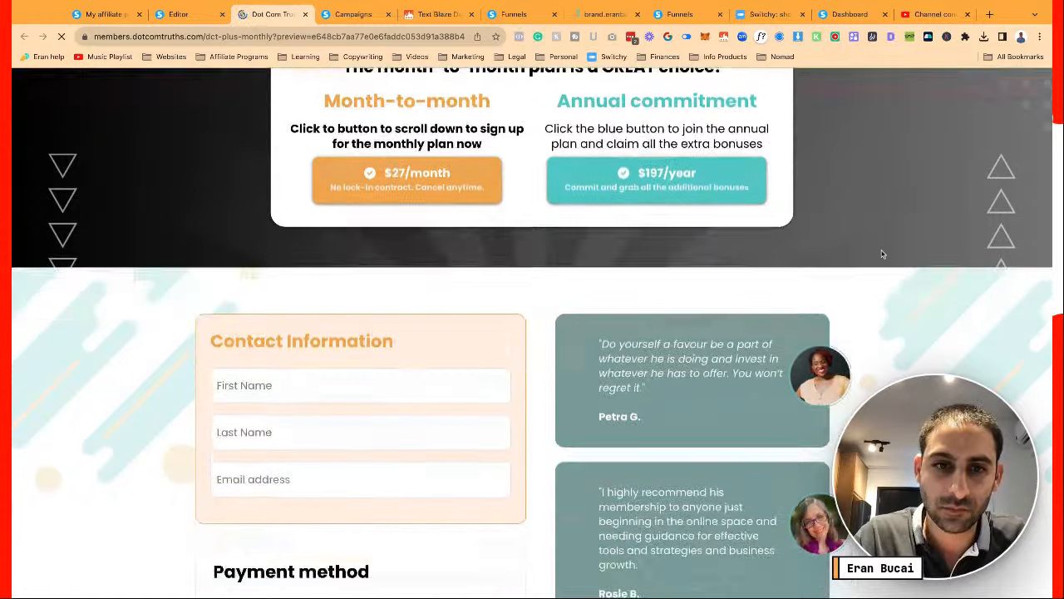
{"action": "scroll", "coordinate": [883, 254], "scroll_direction": "down", "scroll_amount": 20}
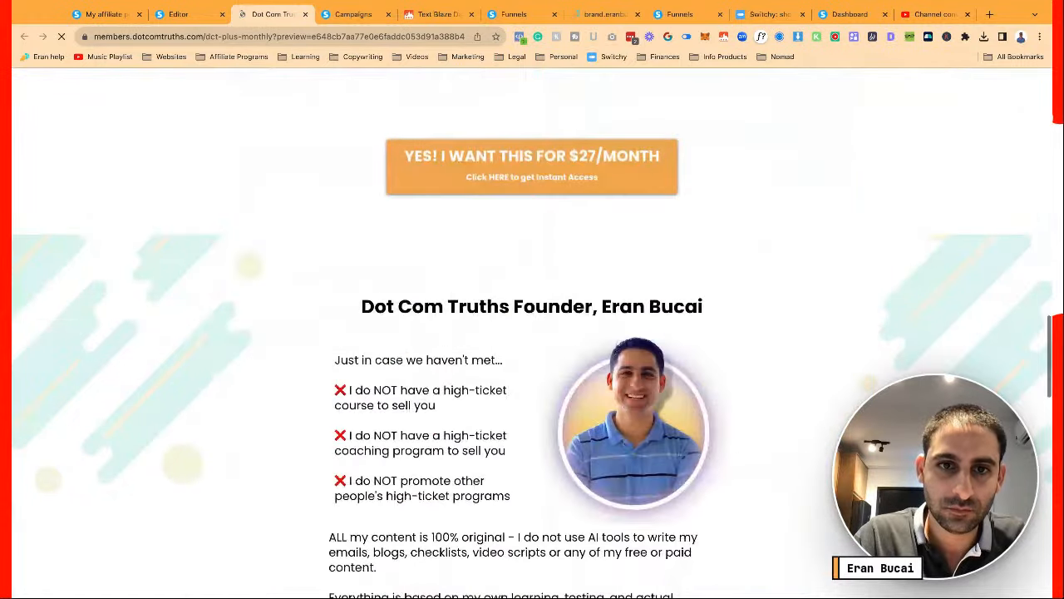
{"action": "scroll", "coordinate": [898, 166], "scroll_direction": "down", "scroll_amount": 8}
{"action": "scroll", "coordinate": [898, 166], "scroll_direction": "up", "scroll_amount": 20}
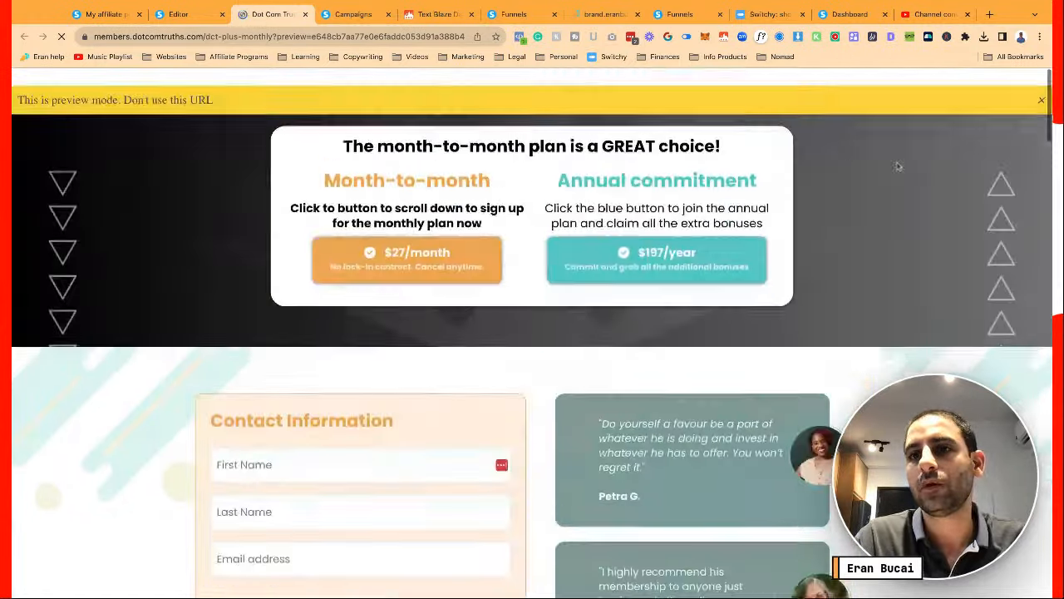
{"action": "scroll", "coordinate": [717, 115], "scroll_direction": "down", "scroll_amount": 20}
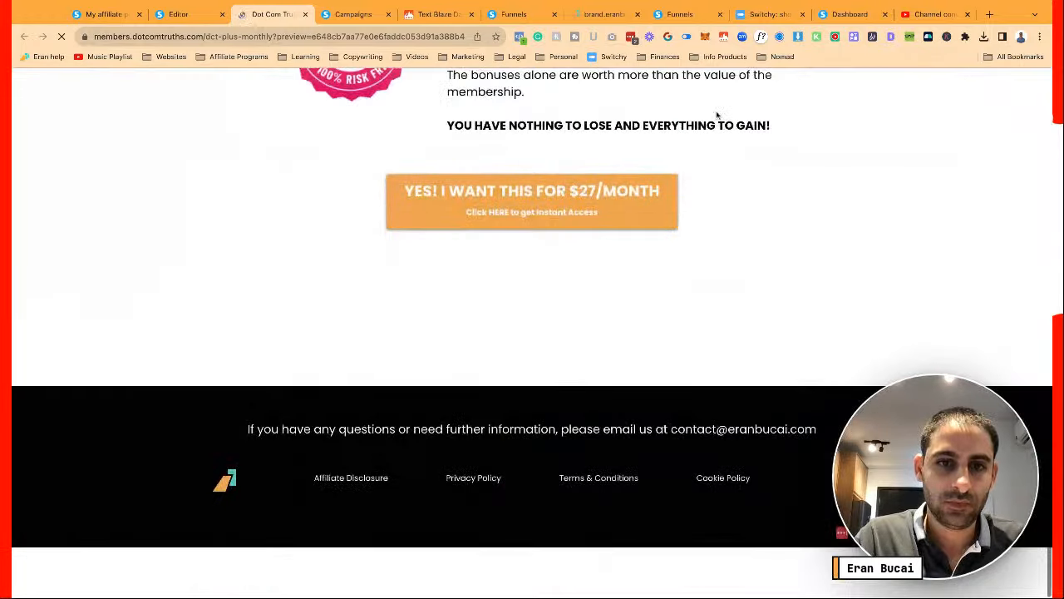
Close the preview, save again, and exit the editor to the funnel steps
{"action": "left_click", "coordinate": [306, 14]}
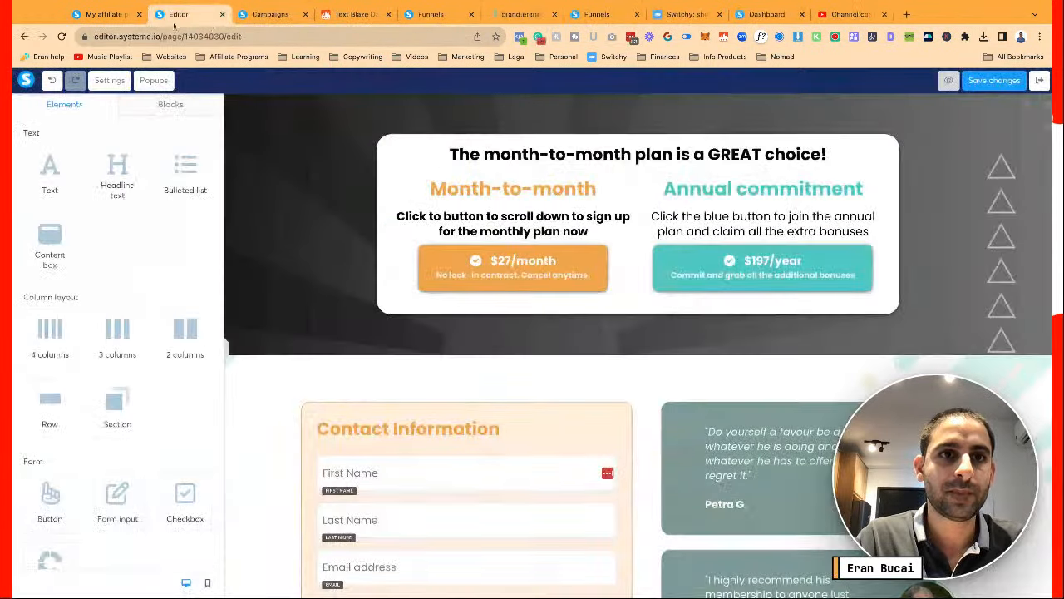
{"action": "left_click", "coordinate": [993, 83]}
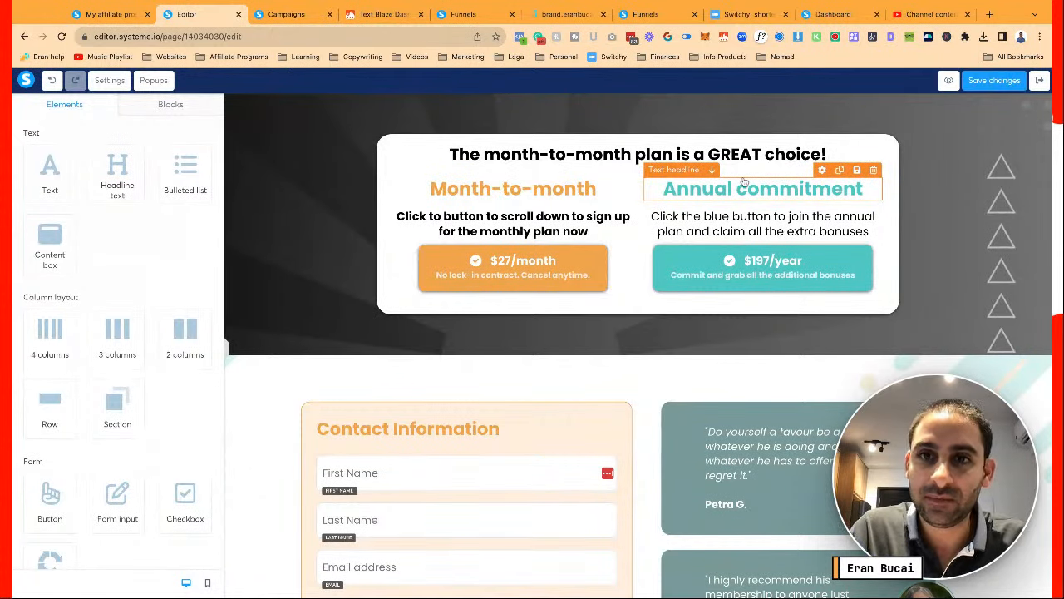
{"action": "left_click", "coordinate": [1040, 81]}
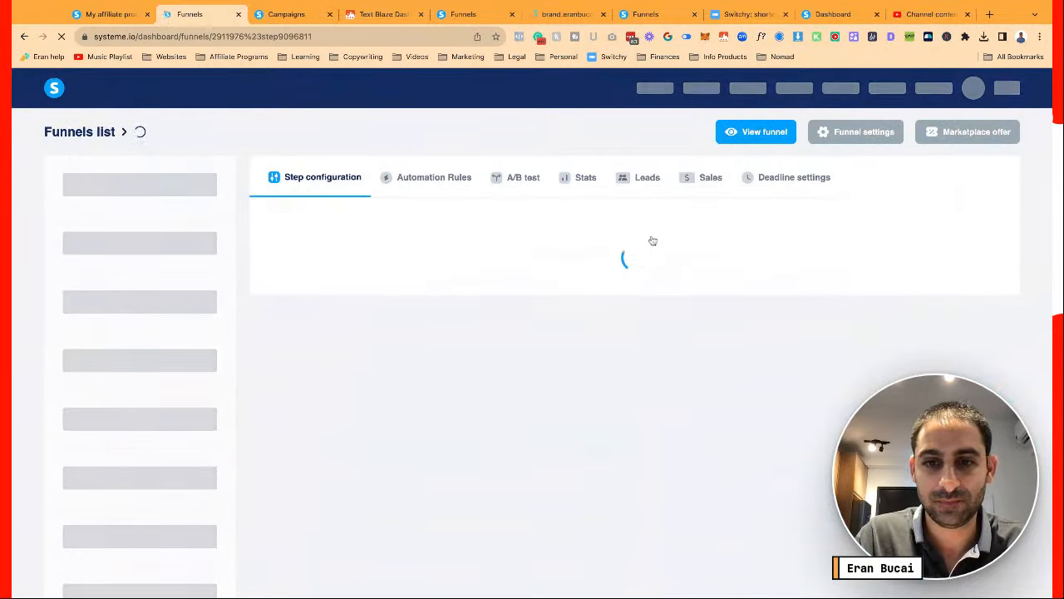
Open the DCT Plus squeeze page and compare its main headline's font size on mobile and desktop
{"action": "scroll", "coordinate": [652, 240], "scroll_direction": "down", "scroll_amount": 2}
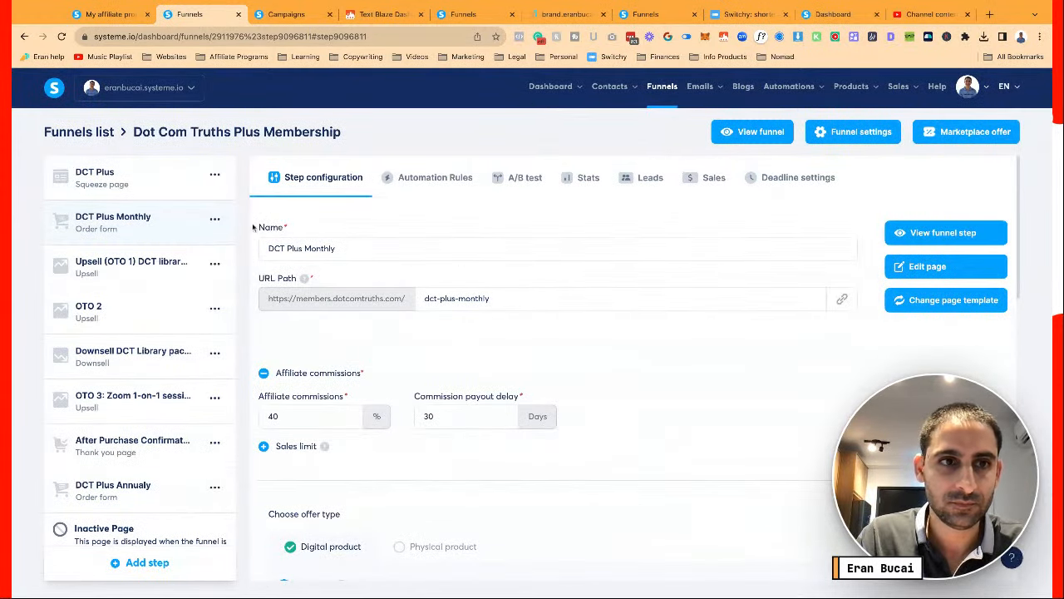
{"action": "left_click", "coordinate": [143, 188]}
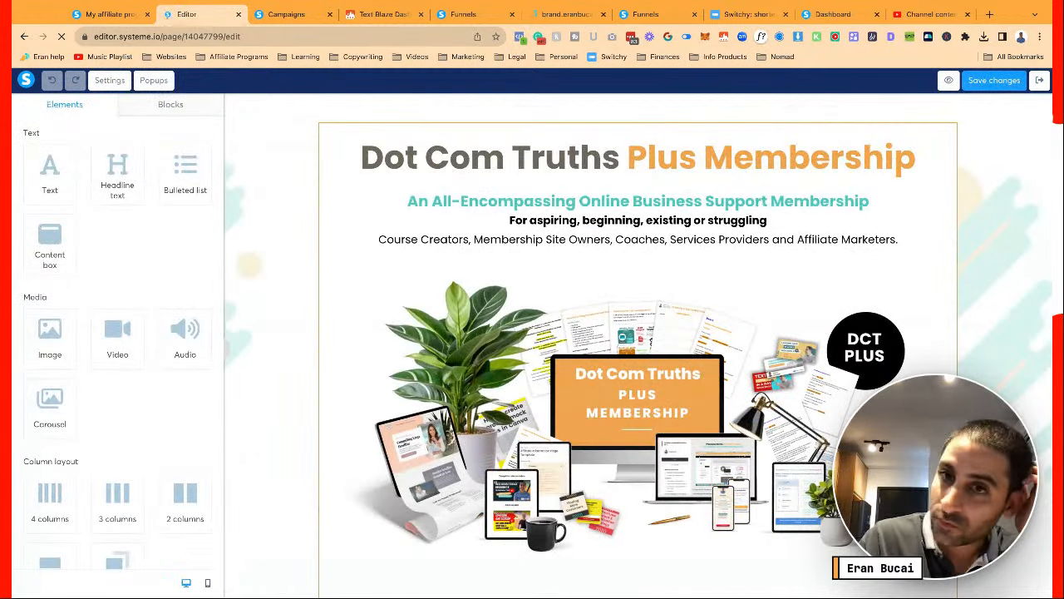
{"action": "left_click", "coordinate": [208, 582]}
{"action": "left_click", "coordinate": [638, 162]}
{"action": "left_click", "coordinate": [204, 182]}
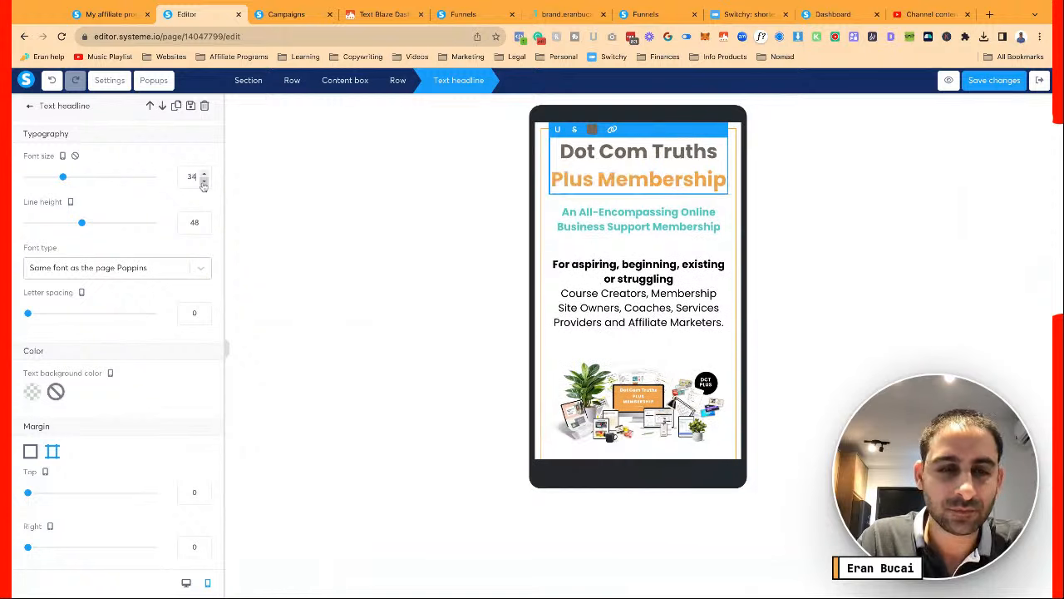
{"action": "left_click", "coordinate": [186, 582]}
Back in the mobile layout, give the red-X "No" bullet list a vertical spacing of 10
{"action": "left_click", "coordinate": [207, 582]}
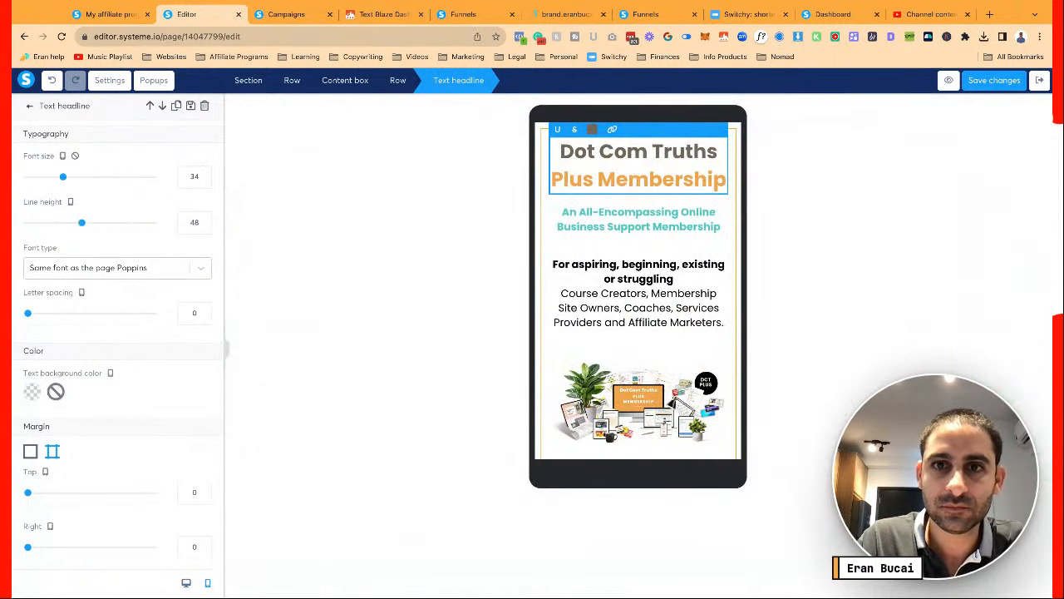
{"action": "left_click", "coordinate": [638, 238]}
{"action": "scroll", "coordinate": [638, 245], "scroll_direction": "down", "scroll_amount": 1}
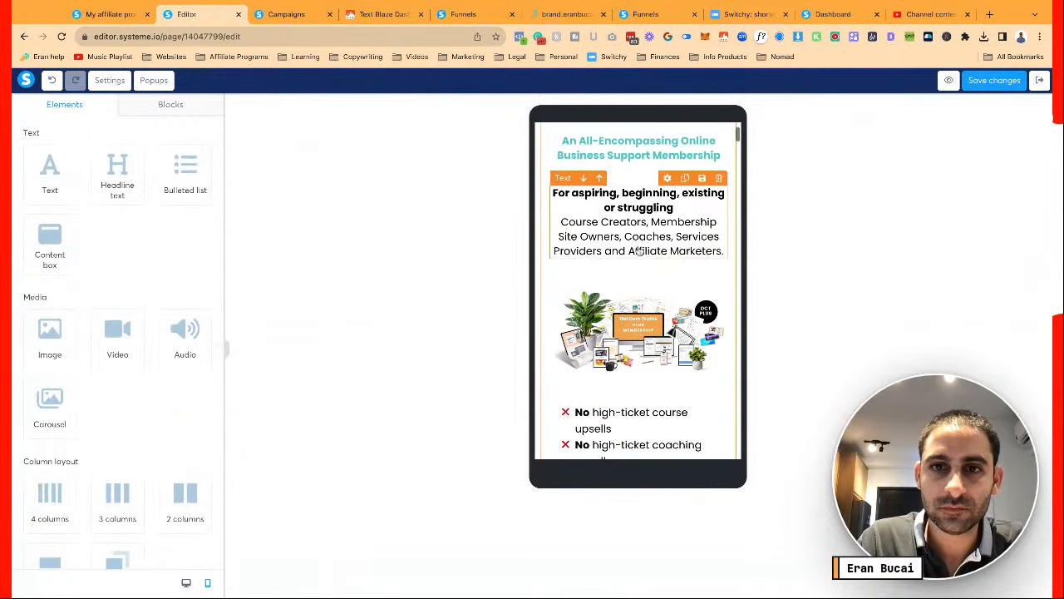
{"action": "scroll", "coordinate": [639, 249], "scroll_direction": "down", "scroll_amount": 3}
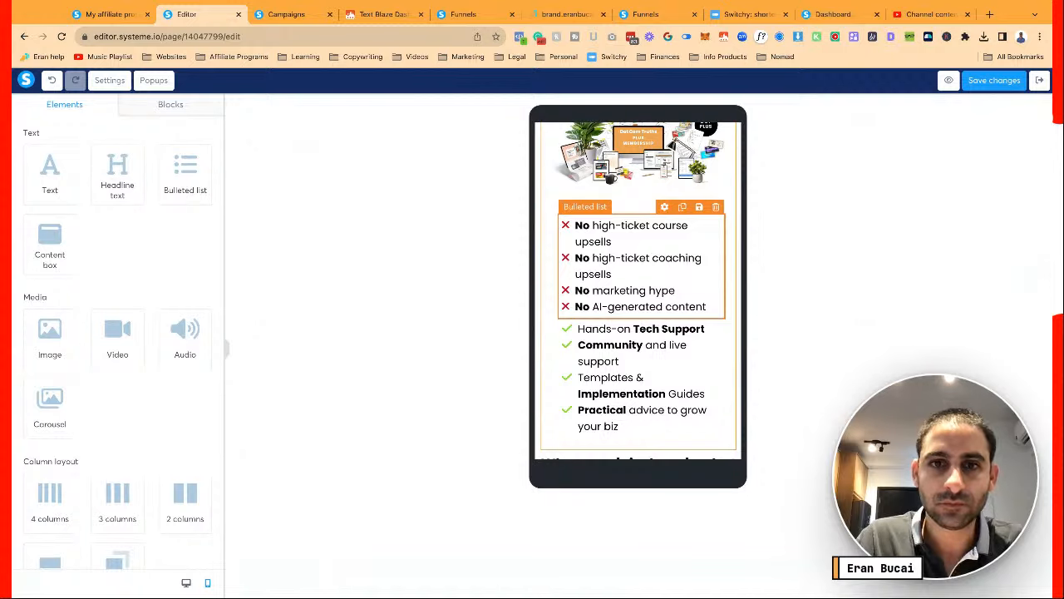
{"action": "left_click", "coordinate": [639, 250]}
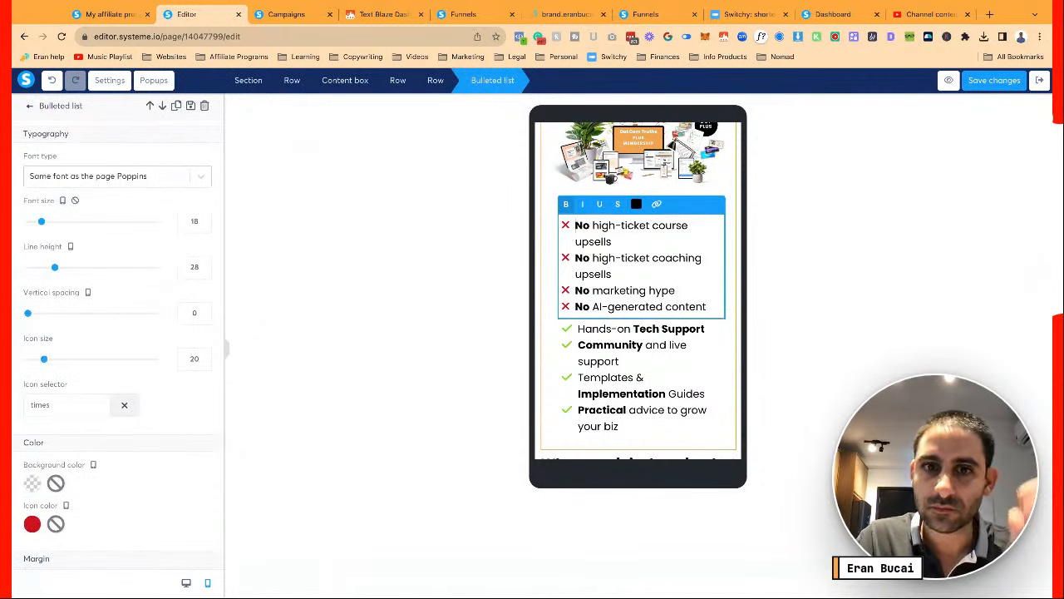
{"action": "left_click", "coordinate": [197, 313]}
{"action": "type", "text": "10"}
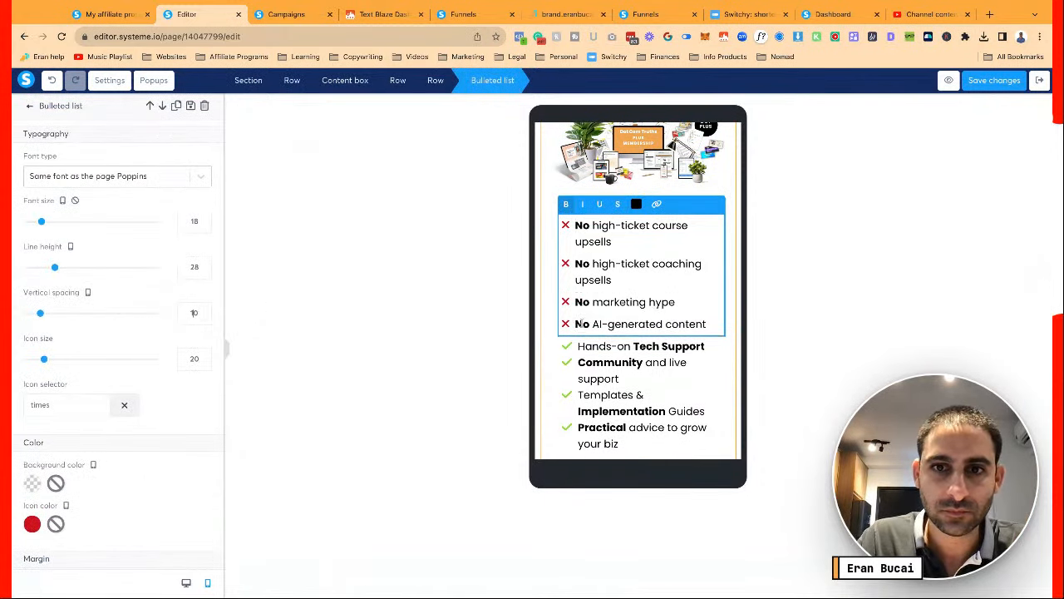
Scroll the mobile preview past the check-mark list down to the founder photo
{"action": "left_click", "coordinate": [626, 369]}
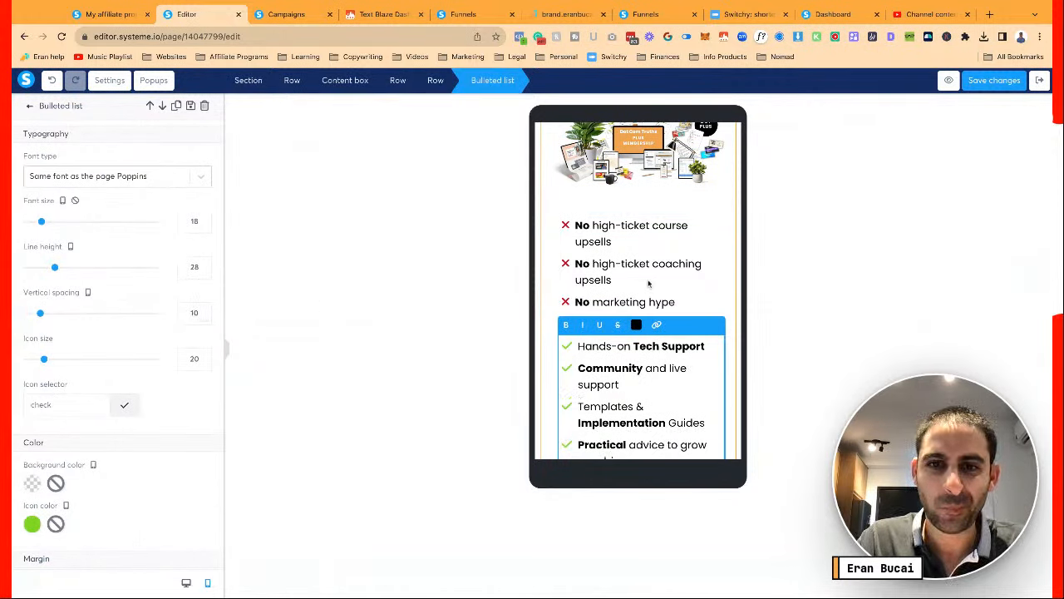
{"action": "scroll", "coordinate": [649, 284], "scroll_direction": "down", "scroll_amount": 3}
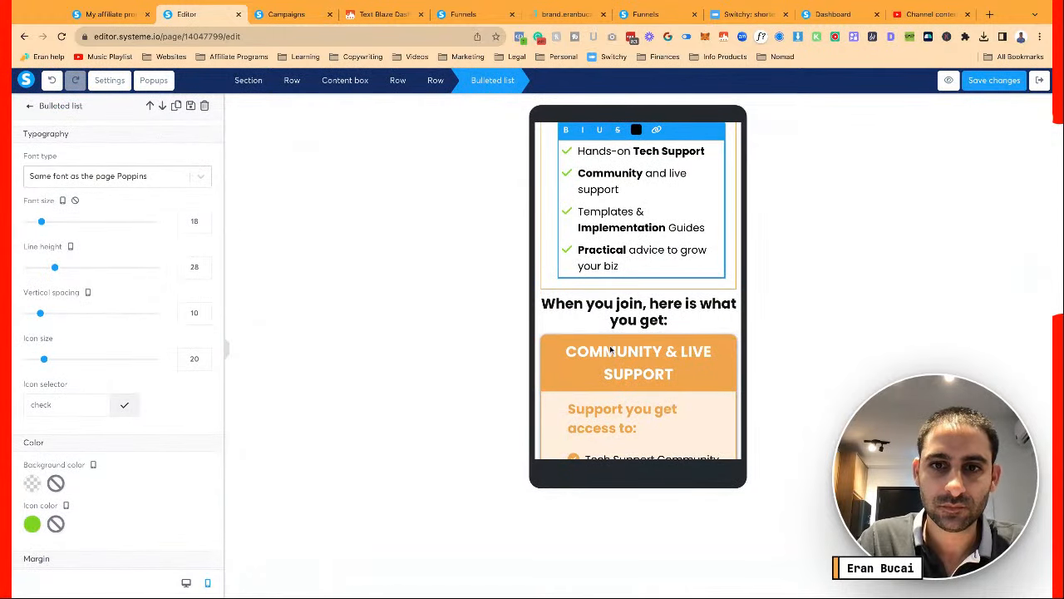
{"action": "key", "text": "Escape"}
{"action": "scroll", "coordinate": [611, 349], "scroll_direction": "down", "scroll_amount": 1}
{"action": "scroll", "coordinate": [611, 349], "scroll_direction": "down", "scroll_amount": 7}
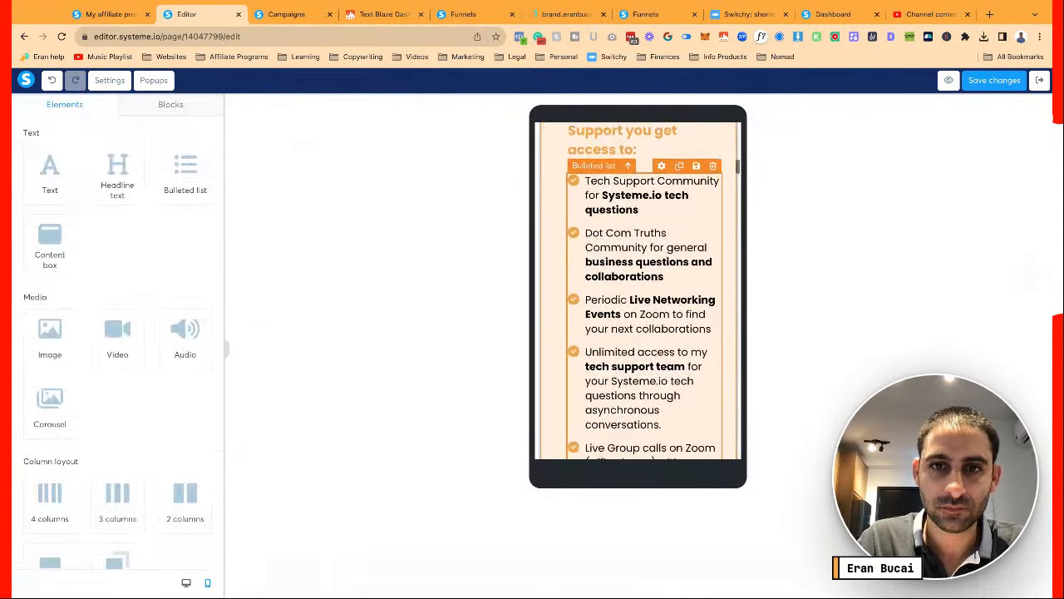
{"action": "scroll", "coordinate": [639, 346], "scroll_direction": "down", "scroll_amount": 6}
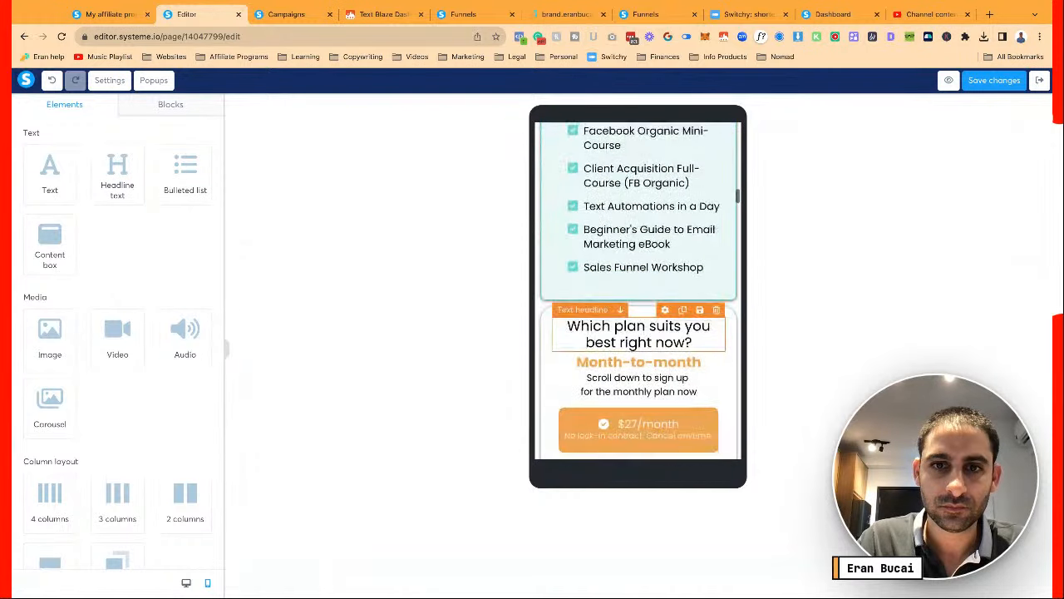
{"action": "scroll", "coordinate": [639, 346], "scroll_direction": "down", "scroll_amount": 2}
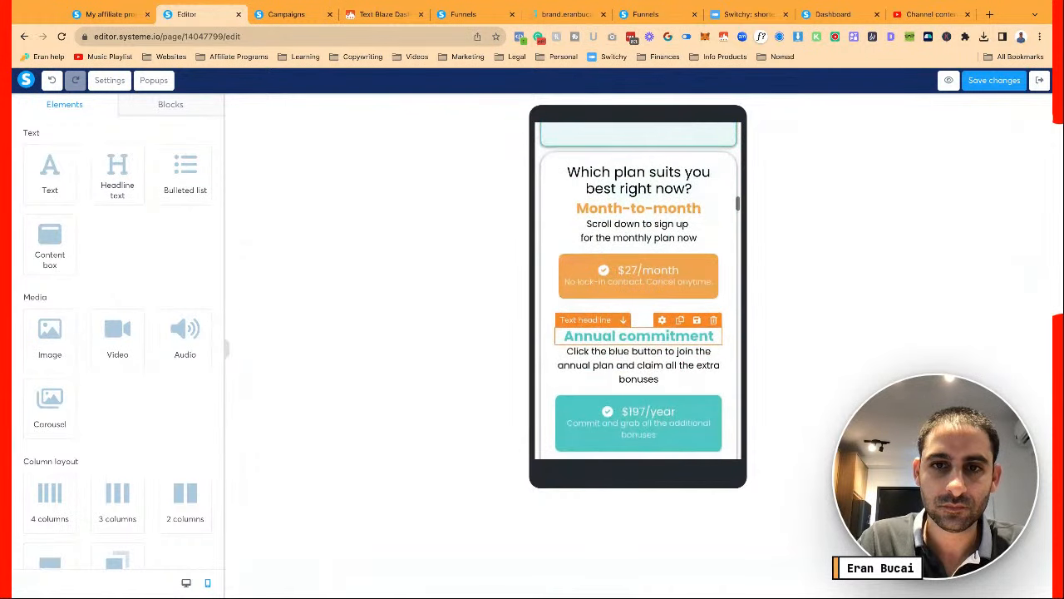
{"action": "scroll", "coordinate": [638, 346], "scroll_direction": "down", "scroll_amount": 2}
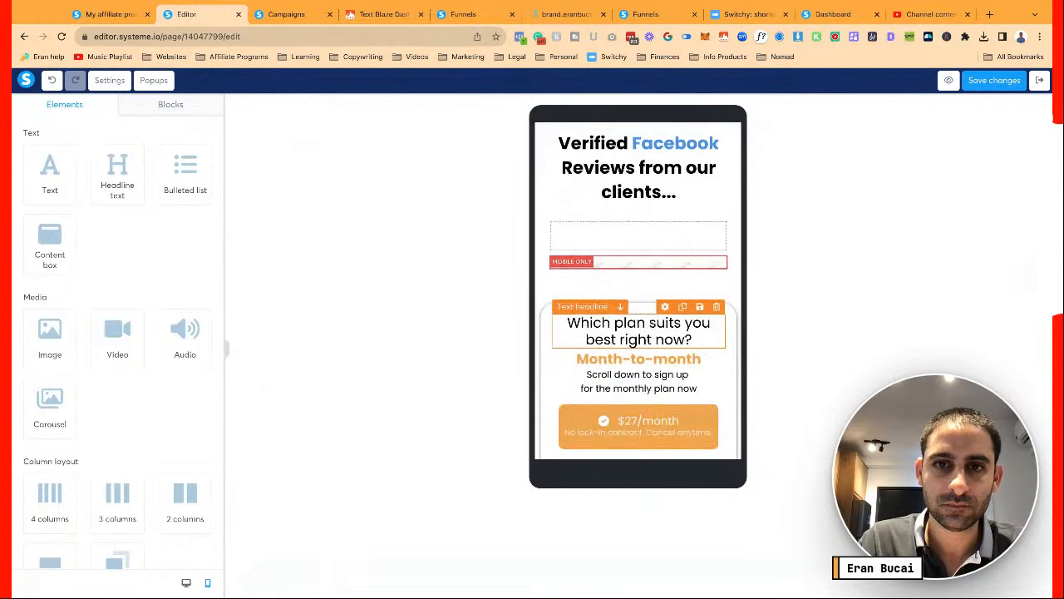
{"action": "scroll", "coordinate": [639, 291], "scroll_direction": "down", "scroll_amount": 1}
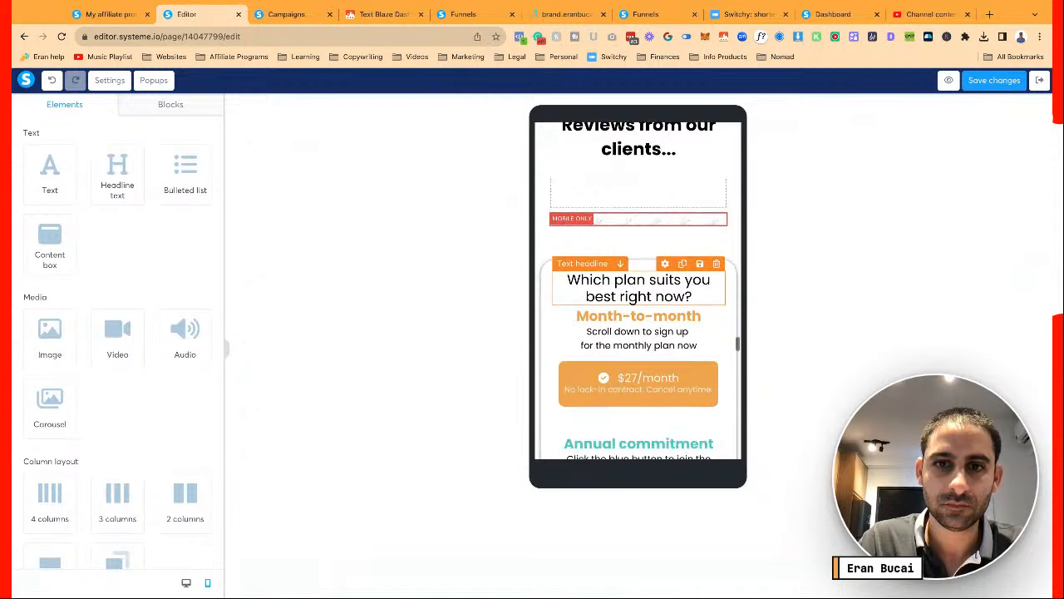
{"action": "scroll", "coordinate": [639, 291], "scroll_direction": "down", "scroll_amount": 6}
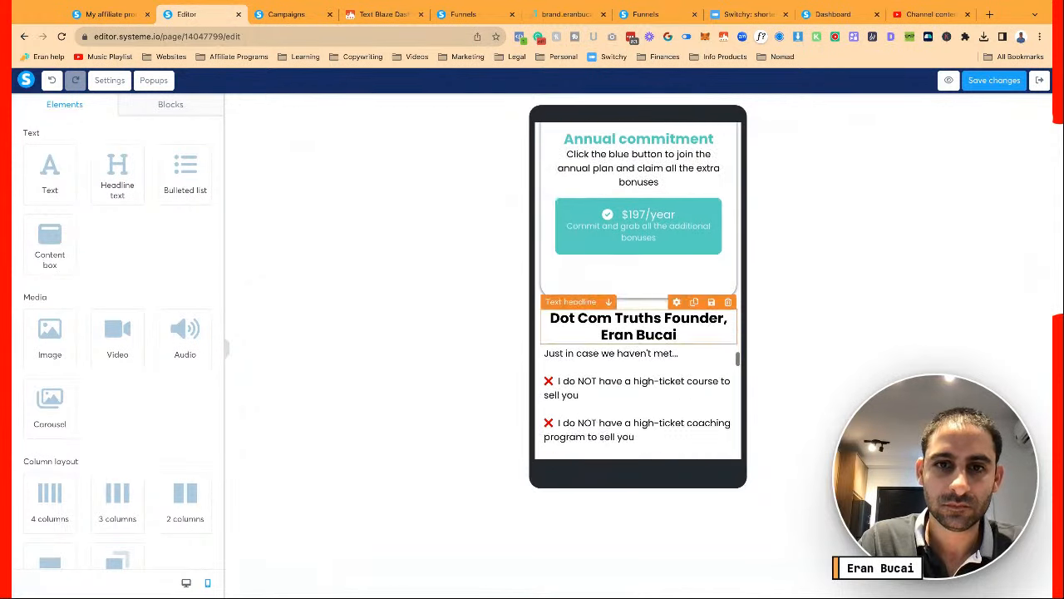
{"action": "scroll", "coordinate": [638, 291], "scroll_direction": "down", "scroll_amount": 12}
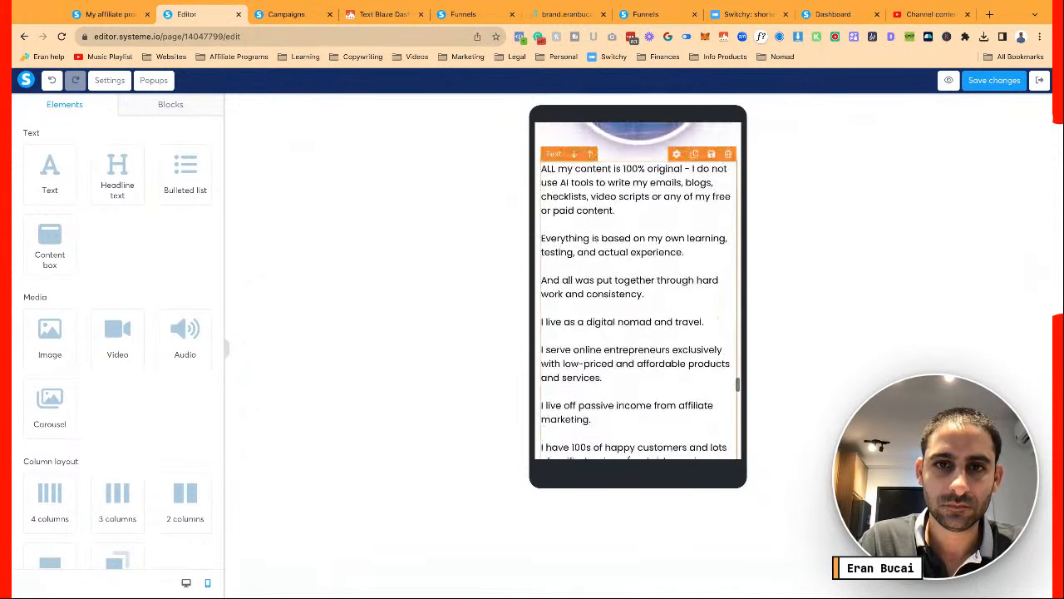
{"action": "scroll", "coordinate": [638, 291], "scroll_direction": "up", "scroll_amount": 8}
Shrink the founder photo's image size from 330 to 130
{"action": "left_click", "coordinate": [639, 316]}
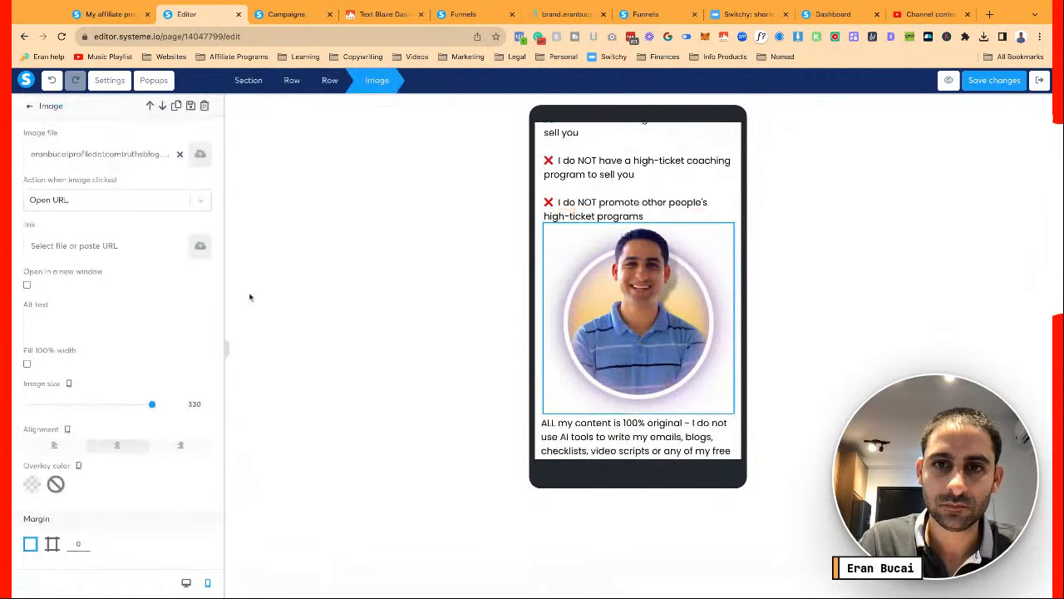
{"action": "double_click", "coordinate": [191, 403]}
{"action": "type", "text": "130"}
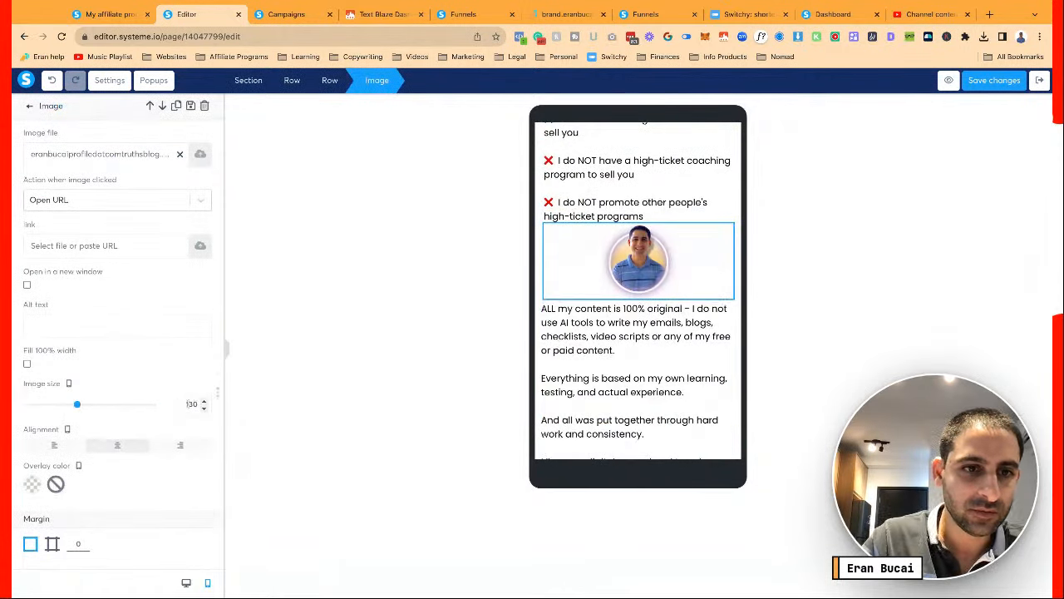
Set the footer contact text to font size 12 with line height 16
{"action": "scroll", "coordinate": [608, 310], "scroll_direction": "down", "scroll_amount": 15}
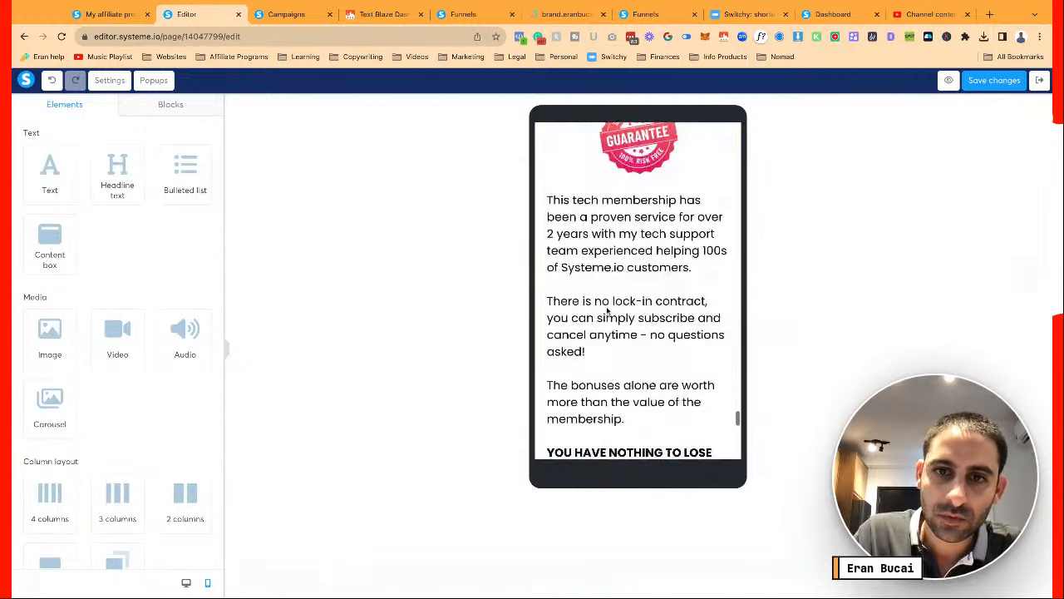
{"action": "scroll", "coordinate": [615, 283], "scroll_direction": "down", "scroll_amount": 10}
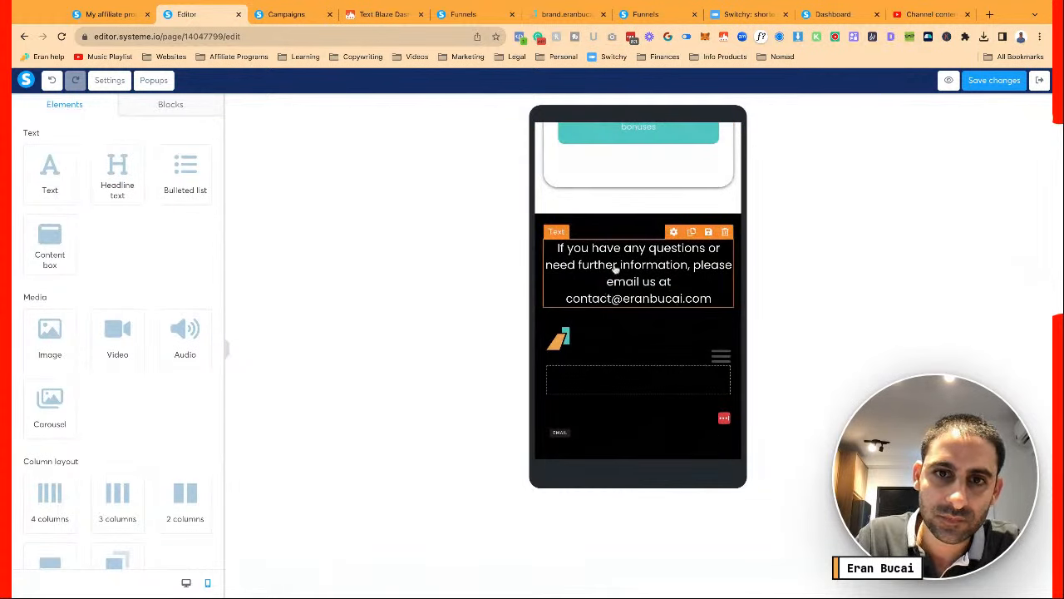
{"action": "left_click", "coordinate": [616, 270]}
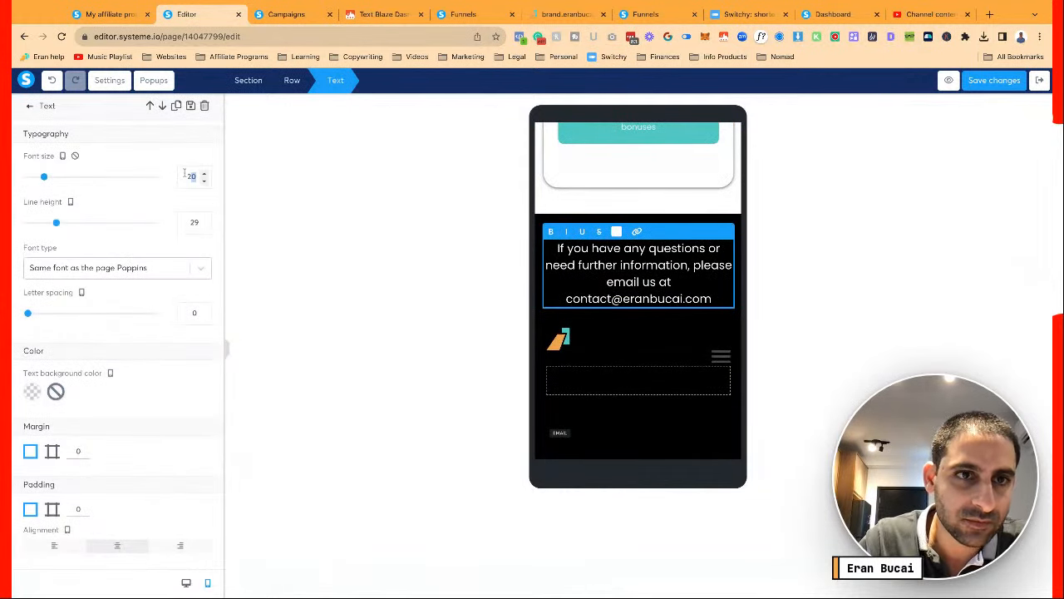
{"action": "type", "text": "2"}
{"action": "type", "text": "1"}
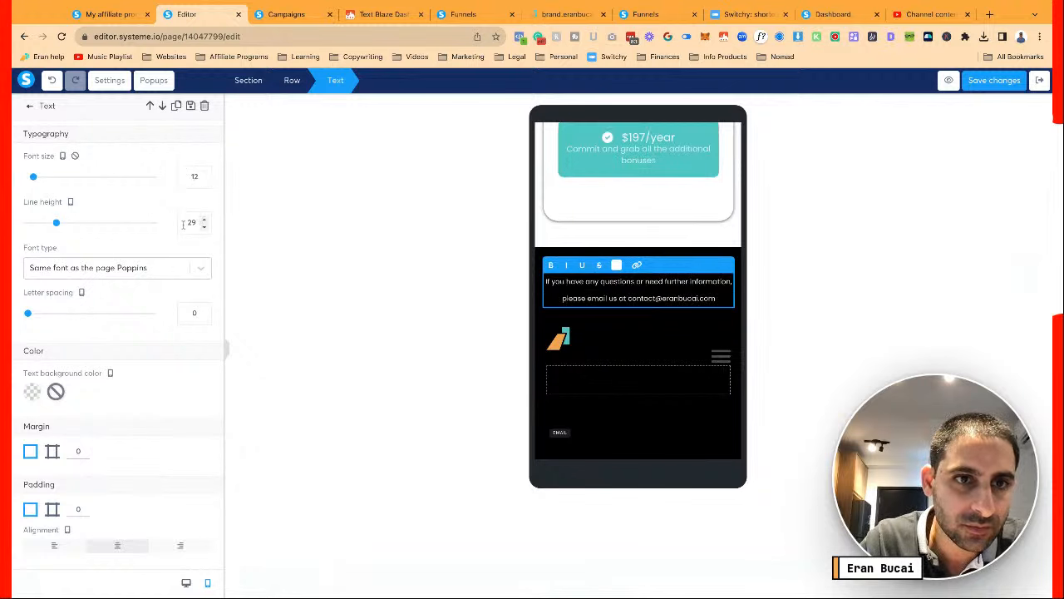
{"action": "left_click", "coordinate": [205, 228]}
{"action": "left_click", "coordinate": [205, 228]}
{"action": "left_click", "coordinate": [206, 228]}
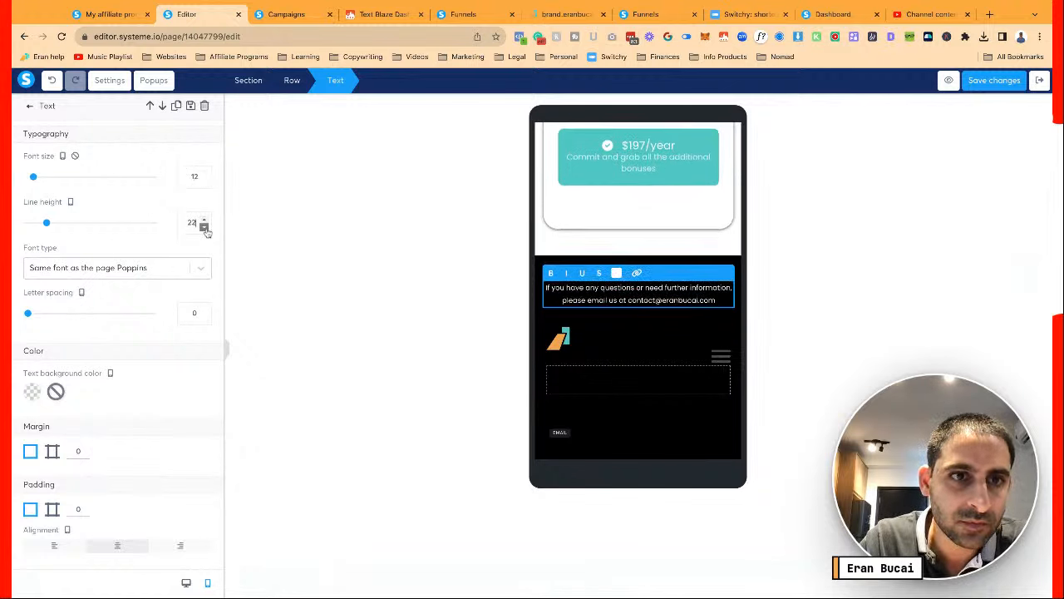
{"action": "left_click", "coordinate": [205, 228]}
{"action": "left_click", "coordinate": [205, 228]}
{"action": "left_click", "coordinate": [206, 228]}
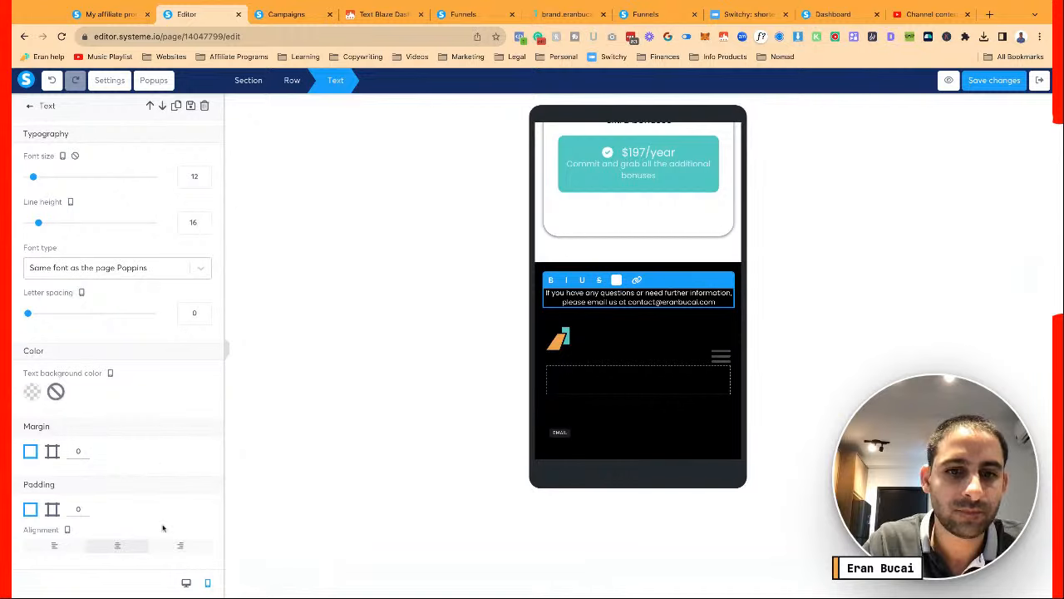
Switch the preview back to desktop view and save the page changes
{"action": "left_click", "coordinate": [185, 584]}
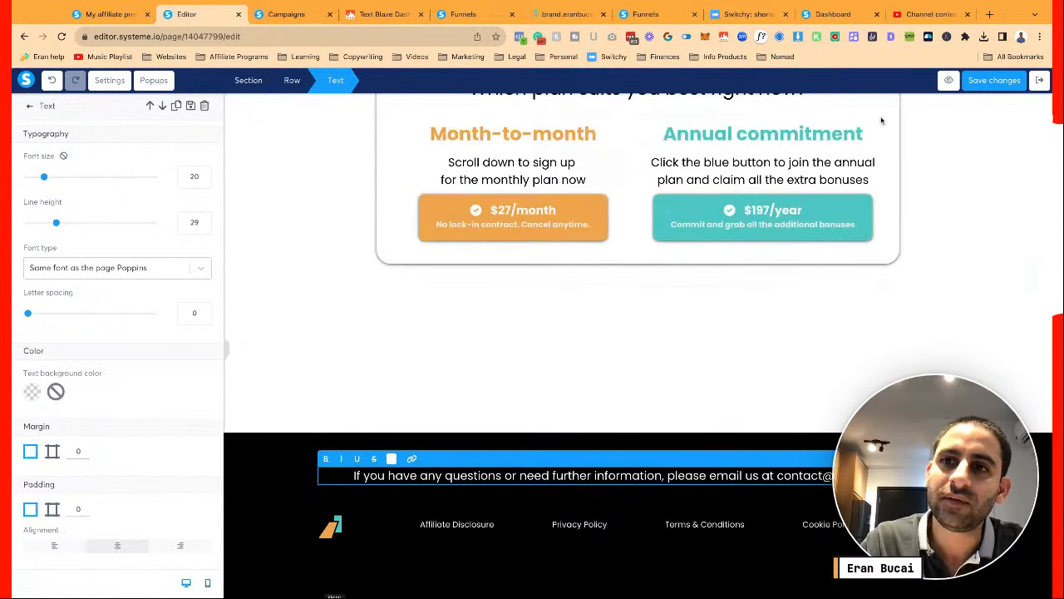
{"action": "left_click", "coordinate": [994, 80]}
{"action": "left_click", "coordinate": [788, 297]}
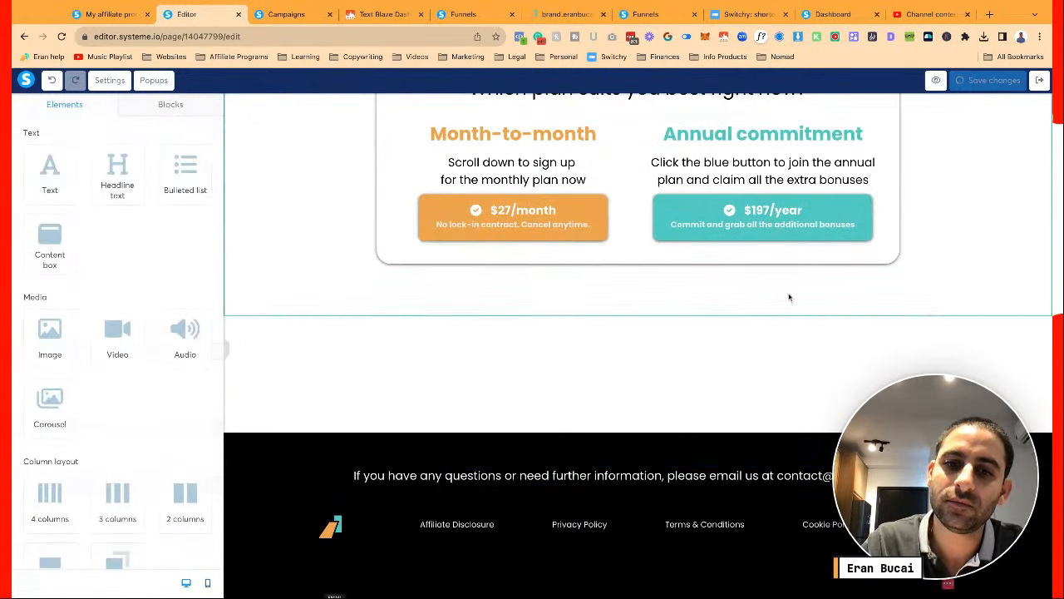
{"action": "scroll", "coordinate": [789, 297], "scroll_direction": "up", "scroll_amount": 10}
{"action": "scroll", "coordinate": [789, 297], "scroll_direction": "up", "scroll_amount": 15}
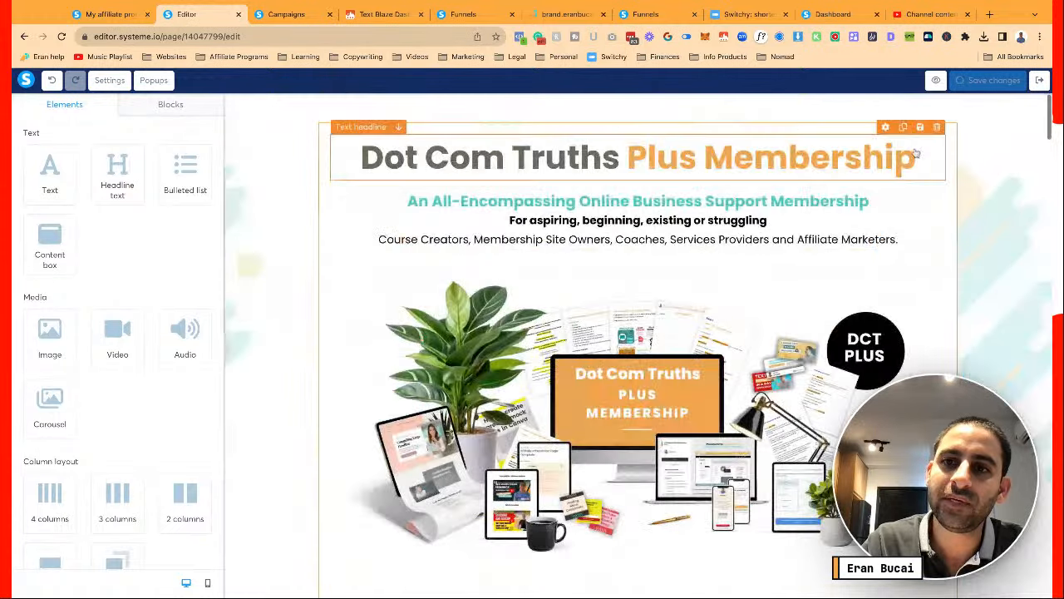
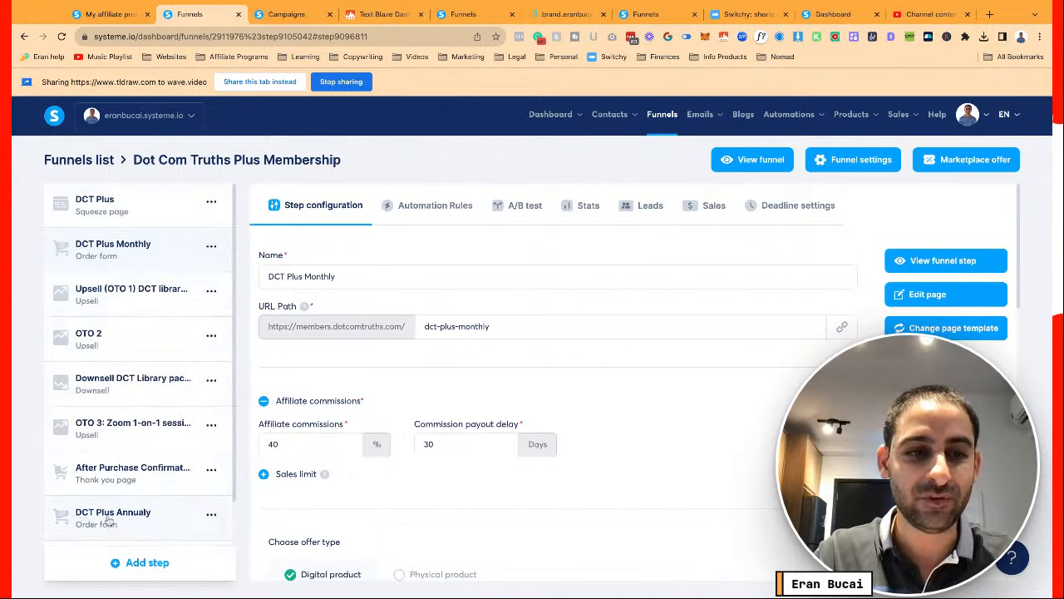
Inspect the Upsell (OTO 1) step, then open the DCT Plus Monthly order form step's configuration
{"action": "scroll", "coordinate": [110, 513], "scroll_direction": "down", "scroll_amount": 1}
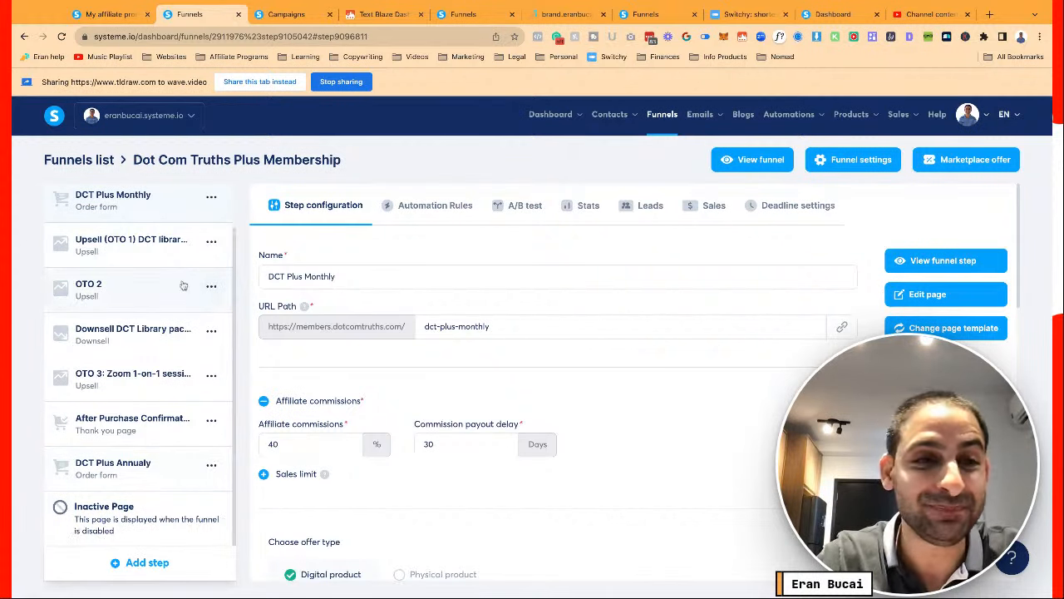
{"action": "left_click", "coordinate": [171, 246]}
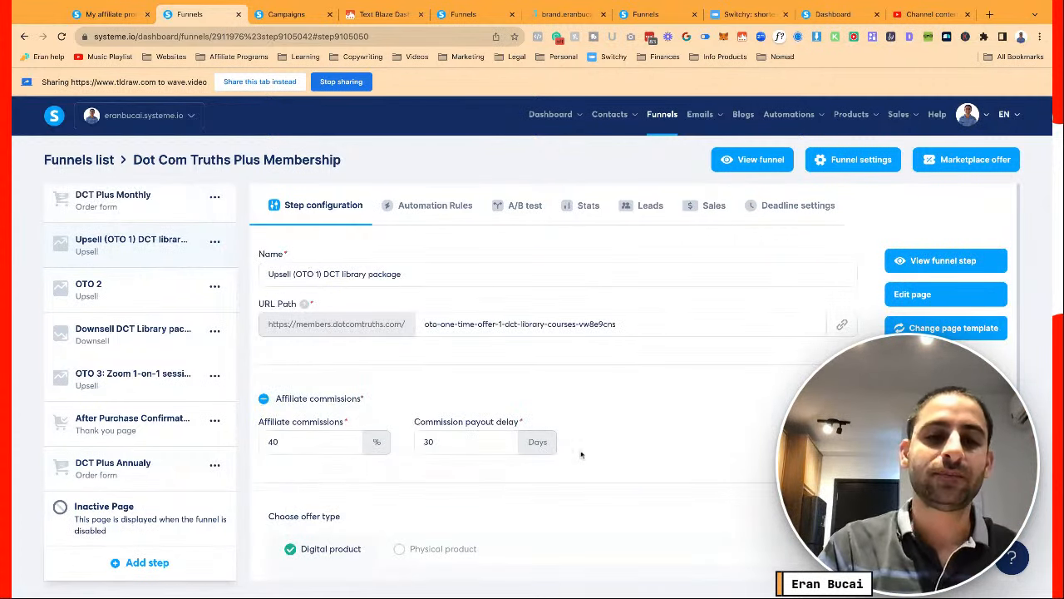
{"action": "scroll", "coordinate": [579, 453], "scroll_direction": "down", "scroll_amount": 3}
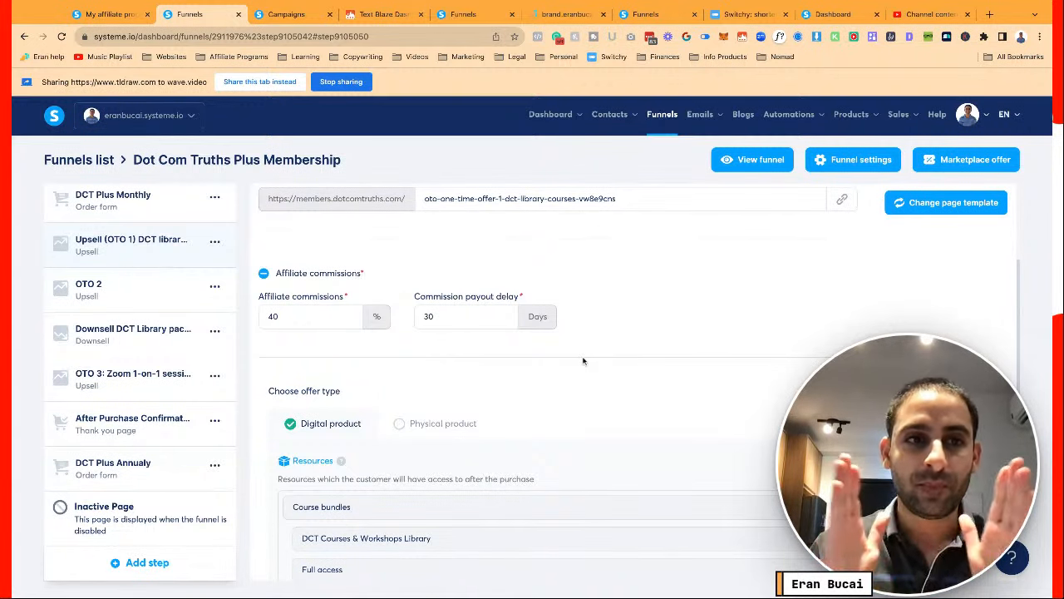
{"action": "scroll", "coordinate": [584, 361], "scroll_direction": "up", "scroll_amount": 3}
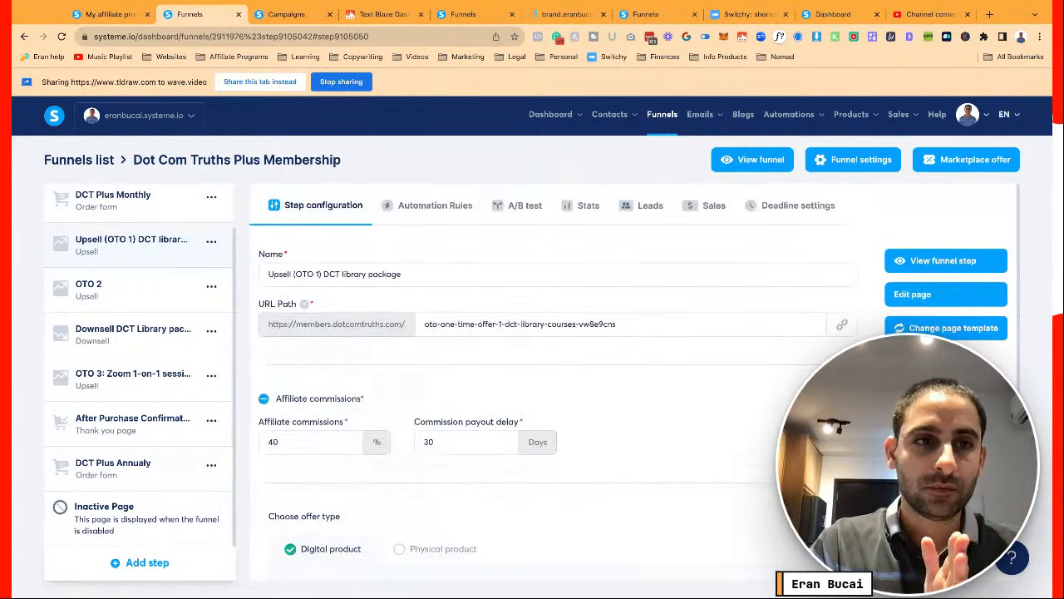
{"action": "scroll", "coordinate": [143, 252], "scroll_direction": "up", "scroll_amount": 1}
{"action": "left_click", "coordinate": [143, 250]}
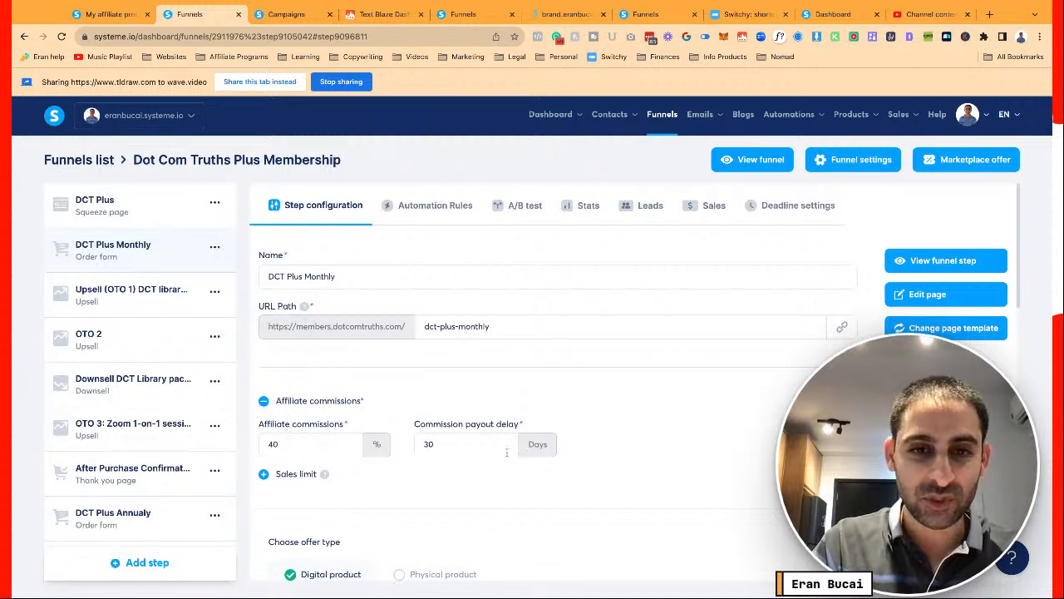
Review the step's Resources, Tags and $197 one-time order bump price plan, then view its Automation Rules
{"action": "scroll", "coordinate": [506, 452], "scroll_direction": "down", "scroll_amount": 2}
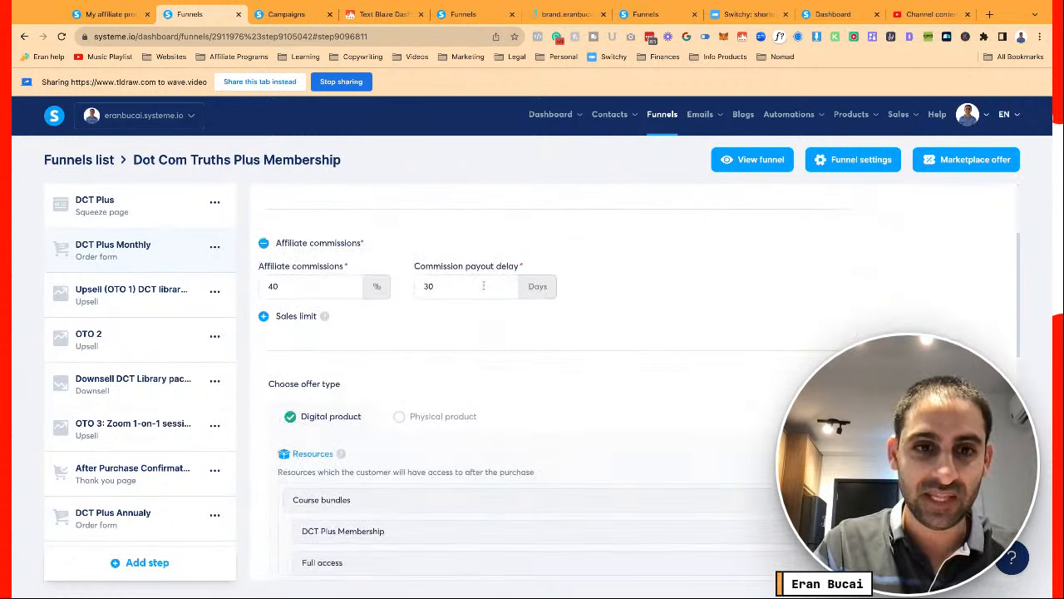
{"action": "scroll", "coordinate": [483, 285], "scroll_direction": "down", "scroll_amount": 3}
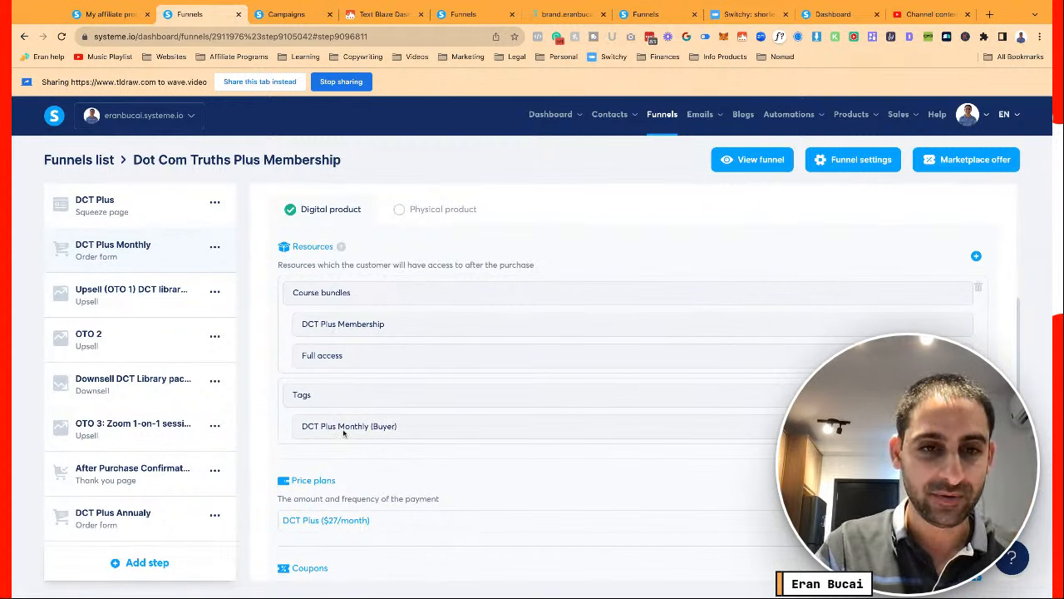
{"action": "scroll", "coordinate": [341, 424], "scroll_direction": "down", "scroll_amount": 2}
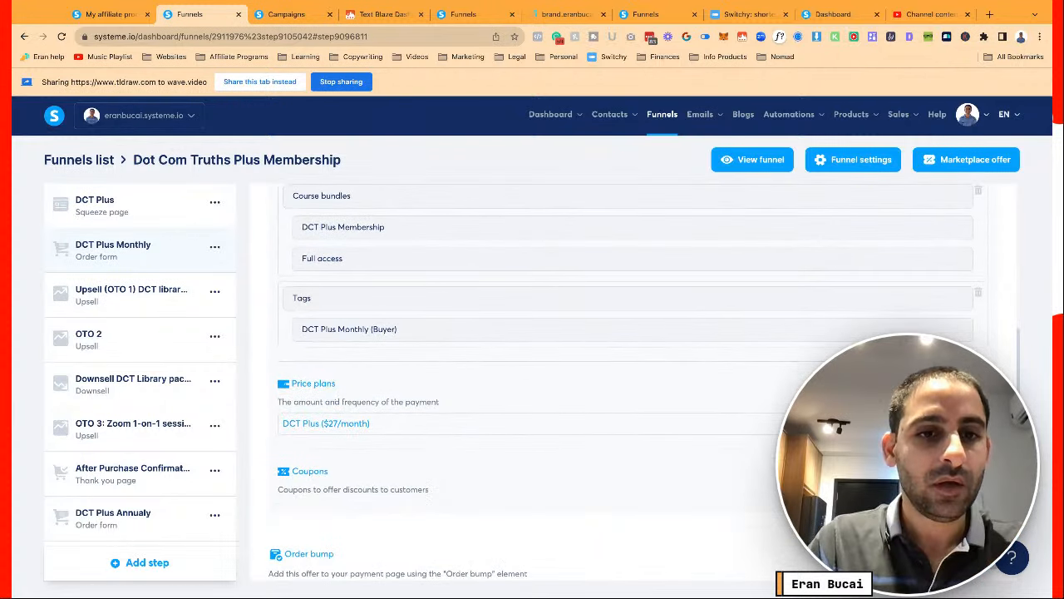
{"action": "mouse_move", "coordinate": [331, 426]}
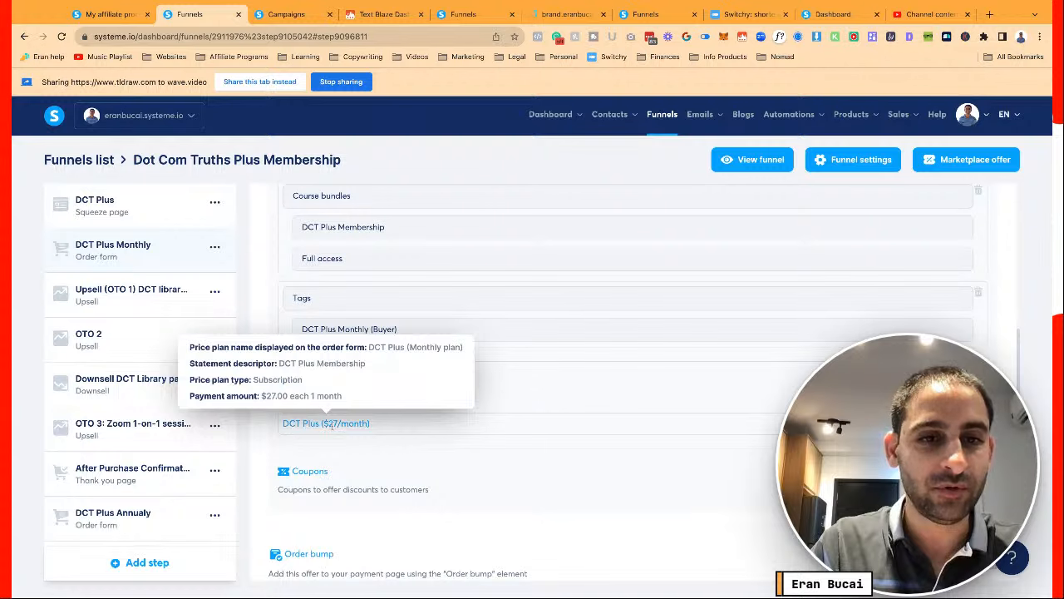
{"action": "scroll", "coordinate": [341, 424], "scroll_direction": "down", "scroll_amount": 4}
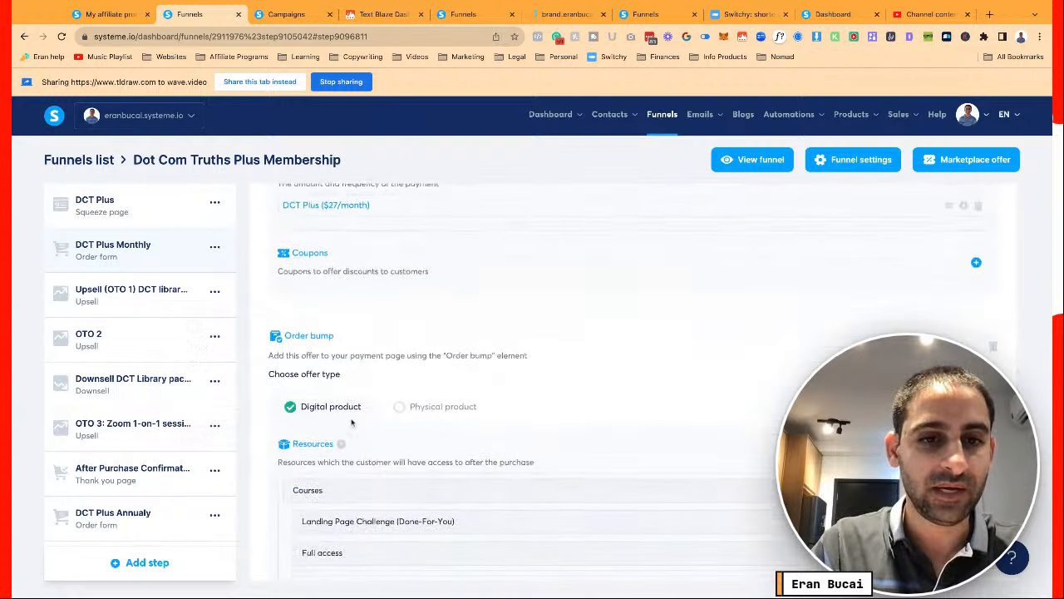
{"action": "scroll", "coordinate": [352, 422], "scroll_direction": "down", "scroll_amount": 2}
{"action": "scroll", "coordinate": [351, 417], "scroll_direction": "down", "scroll_amount": 1}
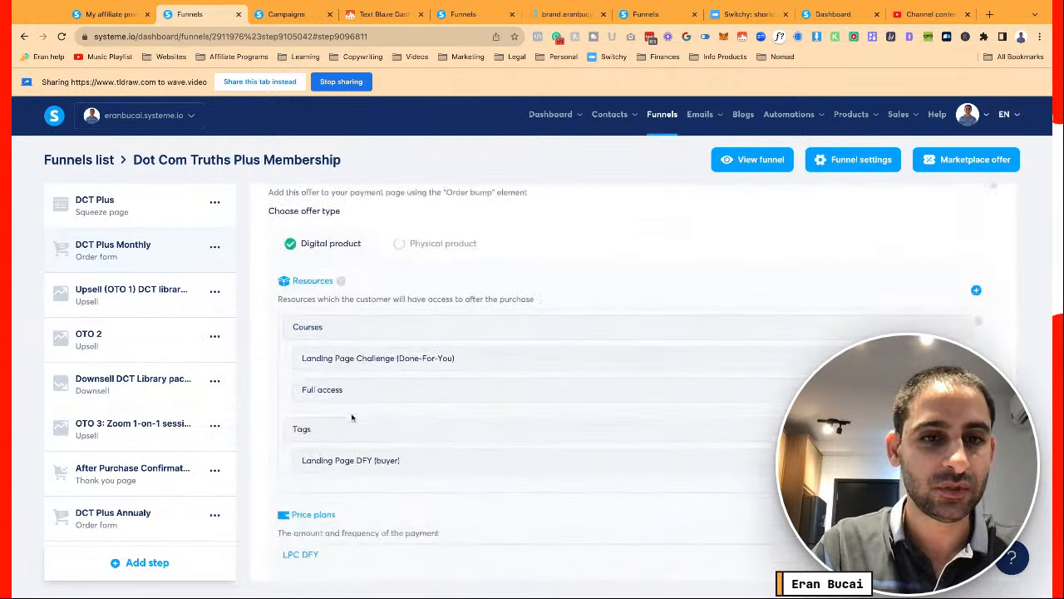
{"action": "scroll", "coordinate": [351, 418], "scroll_direction": "down", "scroll_amount": 1}
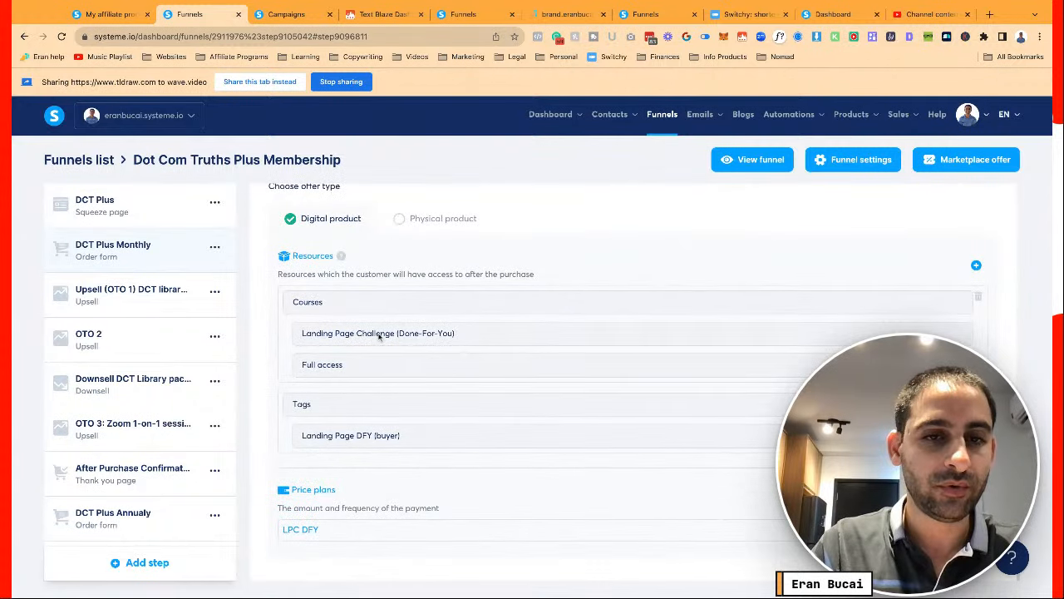
{"action": "mouse_move", "coordinate": [314, 529]}
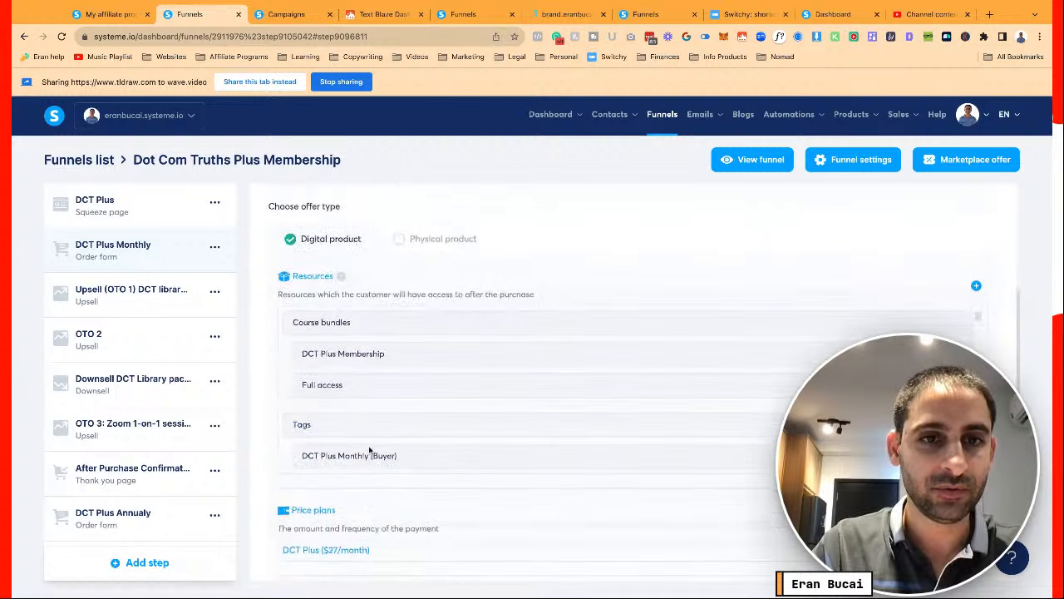
{"action": "scroll", "coordinate": [370, 450], "scroll_direction": "up", "scroll_amount": 5}
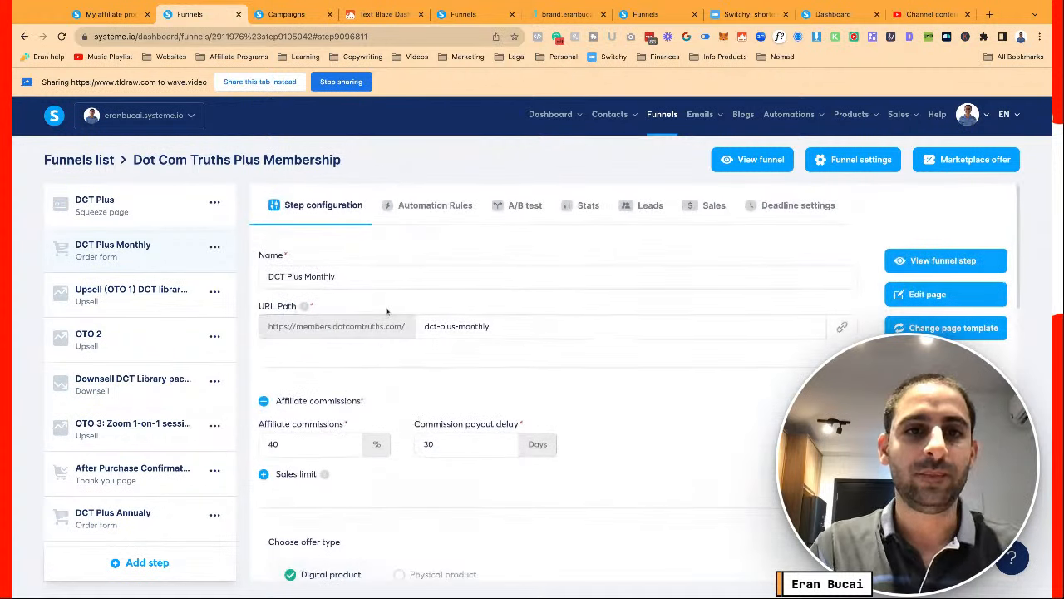
{"action": "left_click", "coordinate": [432, 212]}
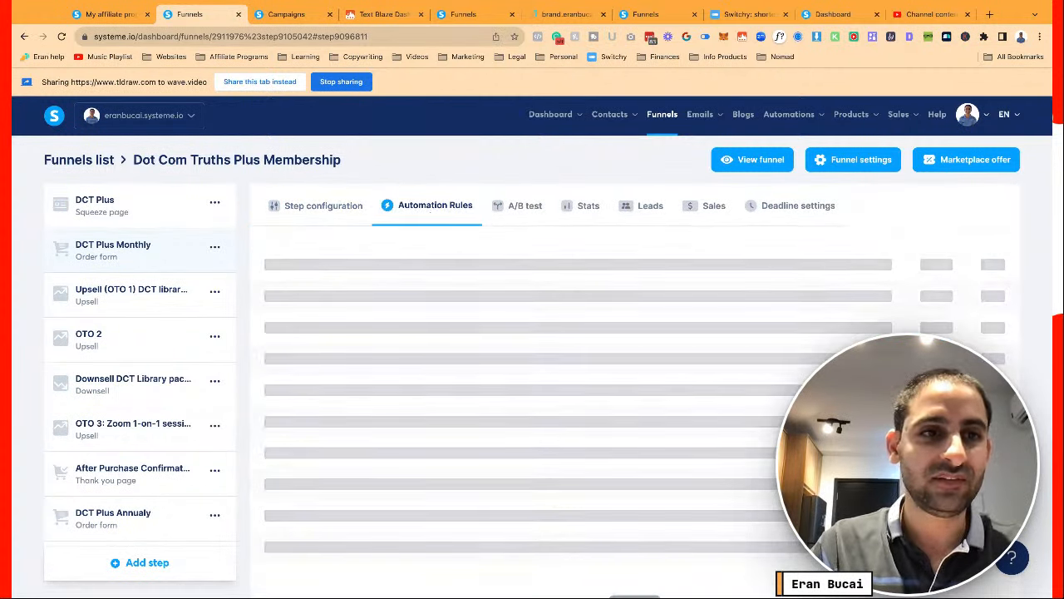
Add a New sale rule that unsubscribes buyers from the Cart Abandon (DCT Plus) campaign
{"action": "left_click", "coordinate": [638, 523]}
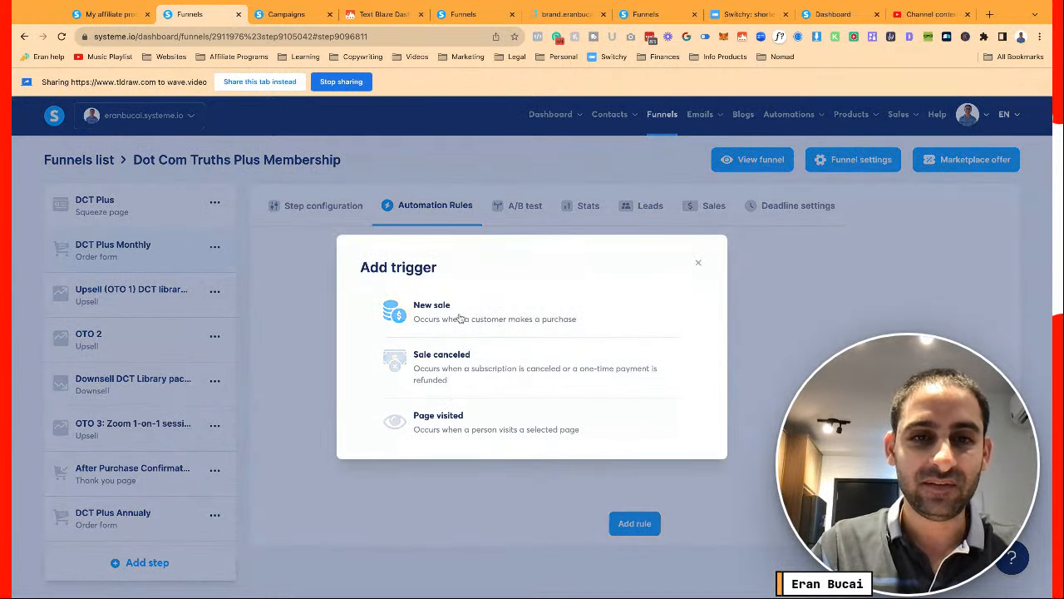
{"action": "left_click", "coordinate": [436, 312]}
{"action": "left_click", "coordinate": [552, 275]}
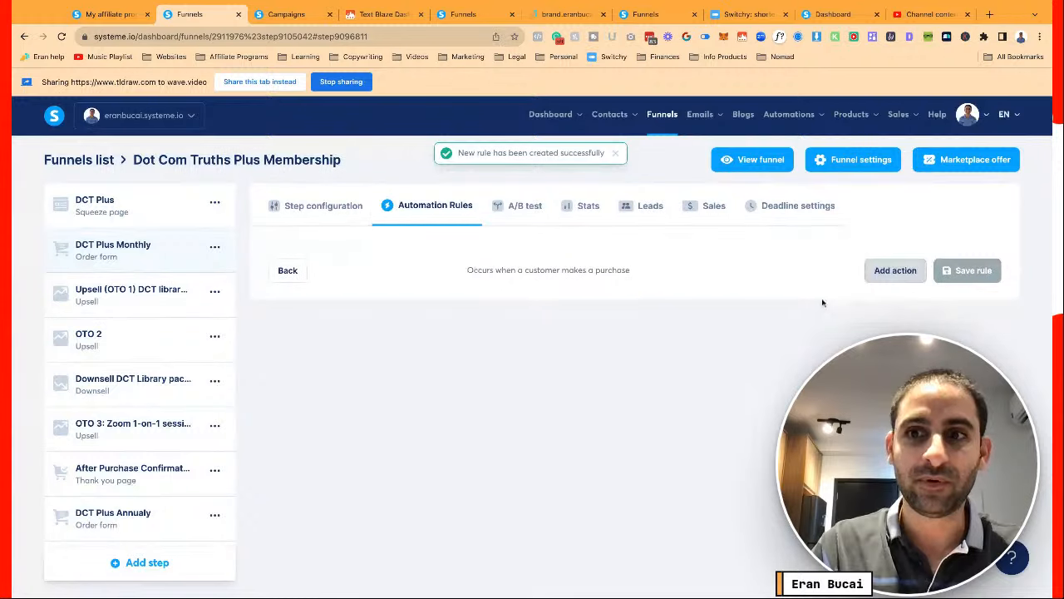
{"action": "left_click", "coordinate": [879, 278]}
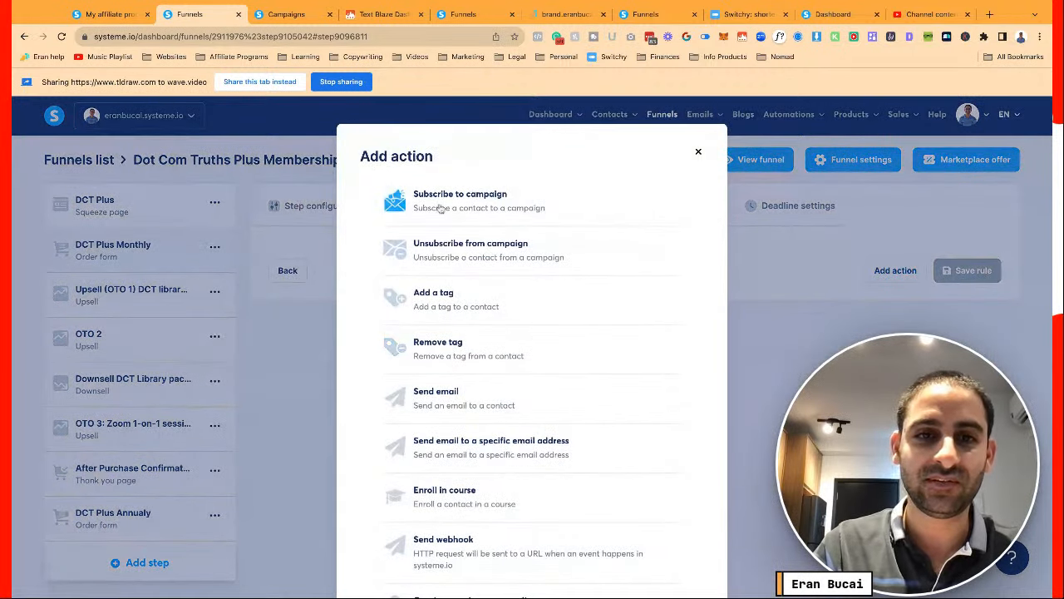
{"action": "left_click", "coordinate": [447, 246]}
{"action": "left_click", "coordinate": [696, 320]}
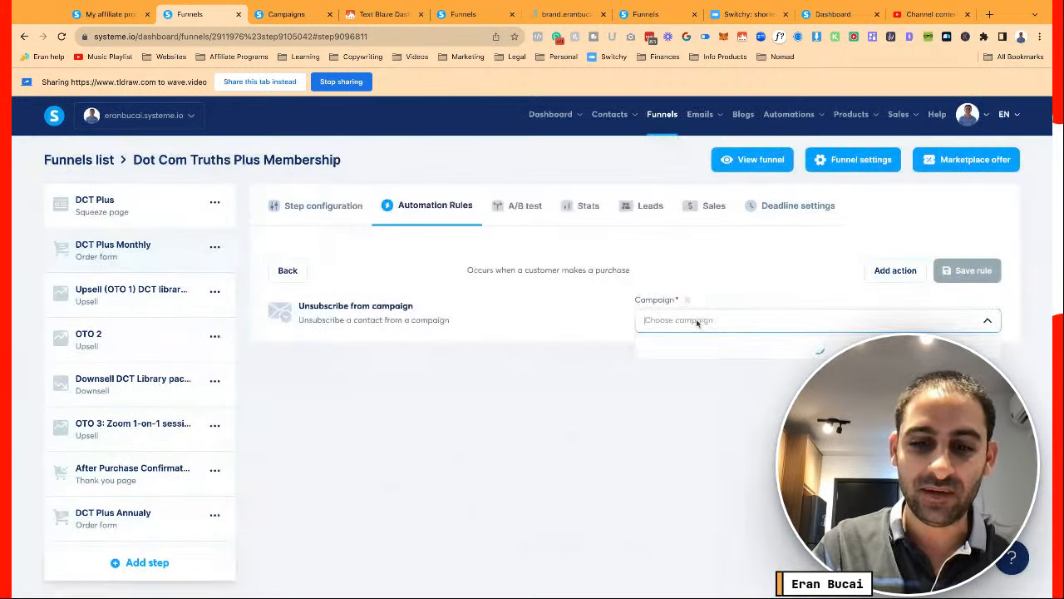
{"action": "type", "text": "cart"}
{"action": "left_click", "coordinate": [697, 345]}
Add a Remove tag action for the DCT Plus Monthly (lead) tag
{"action": "left_click", "coordinate": [895, 270]}
{"action": "left_click", "coordinate": [447, 333]}
{"action": "left_click", "coordinate": [687, 370]}
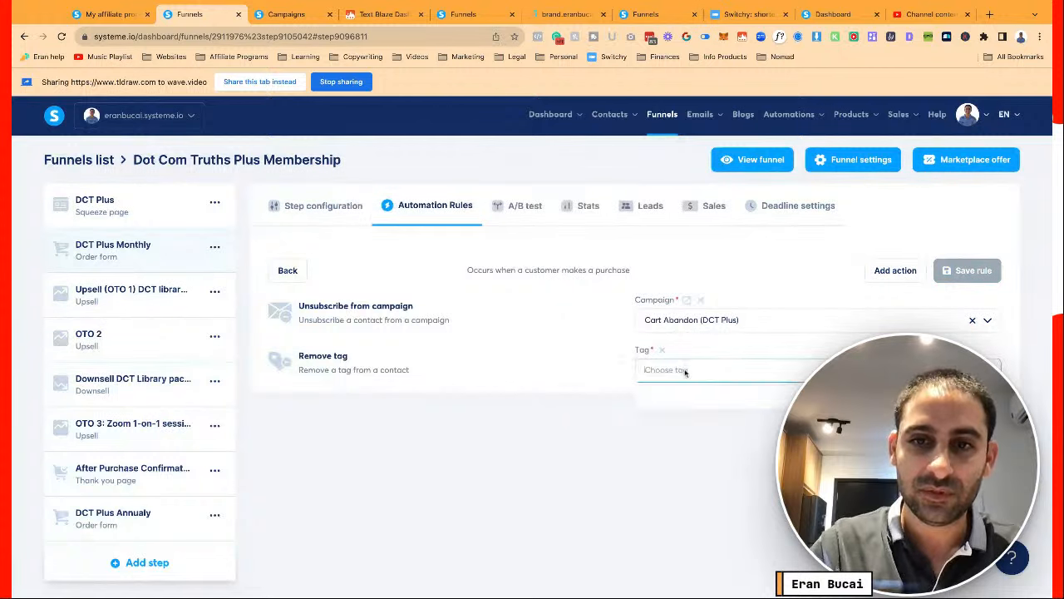
{"action": "type", "text": "dct"}
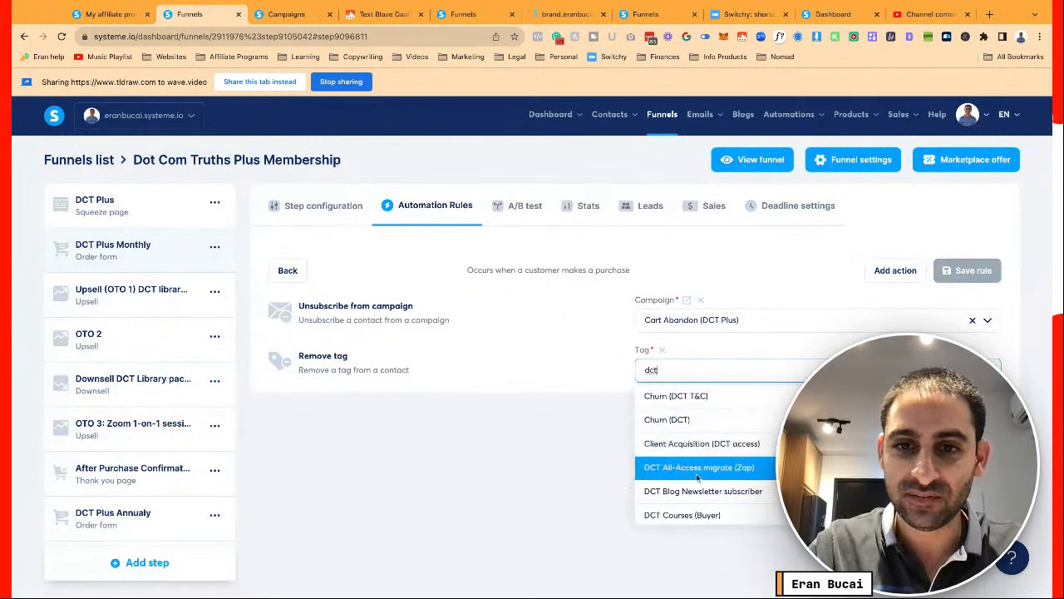
{"action": "key", "text": "ctrl+a"}
{"action": "type", "text": "plus"}
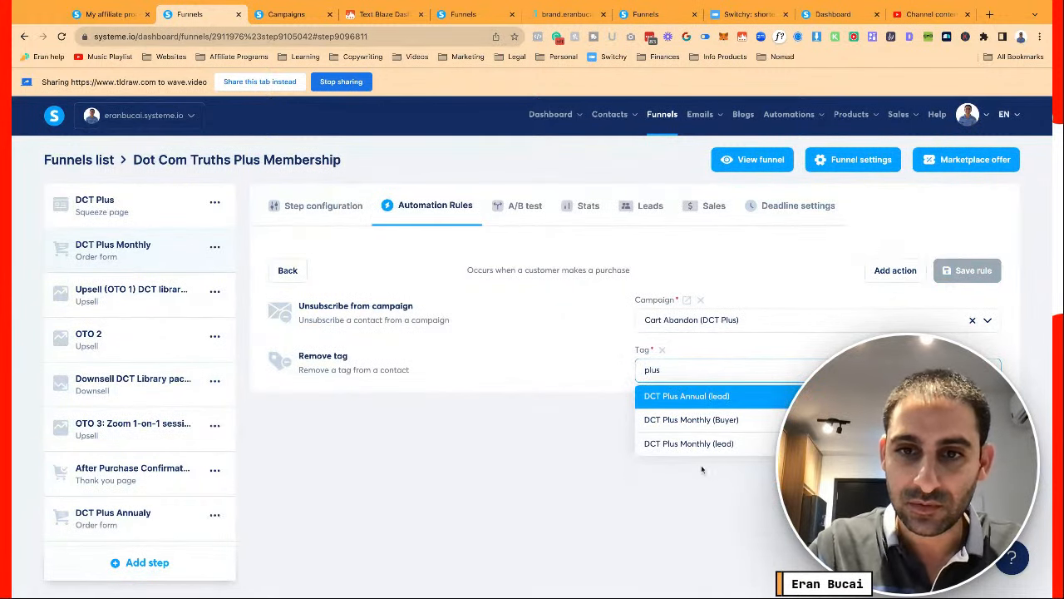
{"action": "left_click", "coordinate": [700, 442]}
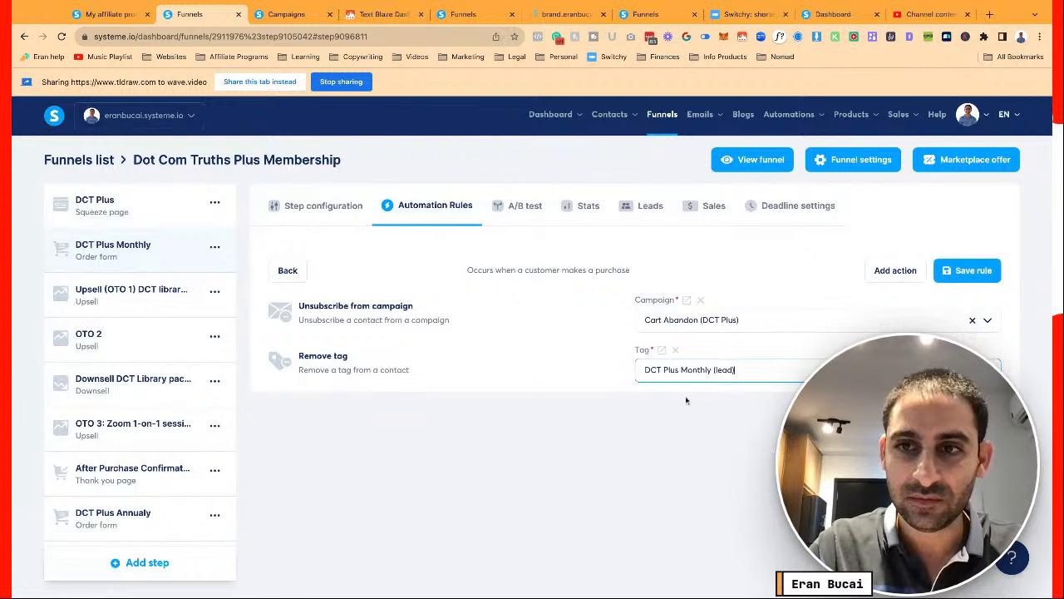
Add a second Remove tag action for DCT Plus Annual (lead) and save the rule
{"action": "left_click", "coordinate": [895, 271]}
{"action": "left_click", "coordinate": [481, 351]}
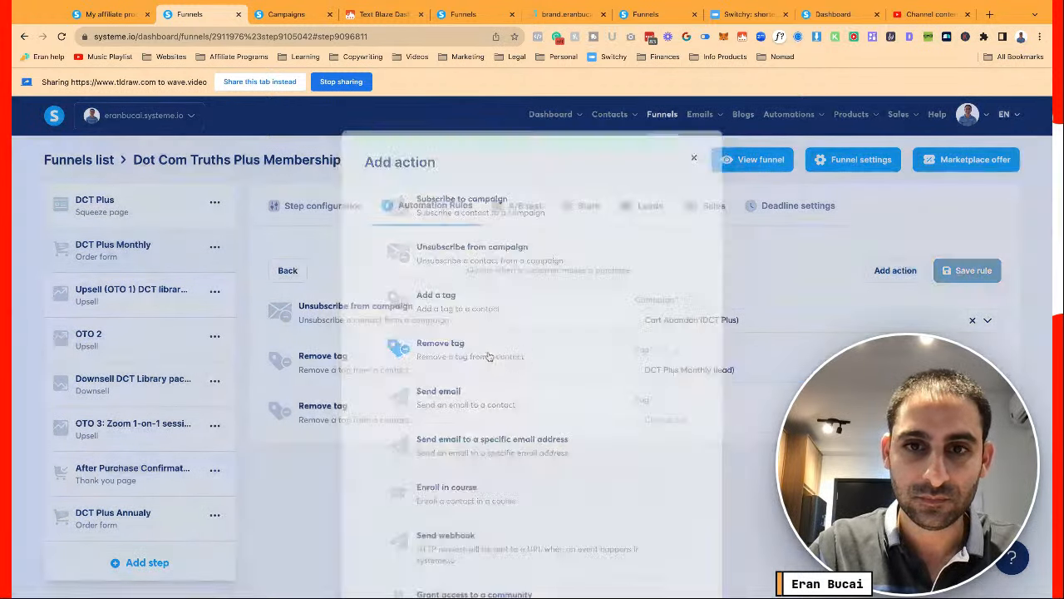
{"action": "left_click", "coordinate": [722, 421]}
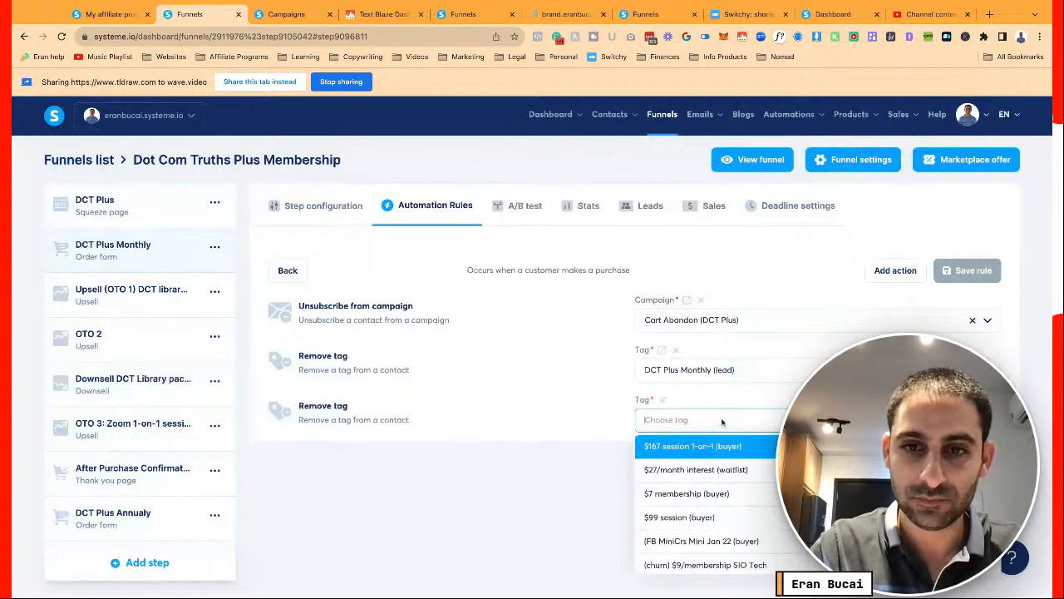
{"action": "type", "text": "dct plus"}
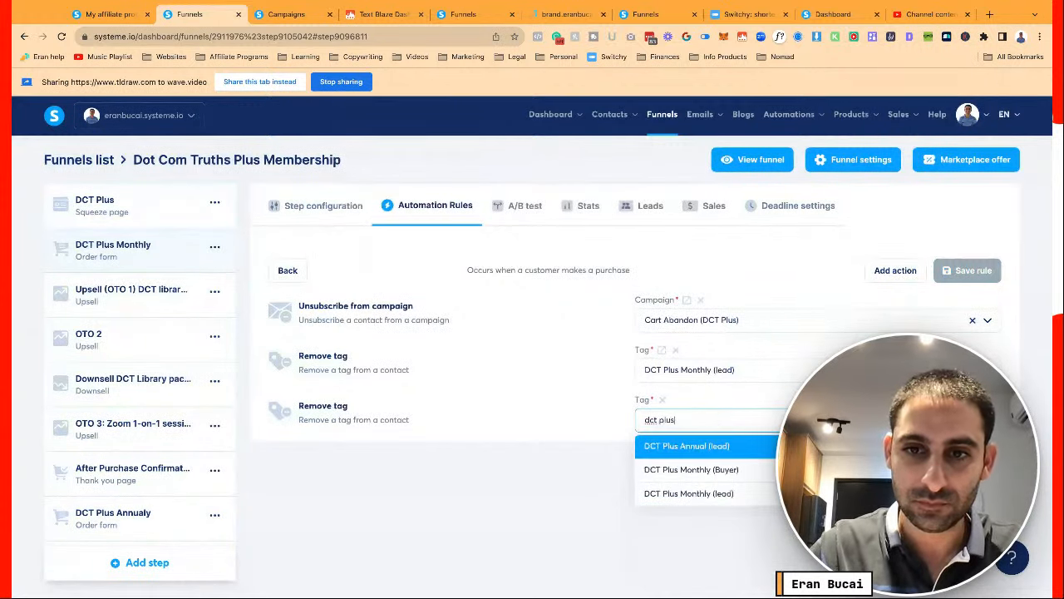
{"action": "left_click", "coordinate": [707, 447]}
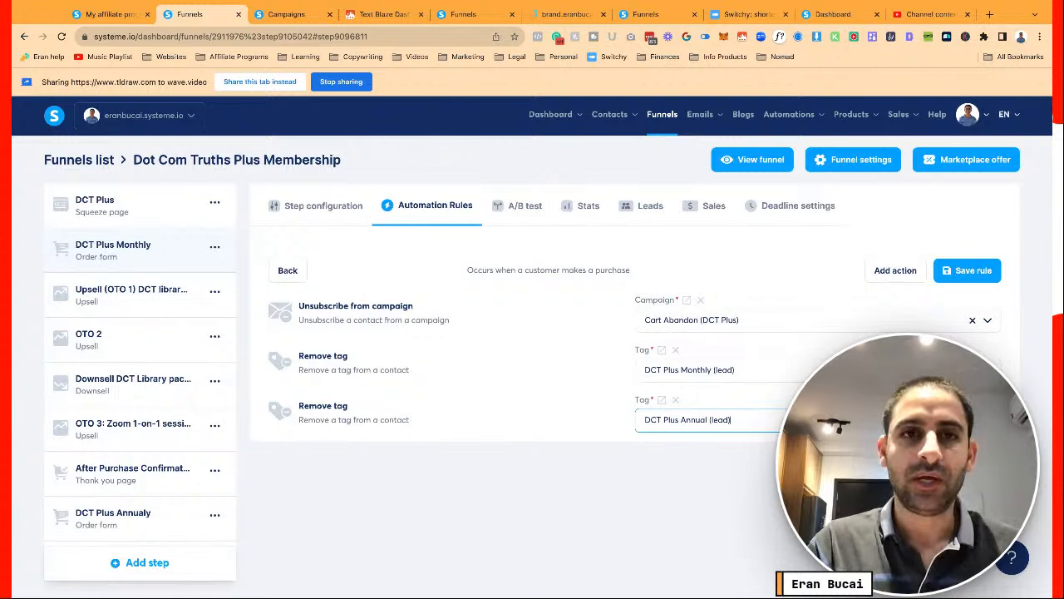
{"action": "left_click", "coordinate": [968, 275]}
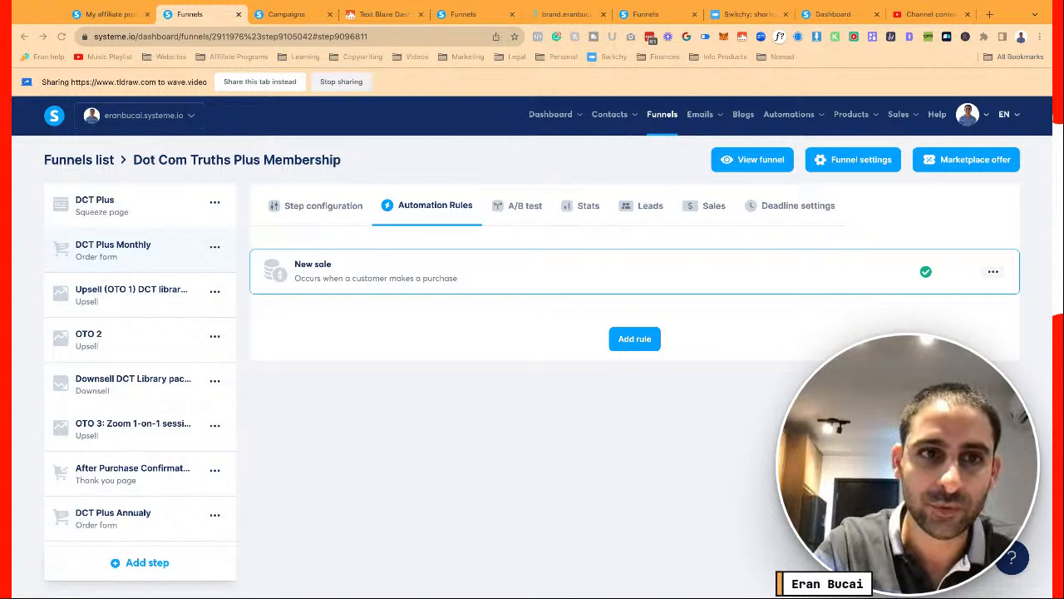
{"action": "left_click", "coordinate": [124, 235]}
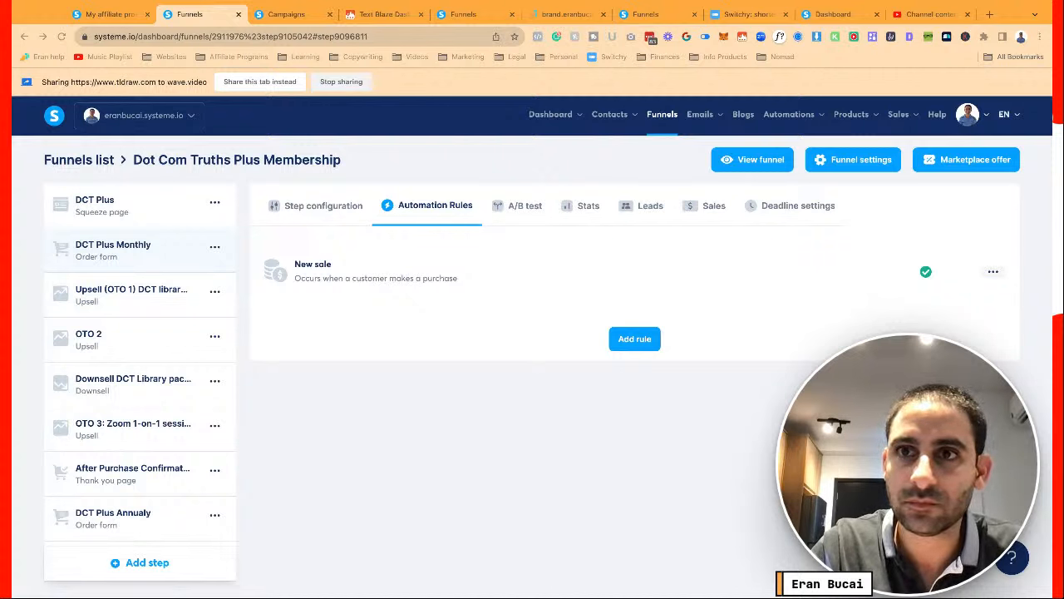
Switch from the systeme.io Automation Rules page to the Channel content browser tab
{"action": "key", "text": "super+Tab"}
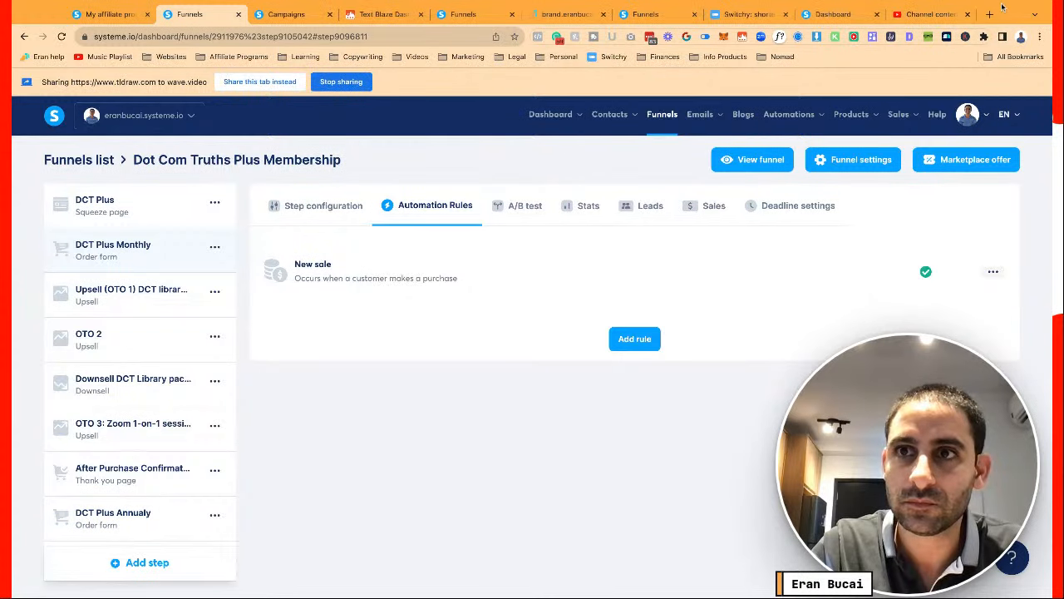
{"action": "left_click", "coordinate": [929, 14]}
Load the DCT Members/Buyers CRM spreadsheet from its pasted link
{"action": "left_click", "coordinate": [359, 37]}
{"action": "key", "text": "ctrl+v"}
{"action": "key", "text": "Return"}
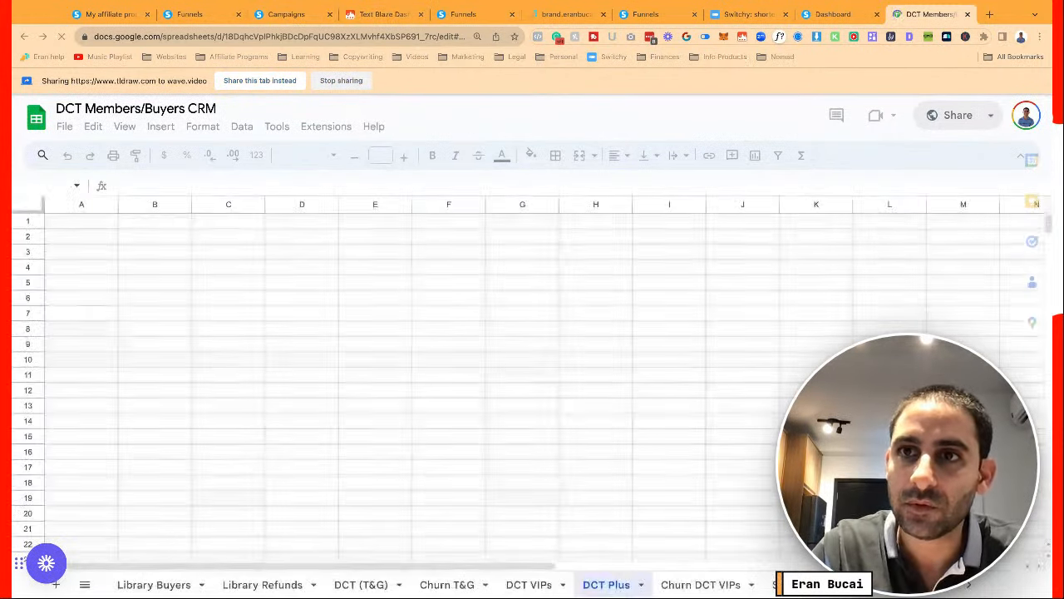
Open connect.pabbly.com in a new tab, log in, and return to the CRM sheet
{"action": "left_click", "coordinate": [990, 14]}
{"action": "type", "text": "pab"}
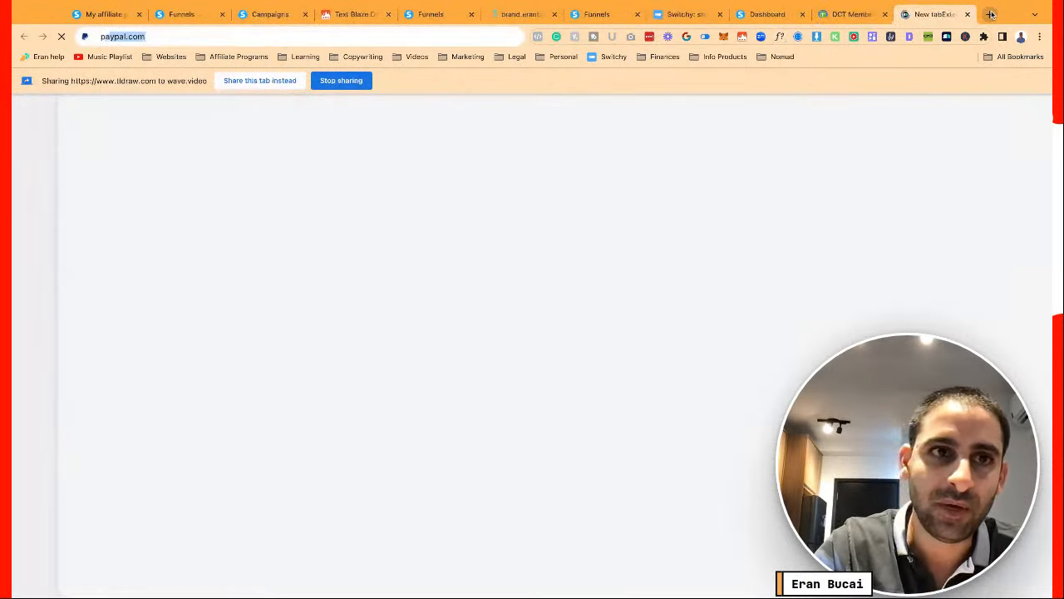
{"action": "key", "text": "Down"}
{"action": "key", "text": "Down"}
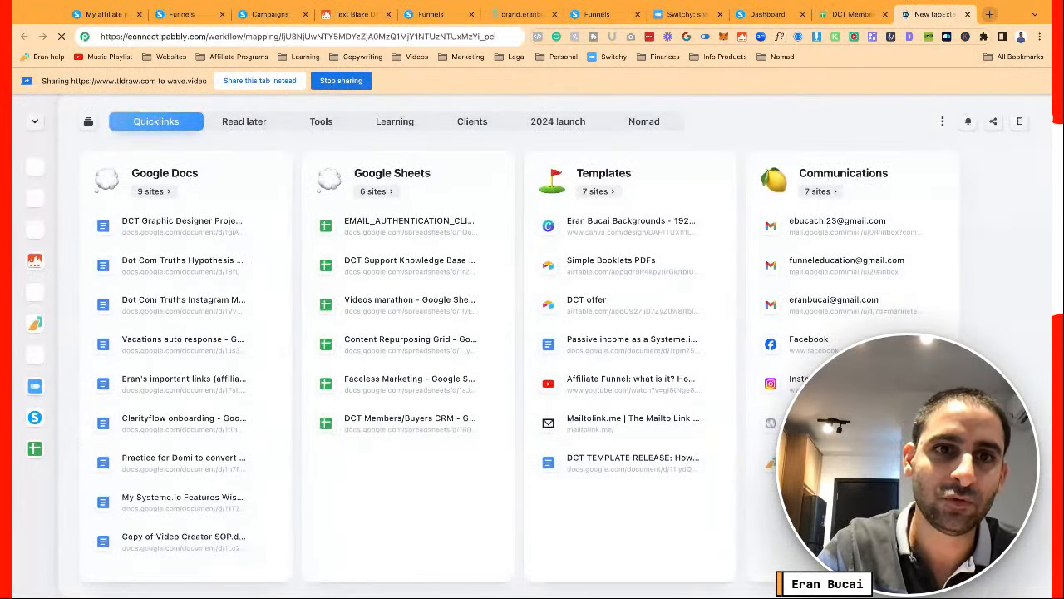
{"action": "left_click", "coordinate": [857, 17]}
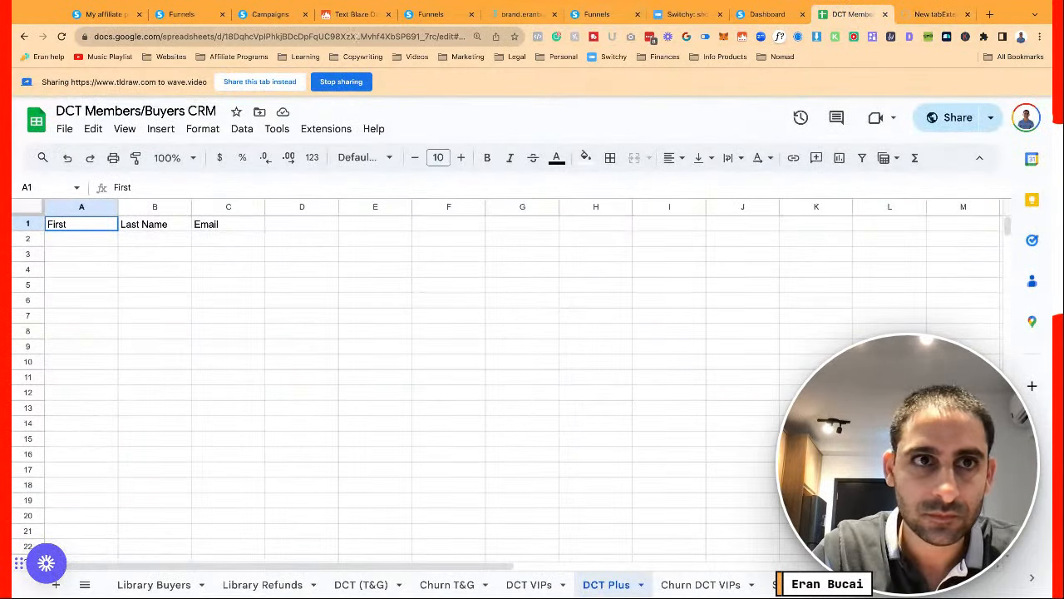
{"action": "left_click", "coordinate": [190, 15]}
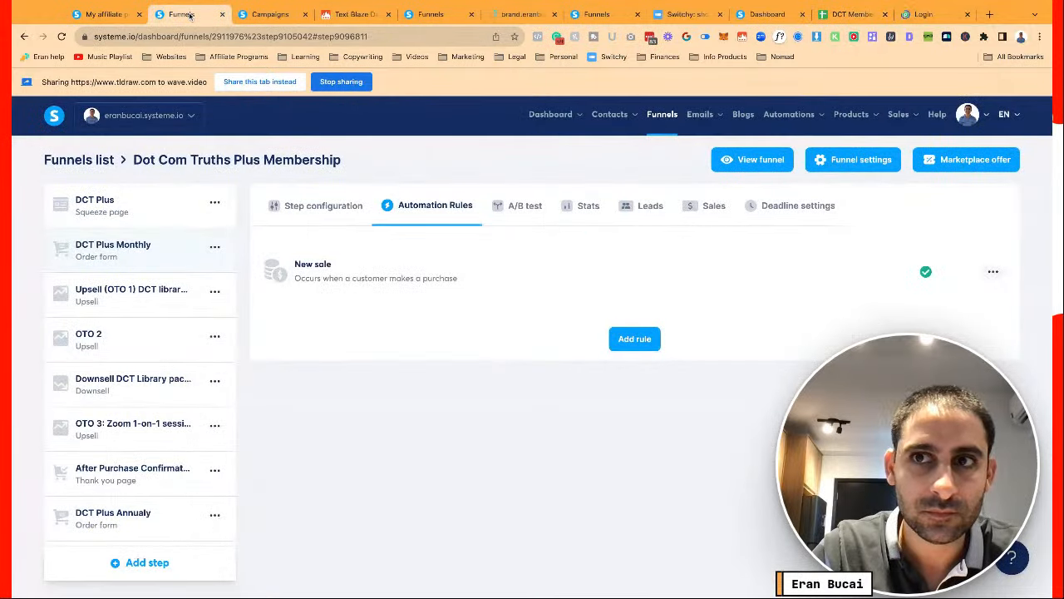
{"action": "left_click", "coordinate": [923, 14]}
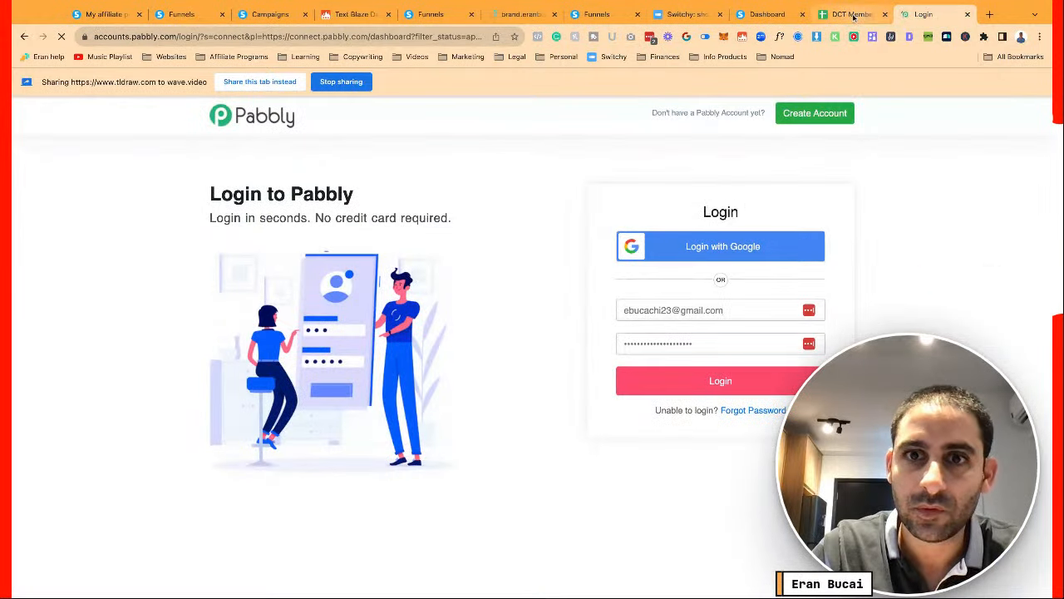
{"action": "left_click", "coordinate": [854, 15]}
{"action": "left_click", "coordinate": [923, 14]}
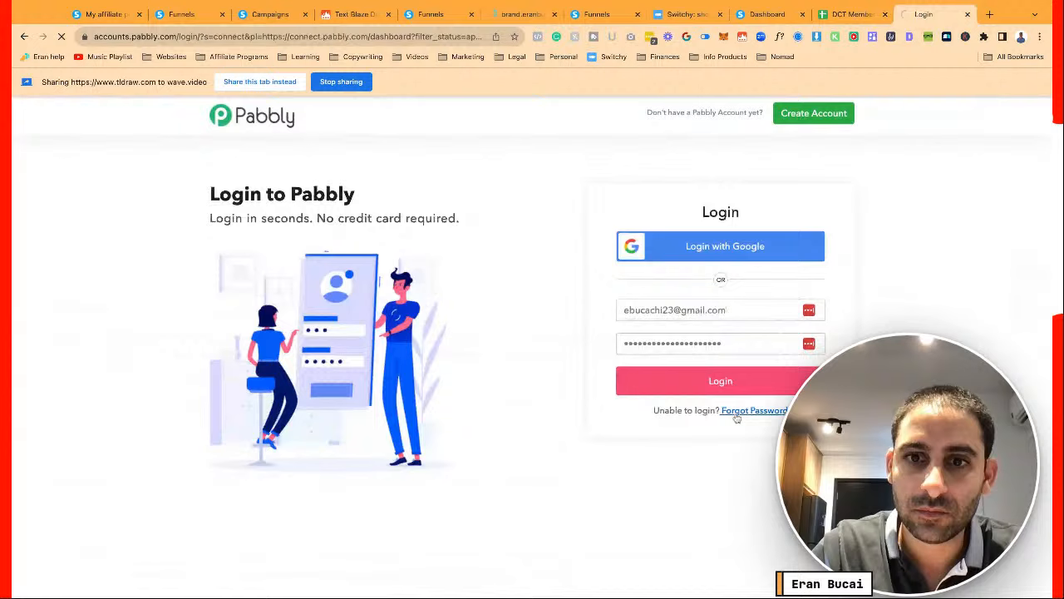
{"action": "left_click", "coordinate": [652, 384]}
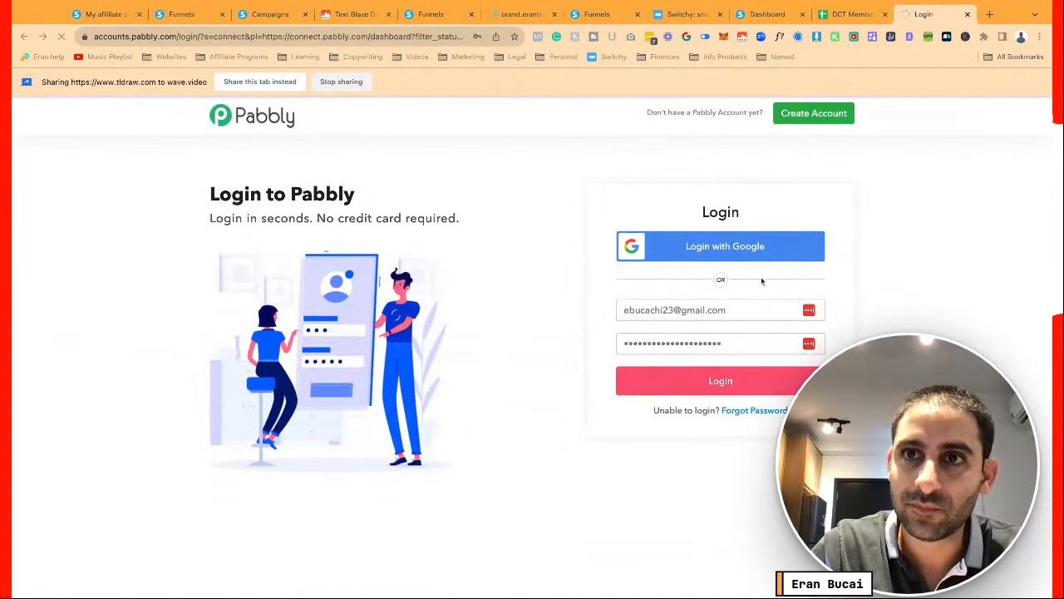
{"action": "left_click", "coordinate": [850, 14]}
Enter 'Date joined' in D1 and 'Price' in E1 of the DCT Plus sheet
{"action": "left_click", "coordinate": [290, 225]}
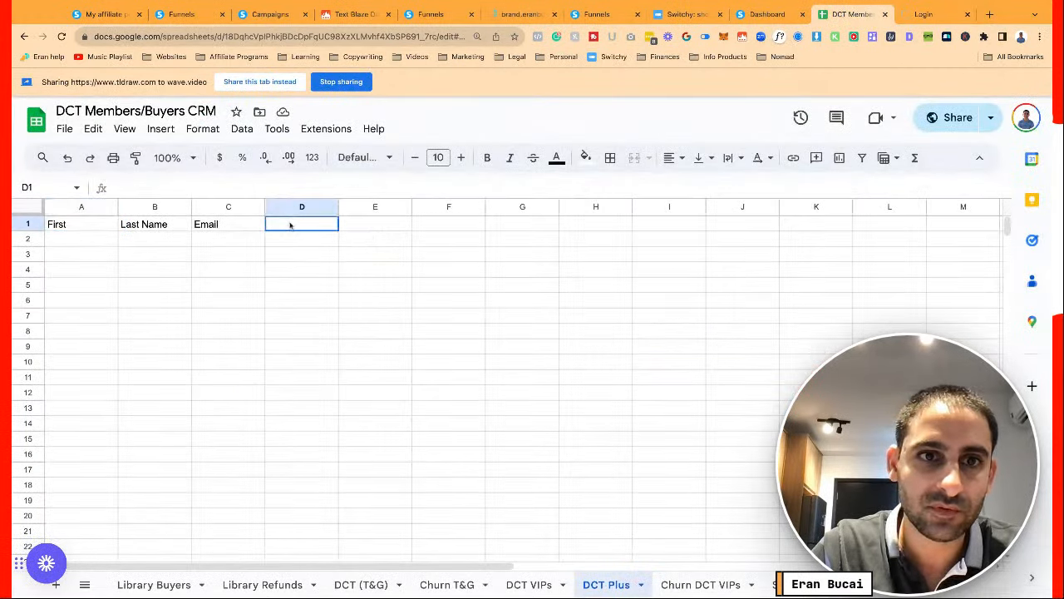
{"action": "type", "text": "Date joined"}
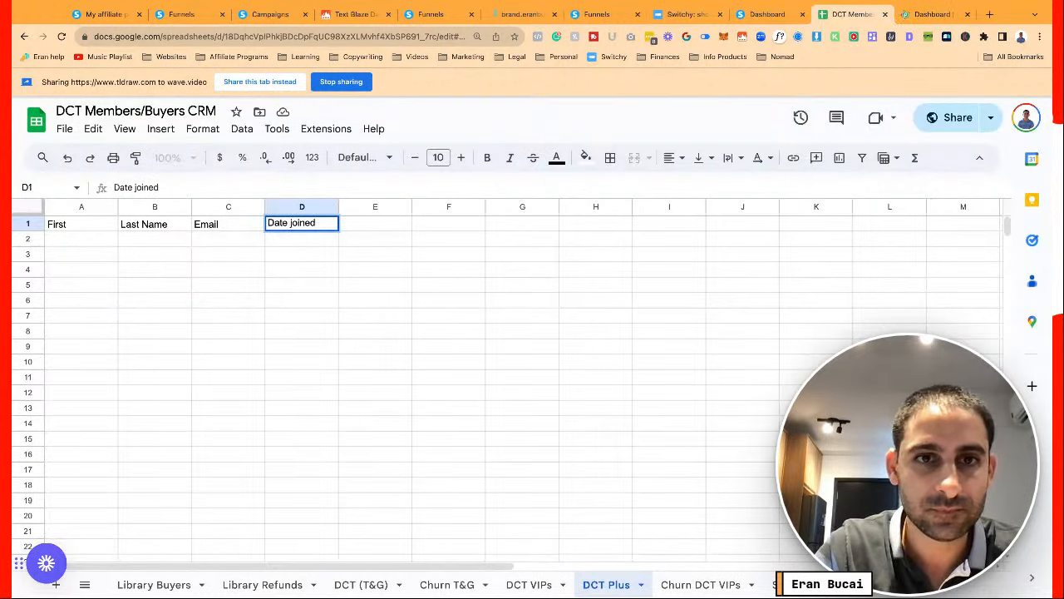
{"action": "key", "text": "Tab"}
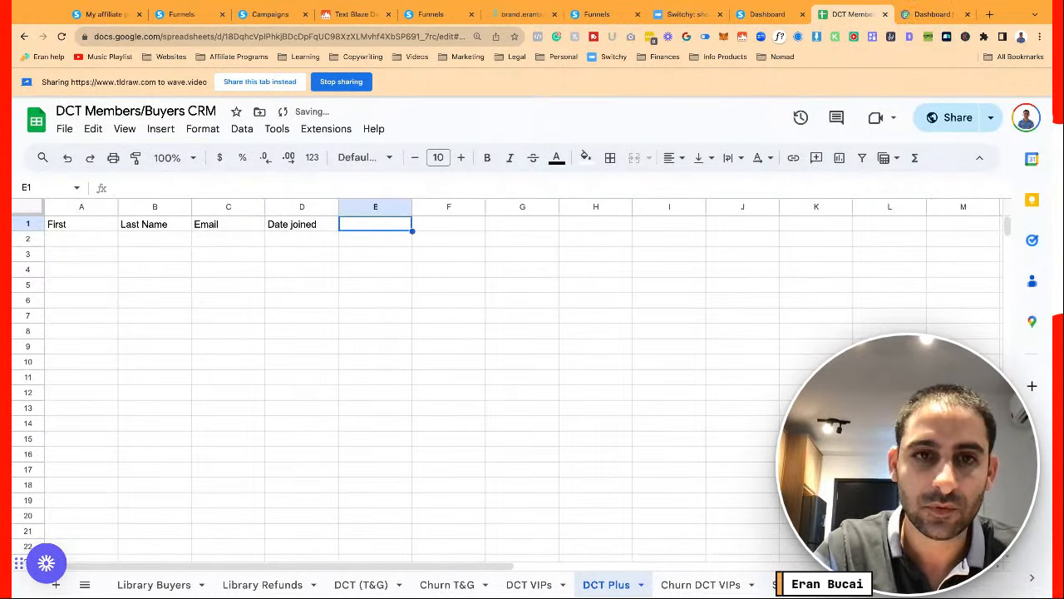
{"action": "type", "text": "Amount"}
{"action": "key", "text": "BackSpace"}
{"action": "key", "text": "BackSpace"}
{"action": "key", "text": "BackSpace"}
{"action": "key", "text": "BackSpace"}
{"action": "key", "text": "BackSpace"}
{"action": "key", "text": "BackSpace"}
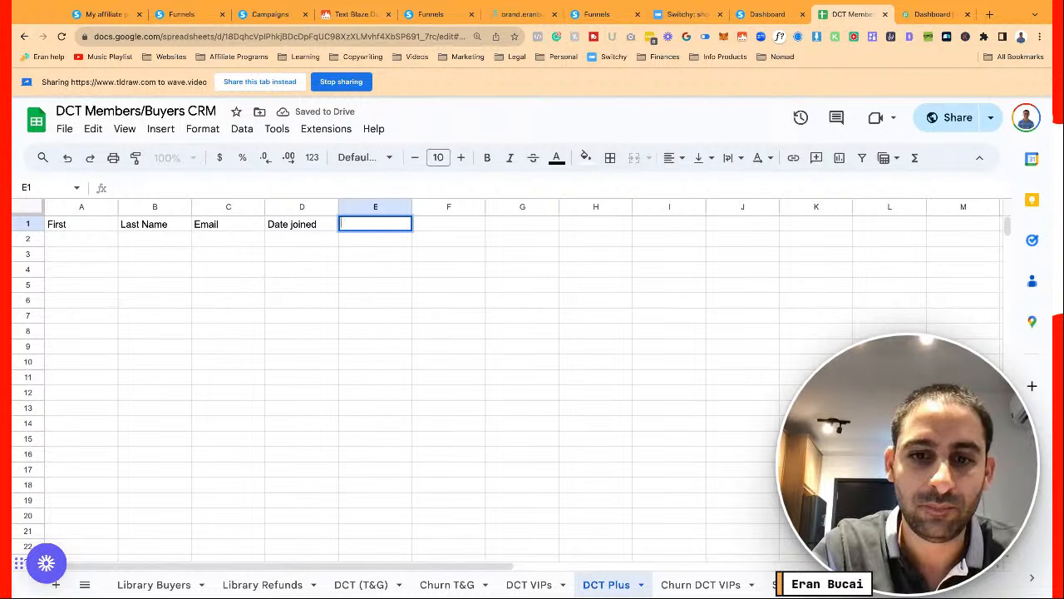
{"action": "type", "text": "Price"}
{"action": "left_click", "coordinate": [300, 247]}
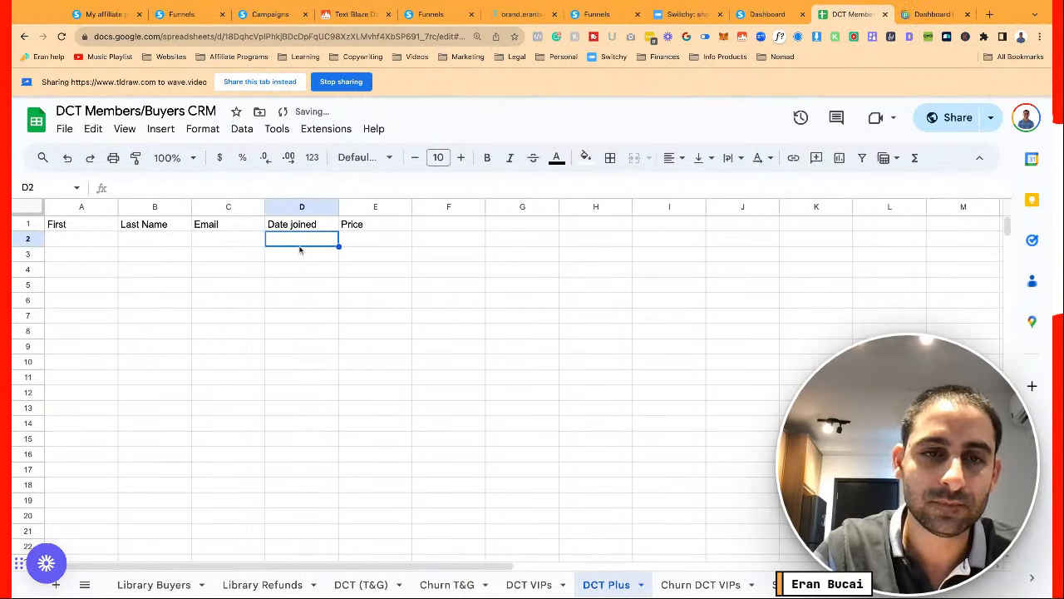
{"action": "key", "text": "Up"}
{"action": "key", "text": "Right"}
{"action": "key", "text": "Down"}
{"action": "key", "text": "Left"}
{"action": "key", "text": "Left"}
{"action": "key", "text": "Left"}
{"action": "key", "text": "Left"}
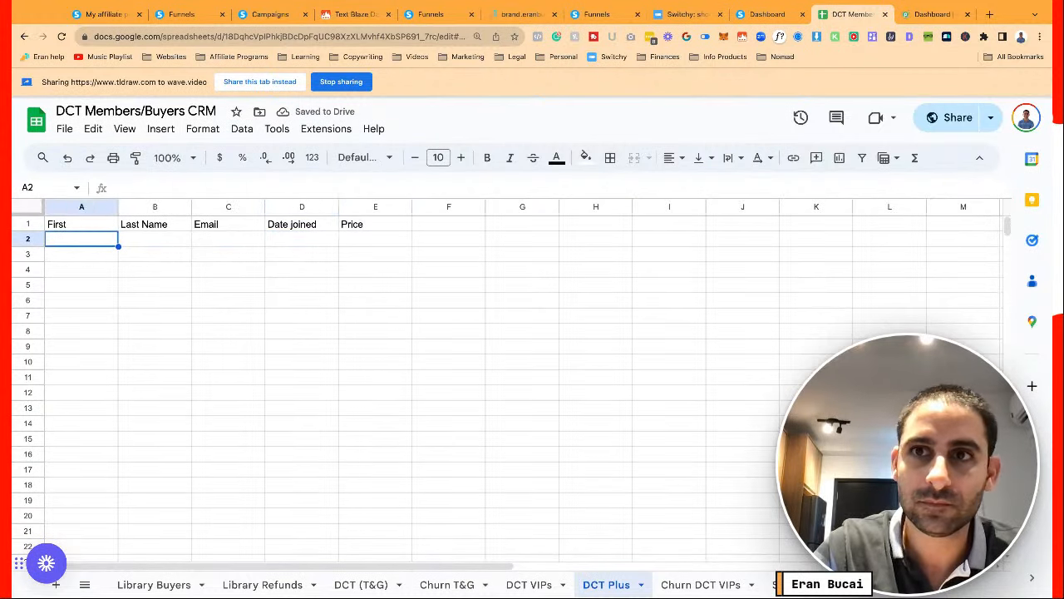
Create a Pabbly Connect workflow named DCT Plus in the Home folder, then return to the CRM sheet
{"action": "left_click", "coordinate": [932, 11]}
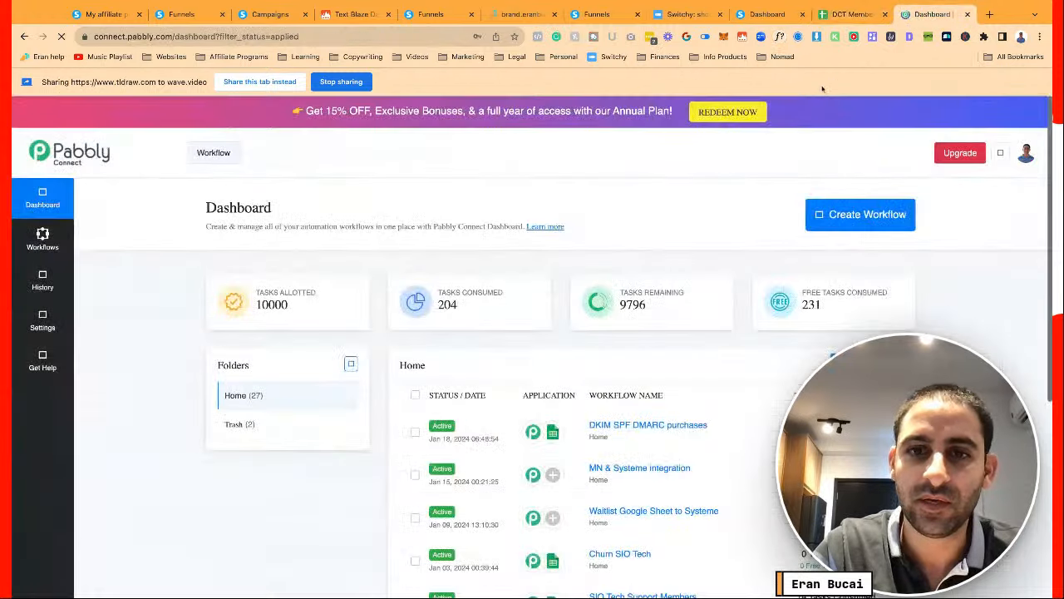
{"action": "left_click", "coordinate": [862, 215]}
{"action": "left_click", "coordinate": [460, 316]}
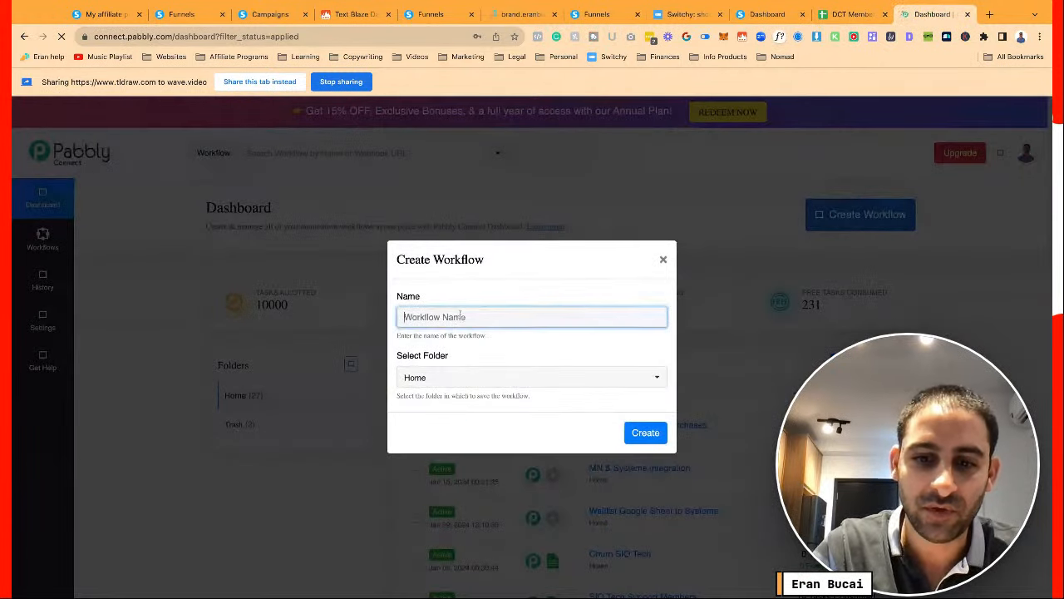
{"action": "type", "text": "DCT Plus"}
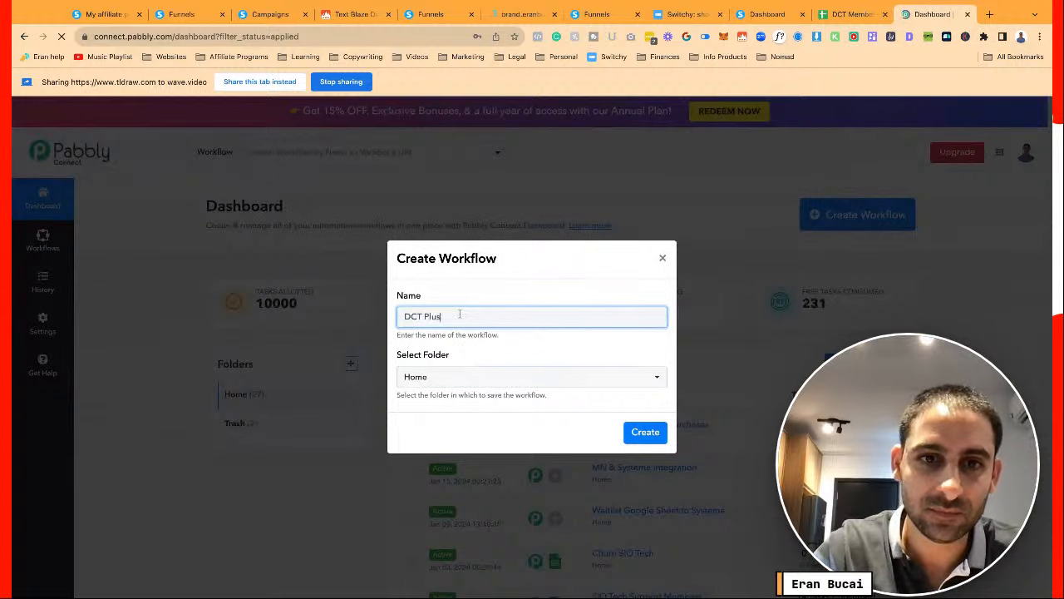
{"action": "left_click", "coordinate": [504, 377]}
{"action": "left_click", "coordinate": [519, 358]}
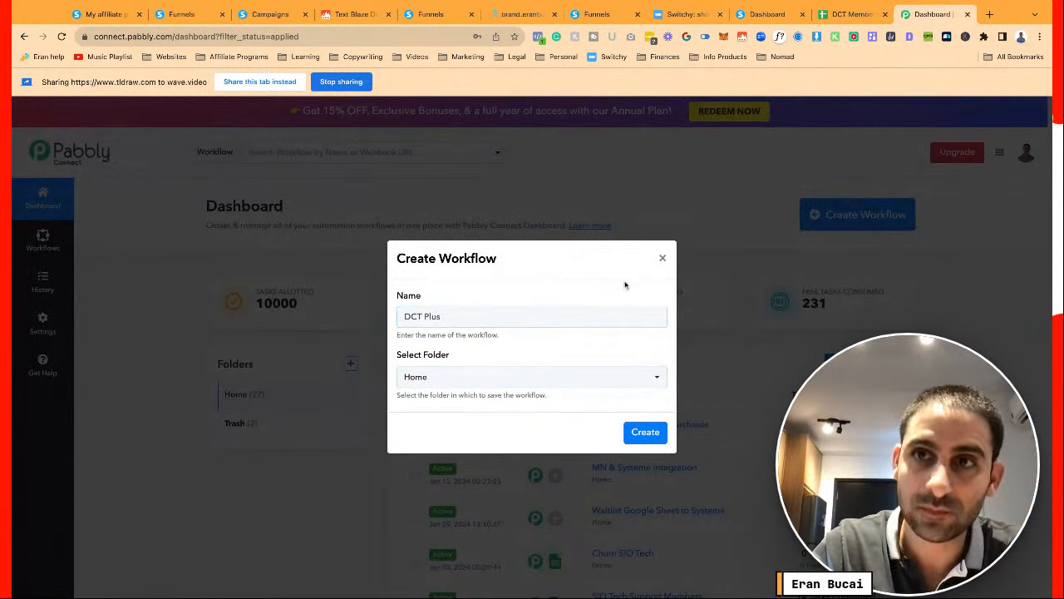
{"action": "left_click", "coordinate": [853, 15]}
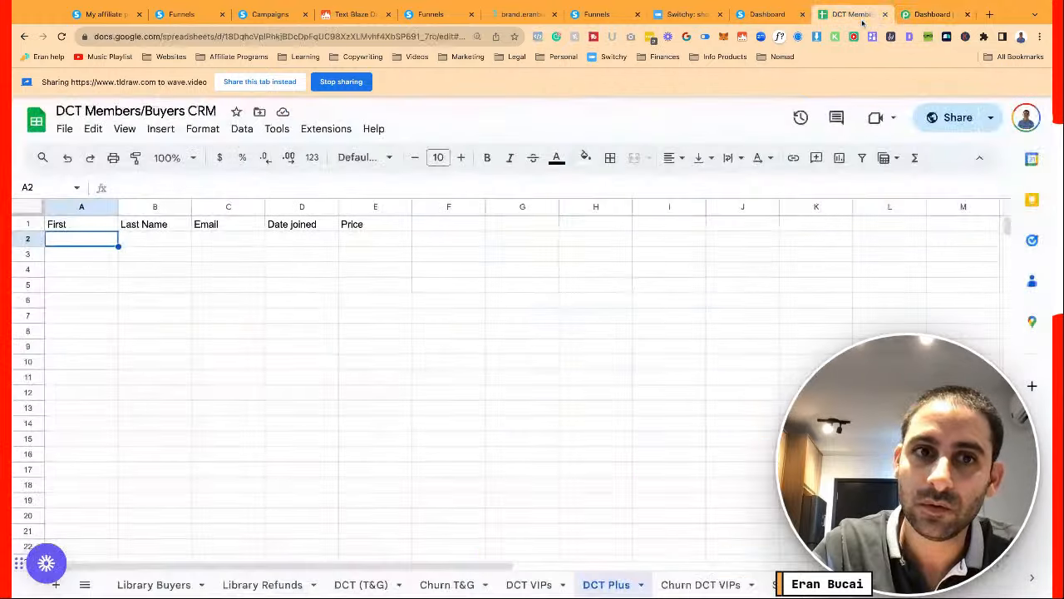
Rename the E1 header from Price to Plan
{"action": "left_click", "coordinate": [388, 230]}
{"action": "type", "text": "PLan"}
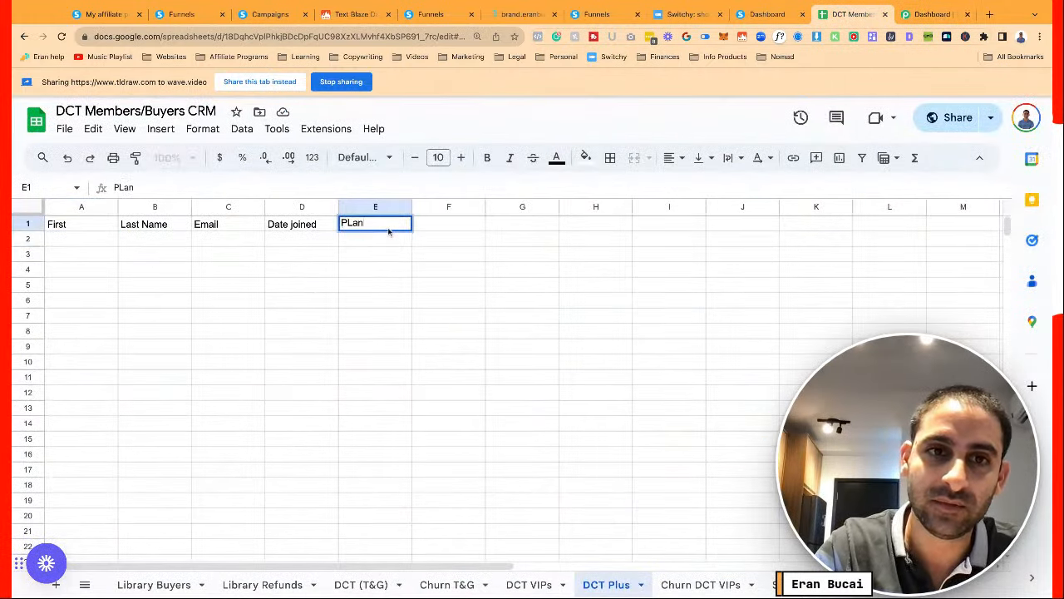
{"action": "key", "text": "BackSpace"}
{"action": "key", "text": "BackSpace"}
{"action": "key", "text": "BackSpace"}
{"action": "type", "text": "a"}
{"action": "type", "text": "an"}
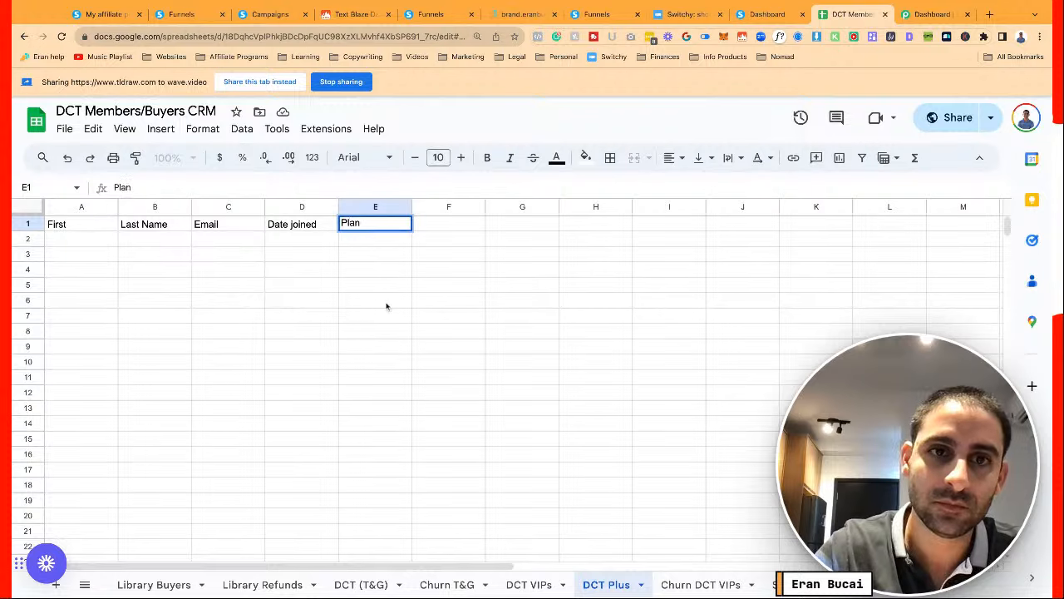
{"action": "key", "text": "Return"}
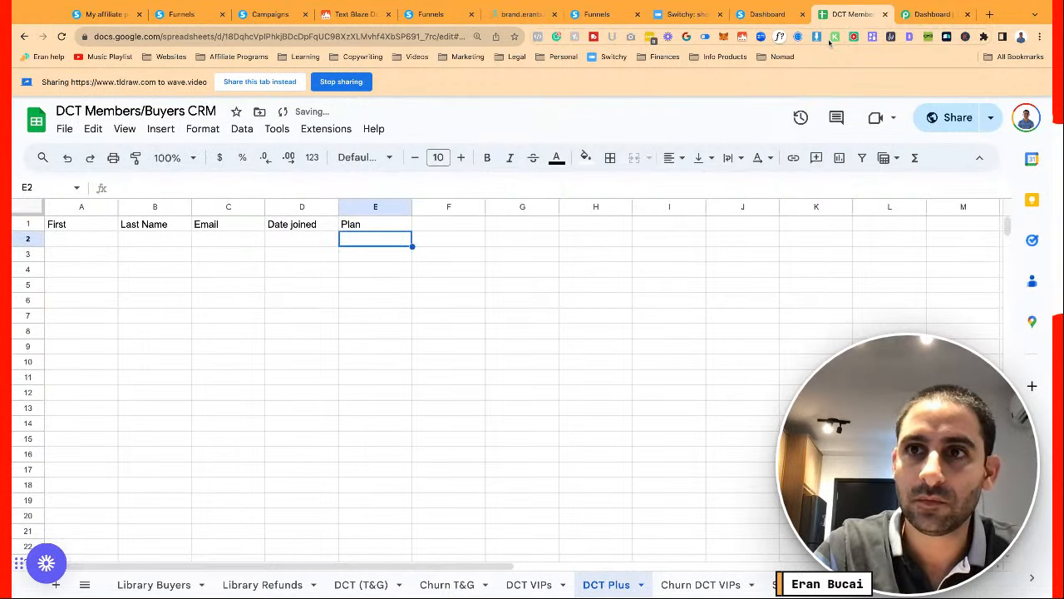
{"action": "left_click", "coordinate": [930, 14]}
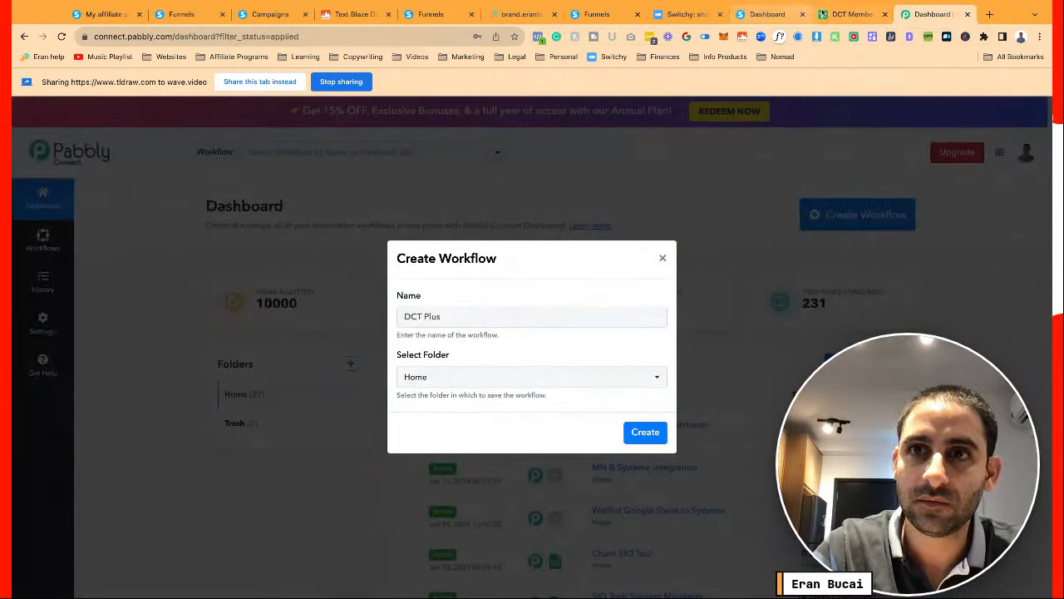
{"action": "left_click", "coordinate": [849, 15]}
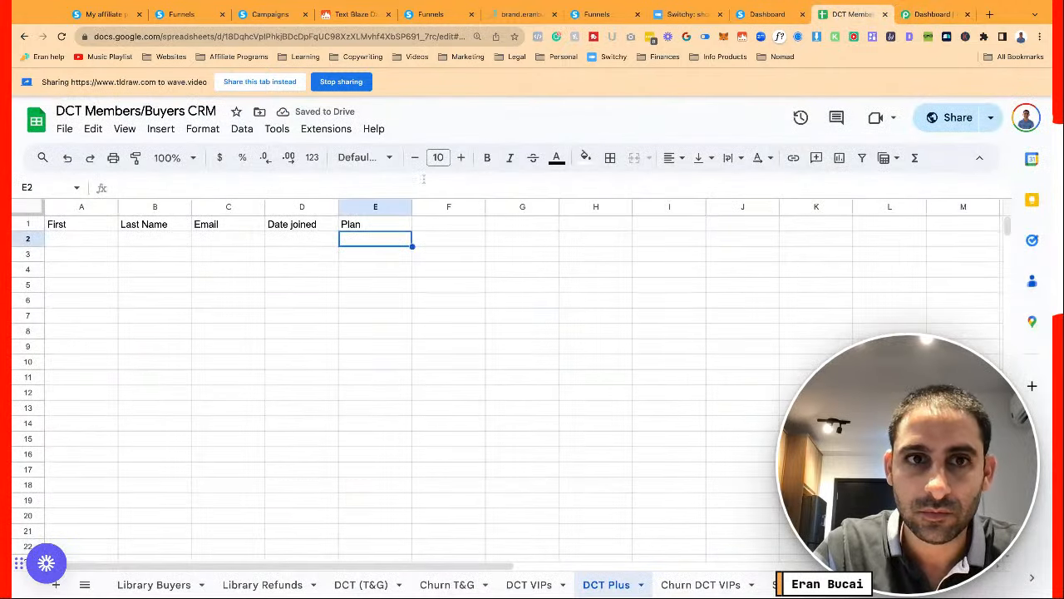
Browse the data tools menu without choosing anything, then select the whole Plan column
{"action": "left_click", "coordinate": [243, 128]}
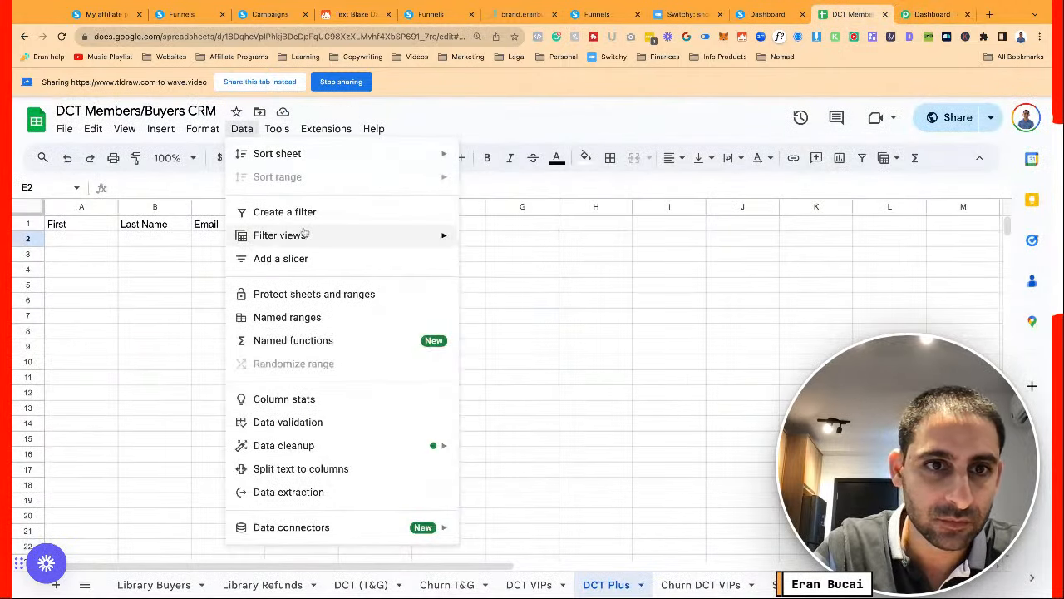
{"action": "mouse_move", "coordinate": [304, 234]}
{"action": "left_click", "coordinate": [491, 431]}
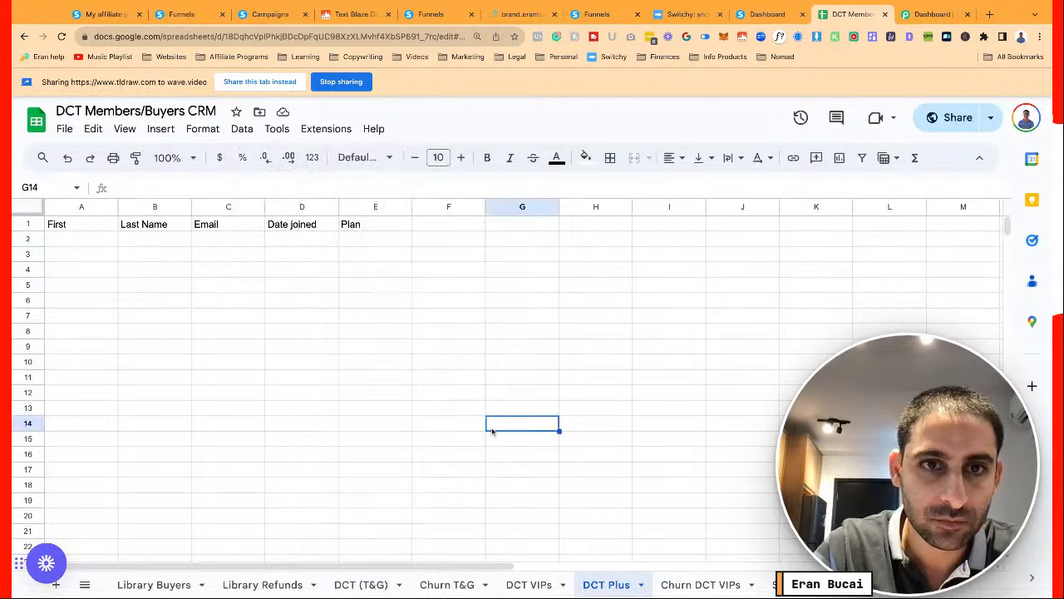
{"action": "left_click", "coordinate": [371, 244]}
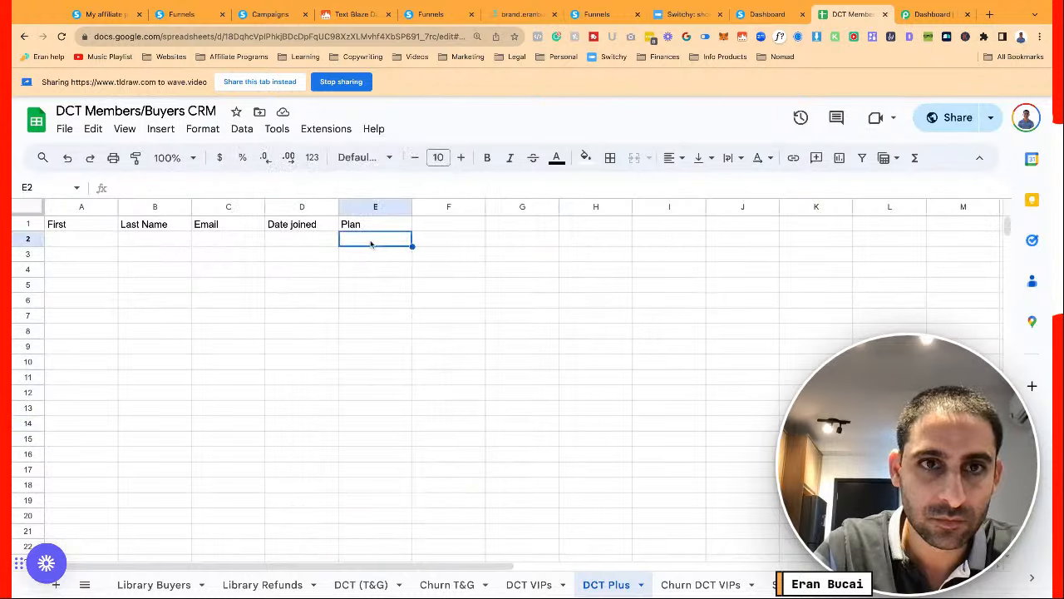
{"action": "left_click", "coordinate": [239, 133]}
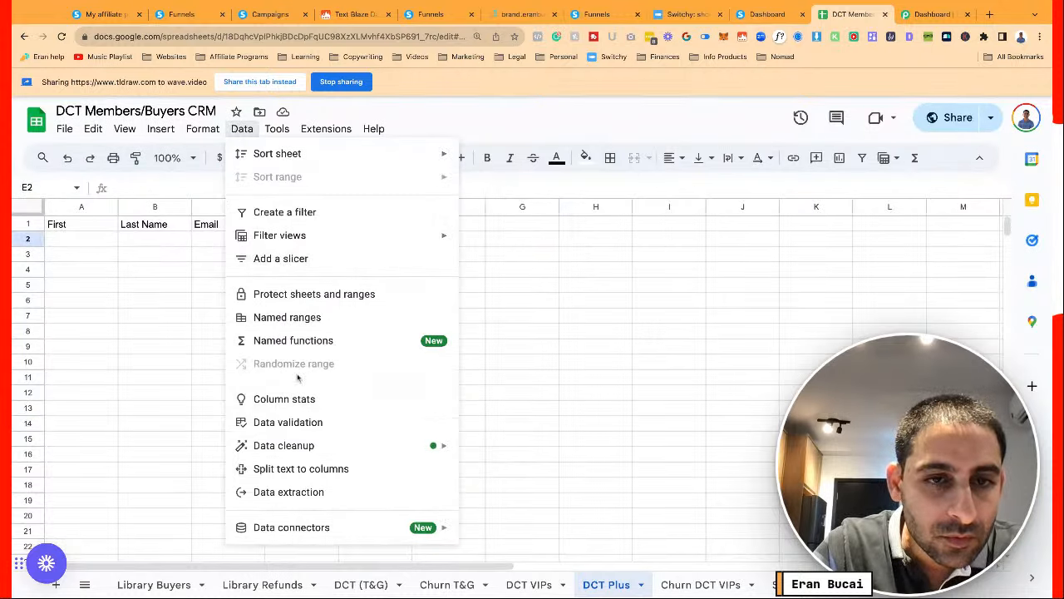
{"action": "left_click", "coordinate": [507, 376]}
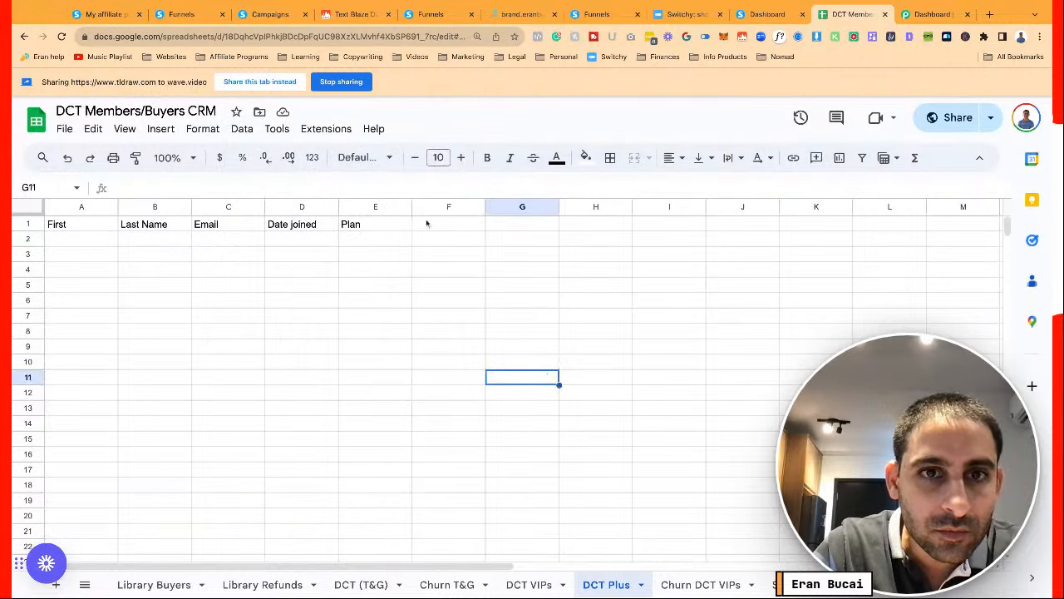
{"action": "left_click", "coordinate": [373, 205]}
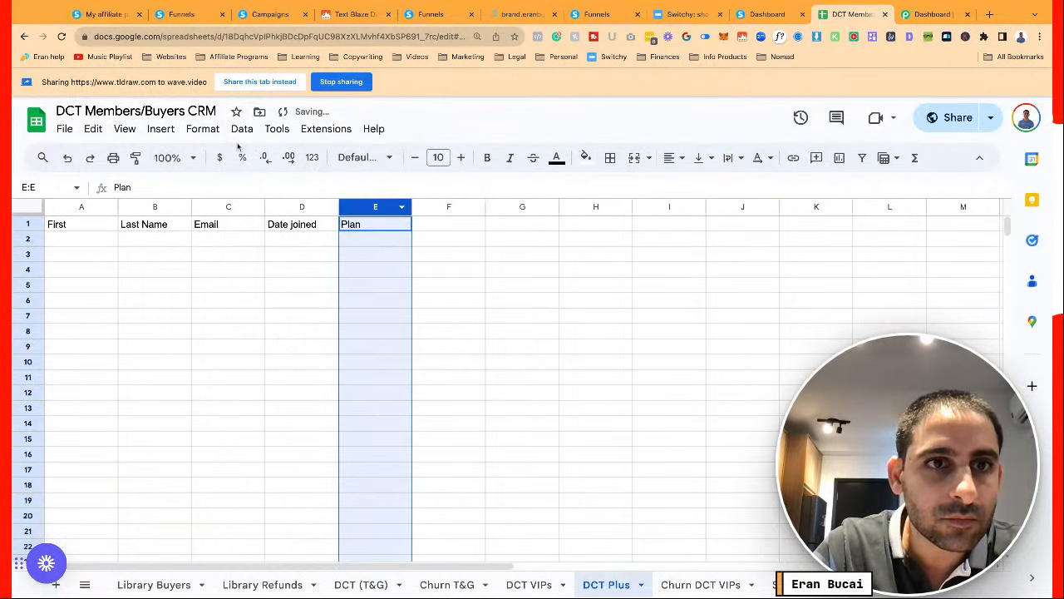
Insert a dropdown covering E2:E1000 and colour its first option light green
{"action": "left_click", "coordinate": [162, 129]}
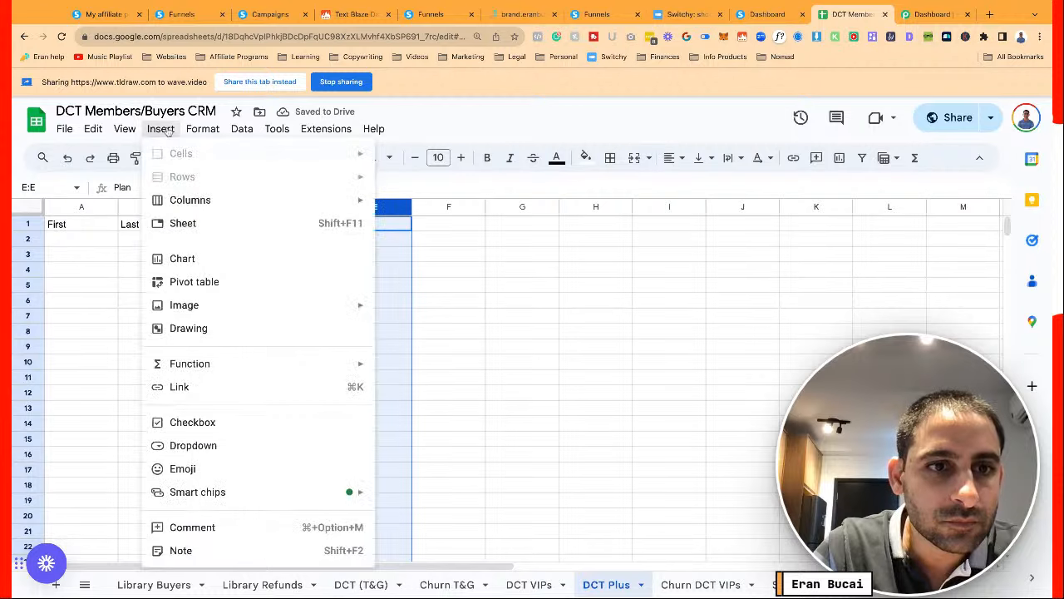
{"action": "left_click", "coordinate": [260, 448]}
{"action": "left_click", "coordinate": [843, 227]}
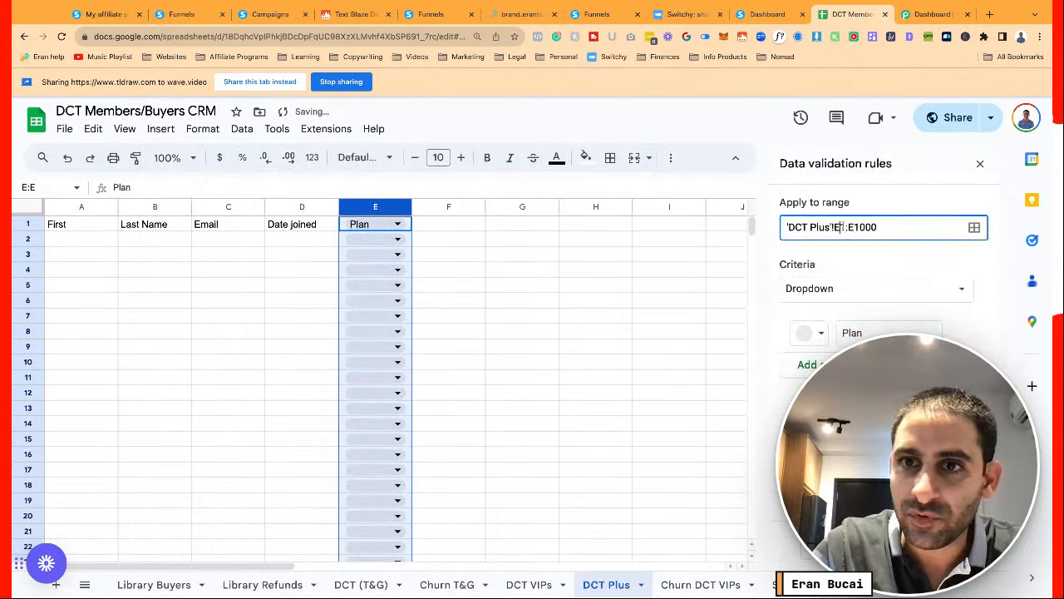
{"action": "type", "text": "2"}
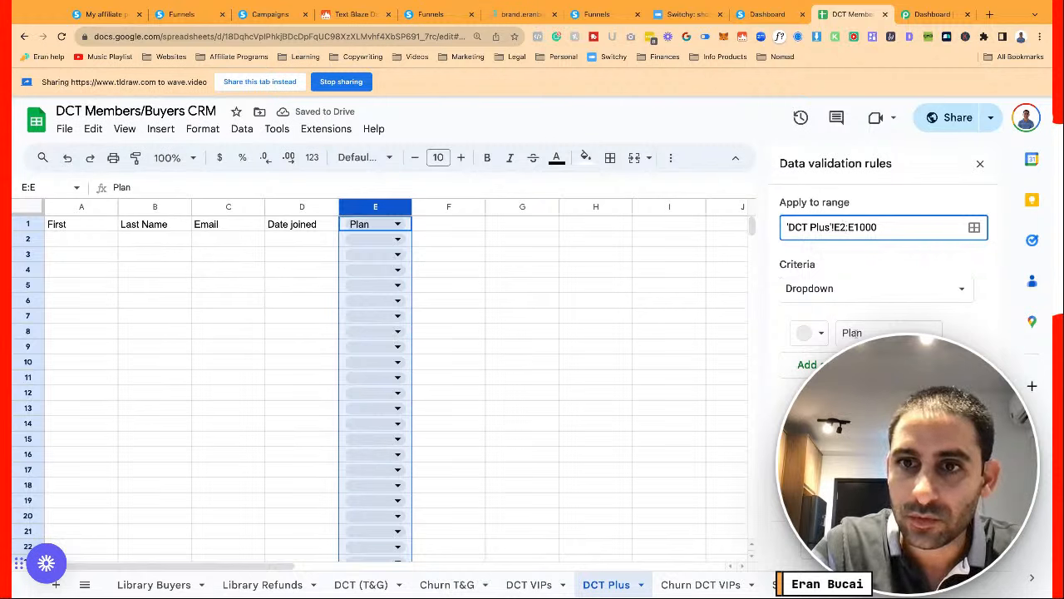
{"action": "double_click", "coordinate": [853, 332]}
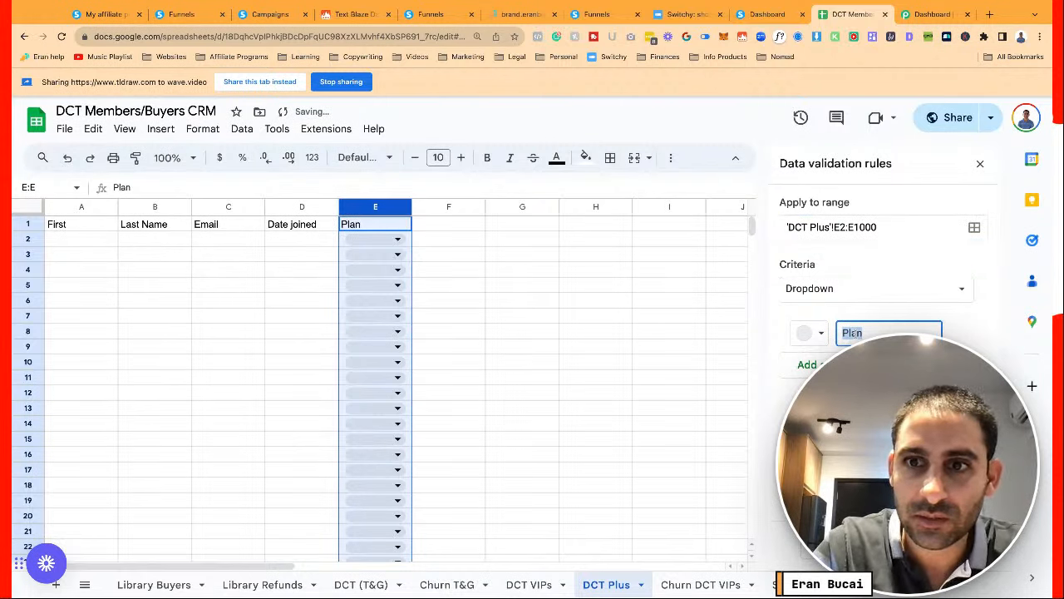
{"action": "left_click", "coordinate": [820, 336]}
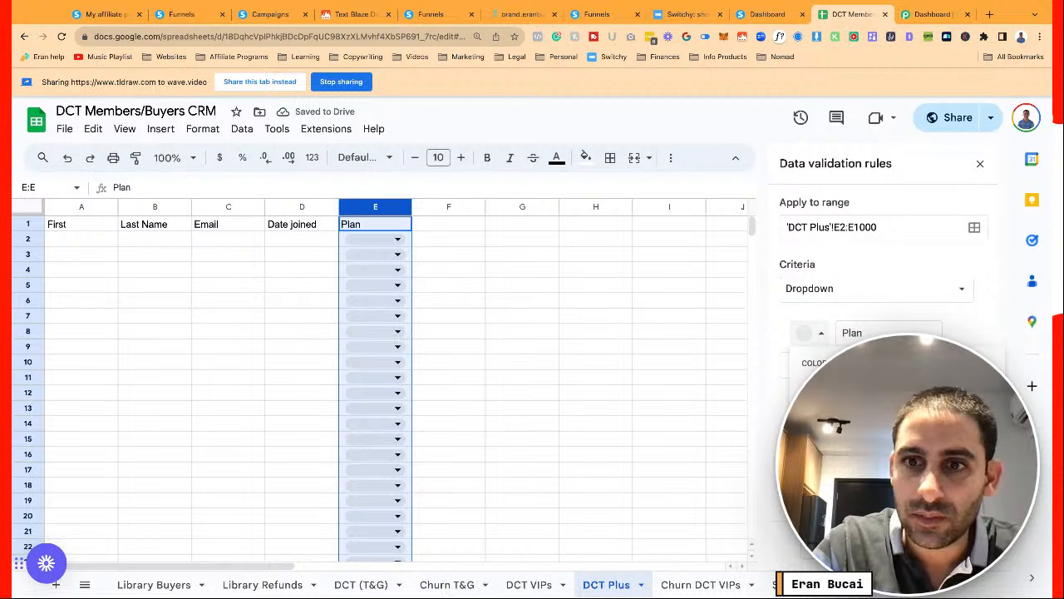
{"action": "left_click", "coordinate": [878, 385]}
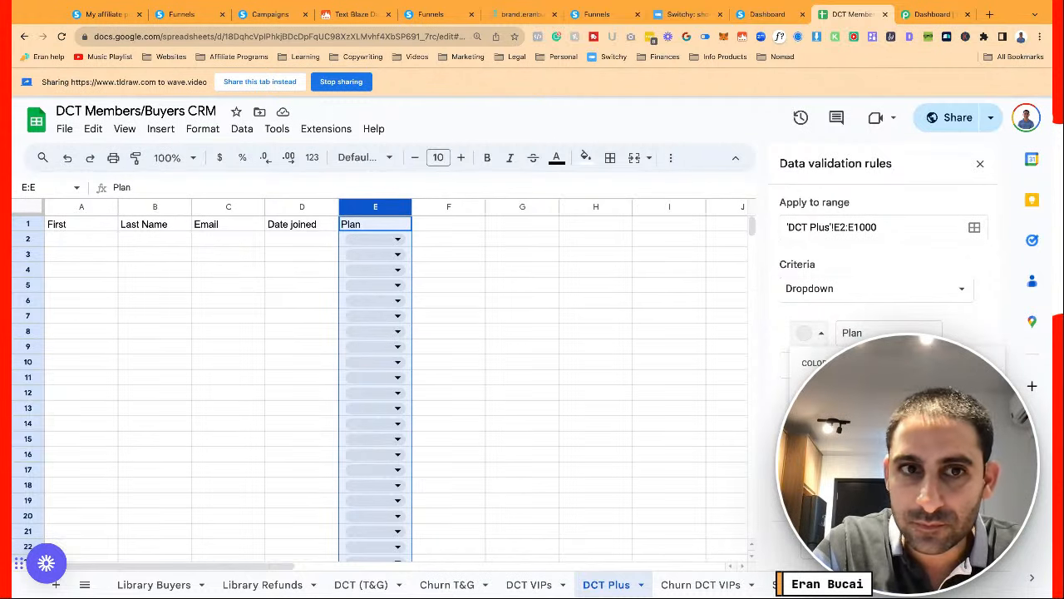
Name the options Annual and Monthly, make Monthly dark red, save, and test E2's dropdown
{"action": "double_click", "coordinate": [871, 332]}
{"action": "type", "text": "Annual"}
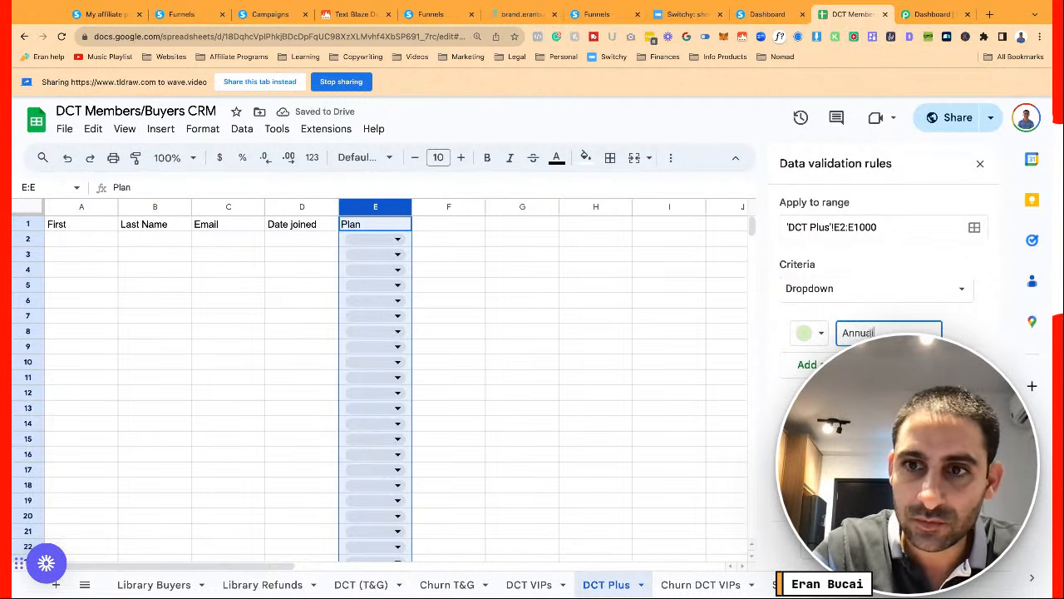
{"action": "key", "text": "Return"}
{"action": "left_click", "coordinate": [866, 332]}
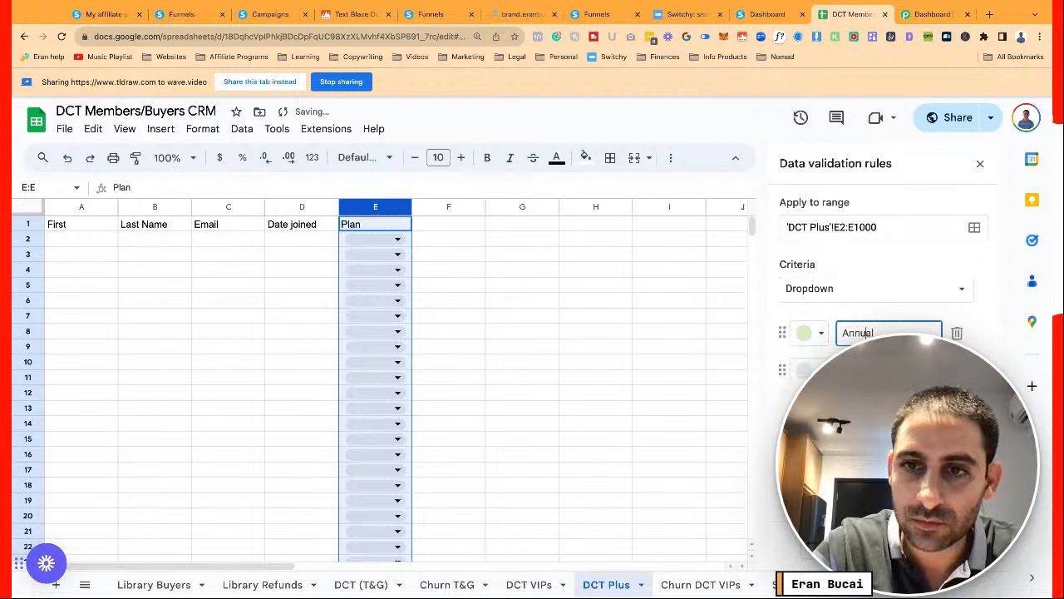
{"action": "left_click", "coordinate": [810, 371]}
{"action": "left_click", "coordinate": [824, 441]}
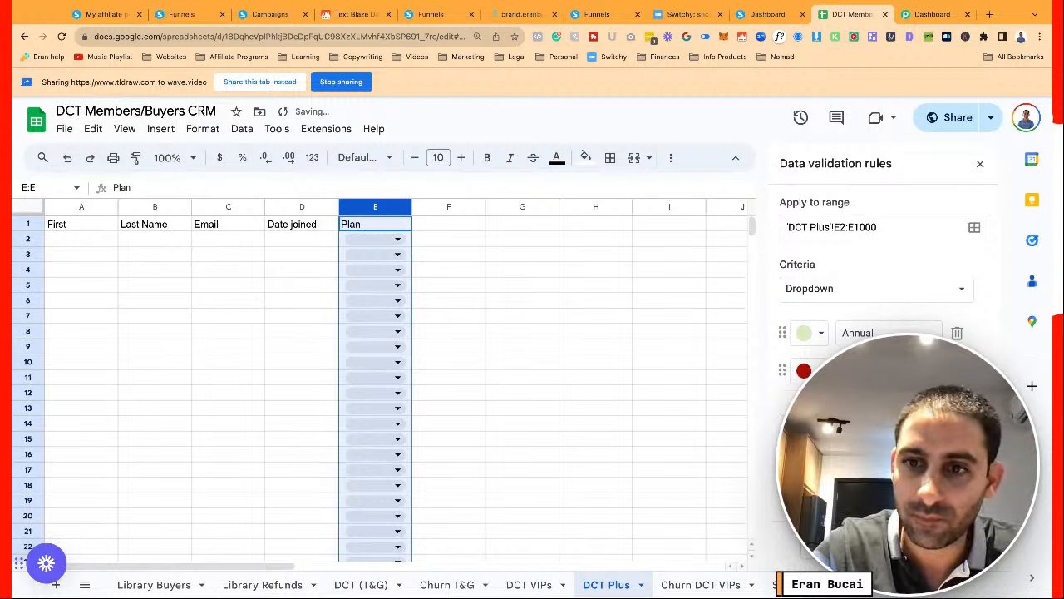
{"action": "left_click", "coordinate": [952, 544]}
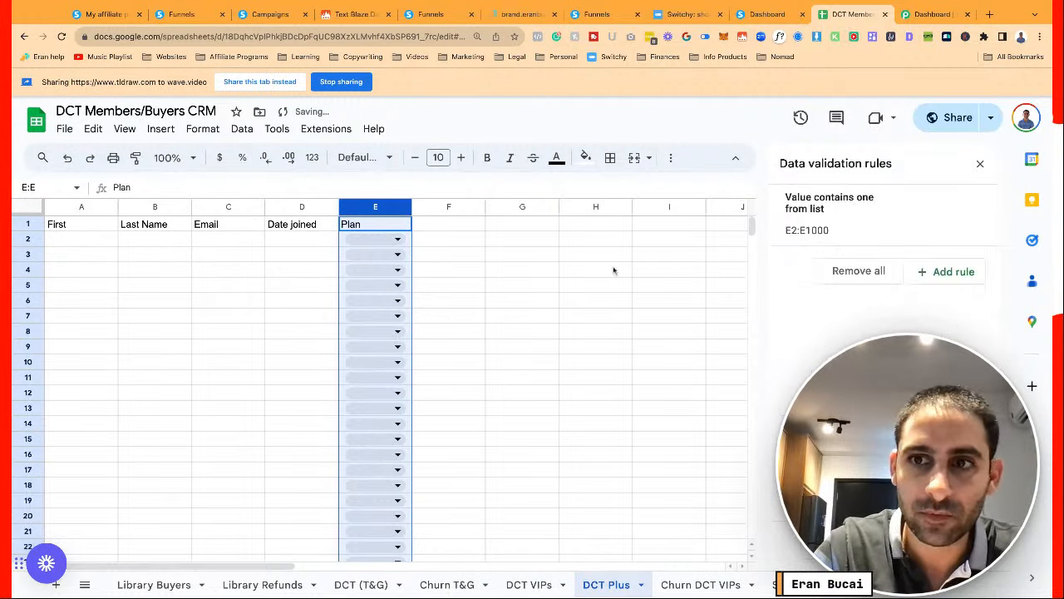
{"action": "left_click", "coordinate": [397, 240]}
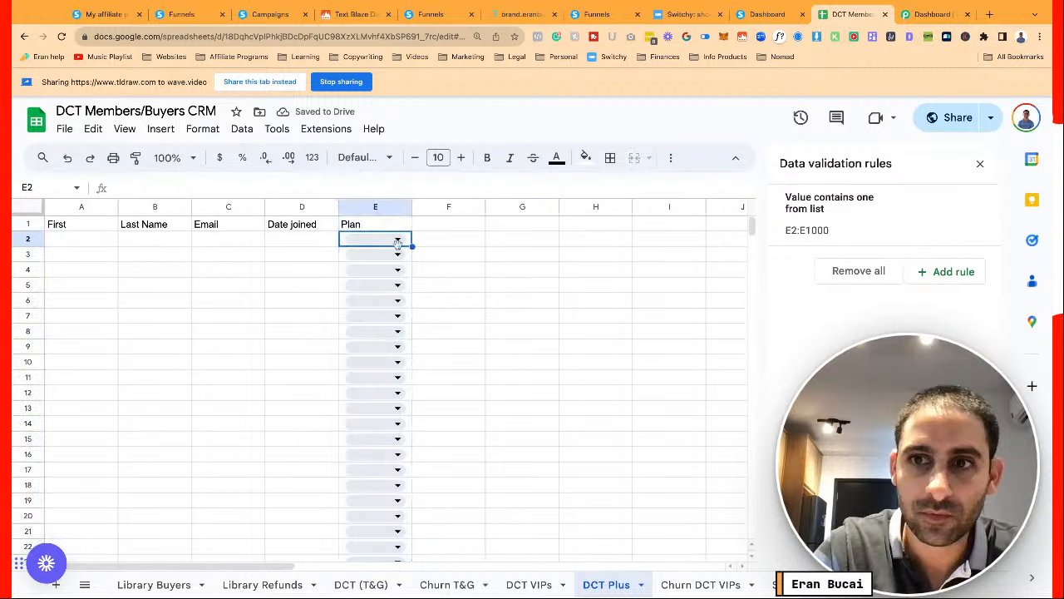
{"action": "left_click", "coordinate": [398, 240]}
Bold the header cells A1:E1 and freeze row 1
{"action": "left_click_drag", "start_coordinate": [83, 226], "coordinate": [411, 228]}
{"action": "key", "text": "ctrl+b"}
{"action": "left_click", "coordinate": [53, 241]}
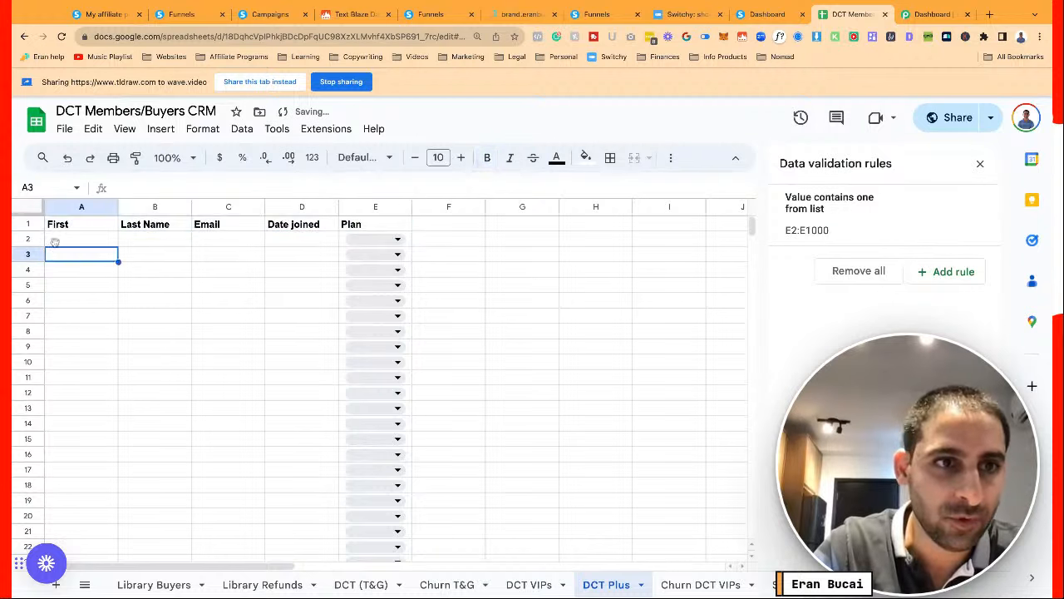
{"action": "left_click", "coordinate": [35, 224]}
{"action": "right_click", "coordinate": [35, 224]}
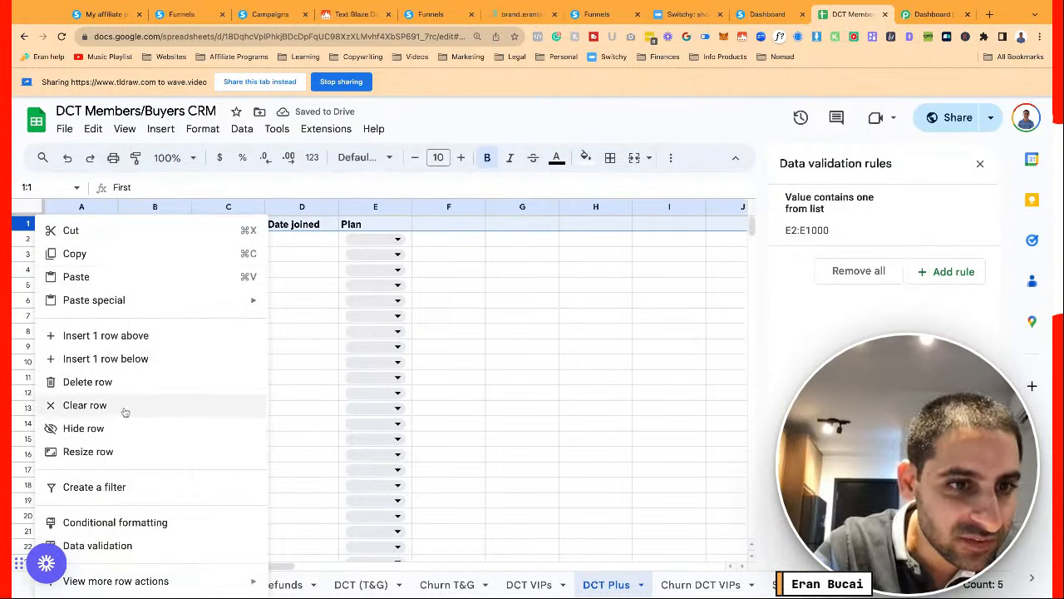
{"action": "mouse_move", "coordinate": [179, 581]}
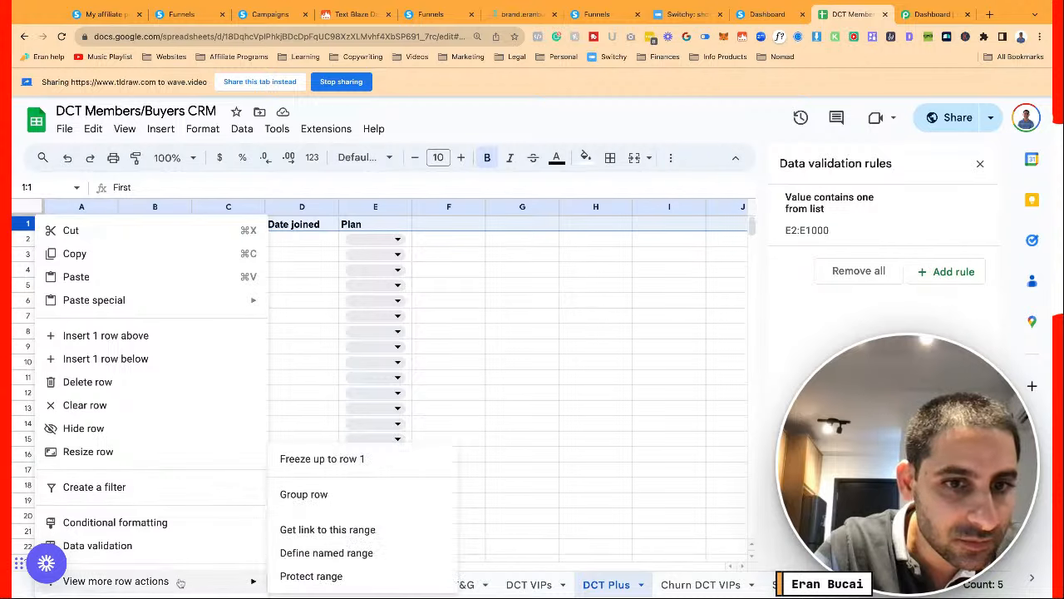
{"action": "left_click", "coordinate": [320, 458]}
{"action": "left_click", "coordinate": [316, 352]}
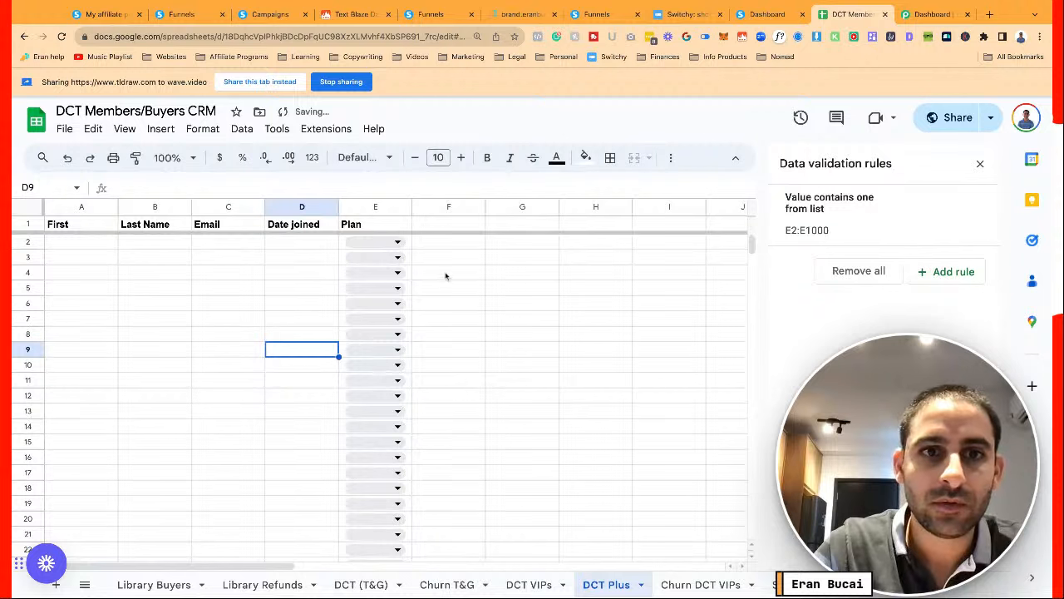
{"action": "left_click", "coordinate": [304, 243]}
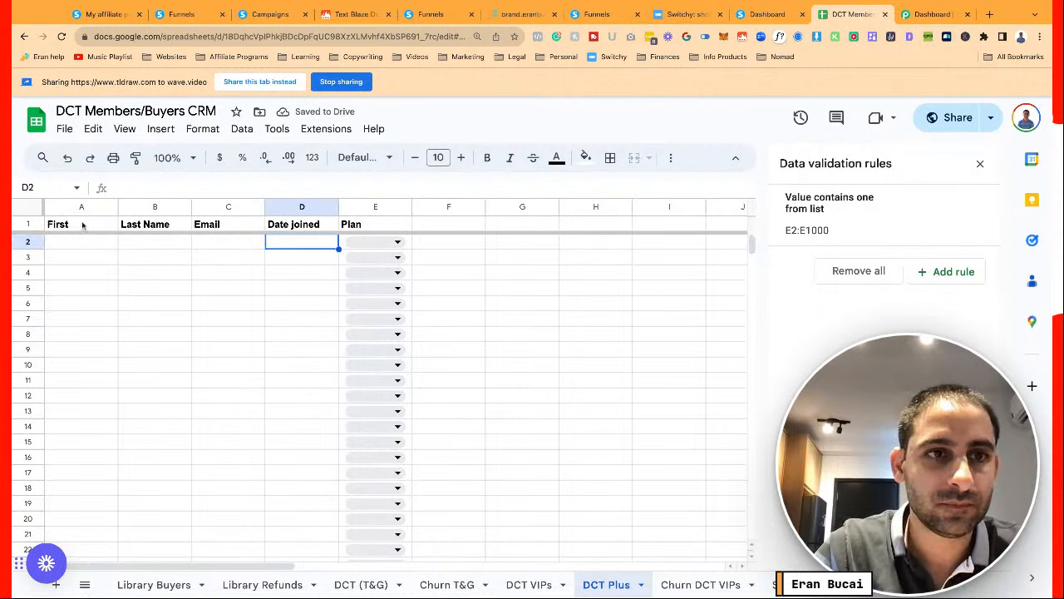
Set the header row to 12-point Poppins
{"action": "left_click", "coordinate": [29, 224]}
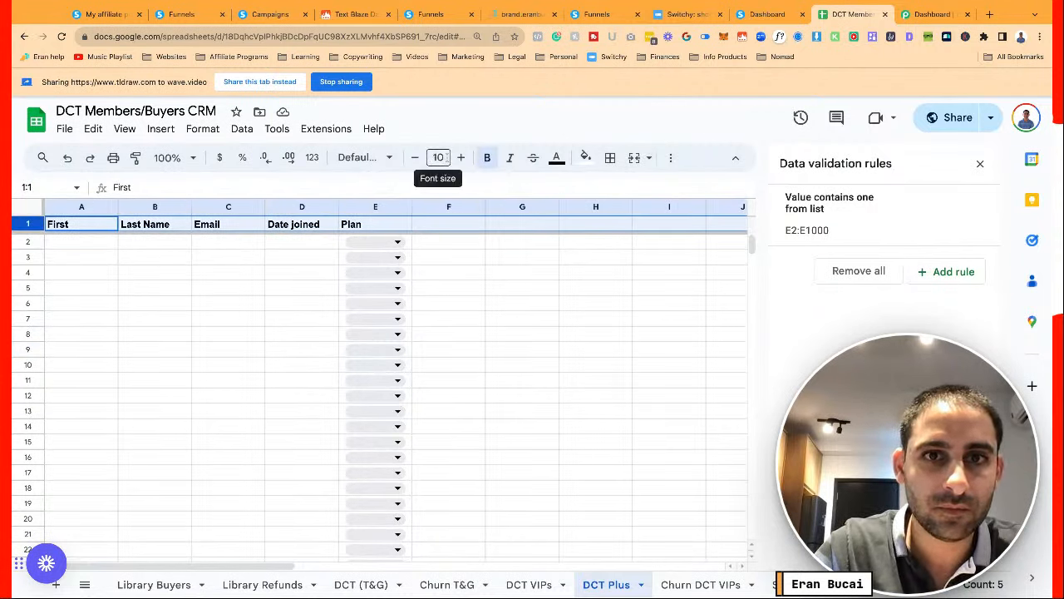
{"action": "left_click", "coordinate": [462, 158]}
{"action": "left_click", "coordinate": [463, 158]}
{"action": "left_click", "coordinate": [364, 157]}
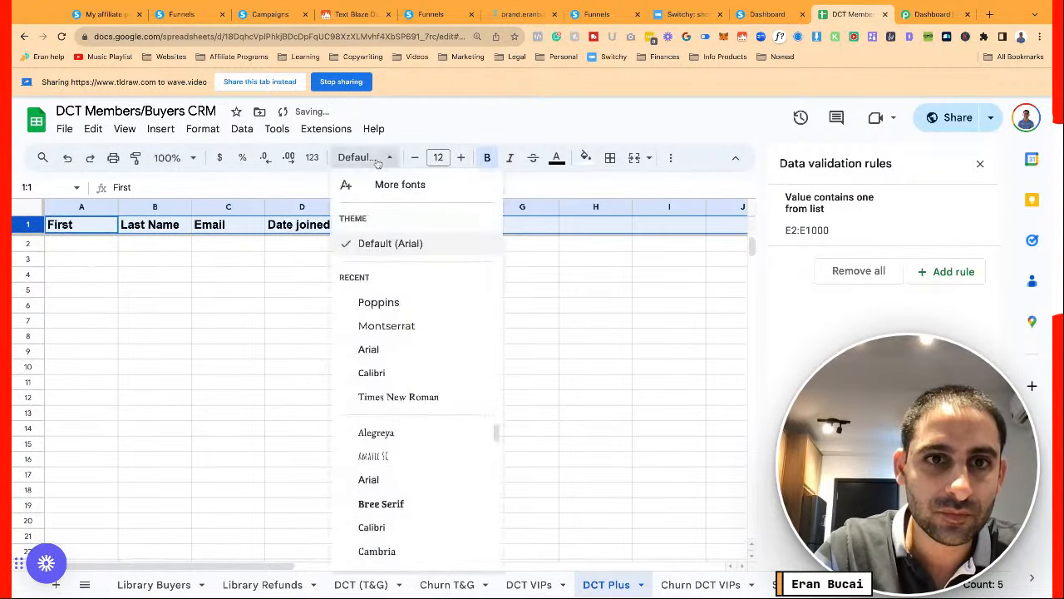
{"action": "left_click", "coordinate": [378, 303]}
{"action": "left_click", "coordinate": [221, 277]}
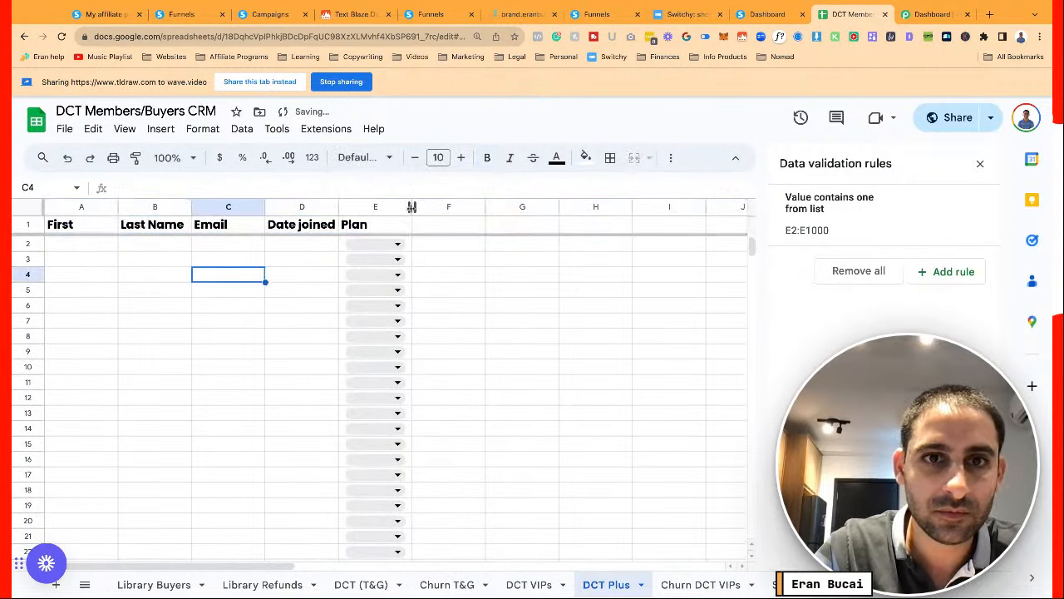
Widen columns B through E and close the Data validation rules panel
{"action": "left_click_drag", "start_coordinate": [412, 207], "coordinate": [453, 207]}
{"action": "left_click_drag", "start_coordinate": [338, 208], "coordinate": [439, 207]}
{"action": "left_click_drag", "start_coordinate": [265, 207], "coordinate": [373, 207]}
{"action": "left_click_drag", "start_coordinate": [192, 207], "coordinate": [255, 207]}
{"action": "left_click_drag", "start_coordinate": [118, 207], "coordinate": [174, 207]}
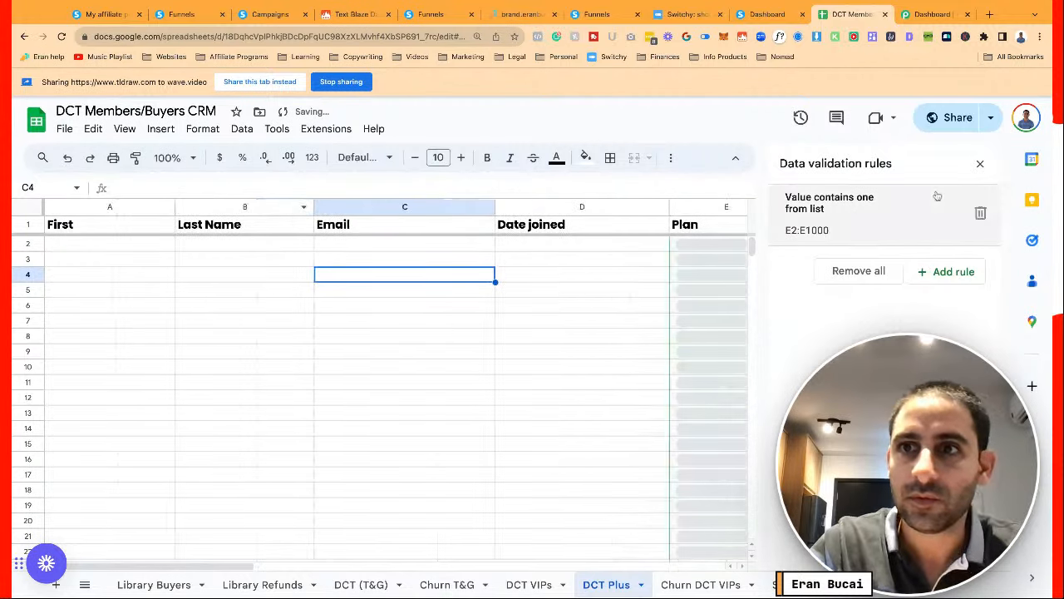
{"action": "left_click", "coordinate": [980, 164]}
{"action": "left_click", "coordinate": [238, 266]}
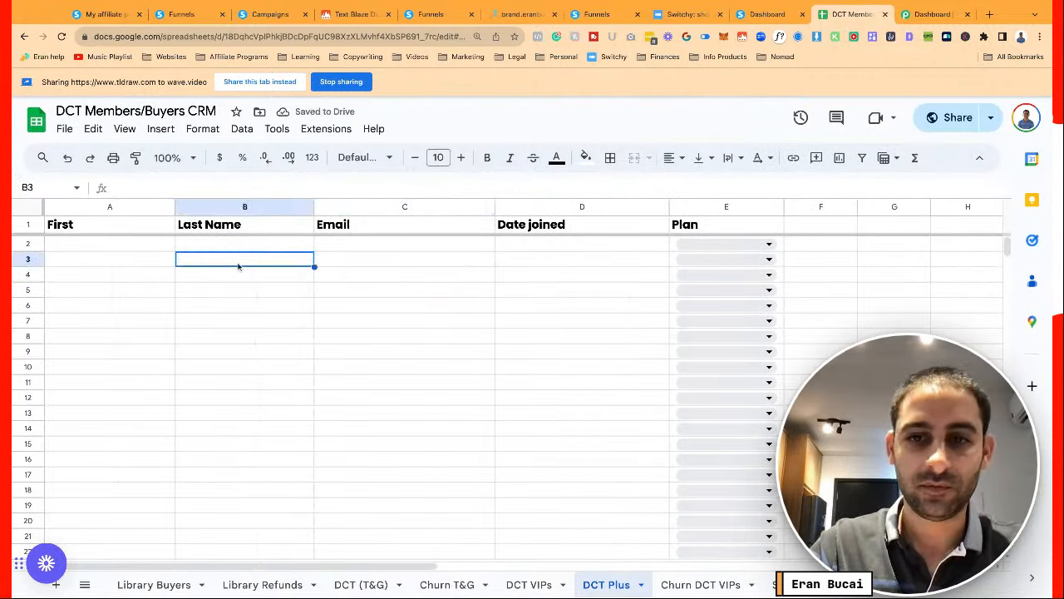
{"action": "left_click", "coordinate": [931, 14]}
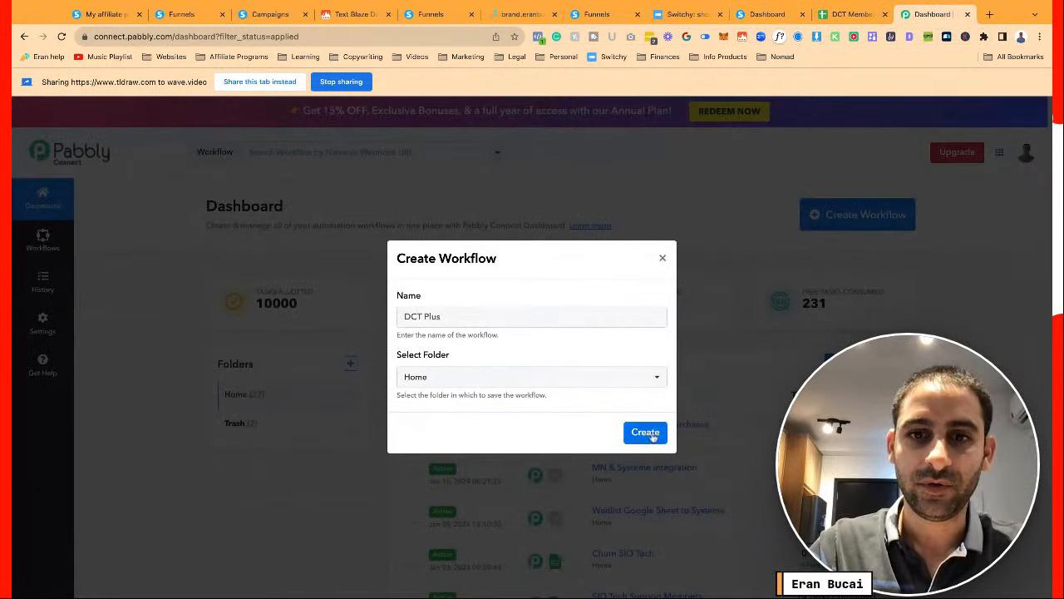
Create the DCT Plus workflow in Pabbly Connect with Webhook as its trigger app
{"action": "left_click", "coordinate": [514, 319]}
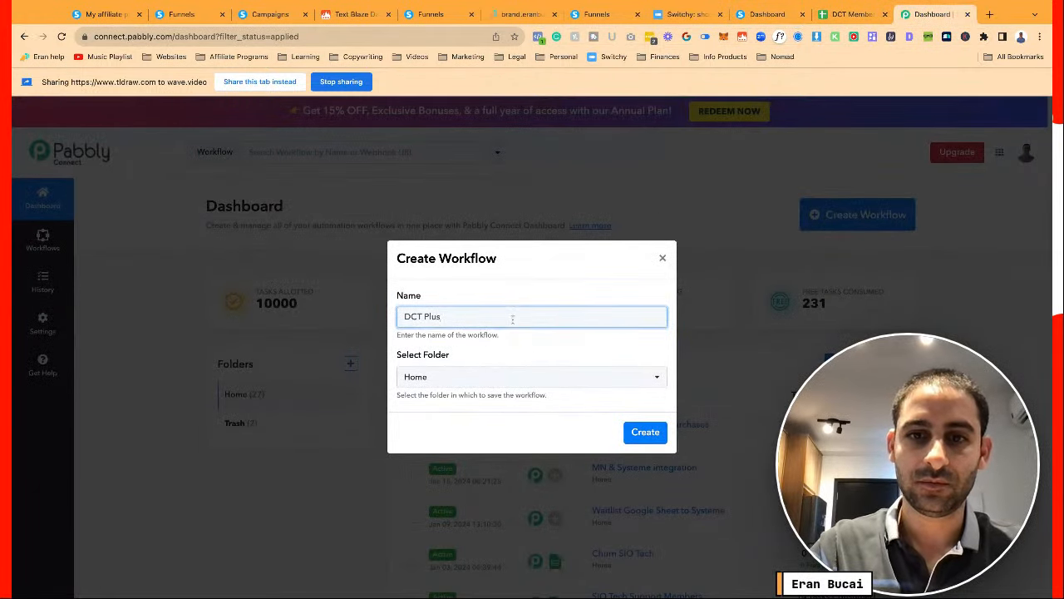
{"action": "left_click", "coordinate": [643, 433]}
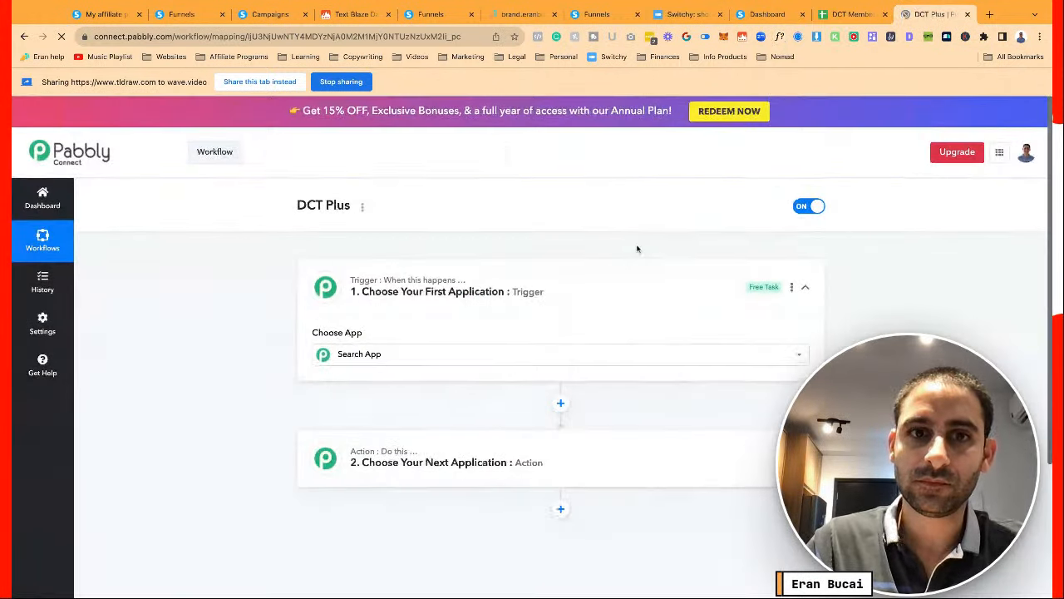
{"action": "left_click", "coordinate": [427, 354]}
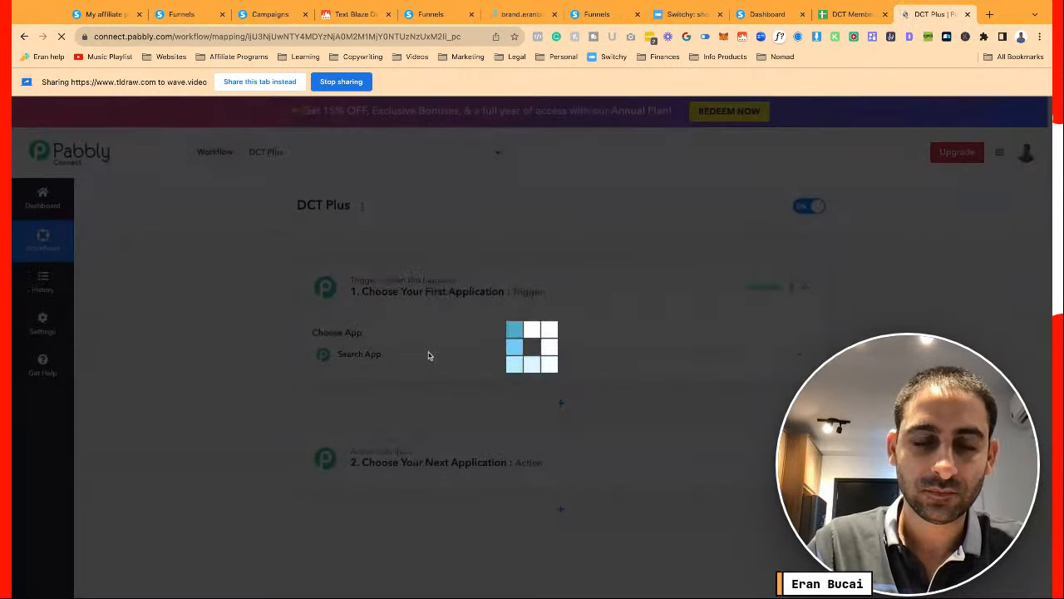
{"action": "type", "text": "w"}
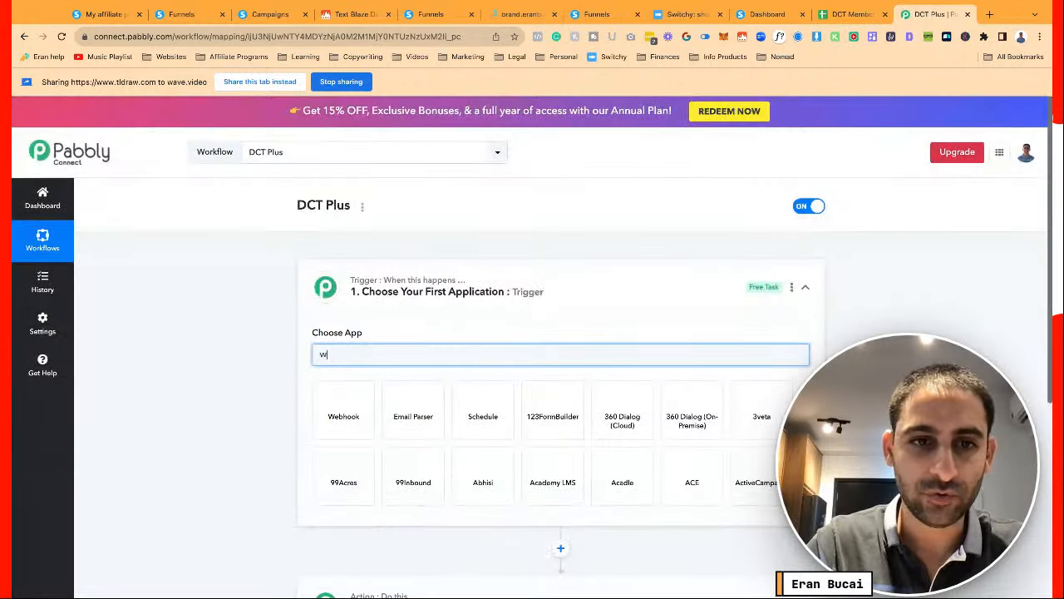
{"action": "type", "text": "eb"}
{"action": "left_click", "coordinate": [343, 406]}
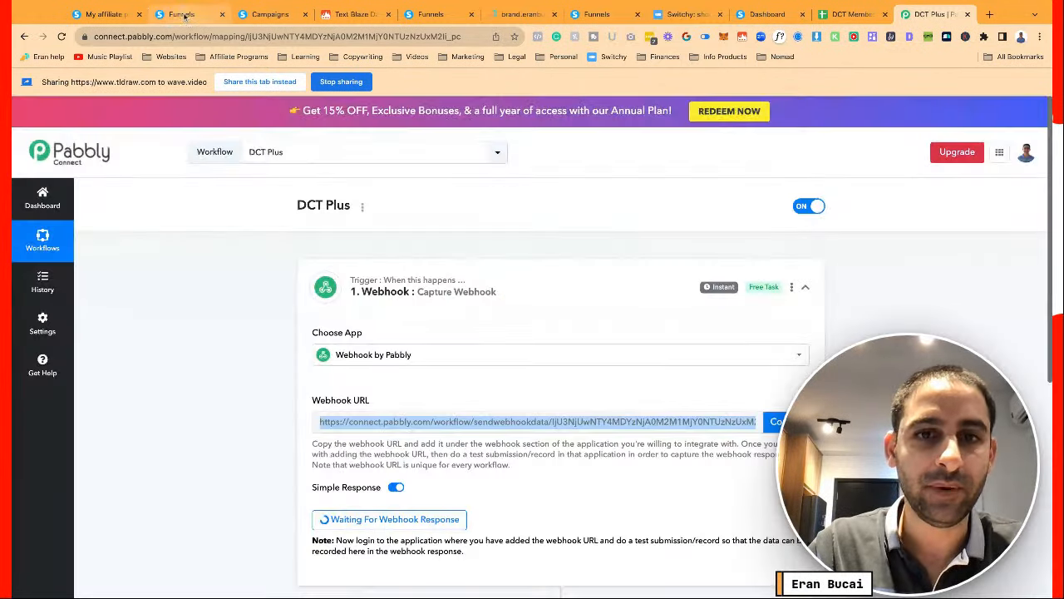
{"action": "left_click", "coordinate": [181, 14]}
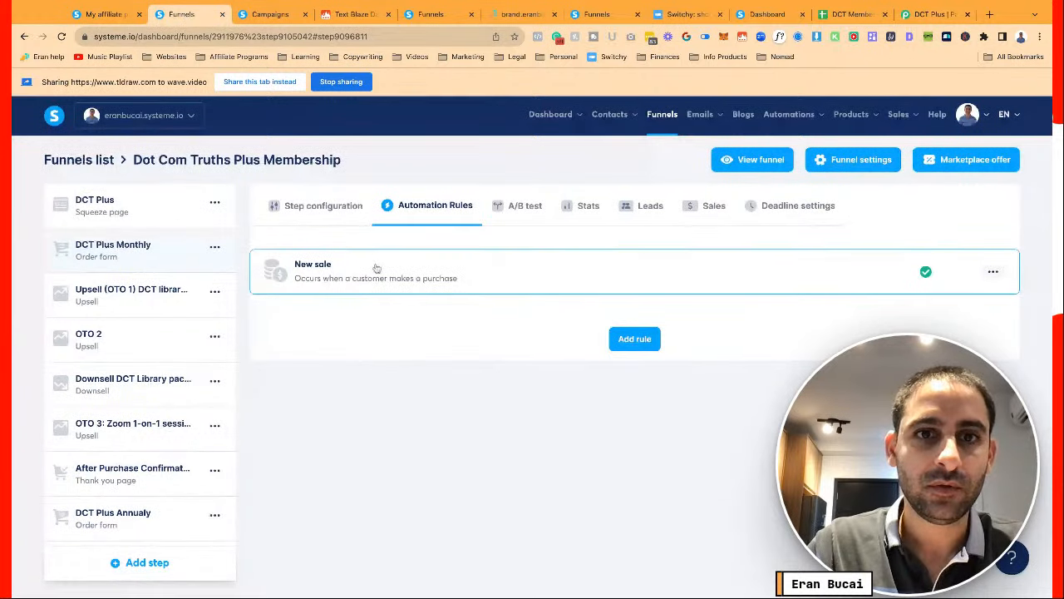
Add a Send webhook action with the pasted Pabbly Connect URL to the New sale rule and save
{"action": "left_click", "coordinate": [376, 269]}
{"action": "left_click", "coordinate": [864, 271]}
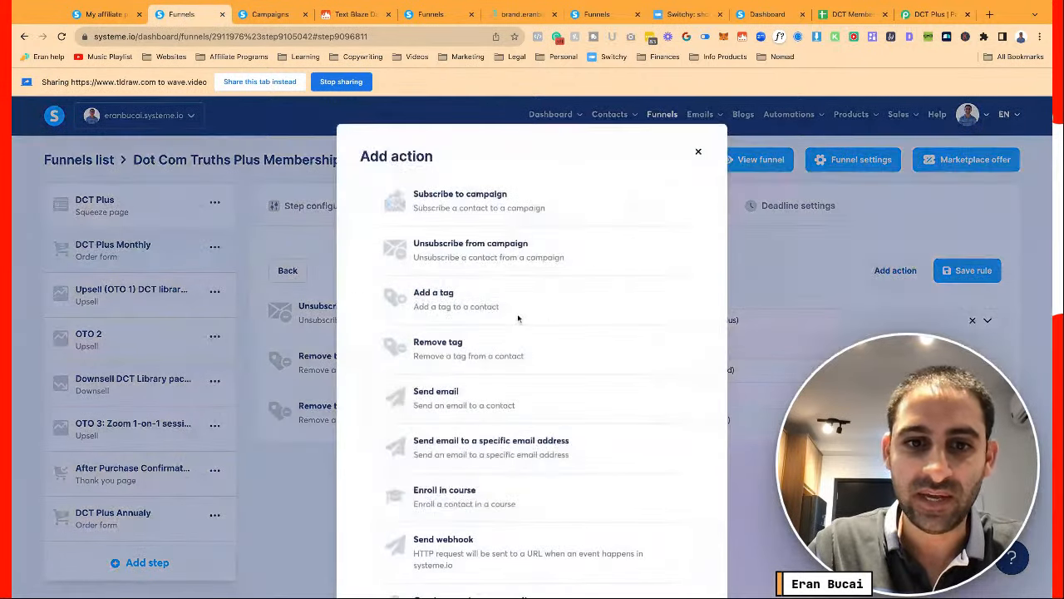
{"action": "scroll", "coordinate": [520, 316], "scroll_direction": "down", "scroll_amount": 2}
{"action": "left_click", "coordinate": [471, 497]}
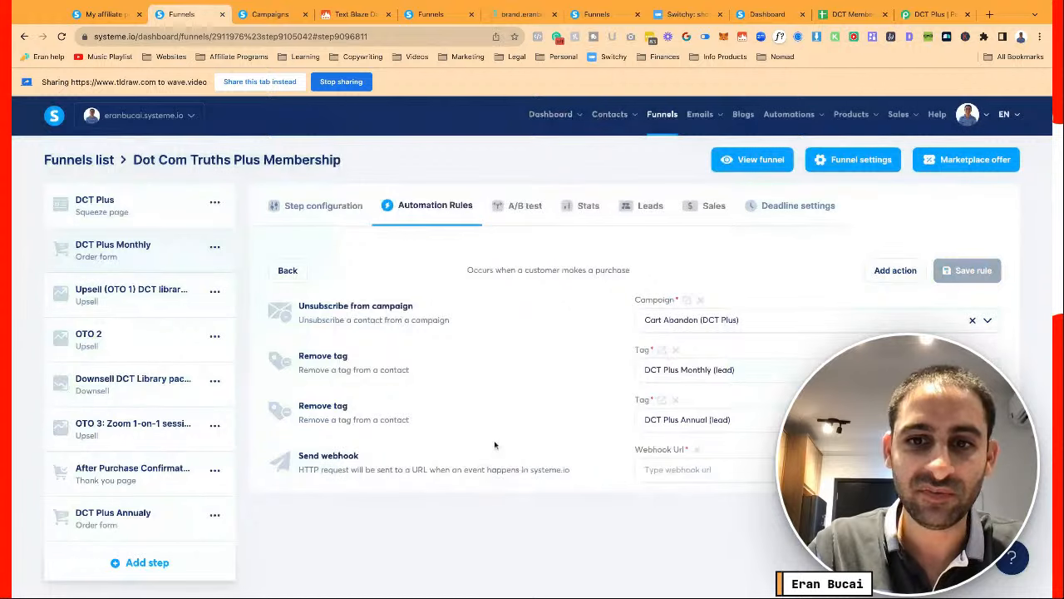
{"action": "left_click", "coordinate": [670, 465]}
{"action": "key", "text": "ctrl+v"}
{"action": "left_click", "coordinate": [964, 271]}
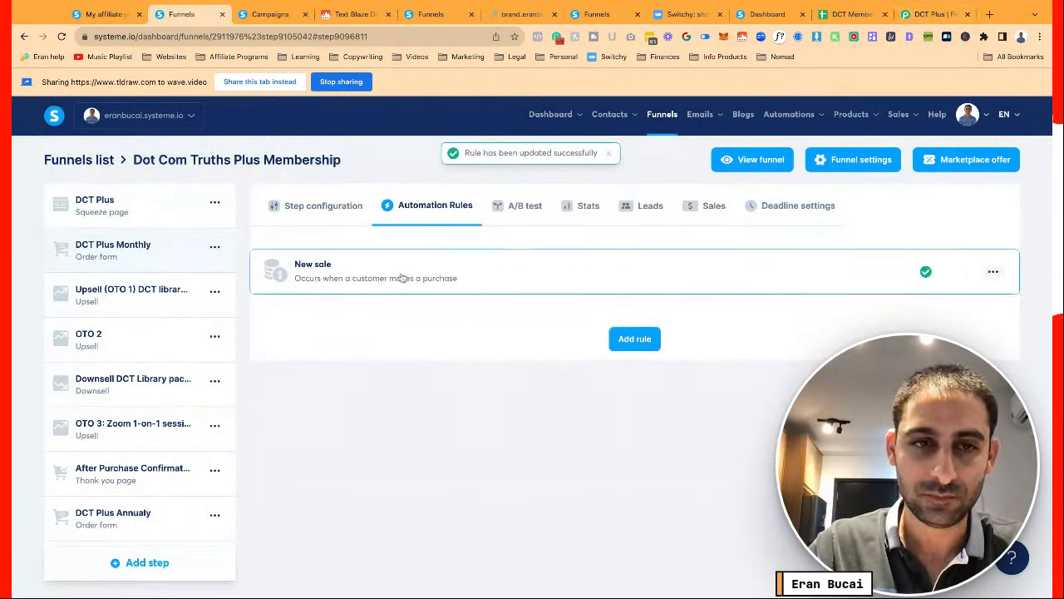
Re-save the New sale rule and verify its webhook URL entry
{"action": "left_click", "coordinate": [402, 277]}
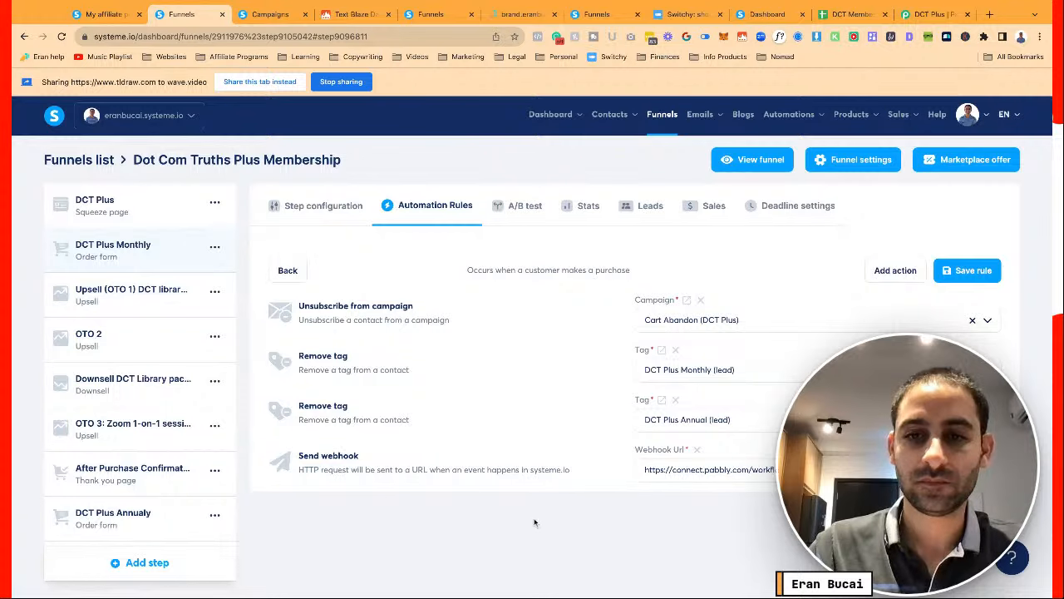
{"action": "left_click", "coordinate": [960, 270]}
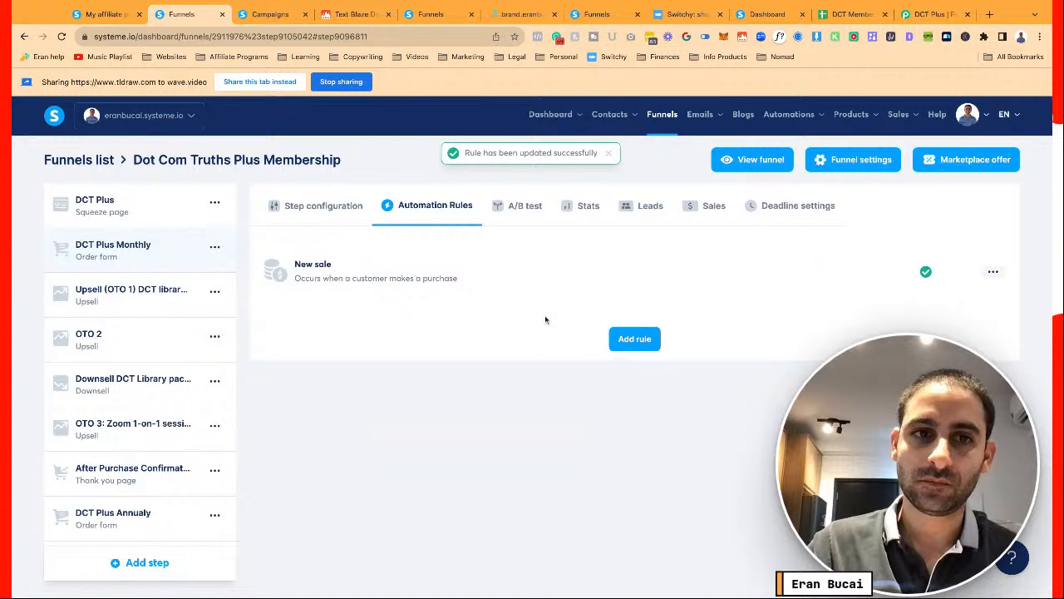
{"action": "left_click", "coordinate": [462, 283]}
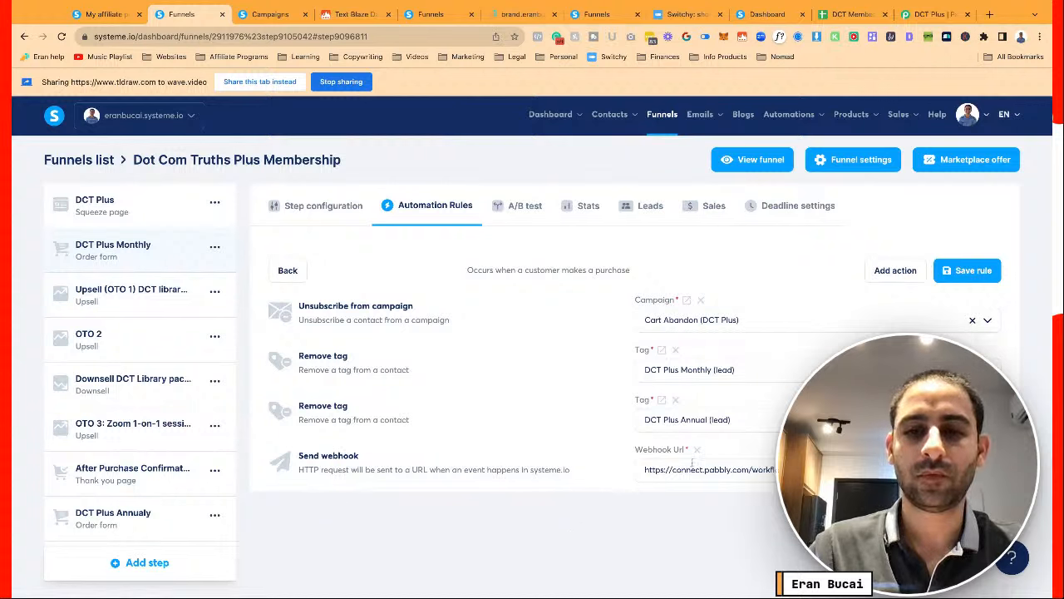
{"action": "left_click", "coordinate": [690, 469]}
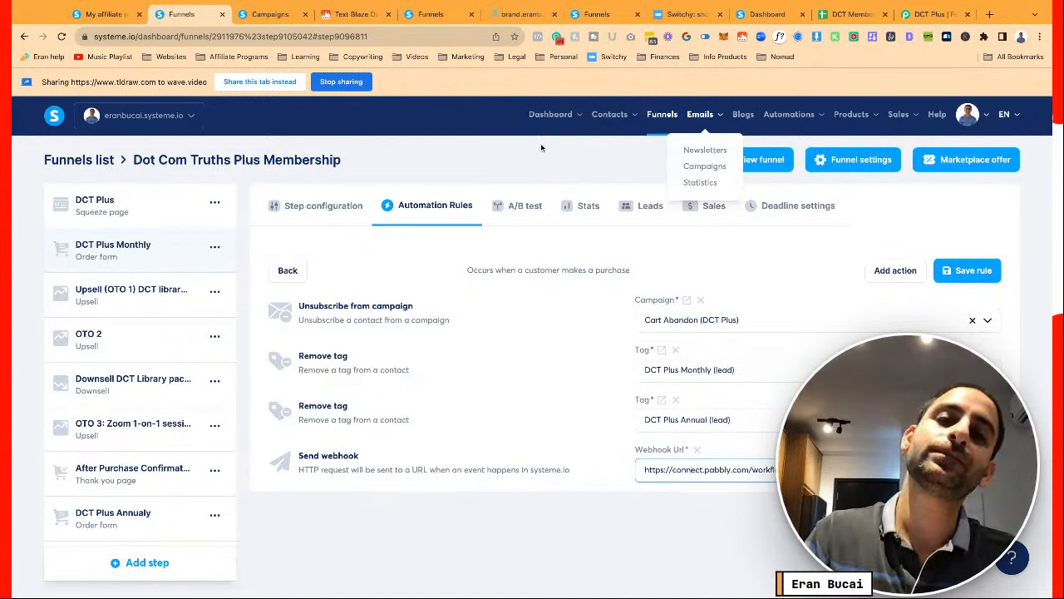
{"action": "mouse_move", "coordinate": [532, 114]}
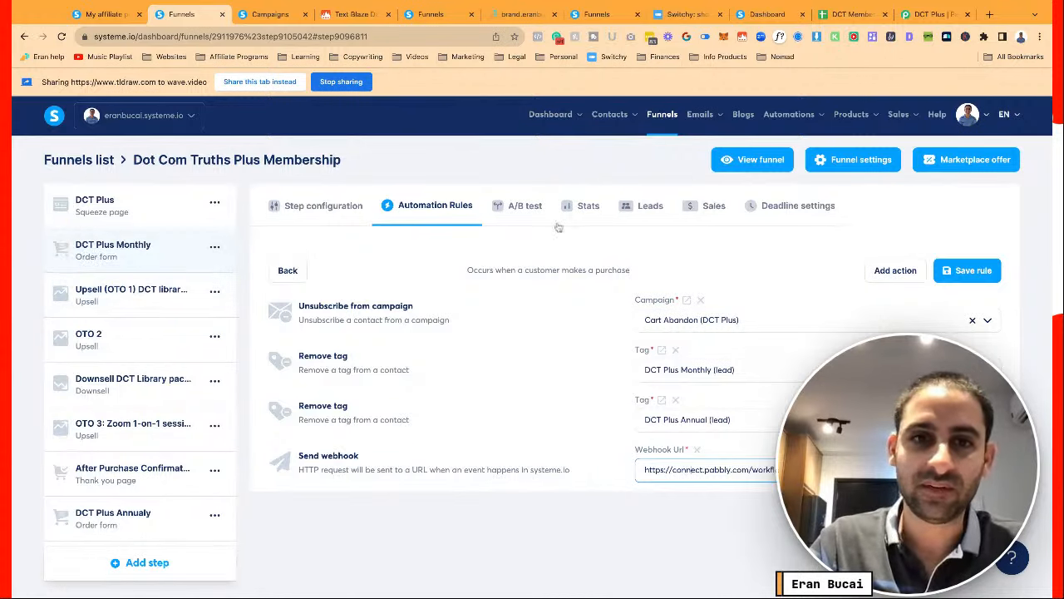
Add a new automation rule triggered by Sale canceled
{"action": "left_click", "coordinate": [304, 271]}
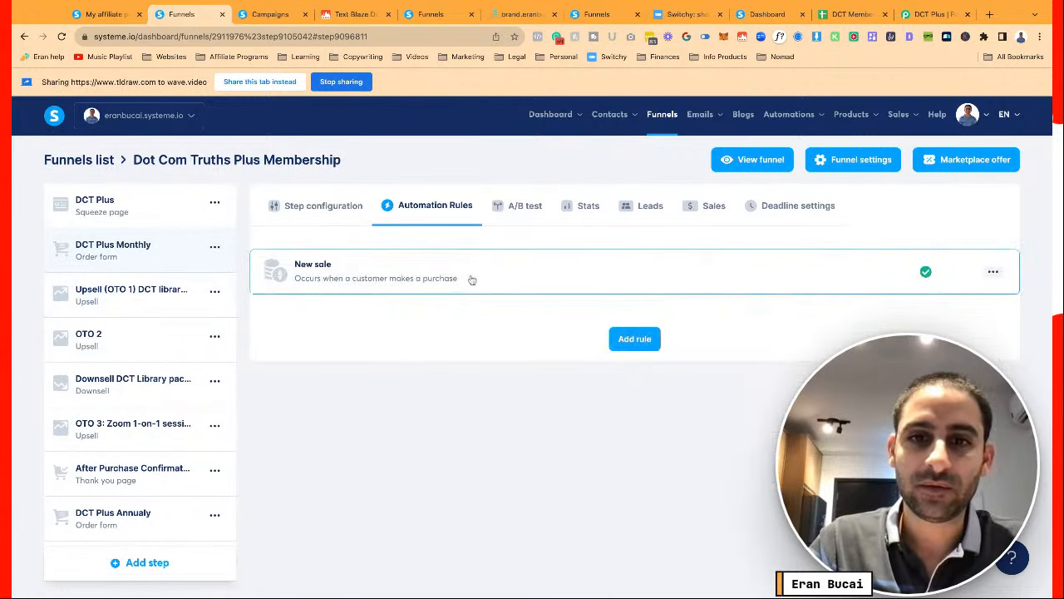
{"action": "left_click", "coordinate": [628, 339]}
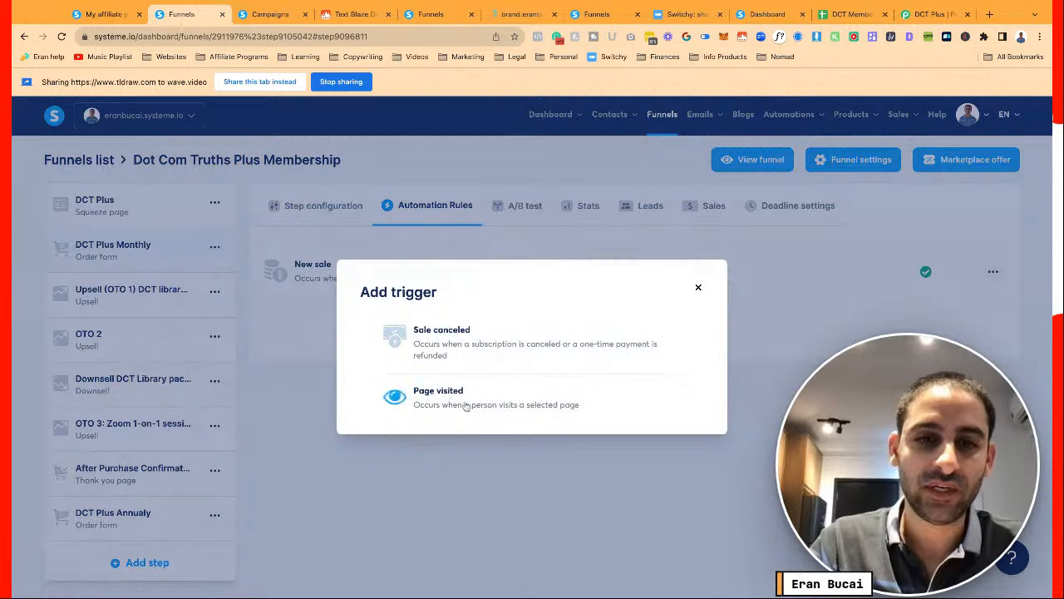
{"action": "left_click", "coordinate": [451, 344]}
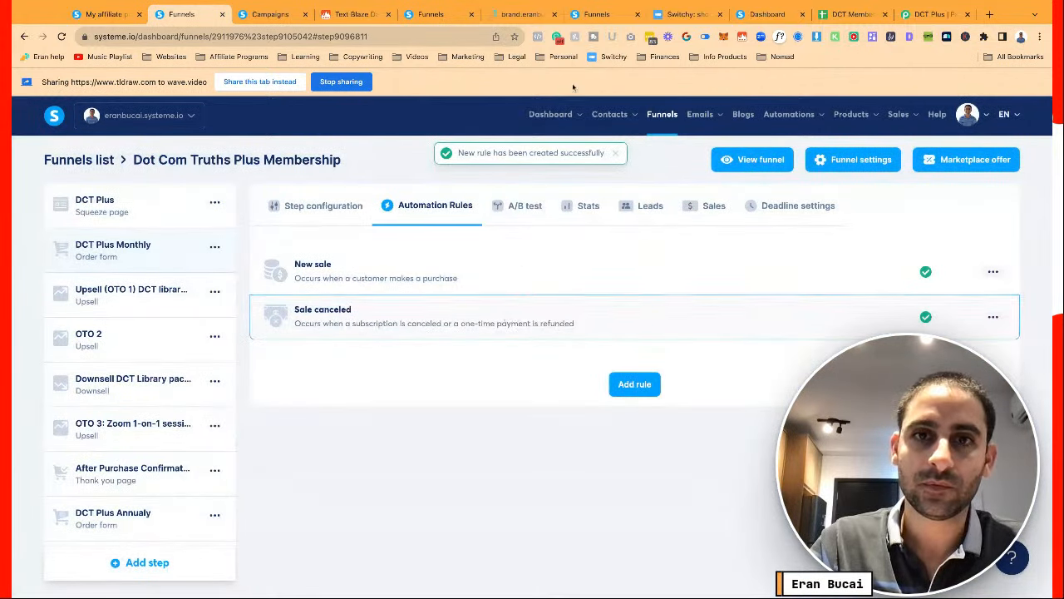
On the Tags page, after searching 'churn', create a new tag named 'Churn (DCT Plus)'
{"action": "mouse_move", "coordinate": [615, 120]}
{"action": "middle_click", "coordinate": [611, 168]}
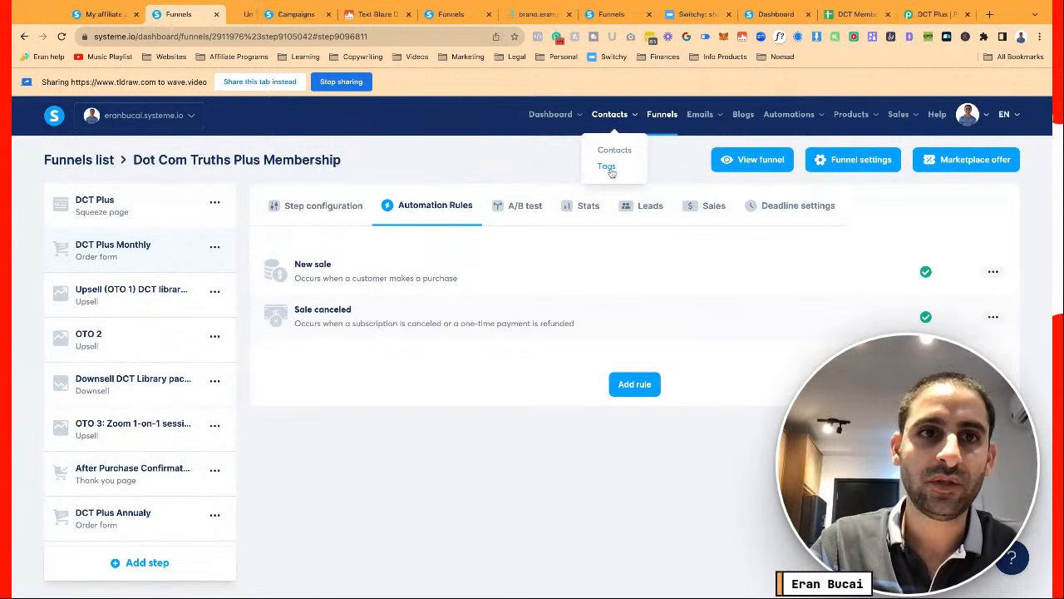
{"action": "left_click", "coordinate": [252, 15]}
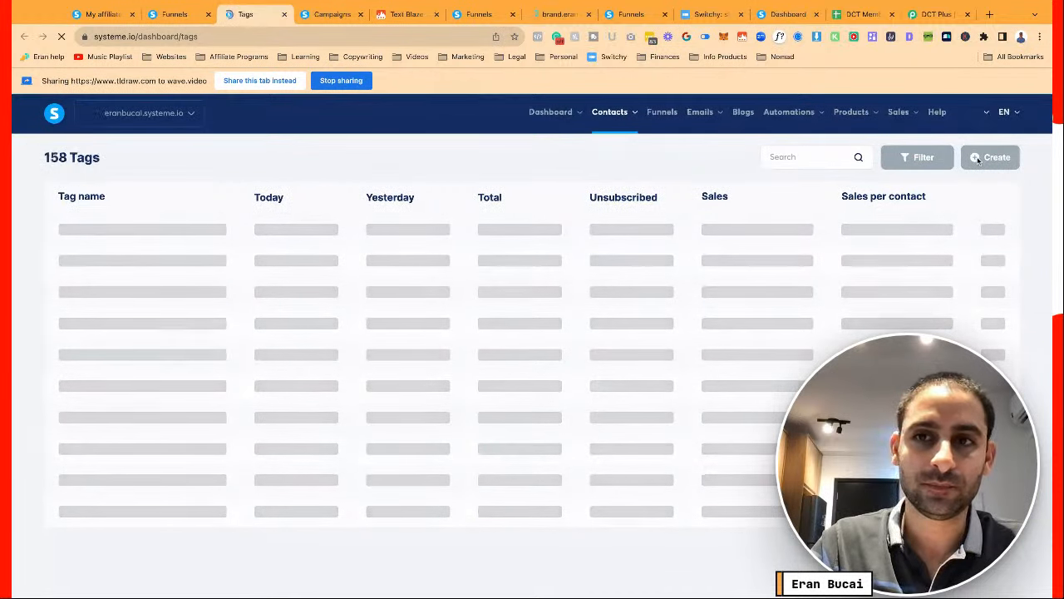
{"action": "left_click", "coordinate": [811, 156]}
{"action": "type", "text": "churn"}
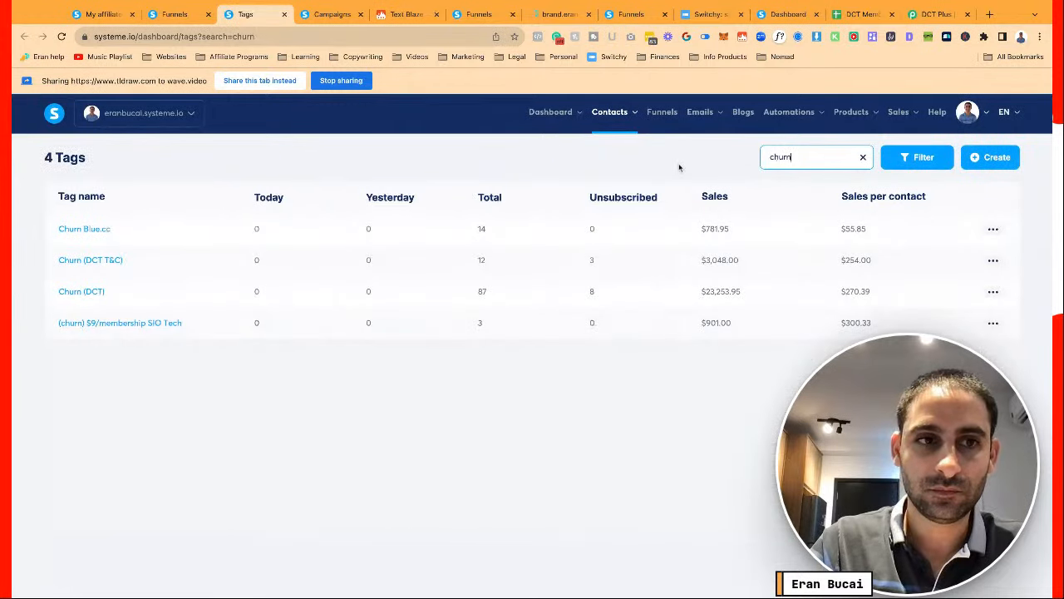
{"action": "left_click", "coordinate": [974, 159]}
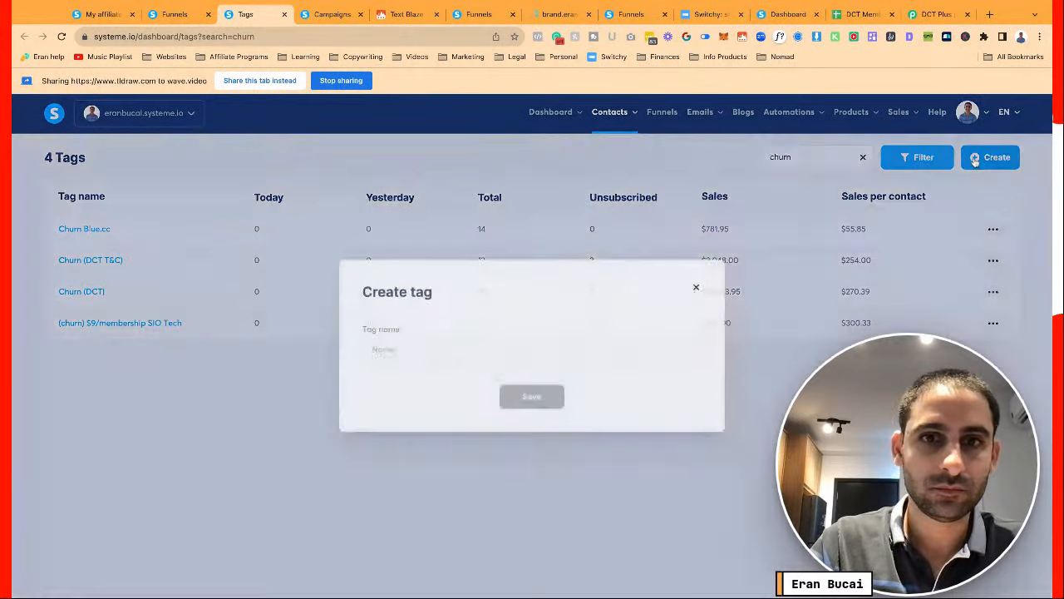
{"action": "left_click", "coordinate": [485, 344]}
{"action": "type", "text": "Churn "}
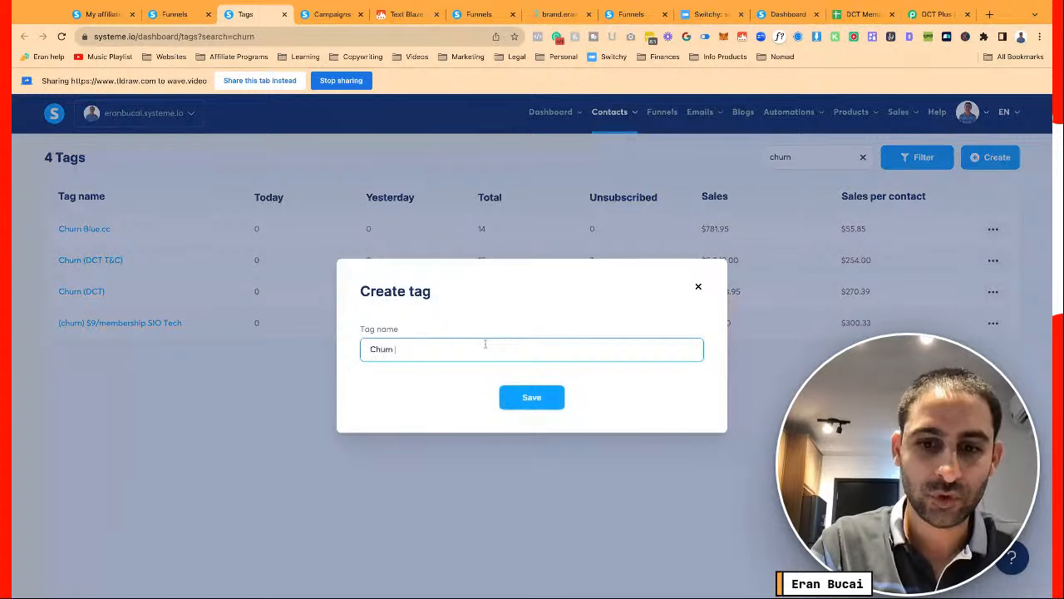
{"action": "type", "text": "(DCT Plus)"}
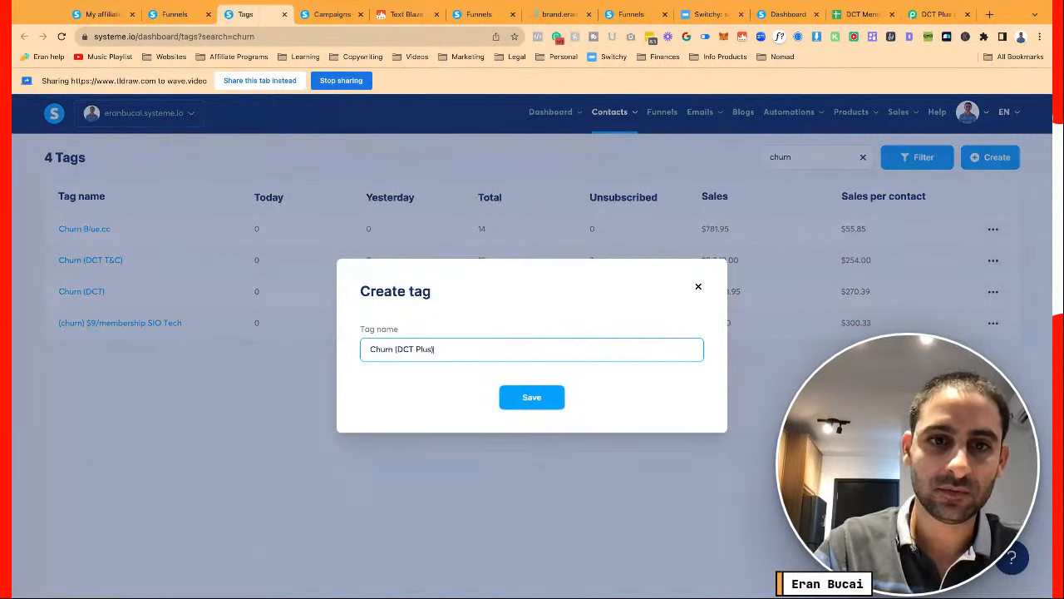
{"action": "key", "text": "Return"}
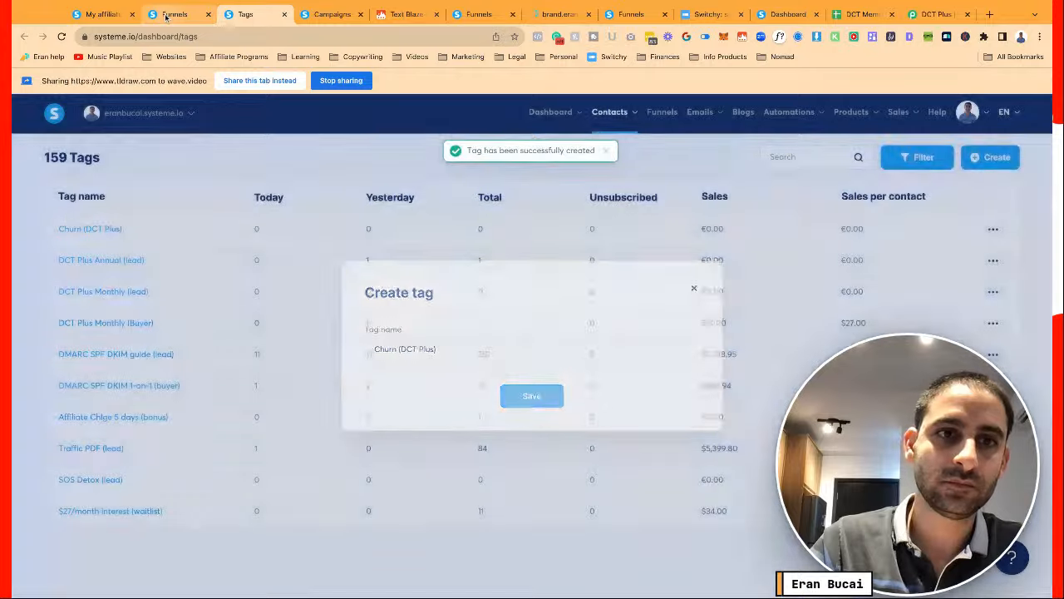
{"action": "left_click", "coordinate": [165, 16]}
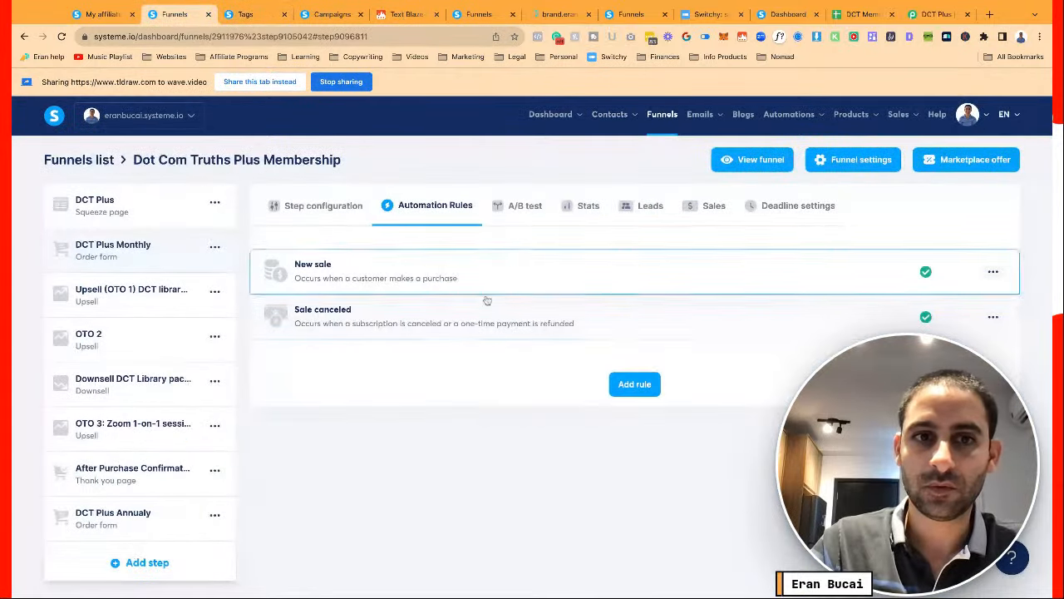
Try an Add a tag action on Sale canceled, discard it, and reload the rules
{"action": "left_click", "coordinate": [458, 316]}
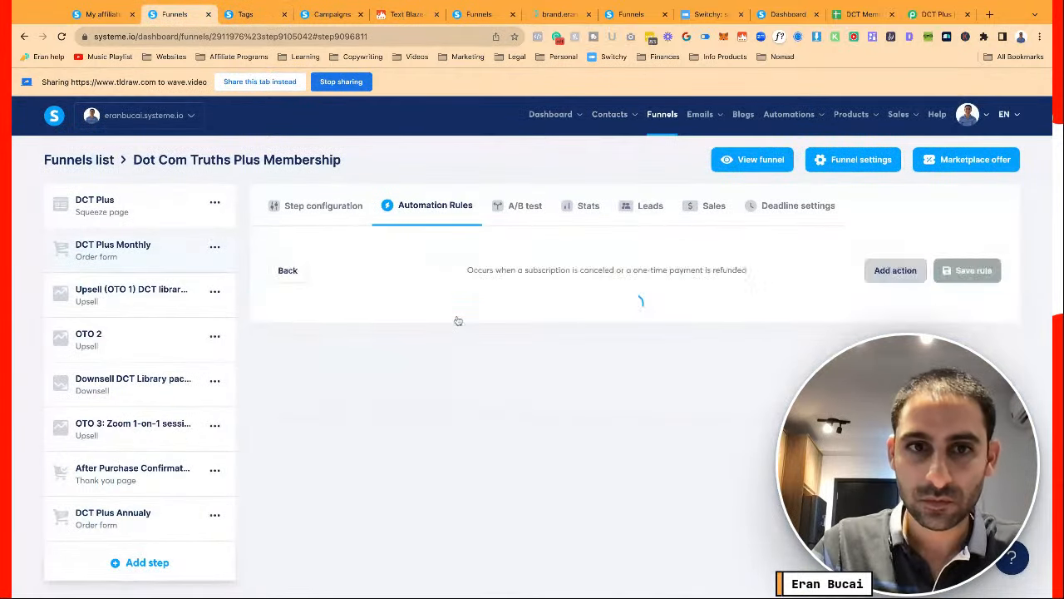
{"action": "left_click", "coordinate": [875, 270]}
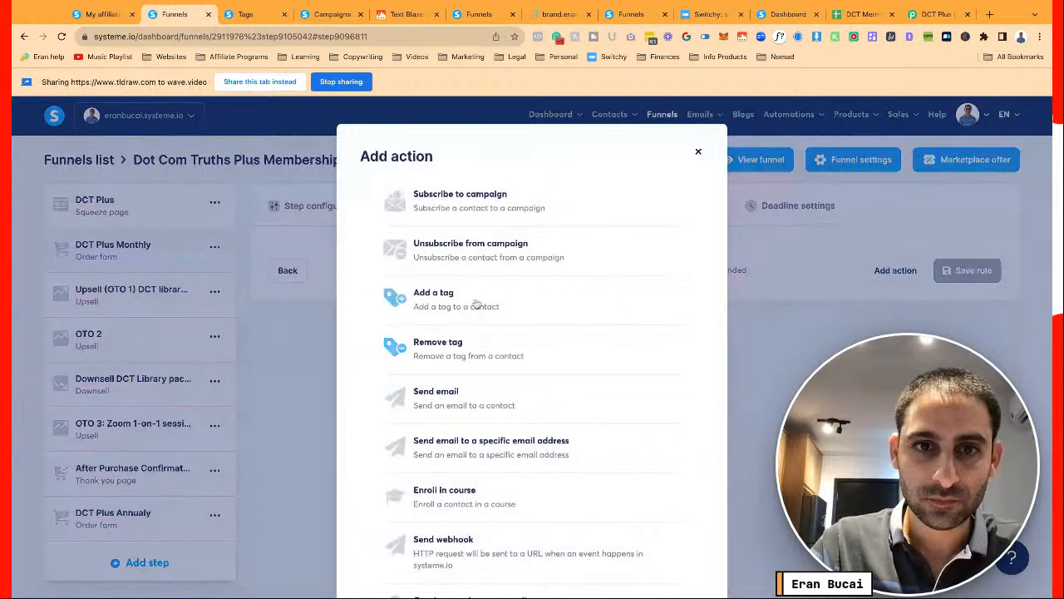
{"action": "left_click", "coordinate": [474, 305]}
{"action": "left_click", "coordinate": [716, 323]}
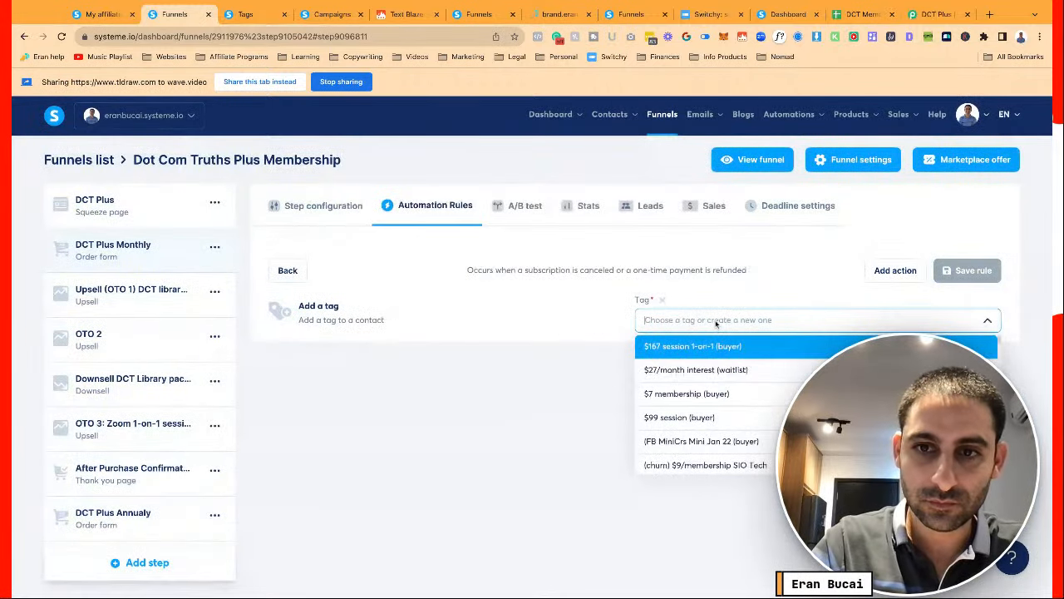
{"action": "type", "text": "churn"}
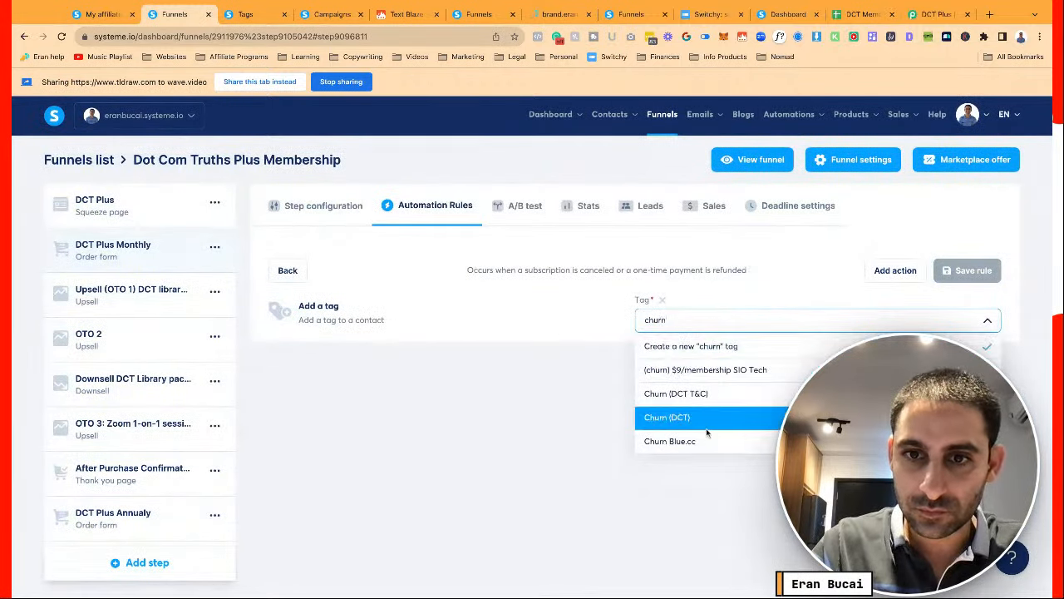
{"action": "left_click", "coordinate": [583, 432]}
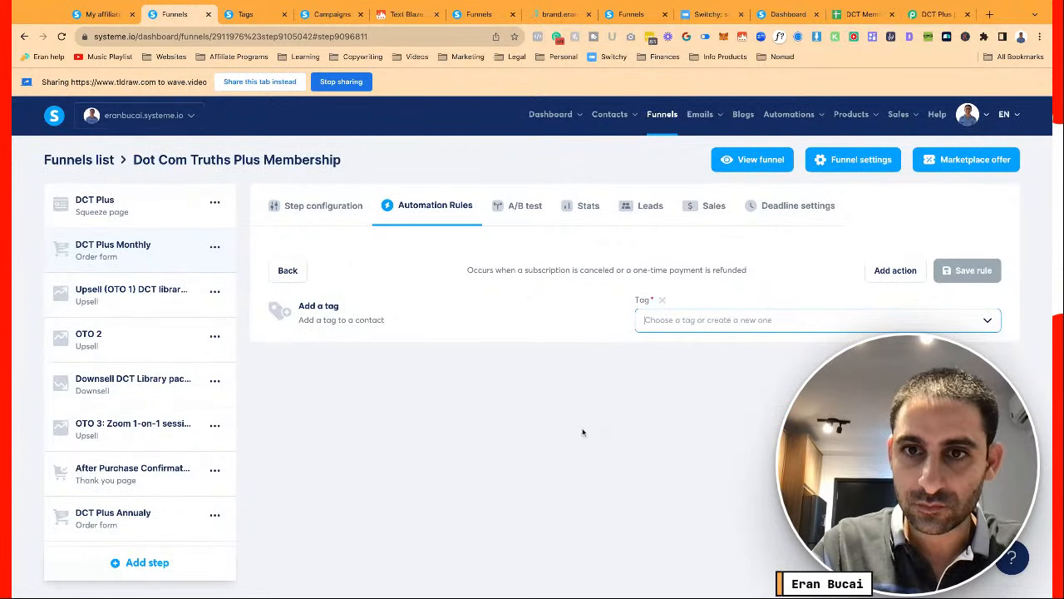
{"action": "left_click", "coordinate": [663, 300]}
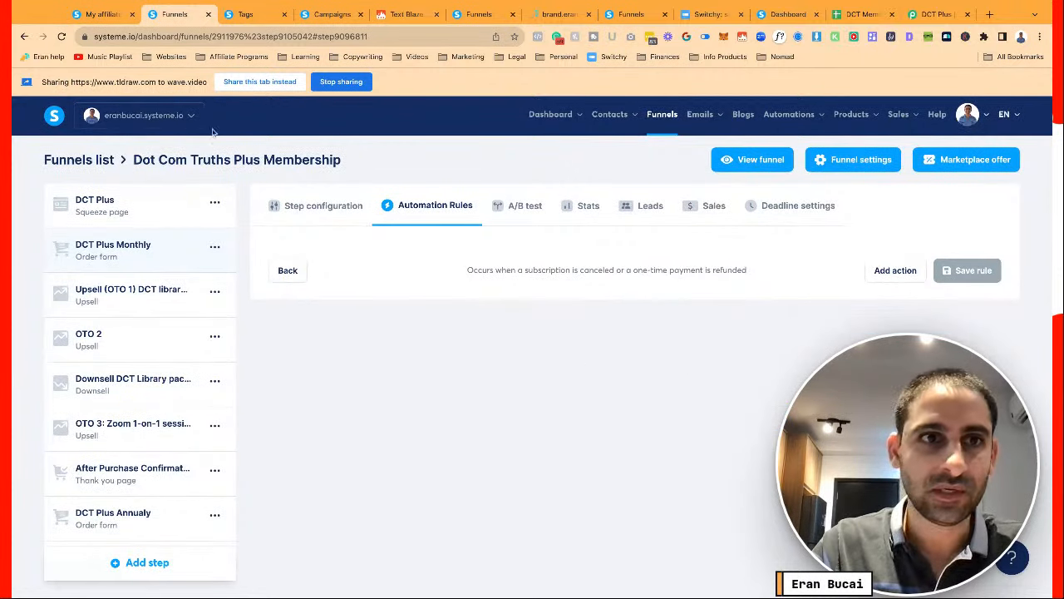
{"action": "left_click", "coordinate": [61, 36]}
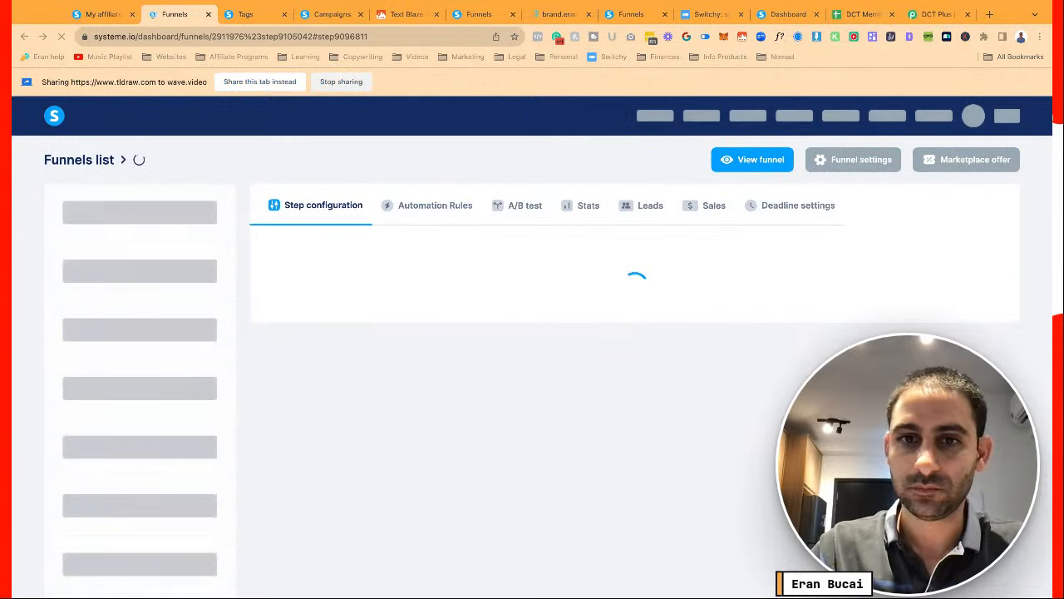
{"action": "scroll", "coordinate": [467, 245], "scroll_direction": "down", "scroll_amount": 1}
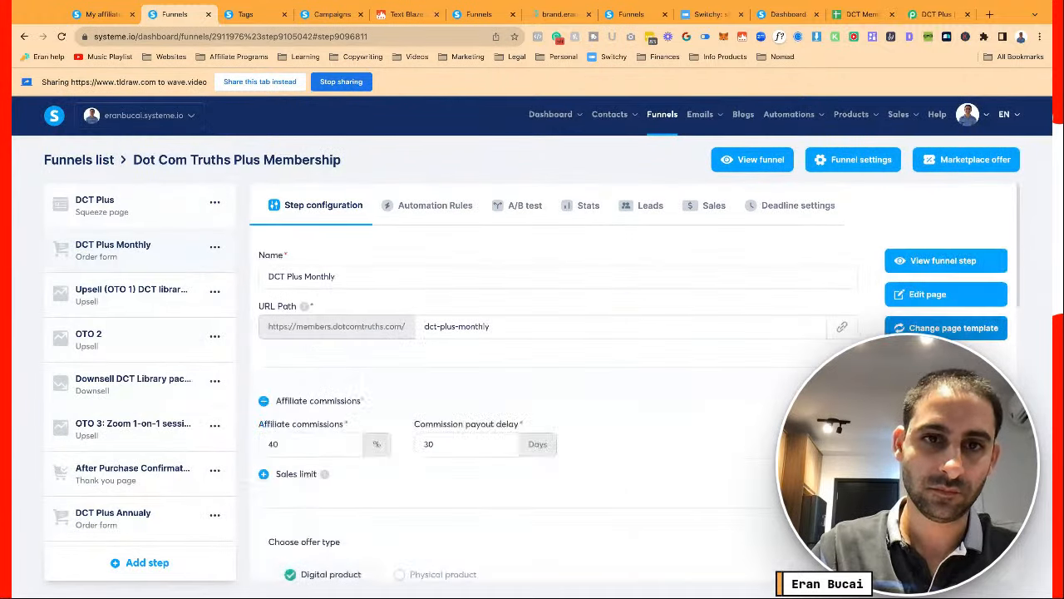
{"action": "left_click", "coordinate": [465, 206]}
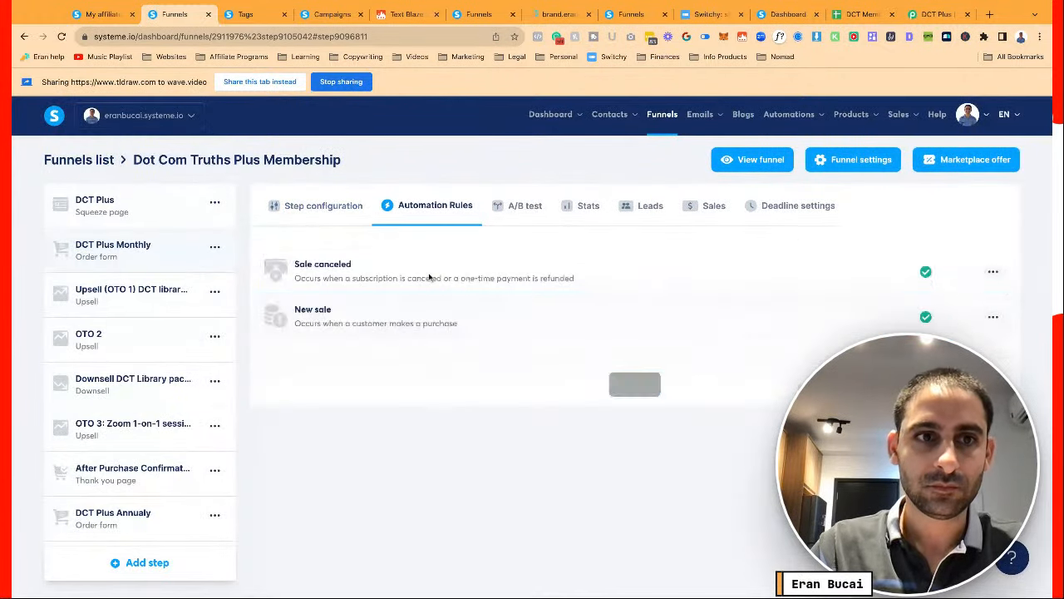
Give the Sale canceled rule an Add a tag action with Churn (DCT Plus) and save it
{"action": "left_click", "coordinate": [430, 277]}
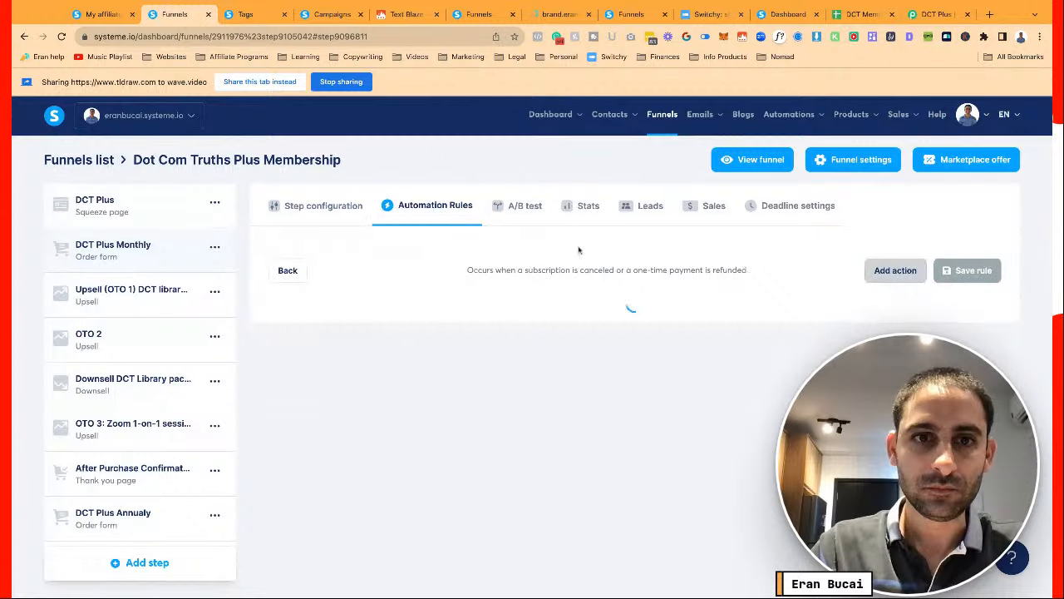
{"action": "left_click", "coordinate": [895, 271]}
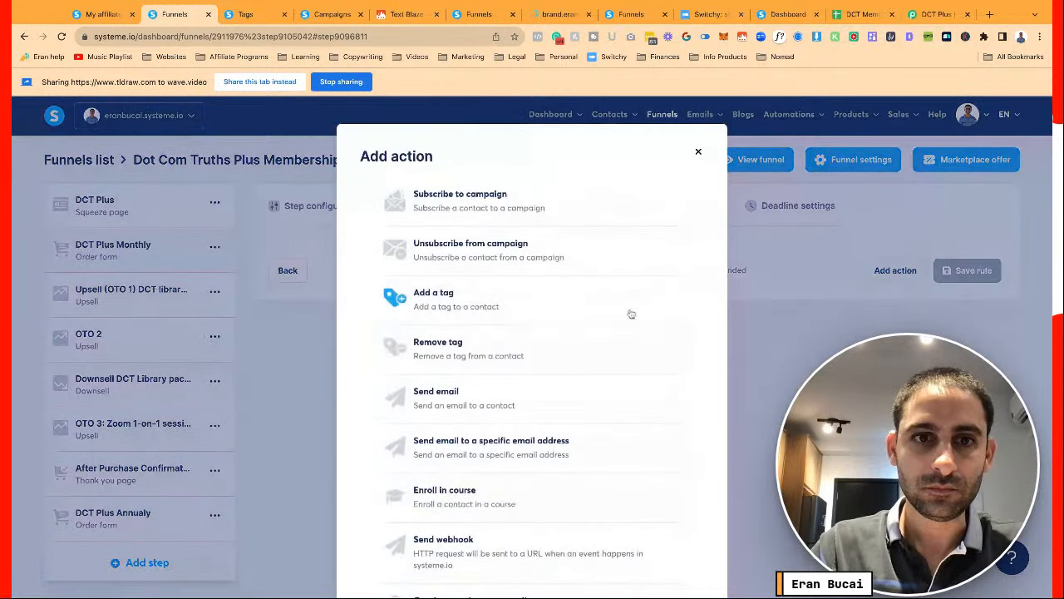
{"action": "left_click", "coordinate": [490, 301]}
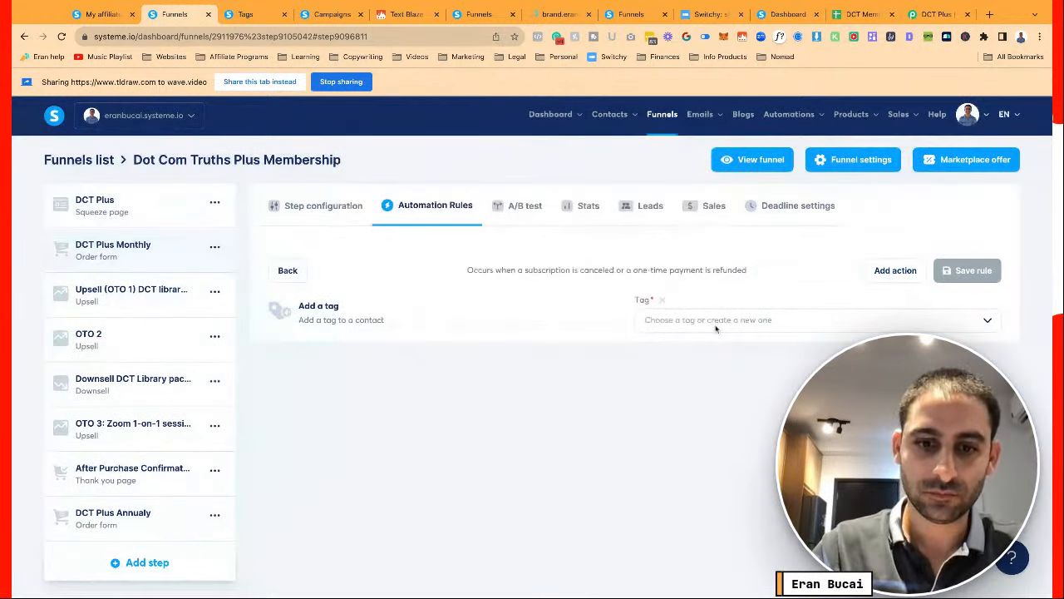
{"action": "left_click", "coordinate": [713, 327]}
{"action": "type", "text": "dct"}
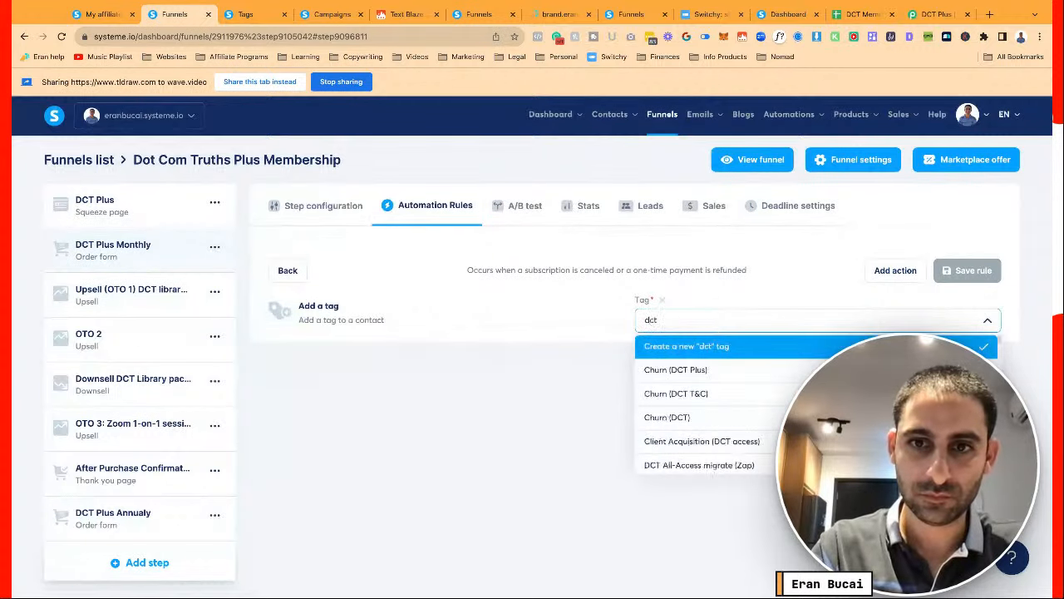
{"action": "key", "text": "BackSpace"}
{"action": "key", "text": "BackSpace"}
{"action": "key", "text": "BackSpace"}
{"action": "type", "text": "churn"}
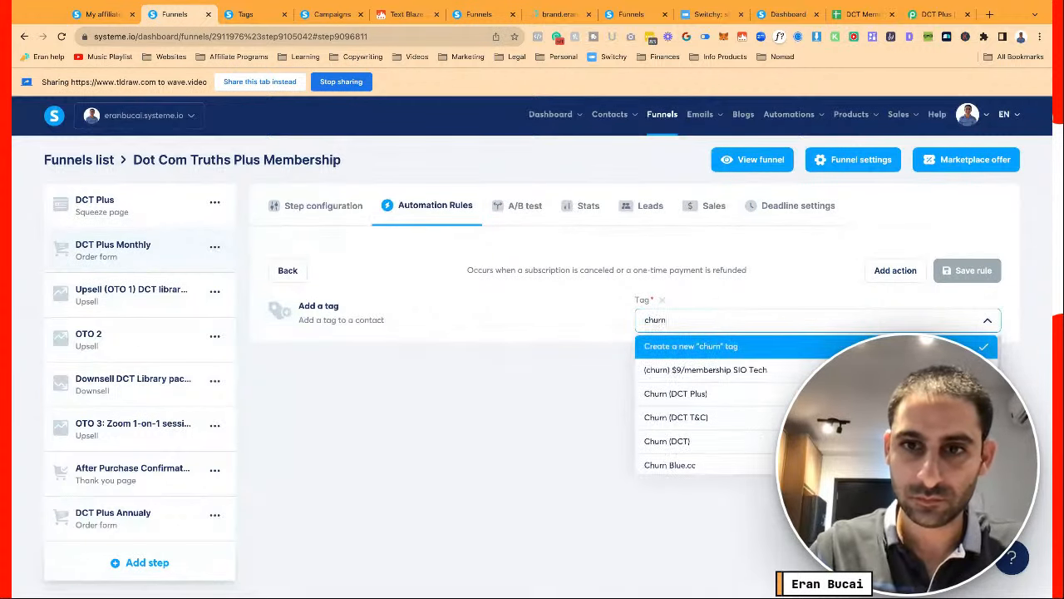
{"action": "key", "text": "ctrl+a"}
{"action": "key", "text": "Down"}
{"action": "key", "text": "Down"}
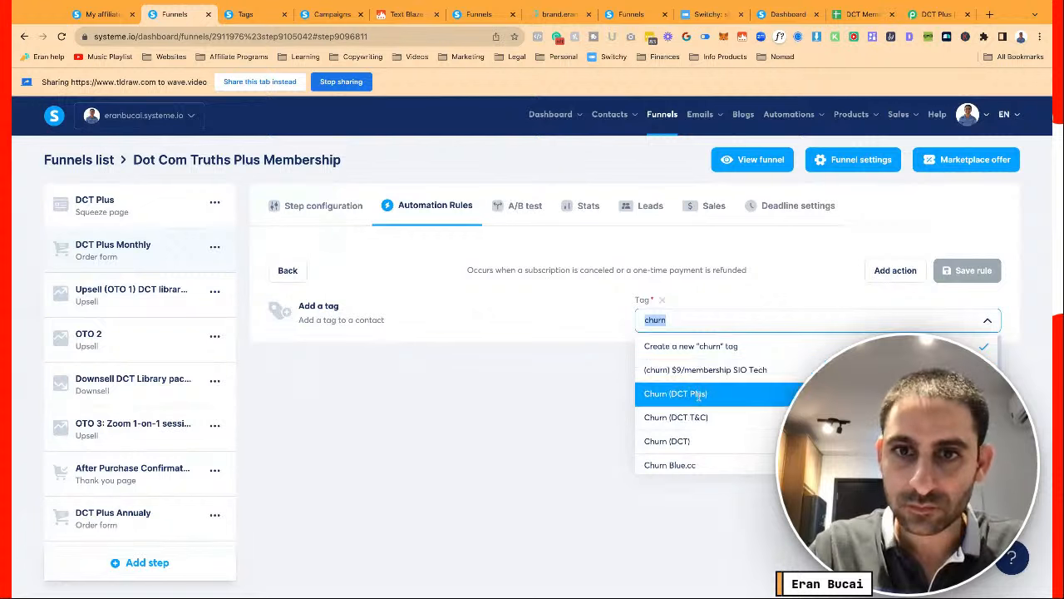
{"action": "key", "text": "Return"}
{"action": "left_click", "coordinate": [967, 270]}
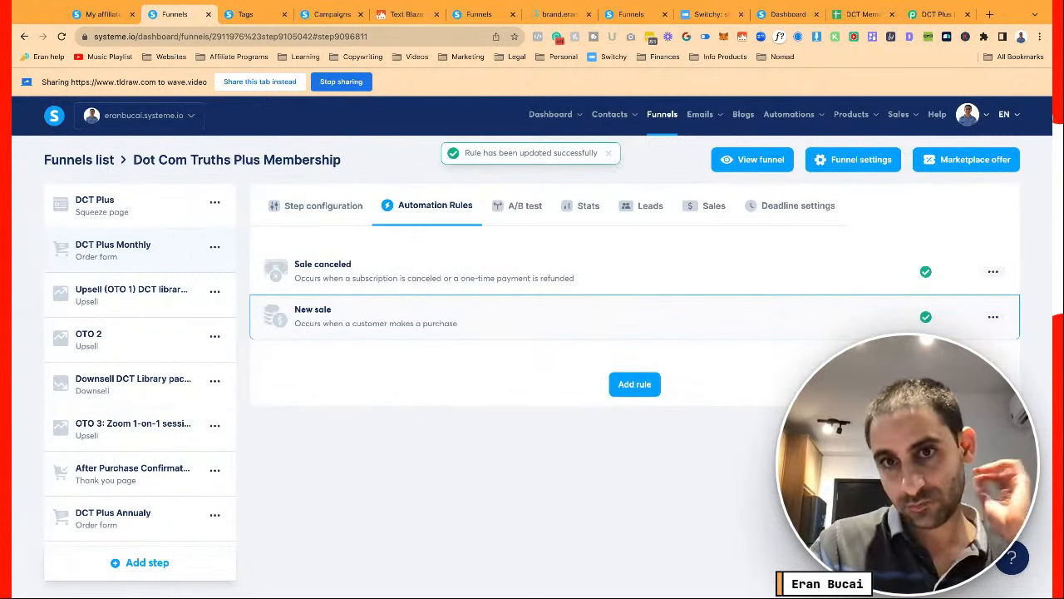
Reopen the Sale canceled rule and save it again
{"action": "left_click", "coordinate": [703, 293]}
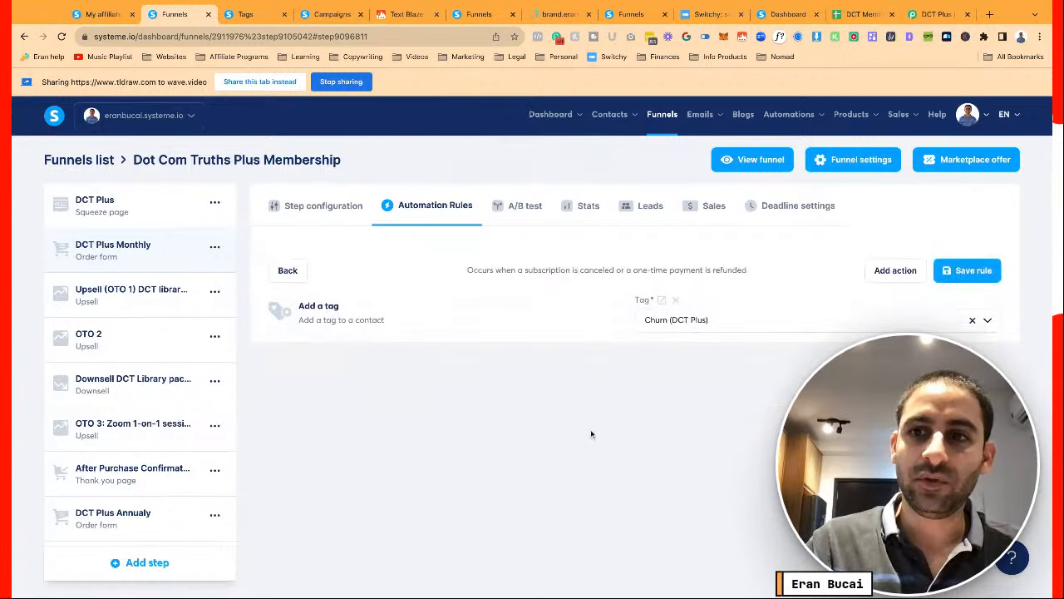
{"action": "left_click", "coordinate": [978, 271]}
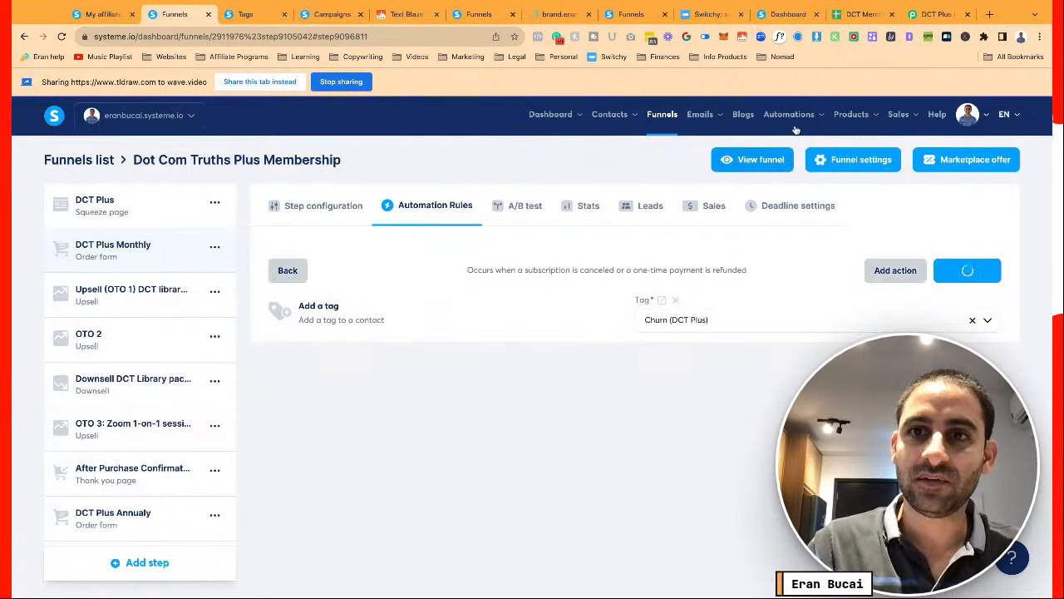
{"action": "mouse_move", "coordinate": [796, 122]}
{"action": "left_click", "coordinate": [794, 166], "text": "ctrl"}
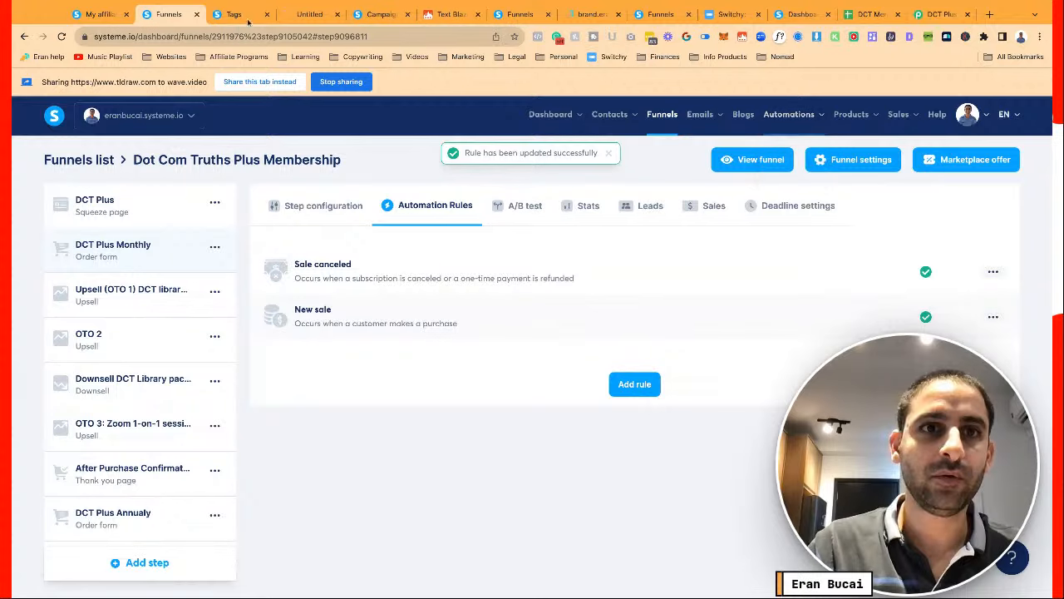
Create a workflow named 'Churn DCT Plus' and open it for editing
{"action": "left_click", "coordinate": [307, 14]}
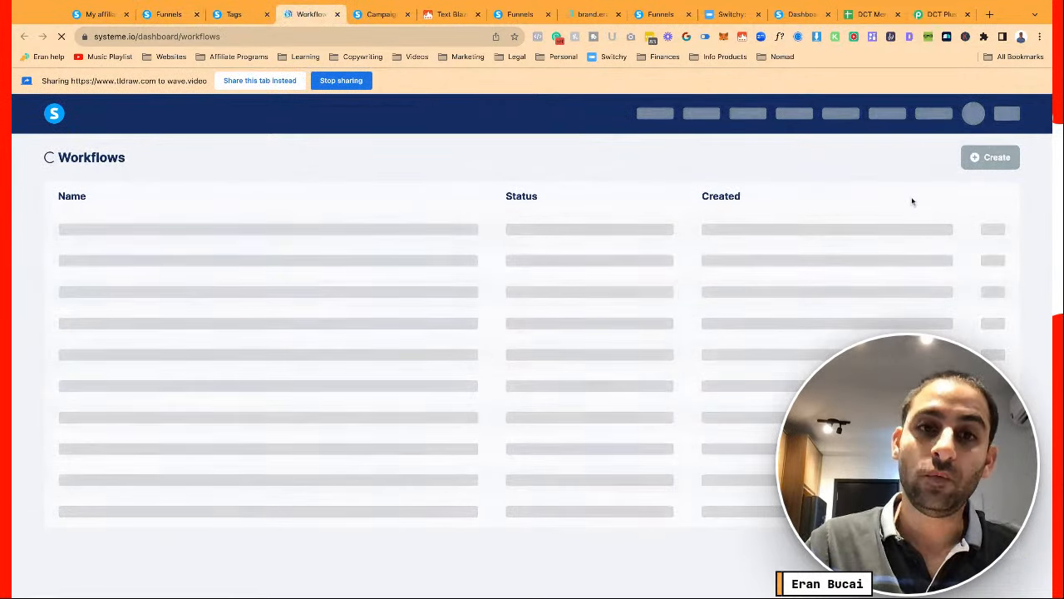
{"action": "left_click", "coordinate": [990, 158]}
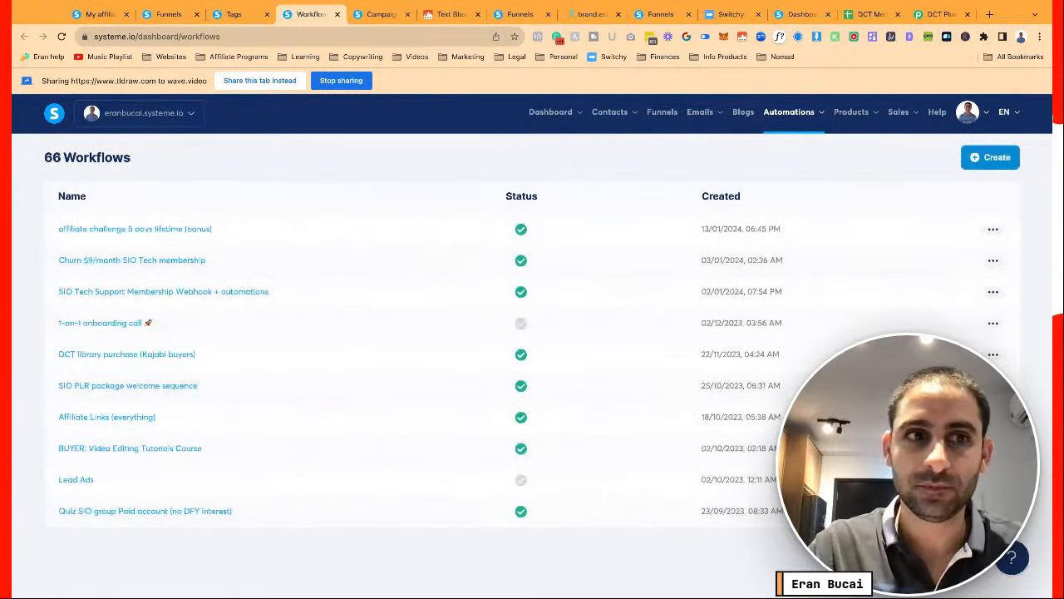
{"action": "left_click", "coordinate": [513, 358]}
{"action": "type", "text": "Churn"}
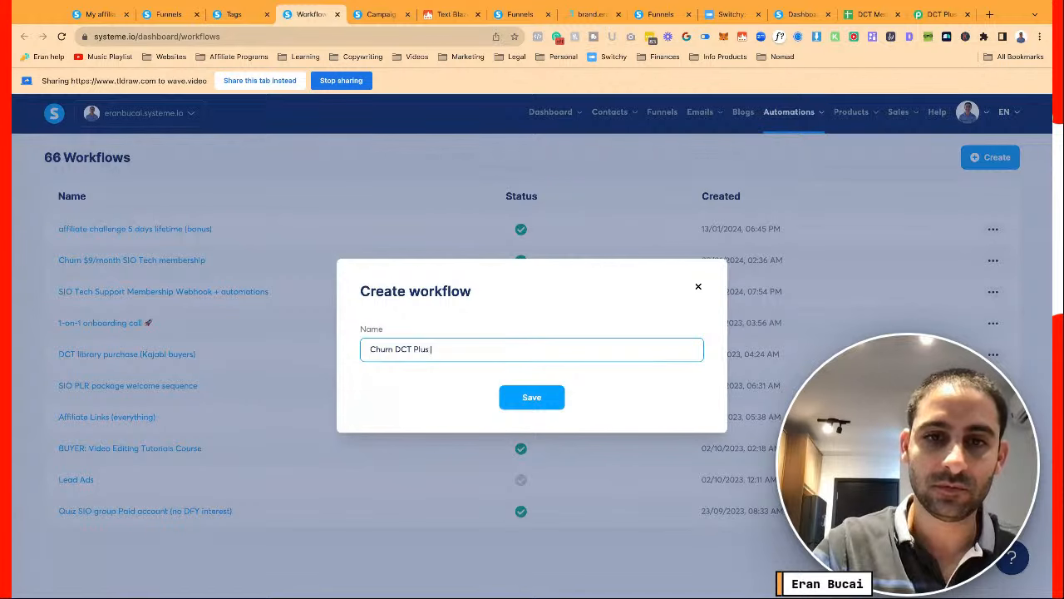
{"action": "type", "text": " DCT Plus"}
{"action": "left_click", "coordinate": [538, 407]}
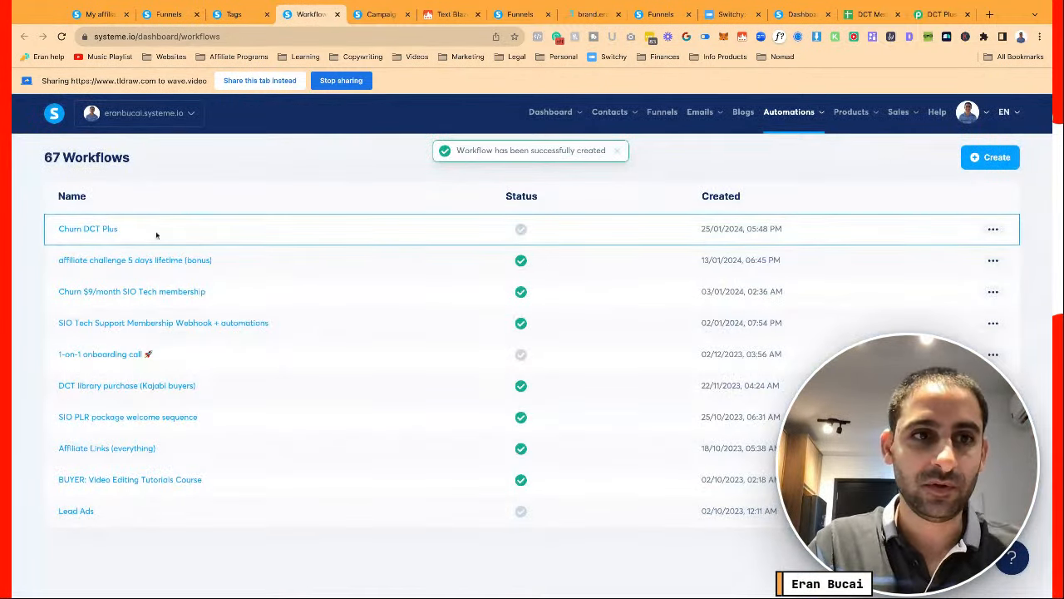
{"action": "left_click", "coordinate": [156, 236]}
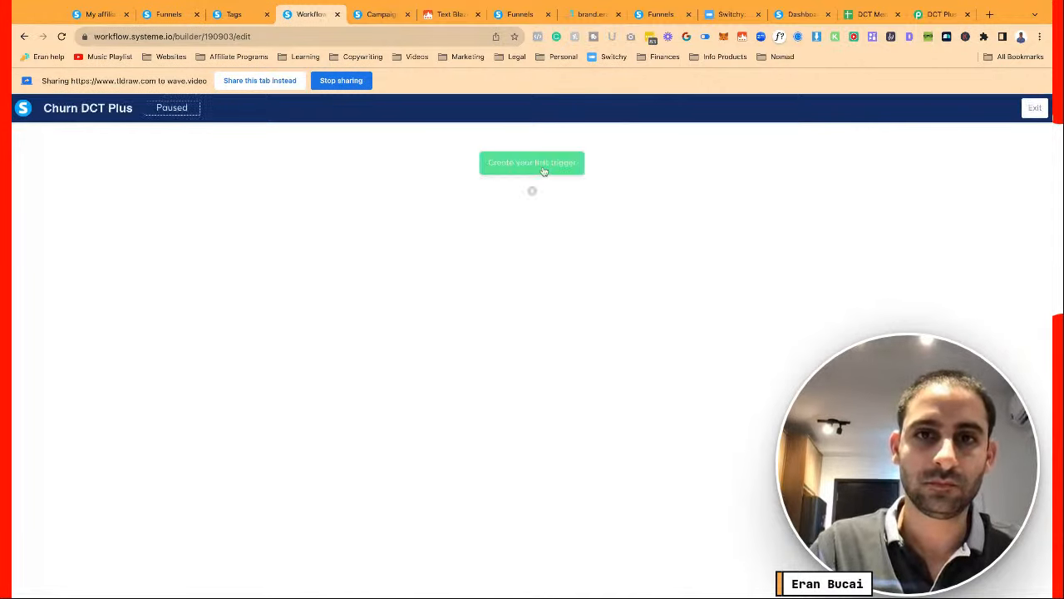
Set the workflow trigger to Tag added with the Churn (DCT Plus) tag
{"action": "left_click", "coordinate": [463, 310]}
{"action": "left_click", "coordinate": [457, 361]}
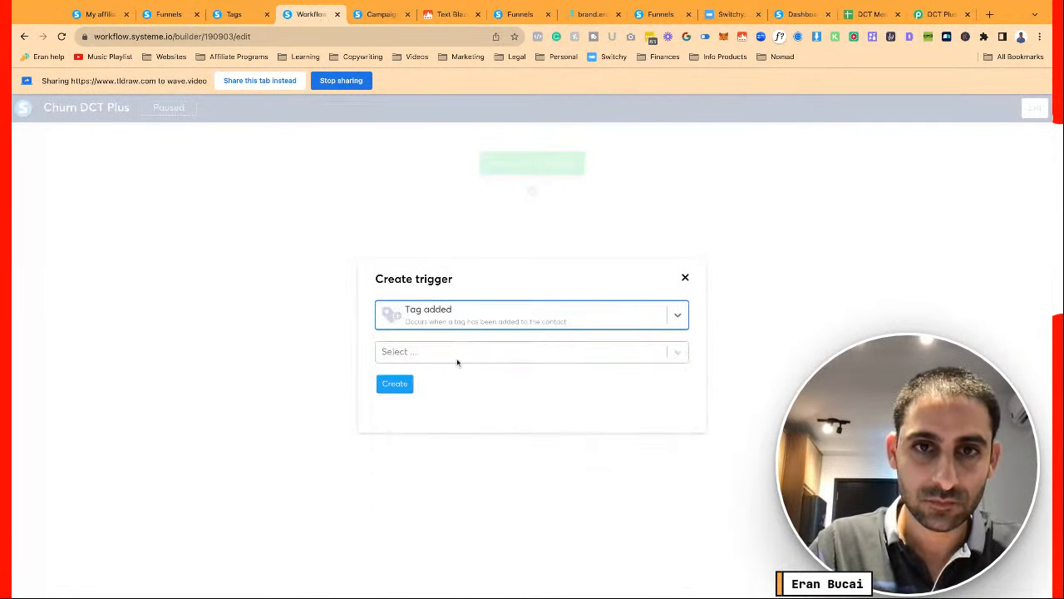
{"action": "left_click", "coordinate": [488, 359]}
{"action": "type", "text": "chur"}
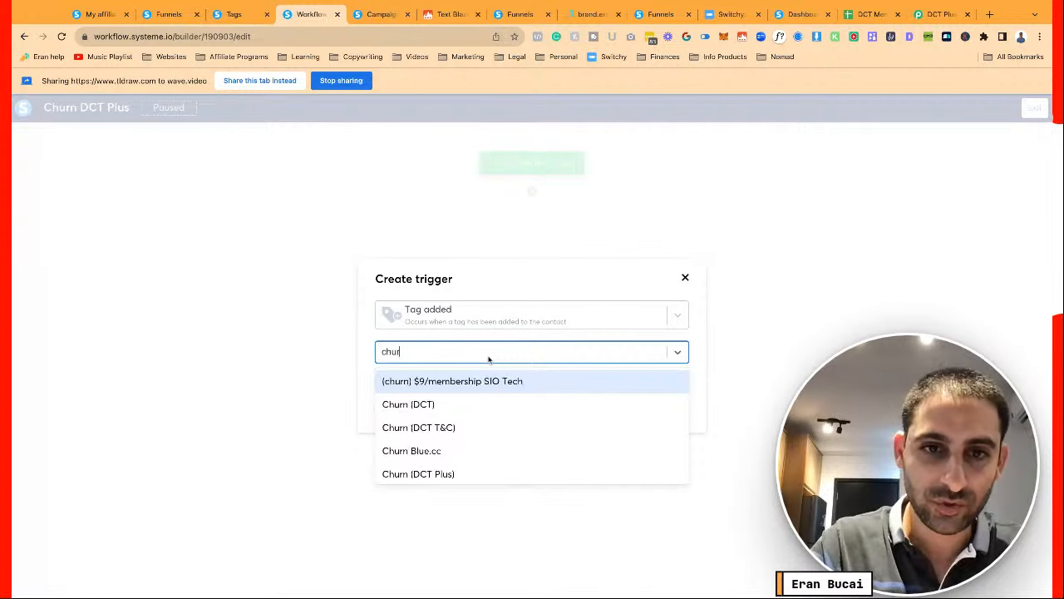
{"action": "left_click", "coordinate": [418, 474]}
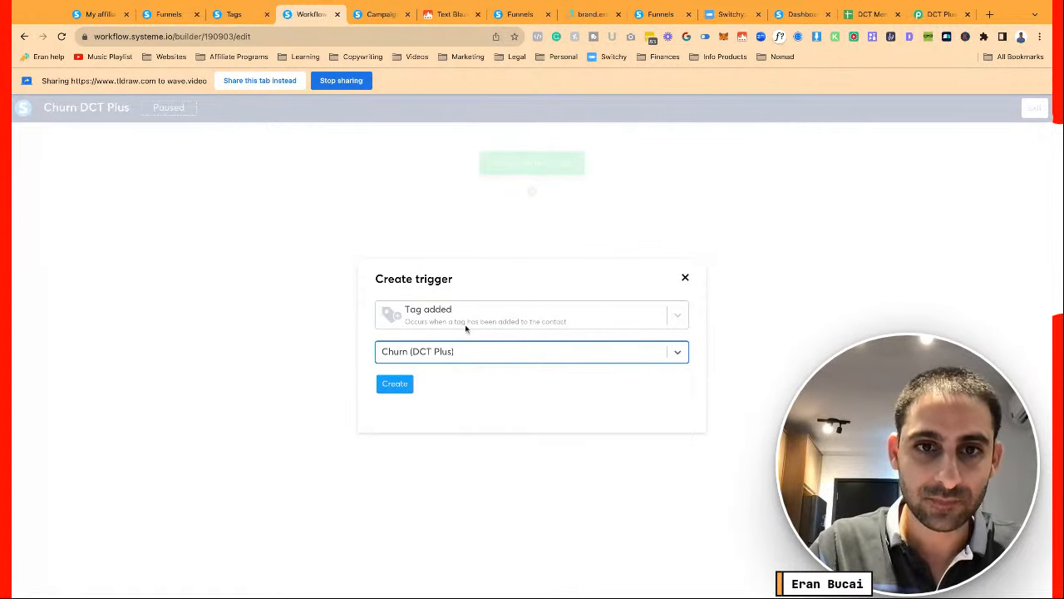
{"action": "left_click", "coordinate": [395, 383]}
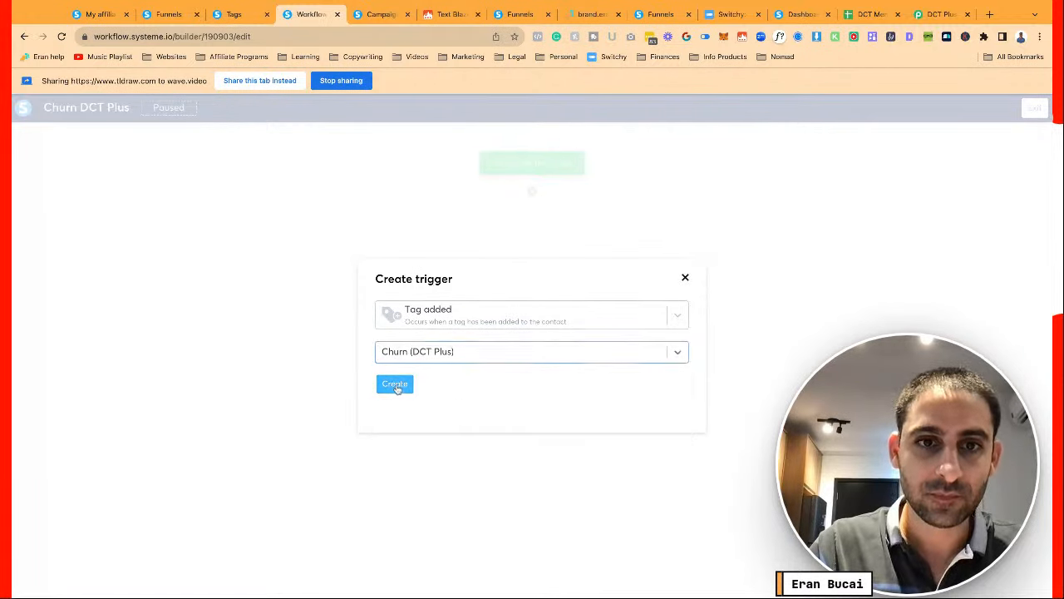
Add a Remove a tag action for DCT Plus Monthly (Buyer) after the trigger
{"action": "left_click", "coordinate": [532, 193]}
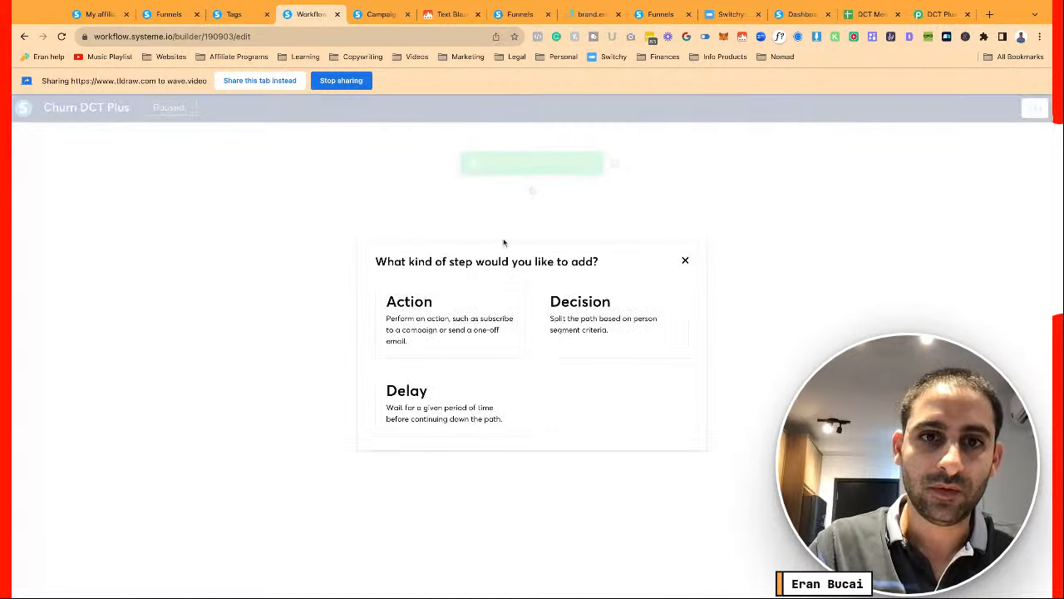
{"action": "left_click", "coordinate": [449, 319]}
{"action": "left_click", "coordinate": [498, 314]}
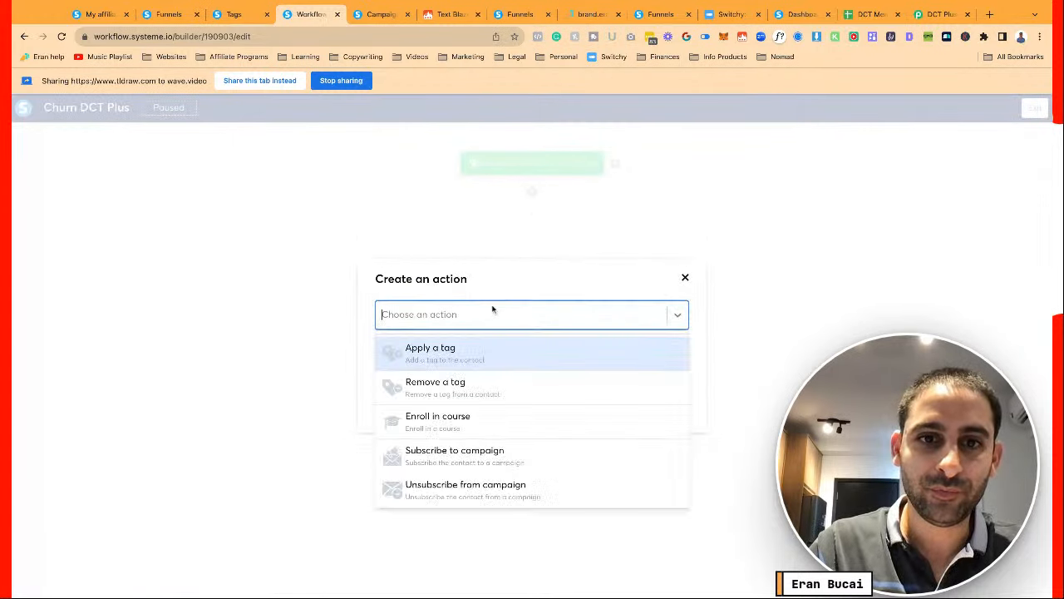
{"action": "left_click", "coordinate": [462, 382]}
{"action": "left_click", "coordinate": [484, 350]}
{"action": "type", "text": "dct"}
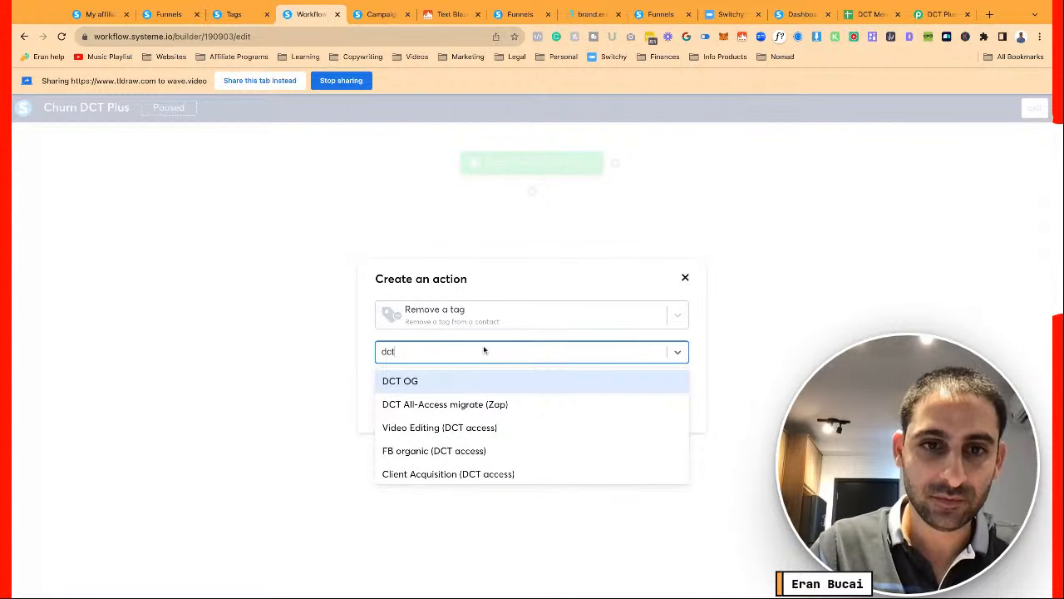
{"action": "key", "text": "ctrl+a"}
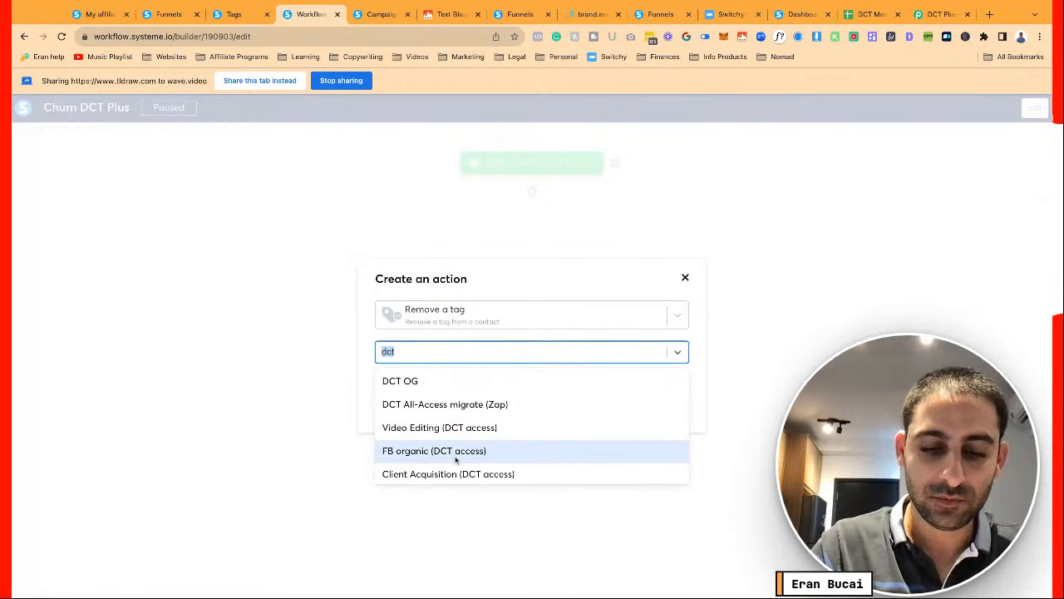
{"action": "type", "text": "plus"}
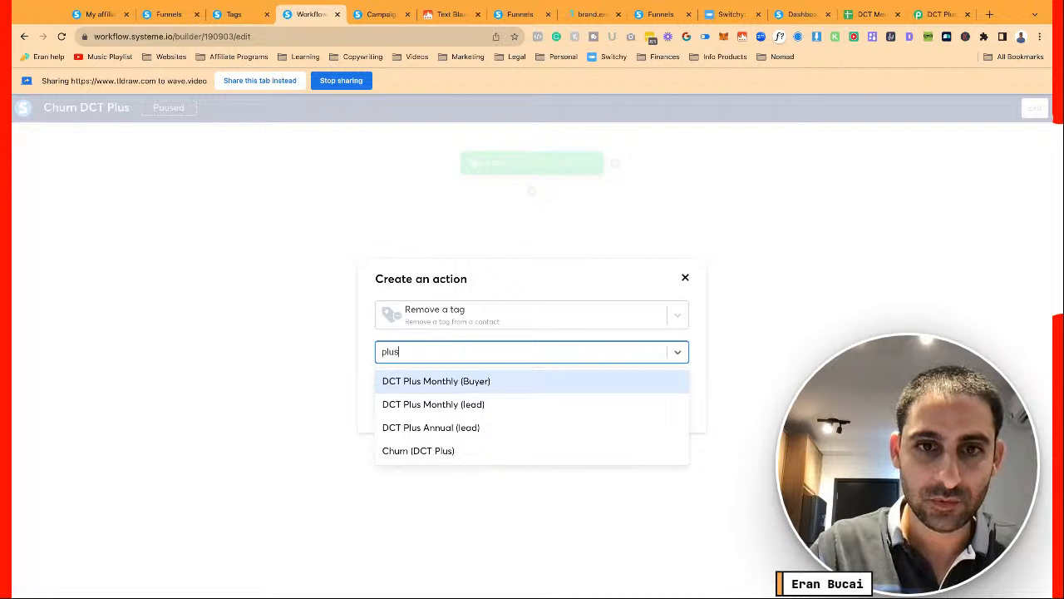
{"action": "left_click", "coordinate": [391, 381]}
{"action": "left_click", "coordinate": [392, 384]}
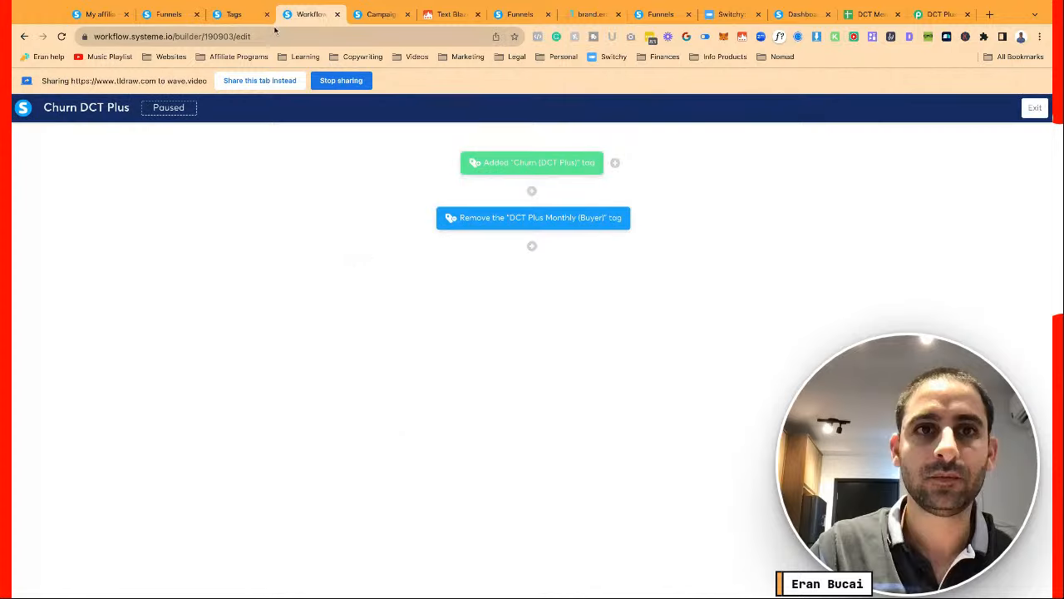
{"action": "left_click", "coordinate": [234, 15]}
Create a tag named 'DCT Plus Annual (Buyer)'
{"action": "left_click", "coordinate": [990, 159]}
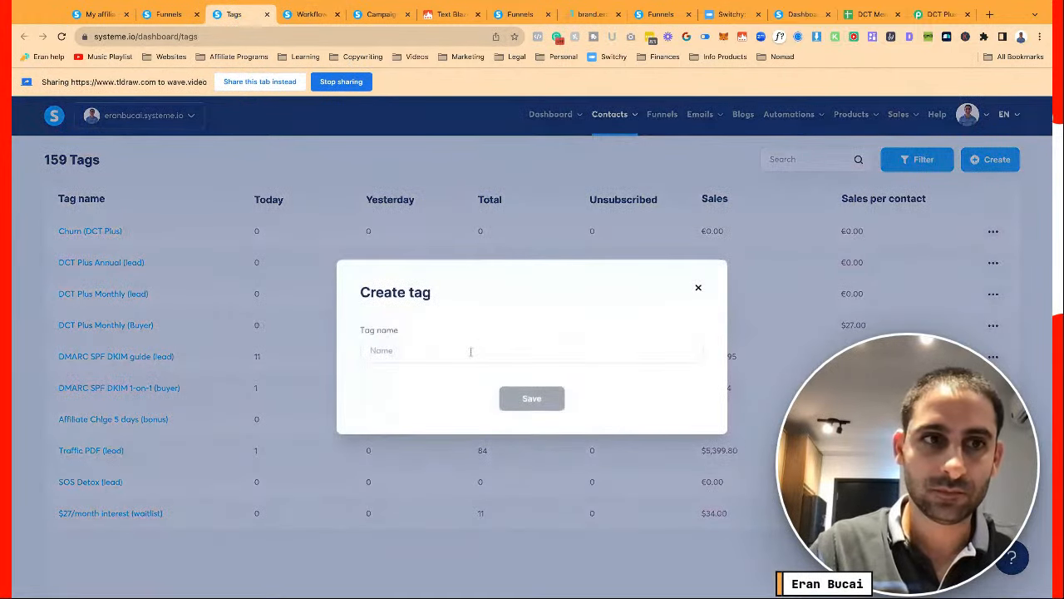
{"action": "left_click", "coordinate": [471, 352]}
{"action": "type", "text": "DCT Plus A"}
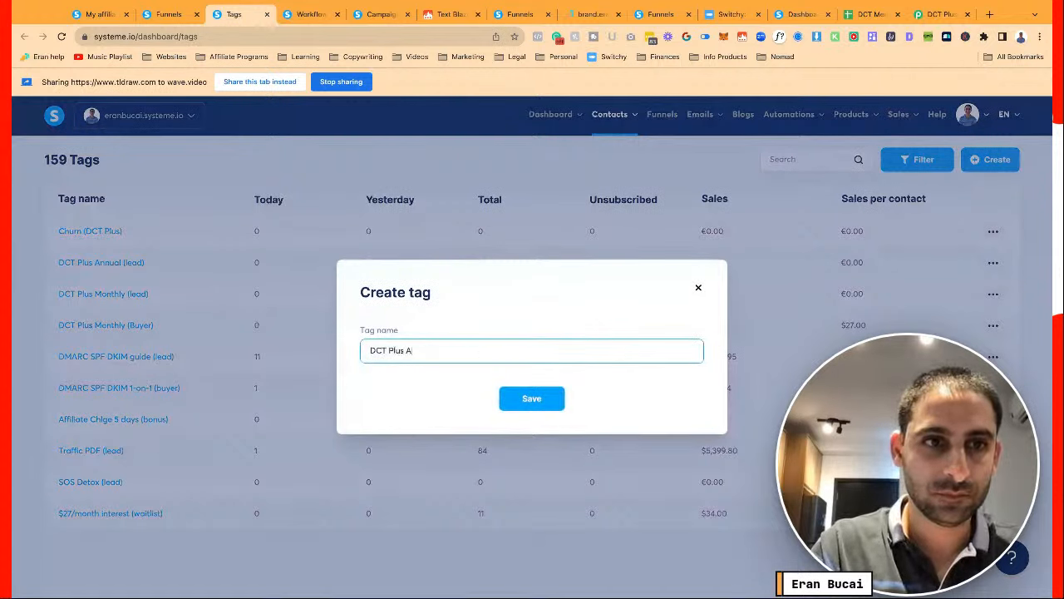
{"action": "type", "text": "nnual (Buyer"}
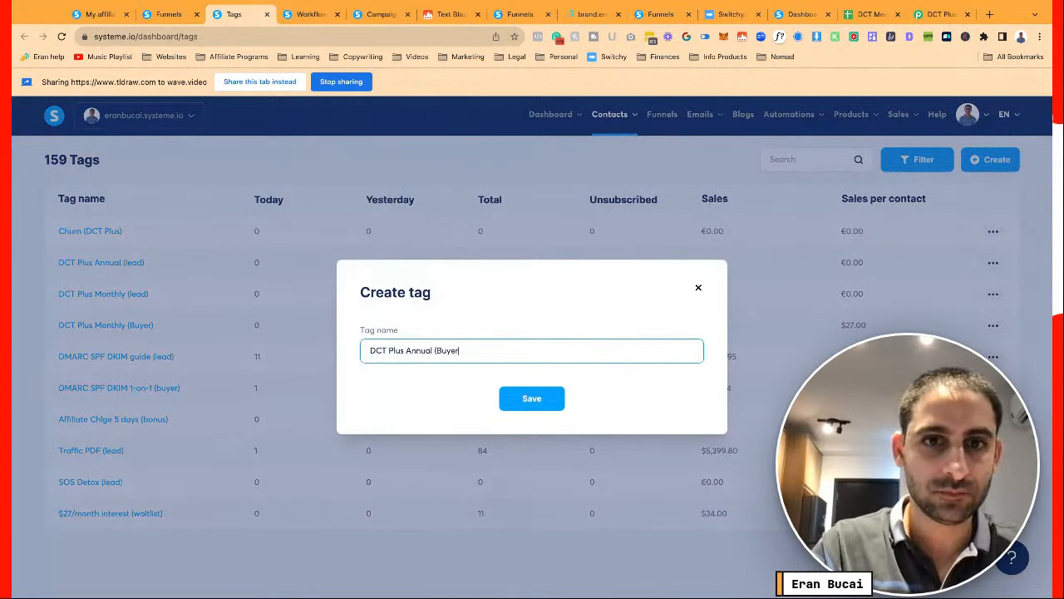
{"action": "type", "text": ")"}
{"action": "left_click", "coordinate": [532, 398]}
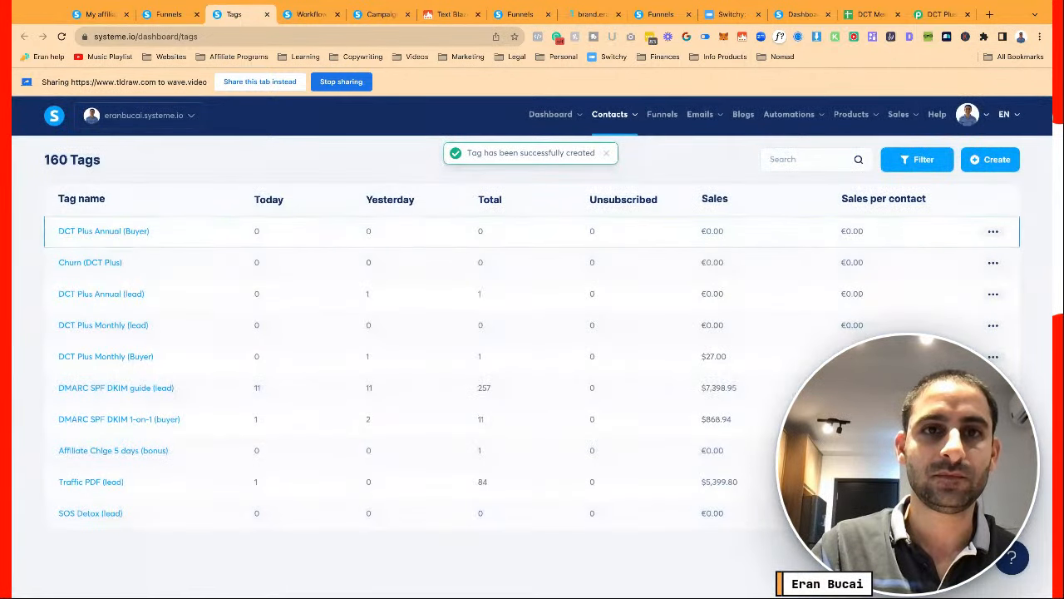
Start a remove-tag action below the Monthly step, then cancel it and reload the workflow
{"action": "left_click", "coordinate": [307, 15]}
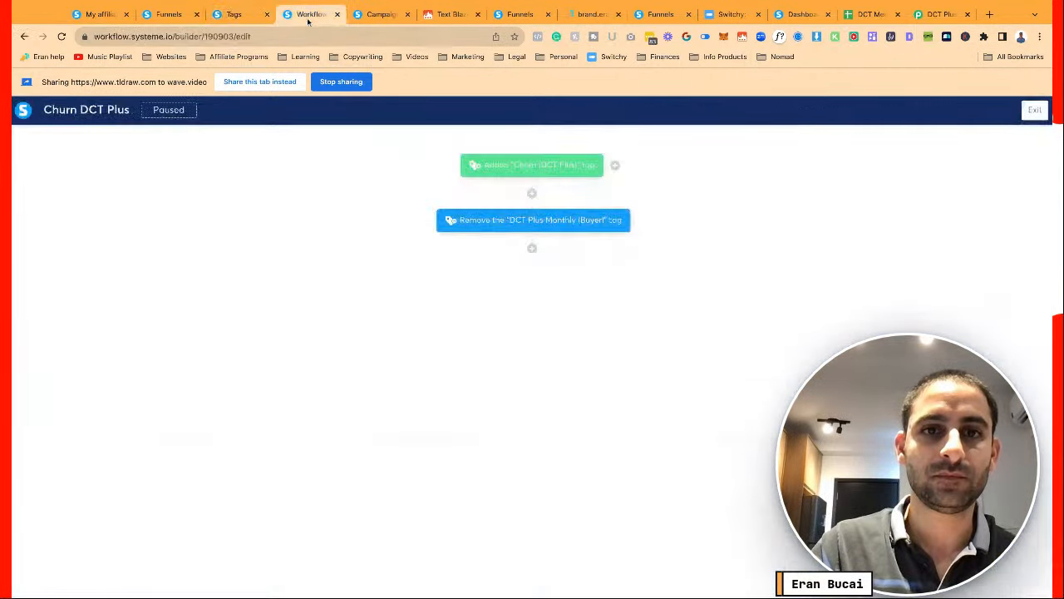
{"action": "left_click", "coordinate": [532, 248]}
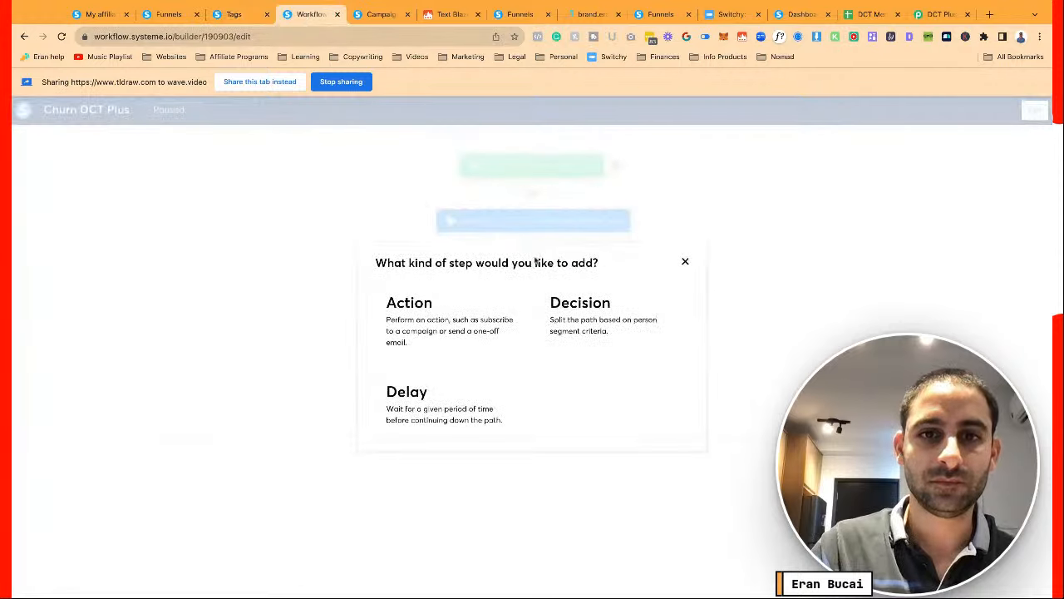
{"action": "left_click", "coordinate": [474, 326]}
{"action": "left_click", "coordinate": [503, 318]}
{"action": "left_click", "coordinate": [466, 385]}
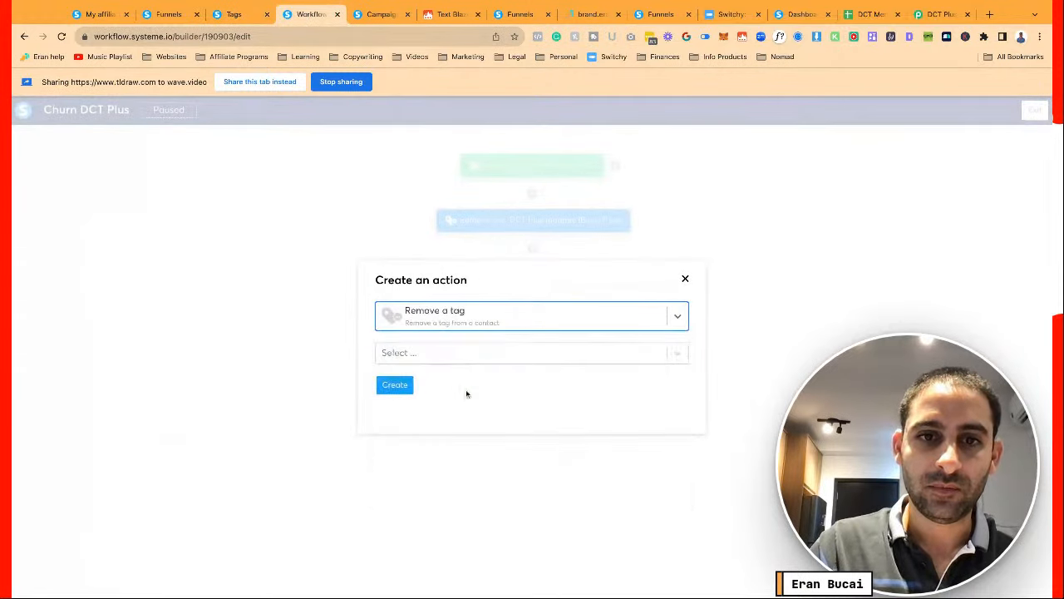
{"action": "left_click", "coordinate": [485, 357]}
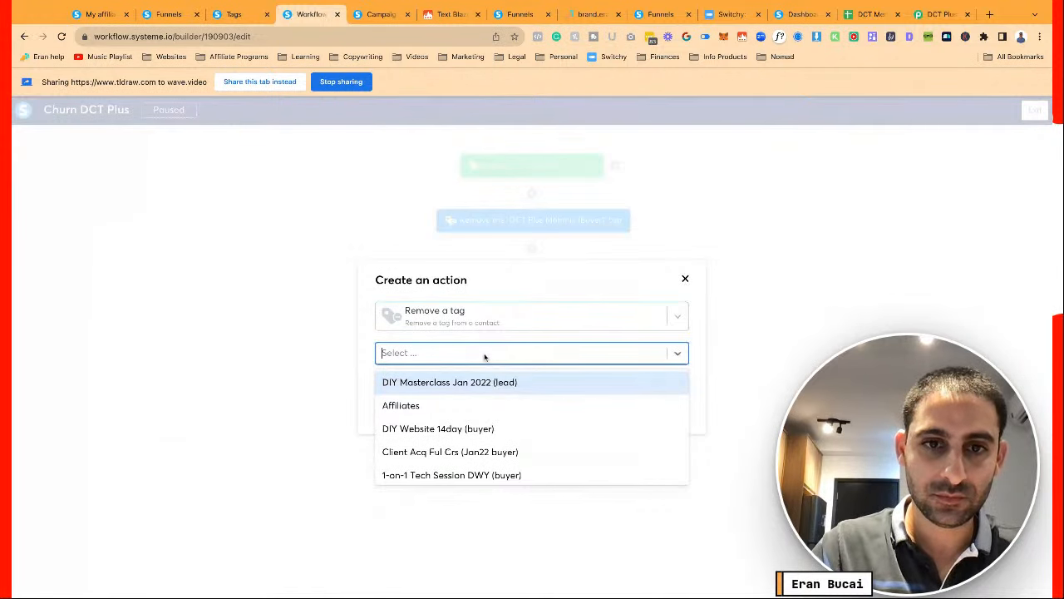
{"action": "left_click", "coordinate": [320, 391]}
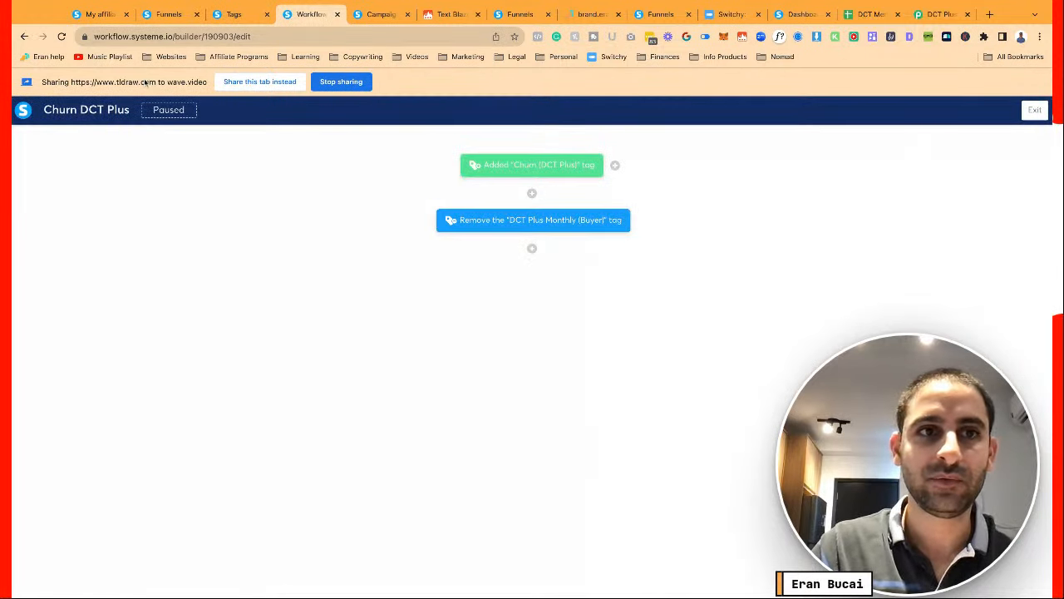
{"action": "left_click", "coordinate": [61, 35]}
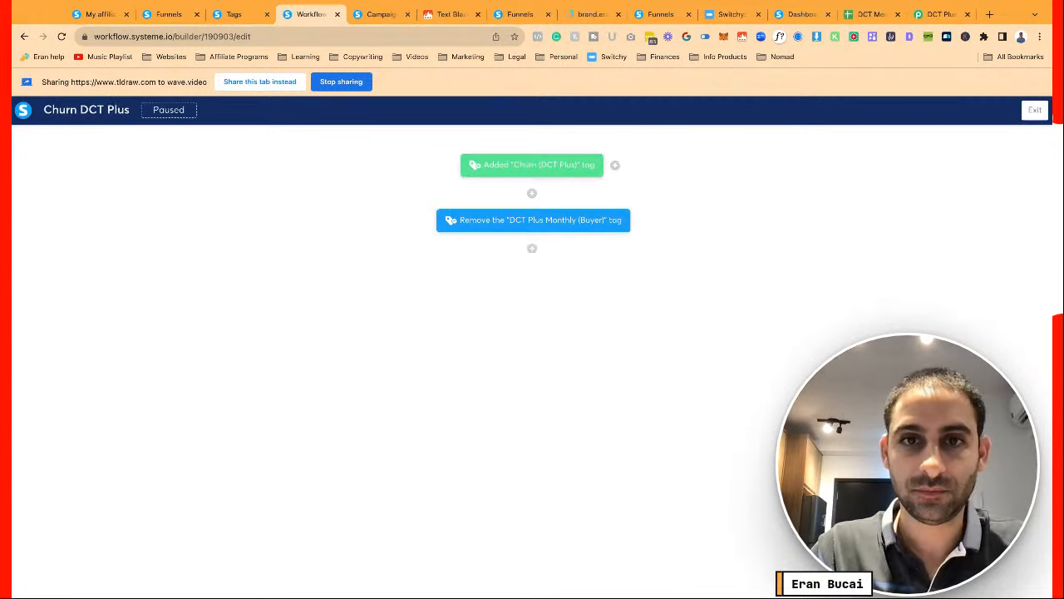
Add a Remove a tag action for DCT Plus Annual (Buyer)
{"action": "left_click", "coordinate": [493, 302]}
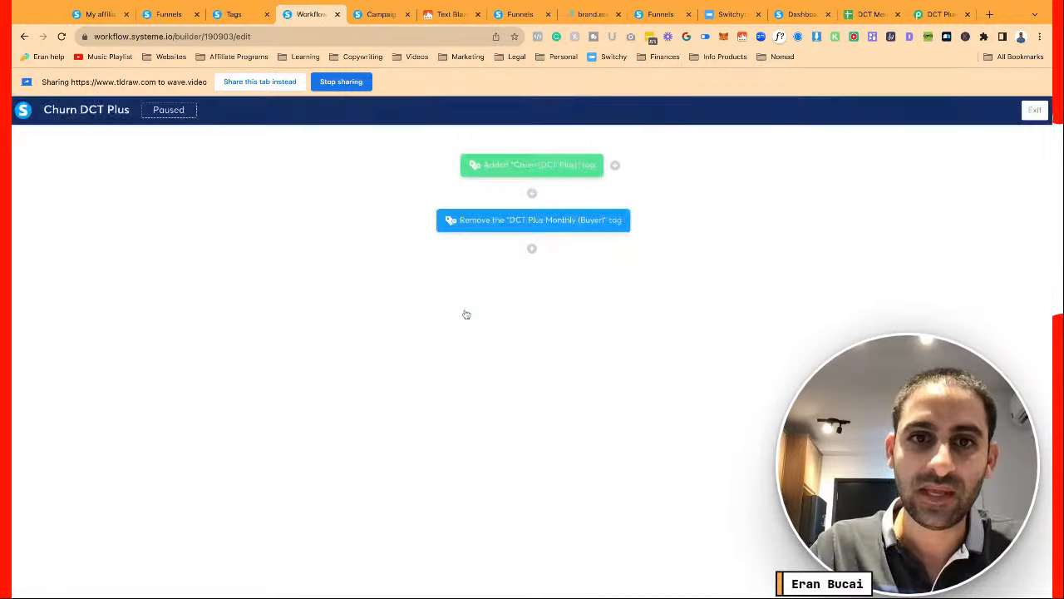
{"action": "left_click", "coordinate": [510, 316]}
{"action": "left_click", "coordinate": [458, 396]}
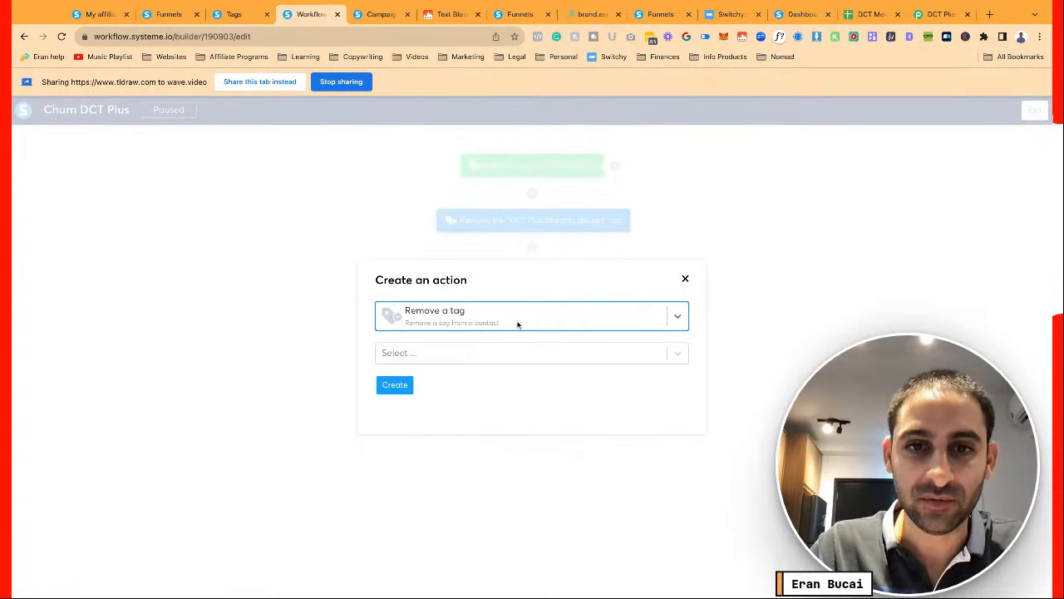
{"action": "left_click", "coordinate": [499, 354]}
{"action": "type", "text": "dct plus"}
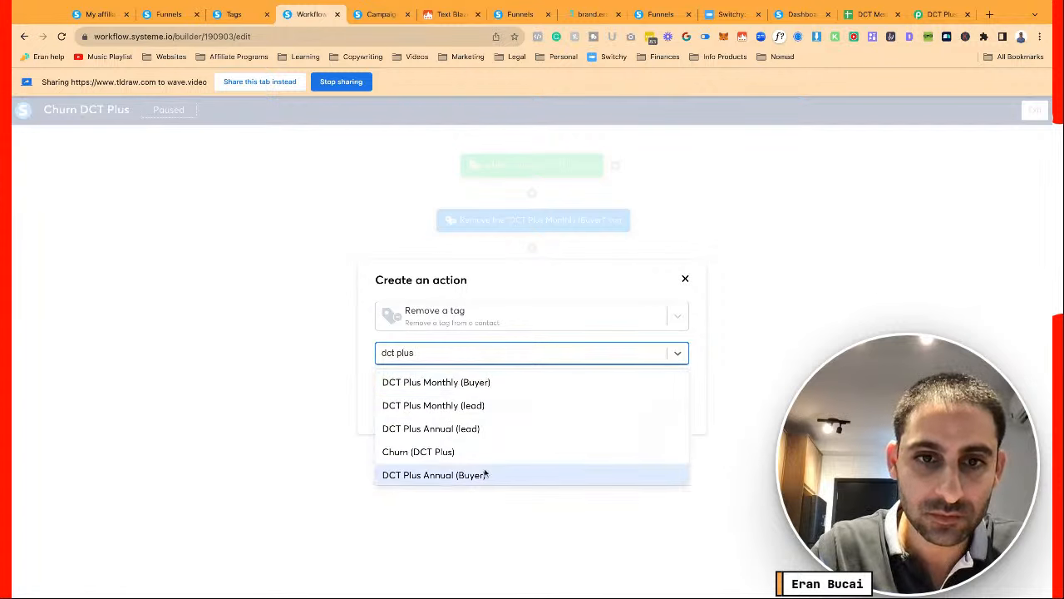
{"action": "left_click", "coordinate": [486, 473]}
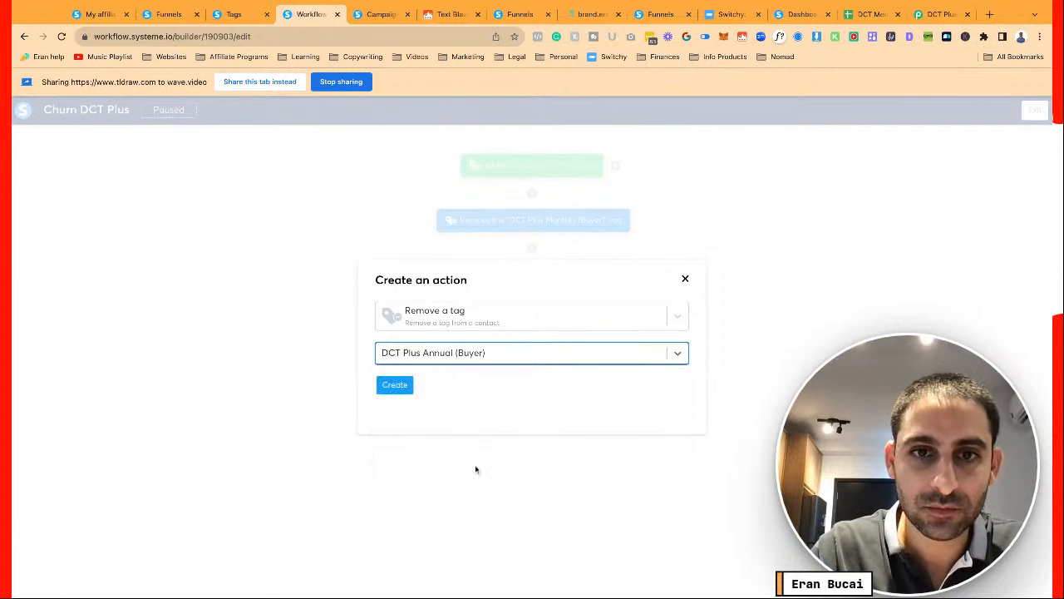
{"action": "left_click", "coordinate": [396, 388]}
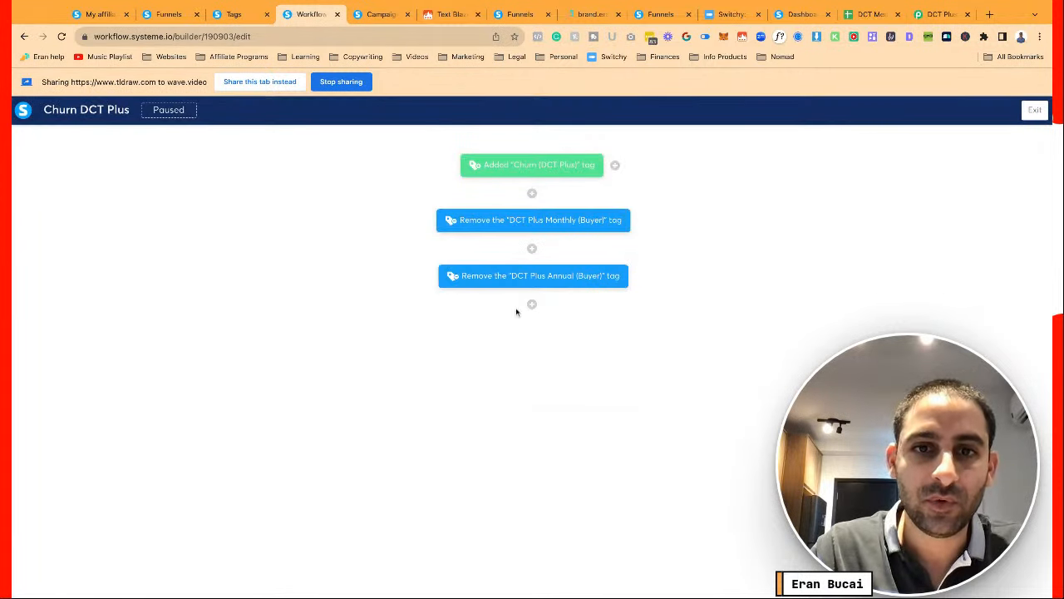
{"action": "left_click", "coordinate": [534, 303]}
Add a Send email to specific address action using '[Churn] Remove from ClarityFlow', then return to the builder
{"action": "left_click", "coordinate": [468, 340]}
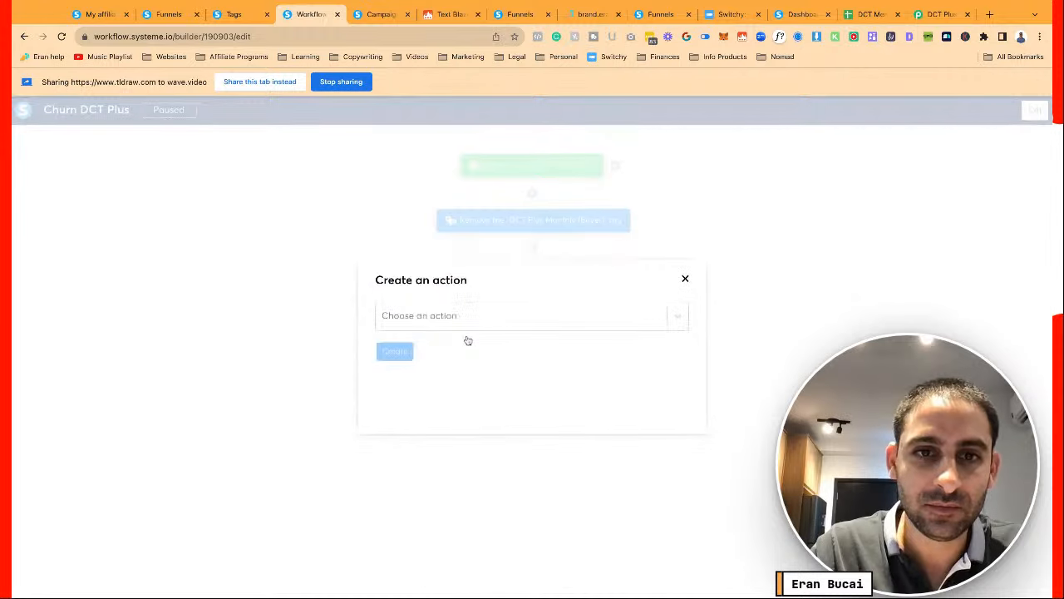
{"action": "left_click", "coordinate": [466, 330]}
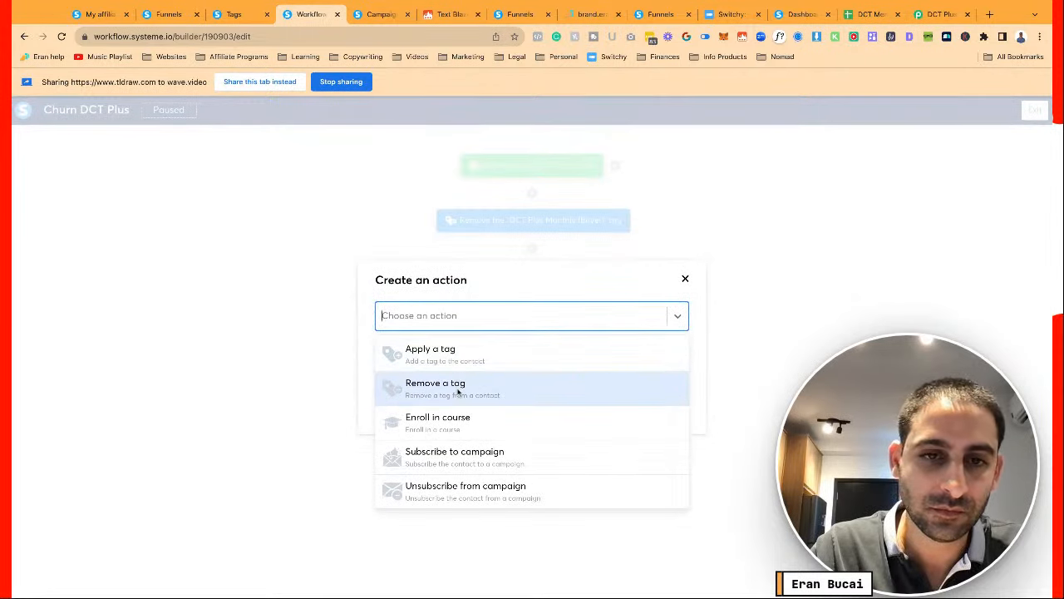
{"action": "scroll", "coordinate": [470, 429], "scroll_direction": "down", "scroll_amount": 3}
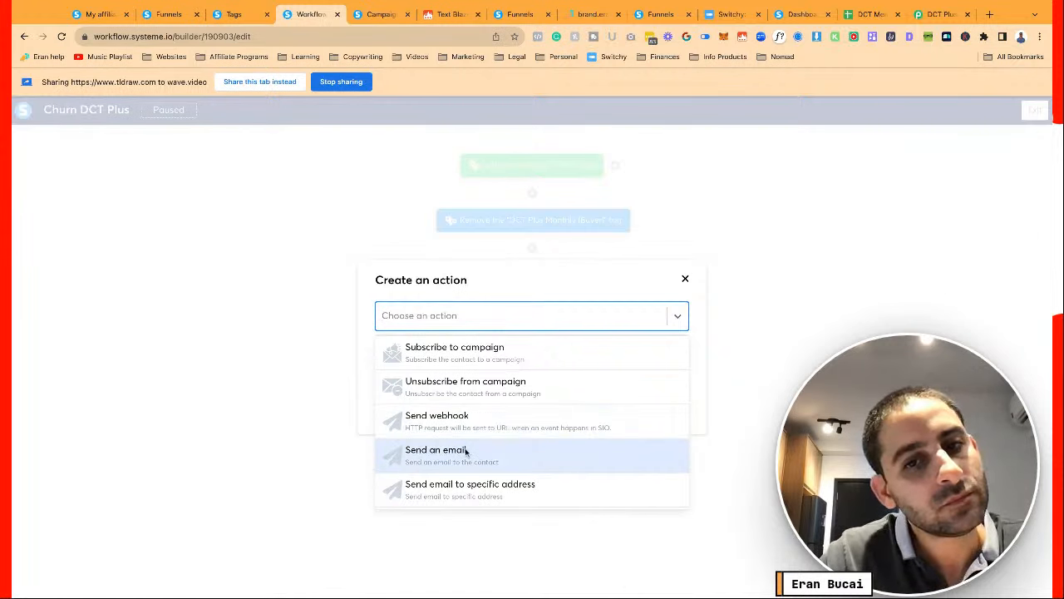
{"action": "left_click", "coordinate": [468, 484]}
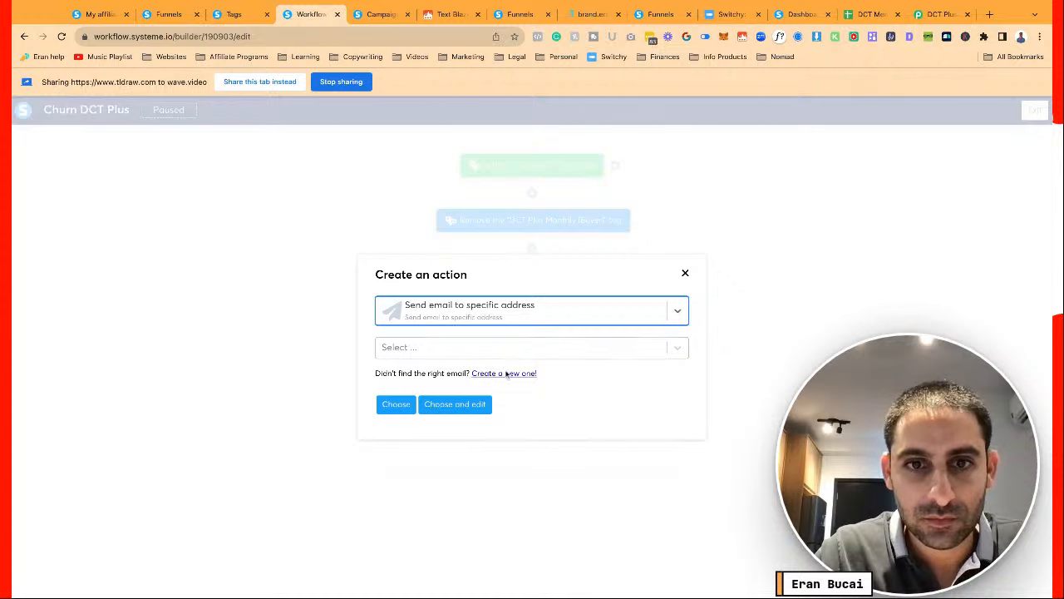
{"action": "left_click", "coordinate": [489, 350]}
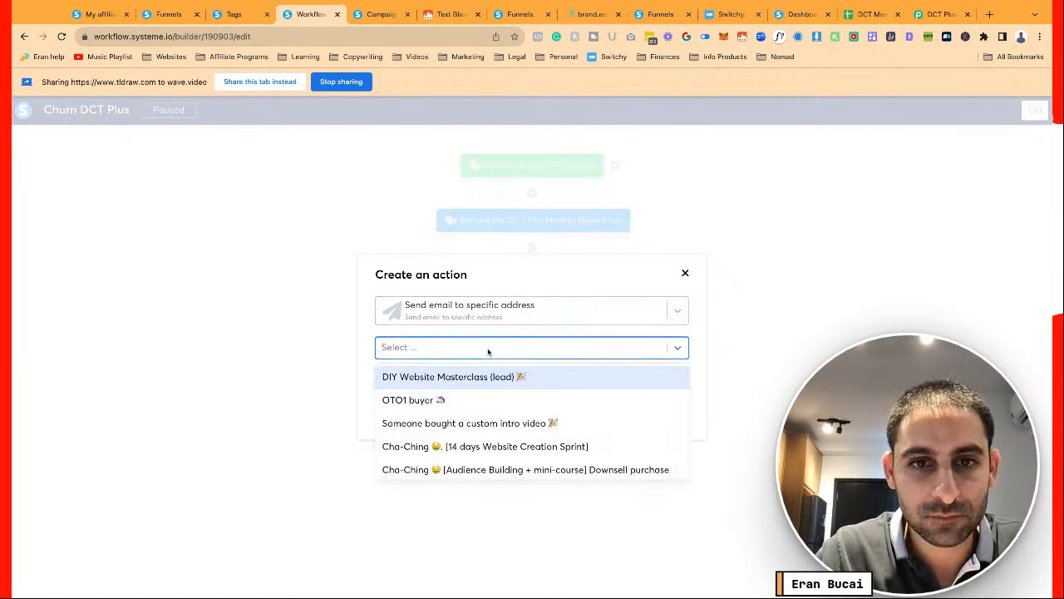
{"action": "type", "text": "chur"}
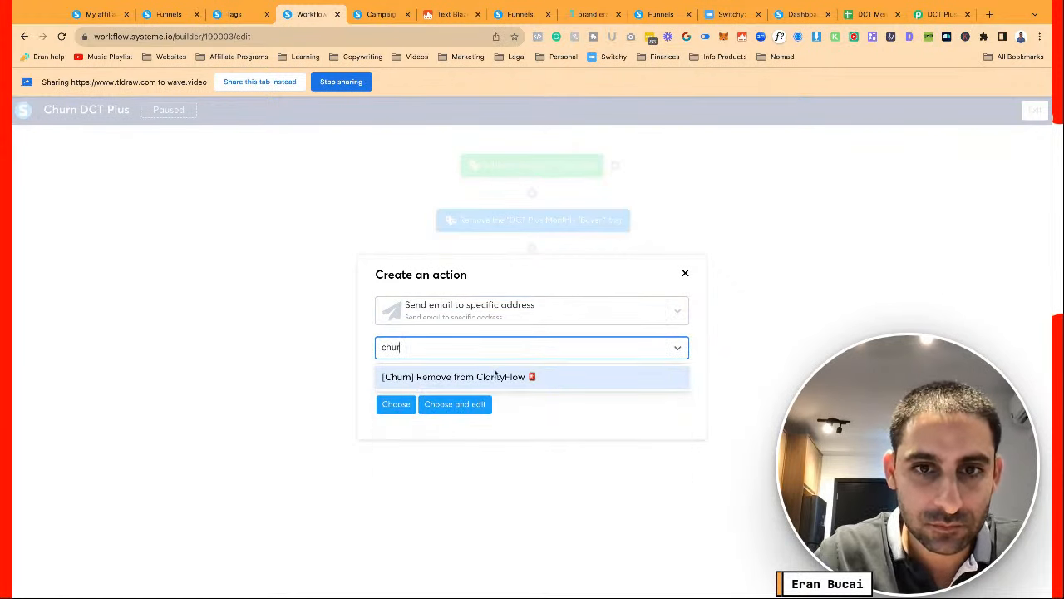
{"action": "left_click", "coordinate": [495, 376]}
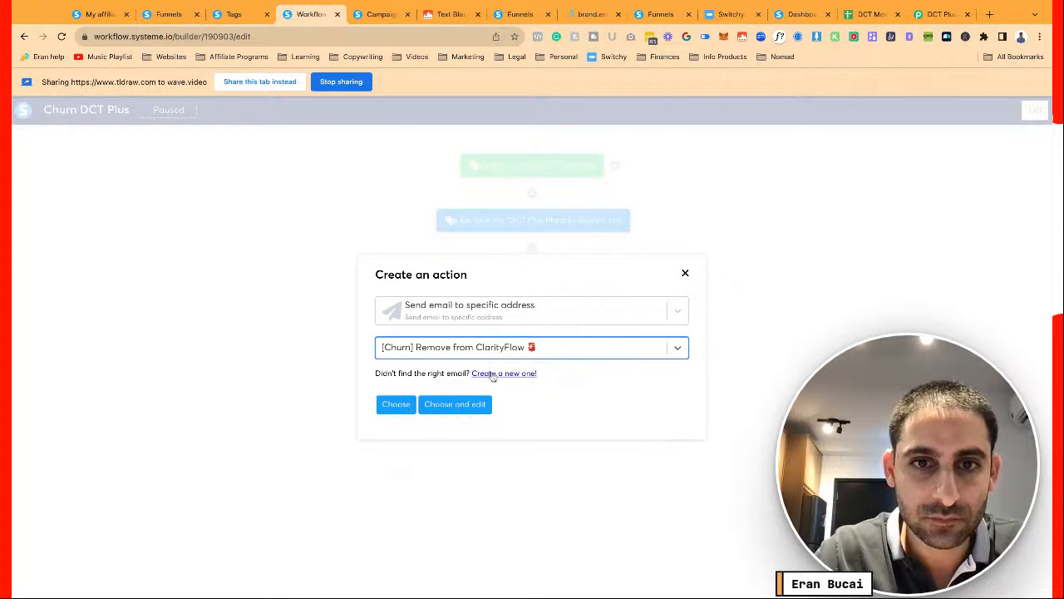
{"action": "left_click", "coordinate": [447, 405]}
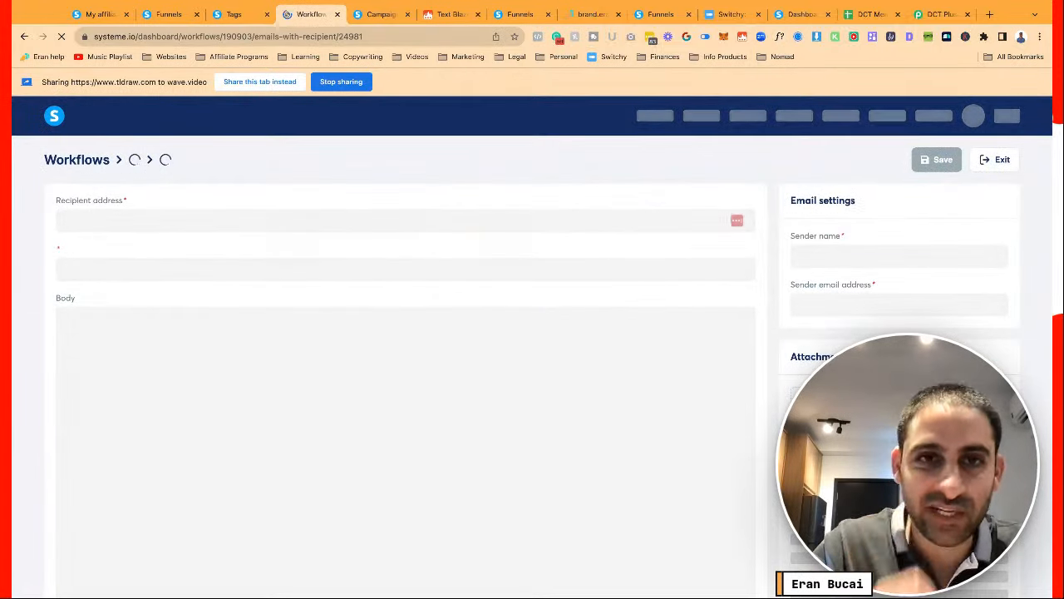
{"action": "scroll", "coordinate": [532, 348], "scroll_direction": "down", "scroll_amount": 1}
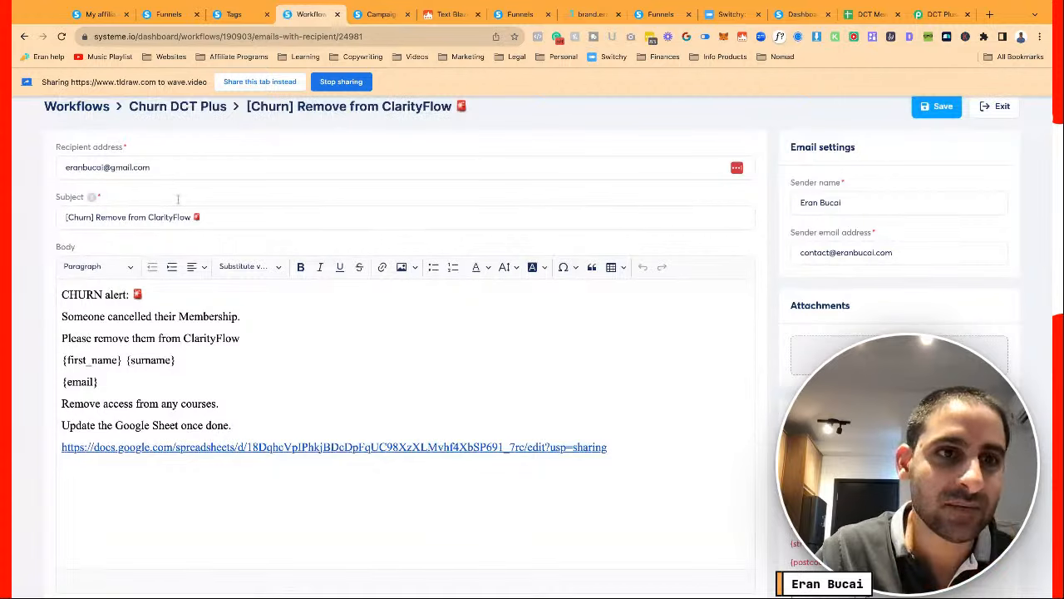
{"action": "left_click", "coordinate": [24, 36]}
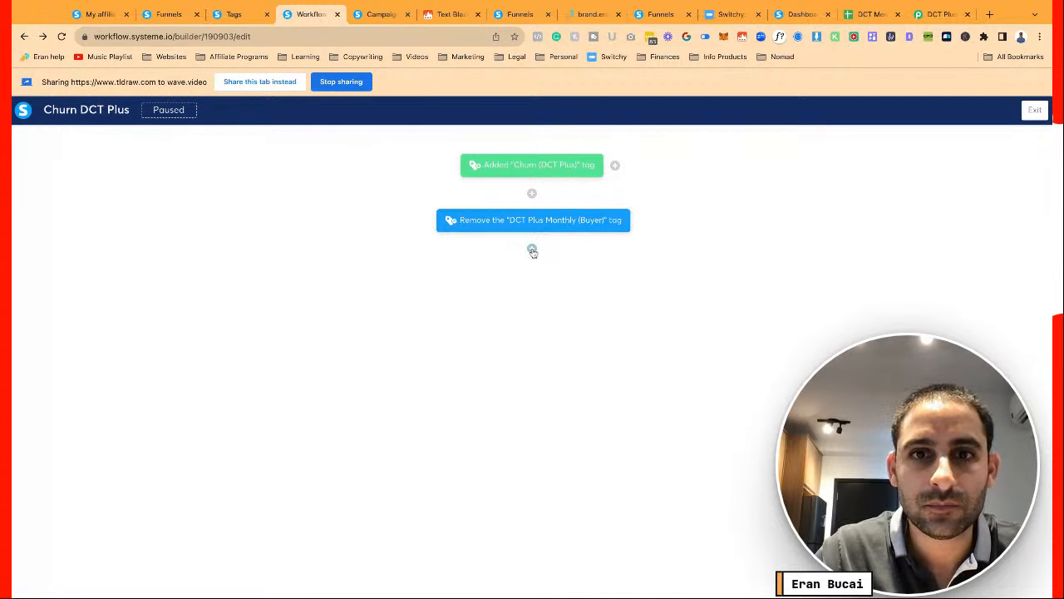
Retry adding a Remove tag DCT Plus Annual (Buyer) step, dismiss the error, and reload the page
{"action": "left_click", "coordinate": [532, 247]}
{"action": "left_click", "coordinate": [484, 326]}
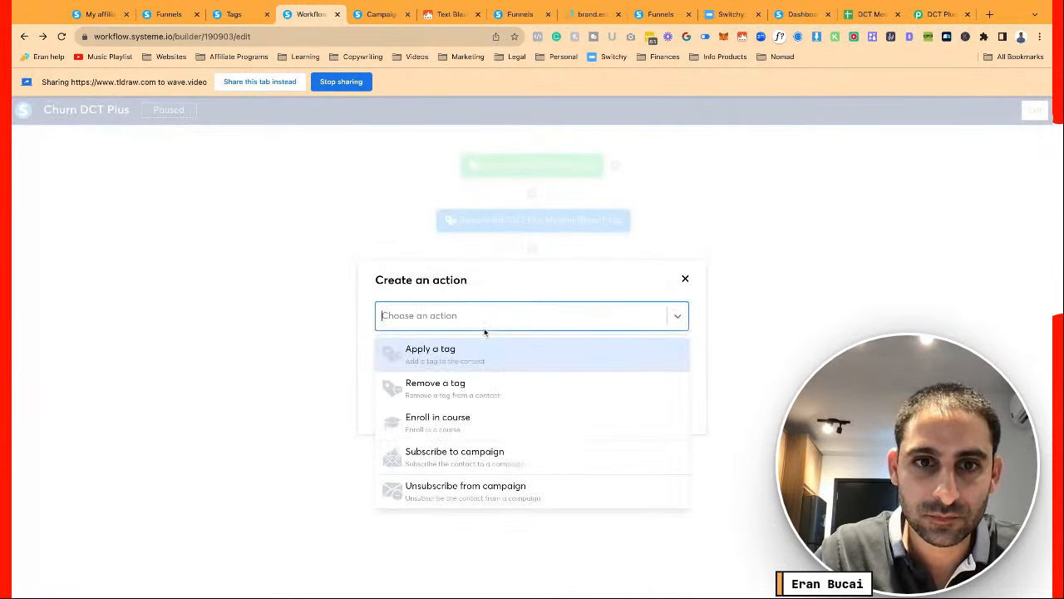
{"action": "left_click", "coordinate": [474, 379]}
{"action": "left_click", "coordinate": [487, 358]}
{"action": "type", "text": "chur"}
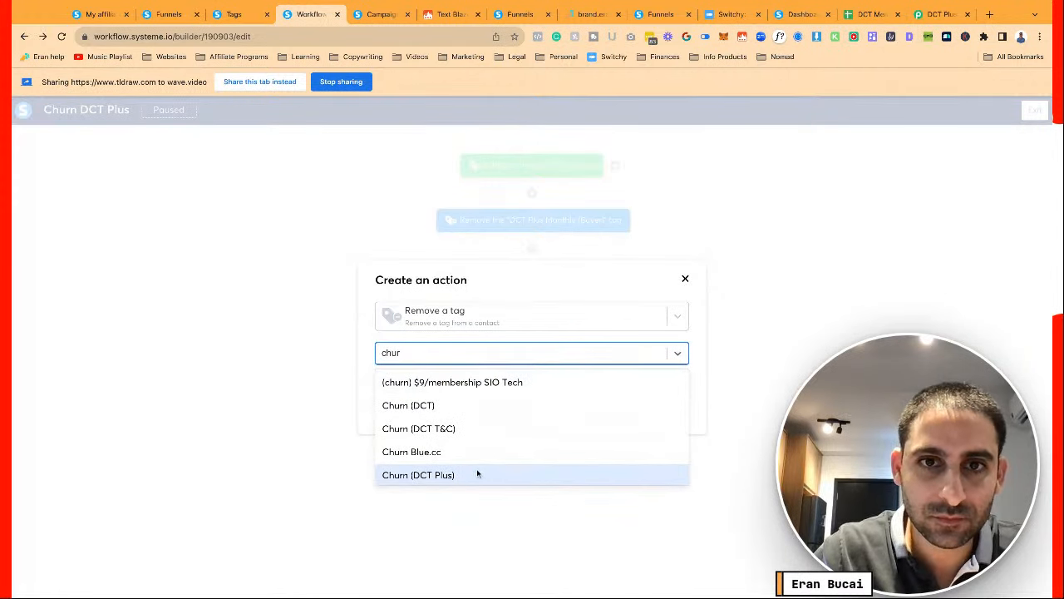
{"action": "key", "text": "super+a"}
{"action": "type", "text": "dct"}
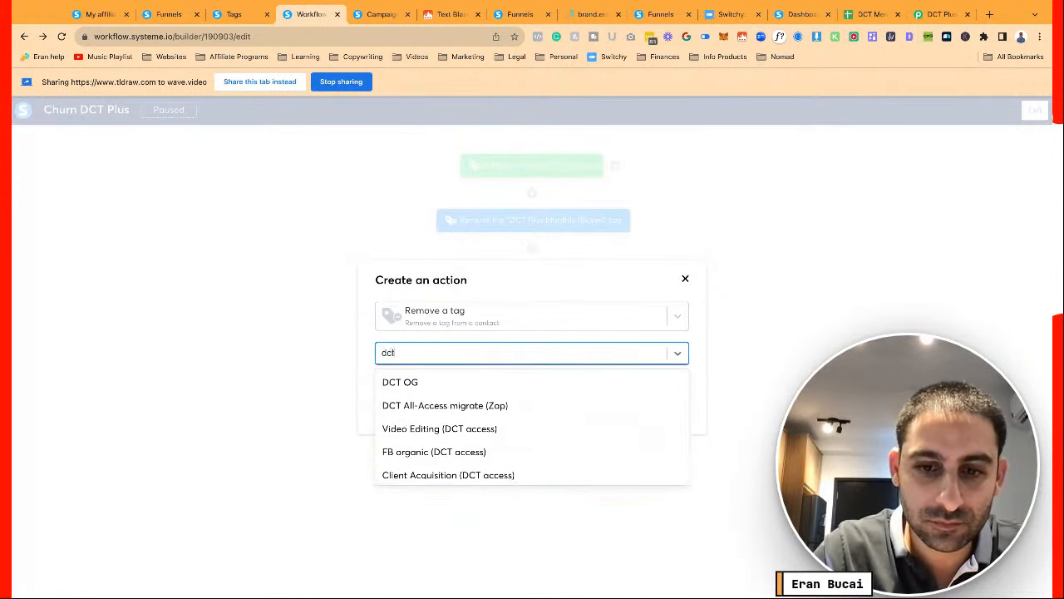
{"action": "key", "text": "BackSpace"}
{"action": "key", "text": "BackSpace"}
{"action": "key", "text": "BackSpace"}
{"action": "type", "text": "plus"}
{"action": "left_click", "coordinate": [478, 479]}
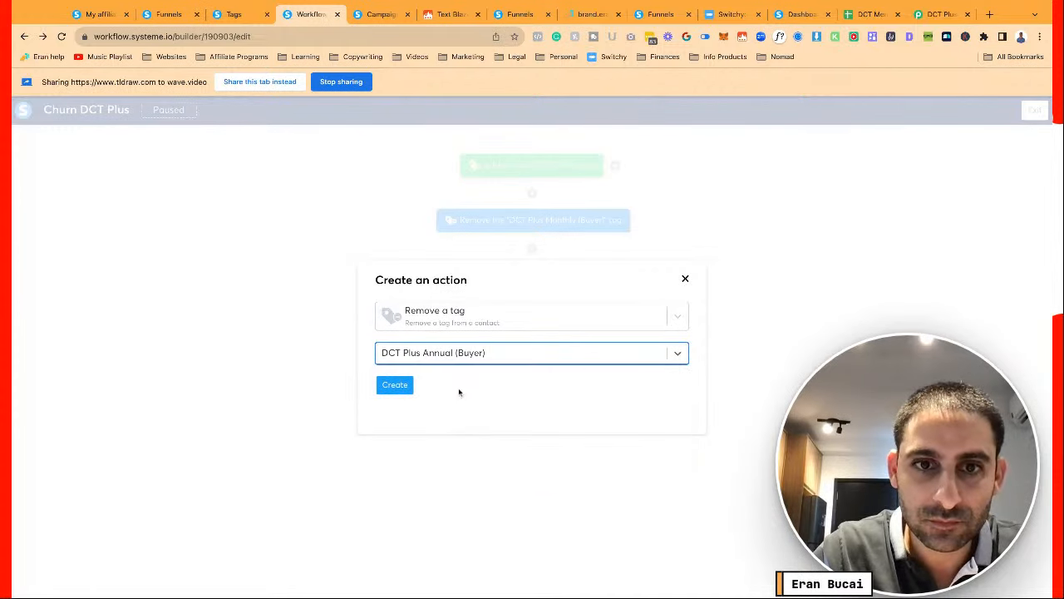
{"action": "left_click", "coordinate": [400, 385]}
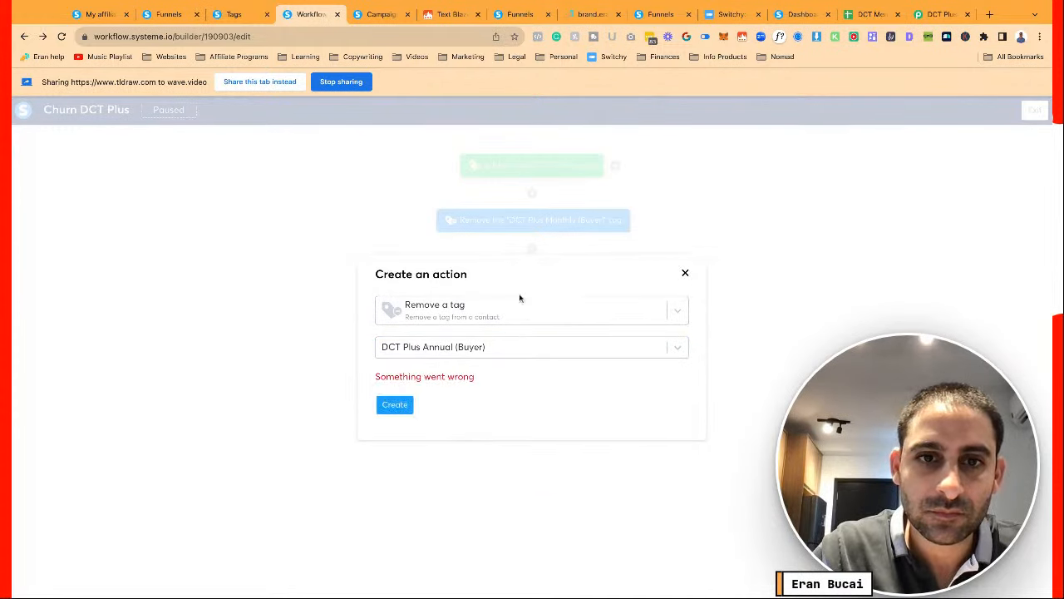
{"action": "left_click", "coordinate": [685, 273]}
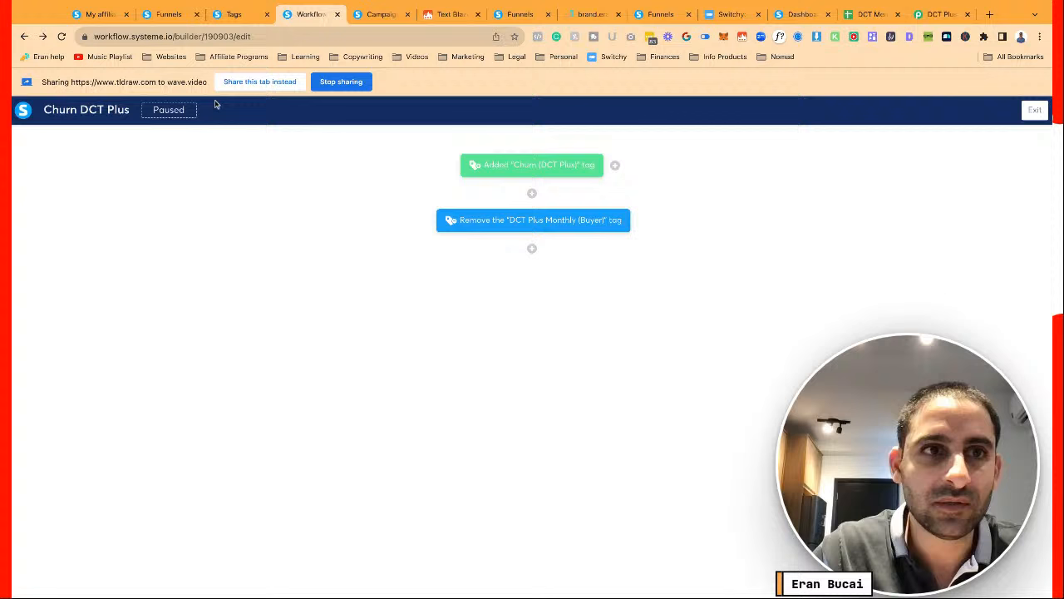
{"action": "left_click", "coordinate": [61, 35]}
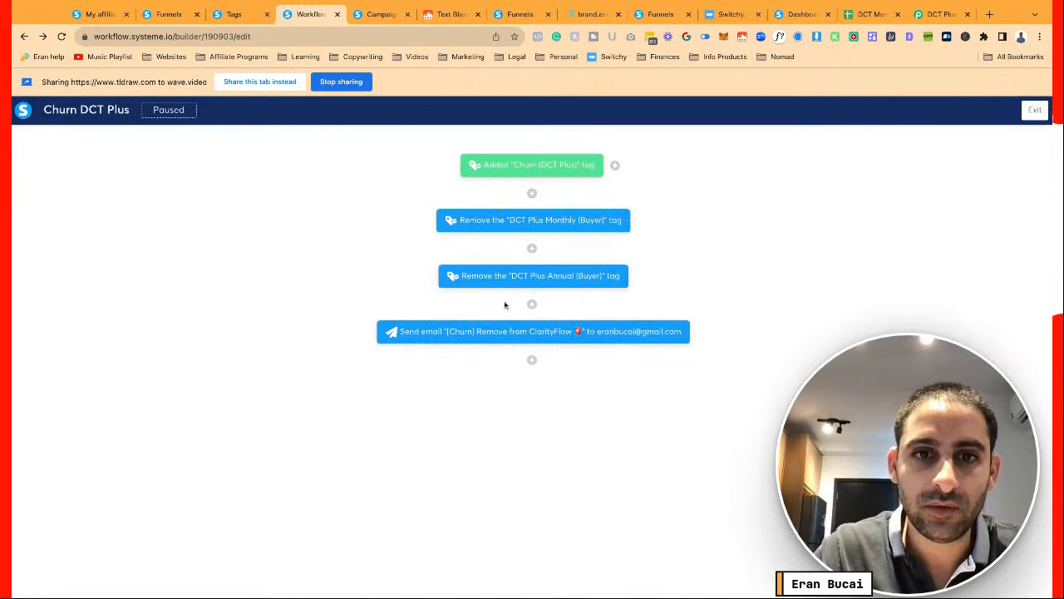
Add a new Send an email action step below the churn email step
{"action": "left_click", "coordinate": [532, 360]}
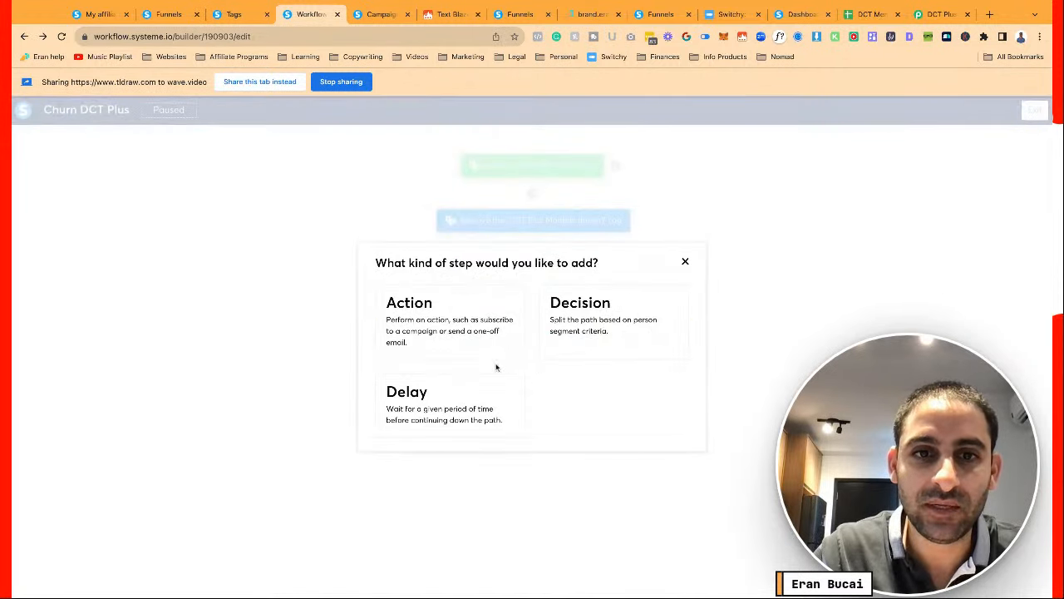
{"action": "left_click", "coordinate": [460, 335]}
{"action": "left_click", "coordinate": [480, 327]}
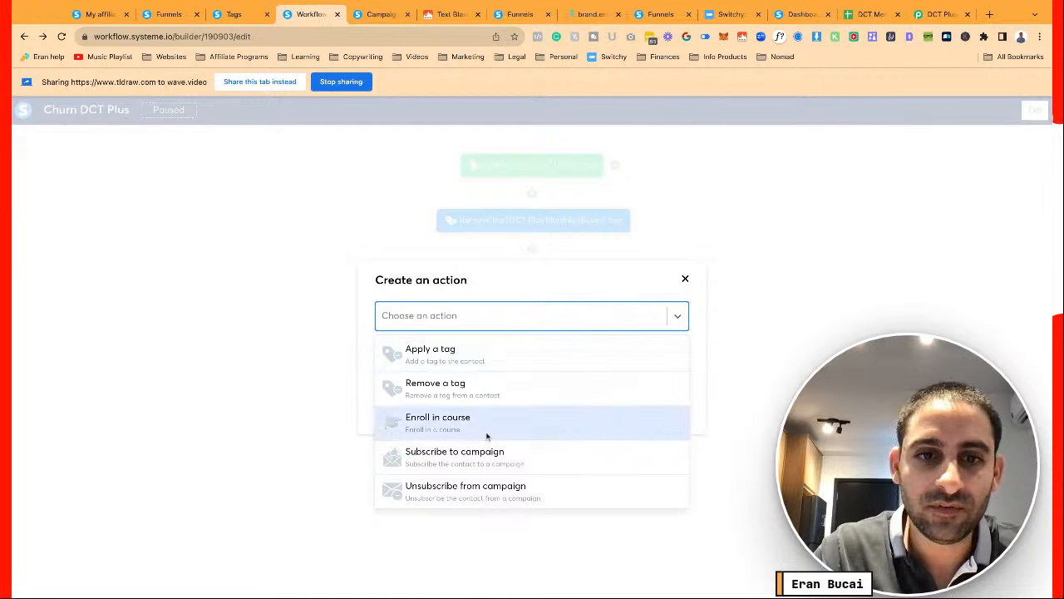
{"action": "scroll", "coordinate": [487, 434], "scroll_direction": "down", "scroll_amount": 2}
{"action": "scroll", "coordinate": [487, 435], "scroll_direction": "down", "scroll_amount": 1}
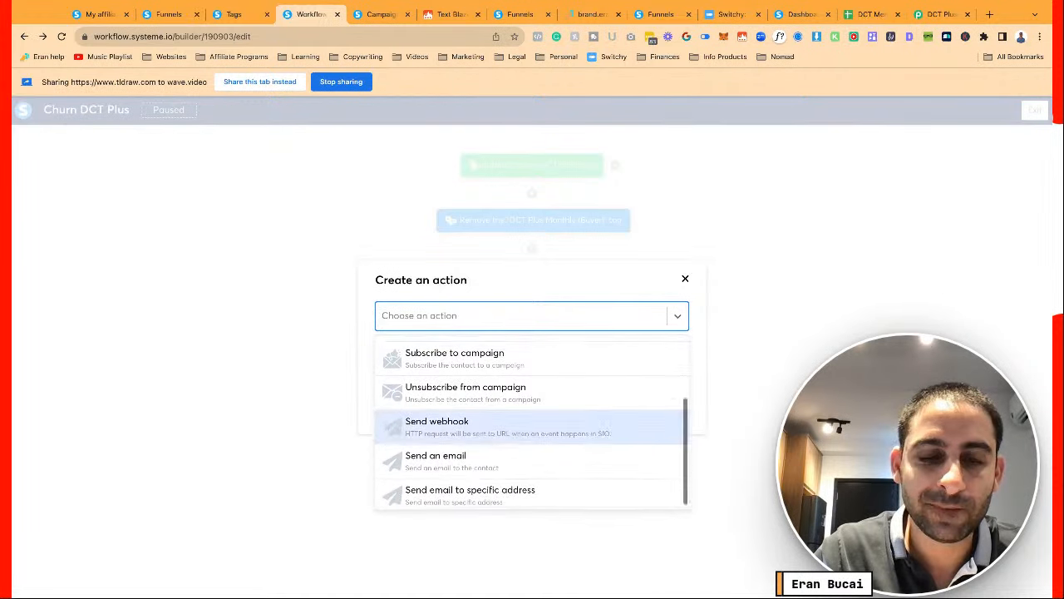
{"action": "scroll", "coordinate": [487, 435], "scroll_direction": "up", "scroll_amount": 3}
{"action": "scroll", "coordinate": [484, 432], "scroll_direction": "down", "scroll_amount": 3}
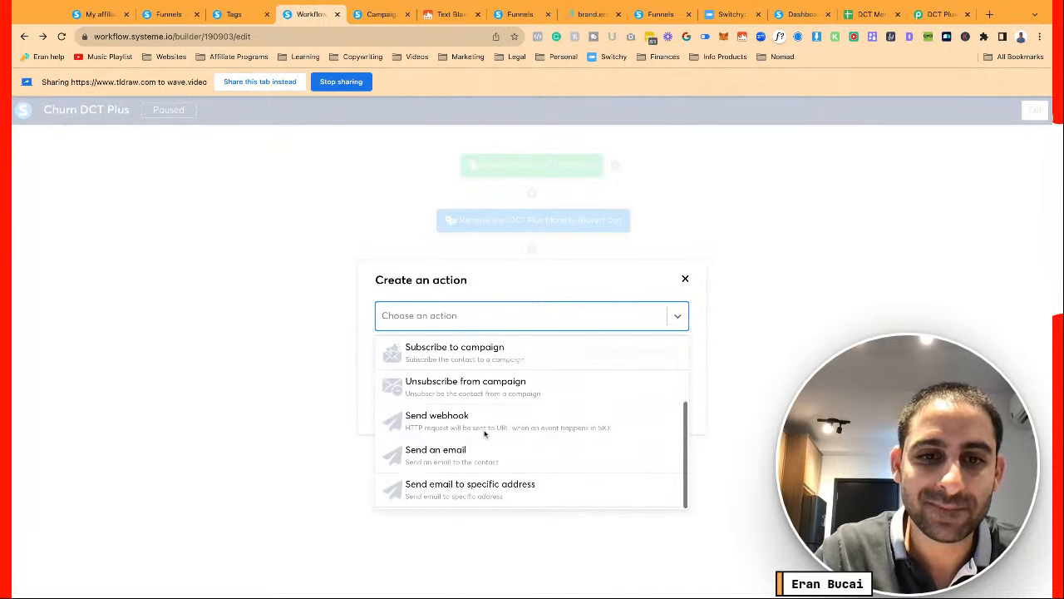
{"action": "left_click", "coordinate": [472, 456]}
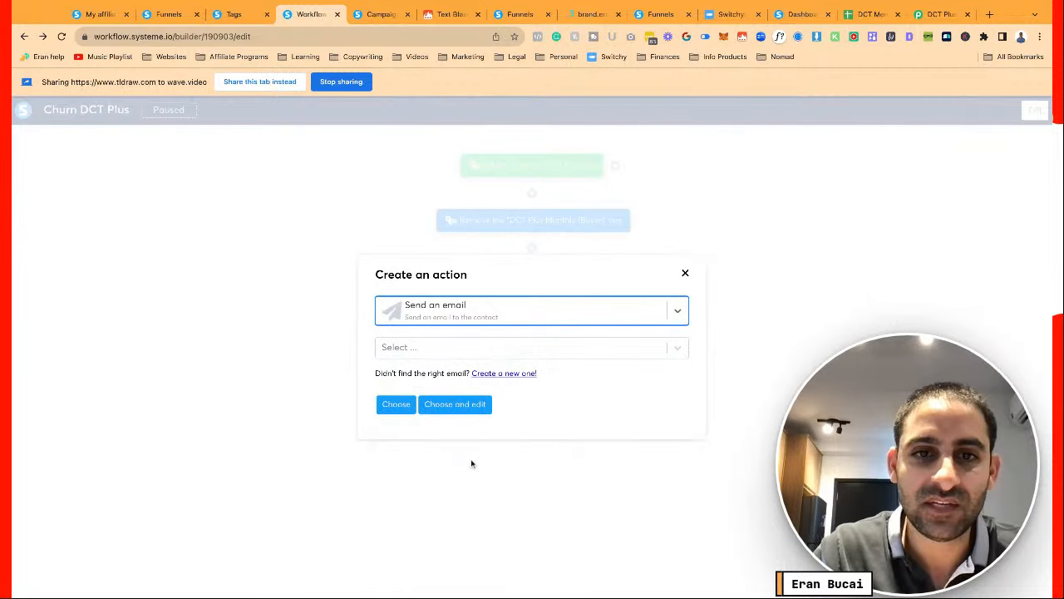
Search the saved emails for 'thank you' and select the [DCT] Thank you email
{"action": "left_click", "coordinate": [496, 349]}
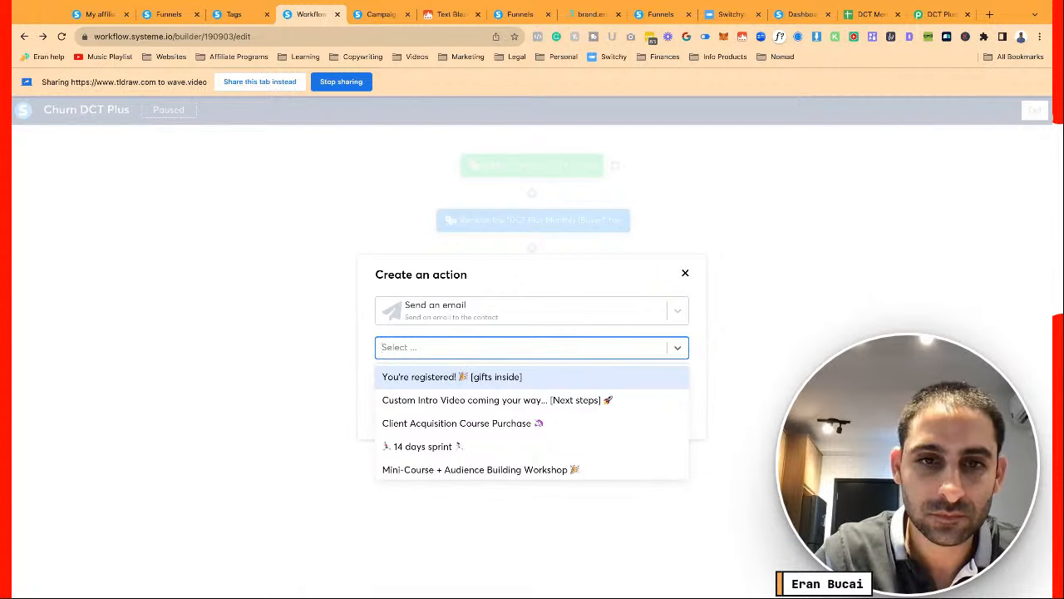
{"action": "type", "text": "churn"}
{"action": "key", "text": "super+a"}
{"action": "key", "text": "BackSpace"}
{"action": "type", "text": "than"}
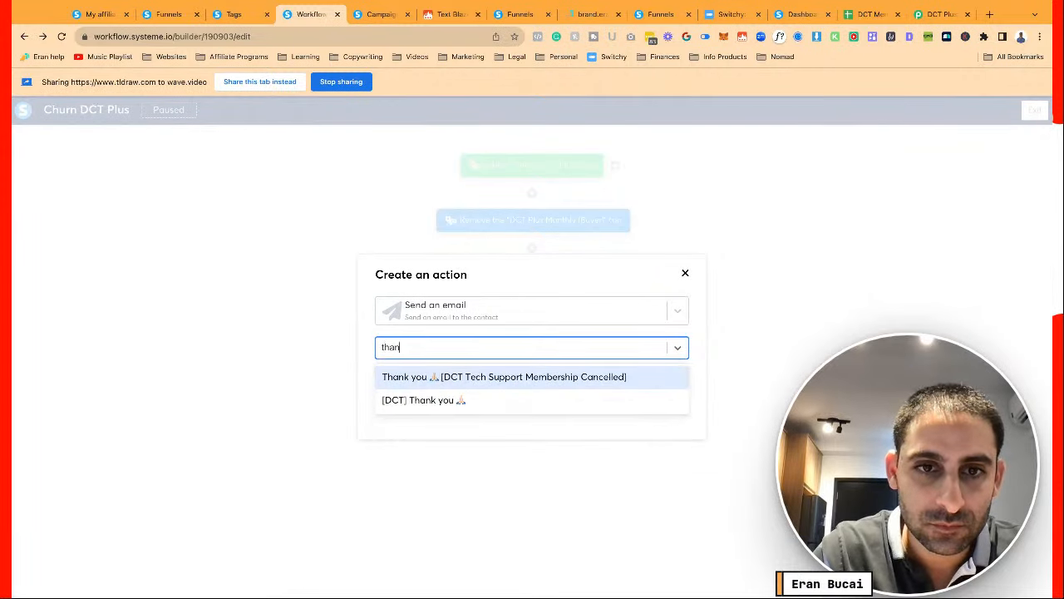
{"action": "type", "text": "k"}
{"action": "left_click", "coordinate": [537, 376]}
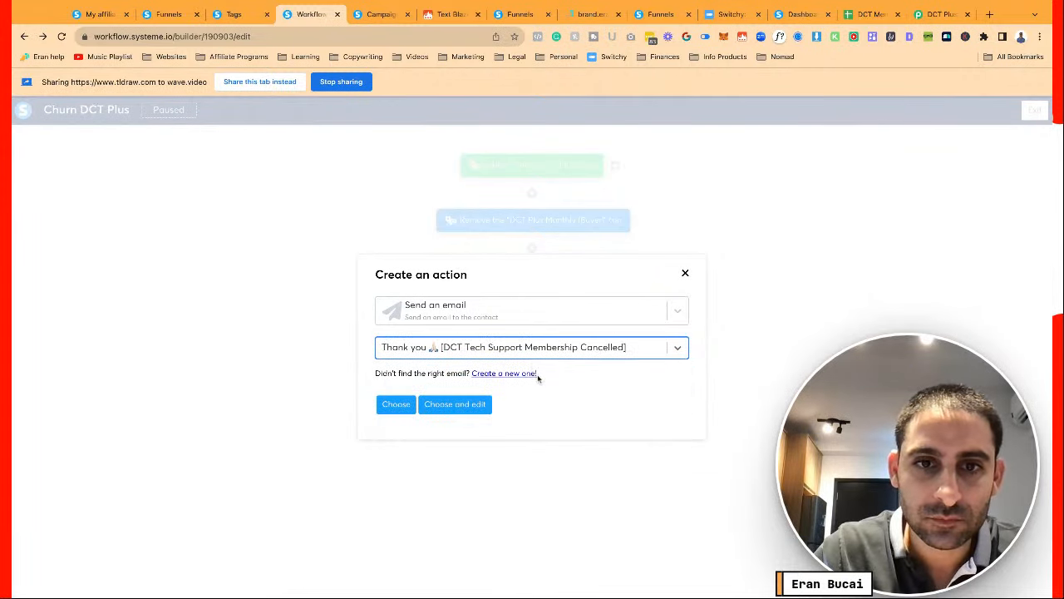
{"action": "left_click", "coordinate": [523, 349]}
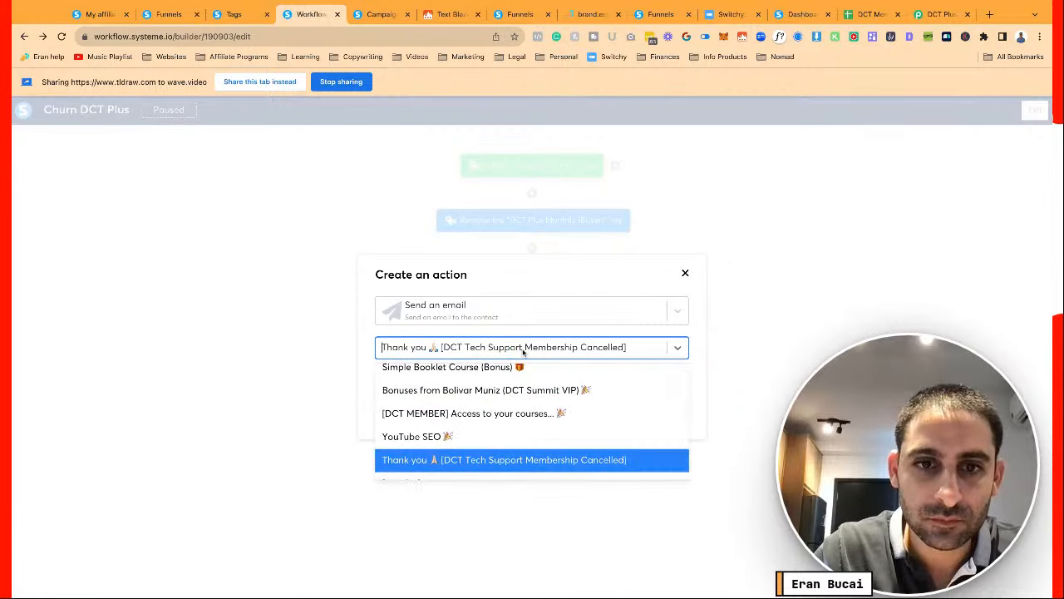
{"action": "left_click", "coordinate": [635, 280]}
{"action": "left_click", "coordinate": [583, 349]}
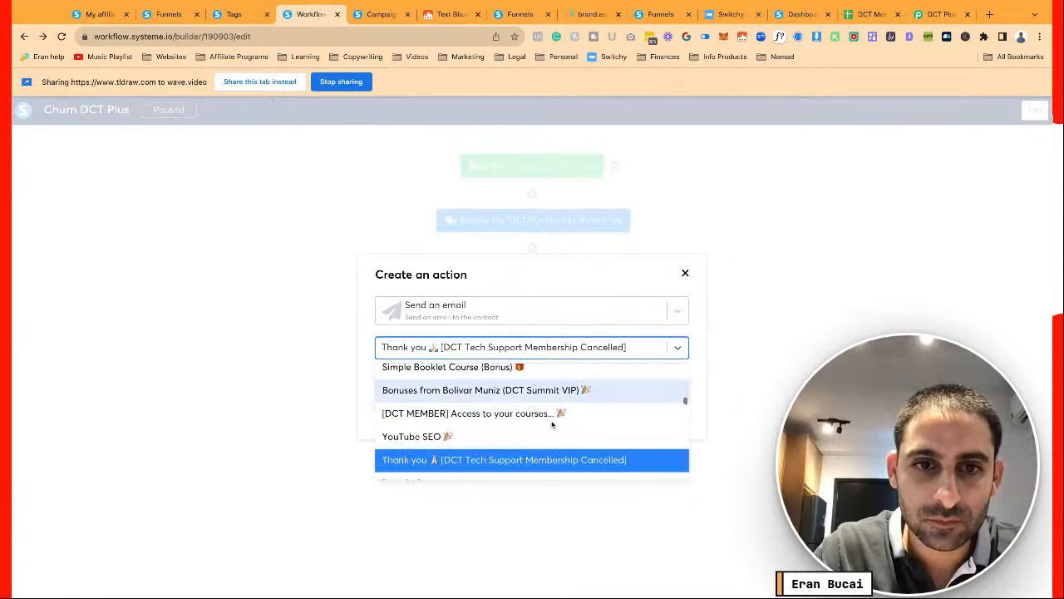
{"action": "scroll", "coordinate": [551, 425], "scroll_direction": "down", "scroll_amount": 2}
{"action": "type", "text": "thank yo"}
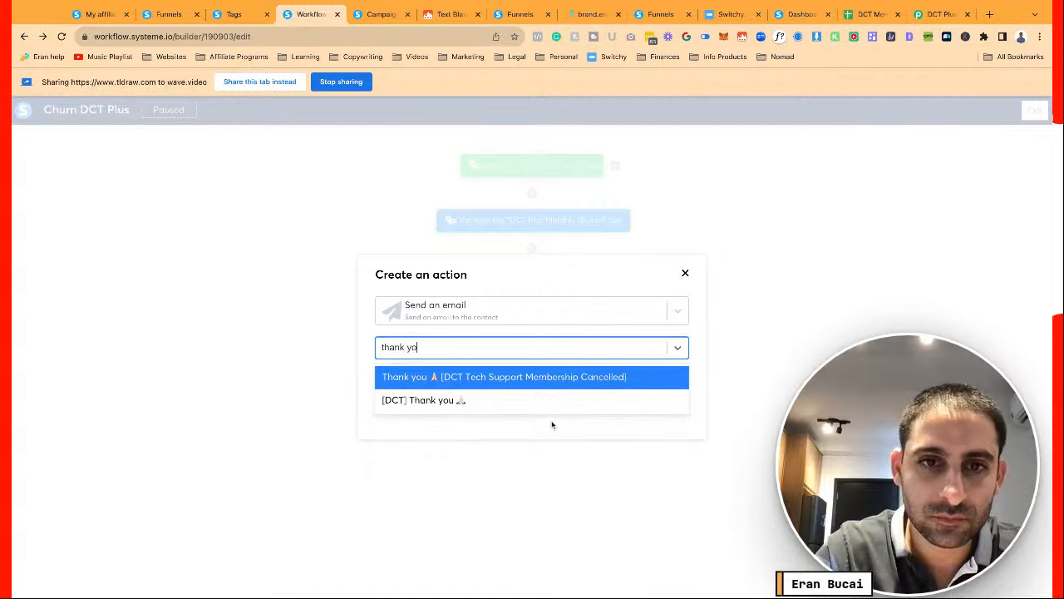
{"action": "type", "text": "u"}
{"action": "left_click", "coordinate": [499, 401]}
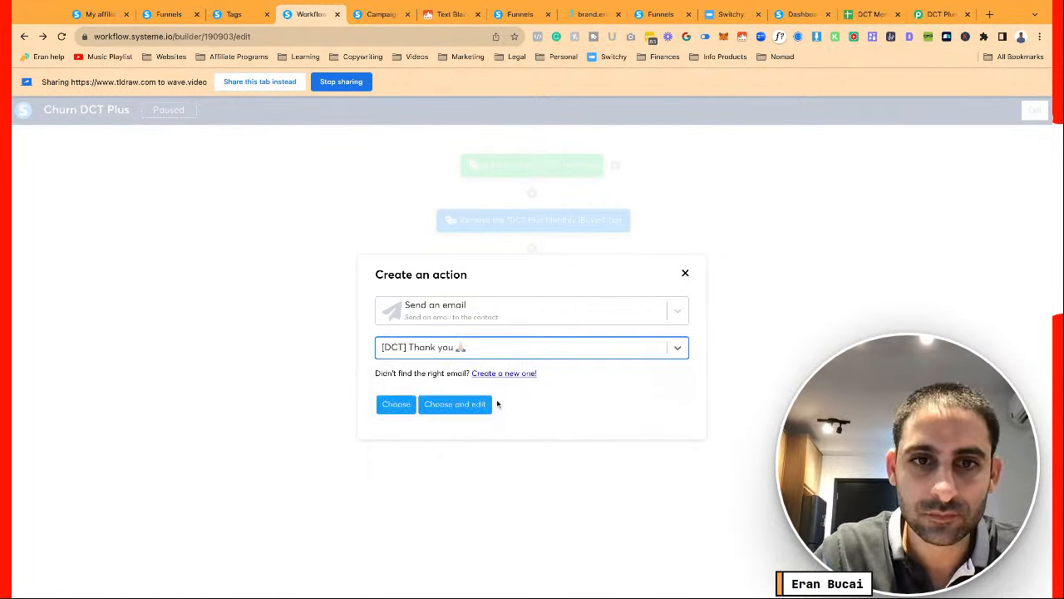
Open the email for editing and replace 'Templates & Guides membership' with 'DCT Membership'
{"action": "left_click", "coordinate": [473, 404]}
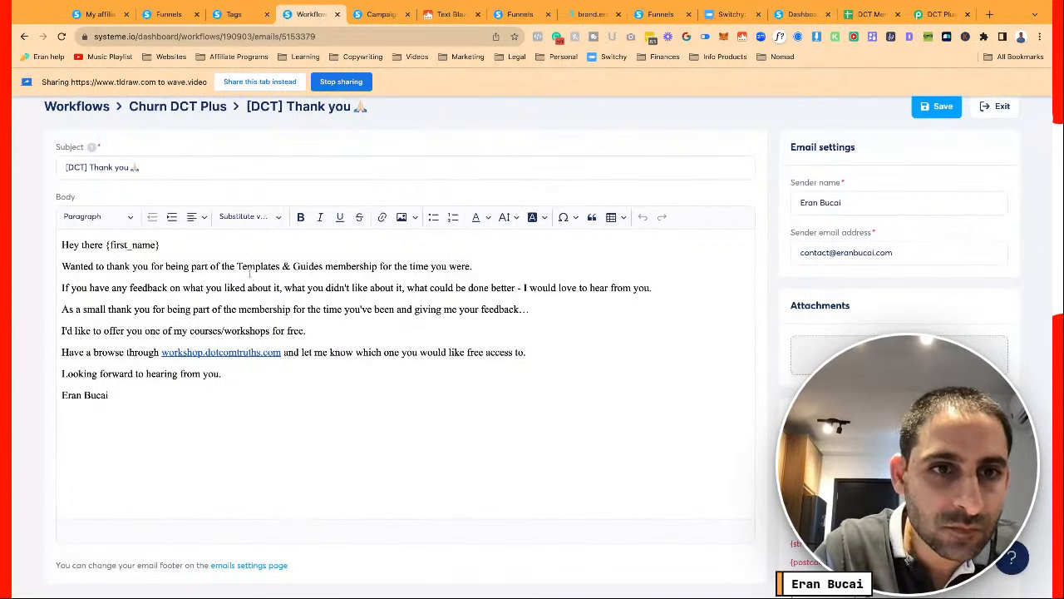
{"action": "left_click_drag", "start_coordinate": [238, 267], "coordinate": [377, 267]}
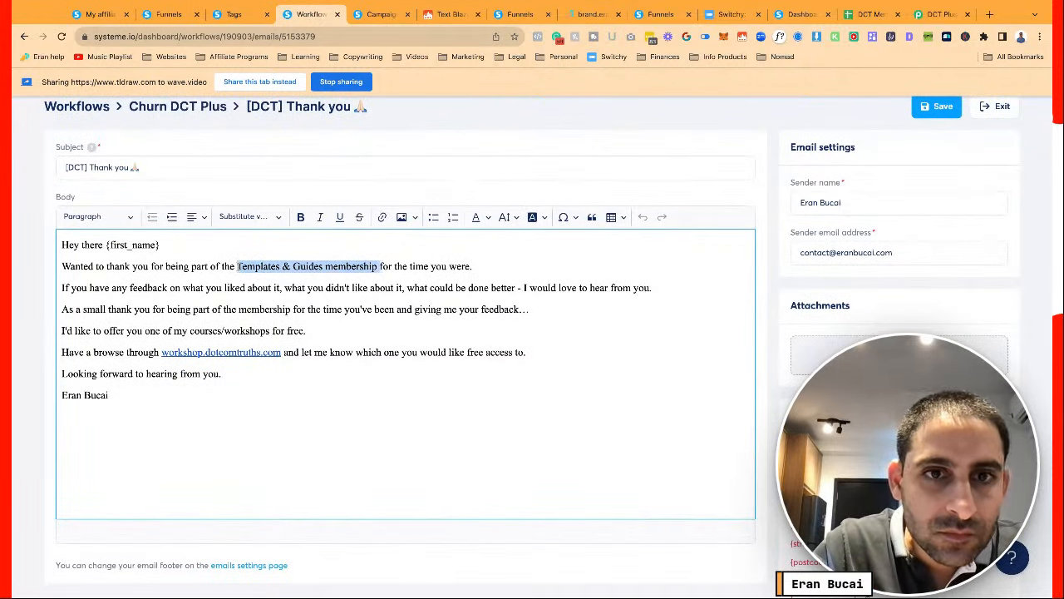
{"action": "type", "text": "DCT Membership"}
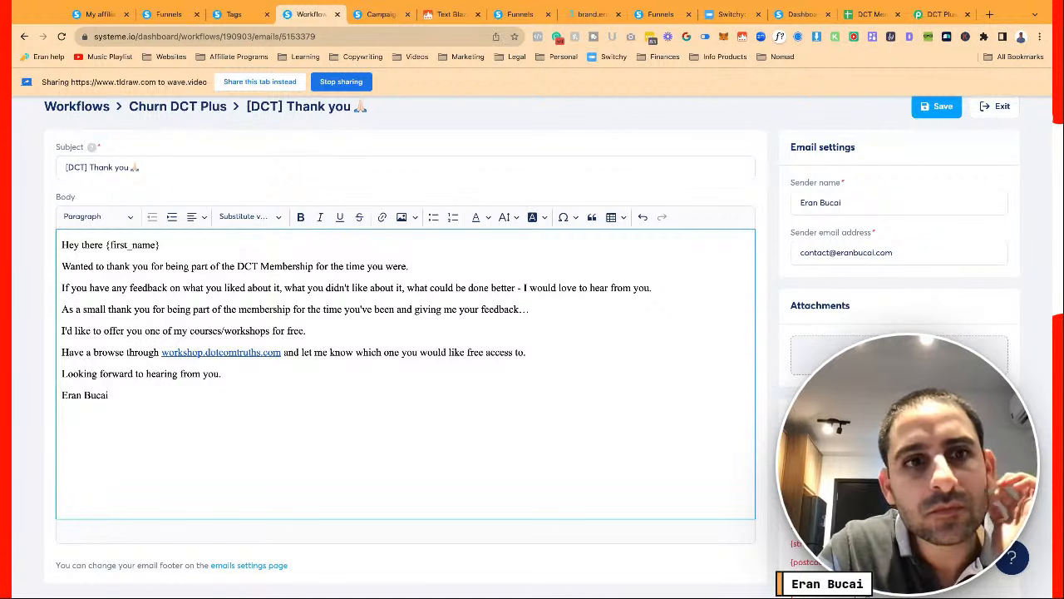
Set the whole email body to font size 20, add 'DCT' in line four, and save
{"action": "key", "text": "ctrl+a"}
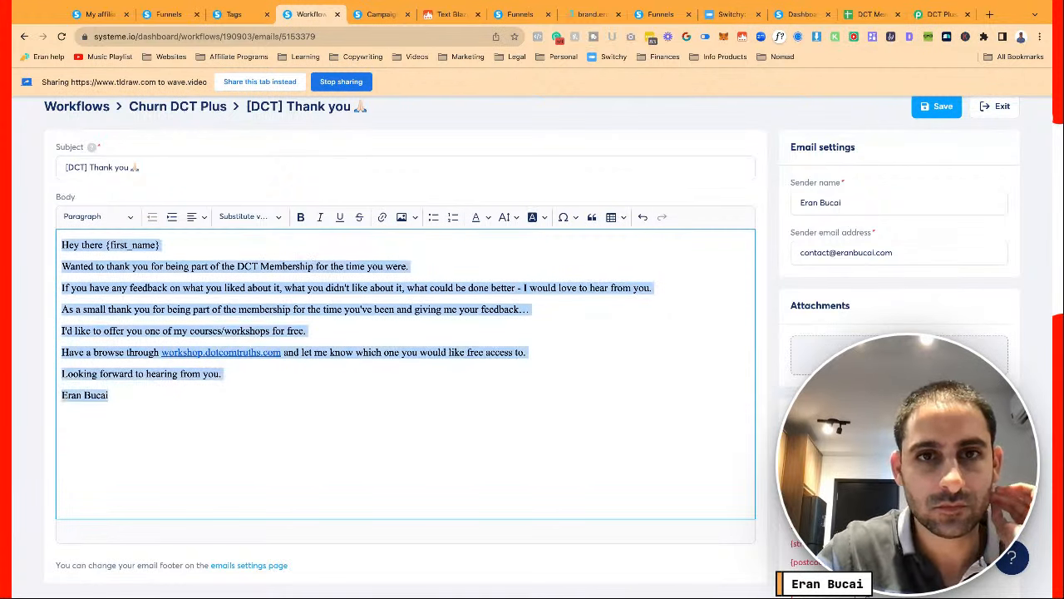
{"action": "left_click", "coordinate": [508, 217]}
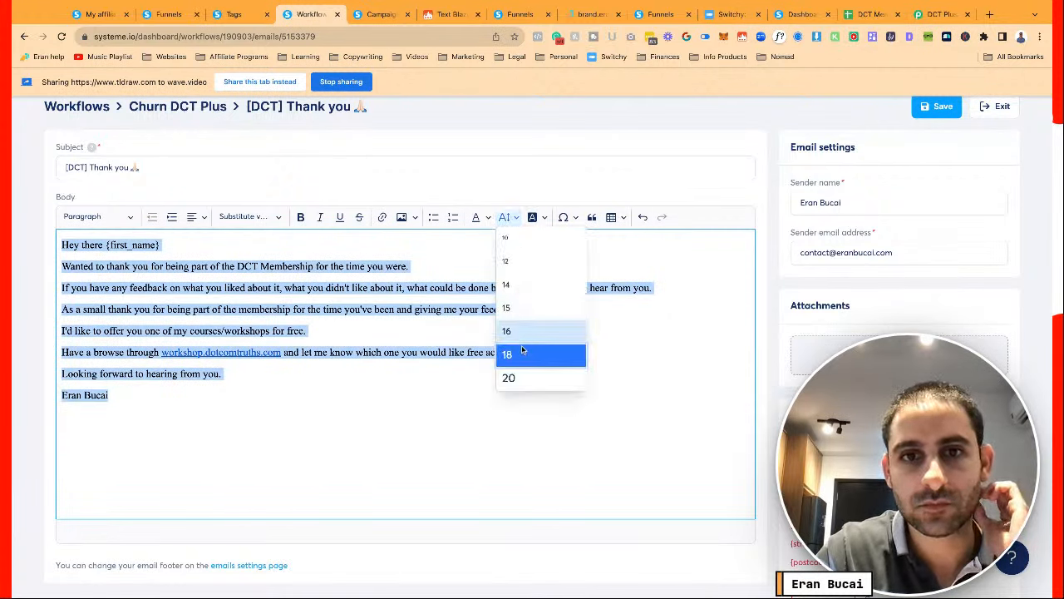
{"action": "left_click", "coordinate": [508, 378]}
{"action": "left_click", "coordinate": [469, 320]}
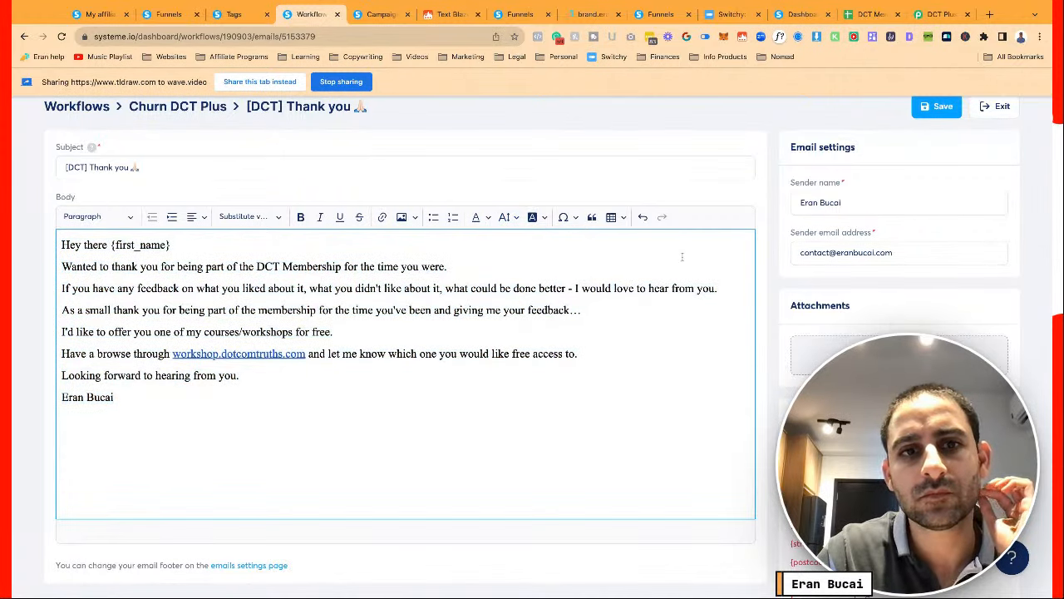
{"action": "left_click", "coordinate": [259, 310]}
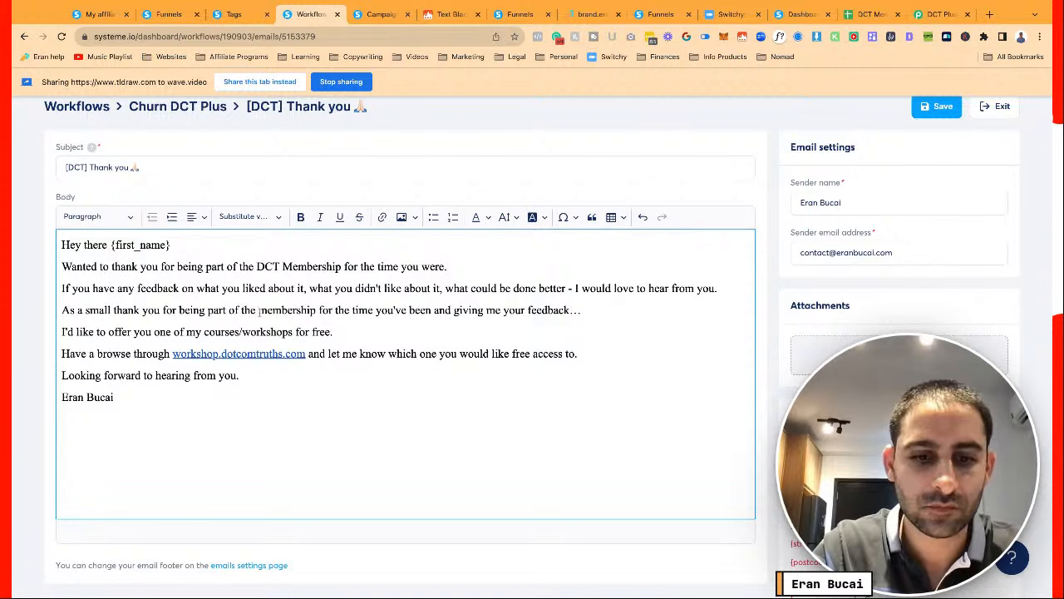
{"action": "type", "text": "DCT"}
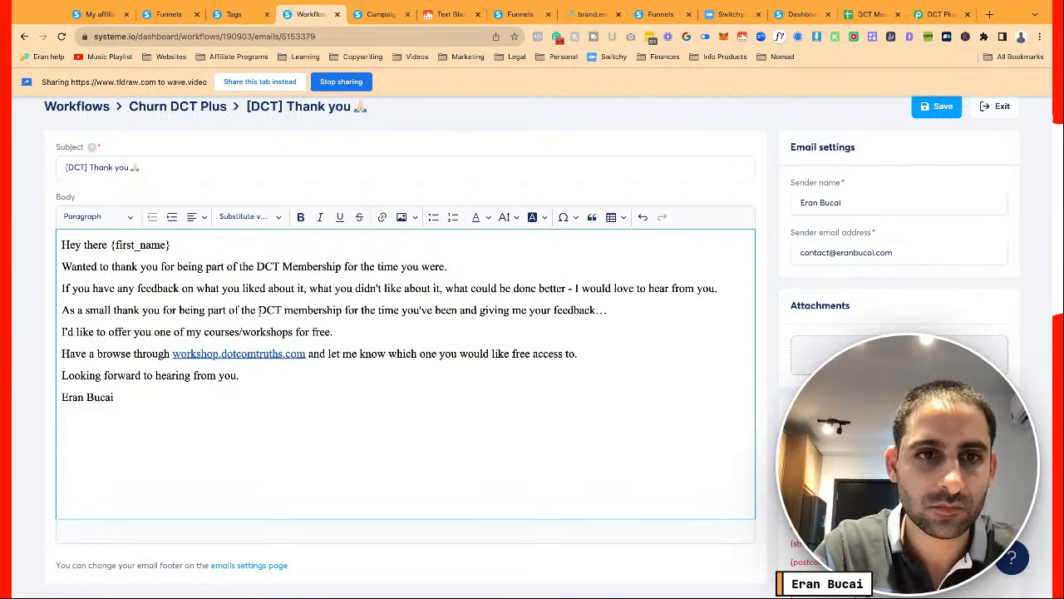
{"action": "left_click", "coordinate": [939, 108]}
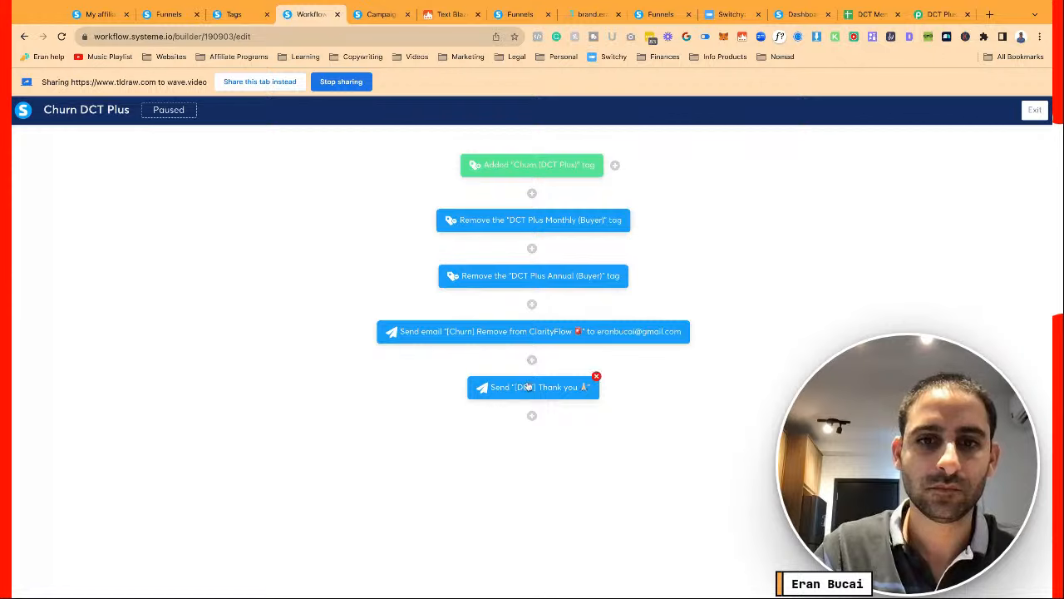
Insert 'Paid' after 'DCT' so the thank-you email reads DCT Paid Membership, and save
{"action": "left_click", "coordinate": [528, 387]}
{"action": "left_click", "coordinate": [469, 403]}
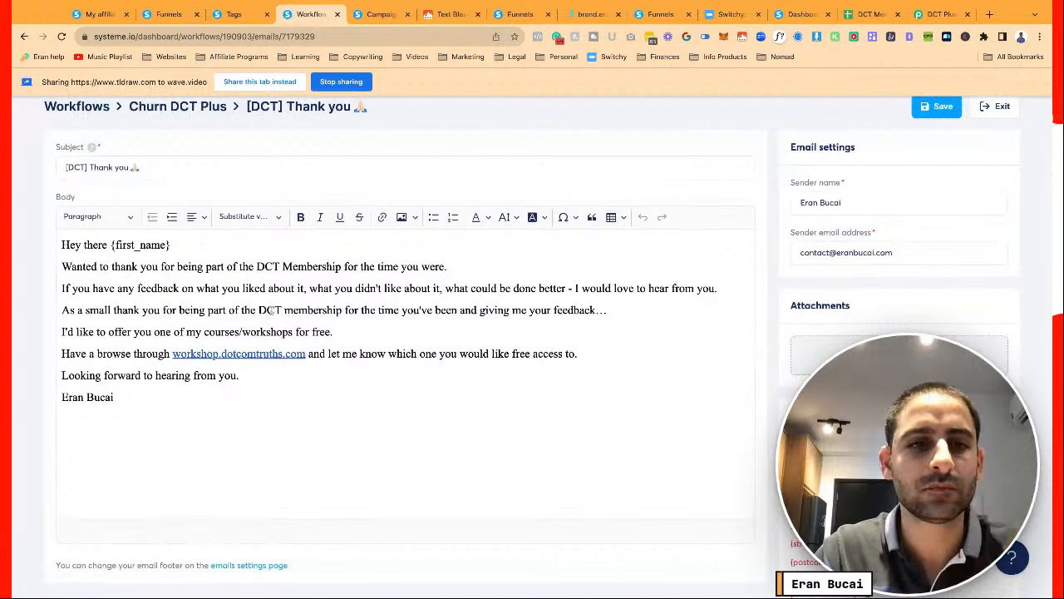
{"action": "left_click", "coordinate": [287, 305]}
{"action": "type", "text": "Paid"}
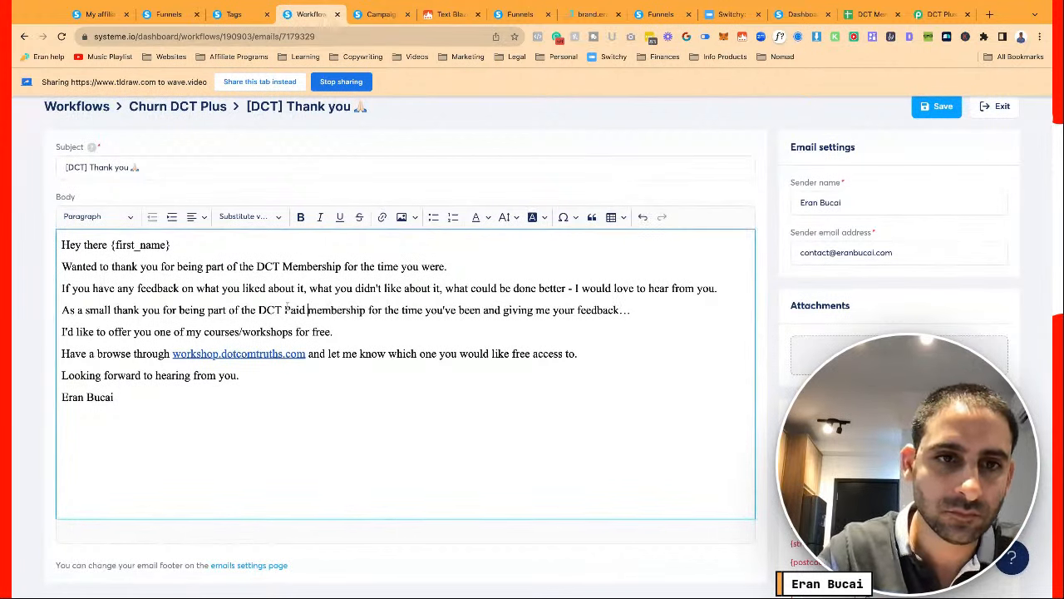
{"action": "key", "text": "shift+Left"}
{"action": "key", "text": "shift+Left"}
{"action": "key", "text": "shift+Left"}
{"action": "key", "text": "shift+Left"}
{"action": "key", "text": "BackSpace"}
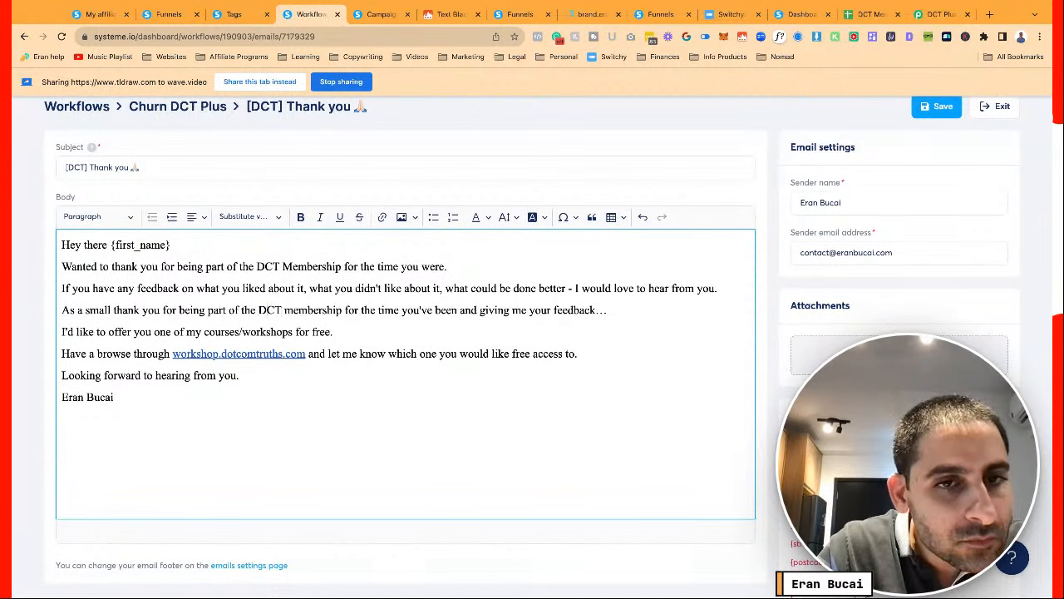
{"action": "key", "text": "ctrl+z"}
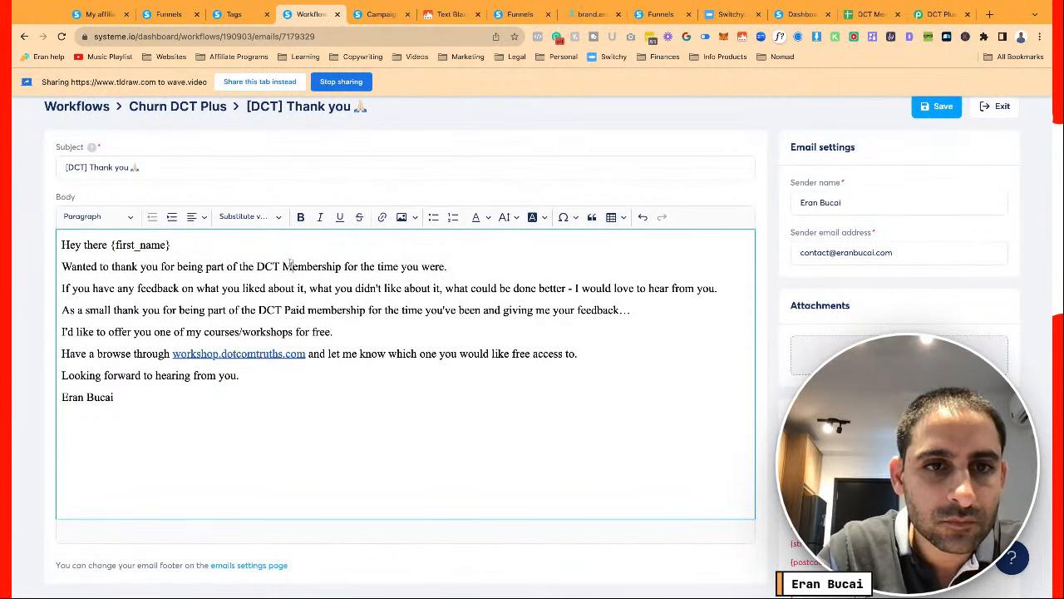
{"action": "type", "text": "Paid"}
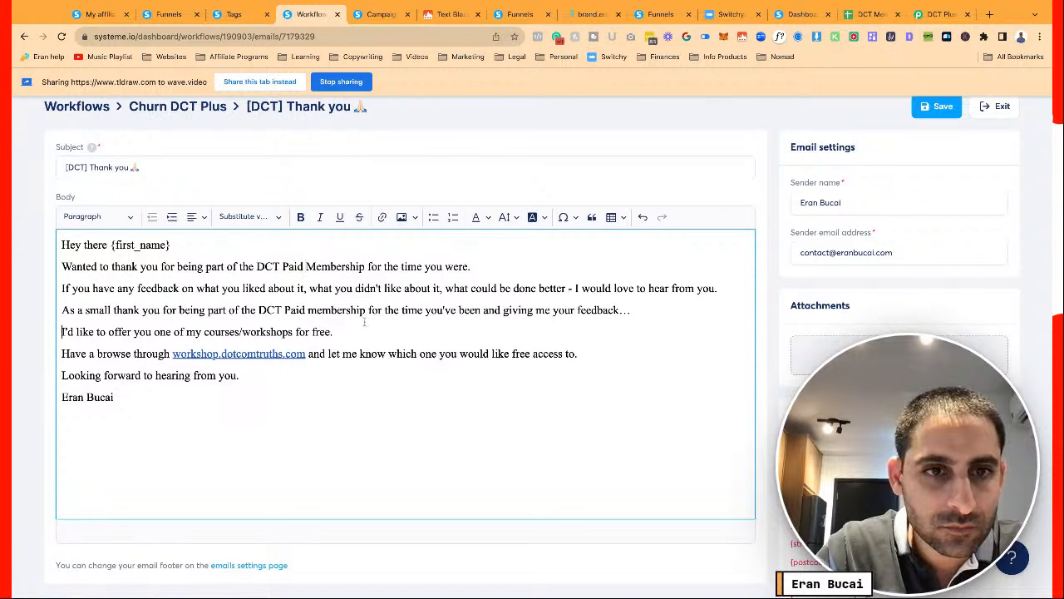
{"action": "left_click", "coordinate": [936, 107]}
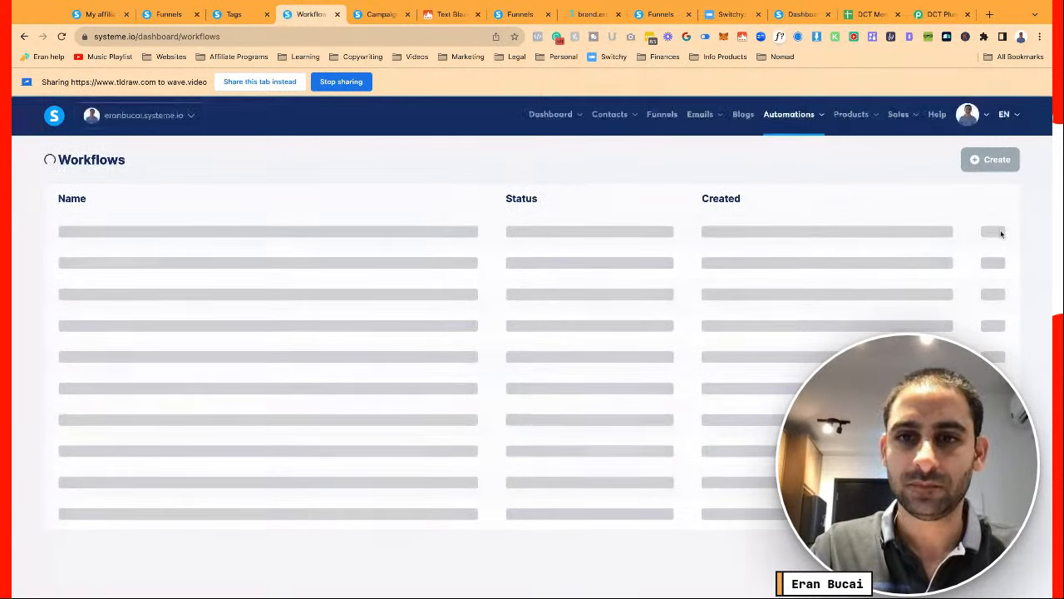
Activate and confirm the Churn DCT Plus workflow, then return to the funnel's Automation Rules
{"action": "left_click", "coordinate": [993, 231]}
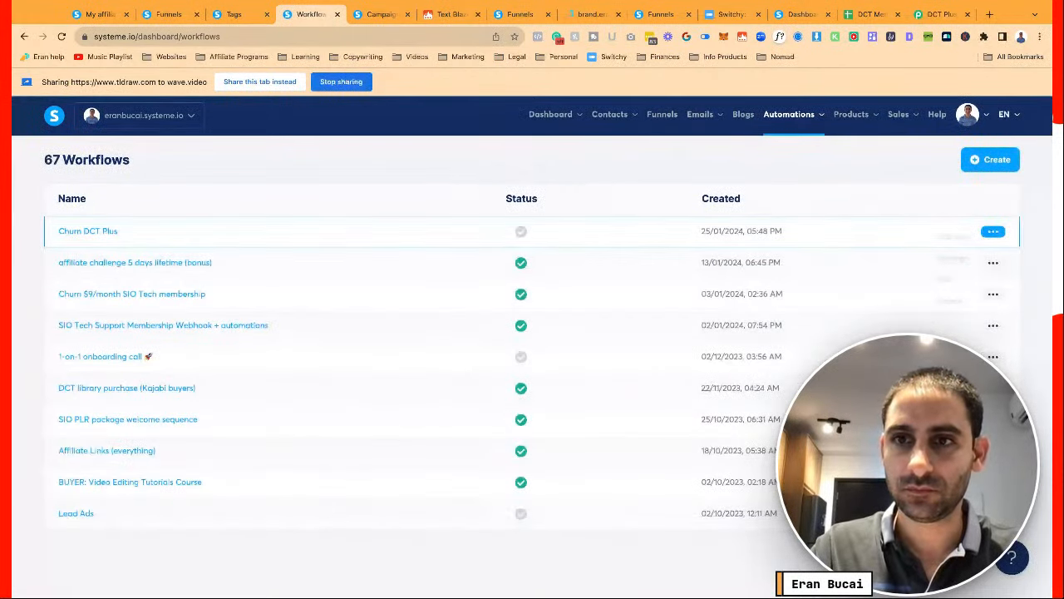
{"action": "left_click", "coordinate": [966, 240]}
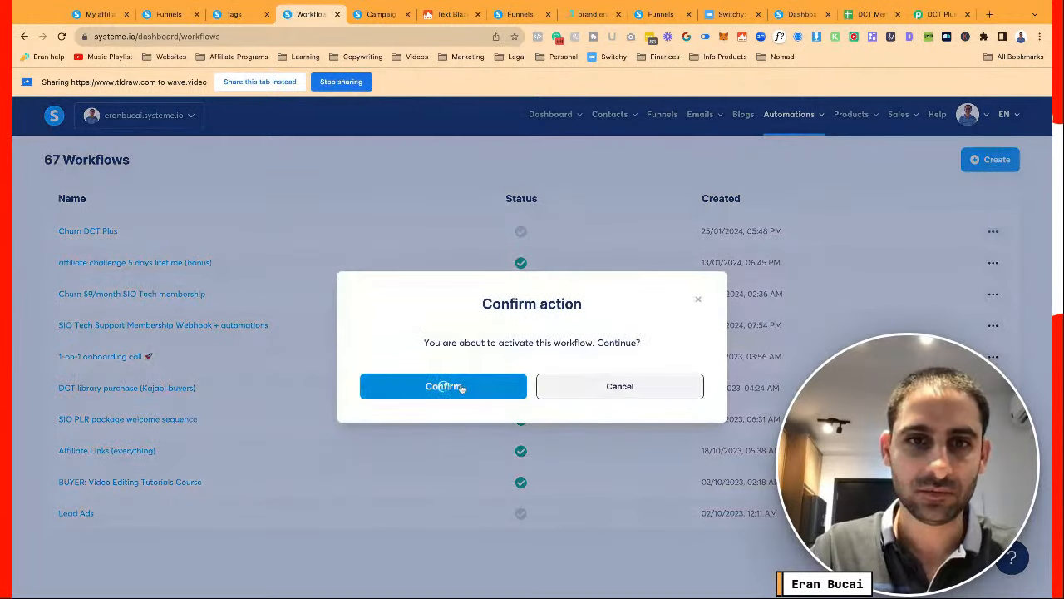
{"action": "left_click", "coordinate": [437, 385]}
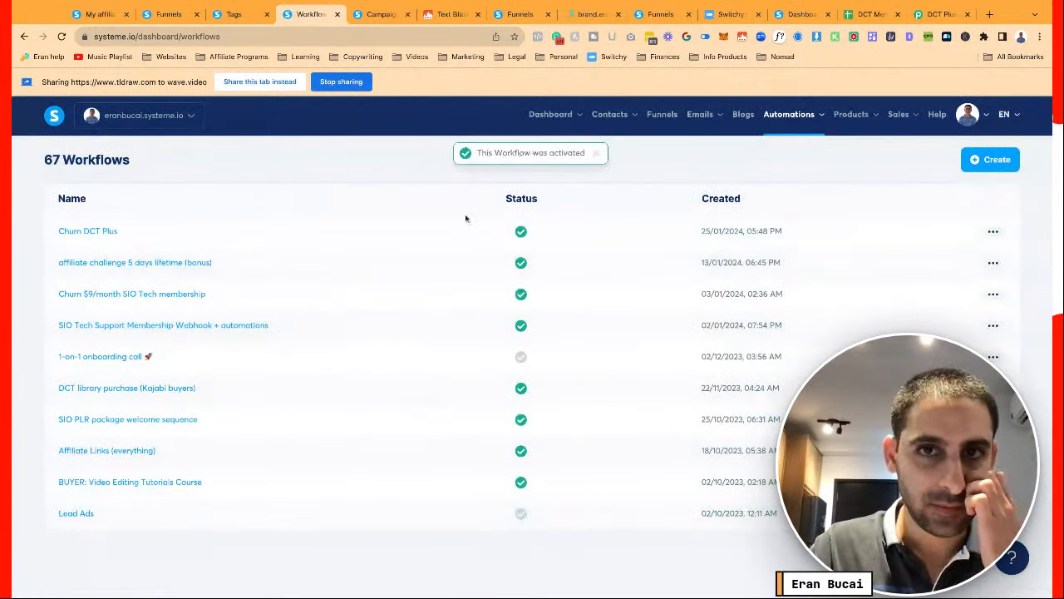
{"action": "left_click", "coordinate": [233, 17]}
{"action": "left_click", "coordinate": [183, 16]}
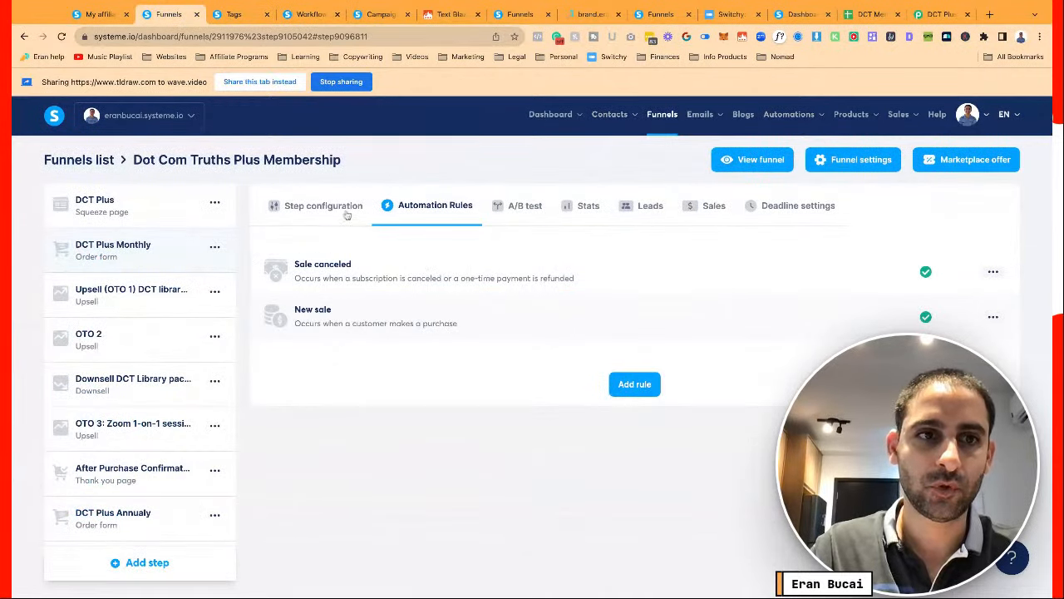
Review the DCT Plus Monthly step's New sale rule and its tag configuration, then return to Workflows
{"action": "left_click", "coordinate": [364, 321]}
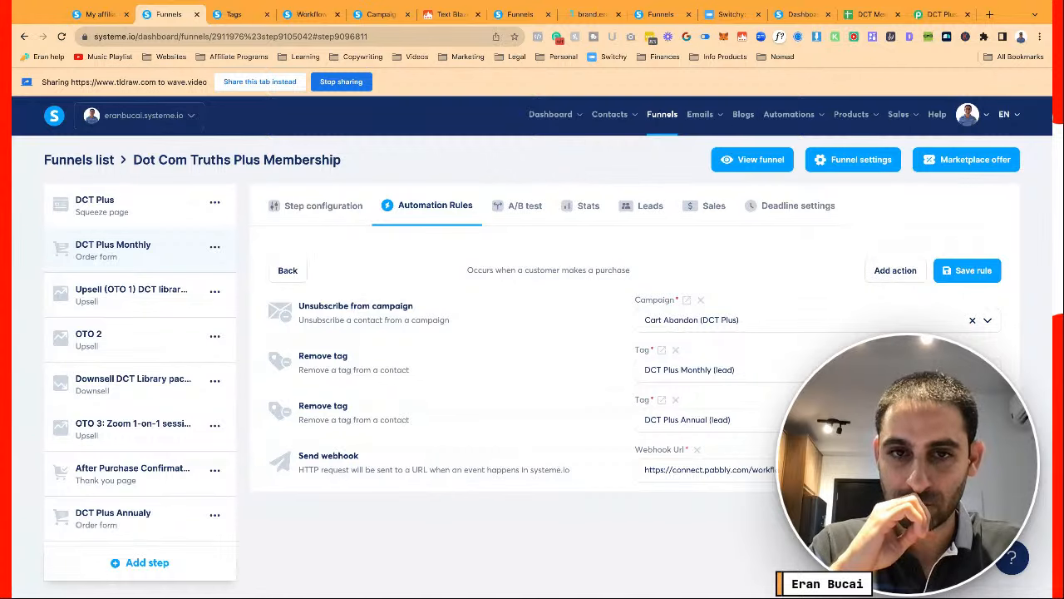
{"action": "left_click", "coordinate": [320, 218]}
{"action": "scroll", "coordinate": [457, 413], "scroll_direction": "down", "scroll_amount": 4}
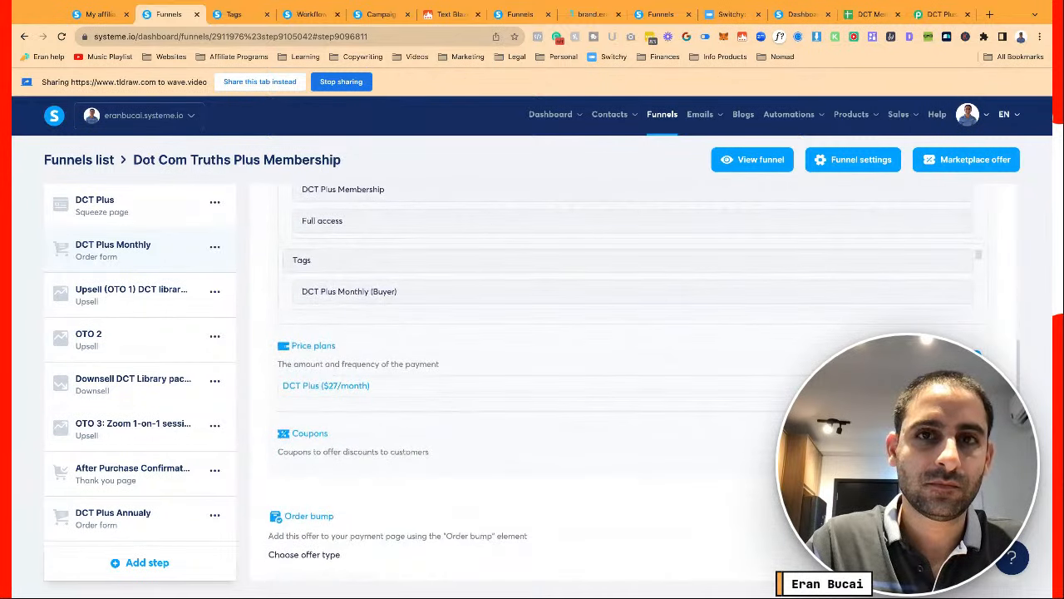
{"action": "left_click", "coordinate": [304, 14]}
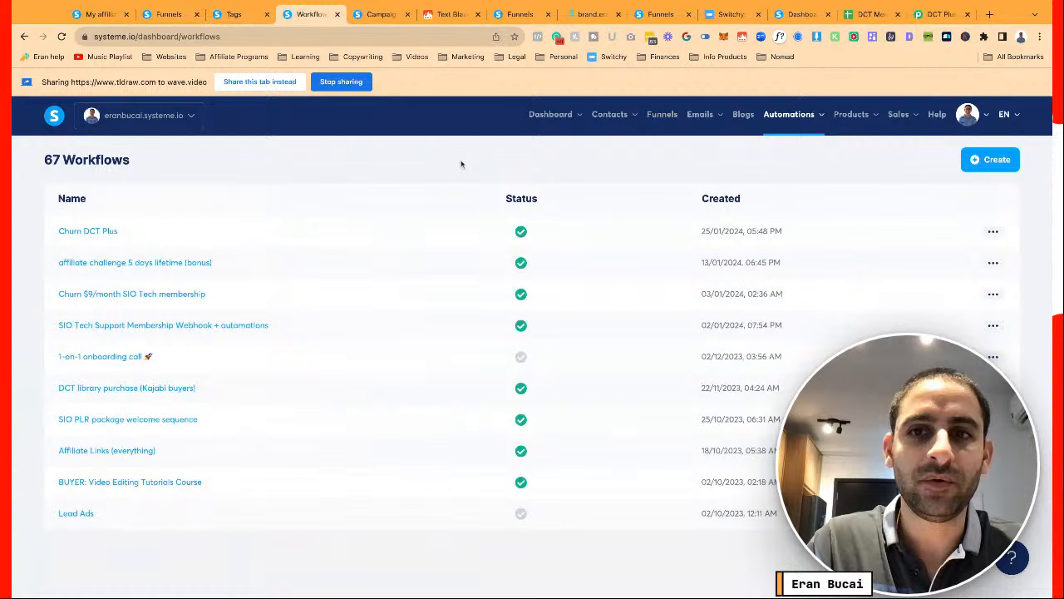
Create a workflow named 'DCT Plus buyer webhook' and open its empty builder
{"action": "left_click", "coordinate": [987, 162]}
{"action": "type", "text": "DCT Pl"}
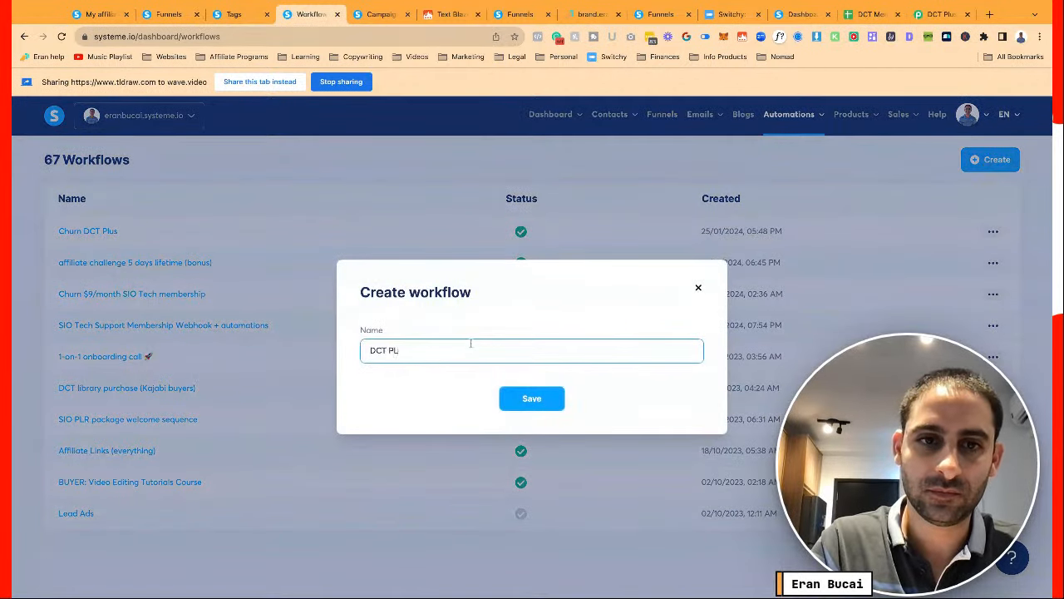
{"action": "type", "text": "us bu"}
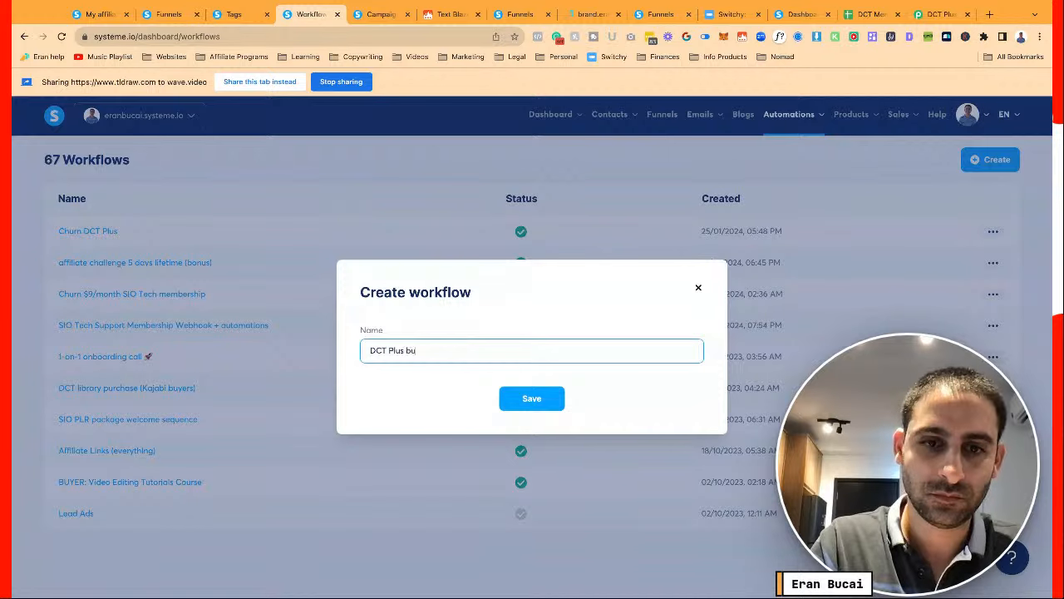
{"action": "type", "text": "yer webhook"}
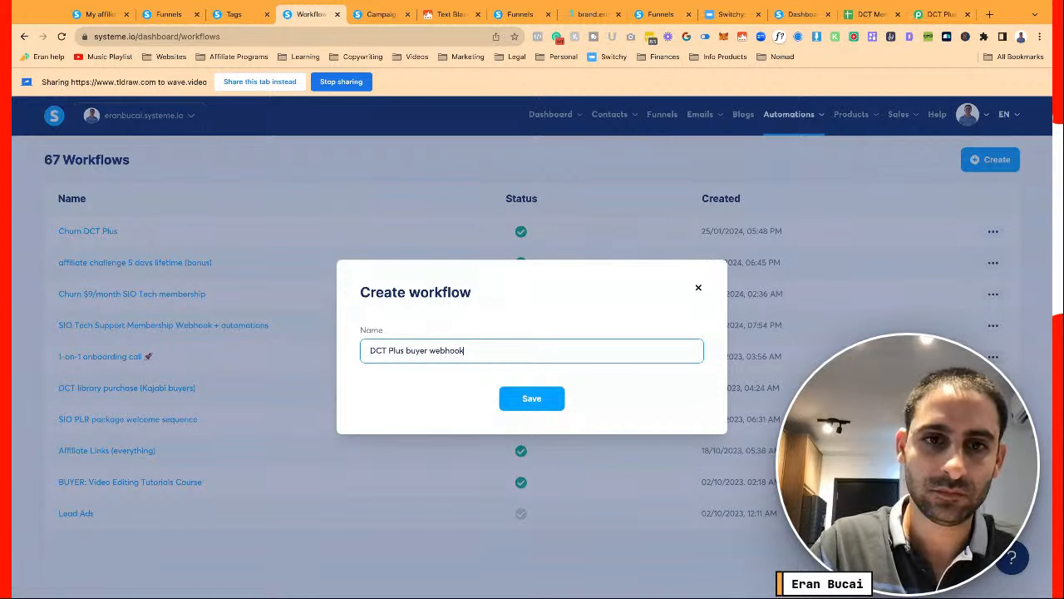
{"action": "left_click", "coordinate": [512, 395]}
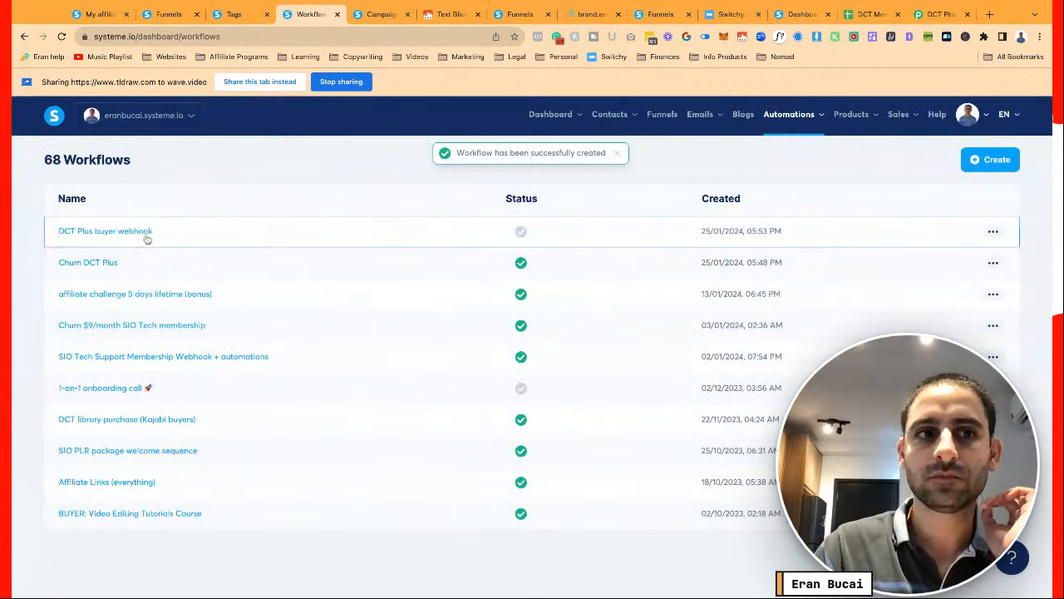
{"action": "left_click", "coordinate": [147, 237]}
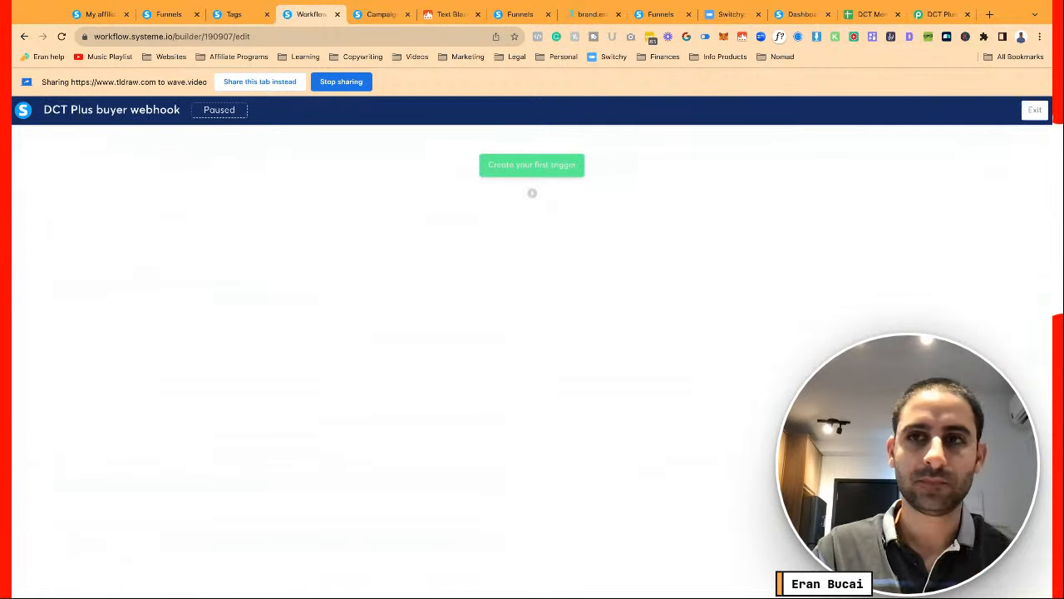
Add a Tag added trigger for the DCT Plus Monthly (Buyer) tag
{"action": "left_click", "coordinate": [552, 167]}
{"action": "left_click", "coordinate": [493, 316]}
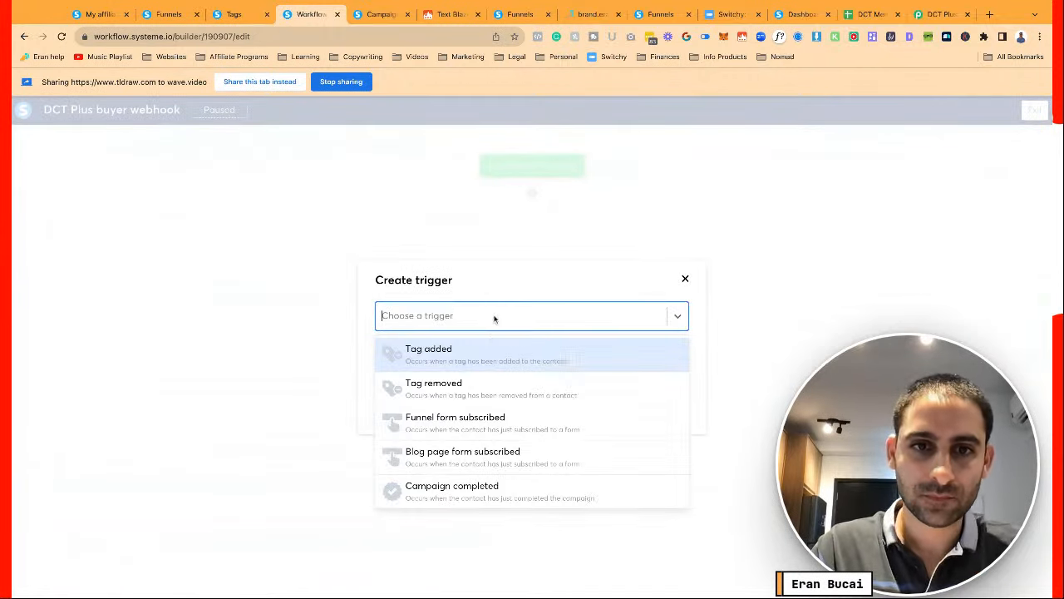
{"action": "left_click", "coordinate": [471, 366]}
{"action": "left_click", "coordinate": [485, 352]}
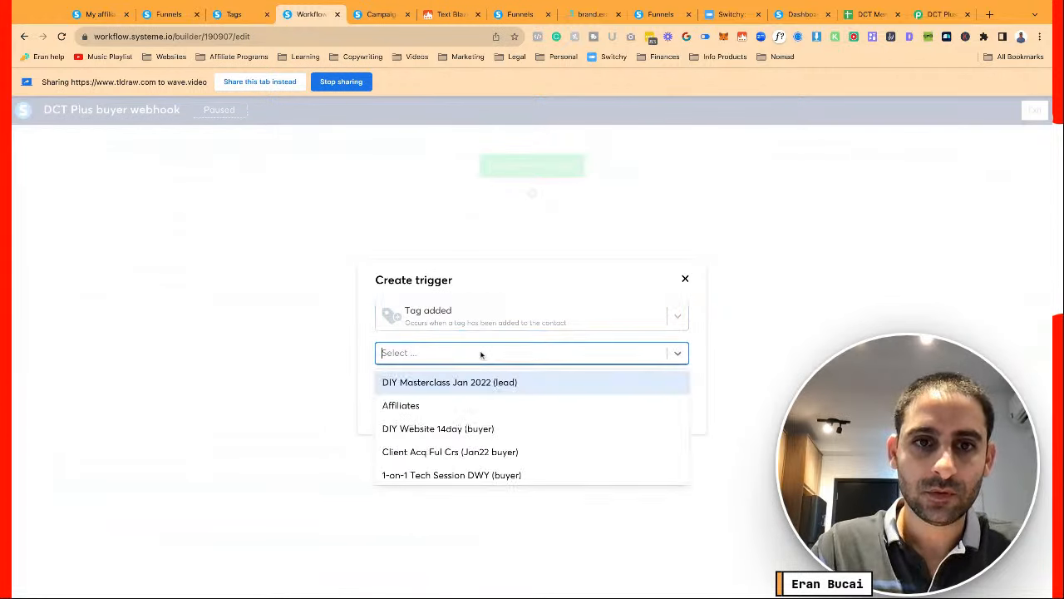
{"action": "type", "text": "dct"}
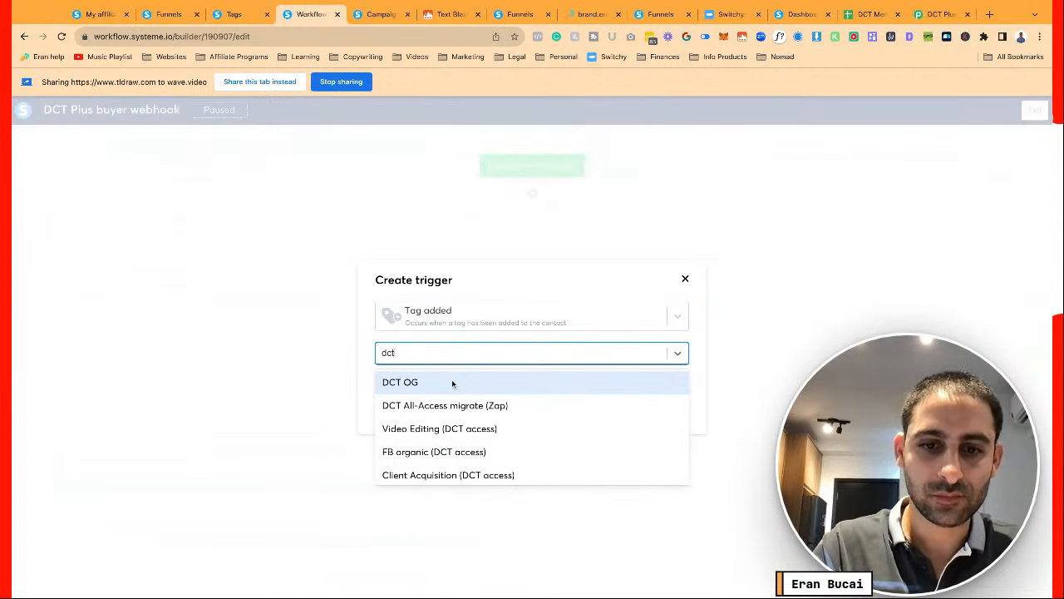
{"action": "key", "text": "BackSpace"}
{"action": "key", "text": "BackSpace"}
{"action": "key", "text": "BackSpace"}
{"action": "type", "text": "plus"}
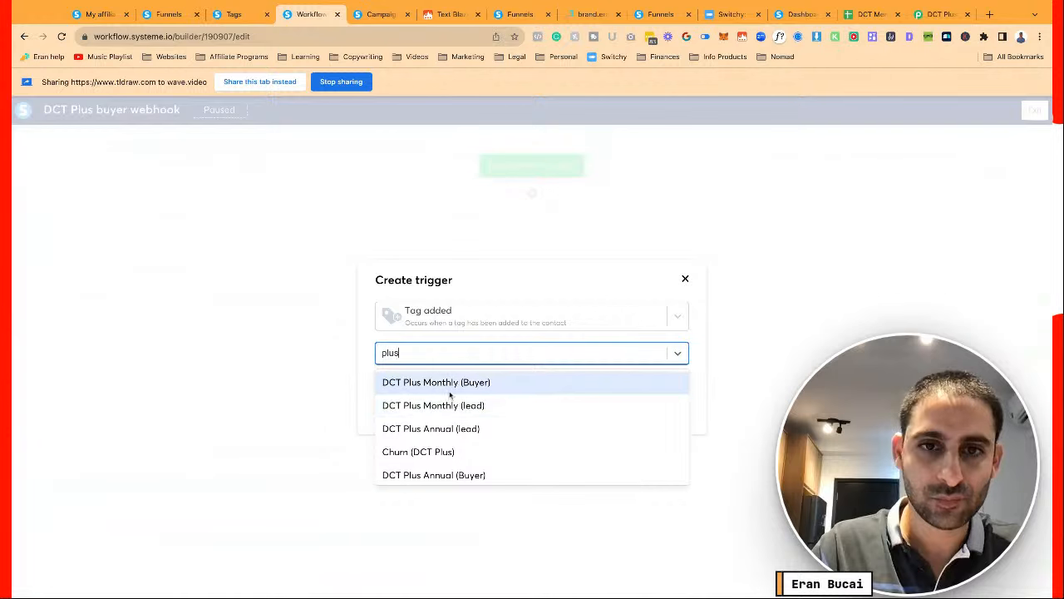
{"action": "left_click", "coordinate": [449, 383]}
{"action": "left_click", "coordinate": [395, 384]}
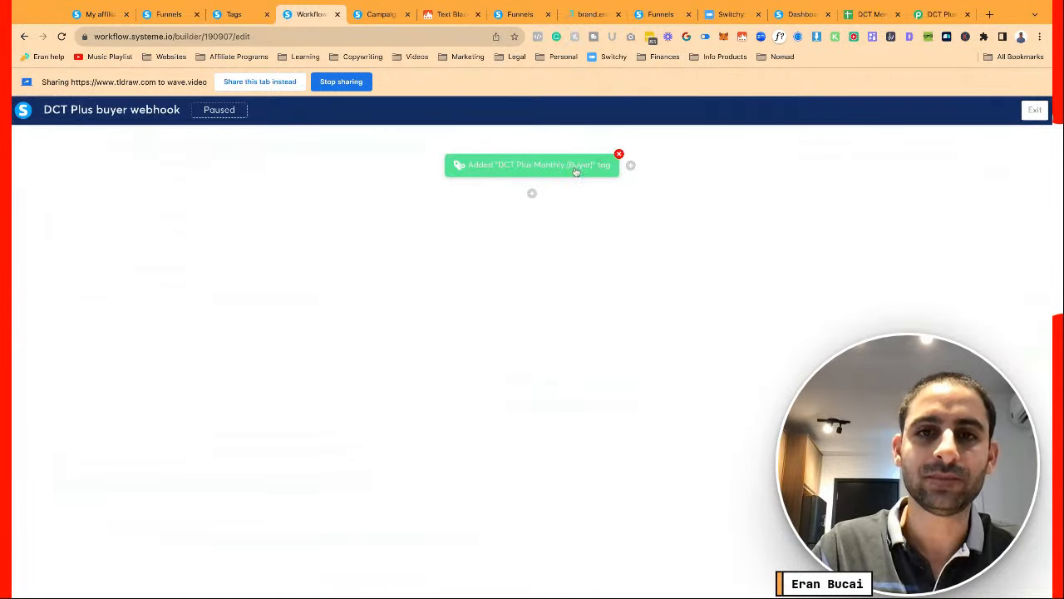
Add a second Tag added trigger for the DCT Plus Annual (Buyer) tag
{"action": "left_click", "coordinate": [631, 166]}
{"action": "left_click", "coordinate": [549, 318]}
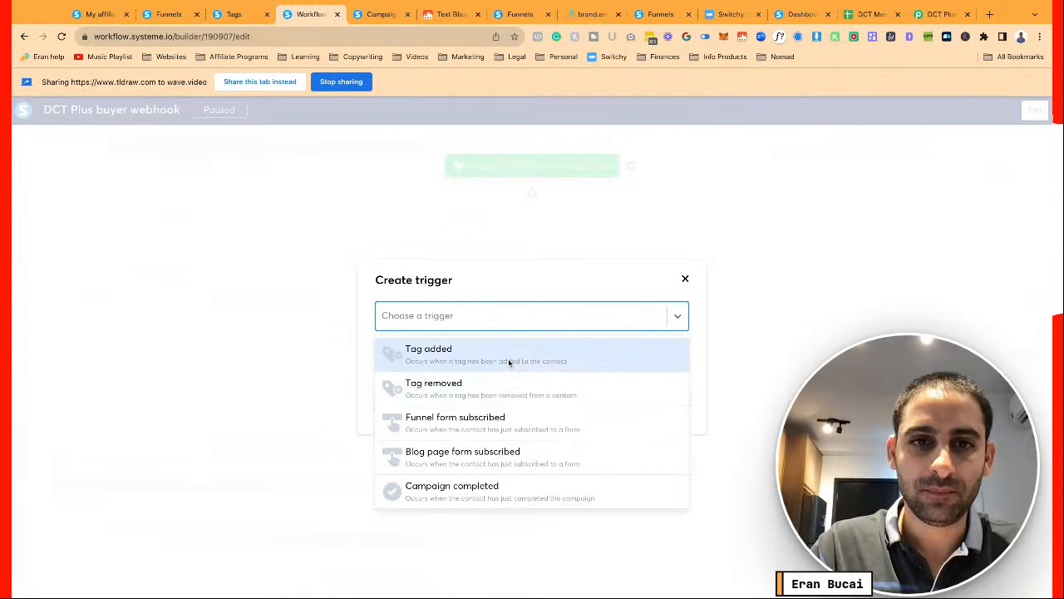
{"action": "left_click", "coordinate": [508, 359]}
{"action": "left_click", "coordinate": [532, 355]}
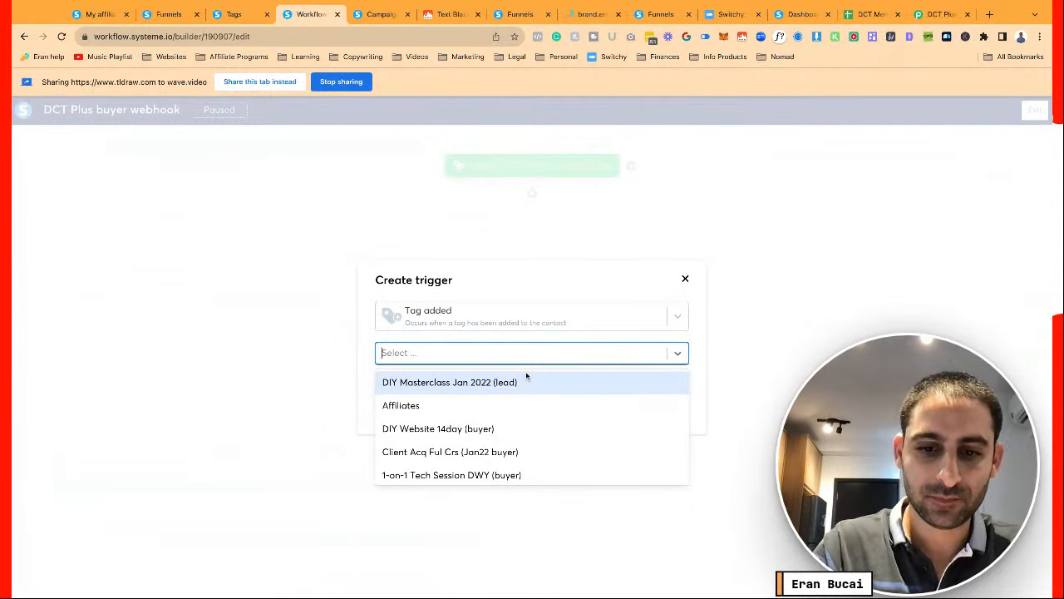
{"action": "type", "text": "plus"}
{"action": "left_click", "coordinate": [489, 385]}
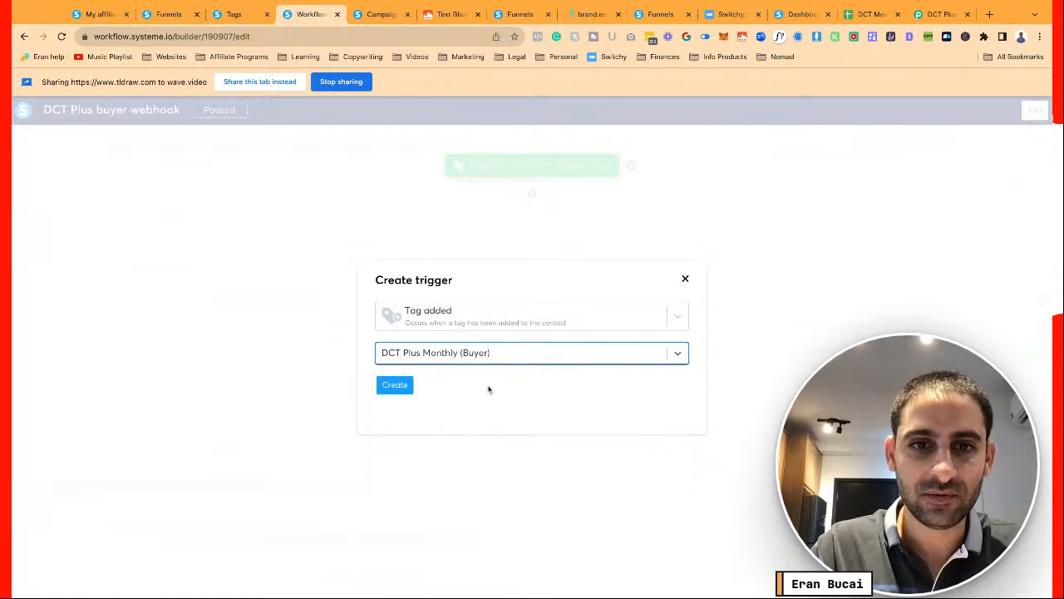
{"action": "left_click", "coordinate": [485, 361]}
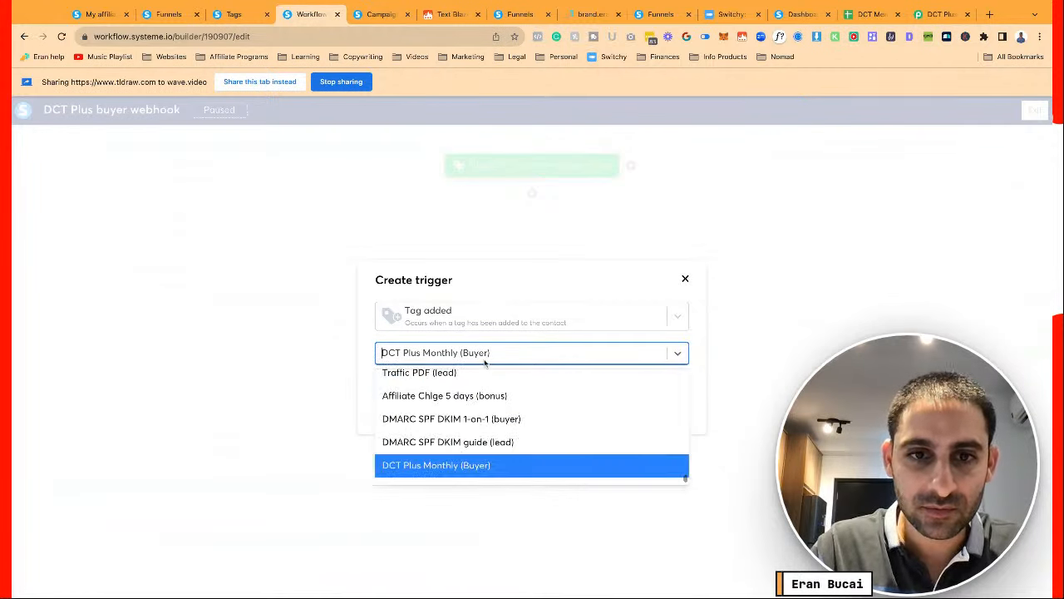
{"action": "scroll", "coordinate": [483, 396], "scroll_direction": "down", "scroll_amount": 1}
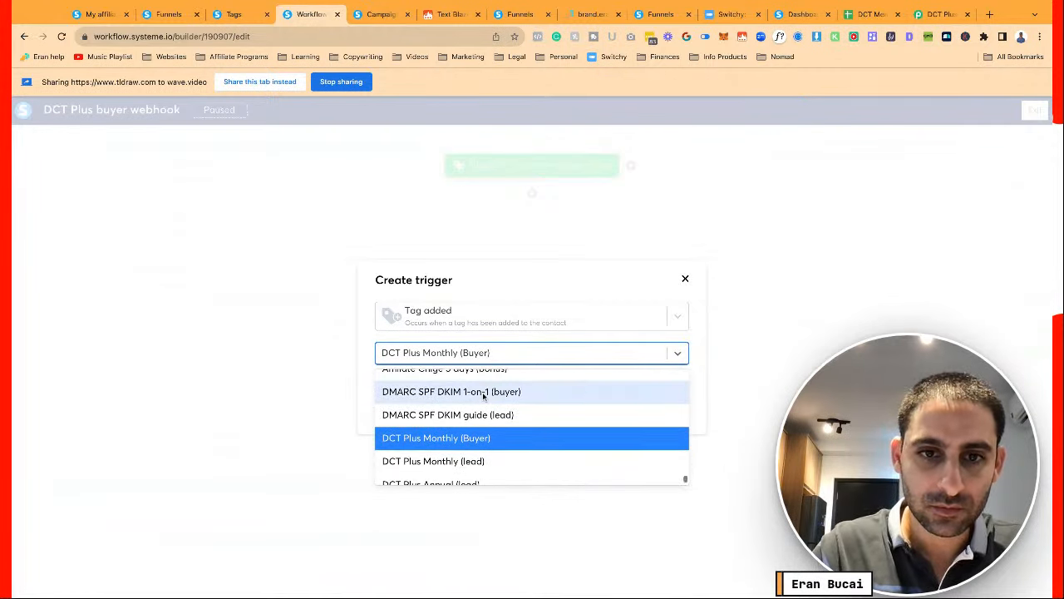
{"action": "scroll", "coordinate": [483, 396], "scroll_direction": "down", "scroll_amount": 3}
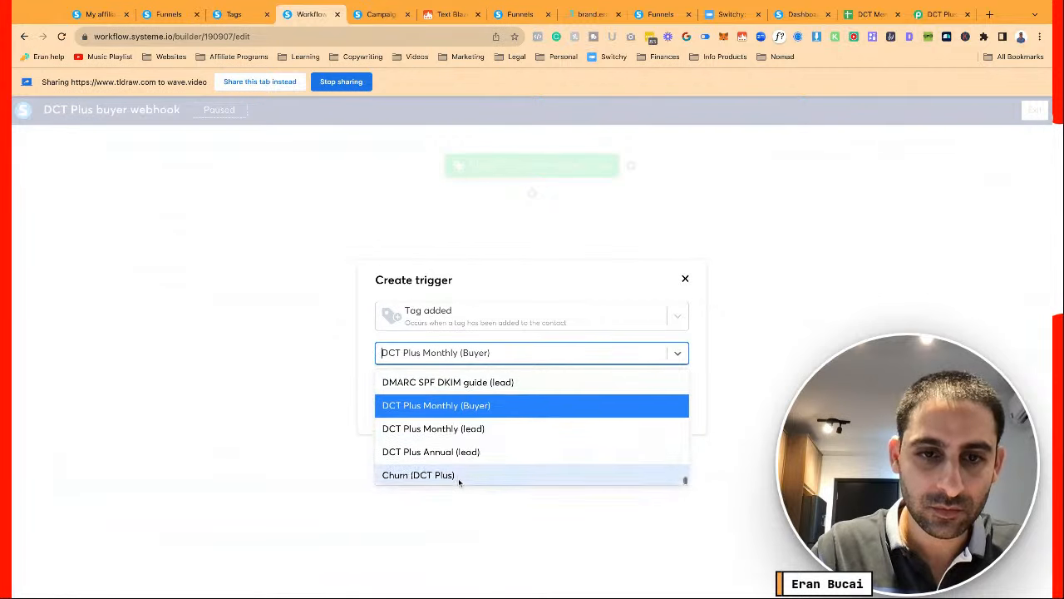
{"action": "left_click", "coordinate": [458, 471]}
{"action": "left_click", "coordinate": [394, 384]}
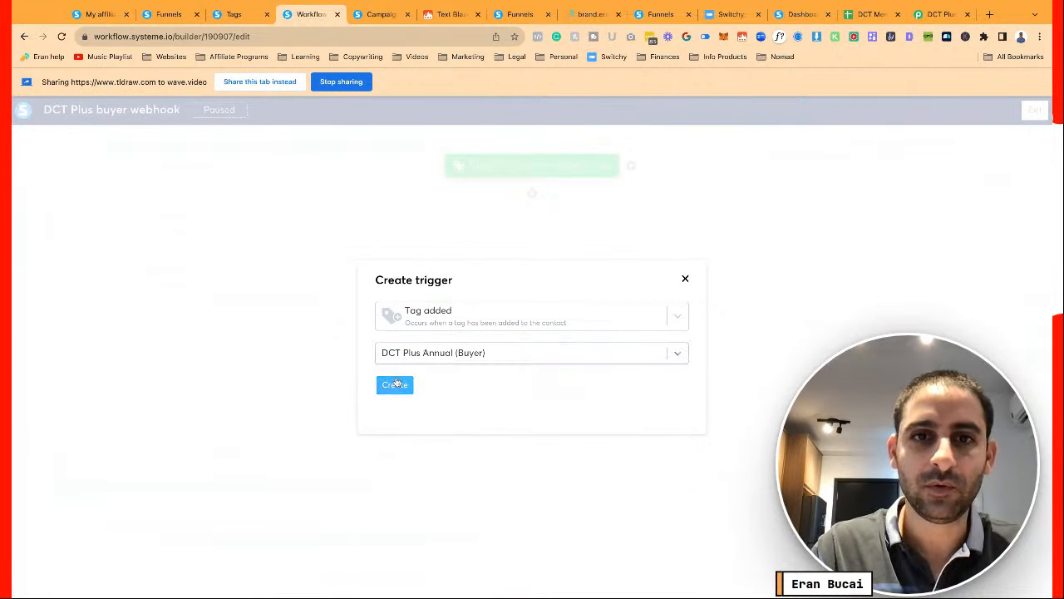
{"action": "left_click", "coordinate": [936, 14]}
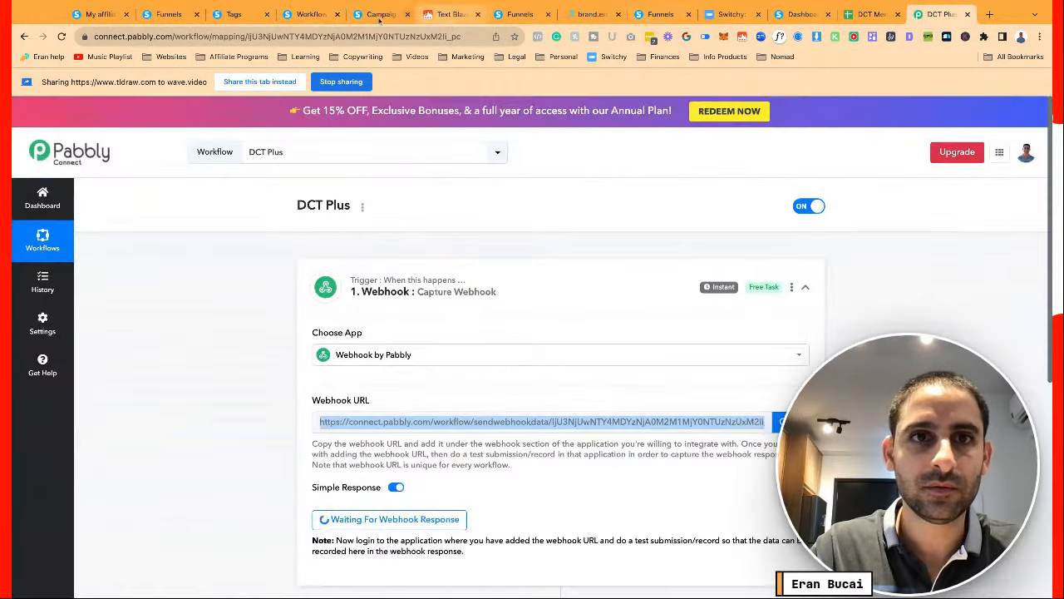
Add an action unsubscribing the contact from the Cart Abandon (DCT Plus) campaign
{"action": "left_click", "coordinate": [309, 14]}
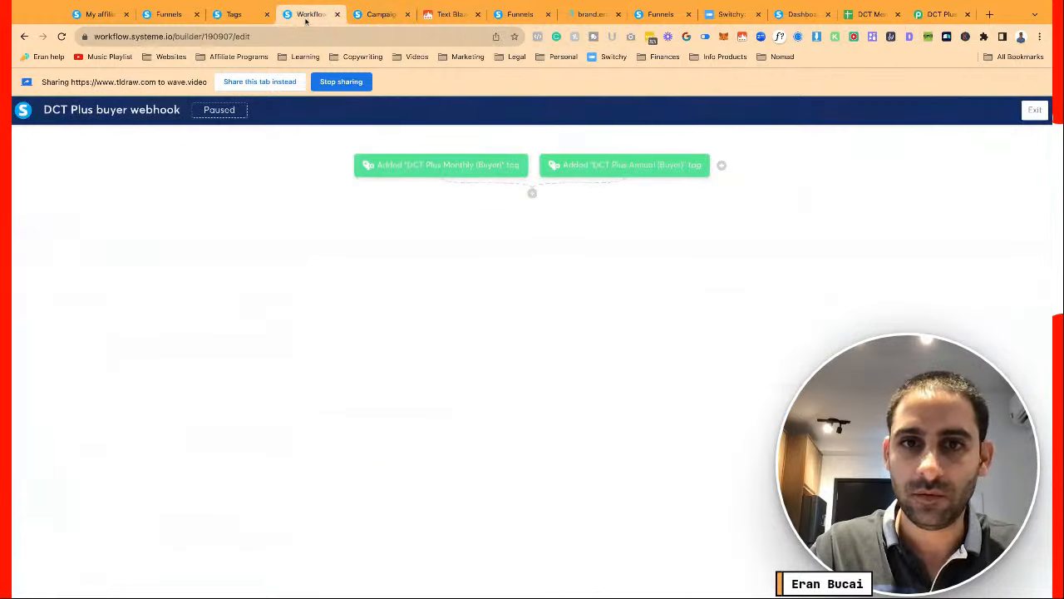
{"action": "left_click", "coordinate": [533, 192]}
{"action": "left_click", "coordinate": [471, 295]}
{"action": "left_click", "coordinate": [456, 323]}
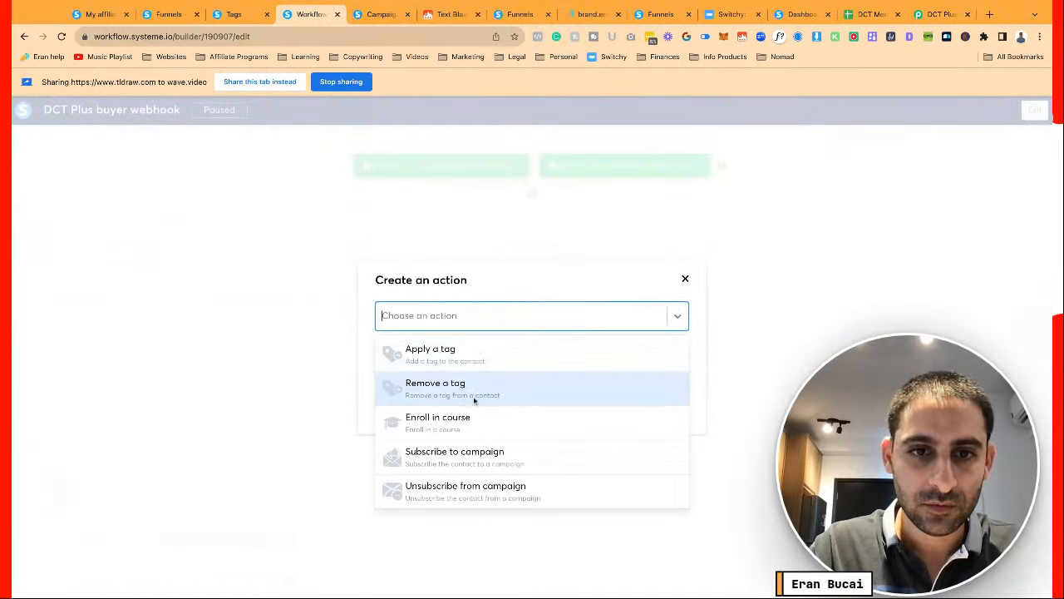
{"action": "scroll", "coordinate": [475, 399], "scroll_direction": "down", "scroll_amount": 2}
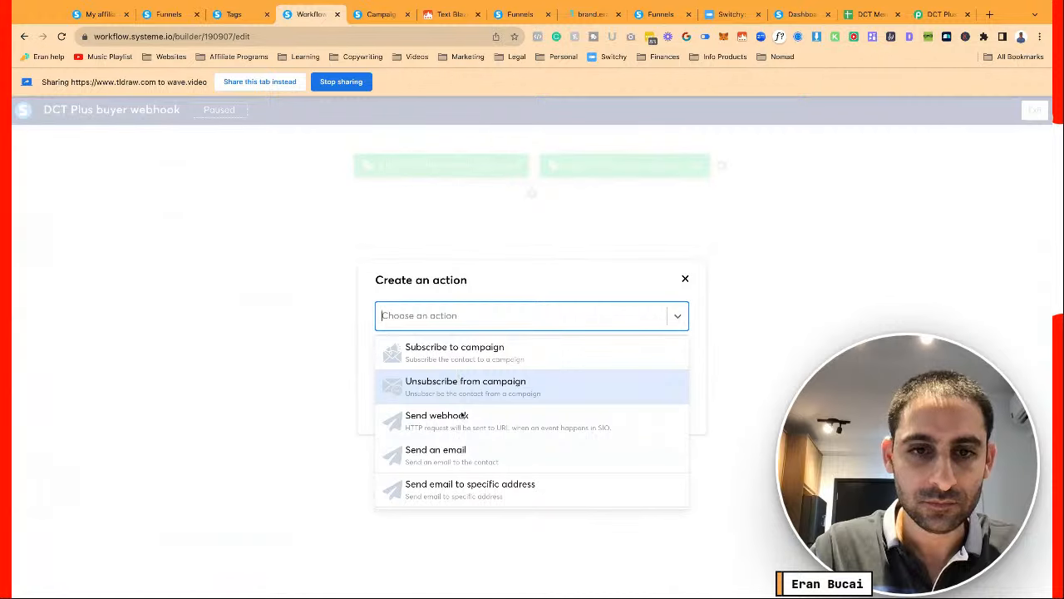
{"action": "scroll", "coordinate": [463, 416], "scroll_direction": "up", "scroll_amount": 3}
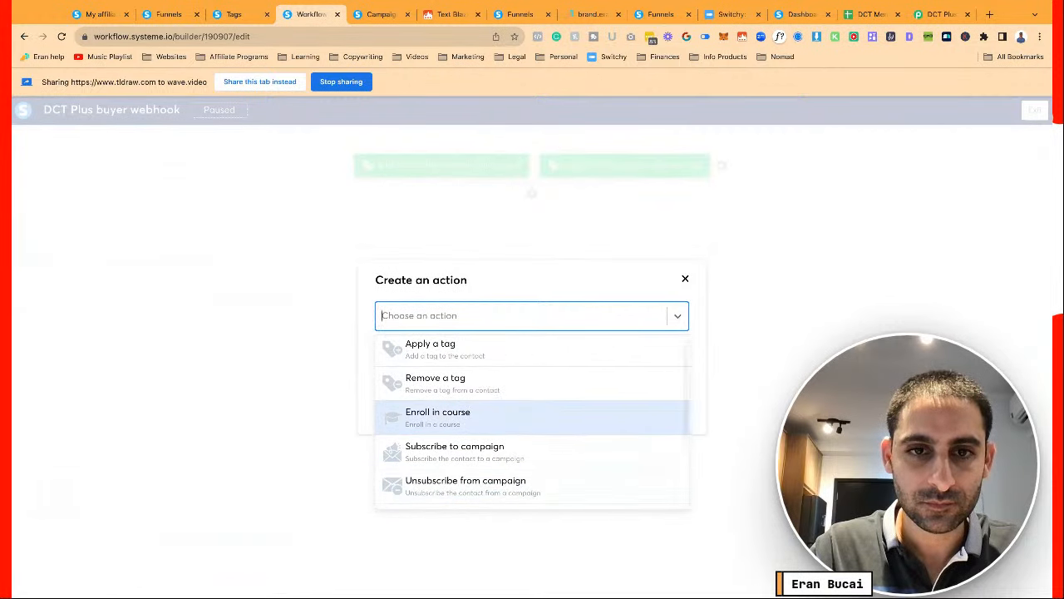
{"action": "scroll", "coordinate": [463, 415], "scroll_direction": "down", "scroll_amount": 2}
{"action": "left_click", "coordinate": [466, 408]}
{"action": "left_click", "coordinate": [430, 357]}
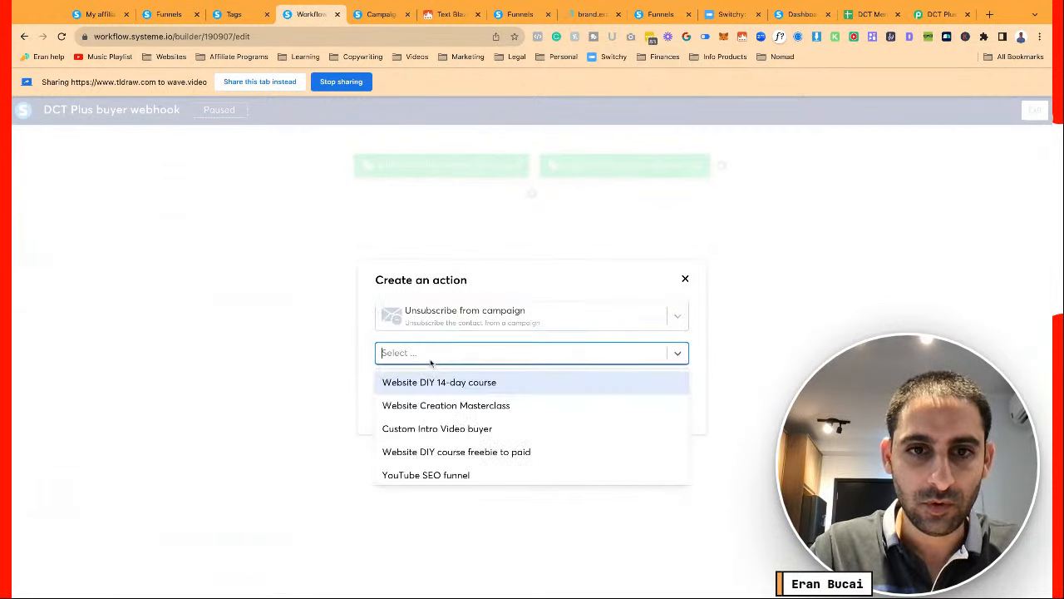
{"action": "scroll", "coordinate": [446, 458], "scroll_direction": "down", "scroll_amount": 1}
{"action": "type", "text": "cart"}
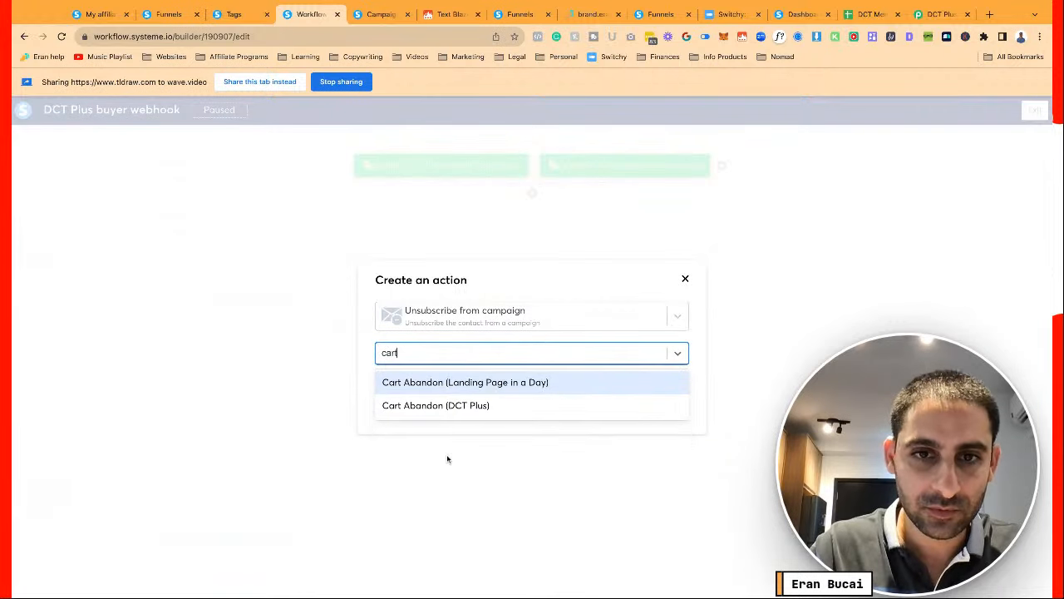
{"action": "left_click", "coordinate": [446, 405]}
{"action": "left_click", "coordinate": [395, 385]}
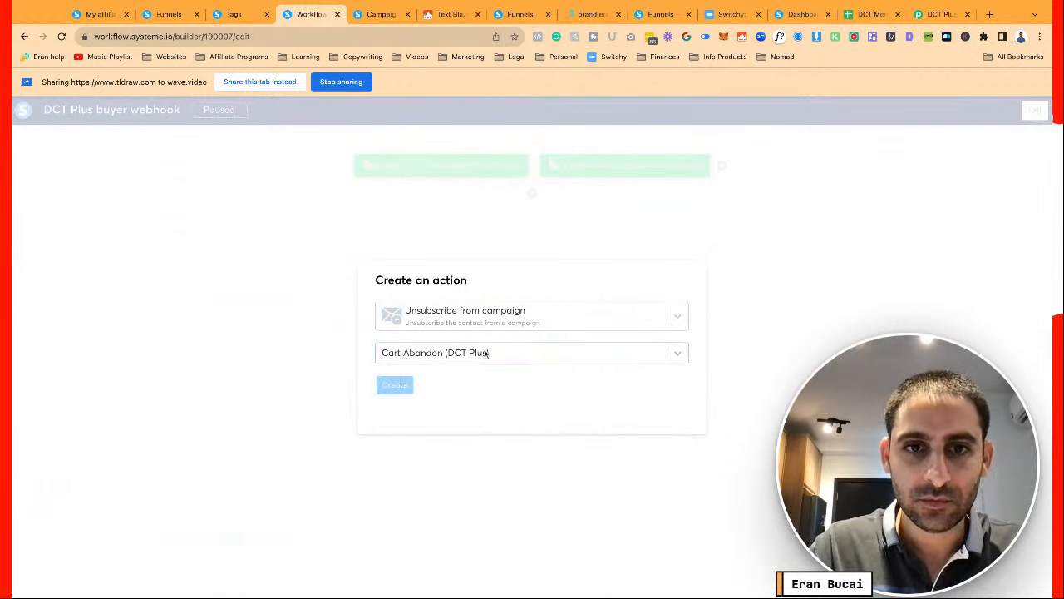
Add a Send webhook action using the pasted Pabbly webhook URL
{"action": "left_click", "coordinate": [532, 249]}
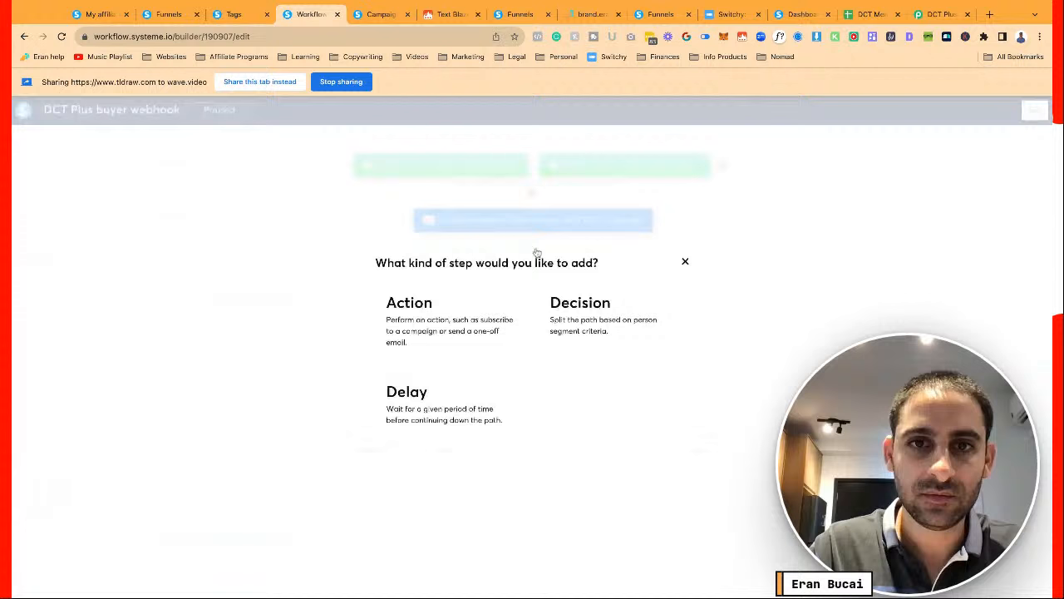
{"action": "left_click", "coordinate": [470, 341]}
{"action": "left_click", "coordinate": [491, 320]}
{"action": "scroll", "coordinate": [484, 409], "scroll_direction": "down", "scroll_amount": 3}
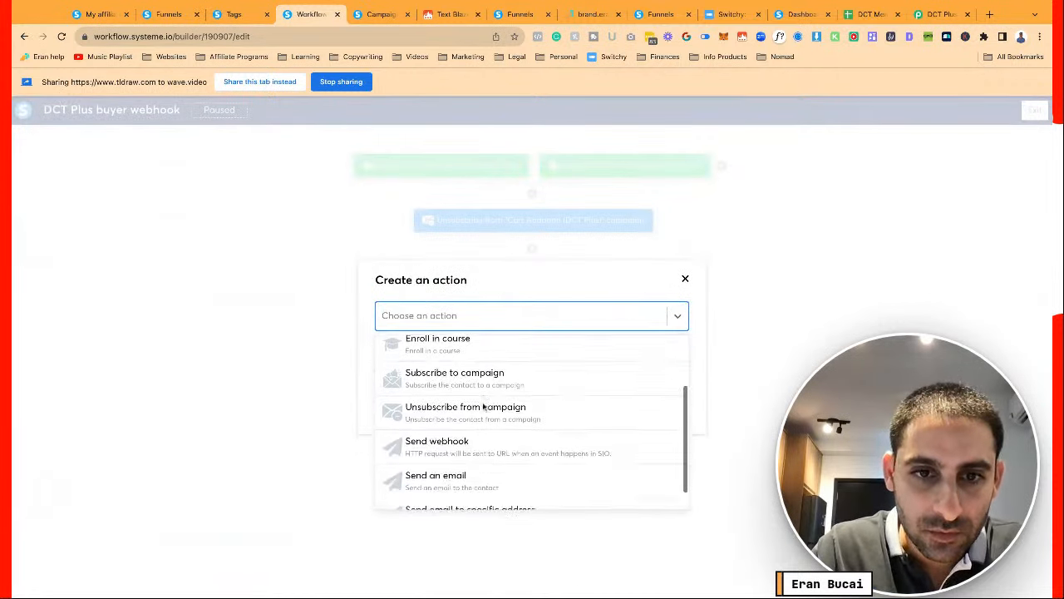
{"action": "left_click", "coordinate": [479, 414]}
{"action": "left_click", "coordinate": [482, 354]}
{"action": "key", "text": "ctrl+v"}
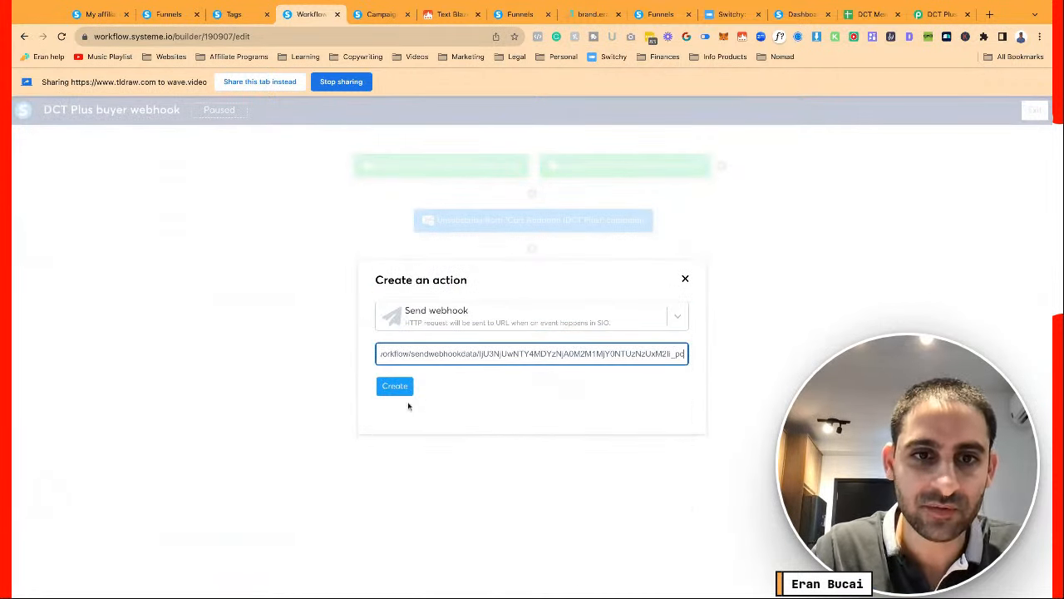
{"action": "left_click", "coordinate": [395, 386]}
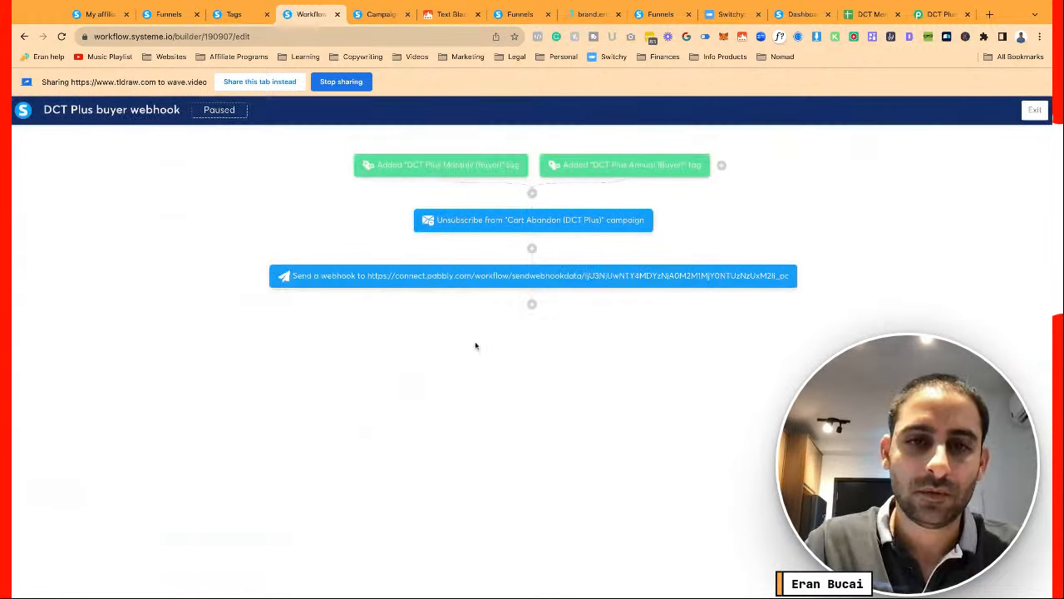
Add a Send an email action step after the webhook action
{"action": "left_click", "coordinate": [533, 306]}
{"action": "left_click", "coordinate": [468, 324]}
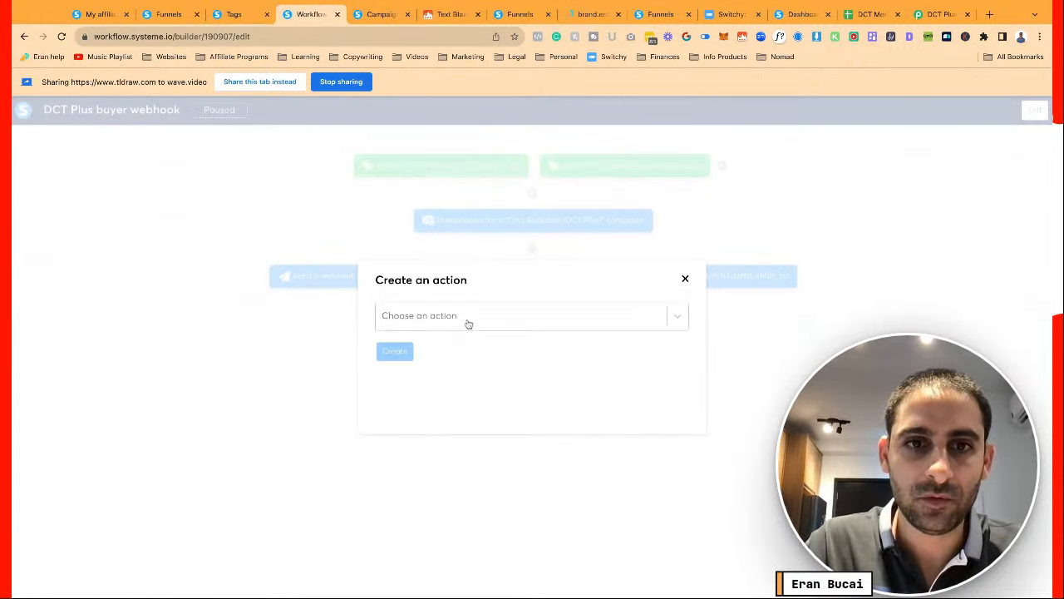
{"action": "left_click", "coordinate": [468, 324]}
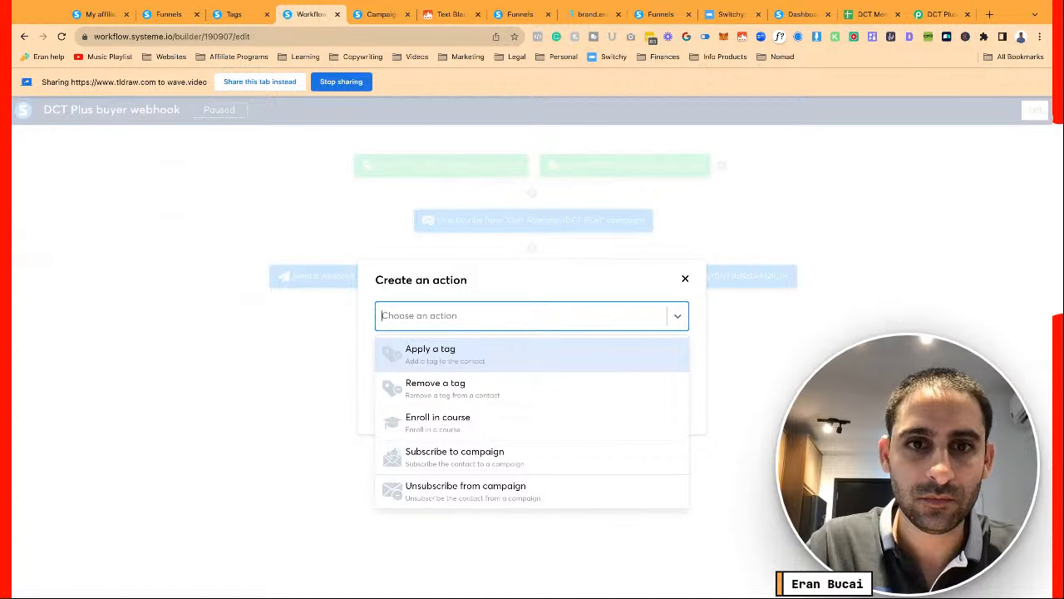
{"action": "scroll", "coordinate": [465, 435], "scroll_direction": "down", "scroll_amount": 2}
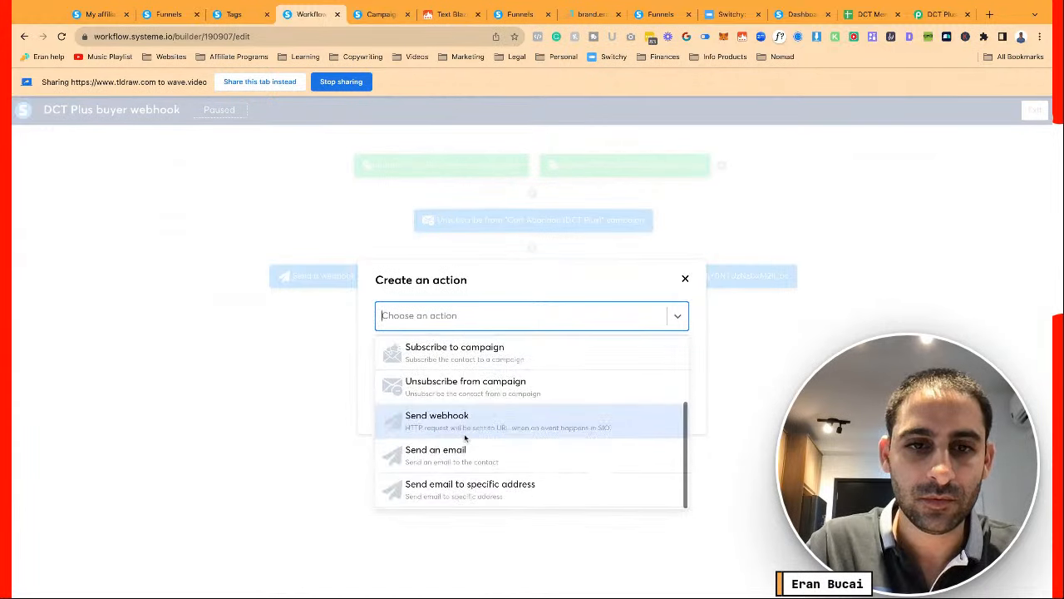
{"action": "left_click", "coordinate": [463, 459]}
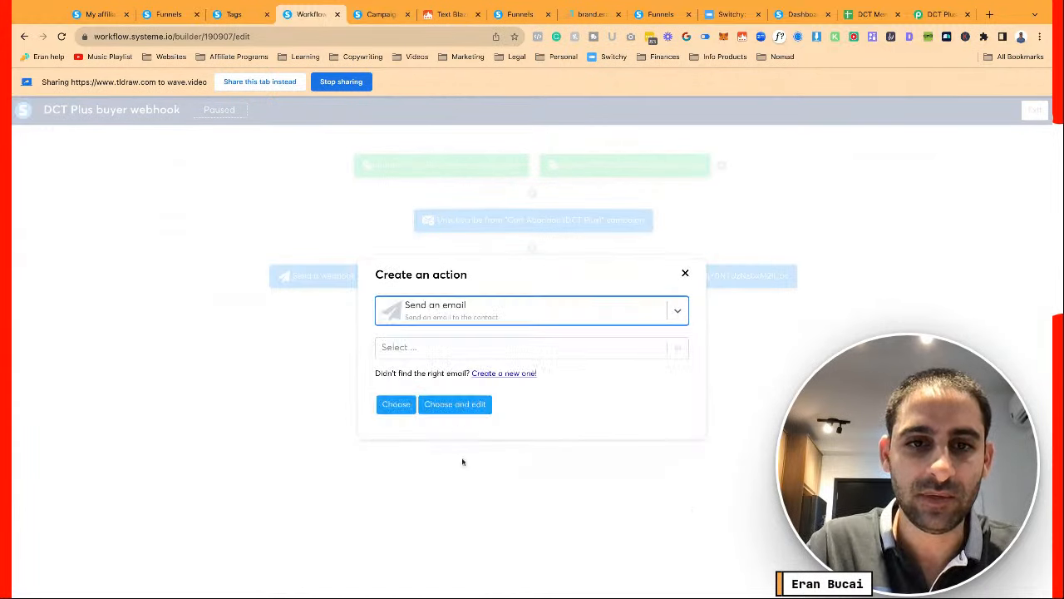
Finding no matching email, create a new one with subject 'DCT Plus Member' preceded by a rocket emoji
{"action": "left_click", "coordinate": [492, 348]}
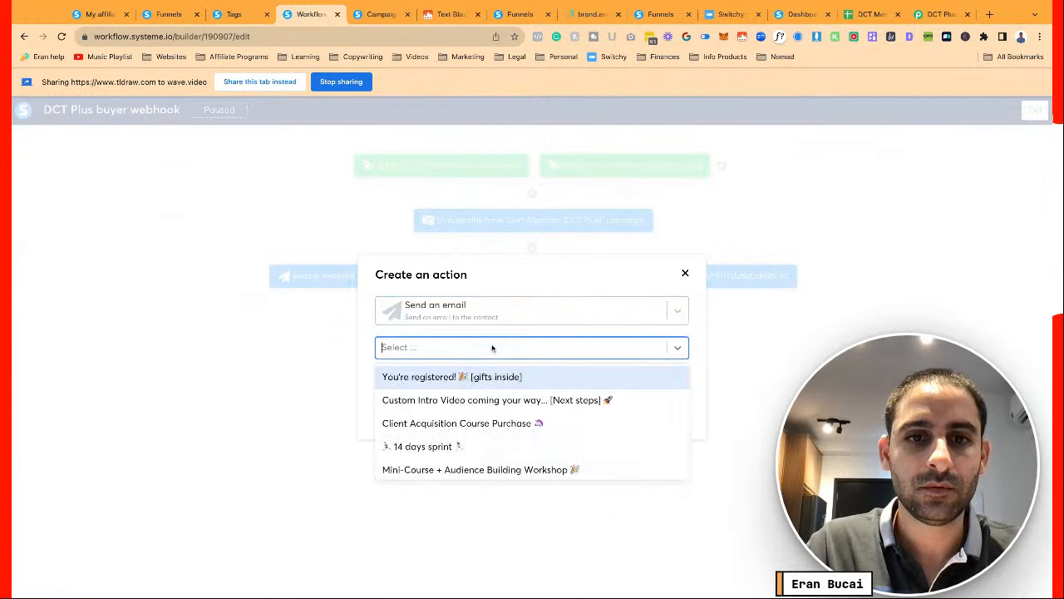
{"action": "type", "text": "dct plus"}
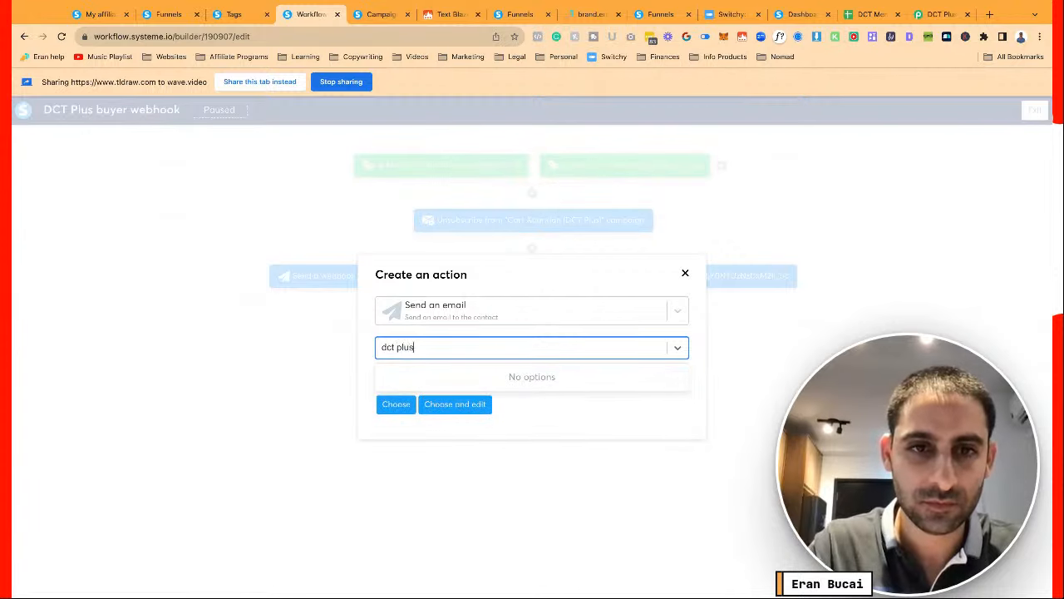
{"action": "key", "text": "ctrl+a"}
{"action": "key", "text": "BackSpace"}
{"action": "type", "text": "plu"}
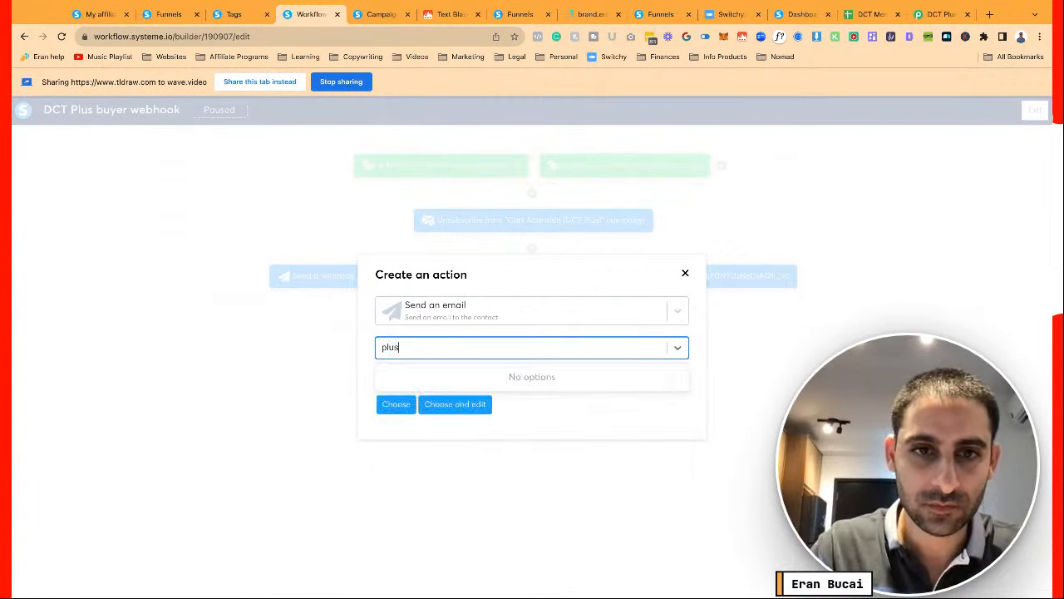
{"action": "key", "text": "BackSpace"}
{"action": "key", "text": "BackSpace"}
{"action": "key", "text": "BackSpace"}
{"action": "key", "text": "BackSpace"}
{"action": "left_click", "coordinate": [367, 347]}
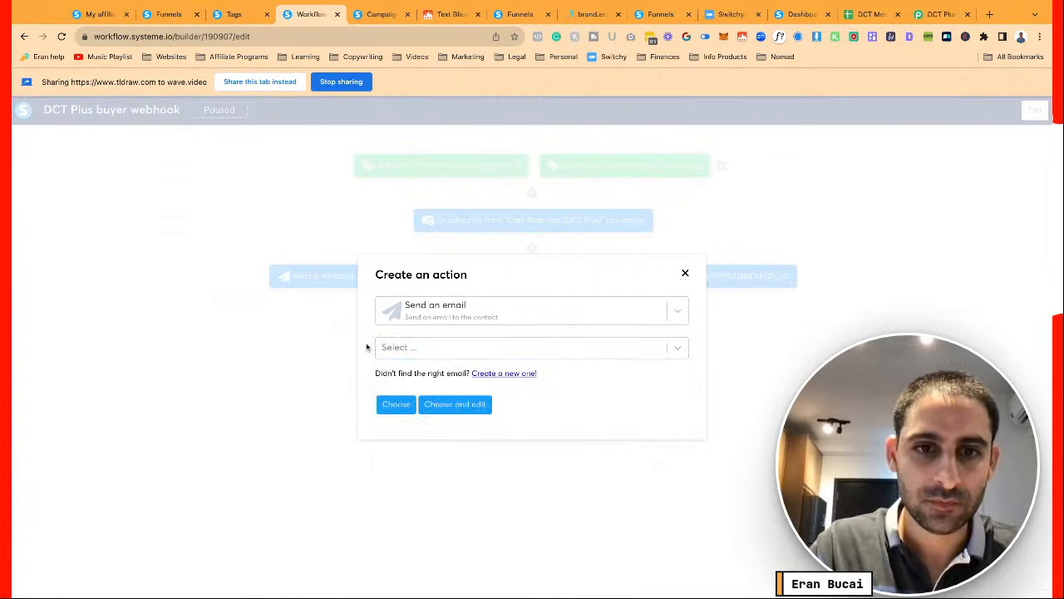
{"action": "left_click", "coordinate": [519, 374]}
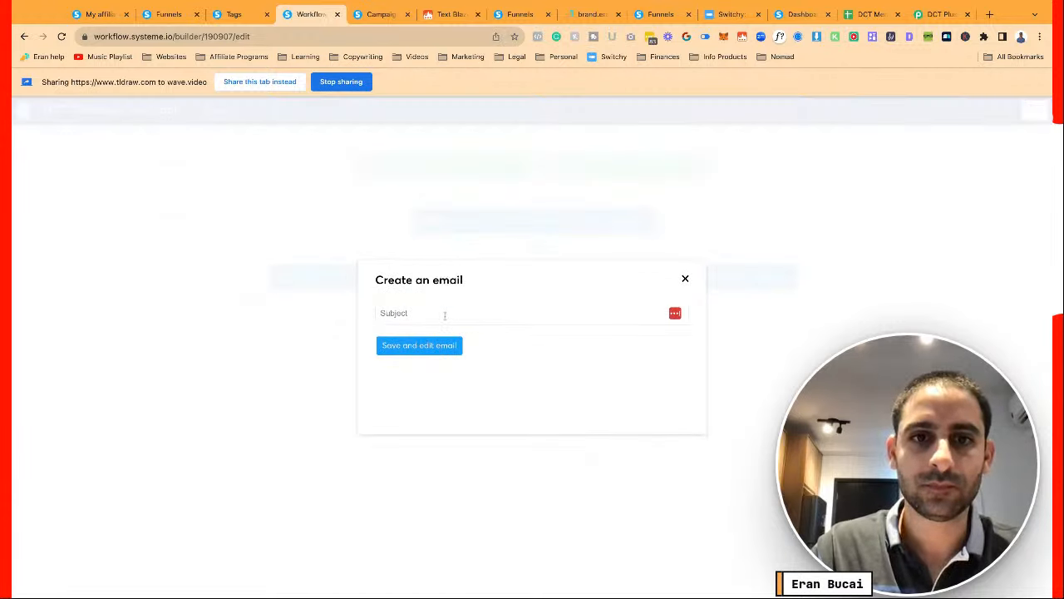
{"action": "left_click", "coordinate": [445, 314]}
{"action": "type", "text": "DCT PLu"}
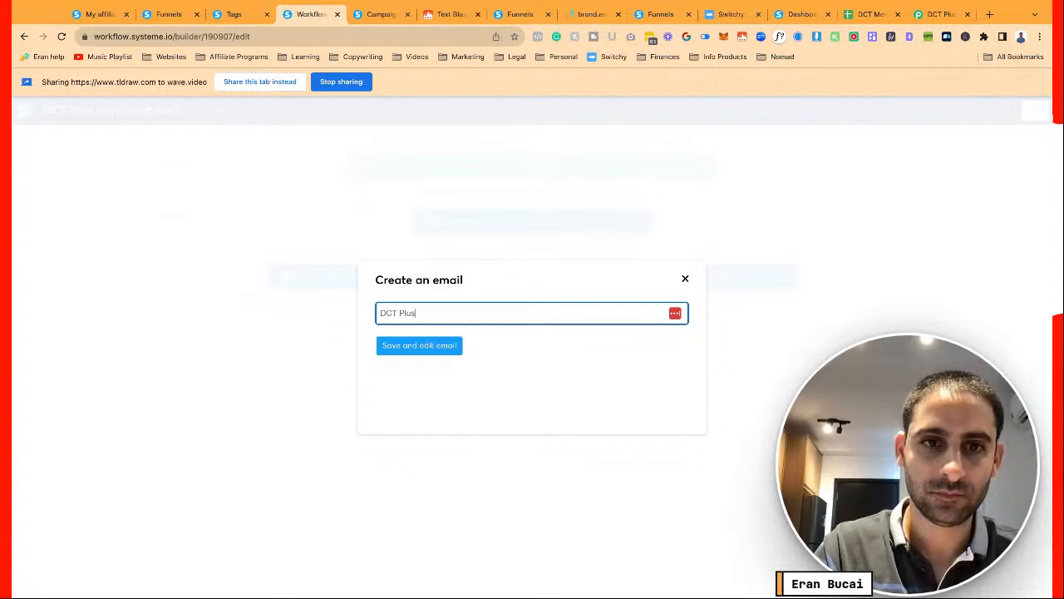
{"action": "type", "text": "s Member 👑"}
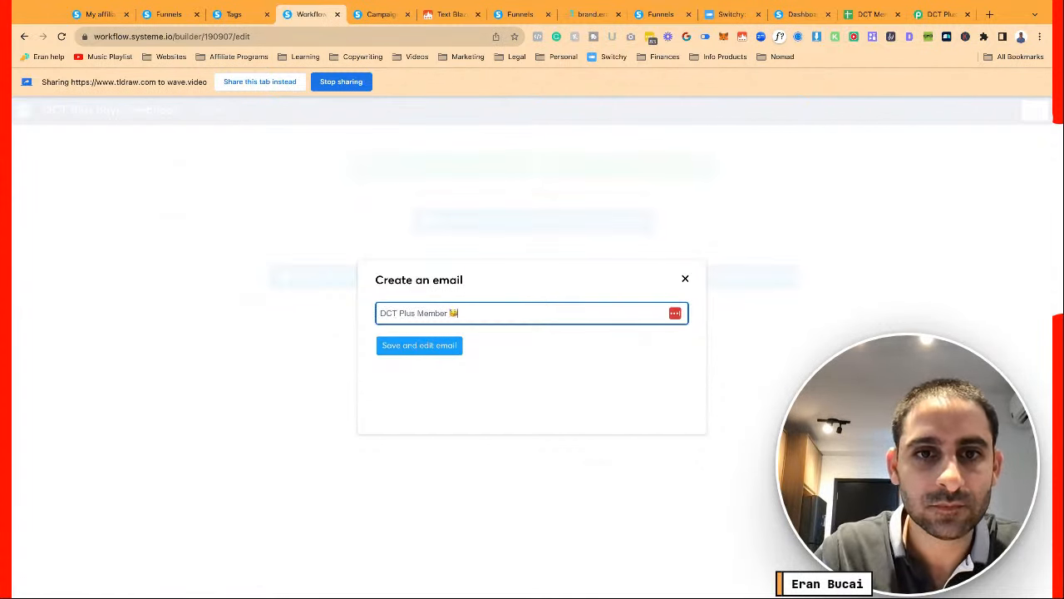
{"action": "key", "text": "super+Left"}
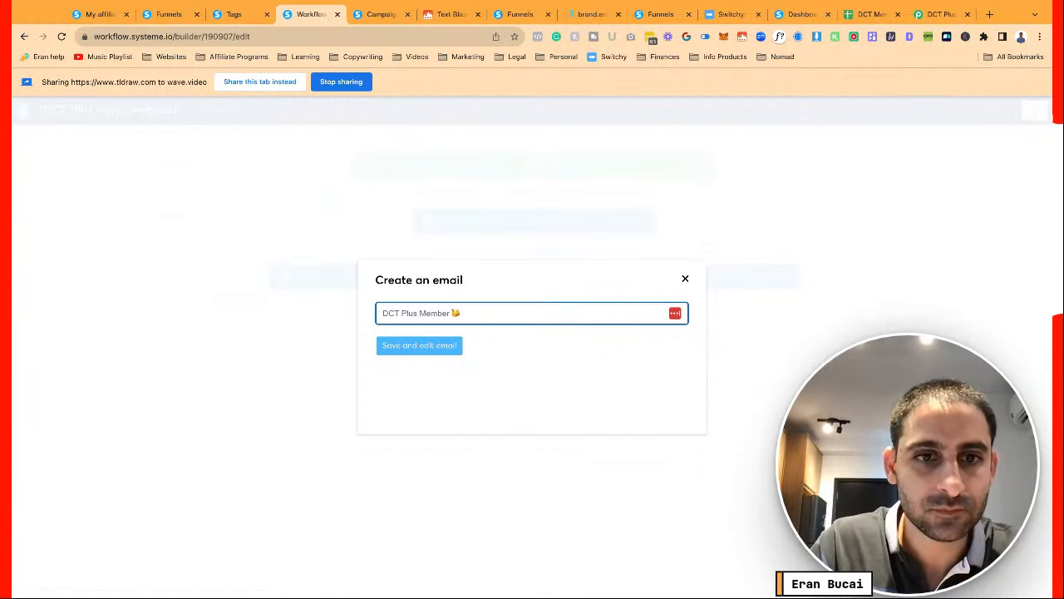
{"action": "left_click", "coordinate": [543, 394]}
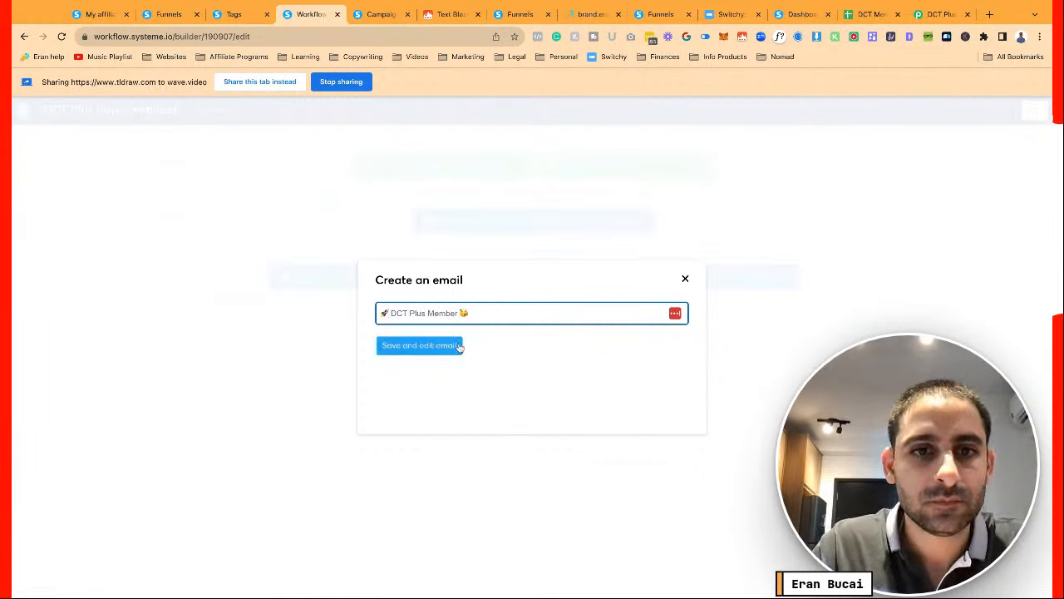
Write the email body greeting the recipient and announcing a new DCT Plus Member from Systeme.io automation
{"action": "left_click", "coordinate": [459, 347]}
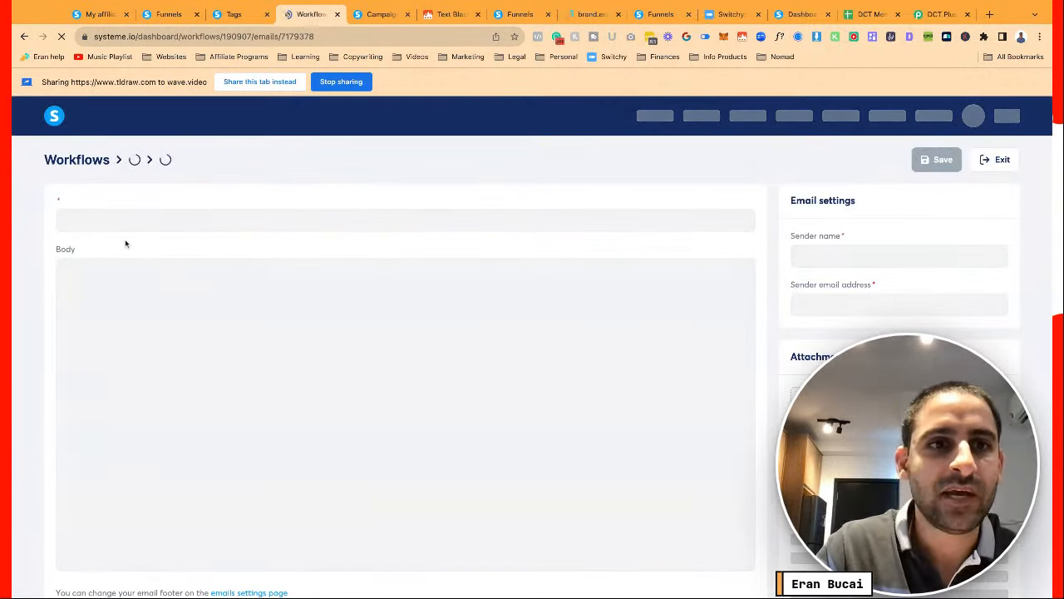
{"action": "scroll", "coordinate": [131, 226], "scroll_direction": "down", "scroll_amount": 1}
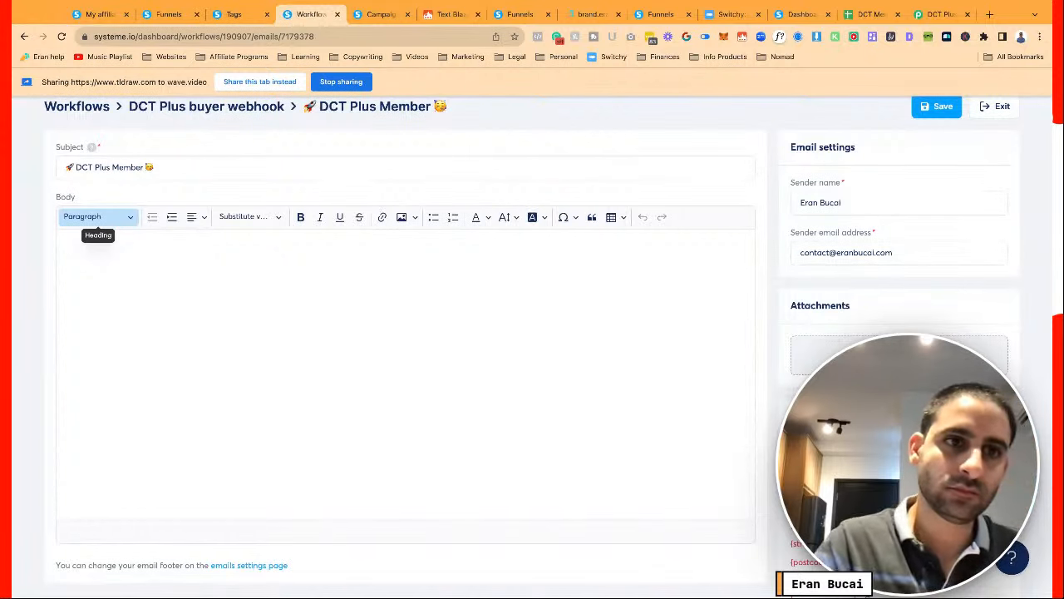
{"action": "left_click", "coordinate": [144, 287]}
{"action": "type", "text": "Hey Eran, it's yo"}
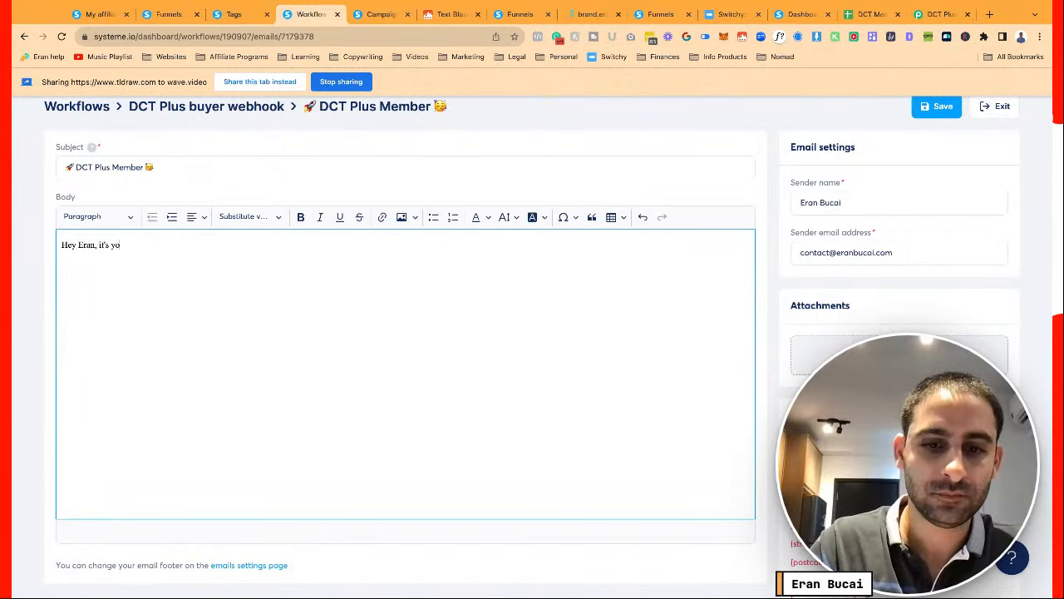
{"action": "type", "text": "ur friendly"}
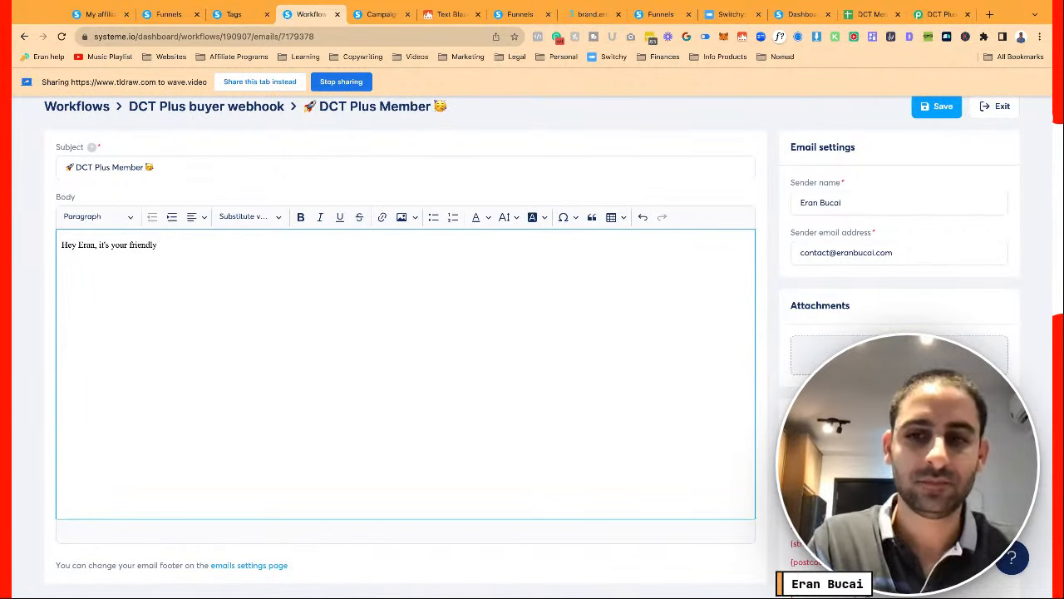
{"action": "type", "text": " AI"}
{"action": "key", "text": "BackSpace"}
{"action": "key", "text": "BackSpace"}
{"action": "type", "text": "automation"}
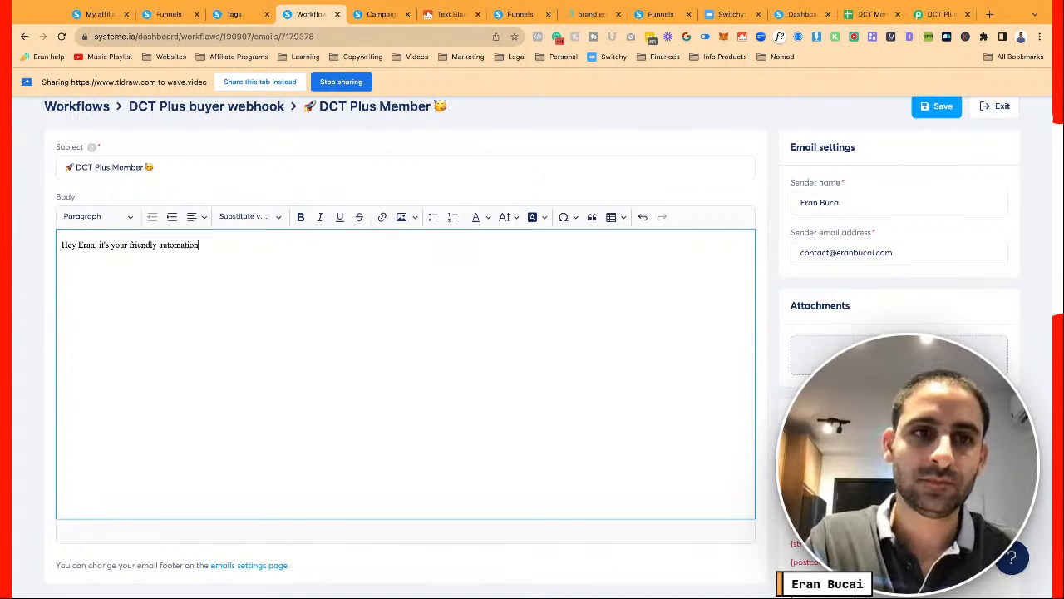
{"action": "type", "text": " from Systeme.io"}
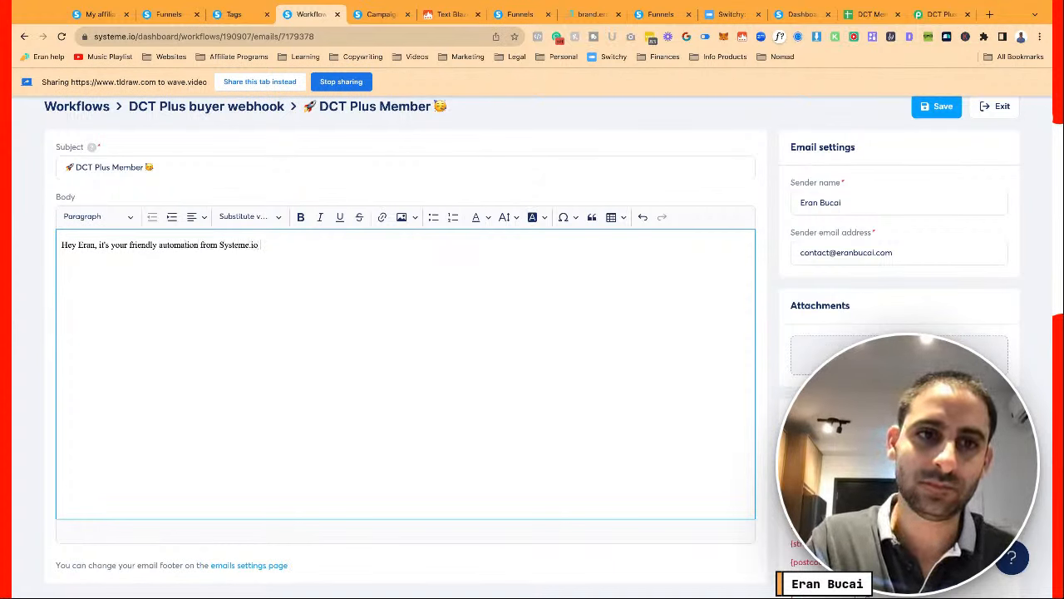
{"action": "type", "text": " letting you know"}
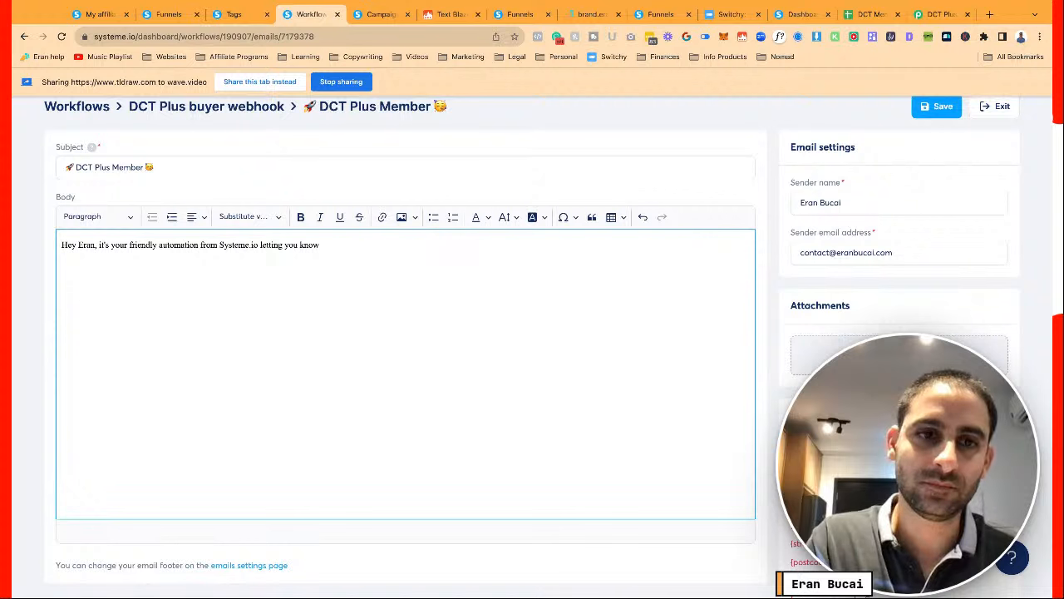
{"action": "type", "text": " you have a"}
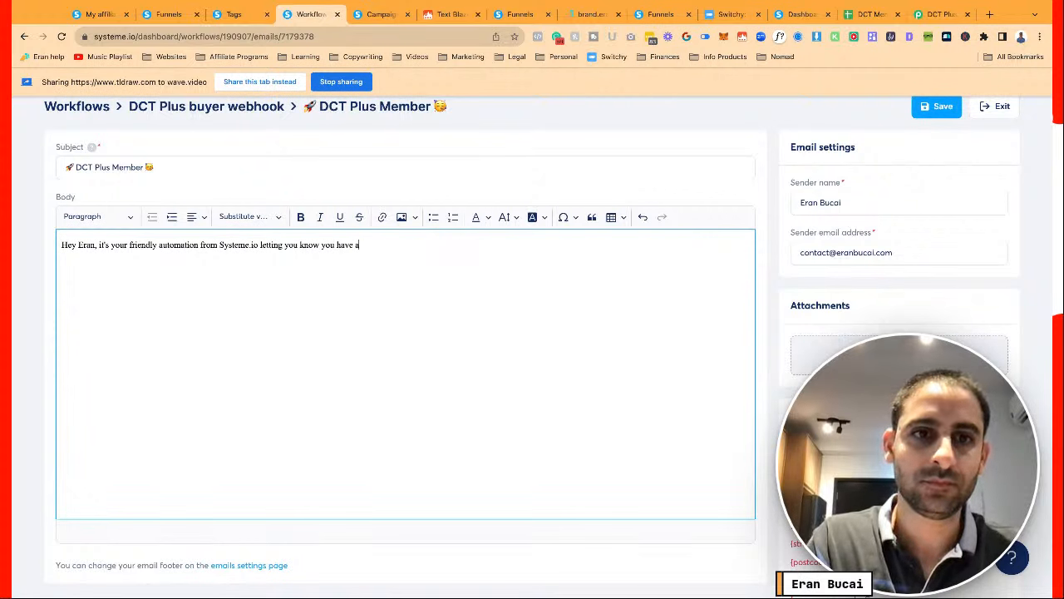
{"action": "type", "text": " new DCT PLus me"}
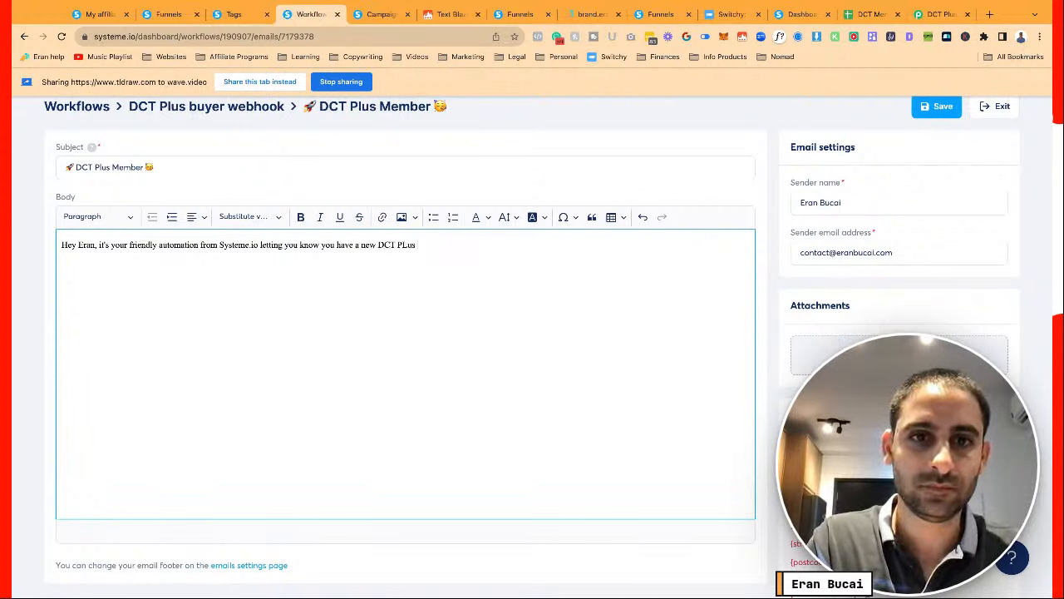
{"action": "key", "text": "BackSpace"}
{"action": "key", "text": "BackSpace"}
{"action": "key", "text": "BackSpace"}
{"action": "key", "text": "BackSpace"}
{"action": "key", "text": "BackSpace"}
{"action": "key", "text": "BackSpace"}
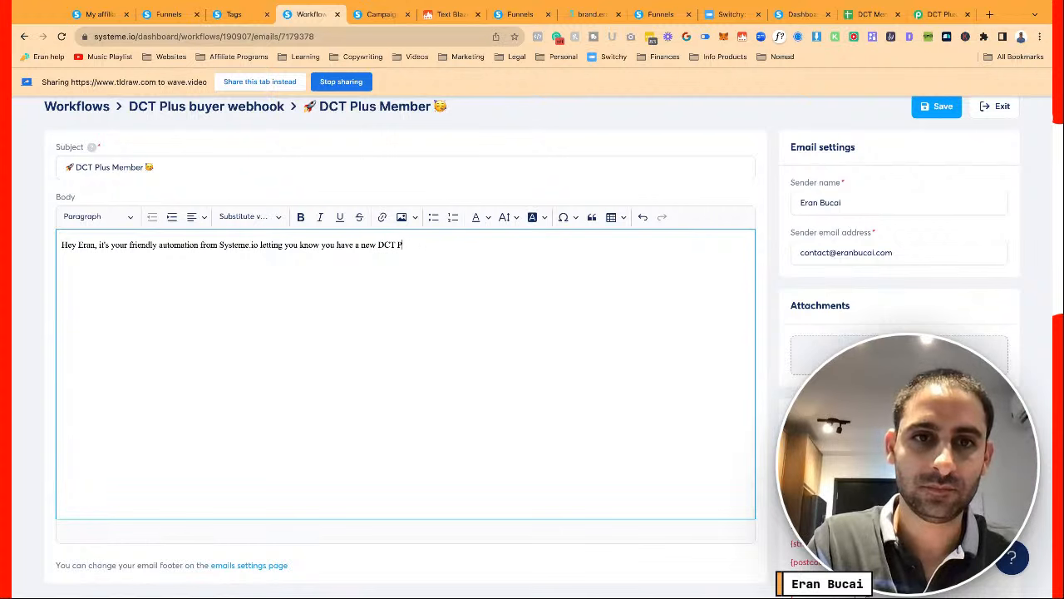
{"action": "type", "text": "lus Member!"}
{"action": "key", "text": "Return"}
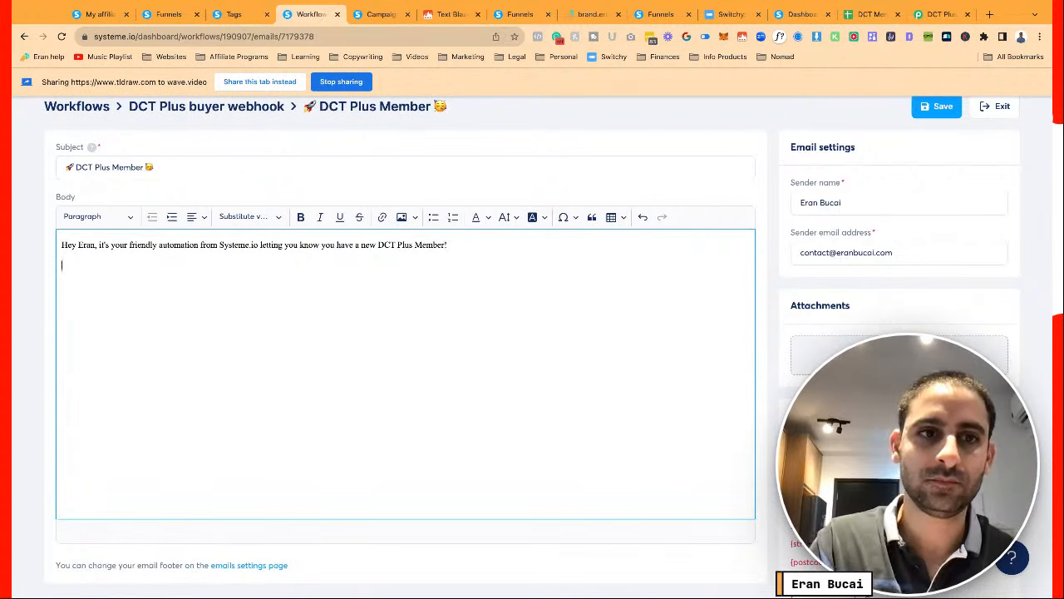
Insert the First name, Last name and Email contact variables below the message and save the email
{"action": "left_click", "coordinate": [249, 216]}
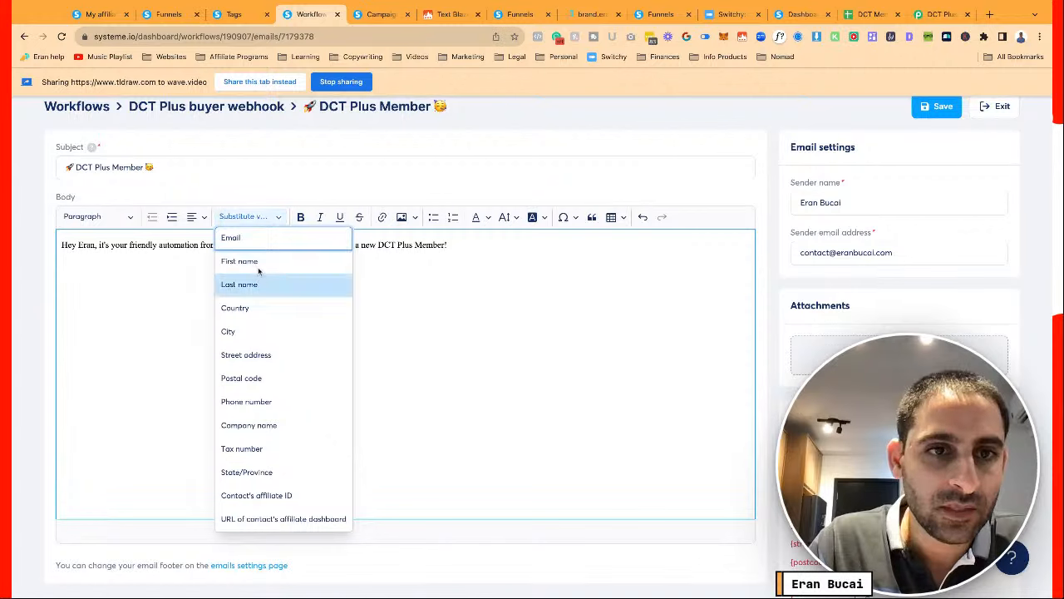
{"action": "left_click", "coordinate": [260, 263]}
{"action": "left_click", "coordinate": [249, 216]}
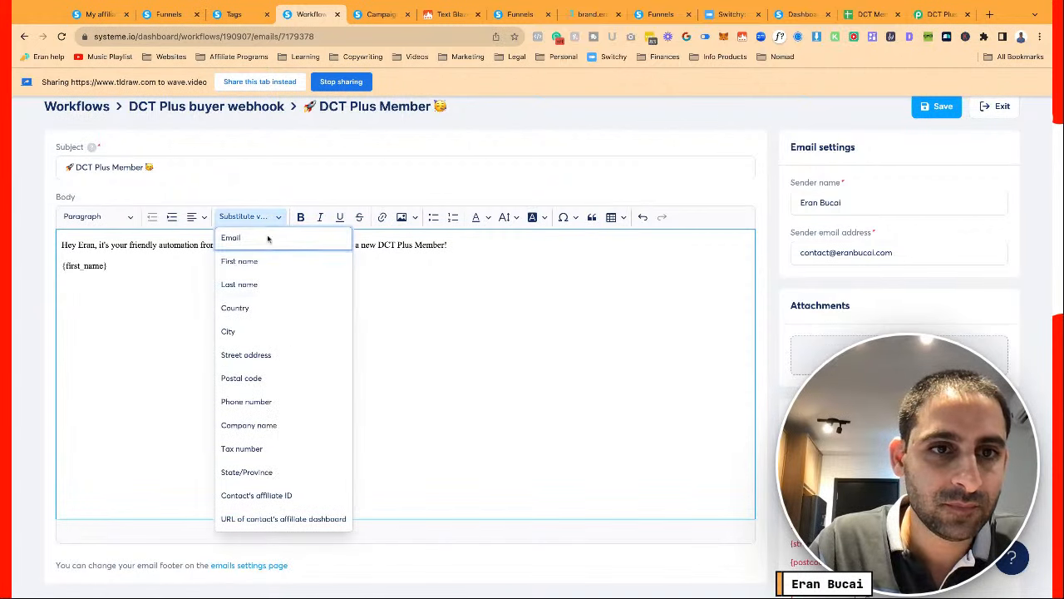
{"action": "left_click", "coordinate": [256, 284]}
{"action": "left_click", "coordinate": [265, 218]}
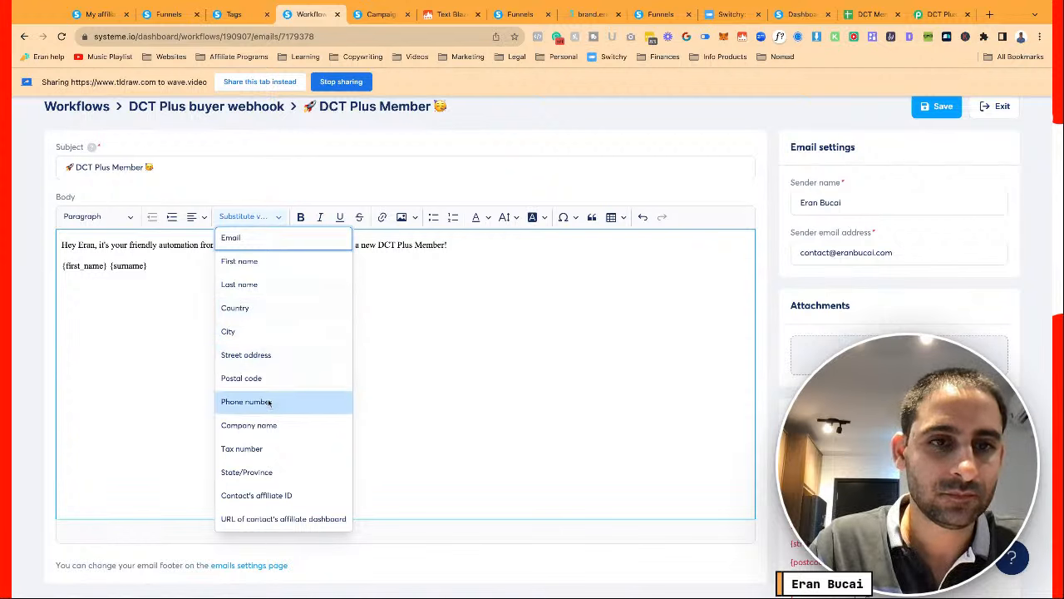
{"action": "left_click", "coordinate": [254, 239]}
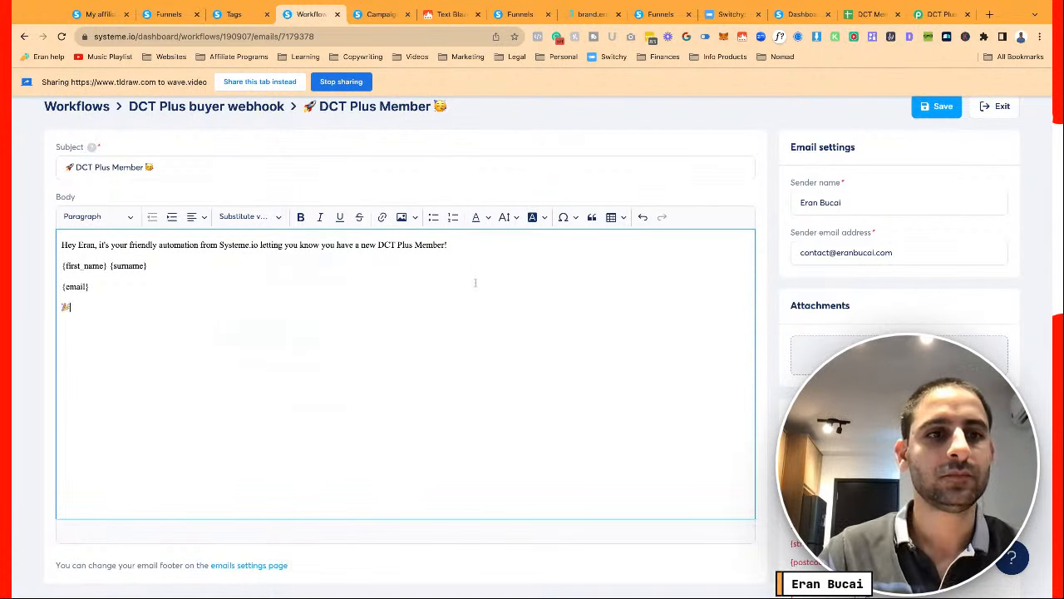
{"action": "left_click", "coordinate": [946, 108]}
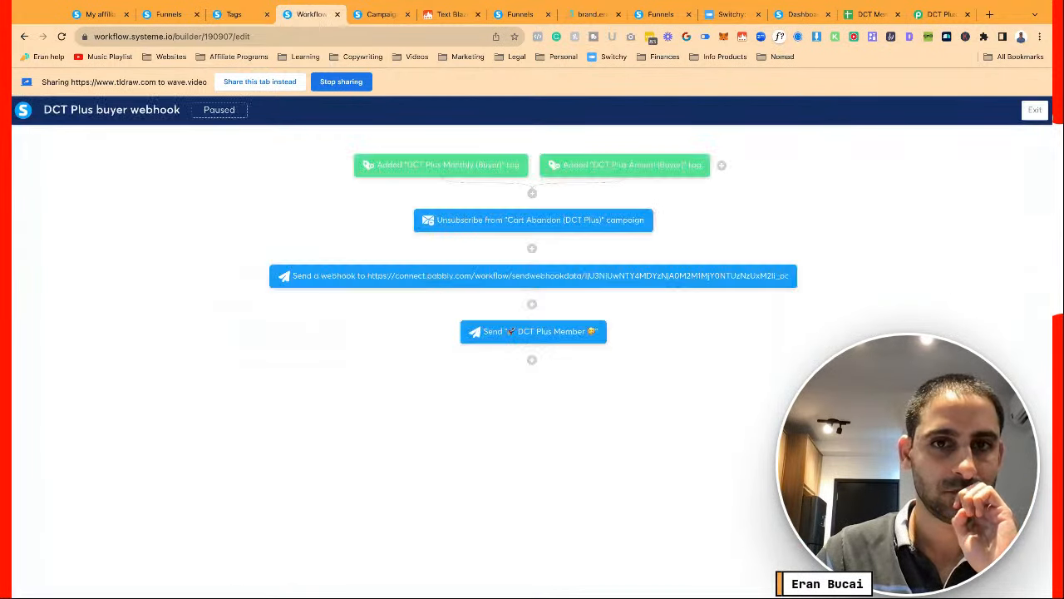
Switch the DCT Plus Member step's action to 'Send email to specific address' and search emails for 'dct'
{"action": "left_click", "coordinate": [539, 333]}
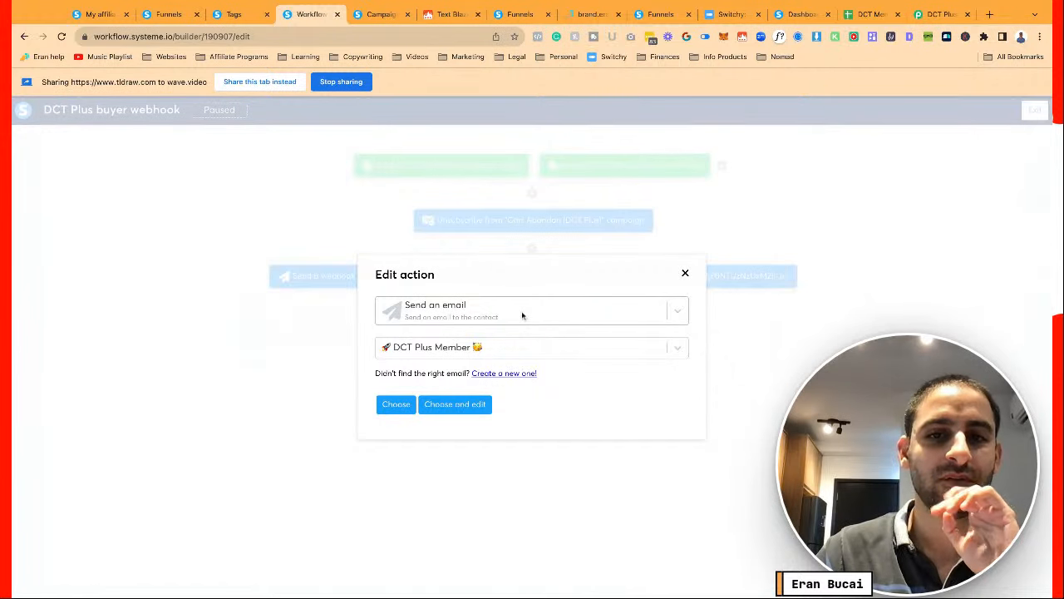
{"action": "left_click", "coordinate": [522, 315]}
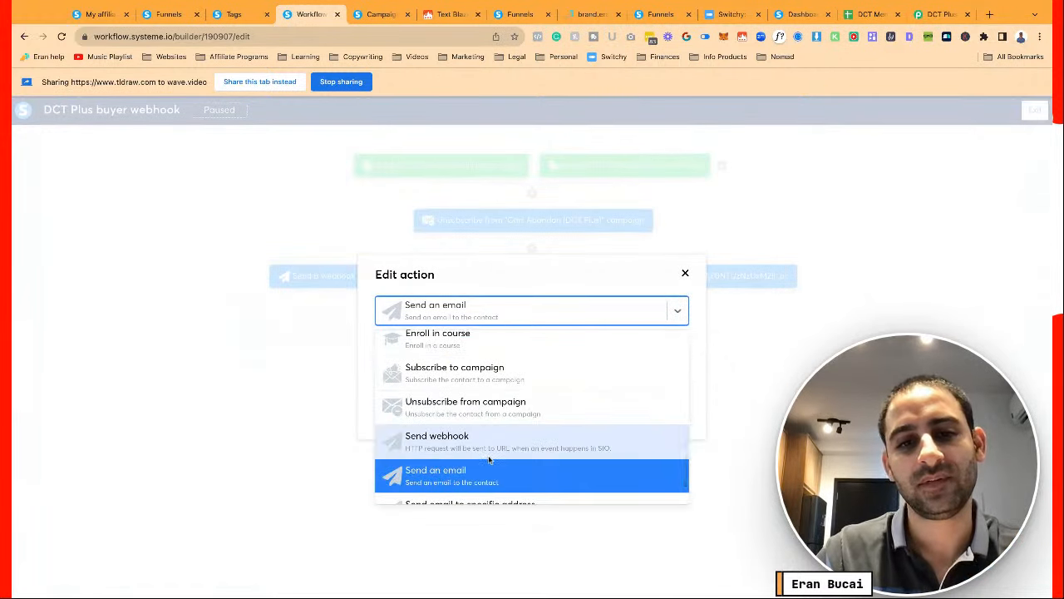
{"action": "scroll", "coordinate": [488, 458], "scroll_direction": "down", "scroll_amount": 1}
{"action": "left_click", "coordinate": [487, 482]}
{"action": "left_click", "coordinate": [476, 347]}
{"action": "type", "text": "dct"}
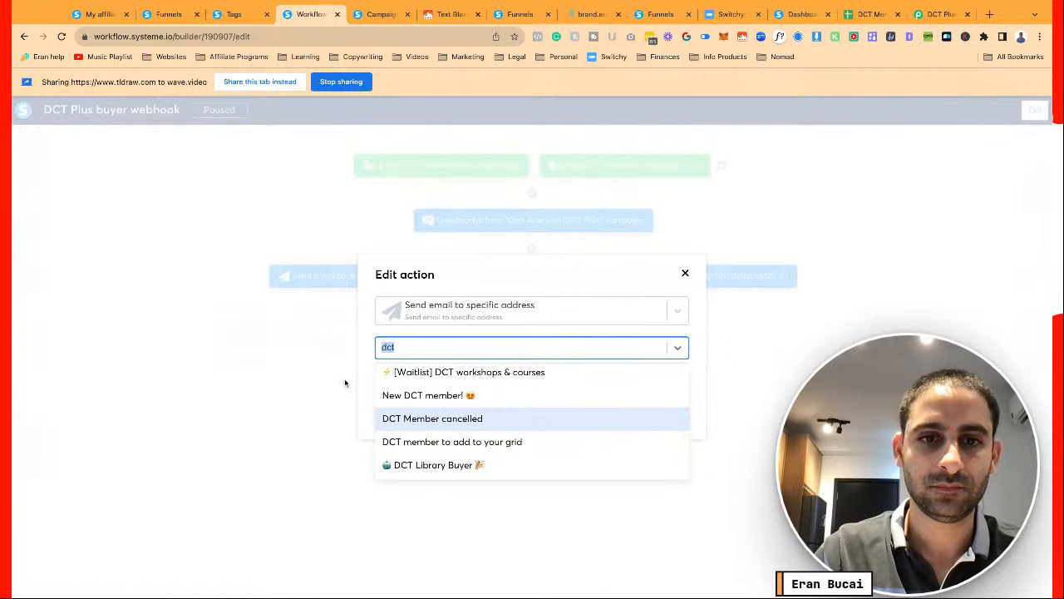
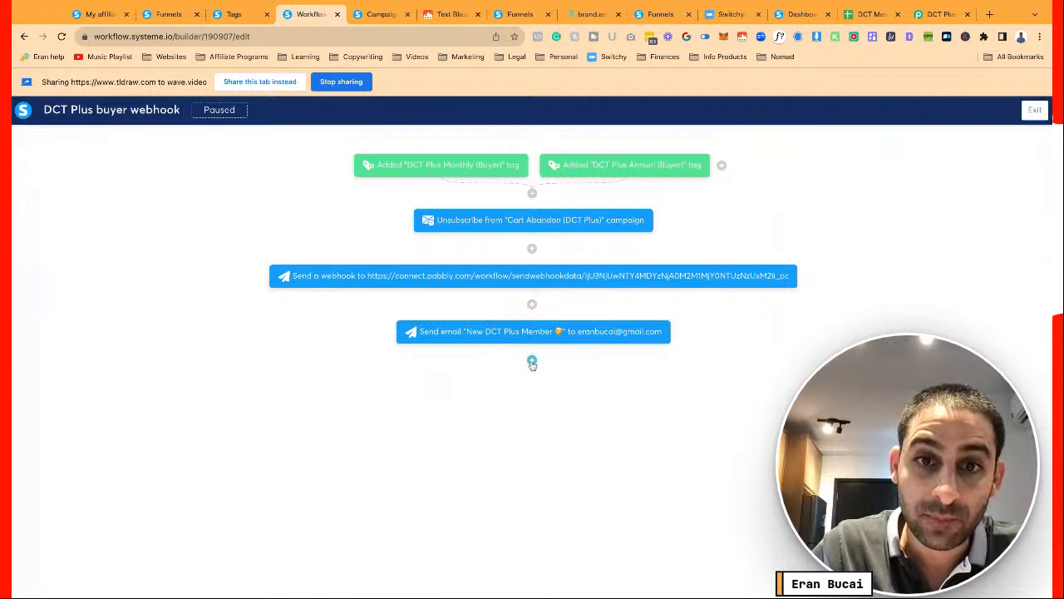
Open the add-step choices below the 'New DCT Plus Member' email step
{"action": "left_click", "coordinate": [532, 360]}
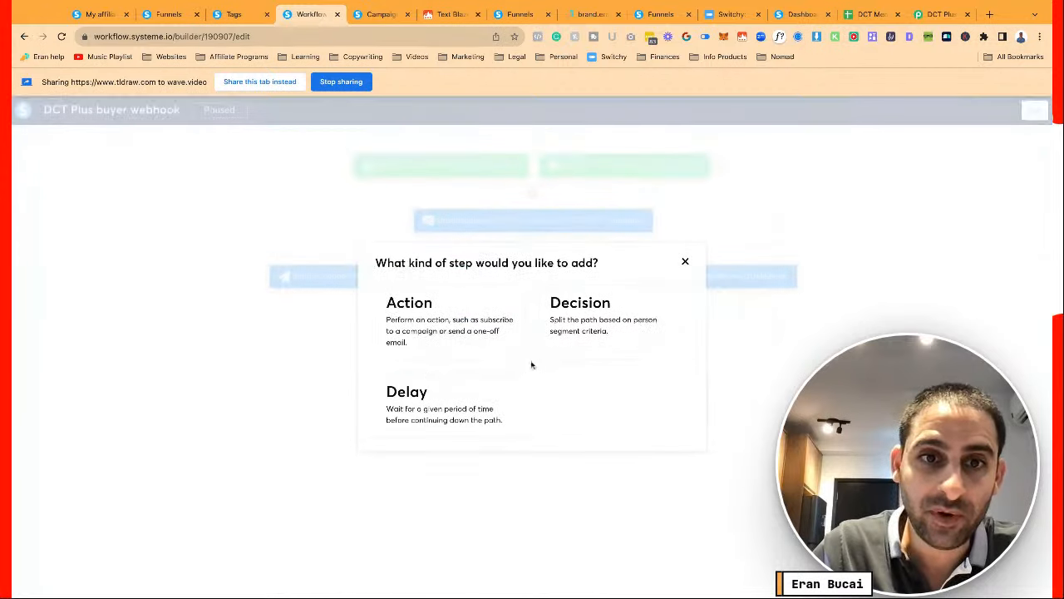
Add a decision step that checks whether the contact is tagged 'DCT Plus Monthly (Buyer)'
{"action": "left_click", "coordinate": [609, 332]}
{"action": "left_click", "coordinate": [404, 281]}
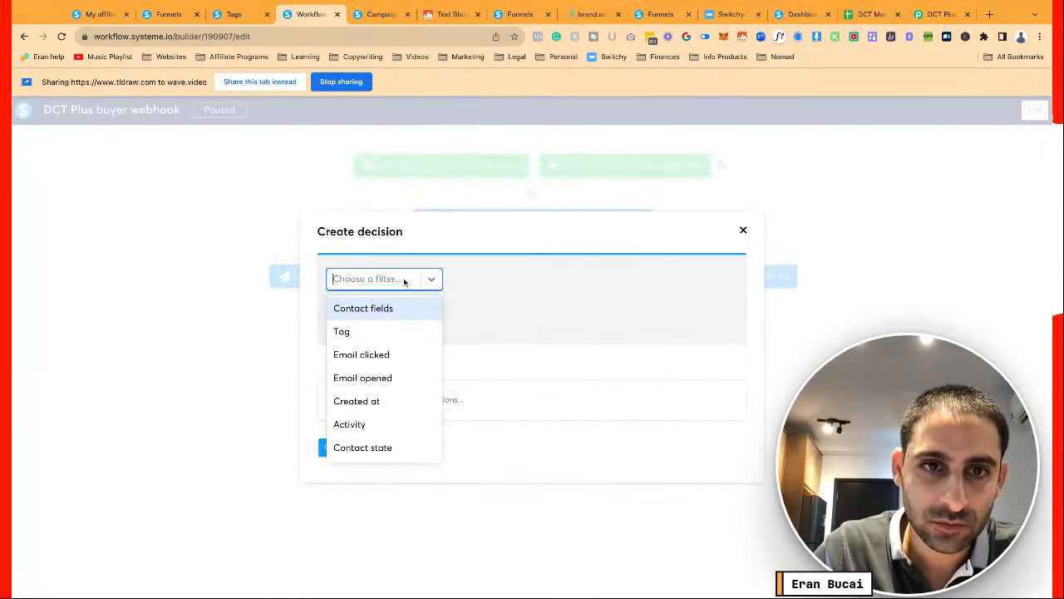
{"action": "left_click", "coordinate": [392, 331]}
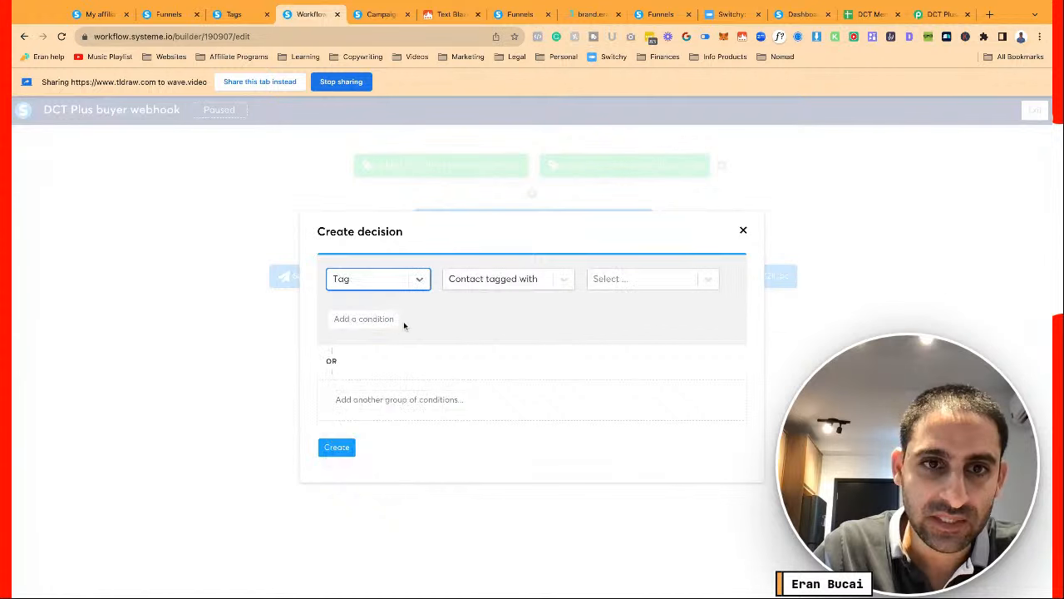
{"action": "left_click", "coordinate": [595, 282]}
{"action": "type", "text": "month"}
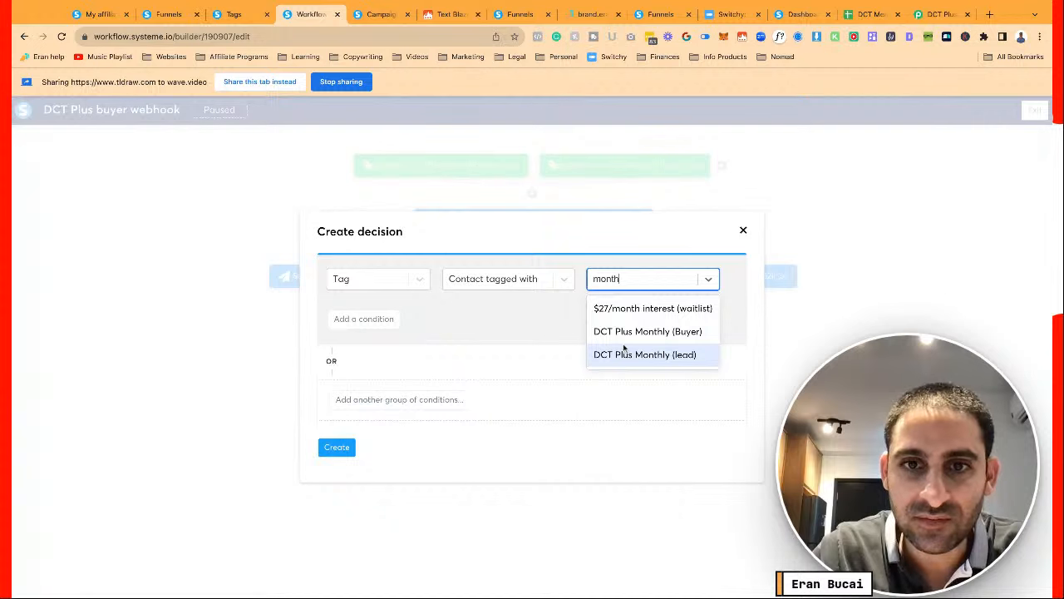
{"action": "left_click", "coordinate": [625, 332]}
{"action": "left_click", "coordinate": [349, 447]}
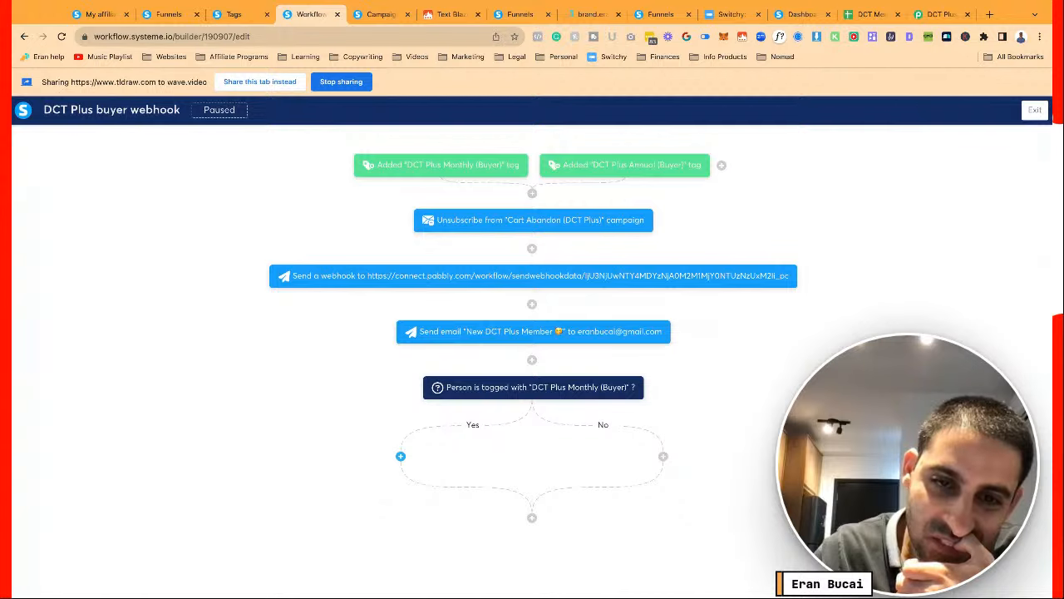
On the Yes branch, add a send-email-to-contact action using a brand-new email
{"action": "left_click", "coordinate": [400, 455]}
{"action": "left_click", "coordinate": [432, 301]}
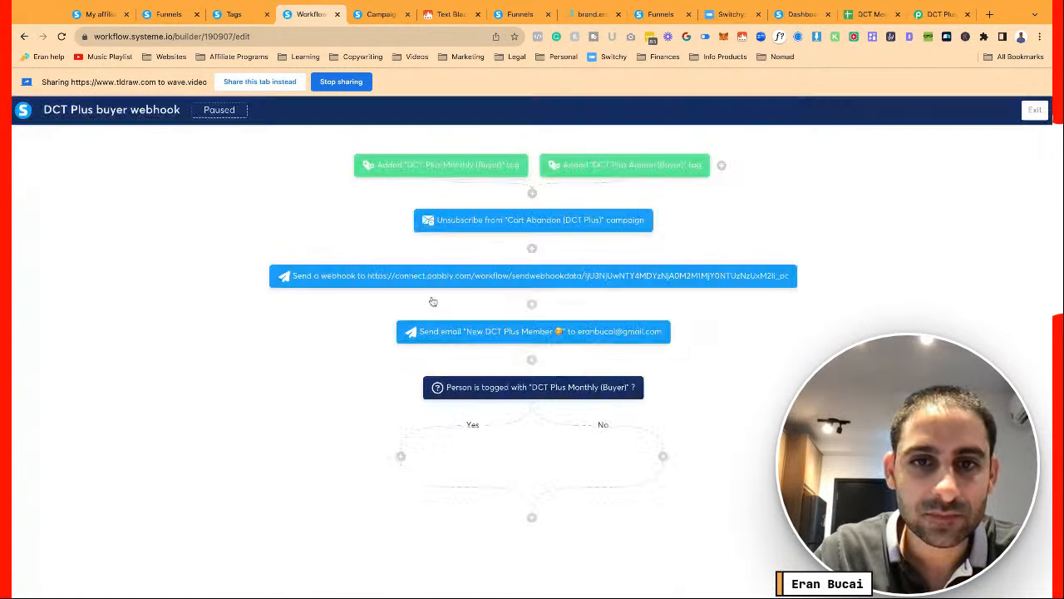
{"action": "left_click", "coordinate": [471, 325]}
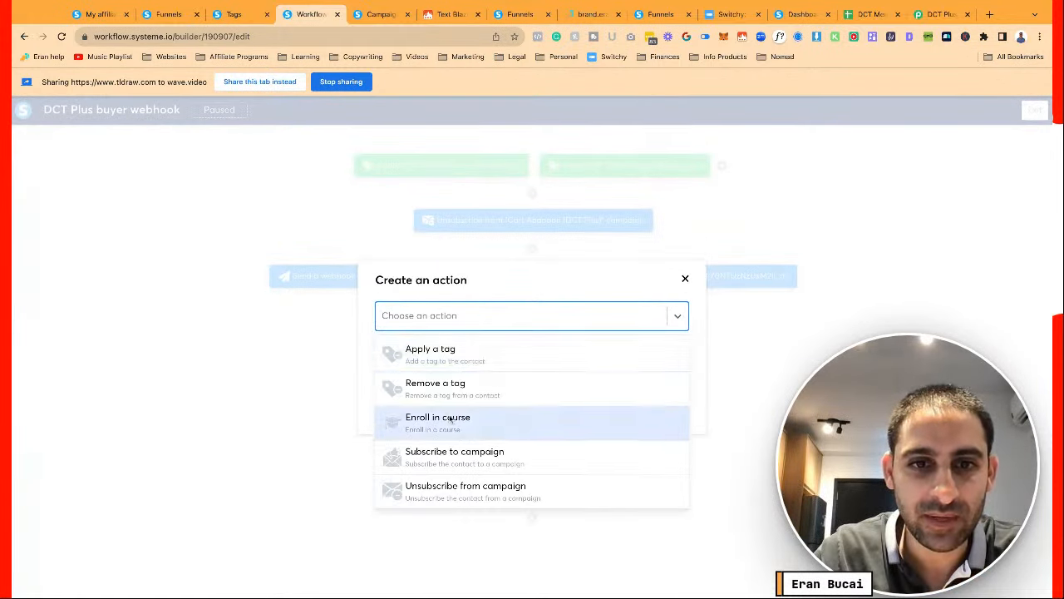
{"action": "scroll", "coordinate": [450, 420], "scroll_direction": "down", "scroll_amount": 2}
{"action": "left_click", "coordinate": [463, 482]}
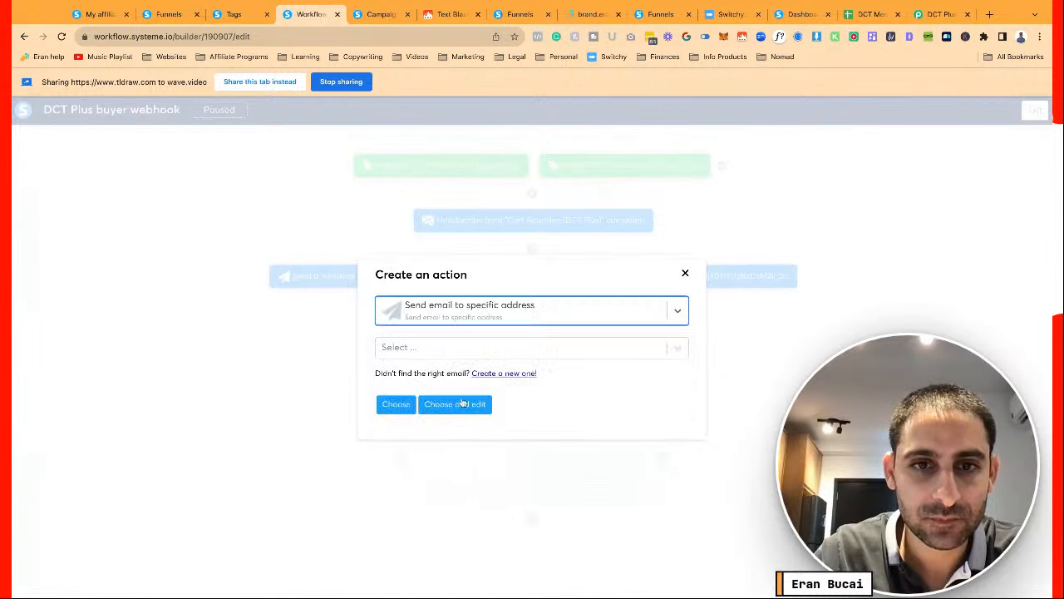
{"action": "left_click", "coordinate": [443, 317]}
{"action": "left_click", "coordinate": [441, 443]}
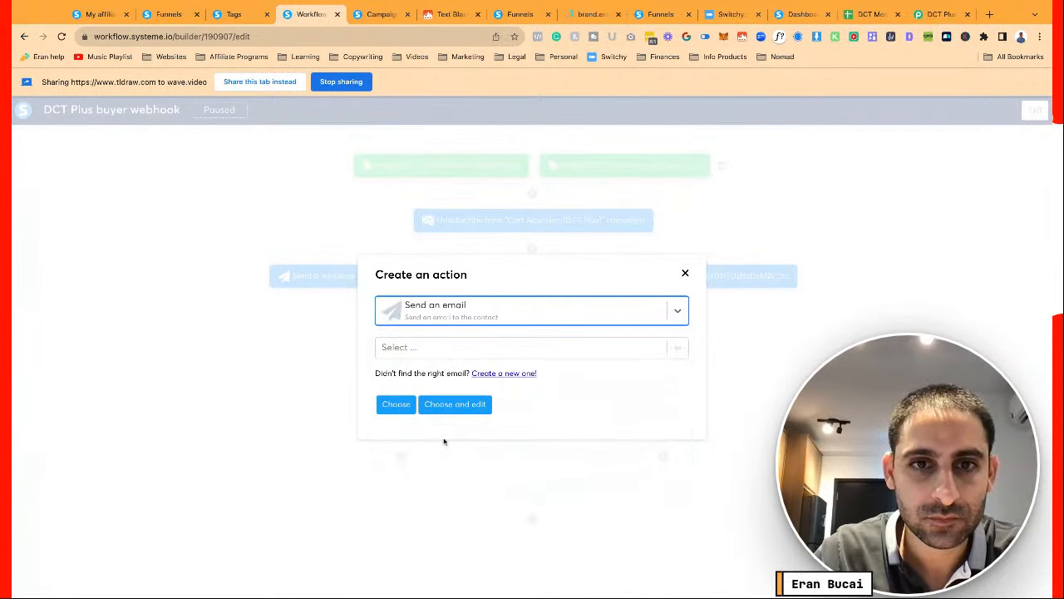
{"action": "left_click", "coordinate": [490, 375]}
Enter the new email's subject '[DCT Plus] You're in! 🥳'
{"action": "left_click", "coordinate": [432, 313]}
{"action": "type", "text": "D"}
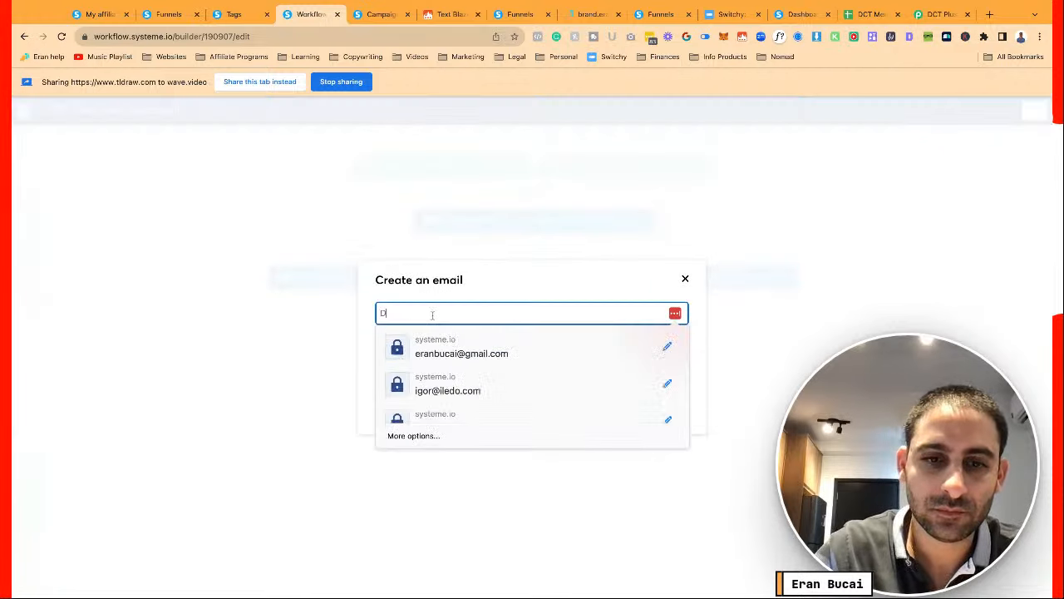
{"action": "type", "text": "CT"}
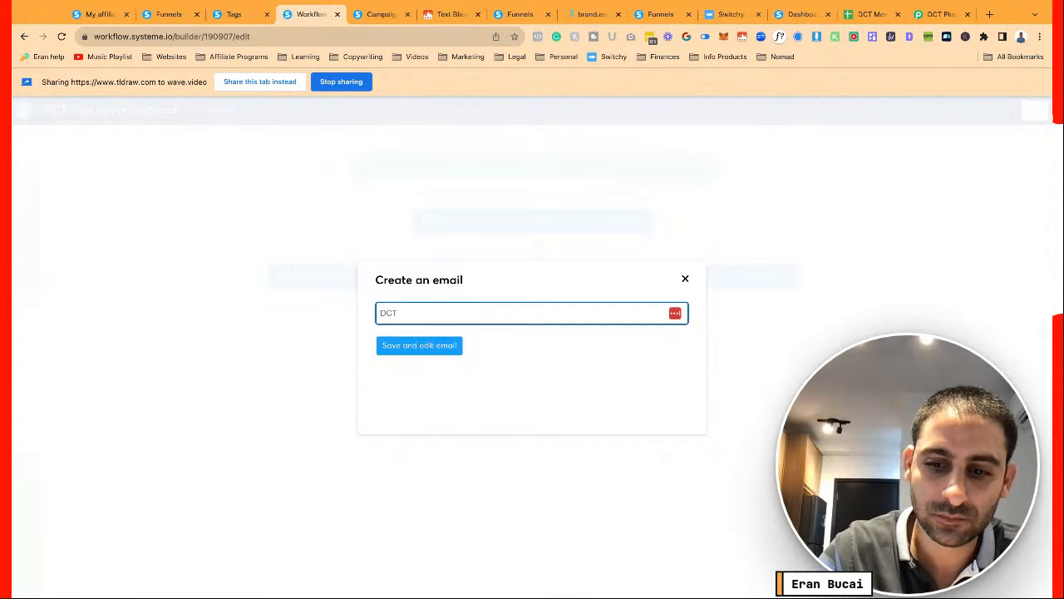
{"action": "key", "text": "Home"}
{"action": "type", "text": "["}
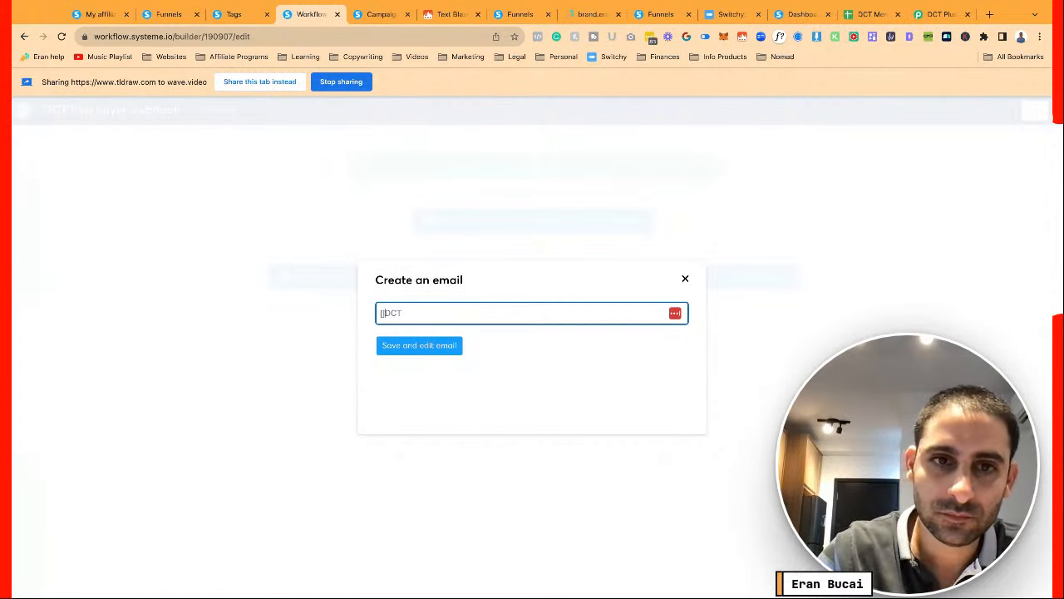
{"action": "key", "text": "BackSpace"}
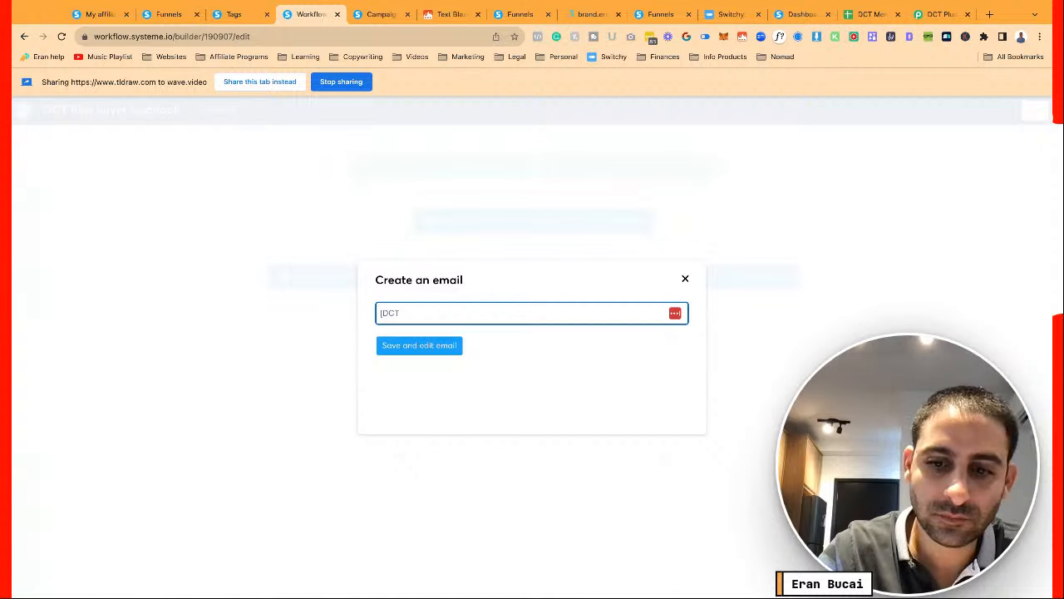
{"action": "type", "text": "Plus] "}
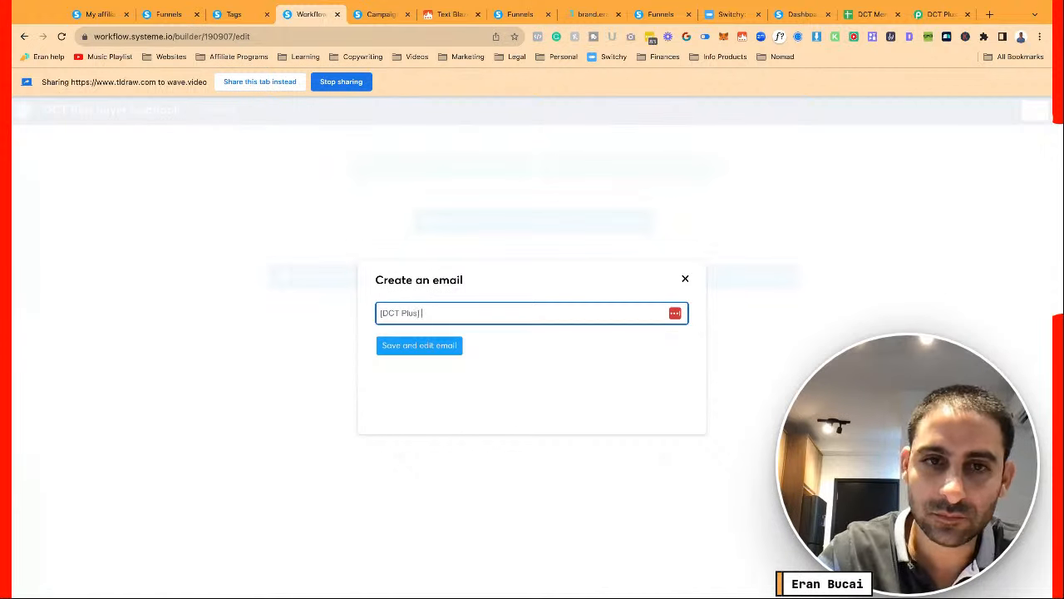
{"action": "type", "text": "You're in!"}
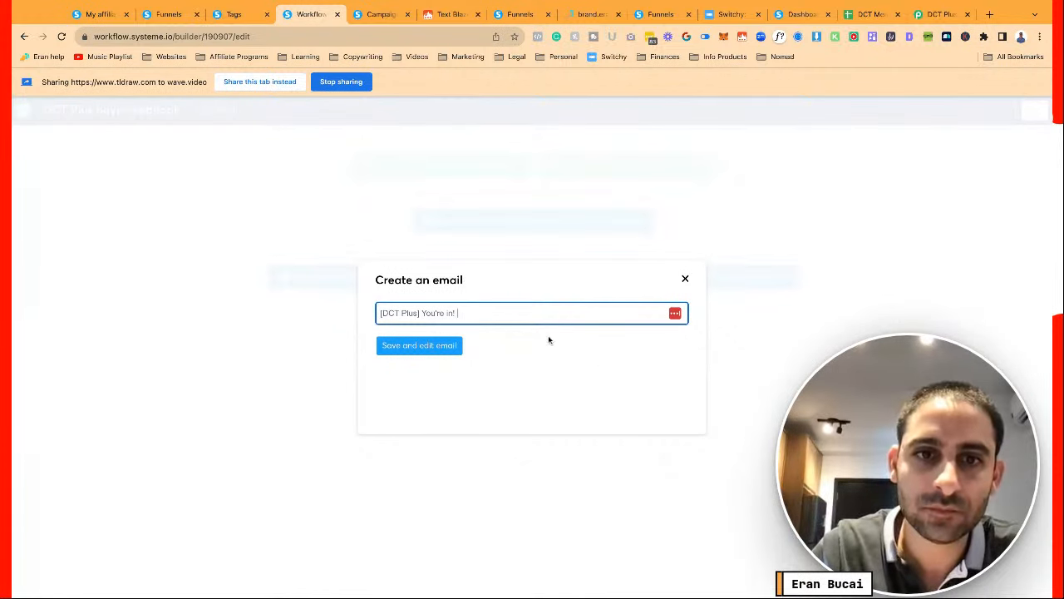
{"action": "type", "text": "🥳"}
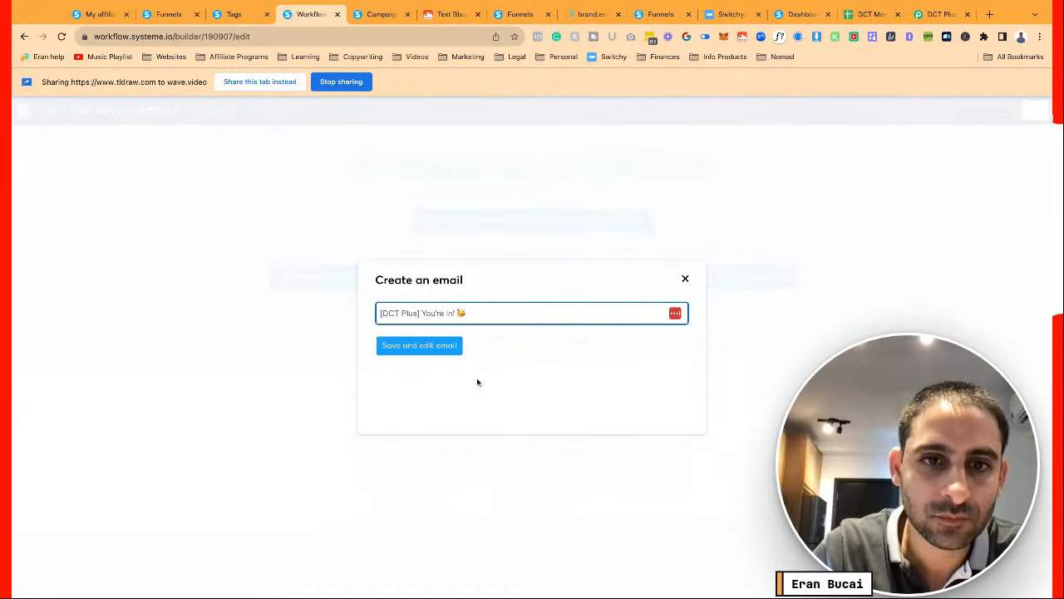
{"action": "key", "text": "super+Left"}
Prefix the subject with ❤️ and save the new email to open its editor
{"action": "type", "text": "❤️"}
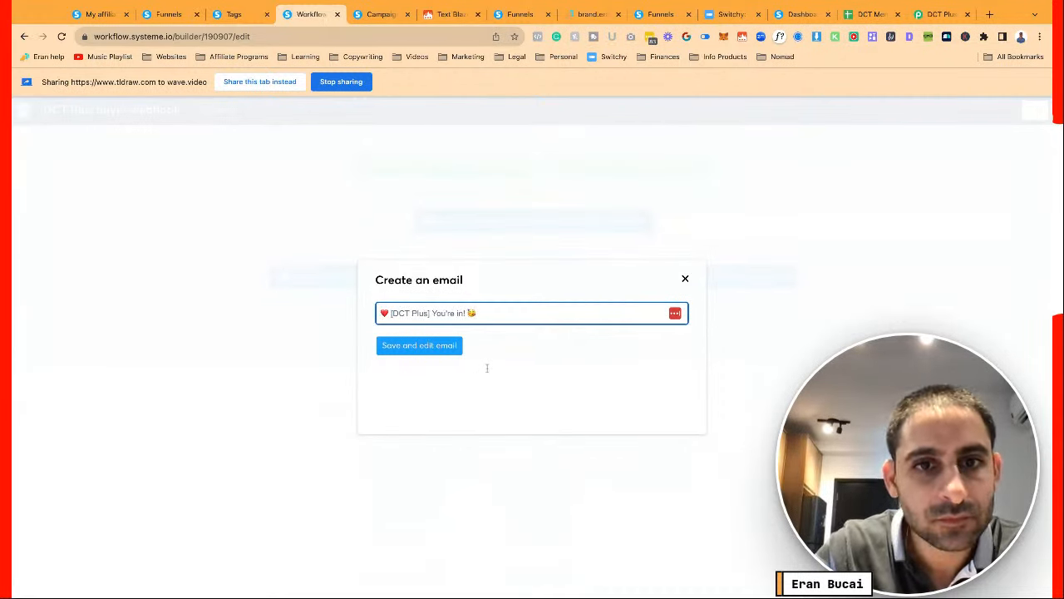
{"action": "left_click", "coordinate": [452, 345]}
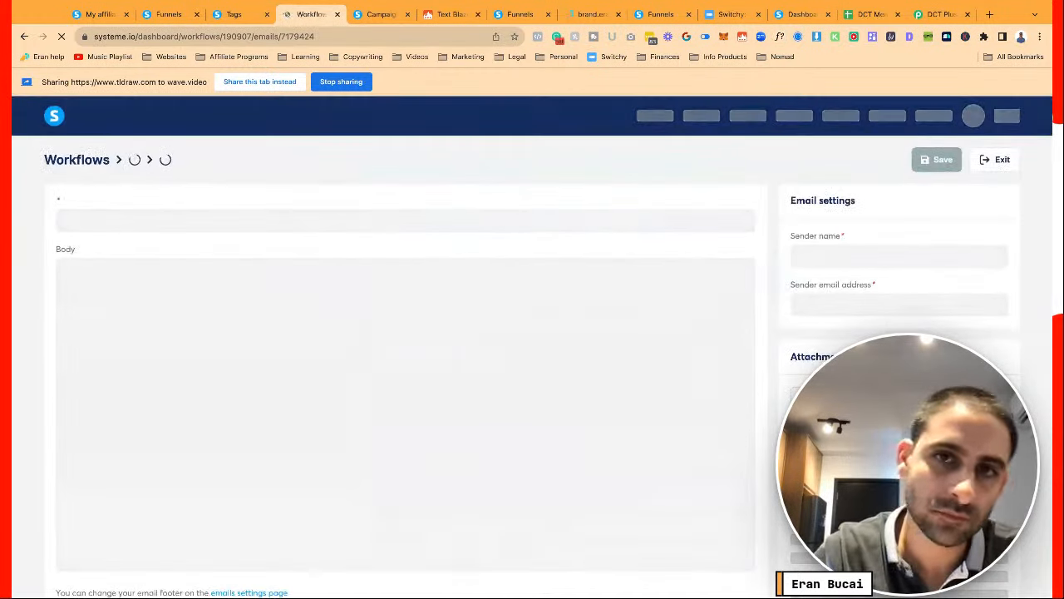
{"action": "scroll", "coordinate": [452, 345], "scroll_direction": "down", "scroll_amount": 1}
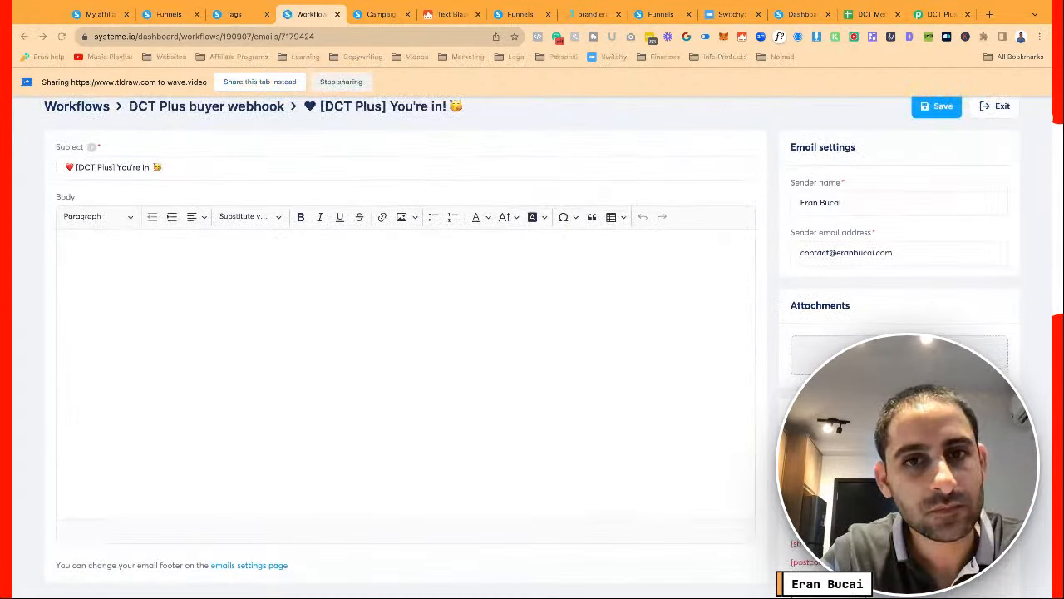
{"action": "key", "text": "super+Tab"}
{"action": "key", "text": "super+Tab"}
{"action": "key", "text": "super+Tab"}
{"action": "key", "text": "super+Tab"}
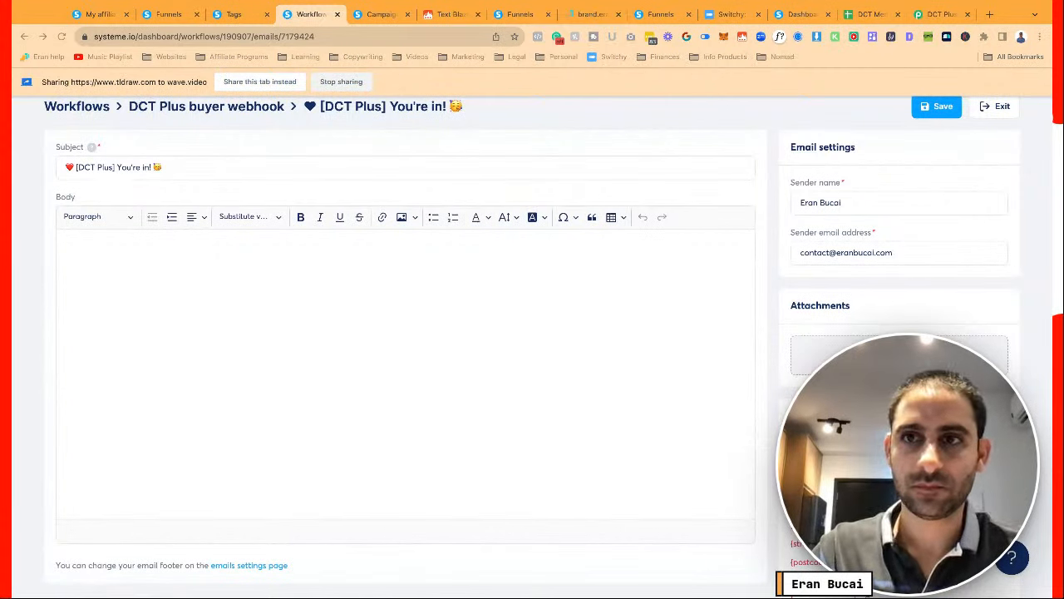
Write 'Hey there {first_name}' and 'Congratulations on joining the Dot Com Truths Plus Membership!'
{"action": "left_click", "coordinate": [266, 261]}
{"action": "type", "text": "Hey there {first_name}"}
{"action": "key", "text": "Return"}
{"action": "type", "text": "Congratulat"}
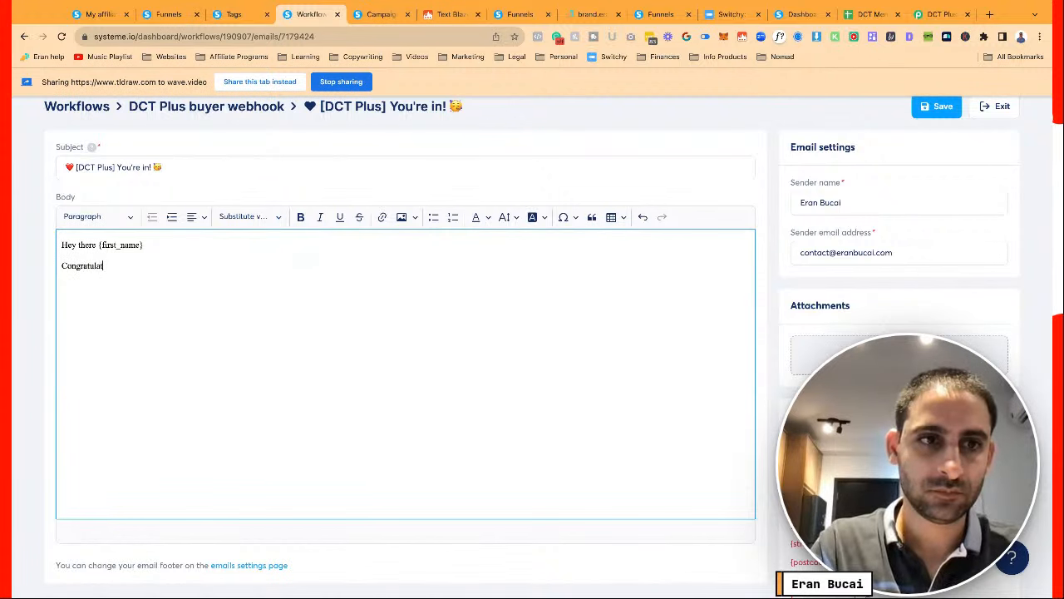
{"action": "type", "text": "ions on joining the "}
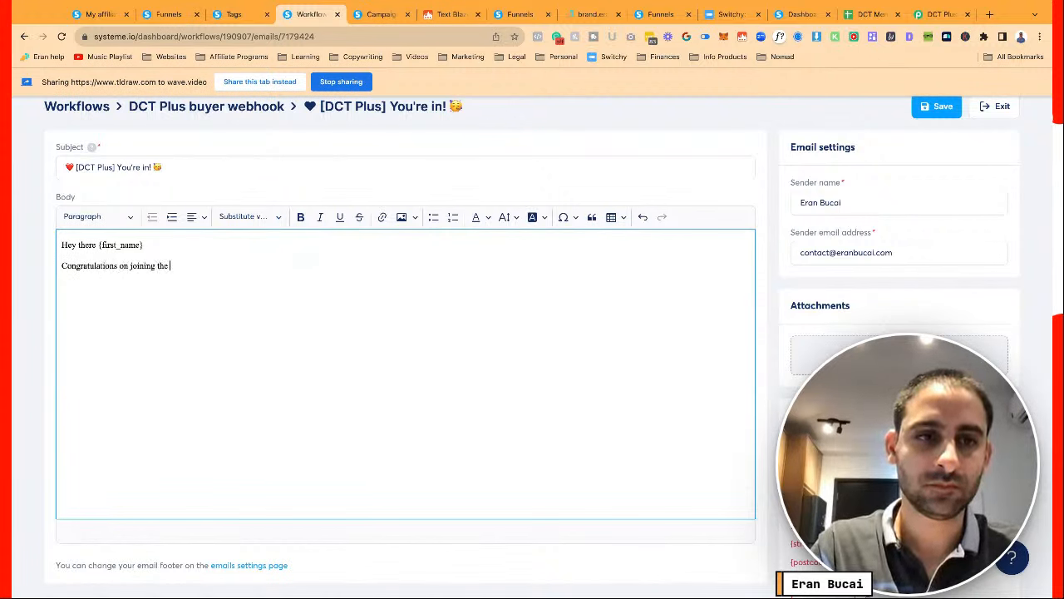
{"action": "type", "text": "Dot Com Truths Pl"}
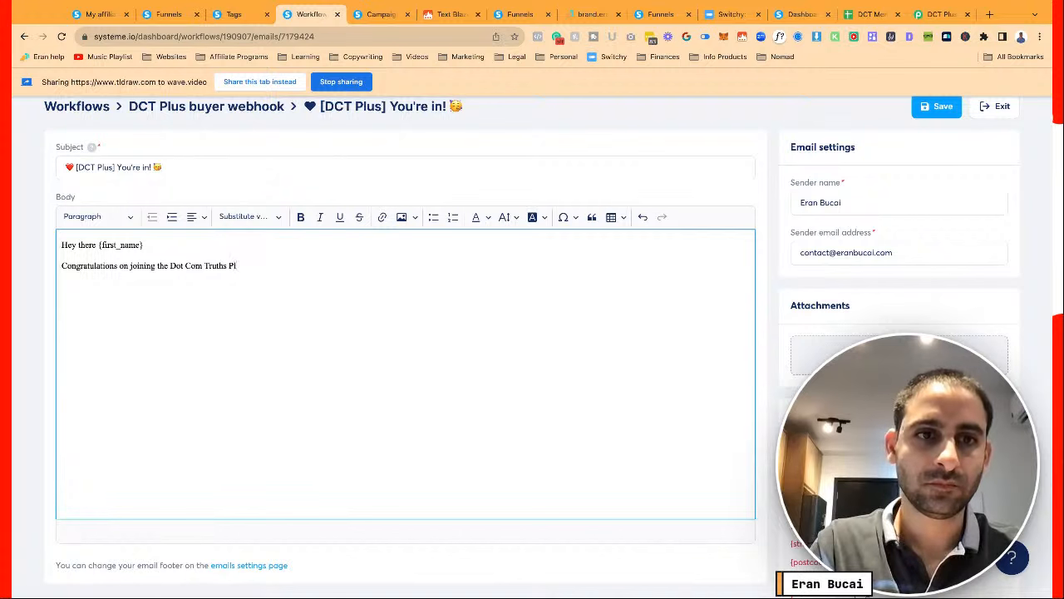
{"action": "type", "text": "us Membership!"}
{"action": "key", "text": "Return"}
Add paragraphs about the inbox holding invoices and course access, and this email's exact instructions
{"action": "type", "text": "Su"}
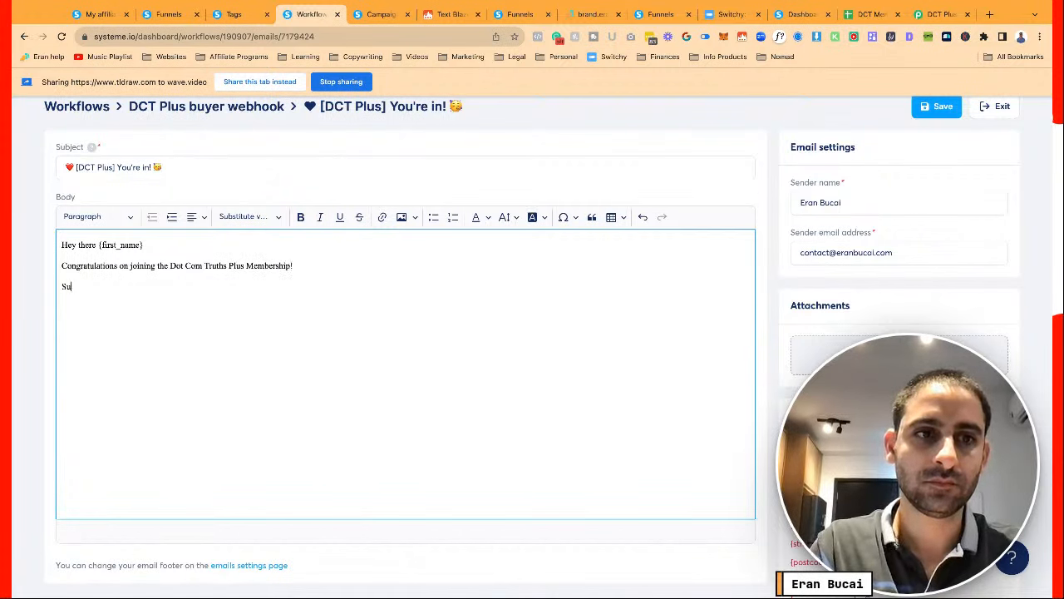
{"action": "type", "text": "per excited that you jo"}
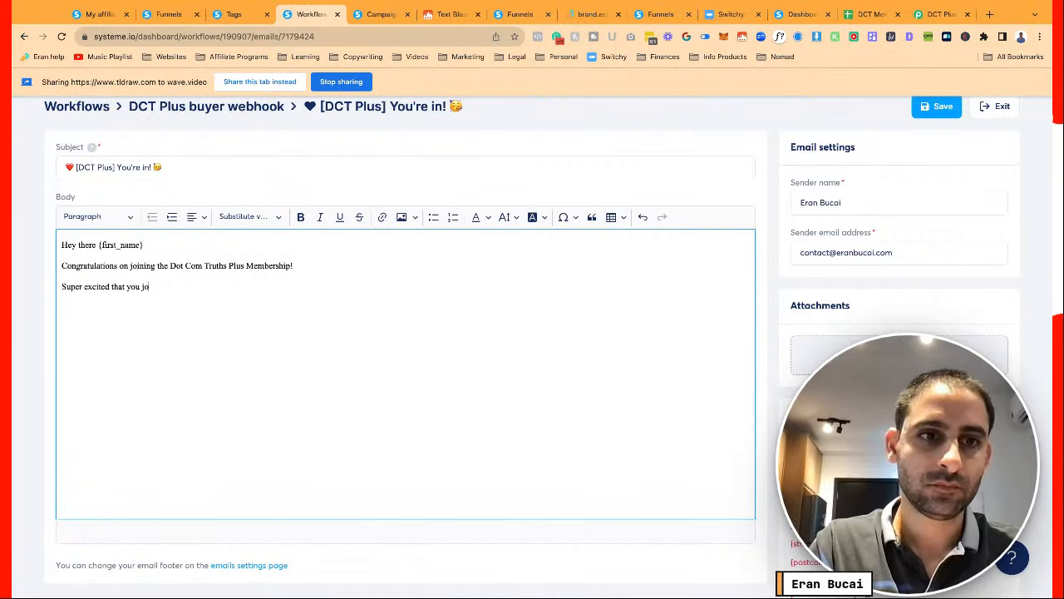
{"action": "type", "text": "ined us! "}
{"action": "type", "text": "T"}
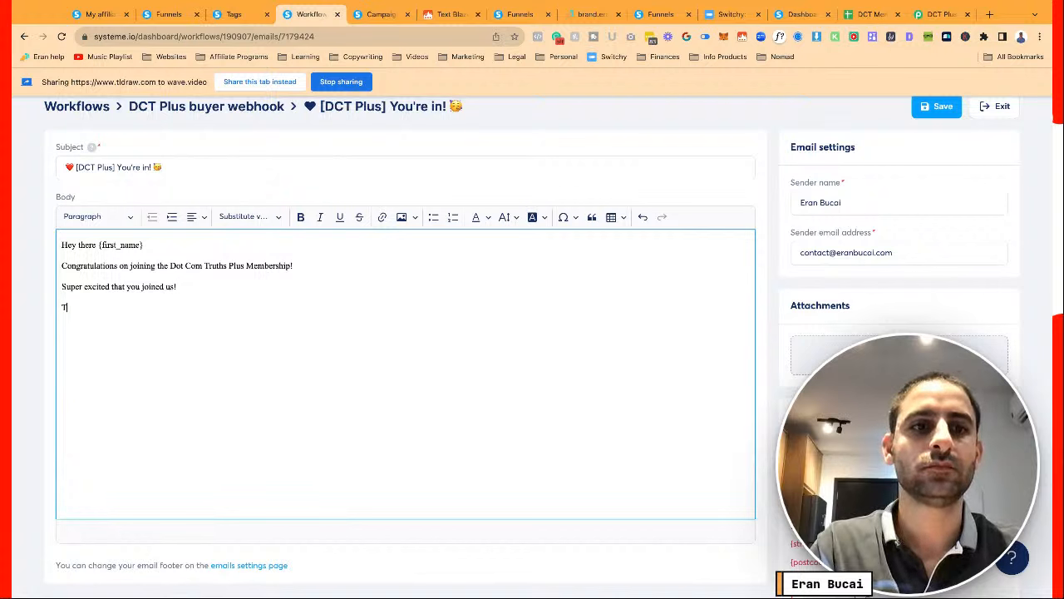
{"action": "type", "text": "here are very spe"}
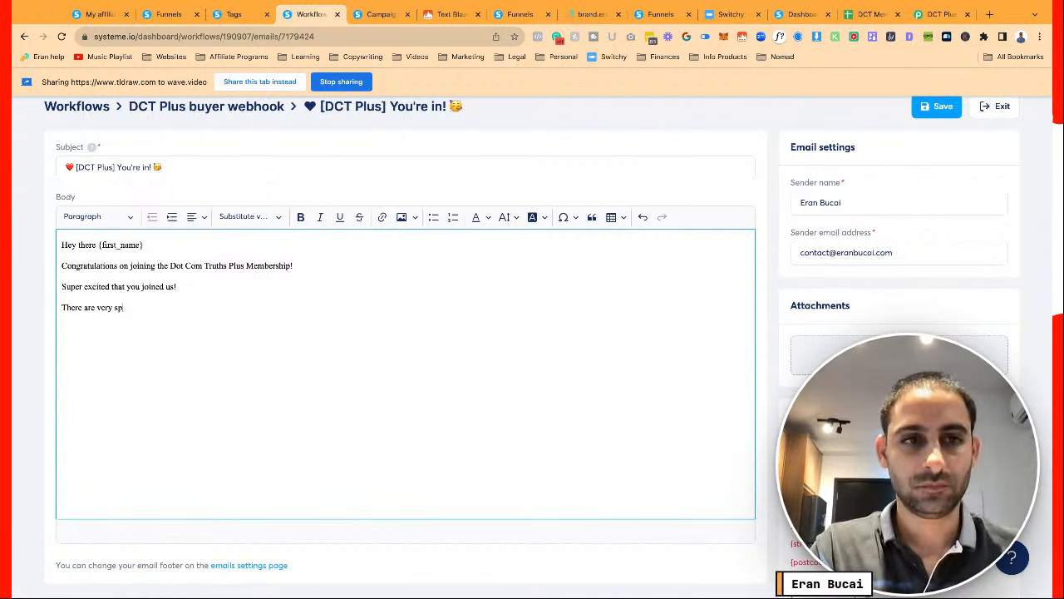
{"action": "key", "text": "BackSpace"}
{"action": "key", "text": "BackSpace"}
{"action": "key", "text": "BackSpace"}
{"action": "key", "text": "BackSpace"}
{"action": "key", "text": "BackSpace"}
{"action": "key", "text": "BackSpace"}
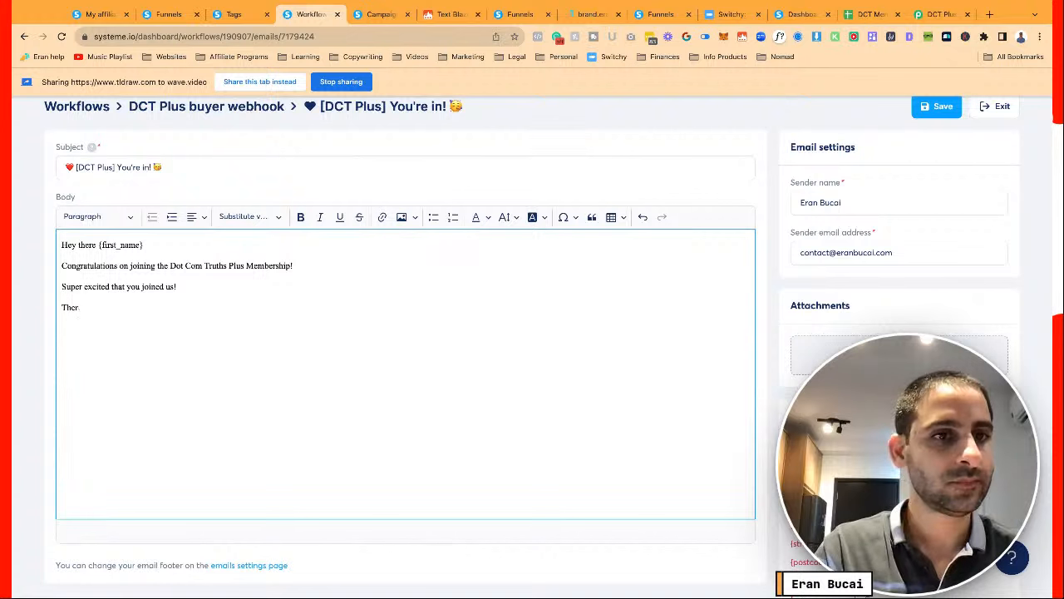
{"action": "key", "text": "BackSpace"}
{"action": "key", "text": "BackSpace"}
{"action": "key", "text": "BackSpace"}
{"action": "key", "text": "BackSpace"}
{"action": "type", "text": "Yo"}
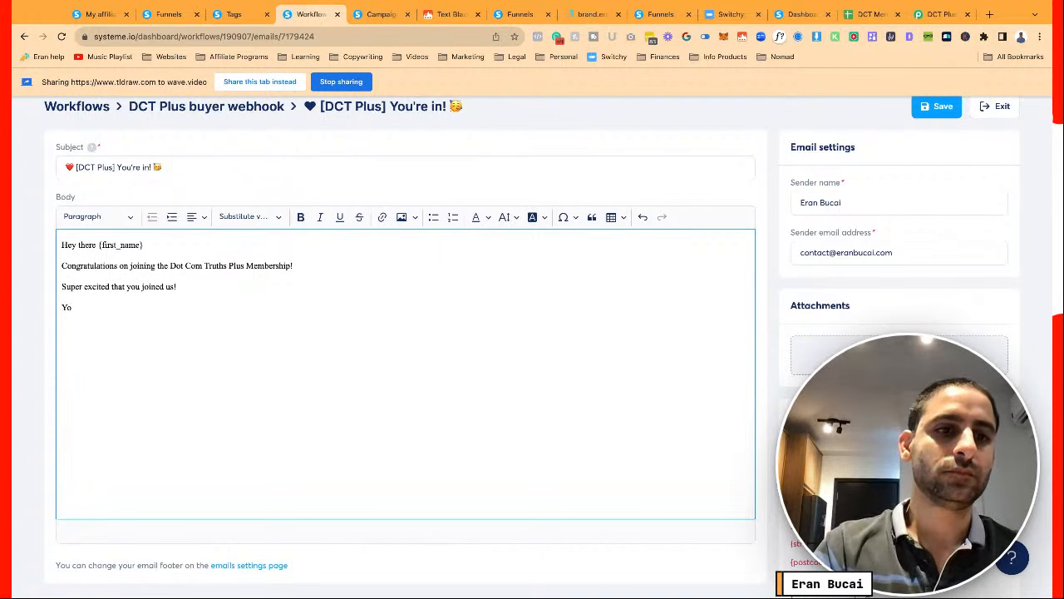
{"action": "type", "text": "ur email inbox i"}
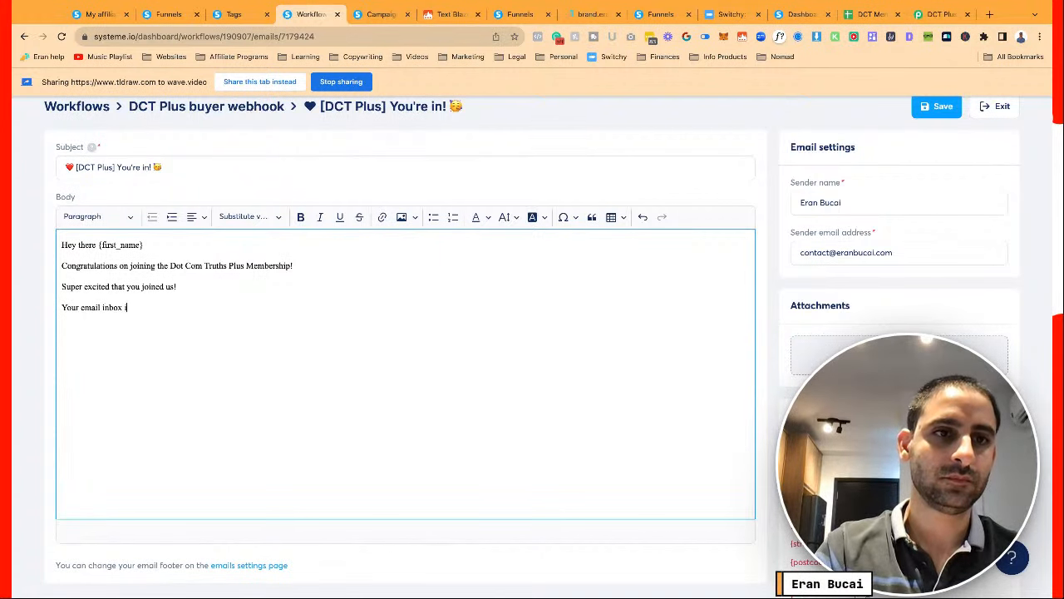
{"action": "type", "text": "s probably"}
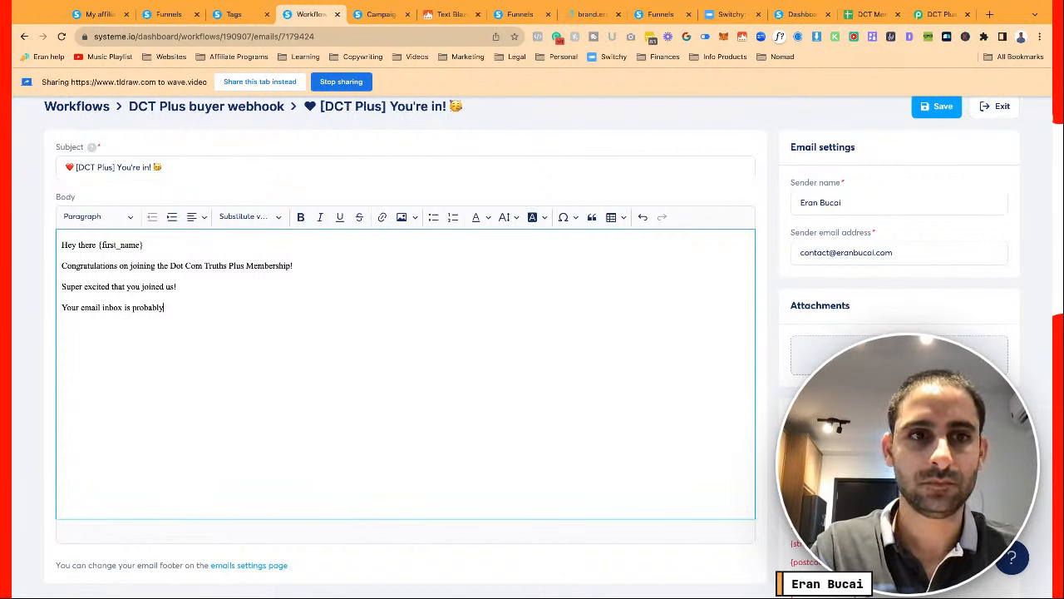
{"action": "key", "text": "BackSpace"}
{"action": "key", "text": "BackSpace"}
{"action": "key", "text": "BackSpace"}
{"action": "key", "text": "BackSpace"}
{"action": "key", "text": "BackSpace"}
{"action": "key", "text": "BackSpace"}
{"action": "key", "text": "BackSpace"}
{"action": "key", "text": "BackSpace"}
{"action": "type", "text": "has a v"}
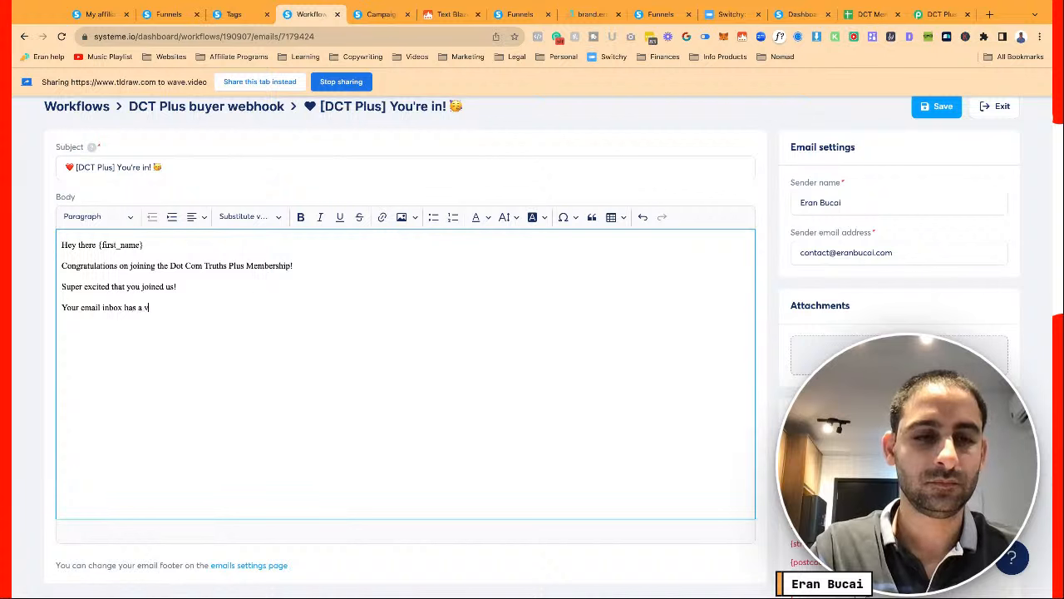
{"action": "key", "text": "BackSpace"}
{"action": "type", "text": "few emails fr"}
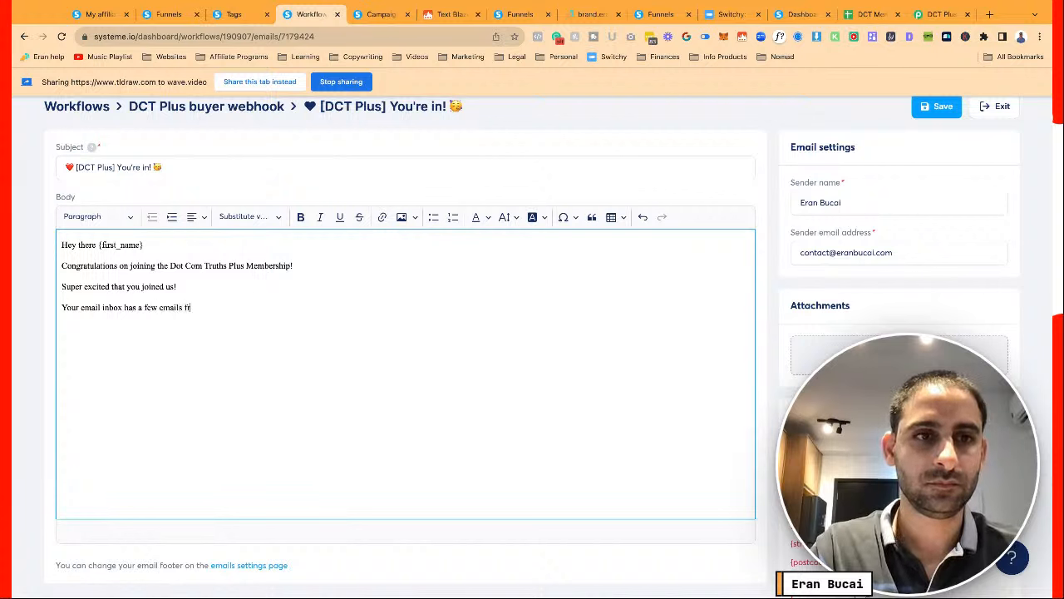
{"action": "type", "text": "om me, invoices"}
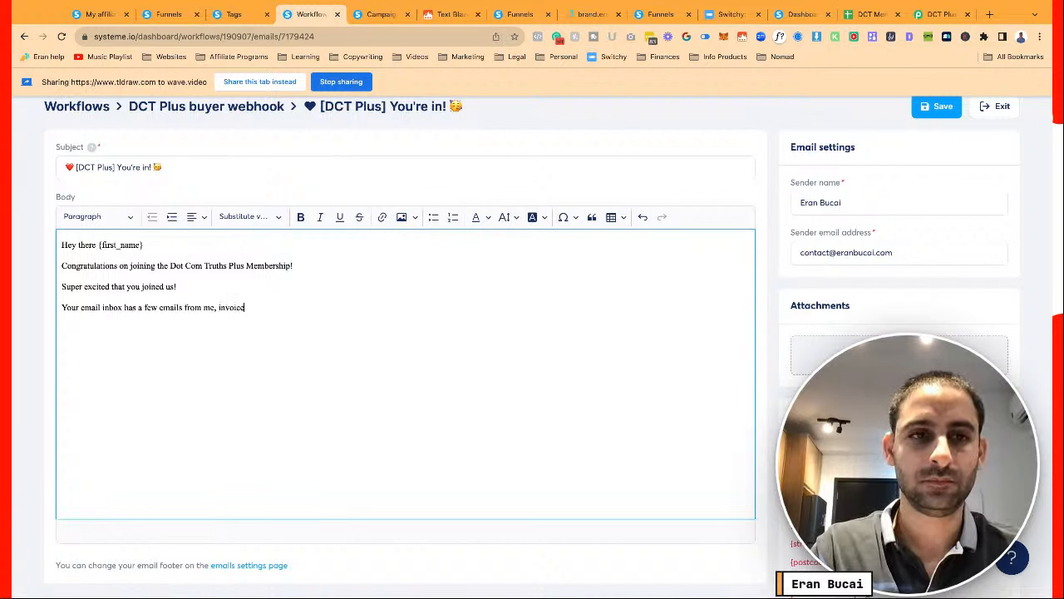
{"action": "type", "text": ", ac"}
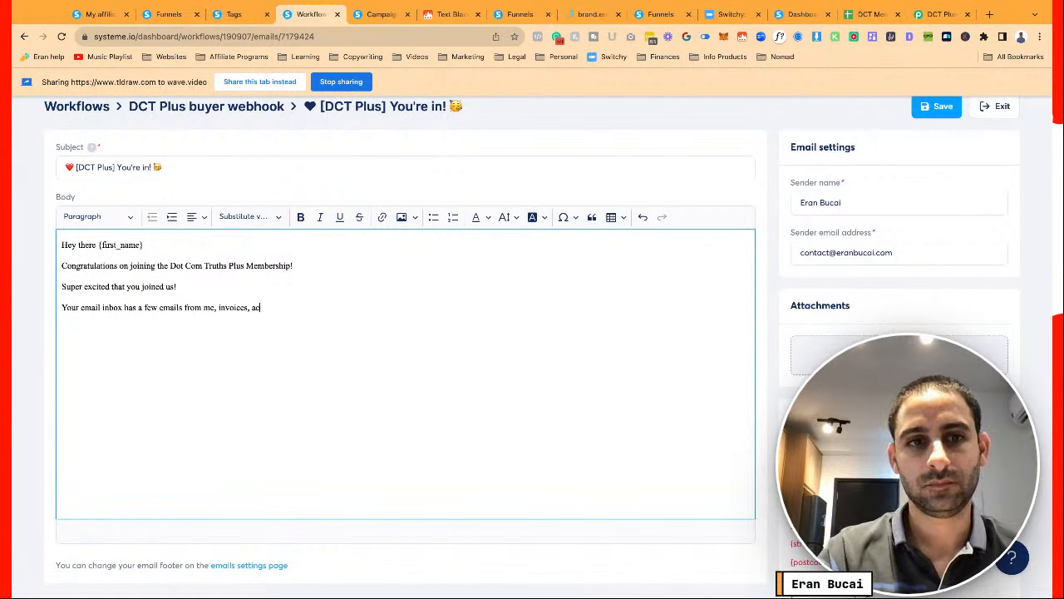
{"action": "type", "text": "cess to courses, etc."}
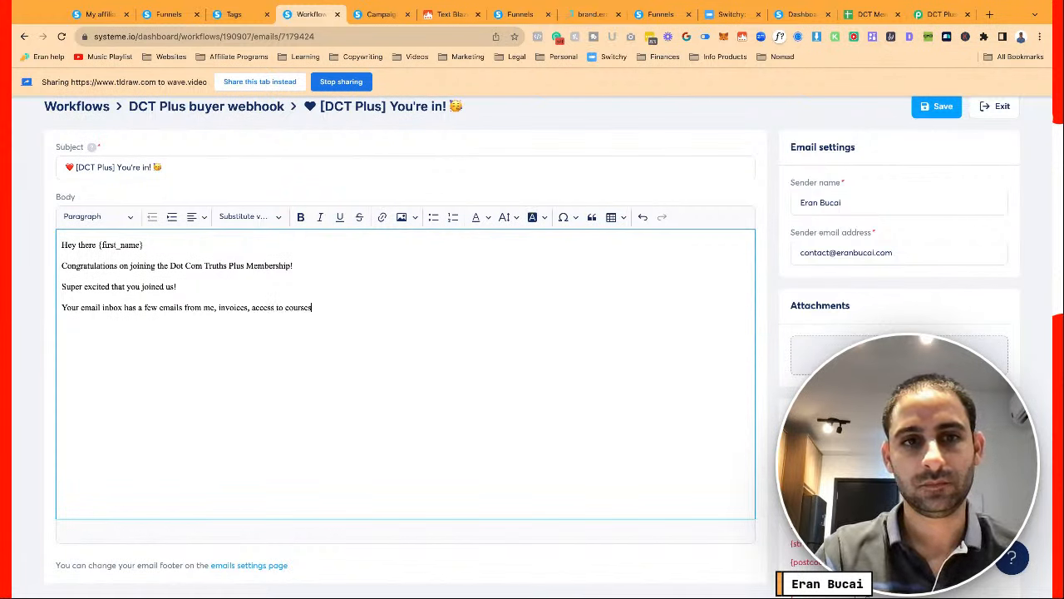
{"action": "key", "text": "Return"}
{"action": "type", "text": "I Want"}
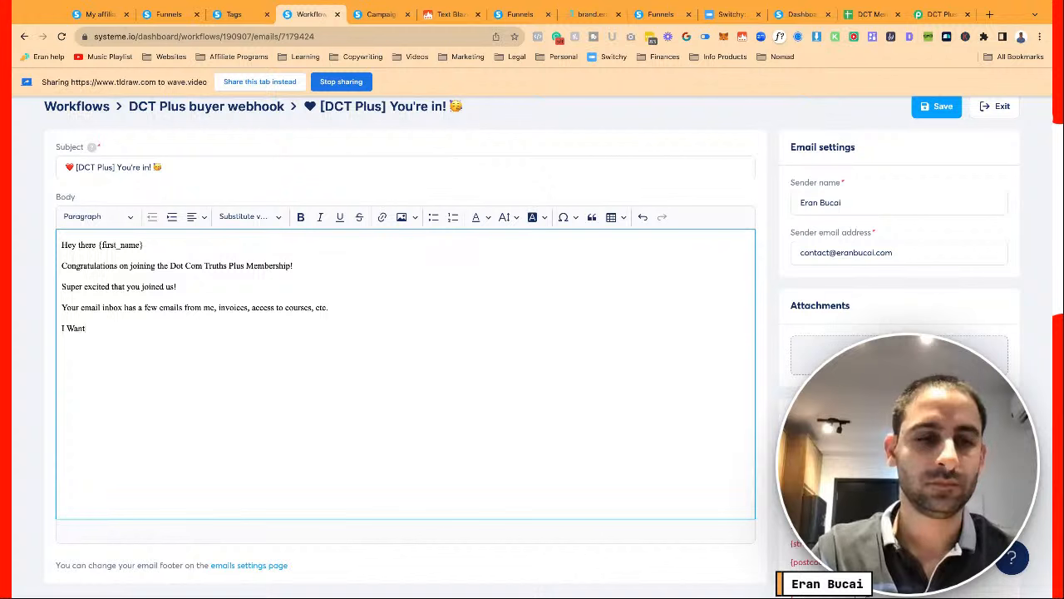
{"action": "key", "text": "BackSpace"}
{"action": "key", "text": "BackSpace"}
{"action": "key", "text": "BackSpace"}
{"action": "key", "text": "BackSpace"}
{"action": "key", "text": "BackSpace"}
{"action": "key", "text": "BackSpace"}
{"action": "type", "text": "Th"}
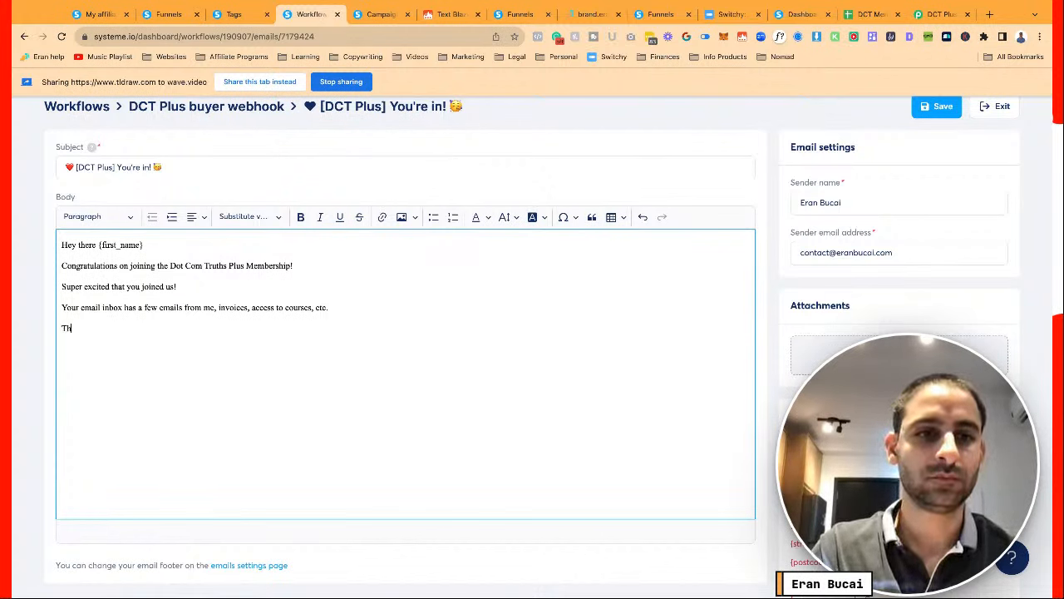
{"action": "type", "text": "is email you are reading now is the ONE email that gives"}
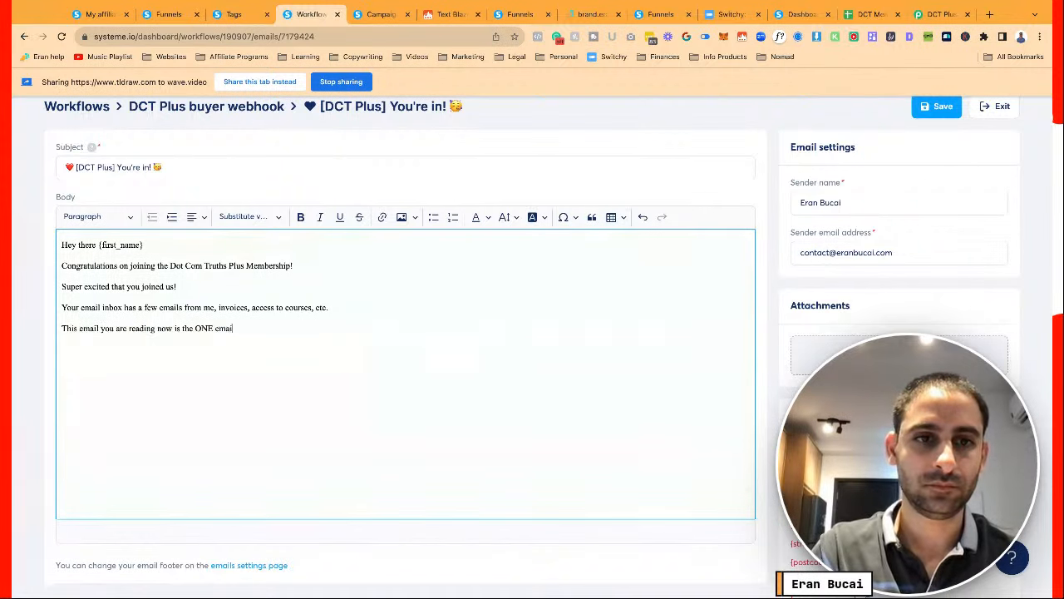
{"action": "type", "text": " you th"}
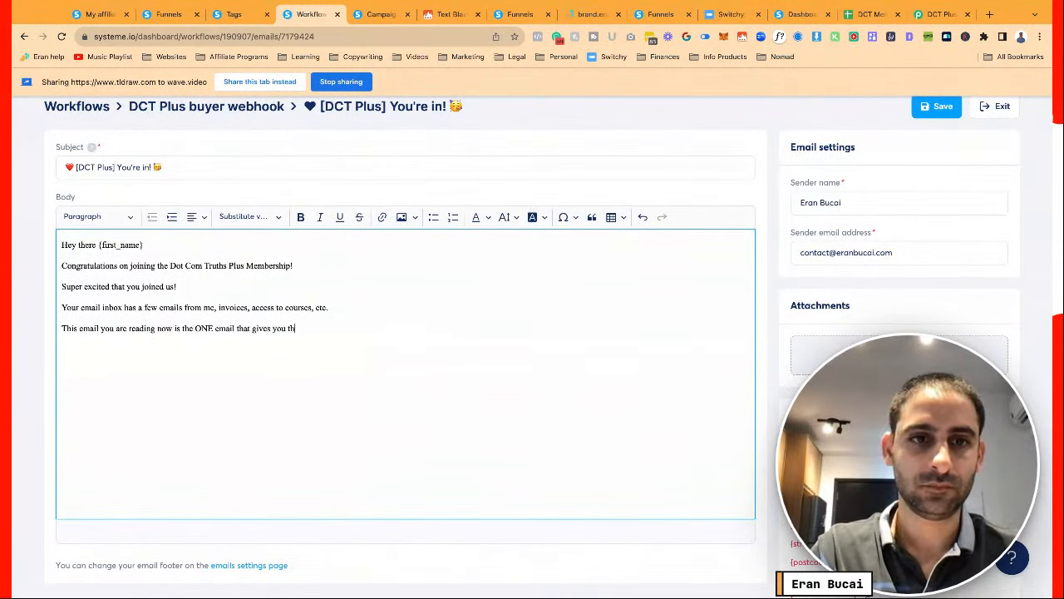
{"action": "type", "text": "e excact instructions on this "}
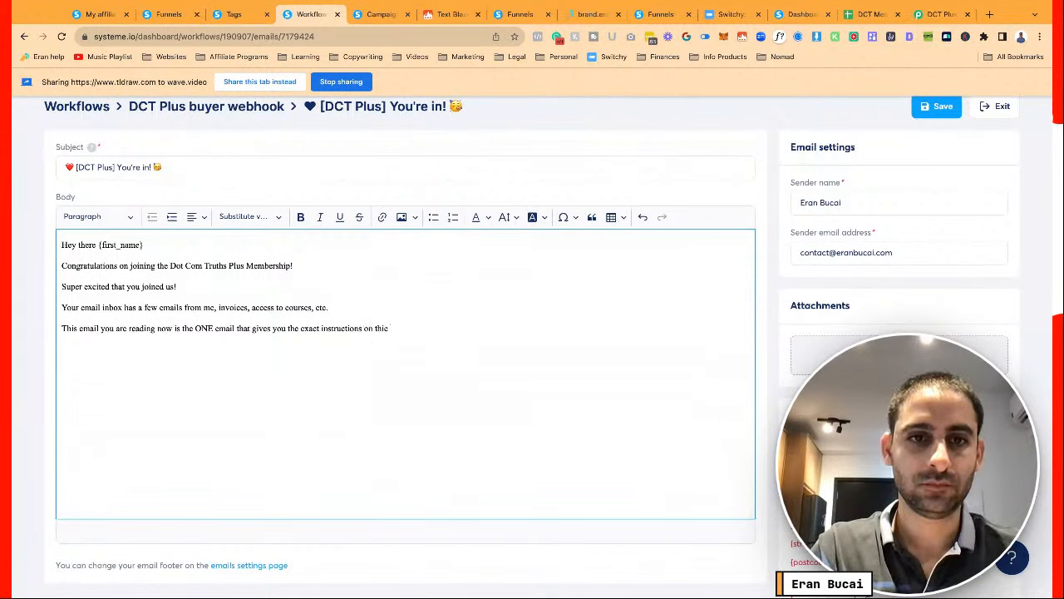
{"action": "type", "text": "things that you "}
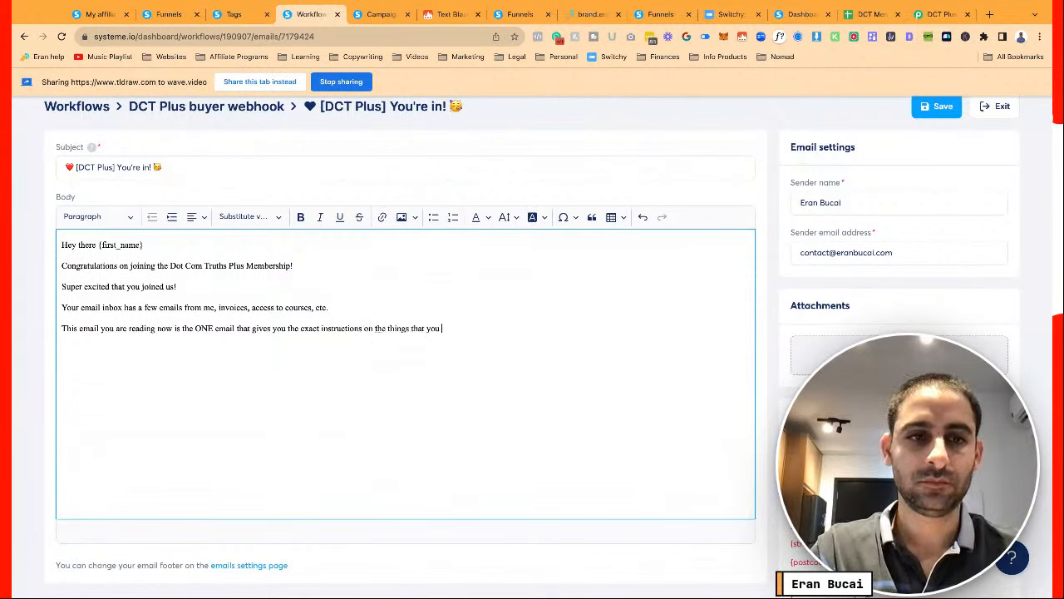
{"action": "type", "text": "must know"}
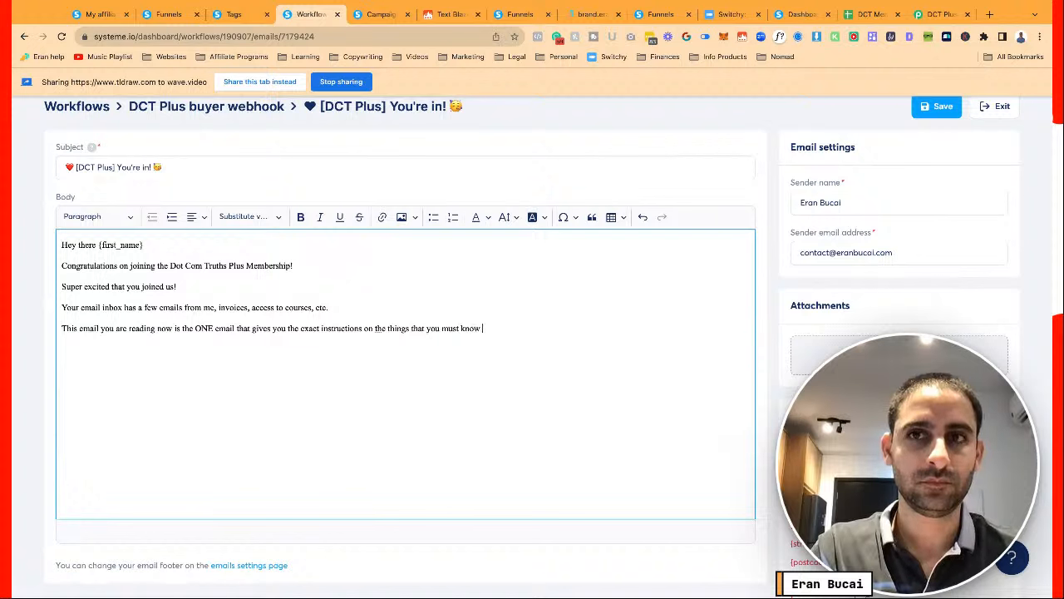
{"action": "type", "text": " to get clarit"}
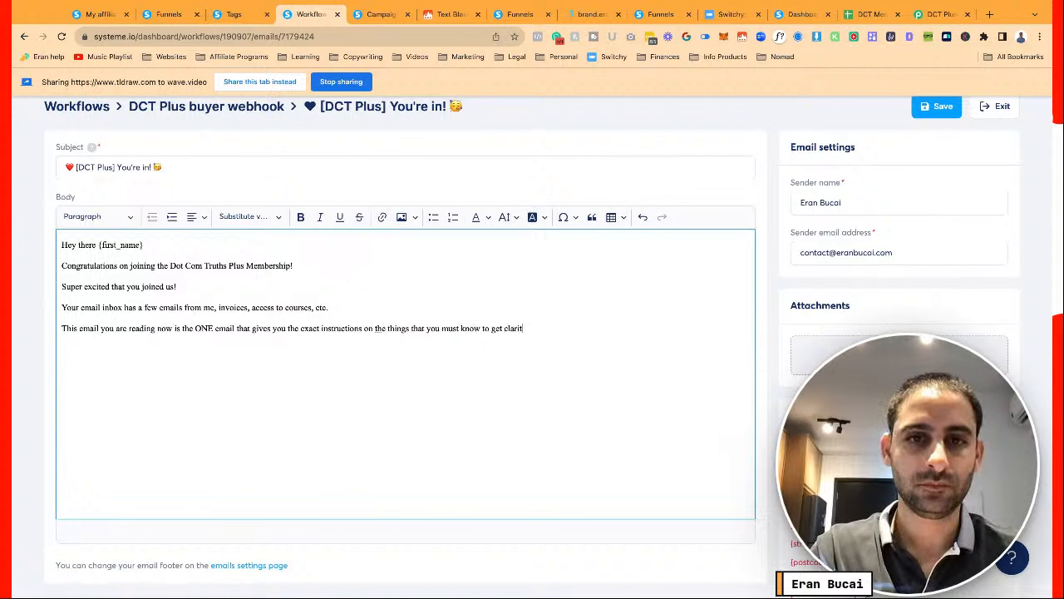
{"action": "type", "text": "y on your next steps."}
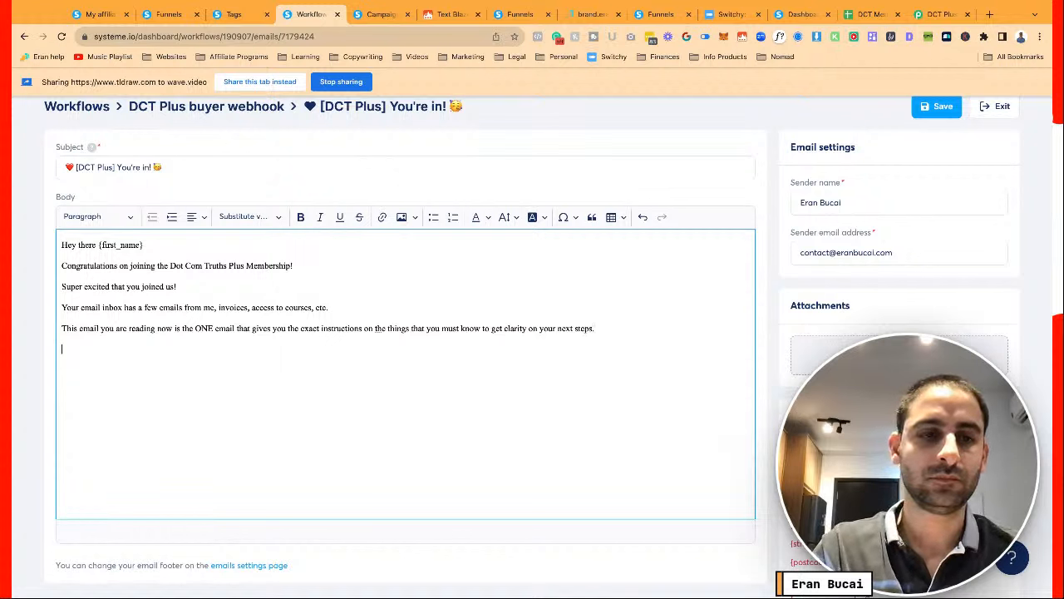
Add point (1) about ClarityFlow tech support, 'Please join right now:', and begin point (2)
{"action": "key", "text": "Return"}
{"action": "type", "text": "(1)"}
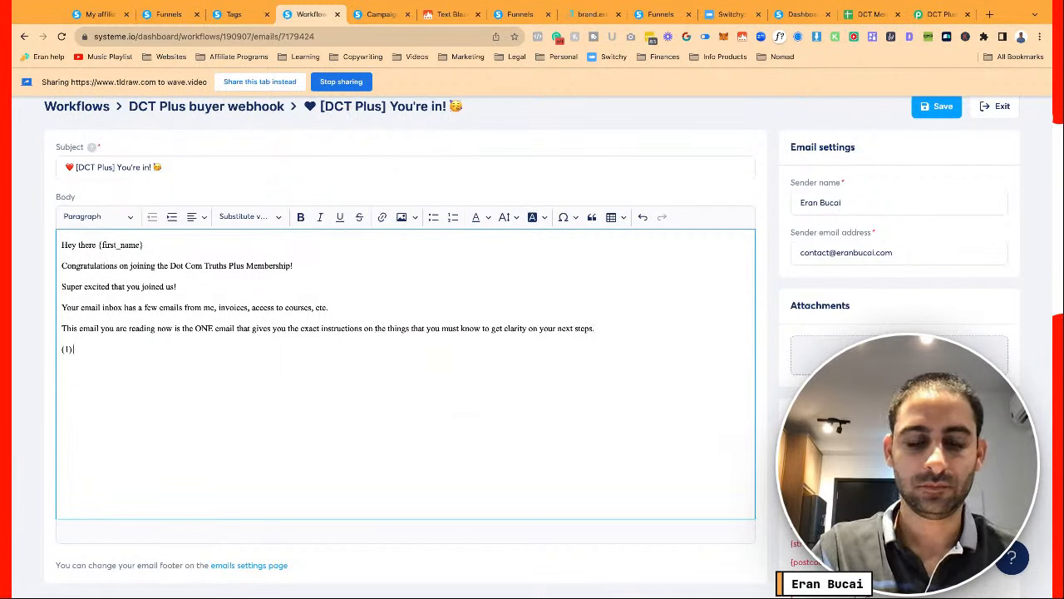
{"action": "type", "text": " The tech sp"}
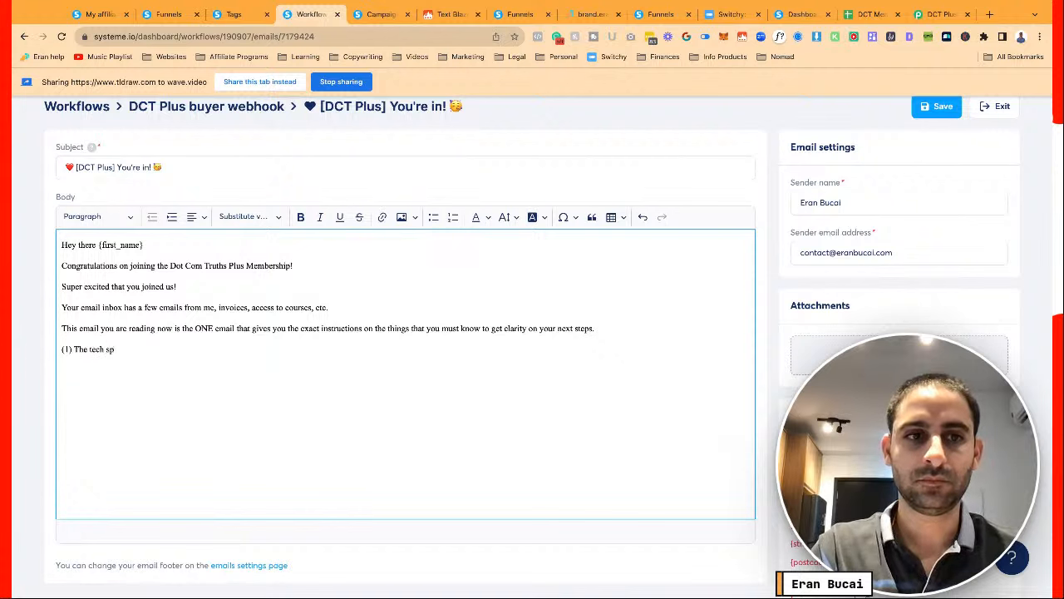
{"action": "key", "text": "BackSpace"}
{"action": "type", "text": "upport is takin"}
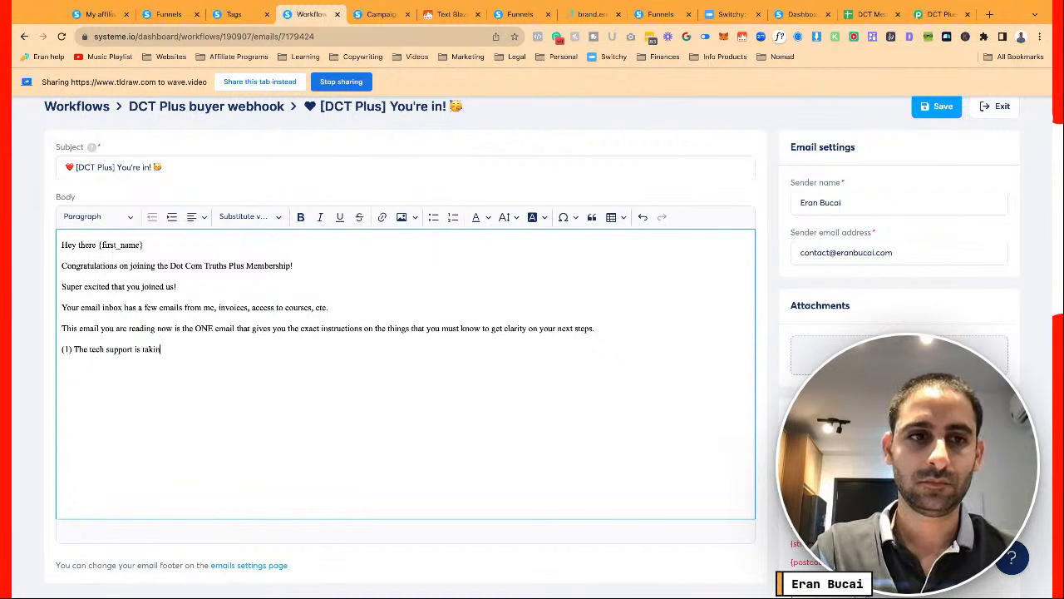
{"action": "type", "text": "g plac"}
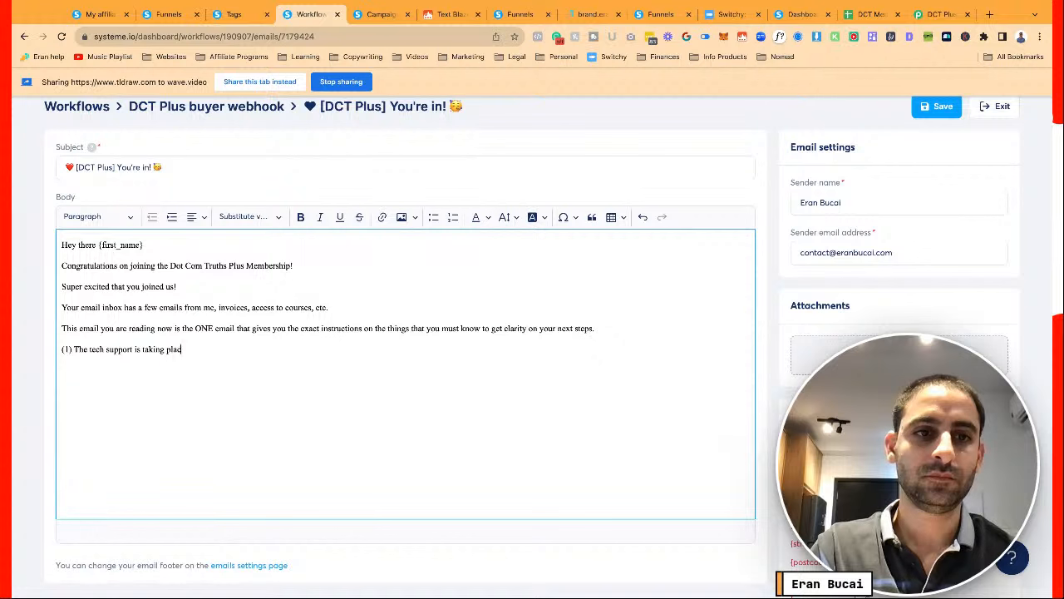
{"action": "type", "text": "e in a platform cal"}
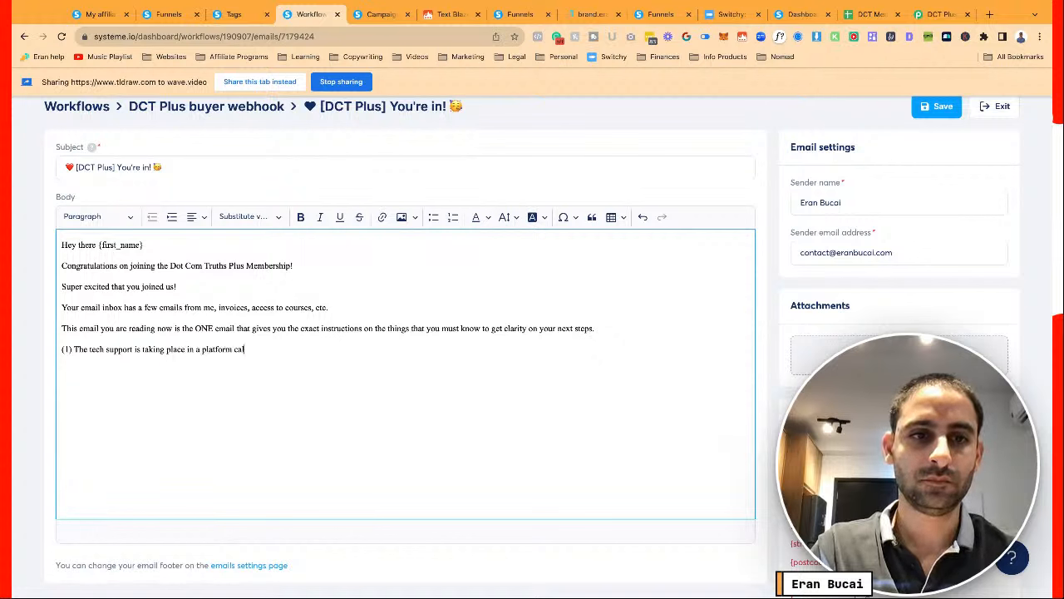
{"action": "type", "text": "led ClarityFlow"}
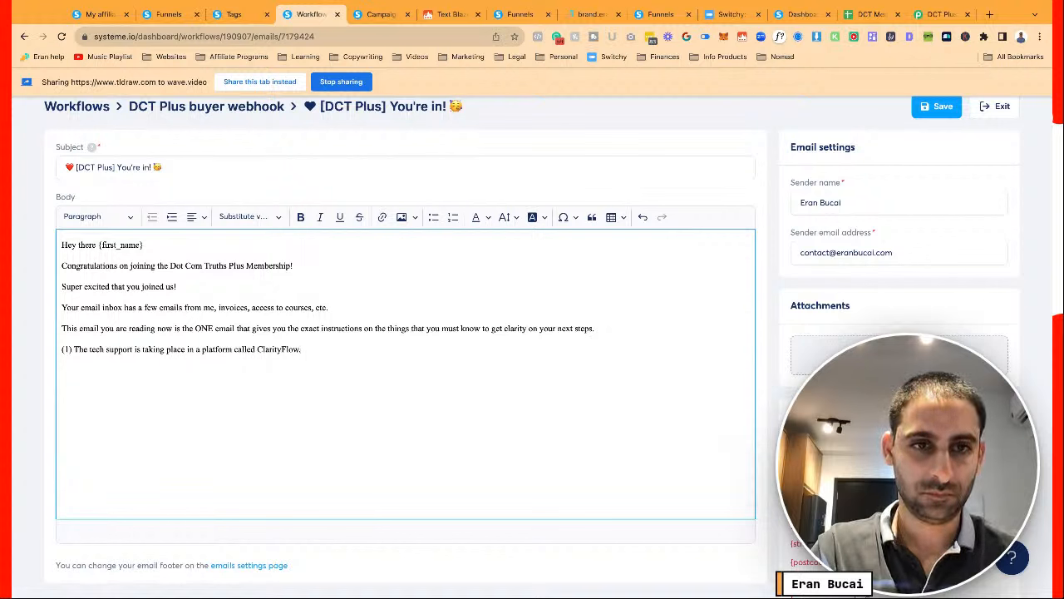
{"action": "type", "text": "."}
{"action": "key", "text": "Return"}
{"action": "type", "text": "Please"}
{"action": "key", "text": "BackSpace"}
{"action": "key", "text": "BackSpace"}
{"action": "key", "text": "BackSpace"}
{"action": "key", "text": "BackSpace"}
{"action": "key", "text": "BackSpace"}
{"action": "key", "text": "BackSpace"}
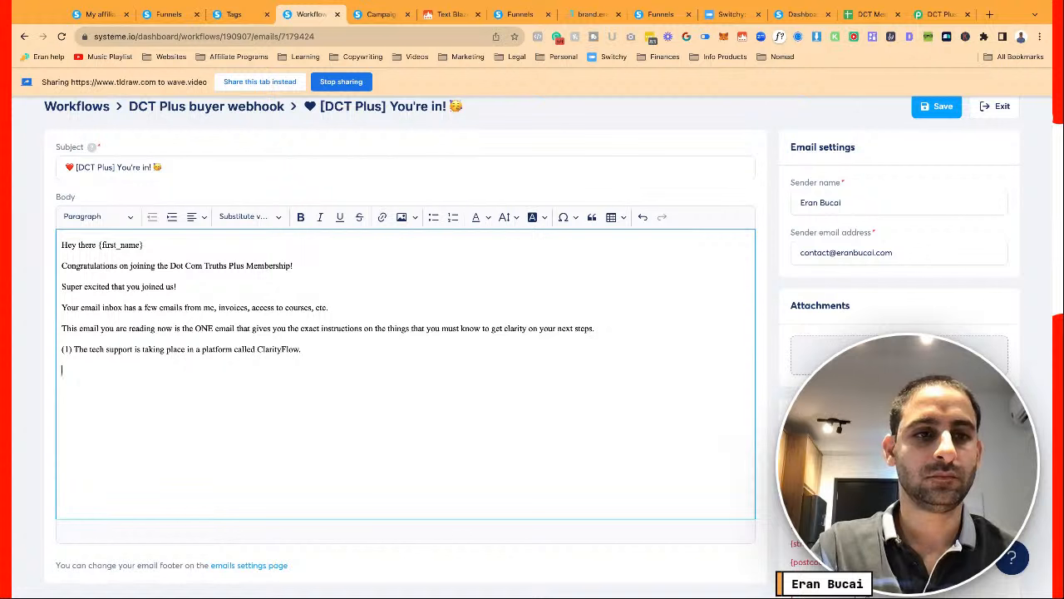
{"action": "type", "text": "Please join rig"}
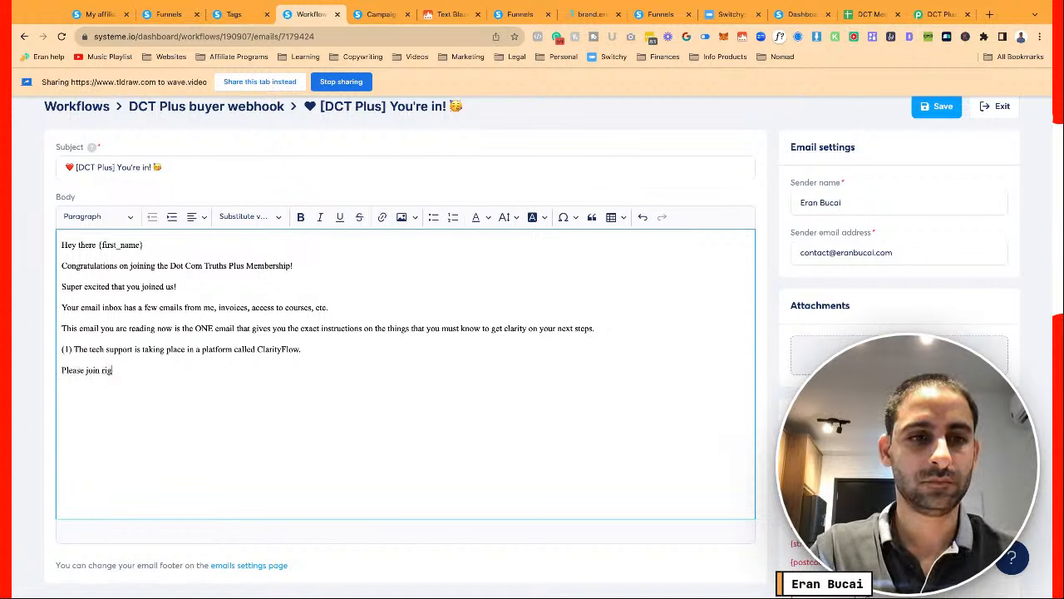
{"action": "type", "text": "ht now:"}
{"action": "key", "text": "Return"}
{"action": "key", "text": "Return"}
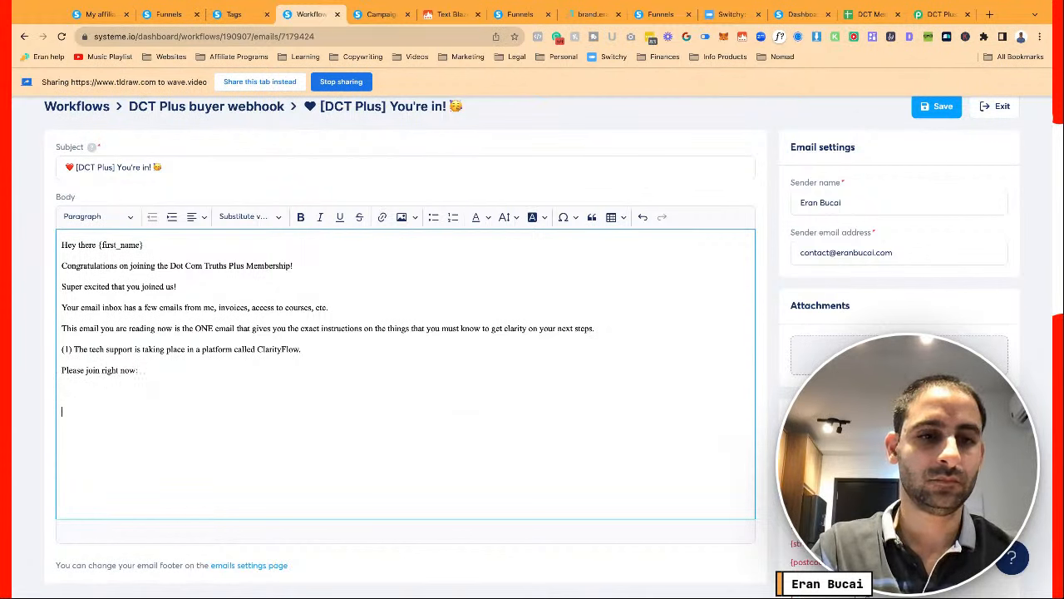
{"action": "type", "text": "(2) YOur"}
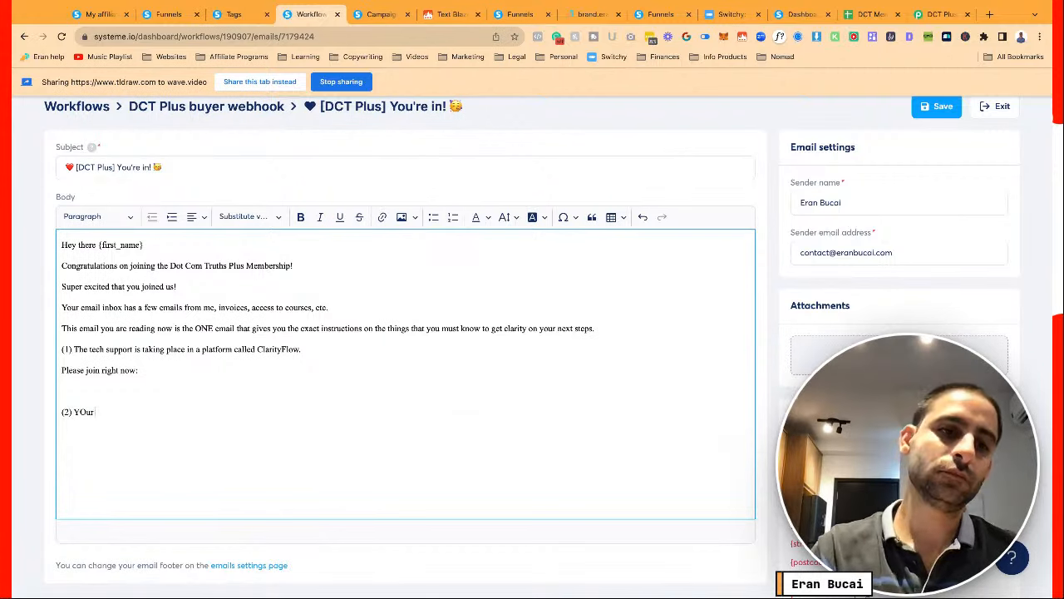
{"action": "key", "text": "BackSpace"}
{"action": "key", "text": "BackSpace"}
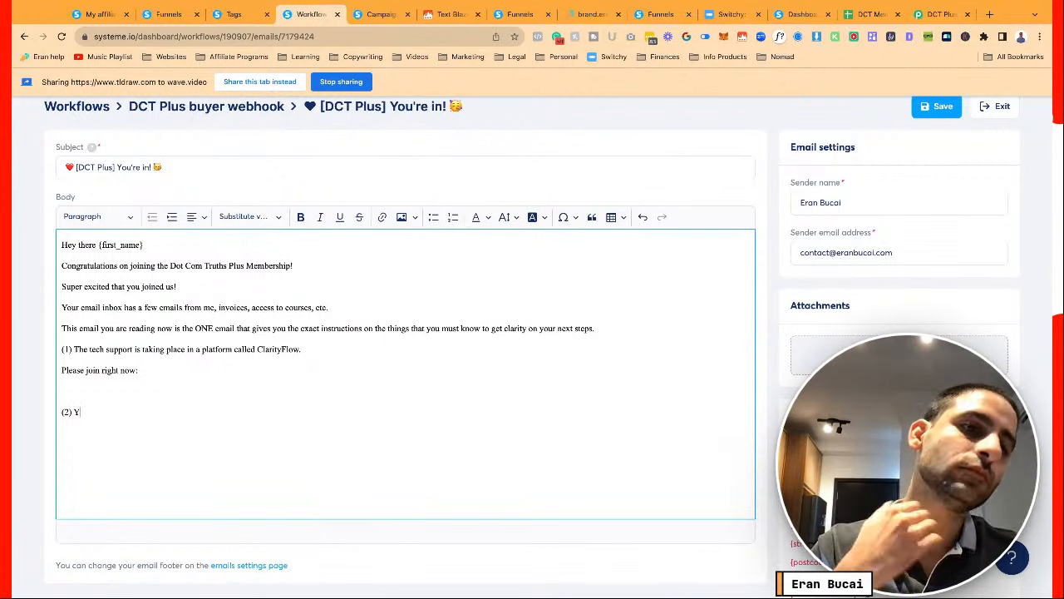
{"action": "left_click_drag", "start_coordinate": [135, 349], "coordinate": [301, 349]}
{"action": "left_click", "coordinate": [148, 350]}
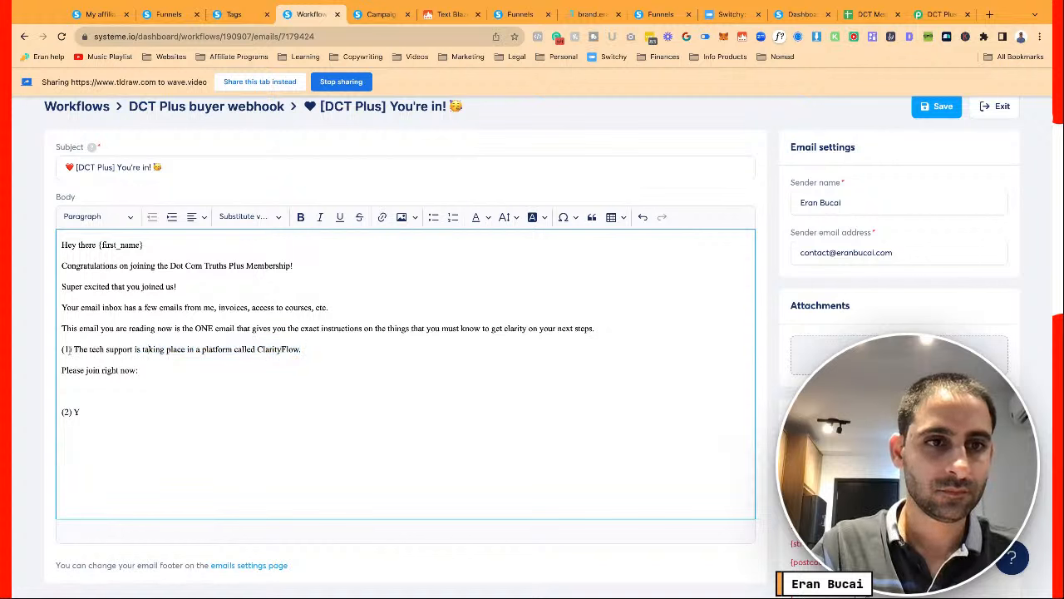
Replace the ClarityFlow sentence with 'Your courses are all accessible through eran.link/login' and add the first-course line
{"action": "left_click_drag", "start_coordinate": [75, 349], "coordinate": [74, 370]}
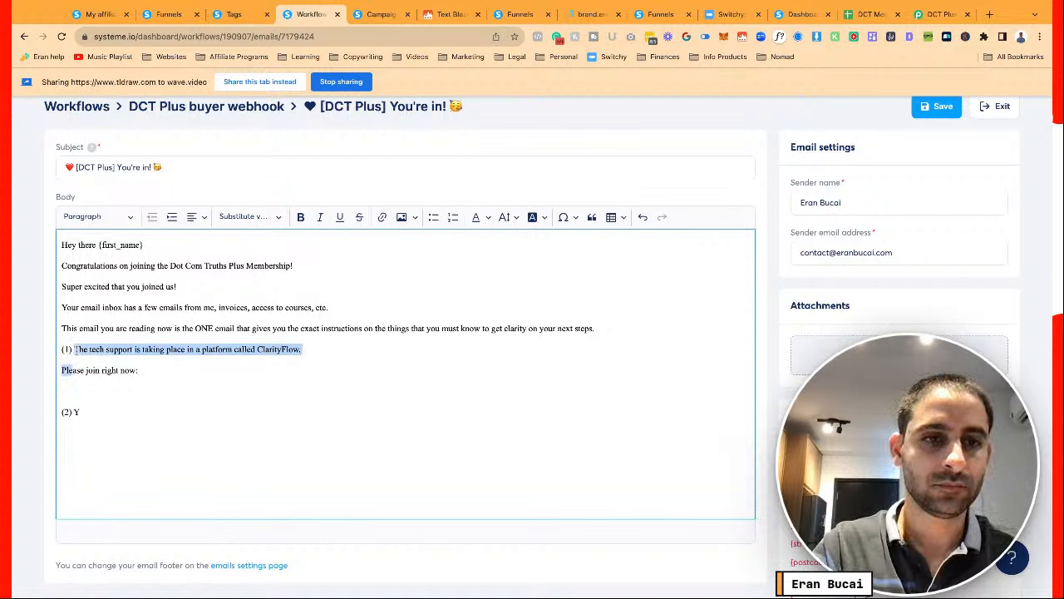
{"action": "type", "text": "Your coursease join right now:"}
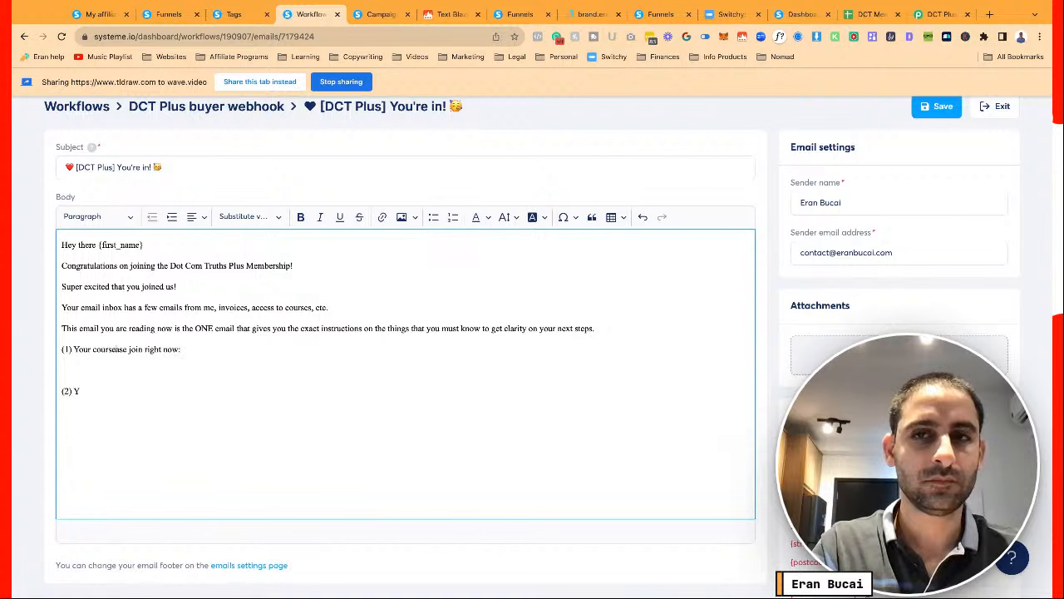
{"action": "key", "text": "BackSpace"}
{"action": "key", "text": "BackSpace"}
{"action": "type", "text": "rses are "}
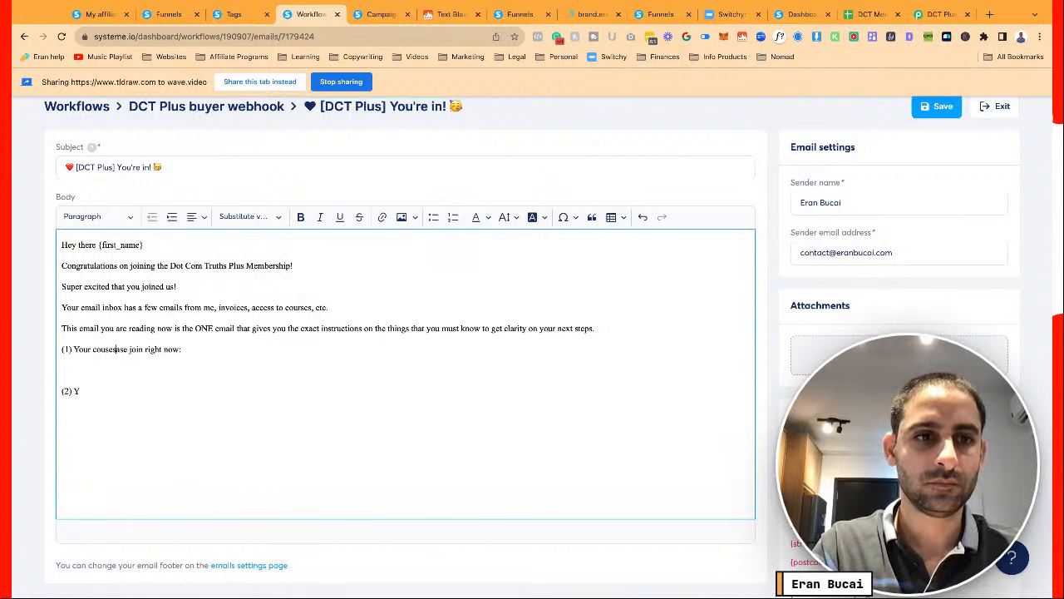
{"action": "type", "text": "all accessible "}
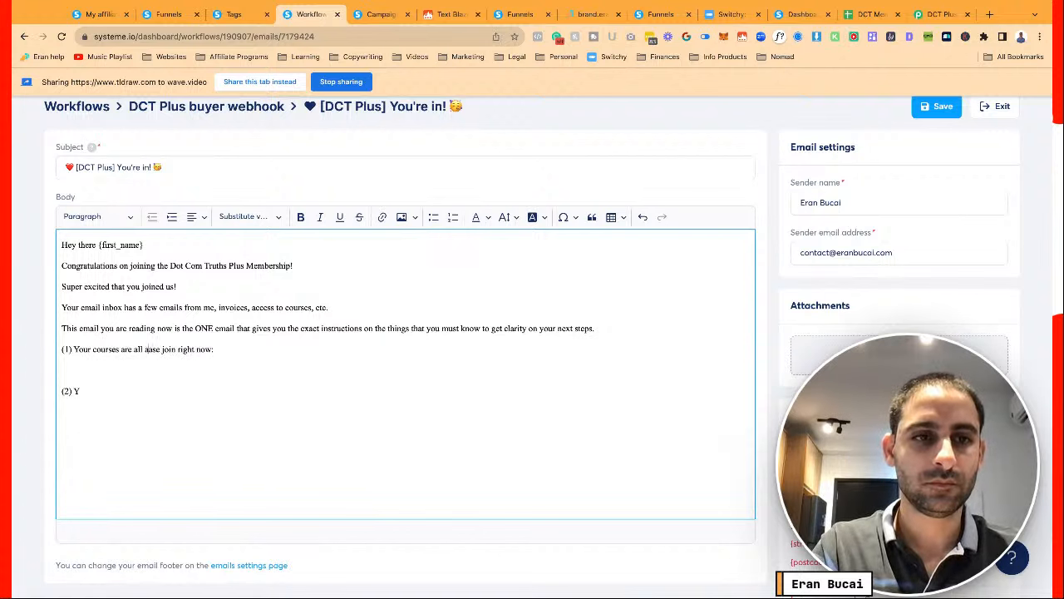
{"action": "type", "text": "through eran"}
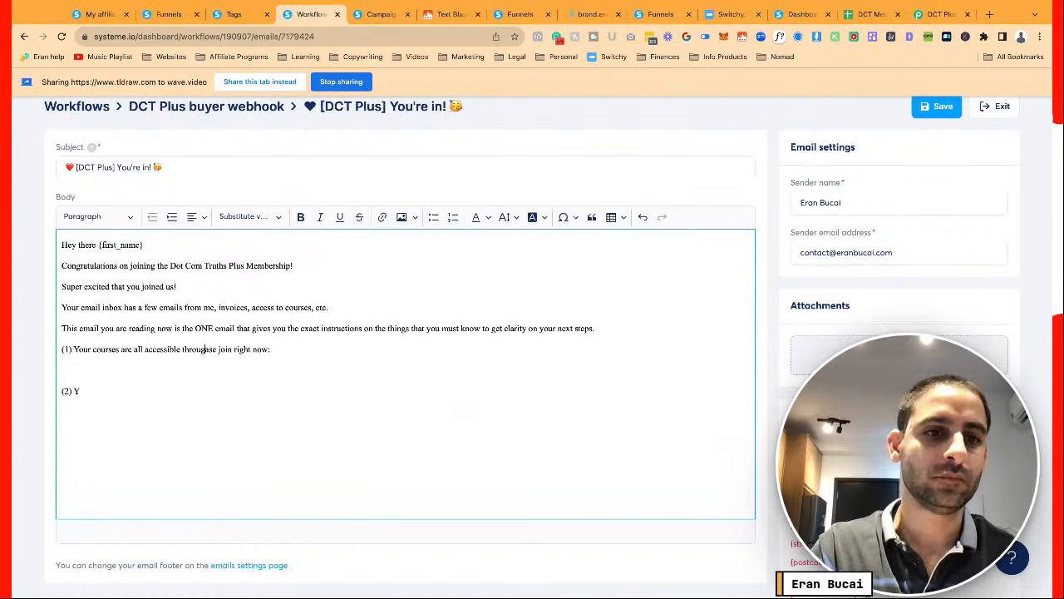
{"action": "type", "text": ".link"}
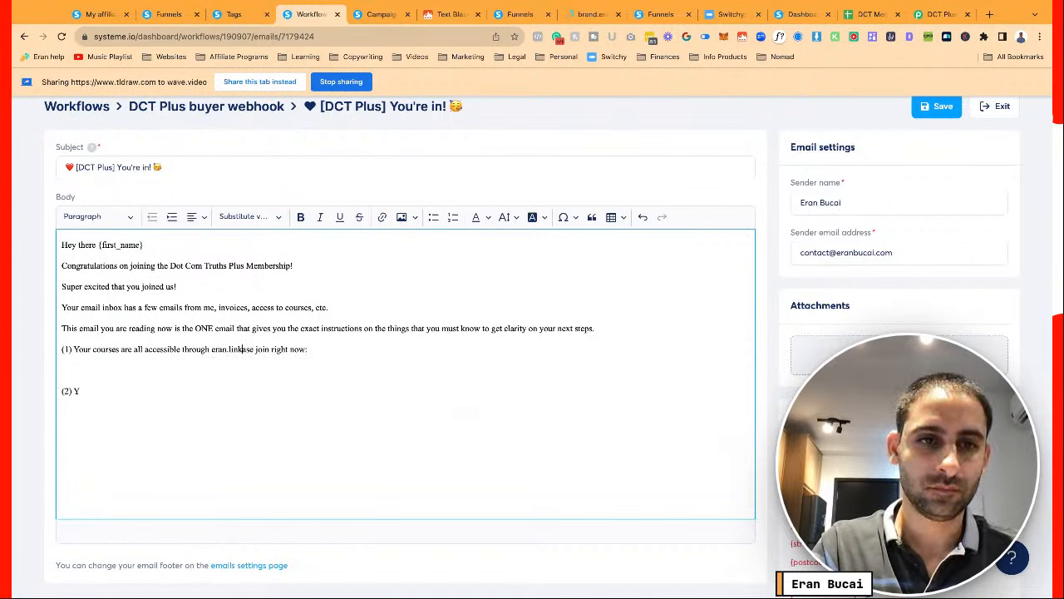
{"action": "type", "text": "/login"}
{"action": "key", "text": "Return"}
{"action": "key", "text": "Return"}
{"action": "key", "text": "Return"}
{"action": "key", "text": "Up"}
{"action": "key", "text": "Up"}
{"action": "type", "text": "The first course to go through is Sysmte"}
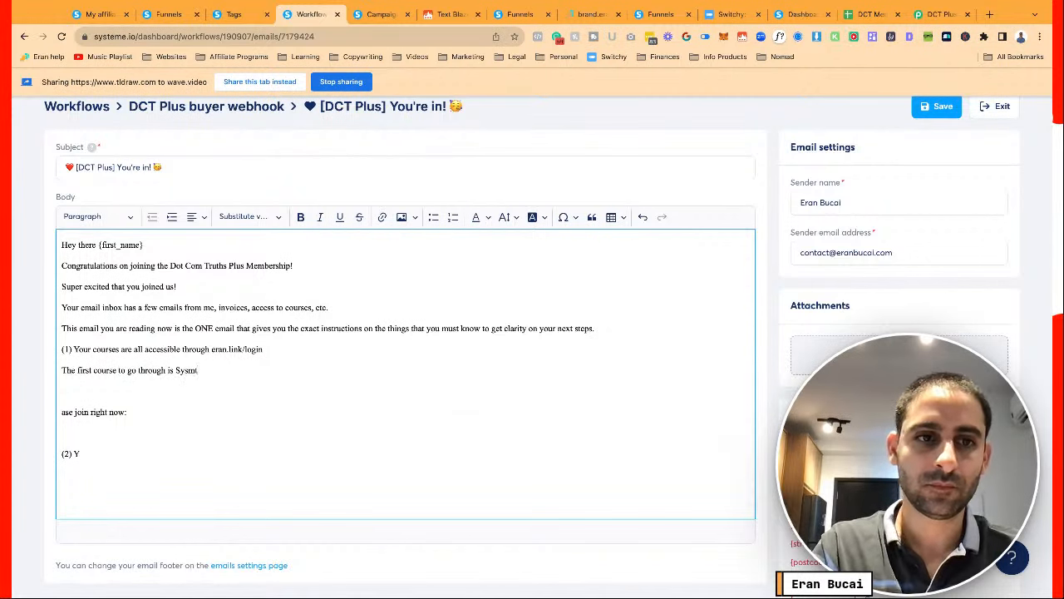
{"action": "key", "text": "BackSpace"}
{"action": "key", "text": "BackSpace"}
Finish 'Systeme.' and copy the 'Systeme.io Tech Support Membership' title from the Courses list
{"action": "type", "text": "mte"}
{"action": "type", "text": "eme."}
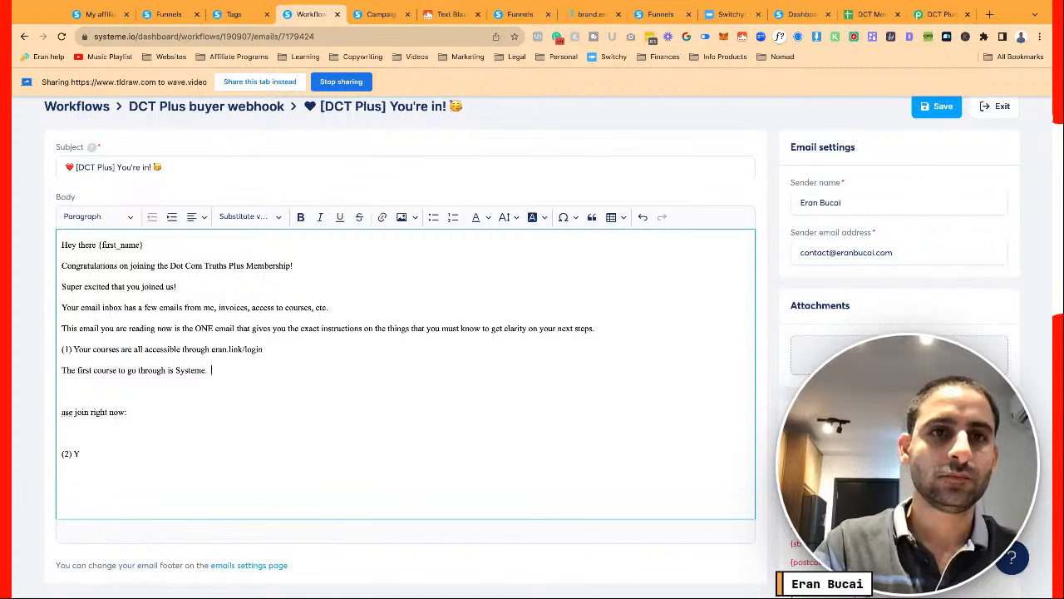
{"action": "left_click", "coordinate": [247, 17]}
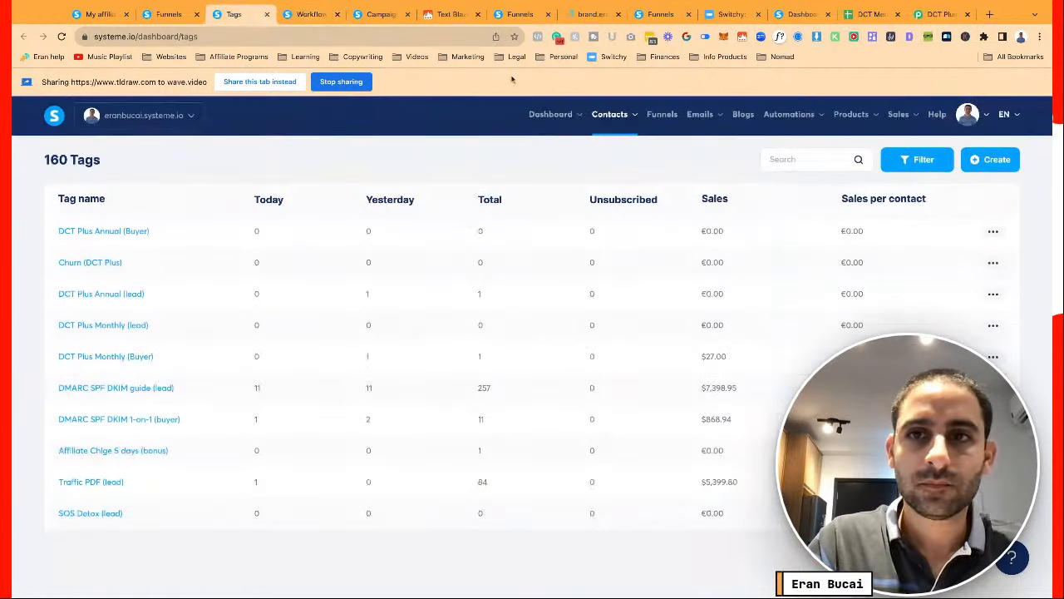
{"action": "mouse_move", "coordinate": [854, 121]}
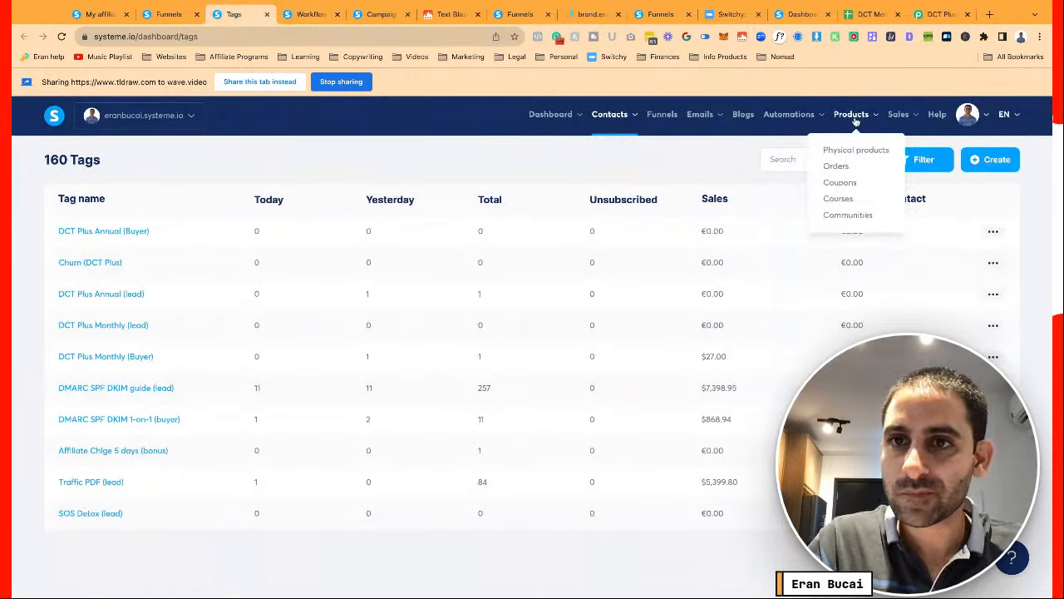
{"action": "left_click", "coordinate": [838, 198]}
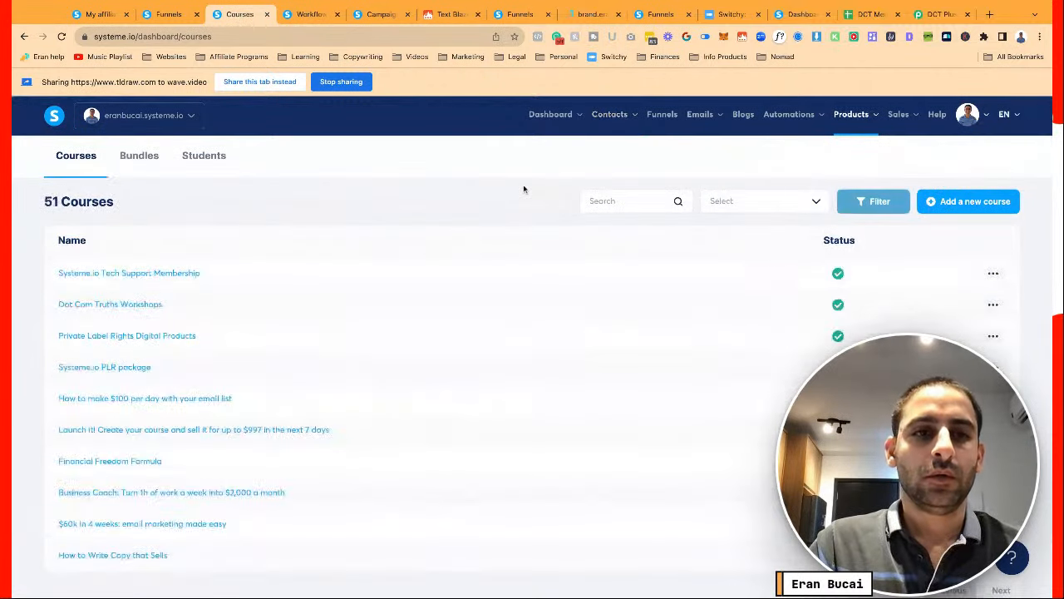
{"action": "triple_click", "coordinate": [208, 276]}
{"action": "key", "text": "ctrl+c"}
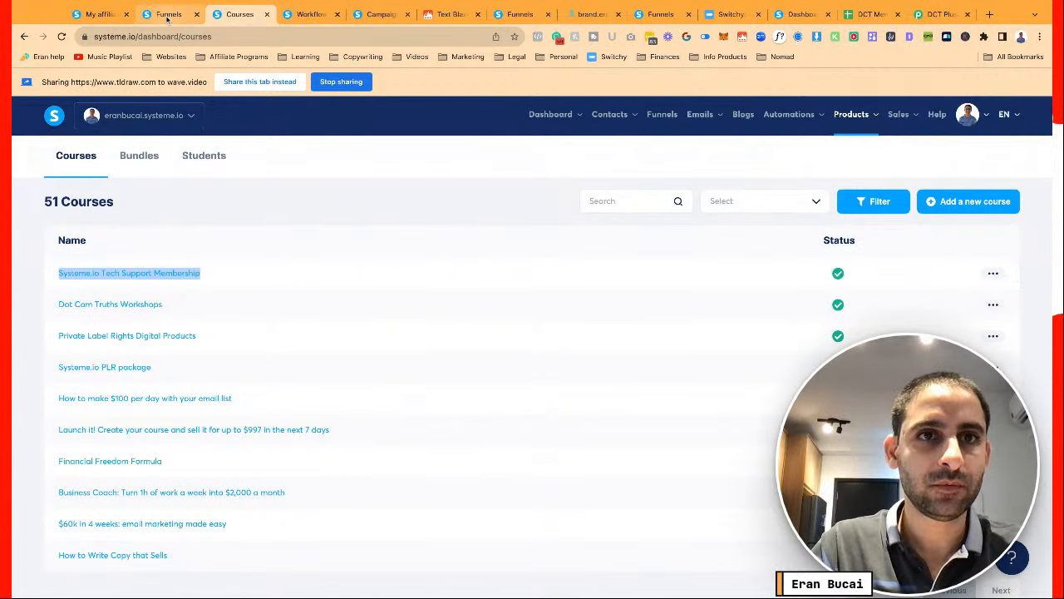
{"action": "left_click", "coordinate": [308, 14]}
Paste 'Systeme.io Tech Support Membership' after 'Systeme.', check its link, then unlink it
{"action": "key", "text": "ctrl+v"}
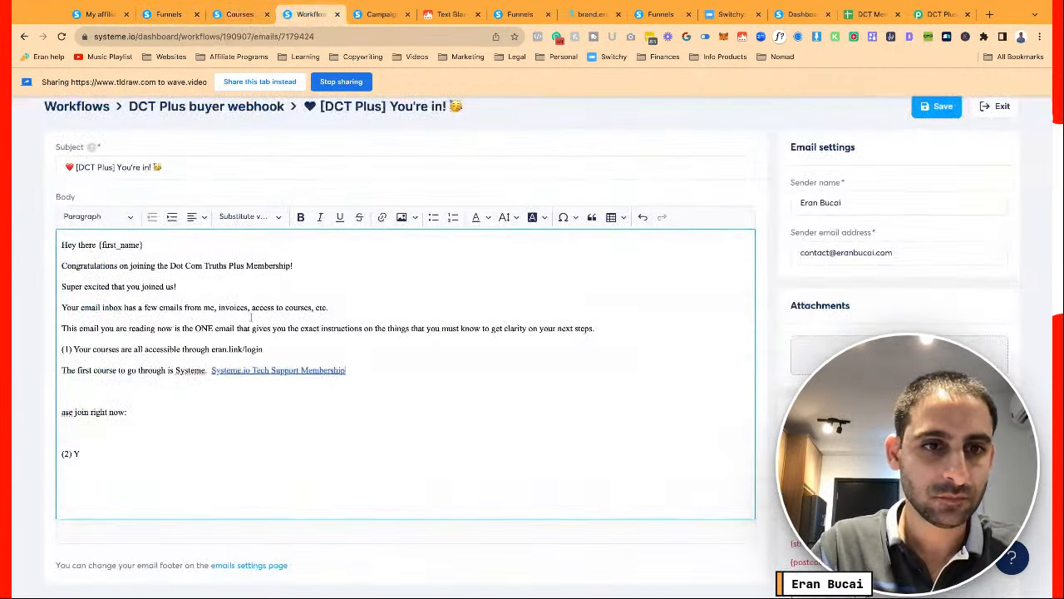
{"action": "left_click", "coordinate": [250, 372]}
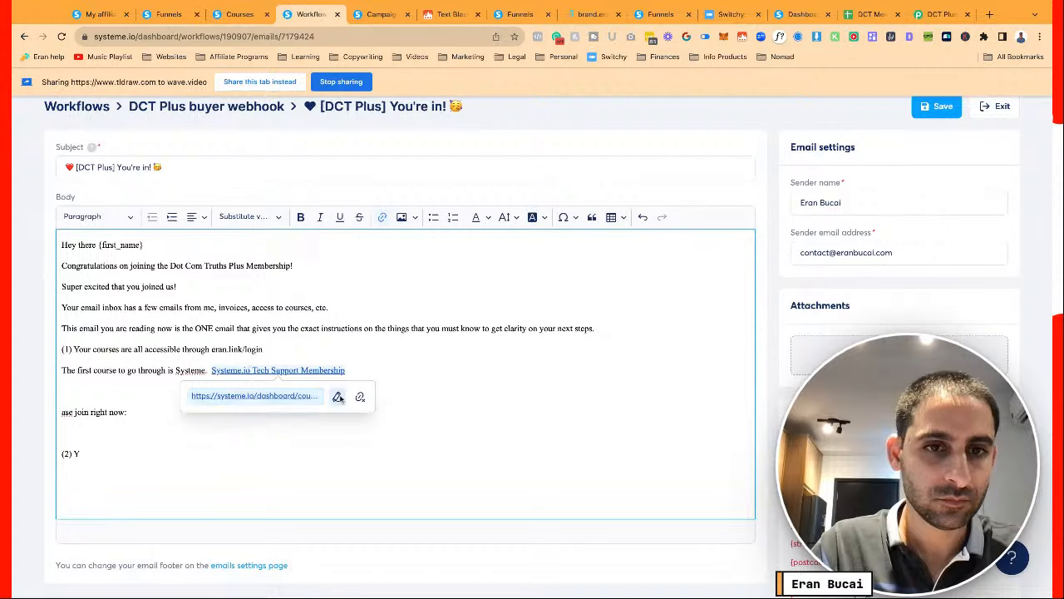
{"action": "left_click", "coordinate": [299, 402]}
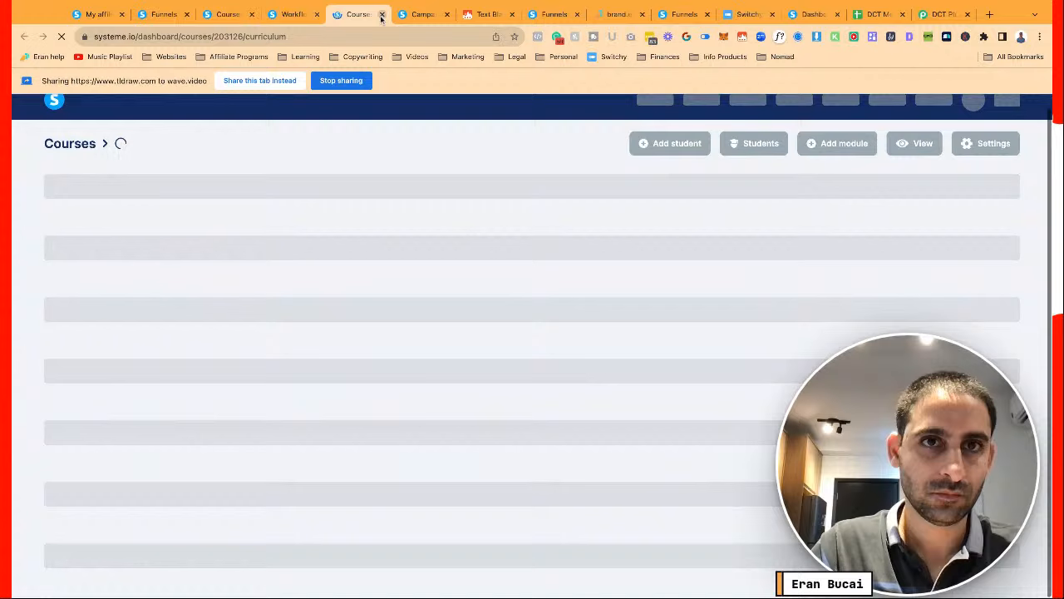
{"action": "left_click", "coordinate": [381, 15]}
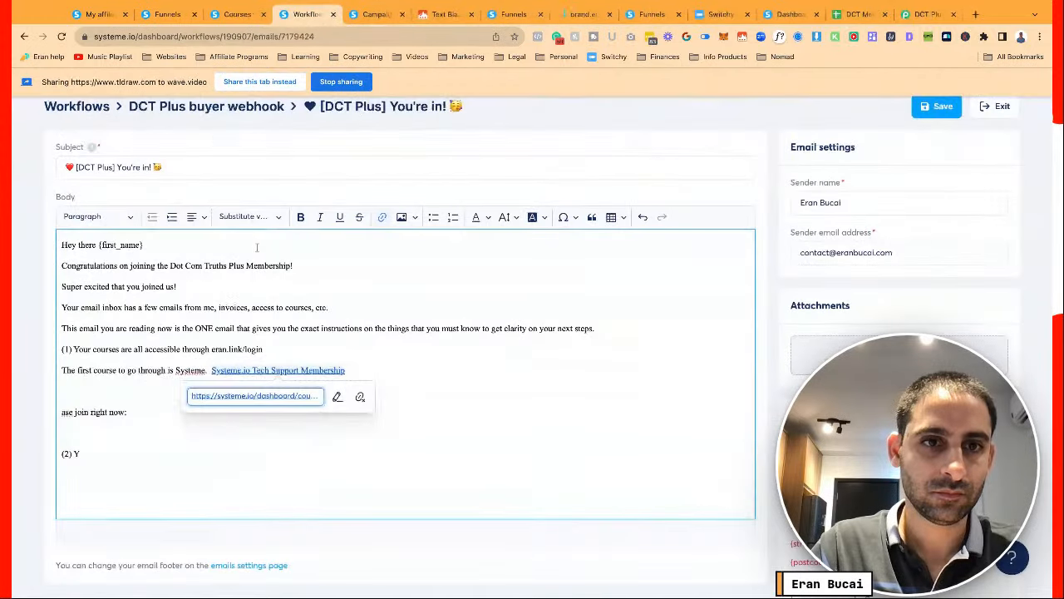
{"action": "left_click", "coordinate": [360, 397]}
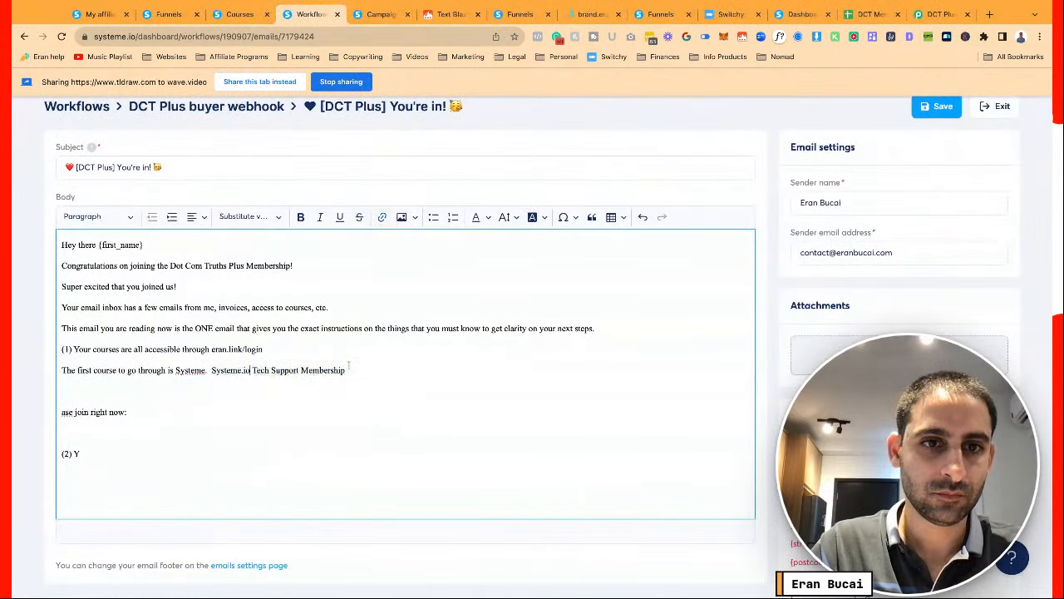
{"action": "left_click", "coordinate": [211, 372]}
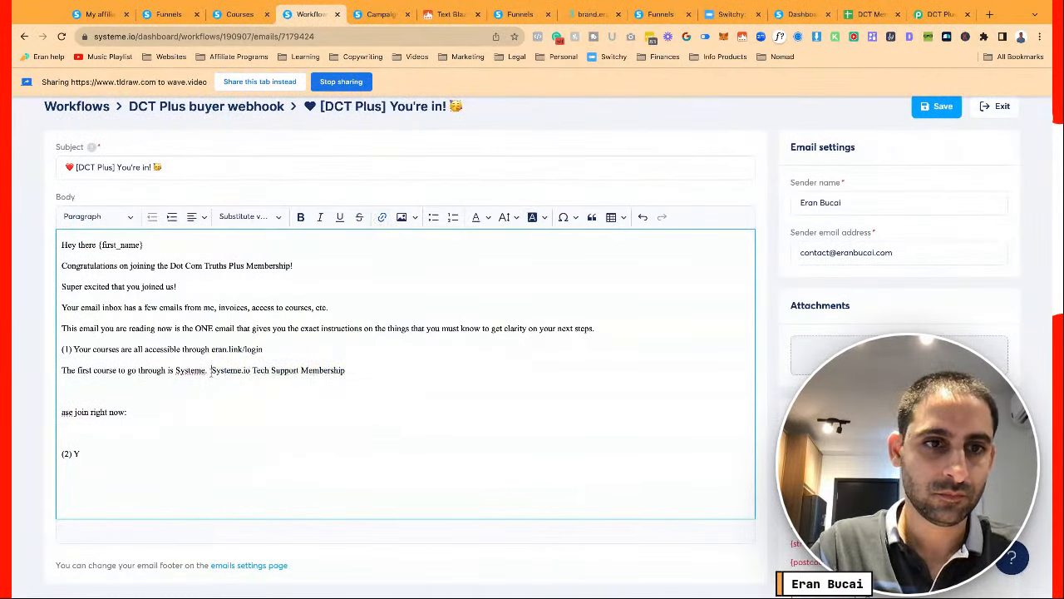
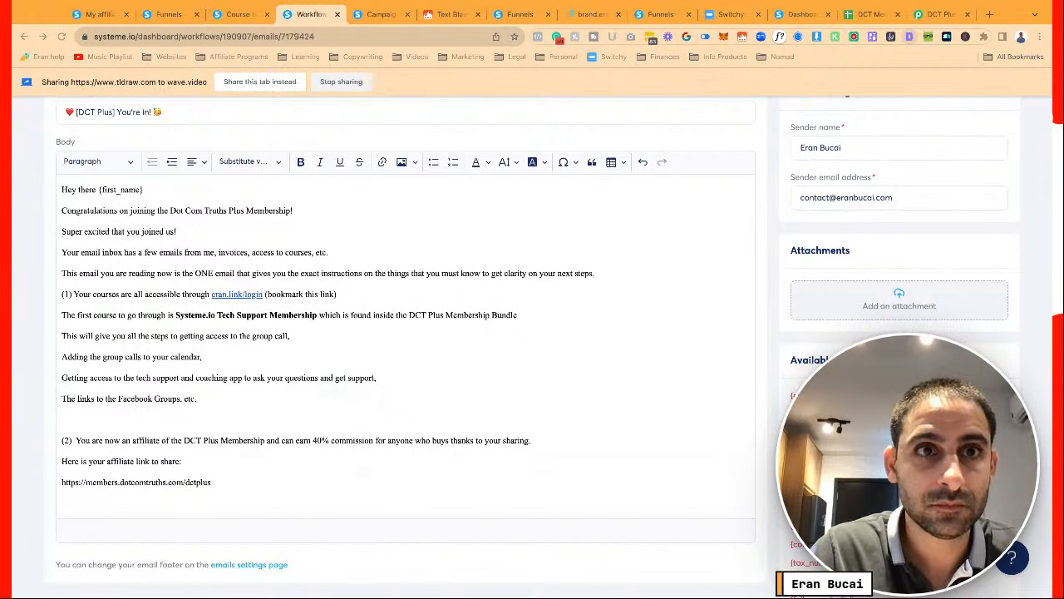
Paste the referral query string onto the affiliate URL and delete the hard-coded ID after sa=
{"action": "left_click", "coordinate": [467, 128]}
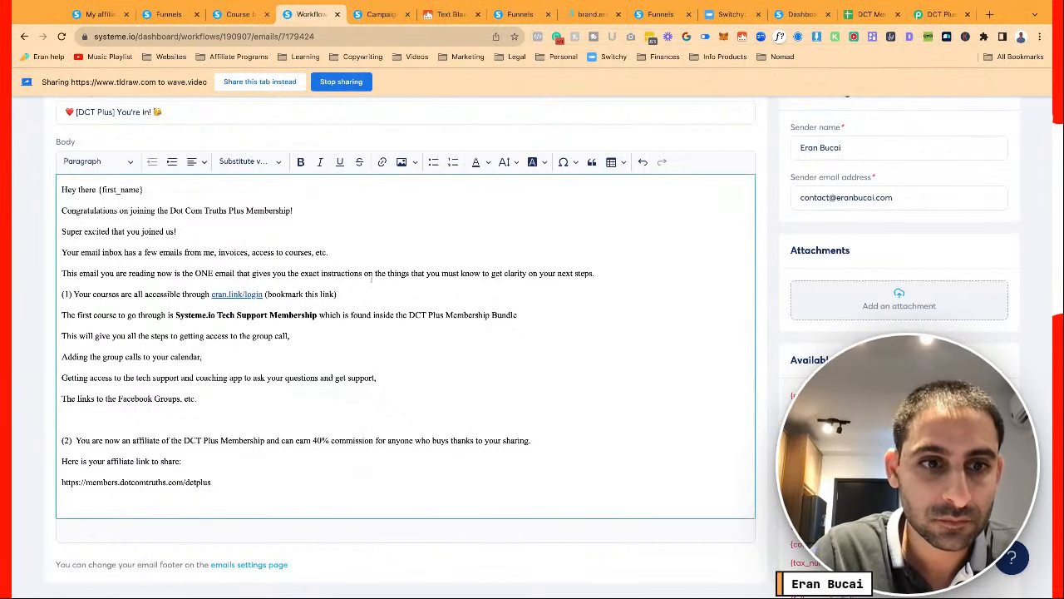
{"action": "key", "text": "ctrl+v"}
{"action": "left_click_drag", "start_coordinate": [401, 482], "coordinate": [227, 483]}
{"action": "key", "text": "BackSpace"}
{"action": "scroll", "coordinate": [333, 374], "scroll_direction": "down", "scroll_amount": 1}
{"action": "left_click", "coordinate": [249, 135]}
Insert the contact's affiliate ID placeholder, then add 'This is your affiliate dashboard to see your stats:' and '(3)'
{"action": "left_click", "coordinate": [271, 420]}
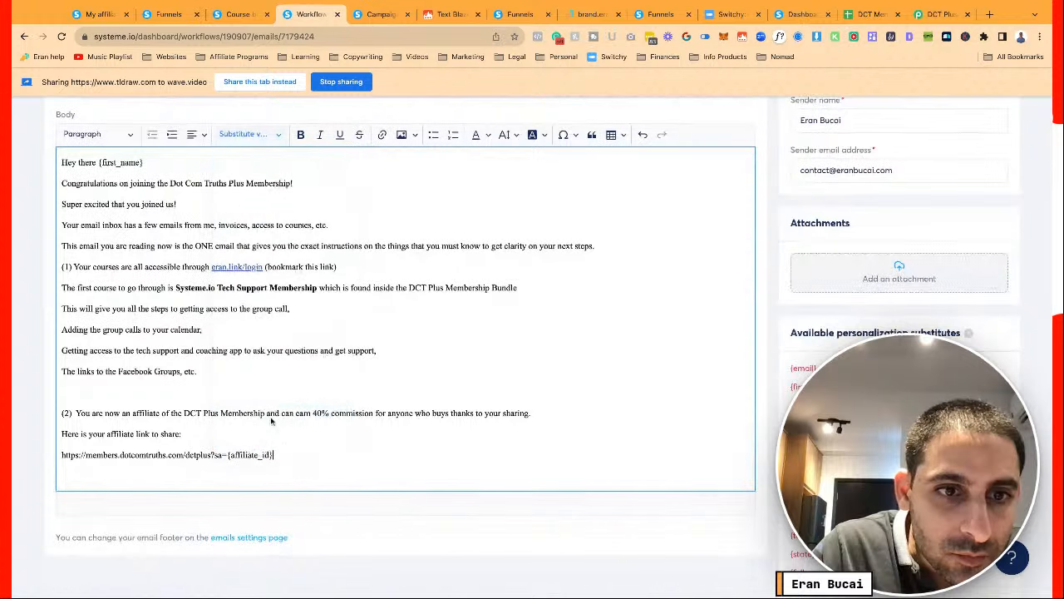
{"action": "key", "text": "Return"}
{"action": "type", "text": "This is"}
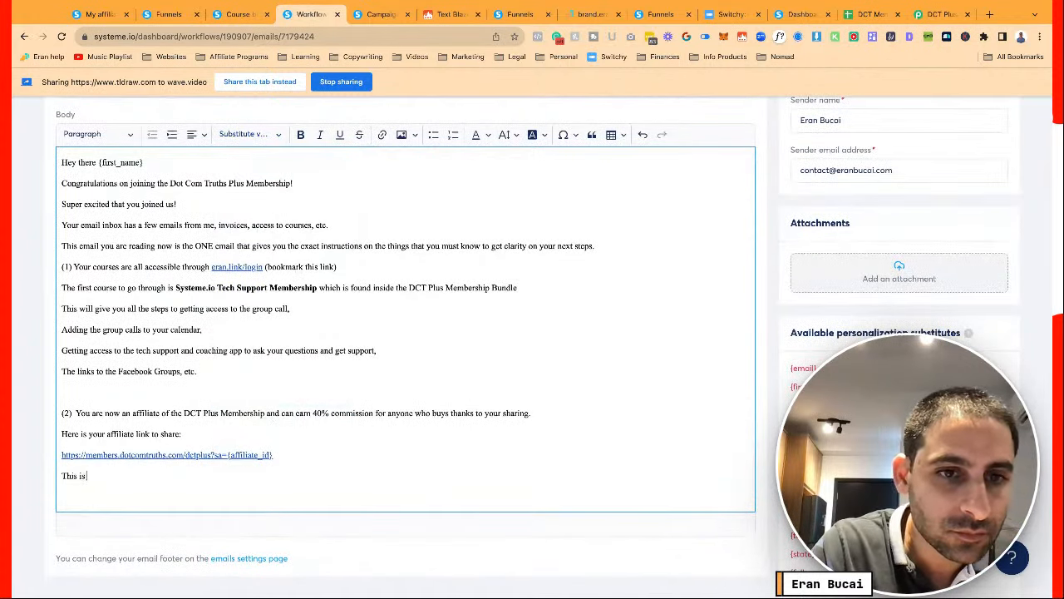
{"action": "type", "text": " your affiliate dashboard to s"}
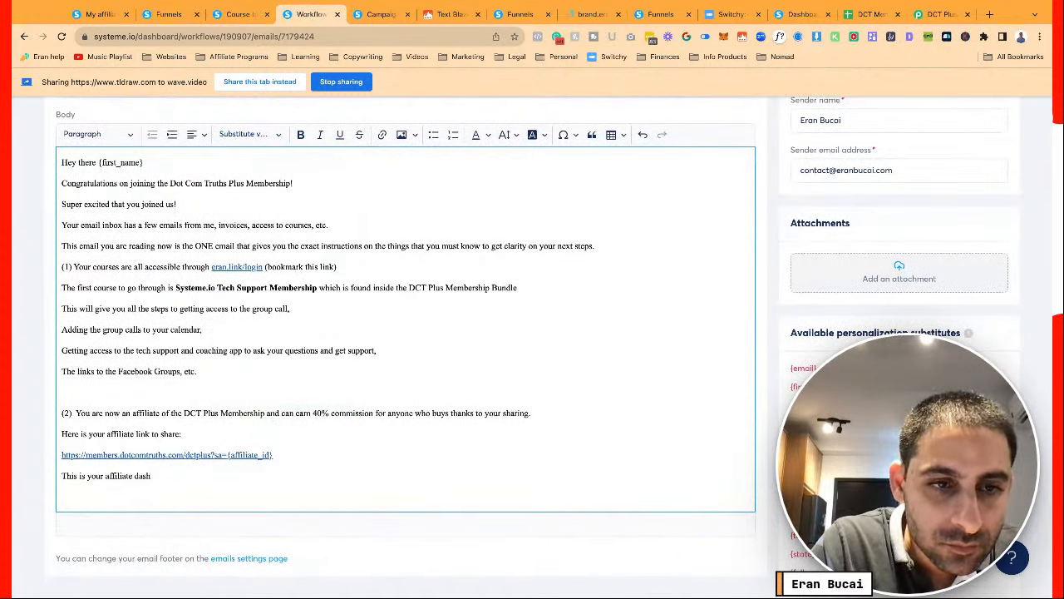
{"action": "type", "text": "ee your sta"}
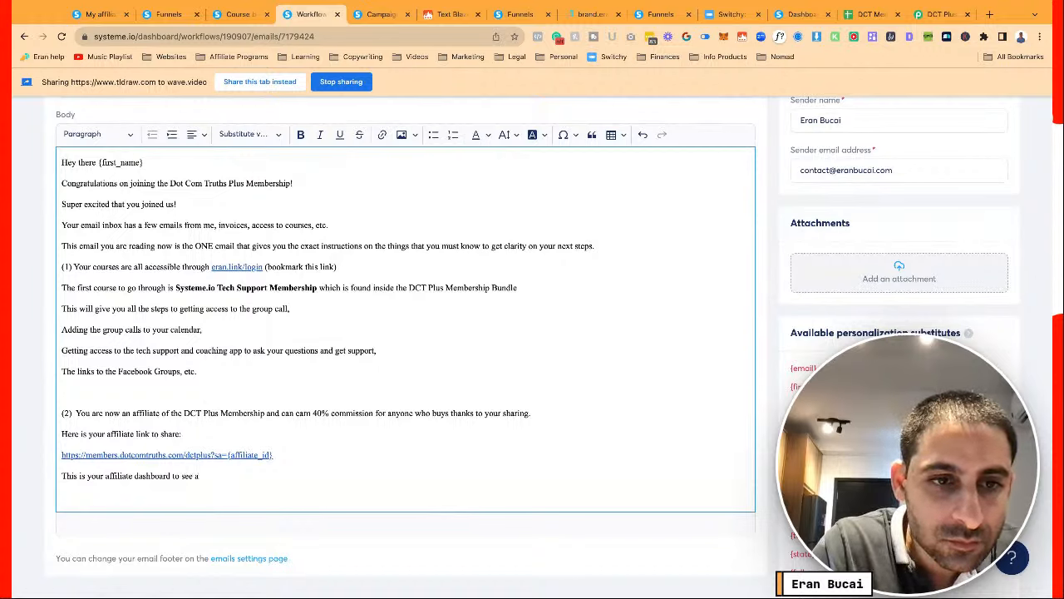
{"action": "type", "text": "ts:"}
{"action": "key", "text": "Return"}
{"action": "key", "text": "Return"}
{"action": "key", "text": "Return"}
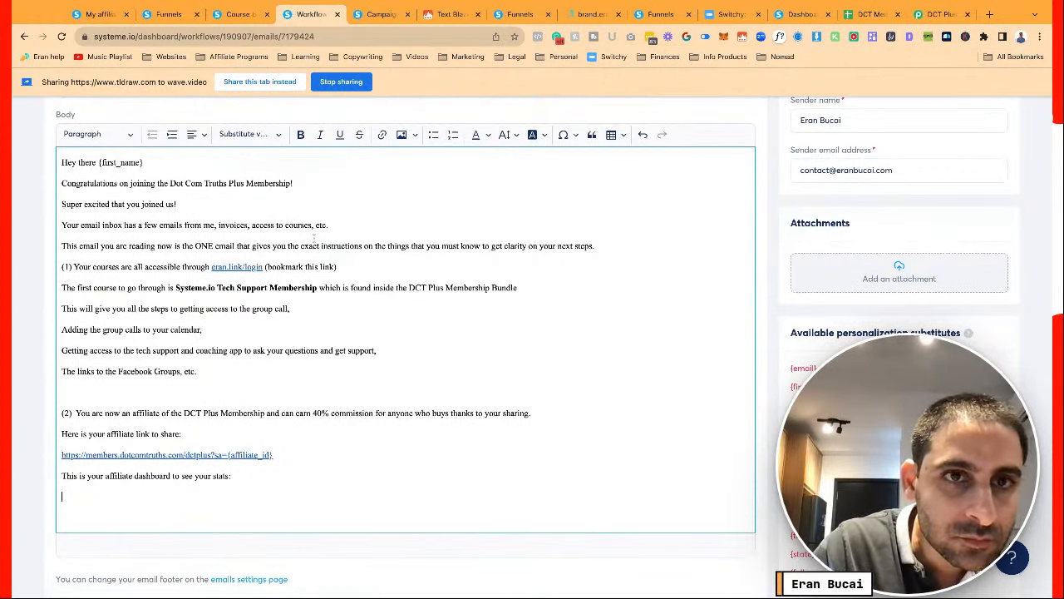
{"action": "type", "text": "(3)"}
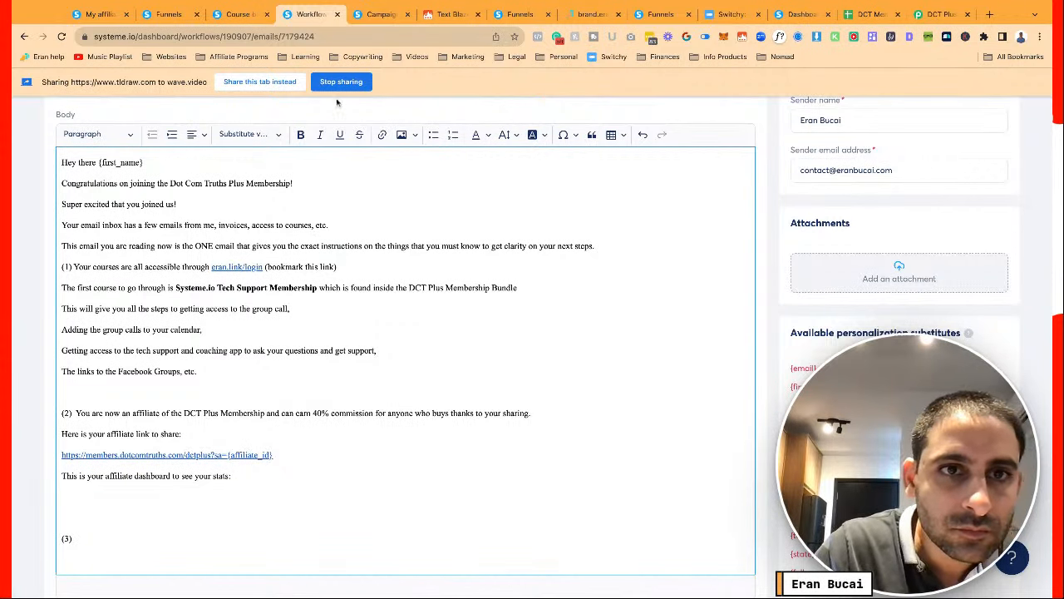
Insert the affiliate dashboard URL placeholder and open a new paragraph after the Facebook Groups line
{"action": "left_click", "coordinate": [246, 134]}
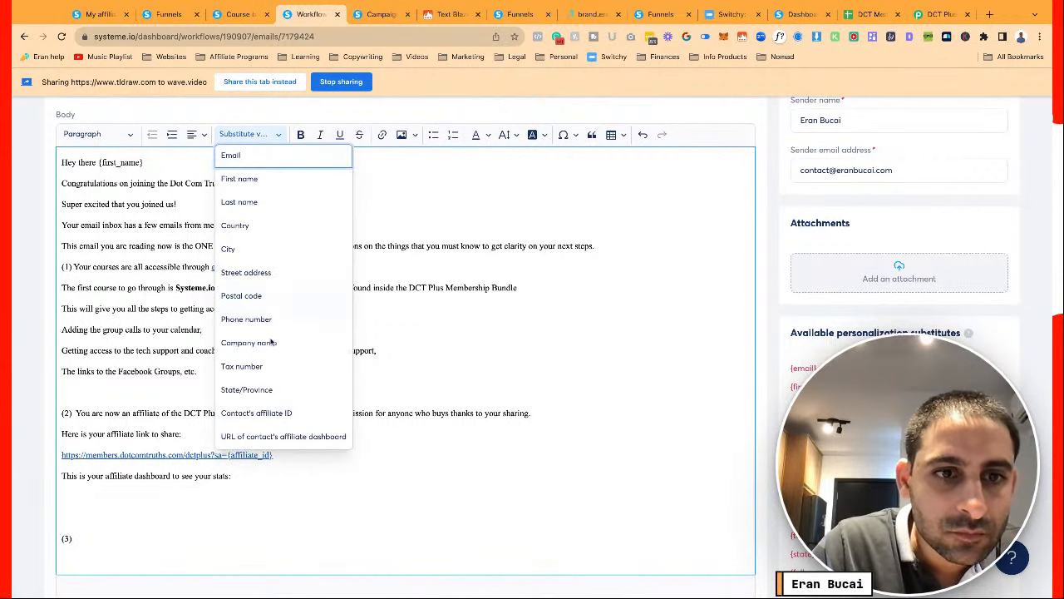
{"action": "left_click", "coordinate": [270, 435]}
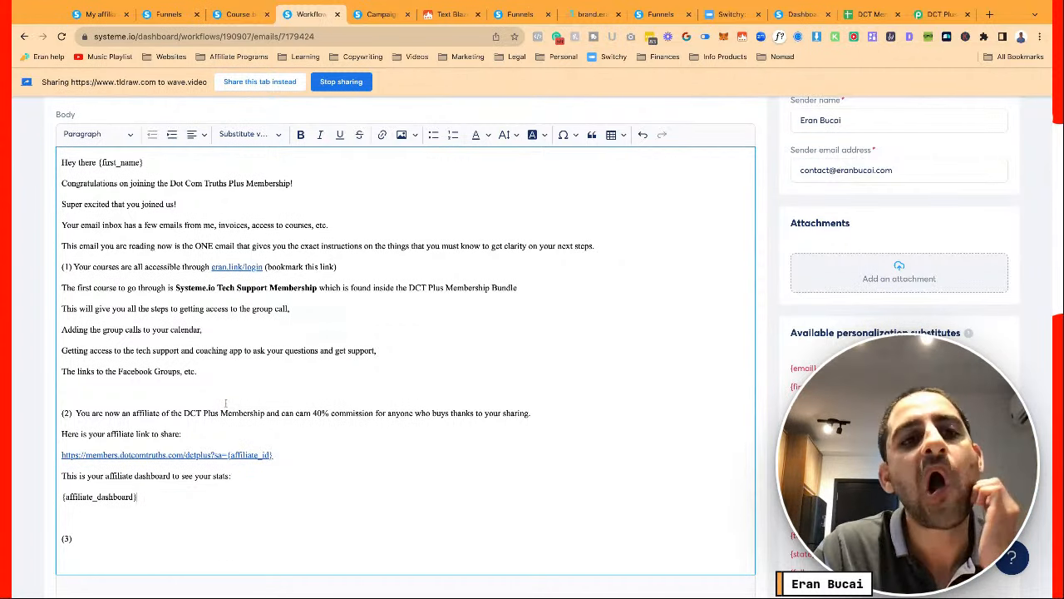
{"action": "left_click", "coordinate": [74, 266]}
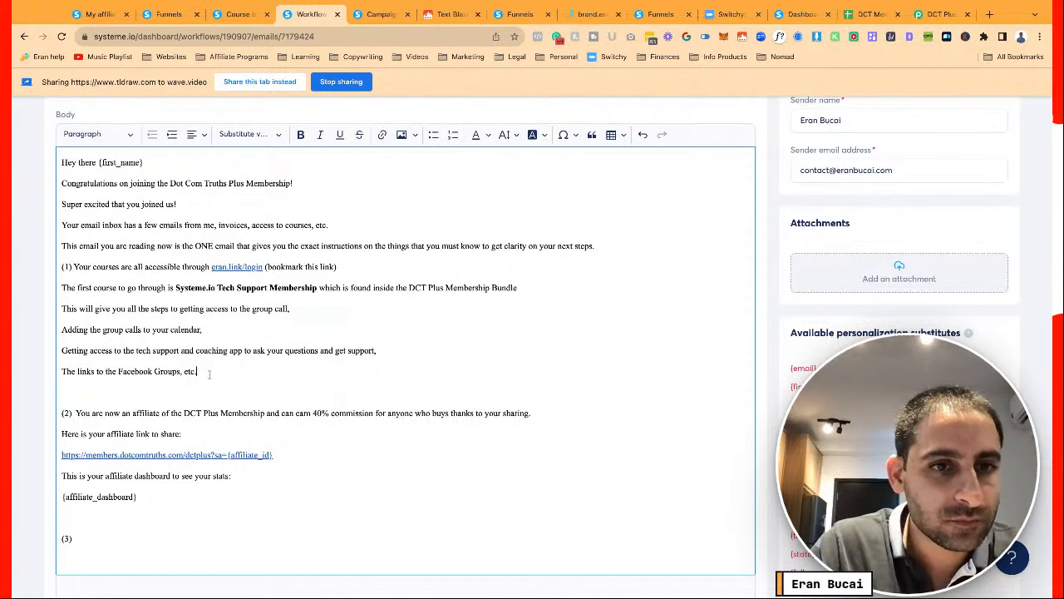
{"action": "key", "text": "Return"}
{"action": "key", "text": "Return"}
Add '(2) Important emails' explaining member-only updates use subject line [DCT], 'Just like this email.'
{"action": "type", "text": "(2) I"}
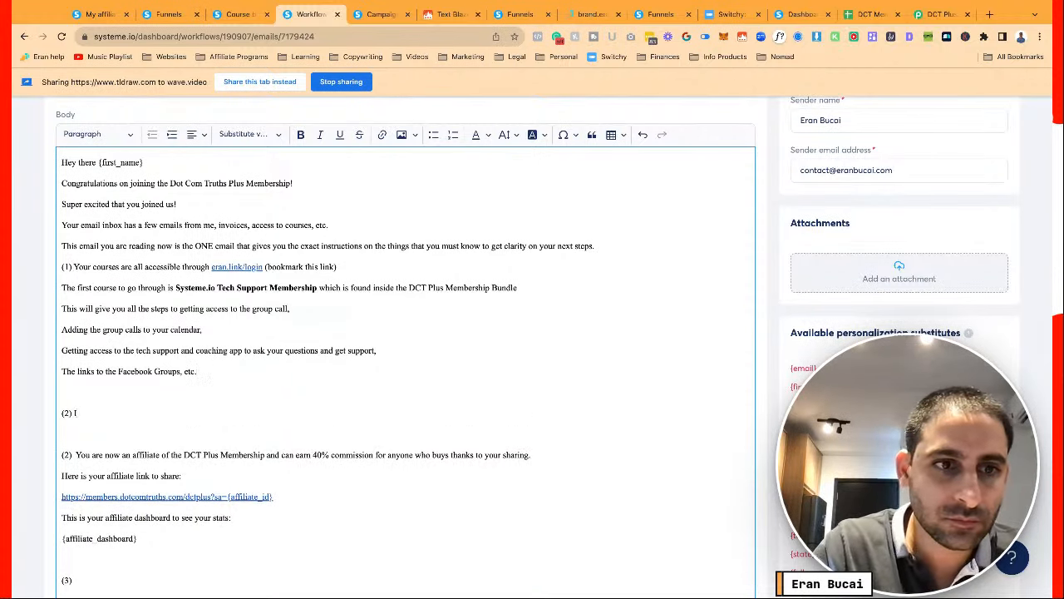
{"action": "type", "text": "mportant emails"}
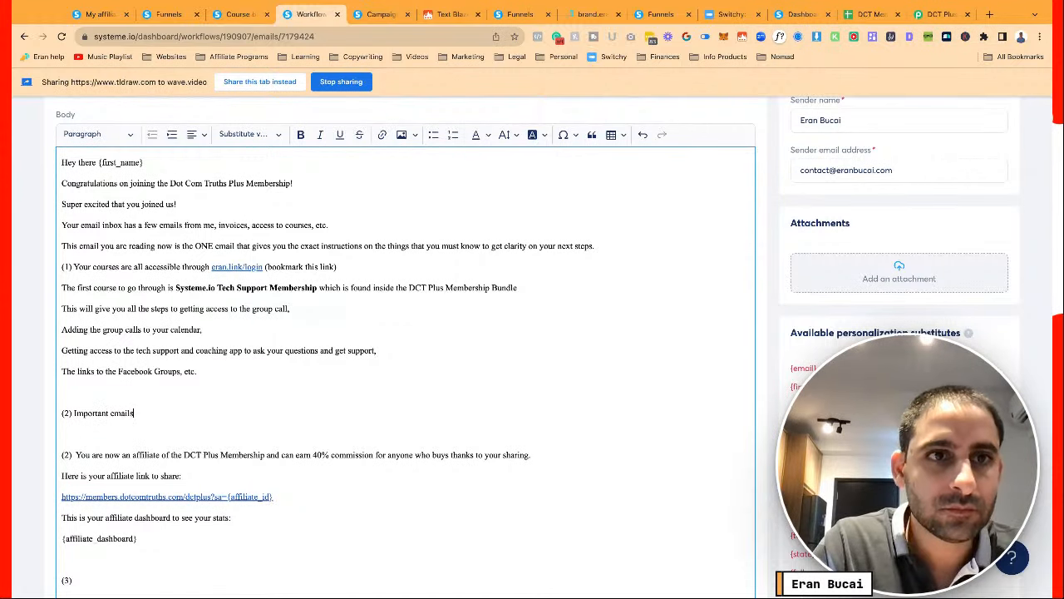
{"action": "key", "text": "Return"}
{"action": "type", "text": "Any"}
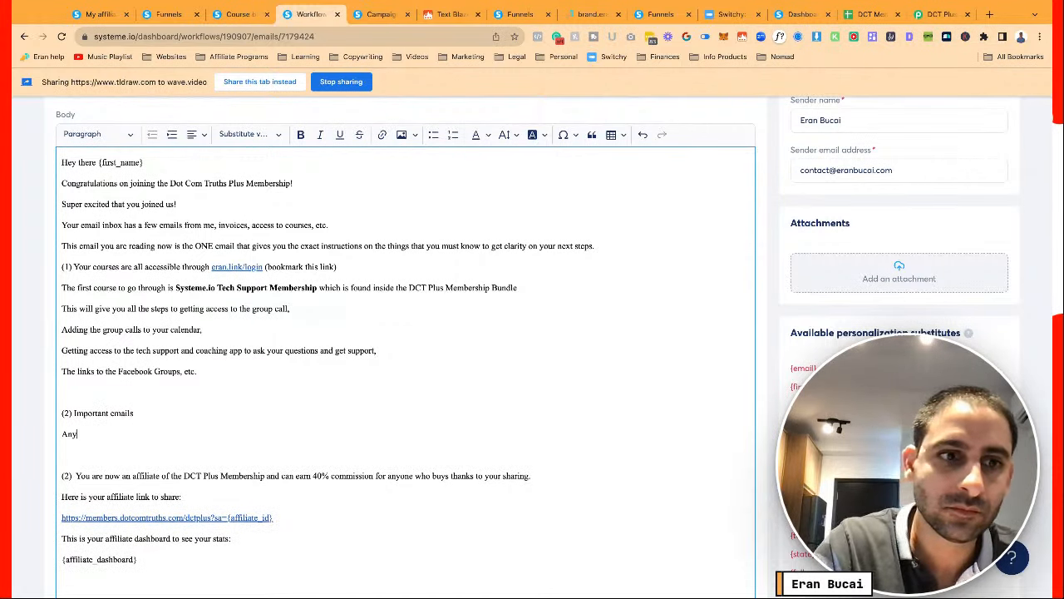
{"action": "type", "text": " imporatnt emai"}
{"action": "key", "text": "BackSpace"}
{"action": "key", "text": "BackSpace"}
{"action": "key", "text": "BackSpace"}
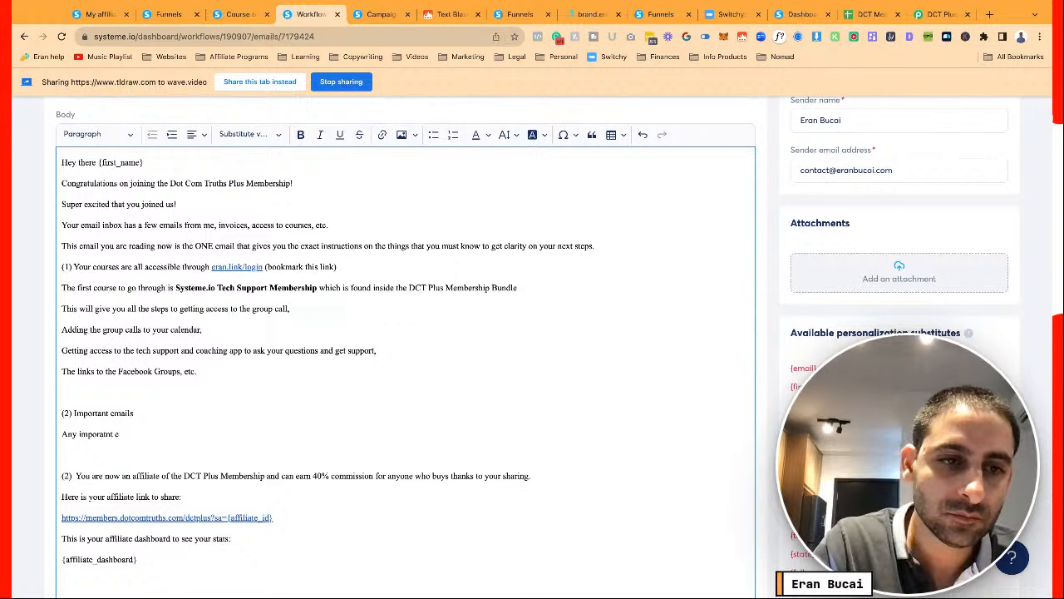
{"action": "key", "text": "BackSpace"}
{"action": "key", "text": "BackSpace"}
{"action": "type", "text": "tans ema"}
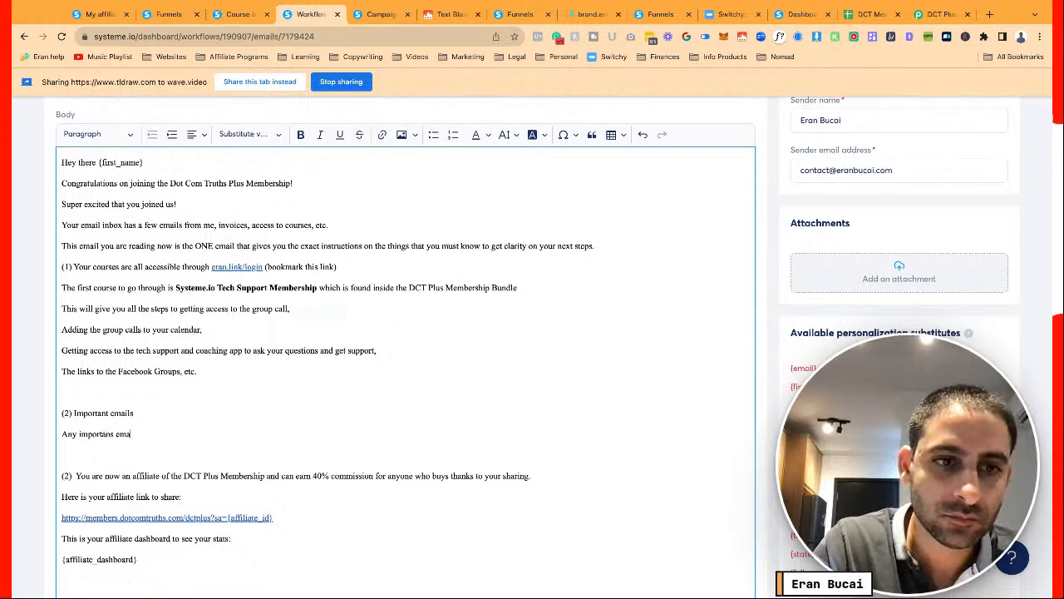
{"action": "type", "text": "ils that are"}
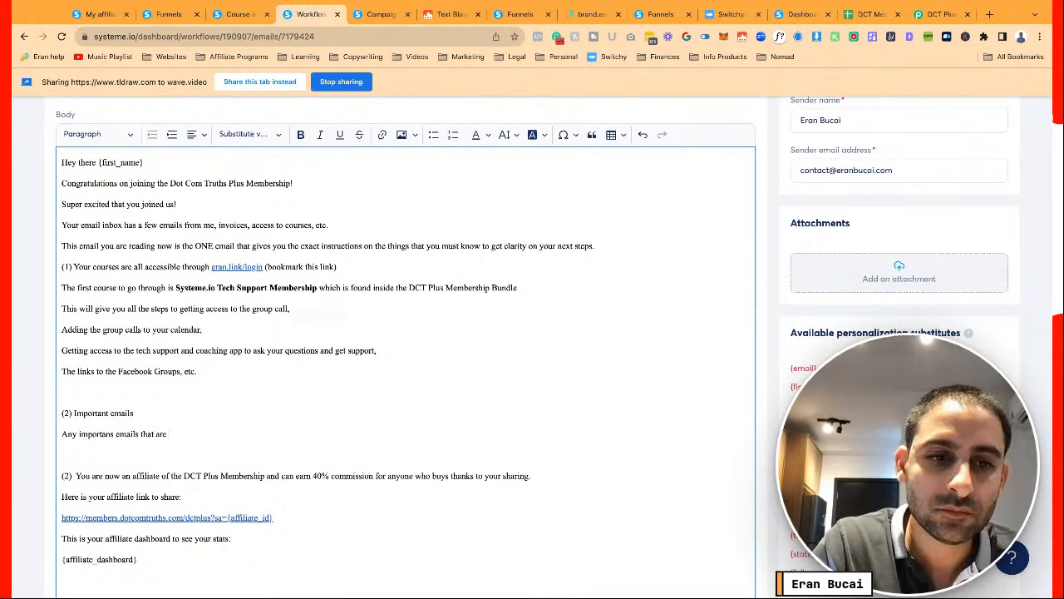
{"action": "type", "text": " member-only"}
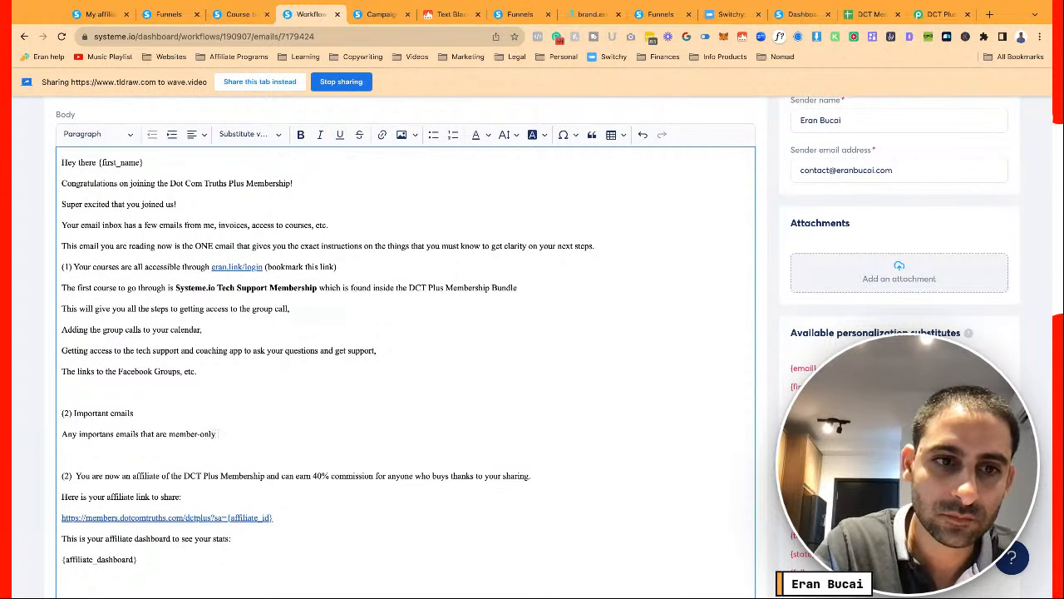
{"action": "type", "text": " updates you will find under"}
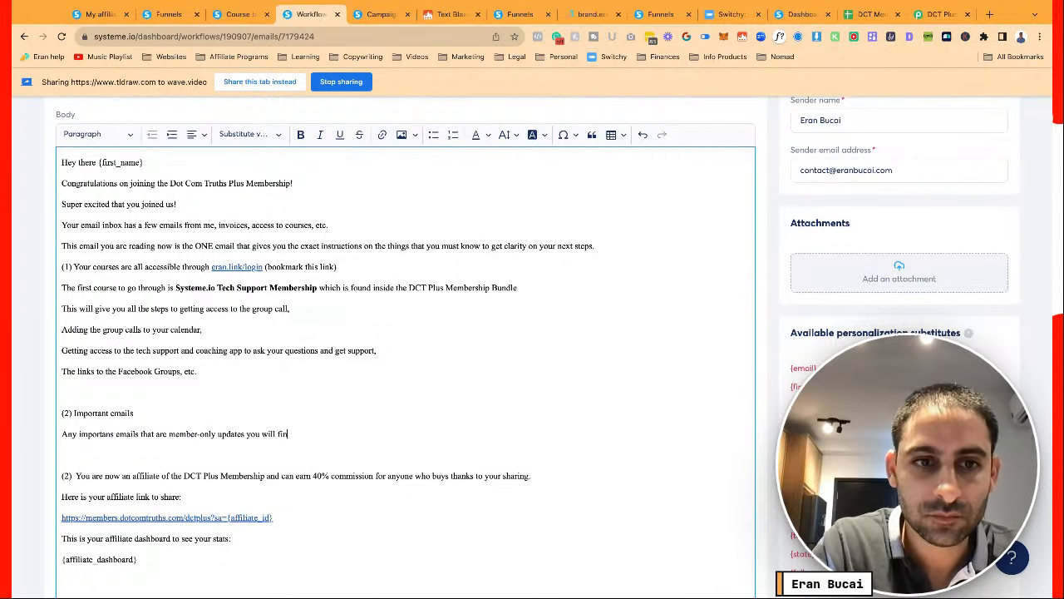
{"action": "key", "text": "BackSpace"}
{"action": "key", "text": "BackSpace"}
{"action": "key", "text": "BackSpace"}
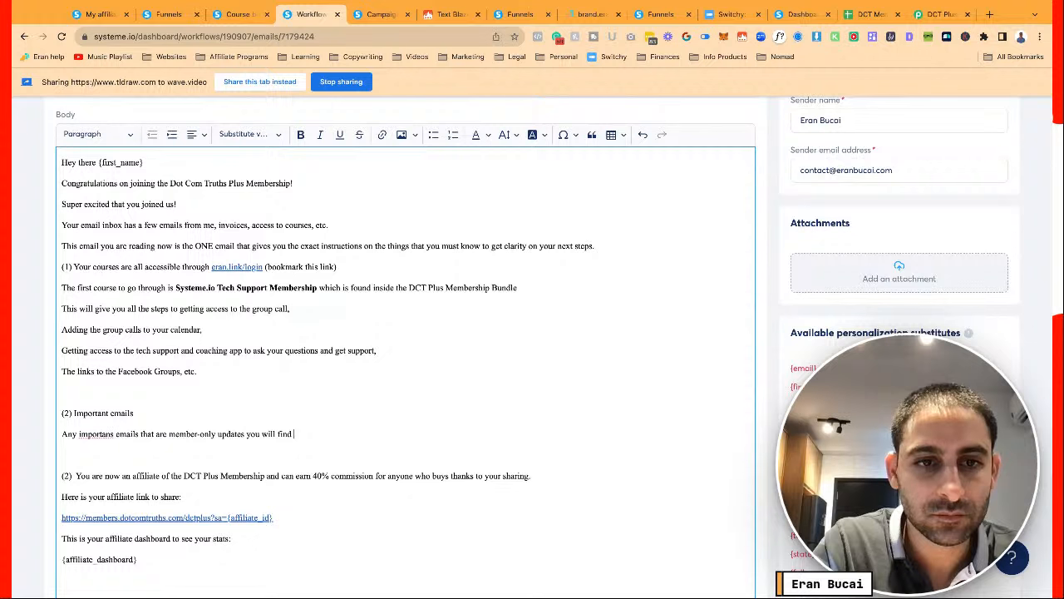
{"action": "type", "text": "with the subject l"}
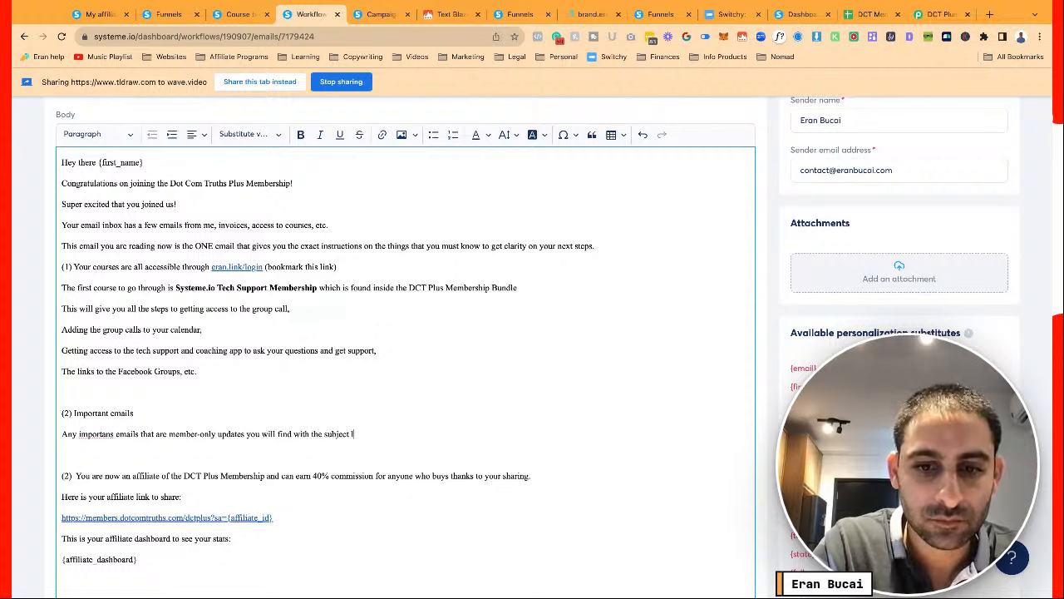
{"action": "type", "text": "ine [DCT"}
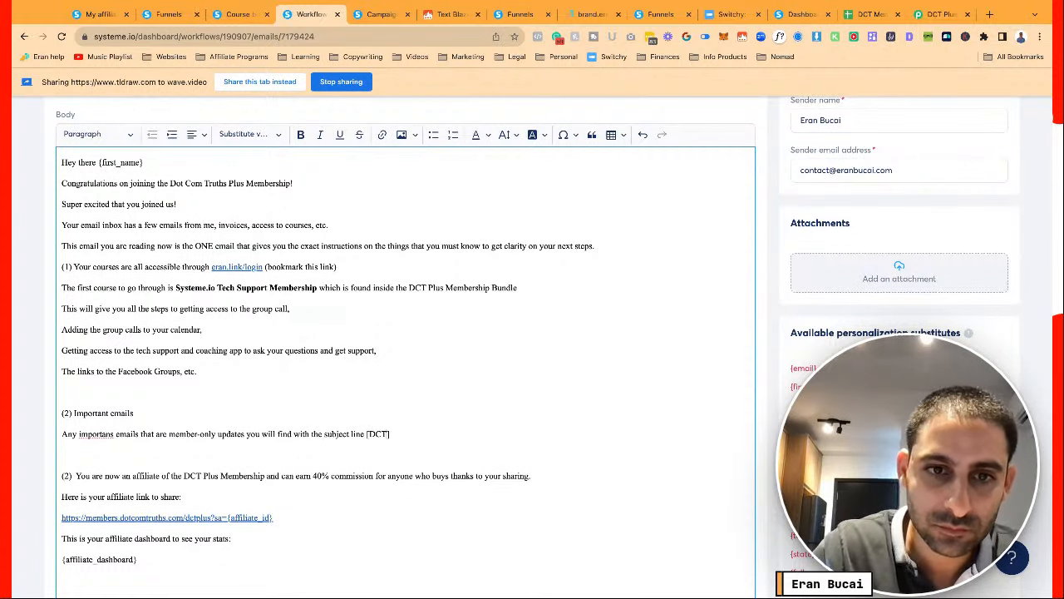
{"action": "key", "text": "Return"}
{"action": "type", "text": "Just like t"}
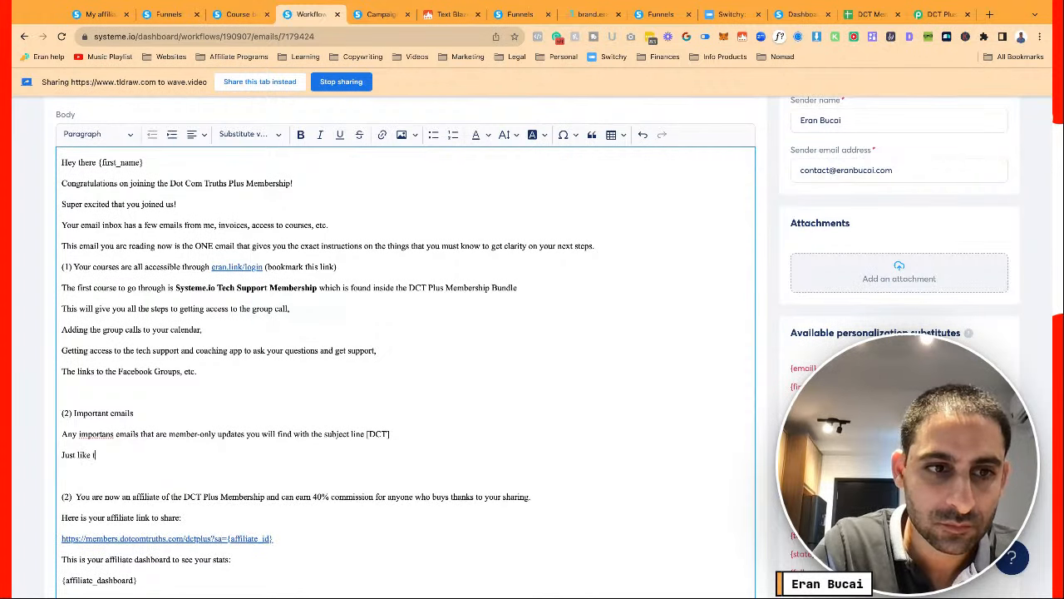
{"action": "type", "text": "his email."}
Add 'Make sure you filter these emails.', toggling it bold and back to regular
{"action": "key", "text": "Return"}
{"action": "type", "text": "Make sur eyou"}
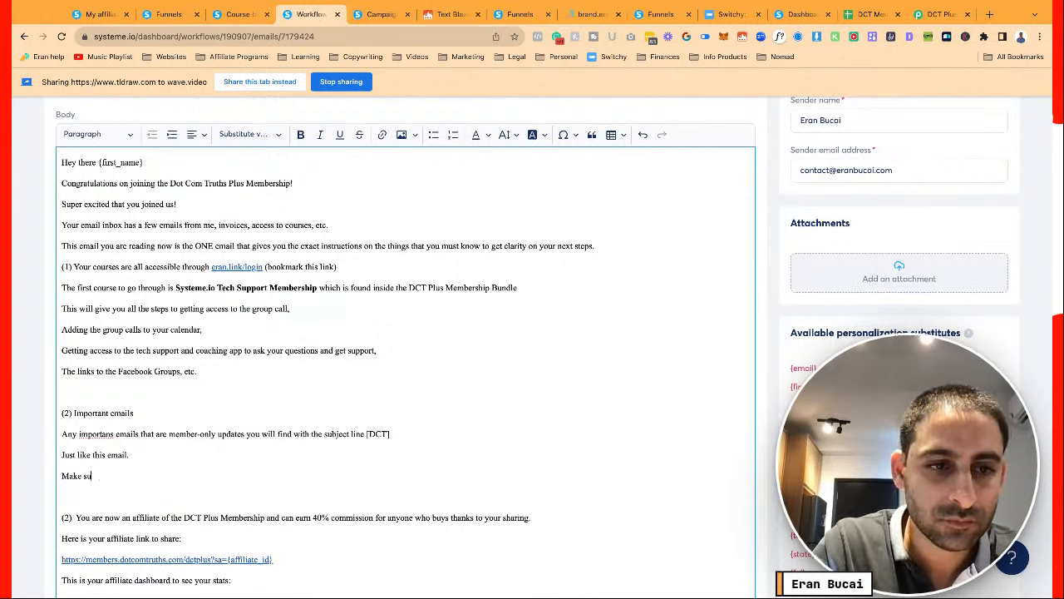
{"action": "key", "text": "BackSpace"}
{"action": "key", "text": "BackSpace"}
{"action": "key", "text": "BackSpace"}
{"action": "key", "text": "BackSpace"}
{"action": "key", "text": "BackSpace"}
{"action": "key", "text": "BackSpace"}
{"action": "type", "text": "e you"}
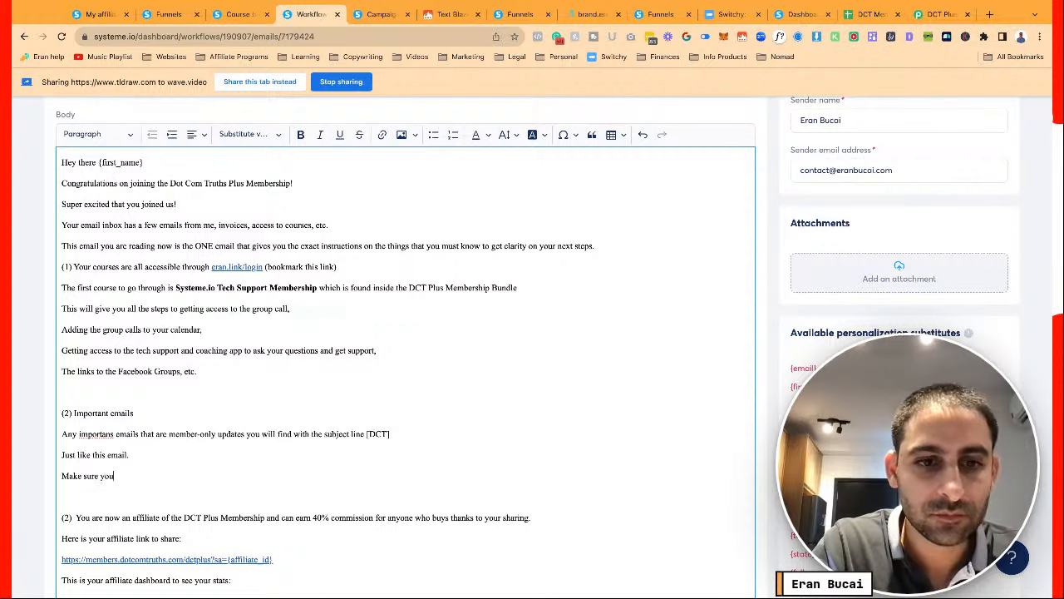
{"action": "type", "text": " filter these emails."}
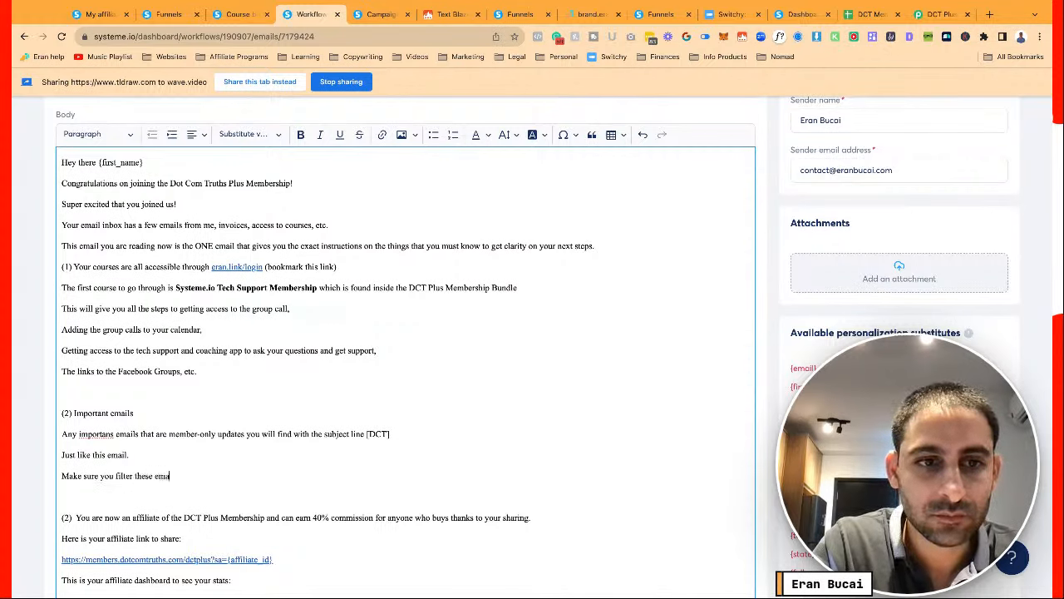
{"action": "key", "text": "shift+super+Left"}
{"action": "key", "text": "super+b"}
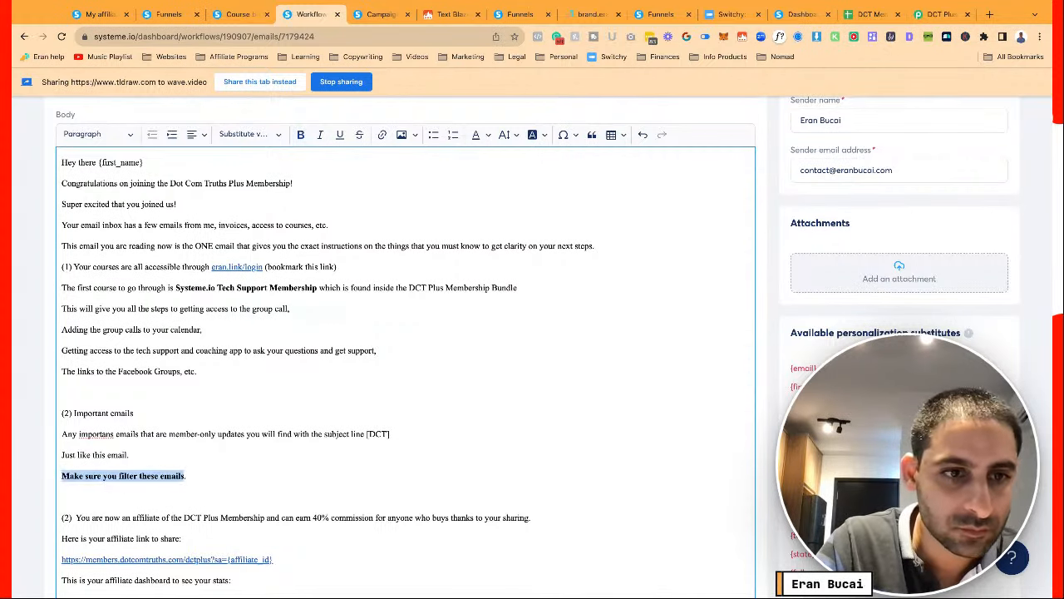
{"action": "key", "text": "Up"}
{"action": "key", "text": "Up"}
{"action": "key", "text": "shift+super+Right"}
{"action": "key", "text": "super+b"}
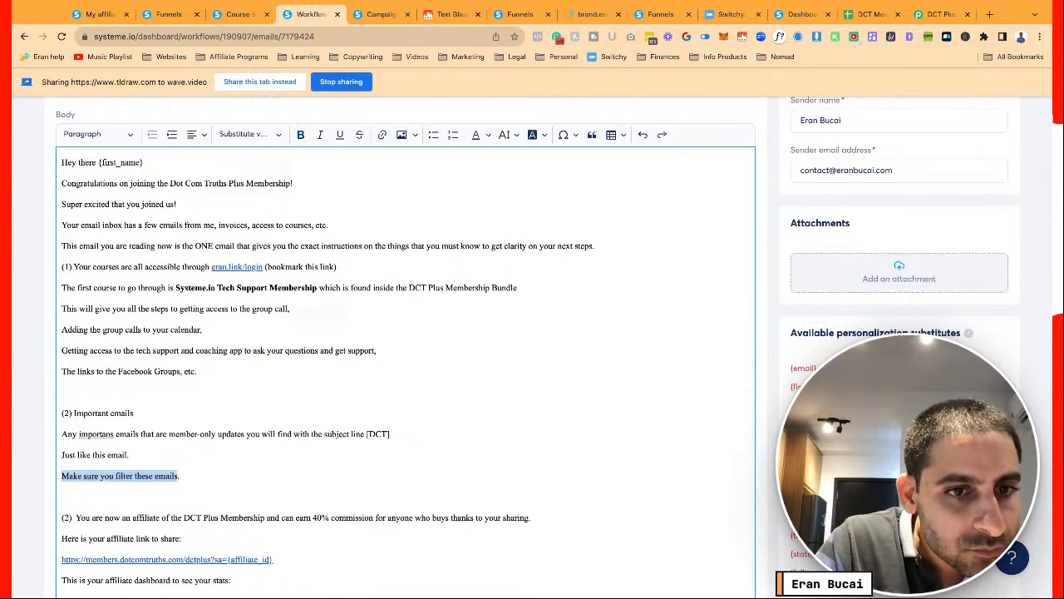
{"action": "key", "text": "Right"}
{"action": "scroll", "coordinate": [250, 266], "scroll_direction": "up", "scroll_amount": 2}
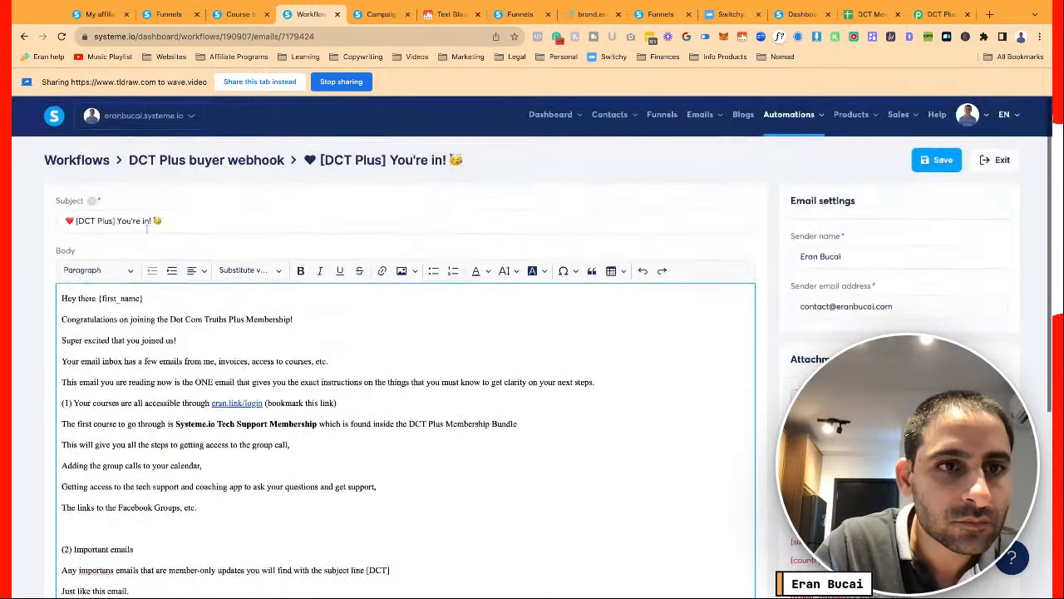
Edit the subject to '[DCT] Plus Member, you're in!' with a lowercase y
{"action": "left_click", "coordinate": [113, 221]}
{"action": "key", "text": "BackSpace"}
{"action": "key", "text": "BackSpace"}
{"action": "key", "text": "BackSpace"}
{"action": "key", "text": "BackSpace"}
{"action": "key", "text": "BackSpace"}
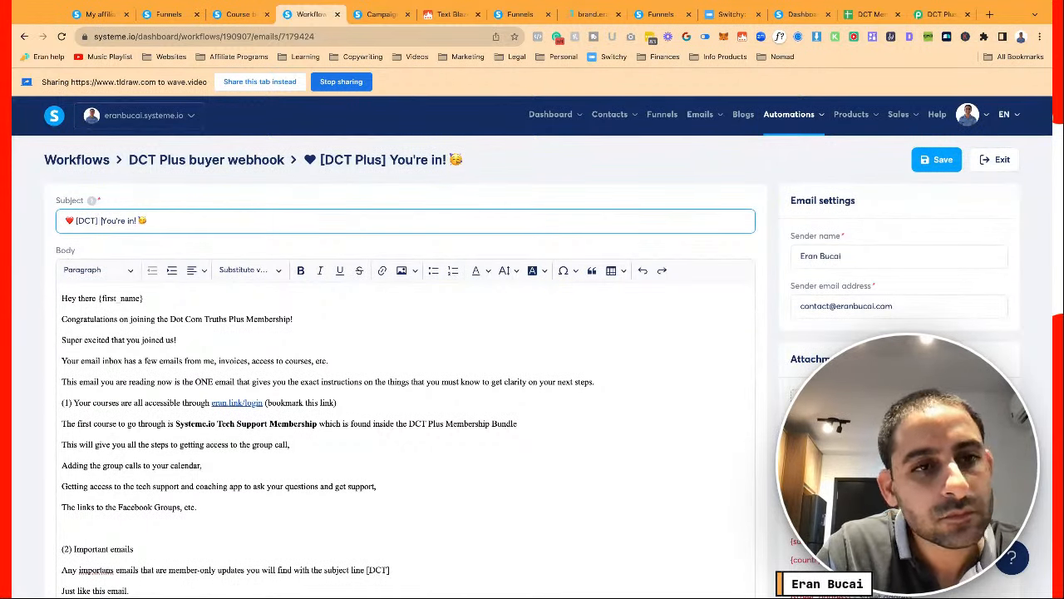
{"action": "type", "text": "Plus"}
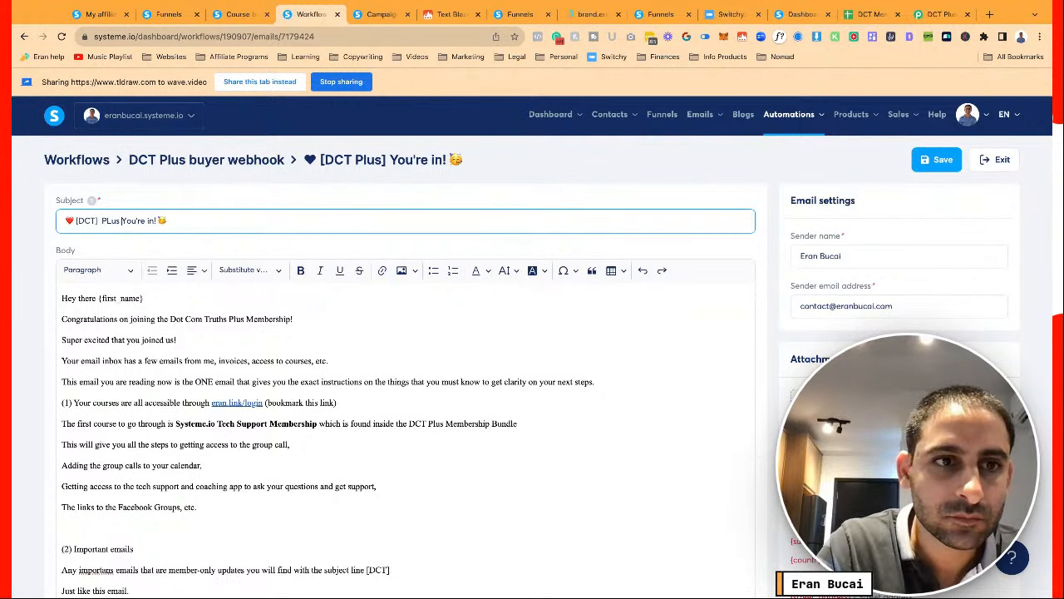
{"action": "key", "text": "BackSpace"}
{"action": "key", "text": "BackSpace"}
{"action": "key", "text": "BackSpace"}
{"action": "key", "text": "BackSpace"}
{"action": "type", "text": "lus Member,"}
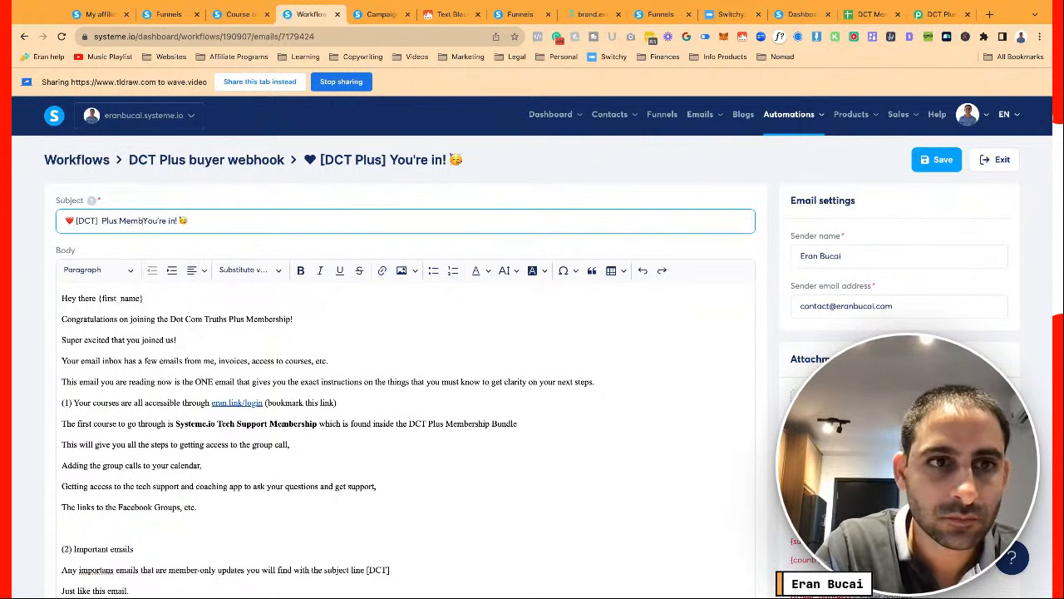
{"action": "key", "text": "shift+Right"}
{"action": "type", "text": "y"}
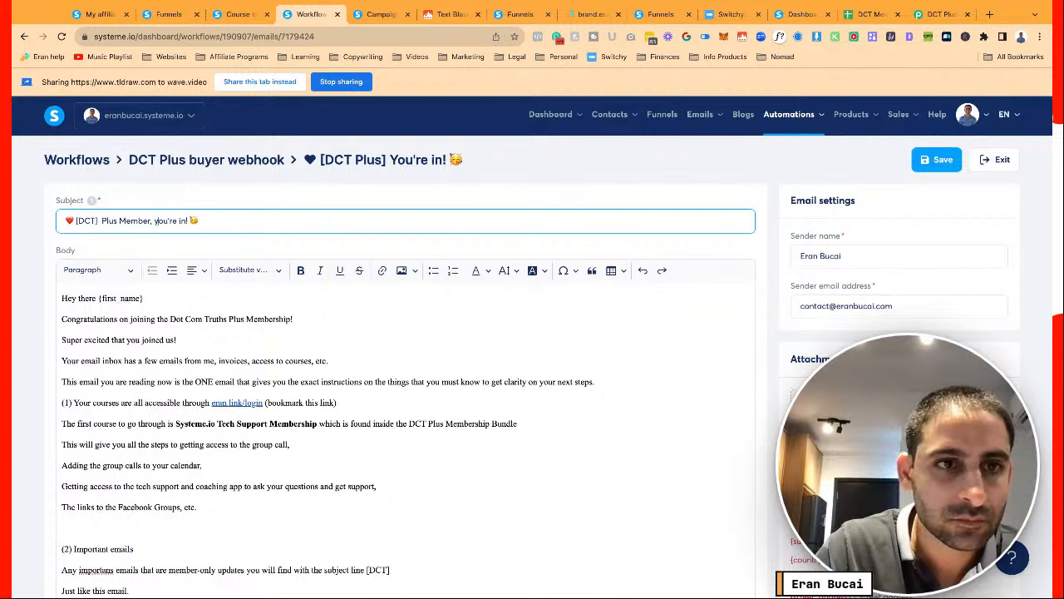
{"action": "left_click", "coordinate": [137, 321]}
{"action": "scroll", "coordinate": [137, 321], "scroll_direction": "down", "scroll_amount": 1}
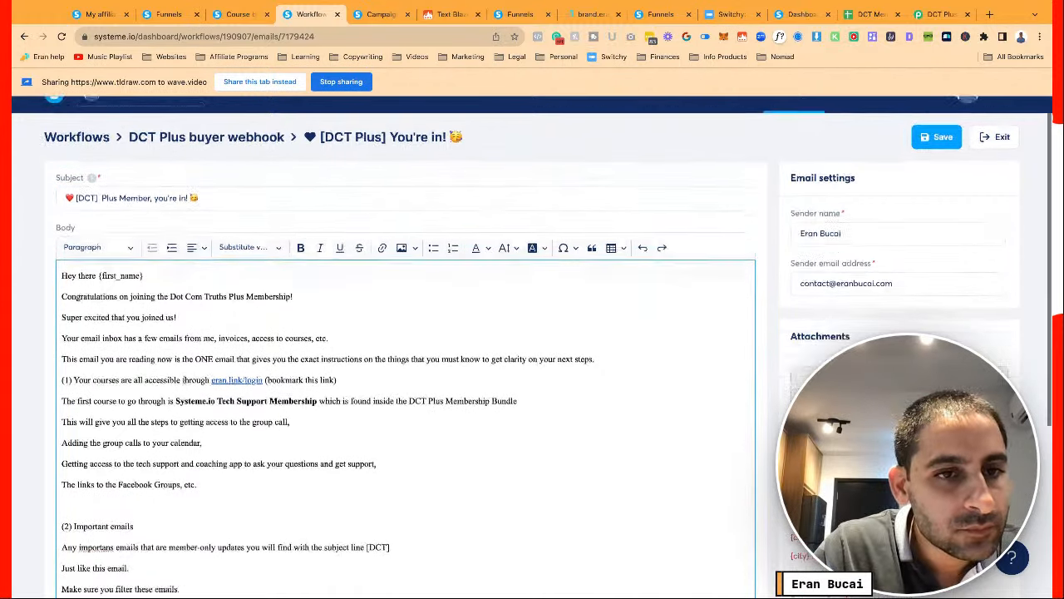
{"action": "scroll", "coordinate": [154, 254], "scroll_direction": "down", "scroll_amount": 3}
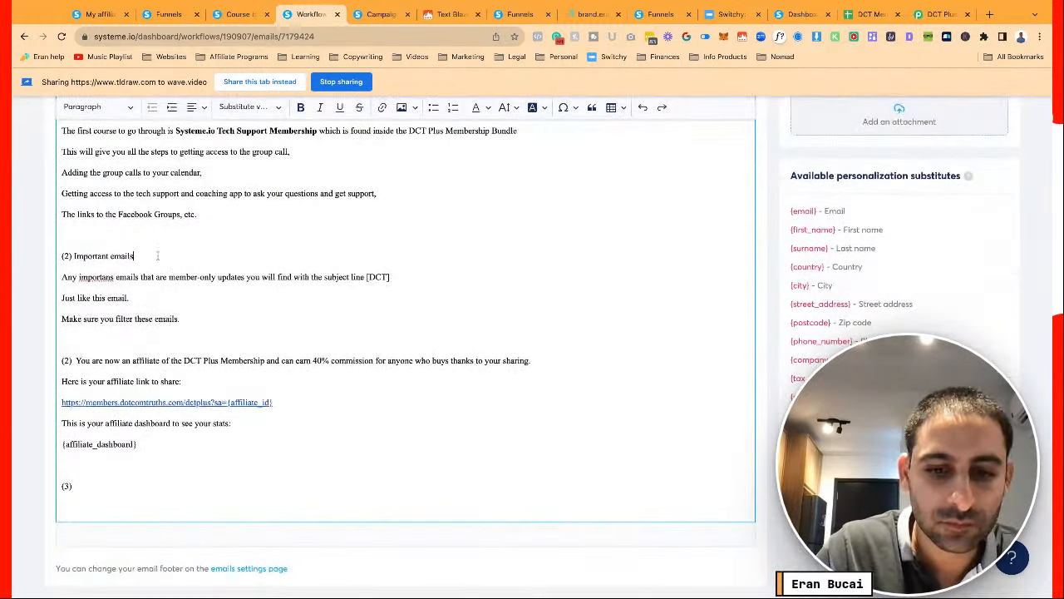
Bold the '(2) Important emails' heading and append [DCT] to it
{"action": "triple_click", "coordinate": [158, 256]}
{"action": "key", "text": "ctrl+b"}
{"action": "key", "text": "End"}
{"action": "type", "text": "[DCT]"}
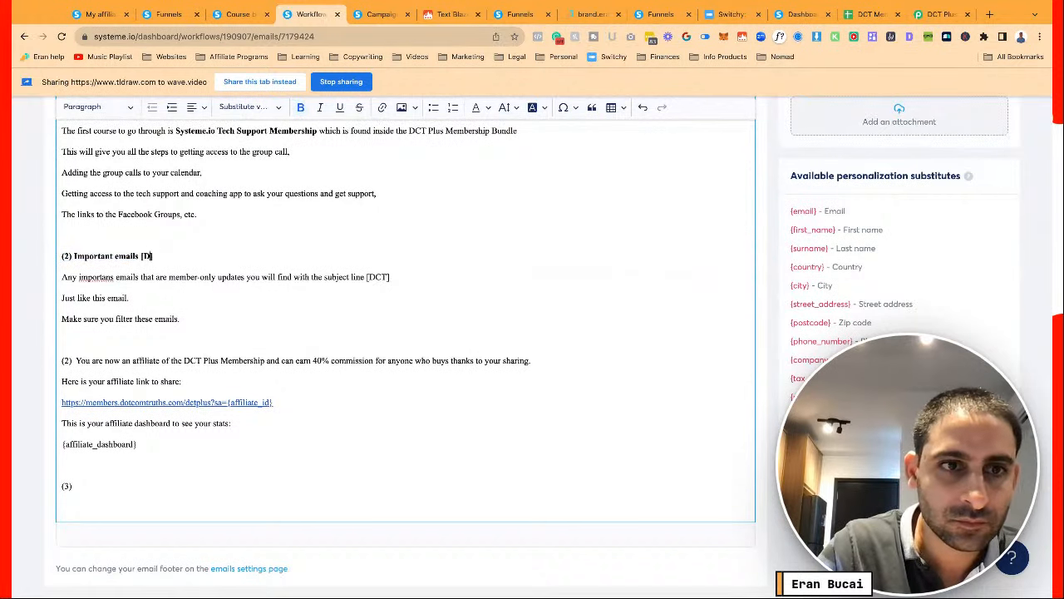
Add a bold 'Affiliate 40% recurring commission' heading above the affiliate paragraph
{"action": "left_click", "coordinate": [77, 360]}
{"action": "type", "text": "Affiliate"}
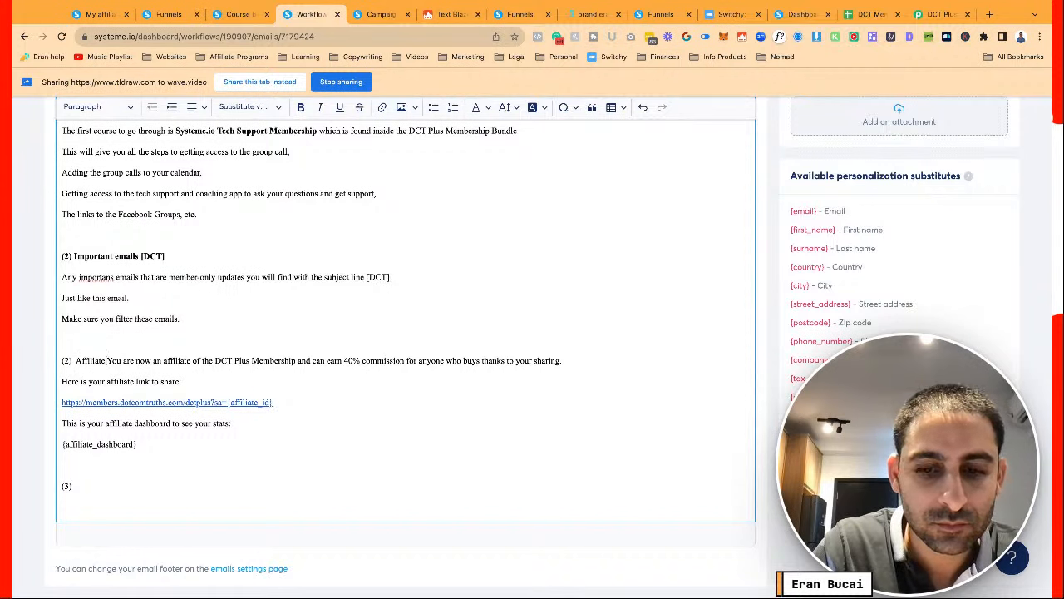
{"action": "type", "text": " 30% recurring"}
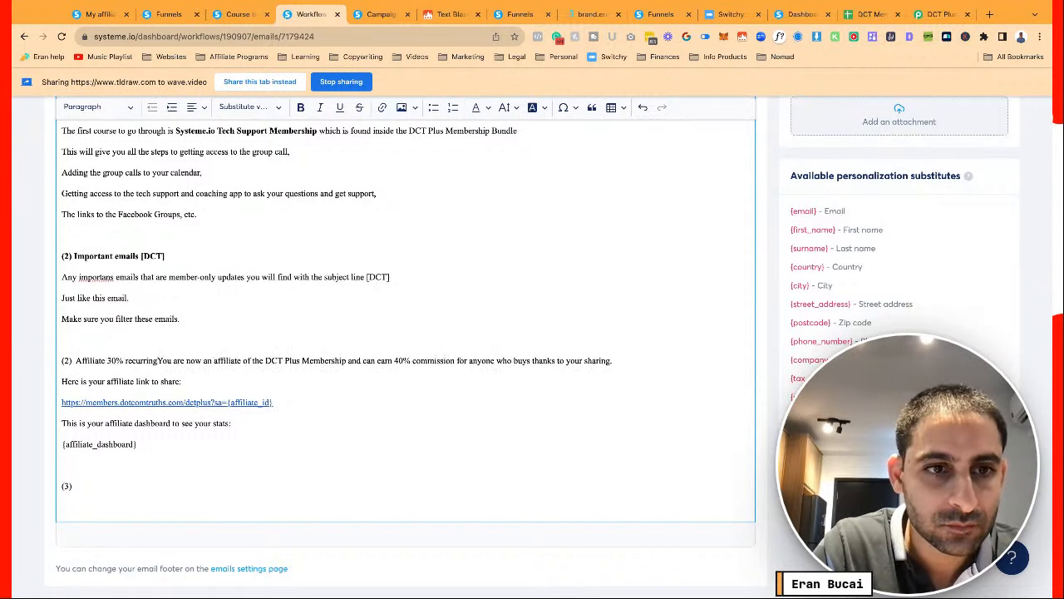
{"action": "type", "text": " commission"}
{"action": "key", "text": "Return"}
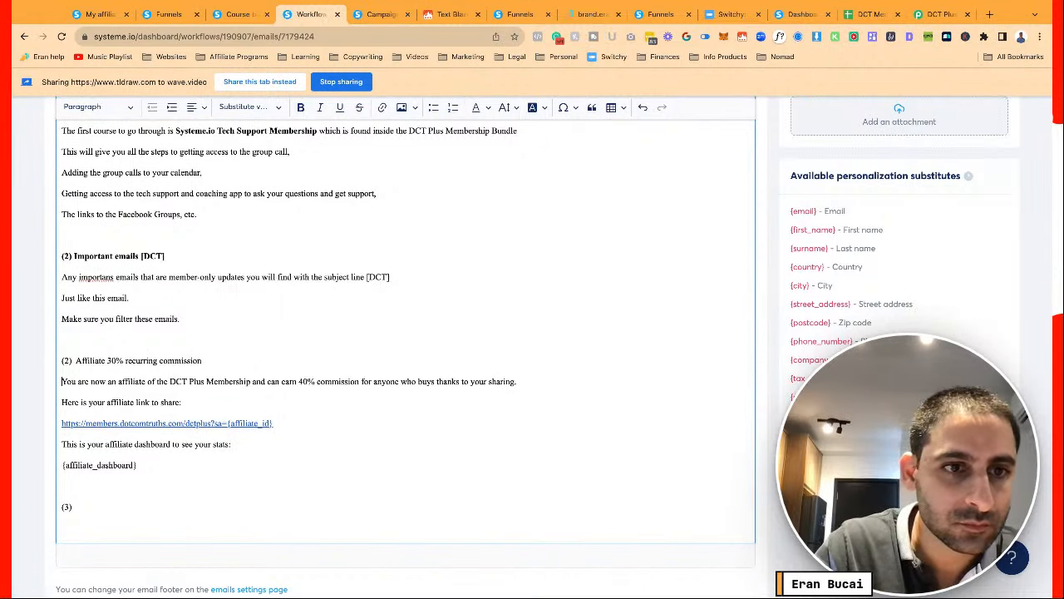
{"action": "left_click", "coordinate": [110, 363]}
{"action": "key", "text": "BackSpace"}
{"action": "type", "text": "4"}
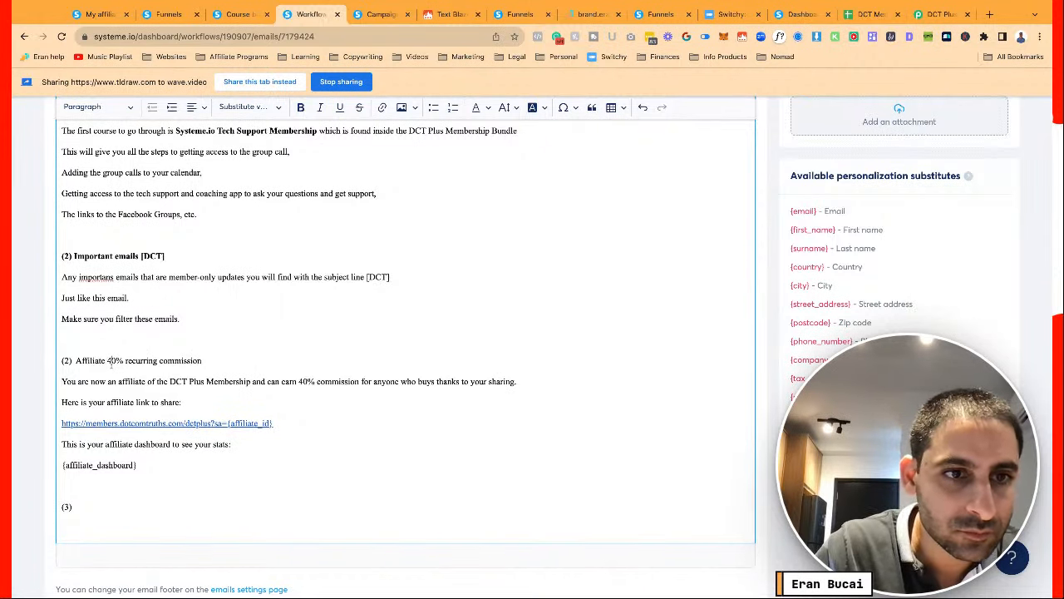
{"action": "key", "text": "shift+End"}
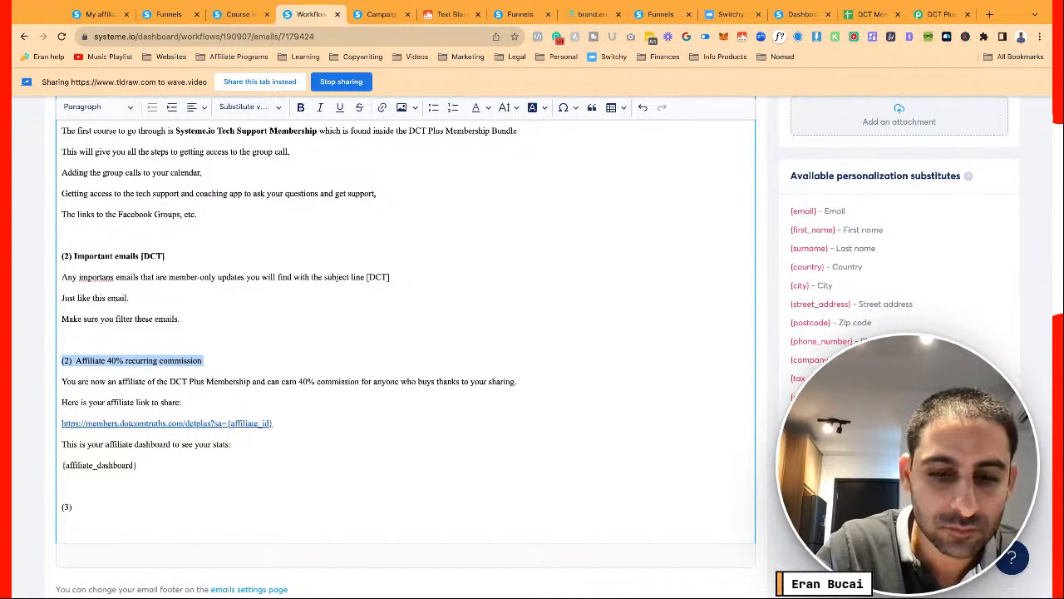
{"action": "key", "text": "ctrl+b"}
{"action": "left_click", "coordinate": [163, 359]}
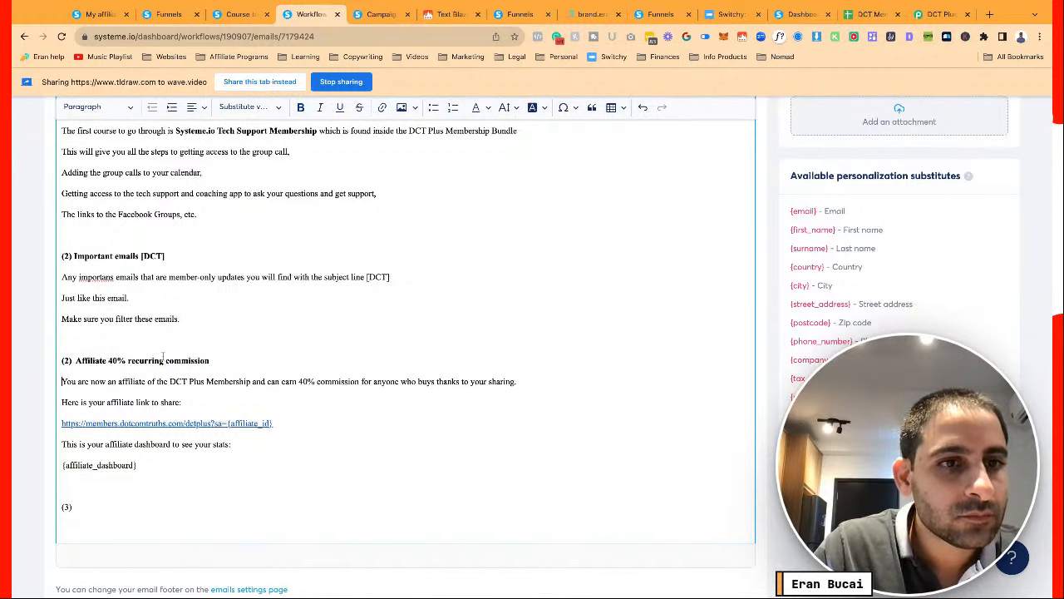
{"action": "scroll", "coordinate": [163, 358], "scroll_direction": "up", "scroll_amount": 3}
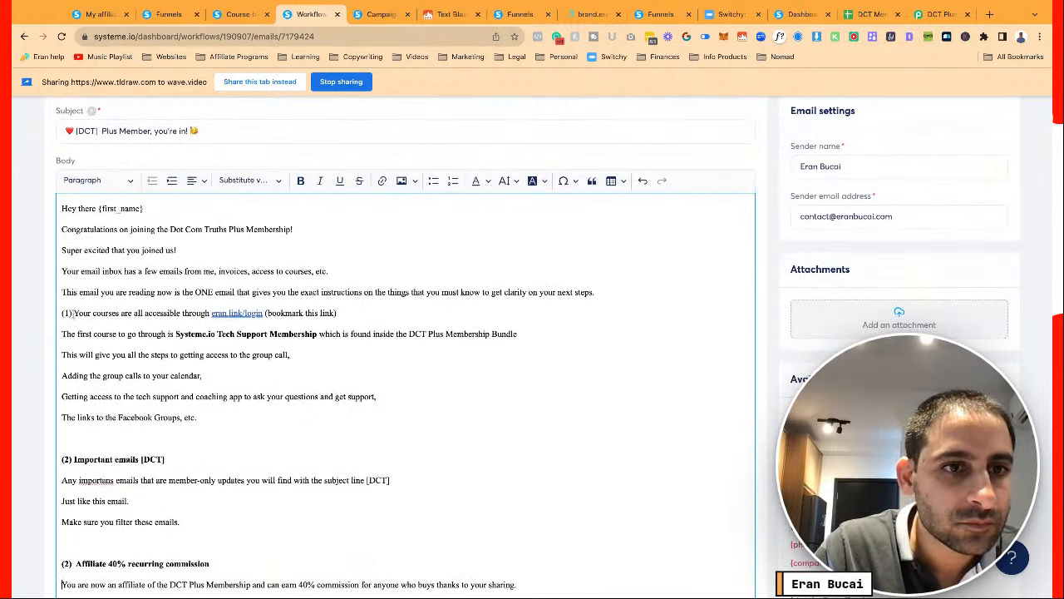
Split out a bold '(1) Your Onboarding:' heading line
{"action": "left_click", "coordinate": [74, 312]}
{"action": "key", "text": "Return"}
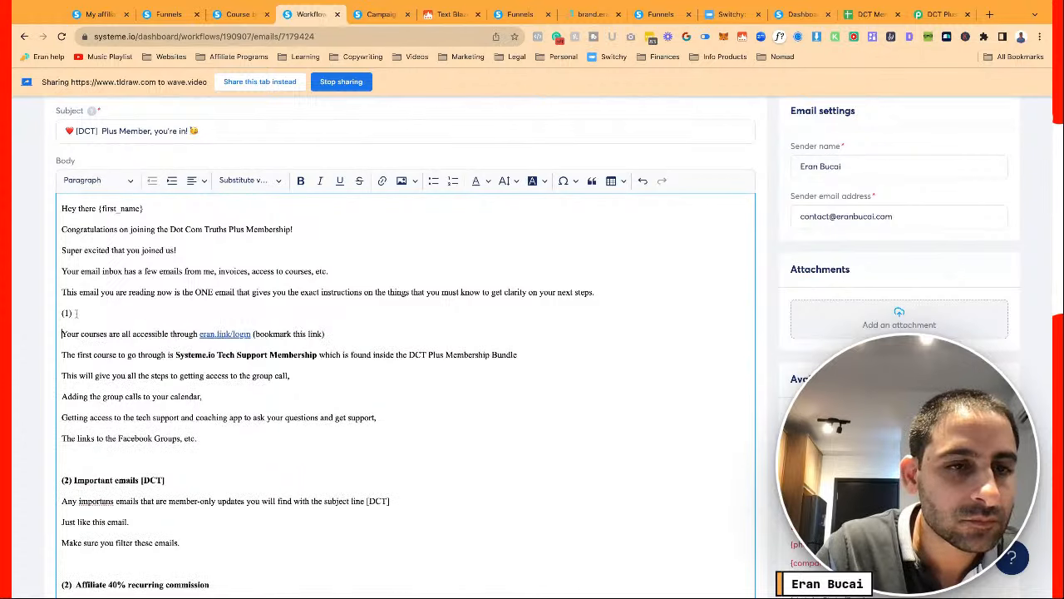
{"action": "type", "text": "Your next step"}
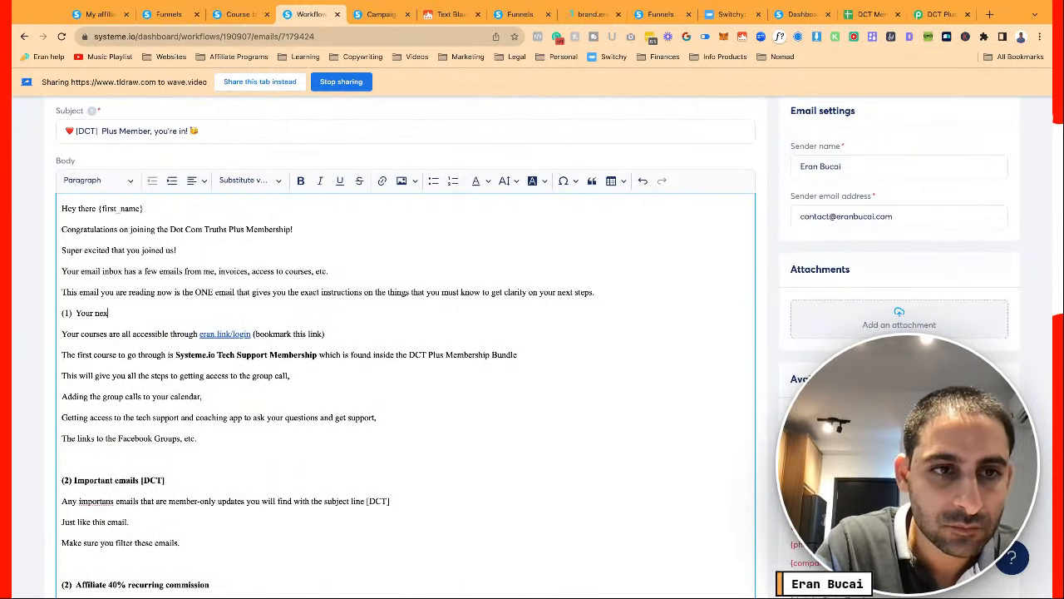
{"action": "key", "text": "BackSpace"}
{"action": "key", "text": "BackSpace"}
{"action": "key", "text": "BackSpace"}
{"action": "key", "text": "BackSpace"}
{"action": "key", "text": "BackSpace"}
{"action": "key", "text": "BackSpace"}
{"action": "key", "text": "BackSpace"}
{"action": "key", "text": "BackSpace"}
{"action": "key", "text": "BackSpace"}
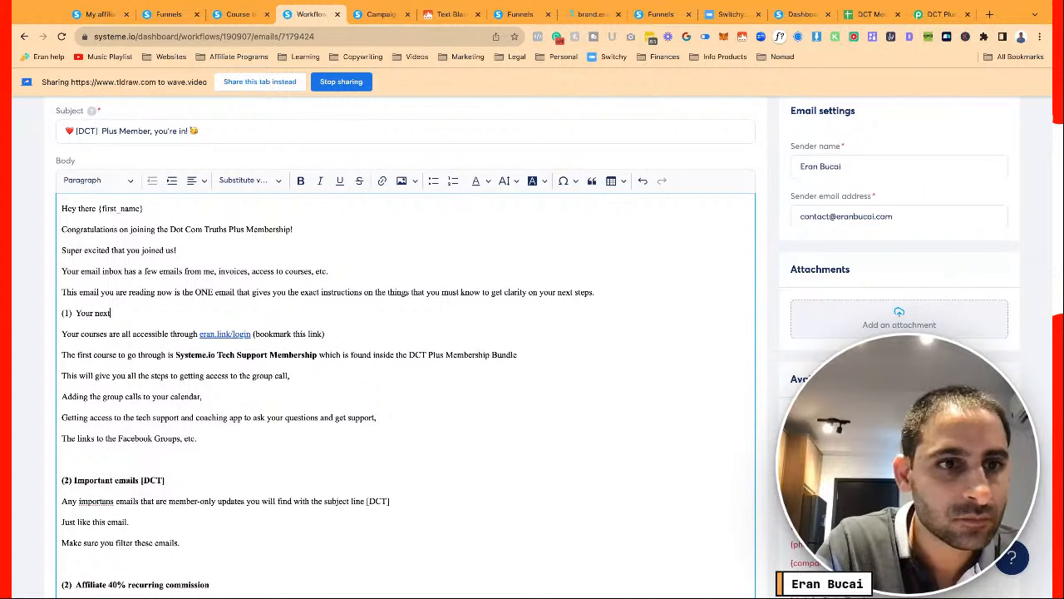
{"action": "type", "text": "Onboarding:"}
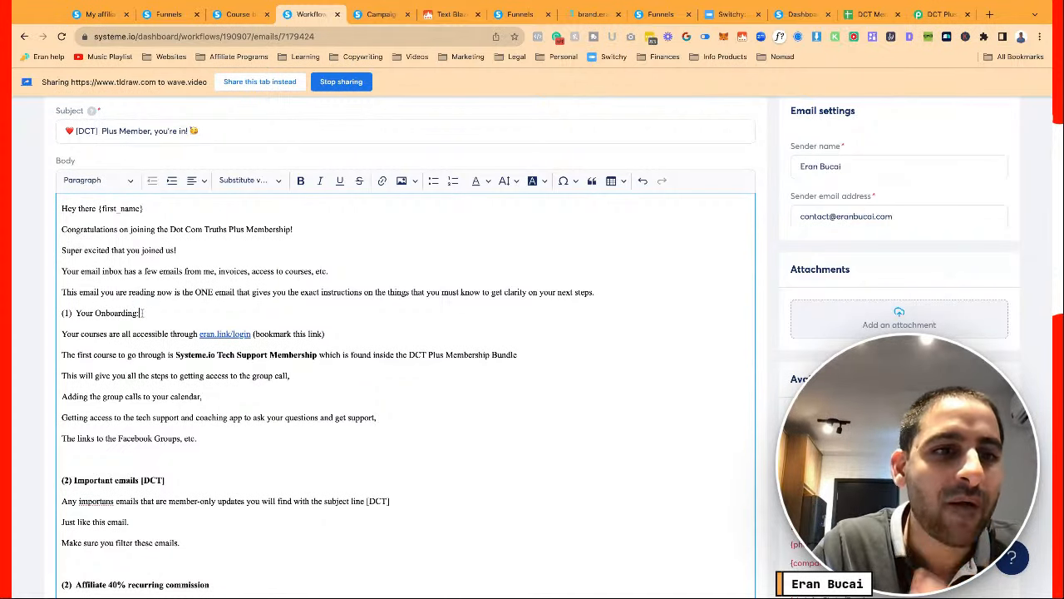
{"action": "left_click_drag", "start_coordinate": [139, 314], "coordinate": [36, 316]}
{"action": "key", "text": "ctrl+b"}
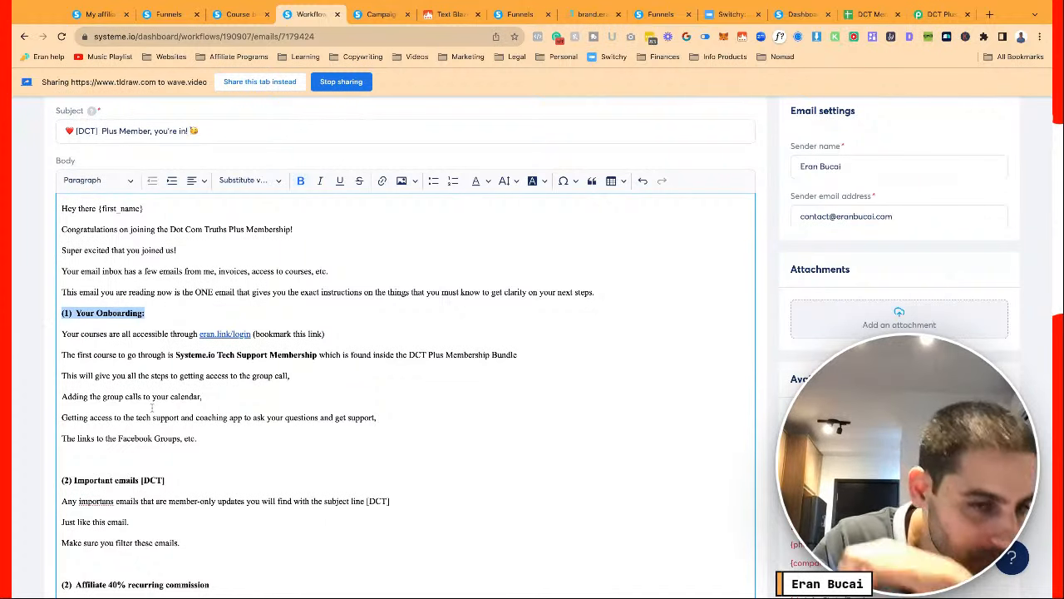
{"action": "left_click", "coordinate": [199, 438]}
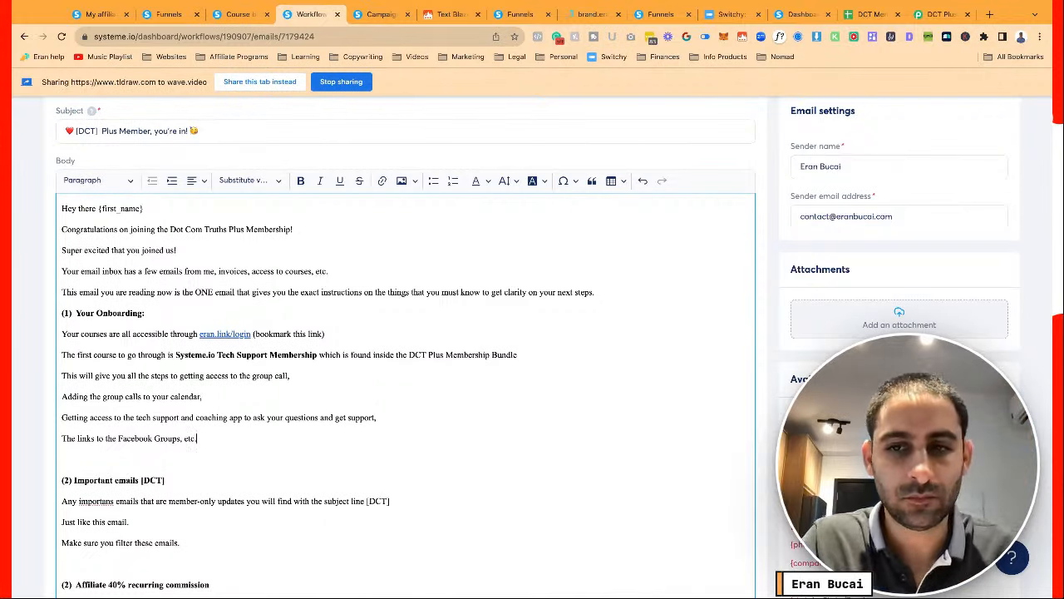
{"action": "scroll", "coordinate": [303, 414], "scroll_direction": "down", "scroll_amount": 1}
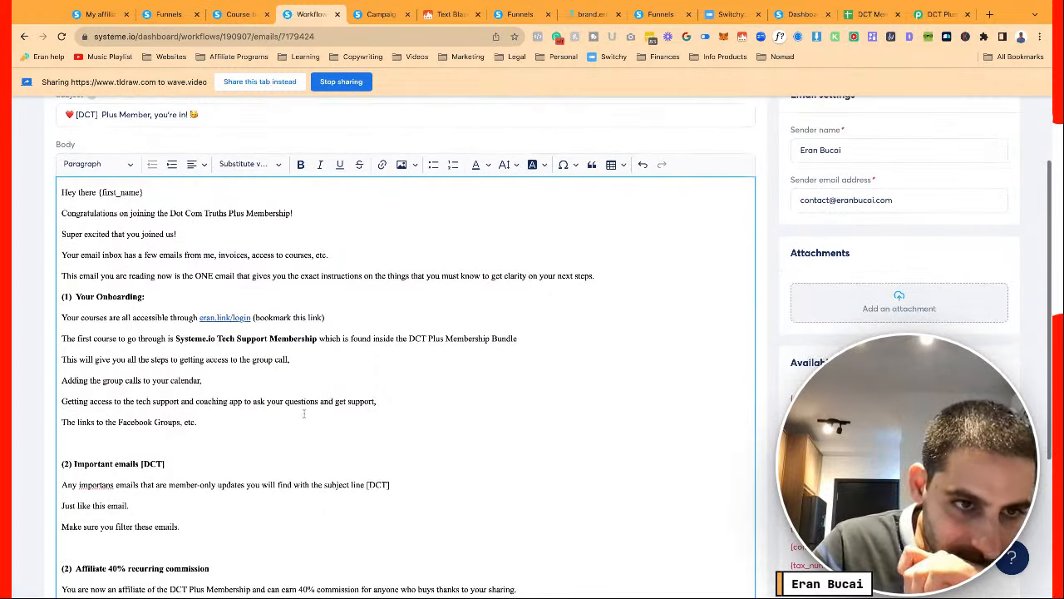
{"action": "scroll", "coordinate": [304, 414], "scroll_direction": "down", "scroll_amount": 2}
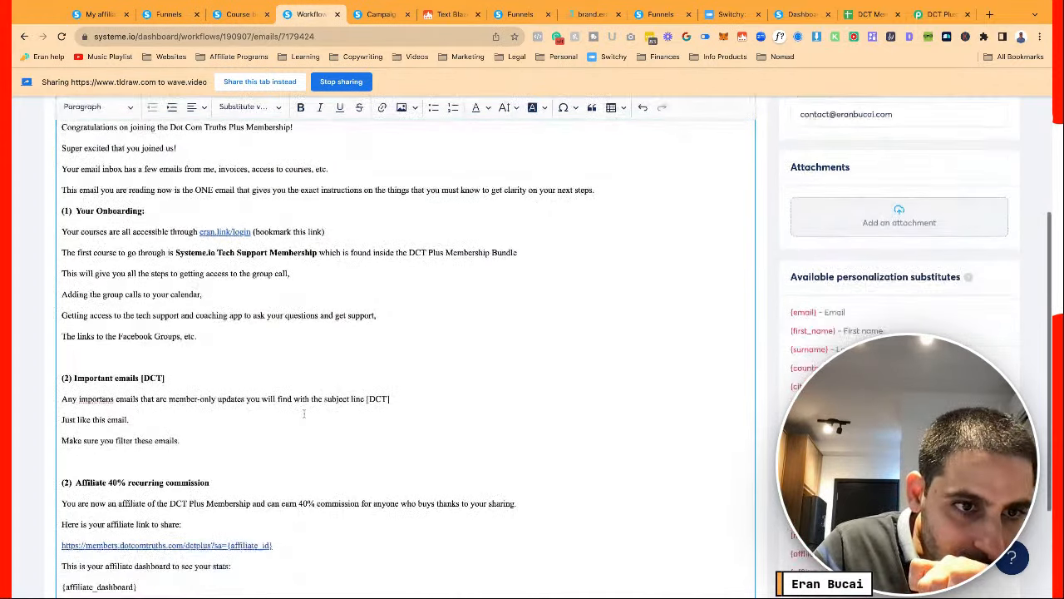
{"action": "scroll", "coordinate": [270, 370], "scroll_direction": "up", "scroll_amount": 5}
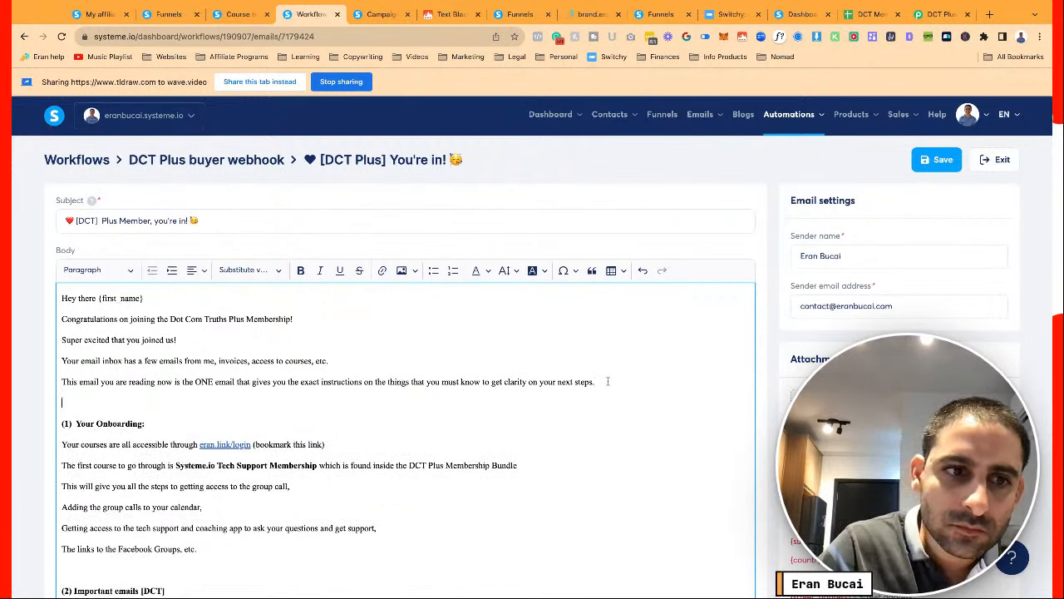
{"action": "scroll", "coordinate": [242, 491], "scroll_direction": "down", "scroll_amount": 4}
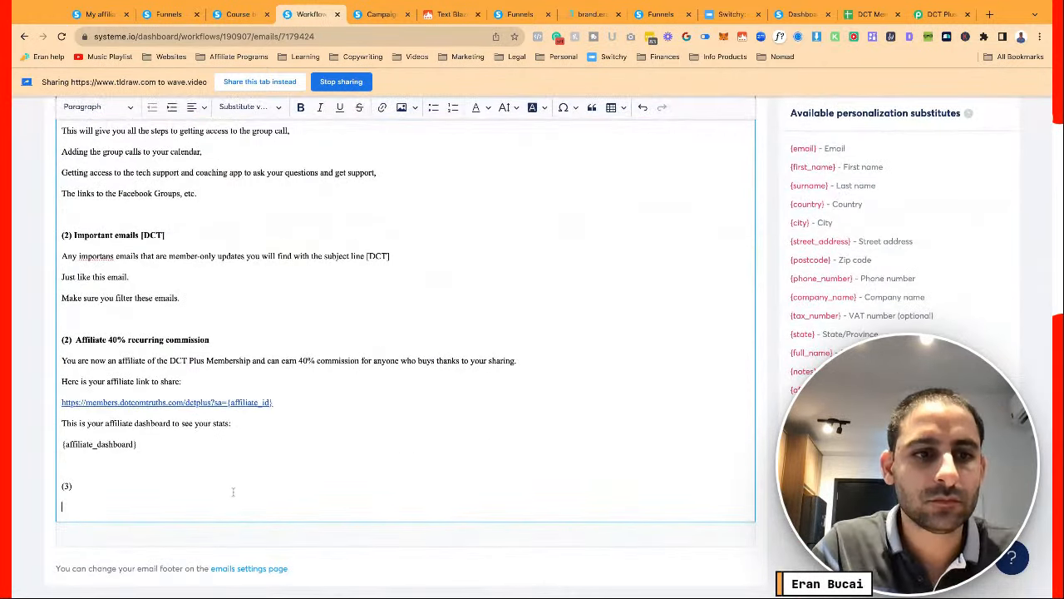
Replace the '(3)' line with 'Feel free to reply to me to this email to let me know once you have done the onboarding step'
{"action": "triple_click", "coordinate": [234, 491]}
{"action": "type", "text": "F"}
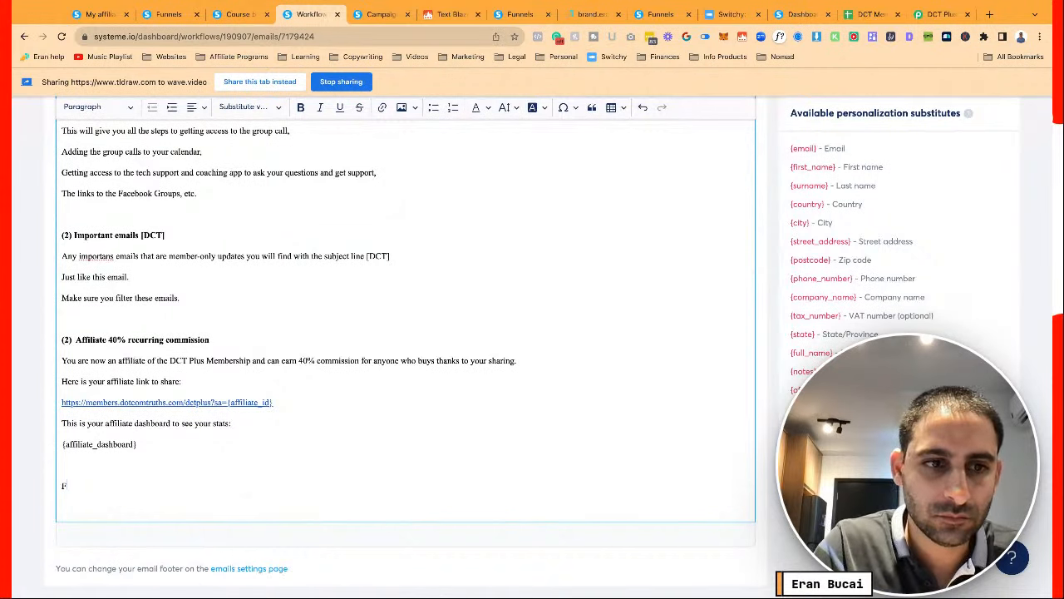
{"action": "type", "text": "eel free to reply to me"}
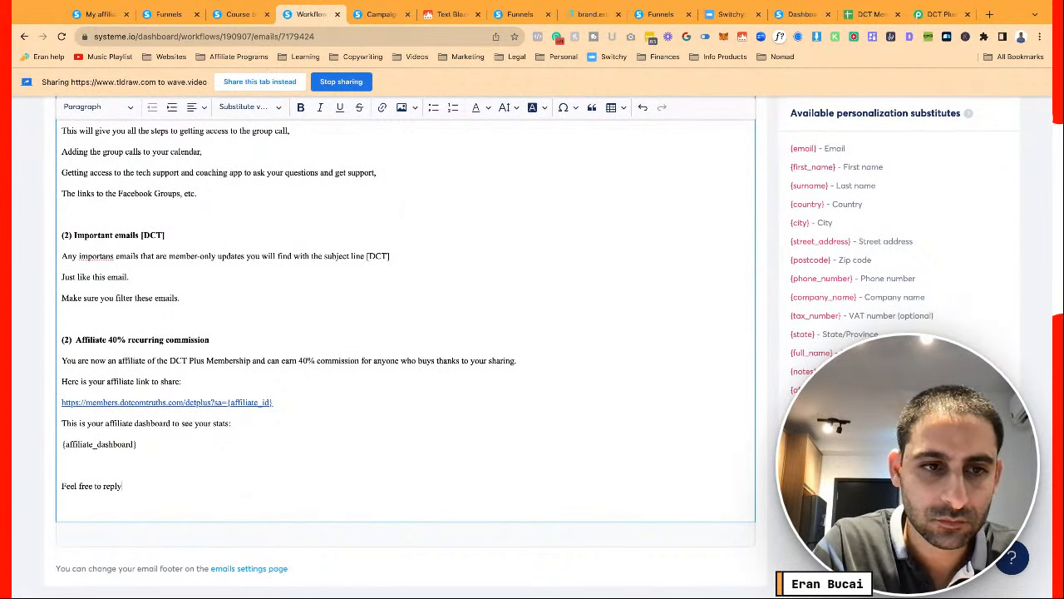
{"action": "type", "text": "to thi"}
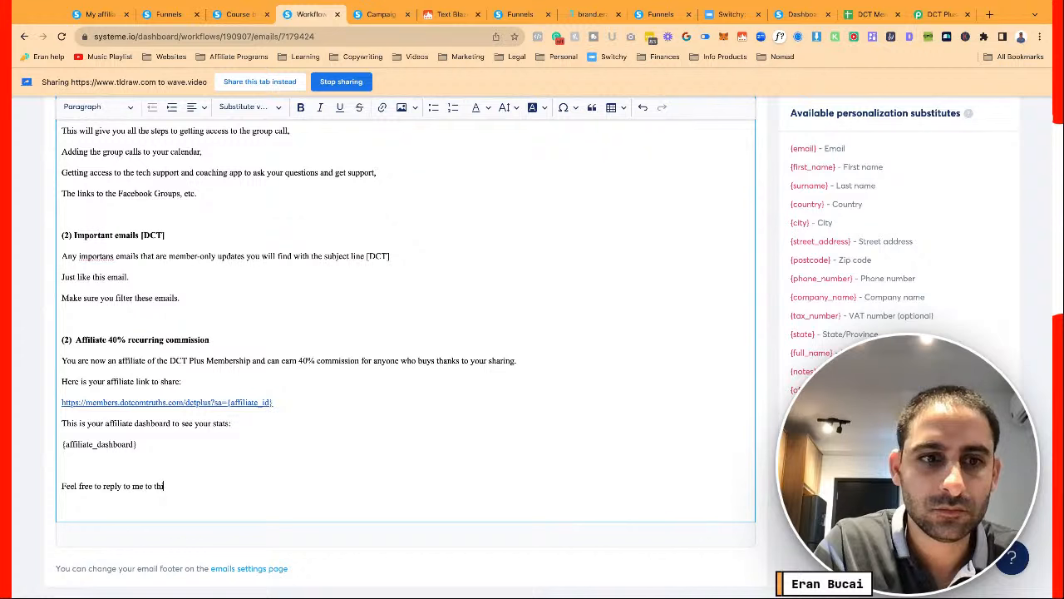
{"action": "type", "text": "s email to let me kn"}
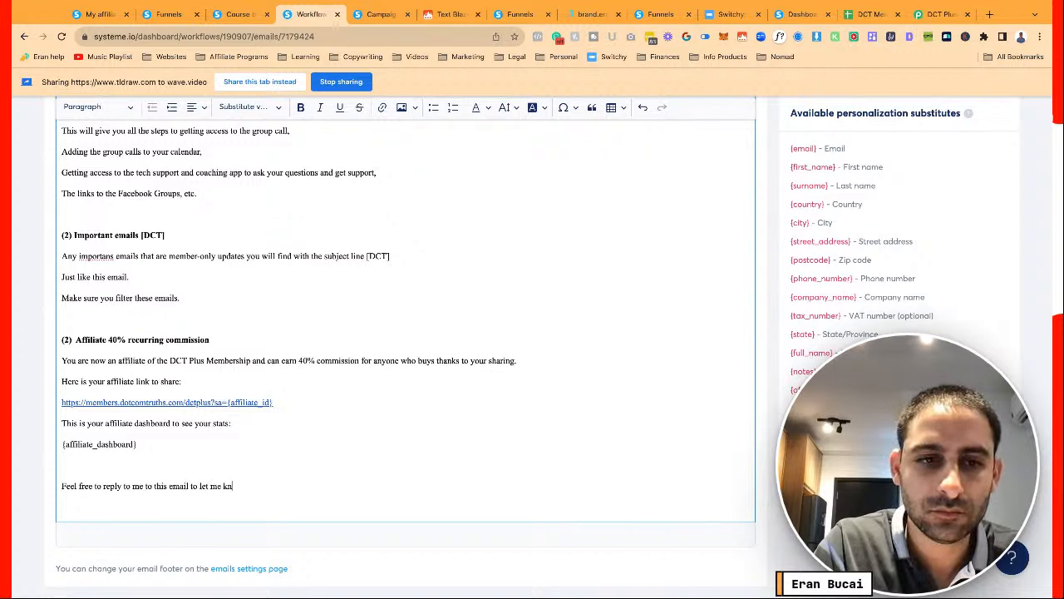
{"action": "type", "text": "ow once you have done t"}
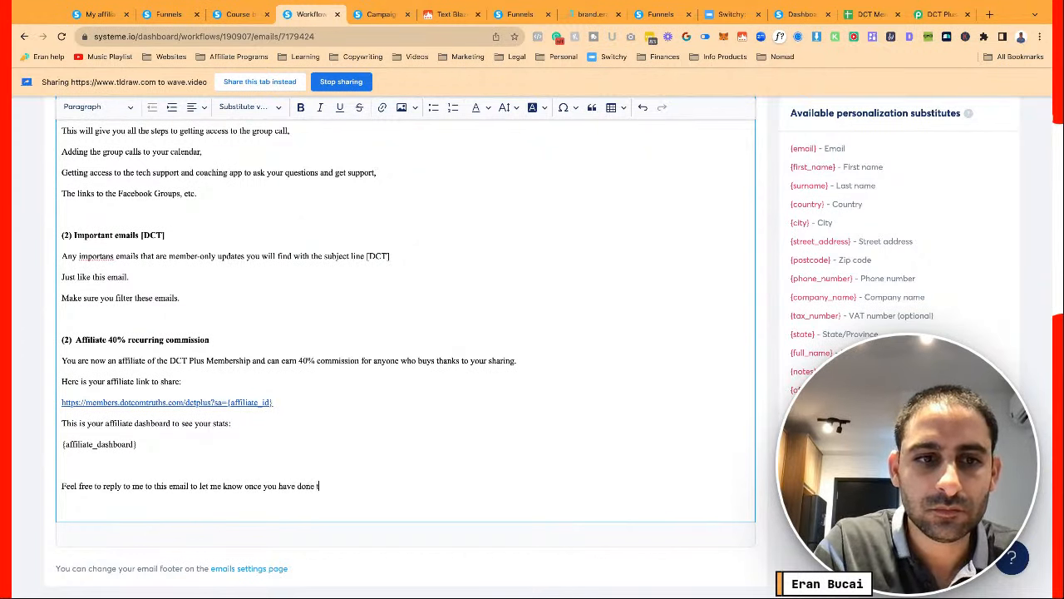
{"action": "type", "text": "he onboarding steps"}
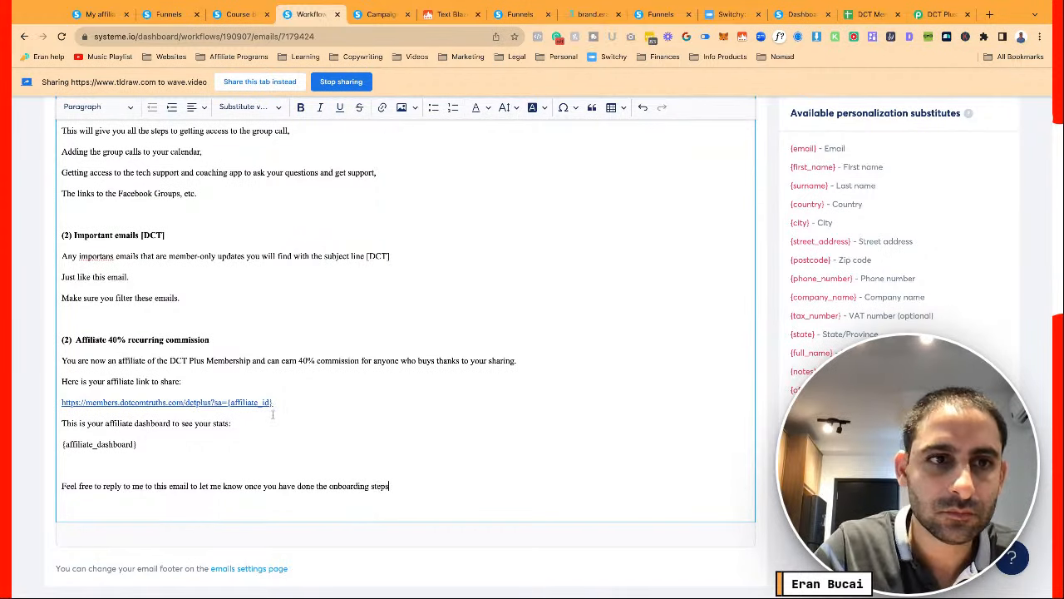
{"action": "scroll", "coordinate": [272, 414], "scroll_direction": "up", "scroll_amount": 3}
{"action": "scroll", "coordinate": [271, 414], "scroll_direction": "down", "scroll_amount": 3}
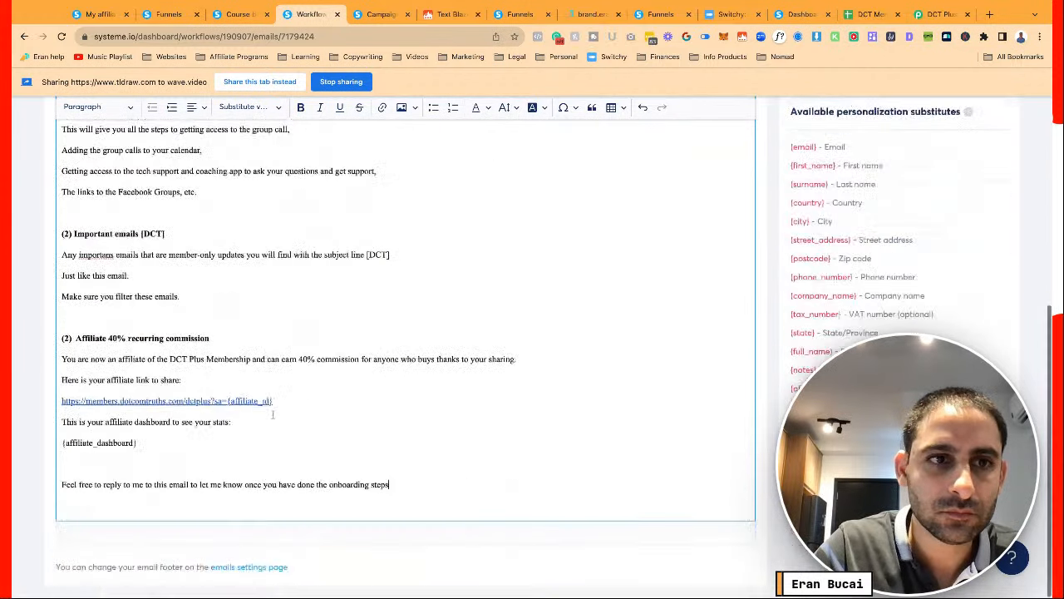
{"action": "scroll", "coordinate": [271, 414], "scroll_direction": "up", "scroll_amount": 3}
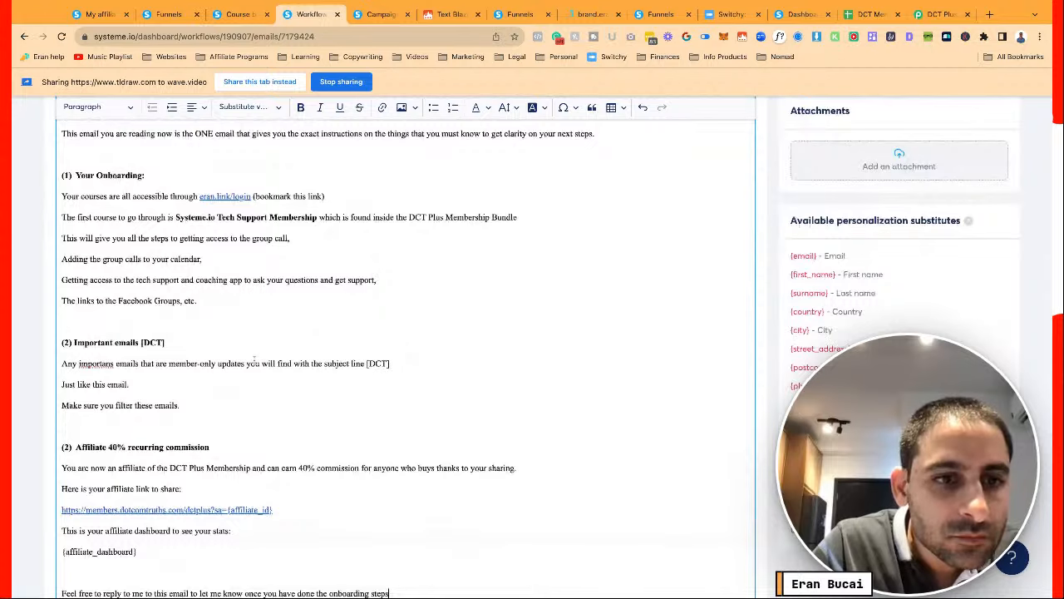
{"action": "scroll", "coordinate": [254, 359], "scroll_direction": "down", "scroll_amount": 3}
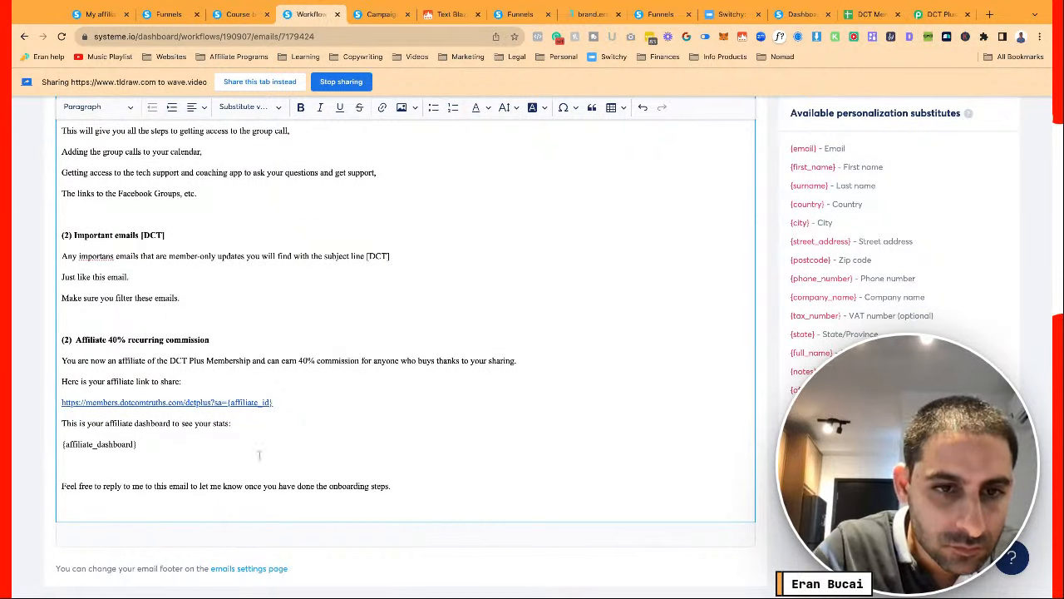
Add 'that you received this email.', an 'And also' line, 'Looking forward to serving you!' and the sender's name
{"action": "left_click", "coordinate": [244, 486]}
{"action": "type", "text": "that you "}
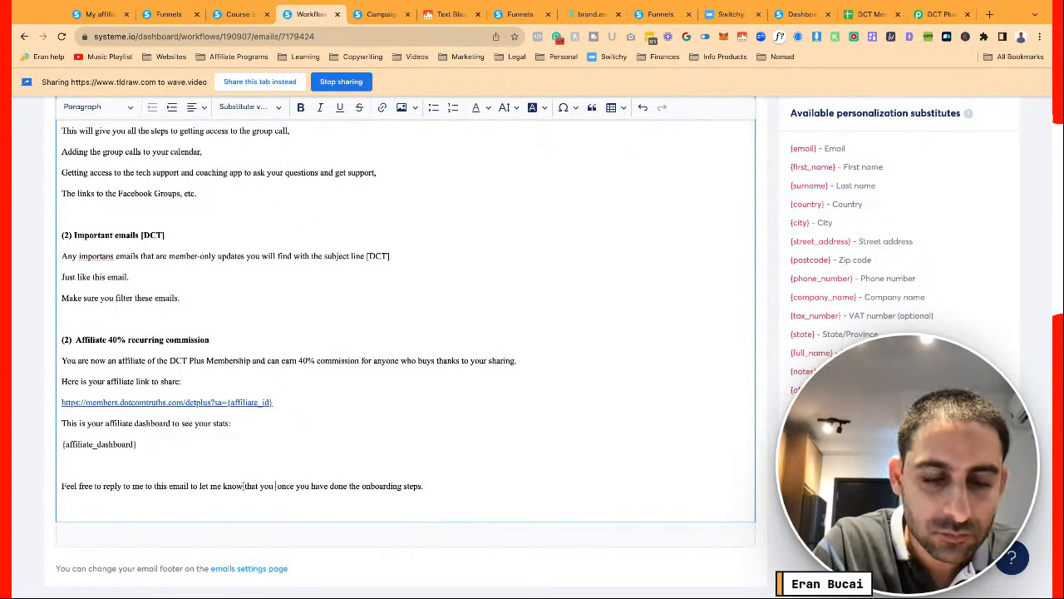
{"action": "type", "text": "received this email."}
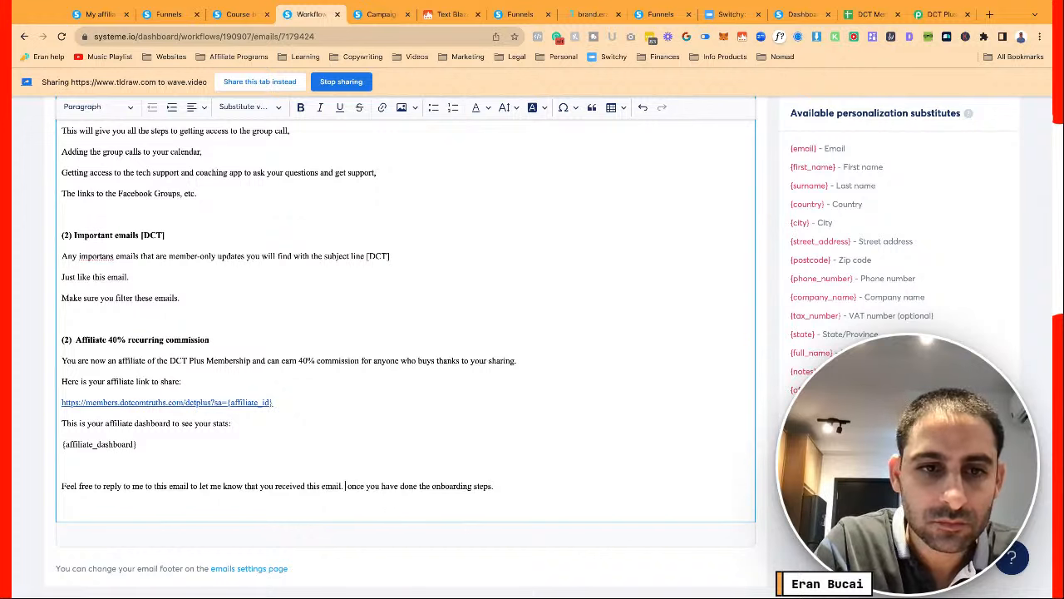
{"action": "key", "text": "Return"}
{"action": "type", "text": "And also"}
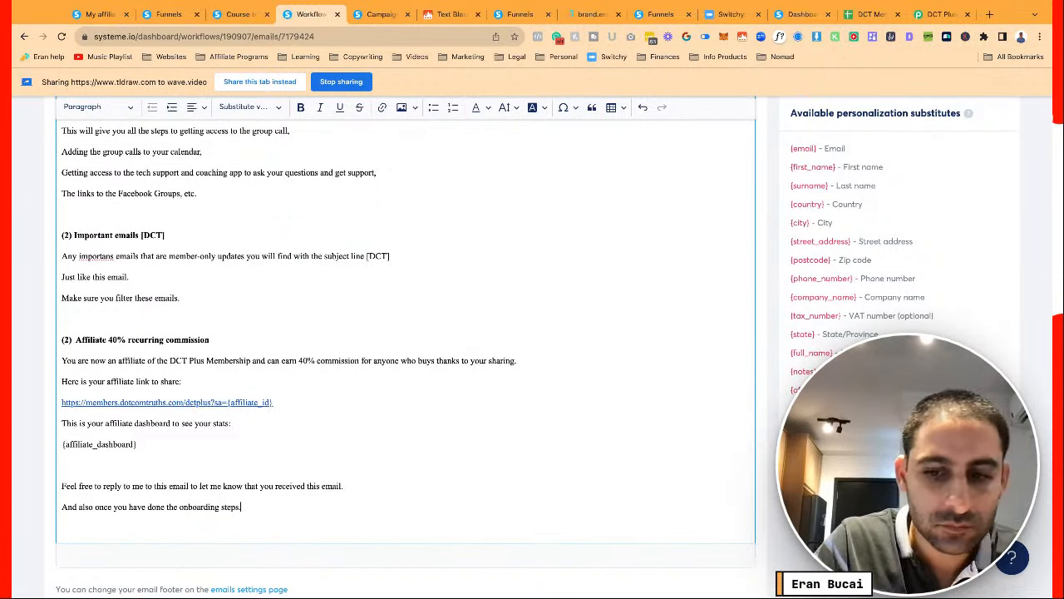
{"action": "key", "text": "Return"}
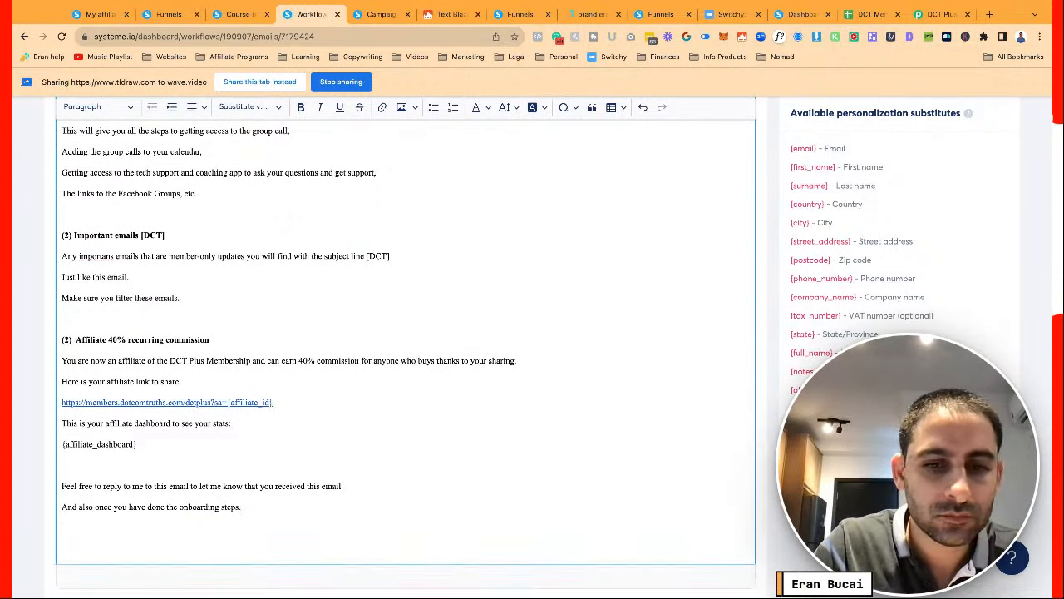
{"action": "key", "text": "Return"}
{"action": "type", "text": "Ko"}
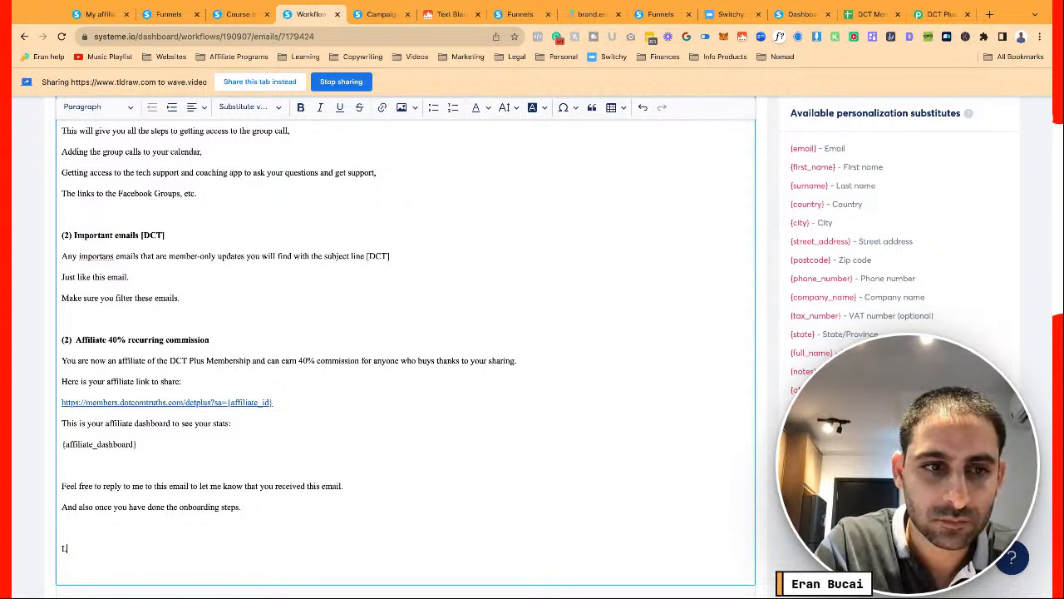
{"action": "type", "text": "ooking forward to s"}
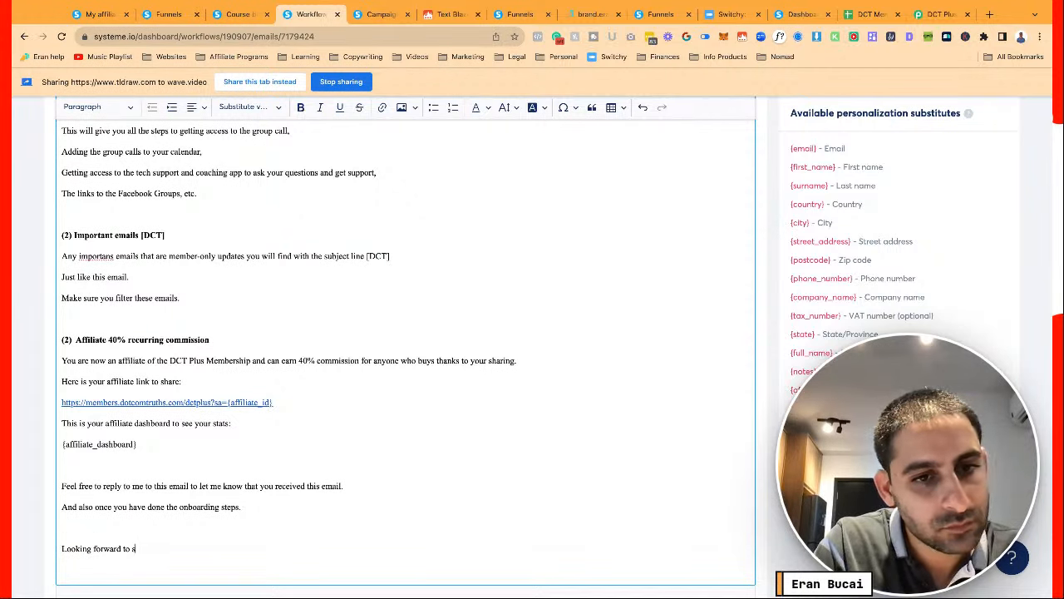
{"action": "type", "text": "erving you!"}
{"action": "key", "text": "Return"}
{"action": "key", "text": "Return"}
{"action": "type", "text": "Eran Bucai"}
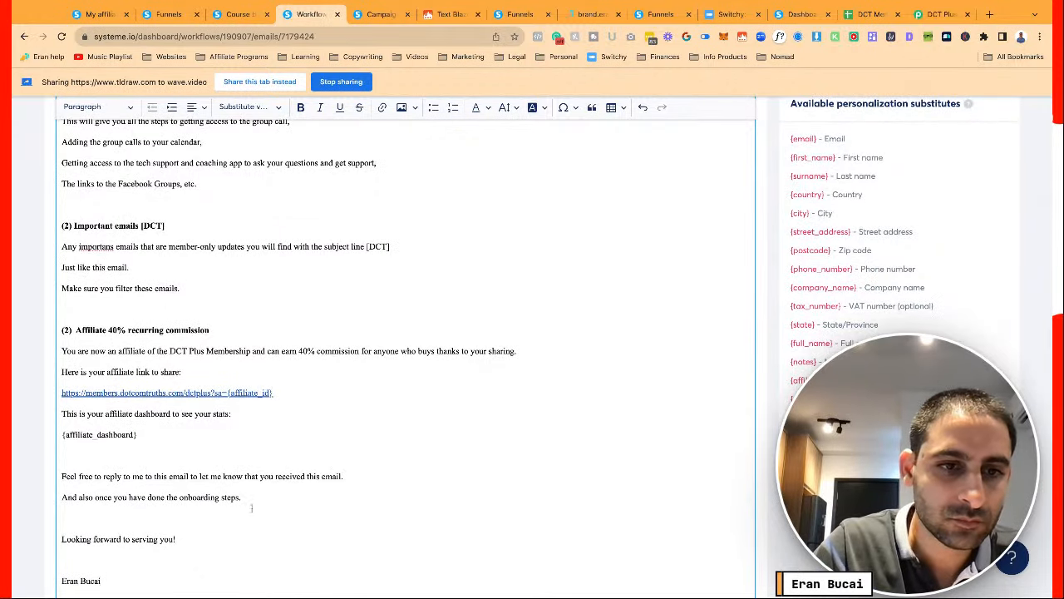
{"action": "key", "text": "ctrl+a"}
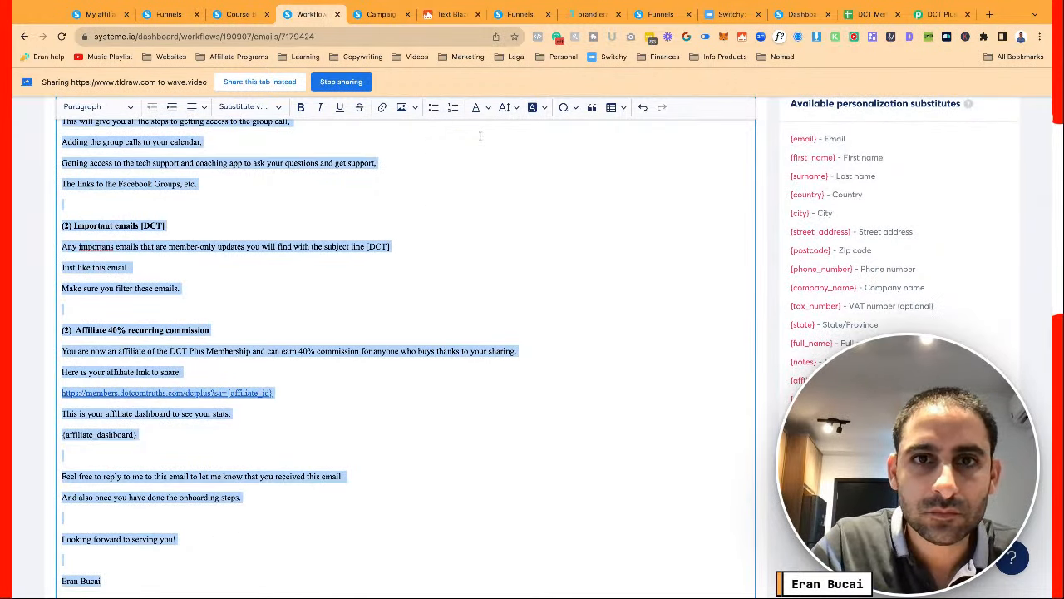
Set the whole email body's font size to 20
{"action": "left_click", "coordinate": [504, 107]}
{"action": "left_click", "coordinate": [511, 266]}
{"action": "left_click", "coordinate": [416, 284]}
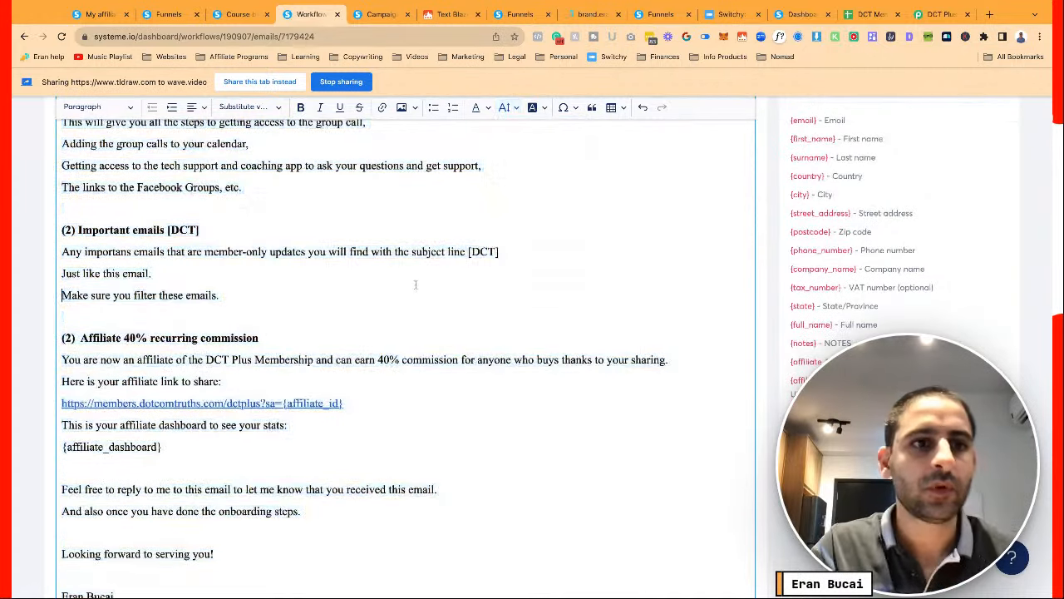
{"action": "scroll", "coordinate": [416, 284], "scroll_direction": "down", "scroll_amount": 2}
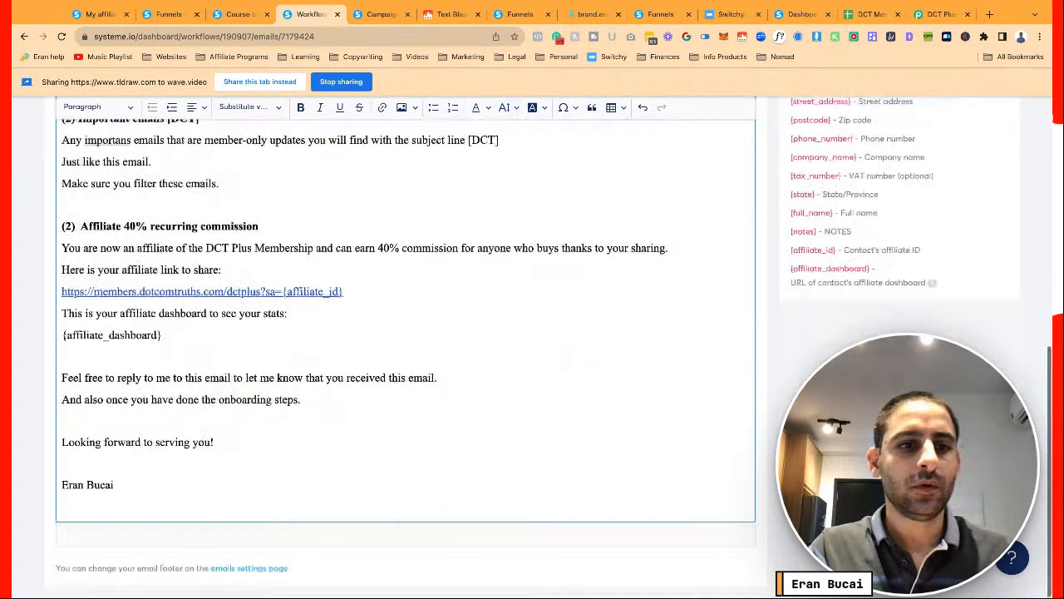
{"action": "scroll", "coordinate": [282, 304], "scroll_direction": "up", "scroll_amount": 1}
Re-confirm the affiliate link's URL and save the onboarding email
{"action": "left_click", "coordinate": [282, 305]}
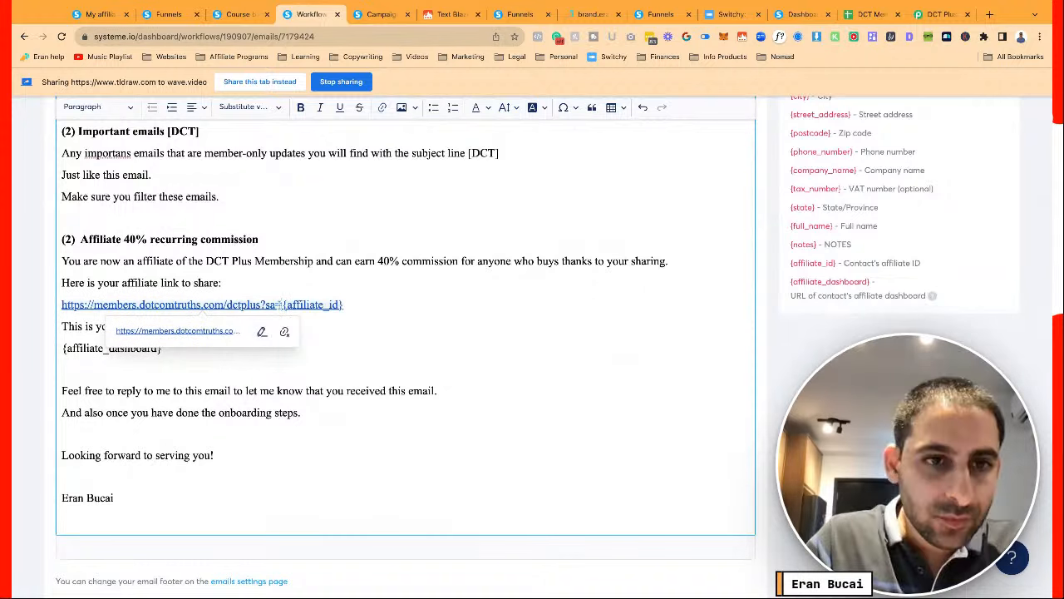
{"action": "left_click", "coordinate": [262, 332]}
{"action": "left_click", "coordinate": [238, 331]}
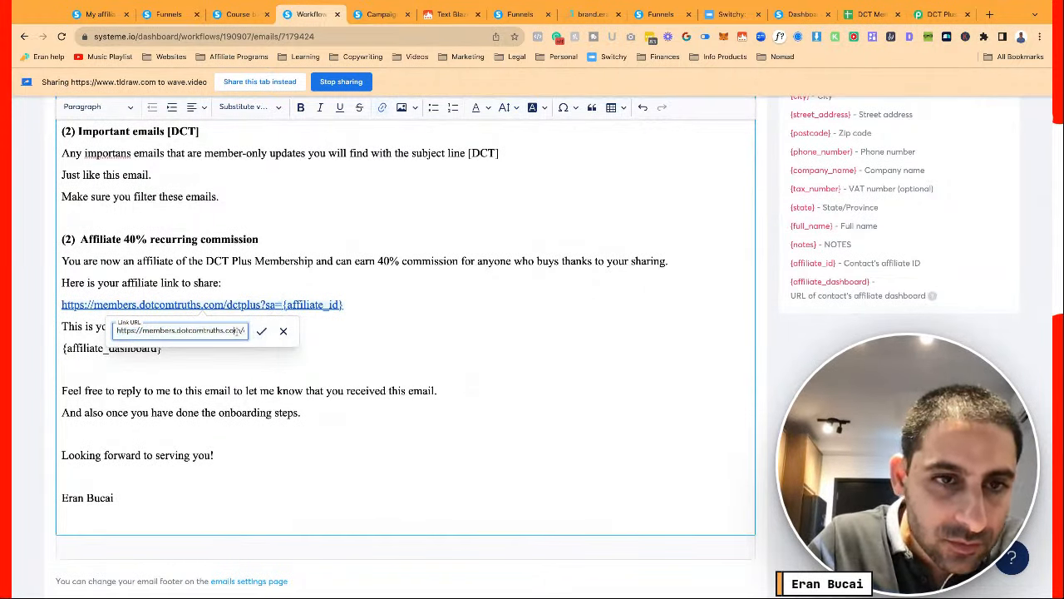
{"action": "scroll", "coordinate": [238, 331], "scroll_direction": "right", "scroll_amount": 2}
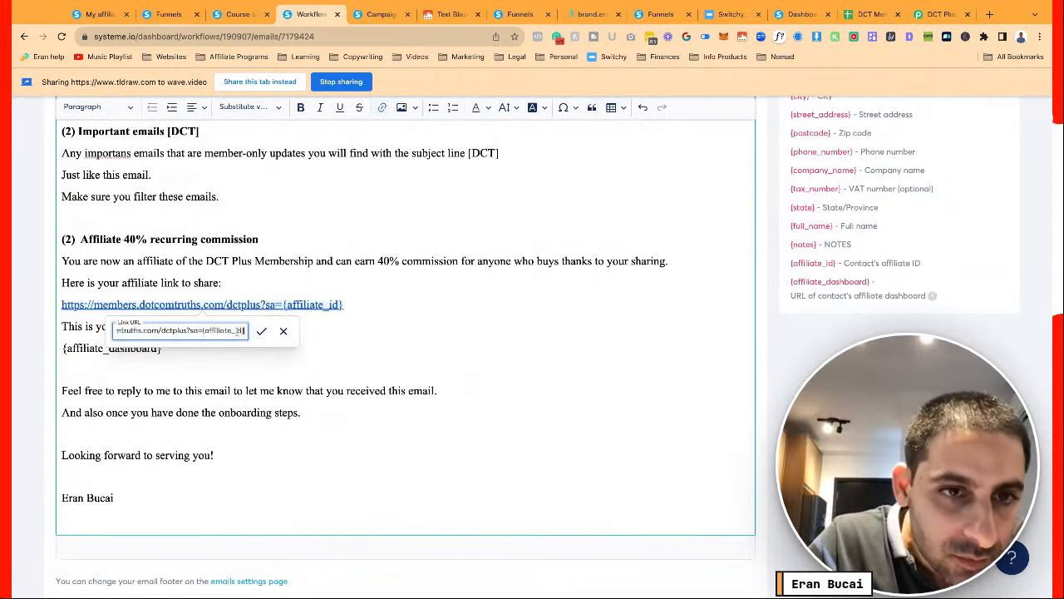
{"action": "left_click", "coordinate": [261, 331]}
{"action": "scroll", "coordinate": [259, 270], "scroll_direction": "up", "scroll_amount": 5}
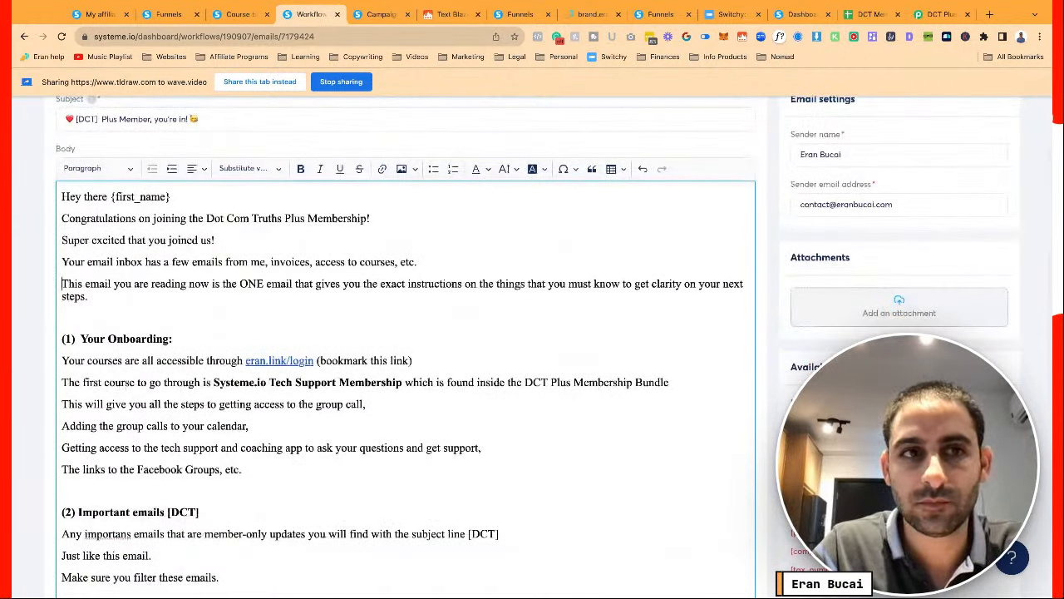
{"action": "key", "text": "ctrl+a"}
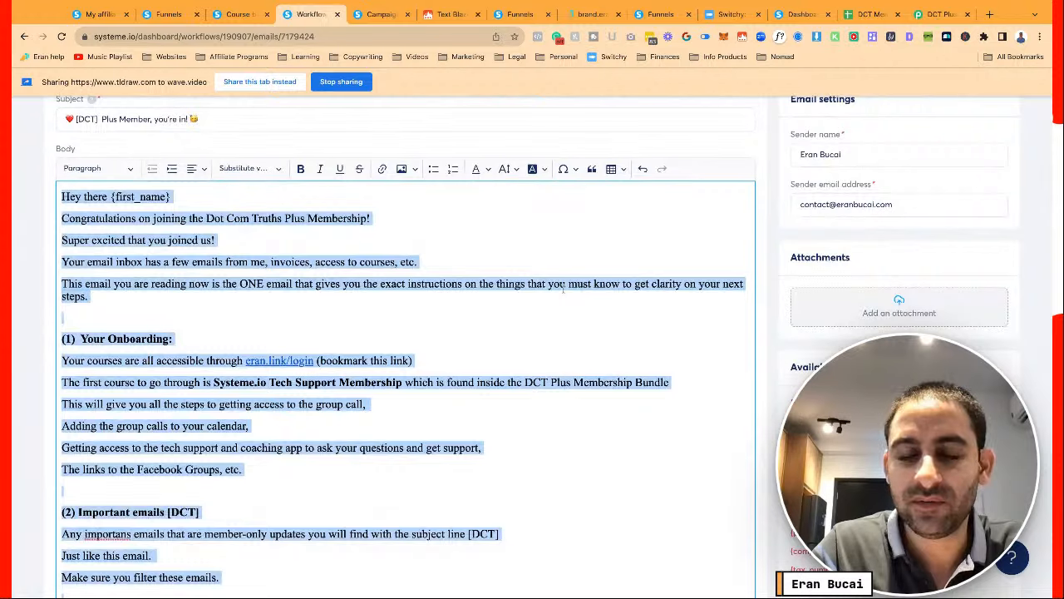
{"action": "scroll", "coordinate": [596, 313], "scroll_direction": "up", "scroll_amount": 2}
{"action": "scroll", "coordinate": [596, 313], "scroll_direction": "down", "scroll_amount": 1}
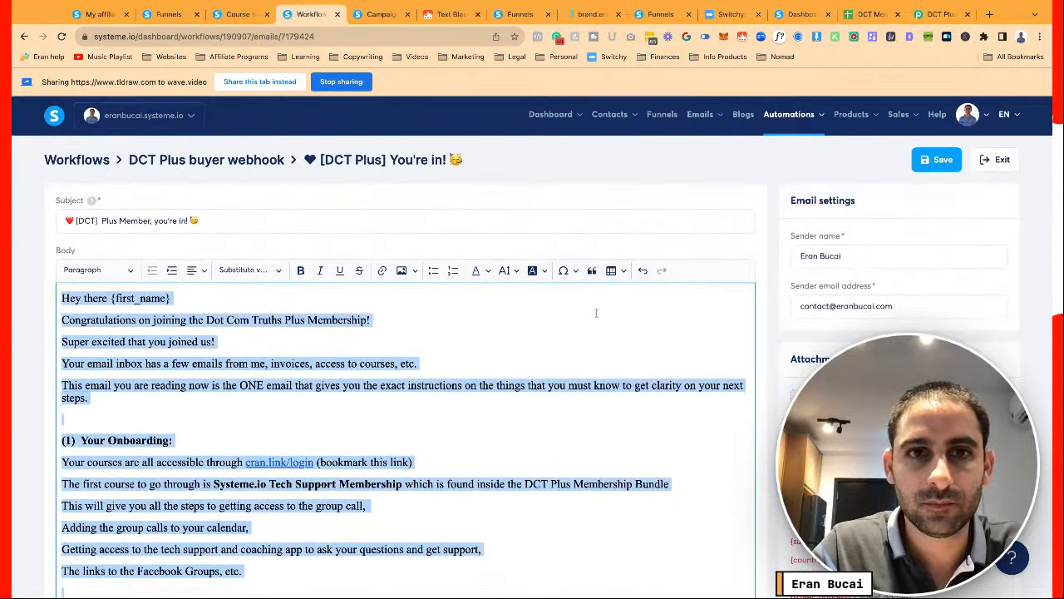
{"action": "left_click", "coordinate": [942, 167]}
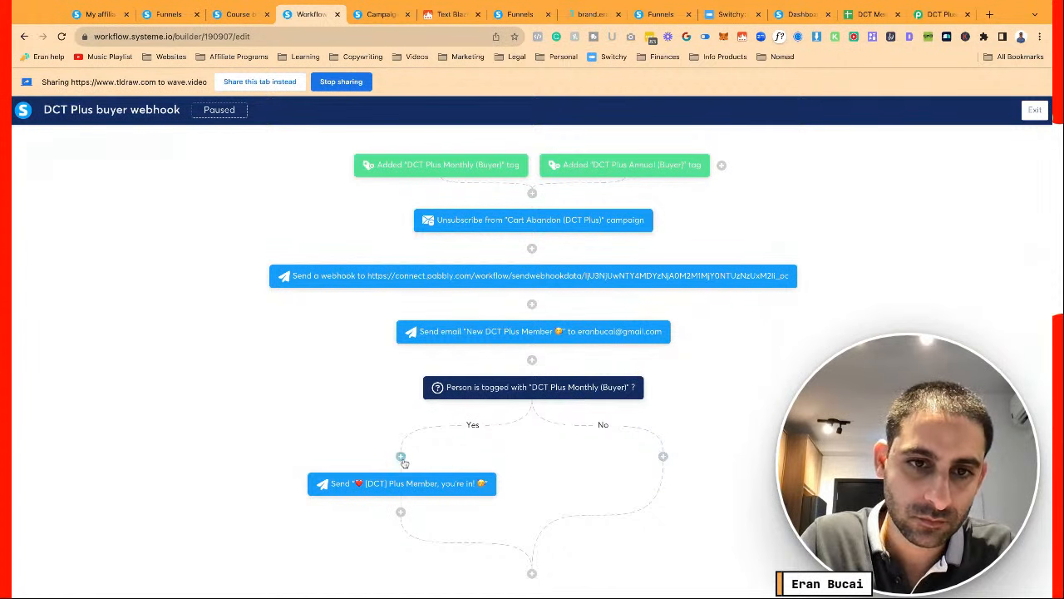
Add a Send an email action under the No branch and choose to create a new email
{"action": "left_click", "coordinate": [662, 455]}
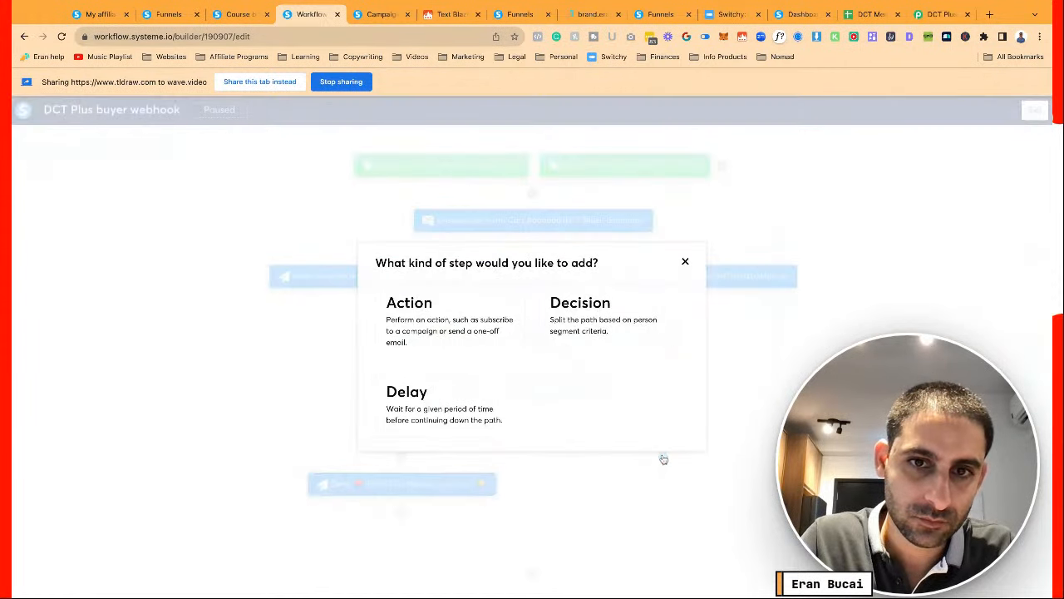
{"action": "left_click", "coordinate": [450, 306]}
{"action": "left_click", "coordinate": [452, 314]}
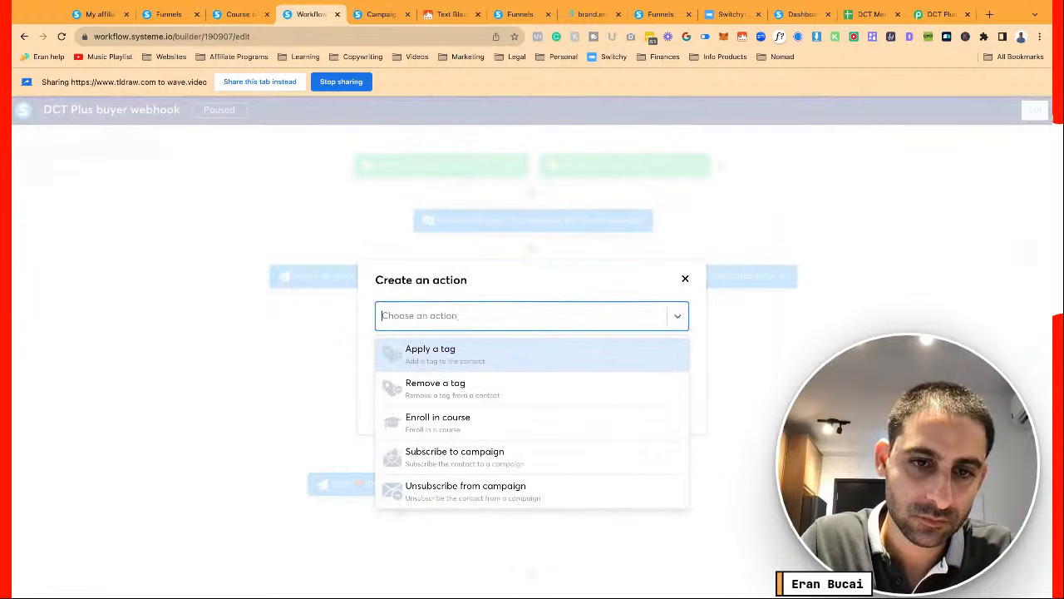
{"action": "scroll", "coordinate": [459, 387], "scroll_direction": "down", "scroll_amount": 2}
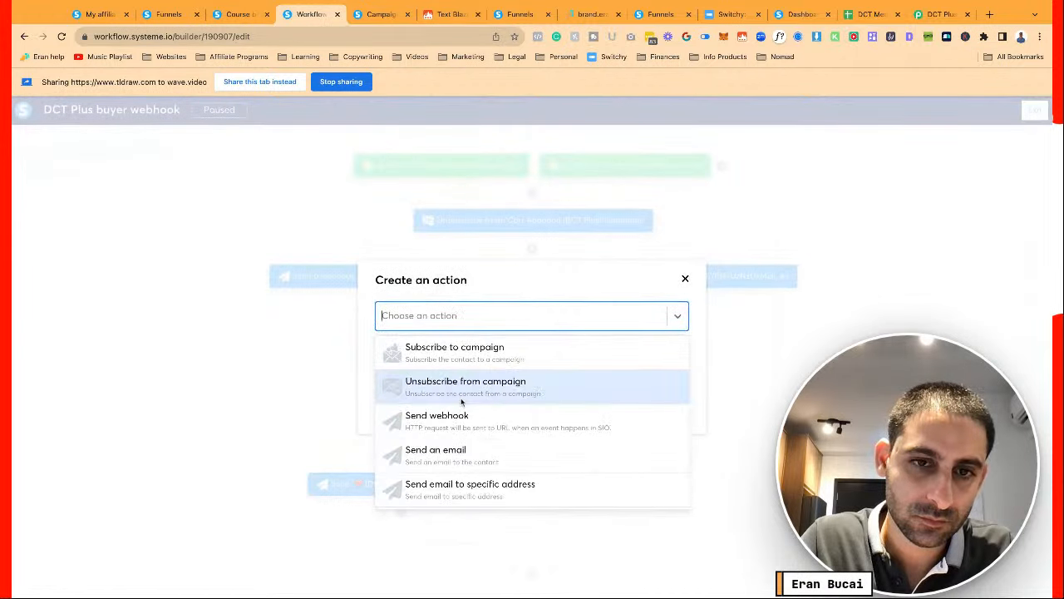
{"action": "left_click", "coordinate": [452, 453]}
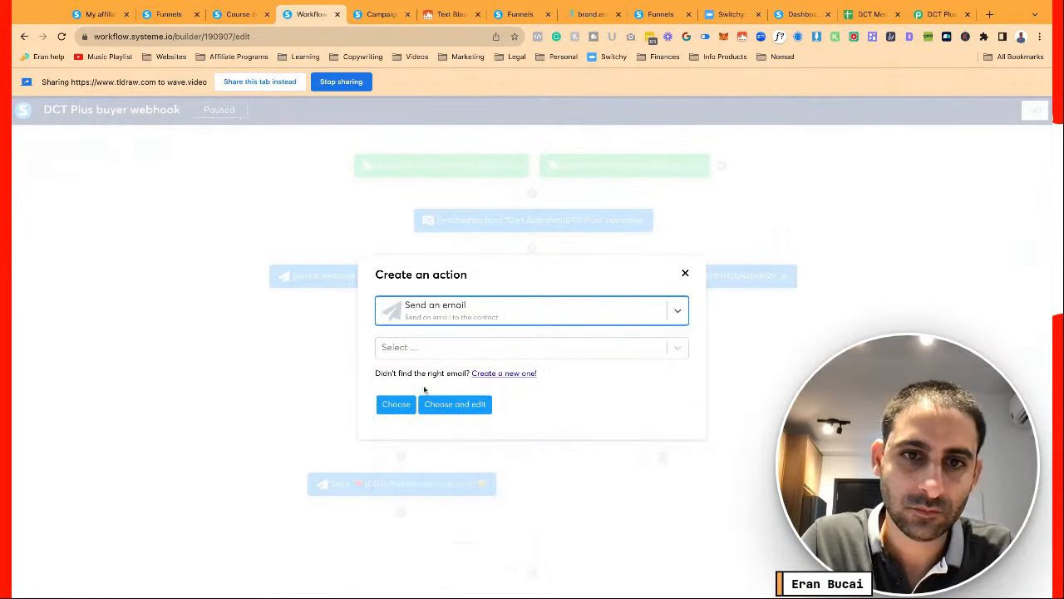
{"action": "left_click", "coordinate": [427, 347]}
{"action": "left_click", "coordinate": [370, 332]}
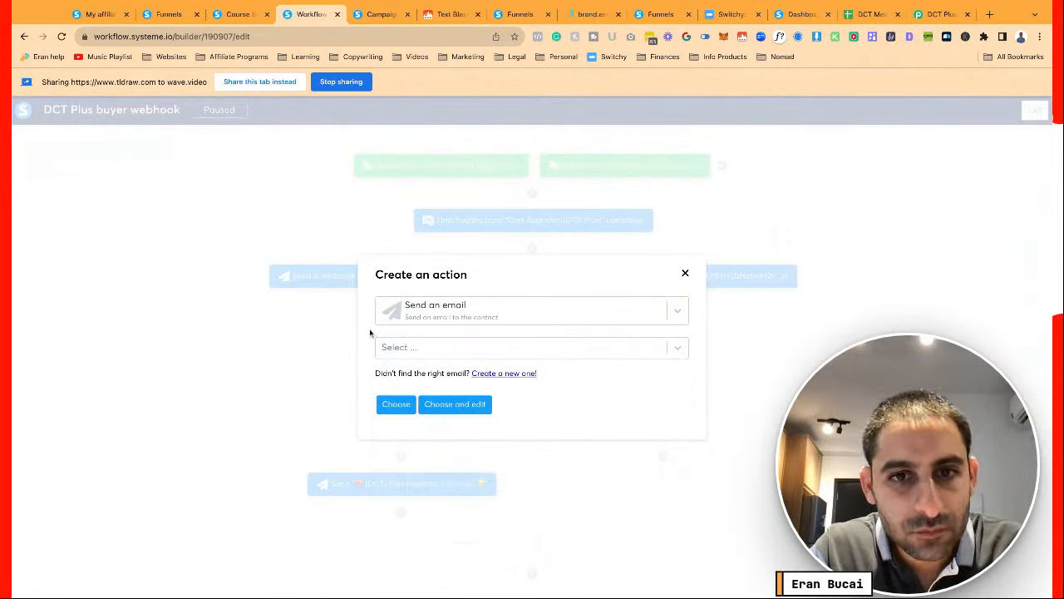
{"action": "left_click", "coordinate": [505, 374]}
Create the email with subject '[DCT] Plus Annual Member, You're in!' plus a party-face emoji
{"action": "left_click", "coordinate": [462, 311]}
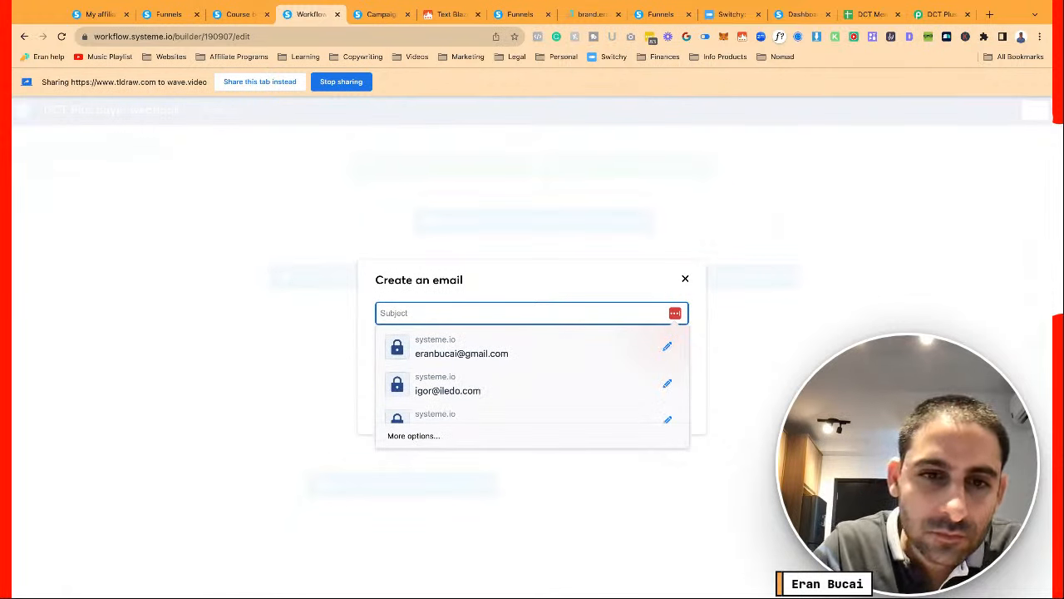
{"action": "type", "text": "DCT"}
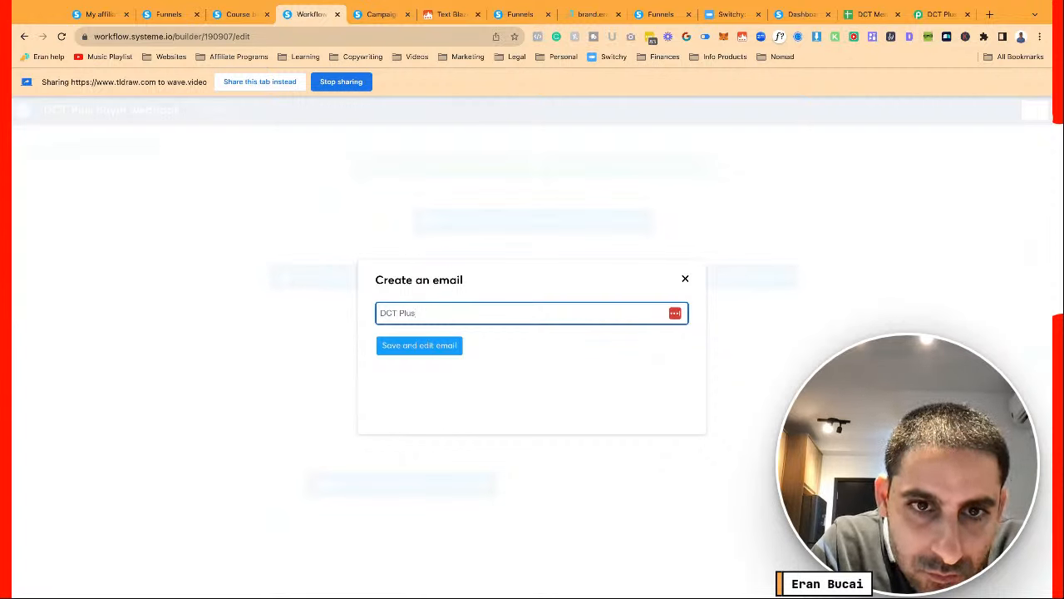
{"action": "type", "text": "Plus Annual Mem"}
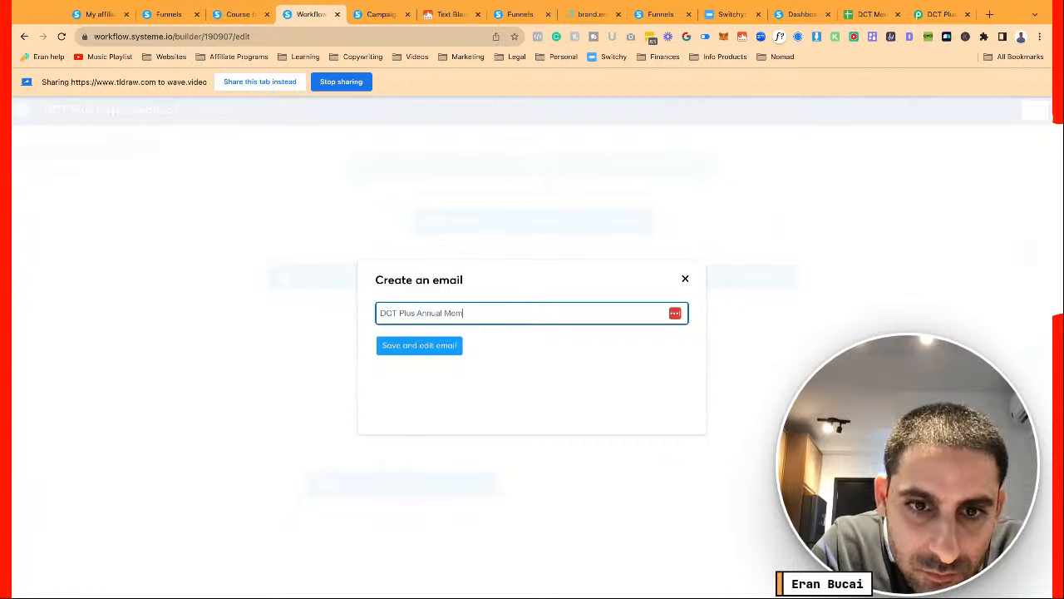
{"action": "type", "text": "ber, "}
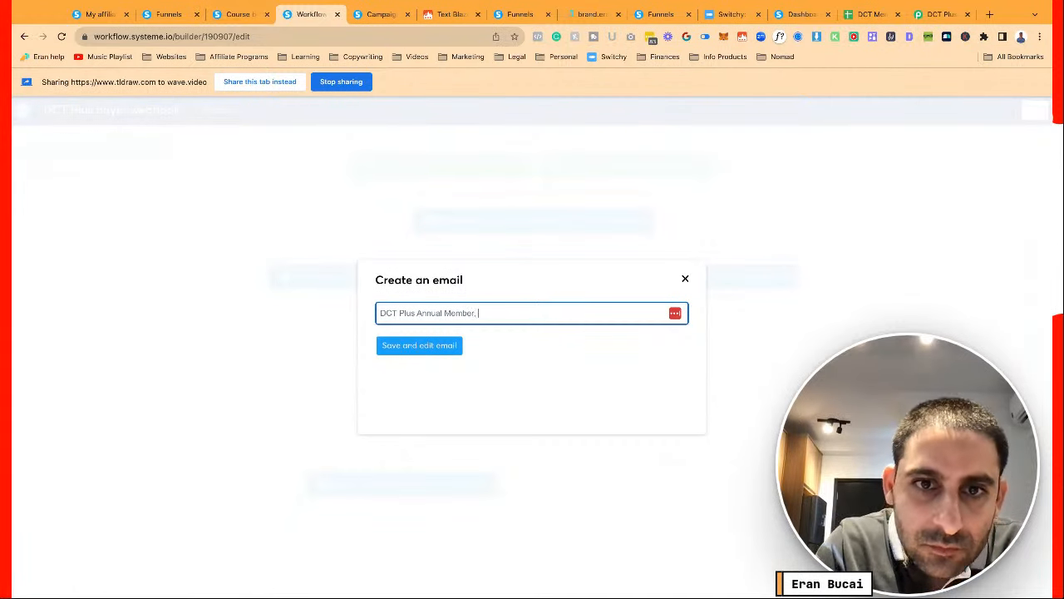
{"action": "type", "text": "You're in!"}
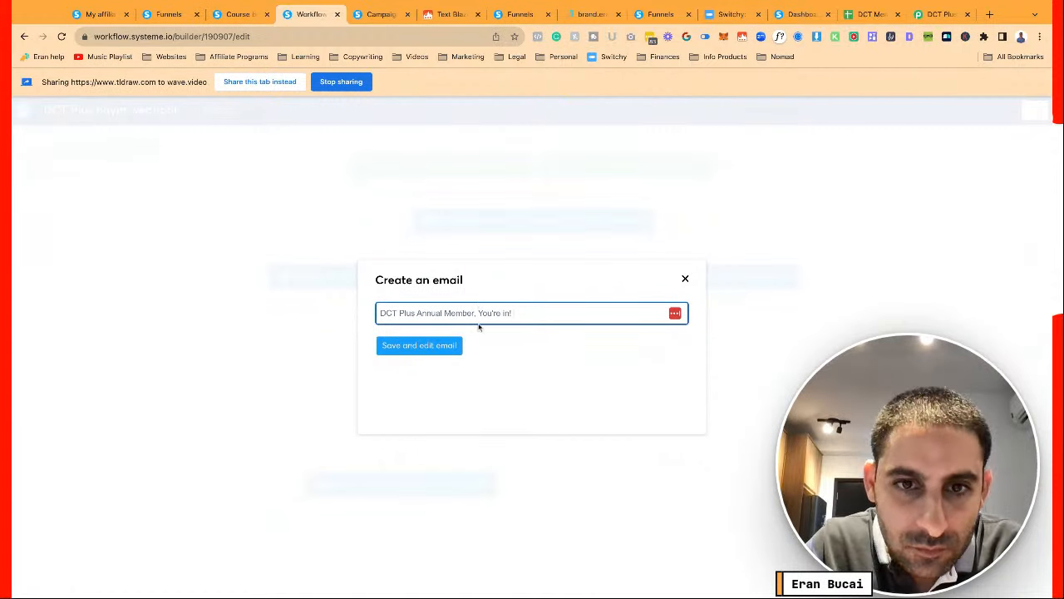
{"action": "left_click", "coordinate": [412, 315]}
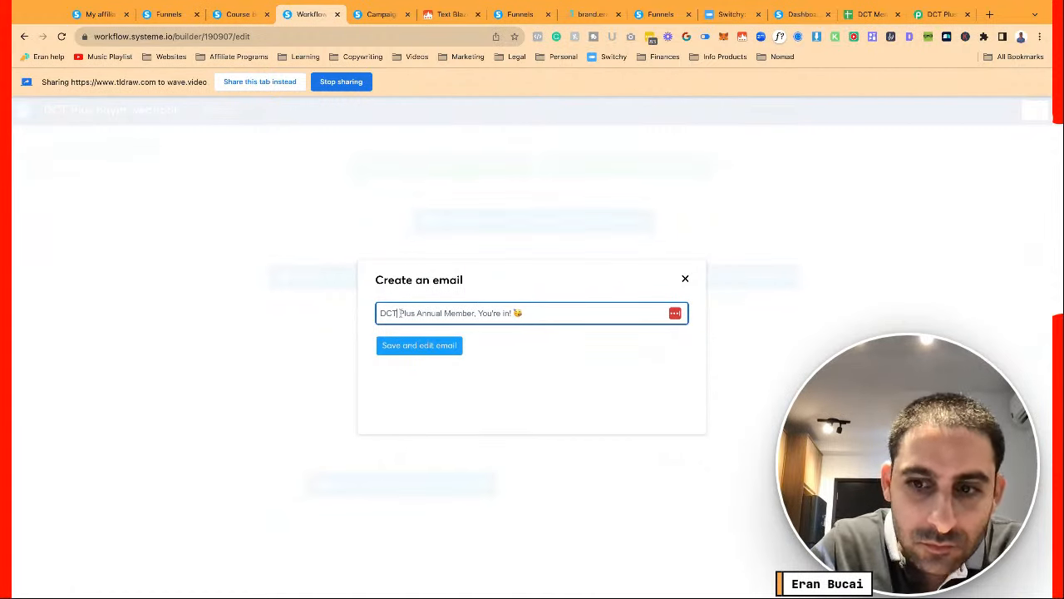
{"action": "type", "text": "]"}
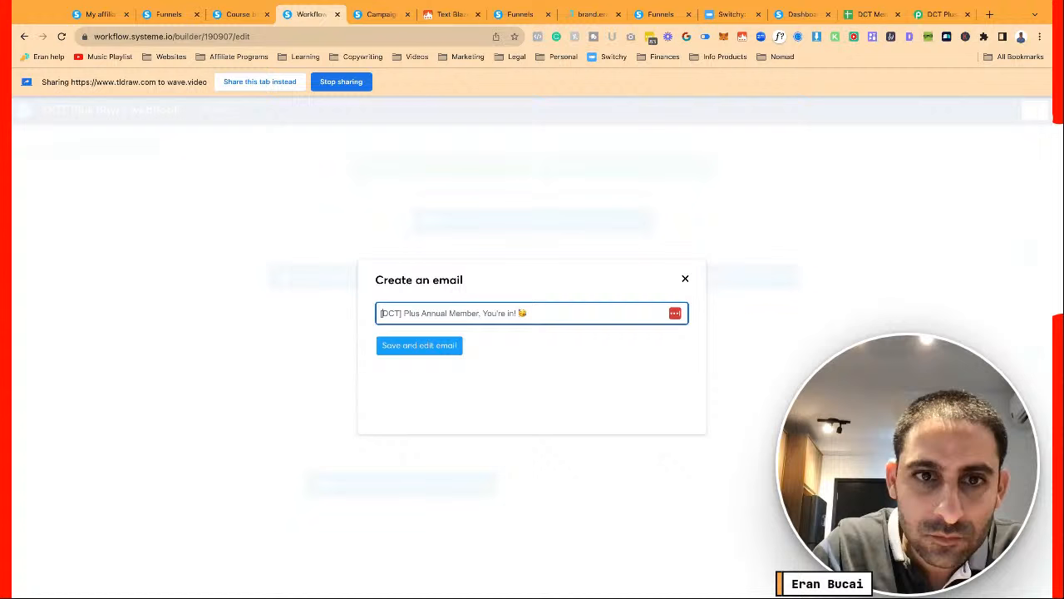
{"action": "left_click", "coordinate": [438, 347]}
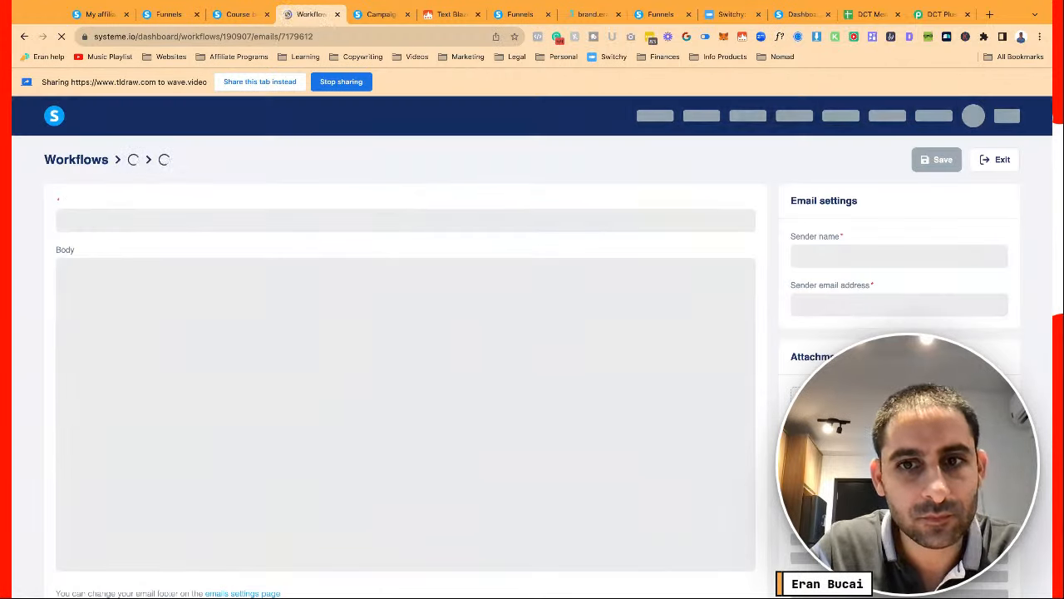
Paste the prepared welcome message into the empty email body
{"action": "scroll", "coordinate": [272, 334], "scroll_direction": "down", "scroll_amount": 2}
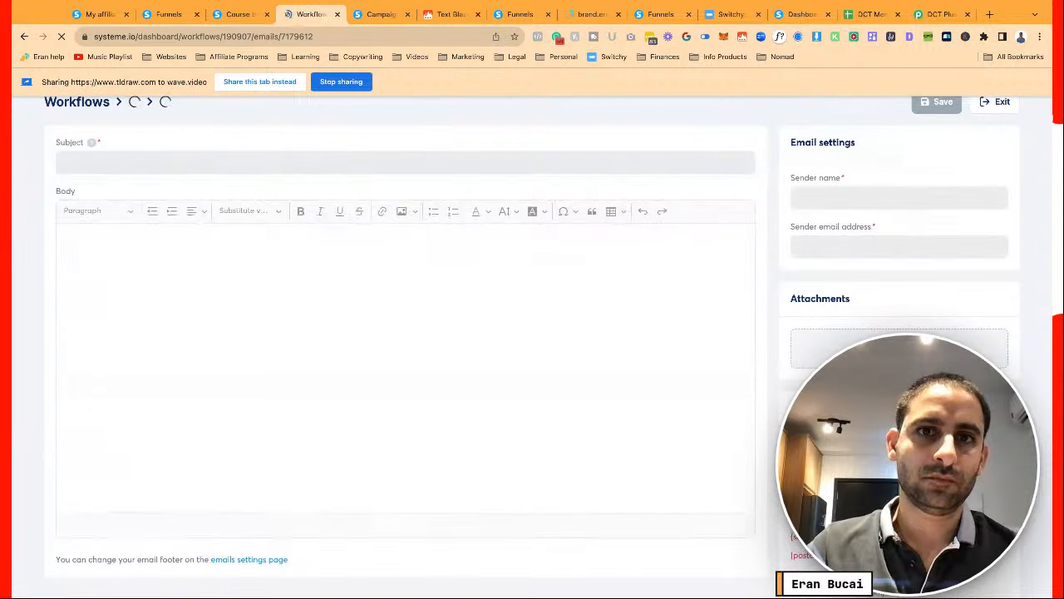
{"action": "left_click", "coordinate": [63, 243]}
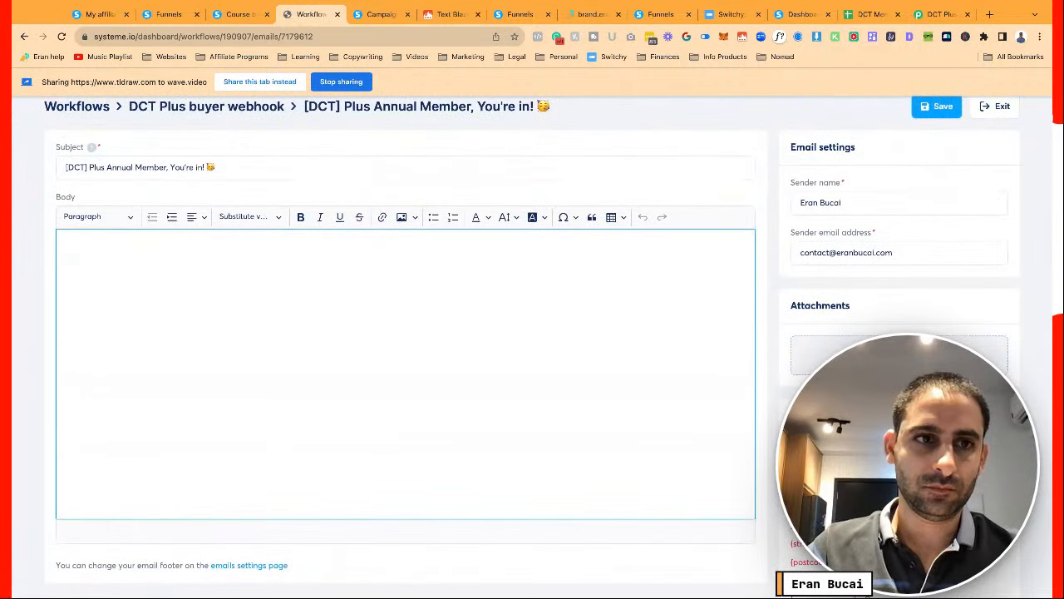
{"action": "key", "text": "ctrl+v"}
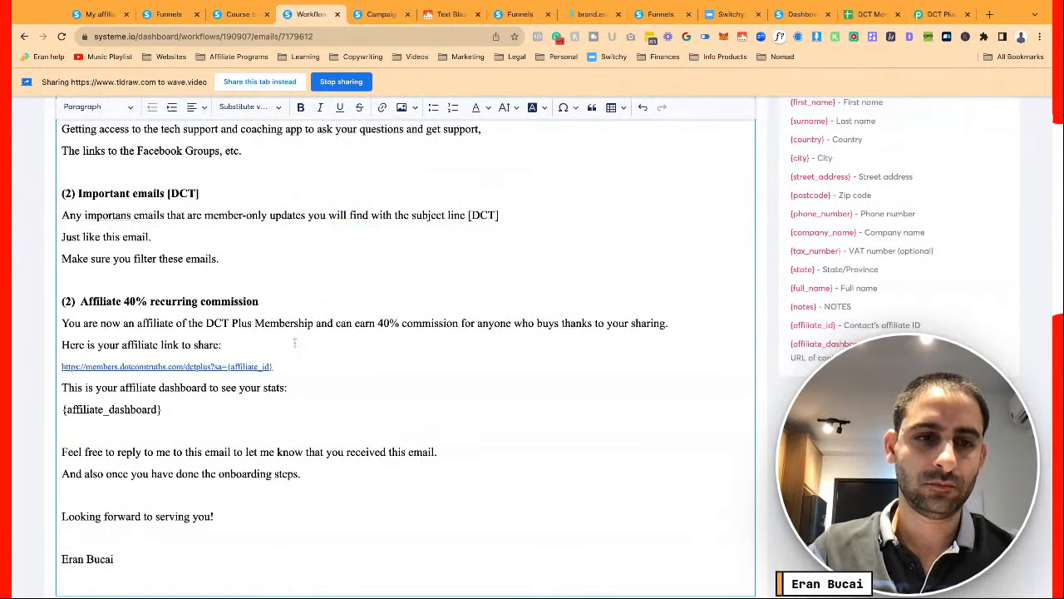
Change the Important emails heading number to (3) and the Affiliate heading to (4)
{"action": "scroll", "coordinate": [294, 344], "scroll_direction": "up", "scroll_amount": 5}
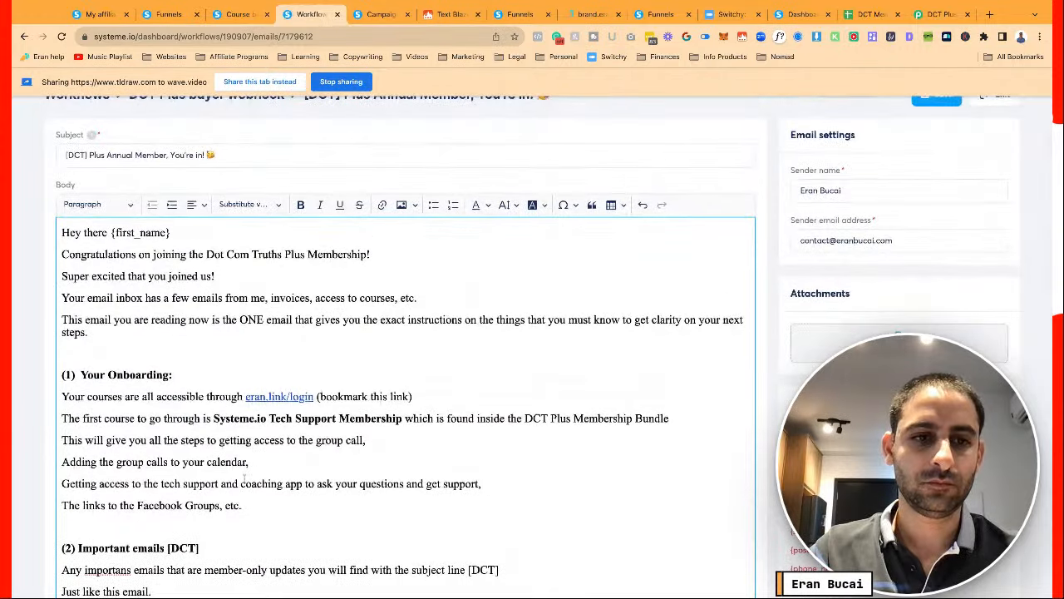
{"action": "scroll", "coordinate": [254, 506], "scroll_direction": "down", "scroll_amount": 1}
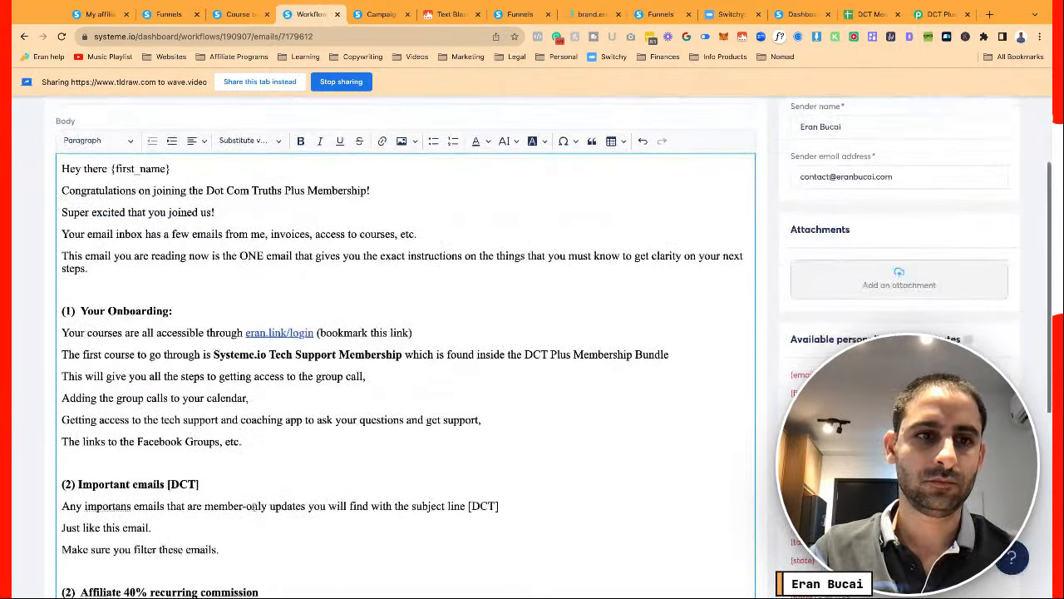
{"action": "scroll", "coordinate": [256, 384], "scroll_direction": "down", "scroll_amount": 1}
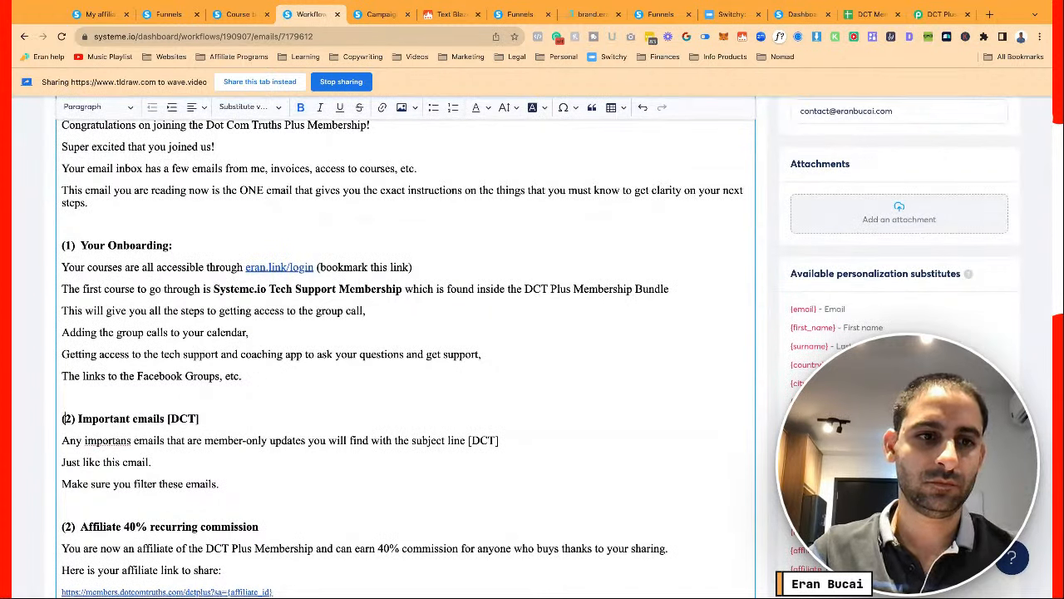
{"action": "key", "text": "Right"}
{"action": "key", "text": "Delete"}
{"action": "type", "text": "3"}
{"action": "left_click", "coordinate": [73, 526]}
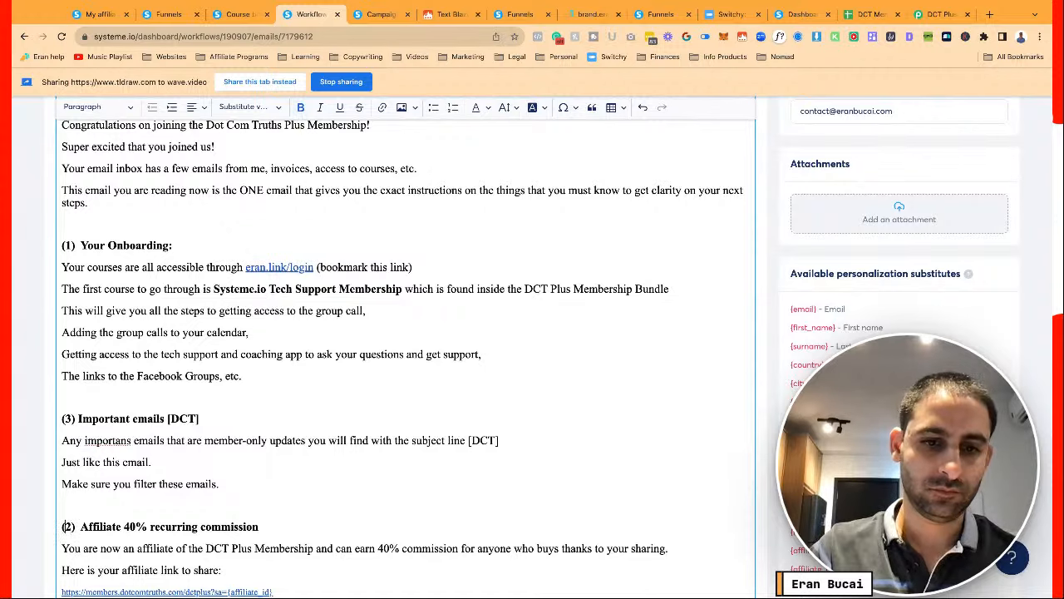
{"action": "key", "text": "BackSpace"}
{"action": "type", "text": "4"}
{"action": "scroll", "coordinate": [263, 330], "scroll_direction": "down", "scroll_amount": 3}
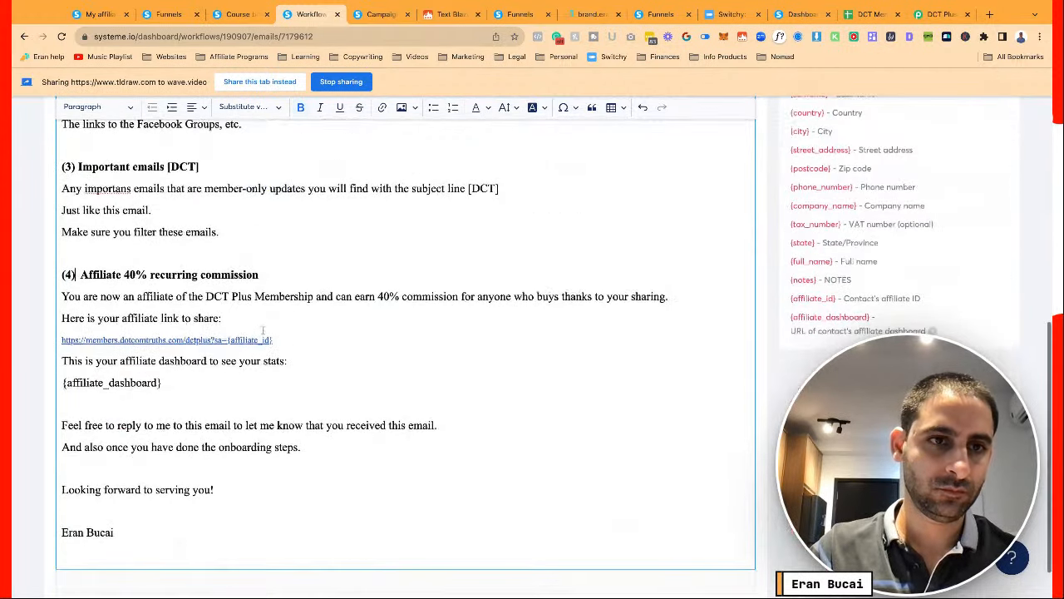
{"action": "scroll", "coordinate": [262, 330], "scroll_direction": "up", "scroll_amount": 2}
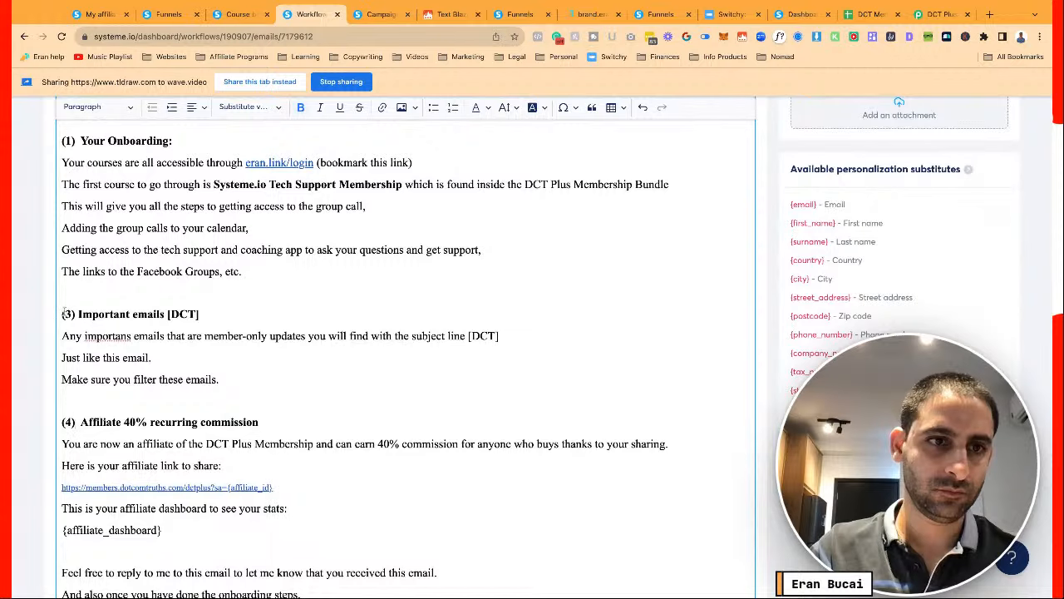
{"action": "left_click_drag", "start_coordinate": [62, 313], "coordinate": [220, 379]}
Duplicate the Important emails section and retitle the first copy '(4) Your Annual Bonuses'
{"action": "key", "text": "ctrl+c"}
{"action": "key", "text": "Right"}
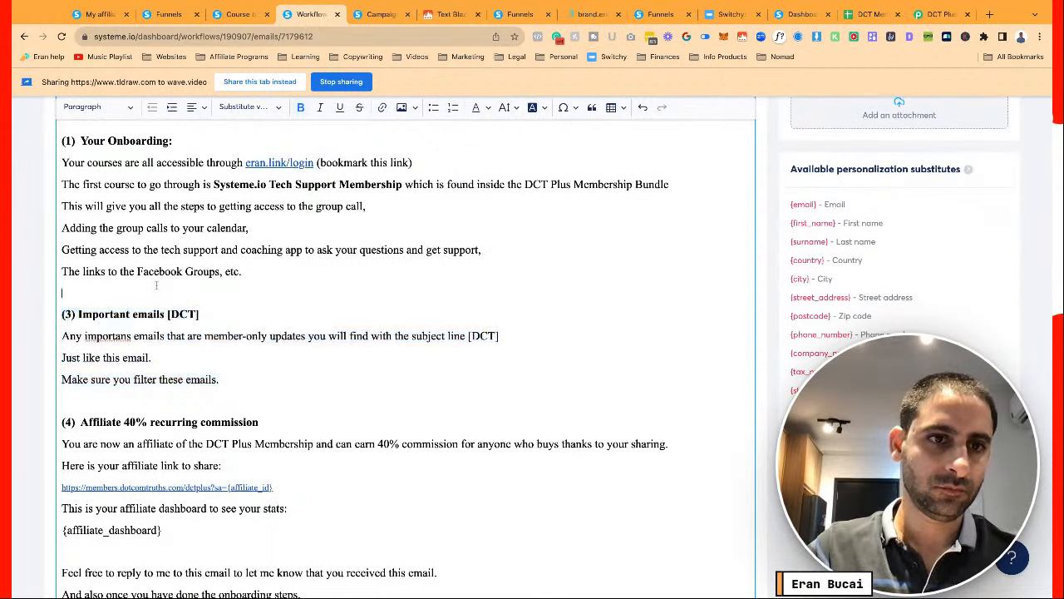
{"action": "key", "text": "ctrl+v"}
{"action": "key", "text": "Return"}
{"action": "key", "text": "Up"}
{"action": "key", "text": "Up"}
{"action": "key", "text": "Up"}
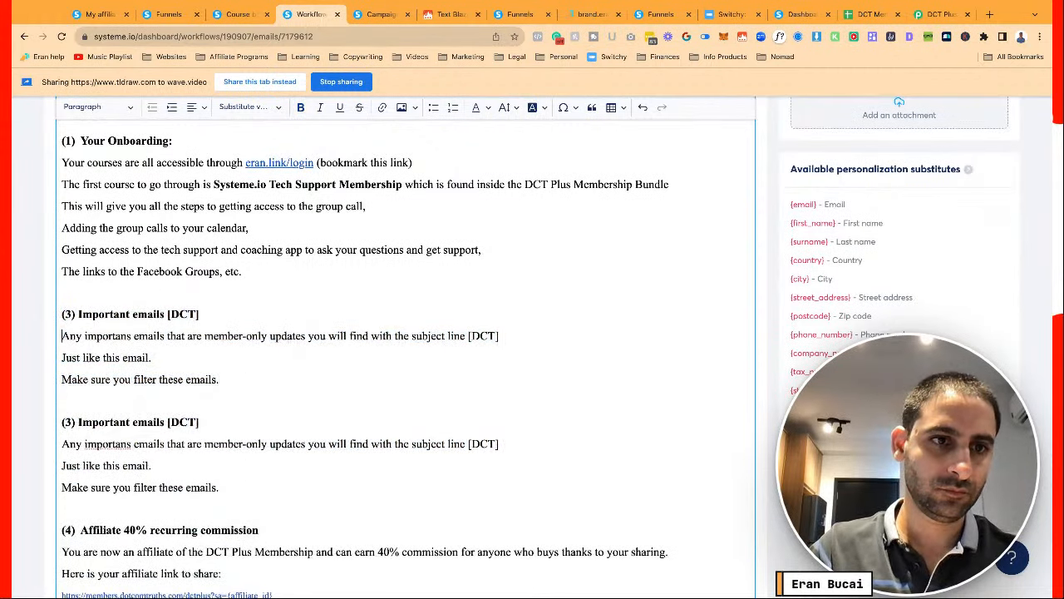
{"action": "key", "text": "Right"}
{"action": "key", "text": "Delete"}
{"action": "type", "text": "4"}
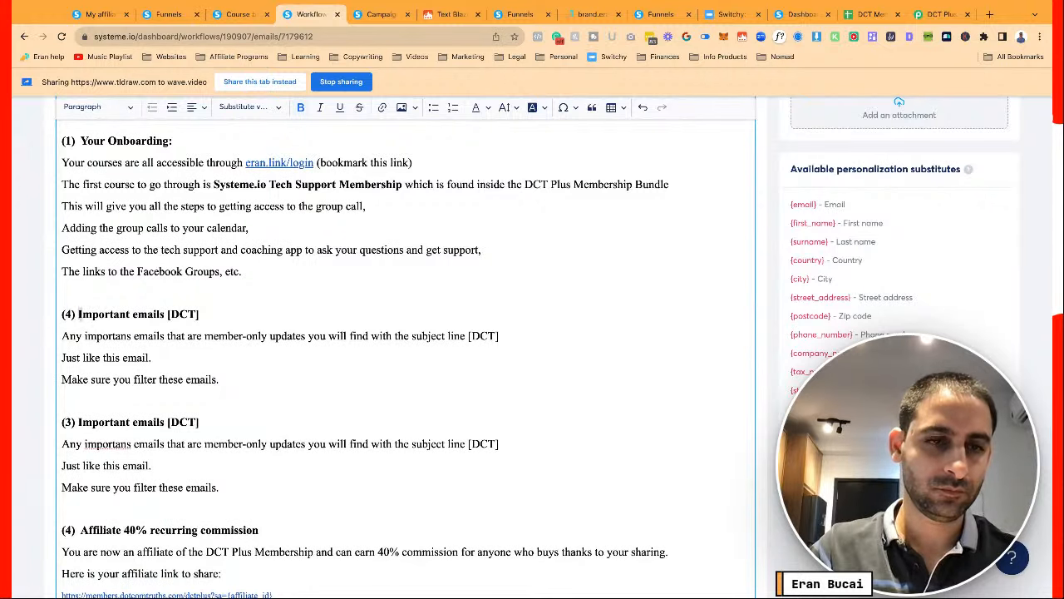
{"action": "key", "text": "shift+Right"}
{"action": "key", "text": "shift+Right"}
{"action": "key", "text": "shift+Right"}
{"action": "key", "text": "shift+Right"}
{"action": "key", "text": "shift+Right"}
{"action": "key", "text": "shift+Right"}
{"action": "key", "text": "shift+Right"}
{"action": "key", "text": "shift+Right"}
{"action": "key", "text": "shift+Right"}
{"action": "key", "text": "shift+Right"}
{"action": "key", "text": "shift+Right"}
{"action": "key", "text": "shift+Right"}
{"action": "key", "text": "shift+Right"}
{"action": "key", "text": "shift+Right"}
{"action": "key", "text": "shift+Right"}
{"action": "key", "text": "shift+Right"}
{"action": "key", "text": "shift+Right"}
{"action": "key", "text": "shift+Right"}
{"action": "key", "text": "shift+Right"}
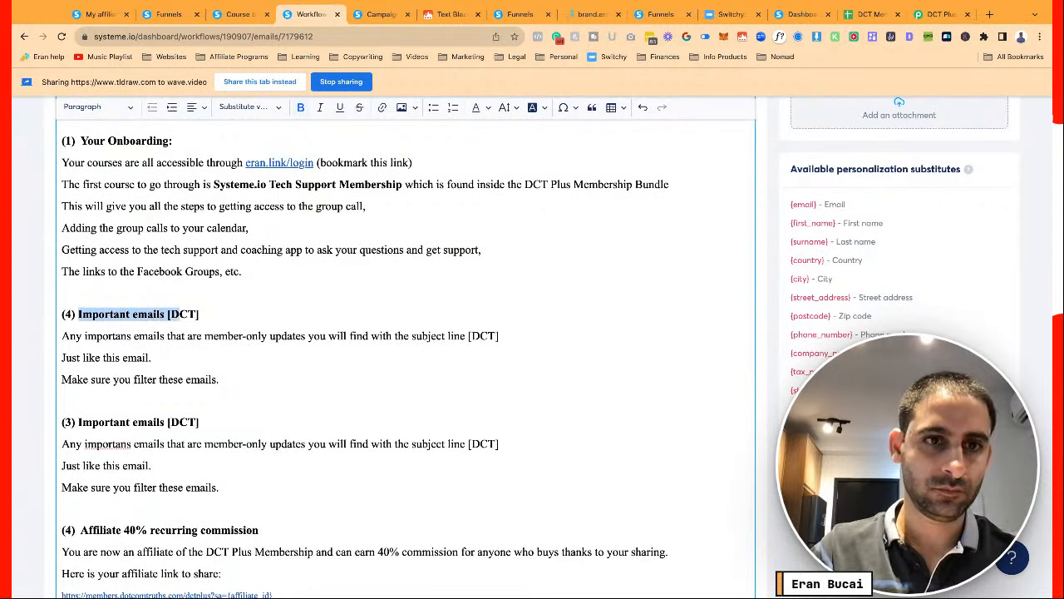
{"action": "key", "text": "shift+Right"}
{"action": "key", "text": "shift+Right"}
{"action": "key", "text": "shift+Right"}
{"action": "type", "text": "Your Annual"}
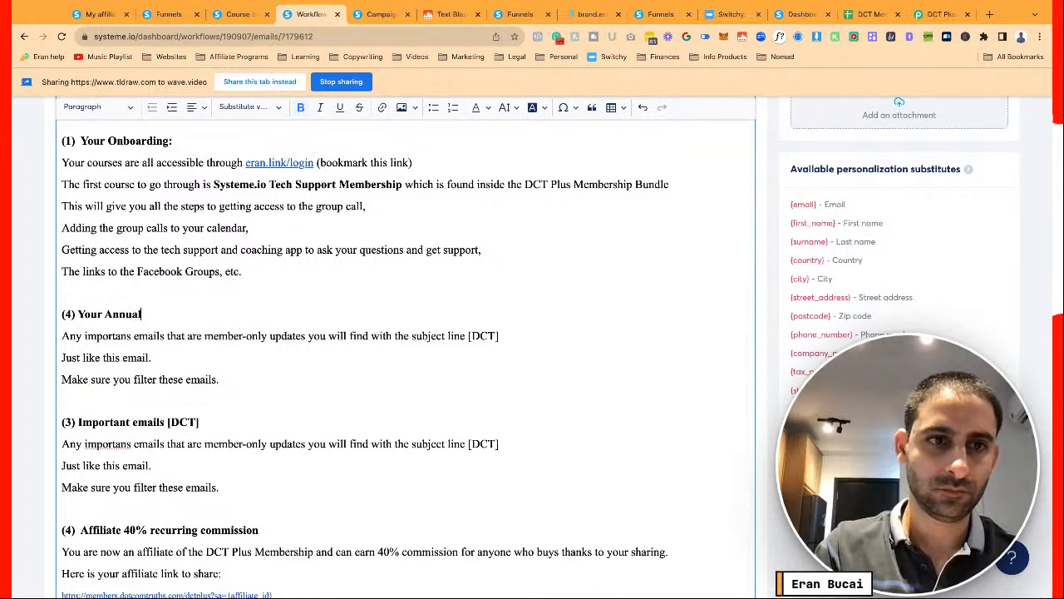
{"action": "type", "text": " Bonuses"}
Add the line 'When you login to the members area, you will see "Annual DCT Plus Member Bonuses"'
{"action": "key", "text": "Right"}
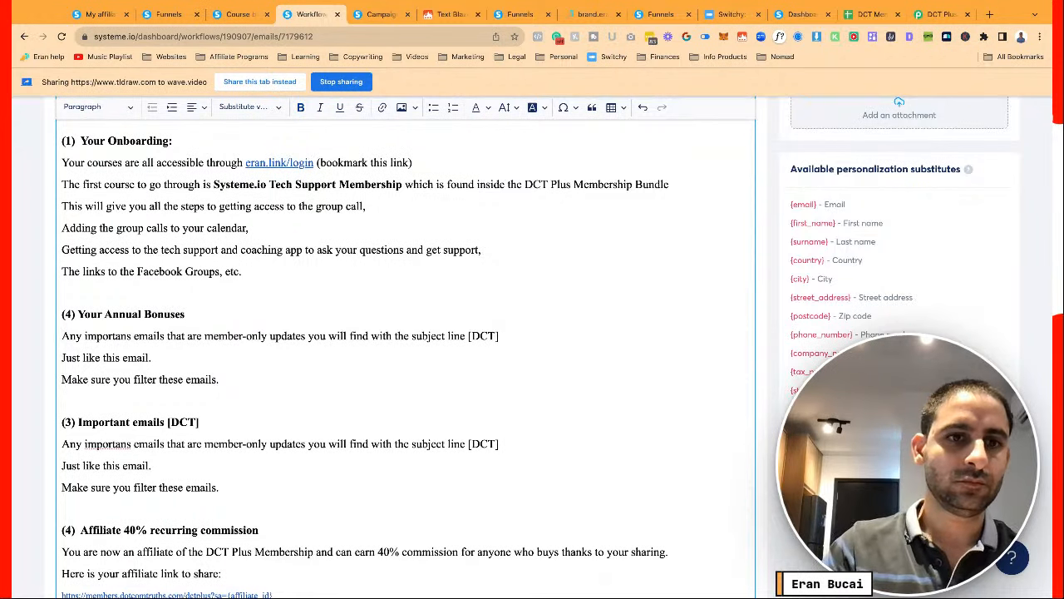
{"action": "type", "text": "You"}
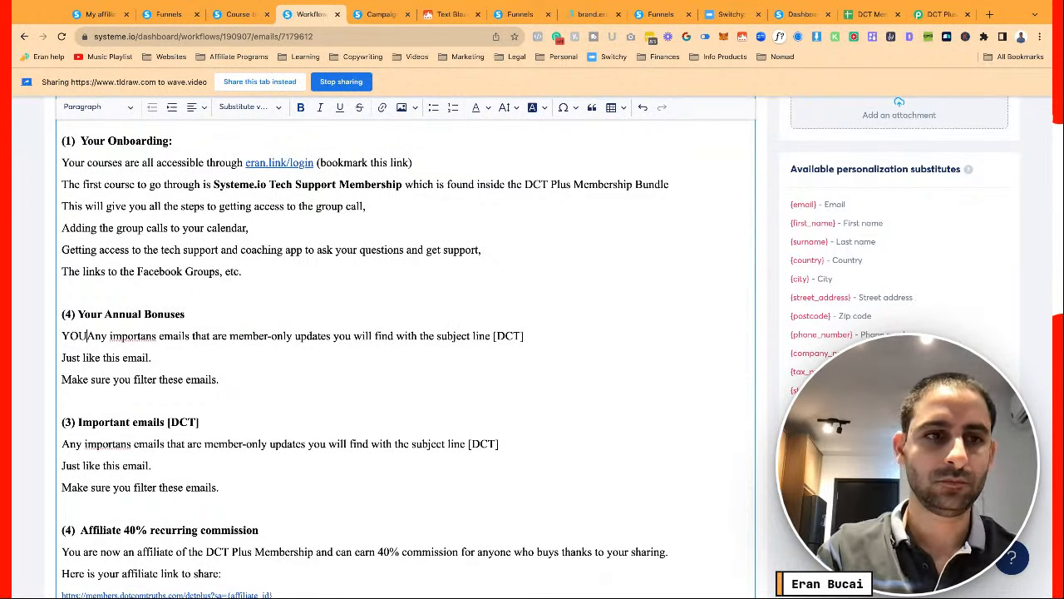
{"action": "key", "text": "BackSpace"}
{"action": "key", "text": "BackSpace"}
{"action": "key", "text": "BackSpace"}
{"action": "type", "text": "When you"}
{"action": "type", "text": " login to the membes"}
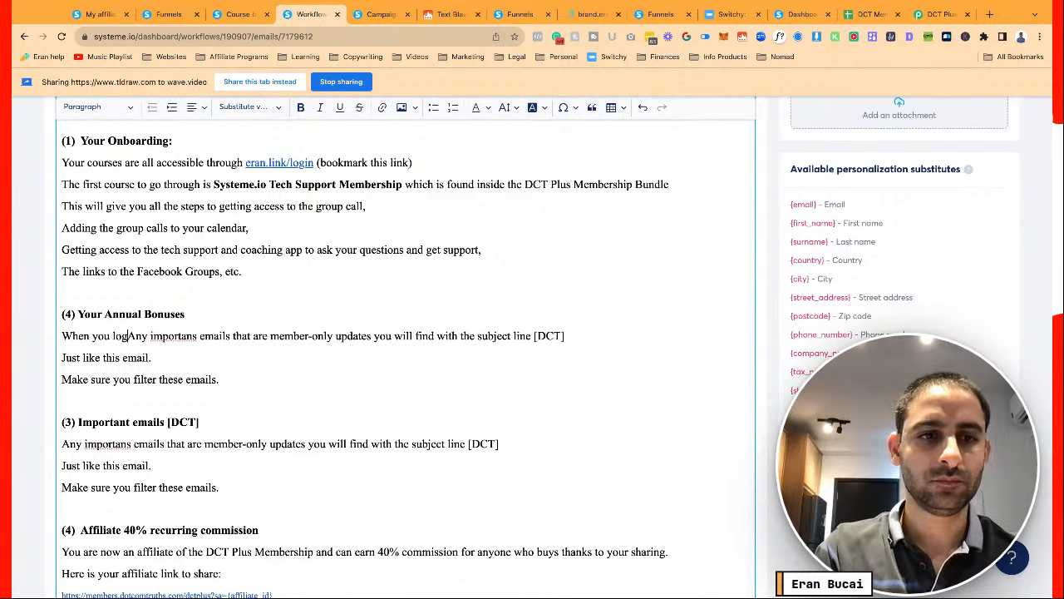
{"action": "key", "text": "BackSpace"}
{"action": "type", "text": "rs area, you"}
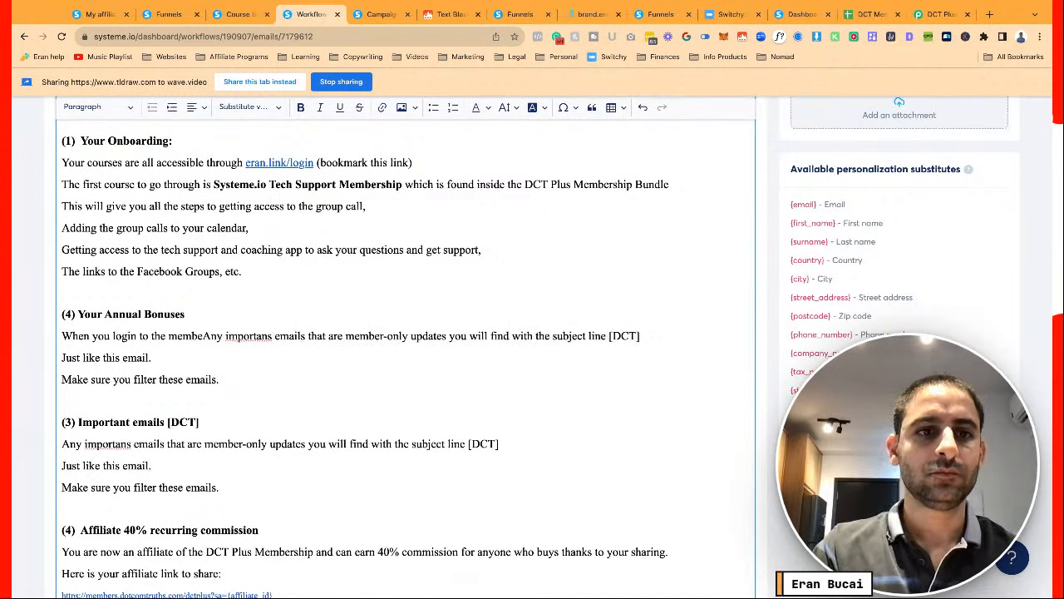
{"action": "type", "text": " will see "}
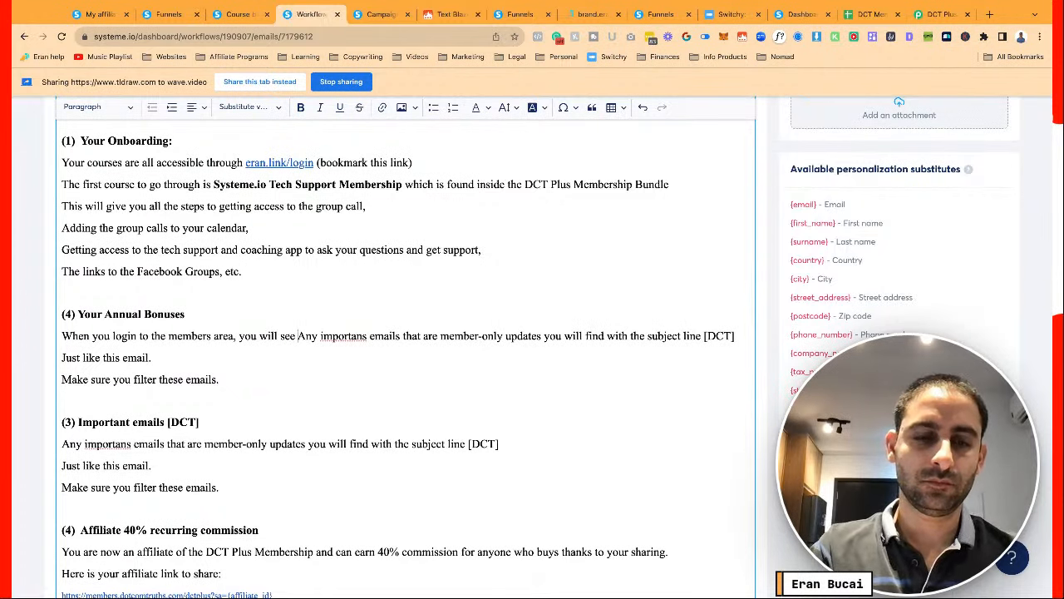
{"action": "type", "text": "\"Annual "}
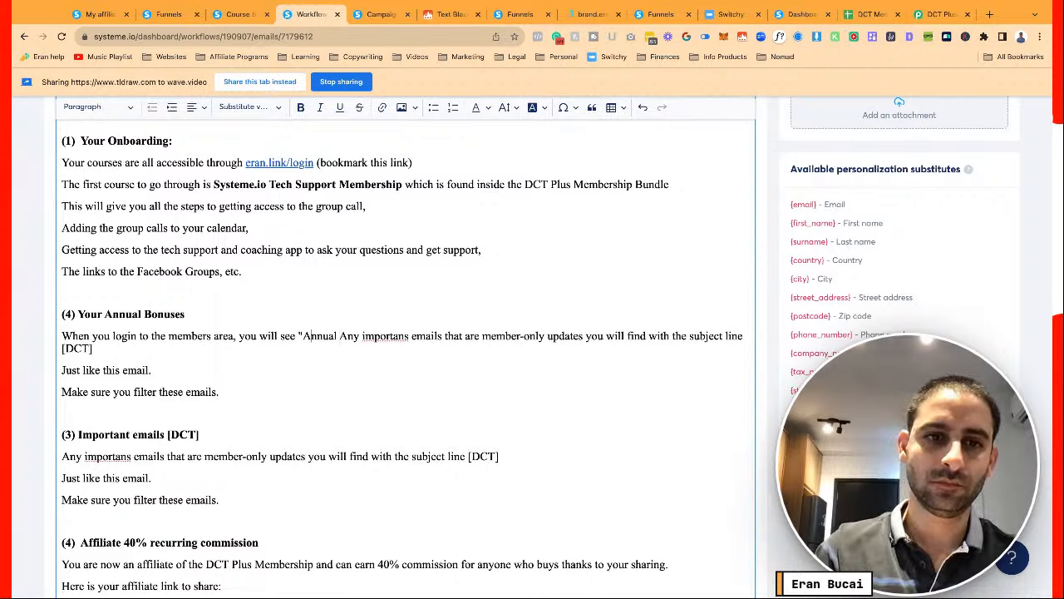
{"action": "type", "text": "DCT Plus"}
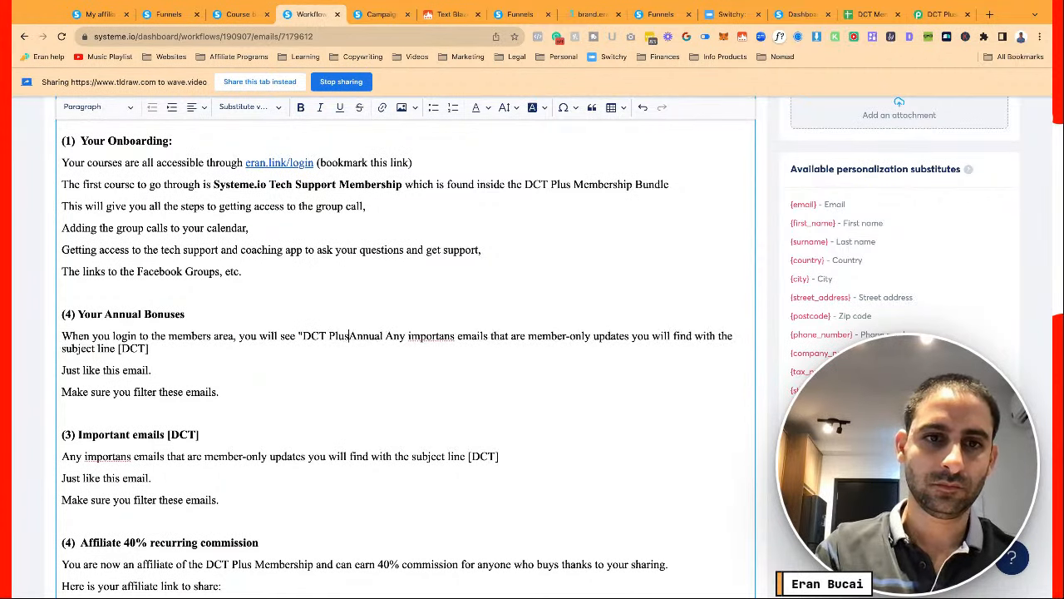
{"action": "type", "text": " Member Bonus"}
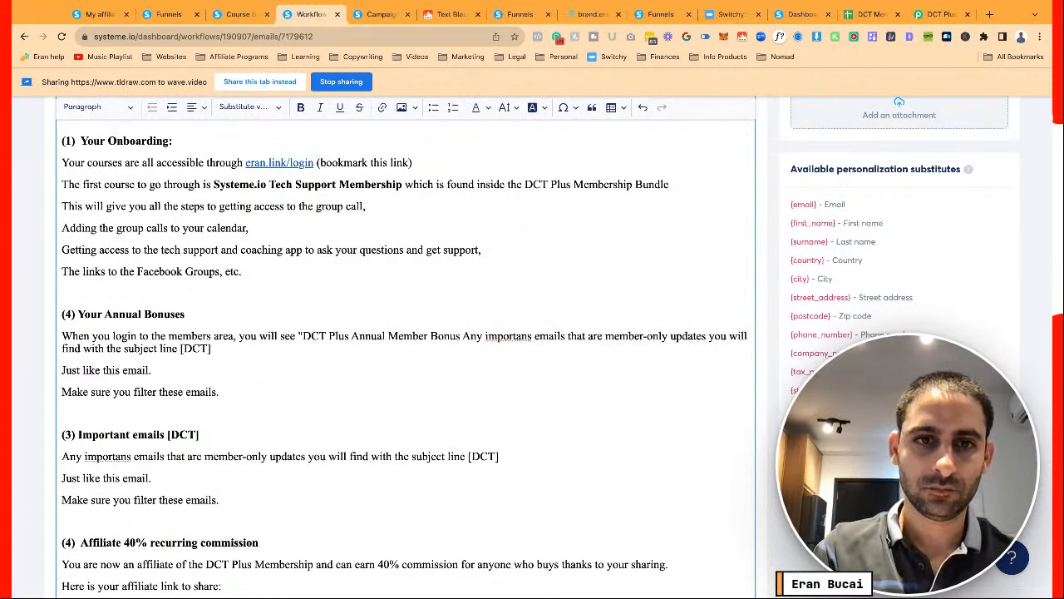
{"action": "type", "text": "es\""}
Add the note 'Go there only after you complete your onboarding from step 1 of this email.'
{"action": "key", "text": "Return"}
{"action": "type", "text": "YOu"}
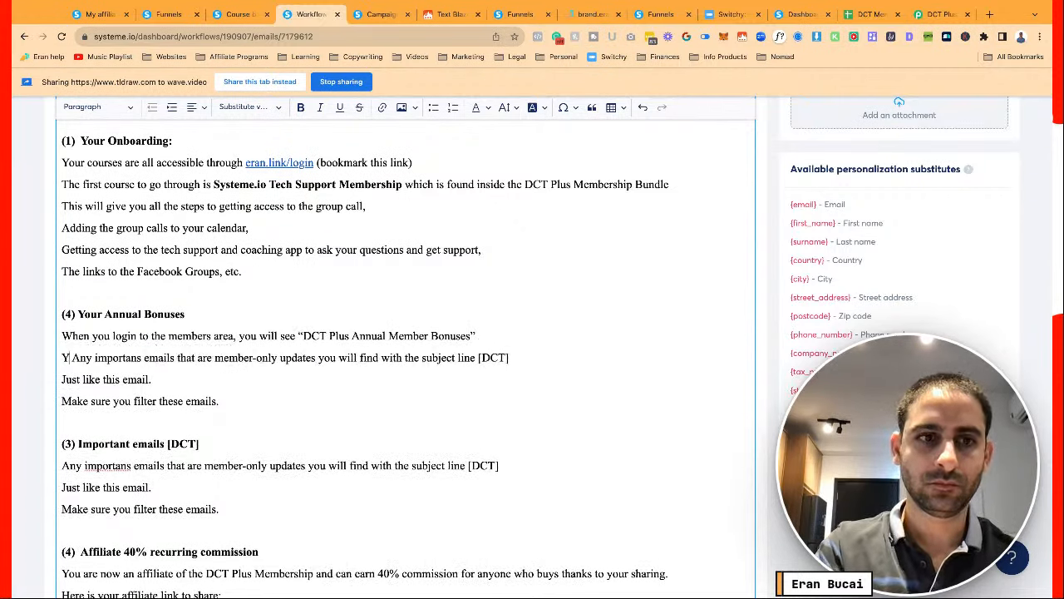
{"action": "key", "text": "BackSpace"}
{"action": "key", "text": "BackSpace"}
{"action": "key", "text": "BackSpace"}
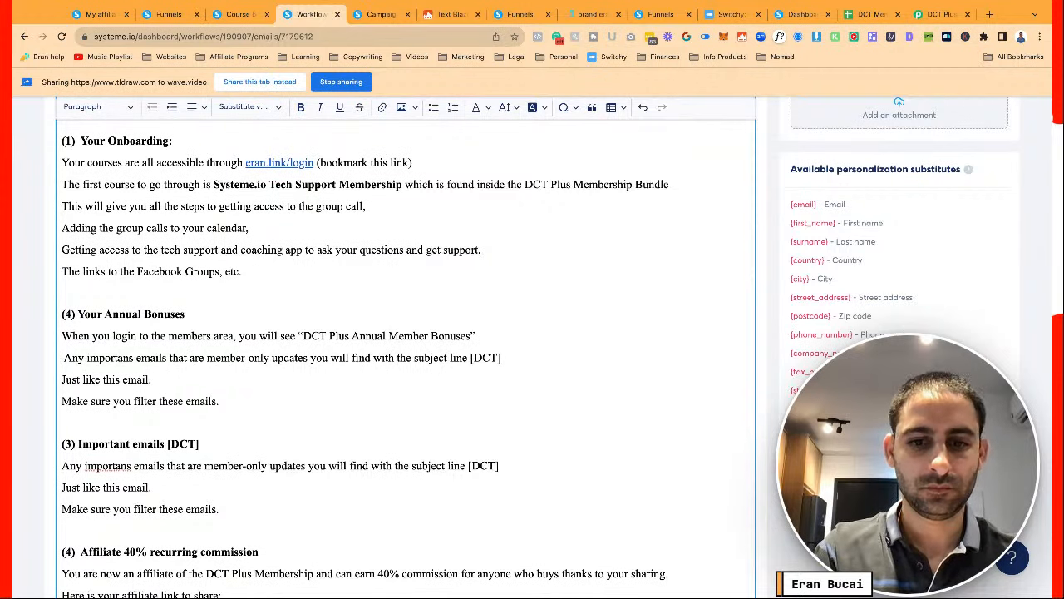
{"action": "type", "text": "E"}
{"action": "key", "text": "BackSpace"}
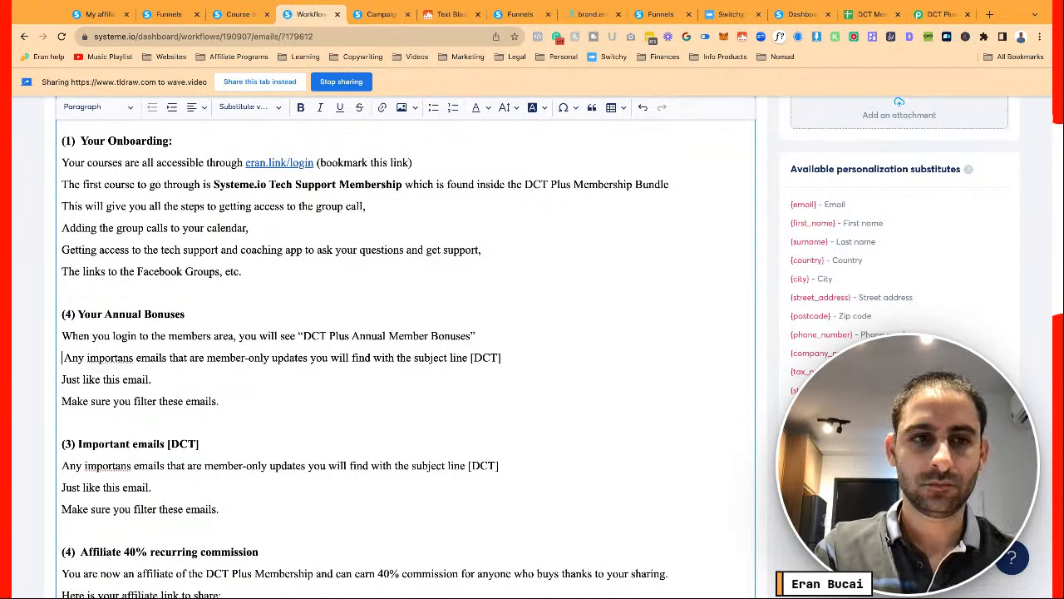
{"action": "type", "text": "Go there only "}
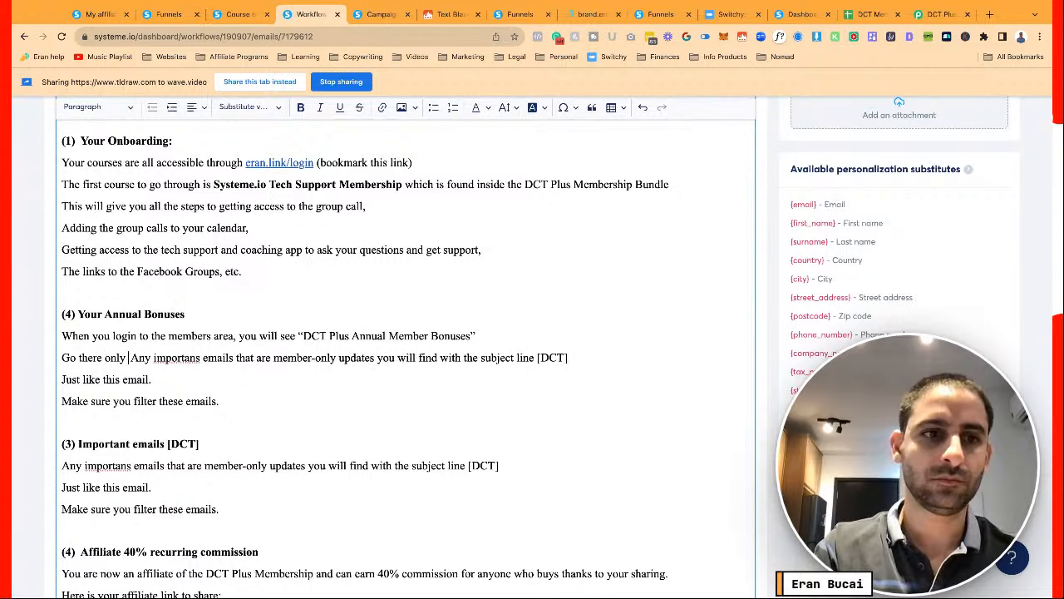
{"action": "type", "text": "after you complete your "}
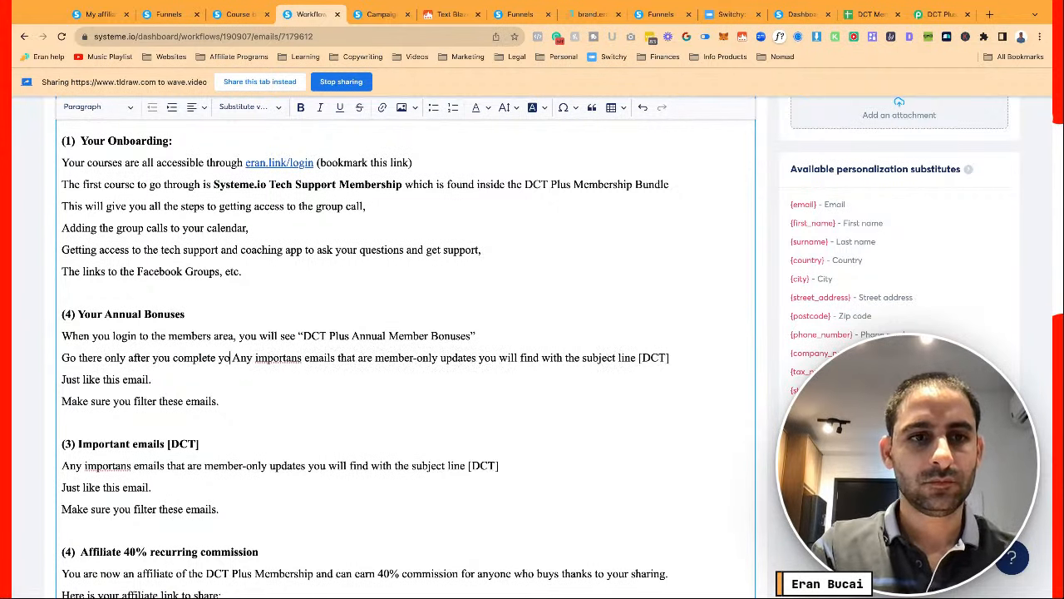
{"action": "type", "text": "onboarding"}
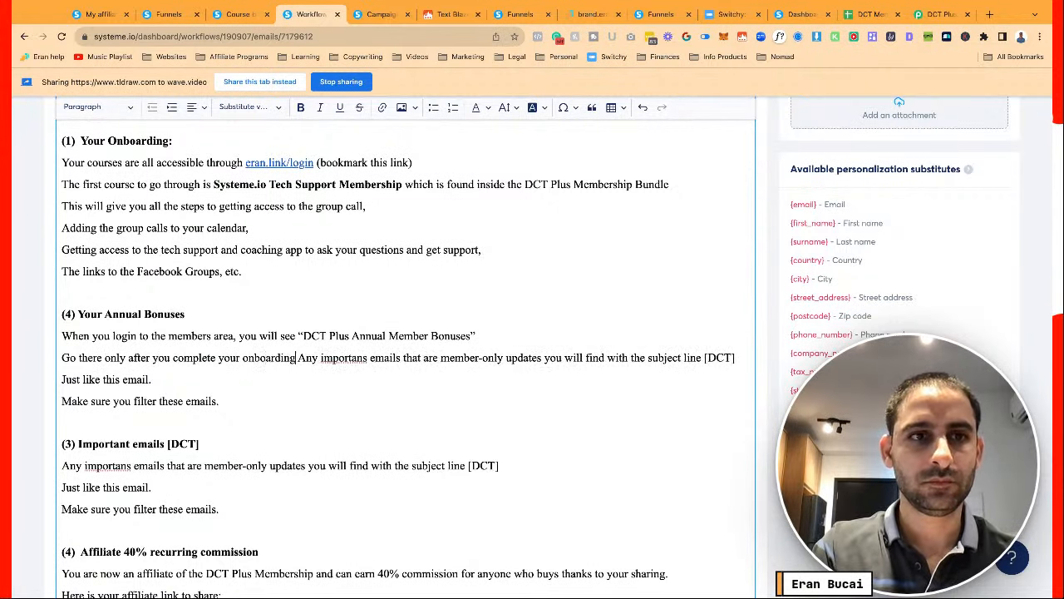
{"action": "type", "text": " from step 1."}
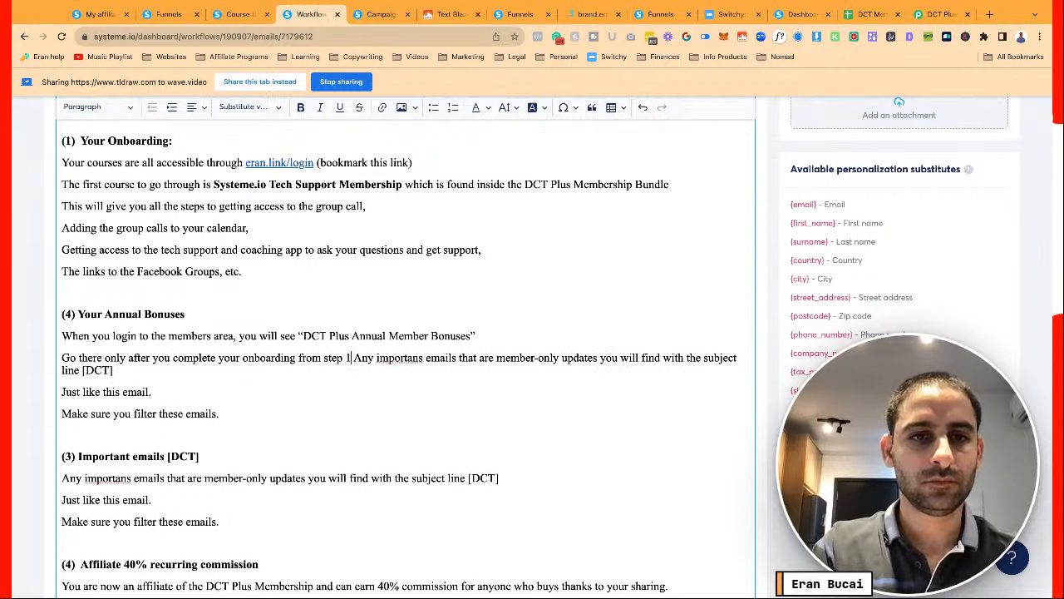
{"action": "key", "text": "BackSpace"}
{"action": "type", "text": "of this email."}
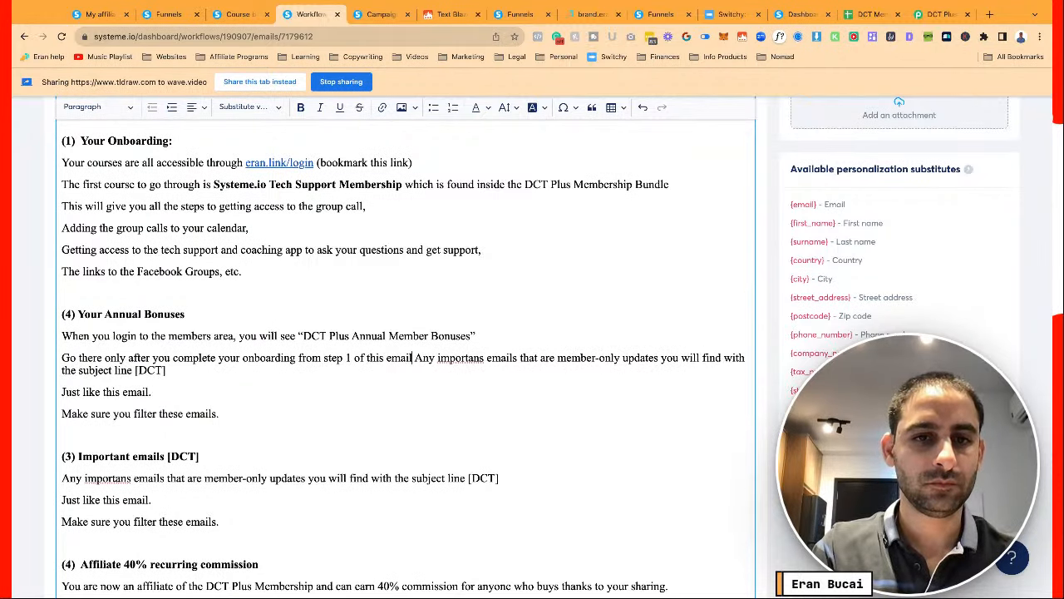
Delete the leftover duplicated important-emails lines under the Annual Bonuses section
{"action": "key", "text": "shift+Down"}
{"action": "key", "text": "shift+Down"}
{"action": "key", "text": "shift+Down"}
{"action": "key", "text": "BackSpace"}
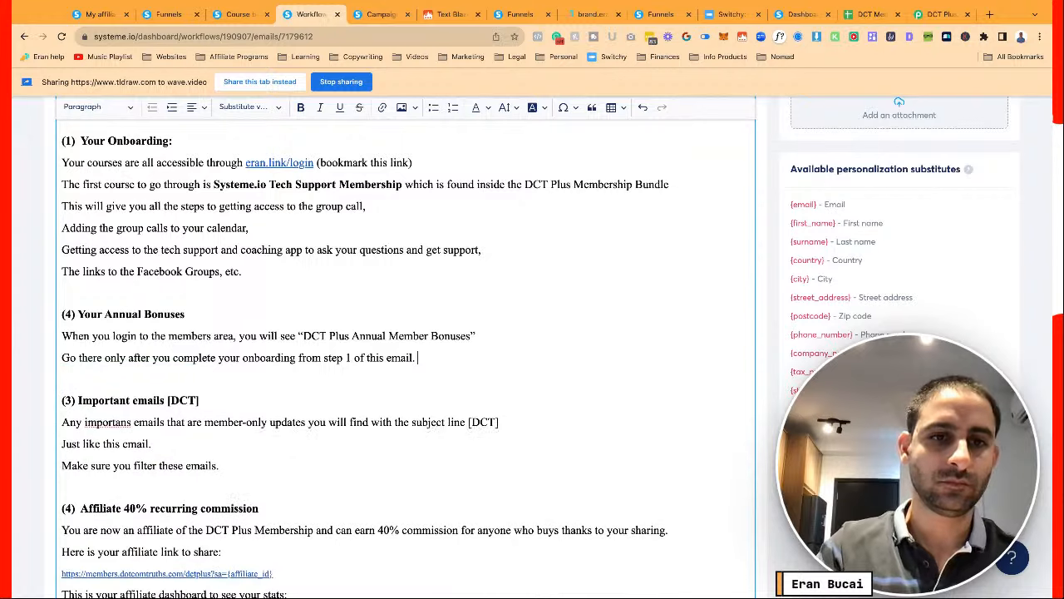
{"action": "scroll", "coordinate": [247, 262], "scroll_direction": "down", "scroll_amount": 3}
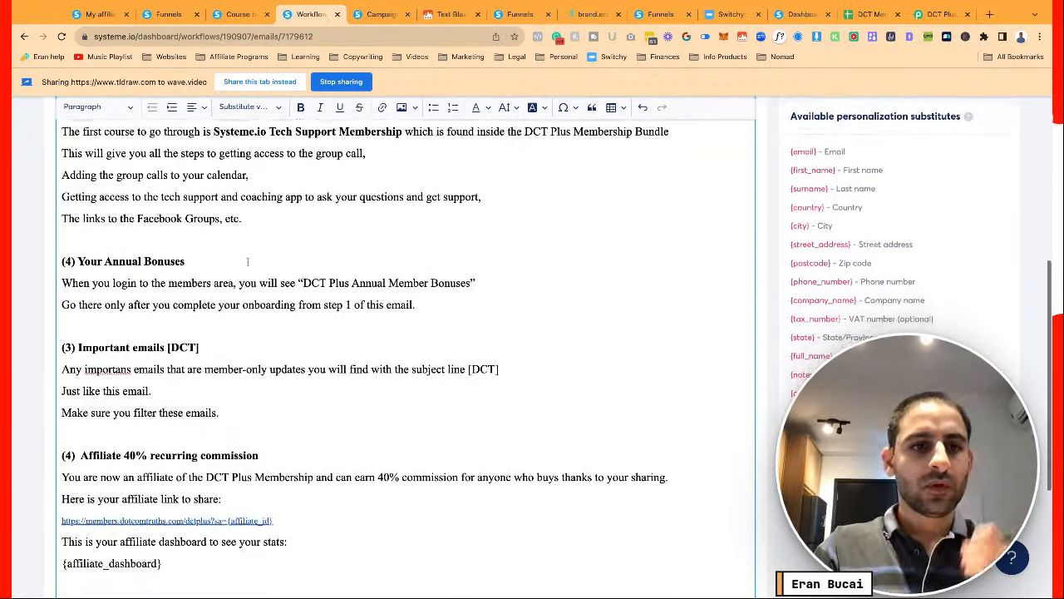
{"action": "key", "text": "ctrl+a"}
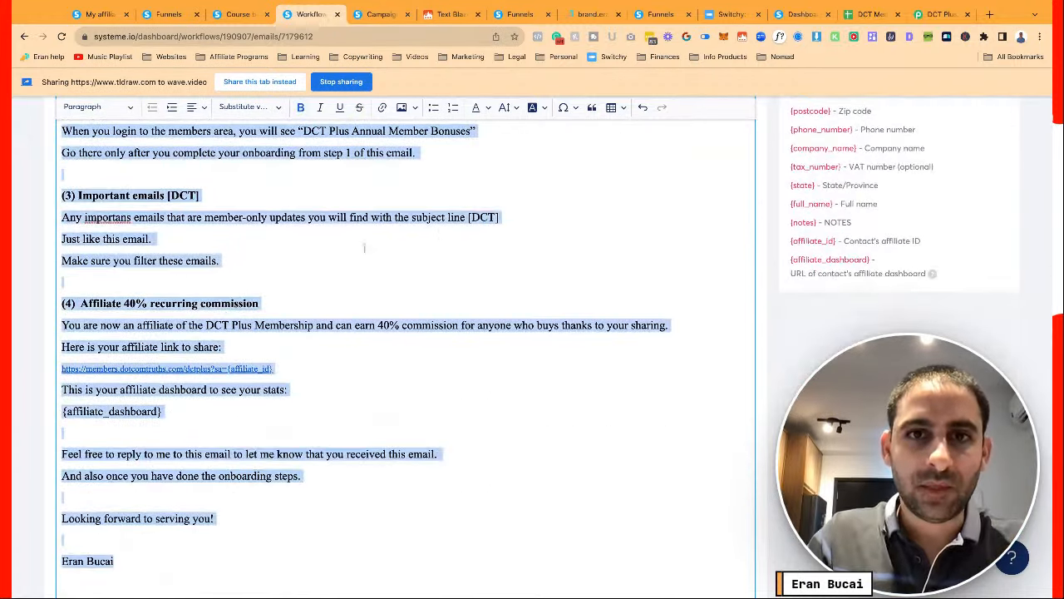
Set the entire email body to font size 20
{"action": "left_click", "coordinate": [509, 108]}
{"action": "left_click", "coordinate": [508, 268]}
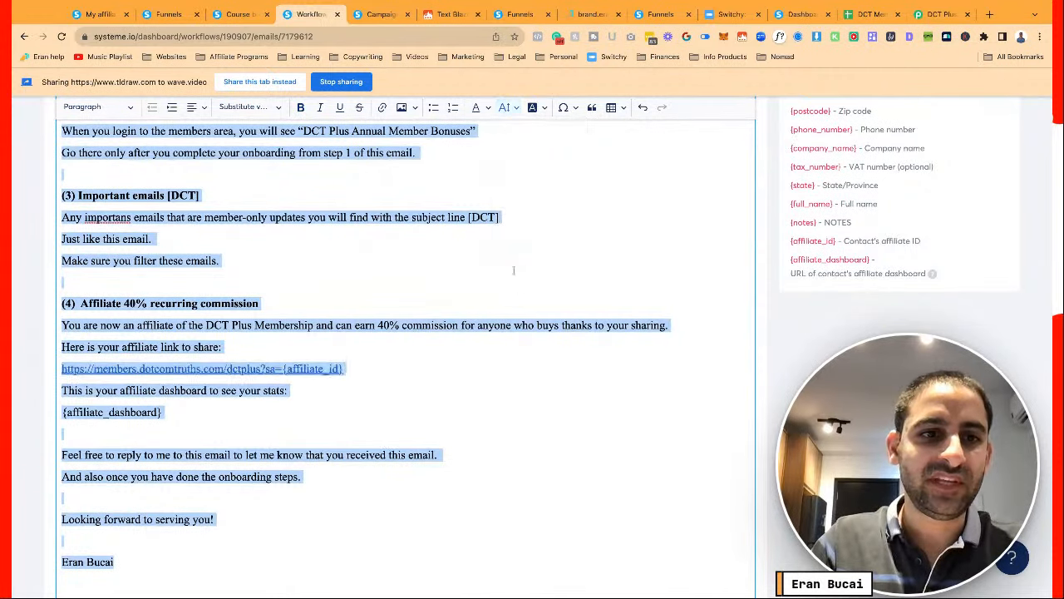
{"action": "left_click", "coordinate": [417, 274]}
{"action": "scroll", "coordinate": [416, 274], "scroll_direction": "up", "scroll_amount": 10}
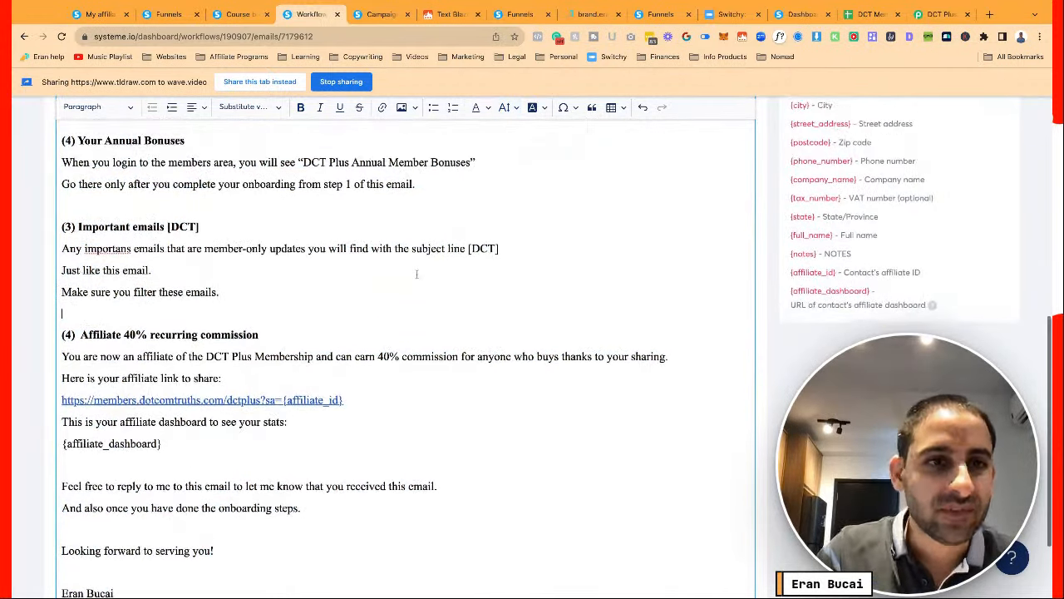
{"action": "scroll", "coordinate": [414, 218], "scroll_direction": "down", "scroll_amount": 1}
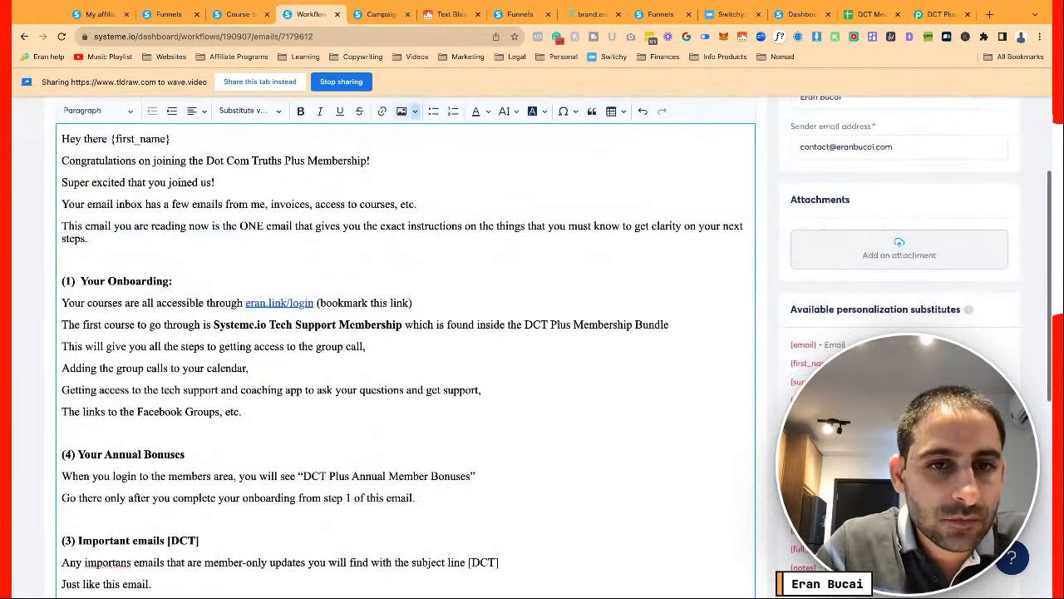
{"action": "scroll", "coordinate": [405, 349], "scroll_direction": "down", "scroll_amount": 1}
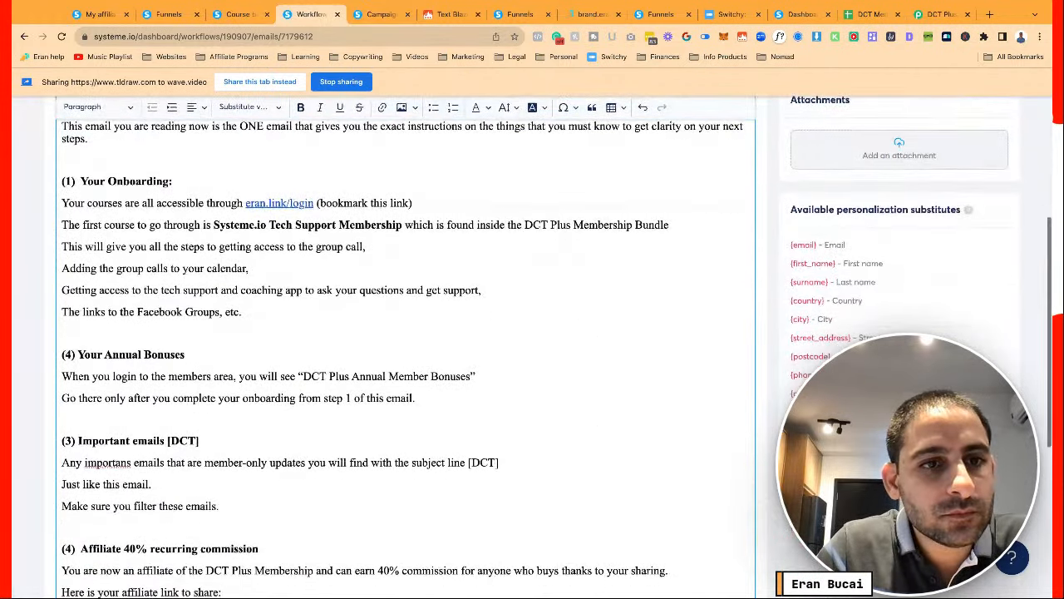
{"action": "scroll", "coordinate": [405, 349], "scroll_direction": "down", "scroll_amount": 3}
{"action": "scroll", "coordinate": [406, 349], "scroll_direction": "up", "scroll_amount": 1}
{"action": "scroll", "coordinate": [73, 291], "scroll_direction": "up", "scroll_amount": 2}
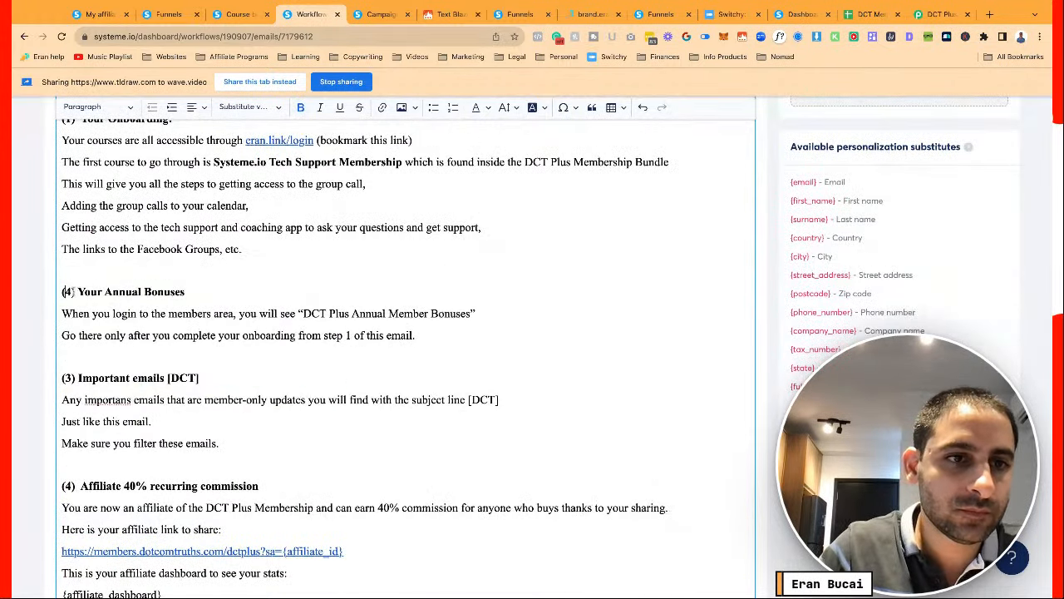
Renumber the Your Annual Bonuses heading from (4) to (2)
{"action": "key", "text": "BackSpace"}
{"action": "type", "text": "2"}
{"action": "left_click", "coordinate": [219, 312]}
{"action": "scroll", "coordinate": [220, 309], "scroll_direction": "up", "scroll_amount": 1}
{"action": "scroll", "coordinate": [220, 309], "scroll_direction": "up", "scroll_amount": 3}
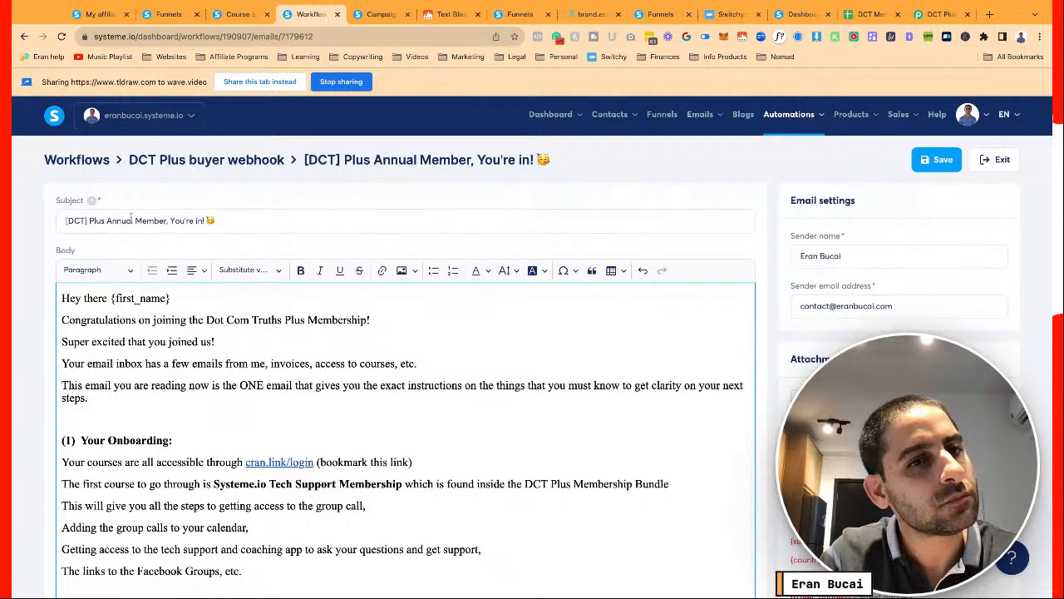
{"action": "left_click", "coordinate": [986, 112]}
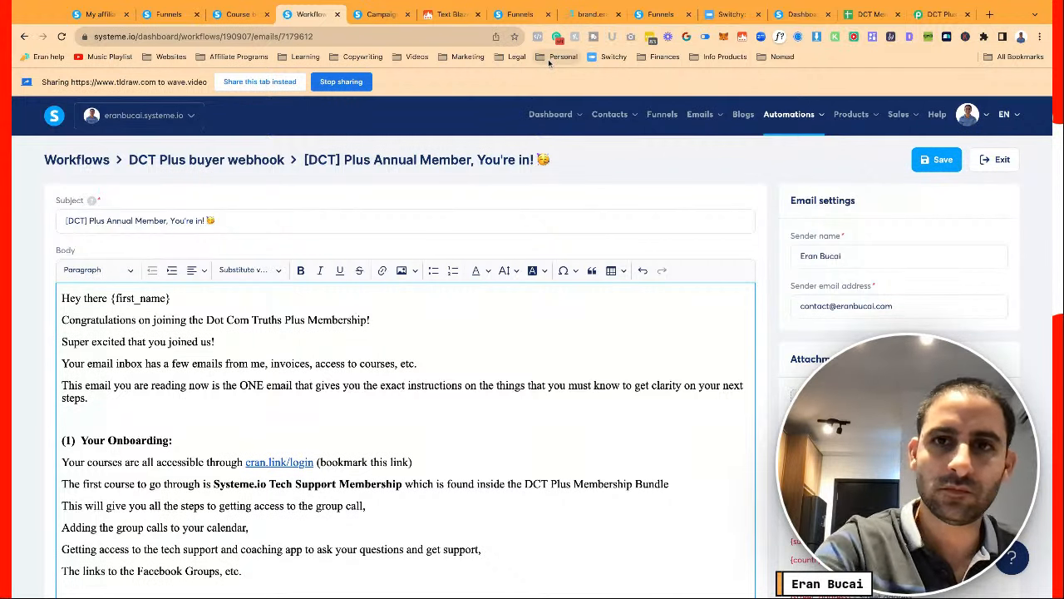
{"action": "key", "text": "super+Tab"}
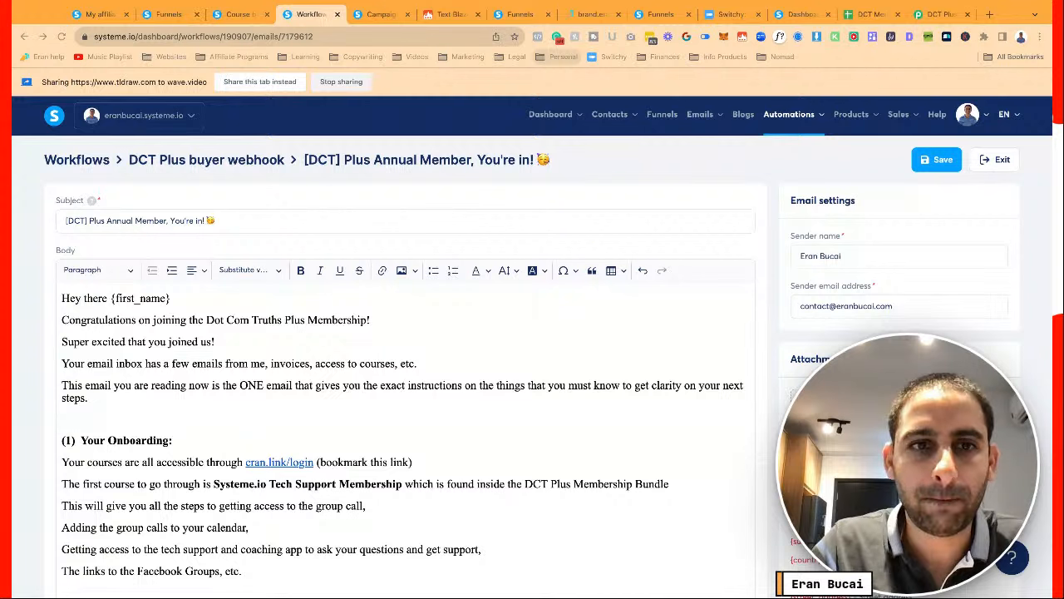
Delete 'Annual' from the email subject and save the email
{"action": "left_click", "coordinate": [316, 309]}
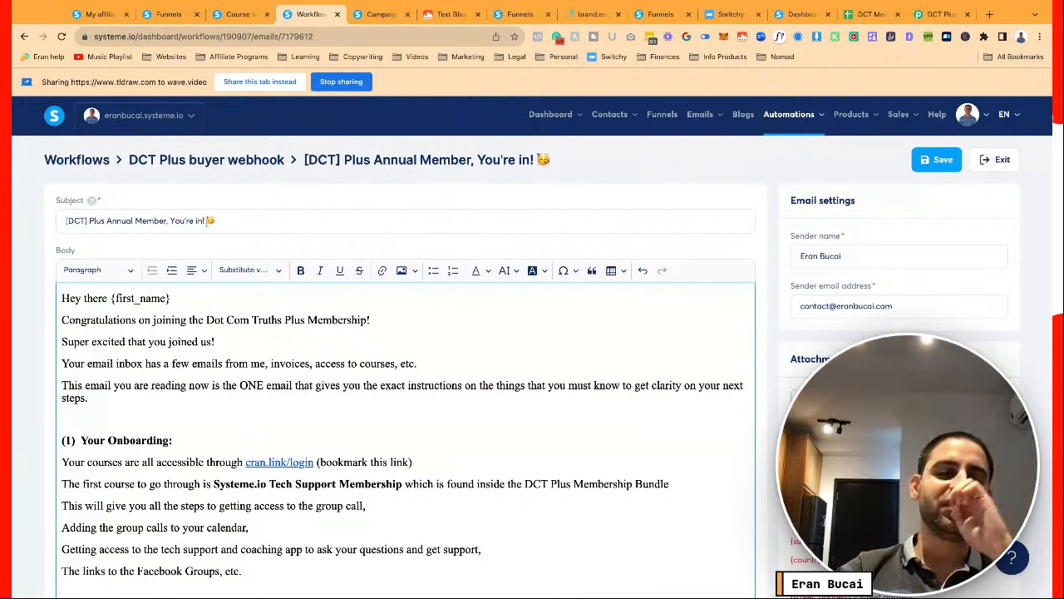
{"action": "left_click_drag", "start_coordinate": [136, 221], "coordinate": [108, 220]}
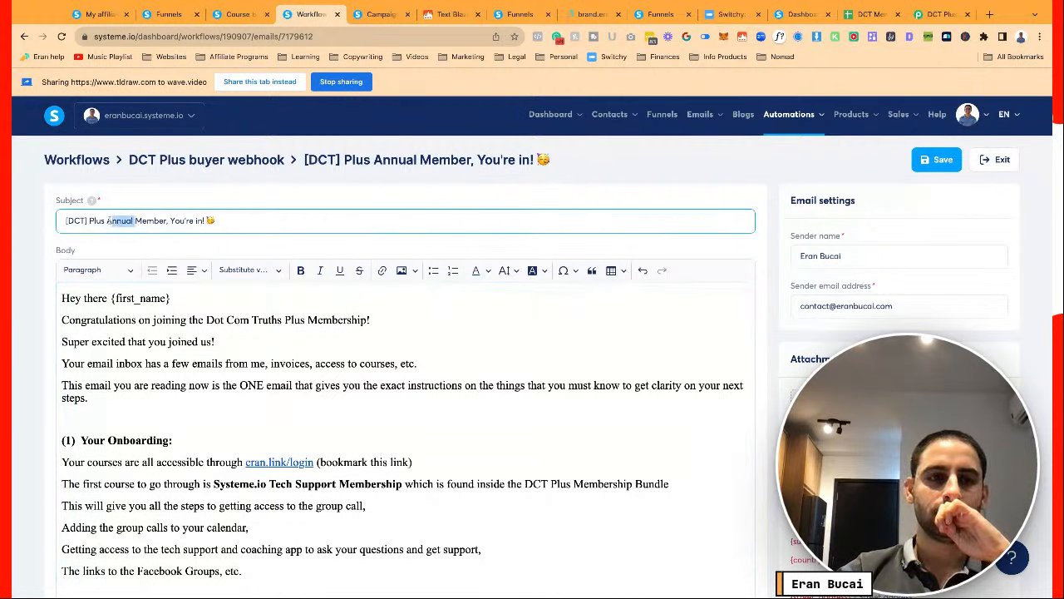
{"action": "key", "text": "BackSpace"}
{"action": "key", "text": "BackSpace"}
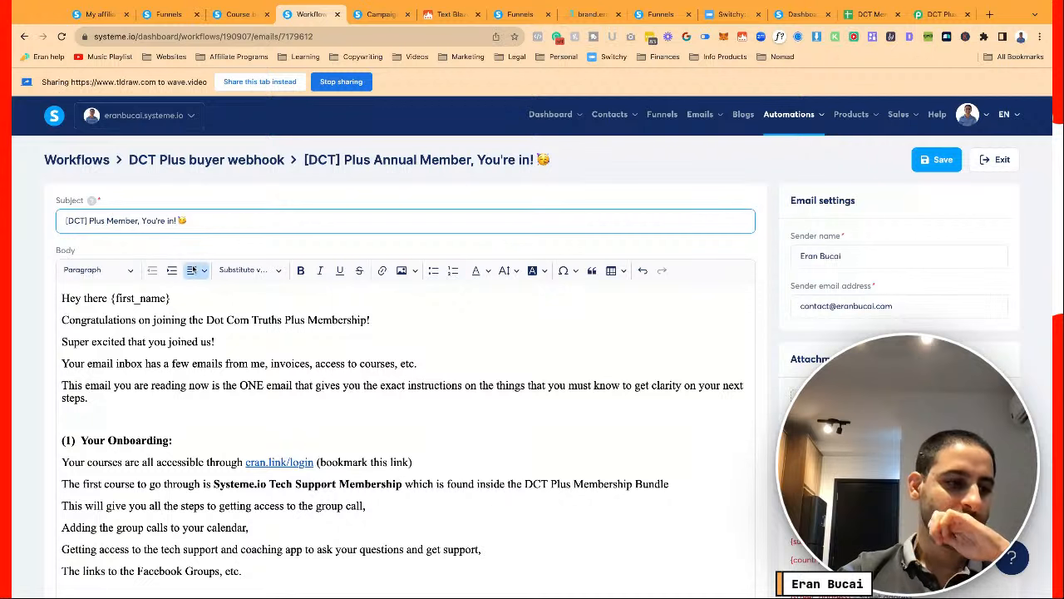
{"action": "left_click", "coordinate": [930, 160]}
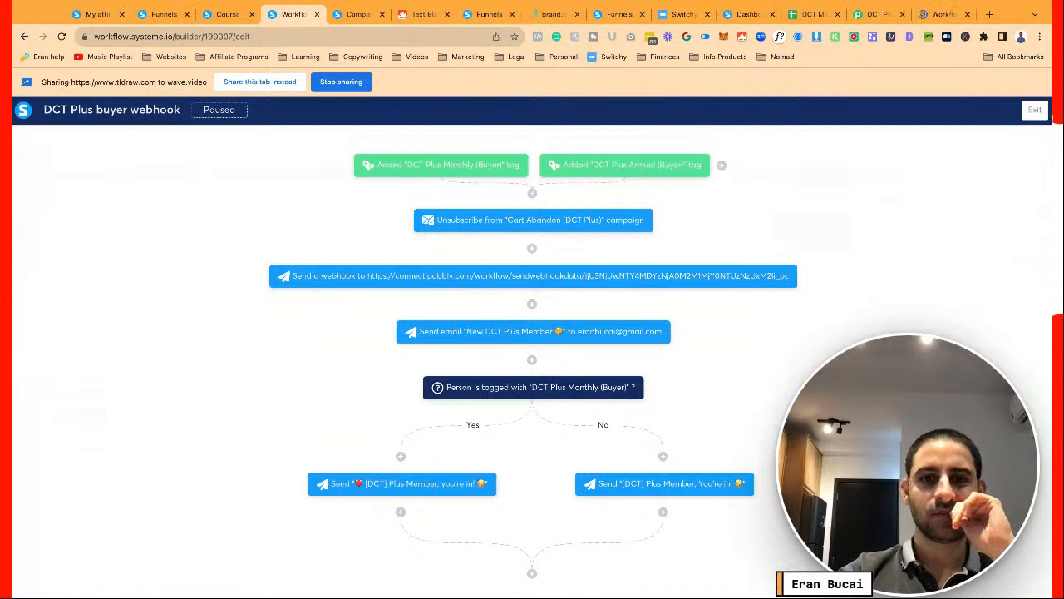
Paste a ❤️ at the start of the No-branch email's subject and save it
{"action": "mouse_move", "coordinate": [616, 494]}
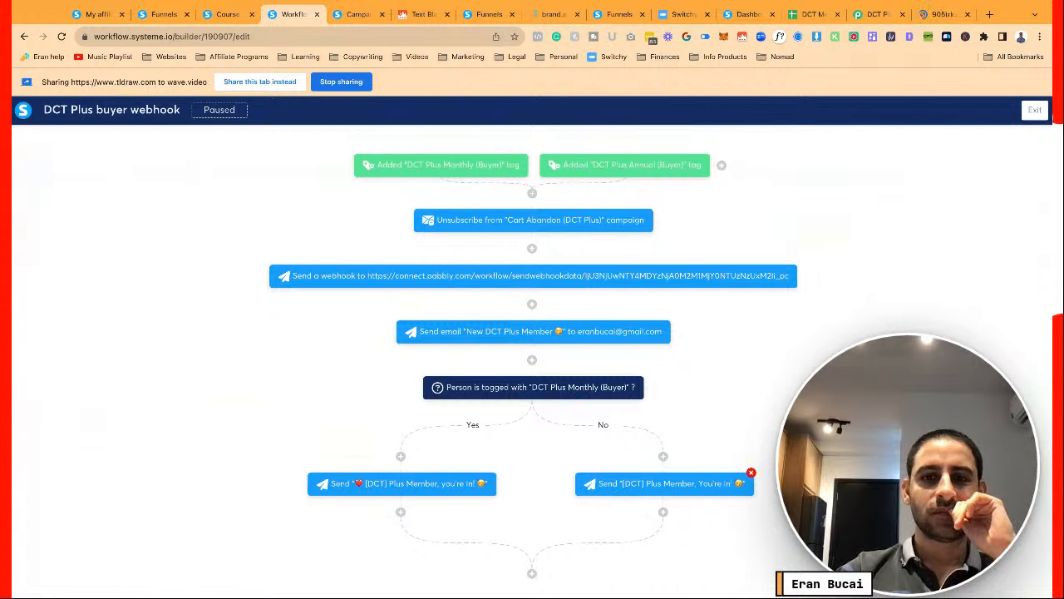
{"action": "left_click", "coordinate": [634, 483]}
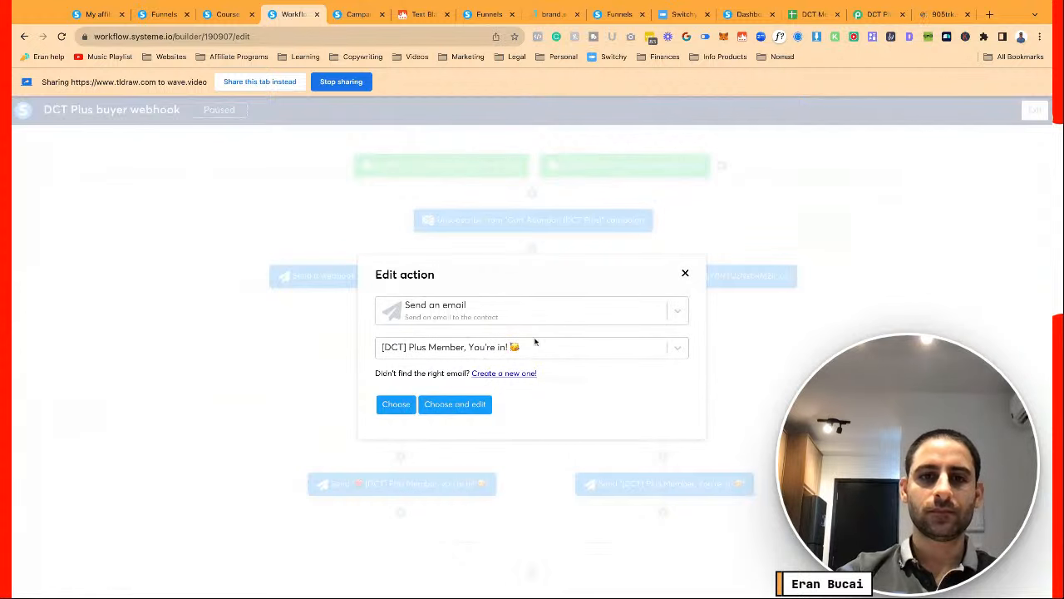
{"action": "left_click", "coordinate": [446, 406]}
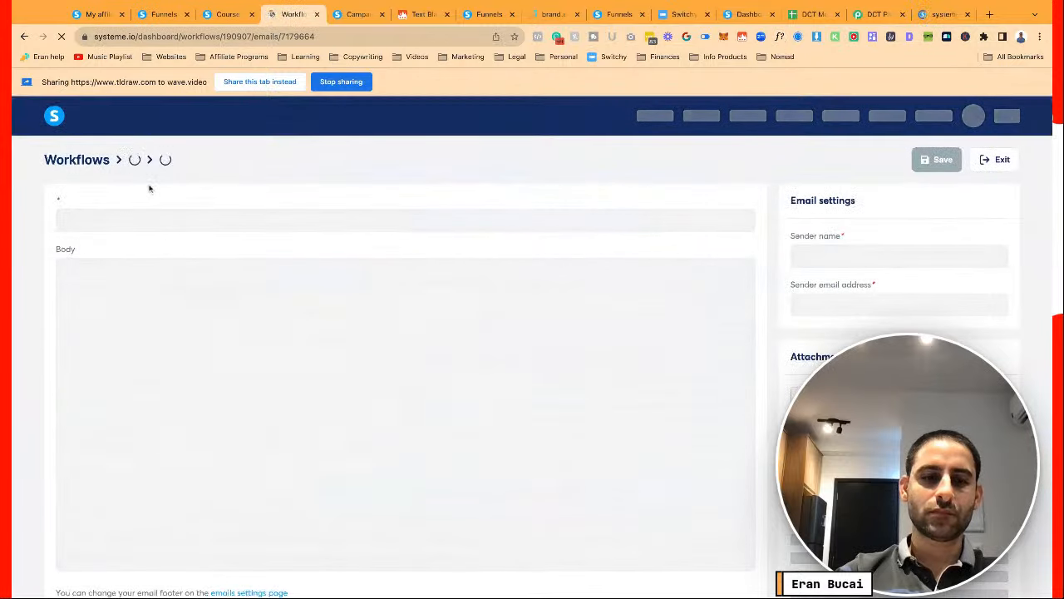
{"action": "scroll", "coordinate": [120, 217], "scroll_direction": "down", "scroll_amount": 1}
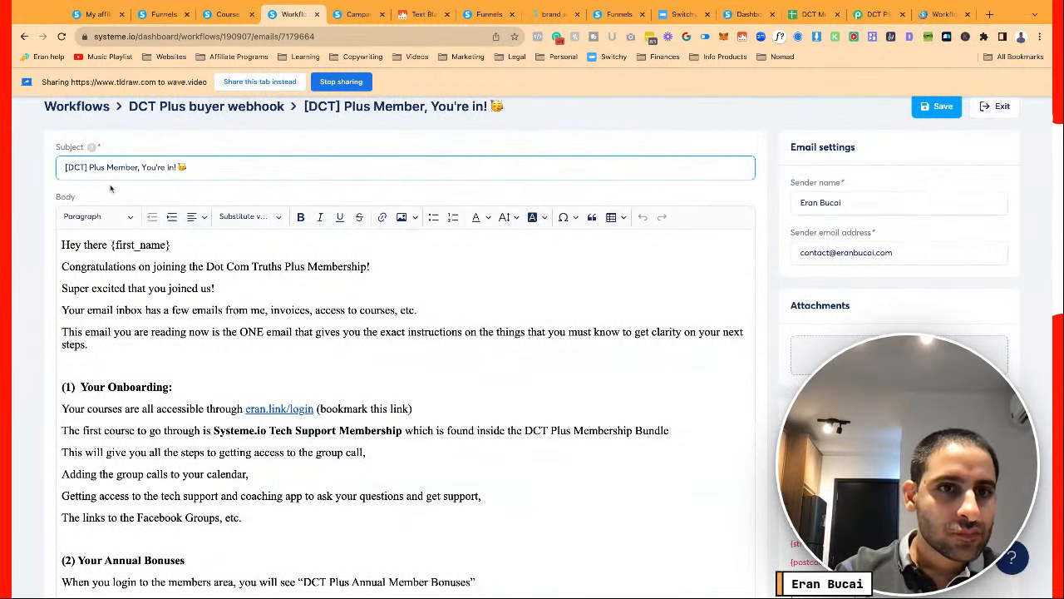
{"action": "type", "text": "❤️"}
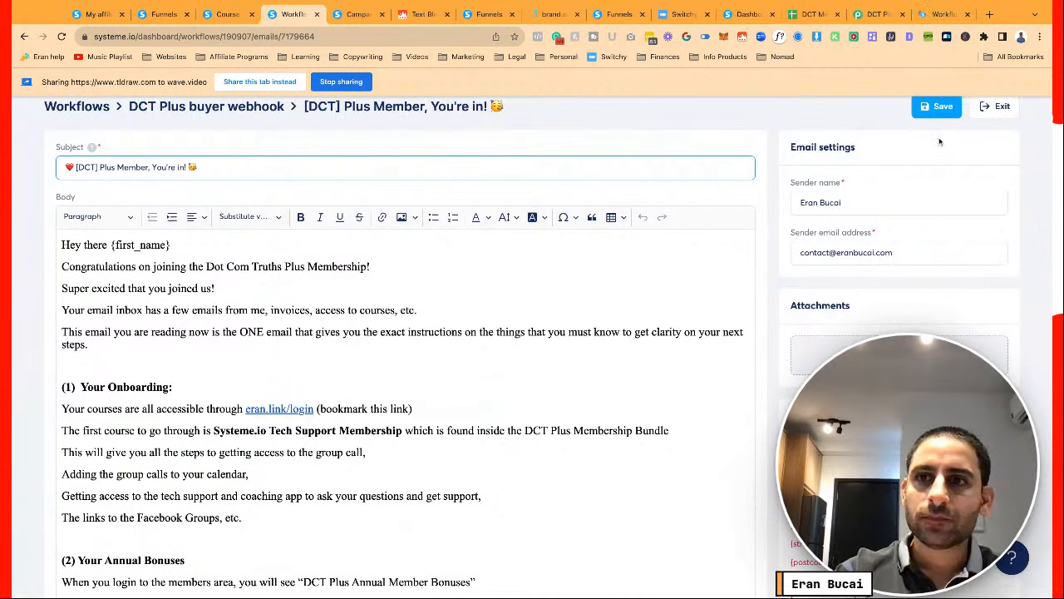
{"action": "left_click", "coordinate": [936, 107]}
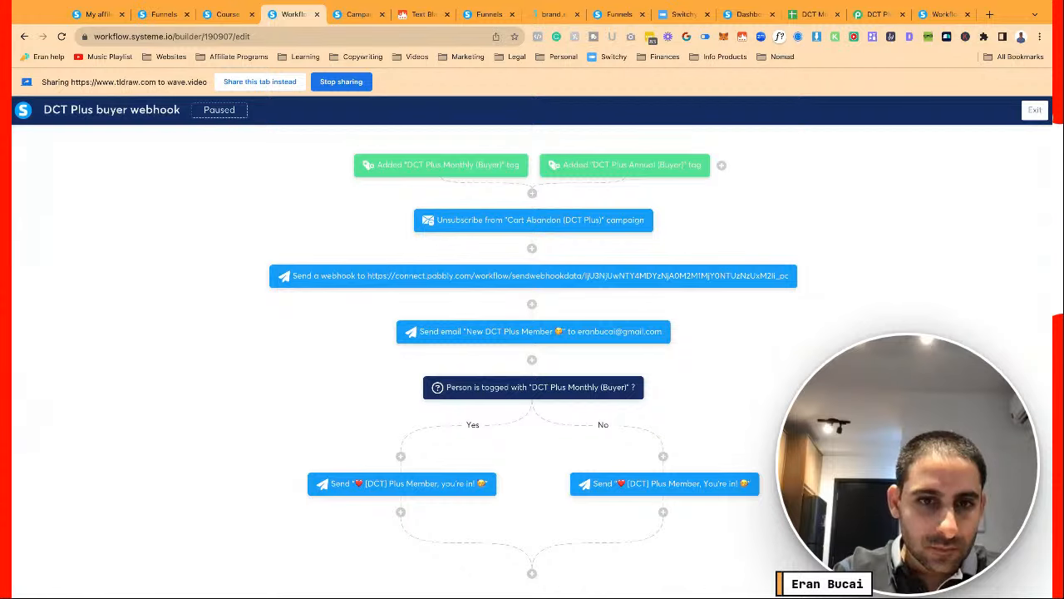
Activate the DCT Plus buyer webhook workflow from the workflows list
{"action": "left_click", "coordinate": [1035, 110]}
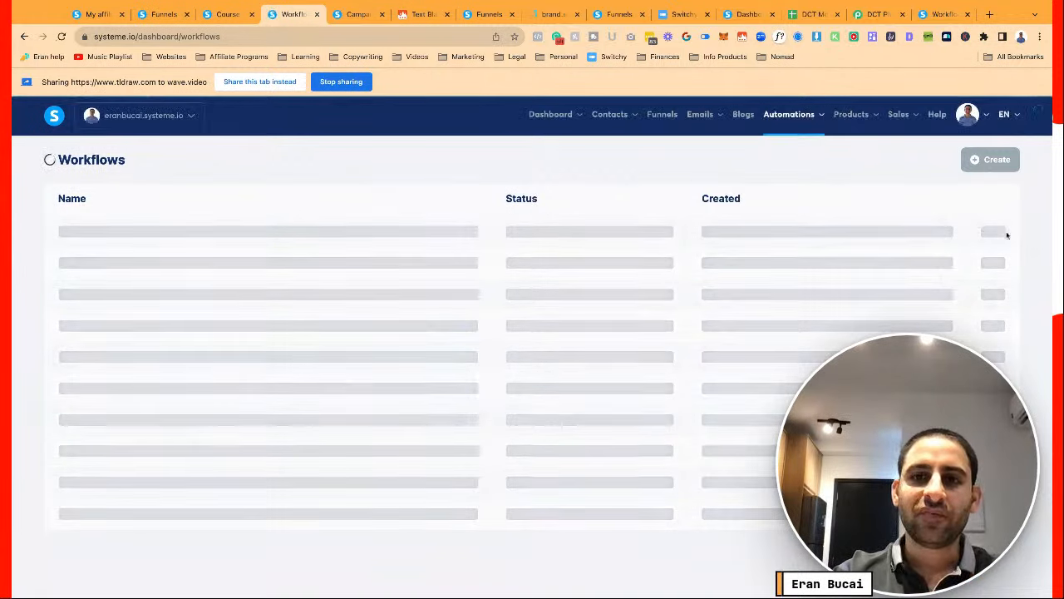
{"action": "mouse_move", "coordinate": [994, 231]}
{"action": "left_click", "coordinate": [952, 236]}
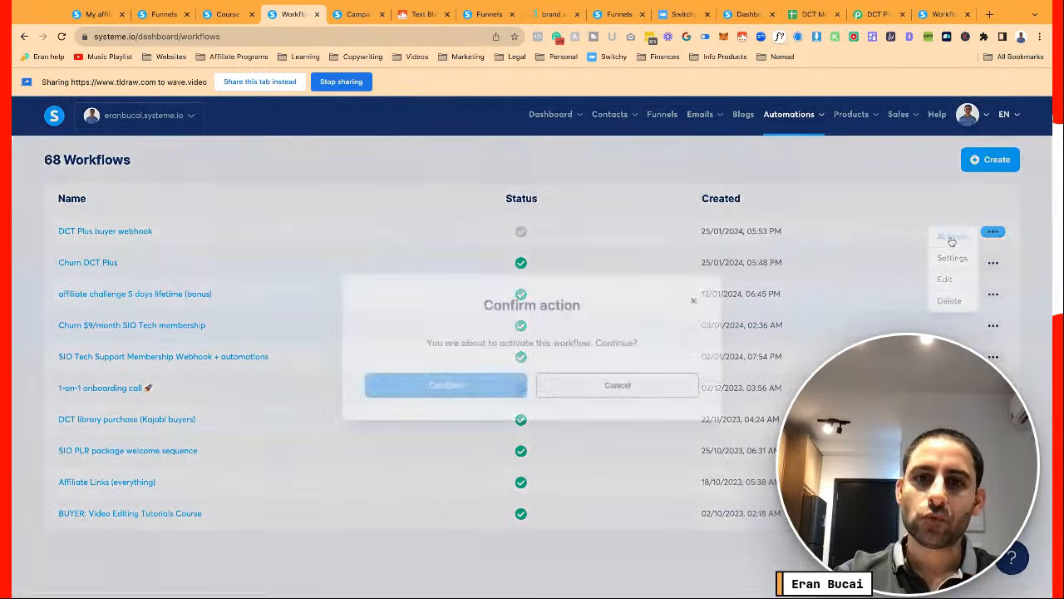
{"action": "left_click", "coordinate": [478, 387]}
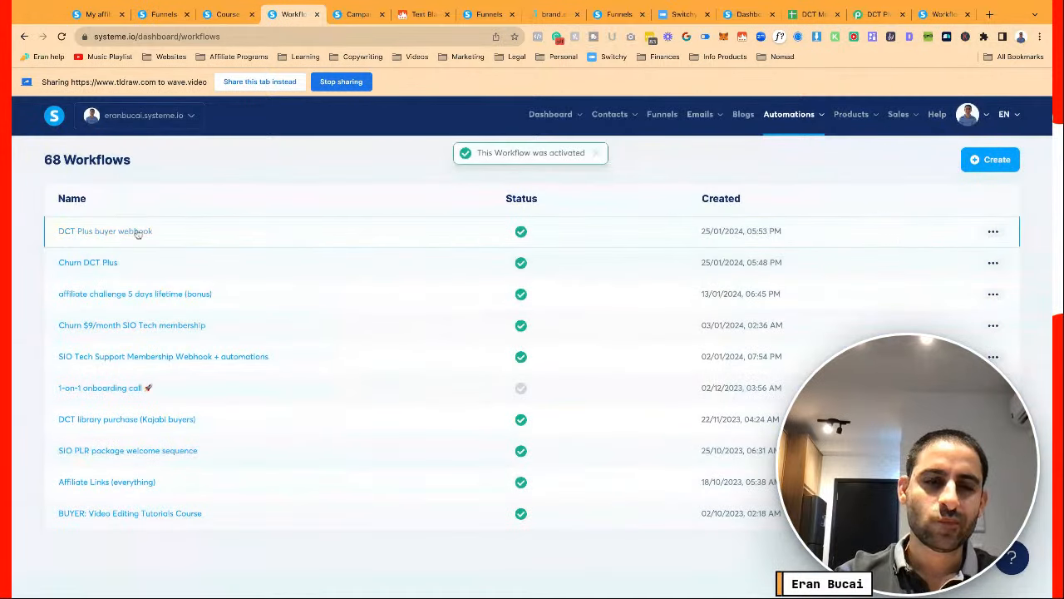
Open the DCT Plus buyer webhook workflow to review its steps
{"action": "left_click", "coordinate": [138, 233]}
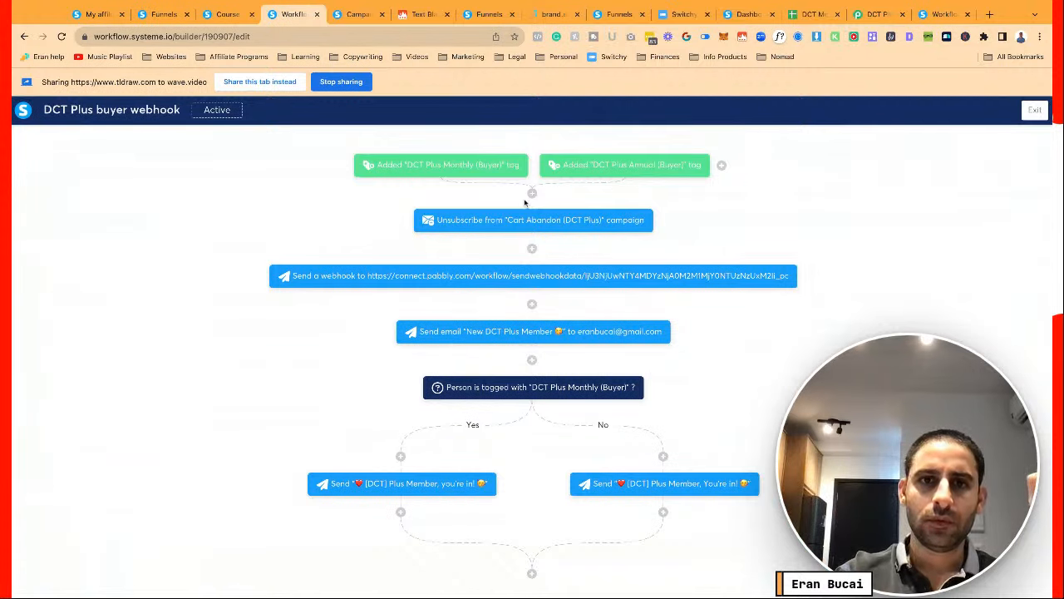
{"action": "mouse_move", "coordinate": [506, 233]}
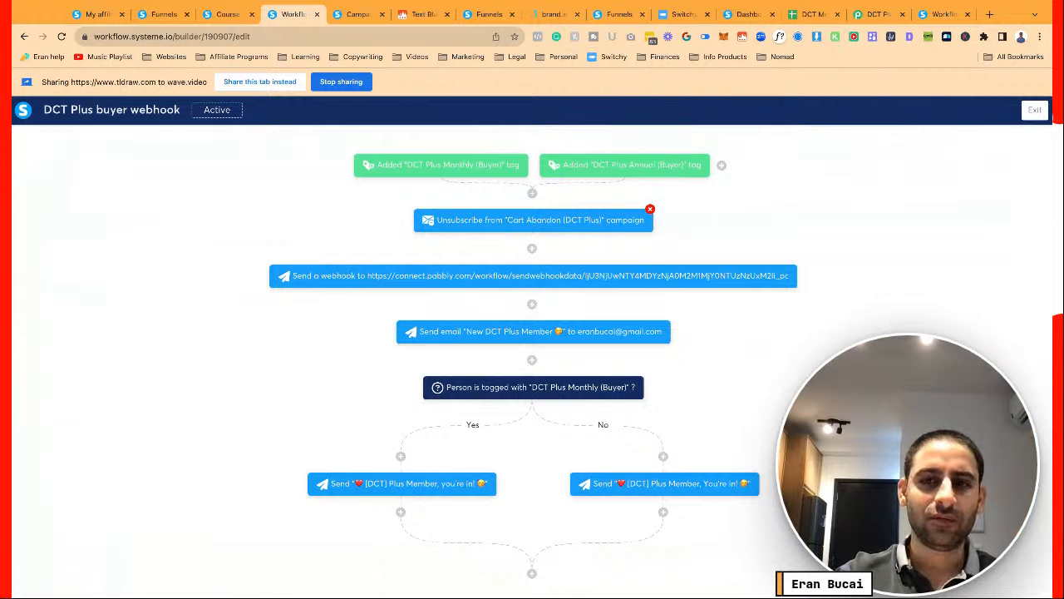
{"action": "mouse_move", "coordinate": [474, 278]}
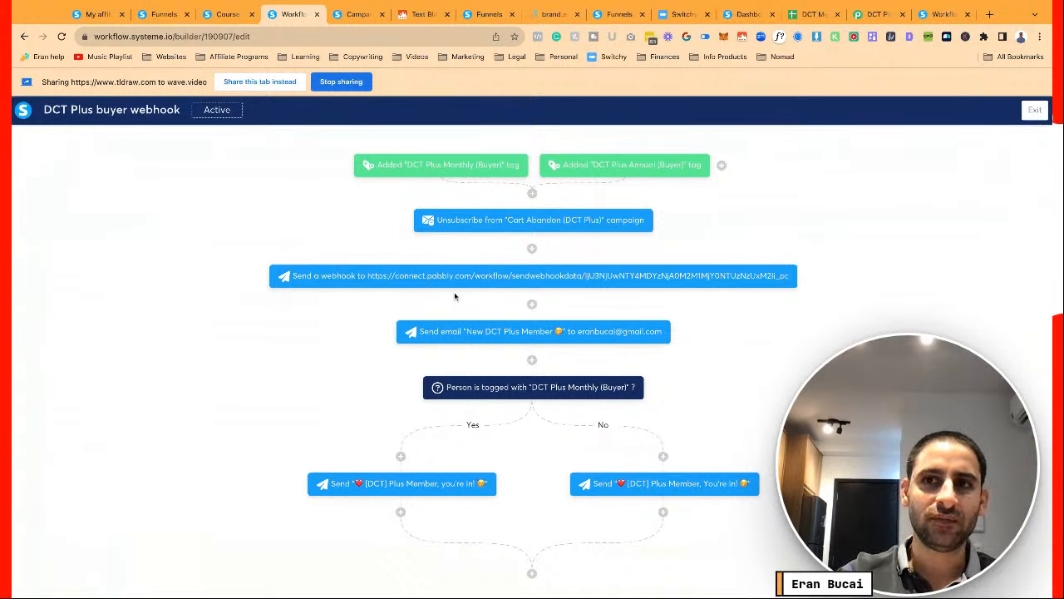
{"action": "left_click", "coordinate": [817, 16]}
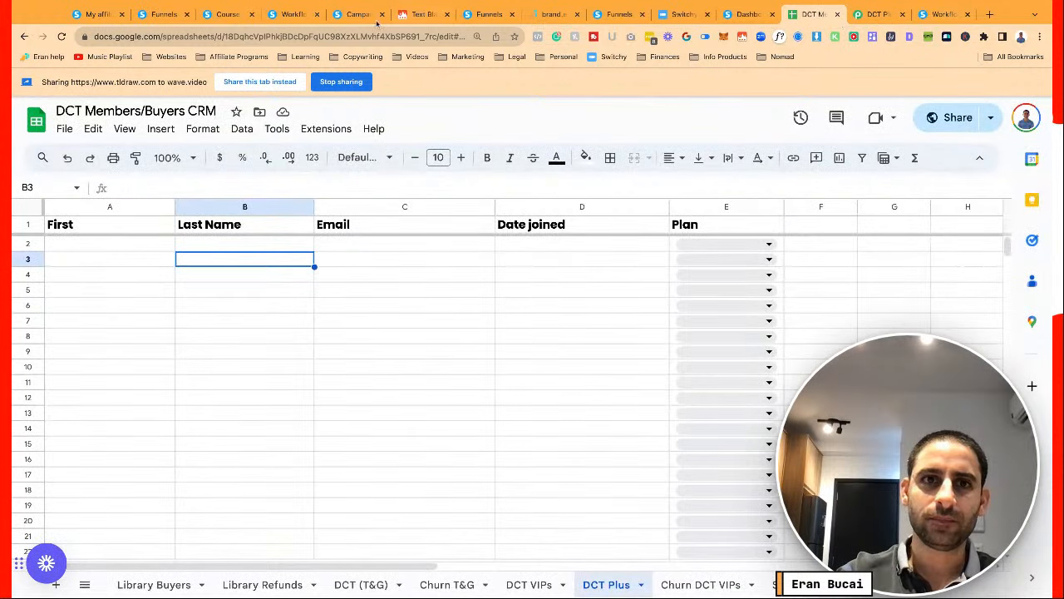
{"action": "left_click", "coordinate": [291, 15]}
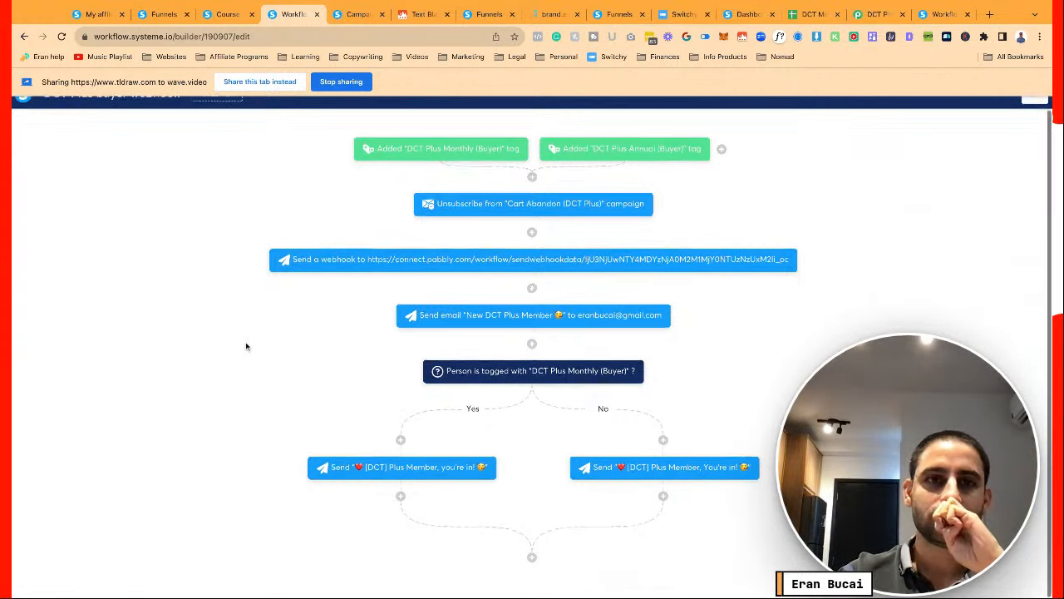
Return to the Dot Com Truths Plus Membership funnel
{"action": "left_click", "coordinate": [214, 15]}
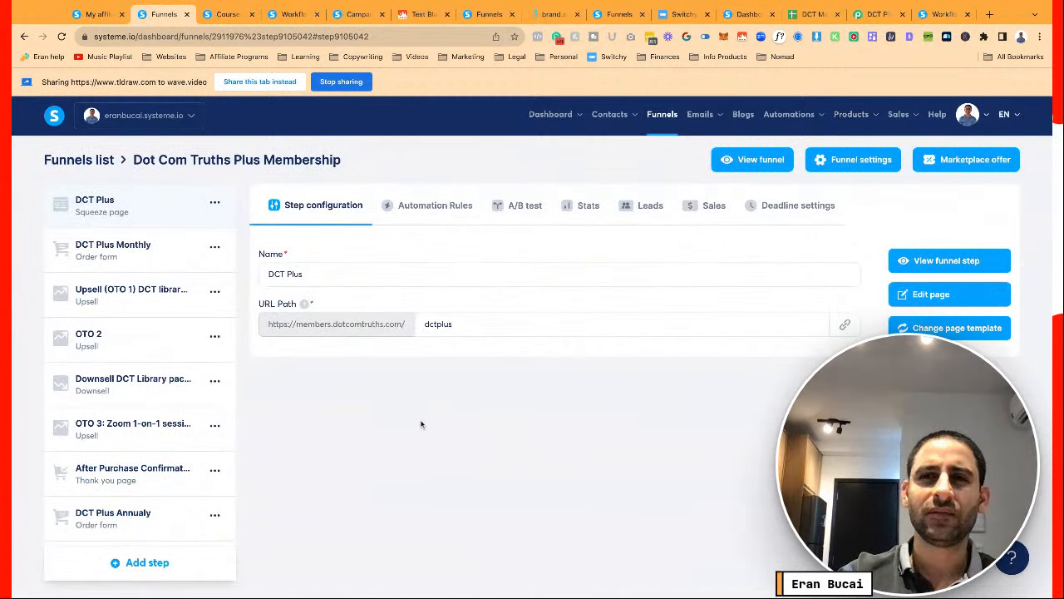
{"action": "key", "text": "super+Tab"}
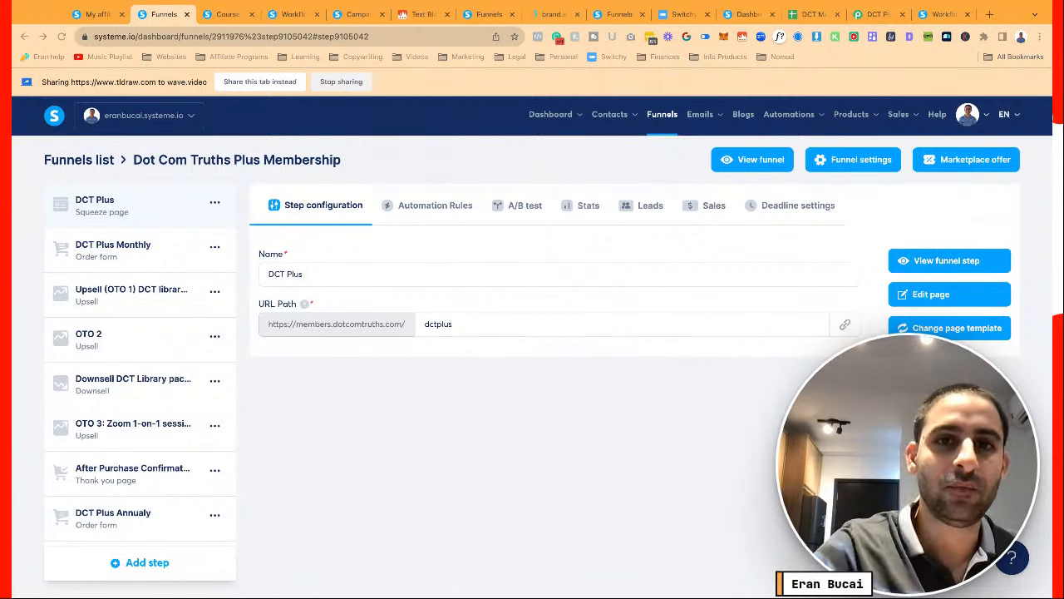
{"action": "key", "text": "super+Tab"}
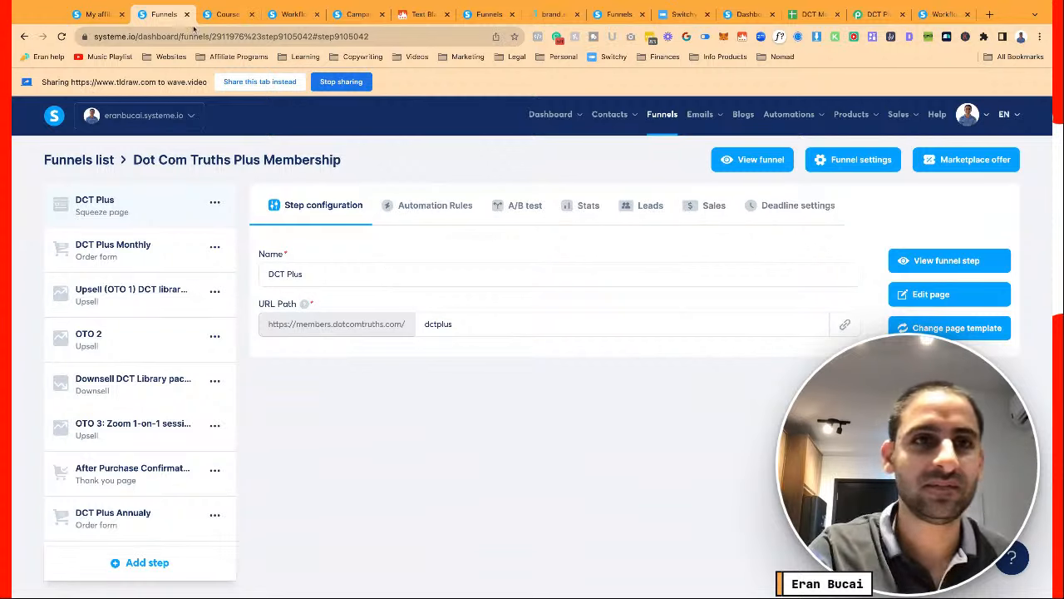
{"action": "left_click", "coordinate": [218, 15]}
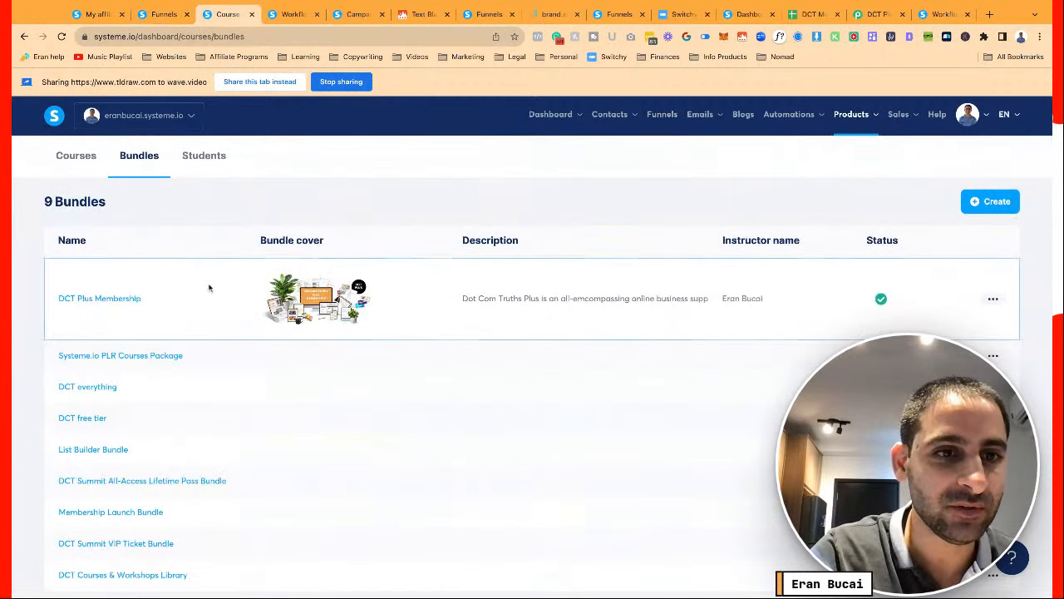
{"action": "scroll", "coordinate": [209, 287], "scroll_direction": "down", "scroll_amount": 1}
{"action": "scroll", "coordinate": [209, 287], "scroll_direction": "up", "scroll_amount": 1}
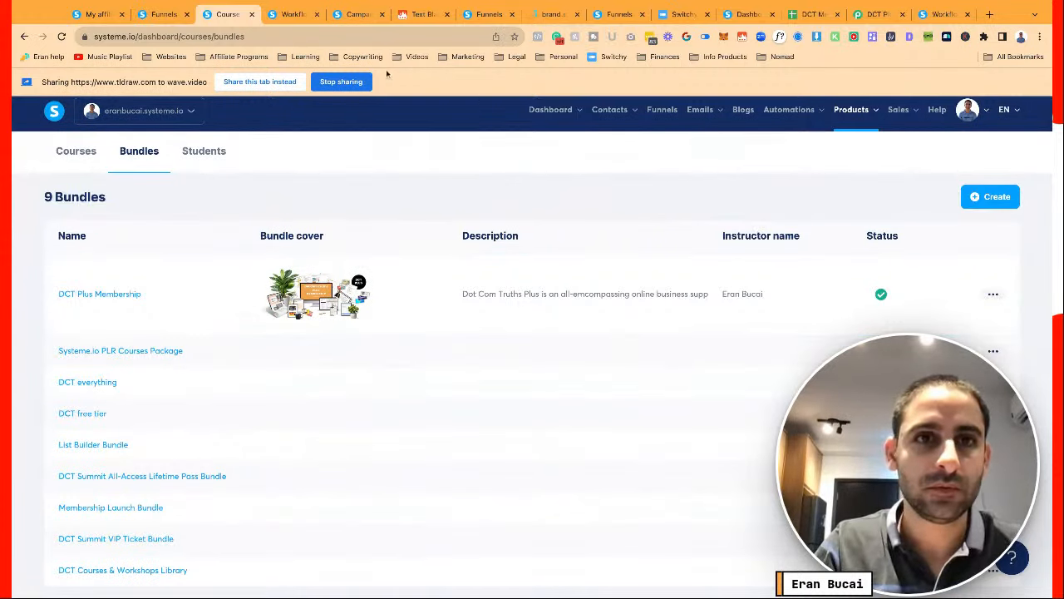
{"action": "left_click", "coordinate": [163, 14]}
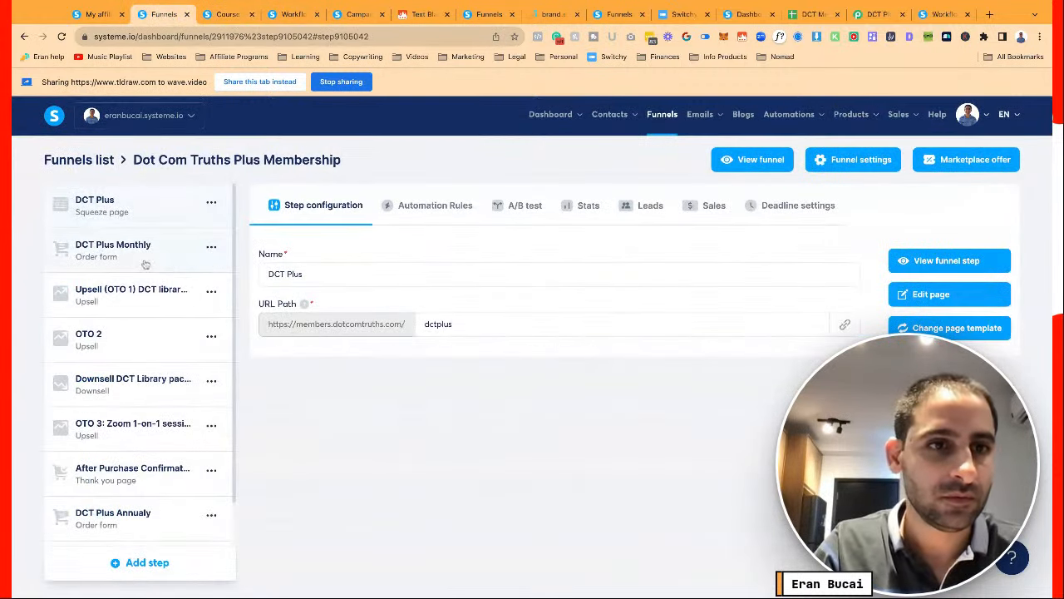
Copy the DCT Plus Annualy step's page link and open the step in a new tab
{"action": "left_click", "coordinate": [152, 526]}
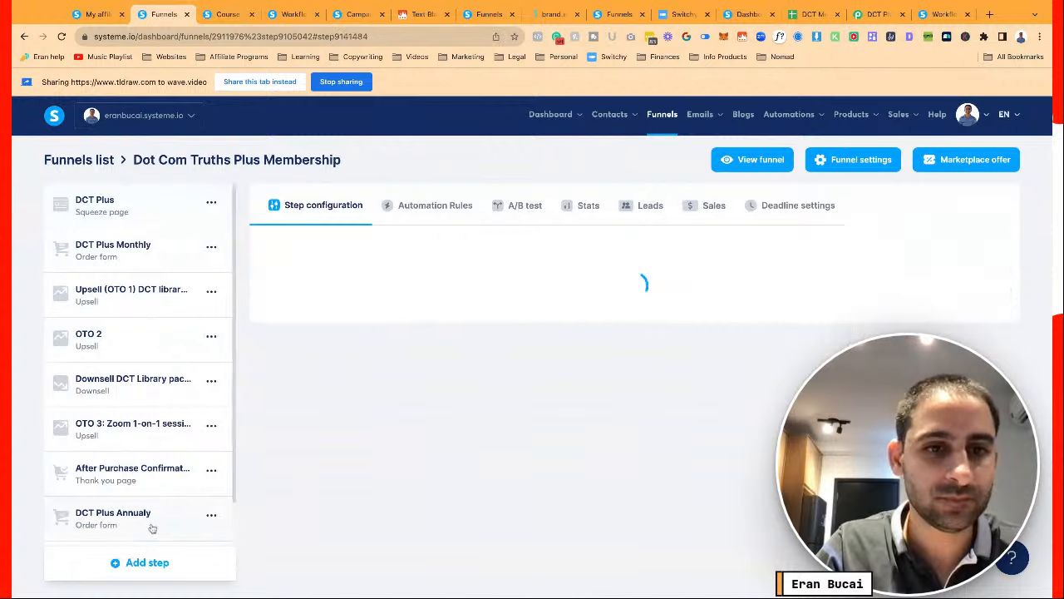
{"action": "left_click", "coordinate": [841, 326]}
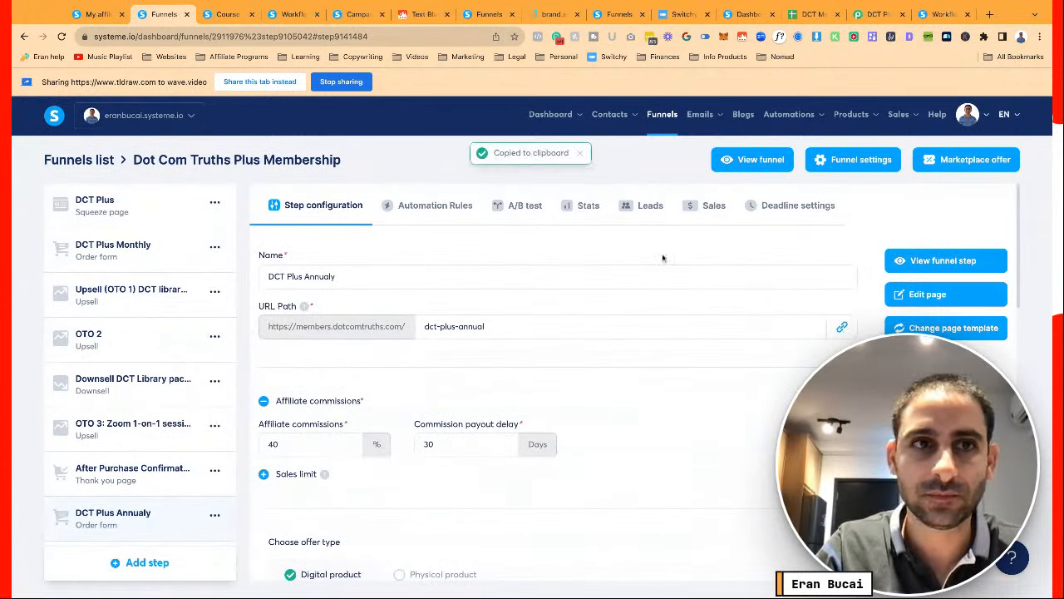
{"action": "left_click", "coordinate": [888, 260]}
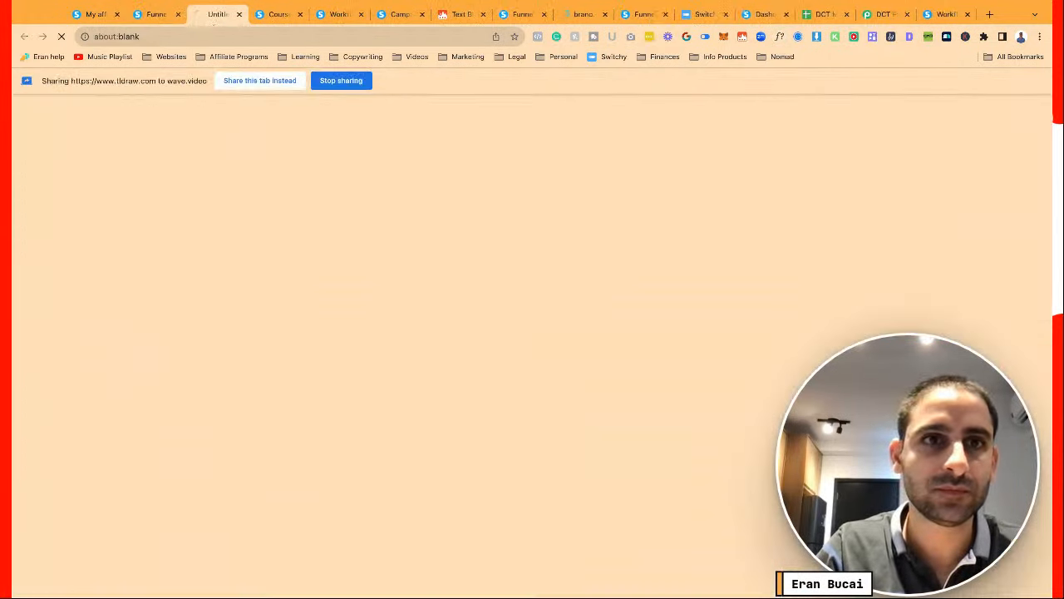
Create the 'DCT Plus Annual Member Bonus' bundle with an instructor name and bonuses description, then open it
{"action": "left_click", "coordinate": [270, 15]}
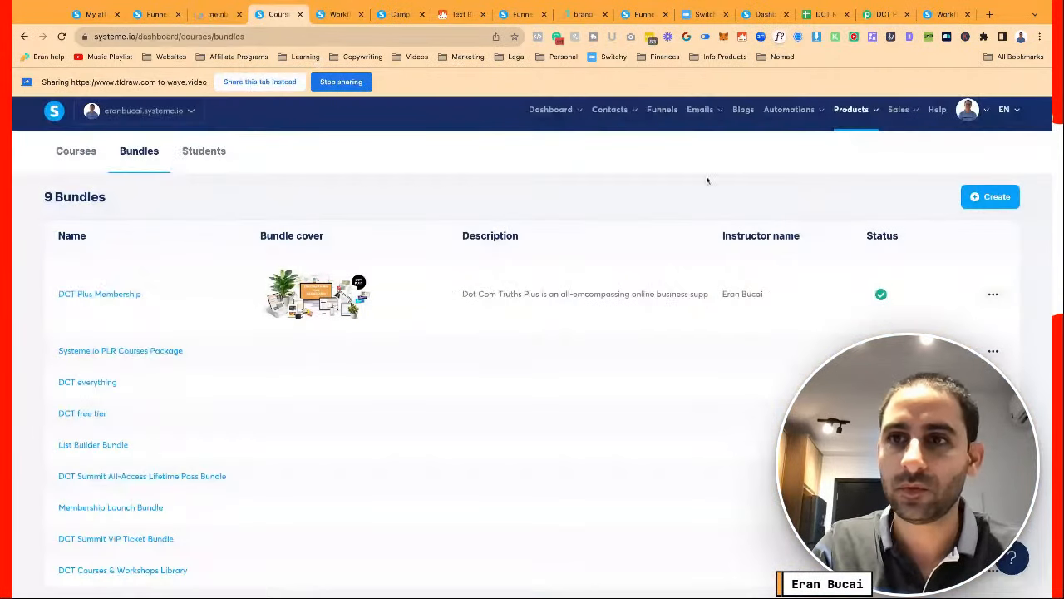
{"action": "left_click", "coordinate": [989, 196]}
{"action": "left_click", "coordinate": [433, 262]}
{"action": "type", "text": "DCT"}
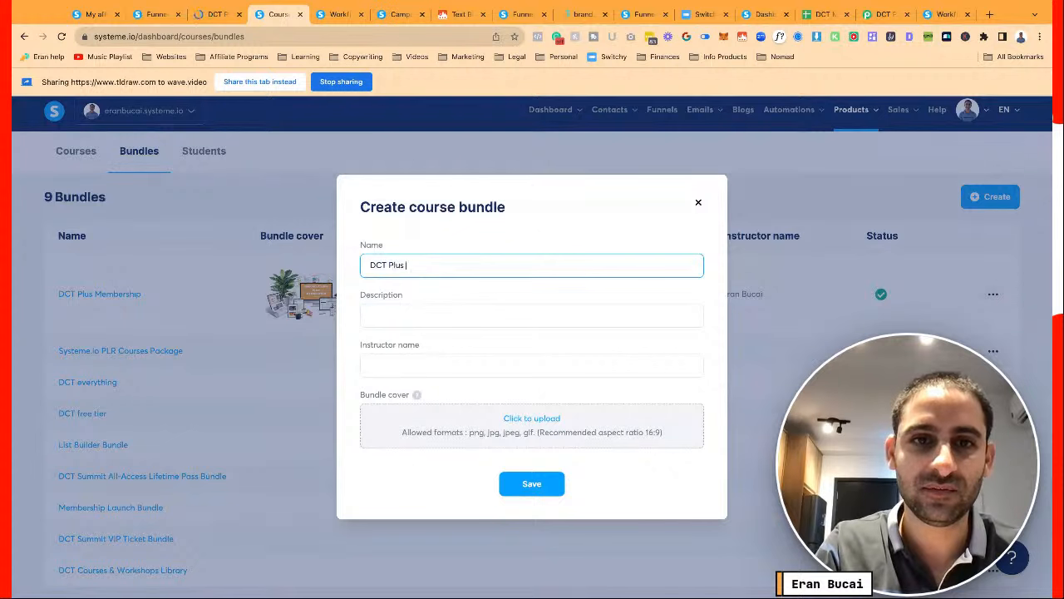
{"action": "type", "text": " Pl"}
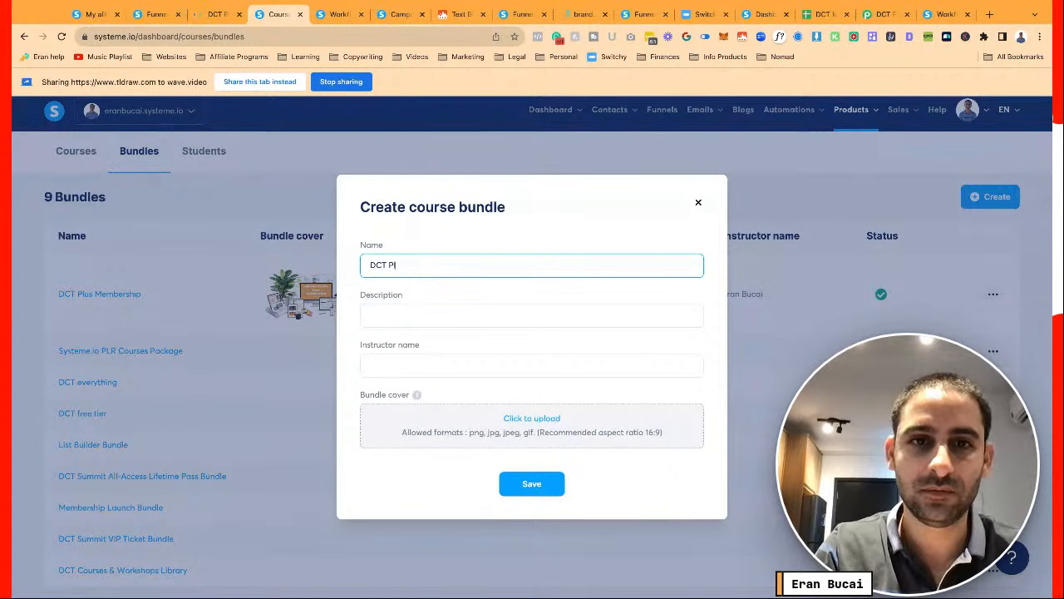
{"action": "type", "text": "us Annual Member"}
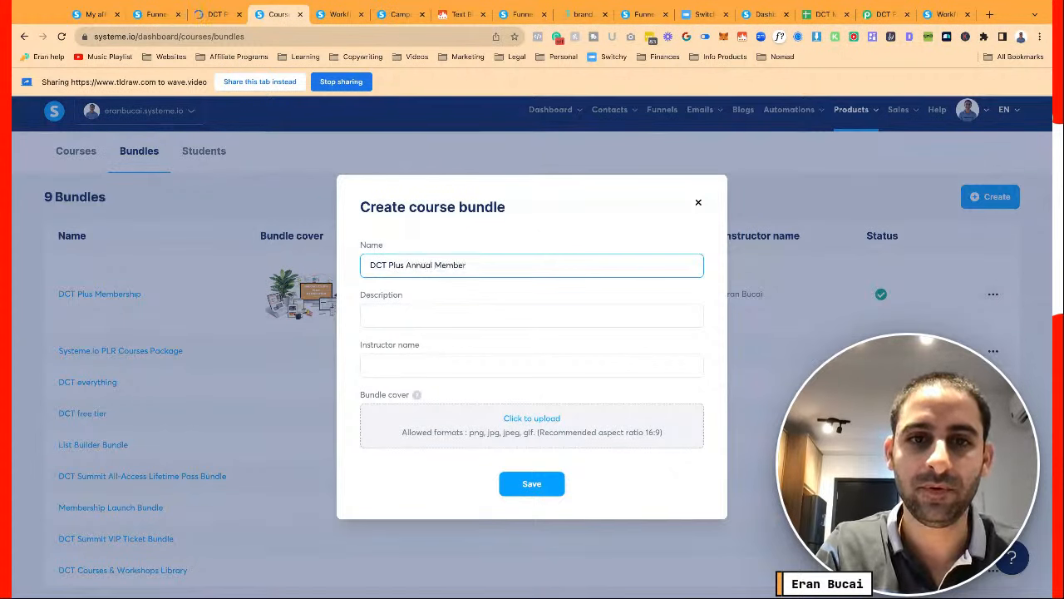
{"action": "type", "text": " Bonuses"}
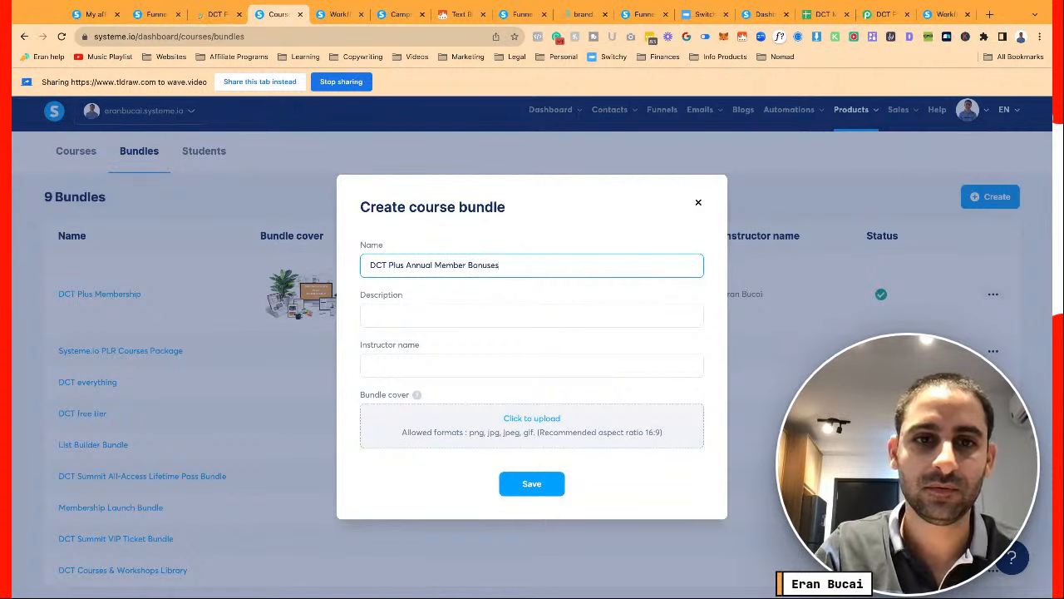
{"action": "left_click", "coordinate": [399, 366]}
{"action": "type", "text": "Eran Bucai"}
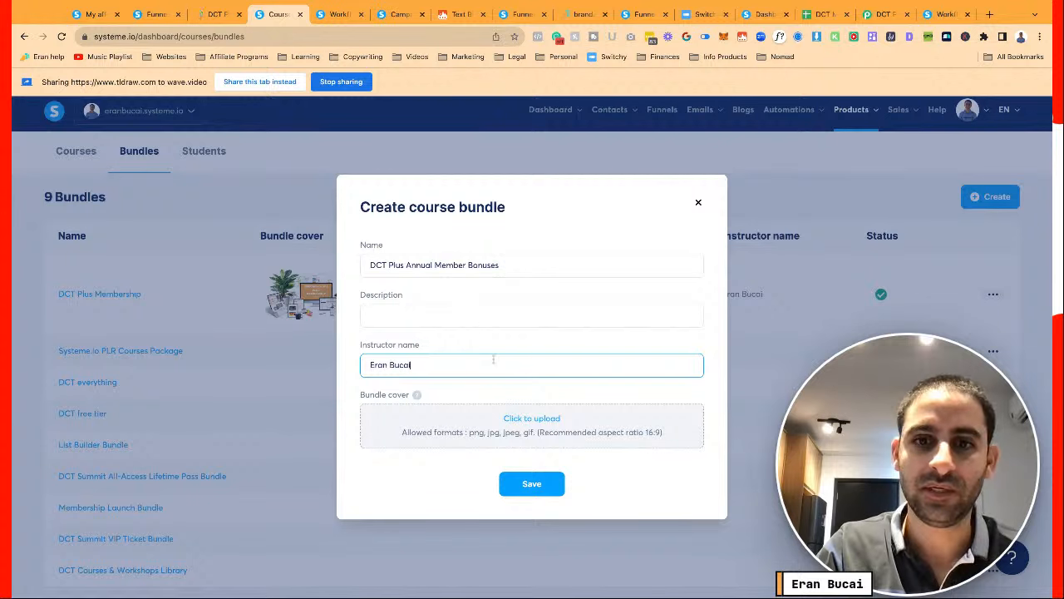
{"action": "left_click", "coordinate": [425, 313]}
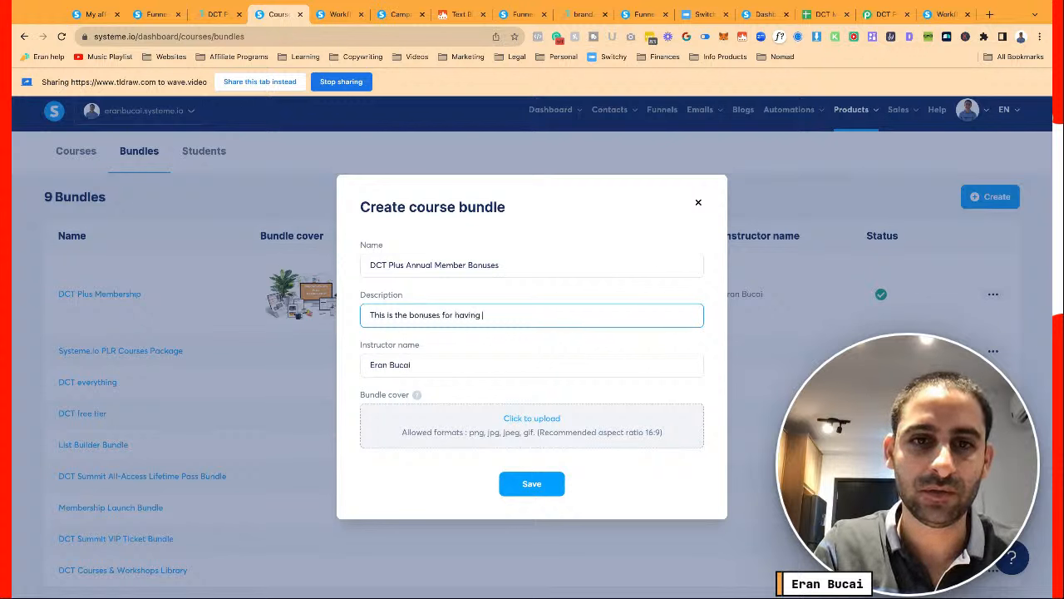
{"action": "type", "text": "This is the bonuses for having joined the DCT Plus"}
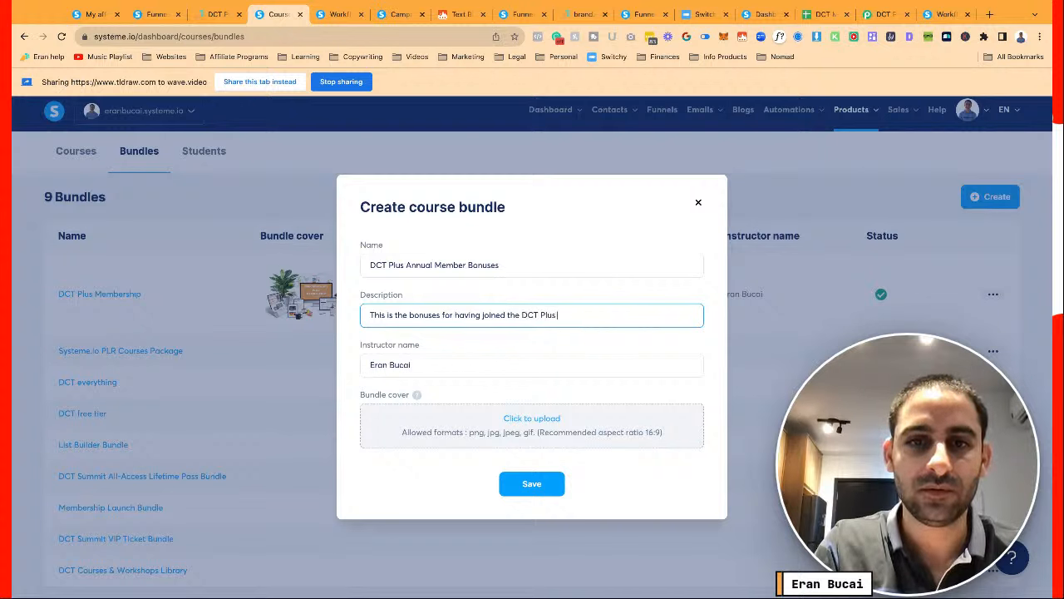
{"action": "type", "text": " Annual Mem"}
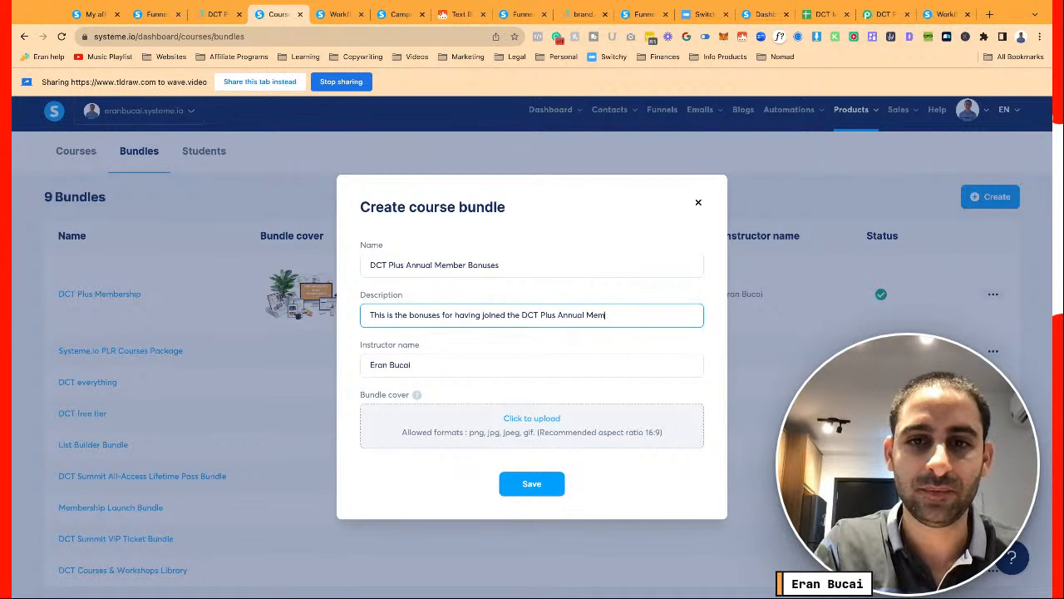
{"action": "type", "text": "bership which you have ac"}
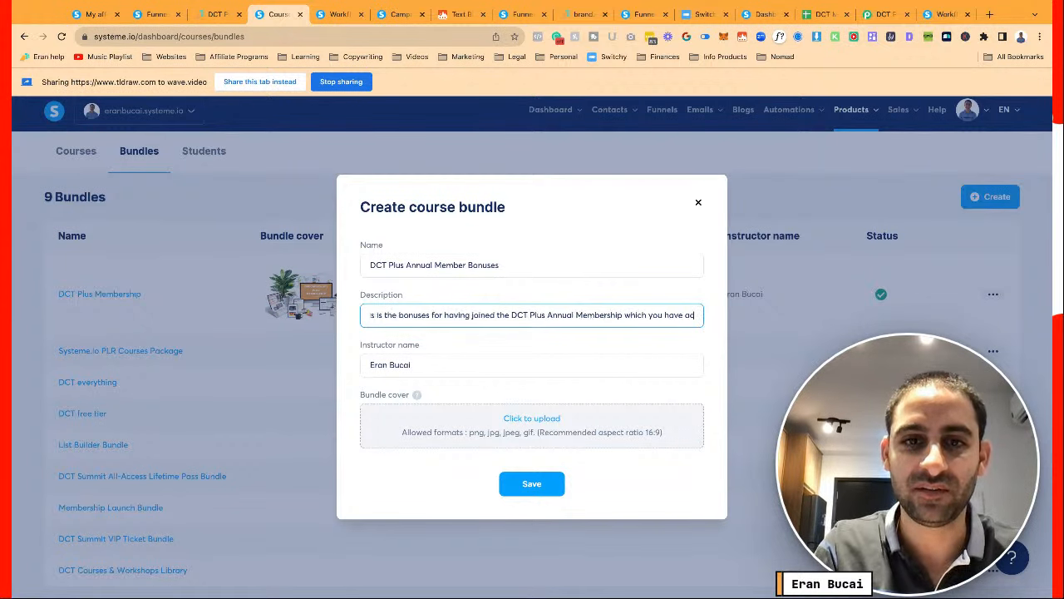
{"action": "type", "text": "cess to for as lon"}
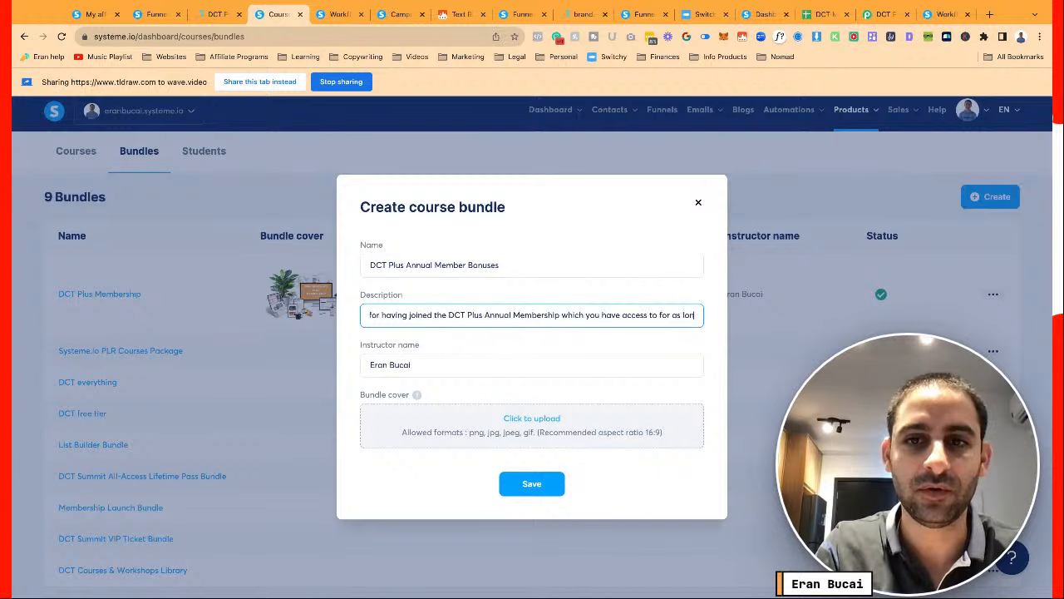
{"action": "type", "text": "g as you are a member"}
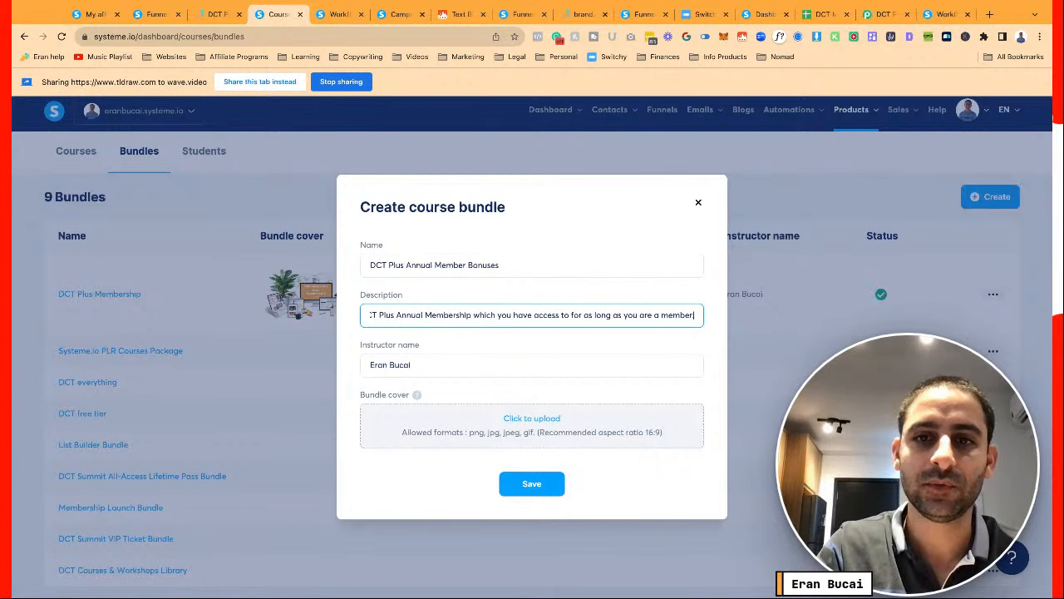
{"action": "left_click", "coordinate": [532, 484]}
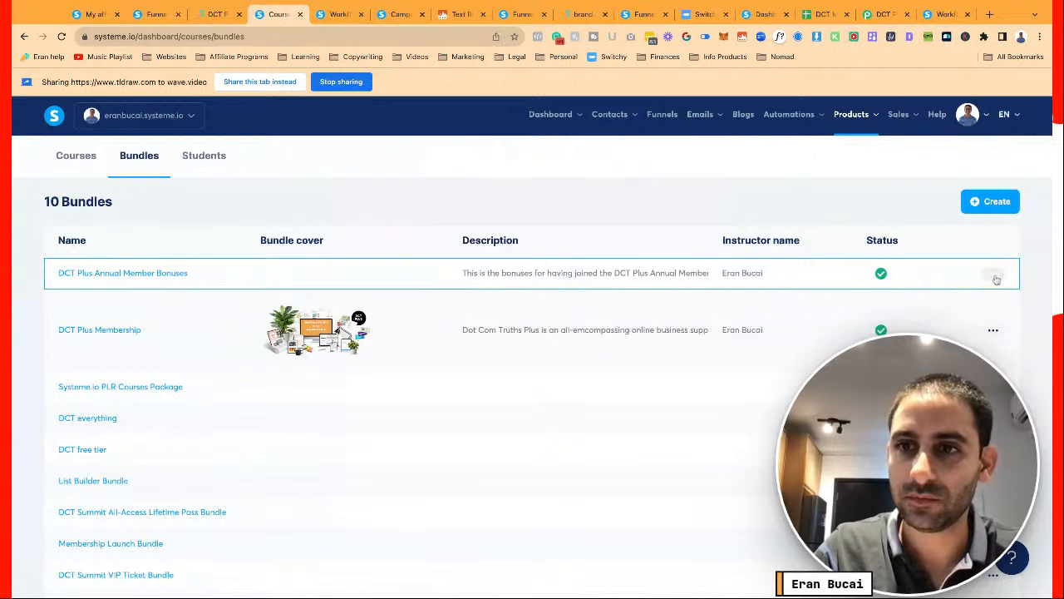
{"action": "left_click", "coordinate": [166, 280]}
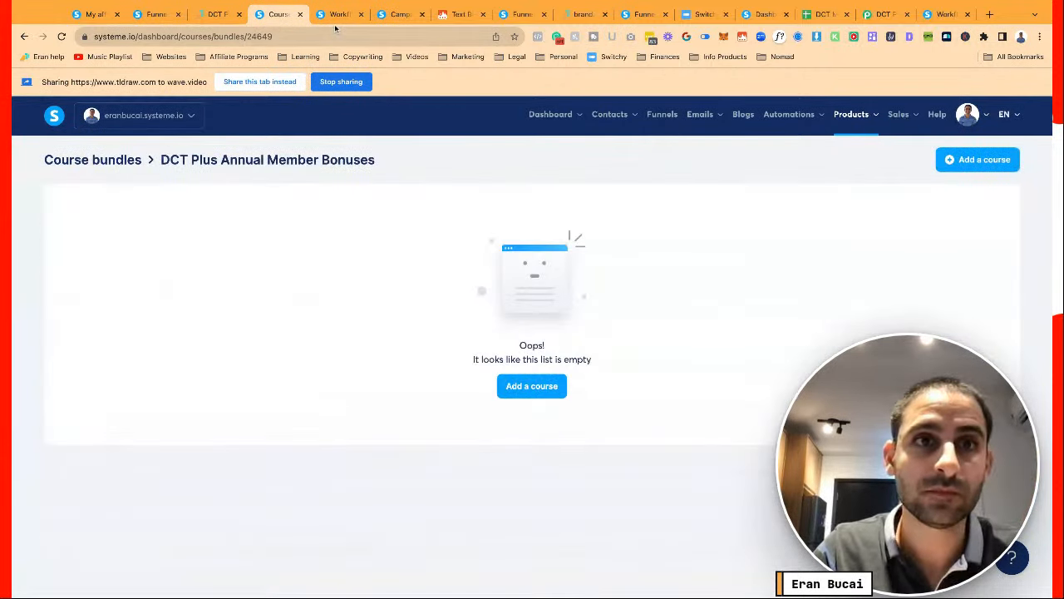
Add the Affiliate Marketing Challenge course to the annual member bonuses bundle
{"action": "left_click", "coordinate": [217, 14]}
{"action": "scroll", "coordinate": [532, 292], "scroll_direction": "down", "scroll_amount": 4}
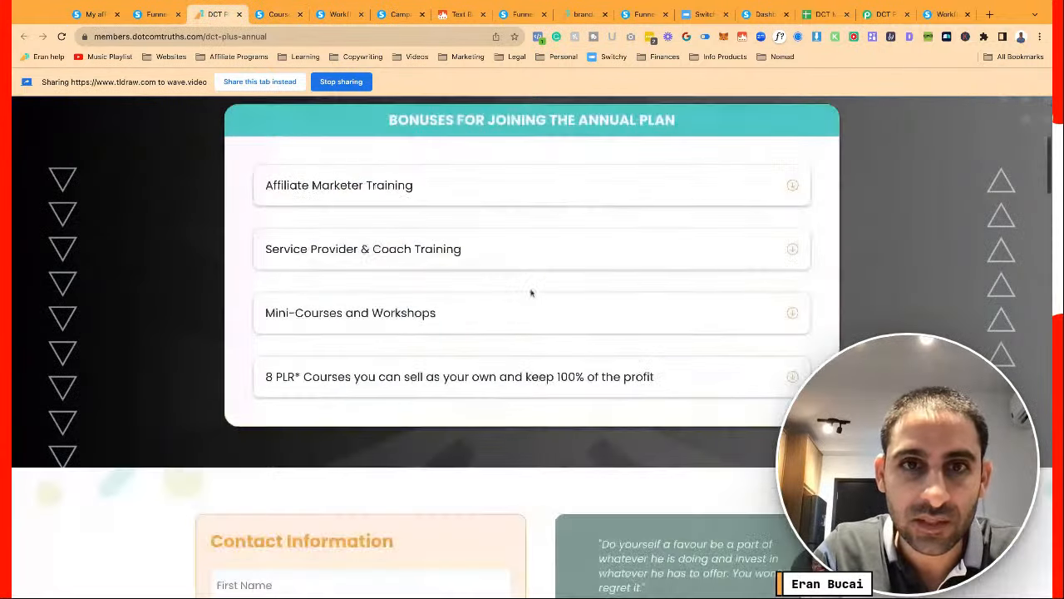
{"action": "scroll", "coordinate": [532, 292], "scroll_direction": "down", "scroll_amount": 4}
{"action": "scroll", "coordinate": [529, 290], "scroll_direction": "up", "scroll_amount": 4}
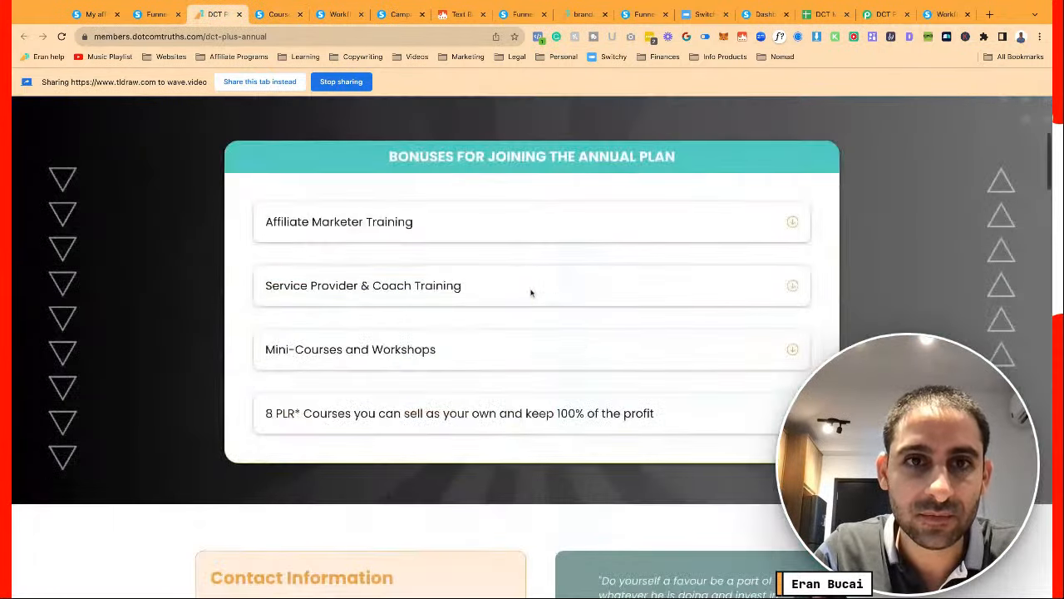
{"action": "left_click", "coordinate": [467, 218]}
{"action": "left_click", "coordinate": [276, 14]}
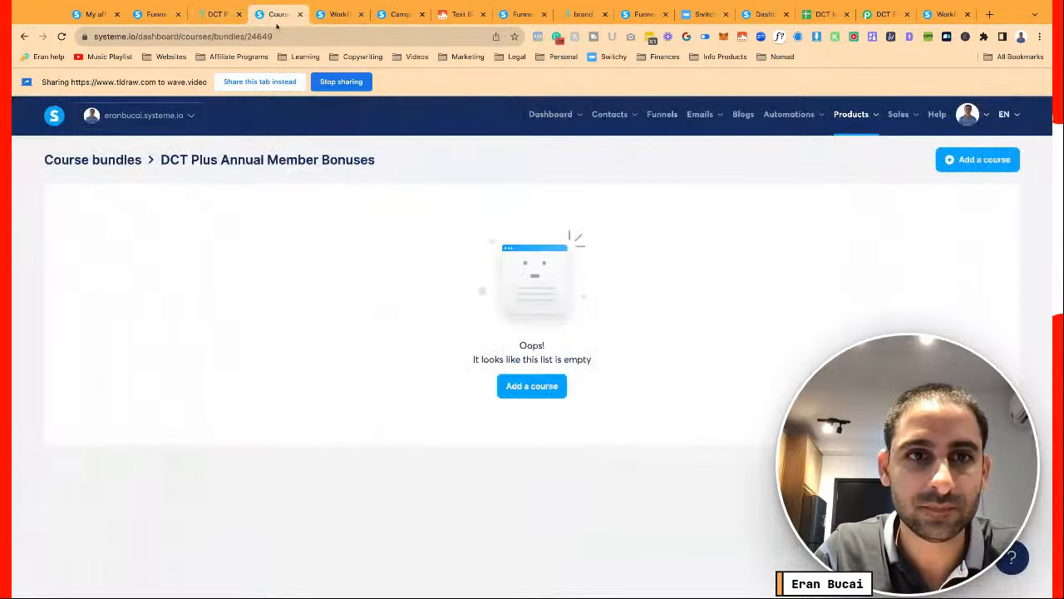
{"action": "left_click", "coordinate": [538, 387]}
{"action": "left_click", "coordinate": [472, 344]}
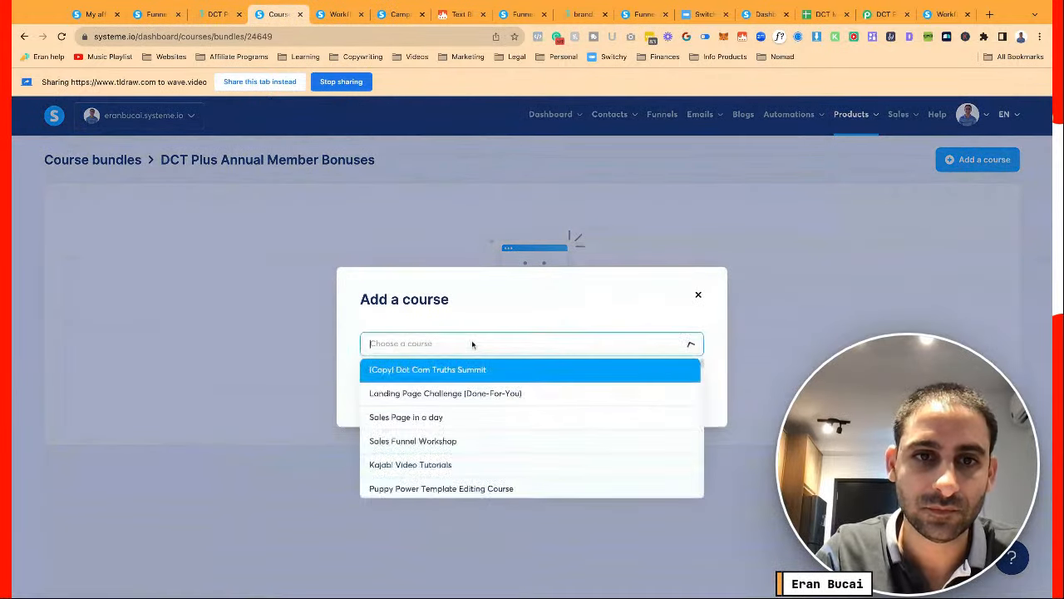
{"action": "type", "text": "aff"}
{"action": "left_click", "coordinate": [474, 370]}
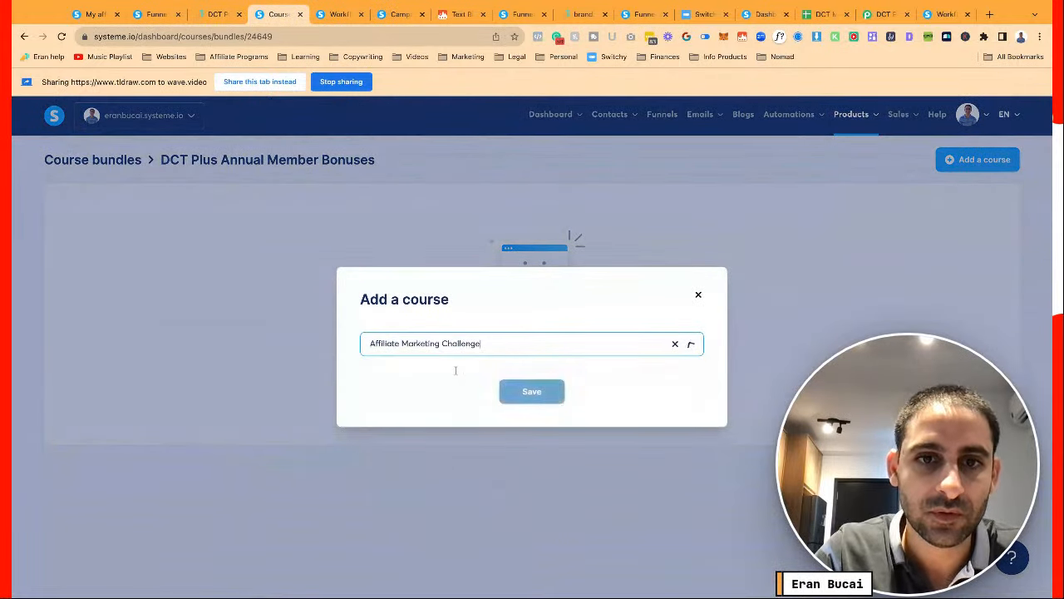
{"action": "left_click", "coordinate": [531, 393]}
Check the Service Provider & Coach Training bonus and browse the course list for a match
{"action": "left_click", "coordinate": [218, 14]}
{"action": "scroll", "coordinate": [349, 405], "scroll_direction": "down", "scroll_amount": 1}
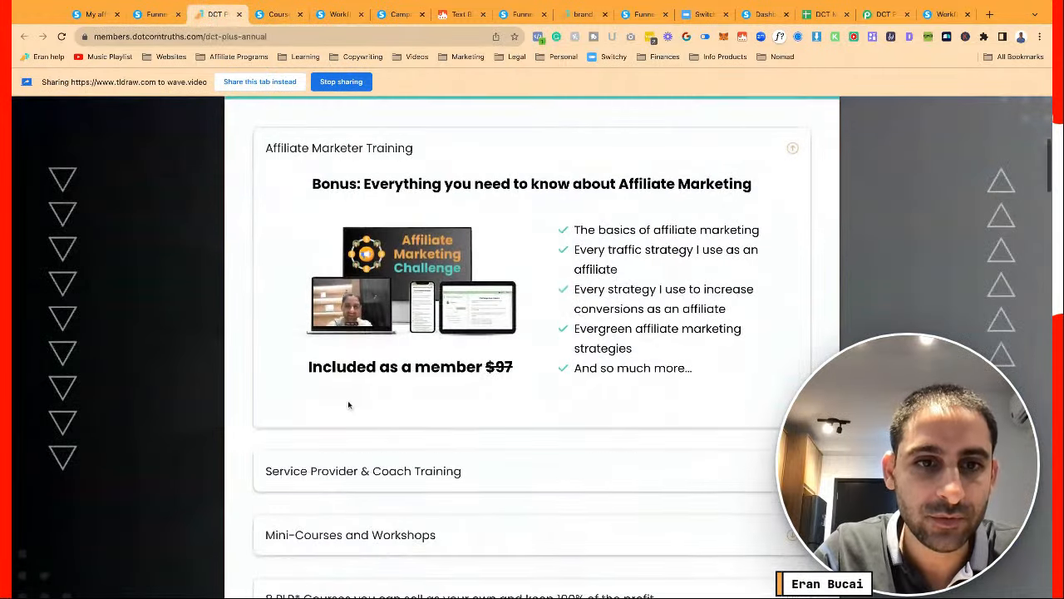
{"action": "scroll", "coordinate": [349, 404], "scroll_direction": "down", "scroll_amount": 1}
{"action": "left_click", "coordinate": [350, 370]}
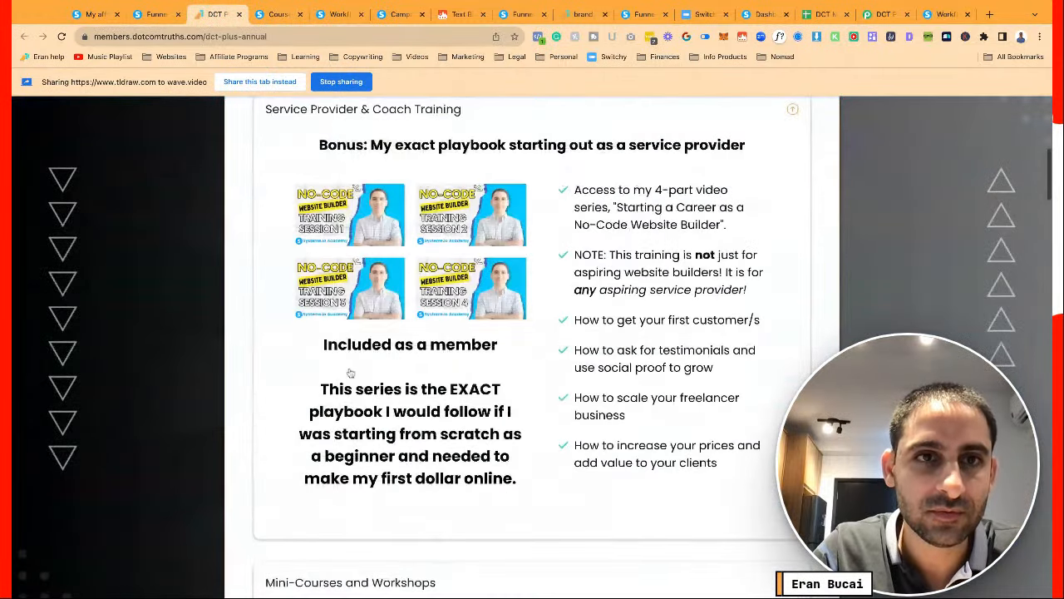
{"action": "left_click", "coordinate": [278, 17]}
{"action": "left_click", "coordinate": [948, 170]}
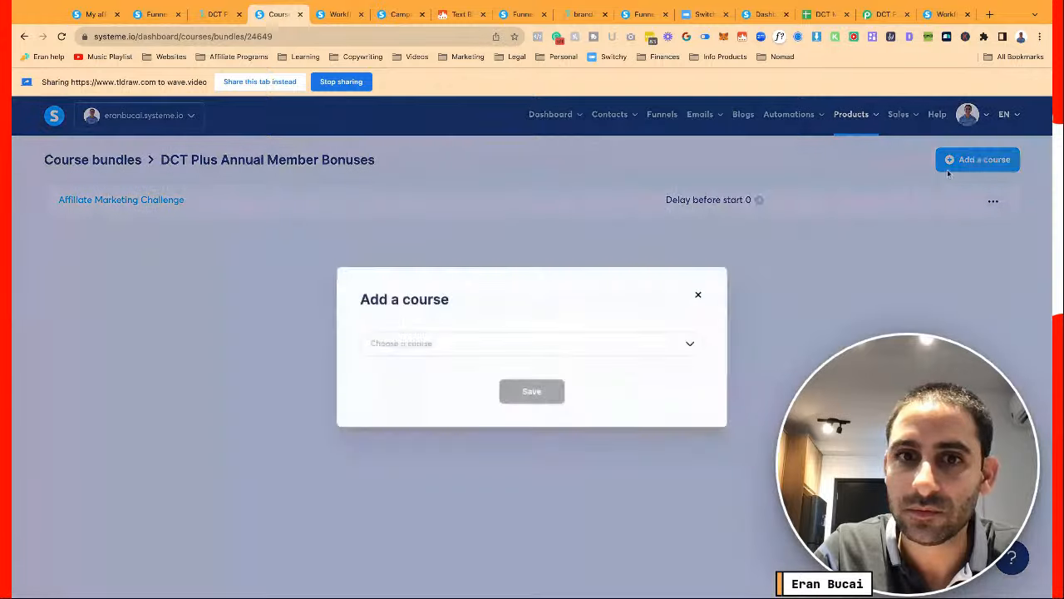
{"action": "left_click", "coordinate": [589, 347]}
{"action": "type", "text": "noc"}
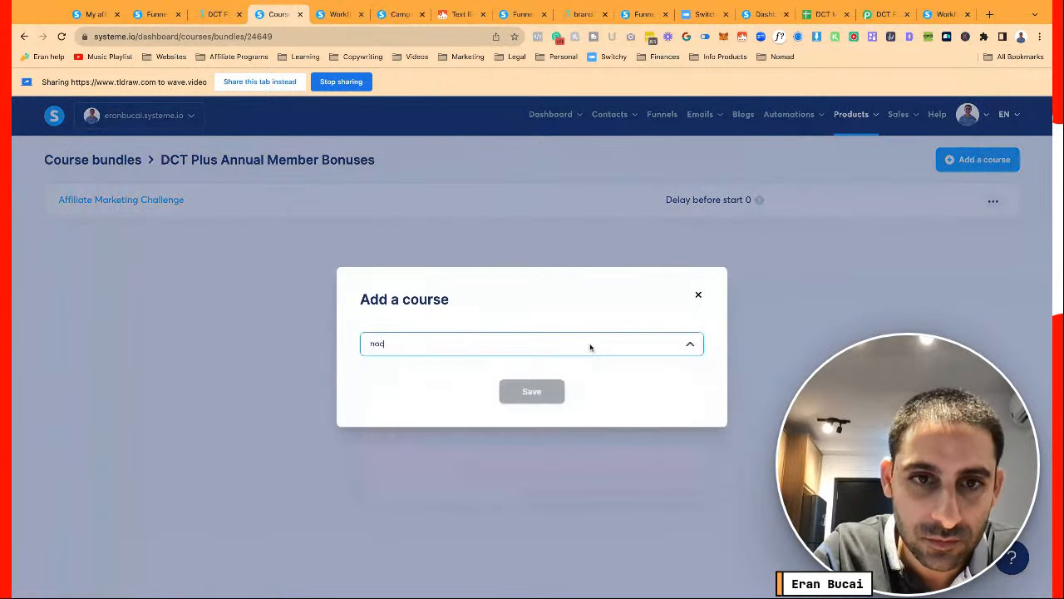
{"action": "key", "text": "BackSpace"}
{"action": "type", "text": "c"}
{"action": "key", "text": "BackSpace"}
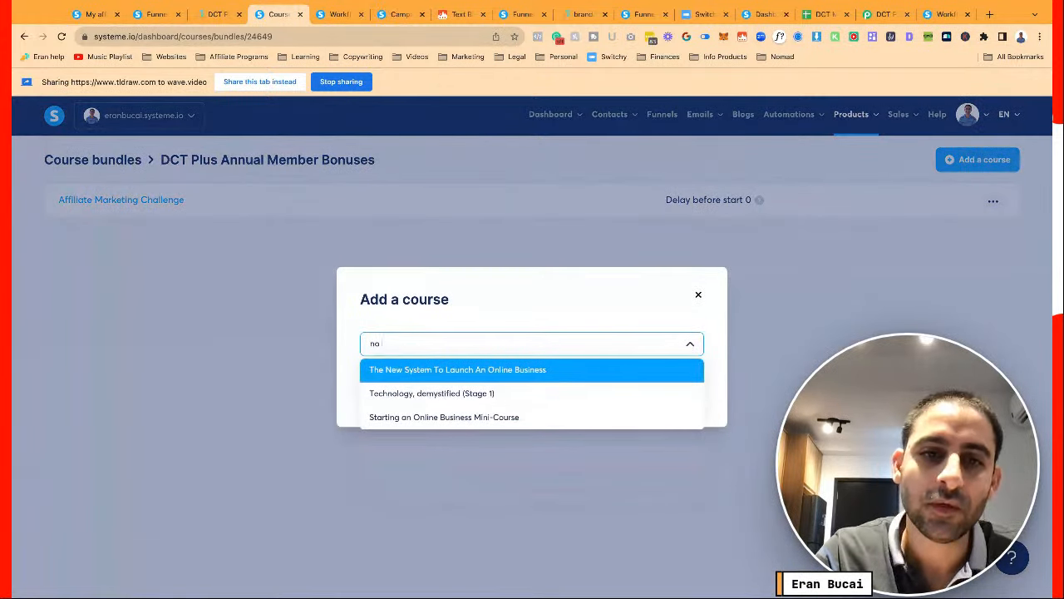
{"action": "key", "text": "BackSpace"}
{"action": "key", "text": "BackSpace"}
{"action": "key", "text": "BackSpace"}
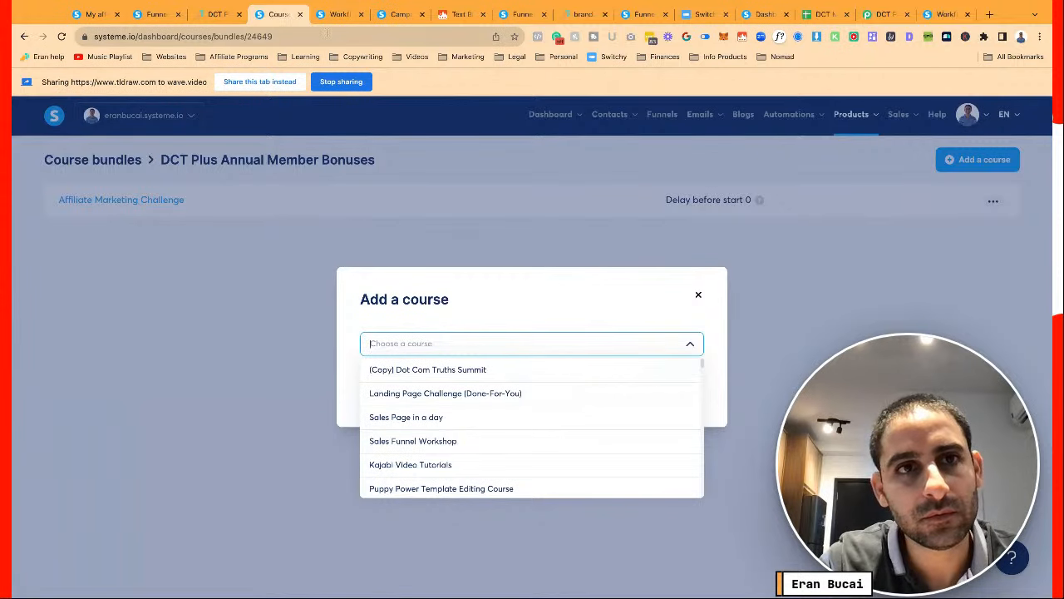
Add the Dot Com Truths Workshops course to the bundle
{"action": "left_click", "coordinate": [213, 17]}
{"action": "scroll", "coordinate": [475, 358], "scroll_direction": "down", "scroll_amount": 5}
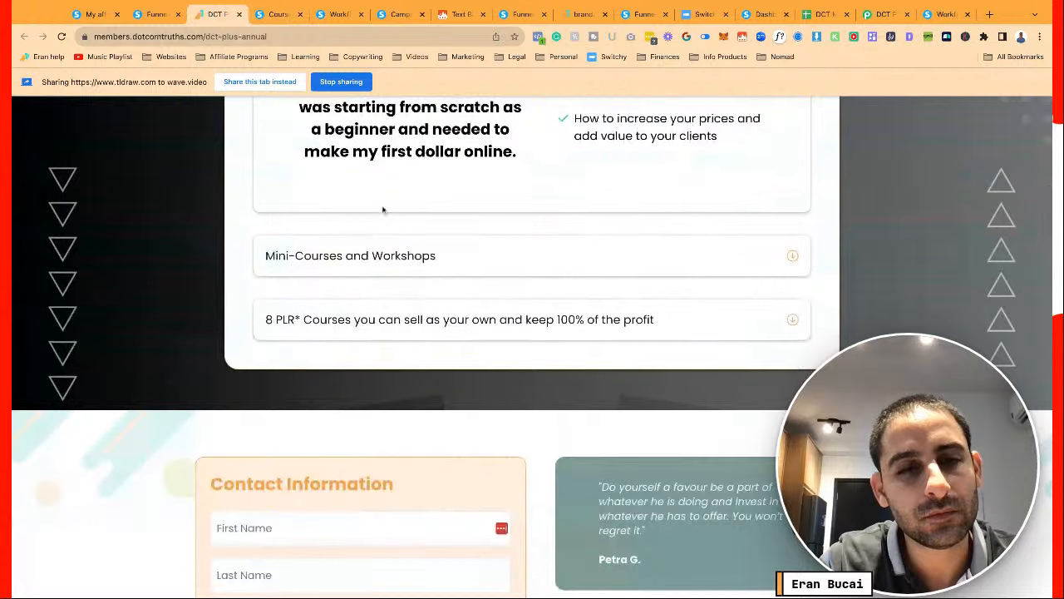
{"action": "left_click", "coordinate": [388, 264]}
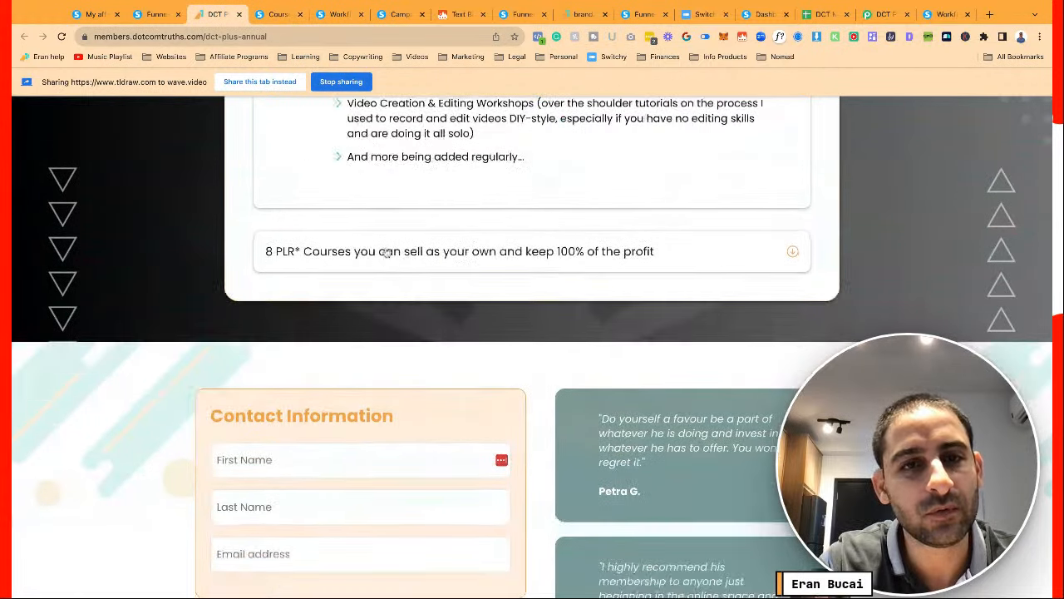
{"action": "left_click", "coordinate": [278, 14]}
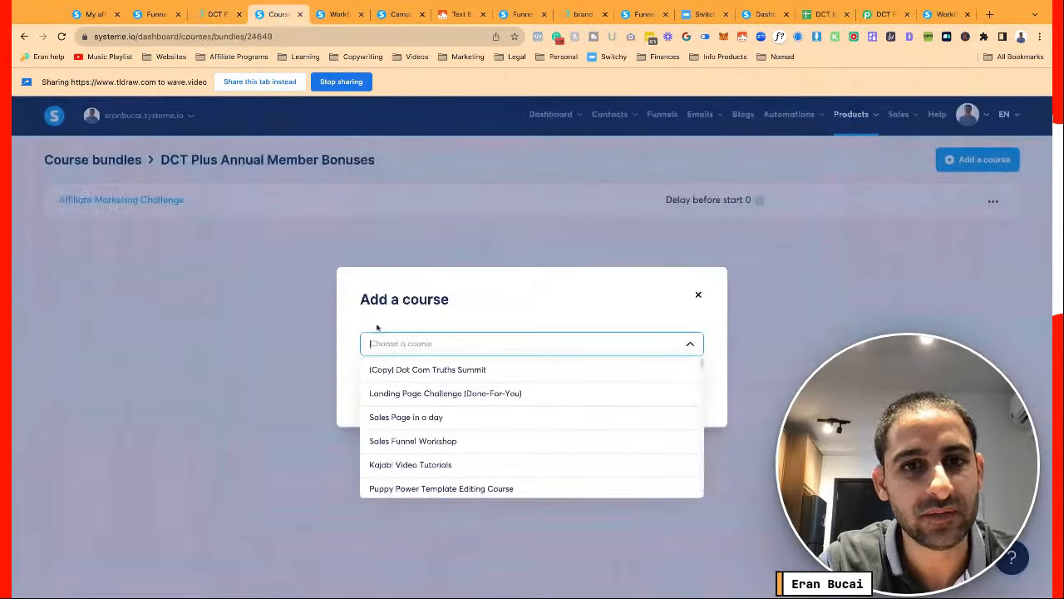
{"action": "type", "text": "wo"}
{"action": "key", "text": "BackSpace"}
{"action": "key", "text": "BackSpace"}
{"action": "type", "text": "d"}
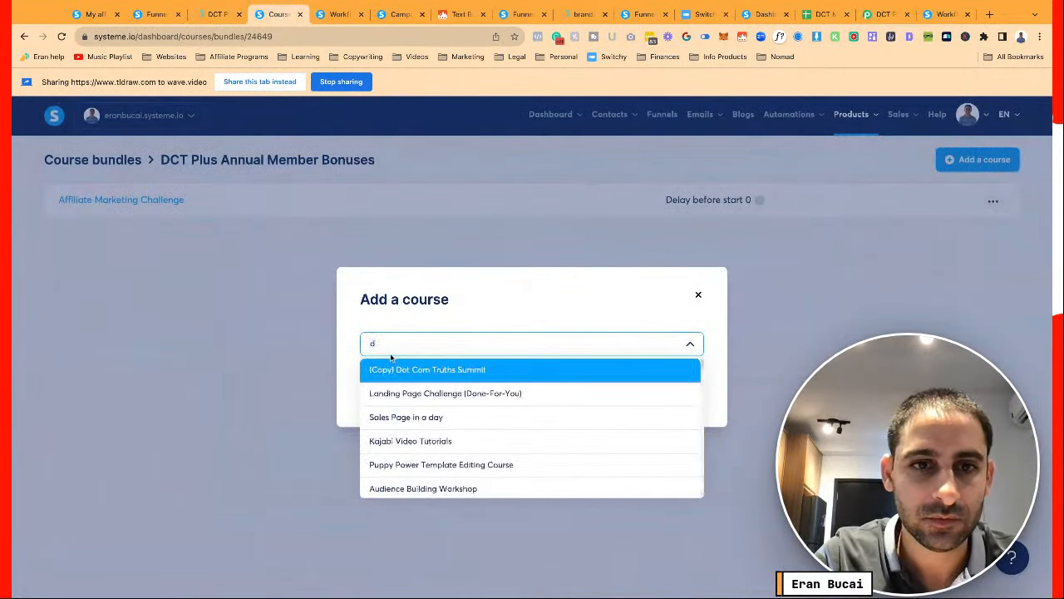
{"action": "type", "text": "ct"}
{"action": "key", "text": "BackSpace"}
{"action": "key", "text": "BackSpace"}
{"action": "key", "text": "BackSpace"}
{"action": "type", "text": "works"}
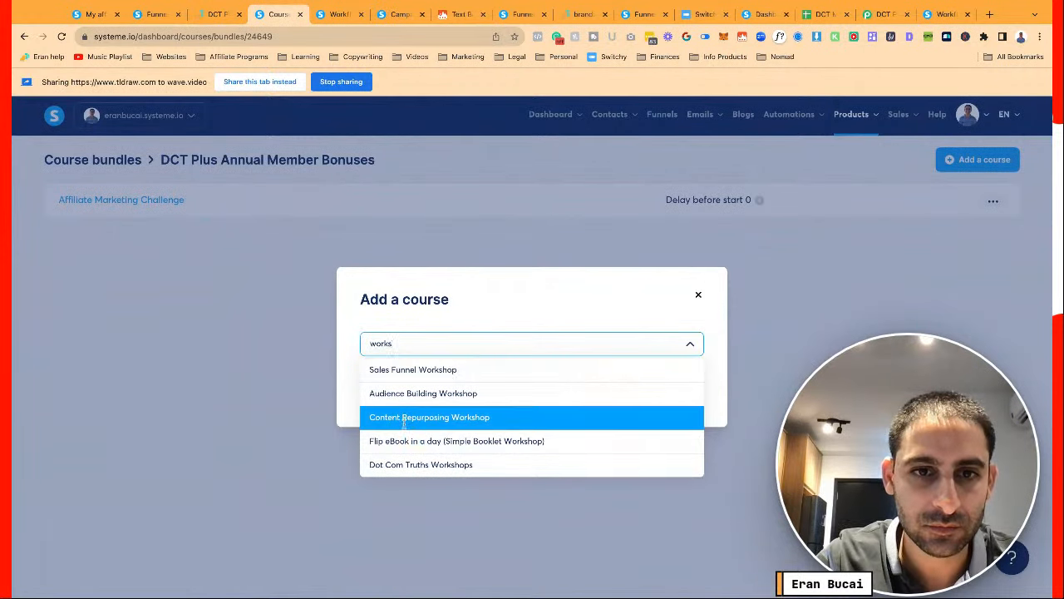
{"action": "left_click", "coordinate": [411, 466]}
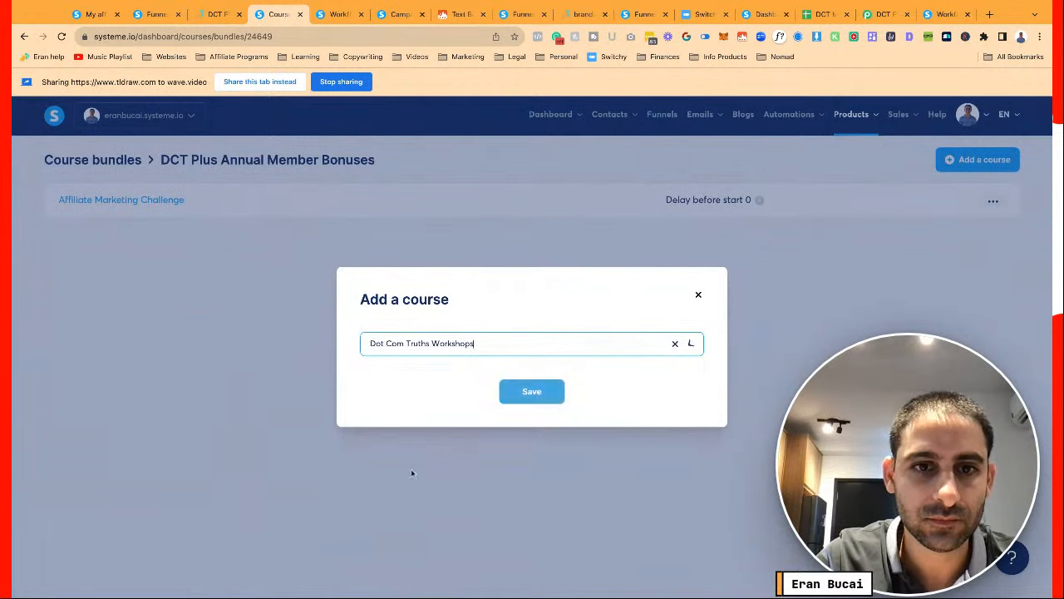
{"action": "left_click", "coordinate": [532, 390]}
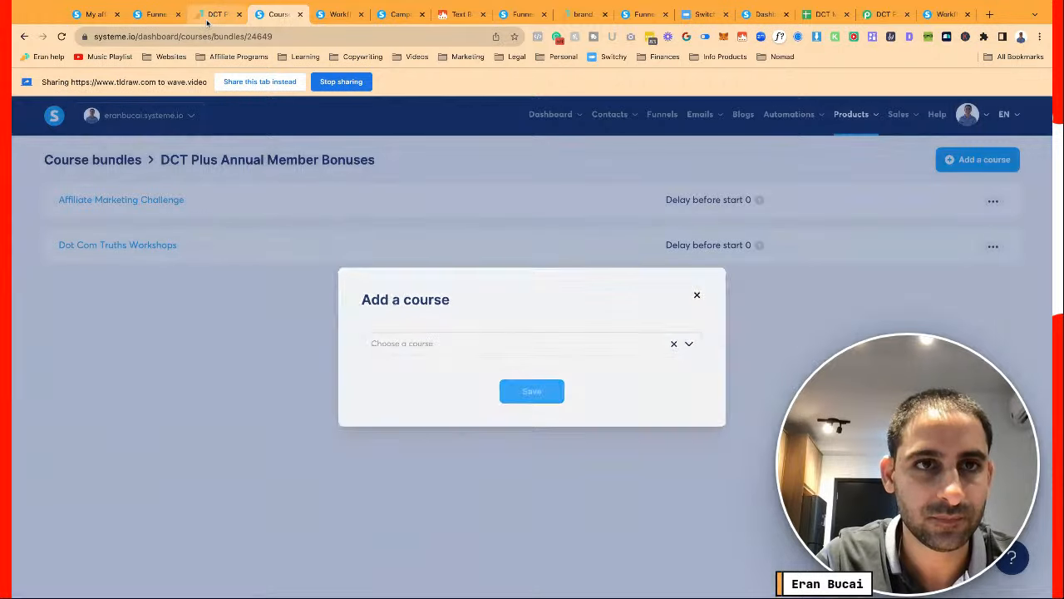
Add the Systeme.io PLR package course to the bundle, then return to all bundles
{"action": "left_click", "coordinate": [207, 22]}
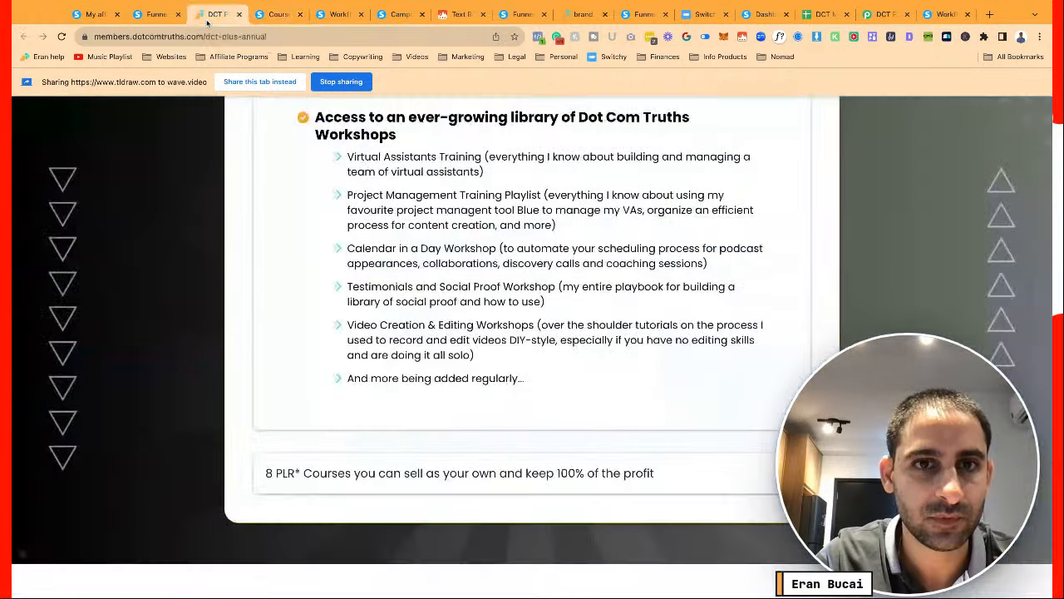
{"action": "left_click", "coordinate": [281, 17]}
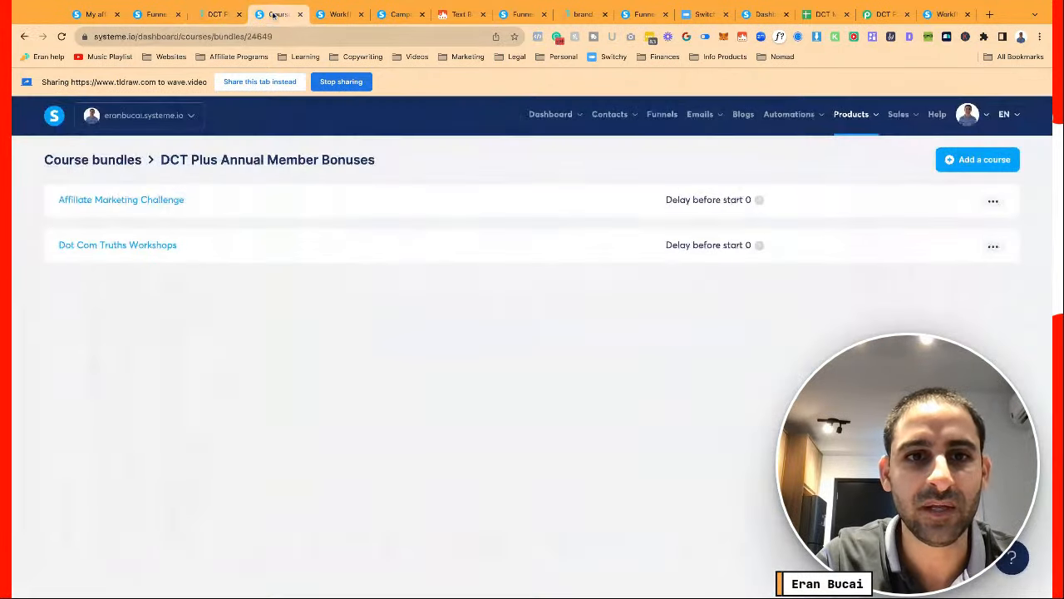
{"action": "left_click", "coordinate": [978, 159]}
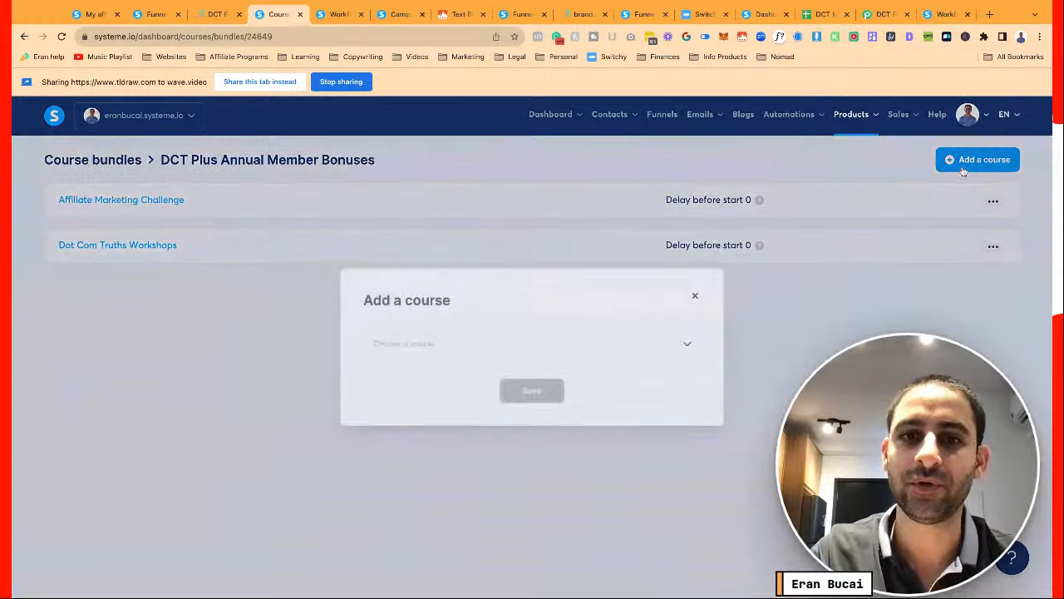
{"action": "left_click", "coordinate": [582, 343]}
{"action": "type", "text": "olr"}
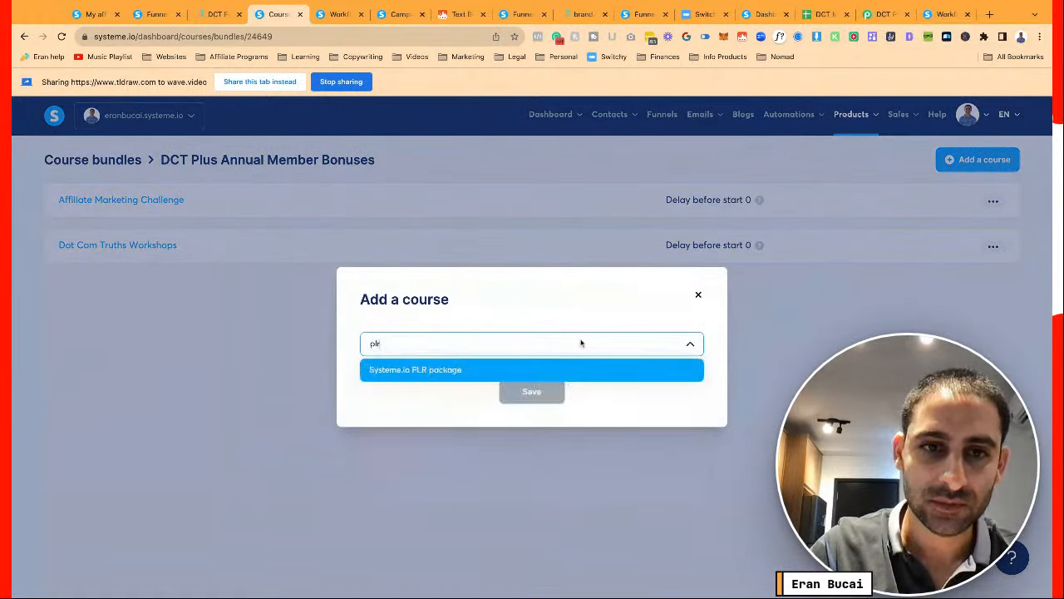
{"action": "left_click", "coordinate": [519, 370]}
{"action": "left_click", "coordinate": [528, 391]}
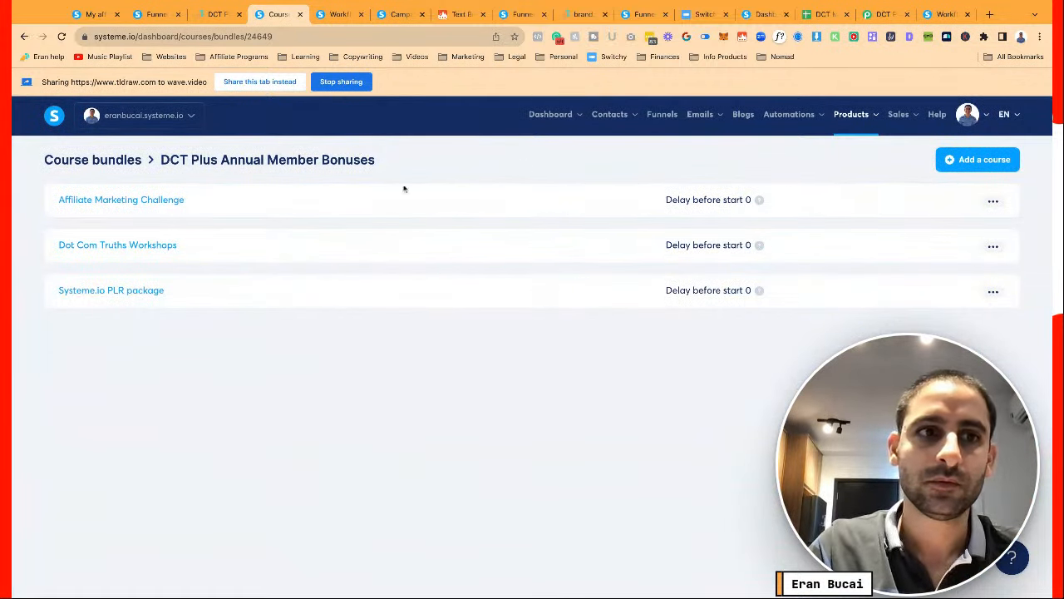
{"action": "left_click", "coordinate": [117, 159]}
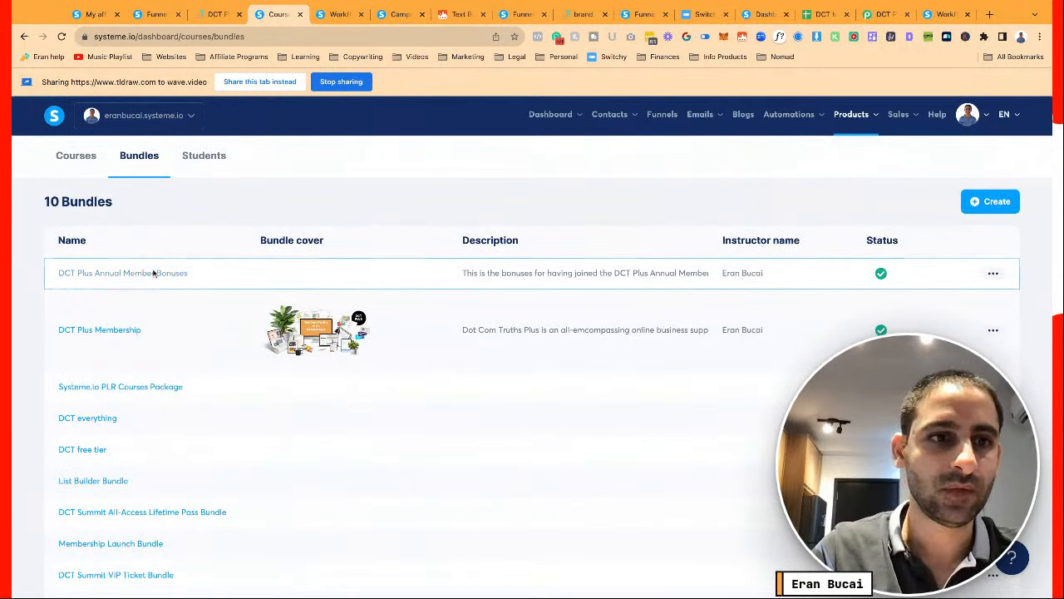
Open the DCT Plus Membership bundle to review its contents
{"action": "left_click", "coordinate": [129, 332]}
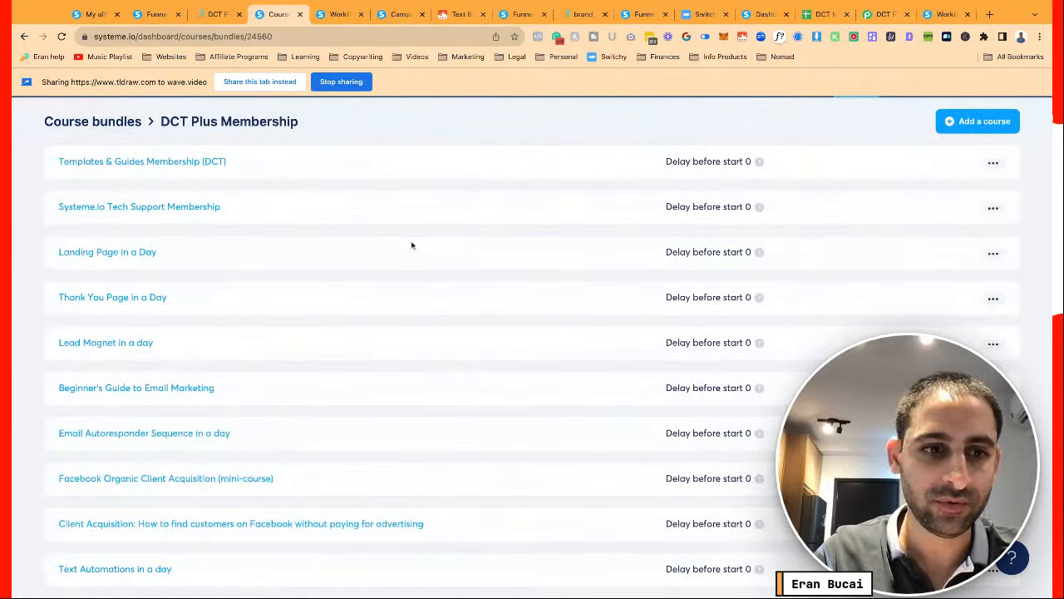
{"action": "scroll", "coordinate": [281, 374], "scroll_direction": "up", "scroll_amount": 1}
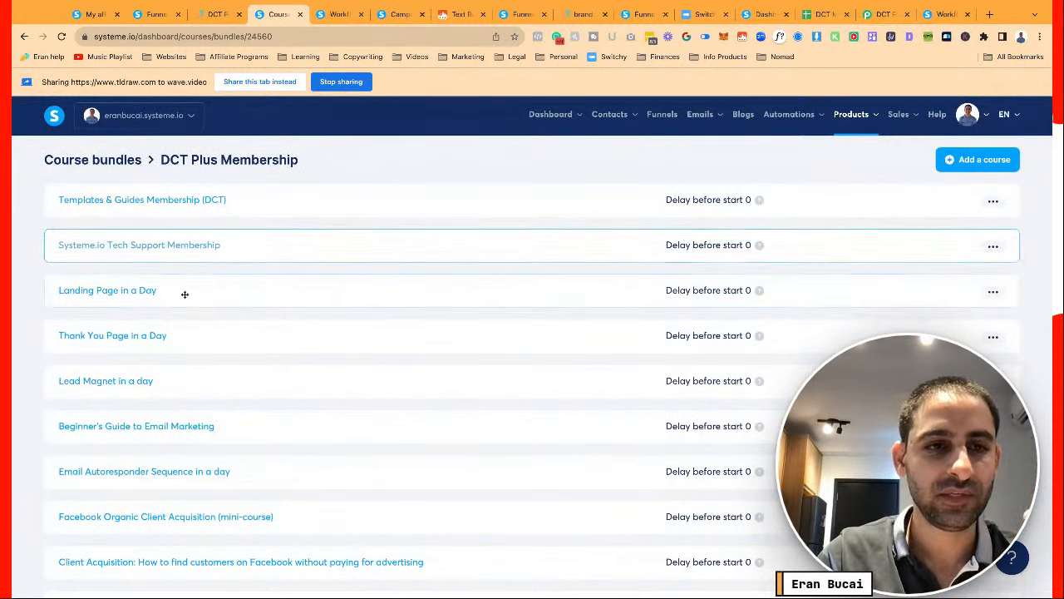
{"action": "scroll", "coordinate": [191, 364], "scroll_direction": "down", "scroll_amount": 1}
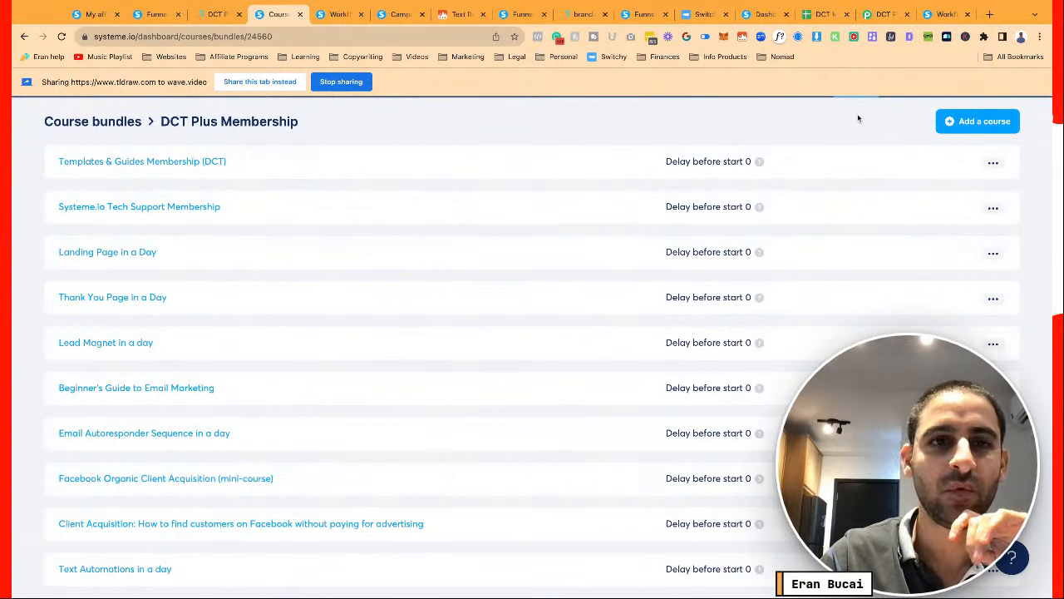
Scroll the dct-plus-annual sales page down to the contact and payment checkout form
{"action": "left_click", "coordinate": [219, 15]}
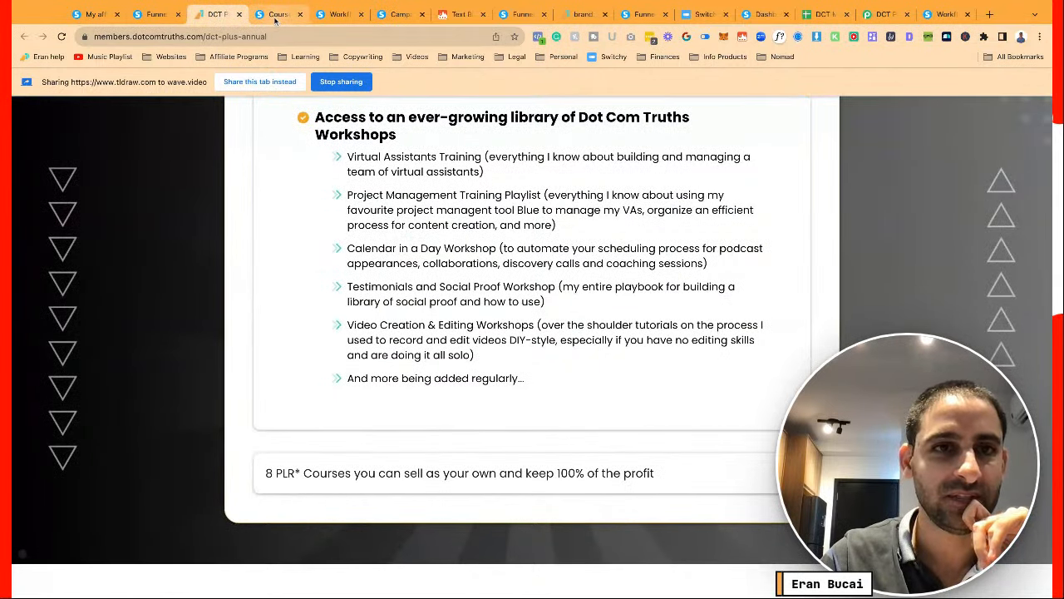
{"action": "scroll", "coordinate": [346, 296], "scroll_direction": "up", "scroll_amount": 6}
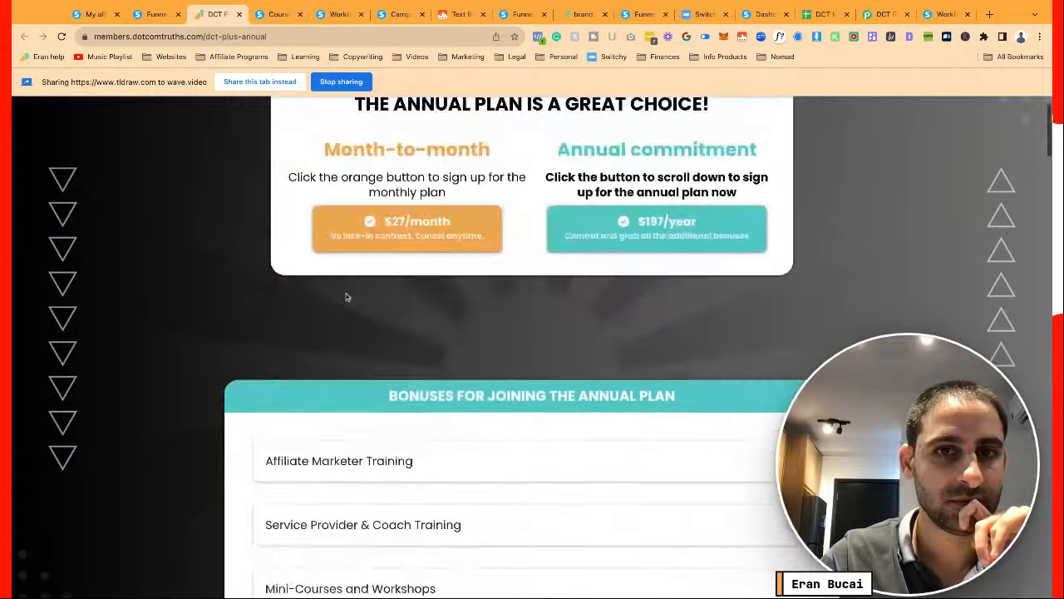
{"action": "scroll", "coordinate": [346, 296], "scroll_direction": "down", "scroll_amount": 4}
{"action": "scroll", "coordinate": [346, 296], "scroll_direction": "down", "scroll_amount": 8}
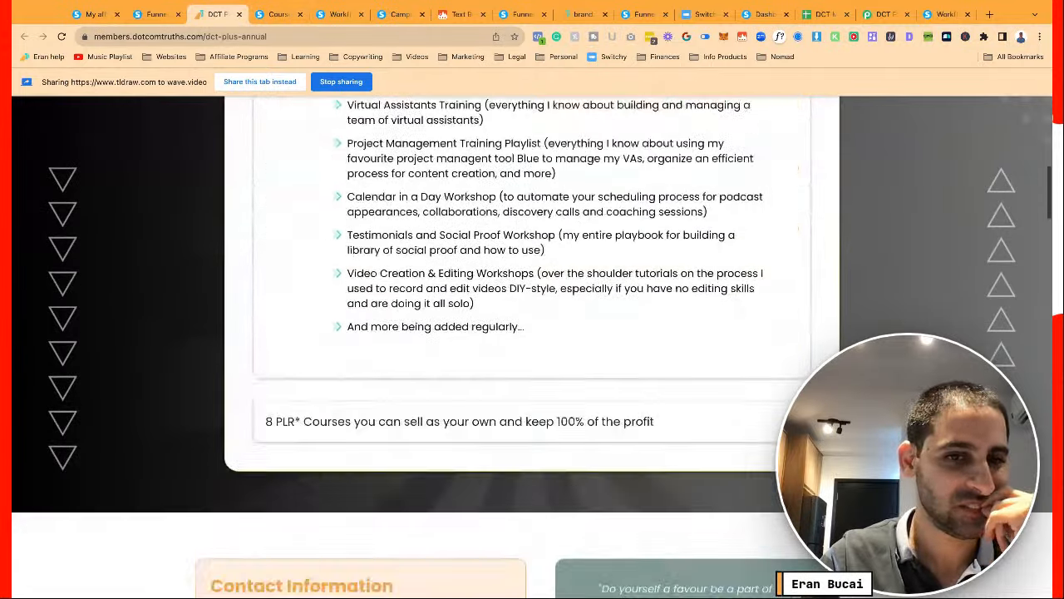
{"action": "scroll", "coordinate": [346, 296], "scroll_direction": "down", "scroll_amount": 1}
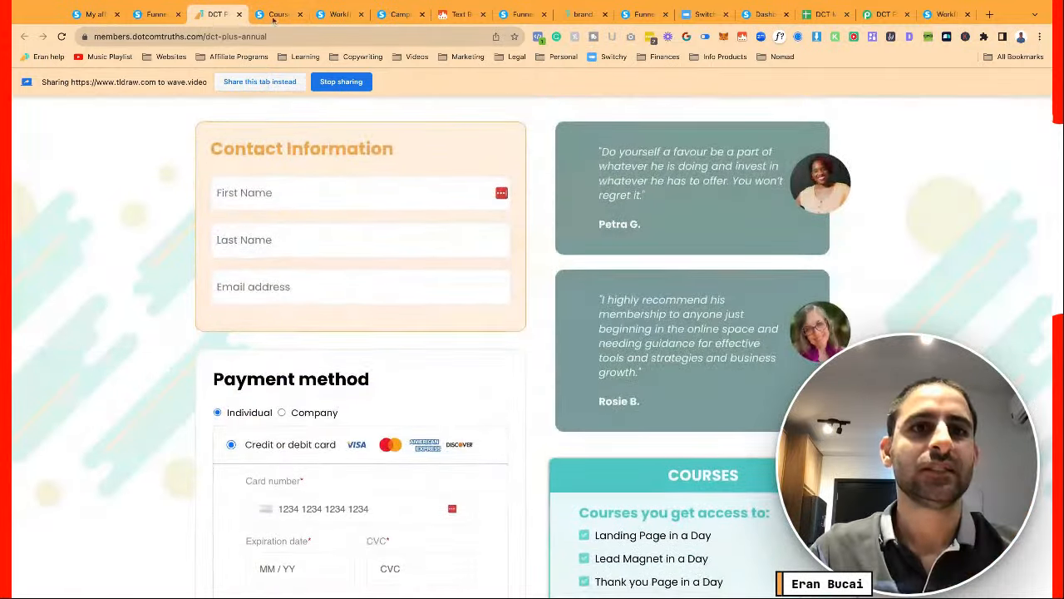
In the Dot Com Truths Plus Membership funnel, view the DCT Plus step's automation rules
{"action": "left_click", "coordinate": [162, 15]}
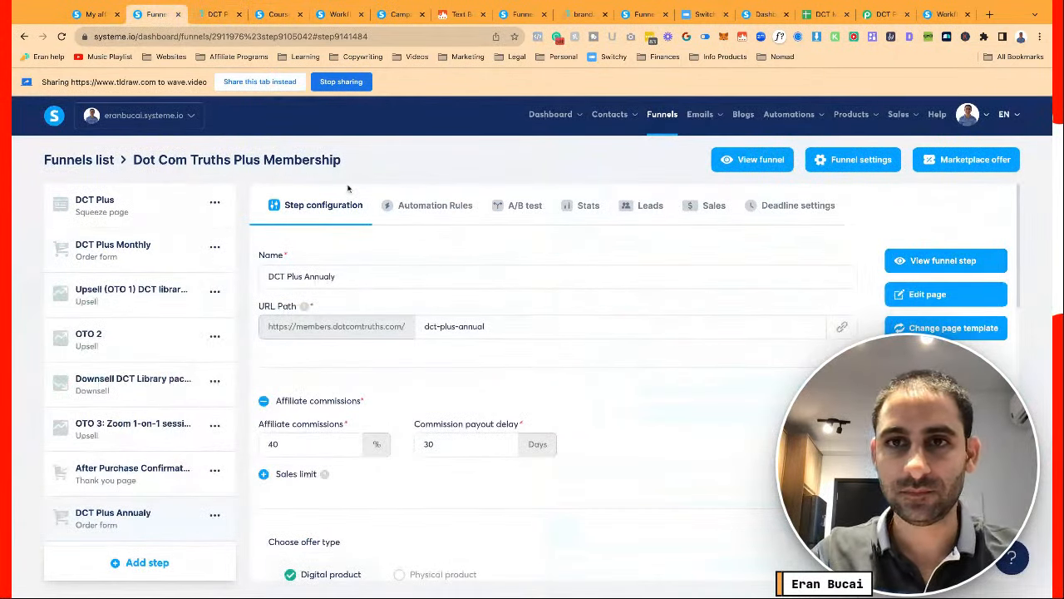
{"action": "left_click", "coordinate": [149, 211]}
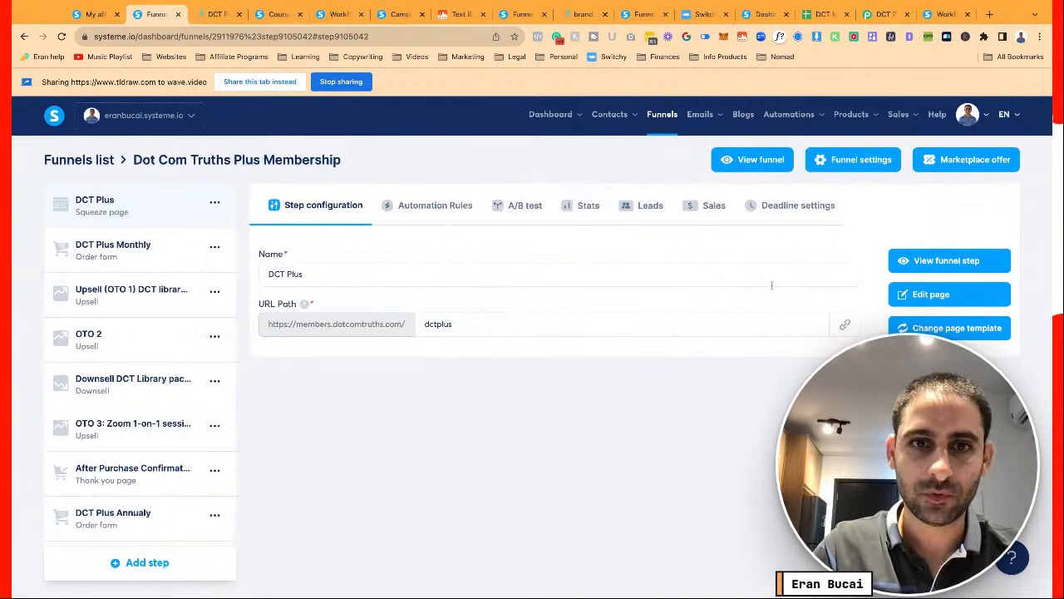
{"action": "left_click", "coordinate": [436, 214]}
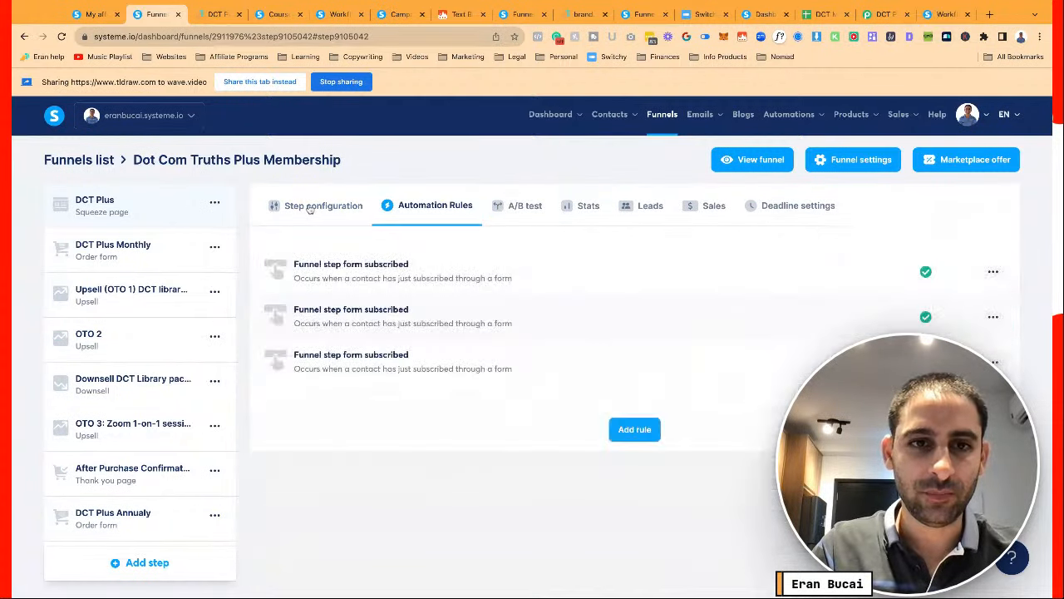
{"action": "left_click", "coordinate": [359, 262]}
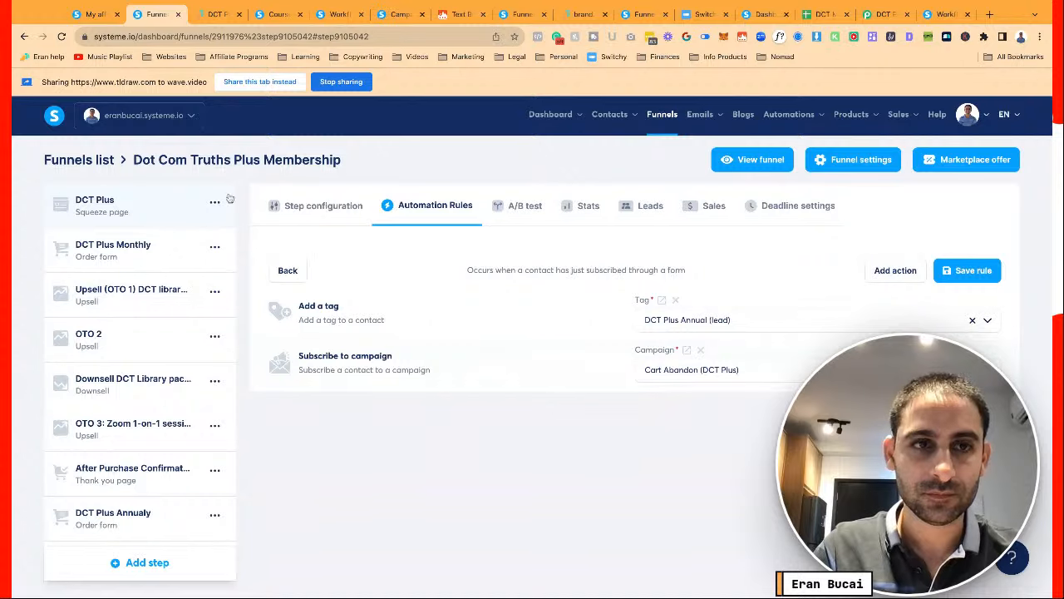
Leave the sales page editor for the funnel and reopen the DCT Plus automation rules
{"action": "left_click", "coordinate": [24, 37]}
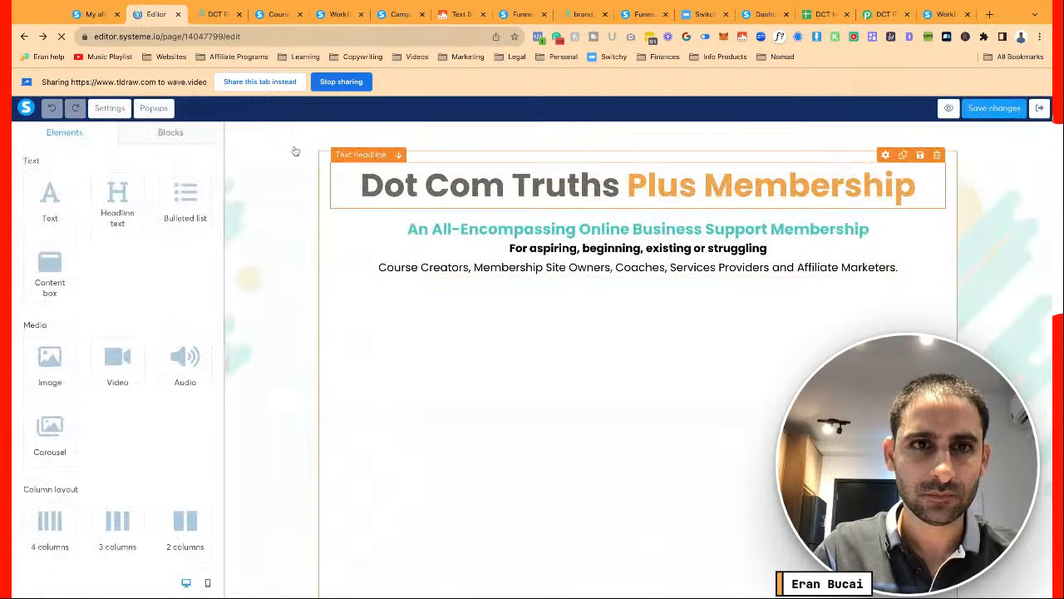
{"action": "scroll", "coordinate": [329, 263], "scroll_direction": "down", "scroll_amount": 3}
{"action": "scroll", "coordinate": [329, 263], "scroll_direction": "down", "scroll_amount": 20}
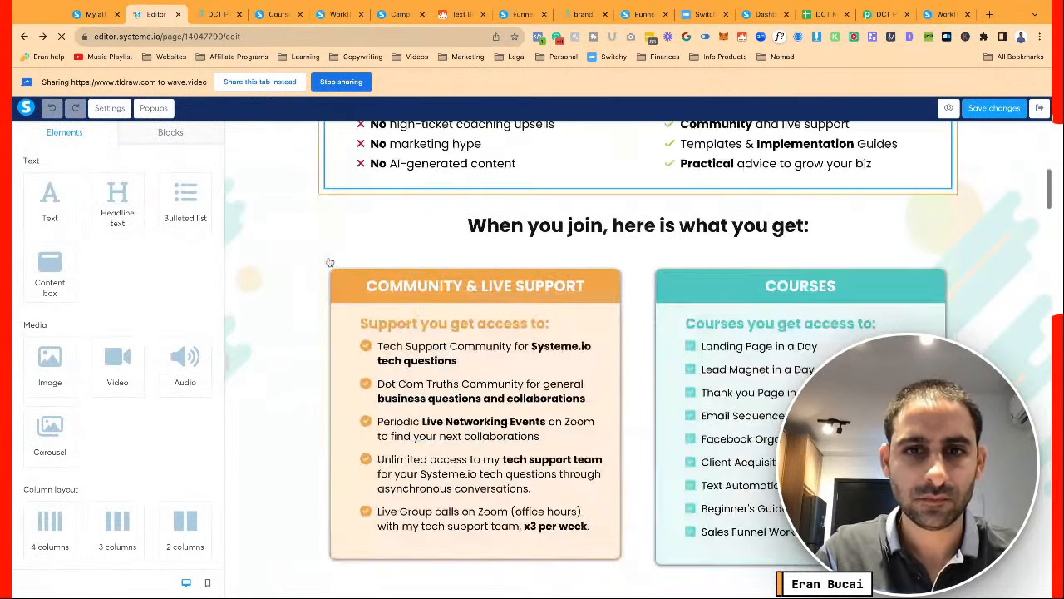
{"action": "scroll", "coordinate": [582, 357], "scroll_direction": "down", "scroll_amount": 20}
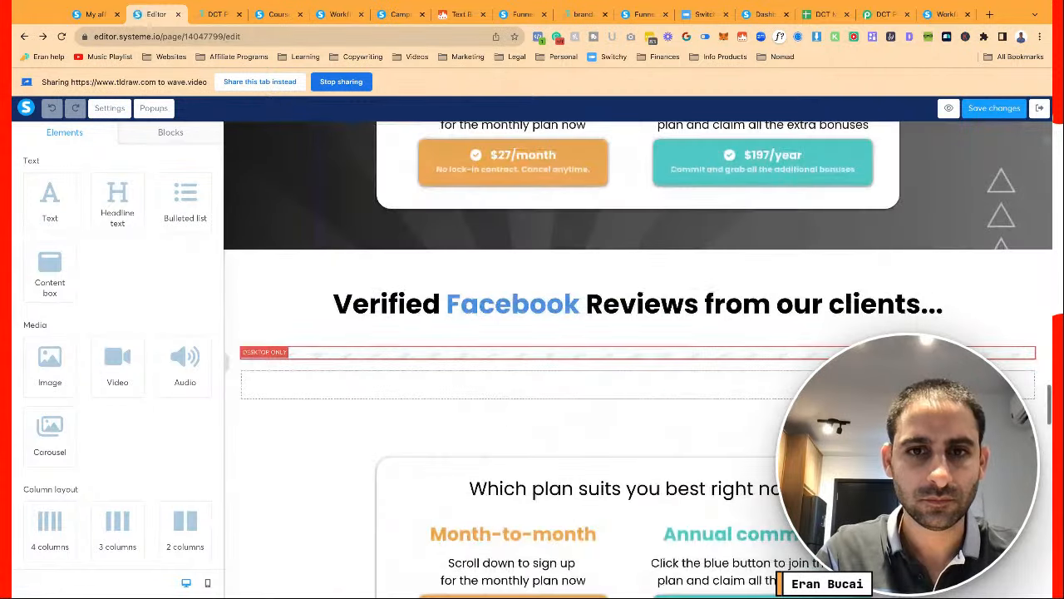
{"action": "left_click", "coordinate": [1039, 108]}
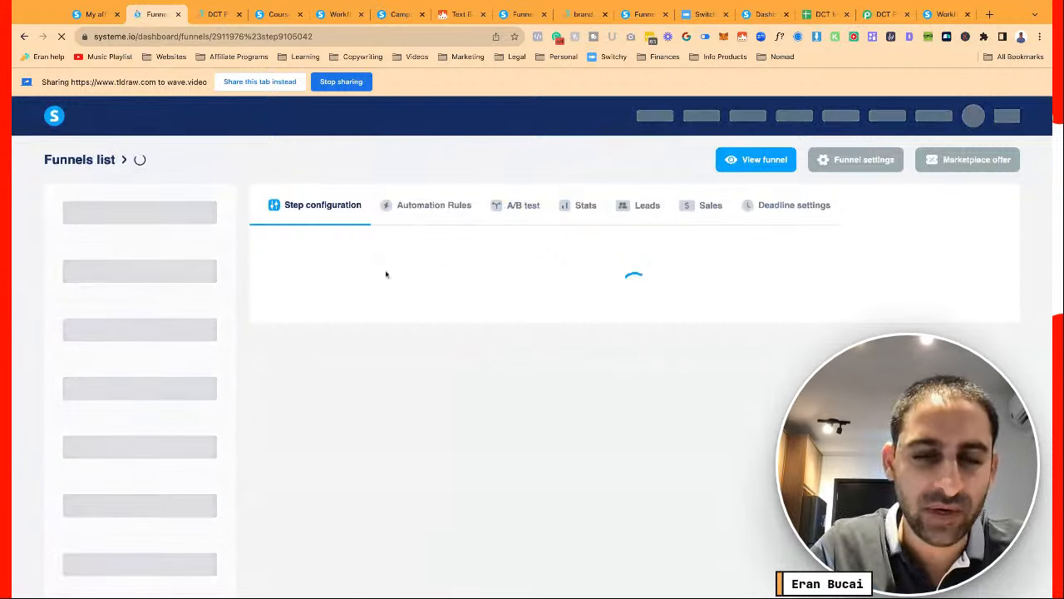
{"action": "scroll", "coordinate": [424, 250], "scroll_direction": "down", "scroll_amount": 1}
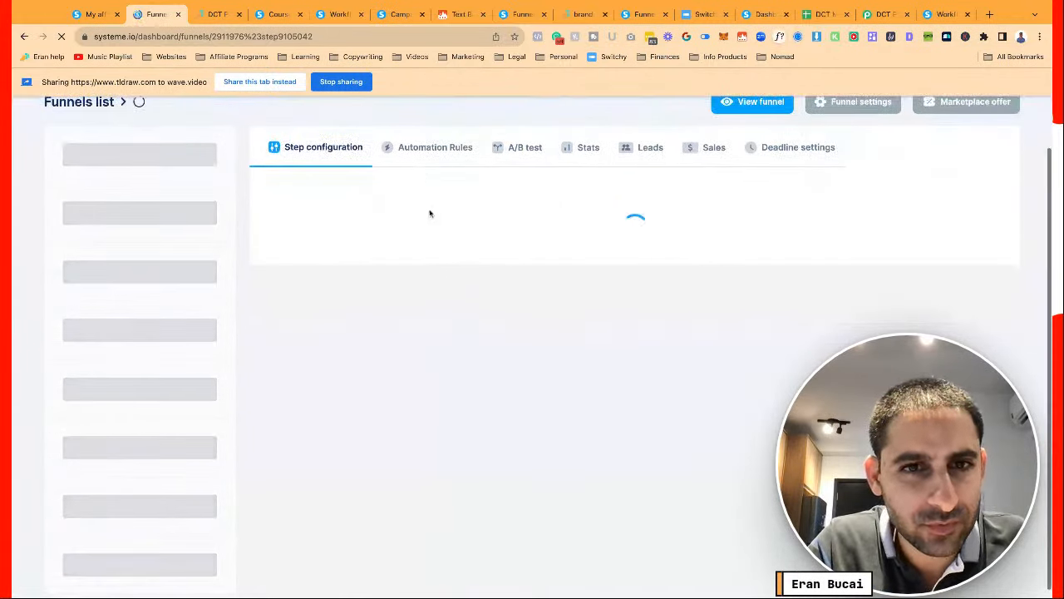
{"action": "left_click", "coordinate": [431, 155]}
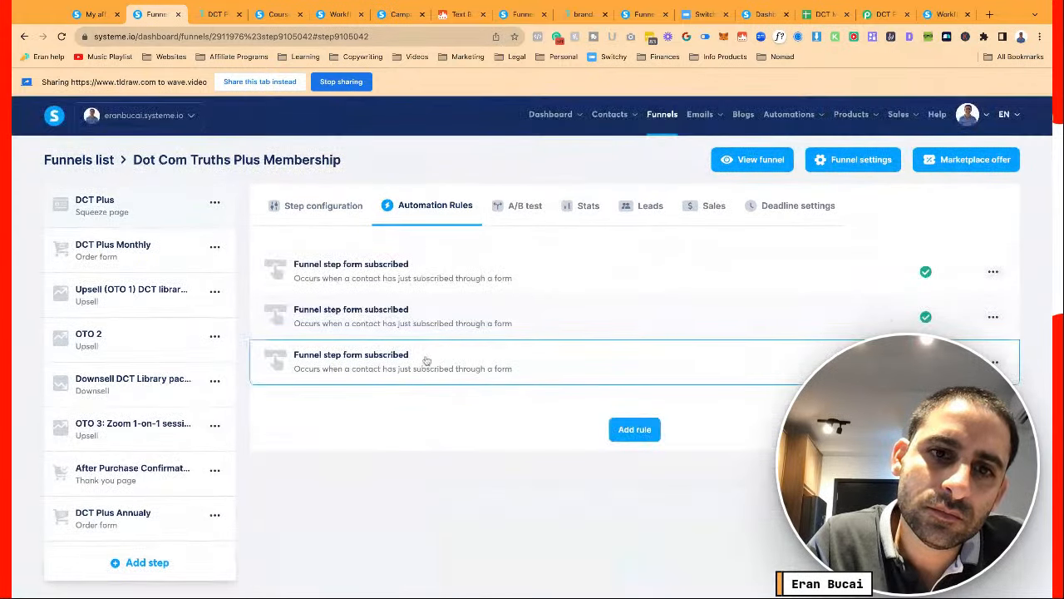
Compare each rule's actions and delete the rule that only adds the DCT Plus Annual (lead) tag
{"action": "left_click", "coordinate": [426, 360]}
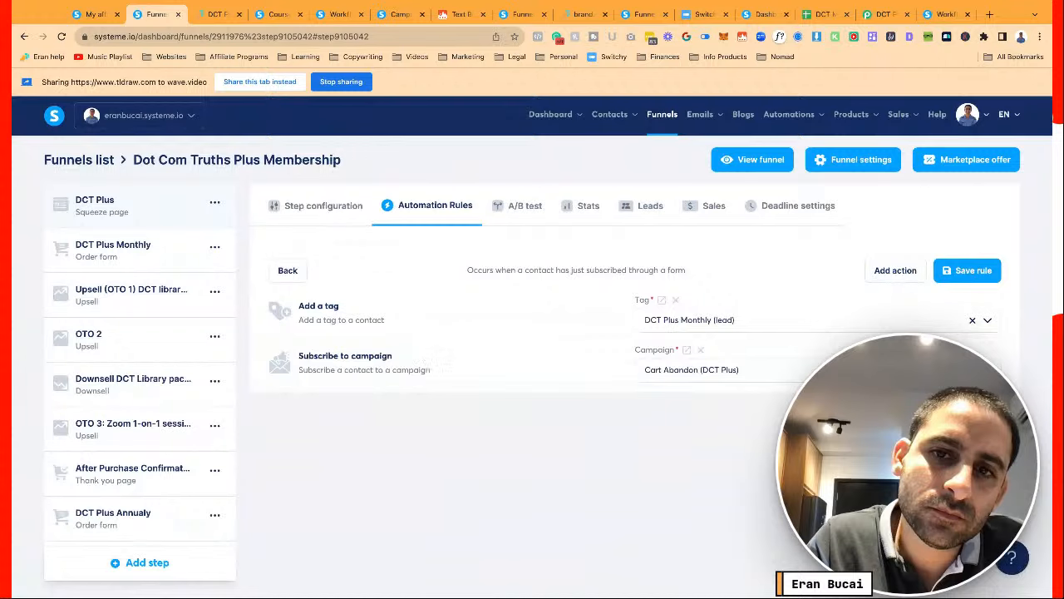
{"action": "left_click", "coordinate": [287, 271]}
{"action": "left_click", "coordinate": [358, 322]}
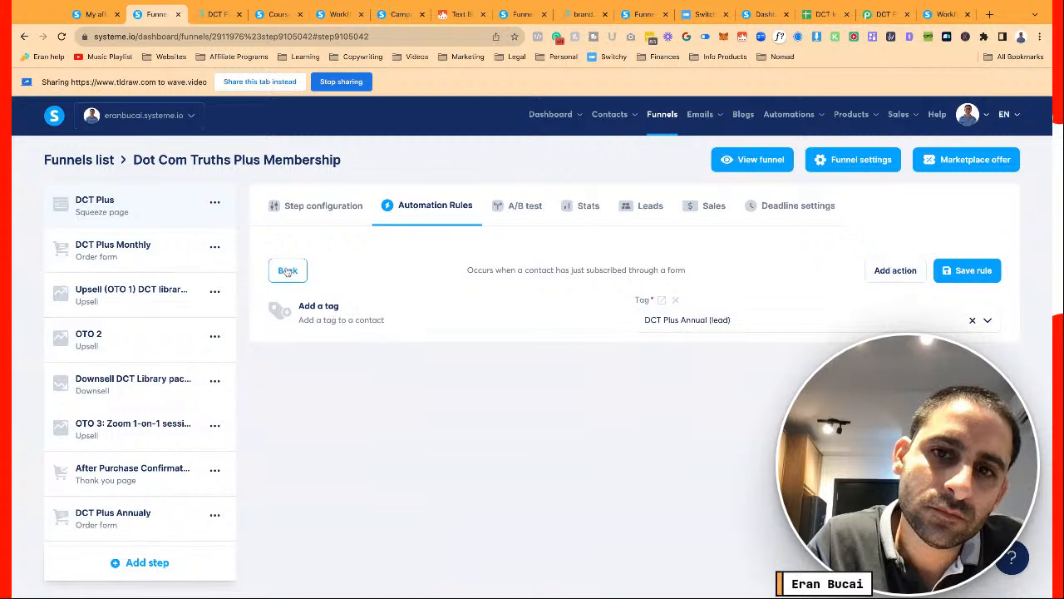
{"action": "left_click", "coordinate": [287, 270]}
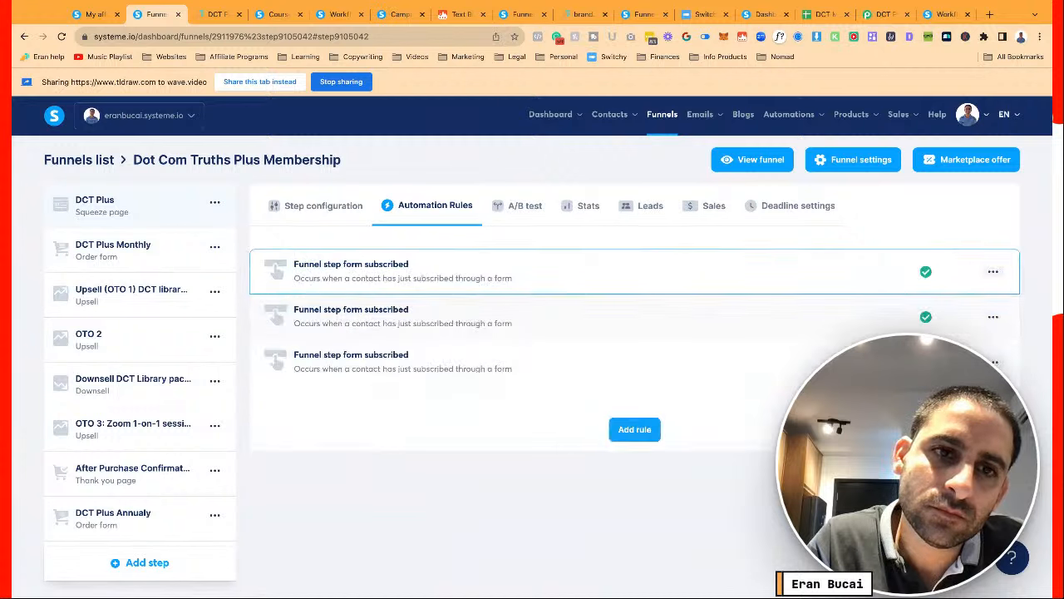
{"action": "left_click", "coordinate": [402, 278]}
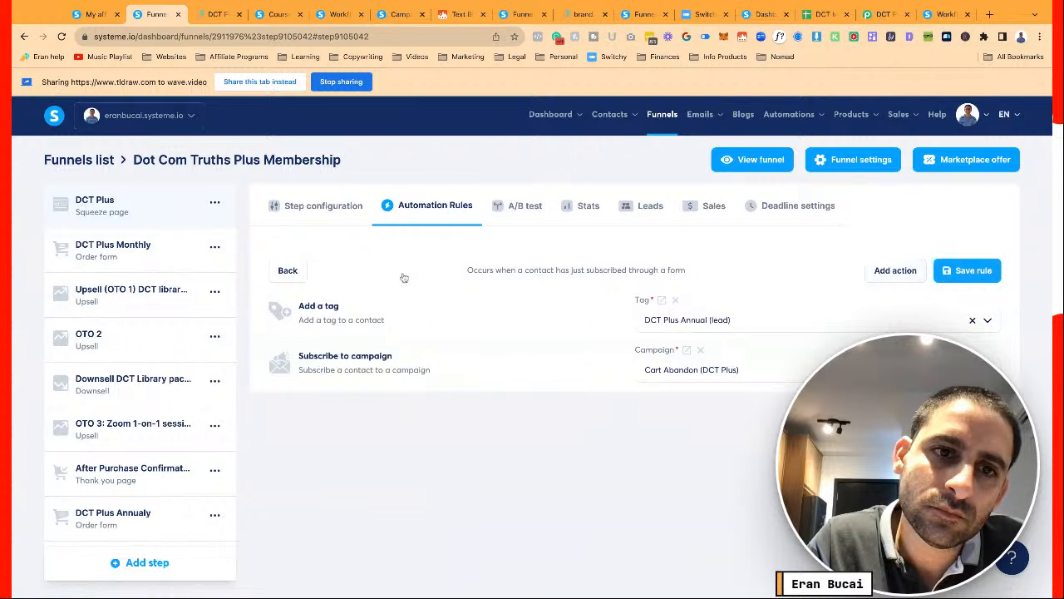
{"action": "left_click", "coordinate": [287, 270]}
{"action": "left_click", "coordinate": [401, 304]}
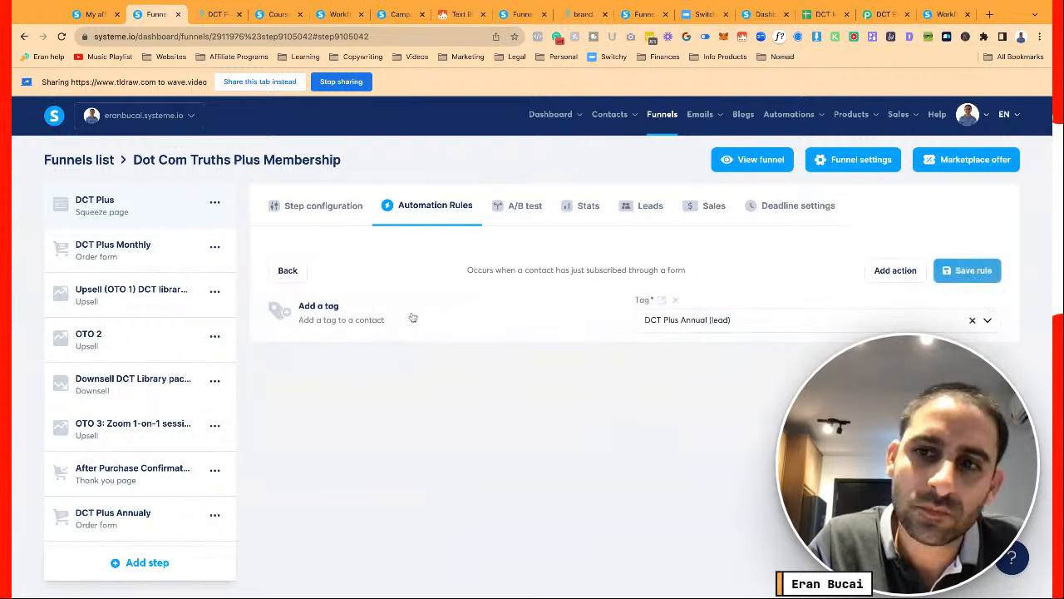
{"action": "left_click", "coordinate": [287, 273]}
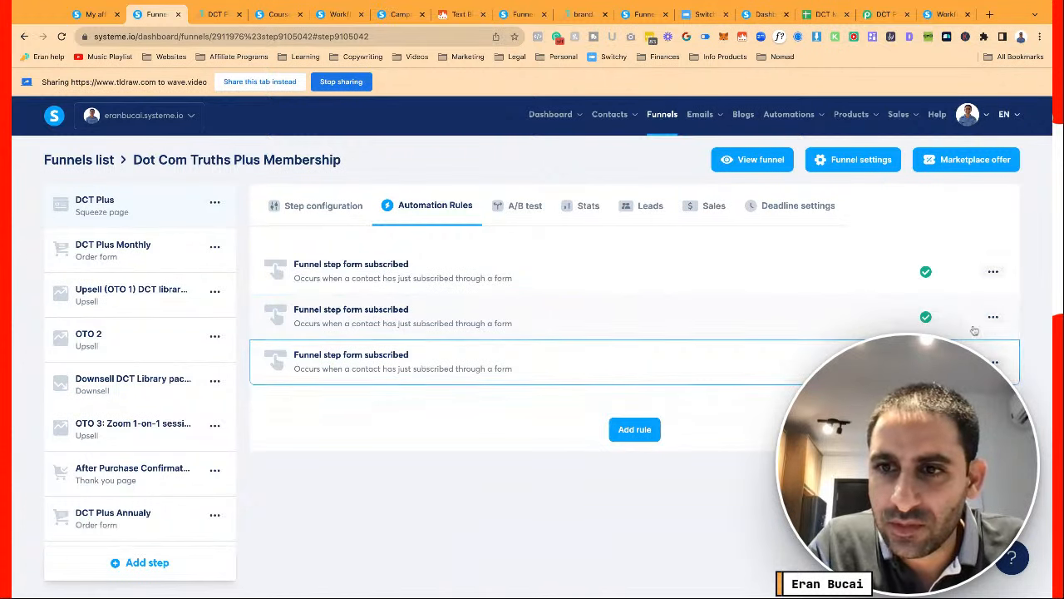
{"action": "left_click", "coordinate": [930, 344]}
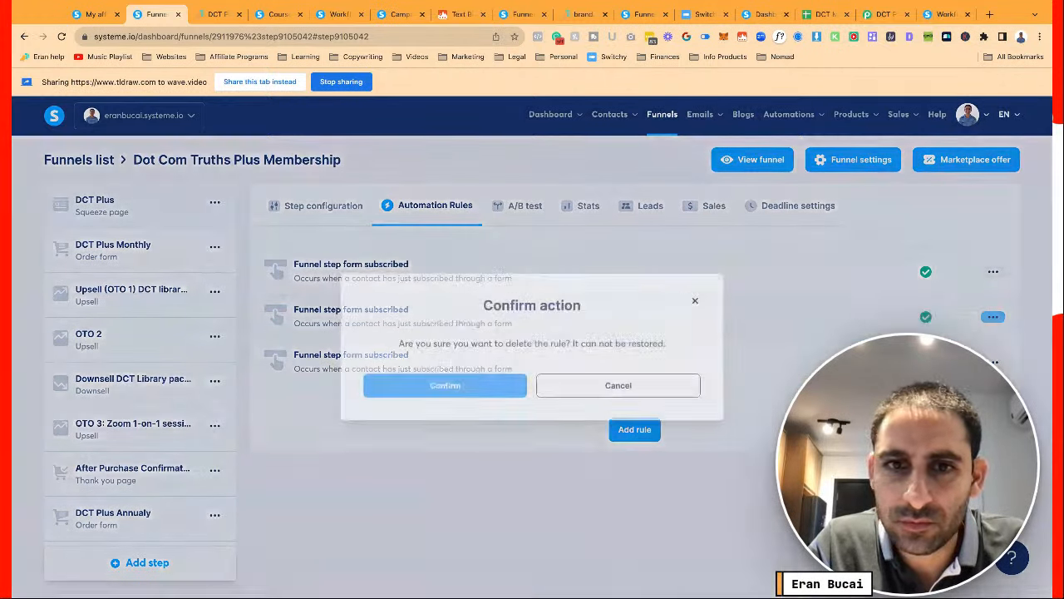
{"action": "left_click", "coordinate": [464, 388]}
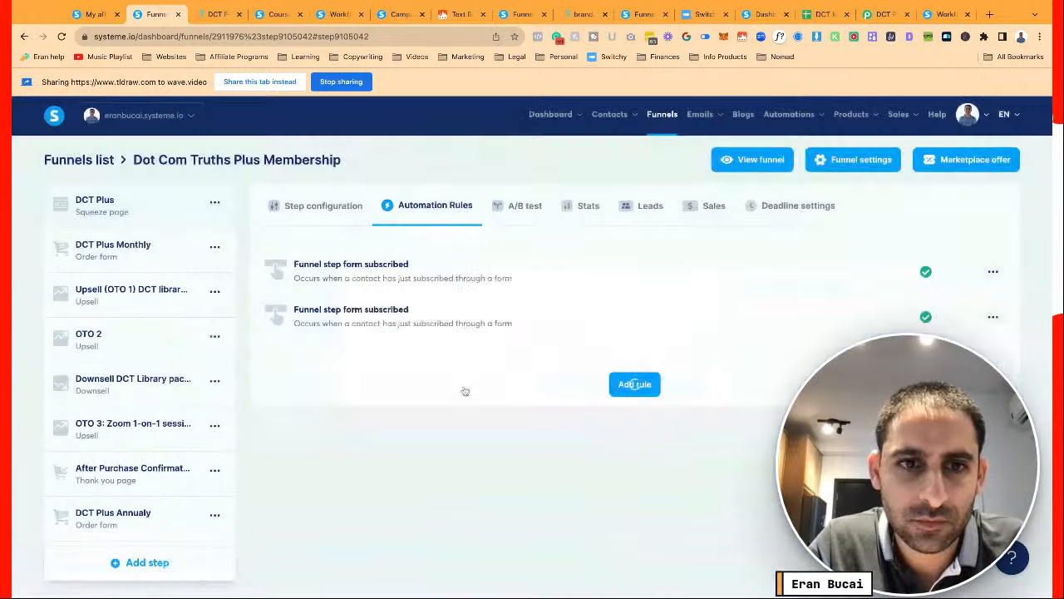
Confirm the remaining rules use DCT Plus Annual (lead) and DCT Plus Monthly (lead) tags
{"action": "left_click", "coordinate": [372, 320]}
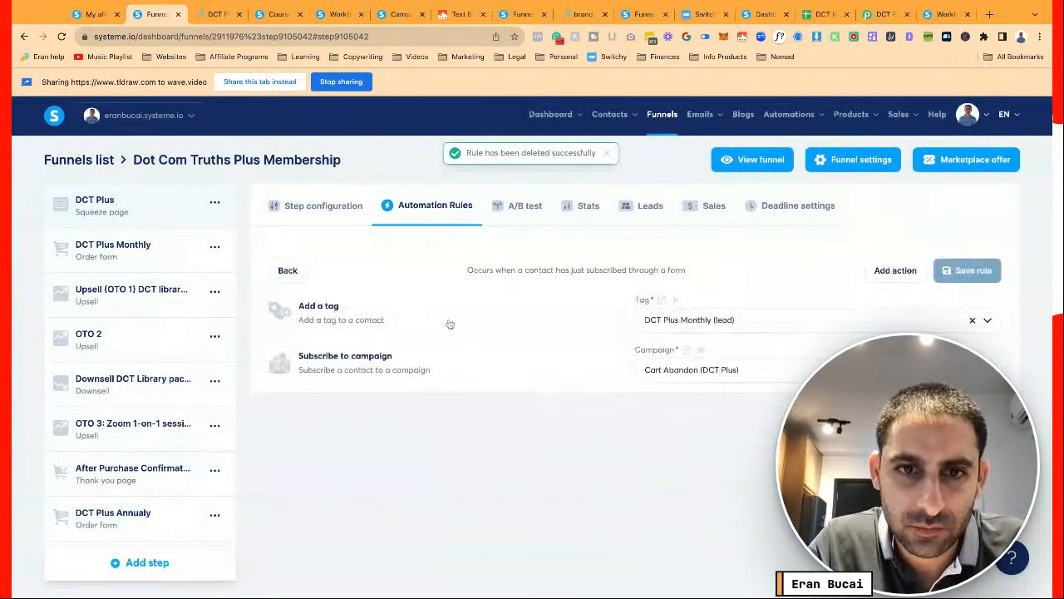
{"action": "left_click", "coordinate": [282, 274]}
{"action": "left_click", "coordinate": [382, 271]}
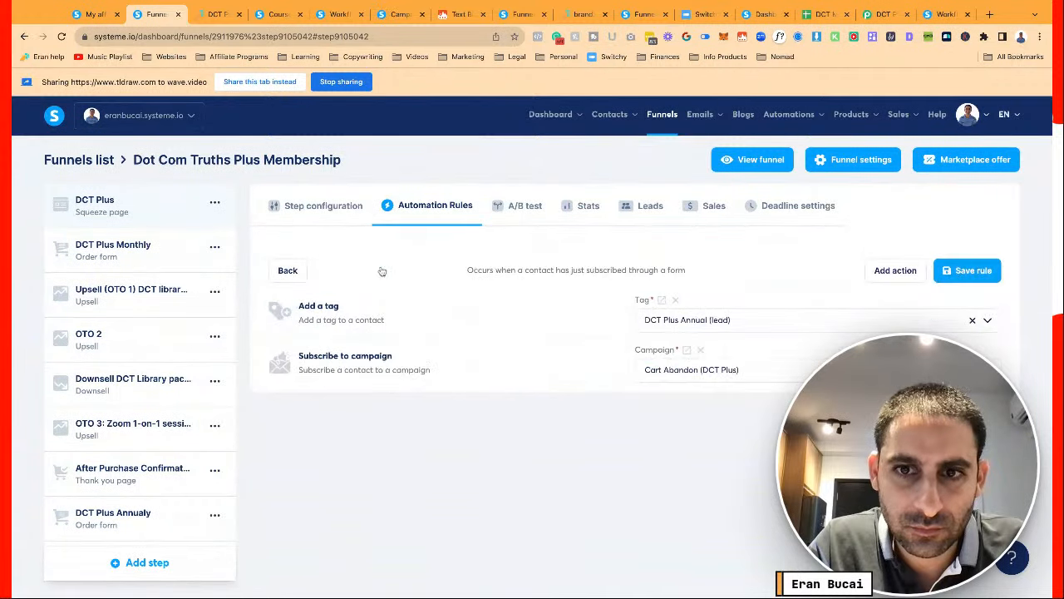
{"action": "left_click", "coordinate": [284, 271]}
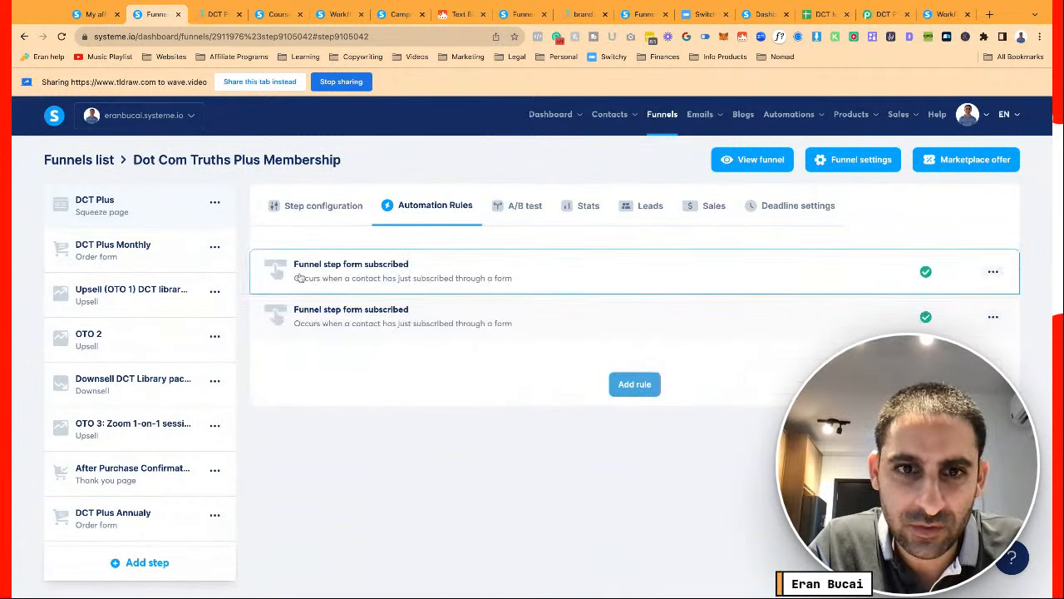
{"action": "left_click", "coordinate": [359, 317]}
{"action": "left_click", "coordinate": [288, 270]}
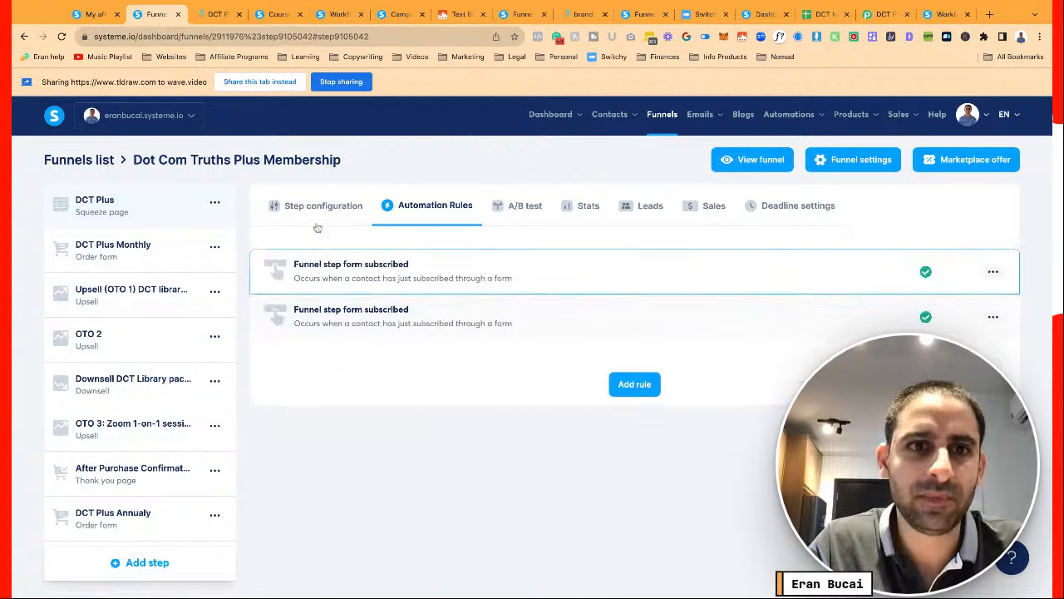
{"action": "left_click", "coordinate": [325, 214]}
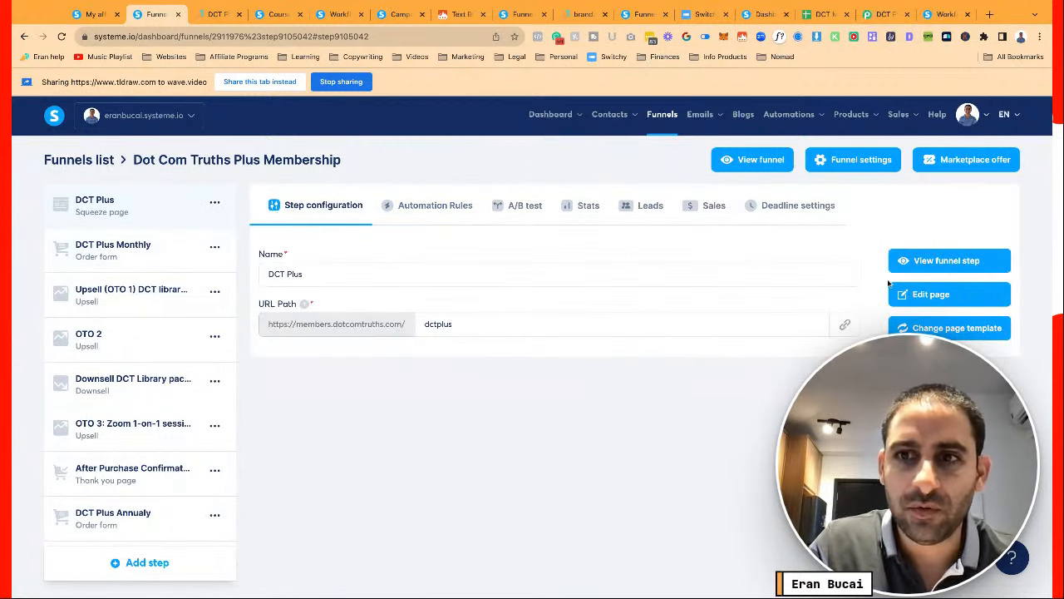
Edit the DCT Plus squeeze page and display Popup №1, the Create your account form
{"action": "left_click", "coordinate": [921, 295]}
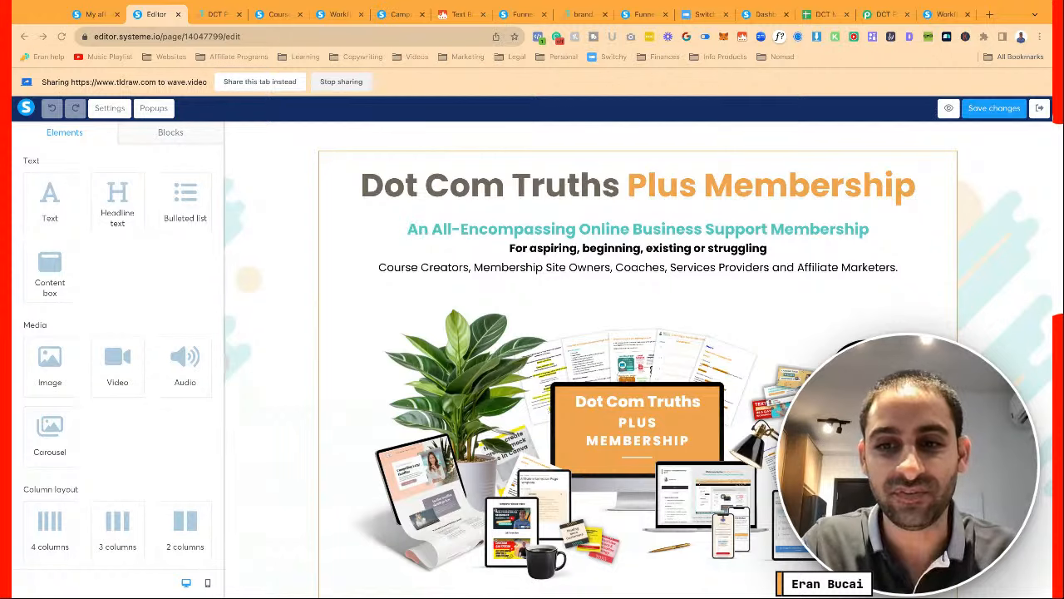
{"action": "left_click", "coordinate": [840, 428]}
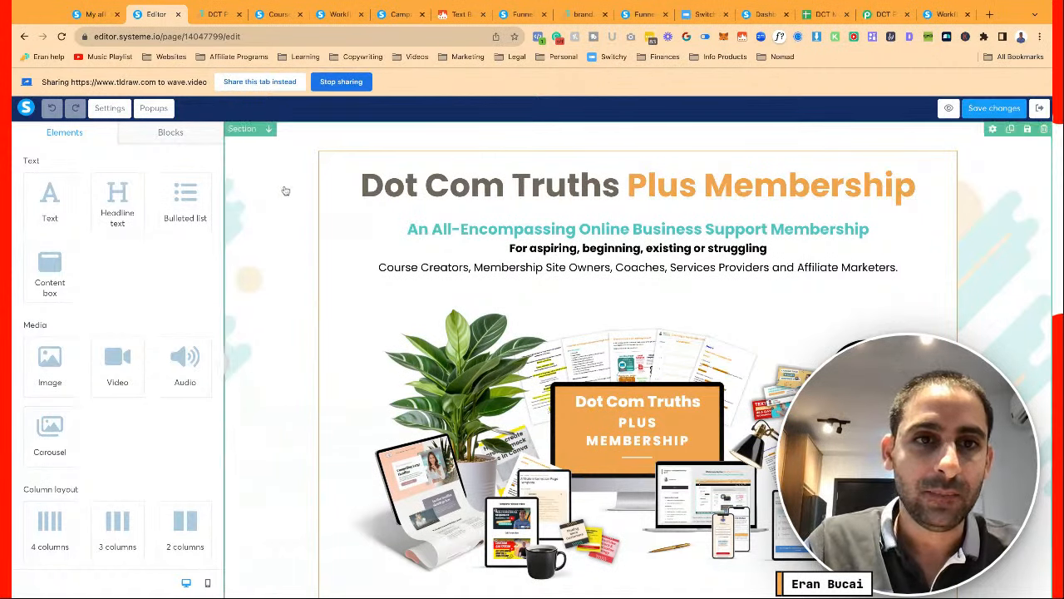
{"action": "scroll", "coordinate": [278, 175], "scroll_direction": "down", "scroll_amount": 1}
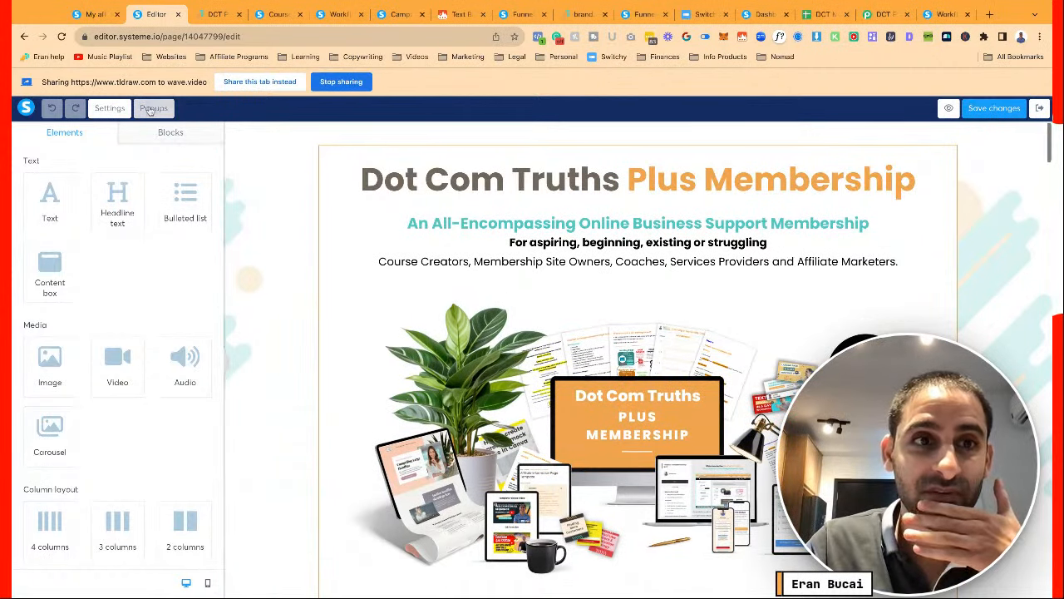
{"action": "left_click", "coordinate": [152, 109]}
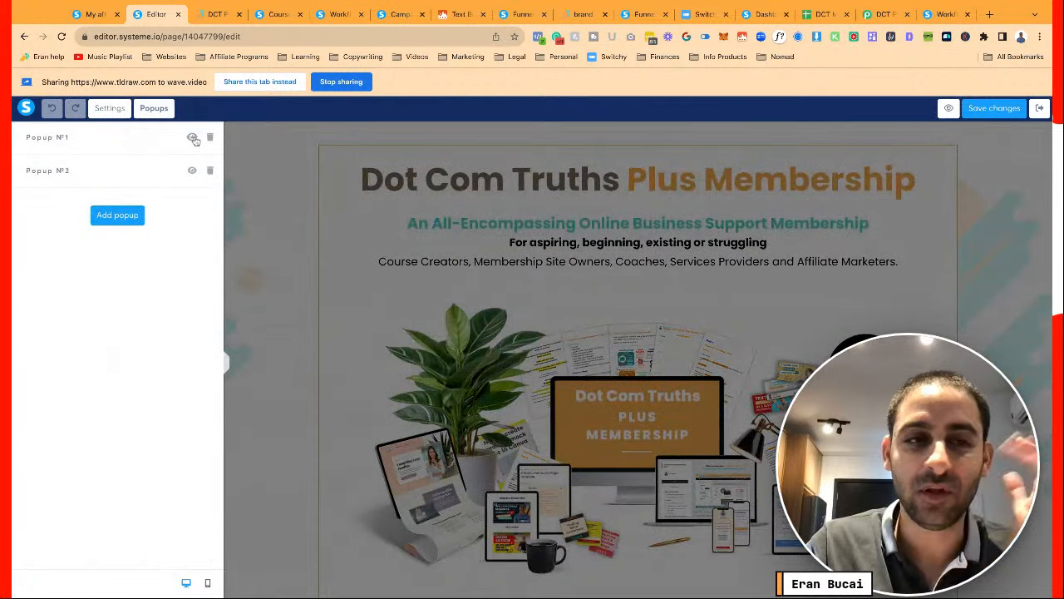
{"action": "left_click", "coordinate": [191, 137]}
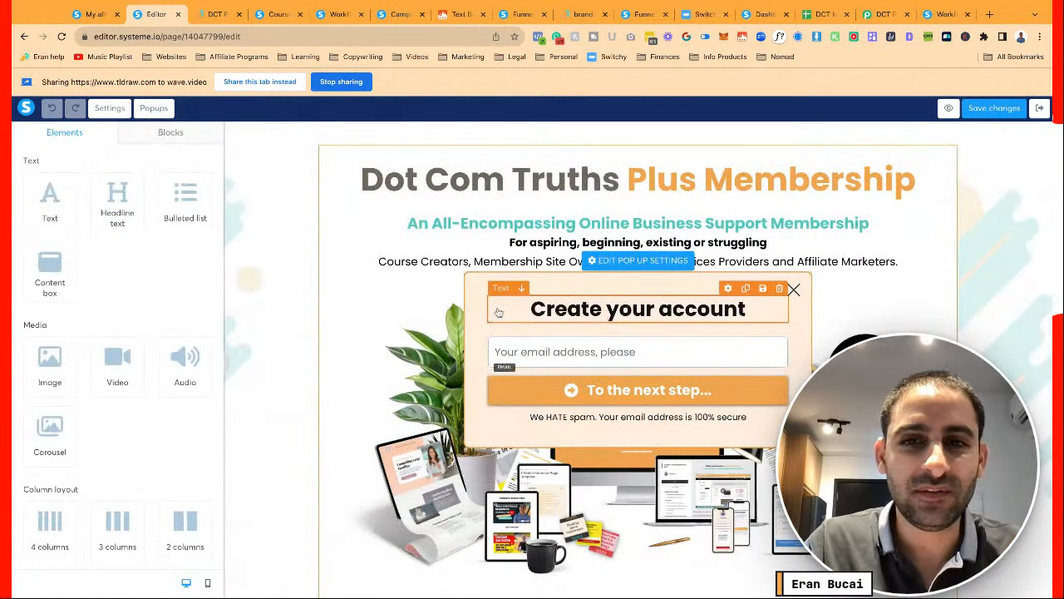
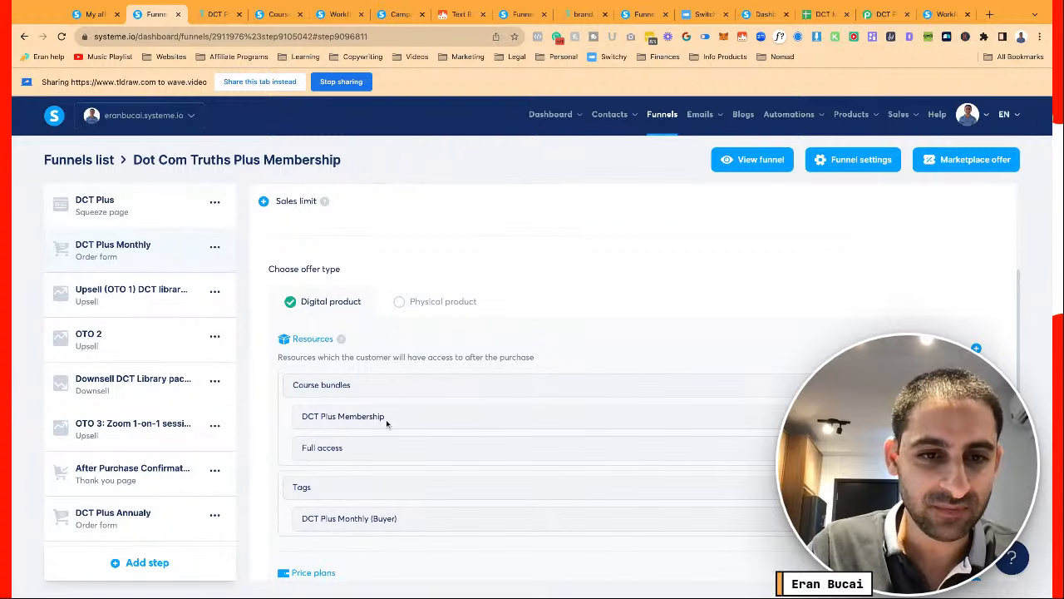
Show the DCT Plus Monthly step's automation rules: Sale canceled and New sale
{"action": "scroll", "coordinate": [386, 424], "scroll_direction": "down", "scroll_amount": 1}
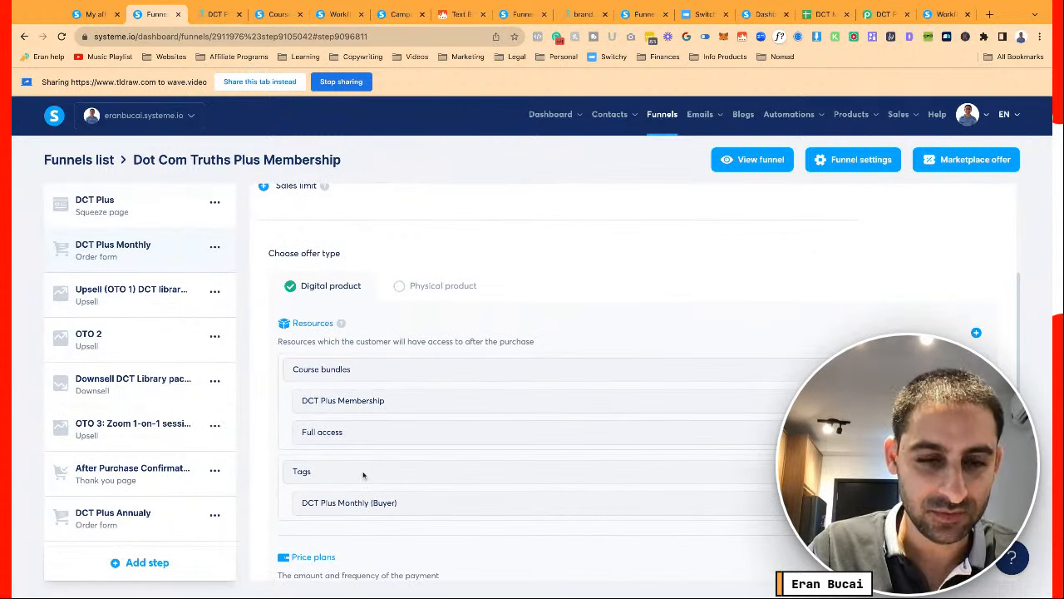
{"action": "scroll", "coordinate": [362, 474], "scroll_direction": "down", "scroll_amount": 5}
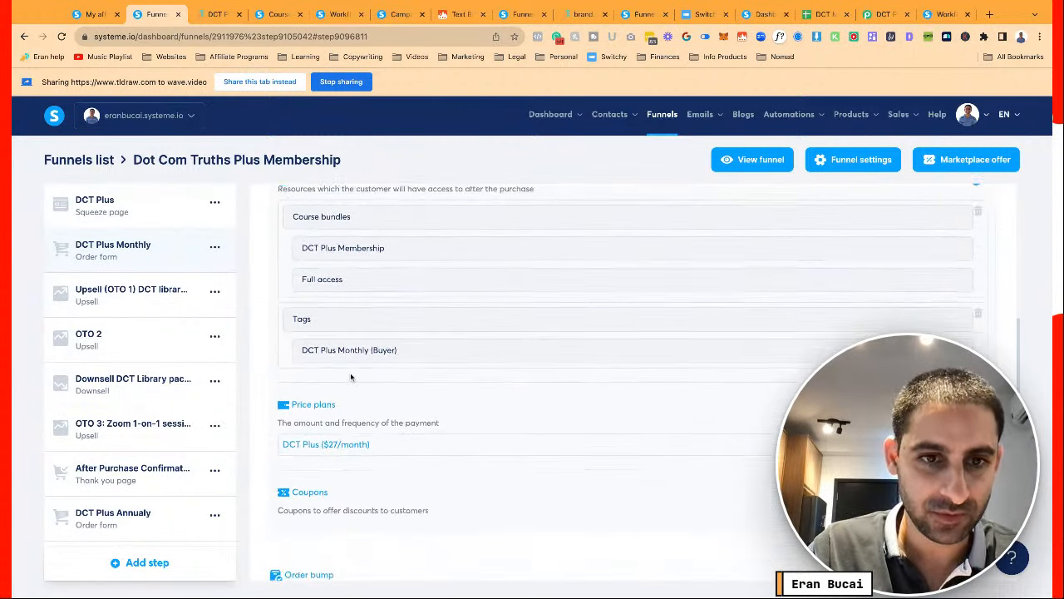
{"action": "mouse_move", "coordinate": [325, 375]}
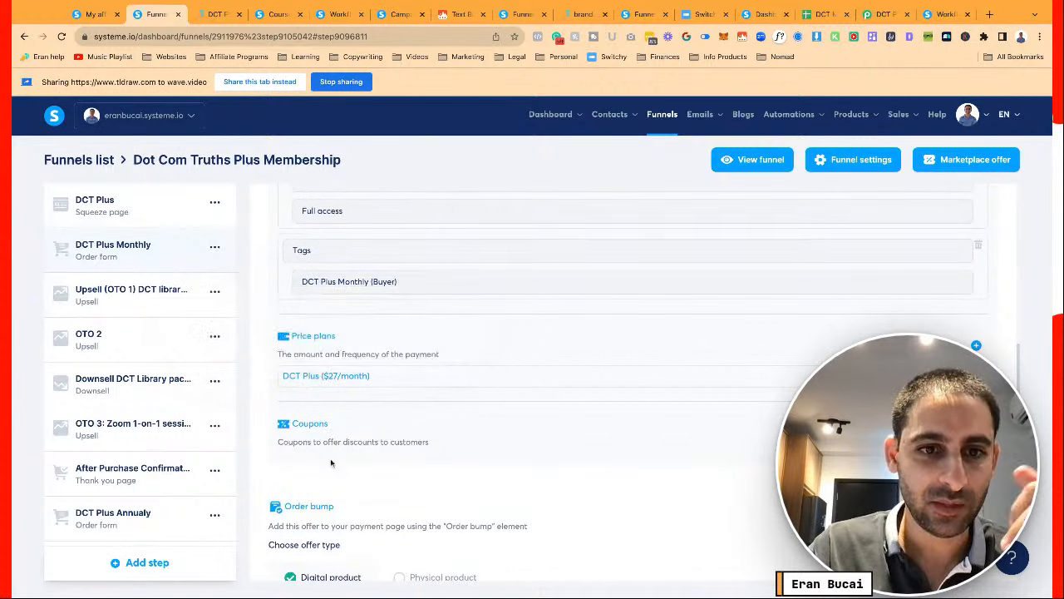
{"action": "scroll", "coordinate": [331, 420], "scroll_direction": "down", "scroll_amount": 5}
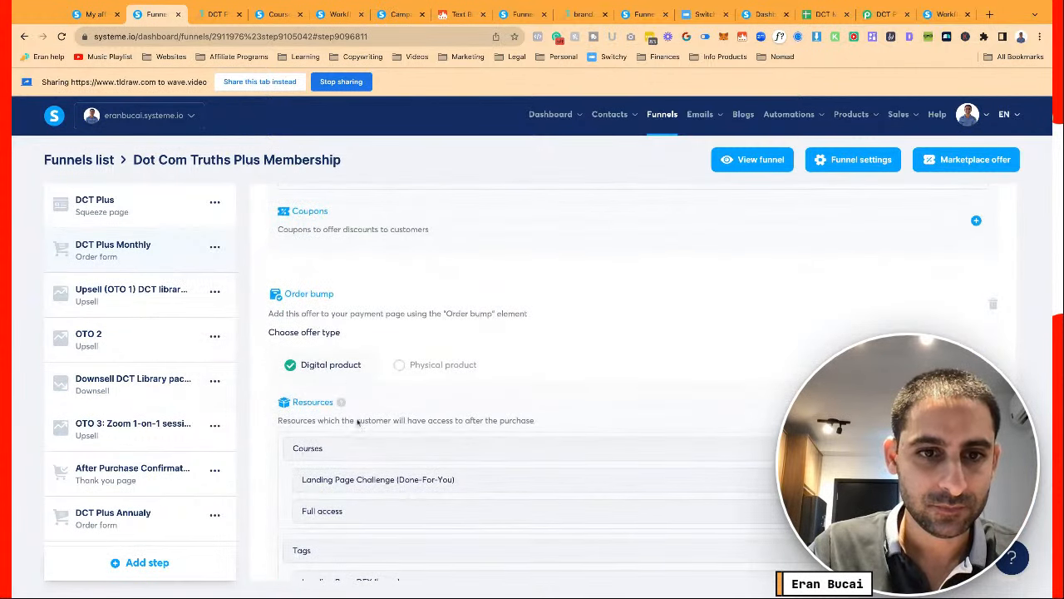
{"action": "scroll", "coordinate": [367, 451], "scroll_direction": "down", "scroll_amount": 2}
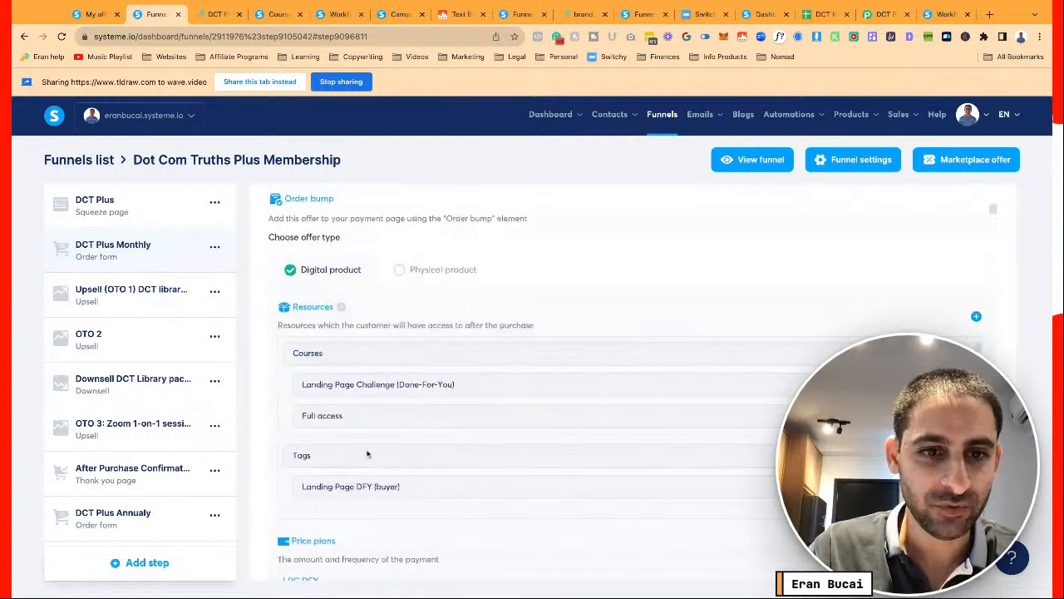
{"action": "scroll", "coordinate": [366, 455], "scroll_direction": "down", "scroll_amount": 1}
{"action": "mouse_move", "coordinate": [301, 525]}
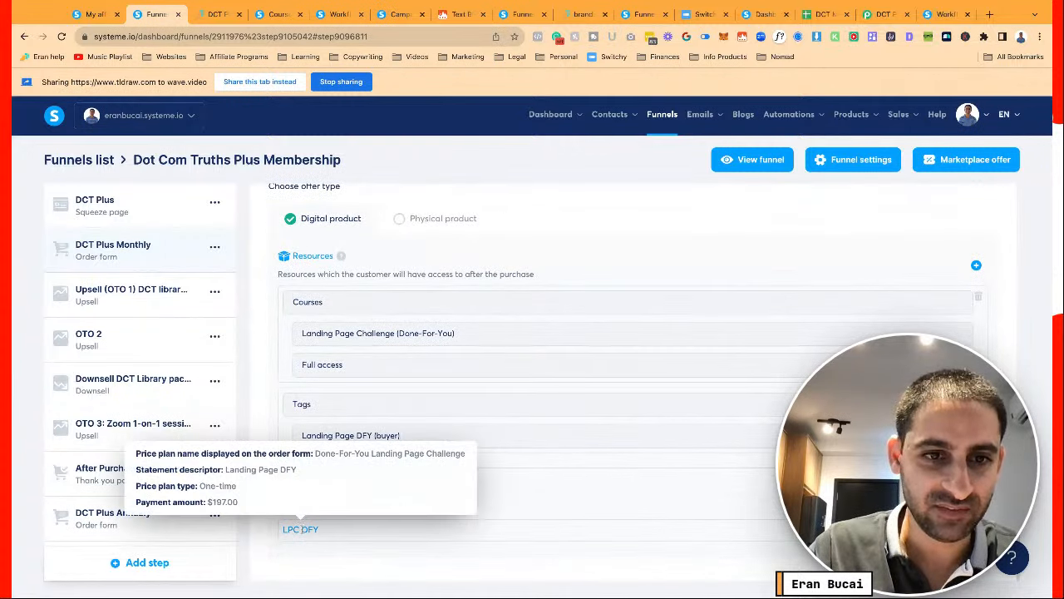
{"action": "scroll", "coordinate": [435, 364], "scroll_direction": "up", "scroll_amount": 5}
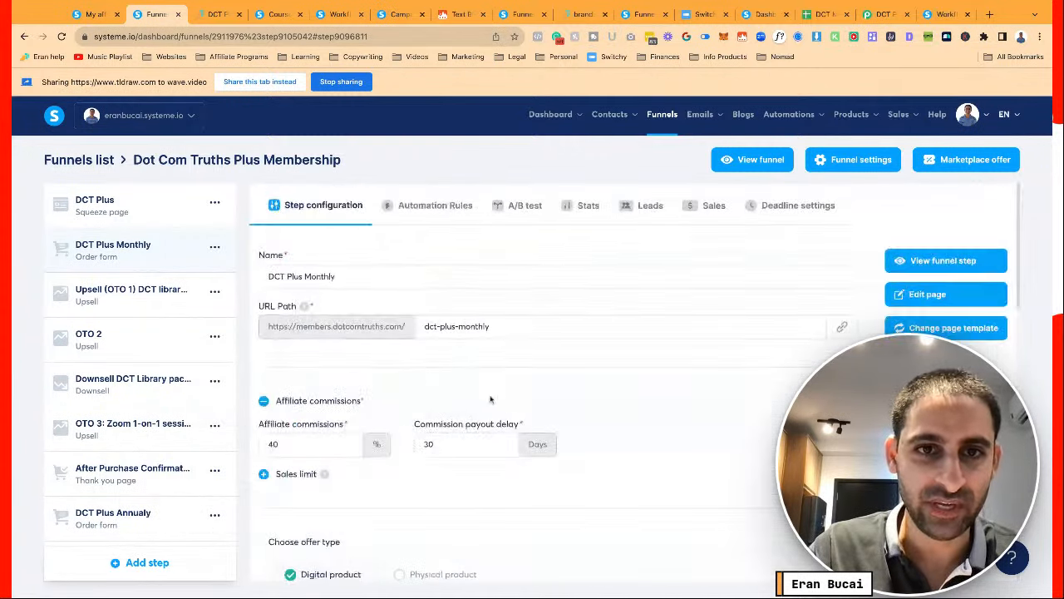
{"action": "left_click", "coordinate": [433, 207]}
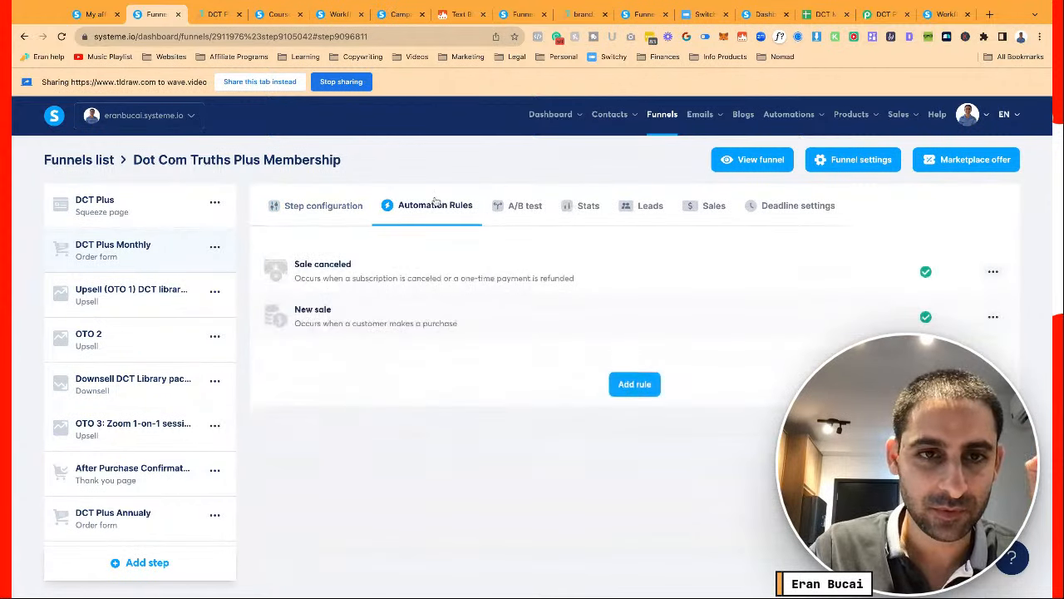
Review the Sale canceled rule, then strip the New sale rule's unsubscribe, two tag-removal and webhook actions
{"action": "left_click", "coordinate": [413, 264]}
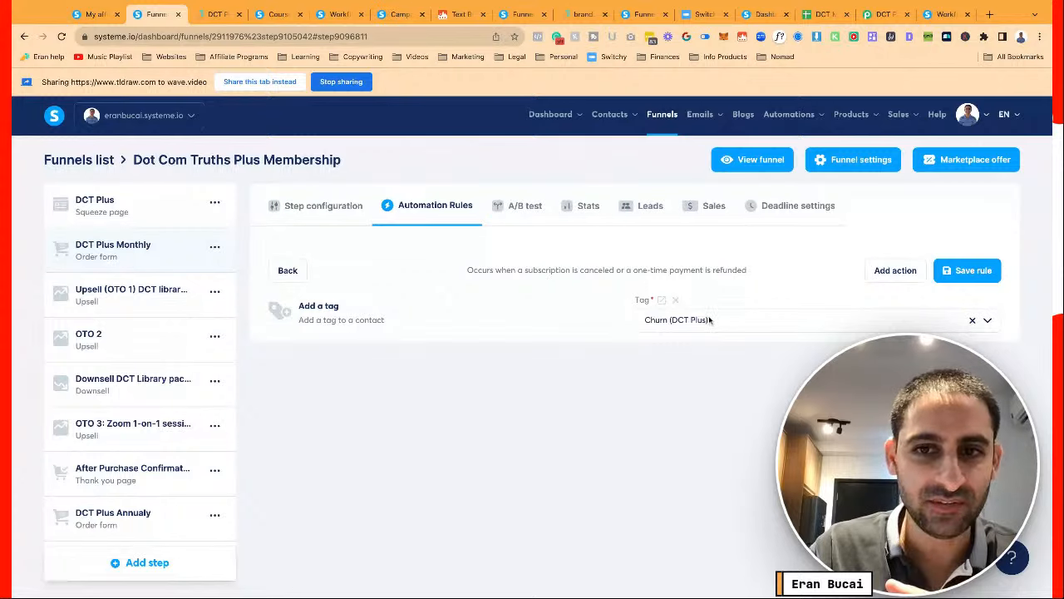
{"action": "left_click", "coordinate": [287, 268]}
{"action": "left_click", "coordinate": [418, 323]}
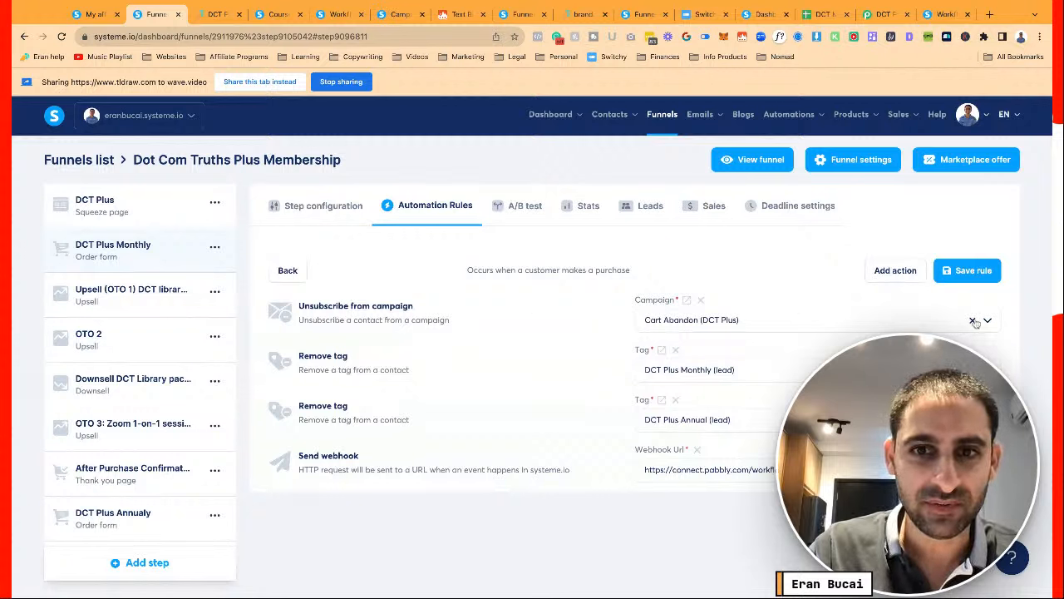
{"action": "left_click", "coordinate": [700, 300]}
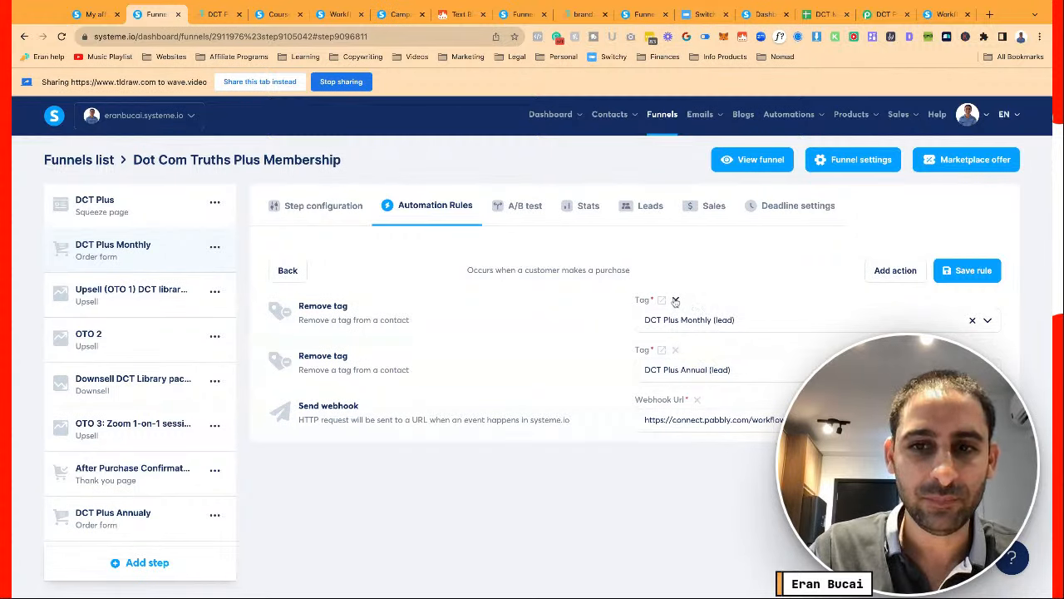
{"action": "left_click", "coordinate": [675, 300]}
{"action": "left_click", "coordinate": [675, 300]}
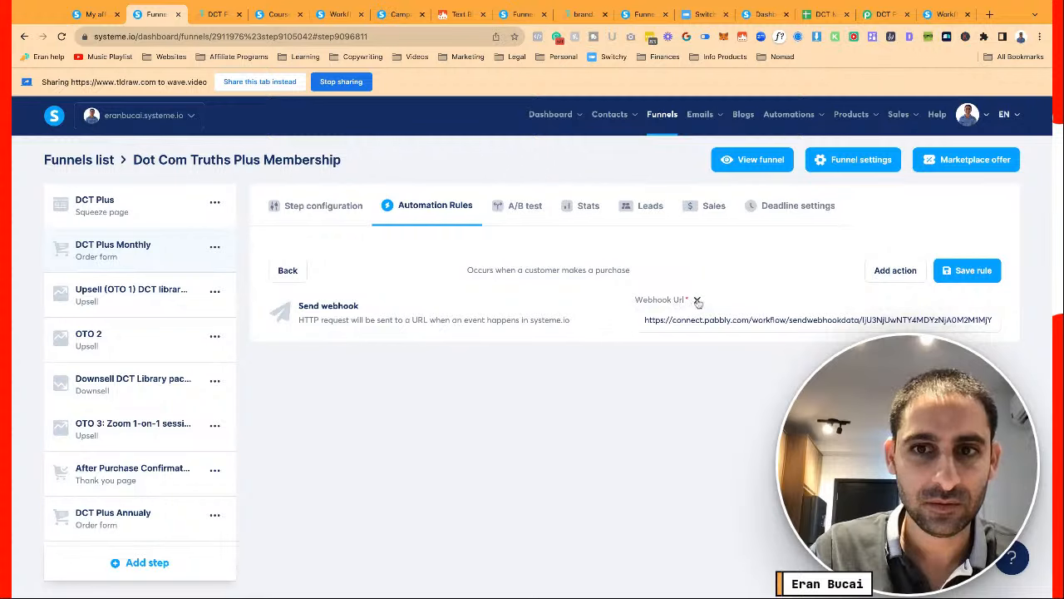
{"action": "left_click", "coordinate": [697, 300]}
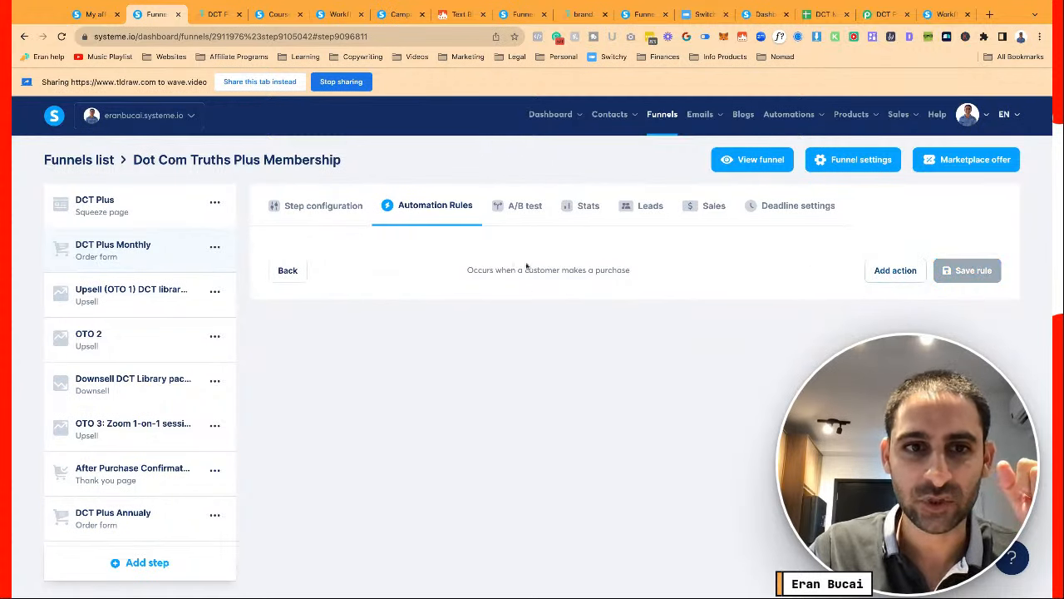
{"action": "left_click", "coordinate": [305, 271]}
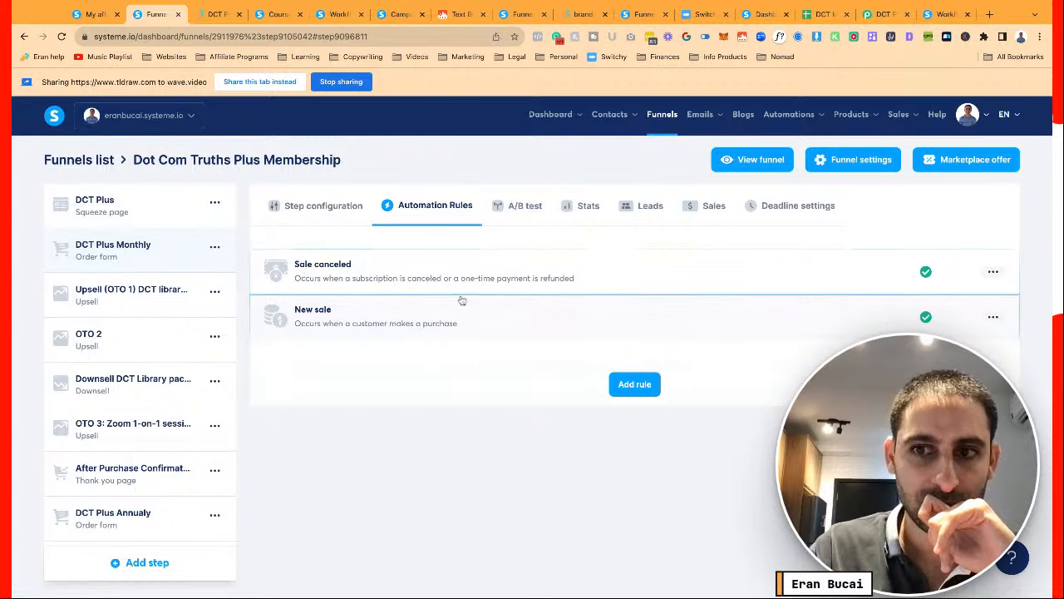
Delete the New sale rule and return to the step's configuration
{"action": "left_click", "coordinate": [993, 317]}
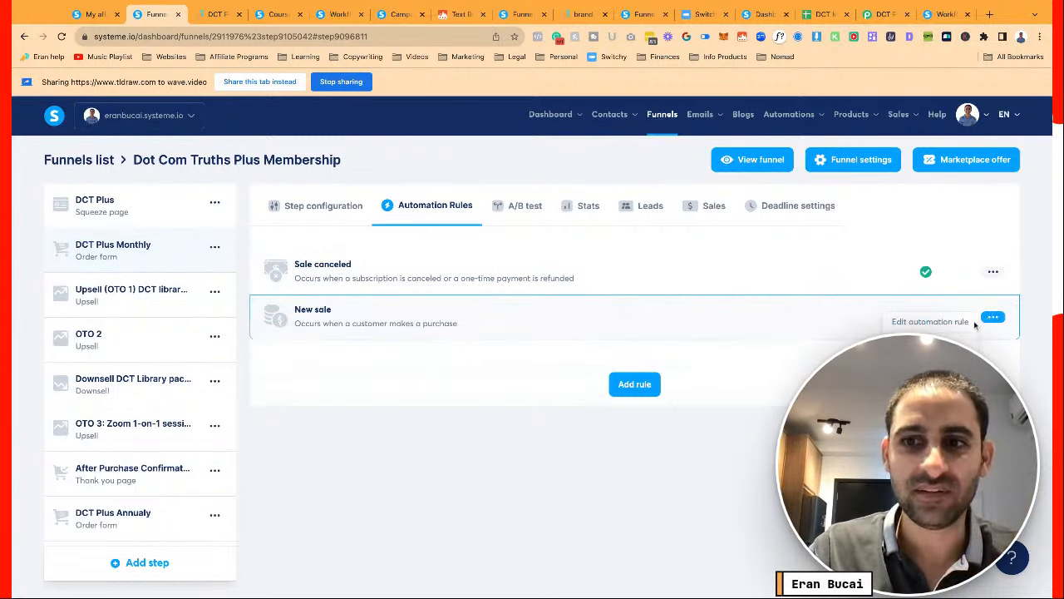
{"action": "left_click", "coordinate": [931, 348]}
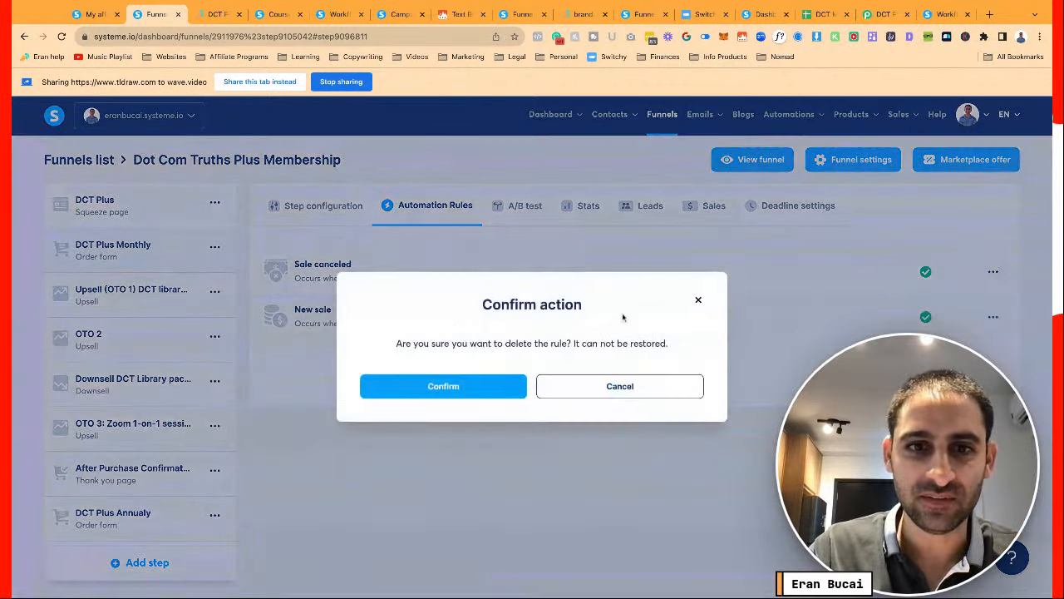
{"action": "left_click", "coordinate": [463, 388]}
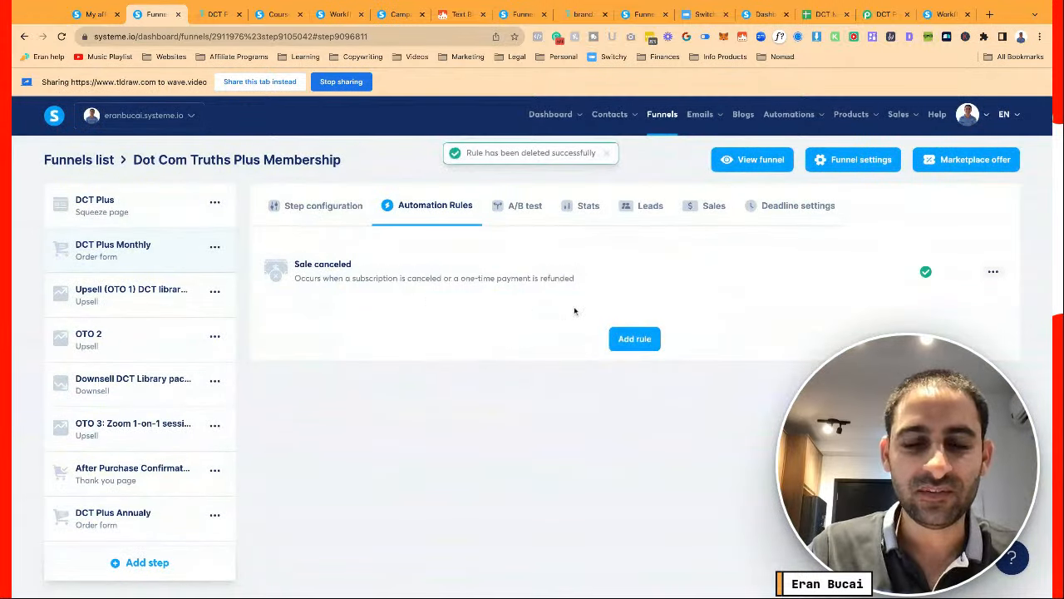
{"action": "left_click", "coordinate": [343, 207]}
{"action": "scroll", "coordinate": [514, 379], "scroll_direction": "down", "scroll_amount": 10}
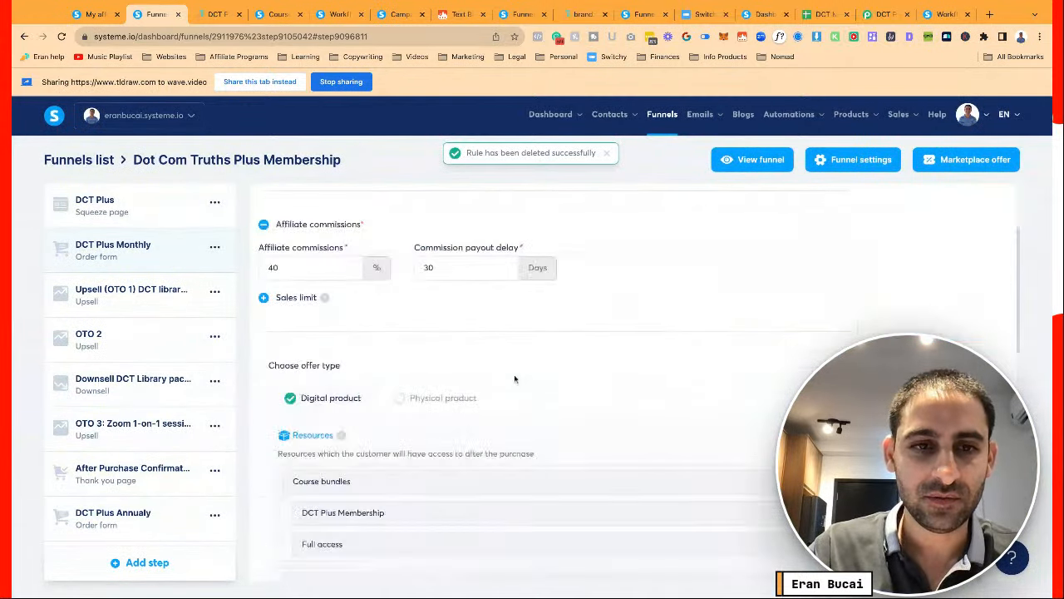
{"action": "scroll", "coordinate": [514, 379], "scroll_direction": "up", "scroll_amount": 5}
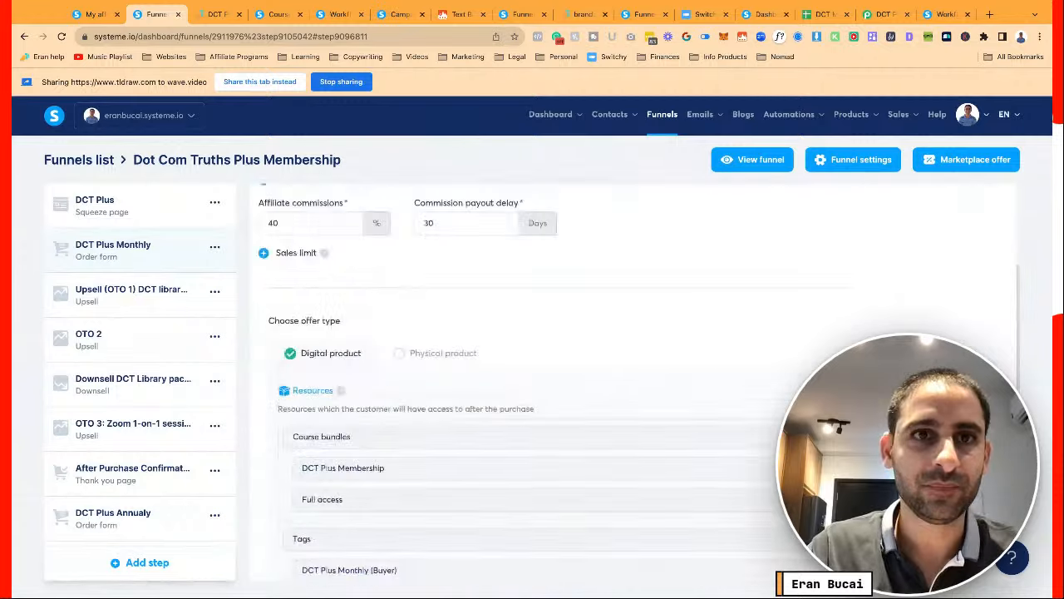
In the DCT Plus buyer webhook workflow, add a step removing the DCT Plus Monthly (lead) tag
{"action": "left_click", "coordinate": [337, 14]}
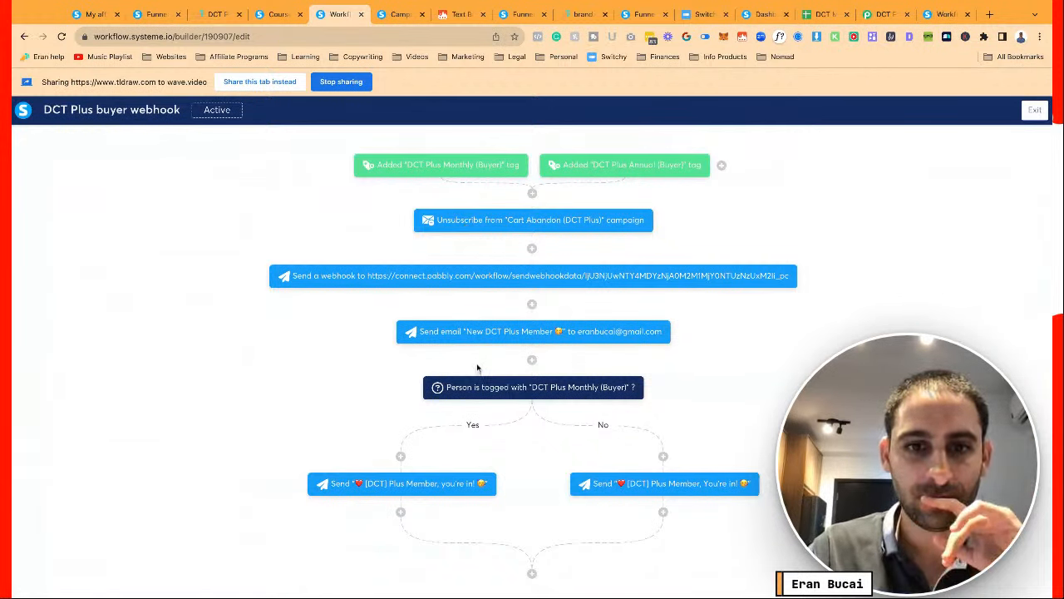
{"action": "left_click", "coordinate": [532, 194]}
{"action": "left_click", "coordinate": [474, 310]}
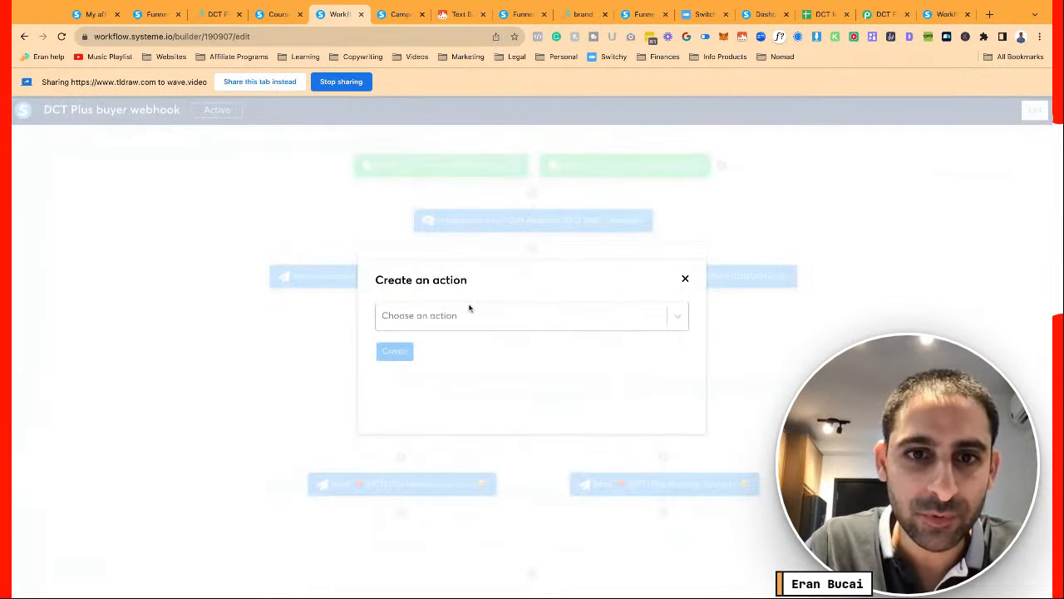
{"action": "left_click", "coordinate": [472, 309]}
{"action": "left_click", "coordinate": [444, 382]}
{"action": "left_click", "coordinate": [474, 355]}
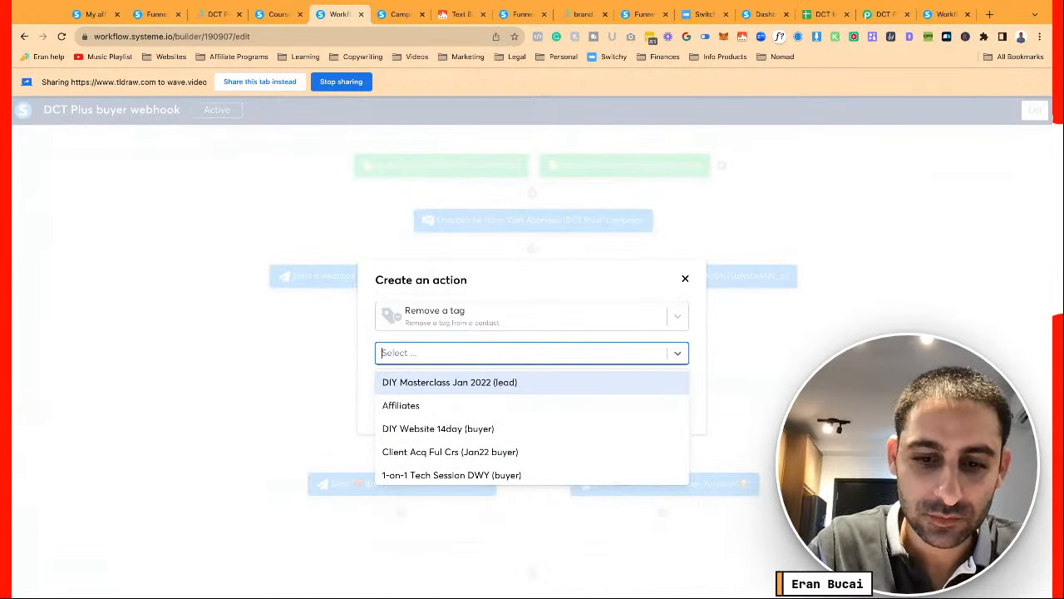
{"action": "type", "text": "plus"}
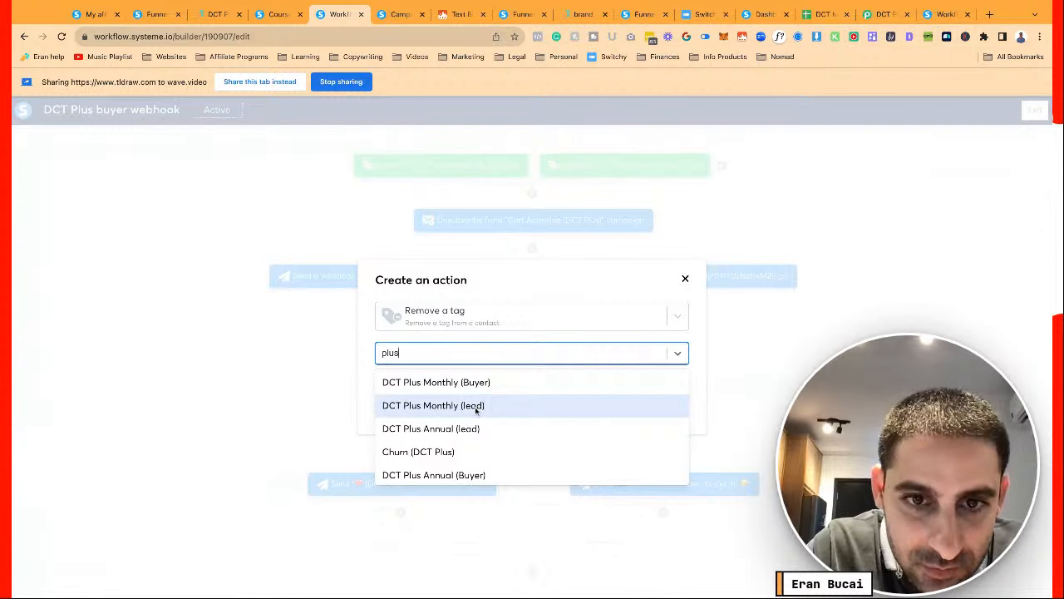
{"action": "left_click", "coordinate": [476, 407]}
{"action": "left_click", "coordinate": [396, 389]}
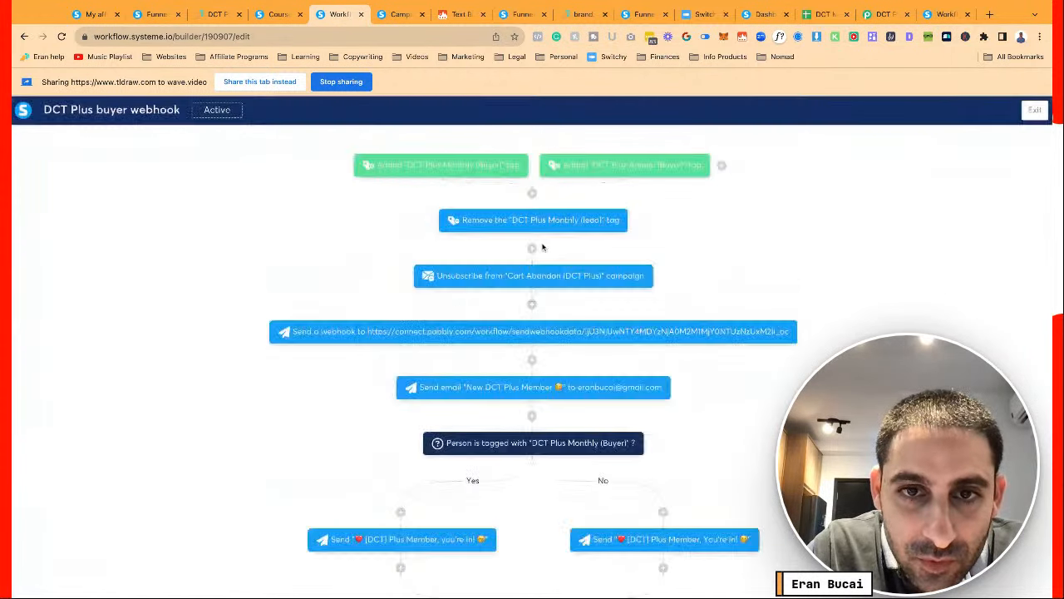
Attempt a second step removing the DCT Plus Annual (lead) tag, dismissing the dialog afterwards
{"action": "left_click", "coordinate": [532, 248]}
{"action": "left_click", "coordinate": [455, 323]}
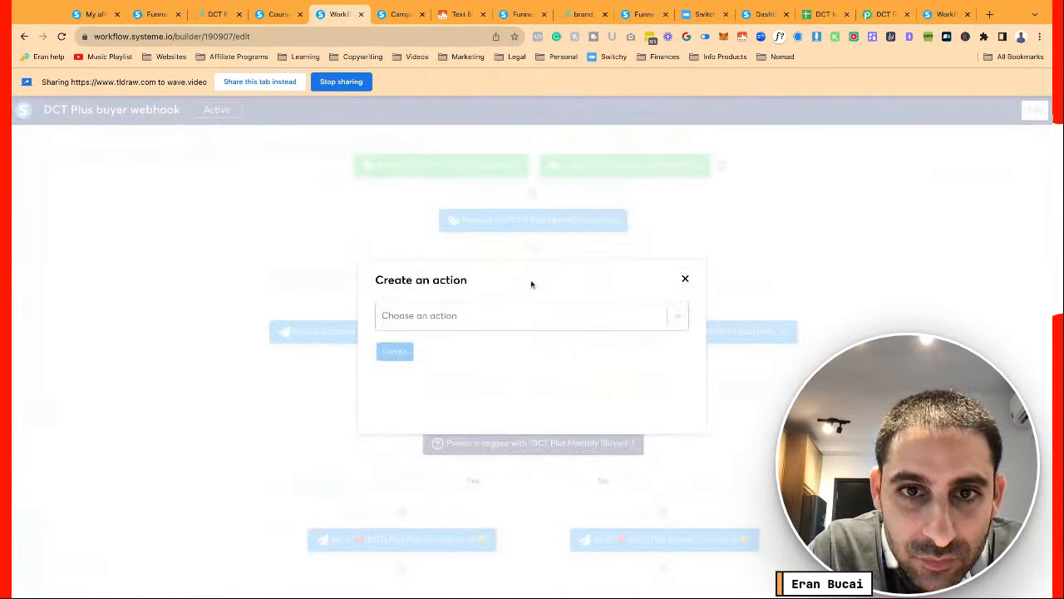
{"action": "left_click", "coordinate": [514, 316]}
{"action": "left_click", "coordinate": [483, 378]}
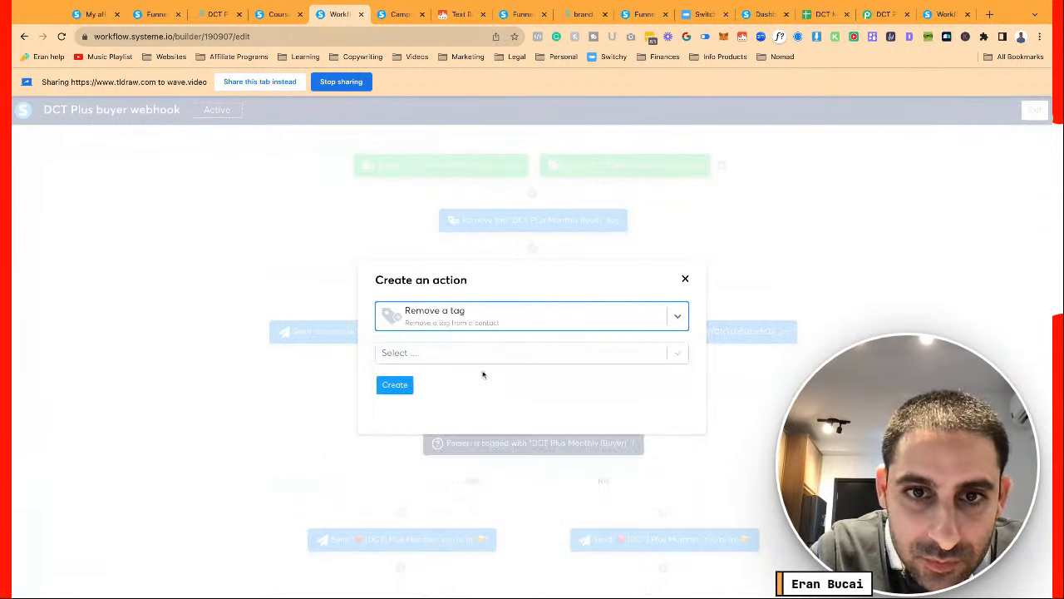
{"action": "left_click", "coordinate": [494, 355]}
{"action": "type", "text": "plus"}
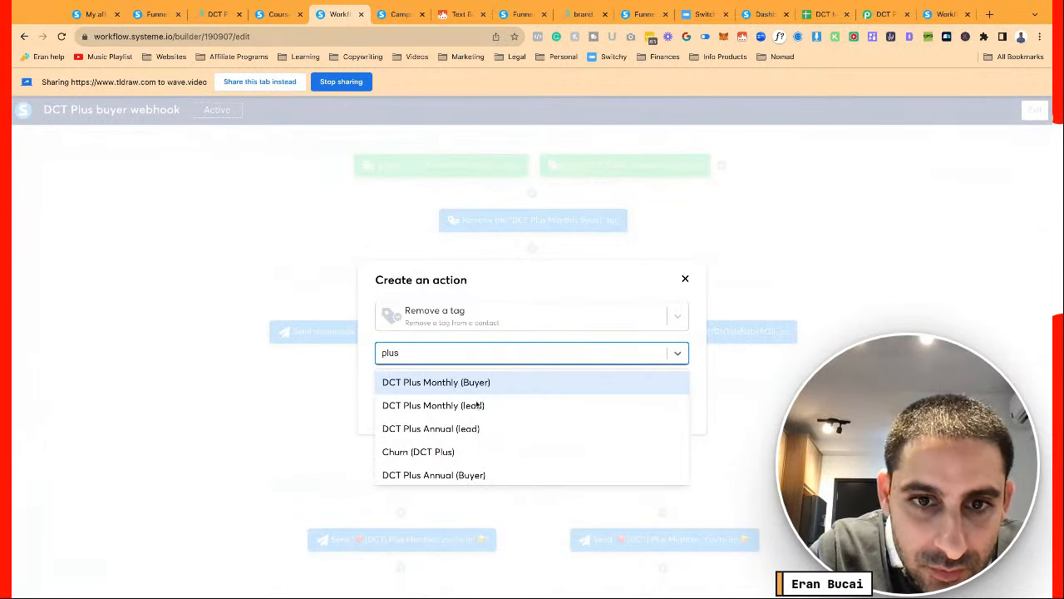
{"action": "left_click", "coordinate": [468, 429]}
{"action": "left_click", "coordinate": [395, 385]}
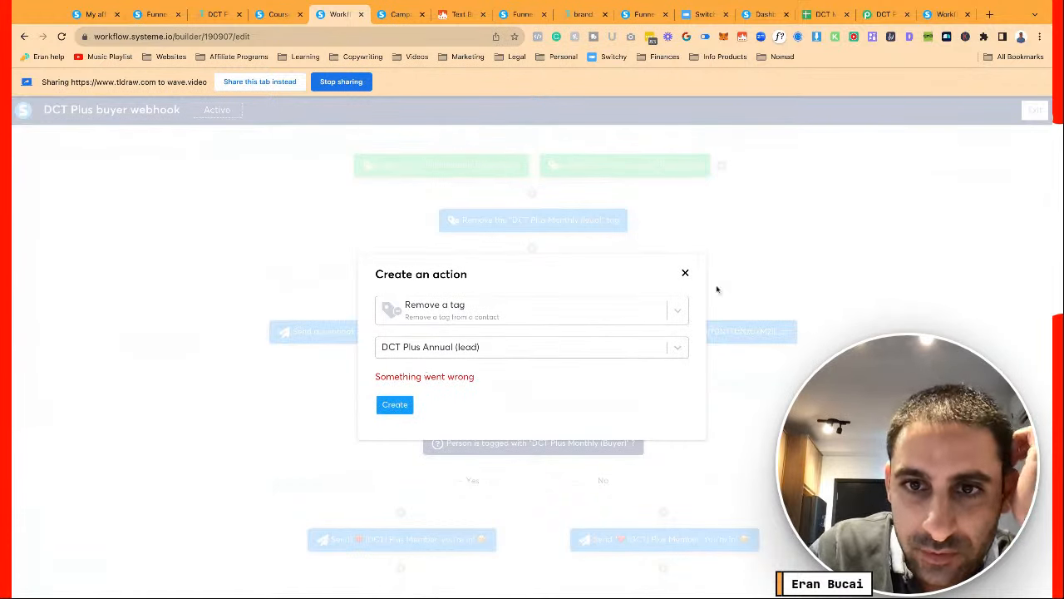
{"action": "left_click", "coordinate": [686, 276]}
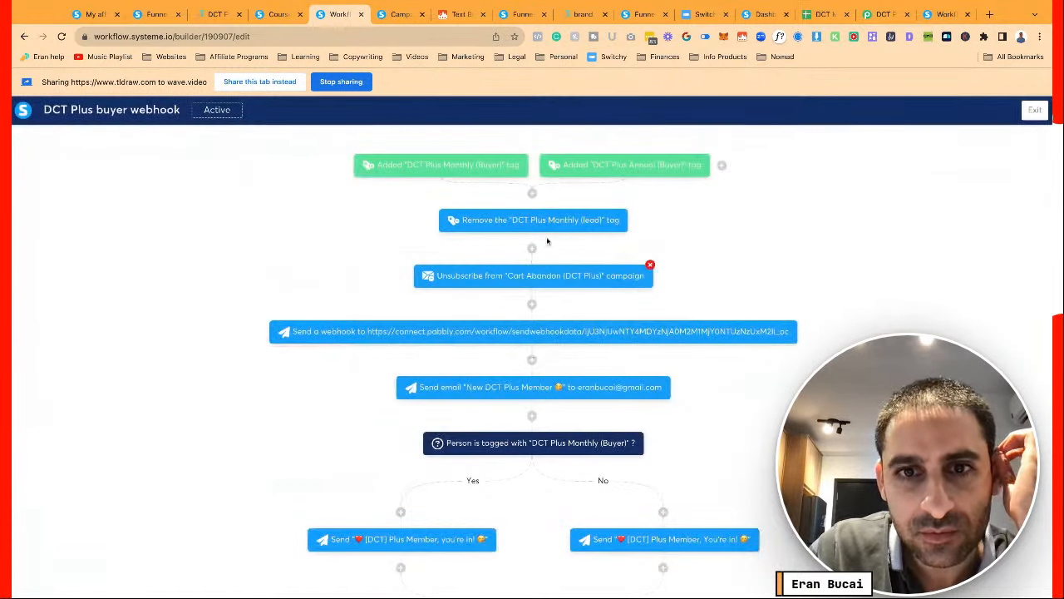
Retry the DCT Plus Annual (lead) remove-tag step, closing the dialog after the error
{"action": "left_click", "coordinate": [532, 248]}
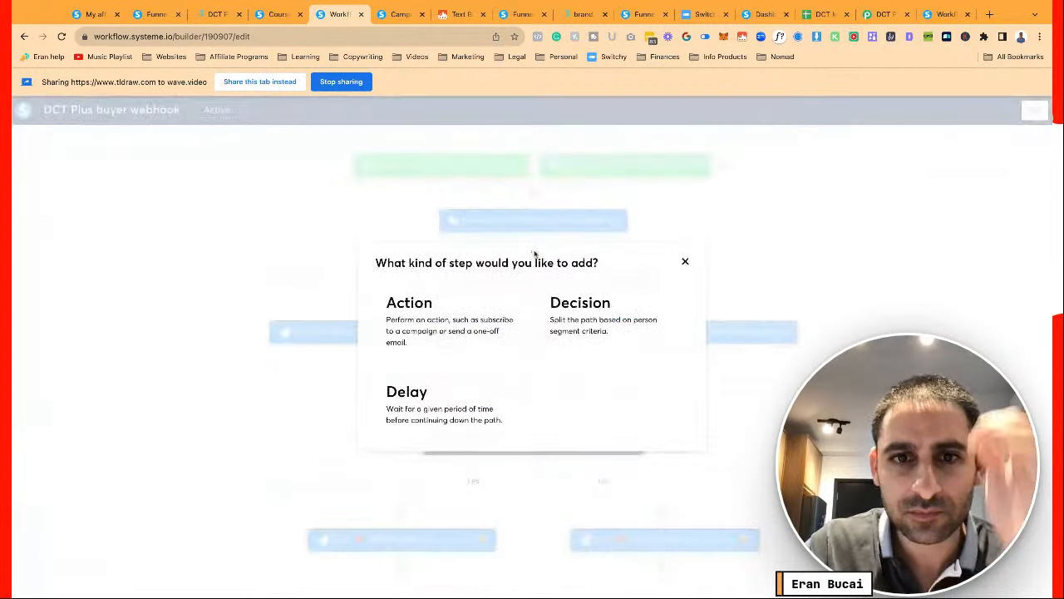
{"action": "left_click", "coordinate": [481, 305]}
{"action": "left_click", "coordinate": [518, 318]}
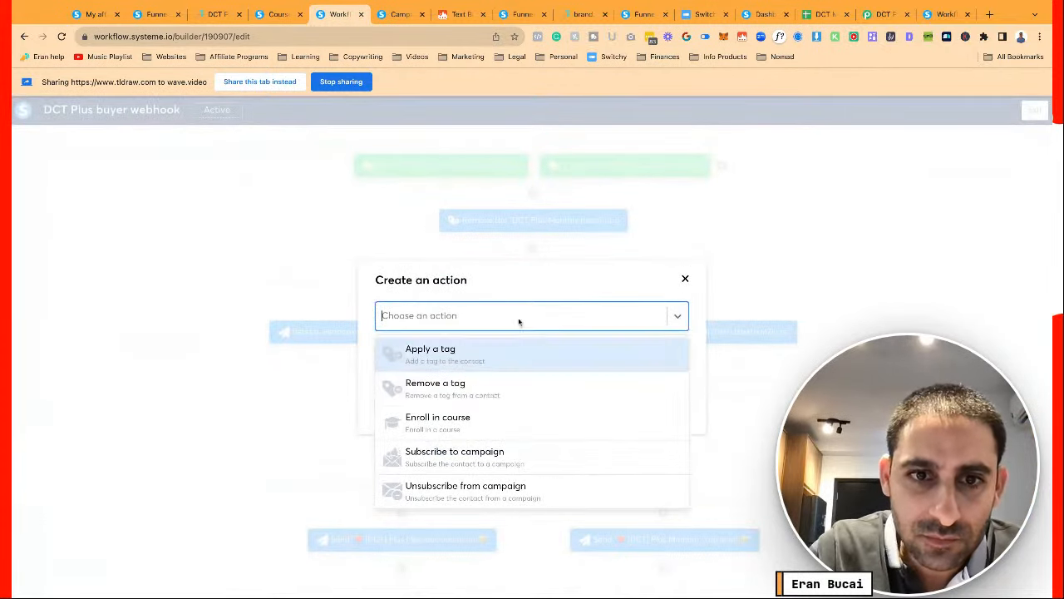
{"action": "left_click", "coordinate": [487, 380]}
{"action": "left_click", "coordinate": [489, 361]}
{"action": "type", "text": "lead"}
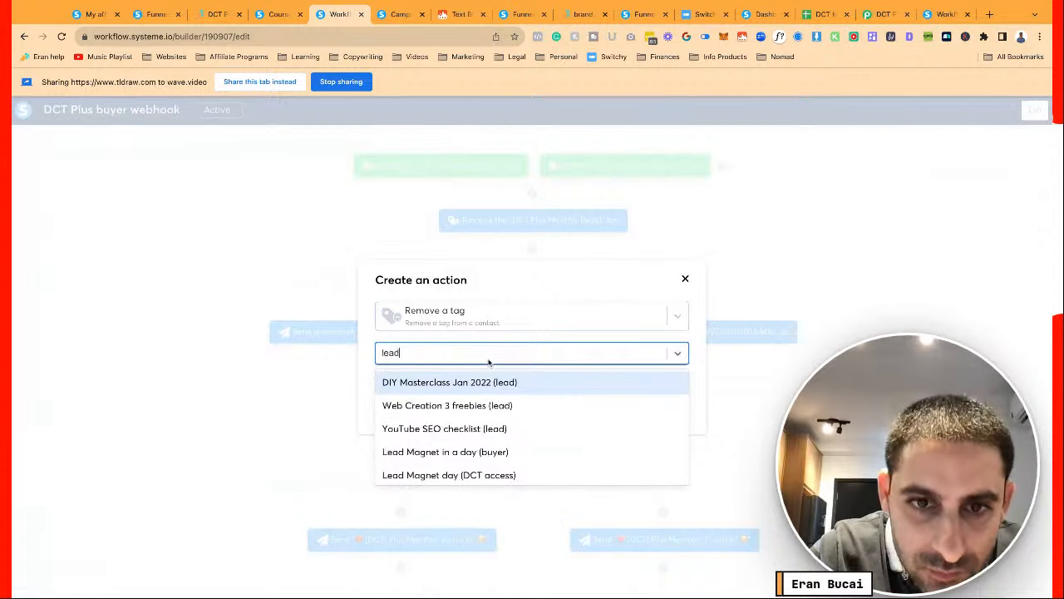
{"action": "key", "text": "ctrl+a"}
{"action": "type", "text": "plis"}
{"action": "key", "text": "BackSpace"}
{"action": "key", "text": "BackSpace"}
{"action": "type", "text": "us"}
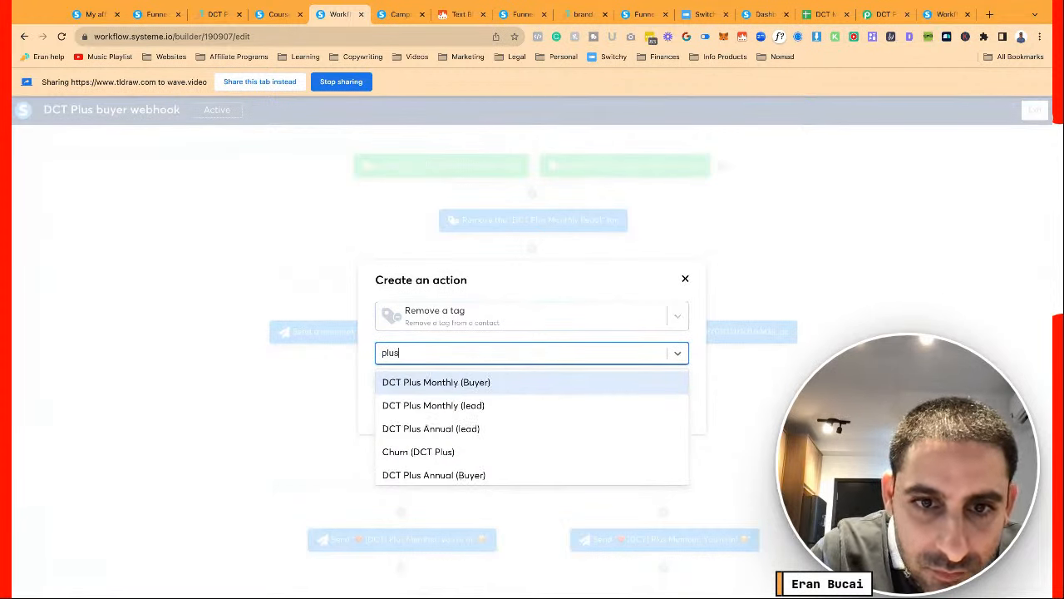
{"action": "left_click", "coordinate": [465, 438]}
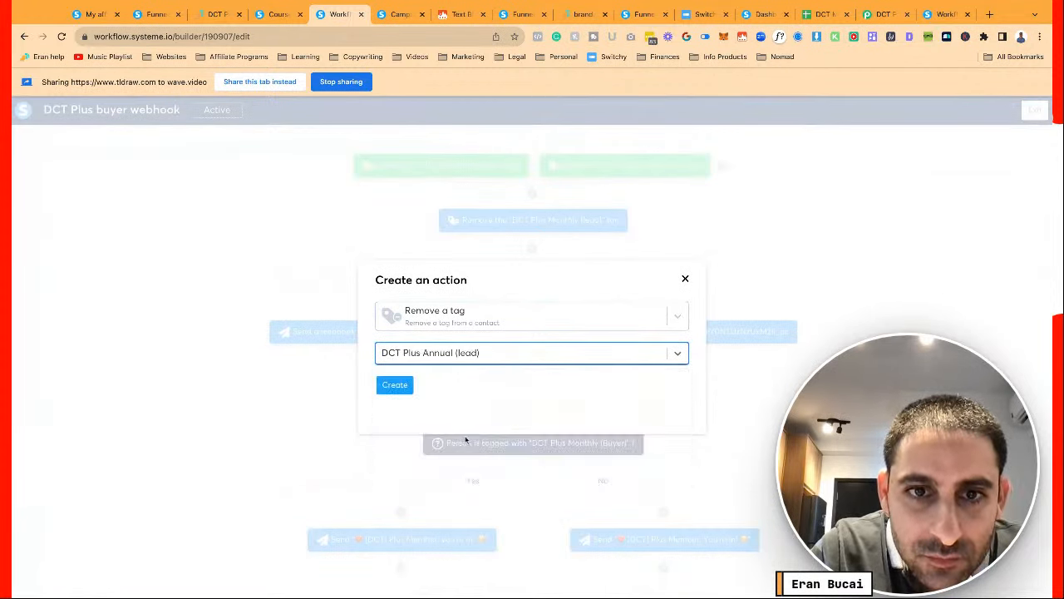
{"action": "left_click", "coordinate": [399, 387]}
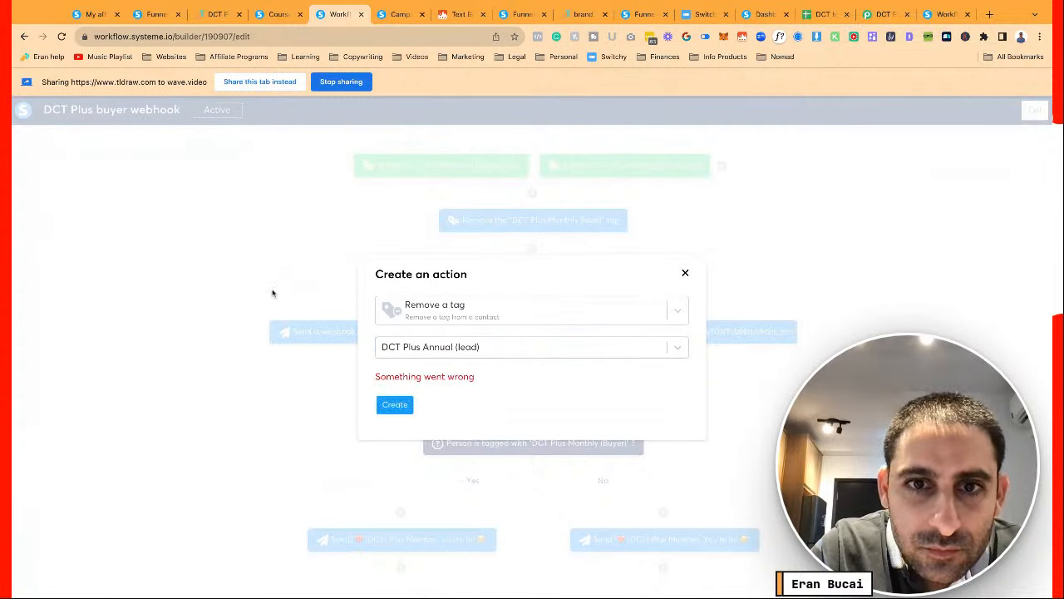
{"action": "left_click", "coordinate": [233, 252]}
Reload the workflow and try again to add the DCT Plus Annual (lead) removal, which errors again
{"action": "left_click", "coordinate": [61, 37]}
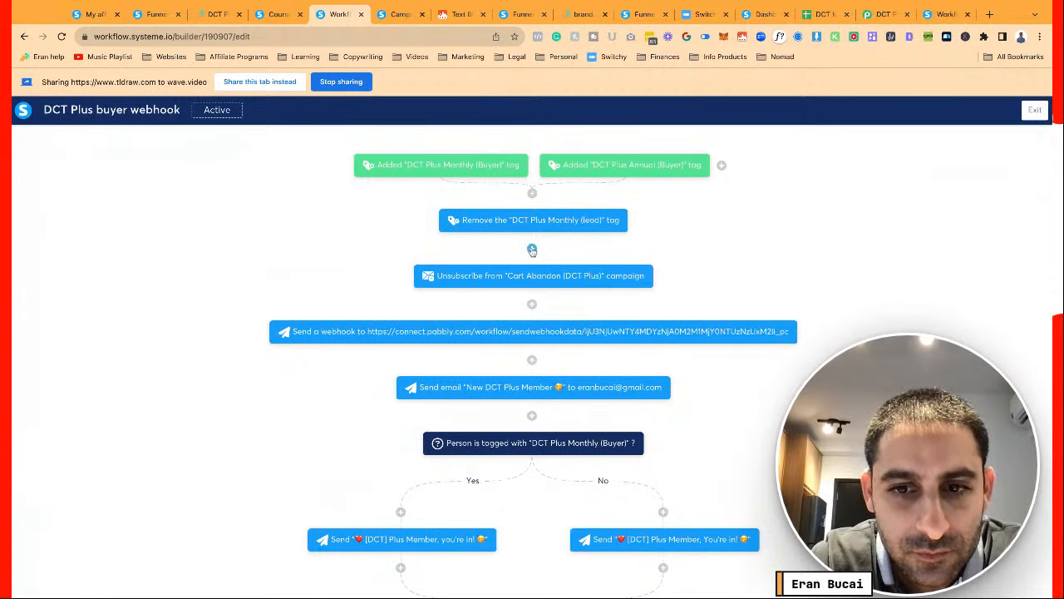
{"action": "scroll", "coordinate": [532, 251], "scroll_direction": "down", "scroll_amount": 1}
{"action": "scroll", "coordinate": [532, 251], "scroll_direction": "up", "scroll_amount": 1}
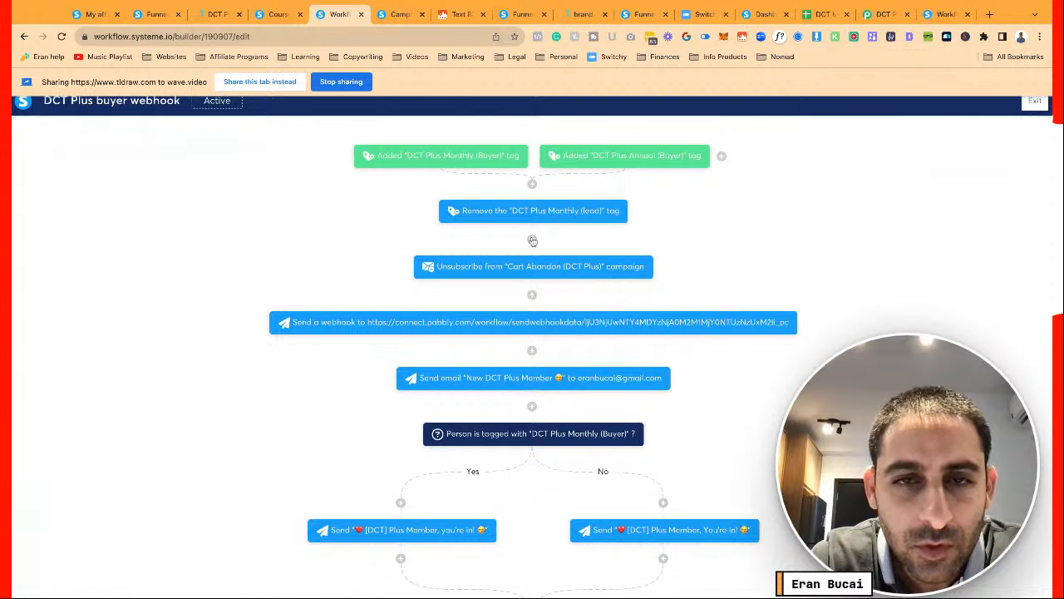
{"action": "left_click", "coordinate": [532, 239]}
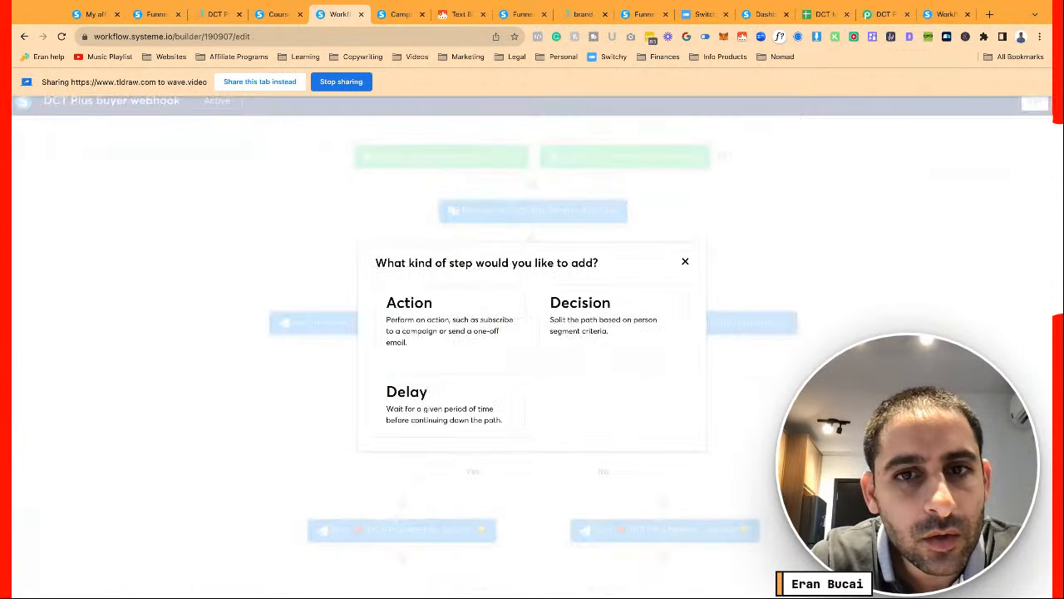
{"action": "left_click", "coordinate": [462, 324]}
{"action": "left_click", "coordinate": [462, 324]}
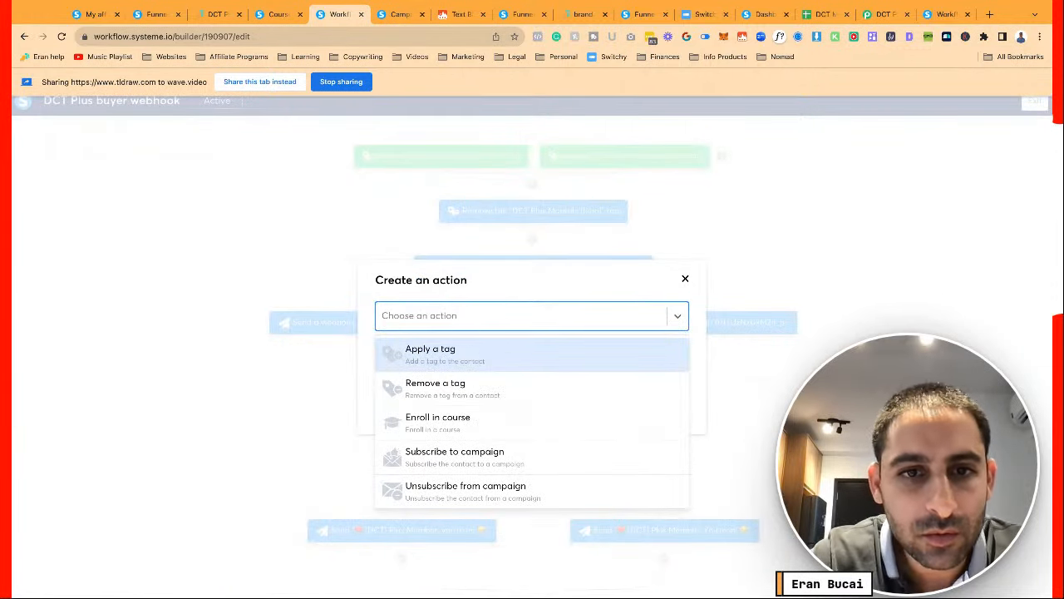
{"action": "left_click", "coordinate": [461, 385]}
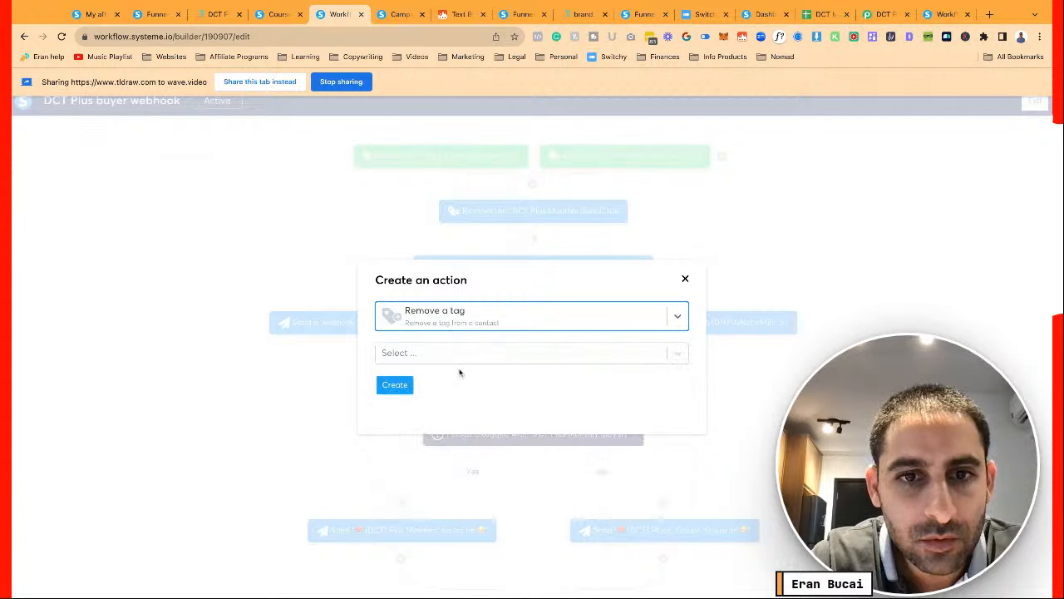
{"action": "left_click", "coordinate": [459, 355]}
{"action": "type", "text": "plus"}
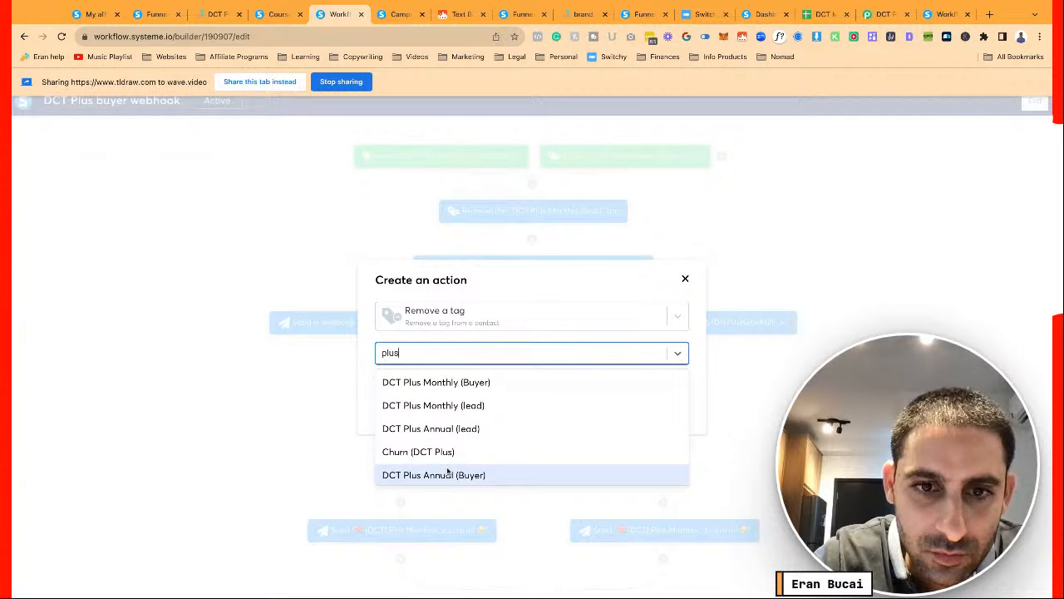
{"action": "left_click", "coordinate": [449, 428]}
{"action": "left_click", "coordinate": [400, 390]}
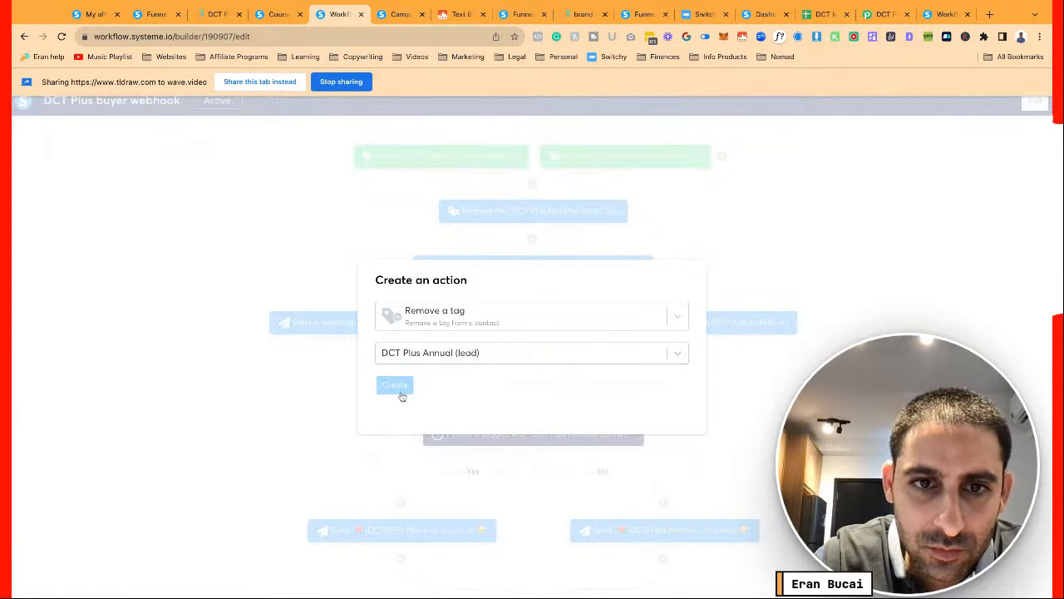
{"action": "left_click", "coordinate": [683, 275]}
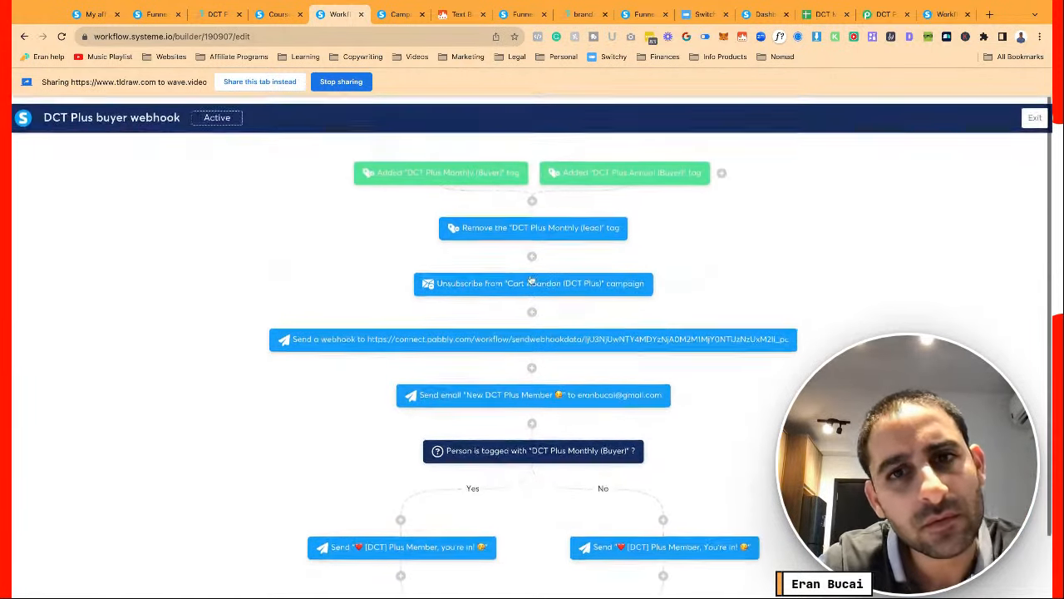
Successfully create the step removing the DCT Plus Annual (lead) tag
{"action": "left_click", "coordinate": [532, 195]}
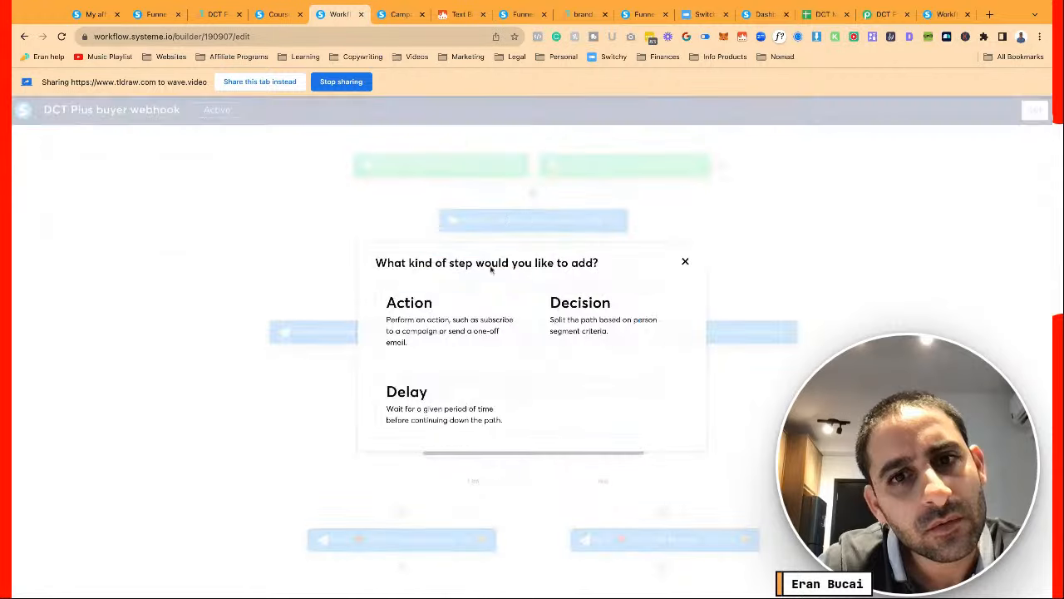
{"action": "left_click", "coordinate": [453, 316]}
{"action": "left_click", "coordinate": [482, 314]}
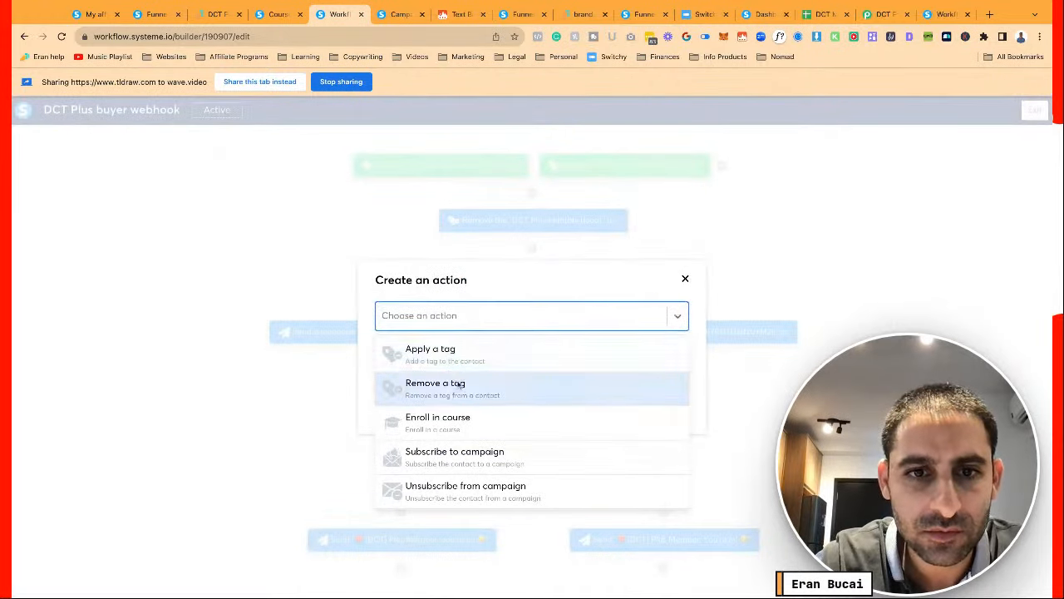
{"action": "left_click", "coordinate": [460, 385]}
{"action": "left_click", "coordinate": [482, 353]}
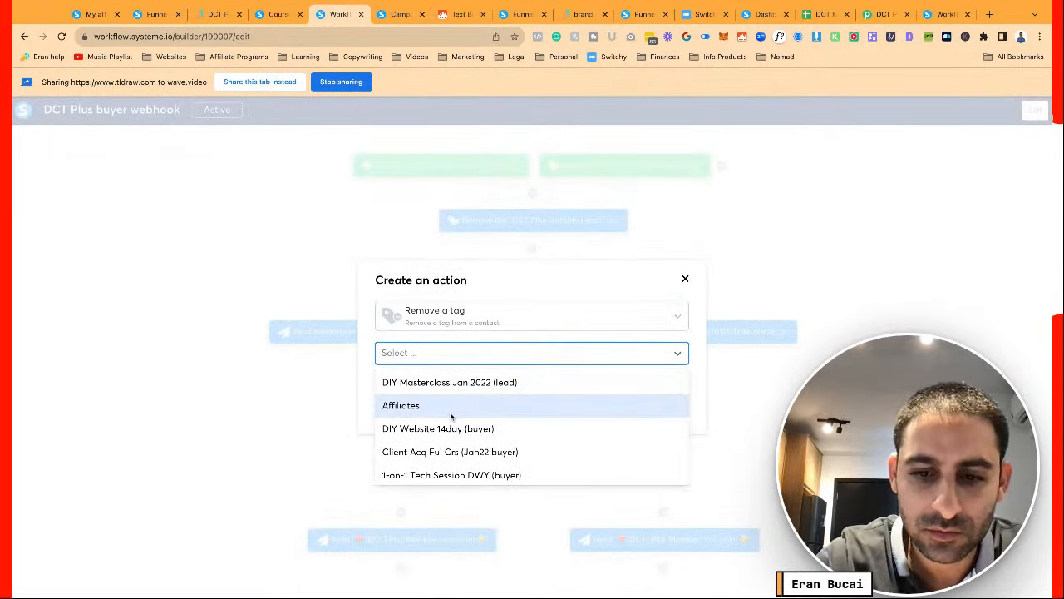
{"action": "type", "text": "plus"}
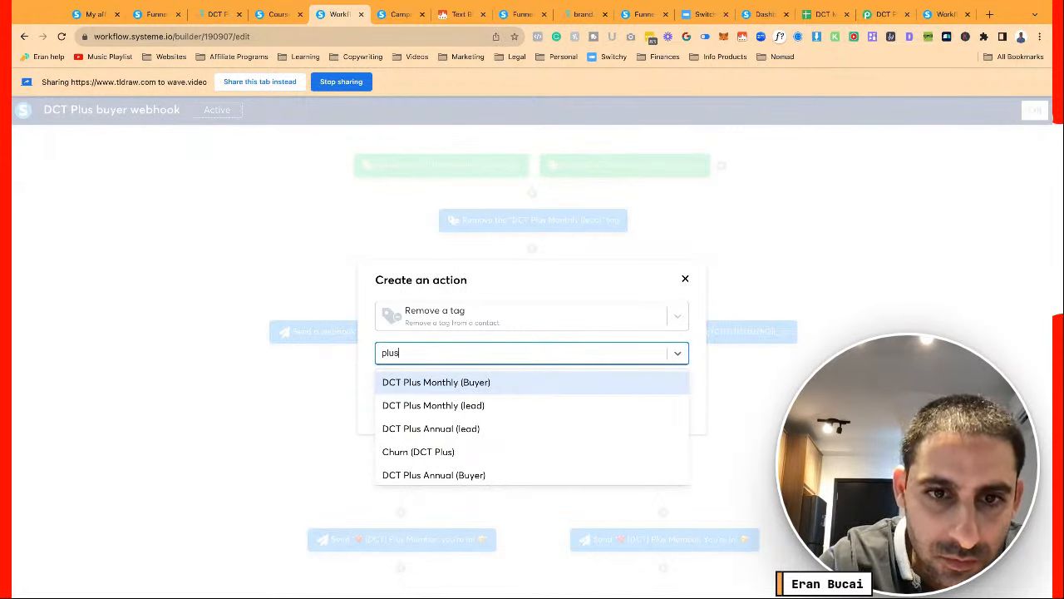
{"action": "left_click", "coordinate": [441, 428]}
{"action": "left_click", "coordinate": [407, 388]}
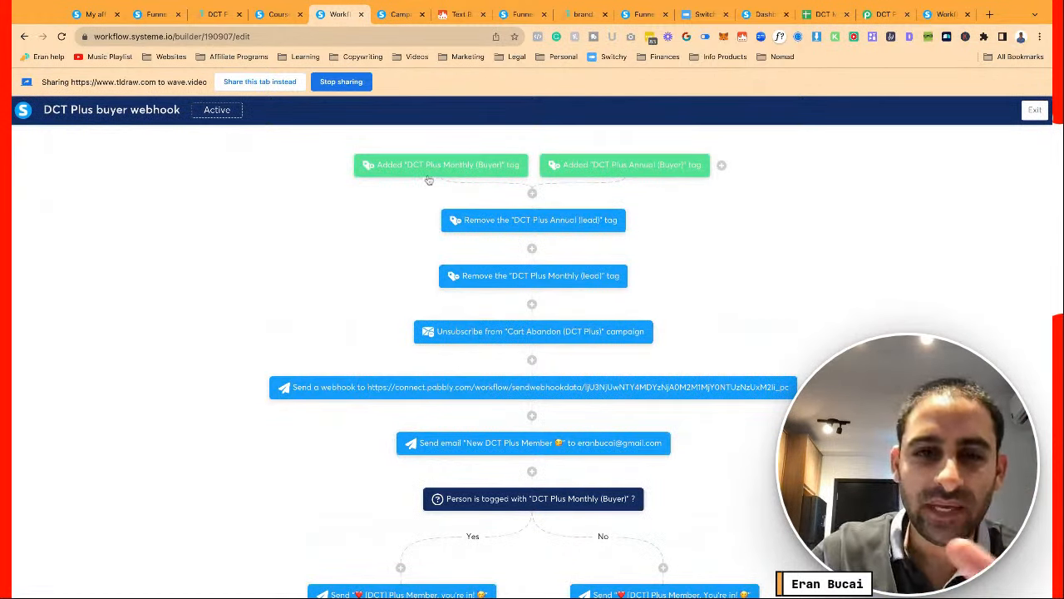
Look over the DCT Plus buyer webhook workflow's steps, then exit the builder to the workflows list
{"action": "mouse_move", "coordinate": [516, 167]}
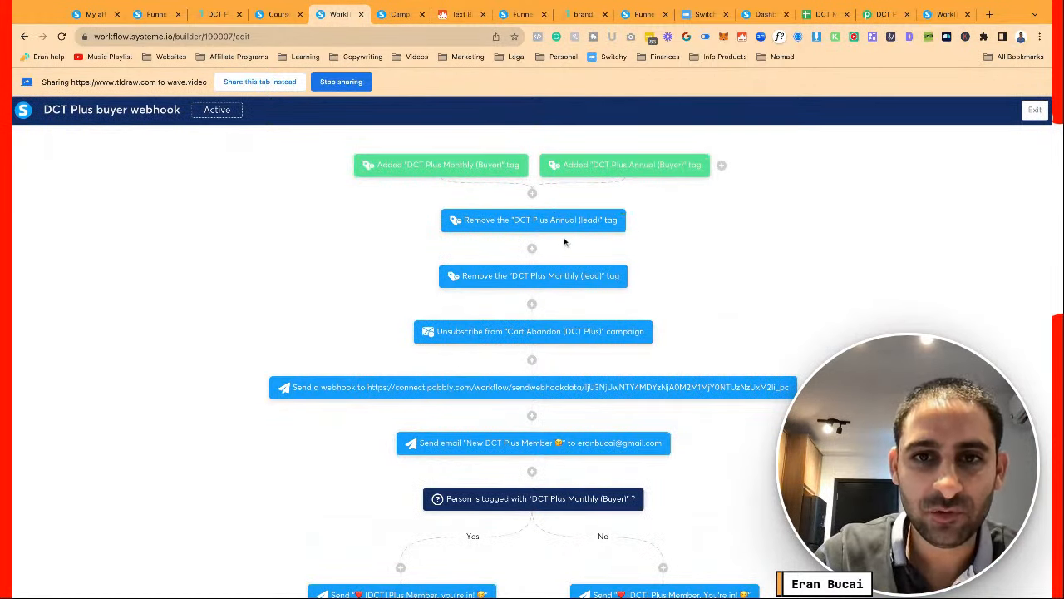
{"action": "mouse_move", "coordinate": [589, 333]}
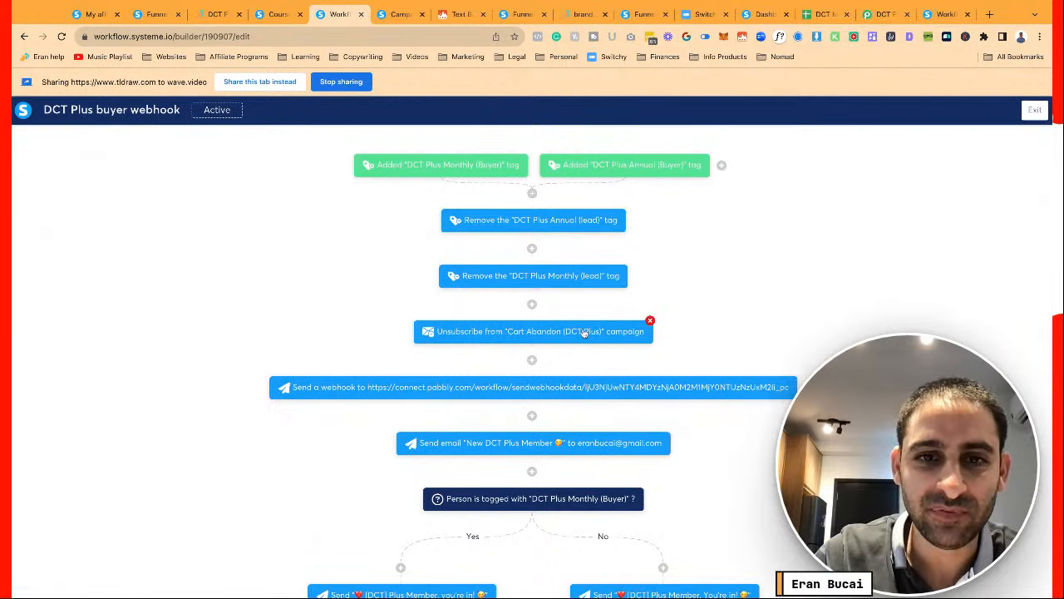
{"action": "scroll", "coordinate": [587, 330], "scroll_direction": "down", "scroll_amount": 2}
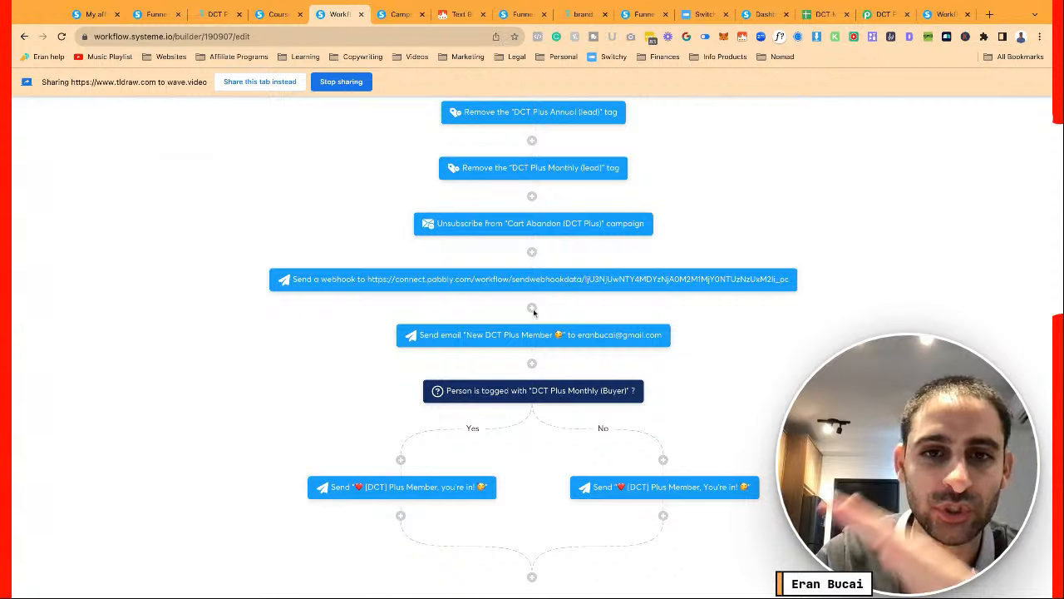
{"action": "mouse_move", "coordinate": [497, 343]}
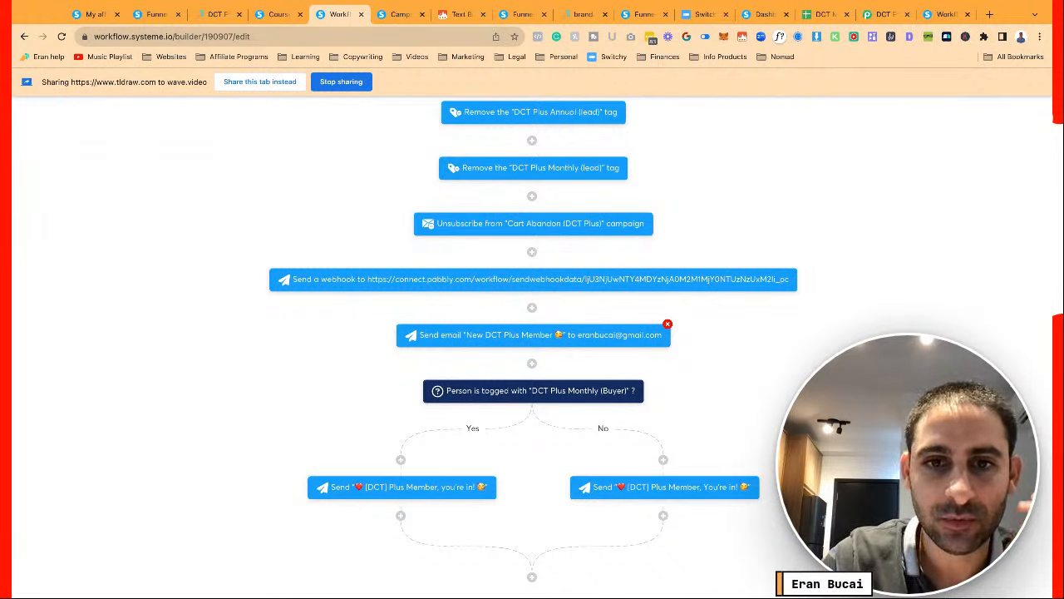
{"action": "mouse_move", "coordinate": [529, 389]}
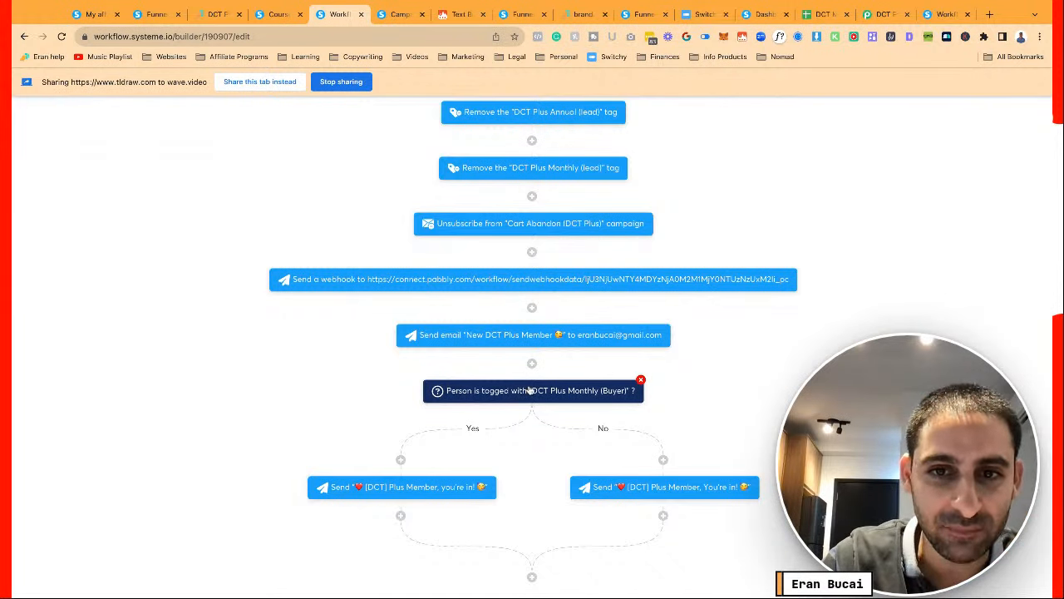
{"action": "mouse_move", "coordinate": [424, 489]}
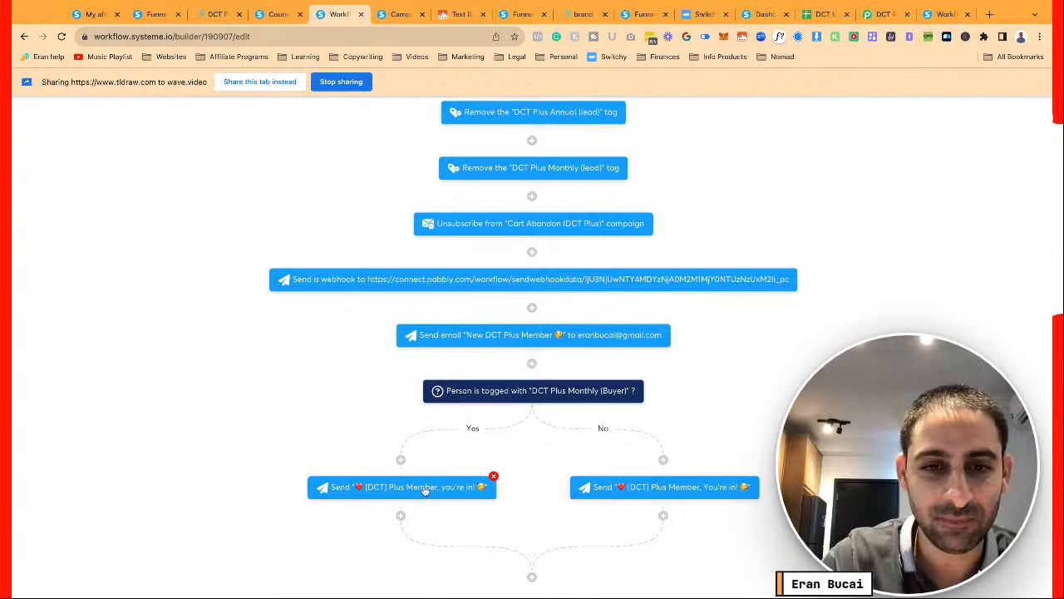
{"action": "mouse_move", "coordinate": [640, 492]}
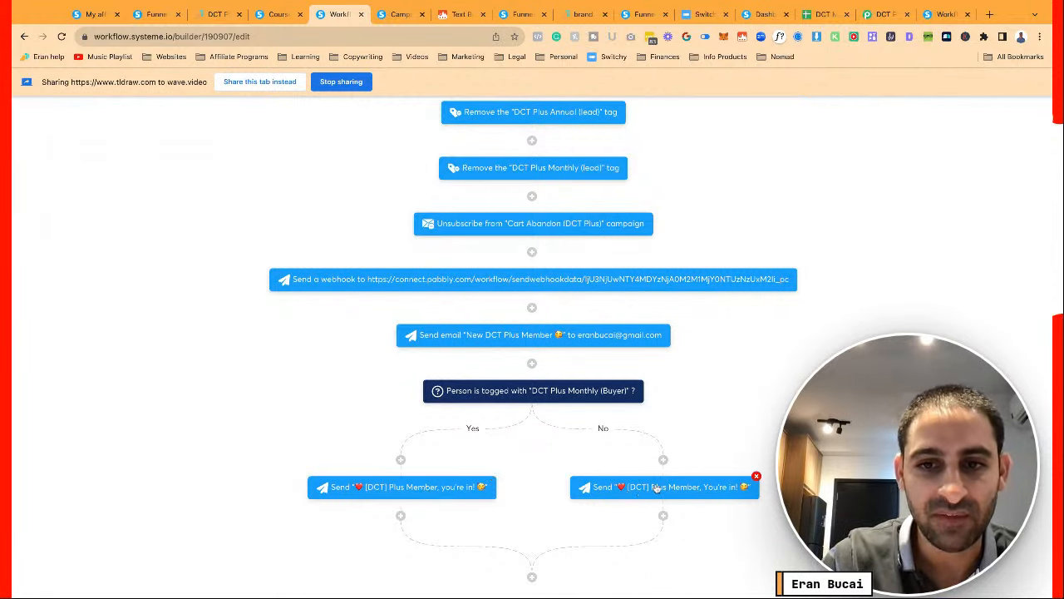
{"action": "scroll", "coordinate": [657, 487], "scroll_direction": "down", "scroll_amount": 1}
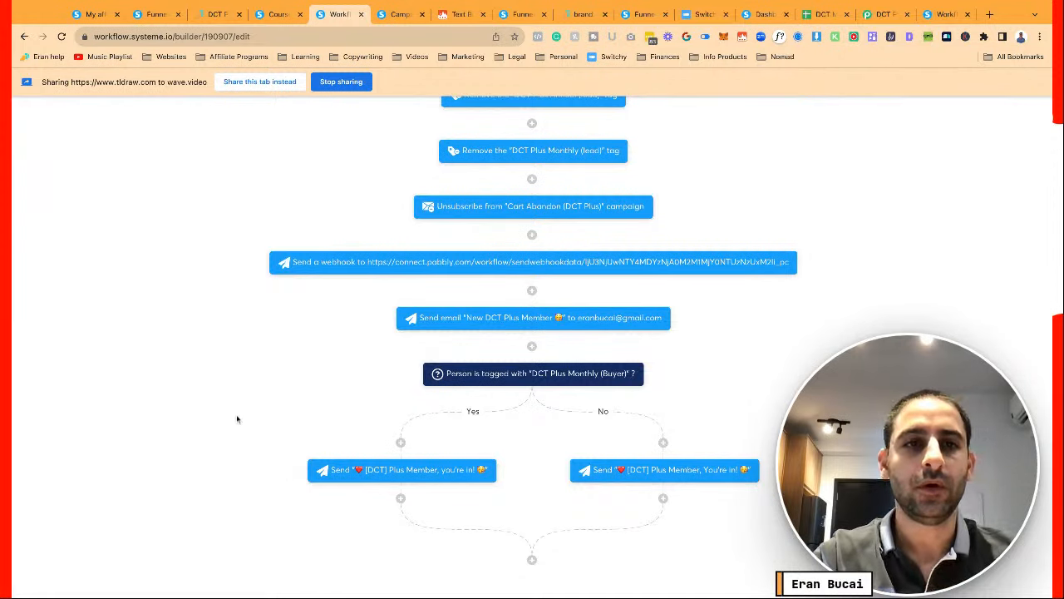
{"action": "scroll", "coordinate": [238, 418], "scroll_direction": "up", "scroll_amount": 5}
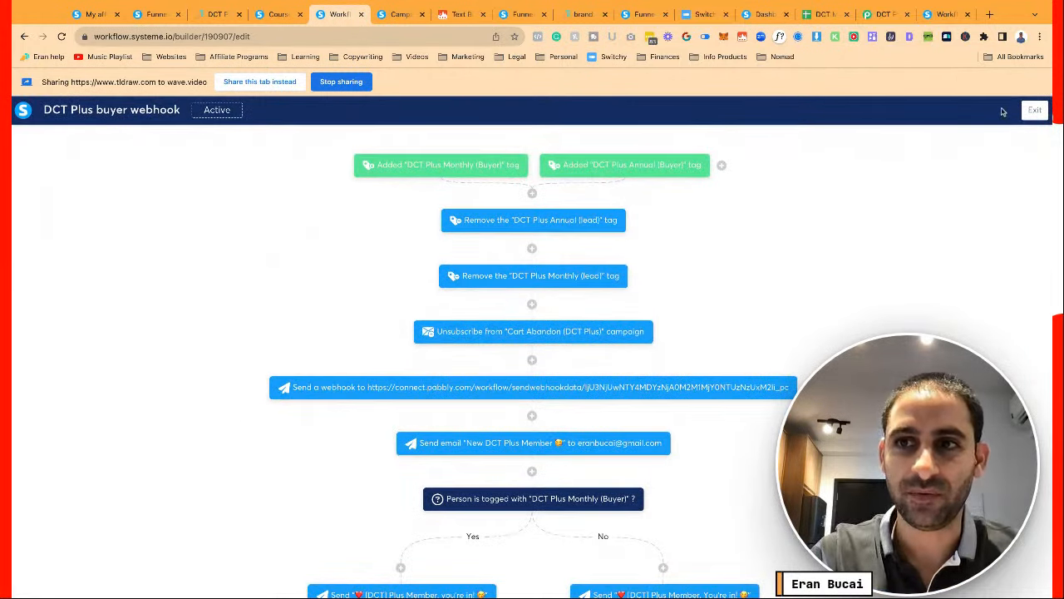
{"action": "left_click", "coordinate": [1035, 113]}
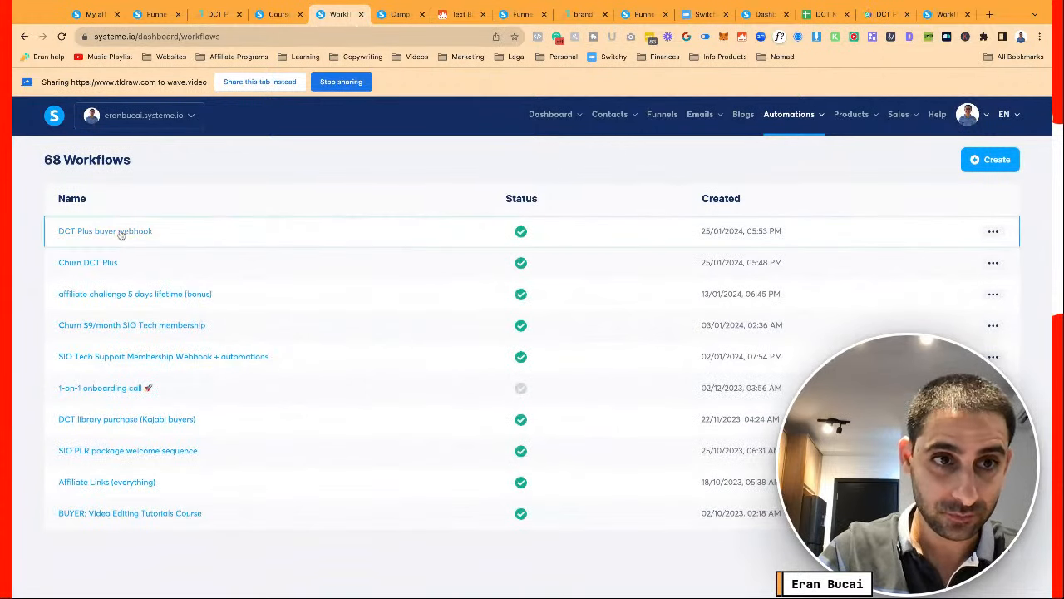
Open Churn DCT Plus, then return to DCT Plus Monthly and edit its Sale canceled churn-tag rule
{"action": "left_click", "coordinate": [108, 263]}
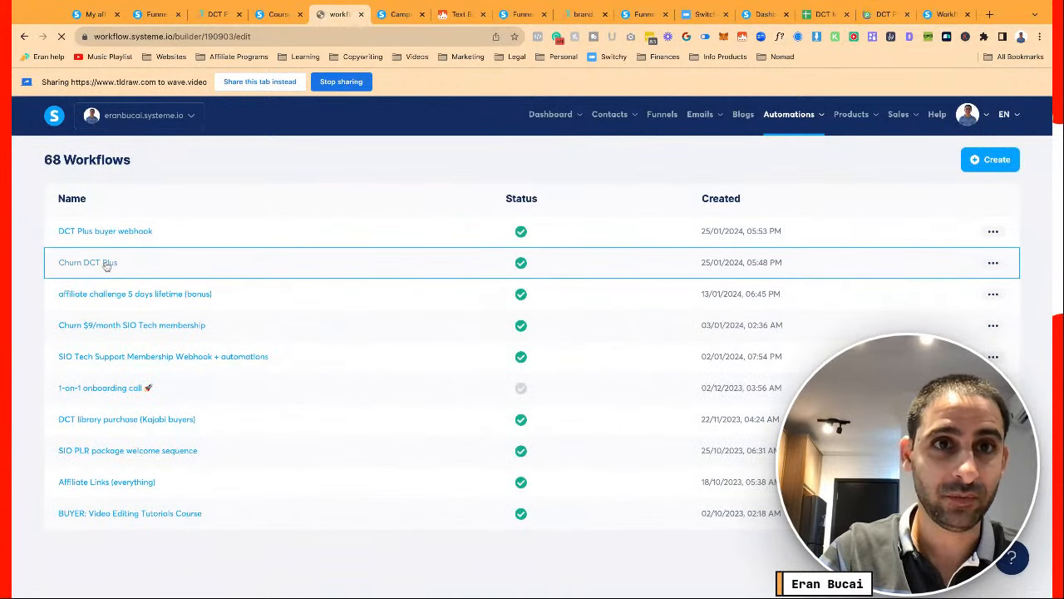
{"action": "left_click", "coordinate": [154, 14]}
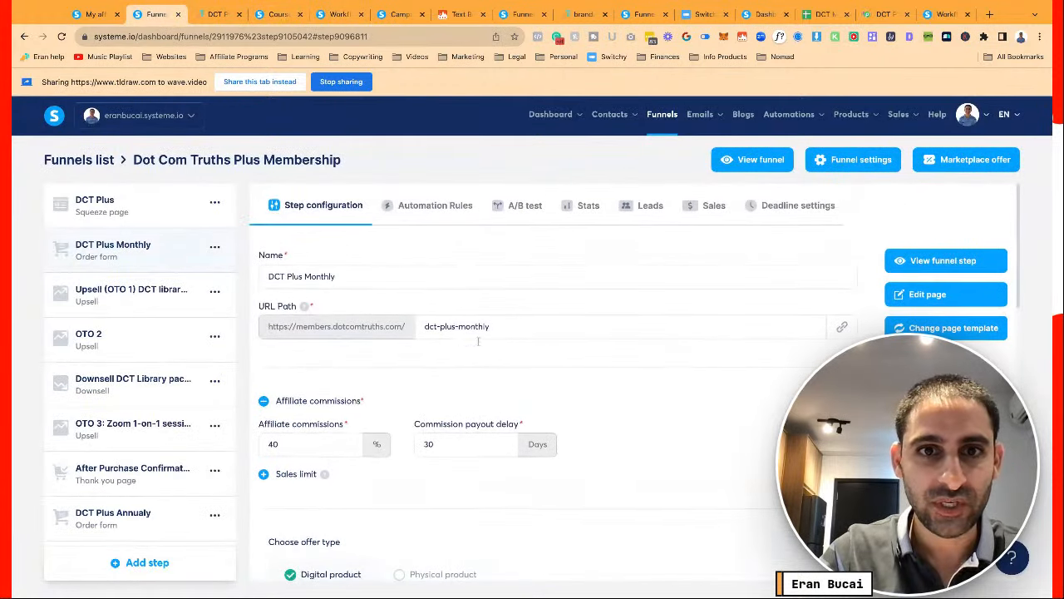
{"action": "left_click", "coordinate": [439, 209]}
{"action": "left_click", "coordinate": [471, 272]}
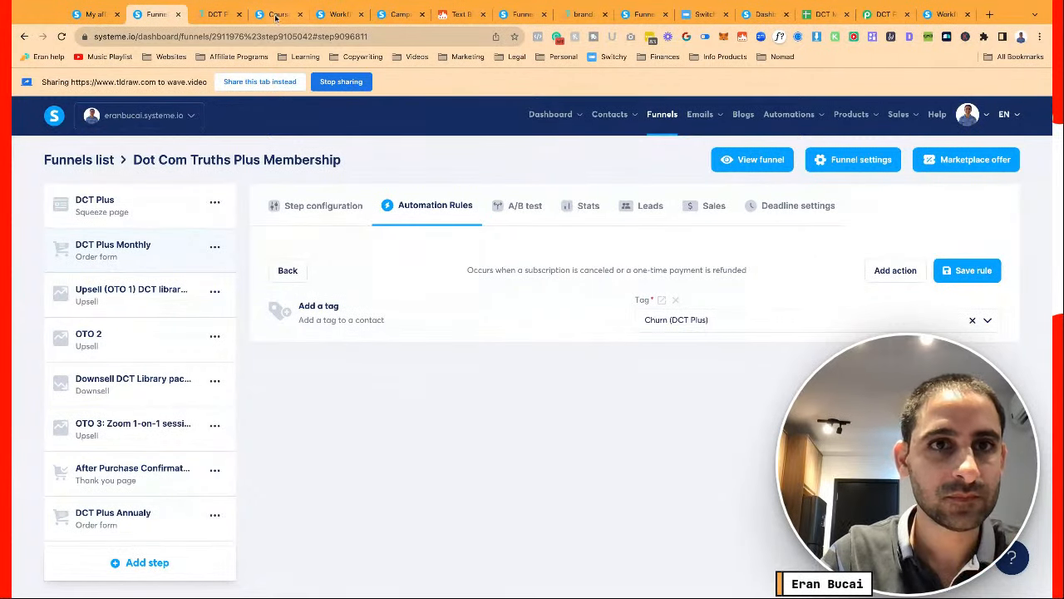
Try a Tag removed trigger with DCT Plus Monthly (Buyer) on Churn DCT Plus, discard it, and exit
{"action": "left_click", "coordinate": [332, 14]}
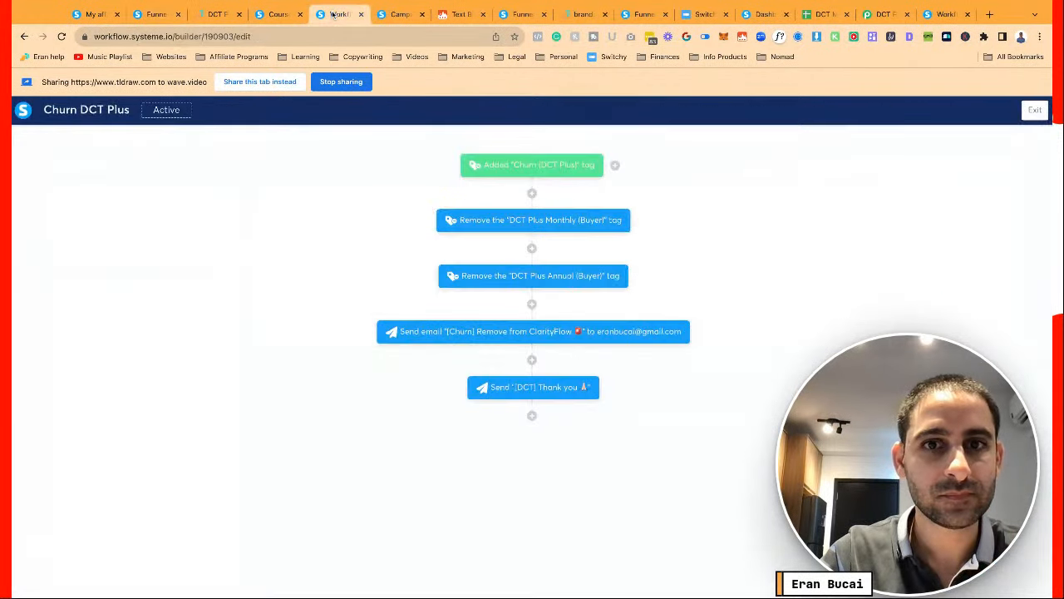
{"action": "left_click", "coordinate": [614, 165]}
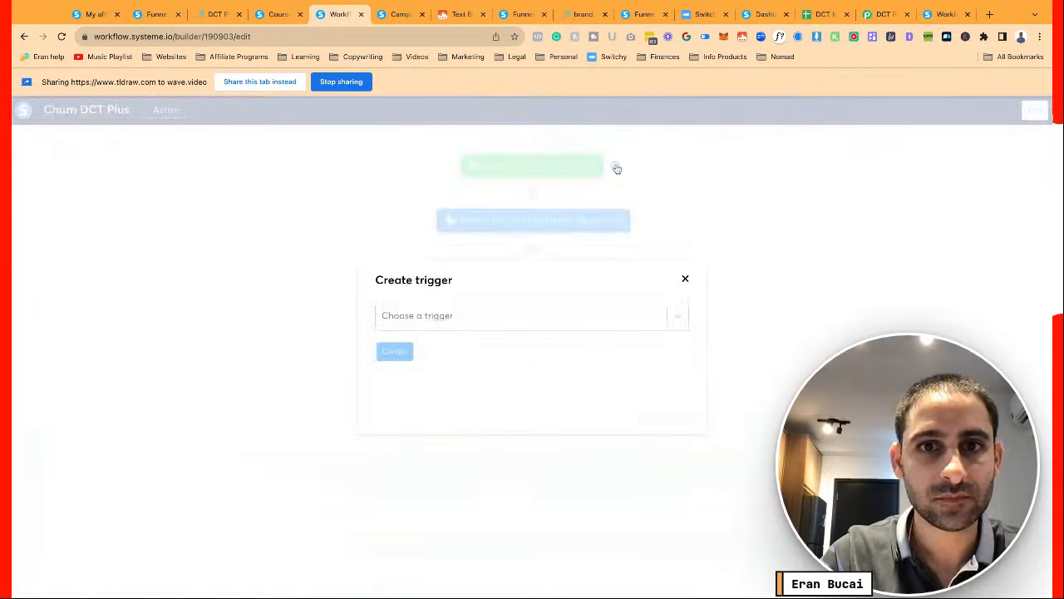
{"action": "left_click", "coordinate": [549, 324]}
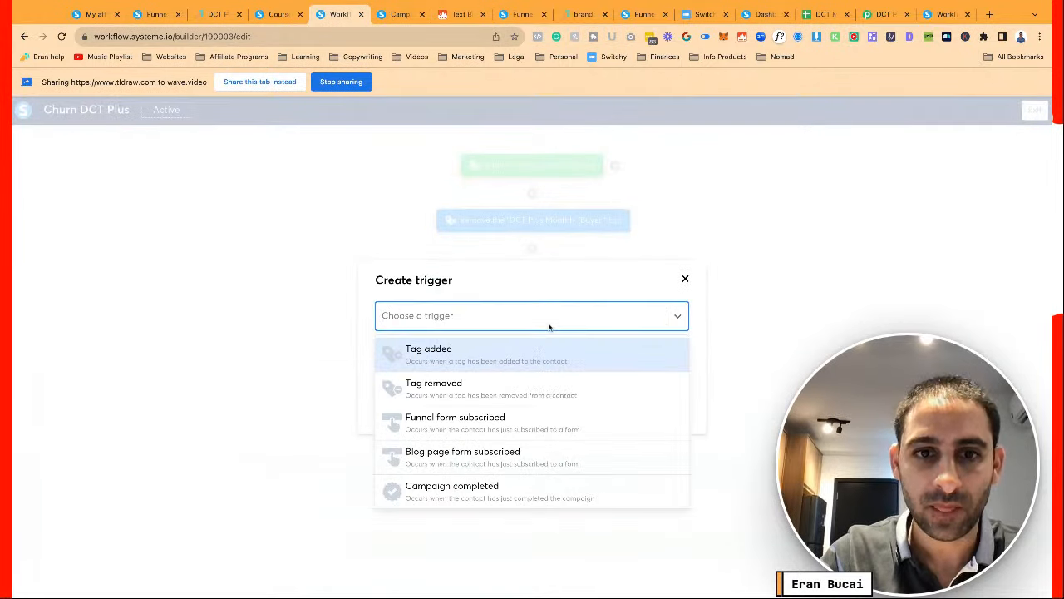
{"action": "left_click", "coordinate": [522, 381]}
{"action": "left_click", "coordinate": [515, 353]}
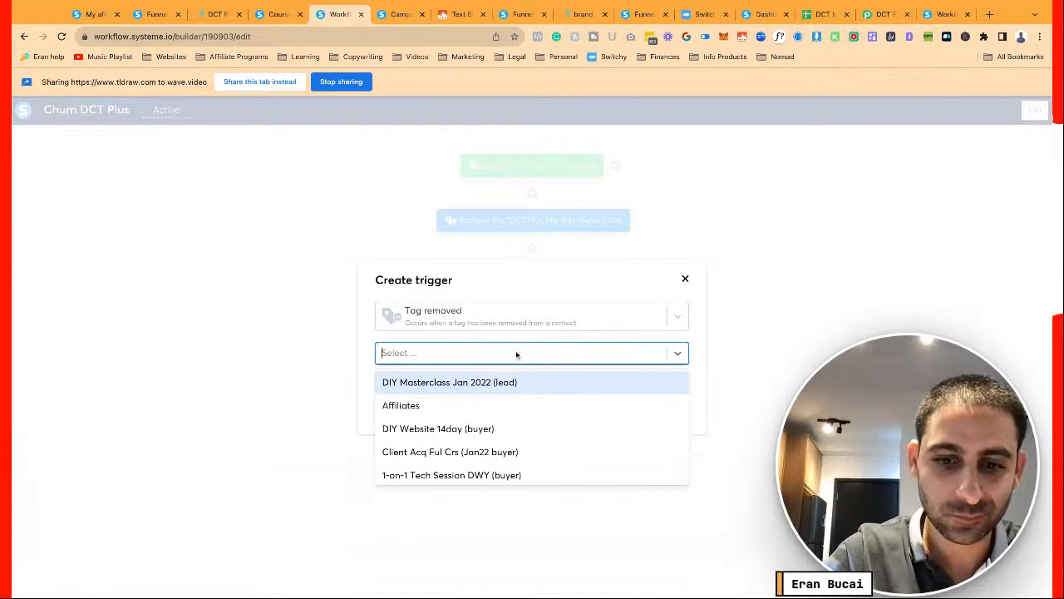
{"action": "type", "text": "plus"}
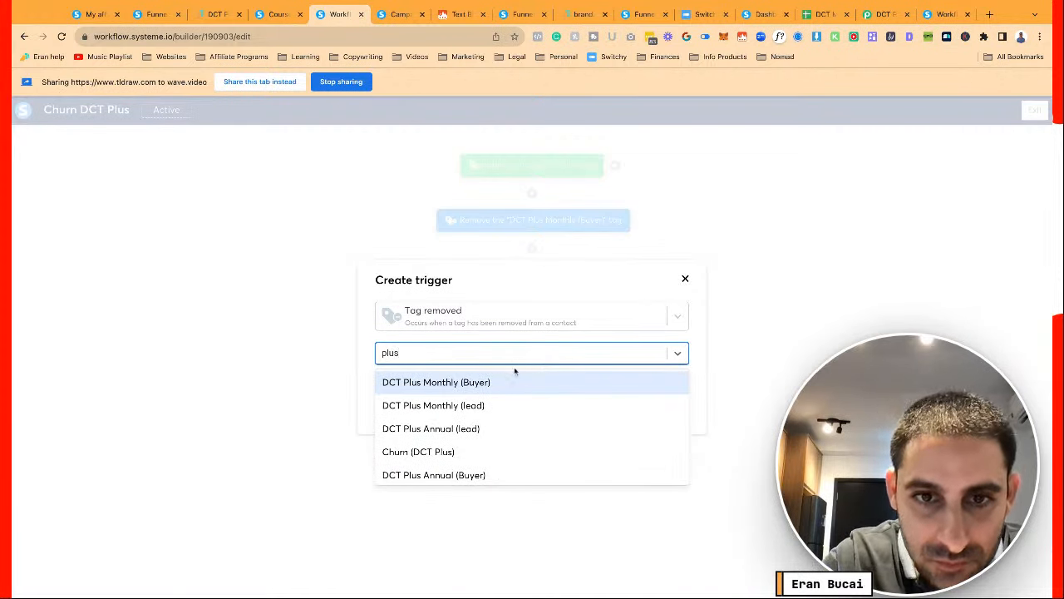
{"action": "left_click", "coordinate": [508, 382]}
{"action": "left_click", "coordinate": [411, 386]}
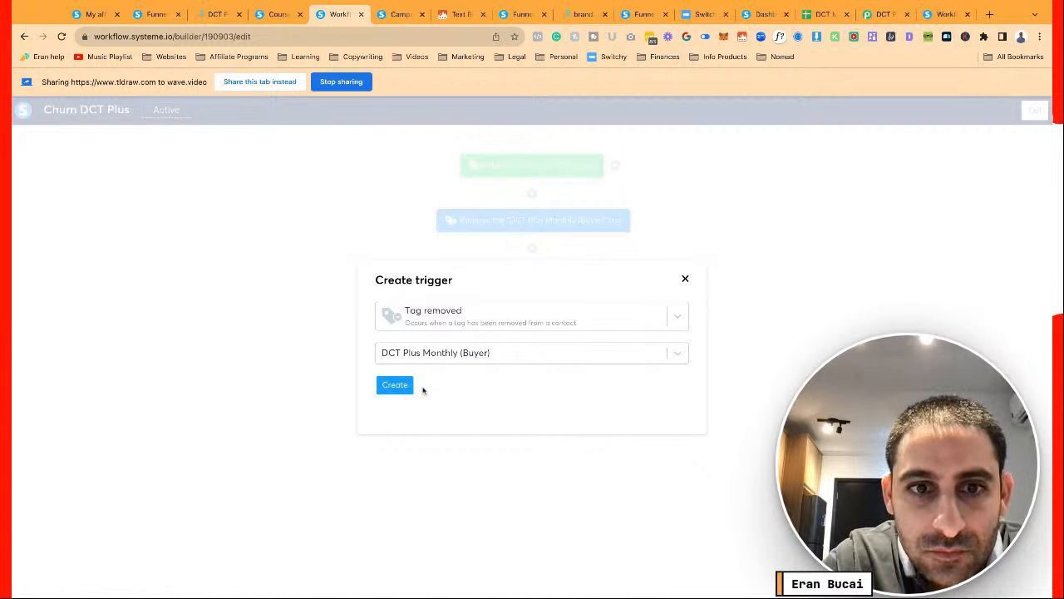
{"action": "left_click", "coordinate": [685, 279]}
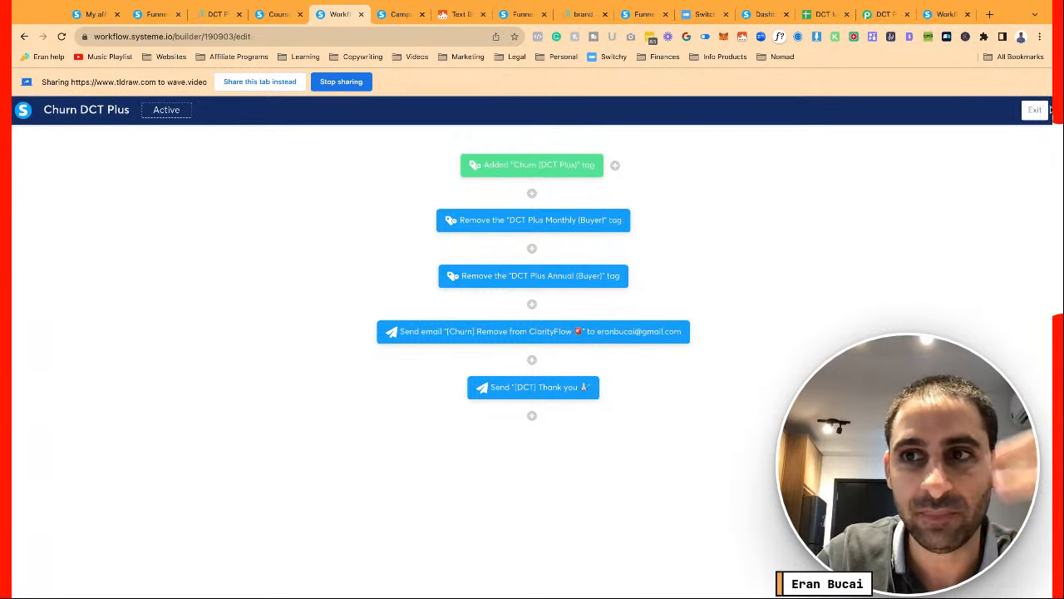
{"action": "left_click", "coordinate": [1048, 110]}
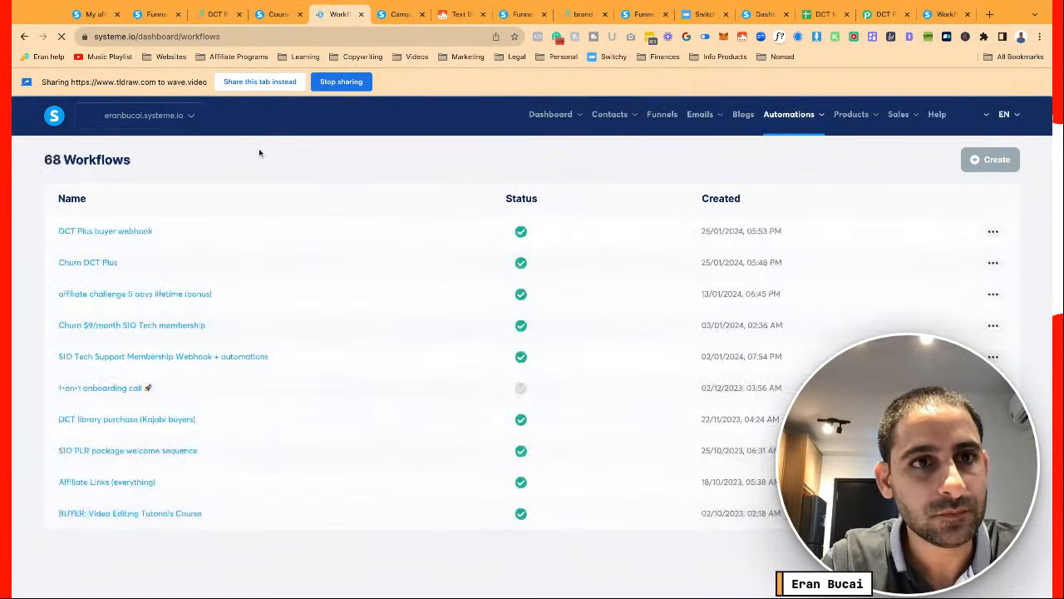
Save the DCT Plus Monthly Sale canceled rule adding the Churn (DCT Plus) tag
{"action": "left_click", "coordinate": [150, 14]}
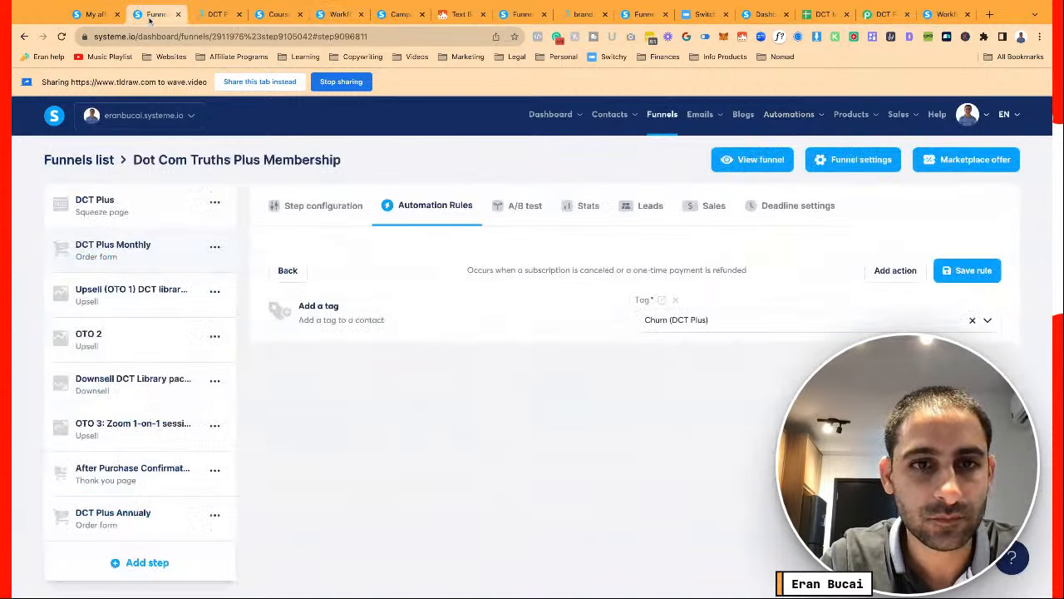
{"action": "left_click", "coordinate": [967, 270]}
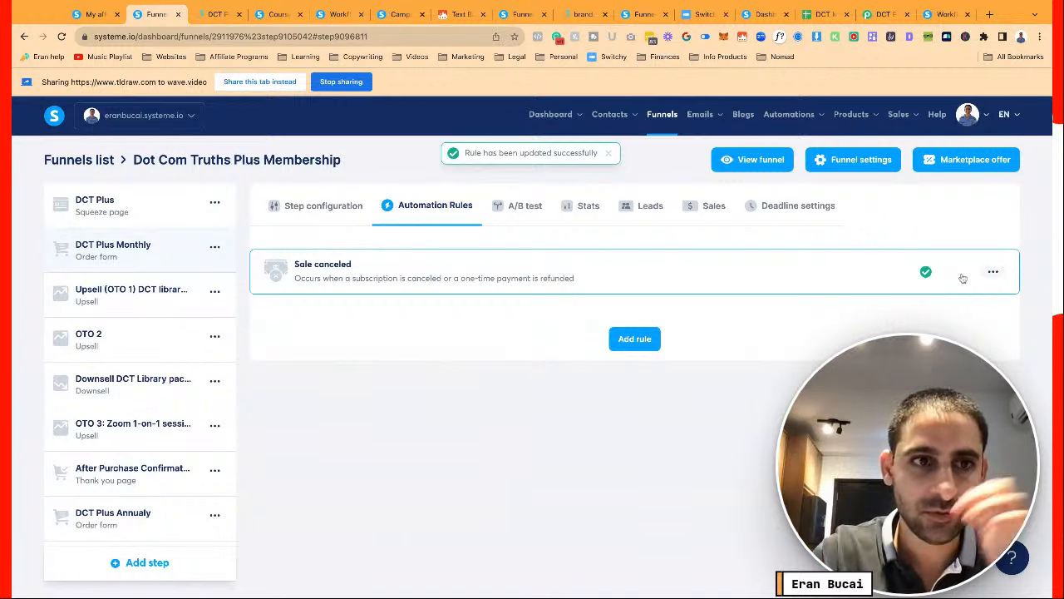
{"action": "left_click", "coordinate": [306, 208]}
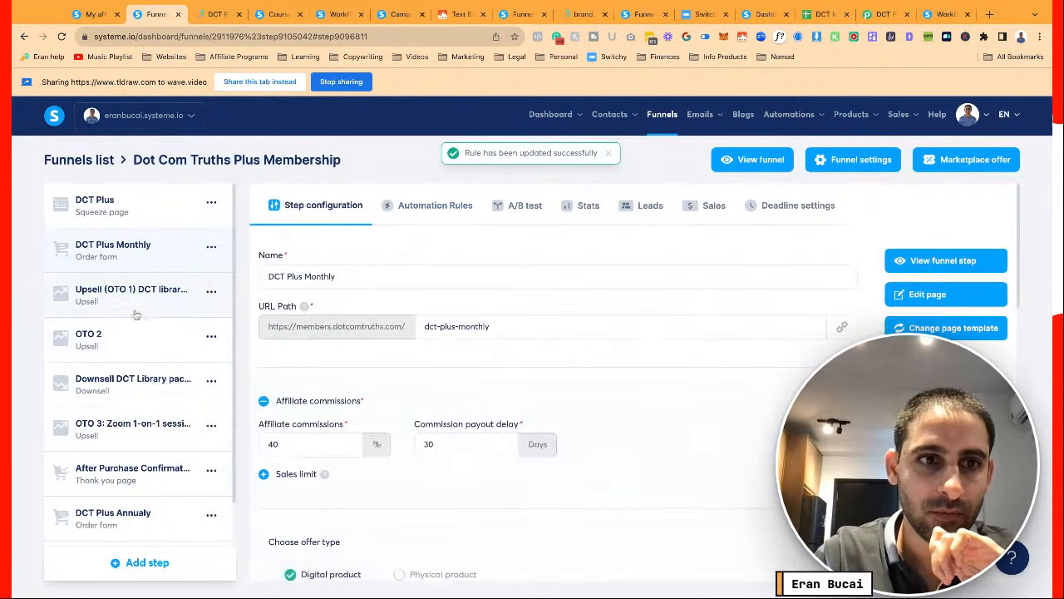
Add a Tags resource 'DCT Library Lifetime Buyer' to the Upsell (OTO 1) step and save it
{"action": "left_click", "coordinate": [132, 308]}
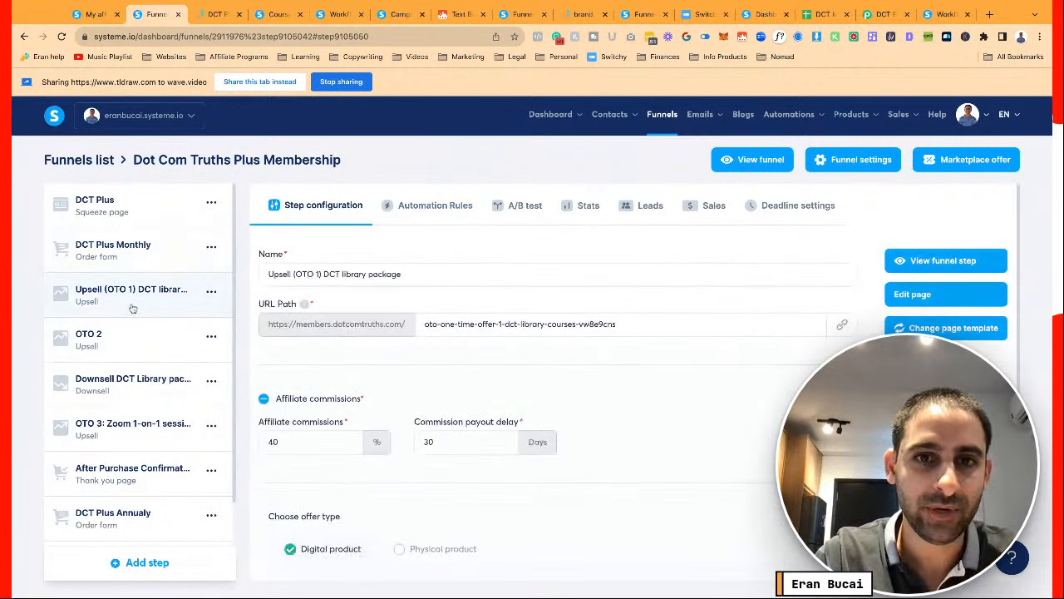
{"action": "scroll", "coordinate": [548, 392], "scroll_direction": "down", "scroll_amount": 3}
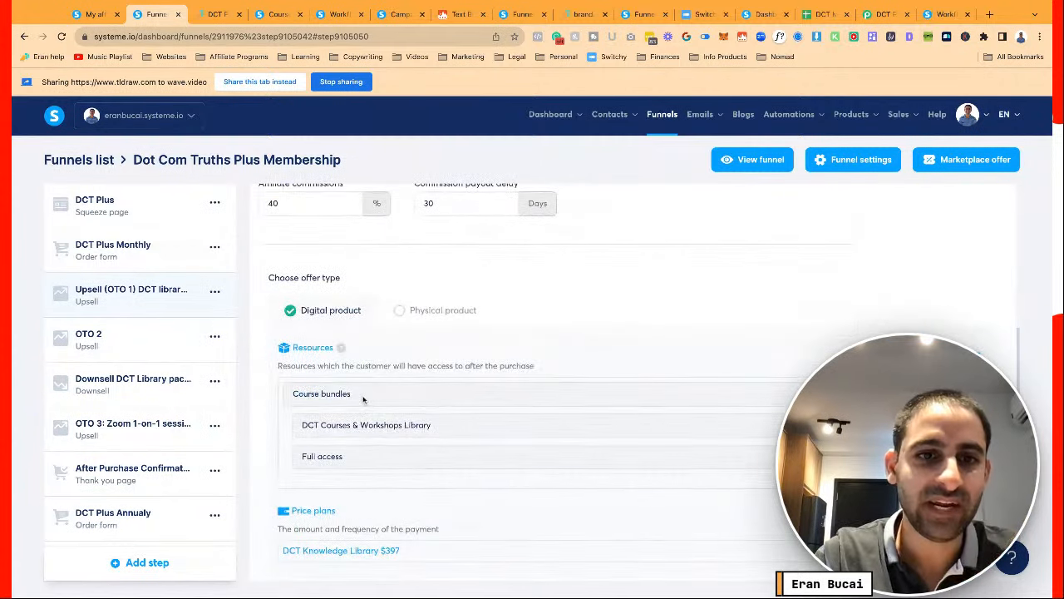
{"action": "left_click", "coordinate": [977, 350]}
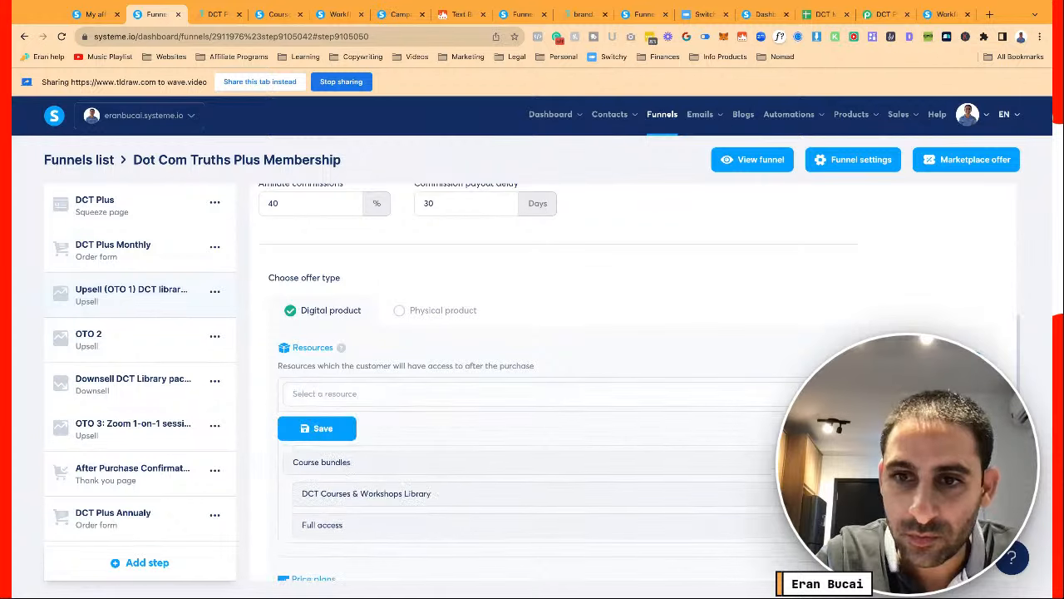
{"action": "left_click", "coordinate": [534, 394]}
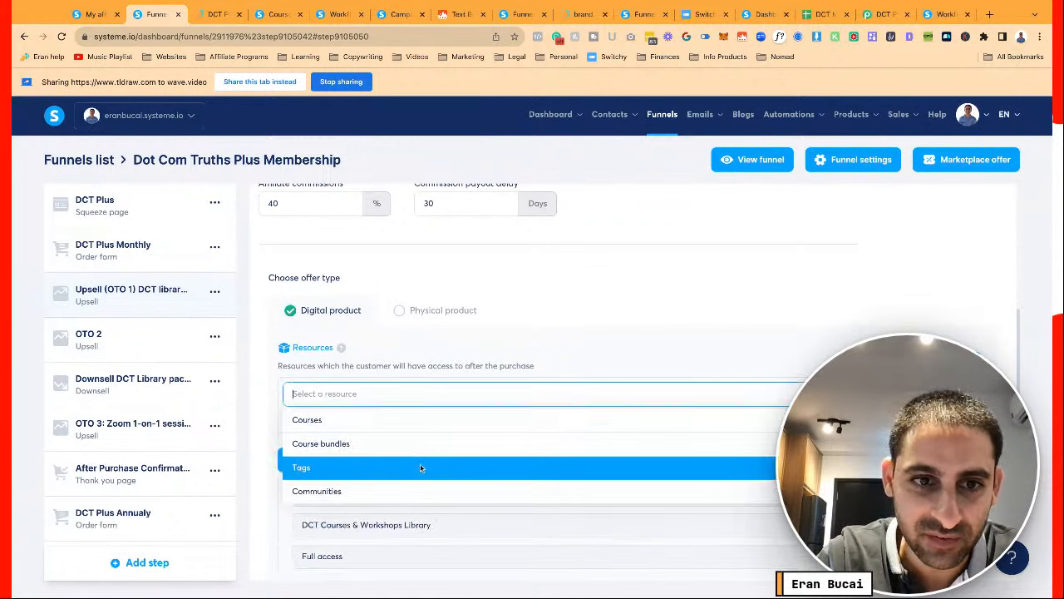
{"action": "left_click", "coordinate": [416, 465]}
{"action": "left_click", "coordinate": [405, 438]}
{"action": "type", "text": "libra"}
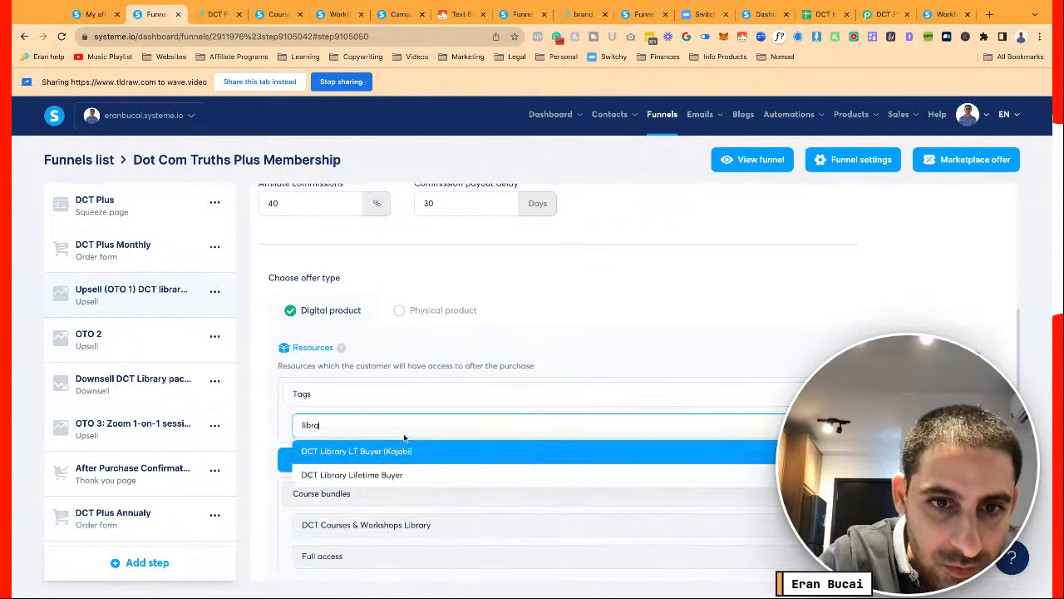
{"action": "left_click", "coordinate": [397, 473]}
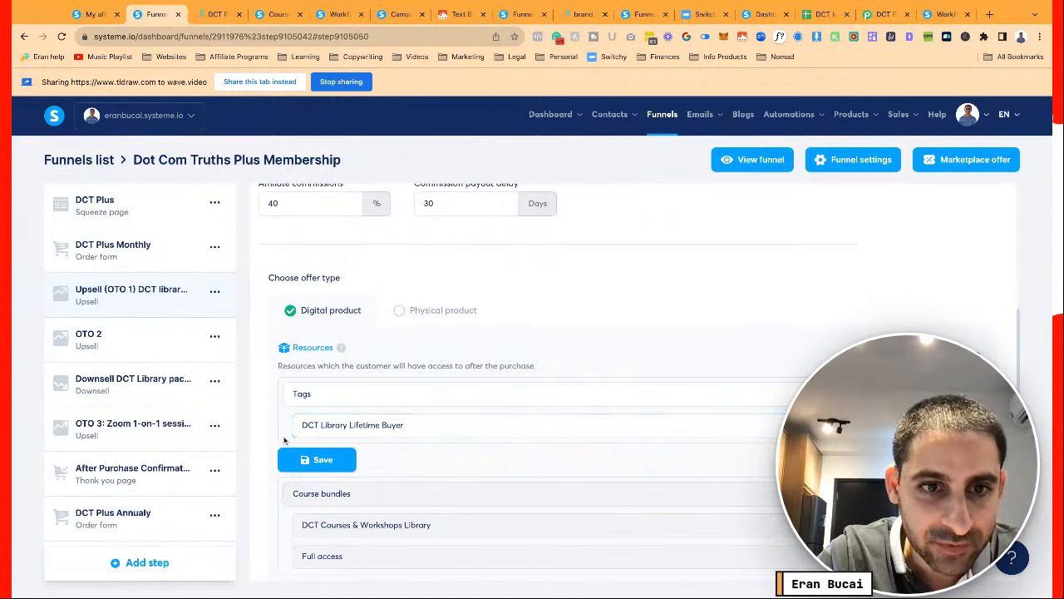
{"action": "left_click", "coordinate": [309, 460]}
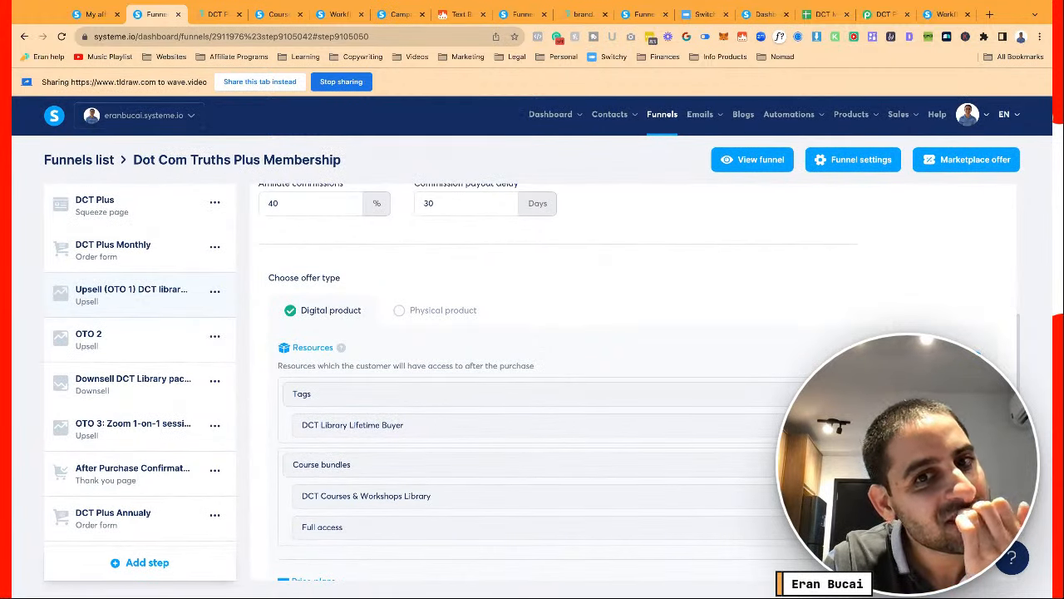
{"action": "scroll", "coordinate": [293, 445], "scroll_direction": "down", "scroll_amount": 2}
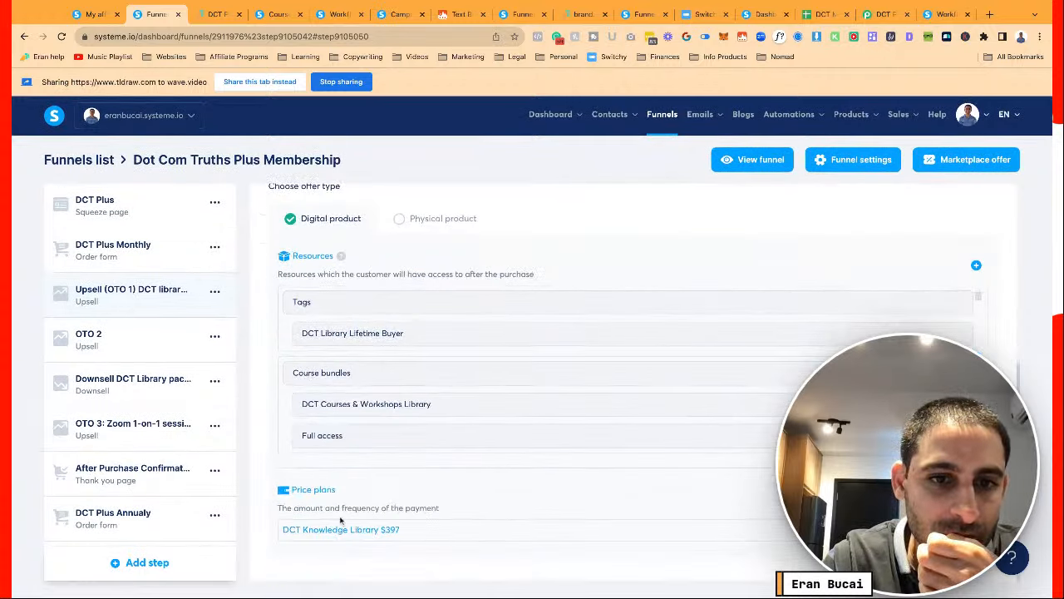
{"action": "mouse_move", "coordinate": [342, 532]}
{"action": "scroll", "coordinate": [256, 361], "scroll_direction": "up", "scroll_amount": 5}
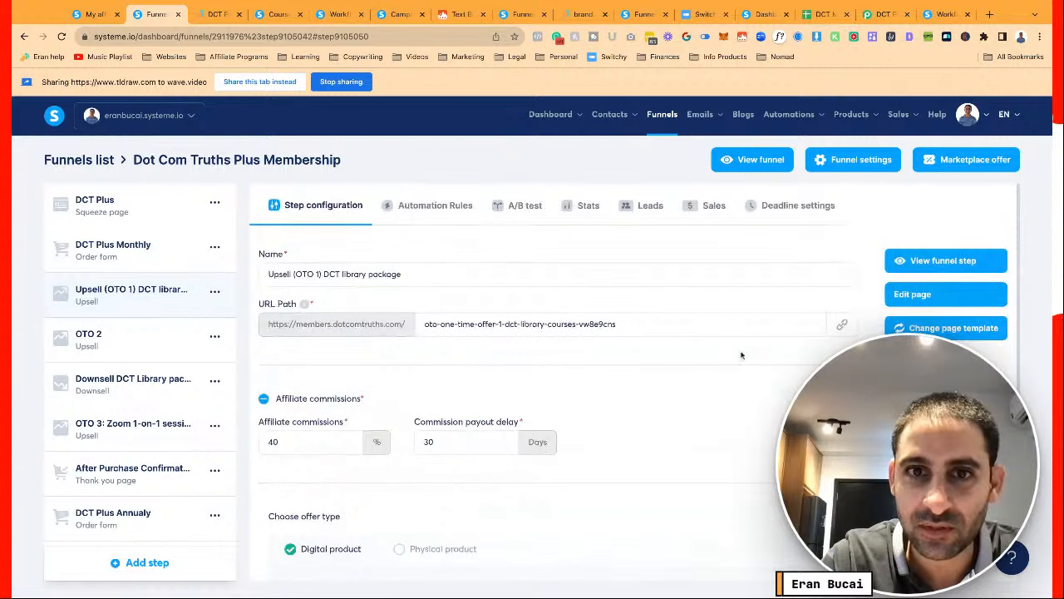
Check the Upsell (OTO 1) step's automation rules and return to its settings
{"action": "left_click", "coordinate": [422, 209]}
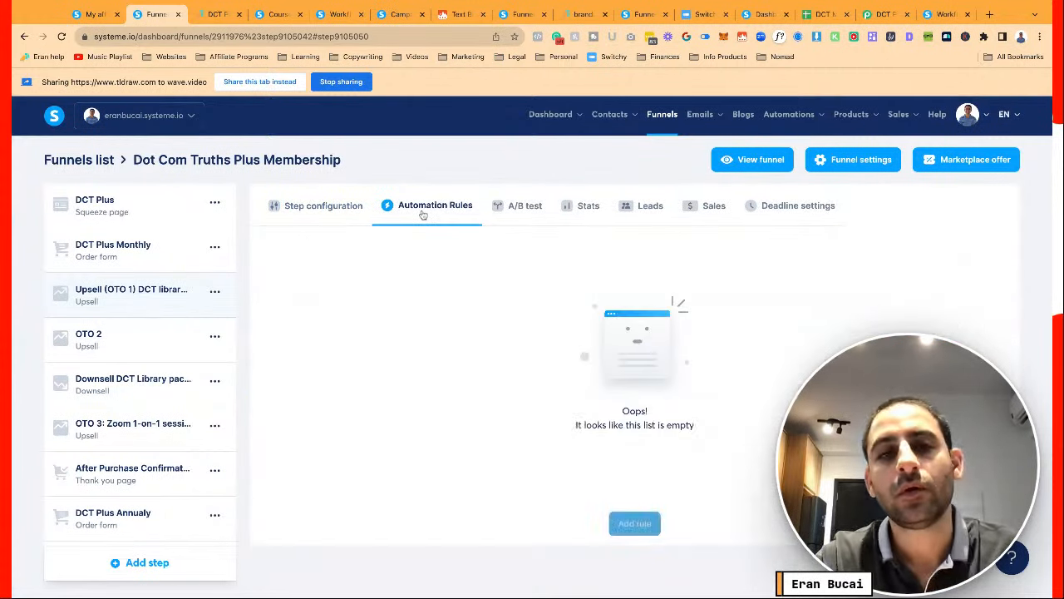
{"action": "left_click", "coordinate": [309, 210]}
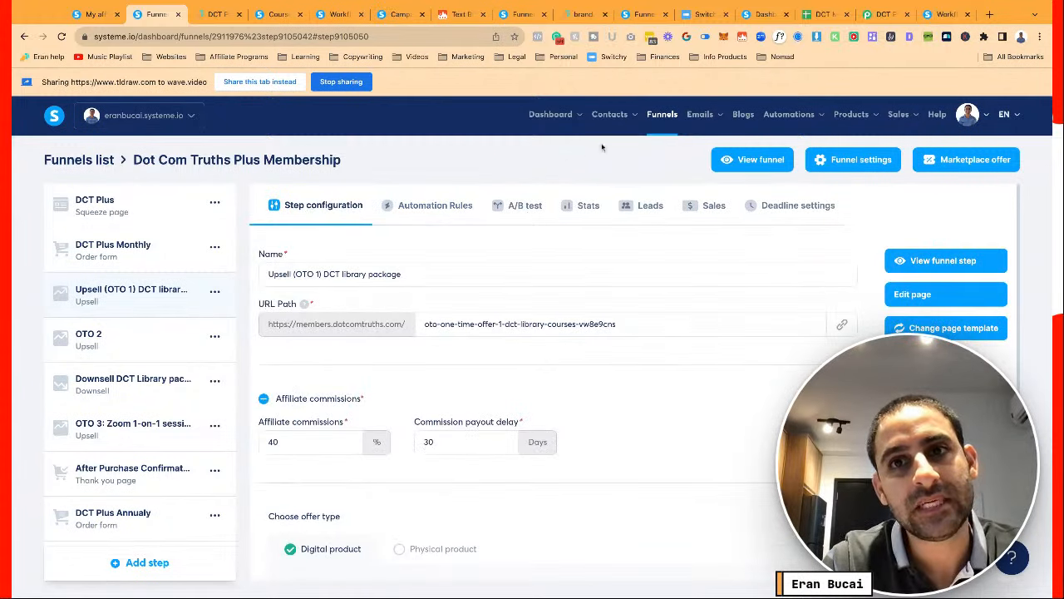
{"action": "left_click", "coordinate": [337, 15]}
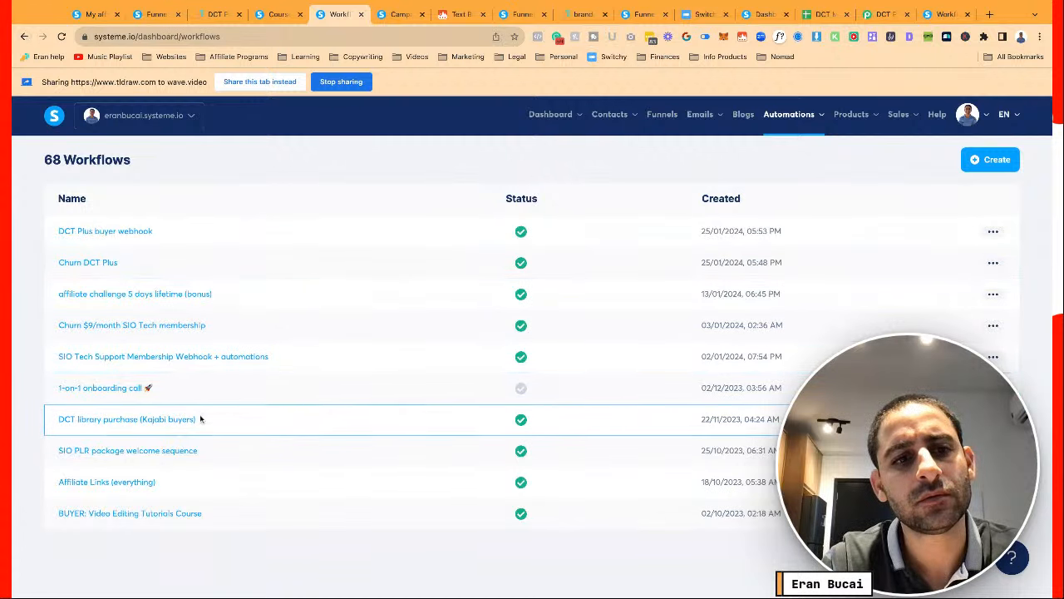
Scroll through the DCT library purchase (Kajabi buyers) workflow's enrol steps, then go back to the list
{"action": "left_click", "coordinate": [162, 421]}
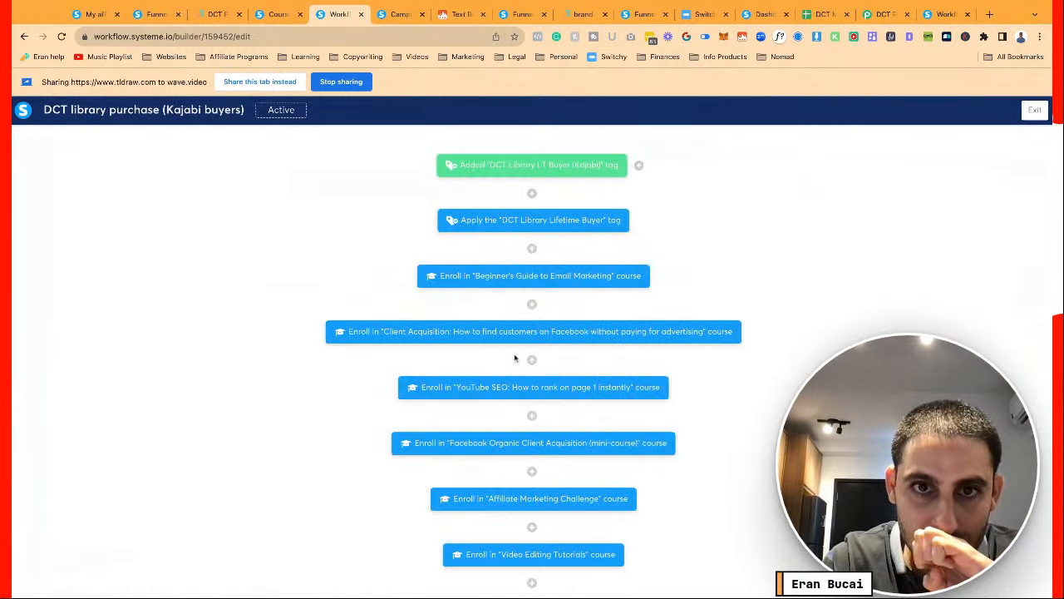
{"action": "scroll", "coordinate": [532, 349], "scroll_direction": "down", "scroll_amount": 6}
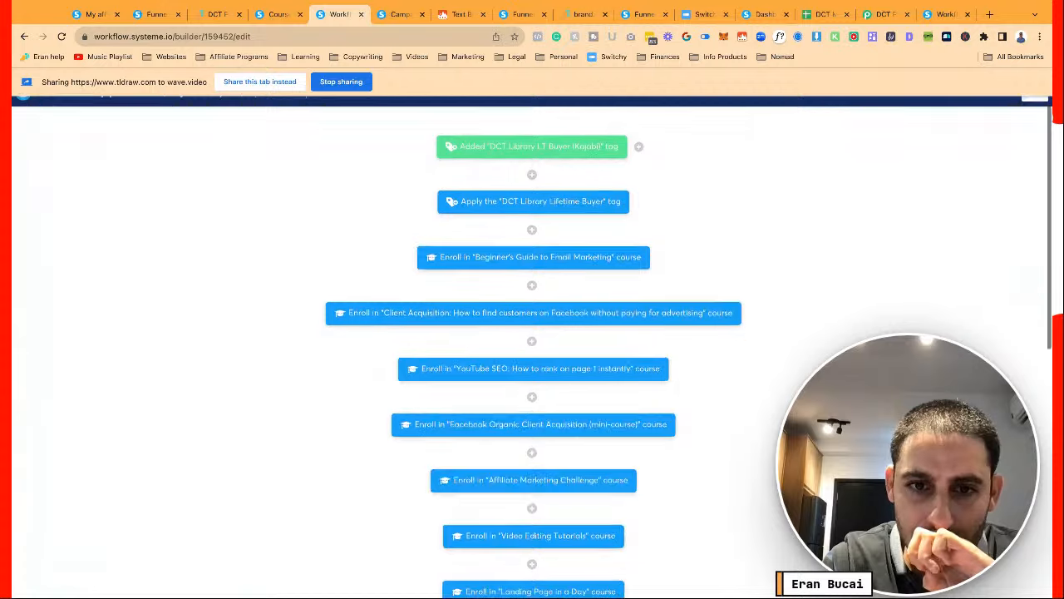
{"action": "scroll", "coordinate": [632, 470], "scroll_direction": "up", "scroll_amount": 2}
{"action": "scroll", "coordinate": [532, 349], "scroll_direction": "up", "scroll_amount": 1}
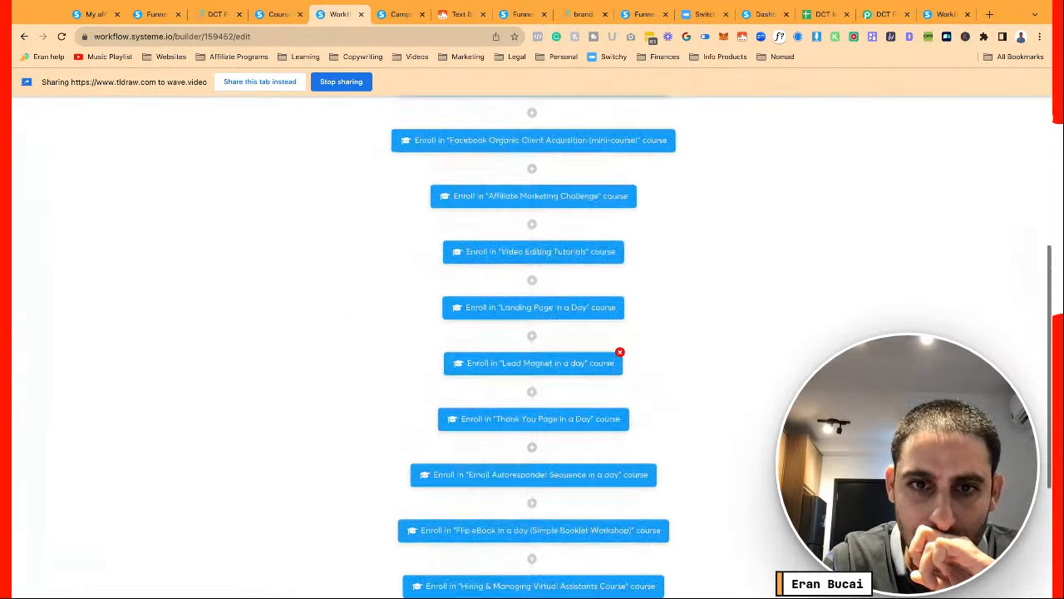
{"action": "scroll", "coordinate": [532, 349], "scroll_direction": "down", "scroll_amount": 2}
{"action": "scroll", "coordinate": [532, 349], "scroll_direction": "up", "scroll_amount": 8}
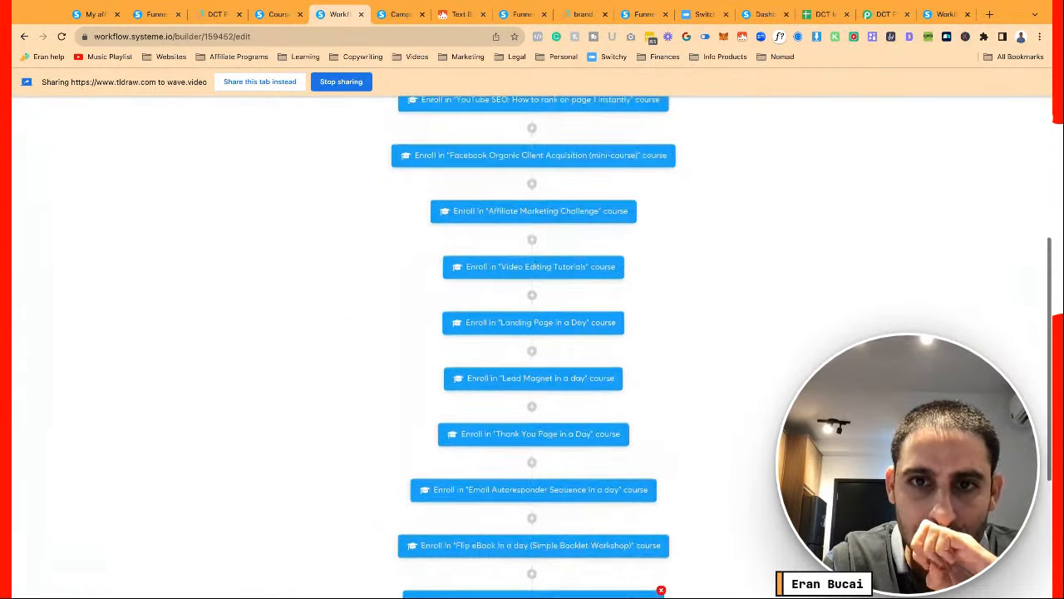
{"action": "scroll", "coordinate": [532, 349], "scroll_direction": "down", "scroll_amount": 5}
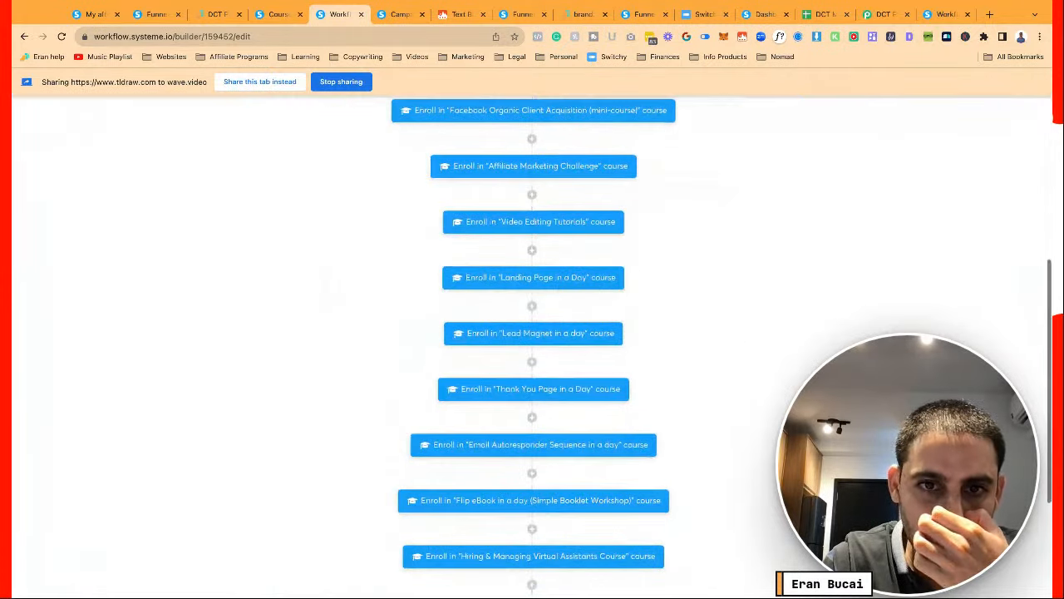
{"action": "scroll", "coordinate": [532, 353], "scroll_direction": "down", "scroll_amount": 1}
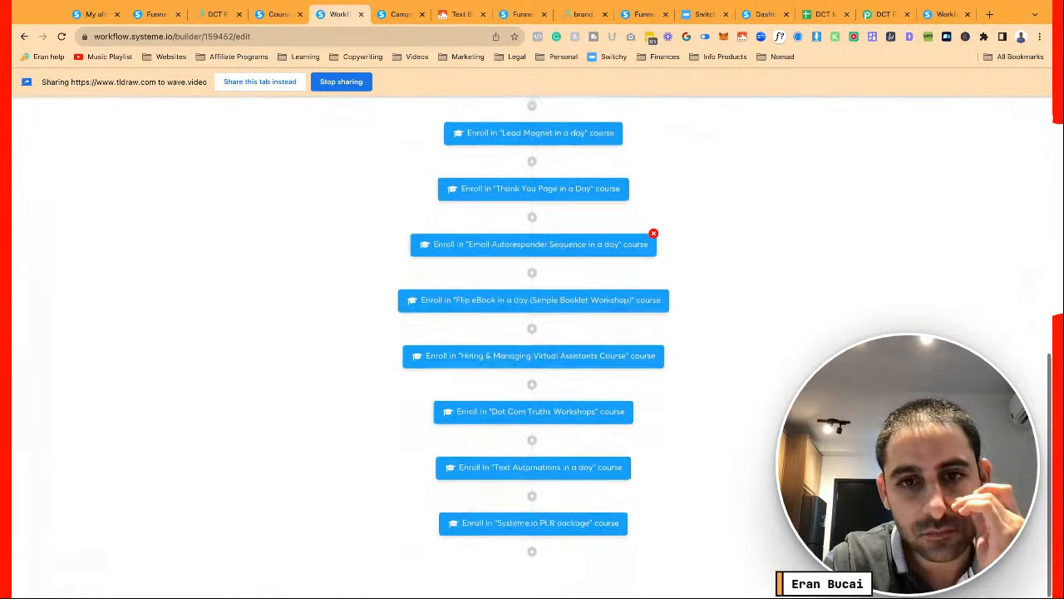
{"action": "scroll", "coordinate": [532, 354], "scroll_direction": "up", "scroll_amount": 5}
{"action": "scroll", "coordinate": [532, 345], "scroll_direction": "up", "scroll_amount": 2}
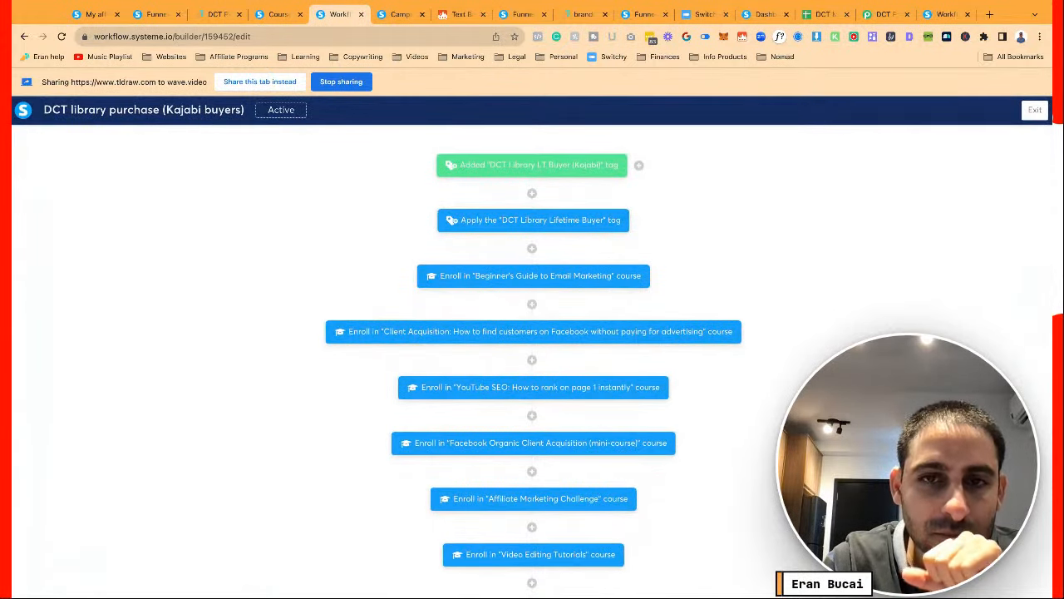
{"action": "scroll", "coordinate": [713, 376], "scroll_direction": "down", "scroll_amount": 7}
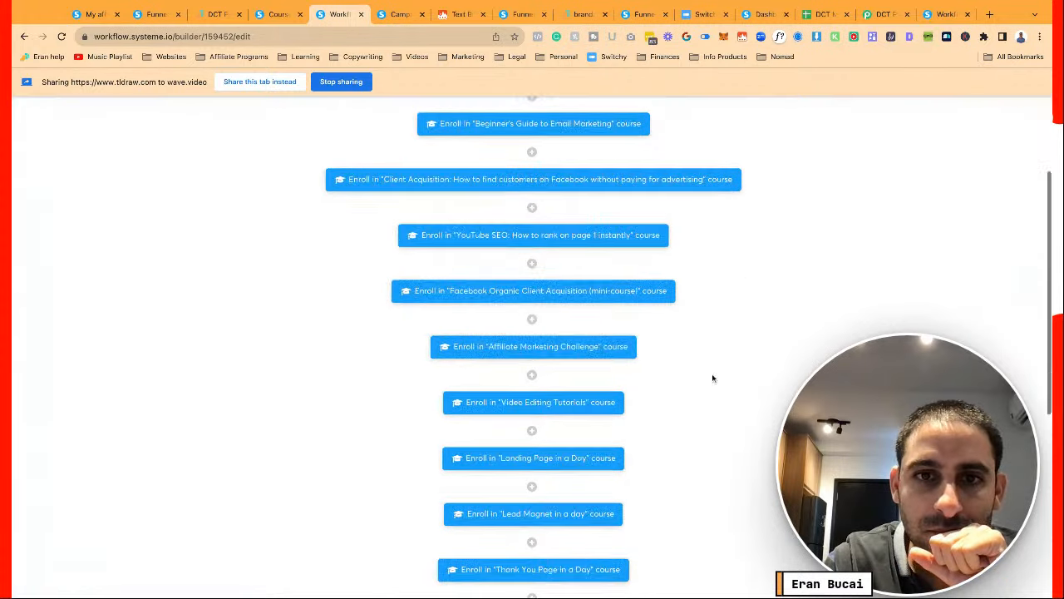
{"action": "scroll", "coordinate": [713, 377], "scroll_direction": "up", "scroll_amount": 7}
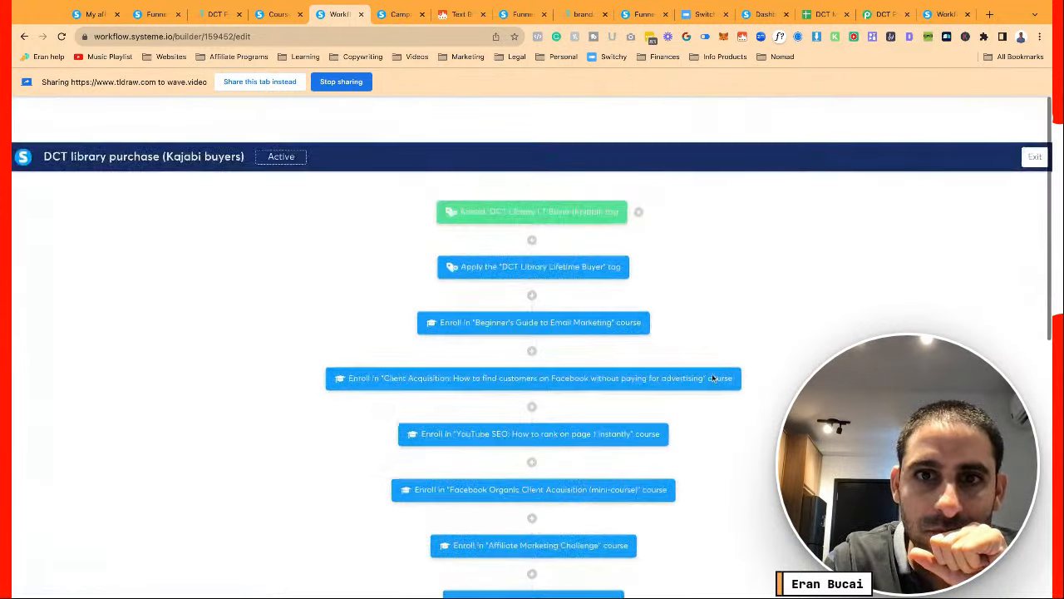
{"action": "key", "text": "alt+Left"}
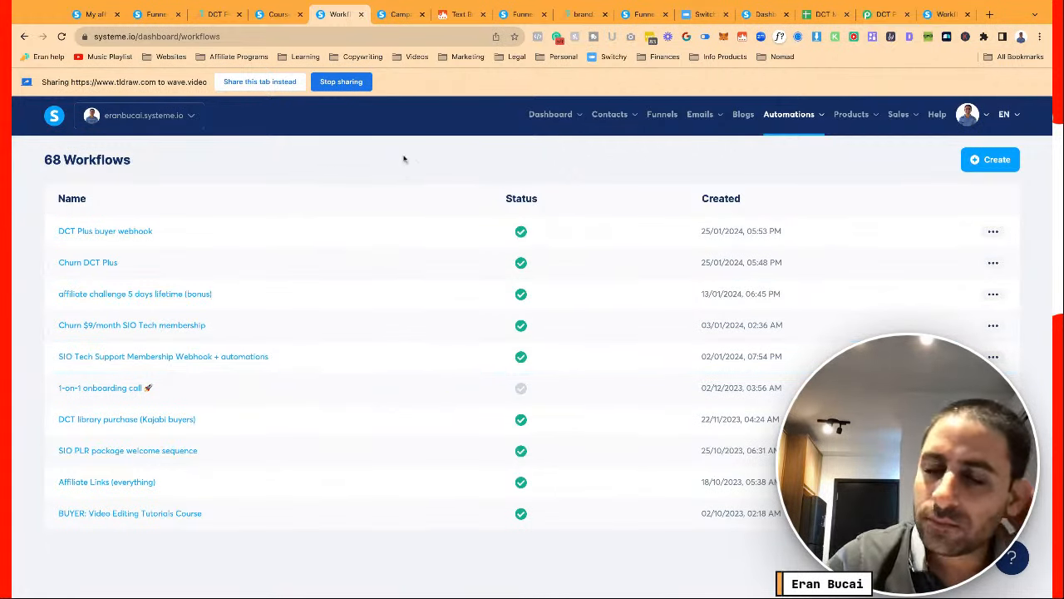
Open the DCT Knowledge Library order step's New sale rule and inspect its webhook action
{"action": "left_click", "coordinate": [662, 121]}
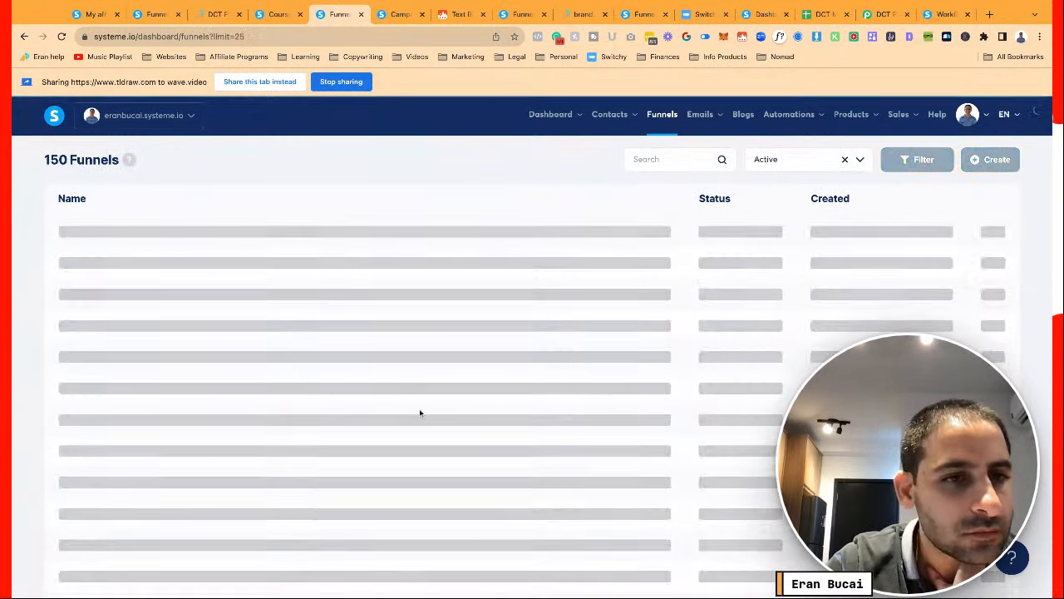
{"action": "scroll", "coordinate": [199, 338], "scroll_direction": "down", "scroll_amount": 3}
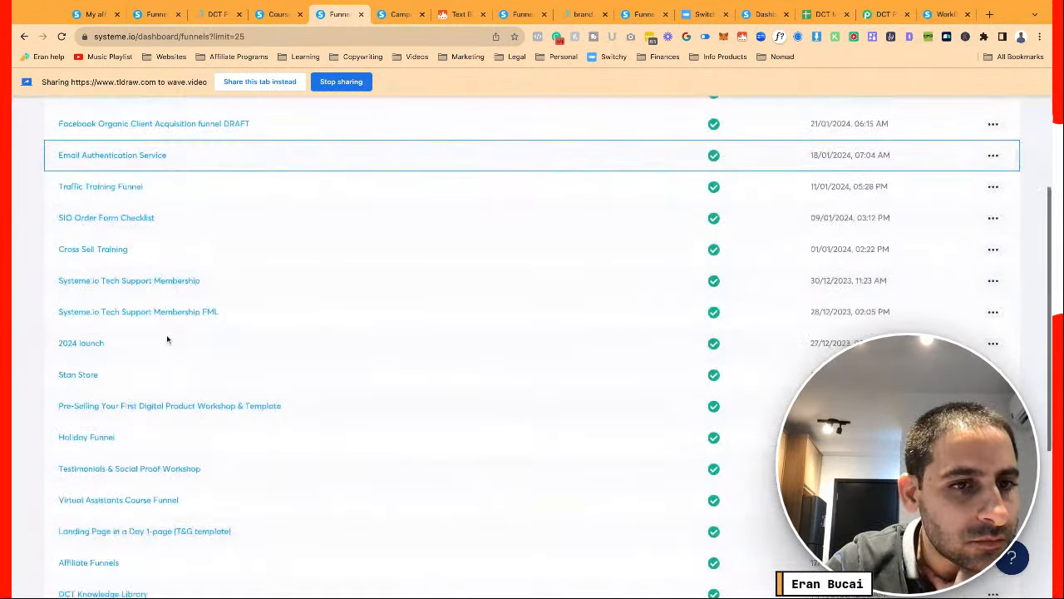
{"action": "scroll", "coordinate": [133, 297], "scroll_direction": "down", "scroll_amount": 3}
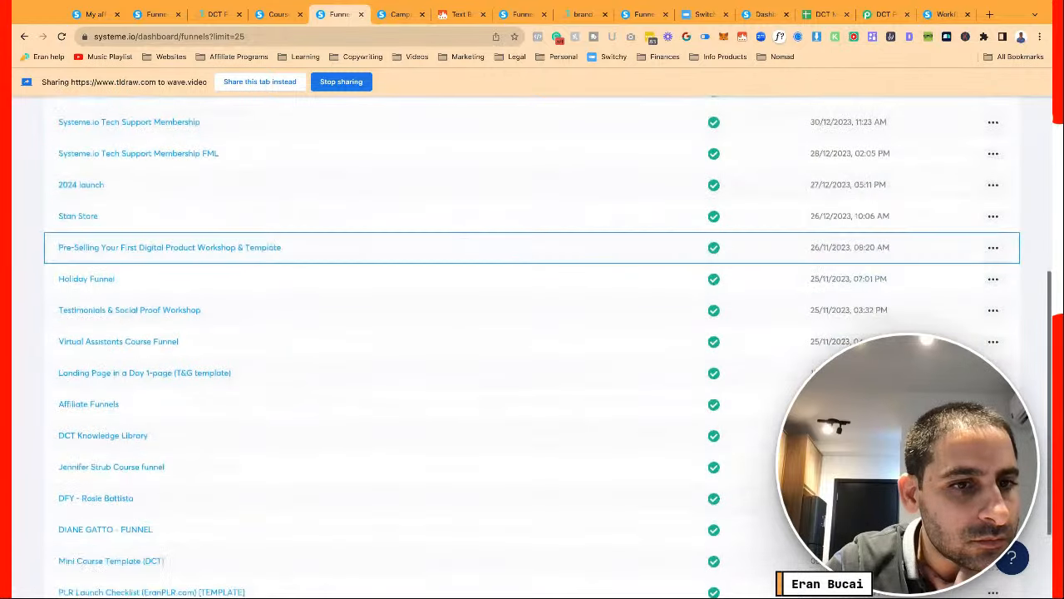
{"action": "left_click", "coordinate": [331, 308]}
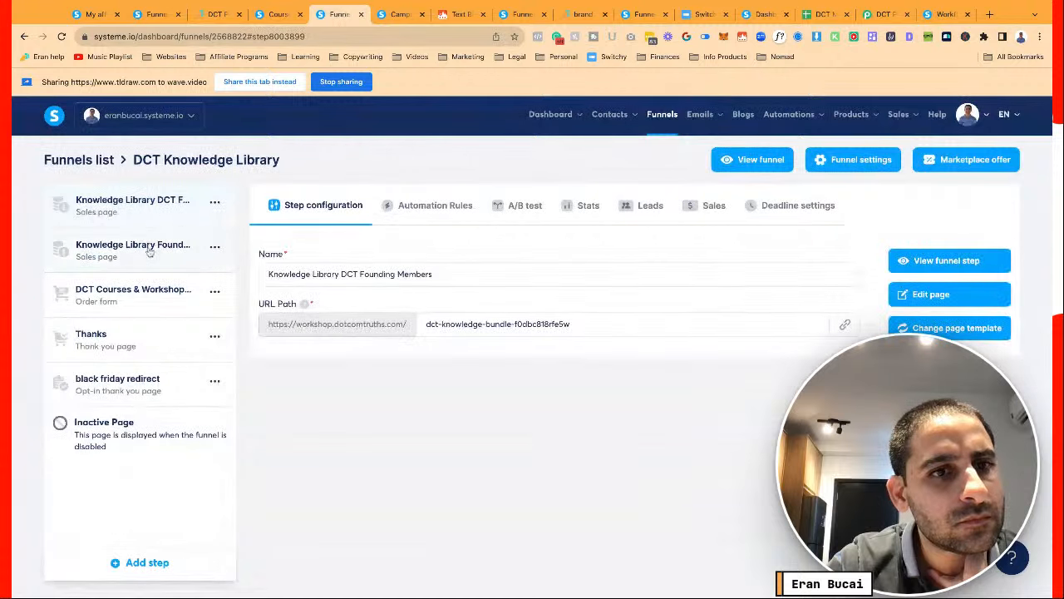
{"action": "left_click", "coordinate": [141, 298]}
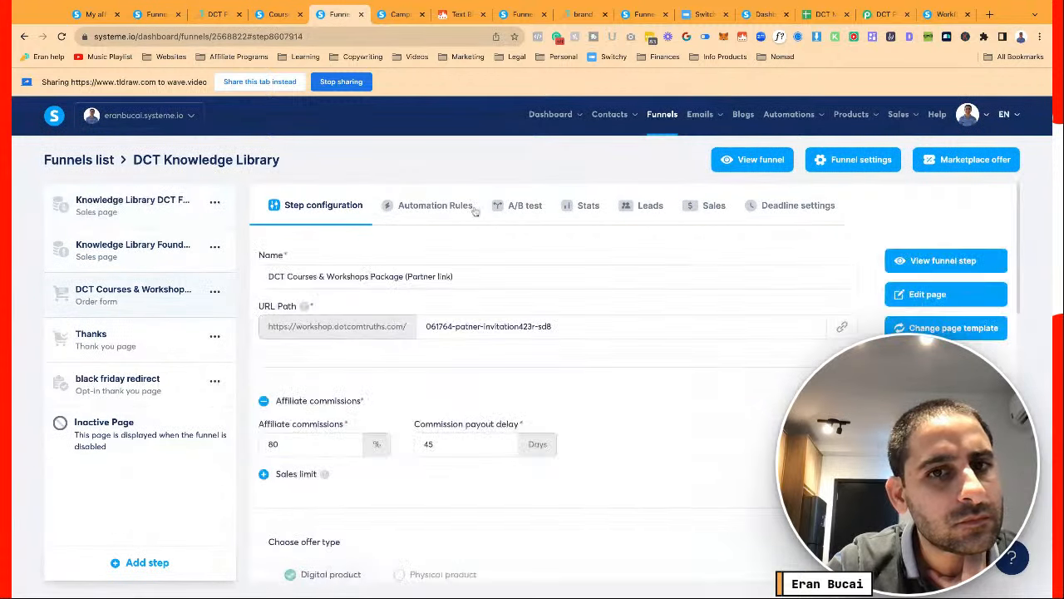
{"action": "left_click", "coordinate": [439, 210]}
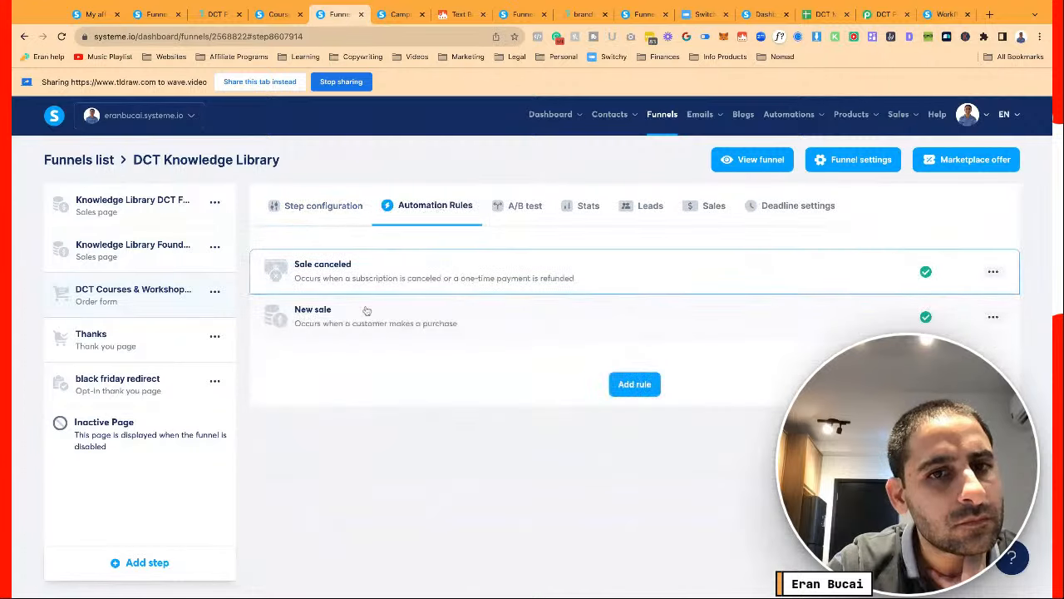
{"action": "left_click", "coordinate": [366, 314]}
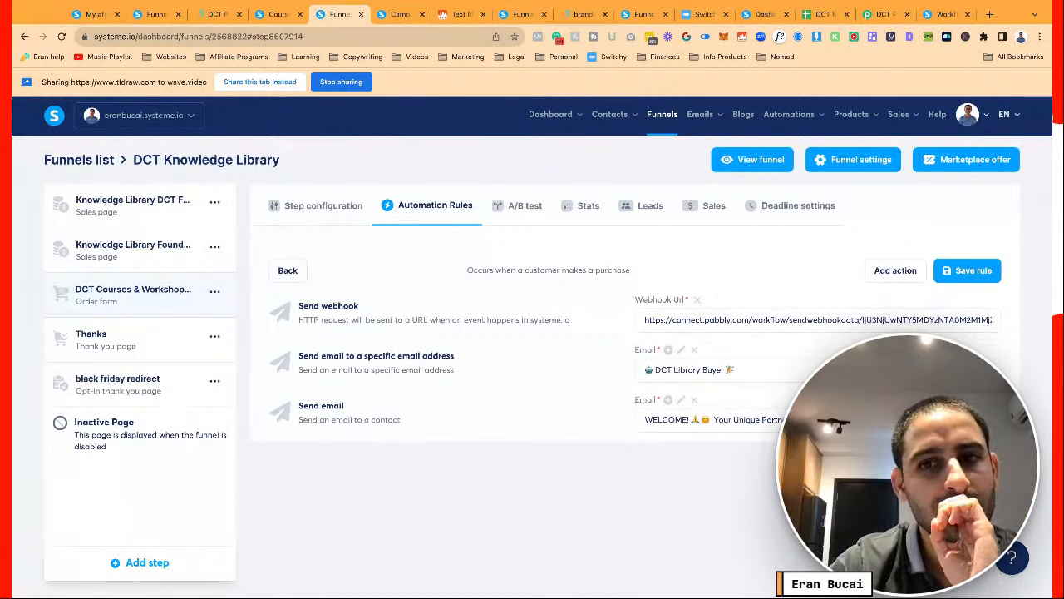
{"action": "left_click", "coordinate": [819, 320]}
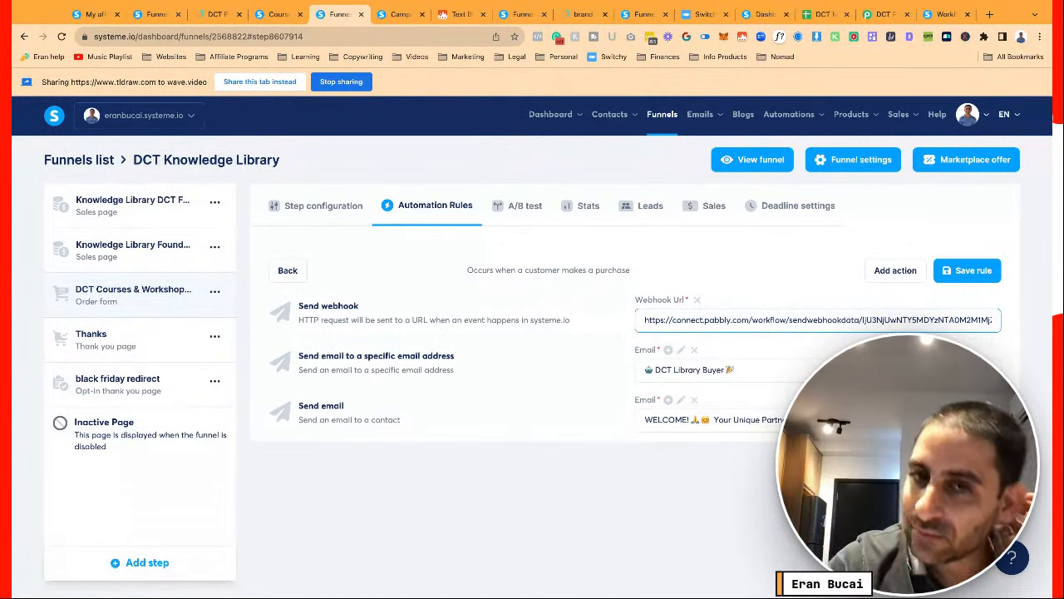
Open the workflows list in a new tab and select the New sale rule's full webhook URL
{"action": "left_click", "coordinate": [280, 16]}
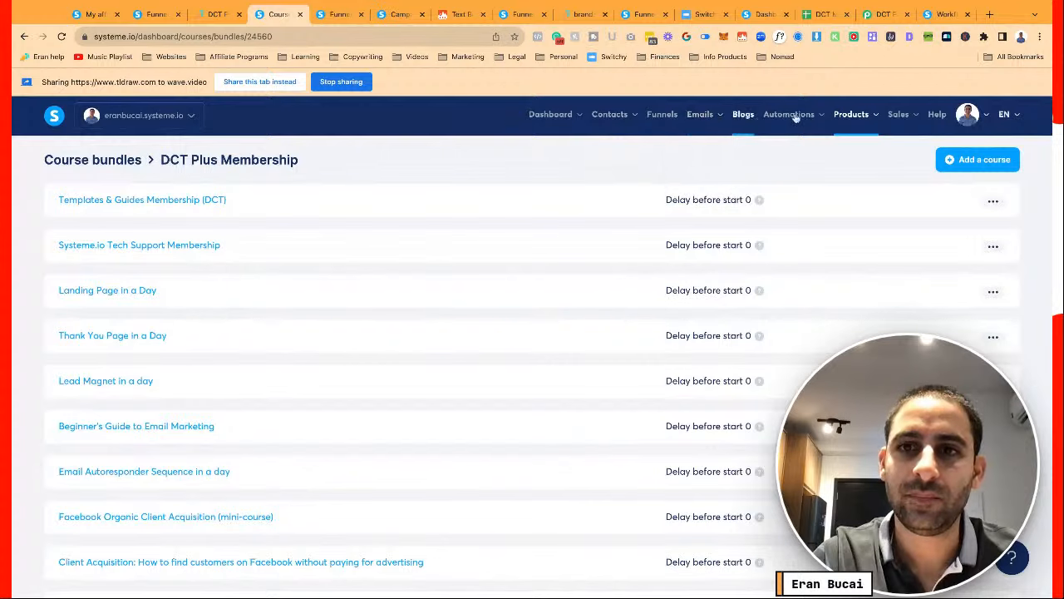
{"action": "mouse_move", "coordinate": [790, 120]}
{"action": "left_click", "coordinate": [793, 166], "text": "super"}
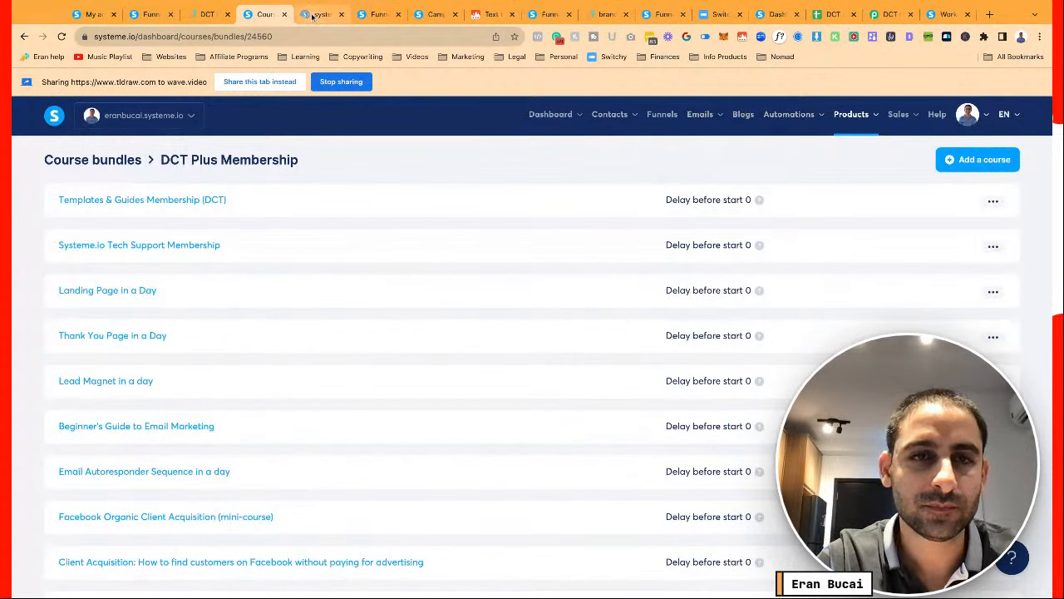
{"action": "left_click", "coordinate": [322, 14]}
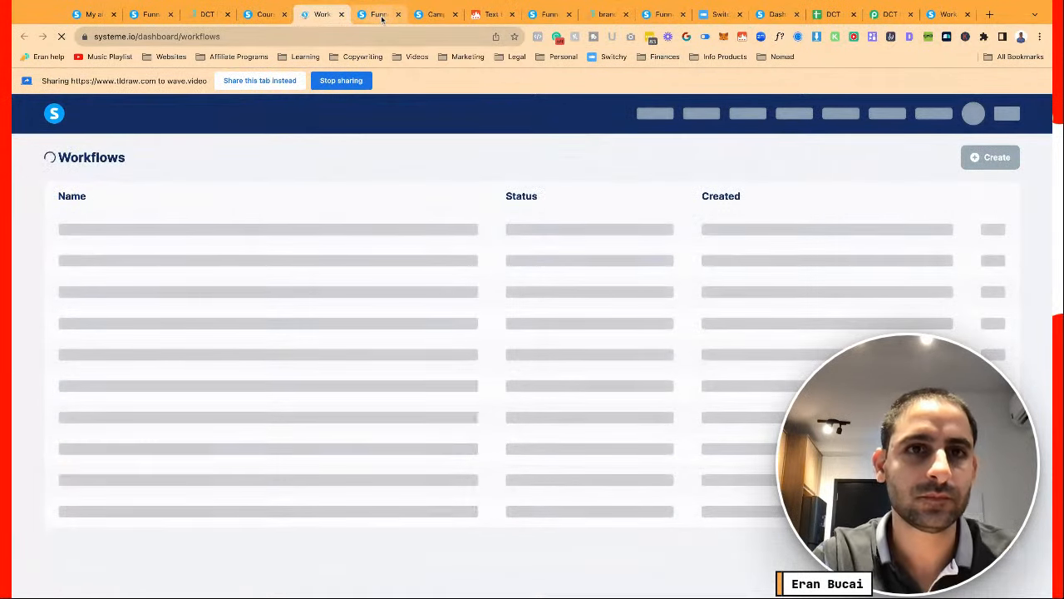
{"action": "key", "text": "ctrl+Tab"}
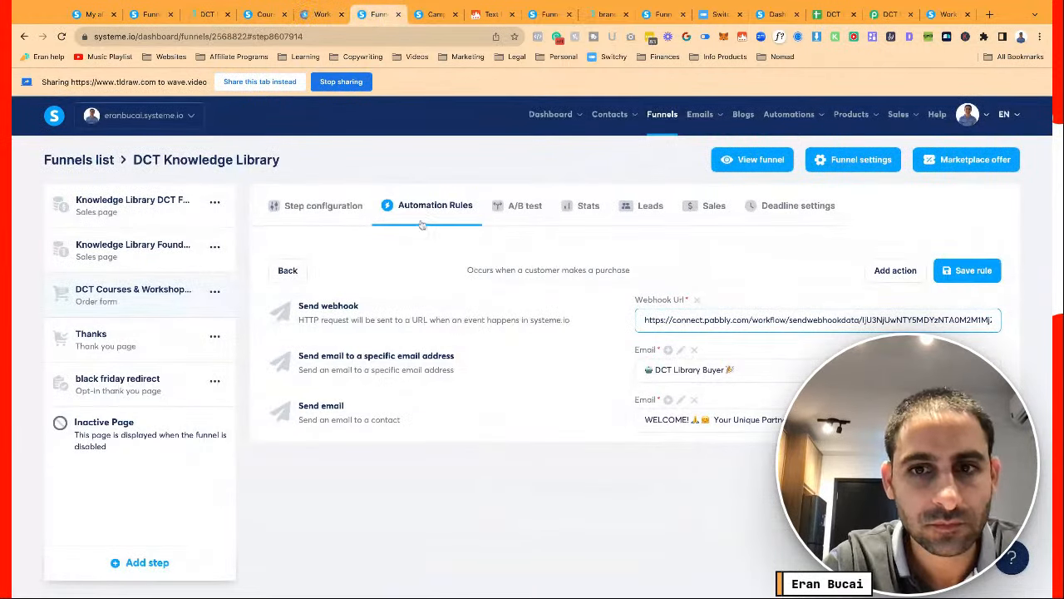
{"action": "triple_click", "coordinate": [668, 323]}
{"action": "key", "text": "ctrl+c"}
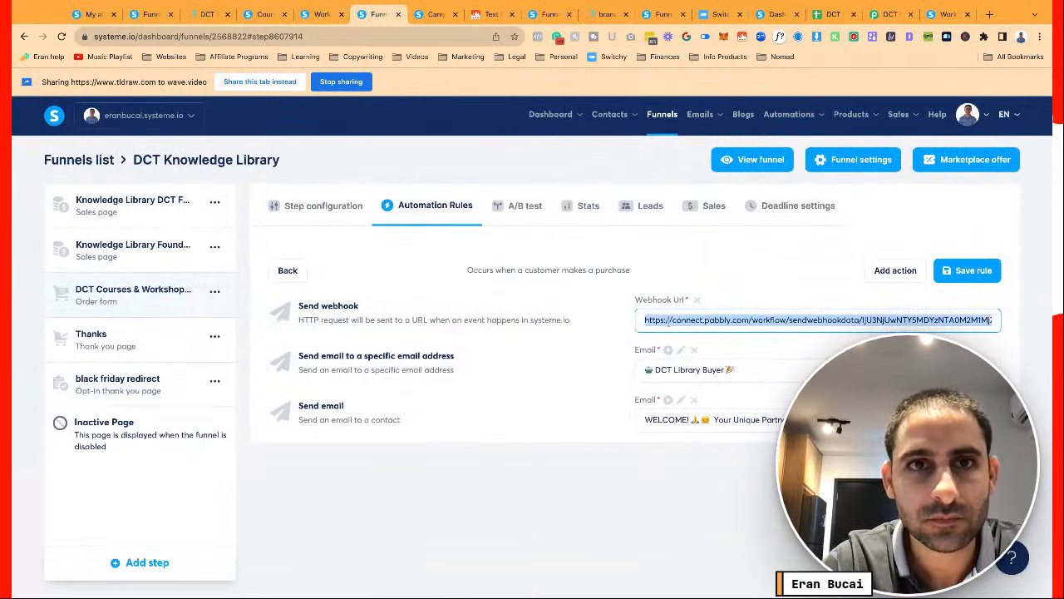
{"action": "left_click", "coordinate": [316, 14]}
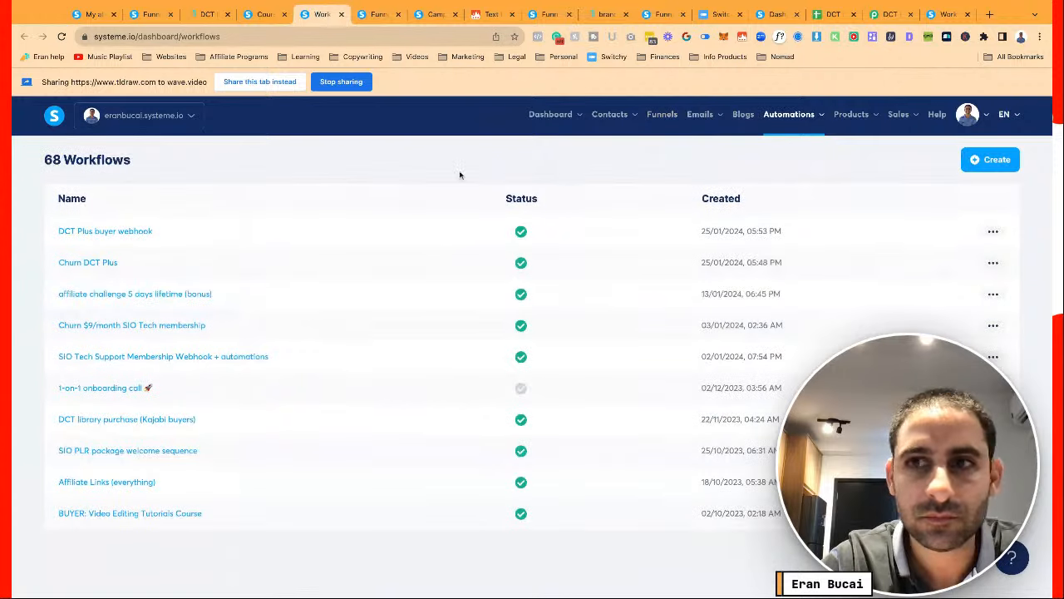
Create a new workflow named 'DCT Knowledge Library Courses (Buyer)' and open it
{"action": "left_click", "coordinate": [979, 161]}
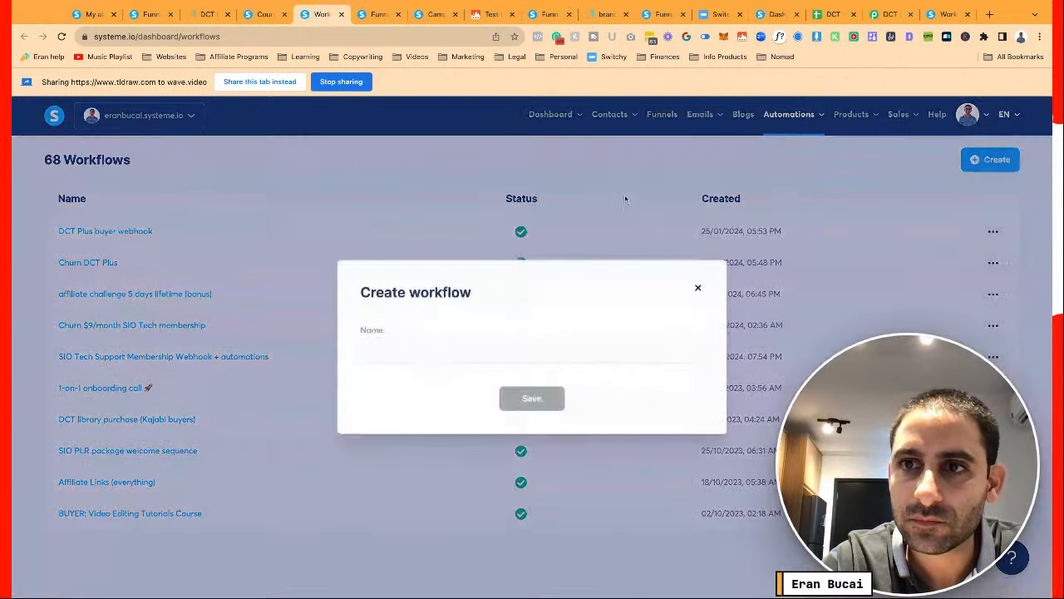
{"action": "left_click", "coordinate": [433, 355]}
{"action": "type", "text": "DCT Kn"}
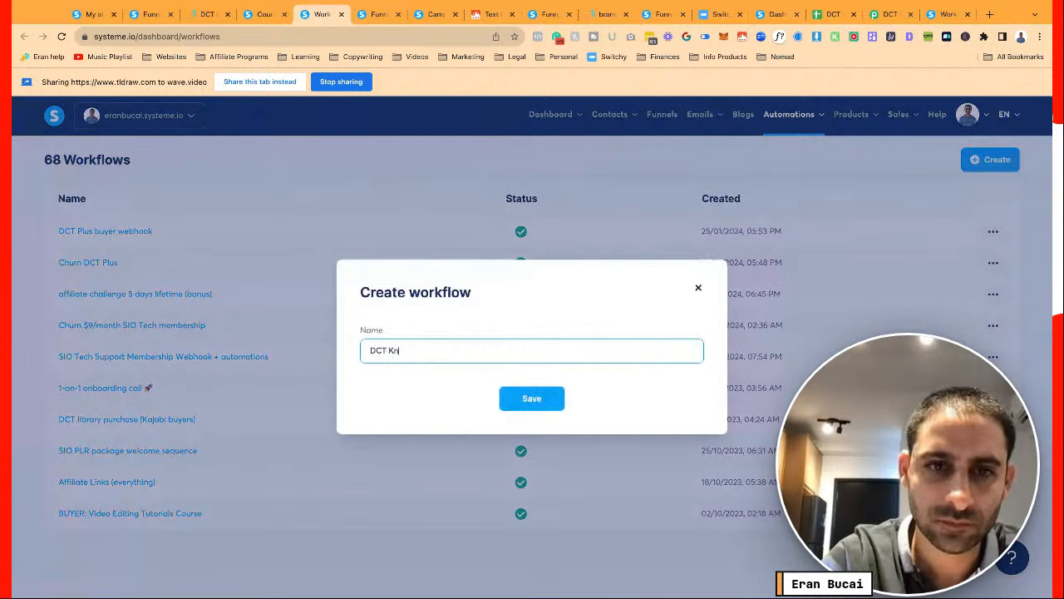
{"action": "type", "text": "owledge Library Co"}
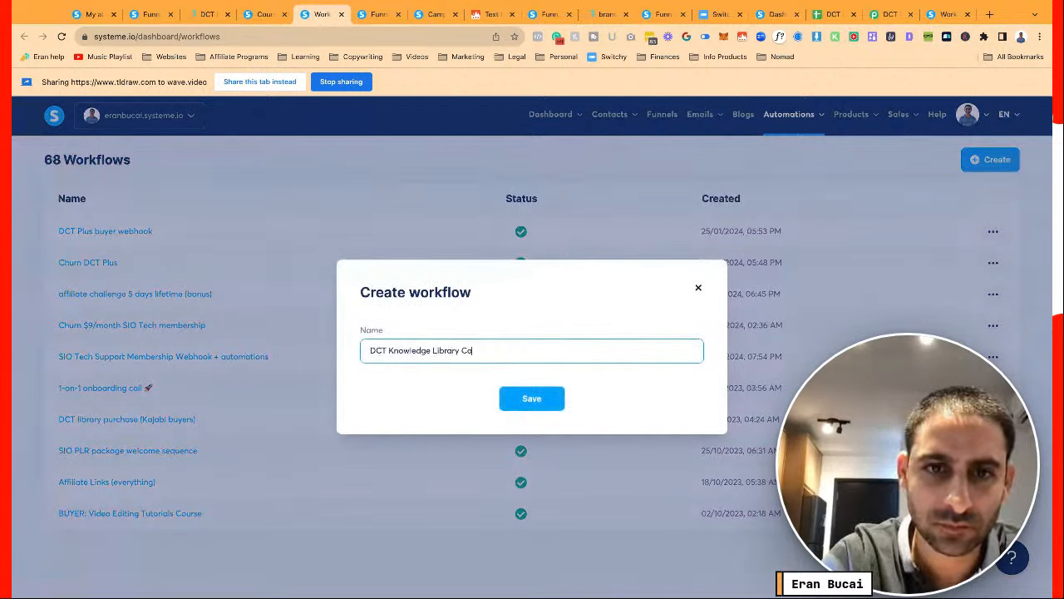
{"action": "type", "text": "urses (Buyer"}
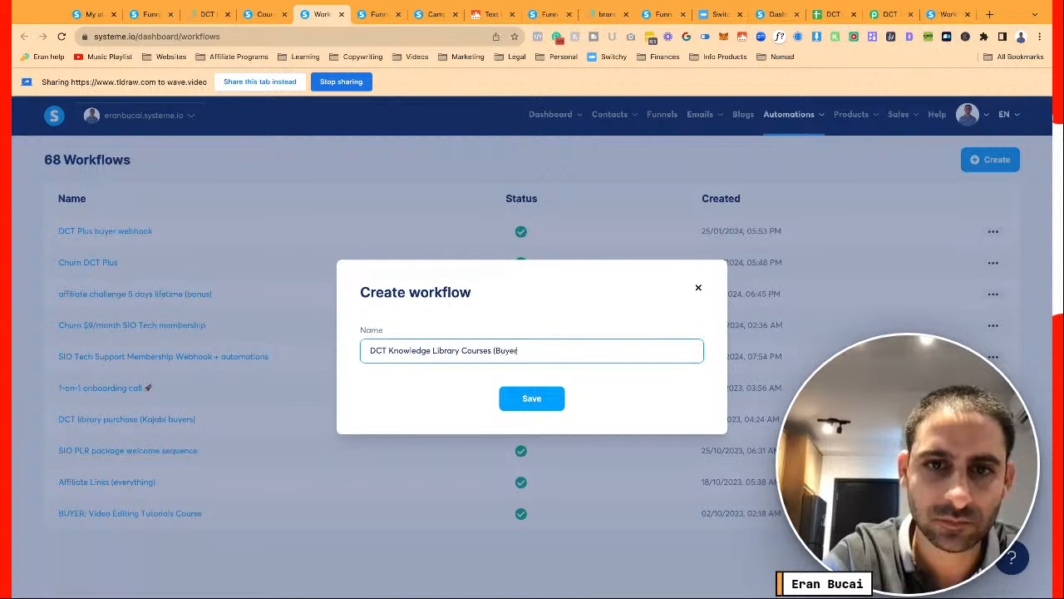
{"action": "left_click", "coordinate": [531, 398]}
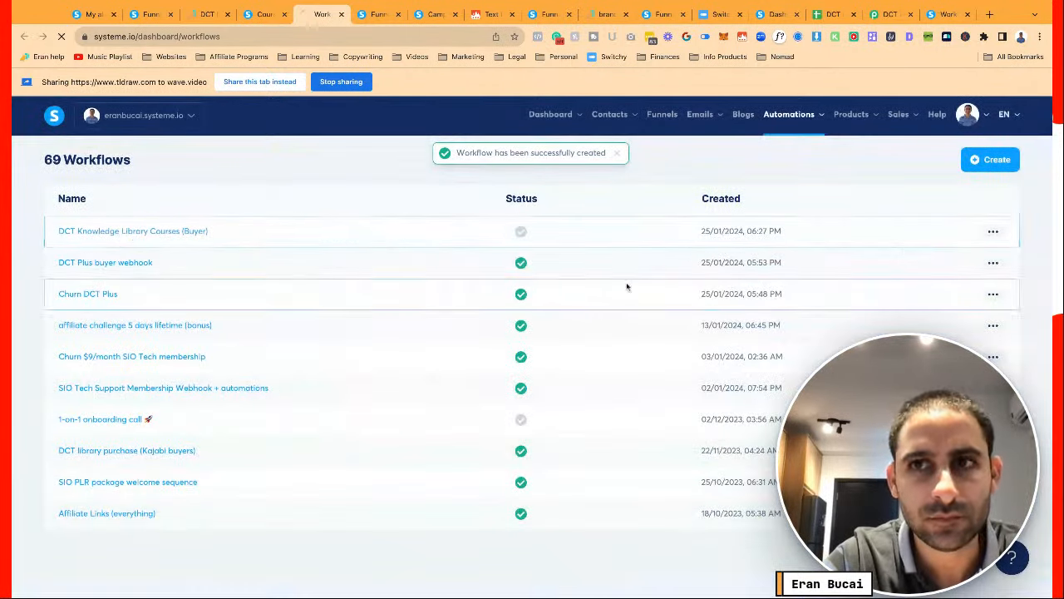
{"action": "left_click", "coordinate": [456, 231]}
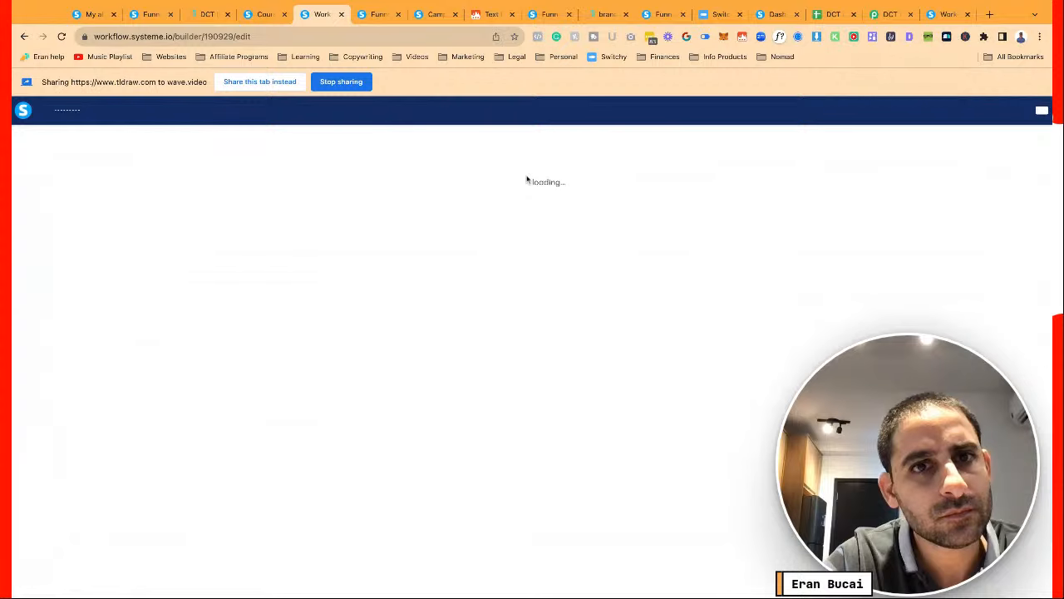
Set the workflow trigger to Tag added: DCT Library Lifetime Buyer
{"action": "left_click", "coordinate": [525, 168]}
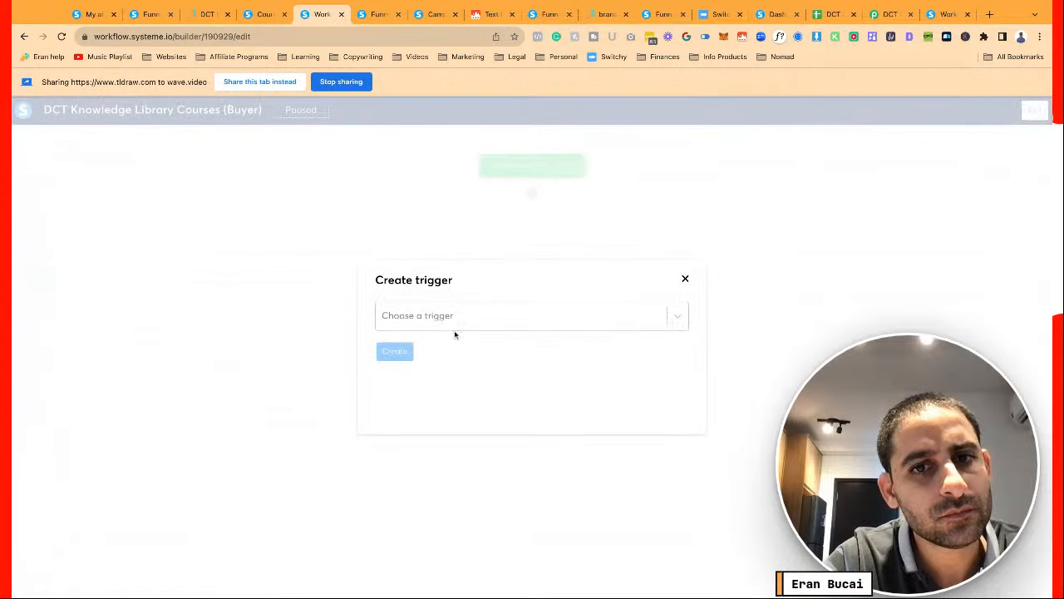
{"action": "left_click", "coordinate": [456, 322]}
{"action": "left_click", "coordinate": [447, 360]}
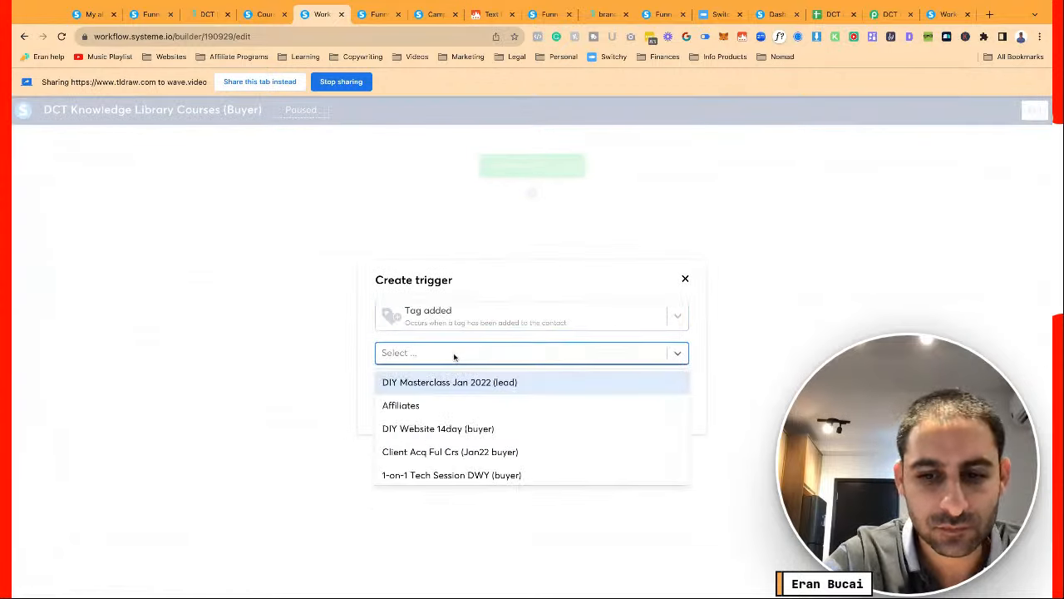
{"action": "type", "text": "lib"}
{"action": "left_click", "coordinate": [488, 383]}
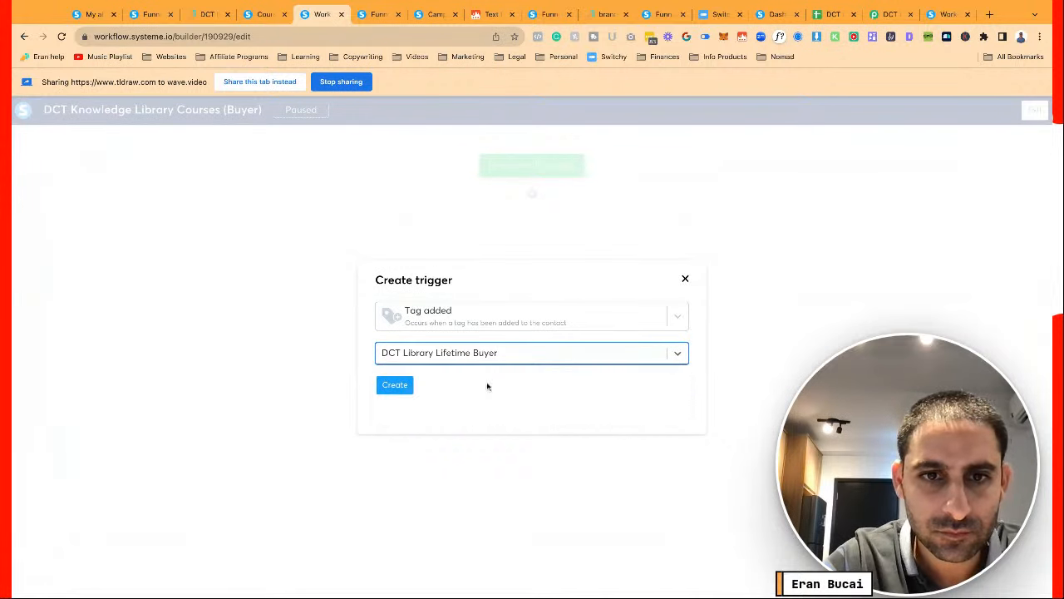
{"action": "left_click", "coordinate": [395, 388]}
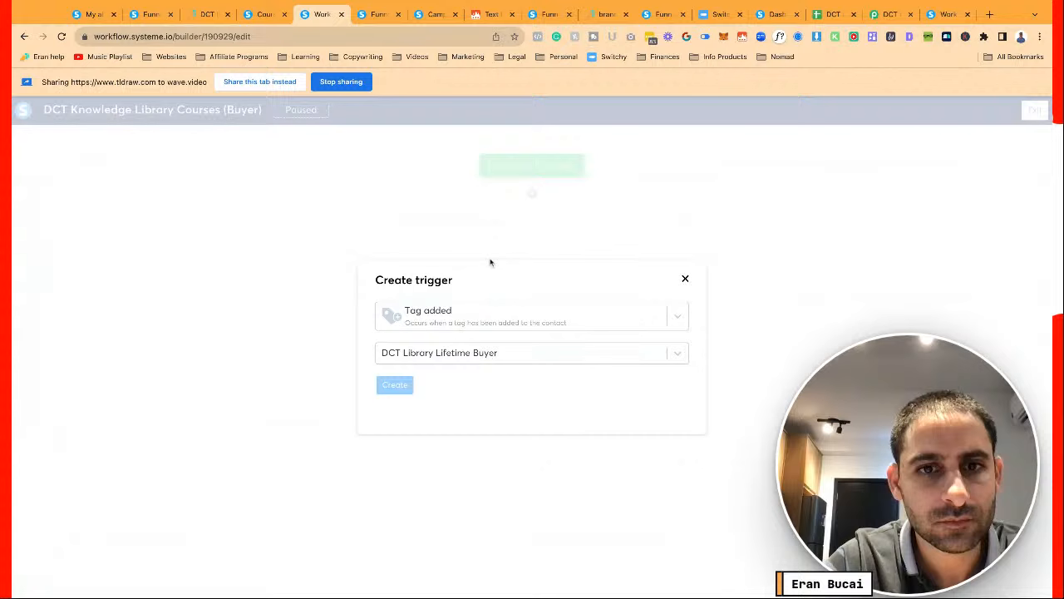
Add a Send webhook action using the pasted Pabbly webhook URL
{"action": "left_click", "coordinate": [532, 193]}
{"action": "left_click", "coordinate": [433, 316]}
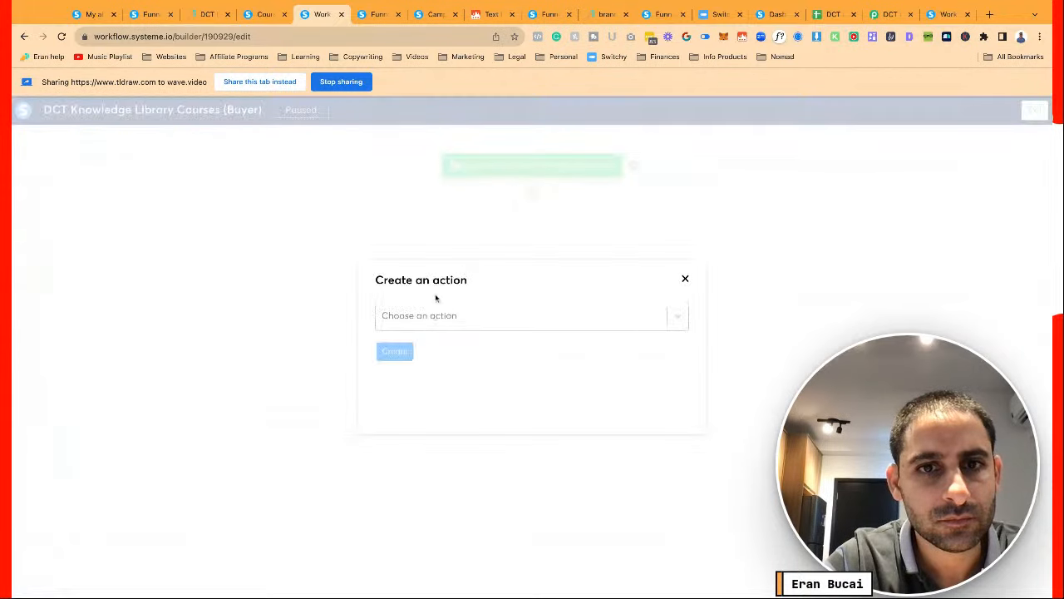
{"action": "left_click", "coordinate": [448, 313]}
{"action": "scroll", "coordinate": [470, 424], "scroll_direction": "down", "scroll_amount": 3}
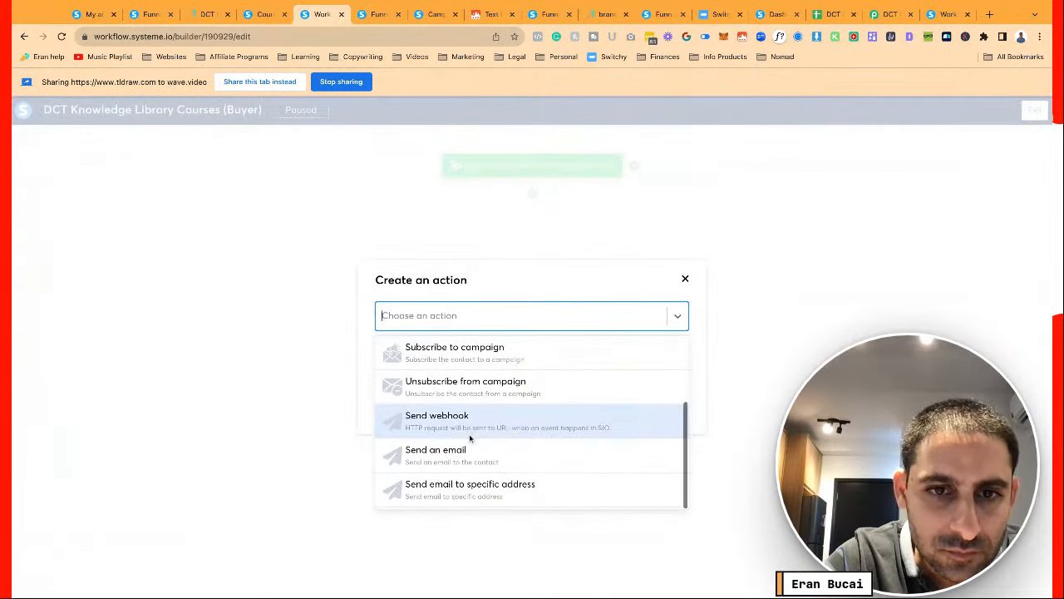
{"action": "left_click", "coordinate": [470, 419]}
{"action": "left_click", "coordinate": [458, 352]}
{"action": "key", "text": "ctrl+v"}
{"action": "left_click", "coordinate": [397, 387]}
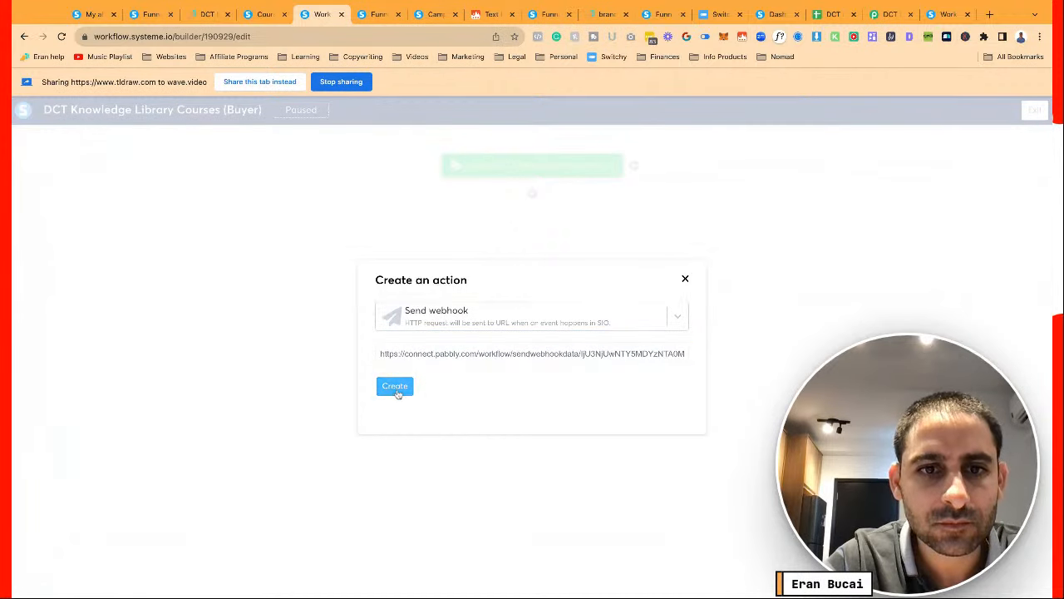
{"action": "left_click", "coordinate": [378, 14]}
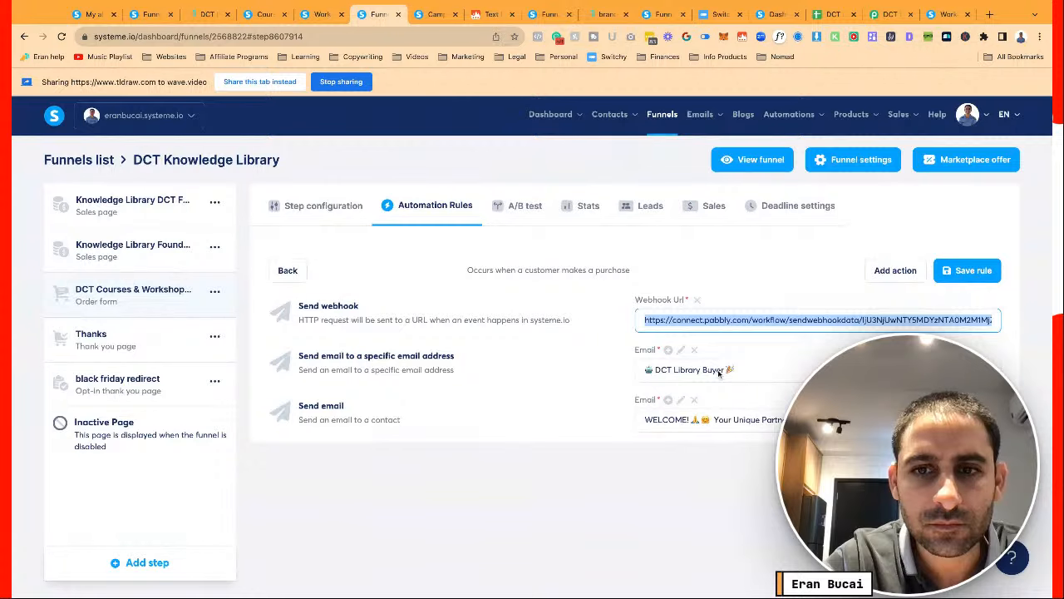
{"action": "left_click", "coordinate": [315, 17]}
Add a Send an email action that sends the WELCOME! partner link email
{"action": "left_click", "coordinate": [532, 250]}
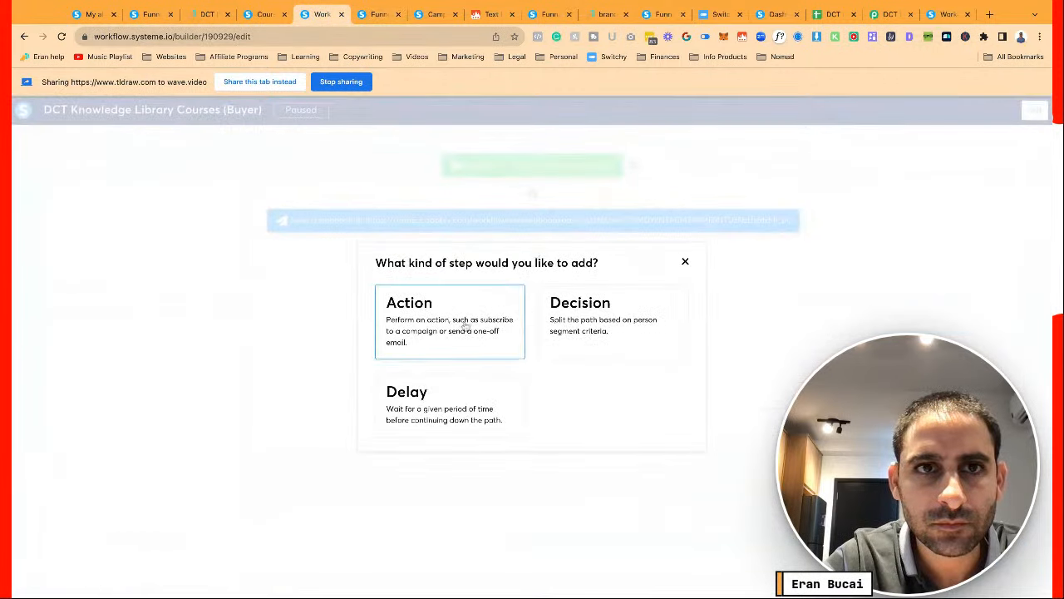
{"action": "left_click", "coordinate": [463, 324]}
{"action": "left_click", "coordinate": [518, 320]}
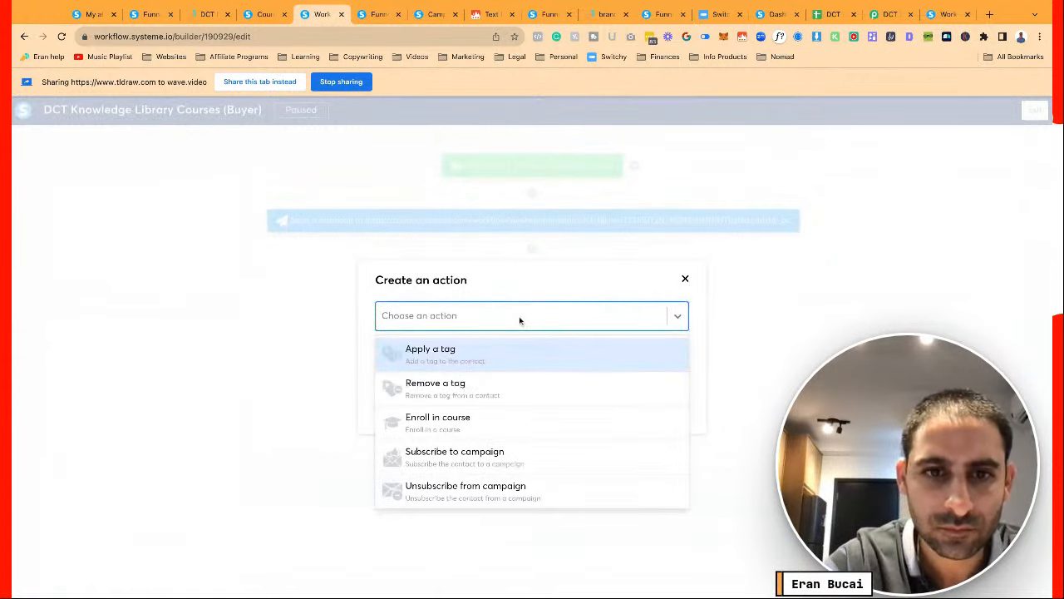
{"action": "scroll", "coordinate": [473, 428], "scroll_direction": "down", "scroll_amount": 3}
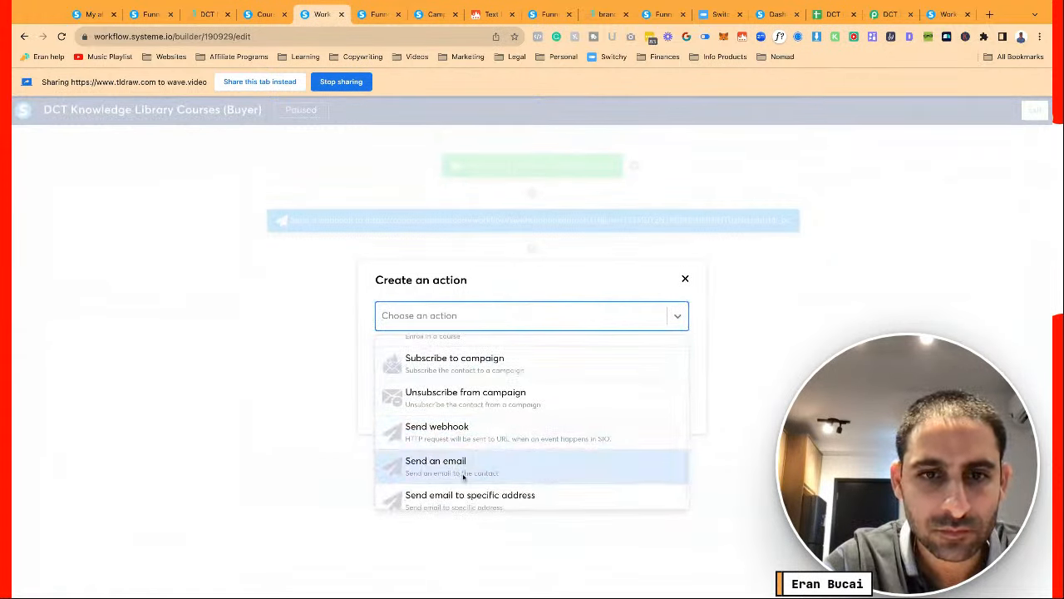
{"action": "left_click", "coordinate": [463, 475]}
{"action": "left_click", "coordinate": [453, 351]}
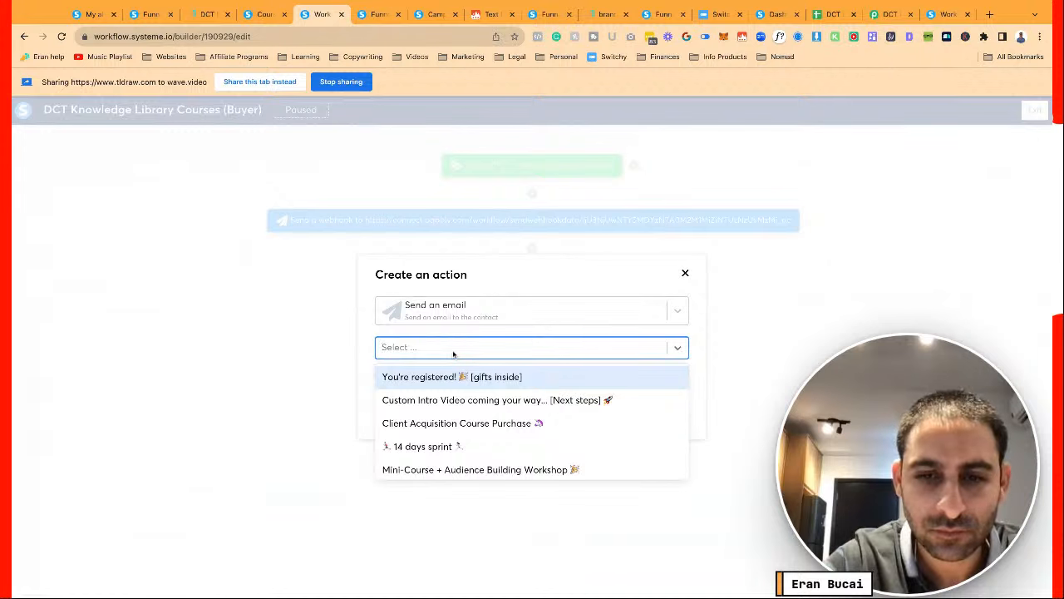
{"action": "type", "text": "welcome"}
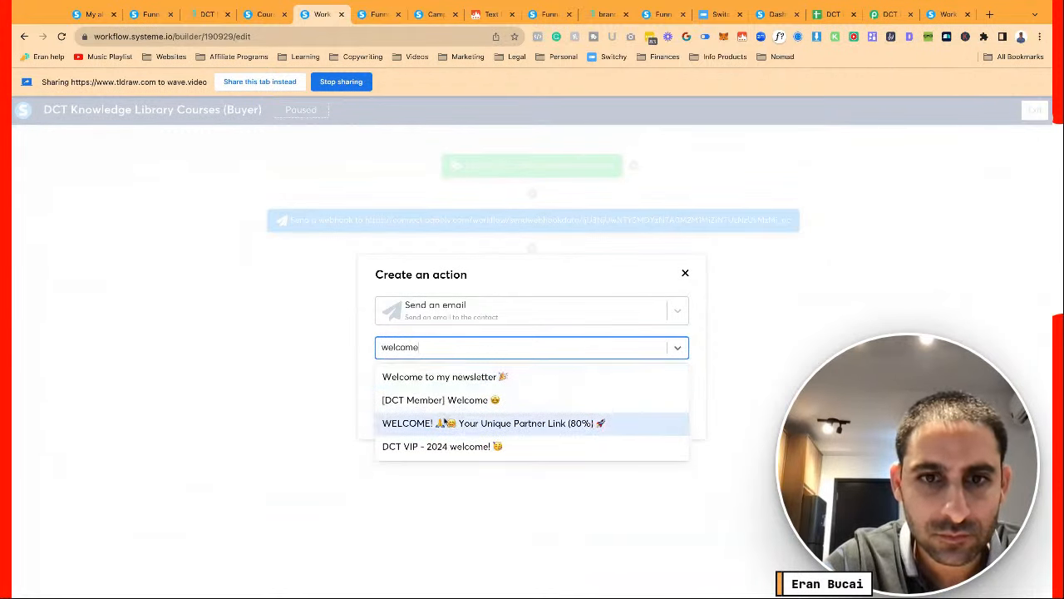
{"action": "left_click", "coordinate": [443, 422]}
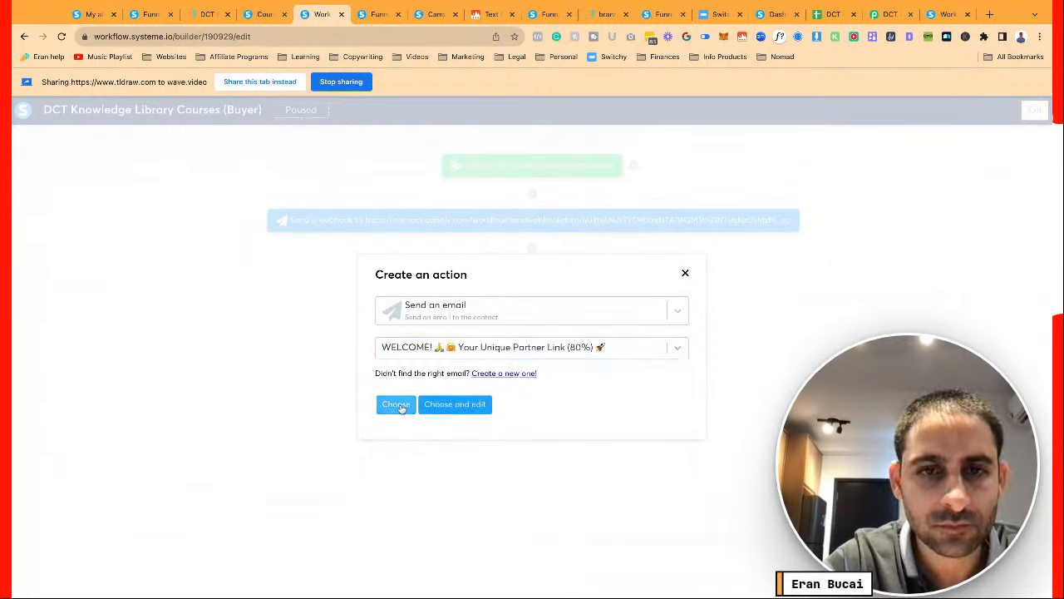
{"action": "left_click", "coordinate": [397, 405]}
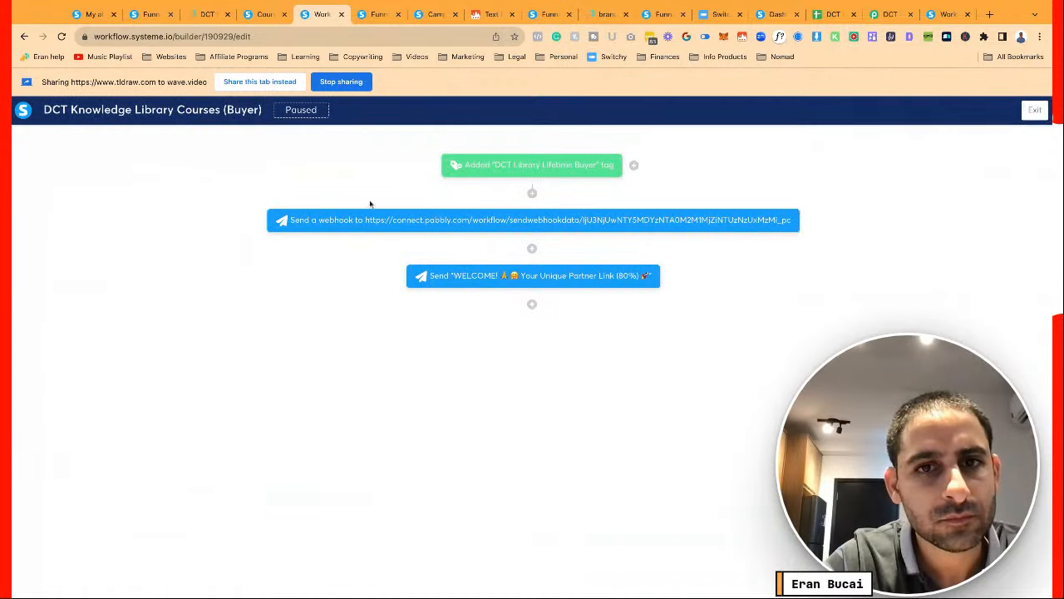
Add a Send email to specific address action using the DCT Library Buyer email, then exit
{"action": "left_click", "coordinate": [532, 304]}
{"action": "left_click", "coordinate": [442, 334]}
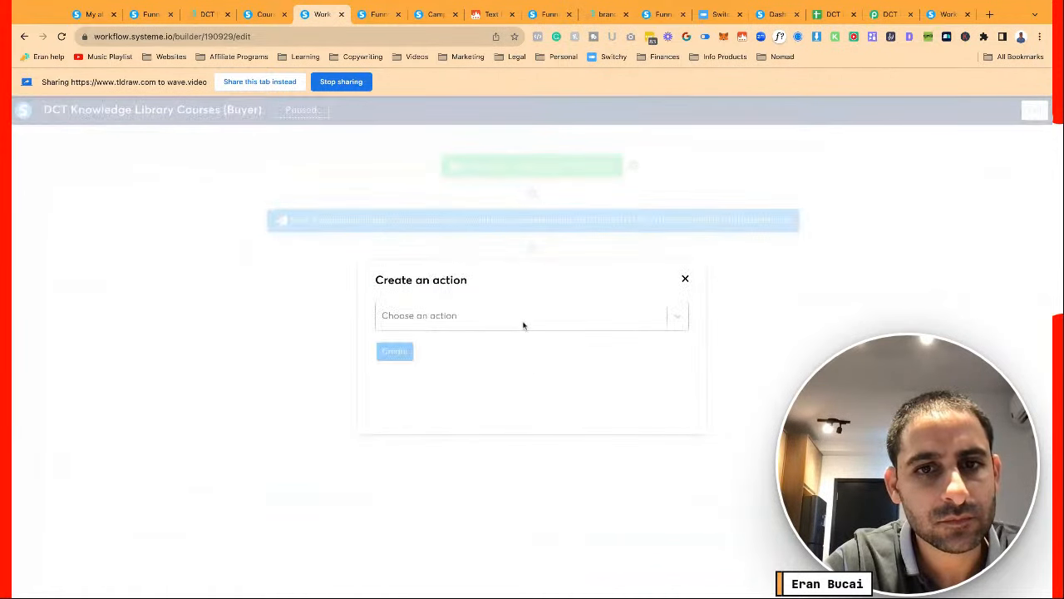
{"action": "left_click", "coordinate": [523, 325]}
{"action": "scroll", "coordinate": [491, 441], "scroll_direction": "down", "scroll_amount": 3}
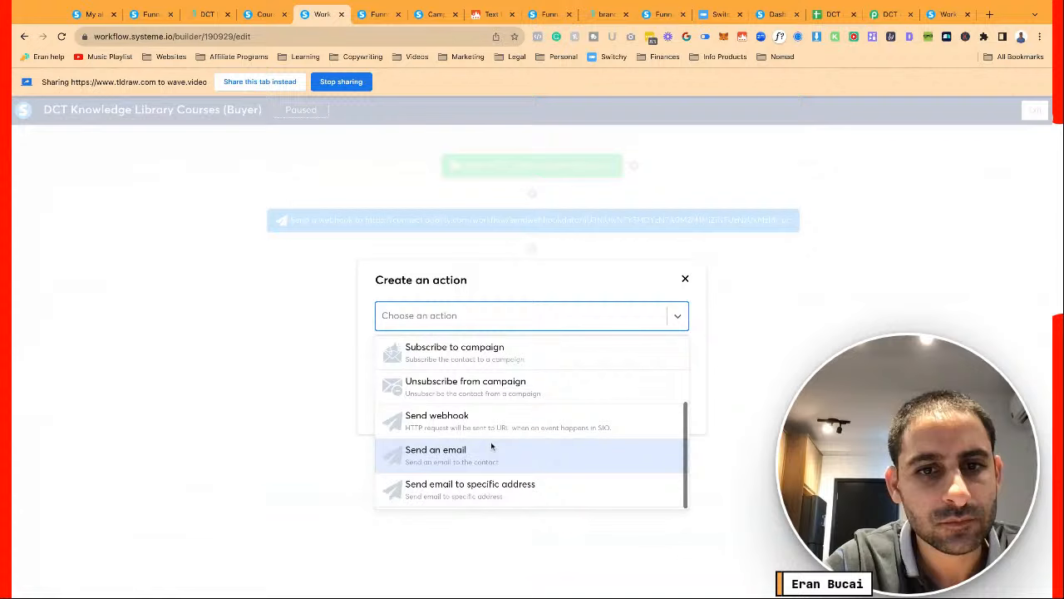
{"action": "left_click", "coordinate": [483, 487]}
{"action": "left_click", "coordinate": [464, 356]}
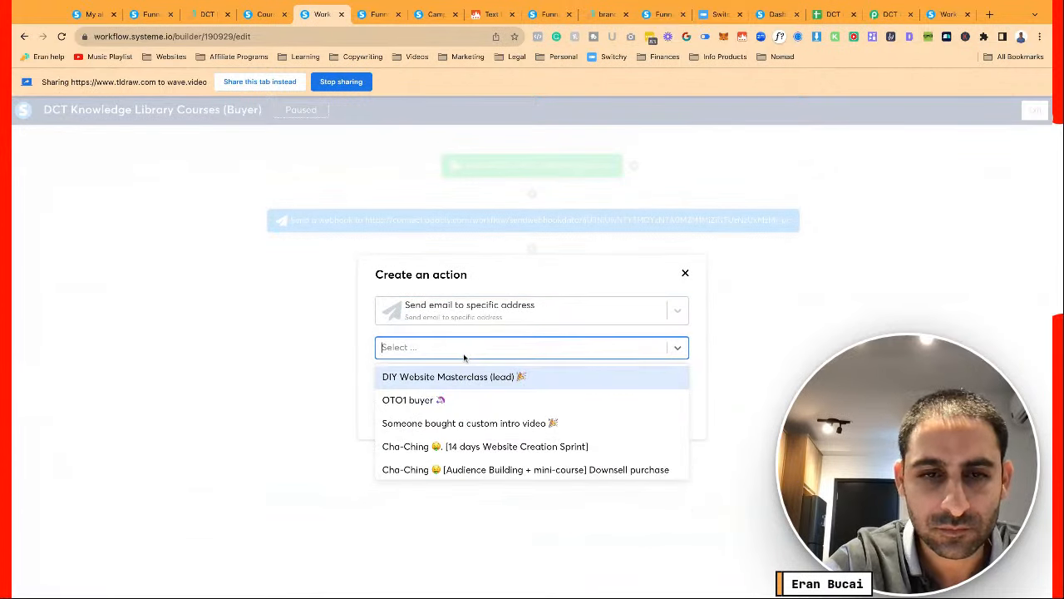
{"action": "type", "text": "dct"}
{"action": "key", "text": "ctrl+a"}
{"action": "type", "text": "libr"}
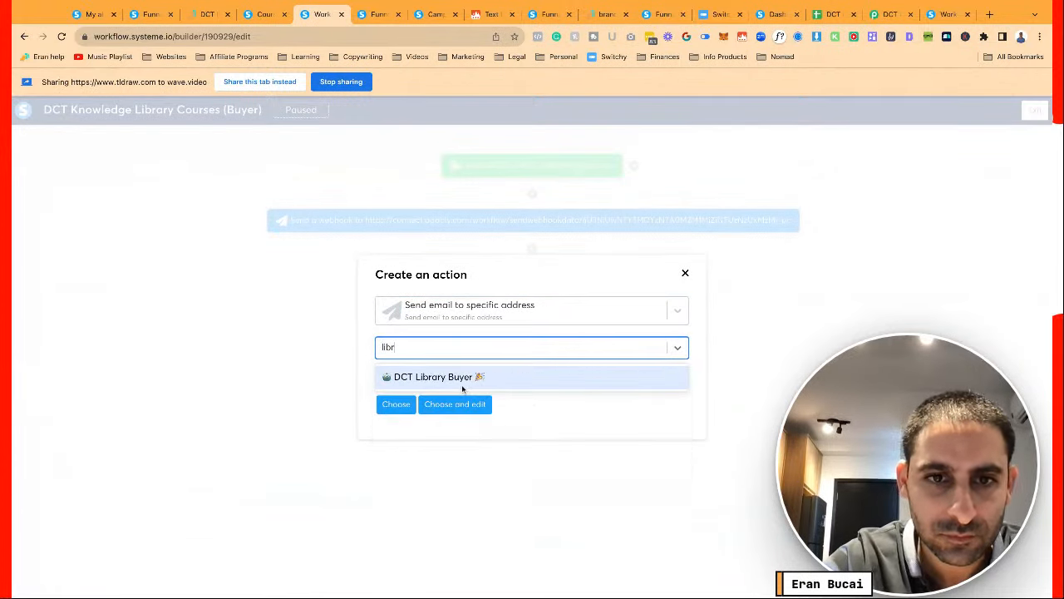
{"action": "left_click", "coordinate": [457, 377]}
{"action": "left_click", "coordinate": [388, 407]}
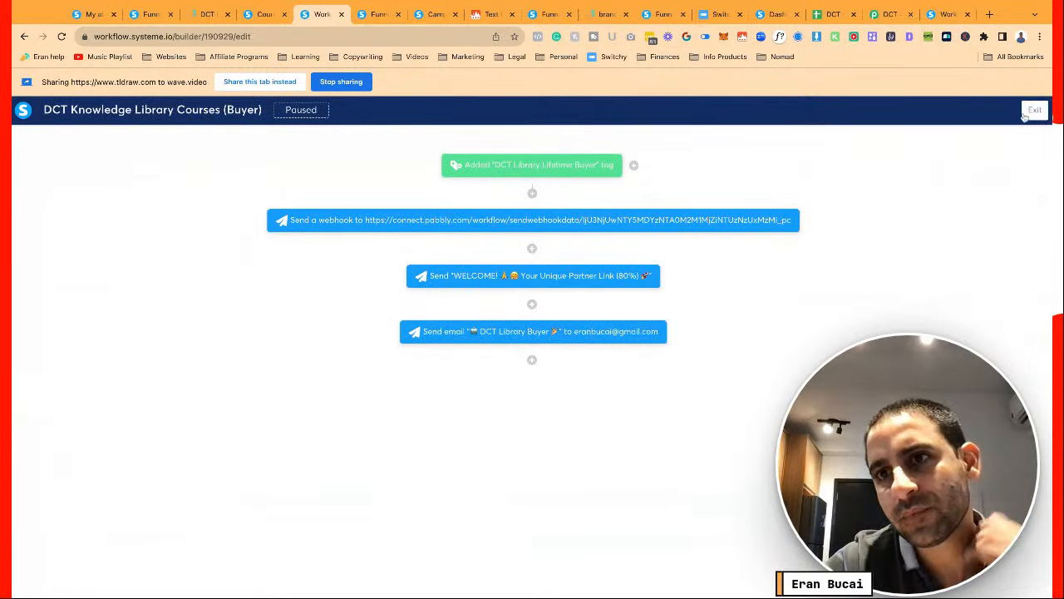
{"action": "left_click", "coordinate": [1033, 111]}
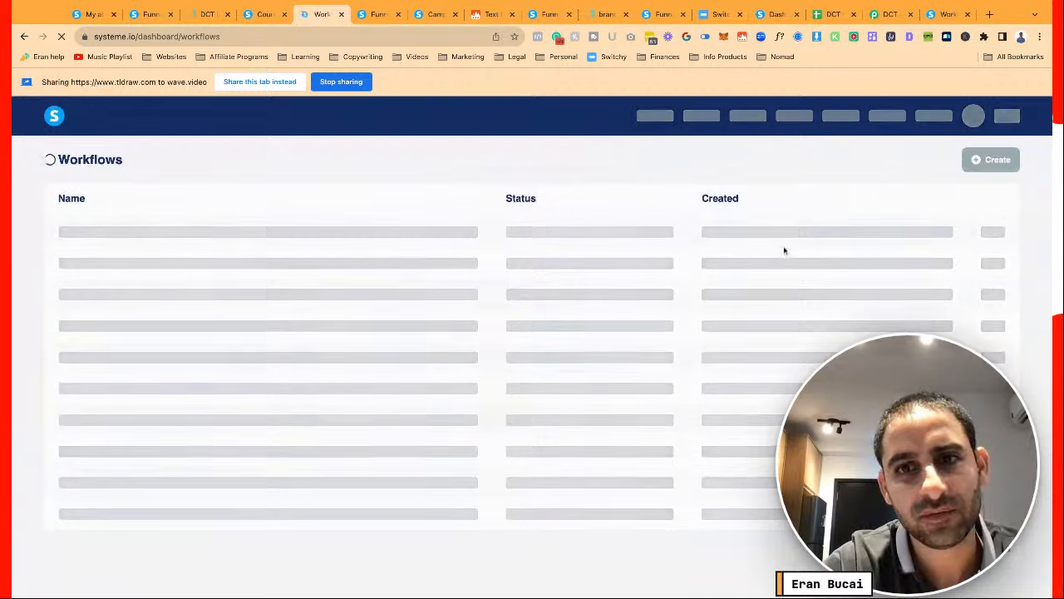
Delete the New sale rule from the DCT Knowledge Library funnel's automation rules
{"action": "left_click", "coordinate": [379, 14]}
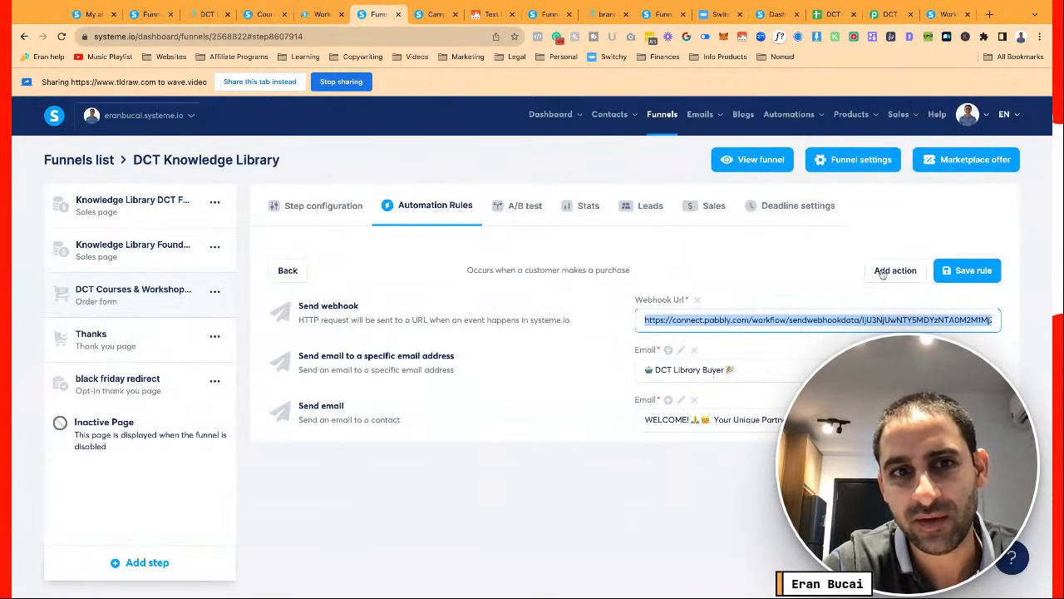
{"action": "left_click", "coordinate": [285, 275]}
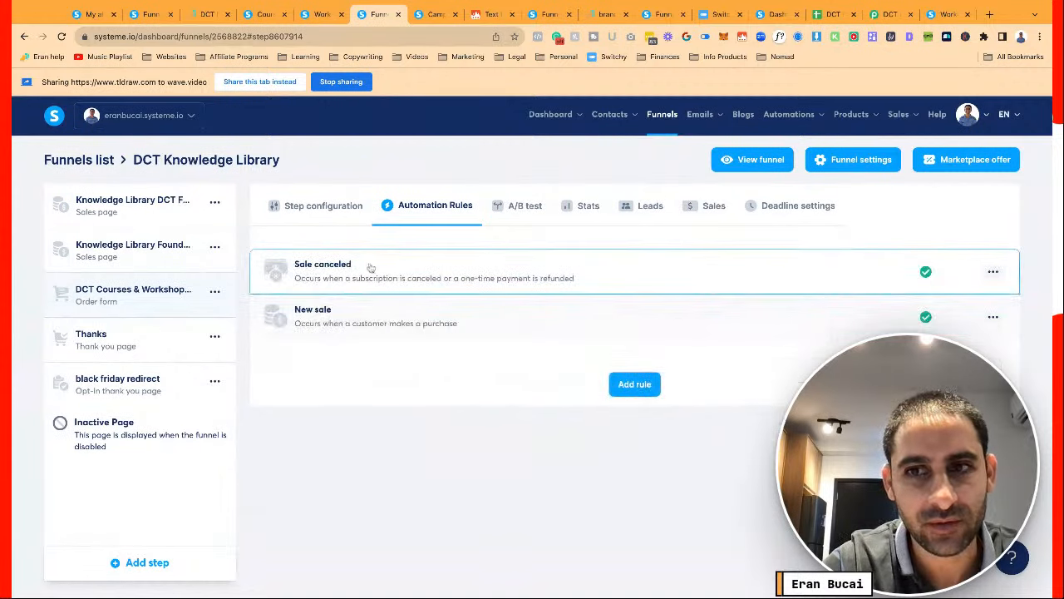
{"action": "left_click", "coordinate": [434, 306]}
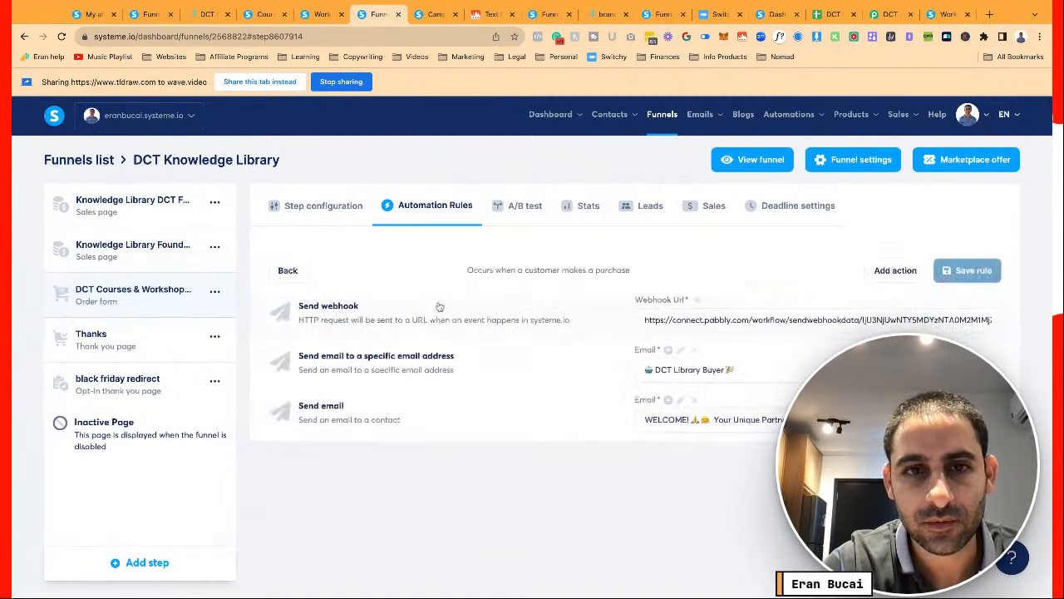
{"action": "left_click", "coordinate": [288, 270]}
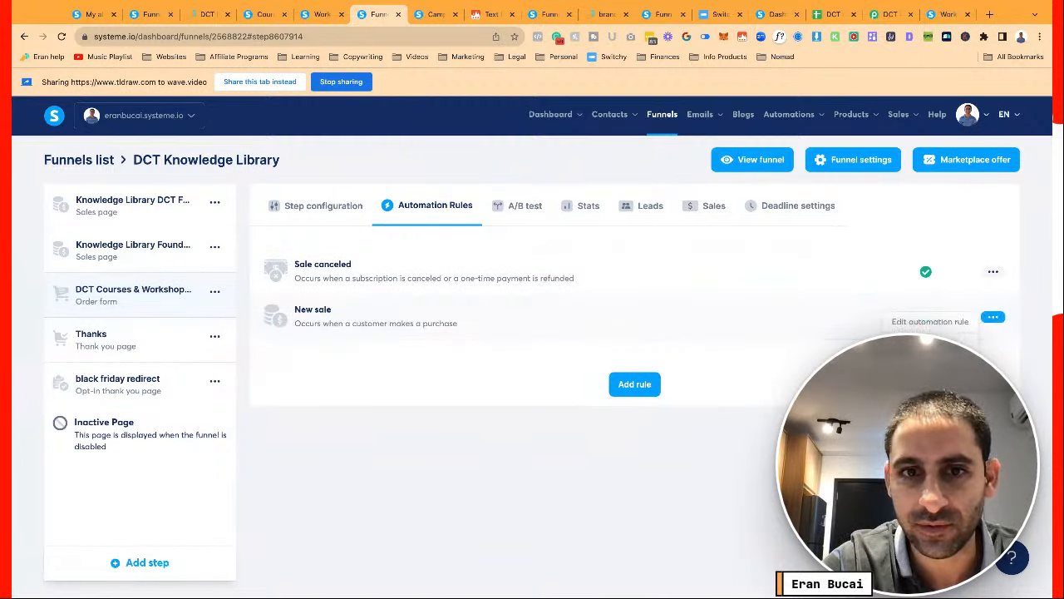
{"action": "left_click", "coordinate": [922, 347]}
{"action": "left_click", "coordinate": [511, 380]}
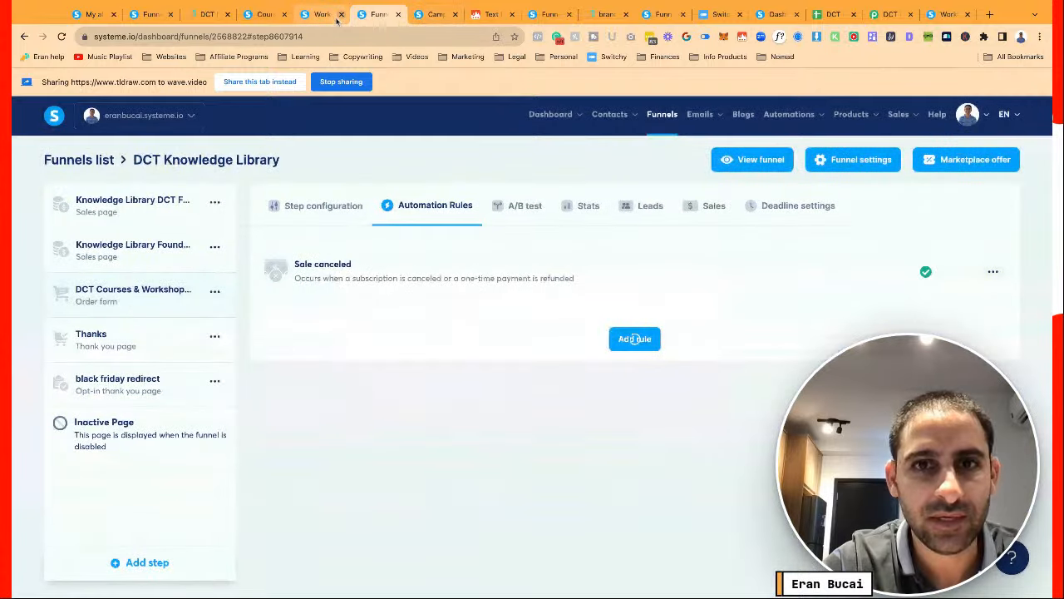
Activate the DCT Knowledge Library Courses (Buyer) workflow from the workflows list
{"action": "left_click", "coordinate": [321, 15]}
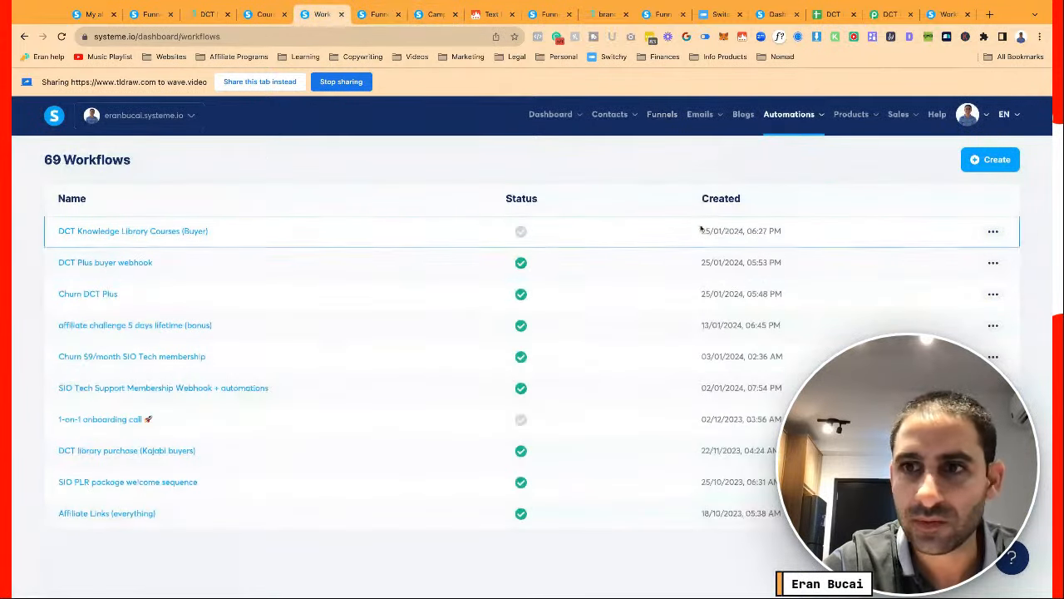
{"action": "left_click", "coordinate": [993, 231]}
{"action": "left_click", "coordinate": [893, 235]}
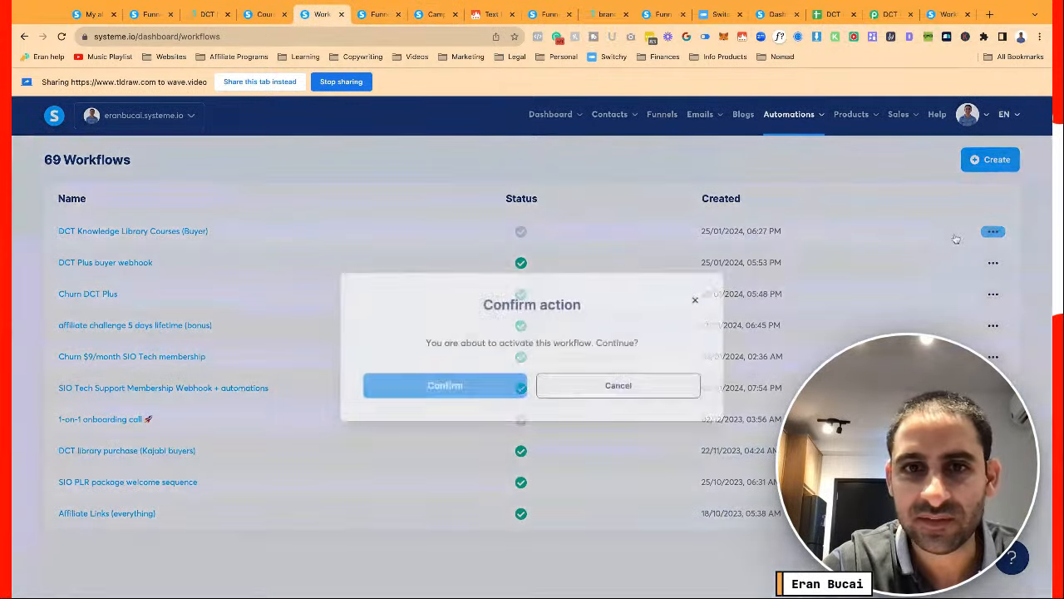
{"action": "left_click", "coordinate": [454, 386]}
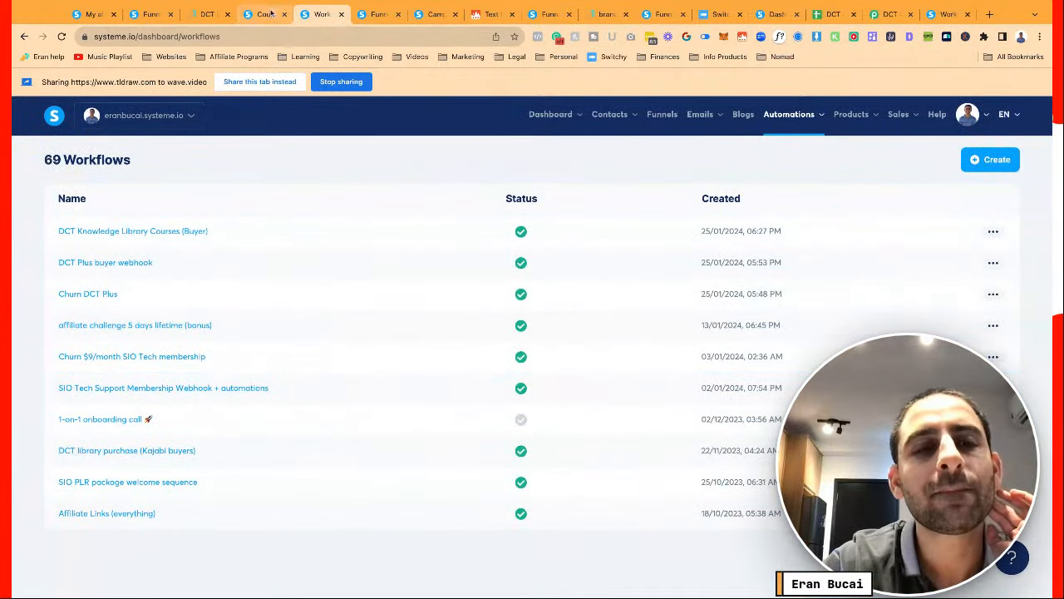
{"action": "left_click", "coordinate": [145, 14]}
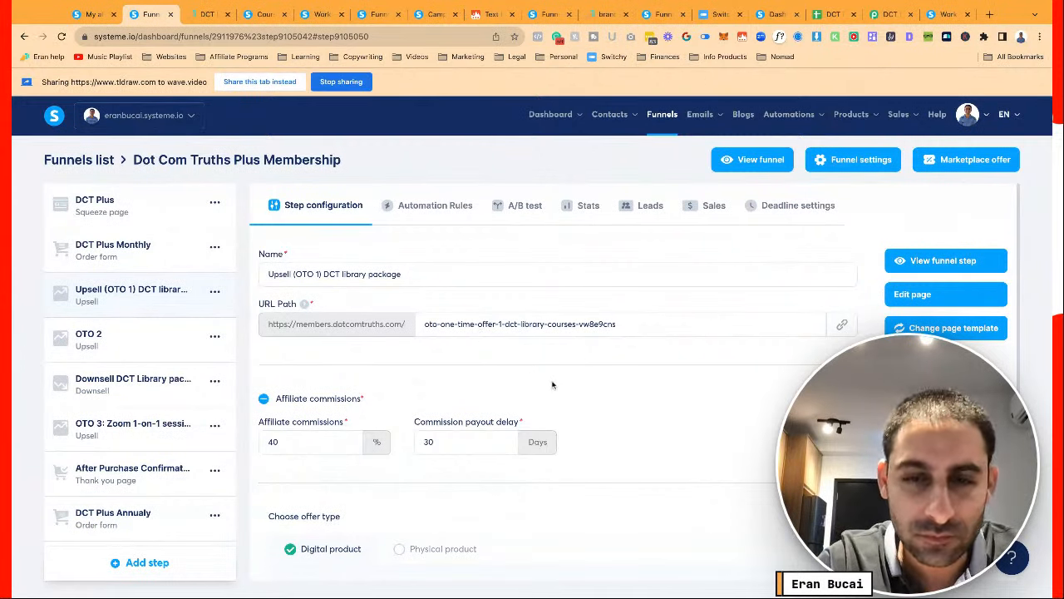
Glance at the upsell step's rules, then open the DCT Knowledge Library order step's Sale canceled rule
{"action": "scroll", "coordinate": [554, 383], "scroll_direction": "down", "scroll_amount": 5}
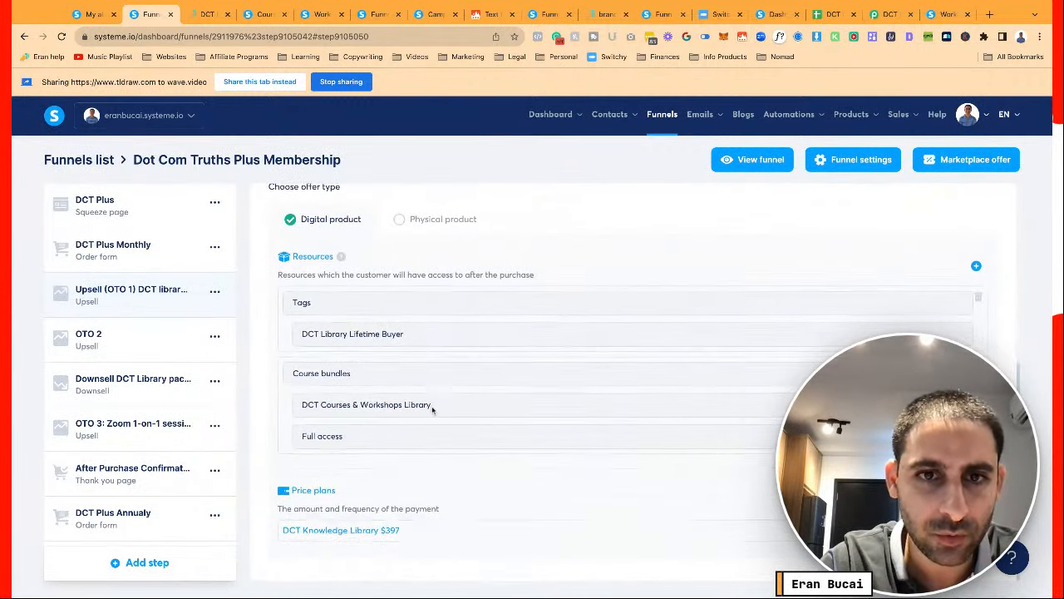
{"action": "scroll", "coordinate": [444, 405], "scroll_direction": "up", "scroll_amount": 5}
{"action": "left_click", "coordinate": [409, 200]}
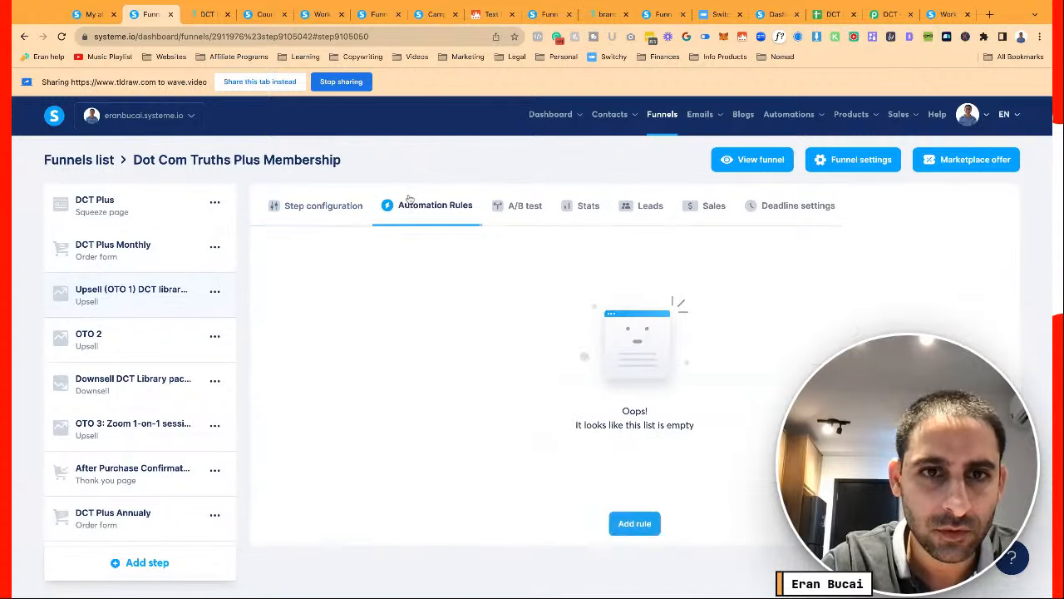
{"action": "left_click", "coordinate": [339, 208]}
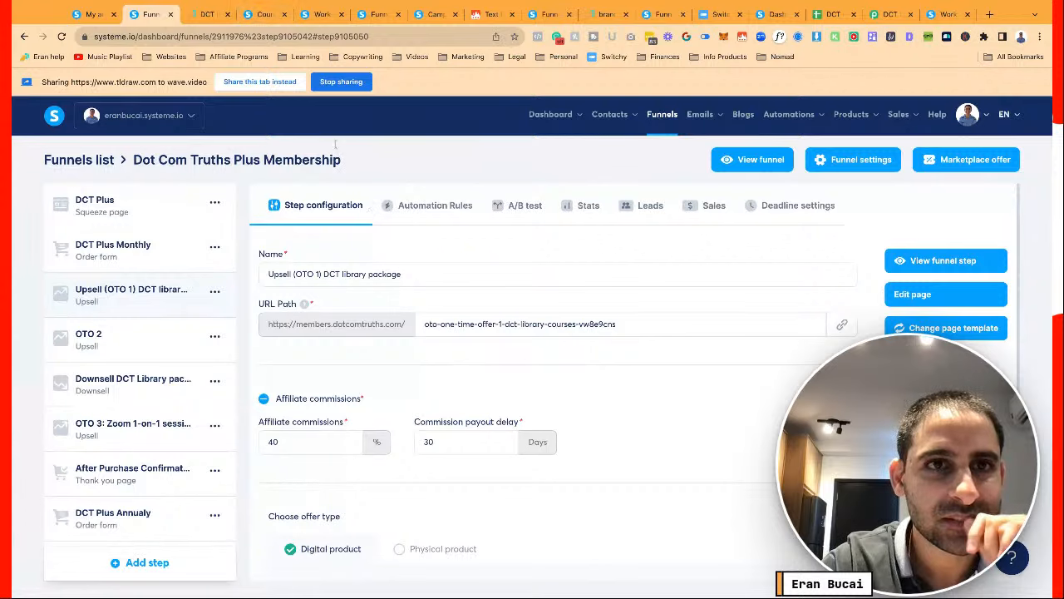
{"action": "left_click", "coordinate": [263, 14]}
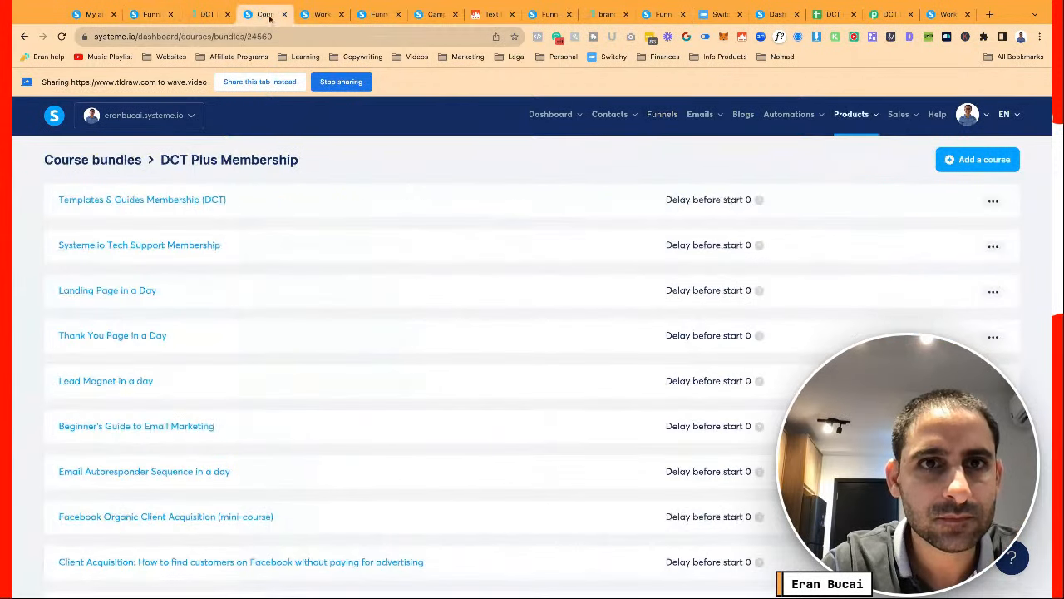
{"action": "left_click", "coordinate": [371, 14]}
{"action": "left_click", "coordinate": [325, 273]}
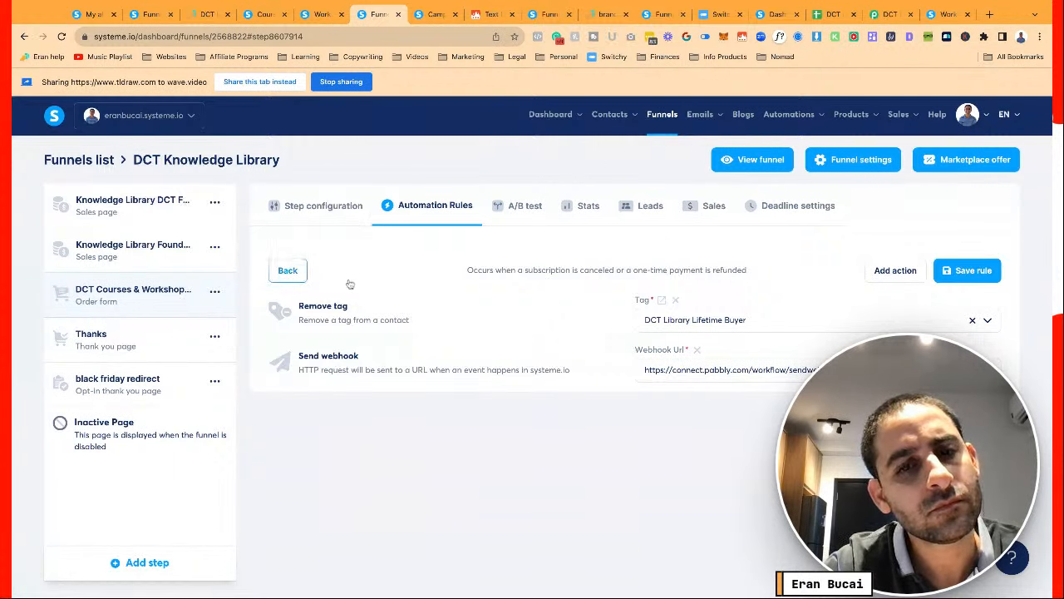
Select the Sale canceled rule's webhook URL and go back to the Dot Com Truths Plus Membership funnel tab
{"action": "triple_click", "coordinate": [686, 370]}
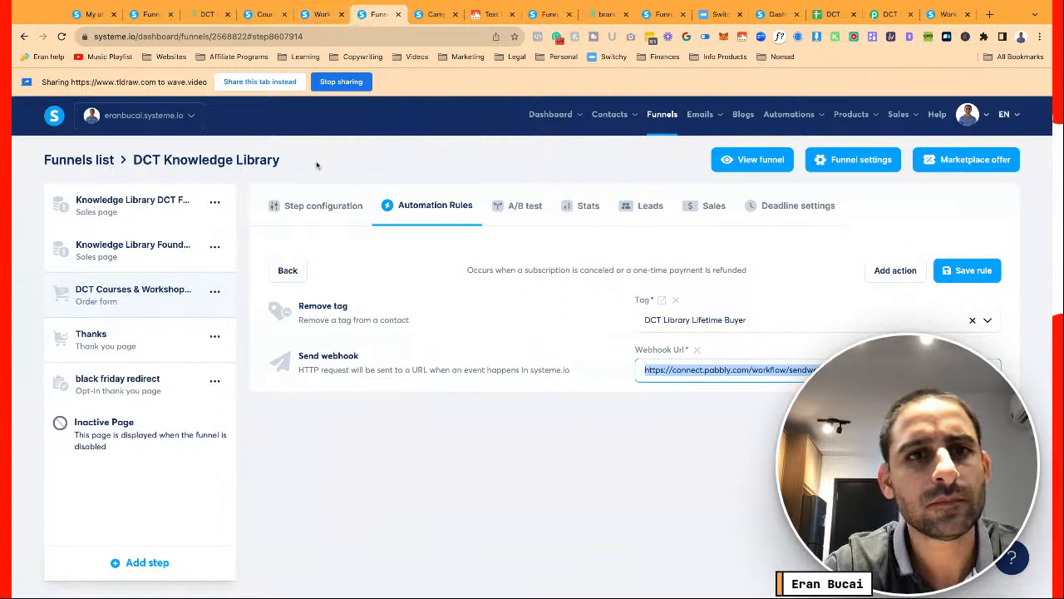
{"action": "left_click", "coordinate": [314, 17]}
{"action": "left_click", "coordinate": [265, 17]}
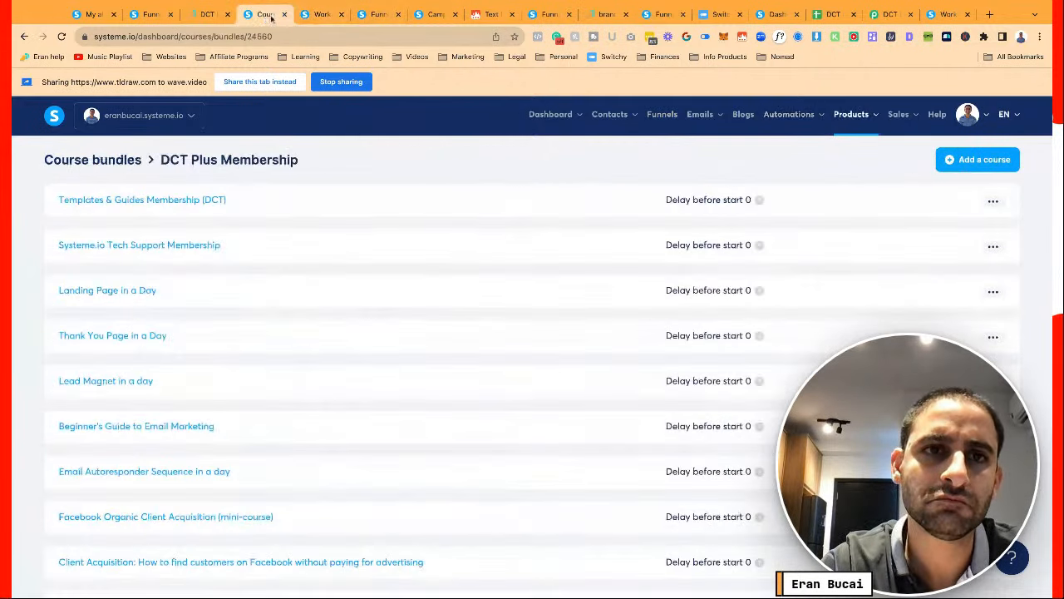
{"action": "left_click", "coordinate": [308, 17]}
{"action": "left_click", "coordinate": [145, 15]}
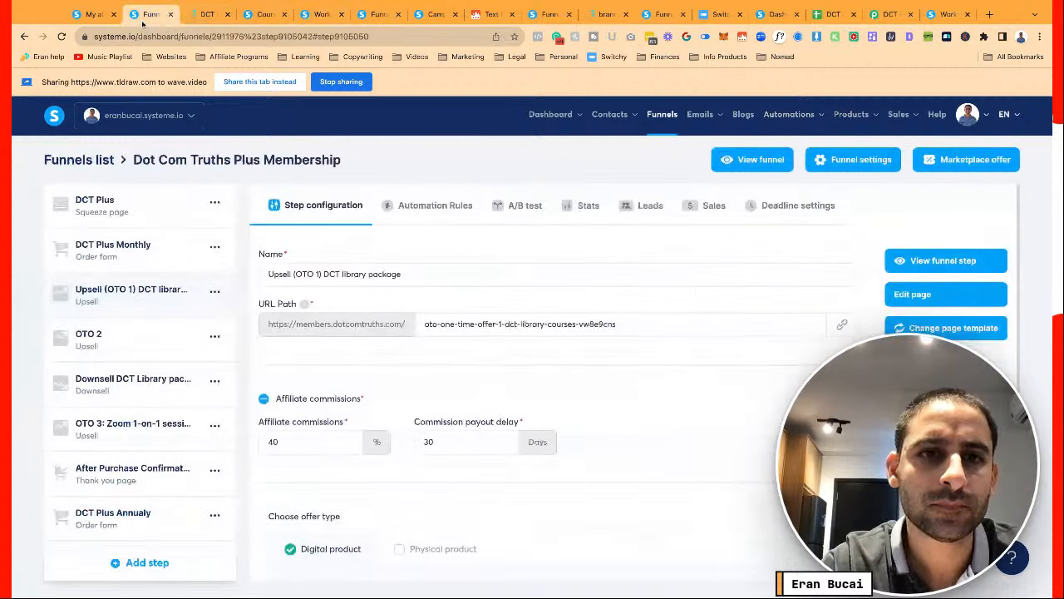
Add a Sale canceled rule to the upsell step with a Send webhook action using the copied URL
{"action": "left_click", "coordinate": [448, 205]}
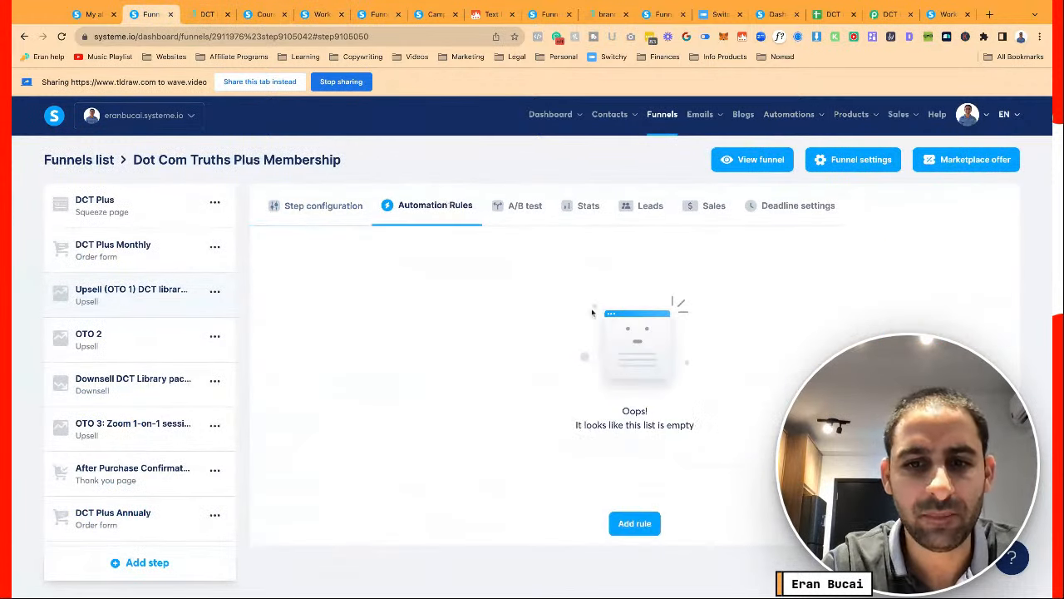
{"action": "left_click", "coordinate": [632, 523]}
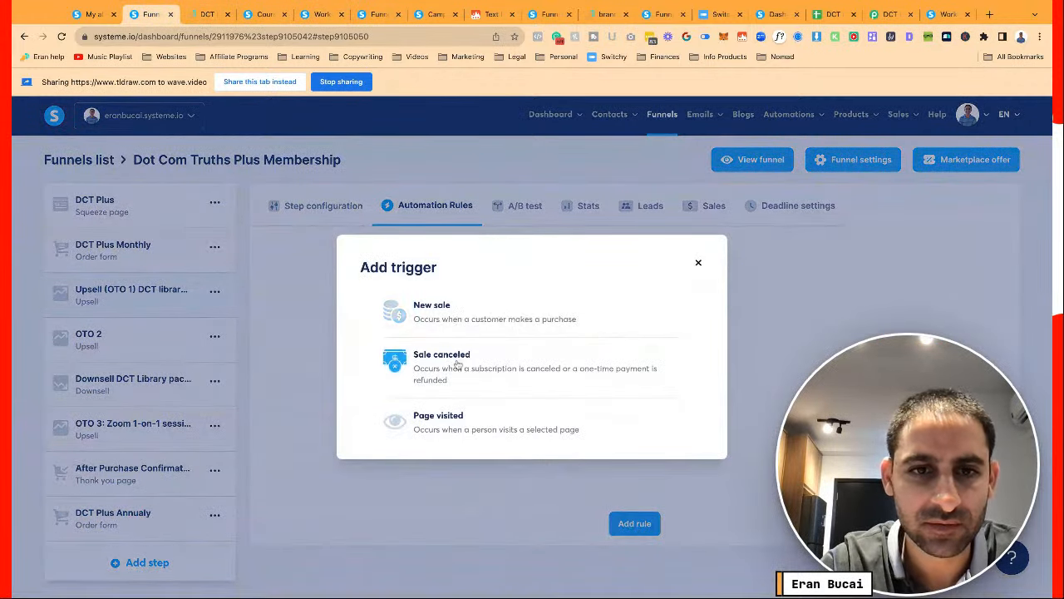
{"action": "left_click", "coordinate": [453, 357]}
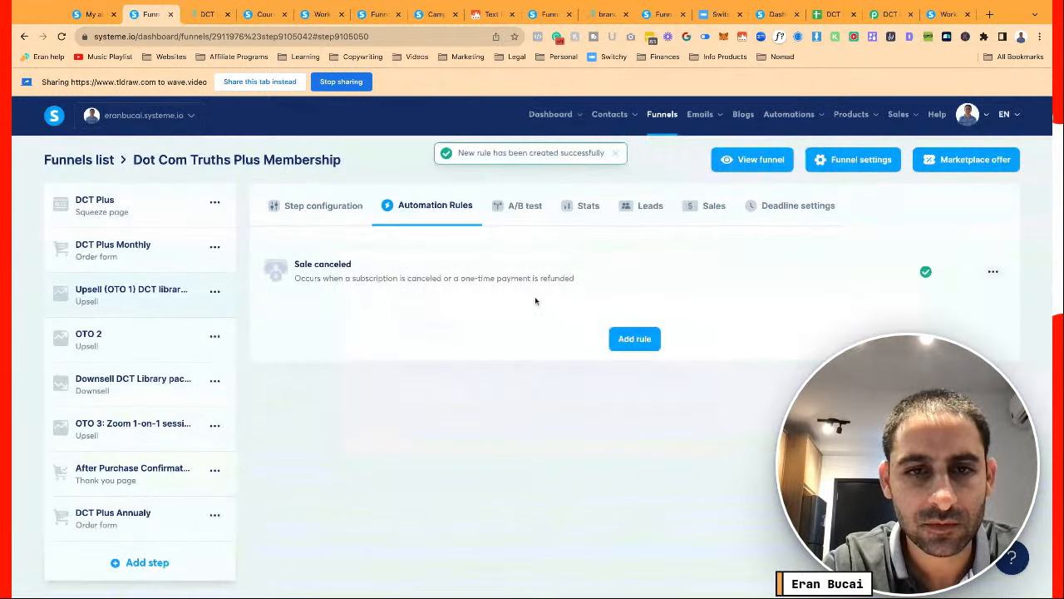
{"action": "left_click", "coordinate": [868, 274]}
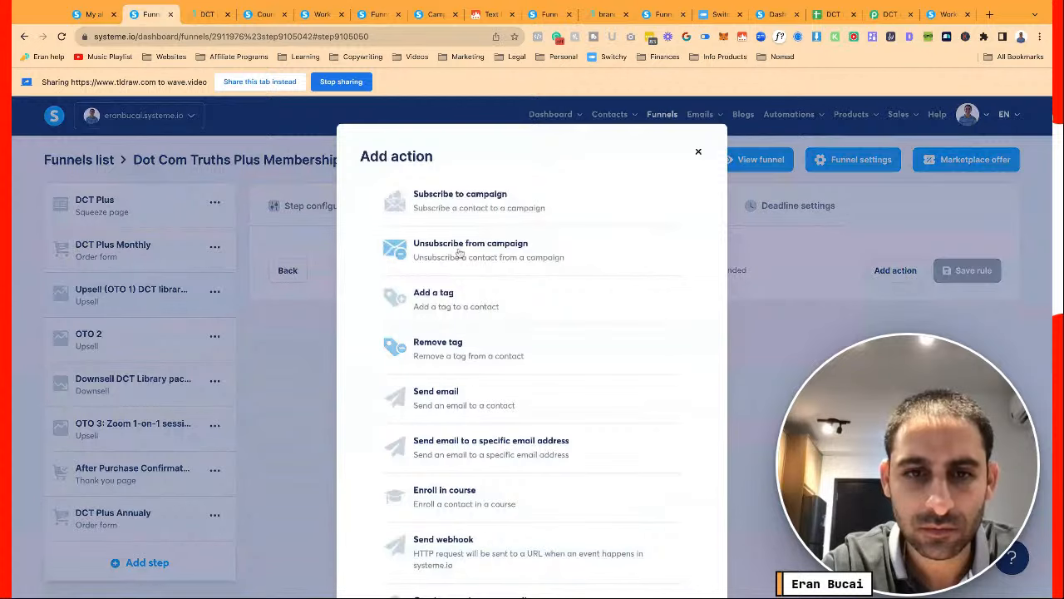
{"action": "scroll", "coordinate": [465, 471], "scroll_direction": "down", "scroll_amount": 1}
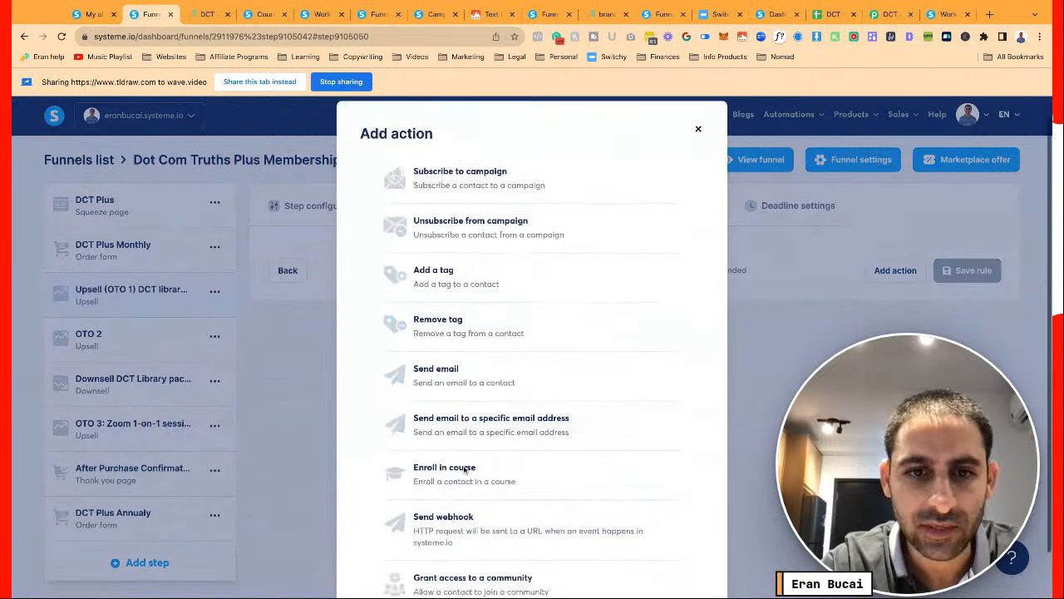
{"action": "left_click", "coordinate": [466, 524]}
{"action": "left_click", "coordinate": [695, 324]}
{"action": "key", "text": "ctrl+v"}
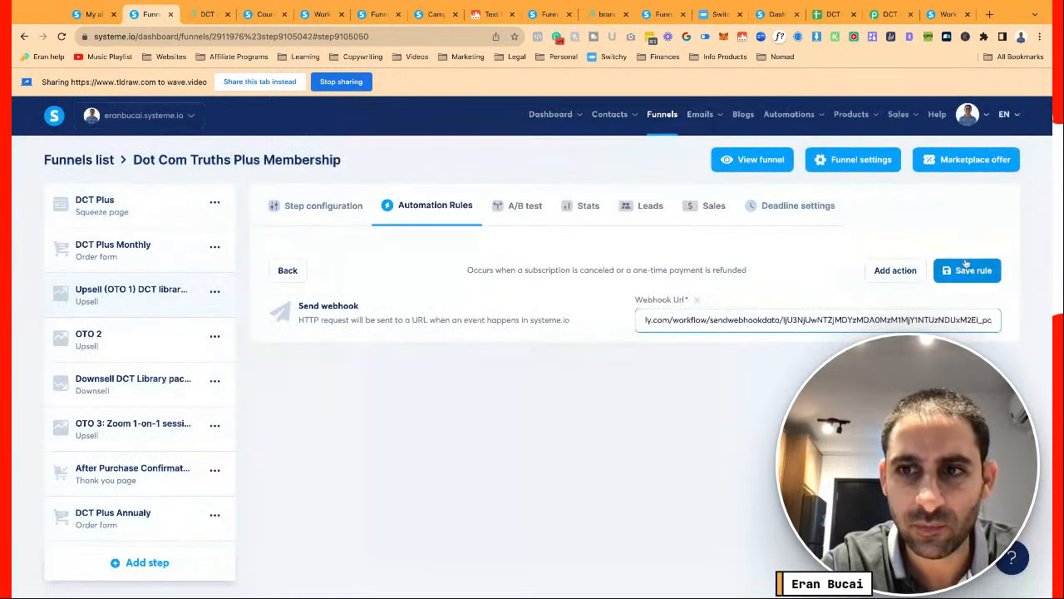
{"action": "left_click", "coordinate": [967, 270]}
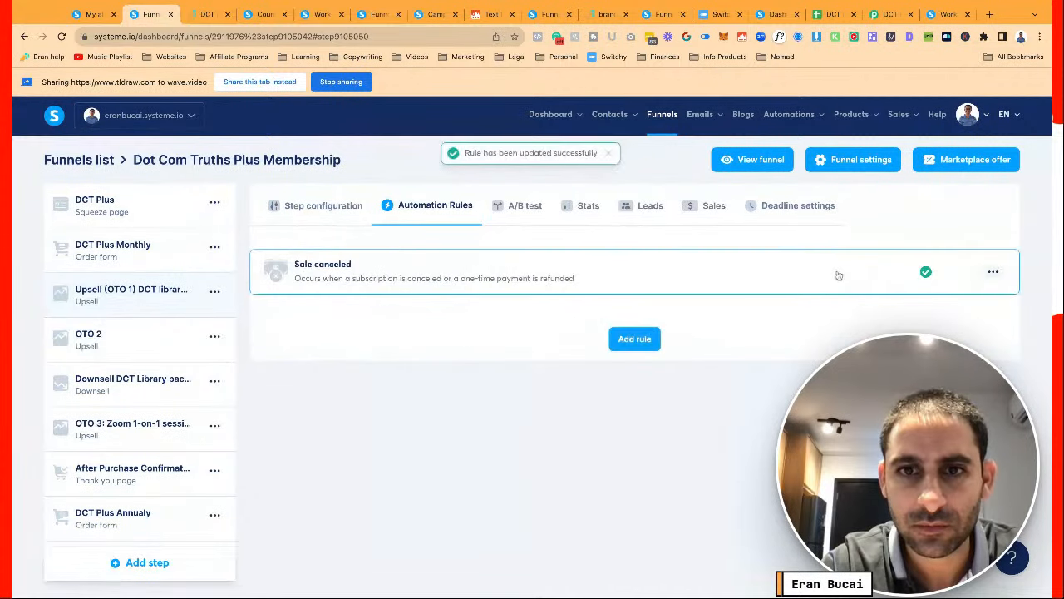
Add a Remove tag action for DCT Library Lifetime Buyer to that rule and save it
{"action": "left_click", "coordinate": [724, 280]}
{"action": "left_click", "coordinate": [882, 271]}
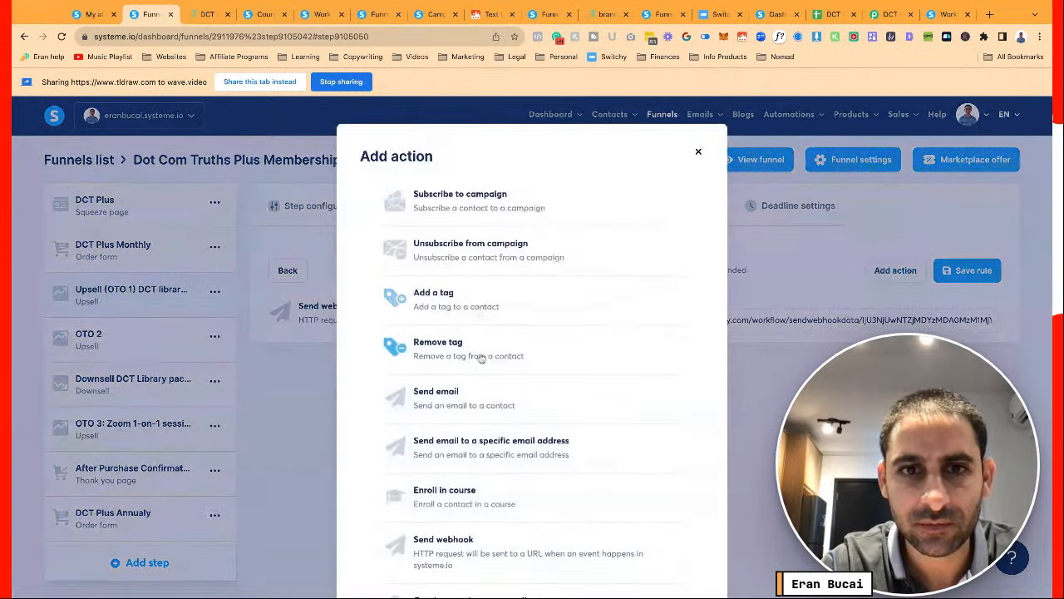
{"action": "left_click", "coordinate": [475, 350]}
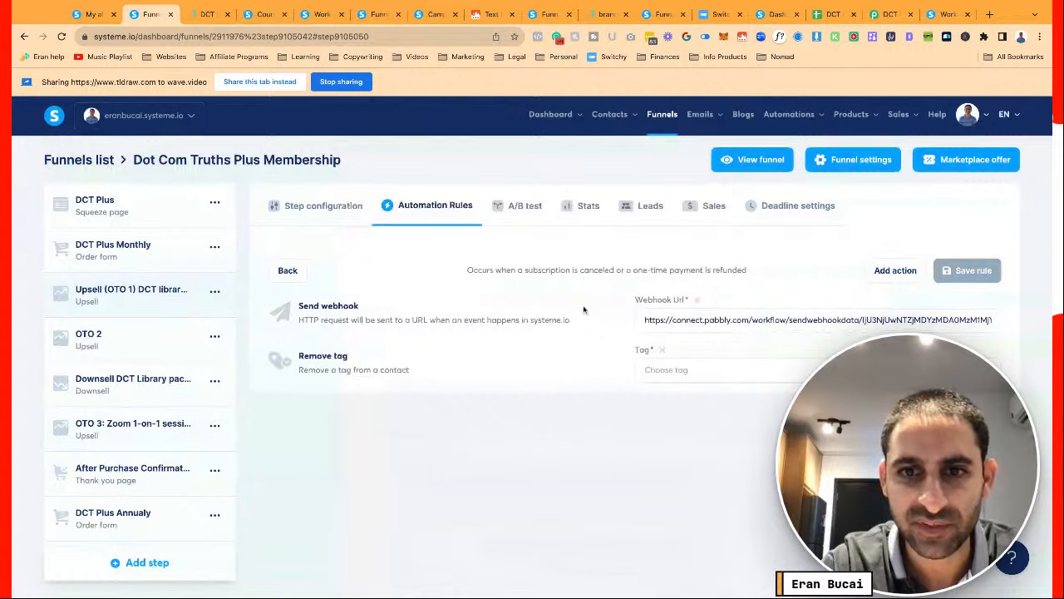
{"action": "left_click", "coordinate": [682, 369]}
{"action": "type", "text": "librar"}
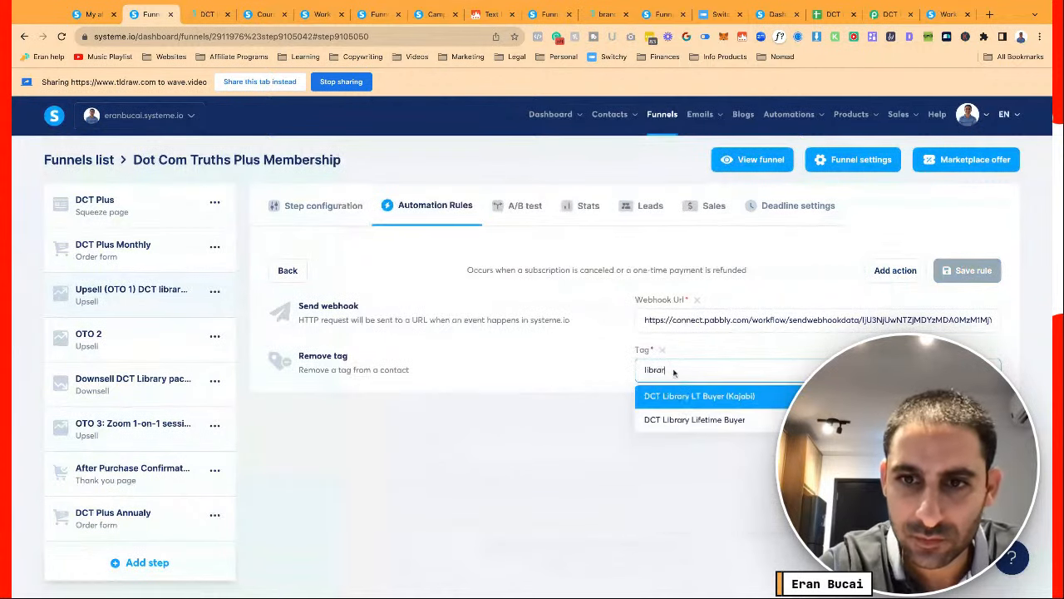
{"action": "left_click", "coordinate": [681, 417]}
{"action": "left_click", "coordinate": [986, 271]}
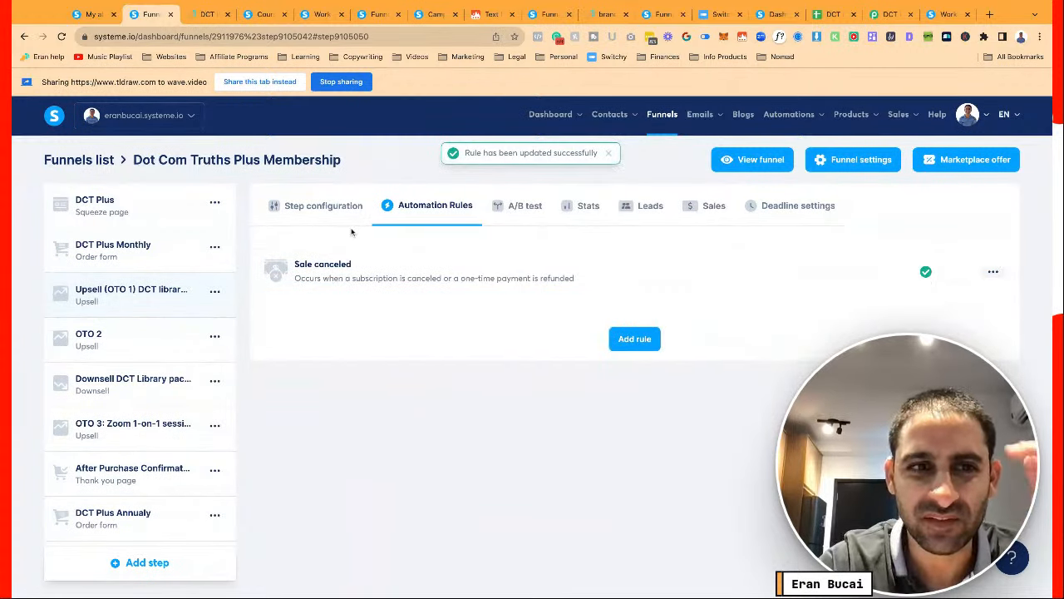
{"action": "left_click", "coordinate": [325, 206]}
Scroll through the upsell's Resources and Price plans: Lifetime Buyer tag, two course bundles, $397 plan
{"action": "scroll", "coordinate": [472, 425], "scroll_direction": "down", "scroll_amount": 3}
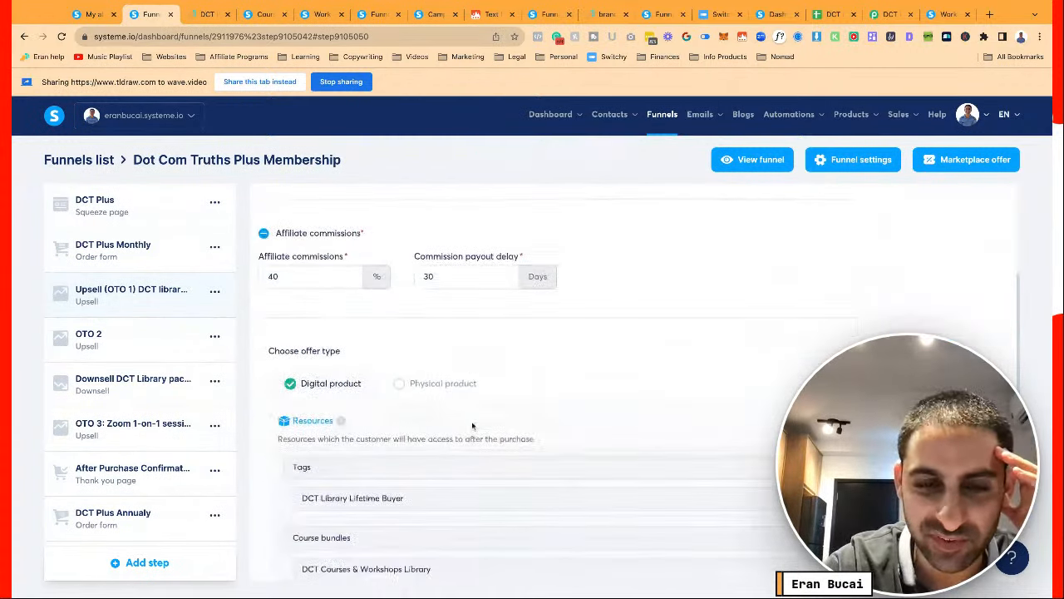
{"action": "scroll", "coordinate": [439, 362], "scroll_direction": "down", "scroll_amount": 2}
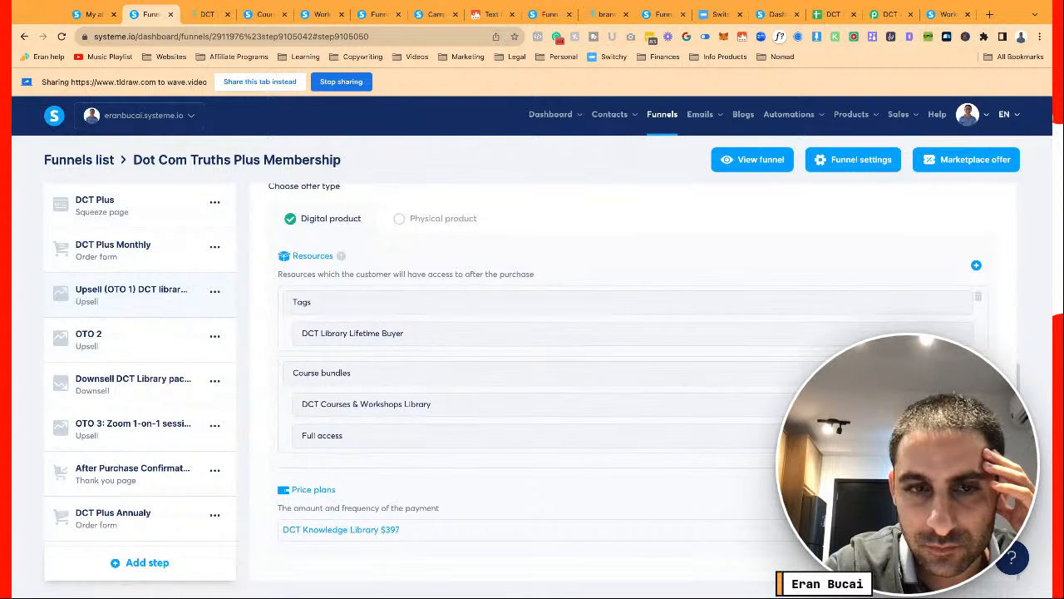
{"action": "scroll", "coordinate": [632, 374], "scroll_direction": "up", "scroll_amount": 1}
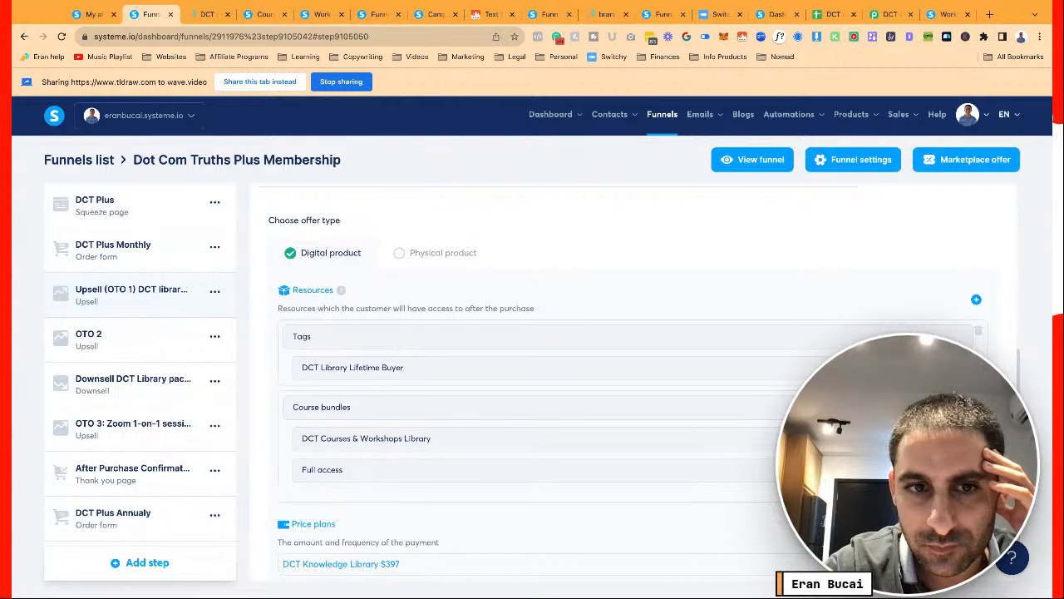
{"action": "scroll", "coordinate": [632, 374], "scroll_direction": "up", "scroll_amount": 4}
{"action": "scroll", "coordinate": [632, 374], "scroll_direction": "down", "scroll_amount": 5}
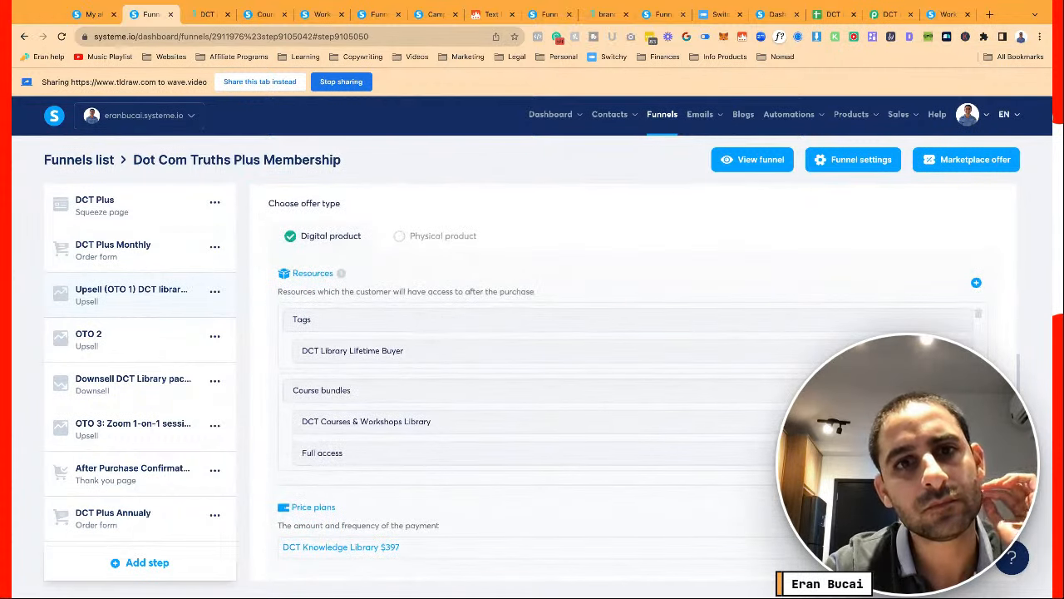
{"action": "scroll", "coordinate": [632, 374], "scroll_direction": "up", "scroll_amount": 4}
Review OTO 2's Sales Funnel Workshop price plan, then open the Downsell DCT Library package $67 x8 step
{"action": "left_click", "coordinate": [133, 339]}
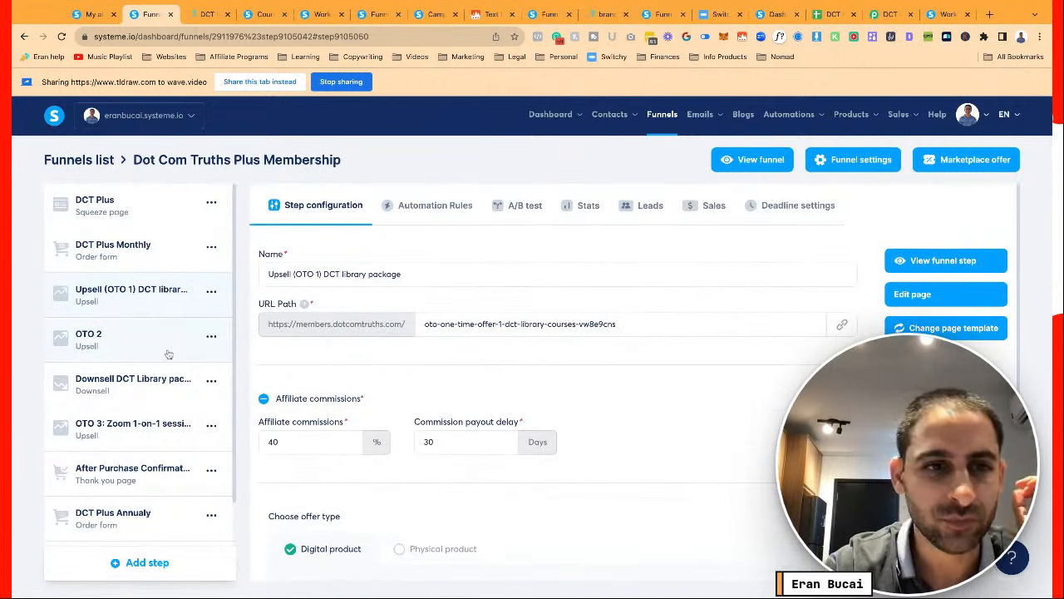
{"action": "scroll", "coordinate": [508, 379], "scroll_direction": "down", "scroll_amount": 5}
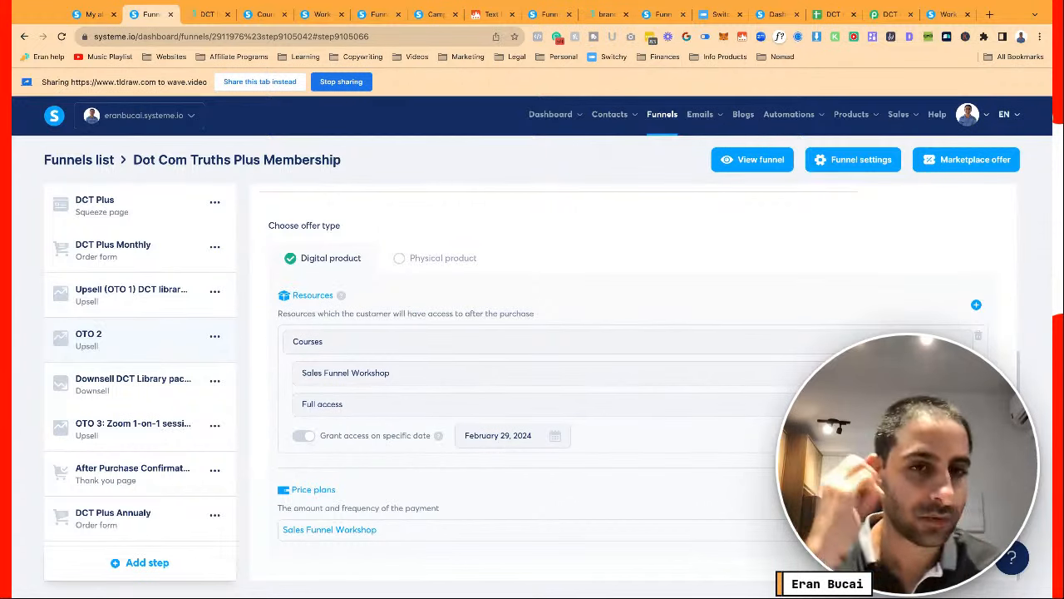
{"action": "mouse_move", "coordinate": [312, 532]}
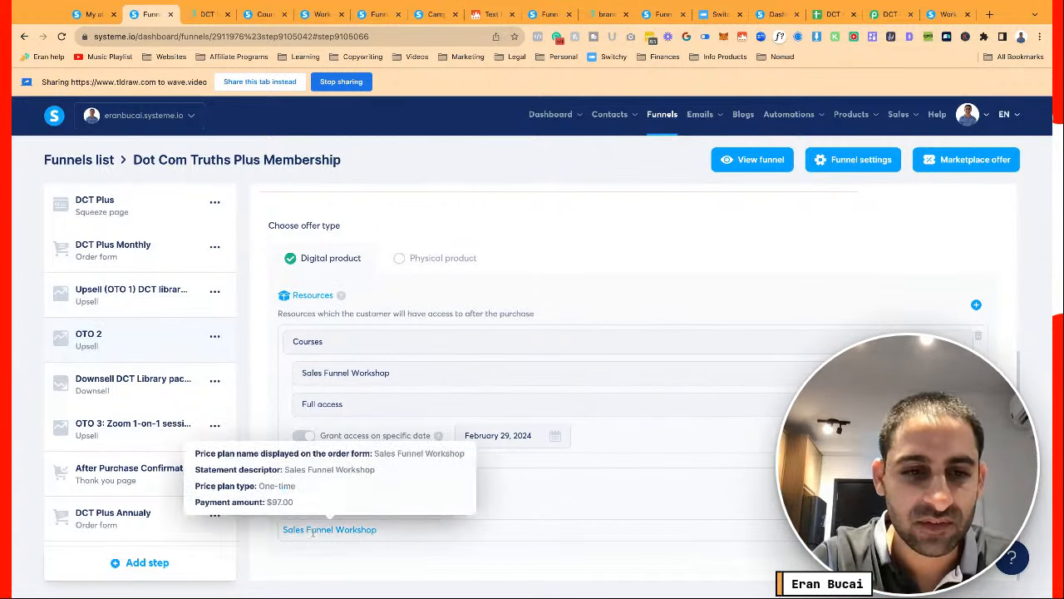
{"action": "scroll", "coordinate": [249, 363], "scroll_direction": "up", "scroll_amount": 3}
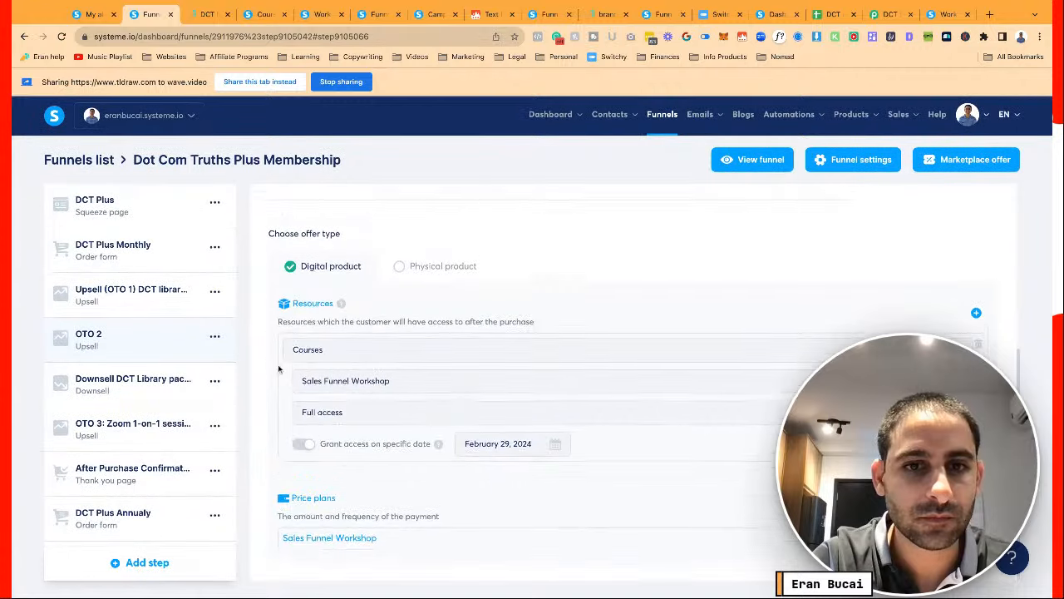
{"action": "scroll", "coordinate": [279, 368], "scroll_direction": "up", "scroll_amount": 2}
{"action": "scroll", "coordinate": [279, 368], "scroll_direction": "down", "scroll_amount": 4}
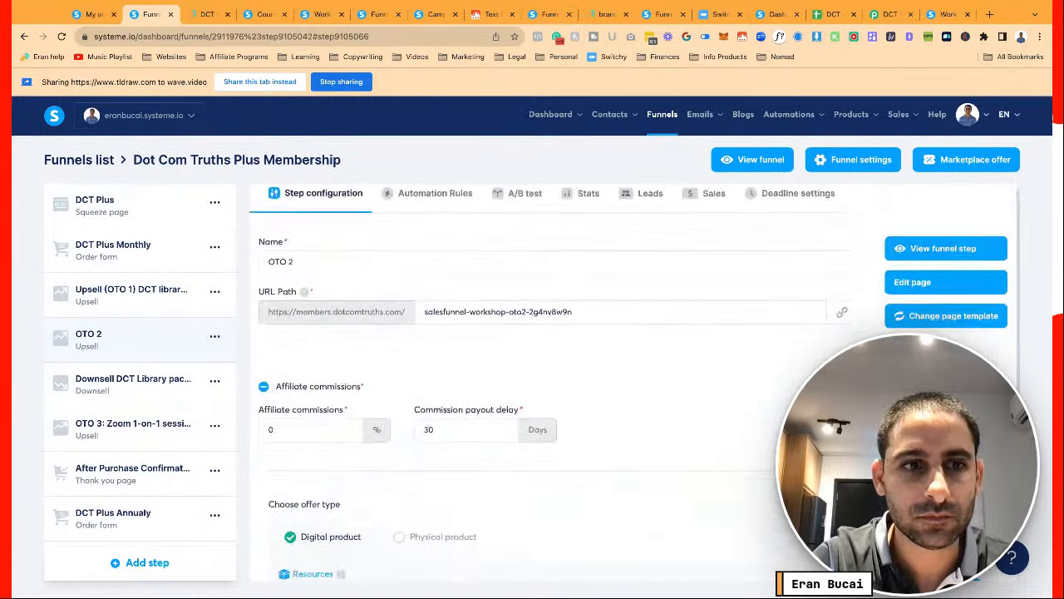
{"action": "left_click", "coordinate": [130, 388]}
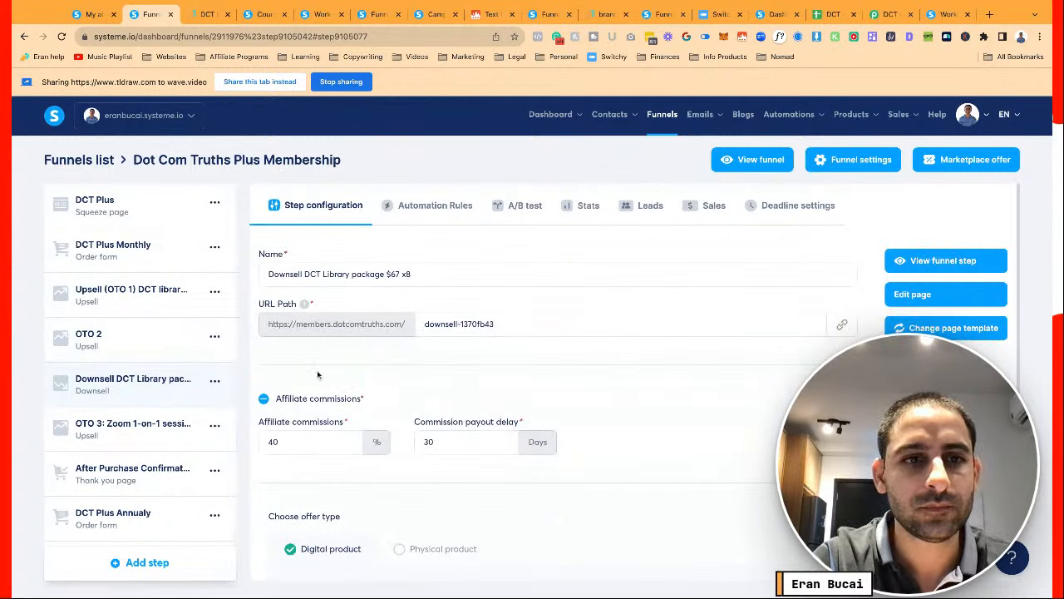
Add a Sale canceled rule to the downsell step with a Send webhook action using the Pabbly URL
{"action": "left_click", "coordinate": [433, 207]}
{"action": "left_click", "coordinate": [647, 523]}
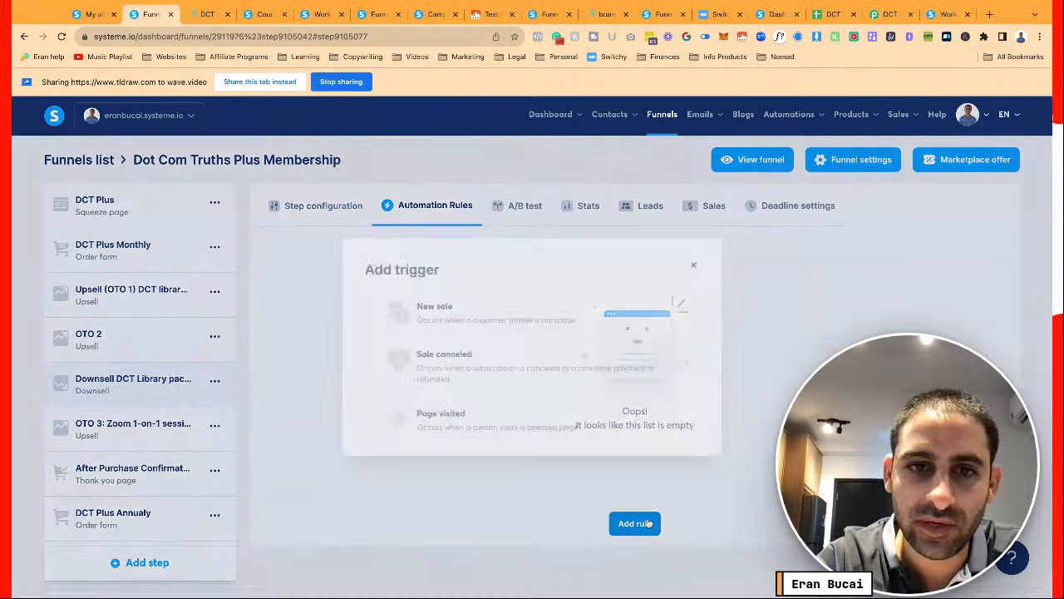
{"action": "left_click", "coordinate": [481, 364]}
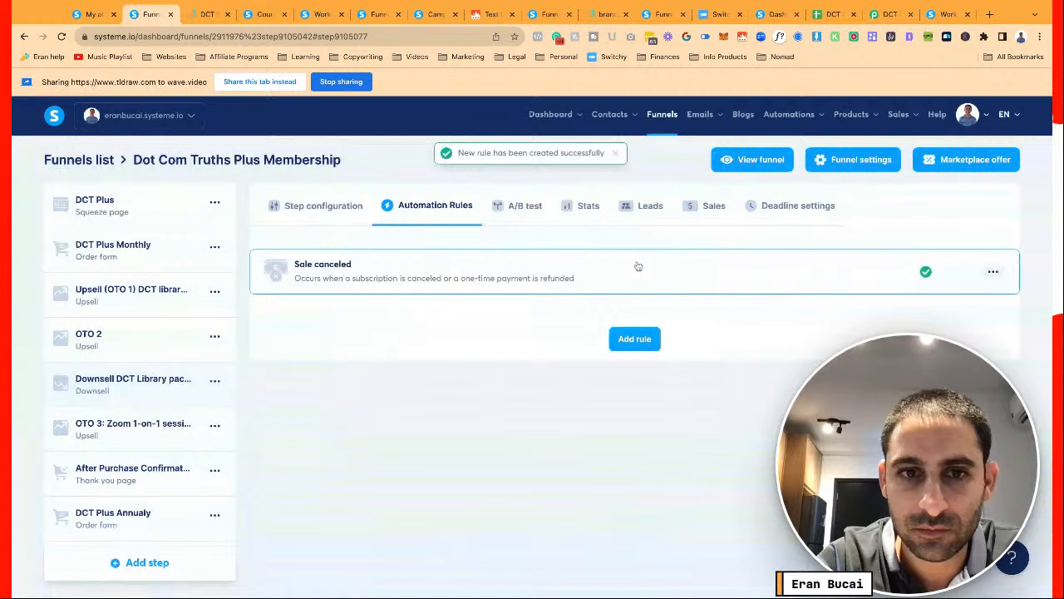
{"action": "left_click", "coordinate": [636, 266]}
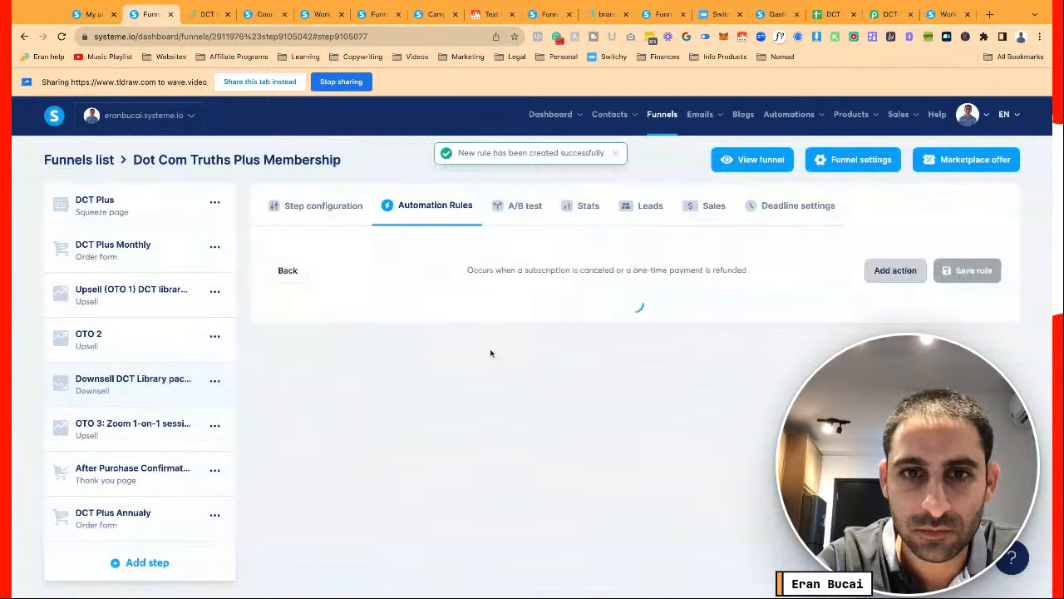
{"action": "left_click", "coordinate": [895, 271]}
{"action": "scroll", "coordinate": [483, 503], "scroll_direction": "down", "scroll_amount": 2}
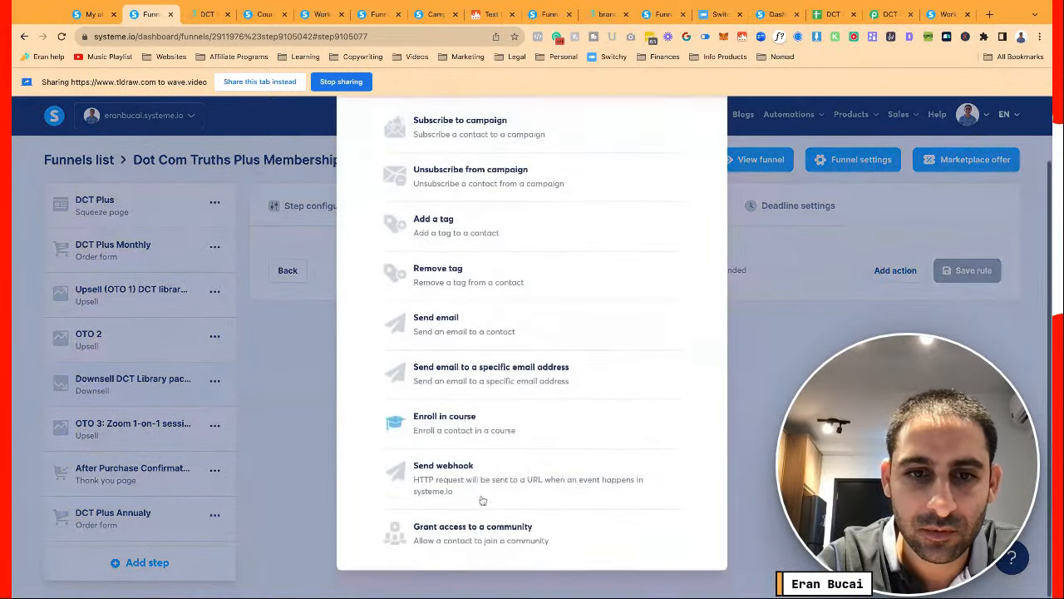
{"action": "left_click", "coordinate": [482, 499]}
{"action": "left_click", "coordinate": [748, 319]}
{"action": "key", "text": "ctrl+v"}
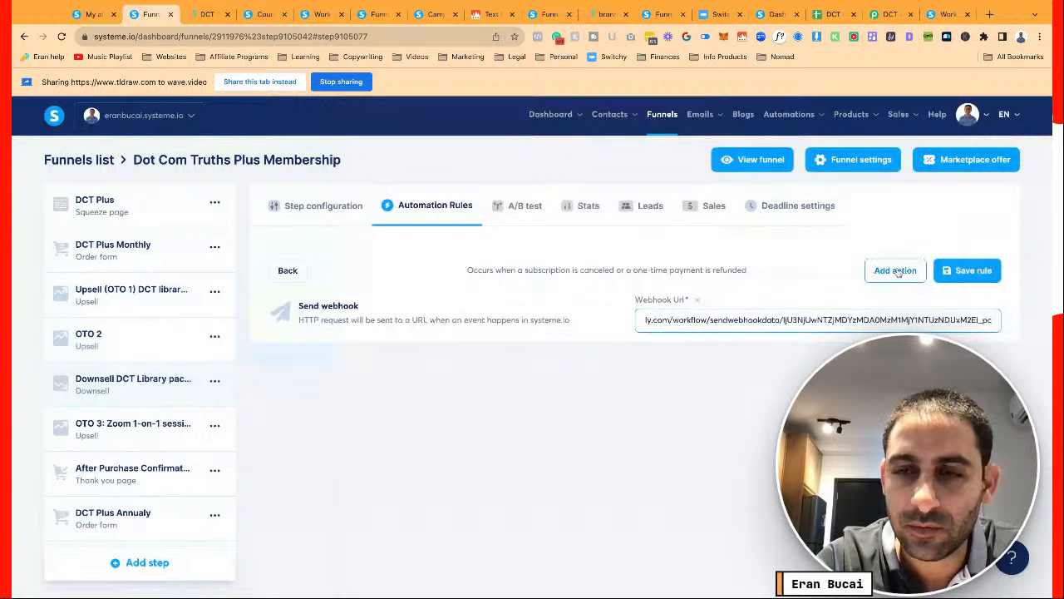
Add a Remove tag action for DCT Library Lifetime Buyer to the rule and save it
{"action": "left_click", "coordinate": [895, 271]}
{"action": "left_click", "coordinate": [505, 308]}
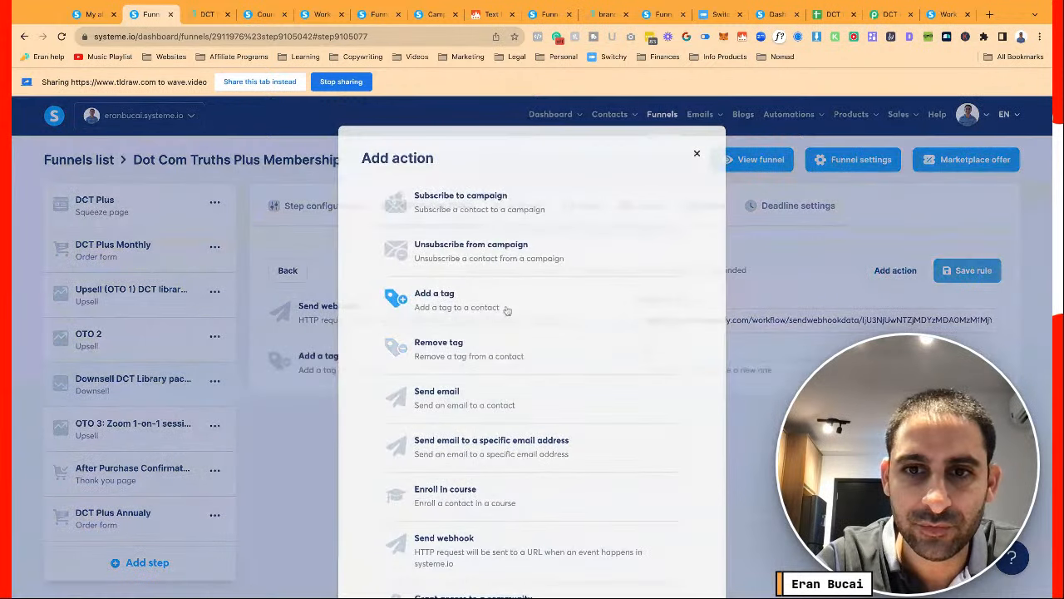
{"action": "left_click", "coordinate": [661, 350]}
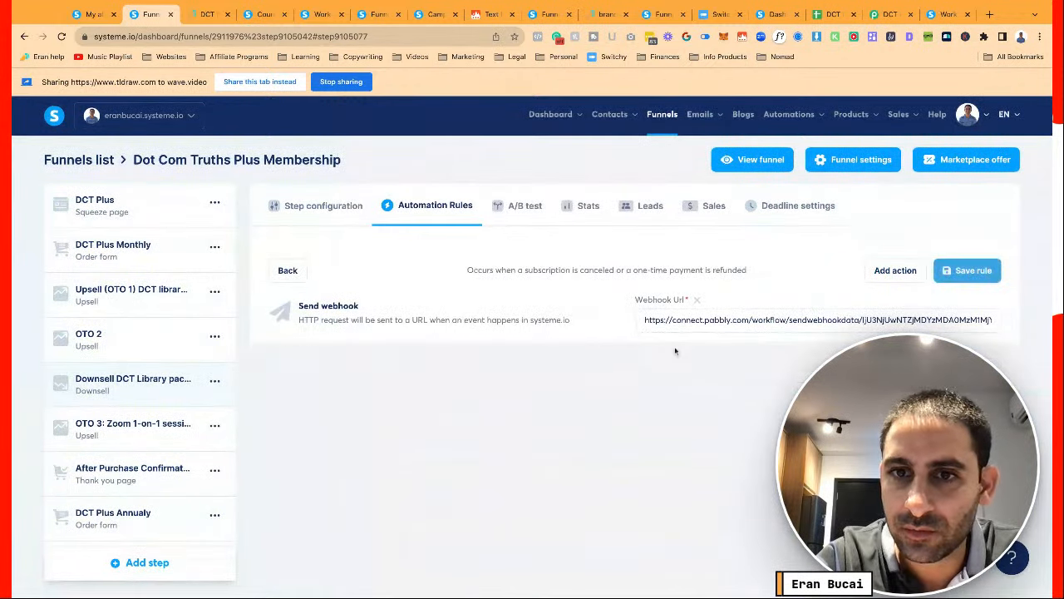
{"action": "left_click", "coordinate": [895, 270]}
{"action": "left_click", "coordinate": [462, 358]}
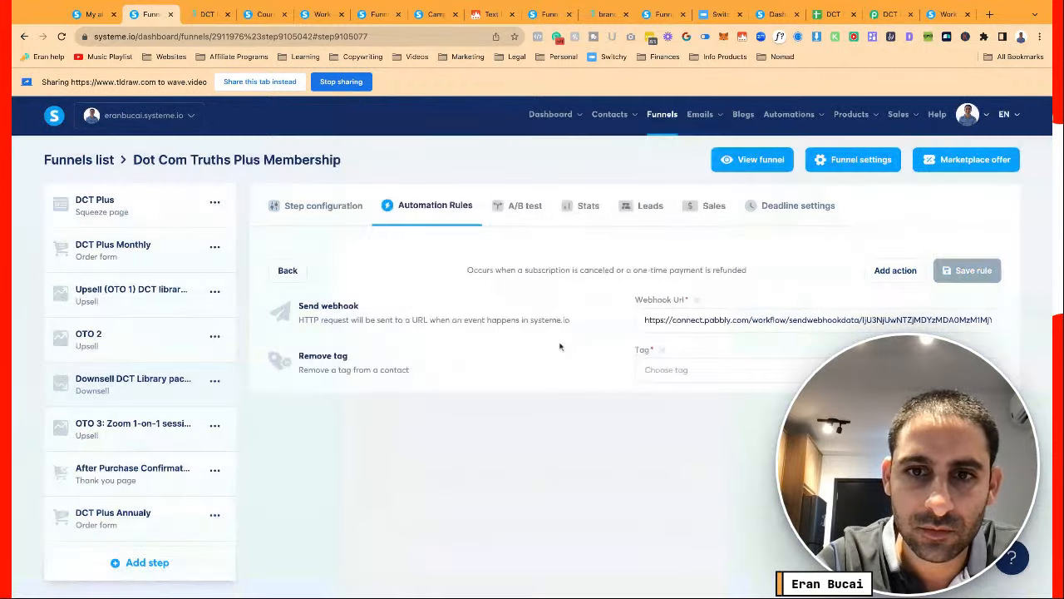
{"action": "left_click", "coordinate": [645, 369]}
{"action": "type", "text": "dct"}
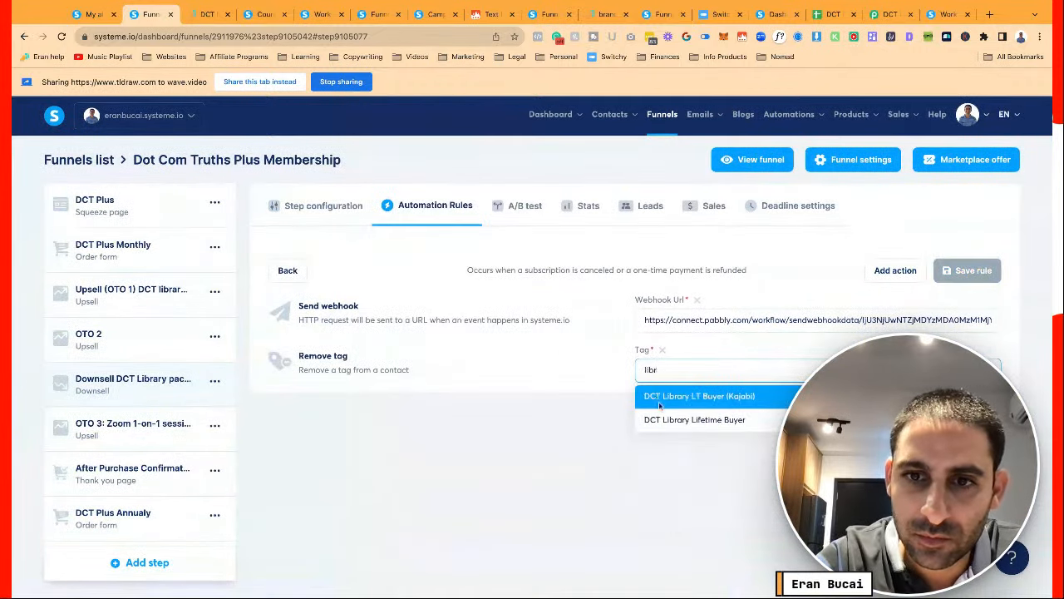
{"action": "left_click", "coordinate": [675, 416]}
{"action": "left_click", "coordinate": [964, 270]}
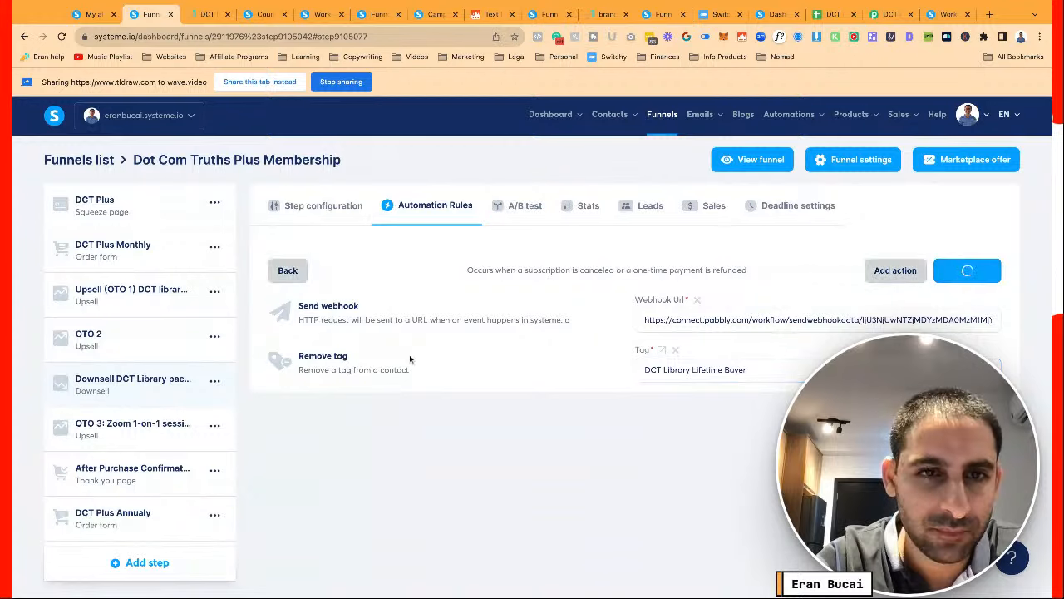
{"action": "left_click", "coordinate": [328, 209]}
Add the DCT Library Lifetime Buyer tag as a resource on the downsell step and save it
{"action": "scroll", "coordinate": [385, 384], "scroll_direction": "down", "scroll_amount": 2}
{"action": "scroll", "coordinate": [385, 384], "scroll_direction": "down", "scroll_amount": 1}
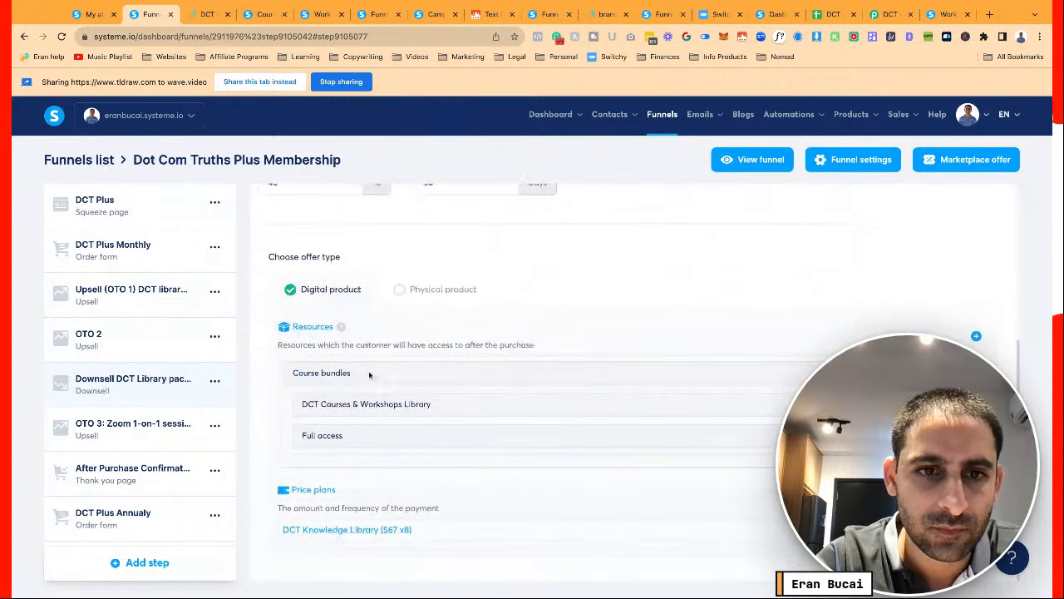
{"action": "left_click", "coordinate": [976, 337]}
{"action": "left_click", "coordinate": [416, 373]}
{"action": "type", "text": "t"}
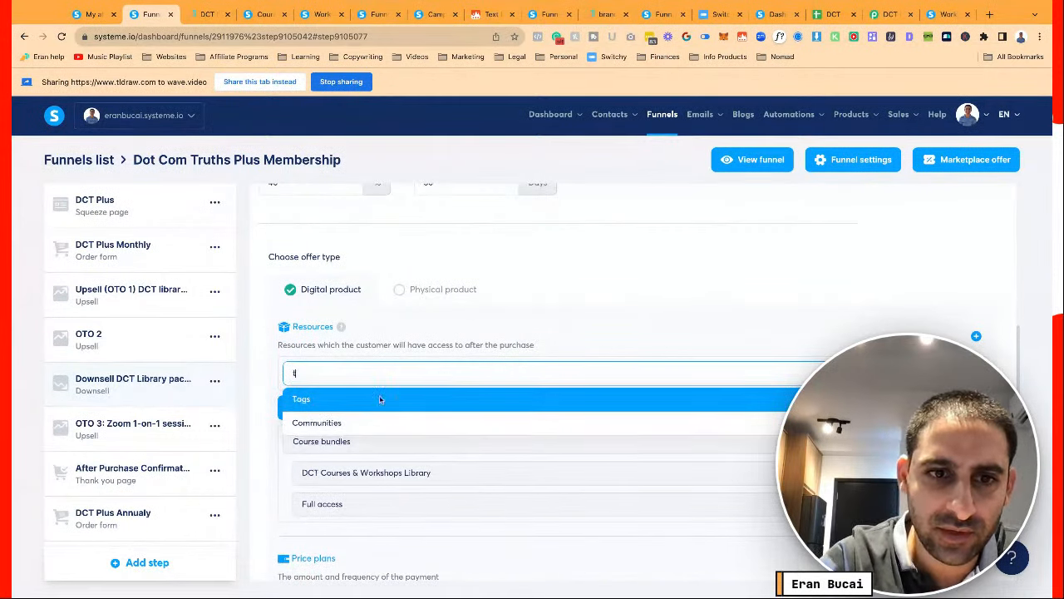
{"action": "left_click", "coordinate": [379, 399]}
{"action": "left_click", "coordinate": [364, 405]}
{"action": "type", "text": "libra"}
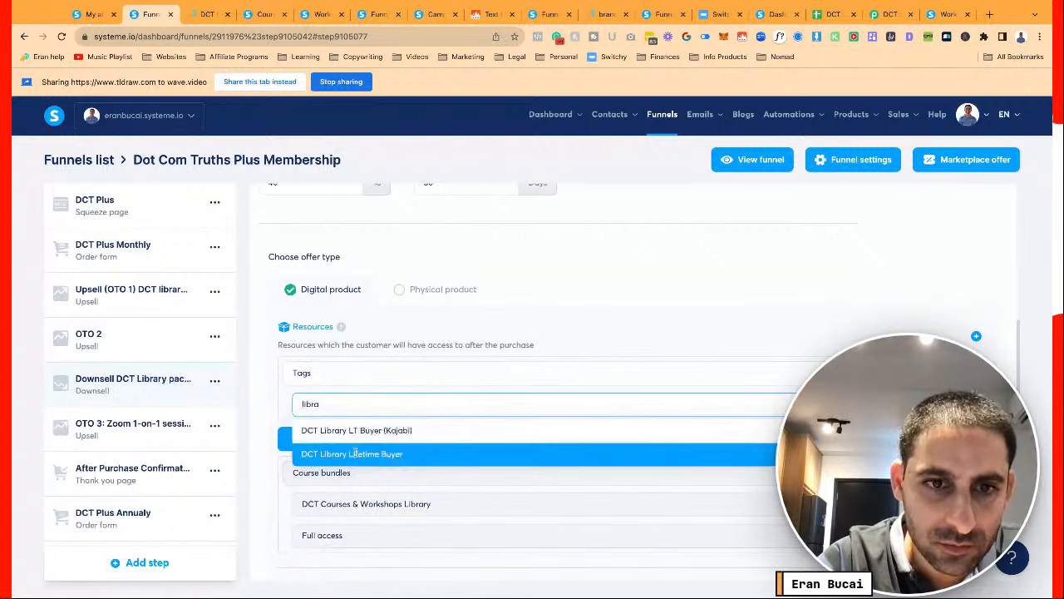
{"action": "left_click", "coordinate": [363, 448]}
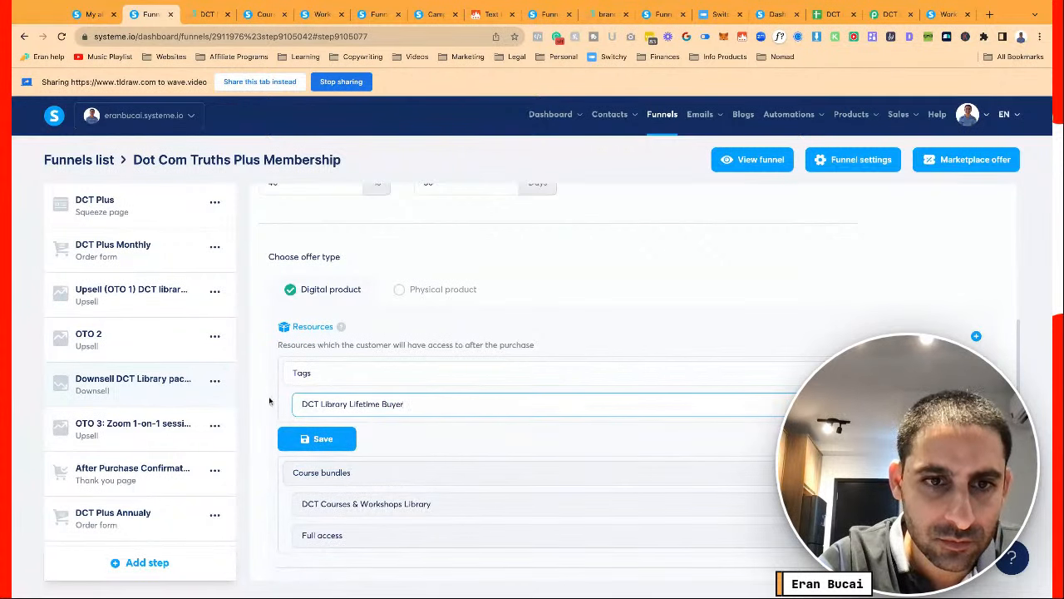
{"action": "left_click", "coordinate": [316, 438]}
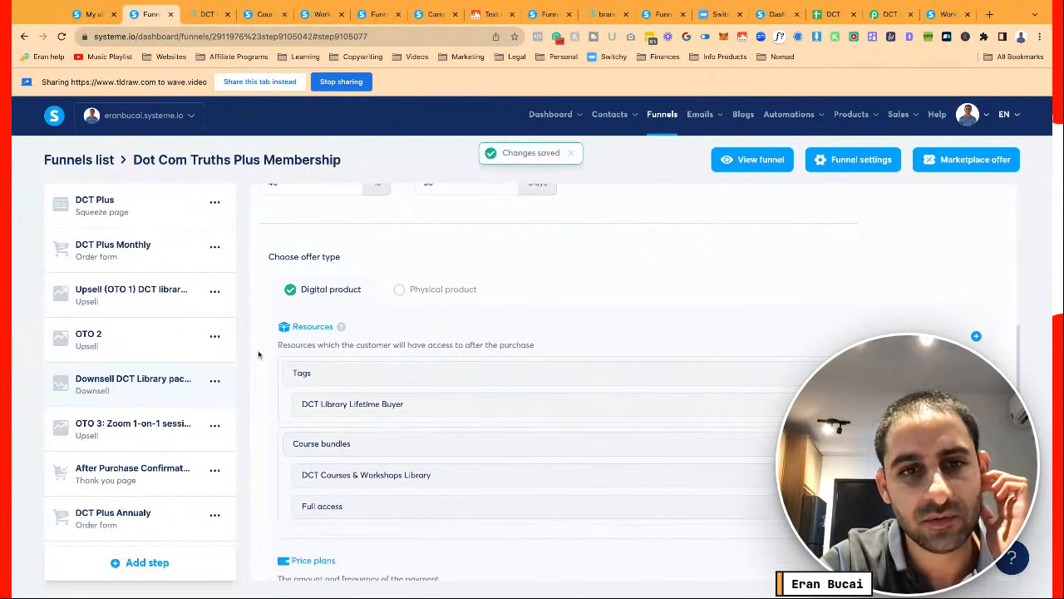
{"action": "scroll", "coordinate": [258, 354], "scroll_direction": "down", "scroll_amount": 1}
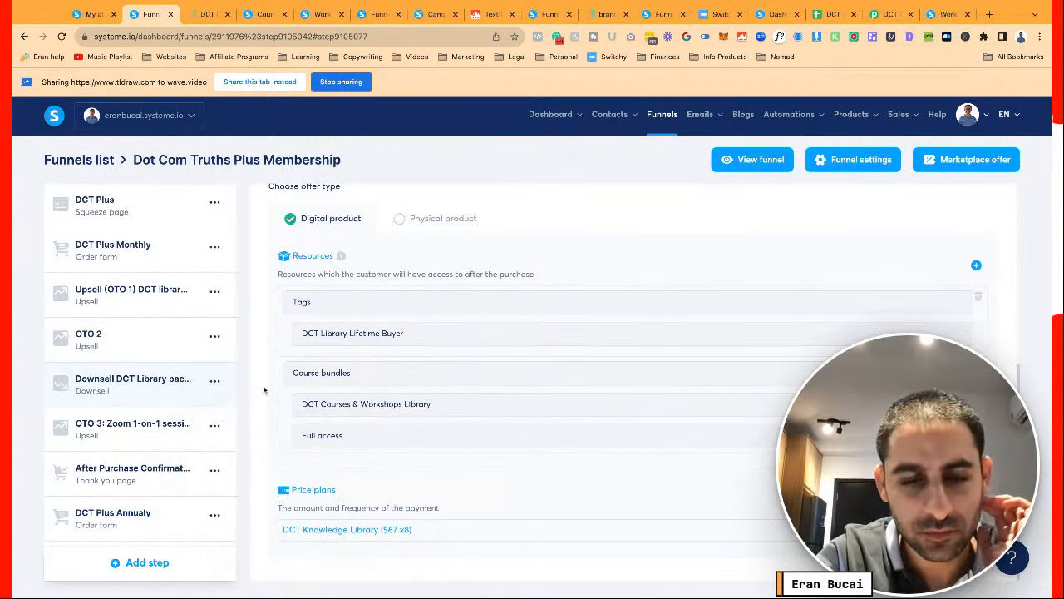
Inspect the OTO 3 step's settings
{"action": "left_click", "coordinate": [196, 381]}
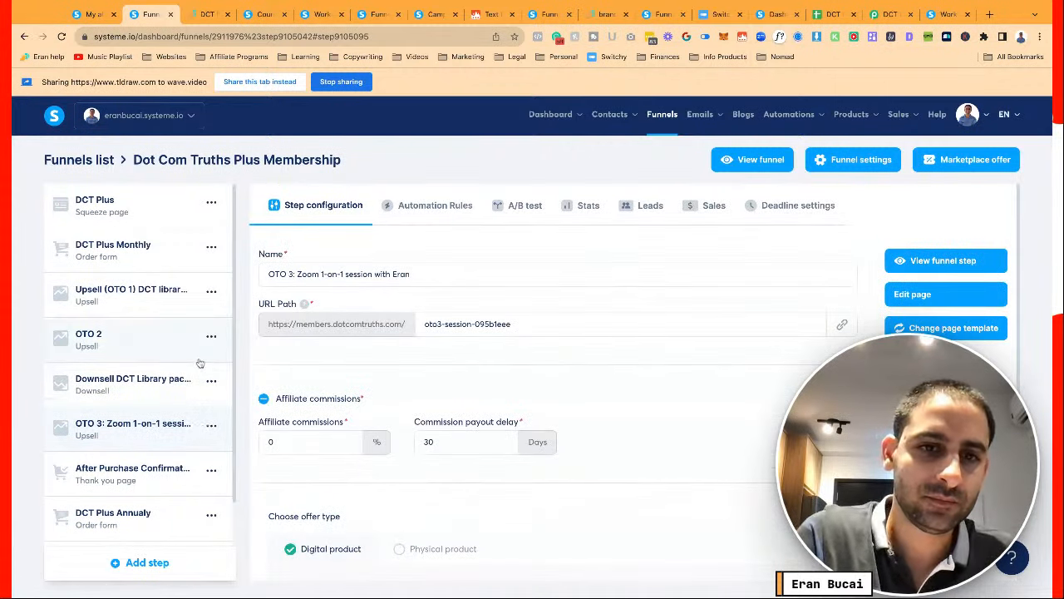
{"action": "scroll", "coordinate": [554, 442], "scroll_direction": "down", "scroll_amount": 3}
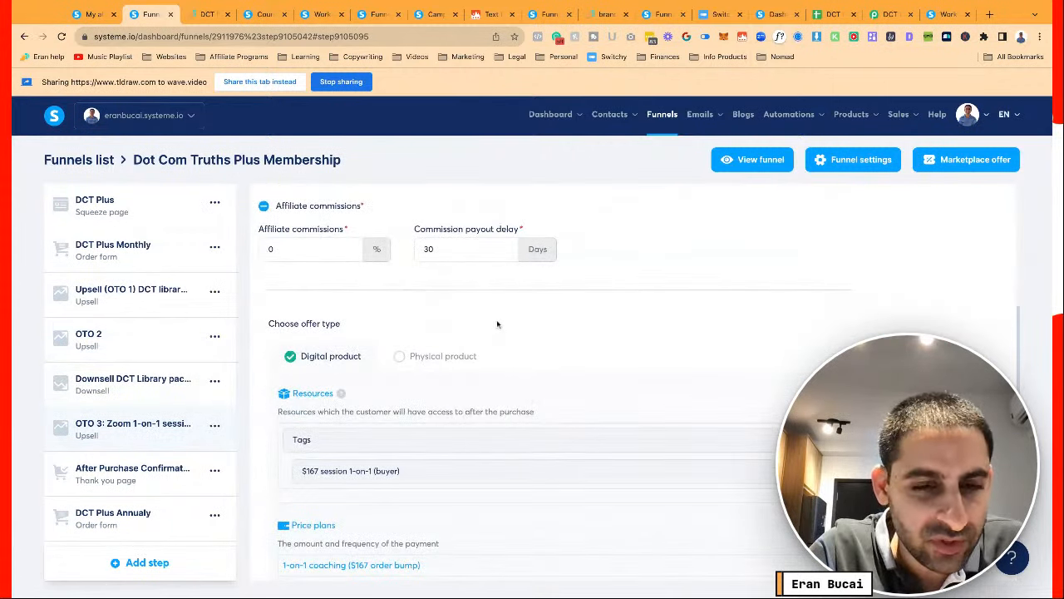
{"action": "scroll", "coordinate": [496, 321], "scroll_direction": "down", "scroll_amount": 1}
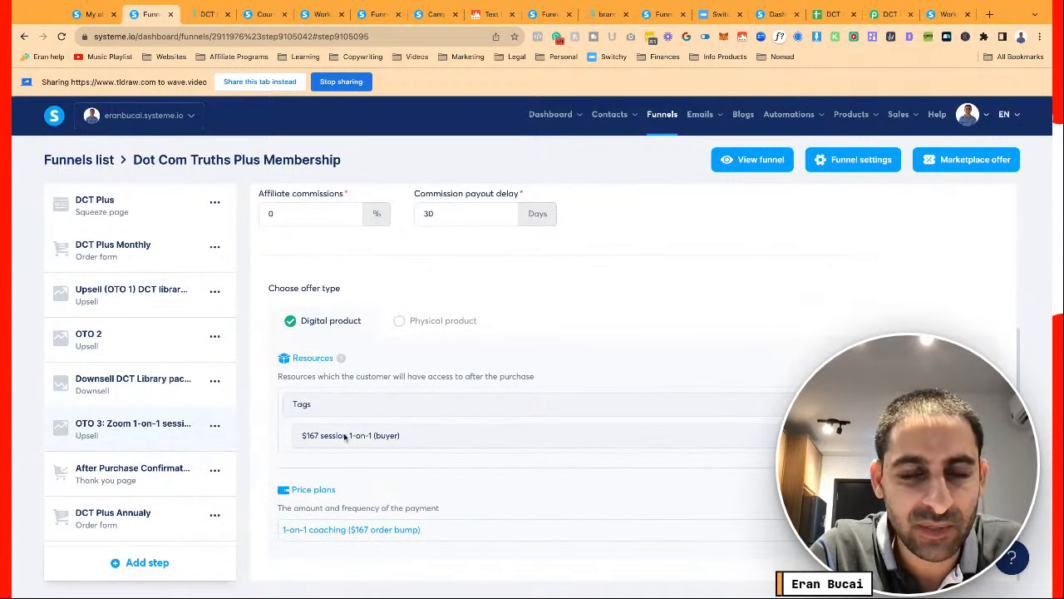
{"action": "scroll", "coordinate": [345, 438], "scroll_direction": "up", "scroll_amount": 4}
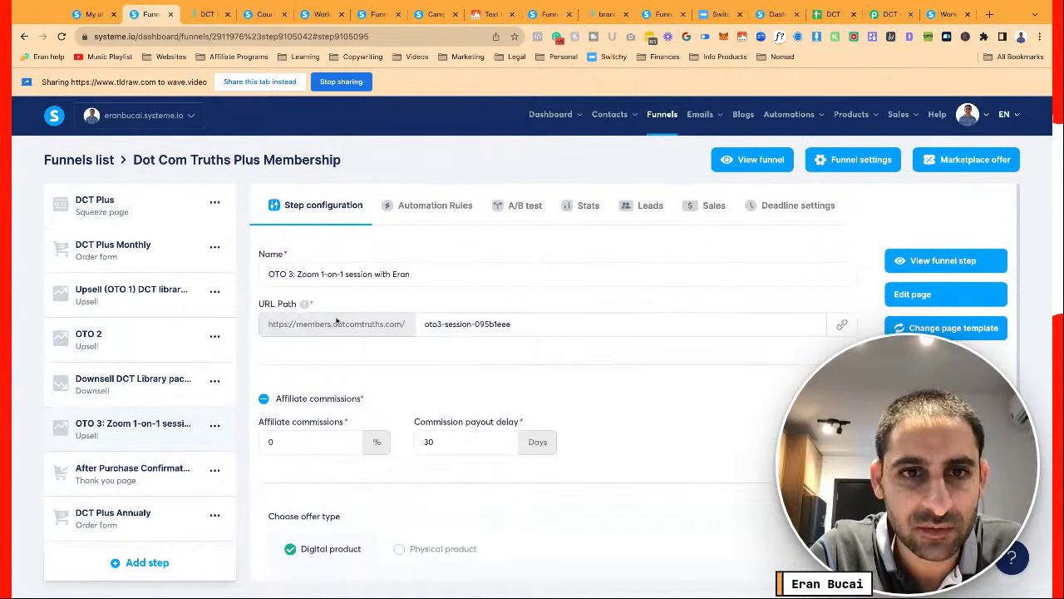
Check the After Purchase Confirmation step's settings and automation rules, then the downsell step's options
{"action": "left_click", "coordinate": [143, 472]}
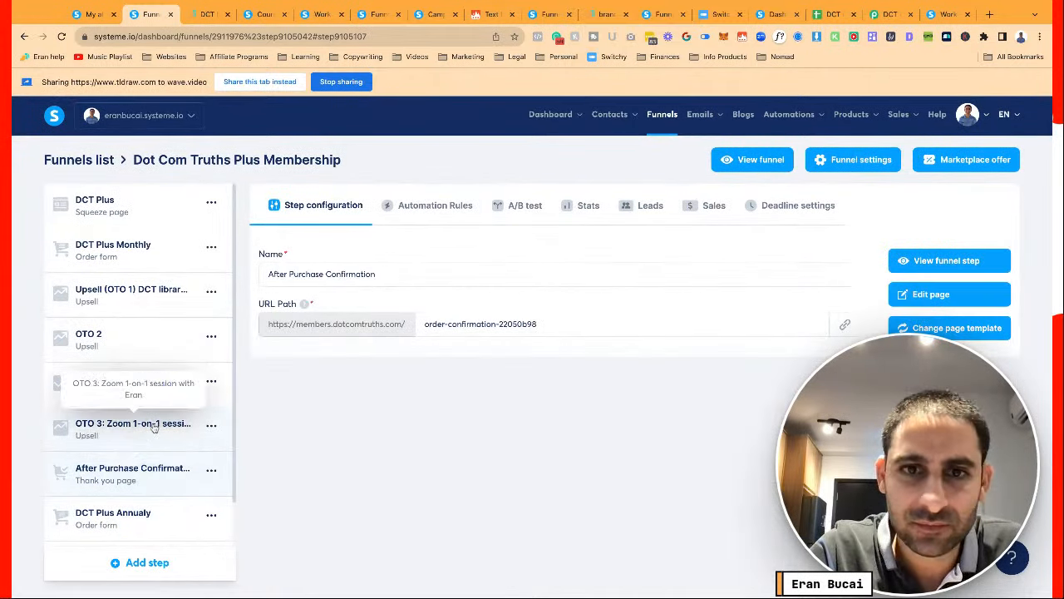
{"action": "left_click", "coordinate": [427, 214]}
{"action": "left_click", "coordinate": [333, 213]}
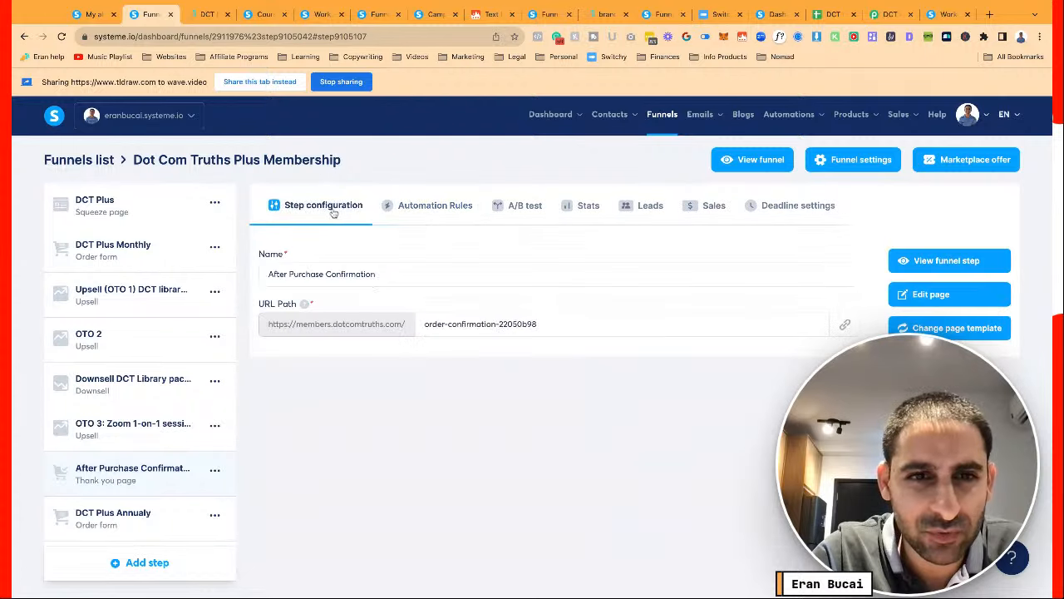
{"action": "left_click", "coordinate": [214, 380]}
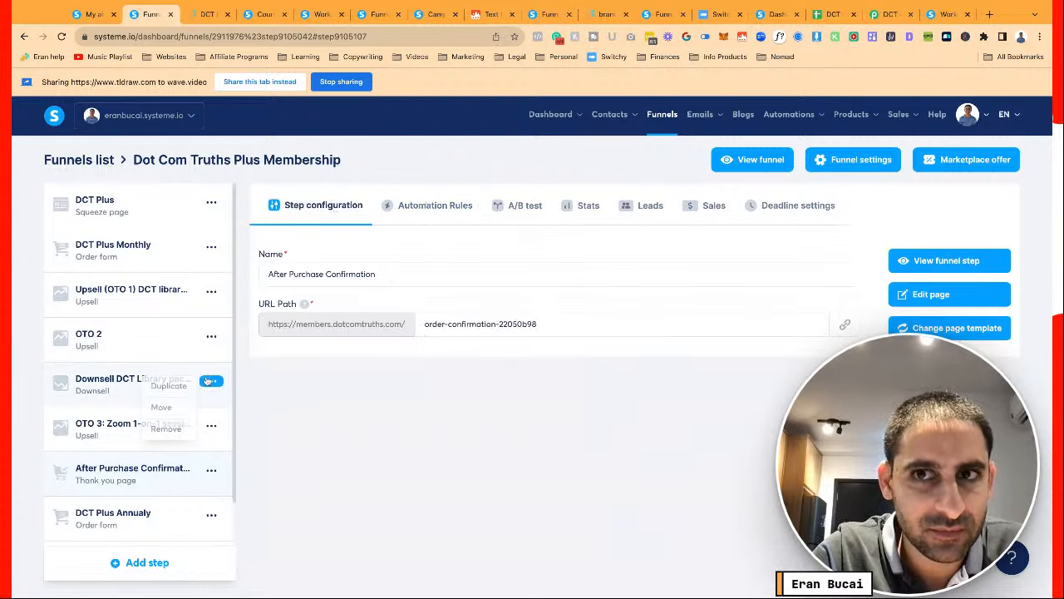
{"action": "scroll", "coordinate": [224, 383], "scroll_direction": "down", "scroll_amount": 1}
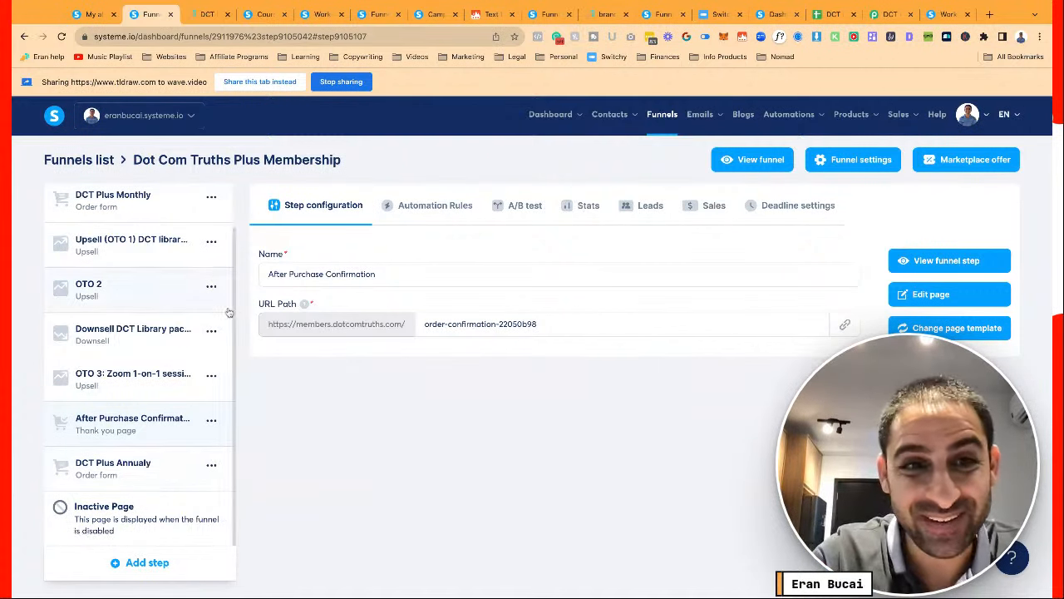
Remove the existing tag resource from the DCT Plus Annualy order step
{"action": "left_click", "coordinate": [132, 470]}
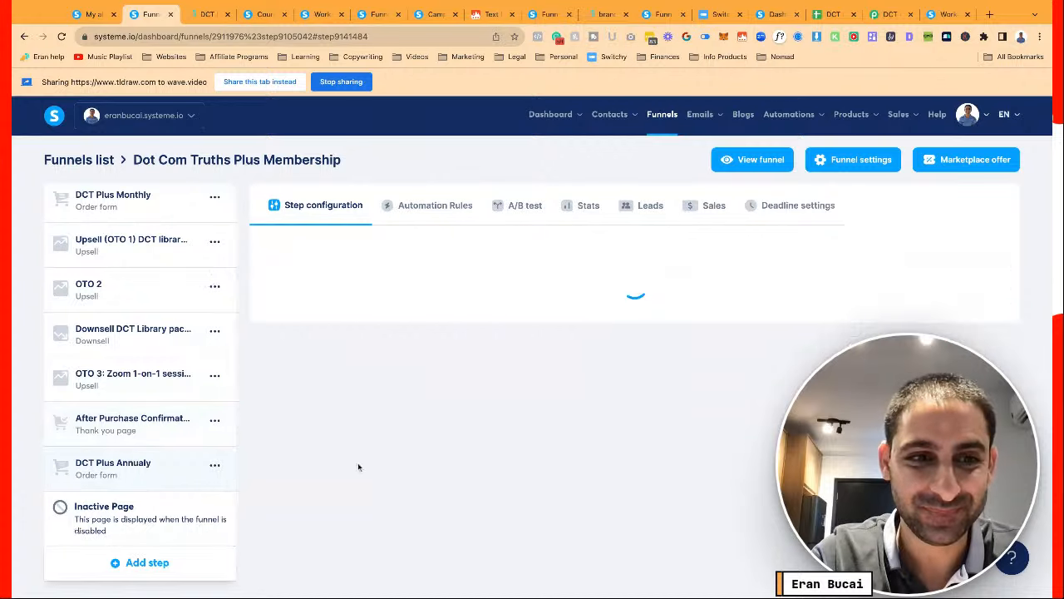
{"action": "scroll", "coordinate": [335, 364], "scroll_direction": "down", "scroll_amount": 10}
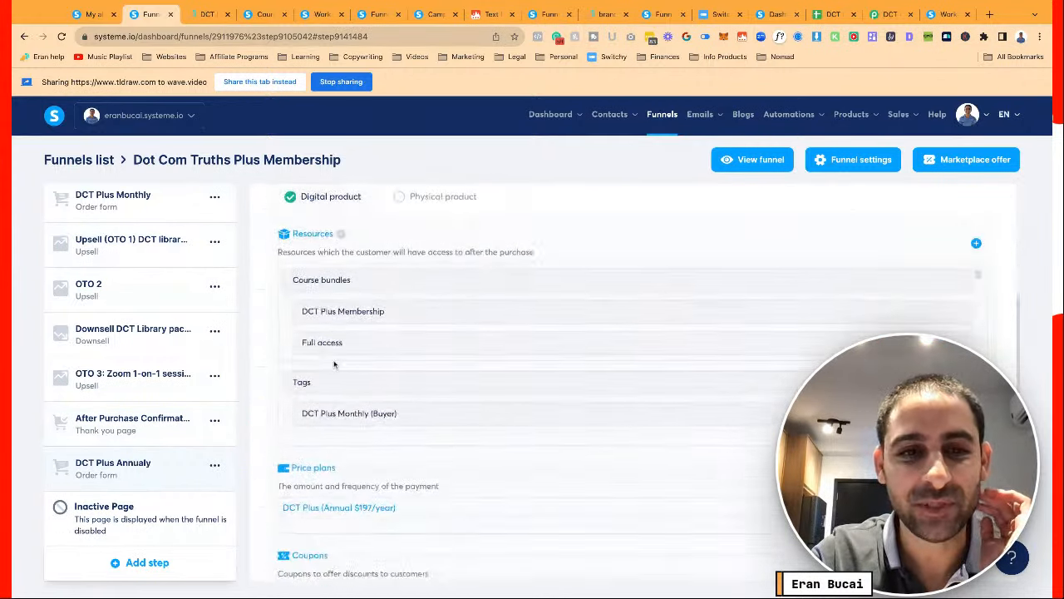
{"action": "scroll", "coordinate": [334, 364], "scroll_direction": "up", "scroll_amount": 2}
{"action": "scroll", "coordinate": [334, 364], "scroll_direction": "up", "scroll_amount": 1}
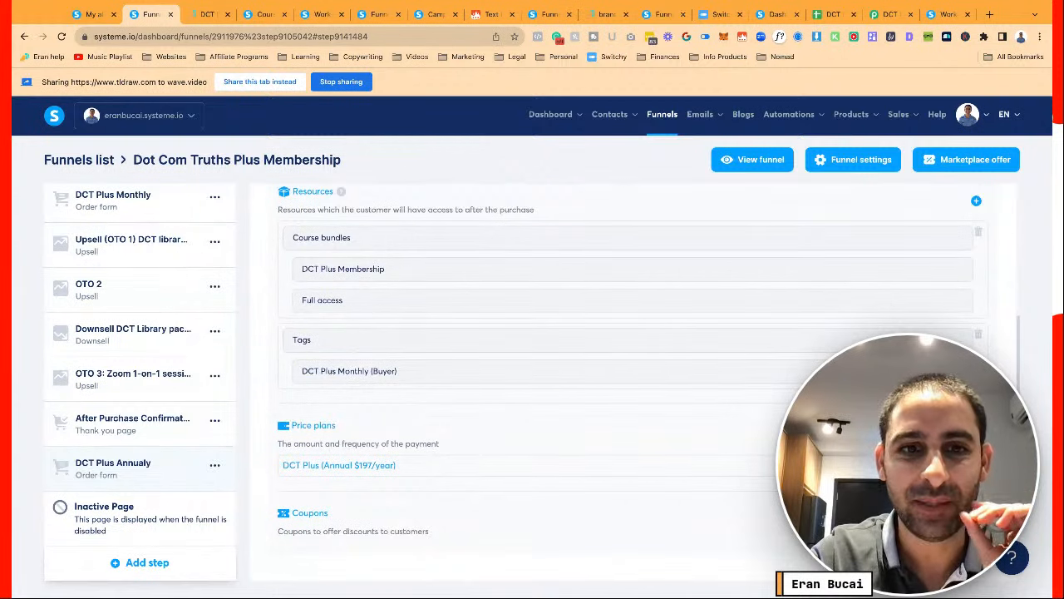
{"action": "left_click", "coordinate": [981, 337]}
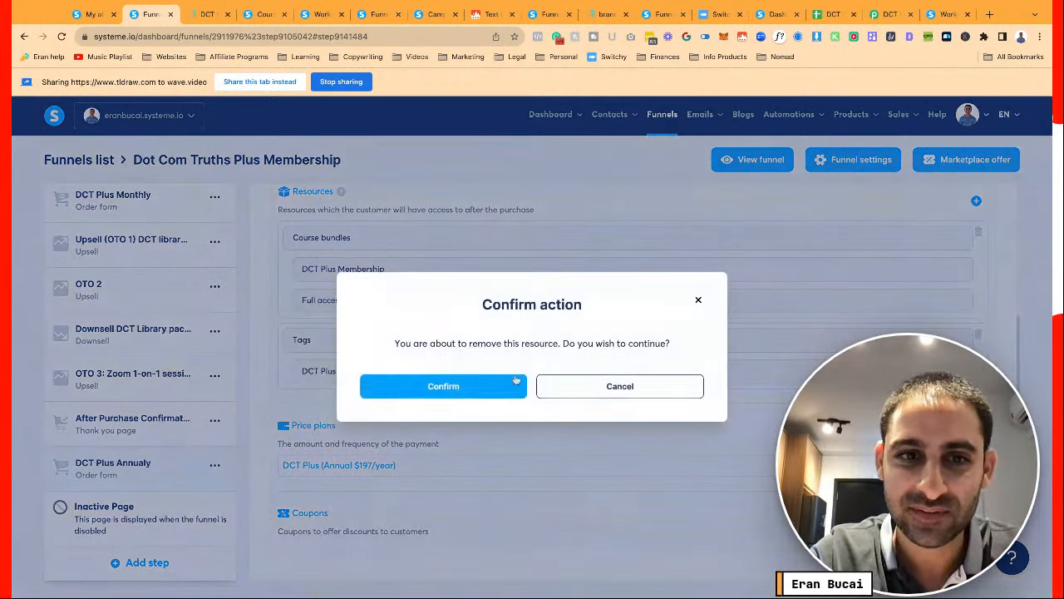
{"action": "left_click", "coordinate": [443, 386]}
Add the DCT Plus Annual (Buyer) tag as a resource, found by searching 'annu', and save
{"action": "scroll", "coordinate": [703, 325], "scroll_direction": "up", "scroll_amount": 3}
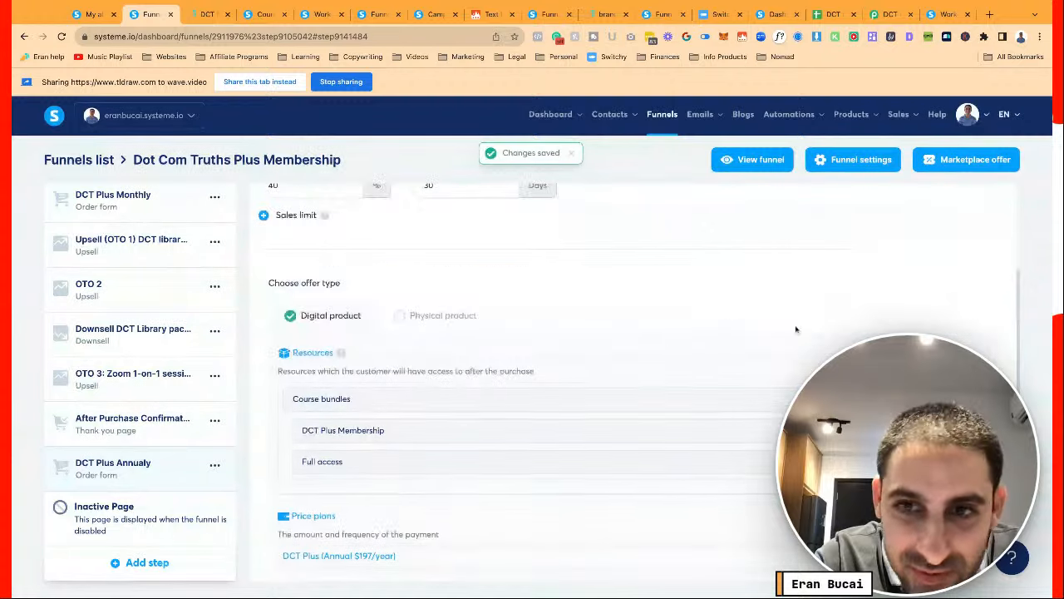
{"action": "left_click", "coordinate": [506, 398]}
{"action": "left_click", "coordinate": [417, 462]}
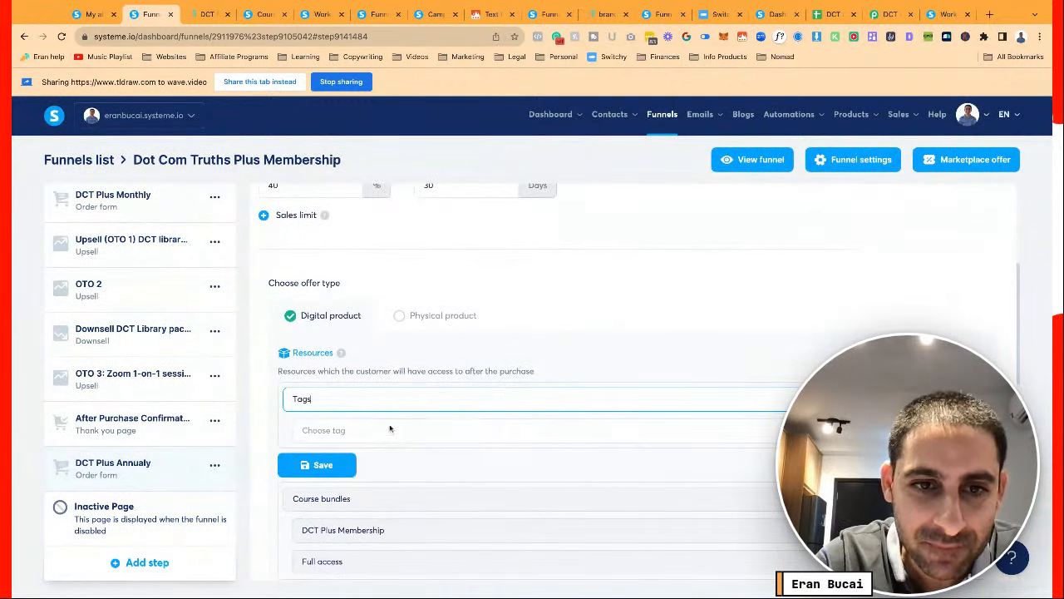
{"action": "left_click", "coordinate": [390, 428]}
{"action": "type", "text": "annu"}
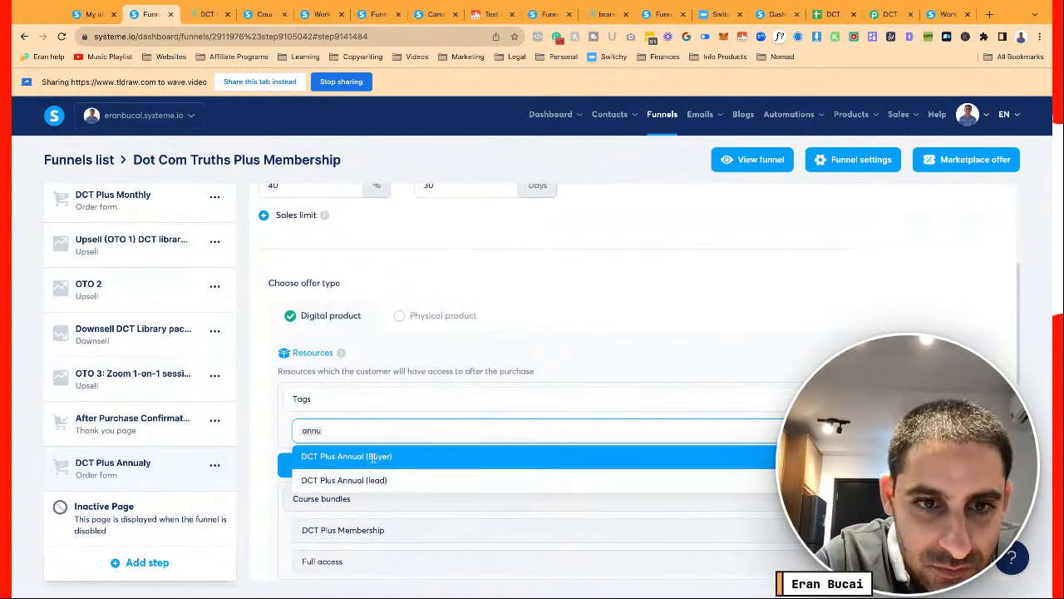
{"action": "left_click", "coordinate": [375, 456]}
{"action": "left_click", "coordinate": [315, 464]}
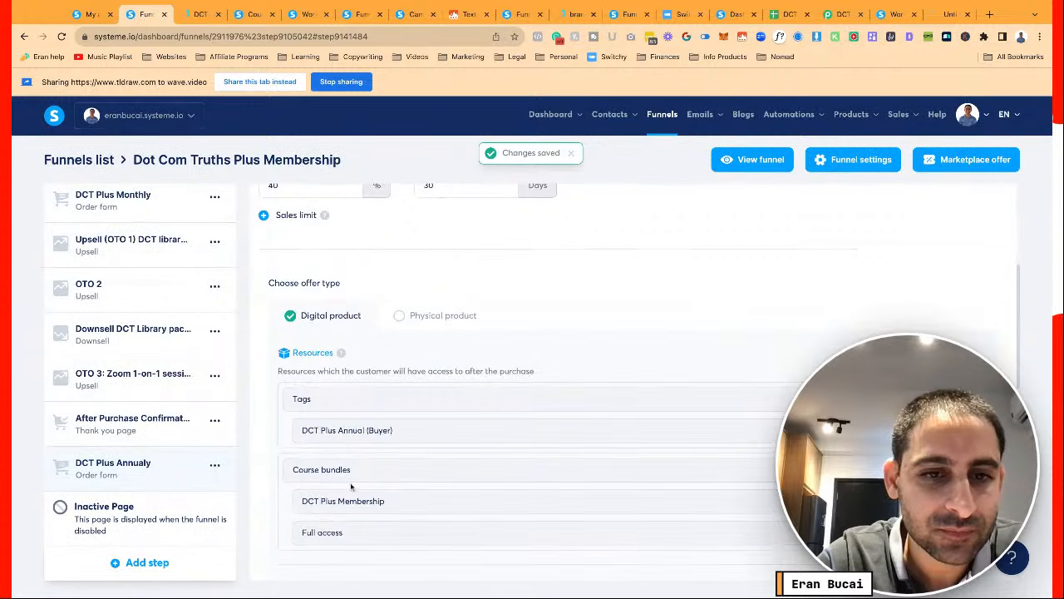
{"action": "scroll", "coordinate": [350, 487], "scroll_direction": "down", "scroll_amount": 3}
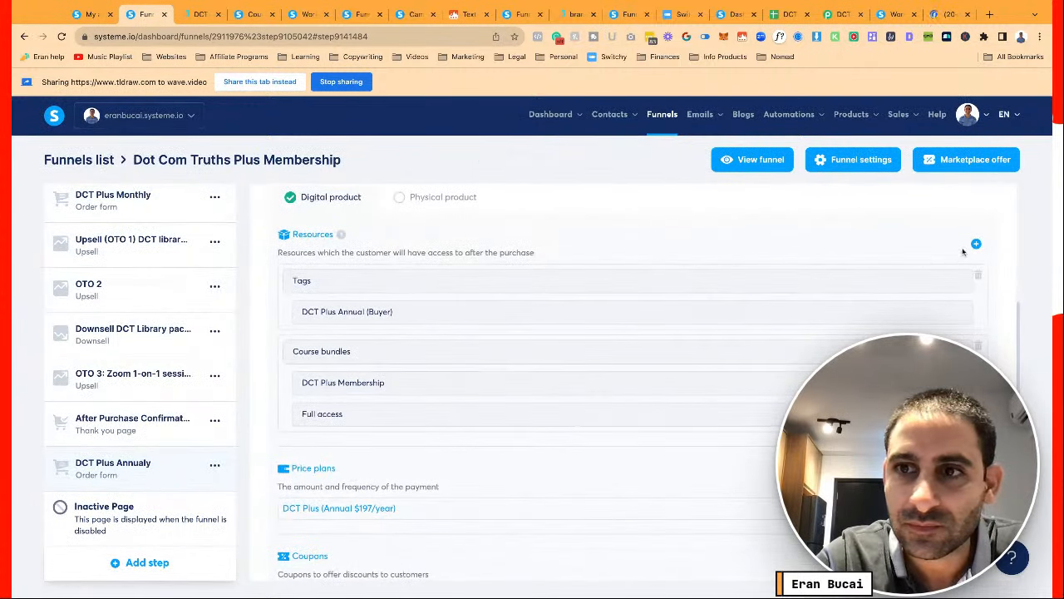
Add the DCT Plus Annual Member Bonuses course bundle as a resource with Full access
{"action": "left_click", "coordinate": [976, 245]}
{"action": "left_click", "coordinate": [590, 286]}
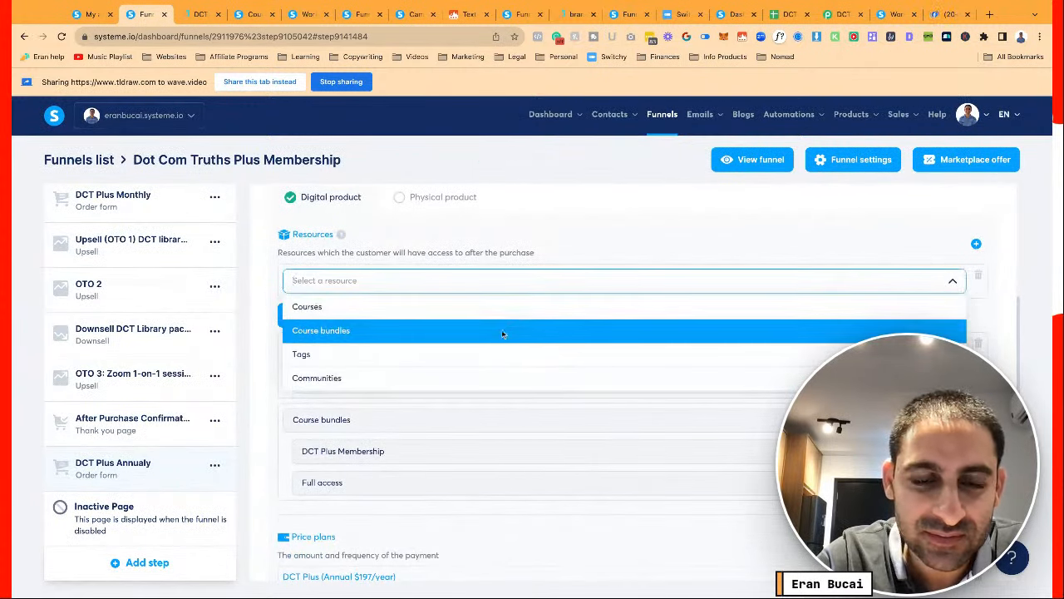
{"action": "left_click", "coordinate": [502, 333]}
{"action": "left_click", "coordinate": [430, 316]}
{"action": "type", "text": "bonus"}
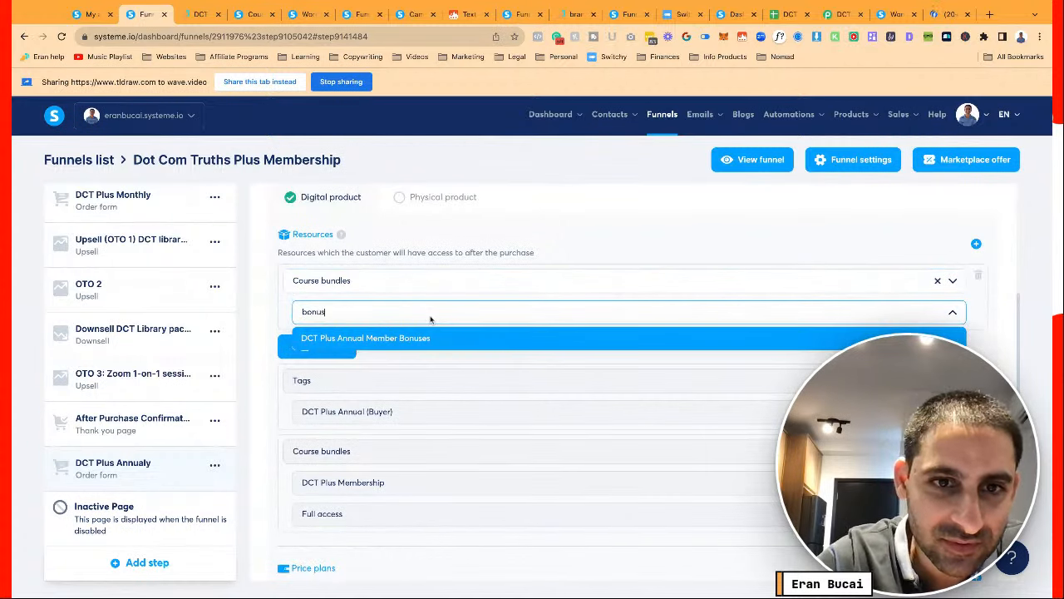
{"action": "left_click", "coordinate": [418, 339]}
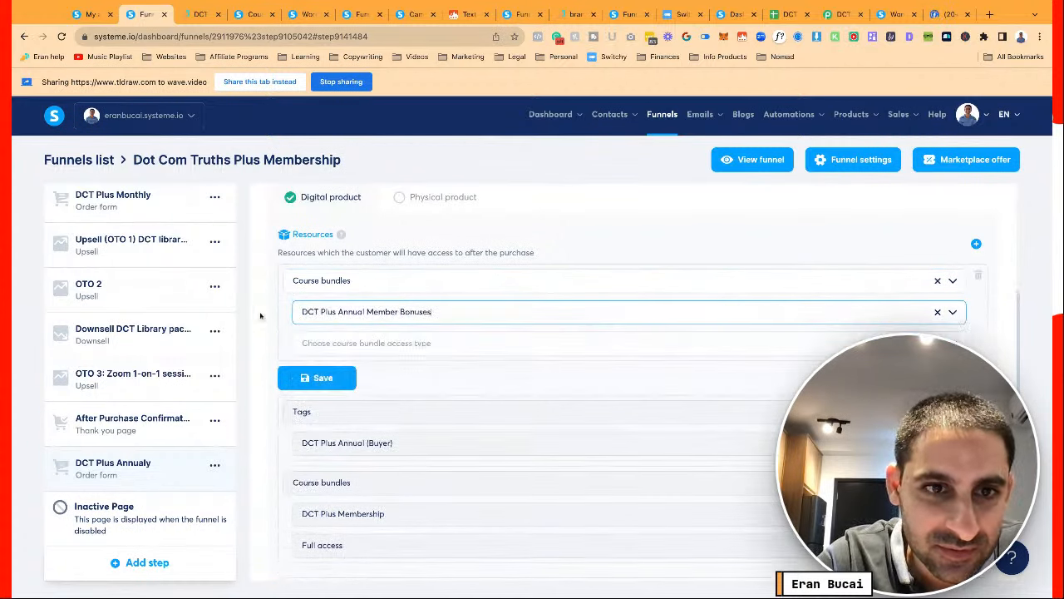
{"action": "left_click", "coordinate": [306, 340]}
{"action": "left_click", "coordinate": [341, 369]}
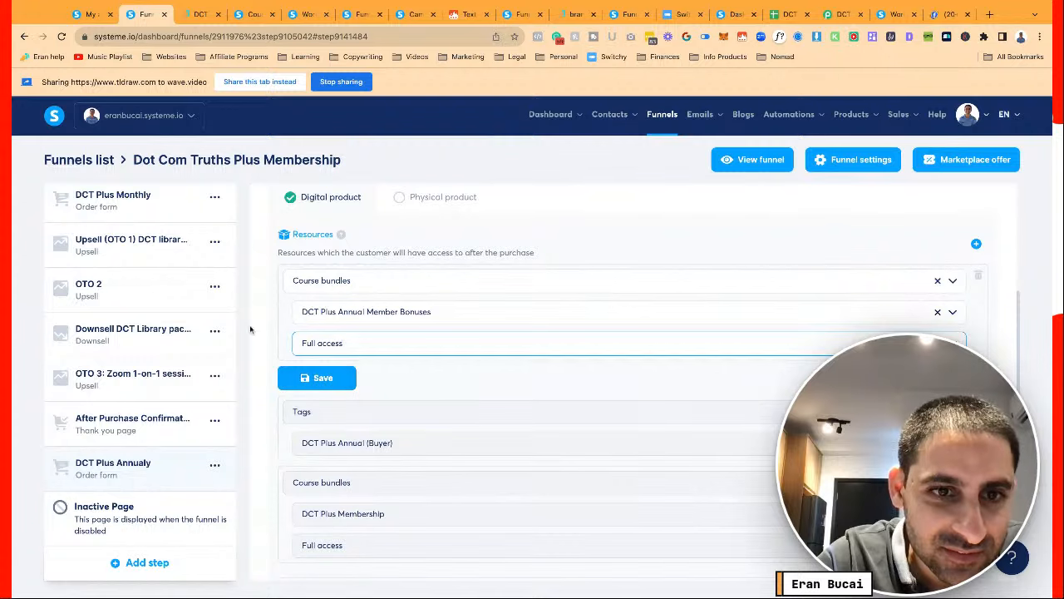
Save the bundle resource and view the step's empty automation rules
{"action": "scroll", "coordinate": [267, 335], "scroll_direction": "down", "scroll_amount": 2}
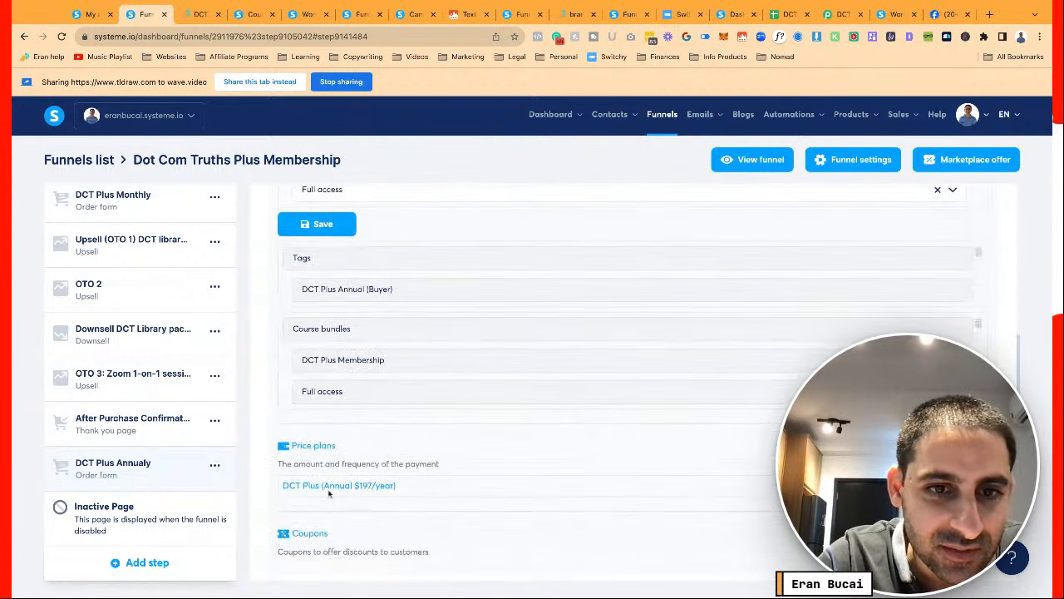
{"action": "mouse_move", "coordinate": [328, 486]}
{"action": "scroll", "coordinate": [291, 503], "scroll_direction": "down", "scroll_amount": 5}
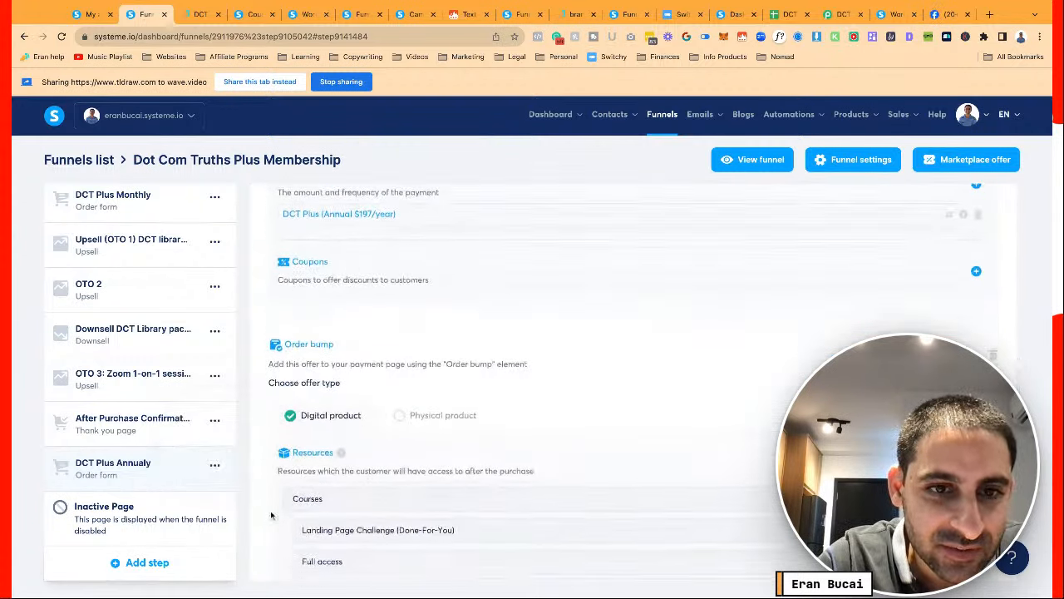
{"action": "scroll", "coordinate": [268, 511], "scroll_direction": "down", "scroll_amount": 1}
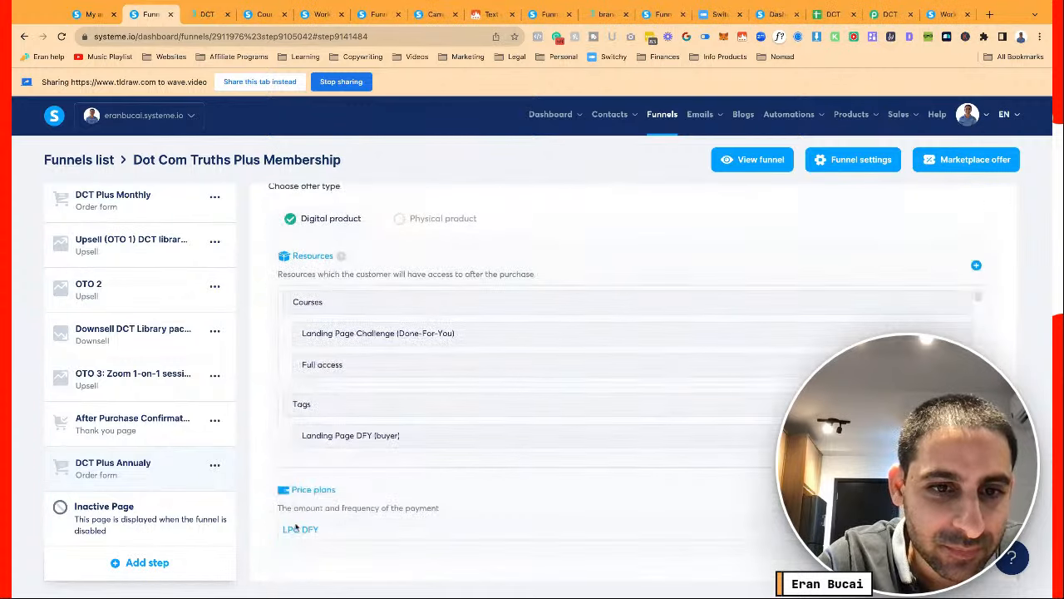
{"action": "scroll", "coordinate": [287, 524], "scroll_direction": "up", "scroll_amount": 4}
{"action": "scroll", "coordinate": [299, 498], "scroll_direction": "down", "scroll_amount": 4}
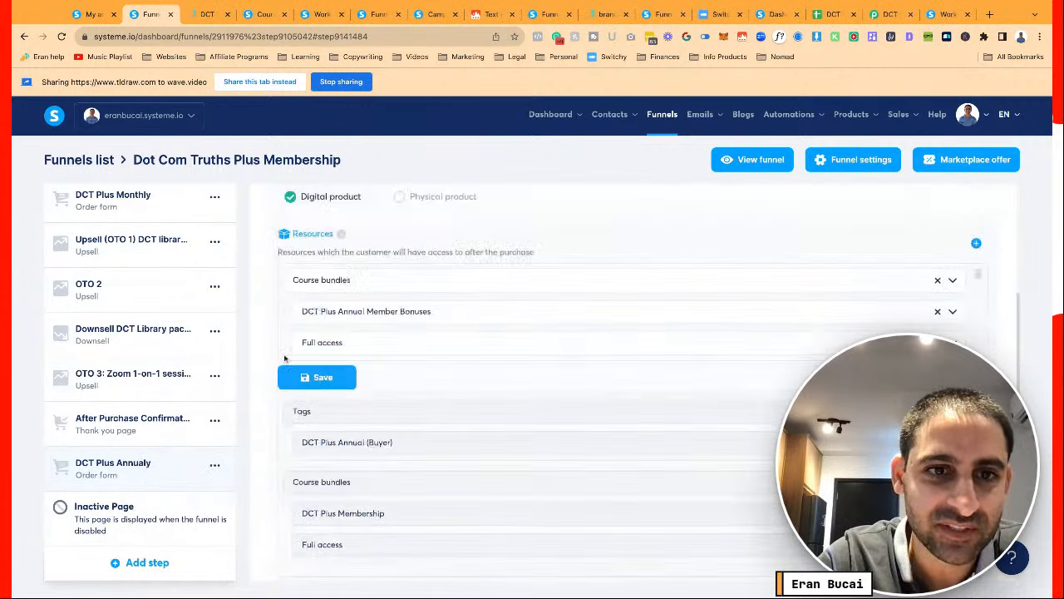
{"action": "left_click", "coordinate": [314, 378]}
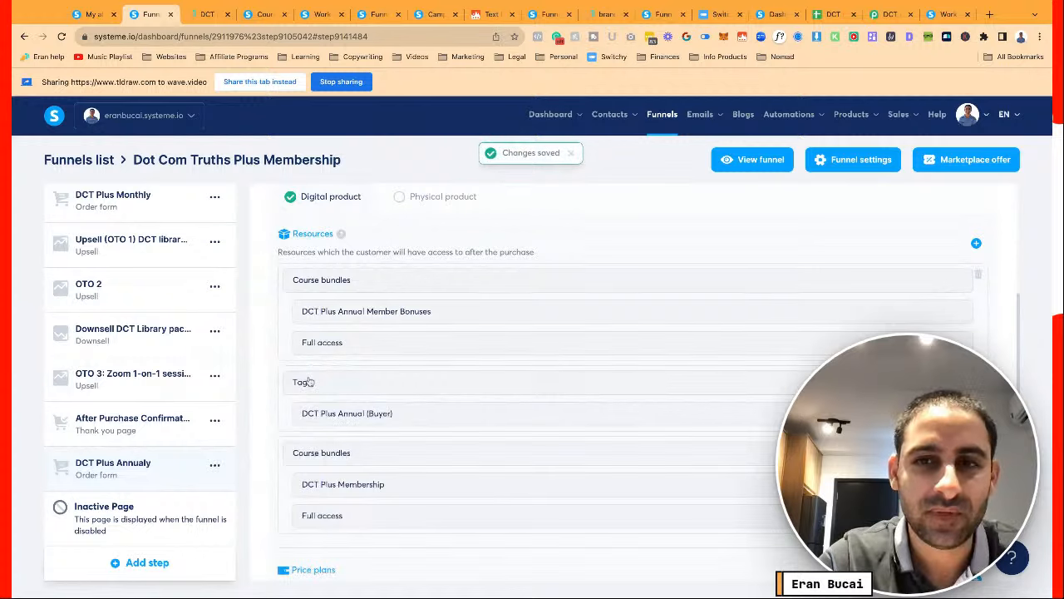
{"action": "scroll", "coordinate": [325, 365], "scroll_direction": "up", "scroll_amount": 4}
{"action": "scroll", "coordinate": [413, 218], "scroll_direction": "up", "scroll_amount": 1}
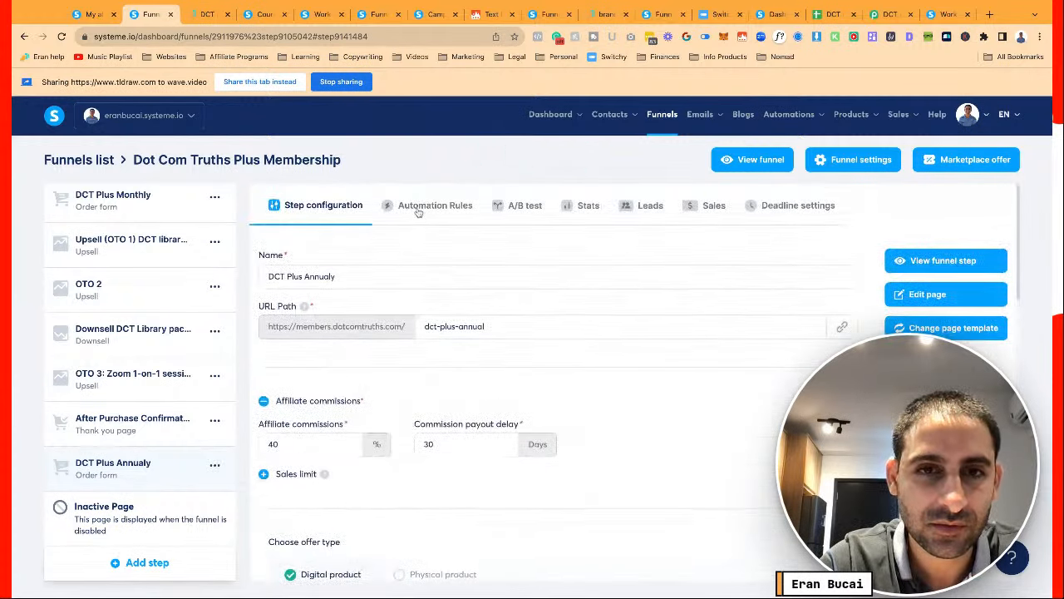
{"action": "left_click", "coordinate": [418, 209]}
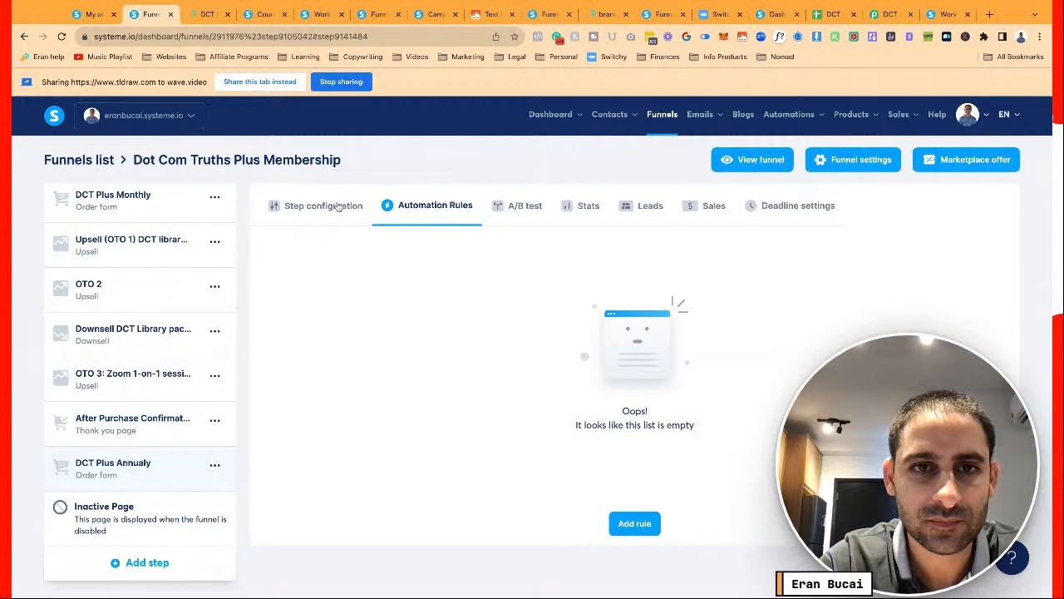
Create a Sale canceled rule that removes a tag and adds the Churn (DCT Plus) tag
{"action": "left_click", "coordinate": [636, 521]}
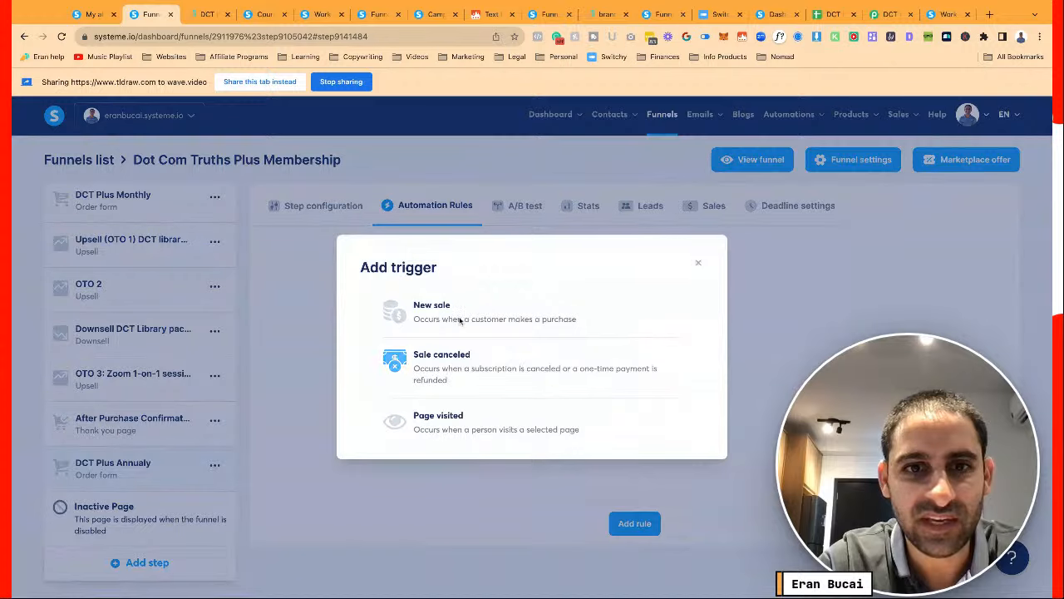
{"action": "left_click", "coordinate": [442, 359]}
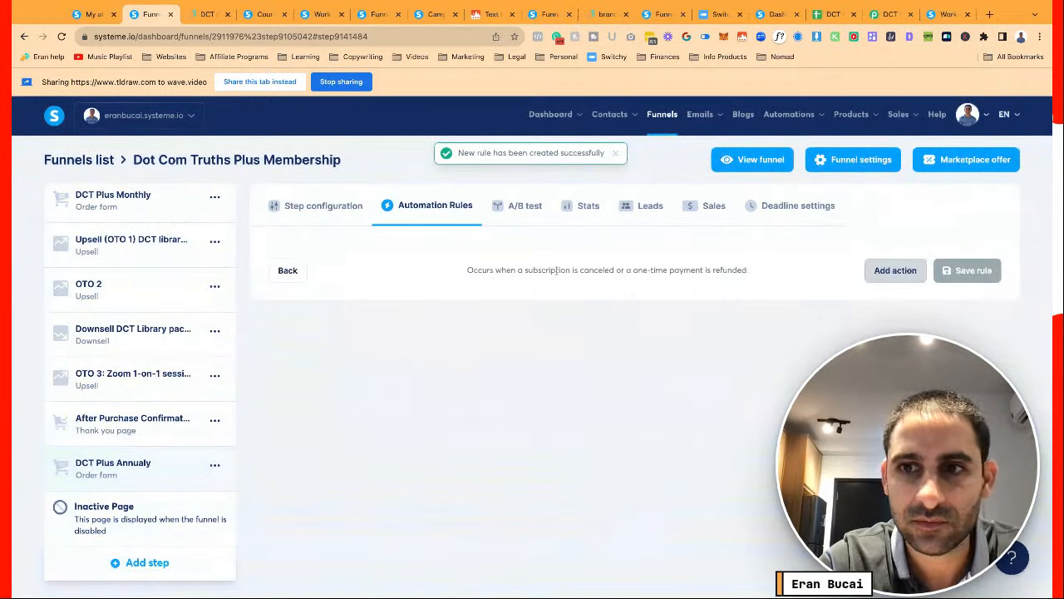
{"action": "left_click", "coordinate": [871, 275]}
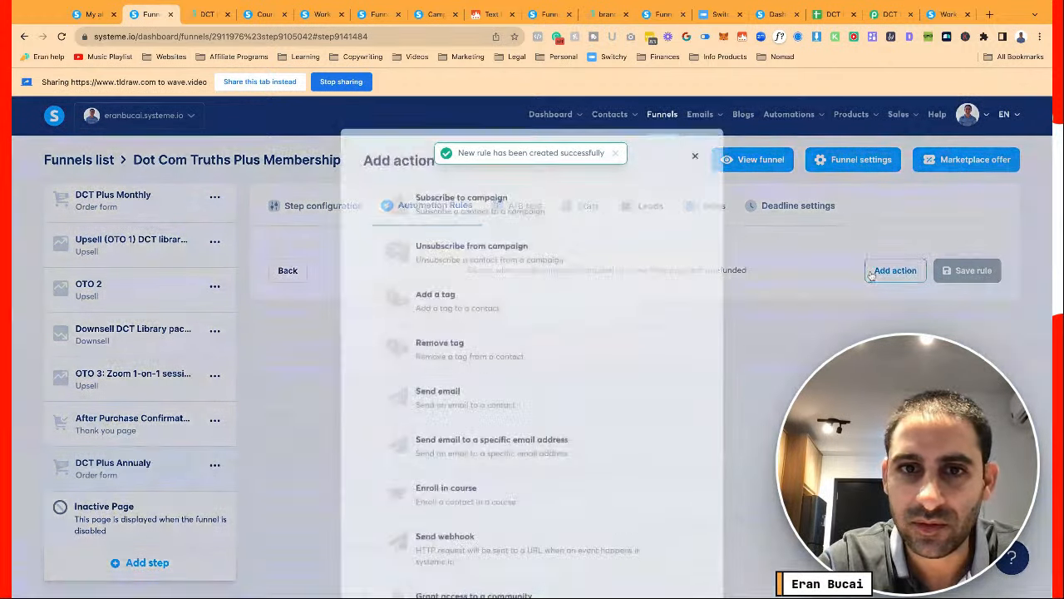
{"action": "left_click", "coordinate": [481, 348]}
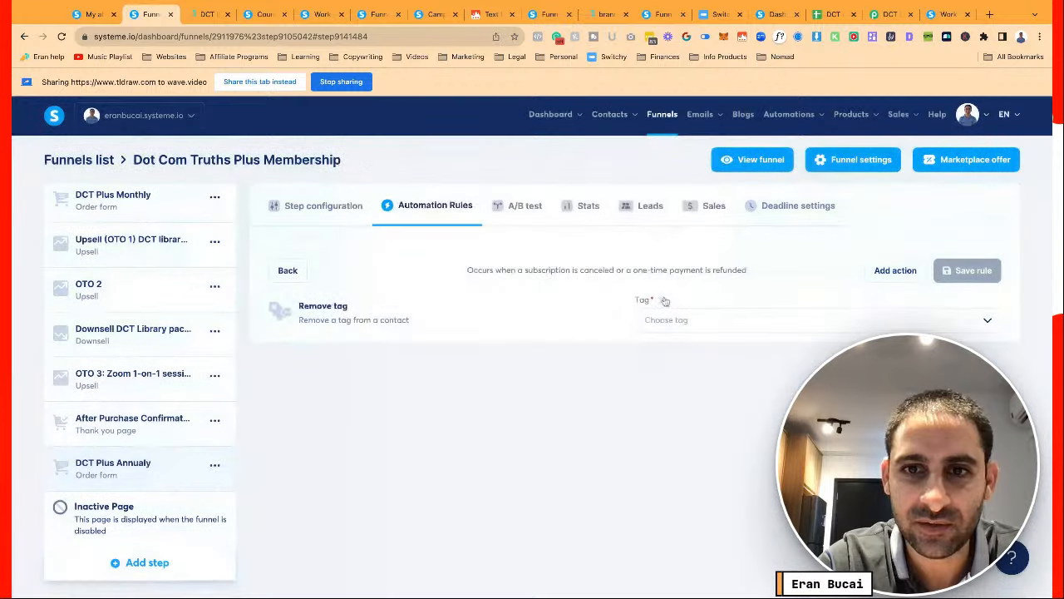
{"action": "left_click", "coordinate": [891, 269]}
{"action": "left_click", "coordinate": [527, 298]}
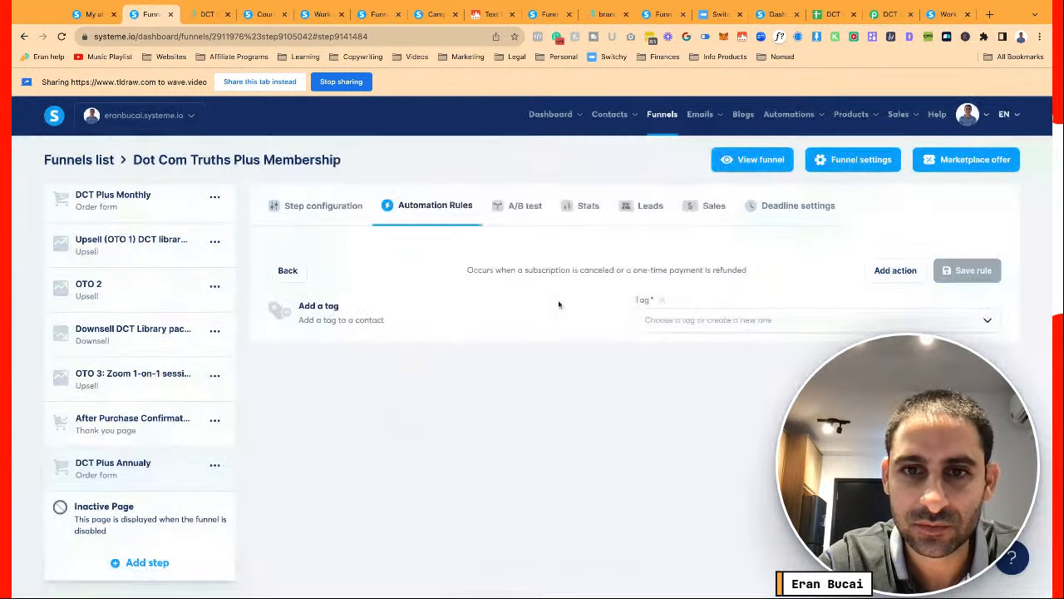
{"action": "left_click", "coordinate": [694, 328]}
{"action": "type", "text": "chur"}
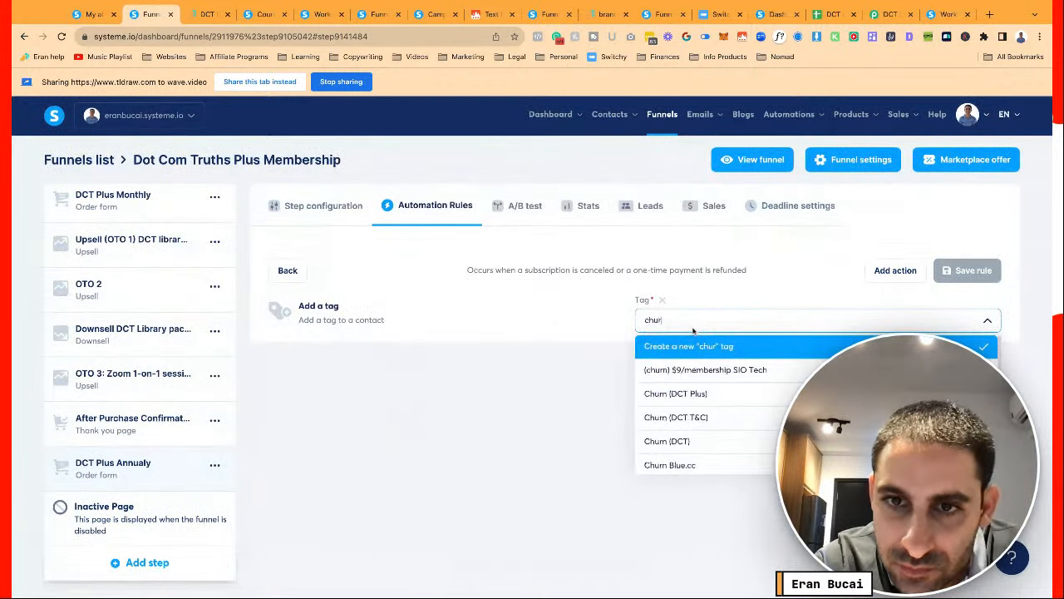
{"action": "type", "text": "n"}
{"action": "left_click", "coordinate": [697, 394]}
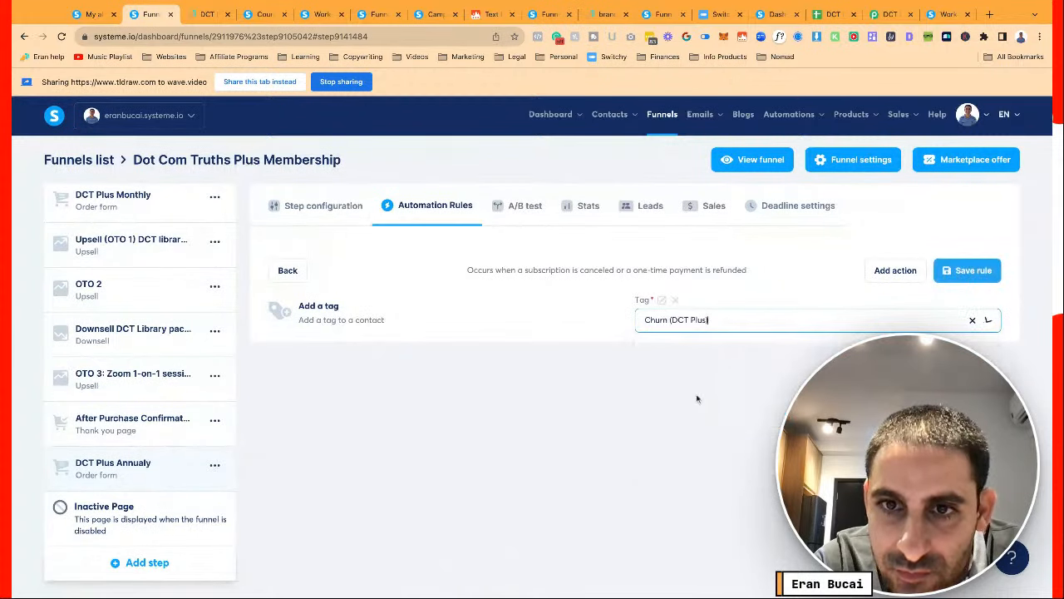
{"action": "left_click", "coordinate": [971, 272]}
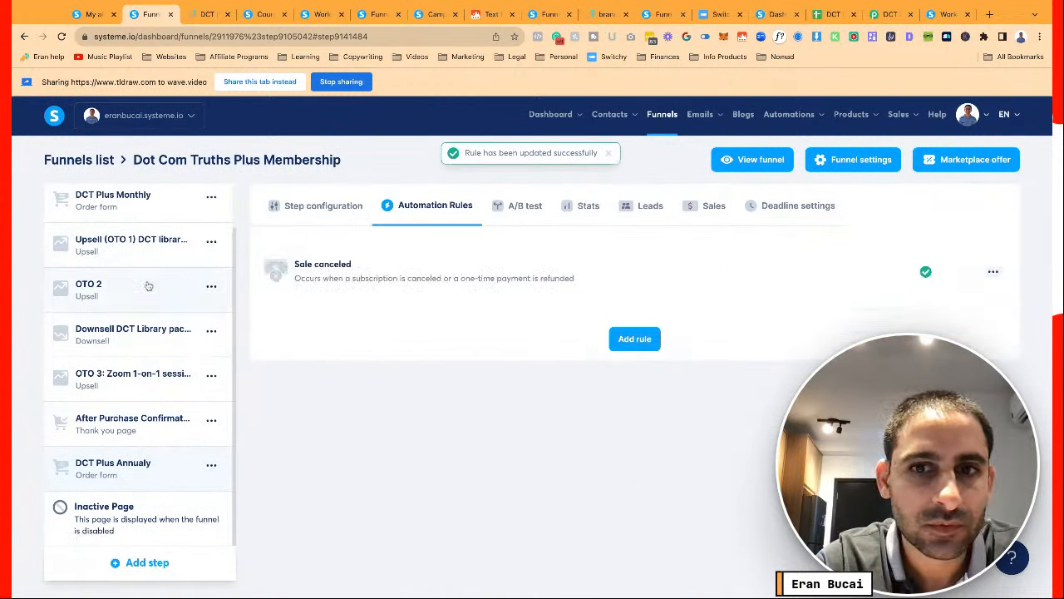
Compare with the DCT Plus Monthly step's existing sale-canceled rule
{"action": "left_click", "coordinate": [315, 212]}
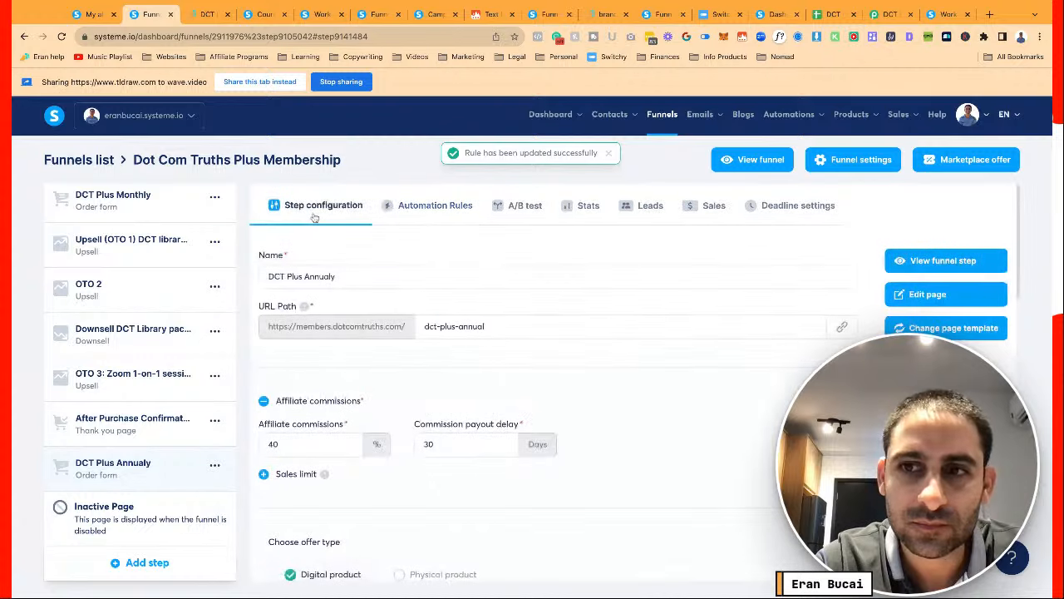
{"action": "scroll", "coordinate": [186, 293], "scroll_direction": "up", "scroll_amount": 1}
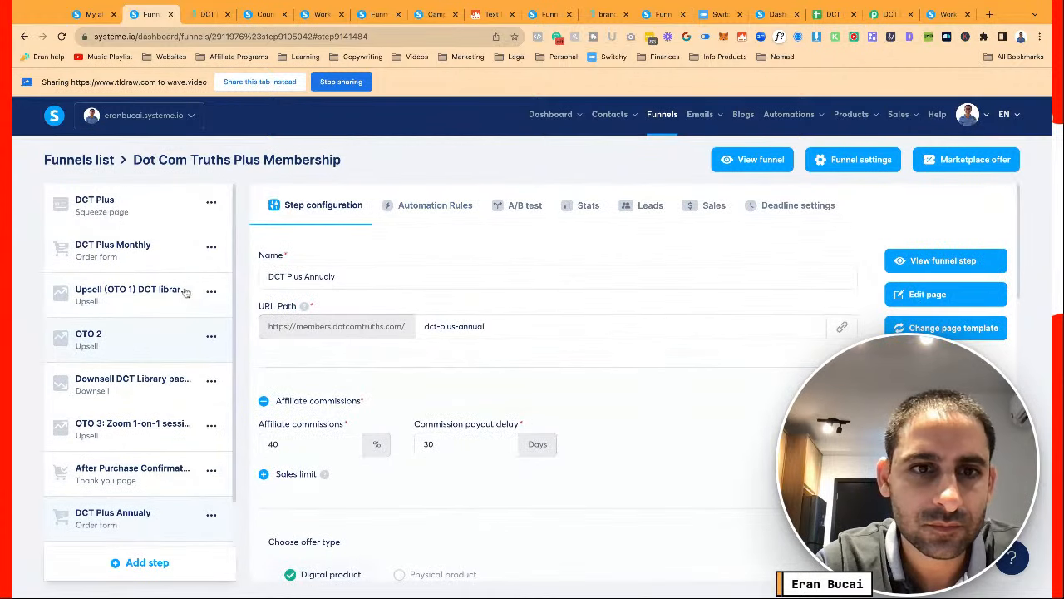
{"action": "left_click", "coordinate": [143, 249]}
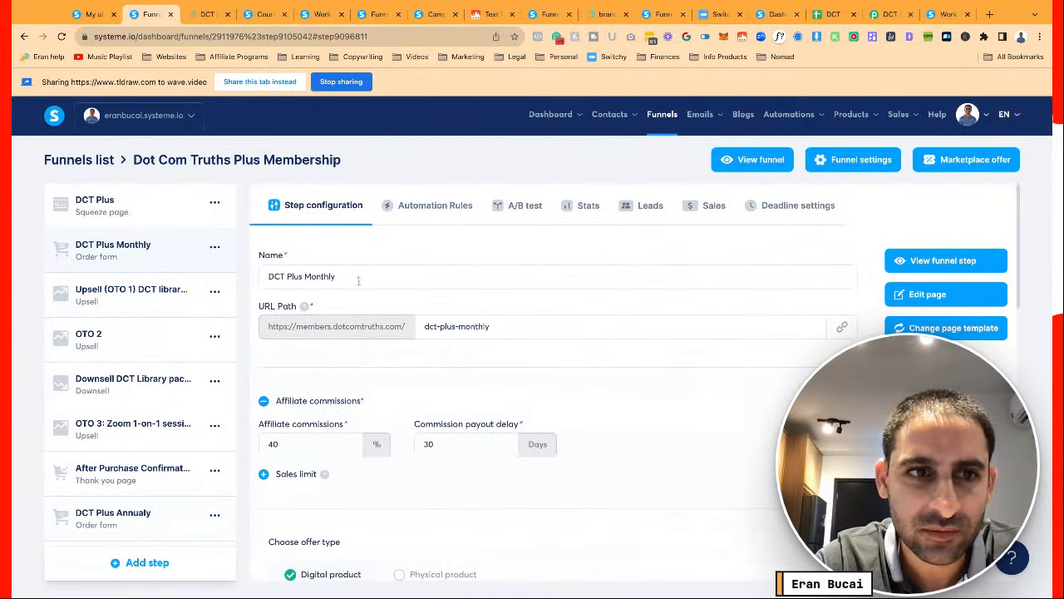
{"action": "left_click", "coordinate": [491, 209]}
{"action": "left_click", "coordinate": [479, 210]}
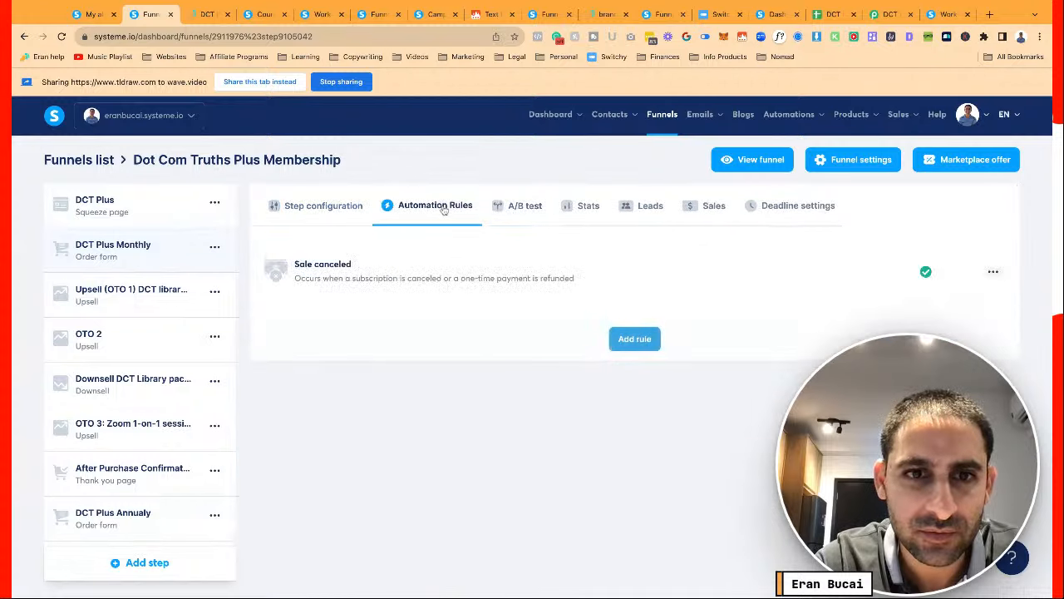
{"action": "left_click", "coordinate": [451, 276]}
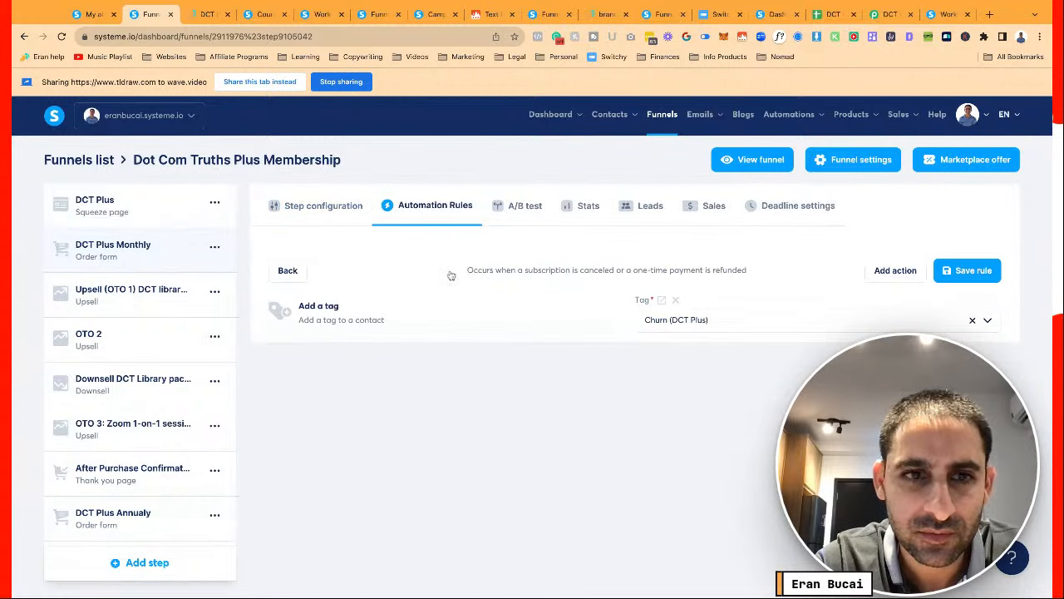
Verify the DCT Plus Annualy Sale canceled rule applies the Churn (DCT Plus) tag
{"action": "left_click", "coordinate": [143, 513]}
{"action": "scroll", "coordinate": [331, 416], "scroll_direction": "down", "scroll_amount": 10}
{"action": "scroll", "coordinate": [331, 415], "scroll_direction": "up", "scroll_amount": 10}
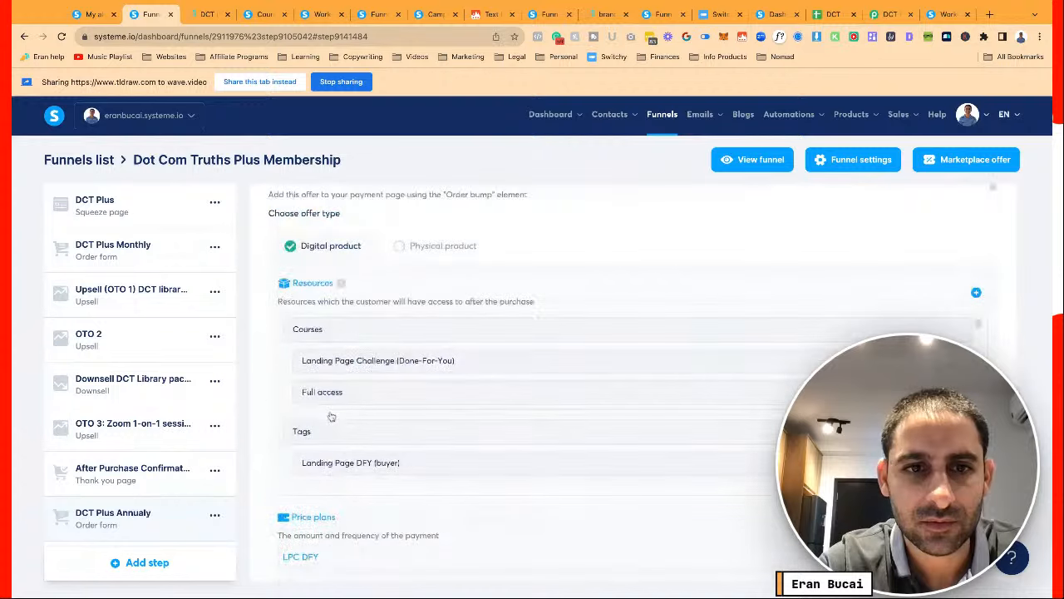
{"action": "left_click", "coordinate": [439, 215]}
{"action": "left_click", "coordinate": [437, 278]}
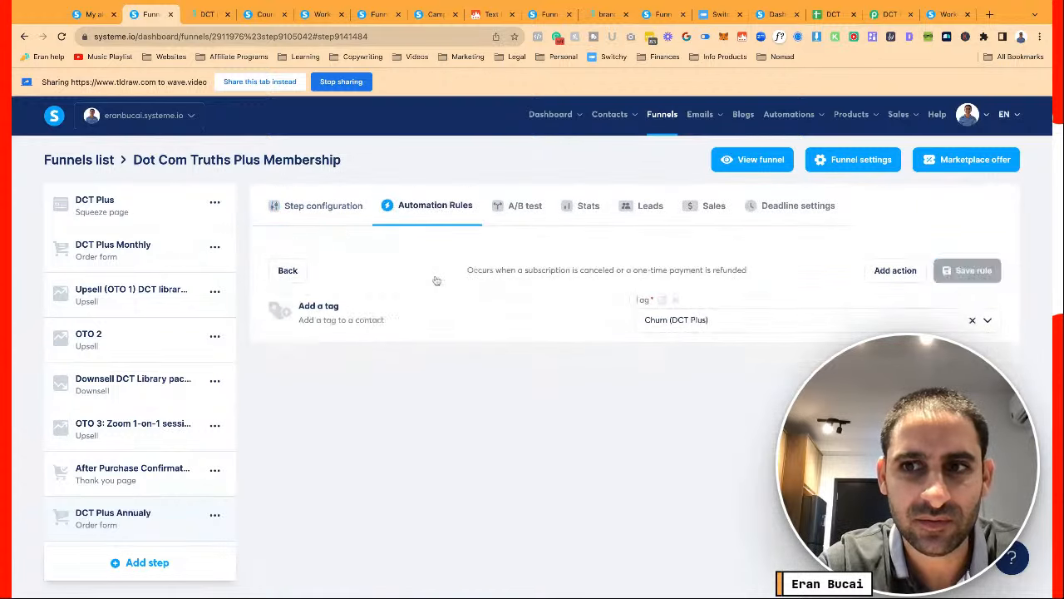
Review the annual step's two bundles, Annual (Buyer) tag, $197/year price plan and order bump
{"action": "left_click", "coordinate": [301, 211]}
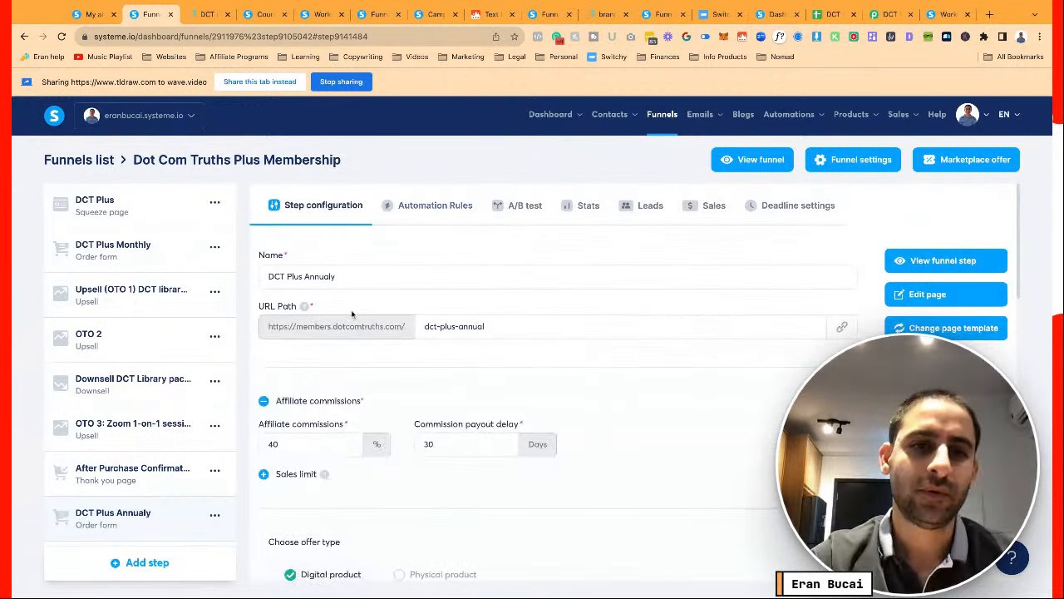
{"action": "scroll", "coordinate": [472, 361], "scroll_direction": "down", "scroll_amount": 3}
{"action": "scroll", "coordinate": [472, 362], "scroll_direction": "down", "scroll_amount": 8}
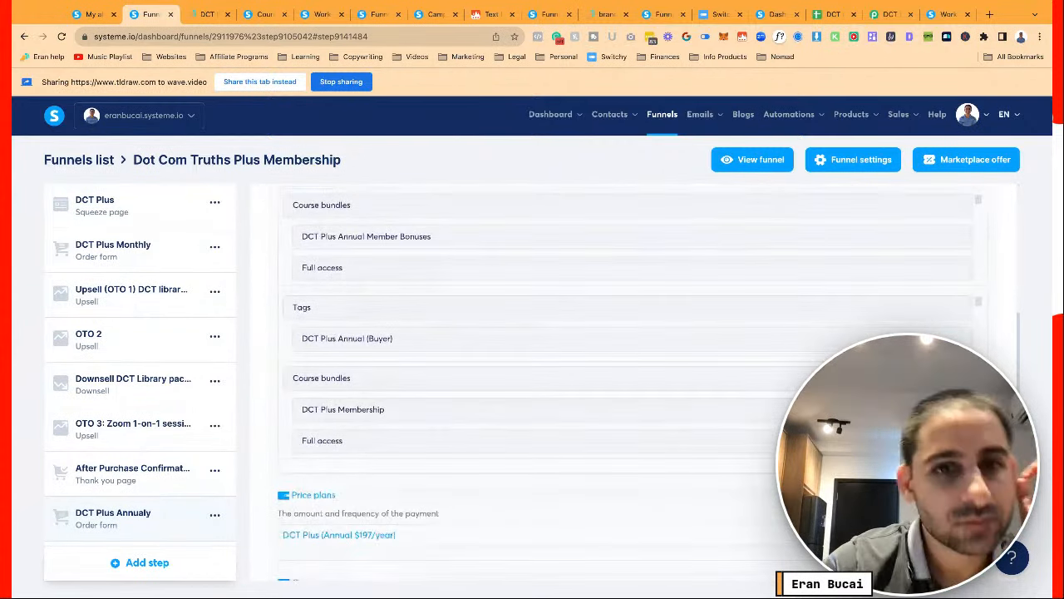
{"action": "scroll", "coordinate": [472, 362], "scroll_direction": "down", "scroll_amount": 1}
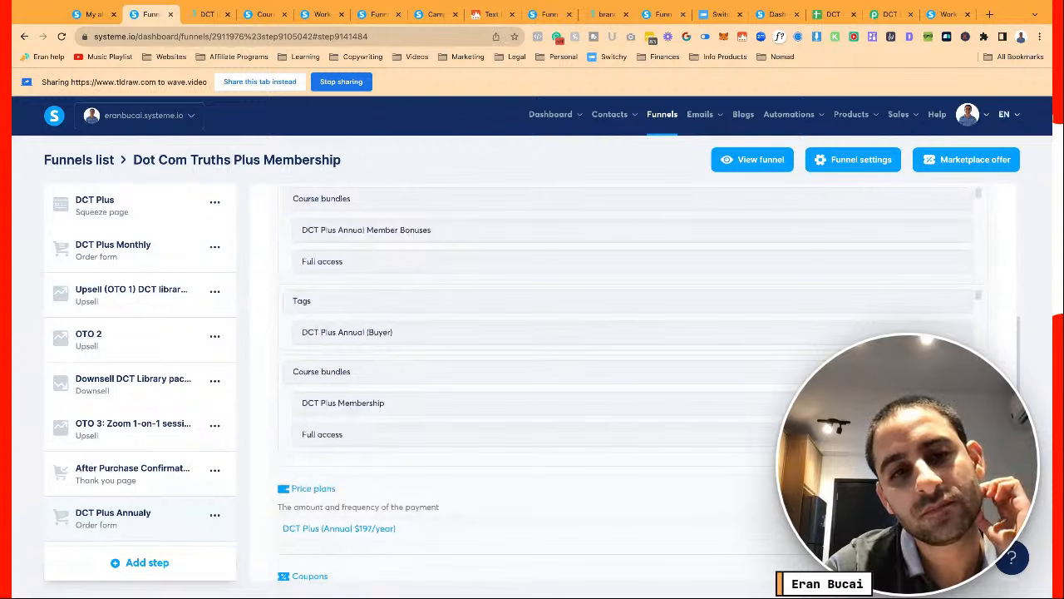
{"action": "scroll", "coordinate": [472, 361], "scroll_direction": "up", "scroll_amount": 3}
{"action": "scroll", "coordinate": [472, 362], "scroll_direction": "down", "scroll_amount": 1}
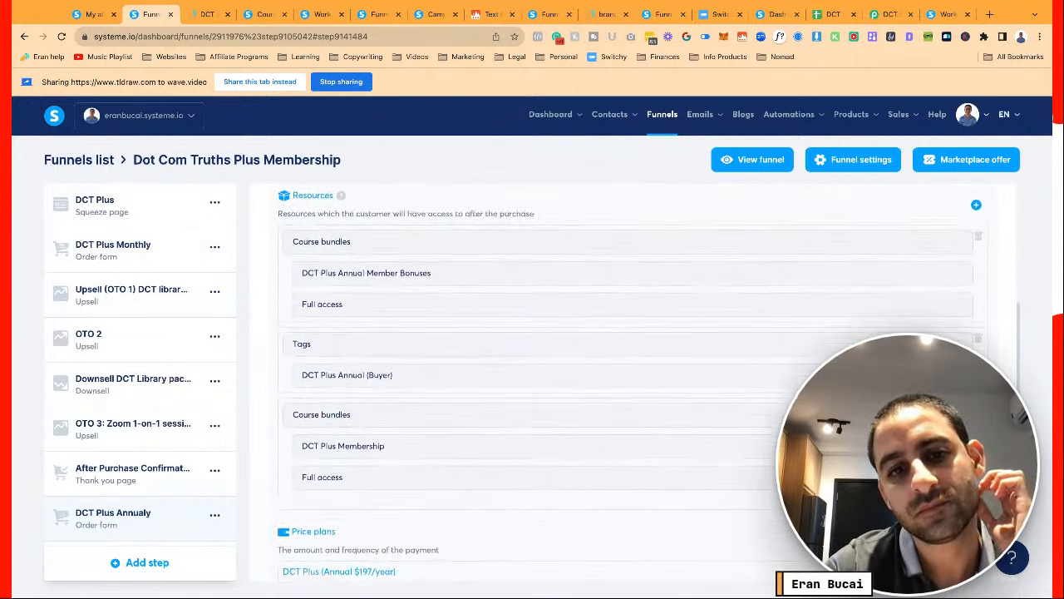
{"action": "scroll", "coordinate": [582, 383], "scroll_direction": "down", "scroll_amount": 5}
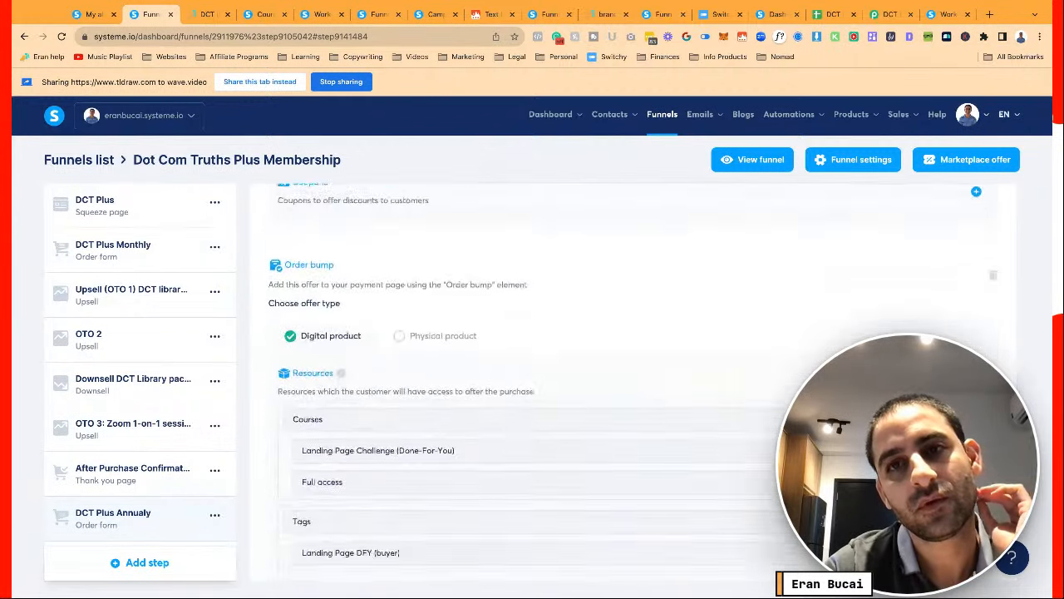
{"action": "scroll", "coordinate": [549, 374], "scroll_direction": "up", "scroll_amount": 10}
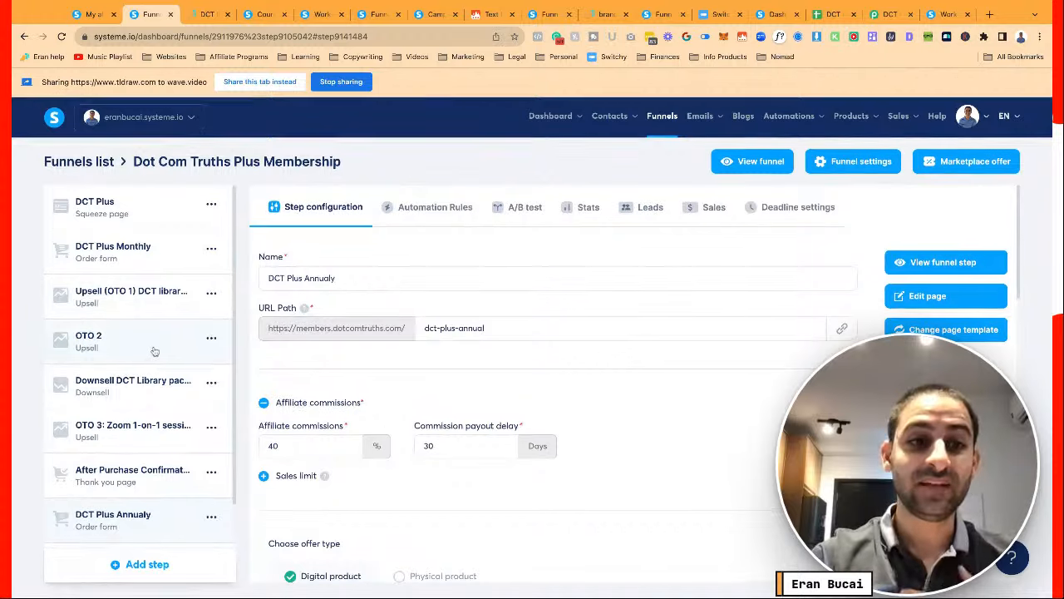
Preview the After Purchase Confirmation page live, test the Instagram share, and view the Facebook share
{"action": "left_click", "coordinate": [157, 469]}
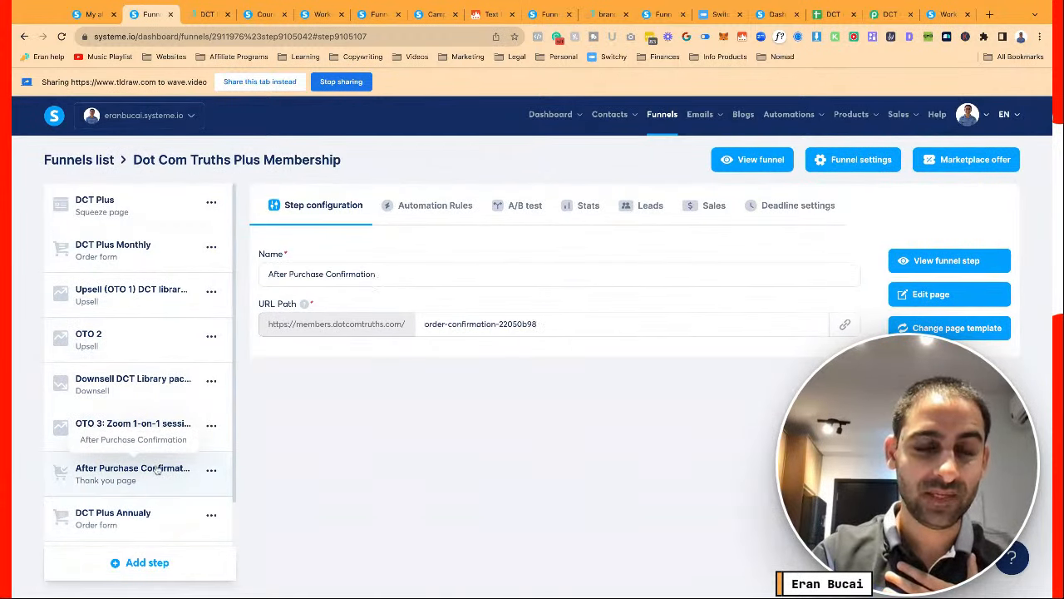
{"action": "left_click", "coordinate": [915, 263]}
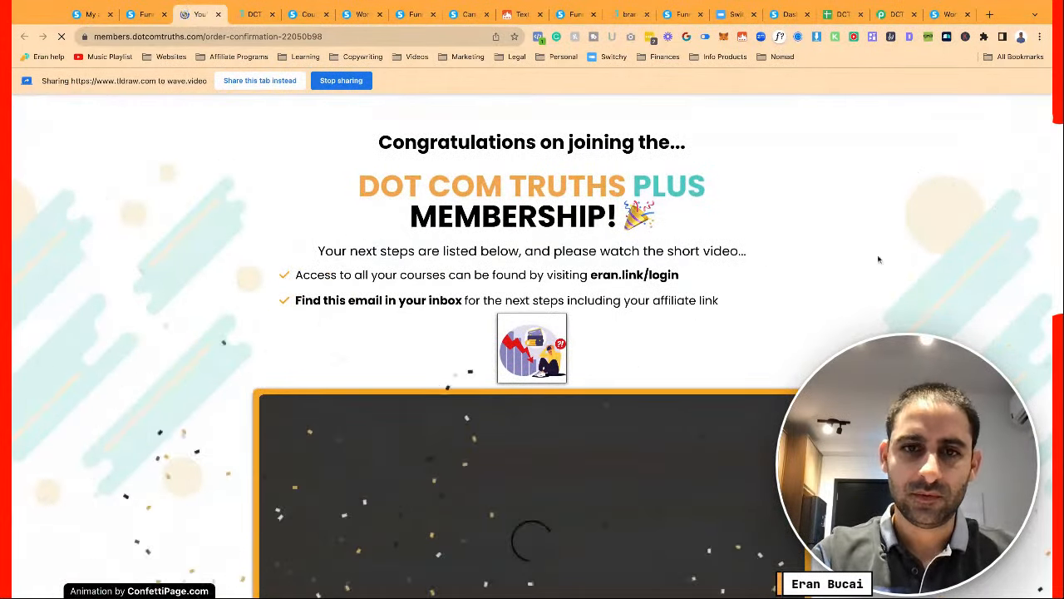
{"action": "scroll", "coordinate": [646, 289], "scroll_direction": "down", "scroll_amount": 4}
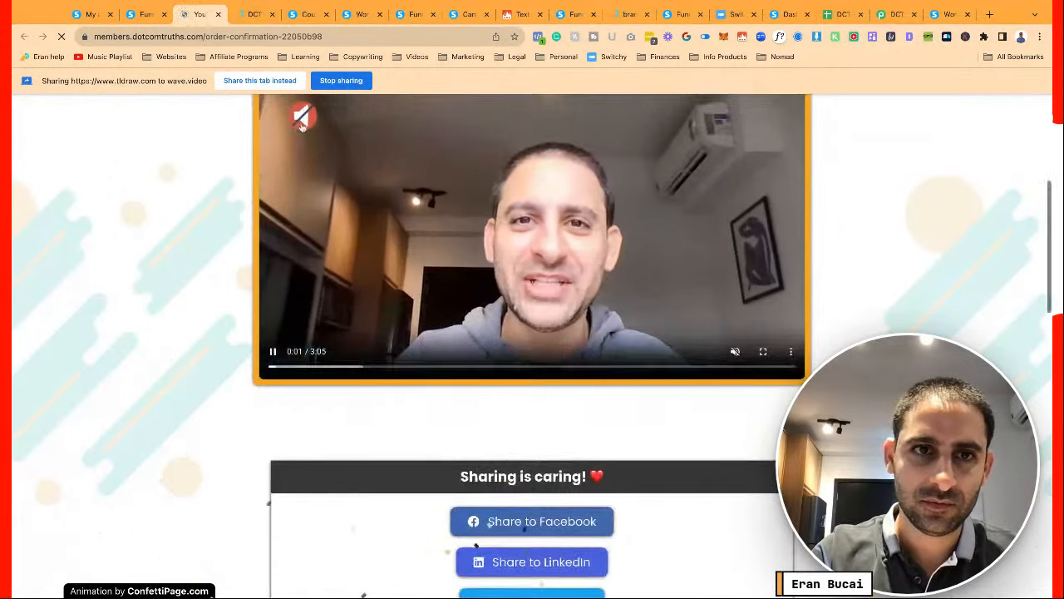
{"action": "scroll", "coordinate": [503, 270], "scroll_direction": "down", "scroll_amount": 4}
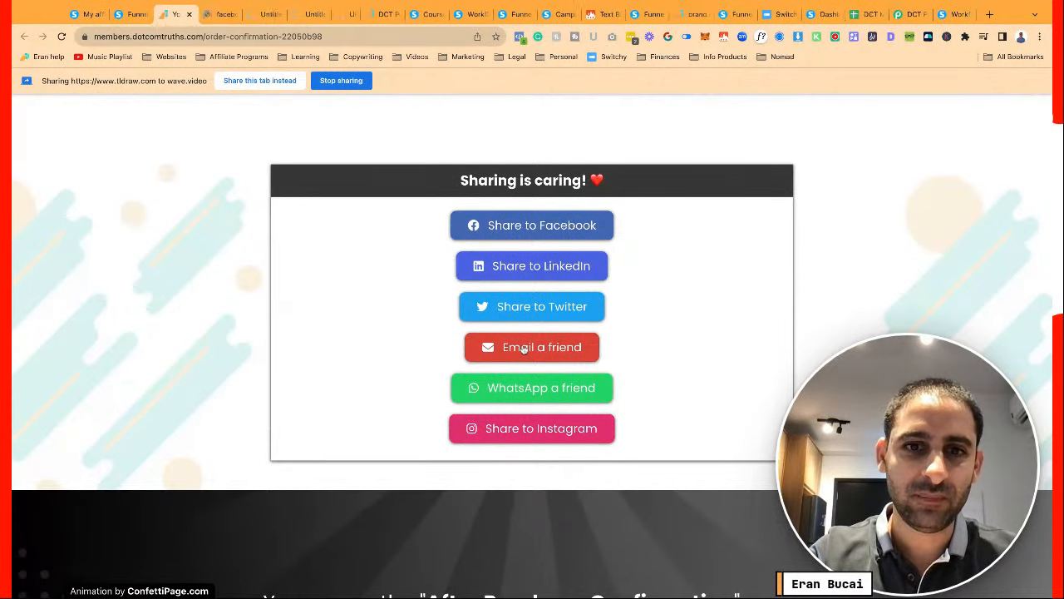
{"action": "left_click", "coordinate": [508, 427]}
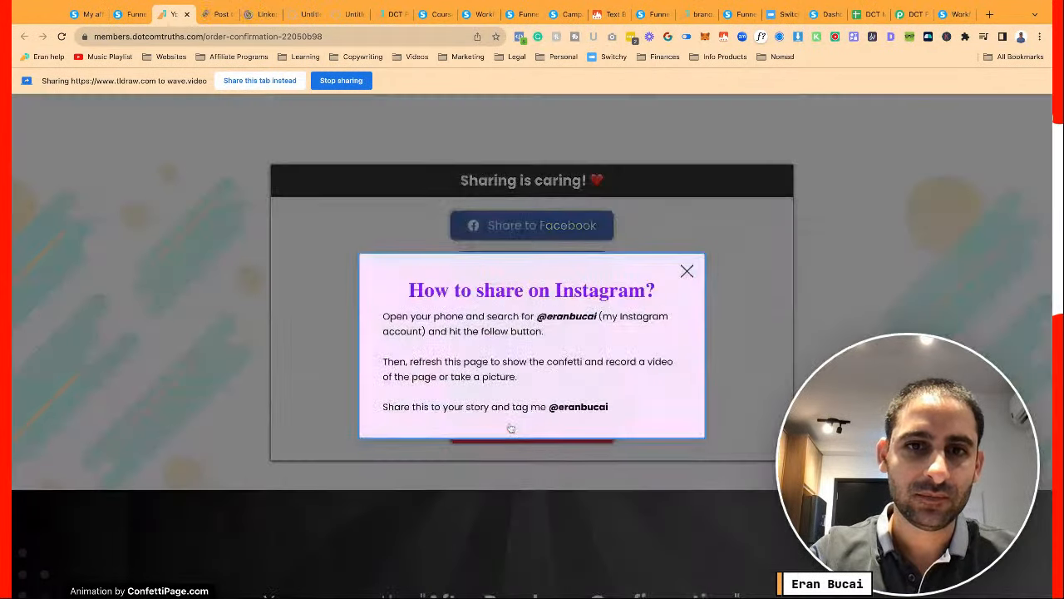
{"action": "left_click", "coordinate": [686, 271]}
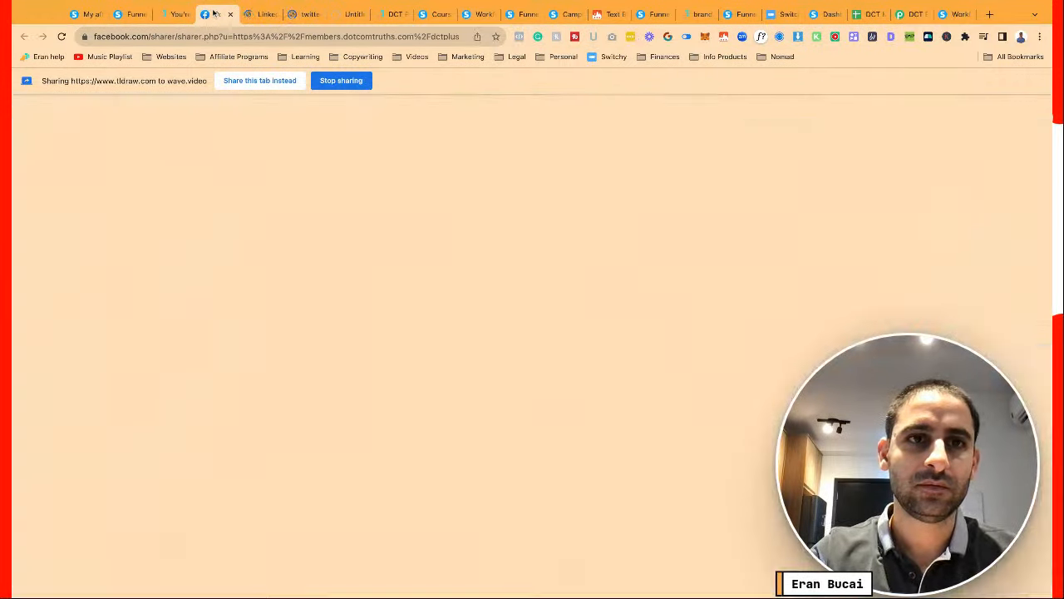
{"action": "left_click", "coordinate": [214, 13]}
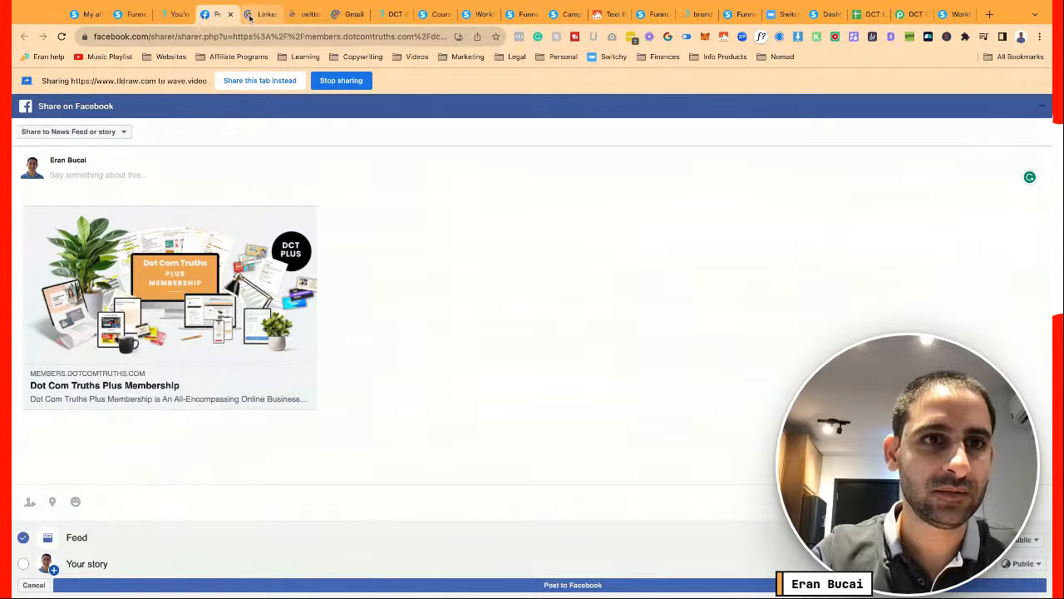
Check the prefilled membership shares on LinkedIn, X and Gmail
{"action": "left_click", "coordinate": [249, 15]}
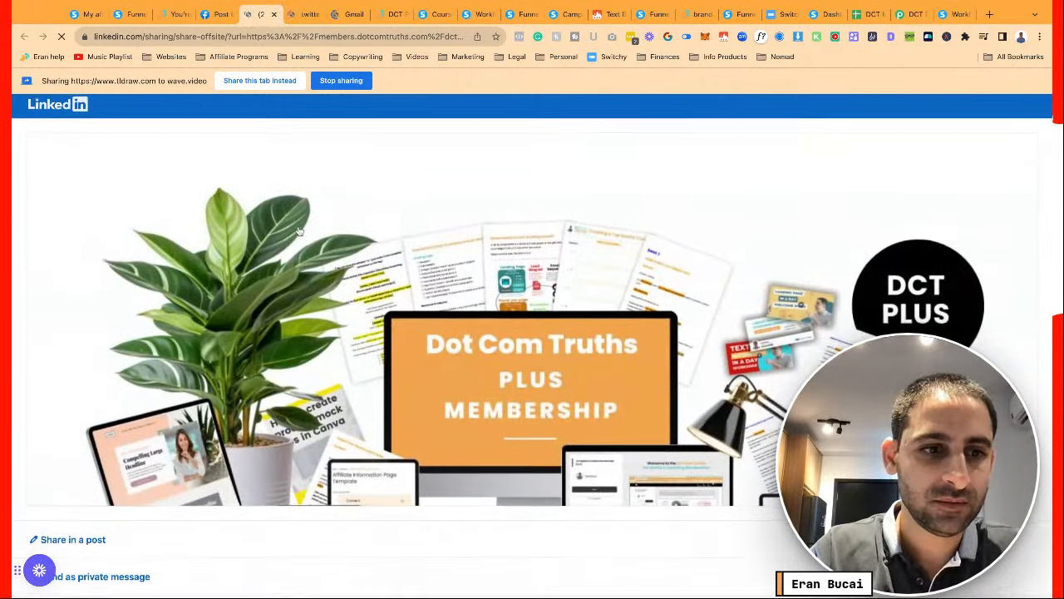
{"action": "left_click", "coordinate": [275, 15]}
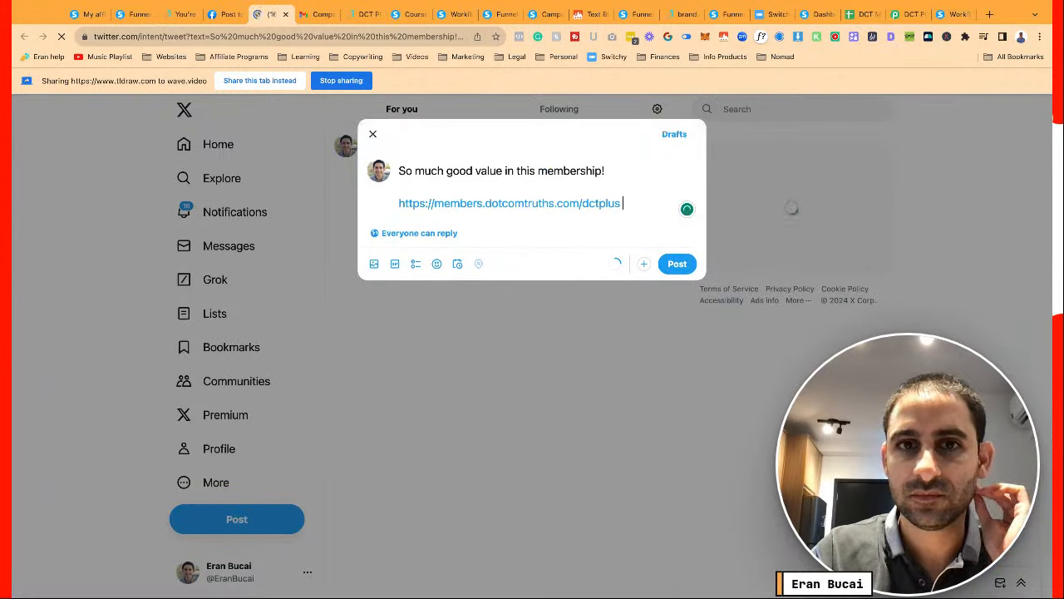
{"action": "left_click", "coordinate": [287, 15]}
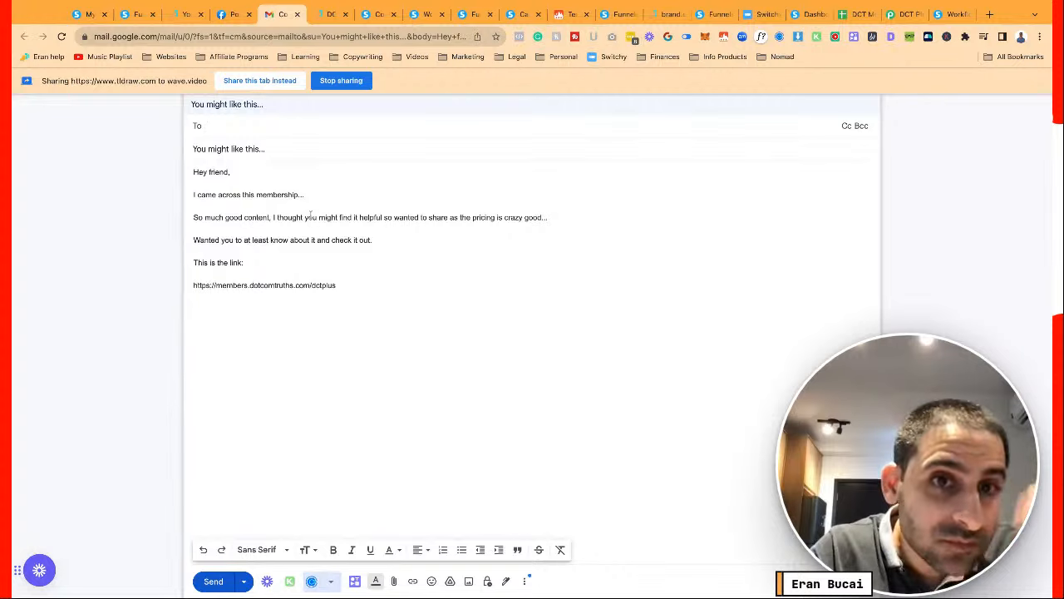
{"action": "left_click", "coordinate": [296, 15]}
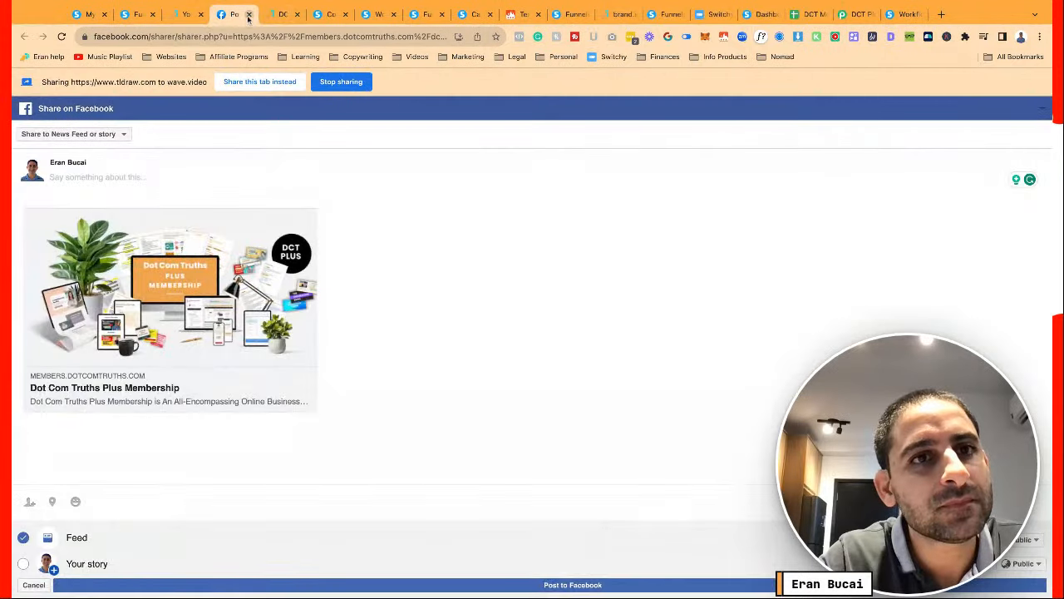
Close the share pages and return to the systeme.io funnel step
{"action": "left_click", "coordinate": [248, 14]}
{"action": "left_click", "coordinate": [233, 15]}
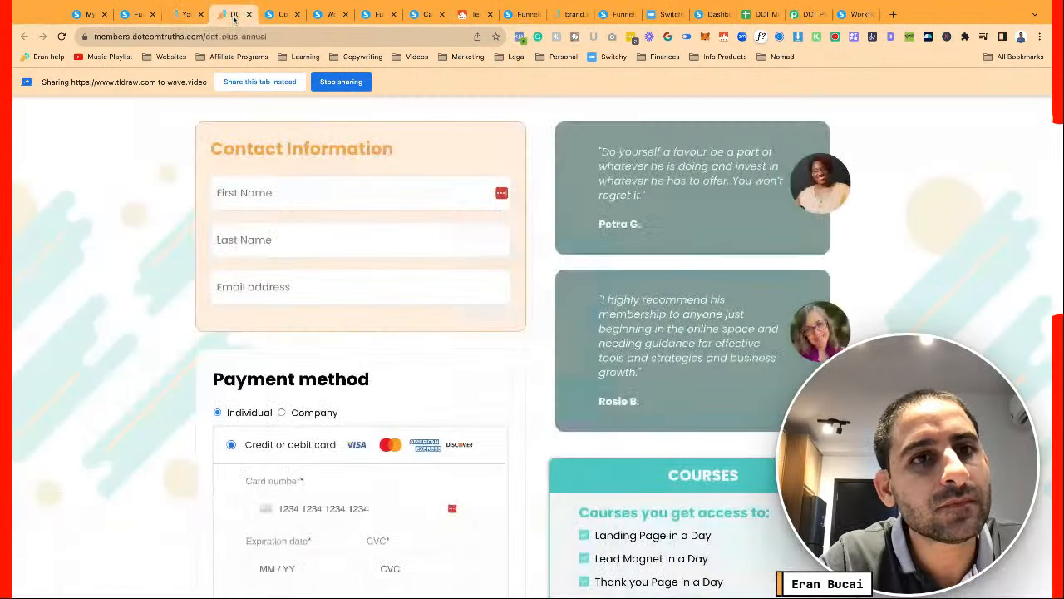
{"action": "left_click", "coordinate": [184, 14]}
{"action": "left_click", "coordinate": [223, 217]}
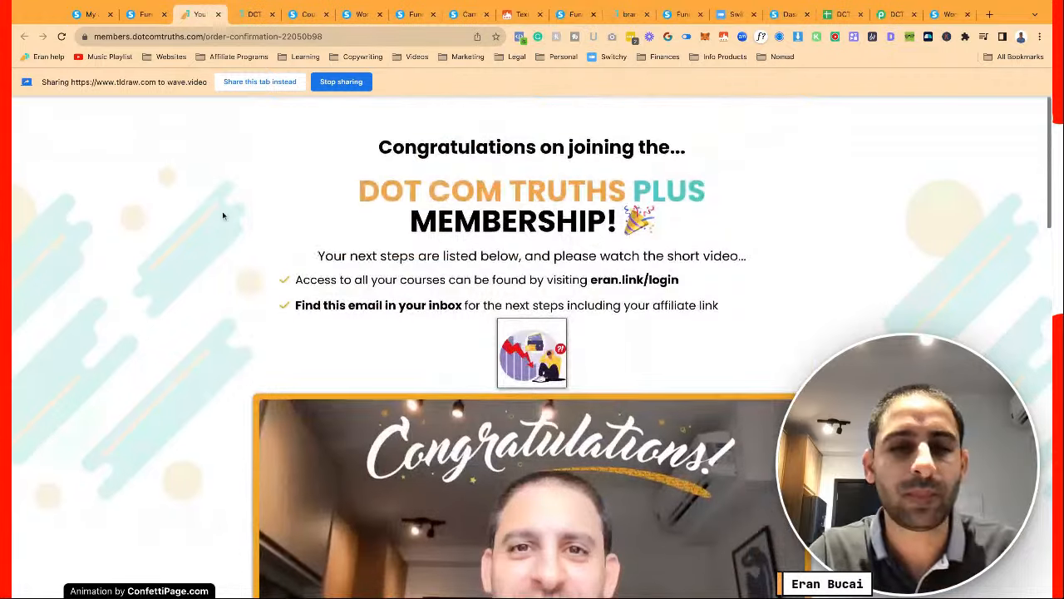
{"action": "left_click", "coordinate": [145, 14]}
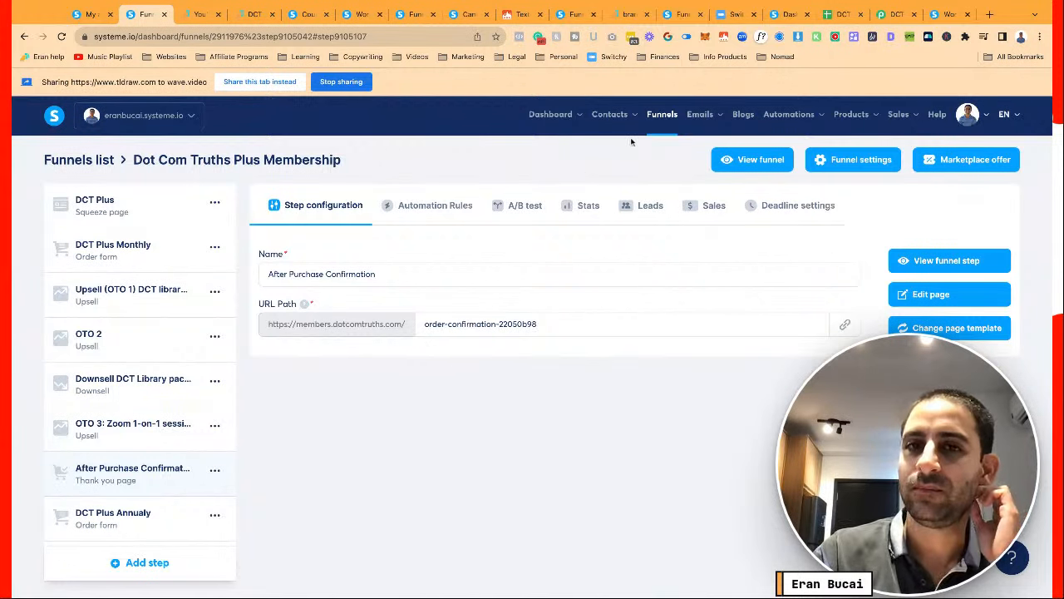
Review the DCT Plus buyer webhook workflow's tag-removal, webhook and email steps, then exit
{"action": "mouse_move", "coordinate": [700, 118]}
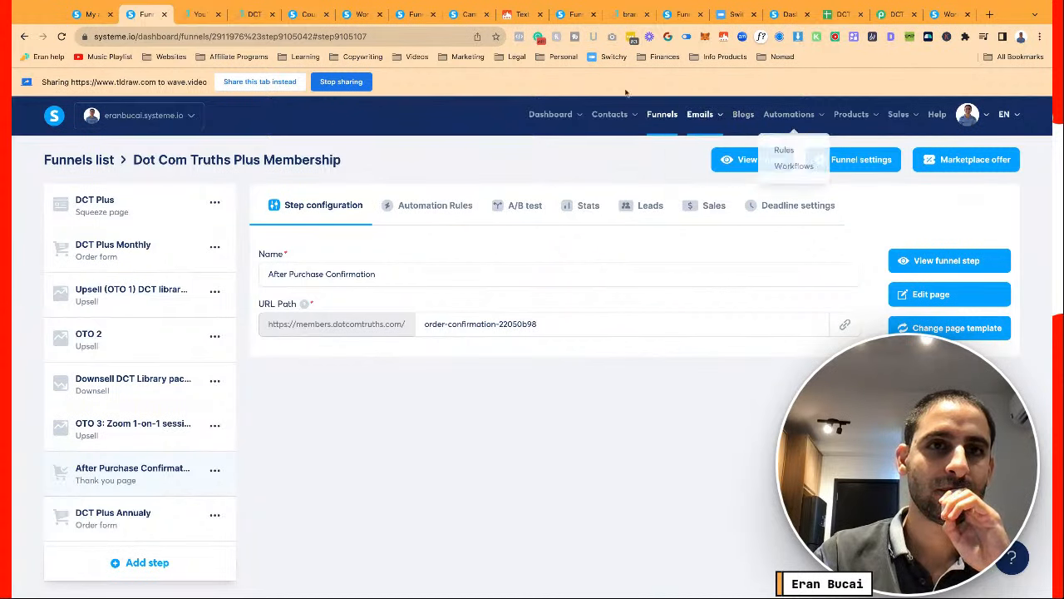
{"action": "left_click", "coordinate": [357, 16]}
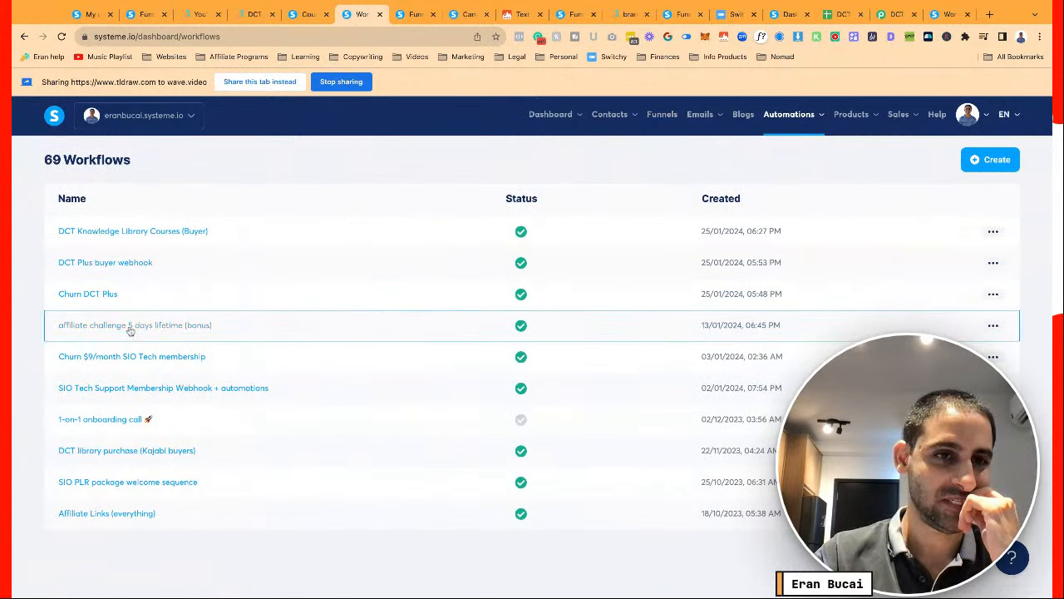
{"action": "left_click", "coordinate": [112, 263]}
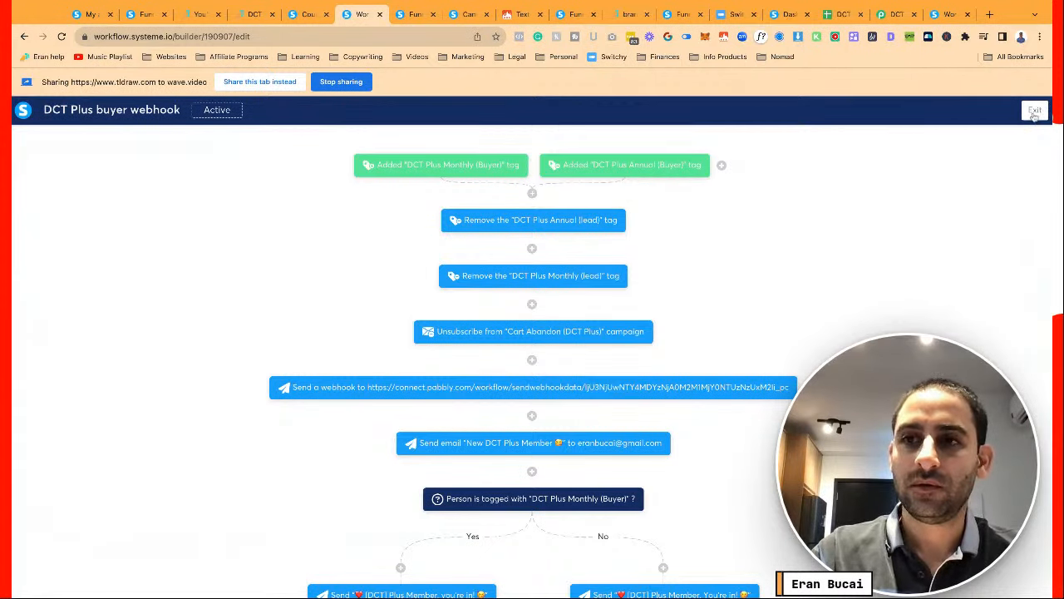
{"action": "left_click", "coordinate": [1034, 112]}
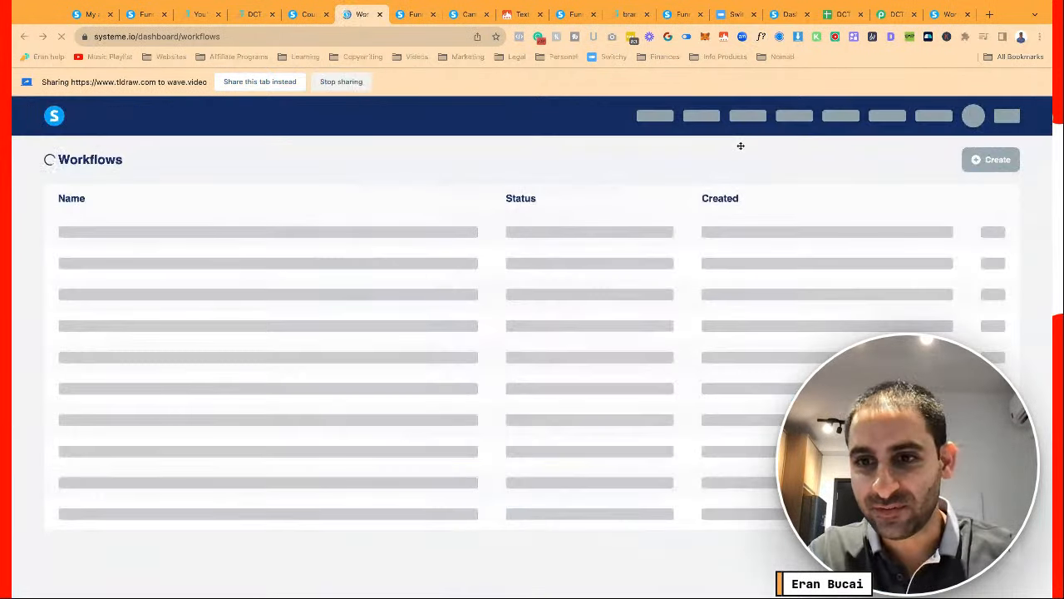
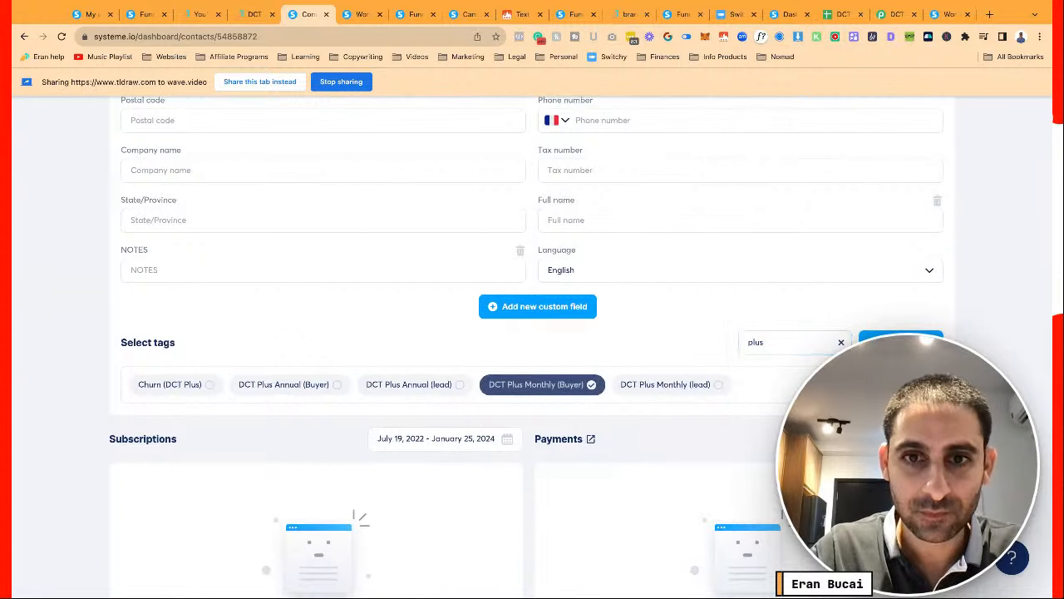
Bring up Pabbly Connect's DCT Plus workflow, its webhook trigger waiting for systeme.io data
{"action": "scroll", "coordinate": [785, 381], "scroll_direction": "up", "scroll_amount": 5}
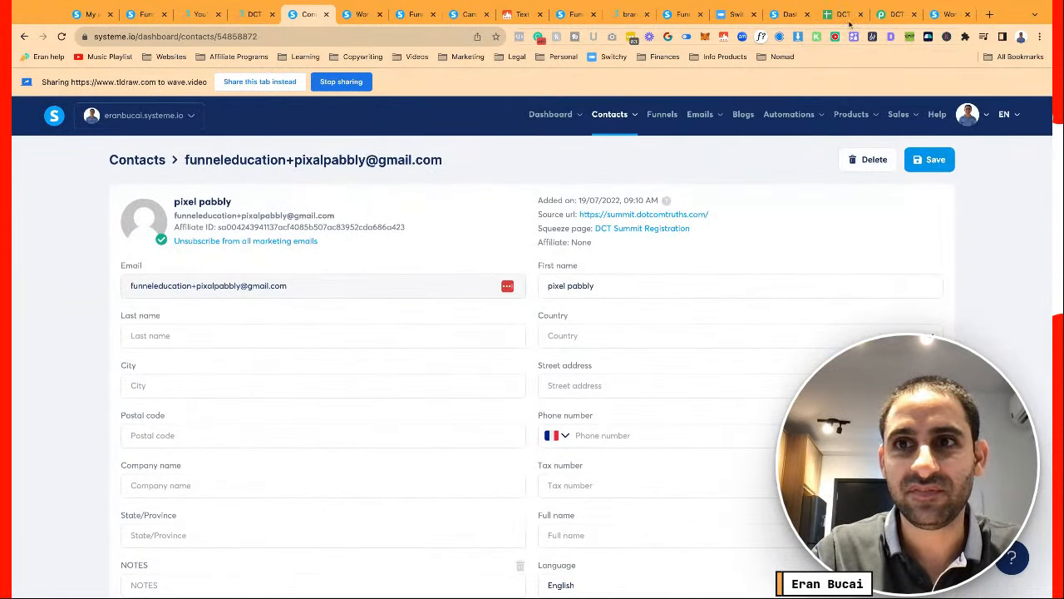
{"action": "left_click", "coordinate": [890, 14]}
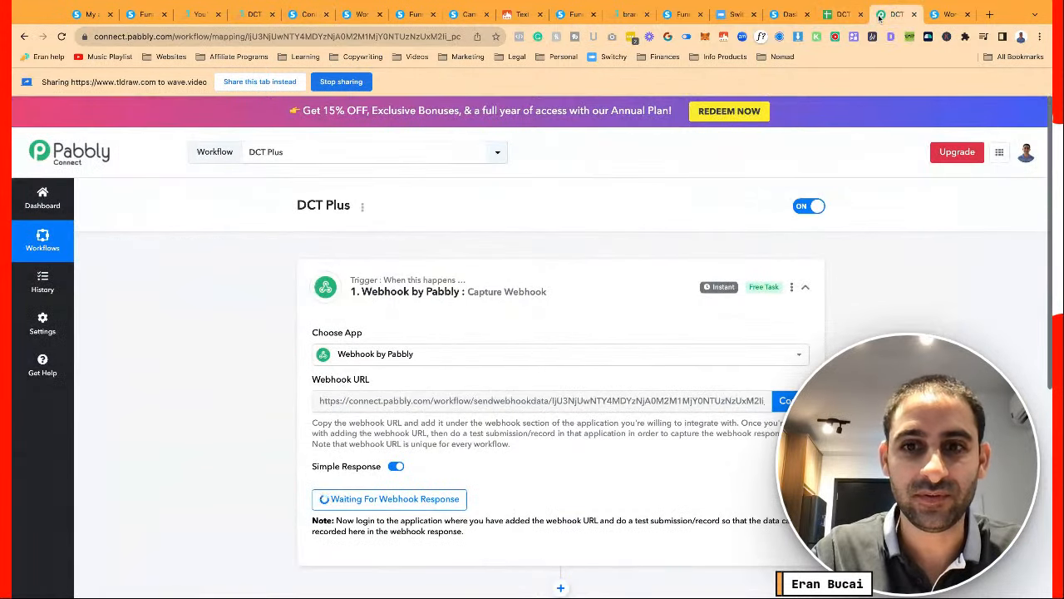
Save the test contact in systeme.io with its DCT Plus Monthly (Buyer) tag
{"action": "scroll", "coordinate": [920, 278], "scroll_direction": "down", "scroll_amount": 2}
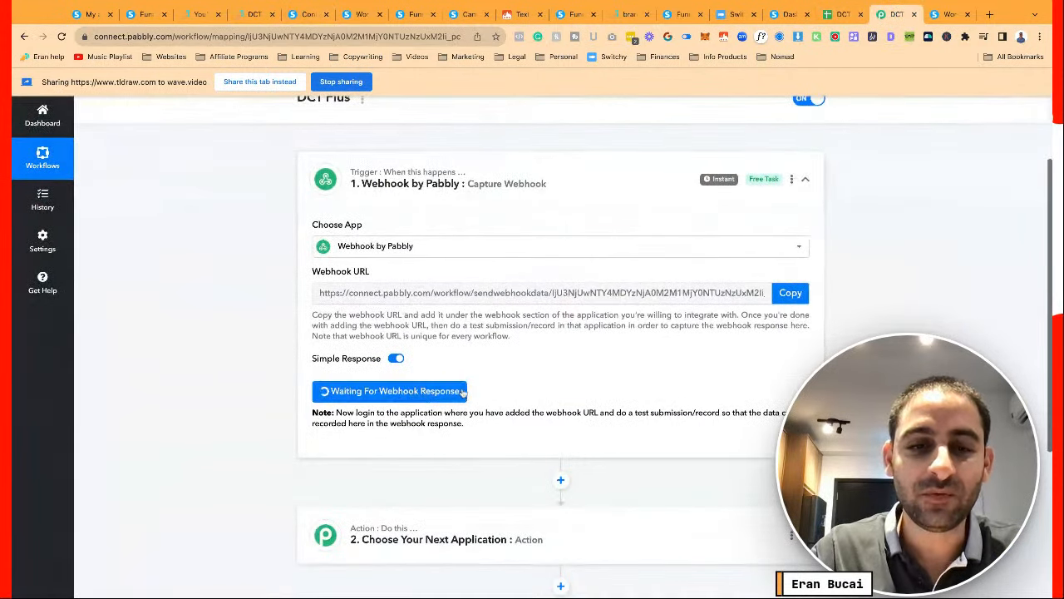
{"action": "scroll", "coordinate": [439, 395], "scroll_direction": "down", "scroll_amount": 1}
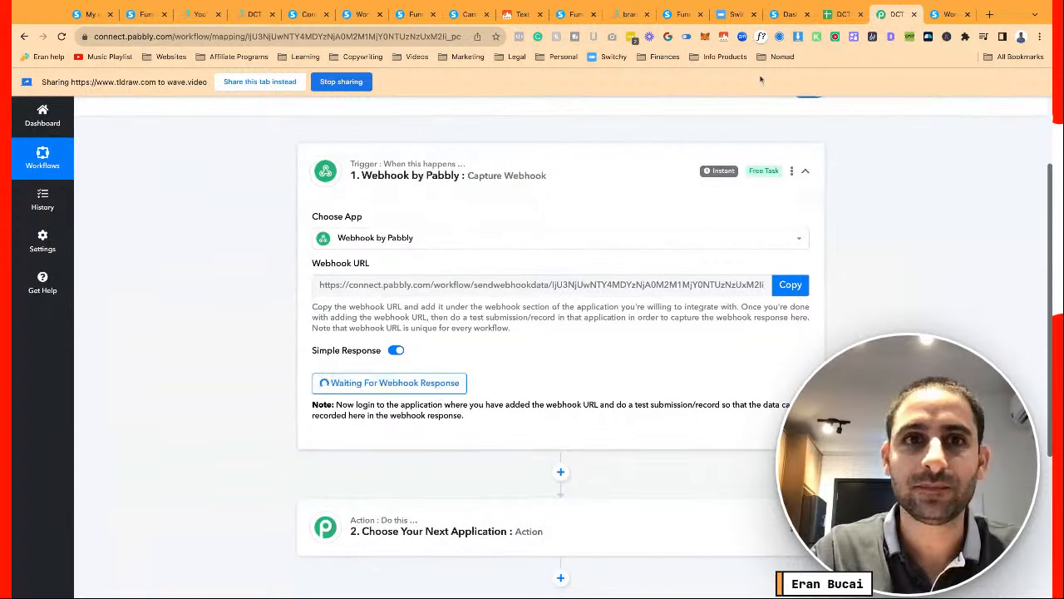
{"action": "left_click", "coordinate": [358, 15]}
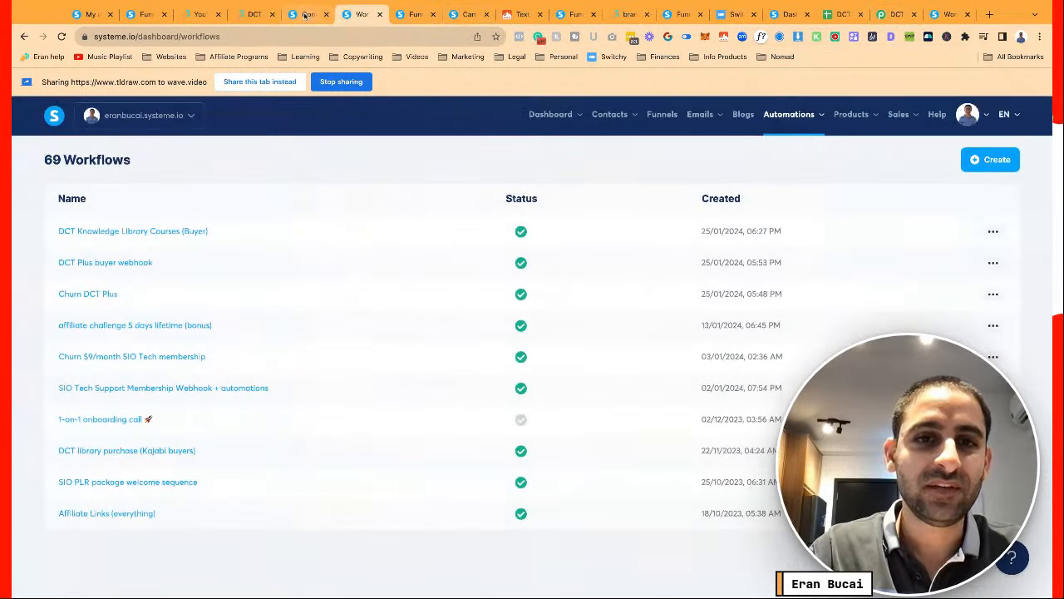
{"action": "left_click", "coordinate": [307, 14]}
{"action": "scroll", "coordinate": [539, 369], "scroll_direction": "down", "scroll_amount": 3}
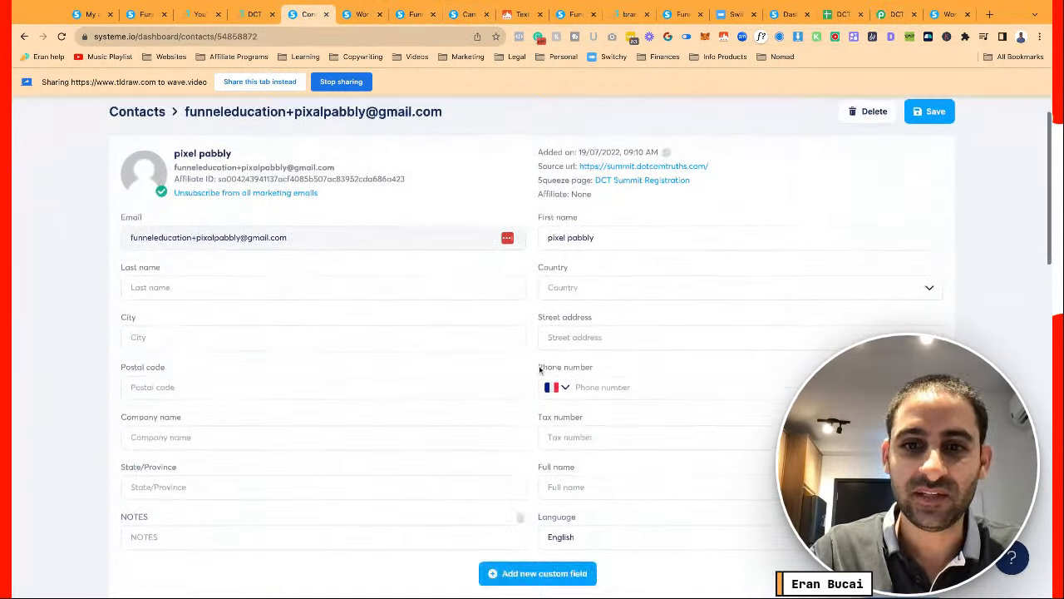
{"action": "scroll", "coordinate": [897, 215], "scroll_direction": "up", "scroll_amount": 3}
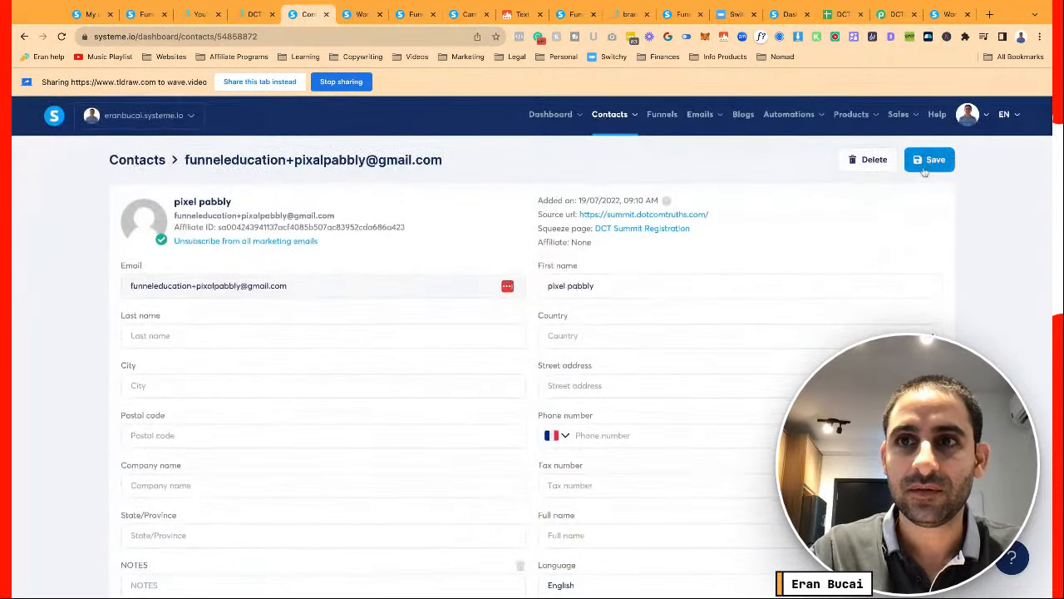
{"action": "left_click", "coordinate": [929, 161]}
Check Pabbly's captured Response A and expand step 2 to choose an application
{"action": "left_click", "coordinate": [886, 17]}
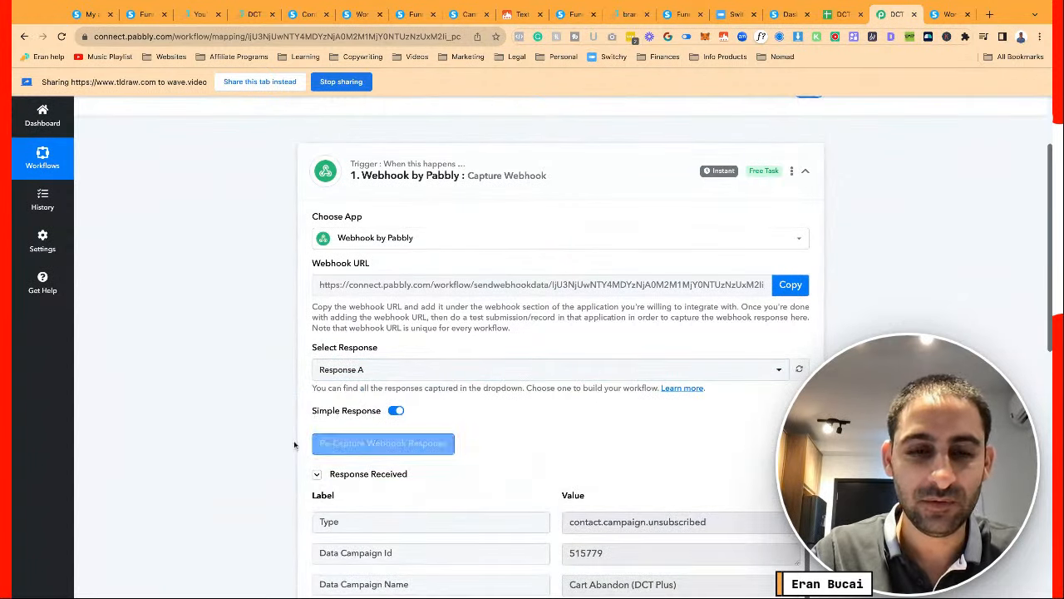
{"action": "scroll", "coordinate": [253, 434], "scroll_direction": "down", "scroll_amount": 3}
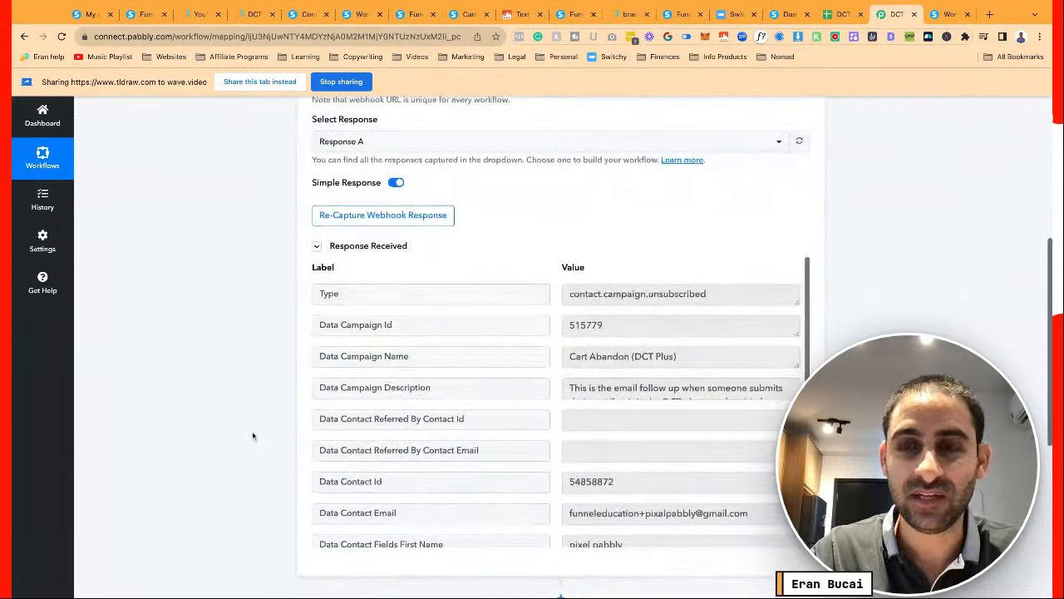
{"action": "scroll", "coordinate": [593, 504], "scroll_direction": "down", "scroll_amount": 6}
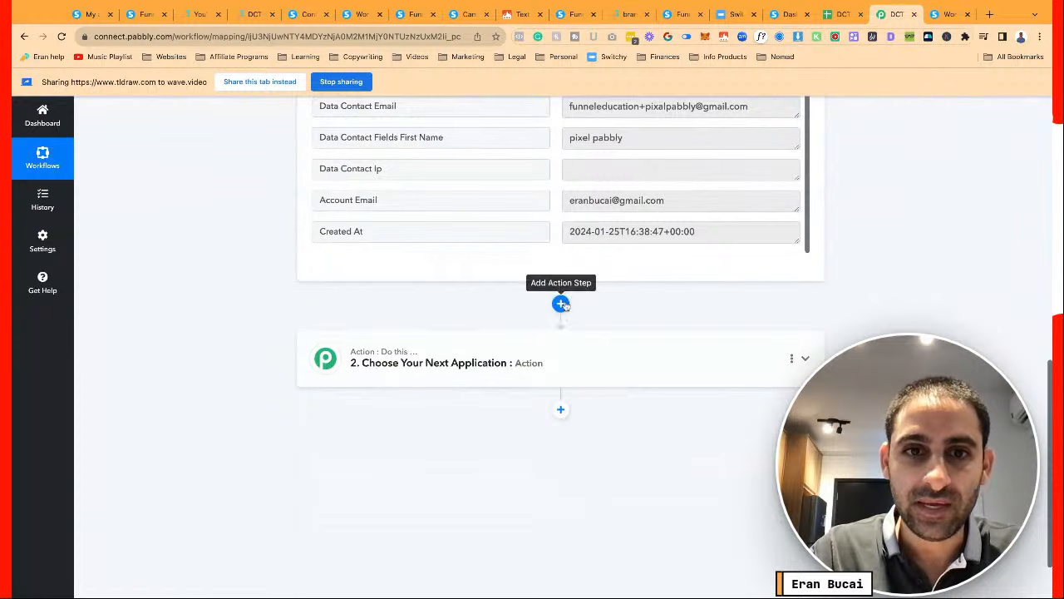
{"action": "left_click", "coordinate": [547, 368]}
Set the second step's action to Google Sheets Add New Row
{"action": "scroll", "coordinate": [456, 294], "scroll_direction": "up", "scroll_amount": 2}
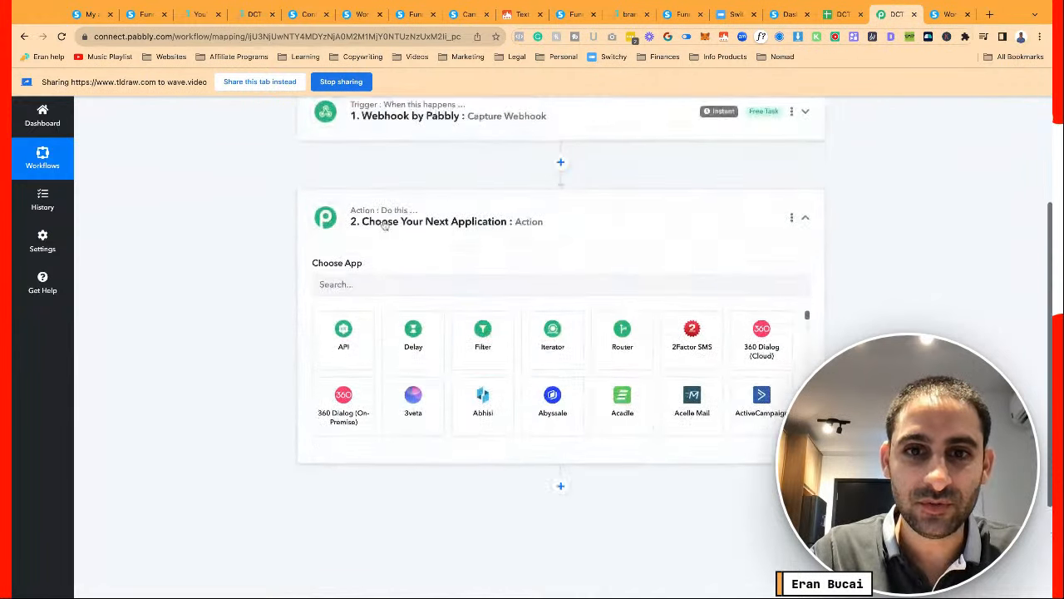
{"action": "left_click", "coordinate": [420, 299]}
{"action": "type", "text": "shee"}
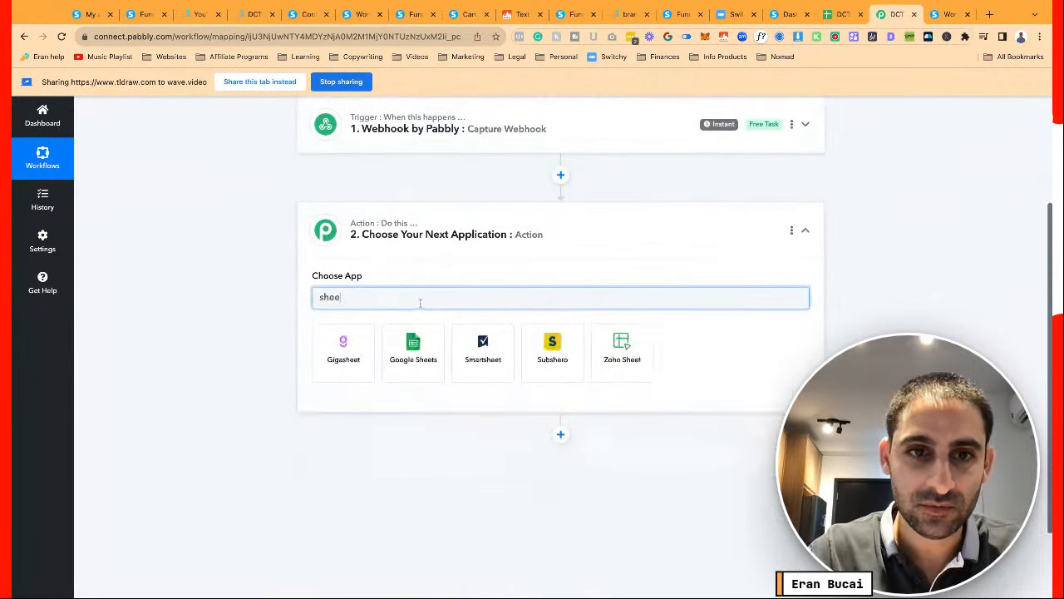
{"action": "left_click", "coordinate": [413, 344]}
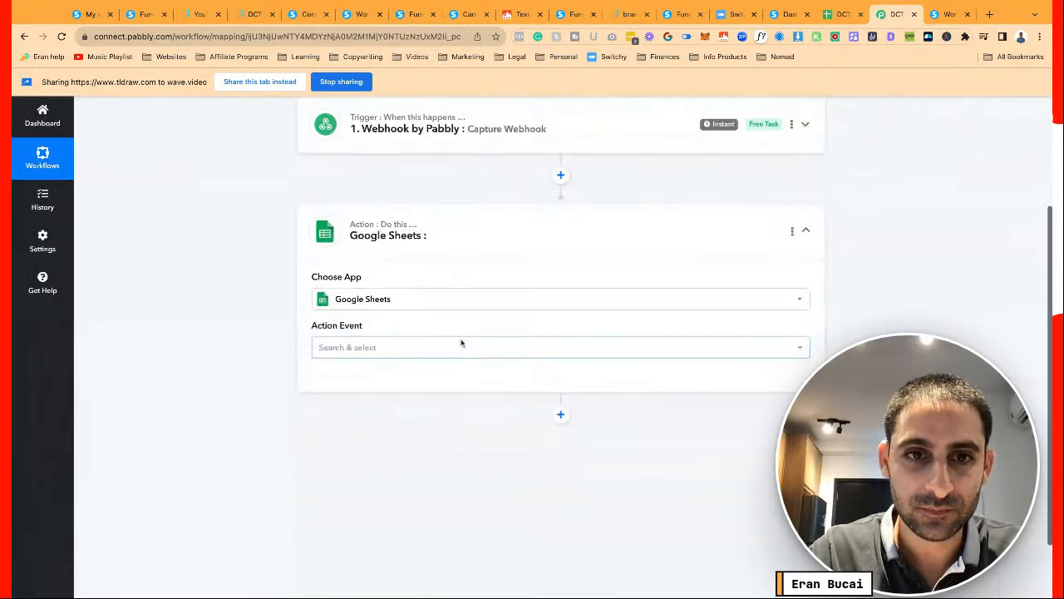
{"action": "left_click", "coordinate": [458, 348]}
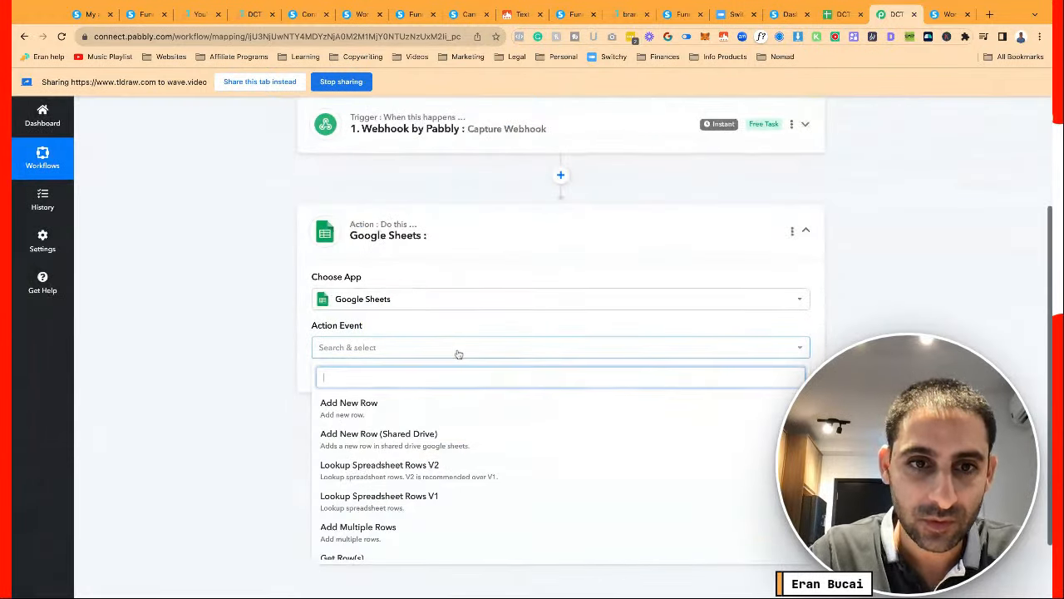
{"action": "left_click", "coordinate": [435, 410]}
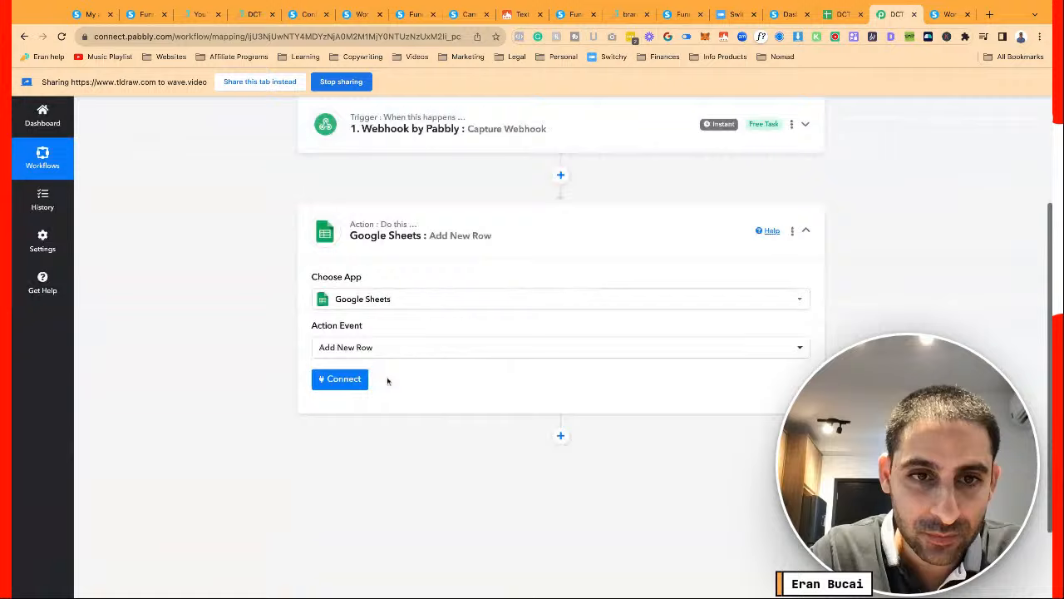
Connect the Sheets step to the DCT Members/Buyers CRM spreadsheet via a new Google sign-in
{"action": "left_click", "coordinate": [356, 380]}
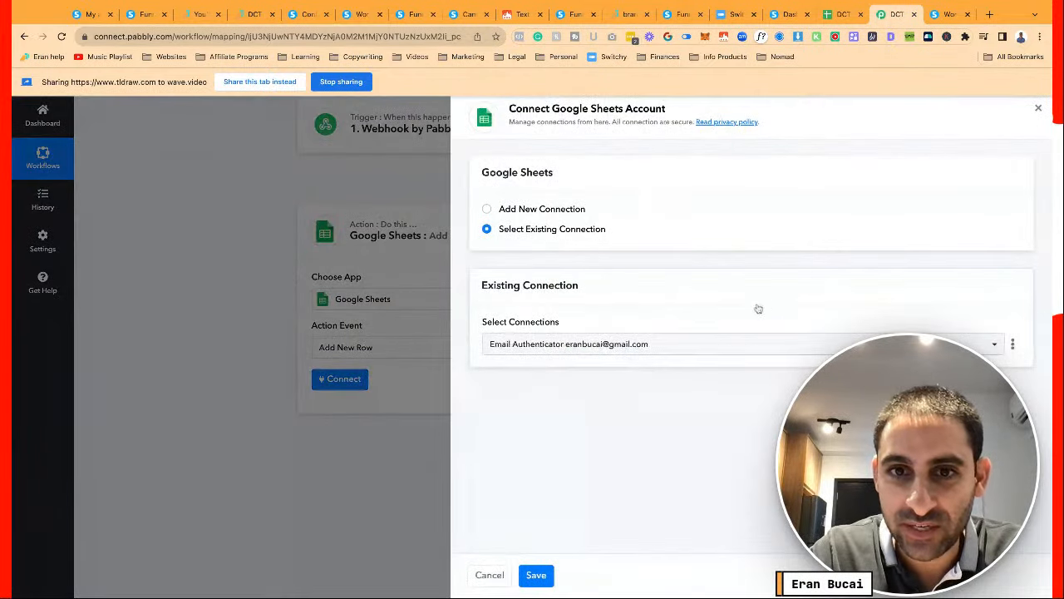
{"action": "left_click", "coordinate": [710, 346]}
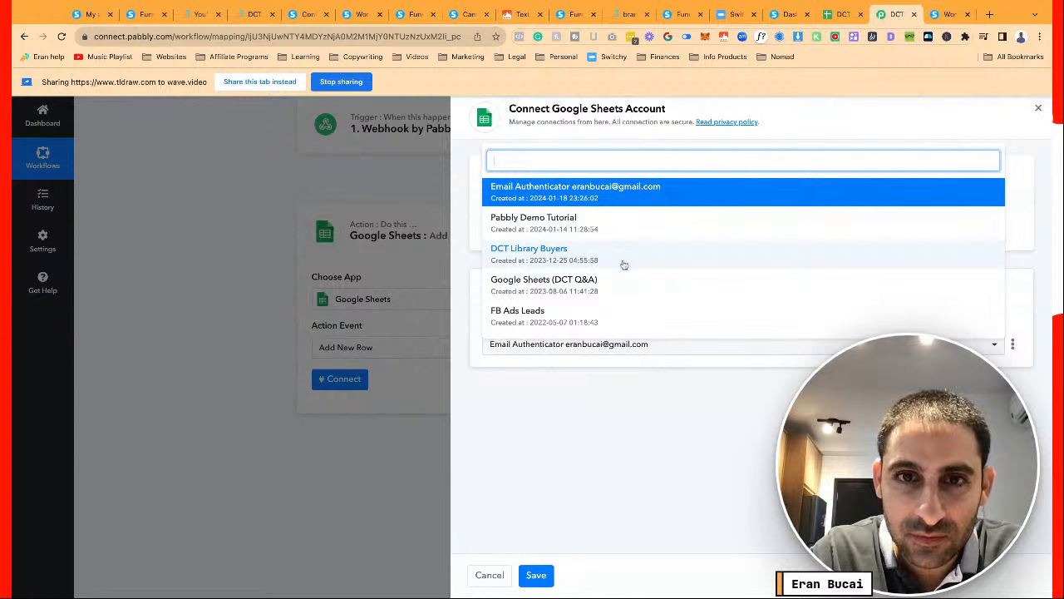
{"action": "left_click", "coordinate": [532, 253]}
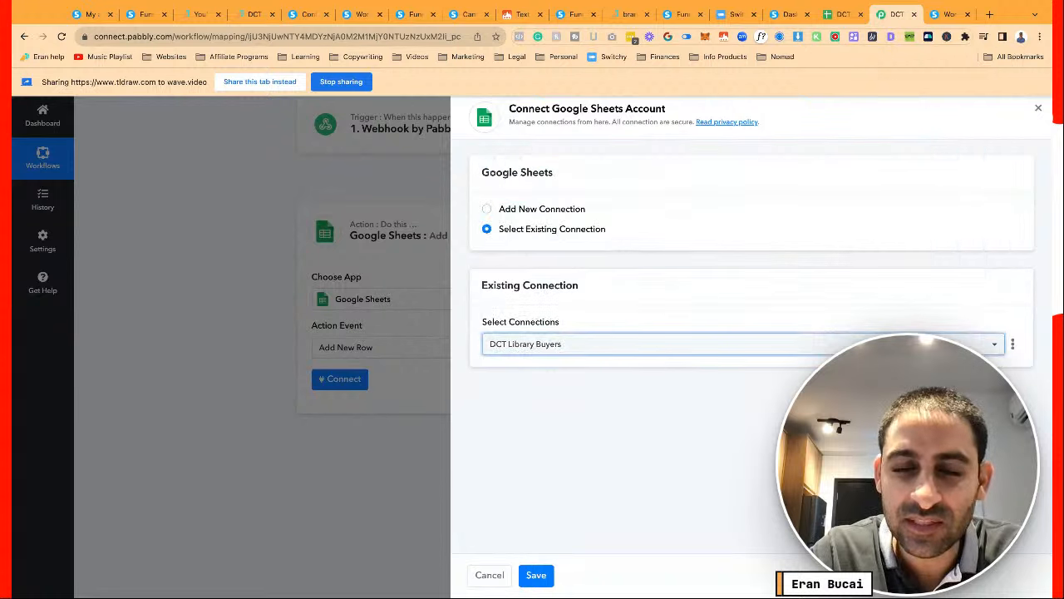
{"action": "left_click", "coordinate": [589, 348]}
{"action": "left_click", "coordinate": [582, 256]}
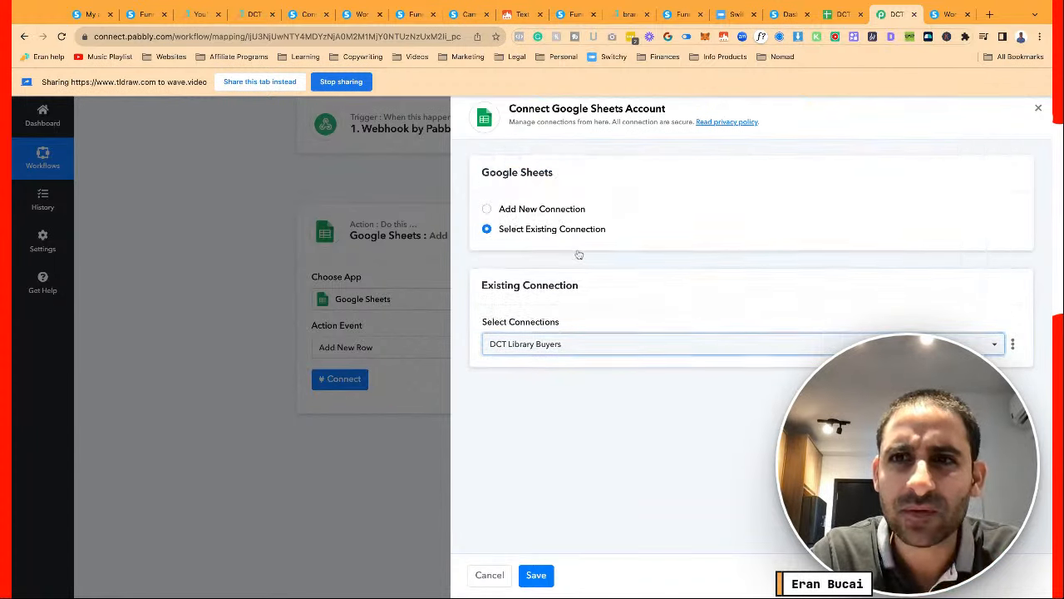
{"action": "left_click", "coordinate": [840, 14]}
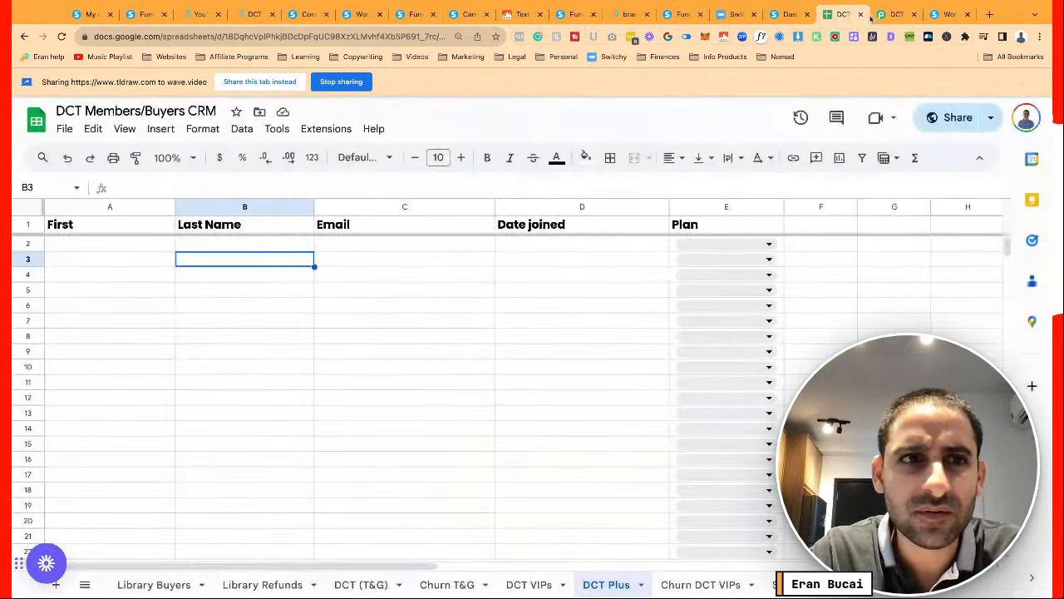
{"action": "left_click", "coordinate": [882, 16]}
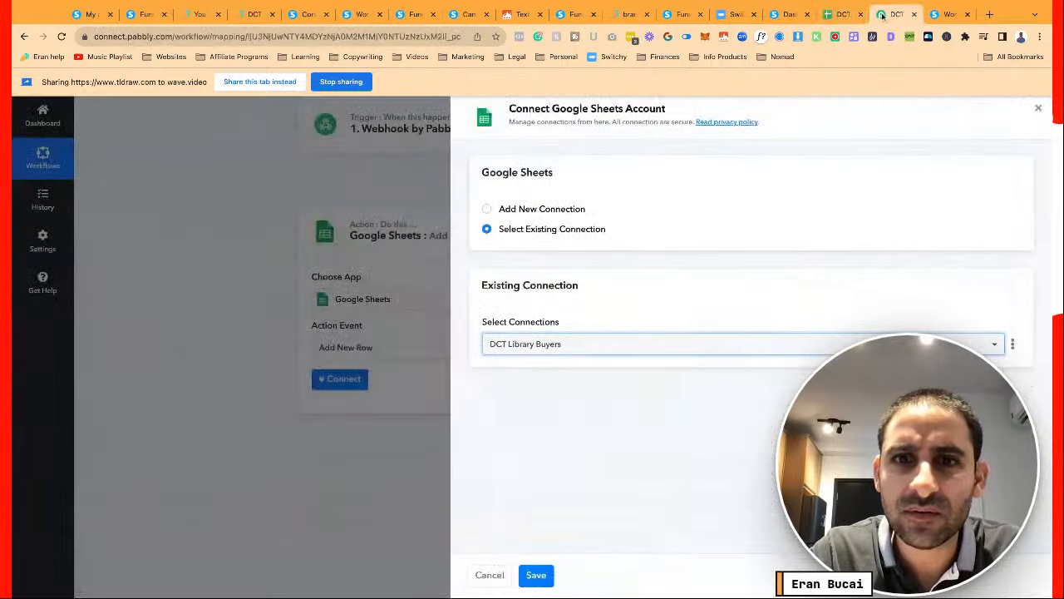
{"action": "left_click", "coordinate": [589, 413]}
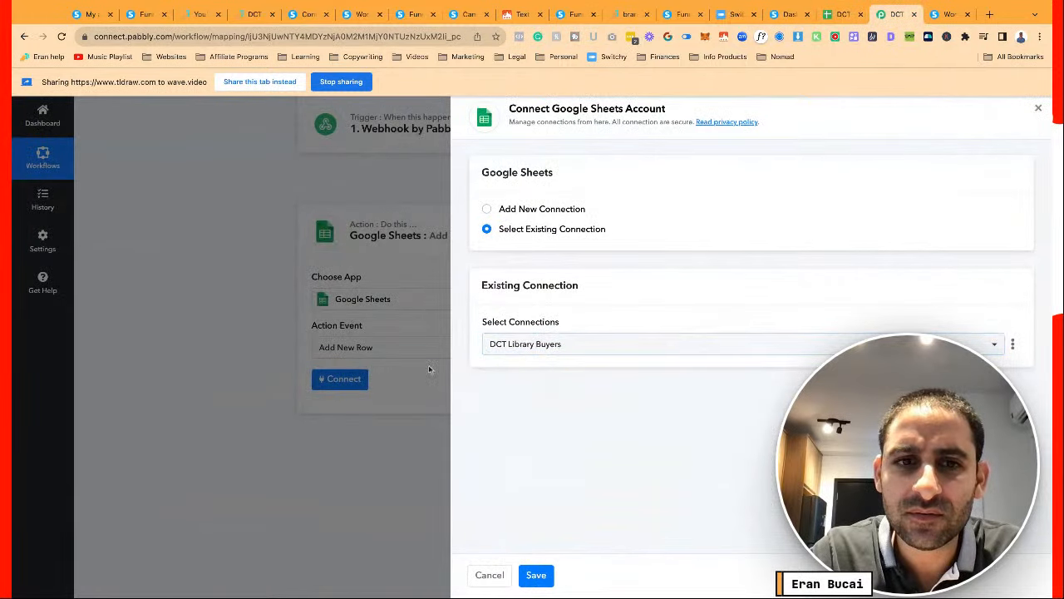
{"action": "left_click", "coordinate": [510, 209]}
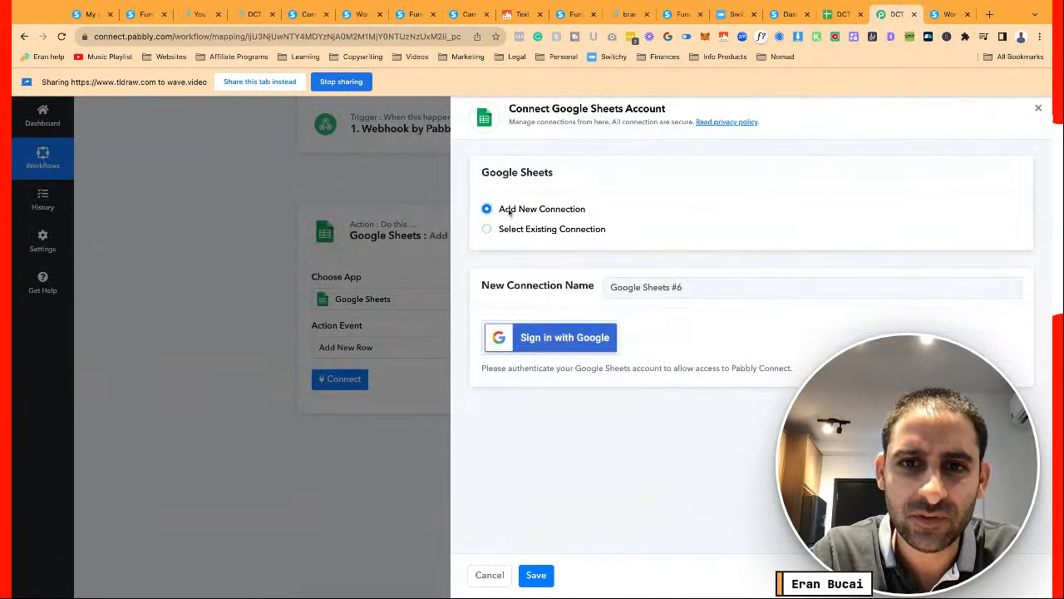
{"action": "left_click", "coordinate": [549, 337]}
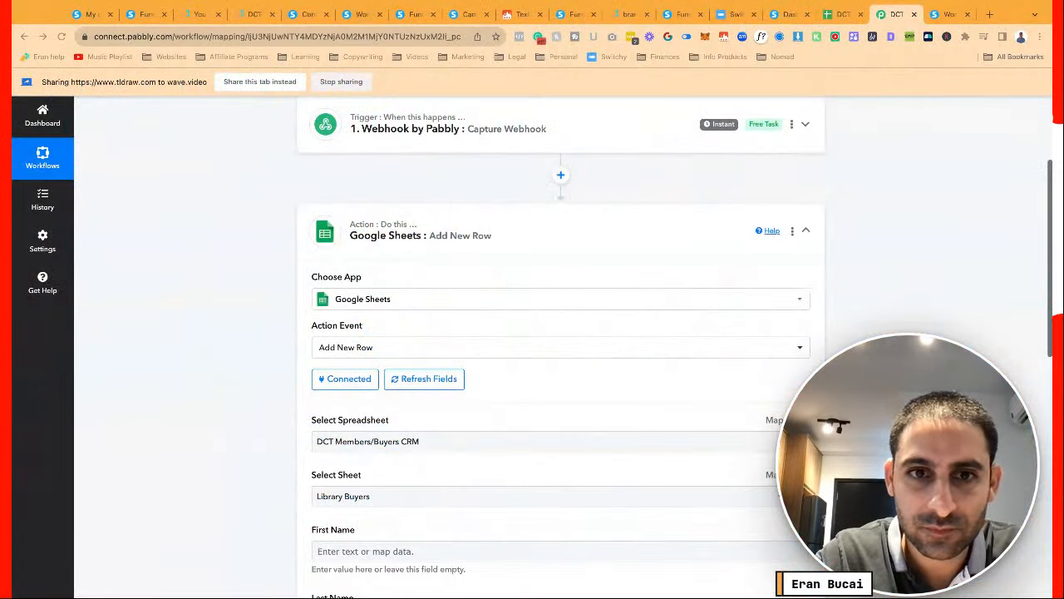
Choose the DCT Plus sheet as the row's destination
{"action": "scroll", "coordinate": [266, 413], "scroll_direction": "down", "scroll_amount": 1}
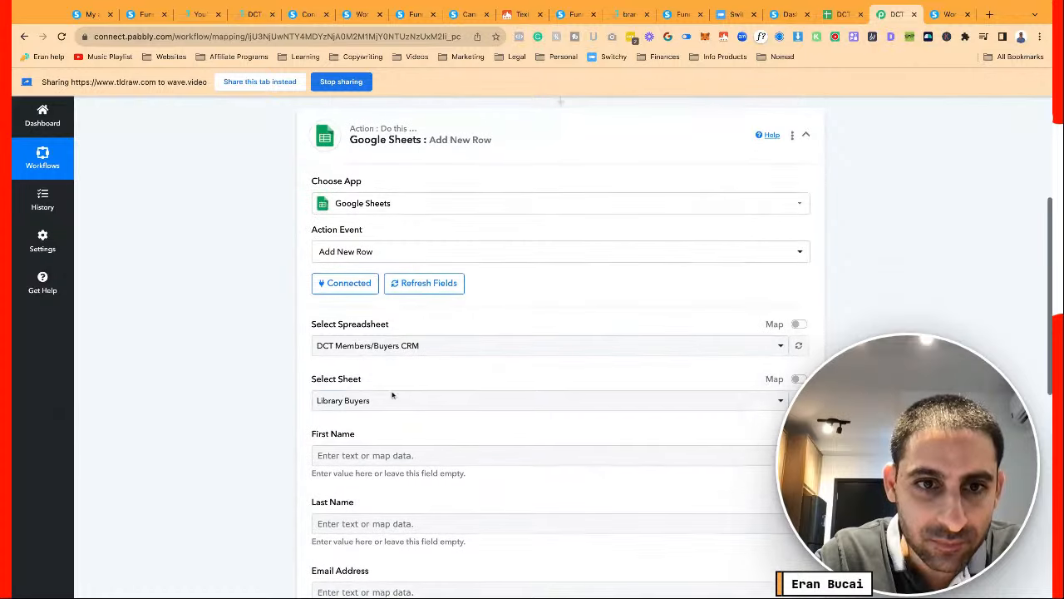
{"action": "left_click", "coordinate": [399, 400]}
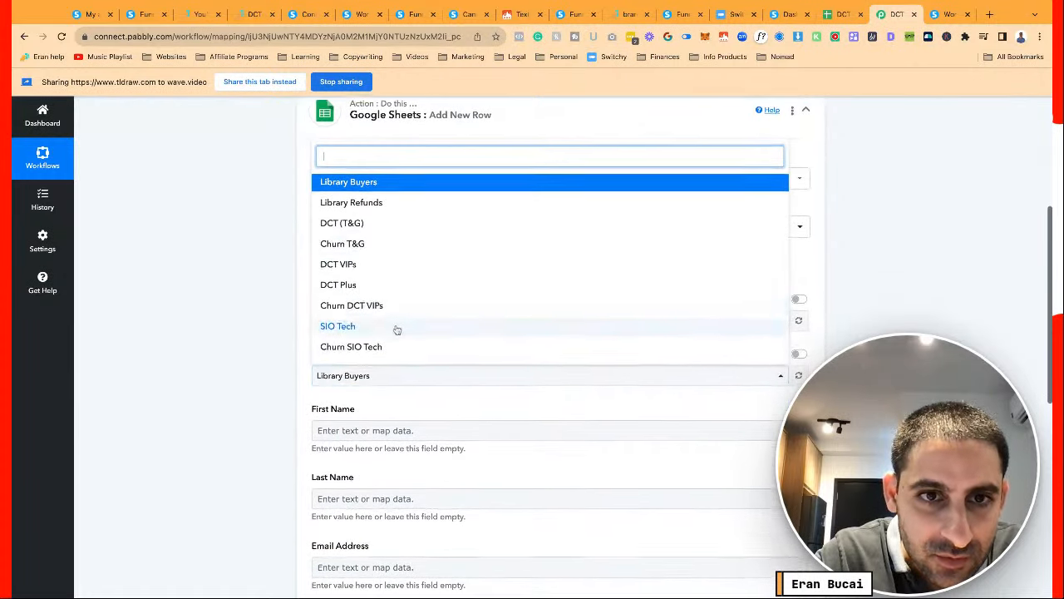
{"action": "scroll", "coordinate": [386, 308], "scroll_direction": "up", "scroll_amount": 1}
{"action": "left_click", "coordinate": [375, 330]}
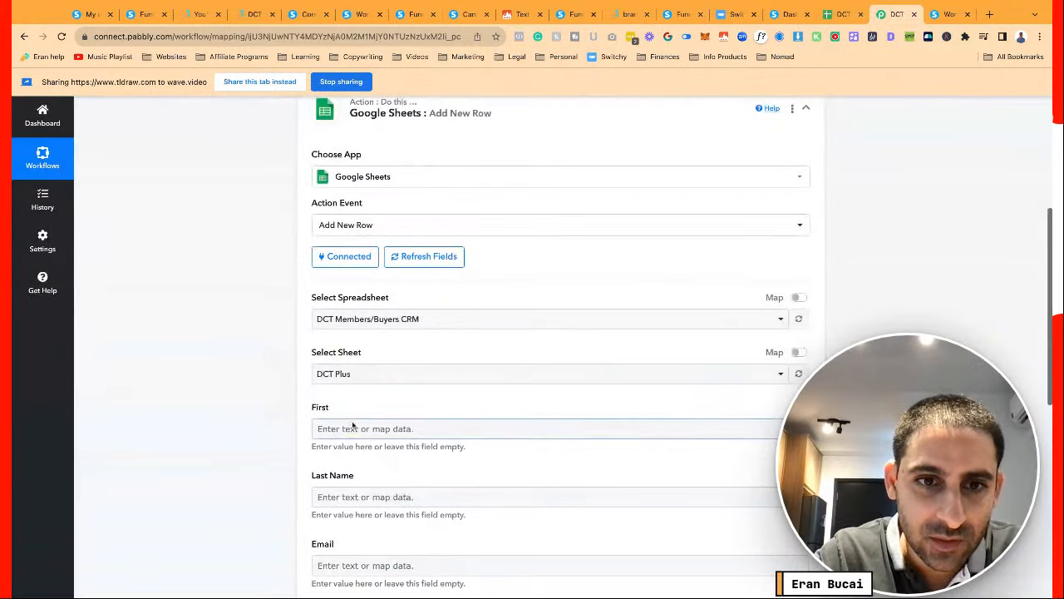
Map Data Contact Fields First Name into First, then open Last Name's data choices
{"action": "left_click", "coordinate": [353, 428]}
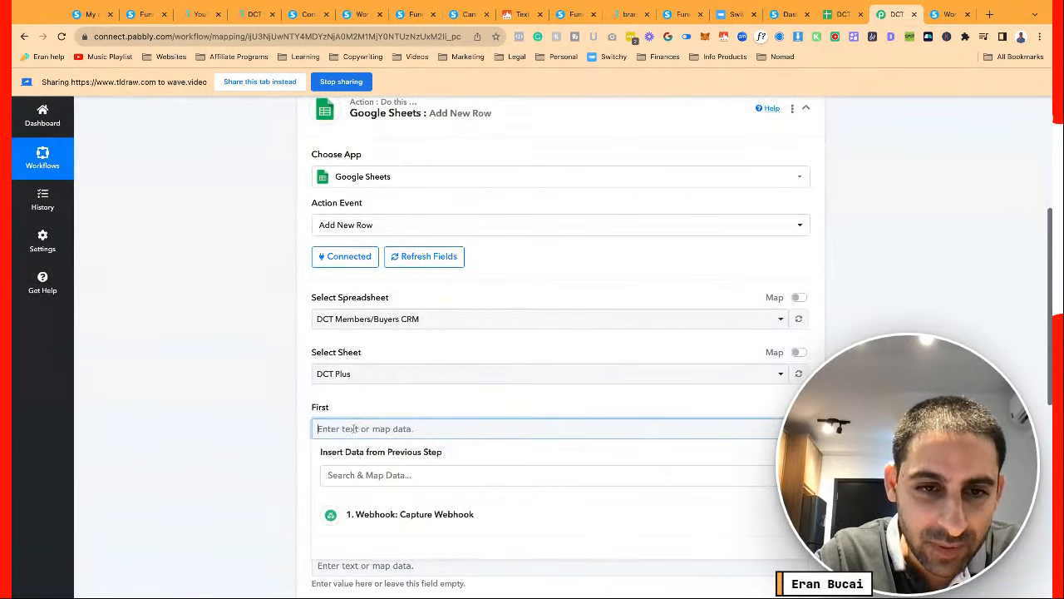
{"action": "left_click", "coordinate": [414, 514]}
{"action": "scroll", "coordinate": [291, 474], "scroll_direction": "down", "scroll_amount": 3}
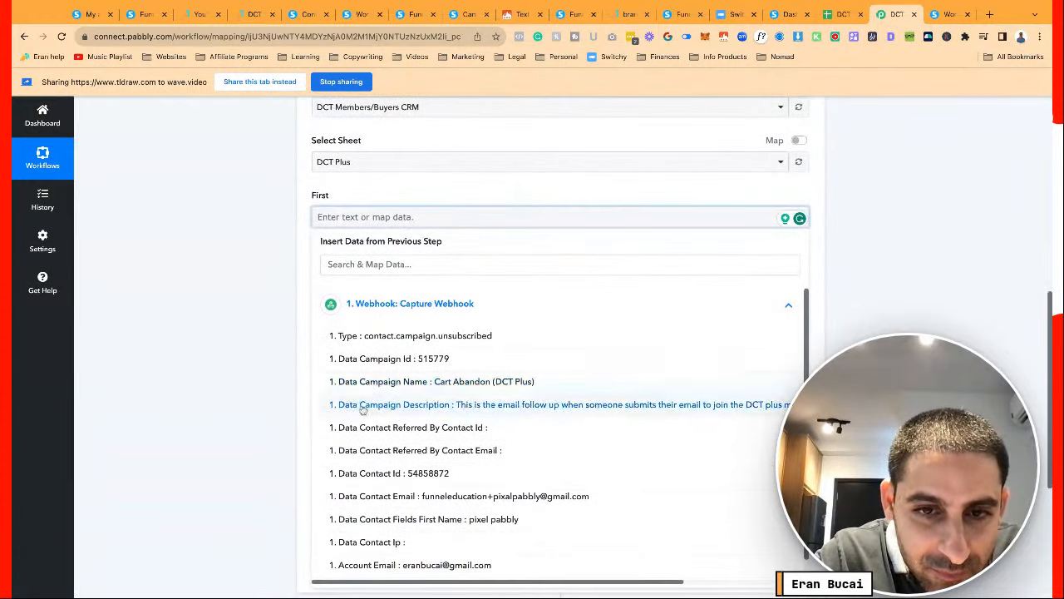
{"action": "scroll", "coordinate": [379, 465], "scroll_direction": "down", "scroll_amount": 1}
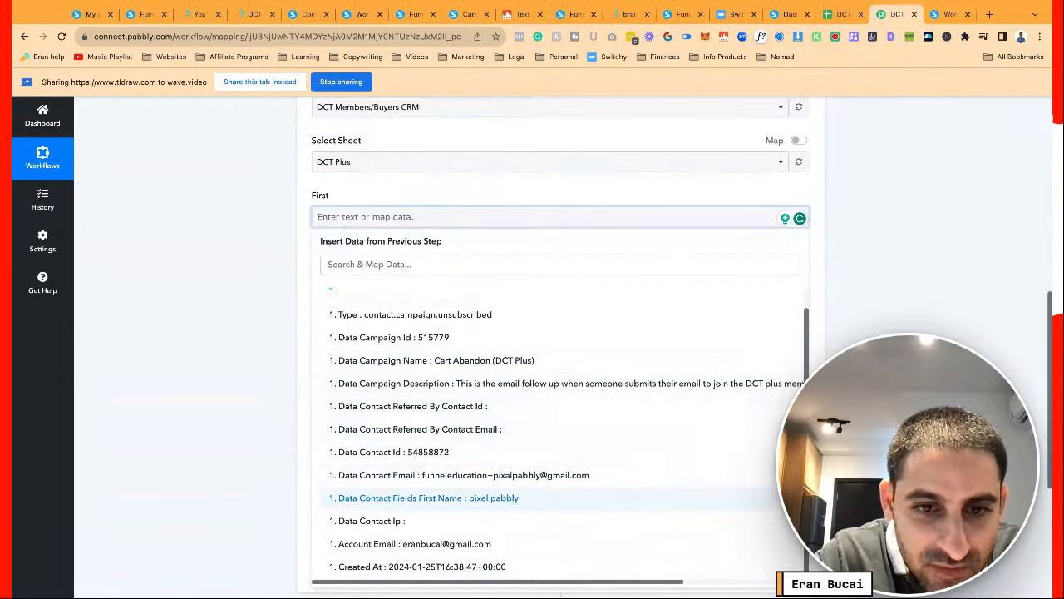
{"action": "left_click", "coordinate": [428, 498]}
{"action": "left_click", "coordinate": [267, 325]}
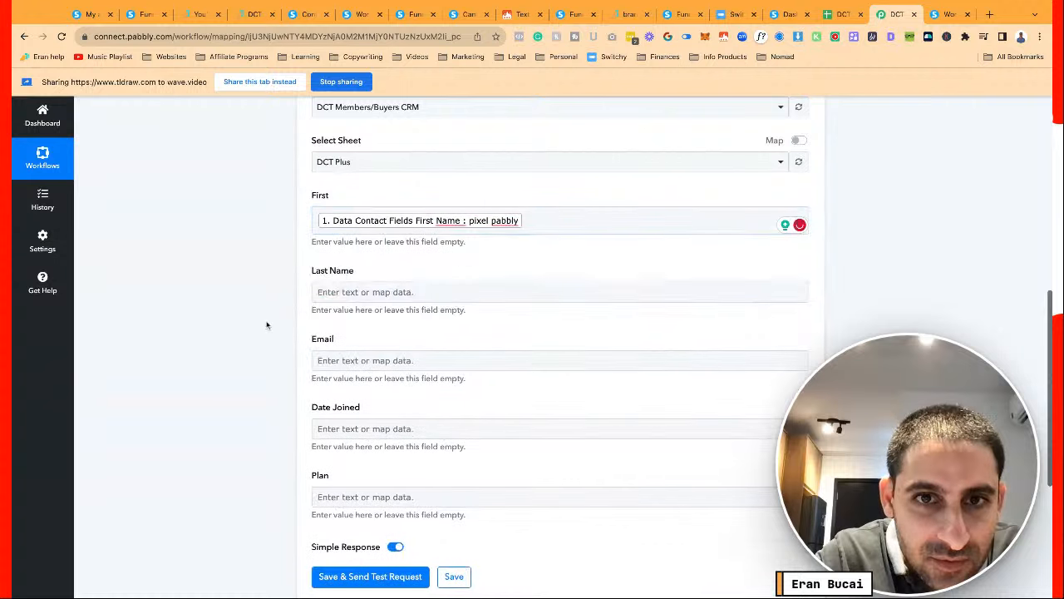
{"action": "left_click", "coordinate": [366, 291]}
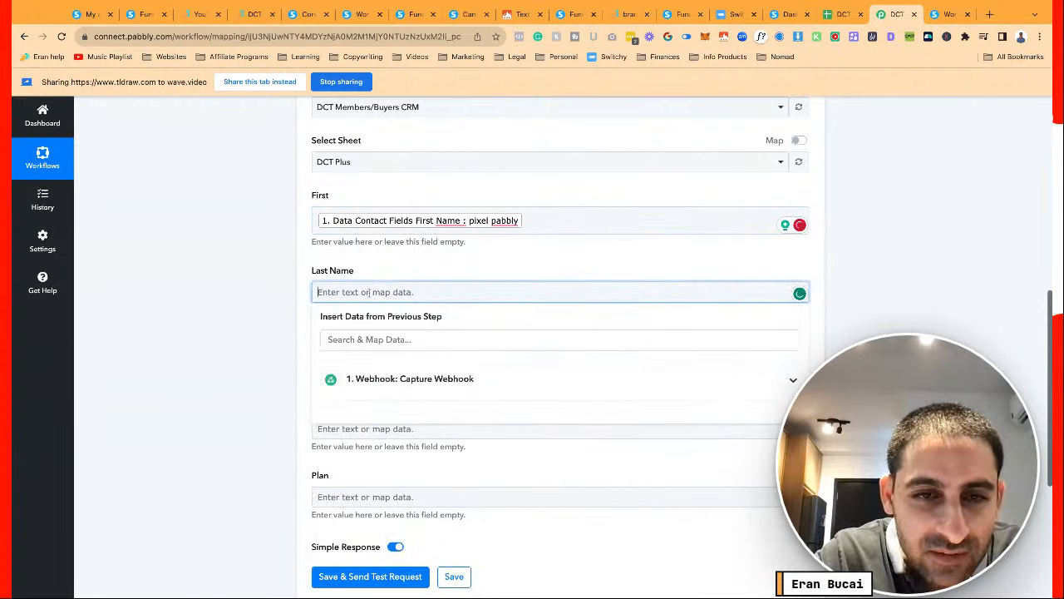
{"action": "left_click", "coordinate": [373, 378]}
{"action": "scroll", "coordinate": [417, 477], "scroll_direction": "down", "scroll_amount": 3}
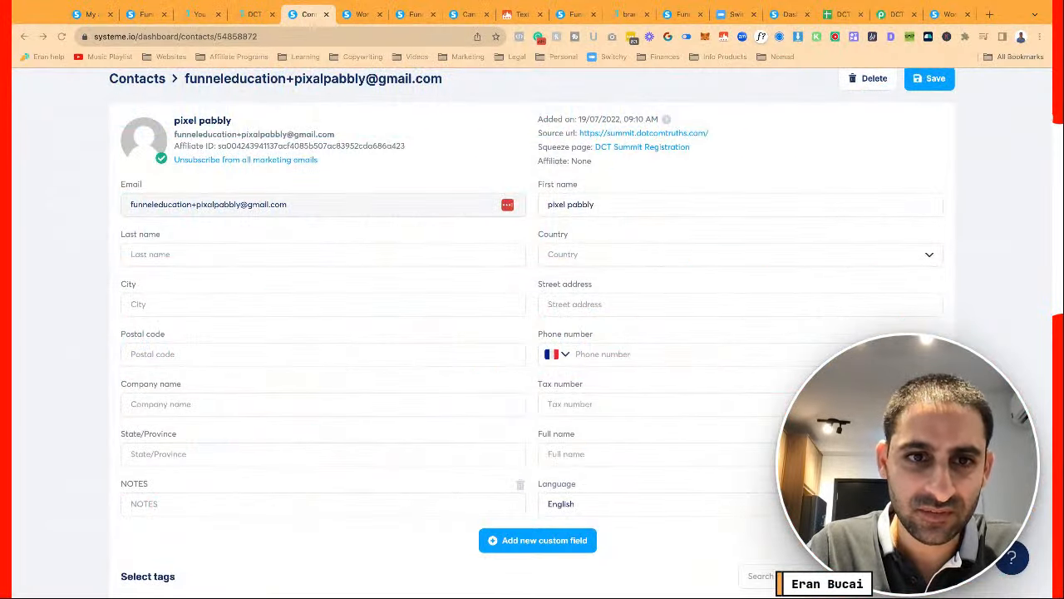
Cut the surname from First name into Last name, save the contact, and return to Pabbly
{"action": "left_click", "coordinate": [312, 255]}
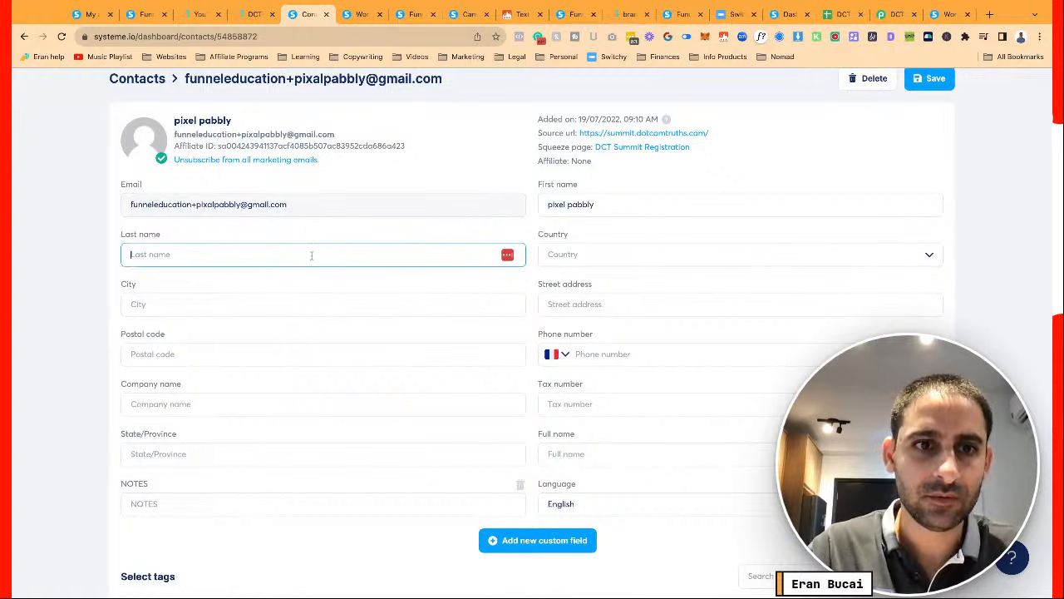
{"action": "double_click", "coordinate": [568, 204]}
{"action": "left_click", "coordinate": [397, 254]}
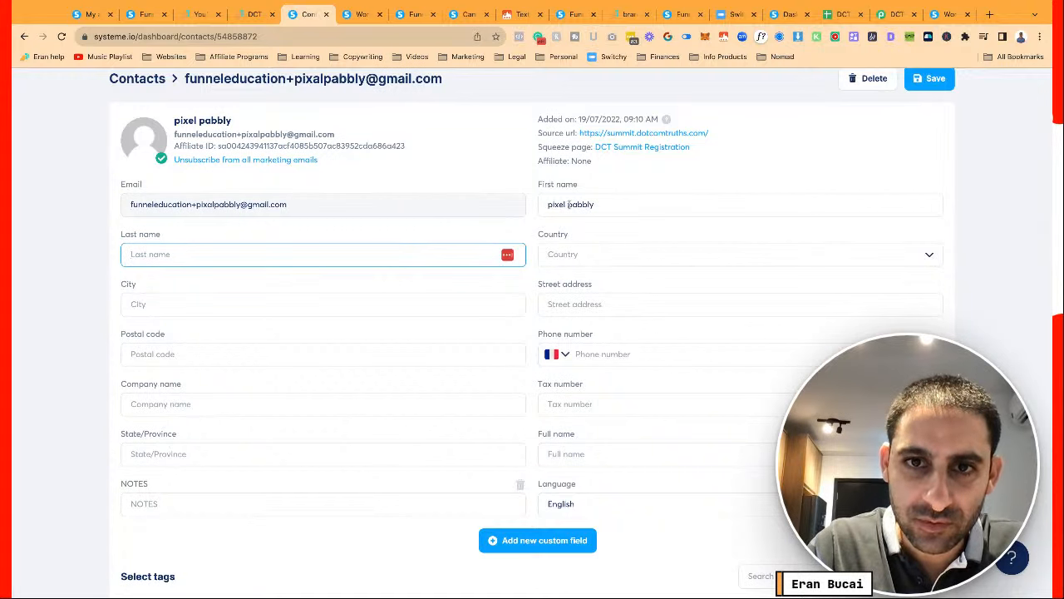
{"action": "double_click", "coordinate": [568, 204]}
{"action": "key", "text": "ctrl+x"}
{"action": "left_click", "coordinate": [408, 252]}
{"action": "key", "text": "ctrl+v"}
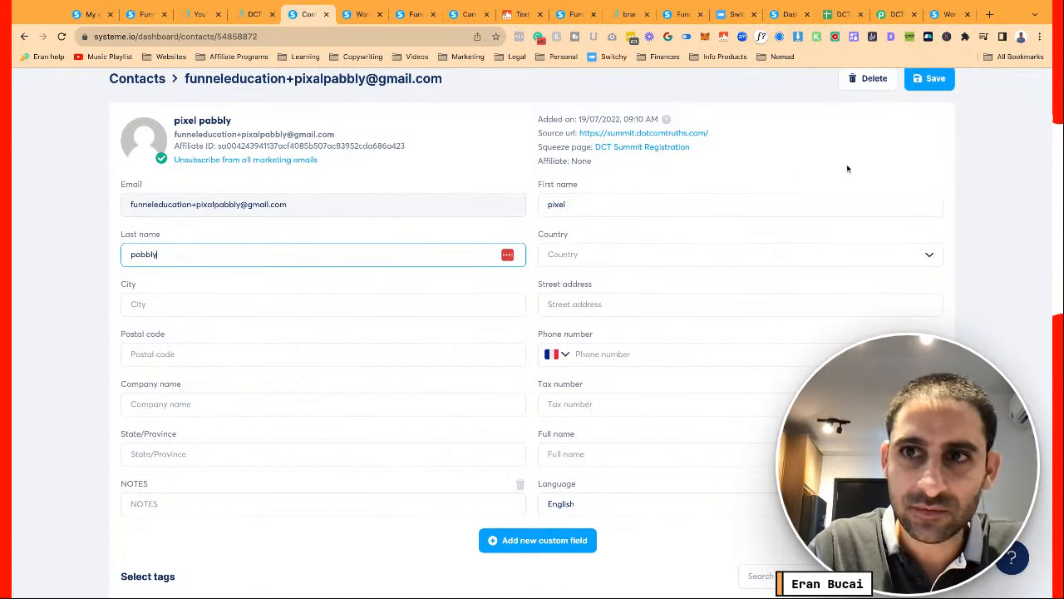
{"action": "left_click", "coordinate": [931, 79]}
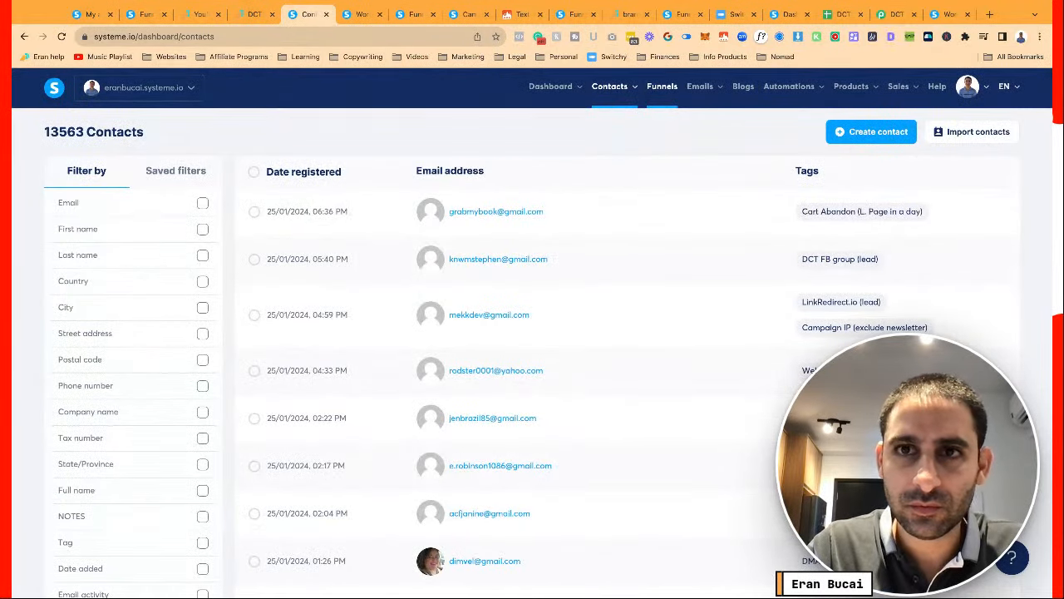
{"action": "left_click", "coordinate": [841, 14]}
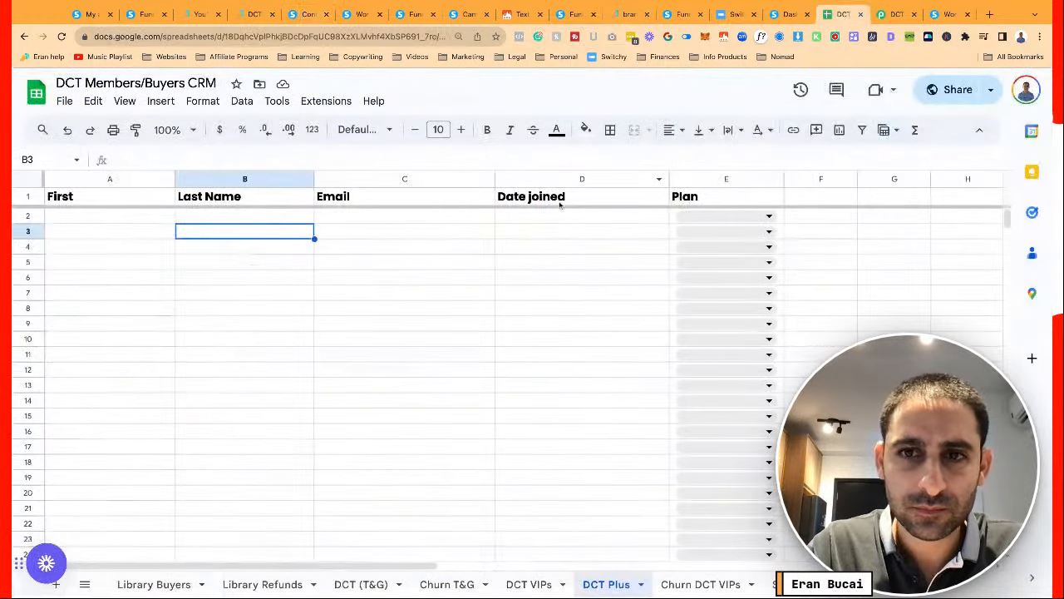
{"action": "left_click", "coordinate": [892, 15]}
Re-capture the DCT Plus webhook trigger's response, confirming with Yes
{"action": "left_click", "coordinate": [257, 233]}
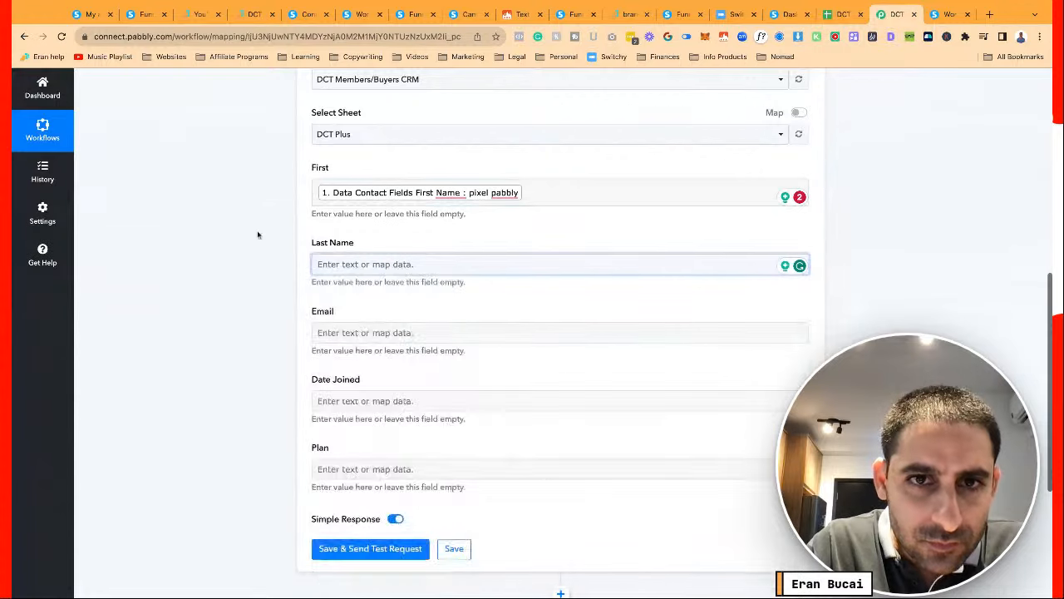
{"action": "left_click", "coordinate": [531, 193]}
{"action": "scroll", "coordinate": [531, 193], "scroll_direction": "up", "scroll_amount": 1}
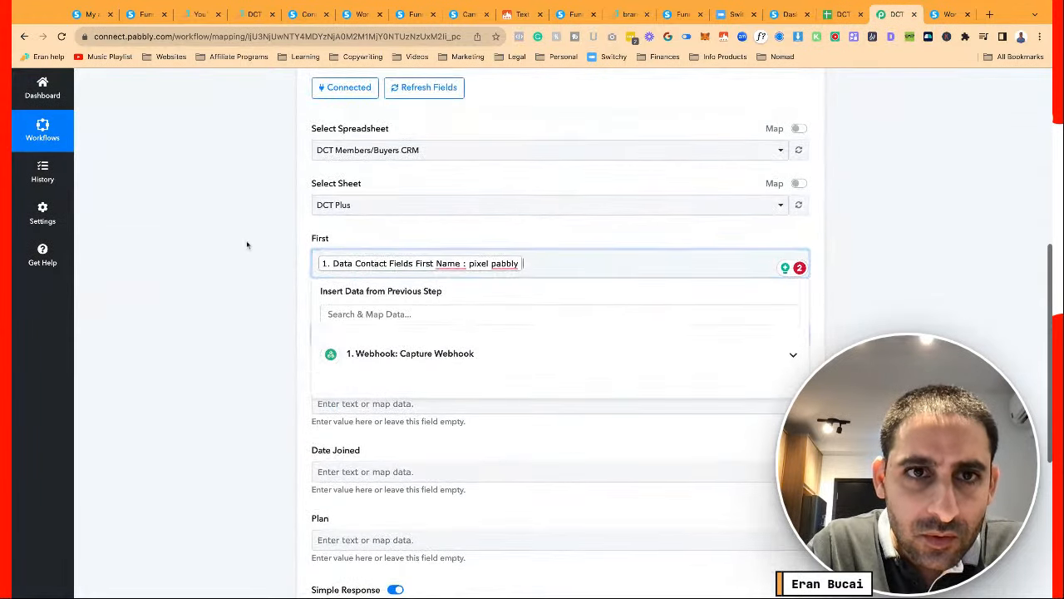
{"action": "scroll", "coordinate": [247, 244], "scroll_direction": "up", "scroll_amount": 6}
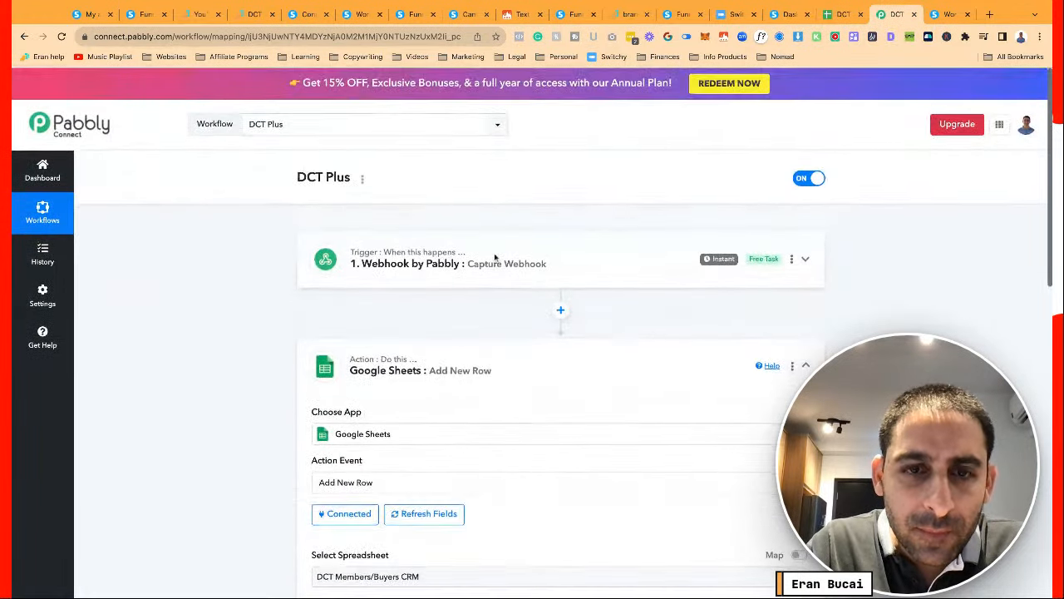
{"action": "left_click", "coordinate": [495, 258]}
{"action": "scroll", "coordinate": [376, 459], "scroll_direction": "down", "scroll_amount": 1}
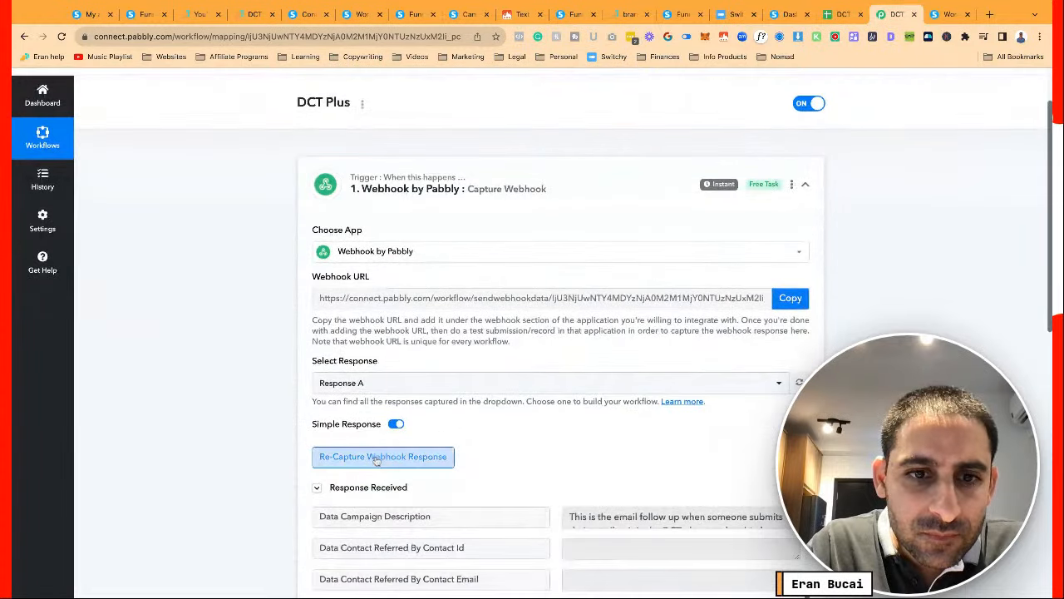
{"action": "left_click", "coordinate": [377, 460]}
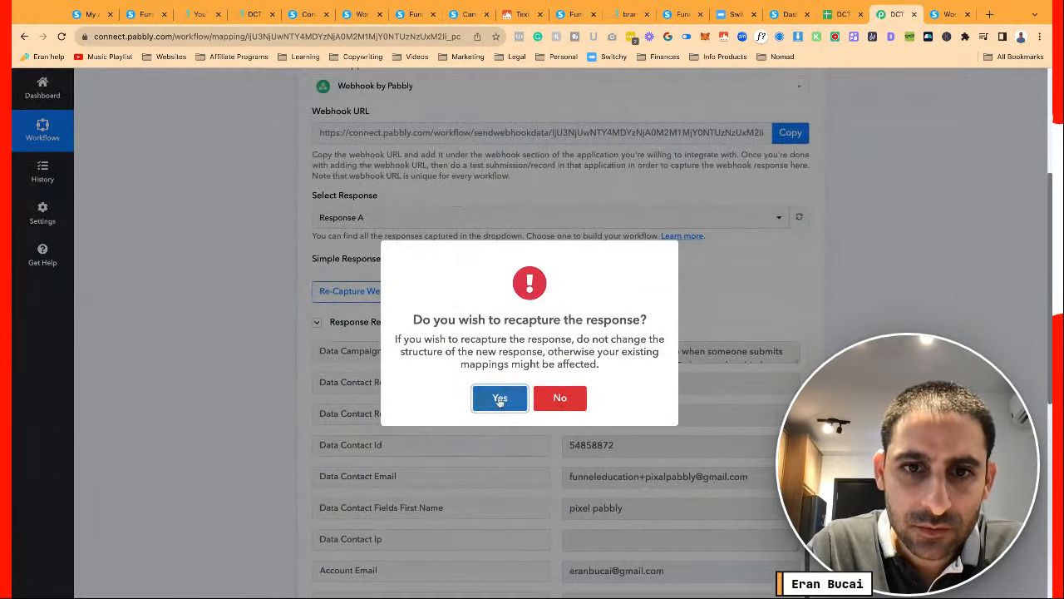
{"action": "left_click", "coordinate": [499, 399]}
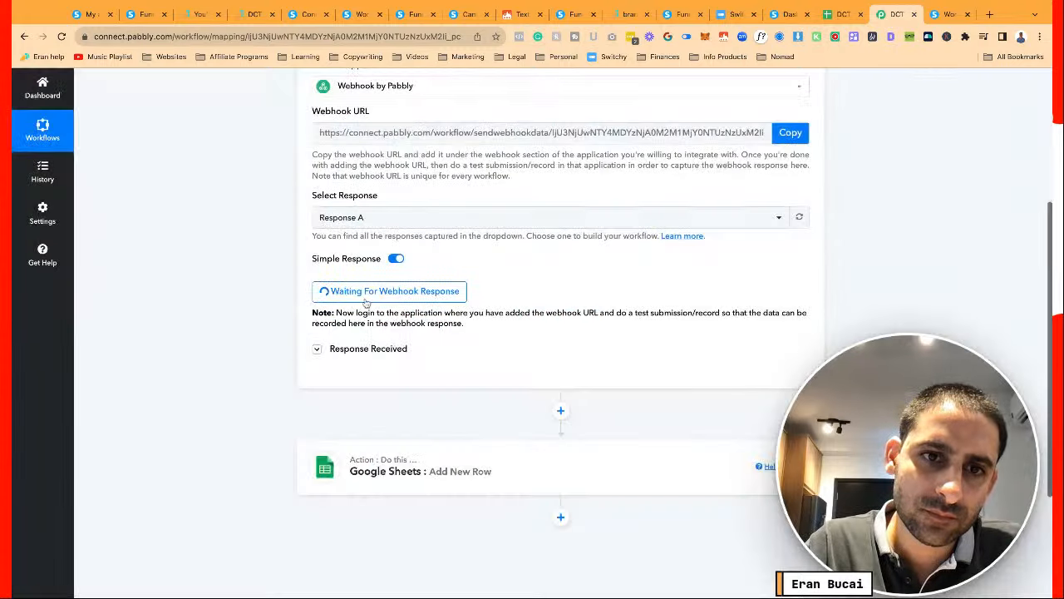
Review the captured data and keep Response A selected
{"action": "left_click", "coordinate": [341, 352]}
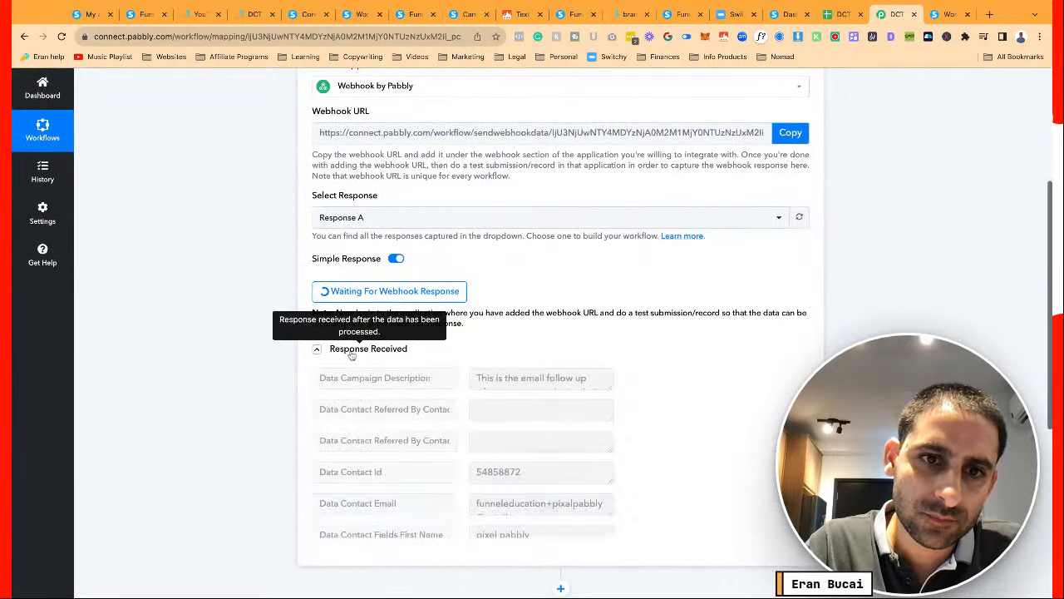
{"action": "scroll", "coordinate": [469, 441], "scroll_direction": "down", "scroll_amount": 3}
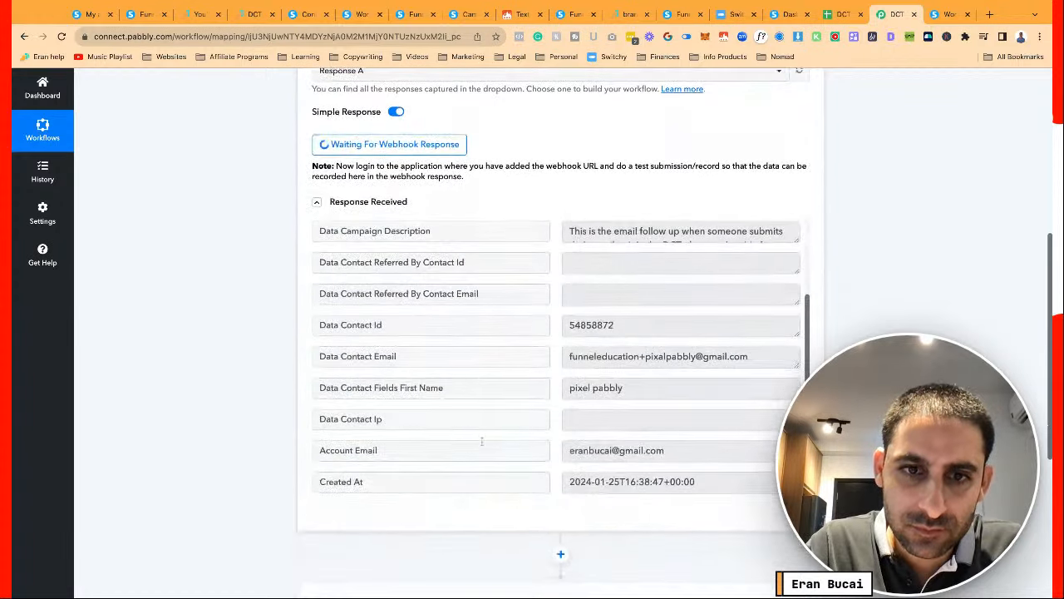
{"action": "scroll", "coordinate": [469, 441], "scroll_direction": "up", "scroll_amount": 3}
{"action": "scroll", "coordinate": [322, 368], "scroll_direction": "up", "scroll_amount": 2}
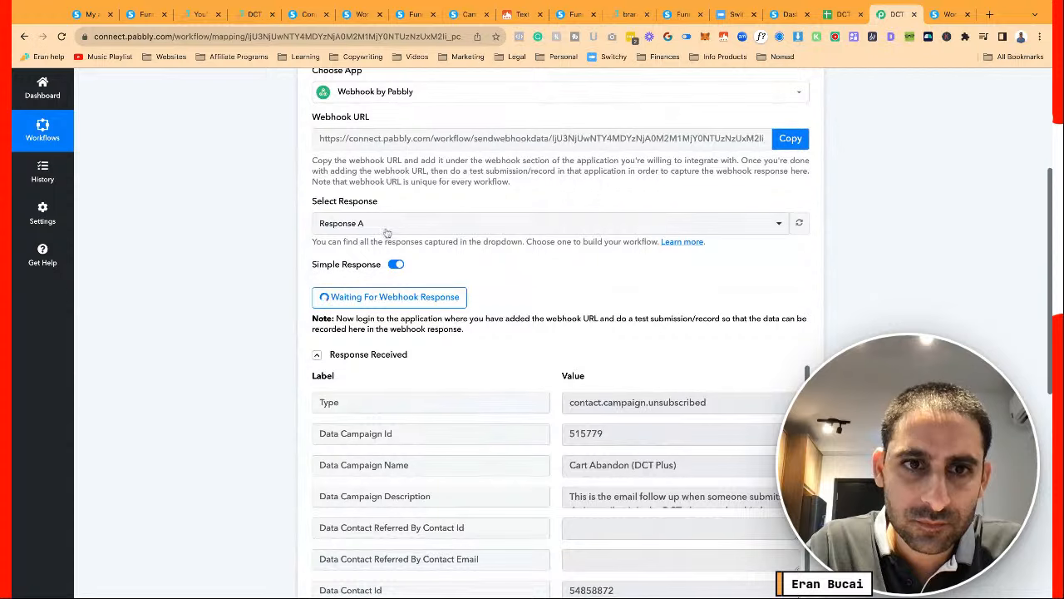
{"action": "left_click", "coordinate": [387, 226]}
{"action": "left_click", "coordinate": [239, 272]}
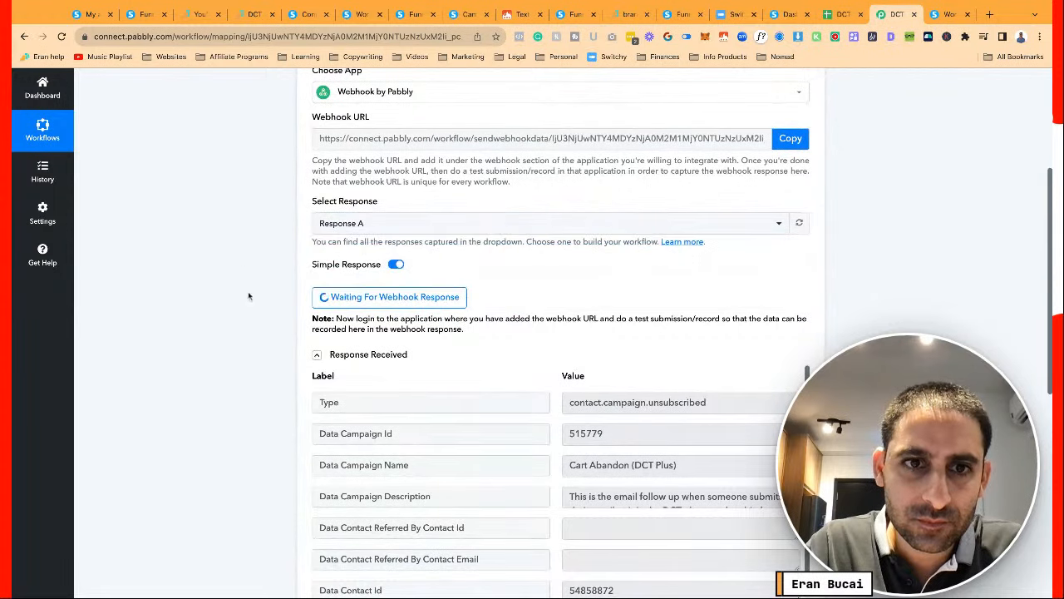
{"action": "scroll", "coordinate": [254, 305], "scroll_direction": "down", "scroll_amount": 10}
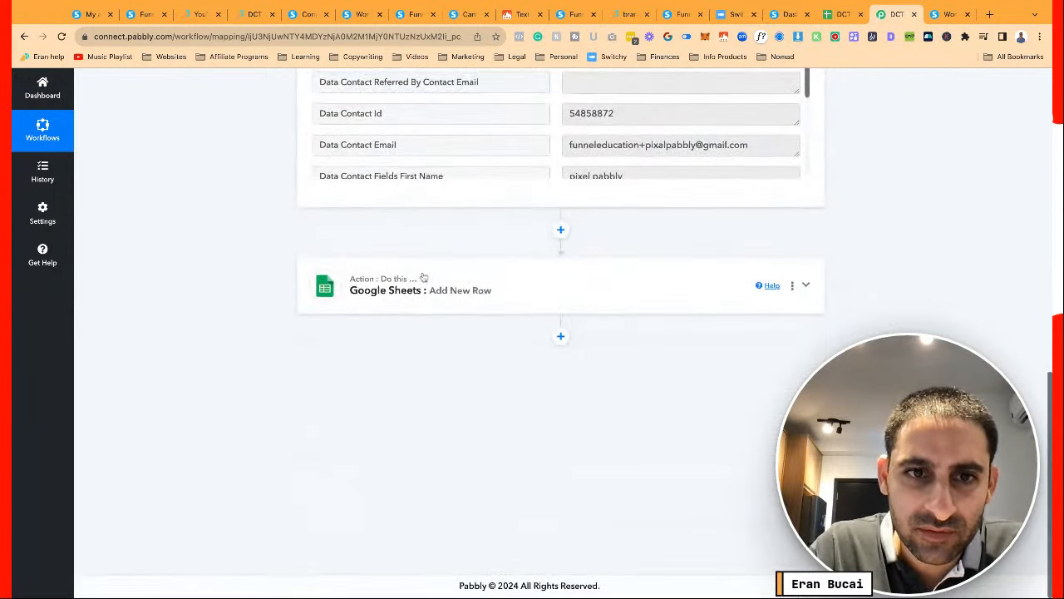
Map Data Contact Ip into the Sheets row's Last Name field
{"action": "left_click", "coordinate": [423, 312]}
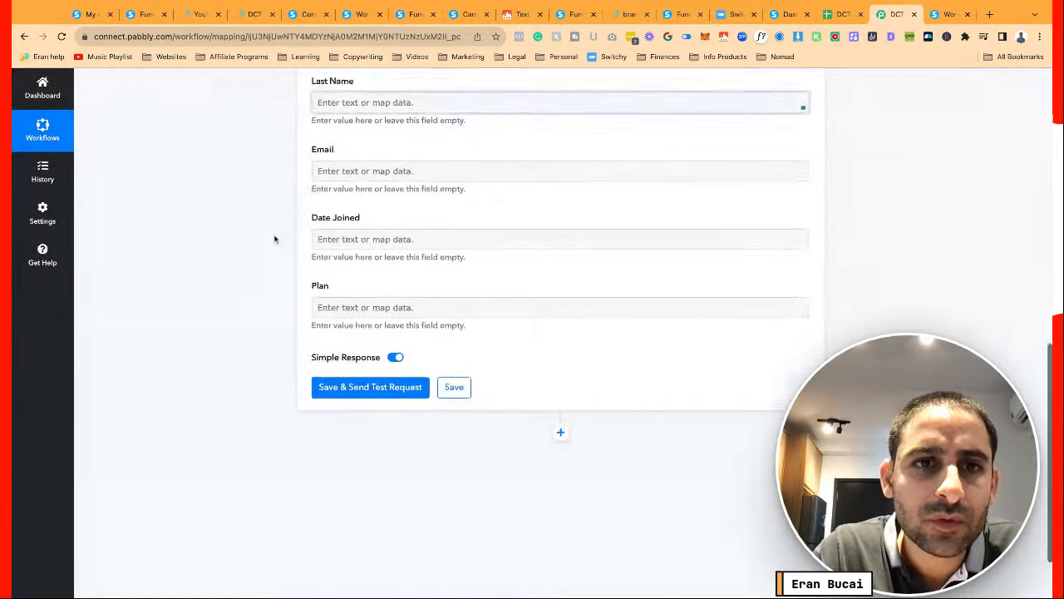
{"action": "left_click", "coordinate": [362, 281]}
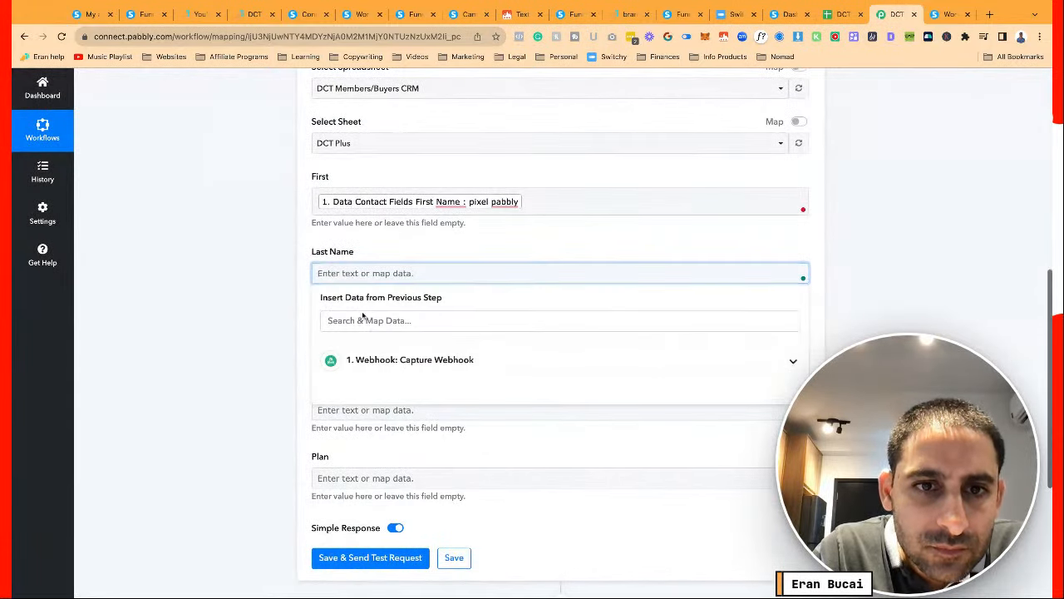
{"action": "left_click", "coordinate": [366, 359]}
{"action": "scroll", "coordinate": [369, 360], "scroll_direction": "down", "scroll_amount": 2}
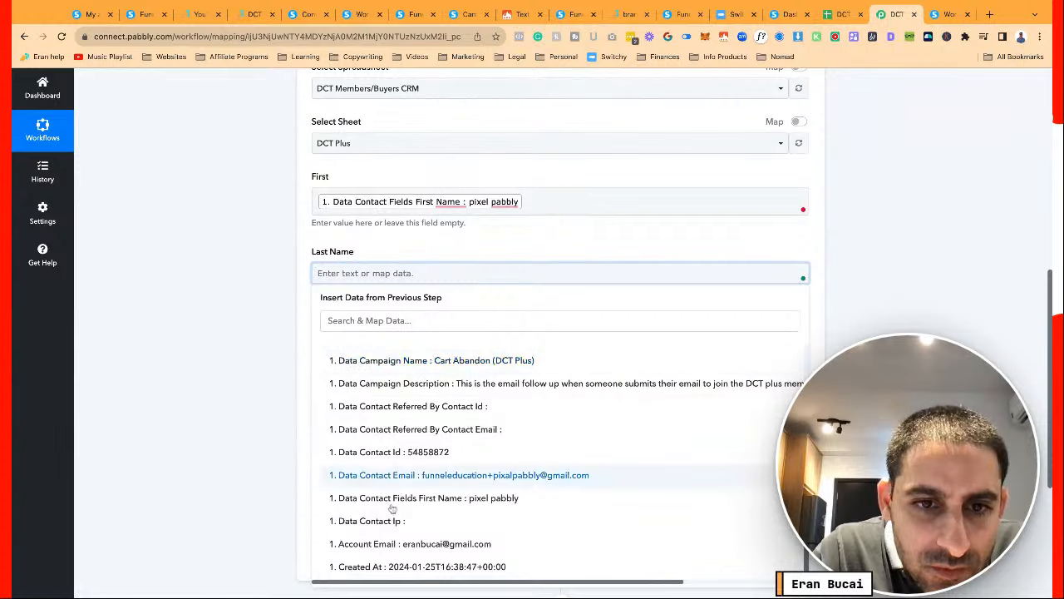
{"action": "left_click", "coordinate": [374, 519]}
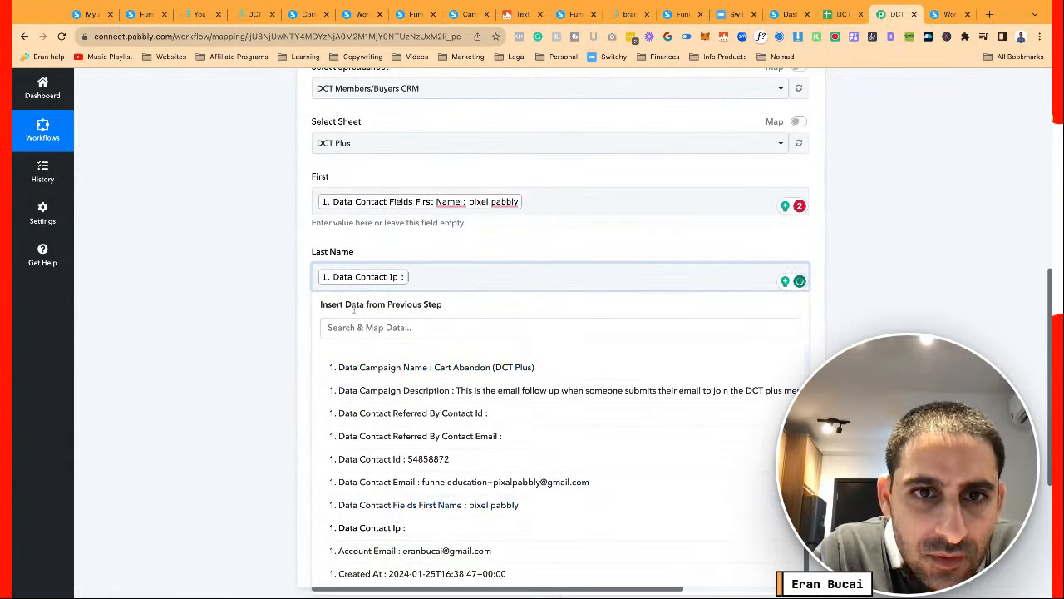
{"action": "left_click", "coordinate": [390, 276]}
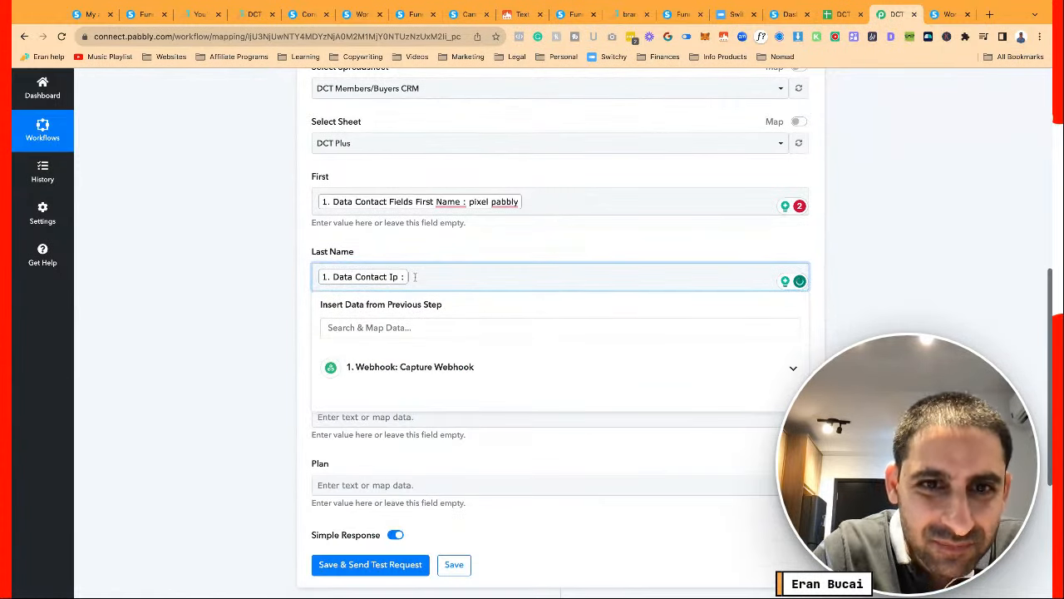
{"action": "key", "text": "BackSpace"}
{"action": "left_click", "coordinate": [356, 360]}
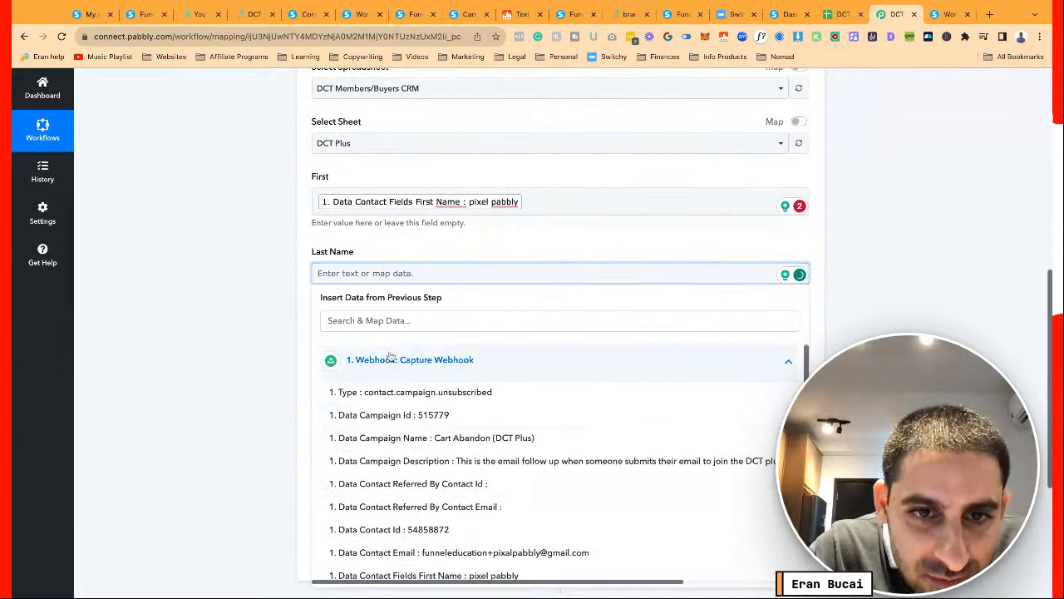
{"action": "scroll", "coordinate": [424, 461], "scroll_direction": "down", "scroll_amount": 1}
{"action": "scroll", "coordinate": [424, 461], "scroll_direction": "down", "scroll_amount": 2}
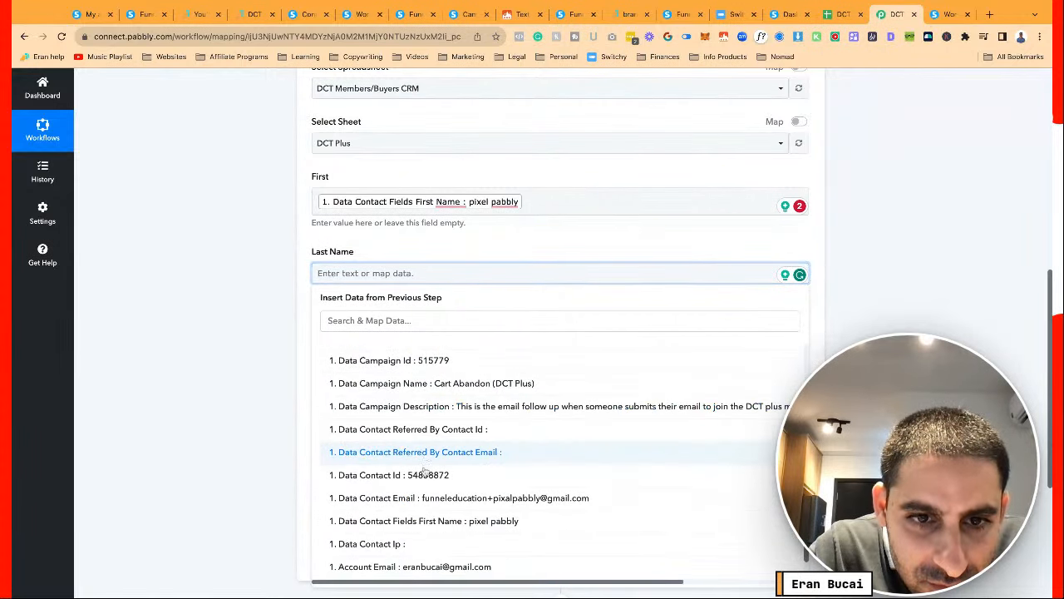
{"action": "scroll", "coordinate": [429, 524], "scroll_direction": "down", "scroll_amount": 1}
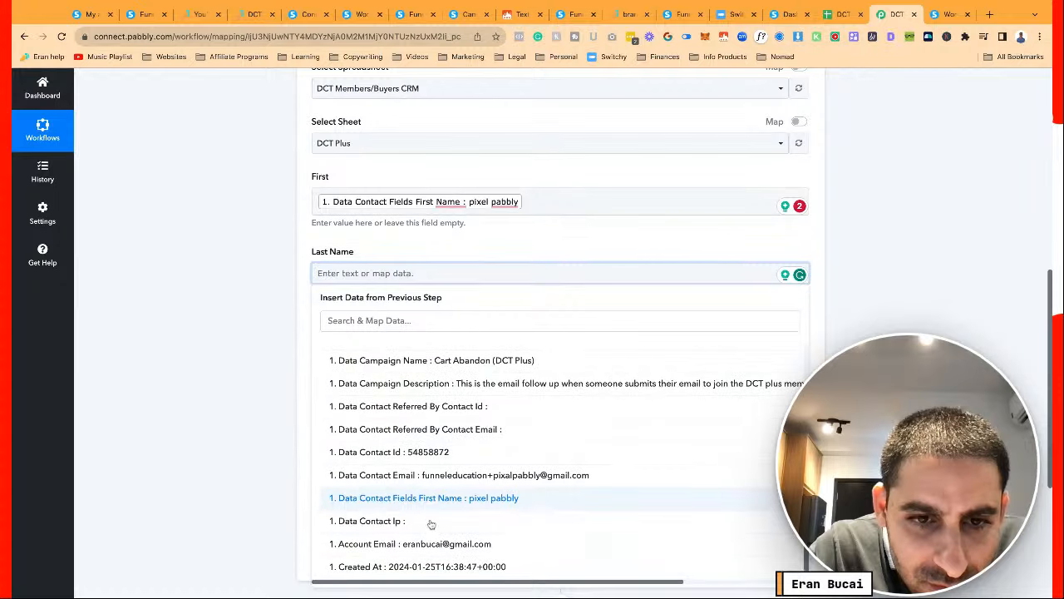
{"action": "scroll", "coordinate": [425, 529], "scroll_direction": "up", "scroll_amount": 5}
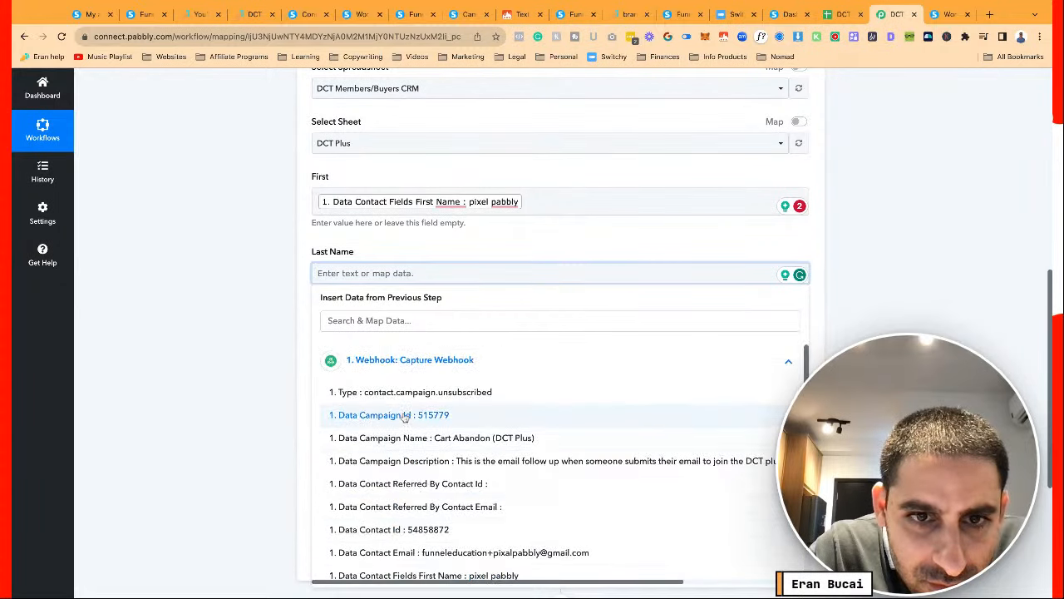
{"action": "scroll", "coordinate": [404, 416], "scroll_direction": "down", "scroll_amount": 1}
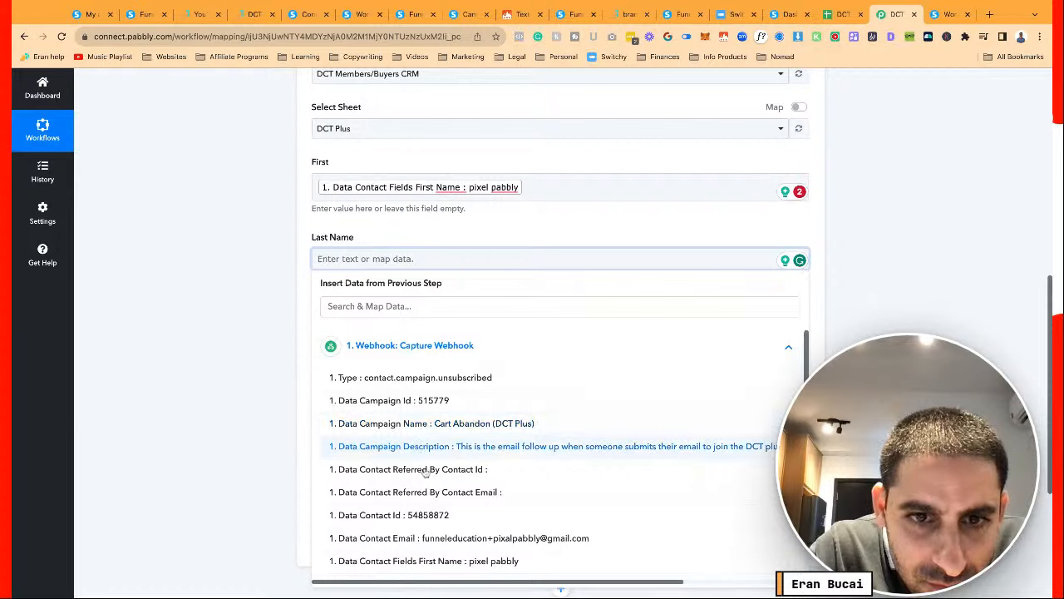
{"action": "scroll", "coordinate": [427, 477], "scroll_direction": "down", "scroll_amount": 1}
{"action": "scroll", "coordinate": [426, 480], "scroll_direction": "down", "scroll_amount": 1}
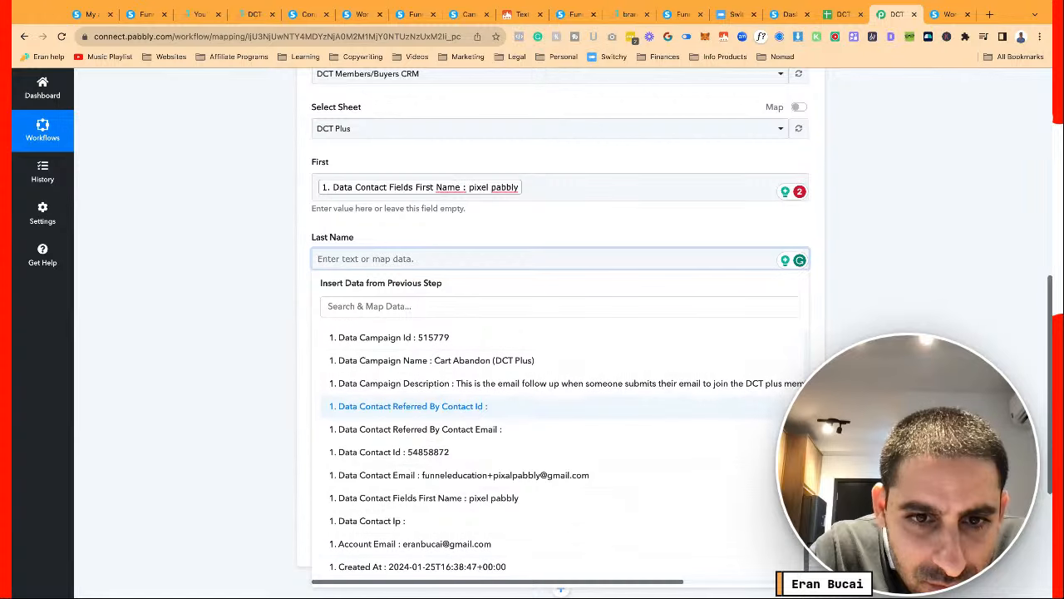
{"action": "left_click", "coordinate": [420, 521]}
{"action": "left_click", "coordinate": [256, 319]}
Map Data Contact Email to Email and Created At to Date Joined
{"action": "left_click", "coordinate": [359, 341]}
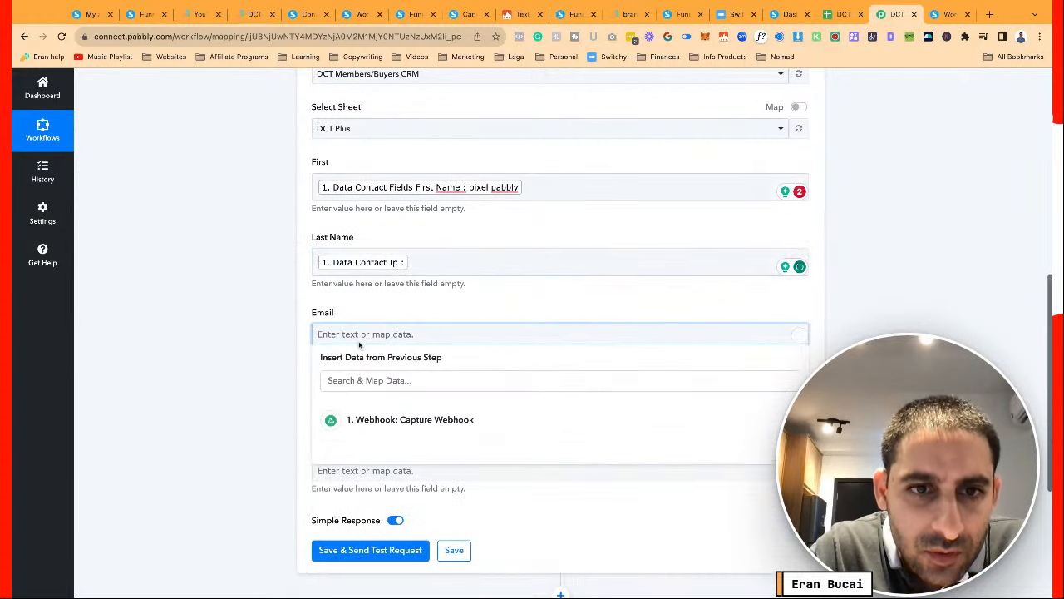
{"action": "left_click", "coordinate": [391, 419]}
{"action": "scroll", "coordinate": [409, 487], "scroll_direction": "down", "scroll_amount": 3}
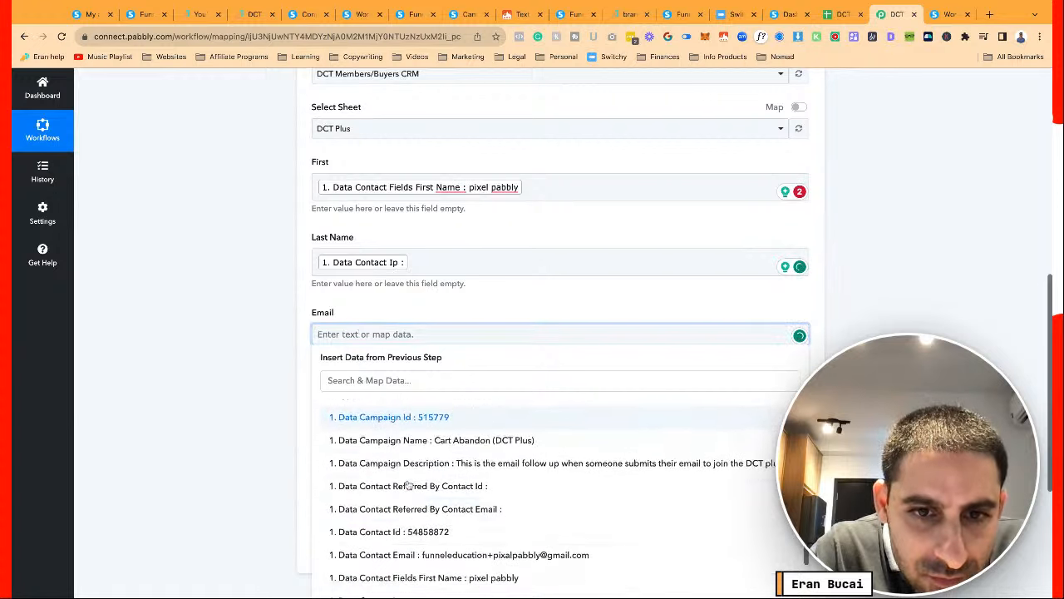
{"action": "scroll", "coordinate": [409, 486], "scroll_direction": "down", "scroll_amount": 2}
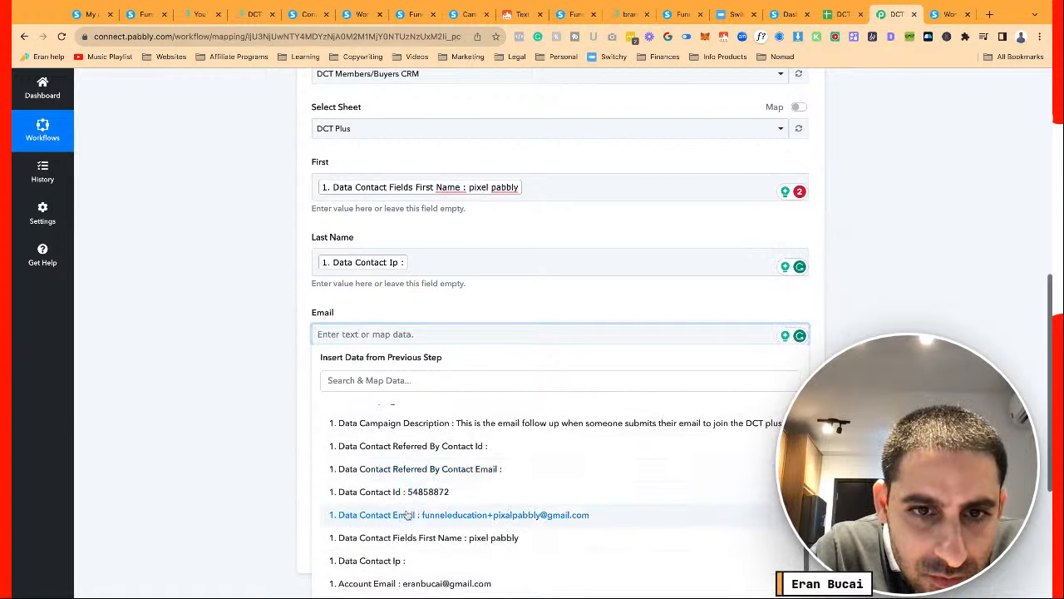
{"action": "left_click", "coordinate": [407, 516]}
{"action": "left_click", "coordinate": [376, 409]}
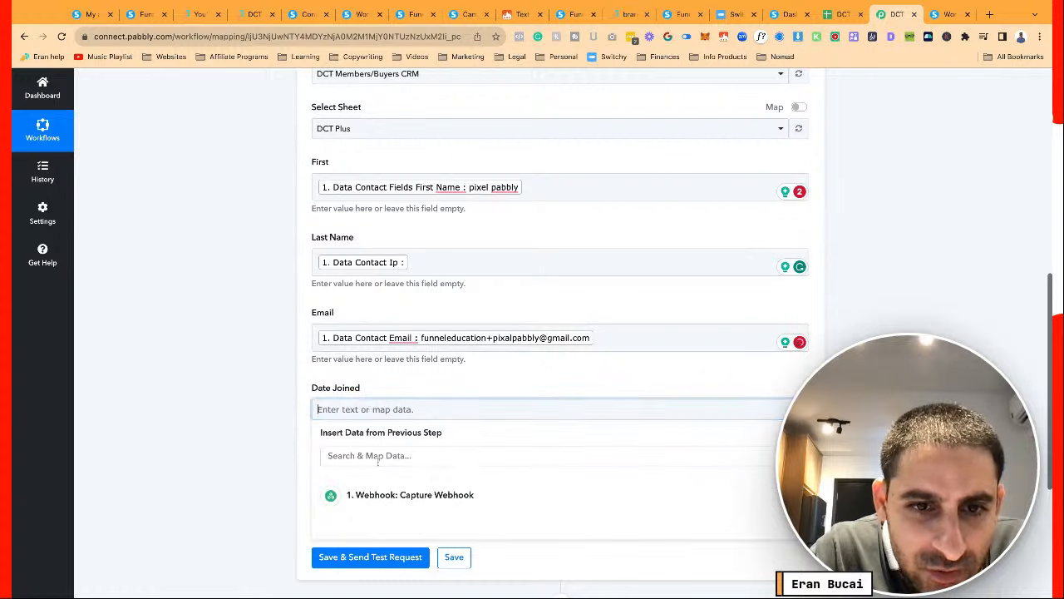
{"action": "left_click", "coordinate": [391, 495]}
{"action": "scroll", "coordinate": [326, 520], "scroll_direction": "down", "scroll_amount": 1}
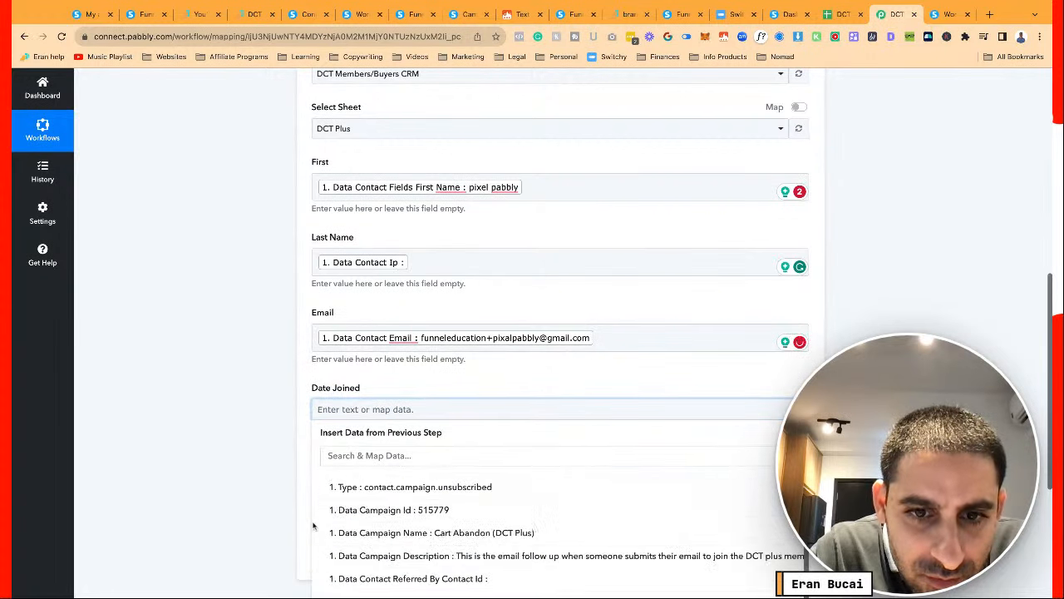
{"action": "scroll", "coordinate": [251, 522], "scroll_direction": "down", "scroll_amount": 3}
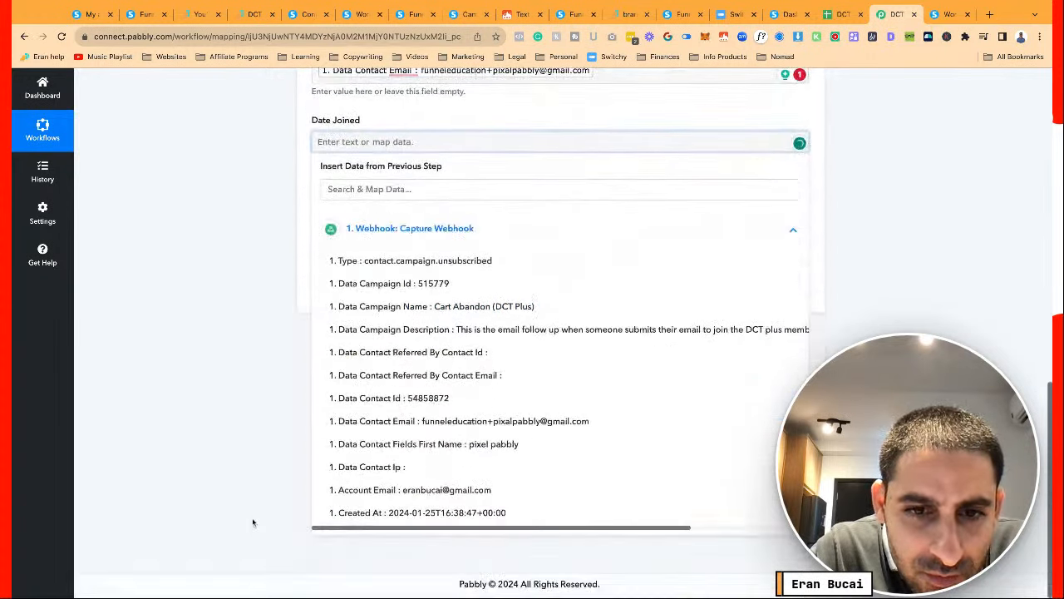
{"action": "left_click", "coordinate": [383, 513]}
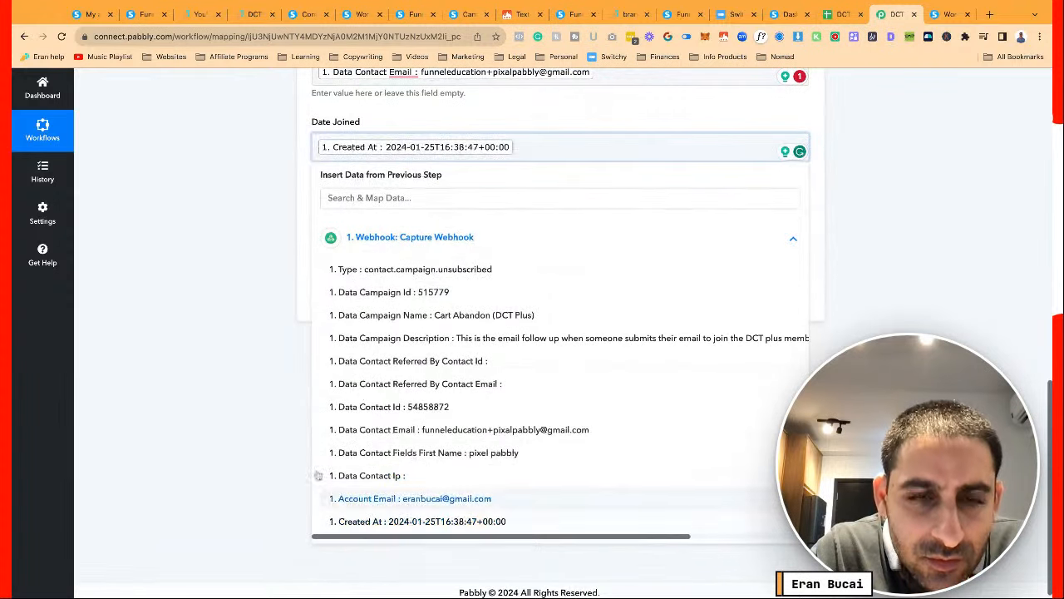
{"action": "left_click", "coordinate": [257, 429]}
Leave Plan empty, then save and send a test request
{"action": "left_click", "coordinate": [377, 219]}
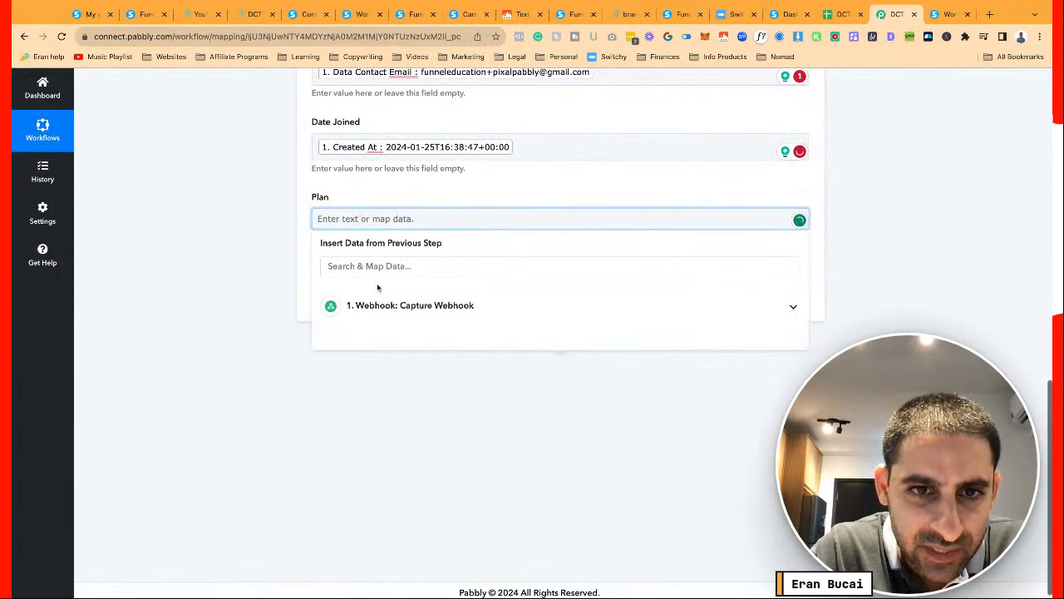
{"action": "left_click", "coordinate": [391, 310]}
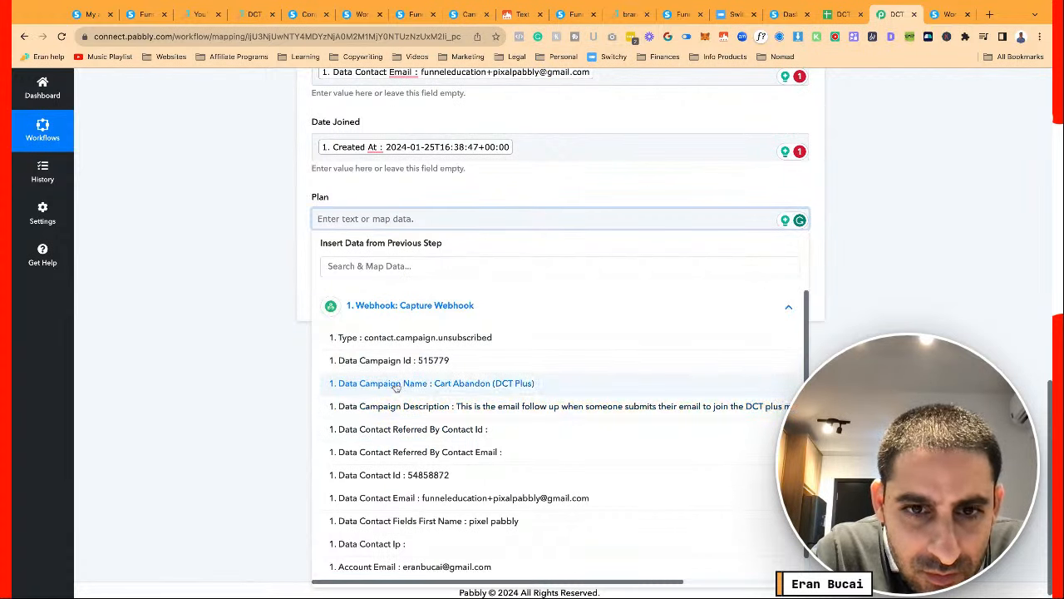
{"action": "scroll", "coordinate": [421, 445], "scroll_direction": "down", "scroll_amount": 1}
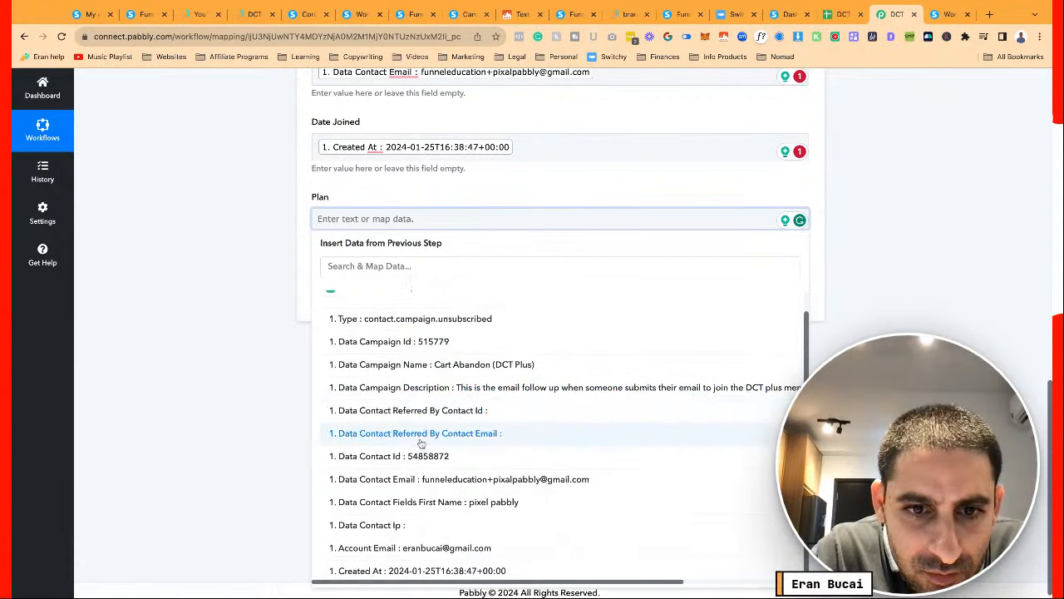
{"action": "scroll", "coordinate": [422, 445], "scroll_direction": "up", "scroll_amount": 1}
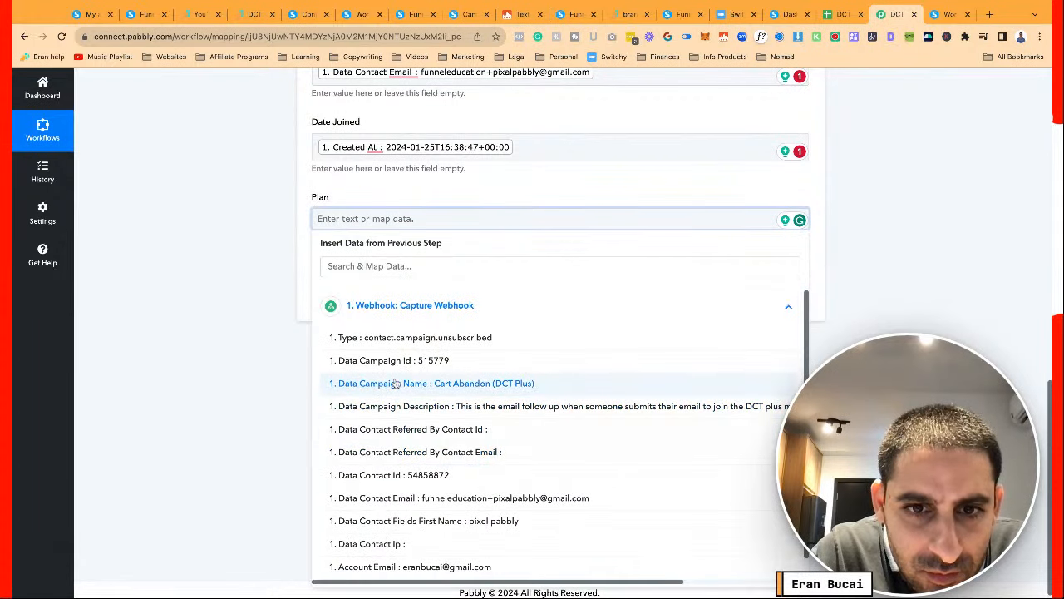
{"action": "scroll", "coordinate": [421, 439], "scroll_direction": "down", "scroll_amount": 1}
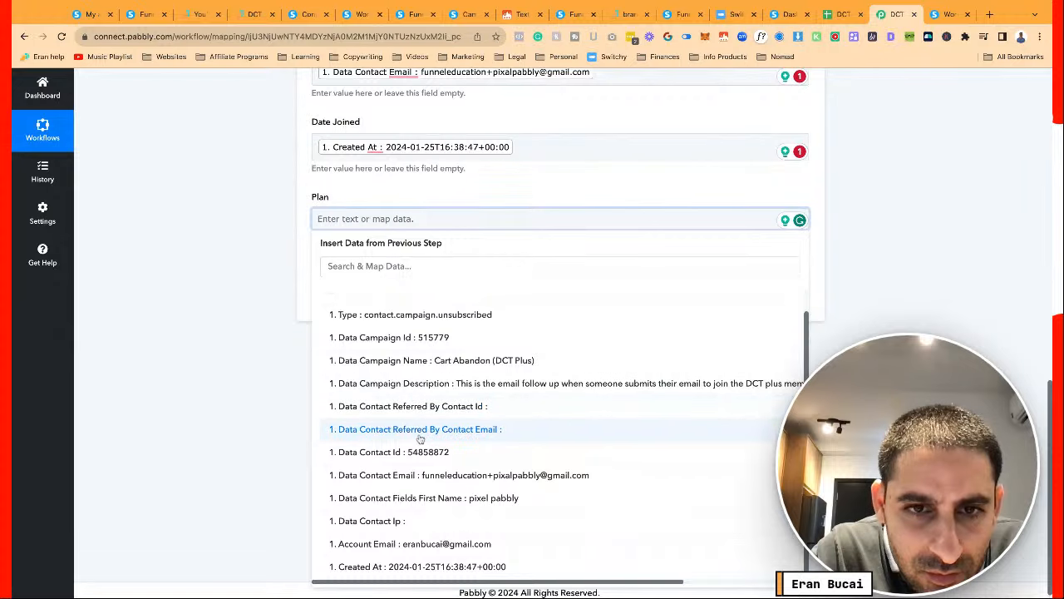
{"action": "scroll", "coordinate": [420, 439], "scroll_direction": "up", "scroll_amount": 1}
{"action": "left_click", "coordinate": [261, 388]}
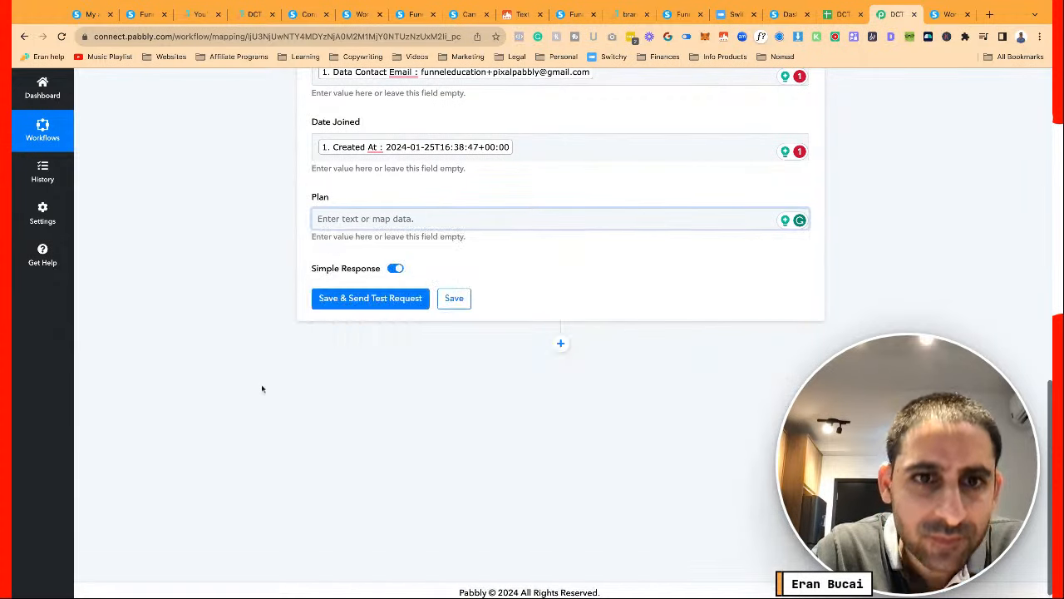
{"action": "left_click", "coordinate": [409, 299]}
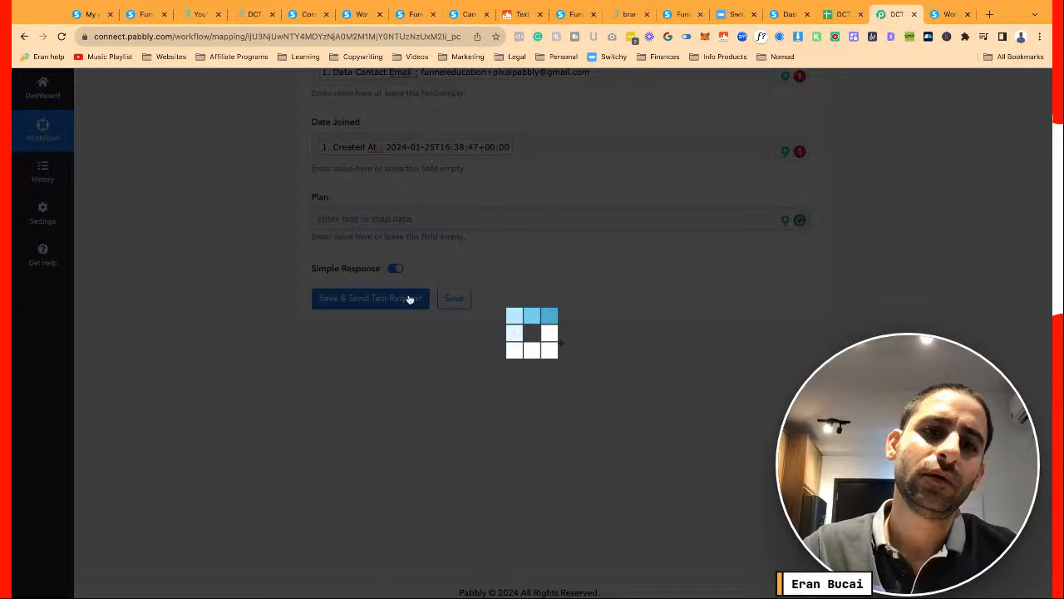
Unbold the test row A2:D2 in the DCT Plus sheet, then view the confirmation page
{"action": "left_click", "coordinate": [839, 17]}
{"action": "left_click", "coordinate": [125, 217]}
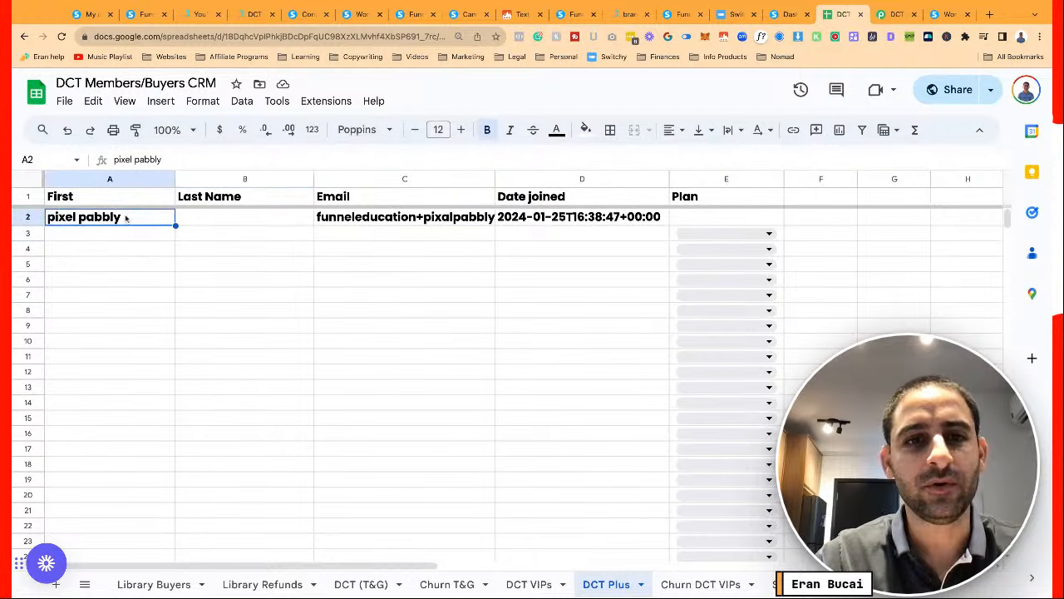
{"action": "key", "text": "shift+Right"}
{"action": "key", "text": "shift+Right"}
{"action": "key", "text": "shift+Right"}
{"action": "key", "text": "ctrl+b"}
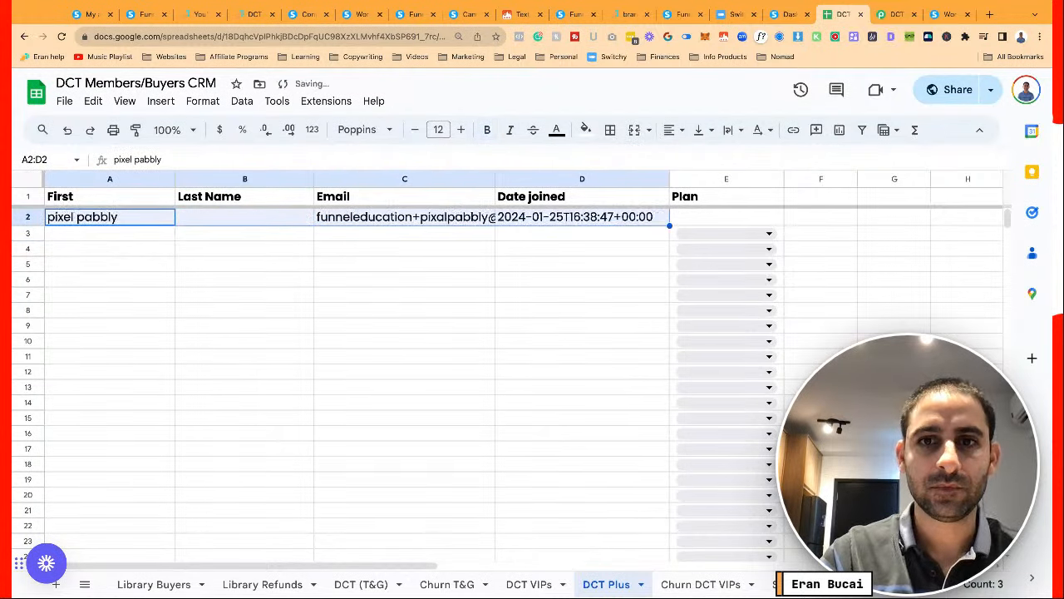
{"action": "key", "text": "Right"}
{"action": "left_click", "coordinate": [692, 216]}
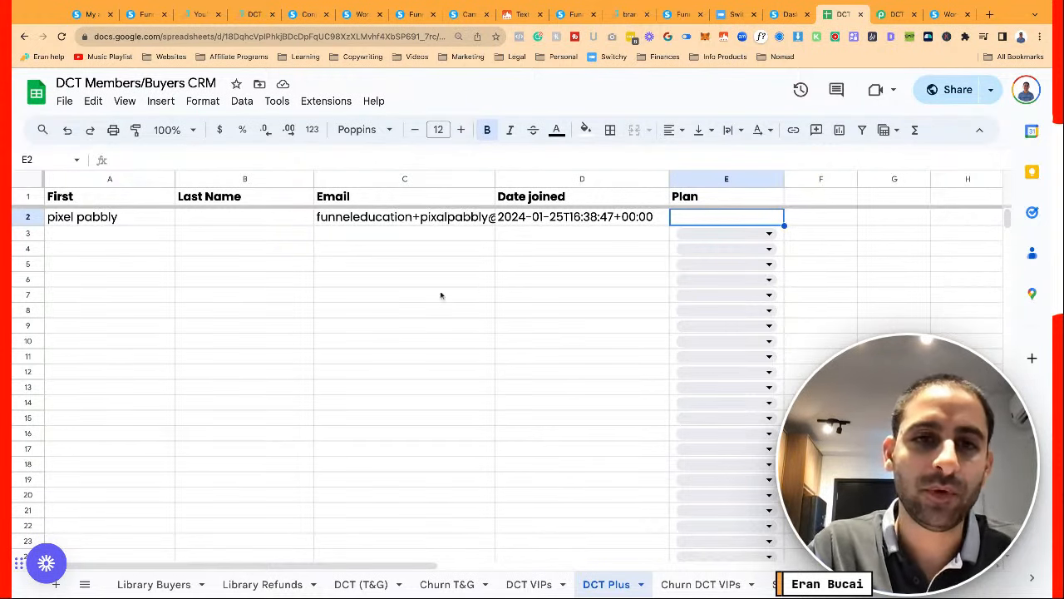
{"action": "key", "text": "super+shift+l"}
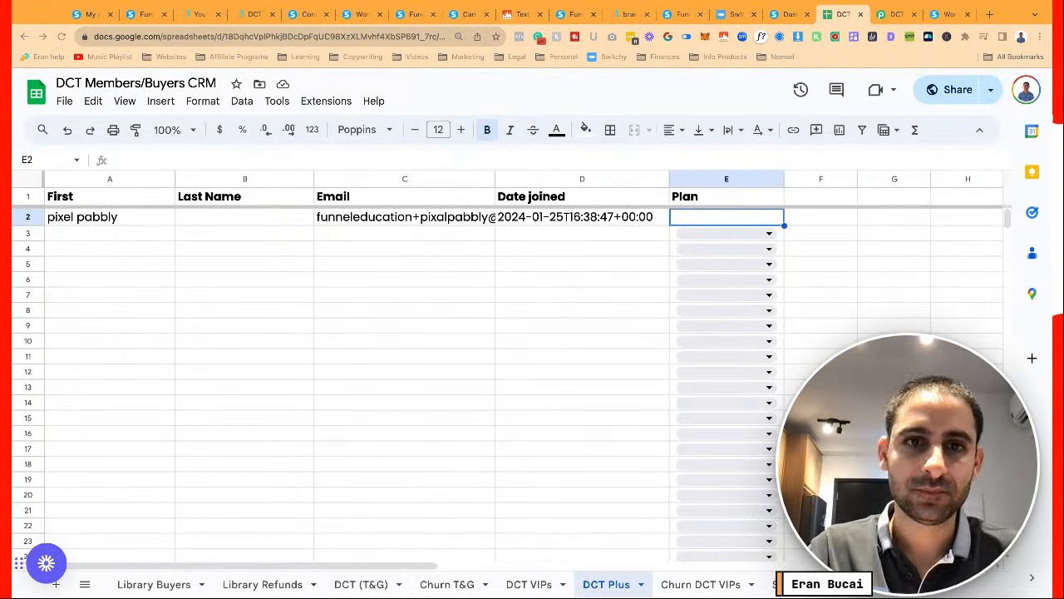
{"action": "left_click", "coordinate": [194, 15]}
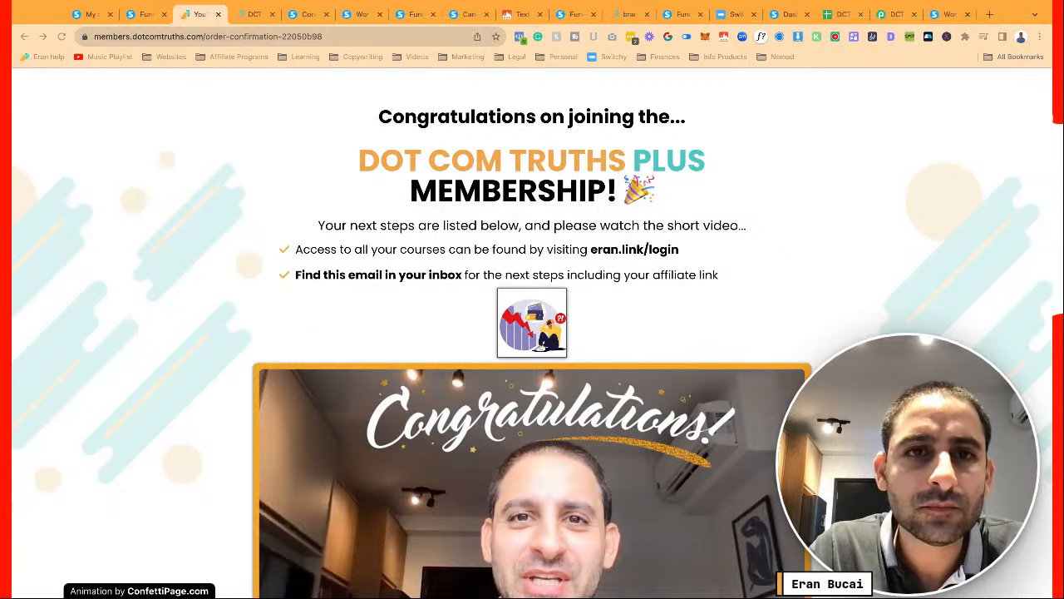
Return to the funnel's After Purchase Confirmation thank-you step settings
{"action": "left_click", "coordinate": [146, 16]}
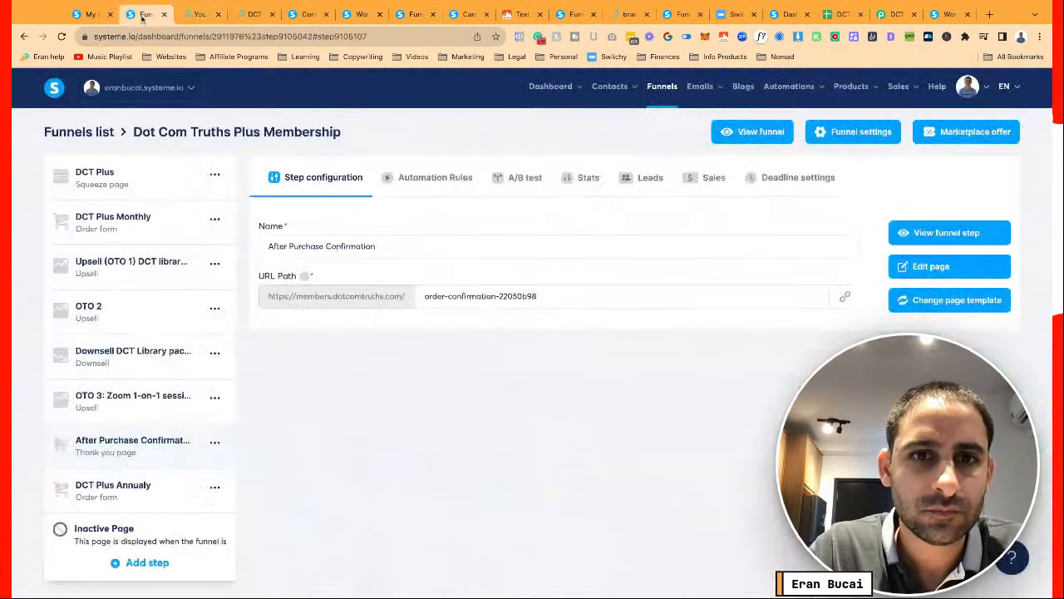
Edit the congratulations page and start replacing the picture below the bullet list
{"action": "left_click", "coordinate": [953, 277]}
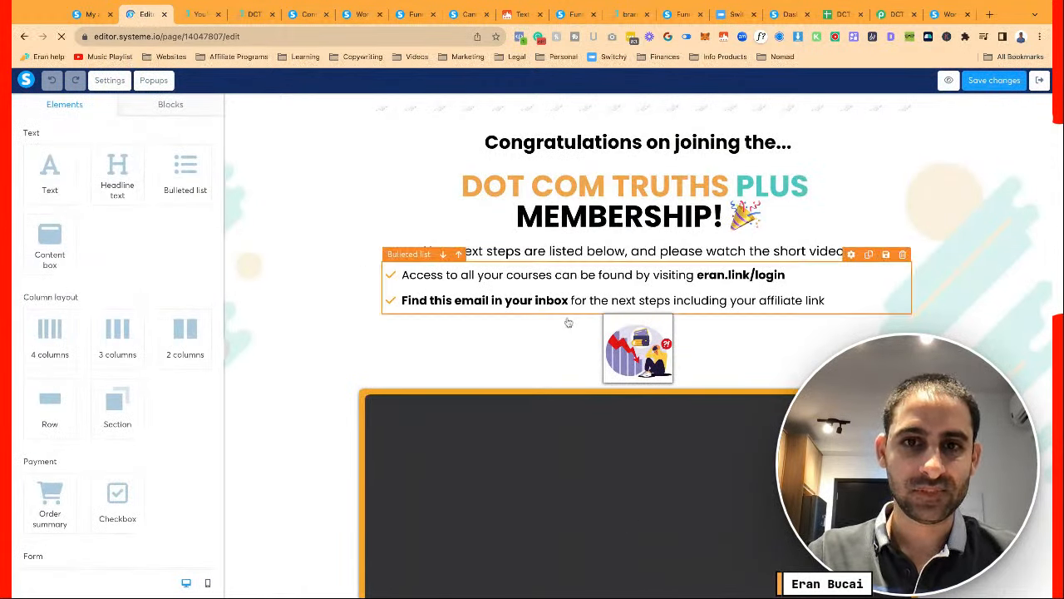
{"action": "left_click", "coordinate": [628, 344]}
{"action": "left_click", "coordinate": [198, 158]}
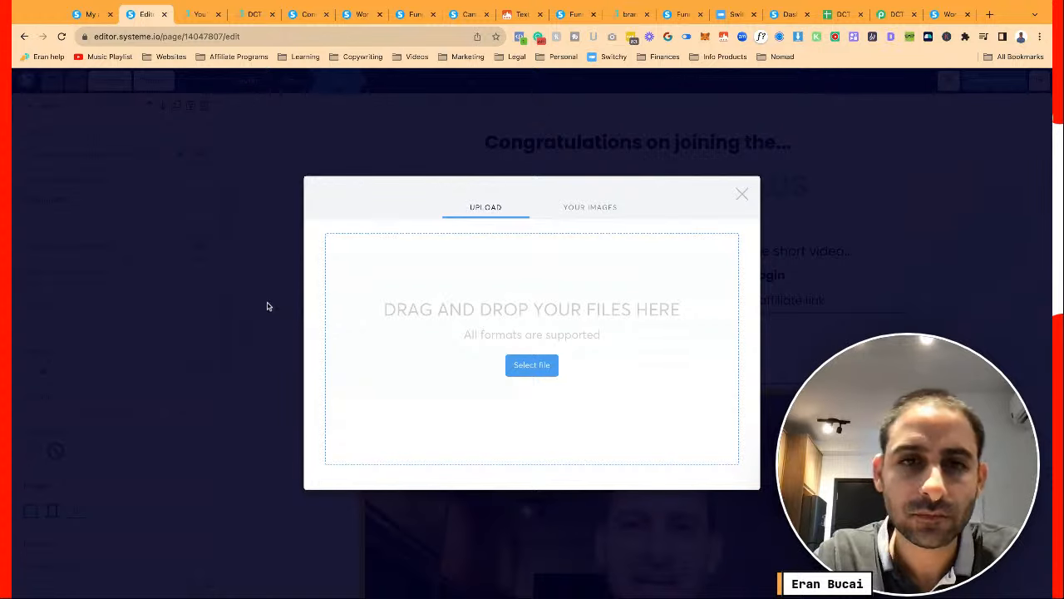
Insert the inbox email screenshot and set its size to 640 with a margin of 10
{"action": "left_click", "coordinate": [720, 493]}
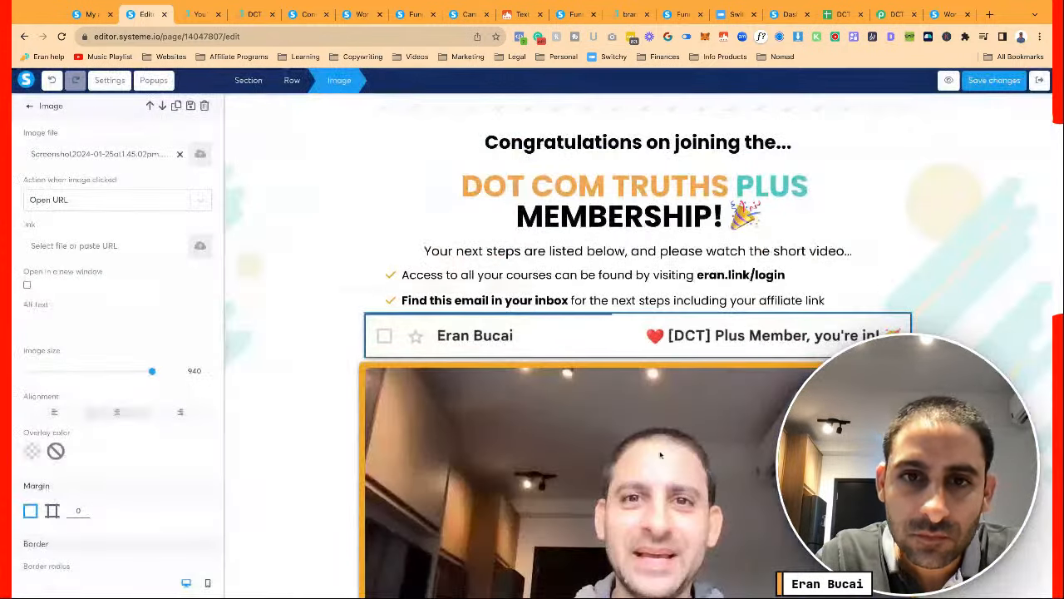
{"action": "left_click", "coordinate": [463, 335]}
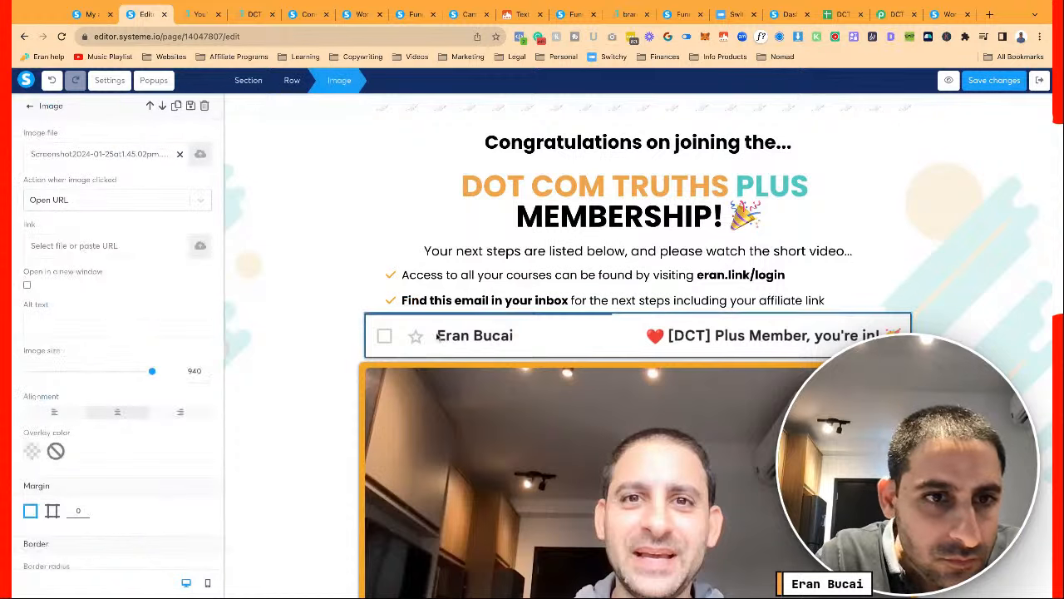
{"action": "double_click", "coordinate": [181, 371]}
{"action": "type", "text": "640"}
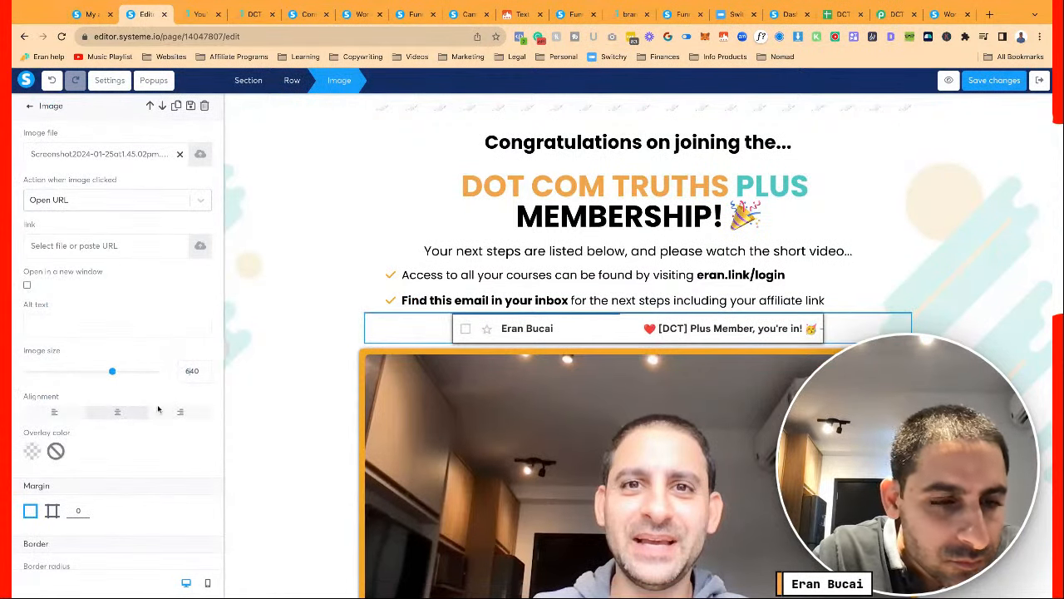
{"action": "scroll", "coordinate": [116, 407], "scroll_direction": "down", "scroll_amount": 1}
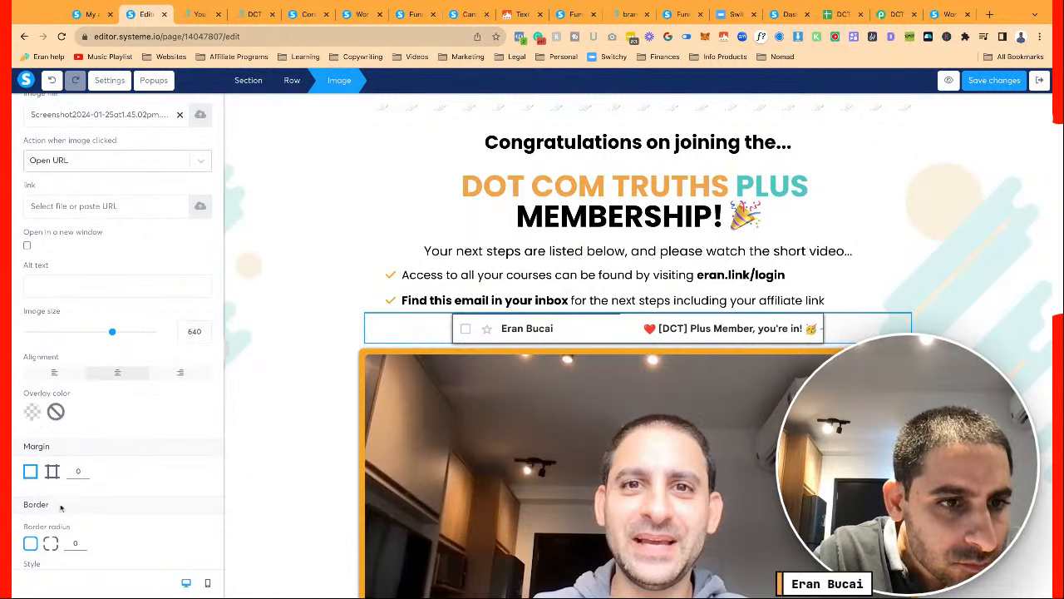
{"action": "scroll", "coordinate": [46, 428], "scroll_direction": "down", "scroll_amount": 1}
{"action": "double_click", "coordinate": [77, 424]}
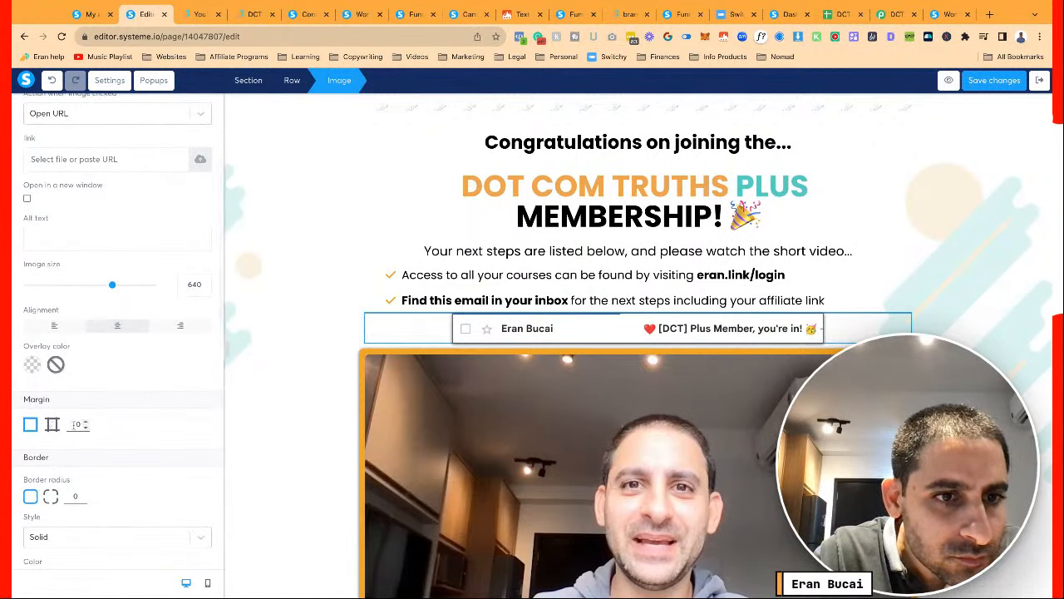
{"action": "type", "text": "10"}
Give the screenshot a black border with a width of 2
{"action": "scroll", "coordinate": [97, 499], "scroll_direction": "down", "scroll_amount": 3}
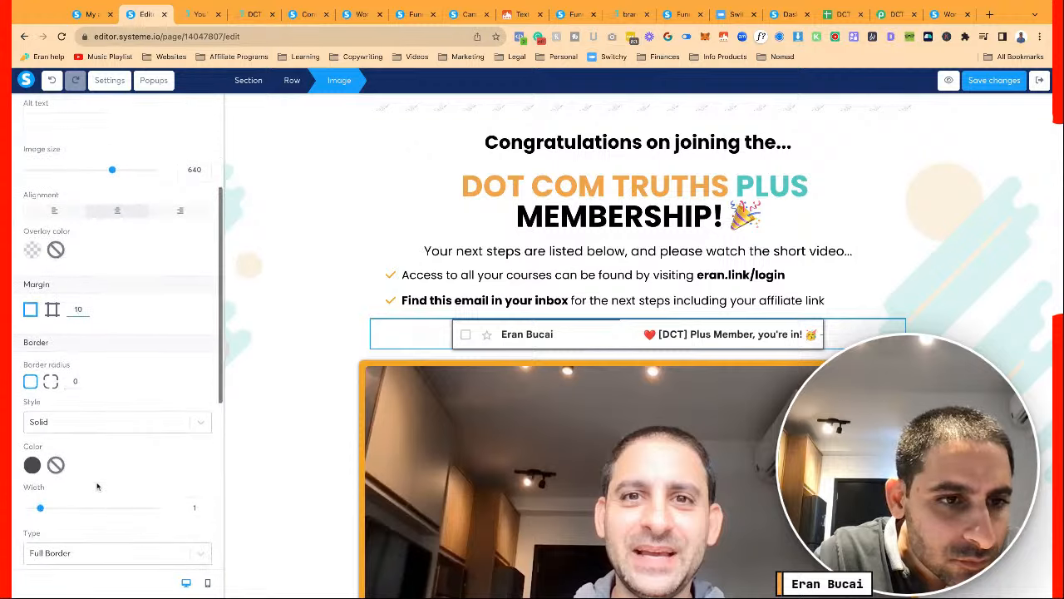
{"action": "left_click", "coordinate": [33, 465]}
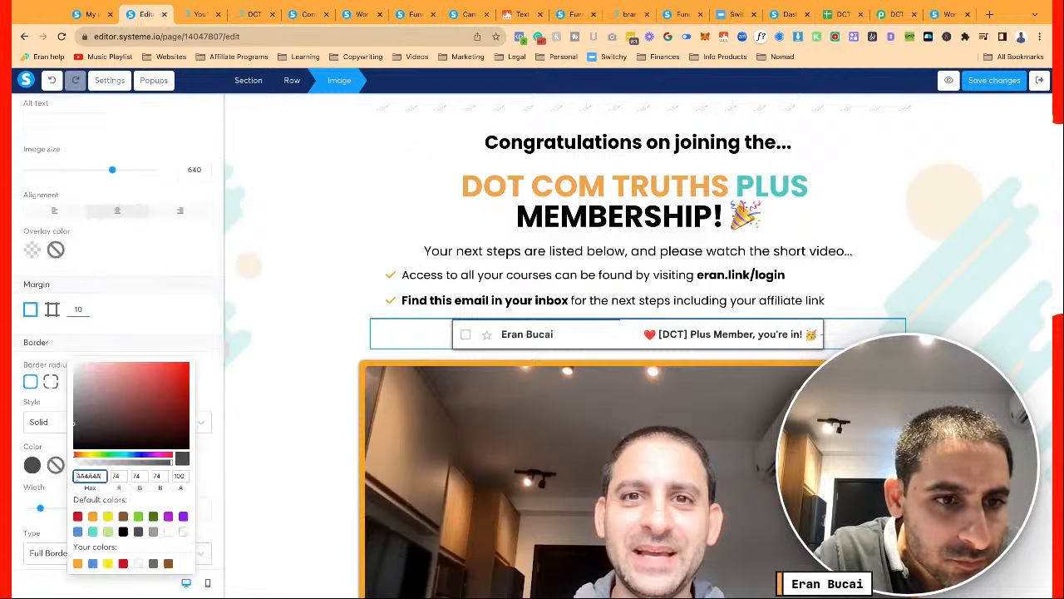
{"action": "left_click", "coordinate": [123, 532]}
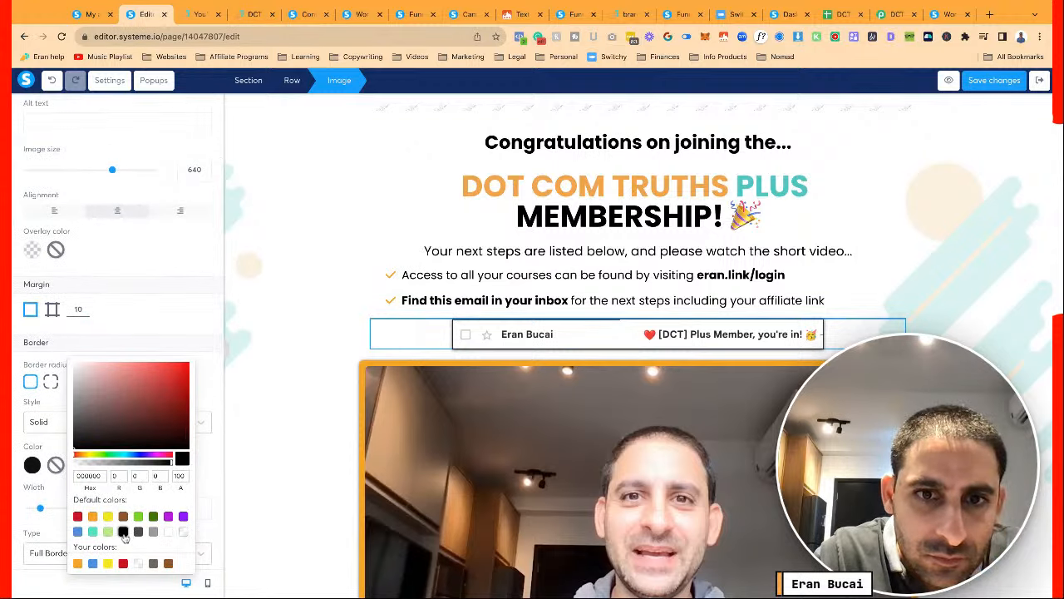
{"action": "left_click", "coordinate": [44, 509]}
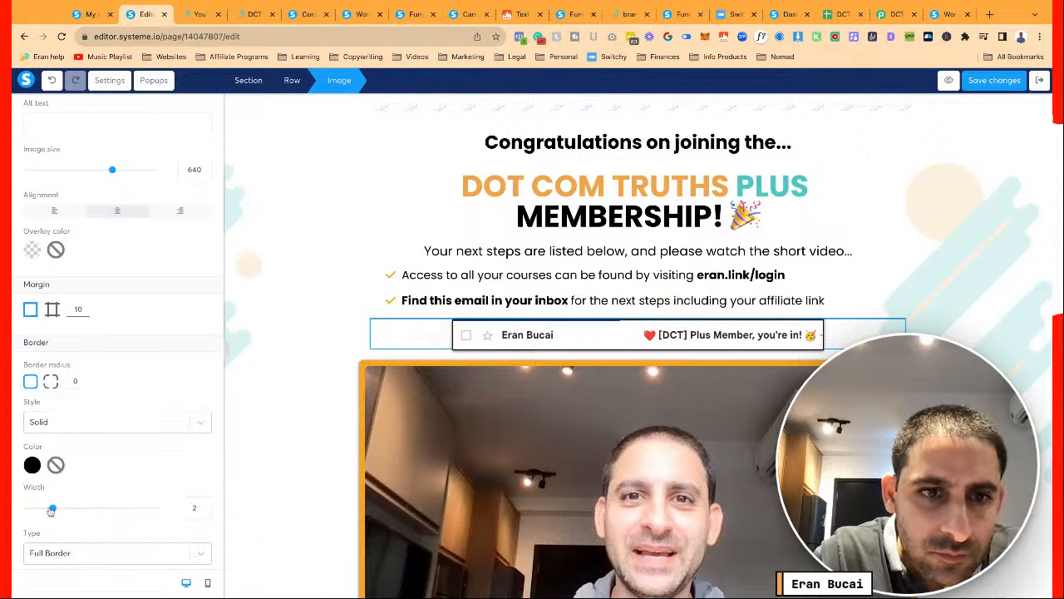
{"action": "scroll", "coordinate": [116, 471], "scroll_direction": "down", "scroll_amount": 3}
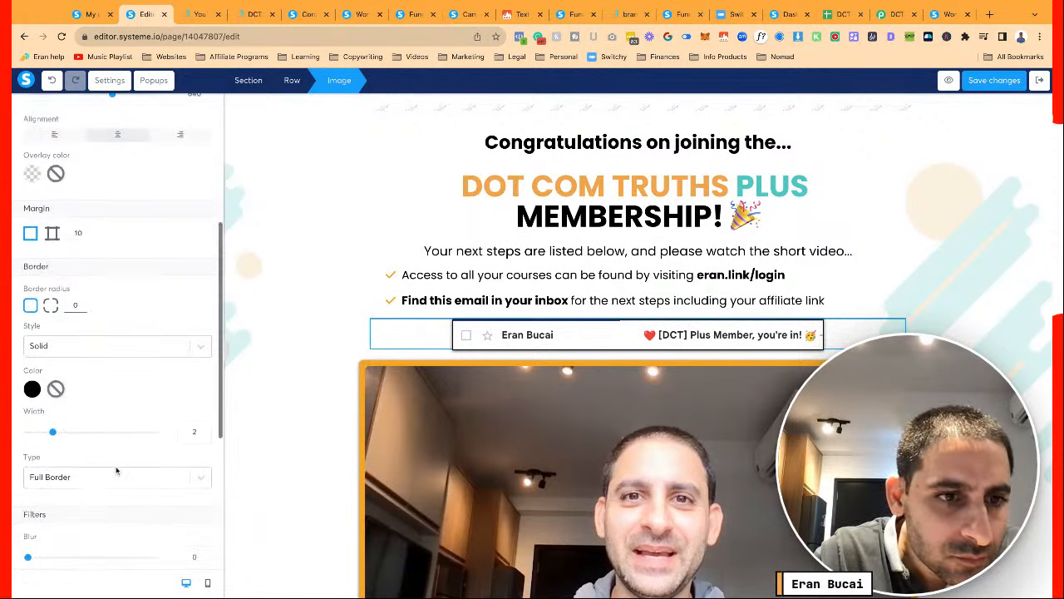
Reselect the screenshot and raise its margin from 10 to 30
{"action": "left_click", "coordinate": [279, 404]}
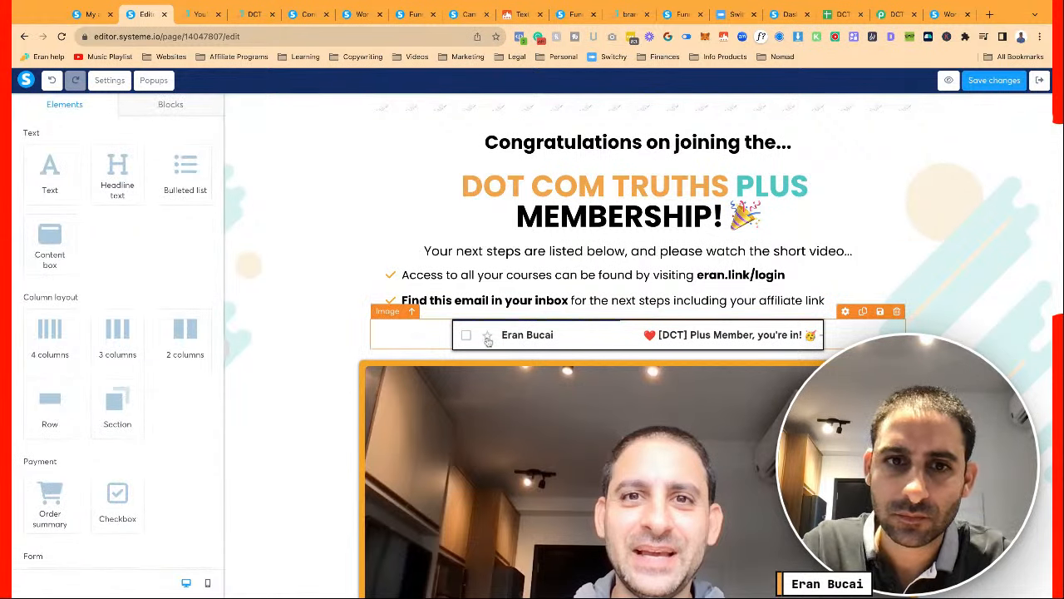
{"action": "left_click", "coordinate": [455, 322]}
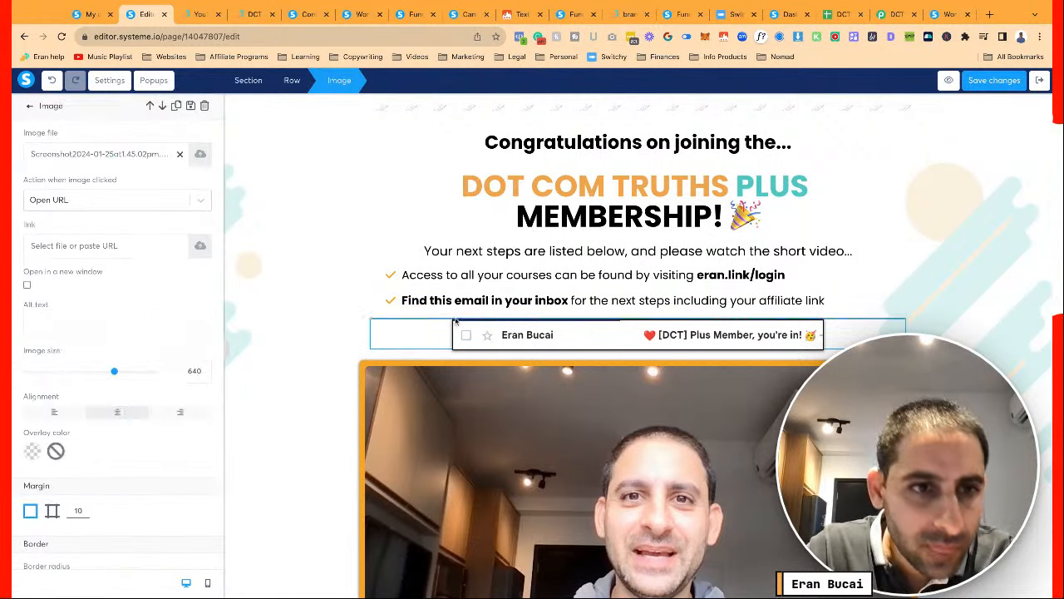
{"action": "scroll", "coordinate": [79, 470], "scroll_direction": "down", "scroll_amount": 1}
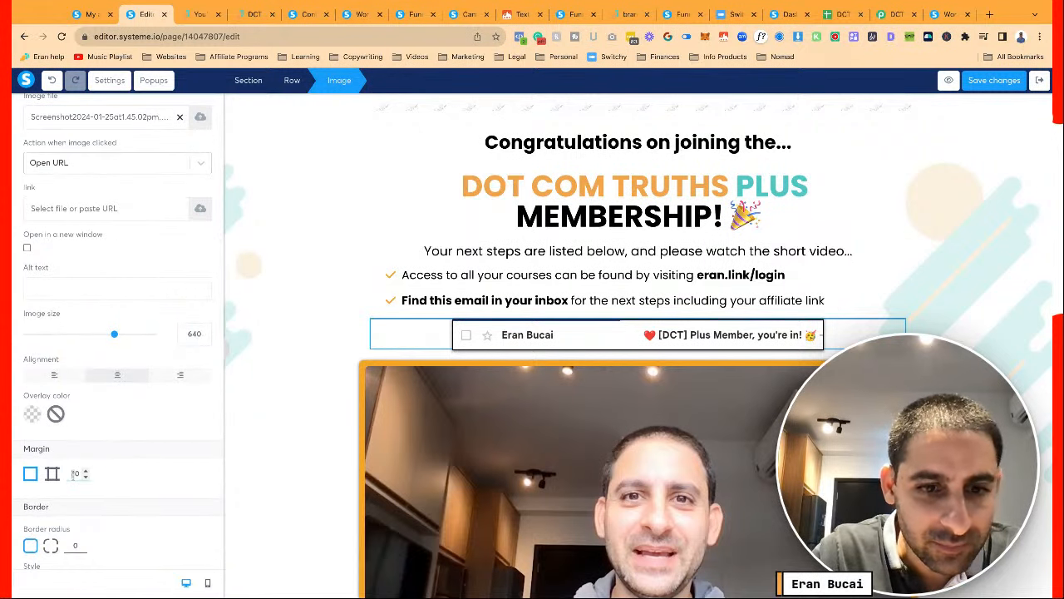
{"action": "type", "text": "3"}
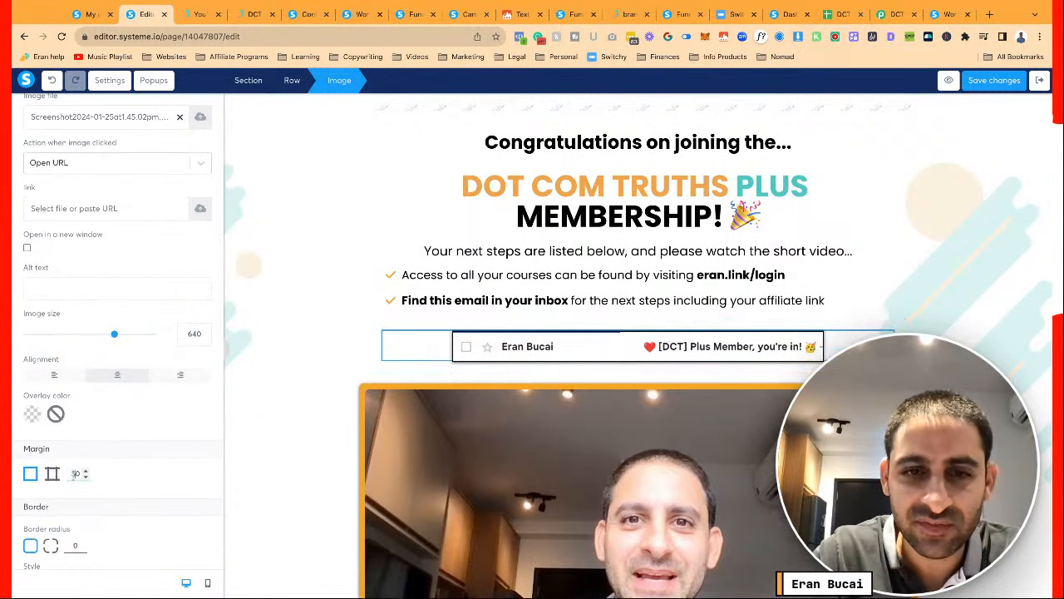
{"action": "left_click", "coordinate": [302, 420]}
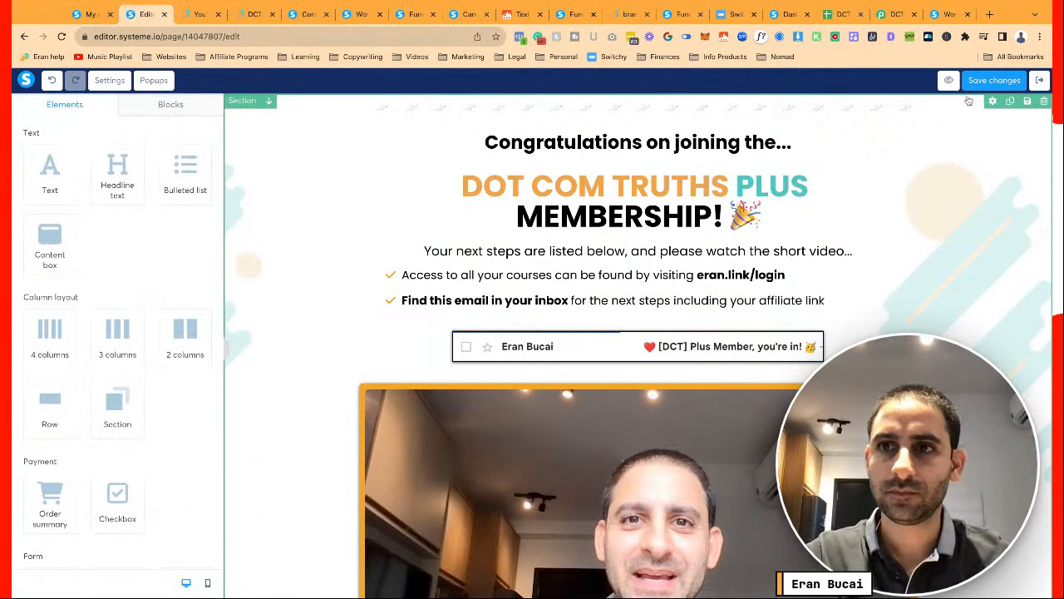
Add non-bold '(screenshot below)' after 'Find this email in your inbox' in the second bullet
{"action": "left_click", "coordinate": [994, 80]}
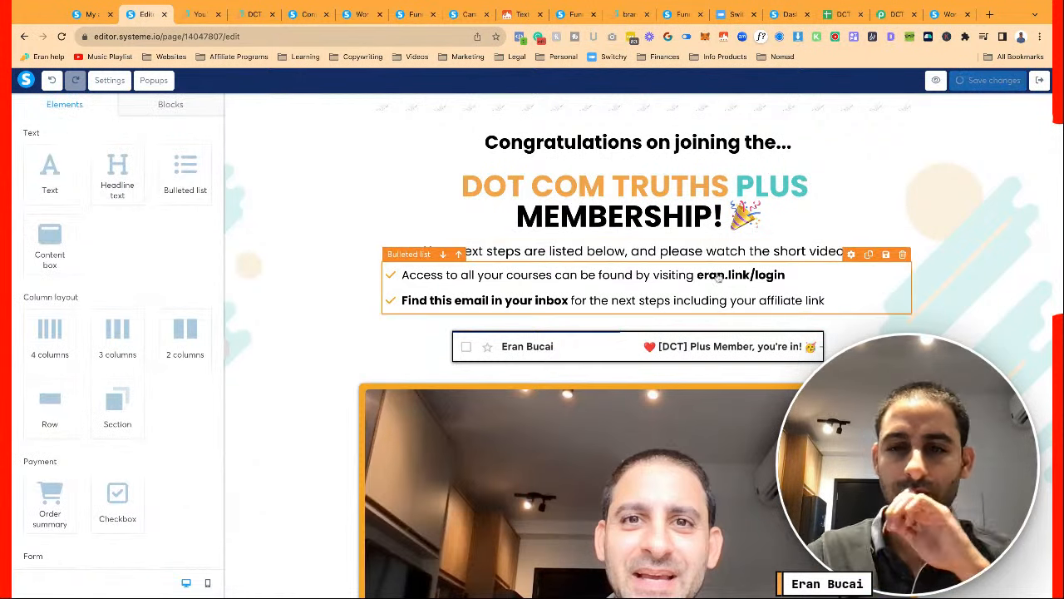
{"action": "left_click", "coordinate": [620, 306]}
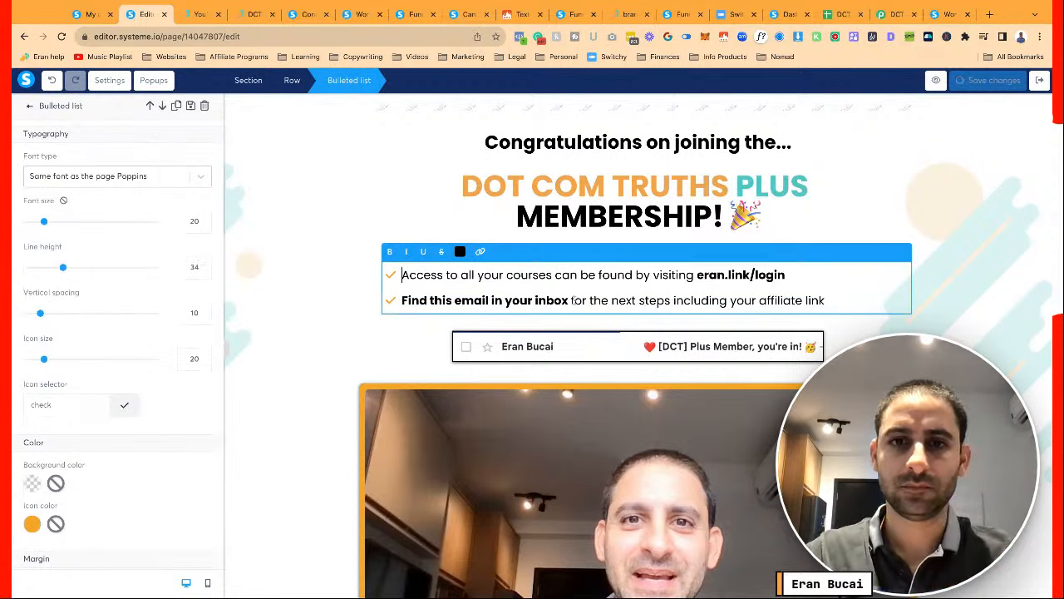
{"action": "type", "text": "(screenshot below"}
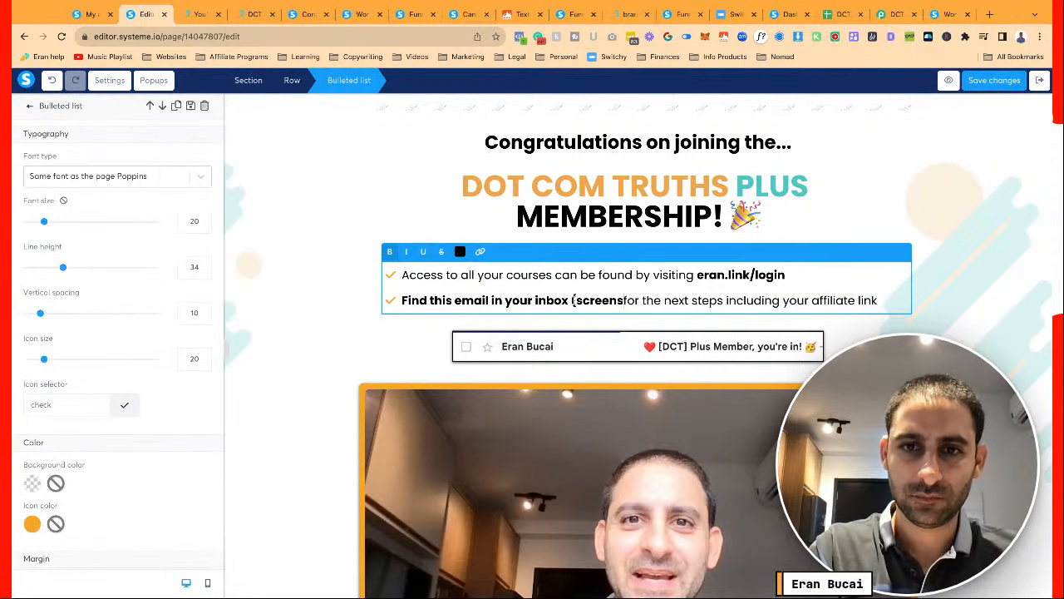
{"action": "type", "text": ")"}
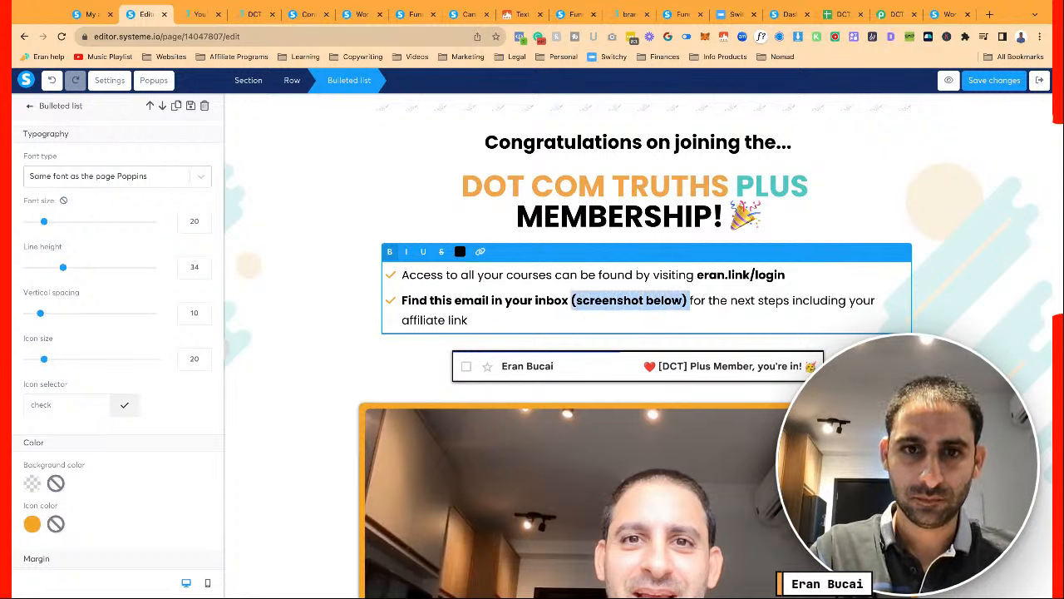
{"action": "key", "text": "super+b"}
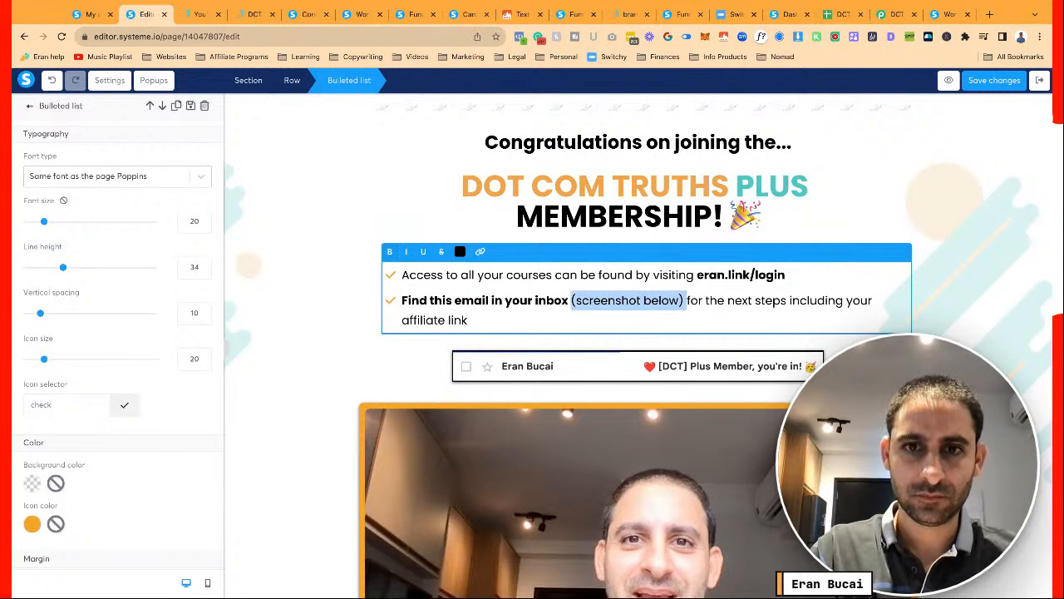
{"action": "left_click", "coordinate": [468, 320]}
{"action": "left_click", "coordinate": [339, 343]}
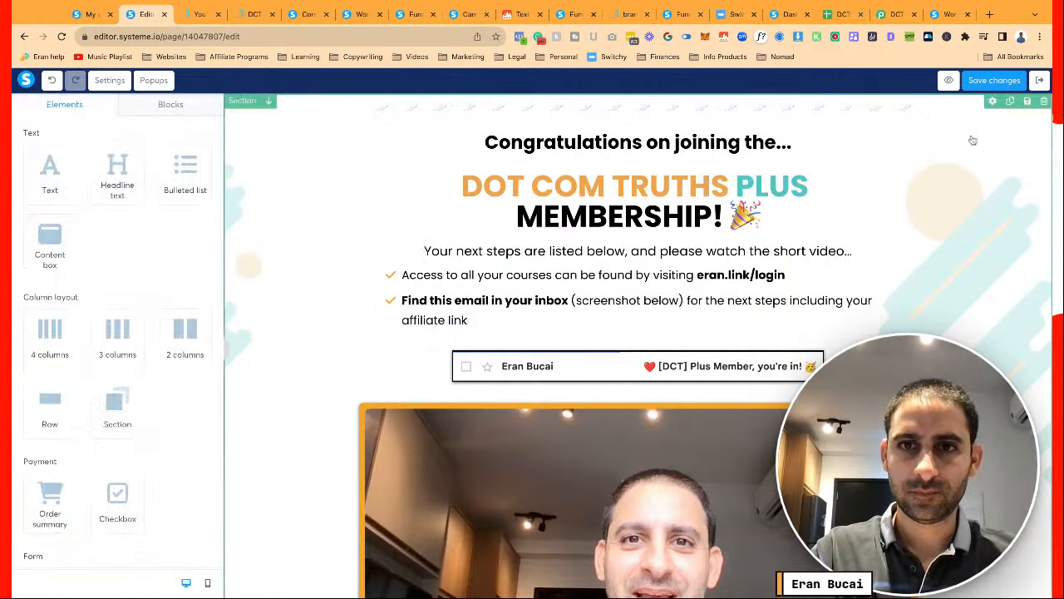
Save the edited thank-you page and return to the funnel
{"action": "left_click", "coordinate": [994, 81]}
{"action": "scroll", "coordinate": [935, 312], "scroll_direction": "down", "scroll_amount": 1}
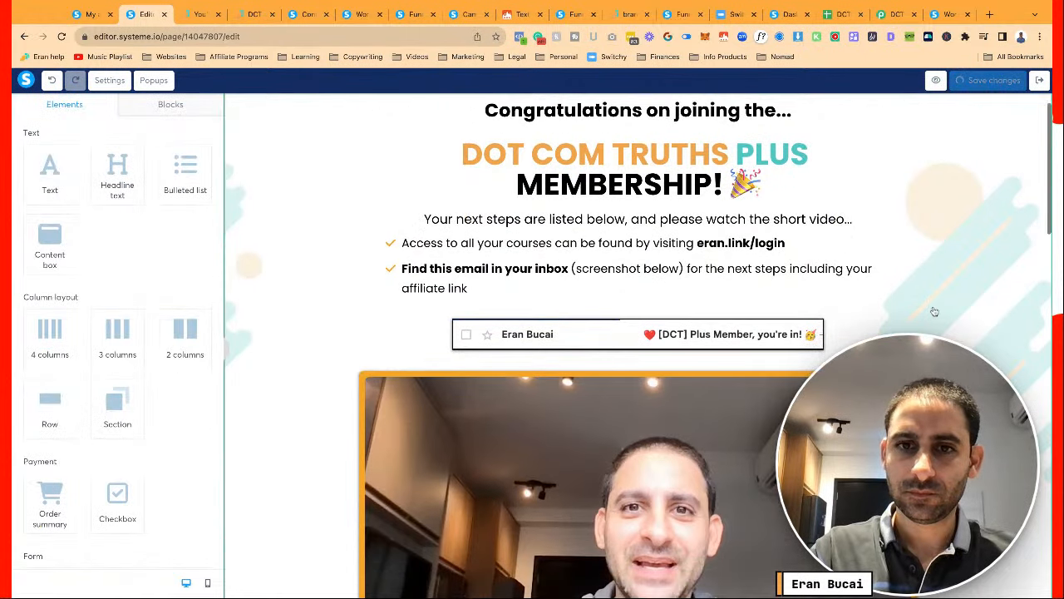
{"action": "scroll", "coordinate": [934, 312], "scroll_direction": "down", "scroll_amount": 15}
{"action": "scroll", "coordinate": [934, 312], "scroll_direction": "up", "scroll_amount": 5}
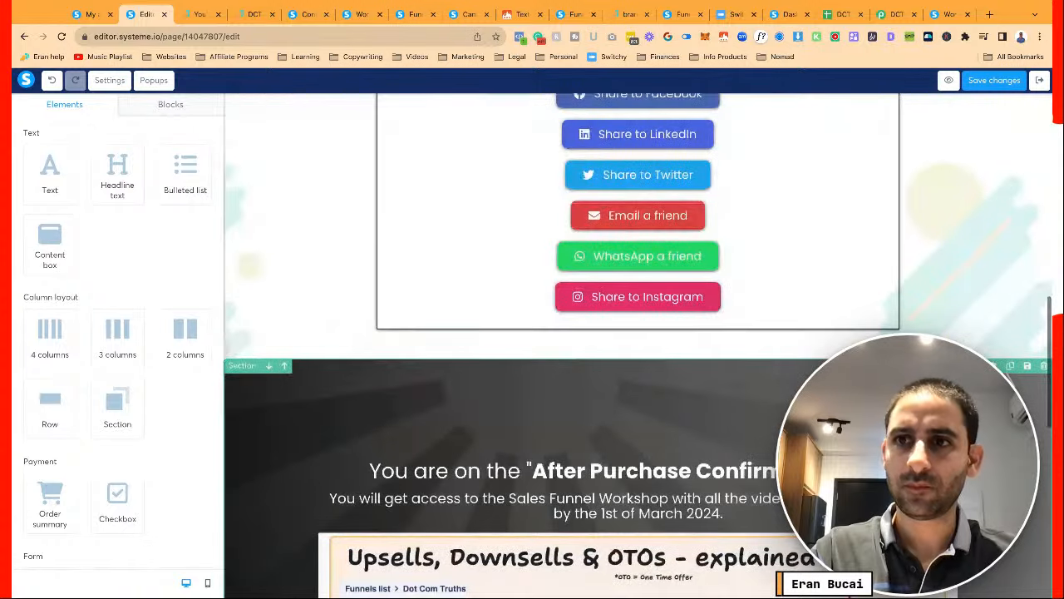
{"action": "scroll", "coordinate": [934, 311], "scroll_direction": "up", "scroll_amount": 10}
{"action": "left_click", "coordinate": [991, 80]}
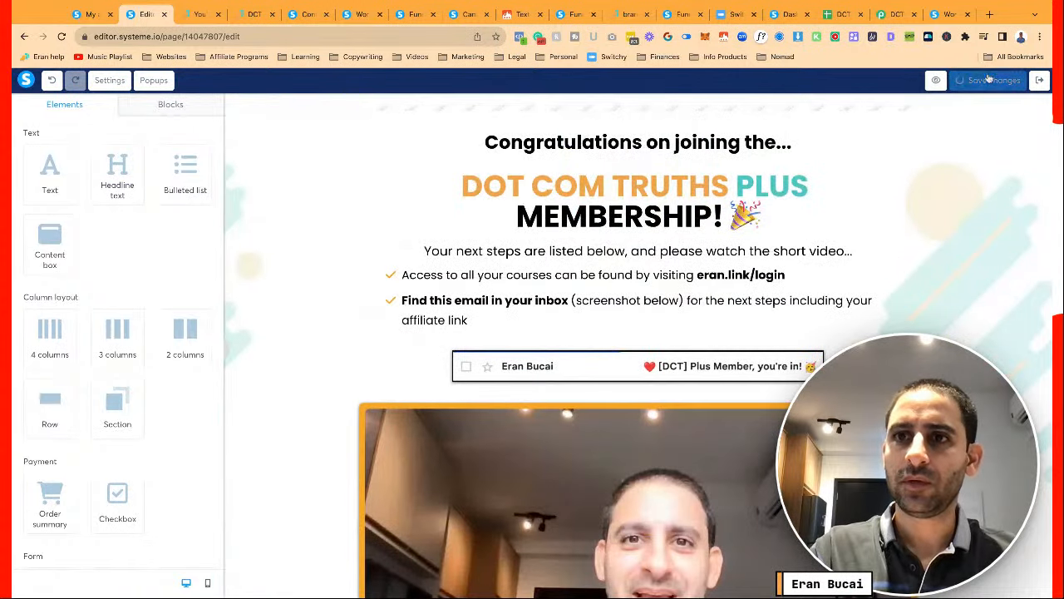
{"action": "left_click", "coordinate": [1040, 80]}
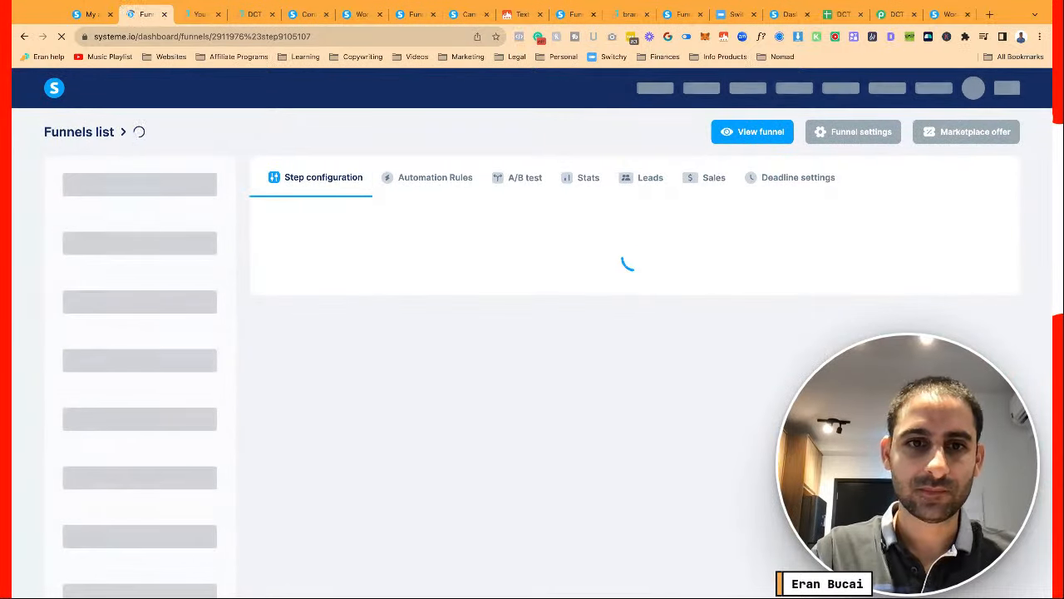
Duplicate the Upsell (OTO 1) step and move the copy below DCT Plus Annualy
{"action": "scroll", "coordinate": [532, 332], "scroll_direction": "down", "scroll_amount": 1}
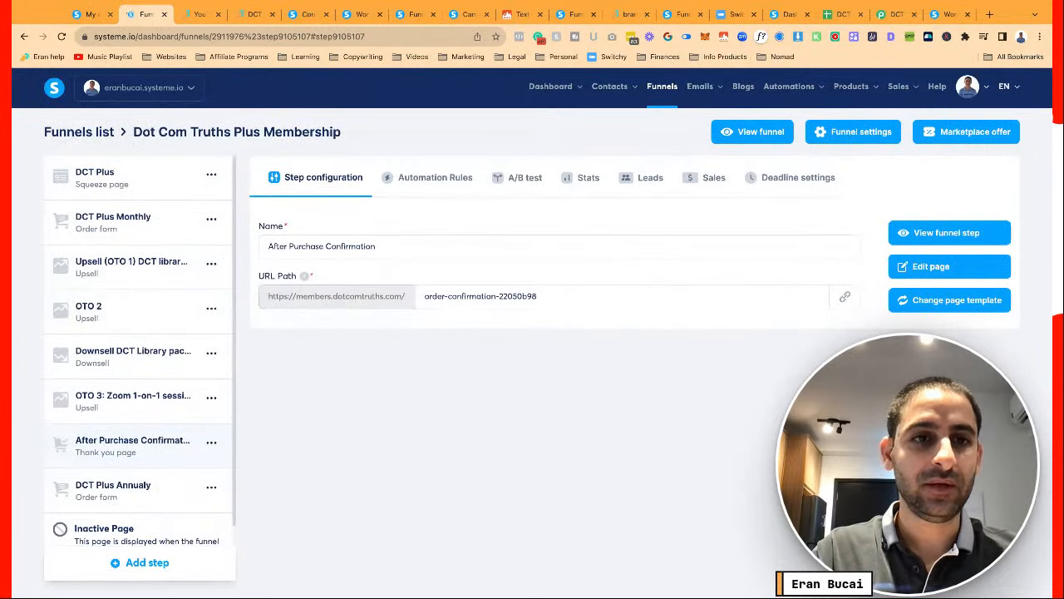
{"action": "left_click", "coordinate": [210, 220]}
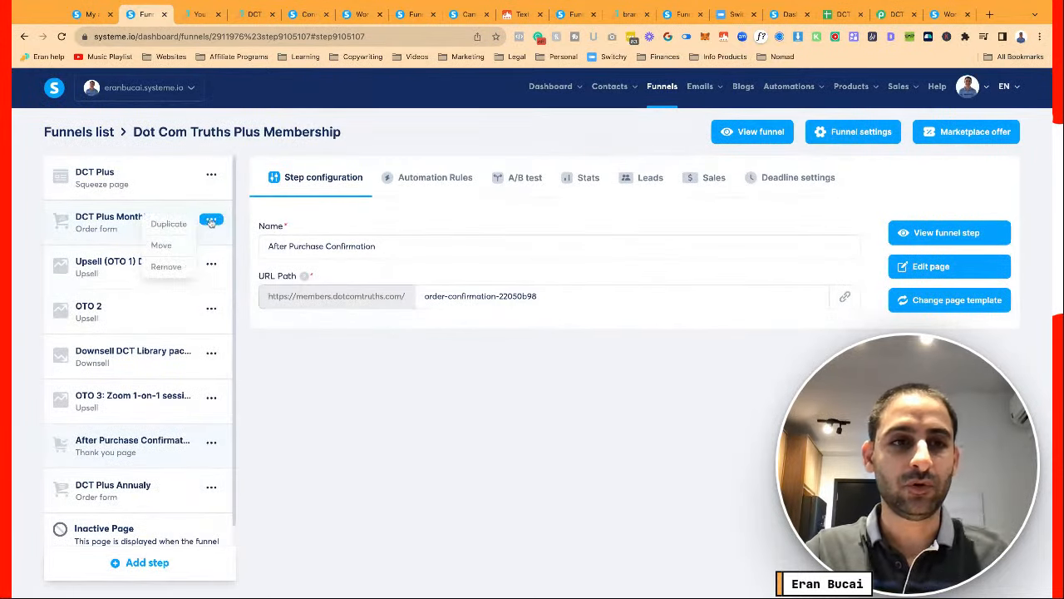
{"action": "left_click", "coordinate": [212, 265]}
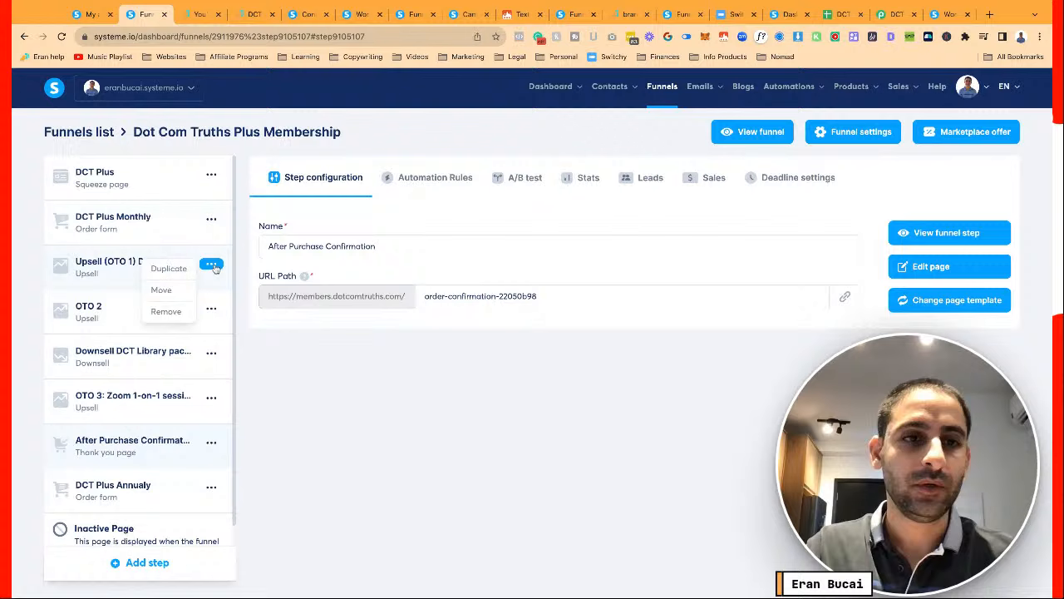
{"action": "left_click", "coordinate": [172, 268]}
{"action": "left_click", "coordinate": [441, 373]}
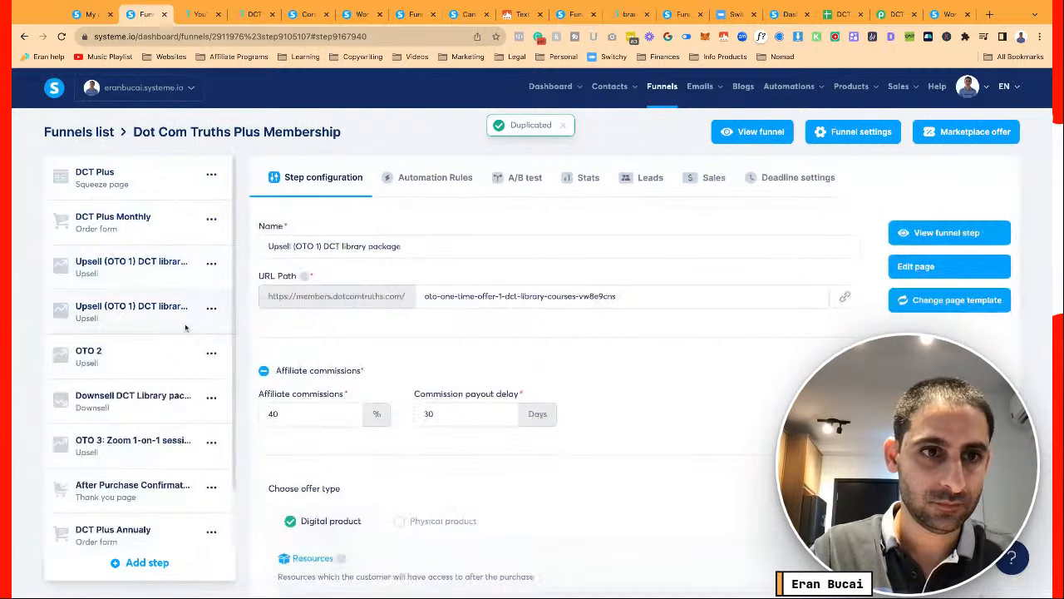
{"action": "scroll", "coordinate": [186, 329], "scroll_direction": "down", "scroll_amount": 2}
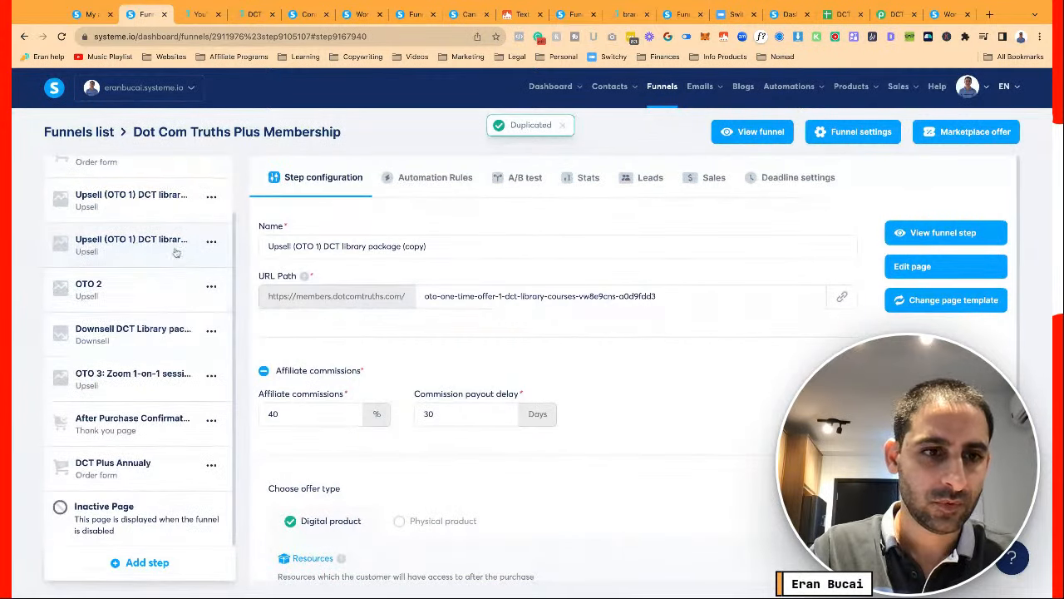
{"action": "left_click_drag", "start_coordinate": [175, 252], "coordinate": [166, 464]}
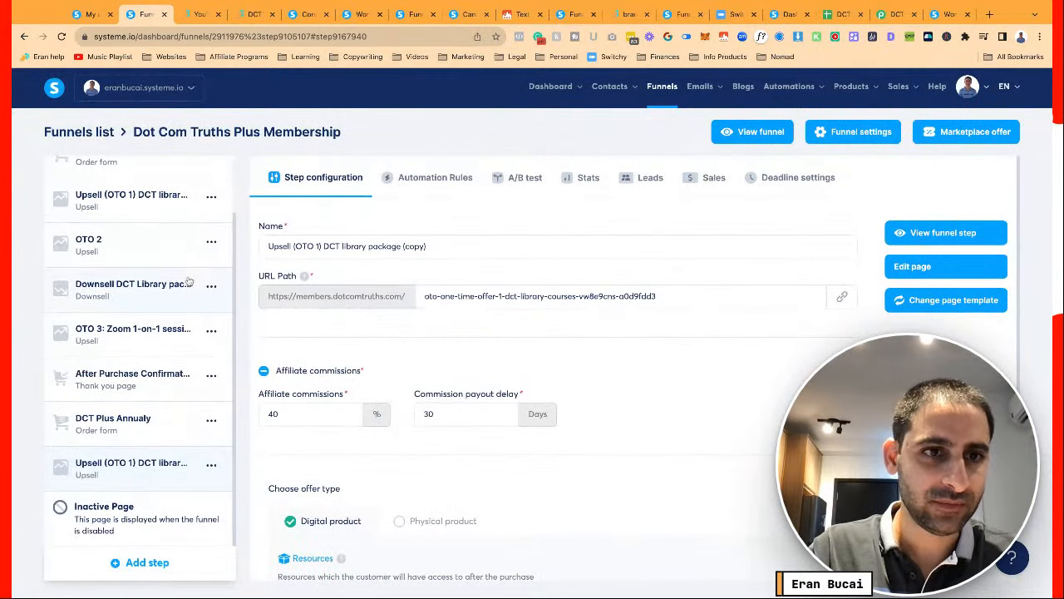
Duplicate the OTO 2 step and move its copy to the end of the steps
{"action": "left_click", "coordinate": [213, 243]}
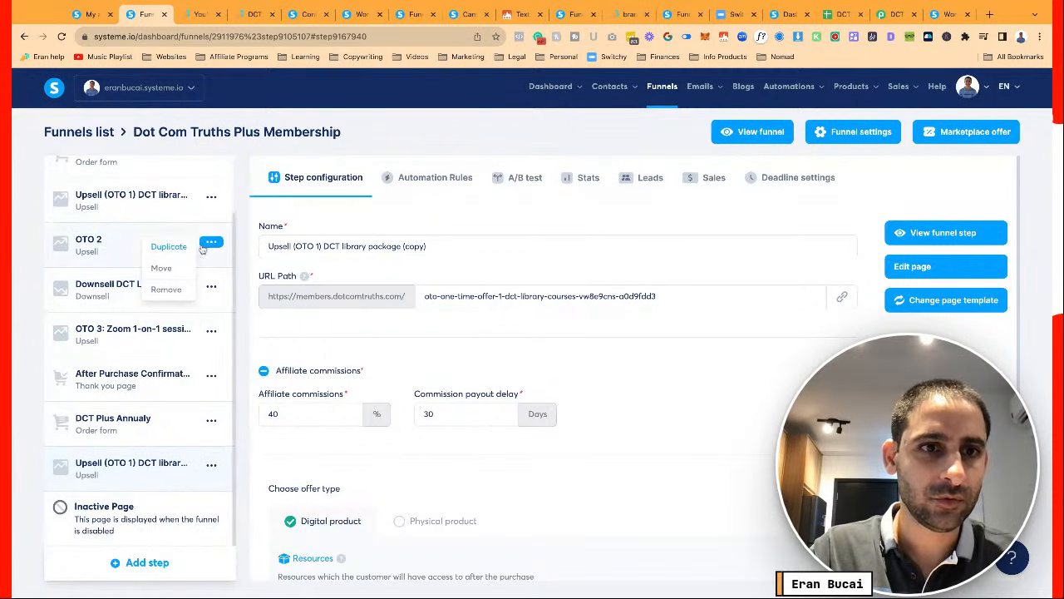
{"action": "left_click", "coordinate": [176, 251]}
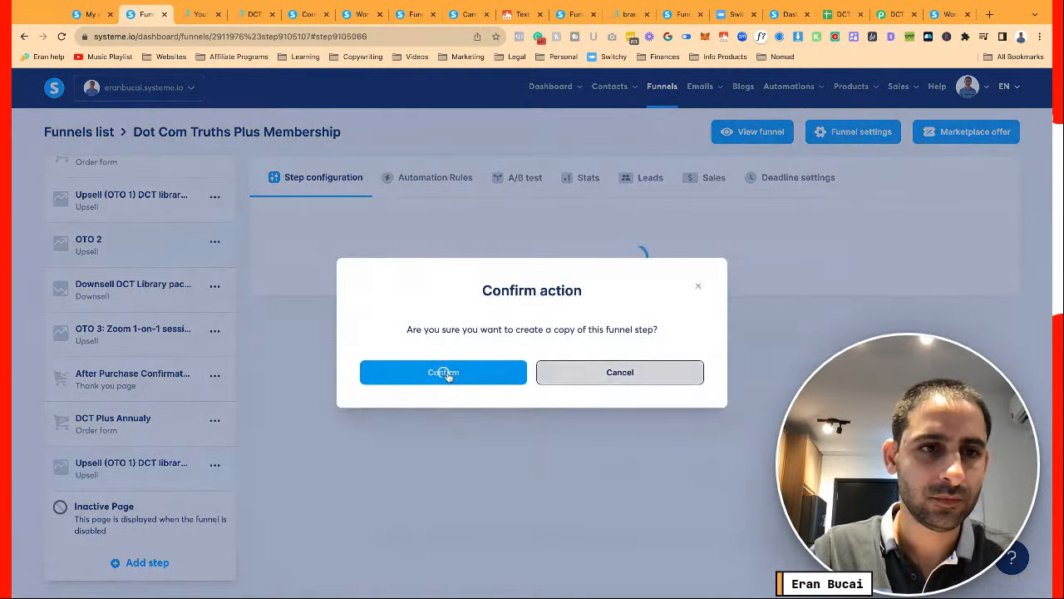
{"action": "left_click", "coordinate": [442, 373]}
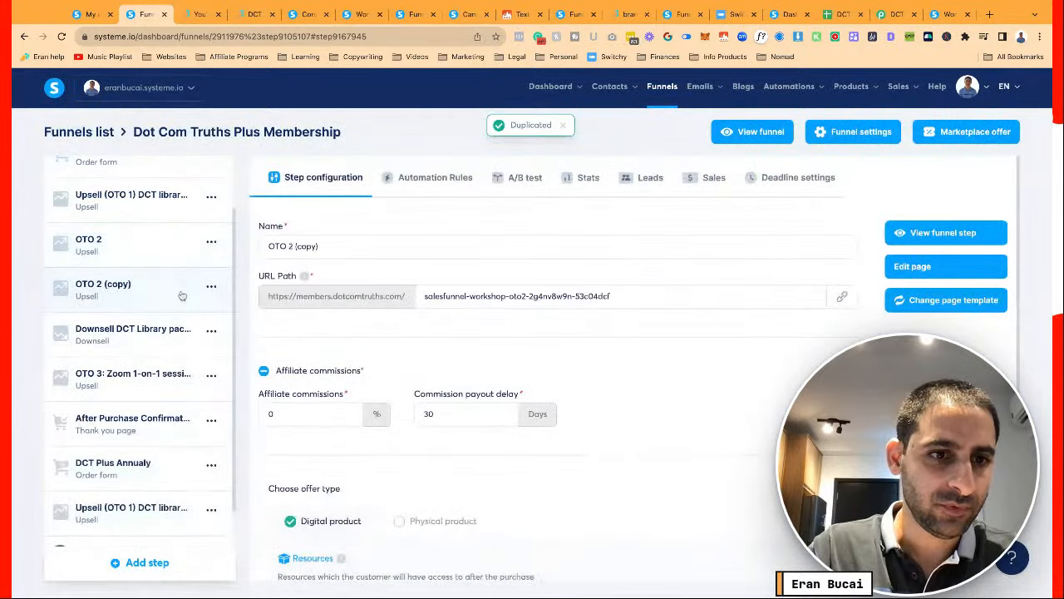
{"action": "left_click_drag", "start_coordinate": [182, 296], "coordinate": [193, 491]}
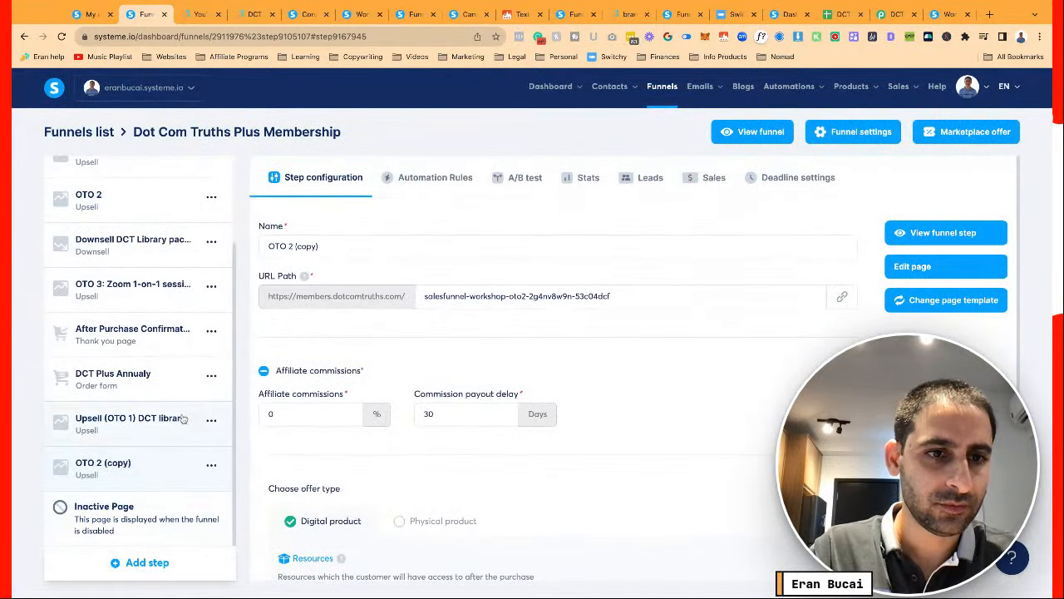
Duplicate the Downsell DCT Library package step
{"action": "scroll", "coordinate": [183, 419], "scroll_direction": "up", "scroll_amount": 2}
{"action": "left_click", "coordinate": [215, 347]}
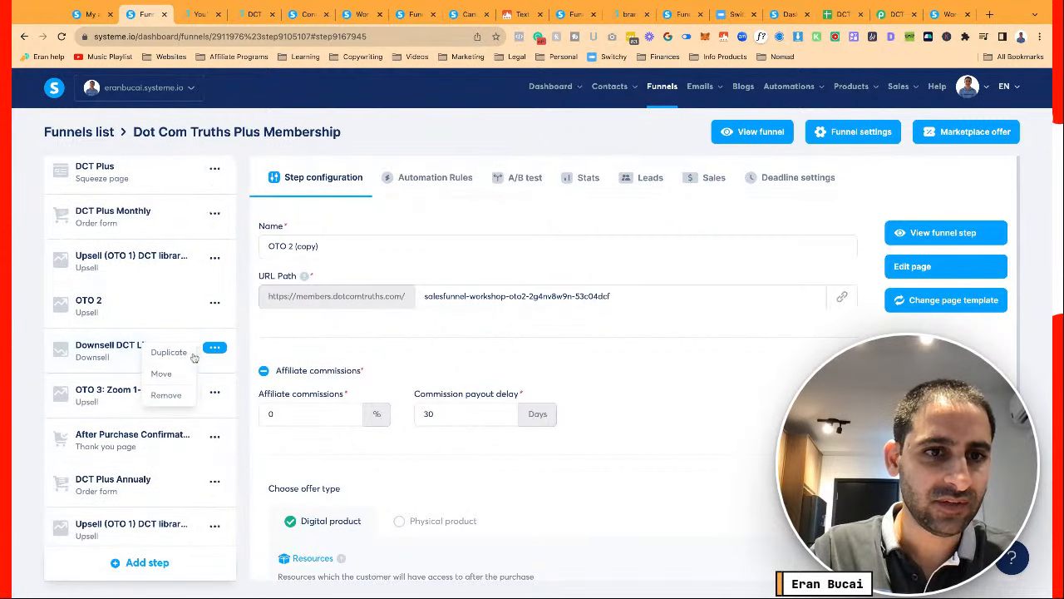
{"action": "left_click", "coordinate": [192, 357]}
{"action": "left_click", "coordinate": [366, 379]}
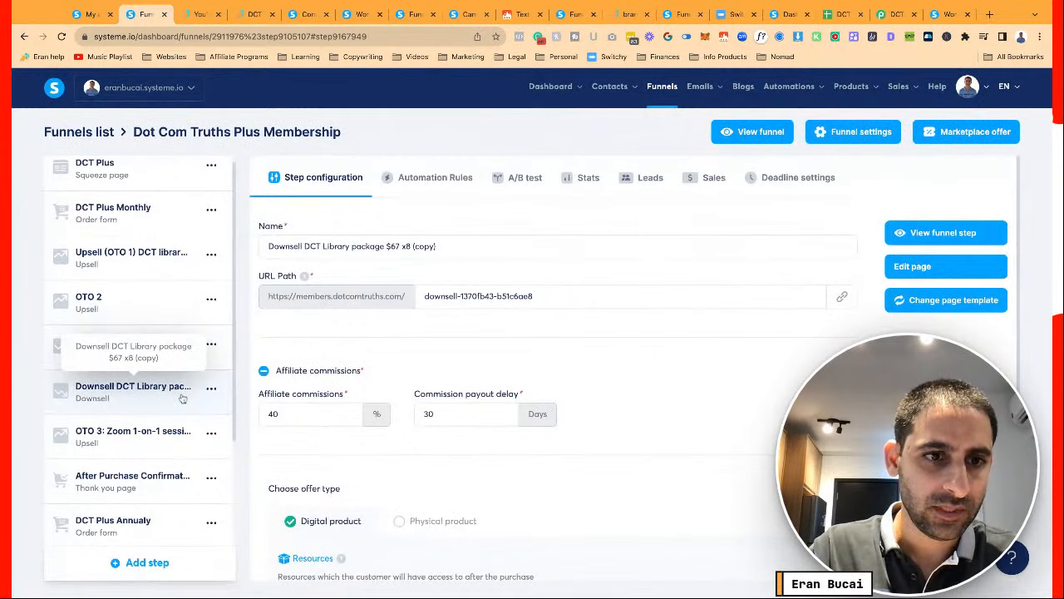
{"action": "scroll", "coordinate": [175, 366], "scroll_direction": "down", "scroll_amount": 2}
Place the Downsell and OTO 2 copies after the Upsell (OTO 1) copy
{"action": "left_click_drag", "start_coordinate": [166, 295], "coordinate": [166, 486]}
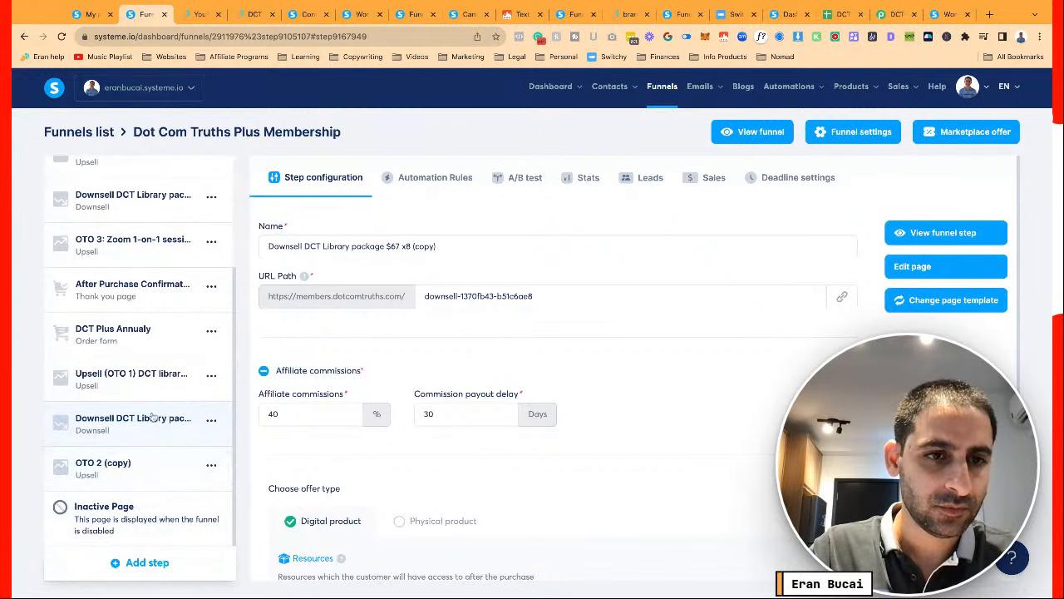
{"action": "left_click_drag", "start_coordinate": [152, 417], "coordinate": [142, 467]}
{"action": "left_click_drag", "start_coordinate": [143, 380], "coordinate": [140, 462]}
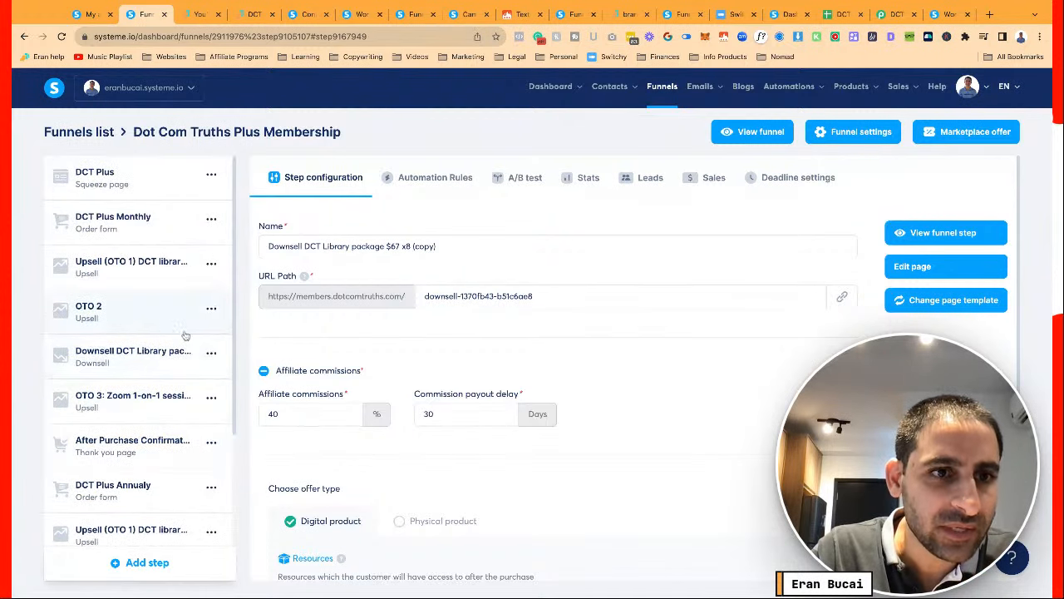
Duplicate the OTO 3 step and move the copy to the end of the steps
{"action": "left_click", "coordinate": [211, 398]}
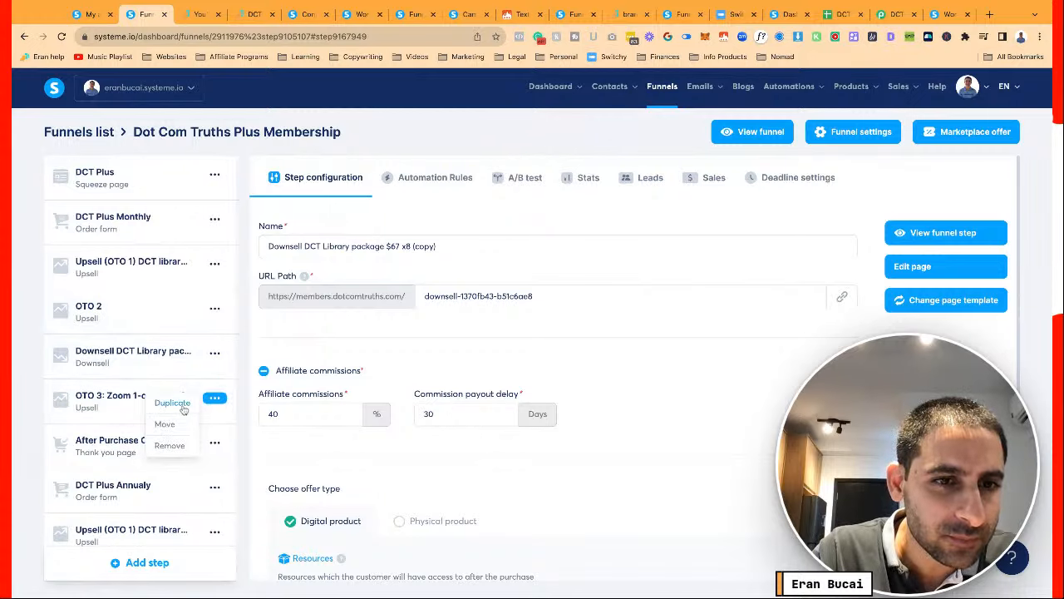
{"action": "left_click", "coordinate": [174, 405]}
{"action": "left_click", "coordinate": [447, 366]}
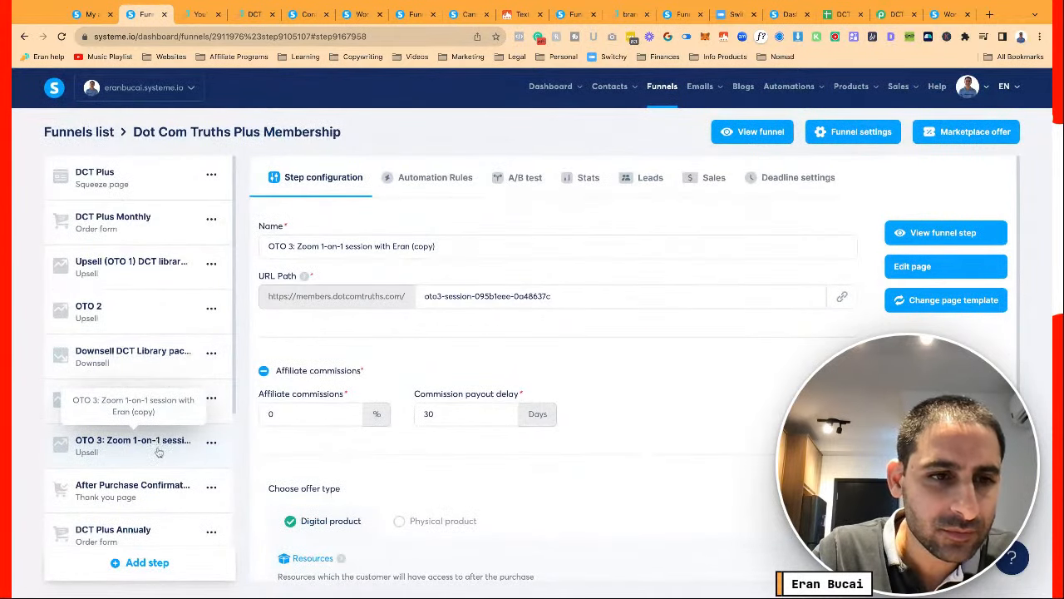
{"action": "left_click_drag", "start_coordinate": [157, 441], "coordinate": [159, 457]}
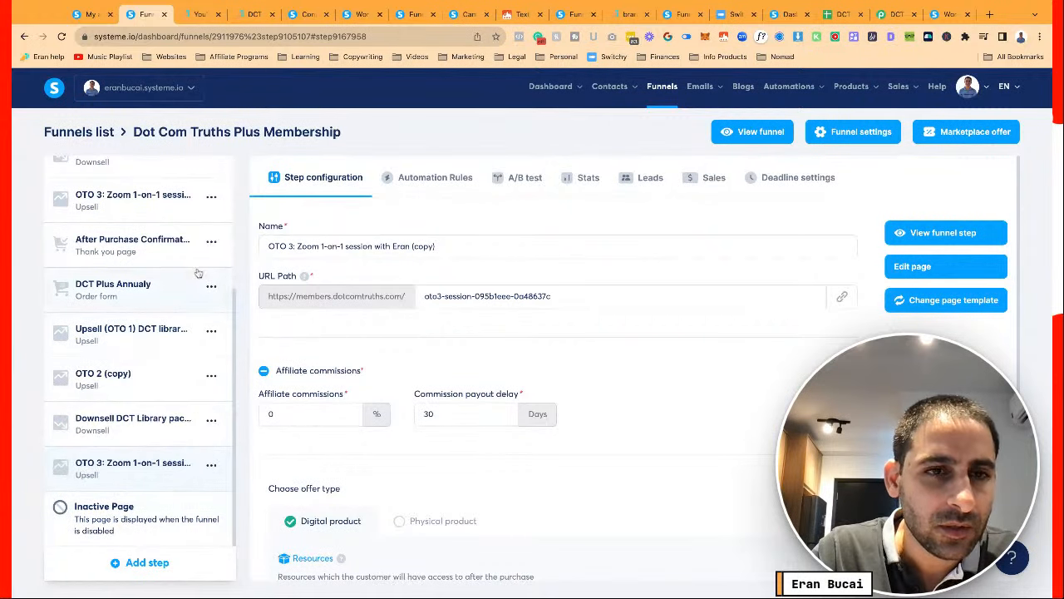
Duplicate the After Purchase Confirmation step and place the copy last among the annual steps
{"action": "left_click", "coordinate": [211, 242]}
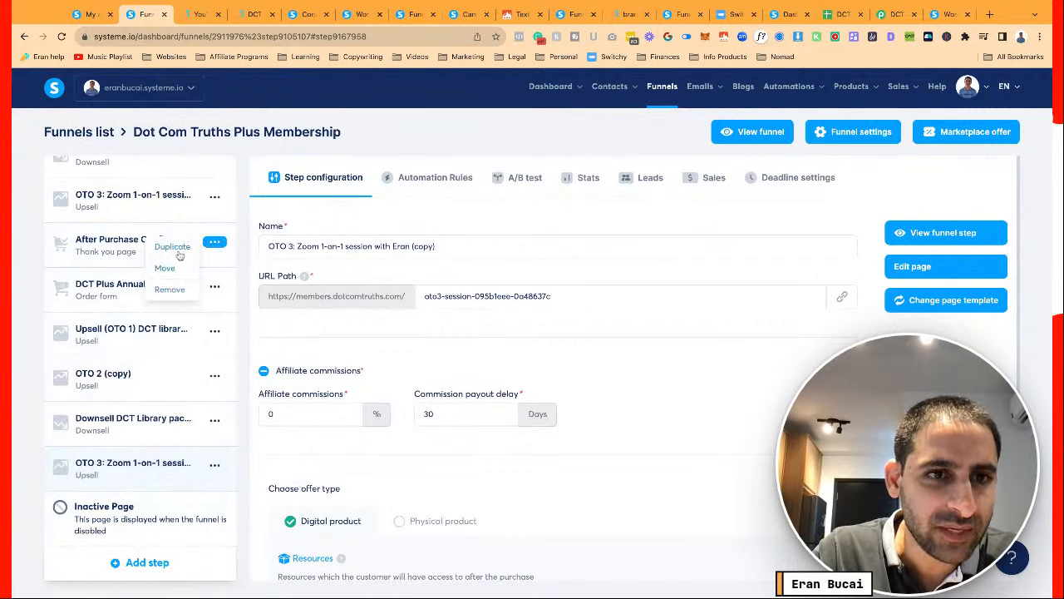
{"action": "left_click", "coordinate": [178, 251]}
{"action": "left_click", "coordinate": [443, 371]}
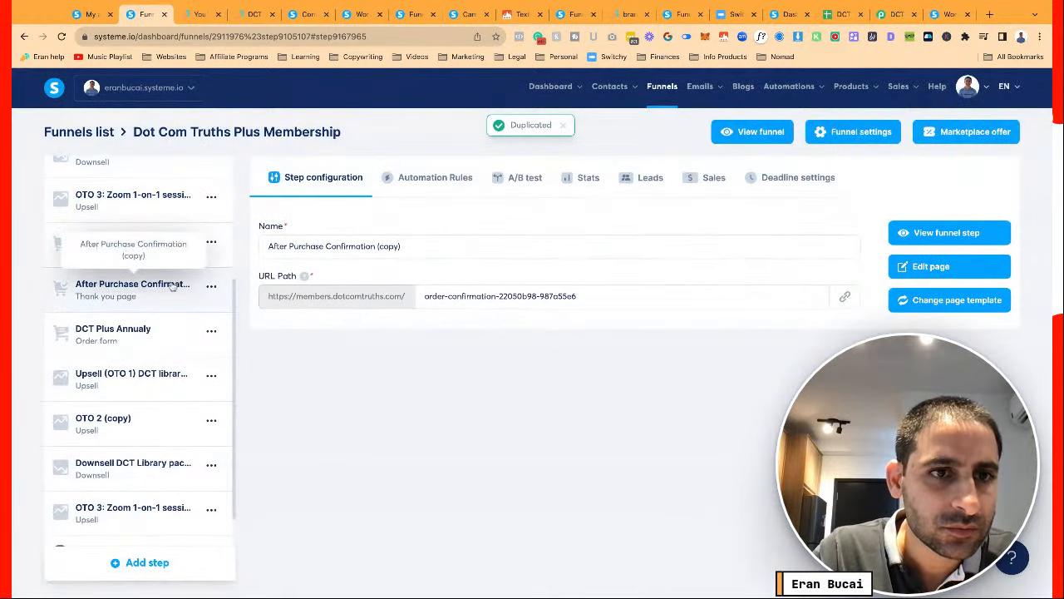
{"action": "left_click_drag", "start_coordinate": [175, 286], "coordinate": [175, 520]}
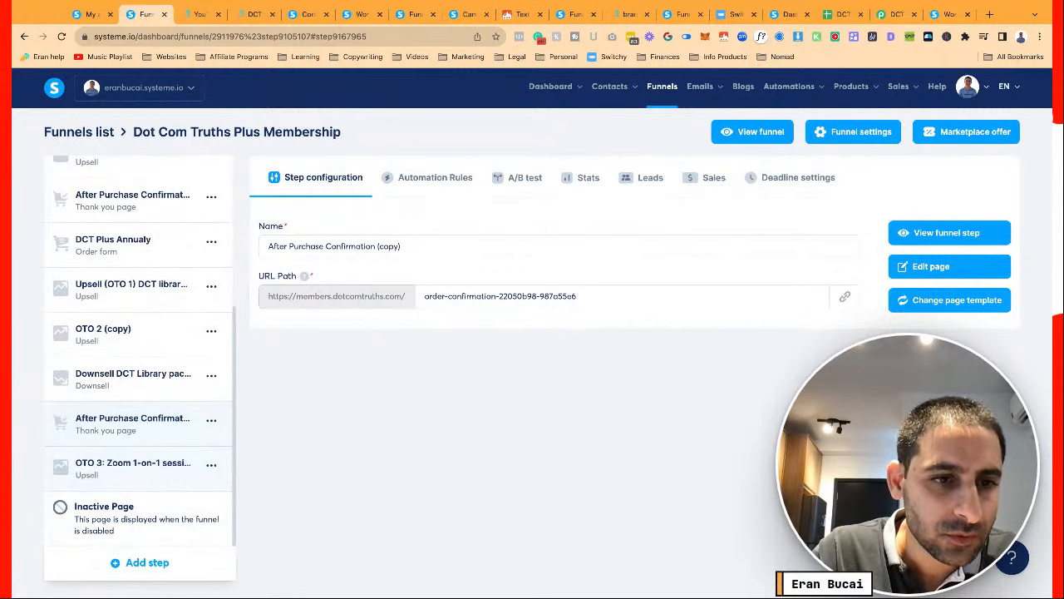
{"action": "mouse_move", "coordinate": [153, 416]}
{"action": "left_mouse_down"}
{"action": "mouse_move", "coordinate": [144, 475]}
{"action": "mouse_move", "coordinate": [146, 422]}
{"action": "left_mouse_up"}
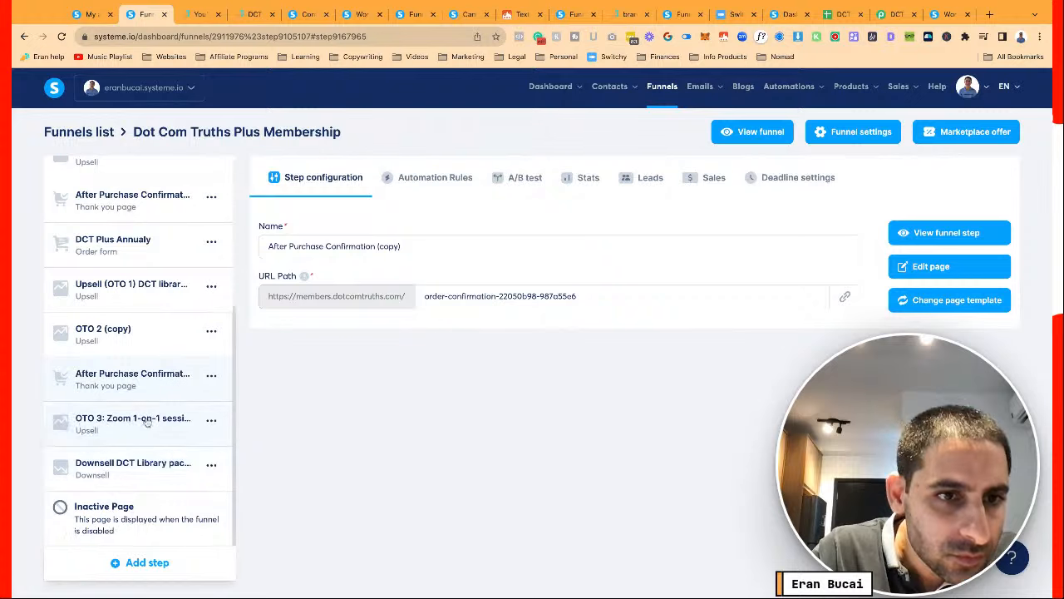
{"action": "left_click_drag", "start_coordinate": [150, 384], "coordinate": [145, 300]}
Check the automation rules on the copied Upsell (OTO 1) step
{"action": "left_click", "coordinate": [139, 329]}
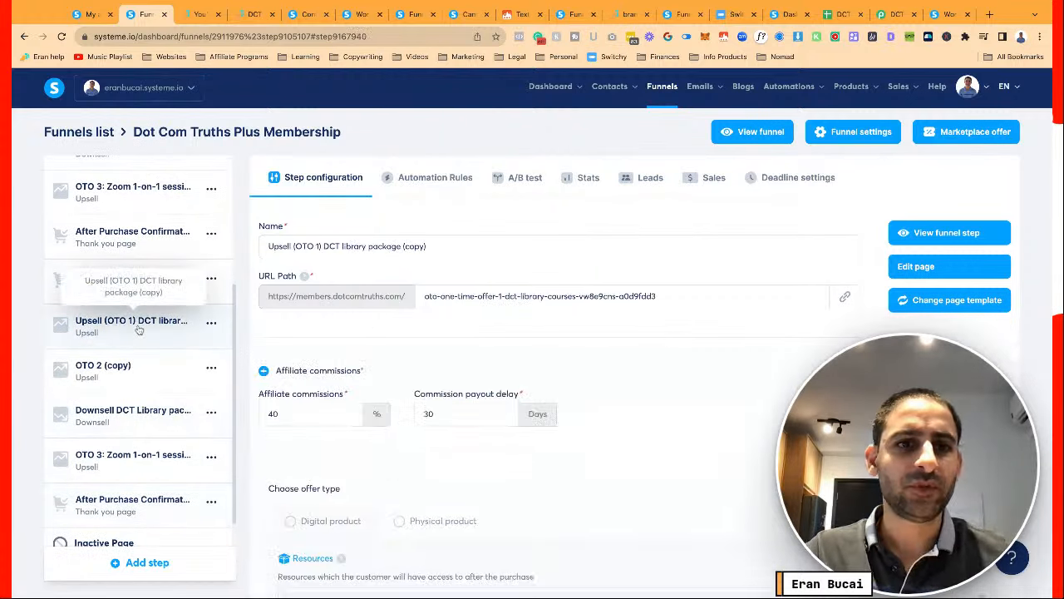
{"action": "scroll", "coordinate": [504, 351], "scroll_direction": "down", "scroll_amount": 1}
{"action": "scroll", "coordinate": [504, 350], "scroll_direction": "down", "scroll_amount": 3}
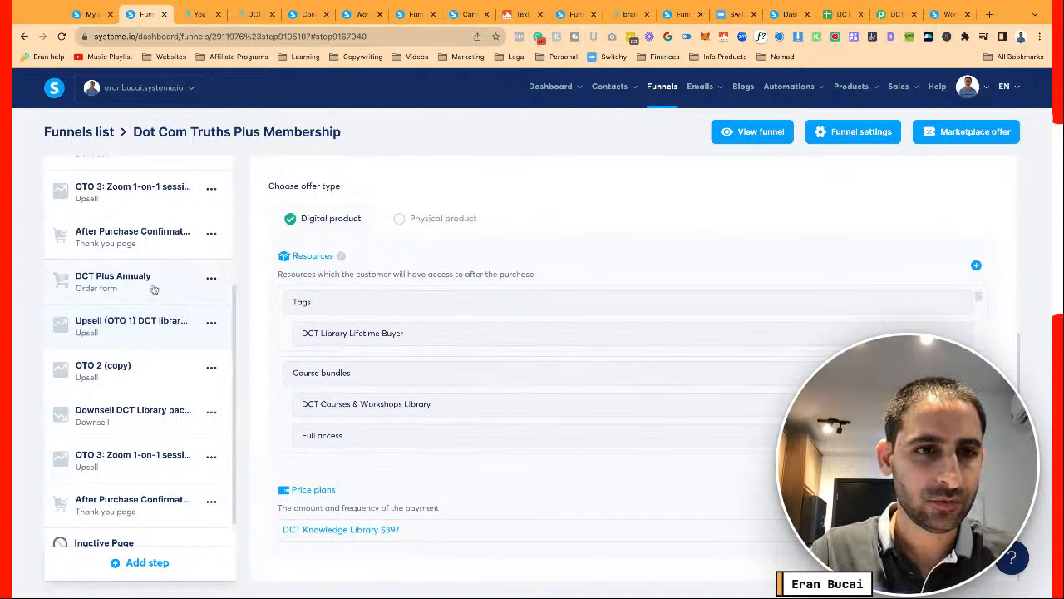
{"action": "left_click", "coordinate": [153, 336]}
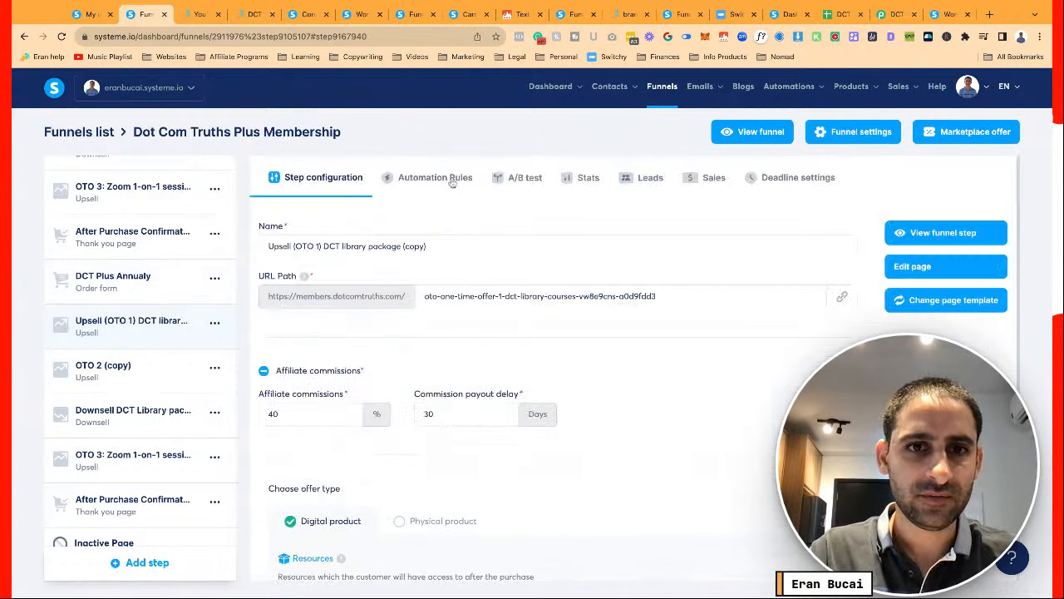
{"action": "left_click", "coordinate": [451, 180]}
{"action": "left_click", "coordinate": [342, 185]}
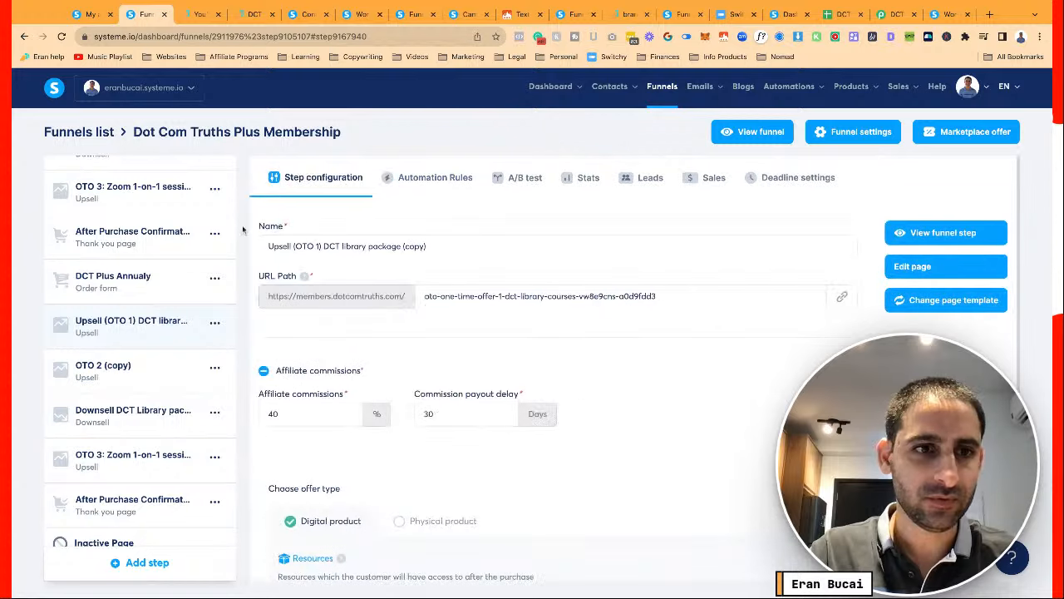
{"action": "scroll", "coordinate": [114, 309], "scroll_direction": "up", "scroll_amount": 5}
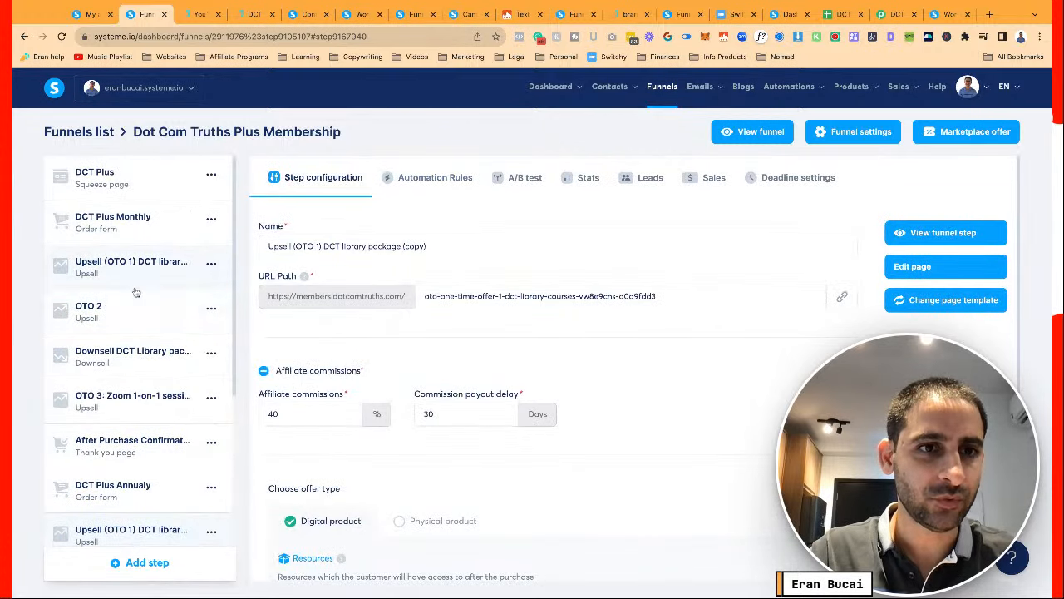
Copy the webhook URL from the original Upsell's Sale canceled rule and save it unchanged
{"action": "left_click", "coordinate": [439, 184]}
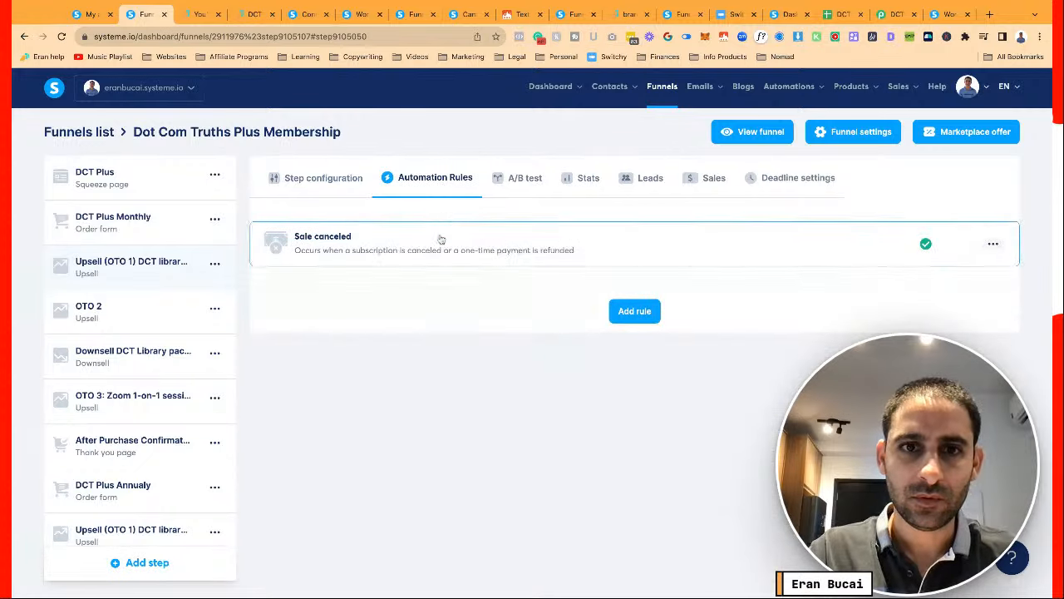
{"action": "left_click", "coordinate": [440, 238]}
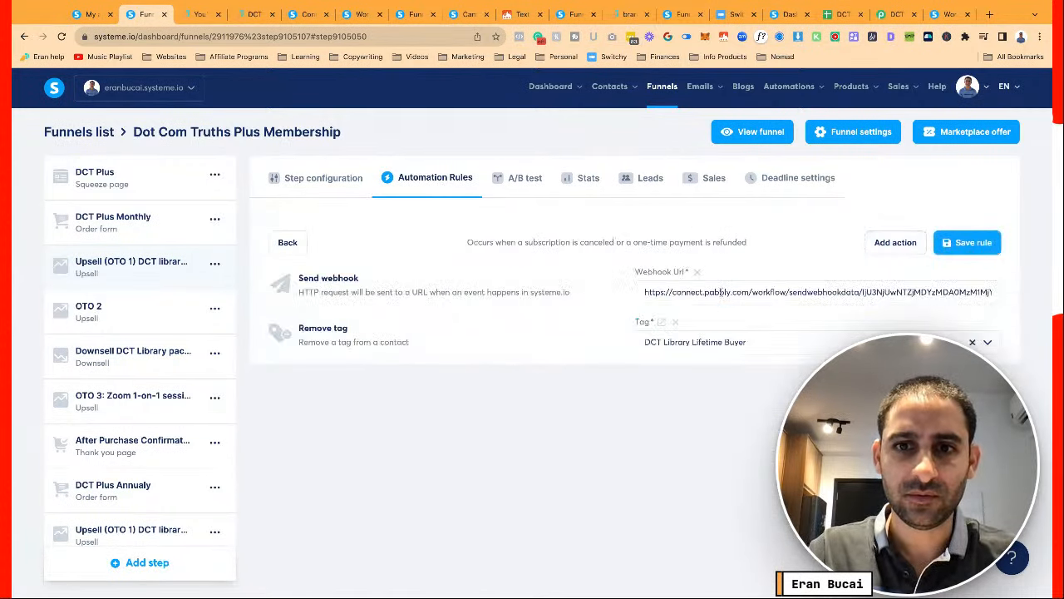
{"action": "triple_click", "coordinate": [721, 292]}
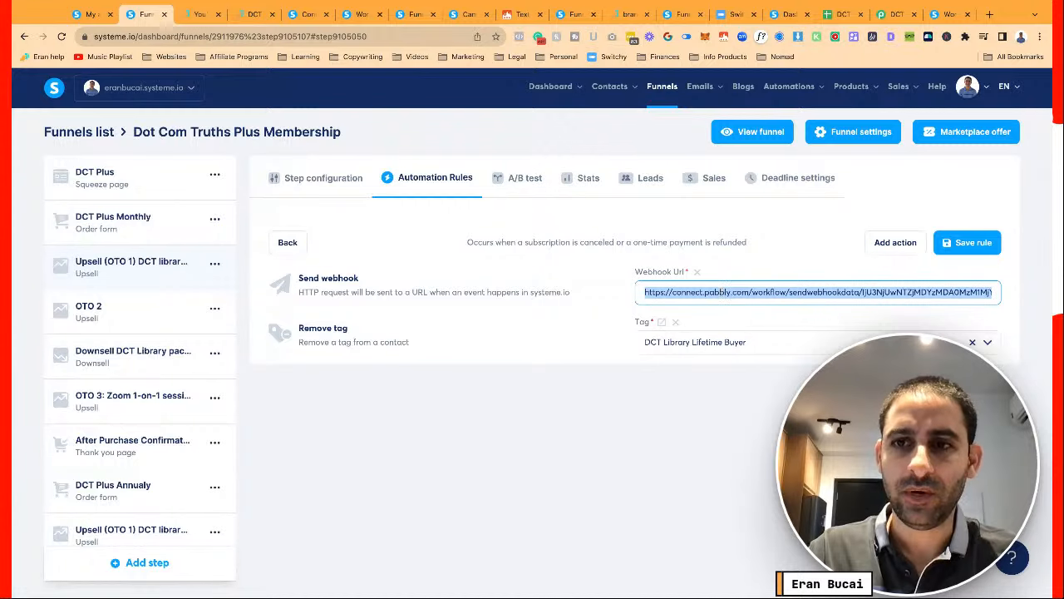
{"action": "left_click", "coordinate": [967, 242]}
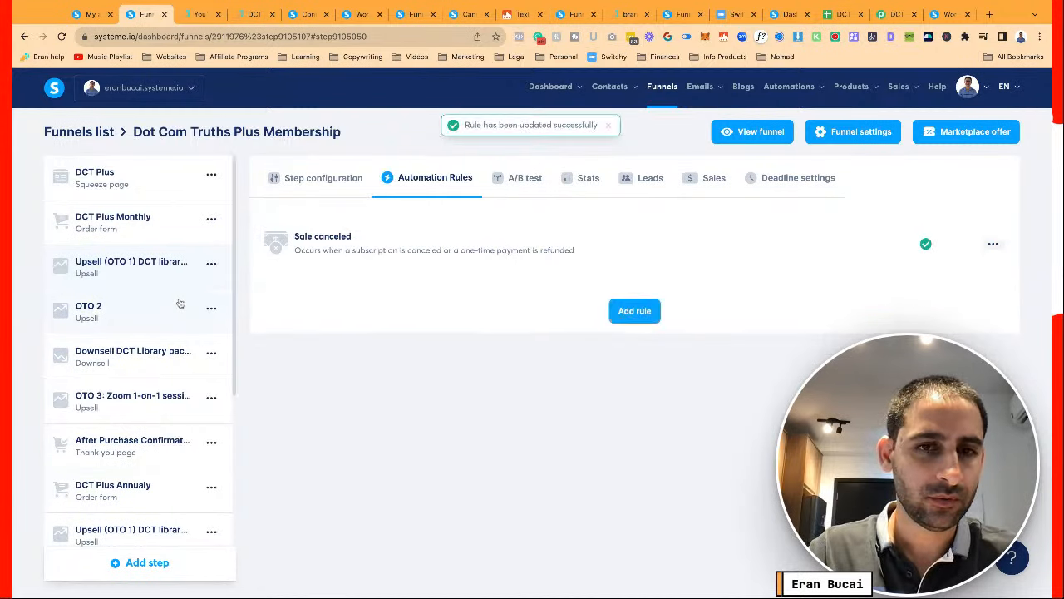
{"action": "left_click", "coordinate": [323, 177]}
{"action": "scroll", "coordinate": [133, 374], "scroll_direction": "down", "scroll_amount": 5}
{"action": "left_click_drag", "start_coordinate": [123, 408], "coordinate": [128, 382]}
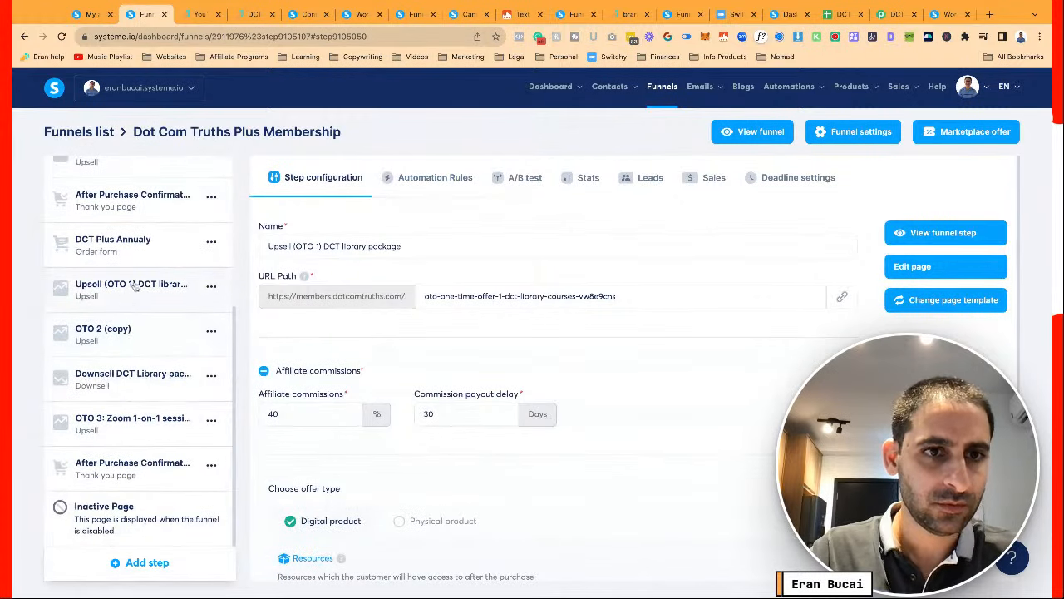
Create a Sale canceled rule on the Upsell (OTO 1) copy with a webhook action using the pasted URL
{"action": "mouse_move", "coordinate": [134, 287]}
{"action": "left_mouse_down"}
{"action": "mouse_move", "coordinate": [133, 249]}
{"action": "mouse_move", "coordinate": [135, 286]}
{"action": "left_mouse_up"}
{"action": "left_click", "coordinate": [454, 176]}
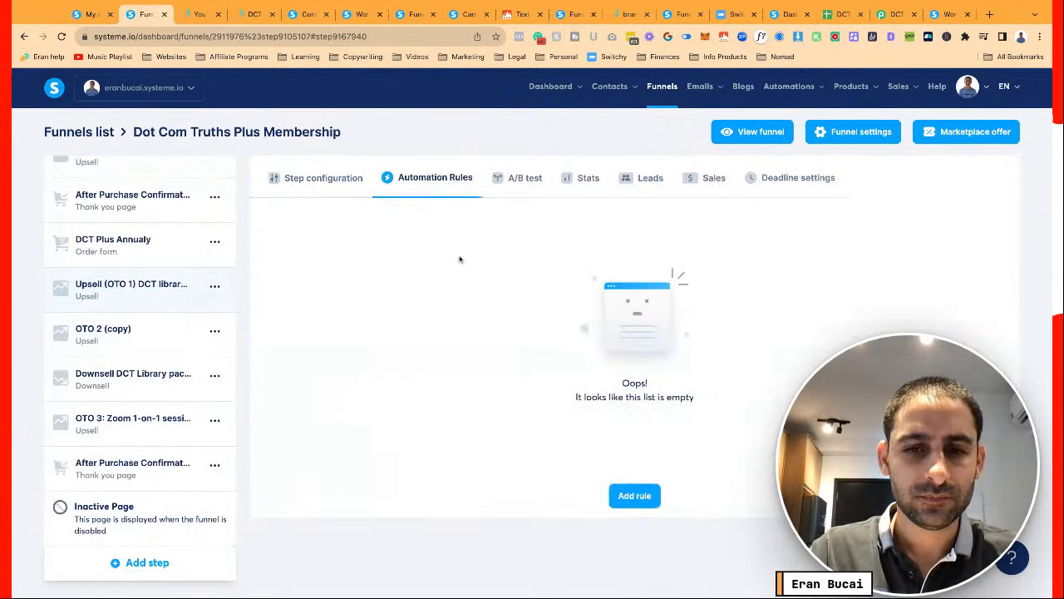
{"action": "left_click", "coordinate": [624, 489]}
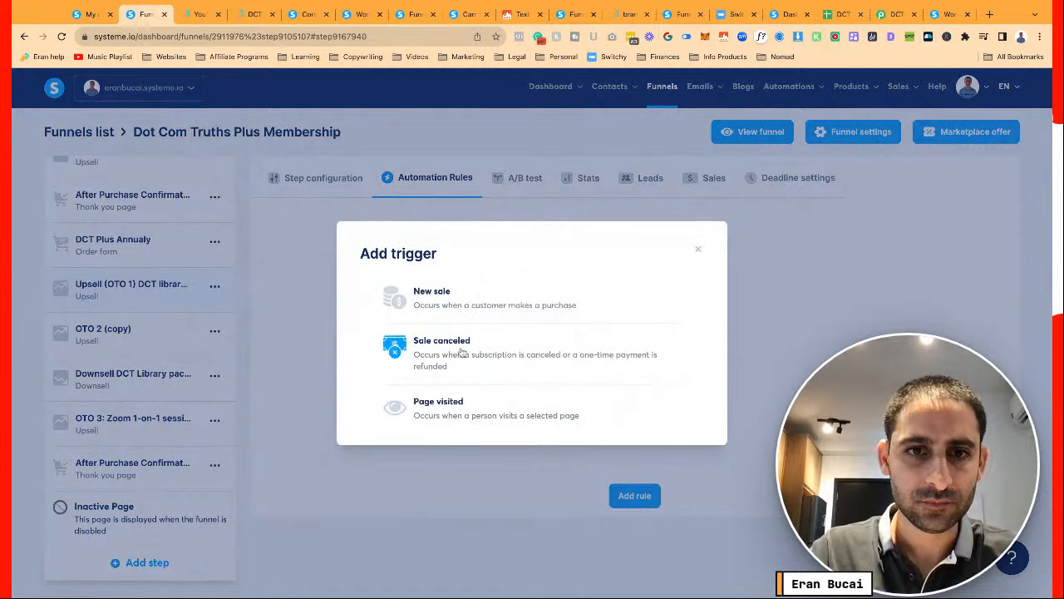
{"action": "left_click", "coordinate": [499, 348]}
{"action": "left_click", "coordinate": [527, 252]}
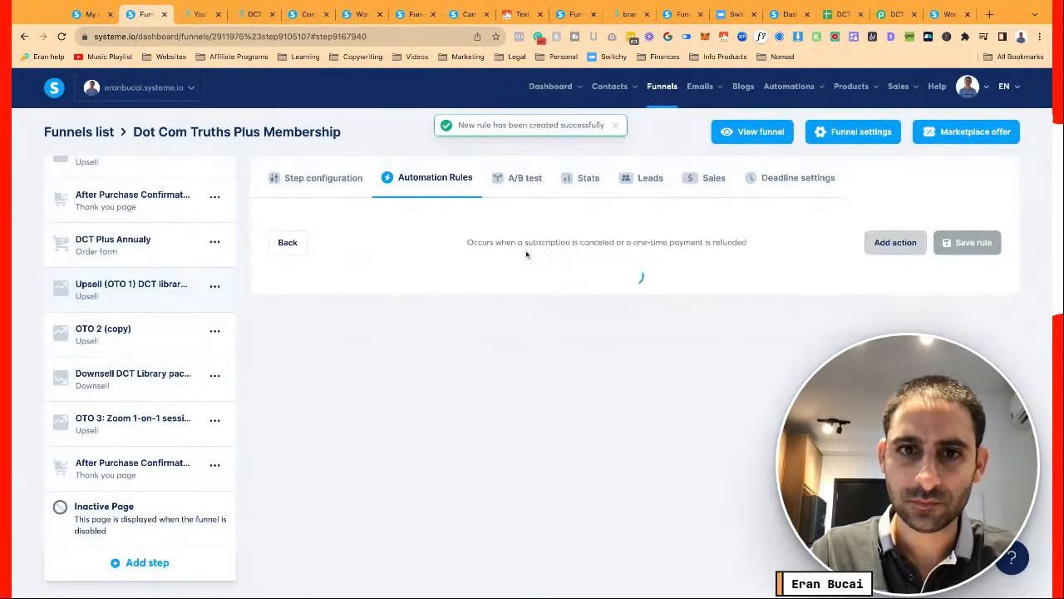
{"action": "left_click", "coordinate": [883, 248]}
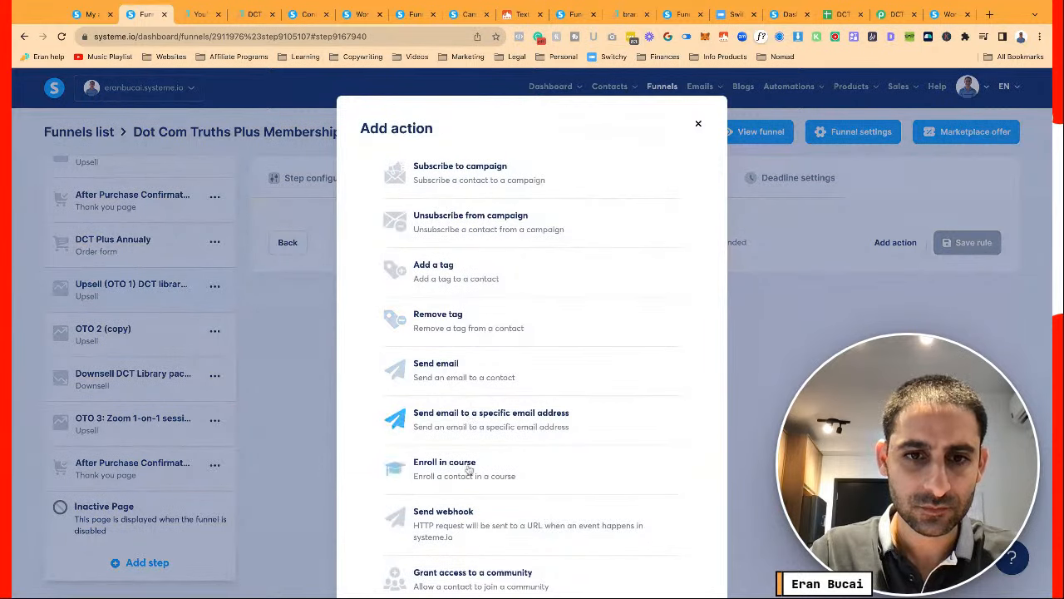
{"action": "left_click", "coordinate": [461, 515]}
{"action": "key", "text": "ctrl+v"}
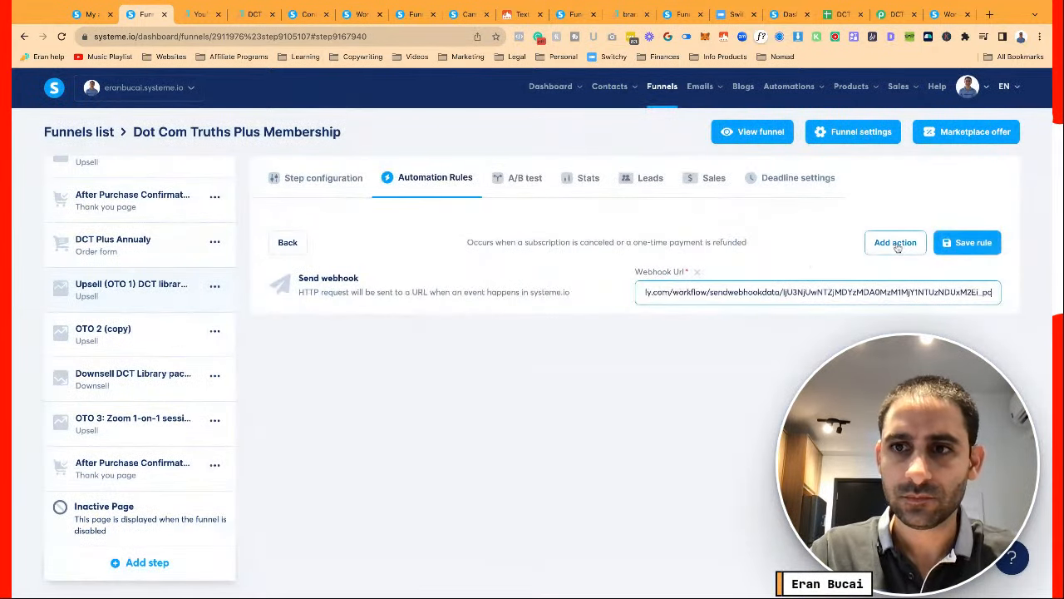
Add a Remove tag action for DCT Library Lifetime Buyer and save the rule
{"action": "left_click", "coordinate": [895, 242]}
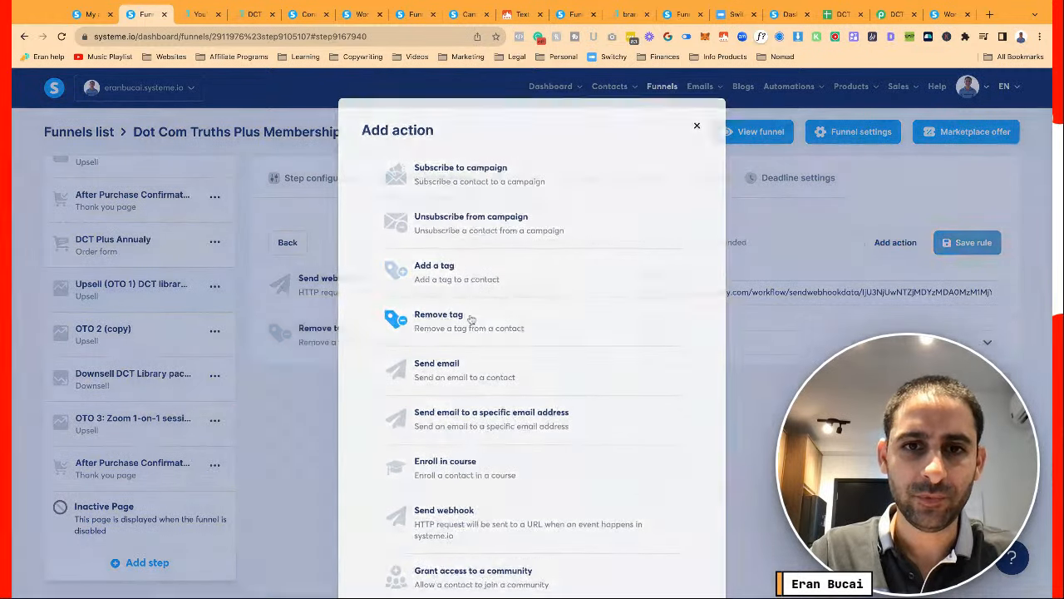
{"action": "left_click", "coordinate": [474, 320]}
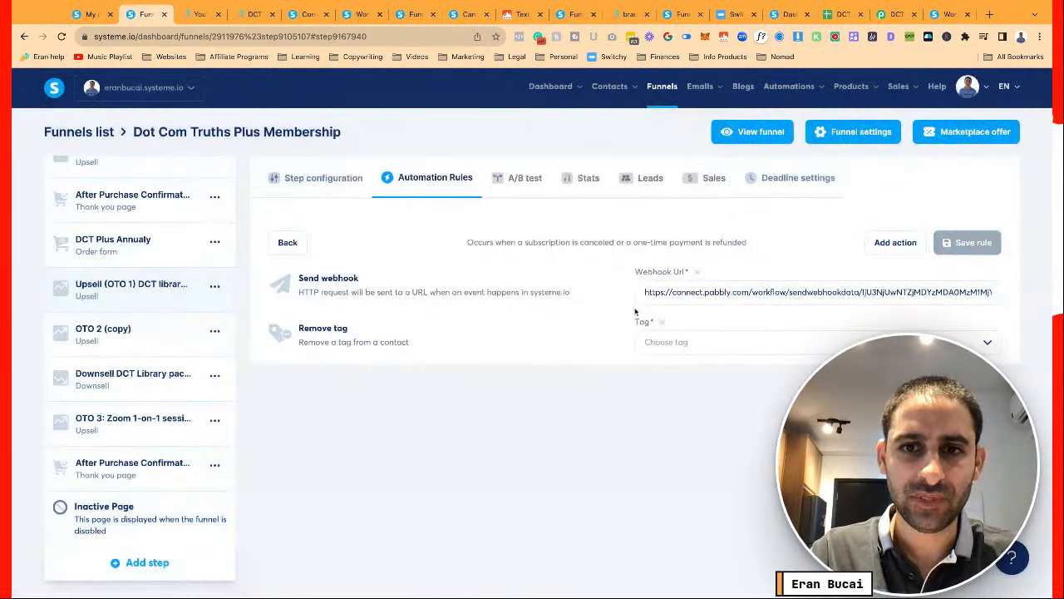
{"action": "left_click", "coordinate": [664, 343]}
{"action": "type", "text": "lib"}
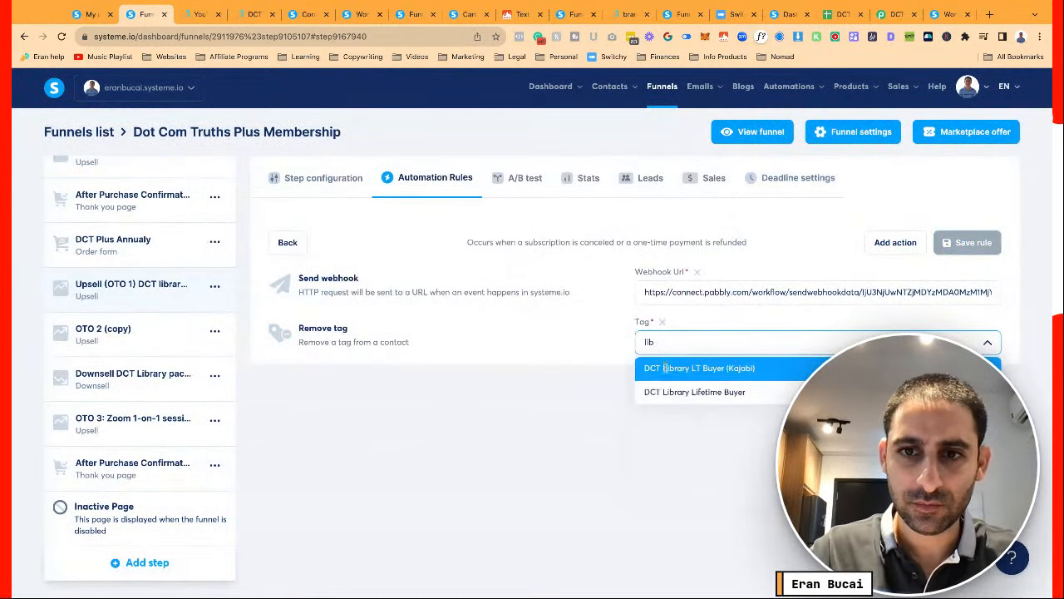
{"action": "left_click", "coordinate": [695, 391]}
{"action": "left_click", "coordinate": [967, 241]}
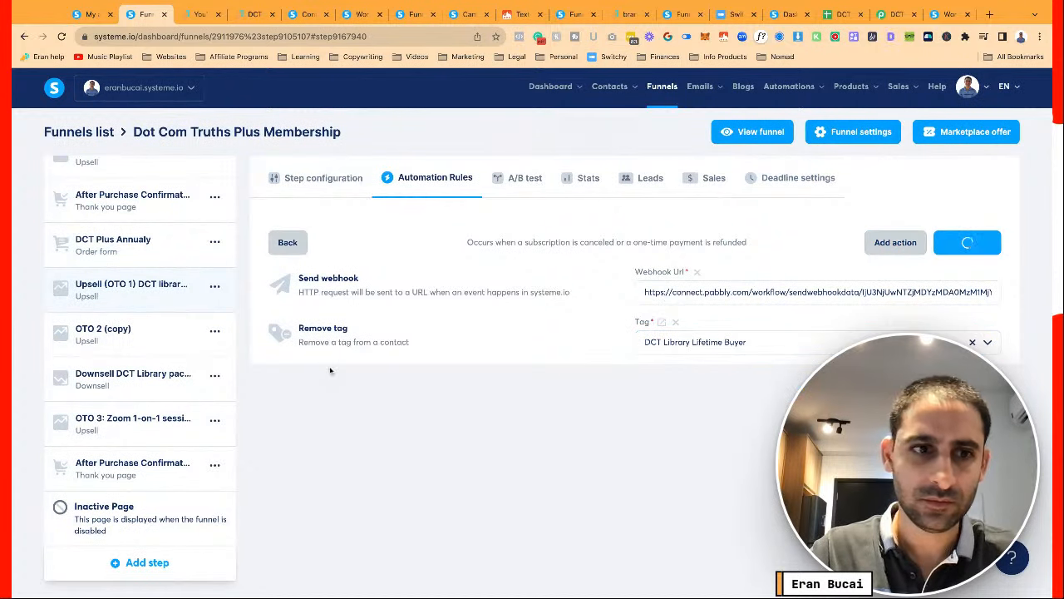
{"action": "left_click", "coordinate": [331, 179]}
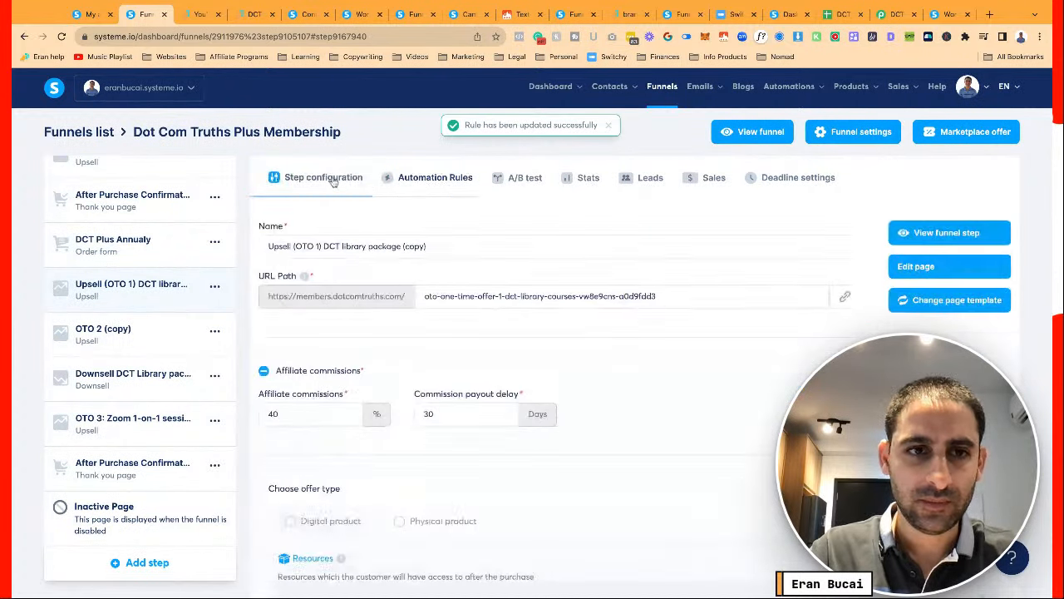
{"action": "scroll", "coordinate": [175, 304], "scroll_direction": "up", "scroll_amount": 3}
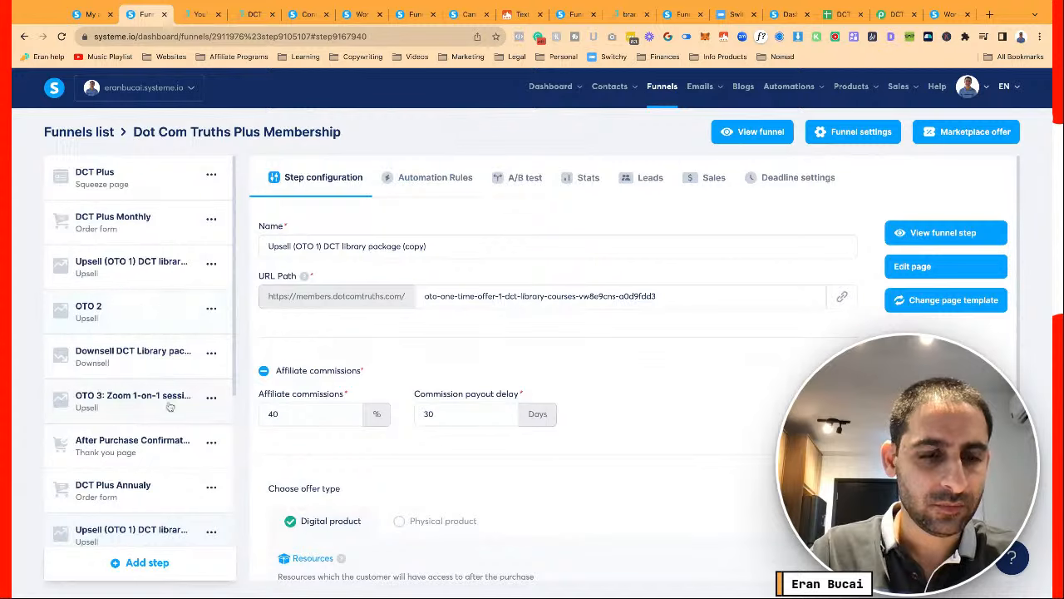
Check the automation rules on the copied and original OTO 2 steps
{"action": "scroll", "coordinate": [169, 405], "scroll_direction": "down", "scroll_amount": 3}
{"action": "left_click", "coordinate": [140, 348]}
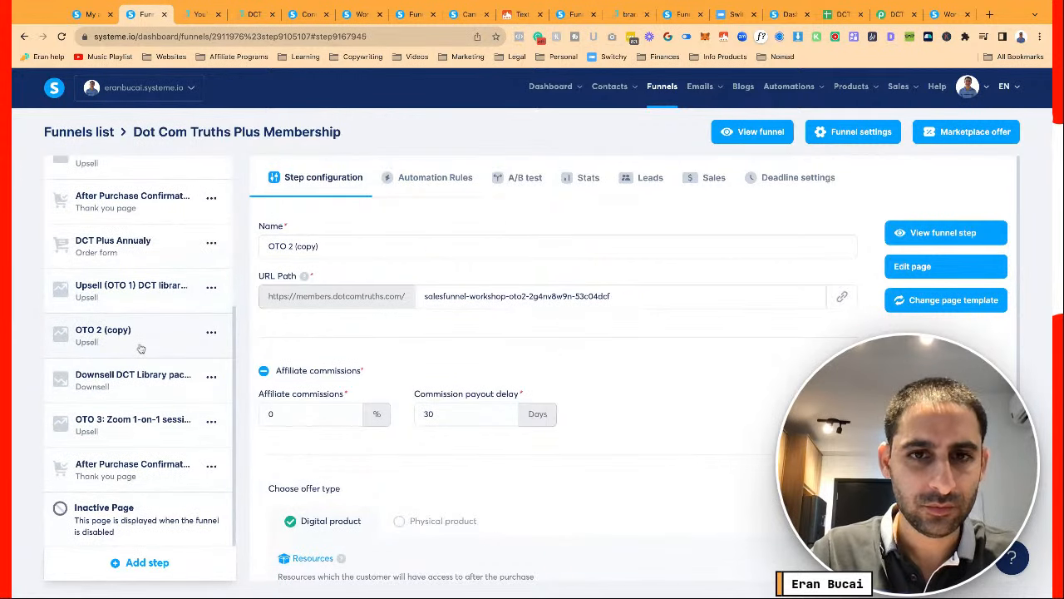
{"action": "scroll", "coordinate": [418, 381], "scroll_direction": "down", "scroll_amount": 3}
{"action": "scroll", "coordinate": [417, 382], "scroll_direction": "up", "scroll_amount": 3}
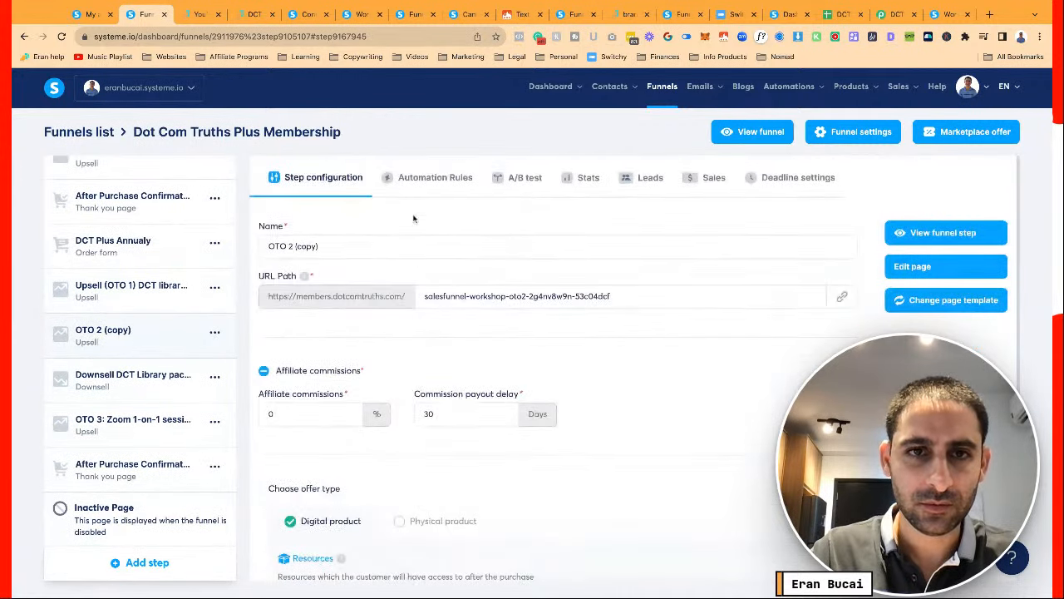
{"action": "left_click", "coordinate": [427, 177]}
{"action": "left_click", "coordinate": [319, 180]}
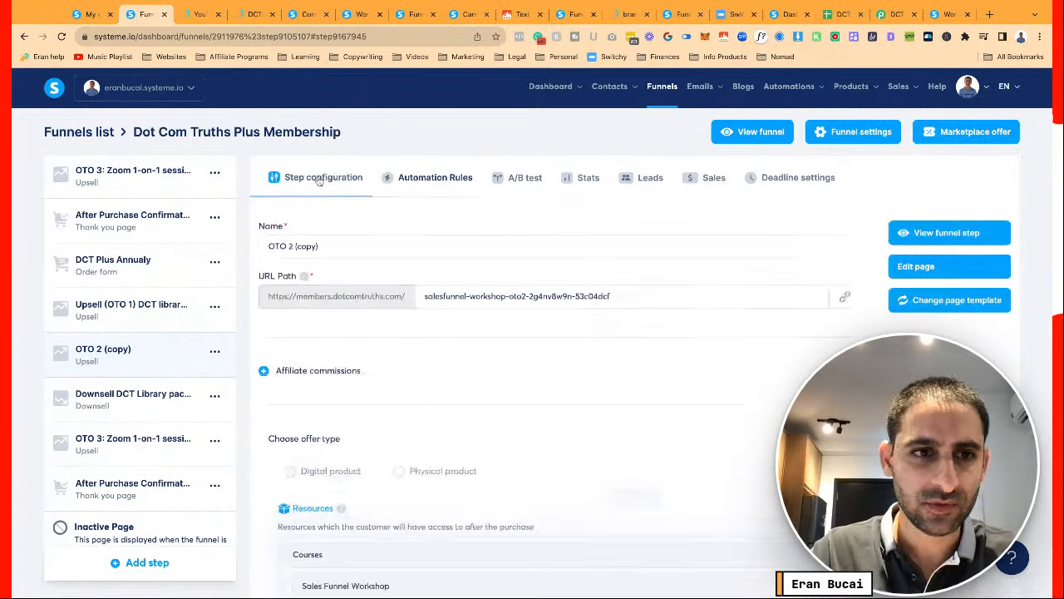
{"action": "scroll", "coordinate": [142, 299], "scroll_direction": "up", "scroll_amount": 5}
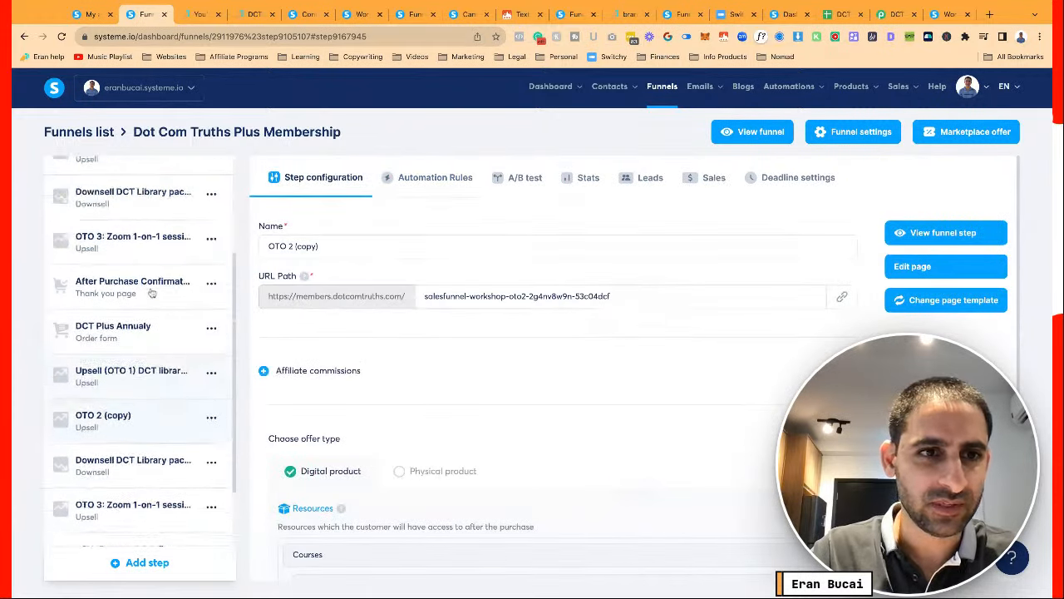
{"action": "left_click", "coordinate": [429, 180]}
{"action": "left_click", "coordinate": [319, 180]}
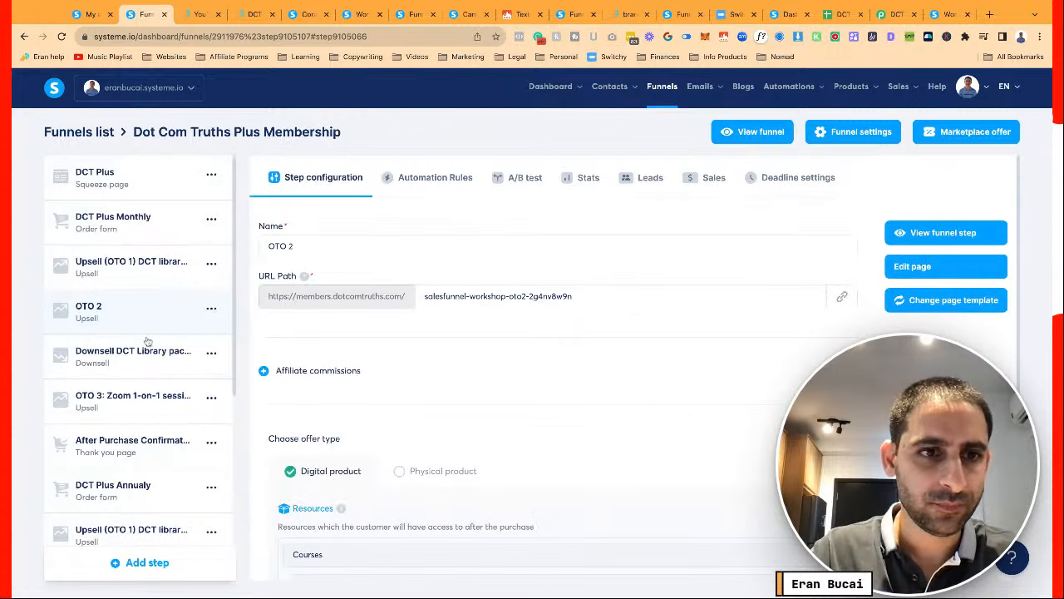
Copy the webhook URL from the original Downsell's Sale canceled rule
{"action": "left_click", "coordinate": [158, 351]}
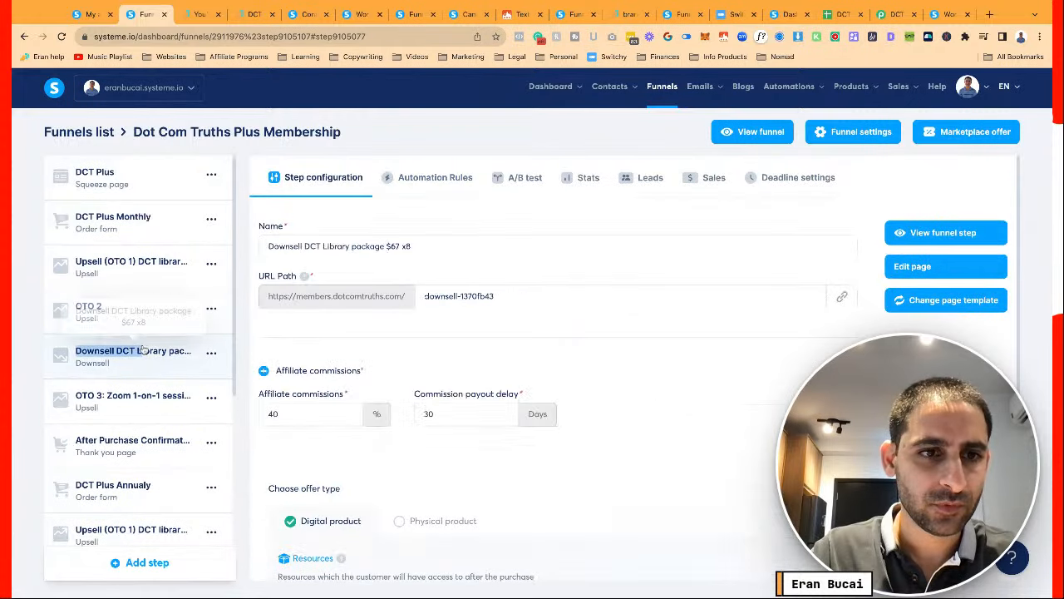
{"action": "left_click", "coordinate": [434, 179]}
{"action": "left_click", "coordinate": [422, 249]}
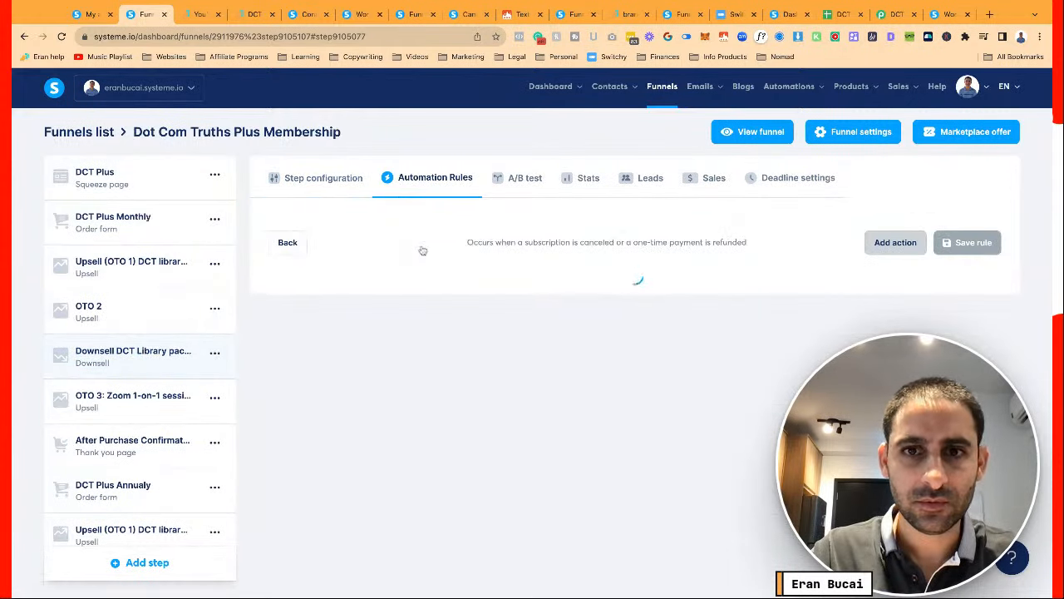
{"action": "triple_click", "coordinate": [678, 294]}
{"action": "key", "text": "ctrl+c"}
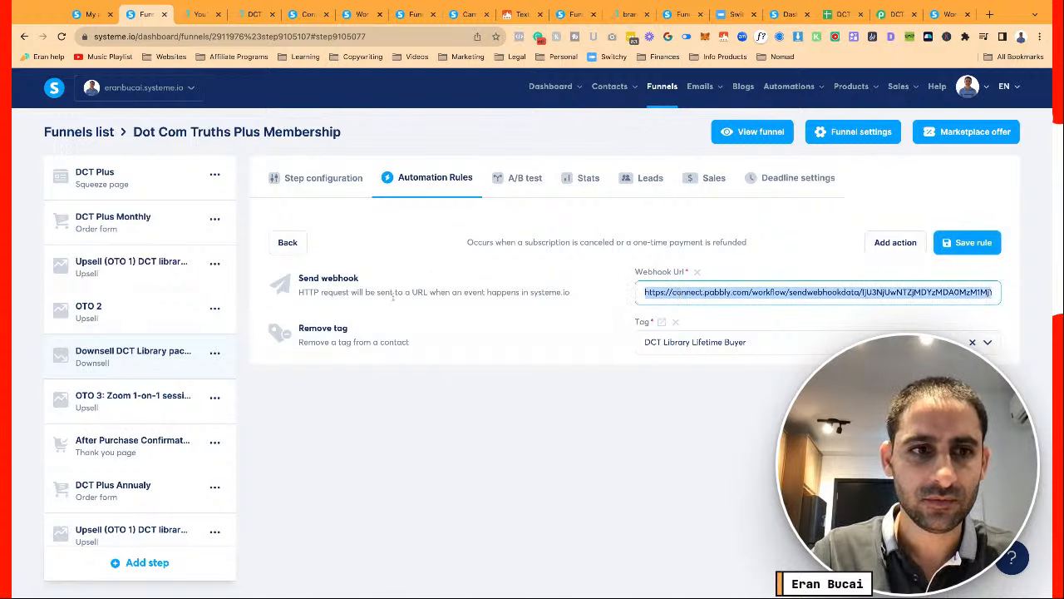
{"action": "left_click", "coordinate": [293, 179]}
{"action": "scroll", "coordinate": [139, 372], "scroll_direction": "down", "scroll_amount": 1}
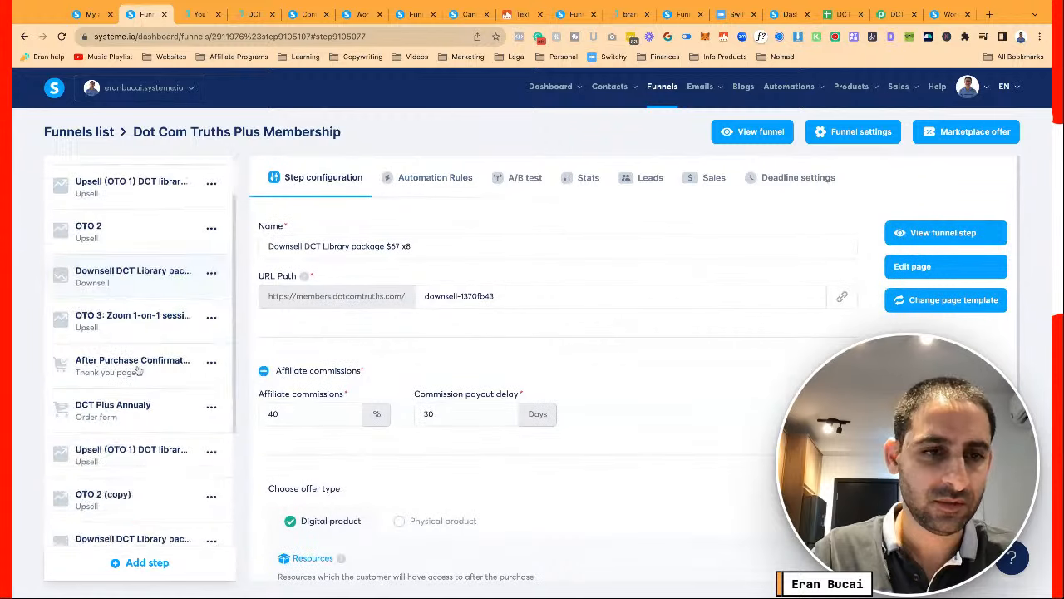
{"action": "scroll", "coordinate": [139, 371], "scroll_direction": "down", "scroll_amount": 2}
Create a Sale canceled rule on the Downsell copy that sends the pasted webhook URL
{"action": "left_click", "coordinate": [133, 376]}
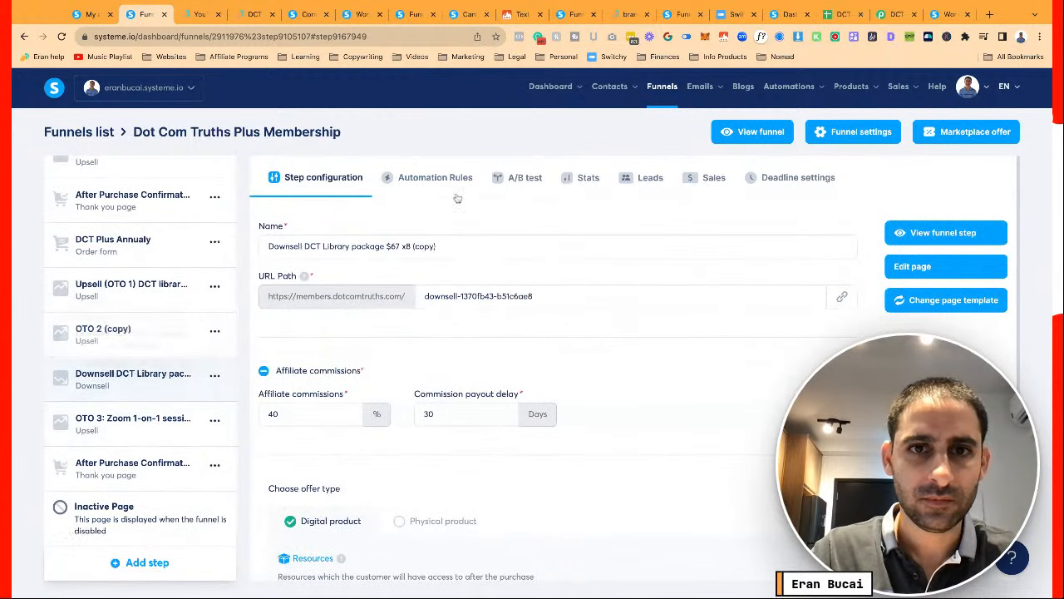
{"action": "left_click", "coordinate": [435, 177]}
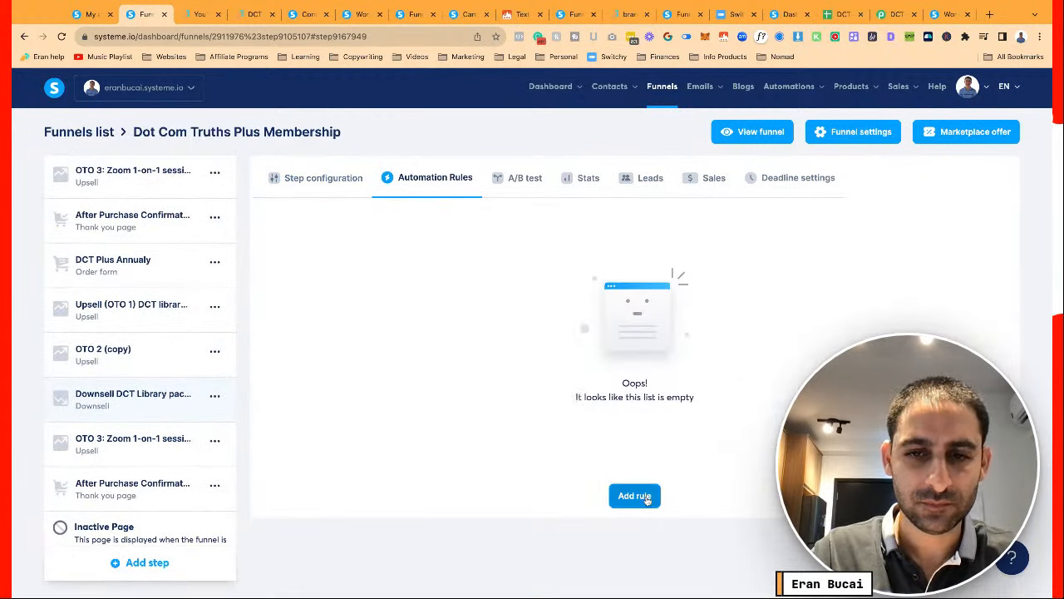
{"action": "left_click", "coordinate": [634, 495]}
{"action": "left_click", "coordinate": [464, 340]}
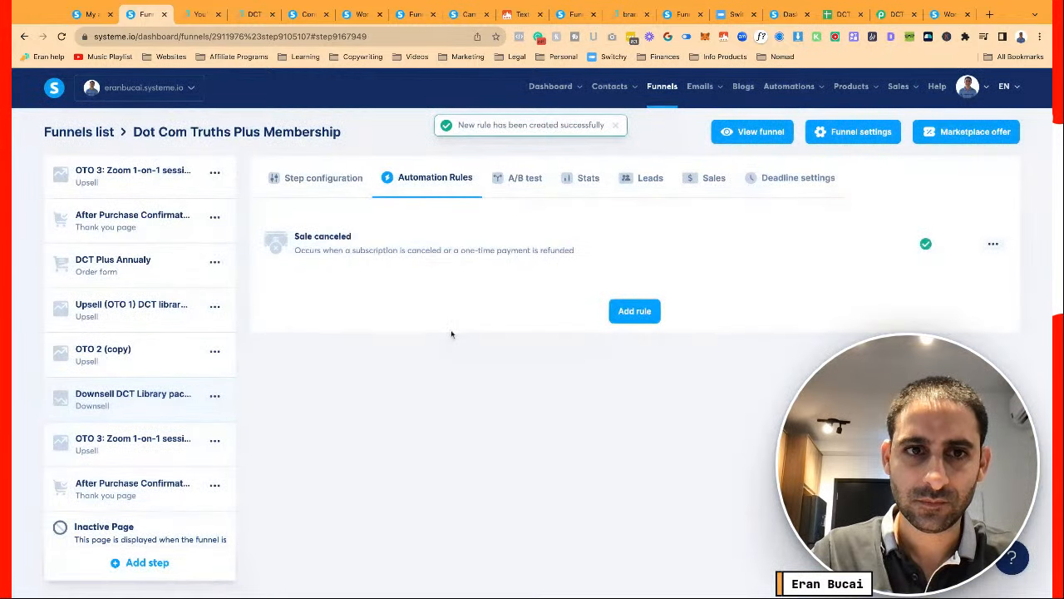
{"action": "left_click", "coordinate": [640, 249]}
{"action": "left_click", "coordinate": [880, 242]}
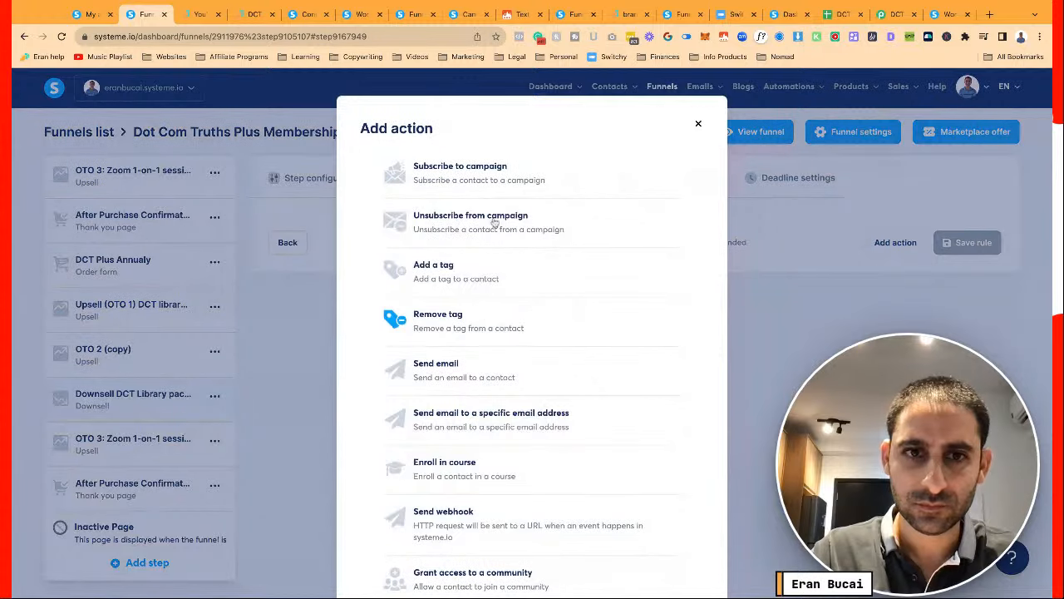
{"action": "left_click", "coordinate": [476, 524]}
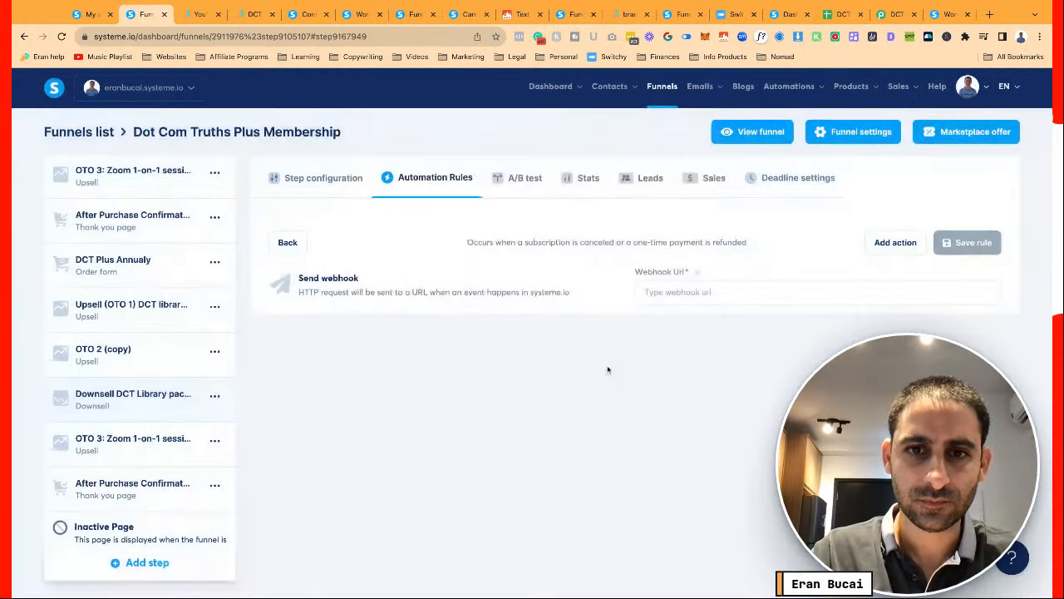
{"action": "left_click", "coordinate": [666, 294]}
{"action": "key", "text": "ctrl+v"}
Add a Remove tag action for DCT Library Lifetime Buyer and save the rule
{"action": "left_click", "coordinate": [896, 242]}
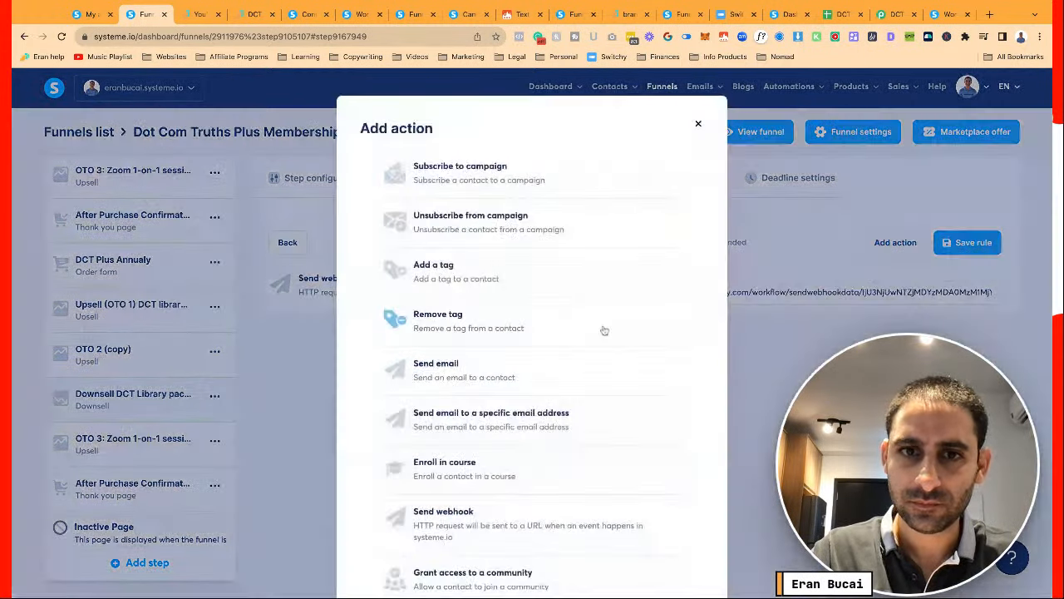
{"action": "left_click", "coordinate": [470, 321]}
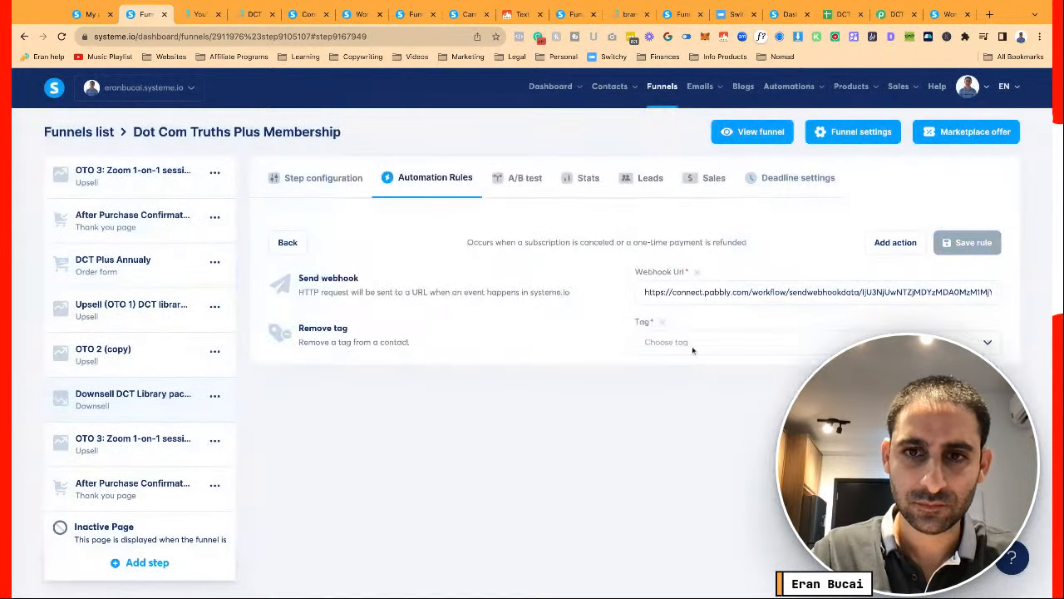
{"action": "left_click", "coordinate": [691, 343]}
{"action": "type", "text": "dct"}
{"action": "left_click", "coordinate": [693, 388]}
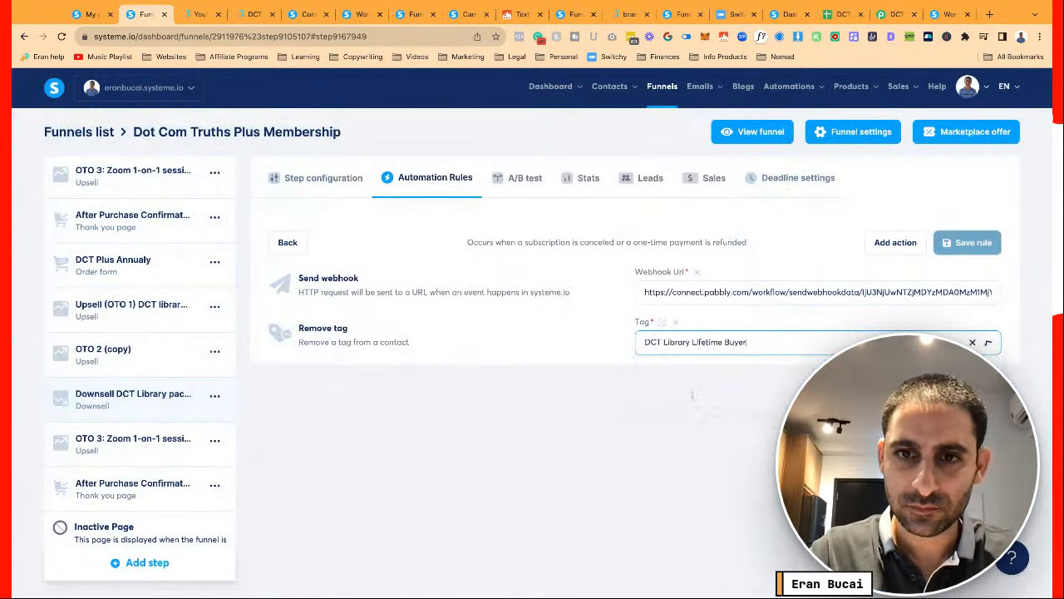
{"action": "left_click", "coordinate": [964, 242]}
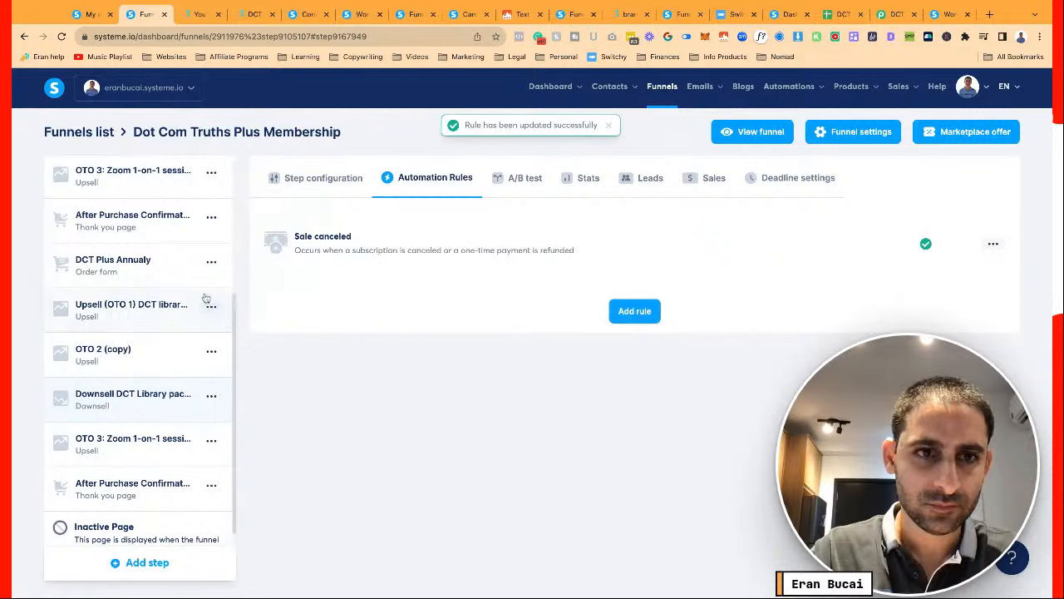
{"action": "left_click", "coordinate": [325, 178]}
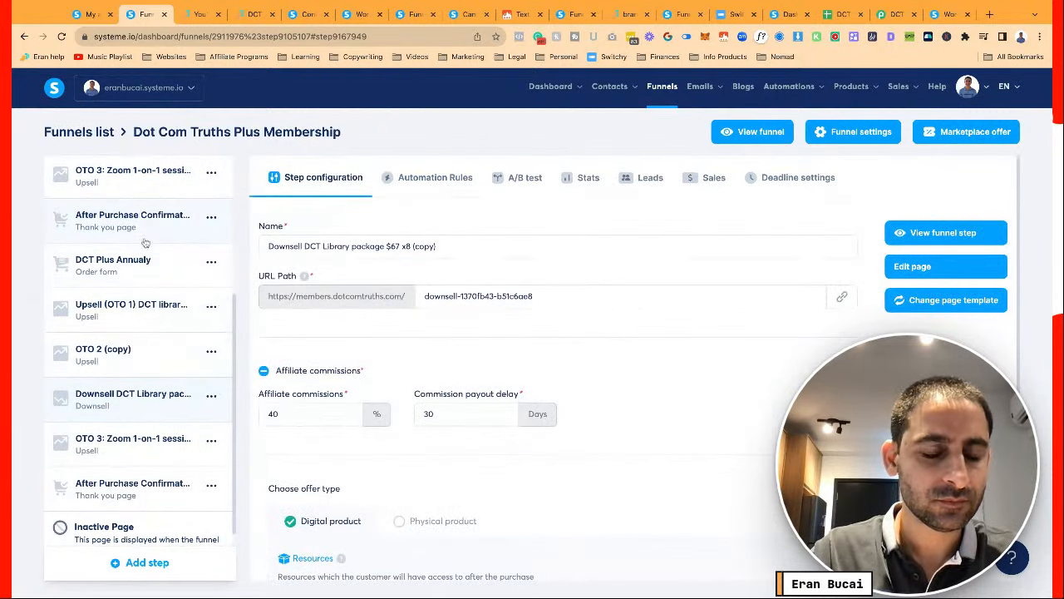
Compare against the original Downsell step's Sale canceled rule actions
{"action": "scroll", "coordinate": [144, 242], "scroll_direction": "up", "scroll_amount": 3}
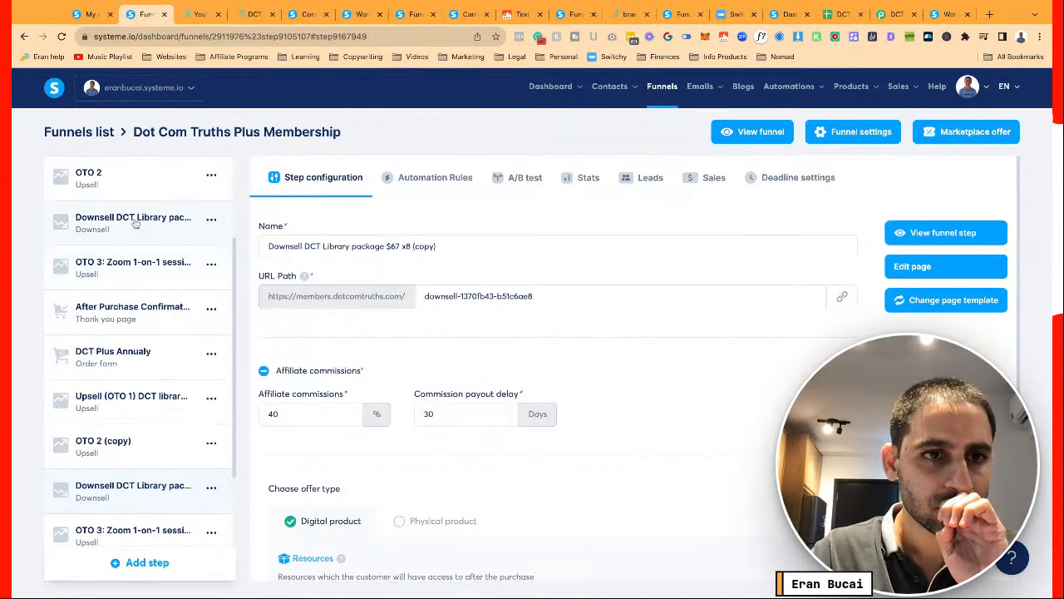
{"action": "left_click", "coordinate": [136, 222]}
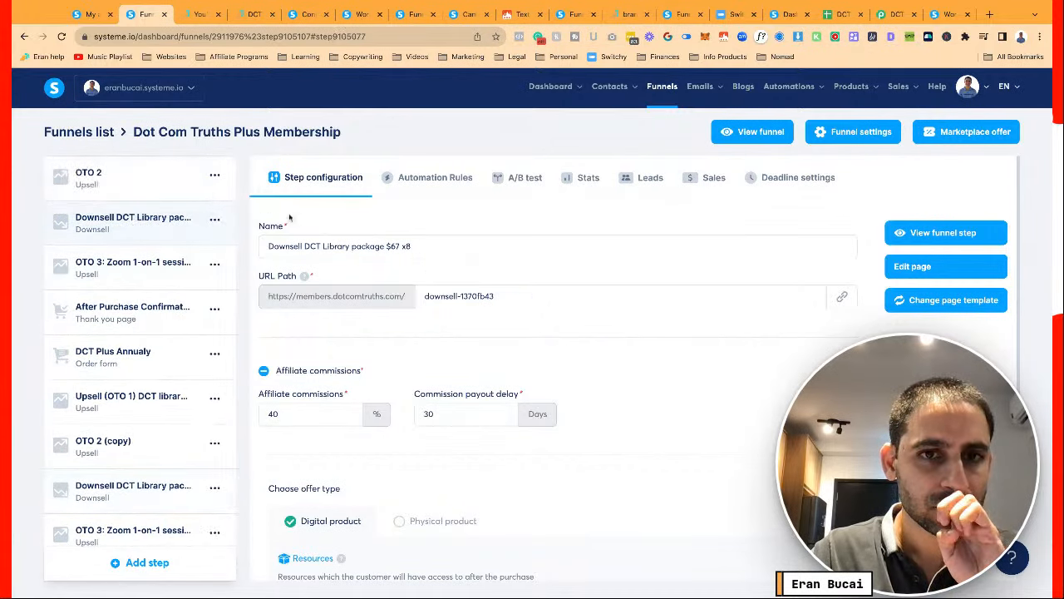
{"action": "left_click", "coordinate": [478, 178]}
{"action": "left_click", "coordinate": [494, 241]}
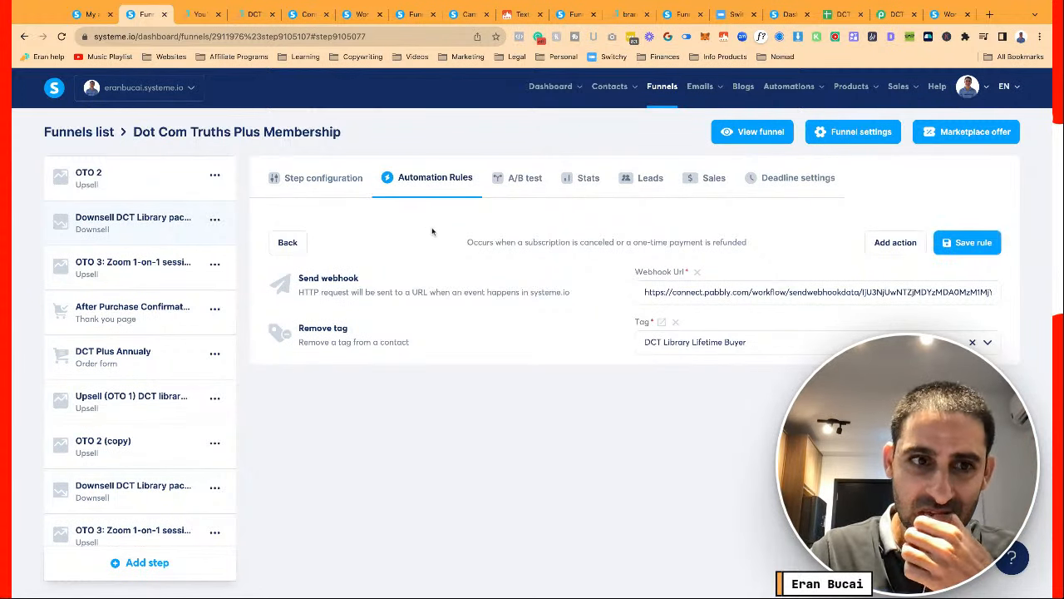
{"action": "scroll", "coordinate": [146, 414], "scroll_direction": "down", "scroll_amount": 3}
Confirm the OTO 3 steps have no automation rules to copy
{"action": "left_click", "coordinate": [133, 424]}
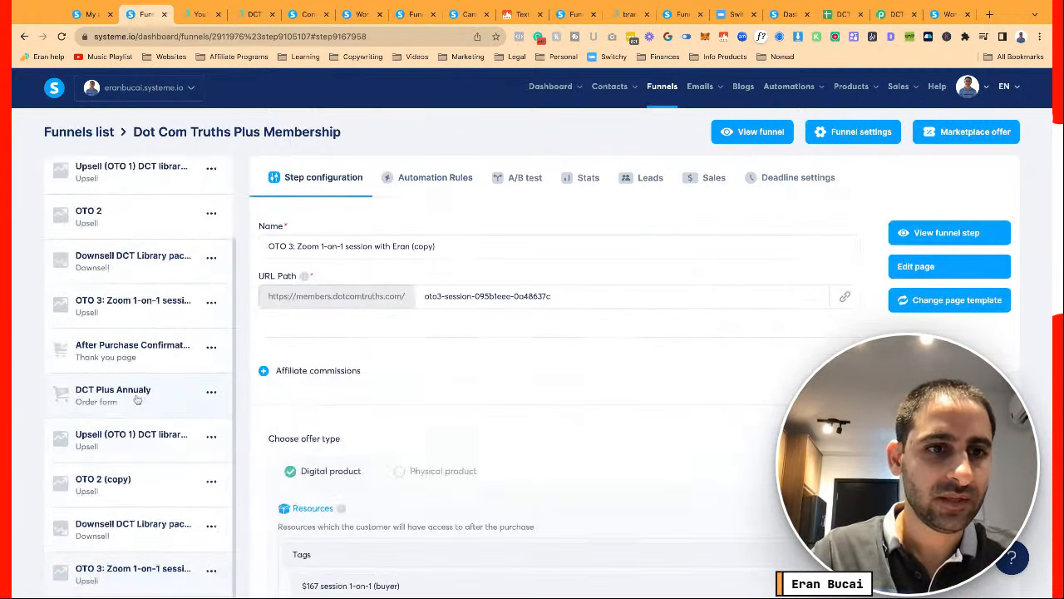
{"action": "scroll", "coordinate": [133, 441], "scroll_direction": "down", "scroll_amount": 5}
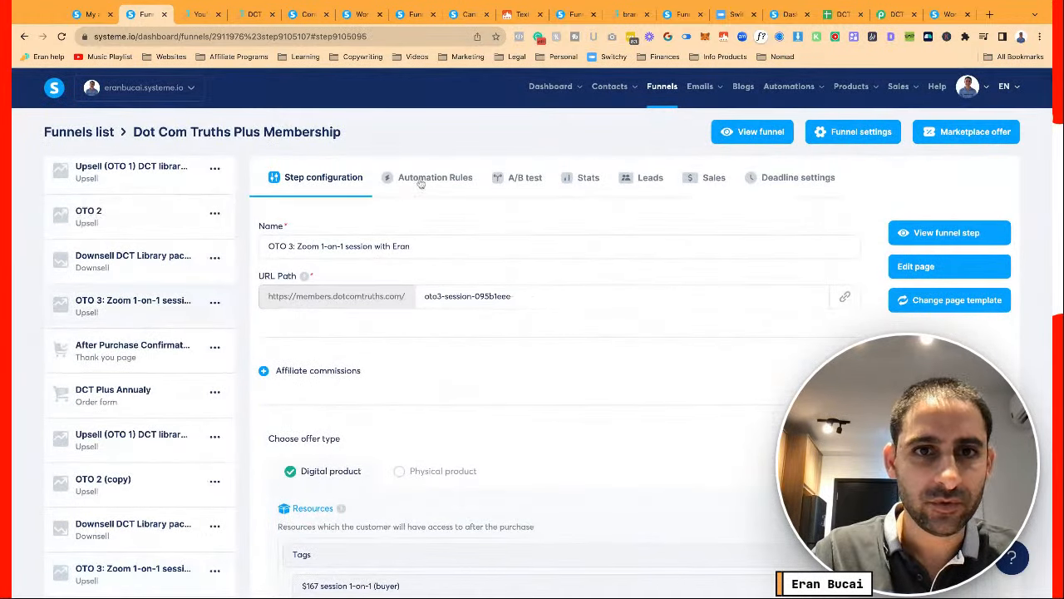
{"action": "left_click", "coordinate": [428, 178]}
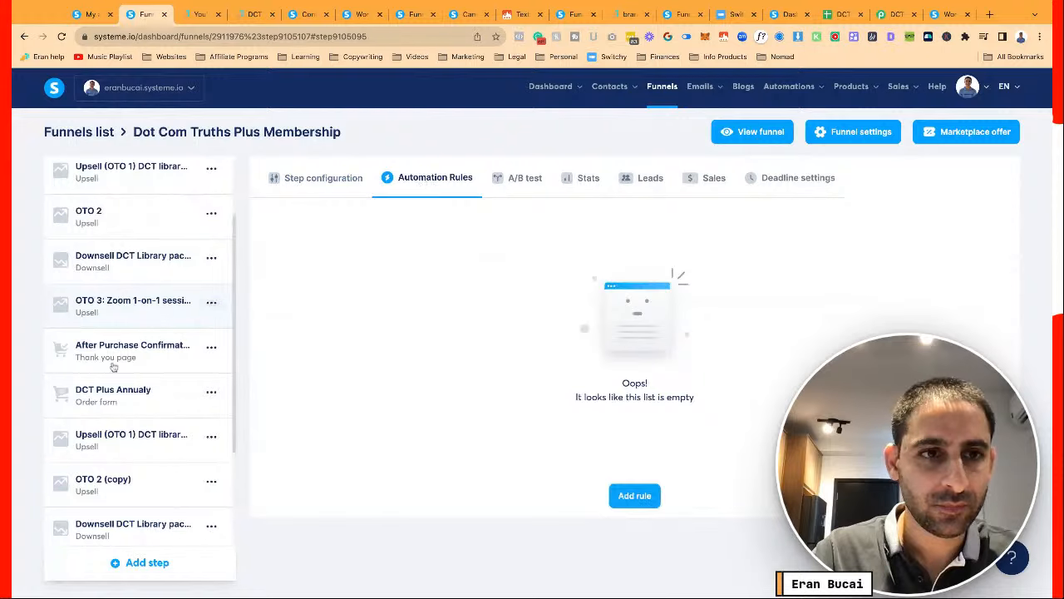
{"action": "scroll", "coordinate": [114, 366], "scroll_direction": "down", "scroll_amount": 3}
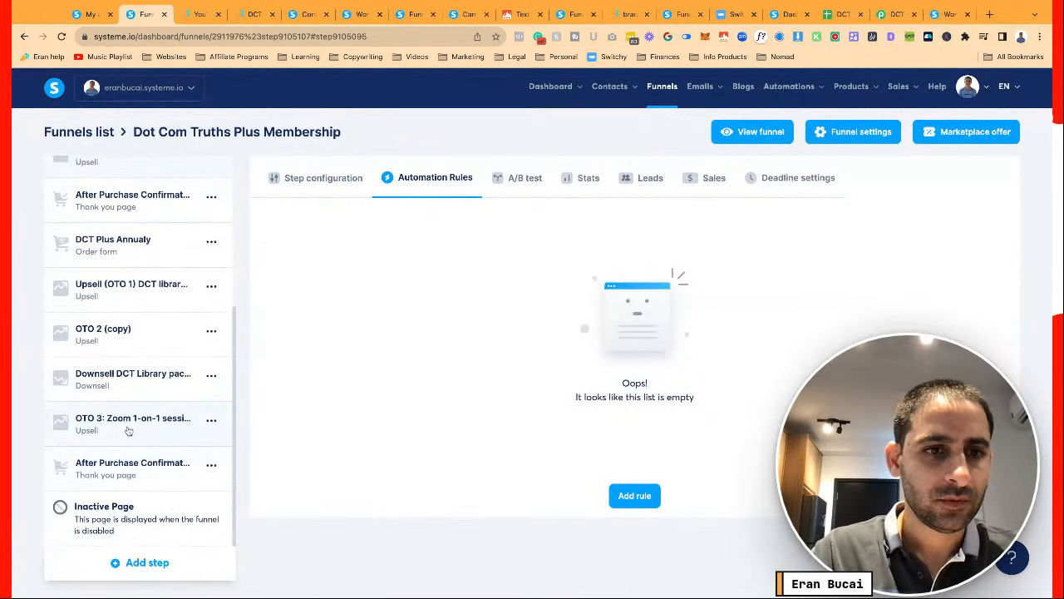
{"action": "left_click", "coordinate": [128, 431]}
{"action": "left_click", "coordinate": [131, 478]}
{"action": "scroll", "coordinate": [131, 476], "scroll_direction": "down", "scroll_amount": 3}
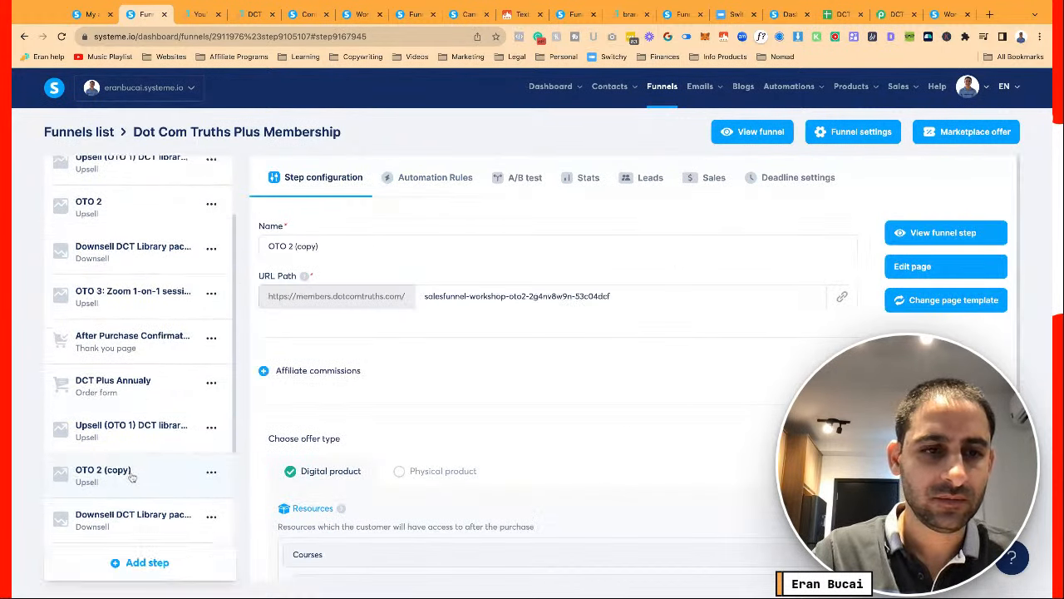
Confirm the After Purchase Confirmation steps have no automation rules
{"action": "left_click", "coordinate": [127, 471]}
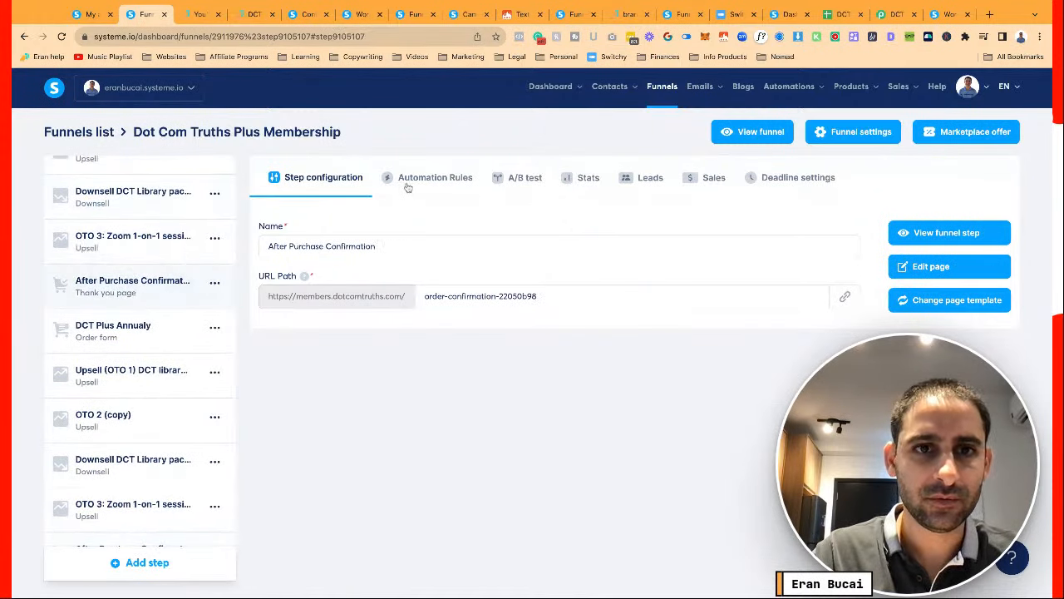
{"action": "left_click", "coordinate": [408, 182]}
{"action": "scroll", "coordinate": [208, 309], "scroll_direction": "down", "scroll_amount": 2}
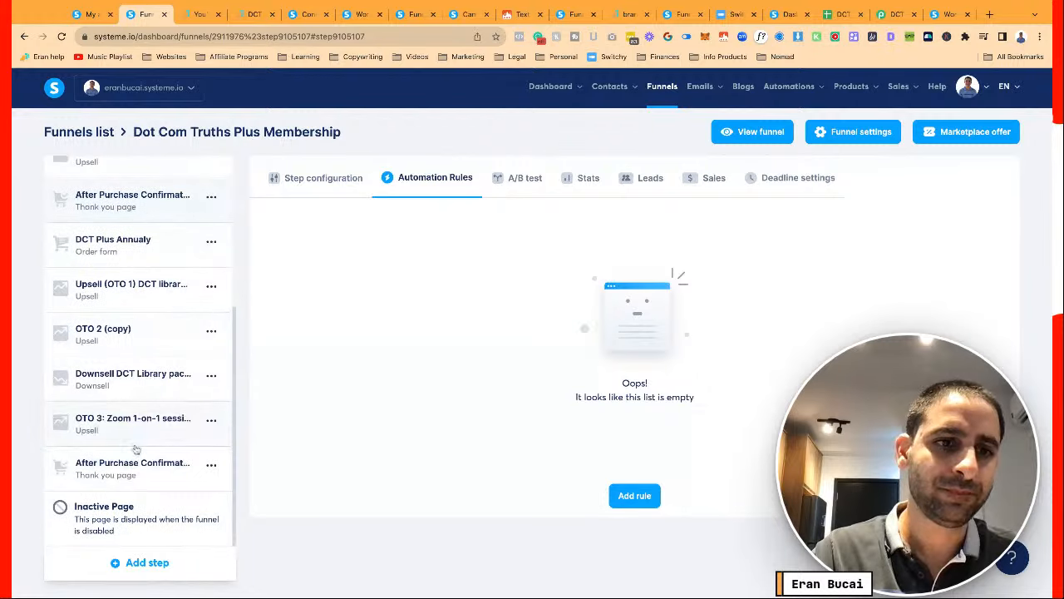
{"action": "left_click", "coordinate": [136, 444]}
{"action": "scroll", "coordinate": [141, 416], "scroll_direction": "up", "scroll_amount": 3}
Move the DCT Plus Monthly step lower in the funnel
{"action": "left_click", "coordinate": [102, 188]}
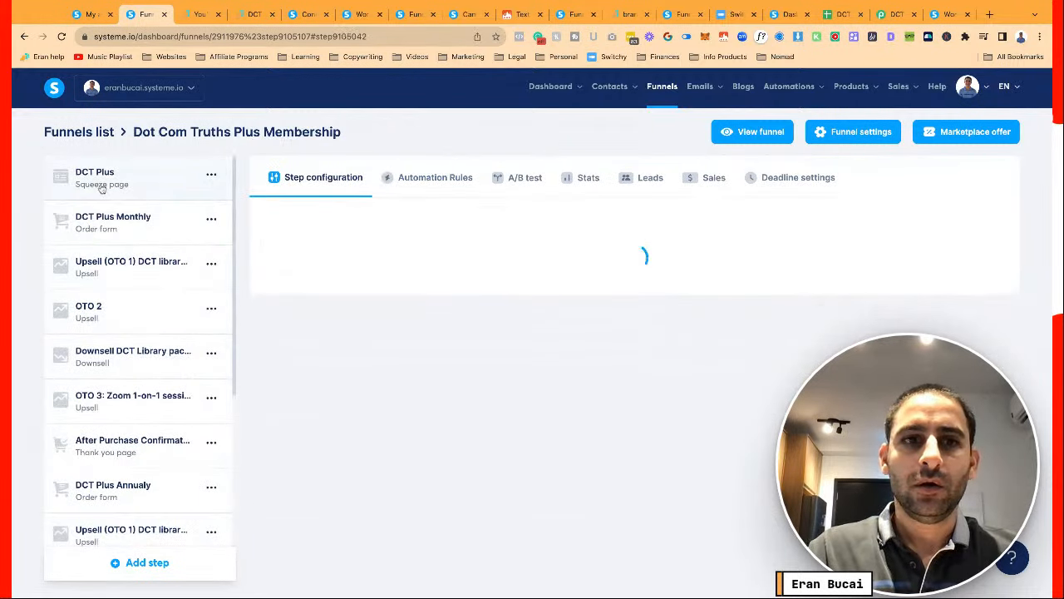
{"action": "scroll", "coordinate": [130, 453], "scroll_direction": "down", "scroll_amount": 2}
{"action": "scroll", "coordinate": [131, 453], "scroll_direction": "up", "scroll_amount": 2}
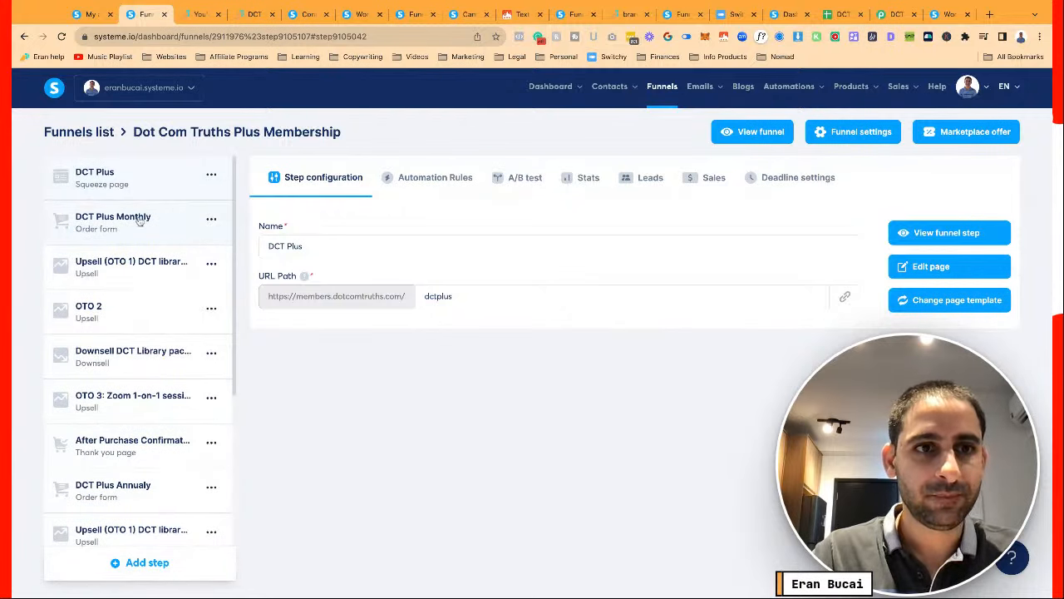
{"action": "left_click_drag", "start_coordinate": [140, 219], "coordinate": [137, 268]}
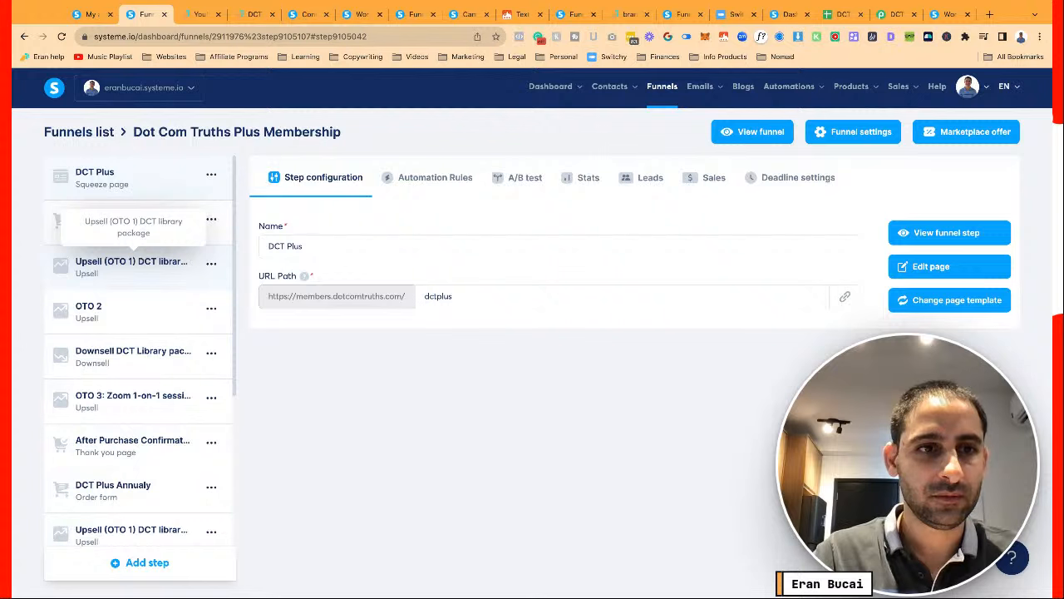
Rename the original OTO 2 step to 'OTO 2 (nothing)'
{"action": "left_click", "coordinate": [131, 311]}
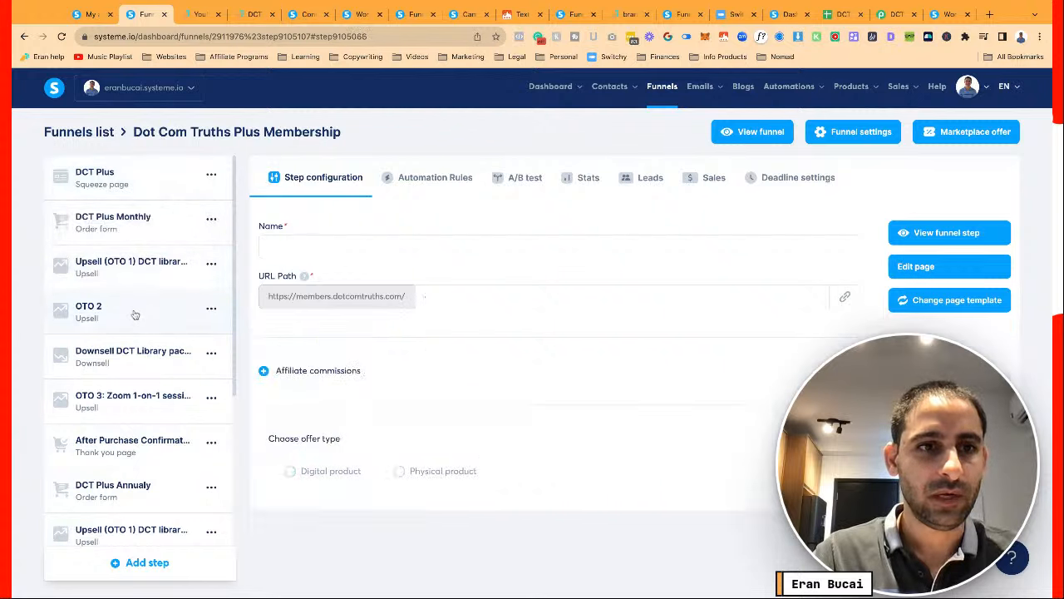
{"action": "left_click", "coordinate": [320, 245]}
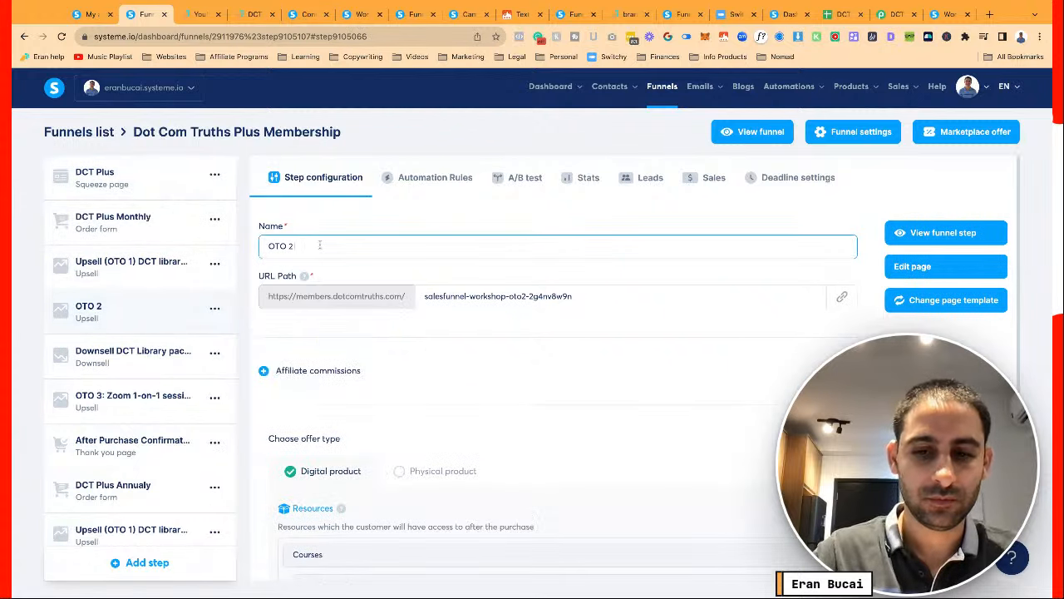
{"action": "left_click", "coordinate": [176, 354]}
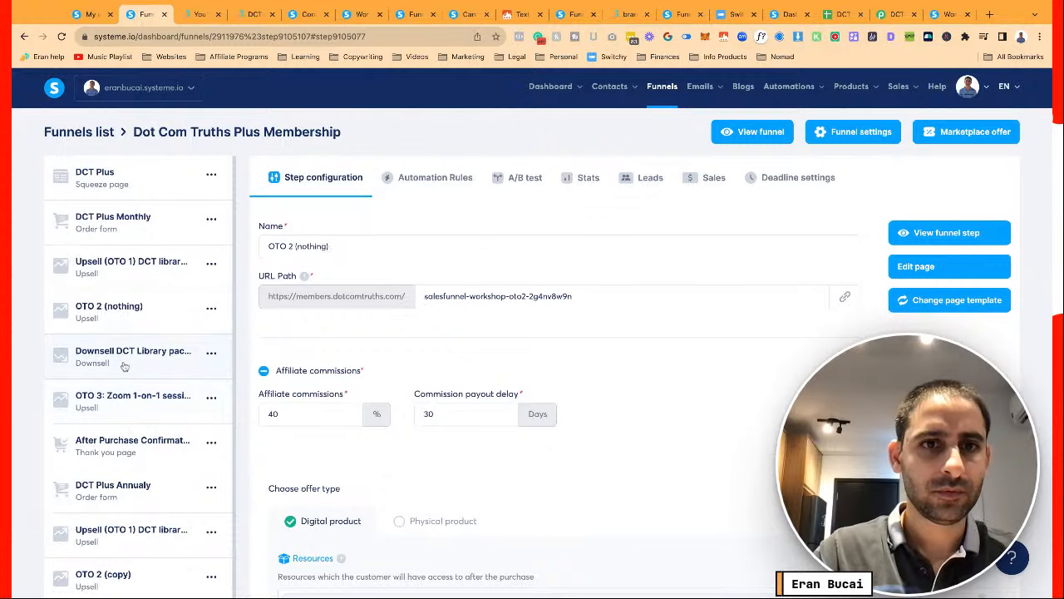
{"action": "scroll", "coordinate": [123, 366], "scroll_direction": "down", "scroll_amount": 1}
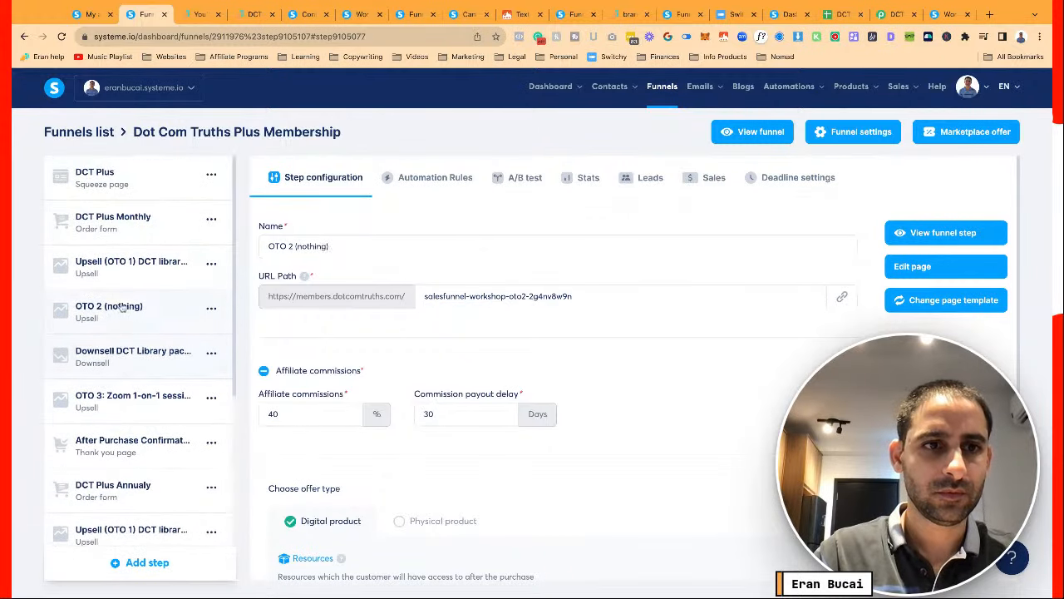
{"action": "left_click", "coordinate": [124, 304]}
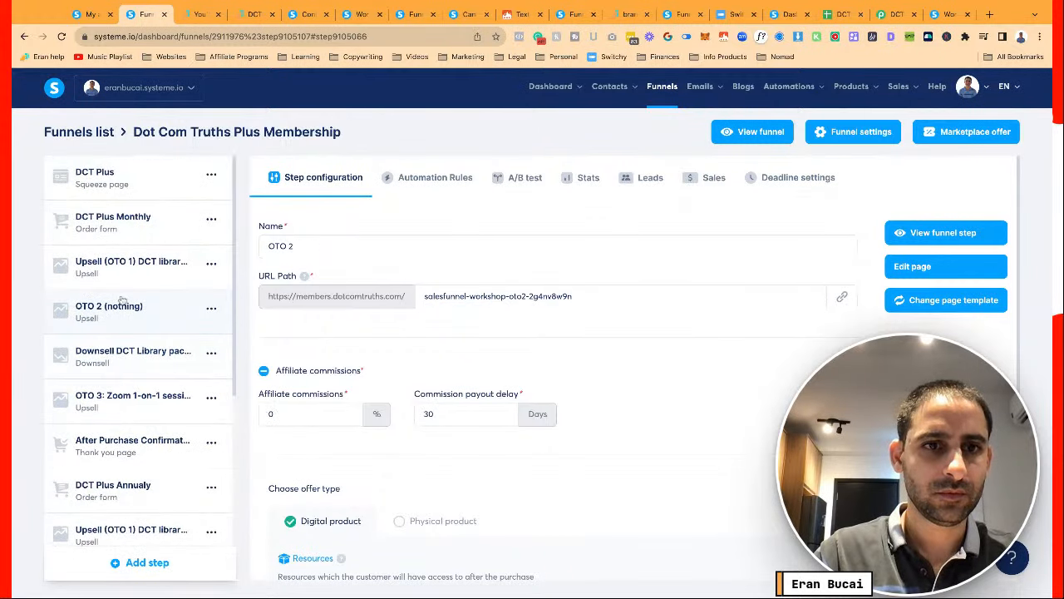
{"action": "left_click", "coordinate": [130, 268]}
{"action": "left_click", "coordinate": [69, 193]}
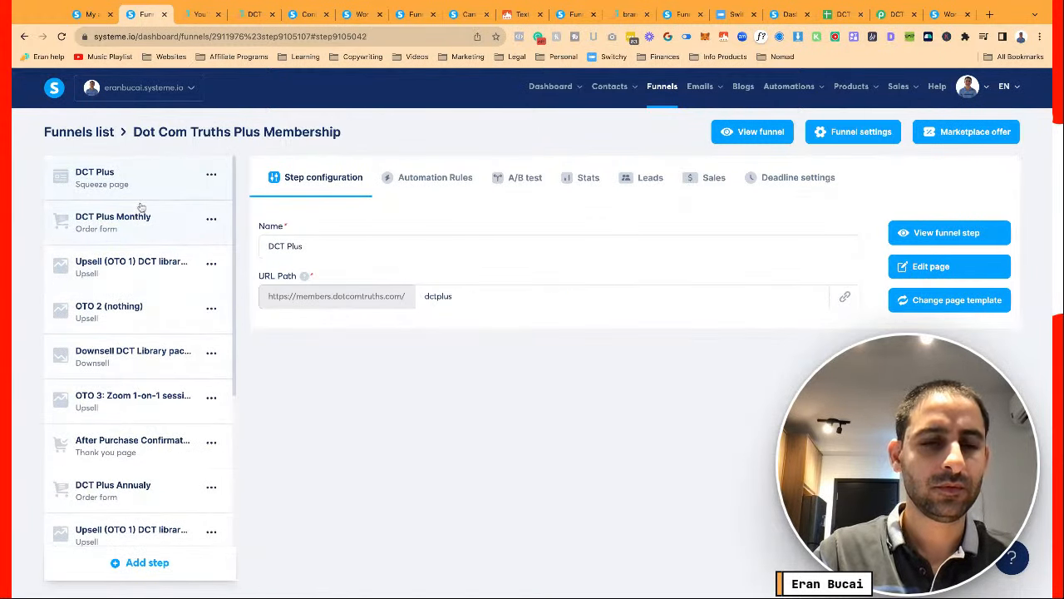
{"action": "left_click", "coordinate": [131, 264]}
{"action": "left_click", "coordinate": [125, 307]}
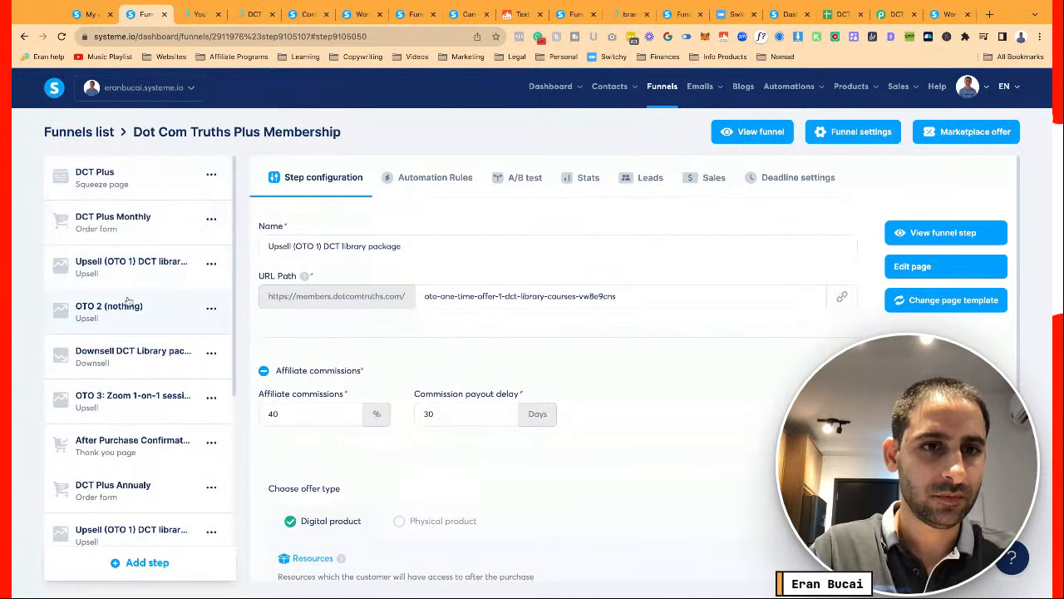
{"action": "left_click", "coordinate": [138, 399]}
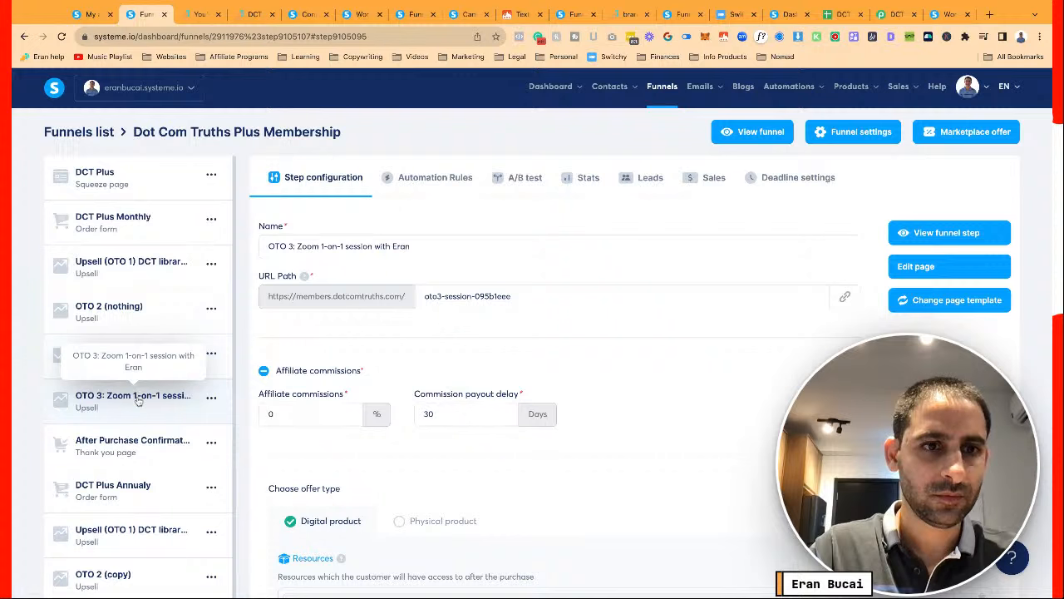
{"action": "left_click", "coordinate": [150, 359]}
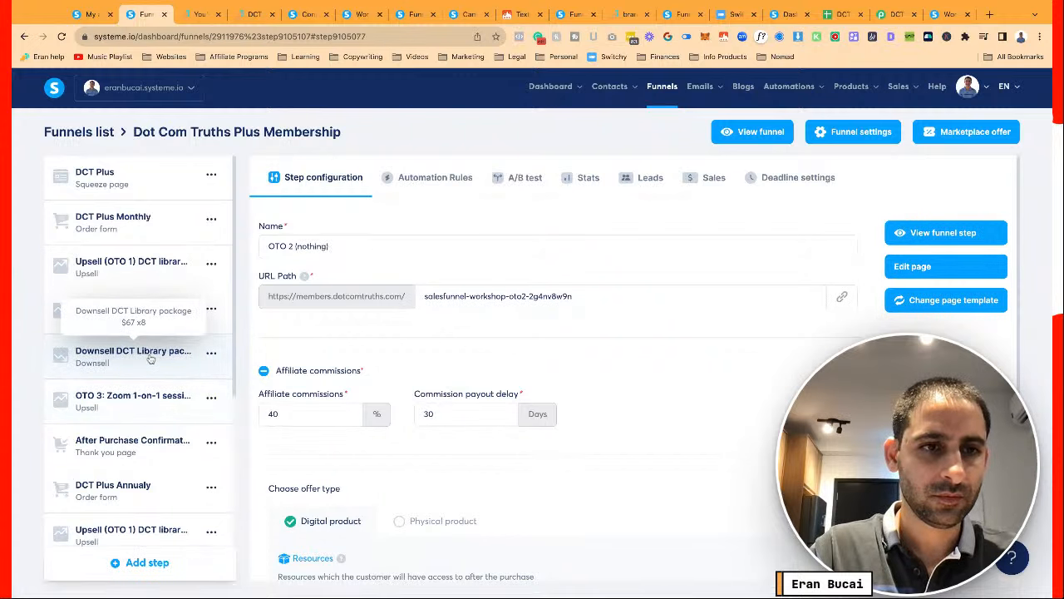
{"action": "left_click", "coordinate": [136, 319]}
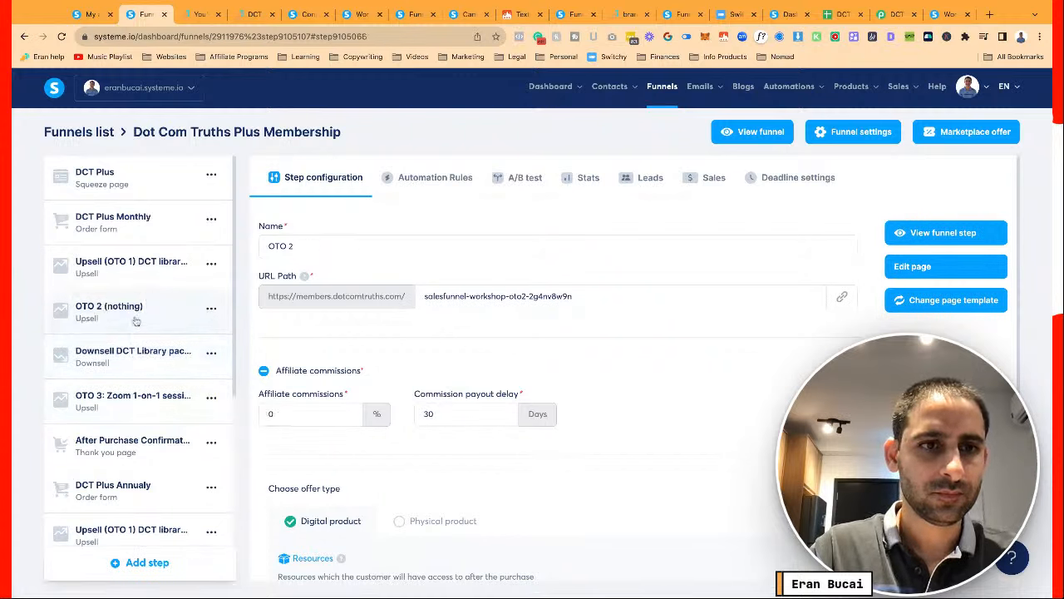
{"action": "left_click", "coordinate": [312, 245]}
{"action": "type", "text": "(nothing"}
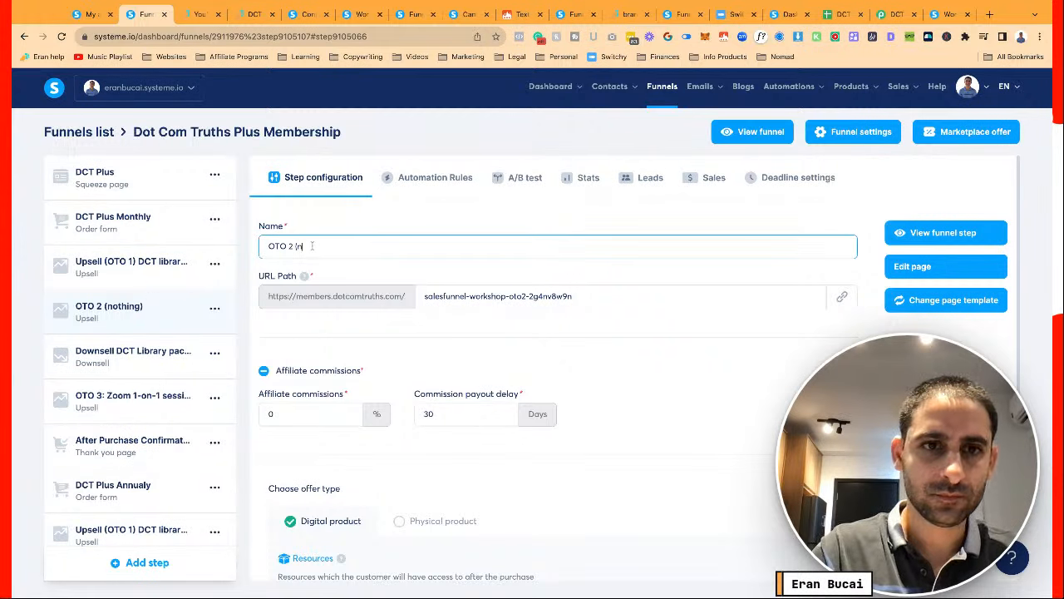
{"action": "left_click", "coordinate": [108, 369]}
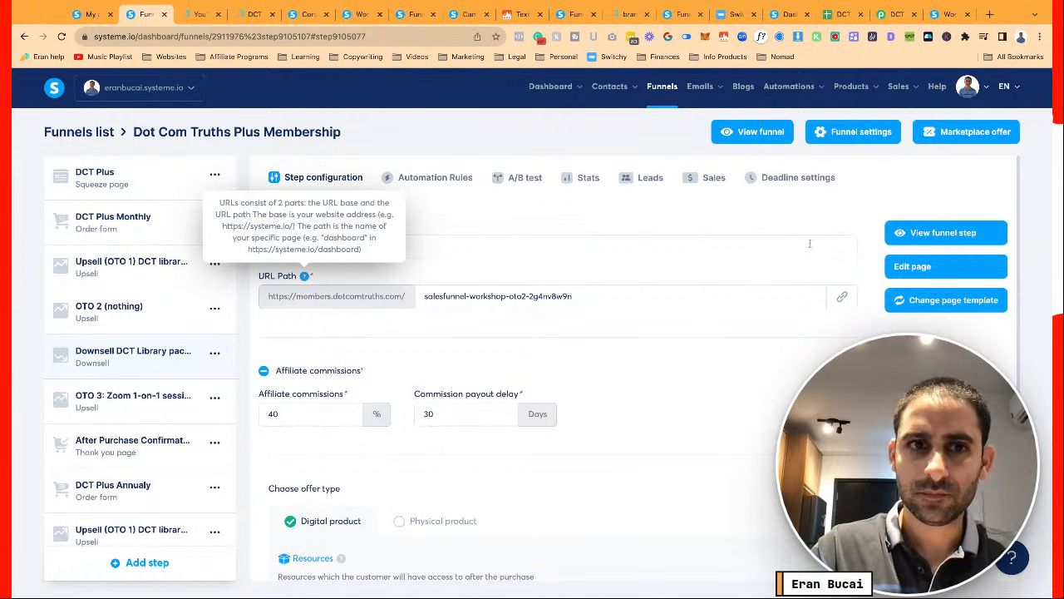
Rename the Downsell step to 'Downsell DCT Library $67 x8 (monthly)'
{"action": "left_click", "coordinate": [534, 245]}
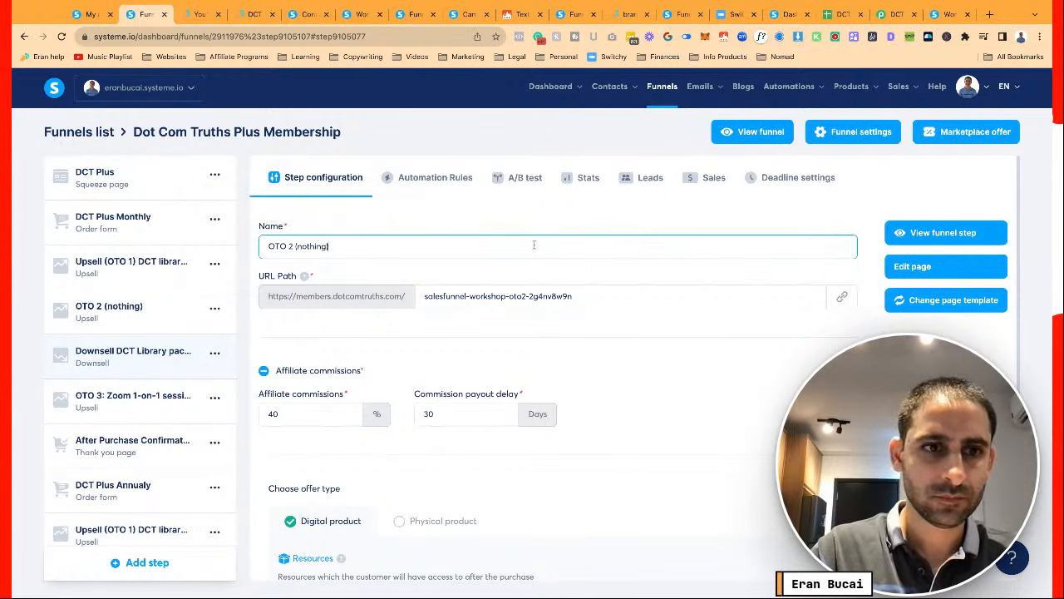
{"action": "key", "text": "ctrl+a"}
{"action": "type", "text": "Dow"}
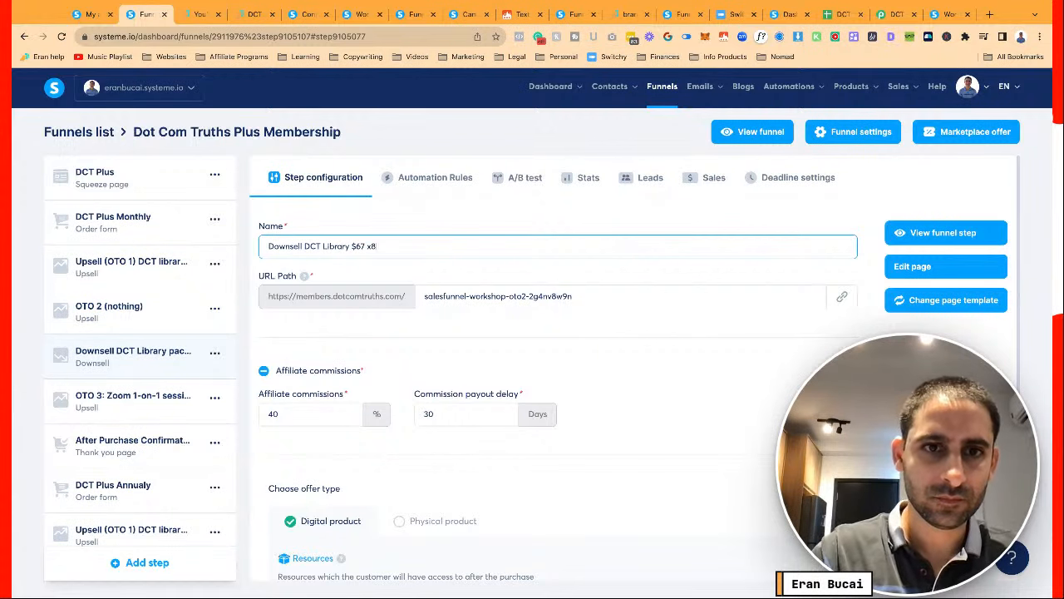
{"action": "key", "text": "Tab"}
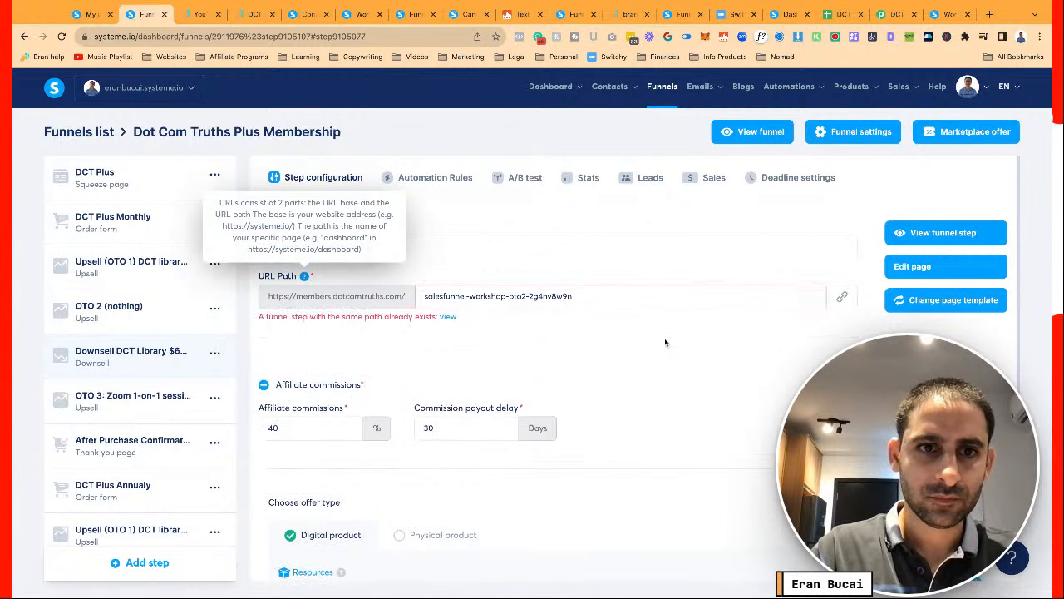
{"action": "left_click", "coordinate": [665, 339]}
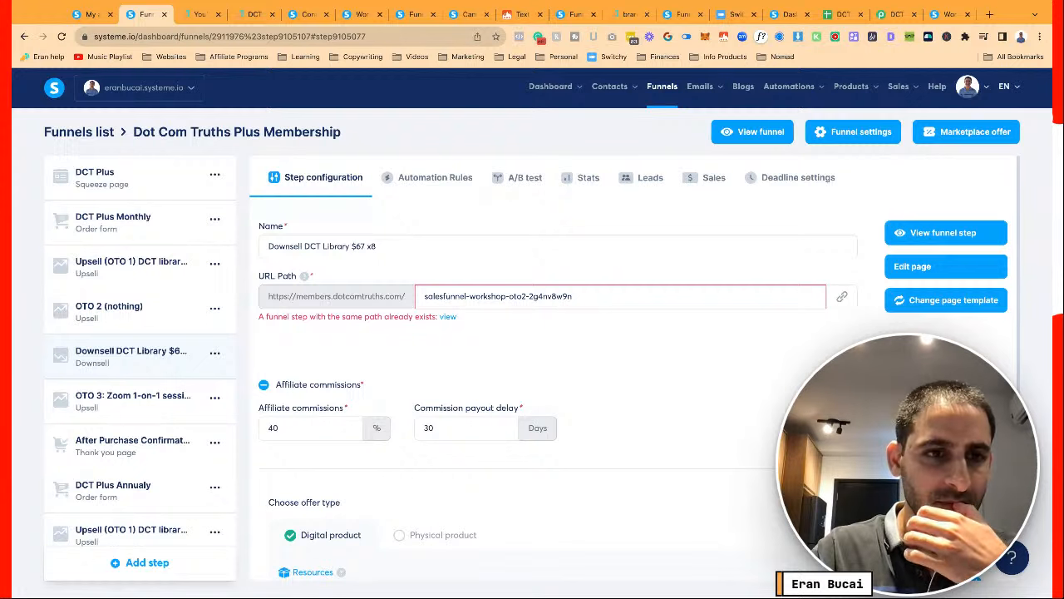
Make the Downsell step's URL path unique and save it
{"action": "scroll", "coordinate": [146, 327], "scroll_direction": "down", "scroll_amount": 3}
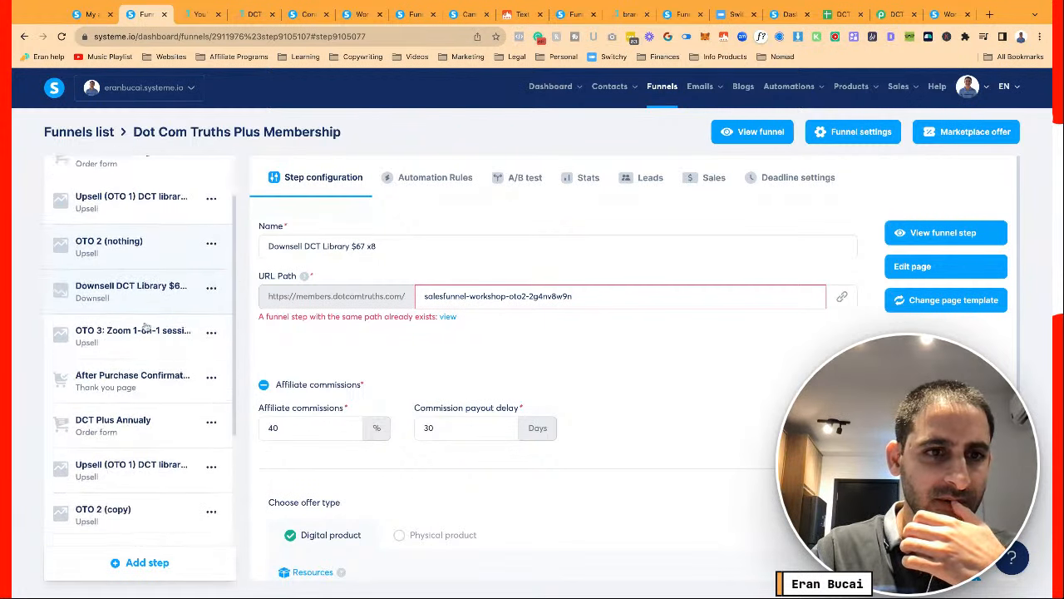
{"action": "scroll", "coordinate": [147, 366], "scroll_direction": "down", "scroll_amount": 1}
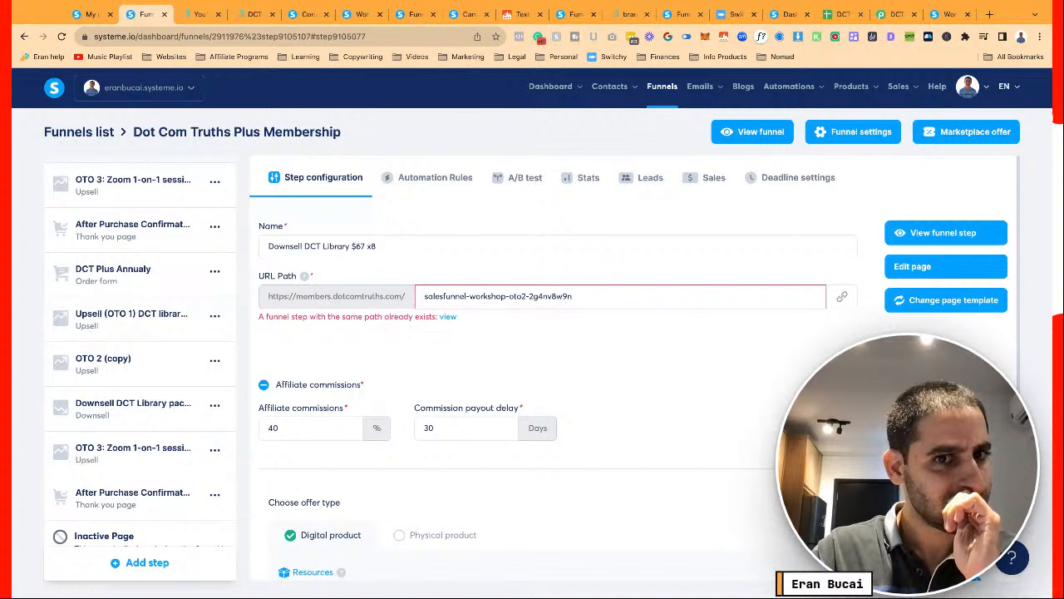
{"action": "left_click", "coordinate": [619, 297]}
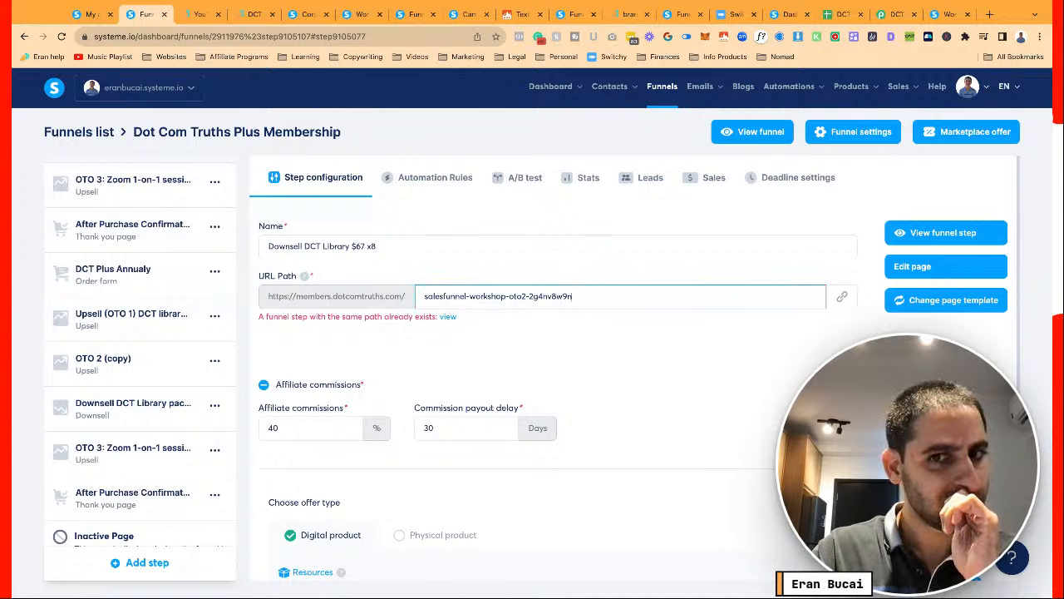
{"action": "left_click", "coordinate": [569, 332]}
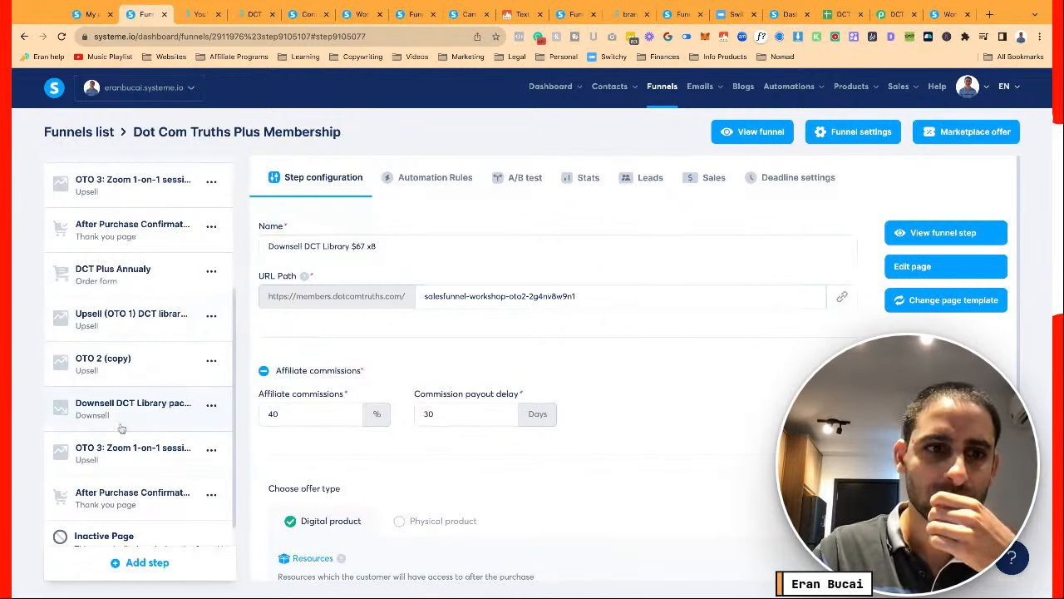
Correct the Downsell step name again, save it, and select the OTO 2 (copy) step
{"action": "scroll", "coordinate": [108, 416], "scroll_direction": "up", "scroll_amount": 5}
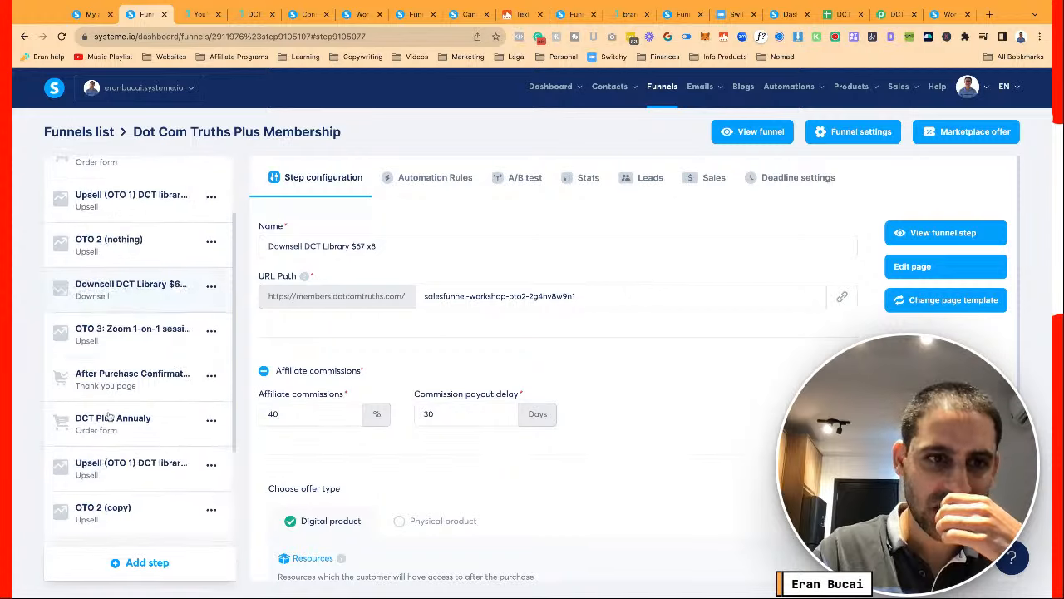
{"action": "scroll", "coordinate": [127, 352], "scroll_direction": "down", "scroll_amount": 5}
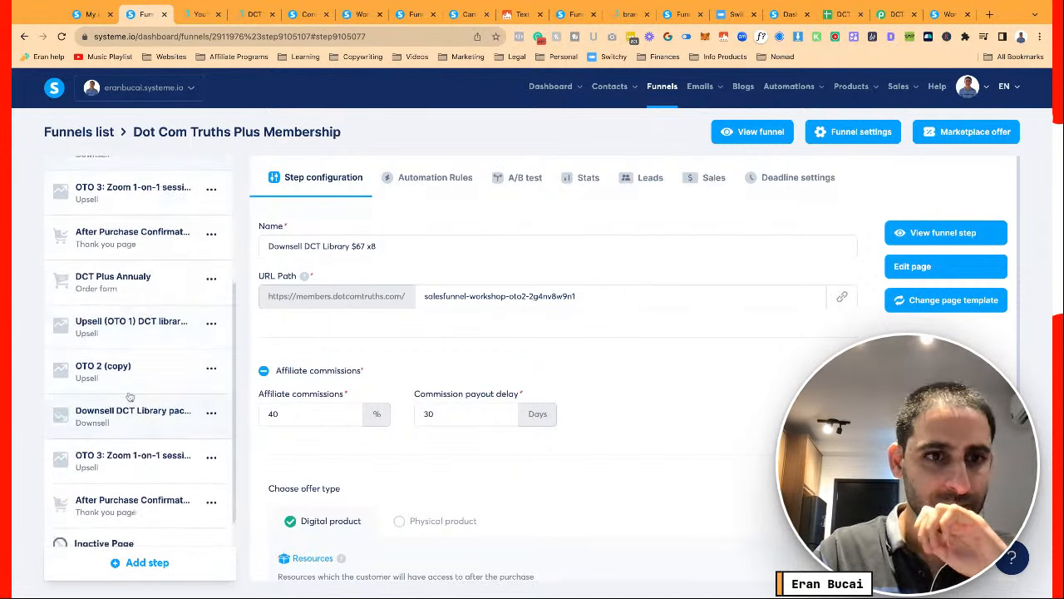
{"action": "left_click", "coordinate": [389, 246]}
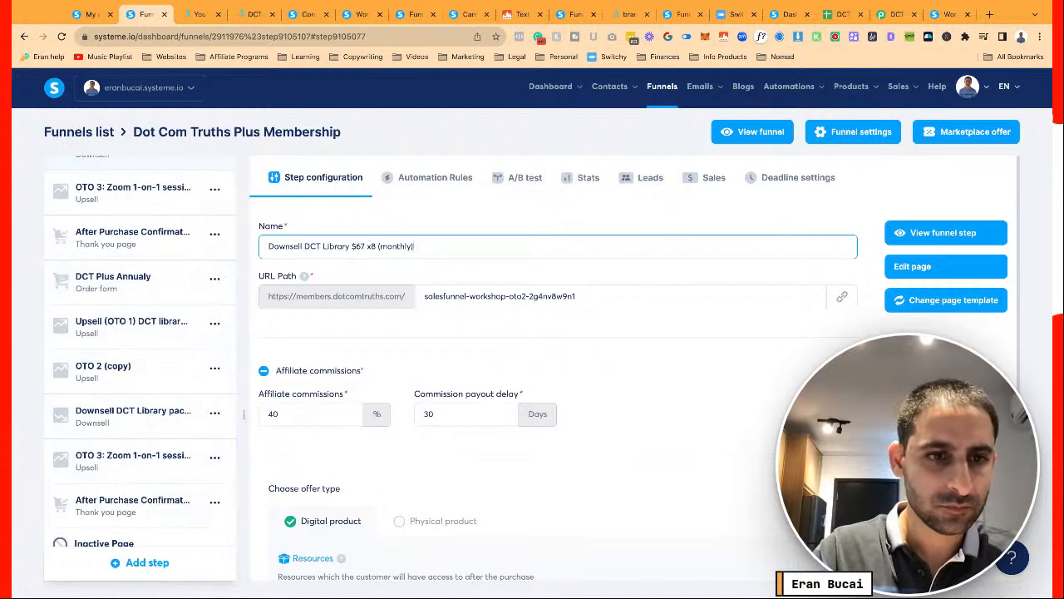
{"action": "scroll", "coordinate": [114, 471], "scroll_direction": "down", "scroll_amount": 1}
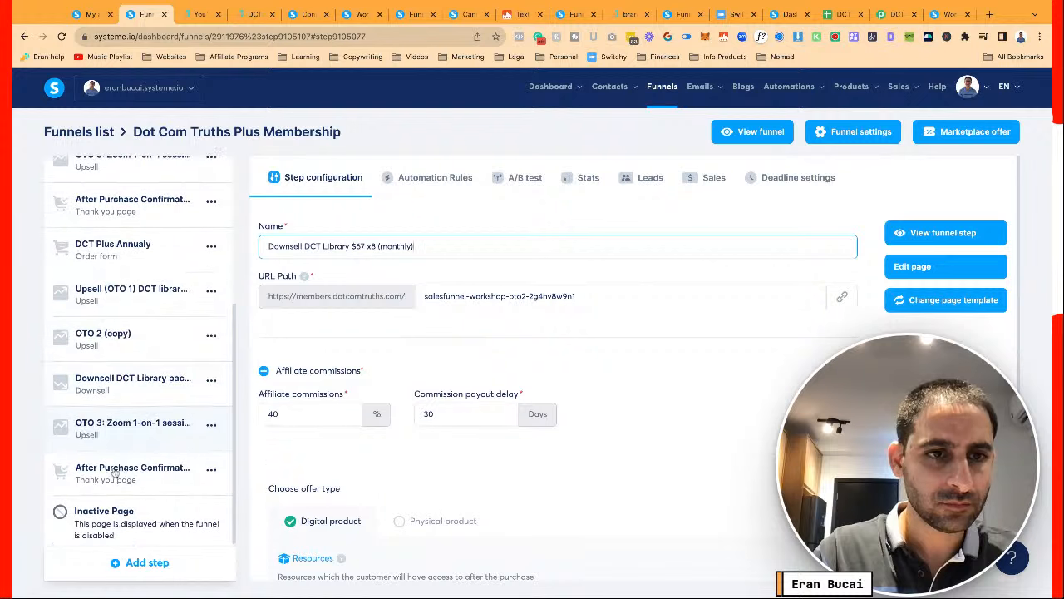
{"action": "left_click", "coordinate": [129, 382]}
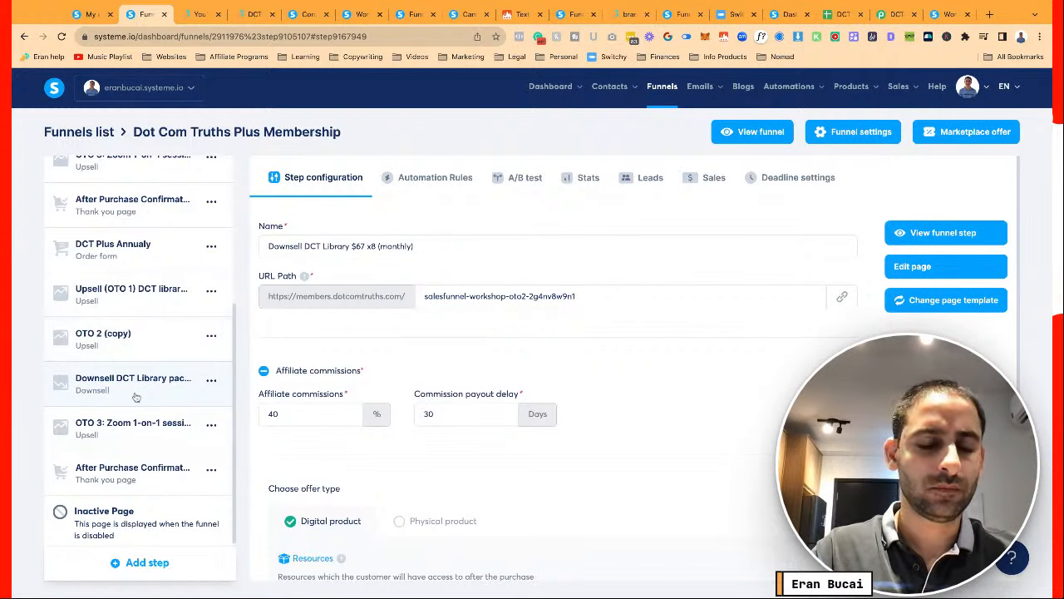
{"action": "scroll", "coordinate": [206, 349], "scroll_direction": "down", "scroll_amount": 1}
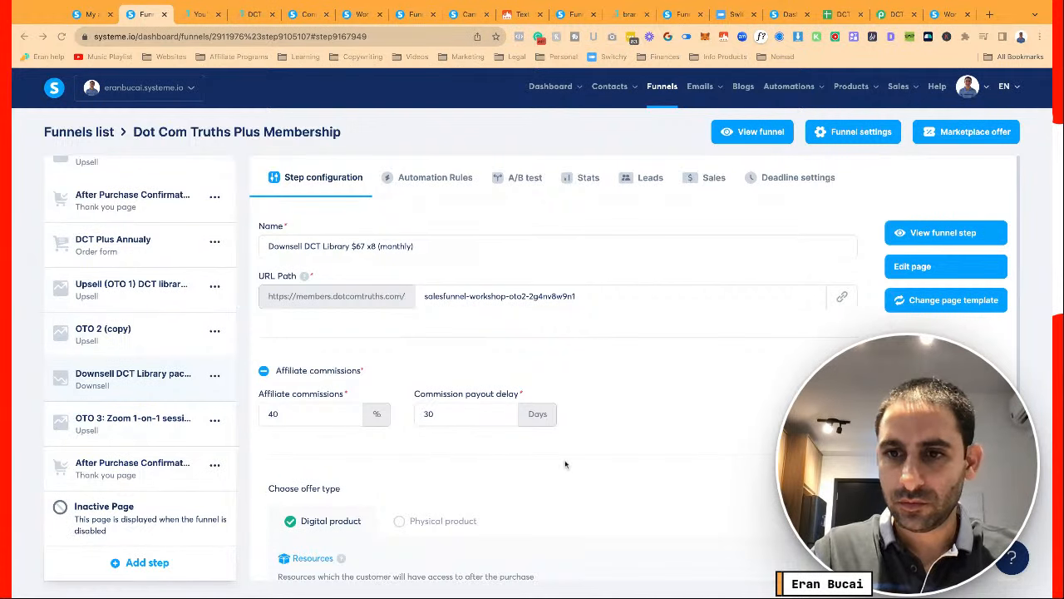
{"action": "left_click", "coordinate": [115, 346]}
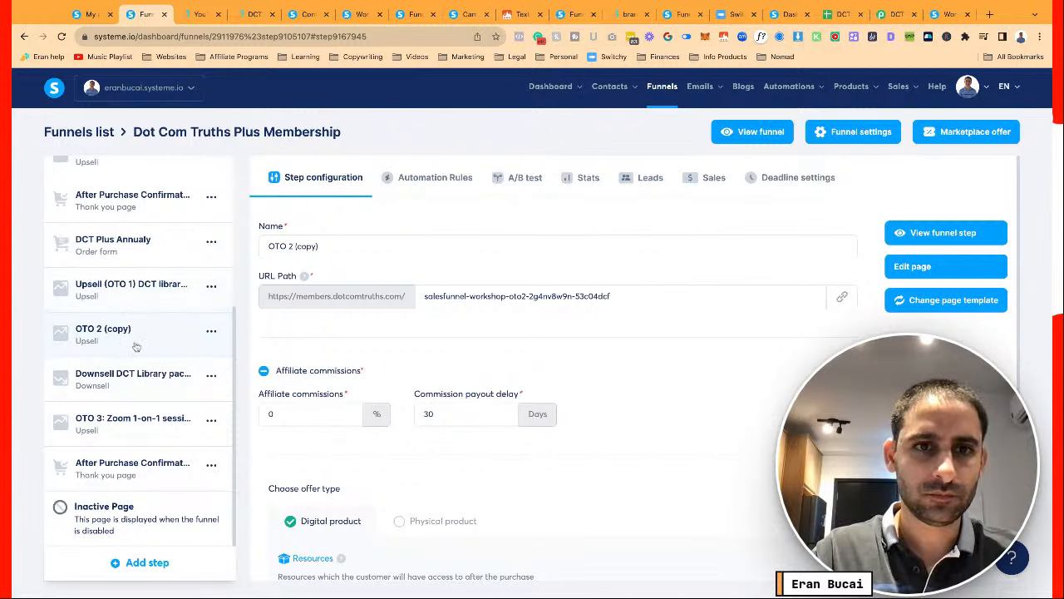
Rename the OTO 2 (copy) step to 'OTO 2 (annual)'
{"action": "left_click", "coordinate": [211, 286]}
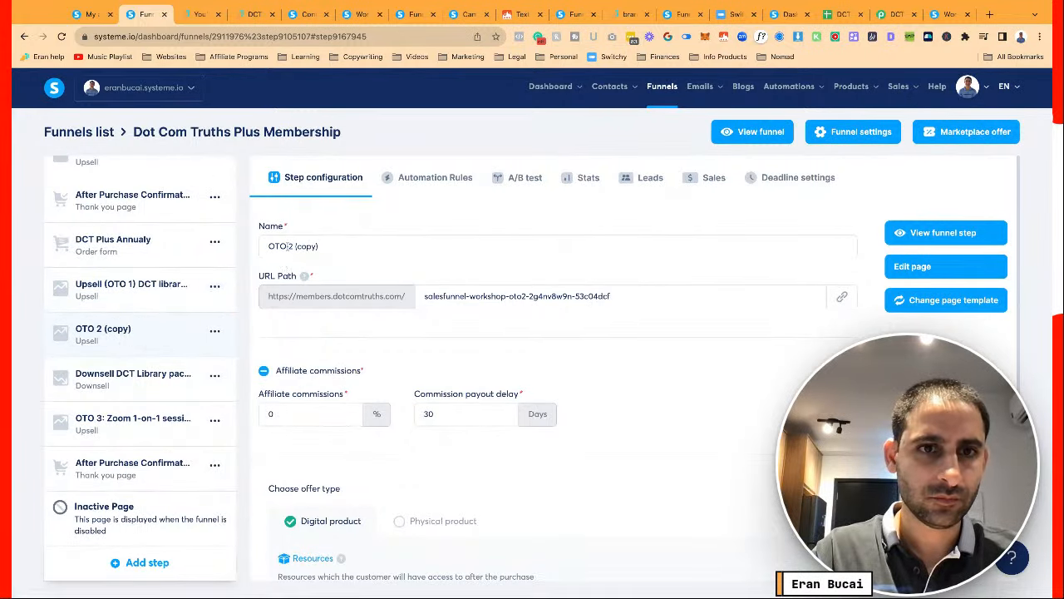
{"action": "left_click", "coordinate": [296, 242]}
{"action": "left_click_drag", "start_coordinate": [296, 243], "coordinate": [324, 243]}
{"action": "type", "text": "ann"}
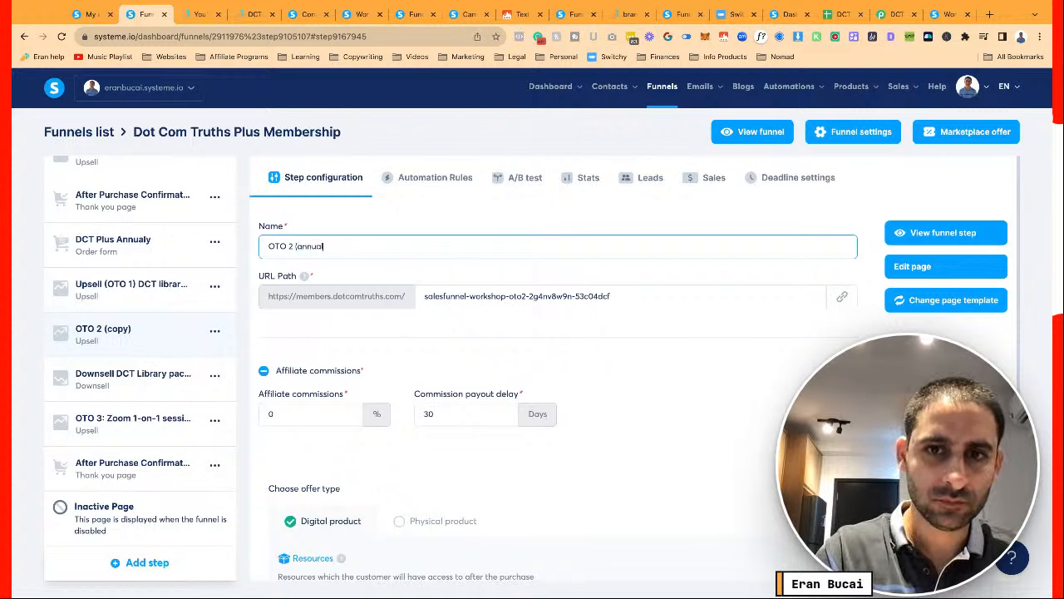
{"action": "type", "text": "ual)"}
{"action": "key", "text": "Return"}
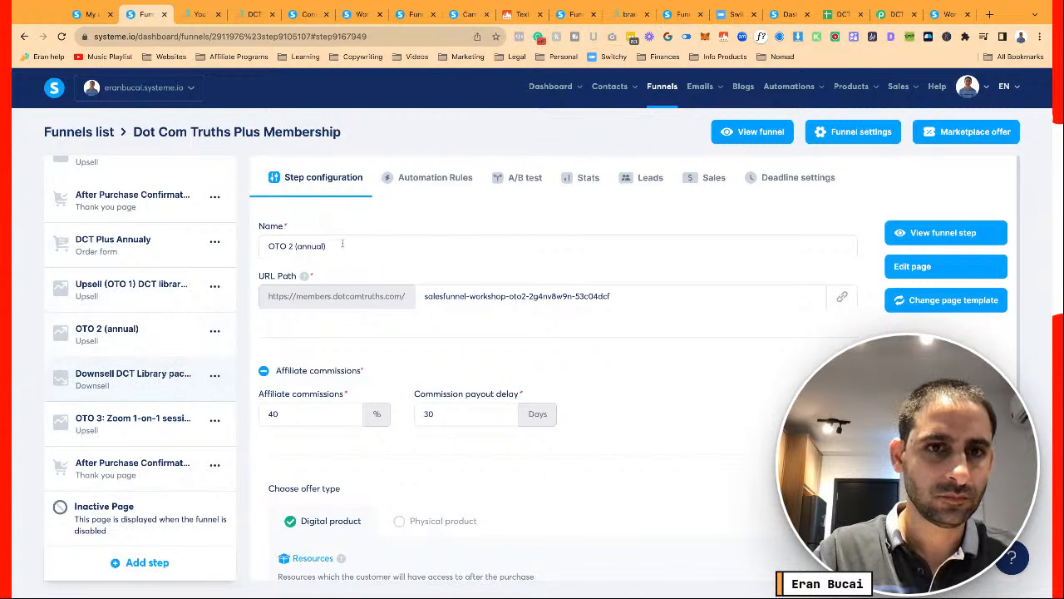
Reload the funnel page
{"action": "left_click", "coordinate": [147, 286]}
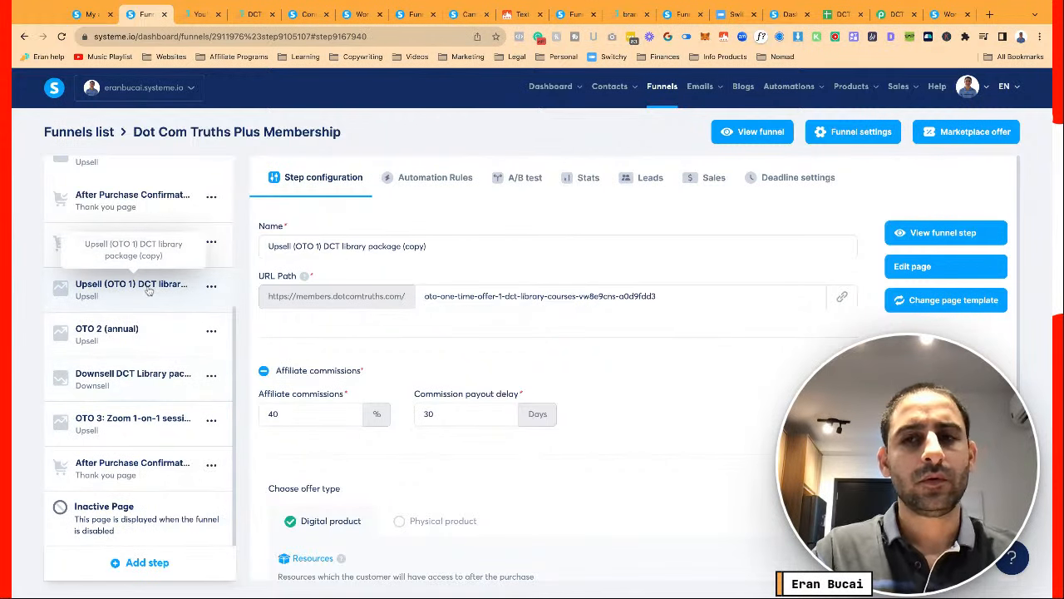
{"action": "scroll", "coordinate": [148, 289], "scroll_direction": "up", "scroll_amount": 5}
{"action": "left_click", "coordinate": [108, 192]}
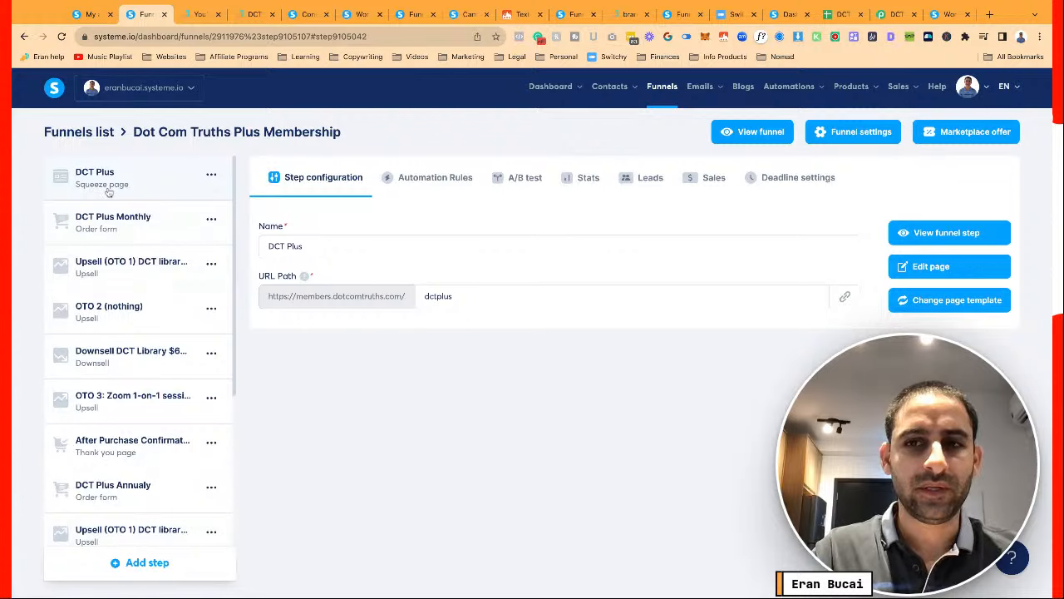
{"action": "left_click", "coordinate": [61, 37]}
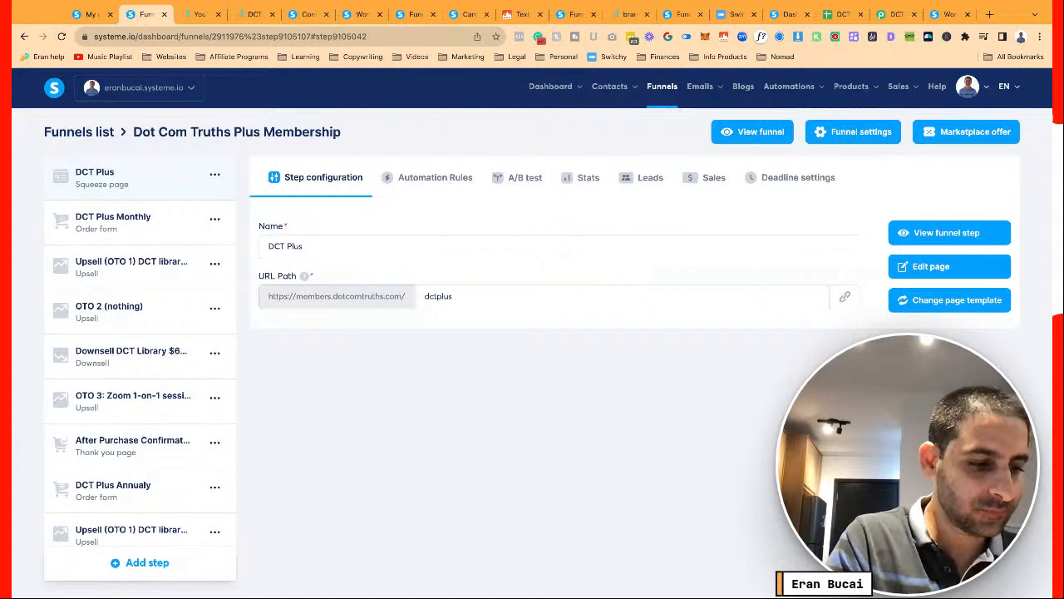
Rename the copied upsell step to 'Upsell (OTO 1) DCT library package (annual)'
{"action": "left_click", "coordinate": [127, 264]}
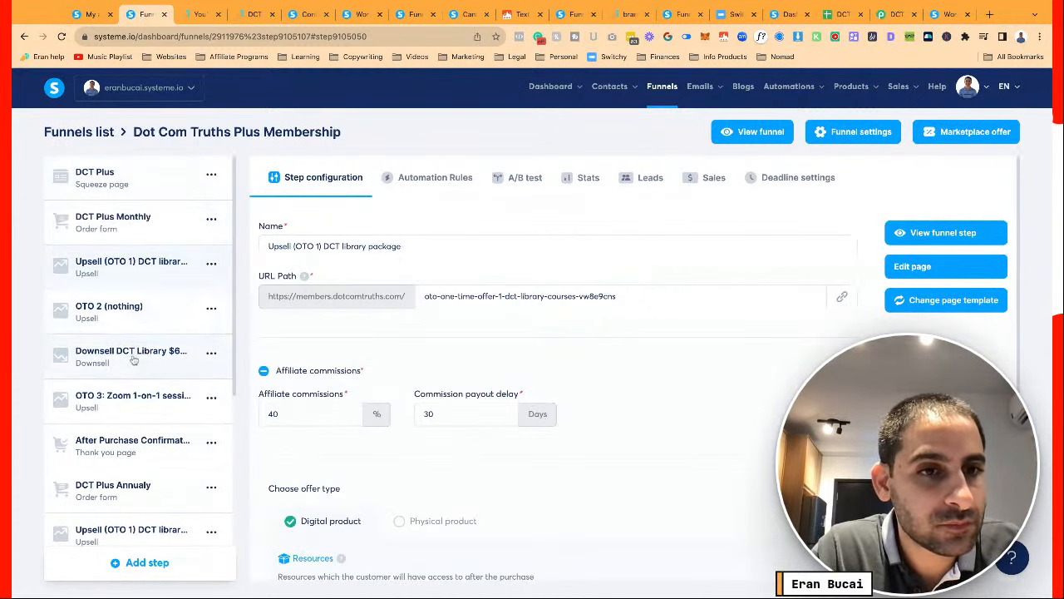
{"action": "left_click", "coordinate": [132, 358]}
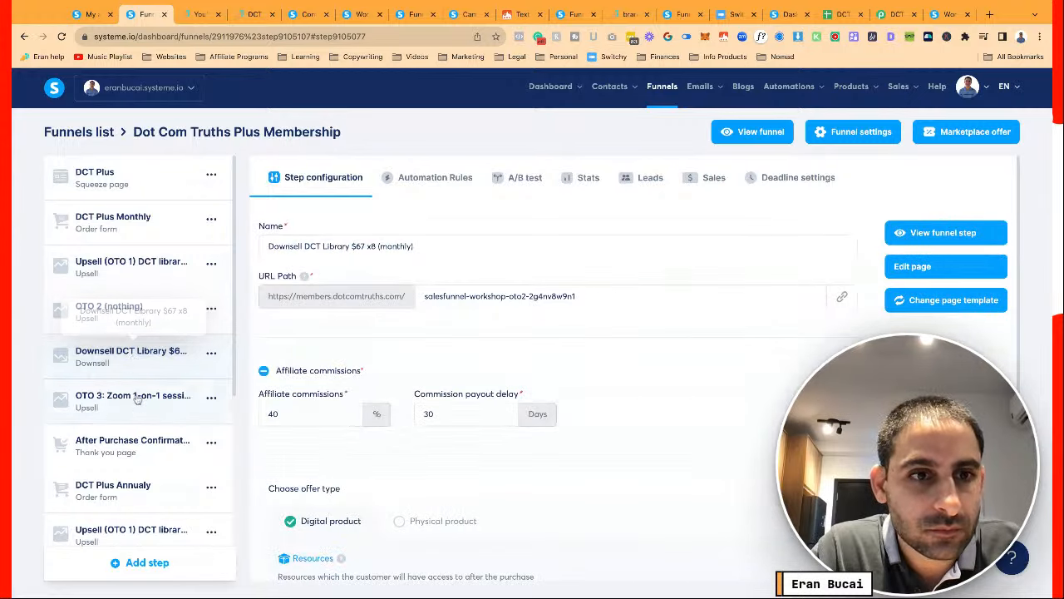
{"action": "scroll", "coordinate": [137, 462], "scroll_direction": "down", "scroll_amount": 3}
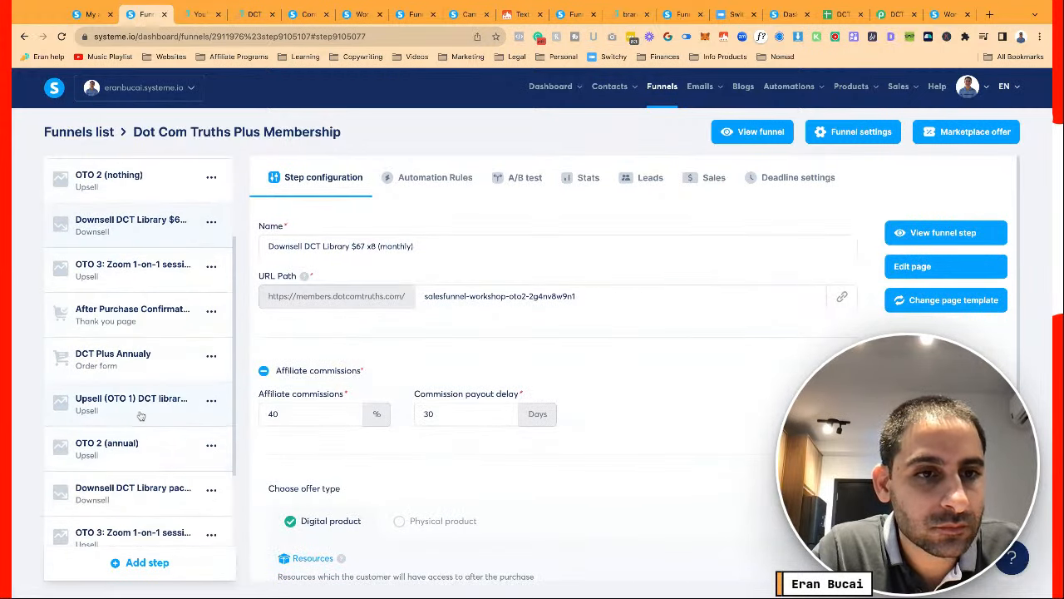
{"action": "left_click", "coordinate": [141, 416]}
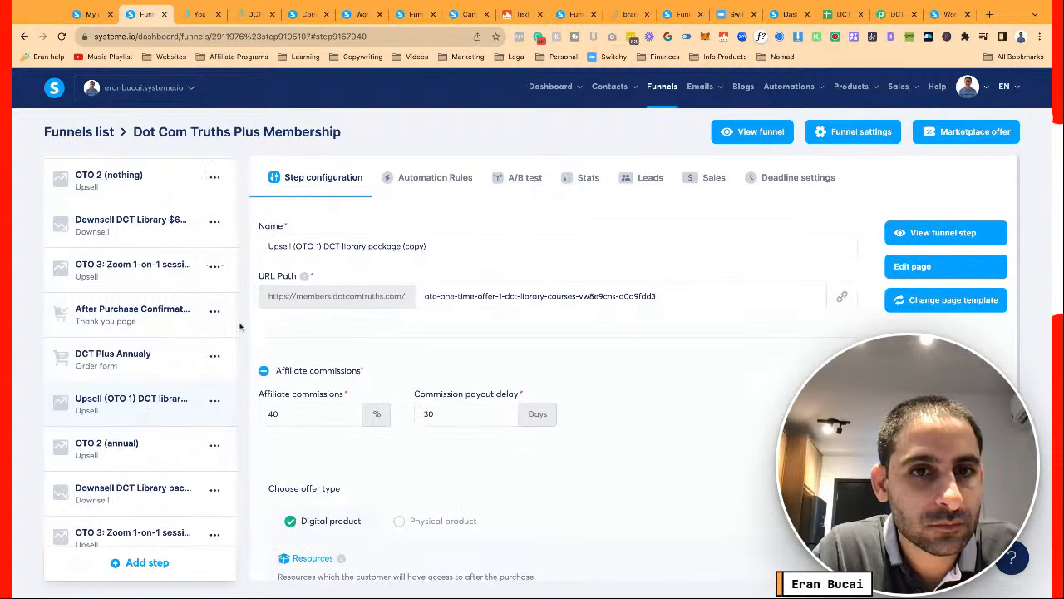
{"action": "left_click", "coordinate": [407, 247]}
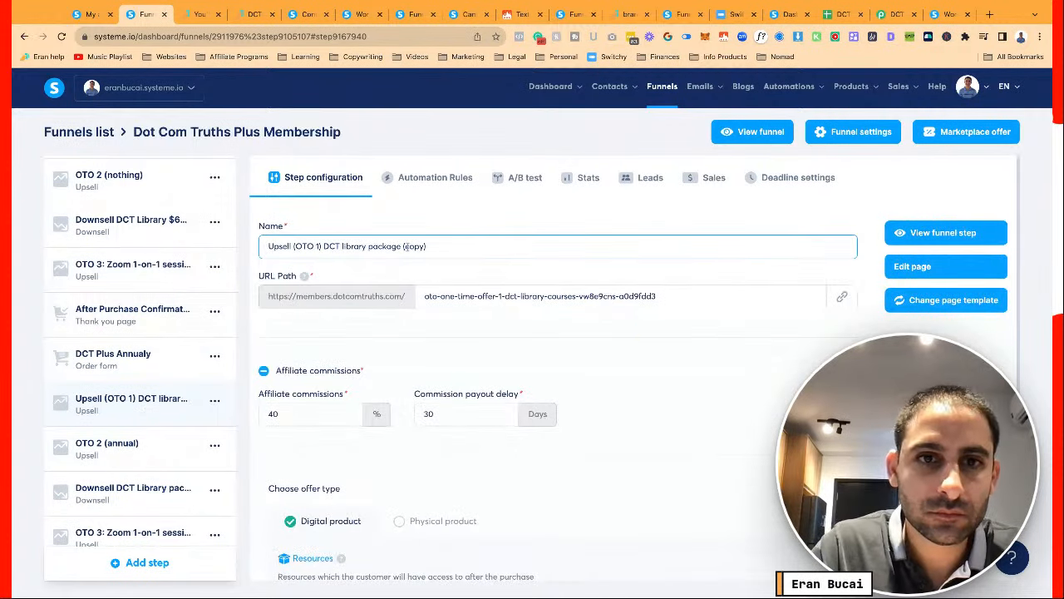
{"action": "double_click", "coordinate": [407, 246]}
{"action": "type", "text": "annual"}
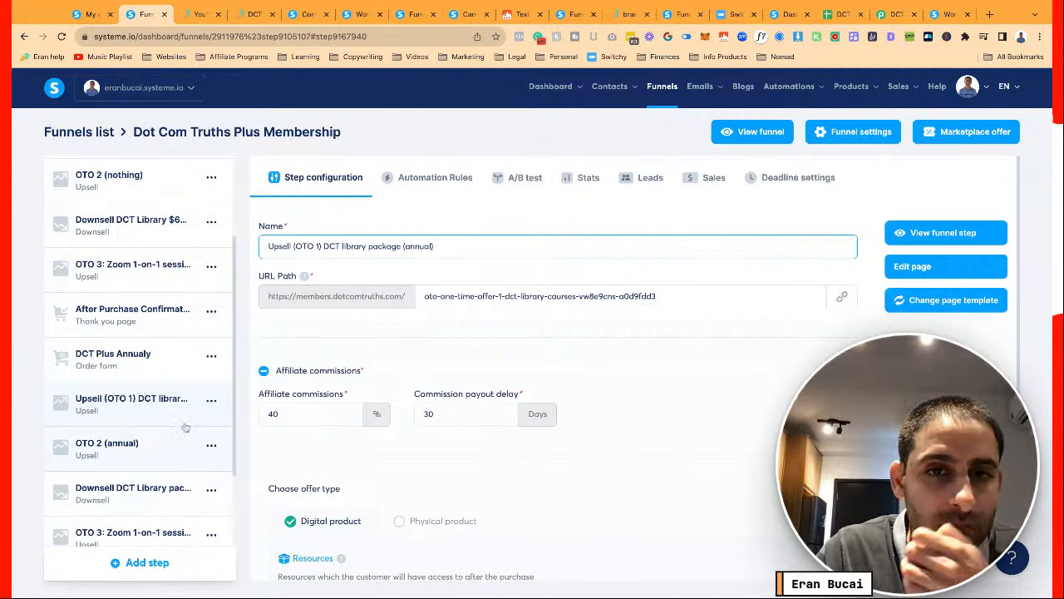
{"action": "left_click", "coordinate": [389, 333]}
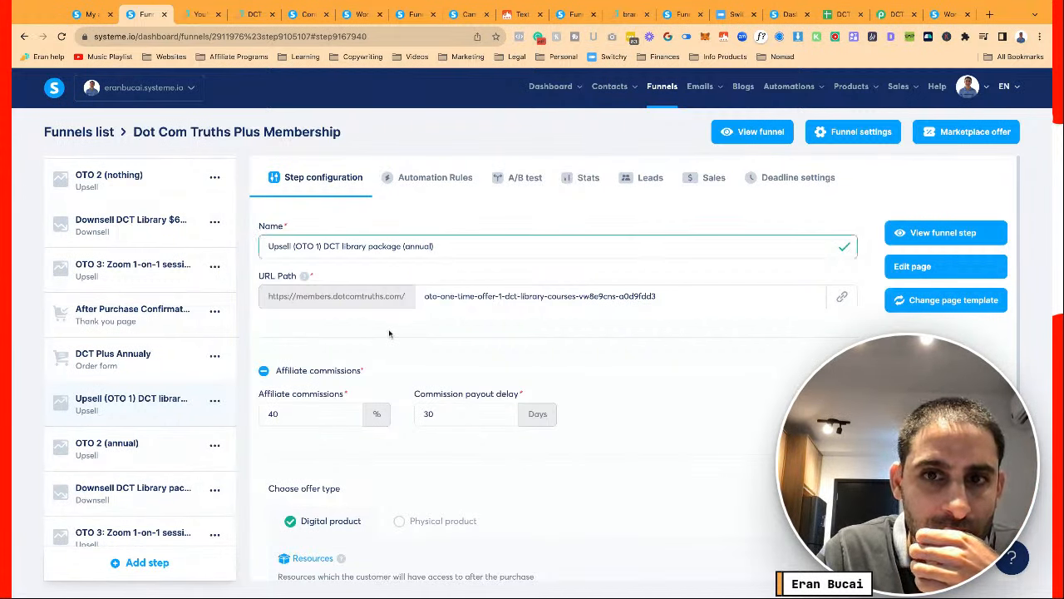
Replace 'copy' with 'annual' in the copied downsell step's name
{"action": "left_click", "coordinate": [129, 453]}
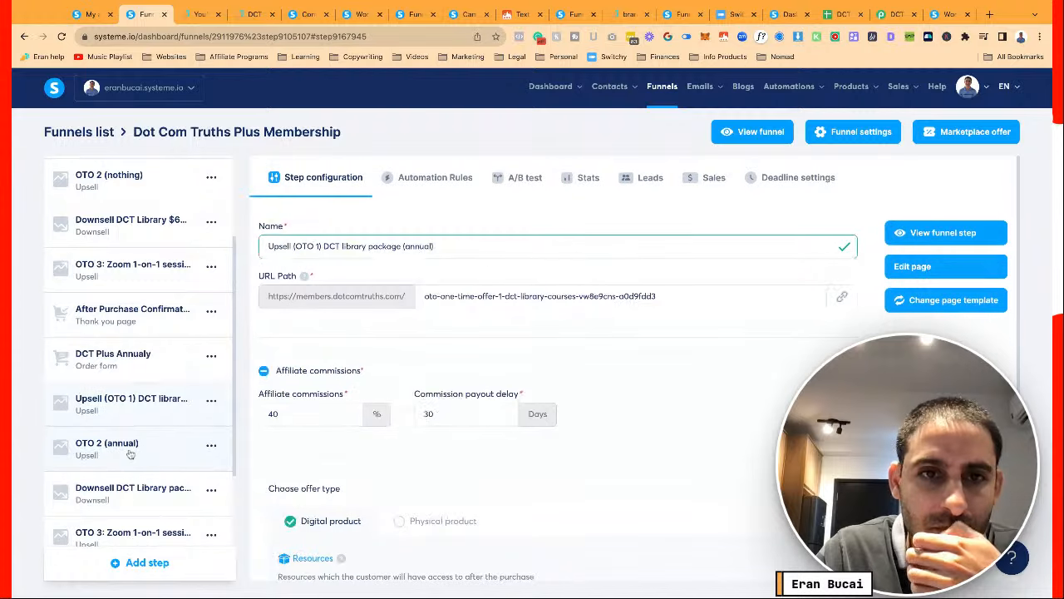
{"action": "left_click", "coordinate": [133, 496]}
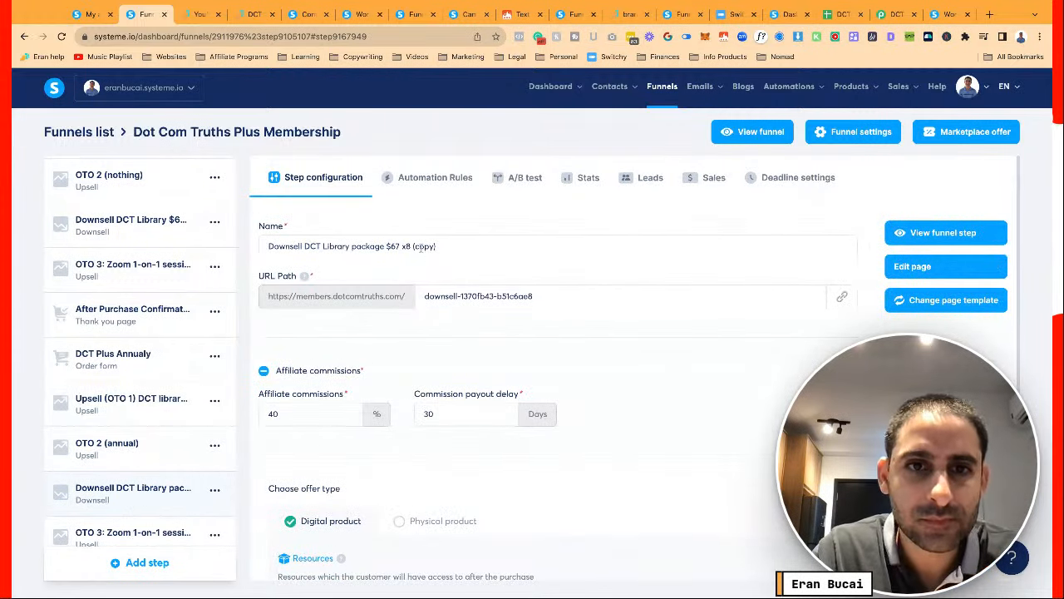
{"action": "left_click", "coordinate": [421, 246]}
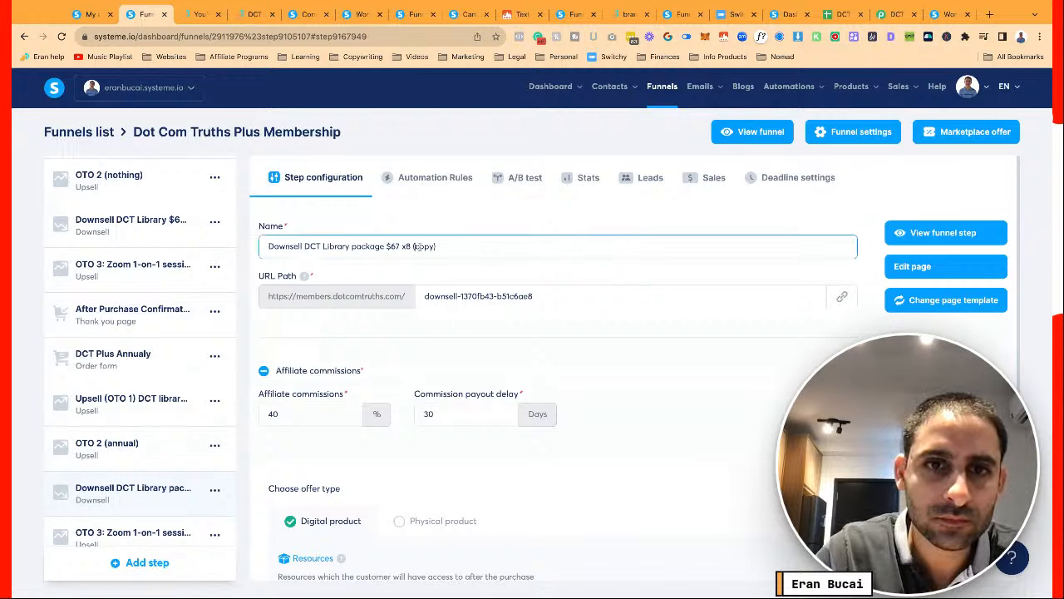
{"action": "double_click", "coordinate": [421, 246]}
{"action": "type", "text": "annual"}
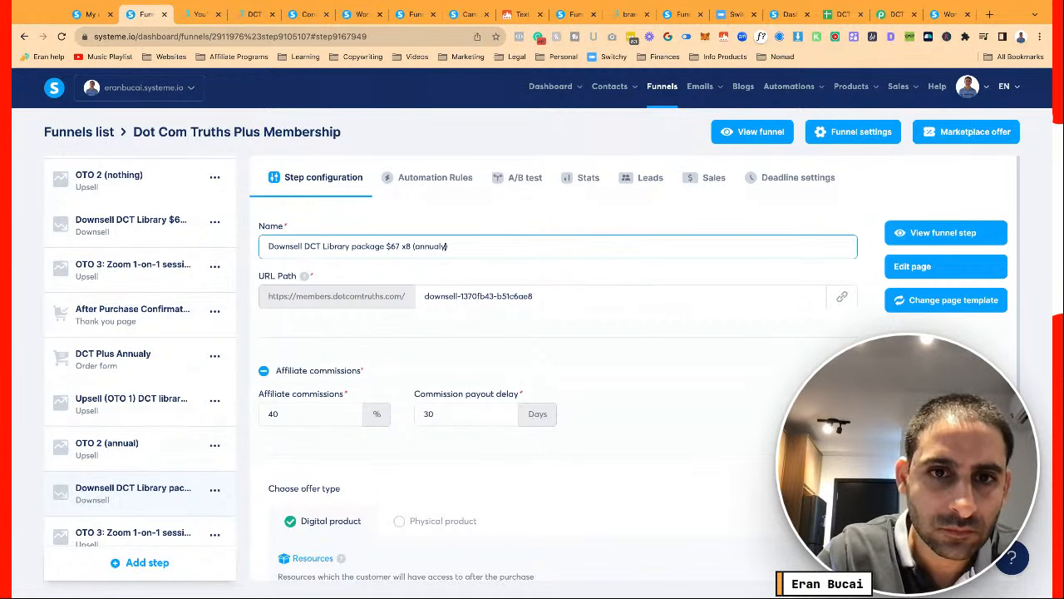
{"action": "left_click", "coordinate": [441, 339]}
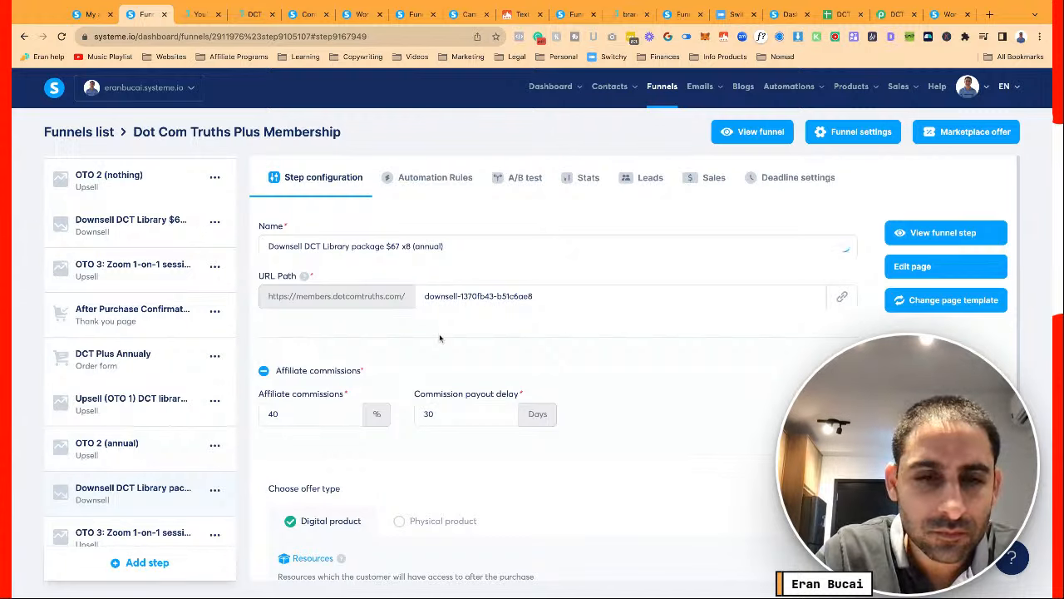
Rename the copied OTO 3 Zoom session step so it ends in '(annual)'
{"action": "scroll", "coordinate": [156, 419], "scroll_direction": "down", "scroll_amount": 1}
{"action": "scroll", "coordinate": [156, 419], "scroll_direction": "down", "scroll_amount": 1}
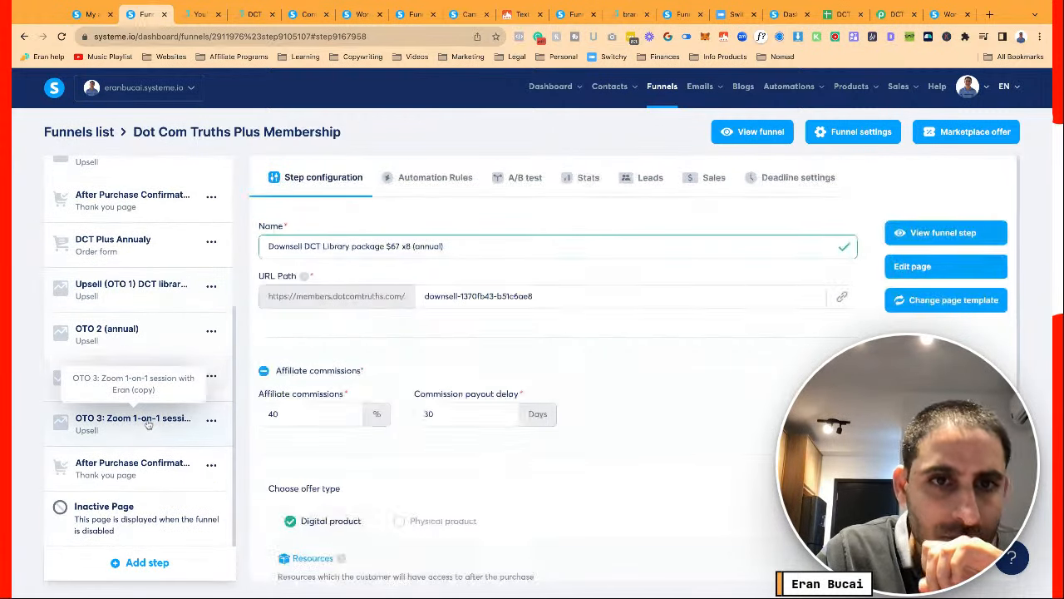
{"action": "left_click", "coordinate": [156, 417]}
{"action": "scroll", "coordinate": [161, 458], "scroll_direction": "down", "scroll_amount": 3}
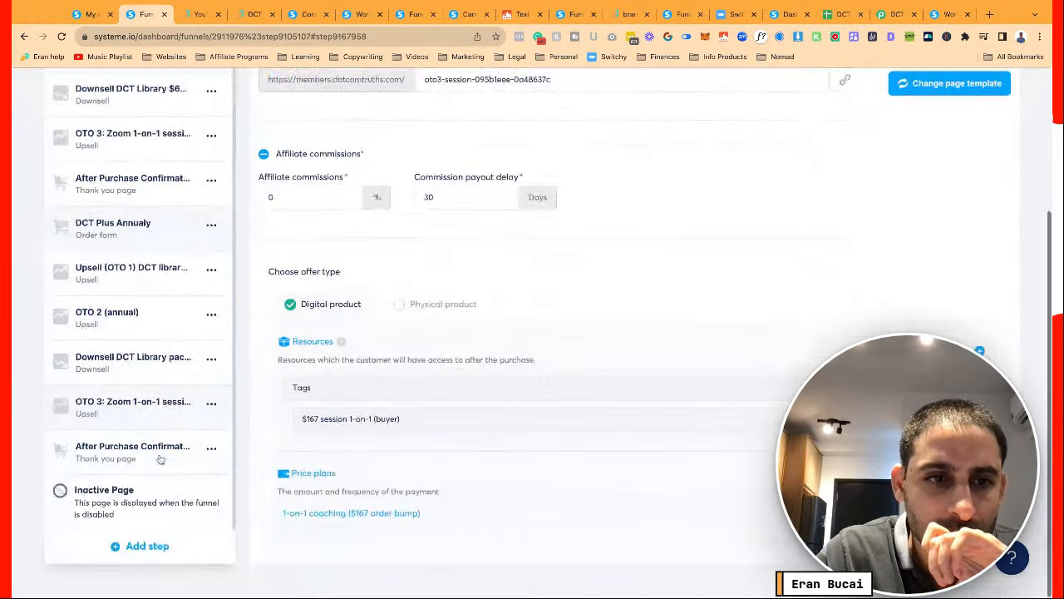
{"action": "scroll", "coordinate": [160, 453], "scroll_direction": "up", "scroll_amount": 1}
{"action": "left_click", "coordinate": [145, 396]}
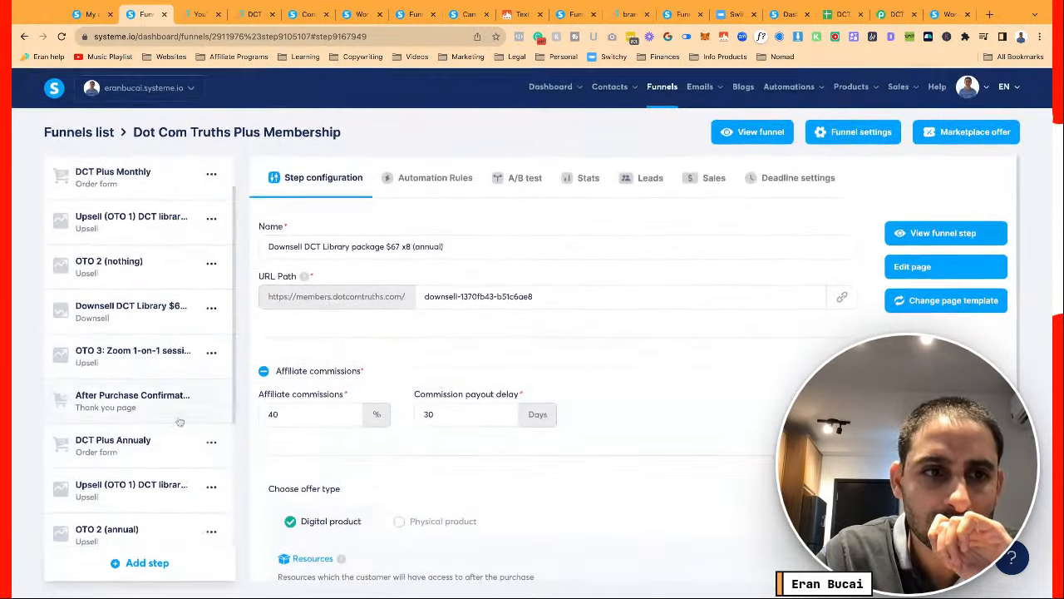
{"action": "left_click", "coordinate": [153, 452]}
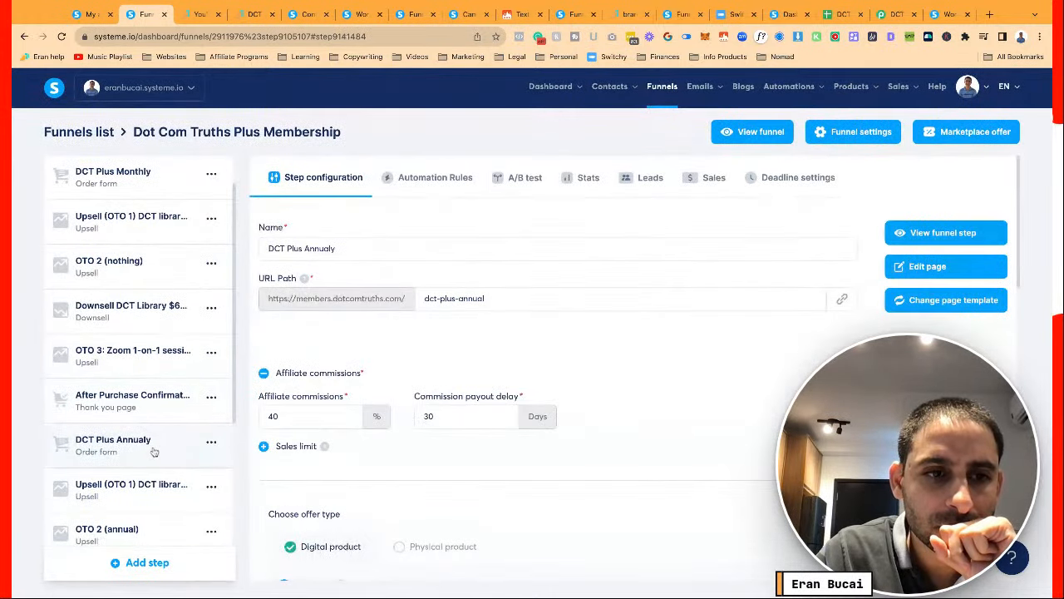
{"action": "scroll", "coordinate": [154, 451], "scroll_direction": "down", "scroll_amount": 3}
{"action": "left_click", "coordinate": [148, 466]}
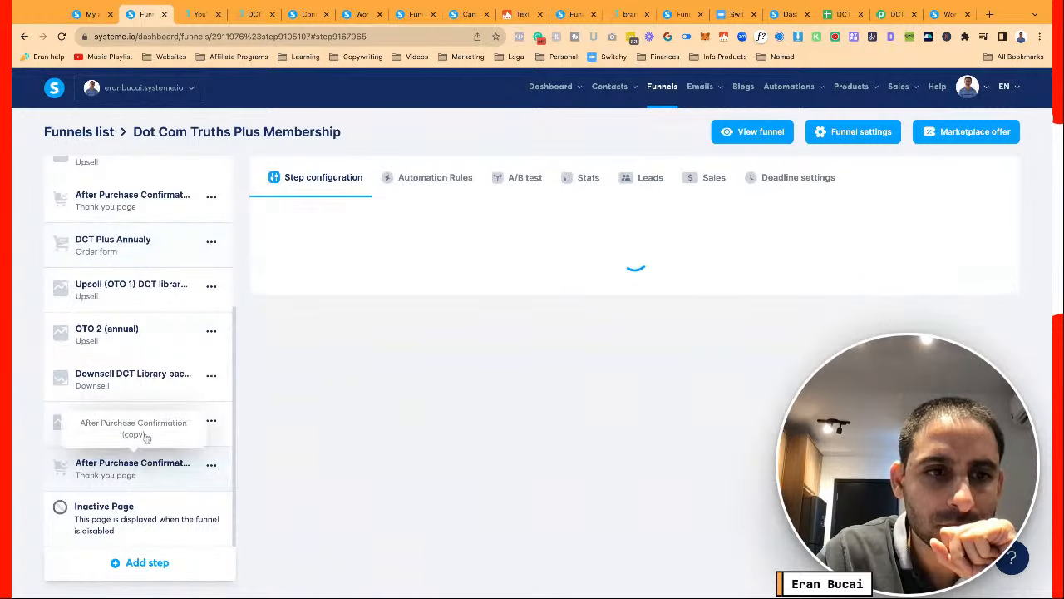
{"action": "left_click", "coordinate": [149, 428]}
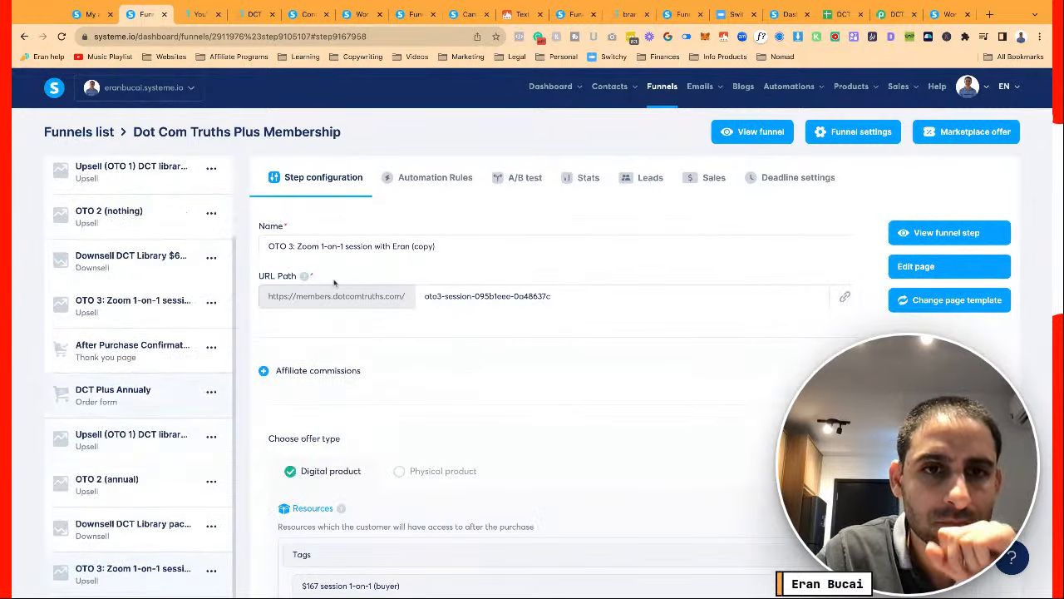
{"action": "left_click", "coordinate": [413, 247]}
{"action": "left_click_drag", "start_coordinate": [413, 246], "coordinate": [432, 246]}
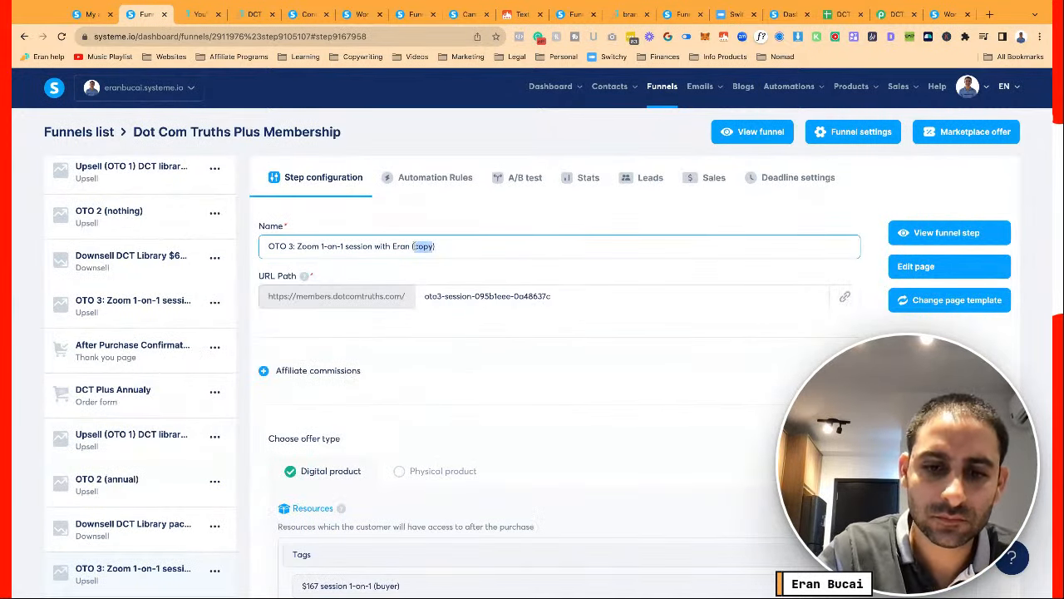
{"action": "type", "text": "annual"}
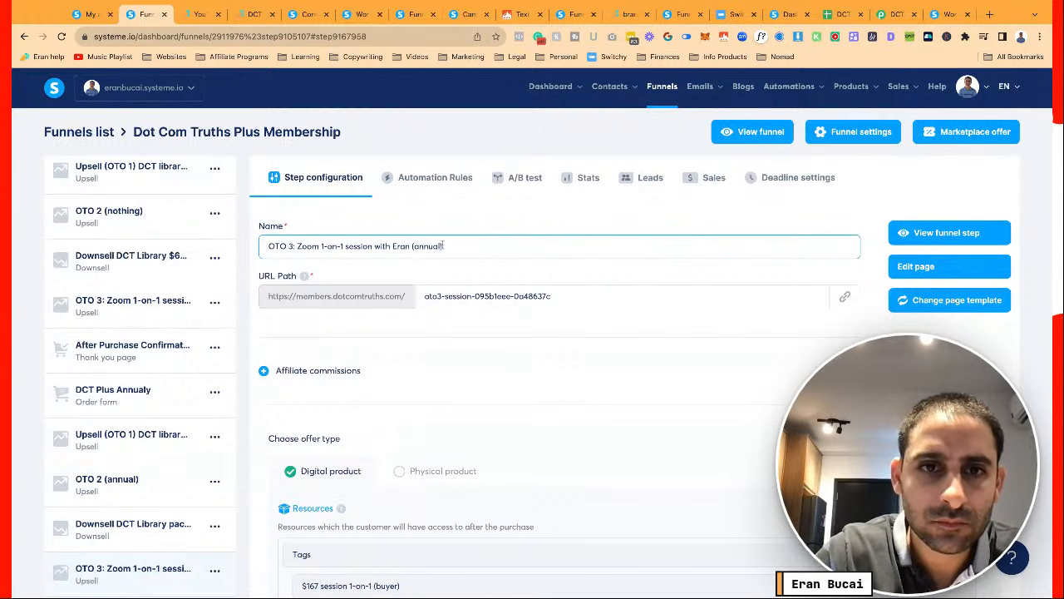
Rename the copied thank-you step to 'After Purchase Confirmation (annual)'
{"action": "scroll", "coordinate": [168, 406], "scroll_direction": "down", "scroll_amount": 5}
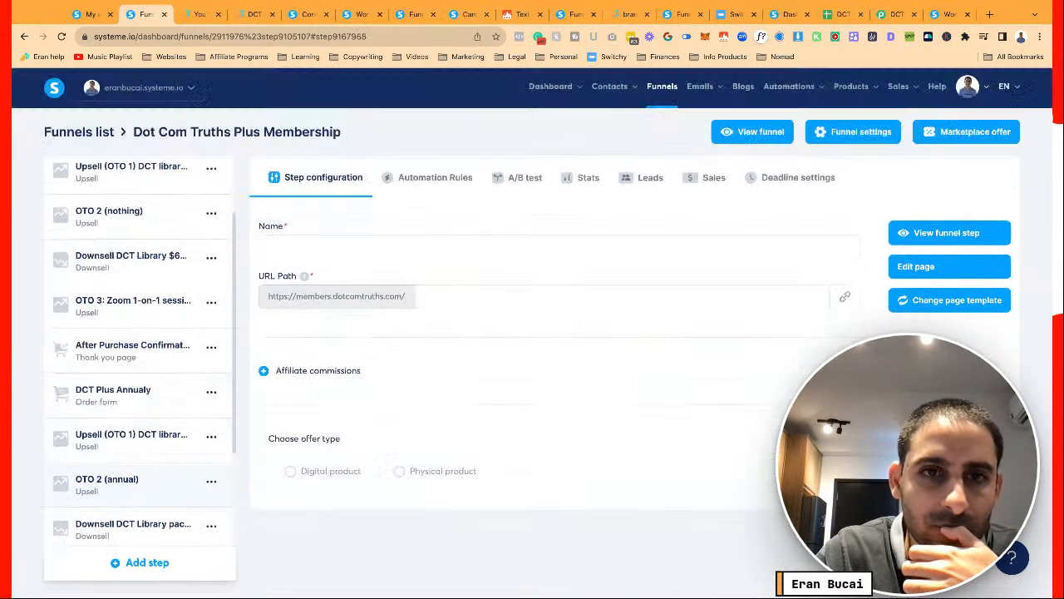
{"action": "left_click", "coordinate": [378, 247]}
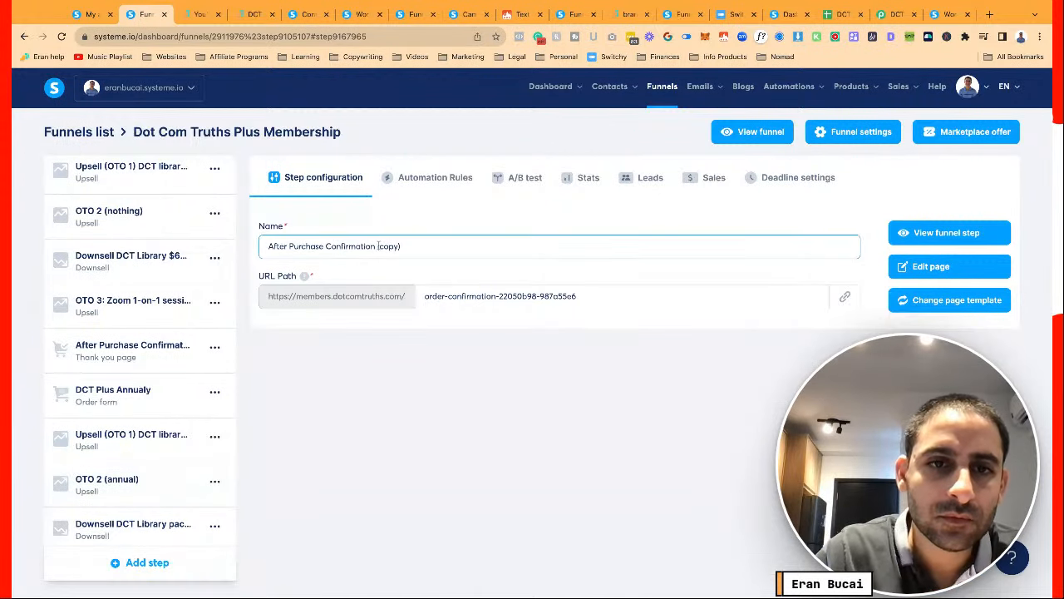
{"action": "left_click_drag", "start_coordinate": [378, 246], "coordinate": [400, 246]}
{"action": "left_click", "coordinate": [400, 246]}
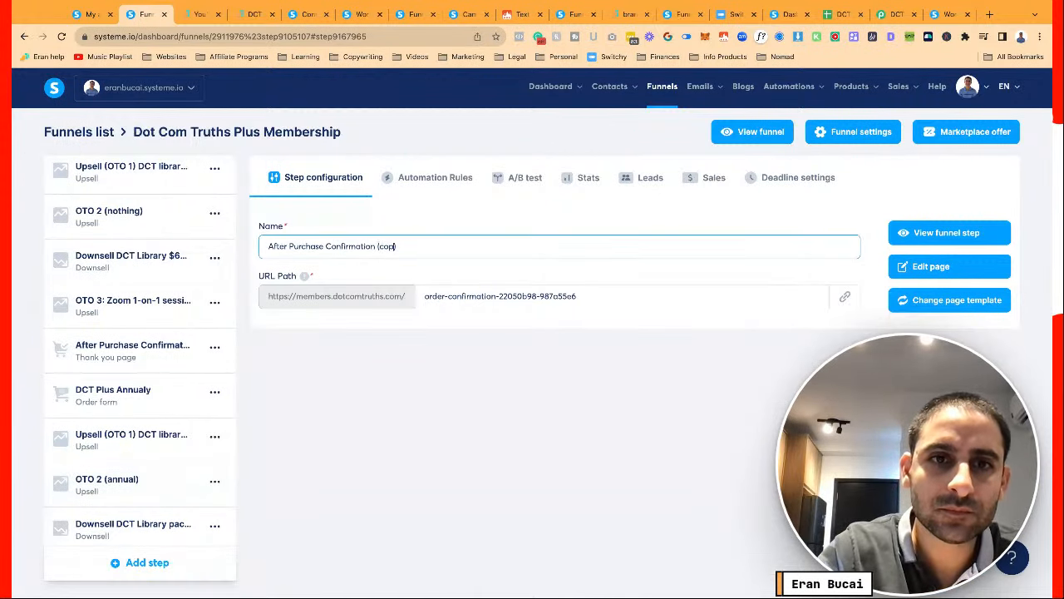
{"action": "type", "text": "annual"}
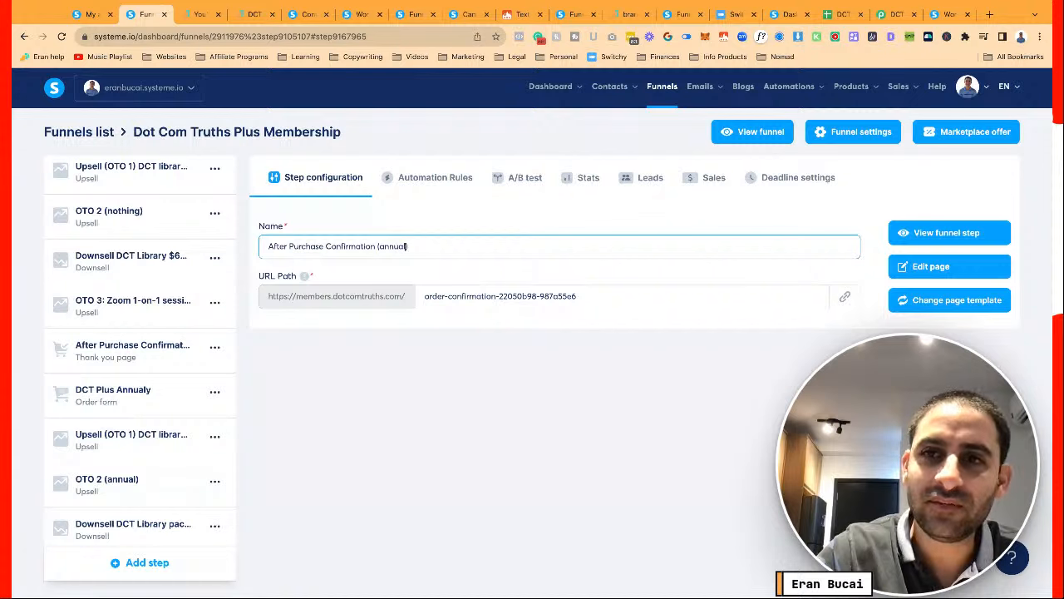
{"action": "key", "text": "Return"}
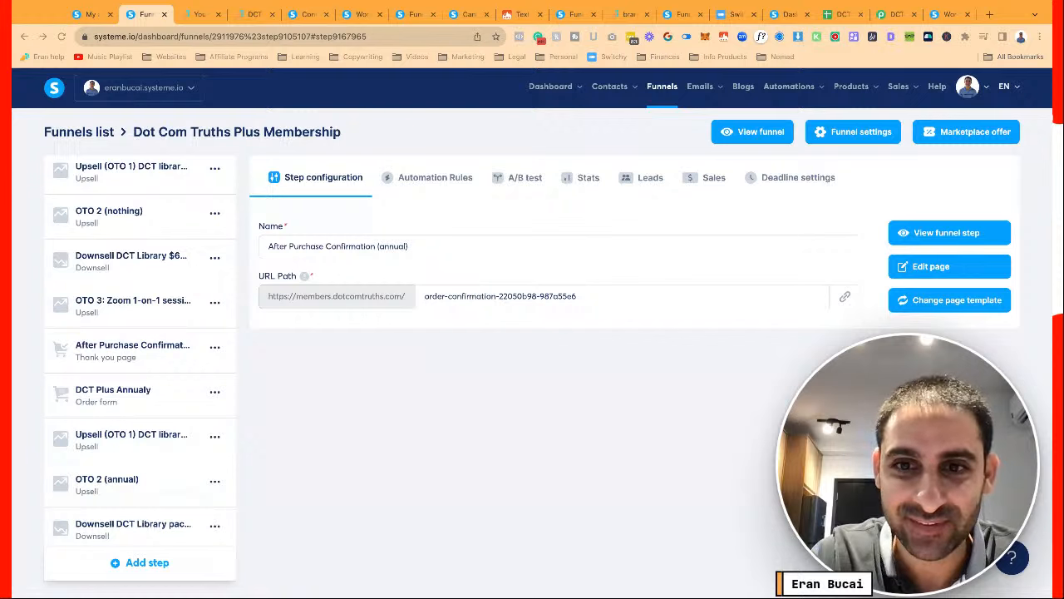
{"action": "scroll", "coordinate": [171, 342], "scroll_direction": "up", "scroll_amount": 3}
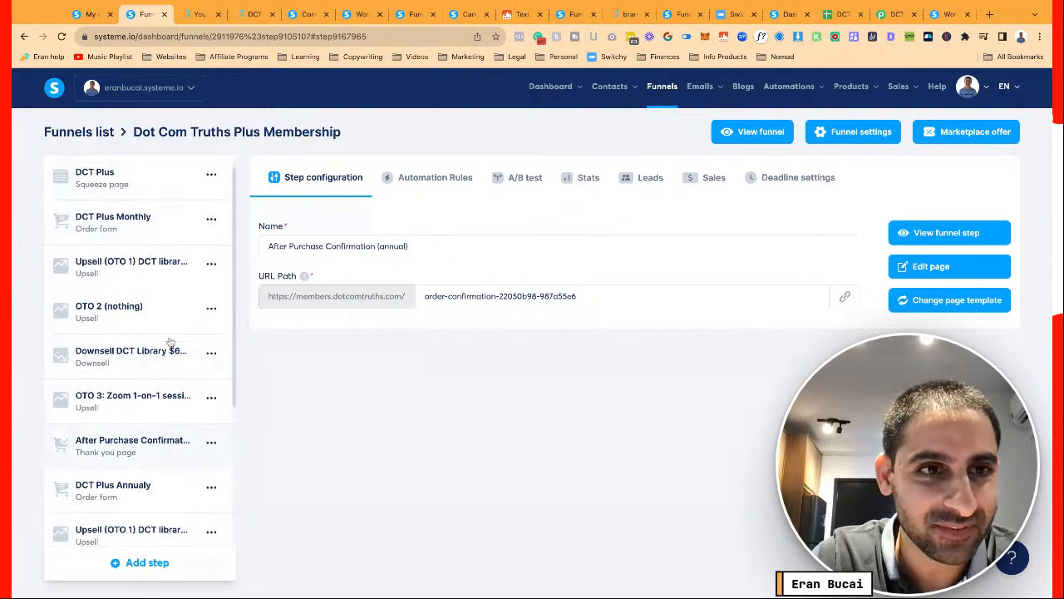
{"action": "left_click", "coordinate": [150, 181]}
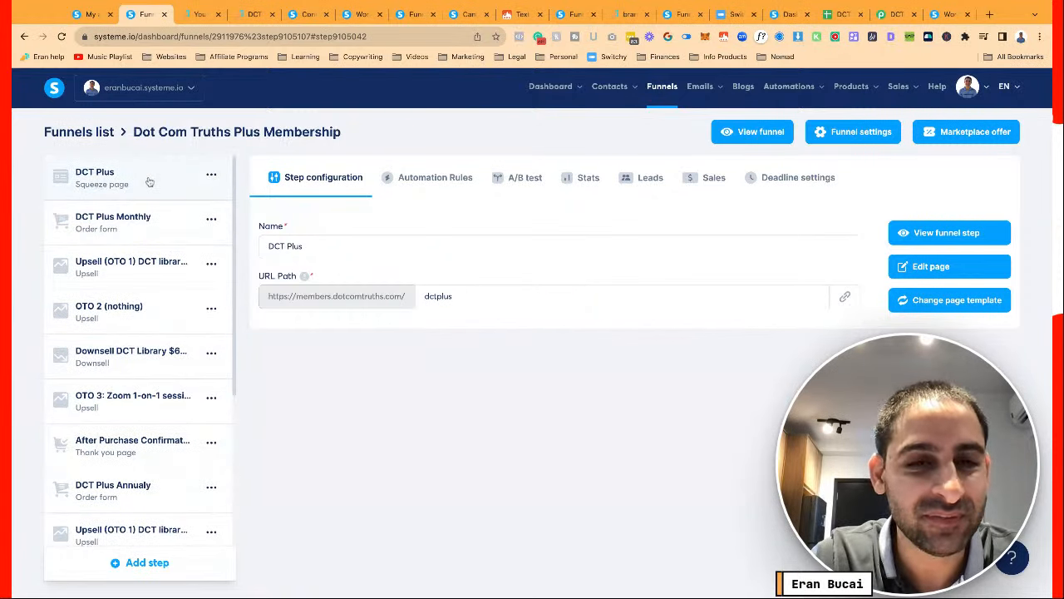